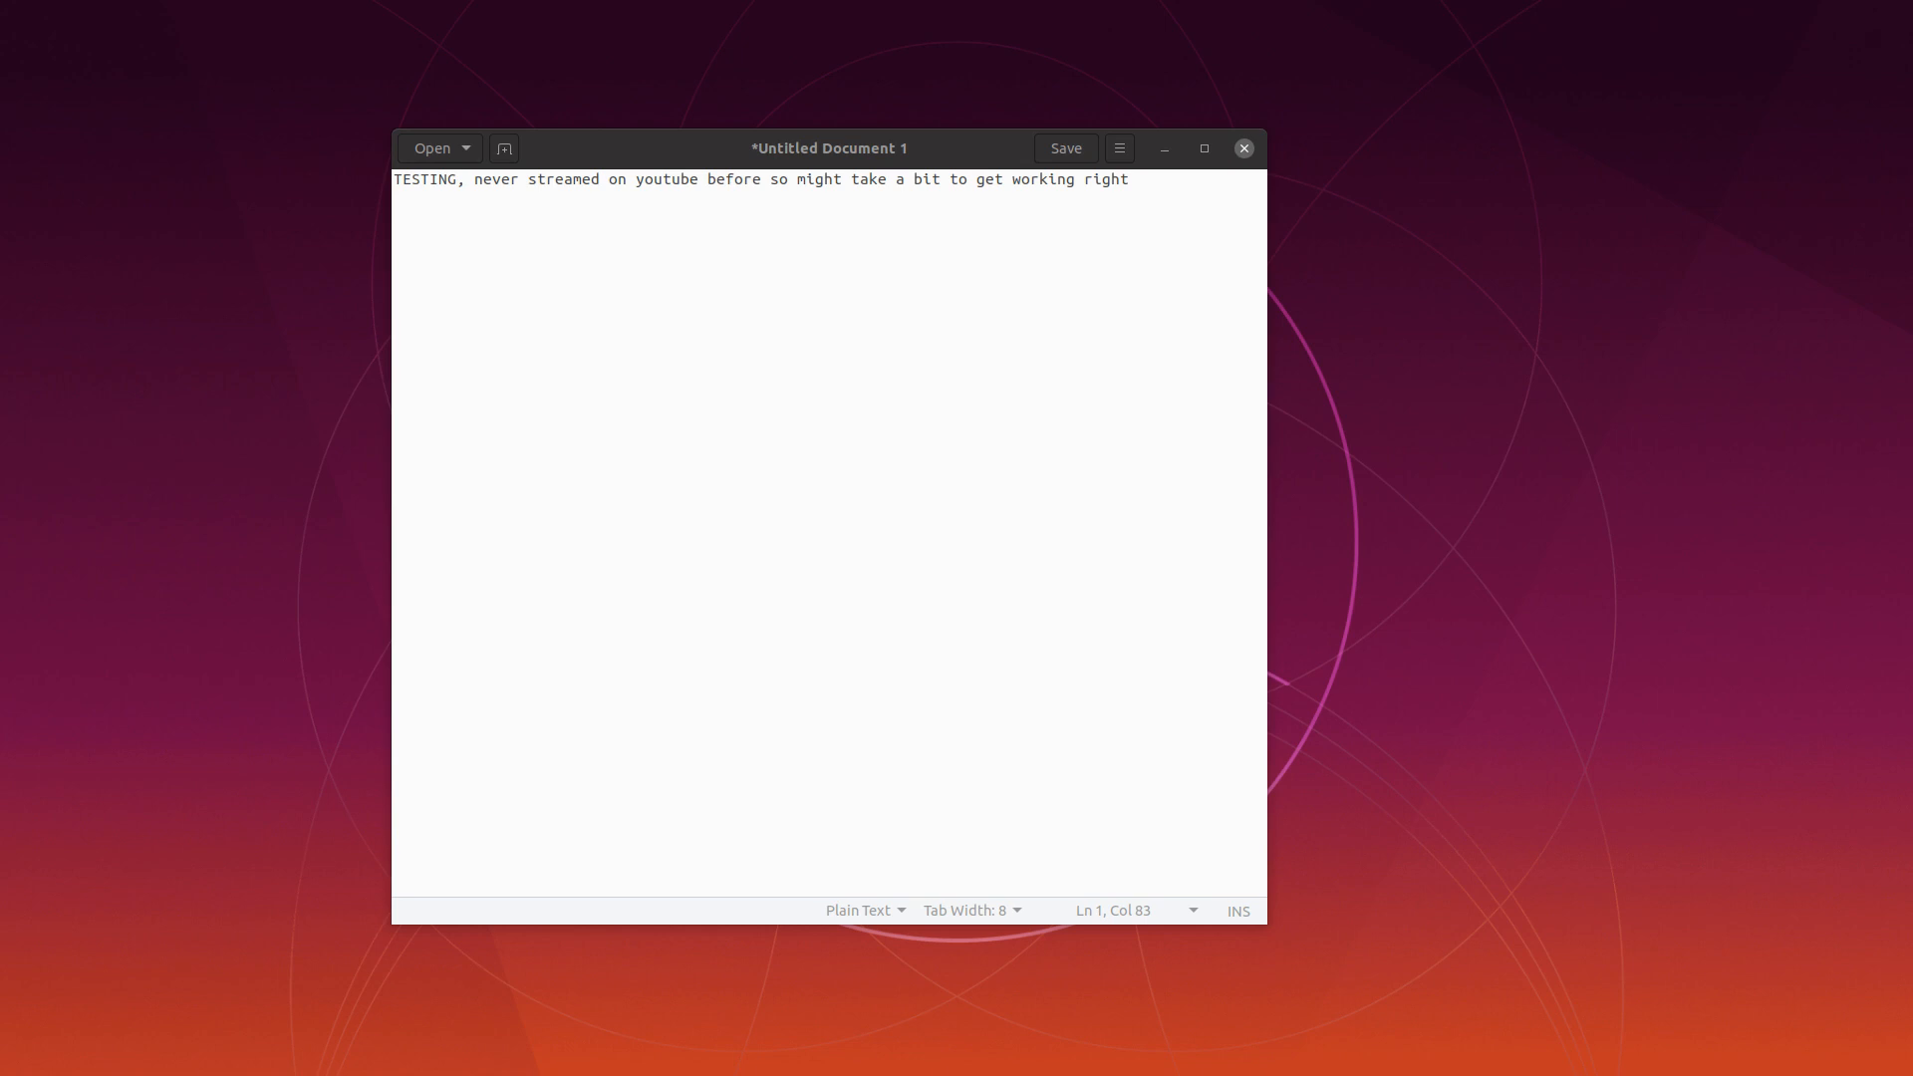
click(587, 599)
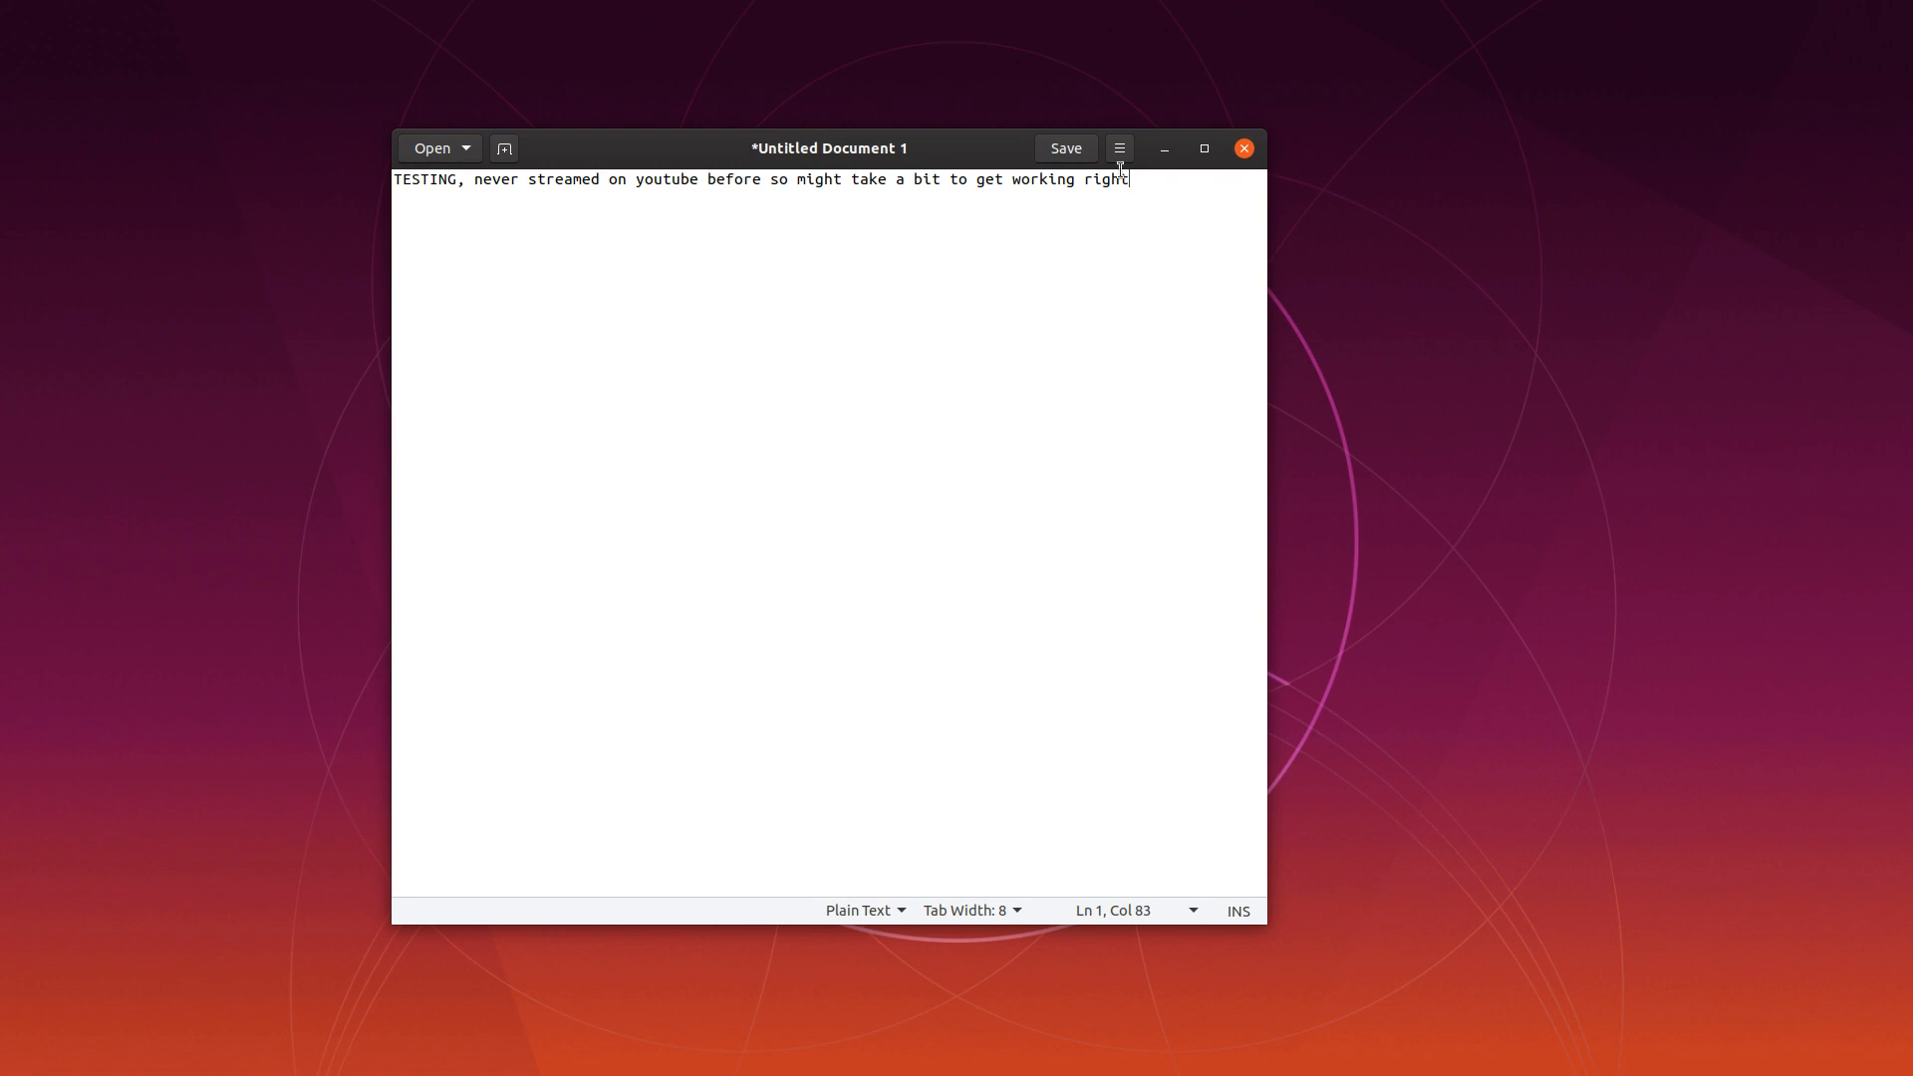
drag(879, 141, 987, 107)
click(1263, 121)
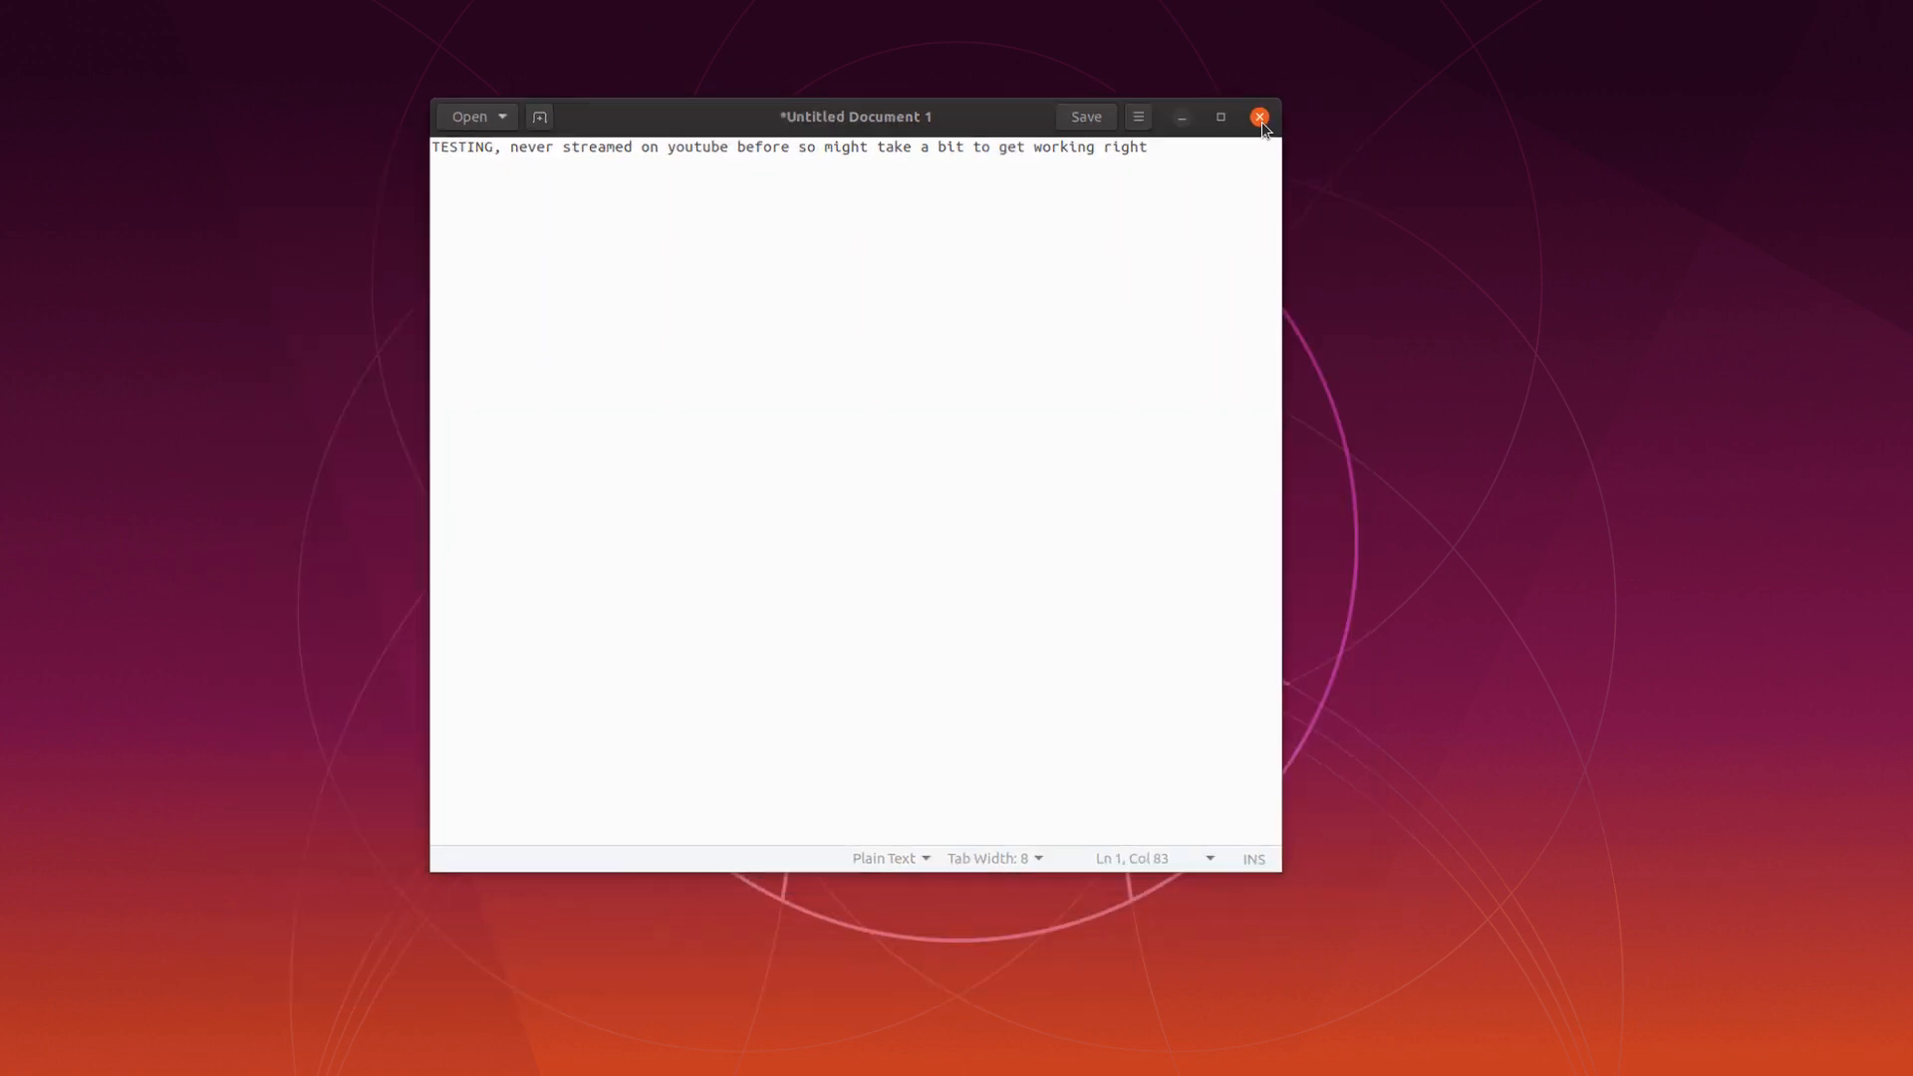
key(alt+Tab)
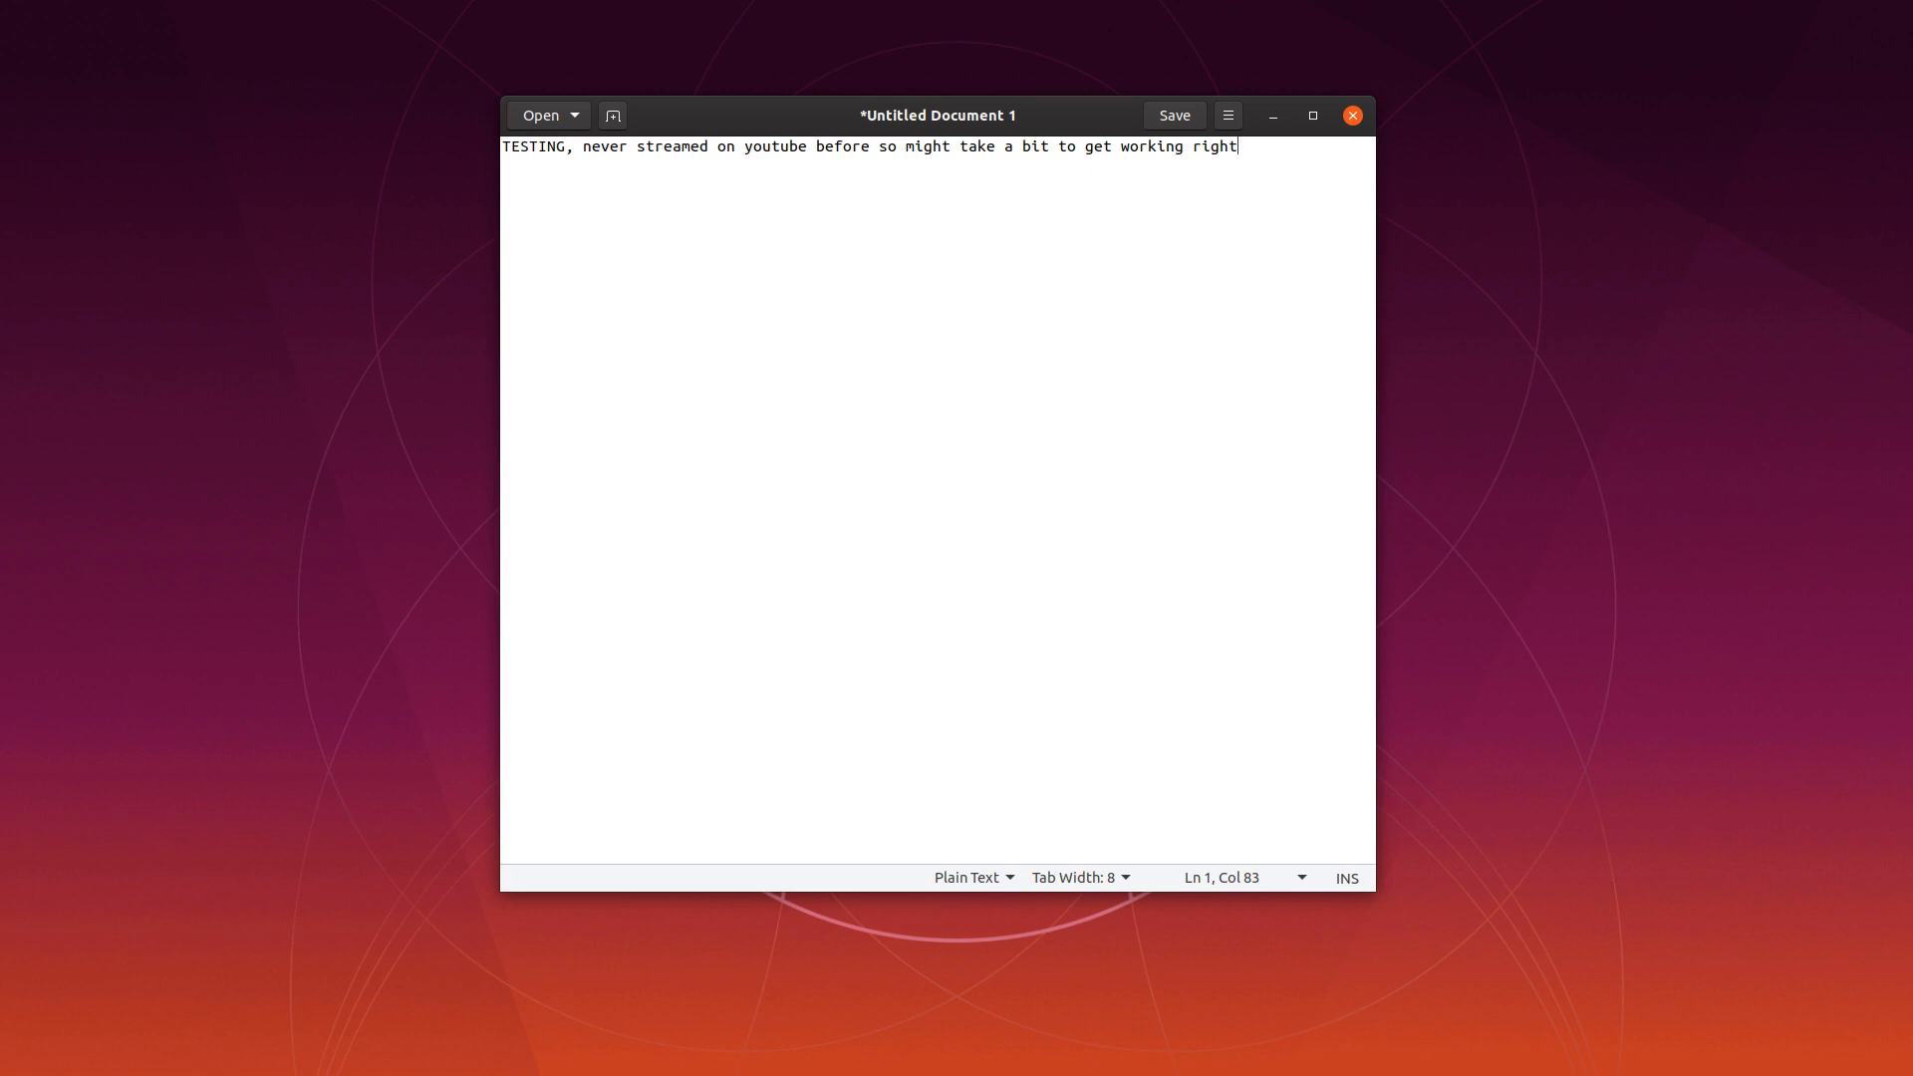
key(alt+Tab)
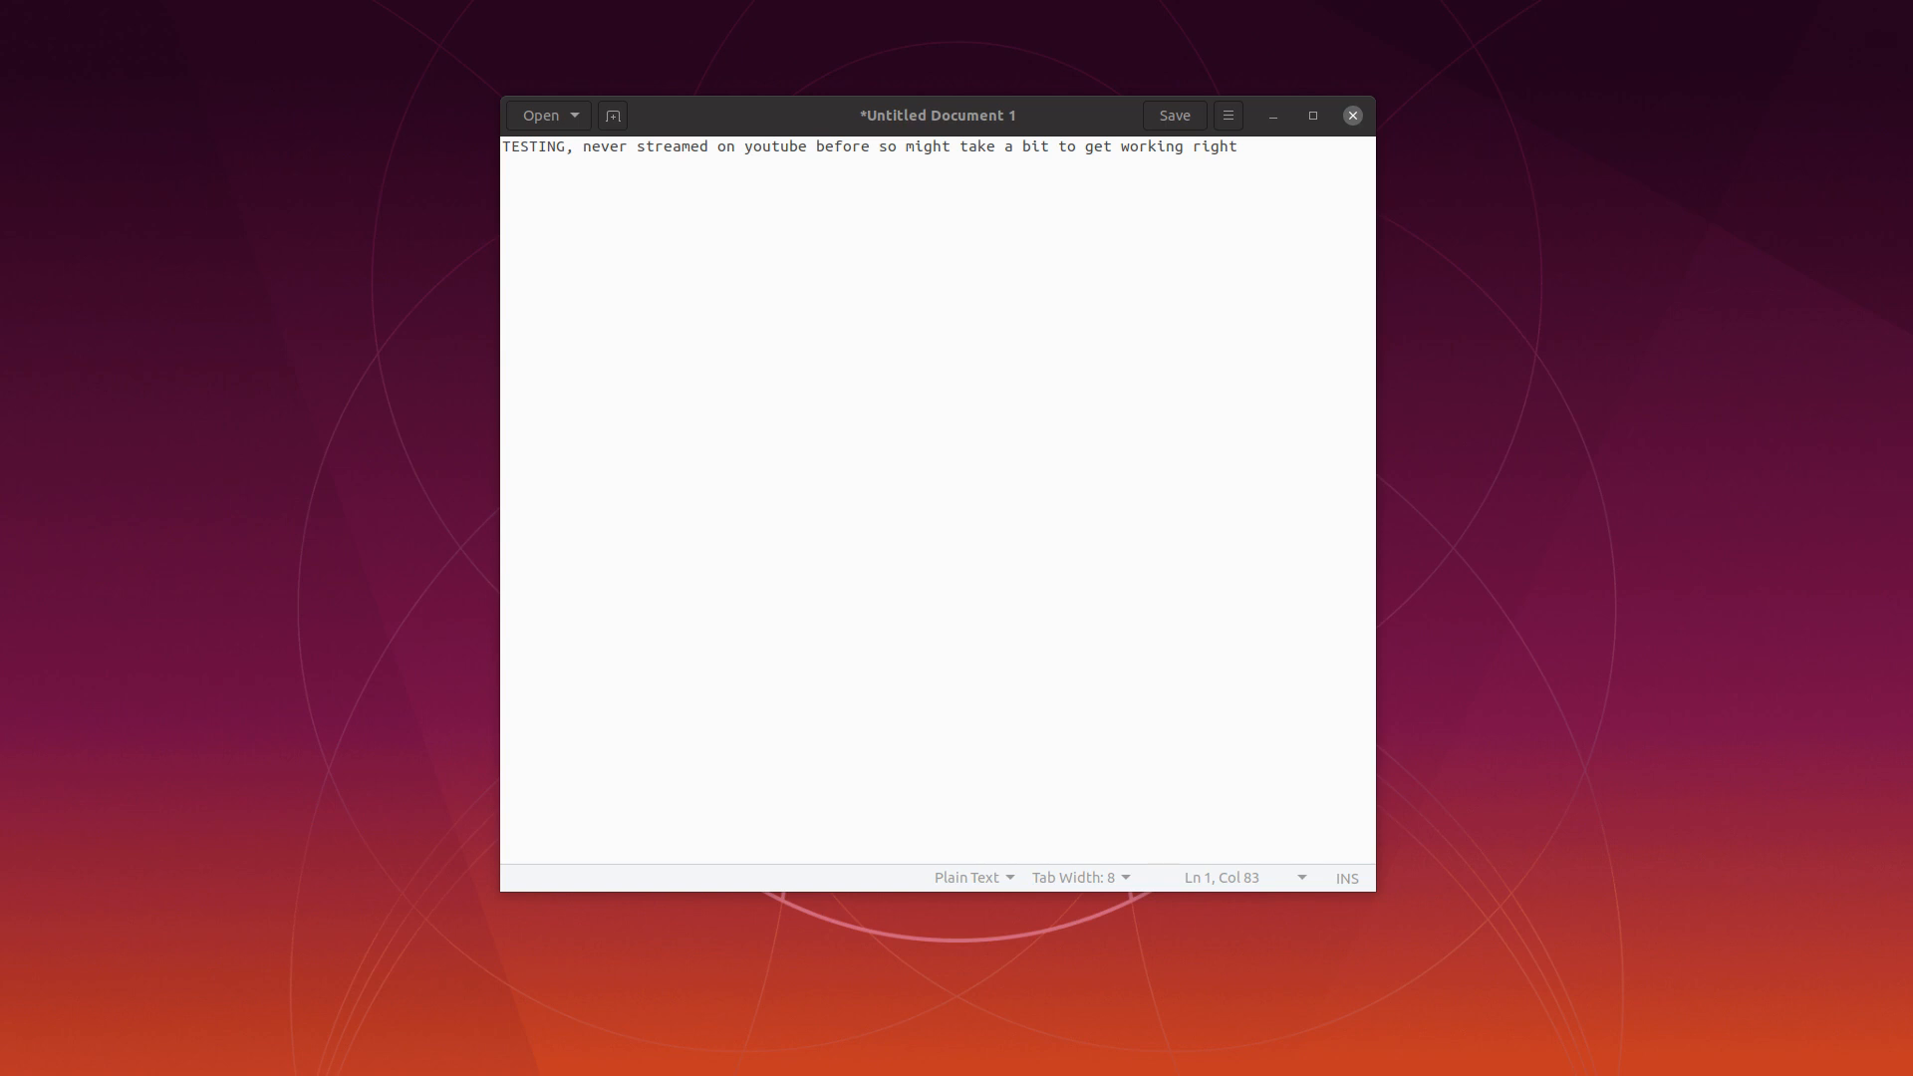
Step: Add the line 'OK GUYS IN TODAY"S TUTORIAL I"M GOING TO BE SHOWNG YOU HOW TO MAKE' to the text document, after a blank line
click(1229, 415)
key(Return)
key(Return)
text(0)
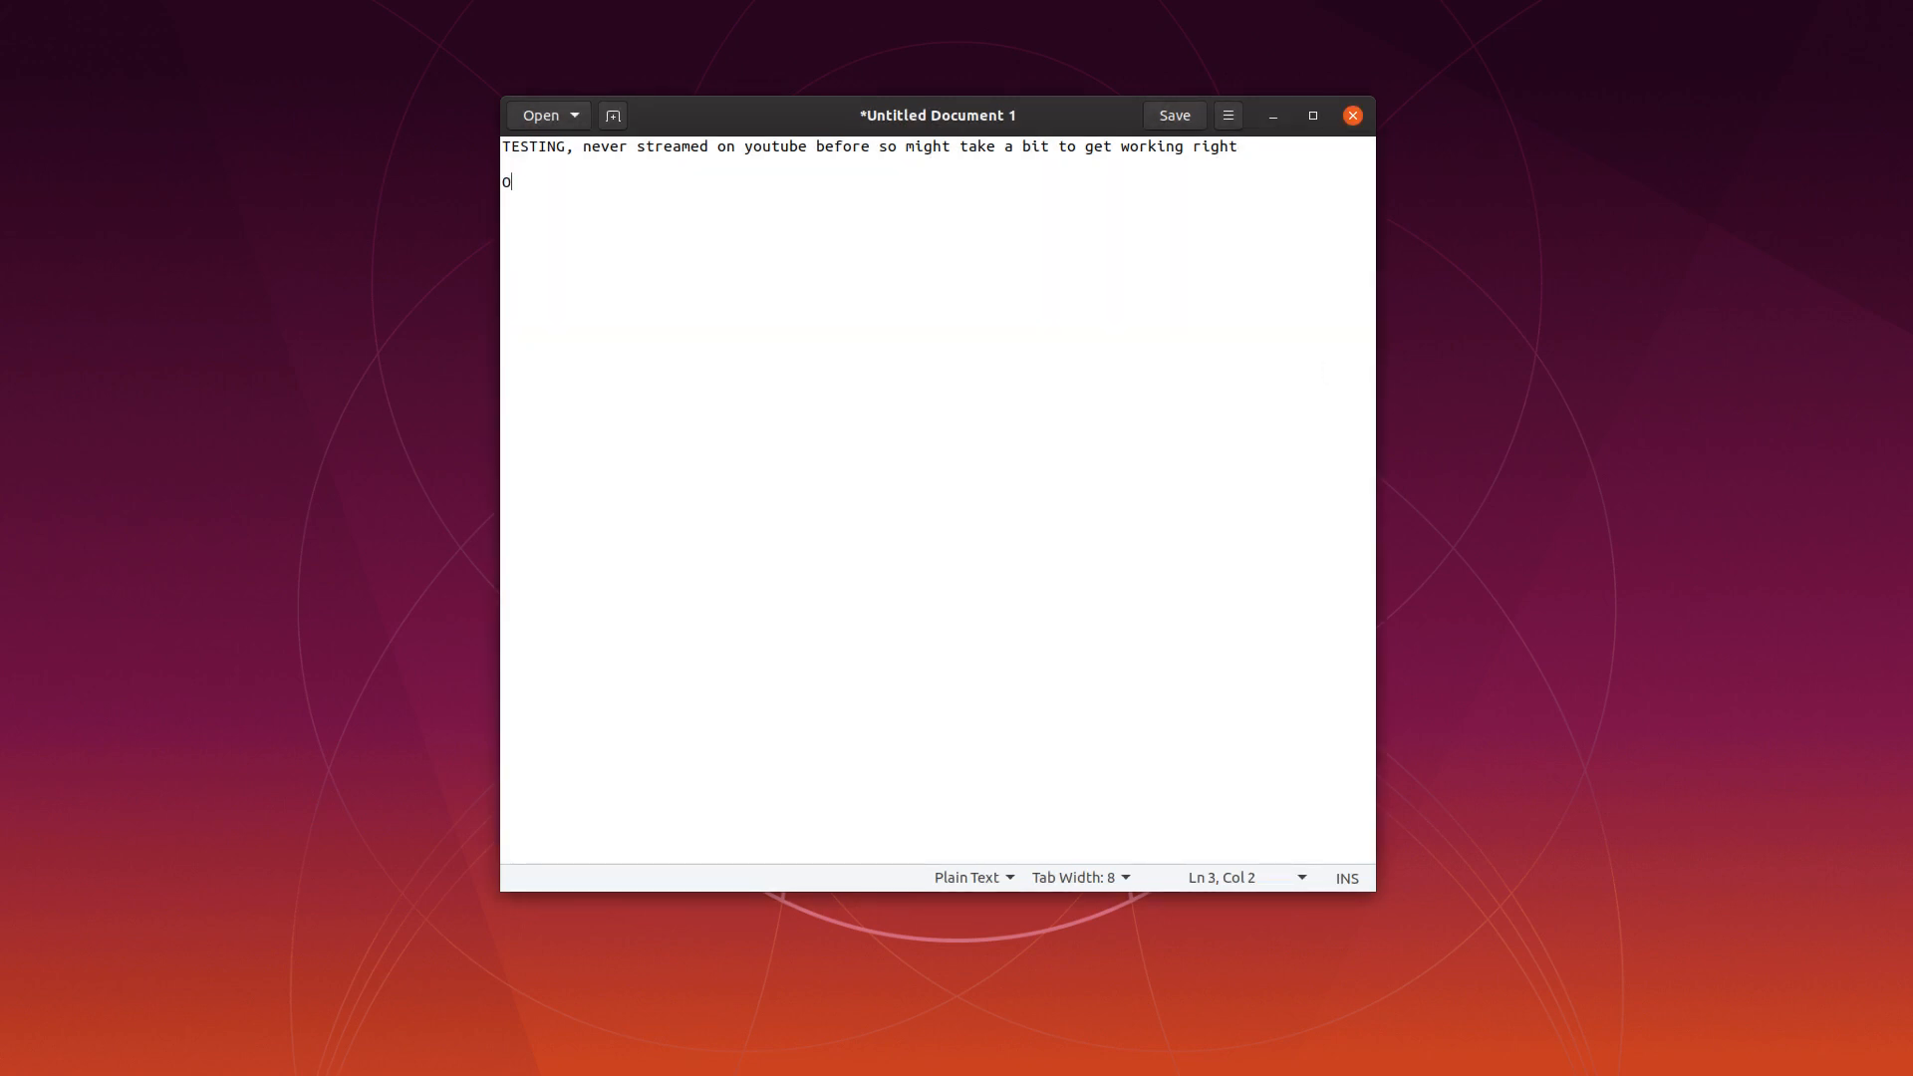
text(K GUYS IN TODAY"S TUTORIAL I"M GOING )
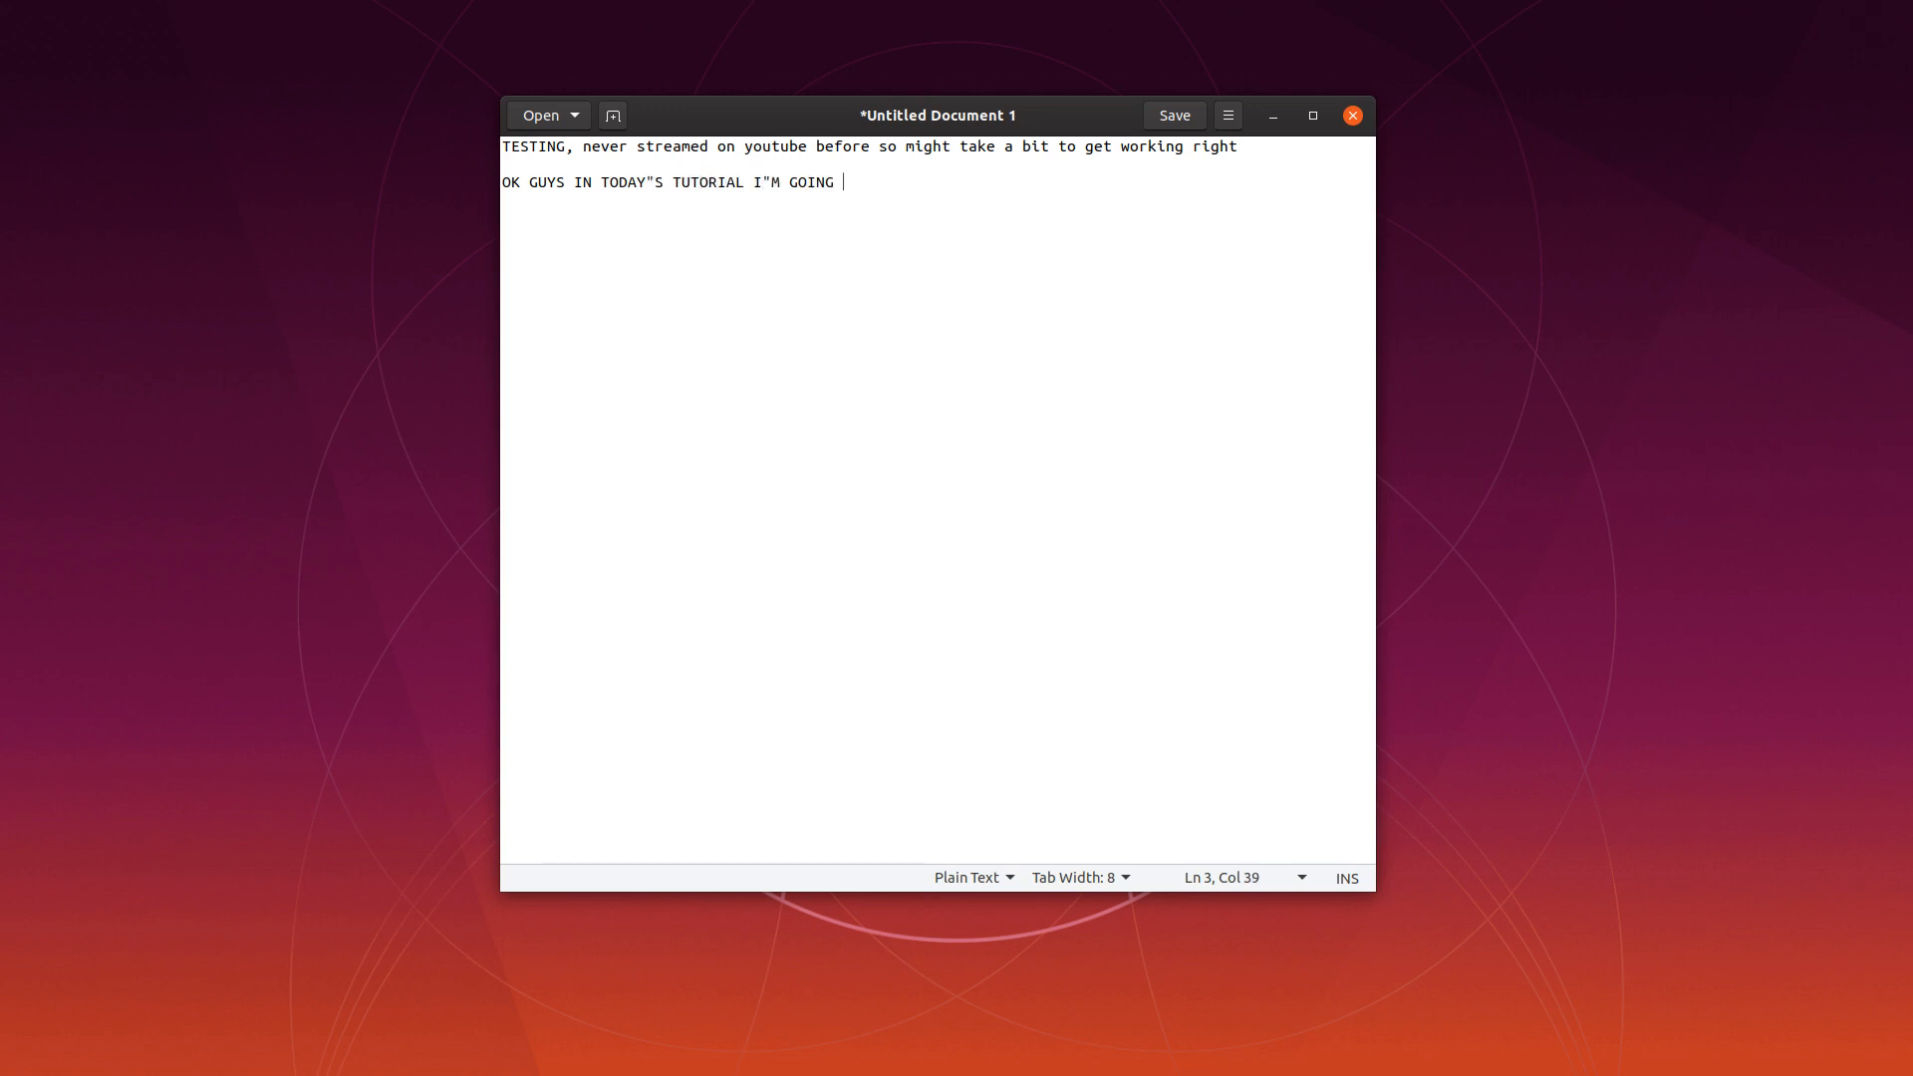
text(TO BE SHOWNG YOU HOW TO MAKE)
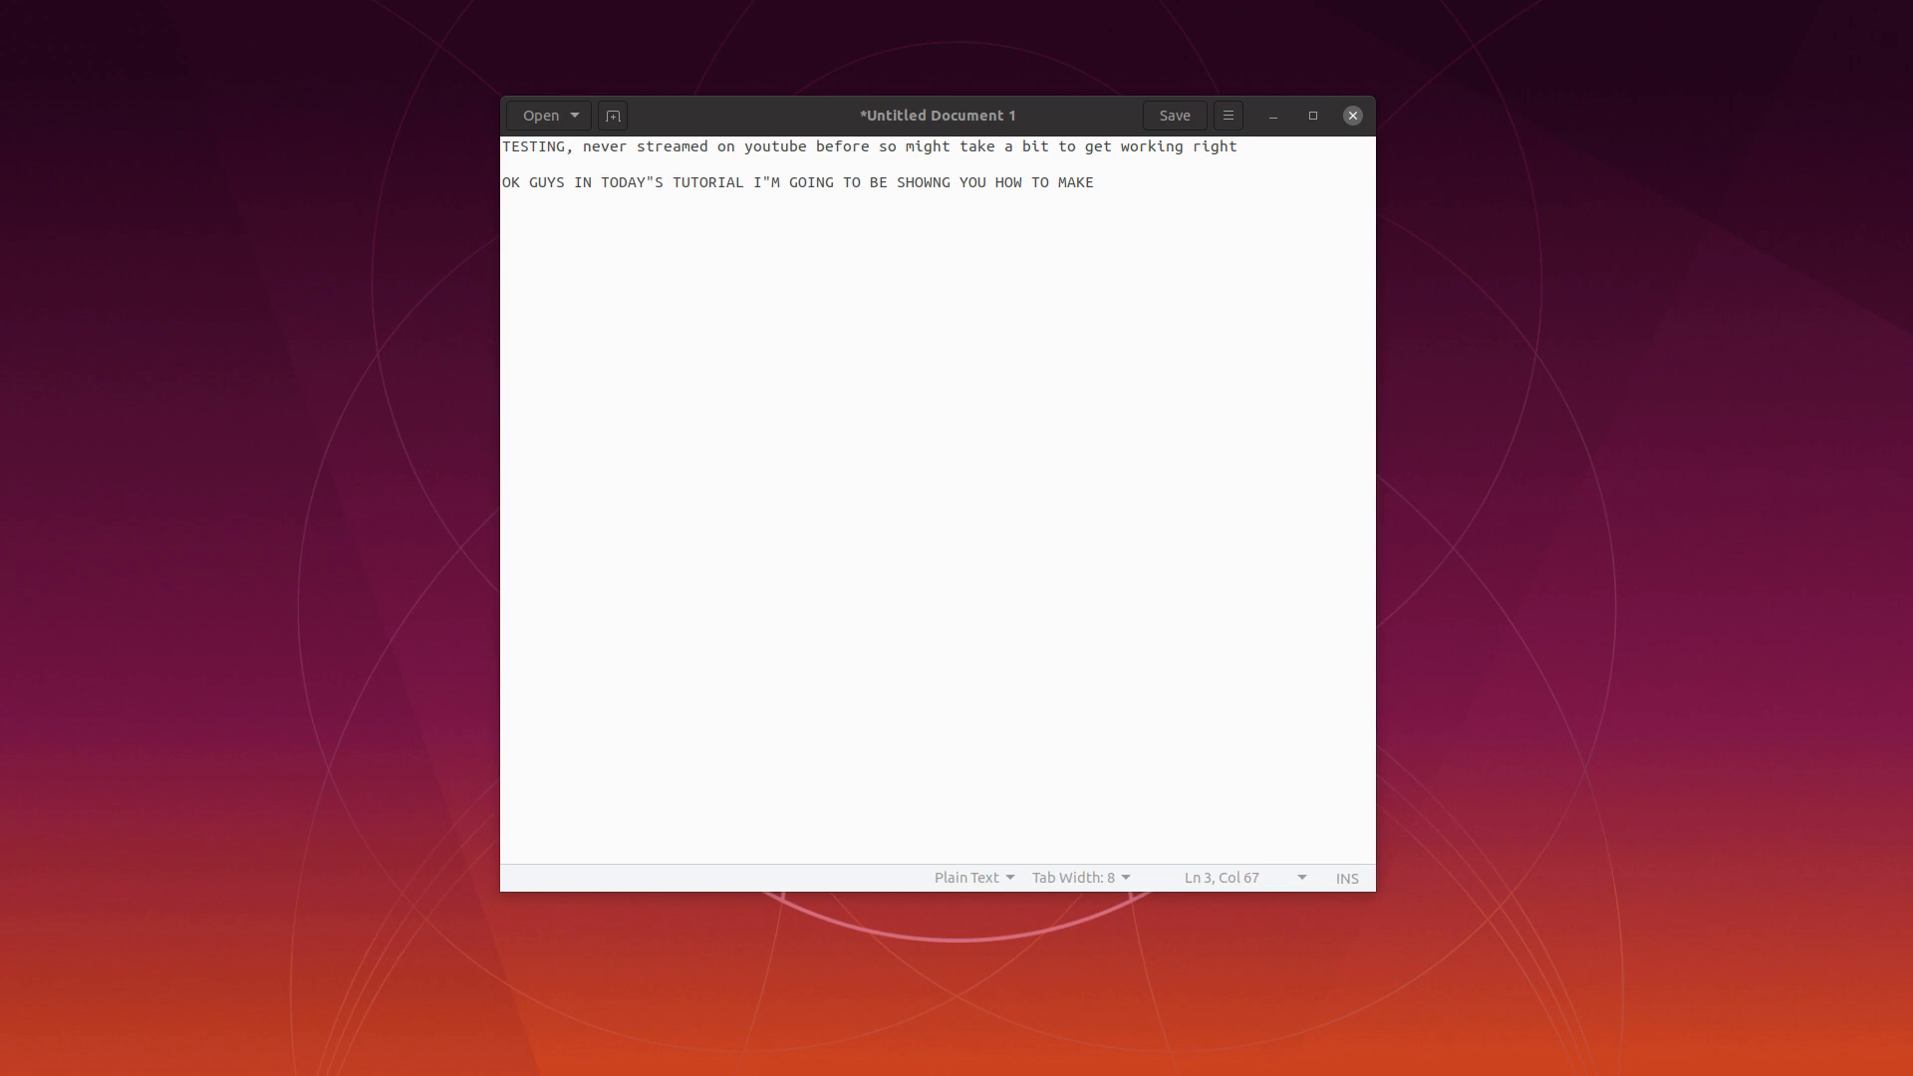
Step: Bring the system's Sound settings into view and choose Analog Input - Scarlett 2i2 USB as the input device
key(super)
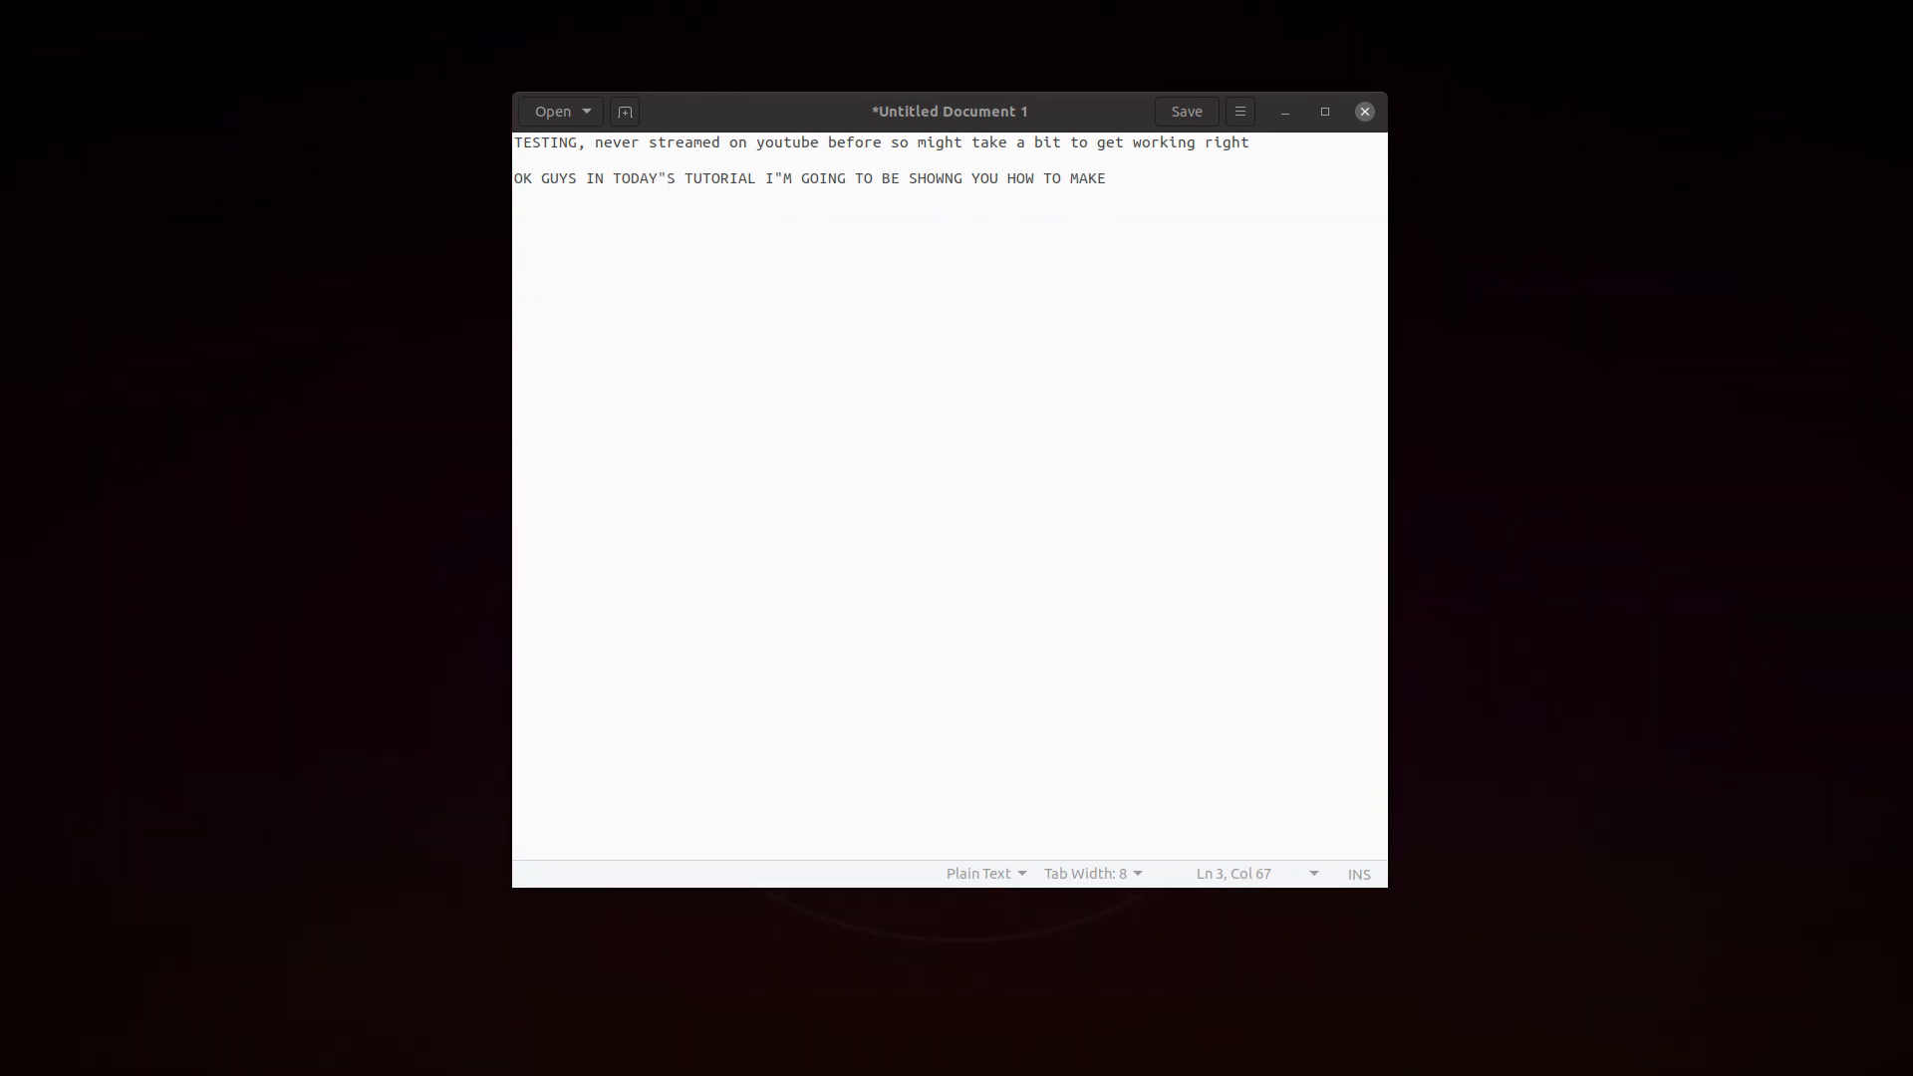
key(super)
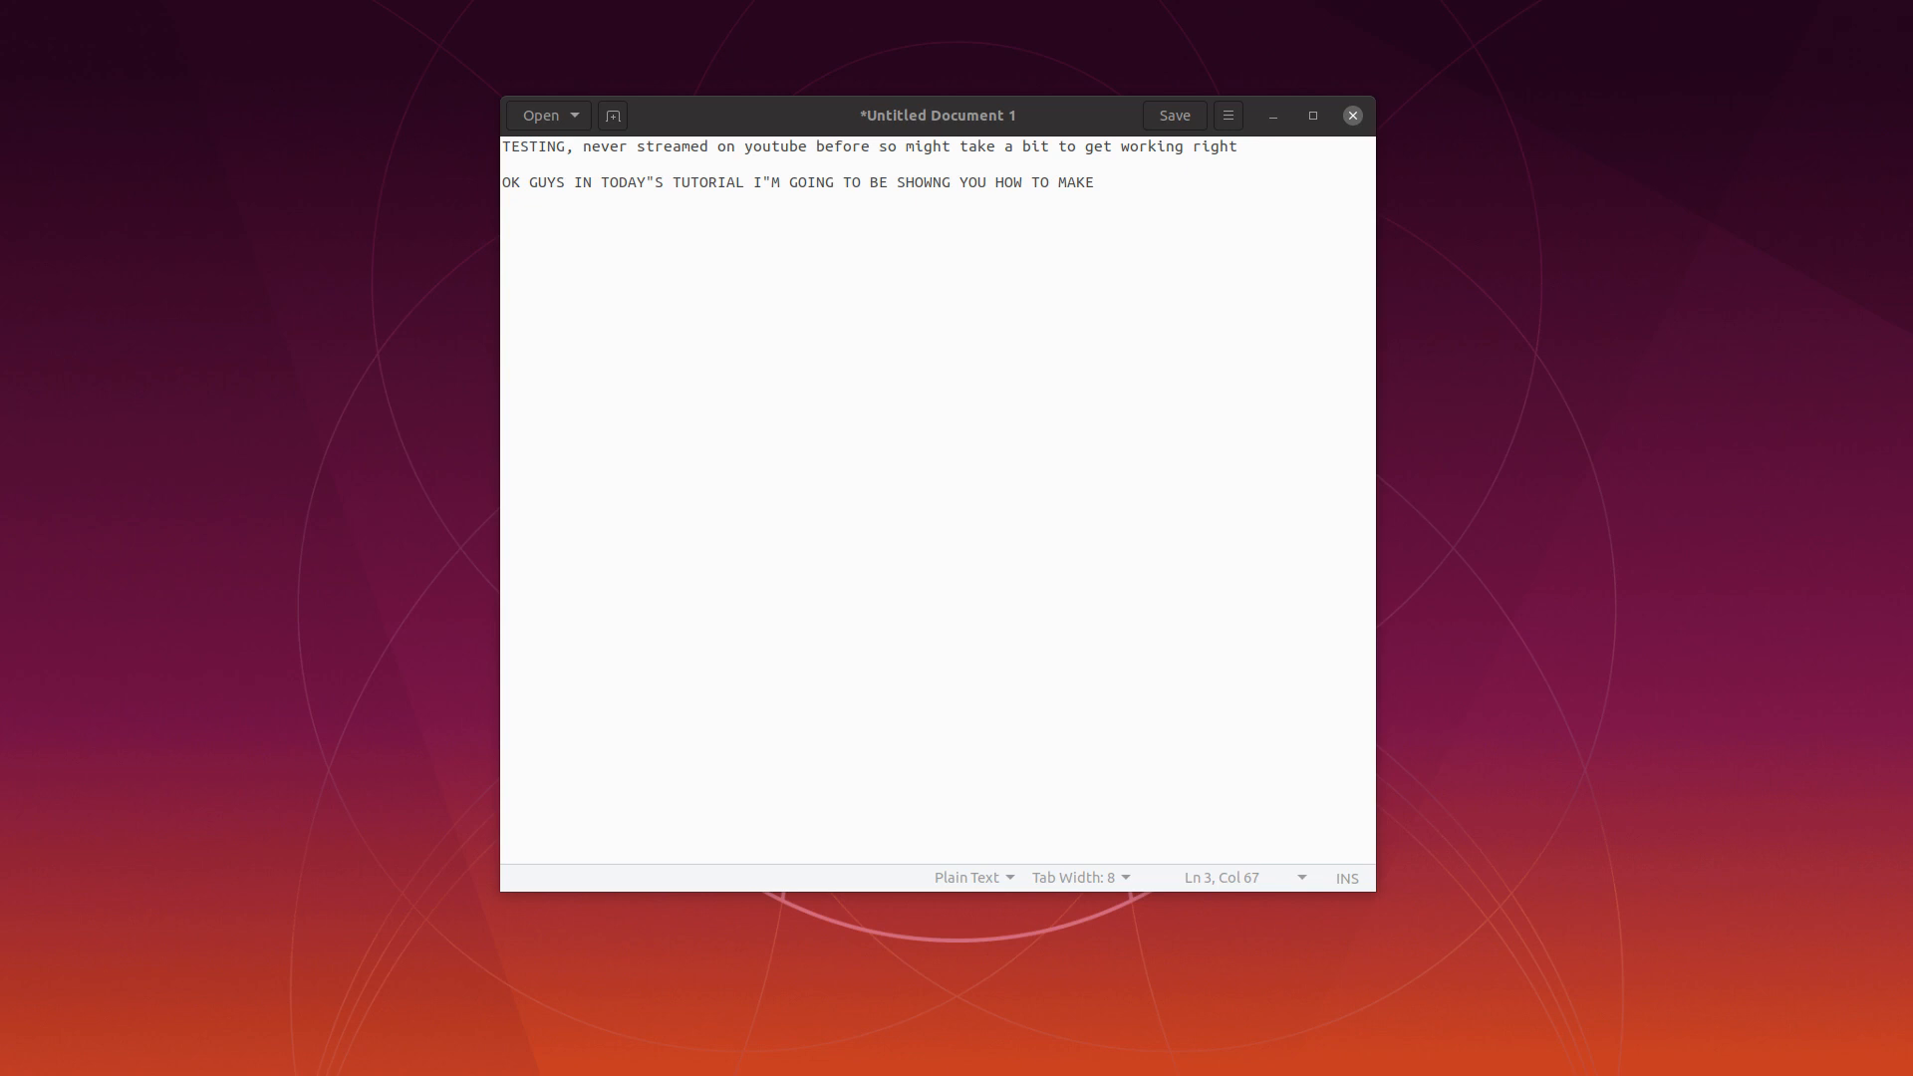
drag(2, 348, 485, 127)
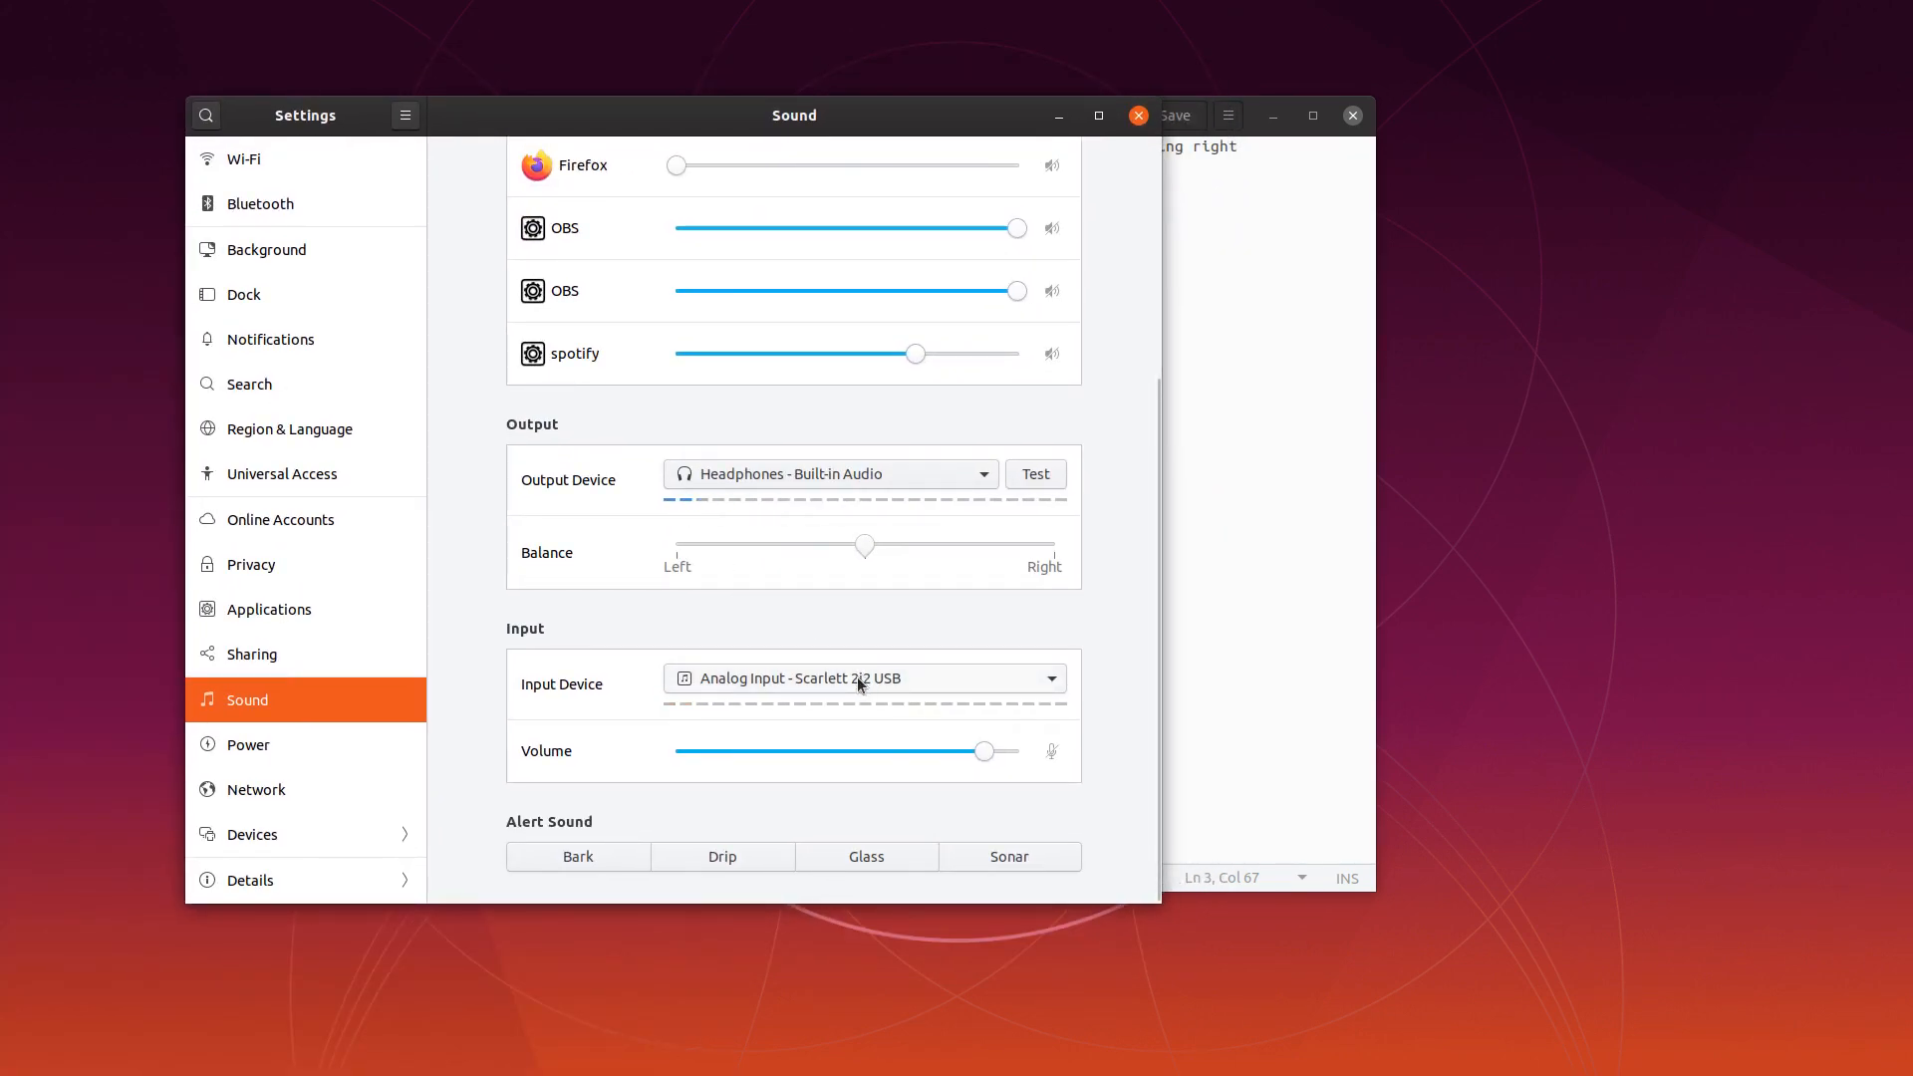
click(907, 678)
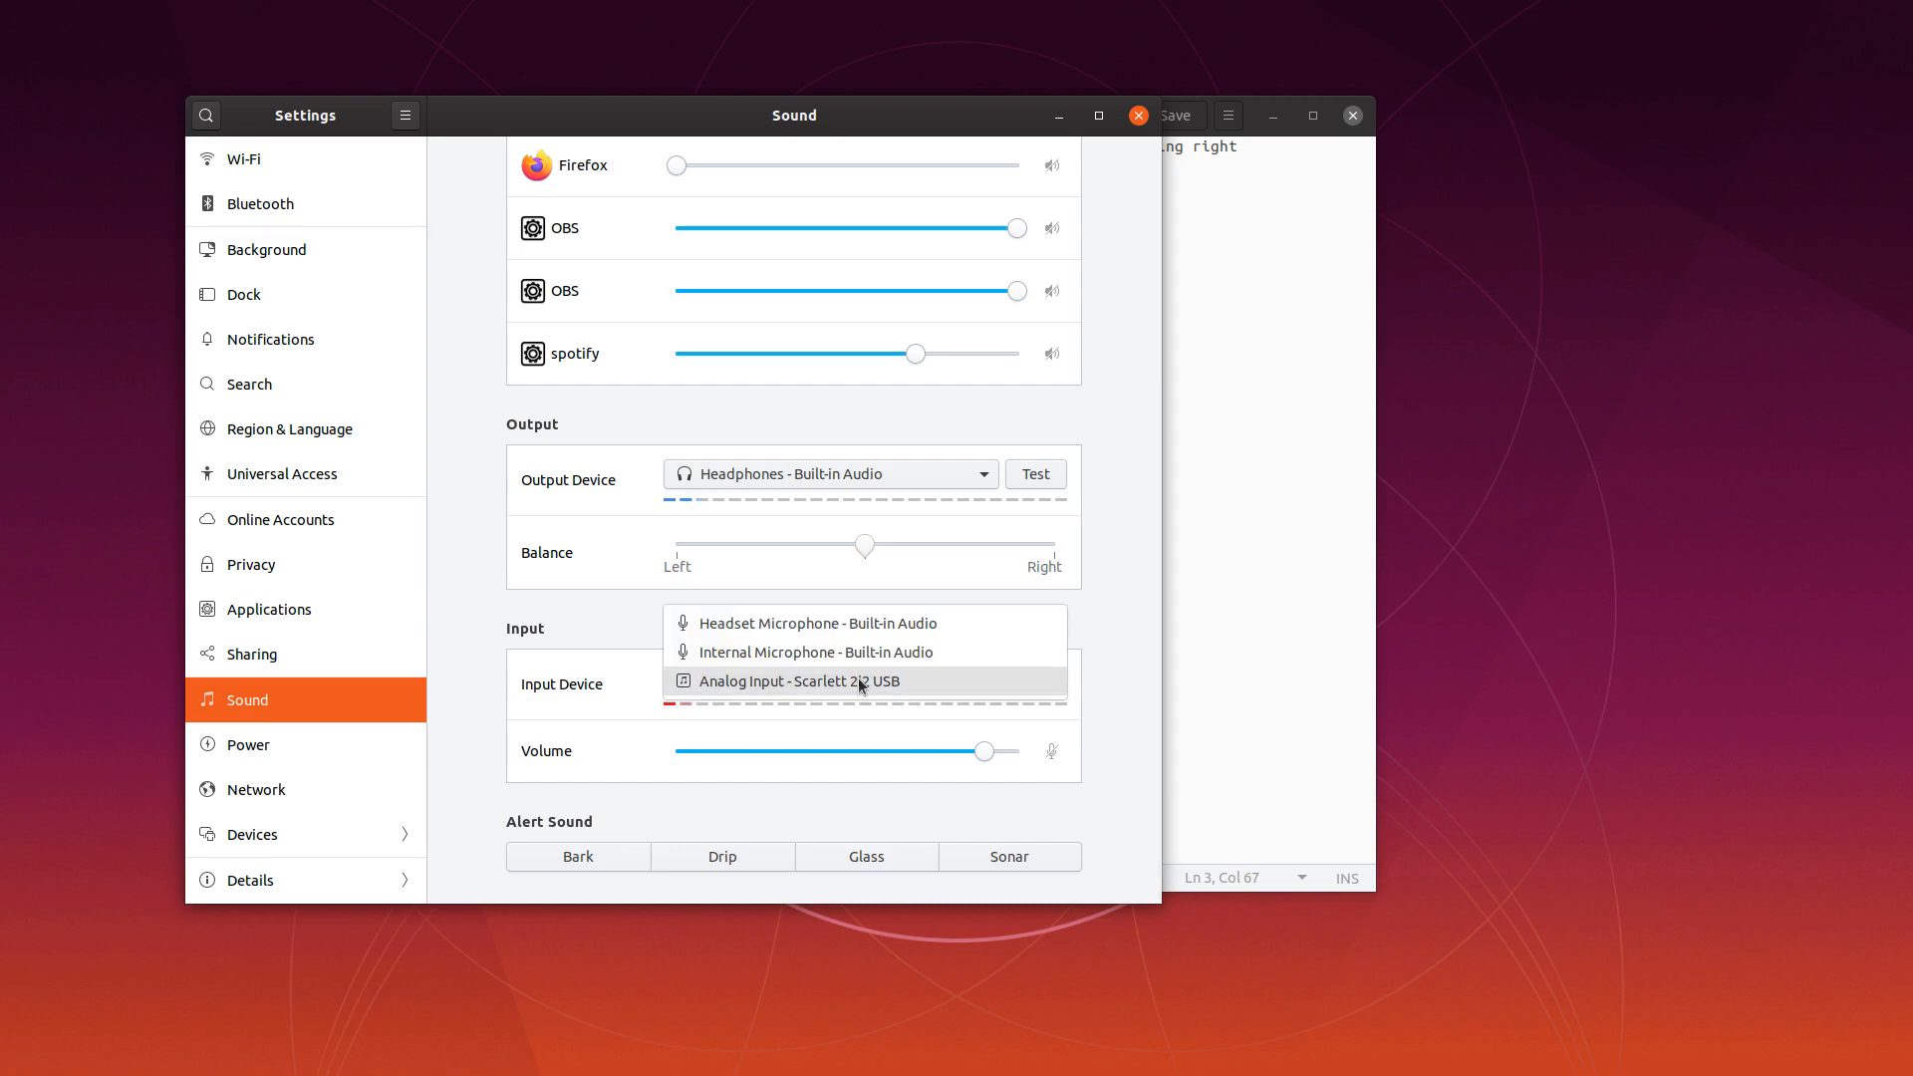
click(858, 681)
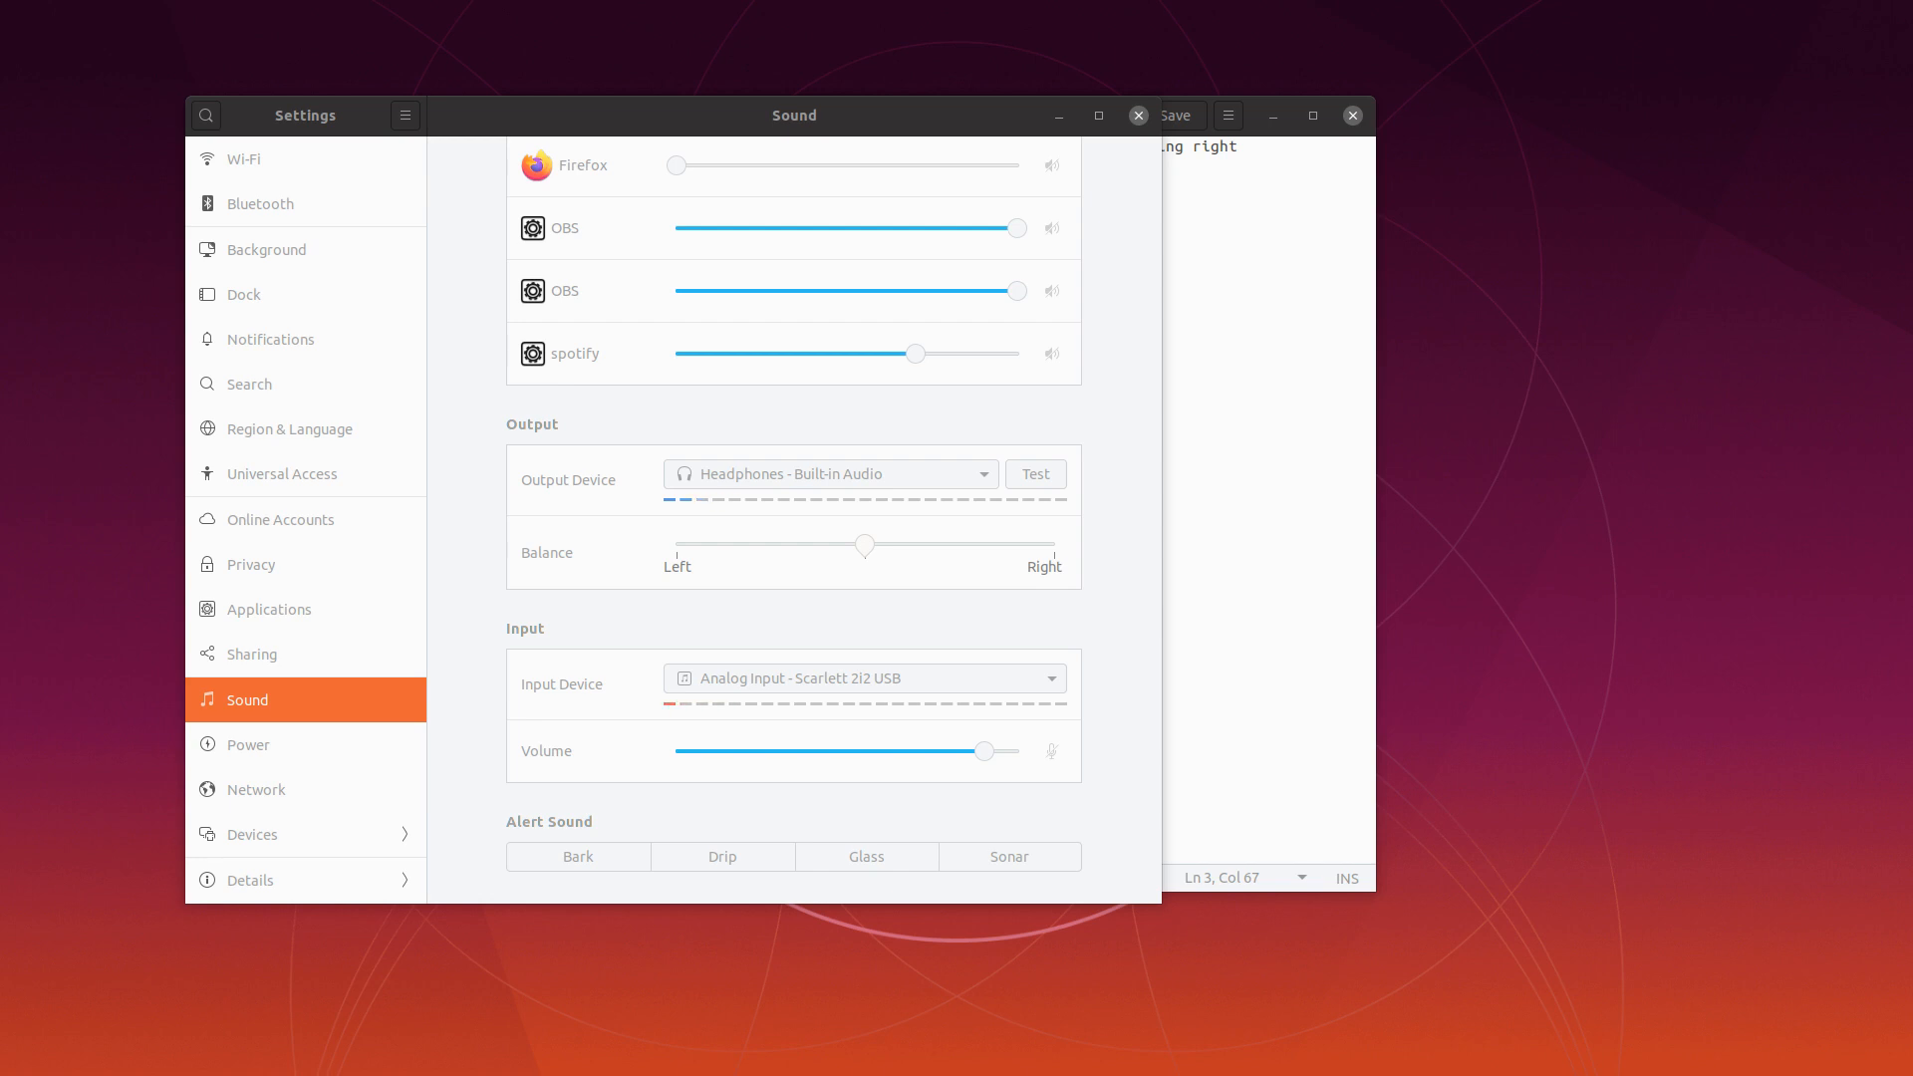
Step: Examine the Desktop Audio and Mic/Aux settings in Advanced Audio Properties and close that window
drag(880, 289, 873, 303)
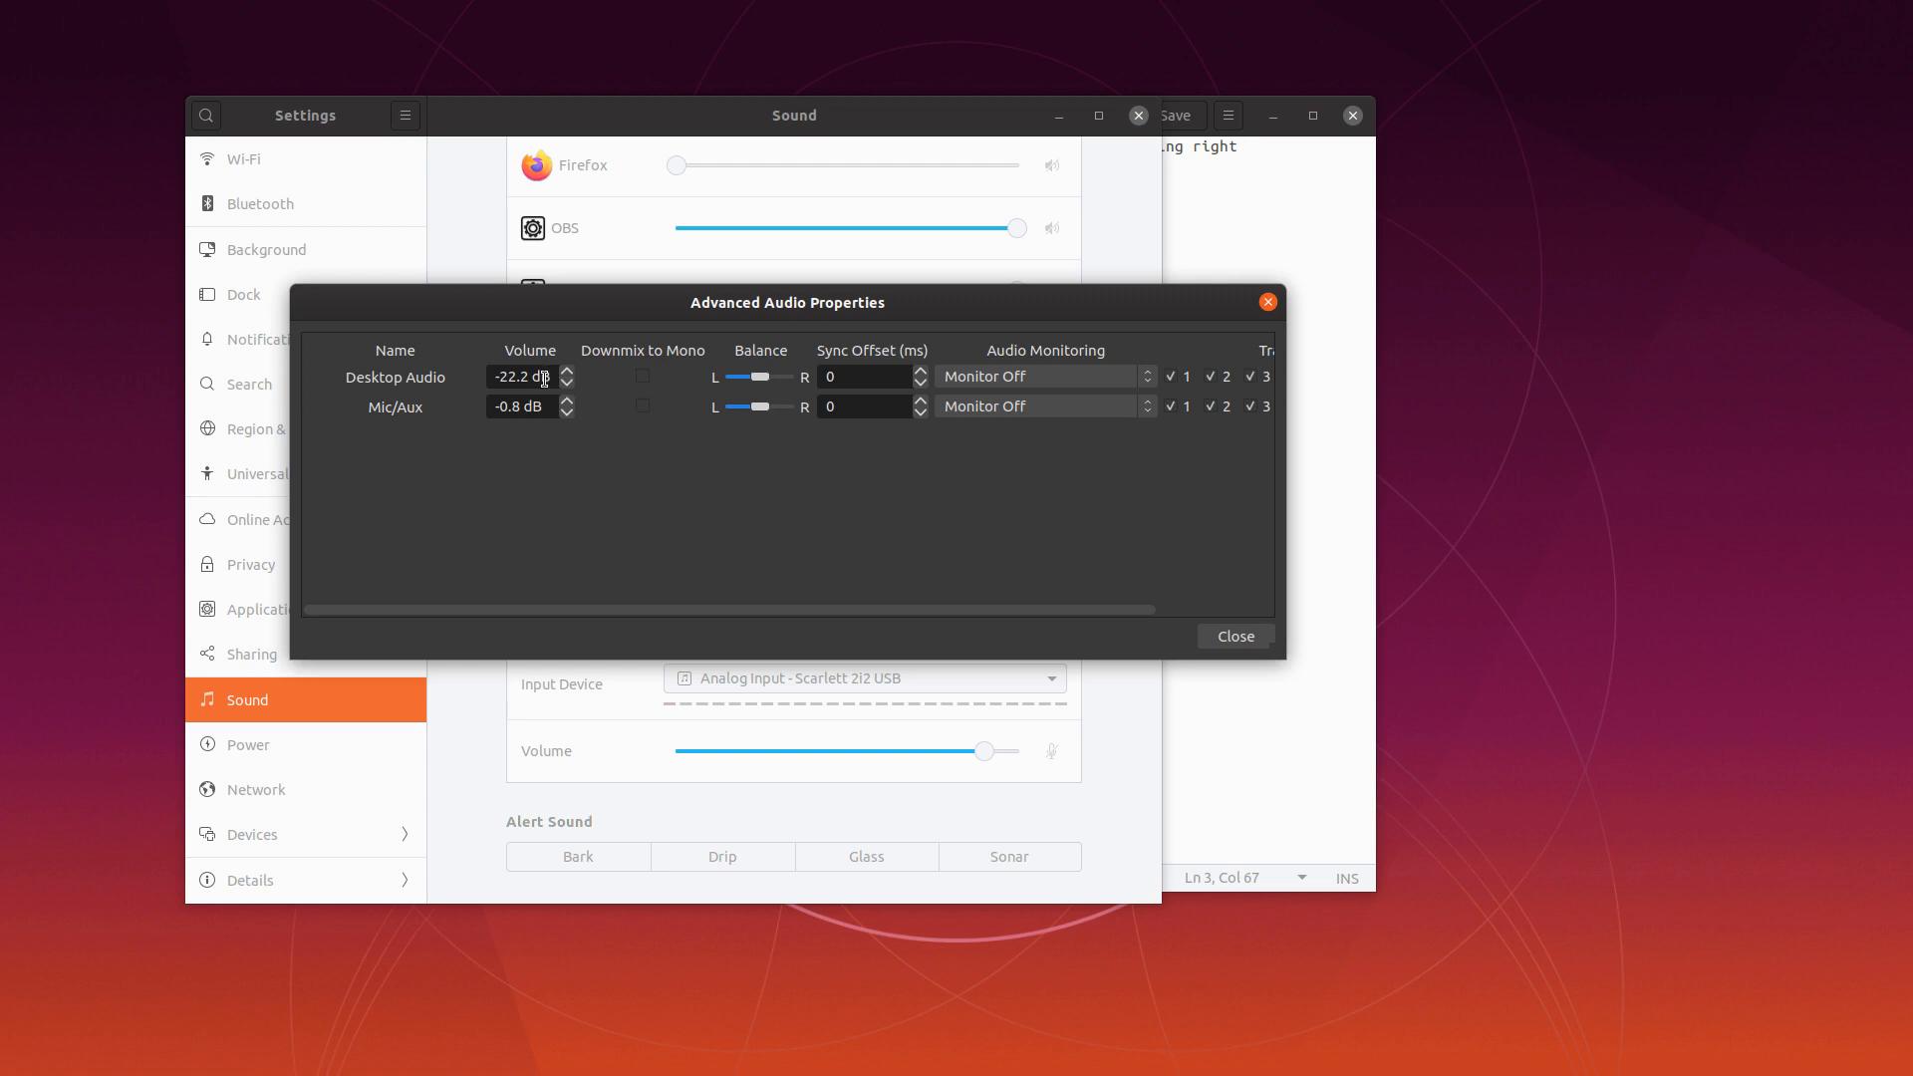
click(1267, 302)
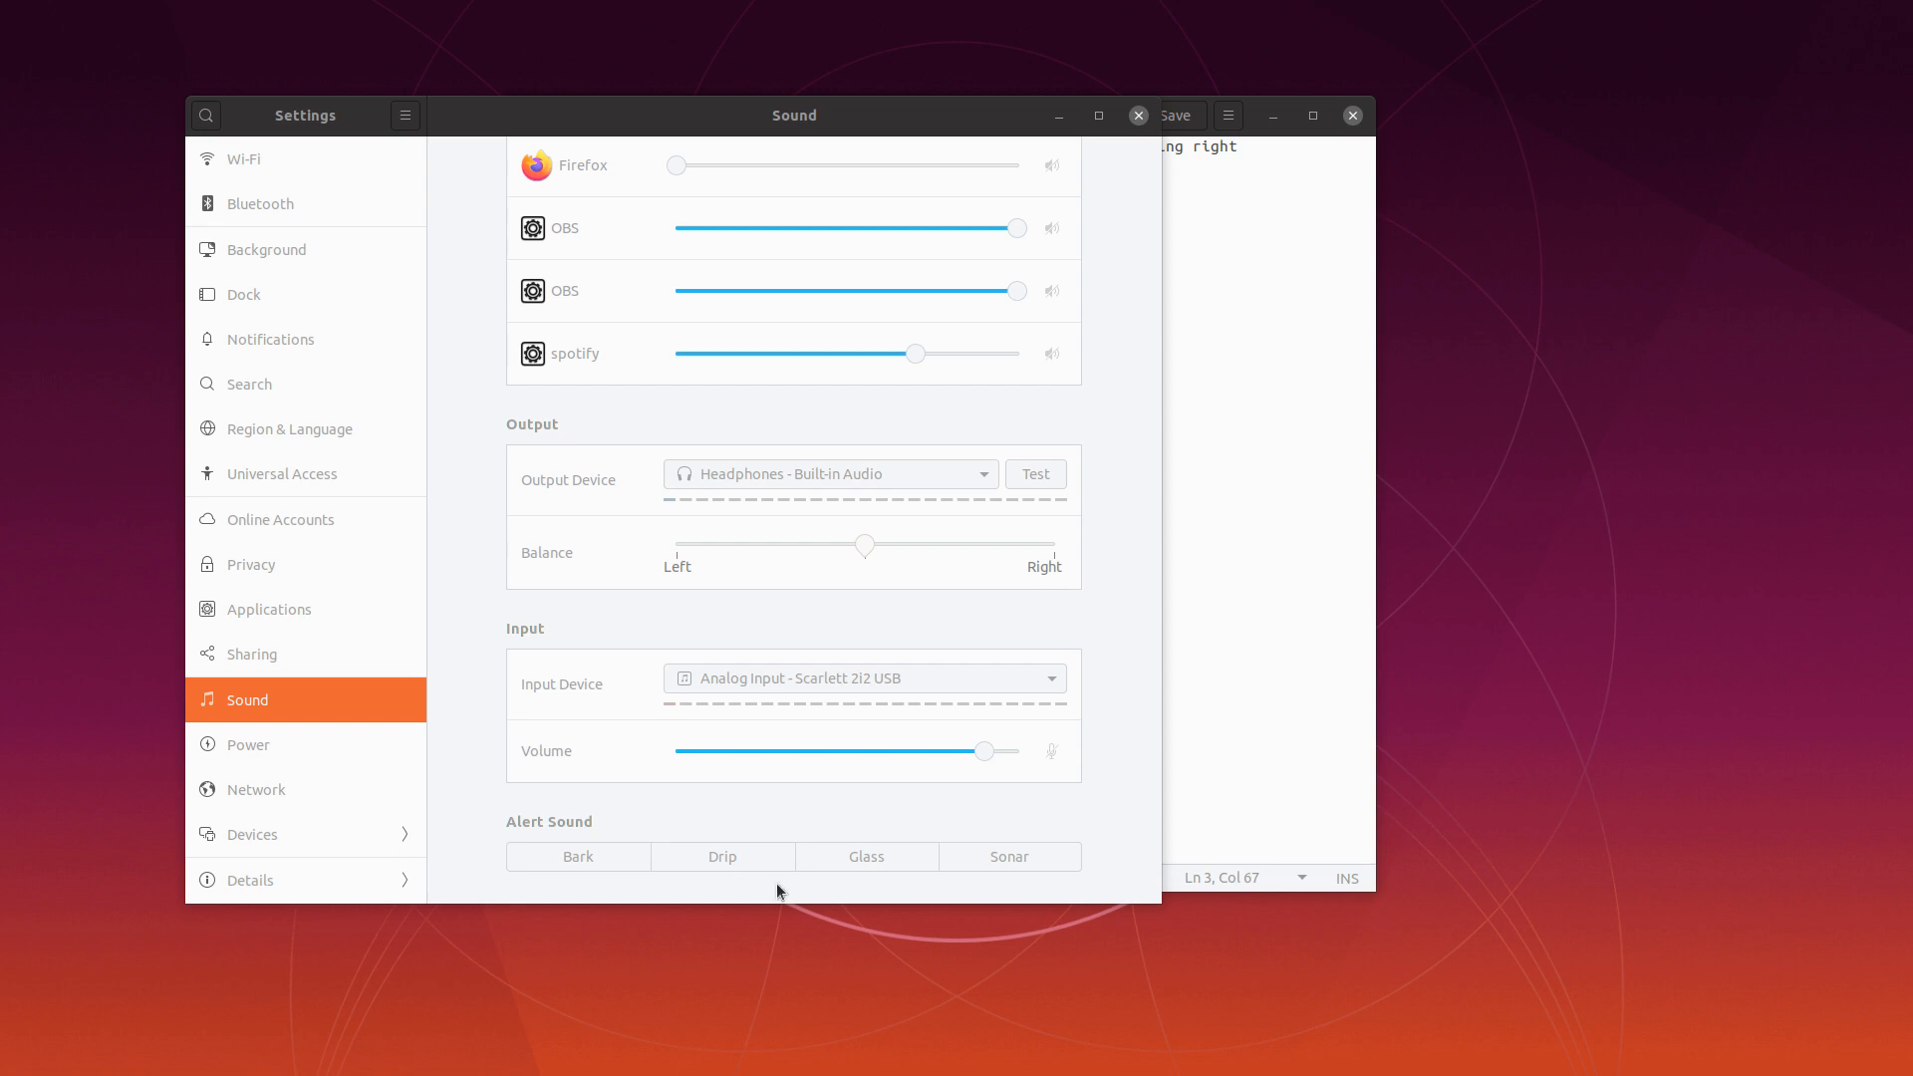
click(1145, 564)
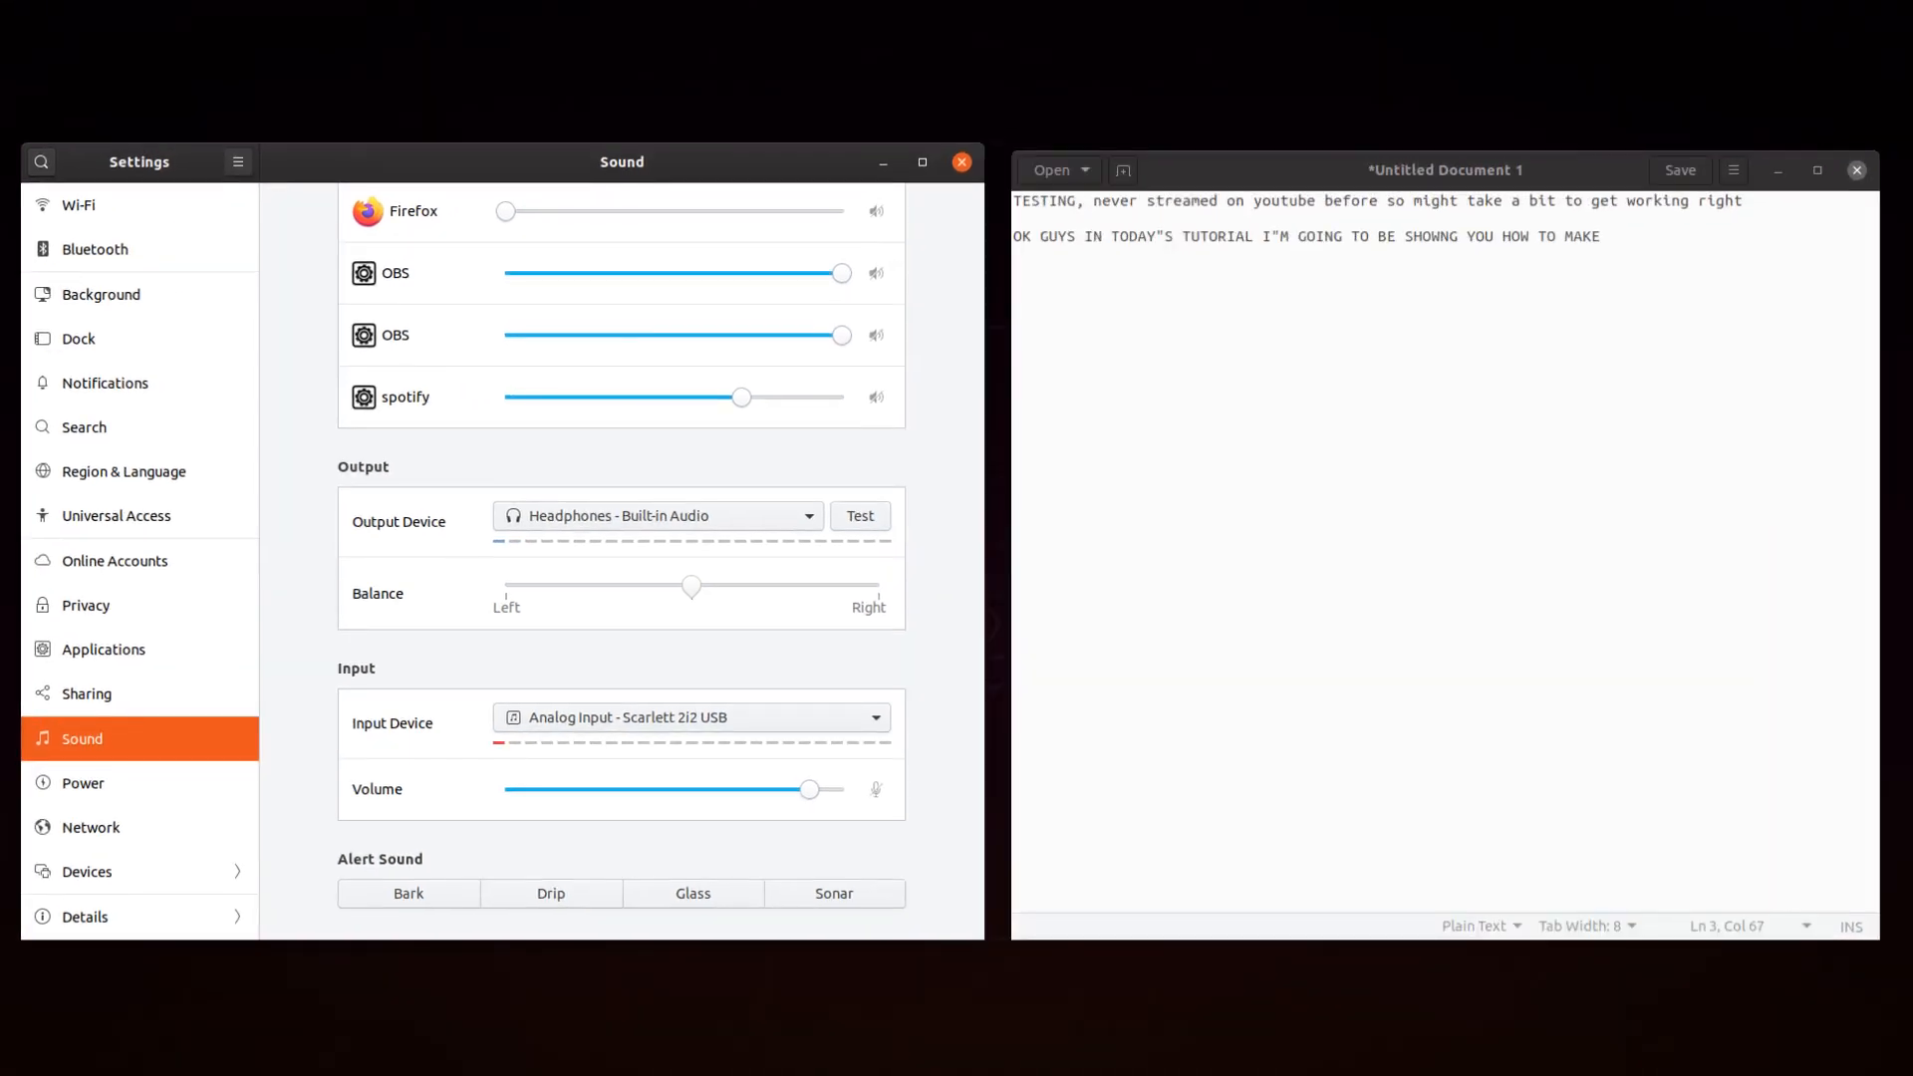
Step: Switch to Krita and create a new 1920 x 1080 px RGB/Alpha document at 100 ppi
key(super)
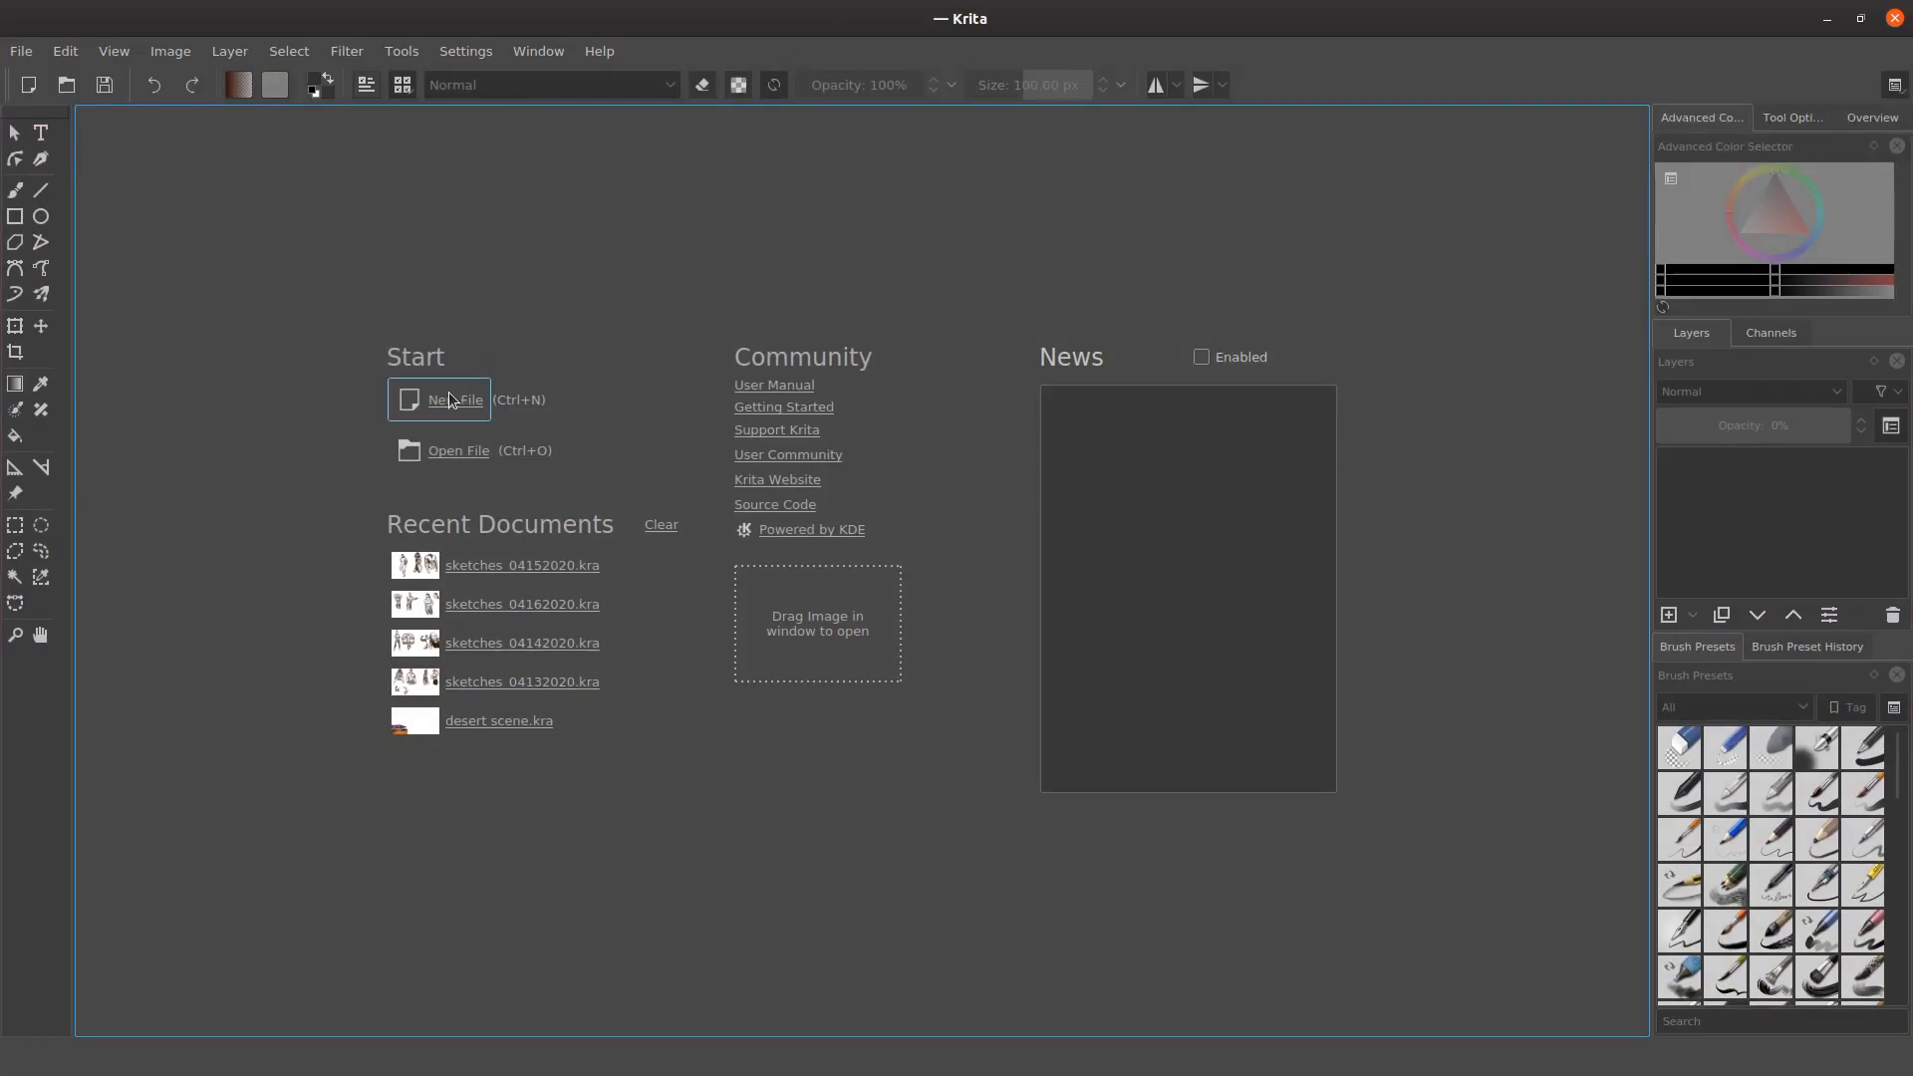
click(444, 398)
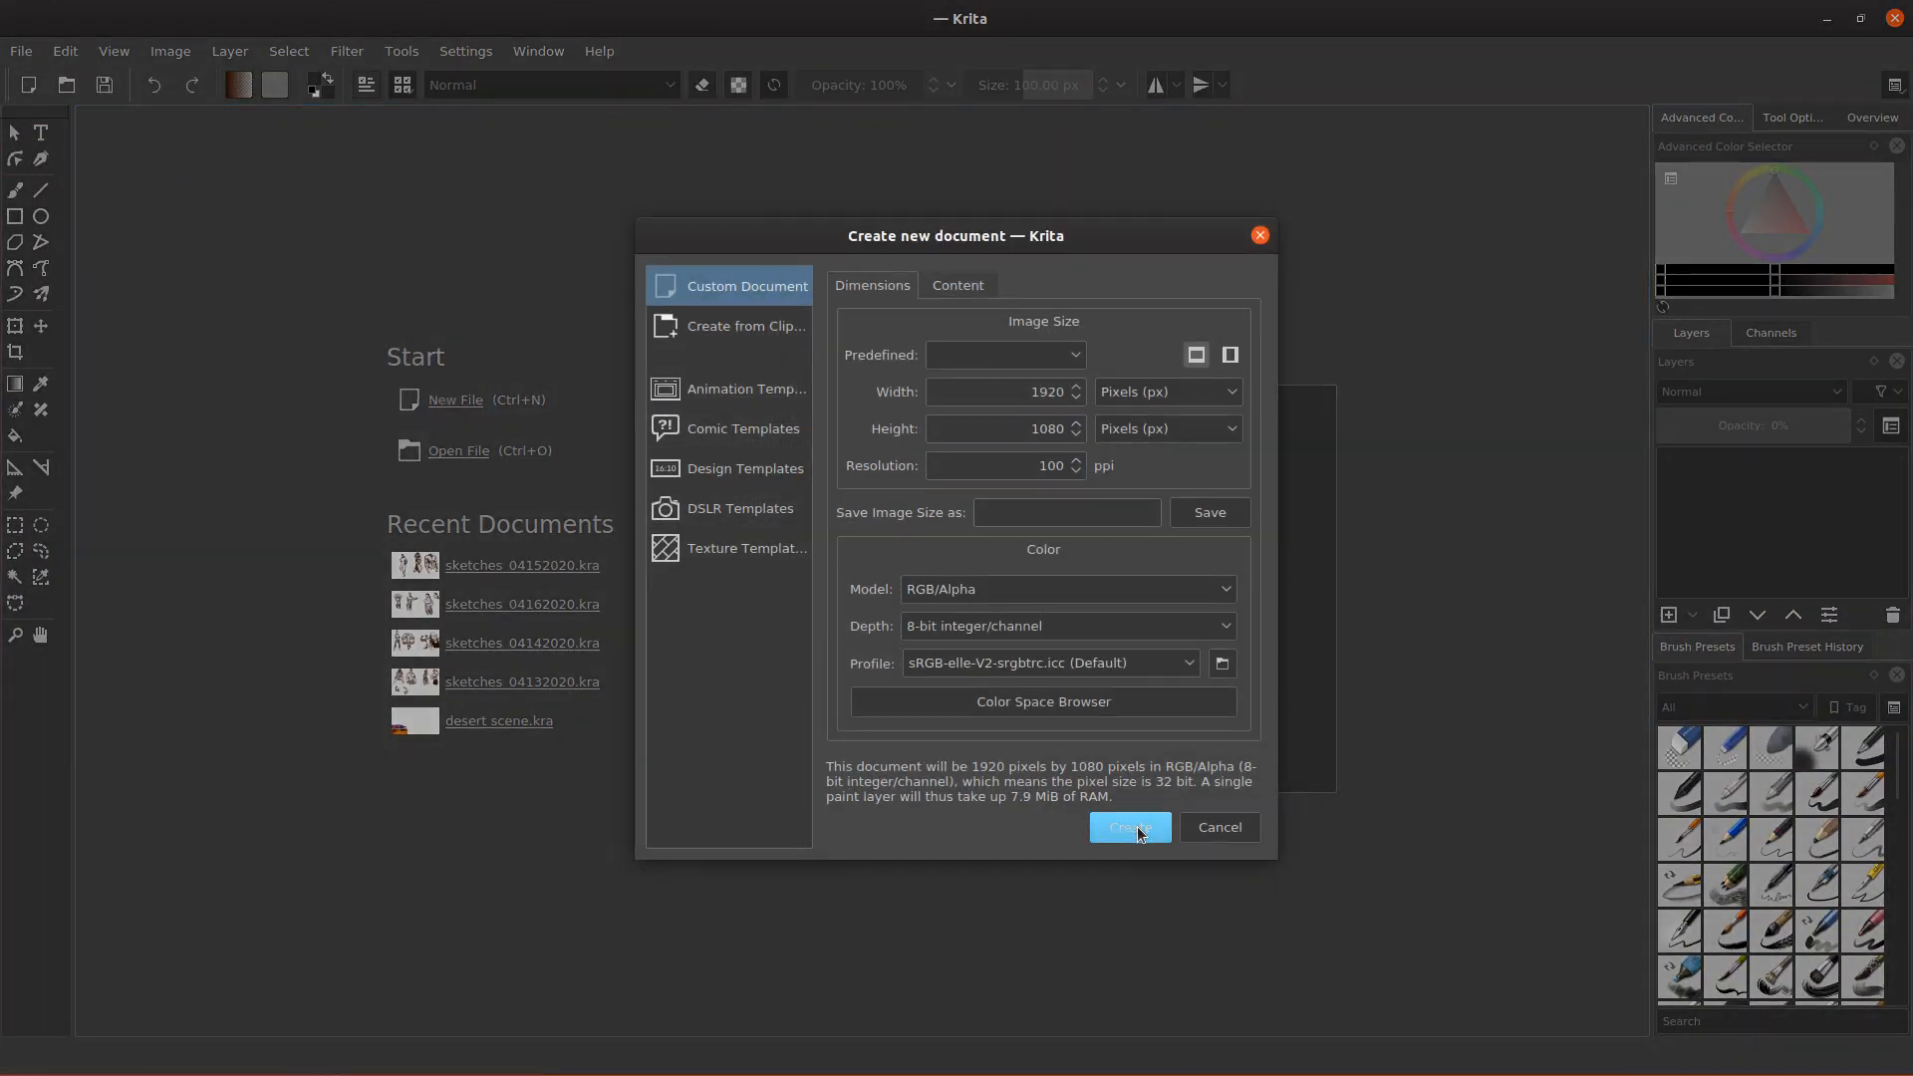
click(1131, 829)
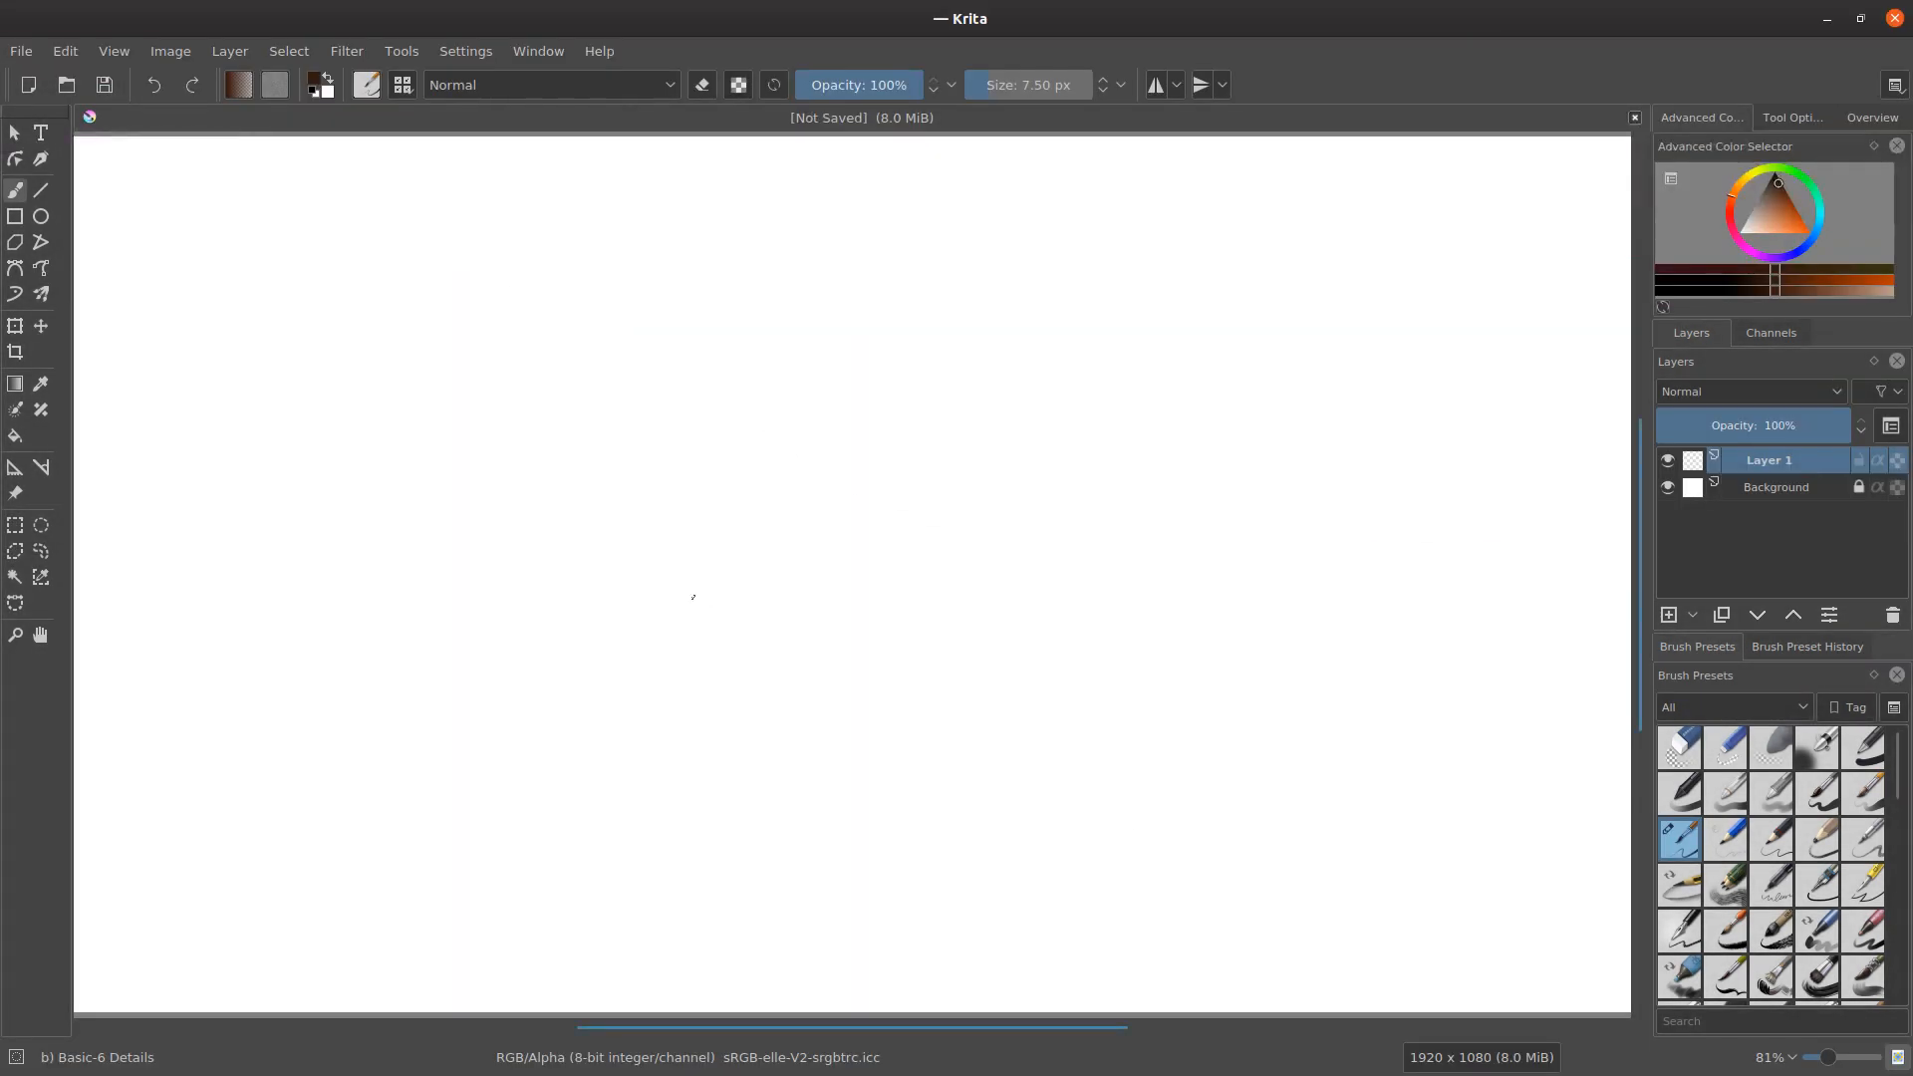
drag(643, 597, 822, 659)
drag(644, 823, 618, 651)
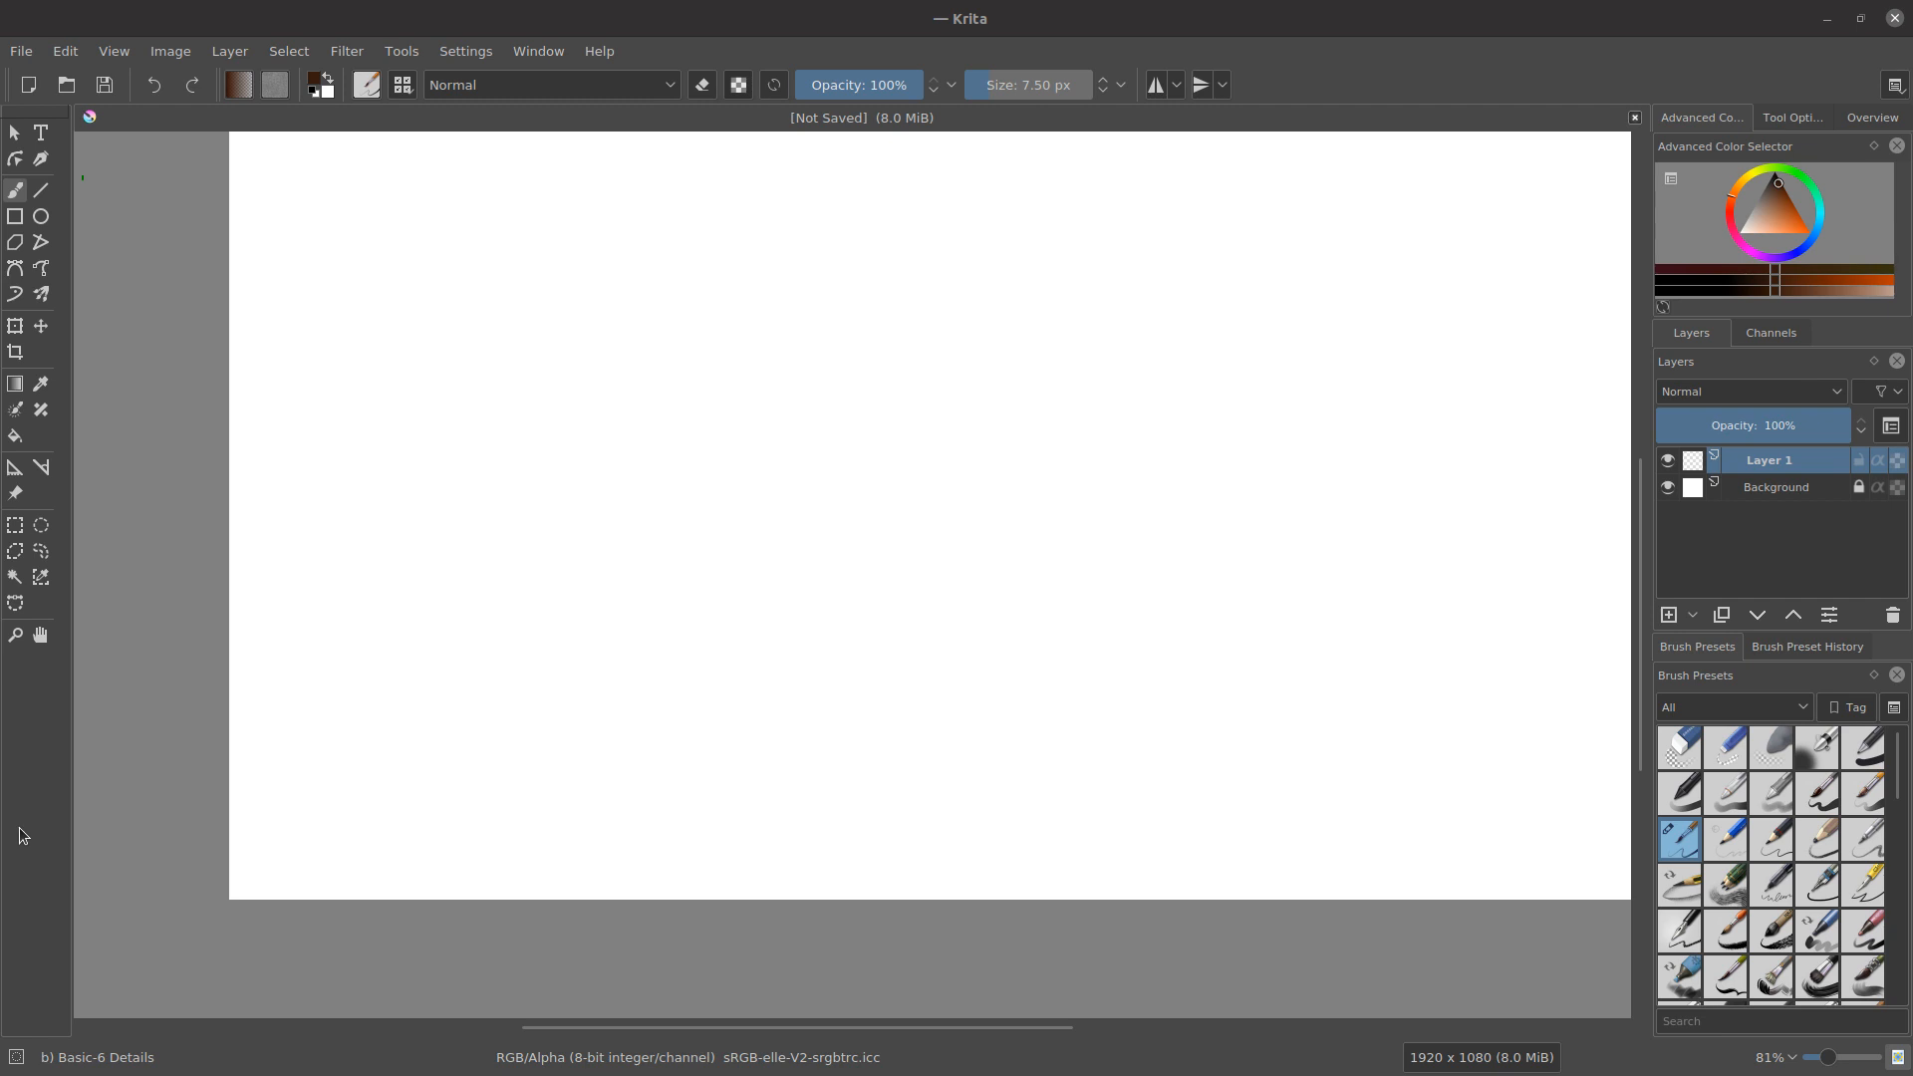
drag(472, 764, 427, 810)
scroll(434, 805, down, 1)
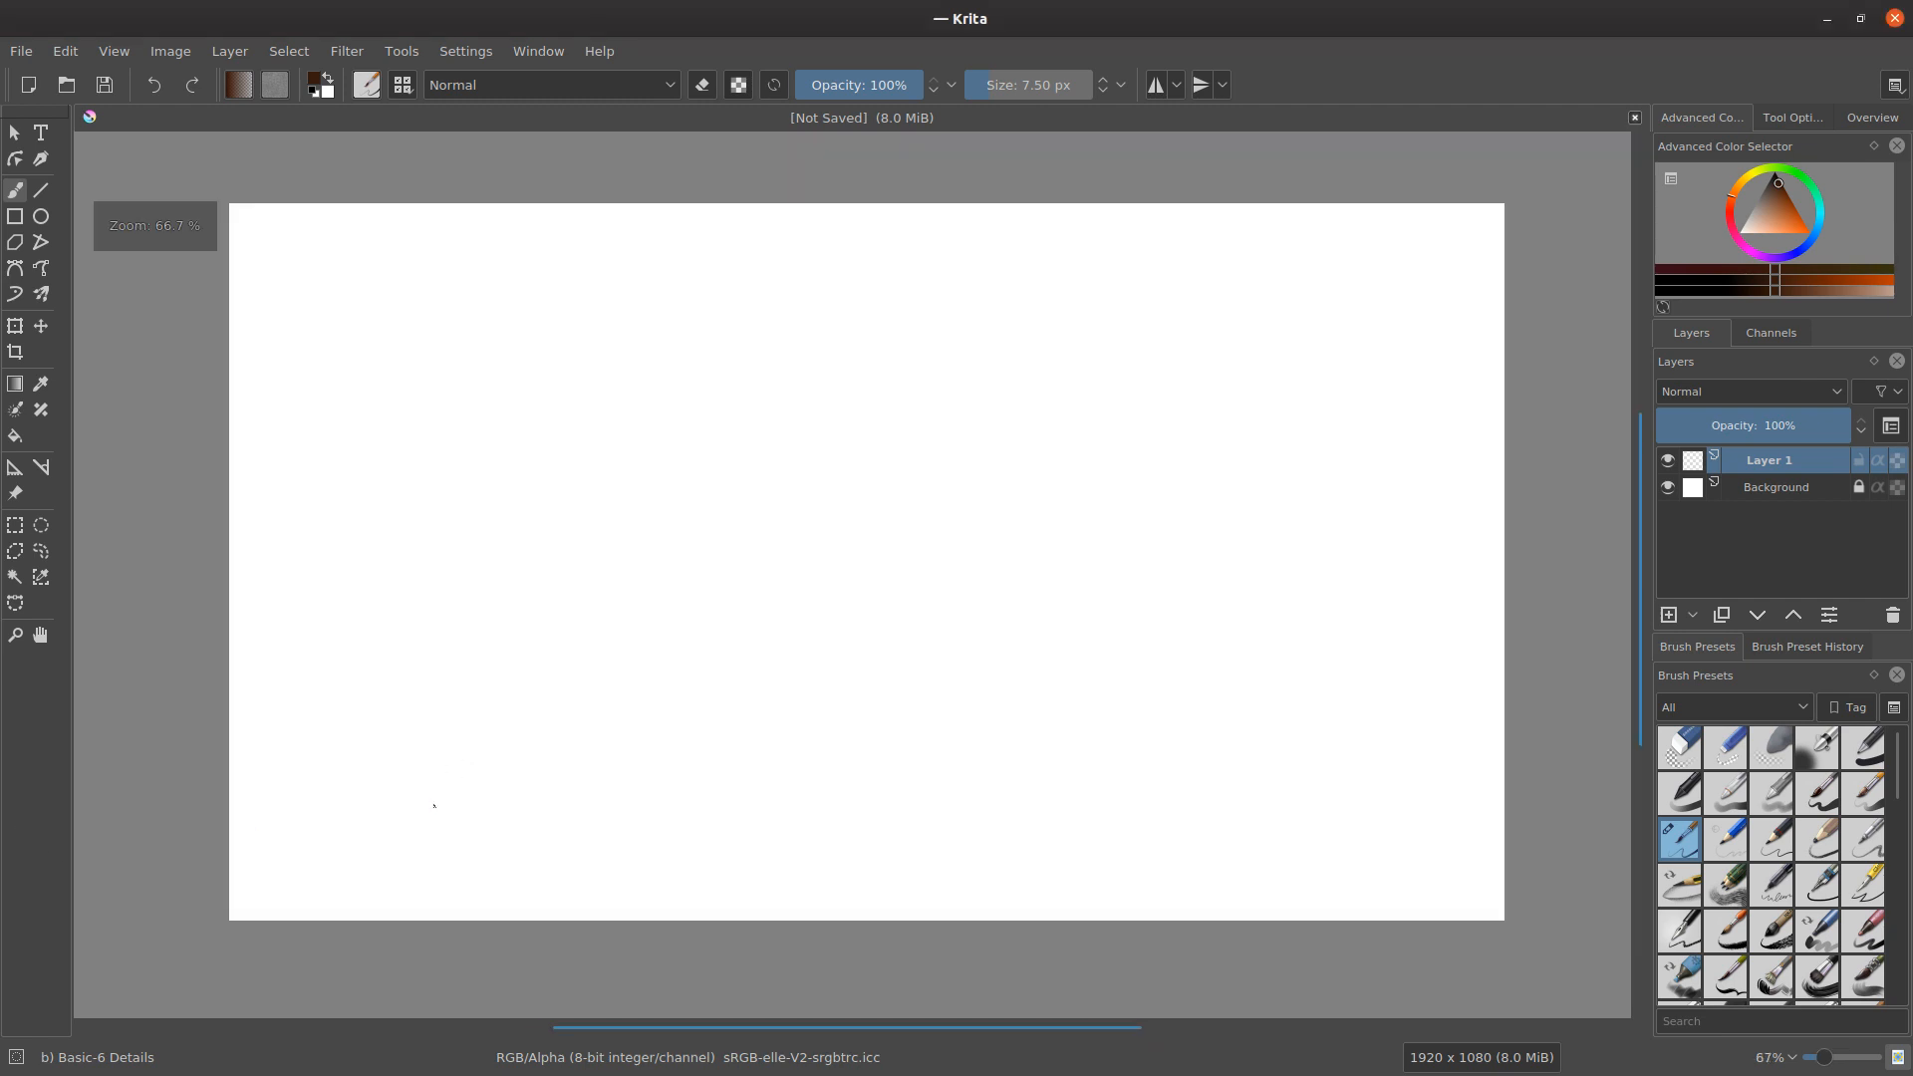
scroll(496, 751, up, 1)
drag(495, 752, 535, 752)
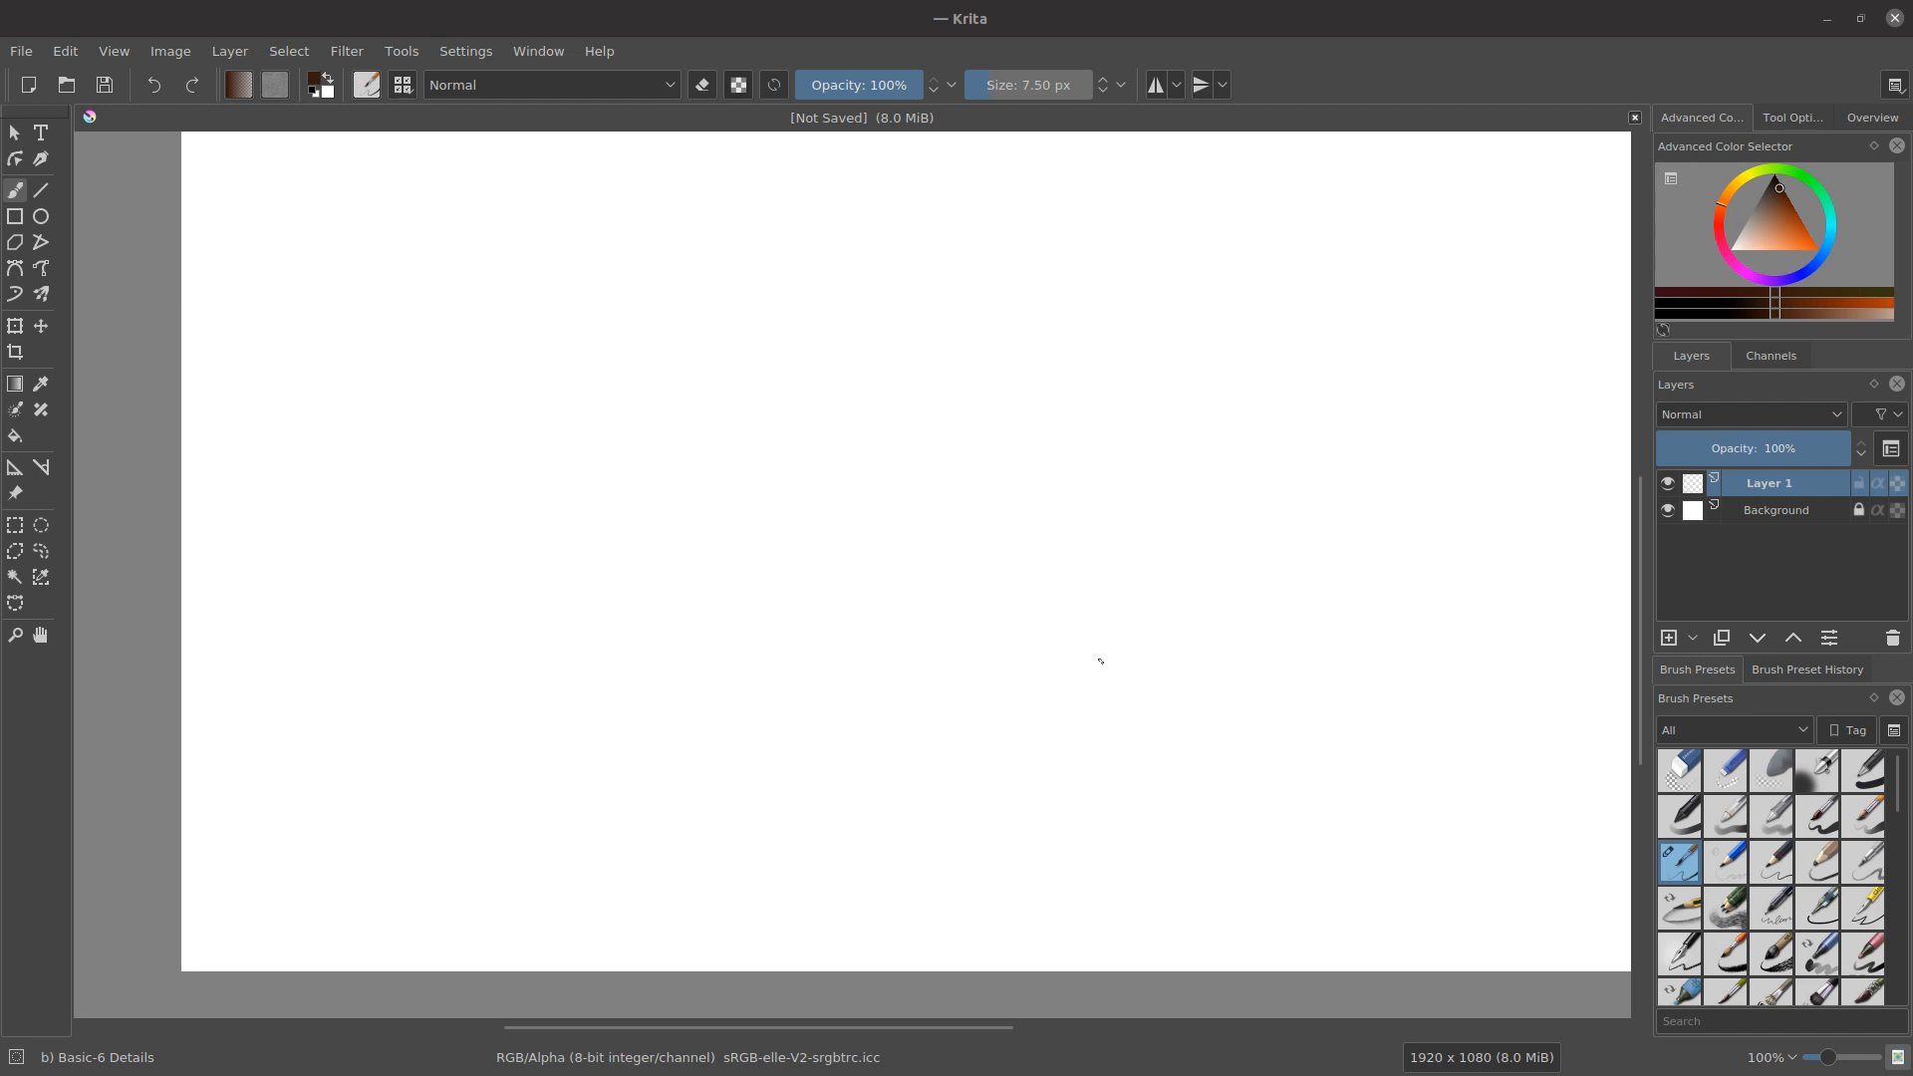
mouse_move(1057, 8)
mouse_down()
mouse_move(1093, 466)
mouse_move(1053, 3)
mouse_up()
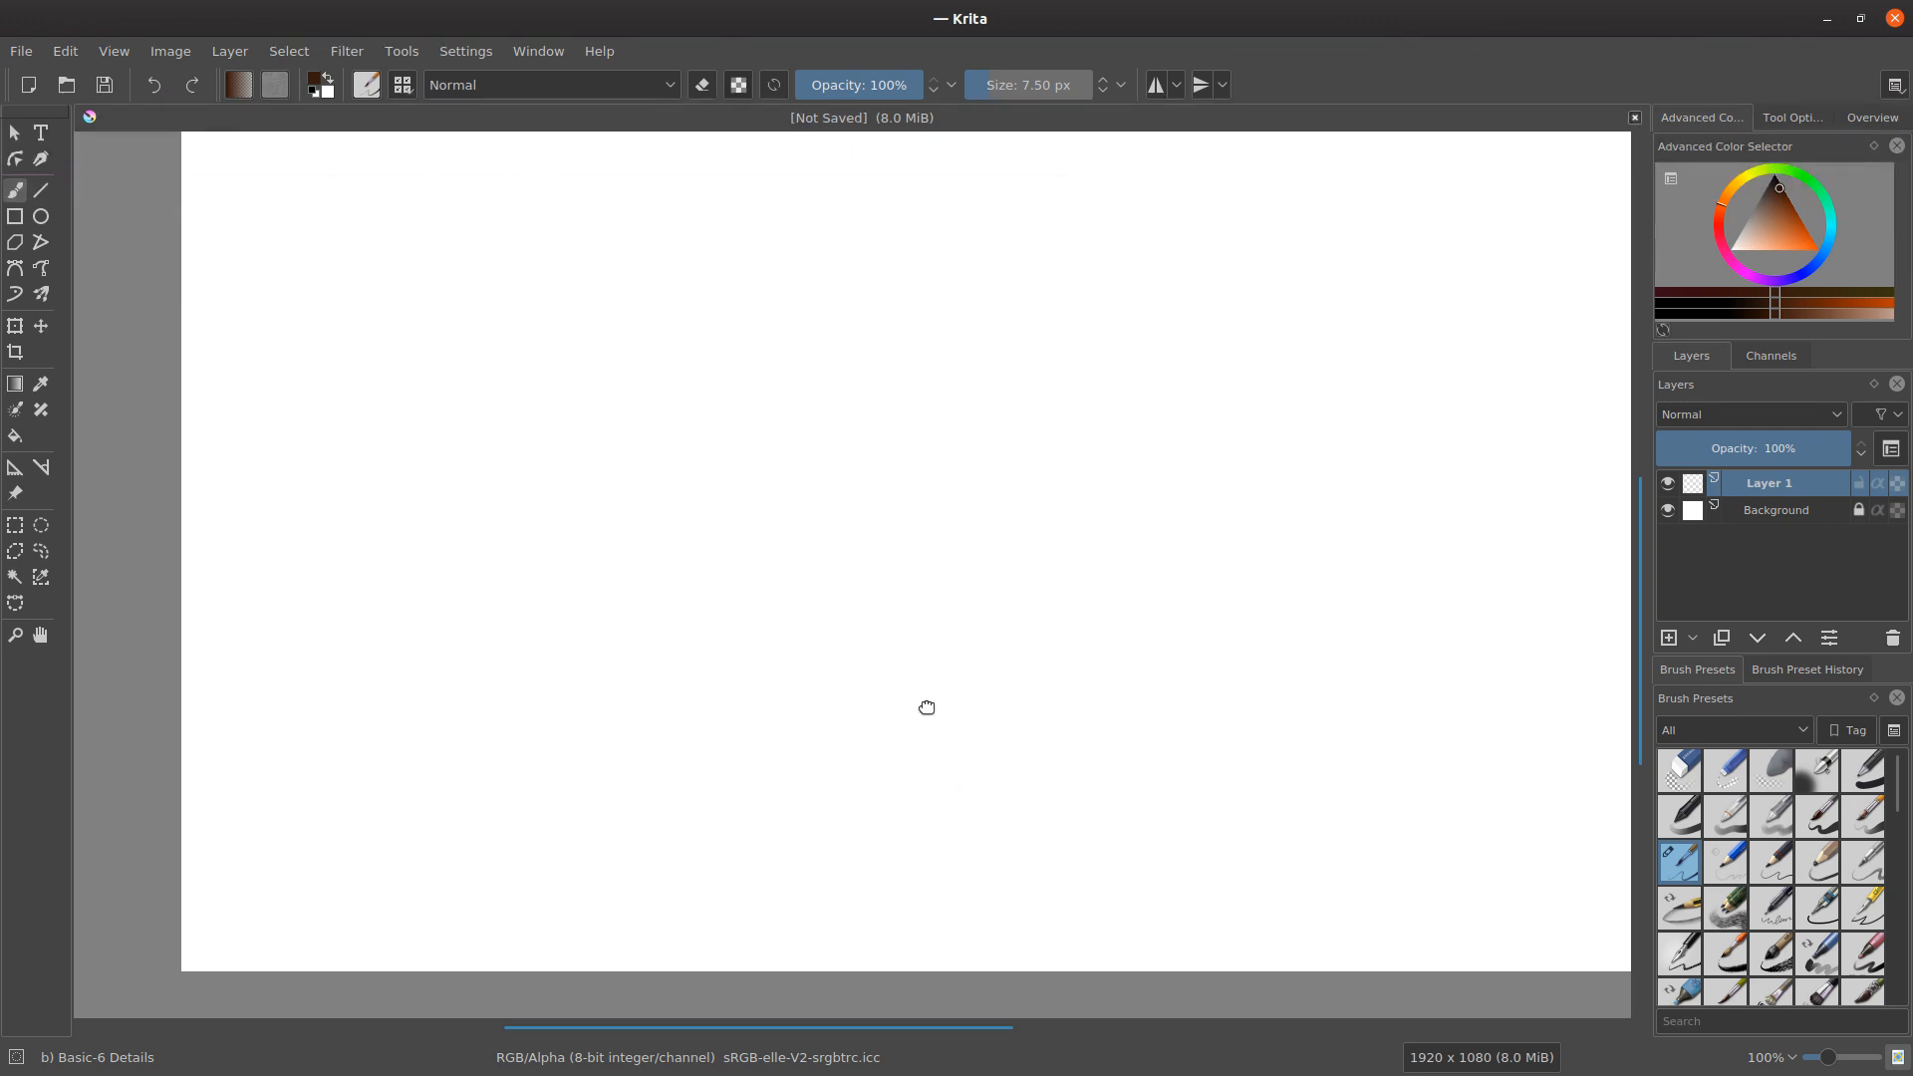
drag(927, 708, 866, 731)
mouse_move(600, 523)
mouse_down()
mouse_move(627, 499)
mouse_move(599, 597)
mouse_move(613, 544)
mouse_up()
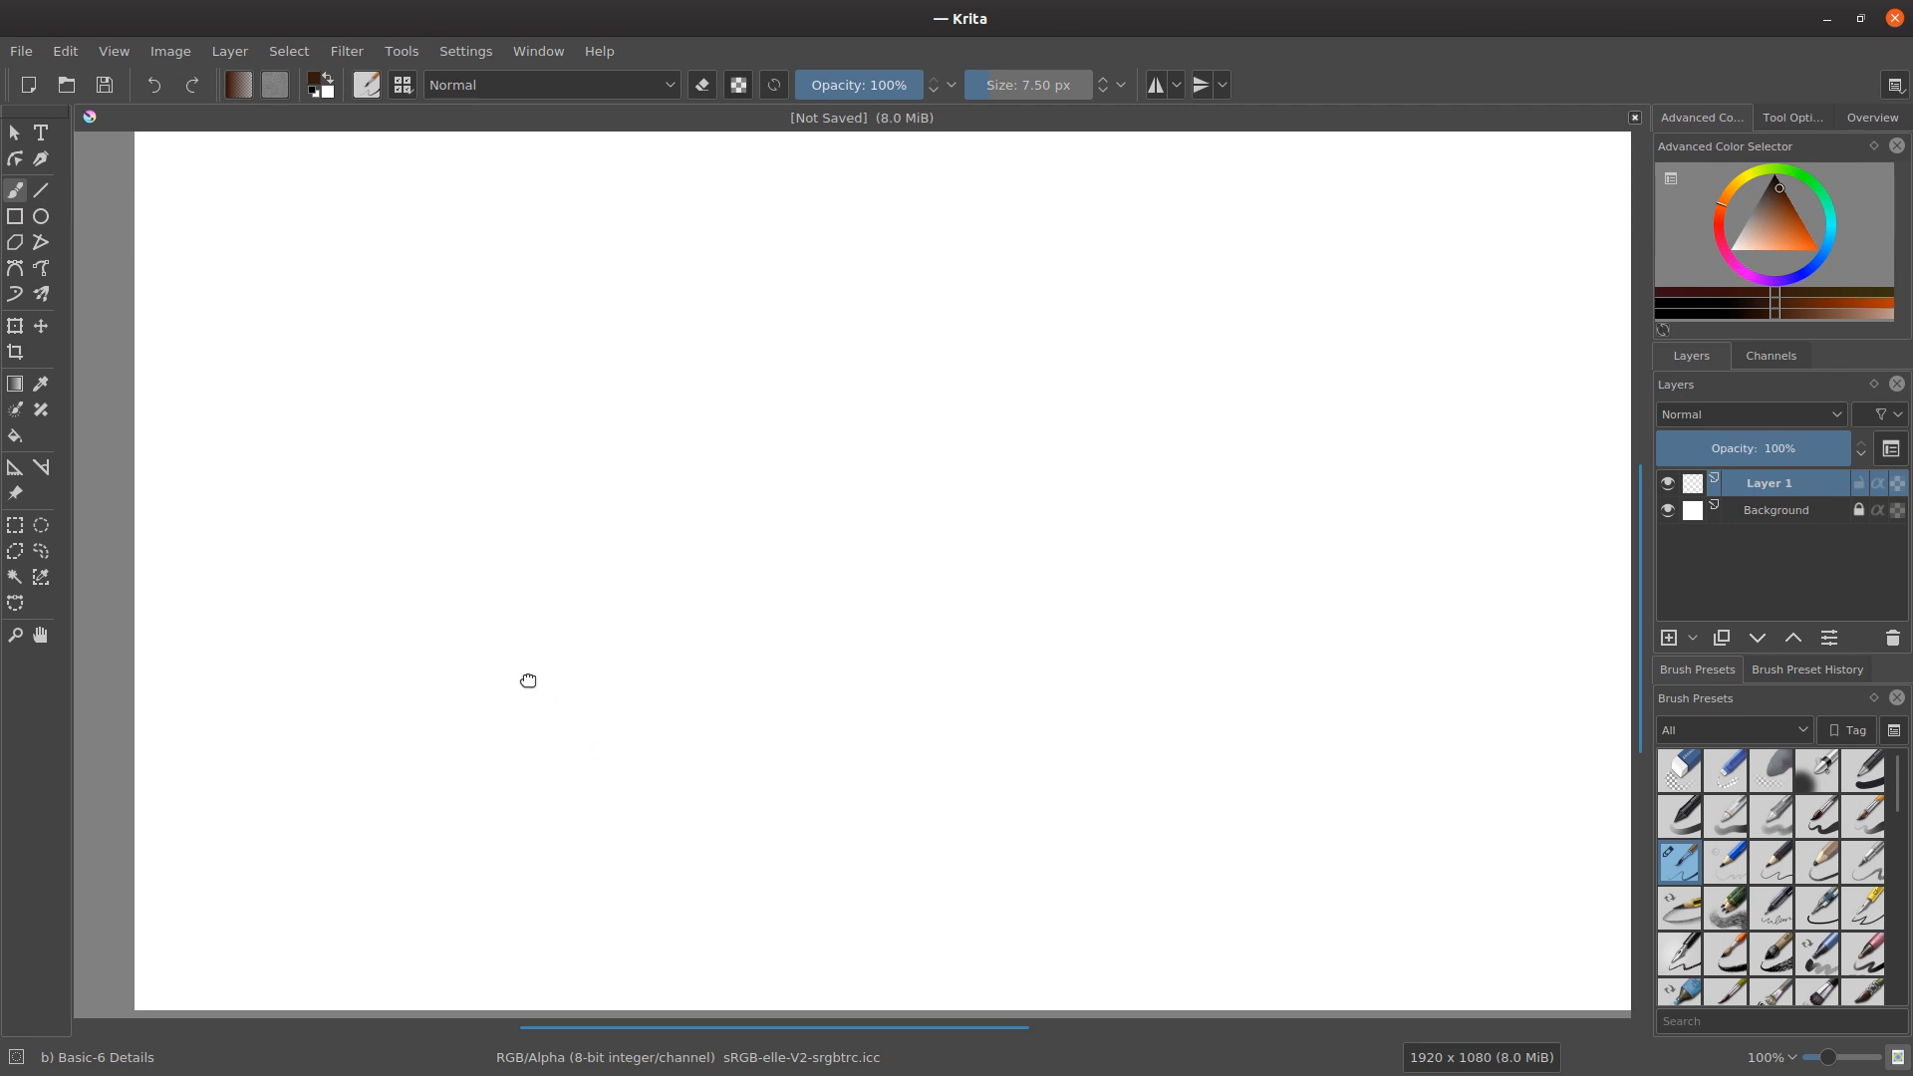
drag(529, 679, 567, 721)
scroll(551, 713, up, 1)
drag(295, 468, 528, 822)
drag(424, 463, 409, 806)
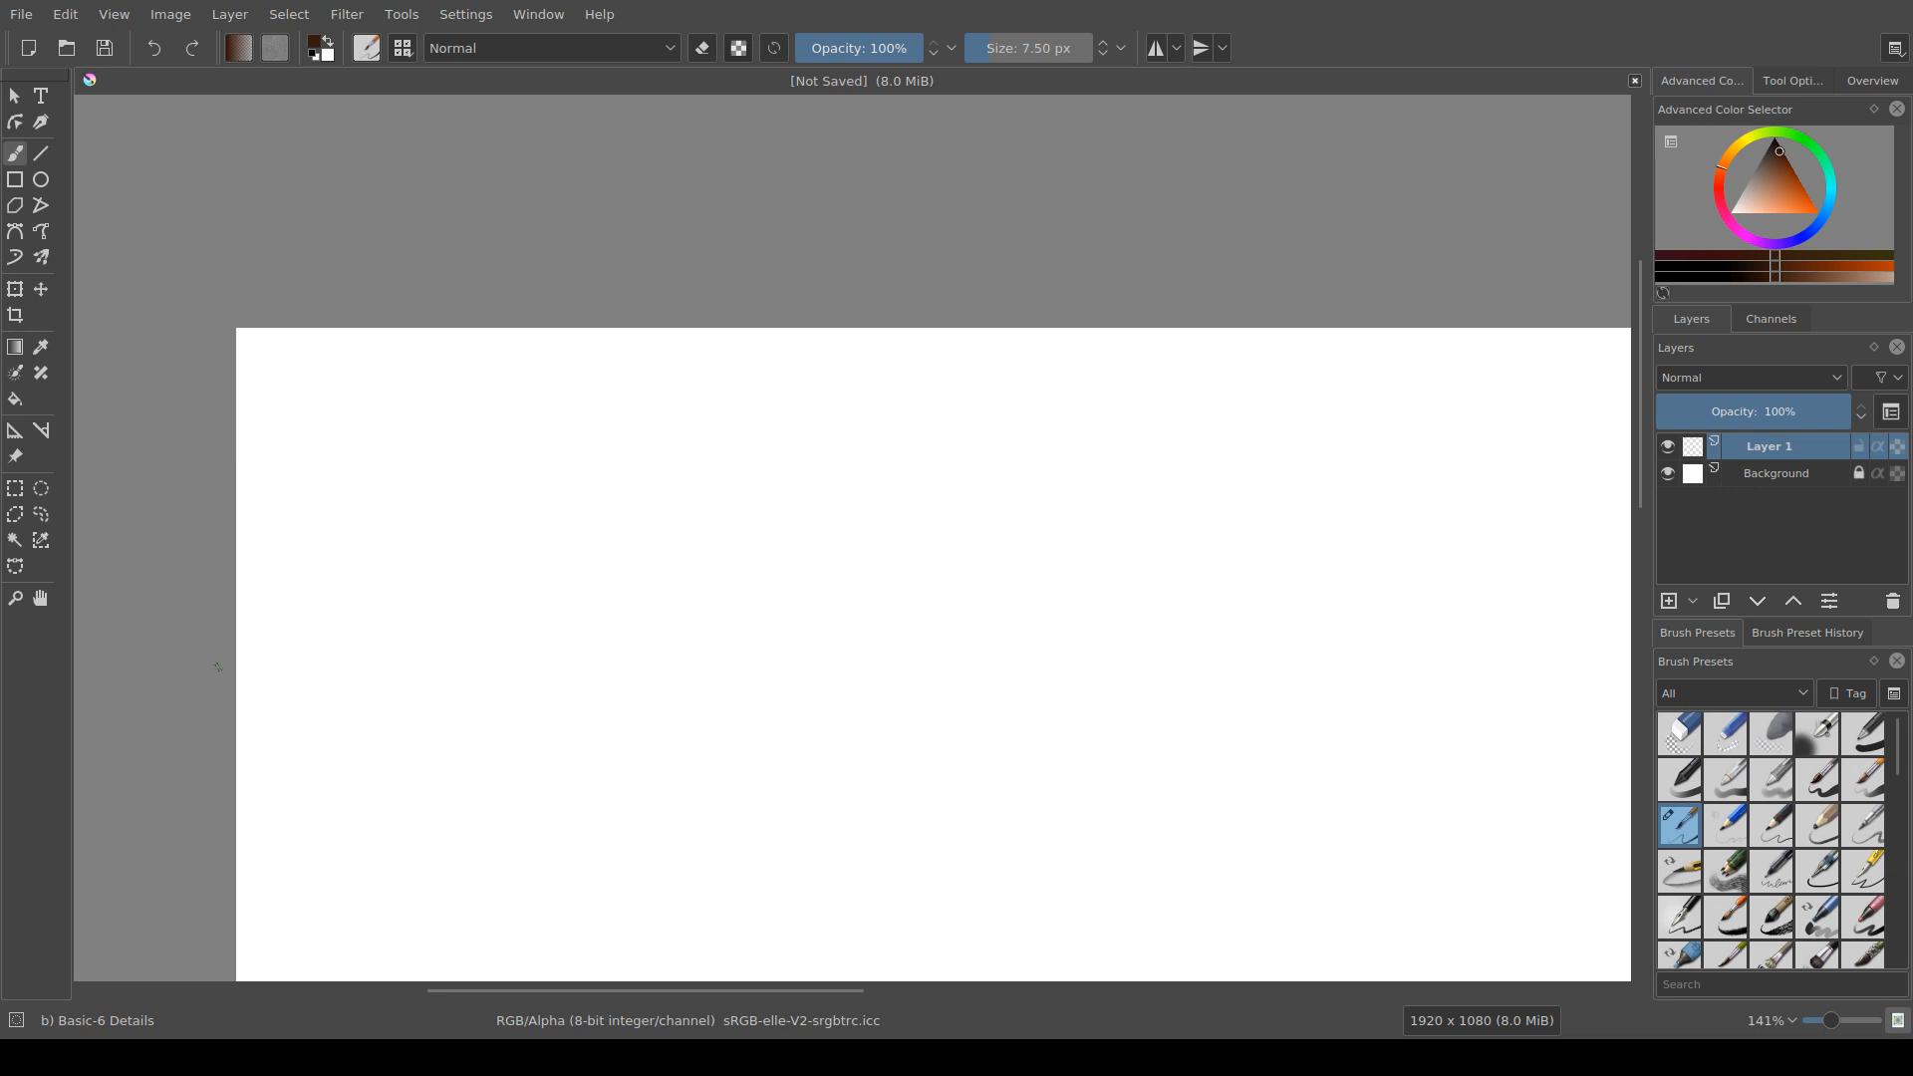
drag(443, 660, 401, 534)
scroll(401, 534, down, 1)
drag(518, 743, 510, 669)
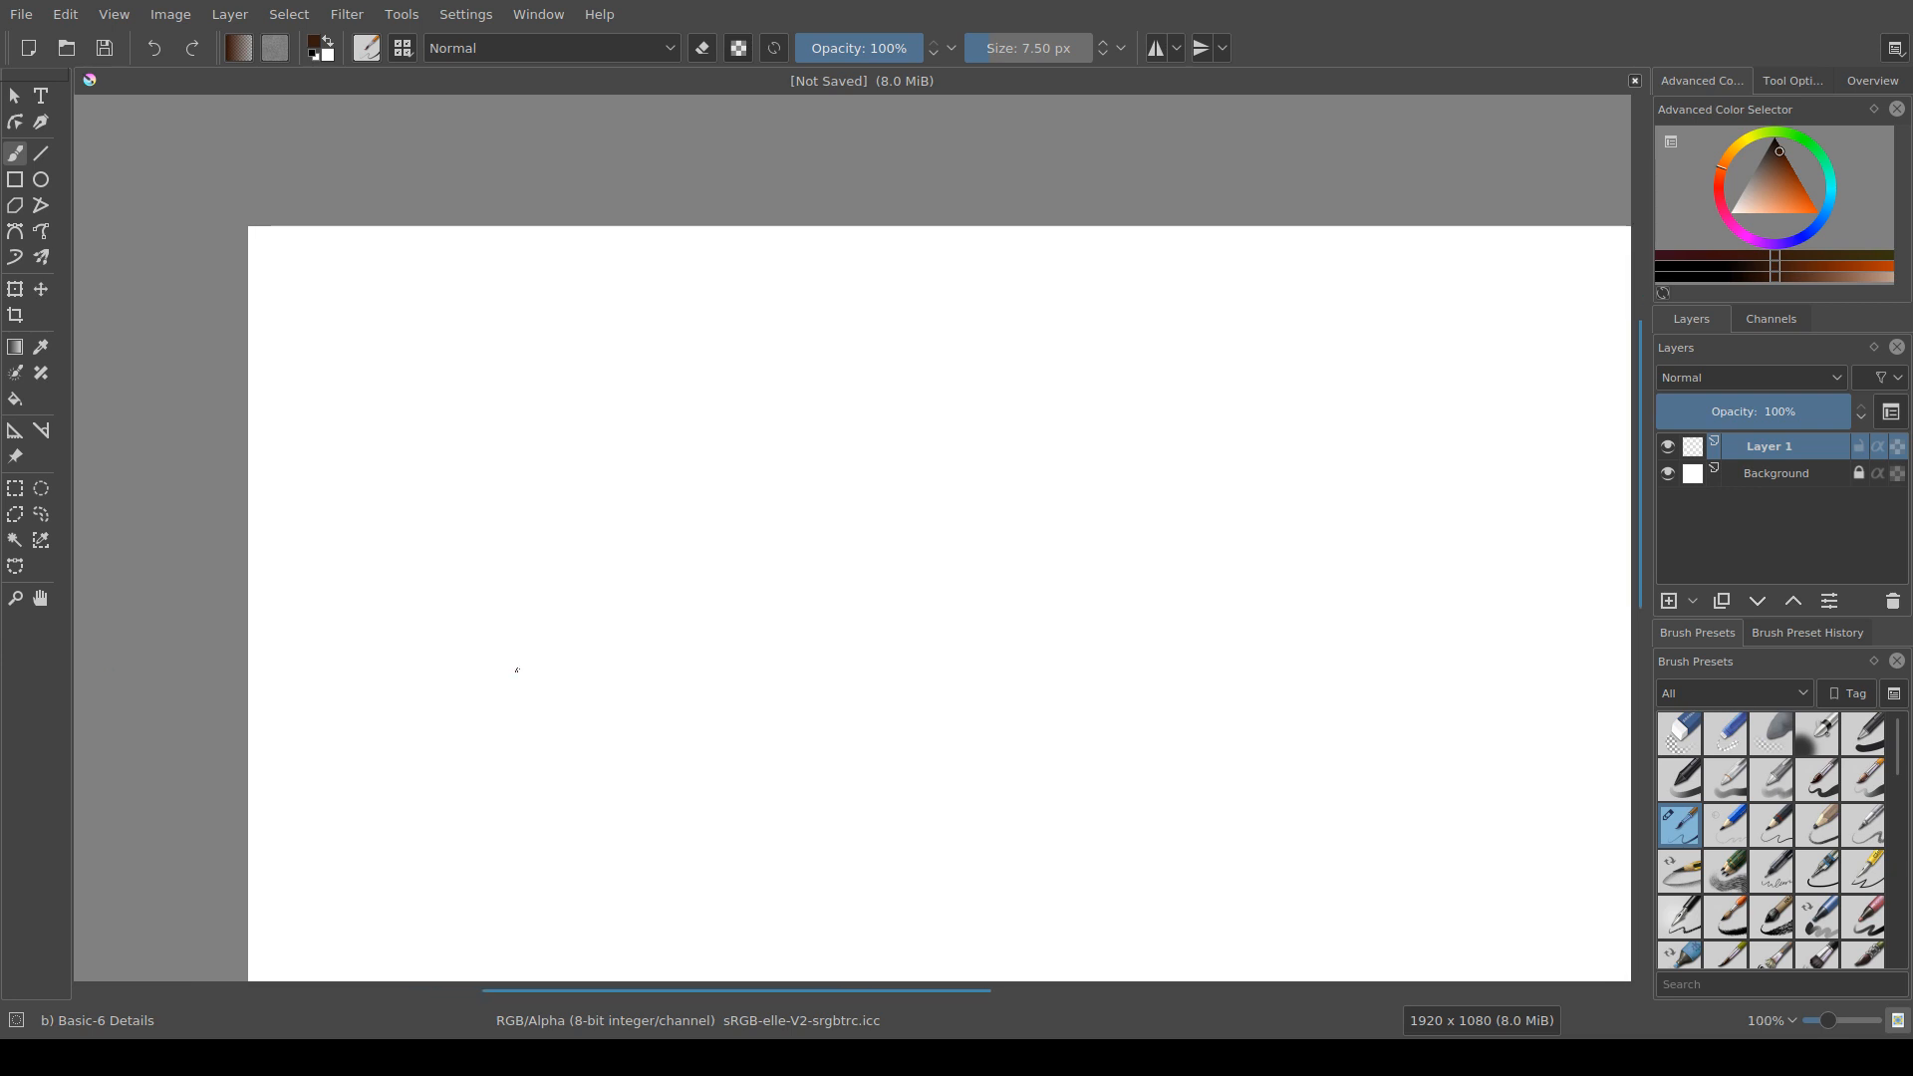
drag(364, 635, 424, 495)
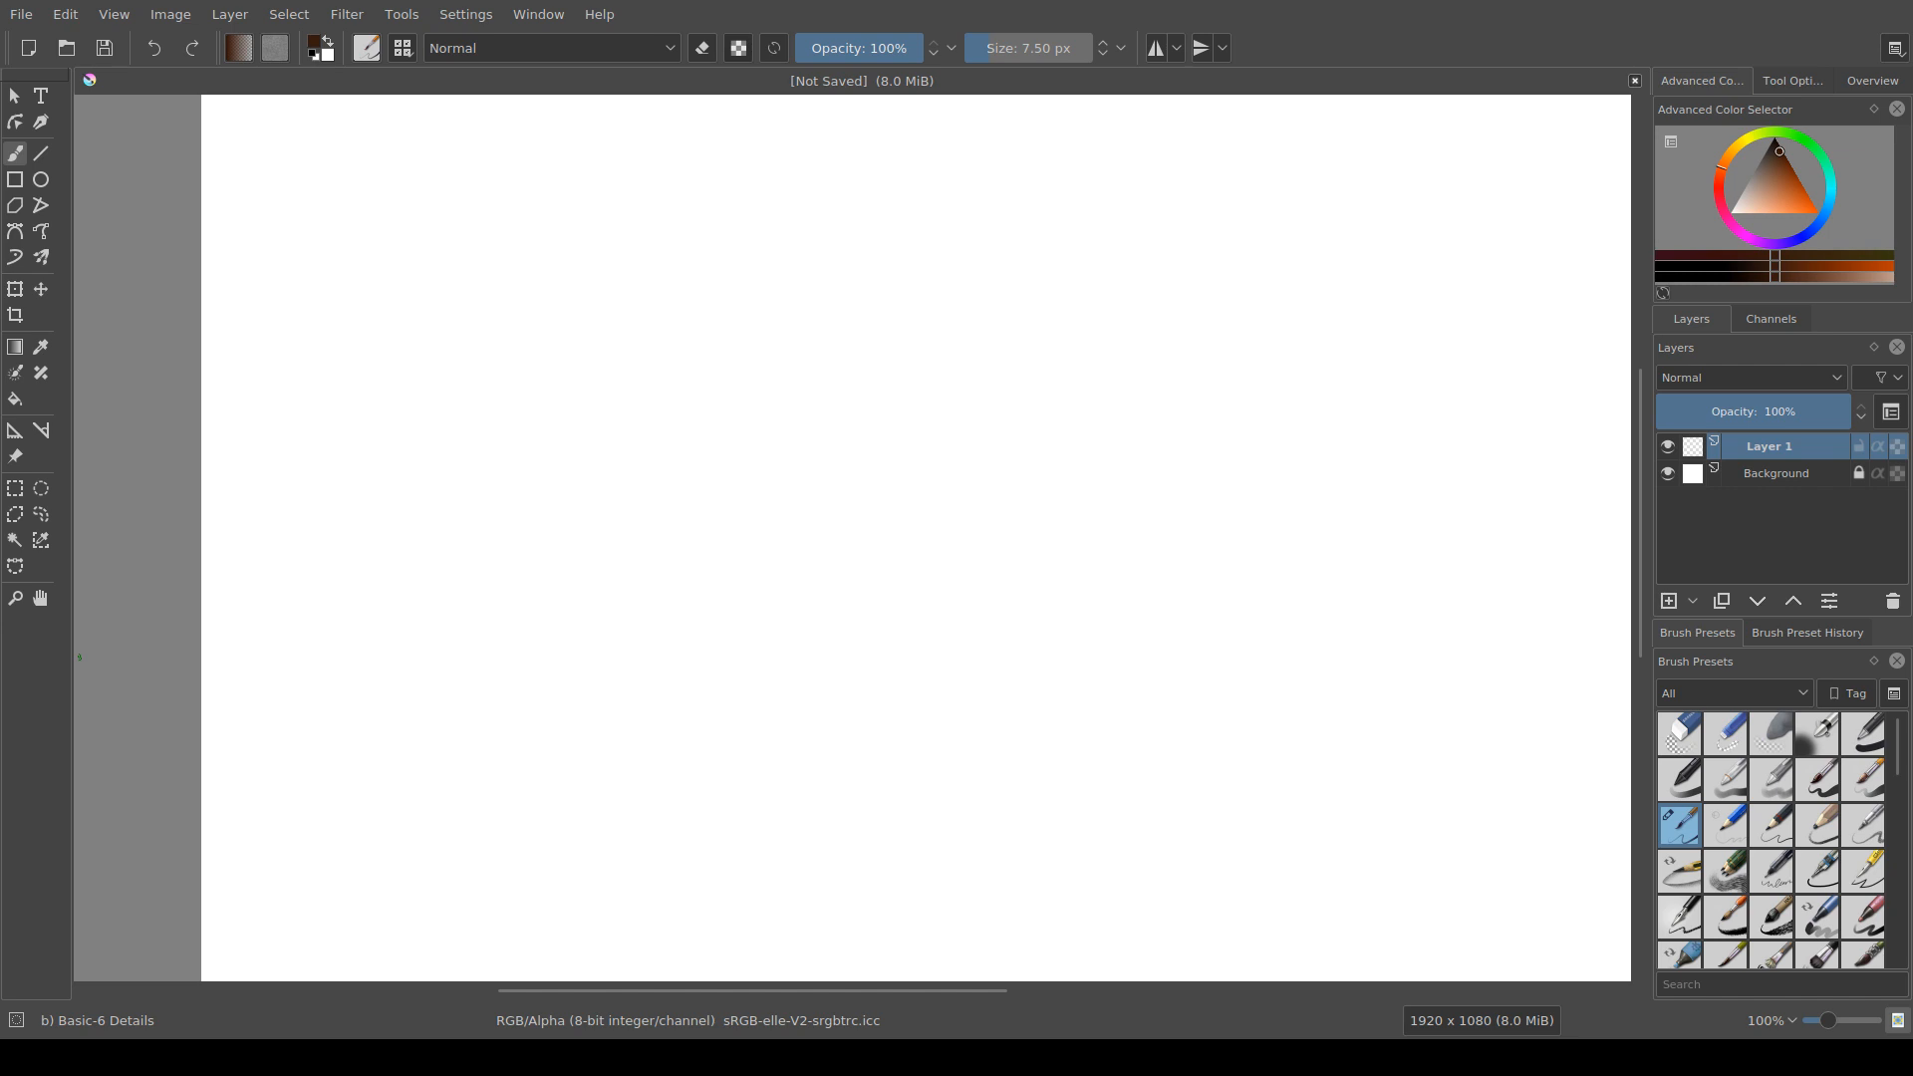
key(ctrl+shift+f)
mouse_move(369, 386)
mouse_down()
mouse_move(399, 450)
mouse_move(383, 401)
mouse_up()
scroll(392, 431, down, 1)
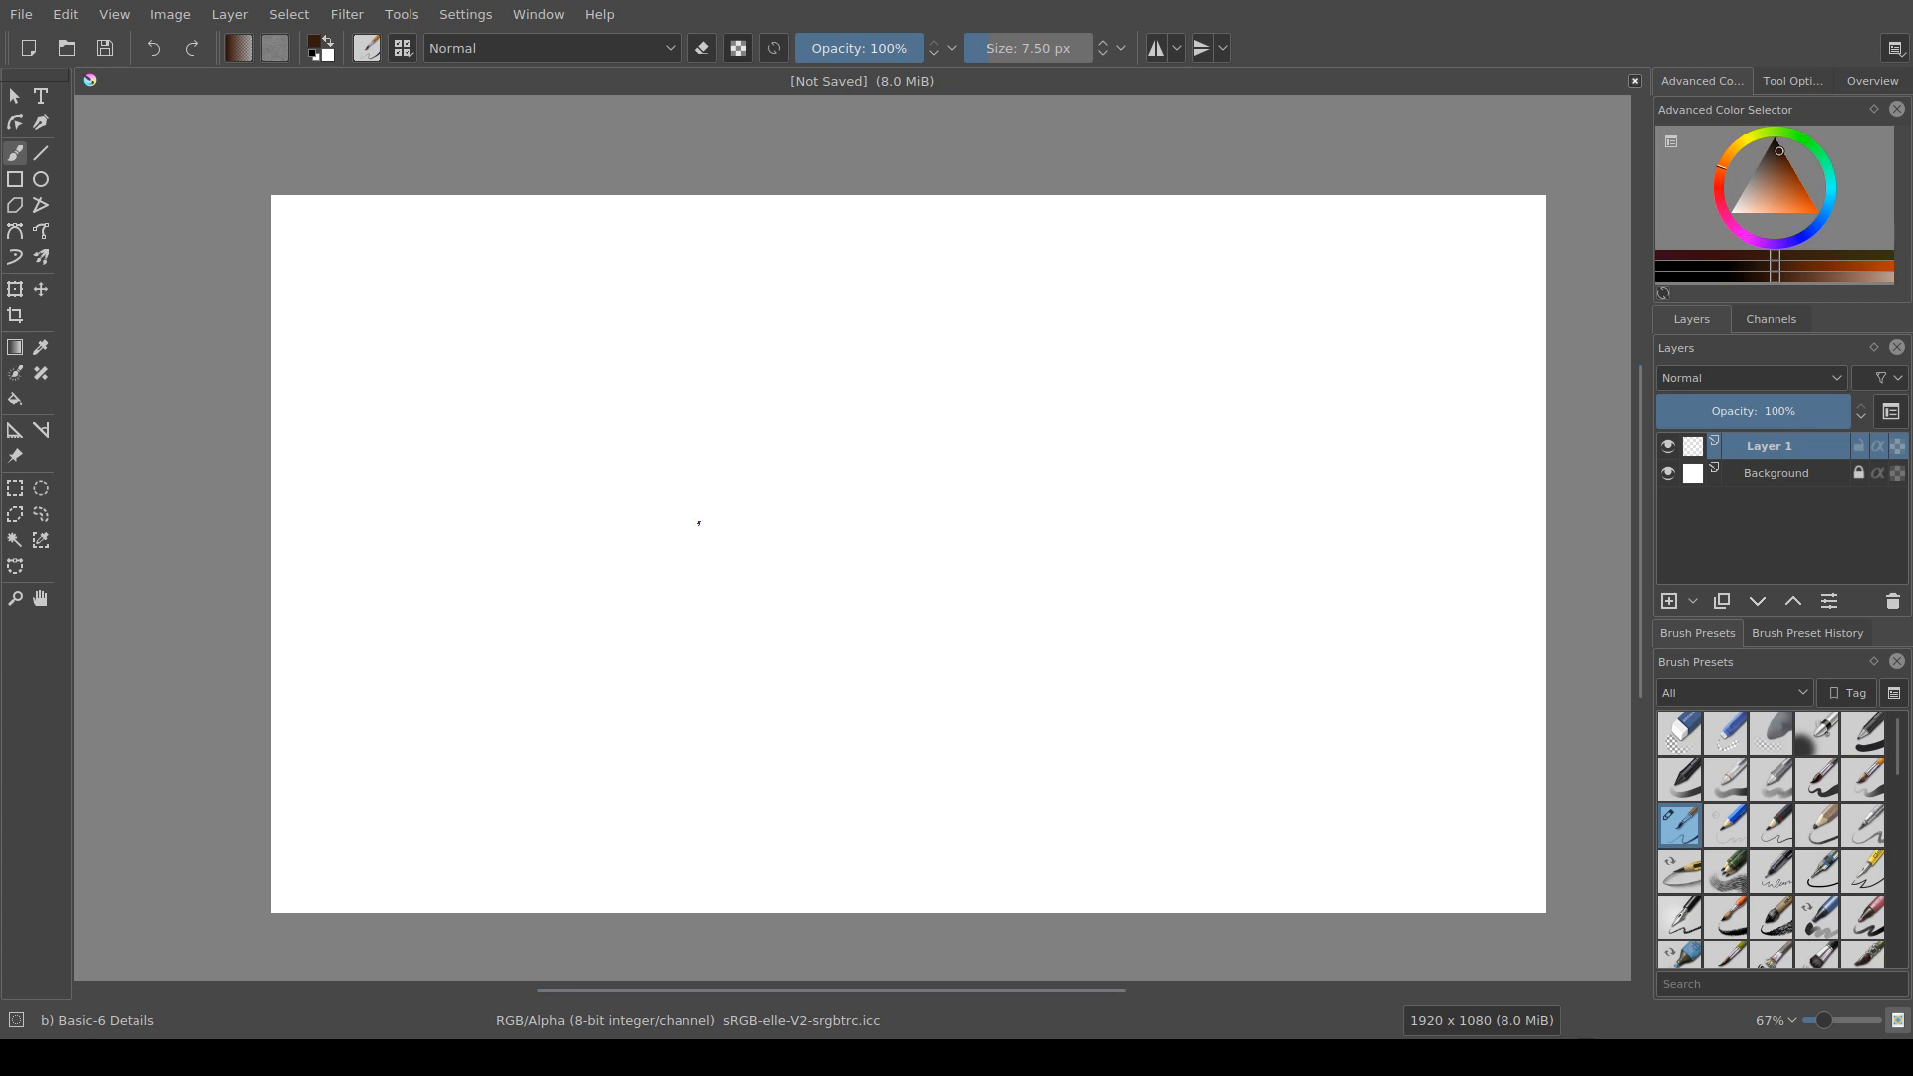
drag(515, 485, 547, 462)
scroll(517, 610, up, 2)
scroll(498, 625, down, 2)
drag(498, 625, 494, 579)
drag(727, 589, 542, 680)
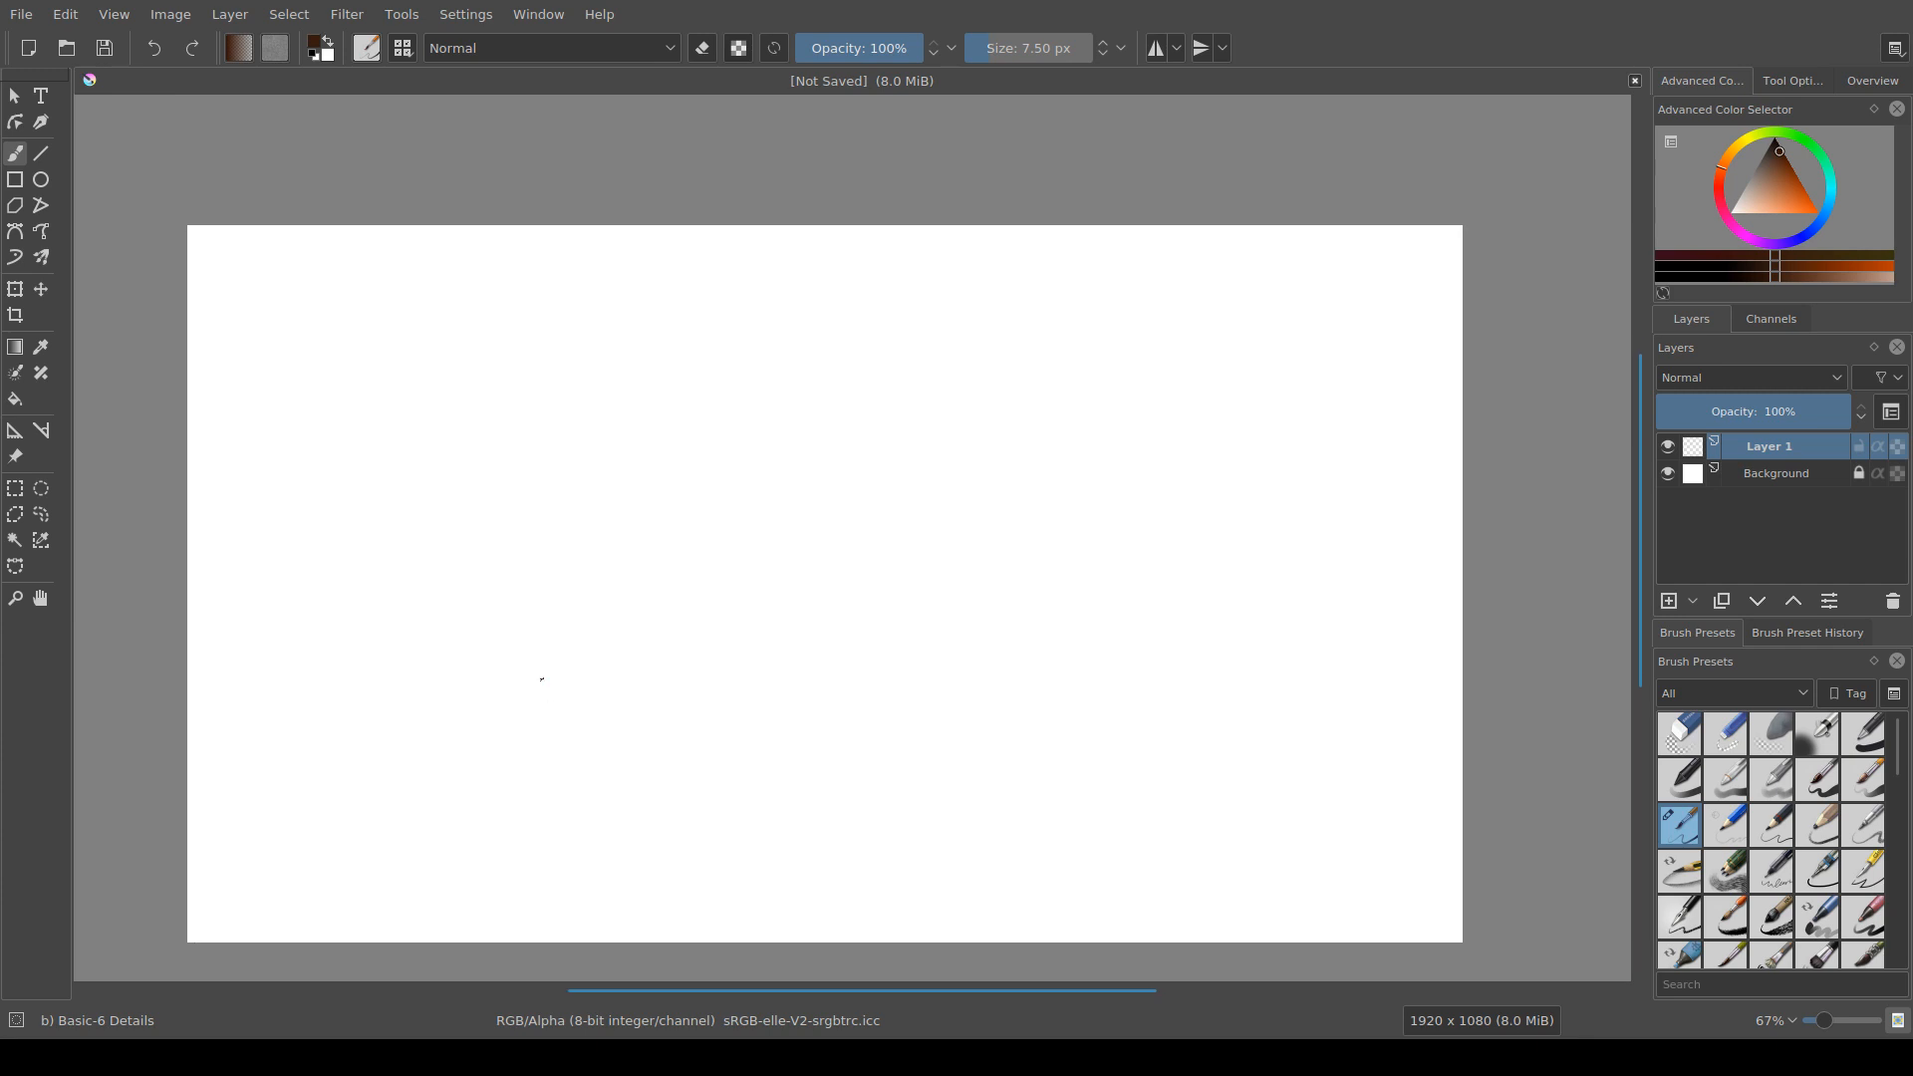
Step: Turn on eraser mode for the Basic-6 Details brush
key(e)
drag(461, 573, 468, 568)
drag(291, 619, 370, 525)
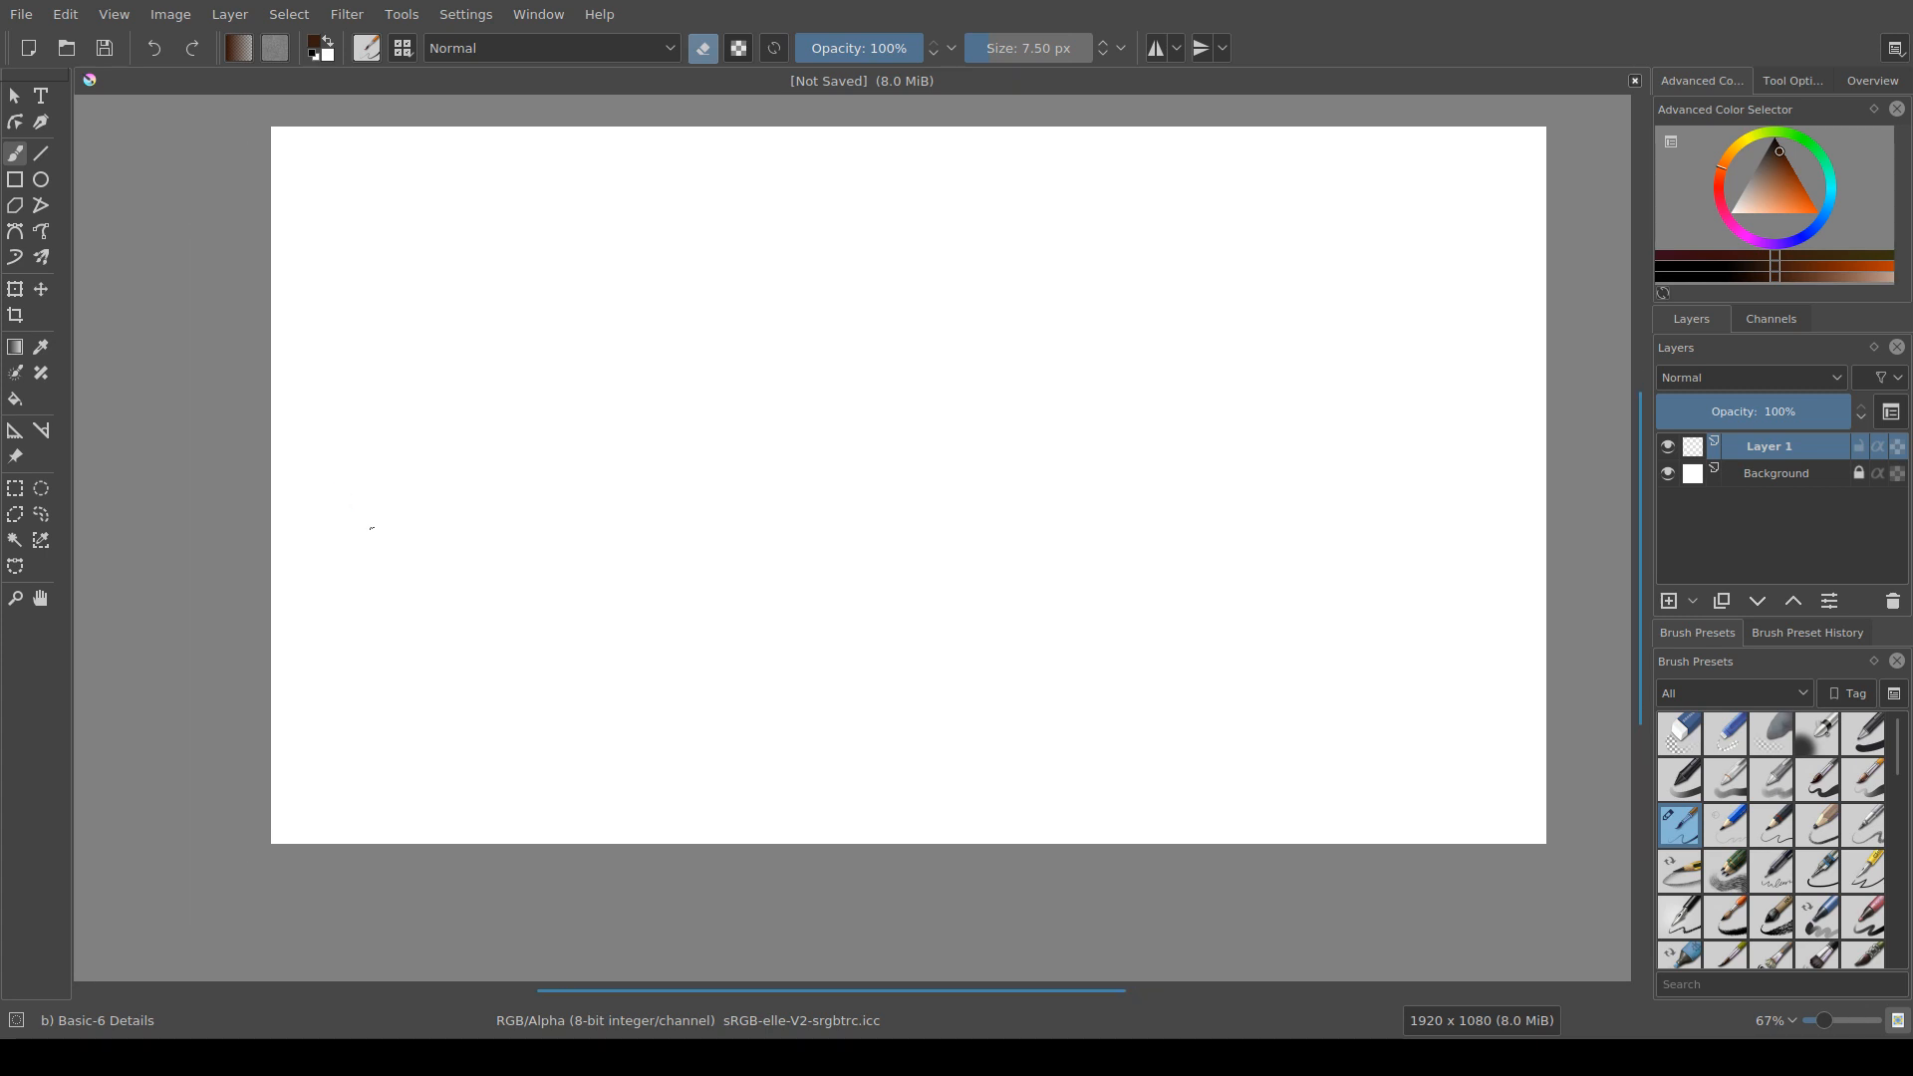
scroll(394, 478, up, 1)
drag(363, 435, 384, 559)
scroll(385, 559, down, 2)
drag(424, 650, 408, 613)
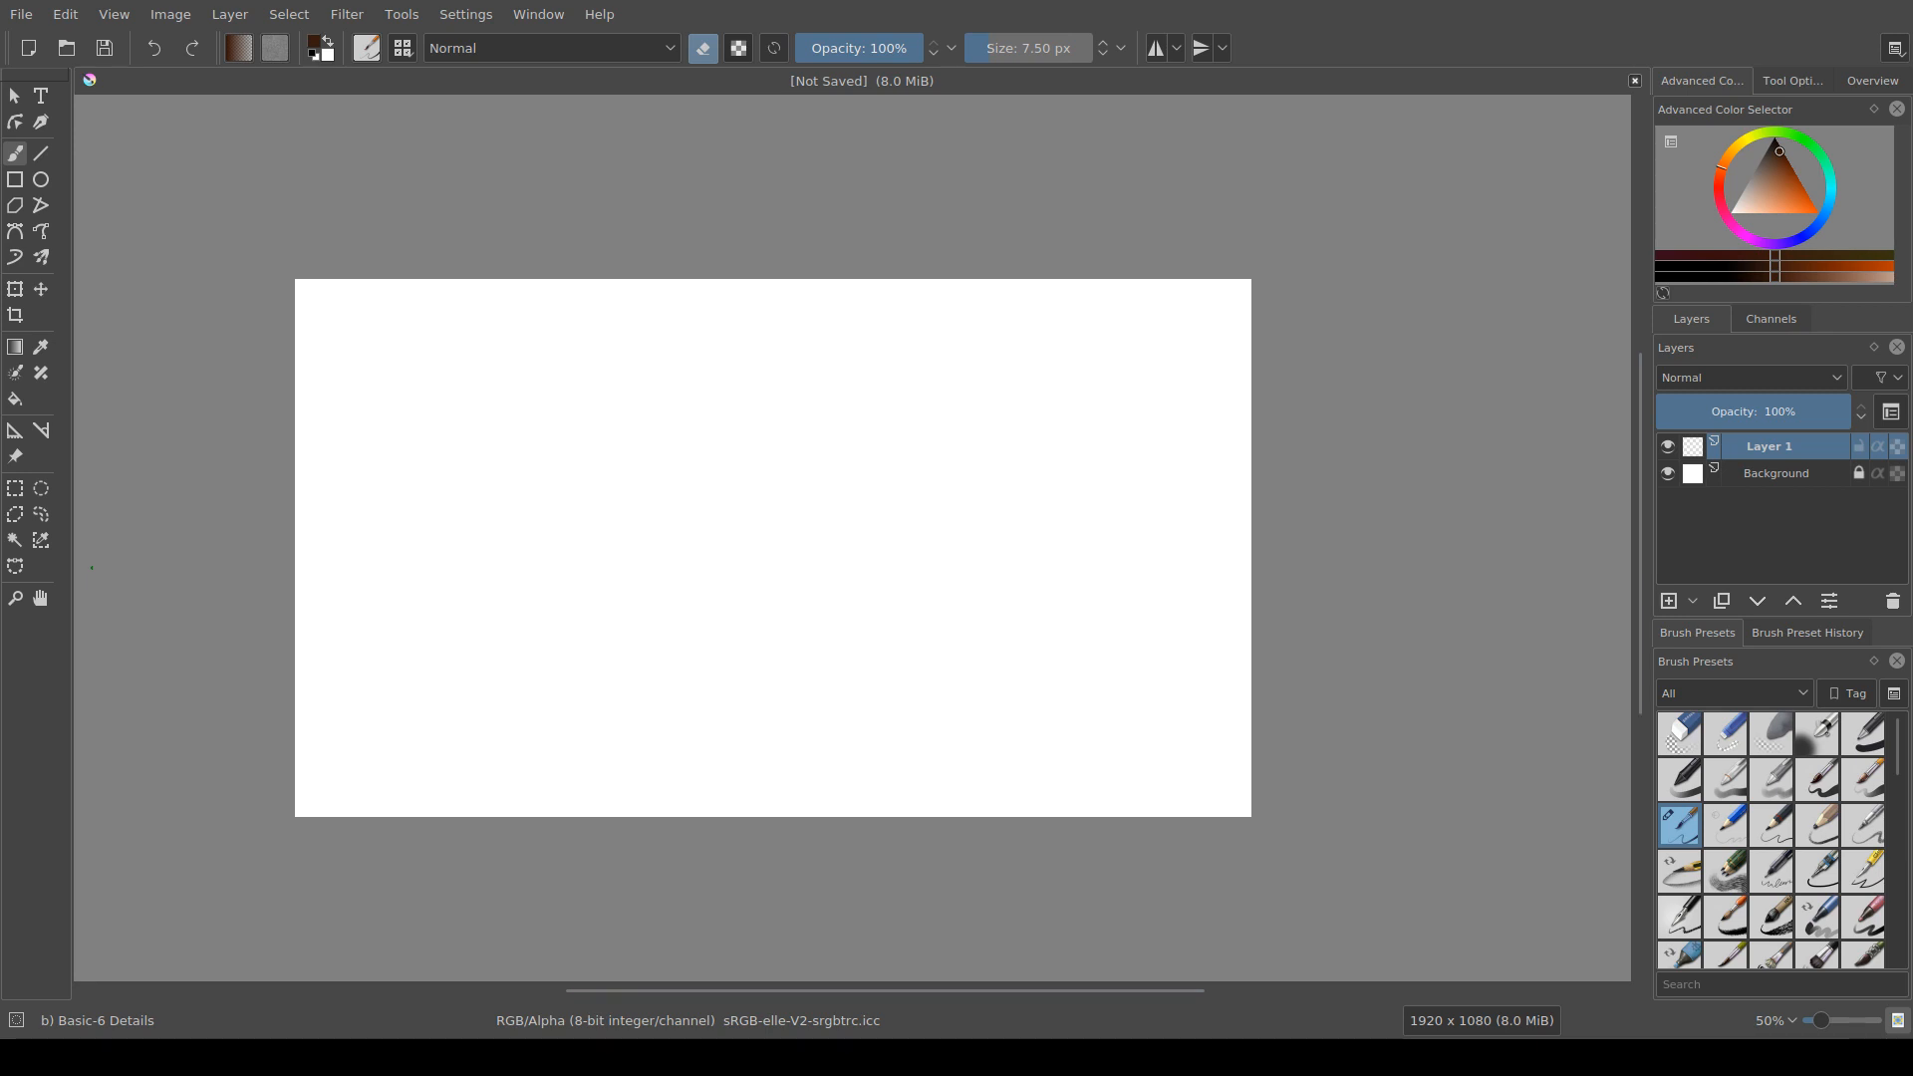
mouse_move(573, 638)
mouse_down()
mouse_move(616, 646)
mouse_move(622, 627)
mouse_move(600, 650)
mouse_up()
scroll(617, 632, up, 1)
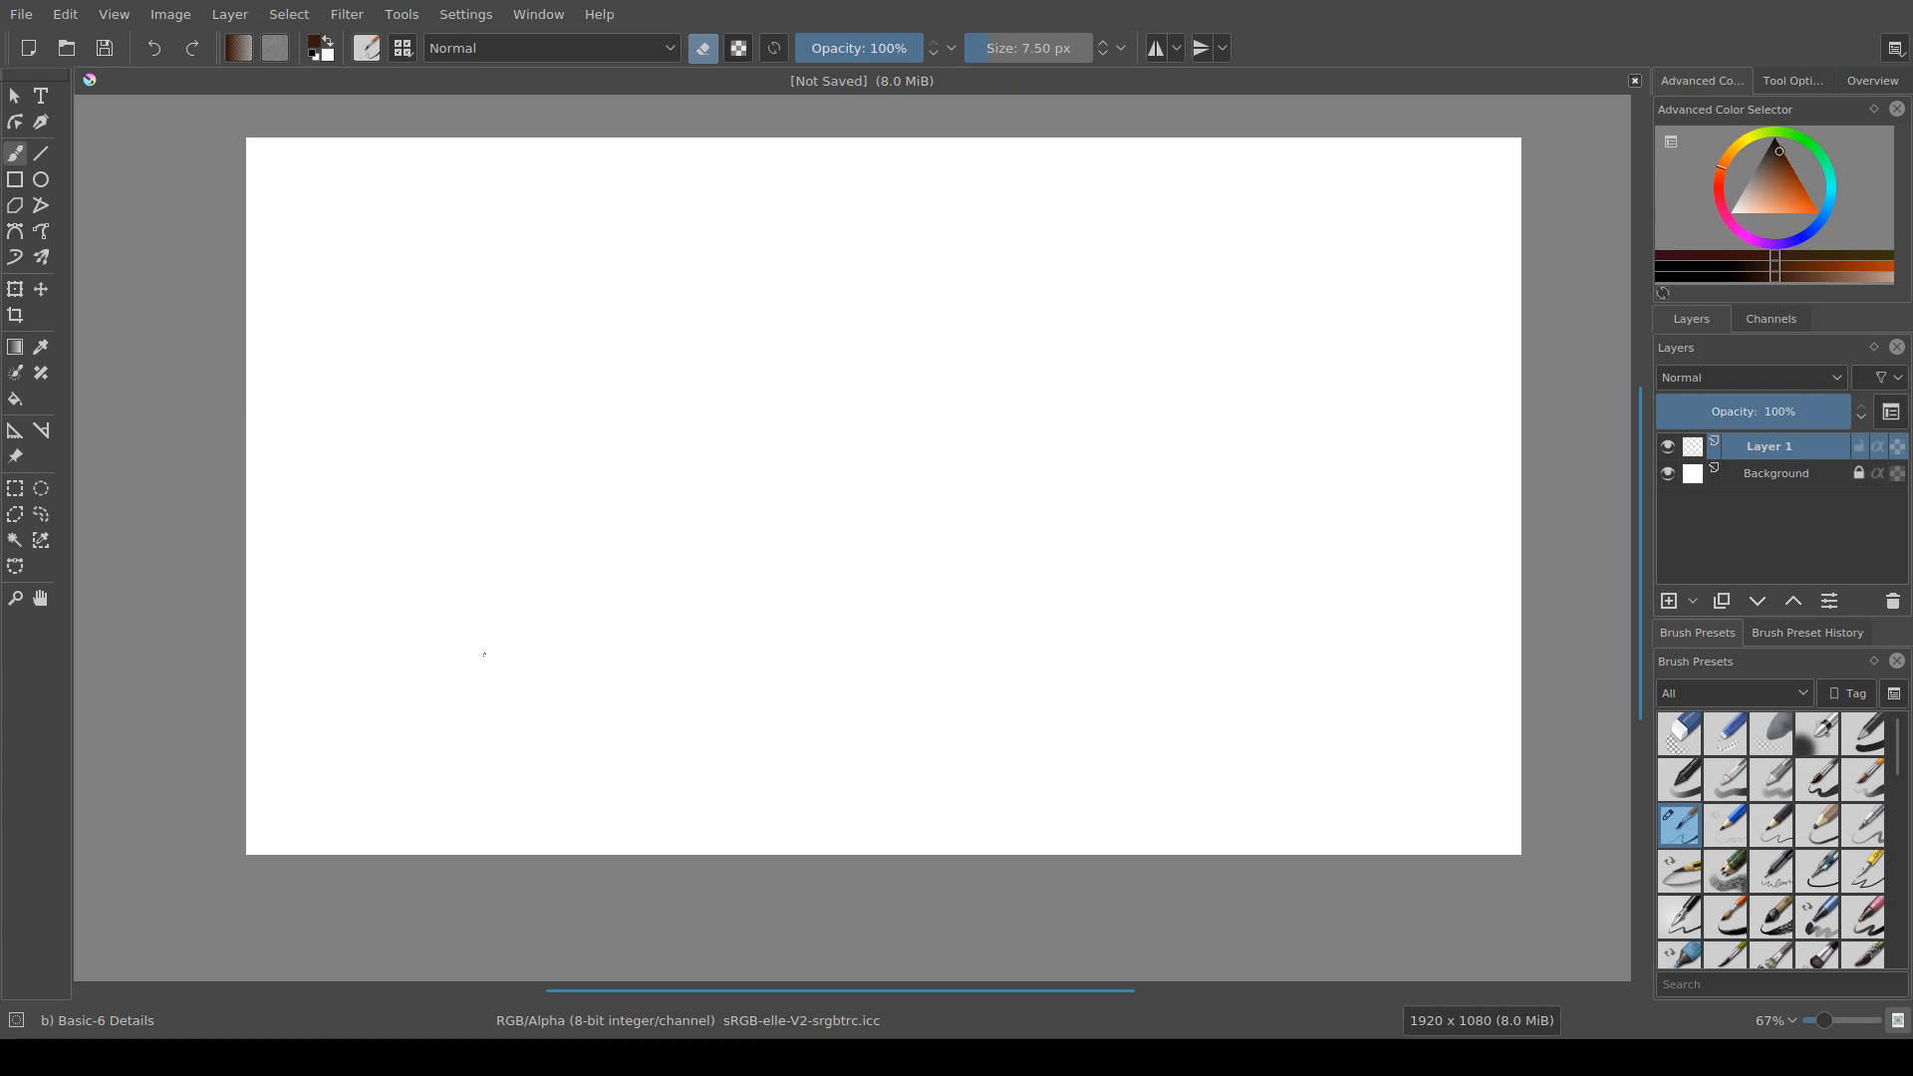
drag(713, 621, 694, 648)
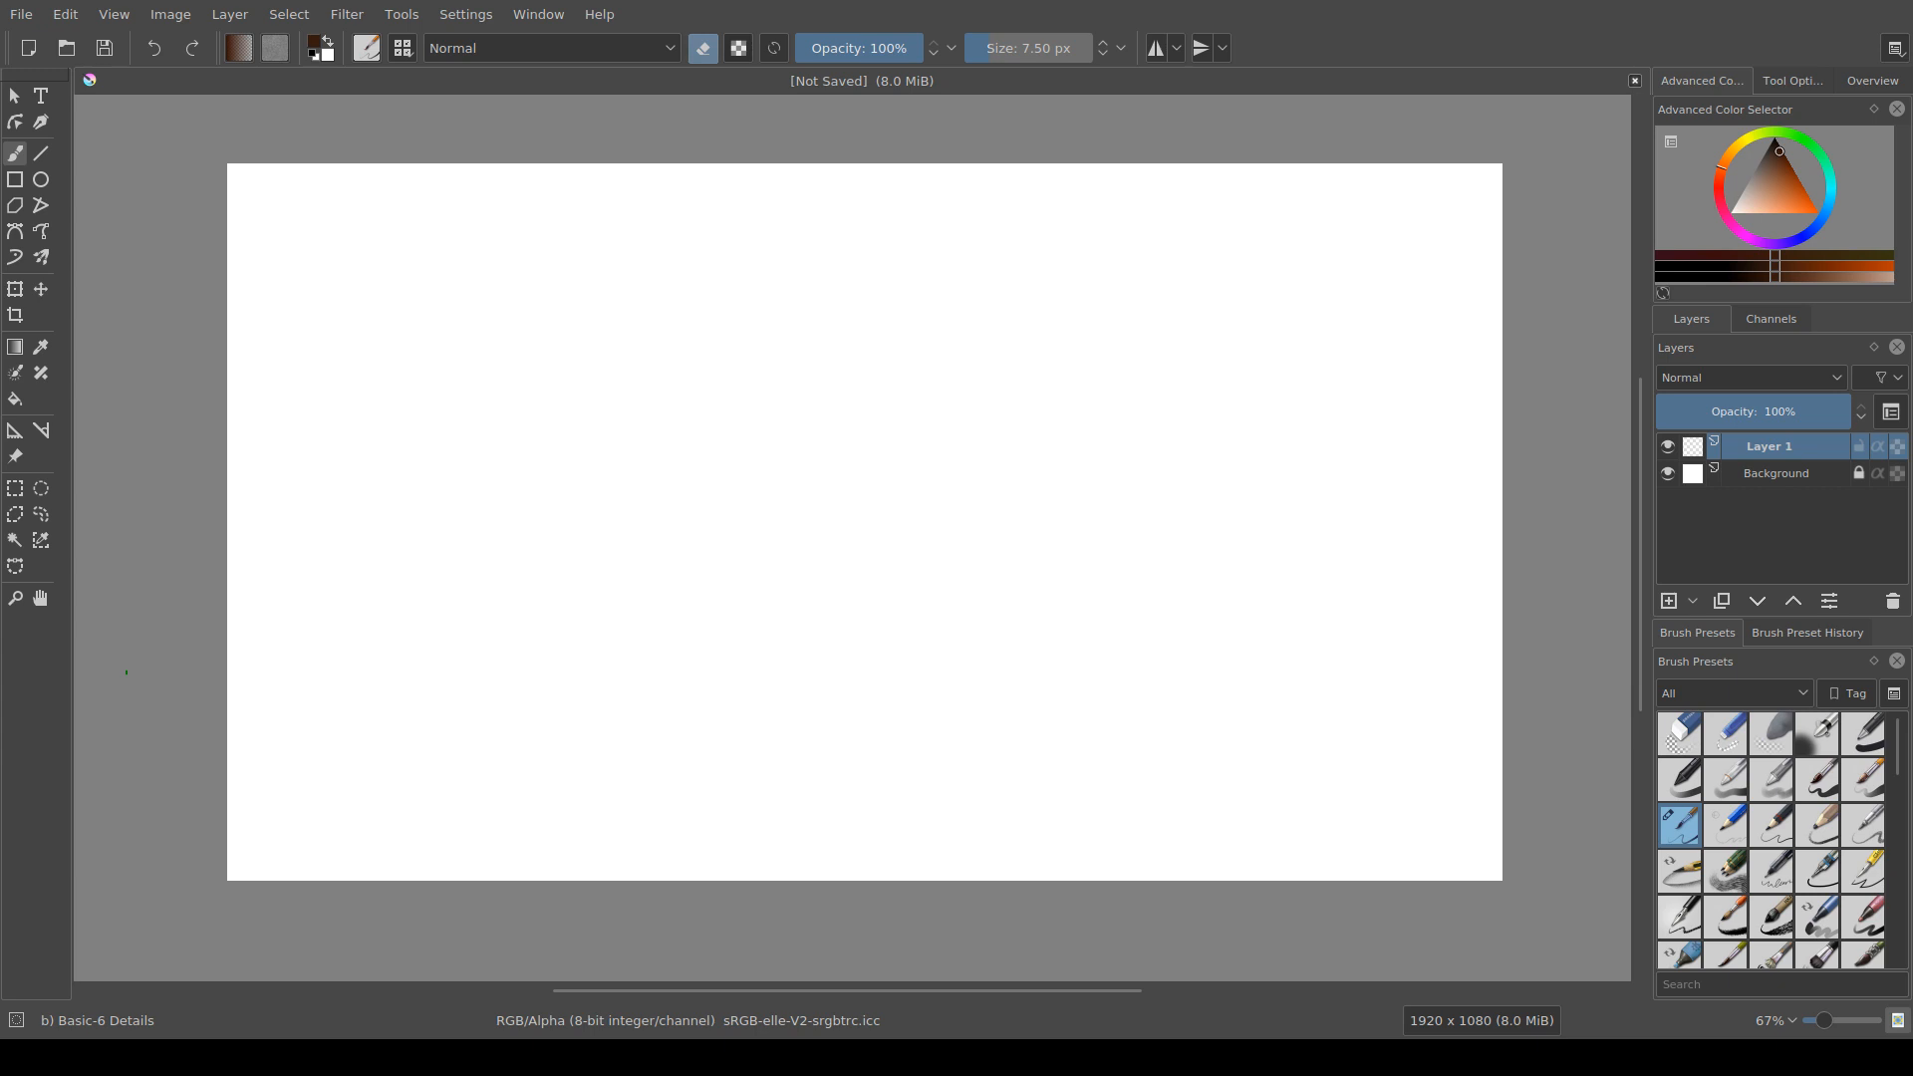
drag(400, 528, 526, 606)
scroll(533, 607, up, 2)
drag(400, 456, 490, 553)
scroll(490, 553, down, 2)
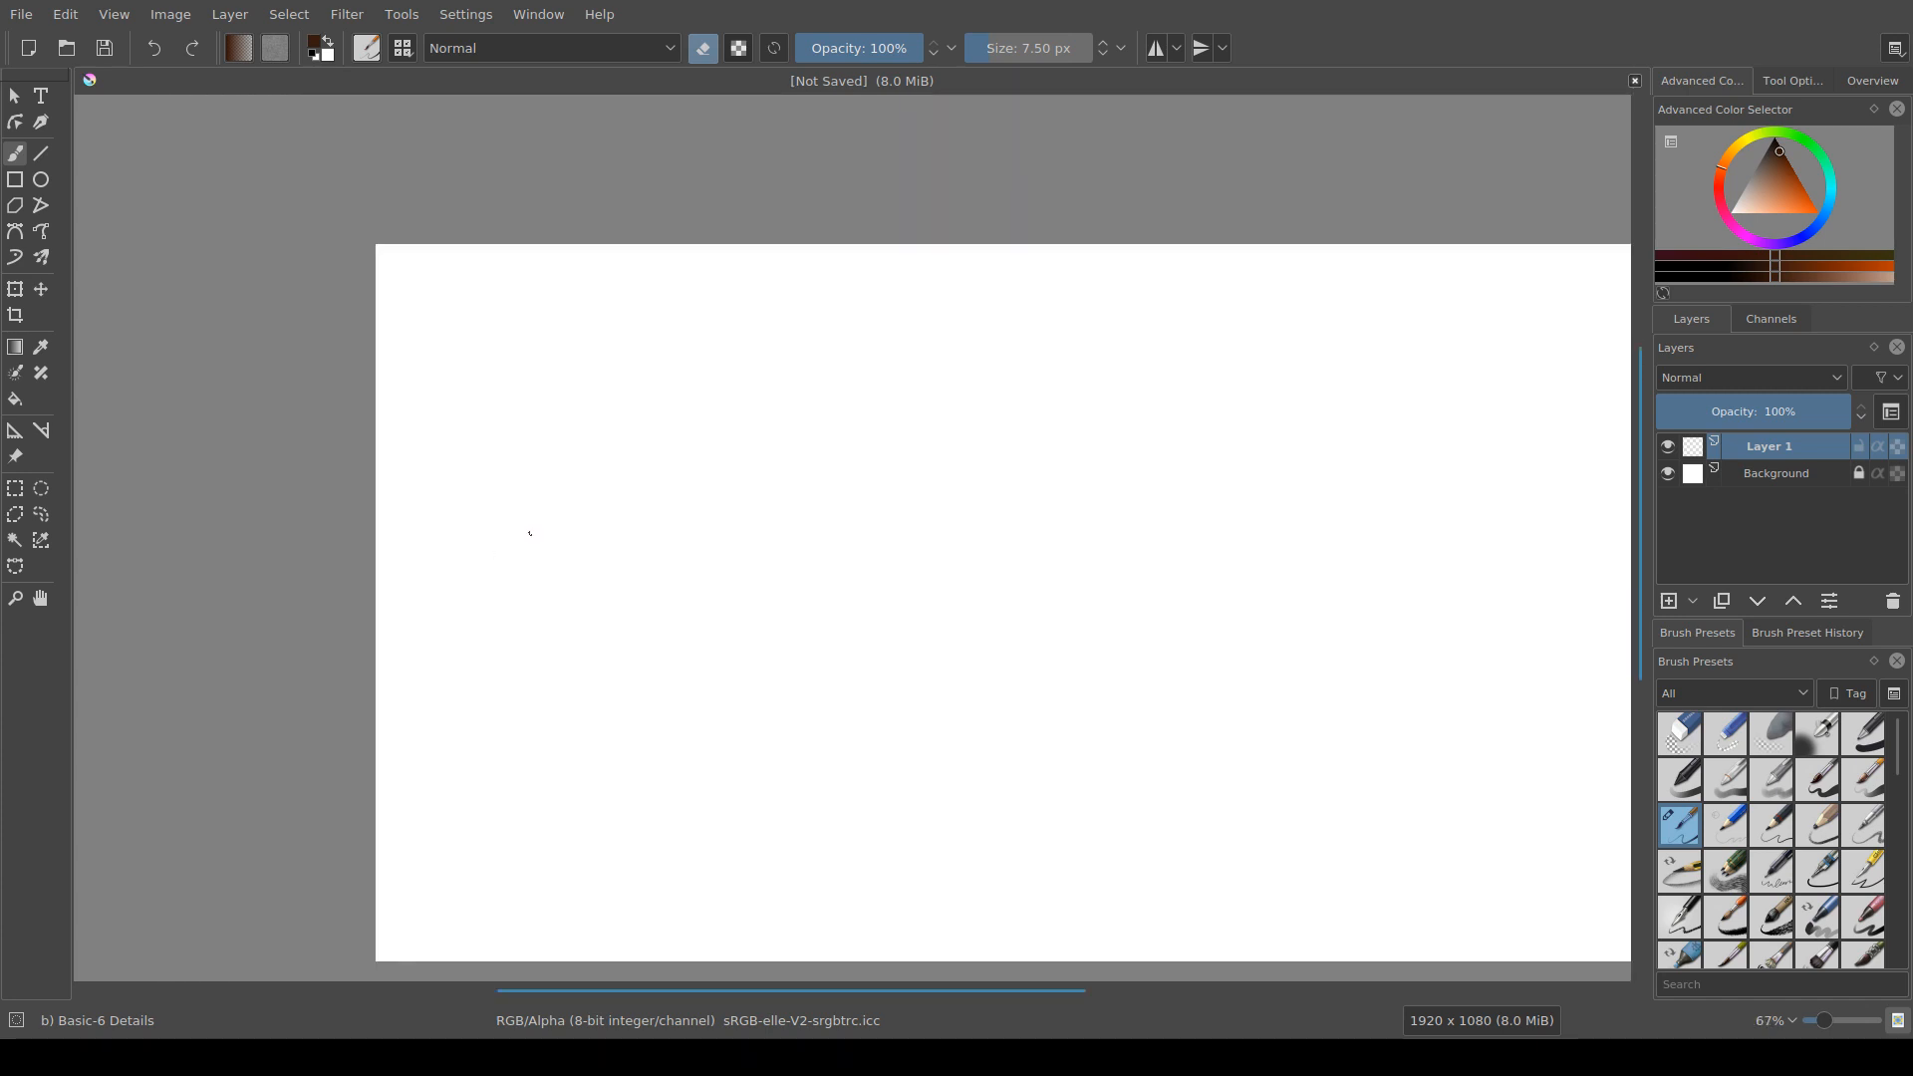
Step: Increase the Basic-6 Details brush size to about 19.81 px
mouse_move(454, 399)
mouse_down()
mouse_move(472, 337)
mouse_move(437, 293)
mouse_up()
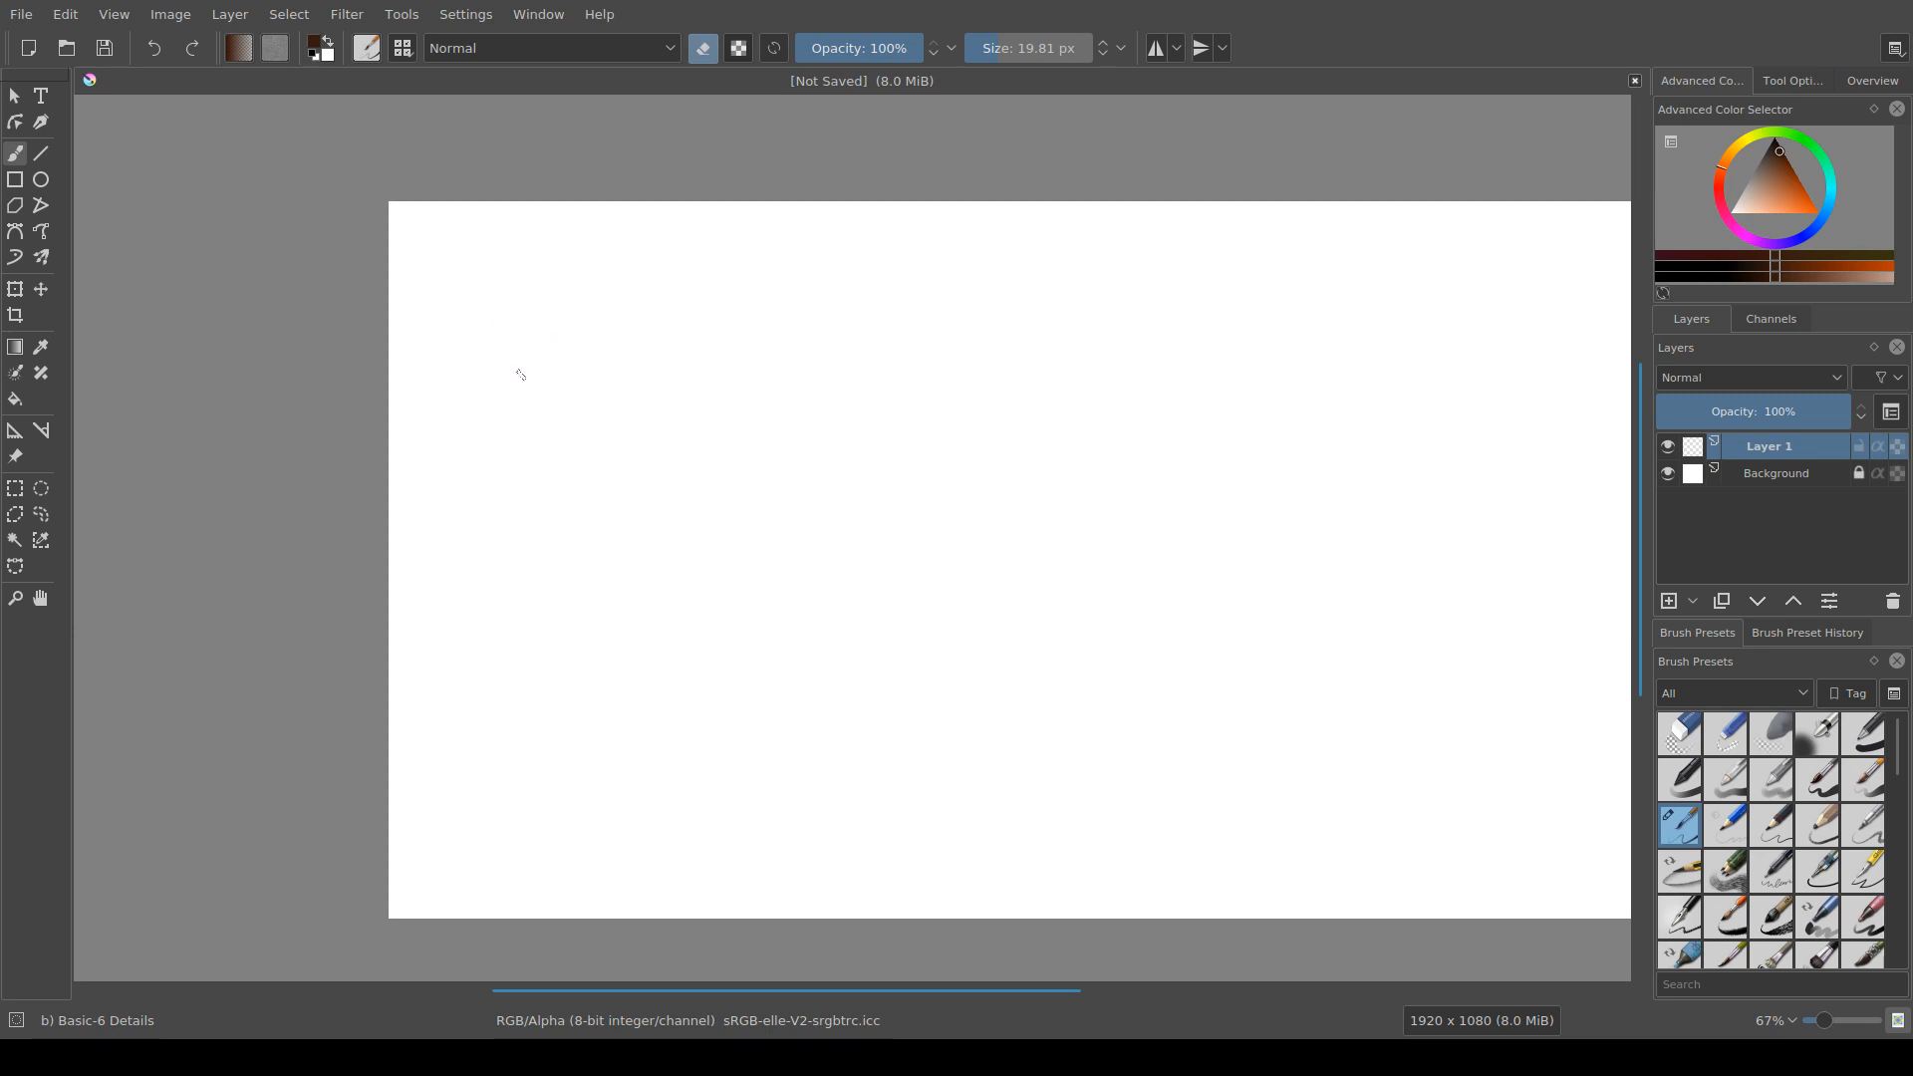
mouse_move(520, 375)
mouse_down()
mouse_move(474, 306)
mouse_move(430, 336)
mouse_up()
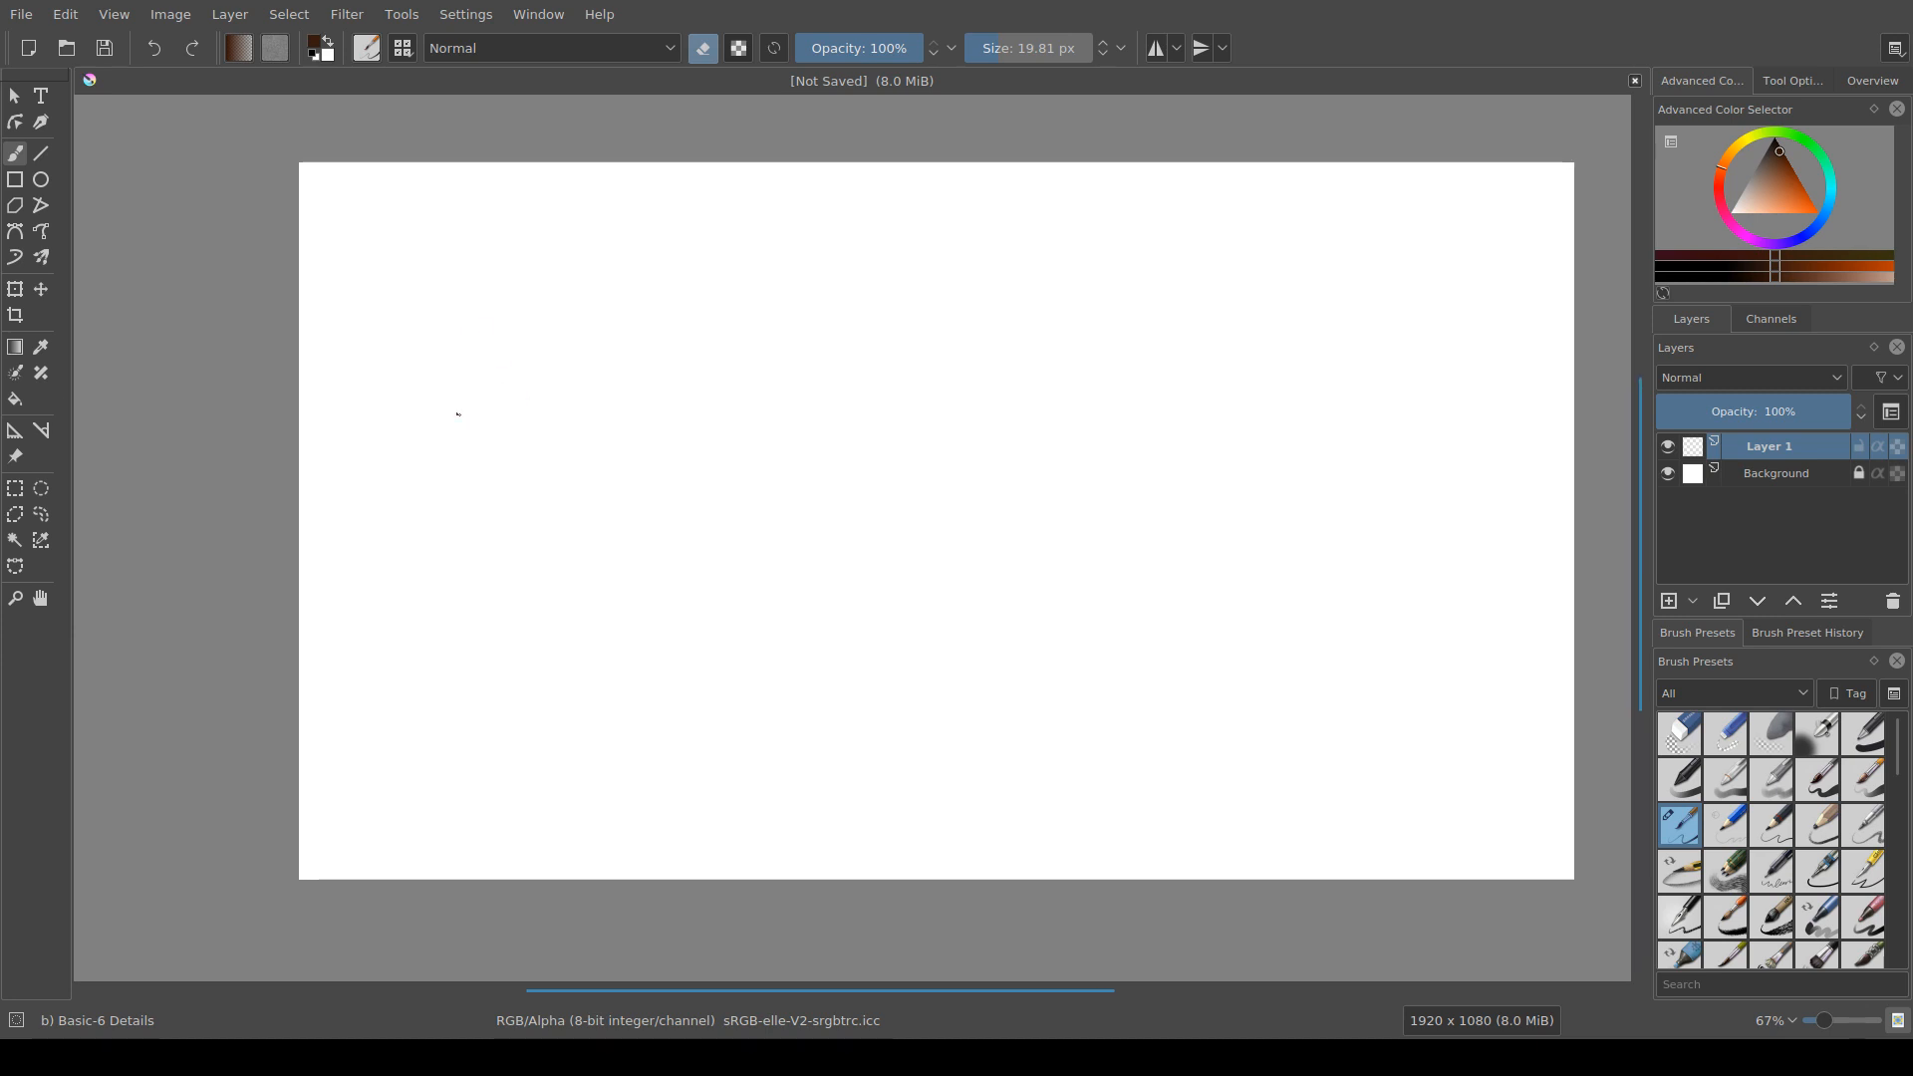
Step: Reset the colours to a black foreground and white background, and turn off eraser mode
drag(467, 399, 467, 457)
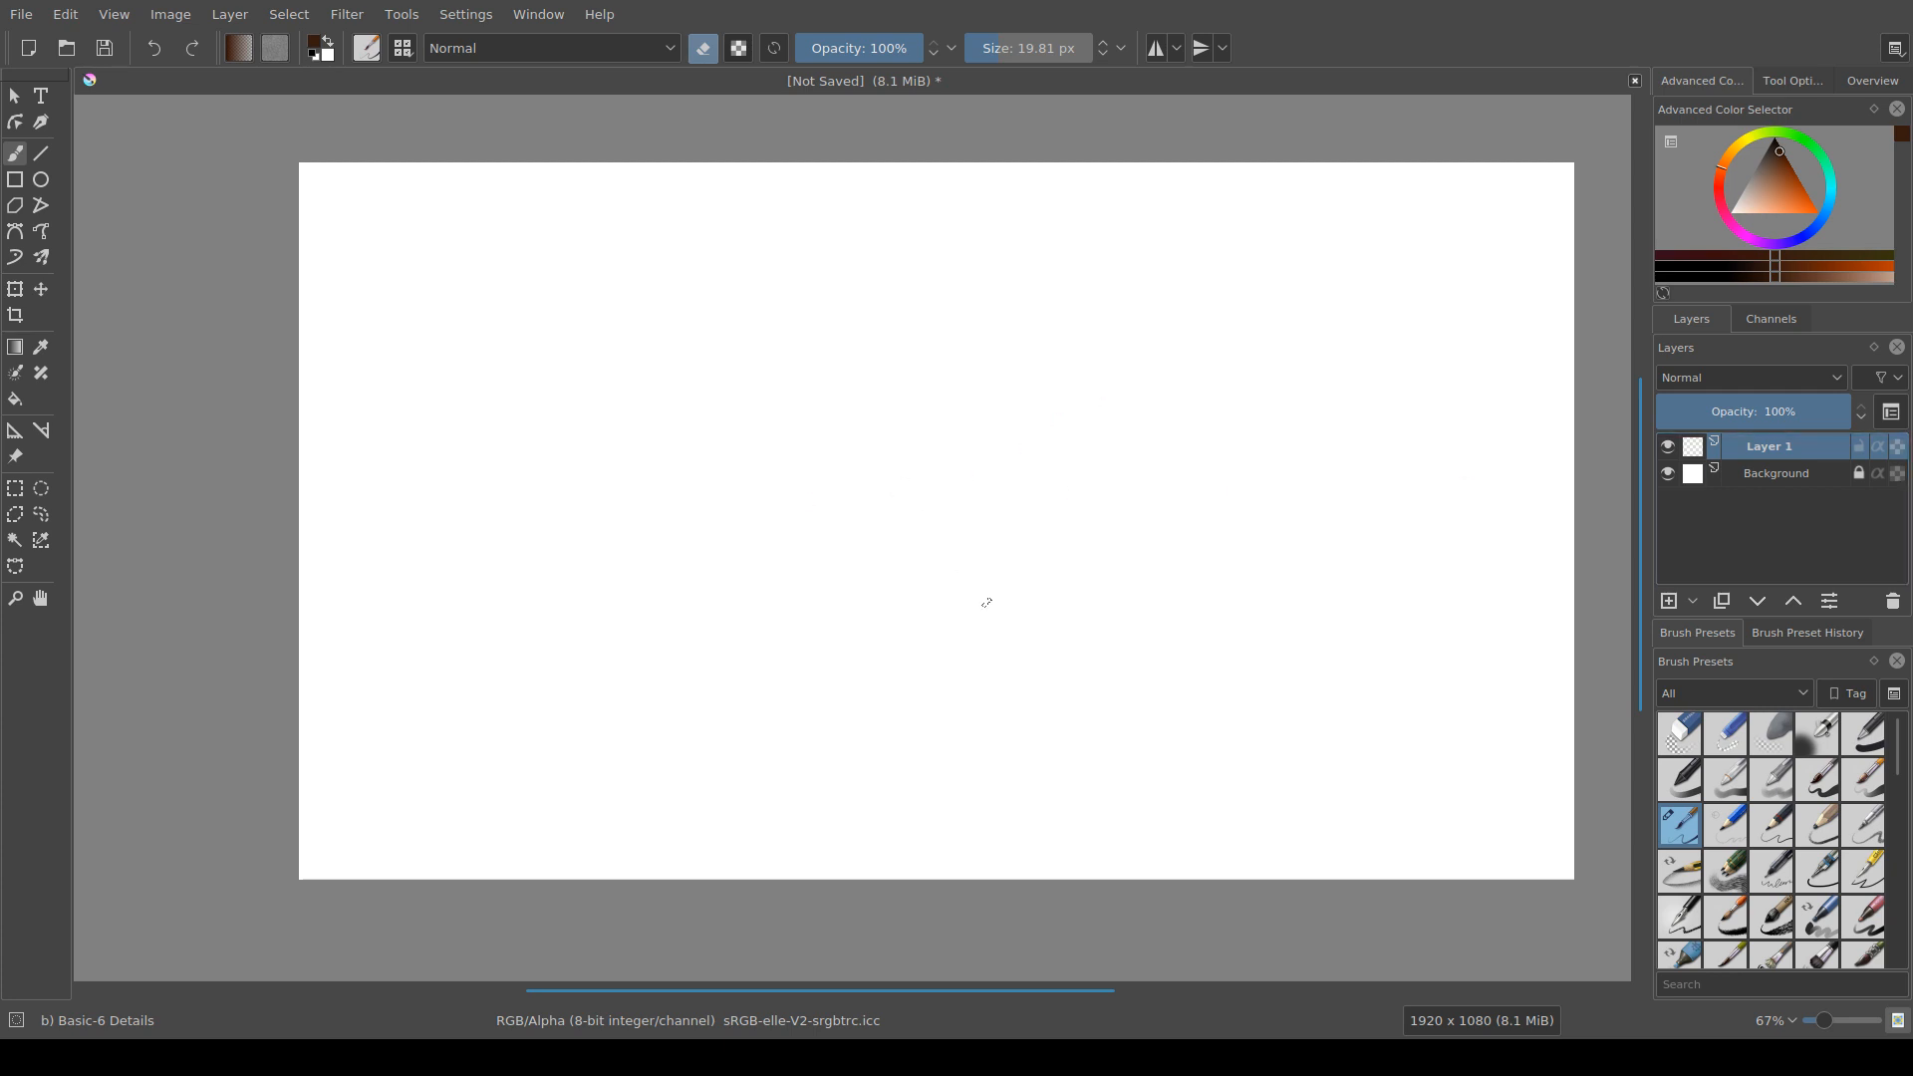
key(d)
key(e)
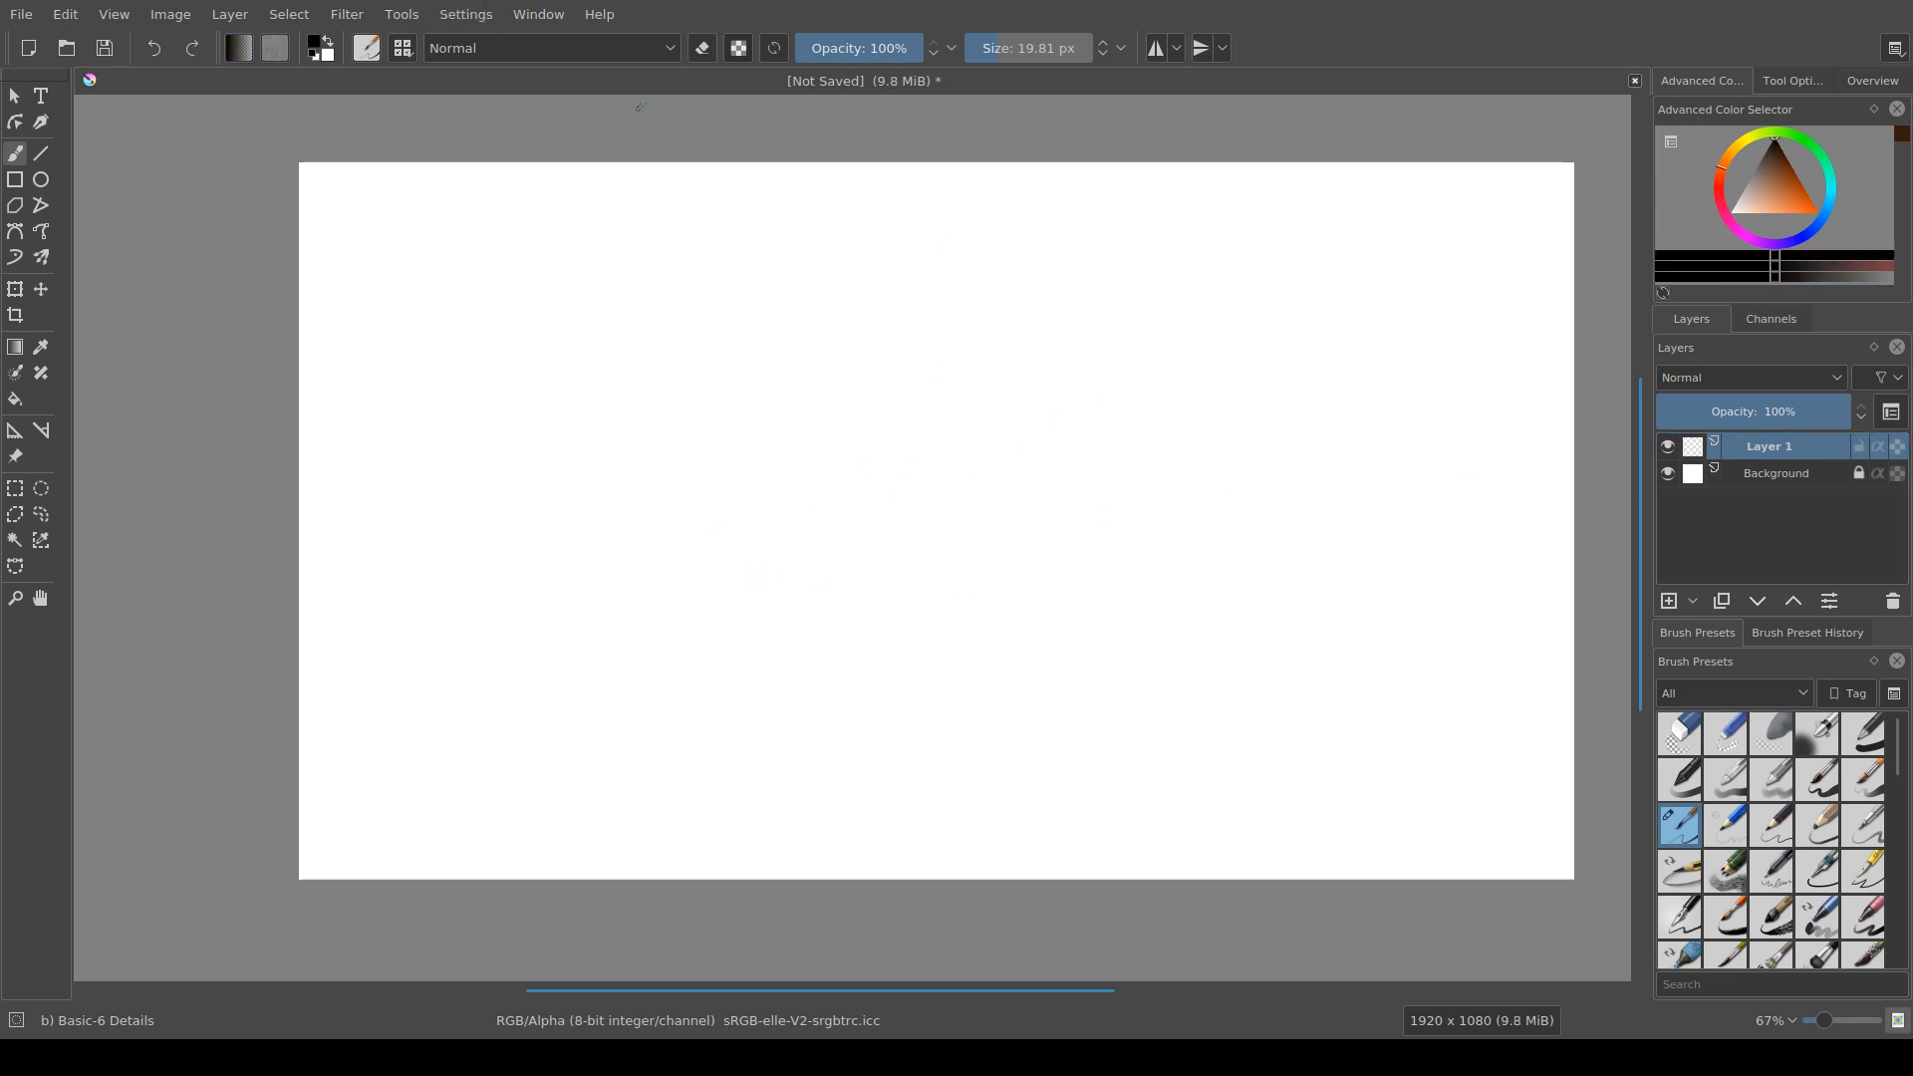
click(655, 440)
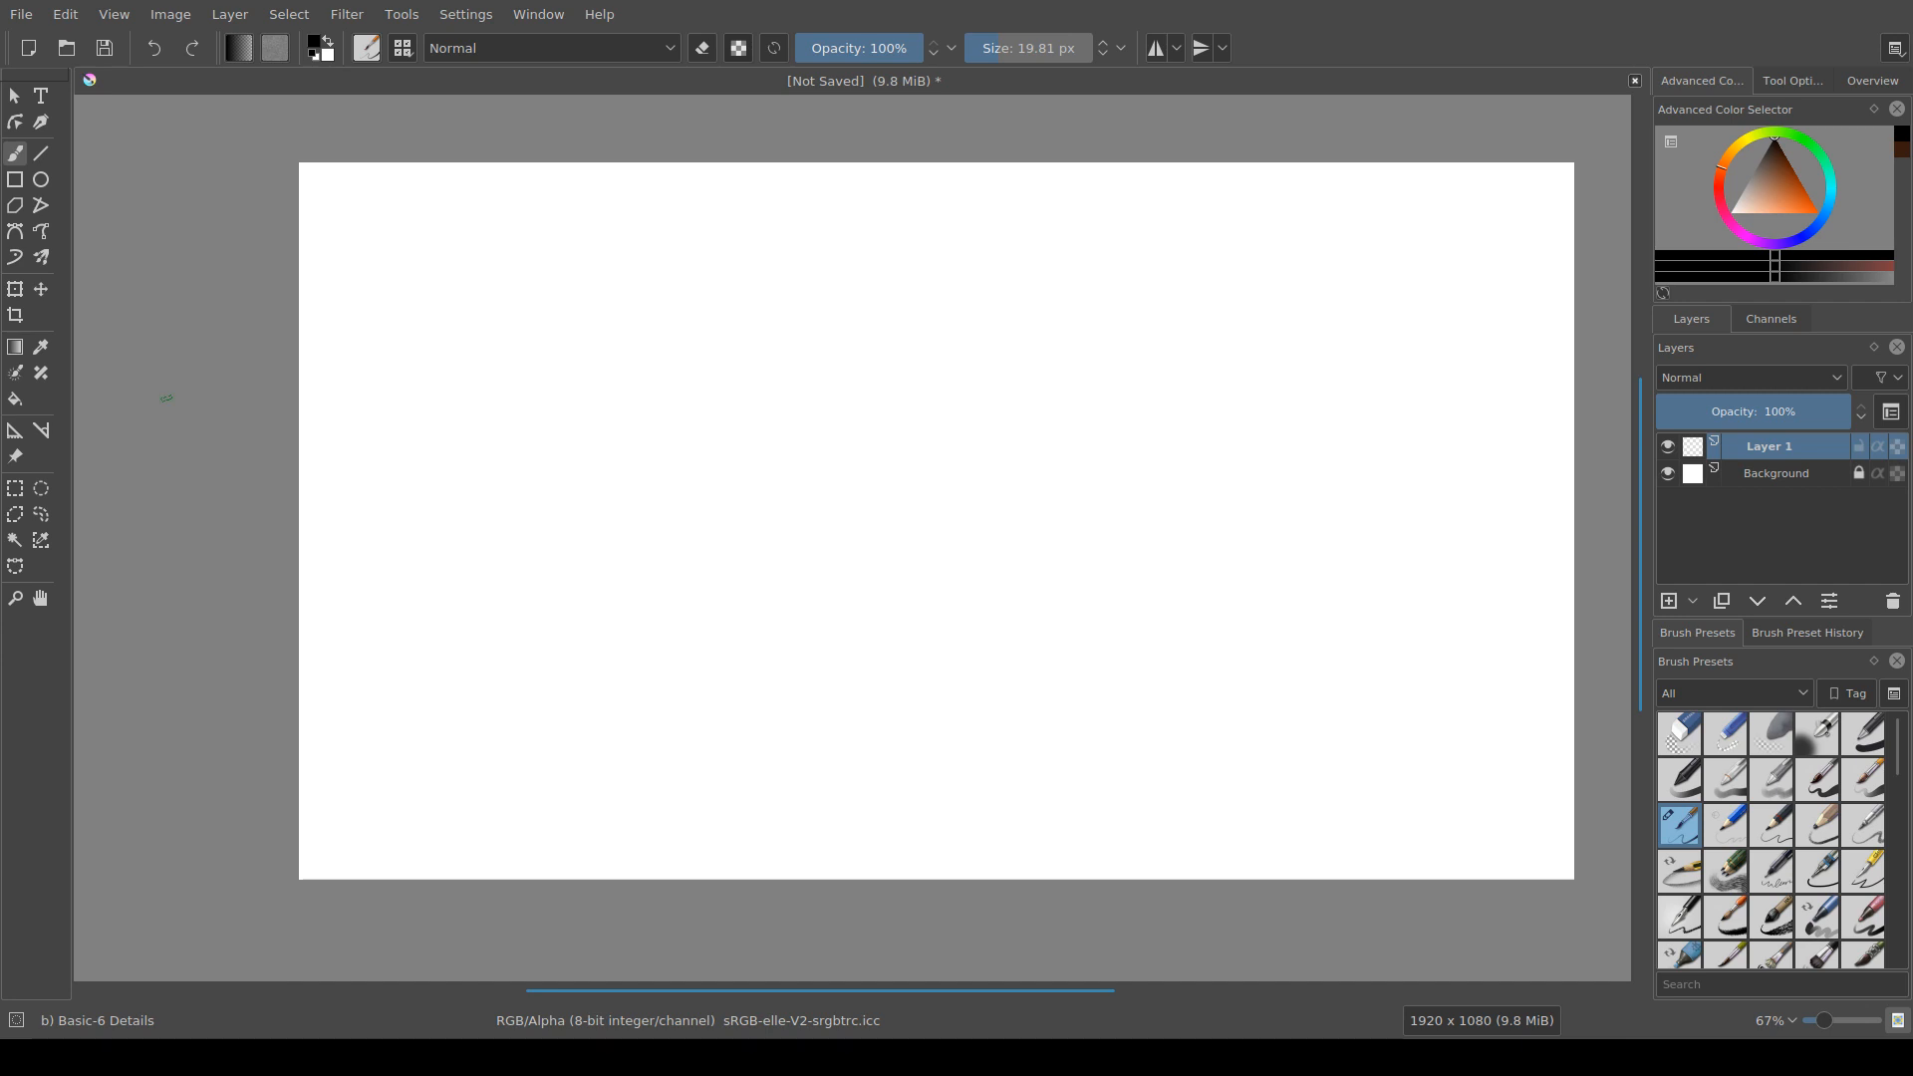
drag(404, 465, 416, 463)
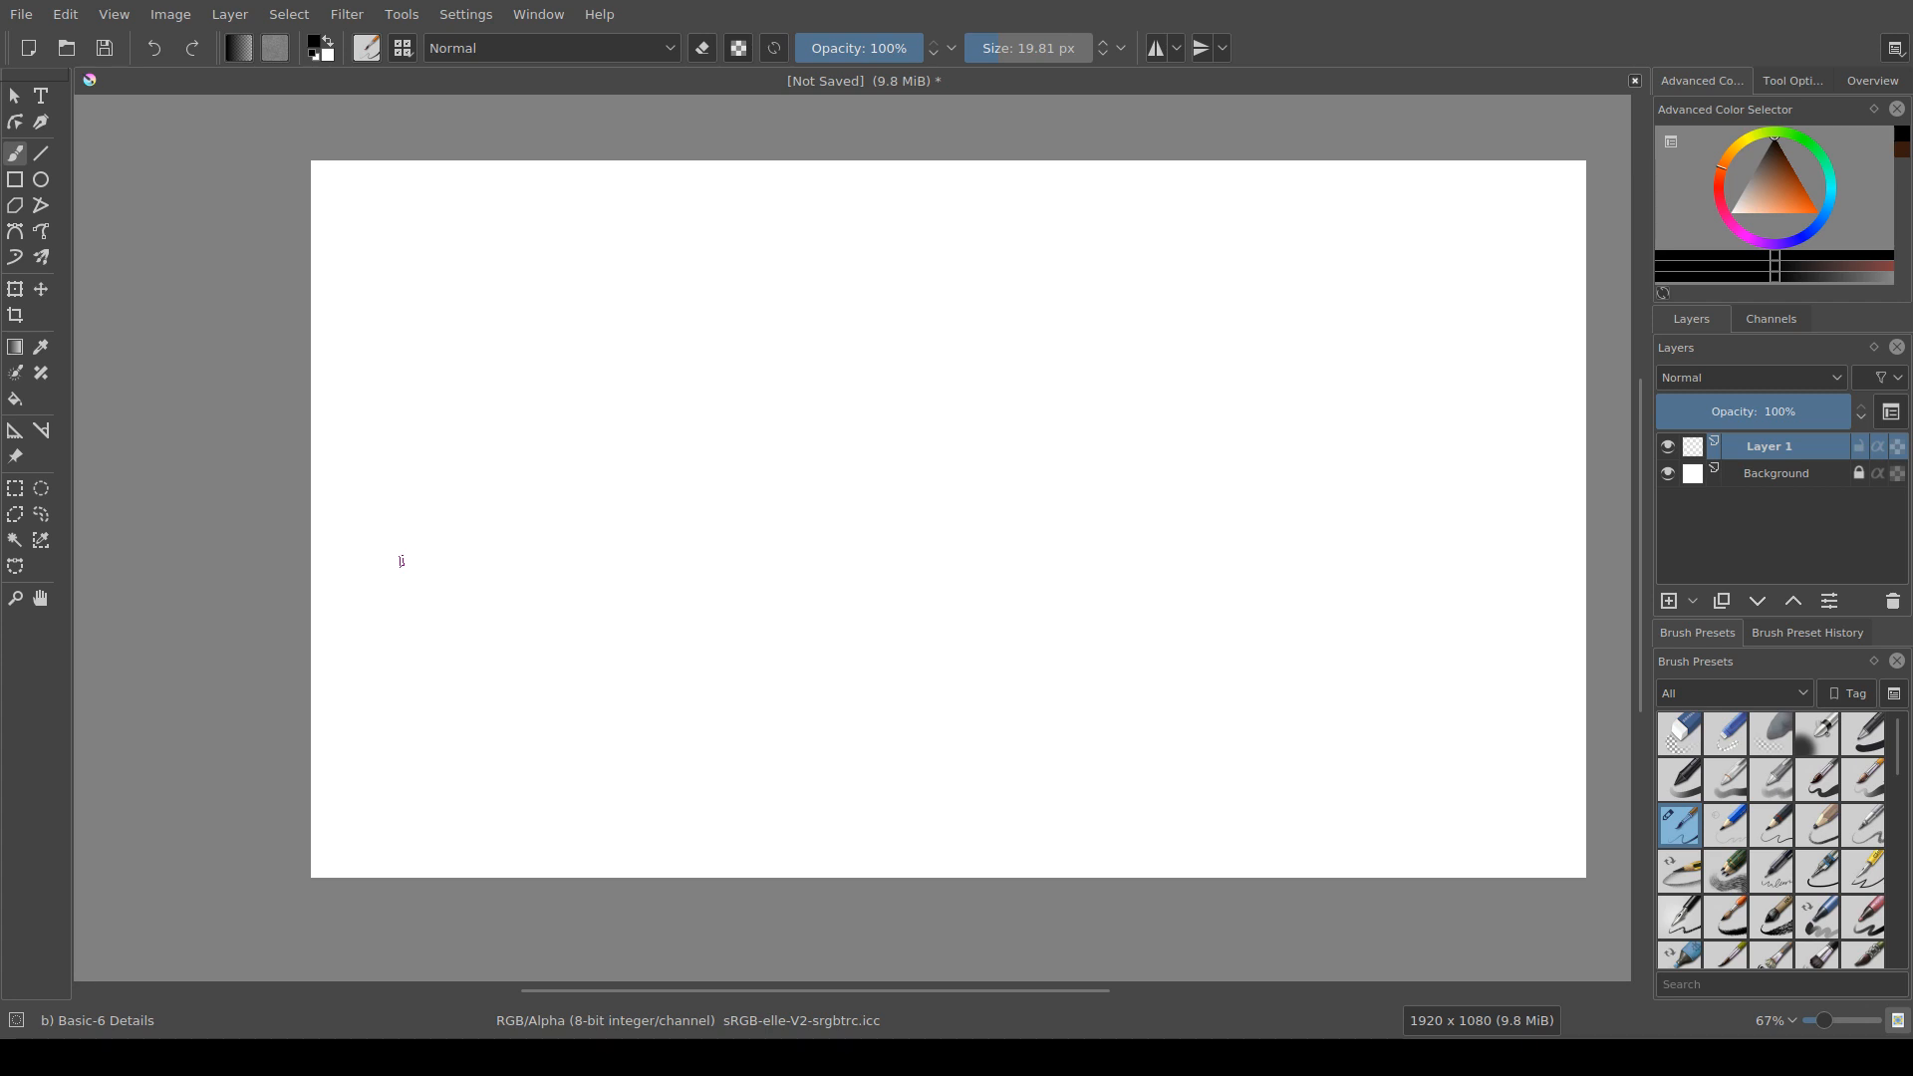
drag(482, 595, 544, 641)
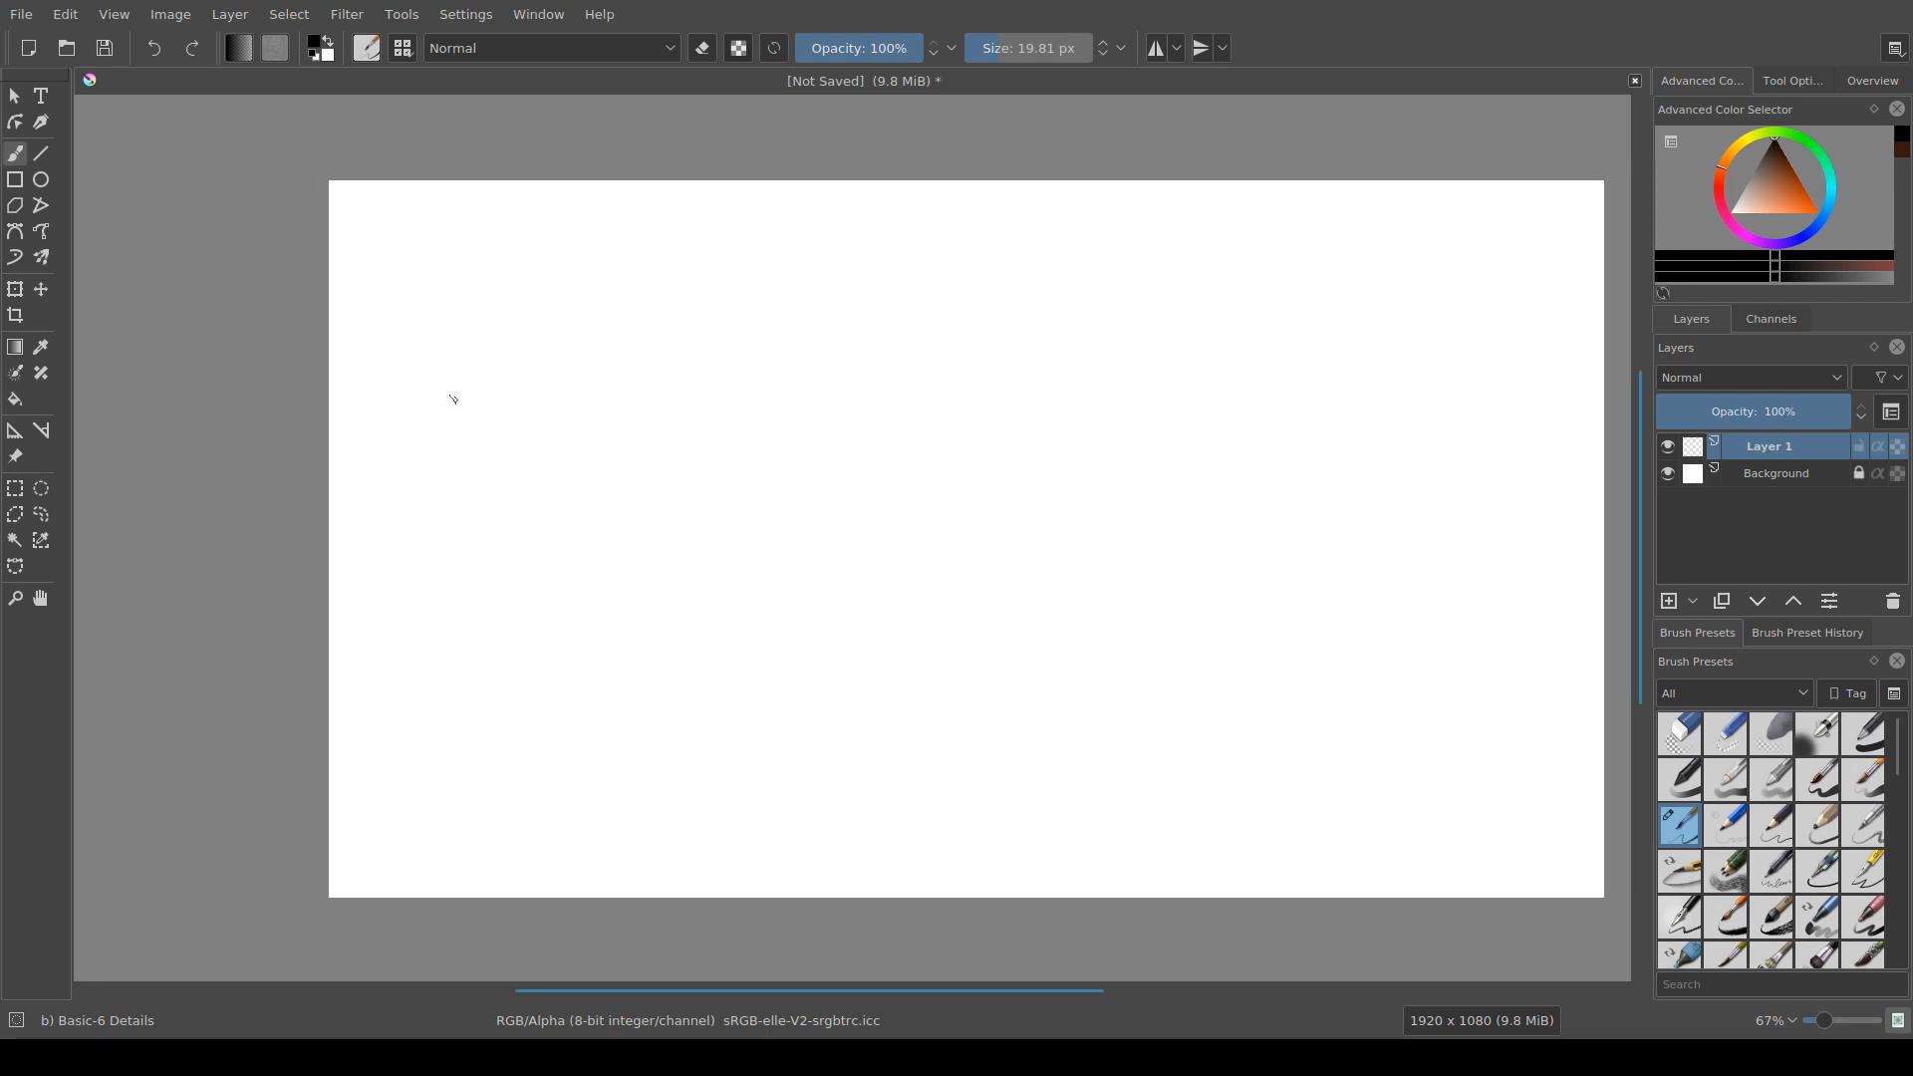
drag(460, 475, 376, 456)
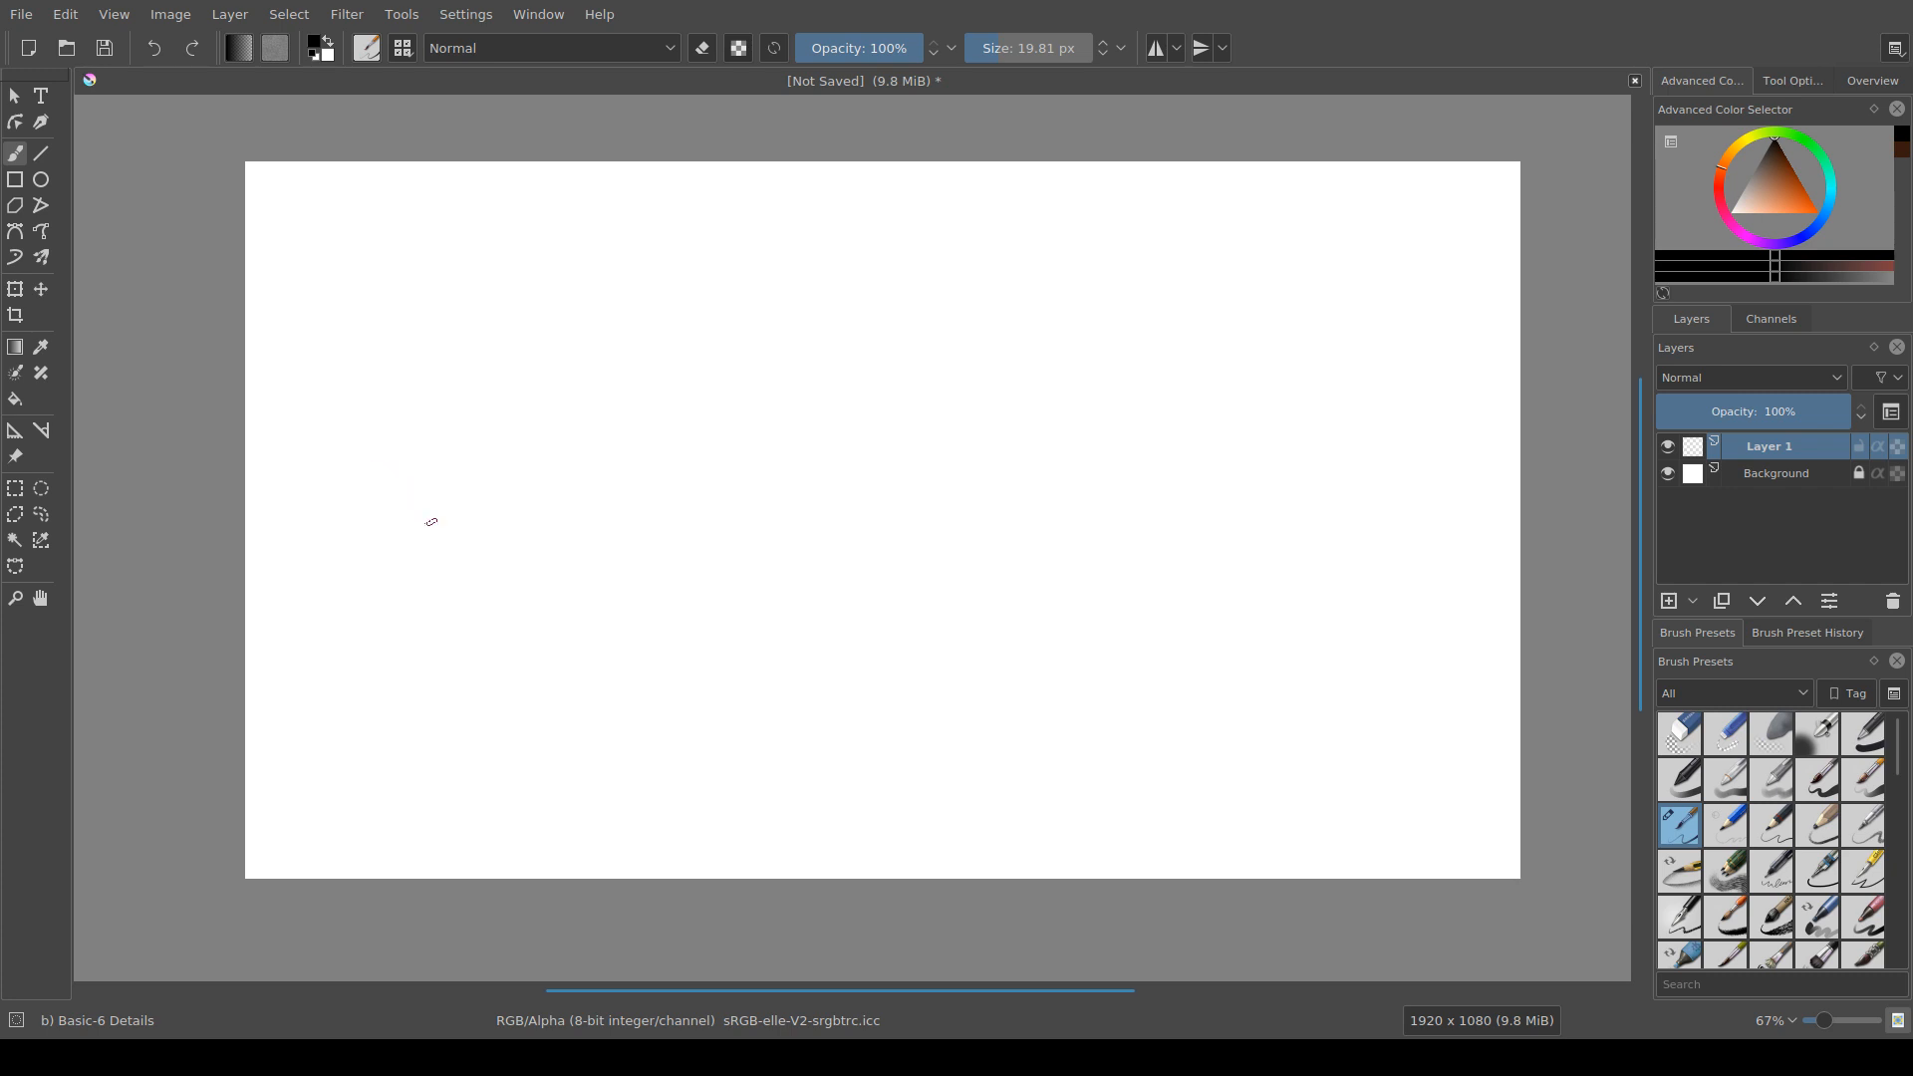
drag(468, 495, 438, 504)
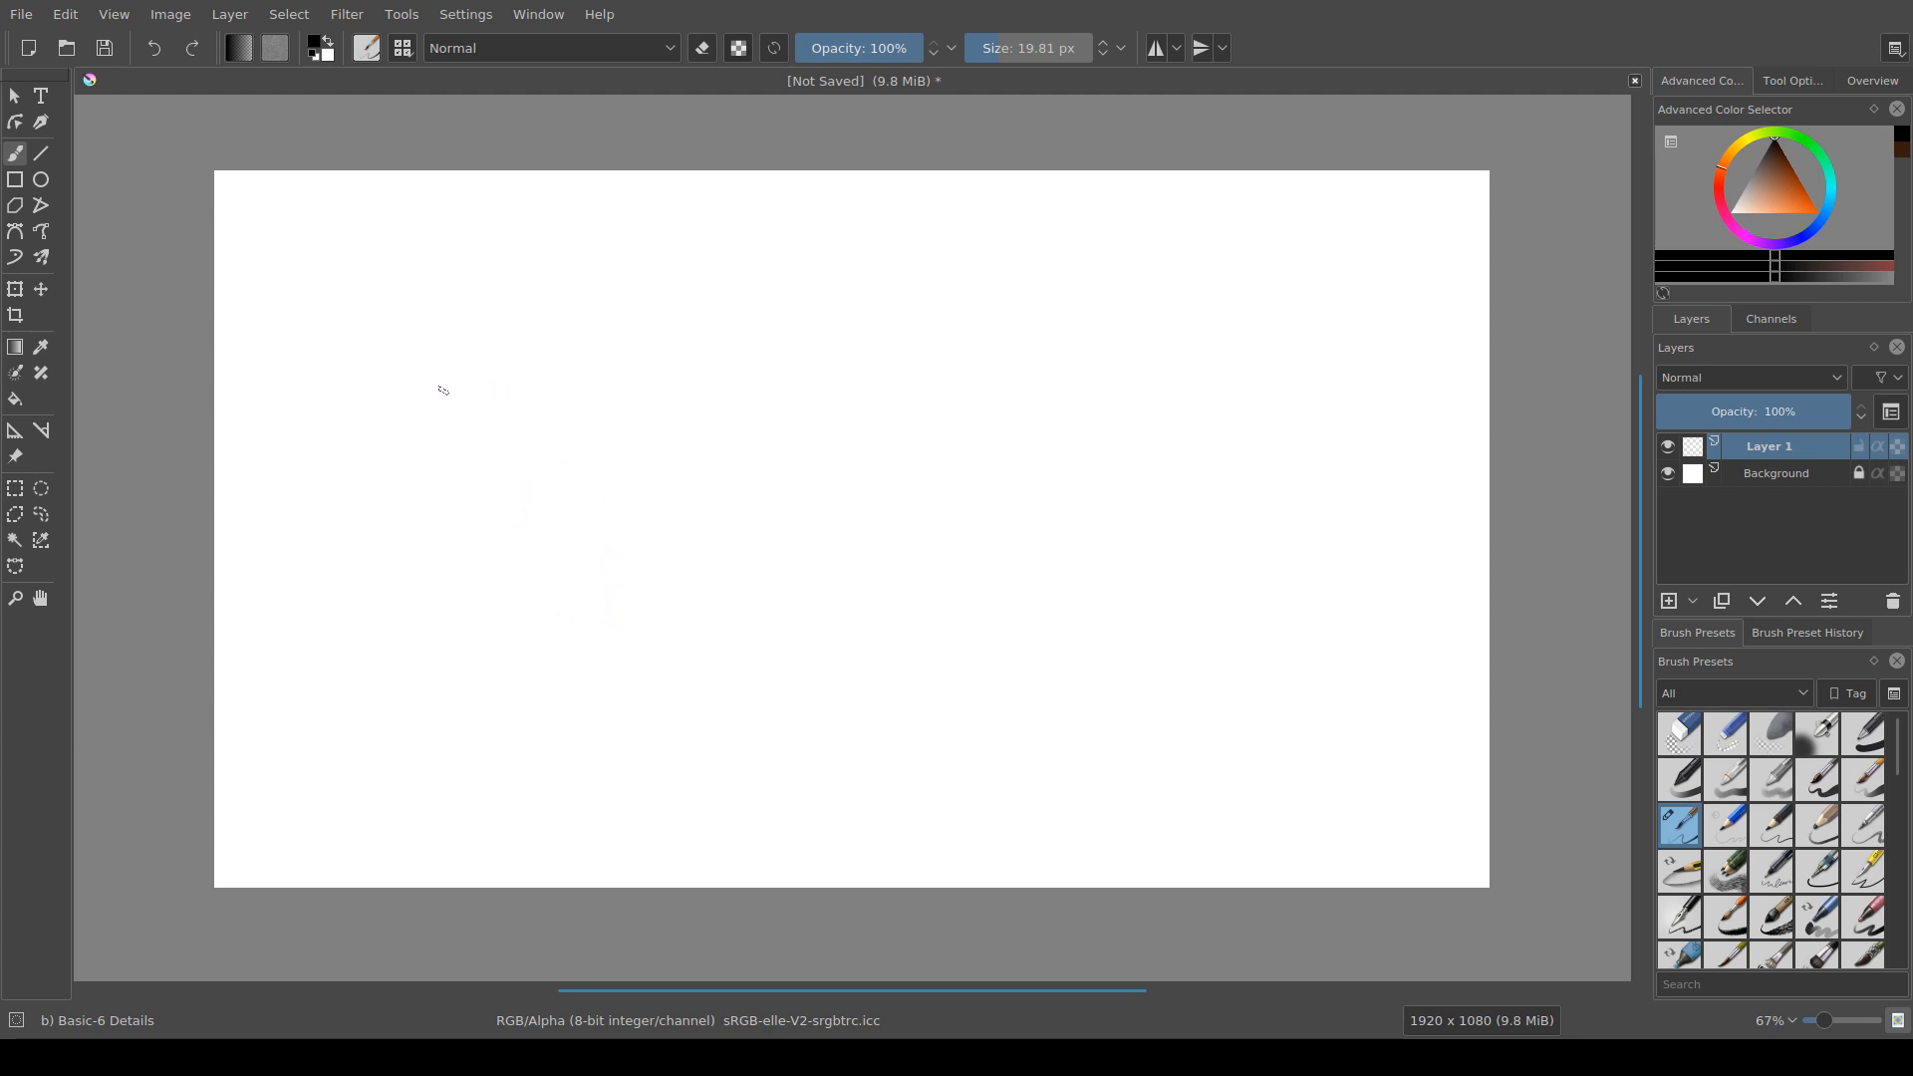
scroll(443, 391, down, 2)
Step: Sketch the oval head and torso of a standing figure near the canvas's left side with a 3.44 px brush, undoing the unwanted leg strokes
mouse_move(476, 469)
mouse_down()
mouse_move(466, 484)
mouse_move(488, 446)
mouse_move(450, 463)
mouse_move(483, 542)
mouse_up()
key(ctrl+z)
mouse_move(462, 392)
mouse_down()
mouse_move(487, 451)
mouse_move(474, 439)
mouse_up()
drag(498, 528, 478, 670)
mouse_move(471, 564)
mouse_down()
mouse_move(476, 740)
mouse_move(453, 583)
mouse_move(424, 709)
mouse_up()
key(ctrl+z)
key(ctrl+z)
key(ctrl+z)
key(ctrl+z)
Step: Sketch the standing figure's two legs and add short detail strokes on its torso
drag(465, 537, 443, 610)
drag(443, 611, 435, 639)
drag(433, 639, 434, 704)
drag(454, 637, 445, 728)
mouse_move(465, 477)
mouse_down()
mouse_move(461, 504)
mouse_move(480, 488)
mouse_up()
drag(473, 503, 490, 525)
drag(488, 474, 492, 482)
Step: Sketch a small lying figure with a round head in the lower middle, and add the standing figure's eyes and folded arms
mouse_move(736, 659)
mouse_down()
mouse_move(726, 720)
mouse_move(707, 712)
mouse_move(745, 665)
mouse_move(698, 699)
mouse_move(722, 725)
mouse_move(783, 659)
mouse_move(711, 674)
mouse_move(729, 719)
mouse_move(708, 719)
mouse_move(739, 676)
mouse_move(691, 714)
mouse_up()
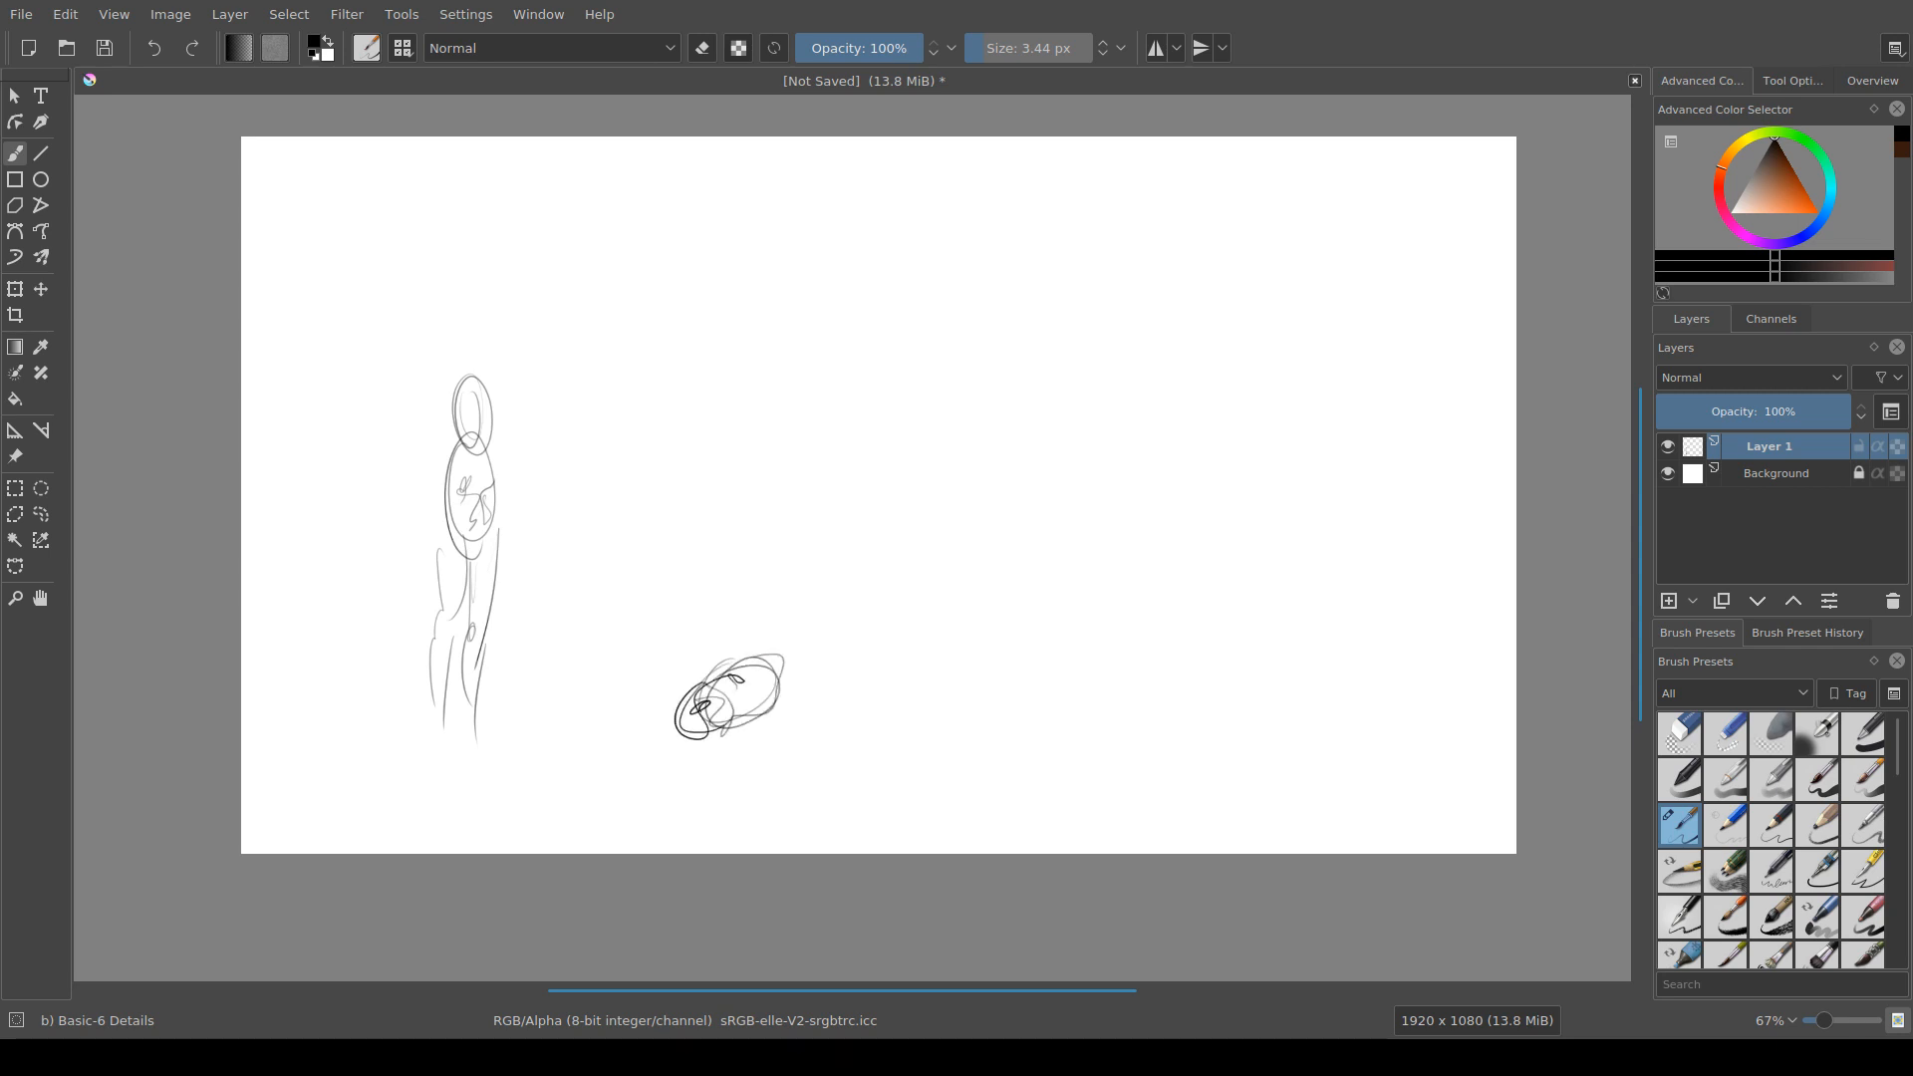
mouse_move(780, 645)
mouse_down()
mouse_move(749, 673)
mouse_move(785, 625)
mouse_move(747, 661)
mouse_move(783, 653)
mouse_move(769, 669)
mouse_move(747, 632)
mouse_move(797, 670)
mouse_up()
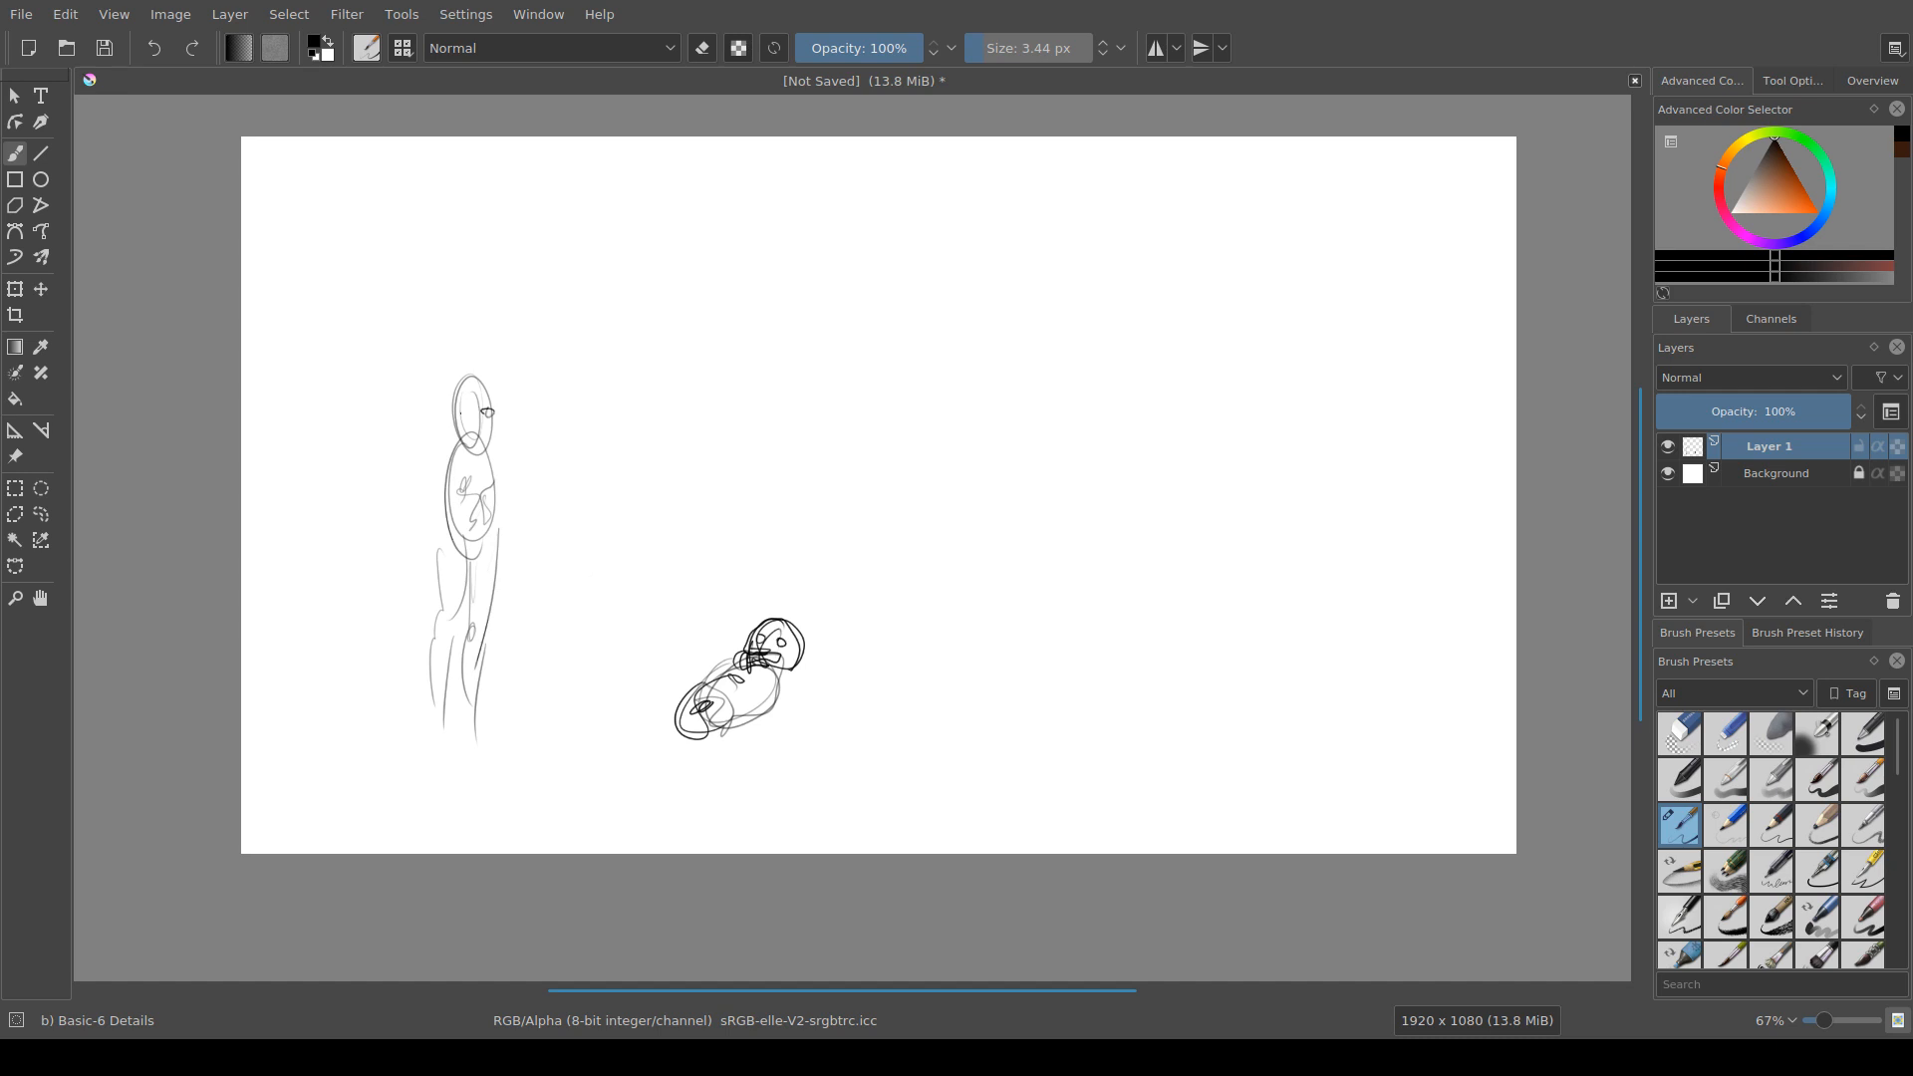
drag(470, 407, 466, 408)
mouse_move(467, 499)
mouse_down()
mouse_move(450, 455)
mouse_move(488, 498)
mouse_up()
Step: Sketch a second standing figure to the right of the lying one, with head, torso, hanging arms and legs
mouse_move(993, 458)
mouse_down()
mouse_move(996, 548)
mouse_move(974, 386)
mouse_move(1041, 530)
mouse_move(1031, 554)
mouse_up()
drag(1044, 480, 1036, 560)
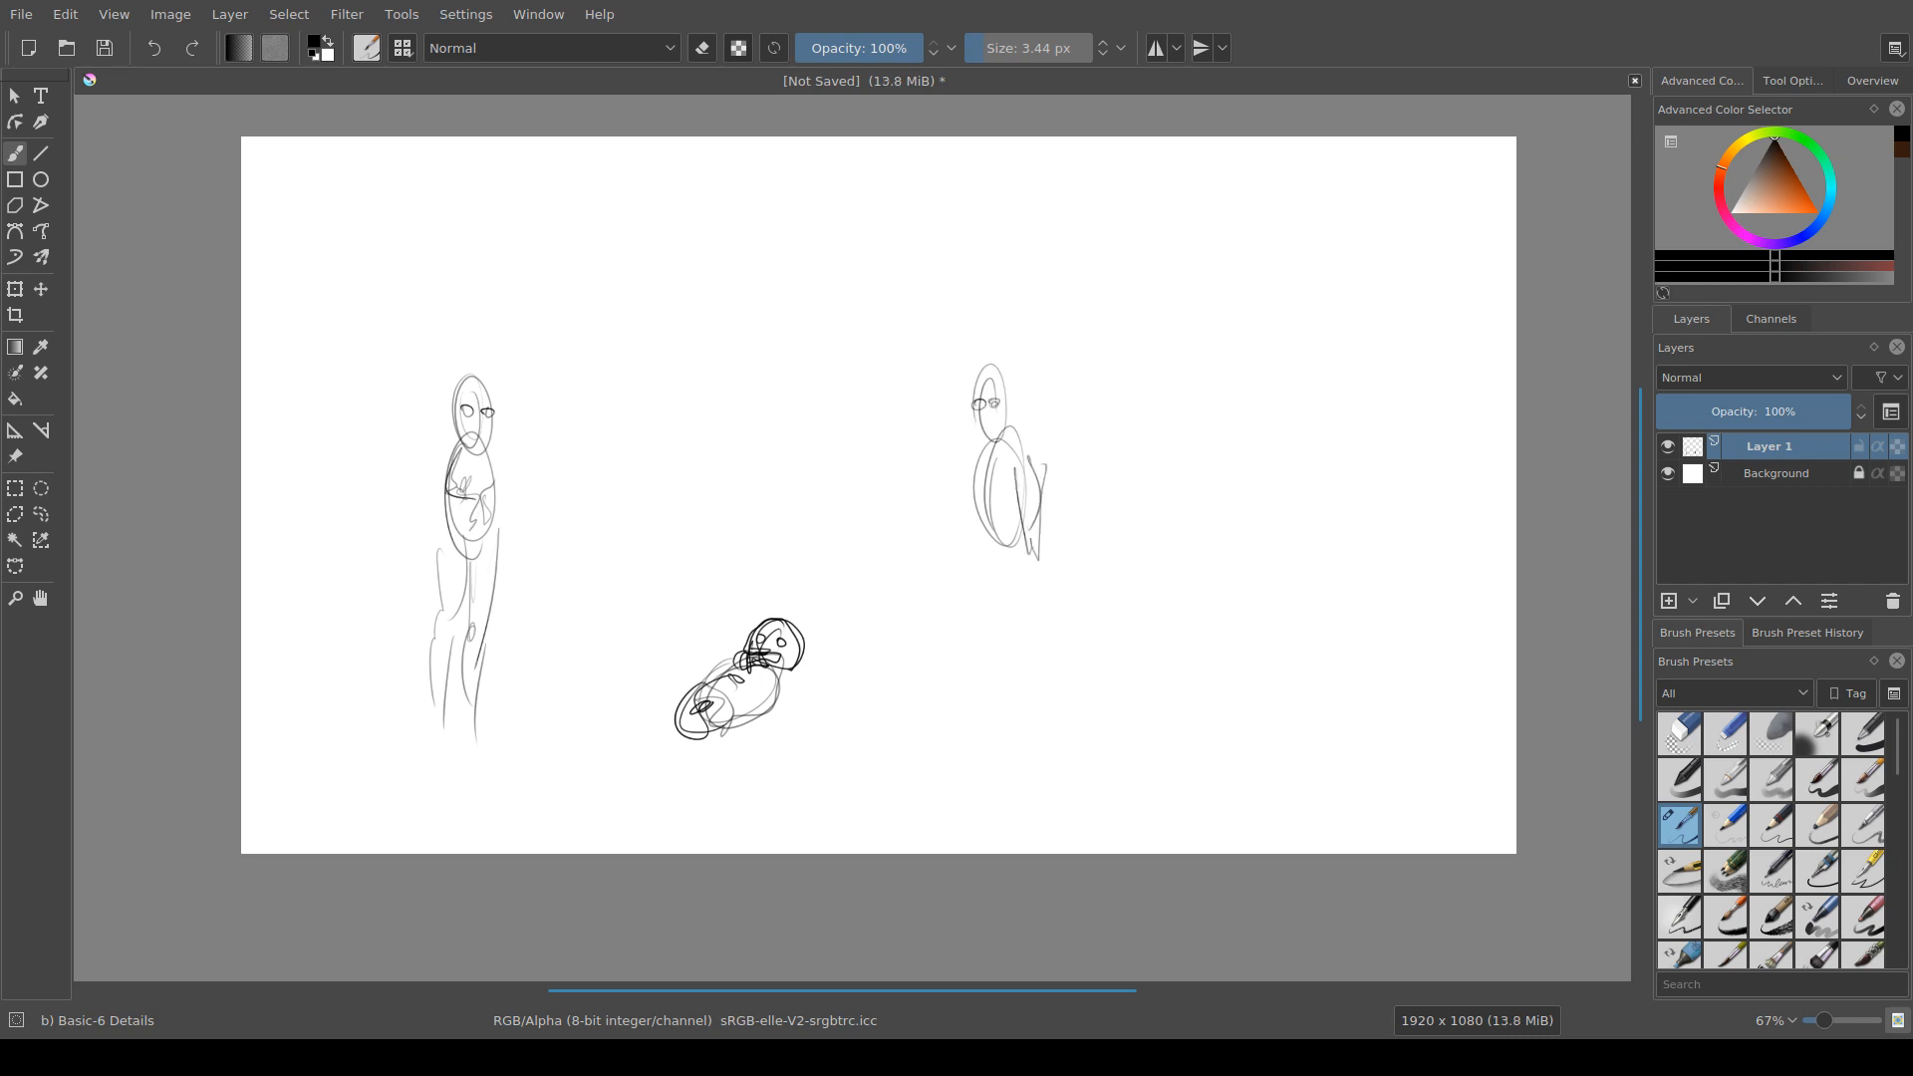
mouse_move(973, 488)
mouse_down()
mouse_move(974, 536)
mouse_move(1028, 588)
mouse_move(1027, 687)
mouse_up()
mouse_move(1032, 568)
mouse_down()
mouse_move(1030, 663)
mouse_move(1002, 575)
mouse_move(994, 714)
mouse_up()
scroll(987, 702, down, 2)
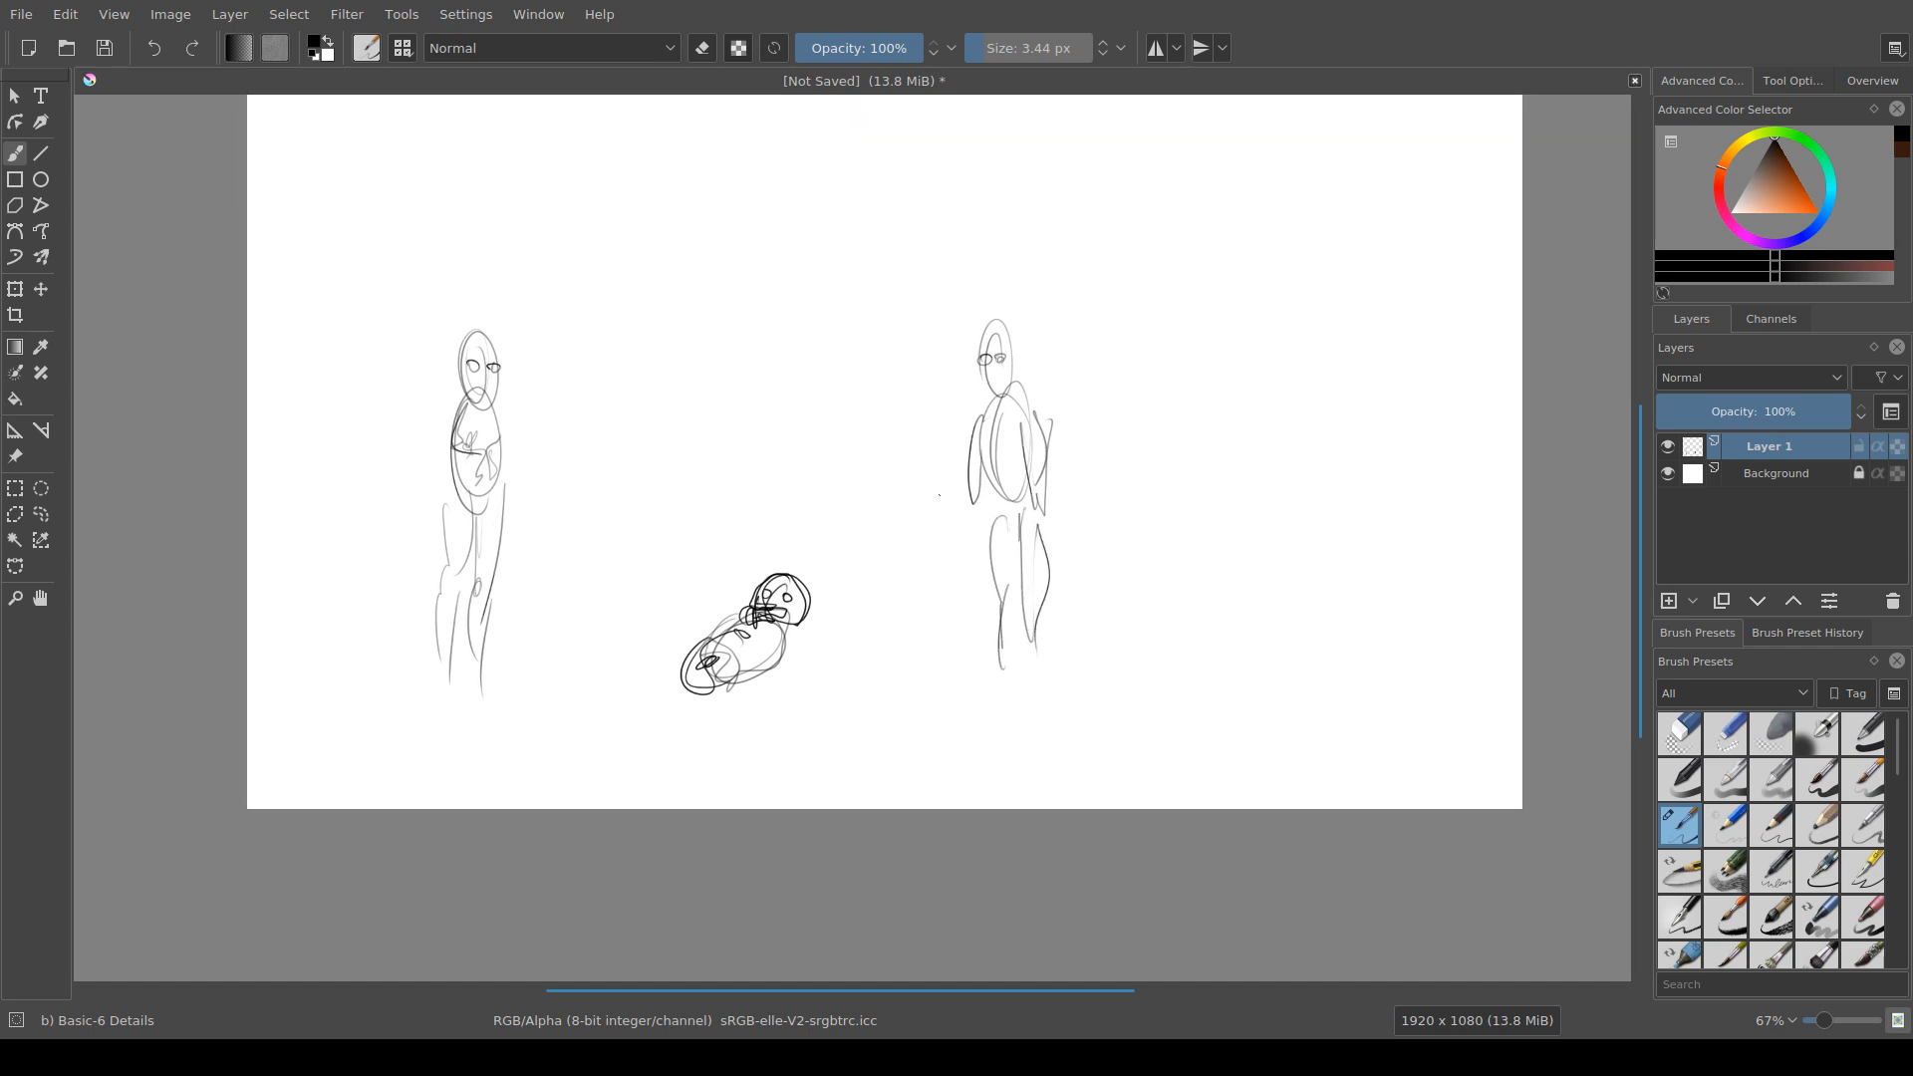
Step: Draw sagging ropes connecting both standing figures to the small lying figure
mouse_move(1007, 480)
mouse_down()
mouse_move(847, 655)
mouse_move(779, 660)
mouse_move(951, 616)
mouse_move(1016, 471)
mouse_move(782, 666)
mouse_up()
mouse_move(477, 486)
mouse_down()
mouse_move(506, 533)
mouse_move(728, 628)
mouse_move(482, 480)
mouse_move(720, 624)
mouse_move(495, 497)
mouse_up()
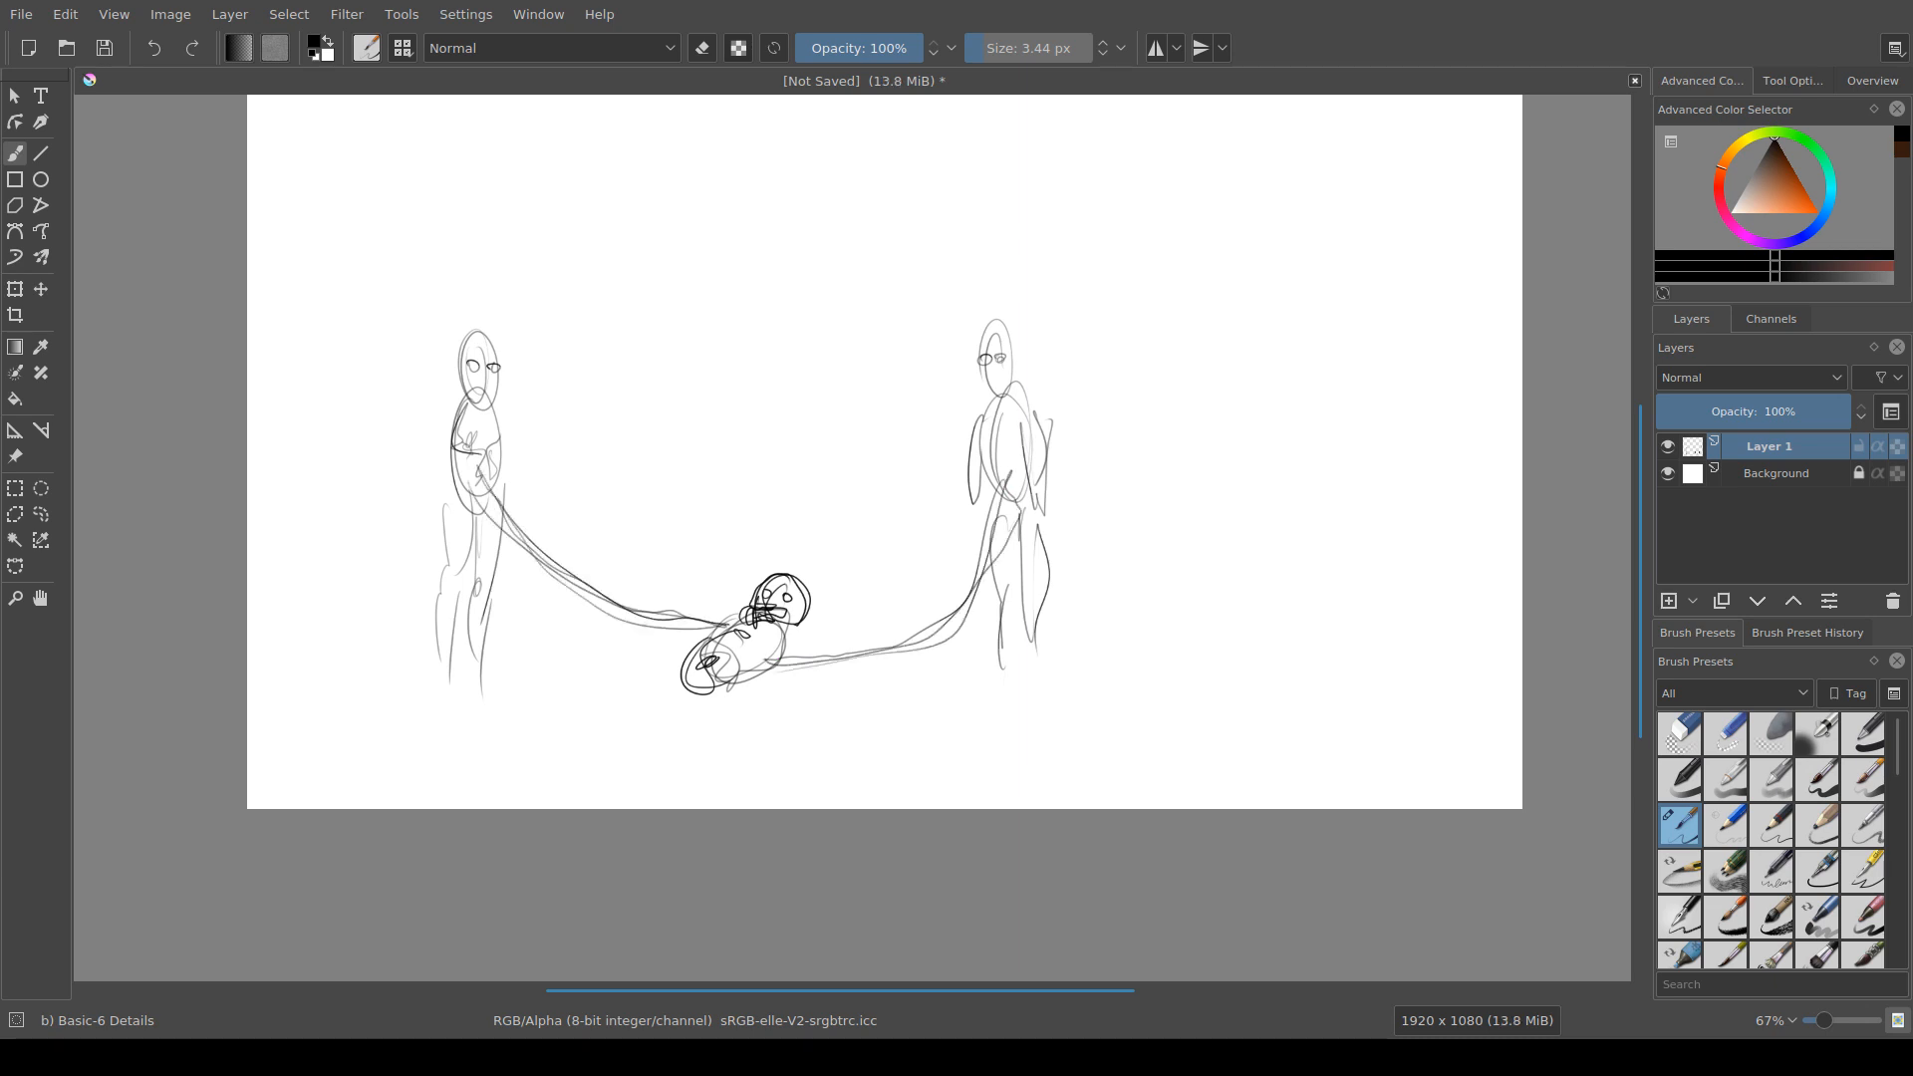
drag(722, 504, 665, 515)
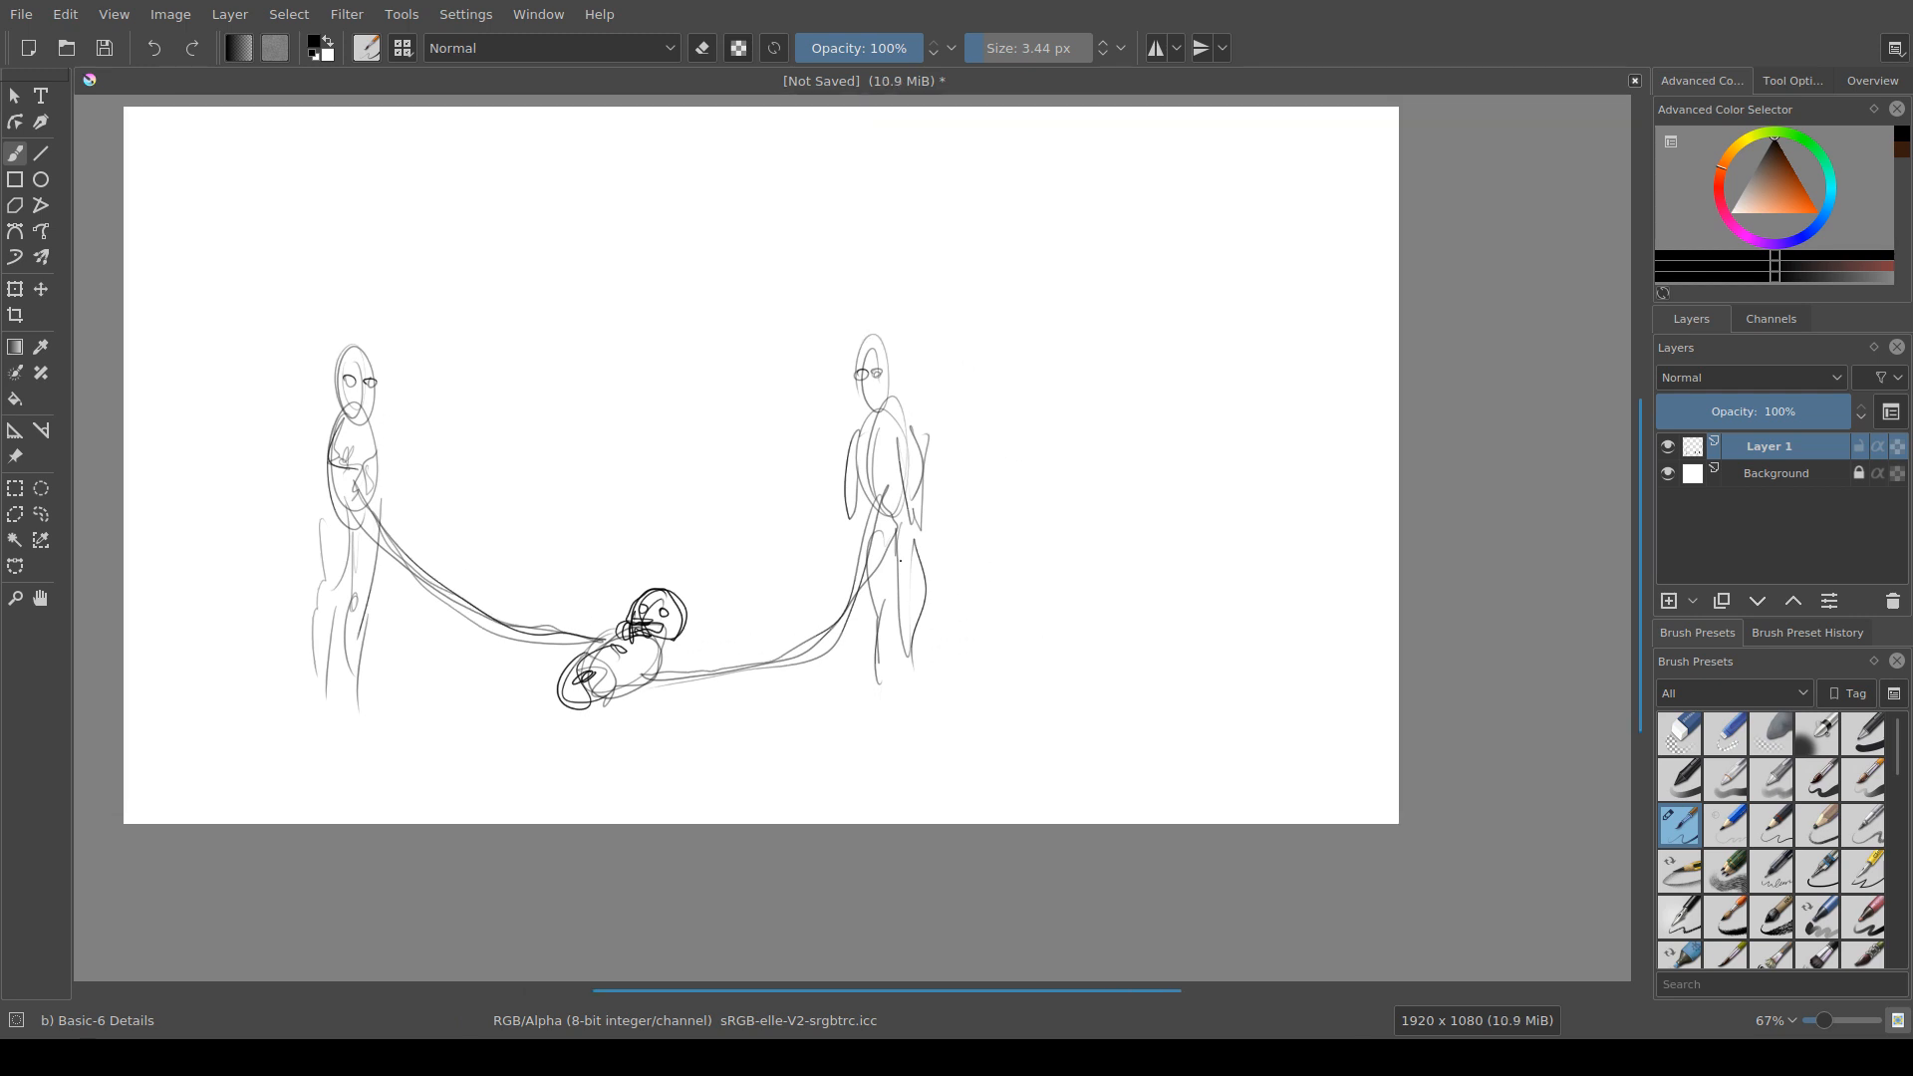
Step: Sketch a small arrowhead to the right of the roped figures and a tall segmented box in the canvas's upper-left corner
drag(1060, 656, 1088, 672)
drag(664, 488, 842, 588)
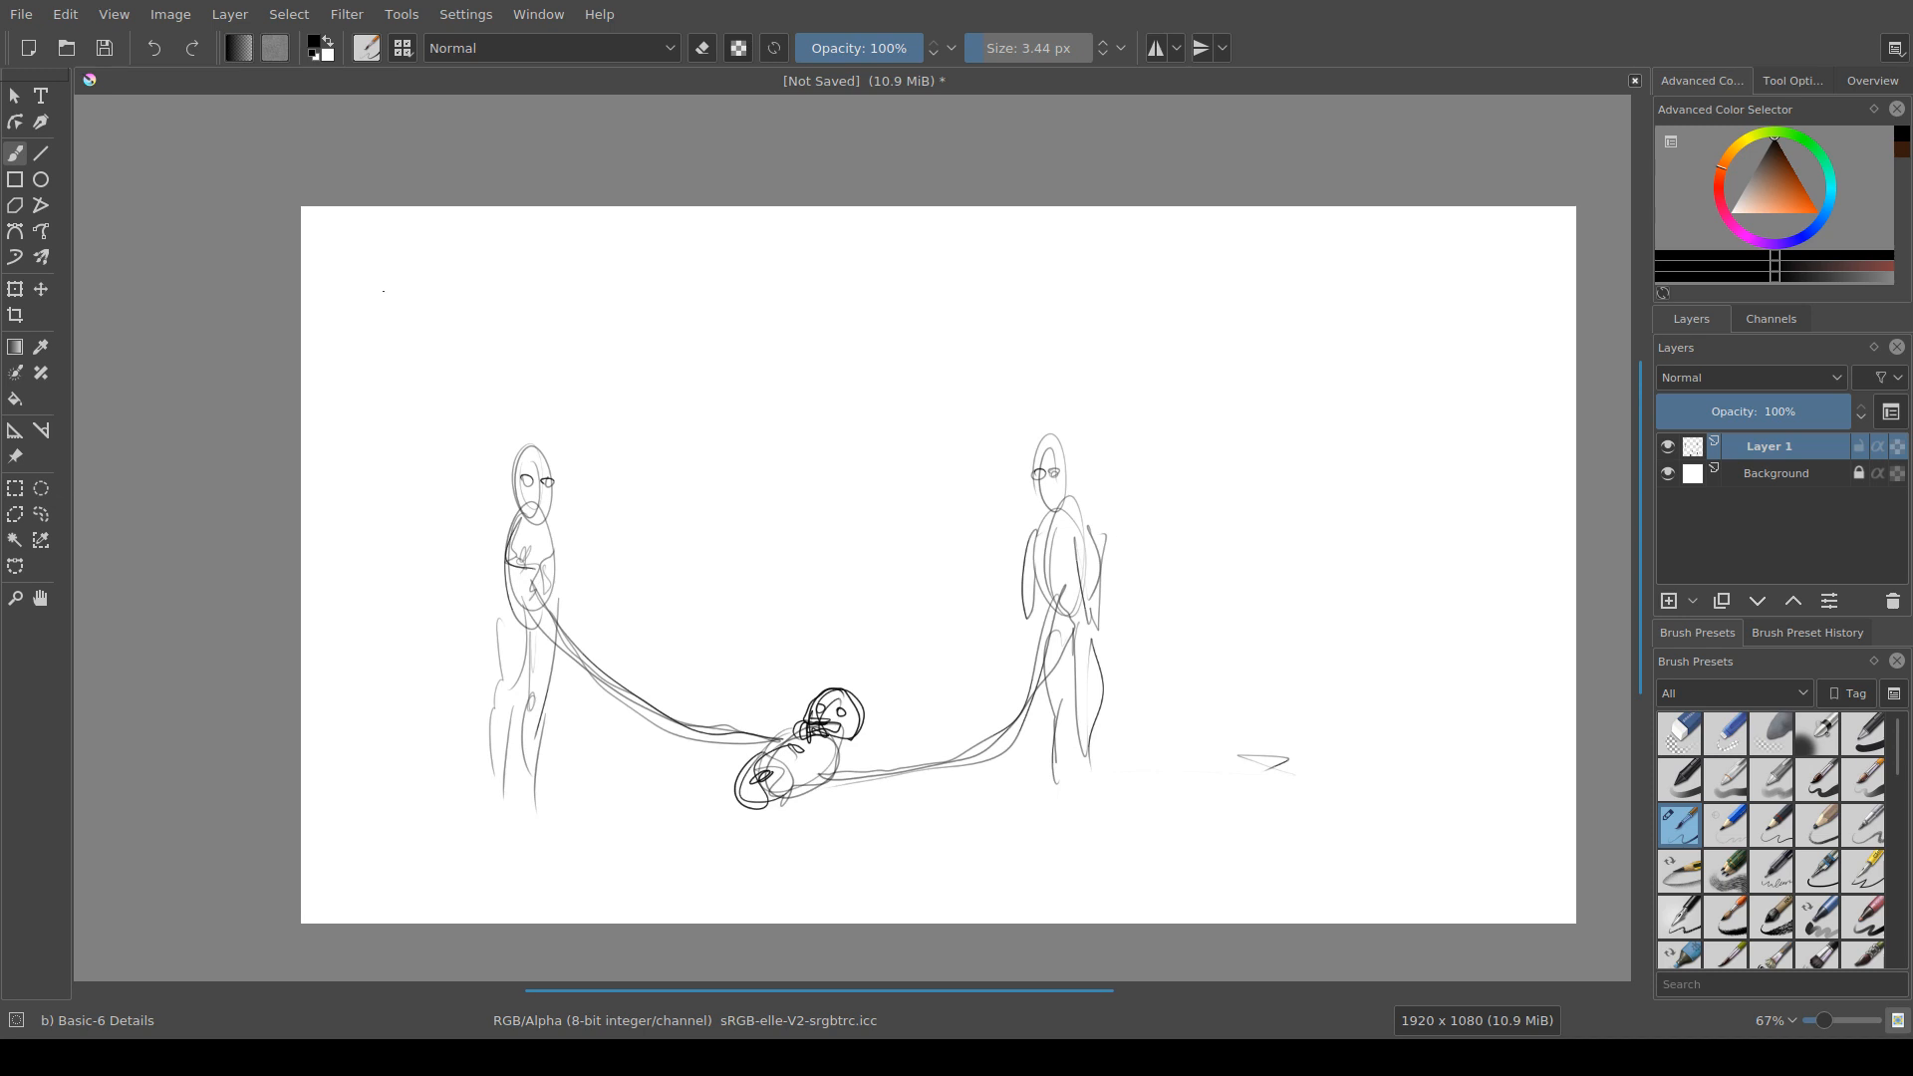
mouse_move(347, 253)
mouse_down()
mouse_move(351, 344)
mouse_move(381, 331)
mouse_move(336, 334)
mouse_move(351, 267)
mouse_move(375, 353)
mouse_move(350, 296)
mouse_move(373, 317)
mouse_move(345, 352)
mouse_move(375, 361)
mouse_move(377, 264)
mouse_move(347, 252)
mouse_move(330, 315)
mouse_move(372, 296)
mouse_move(339, 374)
mouse_up()
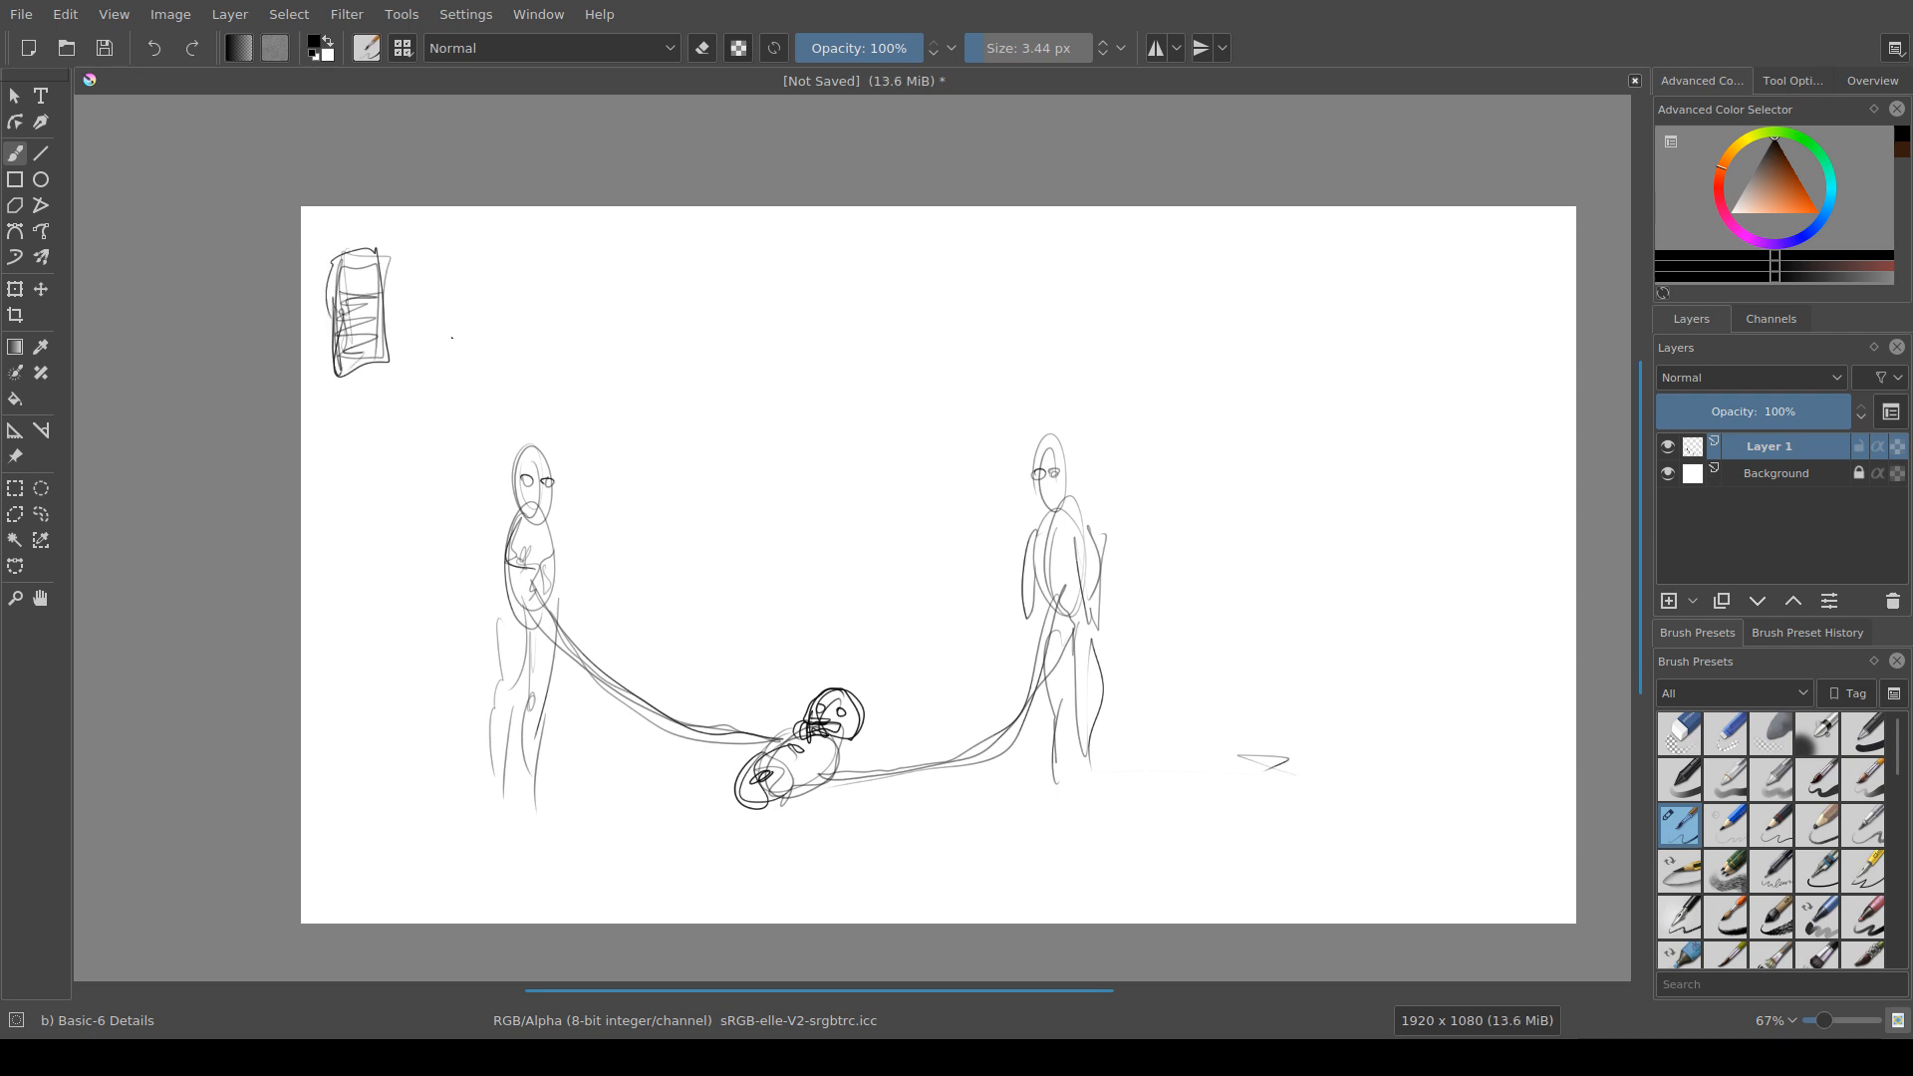
drag(750, 516, 706, 479)
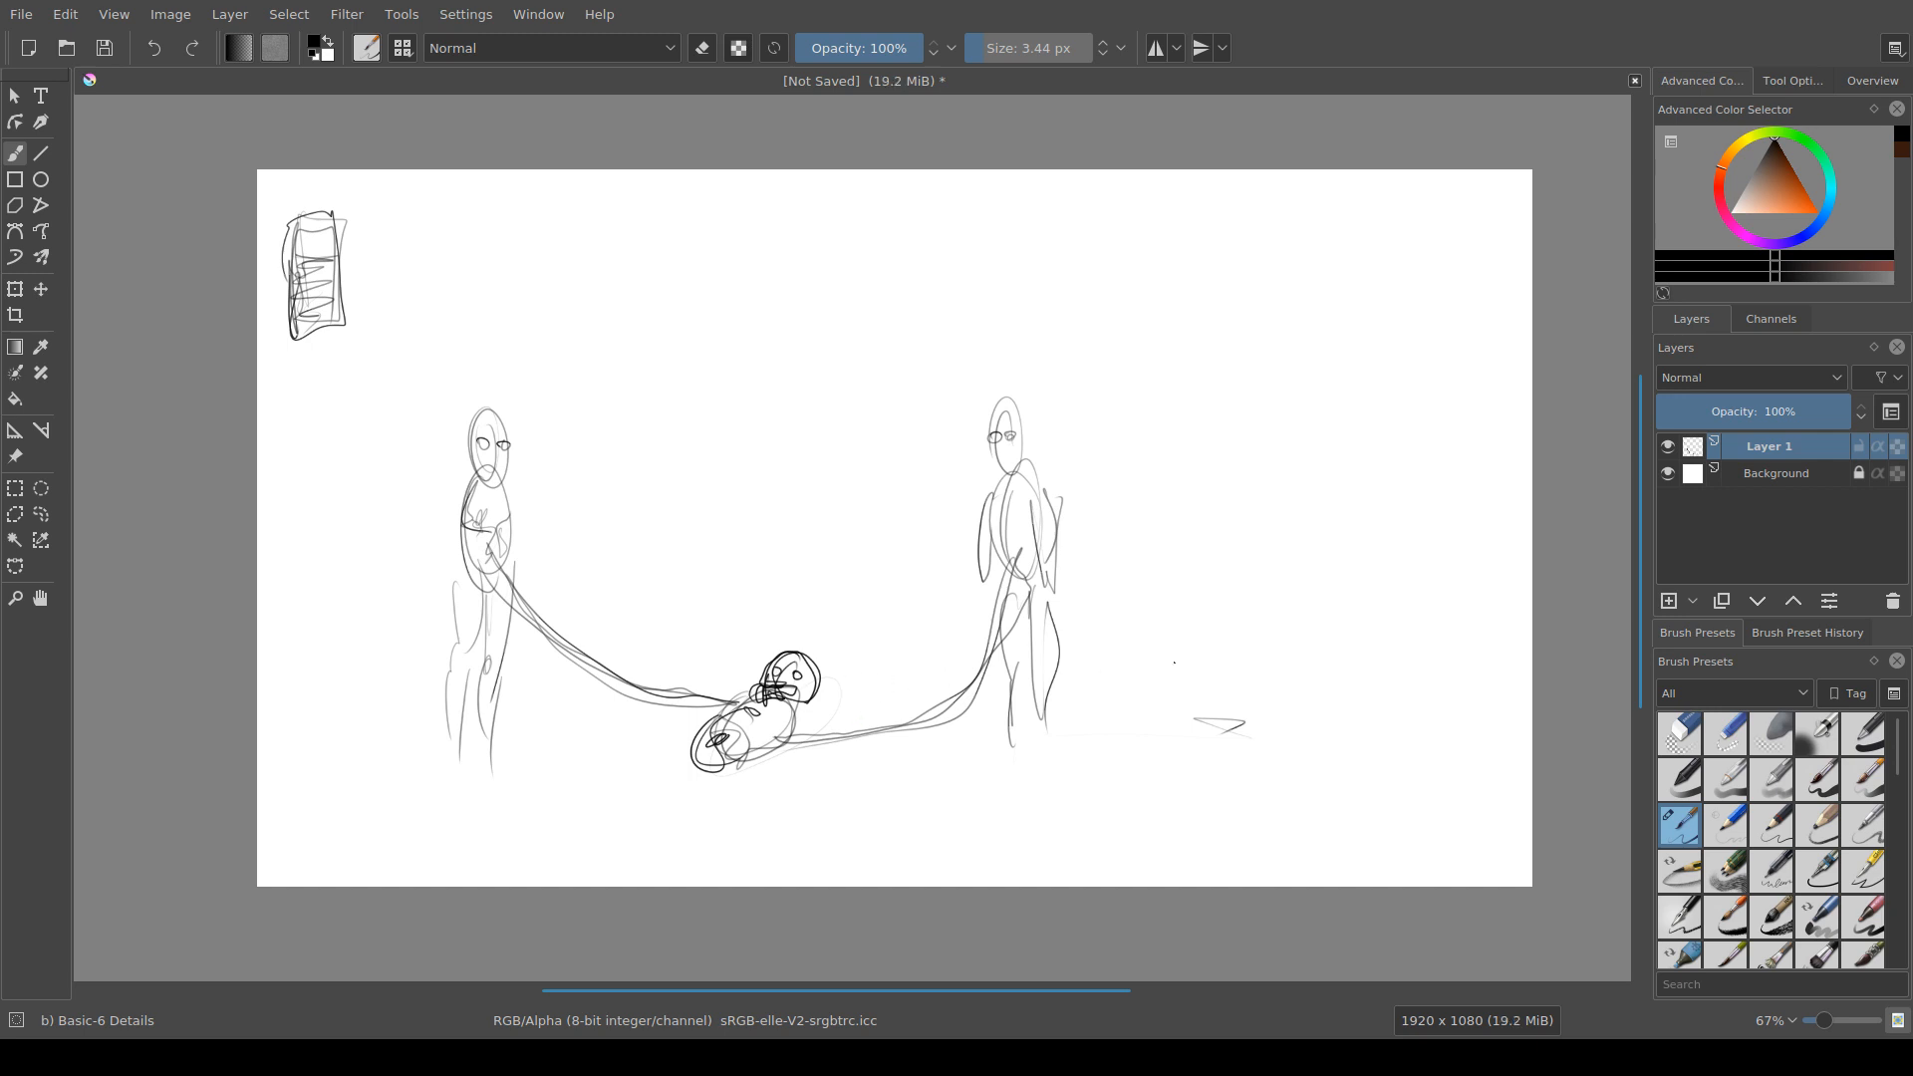
Step: Sketch a drumstick shape with a faint arrow leading toward it at the lower right, and a rounded arch in the upper middle
mouse_move(1324, 689)
mouse_down()
mouse_move(1280, 762)
mouse_move(1350, 663)
mouse_up()
mouse_move(1325, 715)
mouse_down()
mouse_move(1363, 655)
mouse_move(1340, 669)
mouse_up()
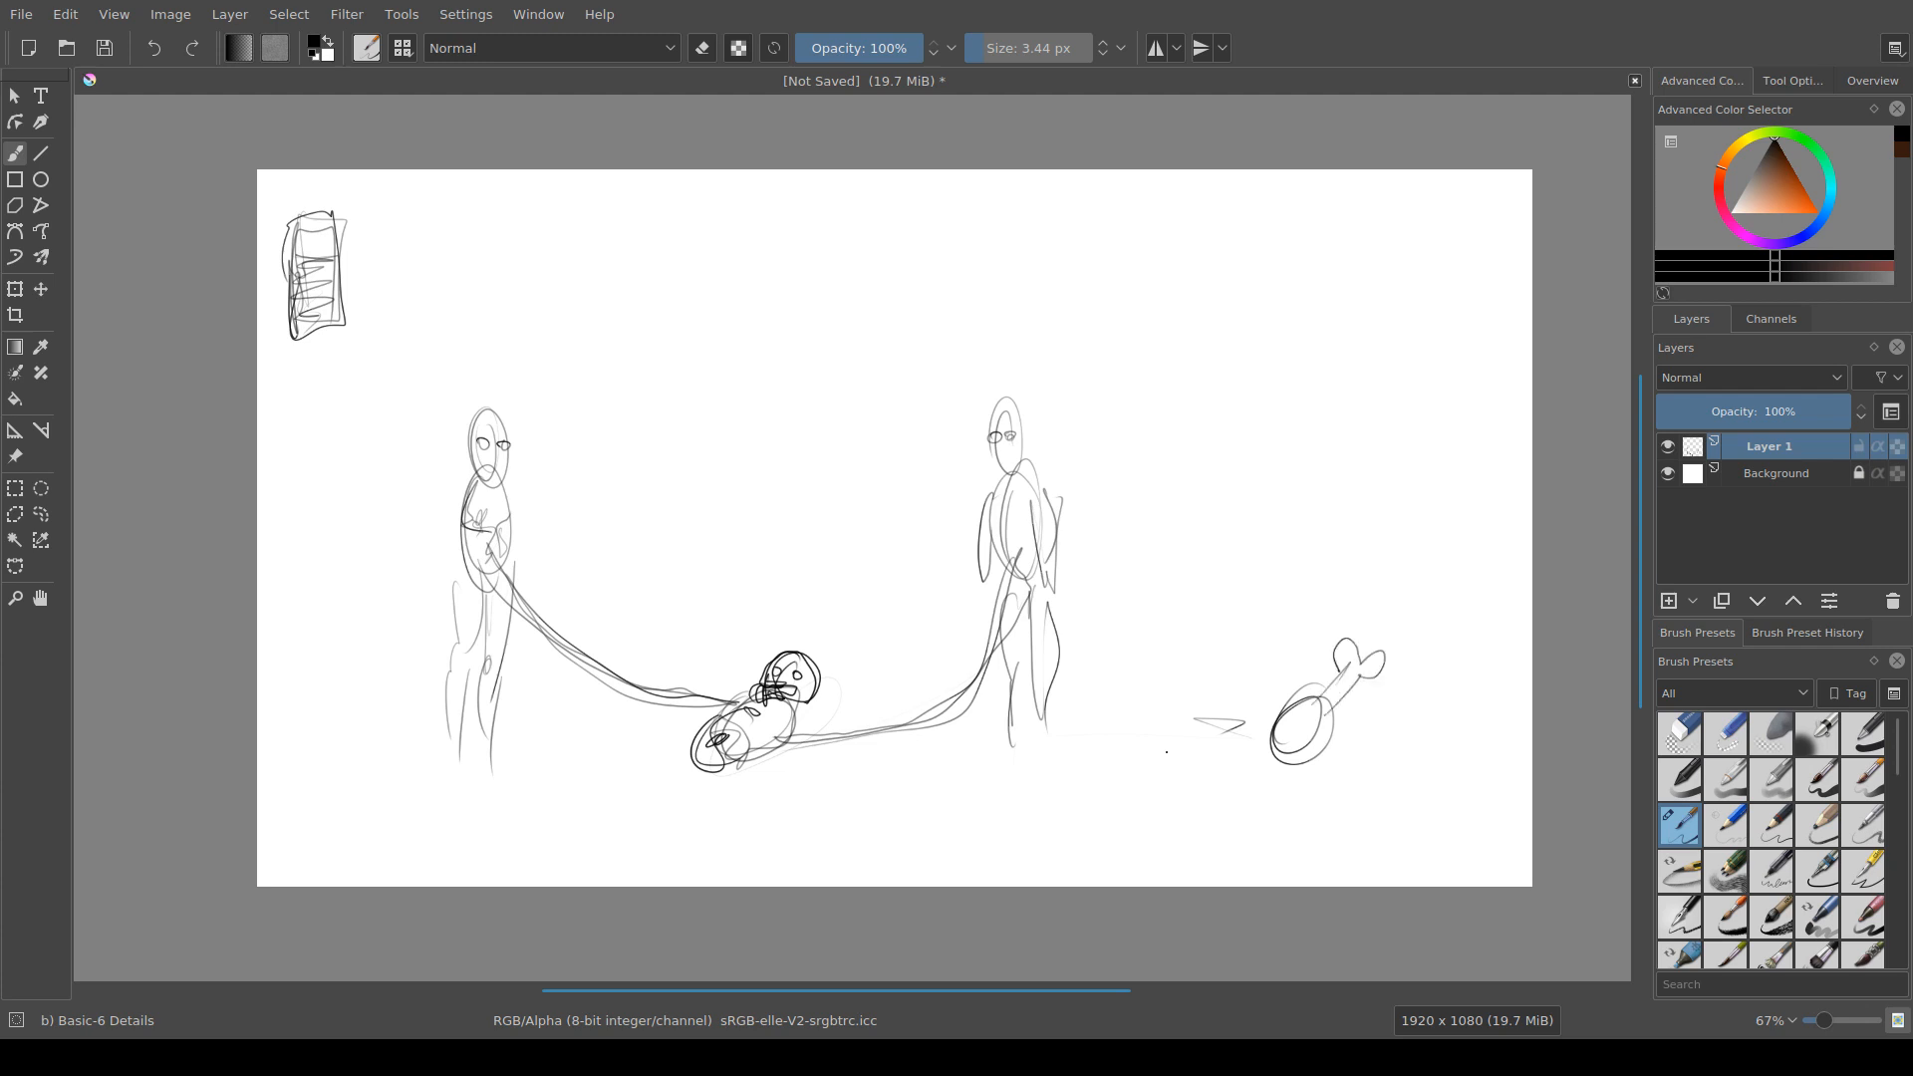
mouse_move(1166, 751)
mouse_down()
mouse_move(1190, 728)
mouse_move(1159, 691)
mouse_up()
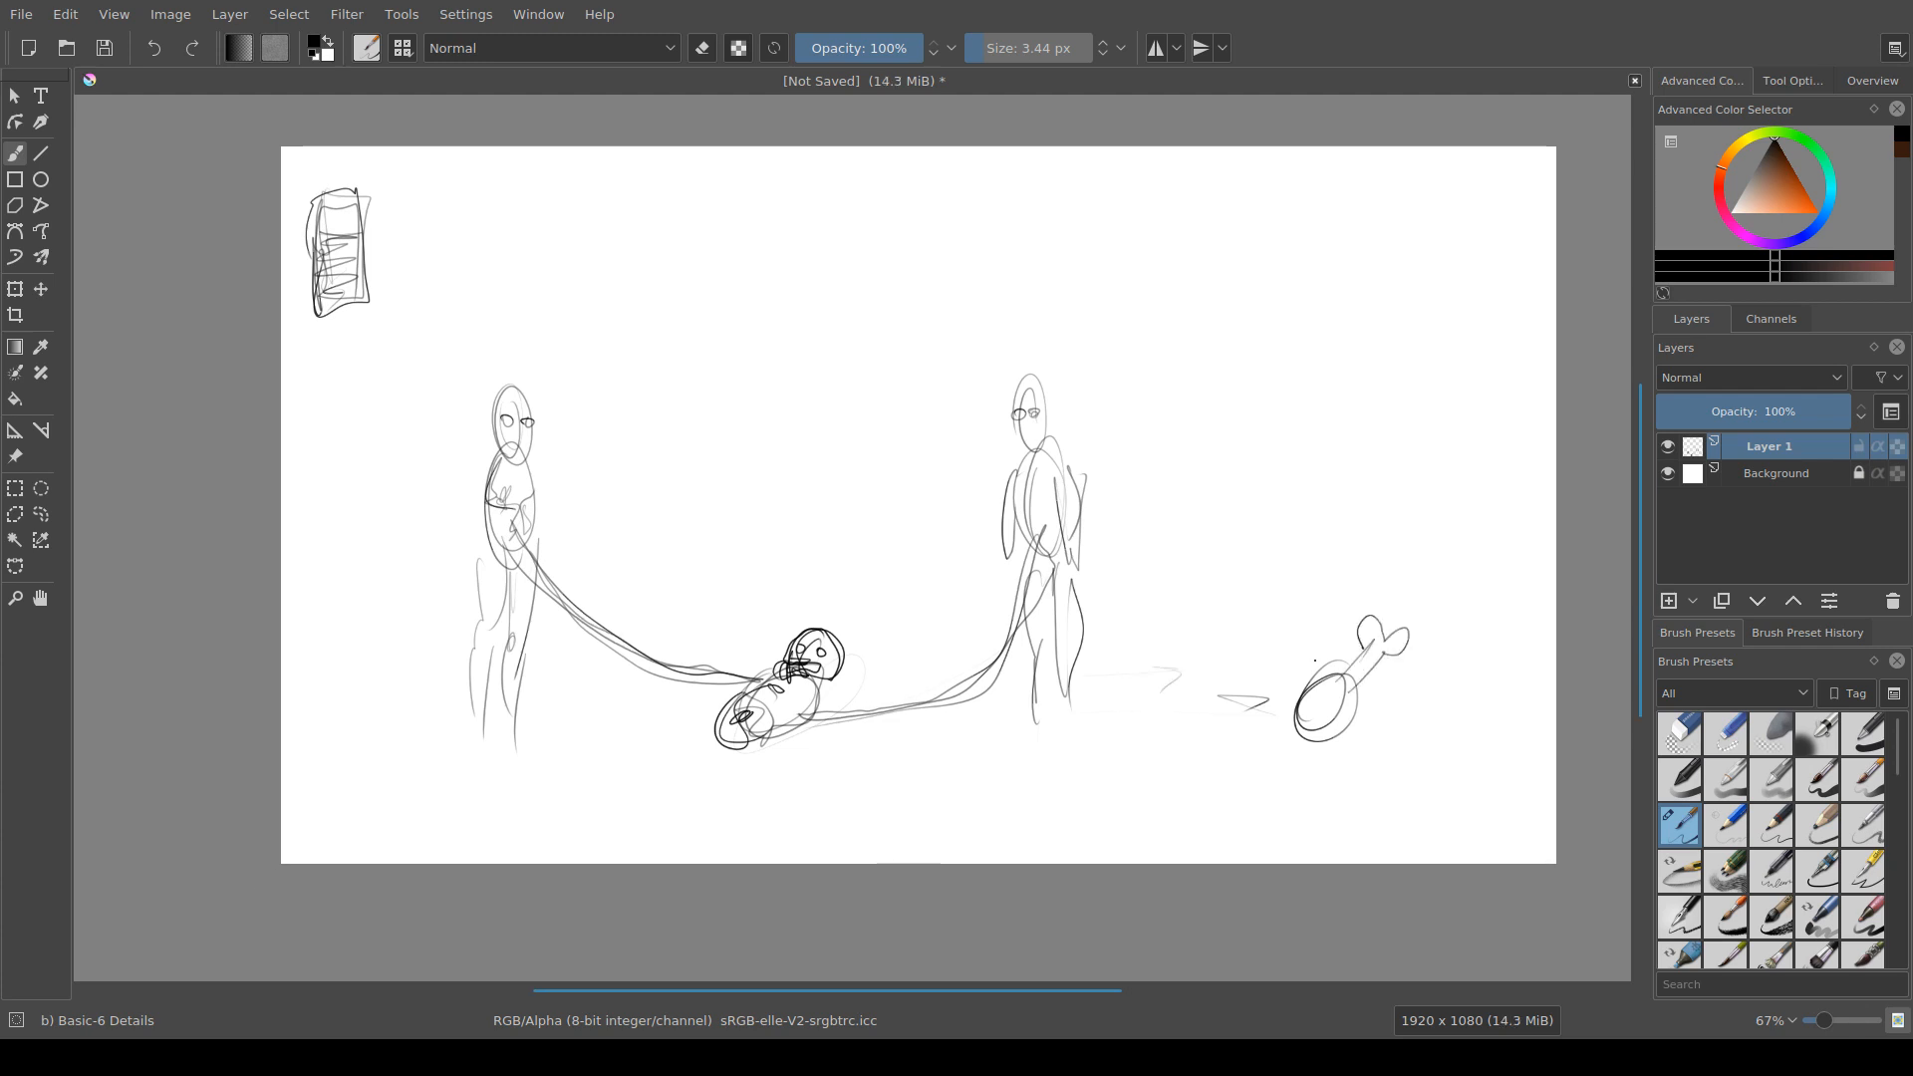
drag(871, 379, 952, 381)
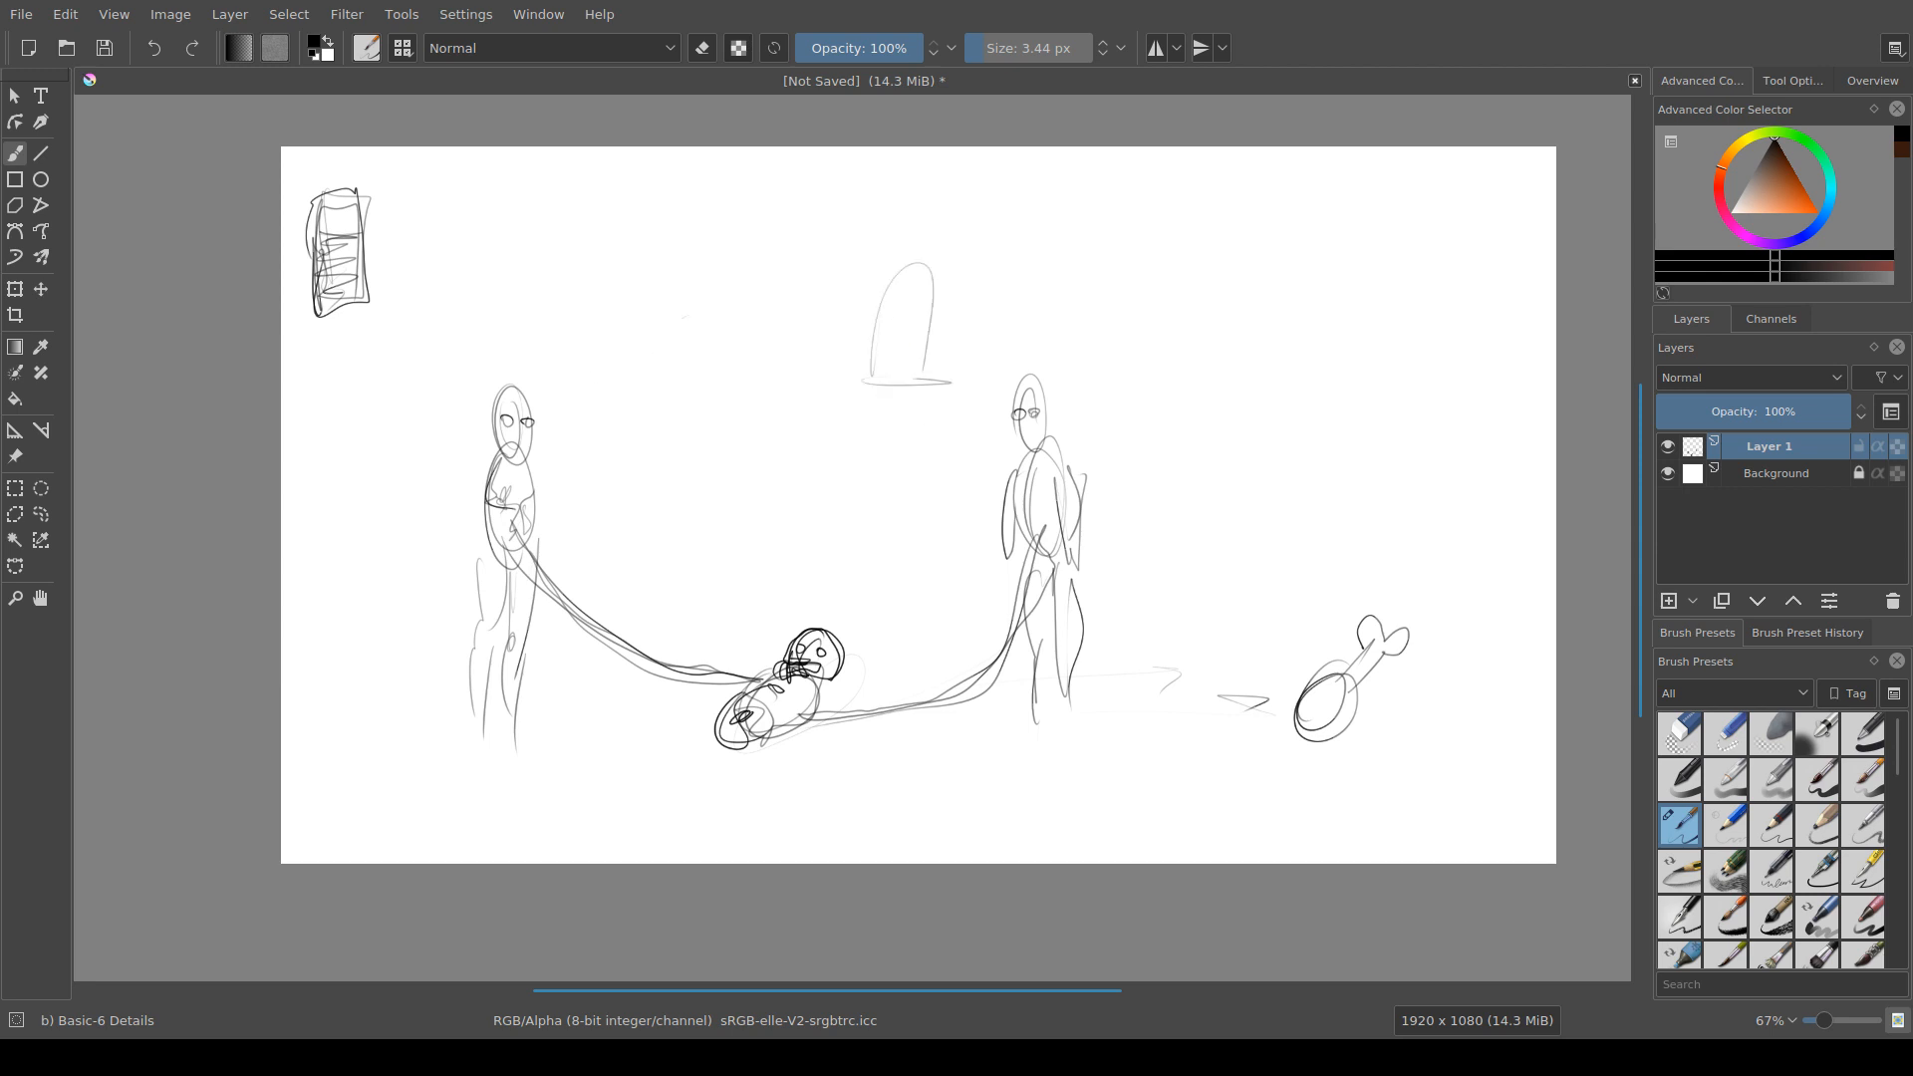
Step: Sketch a figure with a pointed hat, a long gun and two legs between the two standing figures
mouse_move(638, 356)
mouse_down()
mouse_move(755, 351)
mouse_move(709, 335)
mouse_move(709, 393)
mouse_move(637, 415)
mouse_move(663, 383)
mouse_move(643, 426)
mouse_up()
drag(720, 376, 728, 406)
mouse_move(619, 450)
mouse_down()
mouse_move(683, 454)
mouse_move(671, 472)
mouse_move(798, 442)
mouse_up()
mouse_move(703, 454)
mouse_down()
mouse_move(837, 435)
mouse_move(722, 480)
mouse_move(740, 460)
mouse_up()
drag(735, 432, 726, 442)
drag(639, 488, 662, 610)
drag(733, 513, 719, 640)
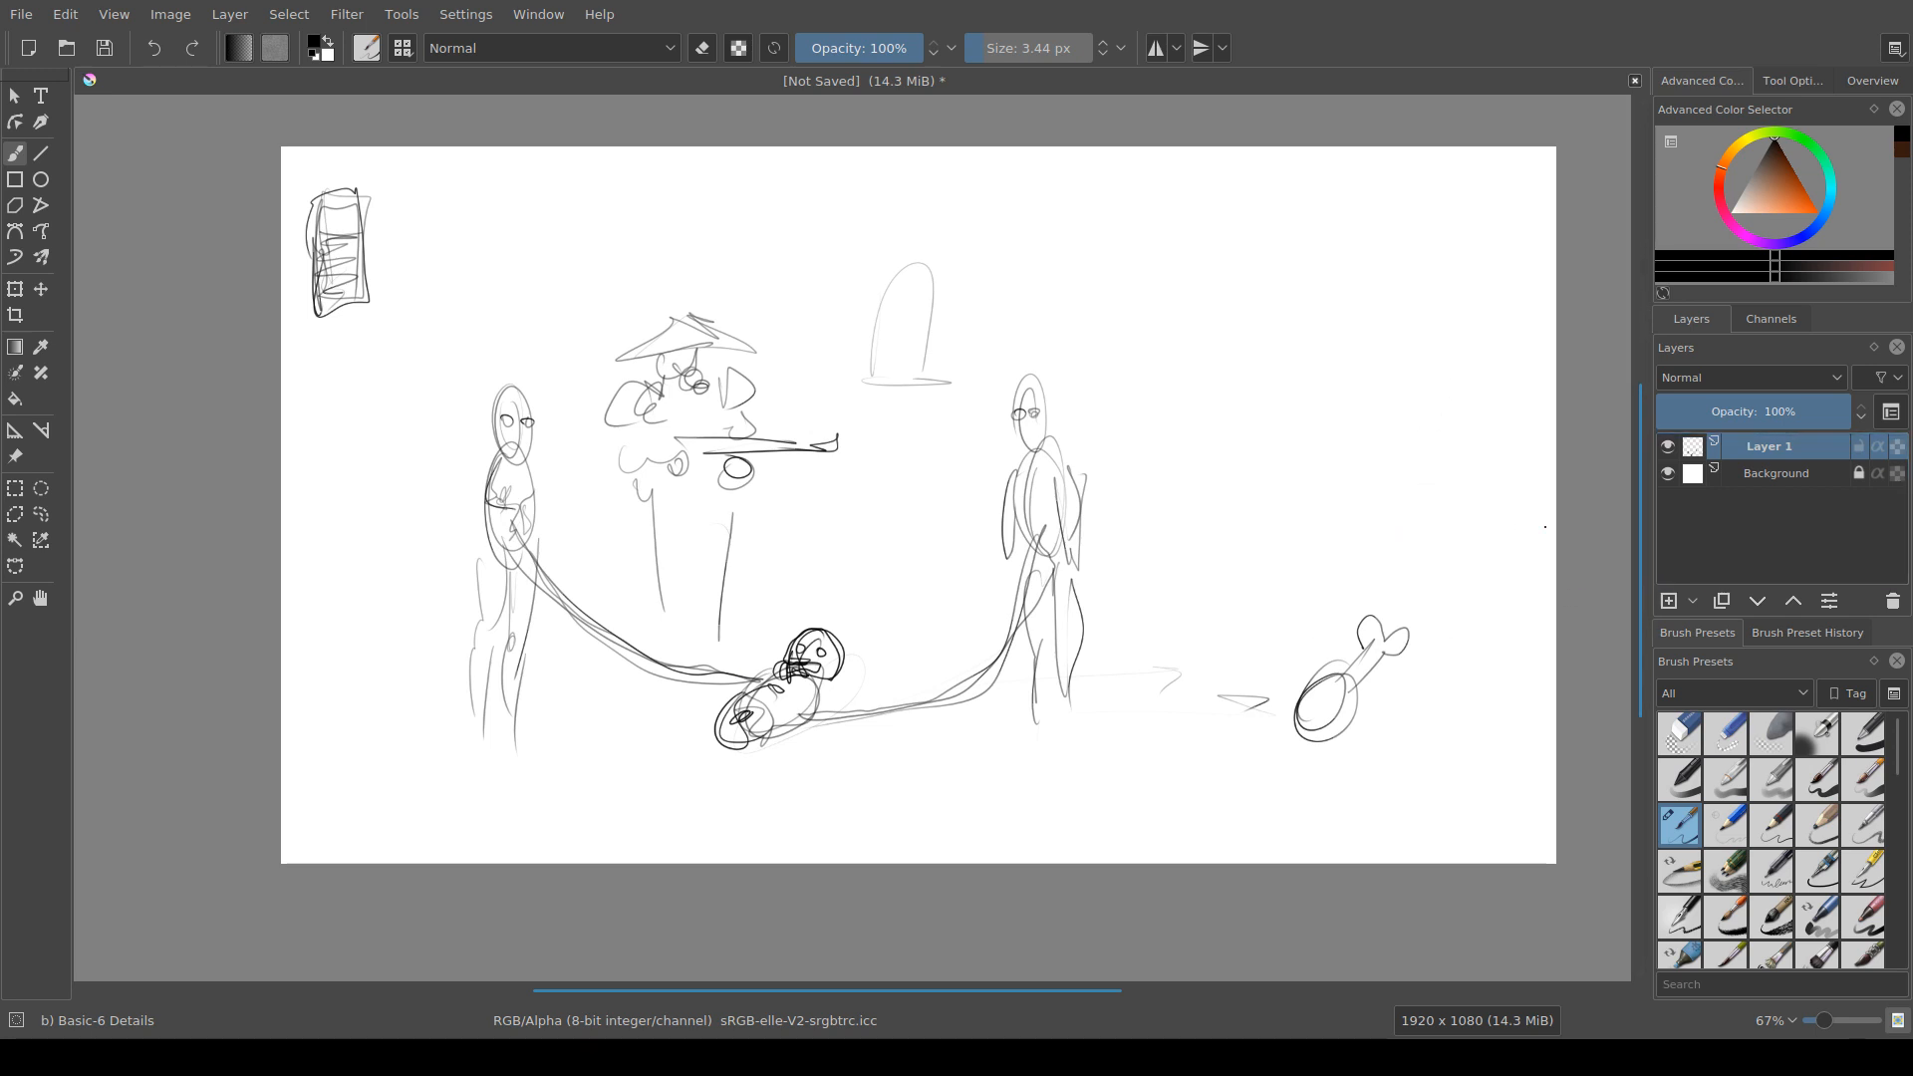
Step: Hide Layer 1 and add a new paint layer above it
click(1668, 447)
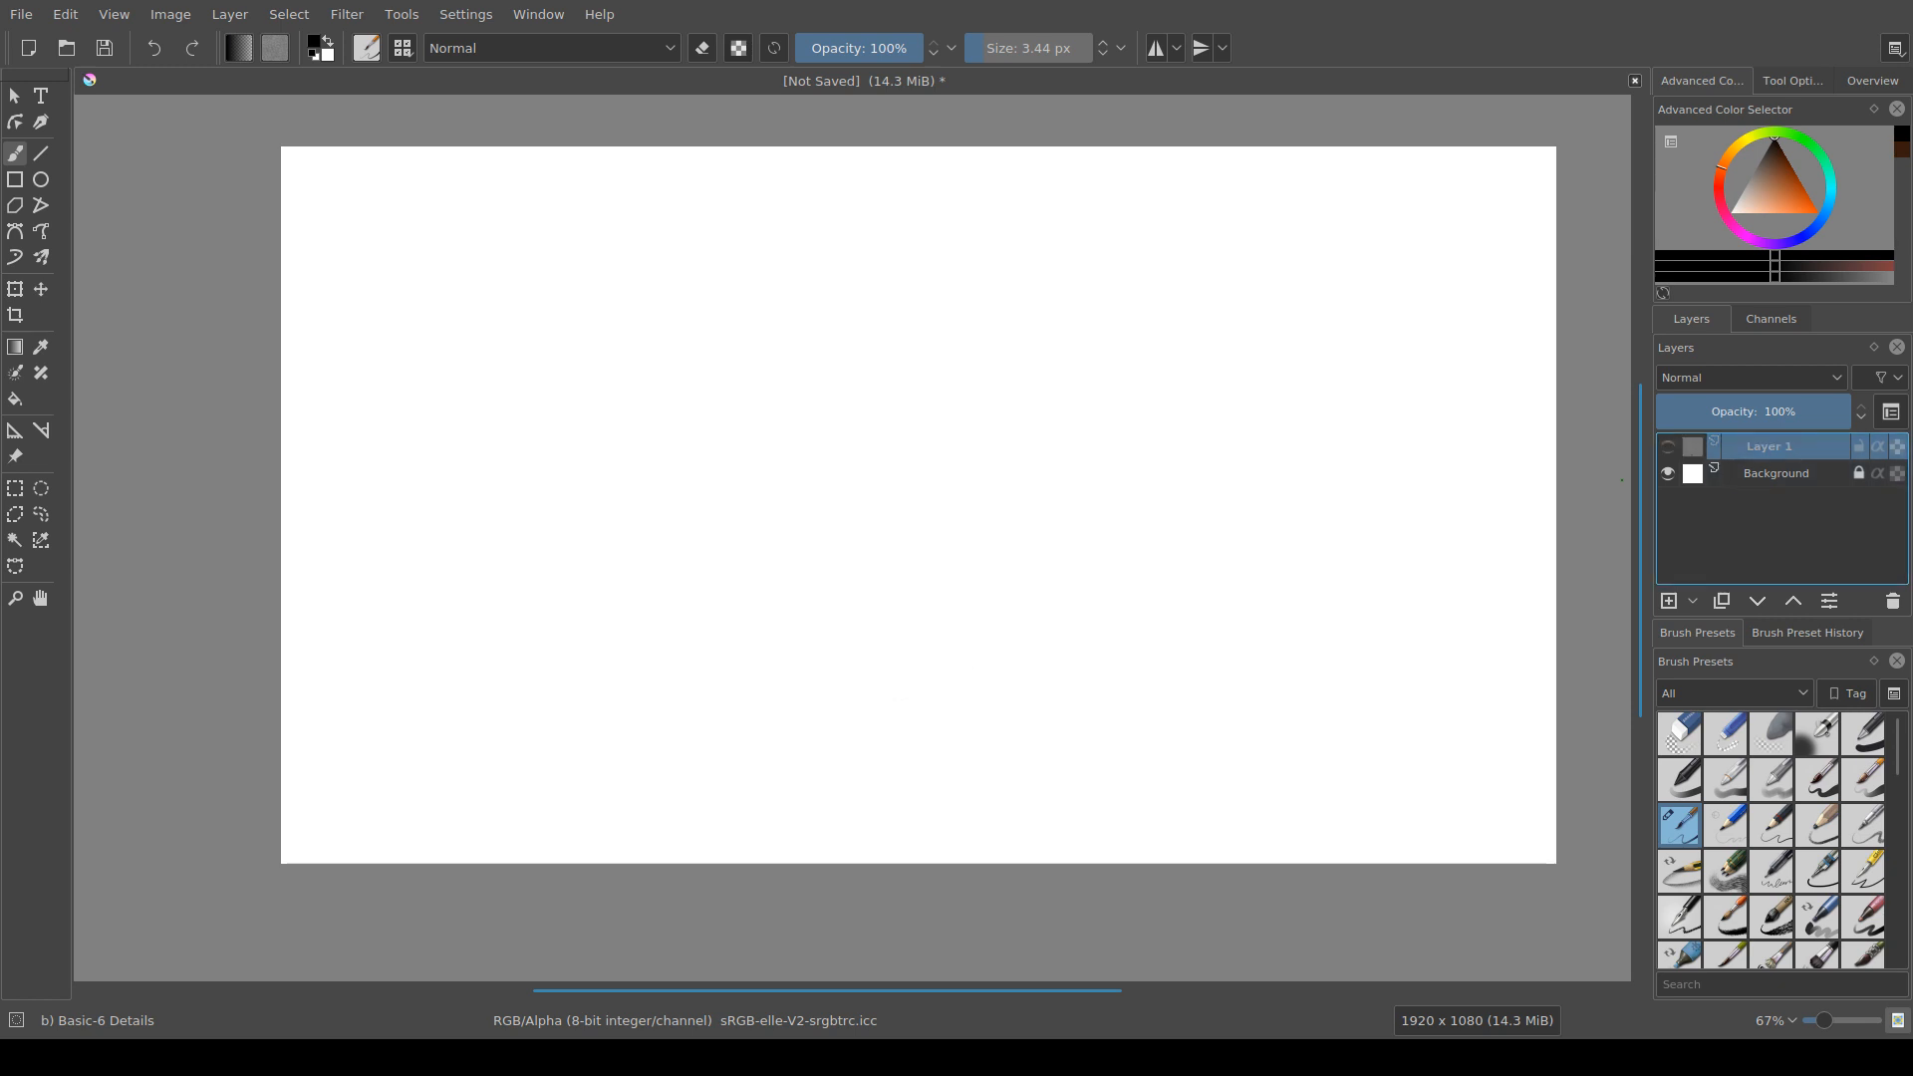
click(1669, 601)
scroll(1037, 456, up, 1)
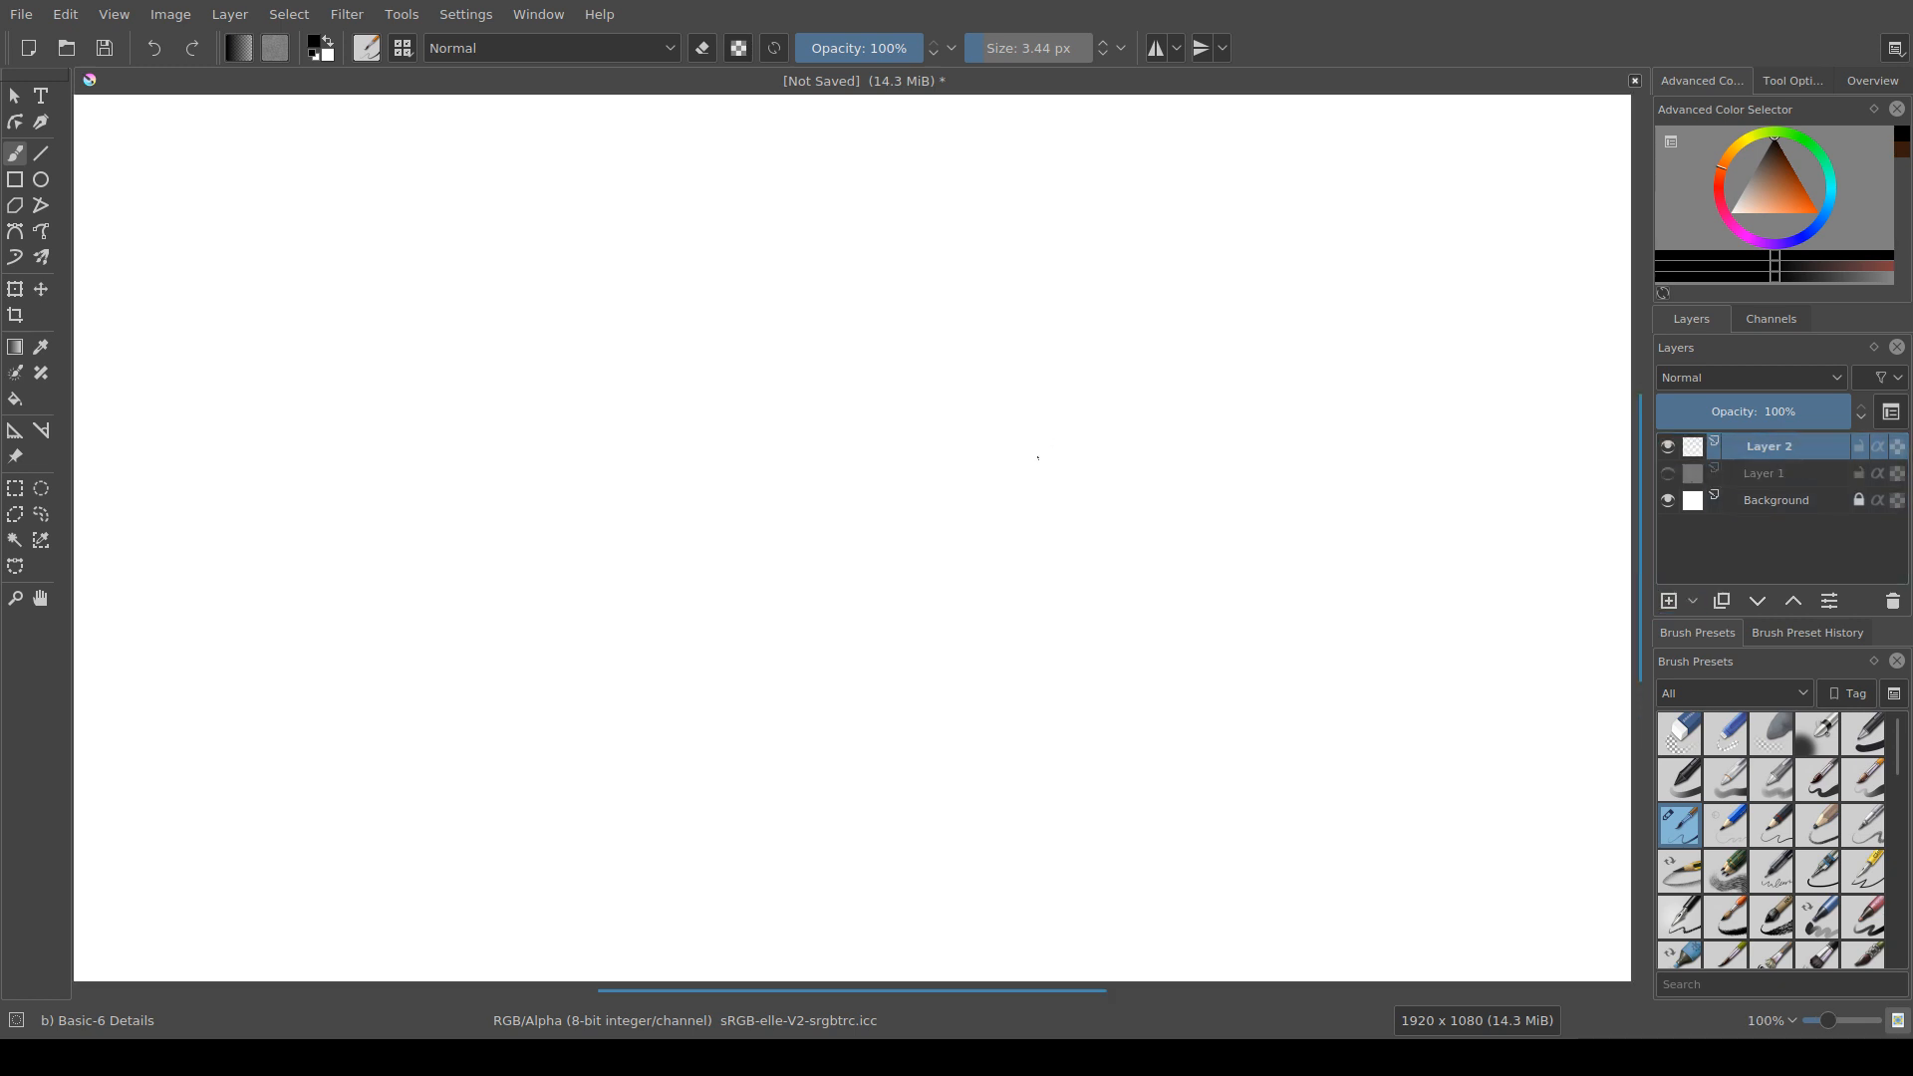
Step: Draw a long, flat box-shaped platform with a front face on the new layer using a 17.01 px brush
drag(677, 648, 987, 427)
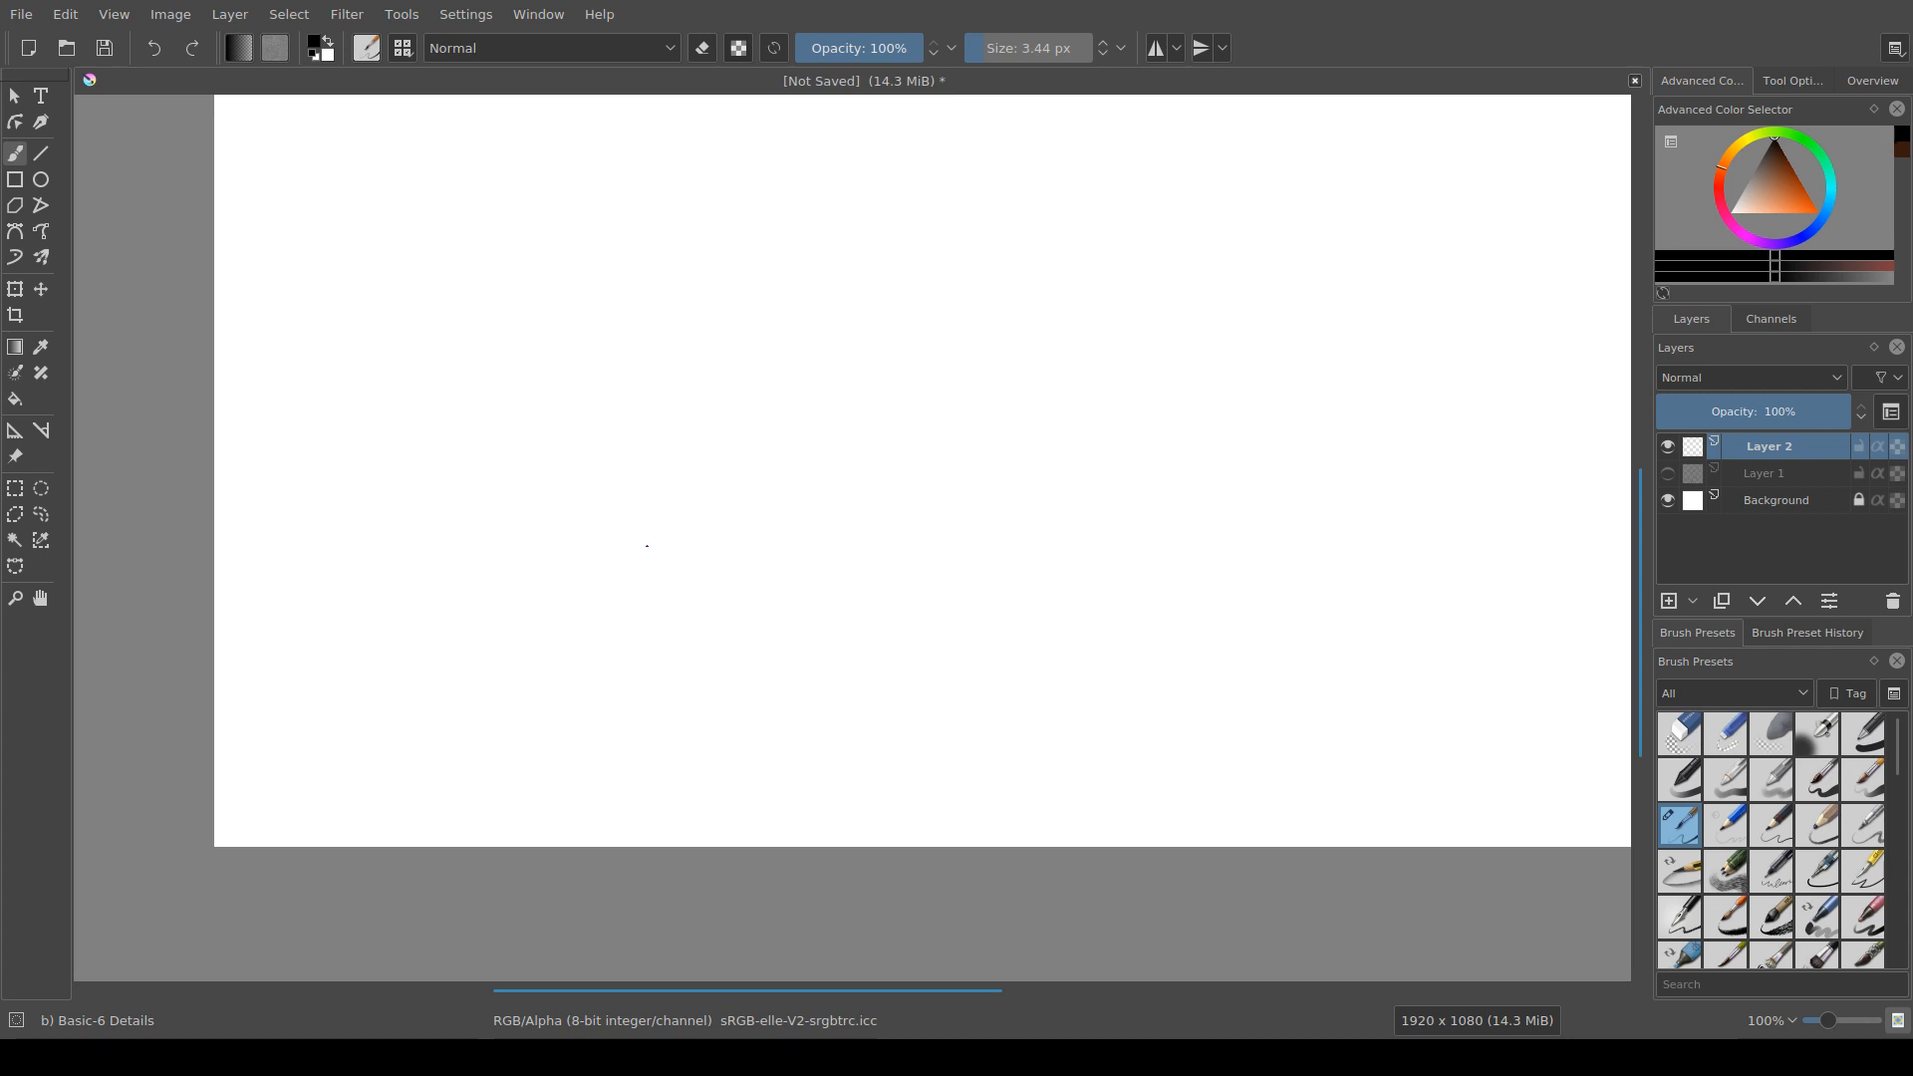
mouse_move(452, 564)
mouse_down()
mouse_move(468, 544)
mouse_move(471, 563)
mouse_move(821, 539)
mouse_up()
mouse_move(482, 539)
mouse_down()
mouse_move(831, 535)
mouse_move(480, 524)
mouse_move(462, 497)
mouse_move(828, 488)
mouse_move(839, 506)
mouse_move(562, 486)
mouse_move(458, 537)
mouse_move(463, 559)
mouse_move(529, 579)
mouse_move(858, 562)
mouse_up()
drag(849, 542, 831, 587)
drag(828, 590, 729, 587)
drag(688, 571, 673, 667)
Step: Draw an L-shaped upper platform, a large rectangular frame around both platforms, and a dark arch near the frame's upper-left corner
mouse_move(520, 377)
mouse_down()
mouse_move(515, 466)
mouse_move(875, 448)
mouse_move(876, 416)
mouse_move(569, 431)
mouse_move(562, 355)
mouse_move(1062, 369)
mouse_move(1054, 588)
mouse_up()
mouse_move(1060, 498)
mouse_down()
mouse_move(1067, 696)
mouse_move(309, 747)
mouse_up()
drag(335, 735, 359, 520)
mouse_move(356, 672)
mouse_down()
mouse_move(340, 344)
mouse_move(568, 355)
mouse_move(518, 397)
mouse_move(428, 369)
mouse_move(416, 408)
mouse_up()
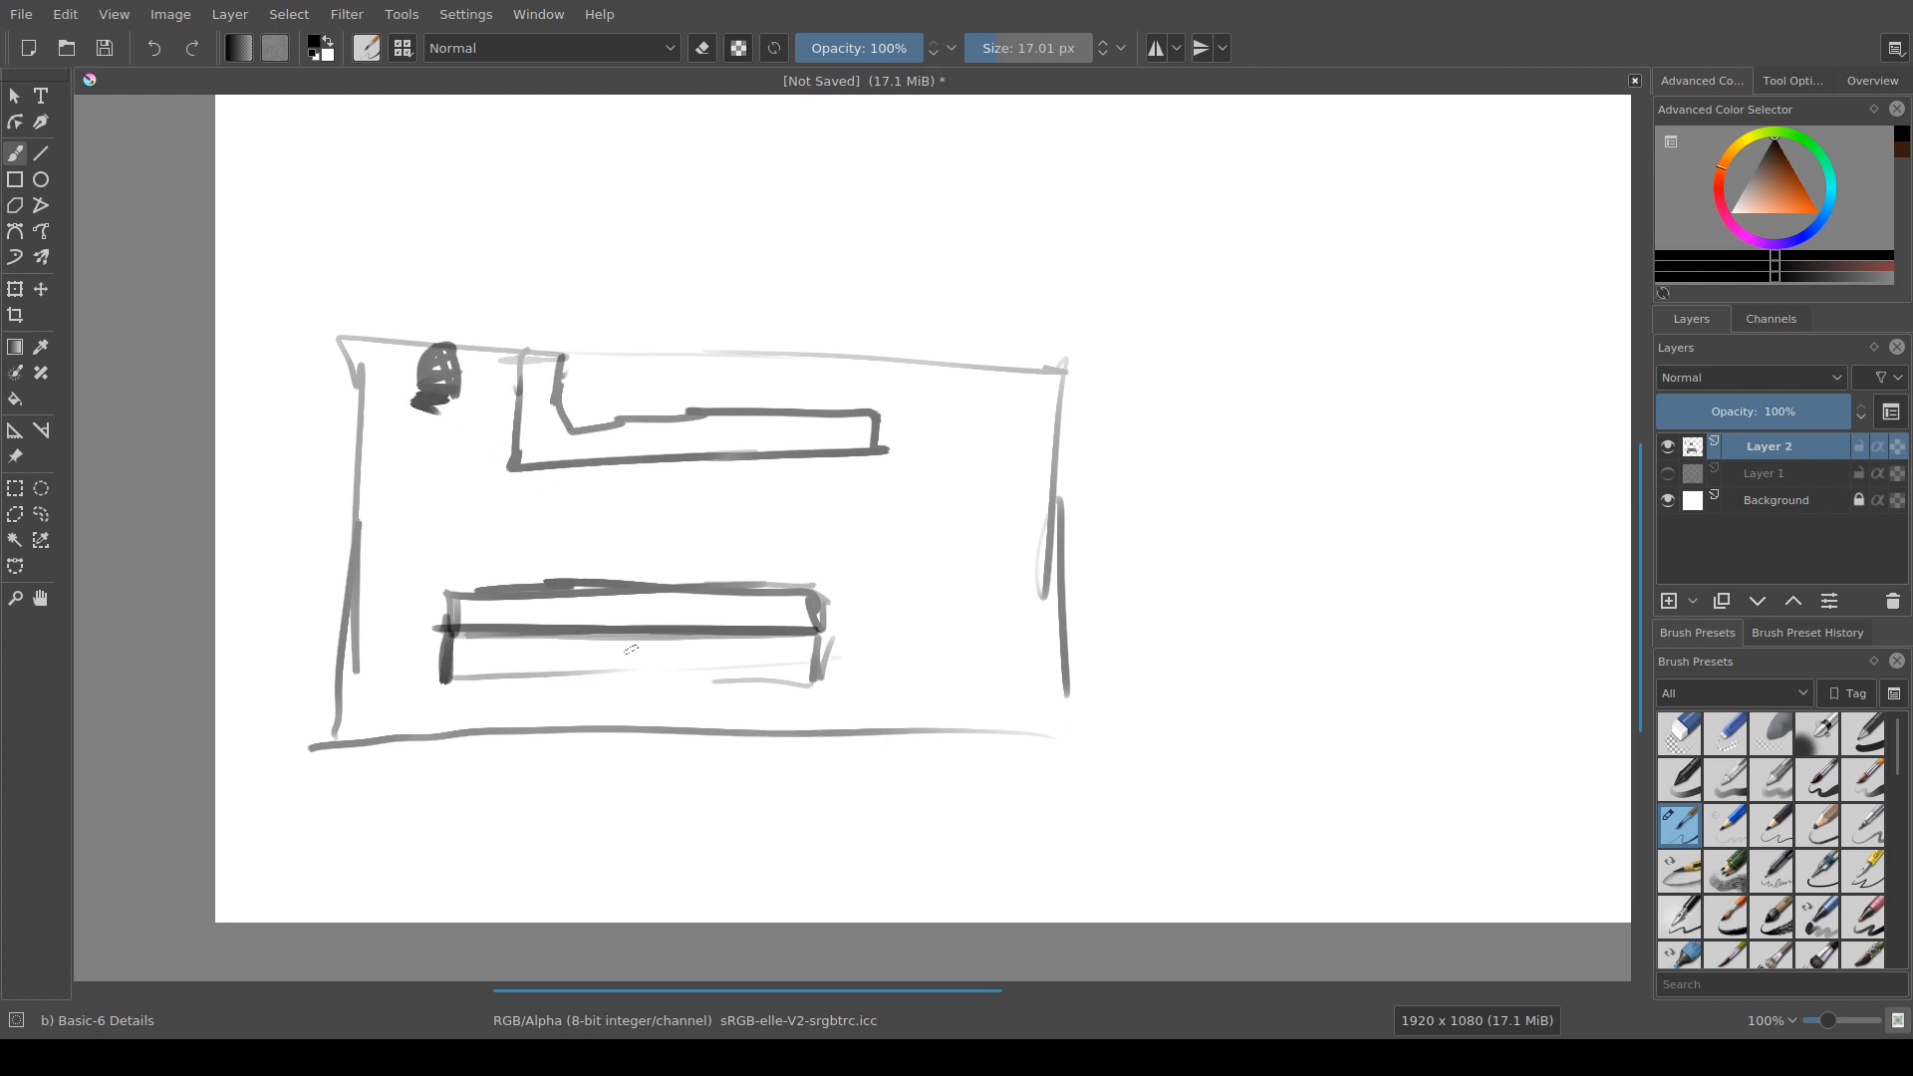
Step: Draw three small figures joined by a sagging rope along the floor in front of the lower platform
mouse_move(634, 687)
mouse_down()
mouse_move(643, 715)
mouse_move(731, 706)
mouse_move(739, 685)
mouse_move(882, 697)
mouse_up()
drag(729, 688, 628, 713)
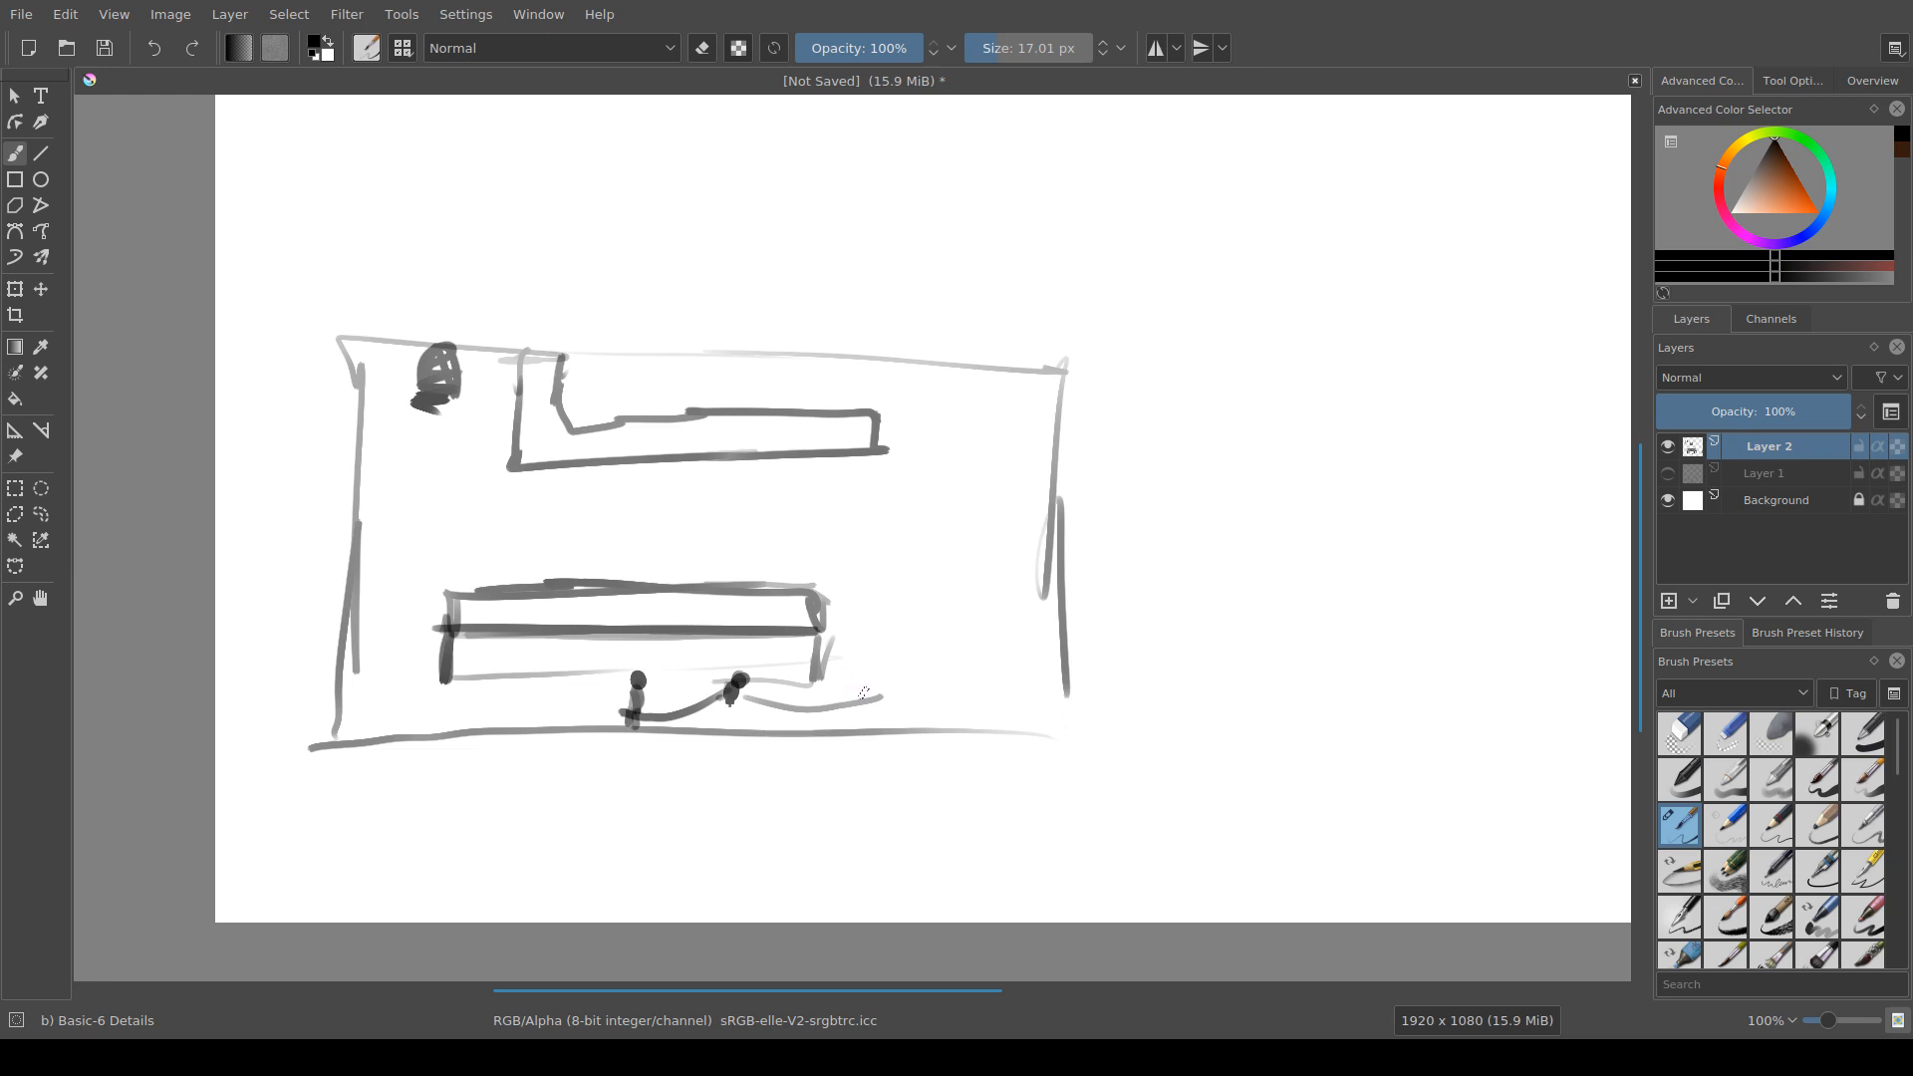
mouse_move(887, 695)
mouse_down()
mouse_move(888, 657)
mouse_move(880, 723)
mouse_up()
Step: Add a front face to the upper platform and draw a ceiling band from its notch to the frame's right wall
mouse_move(546, 488)
mouse_down()
mouse_move(592, 507)
mouse_move(564, 520)
mouse_move(609, 526)
mouse_move(887, 510)
mouse_move(905, 492)
mouse_move(919, 508)
mouse_move(568, 531)
mouse_move(952, 520)
mouse_up()
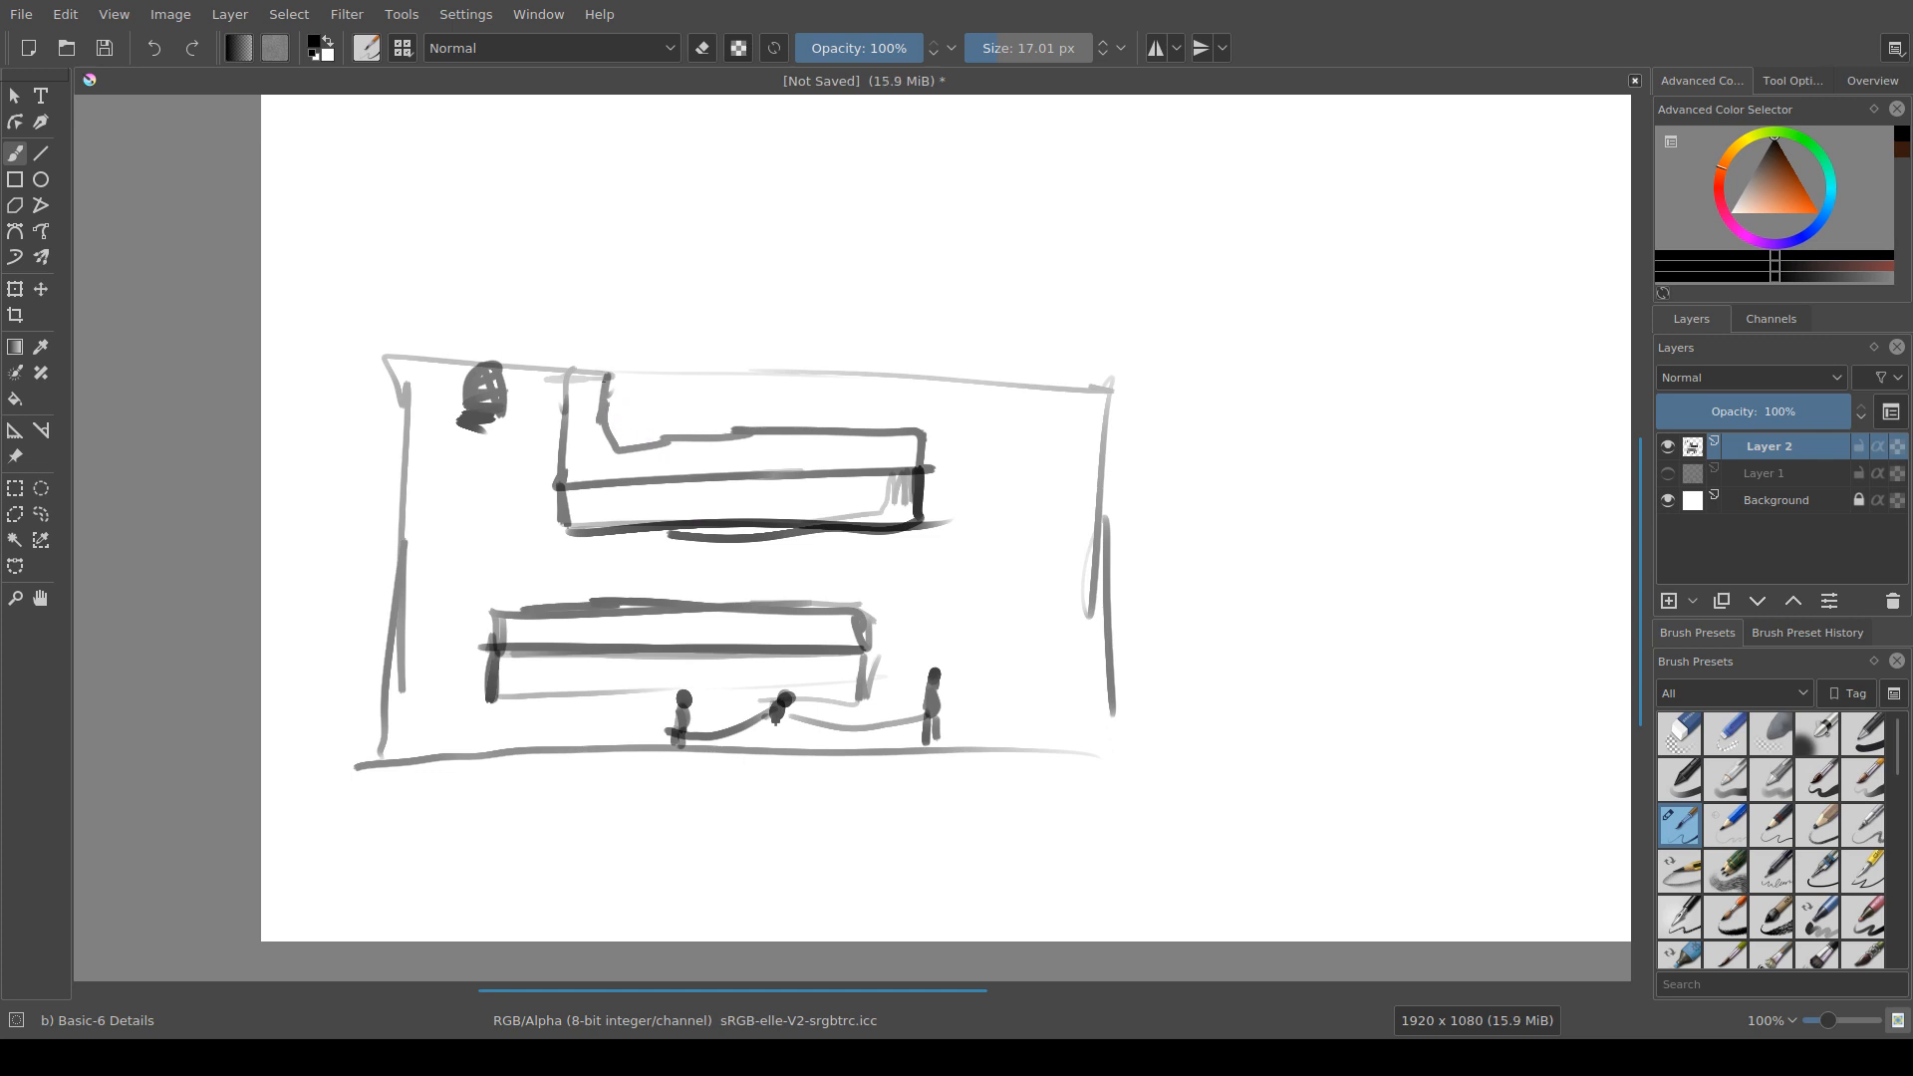
mouse_move(603, 377)
mouse_down()
mouse_move(637, 449)
mouse_move(753, 445)
mouse_move(649, 364)
mouse_move(1012, 366)
mouse_up()
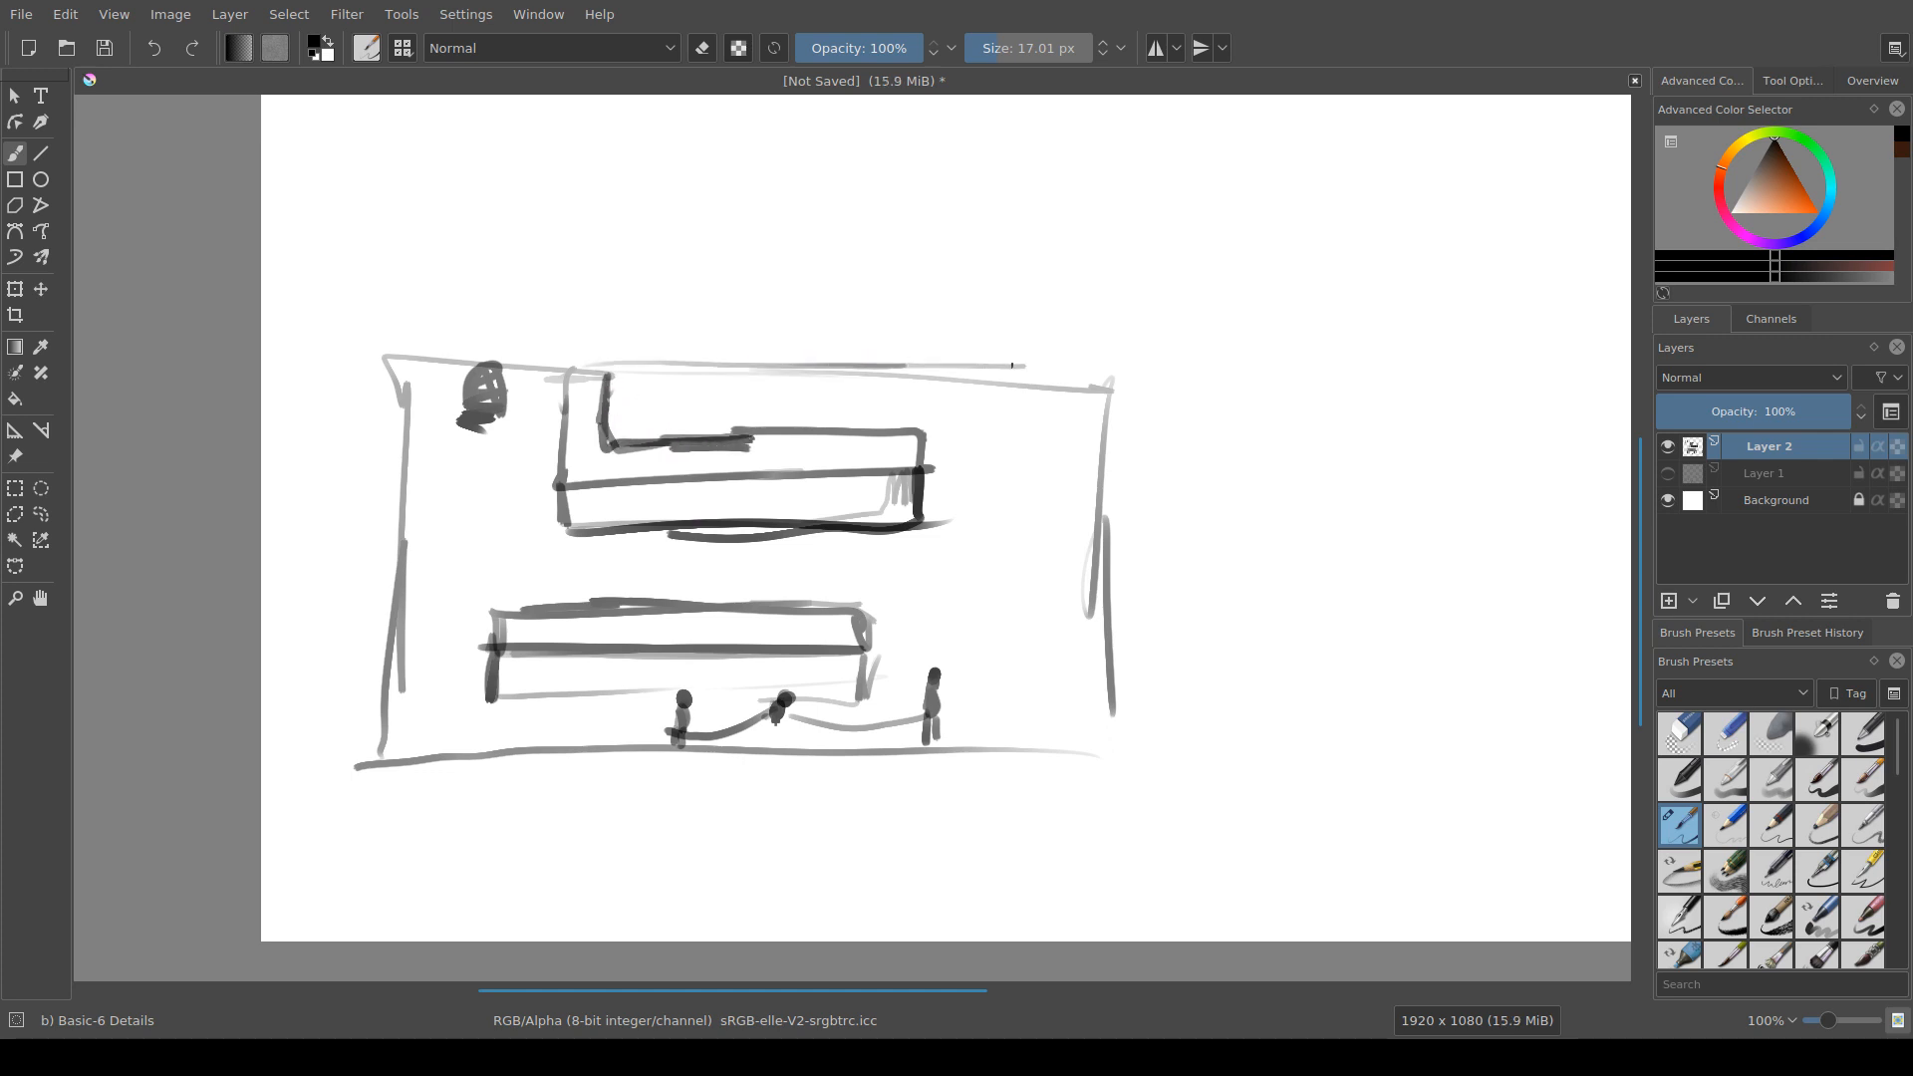
mouse_move(843, 367)
mouse_down()
mouse_move(630, 375)
mouse_move(1116, 371)
mouse_move(1103, 460)
mouse_up()
mouse_move(1085, 413)
mouse_down()
mouse_move(667, 412)
mouse_move(607, 382)
mouse_move(754, 366)
mouse_up()
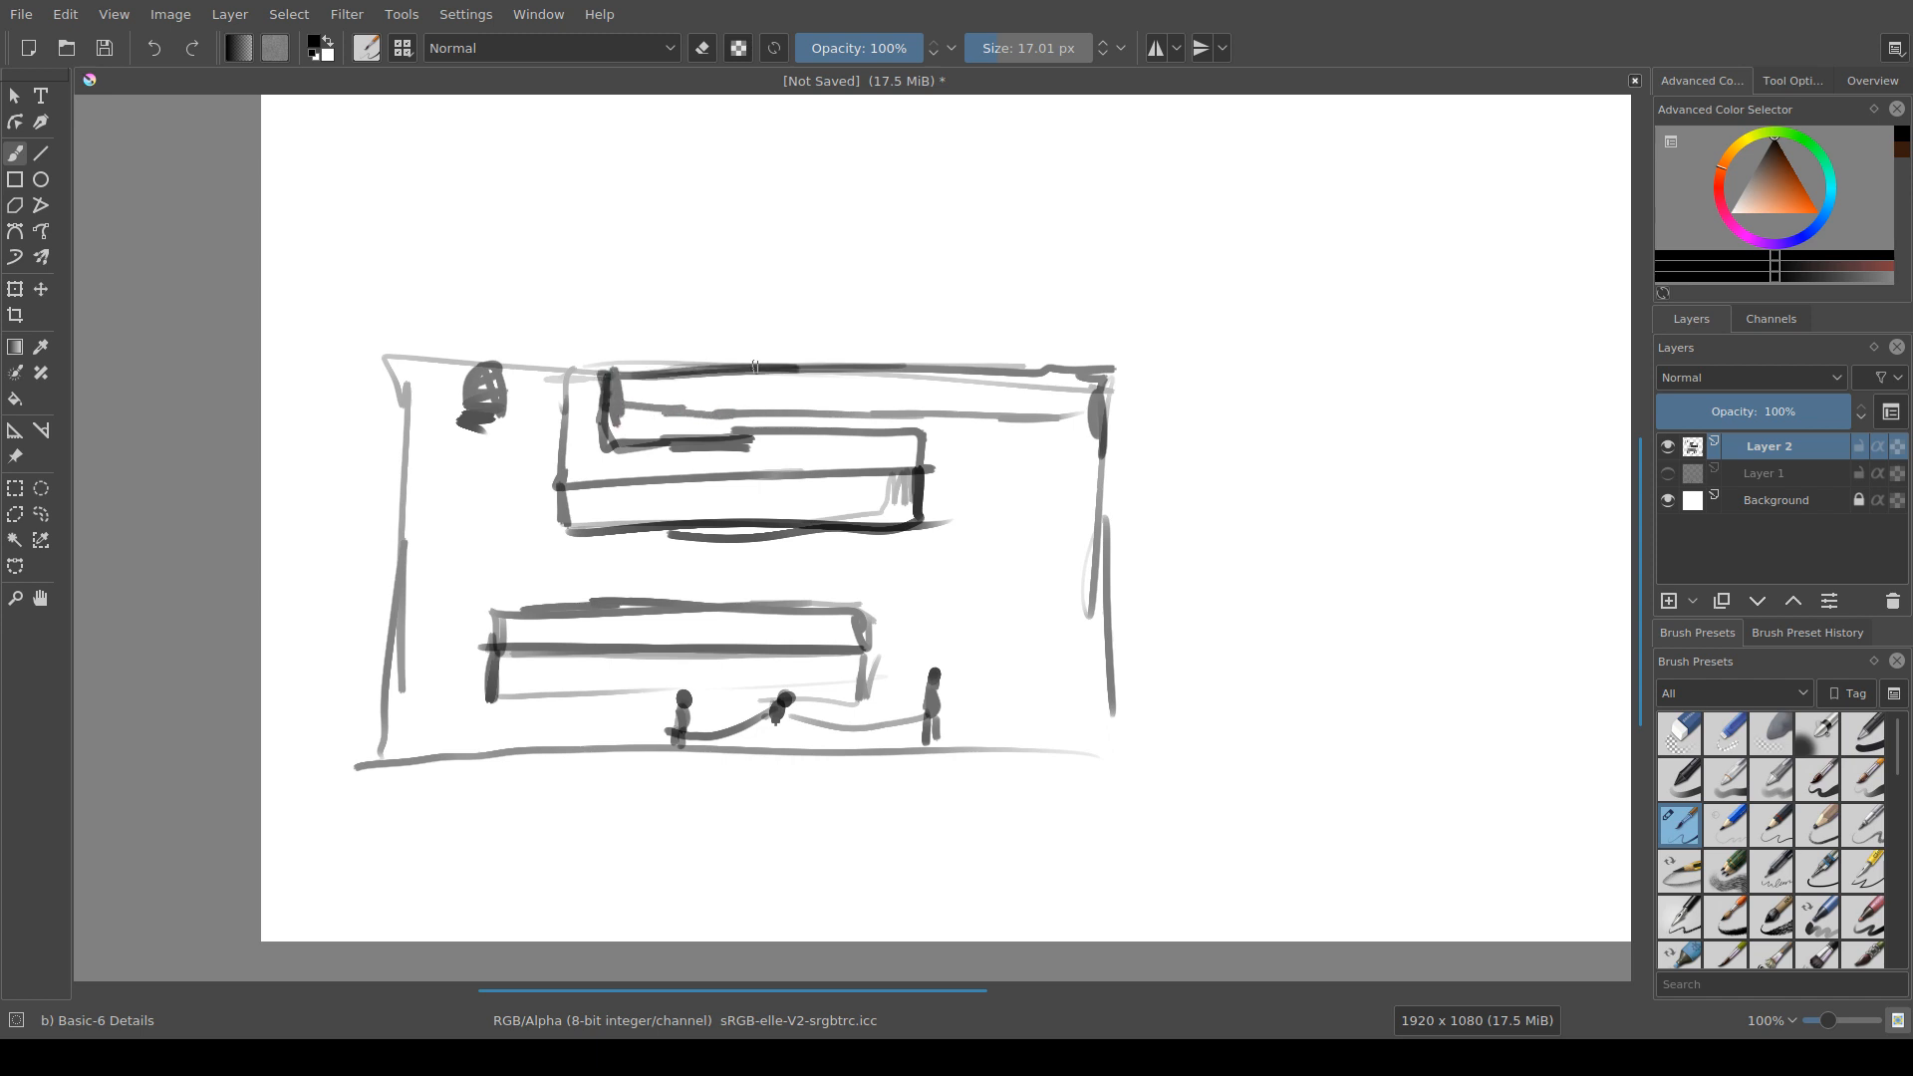
Step: Extend the ceiling band to the frame's left corner and reinforce the left wall and floor line
drag(628, 405, 996, 402)
mouse_move(971, 398)
mouse_down()
mouse_move(1091, 371)
mouse_move(1086, 409)
mouse_up()
mouse_move(587, 408)
mouse_down()
mouse_move(403, 411)
mouse_move(404, 383)
mouse_move(399, 437)
mouse_move(407, 378)
mouse_move(576, 369)
mouse_move(415, 384)
mouse_up()
mouse_move(399, 431)
mouse_down()
mouse_move(384, 757)
mouse_move(574, 768)
mouse_move(827, 743)
mouse_up()
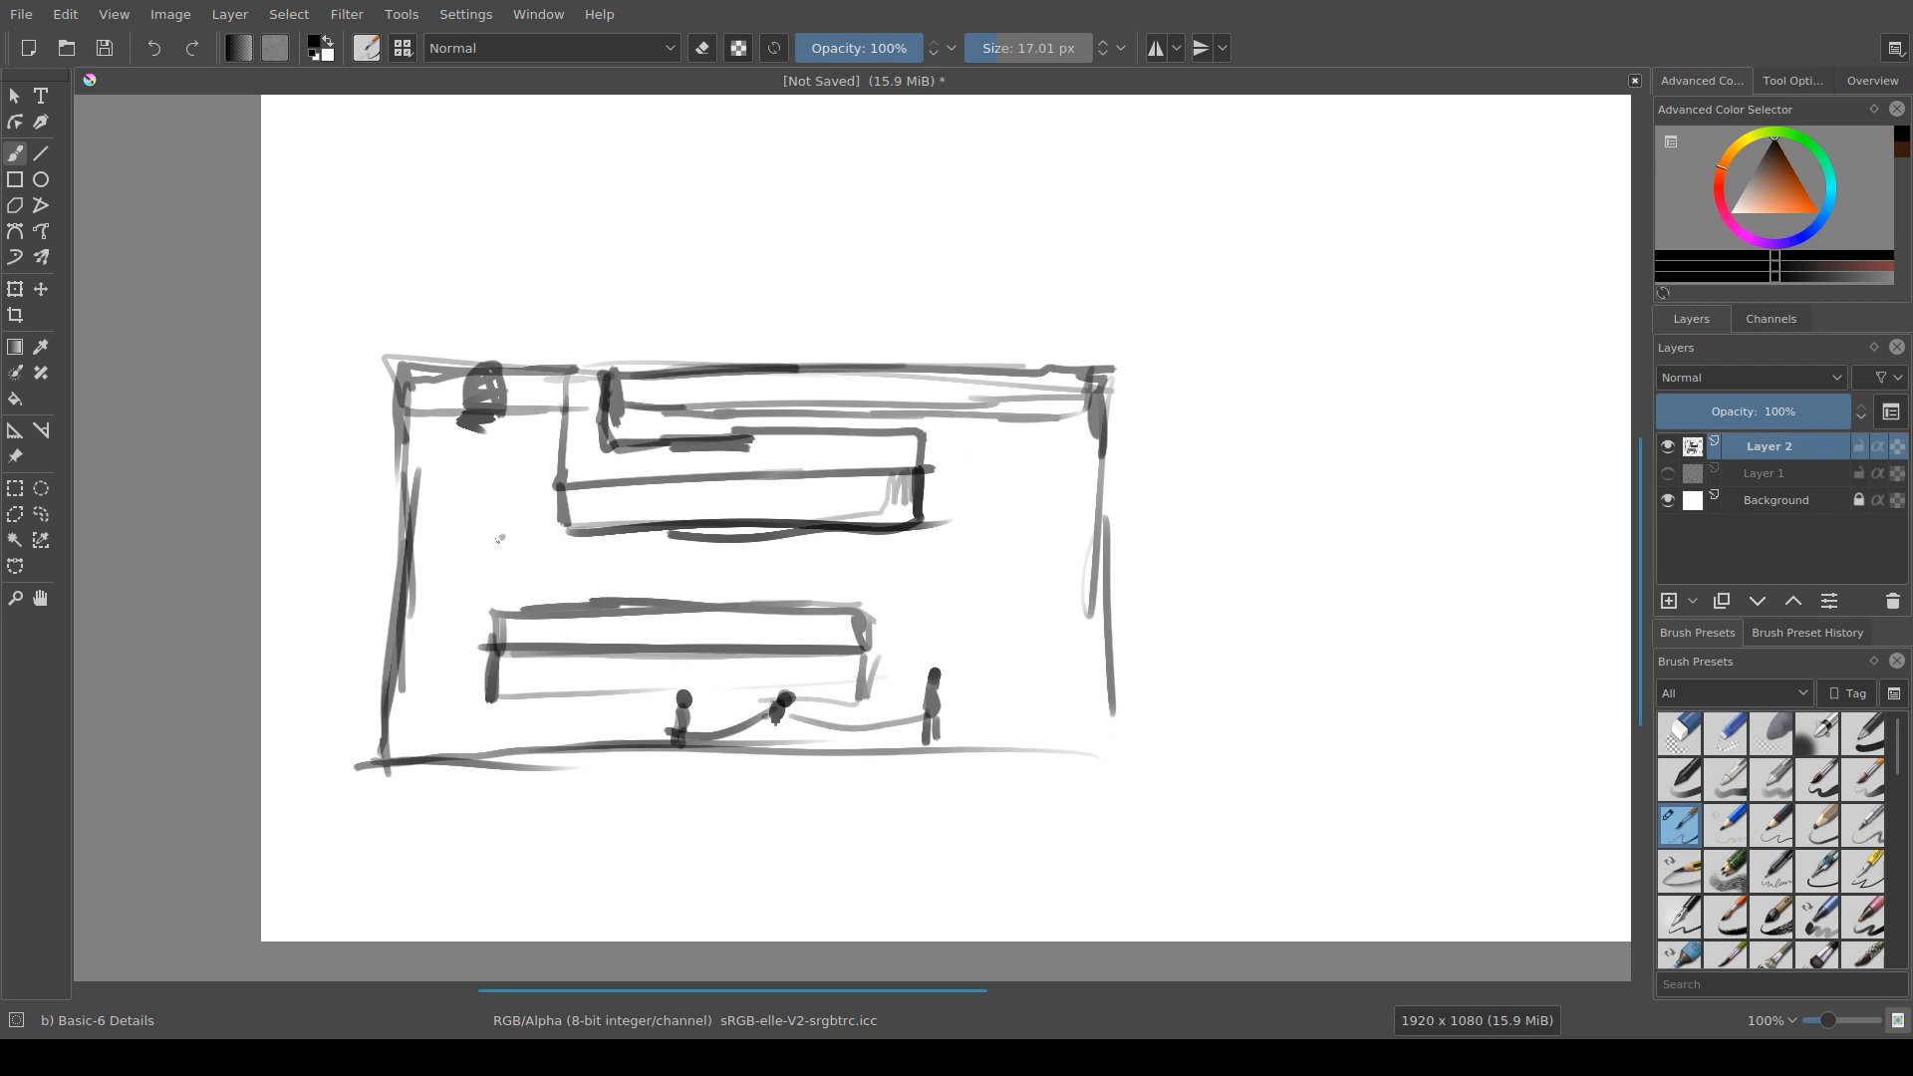
Step: Draw a small hatted gunner at the left end of the lower platform and a small mark on the upper platform
mouse_move(508, 539)
mouse_down()
mouse_move(503, 602)
mouse_move(517, 575)
mouse_up()
drag(674, 432, 679, 421)
mouse_move(510, 605)
mouse_down()
mouse_move(504, 683)
mouse_move(510, 647)
mouse_up()
Step: Draw a tall narrow bar outside the frame's upper-left corner and faint marks around the middle and right roped figures
mouse_move(302, 362)
mouse_down()
mouse_move(265, 351)
mouse_move(278, 407)
mouse_move(305, 317)
mouse_move(299, 409)
mouse_move(278, 403)
mouse_up()
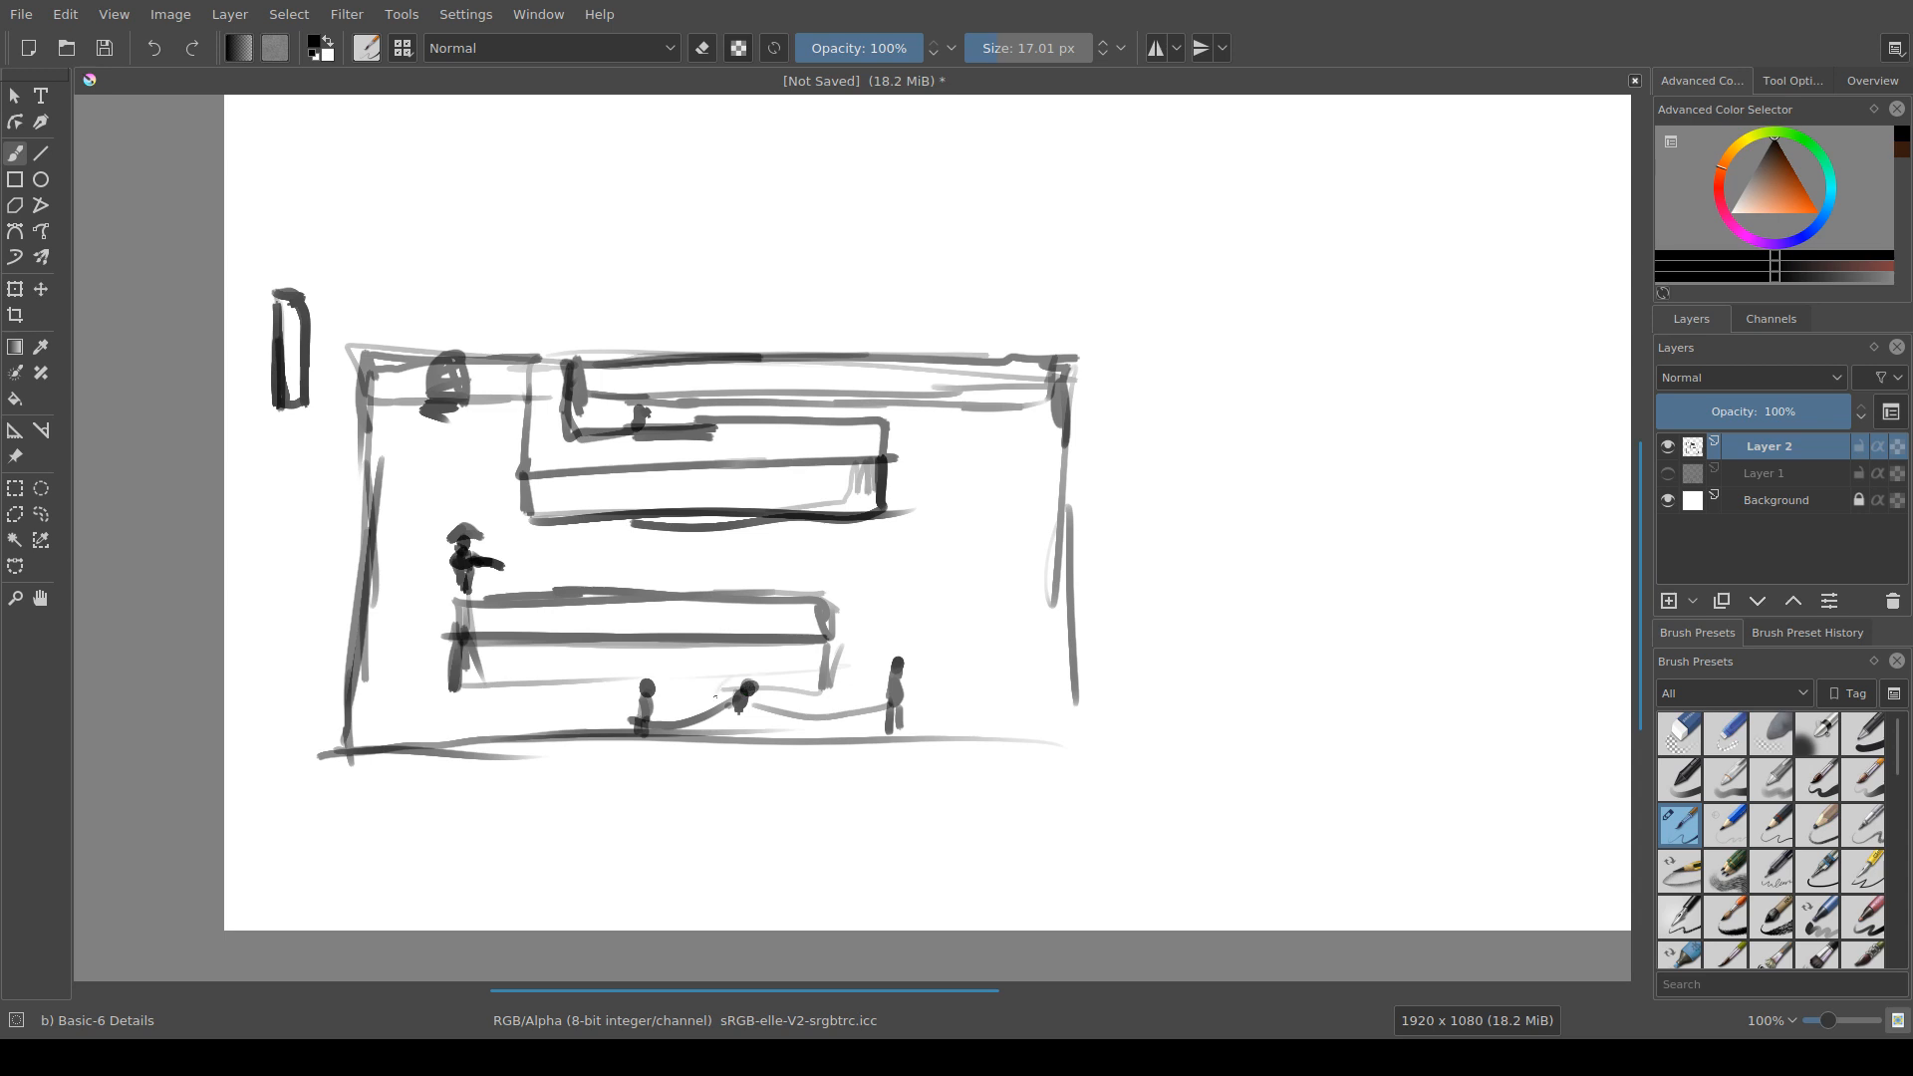
mouse_move(716, 696)
mouse_down()
mouse_move(757, 675)
mouse_move(748, 728)
mouse_up()
drag(751, 726, 791, 724)
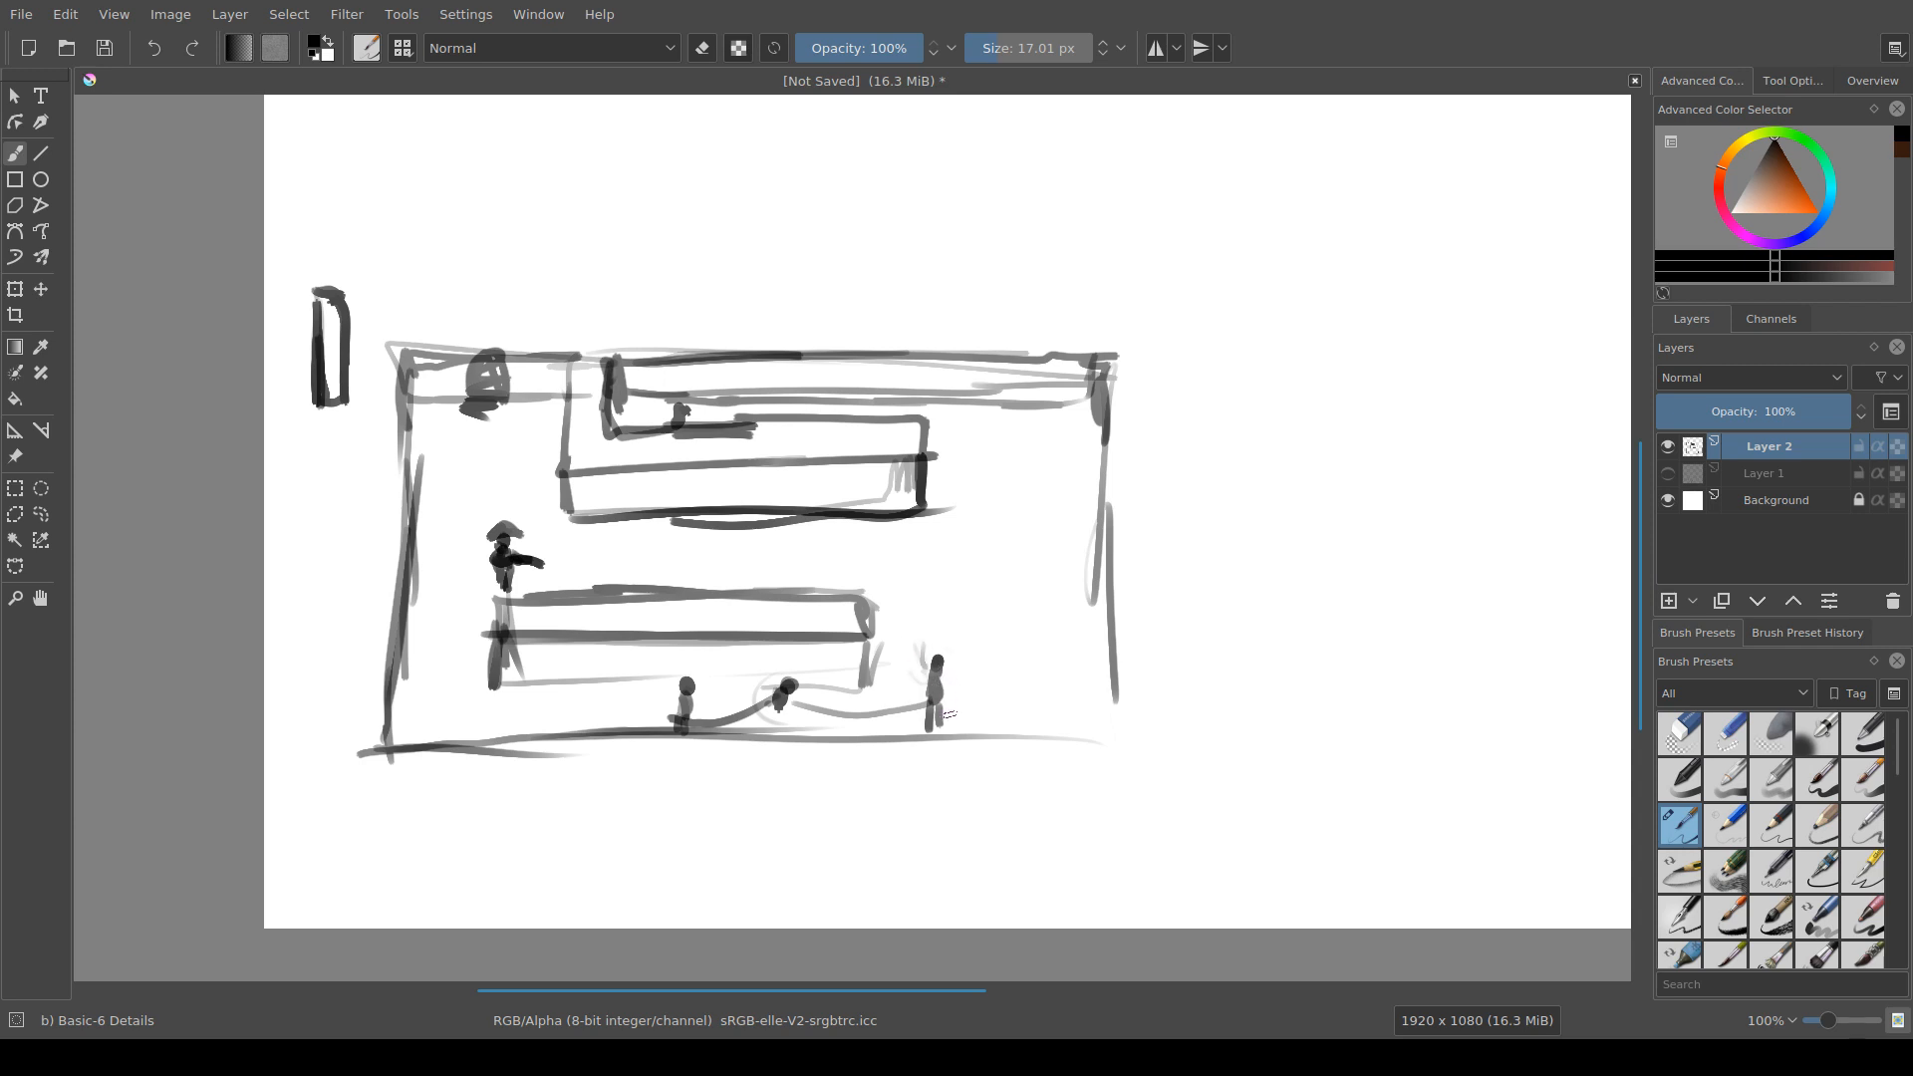
Step: Select the Pixel Art Fill brush preset
scroll(1359, 680, down, 1)
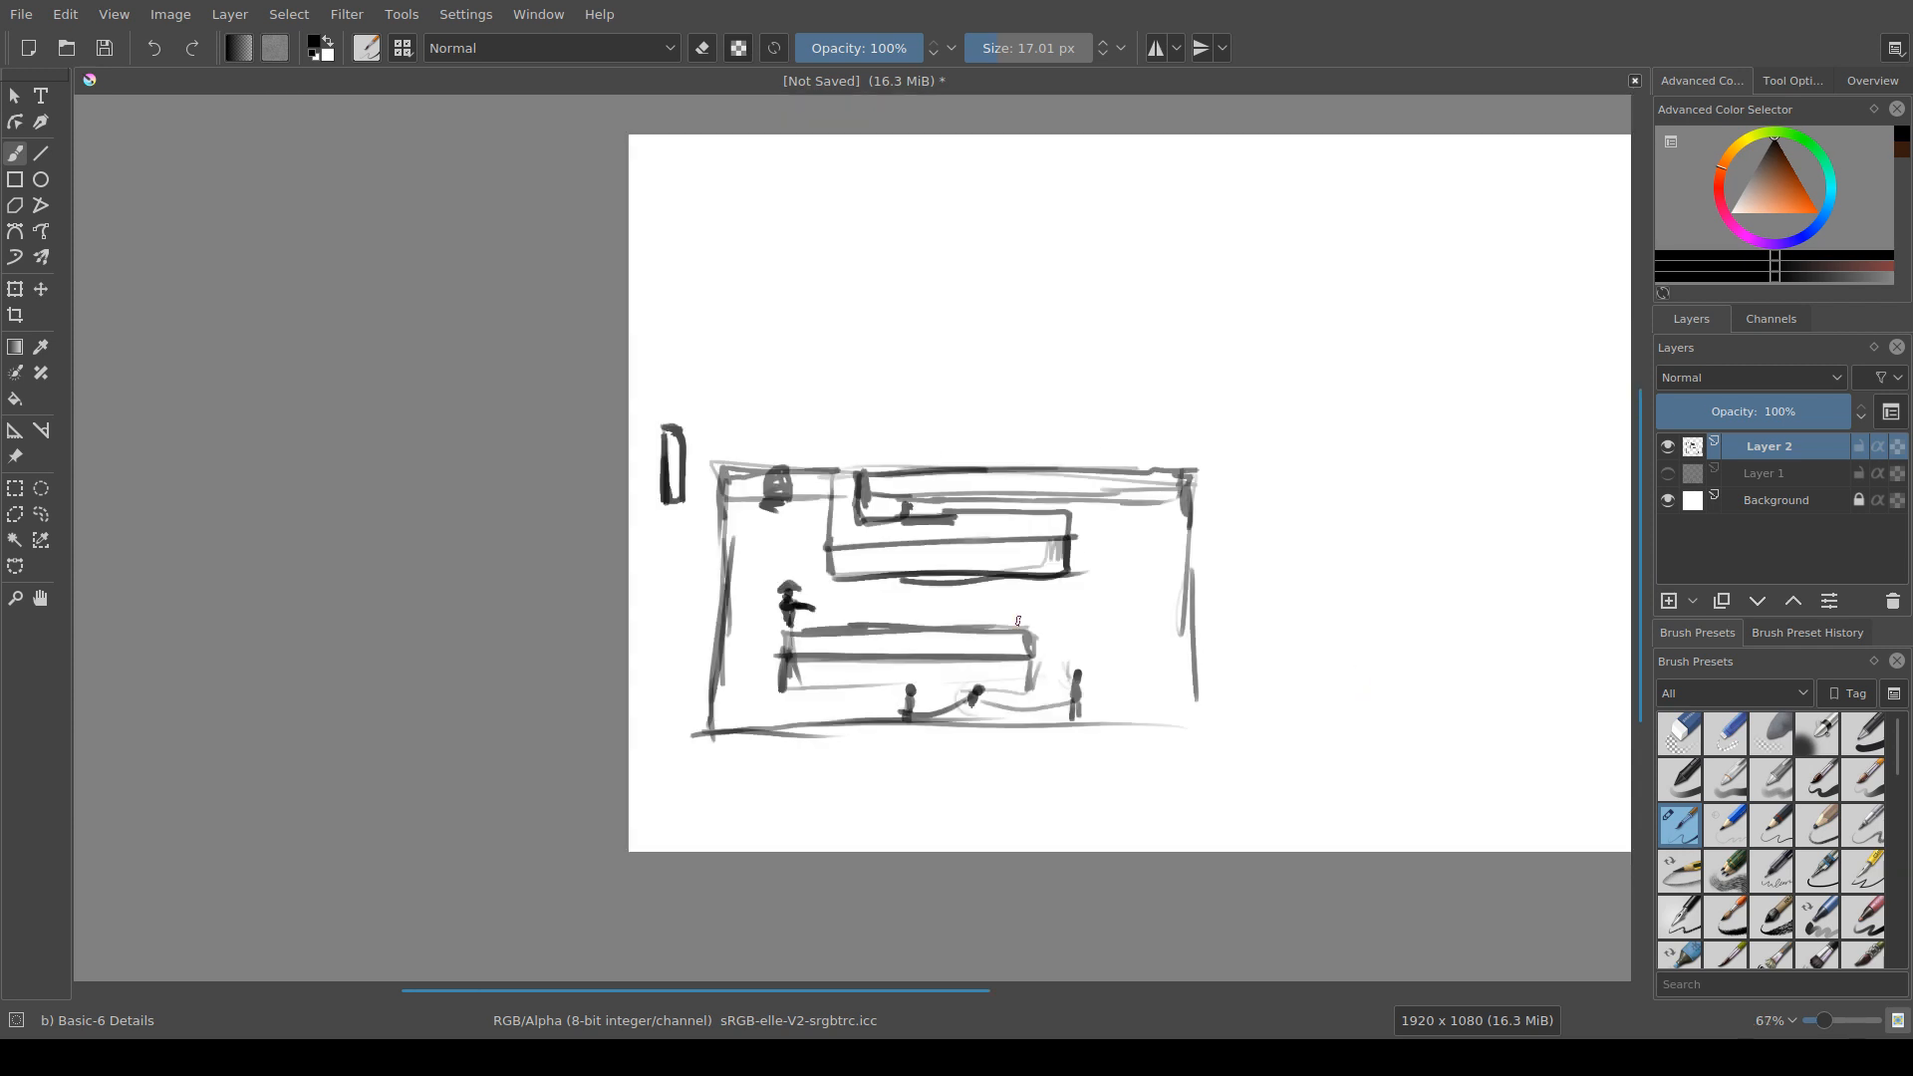
scroll(887, 548, up, 2)
mouse_move(539, 721)
mouse_down()
mouse_move(632, 307)
mouse_move(577, 492)
mouse_up()
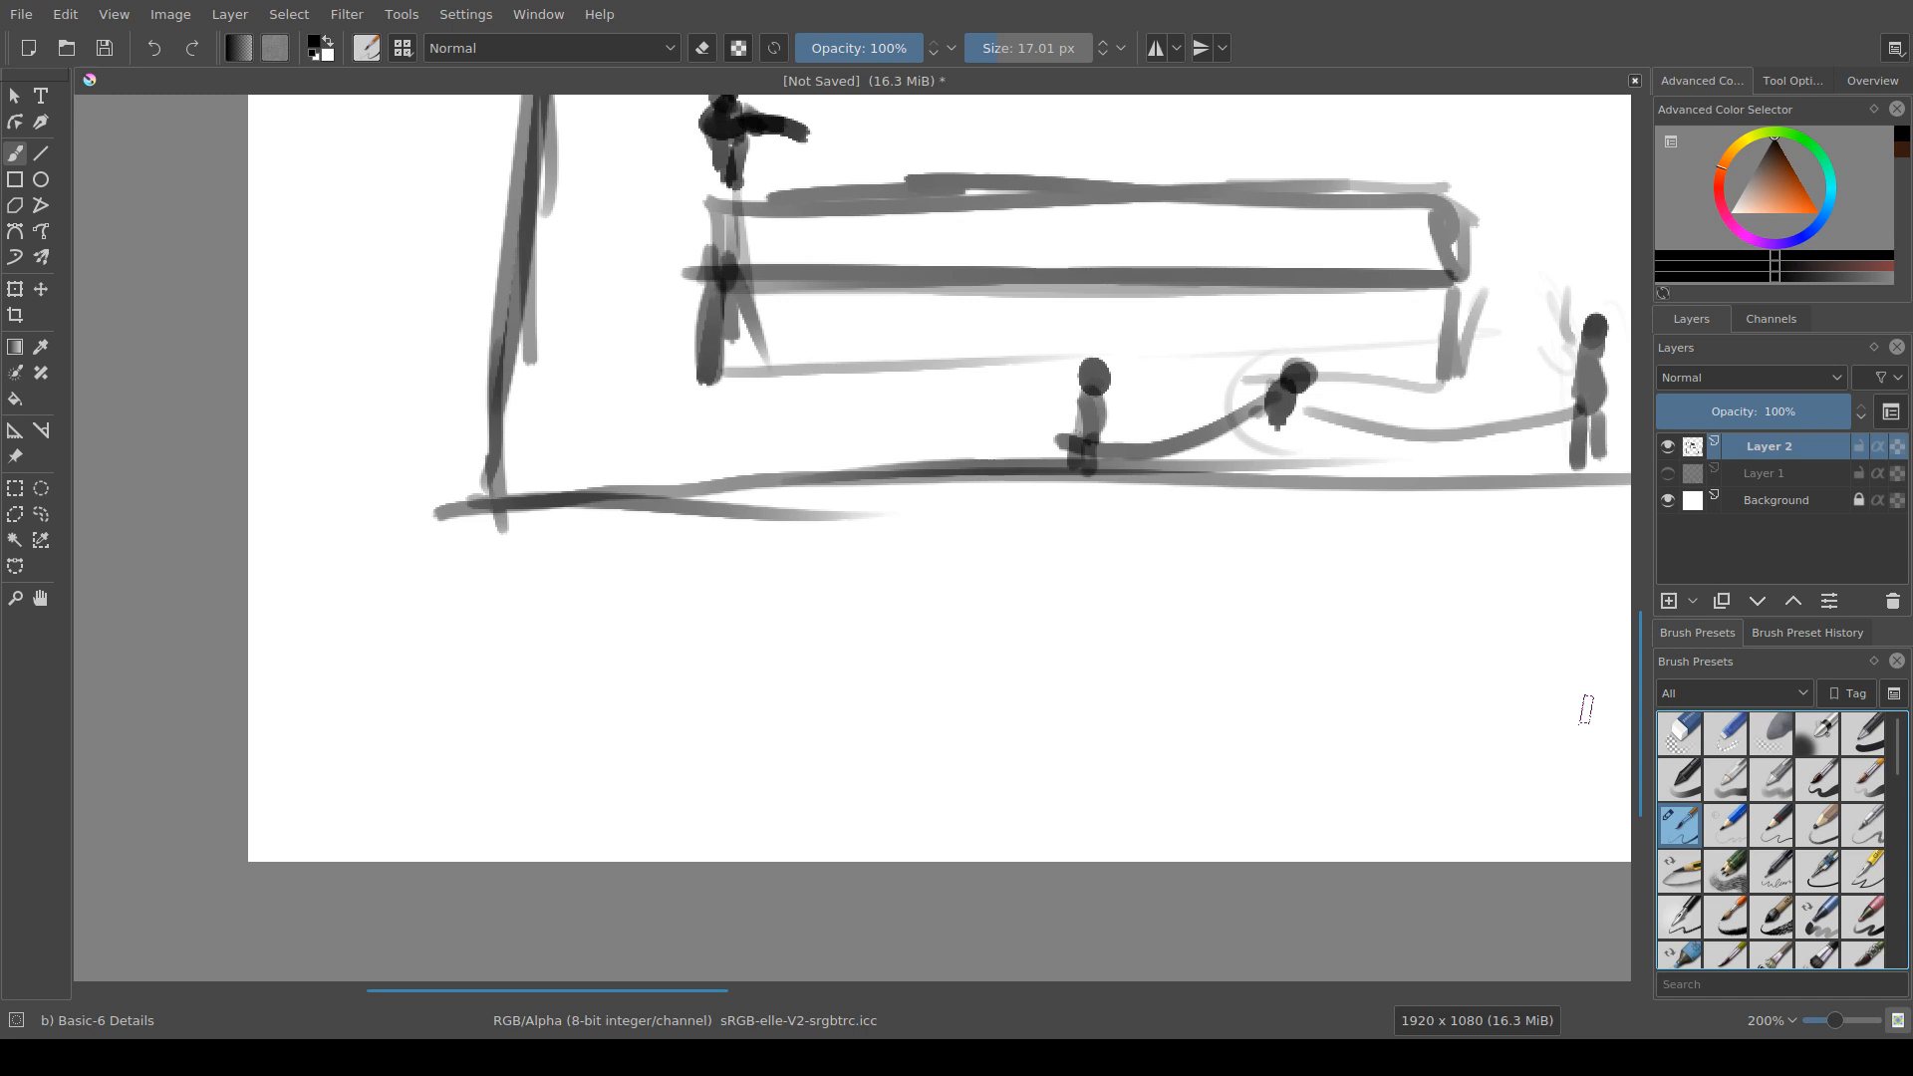
scroll(1772, 840, down, 10)
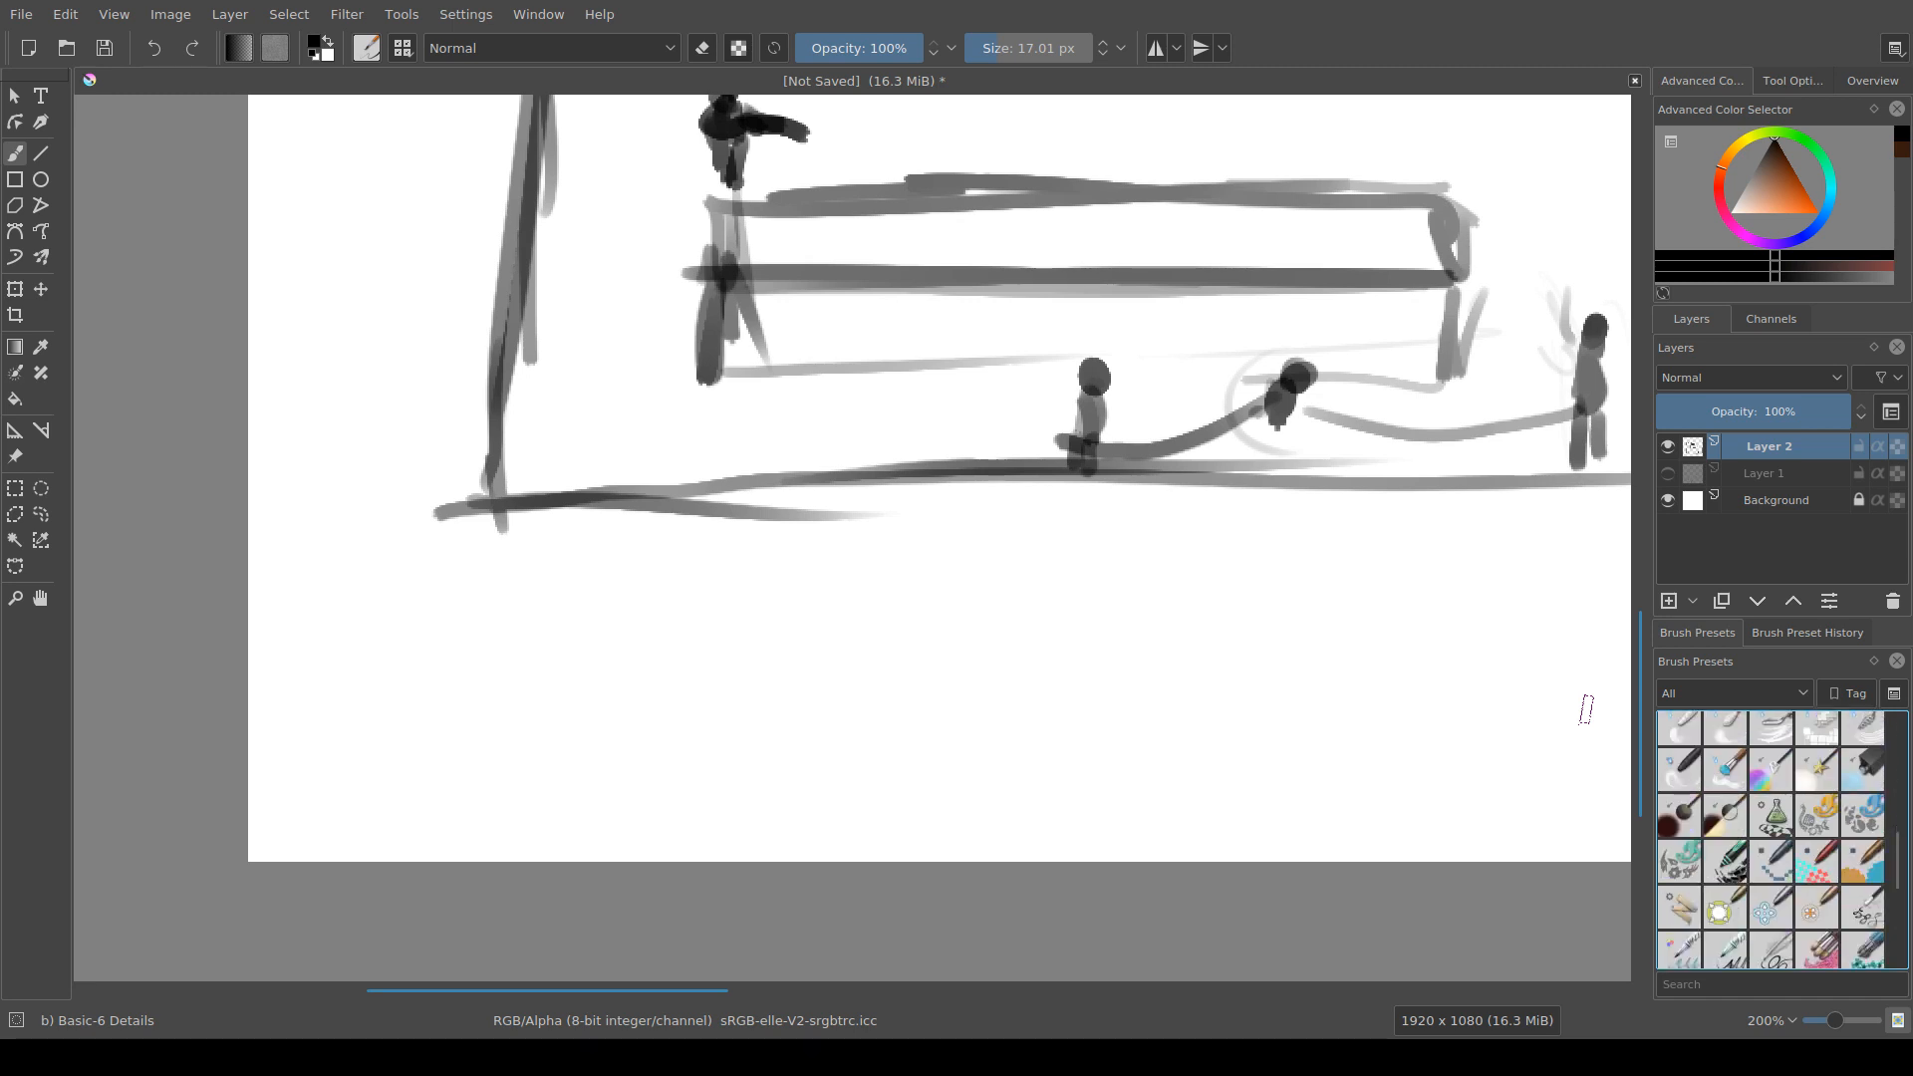
click(1863, 862)
mouse_move(578, 659)
mouse_down()
mouse_move(581, 641)
mouse_move(447, 661)
mouse_move(488, 665)
mouse_move(456, 635)
mouse_up()
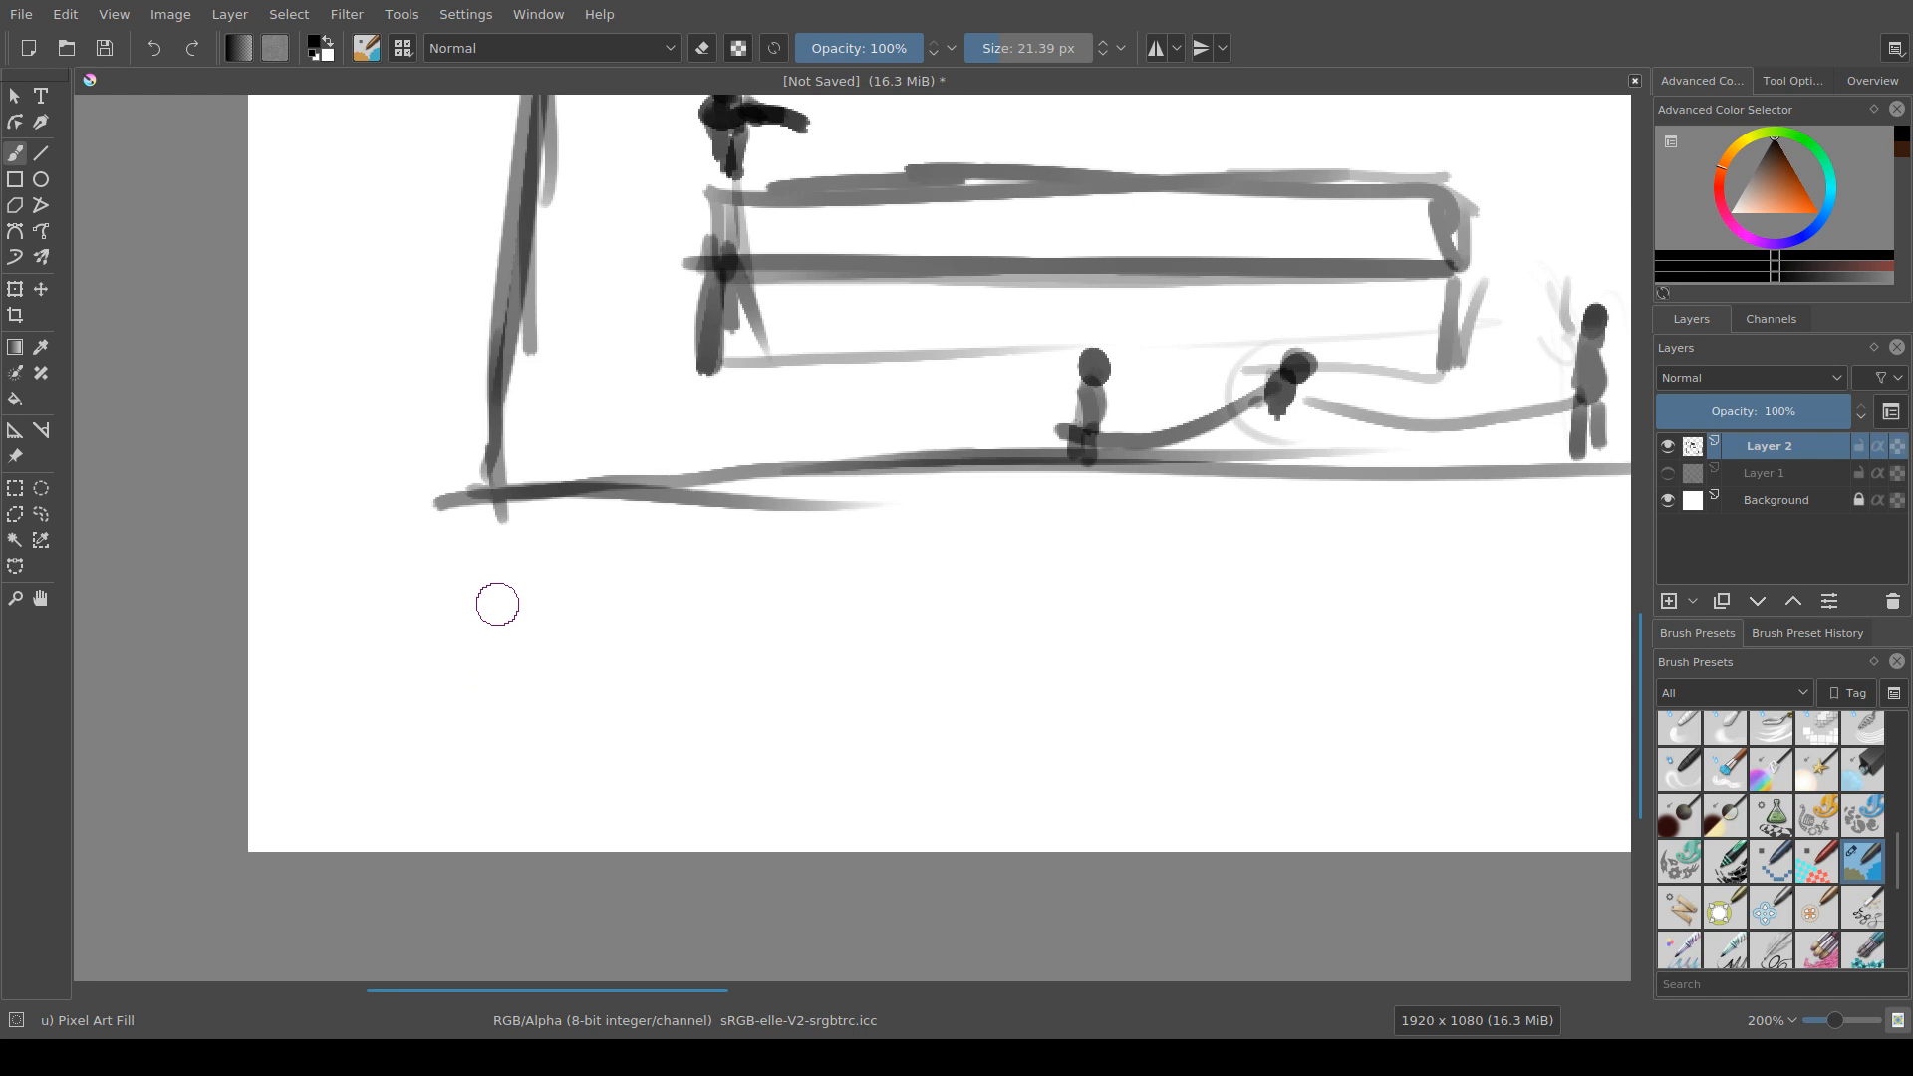
Step: Draw a small black pixel figure with head, body and legs below the left end of the floor line
mouse_move(526, 707)
mouse_down()
mouse_move(528, 646)
mouse_move(551, 686)
mouse_up()
mouse_move(520, 665)
mouse_down()
mouse_move(542, 688)
mouse_move(528, 715)
mouse_move(555, 718)
mouse_move(539, 772)
mouse_move(524, 739)
mouse_move(574, 687)
mouse_up()
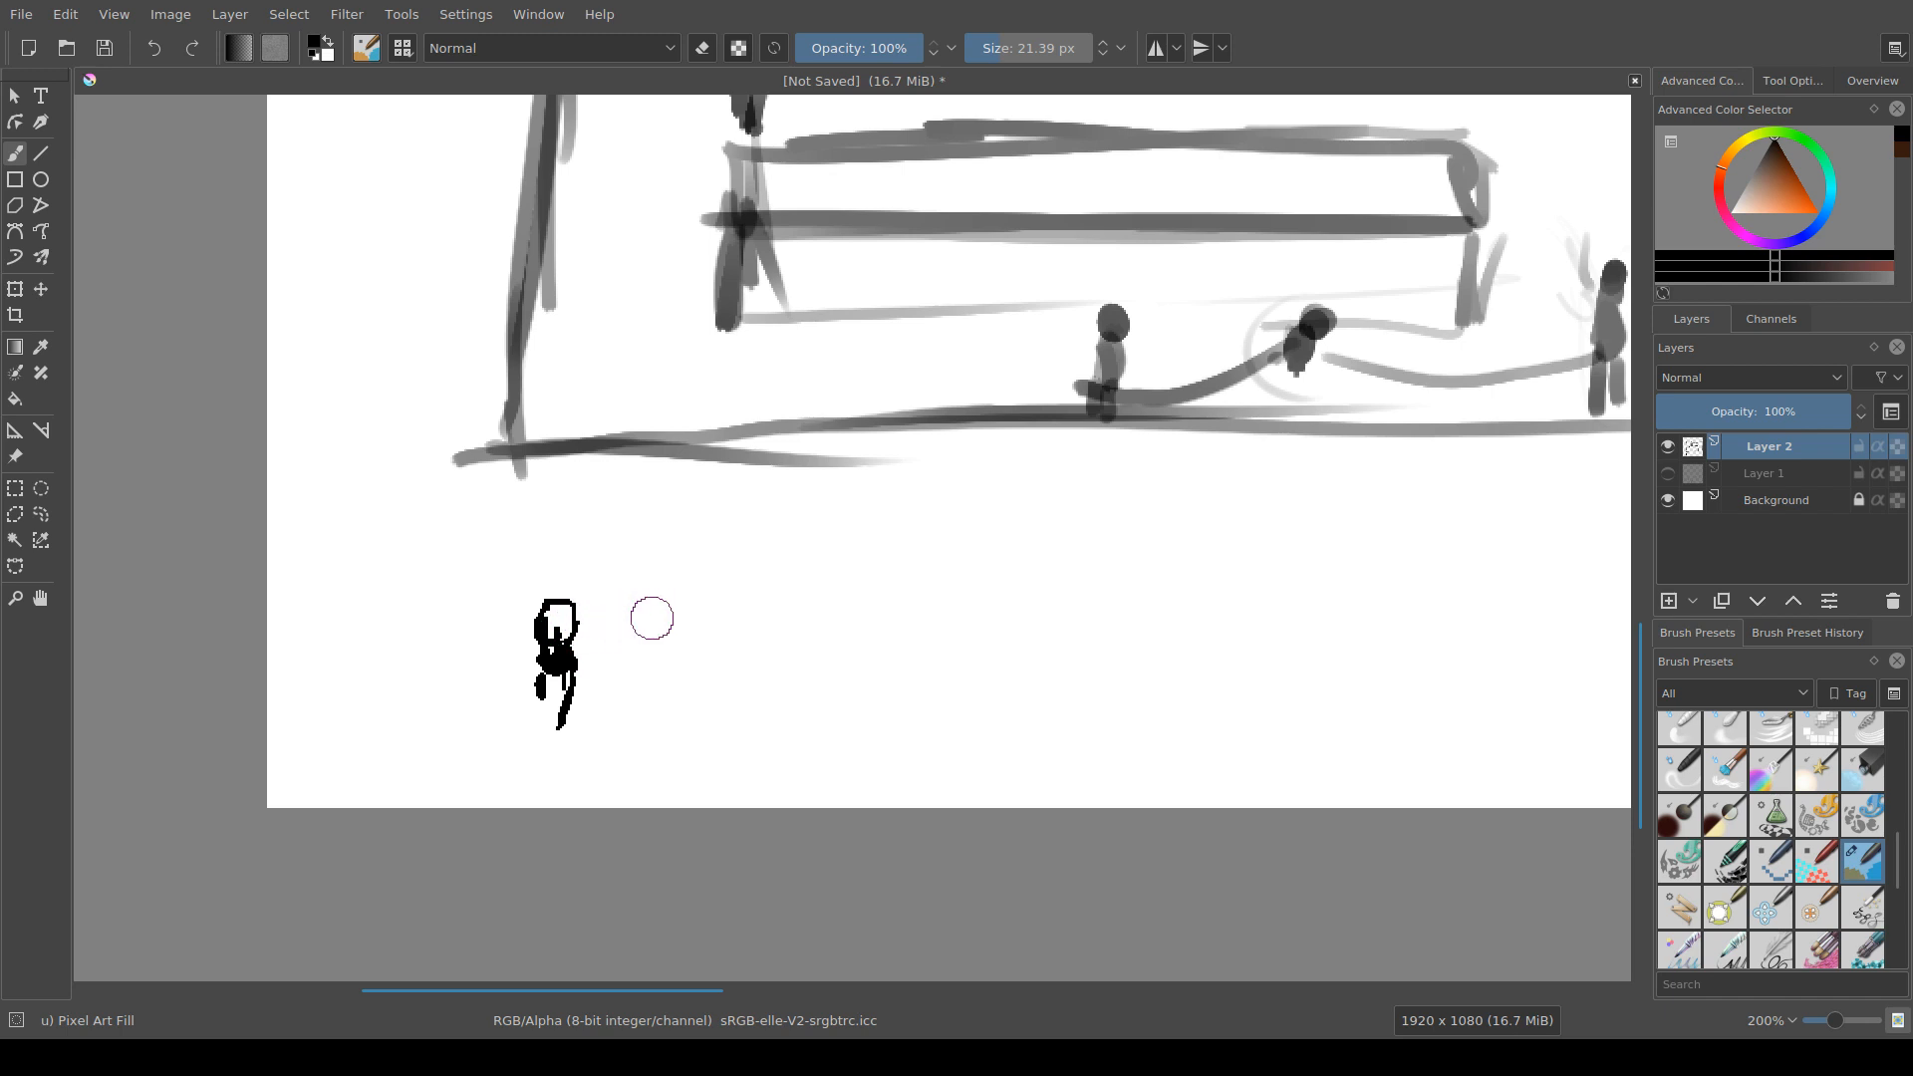
Step: Set the brush size to 12.56 px and draw a second figure beside the first, carving its facial details with the eraser
mouse_move(654, 615)
shift+mouse_down()
mouse_move(635, 614)
mouse_move(641, 640)
mouse_move(682, 637)
shift+mouse_up()
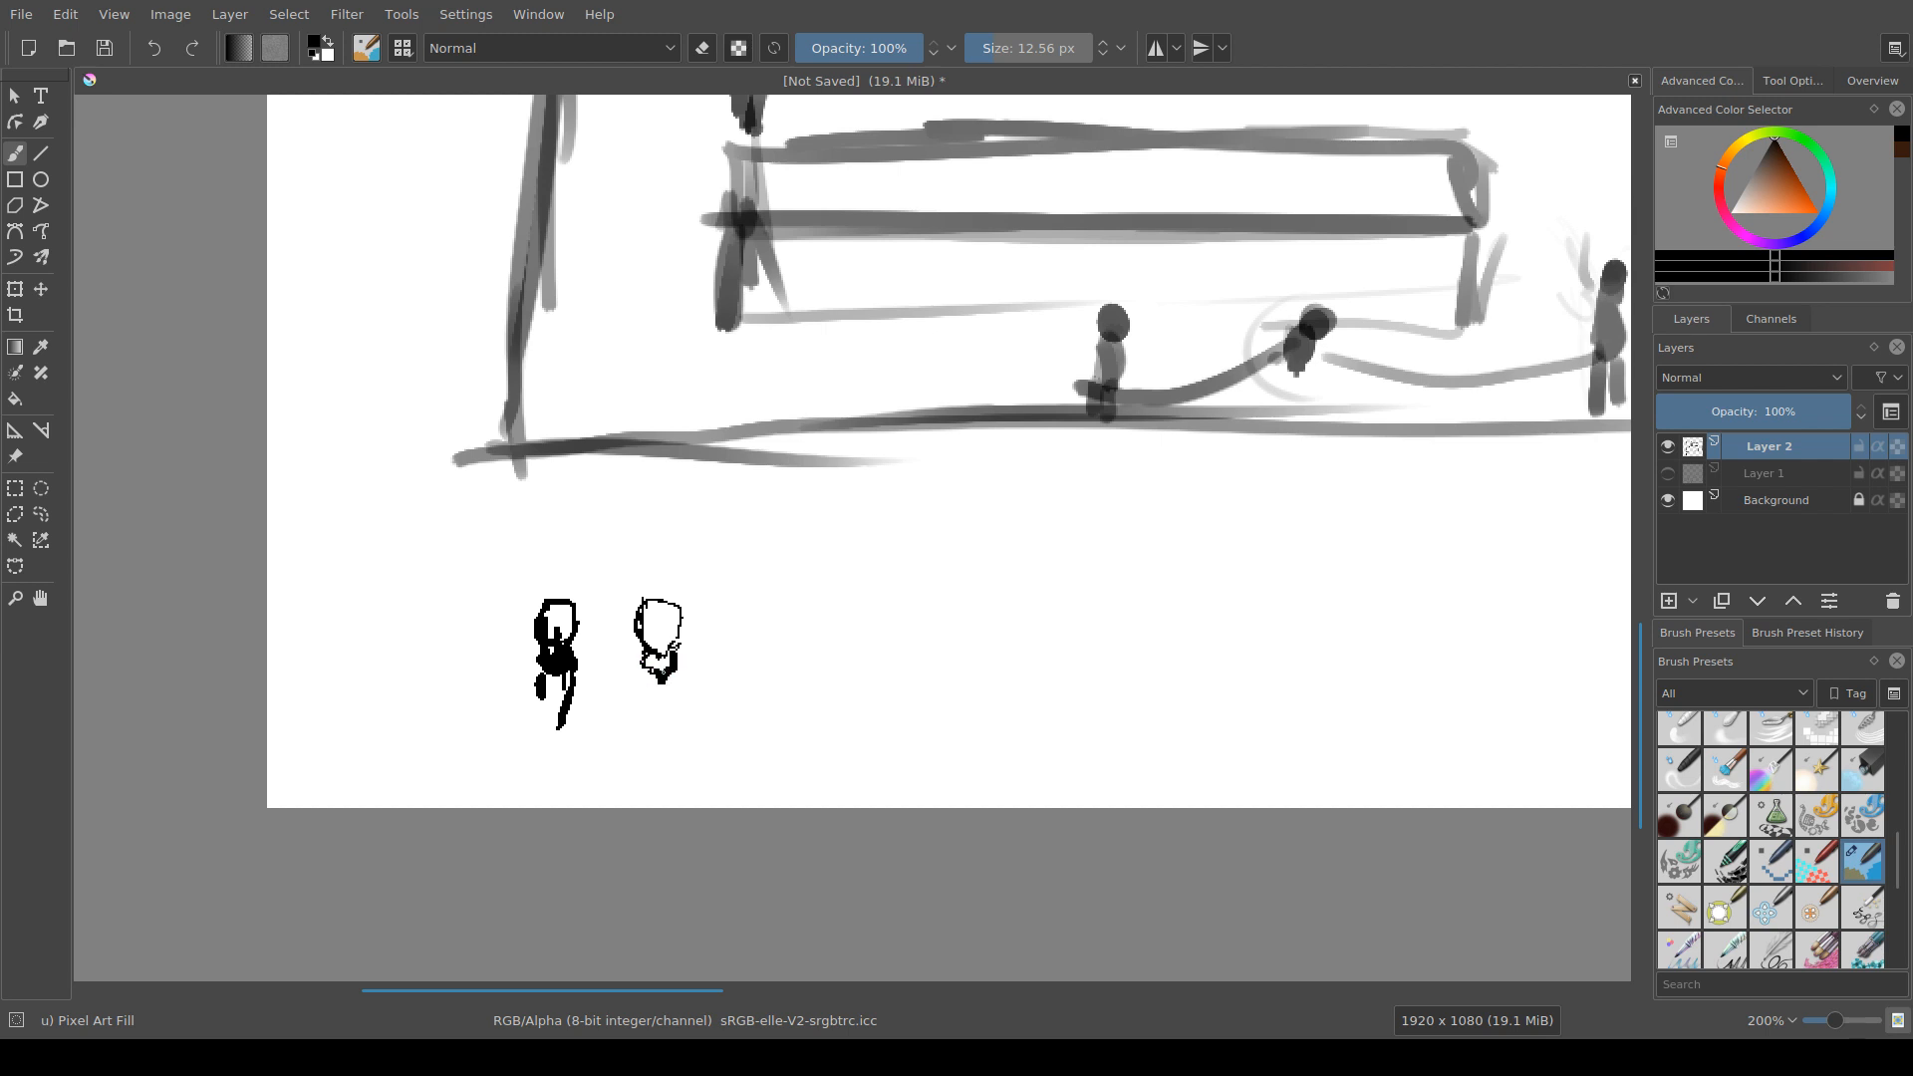
key(e)
key(e)
drag(658, 626, 676, 634)
mouse_move(646, 616)
mouse_down()
mouse_move(682, 610)
mouse_move(665, 611)
mouse_up()
key(e)
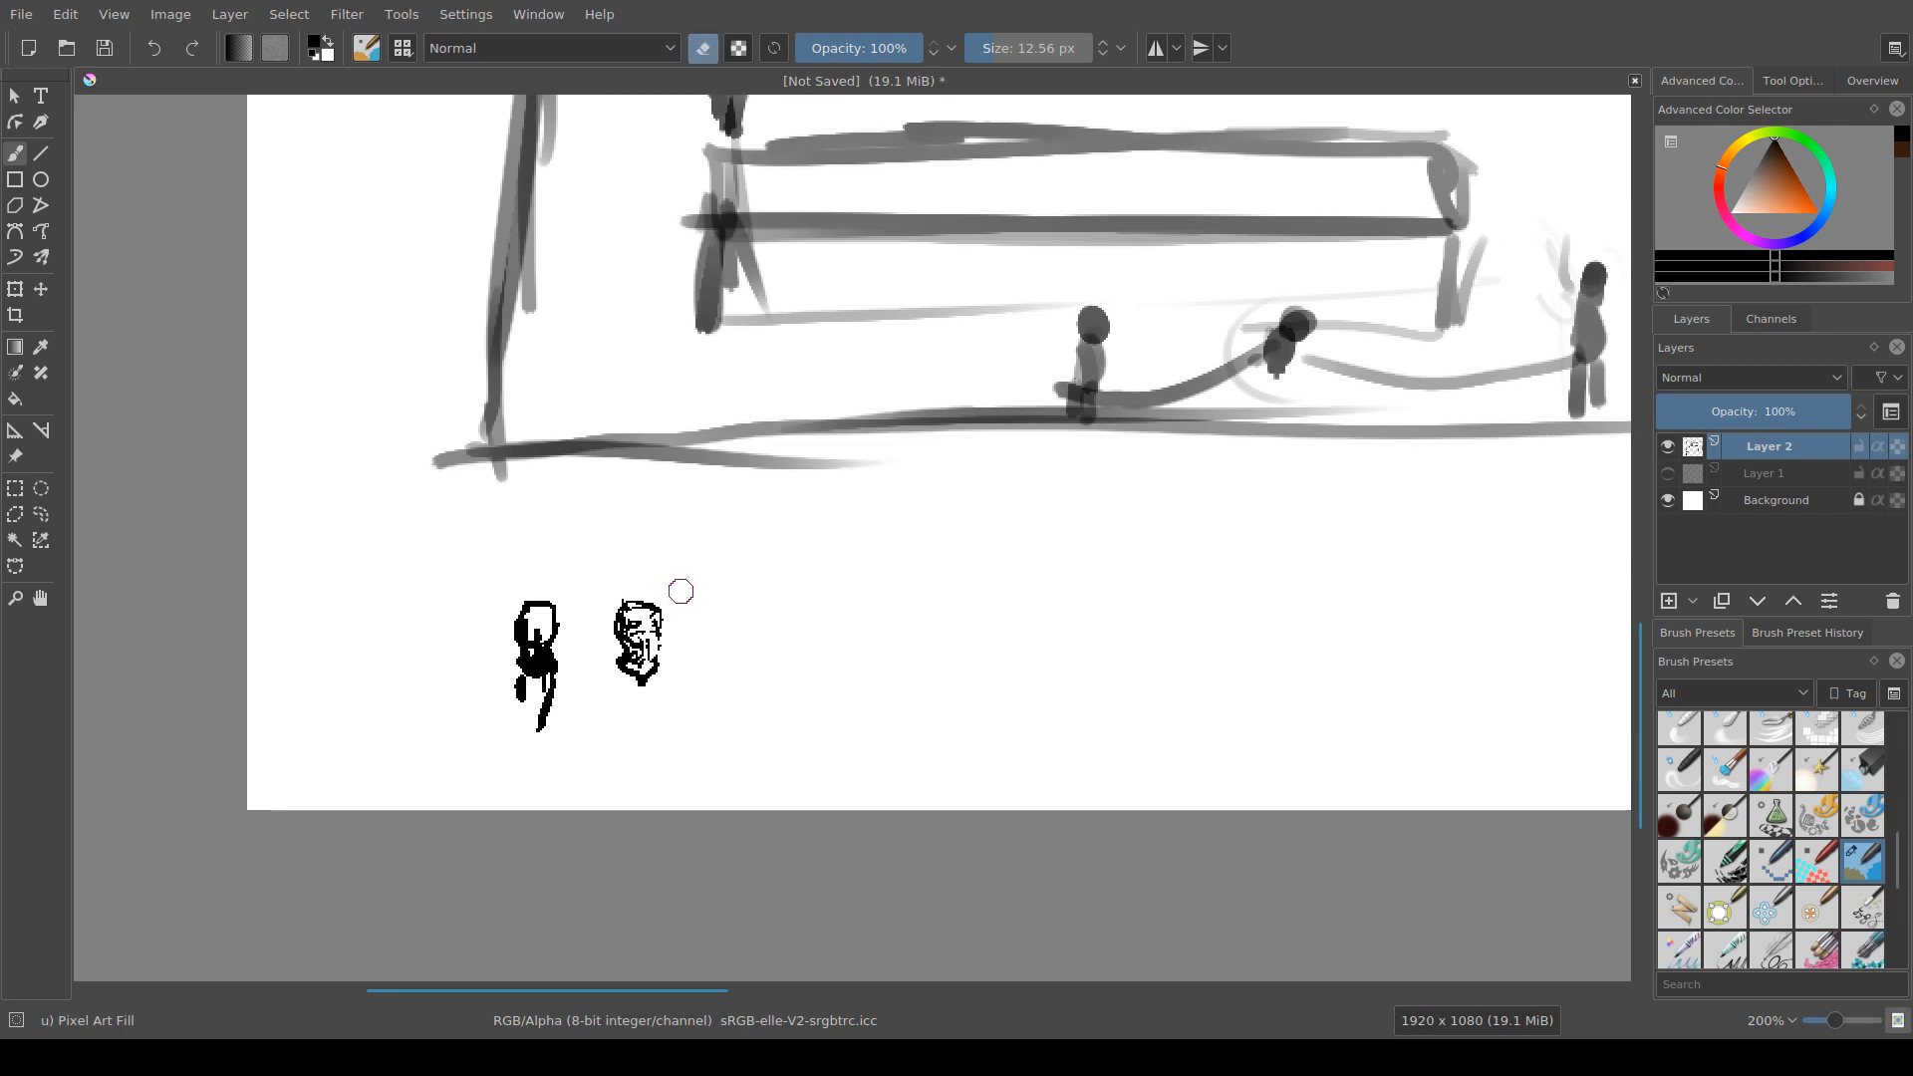
Step: Draw a tiny head with facial details above and to the right of the second figure
key(e)
drag(711, 597, 699, 586)
key(e)
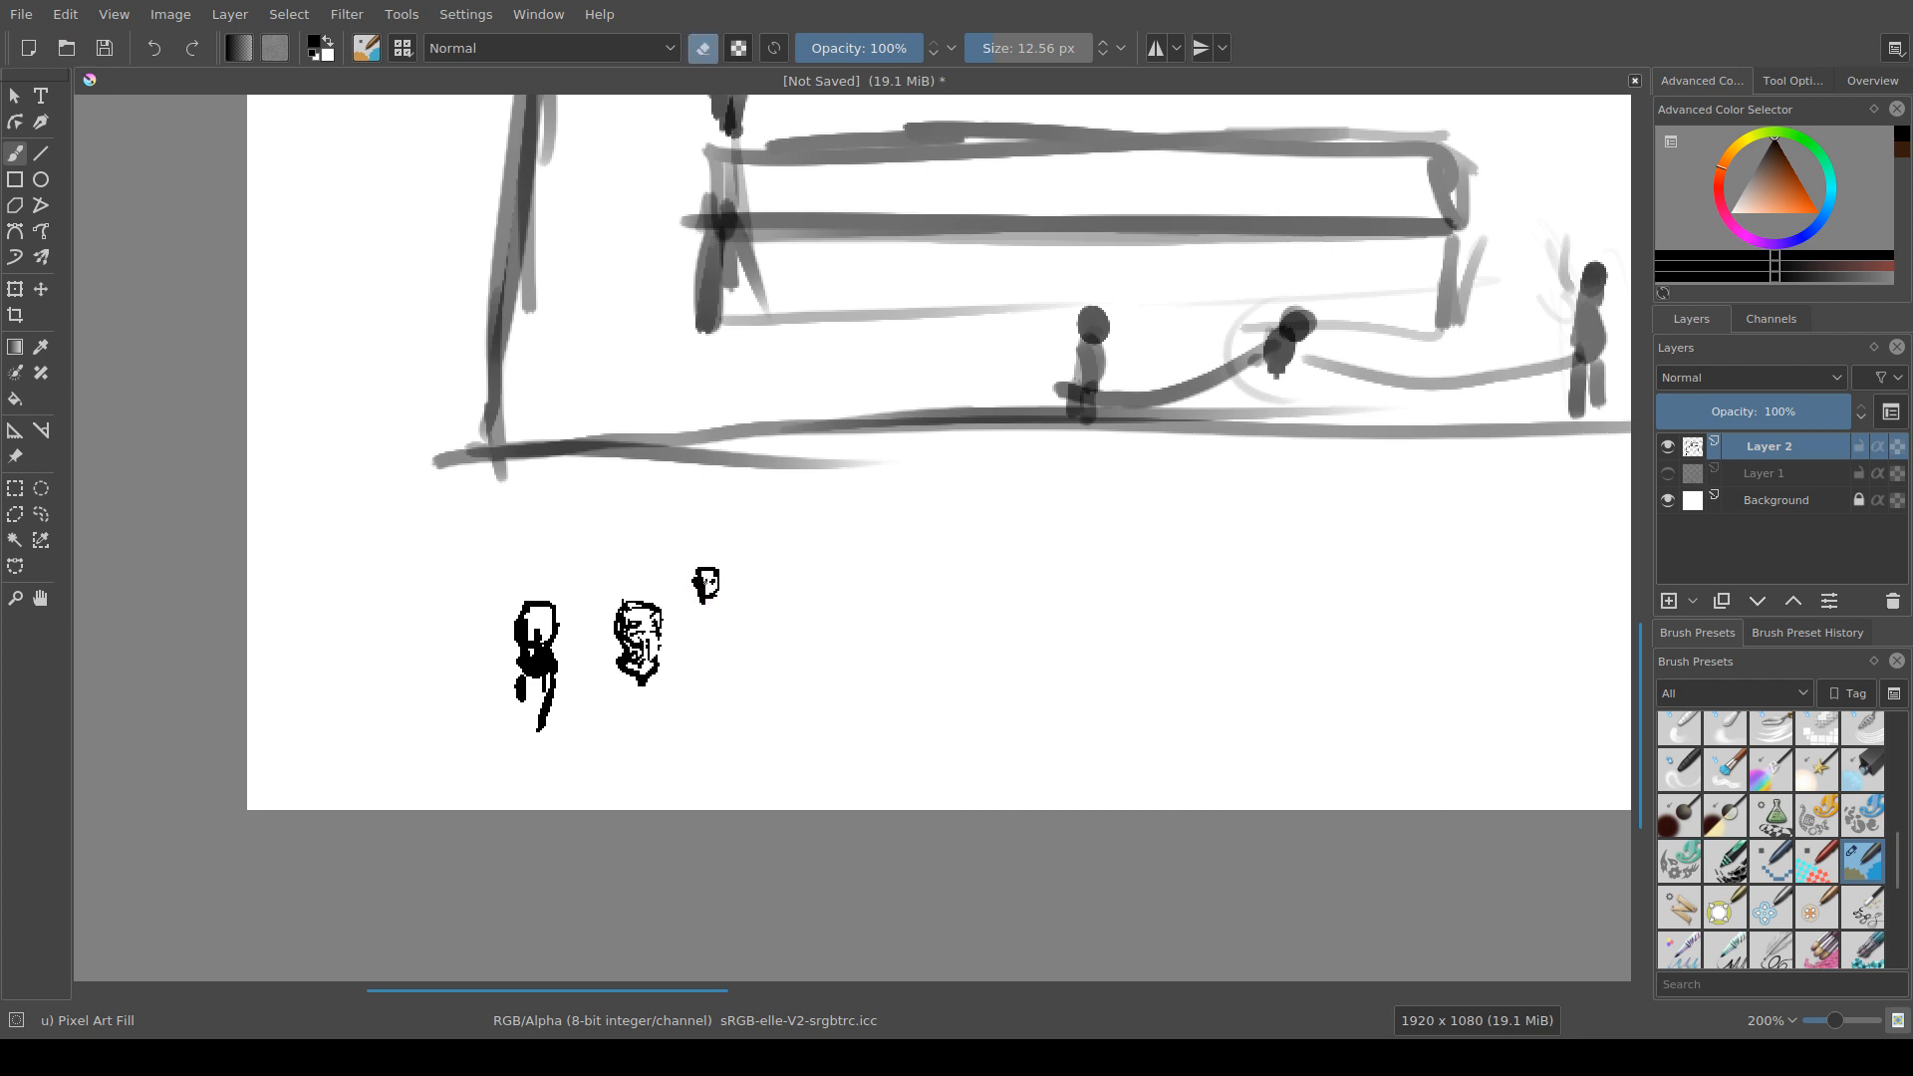
key(e)
drag(704, 597, 686, 594)
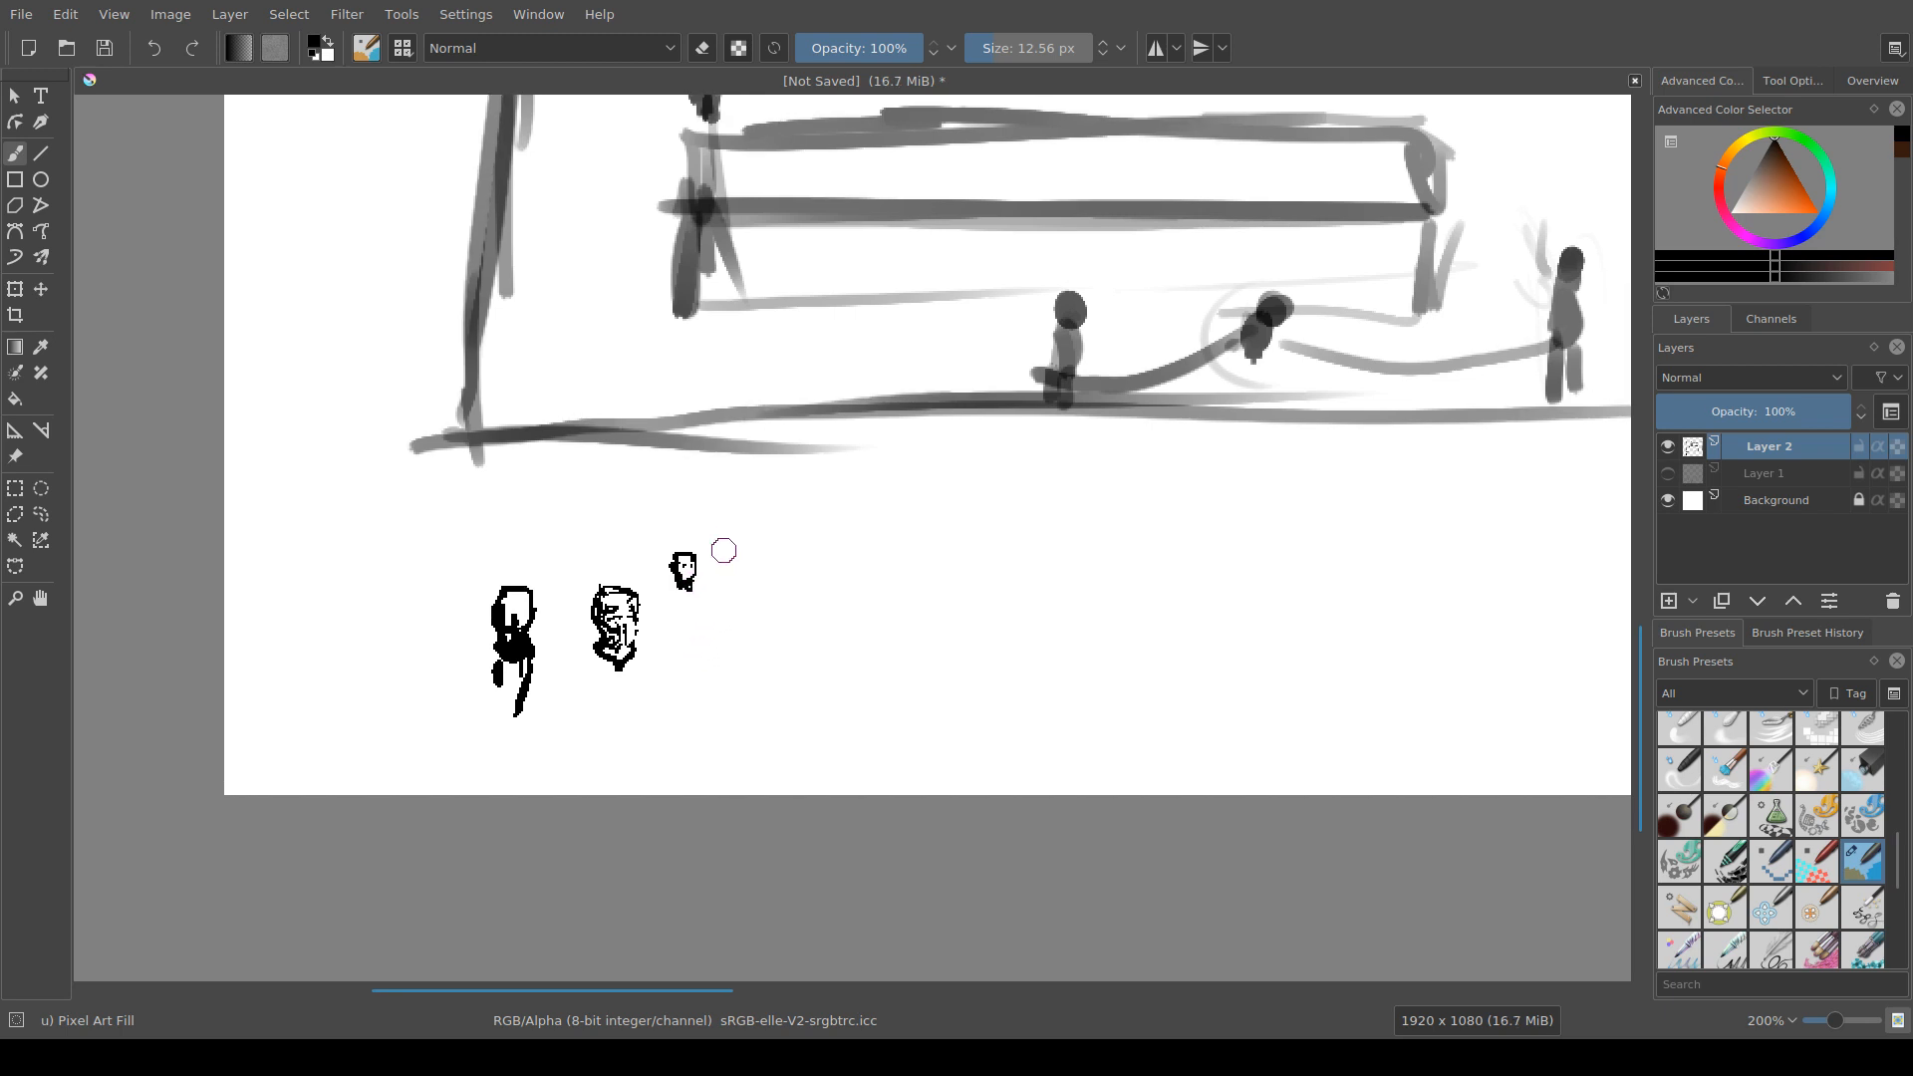
Step: Draw another small head with eyes and a protruding mouth to the right of the tiny head
scroll(850, 571, up, 1)
drag(717, 598, 672, 556)
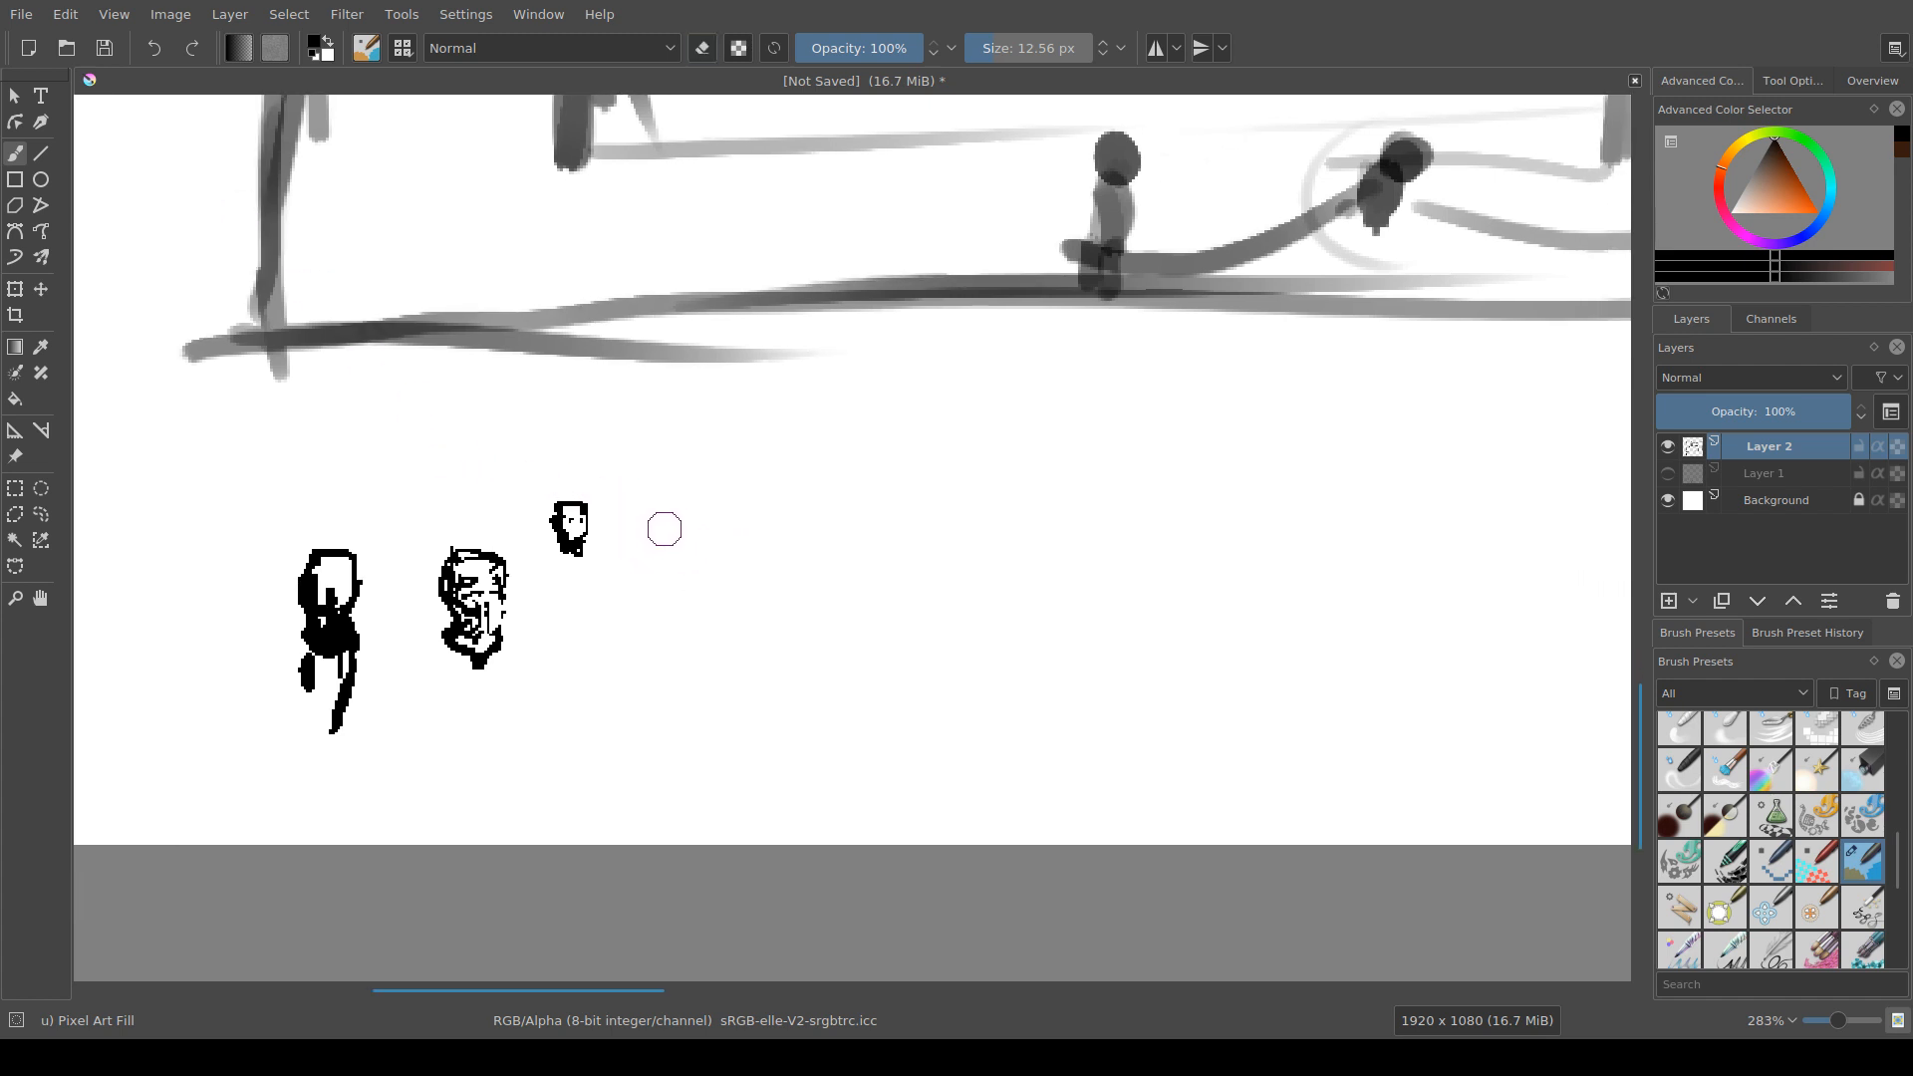
mouse_move(654, 543)
mouse_down()
mouse_move(670, 504)
mouse_move(698, 547)
mouse_move(670, 540)
mouse_move(702, 508)
mouse_move(675, 502)
mouse_up()
key(e)
key(e)
mouse_move(659, 552)
mouse_down()
mouse_move(656, 569)
mouse_move(658, 551)
mouse_up()
key(e)
key(e)
Step: Draw a third, peanut-shaped figure with a bulging lower body directly below the tiny head
mouse_move(640, 616)
mouse_down()
mouse_move(493, 530)
mouse_move(517, 533)
mouse_move(514, 515)
mouse_move(522, 556)
mouse_move(527, 512)
mouse_up()
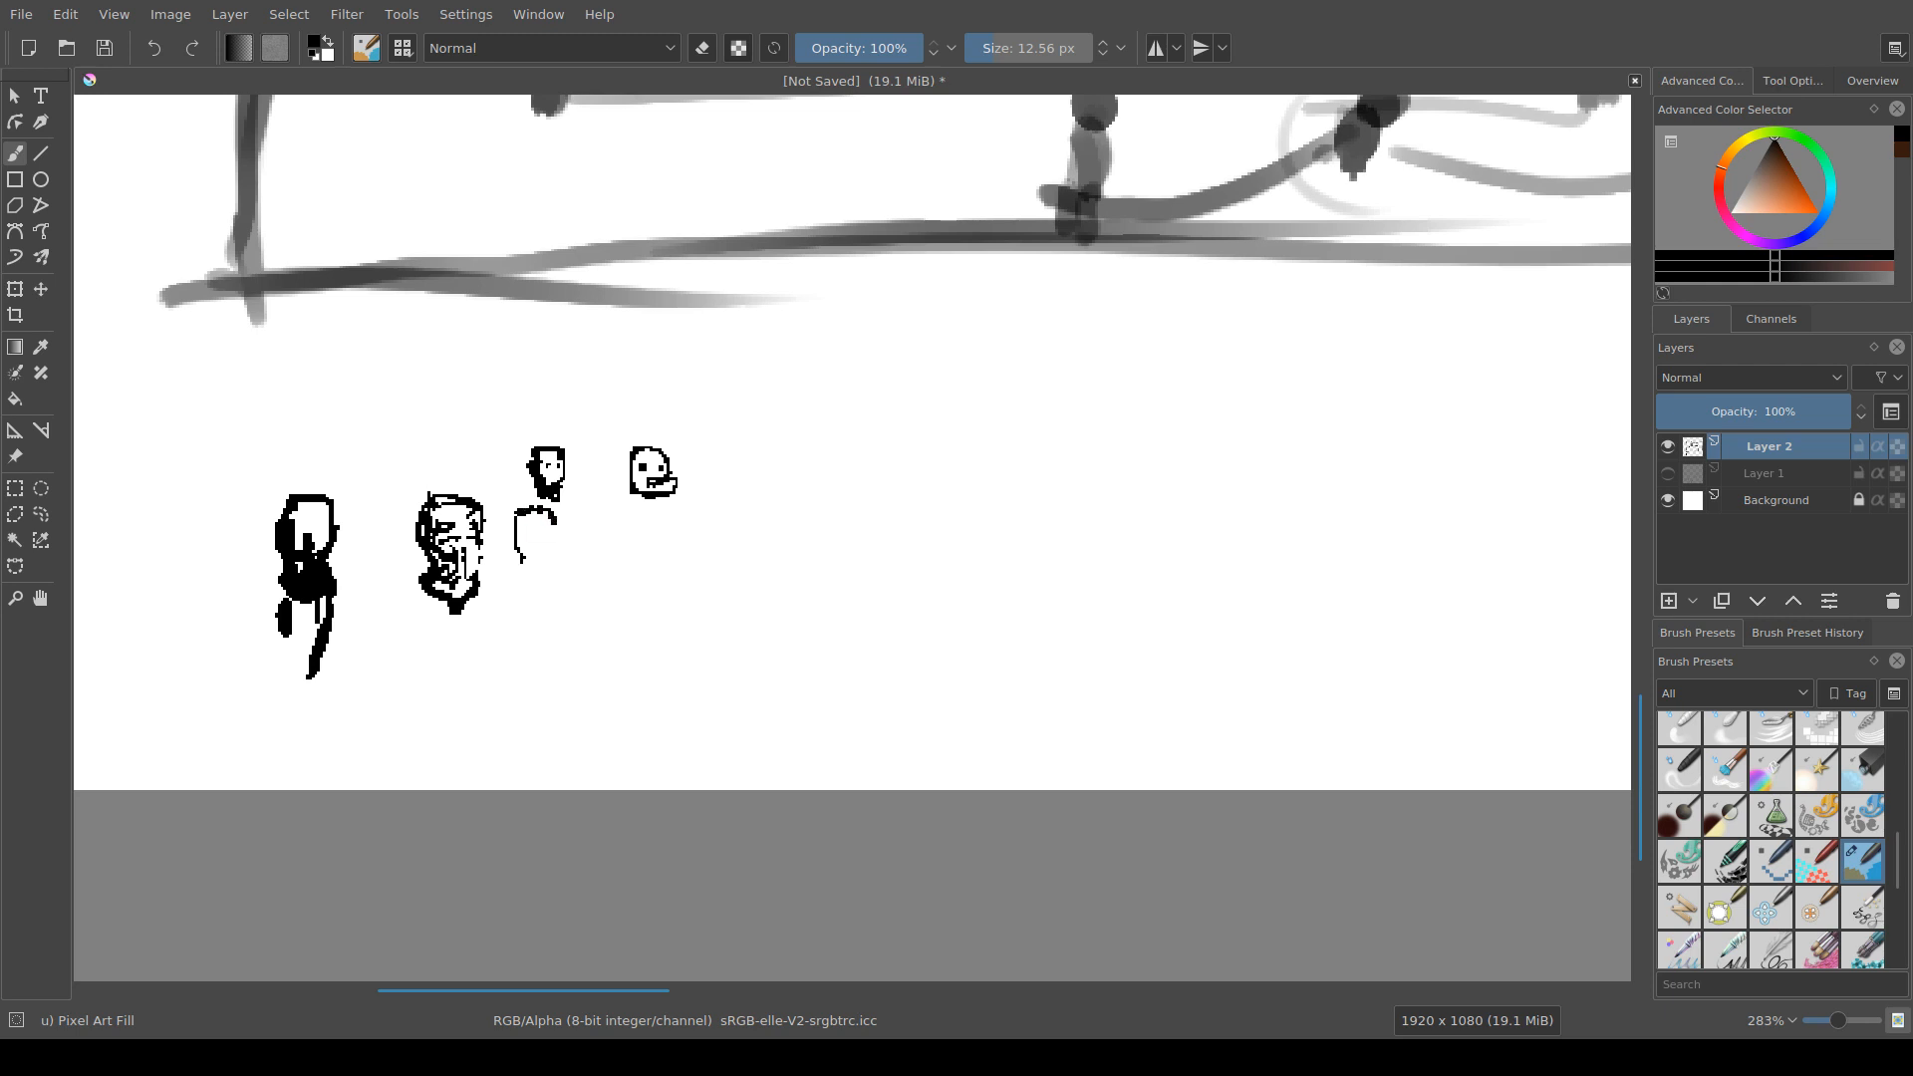
drag(518, 580, 526, 595)
drag(541, 556, 539, 572)
drag(519, 588, 519, 534)
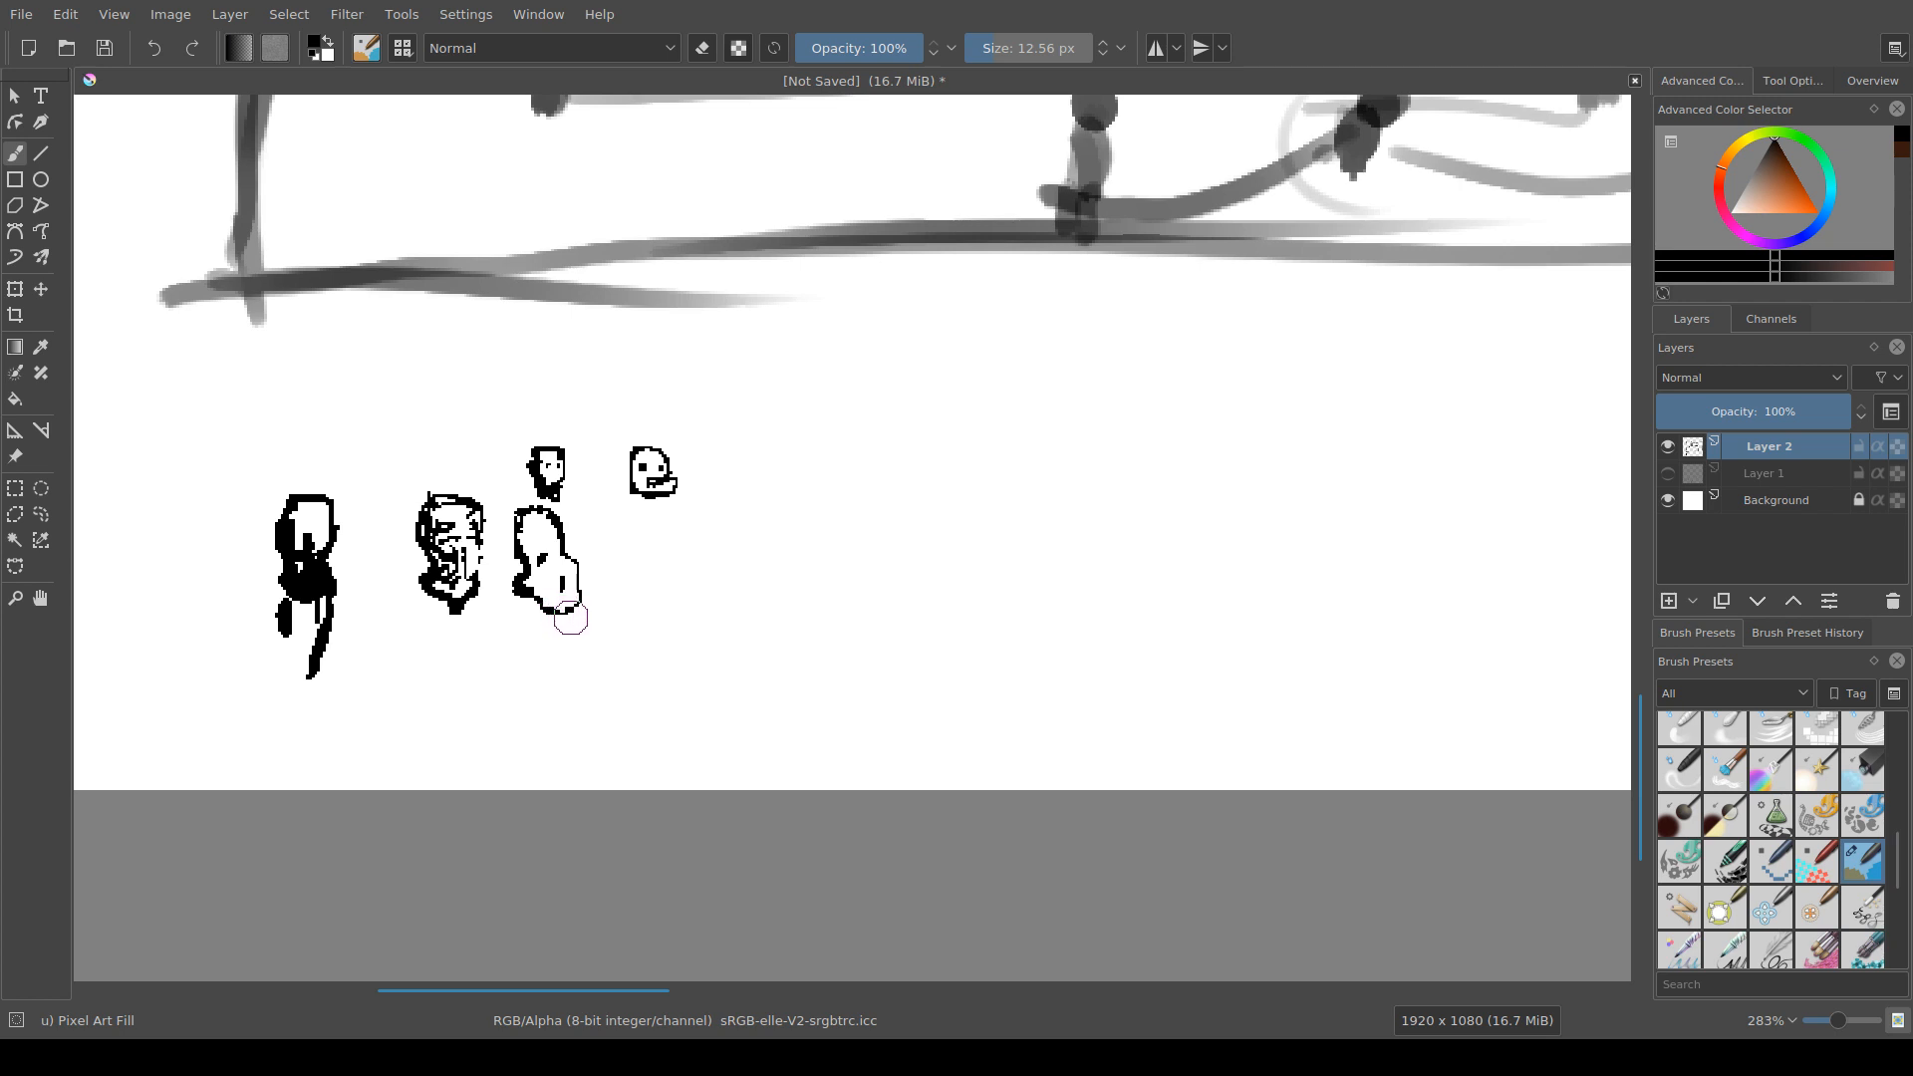
drag(568, 630, 646, 632)
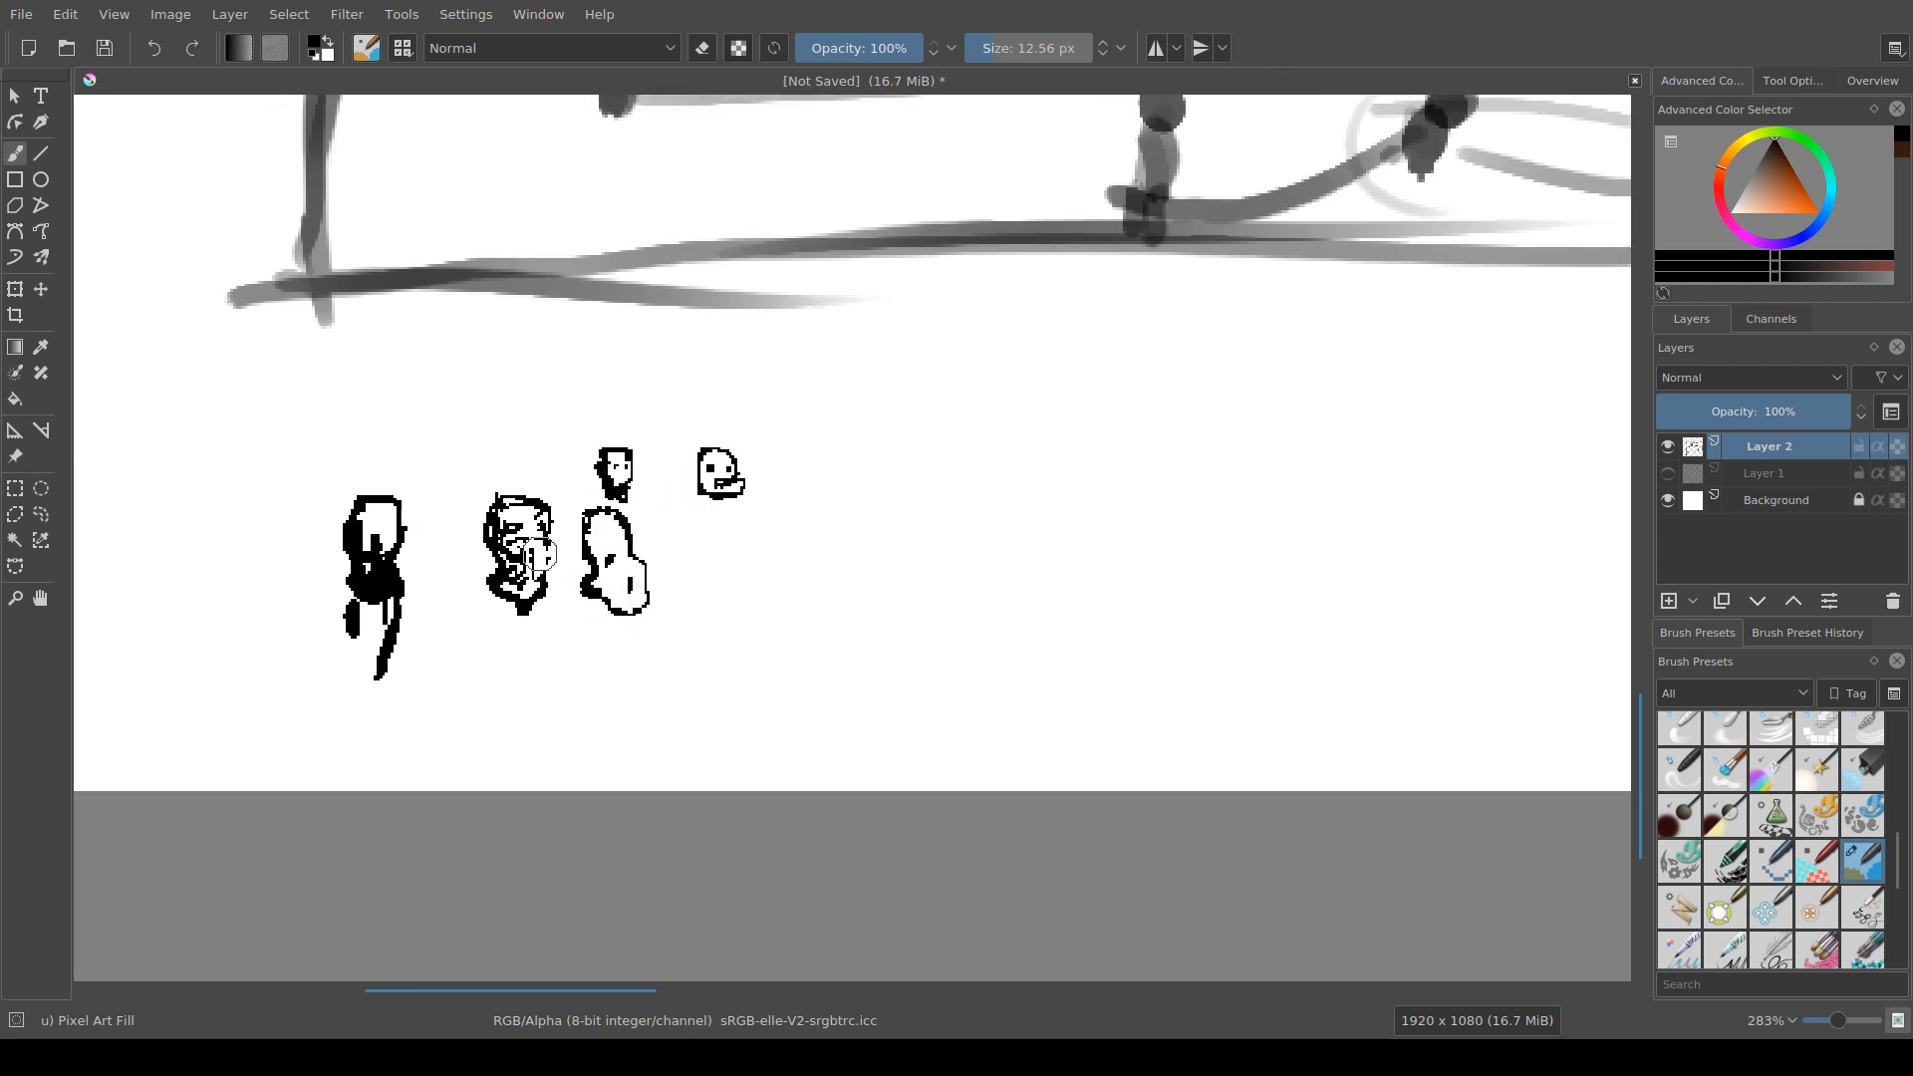
drag(541, 478, 608, 392)
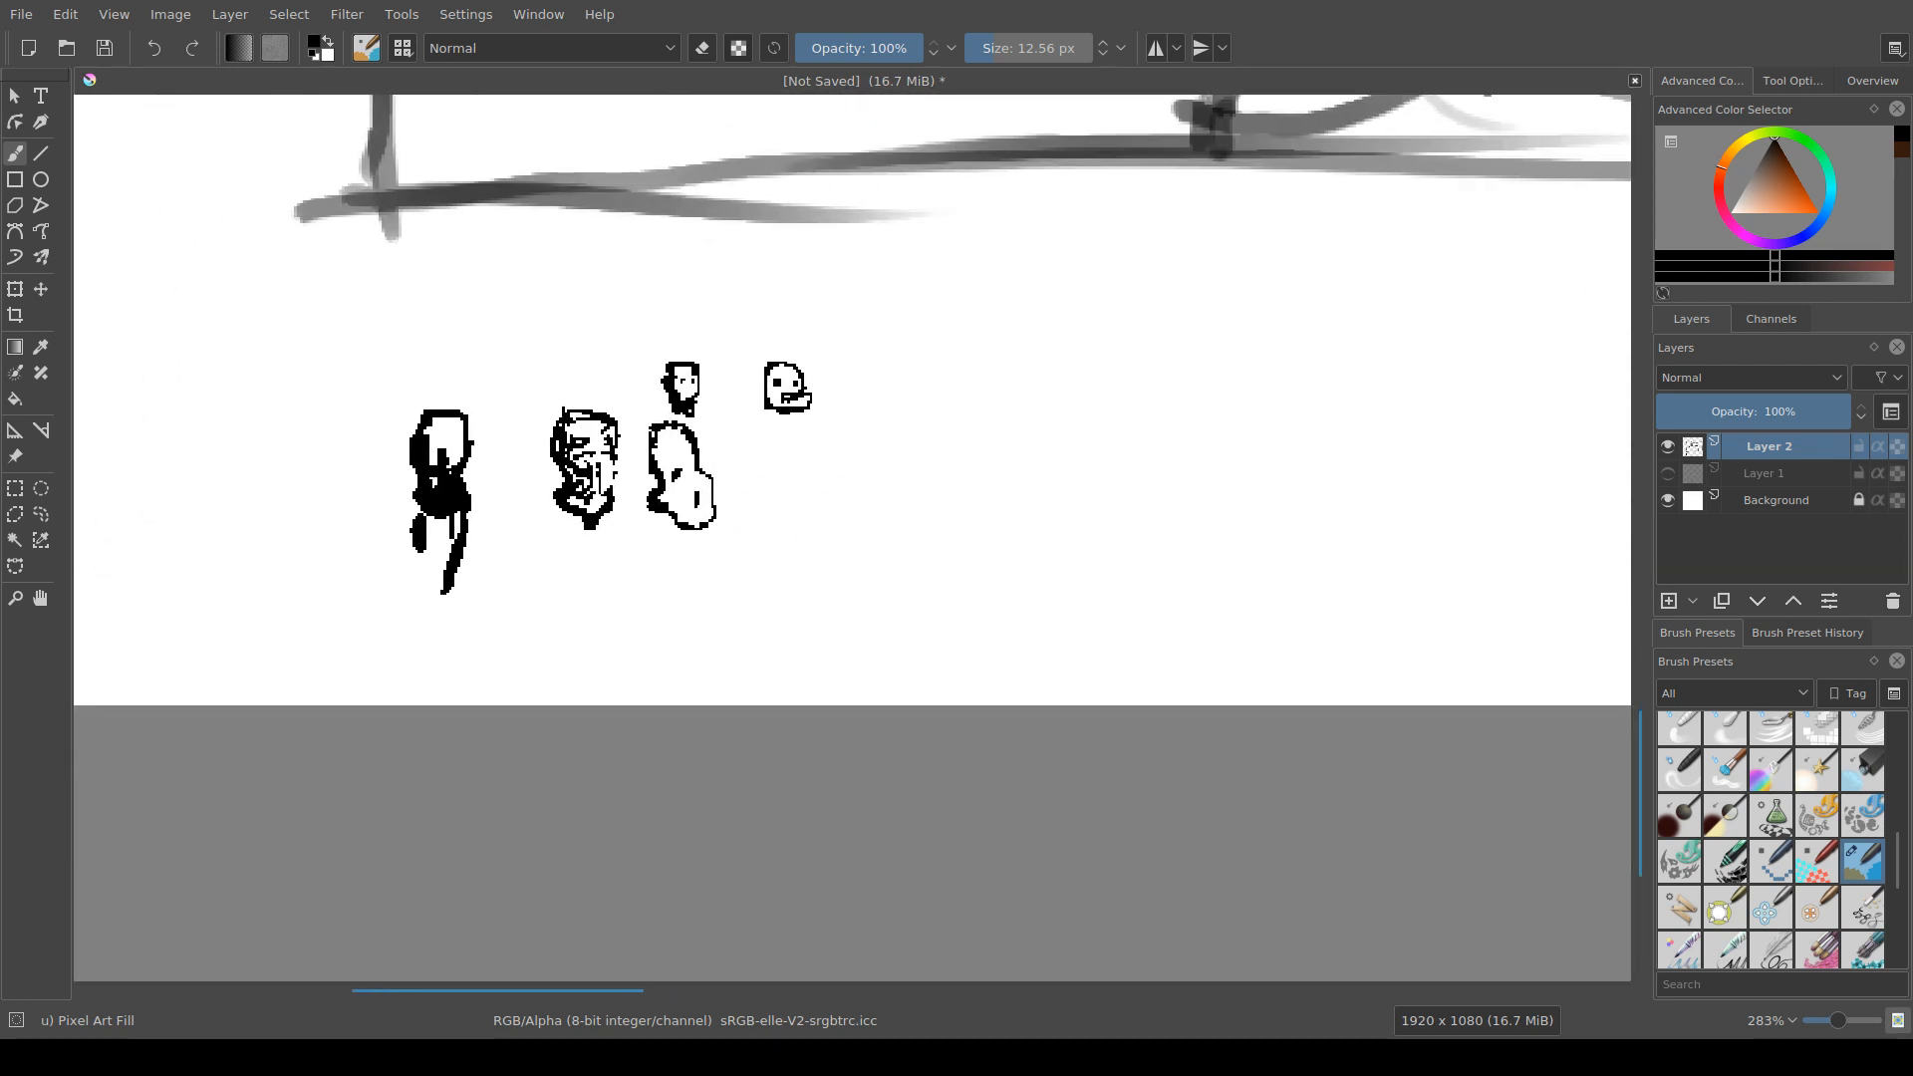
drag(616, 569, 598, 603)
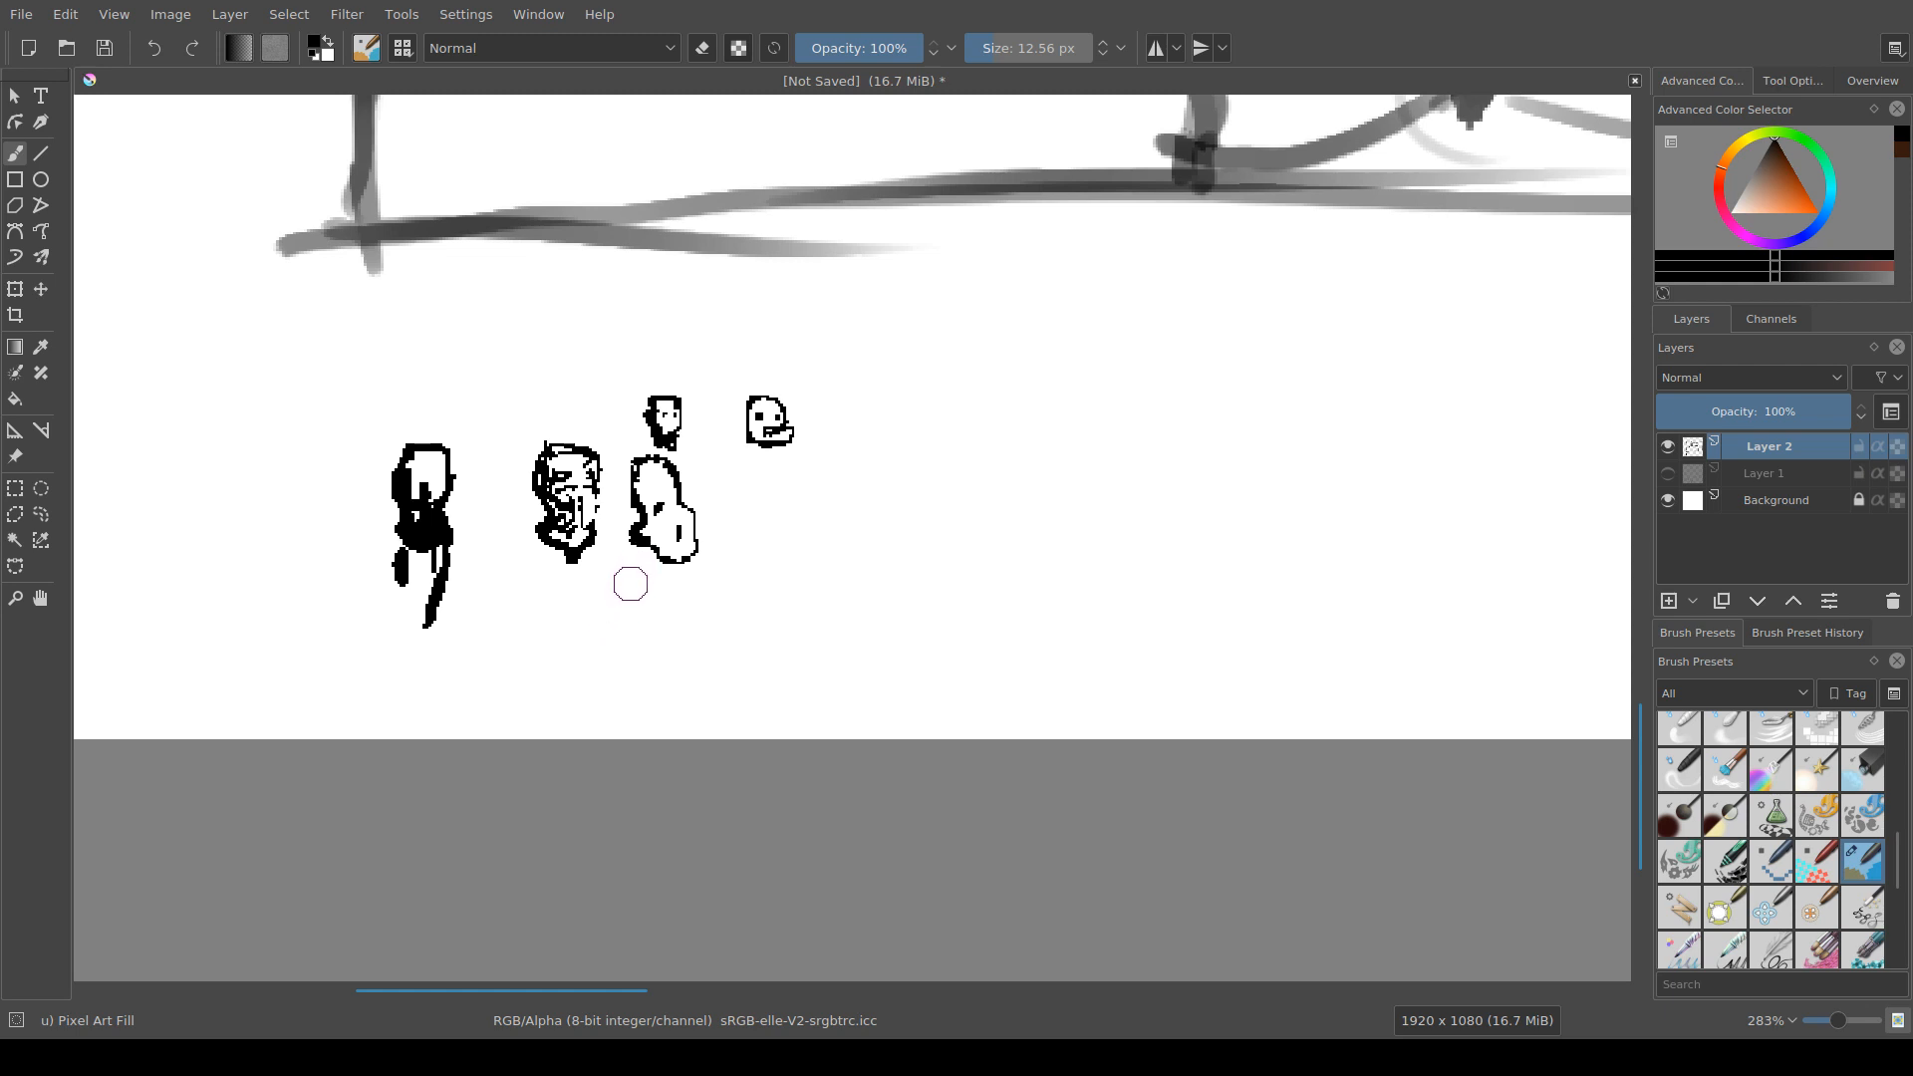
drag(652, 541, 633, 536)
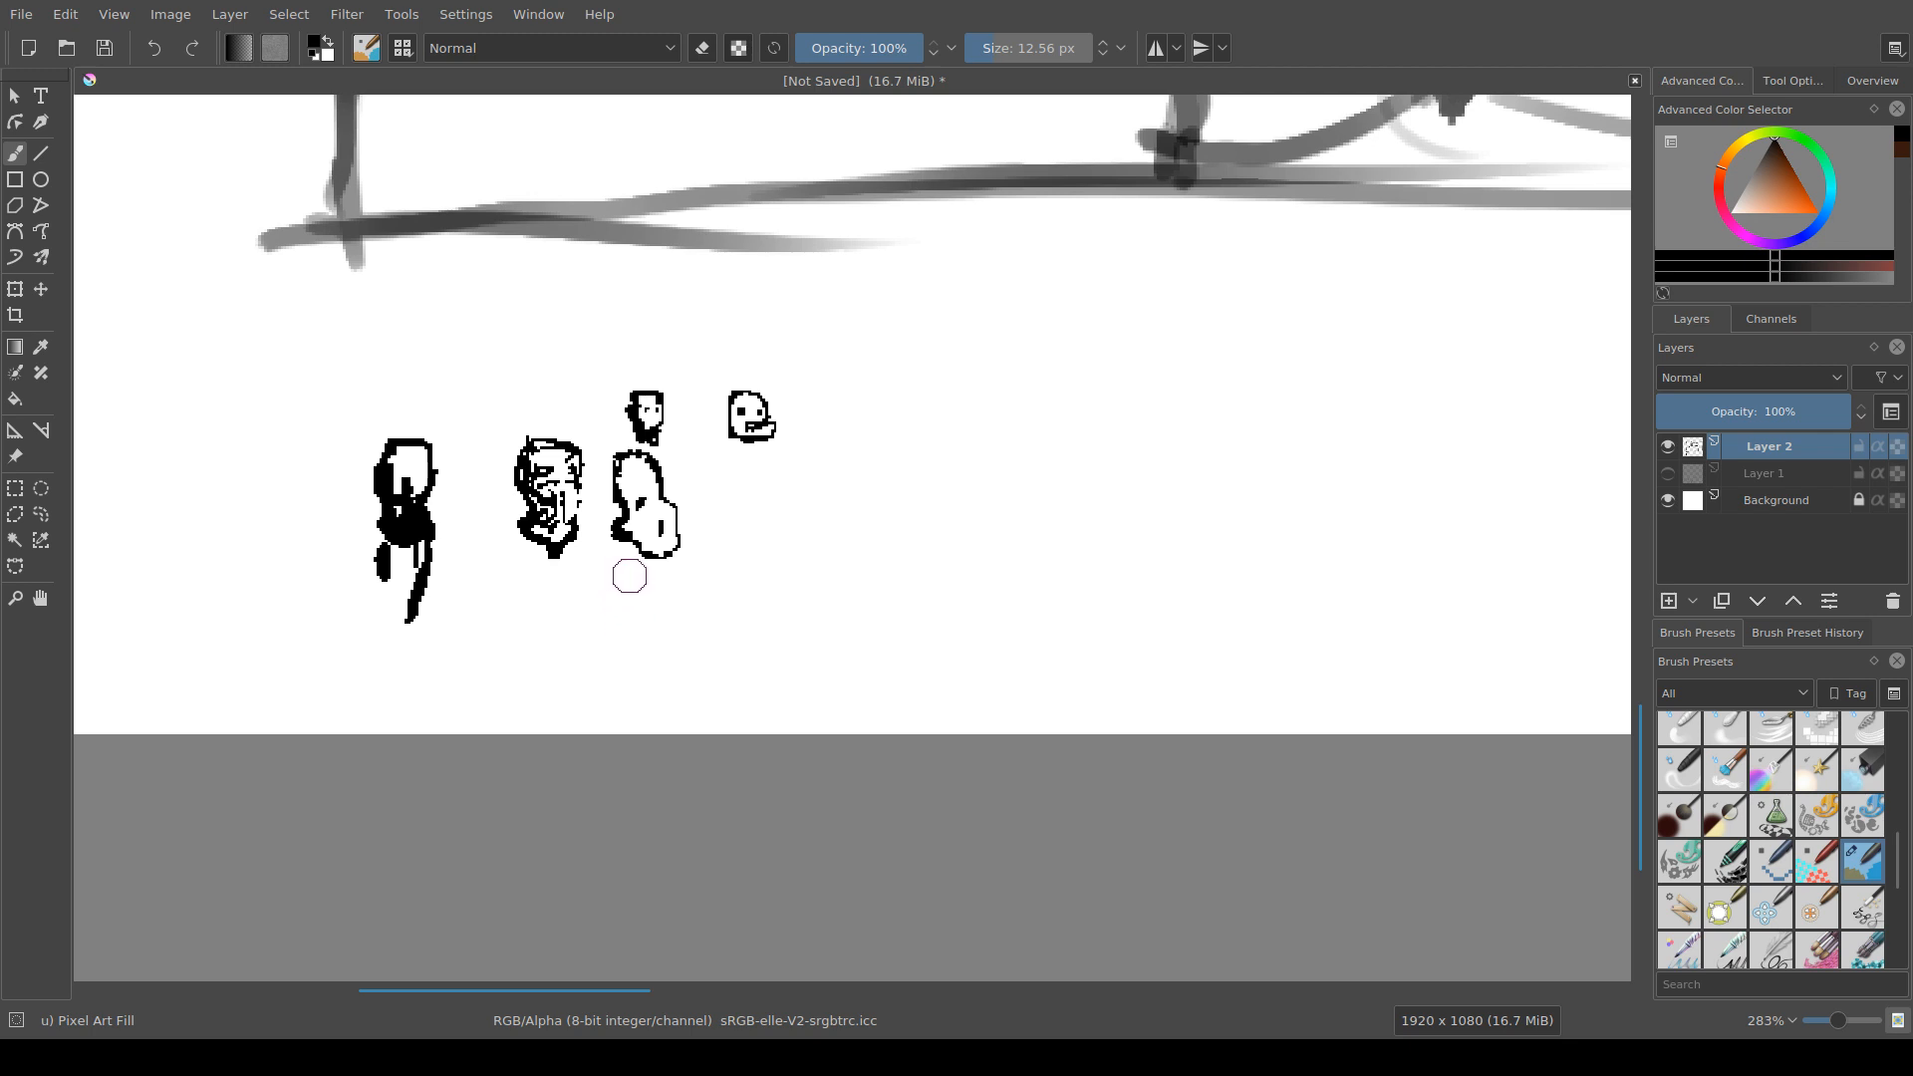
drag(631, 568, 601, 568)
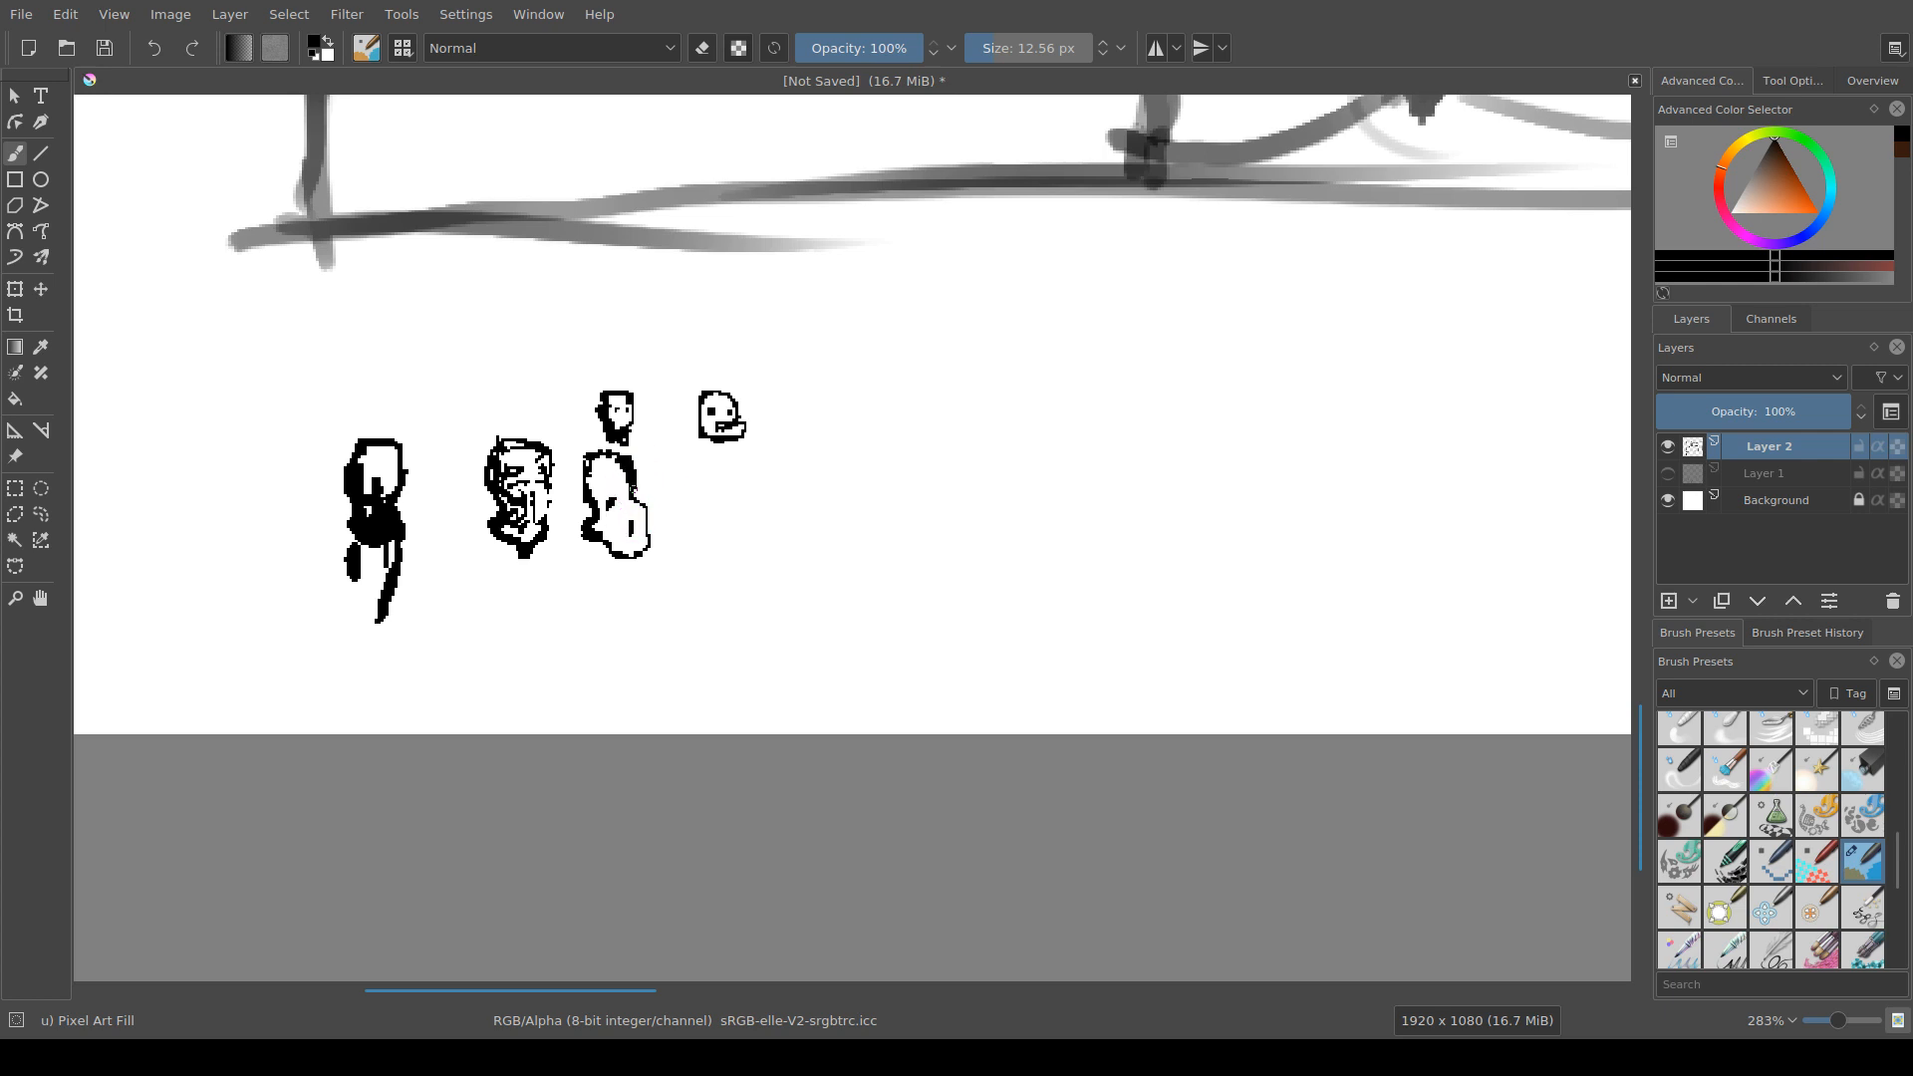
Step: Add a brow line inside the third figure and thin its lower-right outline with the eraser
drag(606, 485, 619, 488)
key(e)
click(613, 486)
key(e)
drag(603, 490, 625, 490)
key(e)
key(e)
key(e)
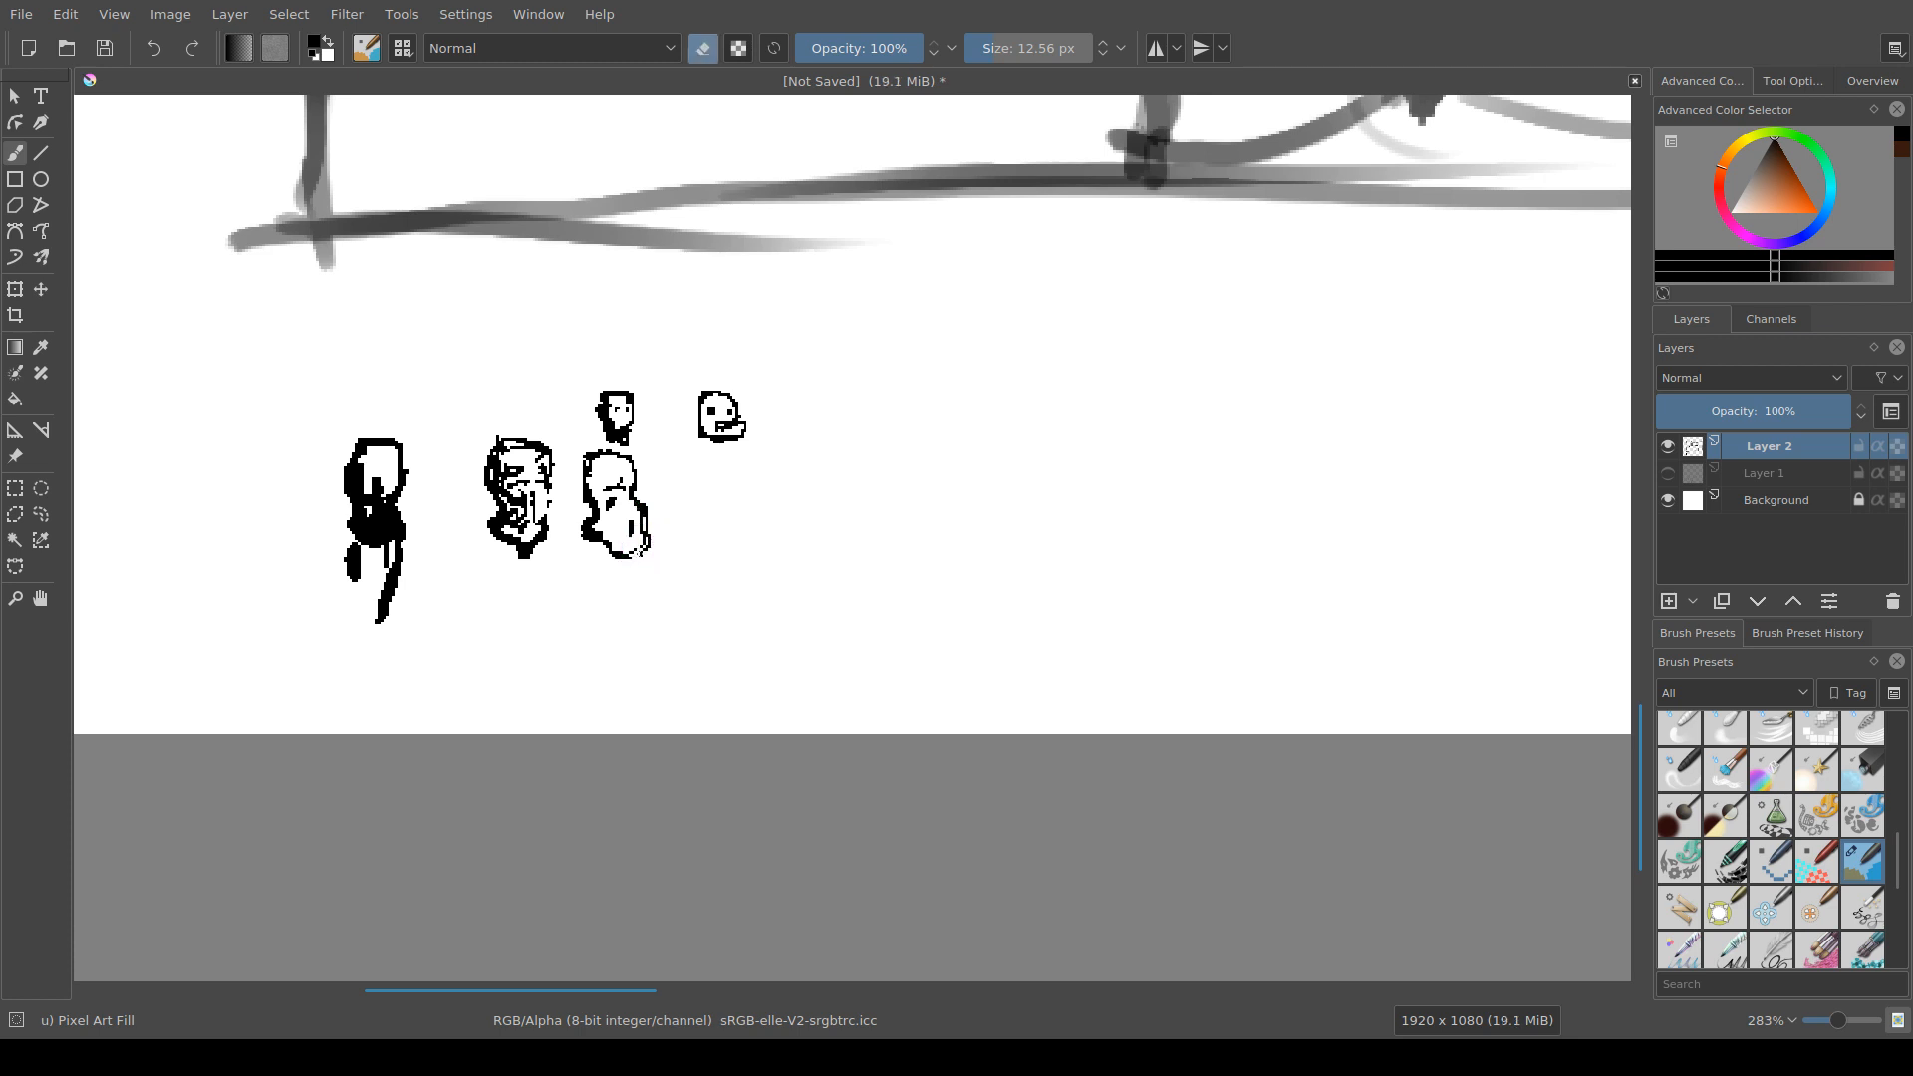
drag(646, 543, 626, 558)
key(e)
drag(646, 534, 585, 593)
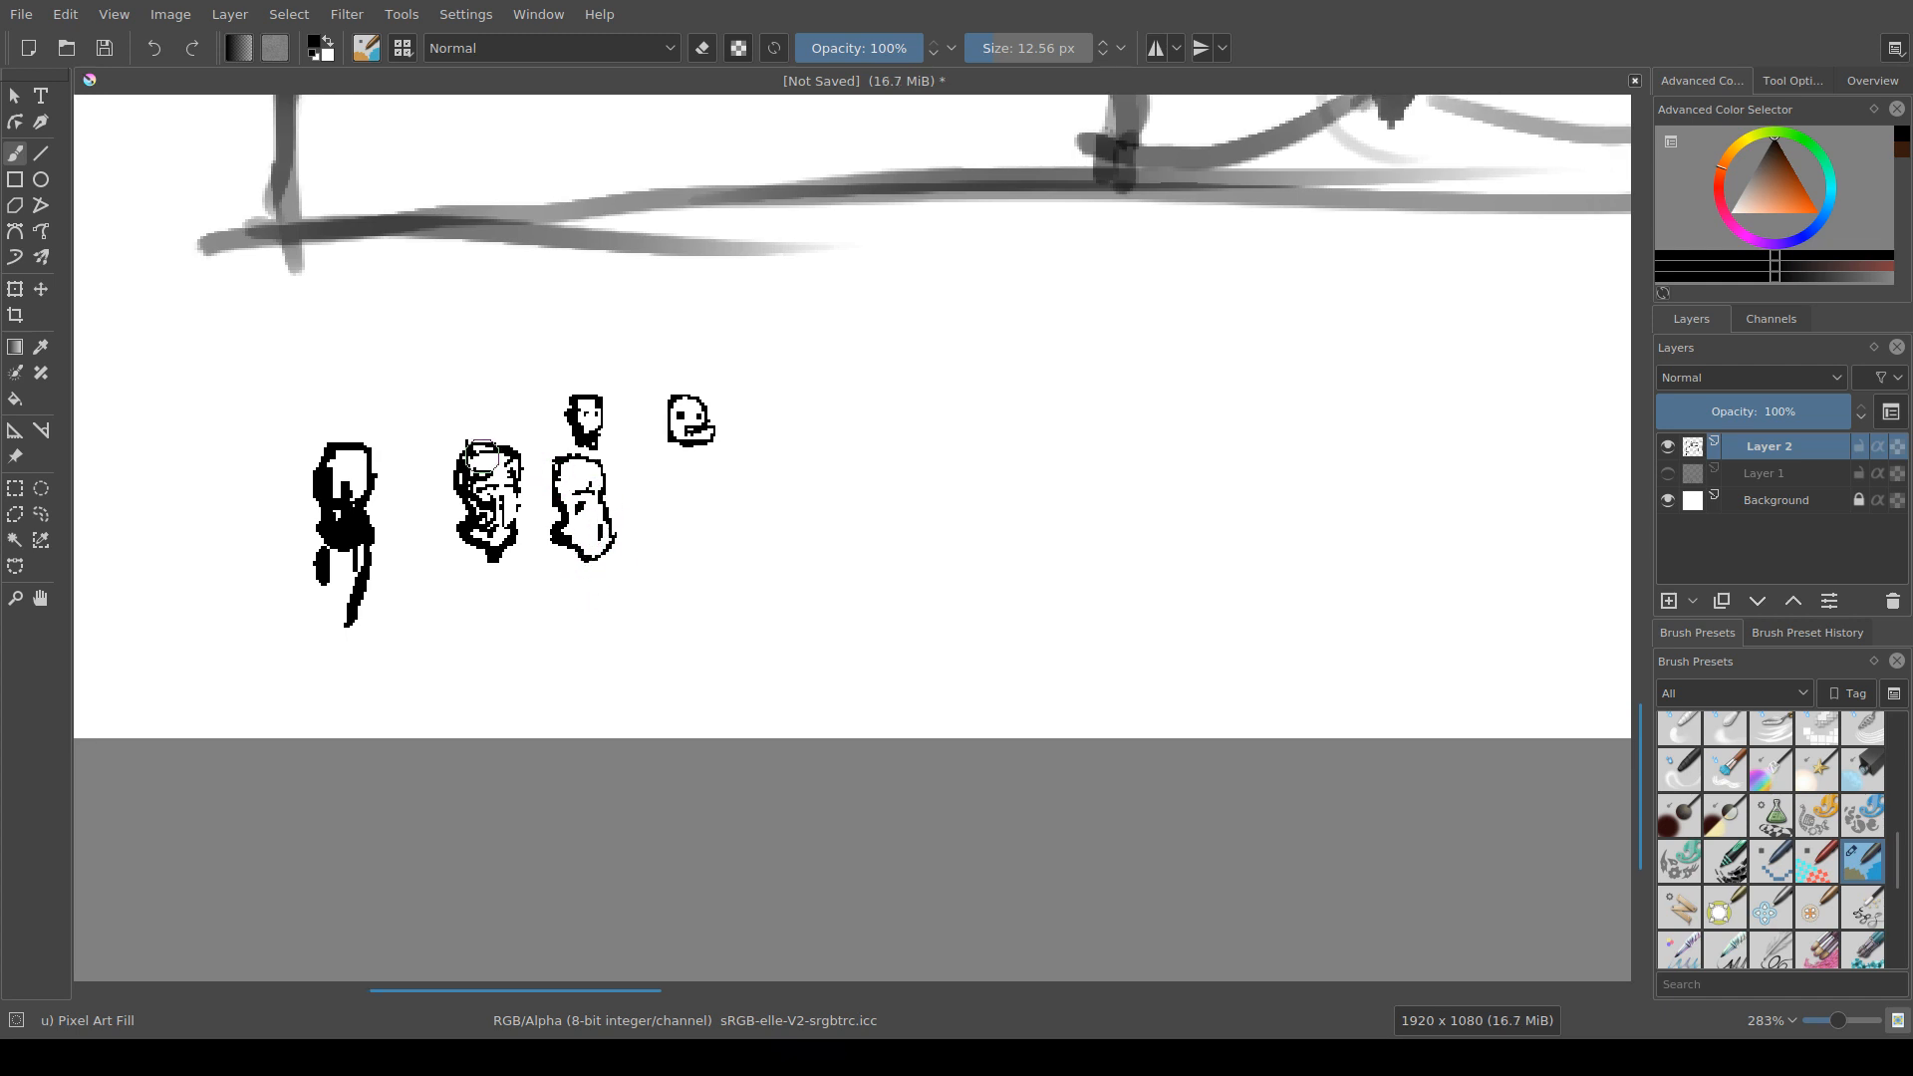
Step: Erase the second figure's heavy left edge and inner lines, and redraw it as a clean peanut-shaped outline
key(e)
mouse_move(471, 464)
mouse_down()
mouse_move(478, 510)
mouse_move(455, 496)
mouse_move(461, 446)
mouse_up()
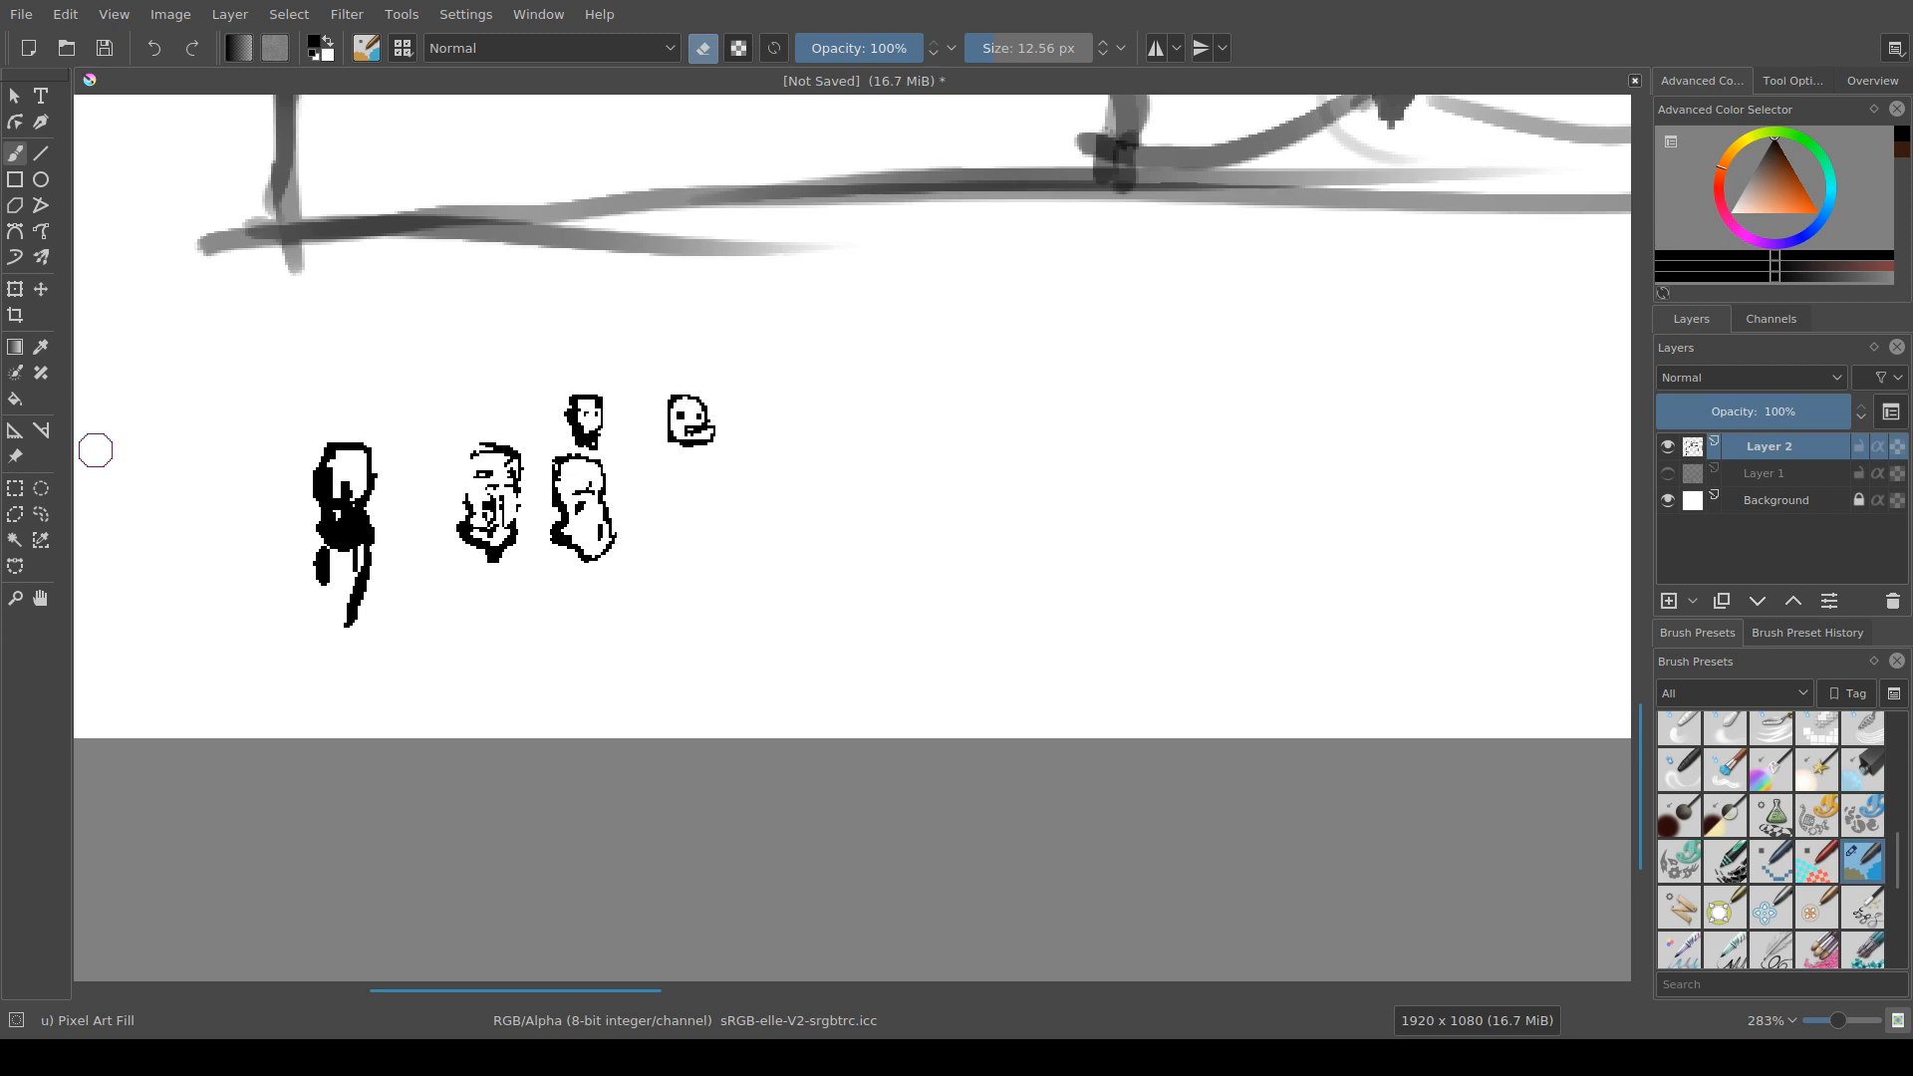
drag(307, 603, 331, 606)
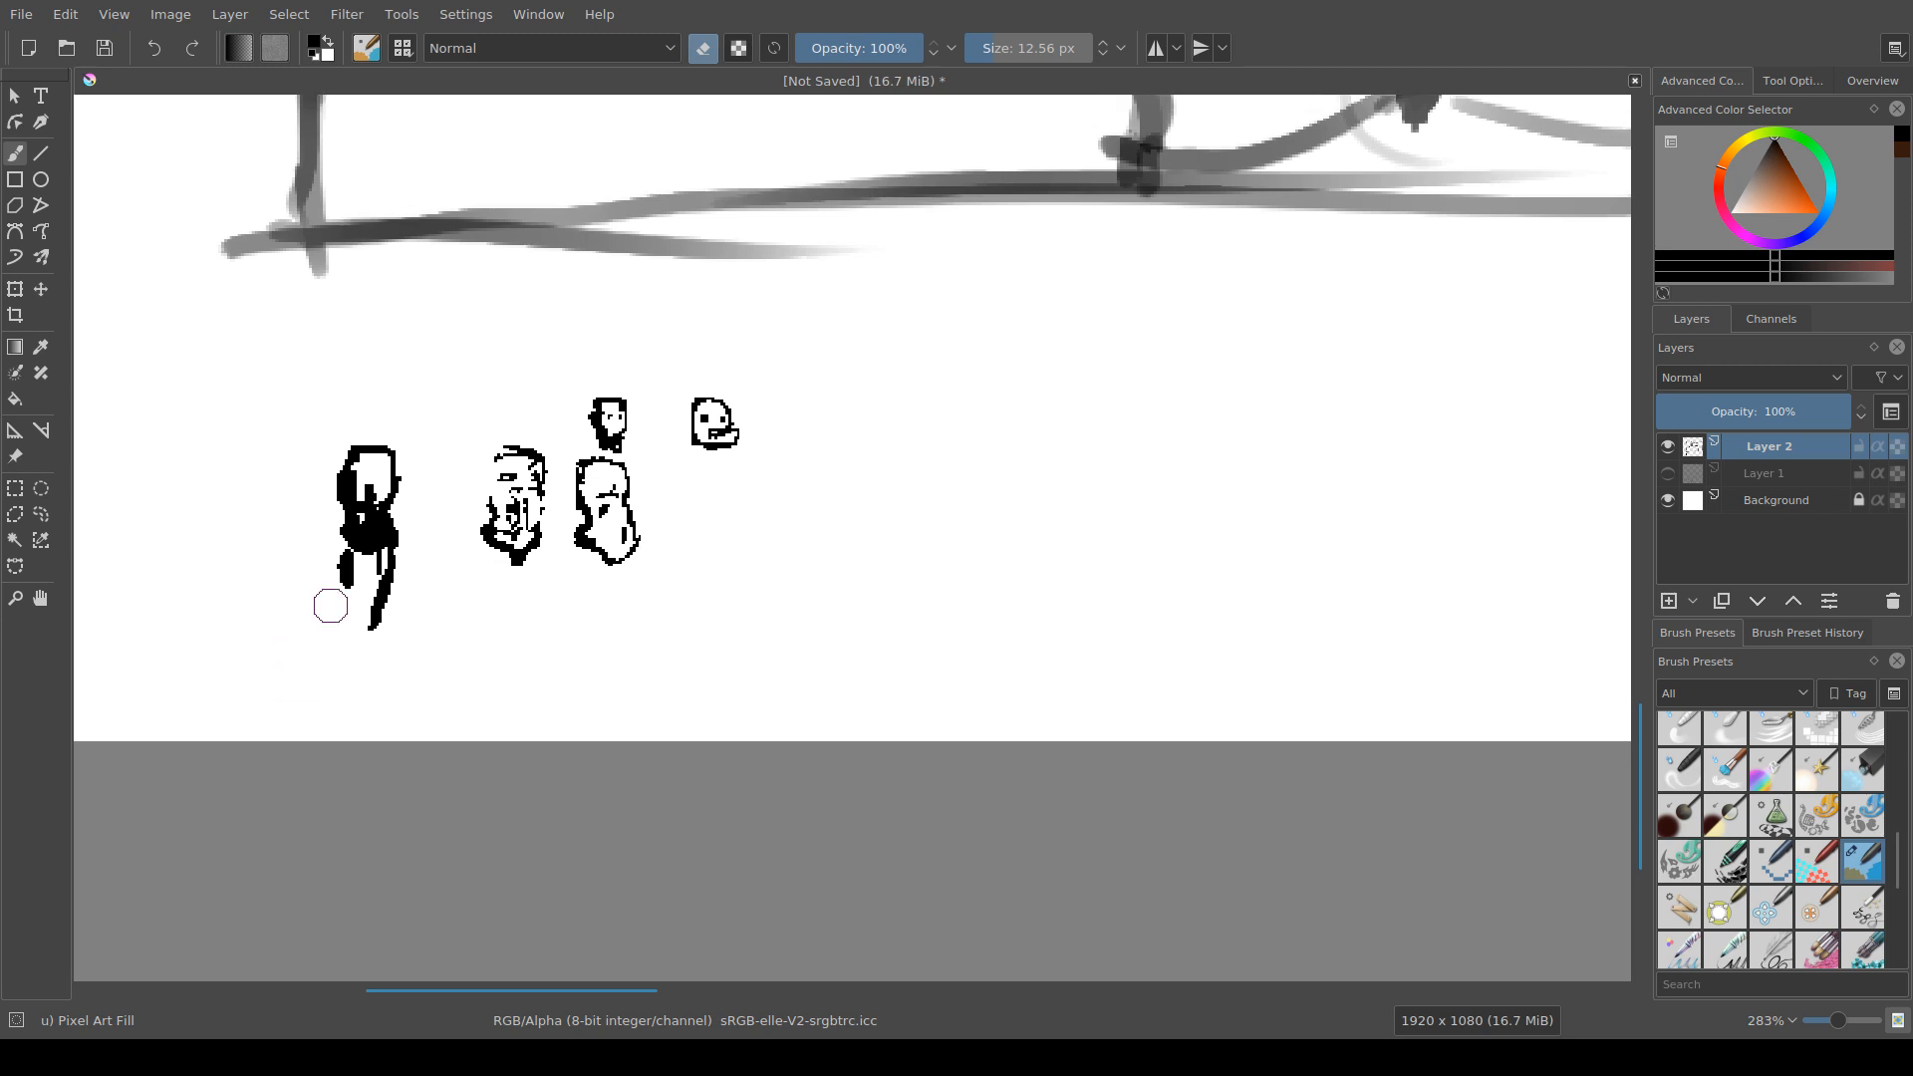
mouse_move(539, 497)
mouse_down()
mouse_move(556, 493)
mouse_move(505, 482)
mouse_move(557, 465)
mouse_move(532, 446)
mouse_move(569, 460)
mouse_move(513, 464)
mouse_move(543, 514)
mouse_move(559, 506)
mouse_up()
key(e)
key(e)
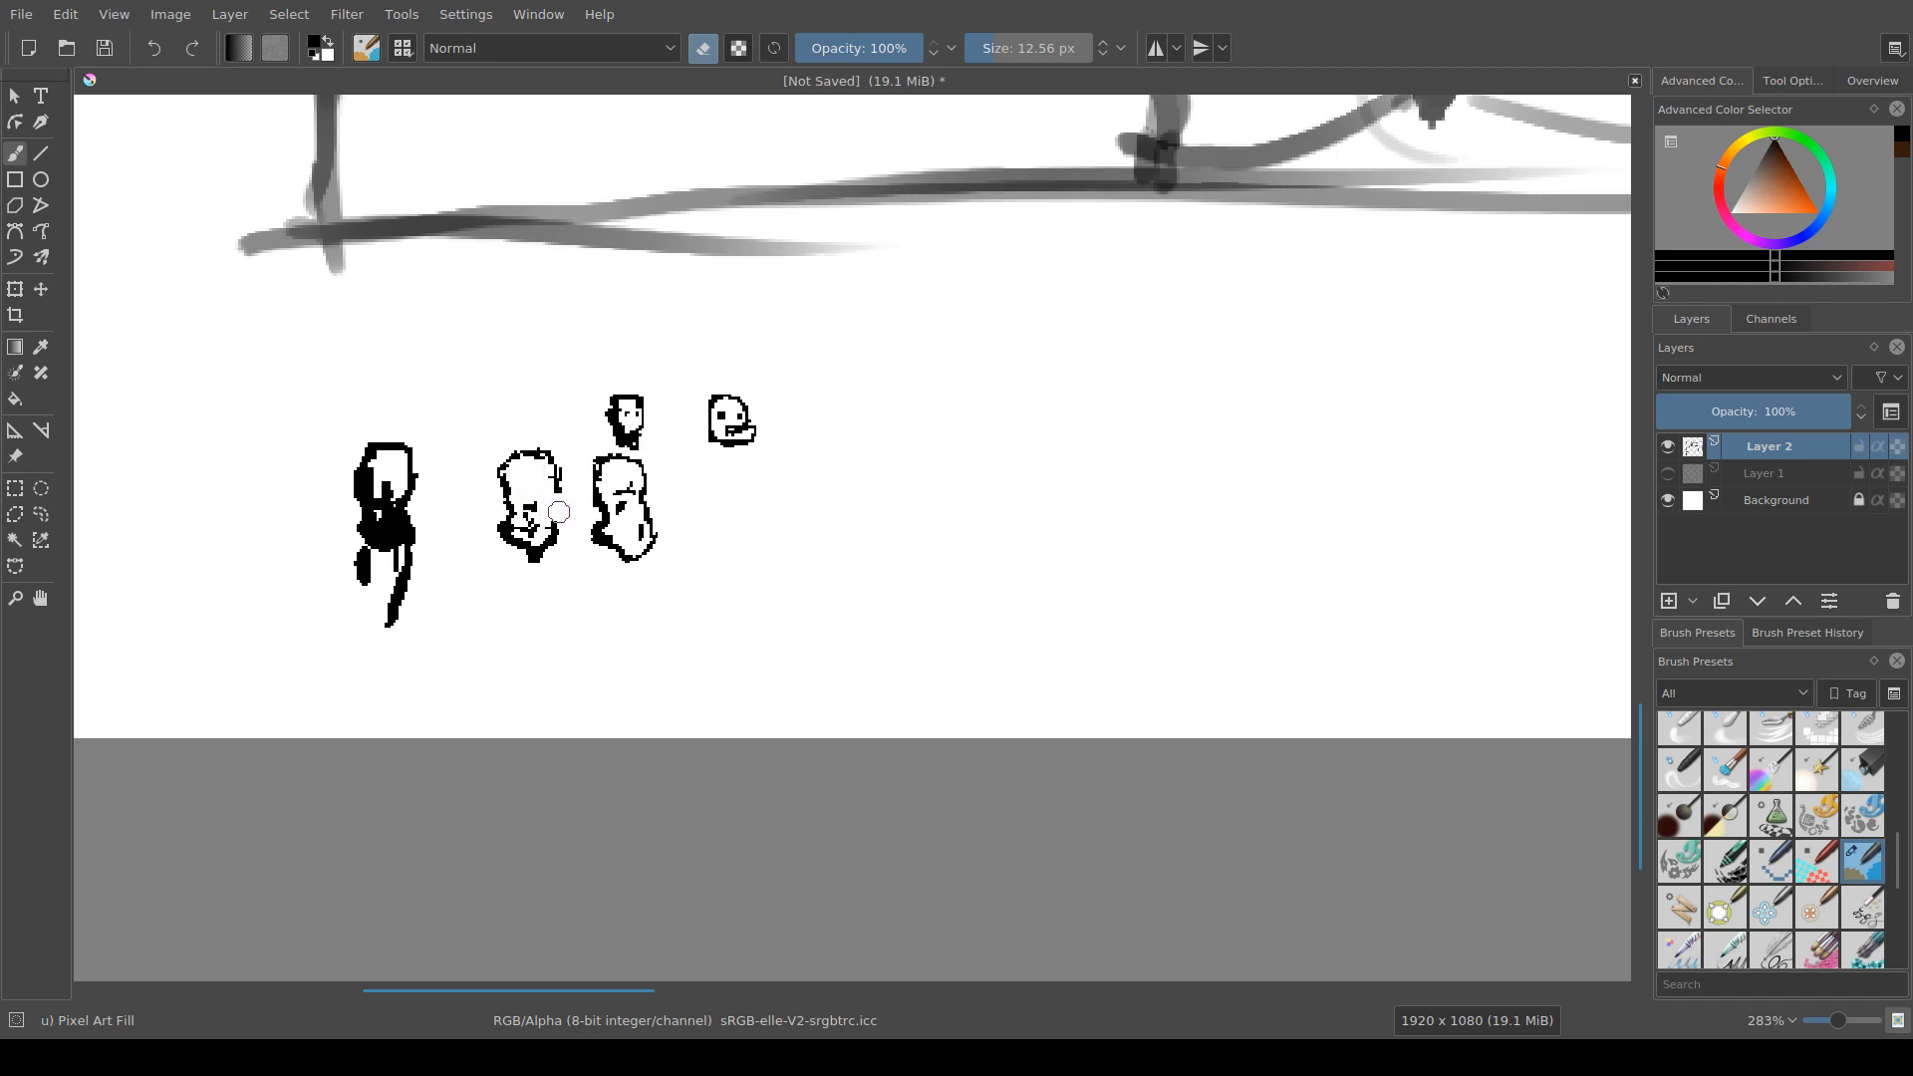
key(e)
key(e)
Step: Undo the last mark below the third figure and save the document as human_spiderweb_sketches.kra
click(620, 584)
key(ctrl+z)
key(ctrl+s)
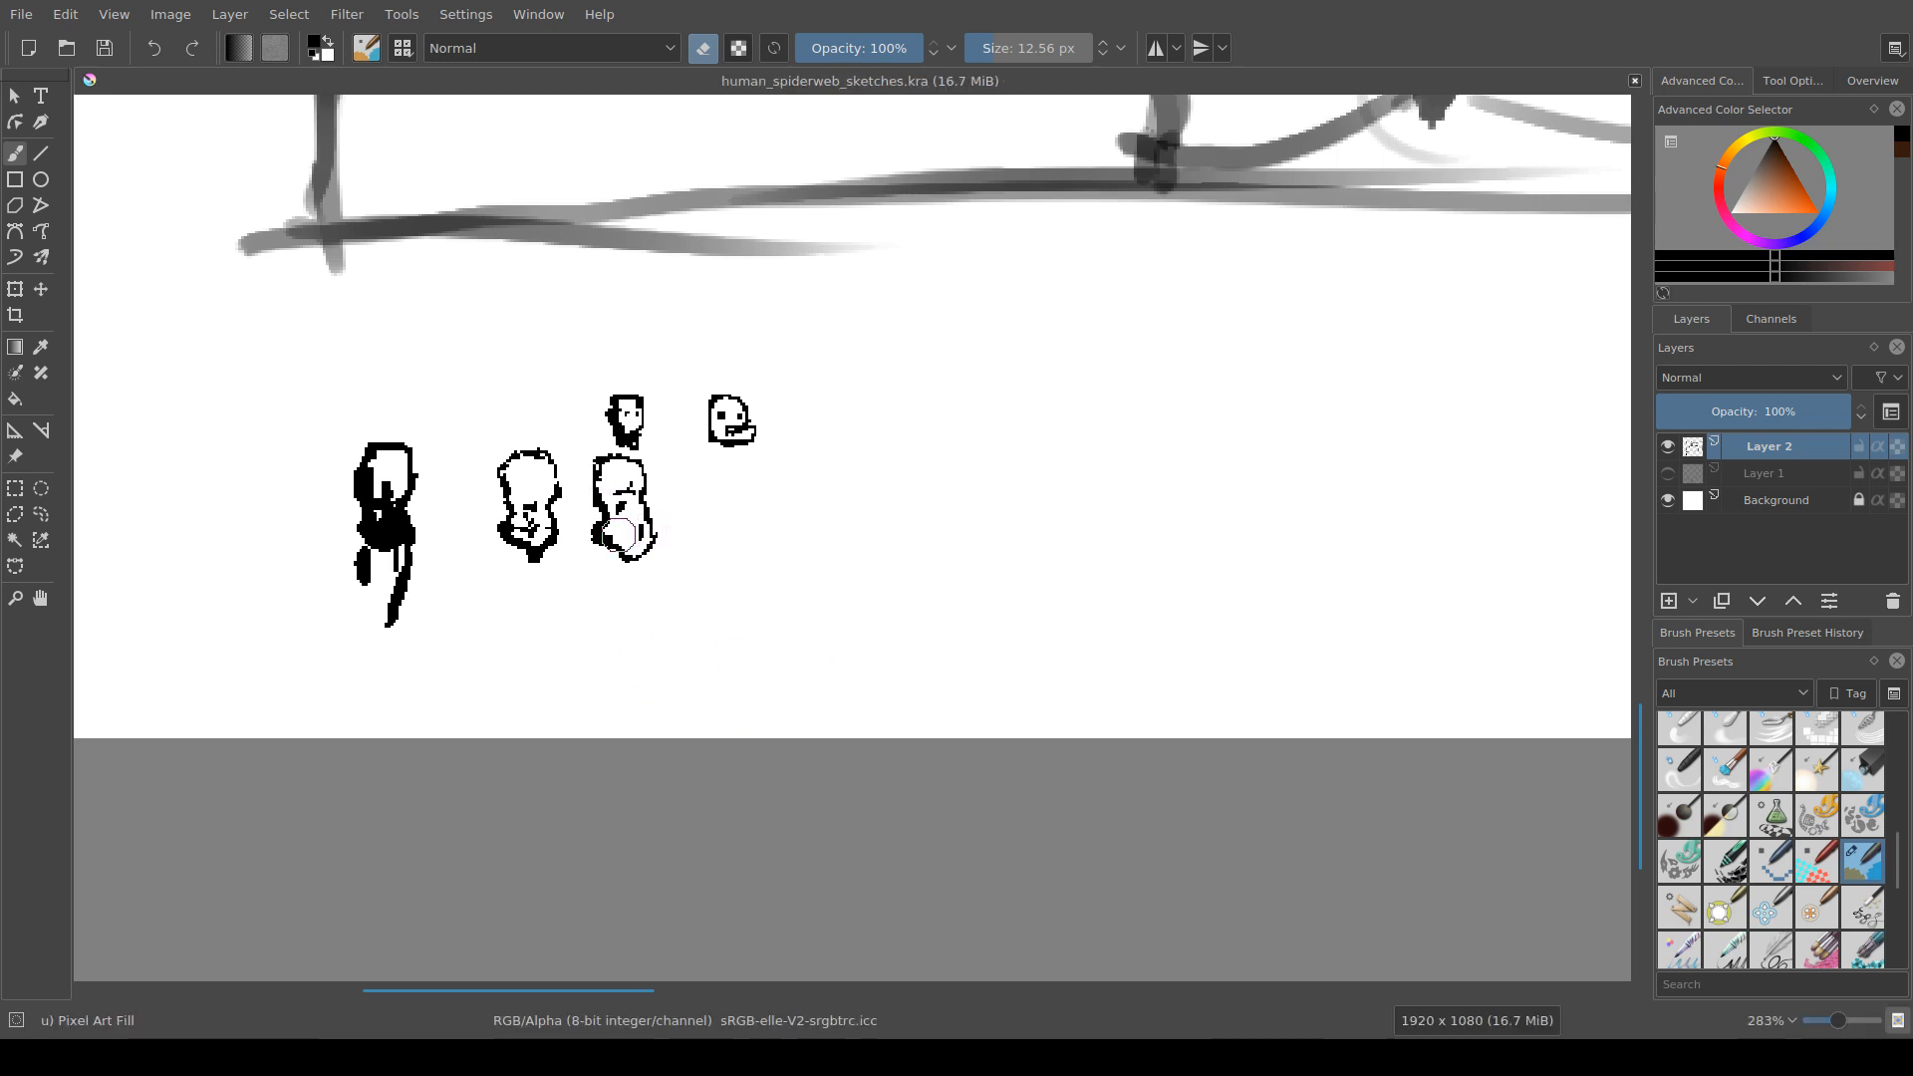
scroll(644, 578, up, 1)
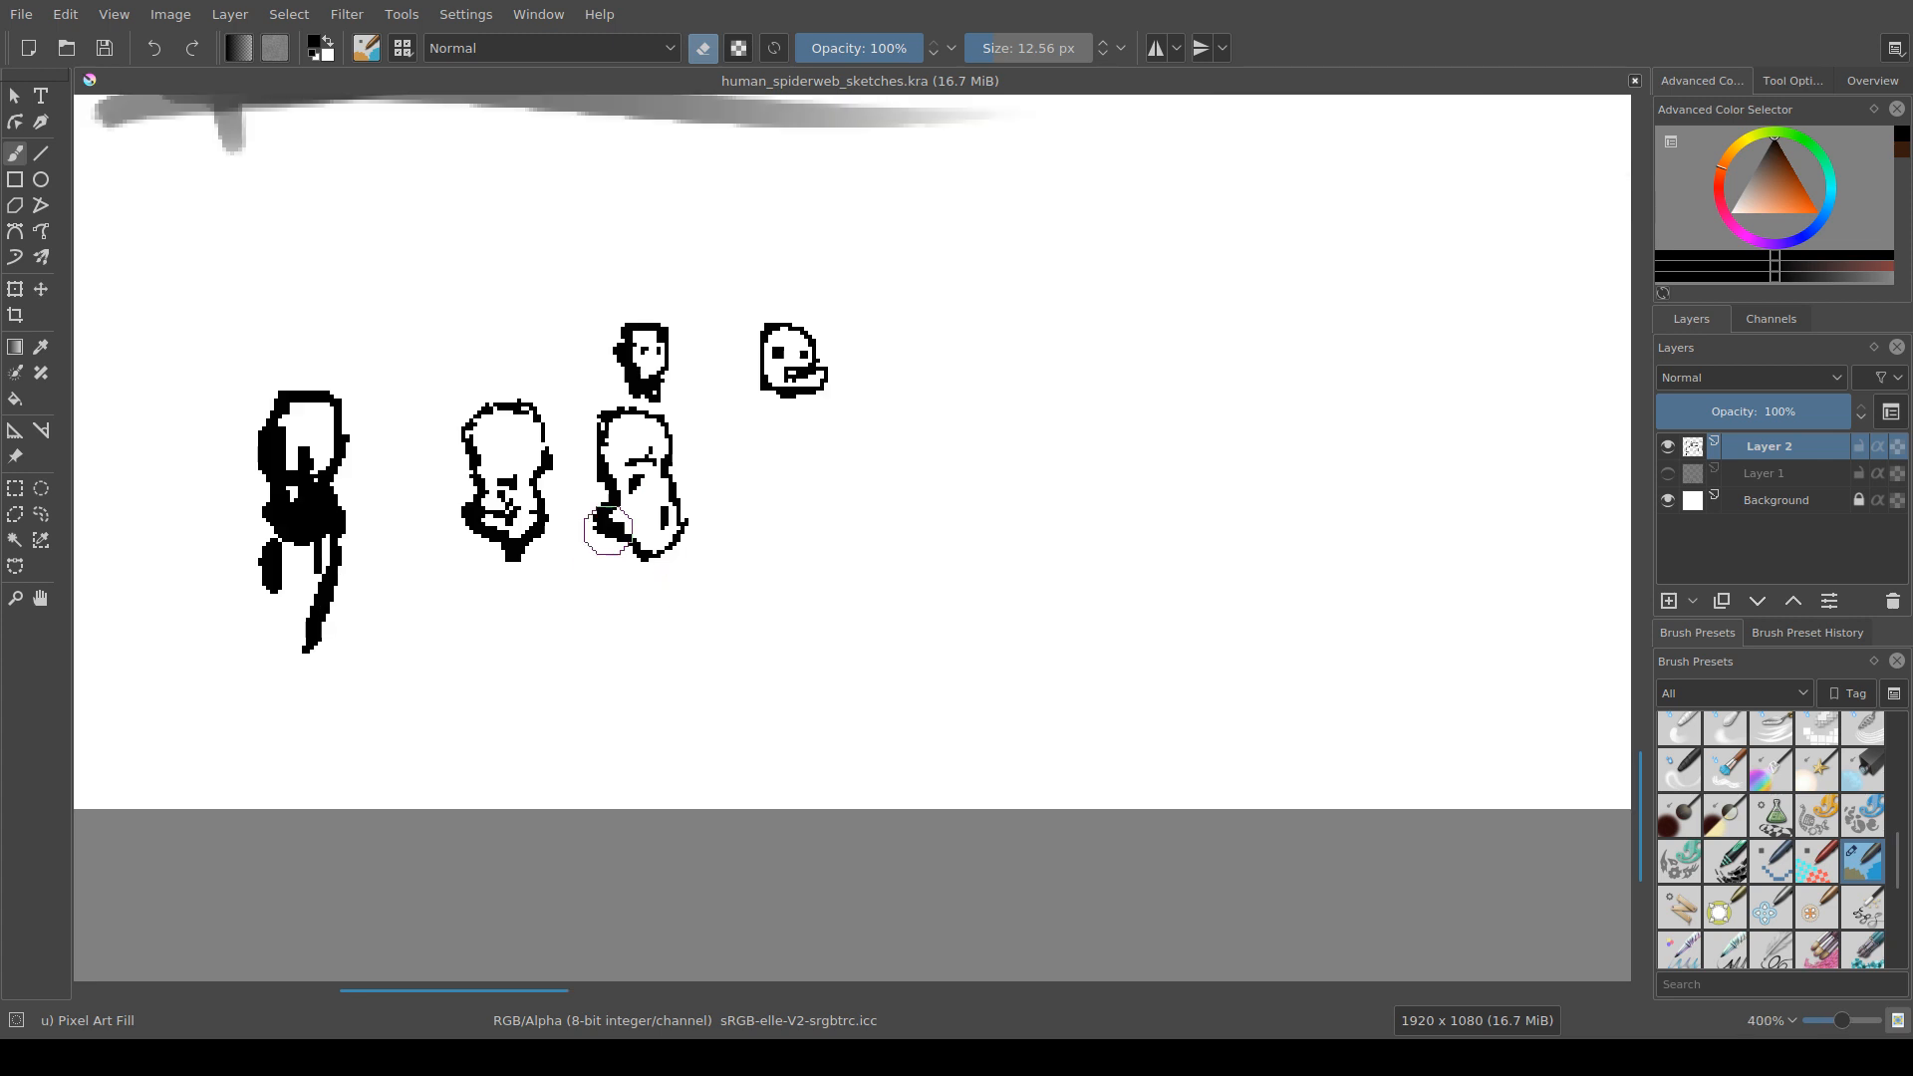
scroll(643, 513, down, 1)
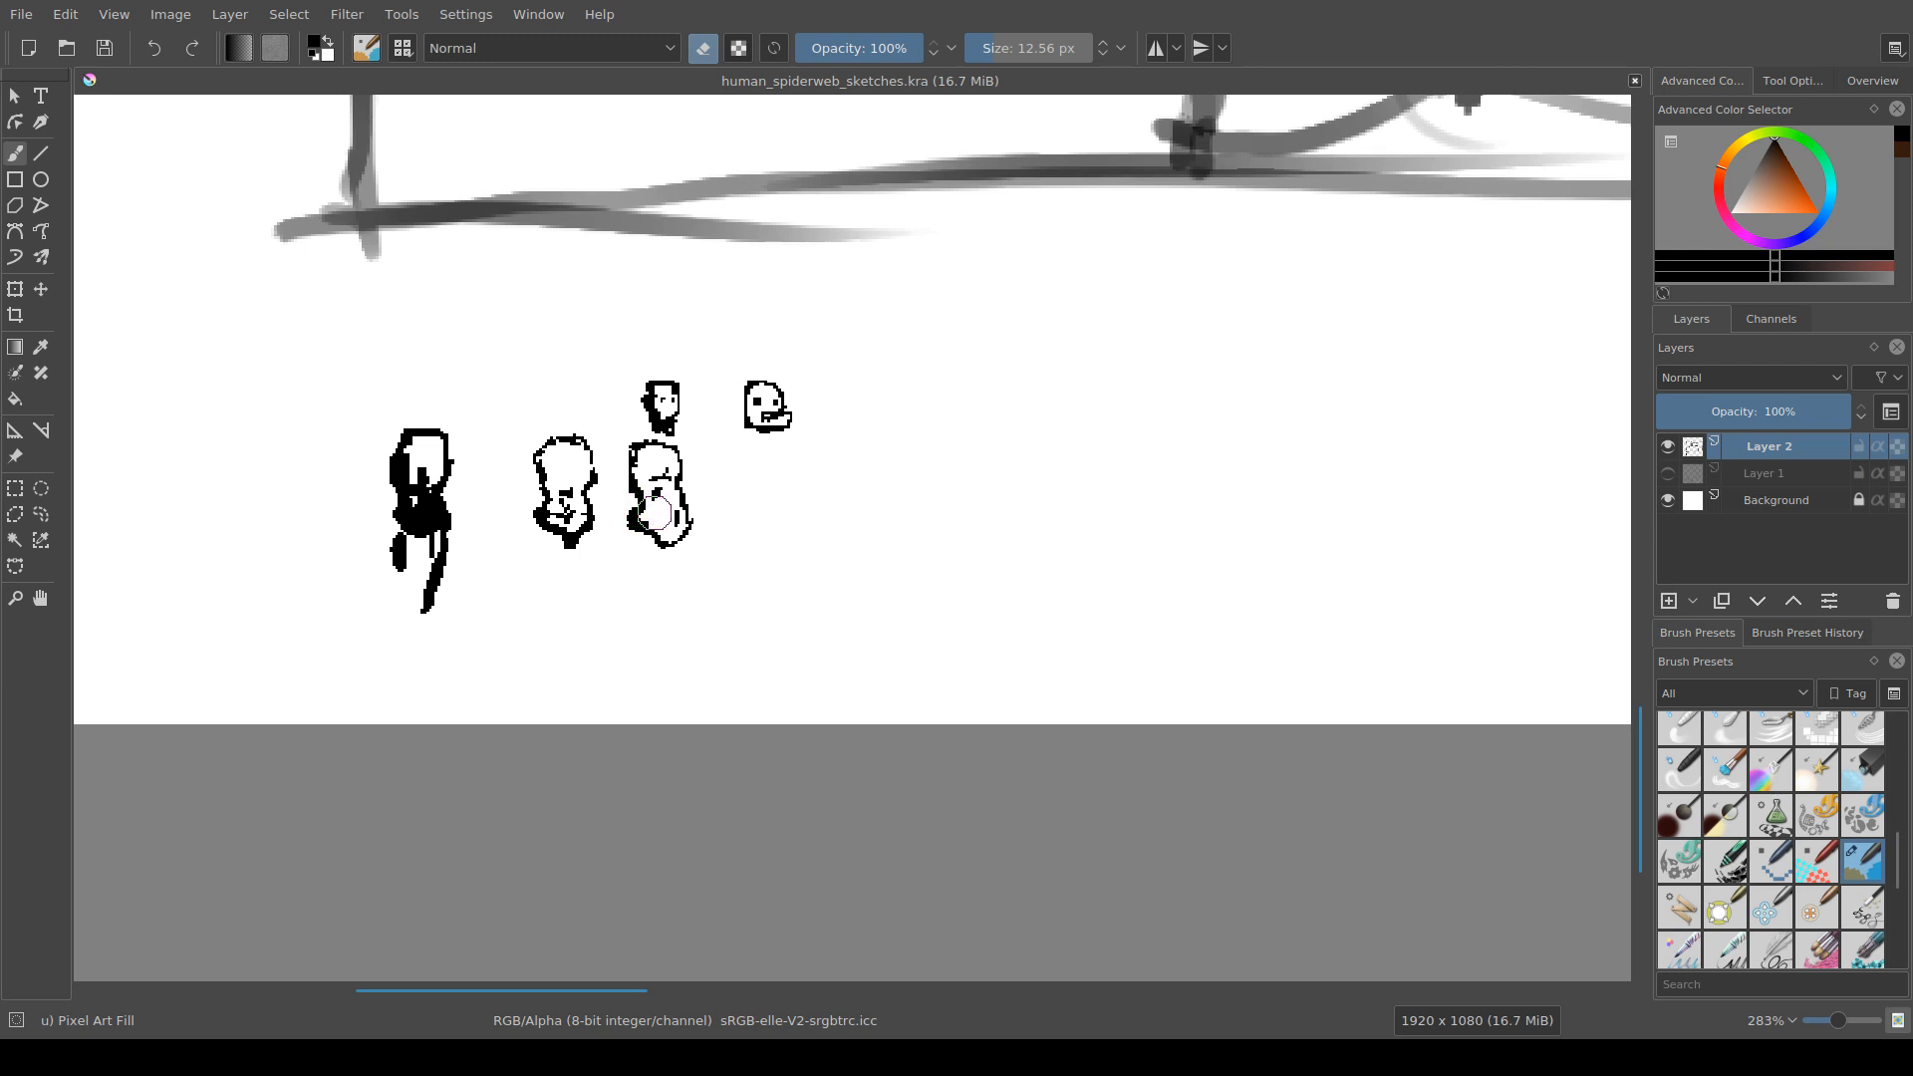
drag(679, 440, 683, 463)
drag(876, 554, 858, 554)
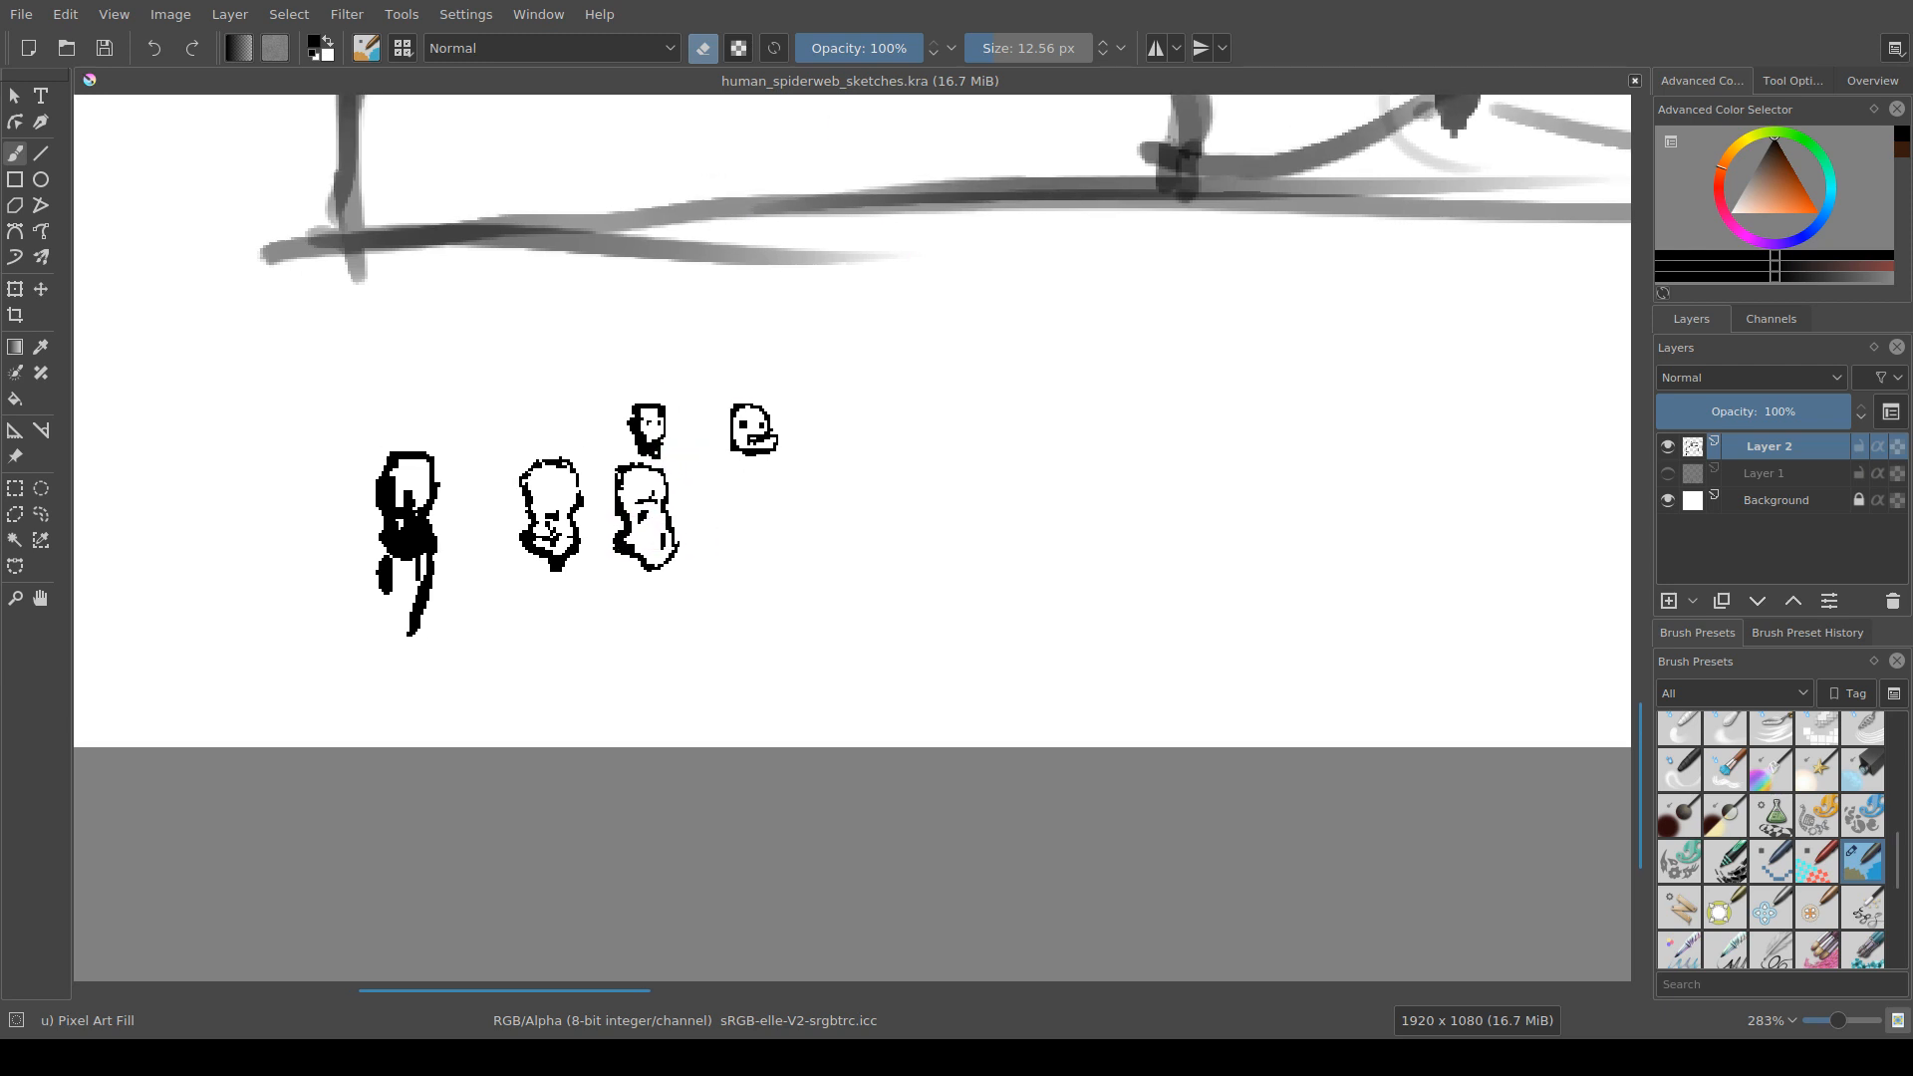
Step: Redraw the brow and facial marks inside the second figure, erase the excess lines, and save the document
mouse_move(586, 502)
mouse_down()
mouse_move(590, 526)
mouse_move(538, 523)
mouse_move(576, 524)
mouse_up()
key(e)
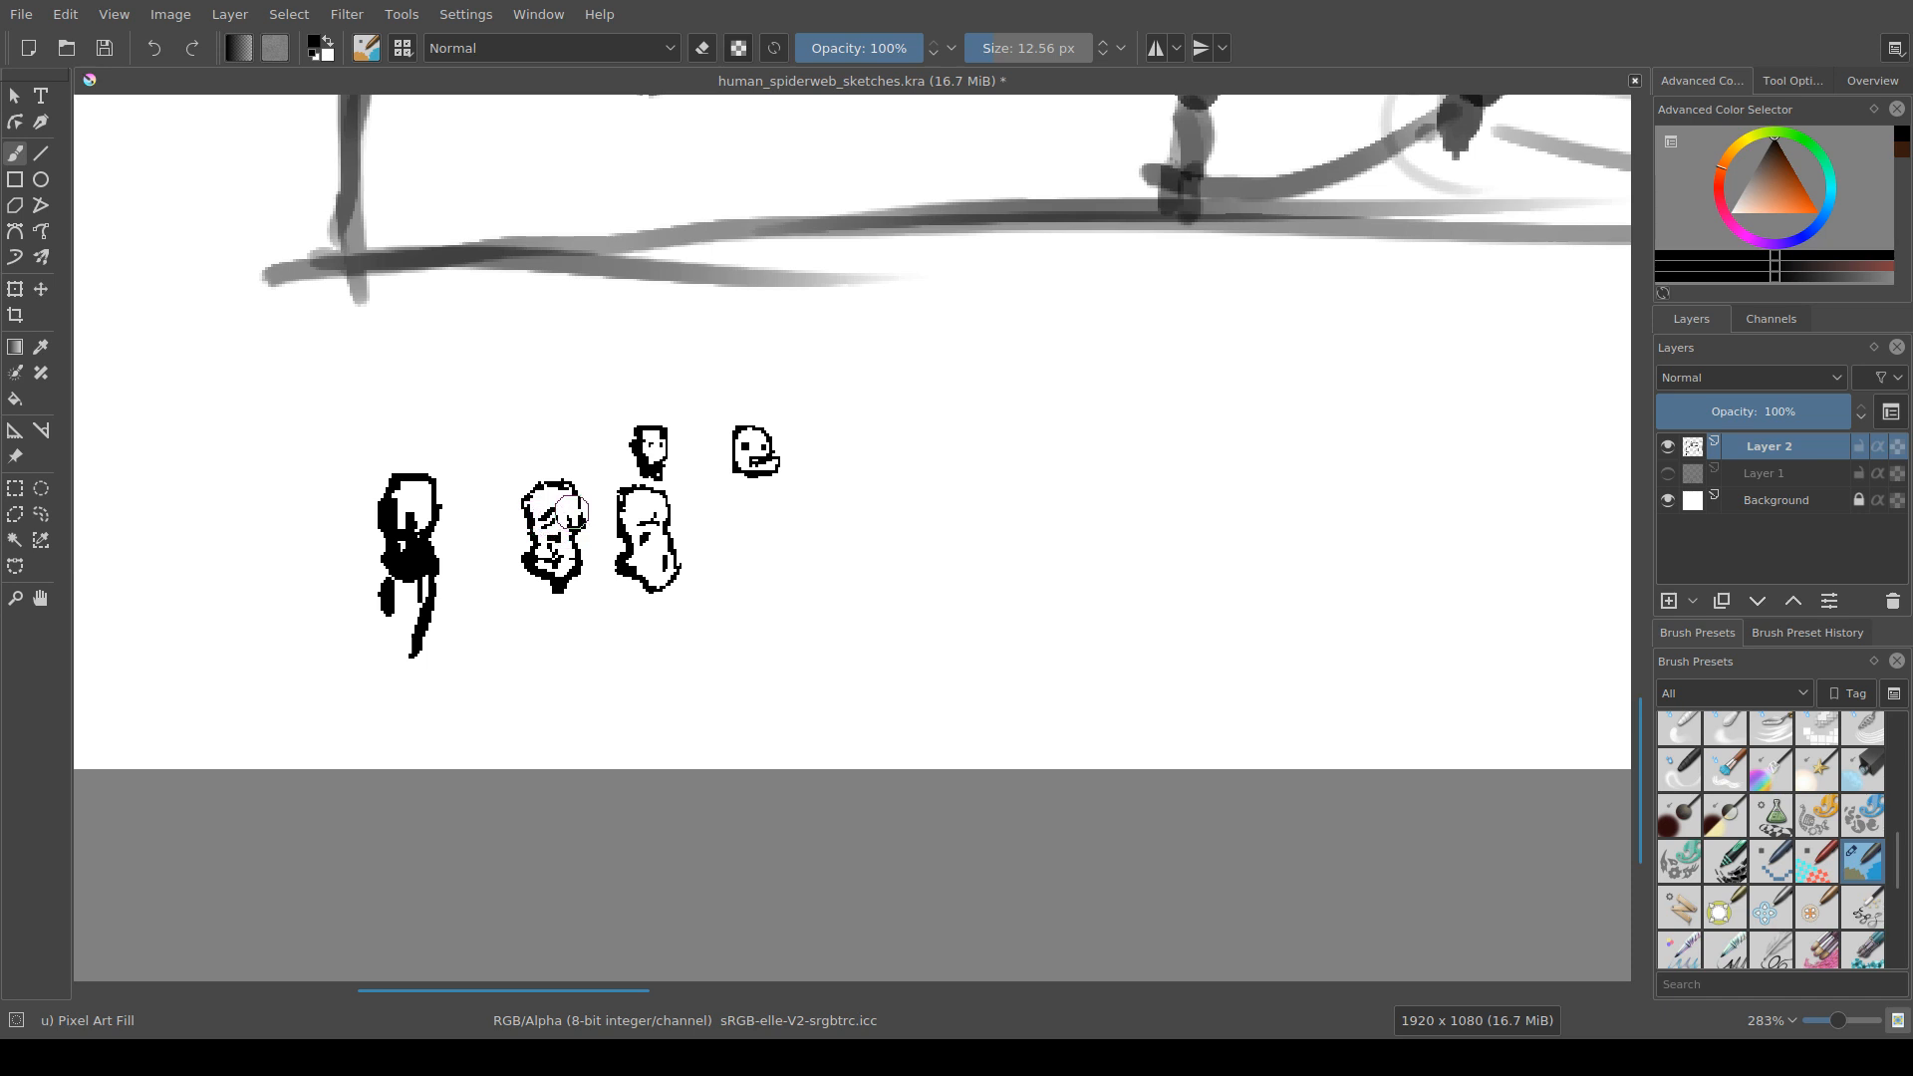
key(e)
key(e)
key(e)
key(e)
key(e)
key(e)
key(e)
drag(569, 475, 567, 479)
key(e)
key(e)
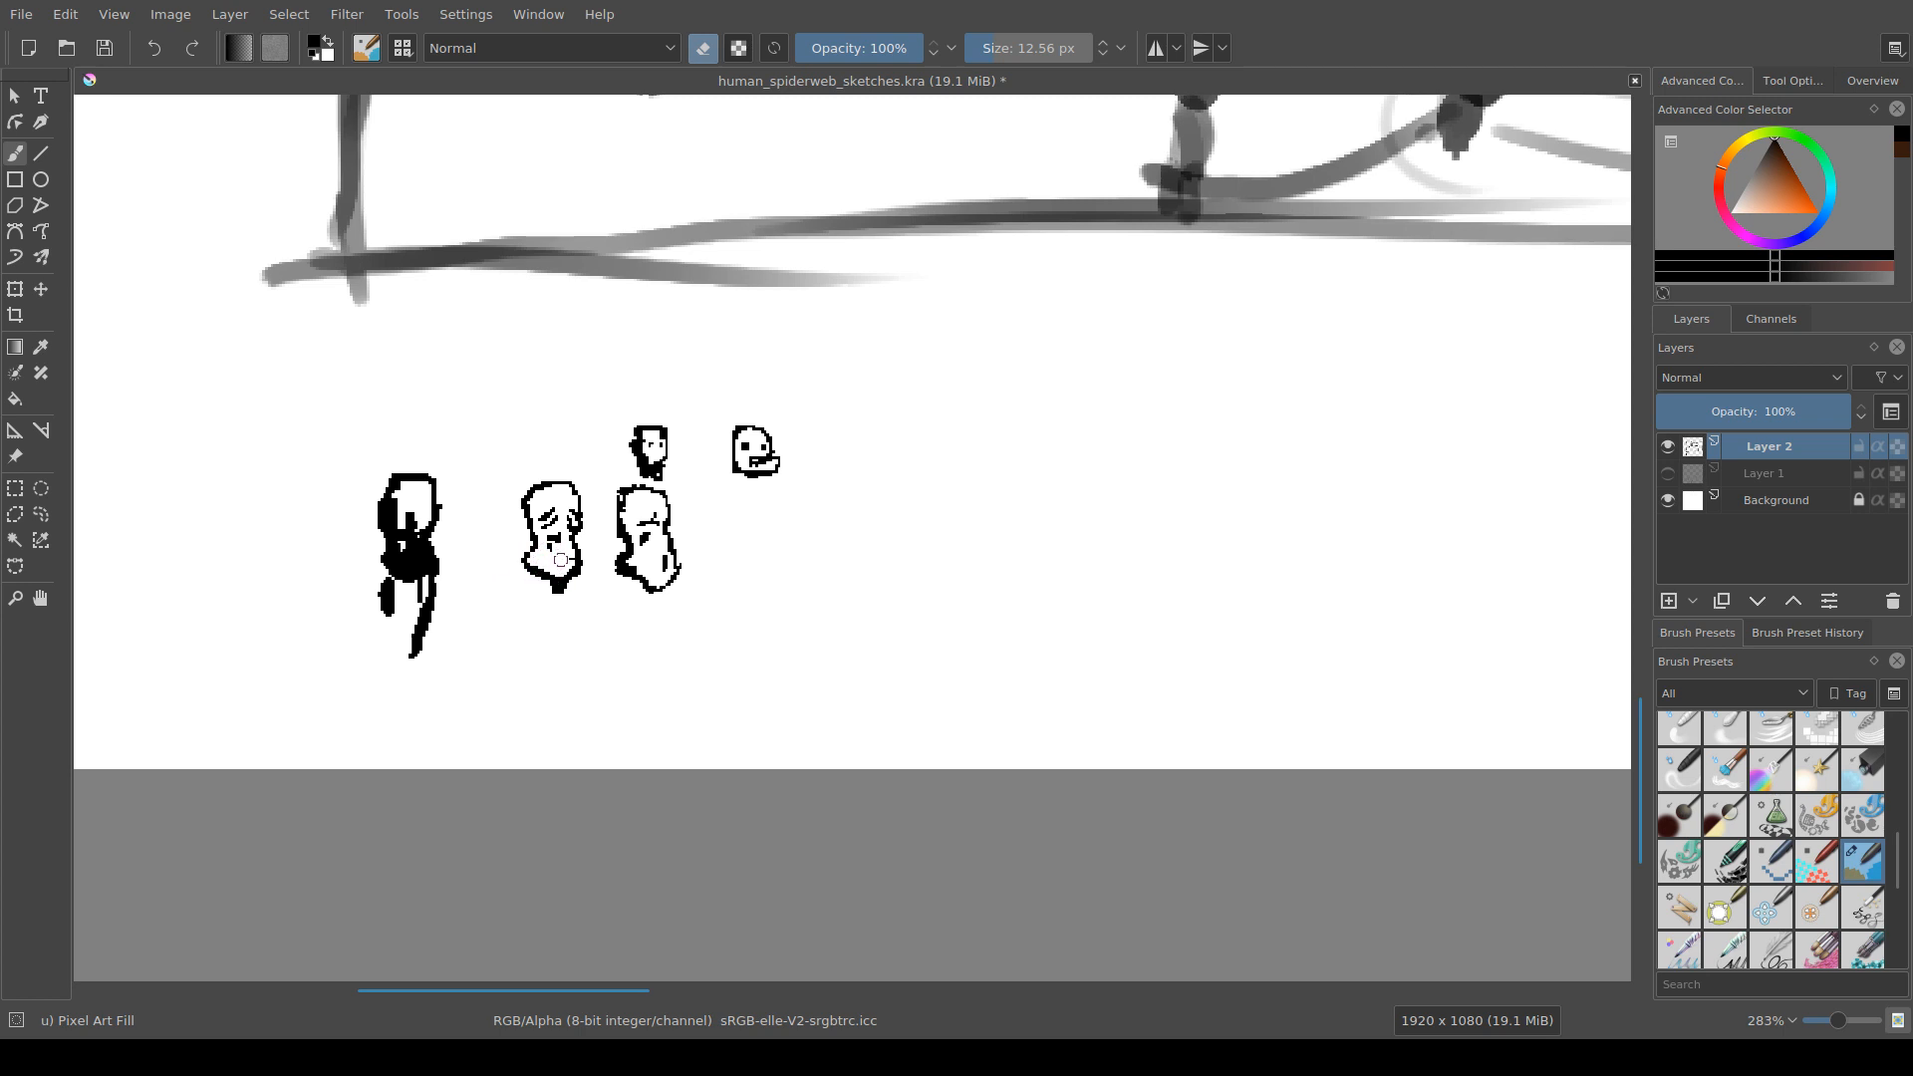
key(e)
key(ctrl+s)
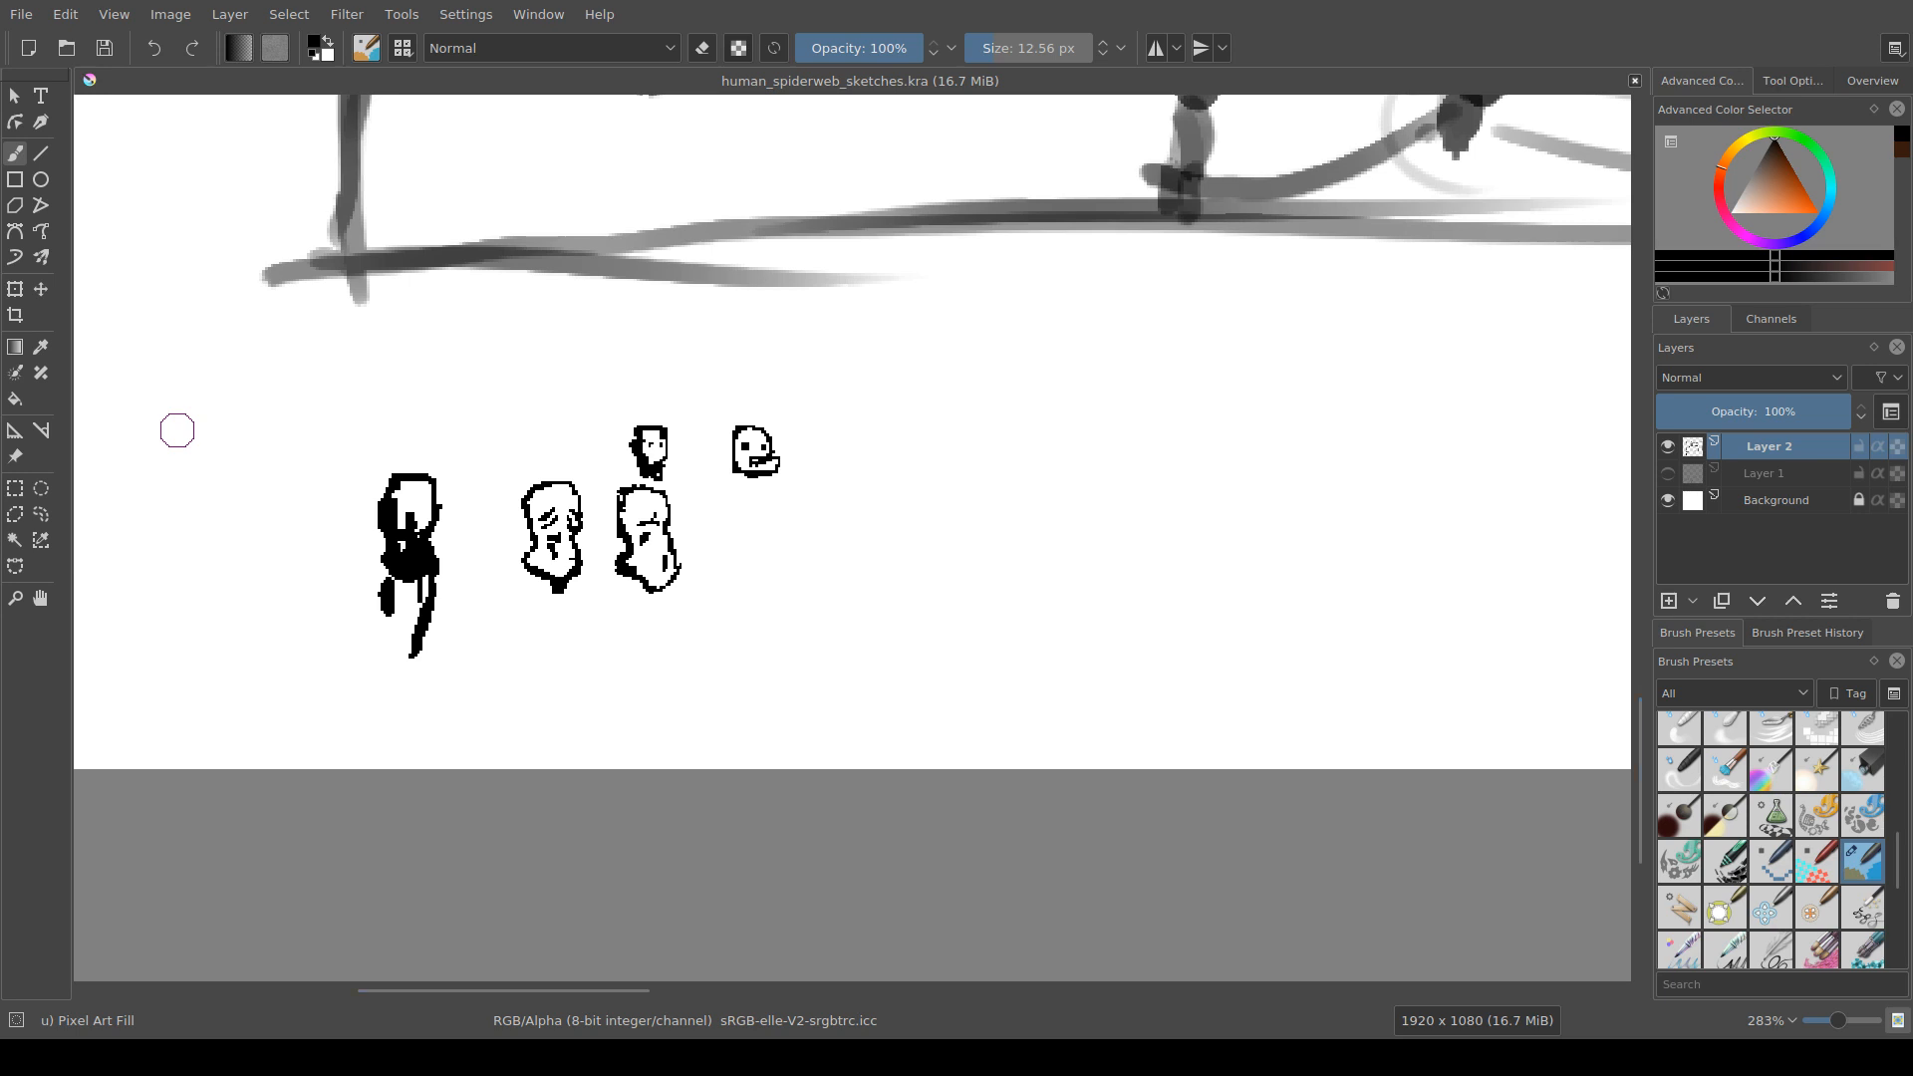
Step: Erase the dark pointed tip under the second figure and add marks inside its lower right side
drag(317, 553, 364, 556)
drag(607, 506, 588, 488)
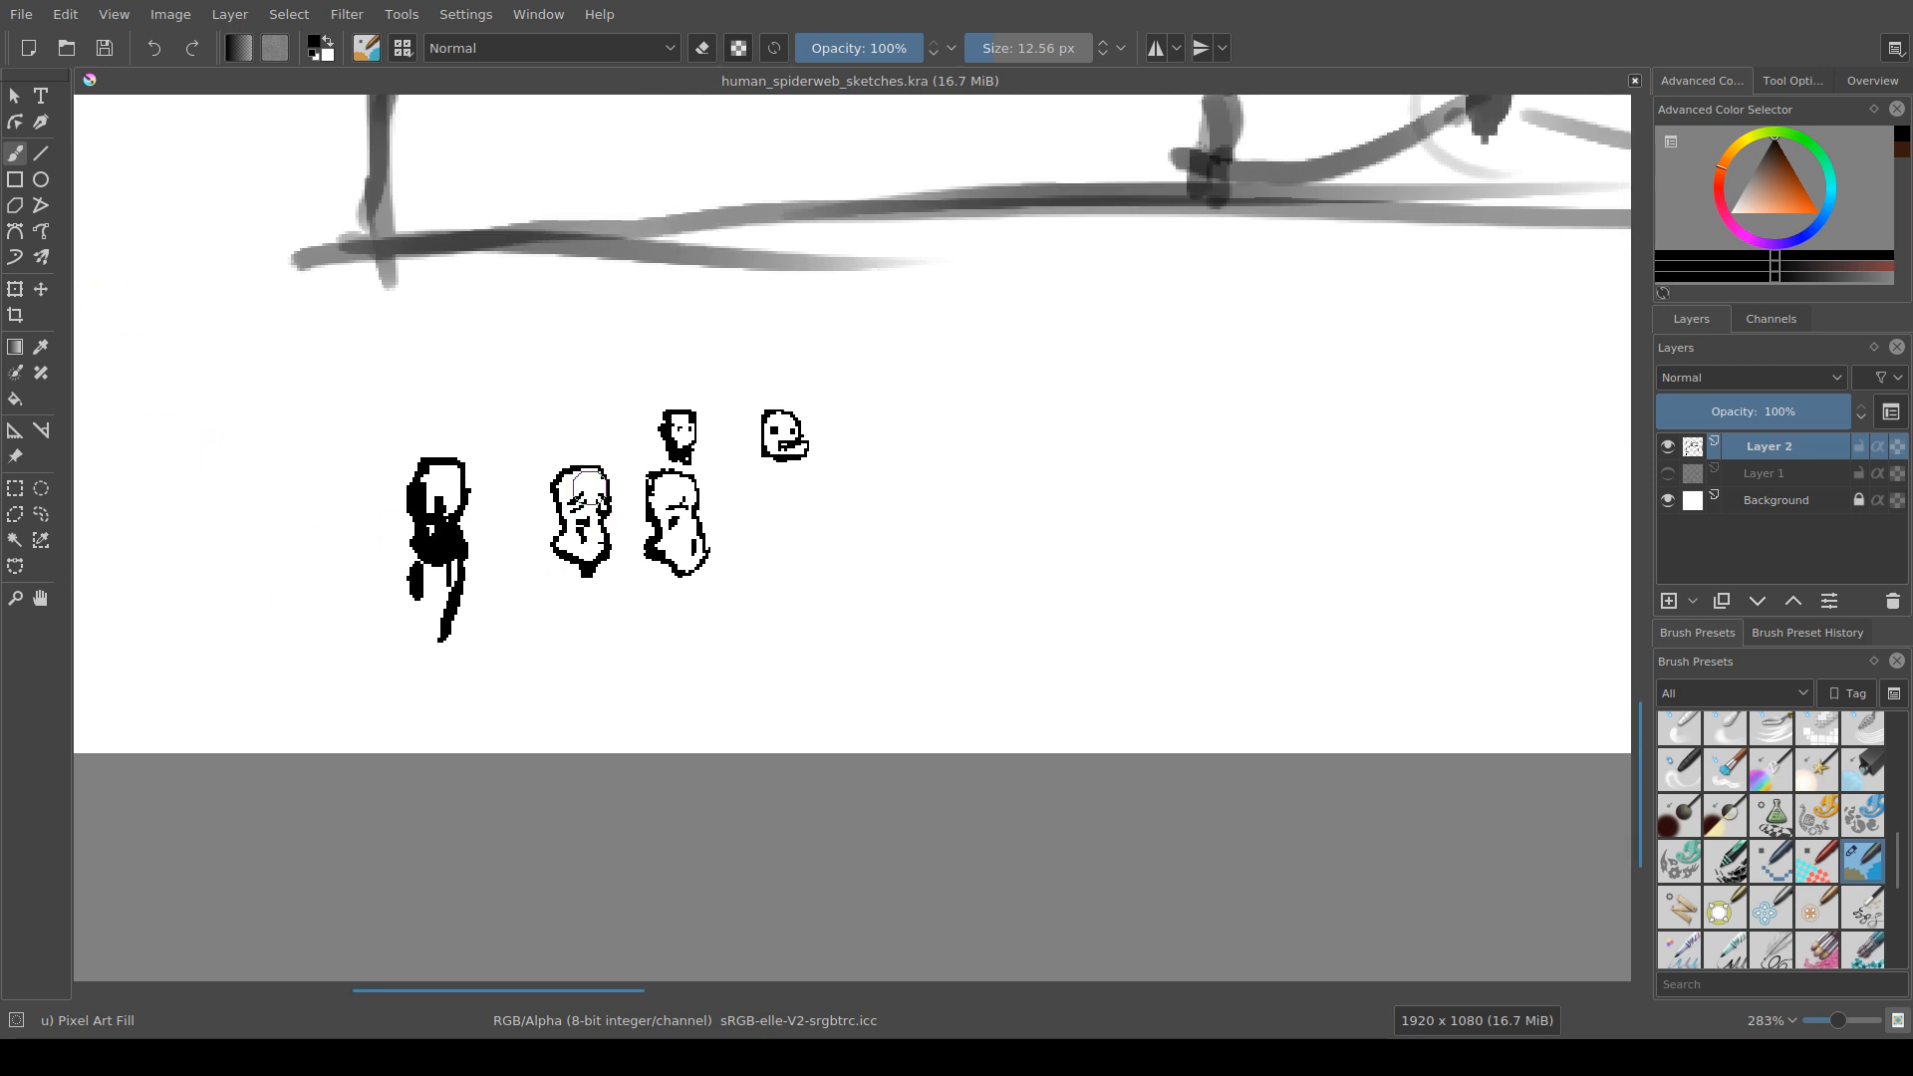
key(e)
drag(588, 580, 582, 574)
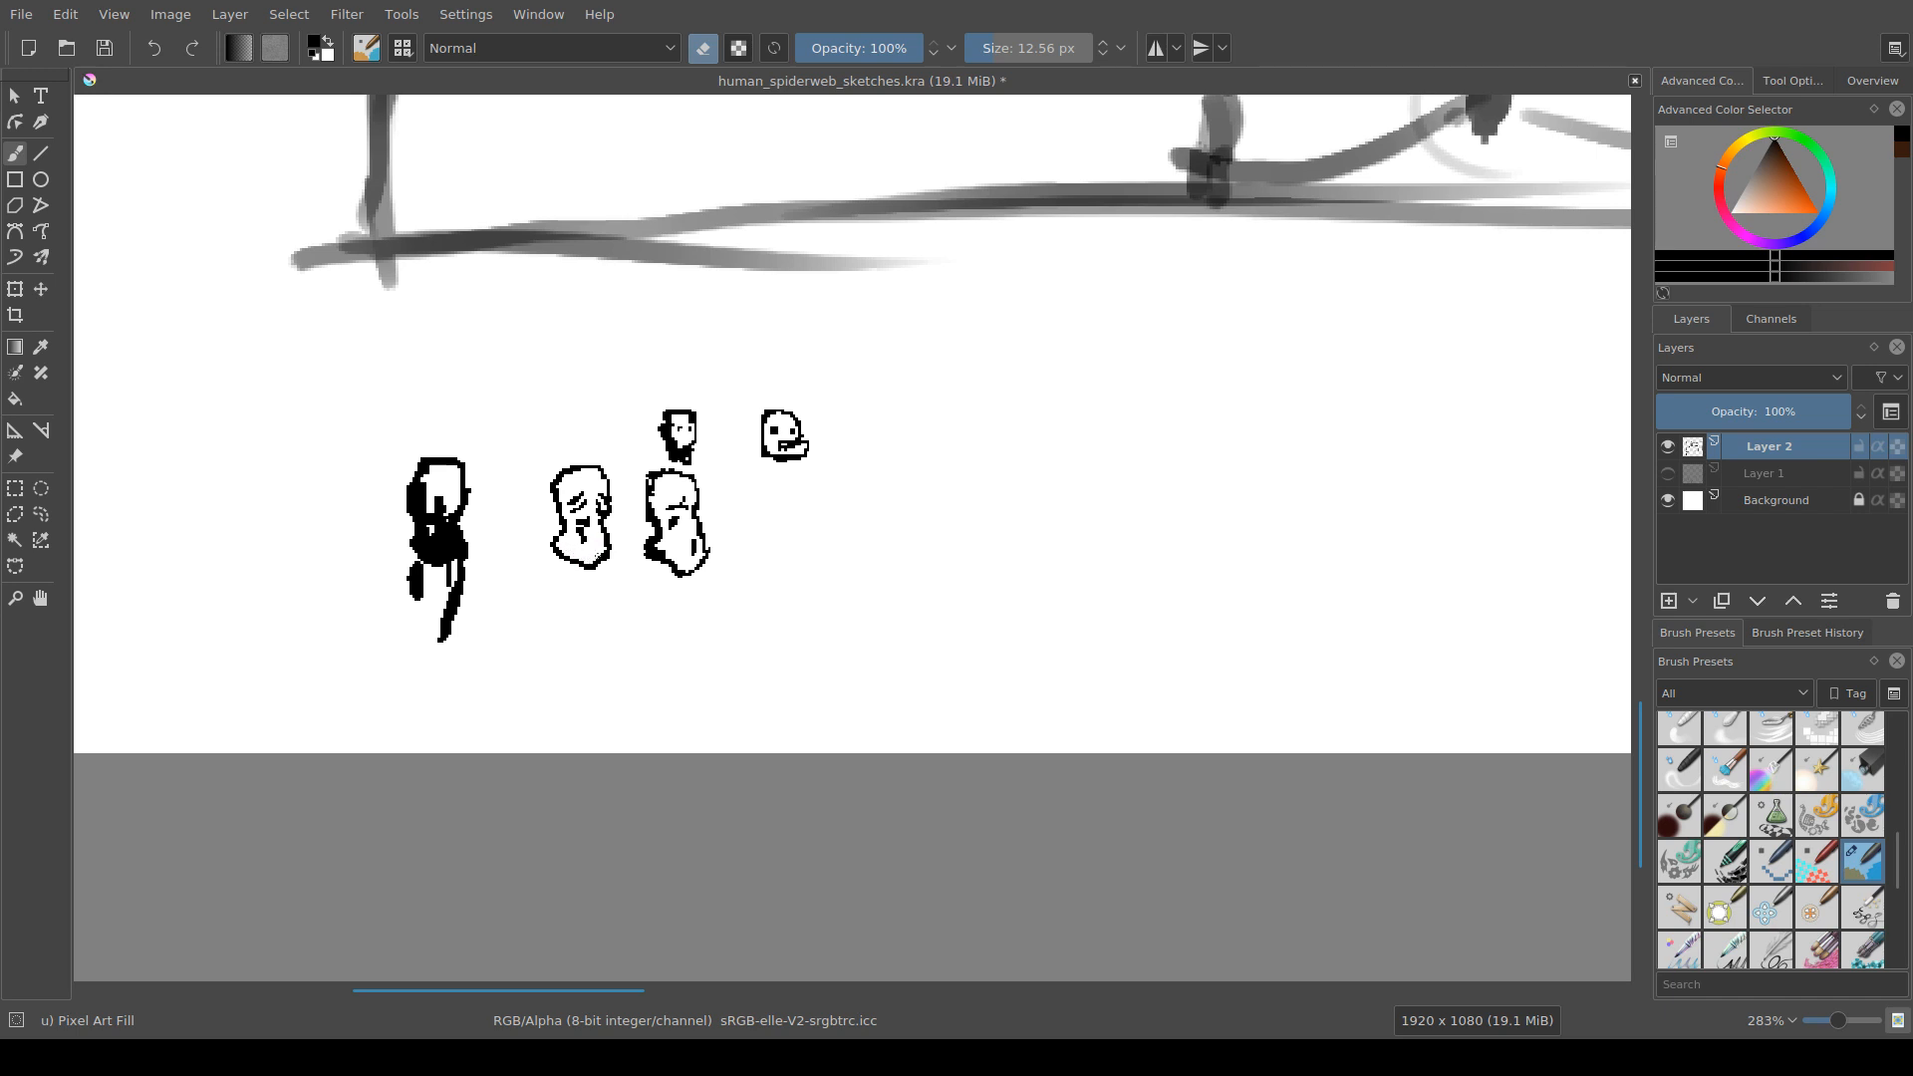
drag(593, 562, 589, 553)
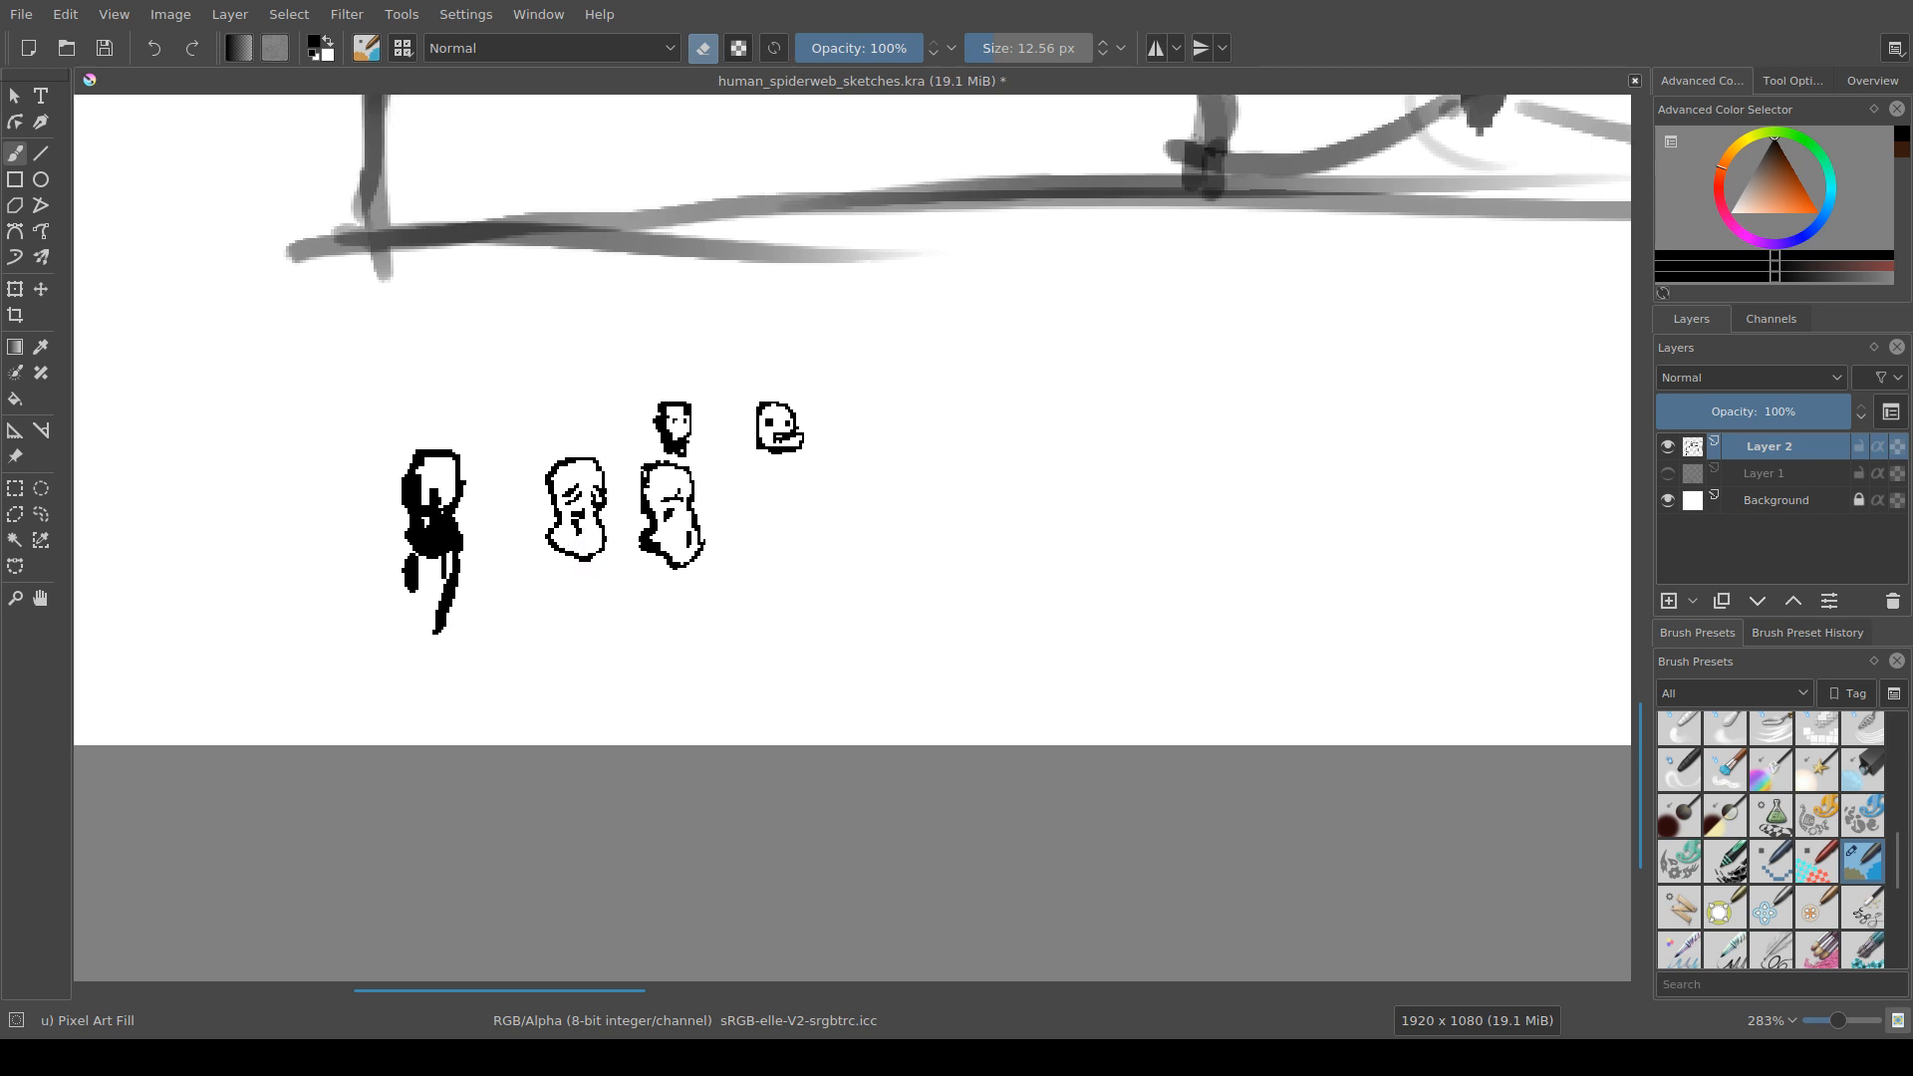
key(e)
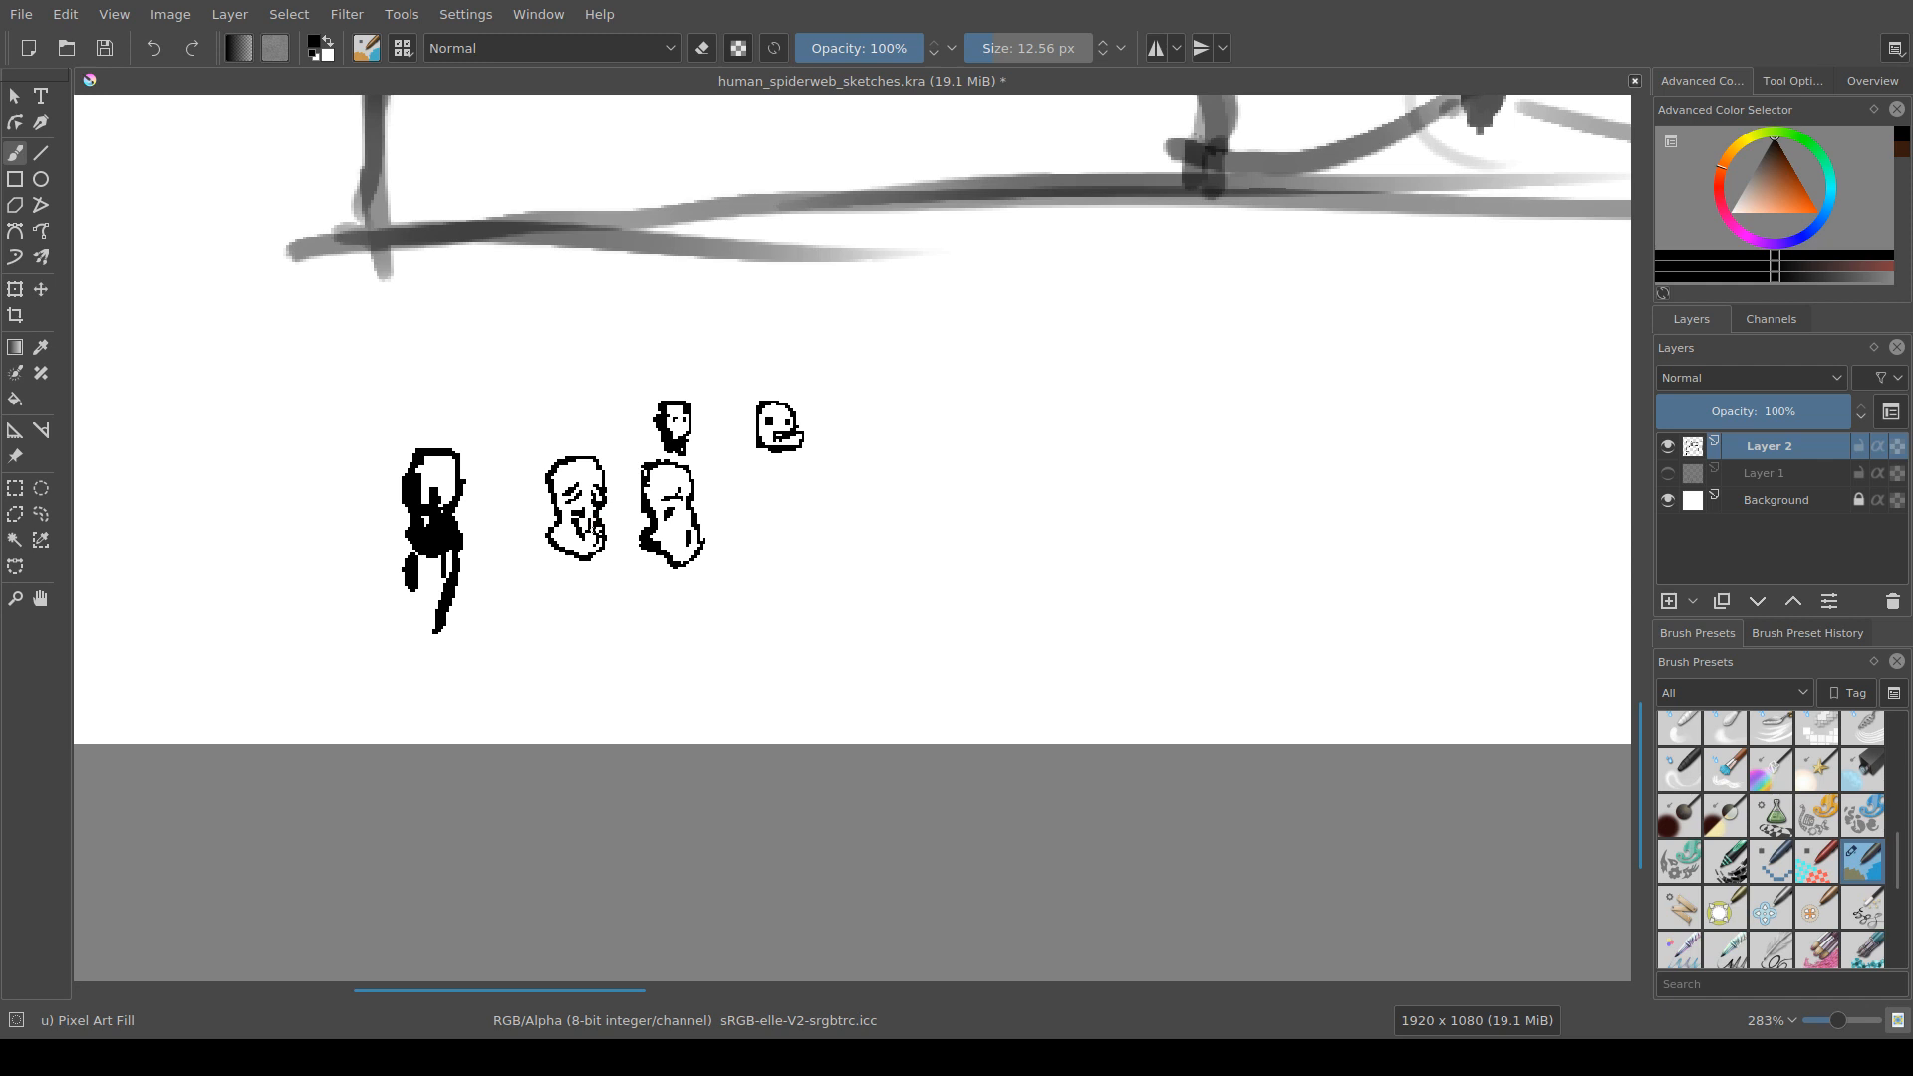
Step: Add a pointed tip on top of the second figure's head, refine its mouth area, and save the document
key(e)
key(e)
key(e)
key(e)
key(e)
key(e)
key(e)
key(e)
key(ctrl+s)
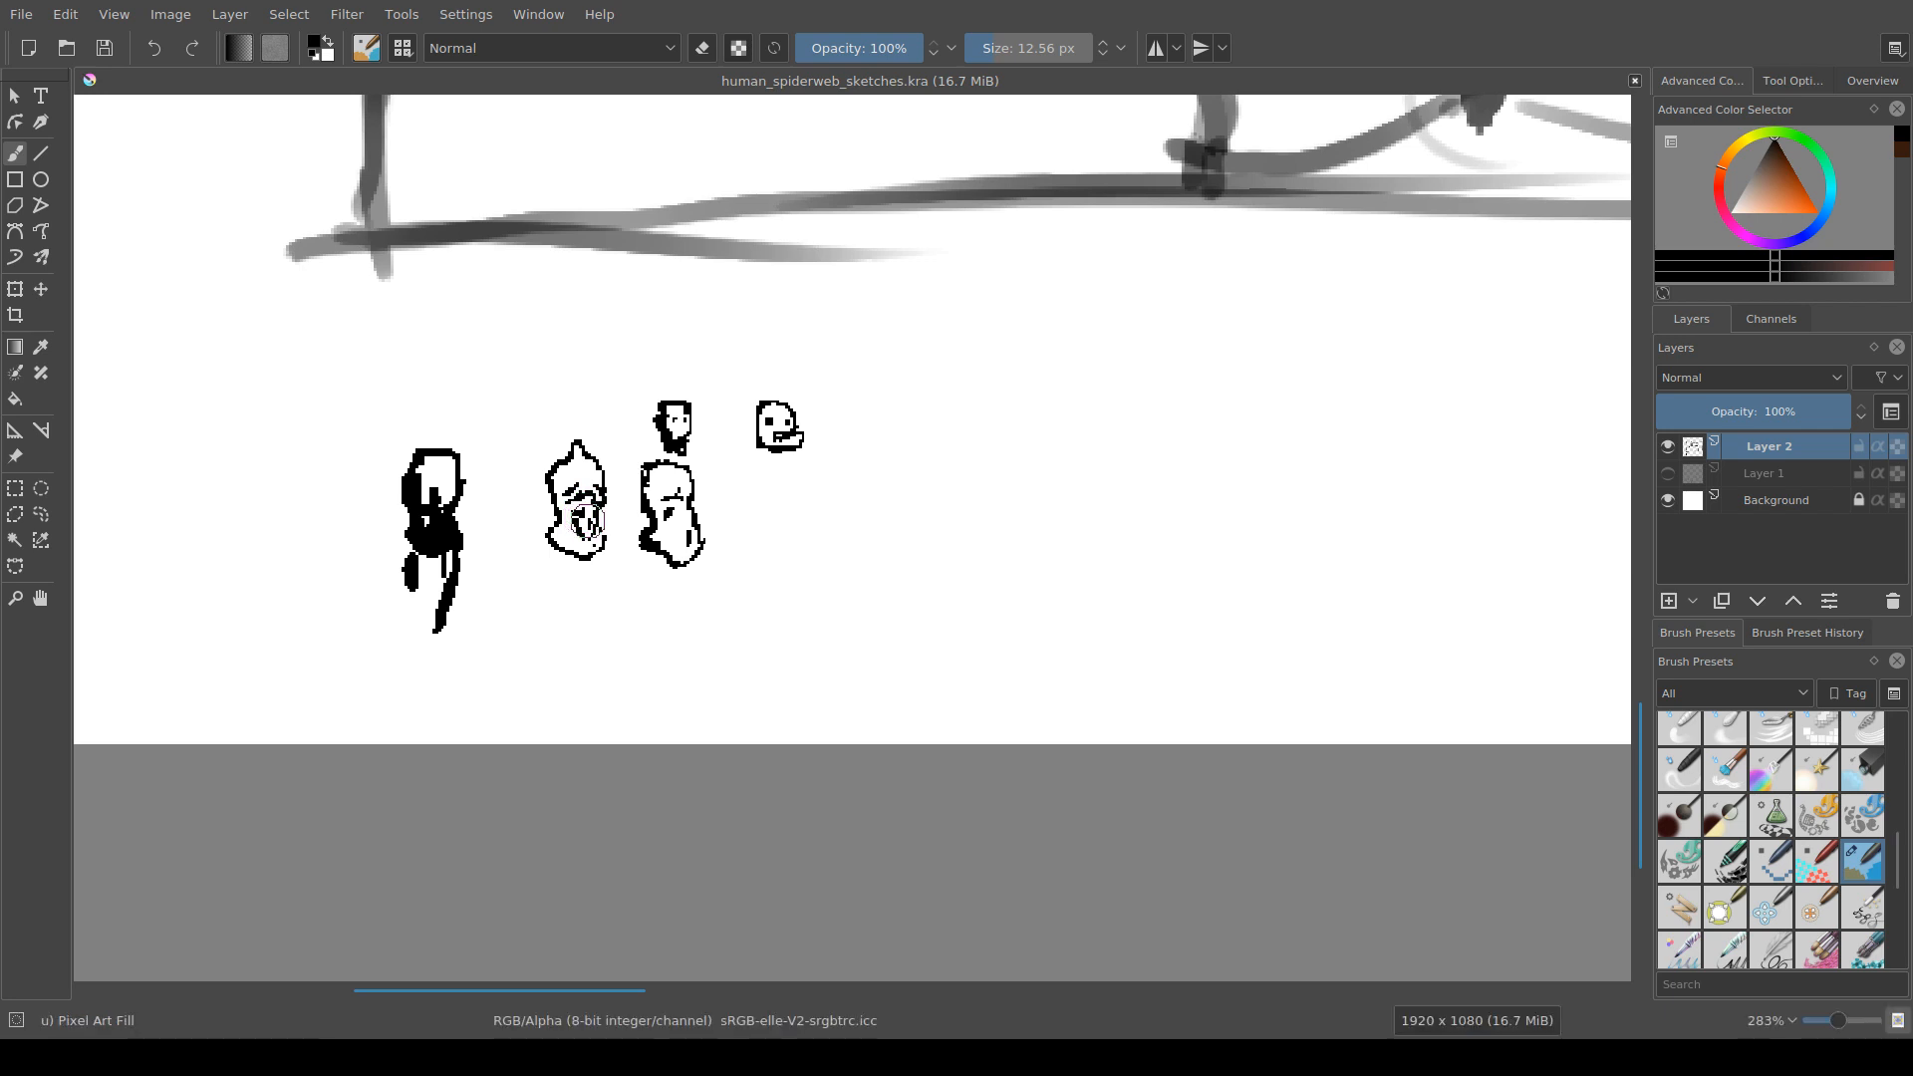
drag(640, 518, 612, 513)
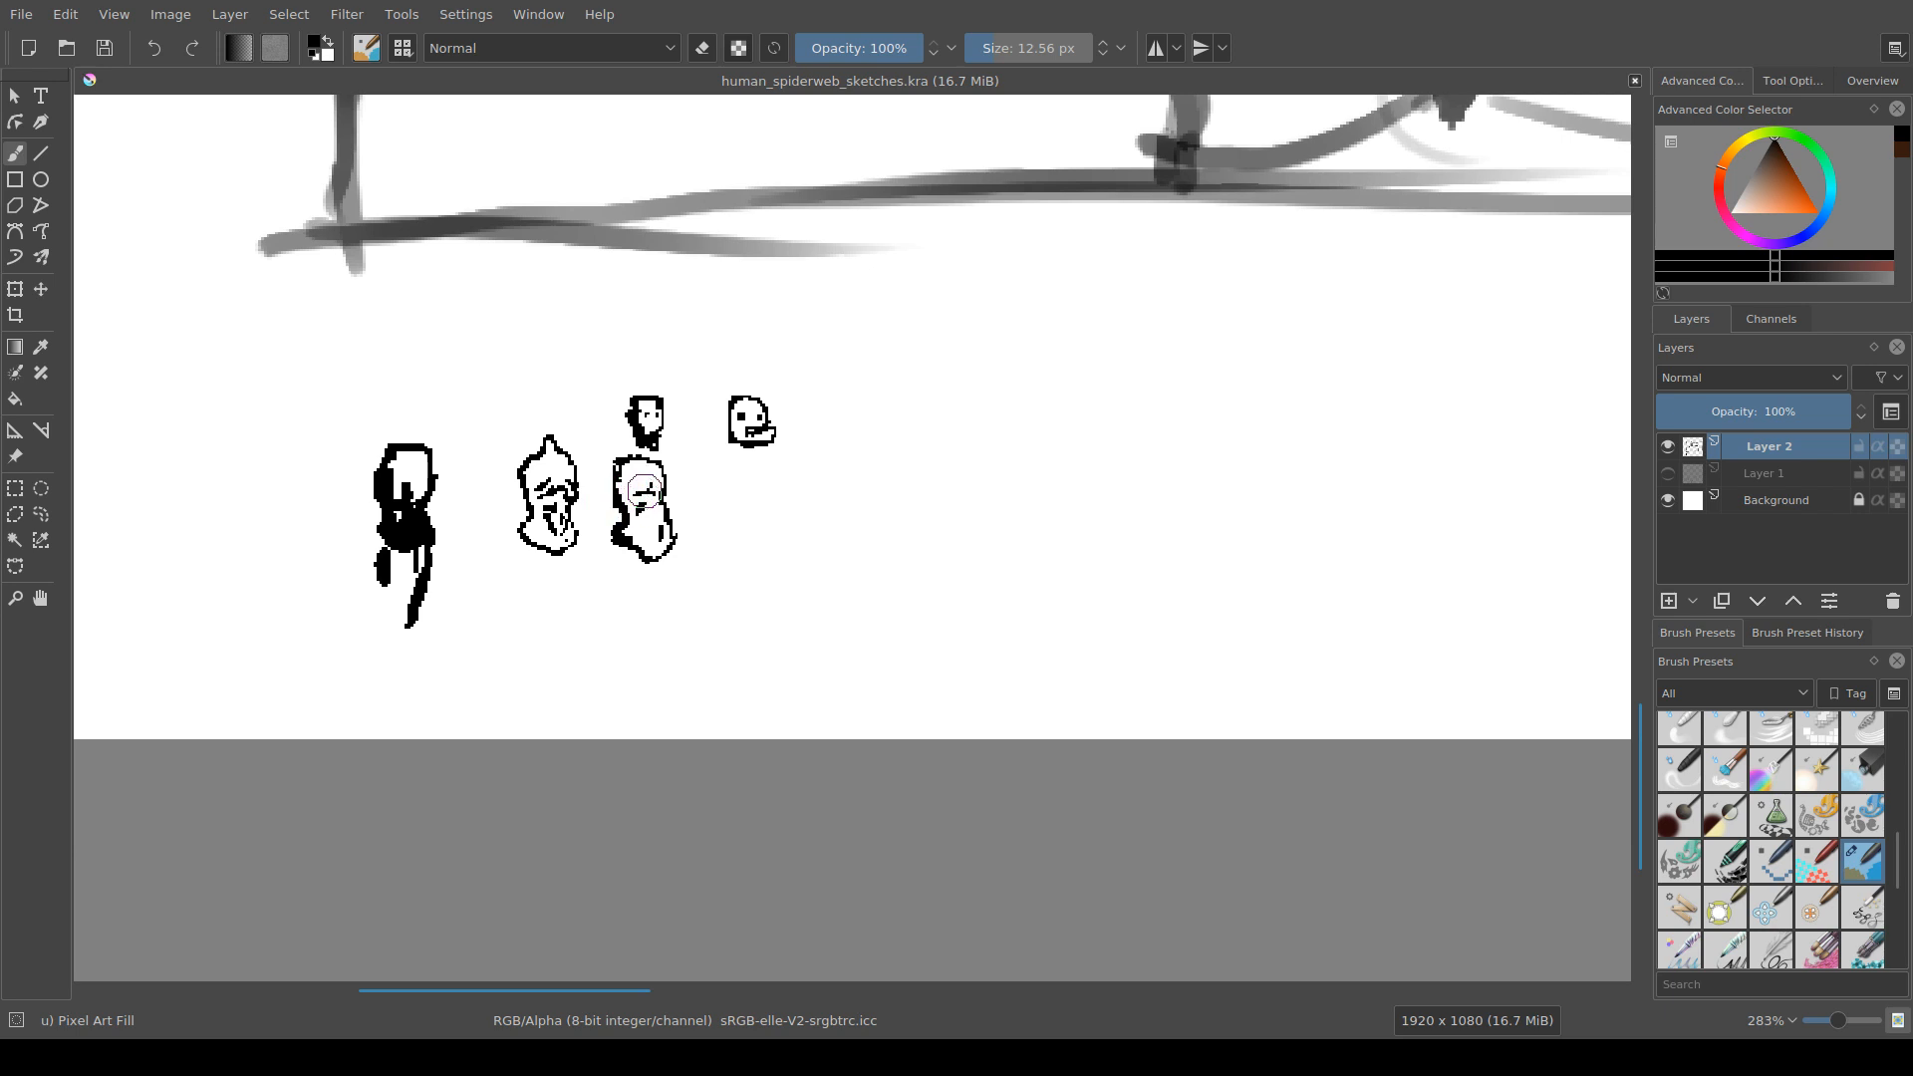
drag(645, 489, 633, 500)
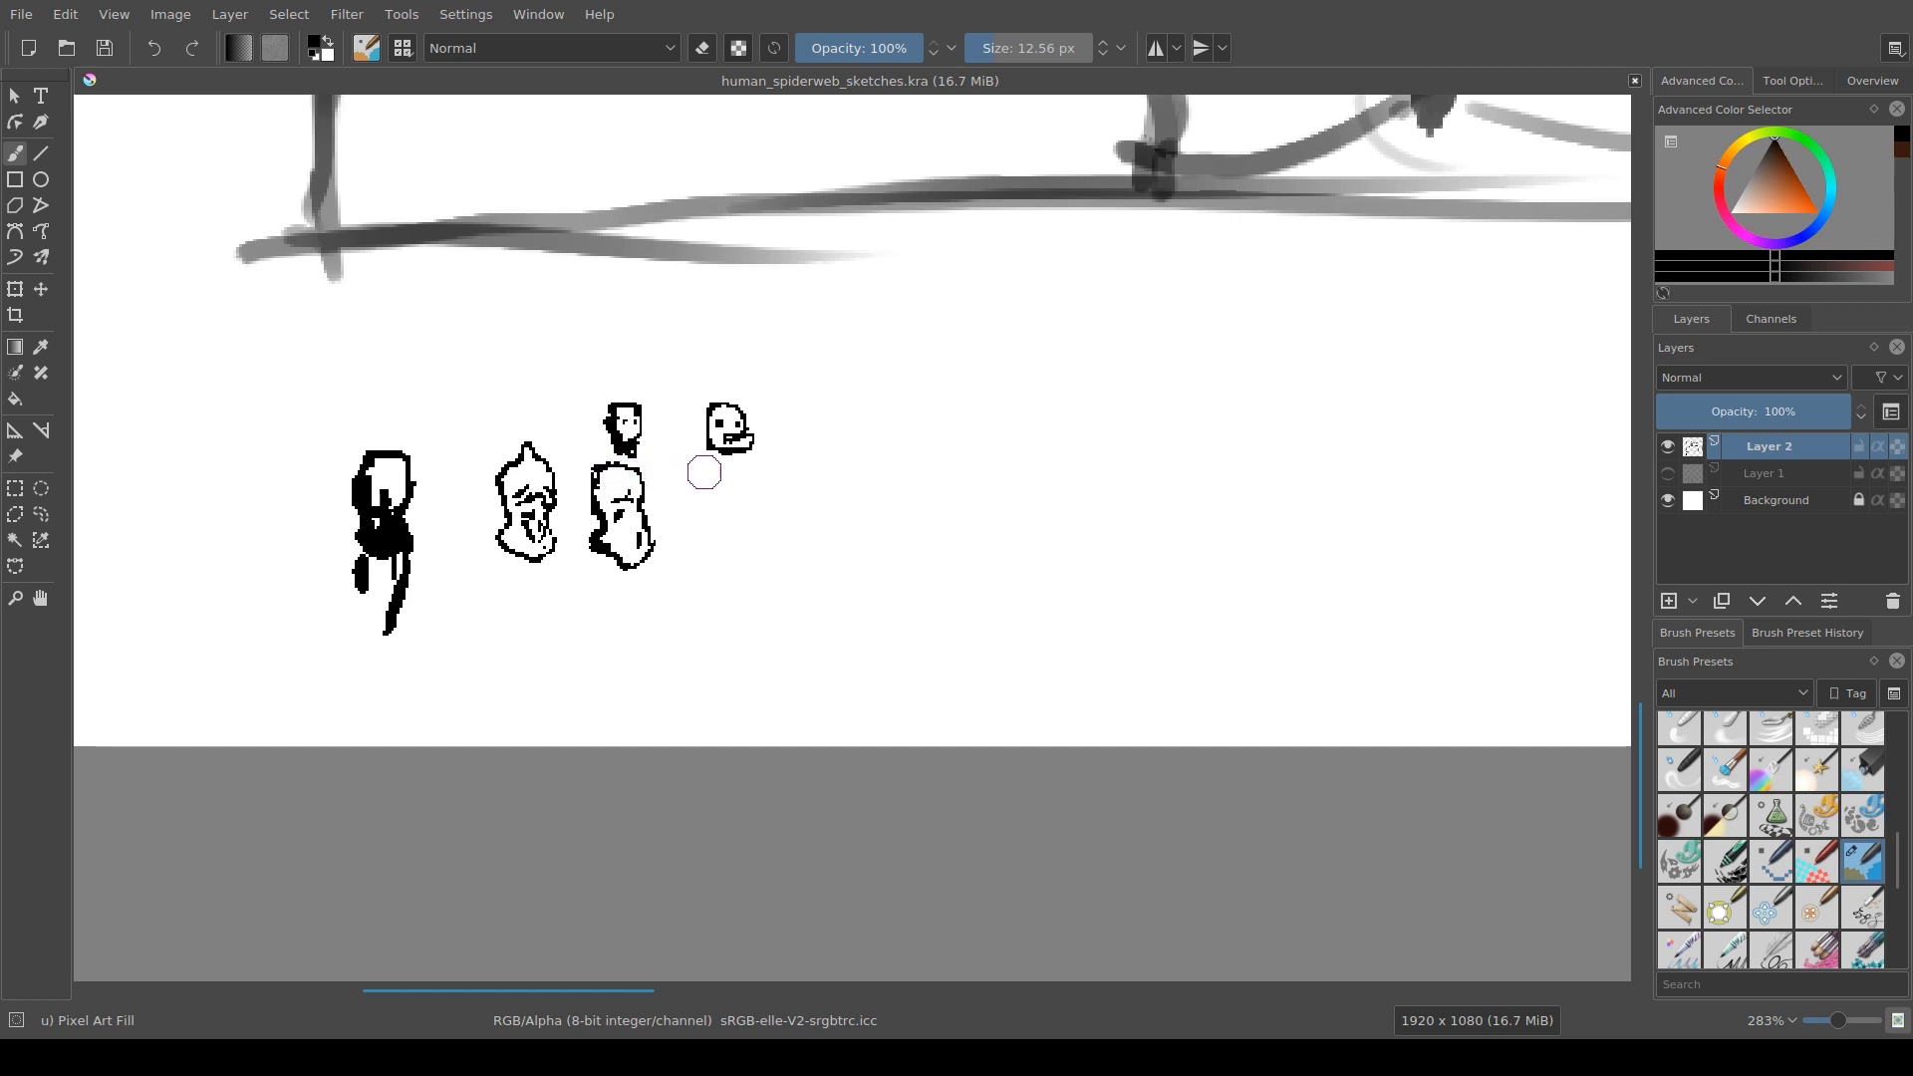
drag(691, 504, 704, 505)
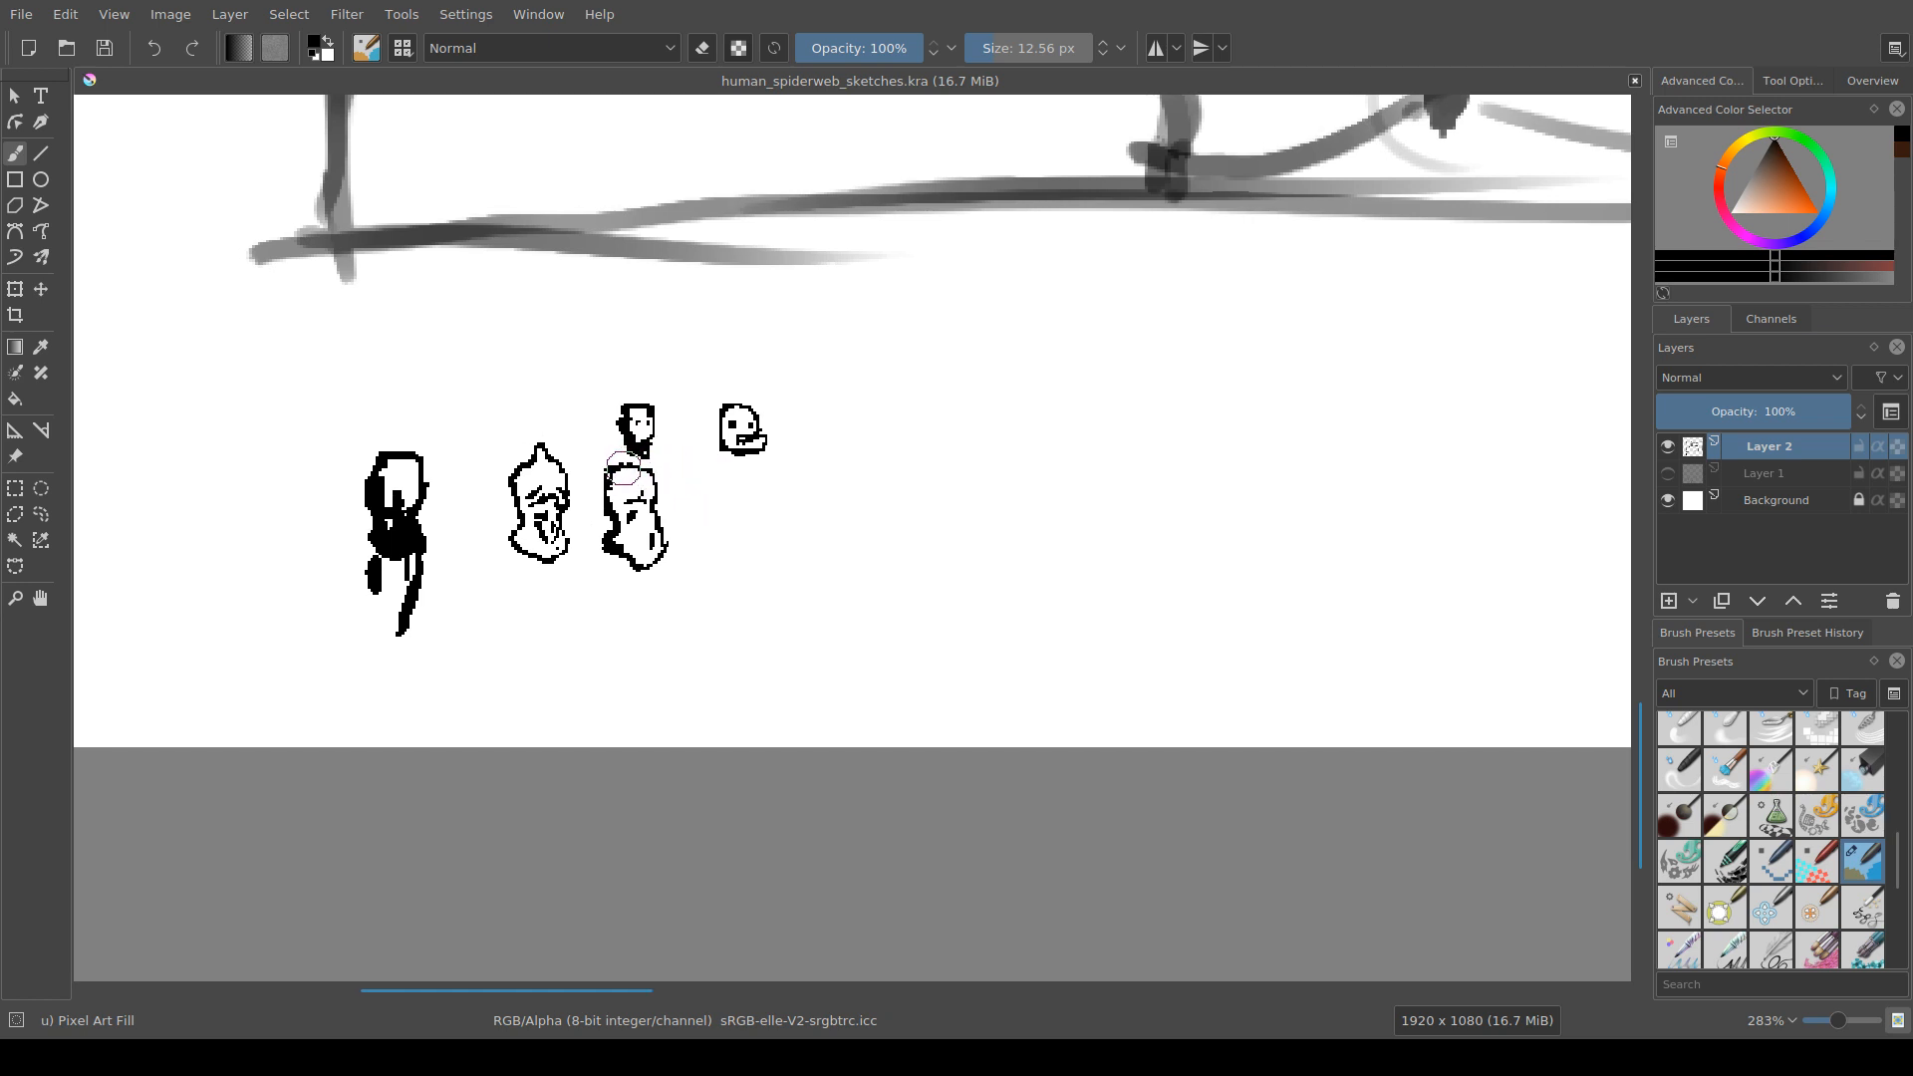
key(e)
key(e)
Step: Select the small bearded head above the third figure, move it beside the round head on its far side, and deselect it
key(ctrl+r)
drag(609, 386, 665, 459)
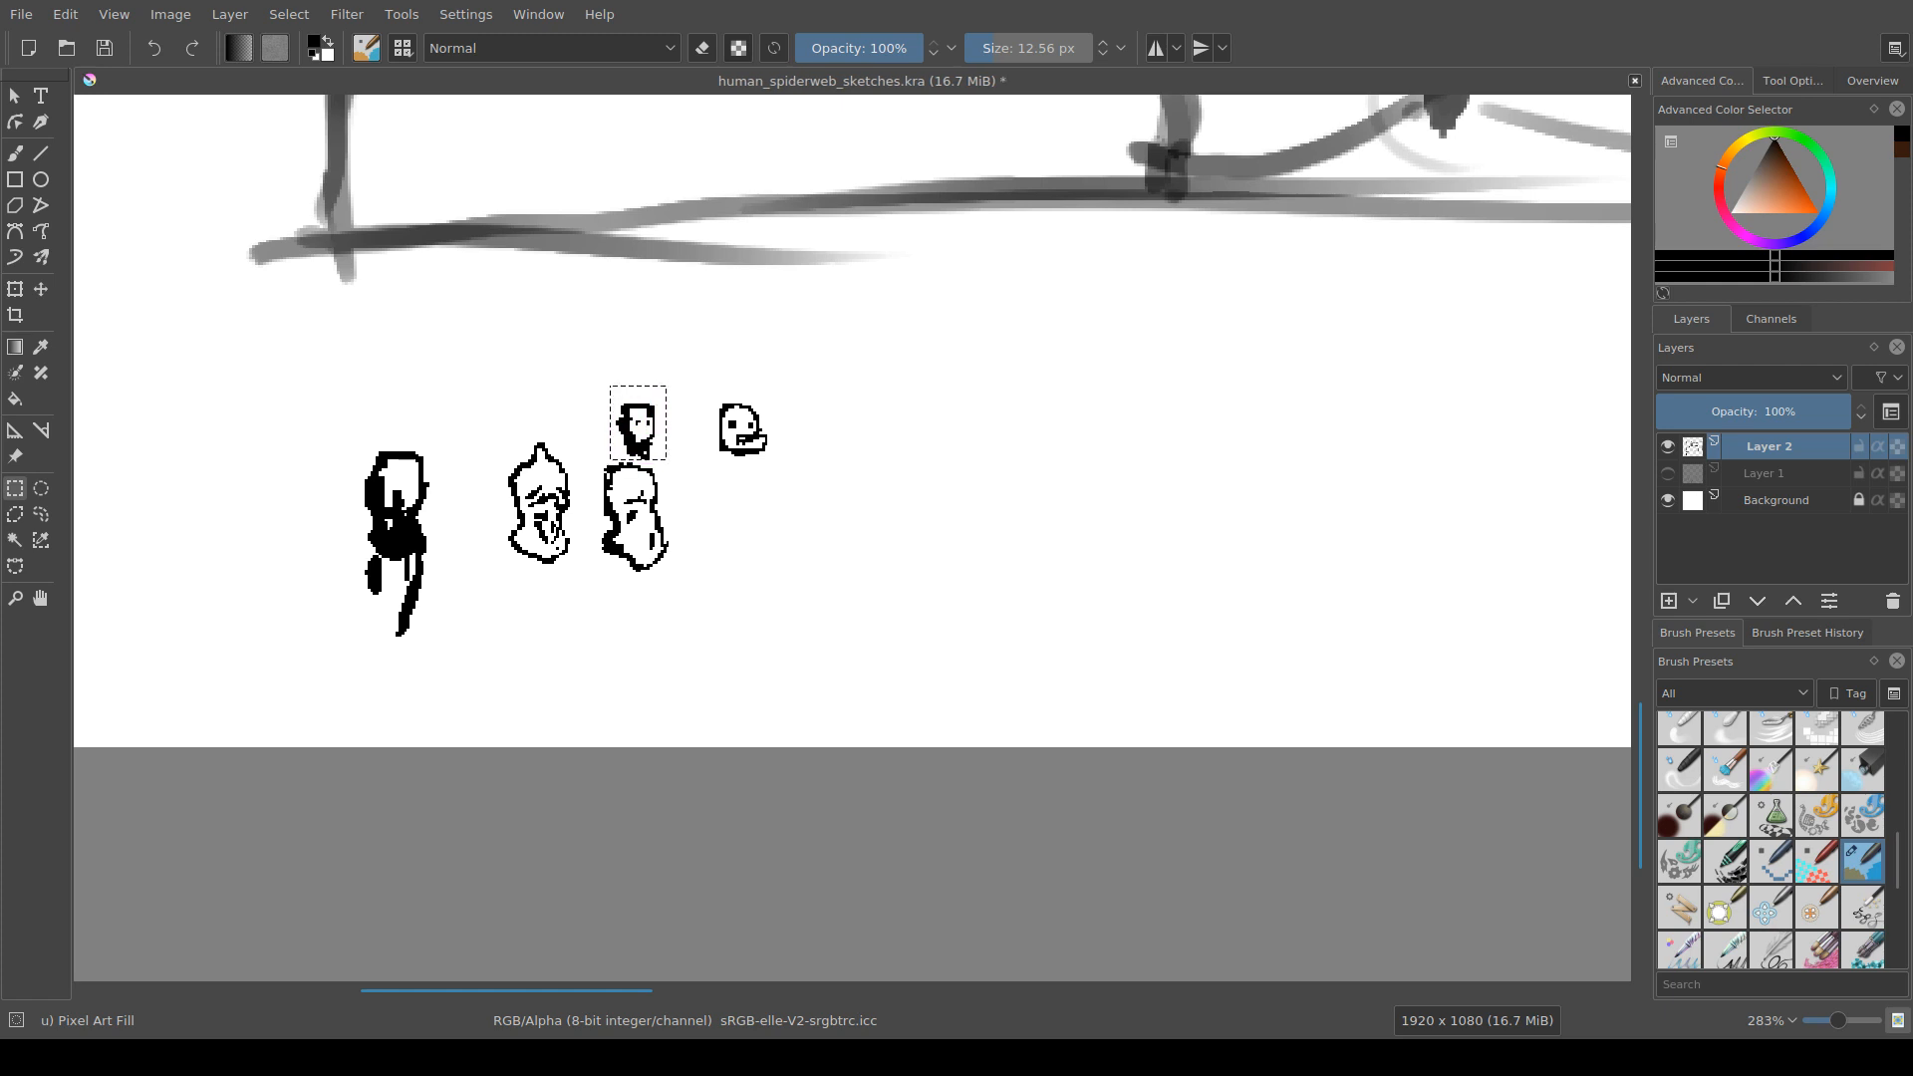
key(m)
key(m)
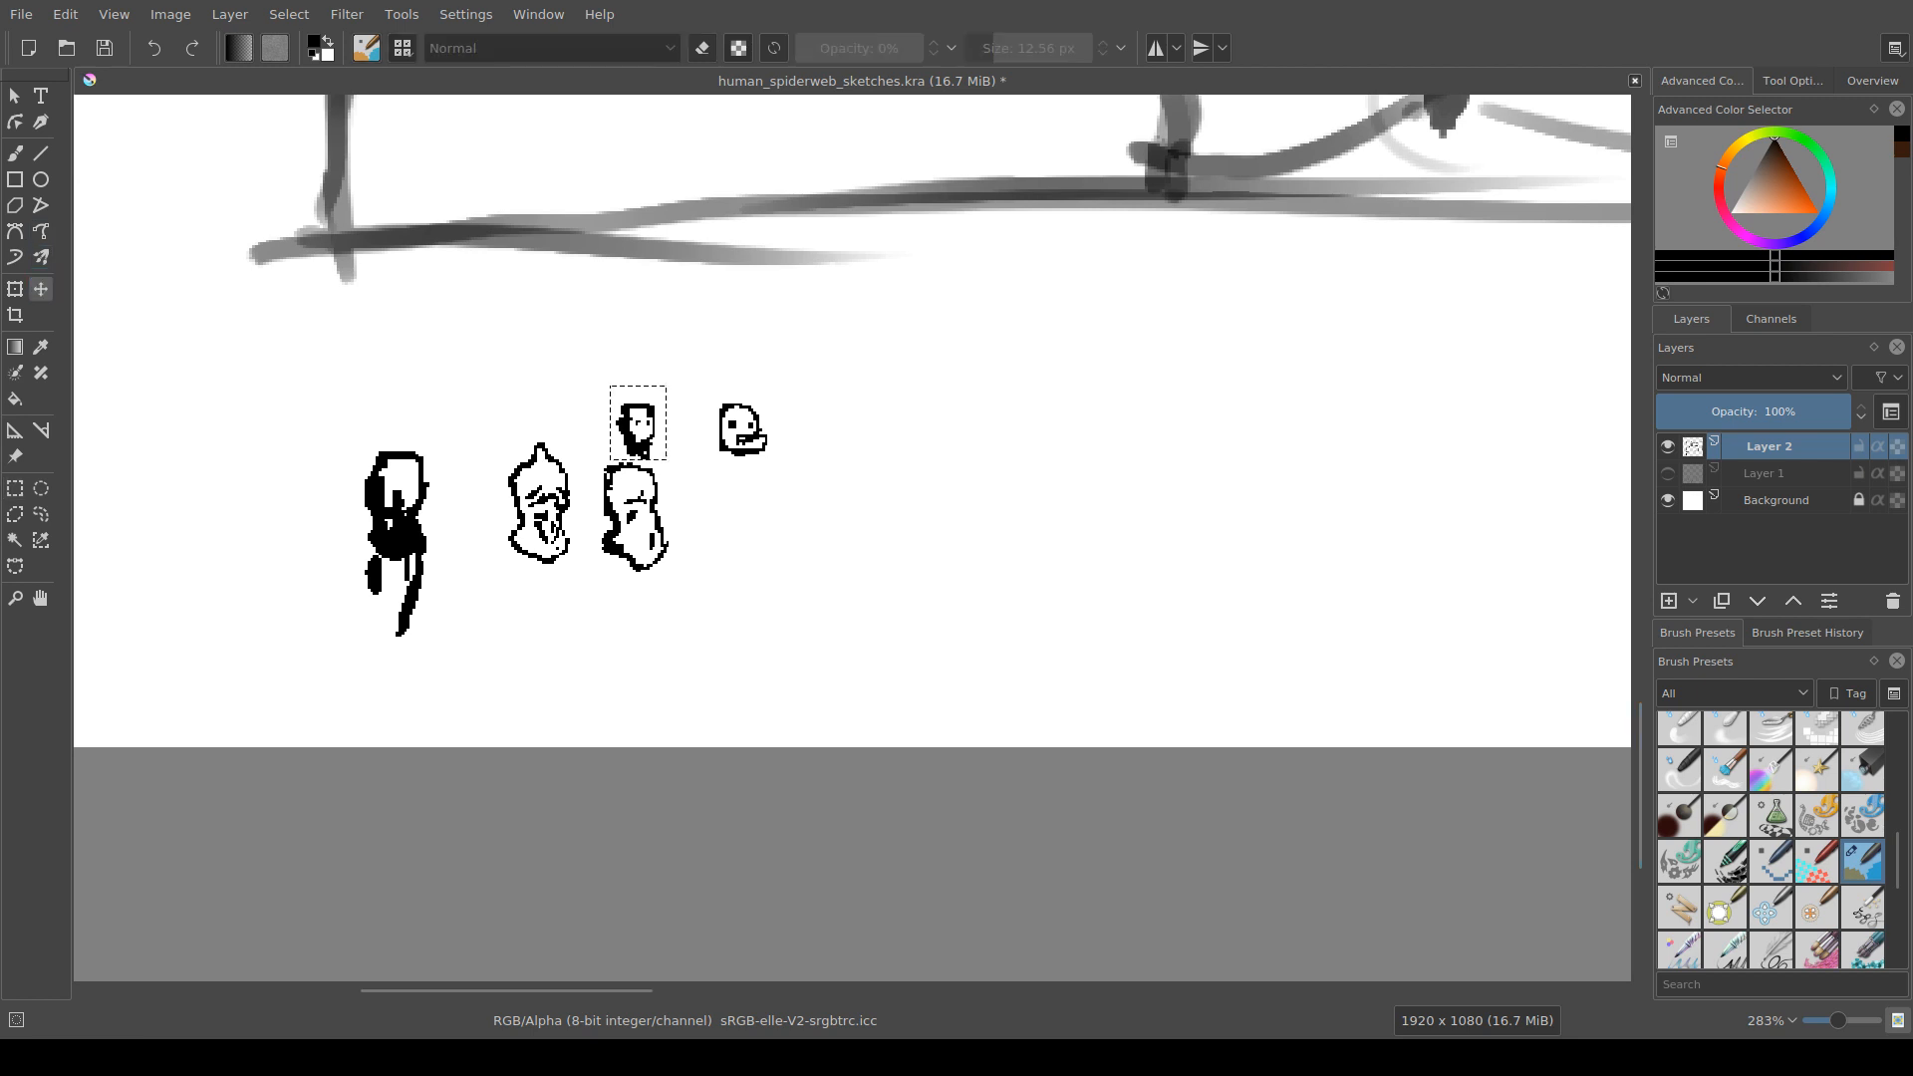
mouse_move(638, 428)
mouse_down()
mouse_move(820, 446)
mouse_move(802, 426)
mouse_up()
key(Left)
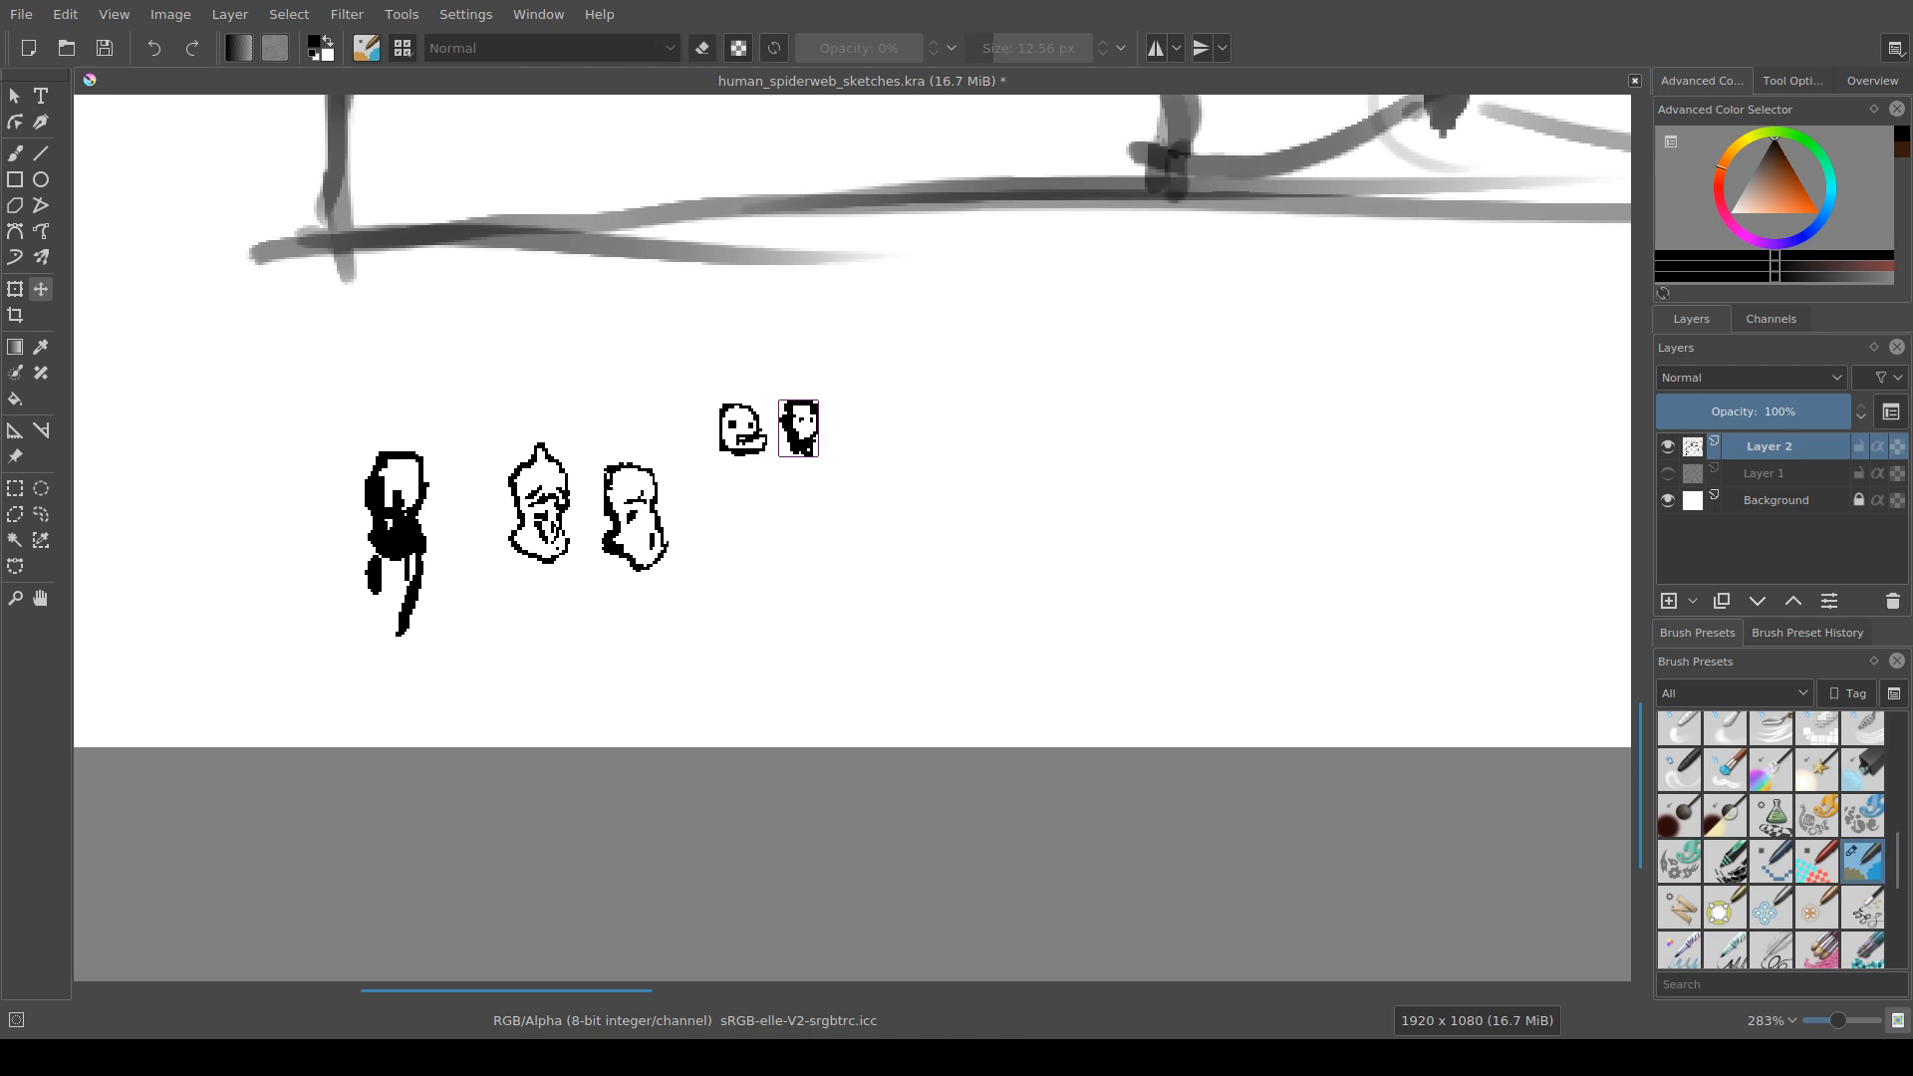
key(ctrl+r)
key(ctrl+shift+a)
drag(802, 428, 808, 412)
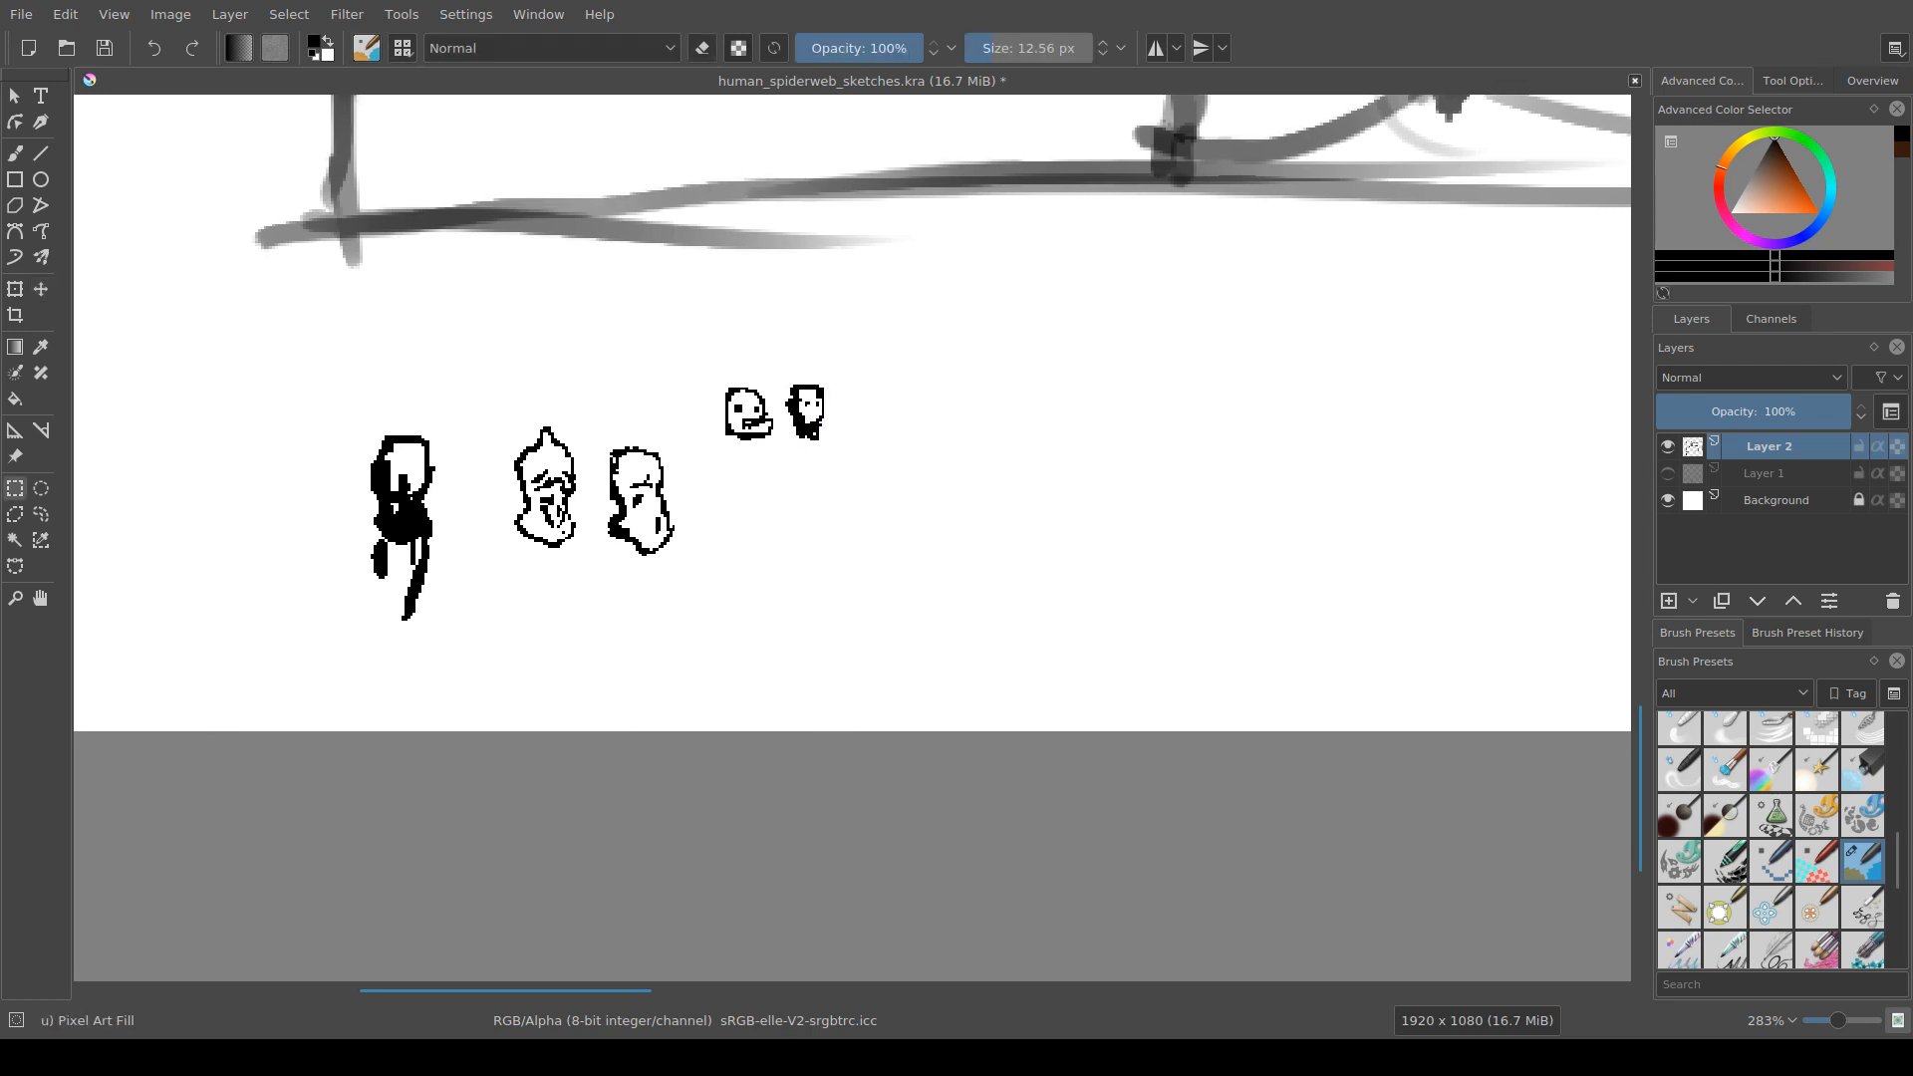
Step: Draw a pointed tip on top of the third figure's head, erase the excess lines beneath it, and save the document
key(b)
drag(624, 456, 628, 461)
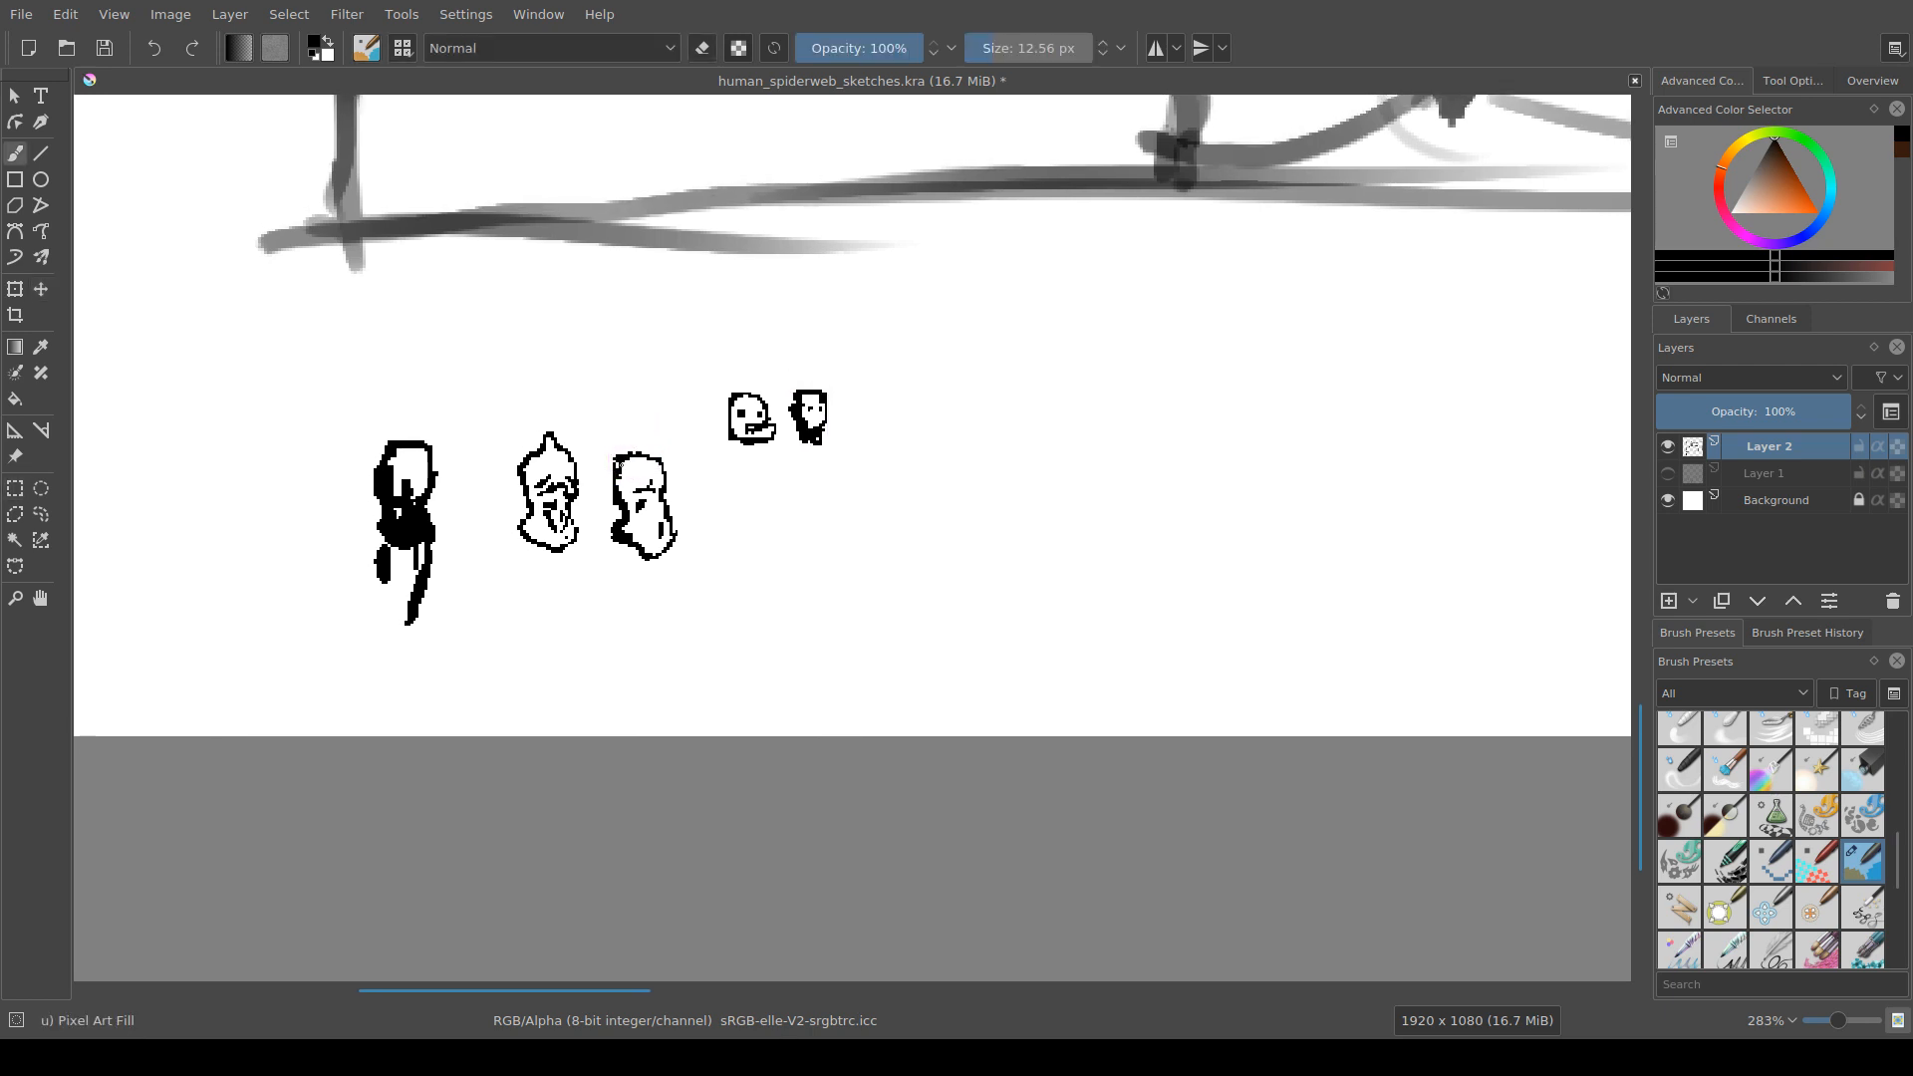
key(e)
key(e)
key(e)
key(ctrl+s)
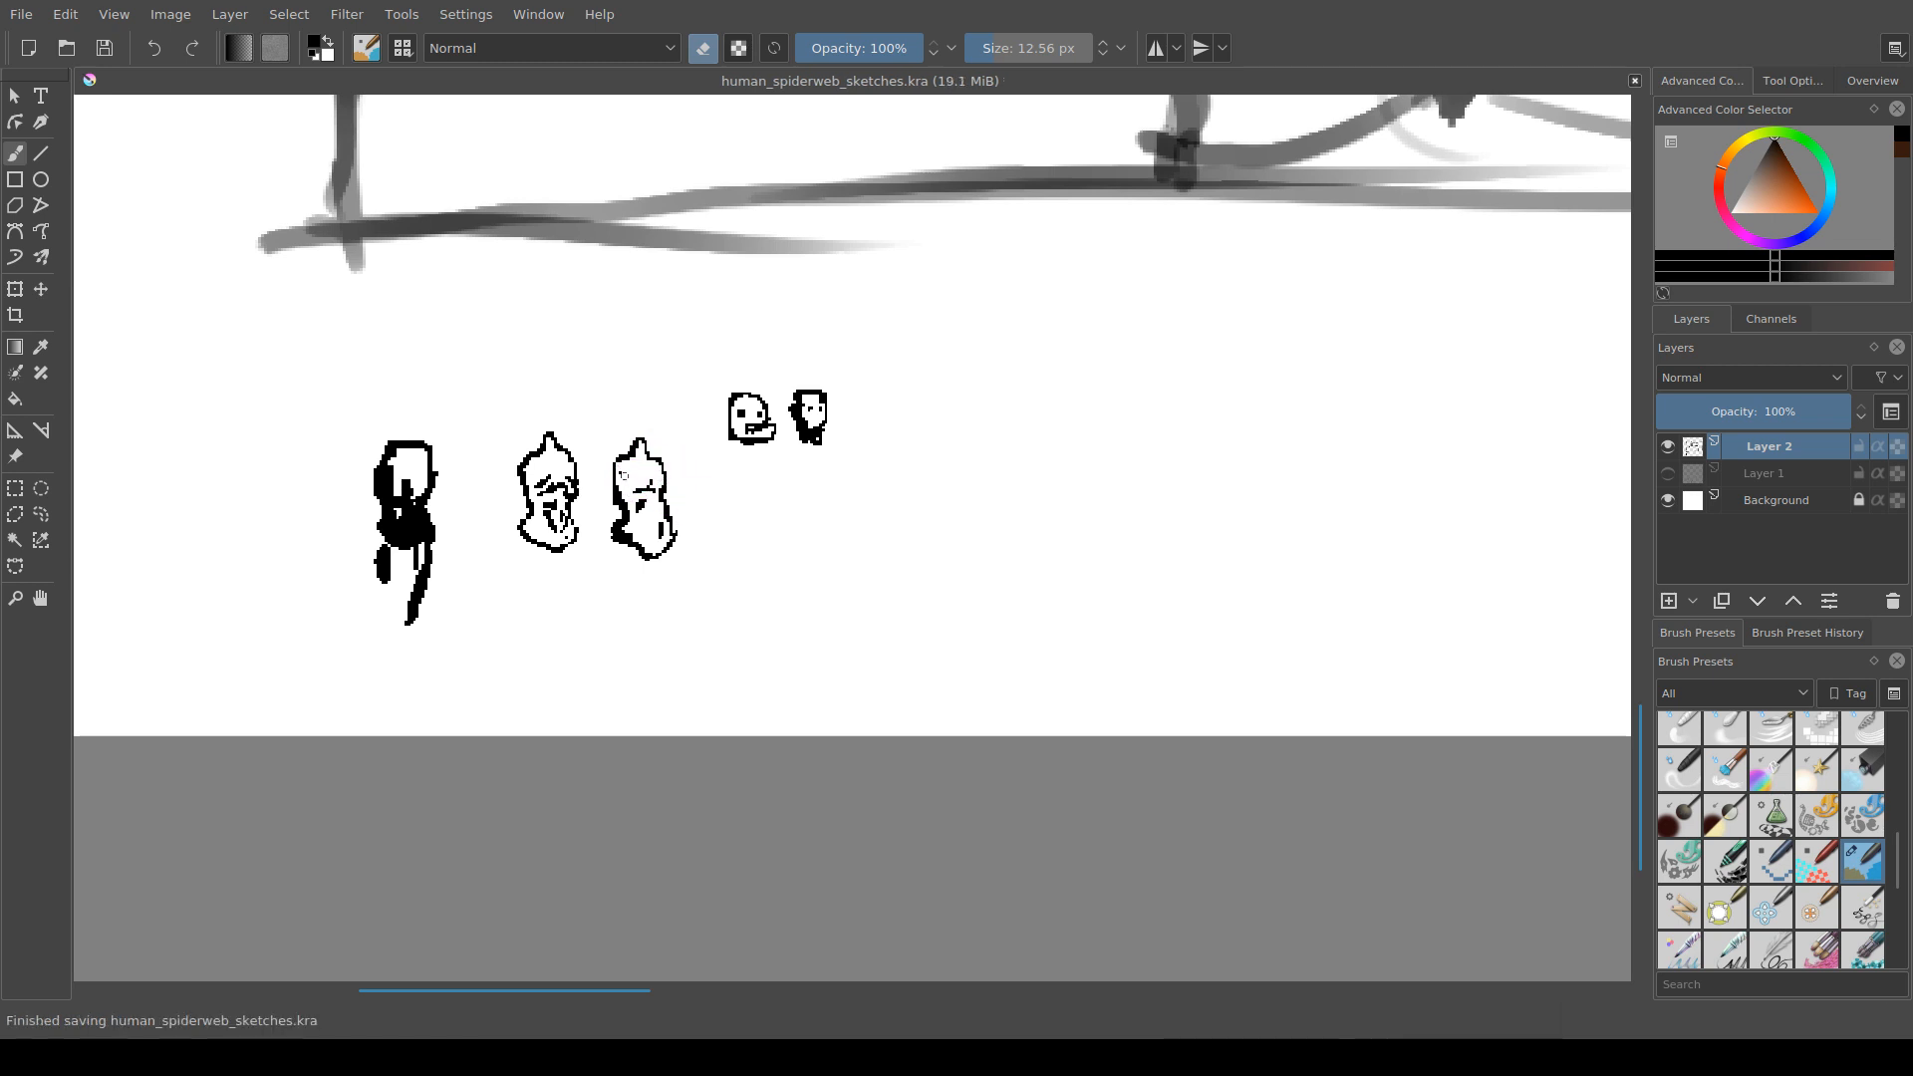
click(625, 474)
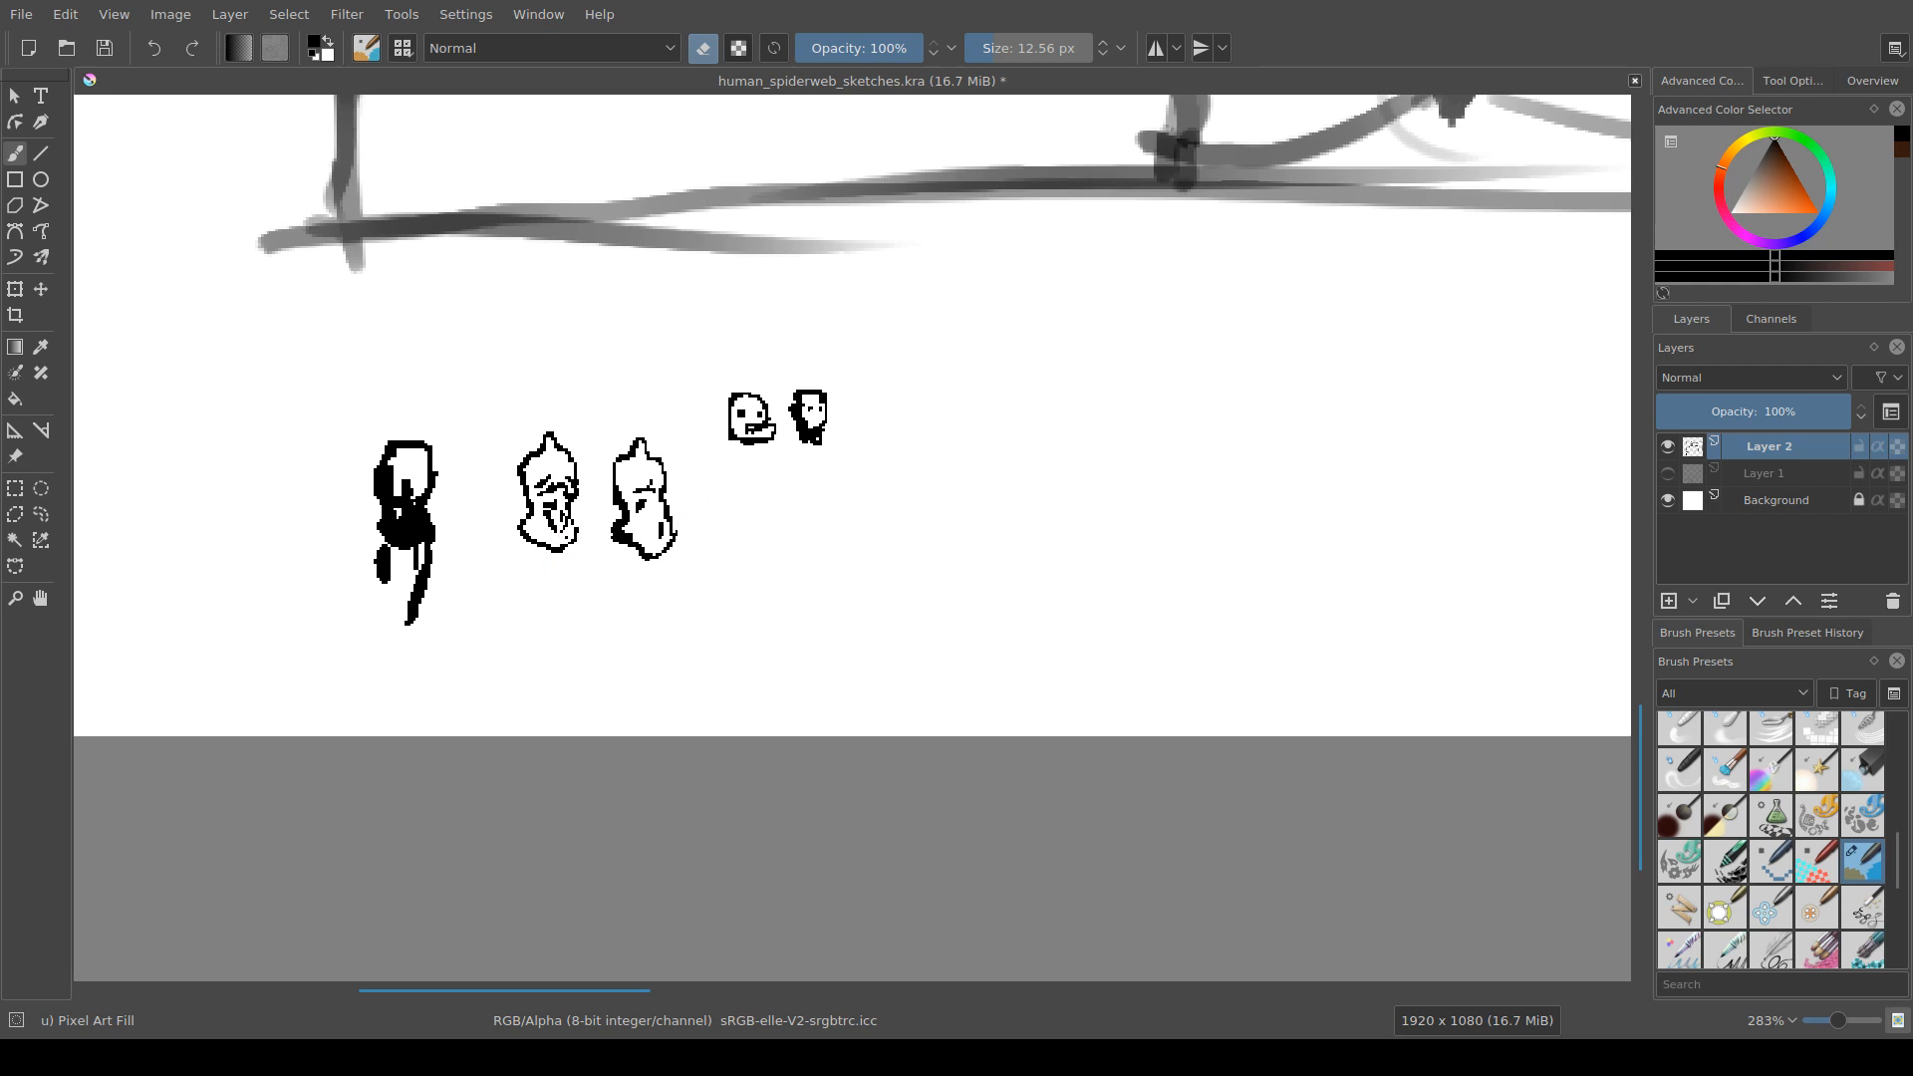
scroll(113, 563, right, 1)
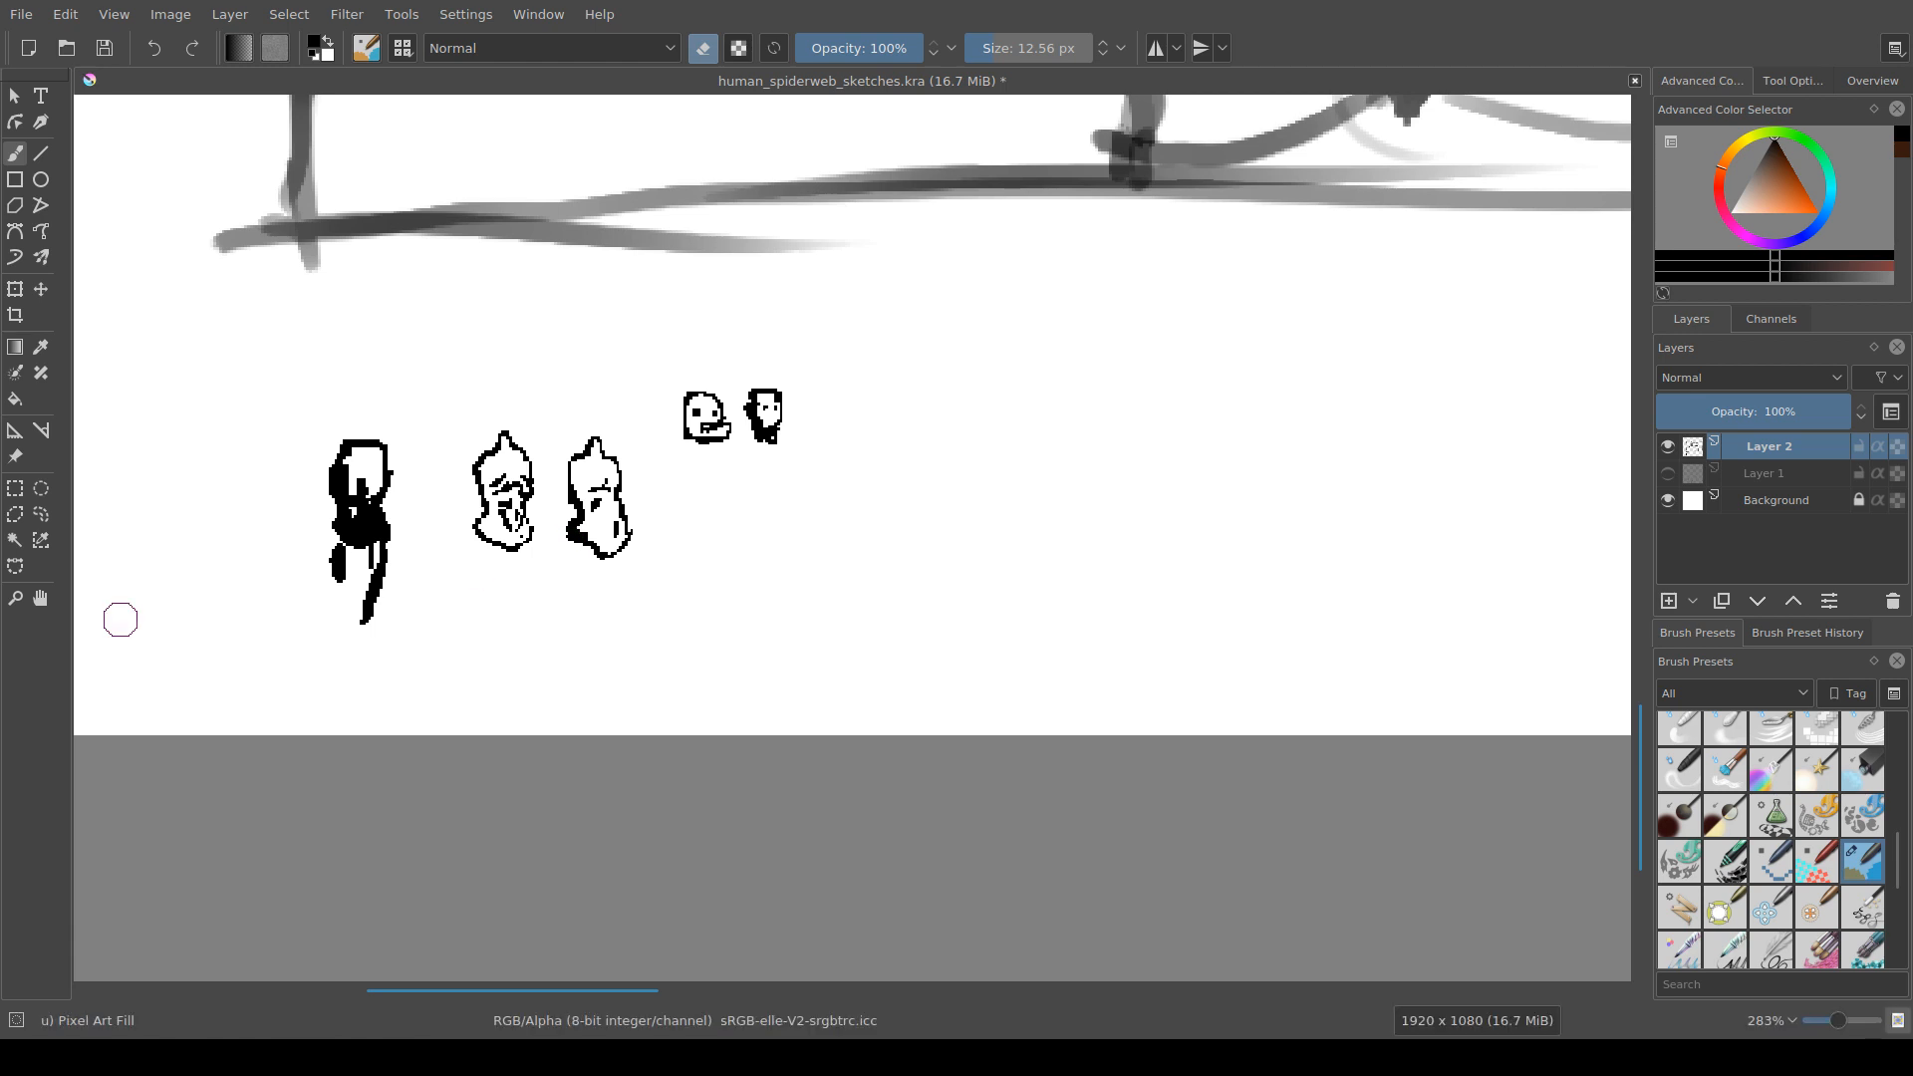
Step: Erase the dark patch at the third figure's lower left, clean up the outline there, and save the document
drag(627, 649, 726, 658)
scroll(645, 603, up, 1)
drag(643, 601, 641, 594)
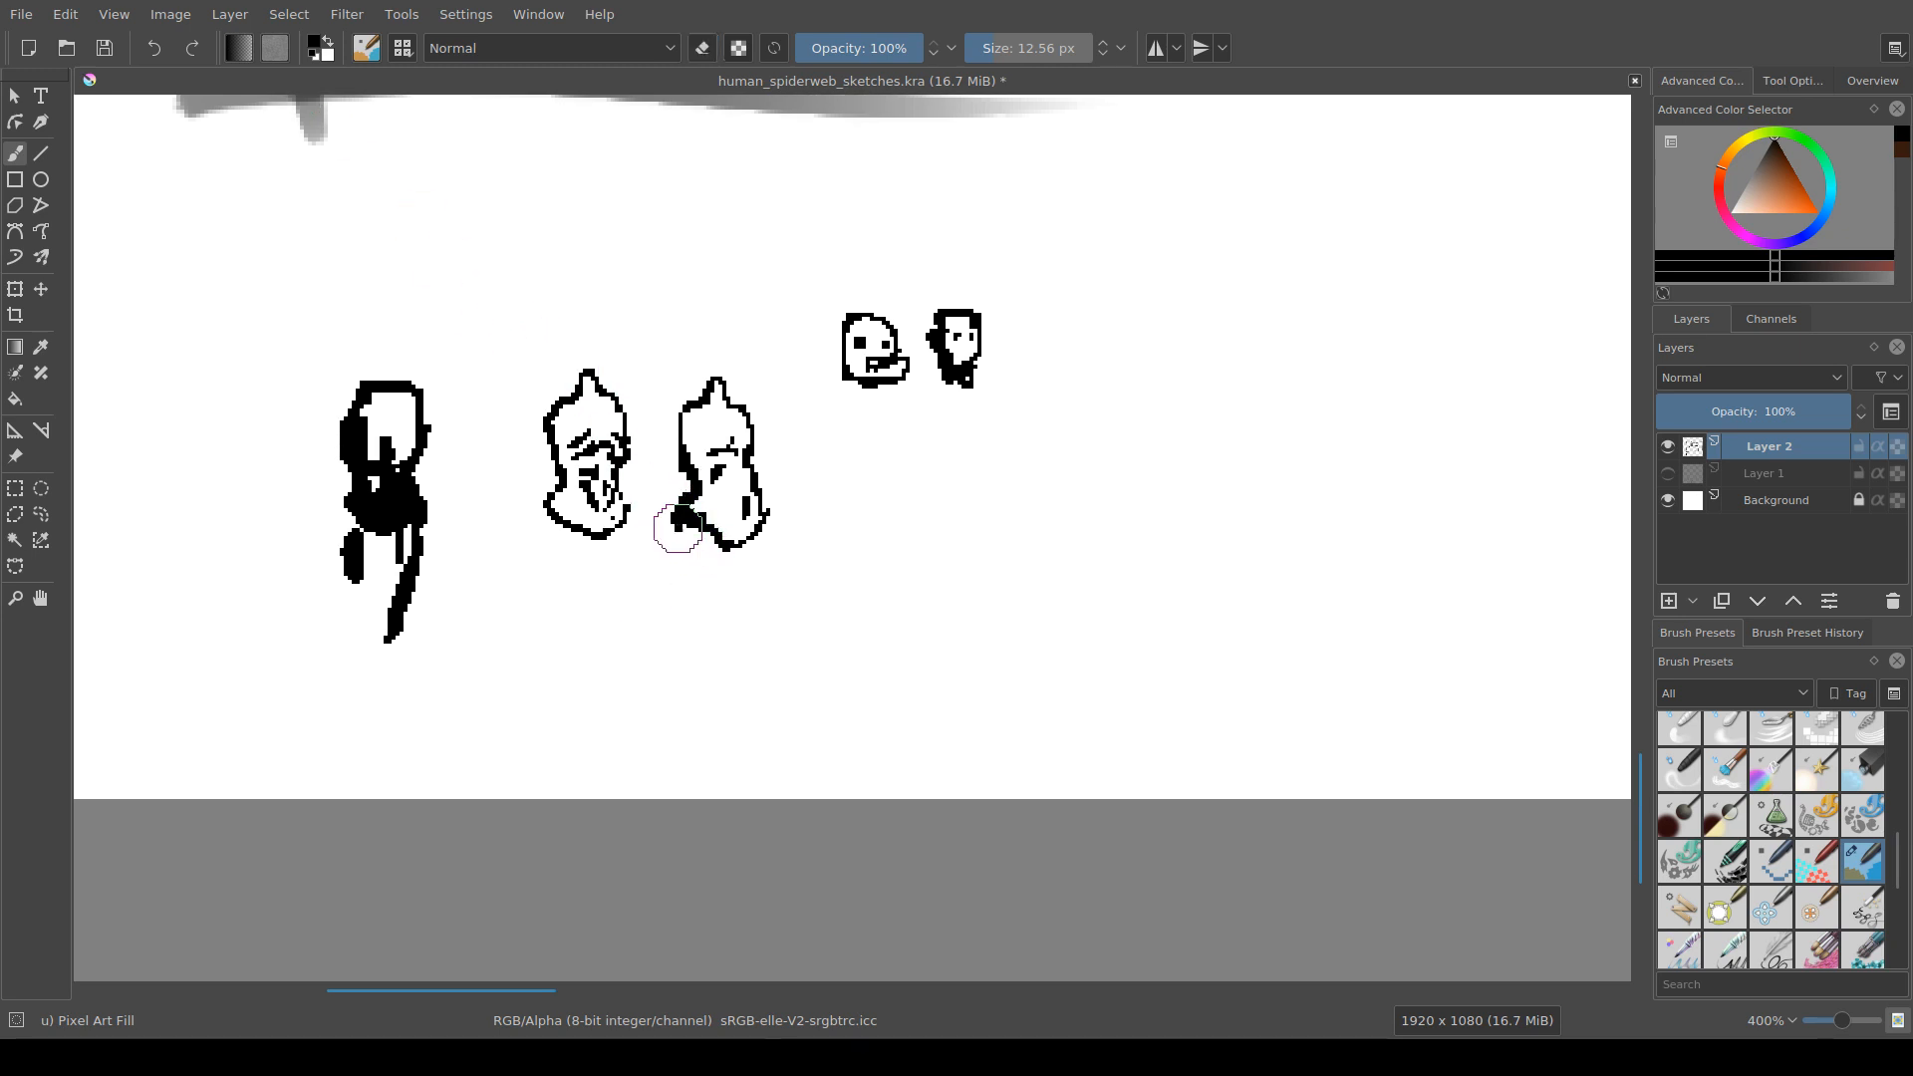
mouse_move(672, 521)
mouse_down()
mouse_move(702, 501)
mouse_move(694, 446)
mouse_move(692, 483)
mouse_up()
key(e)
key(e)
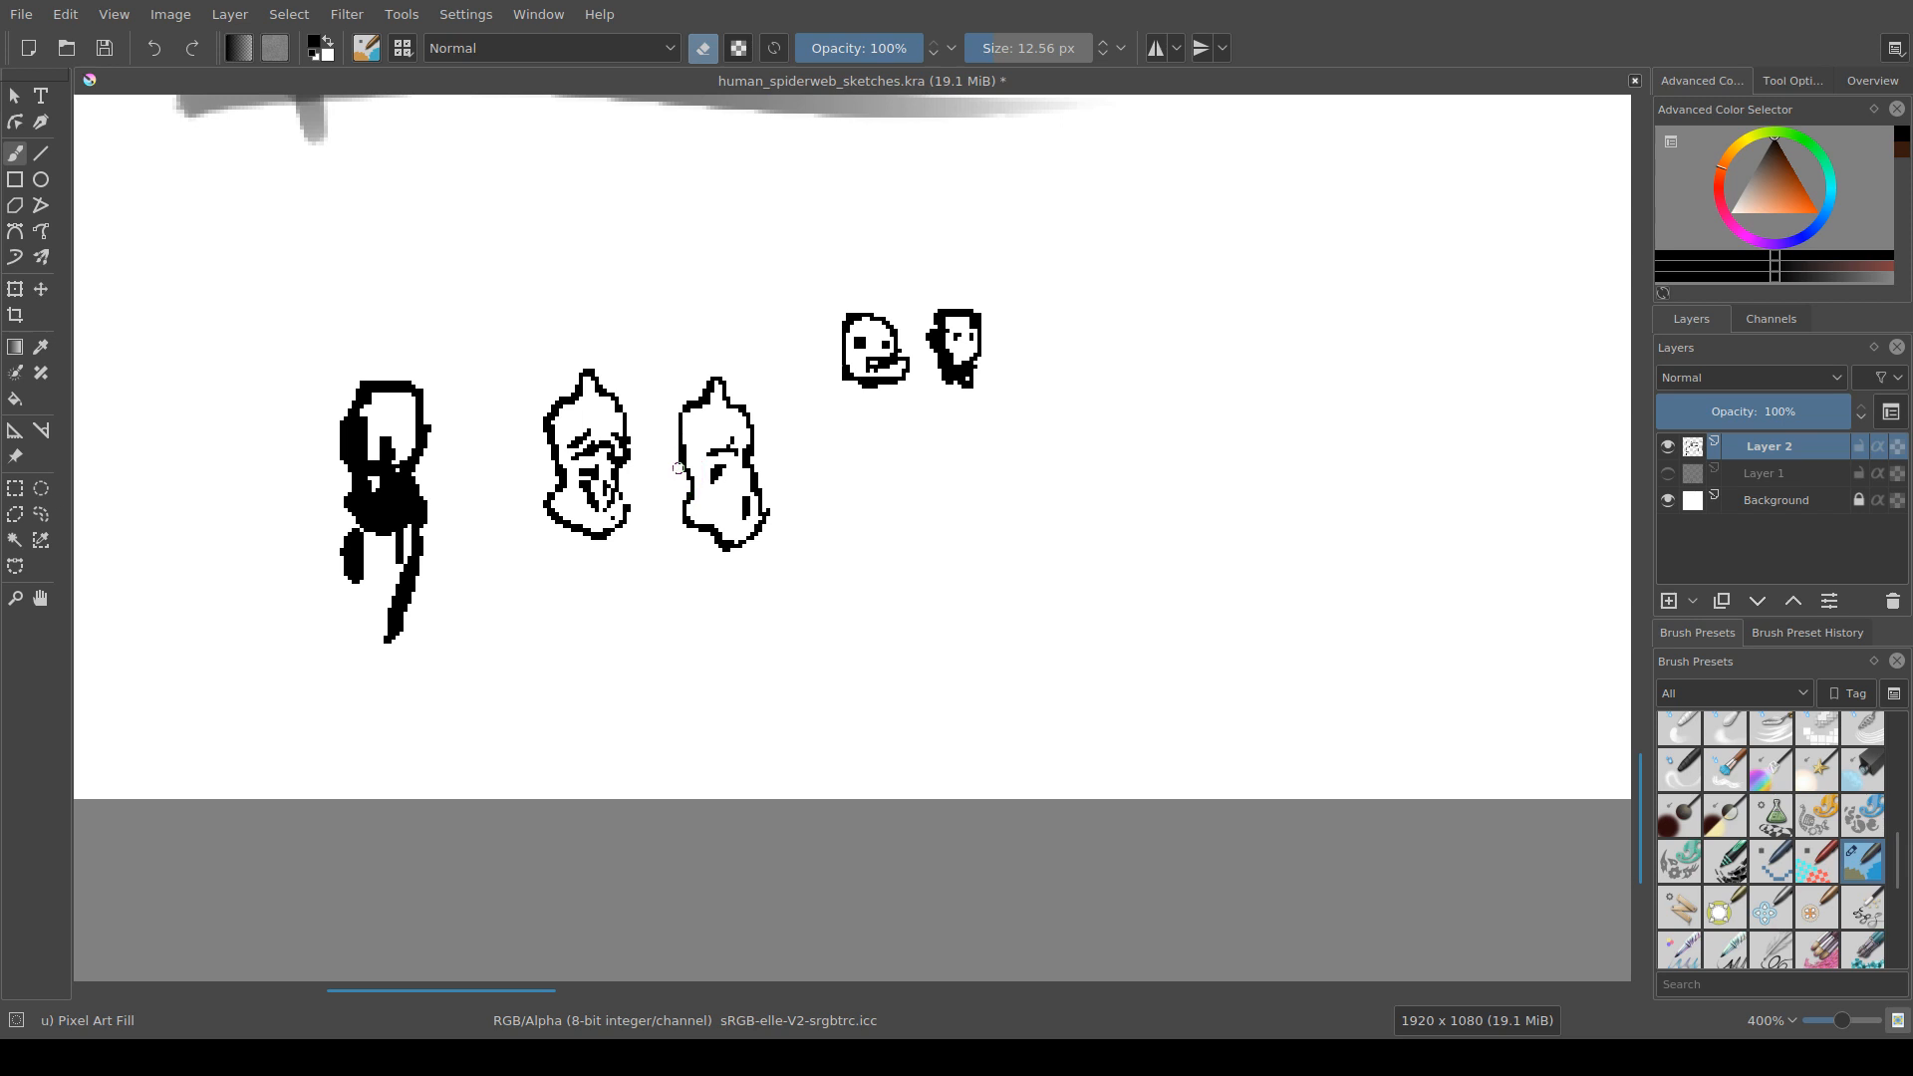
drag(708, 515, 686, 549)
key(ctrl+s)
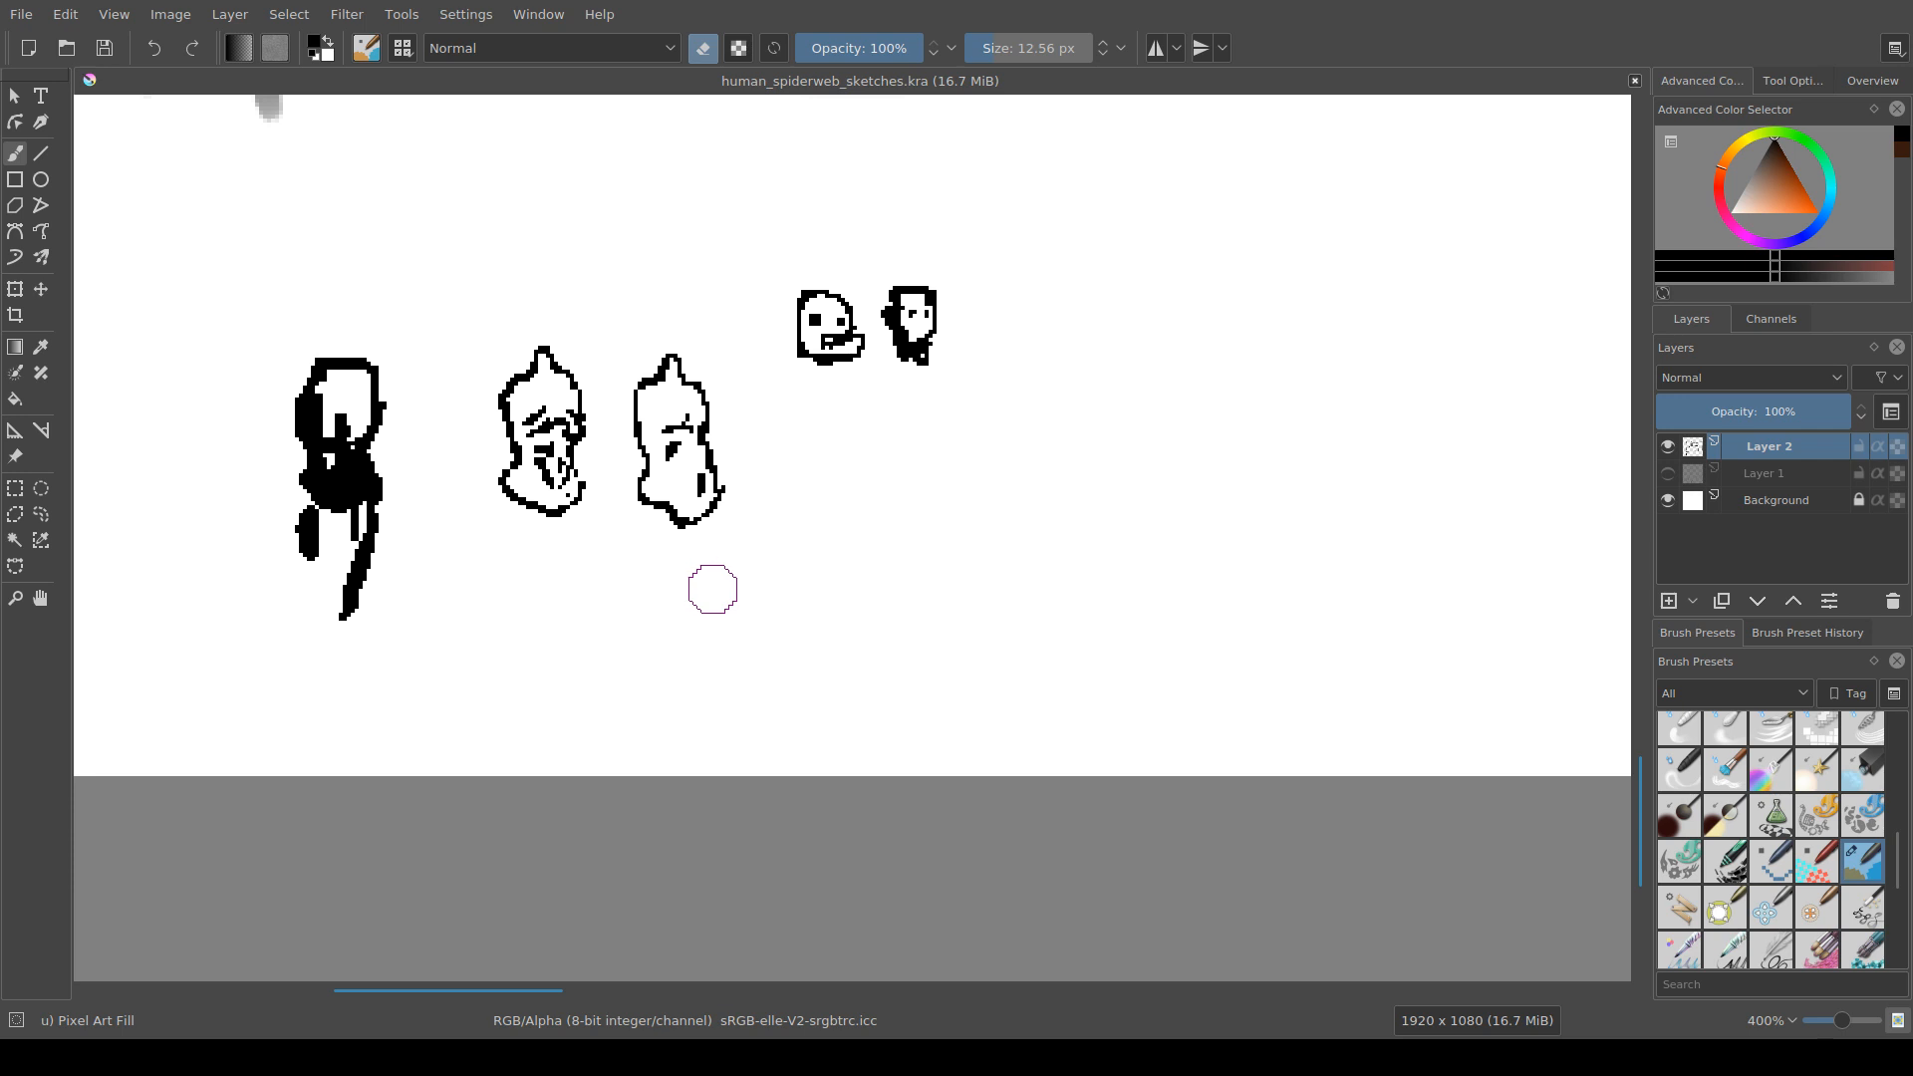
Step: Examine the roped-character sketch on Layer 1 alone and together with Layer 2, leaving only Layer 2 shown over the background
drag(721, 534, 704, 541)
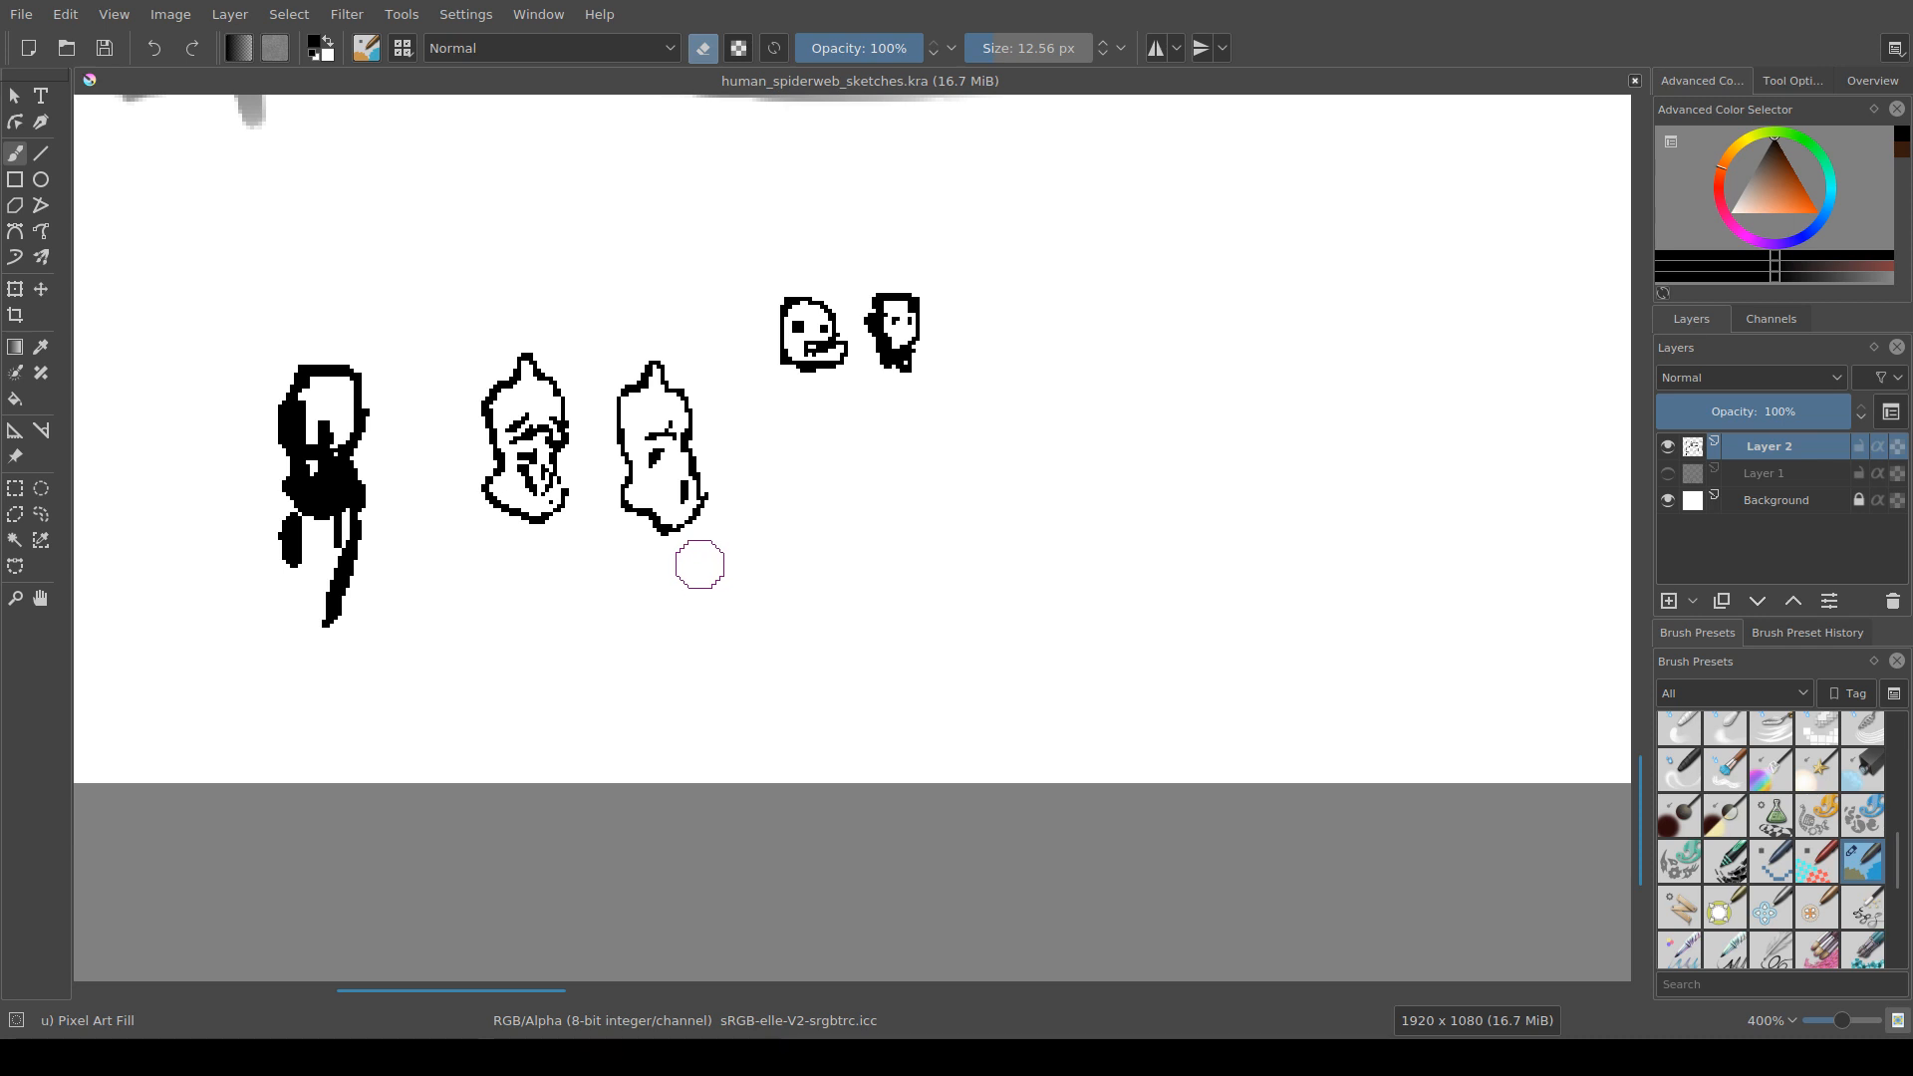
drag(701, 539, 718, 563)
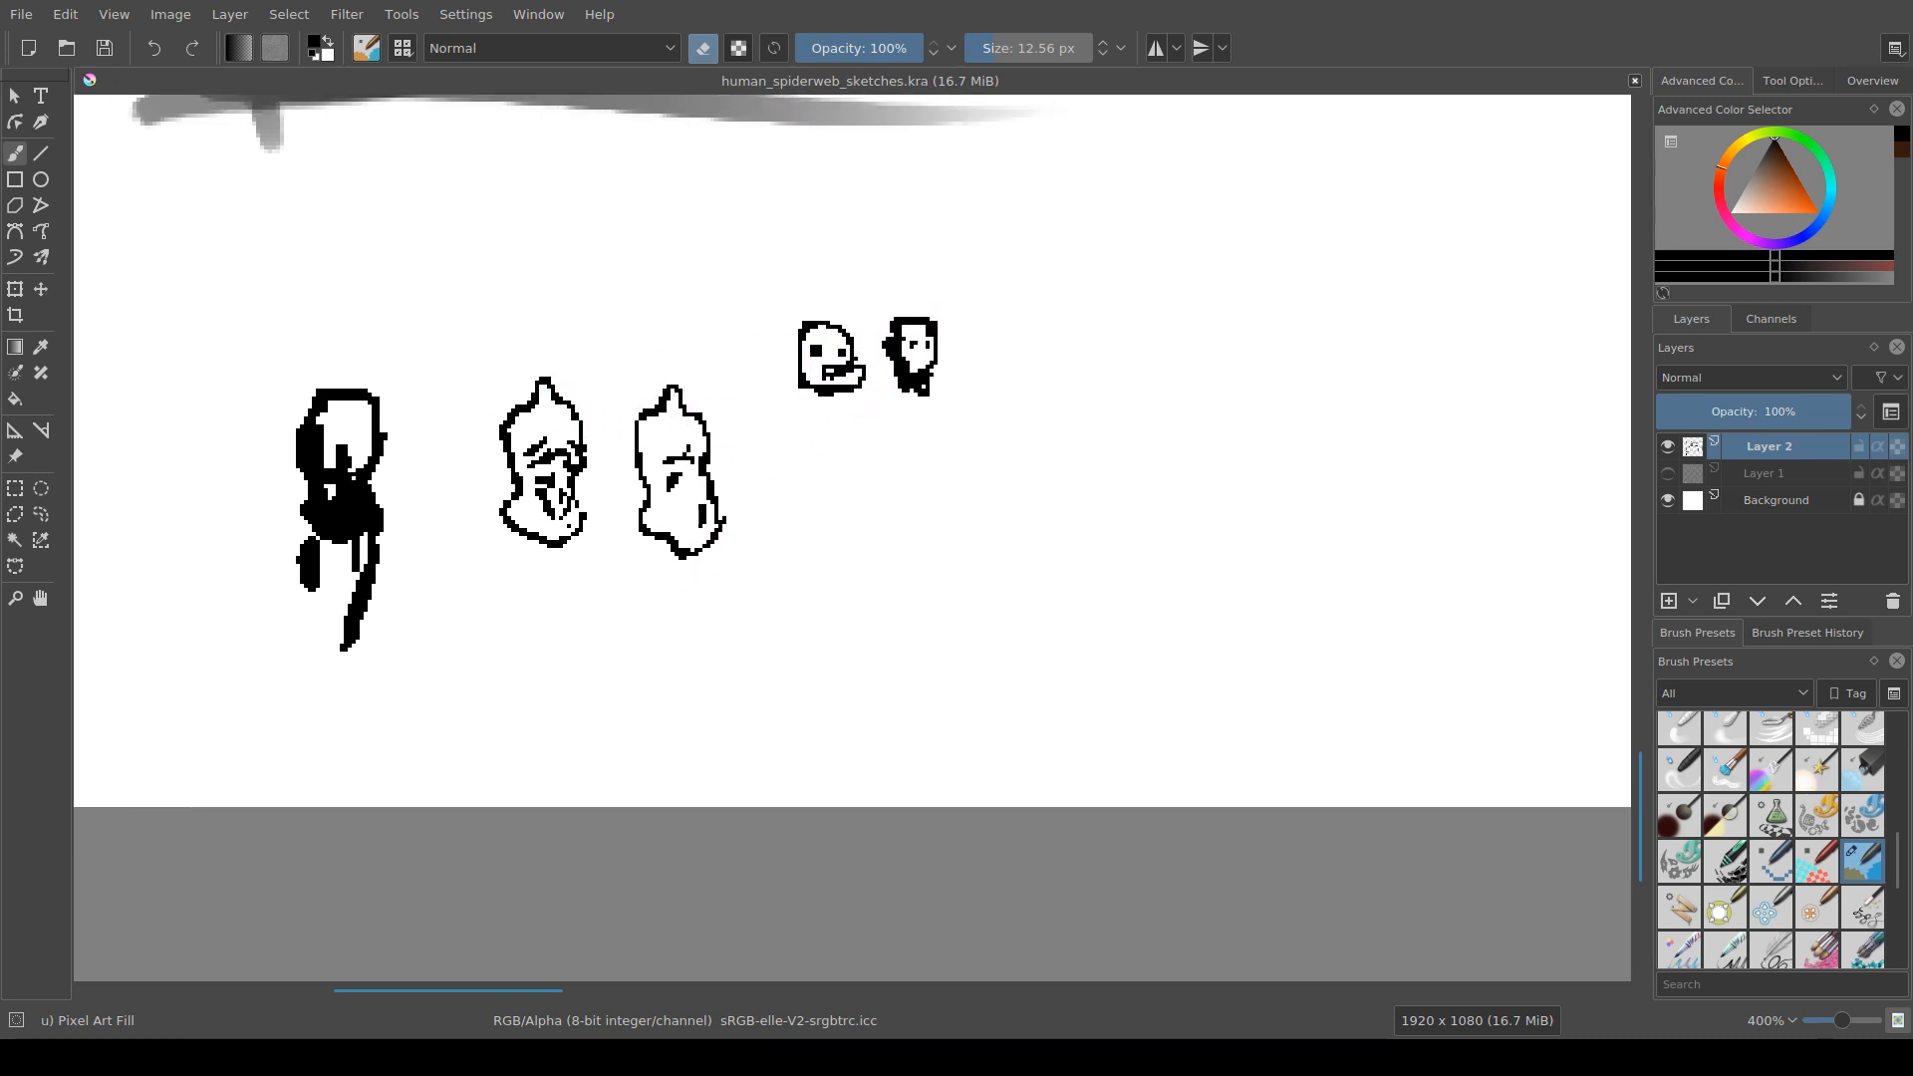
drag(659, 414, 697, 441)
drag(696, 365, 565, 547)
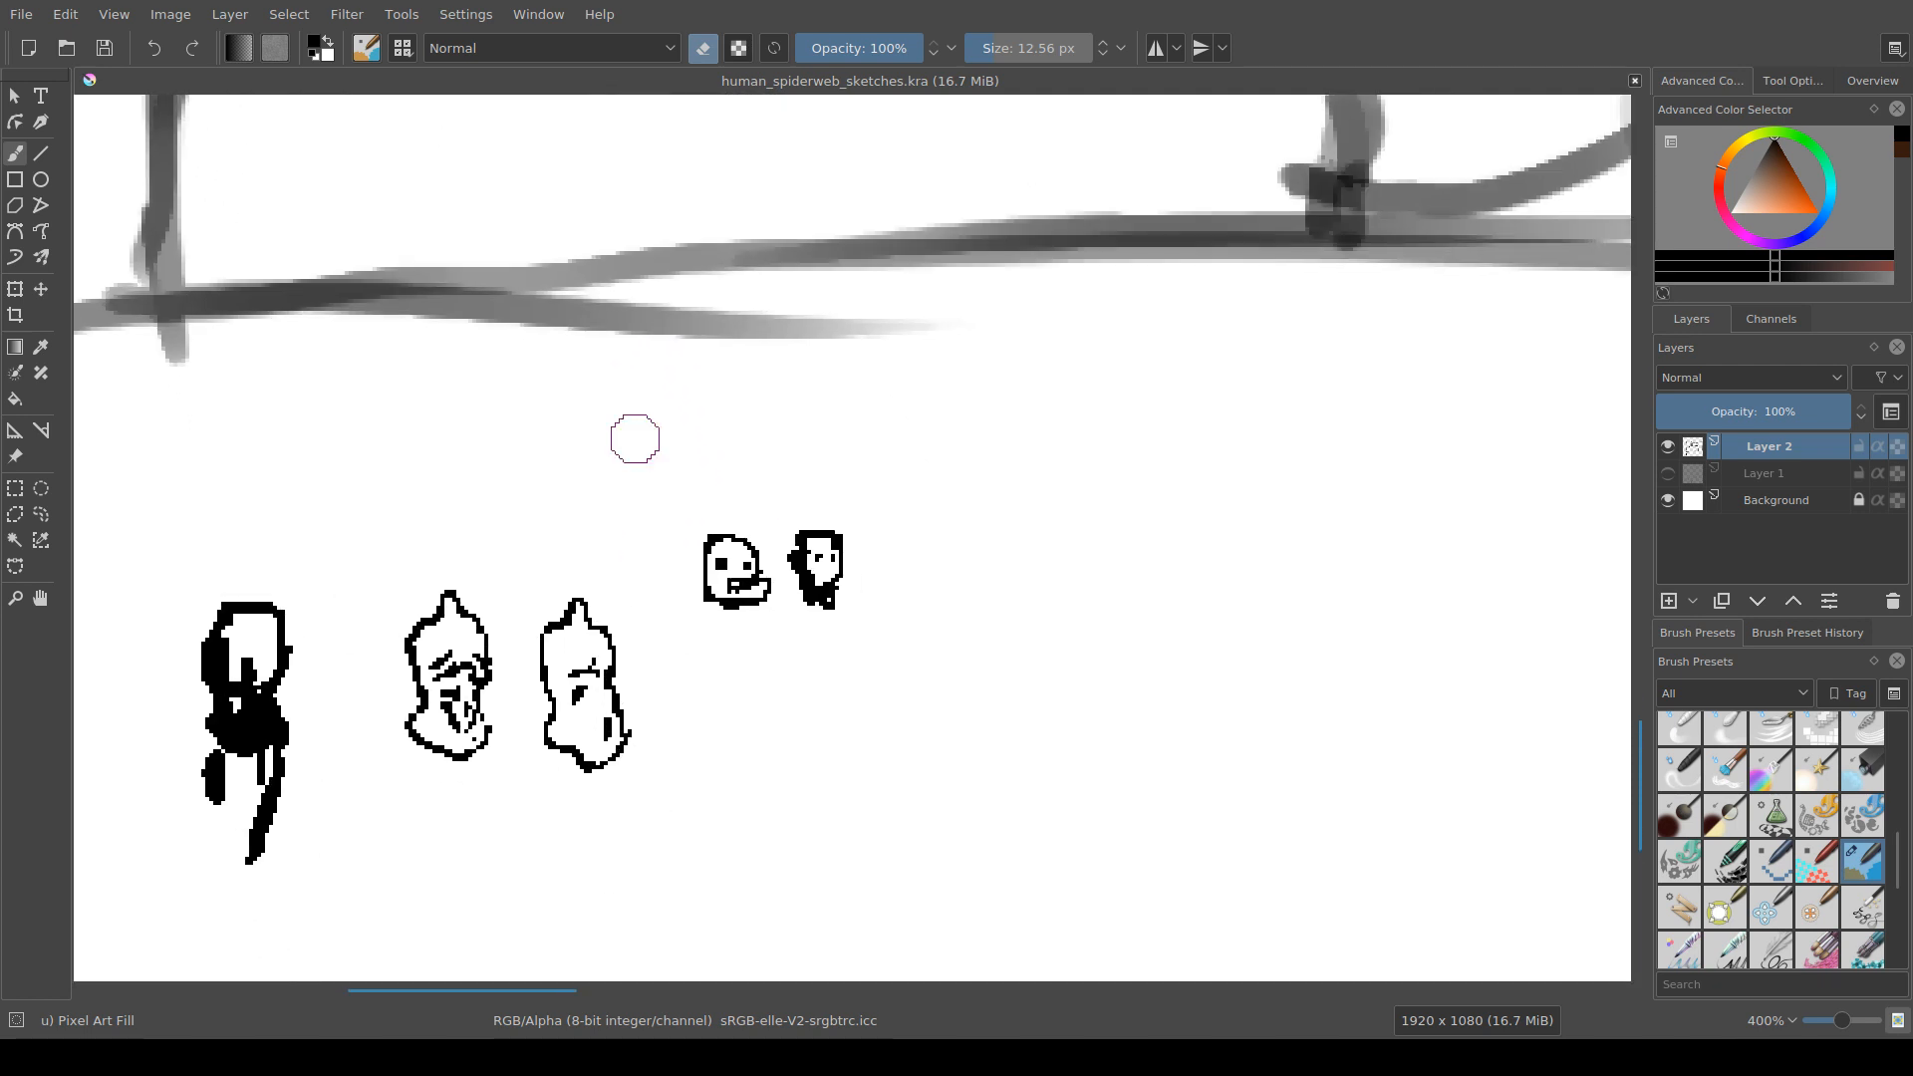
scroll(915, 596, down, 3)
scroll(915, 596, down, 1)
click(1667, 447)
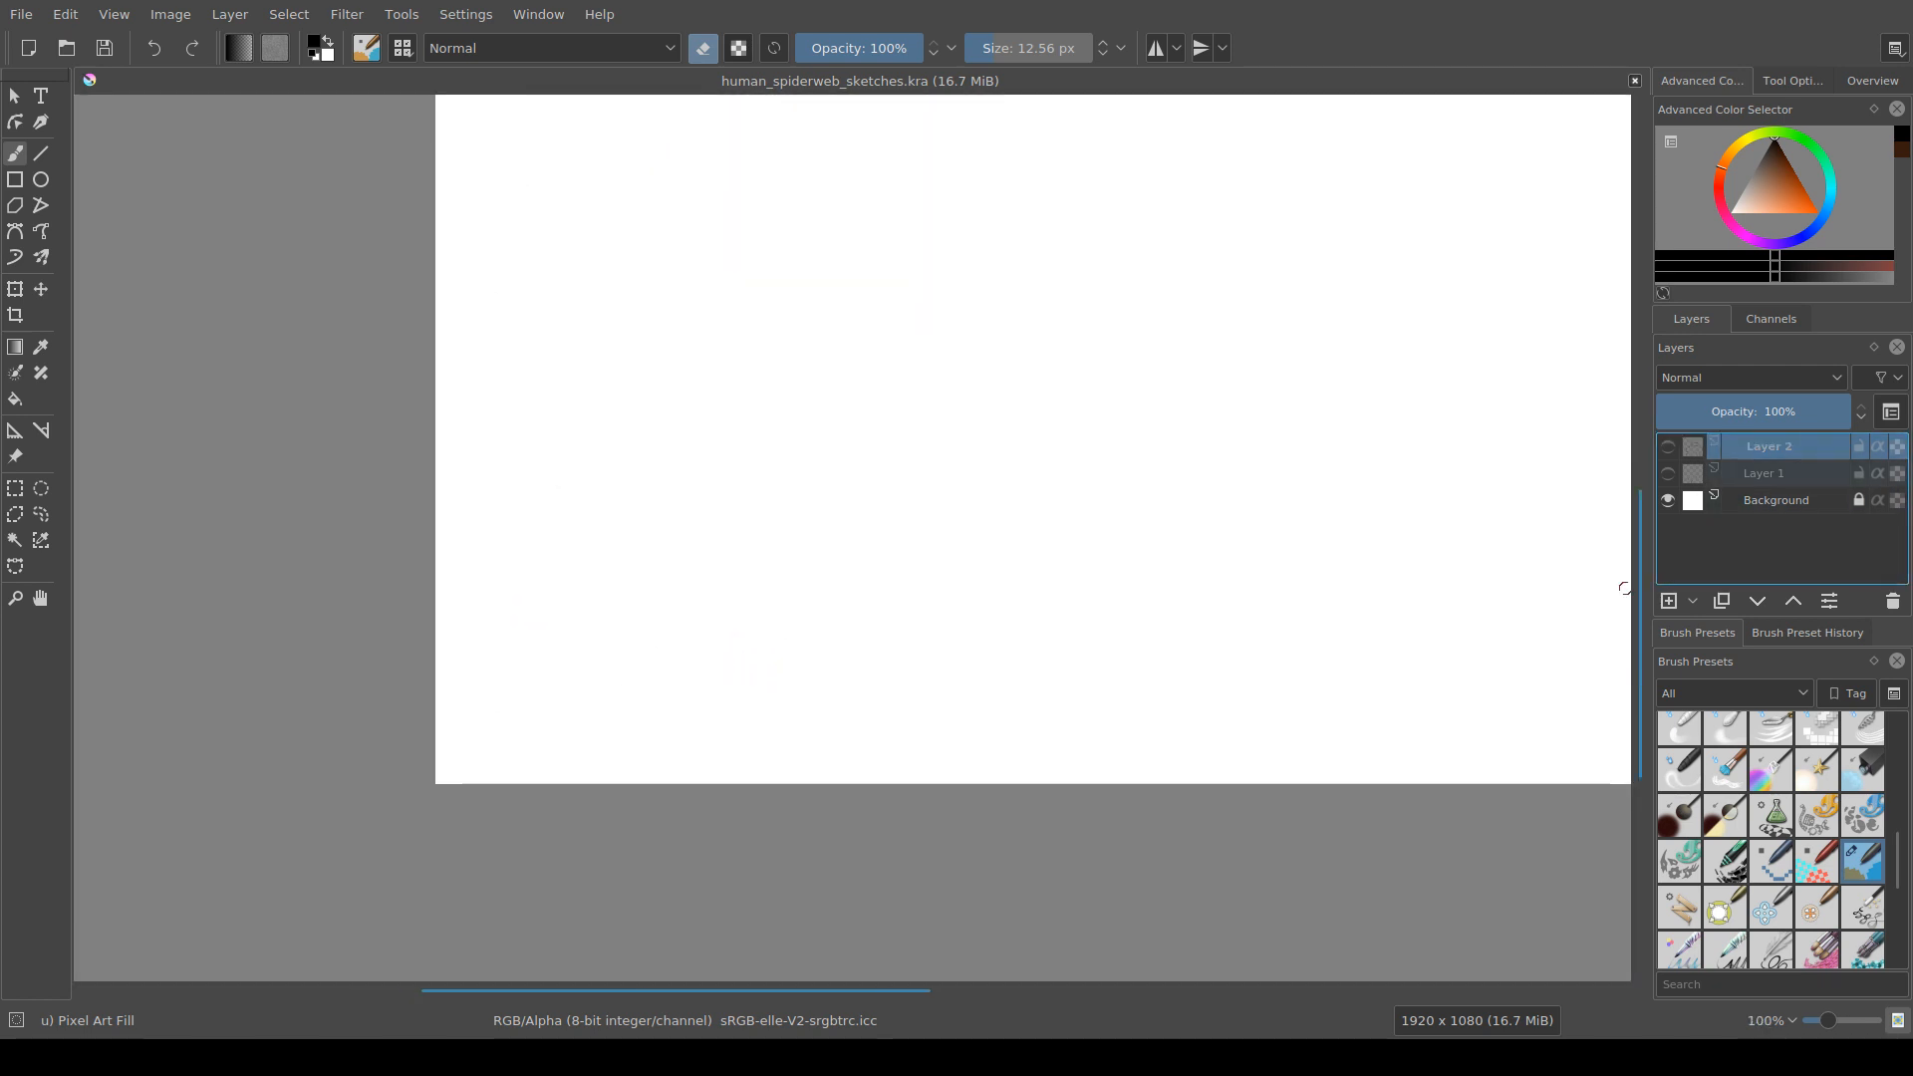
click(1667, 473)
scroll(932, 631, down, 2)
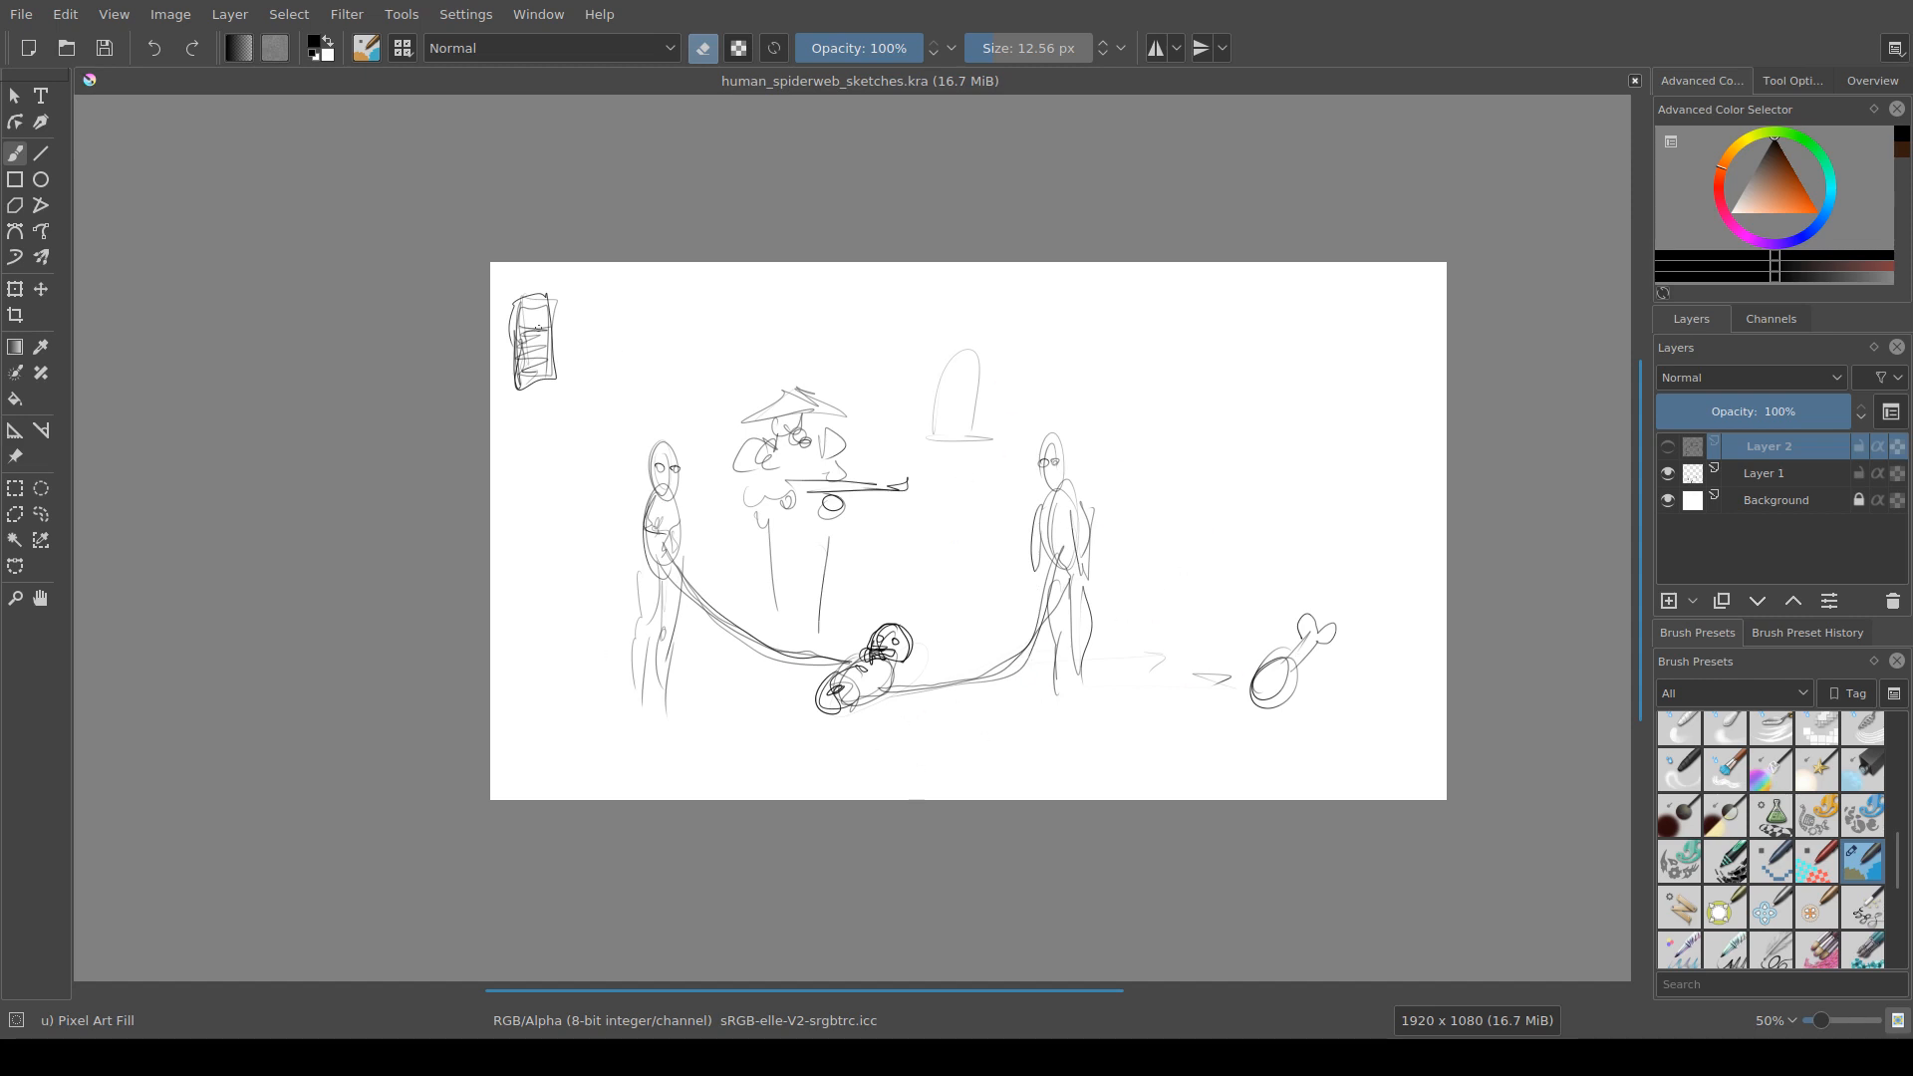
scroll(828, 647, up, 1)
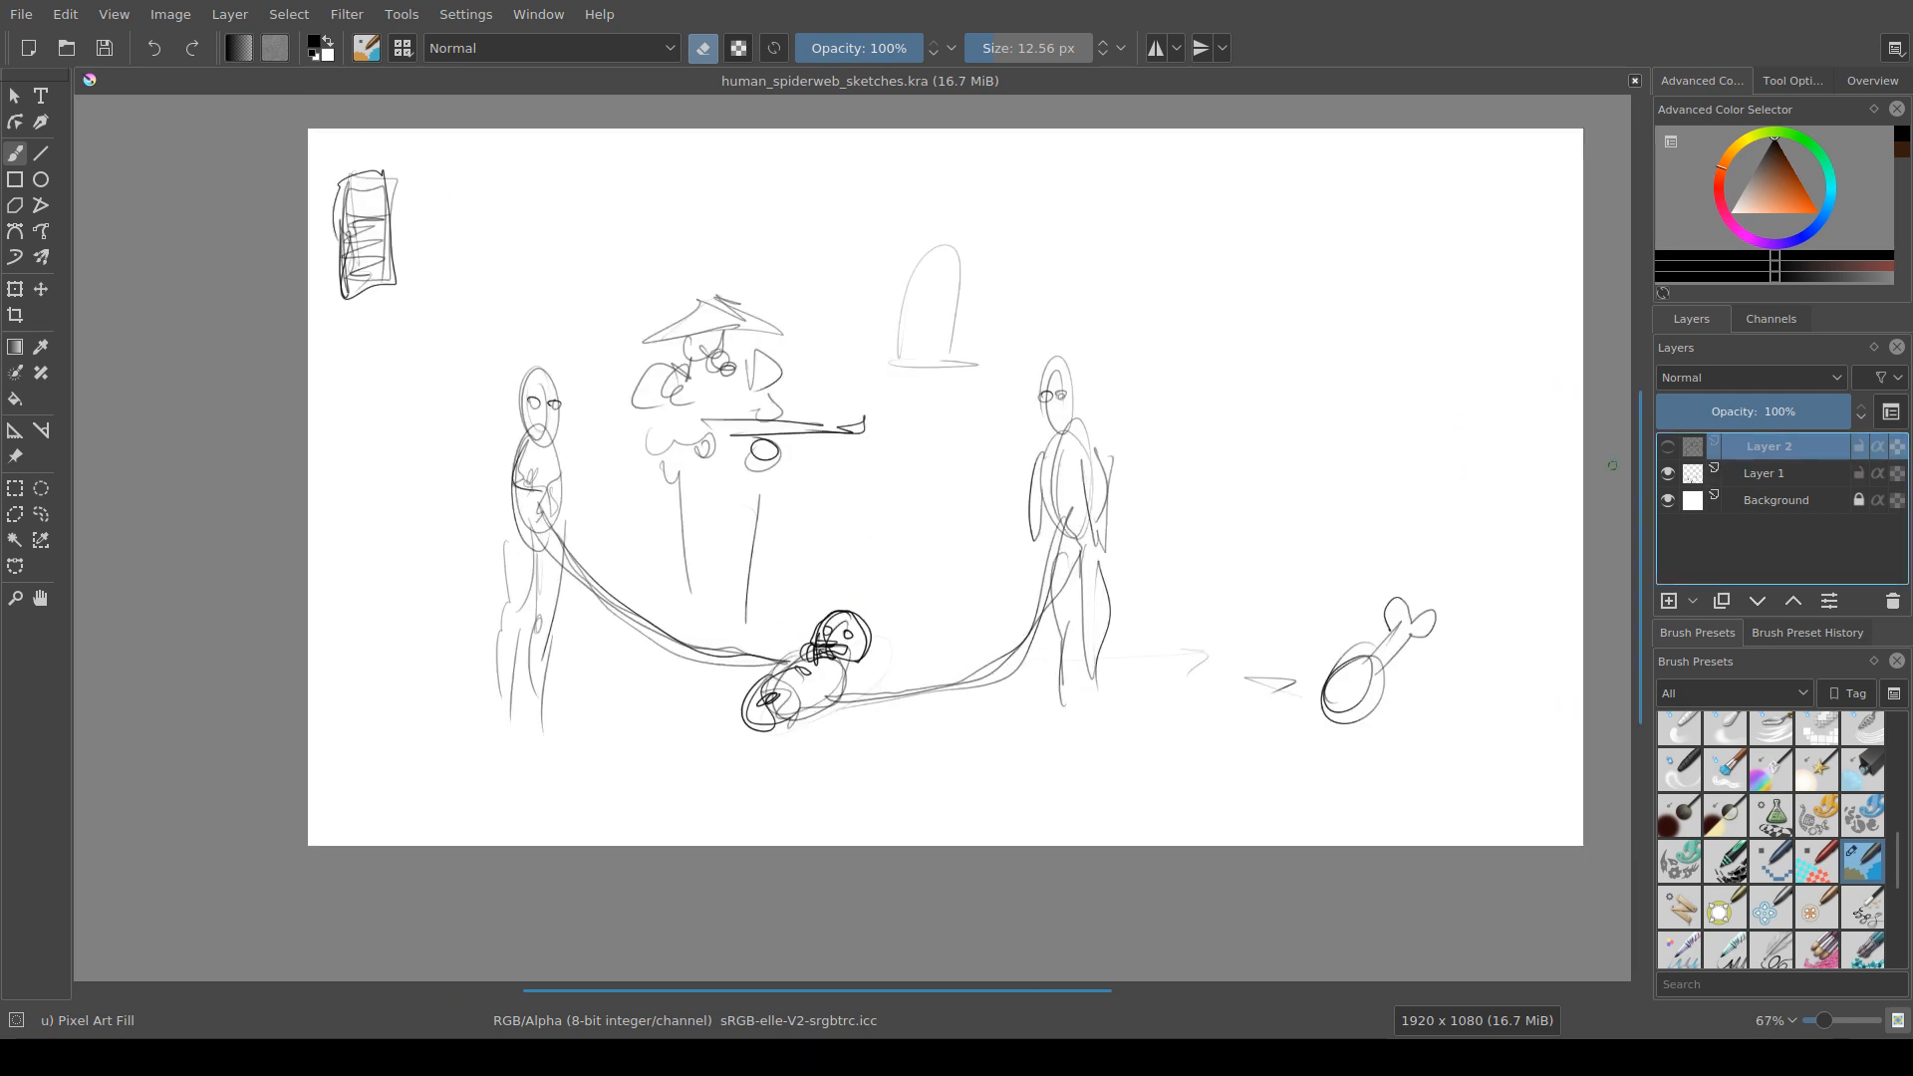
click(1668, 447)
scroll(955, 612, up, 1)
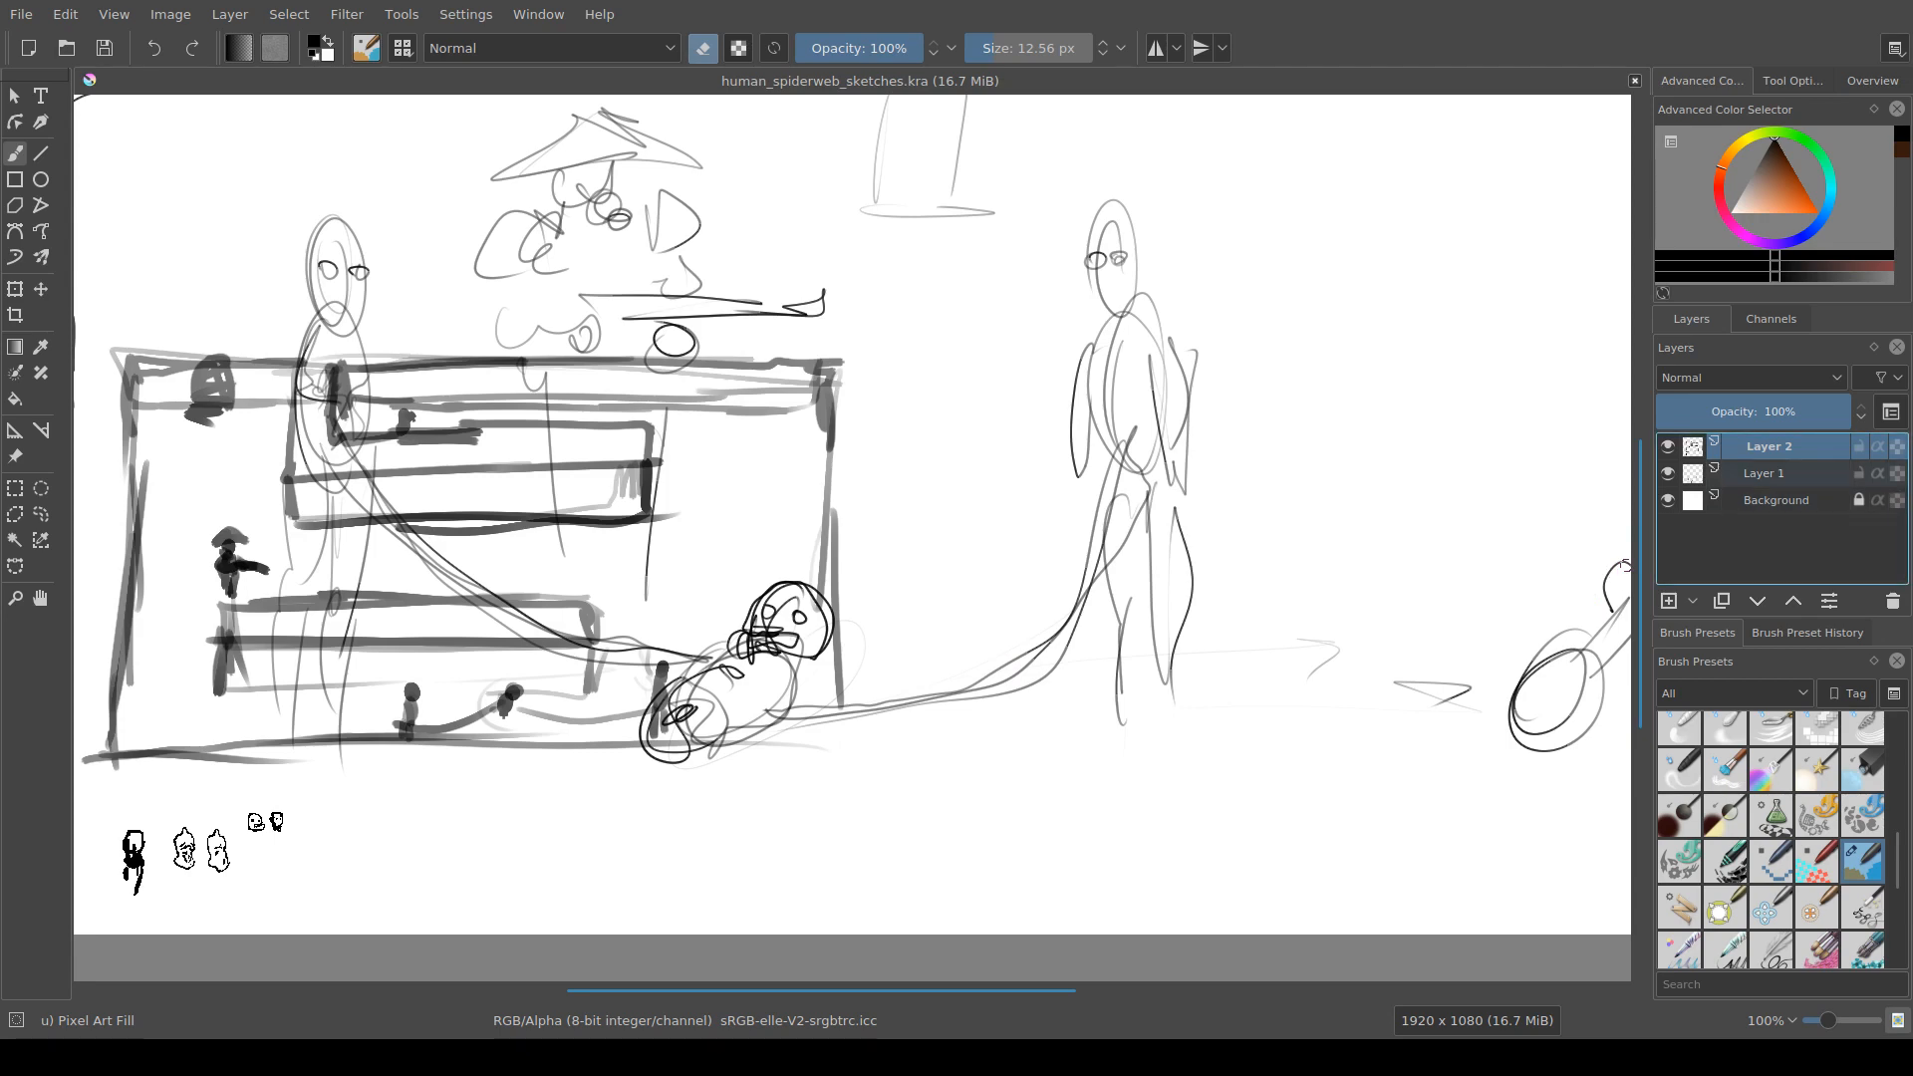
click(1668, 474)
scroll(845, 602, up, 4)
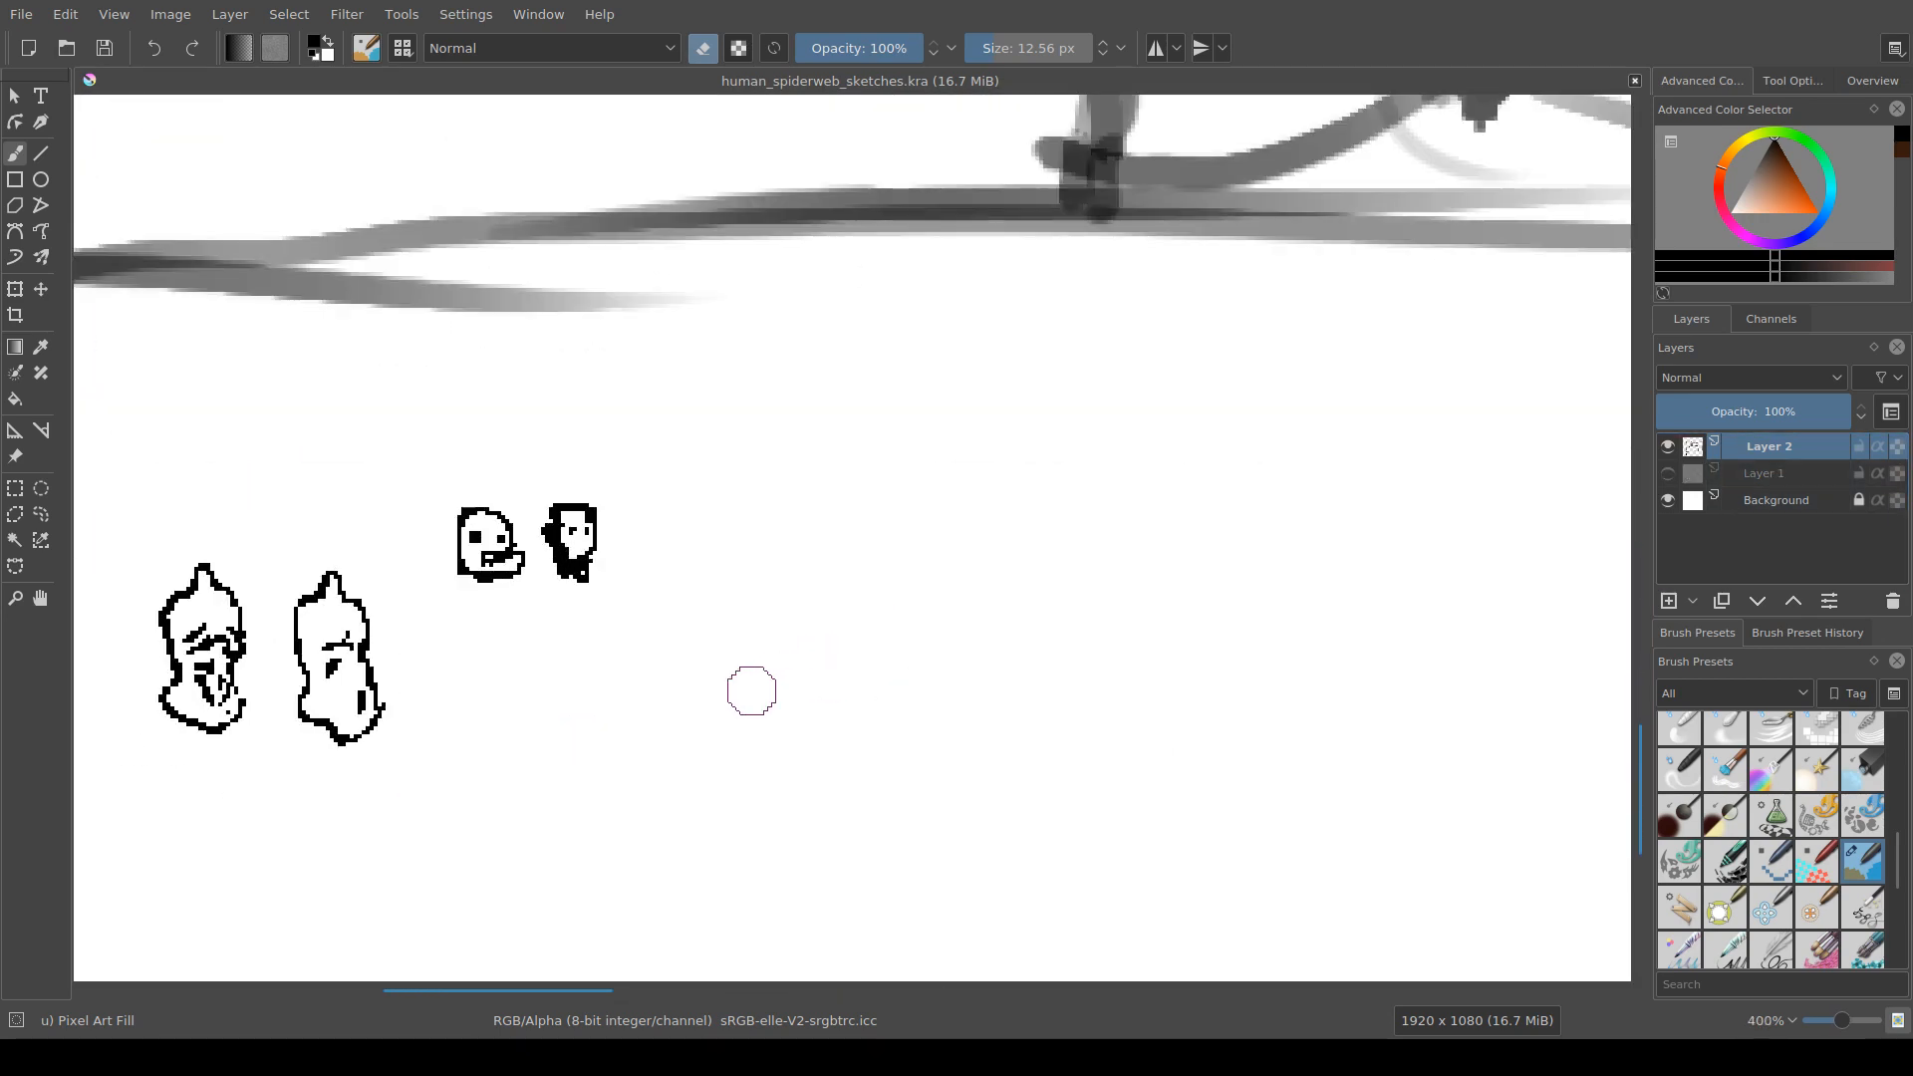
scroll(584, 704, up, 1)
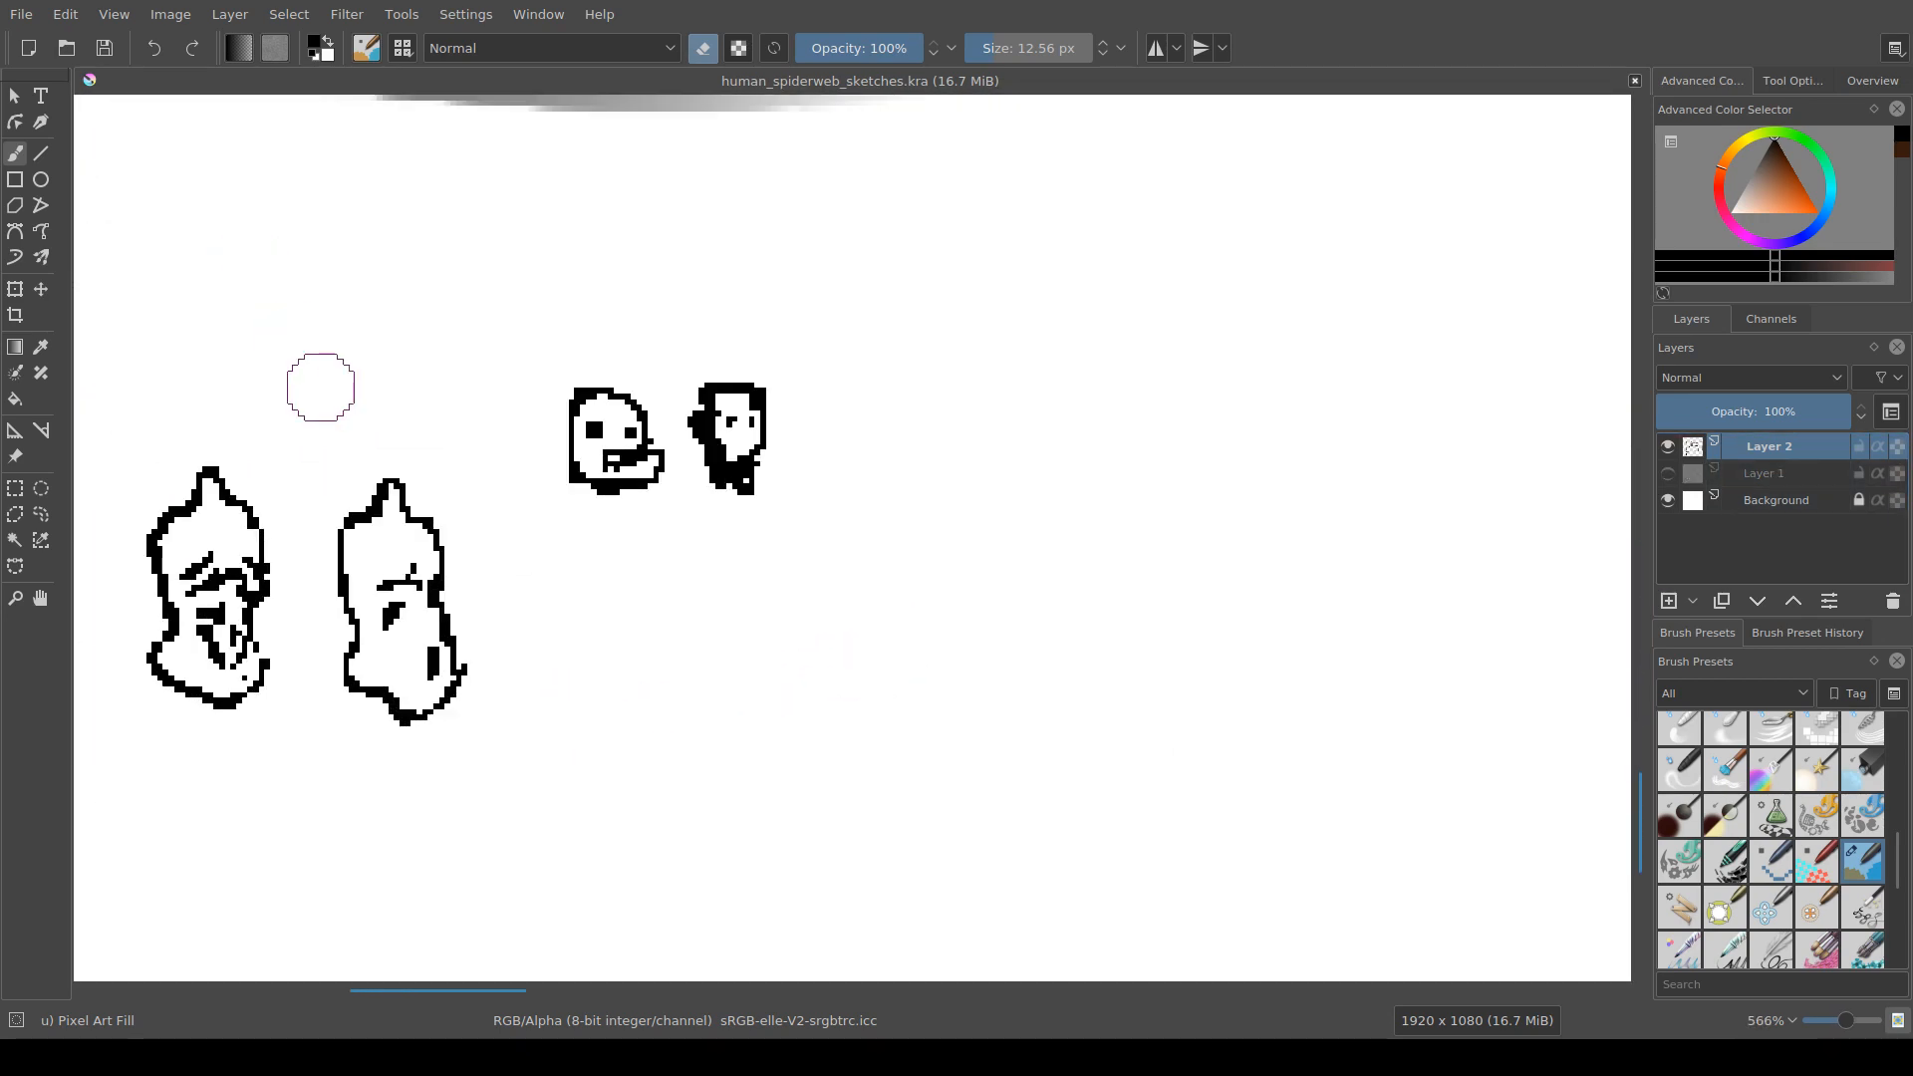
Step: Erase the stray bump on the third figure's lower right outline and smooth that edge
drag(445, 634, 471, 598)
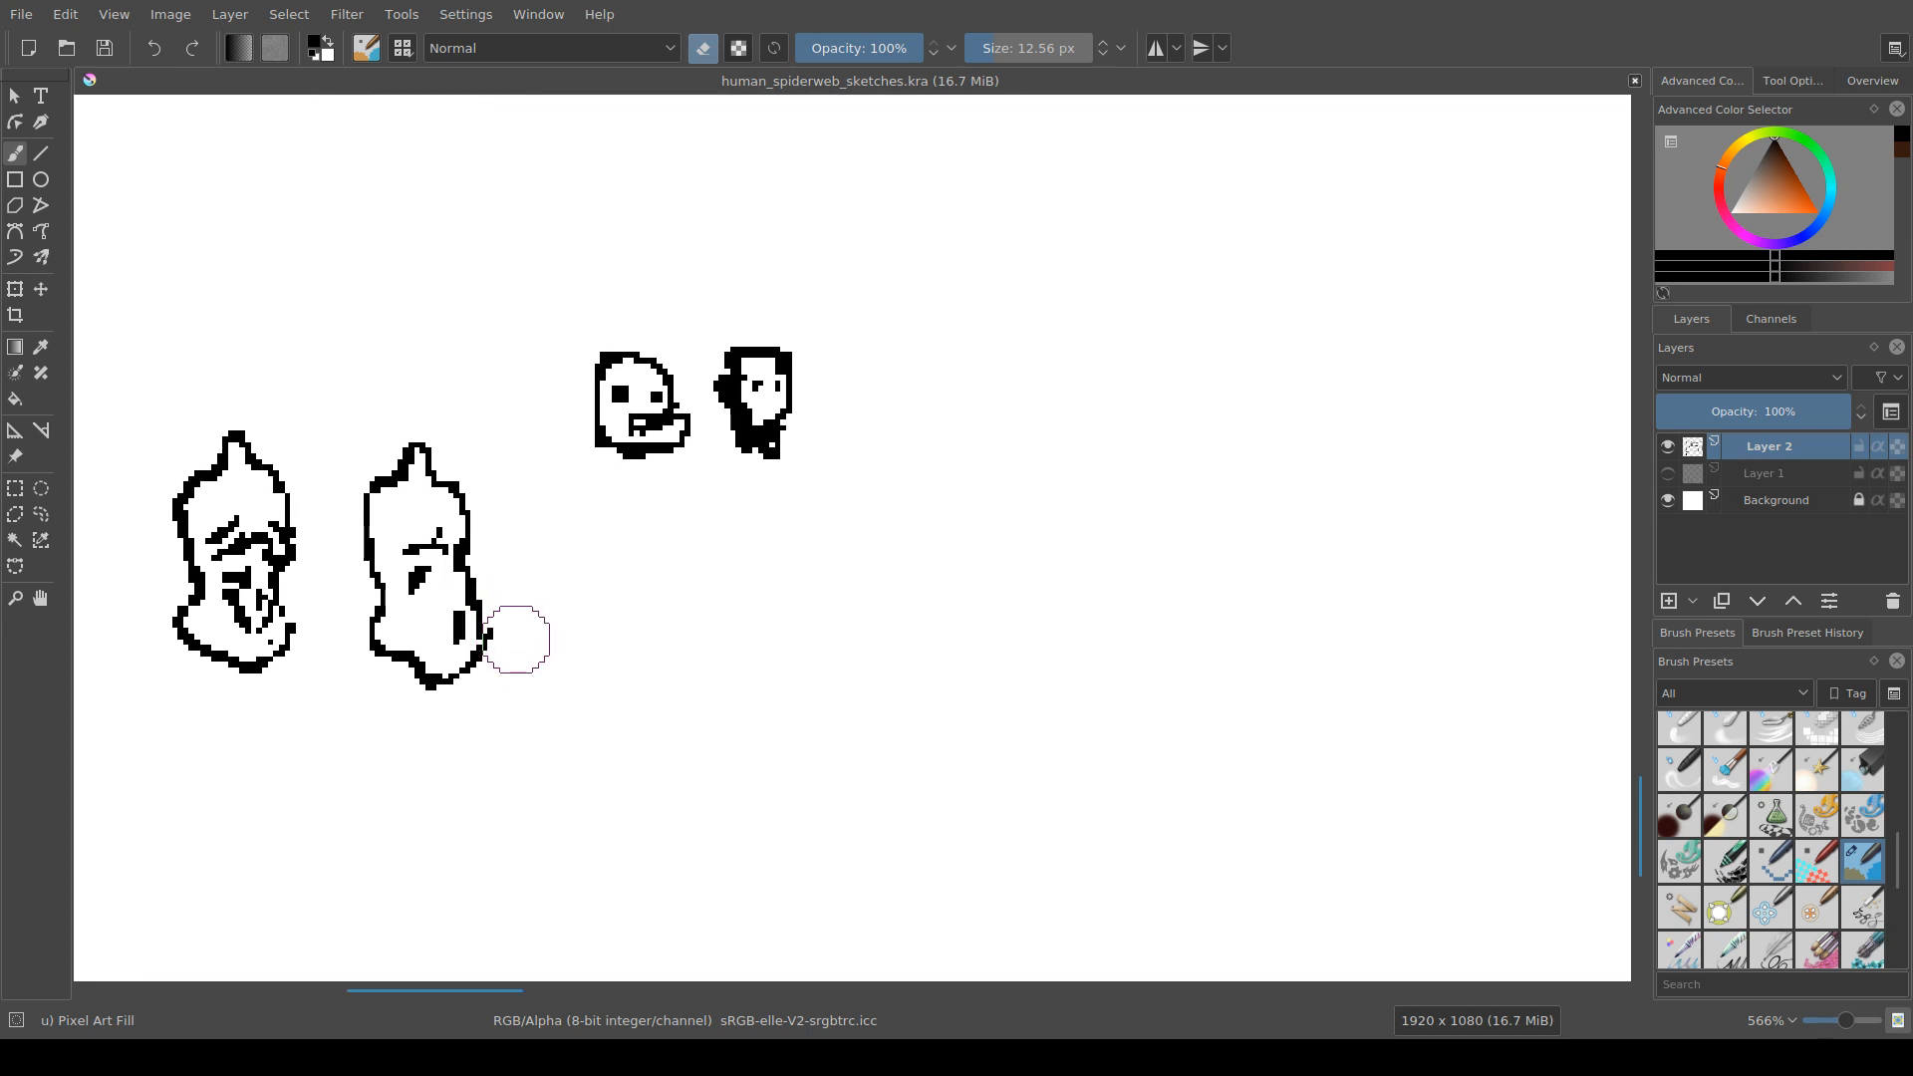
key(e)
drag(493, 632, 491, 637)
key(e)
key(e)
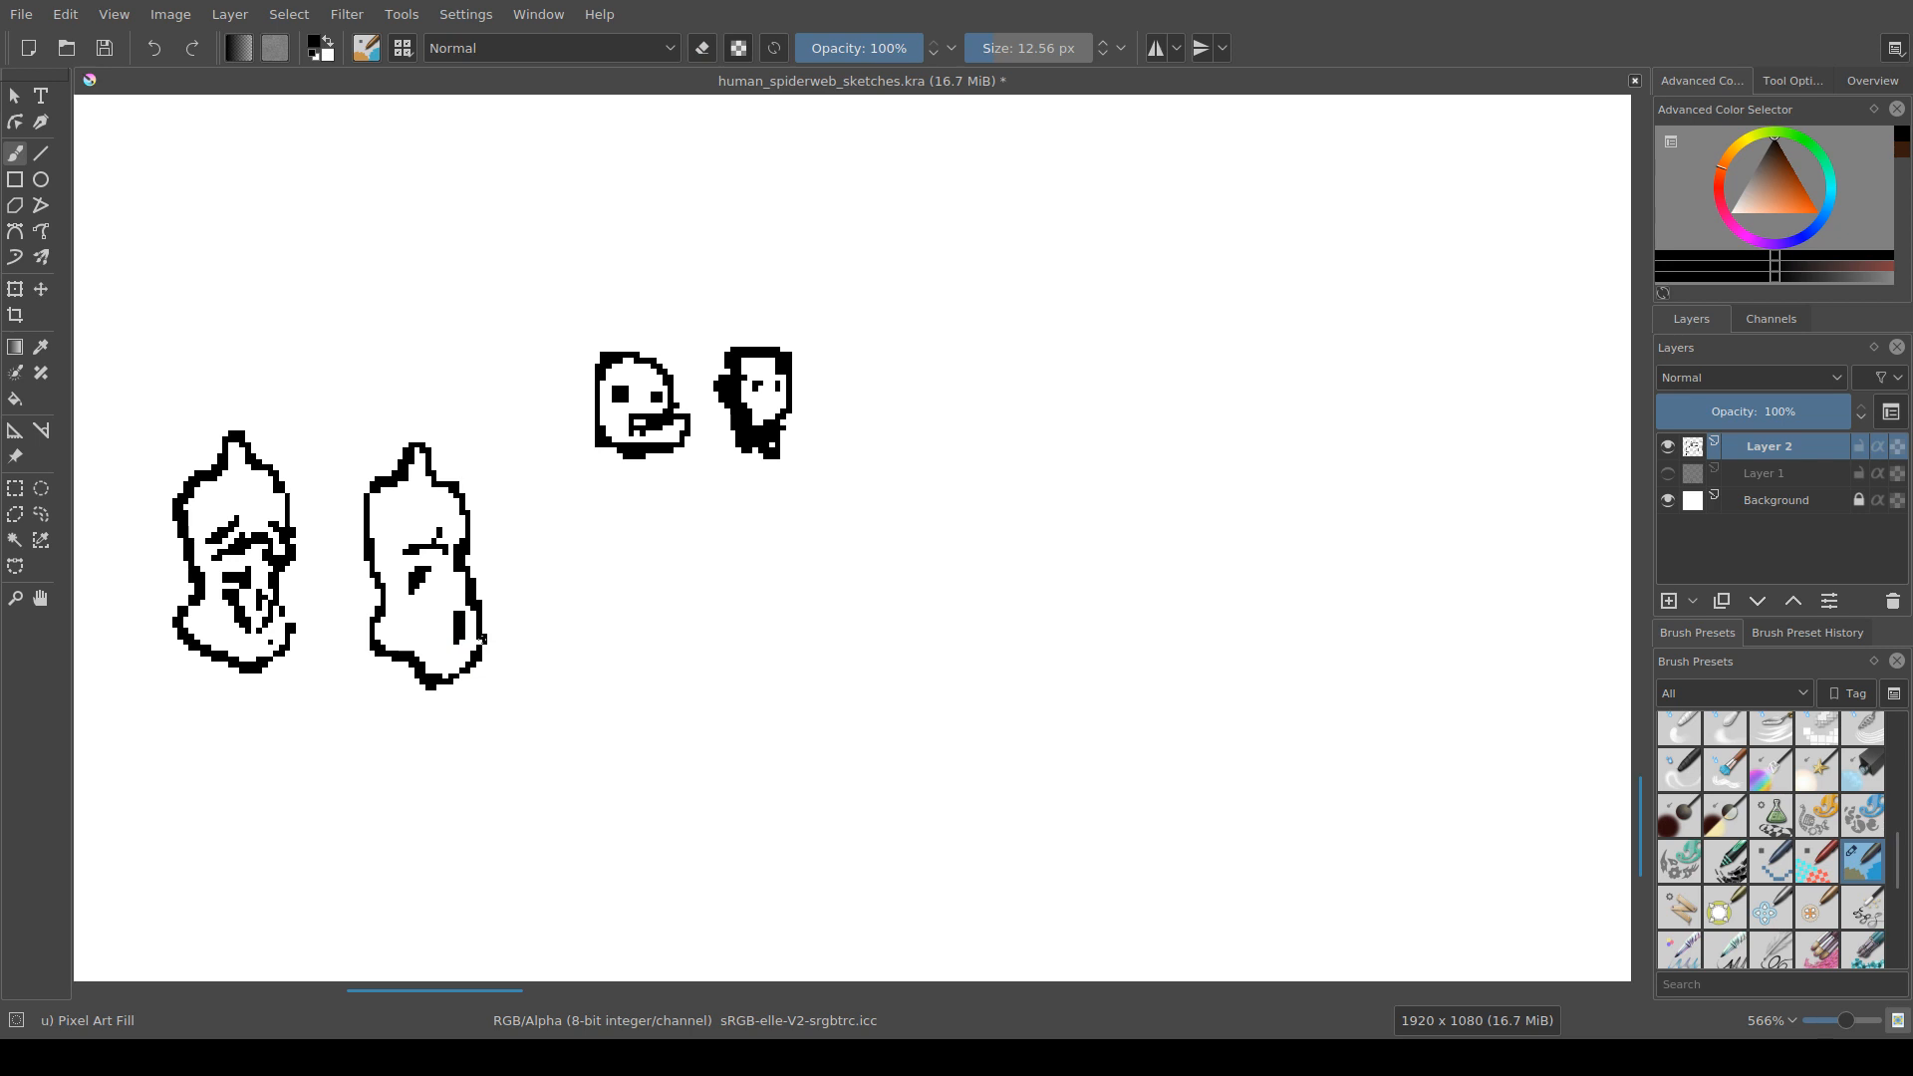
key(e)
drag(516, 642, 516, 660)
Step: Reshape the upper left side of the third figure's outline and save the document
drag(559, 538, 671, 509)
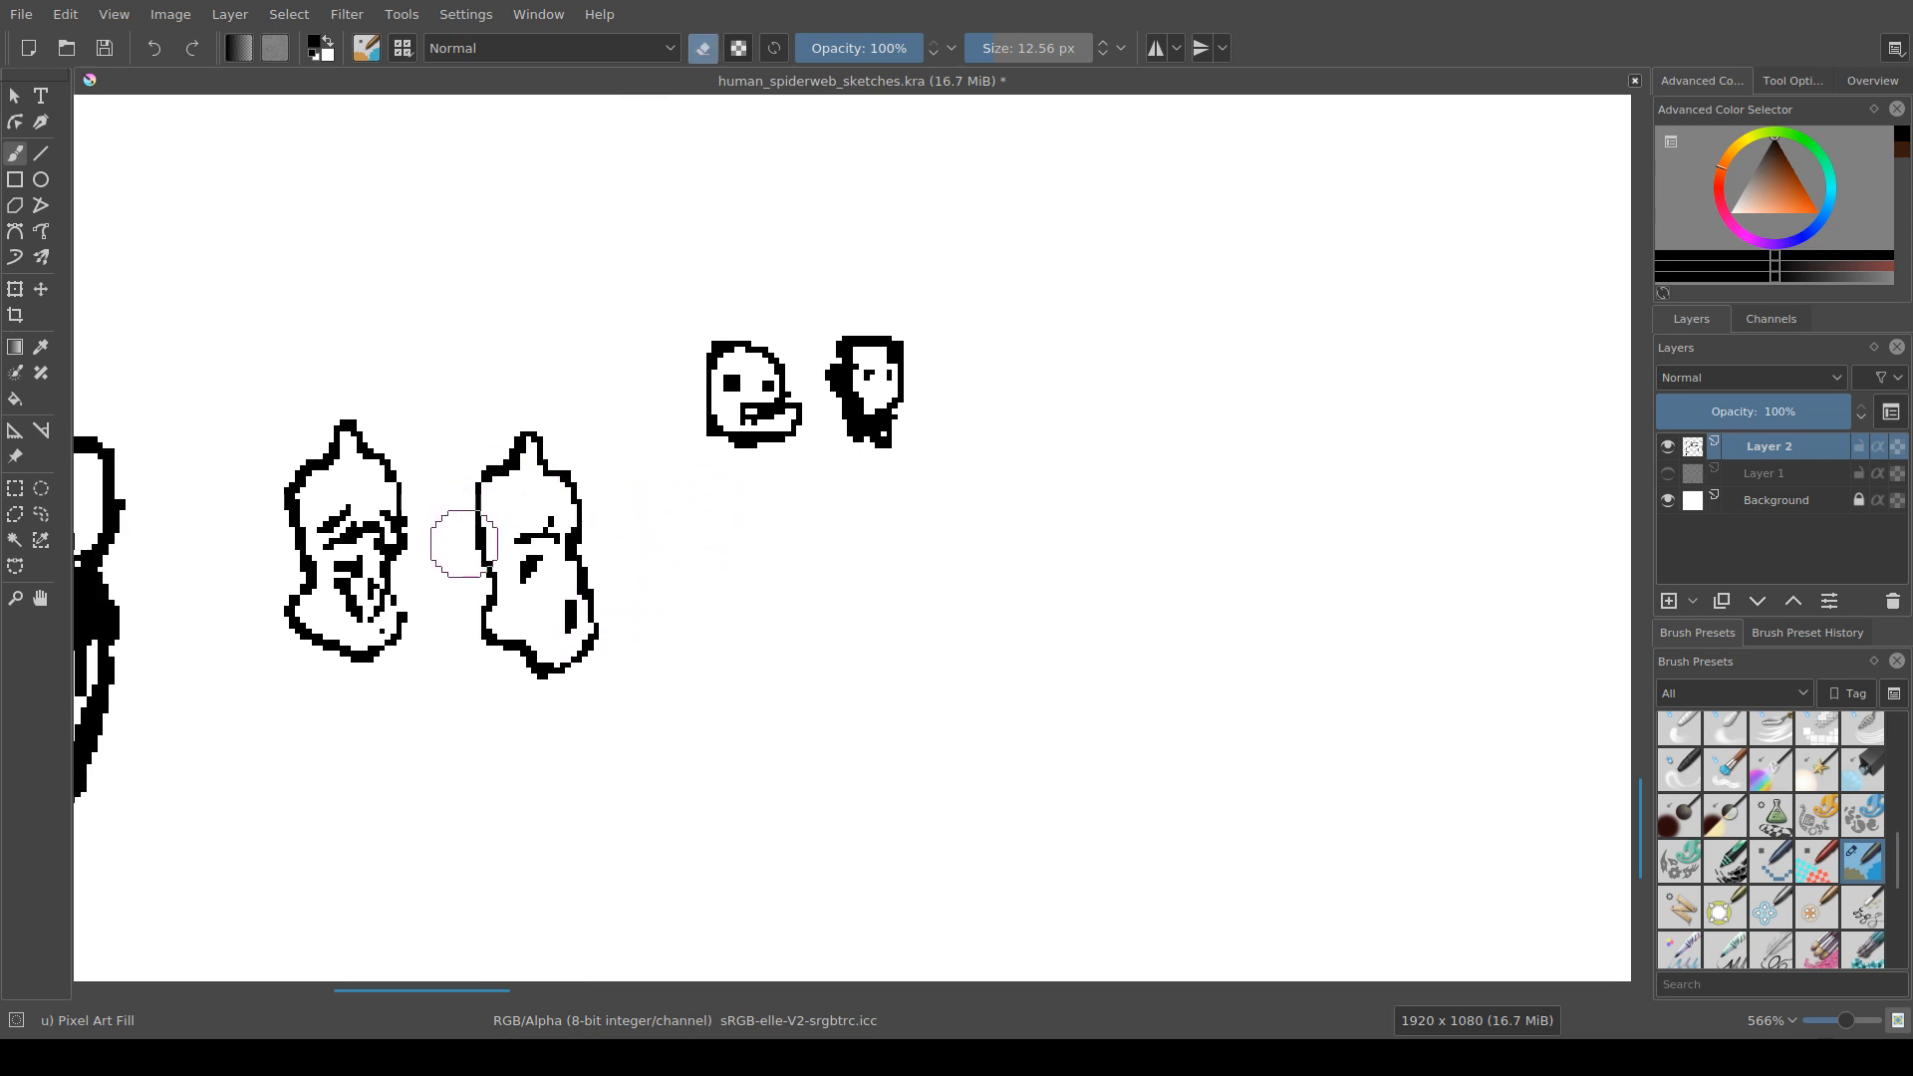
drag(464, 543, 494, 537)
key(e)
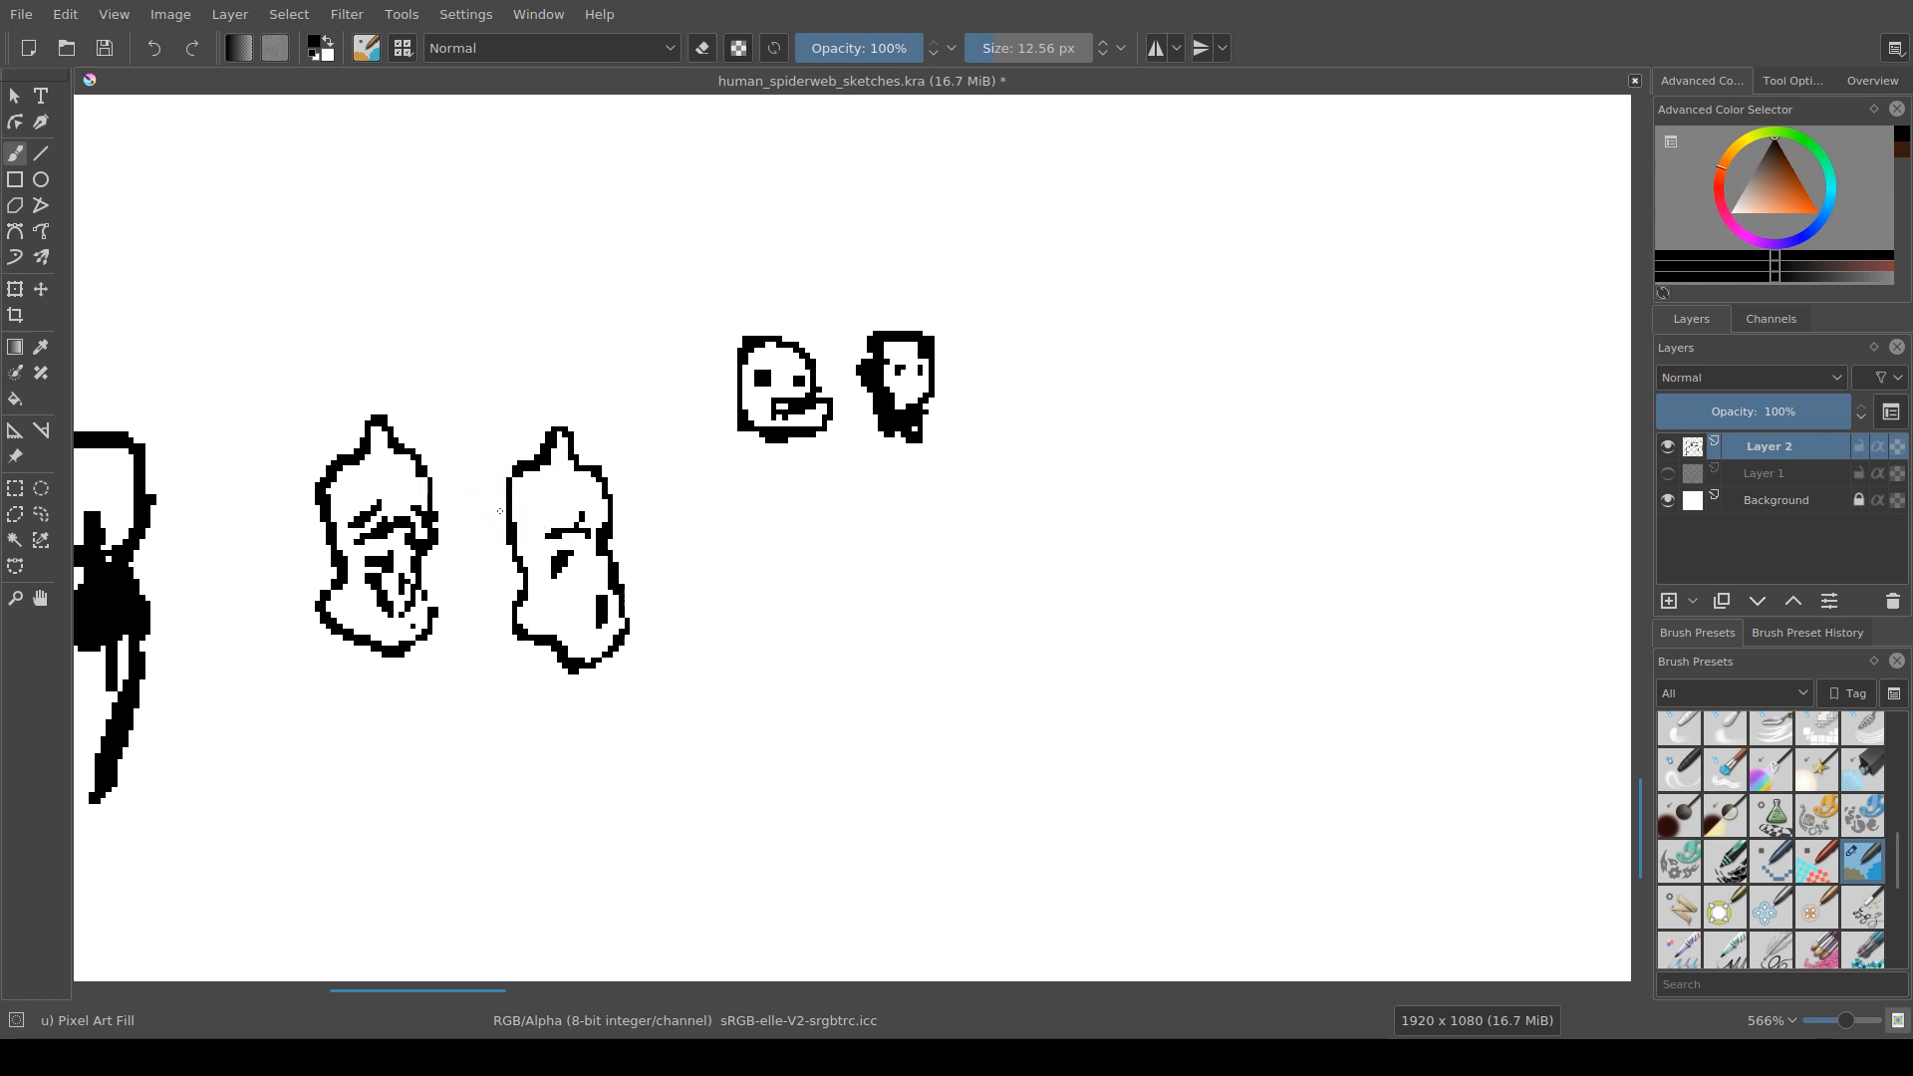
key(e)
drag(512, 513, 523, 572)
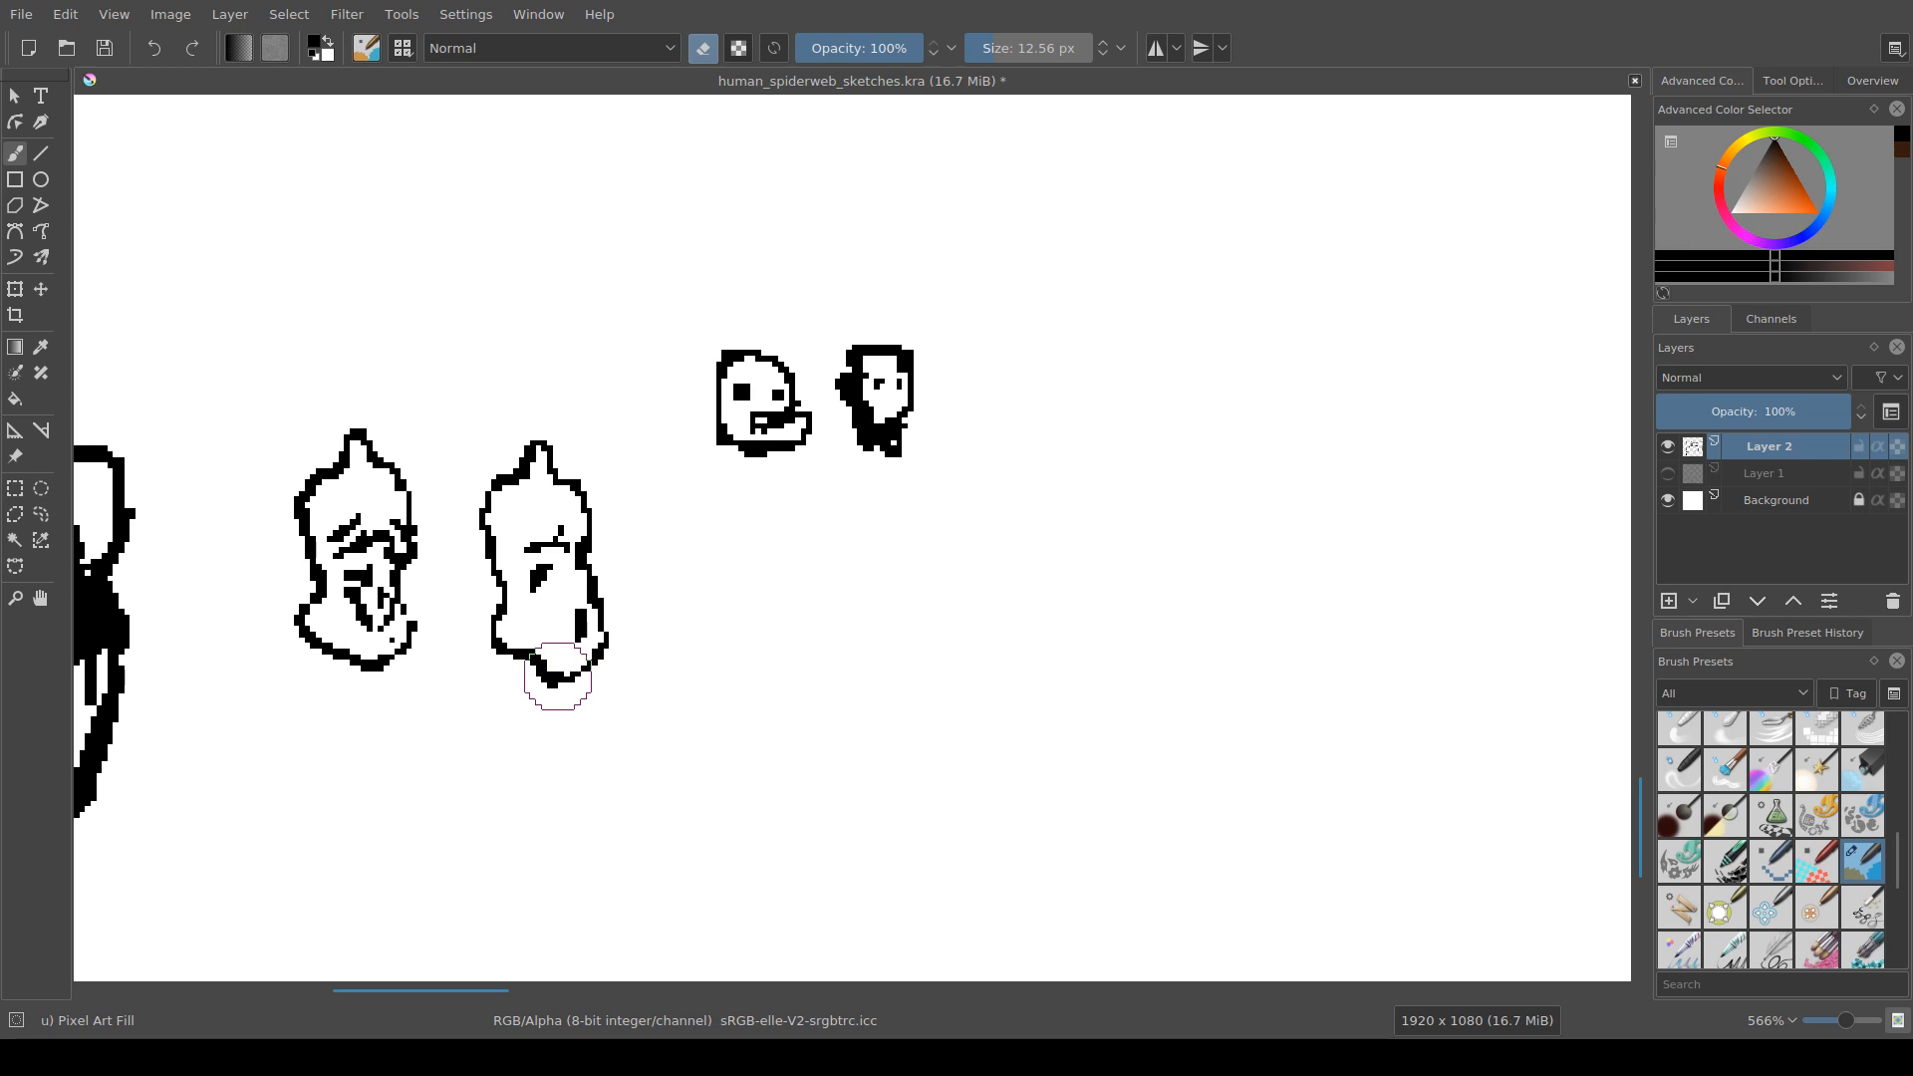
key(ctrl+s)
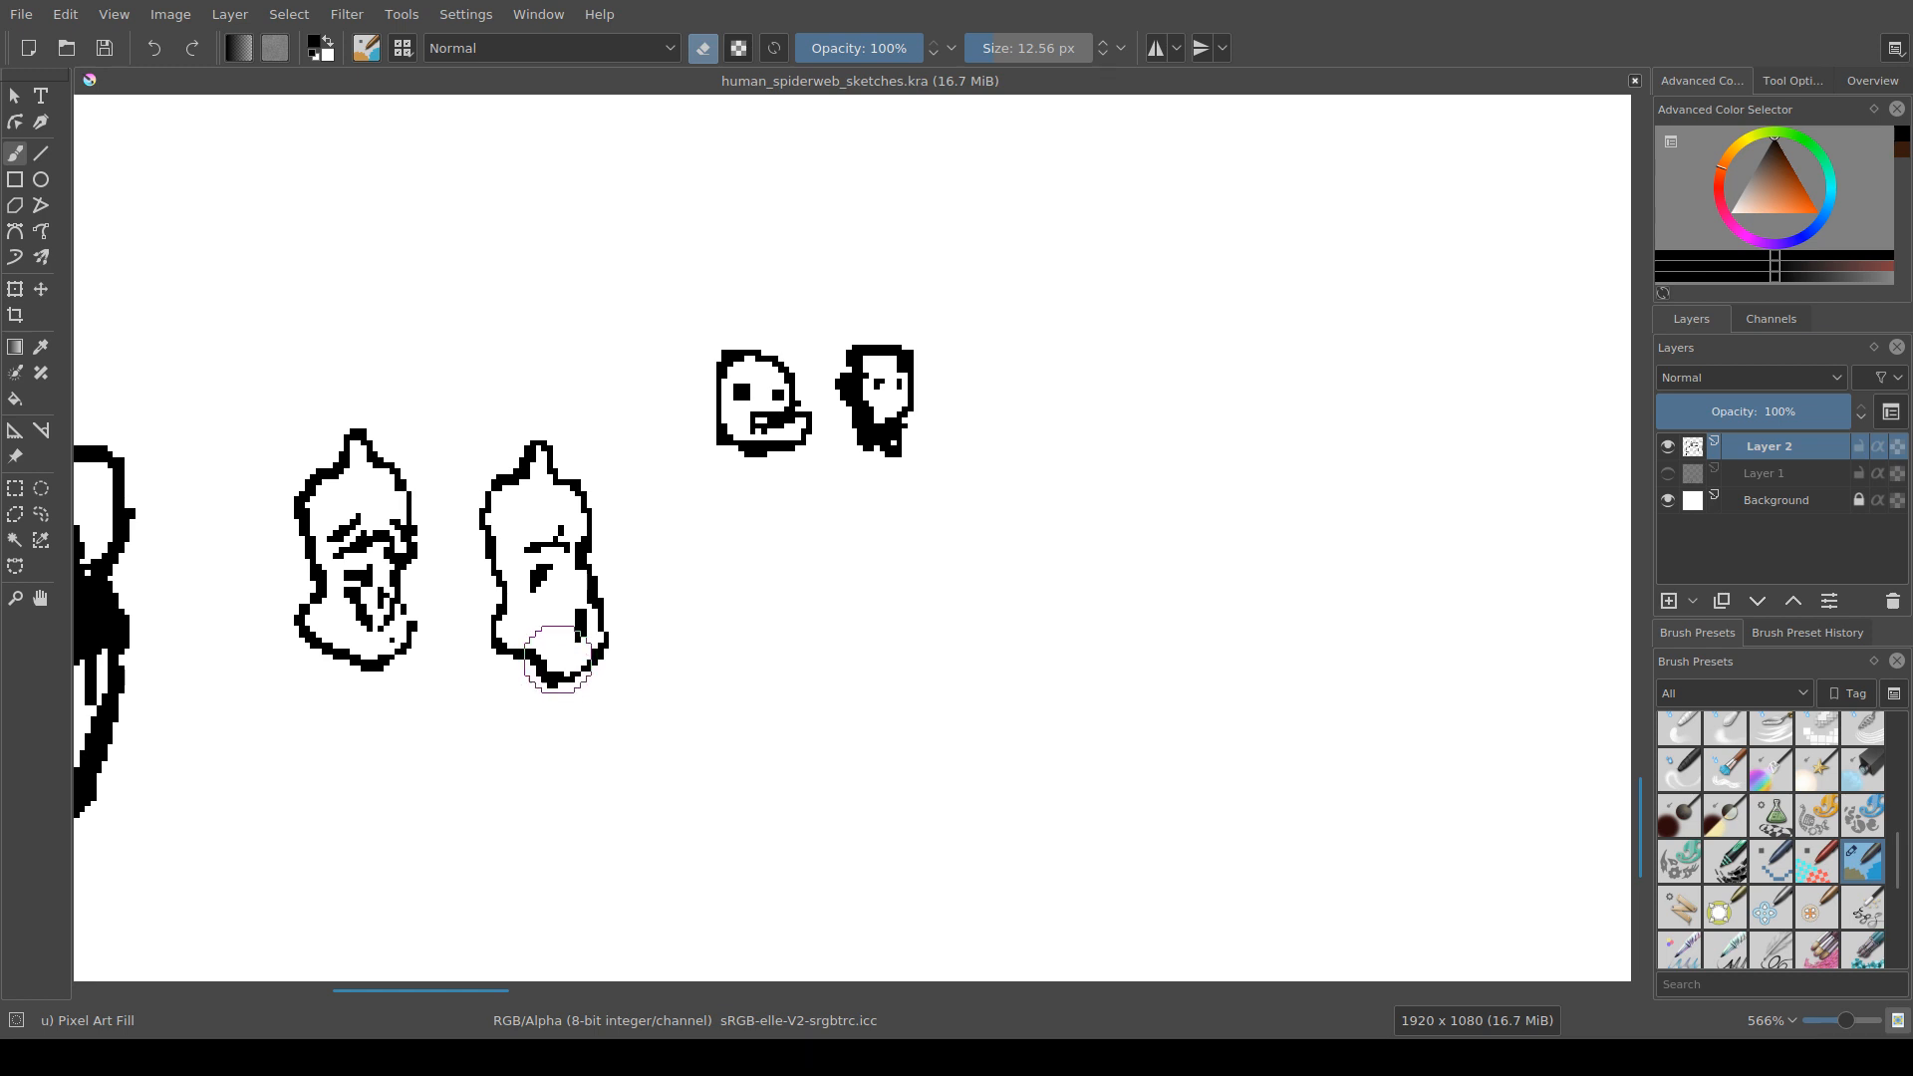
Step: Thin the outline along the third figure's bottom and lower left edge
drag(558, 666, 558, 659)
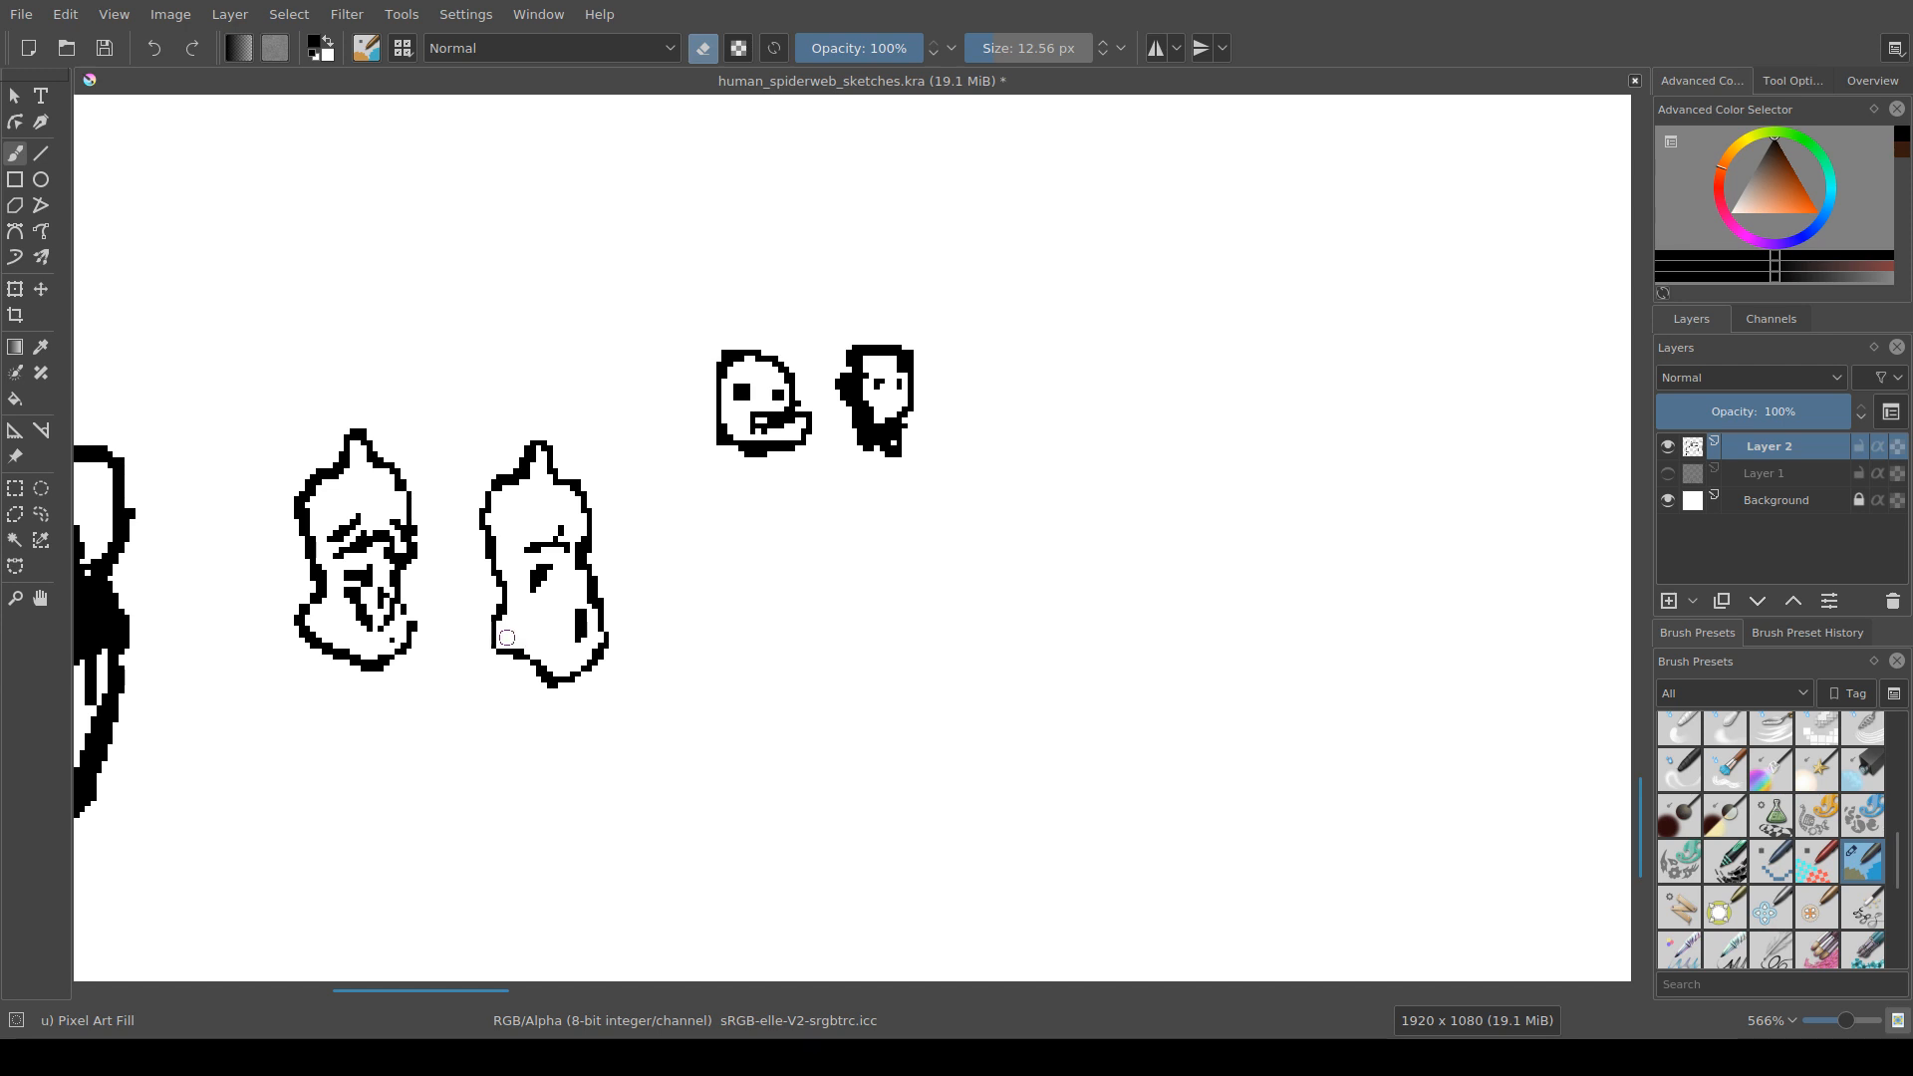
key(e)
scroll(558, 683, down, 1)
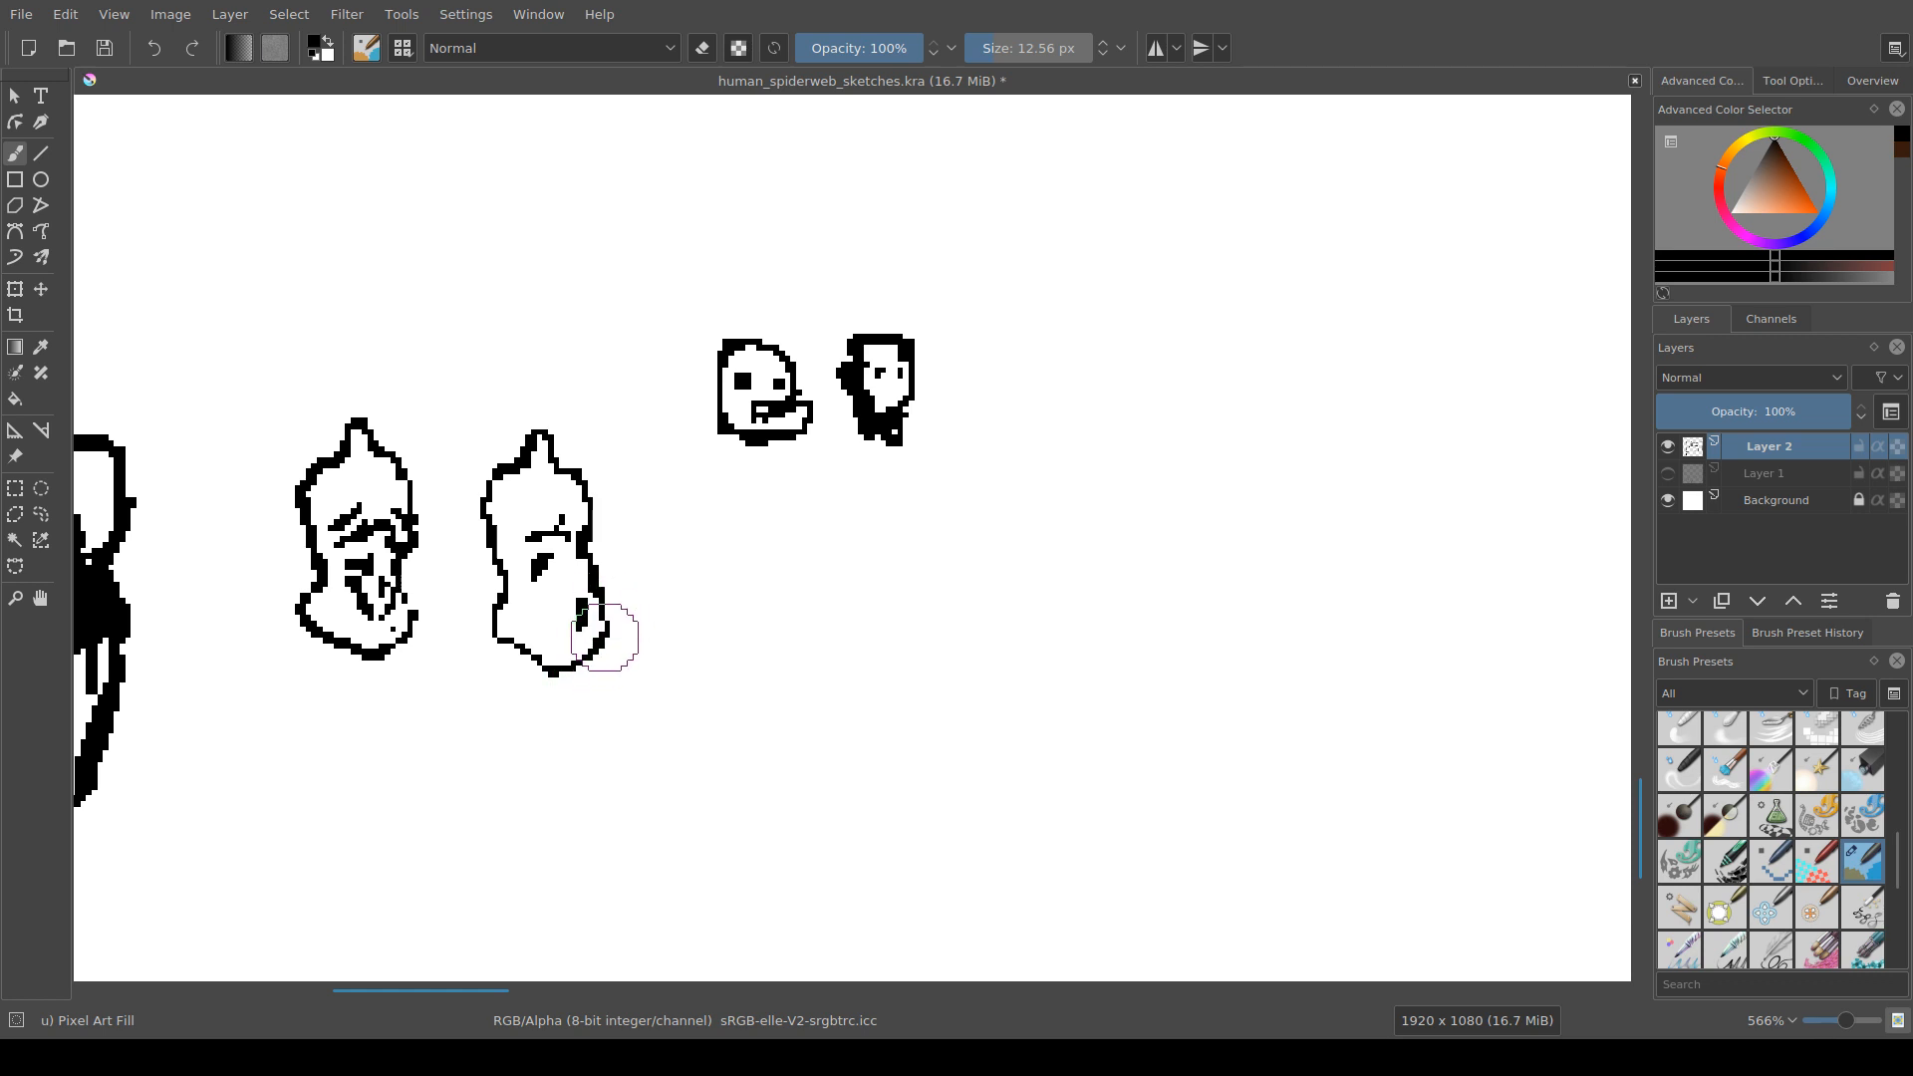
scroll(605, 638, down, 2)
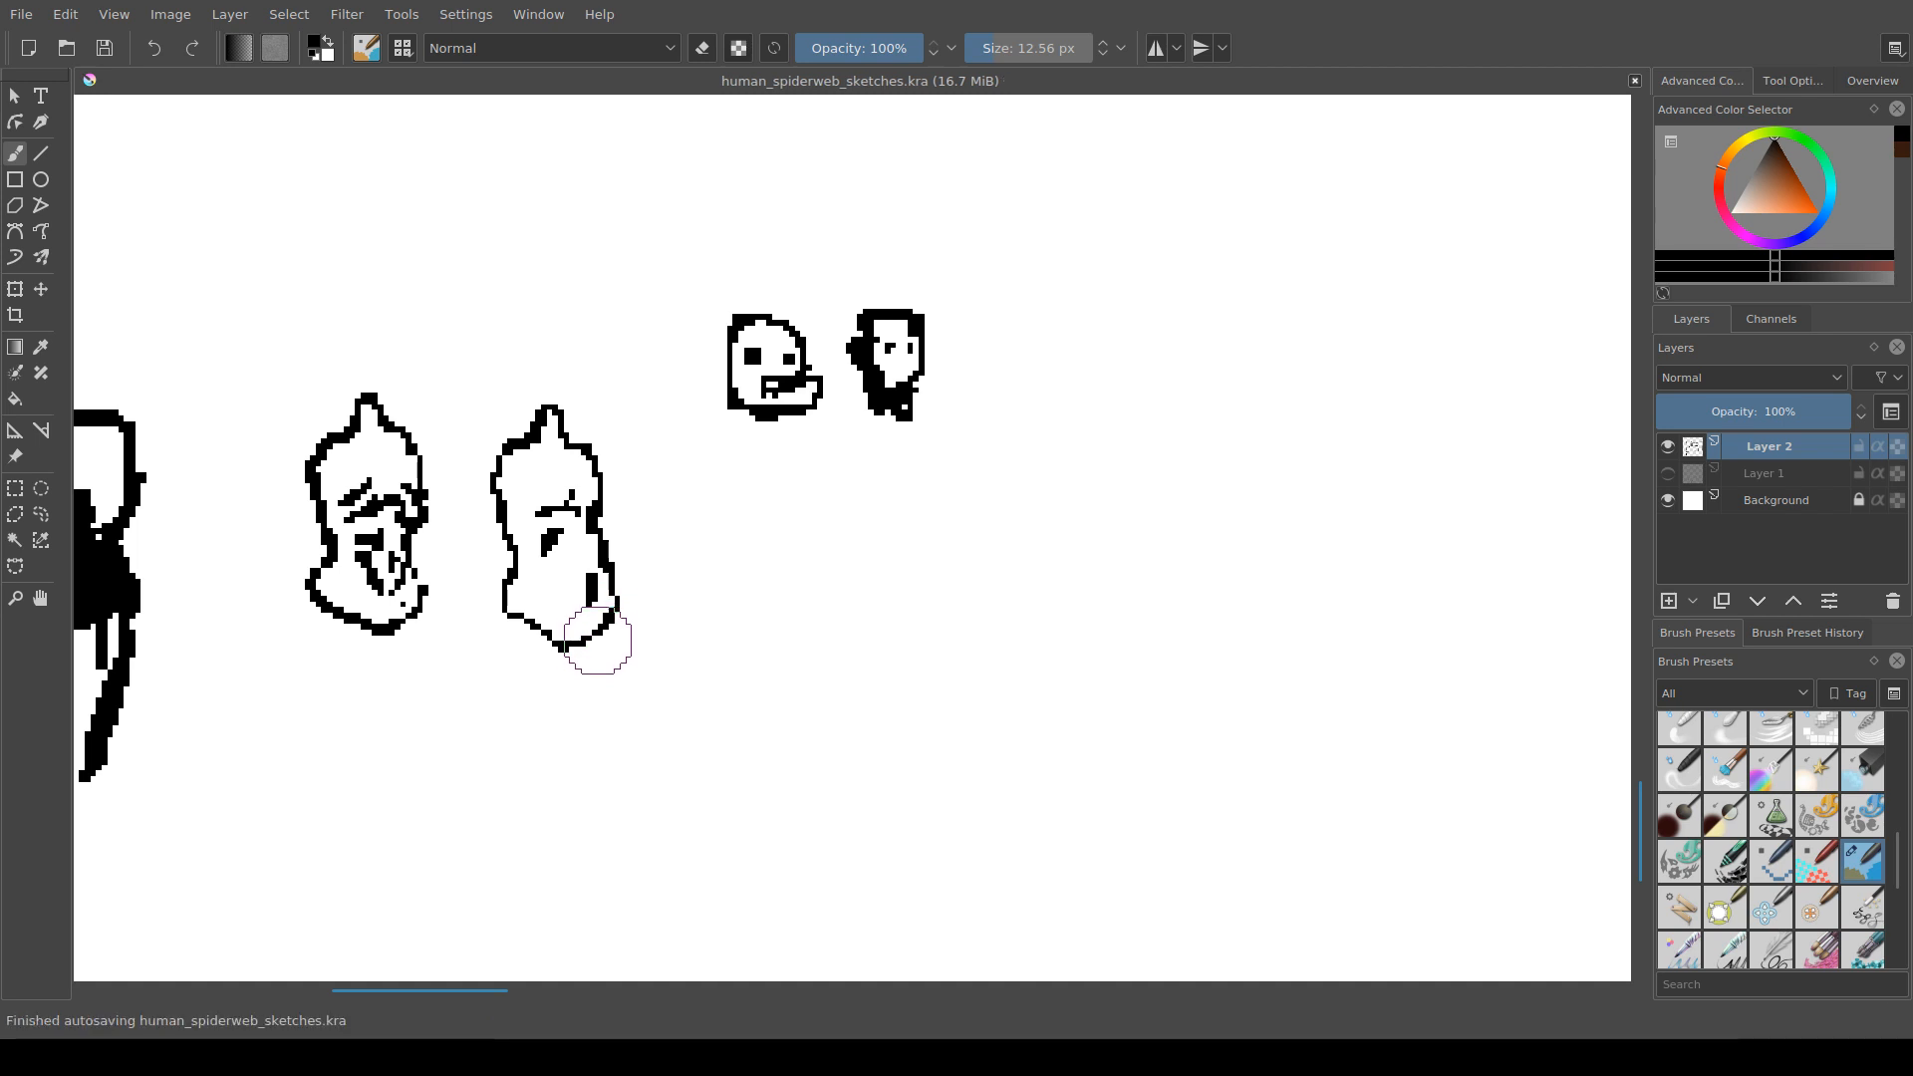
Step: Redraw the round head's left eye as a smaller, narrower mark and simplify its mouth to a dark line
scroll(640, 469, right, 5)
scroll(658, 478, up, 4)
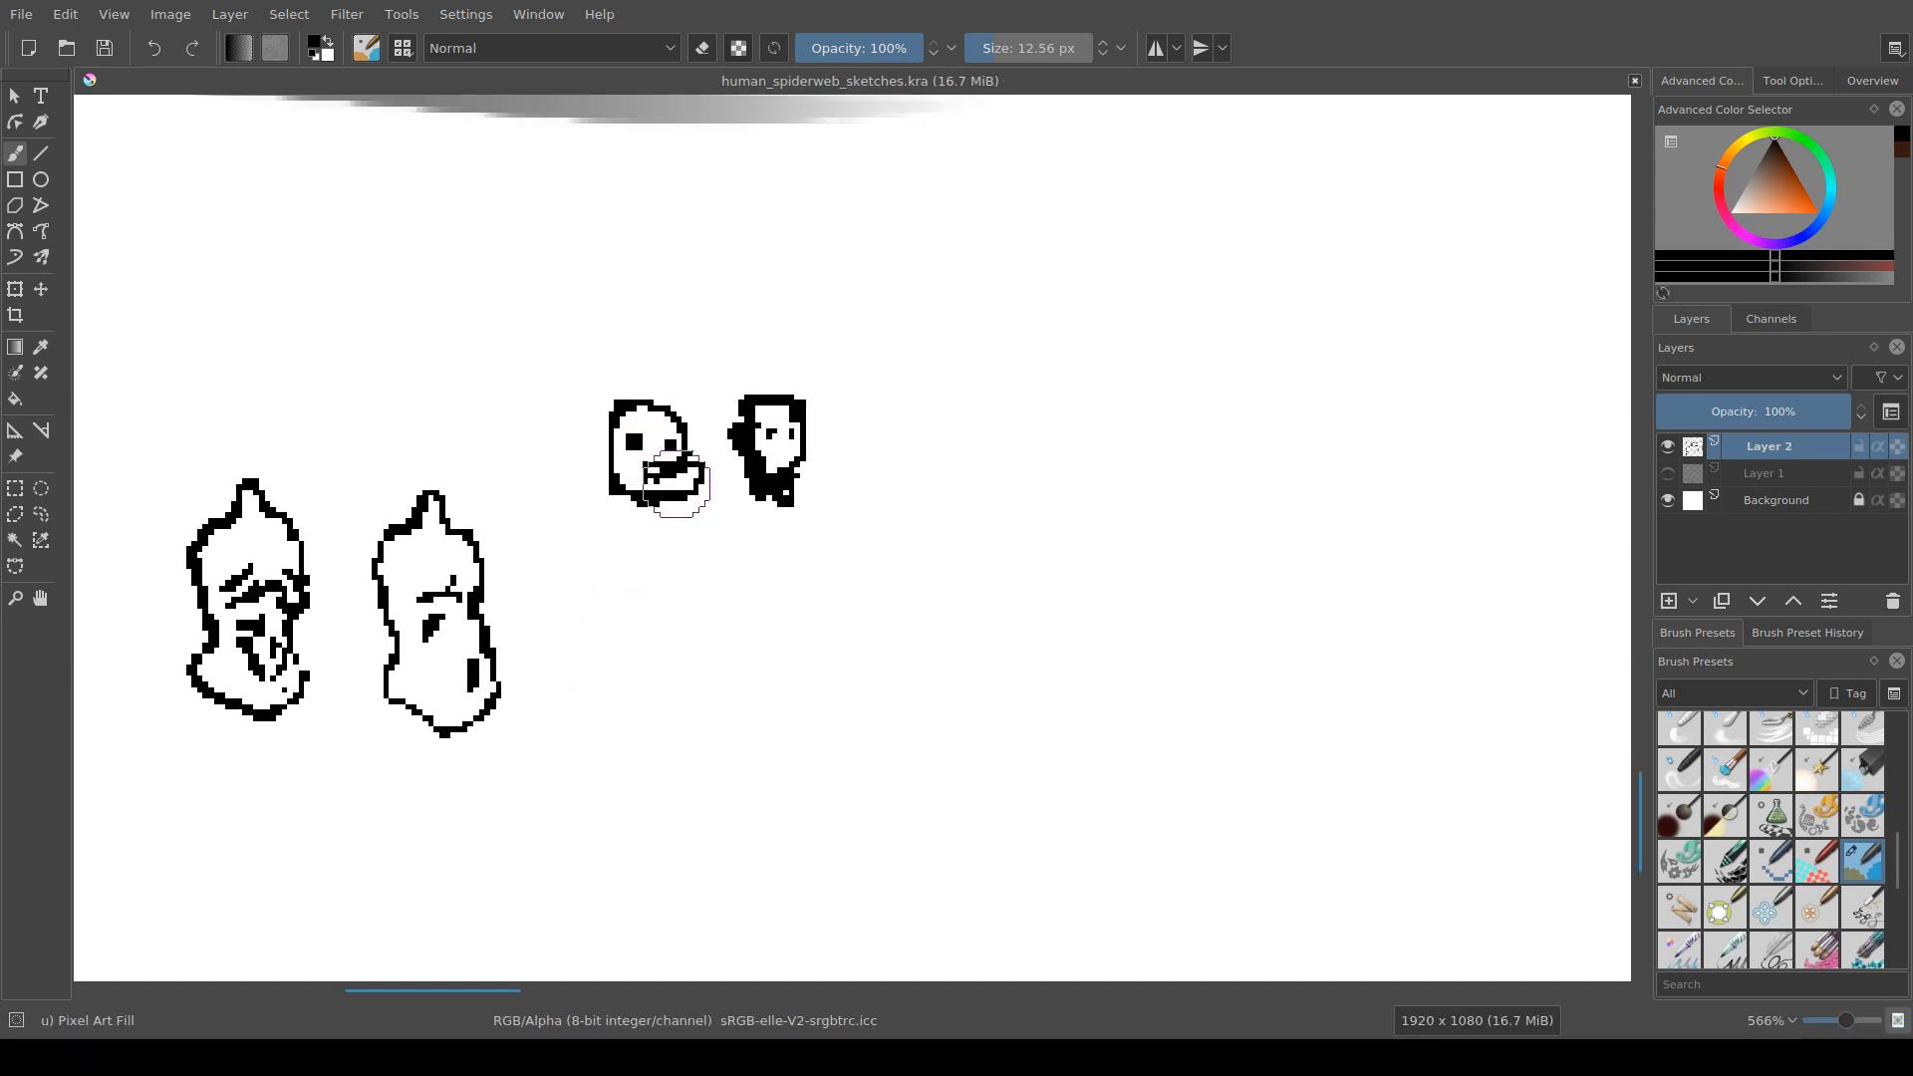
key(e)
drag(681, 486, 634, 446)
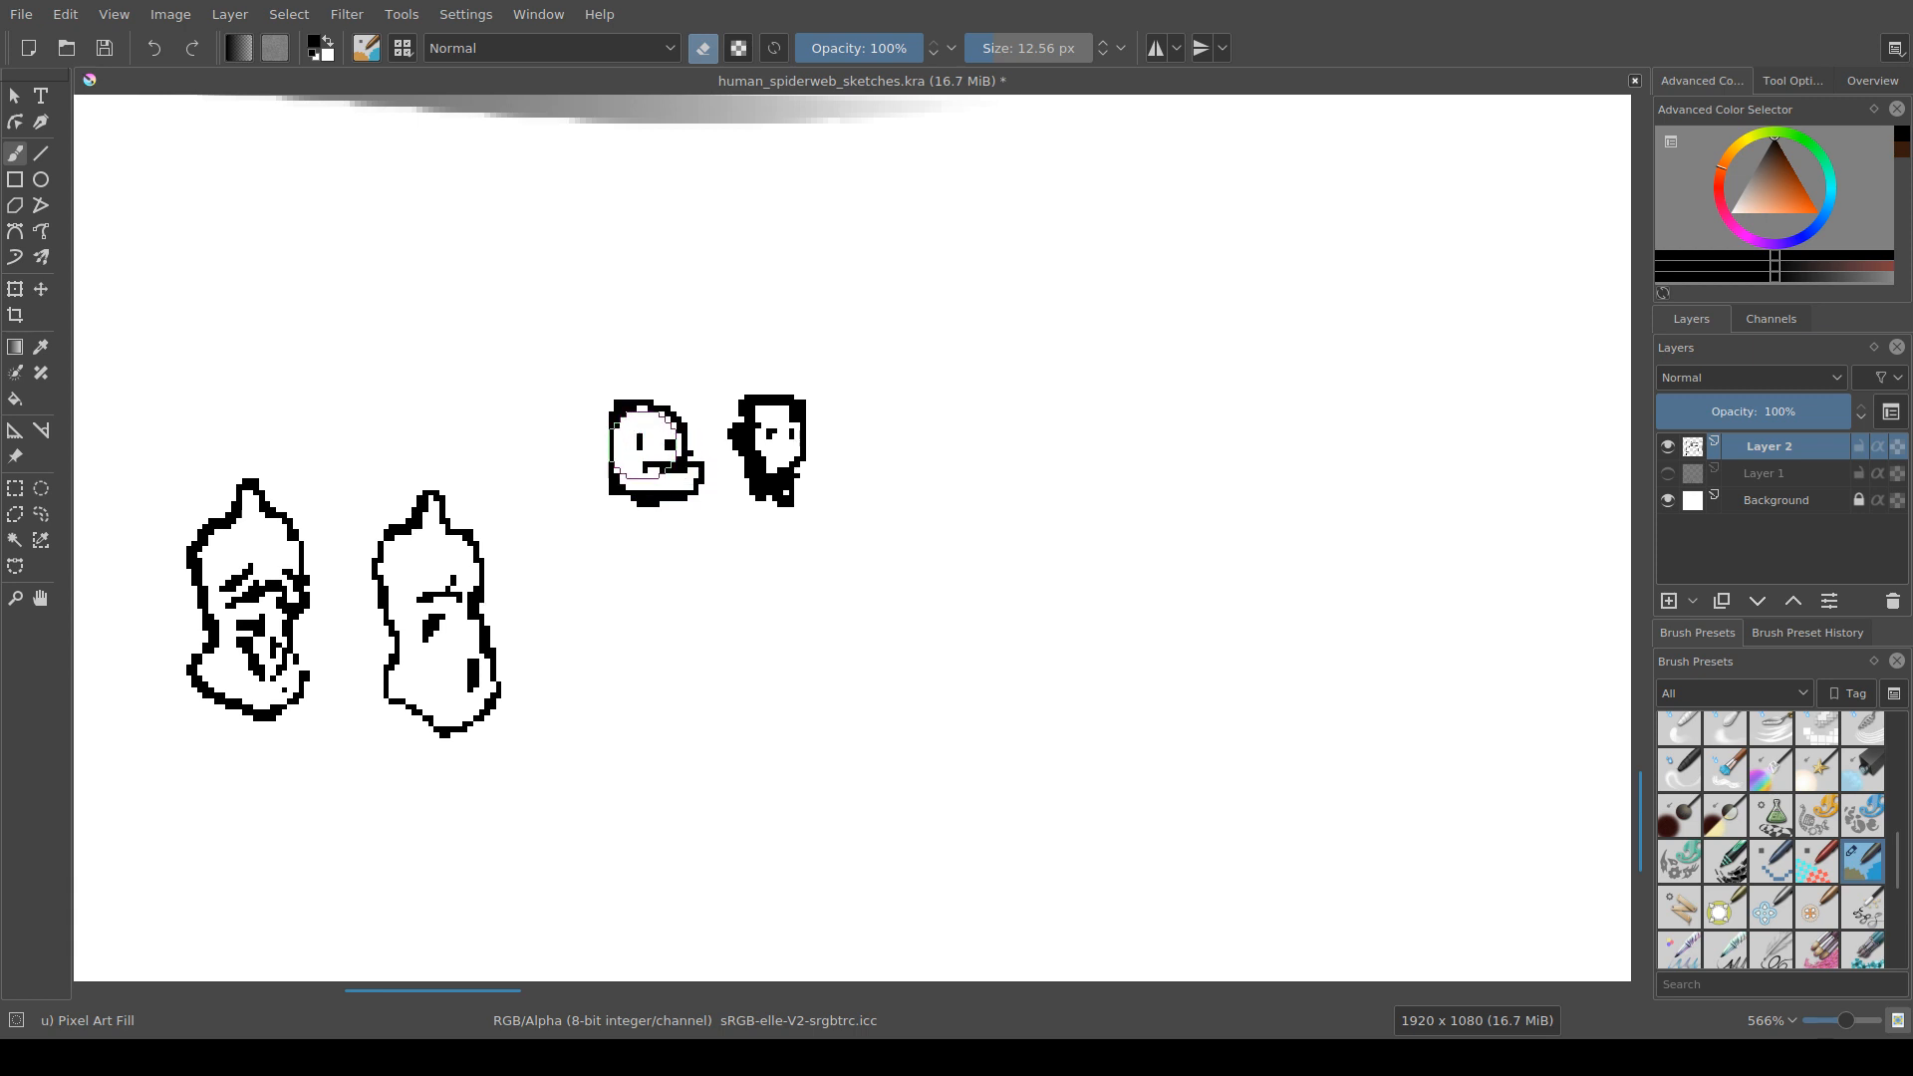
key(e)
click(645, 443)
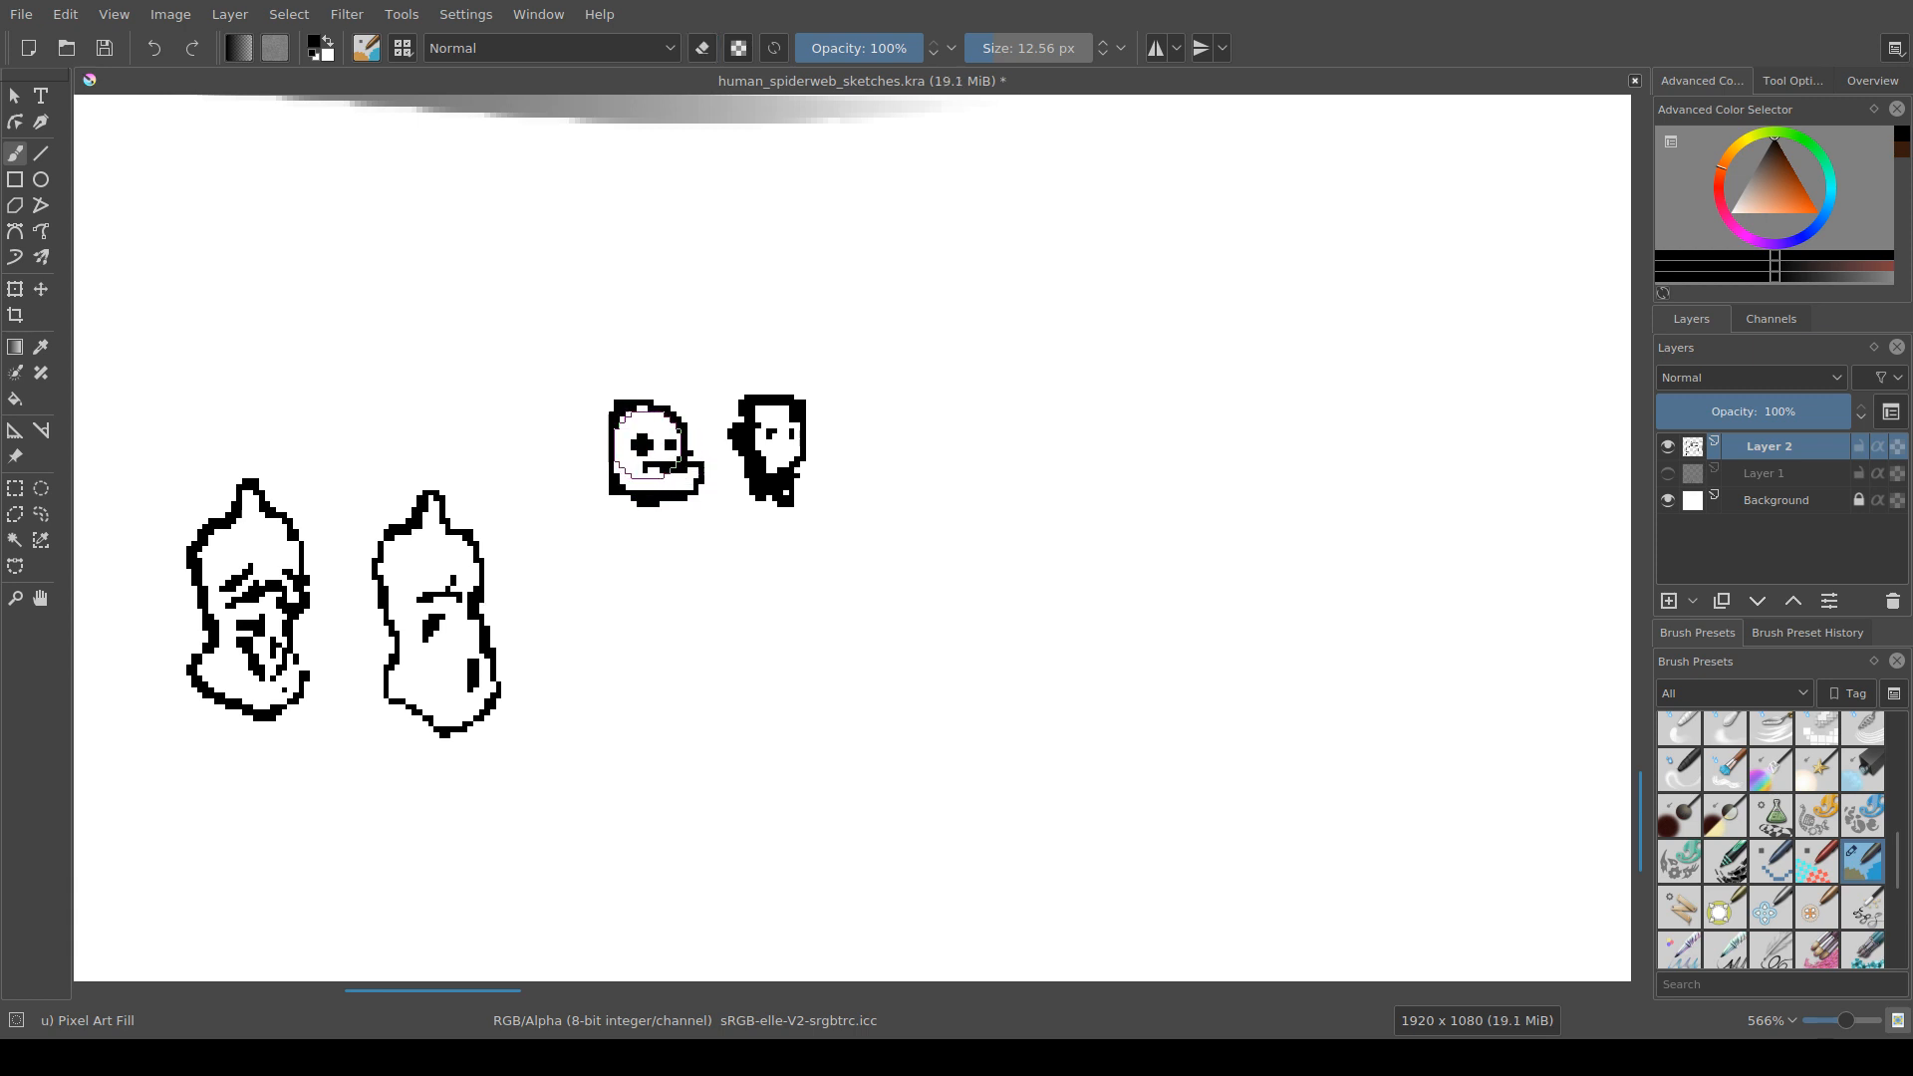
key(e)
click(645, 441)
key(e)
key(e)
drag(674, 457, 635, 441)
key(e)
click(640, 448)
key(e)
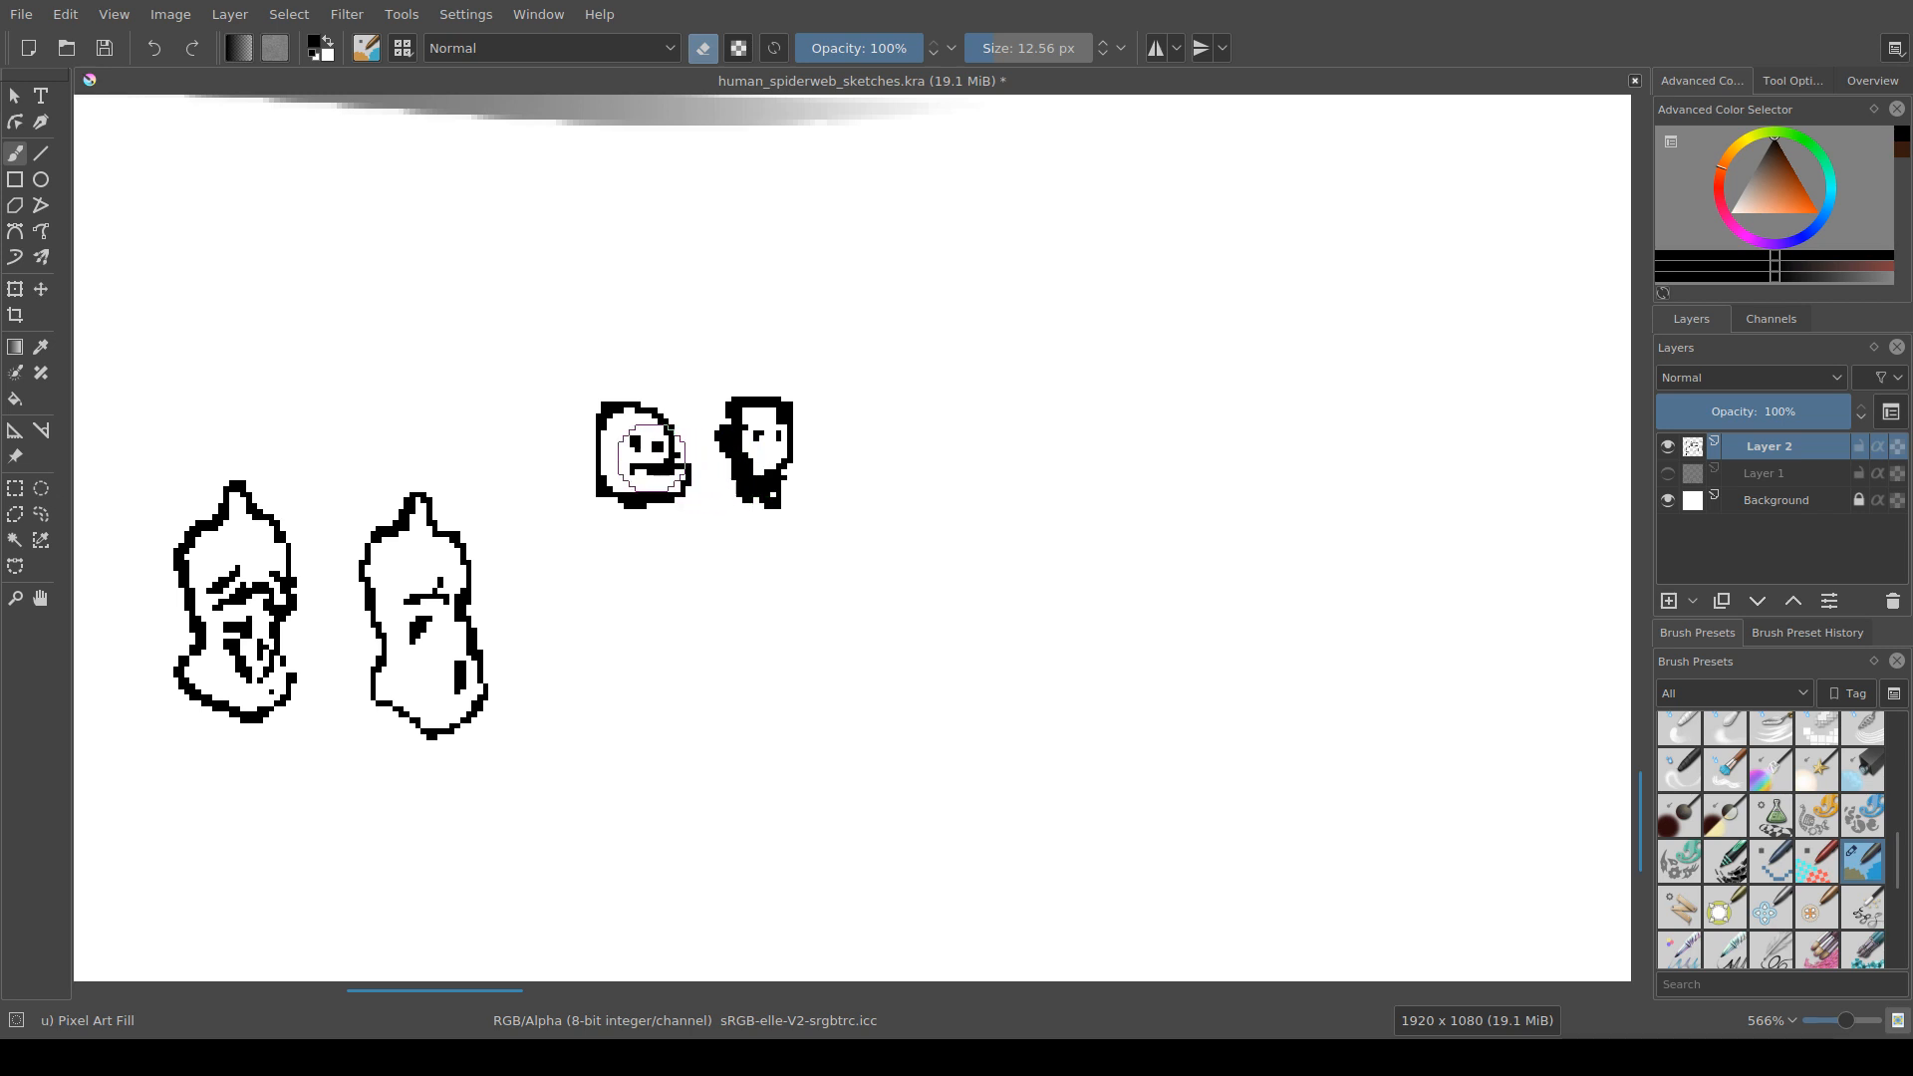
key(e)
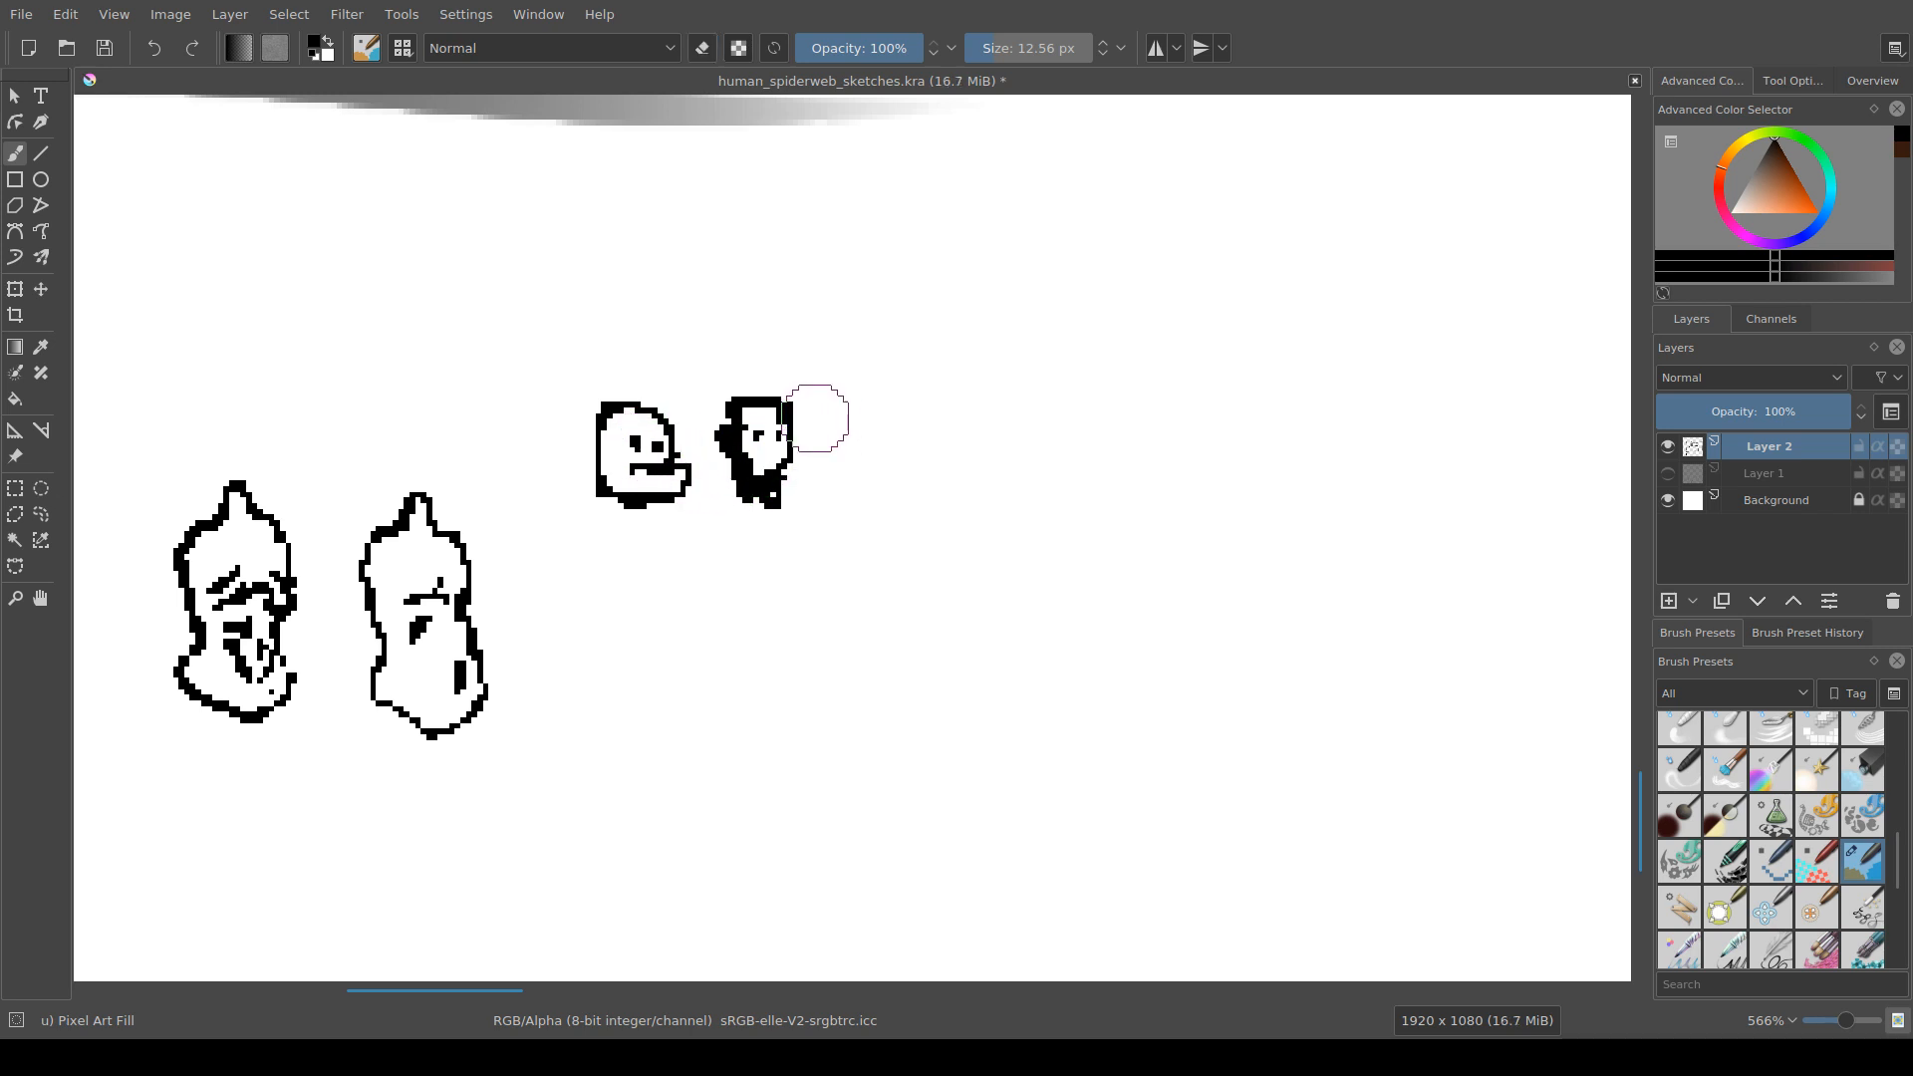
drag(669, 560, 619, 500)
scroll(653, 519, down, 1)
scroll(653, 518, up, 1)
scroll(617, 517, up, 1)
scroll(619, 500, down, 1)
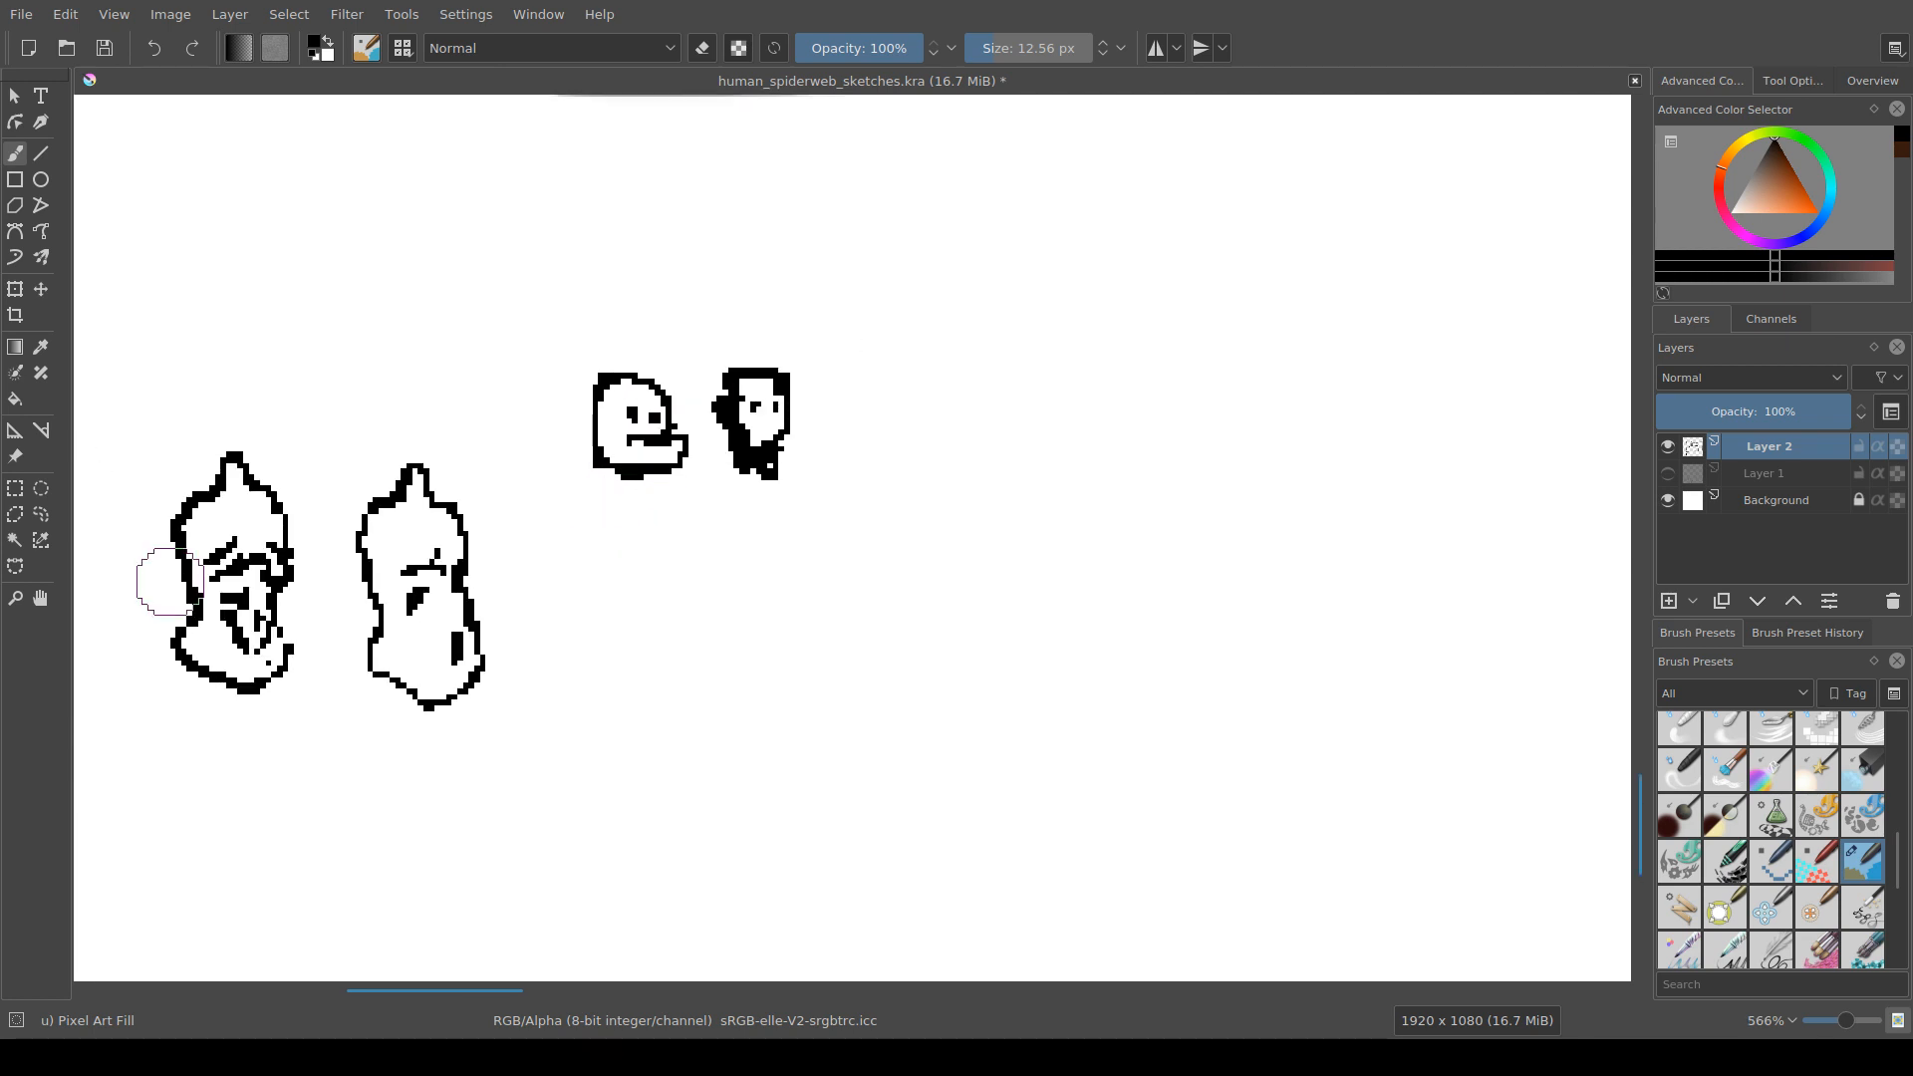
Step: Erase the thick square corners of the round head and give its top and left side a thin, rounded outline
mouse_move(570, 565)
mouse_down()
mouse_move(596, 560)
mouse_move(564, 534)
mouse_move(711, 524)
mouse_move(560, 598)
mouse_move(622, 558)
mouse_up()
scroll(602, 547, up, 1)
scroll(564, 568, down, 1)
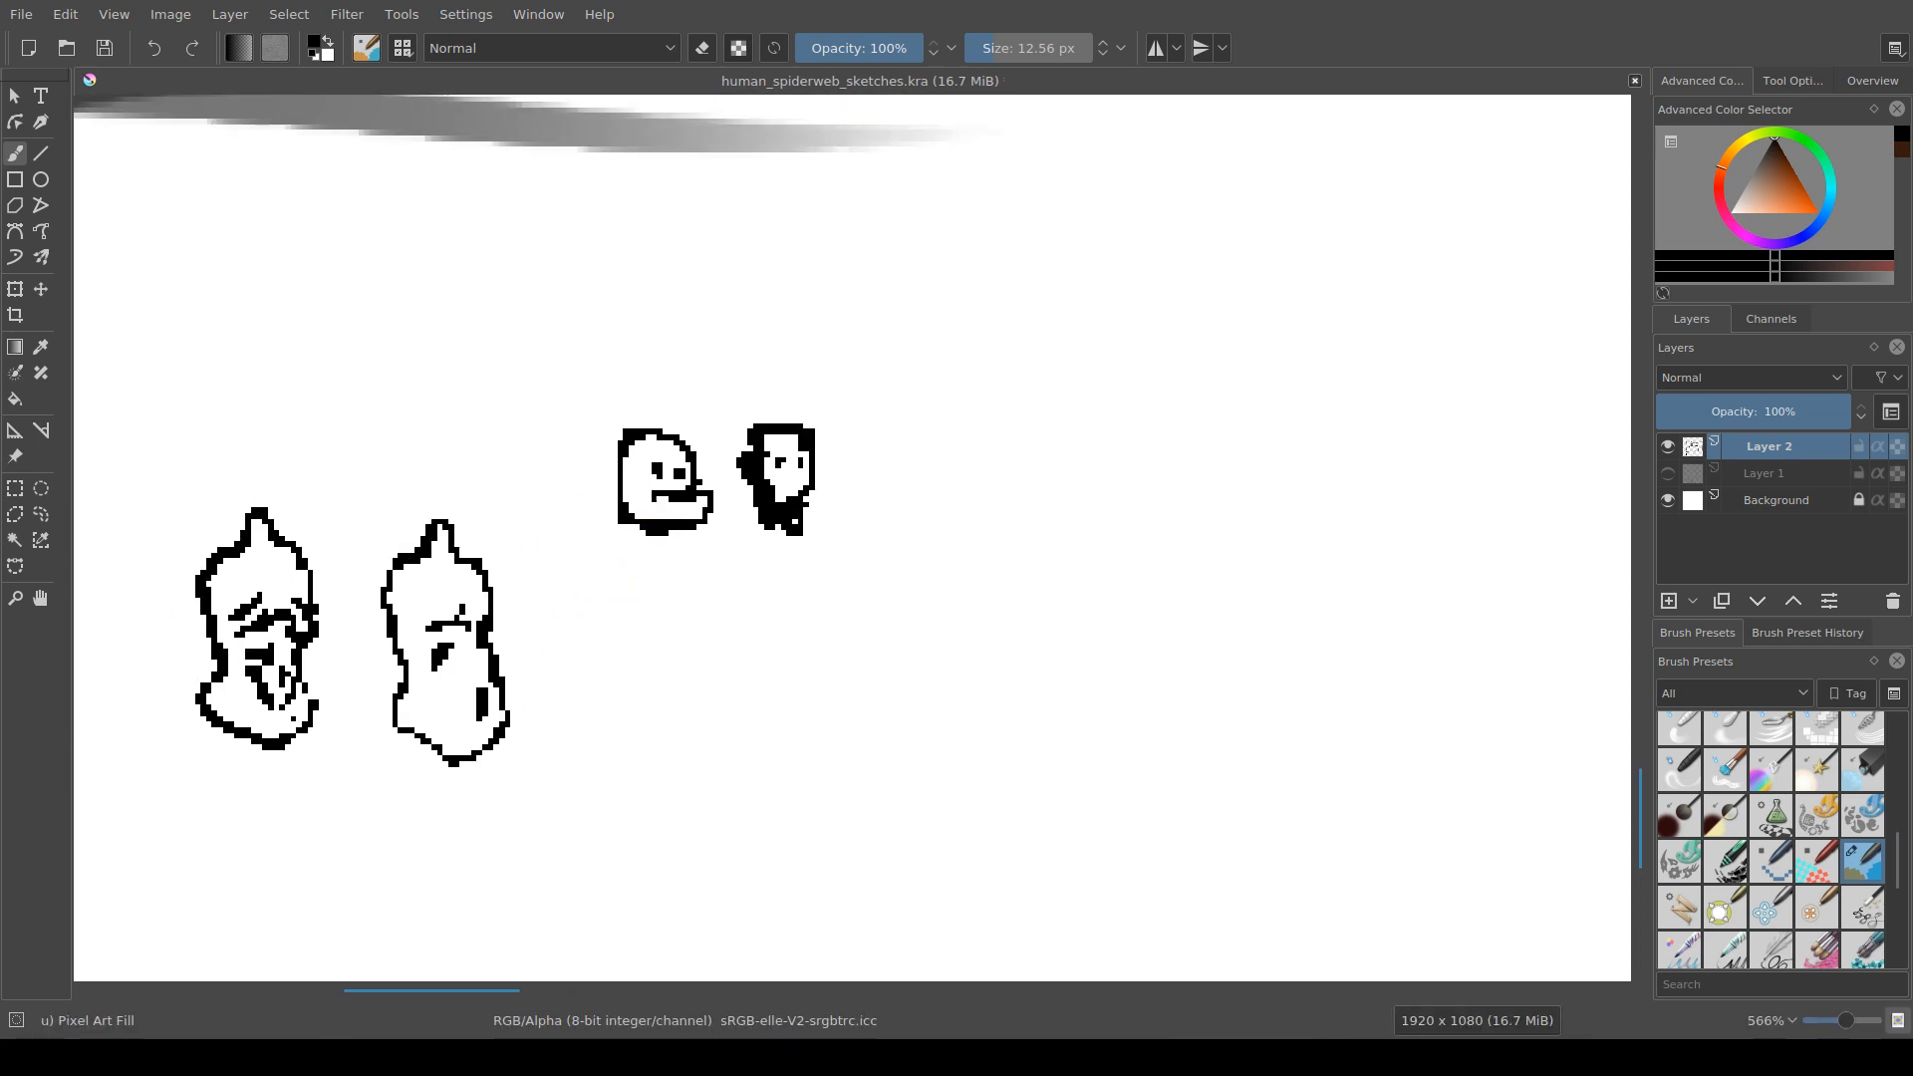
scroll(638, 536, up, 1)
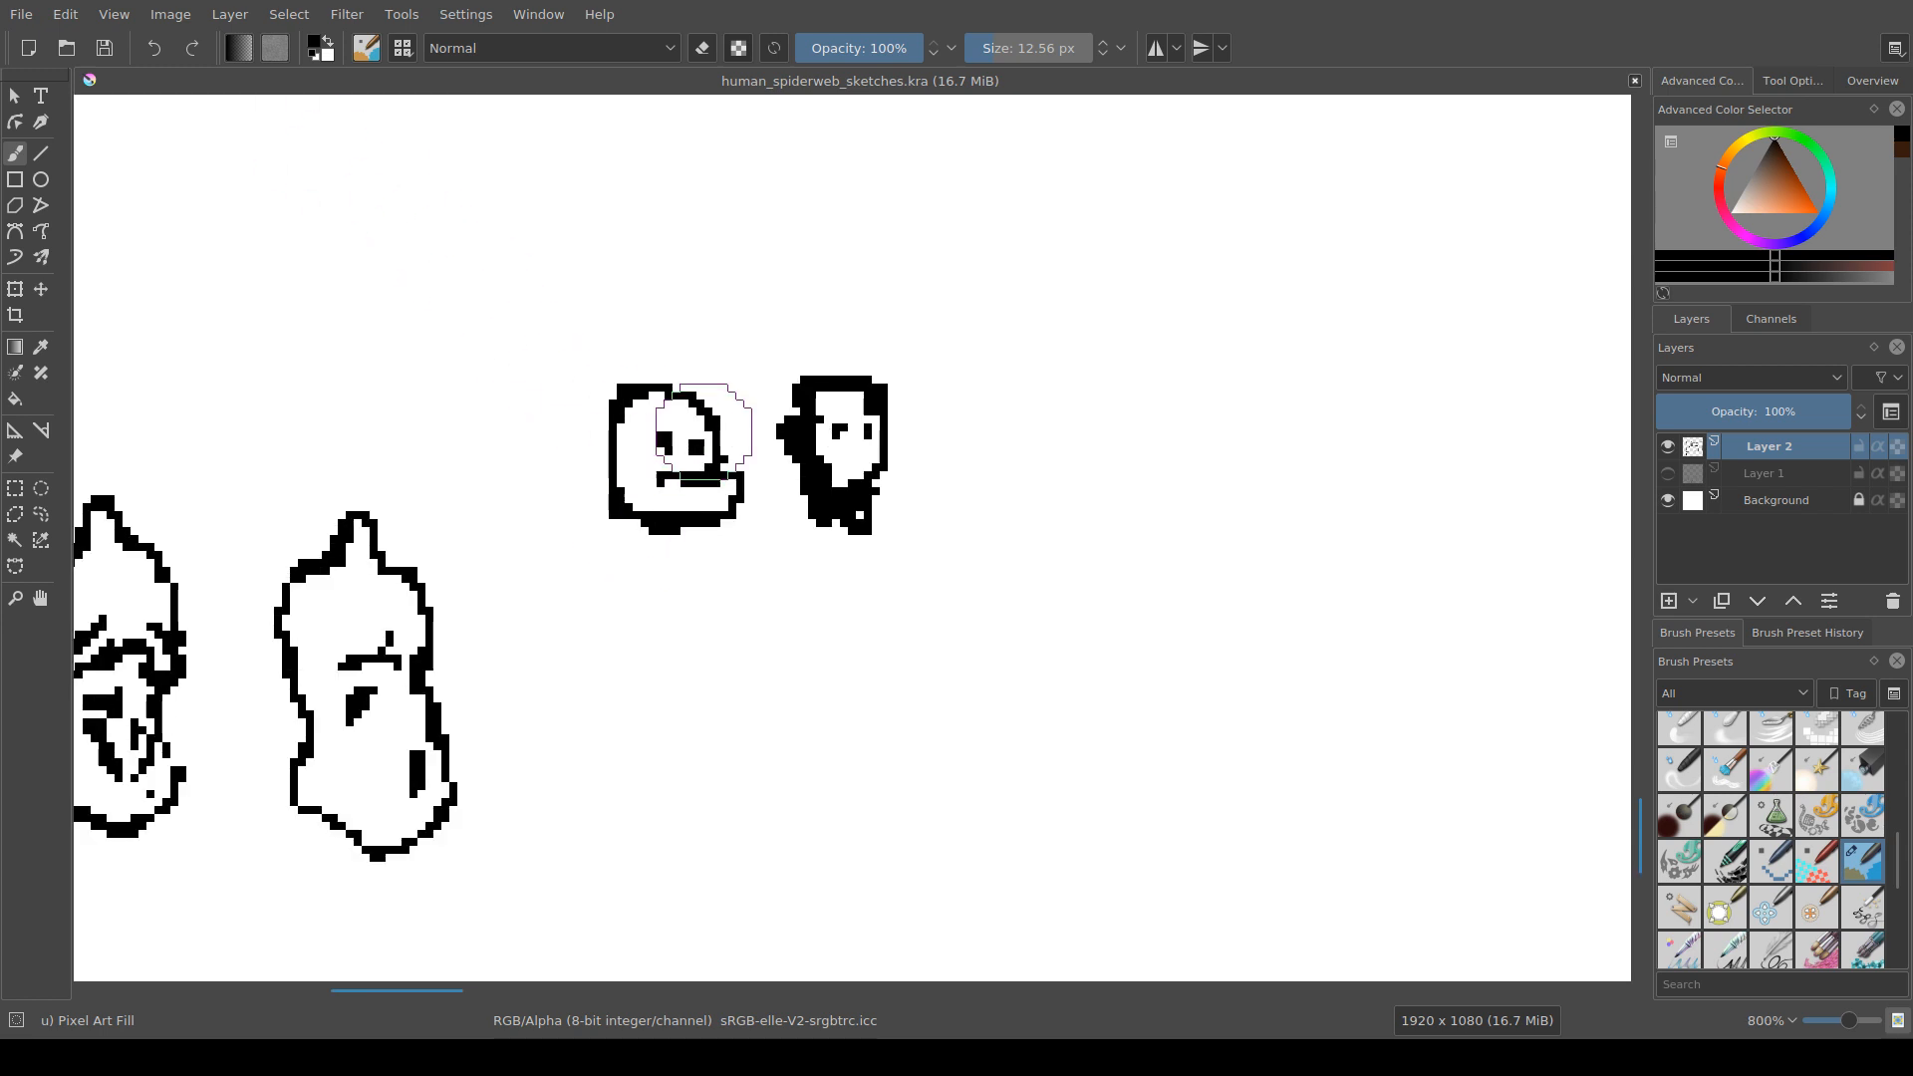
key(e)
mouse_move(650, 371)
mouse_down()
mouse_move(625, 511)
mouse_move(609, 503)
mouse_move(658, 544)
mouse_up()
key(e)
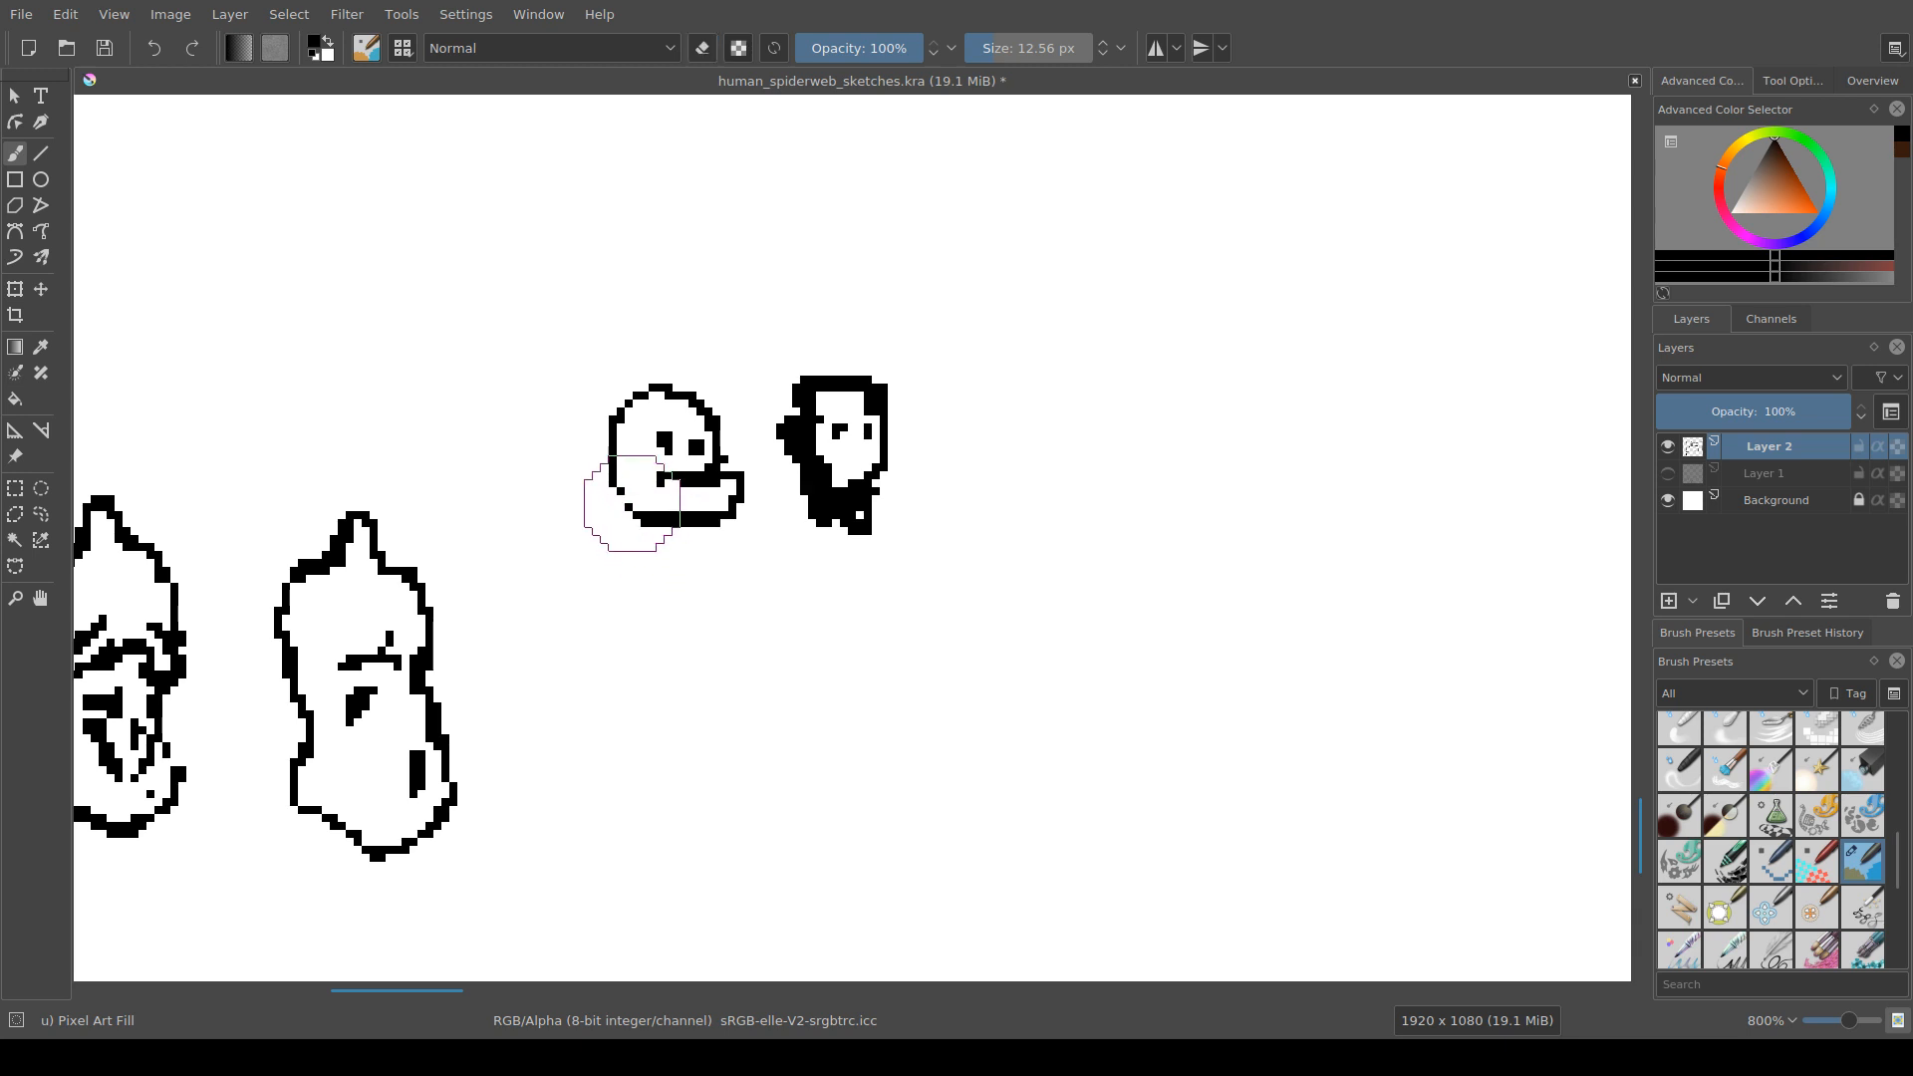
Step: Redraw the round head's lower left corner and bottom edge as a thin, rounded outline
key(e)
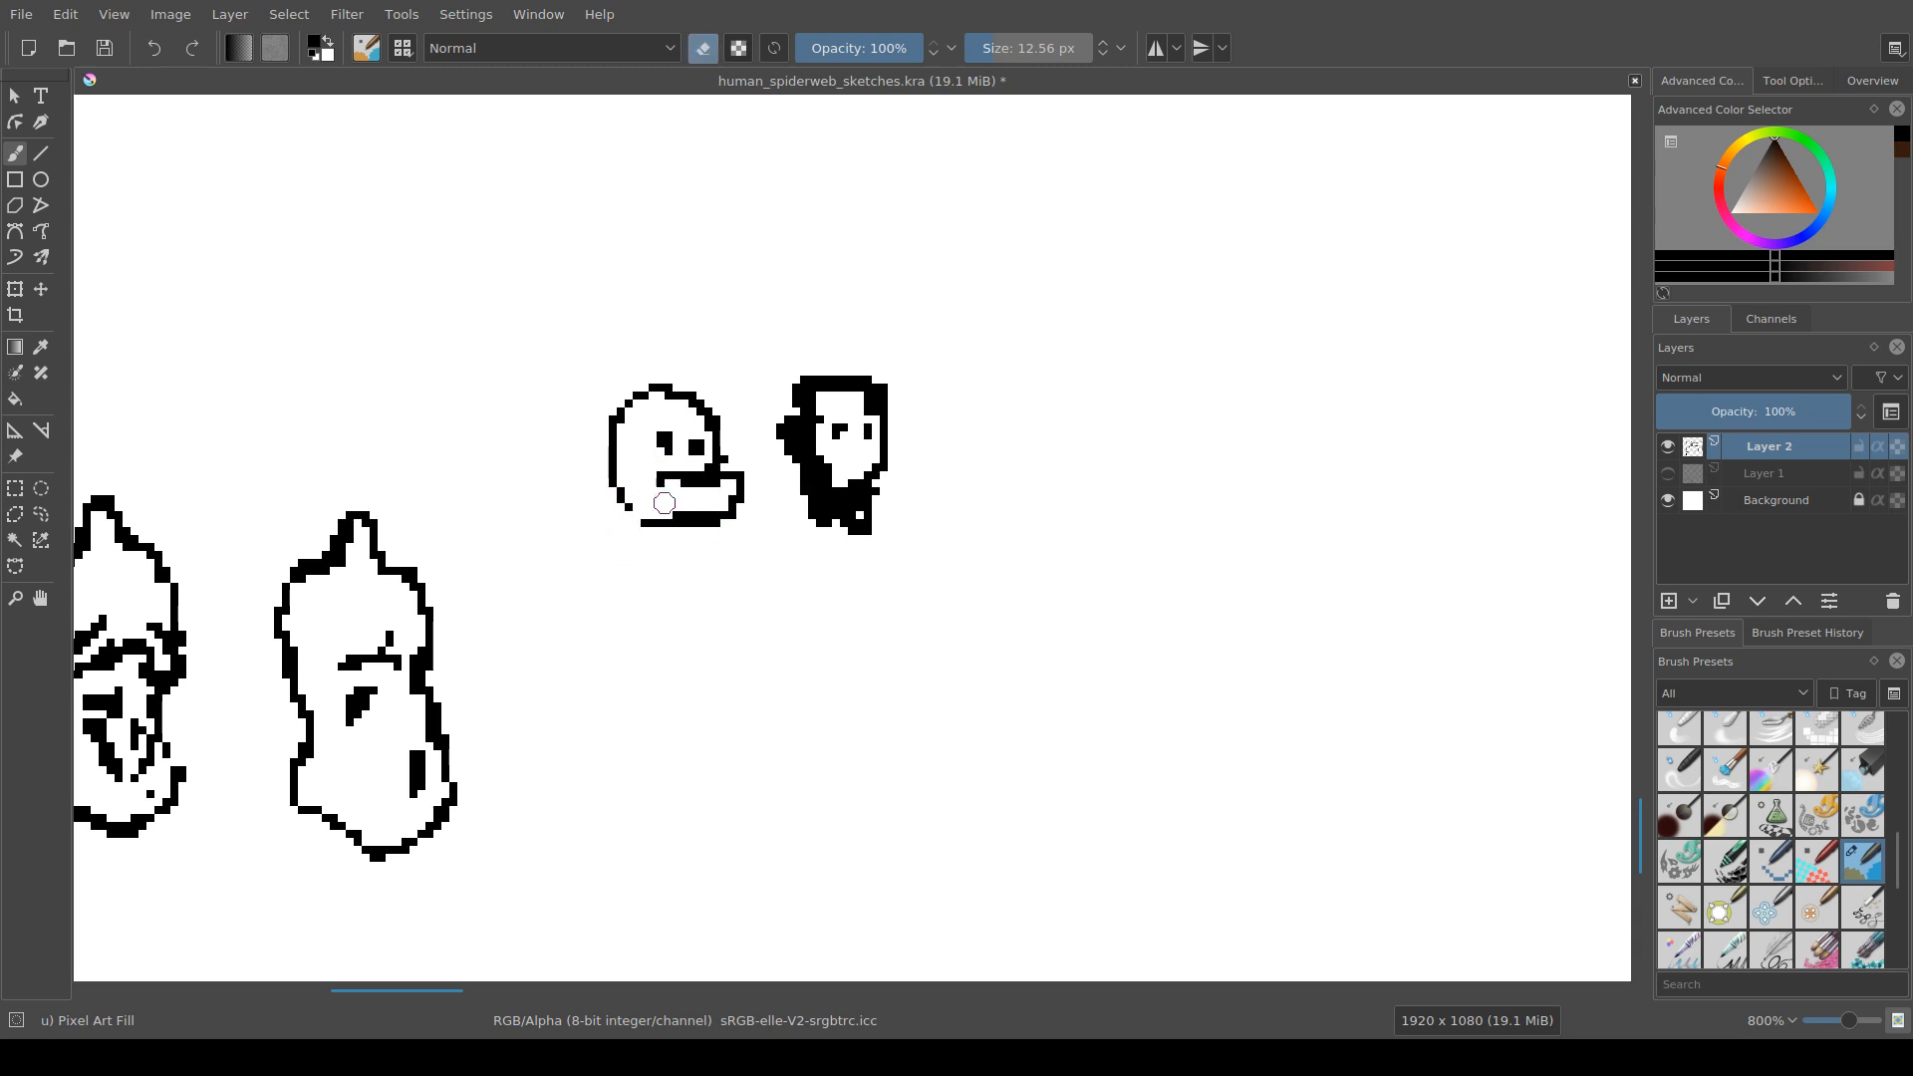
key(e)
drag(624, 507, 639, 520)
drag(721, 472, 660, 508)
key(e)
click(664, 494)
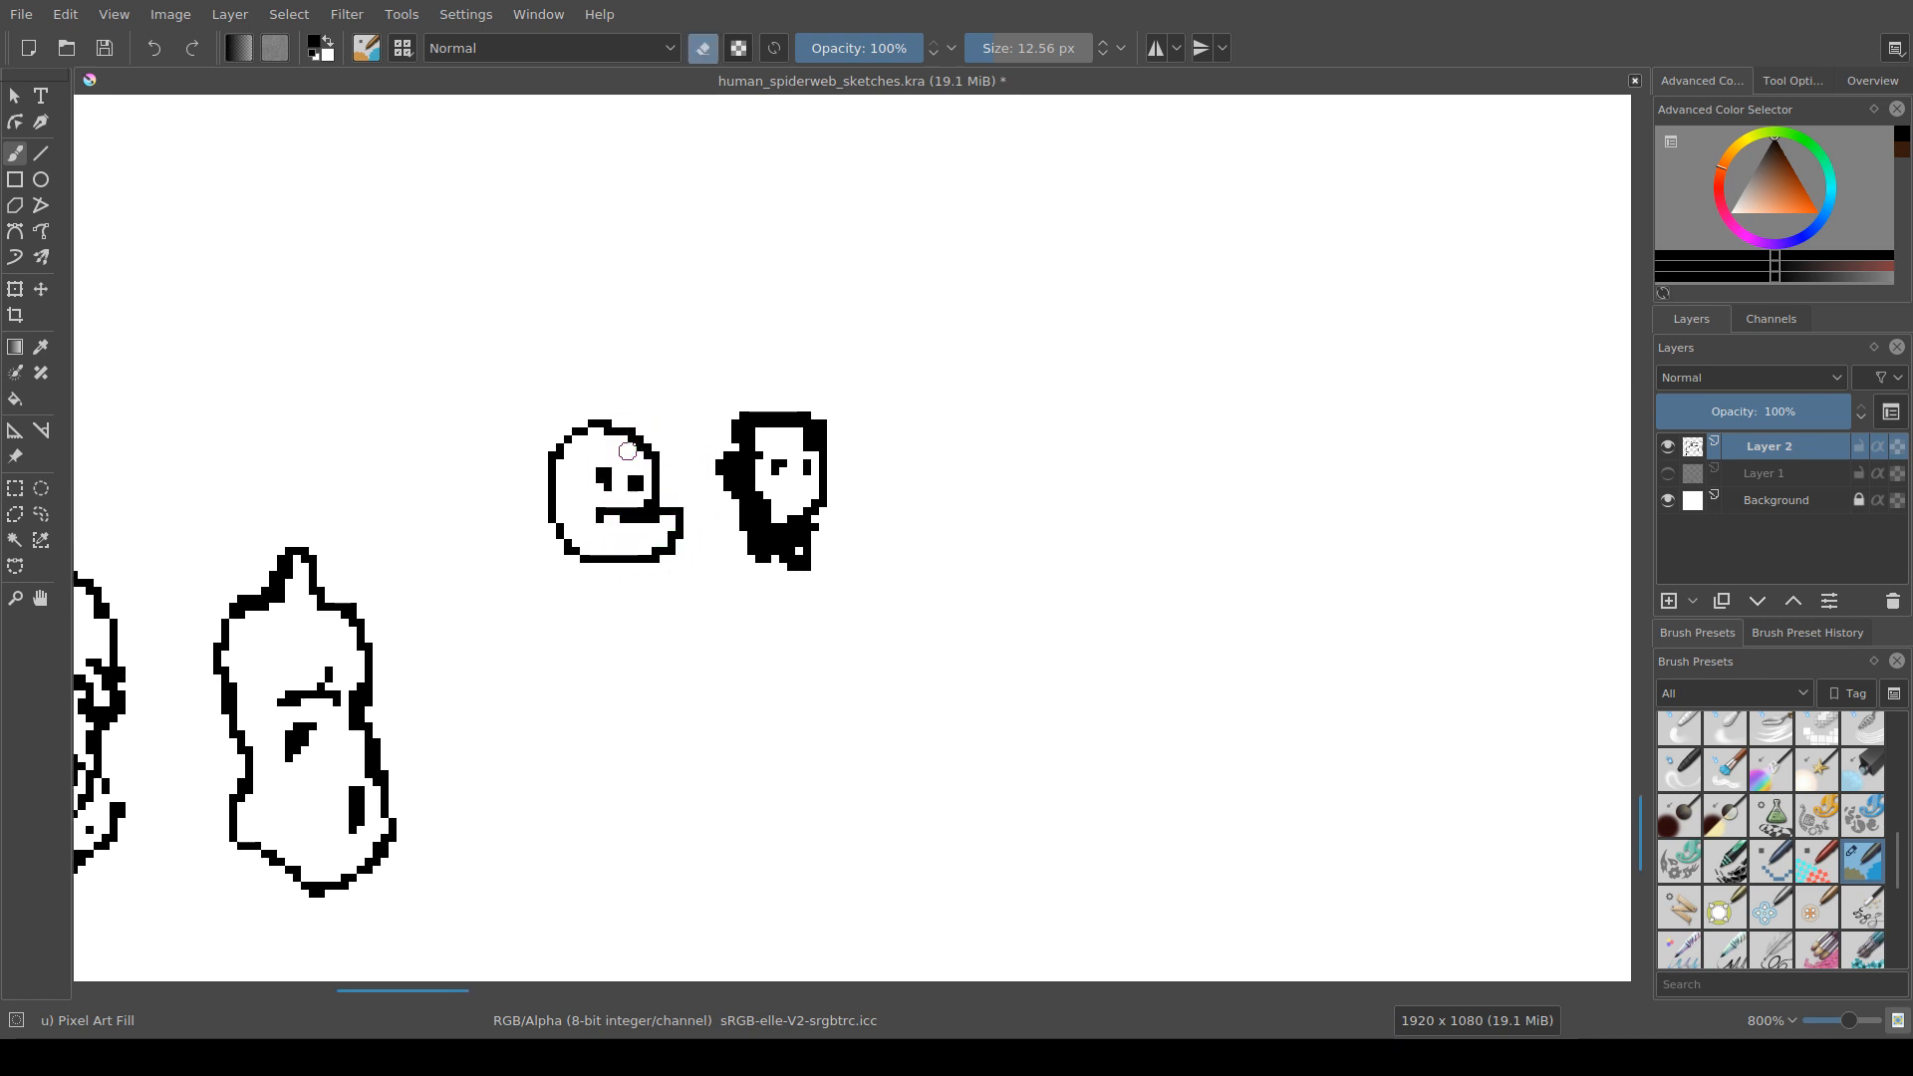
Step: Replace the bearded head's thick hair with a thin, rounded line across the top and upper left, and save the document
scroll(653, 453, right, 2)
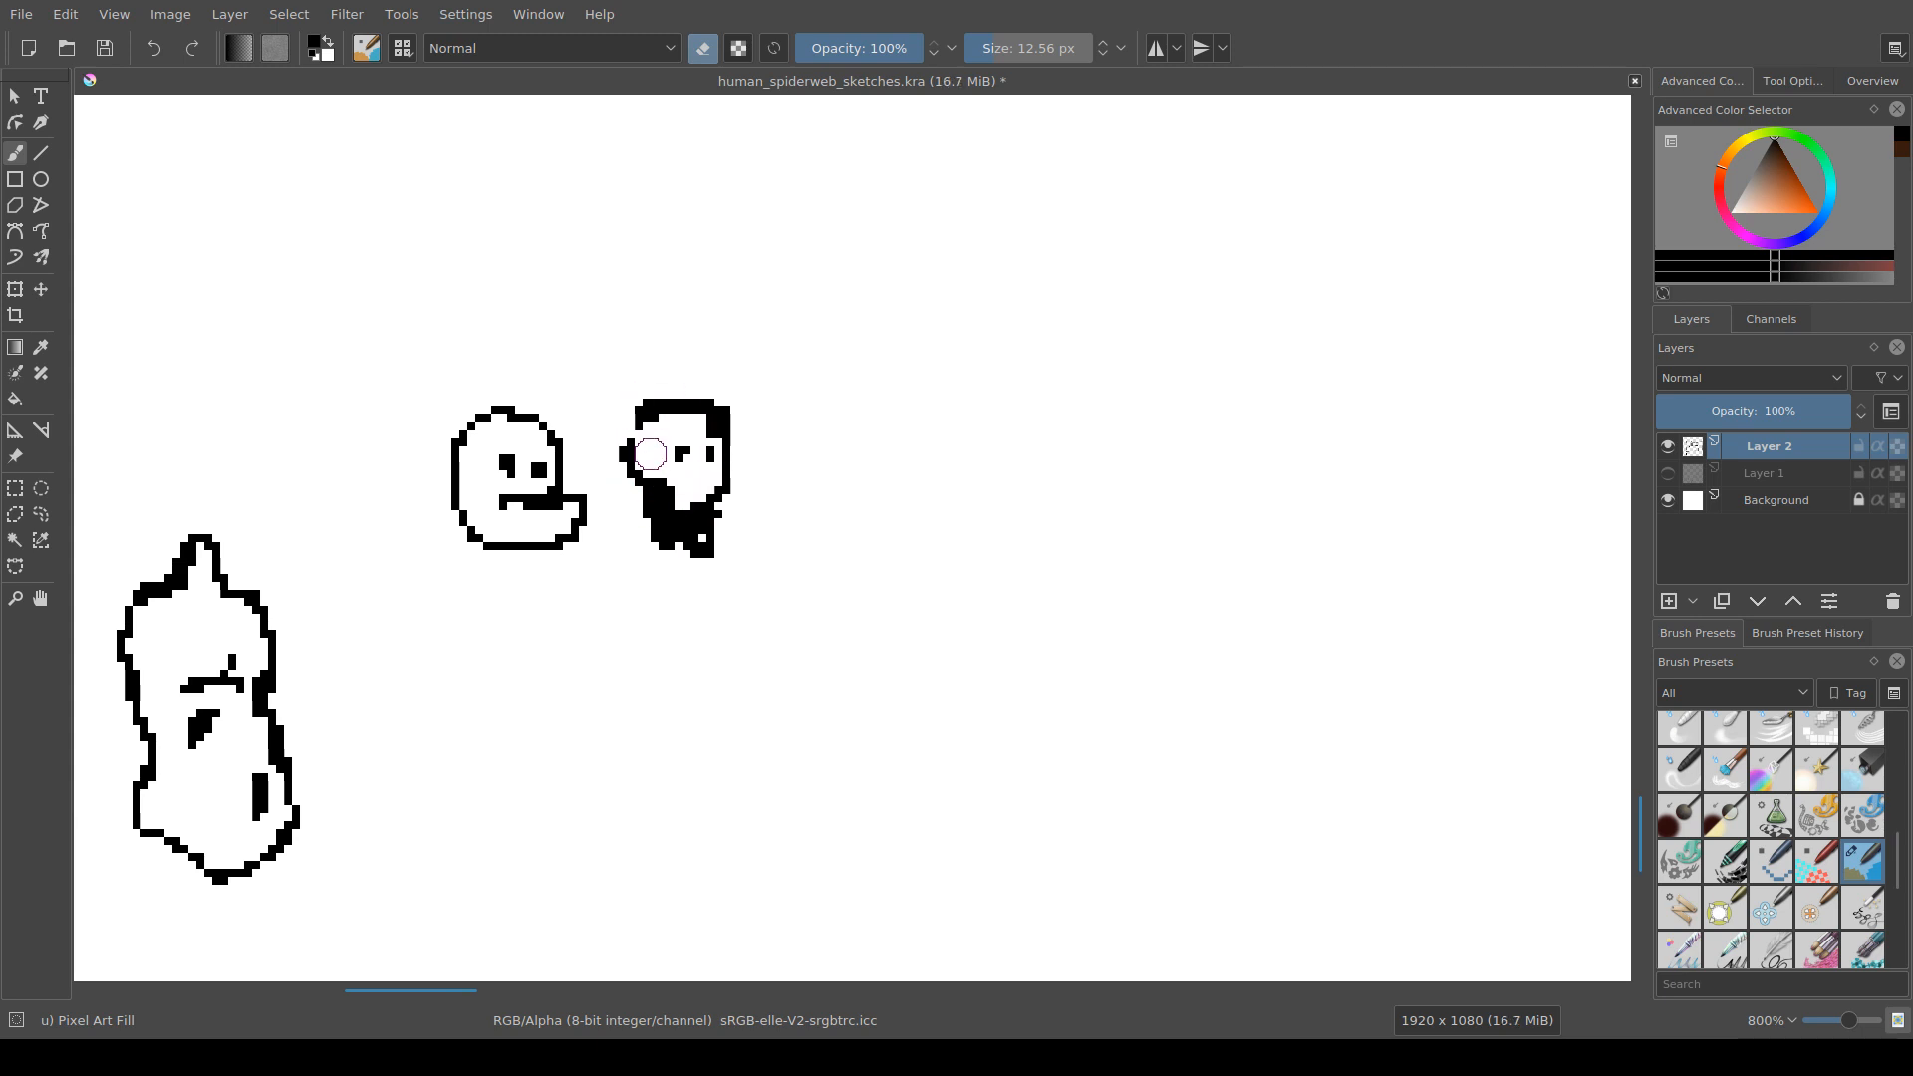
mouse_move(663, 421)
mouse_down()
mouse_move(697, 438)
mouse_move(722, 414)
mouse_move(660, 398)
mouse_up()
key(e)
key(ctrl+s)
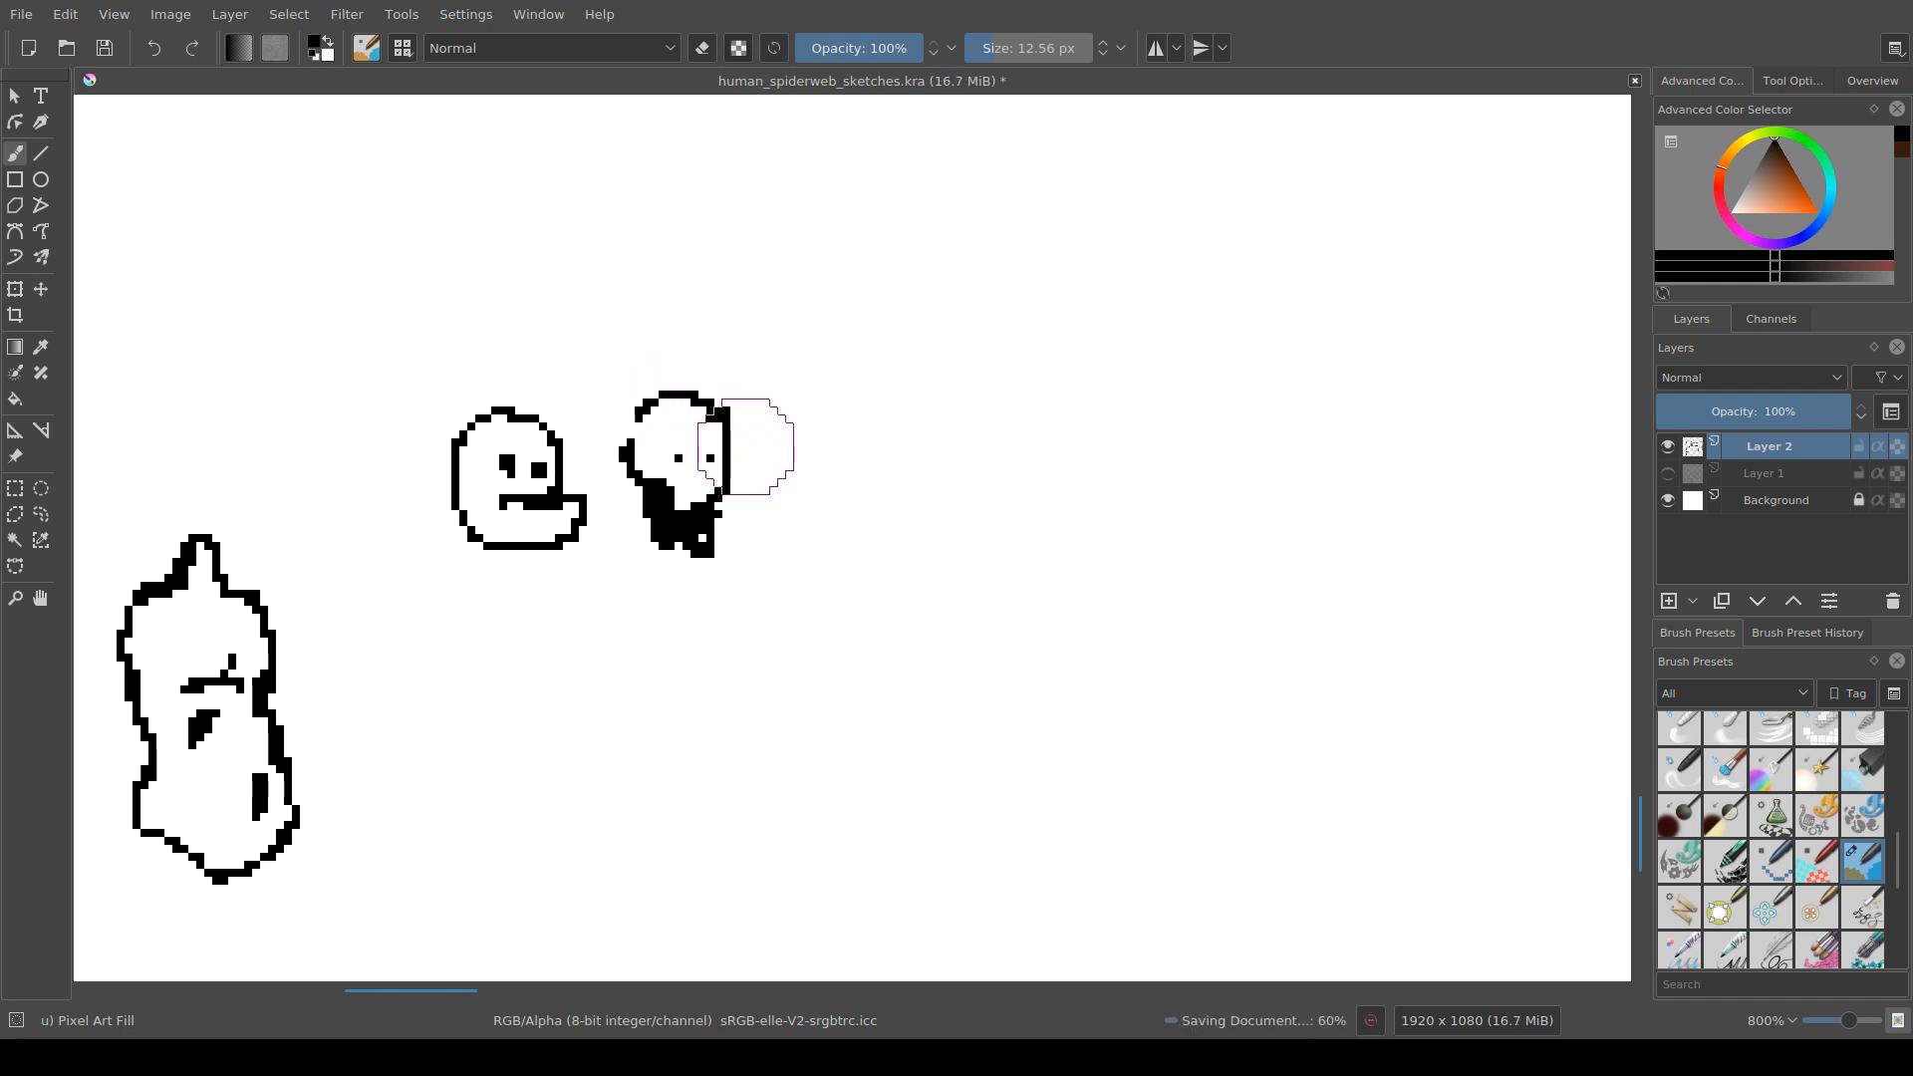
Step: Thin the bearded head's right outline, restore its left eye mark, and trim the beard below the face
mouse_move(746, 447)
mouse_down()
mouse_move(584, 432)
mouse_move(634, 496)
mouse_move(658, 489)
mouse_move(626, 454)
mouse_move(669, 460)
mouse_move(665, 445)
mouse_up()
key(e)
click(666, 425)
key(e)
key(e)
key(e)
key(e)
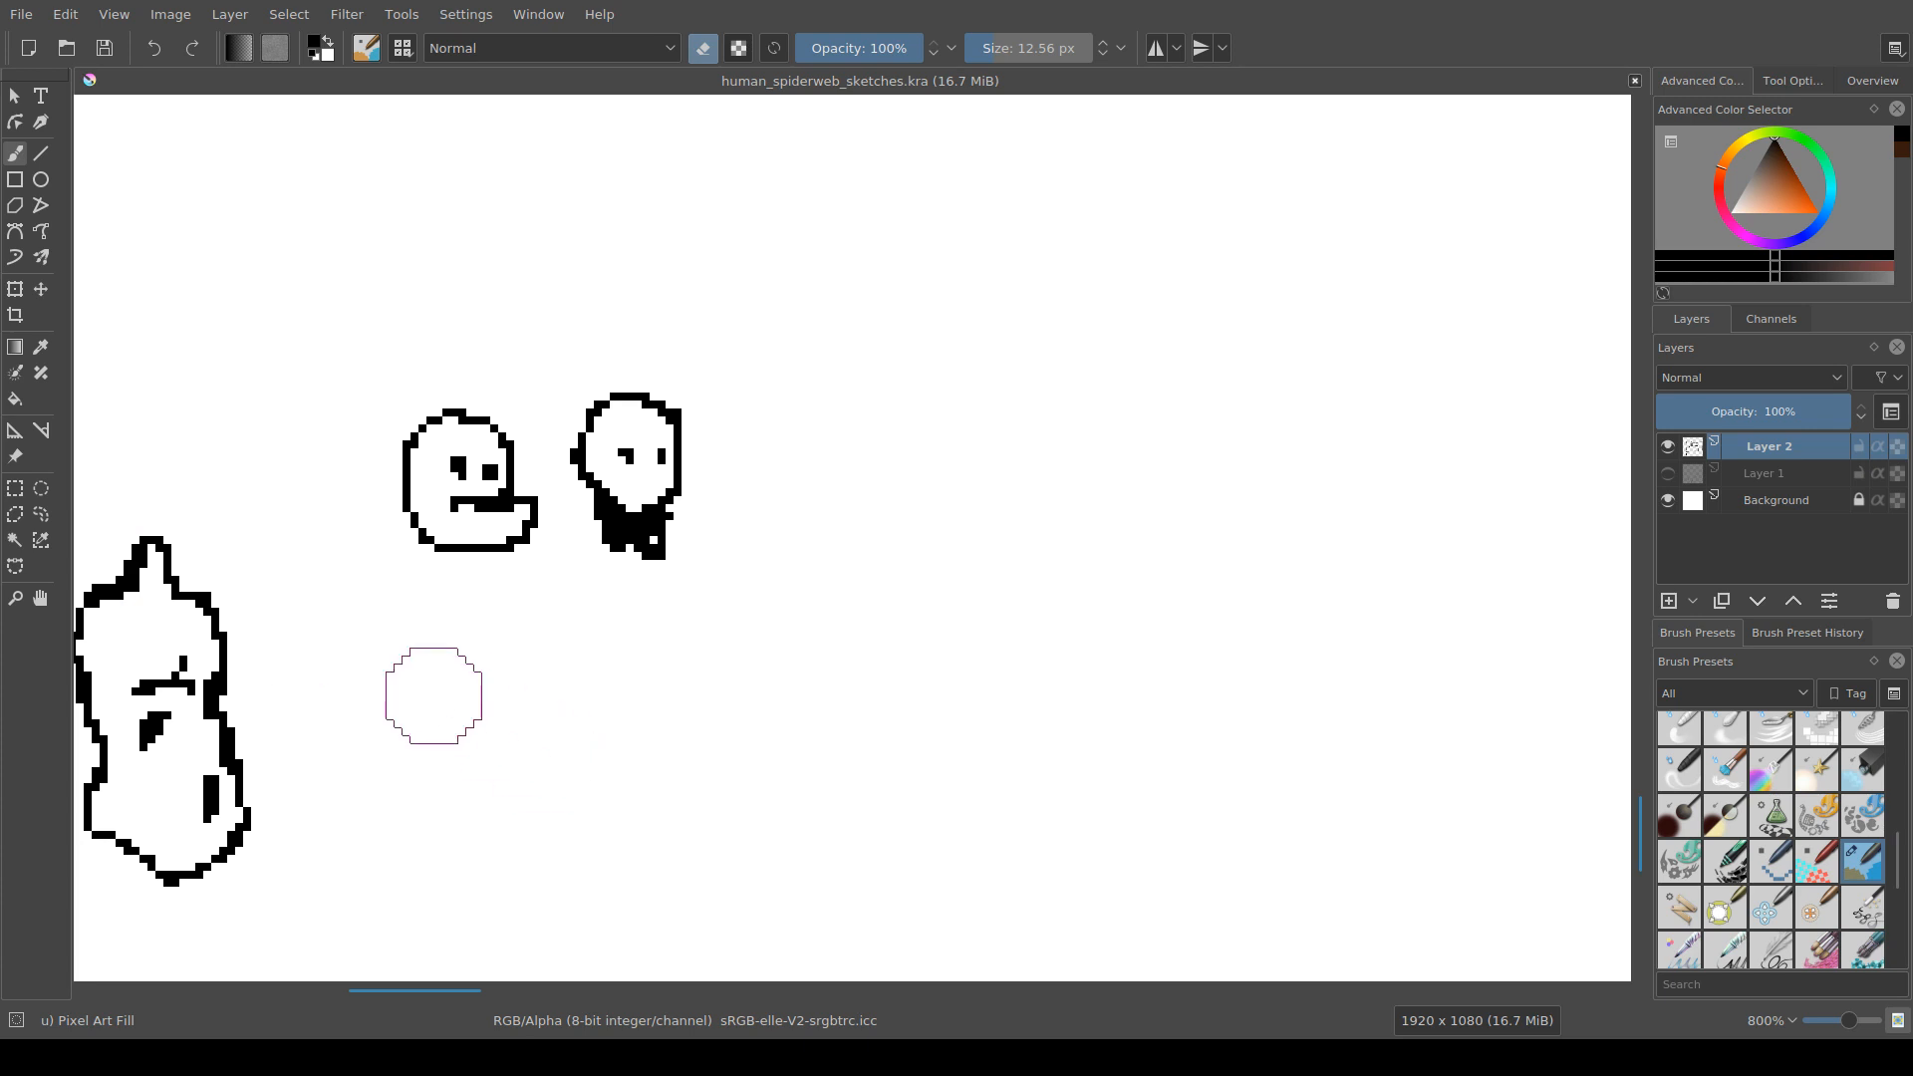
drag(440, 689, 538, 660)
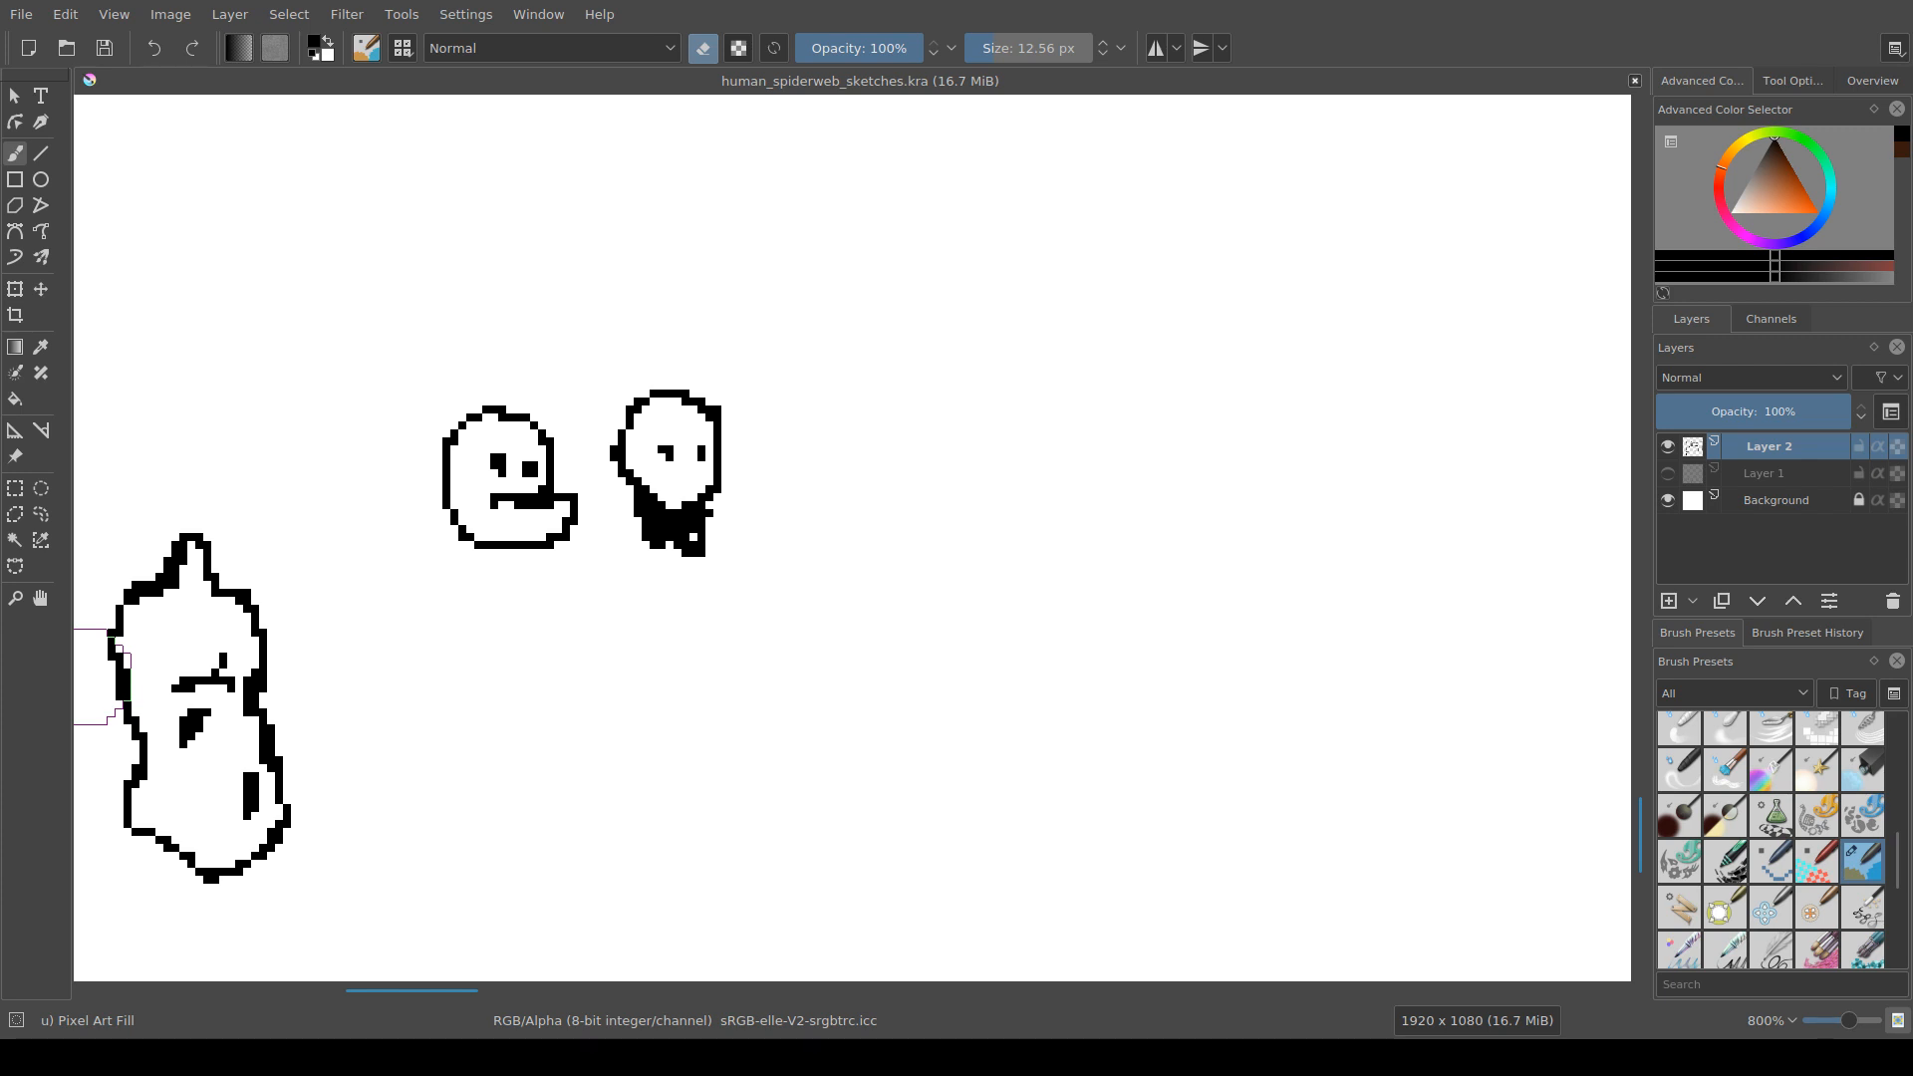
mouse_move(466, 613)
mouse_down()
mouse_move(510, 614)
mouse_move(490, 668)
mouse_up()
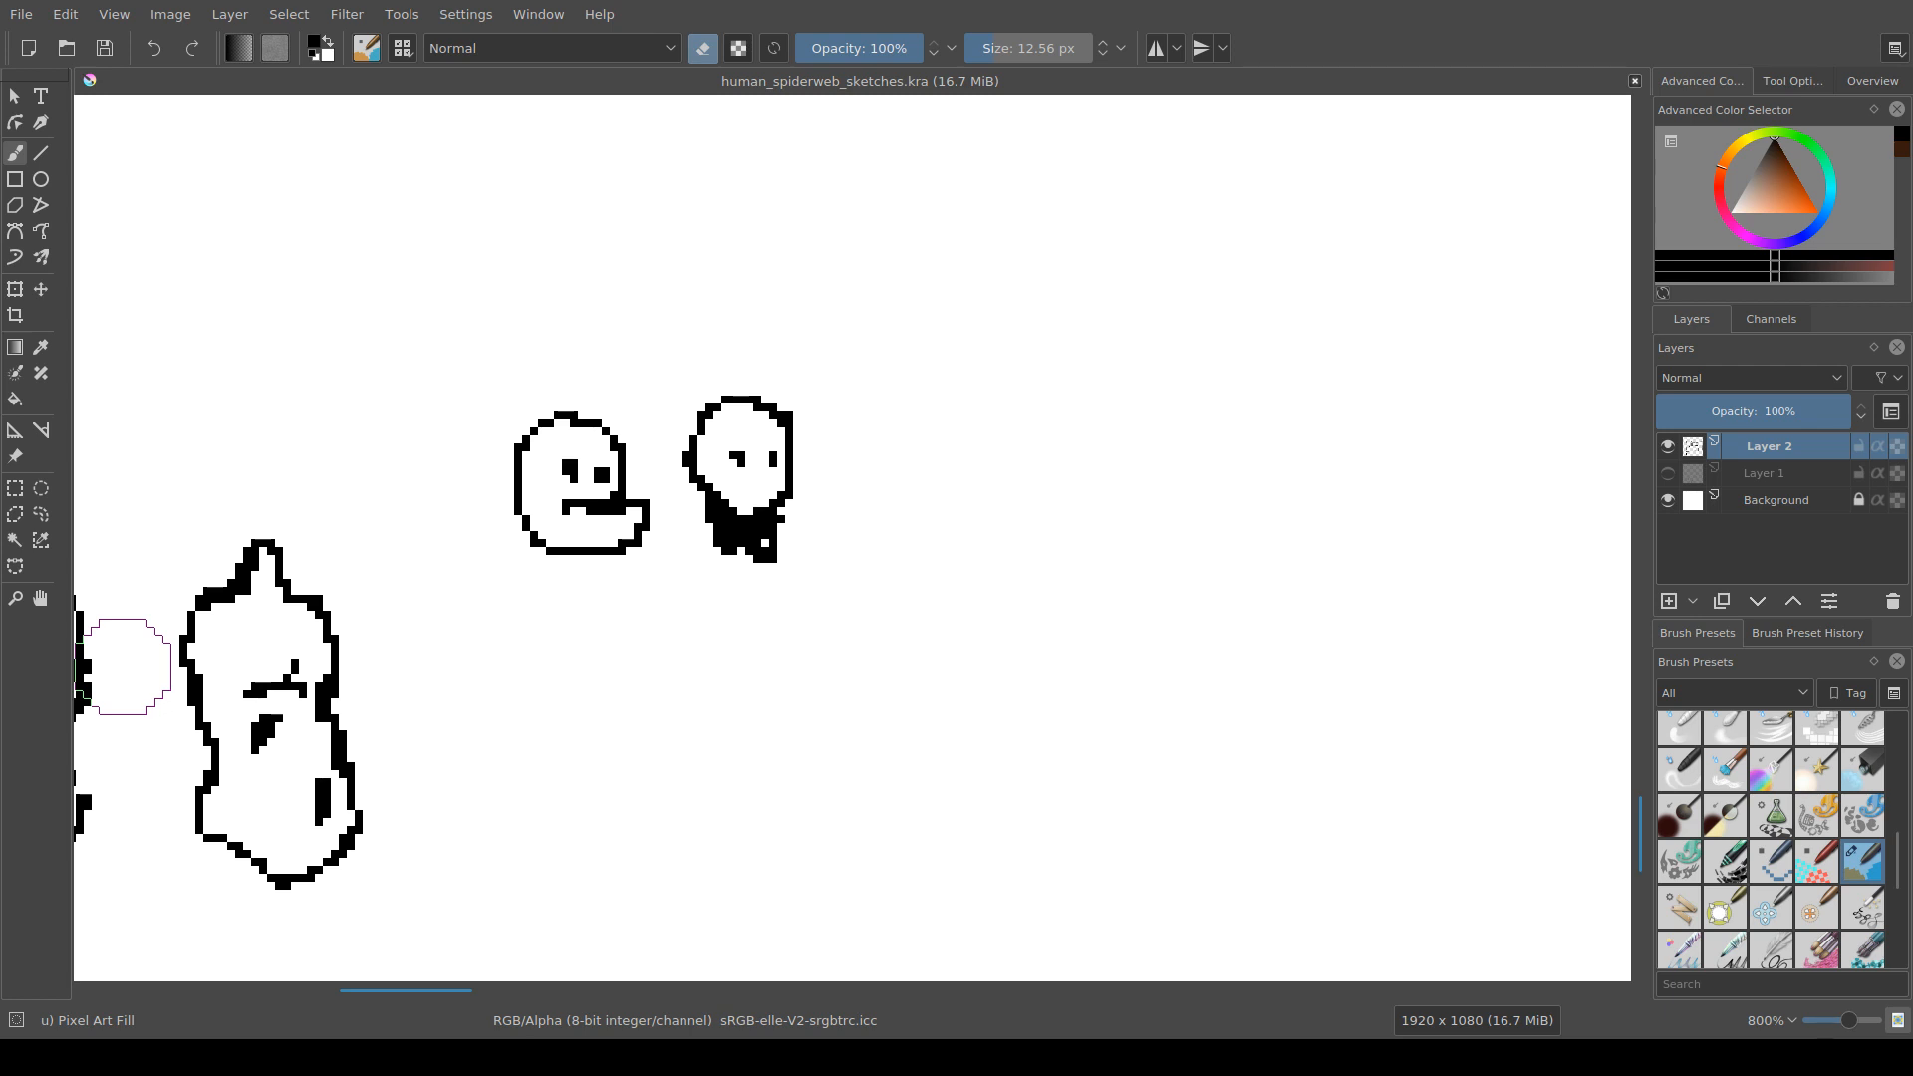
mouse_move(466, 605)
mouse_down()
mouse_move(564, 550)
mouse_move(498, 551)
mouse_move(516, 547)
mouse_move(513, 489)
mouse_move(440, 493)
mouse_up()
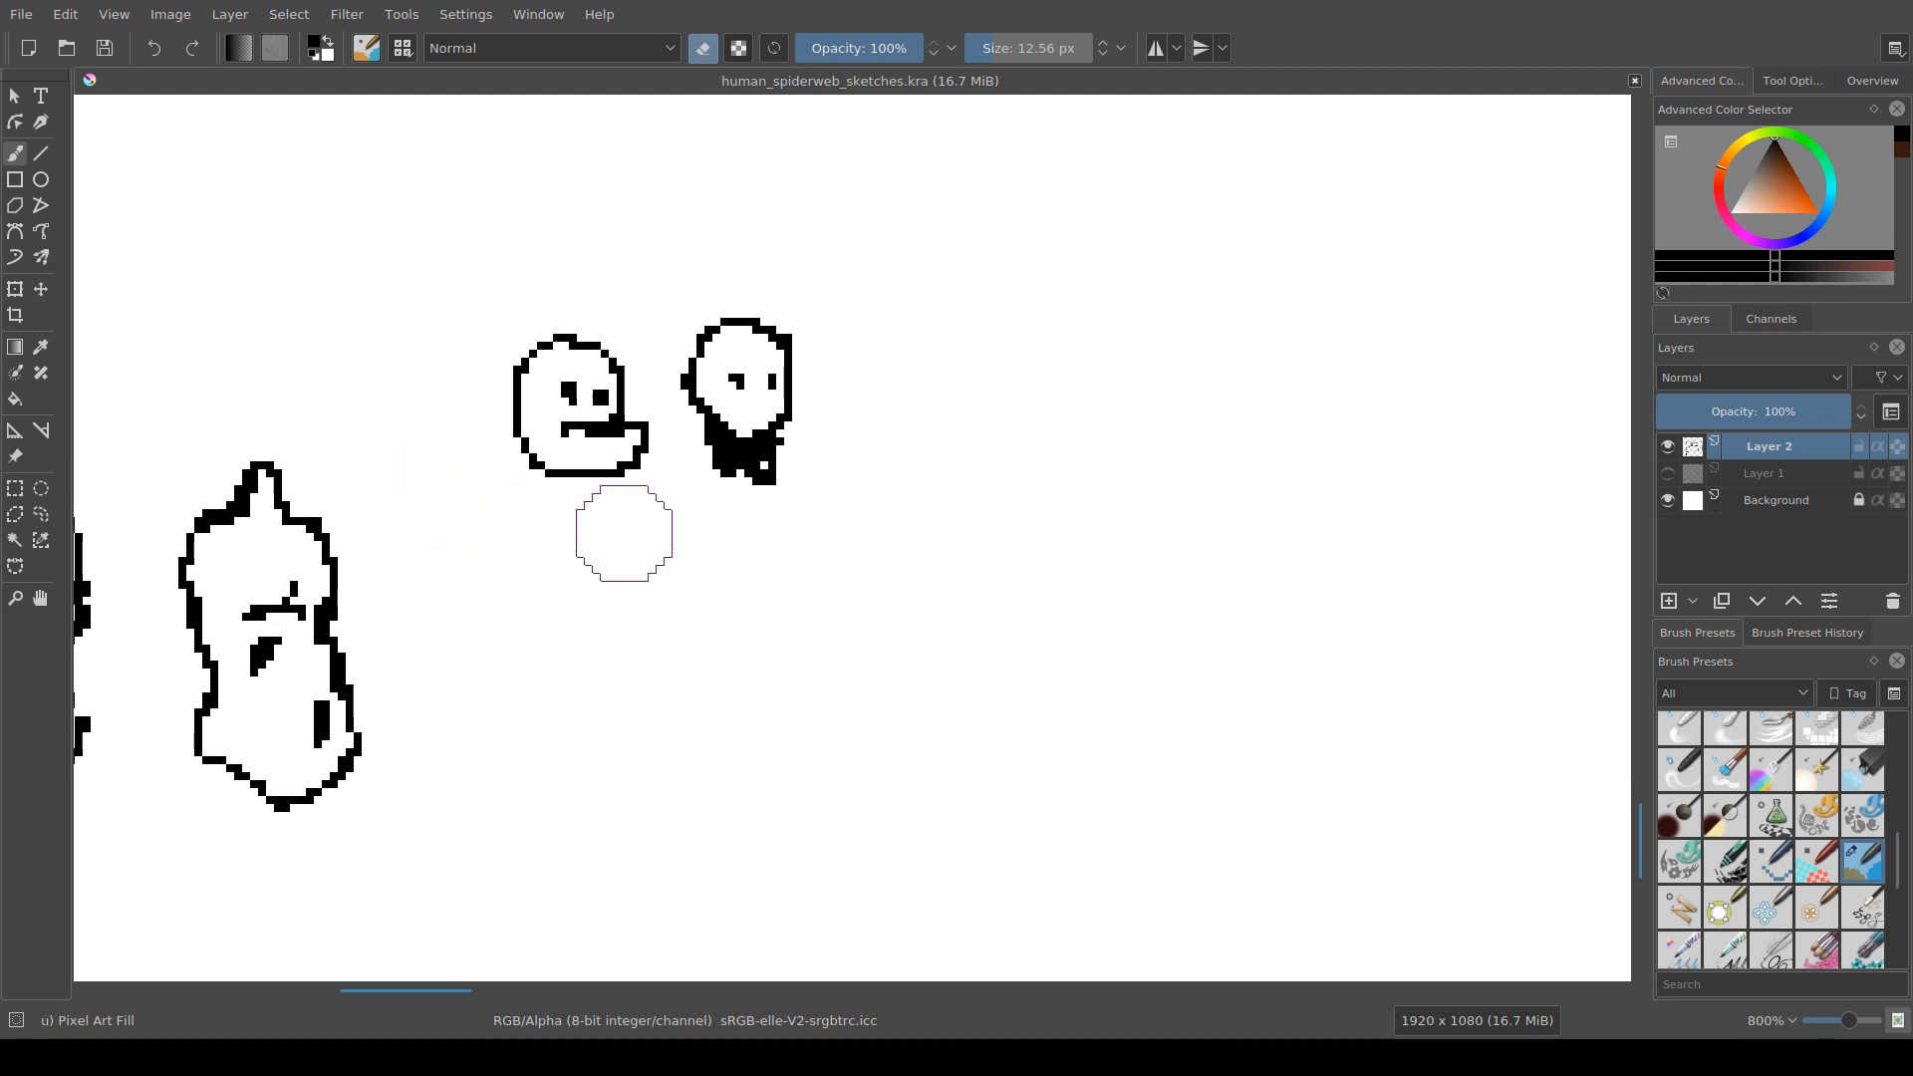
drag(711, 469, 631, 491)
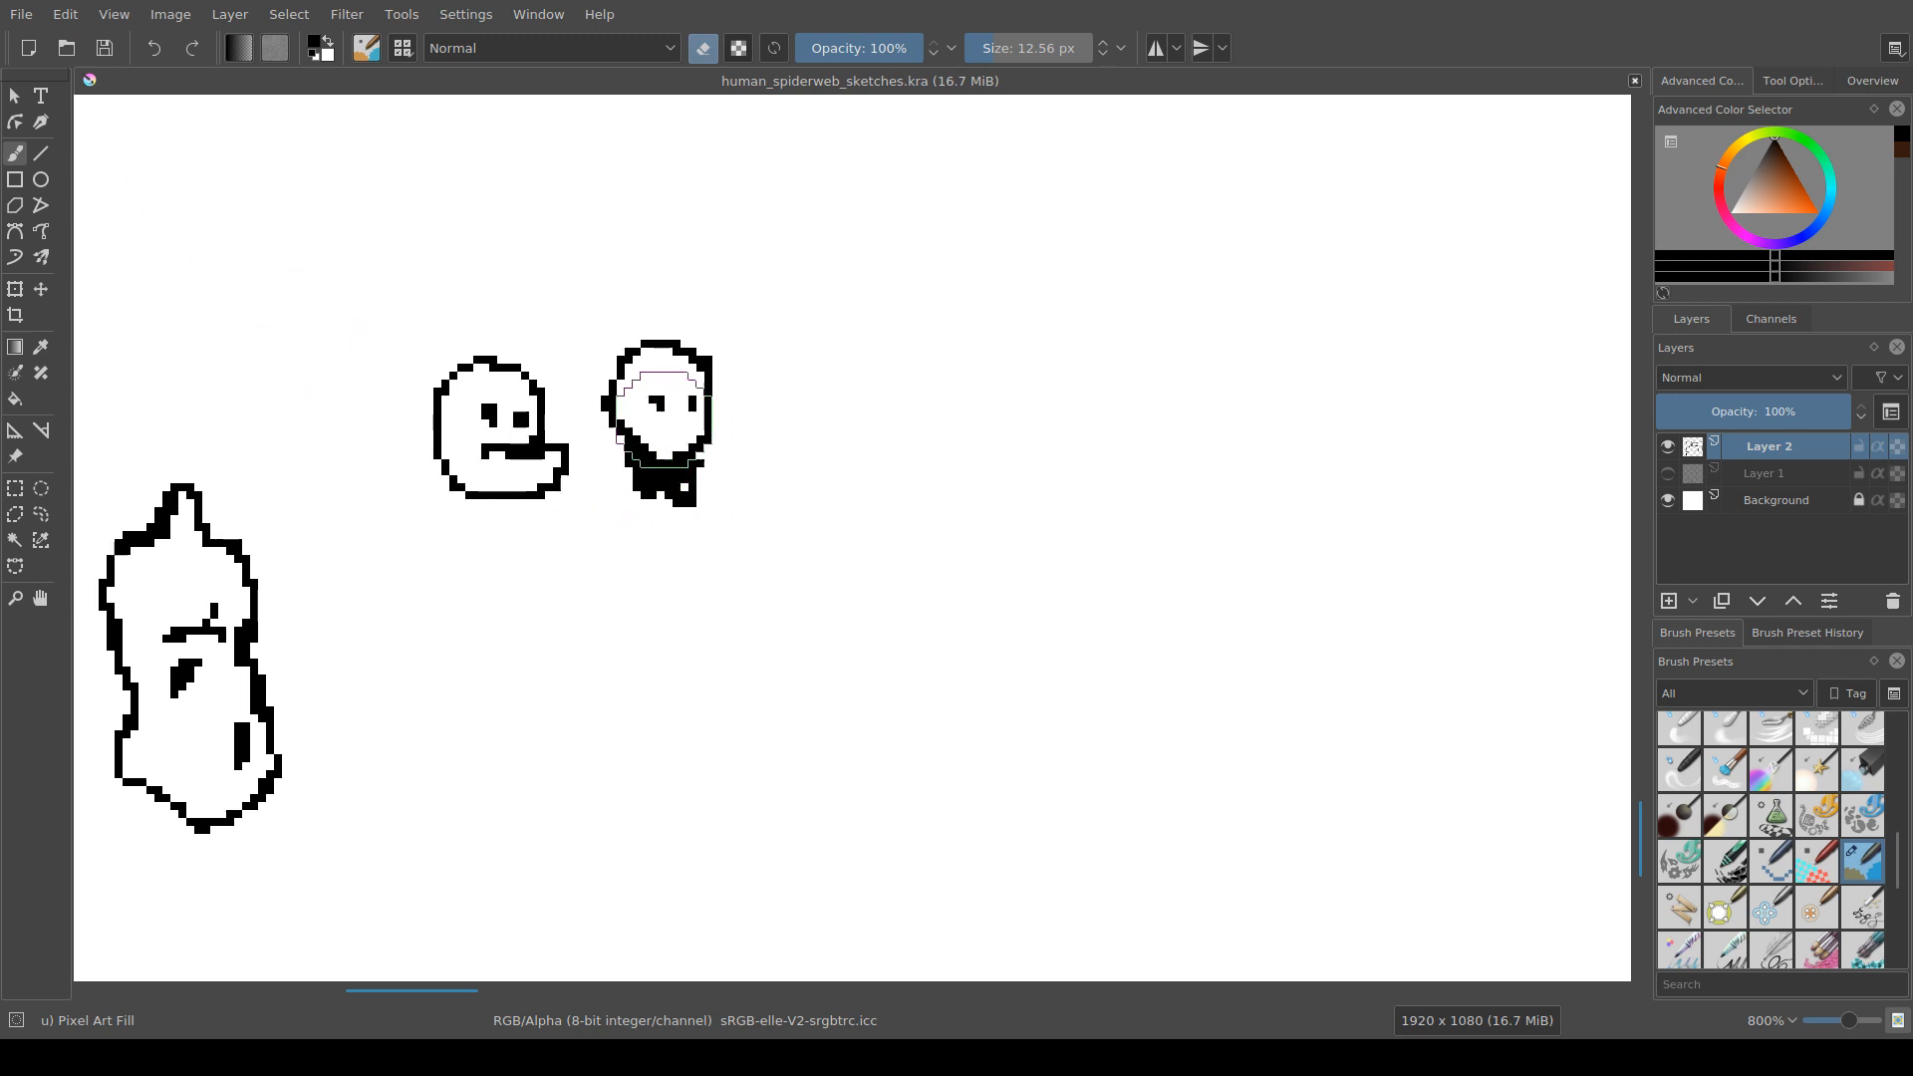
Step: Erase the upper part of the beard on the second head, leaving a small corner of the right jaw
key(e)
drag(638, 424, 696, 445)
key(ctrl+z)
key(e)
key(e)
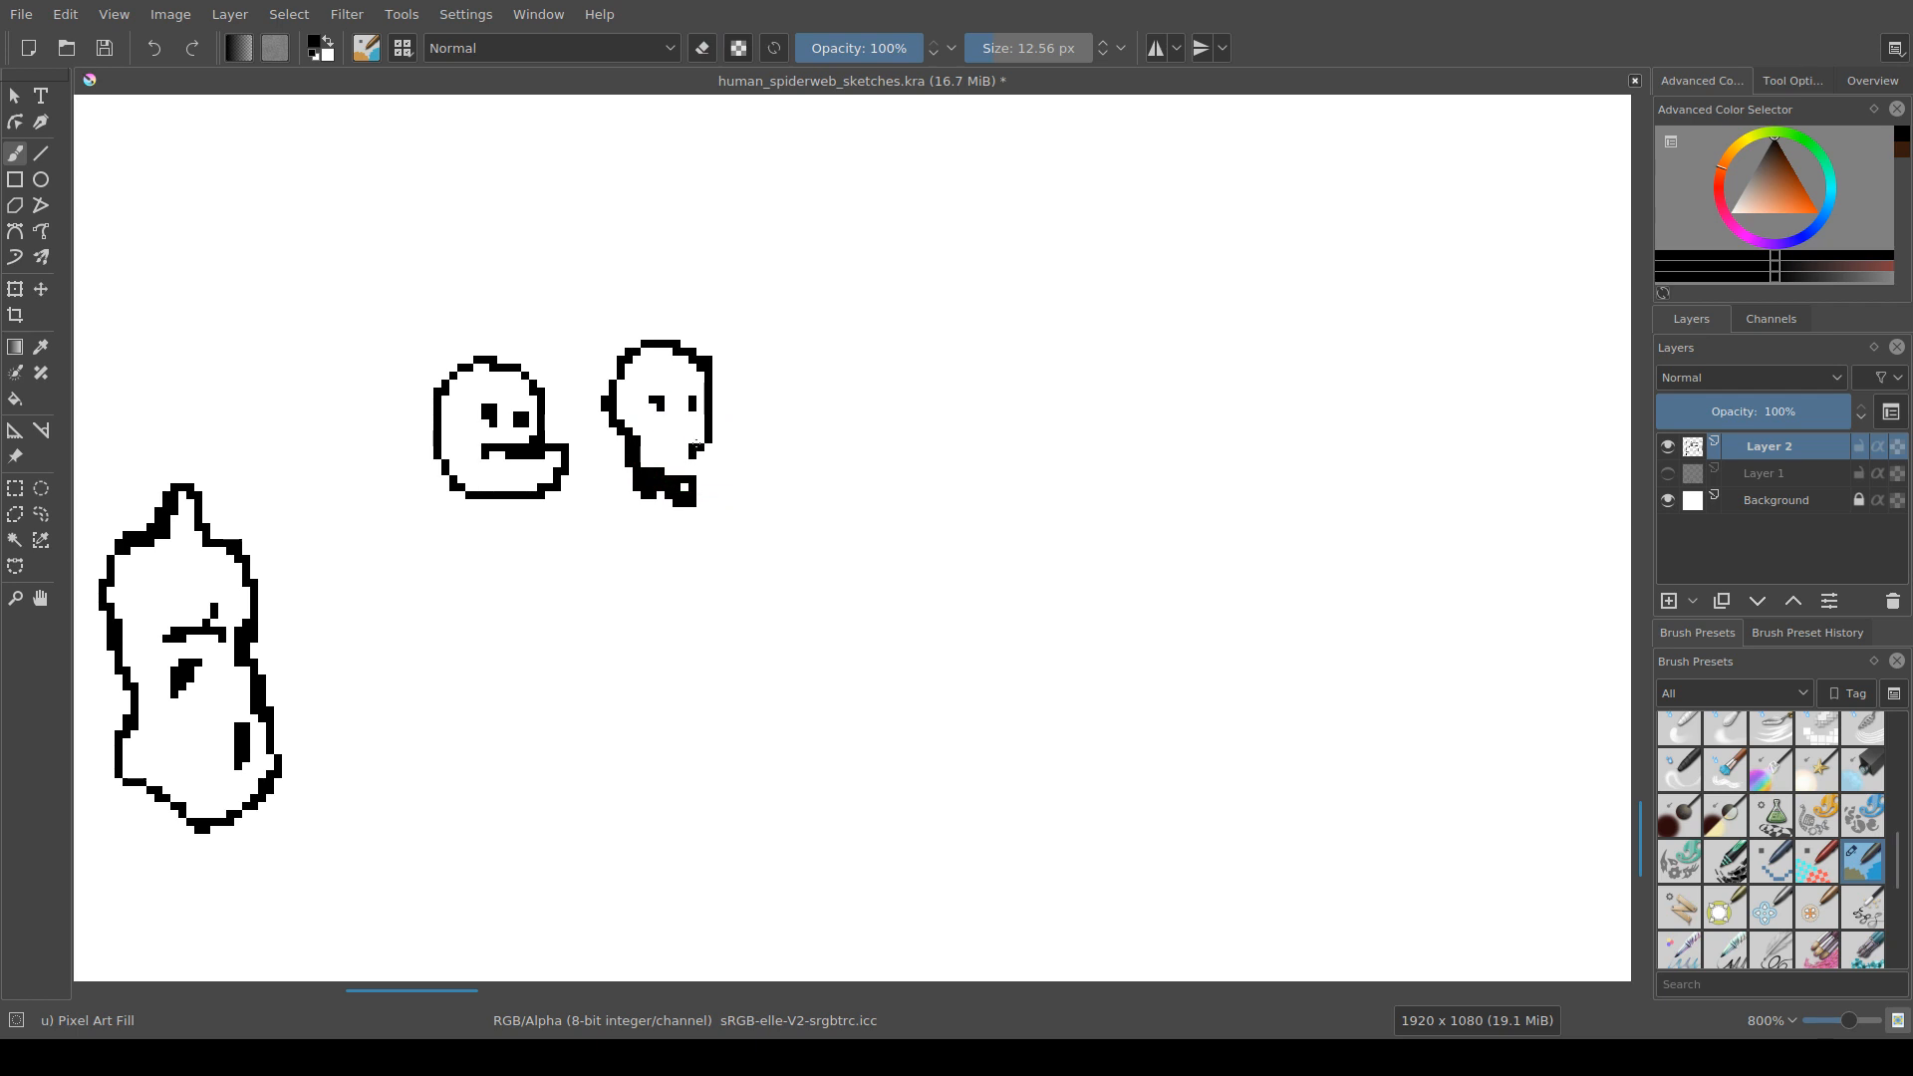
key(e)
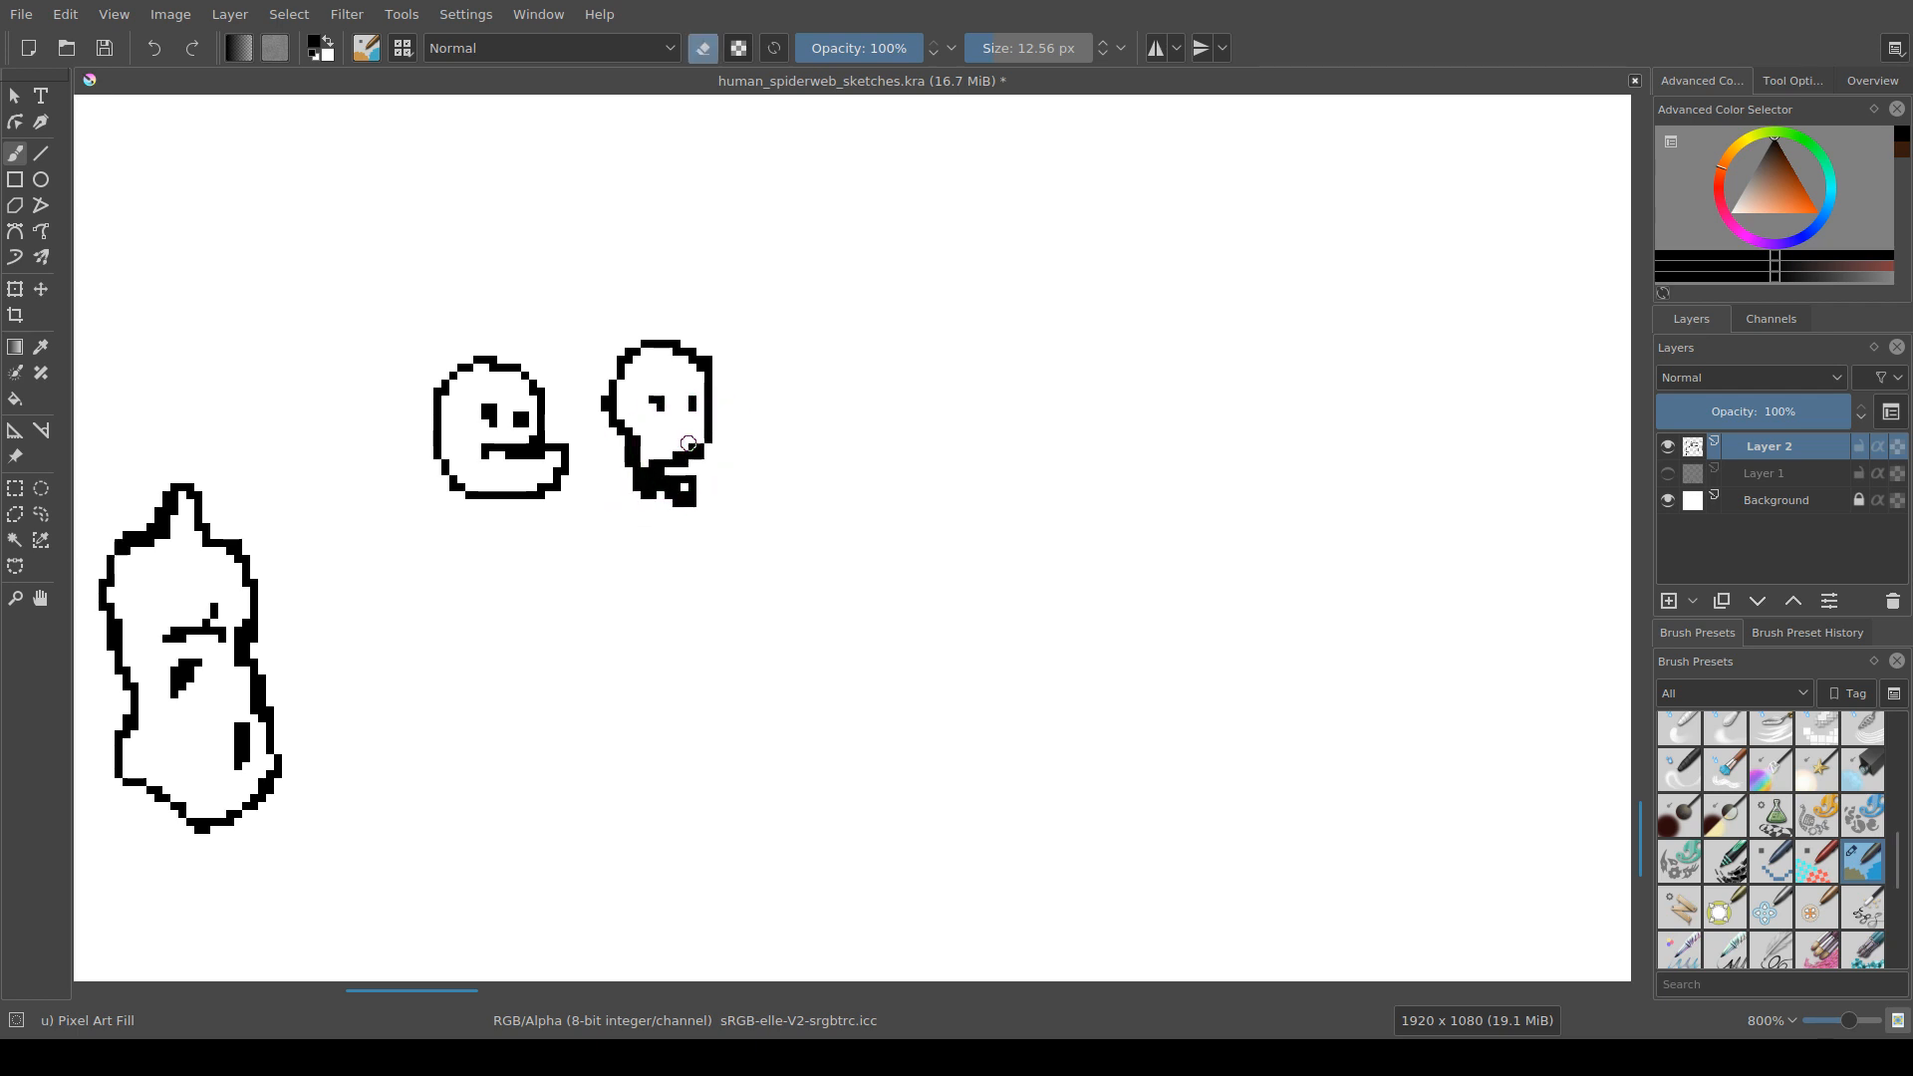
Step: Reduce the brush size to 6.93 px and replace the second head's remaining beard with a thin, flat jaw line
key(e)
key(bracketleft)
key(bracketleft)
key(bracketleft)
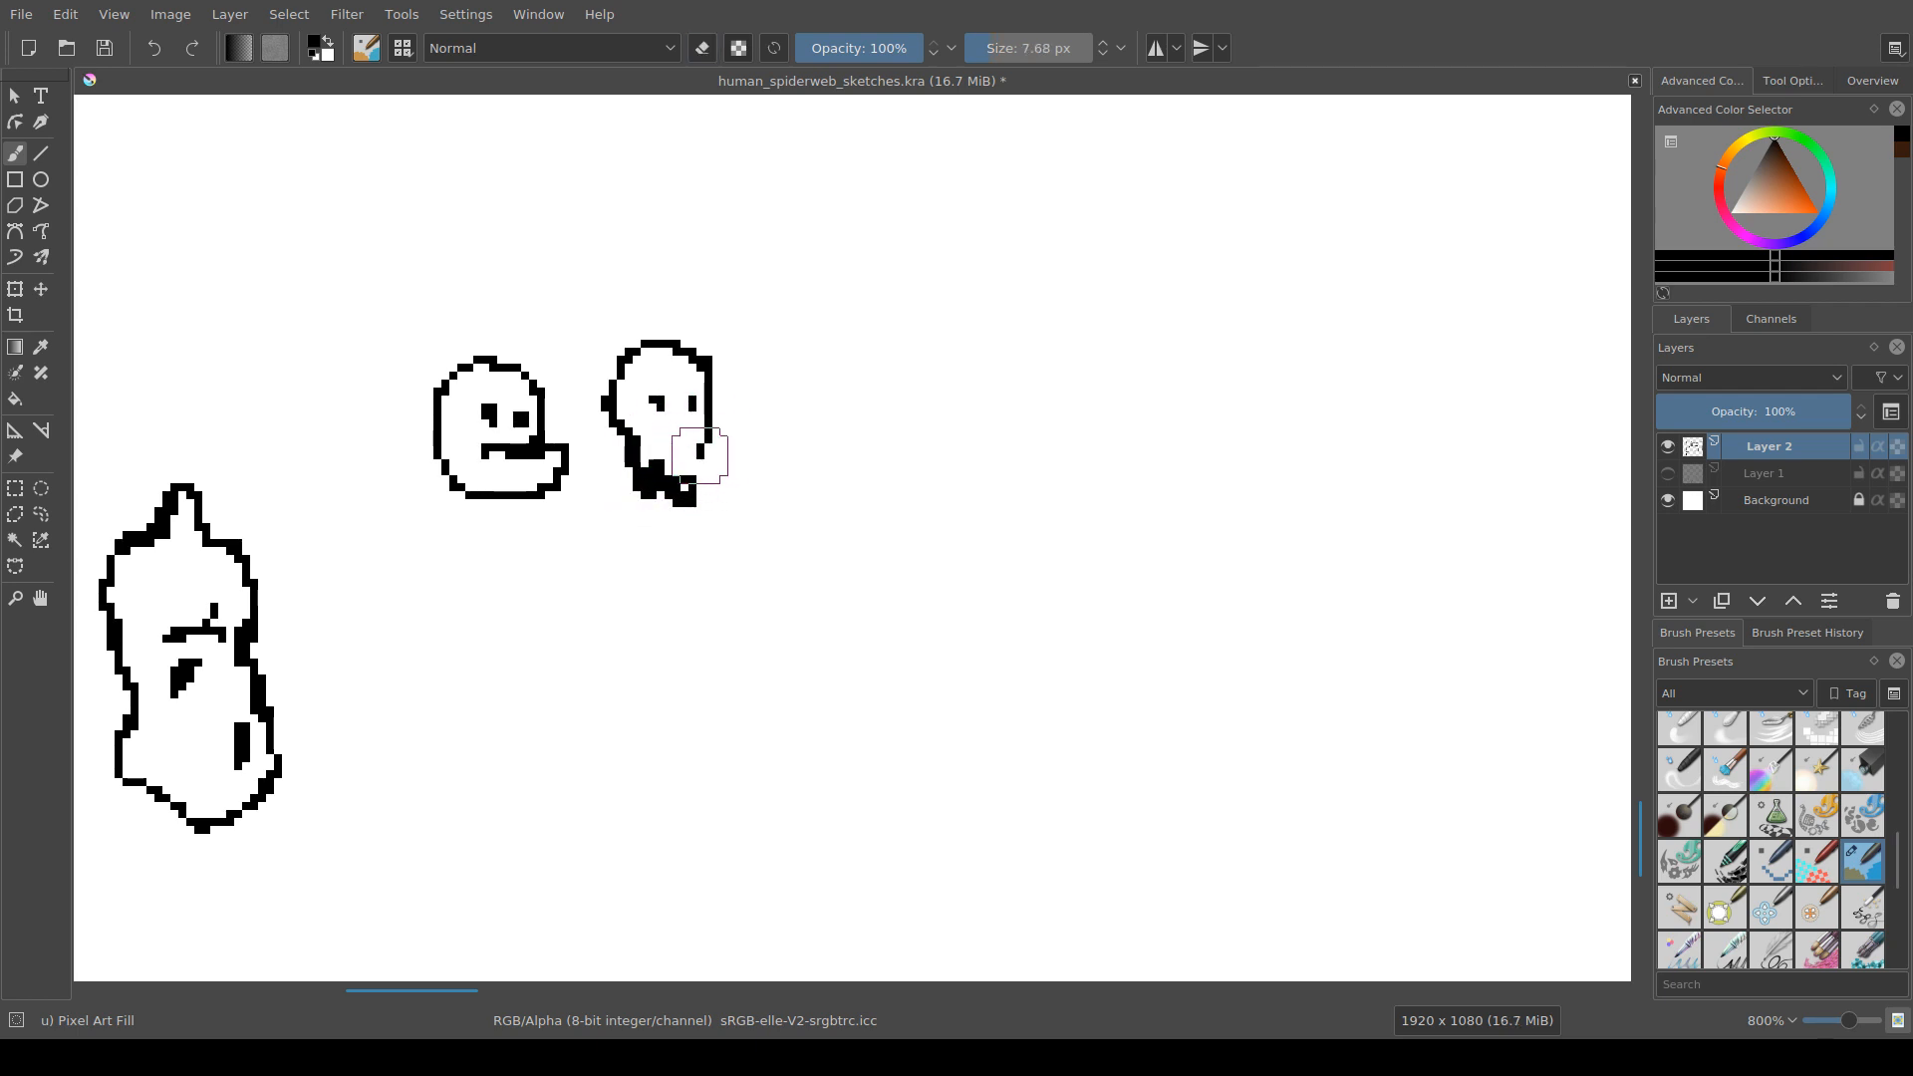
mouse_move(697, 459)
mouse_down()
mouse_move(653, 463)
mouse_move(688, 482)
mouse_move(624, 482)
mouse_move(666, 482)
mouse_move(641, 468)
mouse_move(641, 426)
mouse_move(641, 444)
mouse_up()
key(e)
key(e)
click(645, 462)
key(e)
key(e)
click(641, 465)
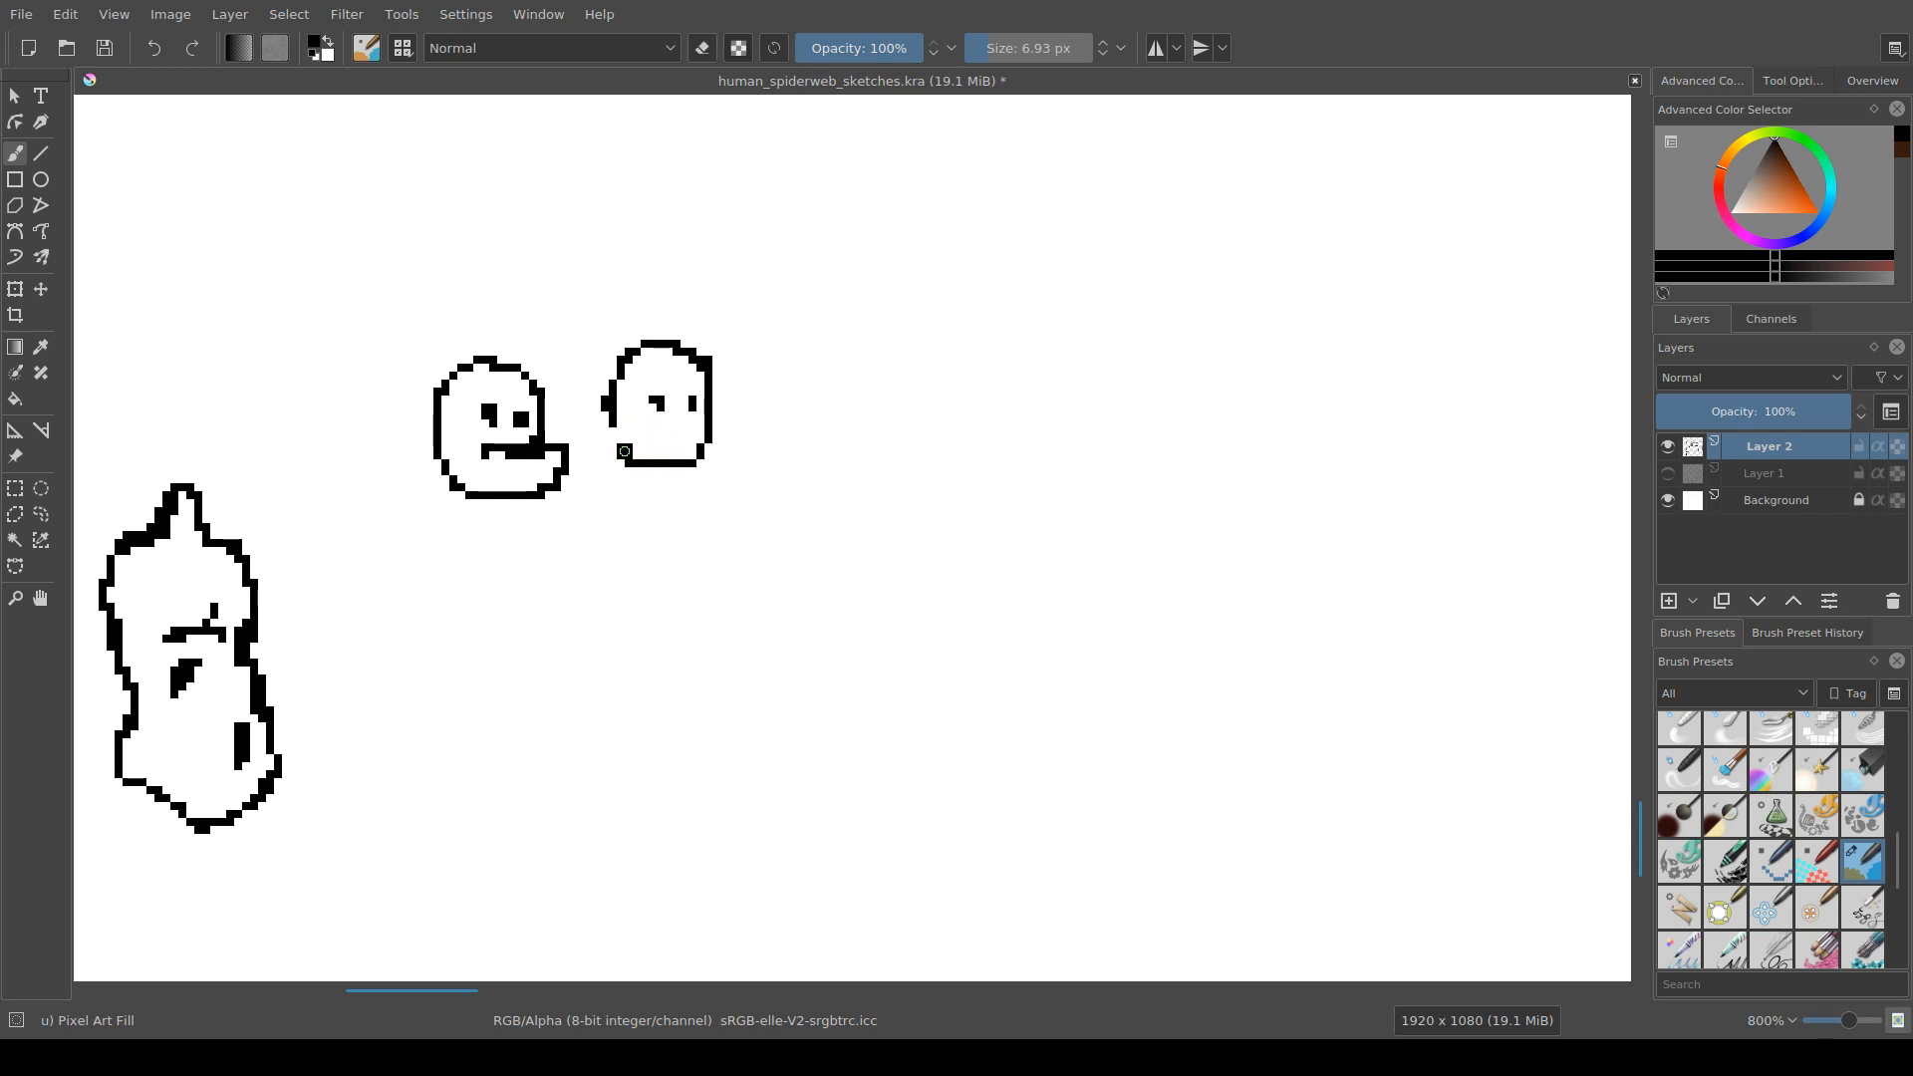
Step: Remove the second head's ear bump and reshape its lower right jaw into a diagonal edge ending in a narrow chin
key(e)
click(602, 411)
key(e)
mouse_move(713, 429)
mouse_down()
mouse_move(665, 460)
mouse_move(708, 422)
mouse_up()
click(662, 462)
key(e)
click(602, 400)
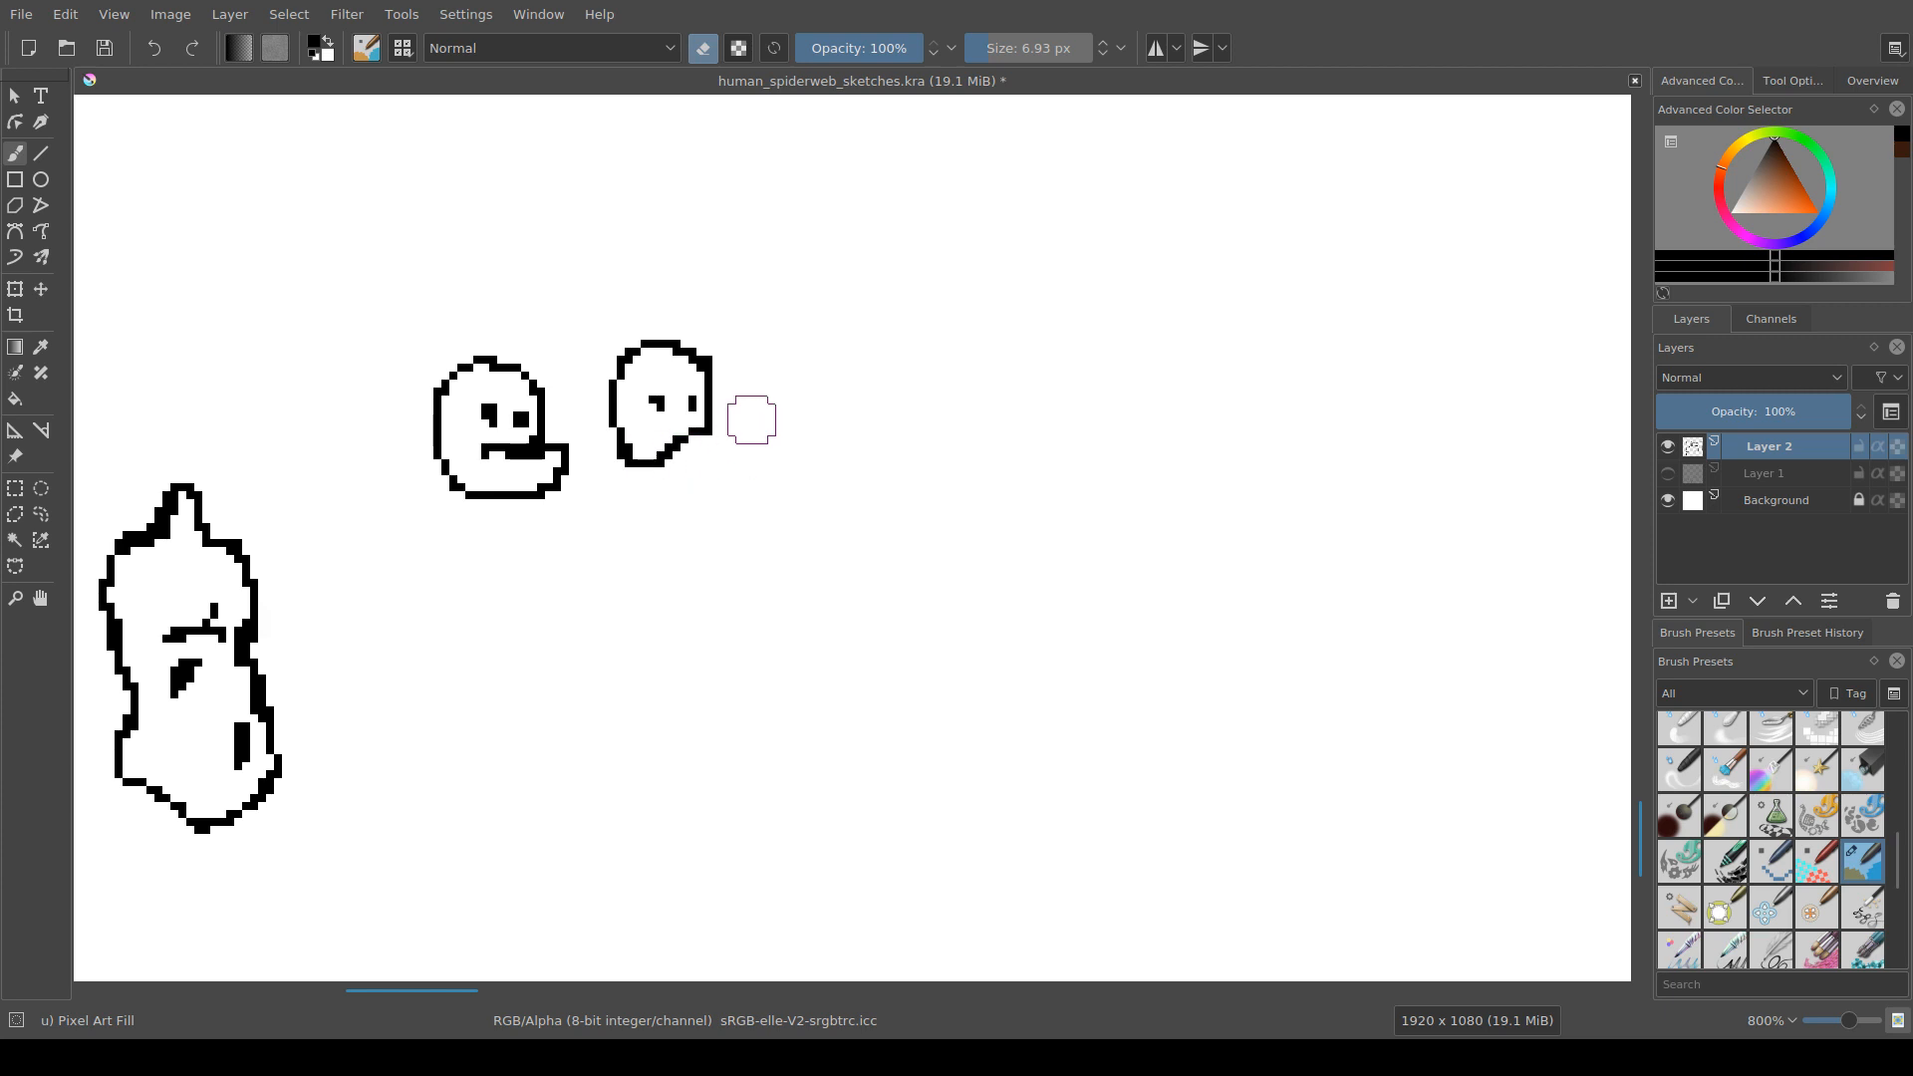
Step: Compare the two cleaned-up heads with the taller figures beside them
drag(704, 497, 859, 426)
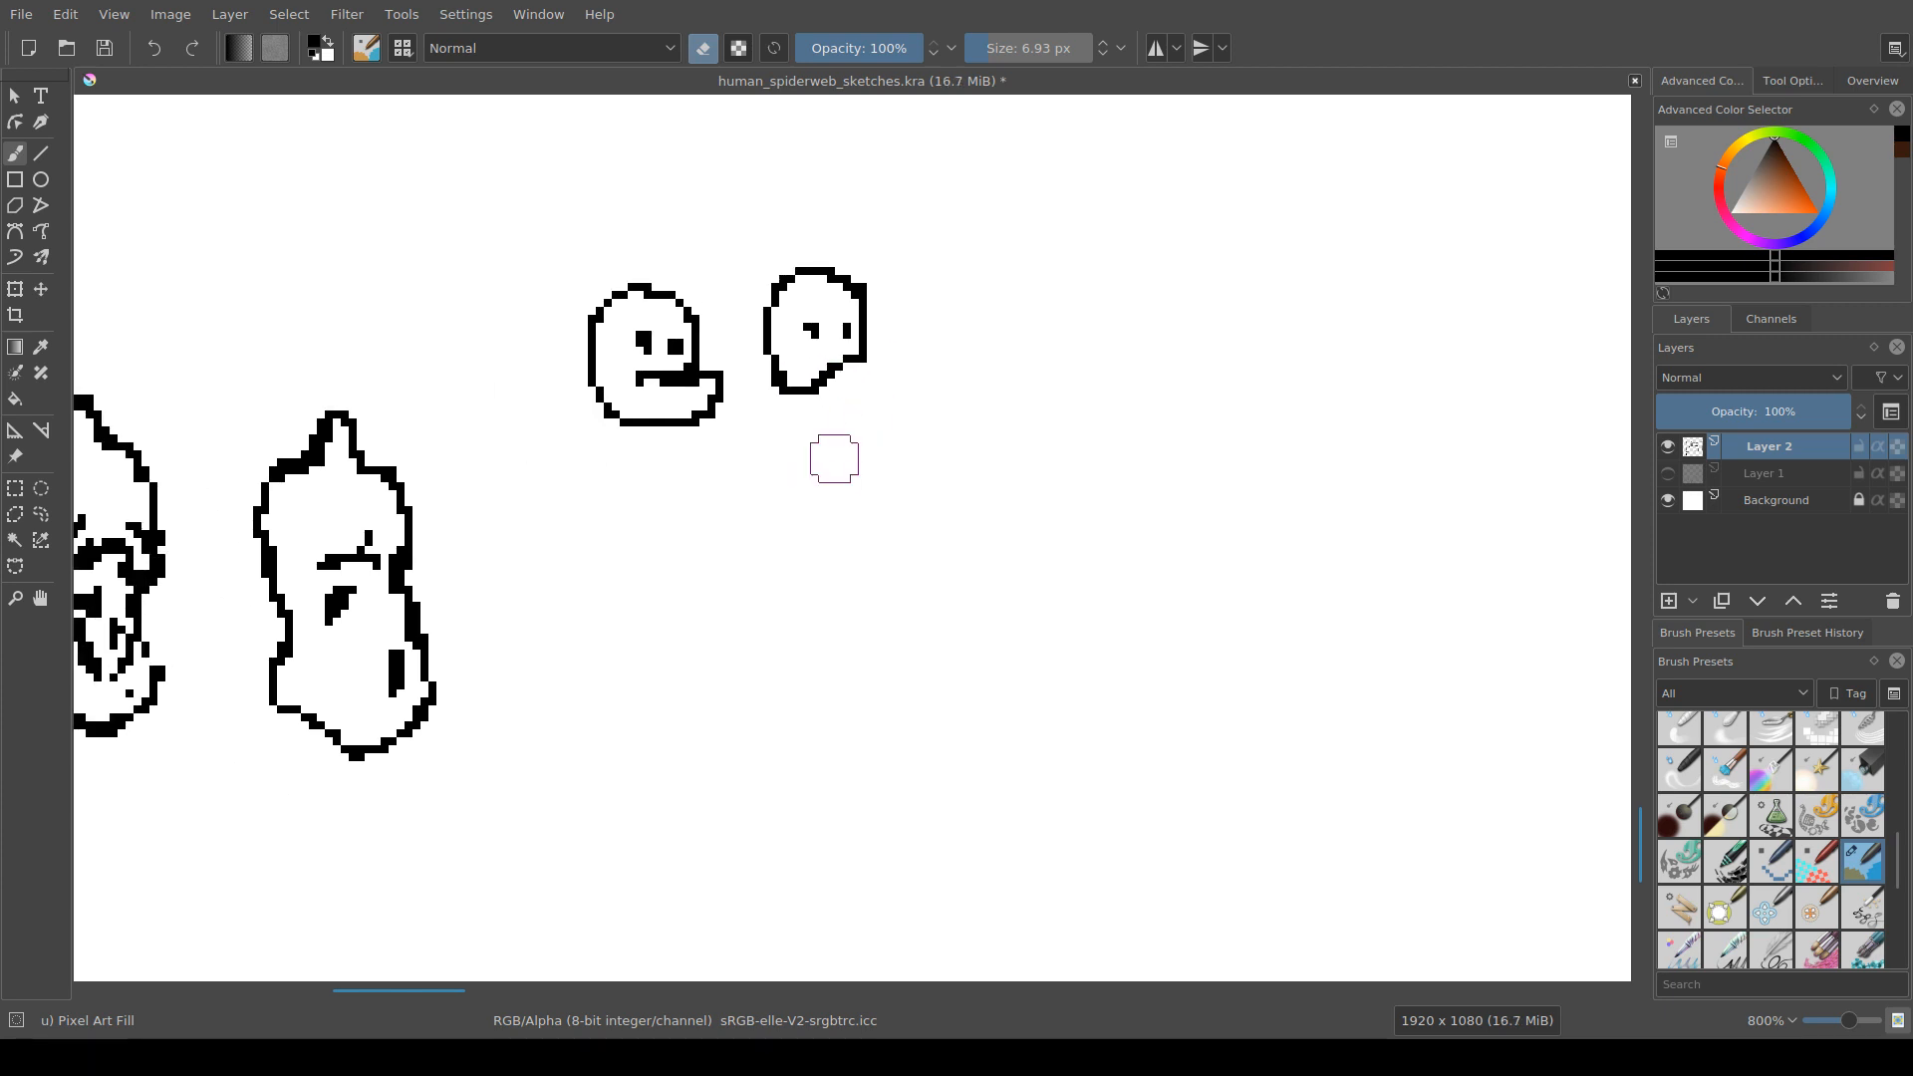
scroll(819, 460, down, 2)
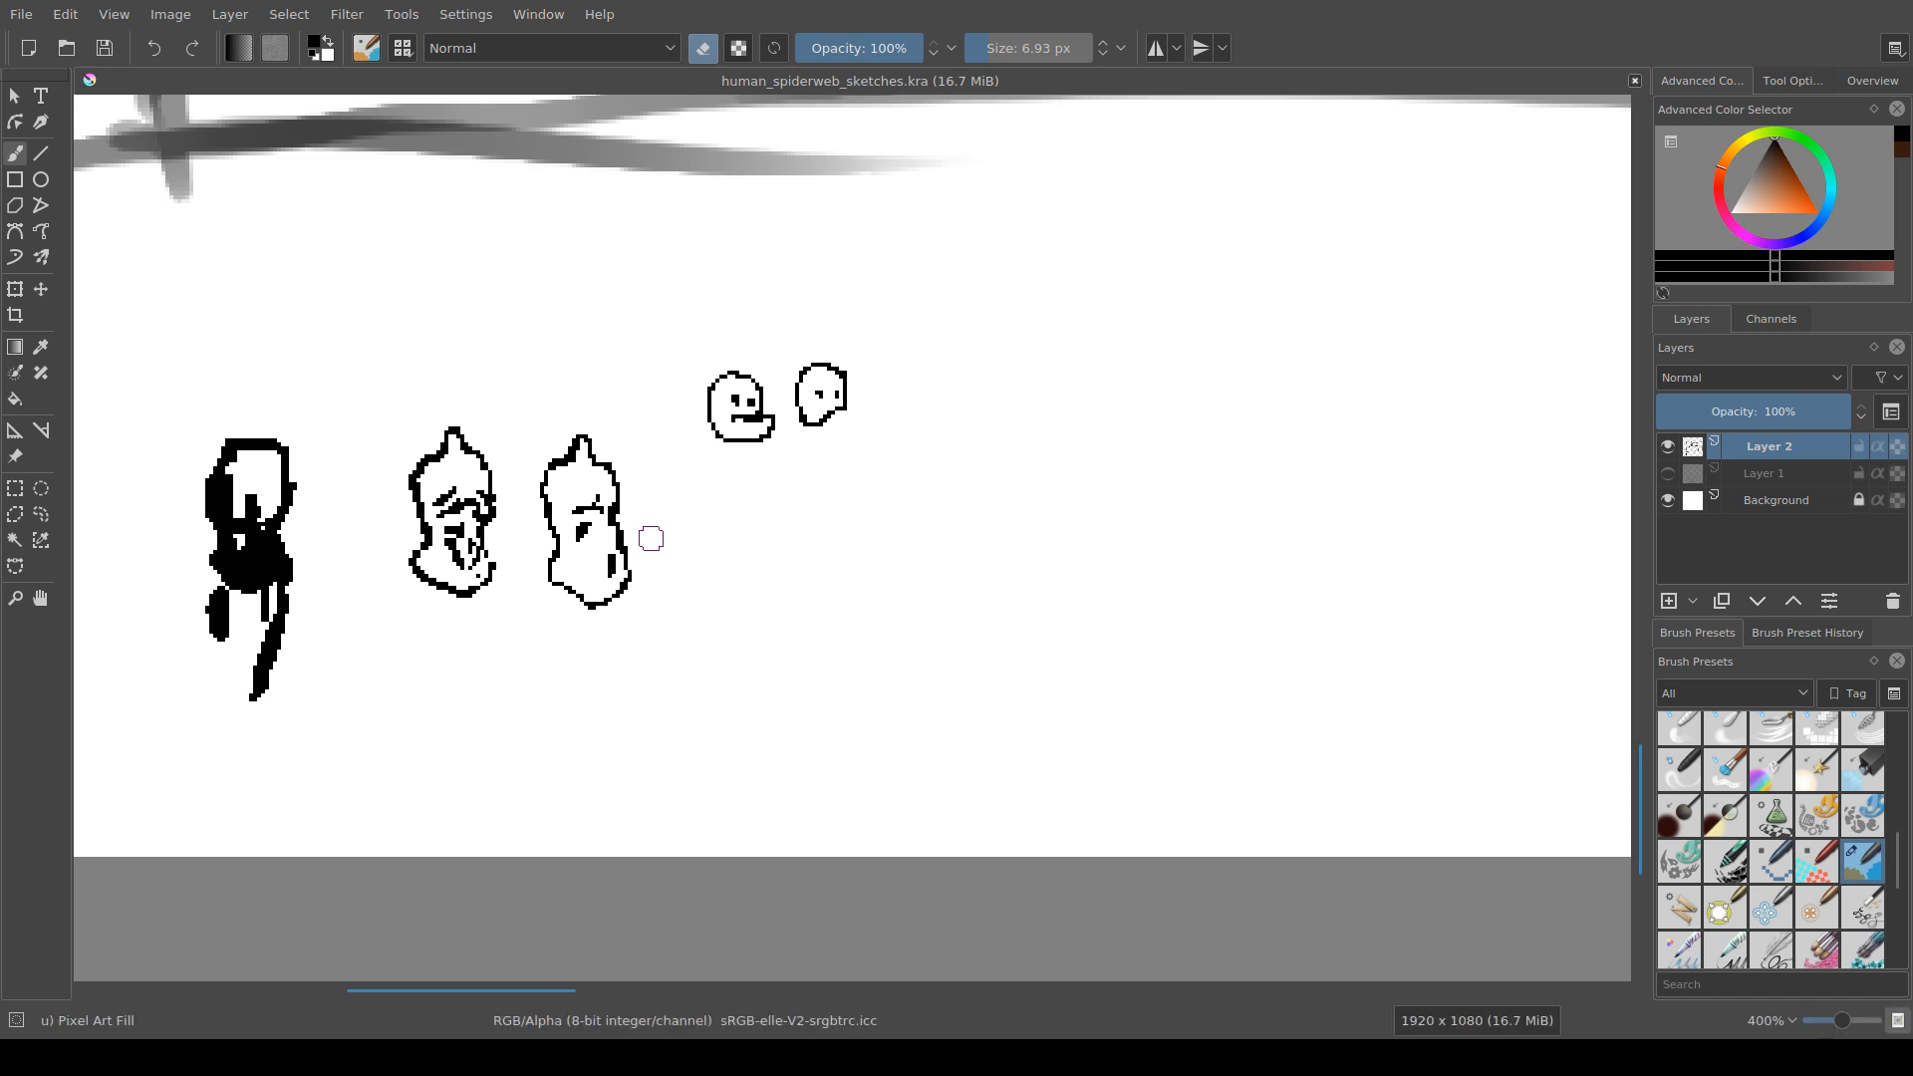
drag(652, 539, 768, 544)
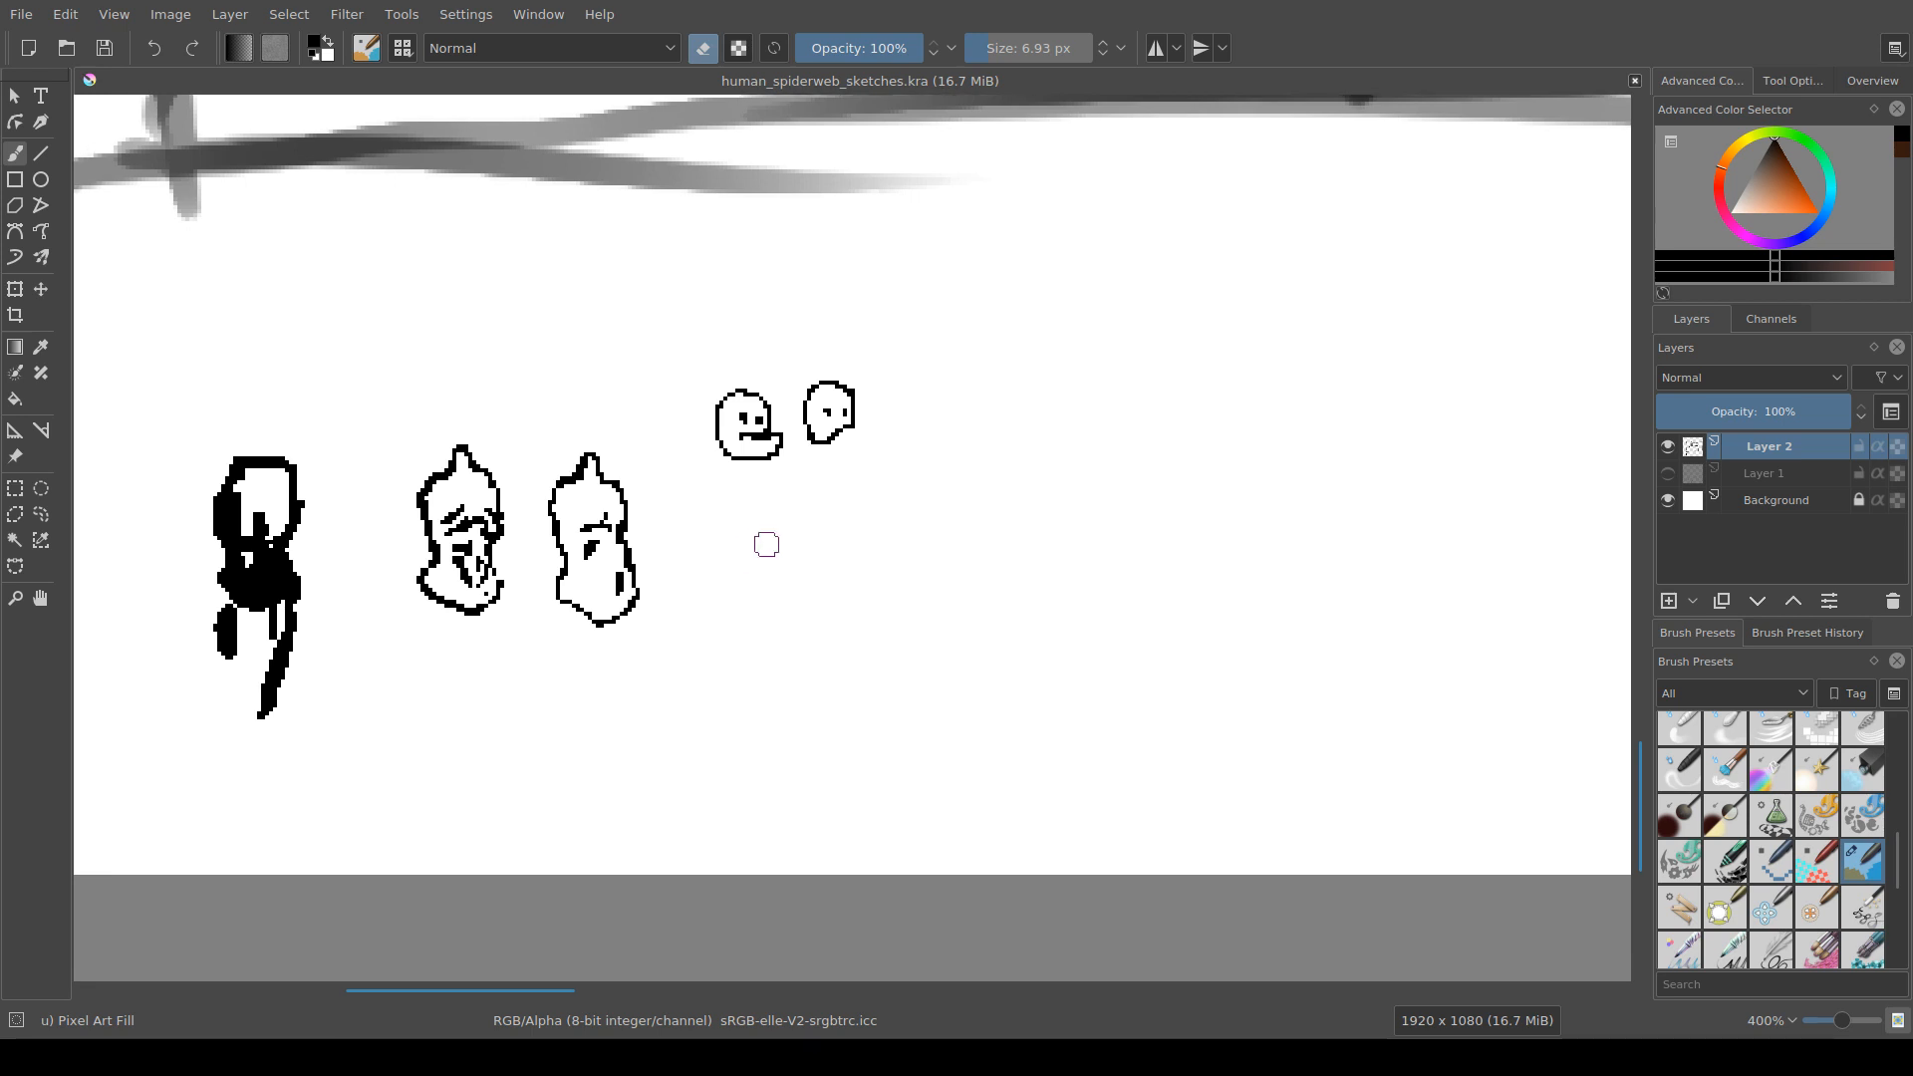
scroll(775, 527, up, 2)
drag(610, 543, 753, 526)
scroll(749, 495, down, 1)
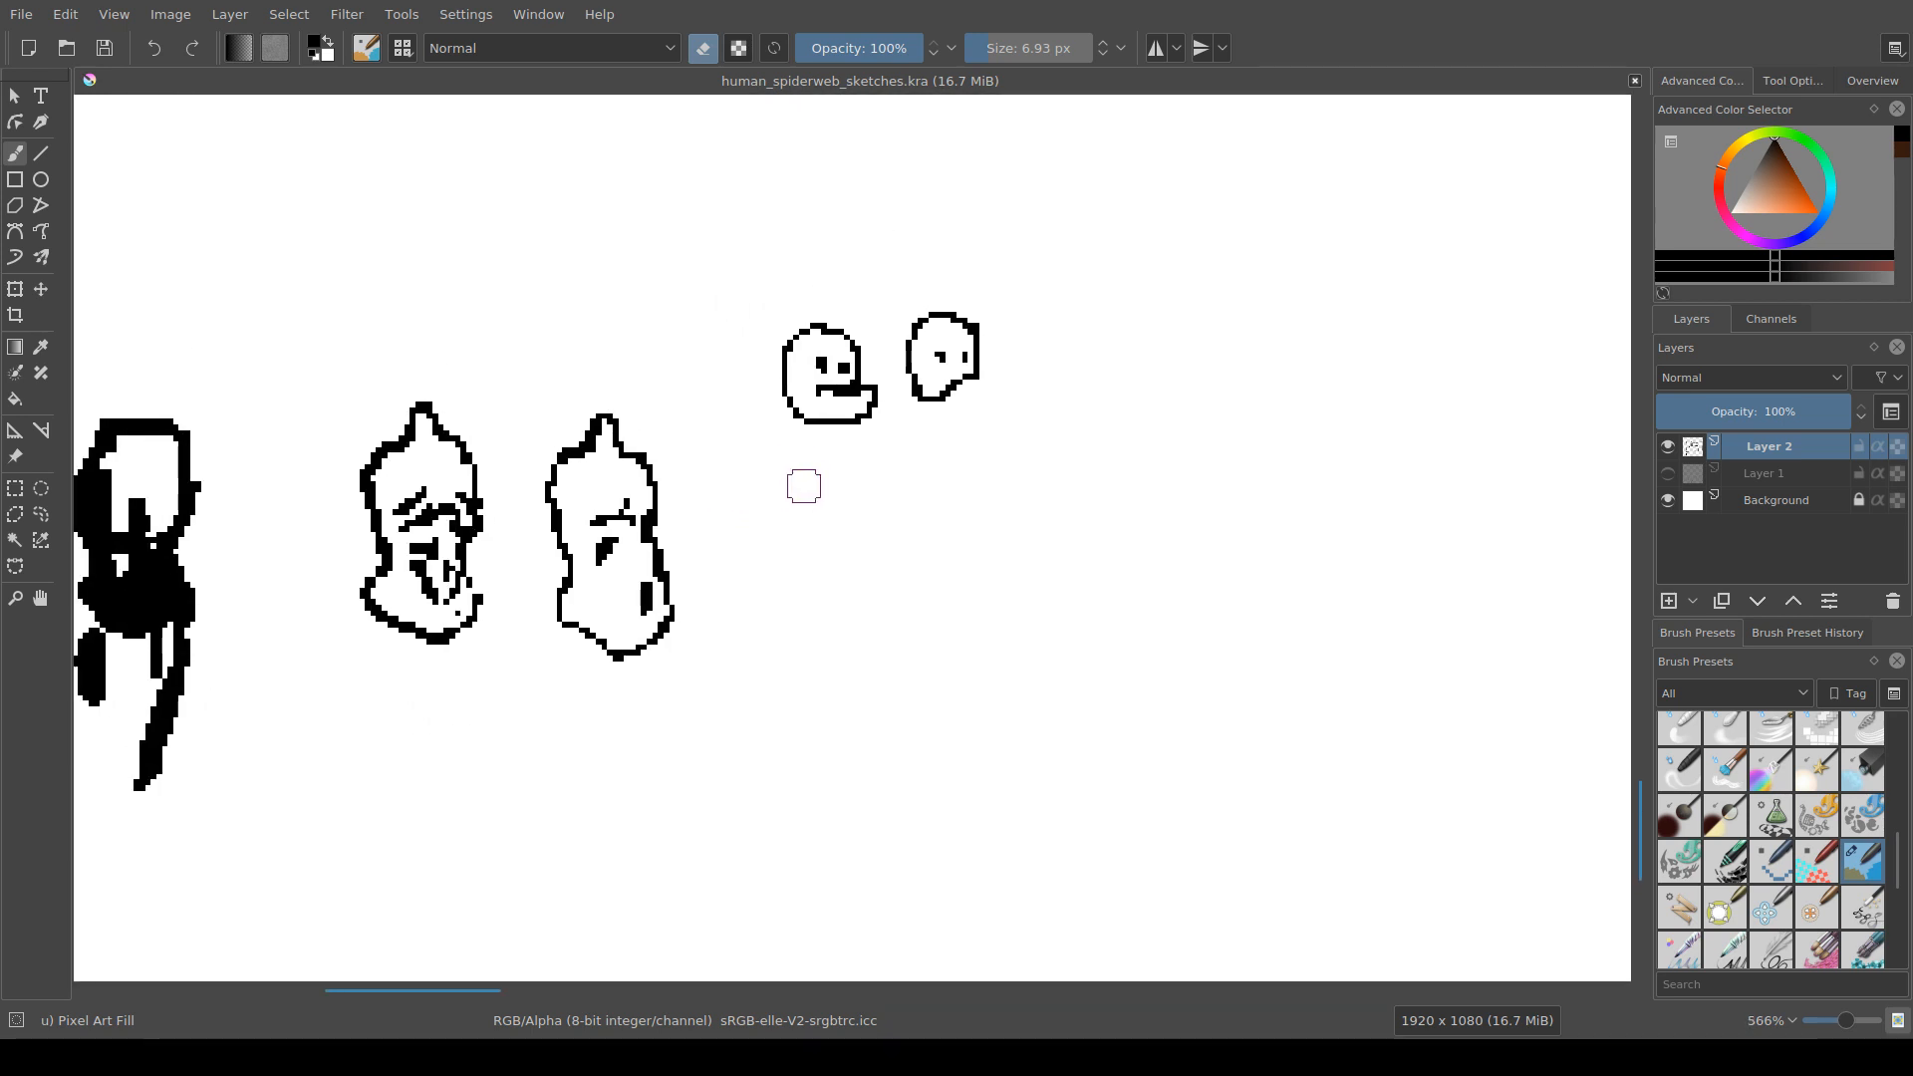
drag(797, 351, 746, 368)
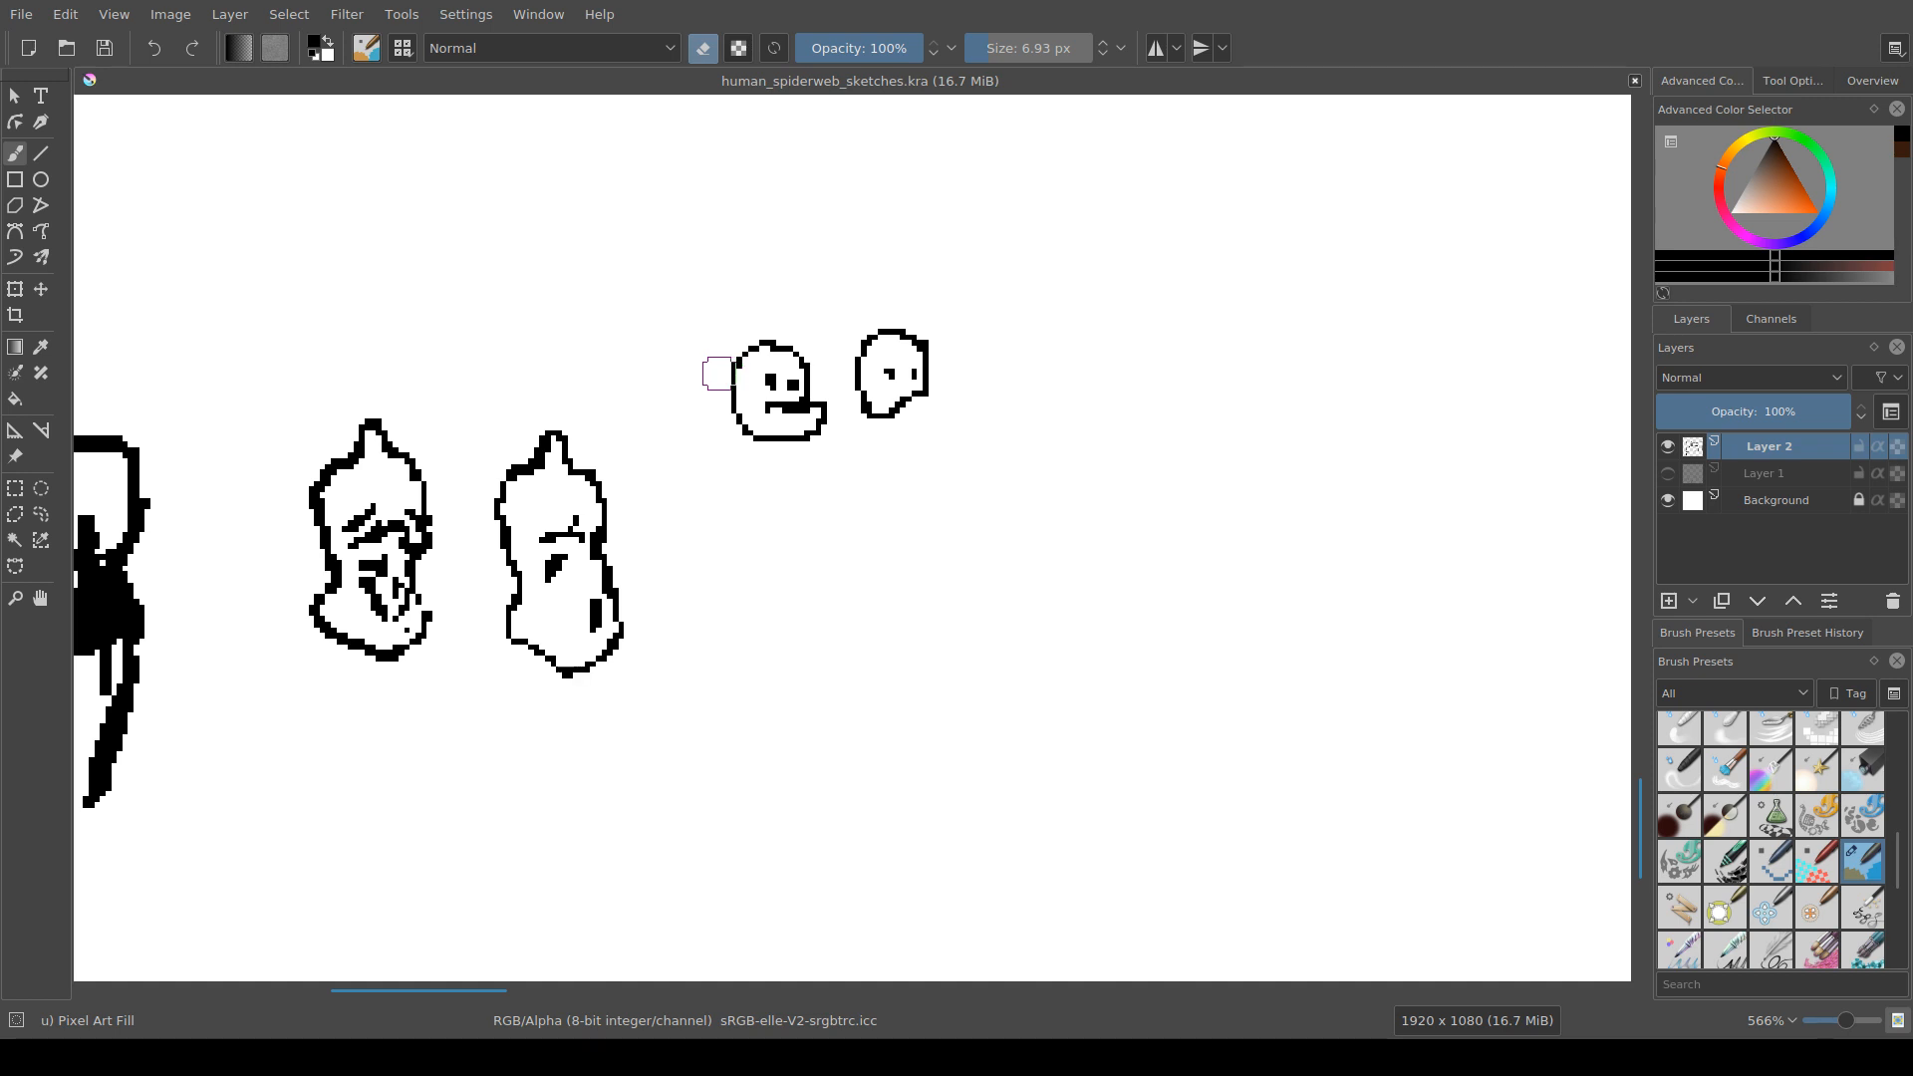
mouse_move(719, 374)
mouse_down()
mouse_move(627, 375)
mouse_move(737, 368)
mouse_up()
Step: Select both small heads with a rectangular selection and move them above the two tall pointed figures
drag(769, 272, 1002, 468)
key(ctrl+r)
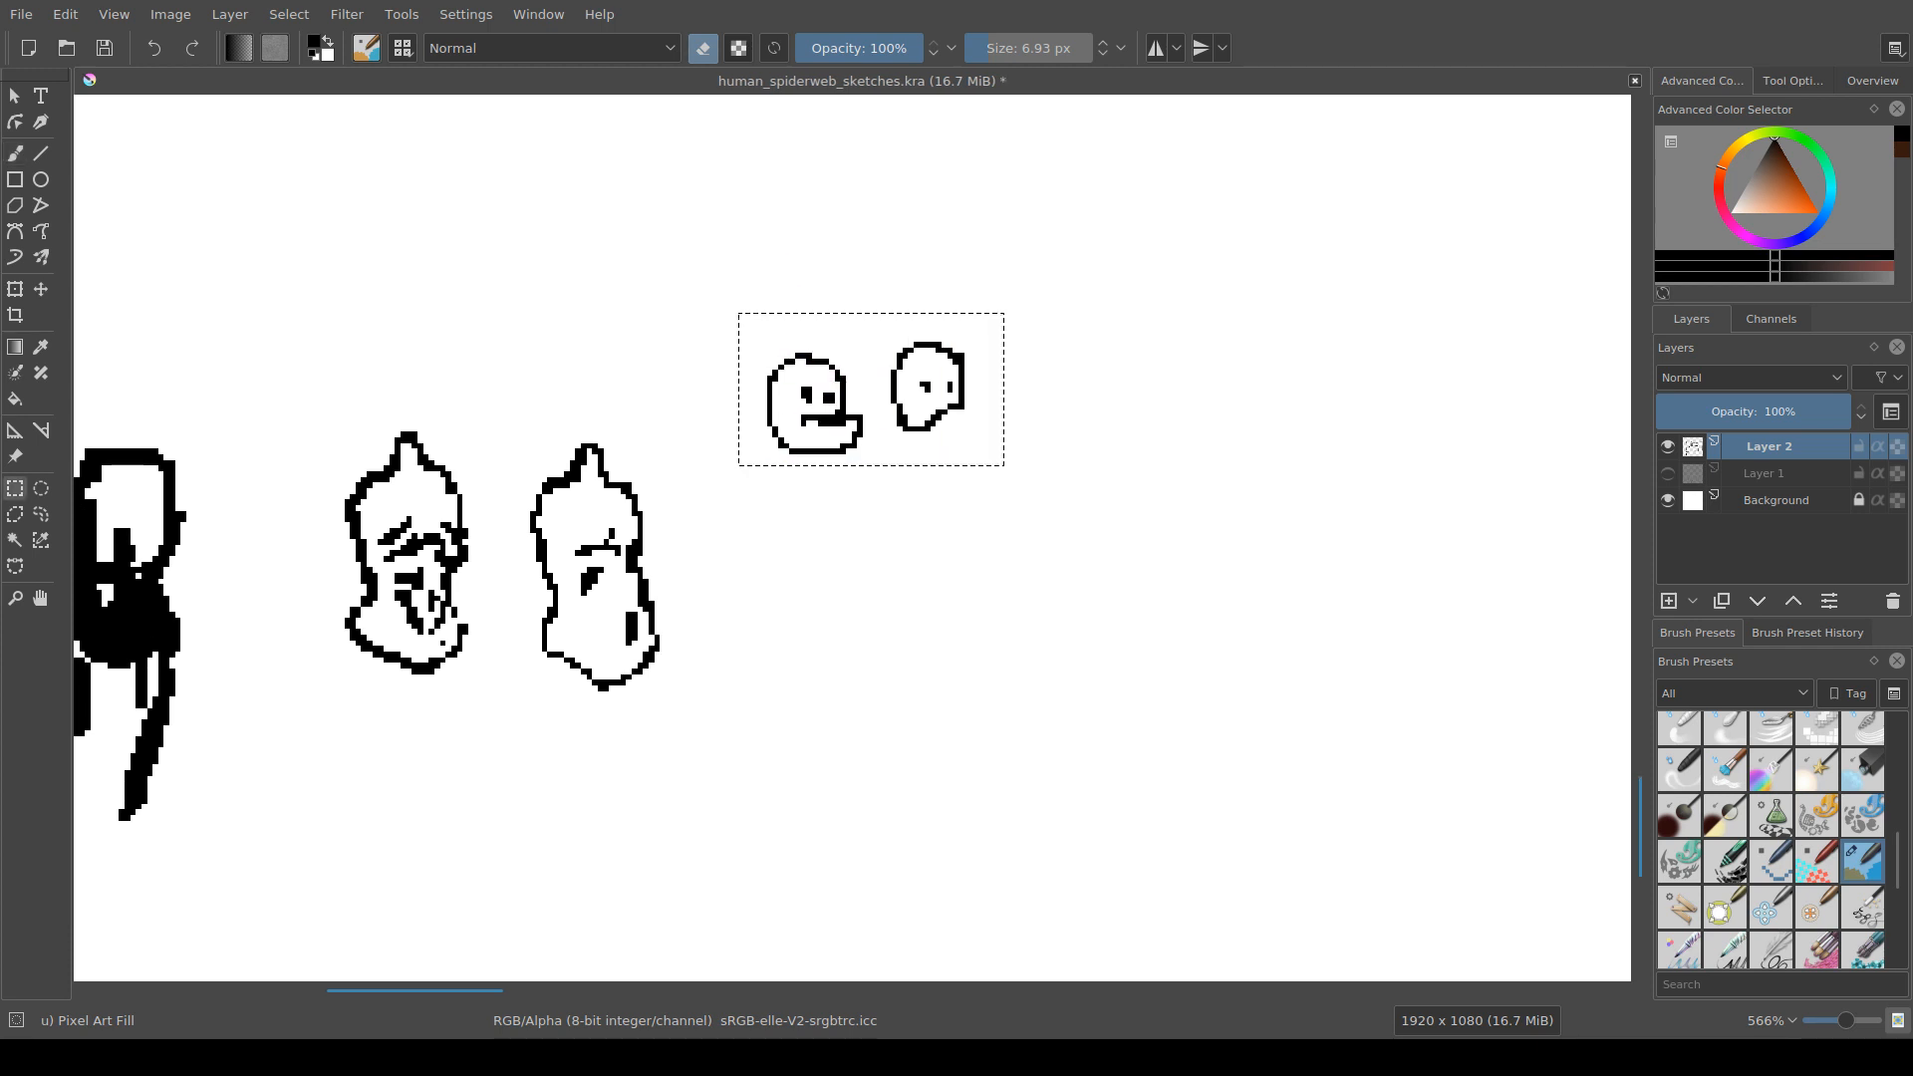
key(t)
drag(871, 389, 477, 338)
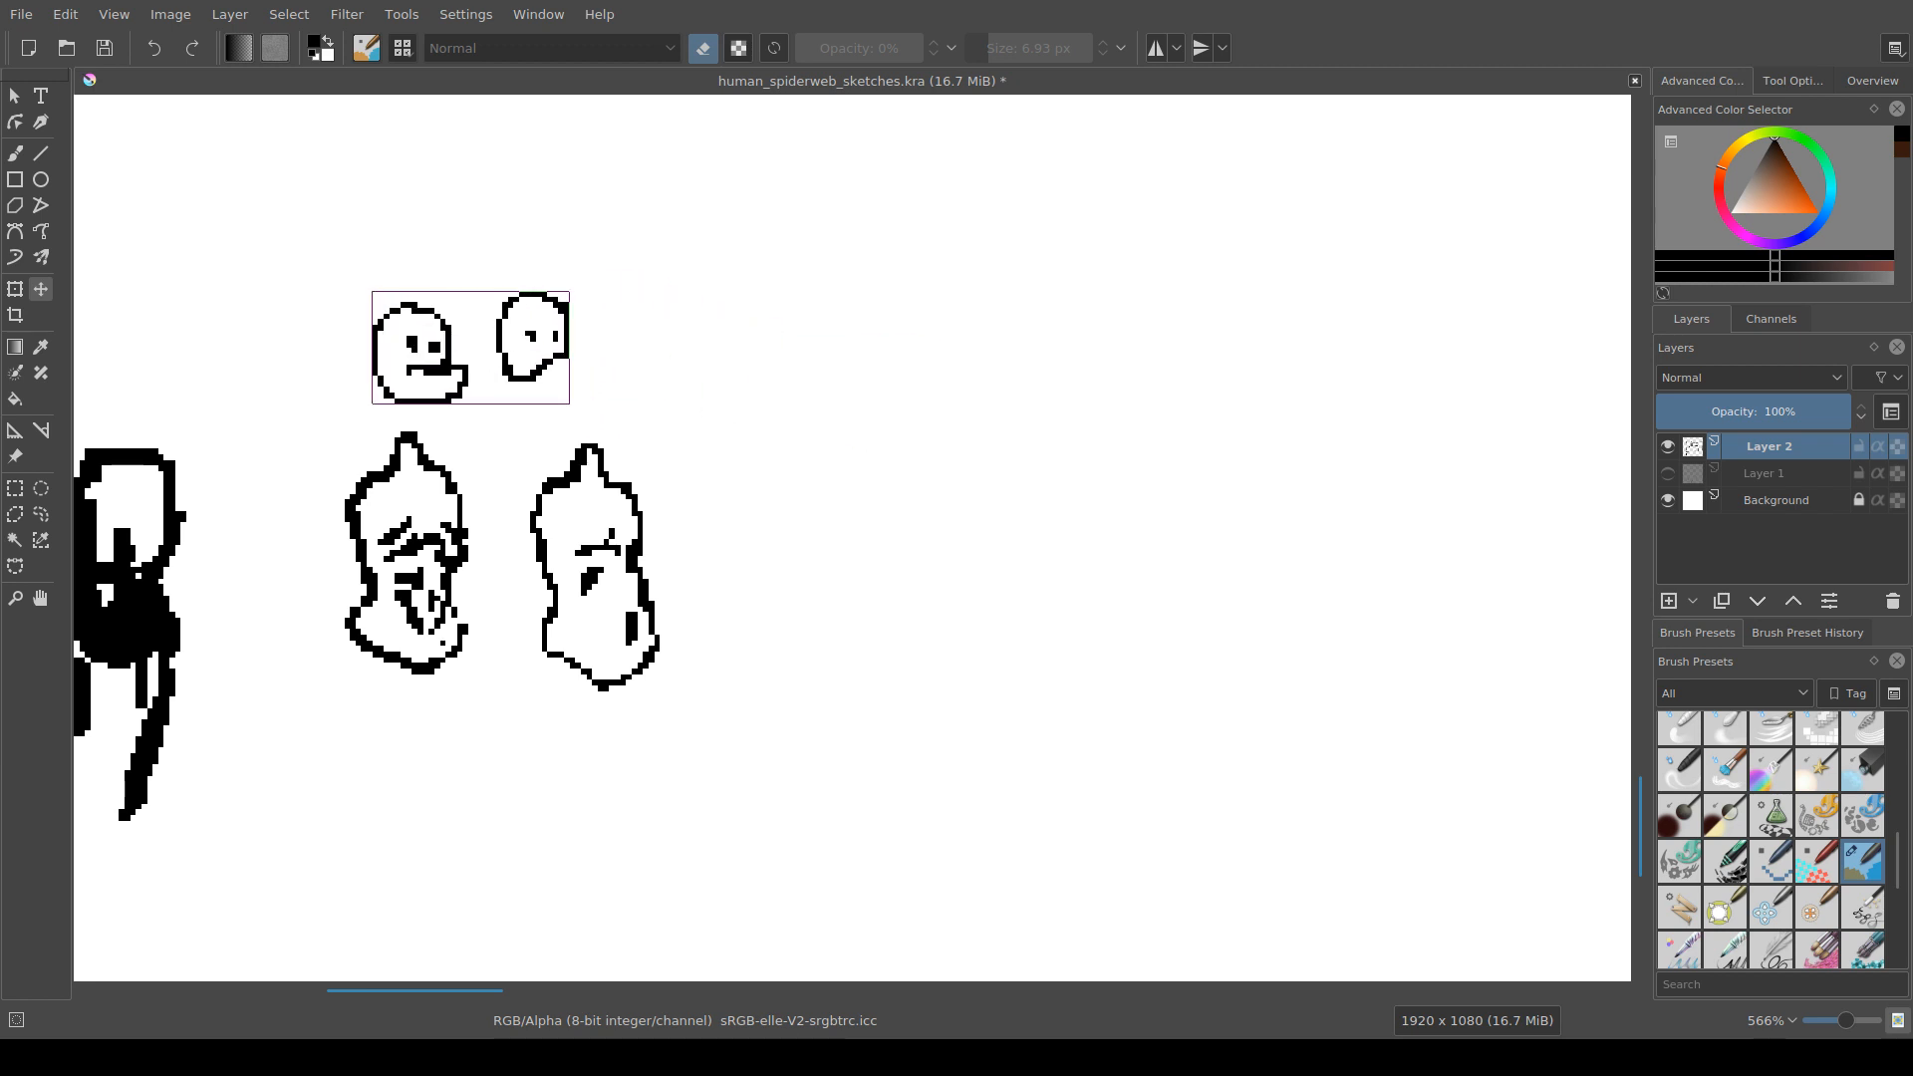
scroll(703, 409, up, 1)
key(ctrl+r)
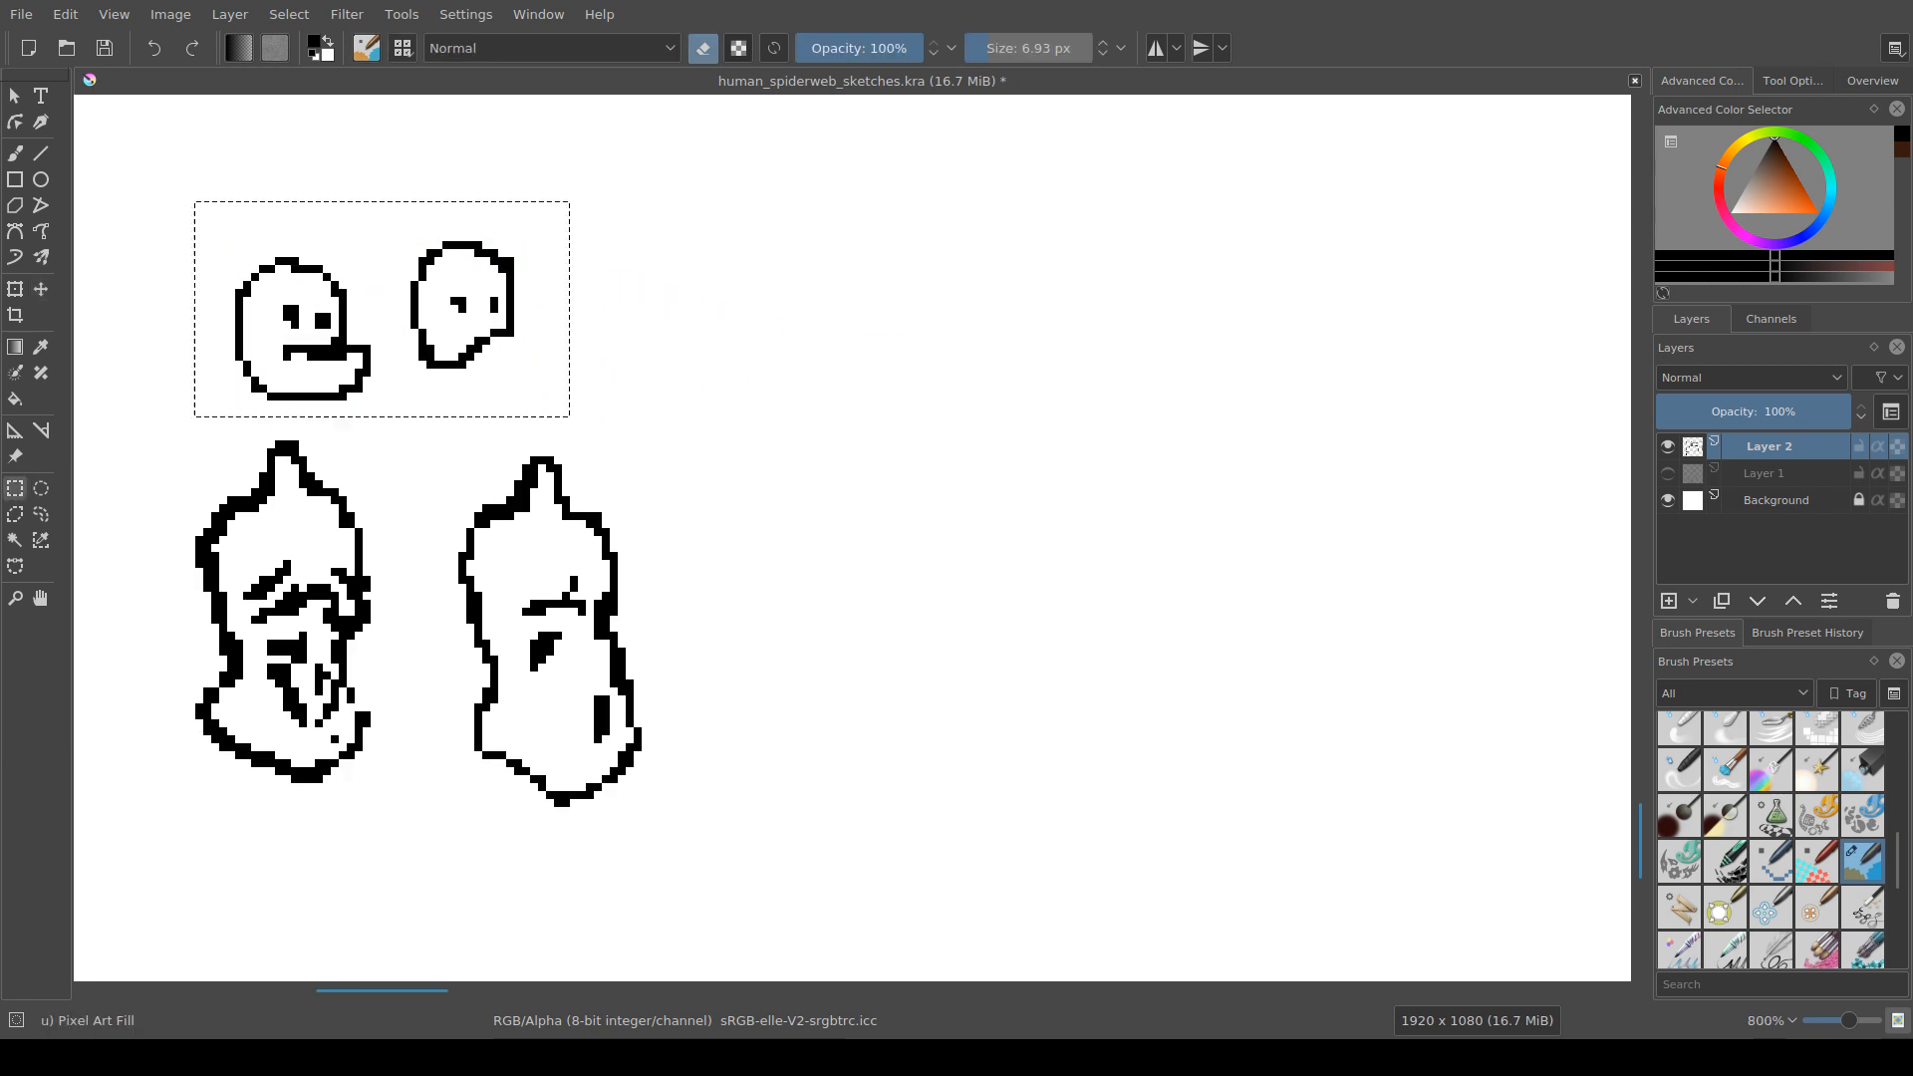
Step: Select only the narrow-chinned head and move it to the other side of the round head
click(703, 410)
drag(402, 234, 562, 386)
key(t)
click(41, 289)
mouse_move(468, 309)
mouse_down()
mouse_move(532, 357)
mouse_move(231, 154)
mouse_move(138, 306)
mouse_move(145, 333)
mouse_move(272, 325)
mouse_move(368, 259)
mouse_up()
key(ctrl+r)
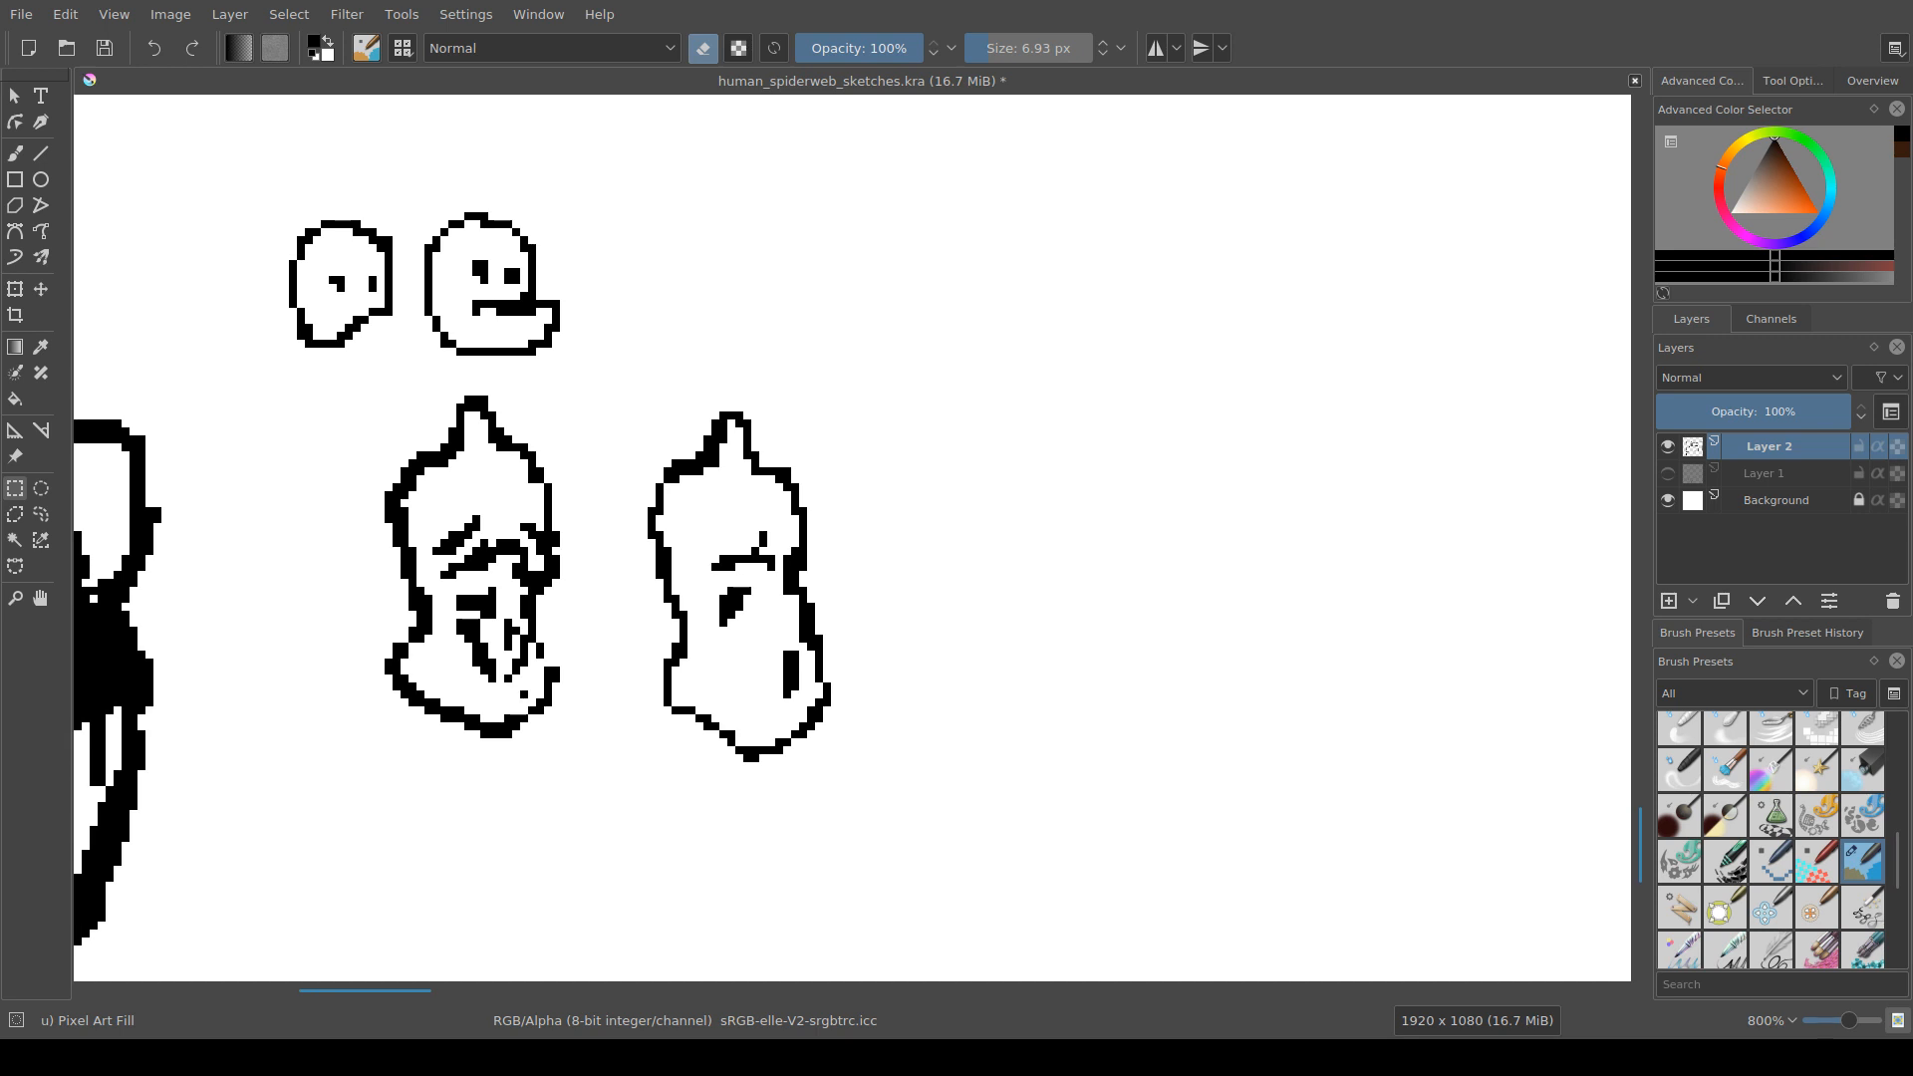
Step: Select both heads, centre them over the two tall pointed figures, clear the selection, and save the document
drag(279, 204, 591, 363)
key(t)
drag(436, 284, 544, 193)
key(ctrl+r)
key(ctrl+shift+a)
key(ctrl+s)
Step: Select the third figure, move it closer to the second figure, and clear the selection
drag(580, 305, 813, 680)
key(t)
drag(688, 498, 615, 480)
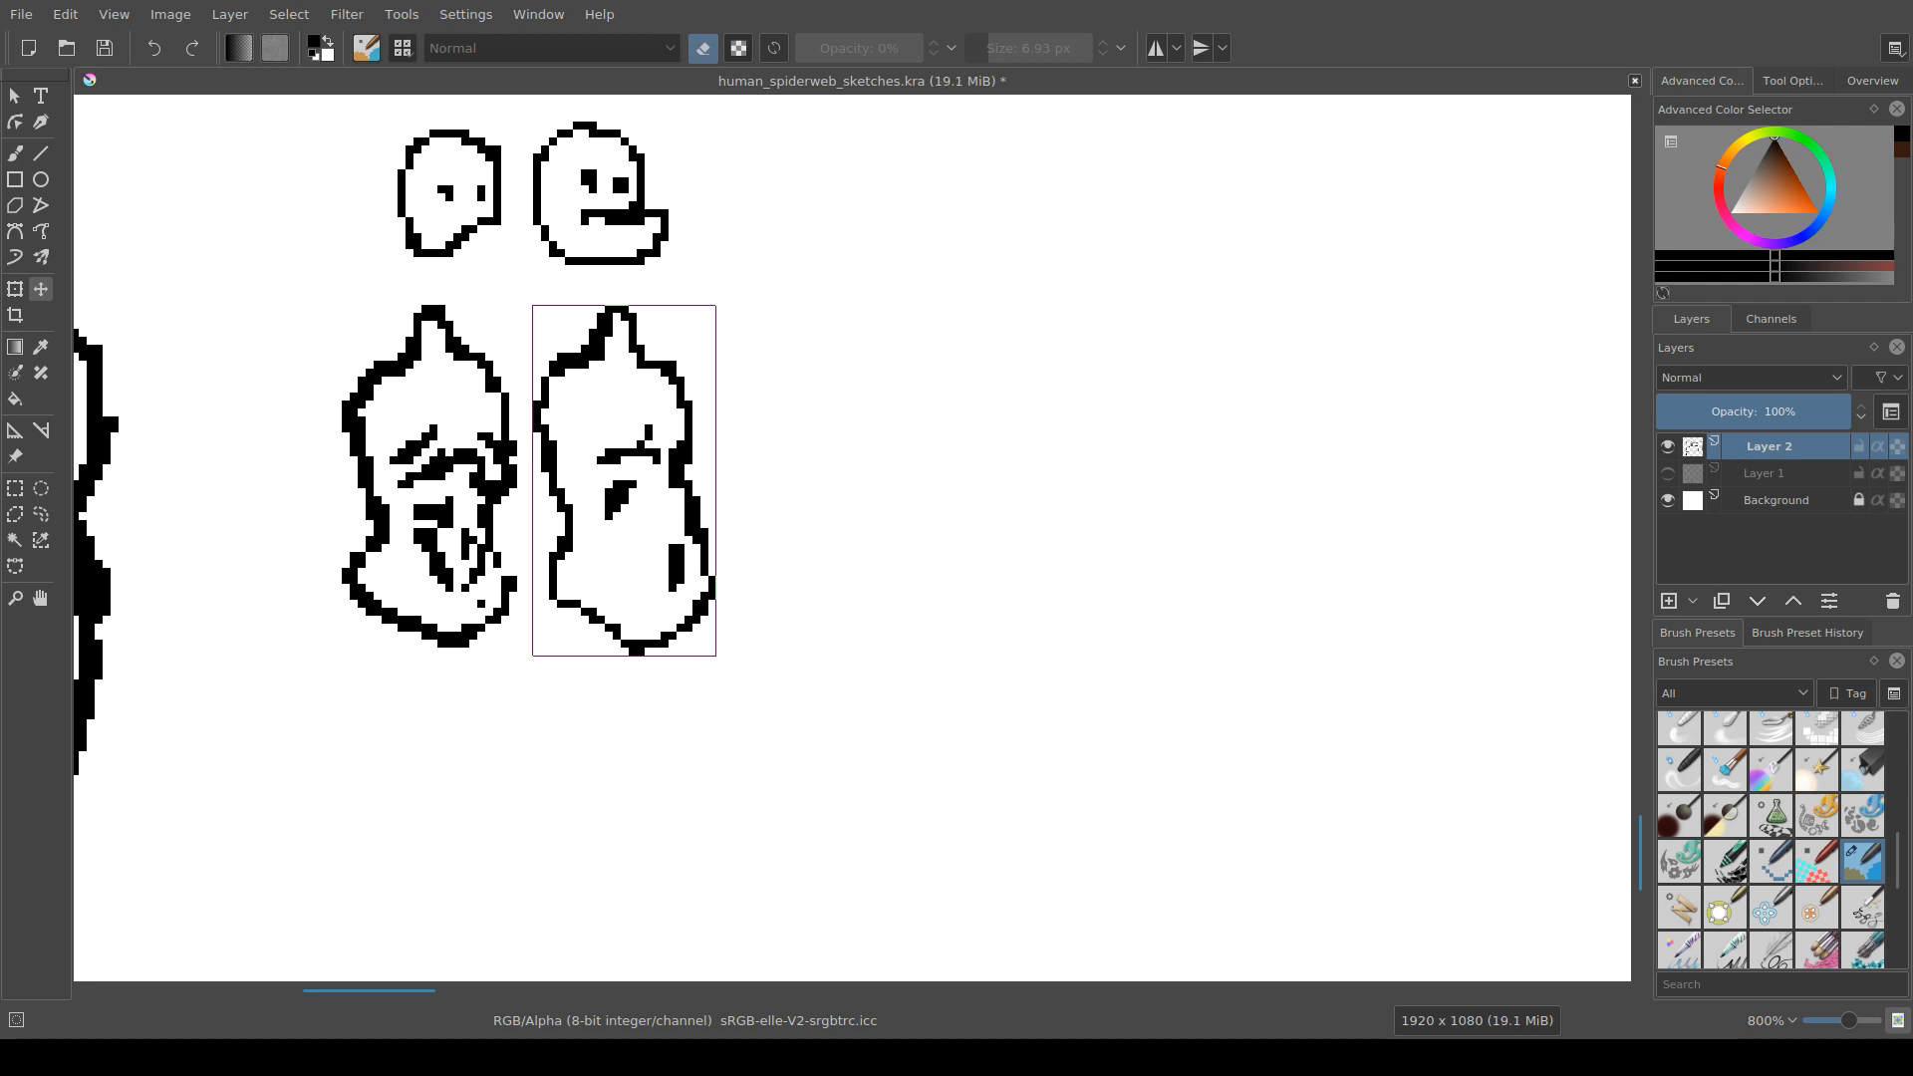
key(ctrl+r)
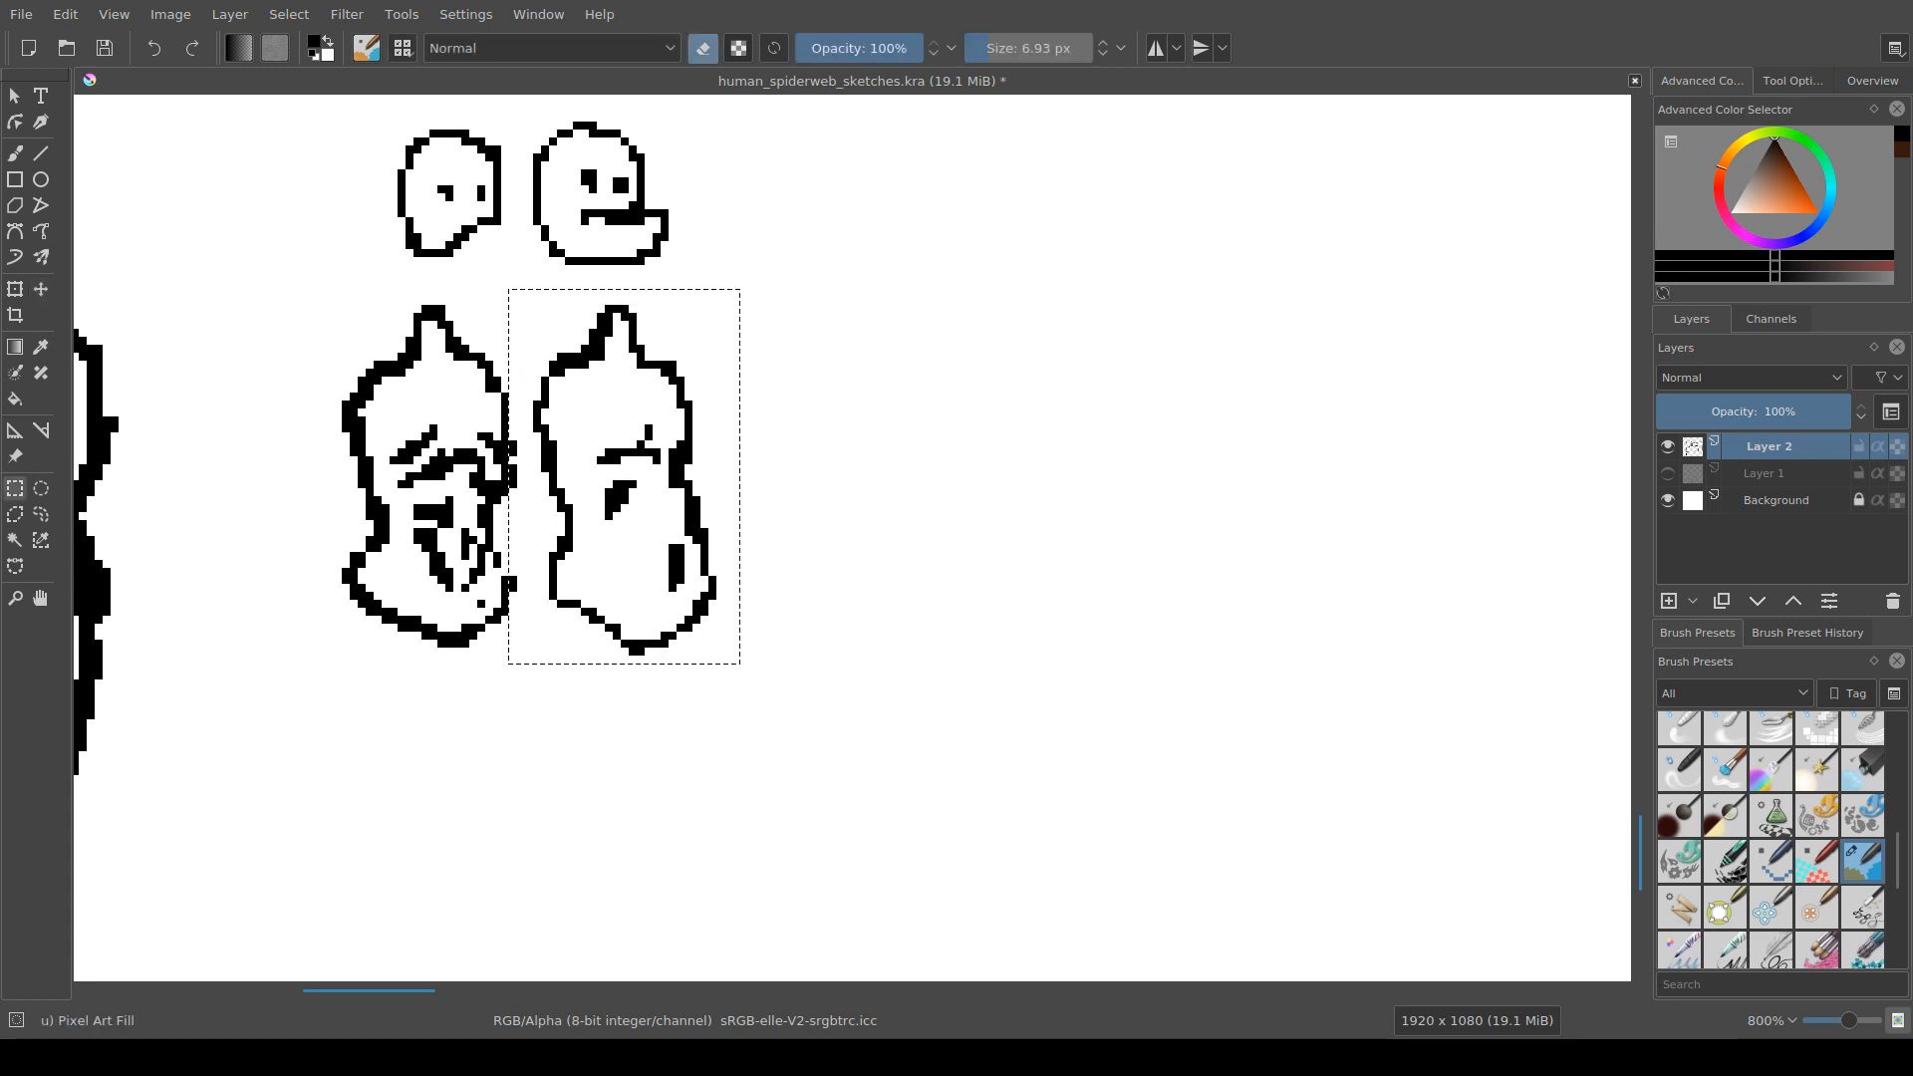
key(ctrl+shift+a)
Step: Erase the extra thickness along the second figure's upper left outline and beside its pointed tip
drag(637, 488, 745, 461)
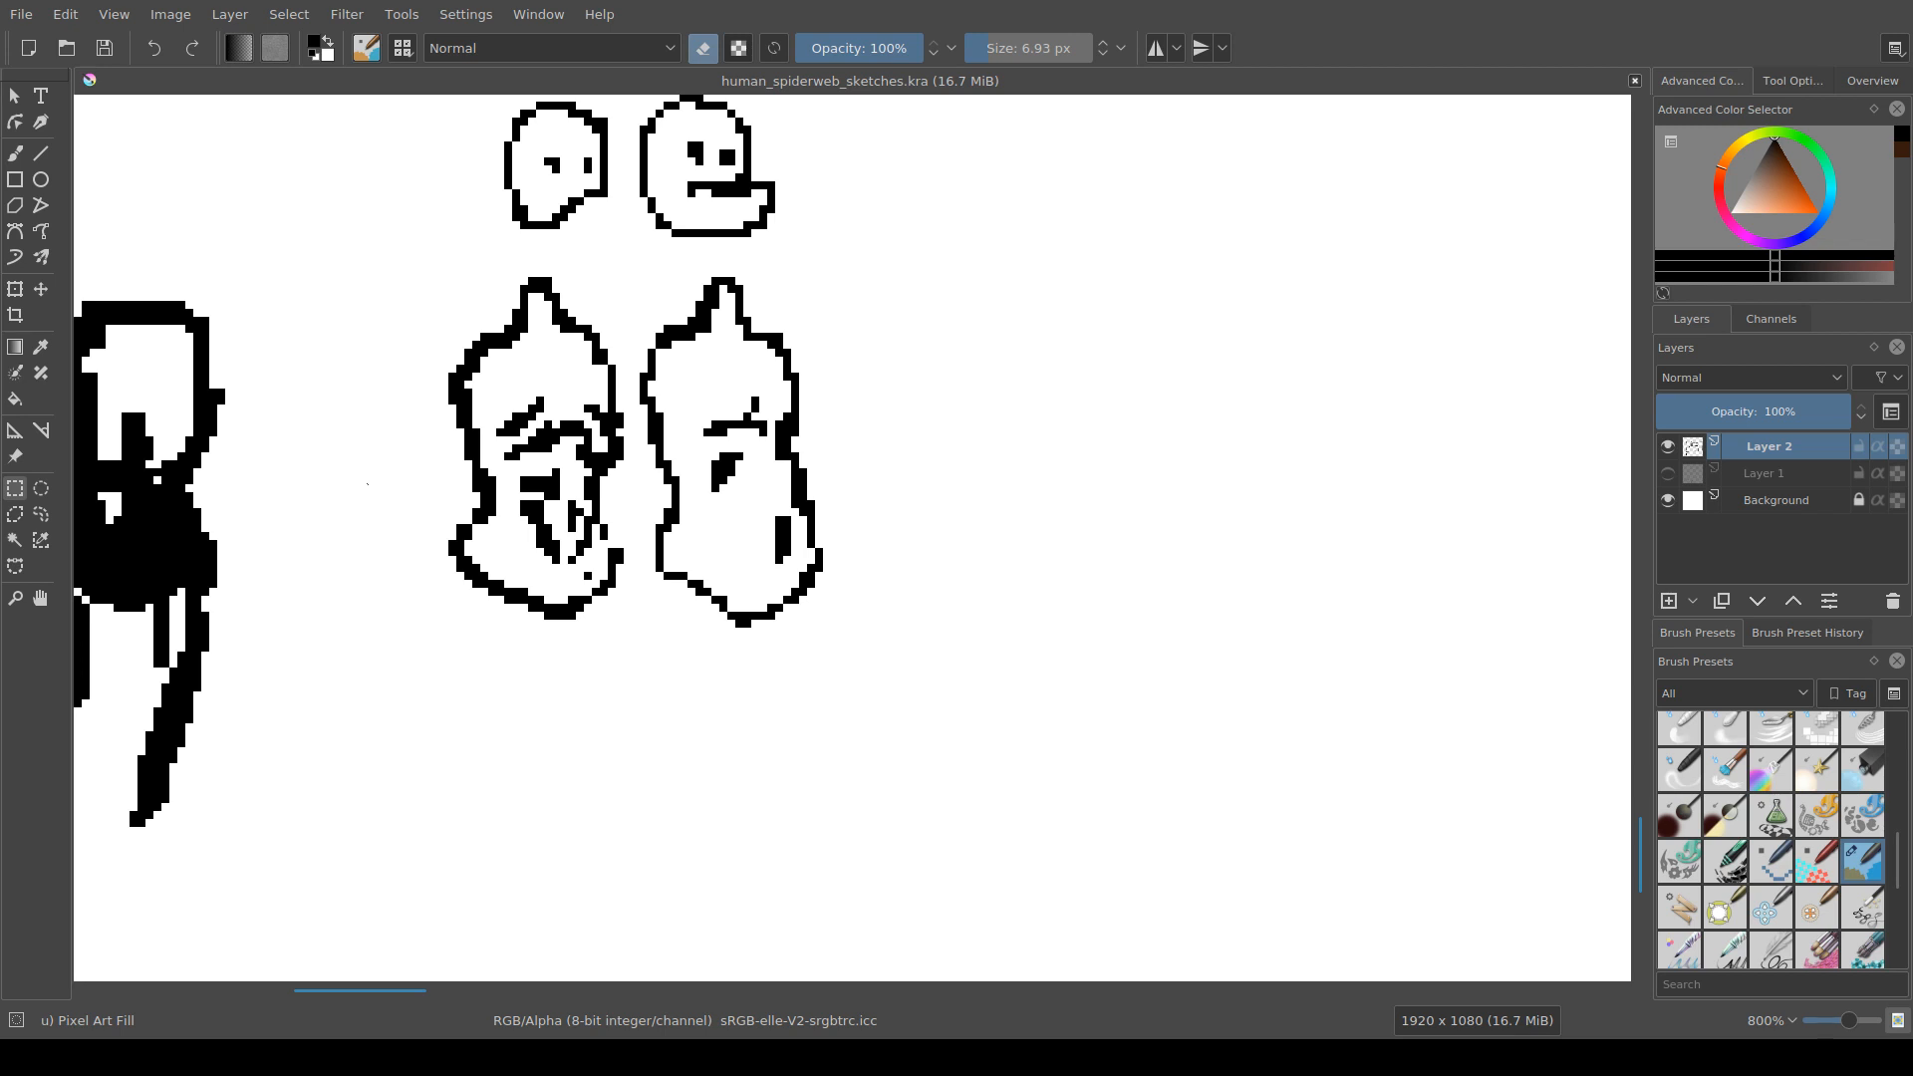
drag(368, 484, 401, 476)
key(b)
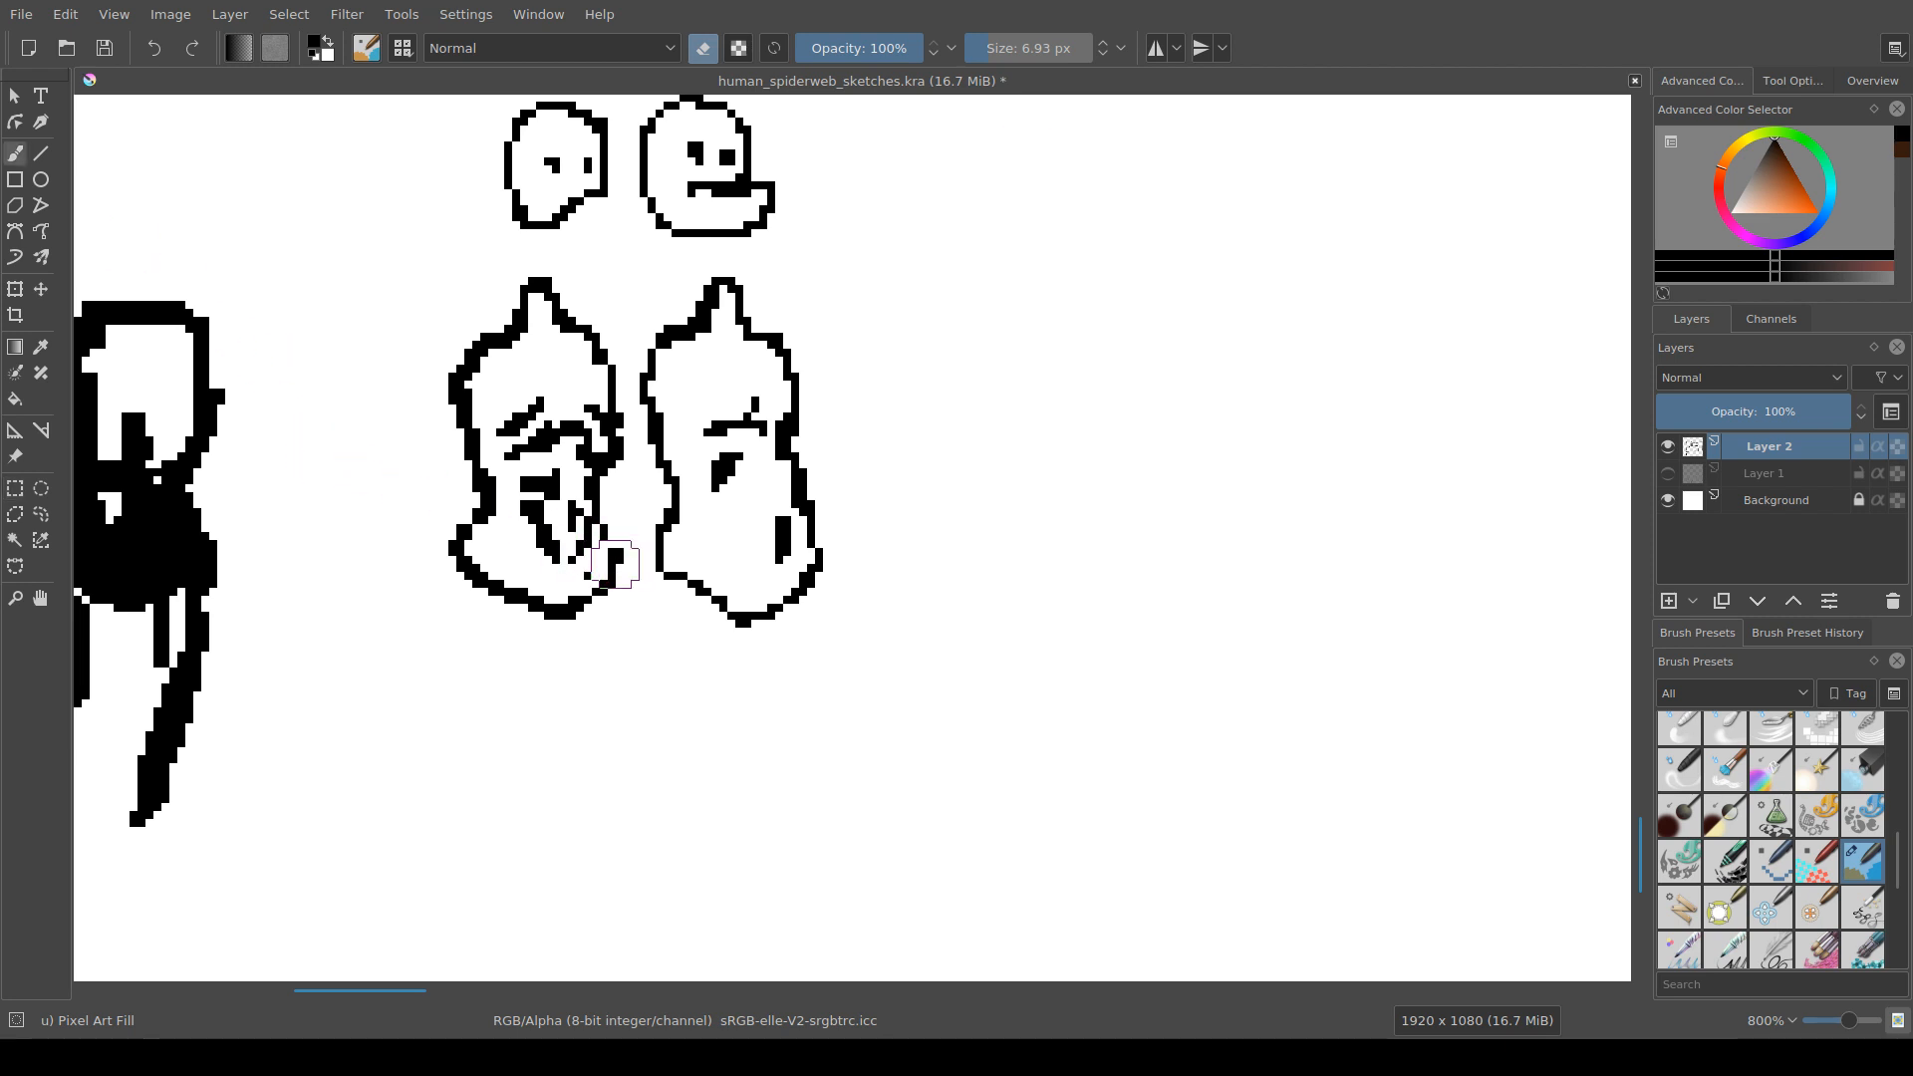
key(e)
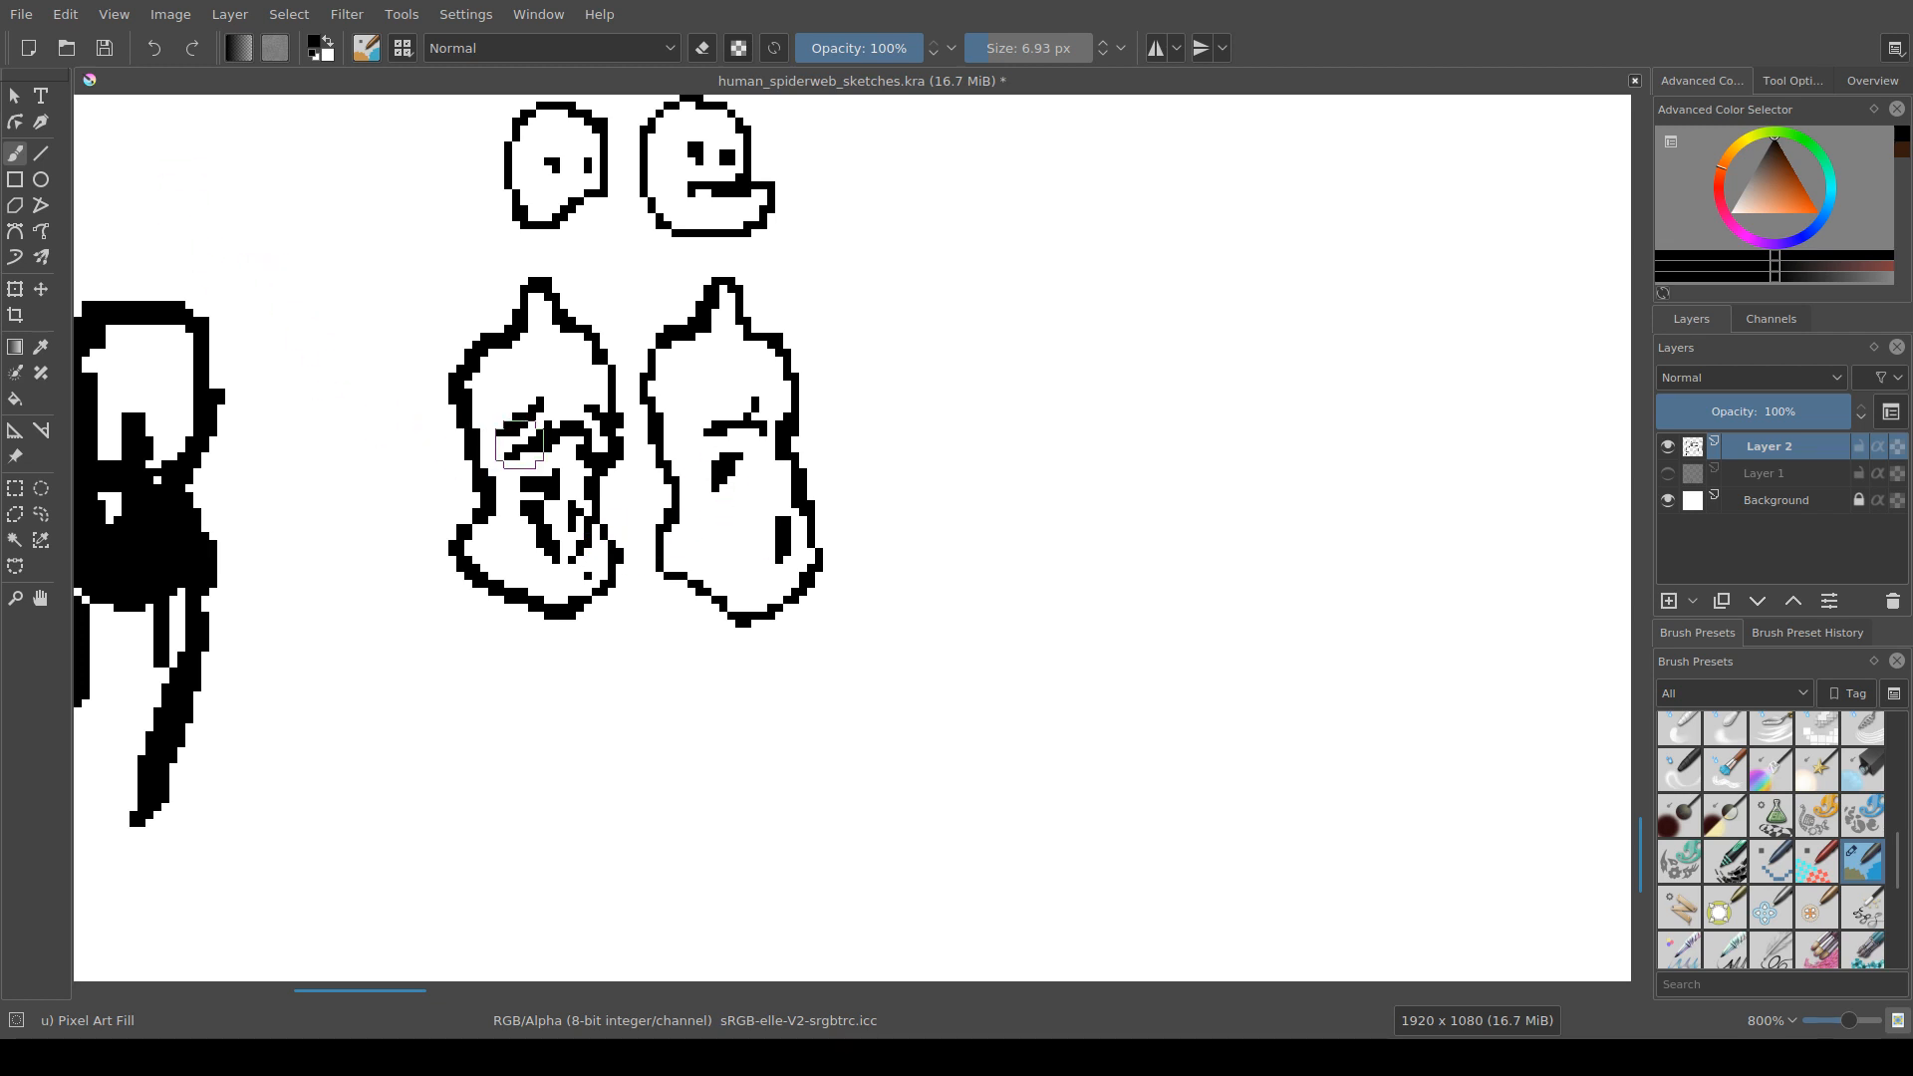
key(e)
mouse_move(471, 484)
mouse_down()
mouse_move(494, 479)
mouse_move(480, 445)
mouse_up()
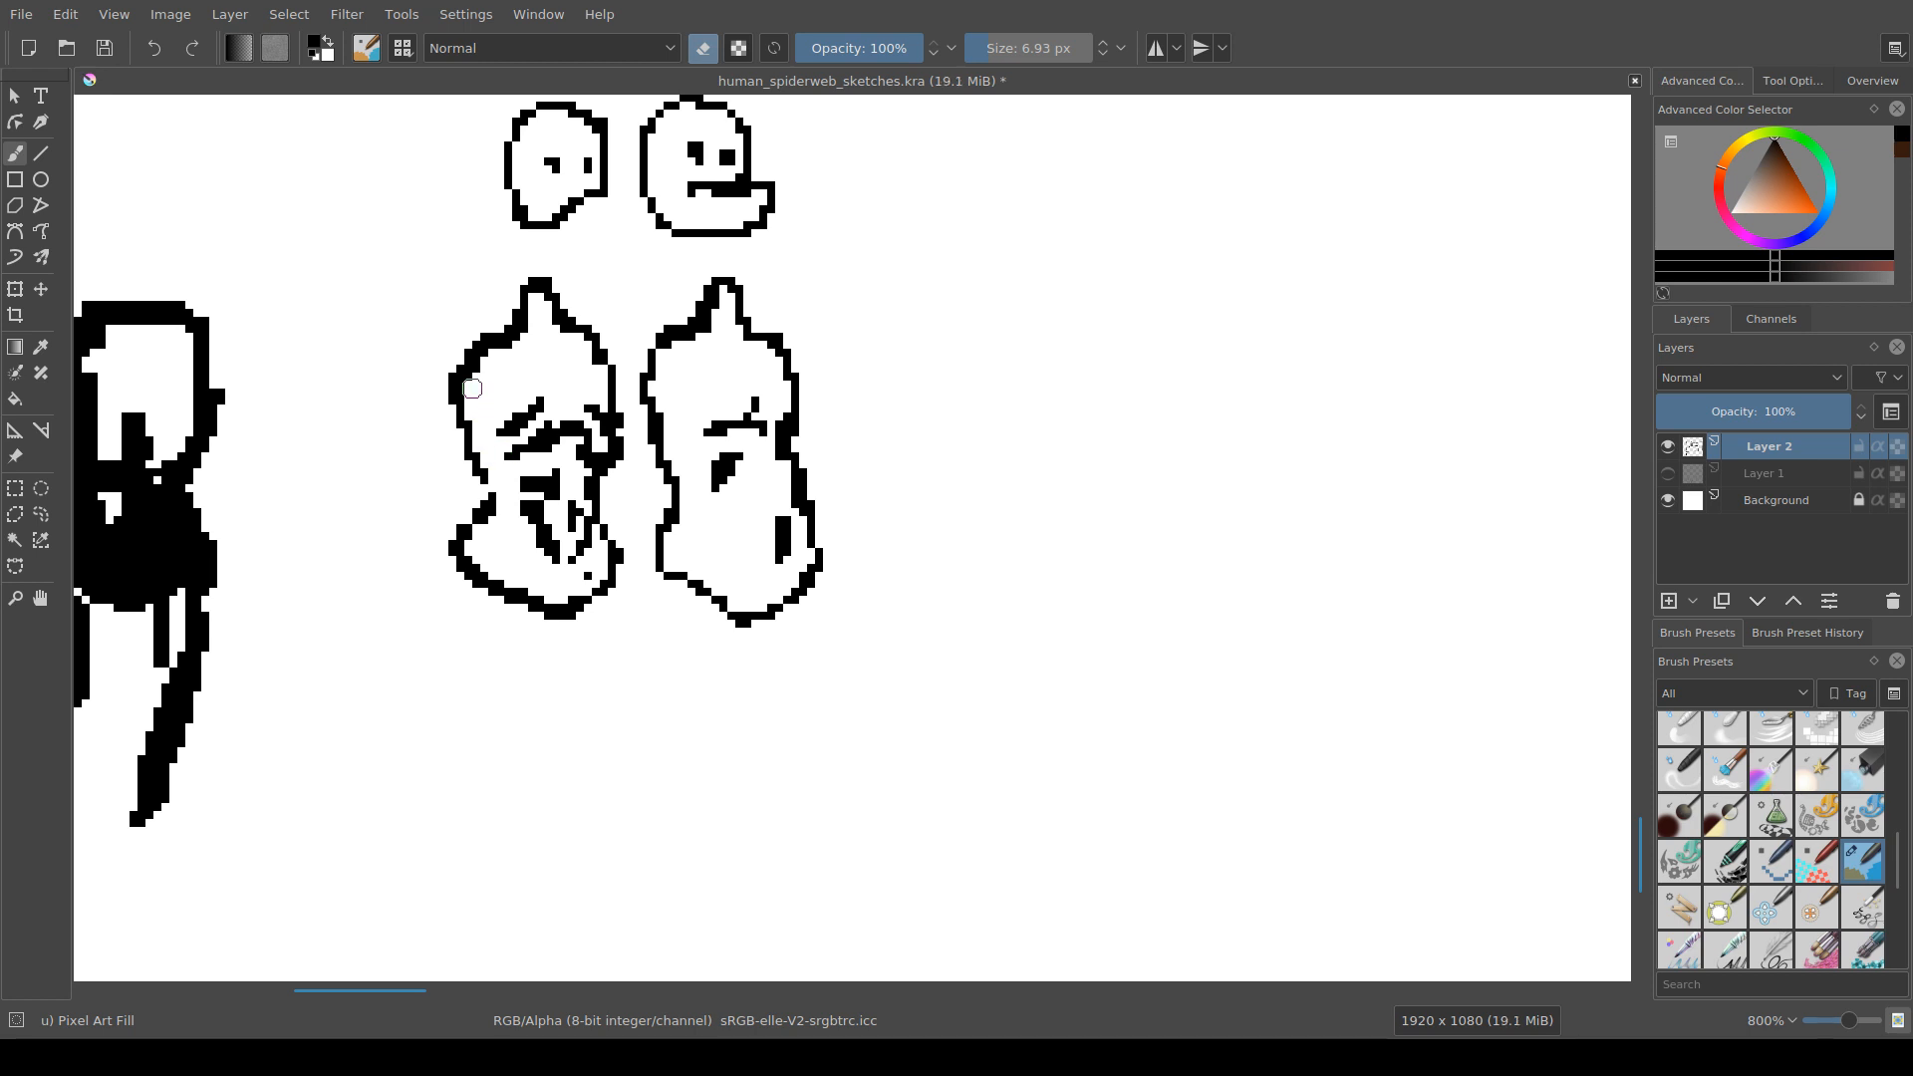
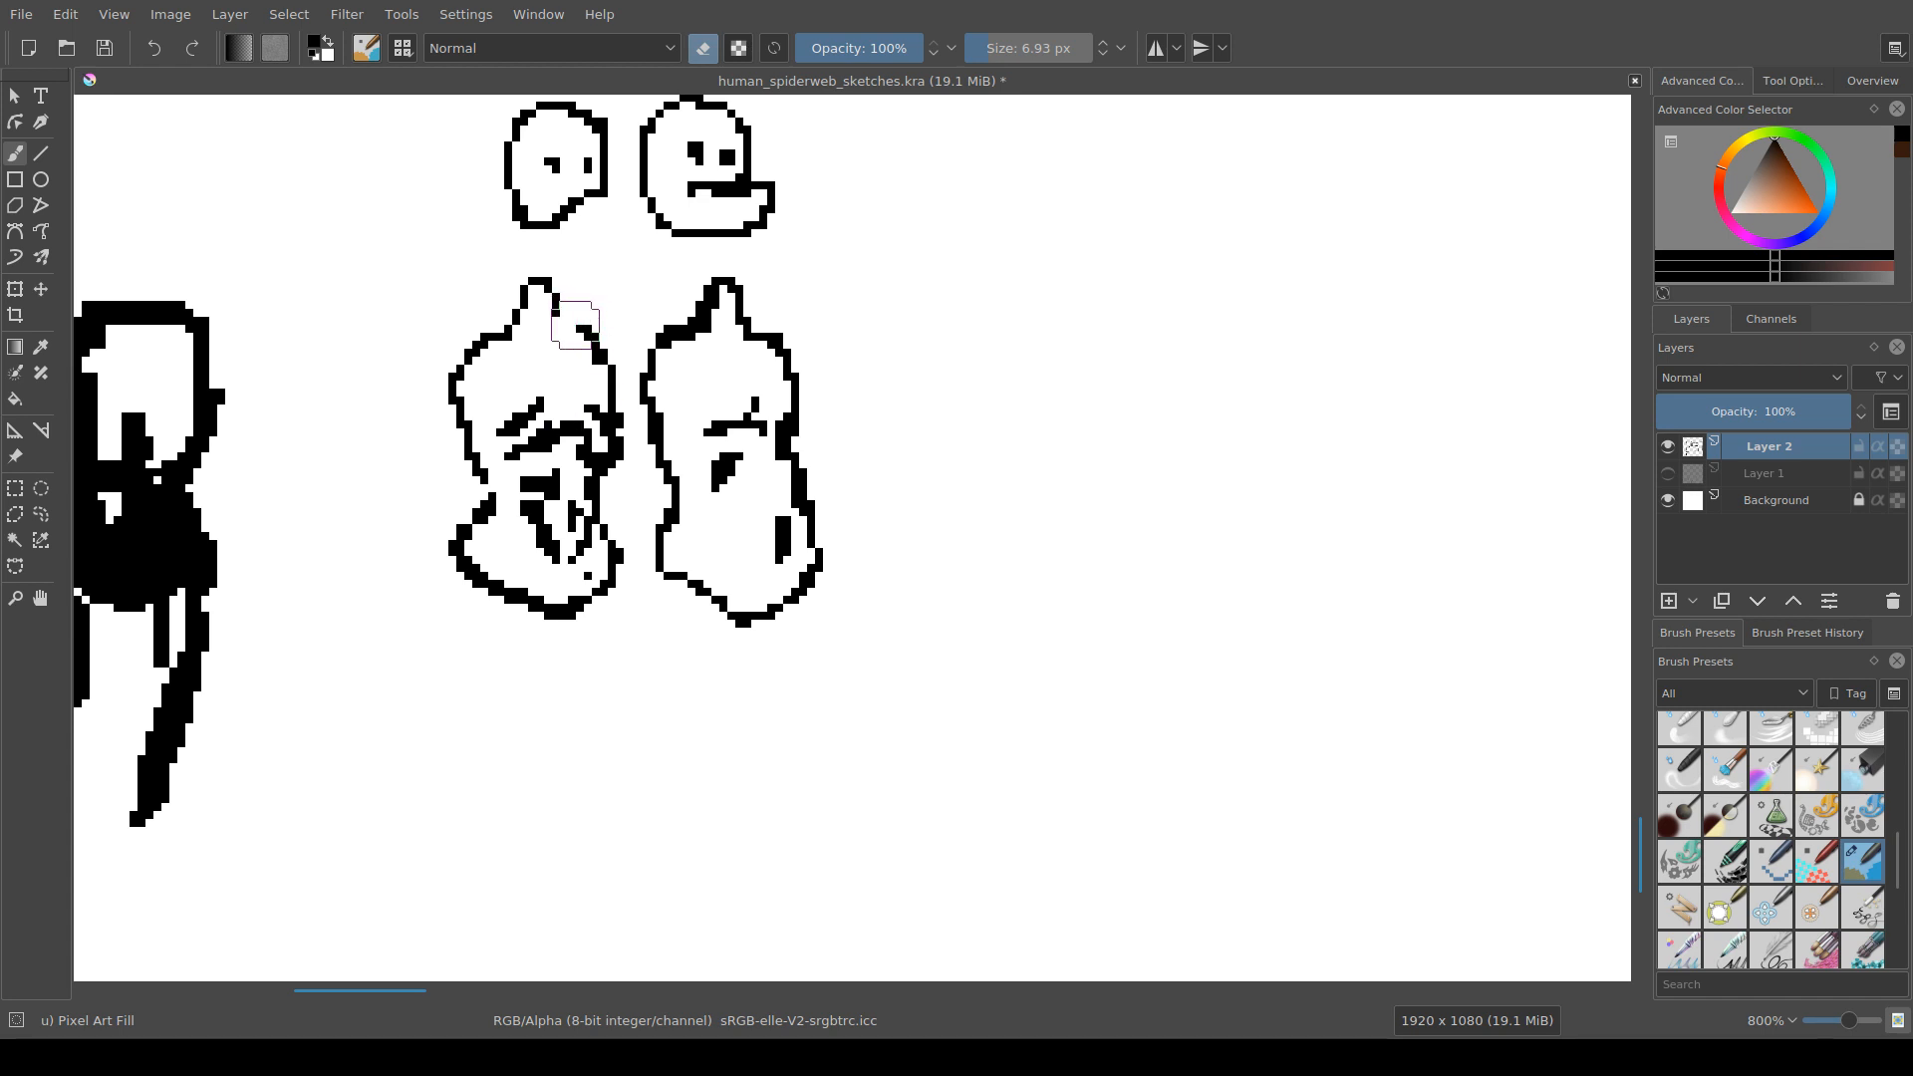
Step: Close the second figure's outline beside the tip, smooth its left waist into a thin line, and save the document
key(e)
drag(566, 429, 496, 492)
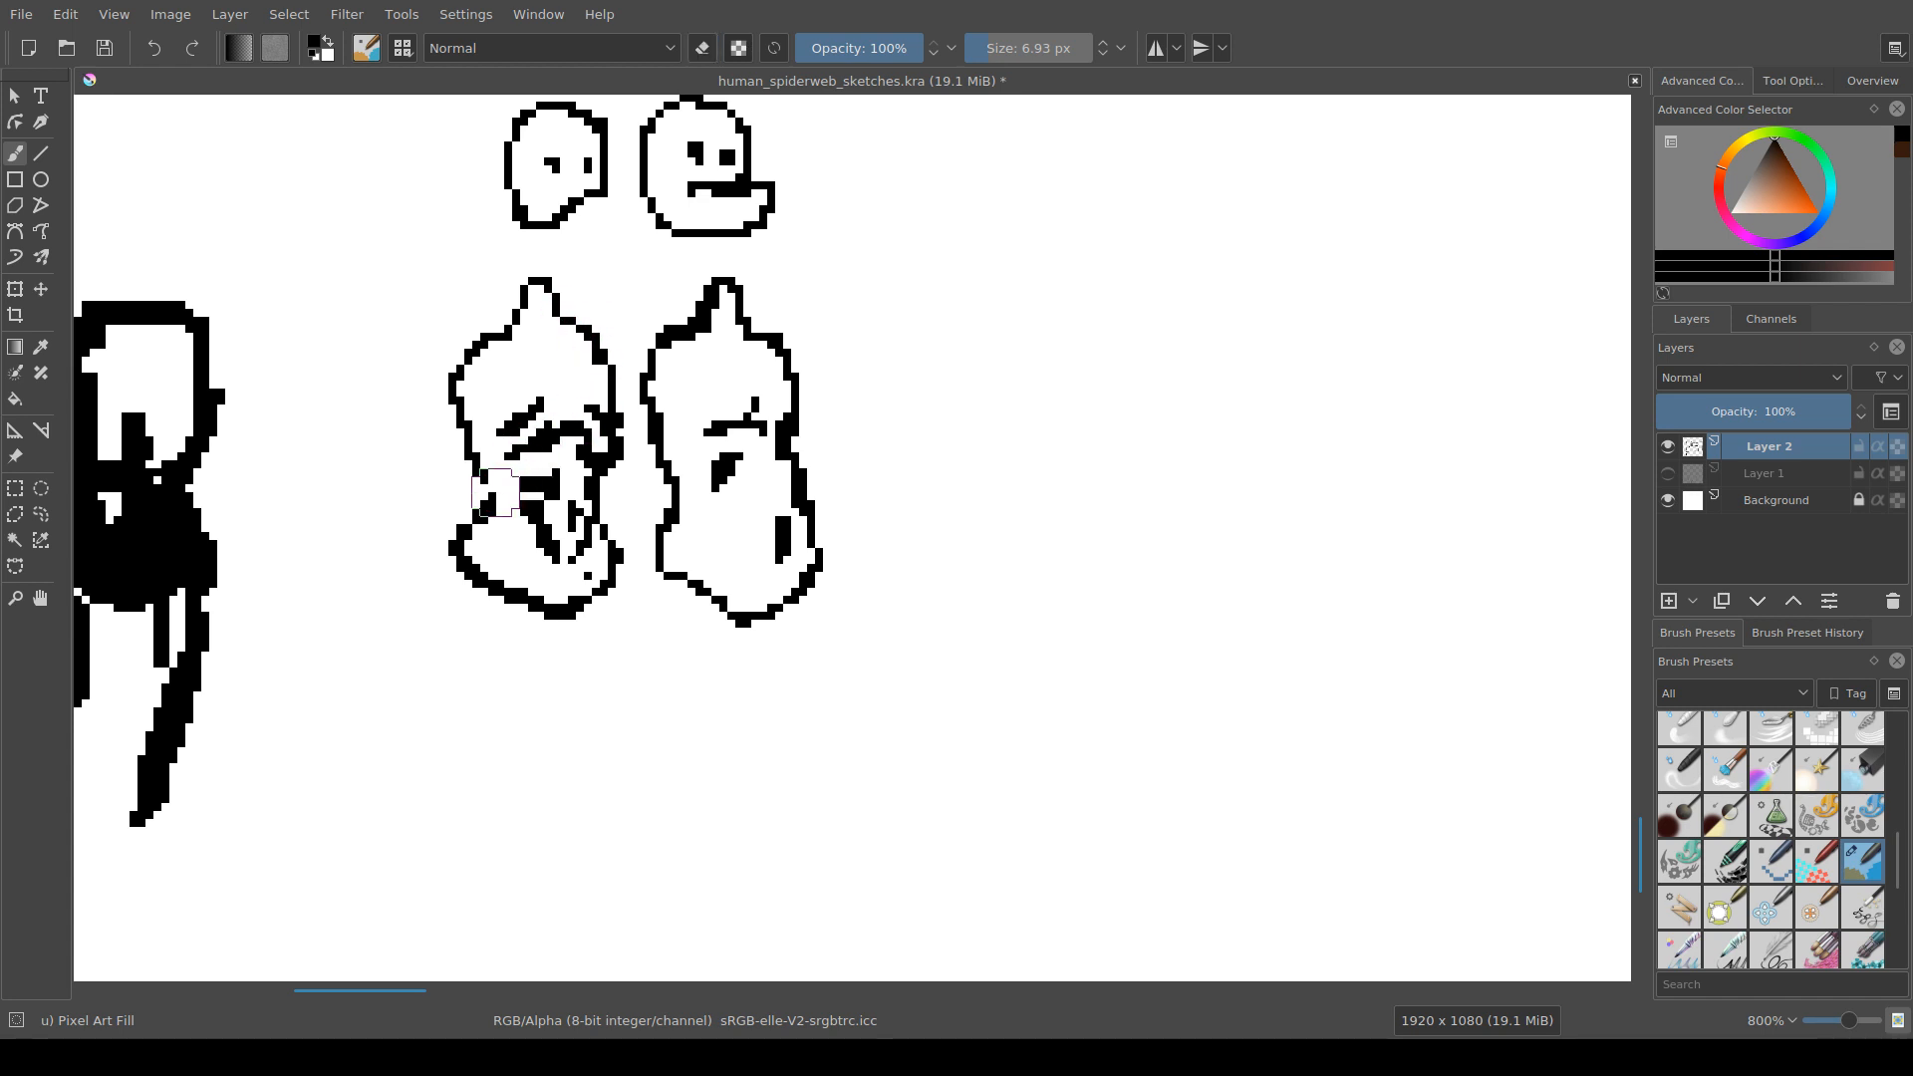
key(e)
click(500, 479)
key(e)
click(488, 508)
click(476, 520)
key(ctrl+s)
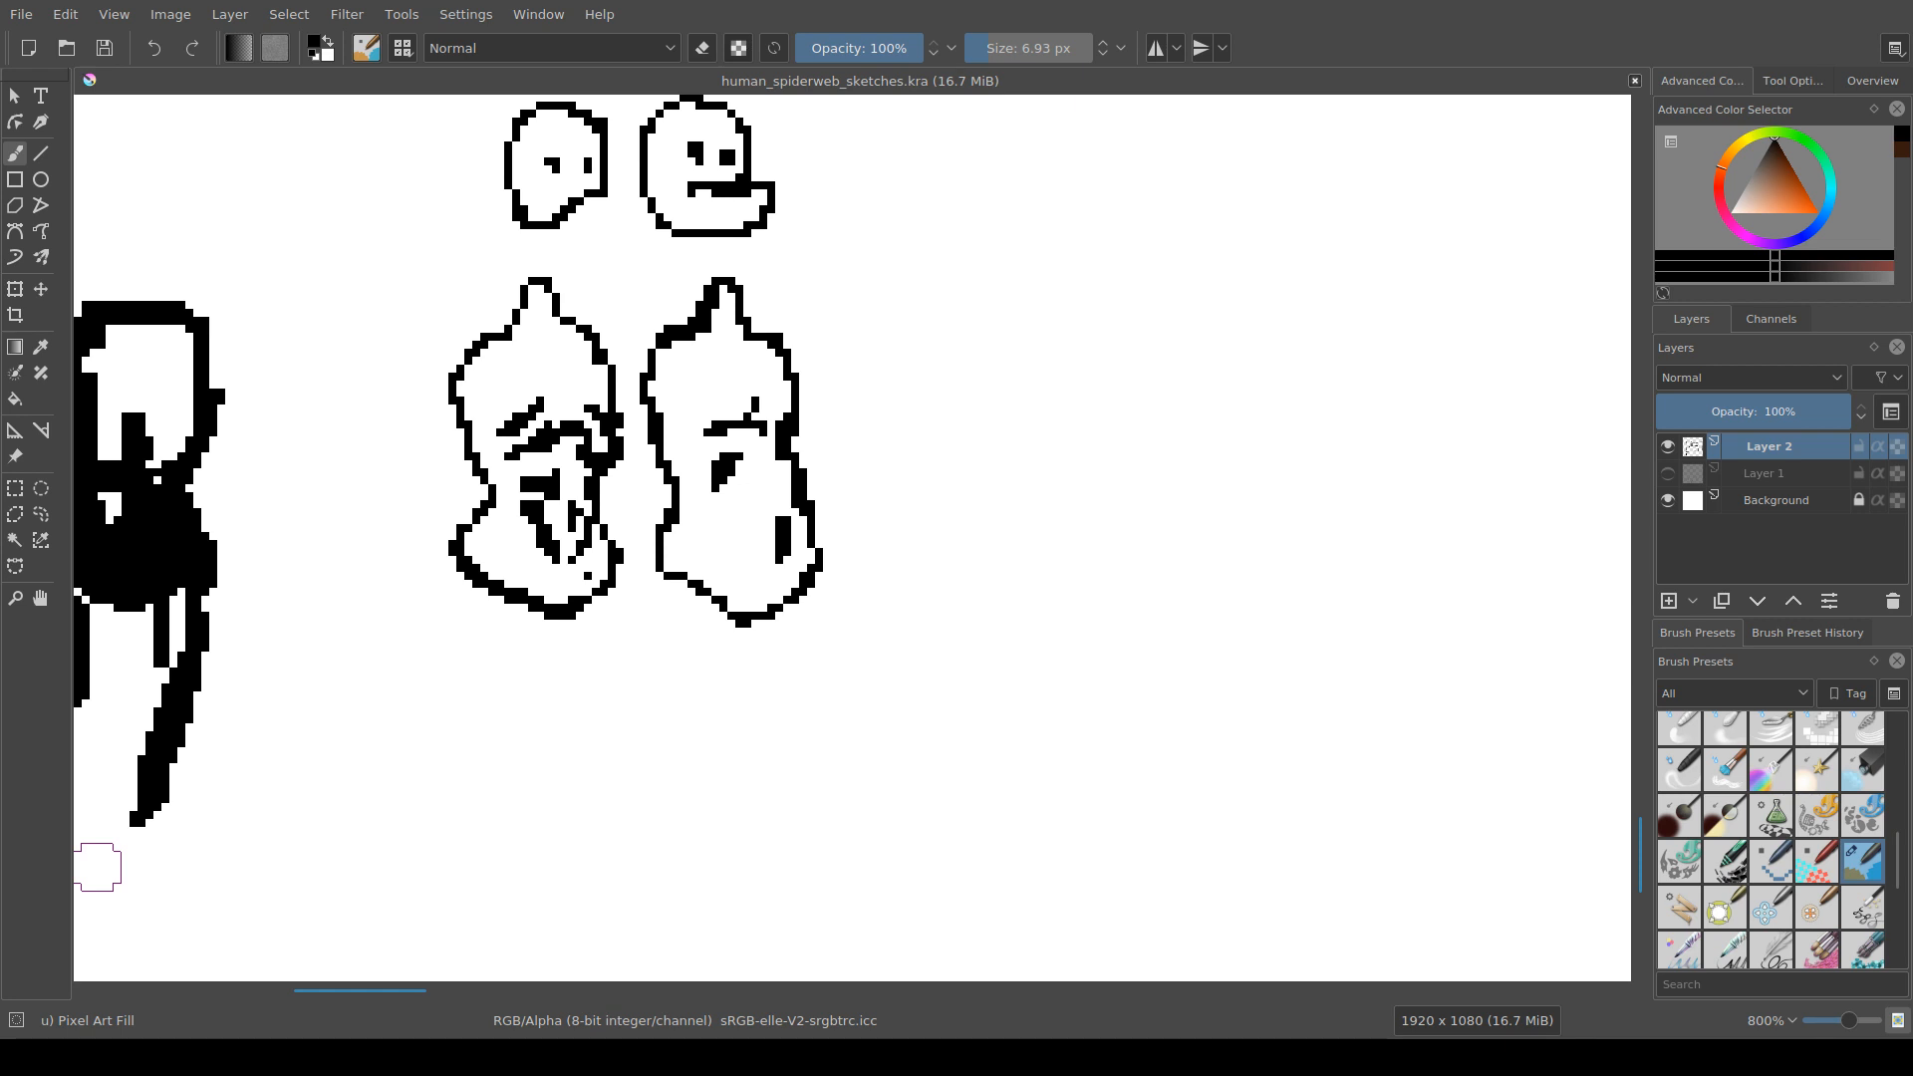
Step: Thin the first figure's bottom outline to a clean single-pixel line and save the document
drag(431, 668, 471, 635)
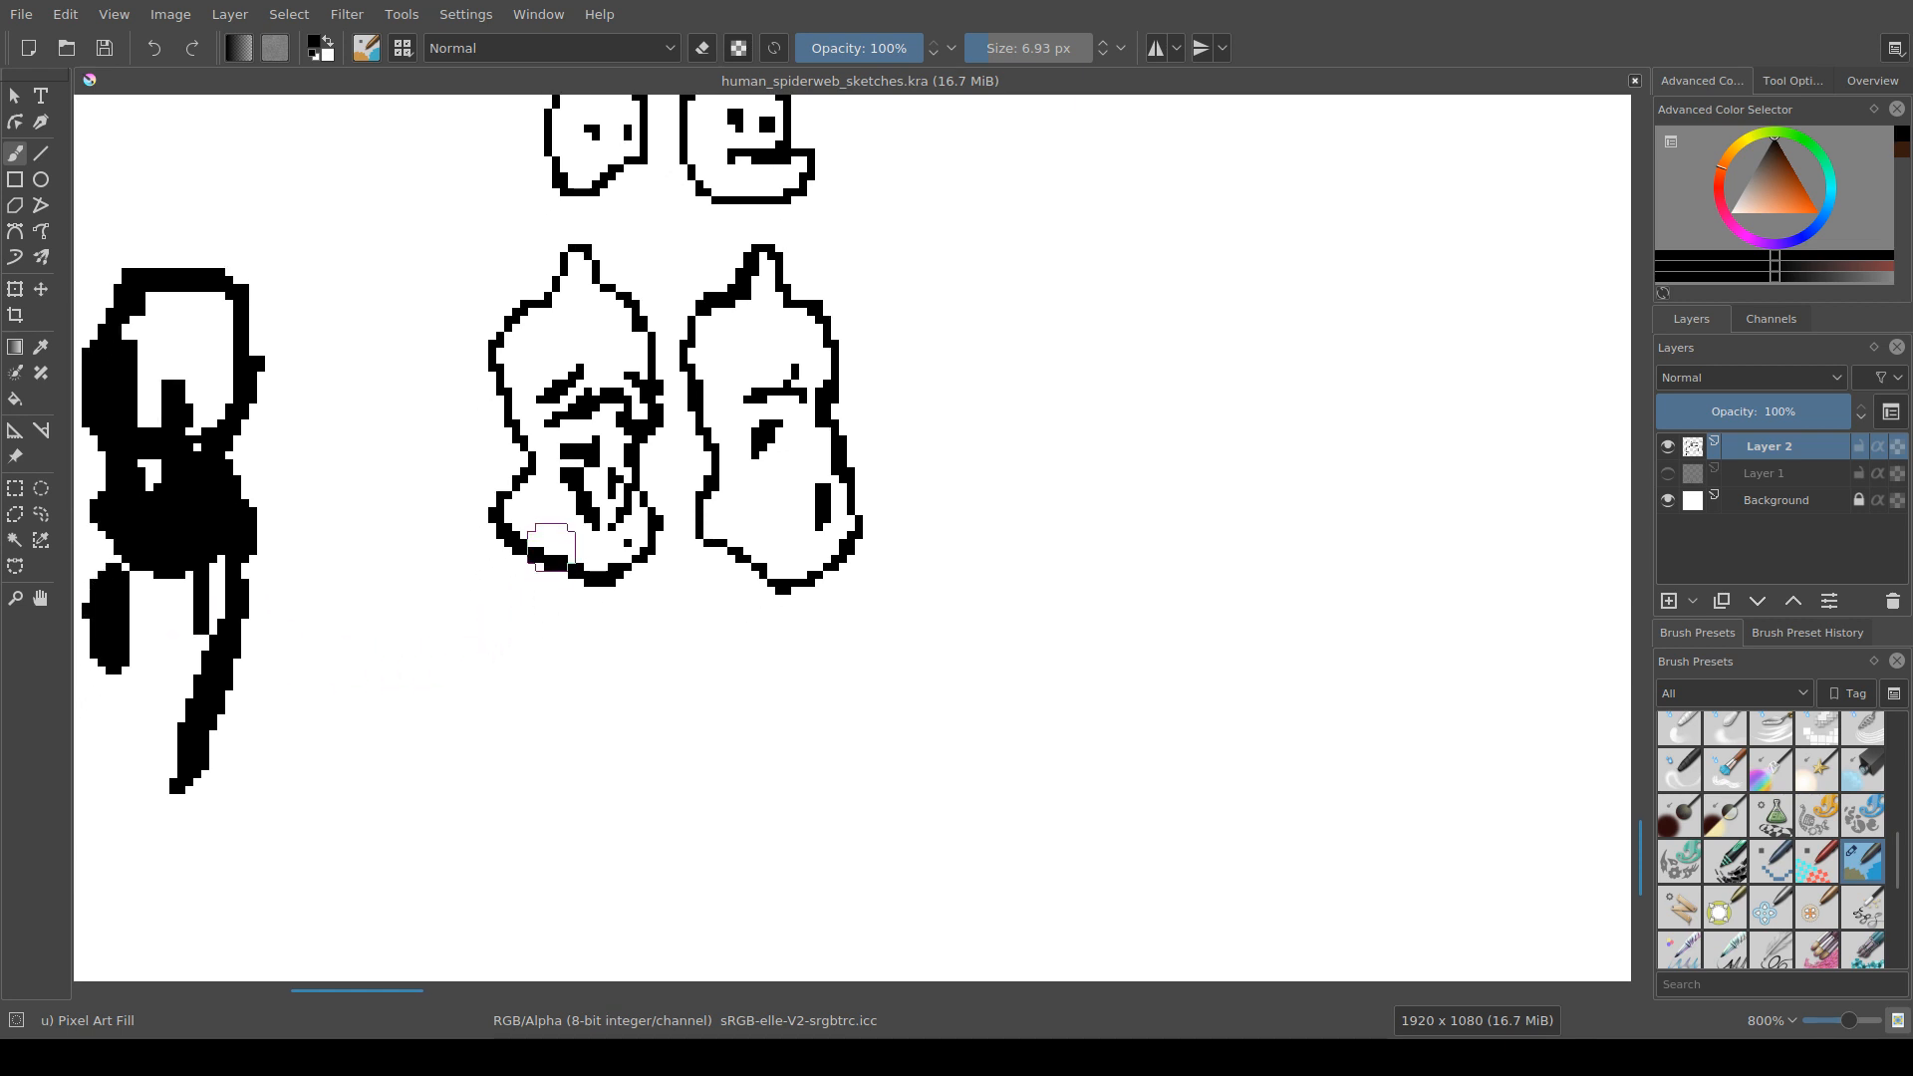
drag(553, 546, 586, 583)
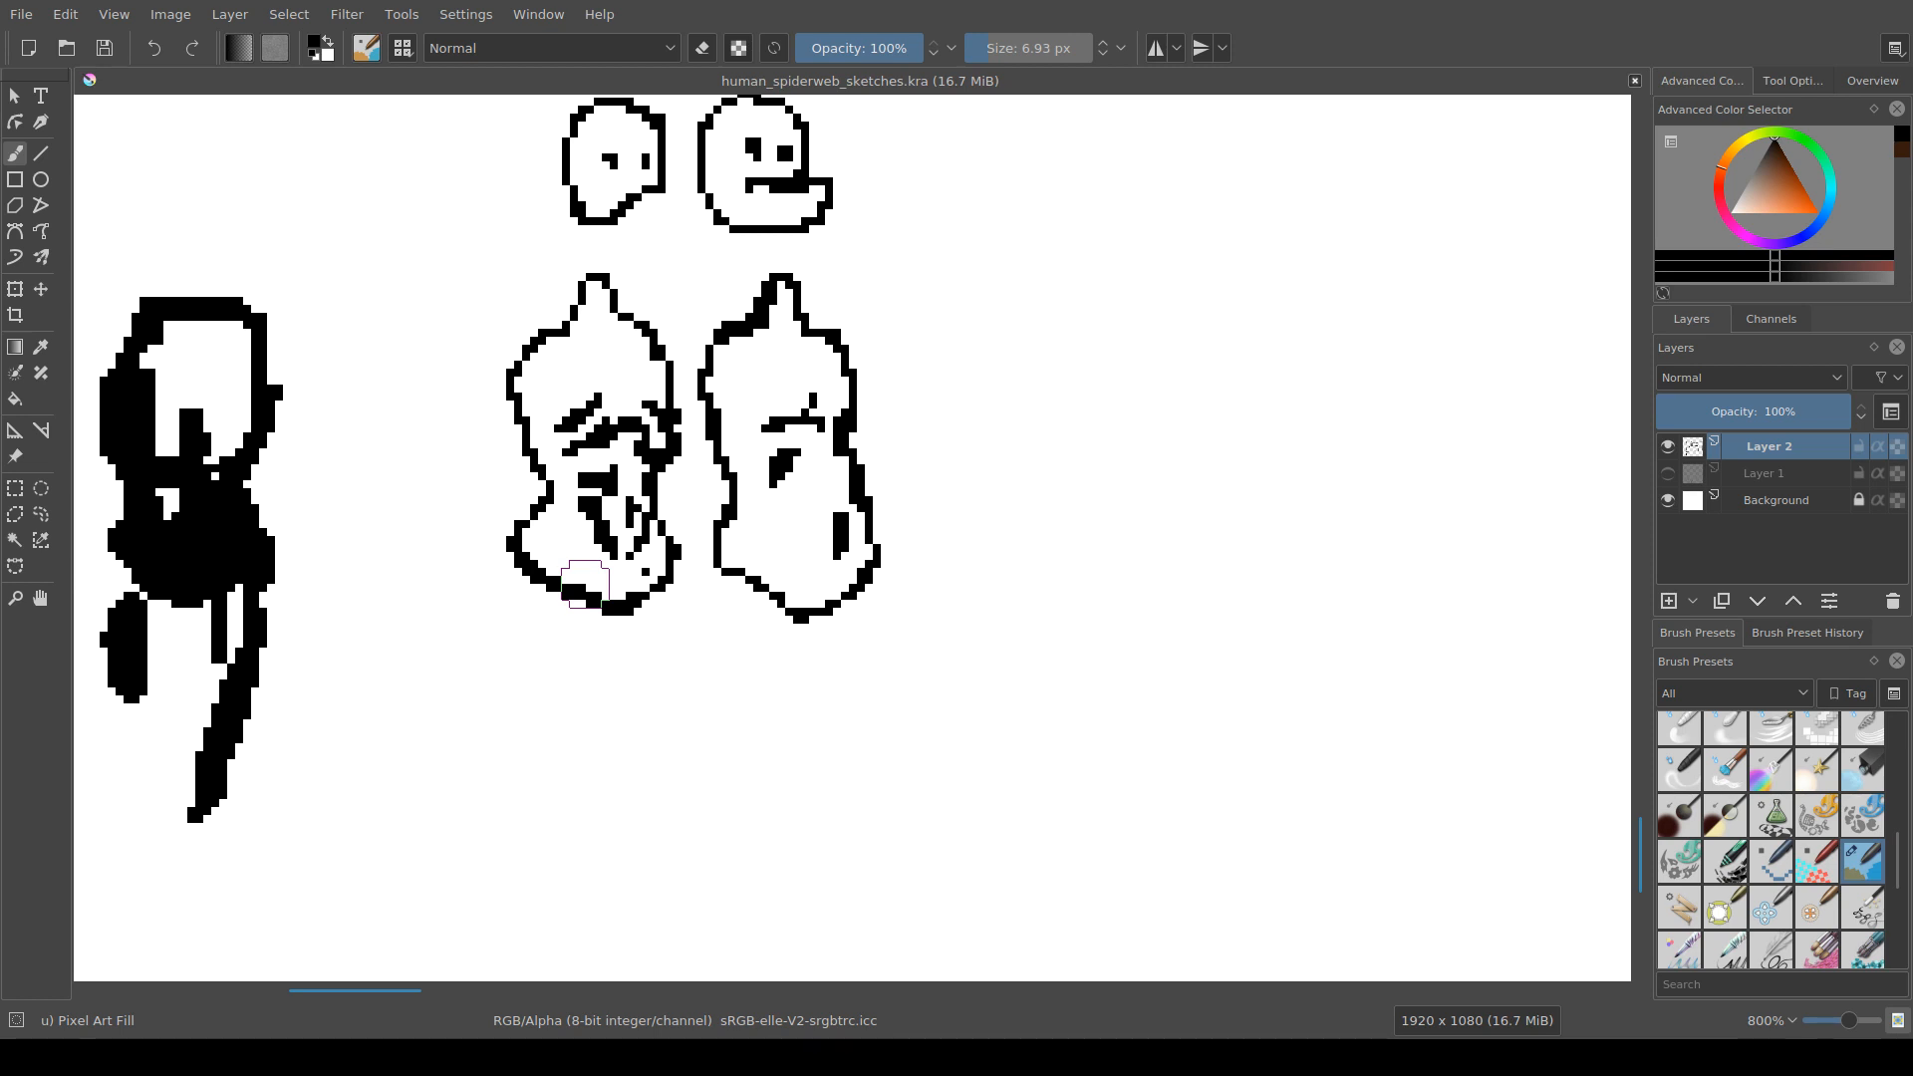
mouse_move(585, 583)
mouse_down()
mouse_move(537, 583)
mouse_move(584, 591)
mouse_move(553, 572)
mouse_move(577, 598)
mouse_move(561, 598)
mouse_move(545, 574)
mouse_move(633, 630)
mouse_up()
key(e)
key(ctrl+z)
key(ctrl+z)
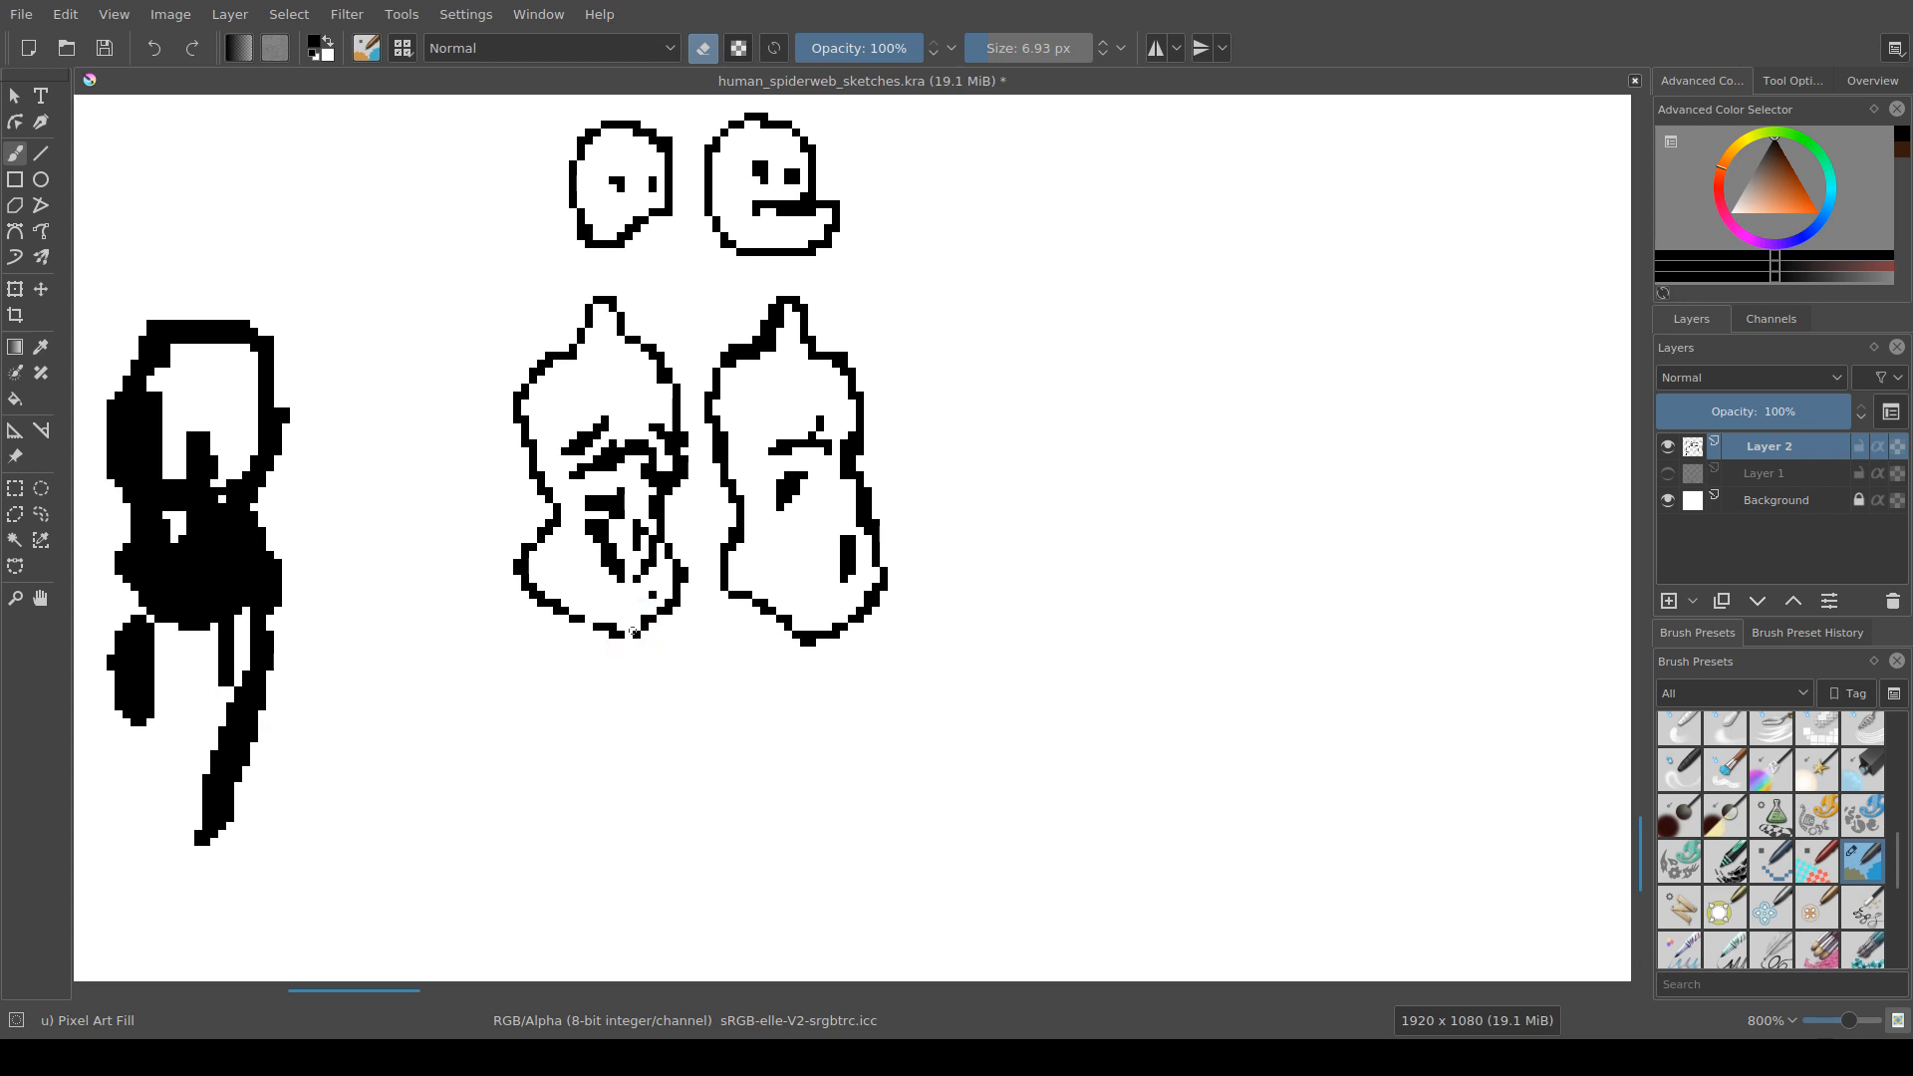
key(e)
scroll(702, 559, down, 2)
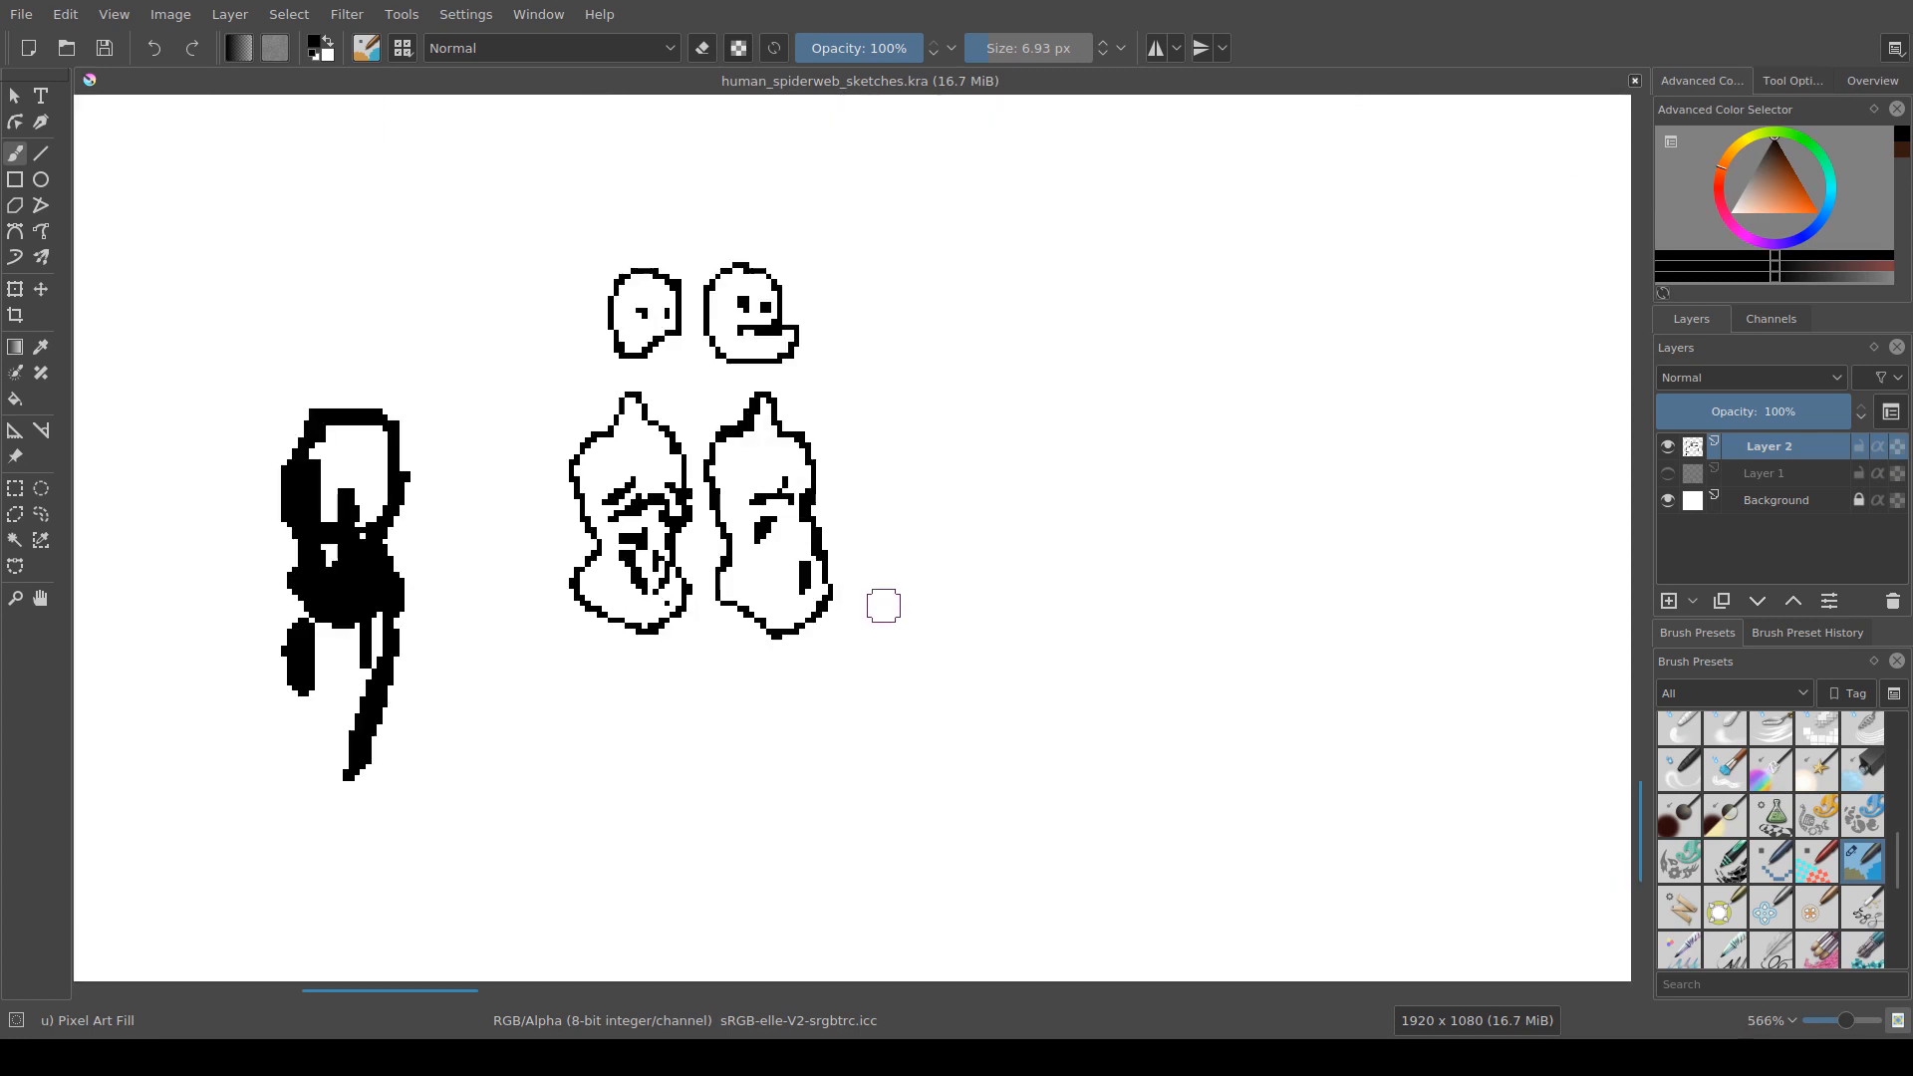
Step: Erase the remaining extra thickness along the second figure's left shoulder and pointed tip, and save the document
scroll(810, 601, up, 1)
drag(868, 561, 786, 559)
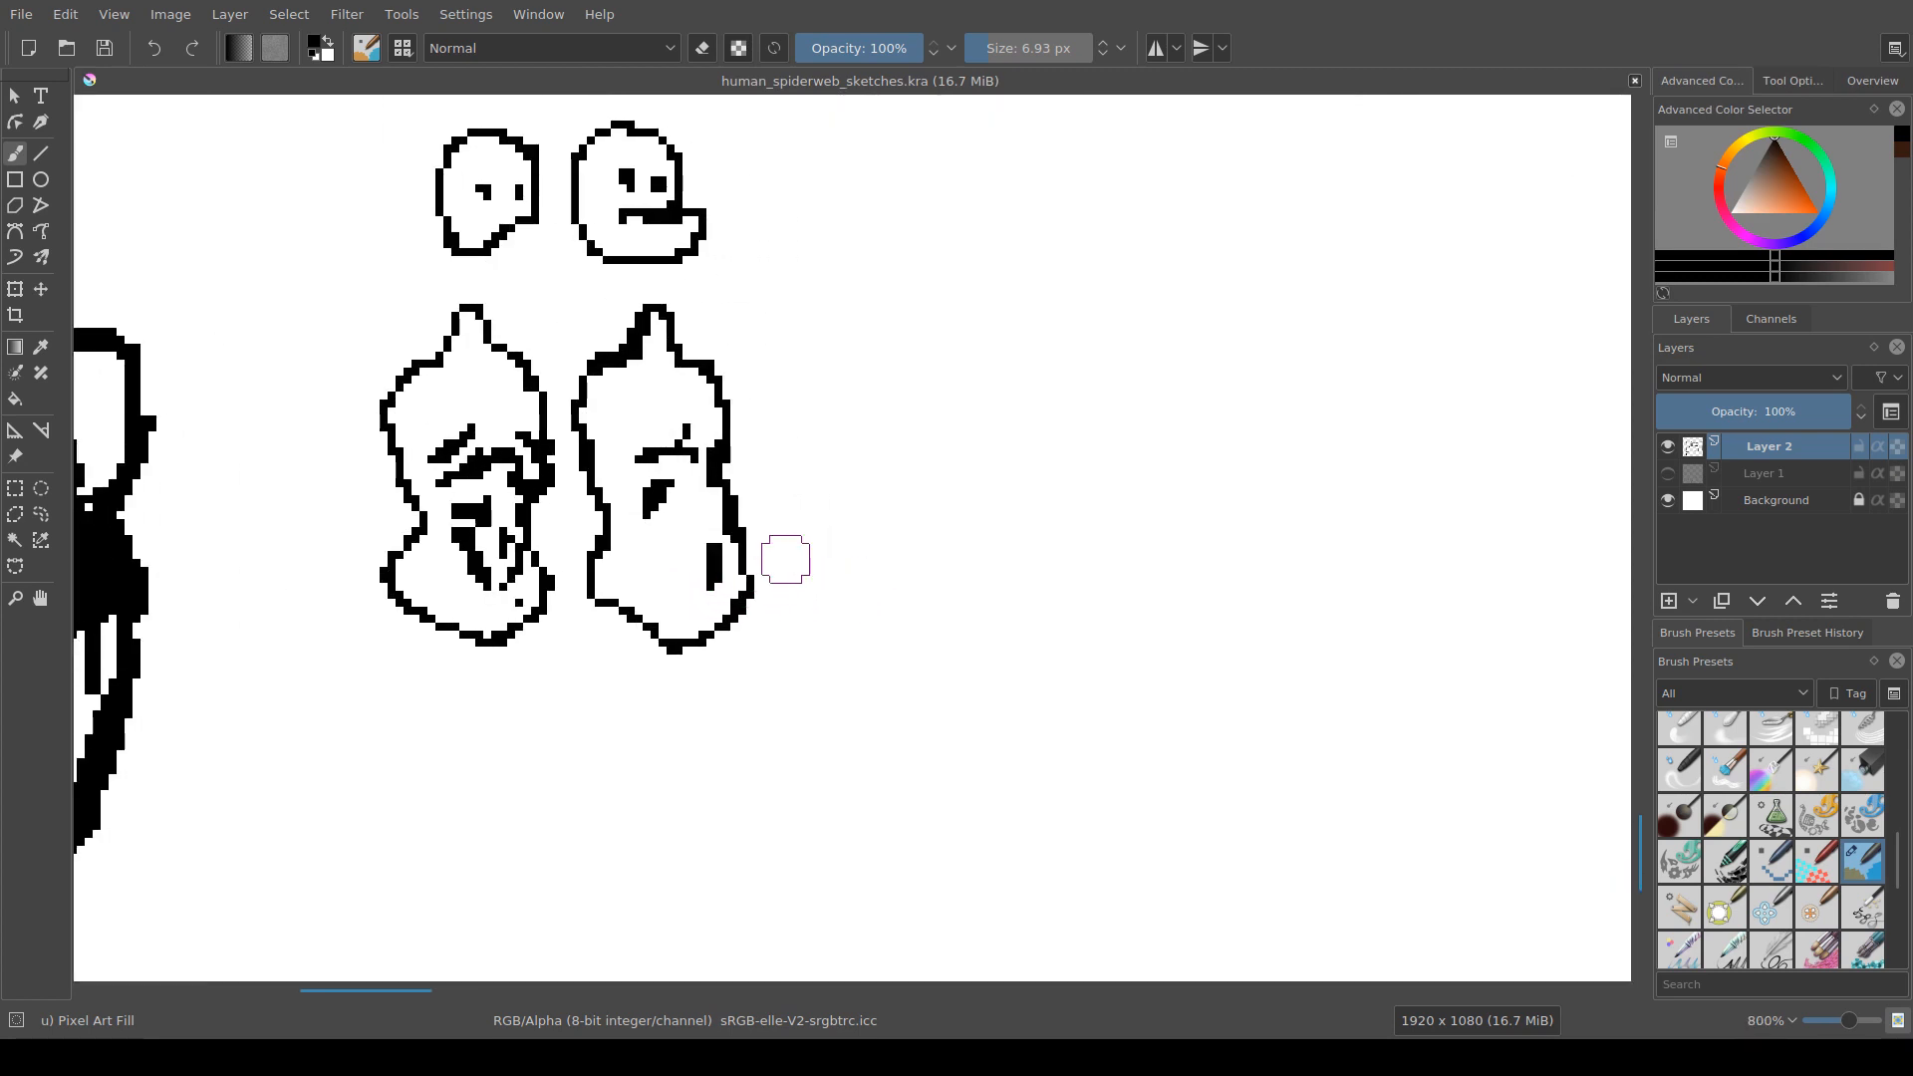
scroll(654, 426, up, 1)
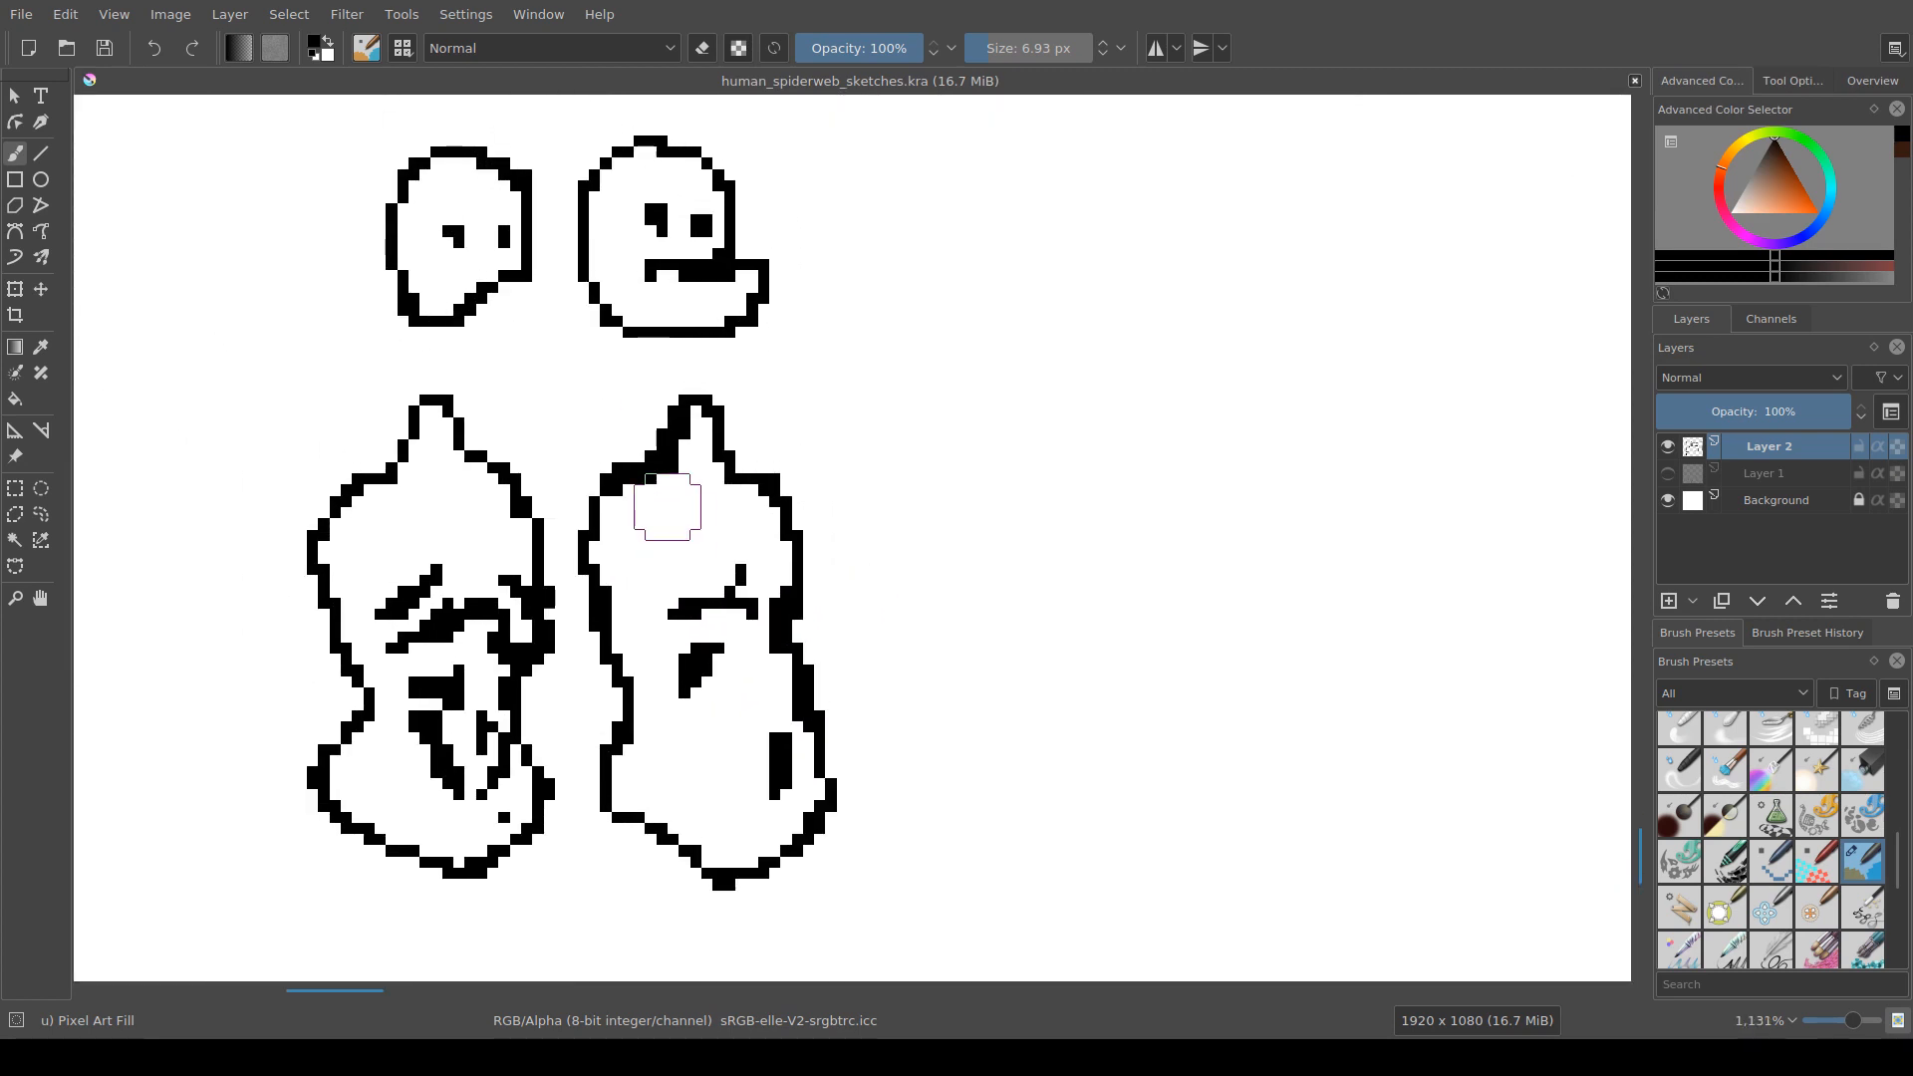
key(e)
click(663, 474)
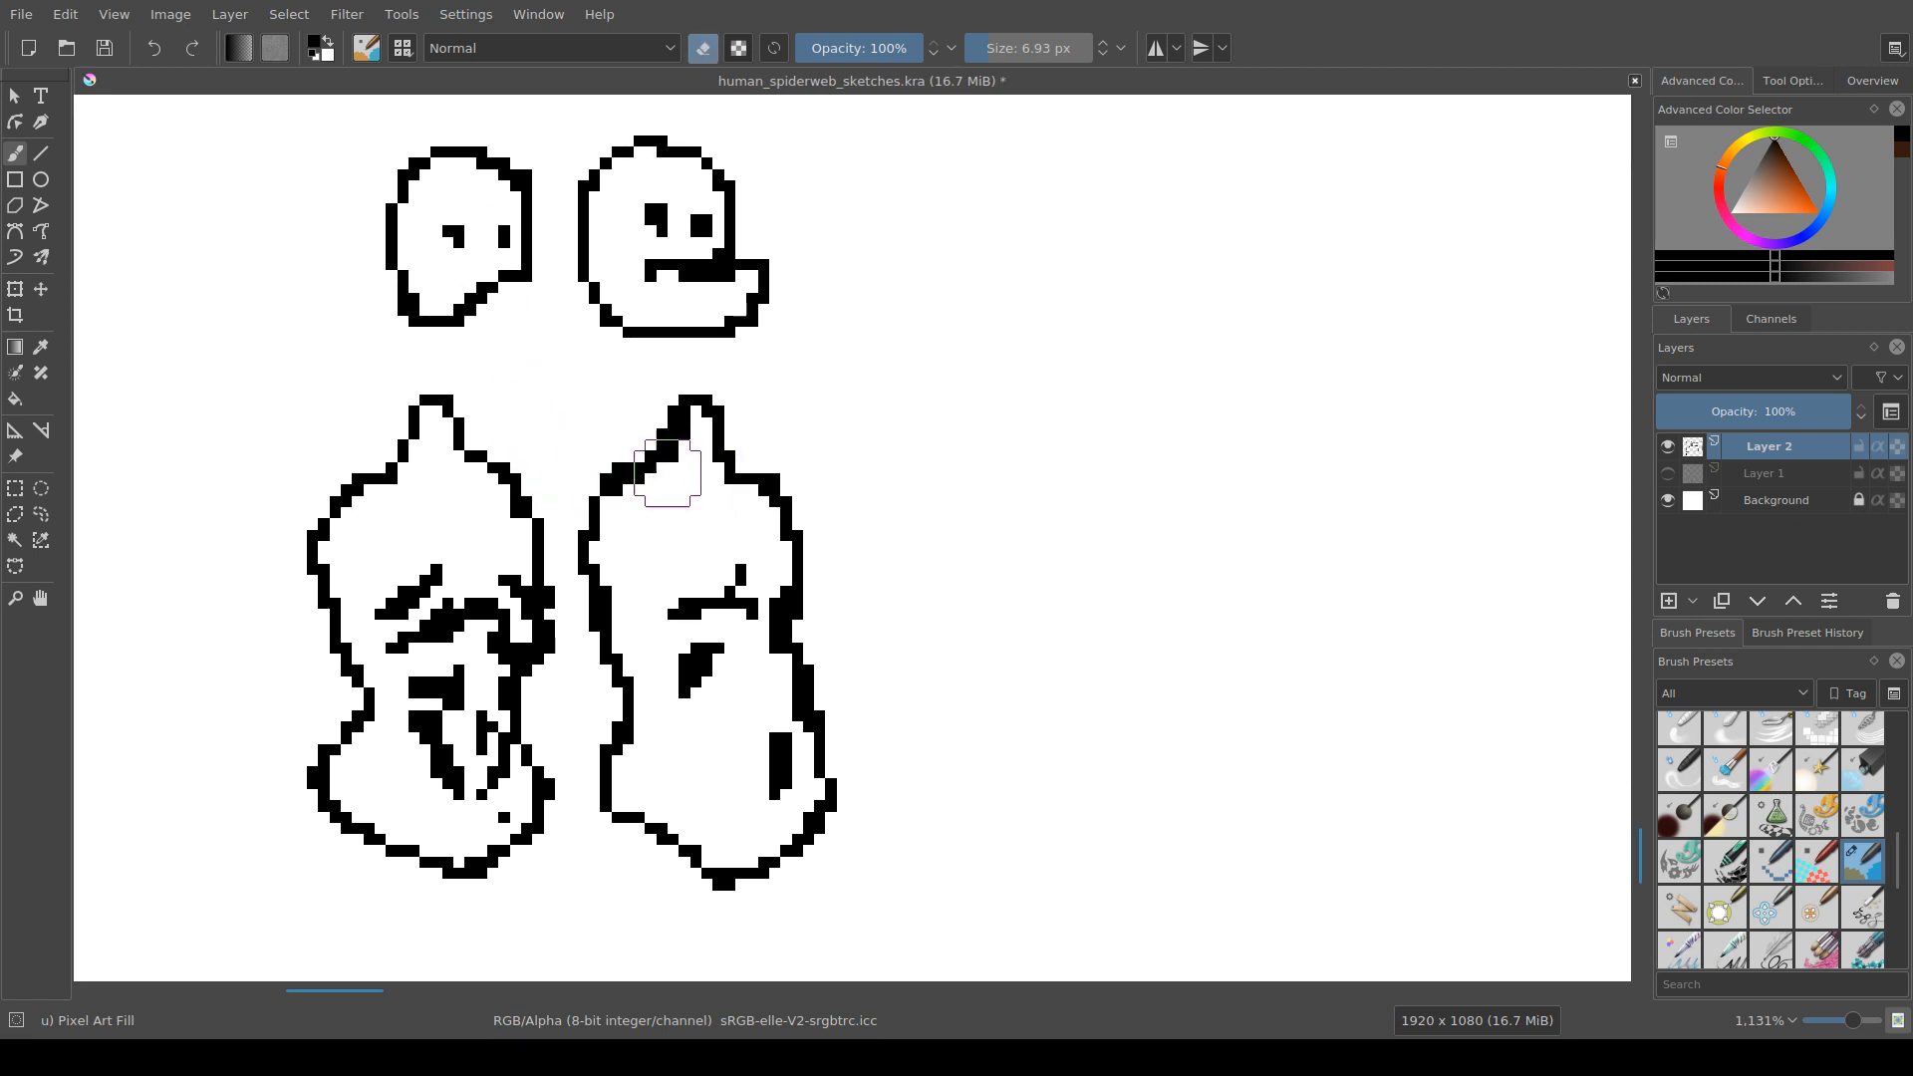
click(623, 462)
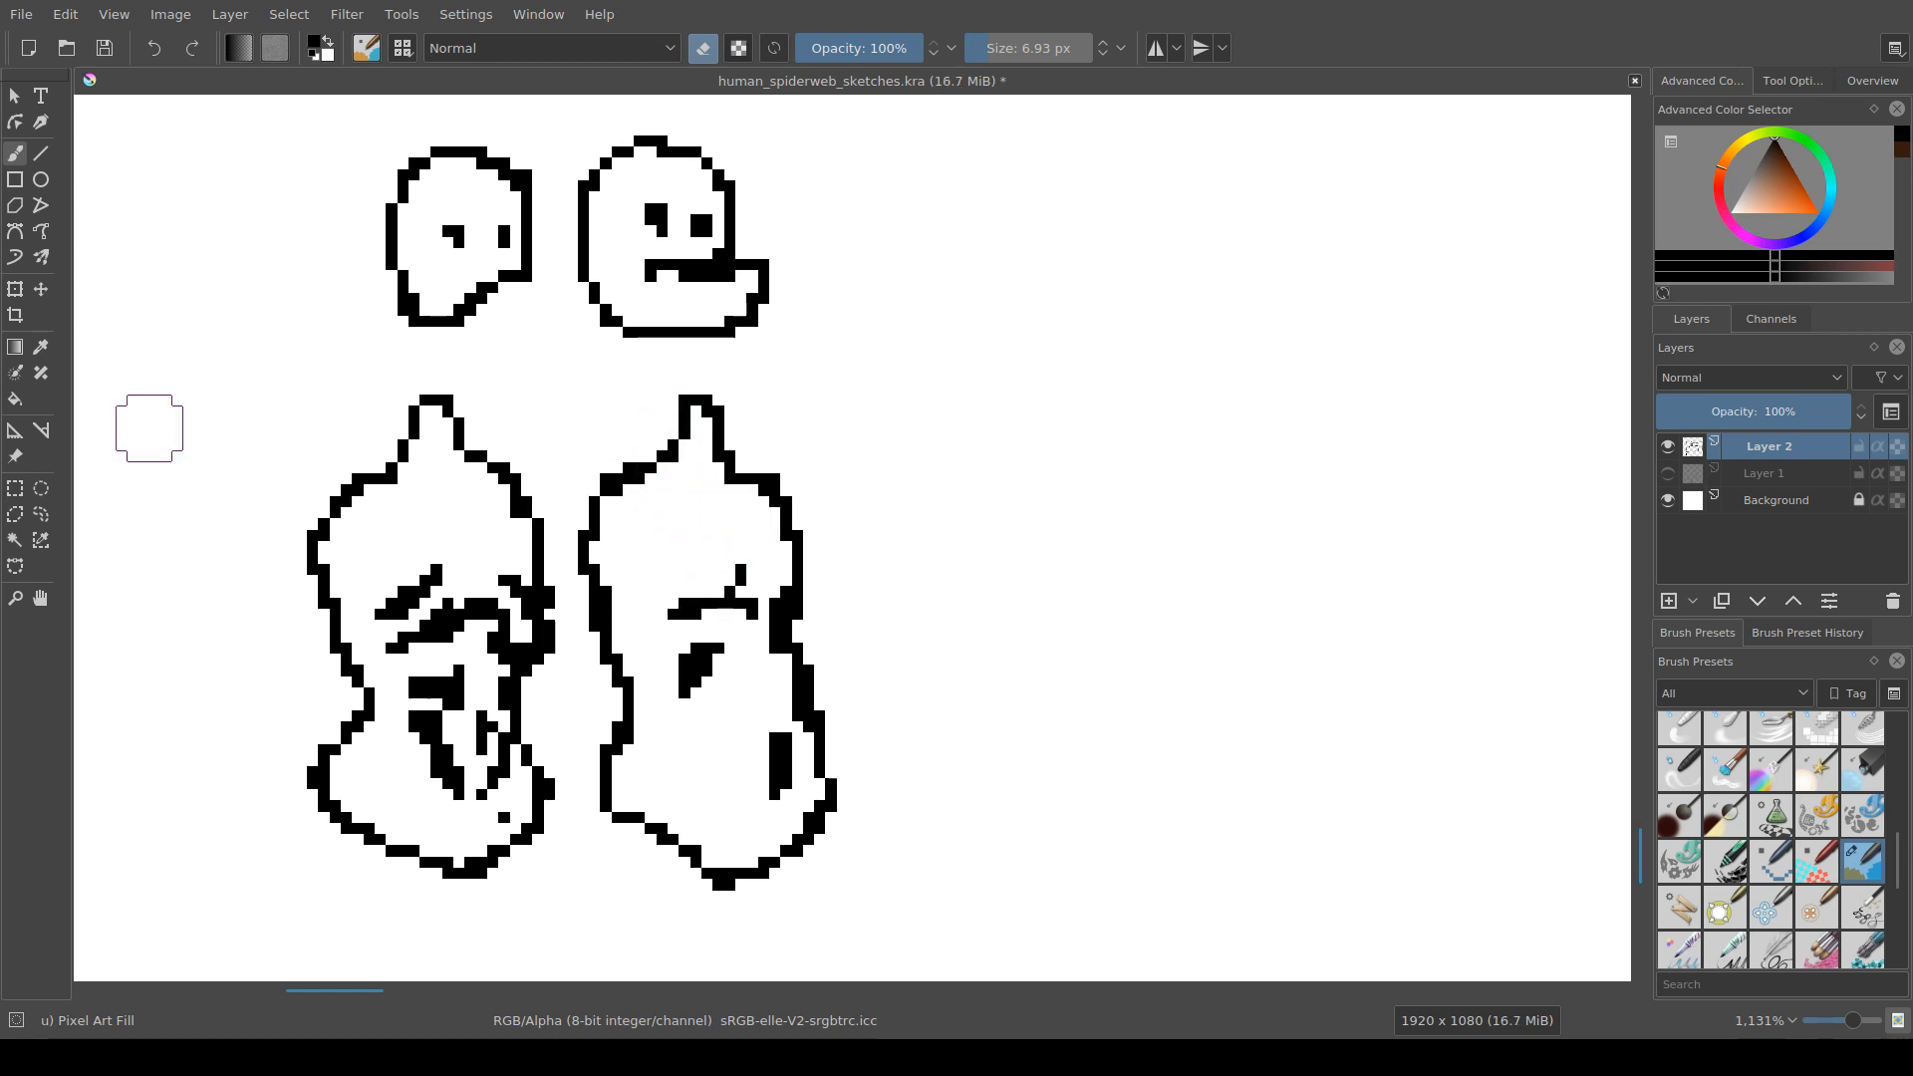
drag(611, 382, 644, 408)
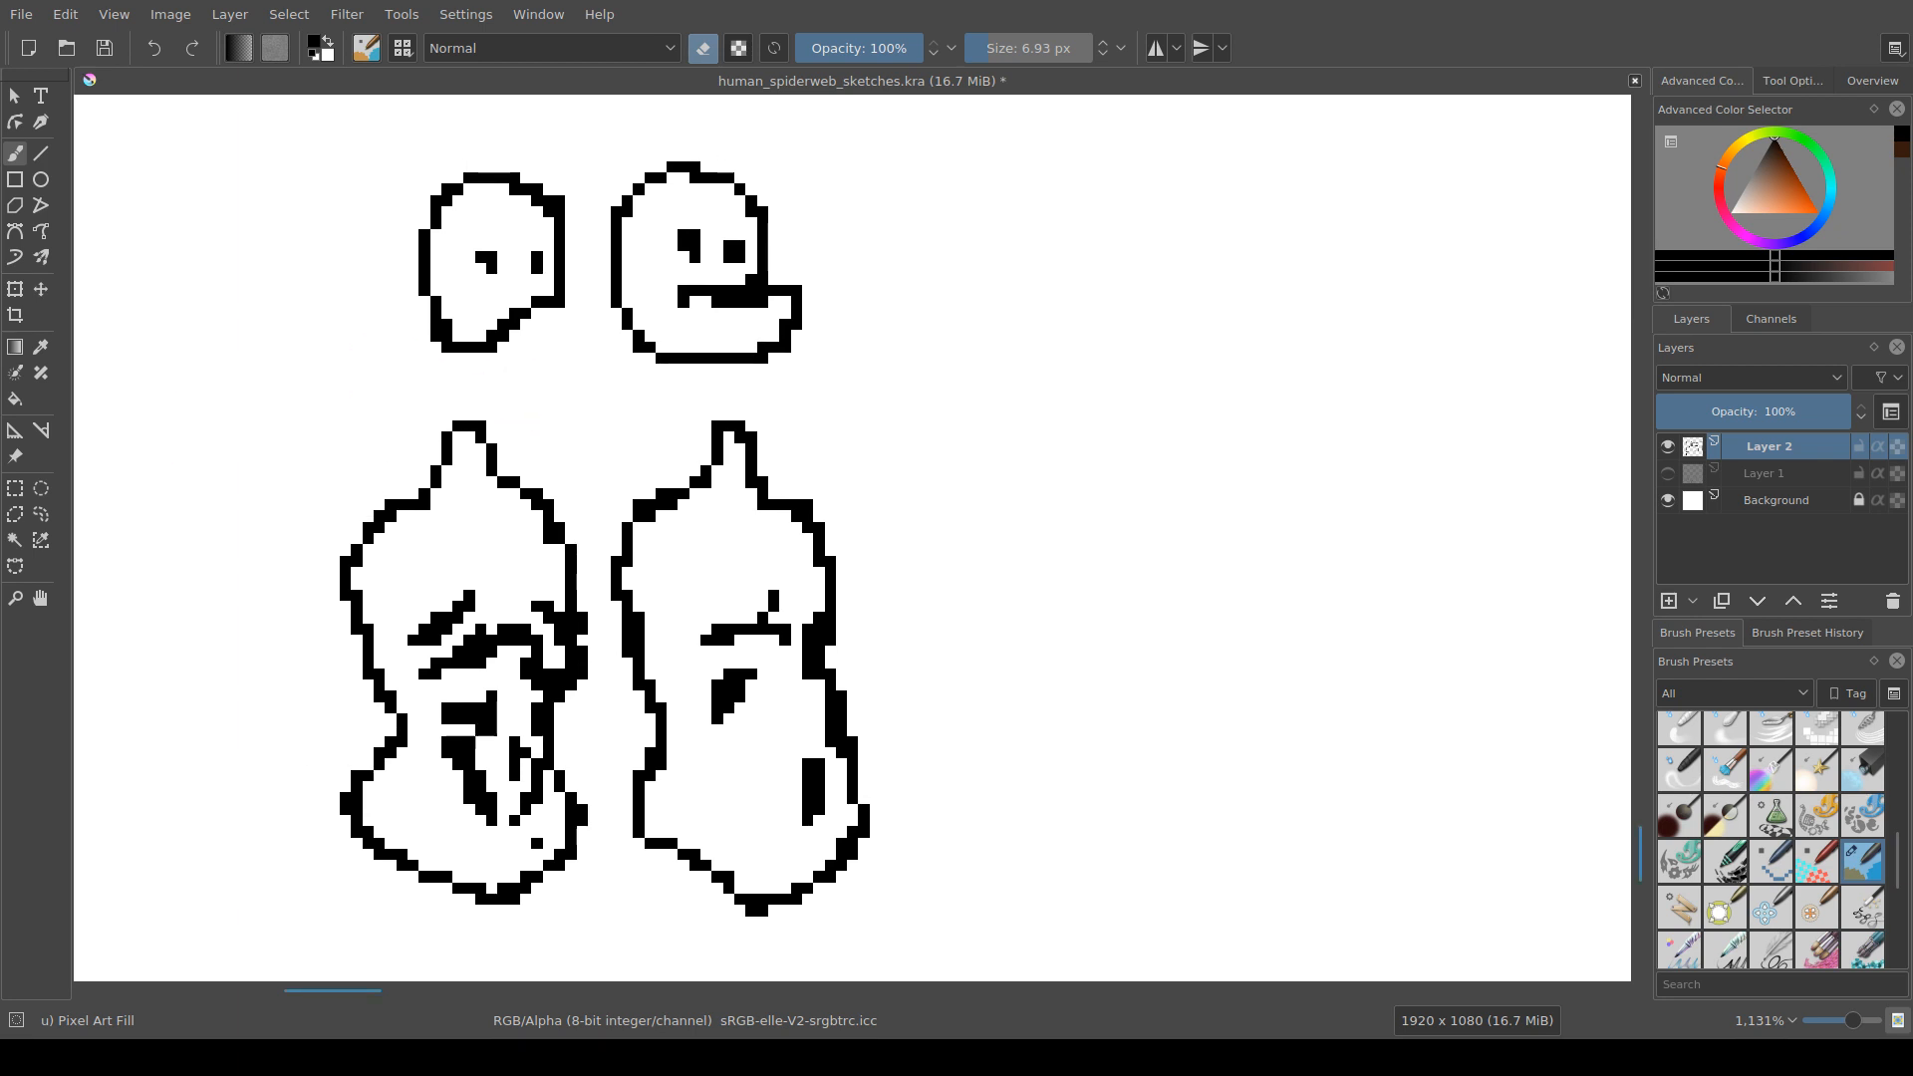
drag(793, 580, 771, 407)
scroll(744, 458, down, 2)
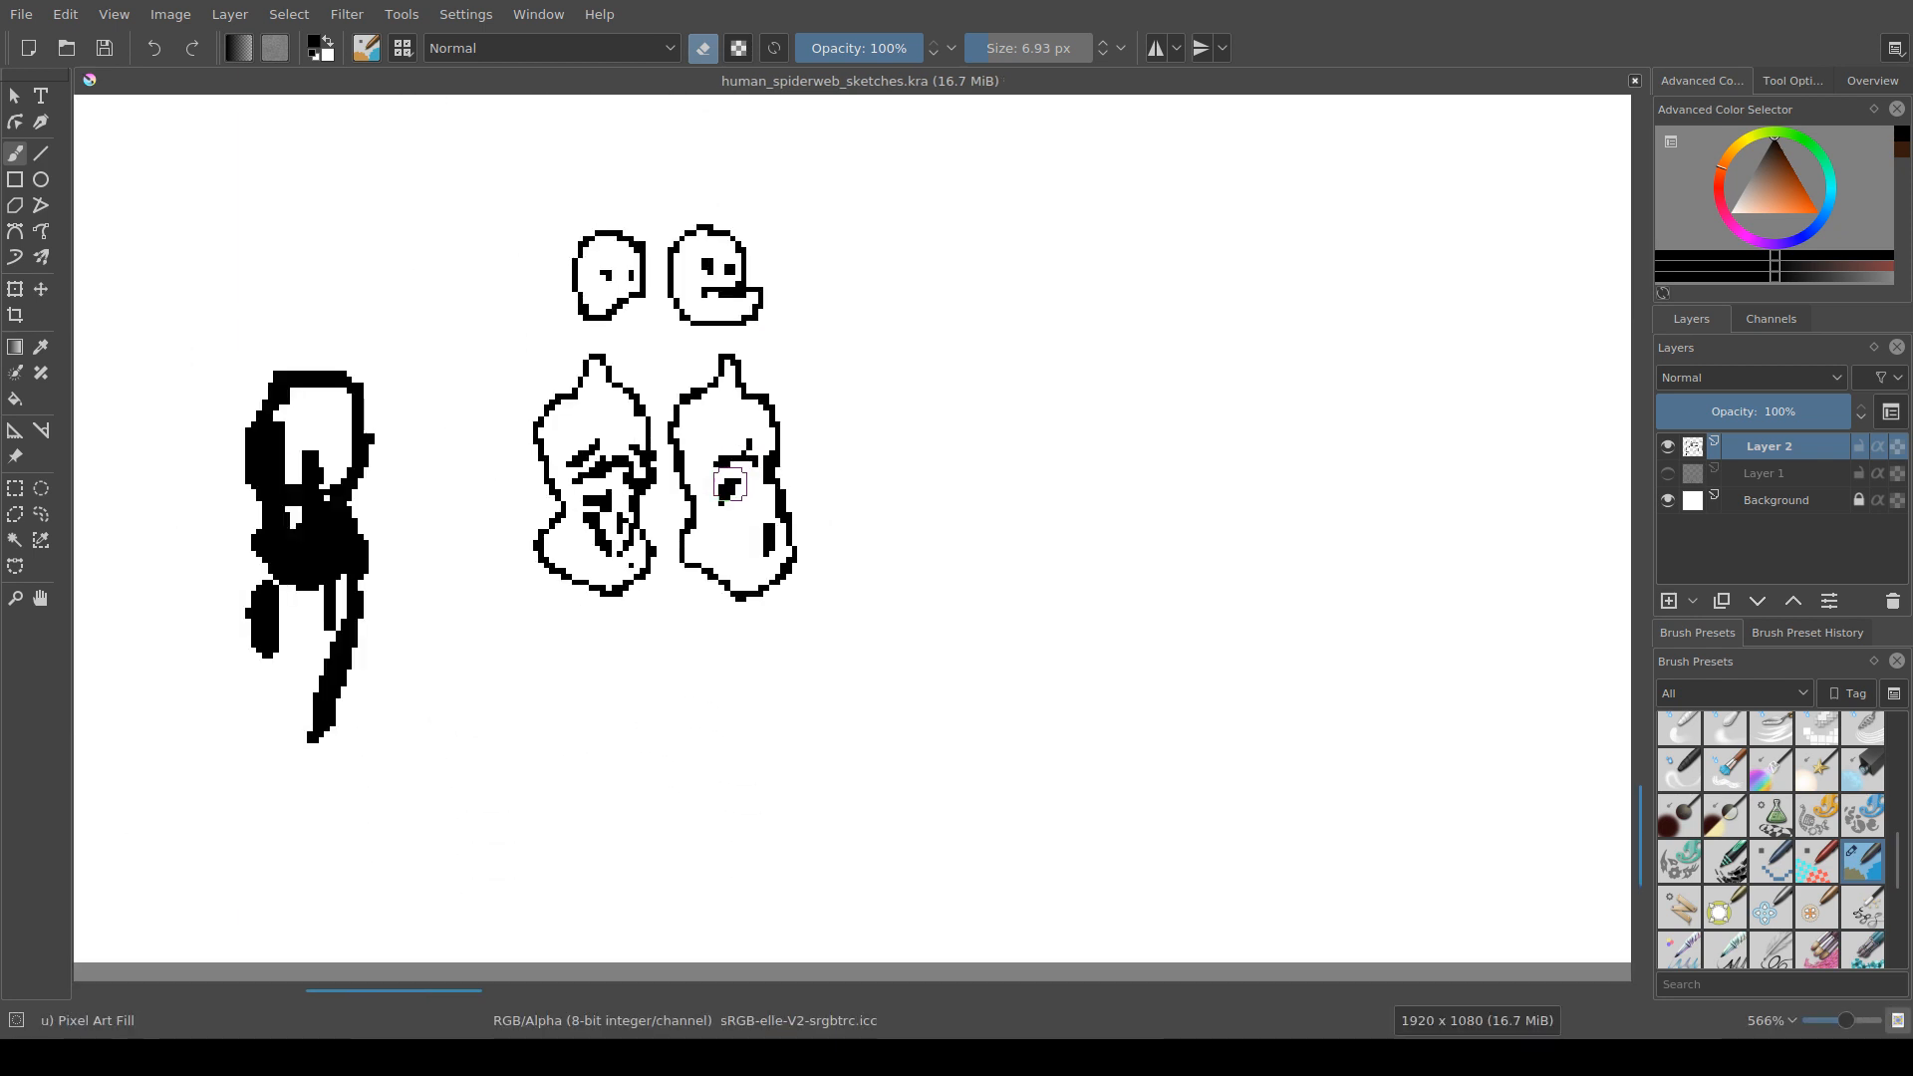
Step: Examine the character designs close up and from afar, comparing them with the level sketch above
drag(711, 496, 705, 526)
scroll(830, 541, down, 9)
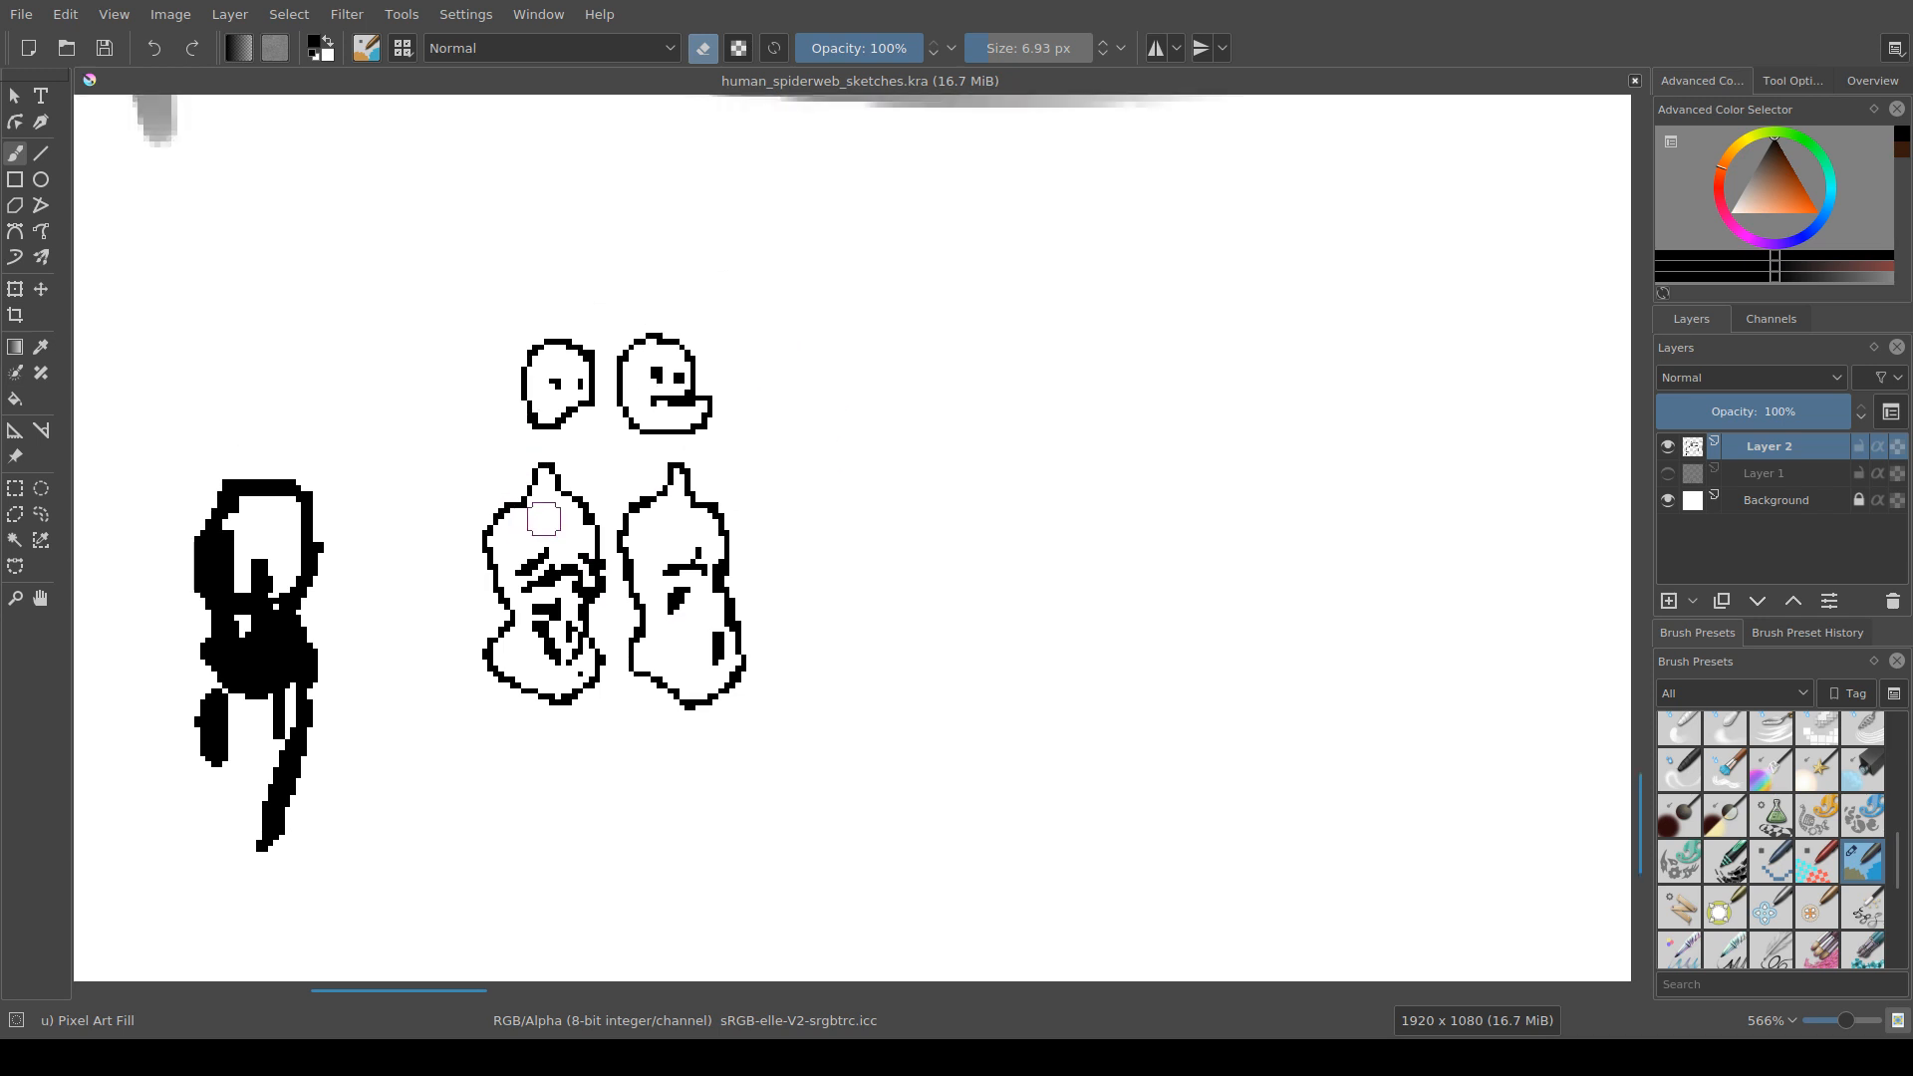
scroll(652, 519, down, 1)
drag(654, 534, 604, 579)
scroll(621, 583, up, 1)
scroll(599, 581, down, 1)
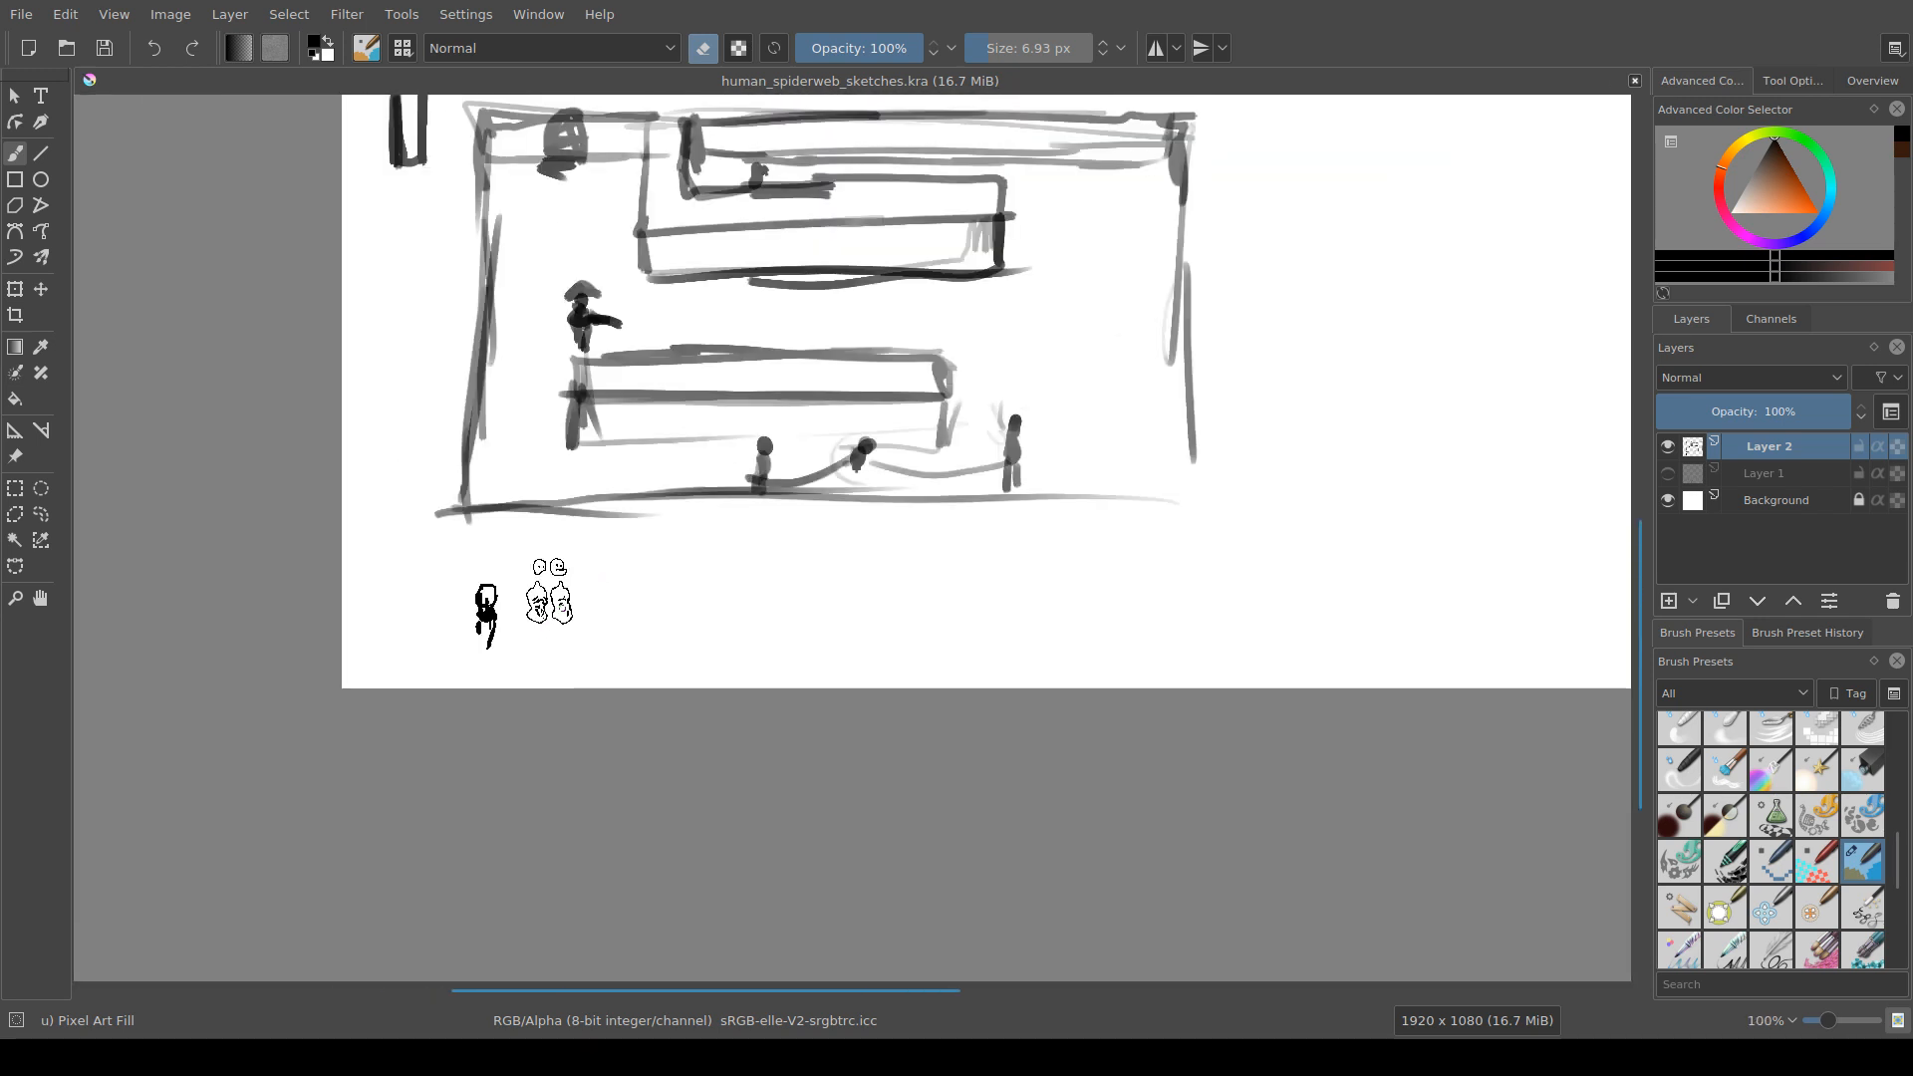
scroll(558, 598, up, 10)
scroll(588, 518, down, 2)
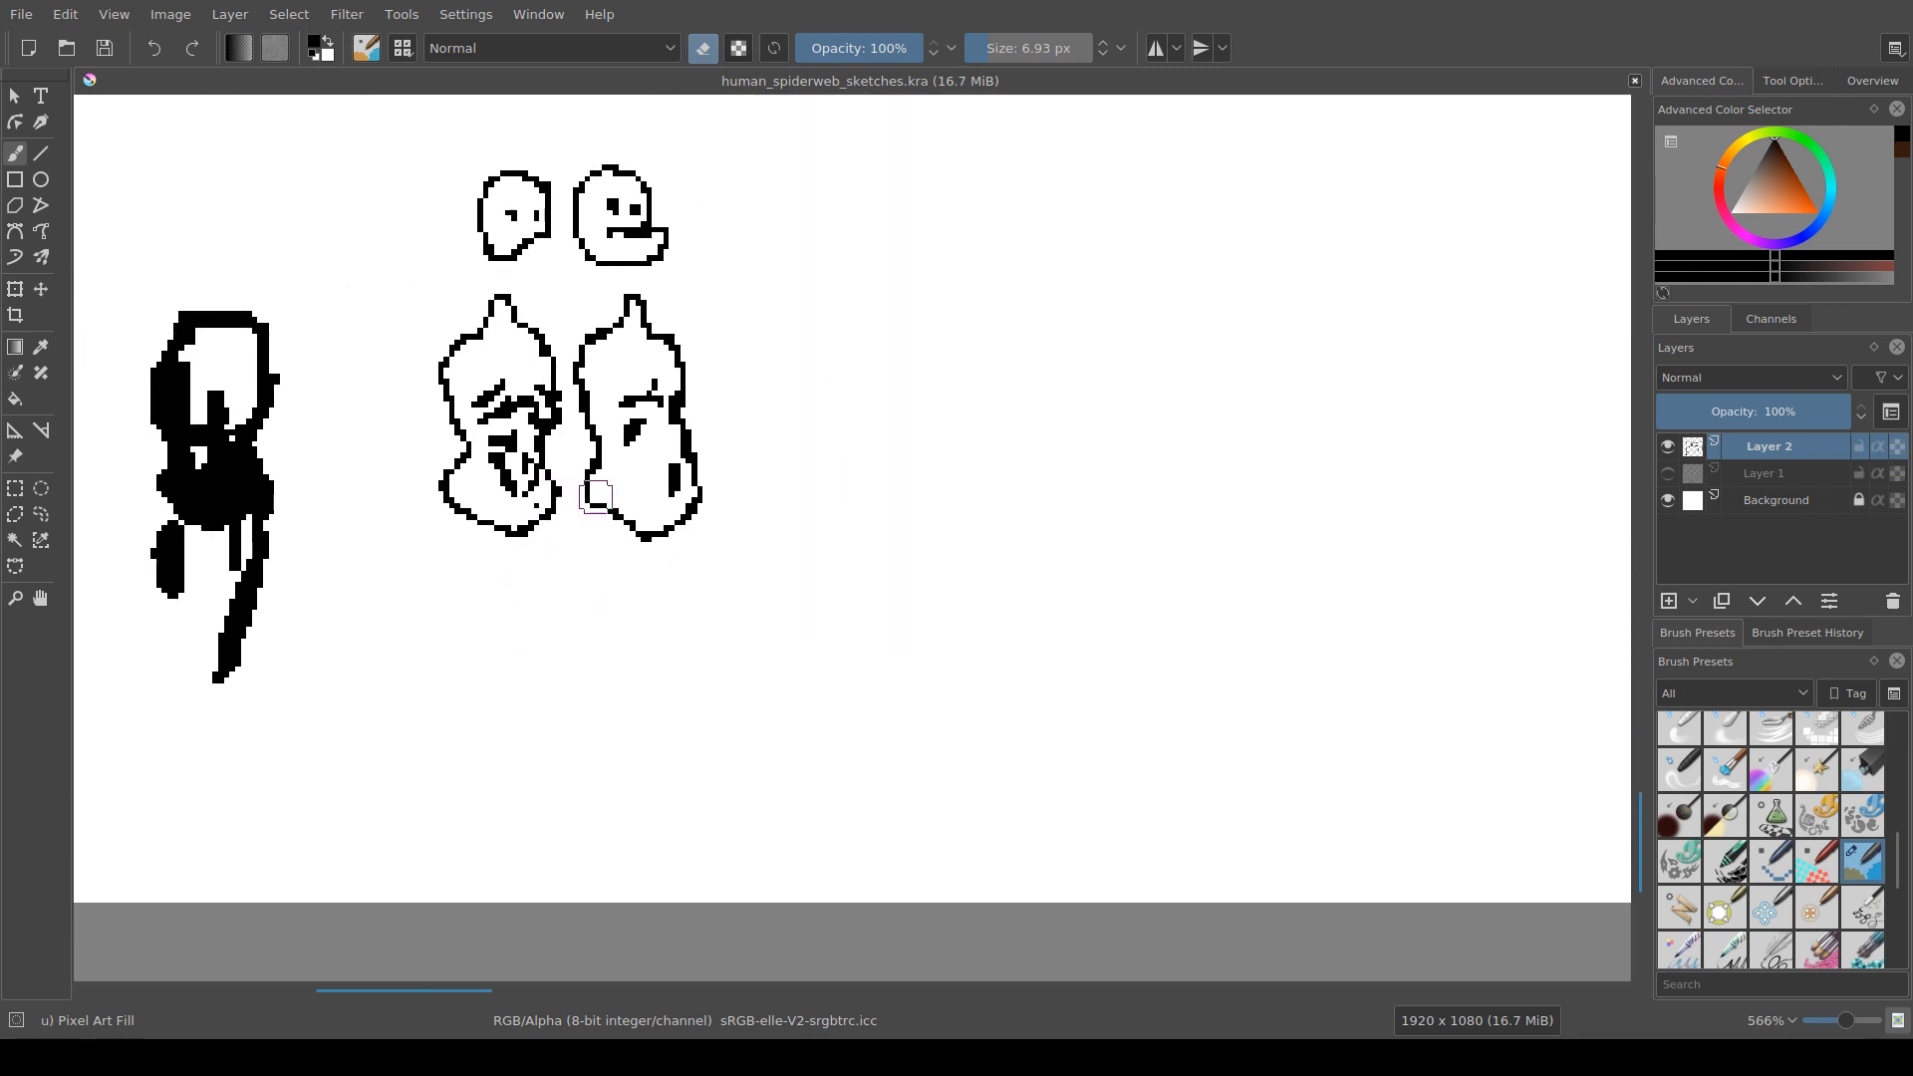
scroll(595, 496, down, 3)
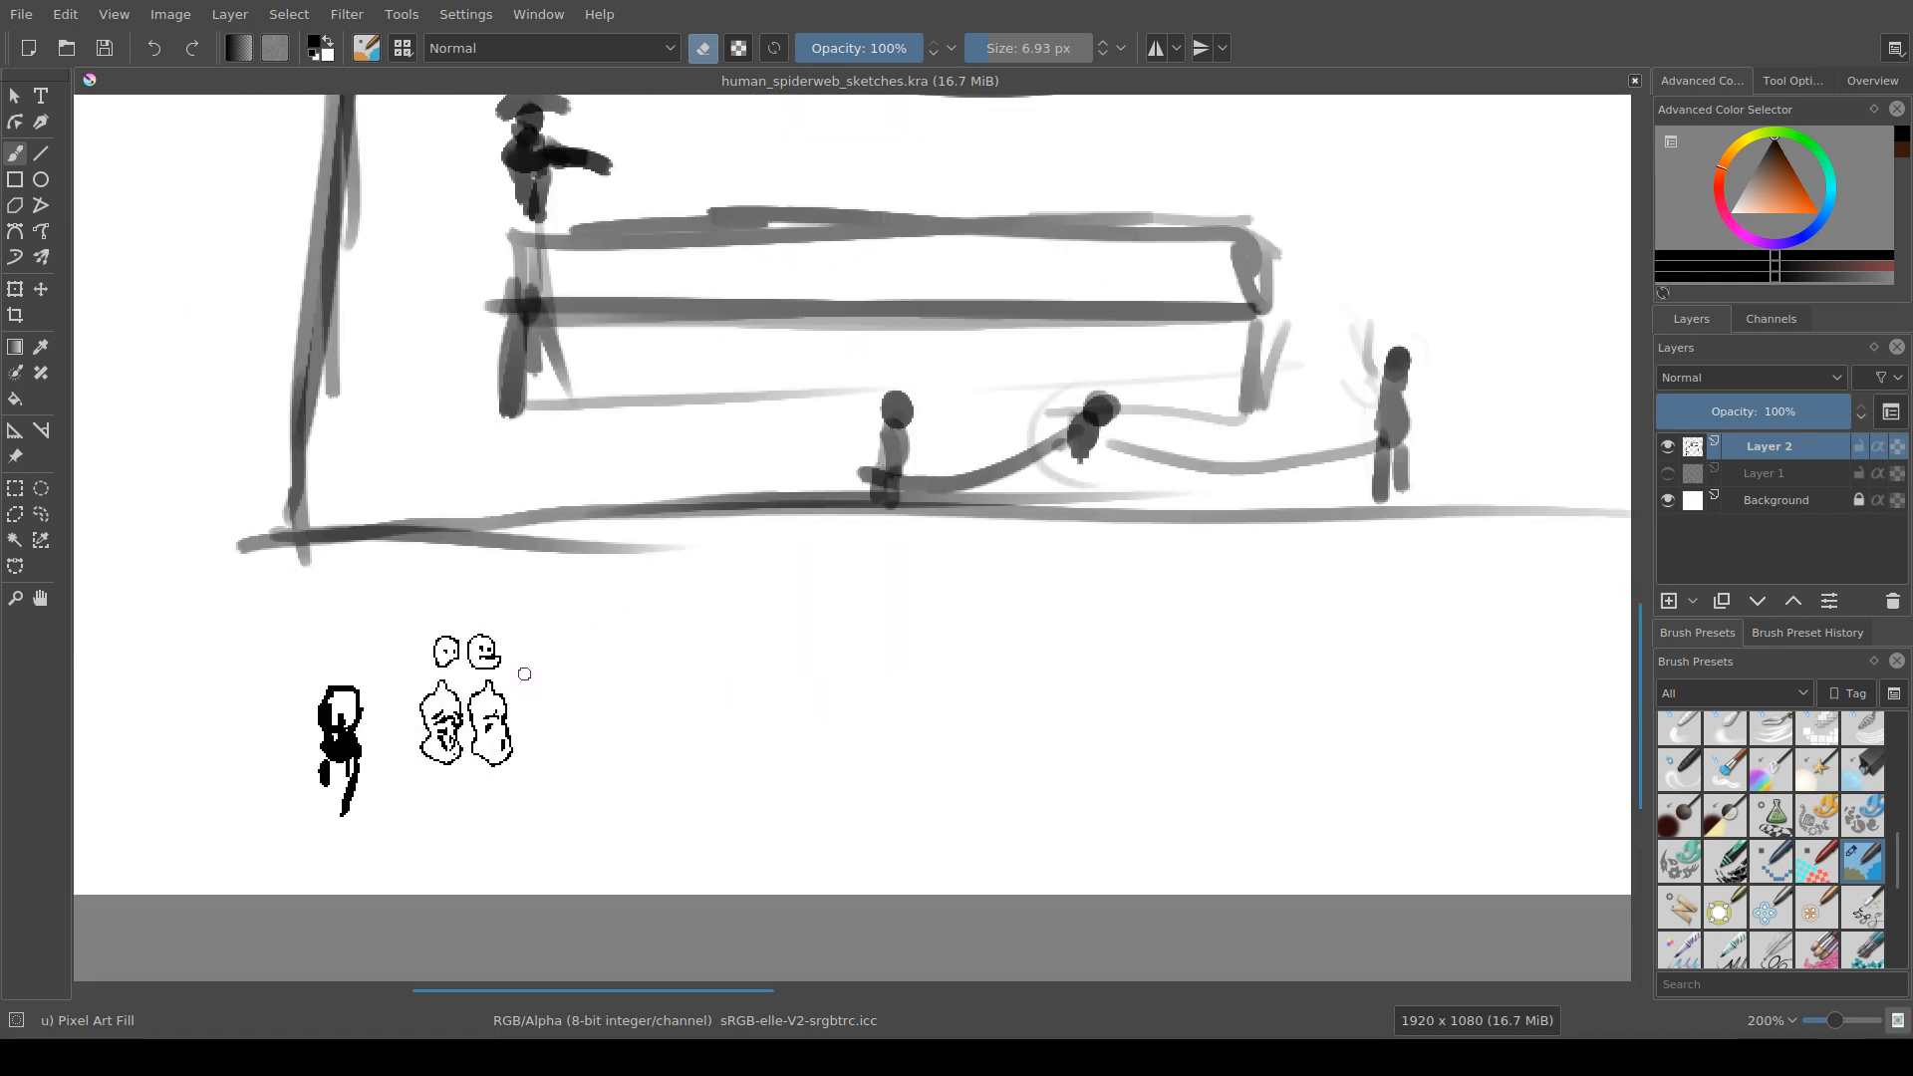
drag(524, 675, 555, 663)
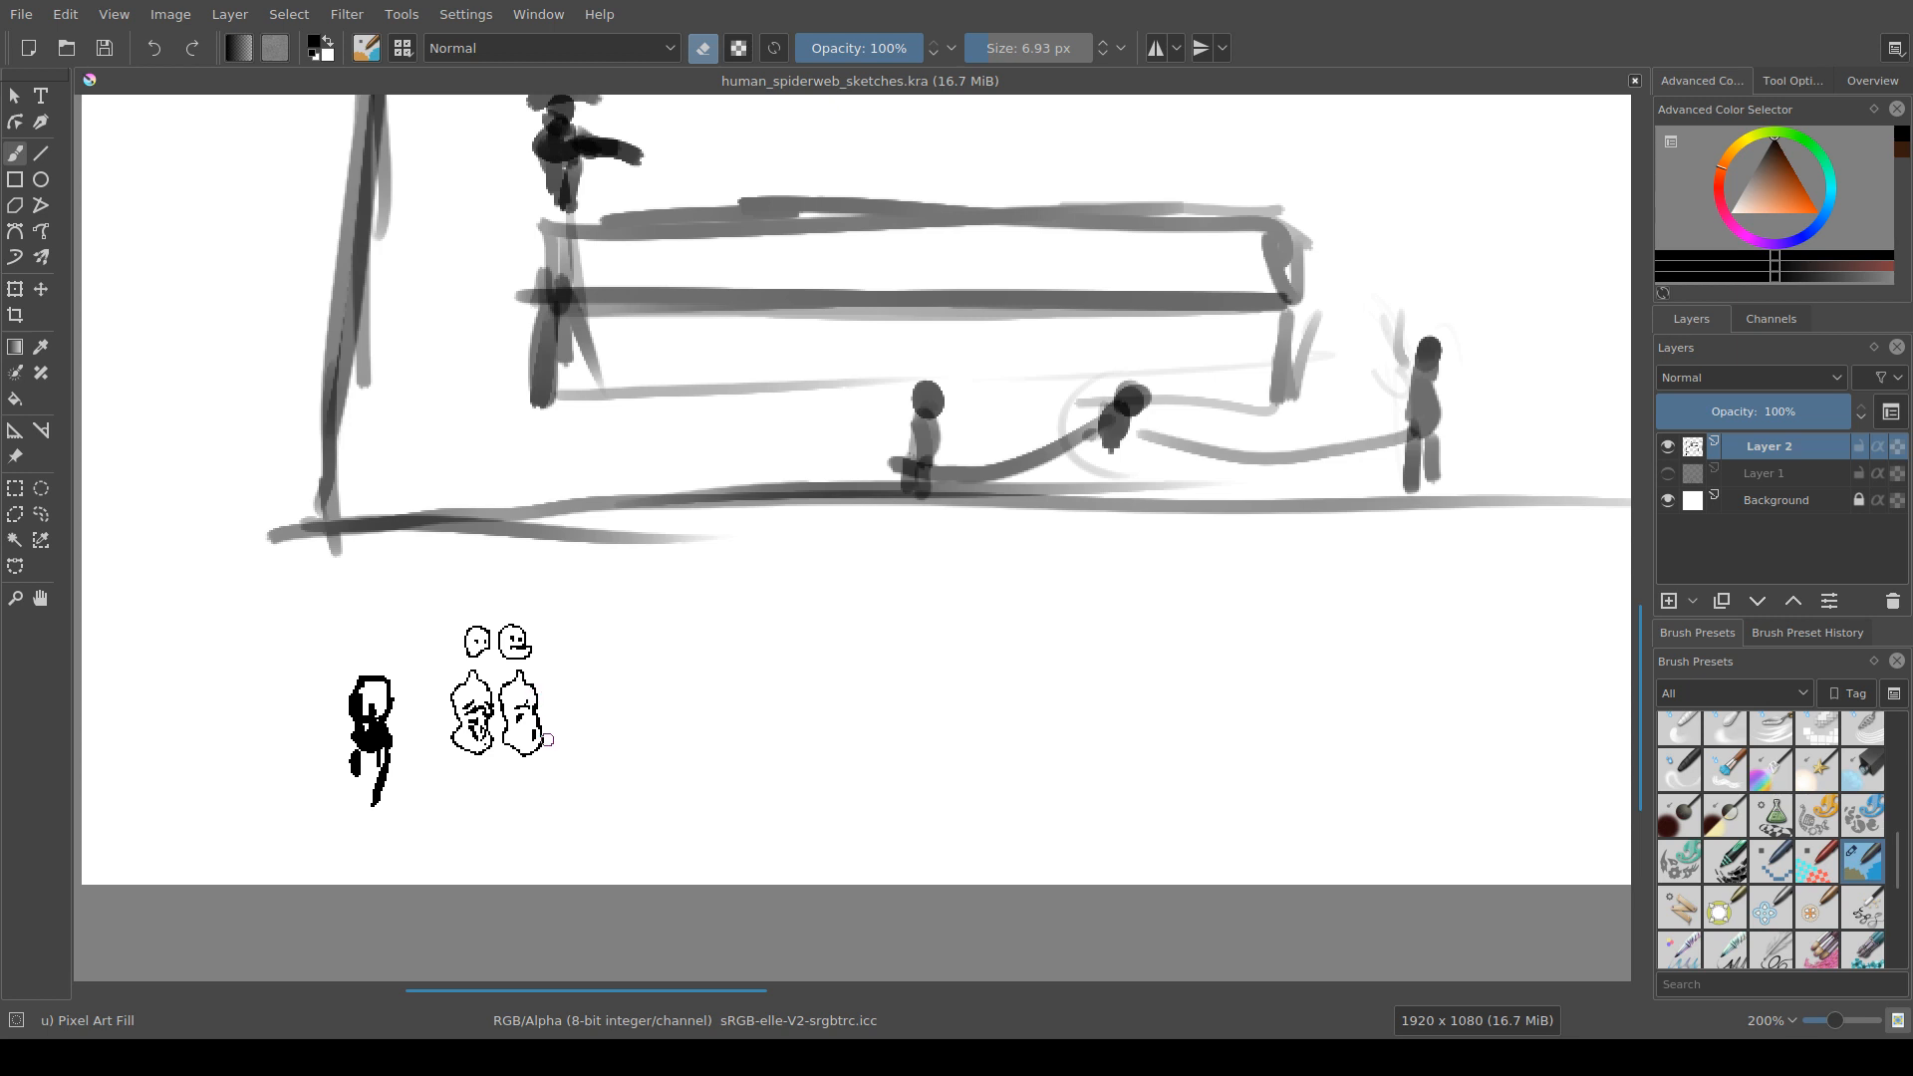
scroll(547, 739, up, 1)
scroll(546, 688, up, 2)
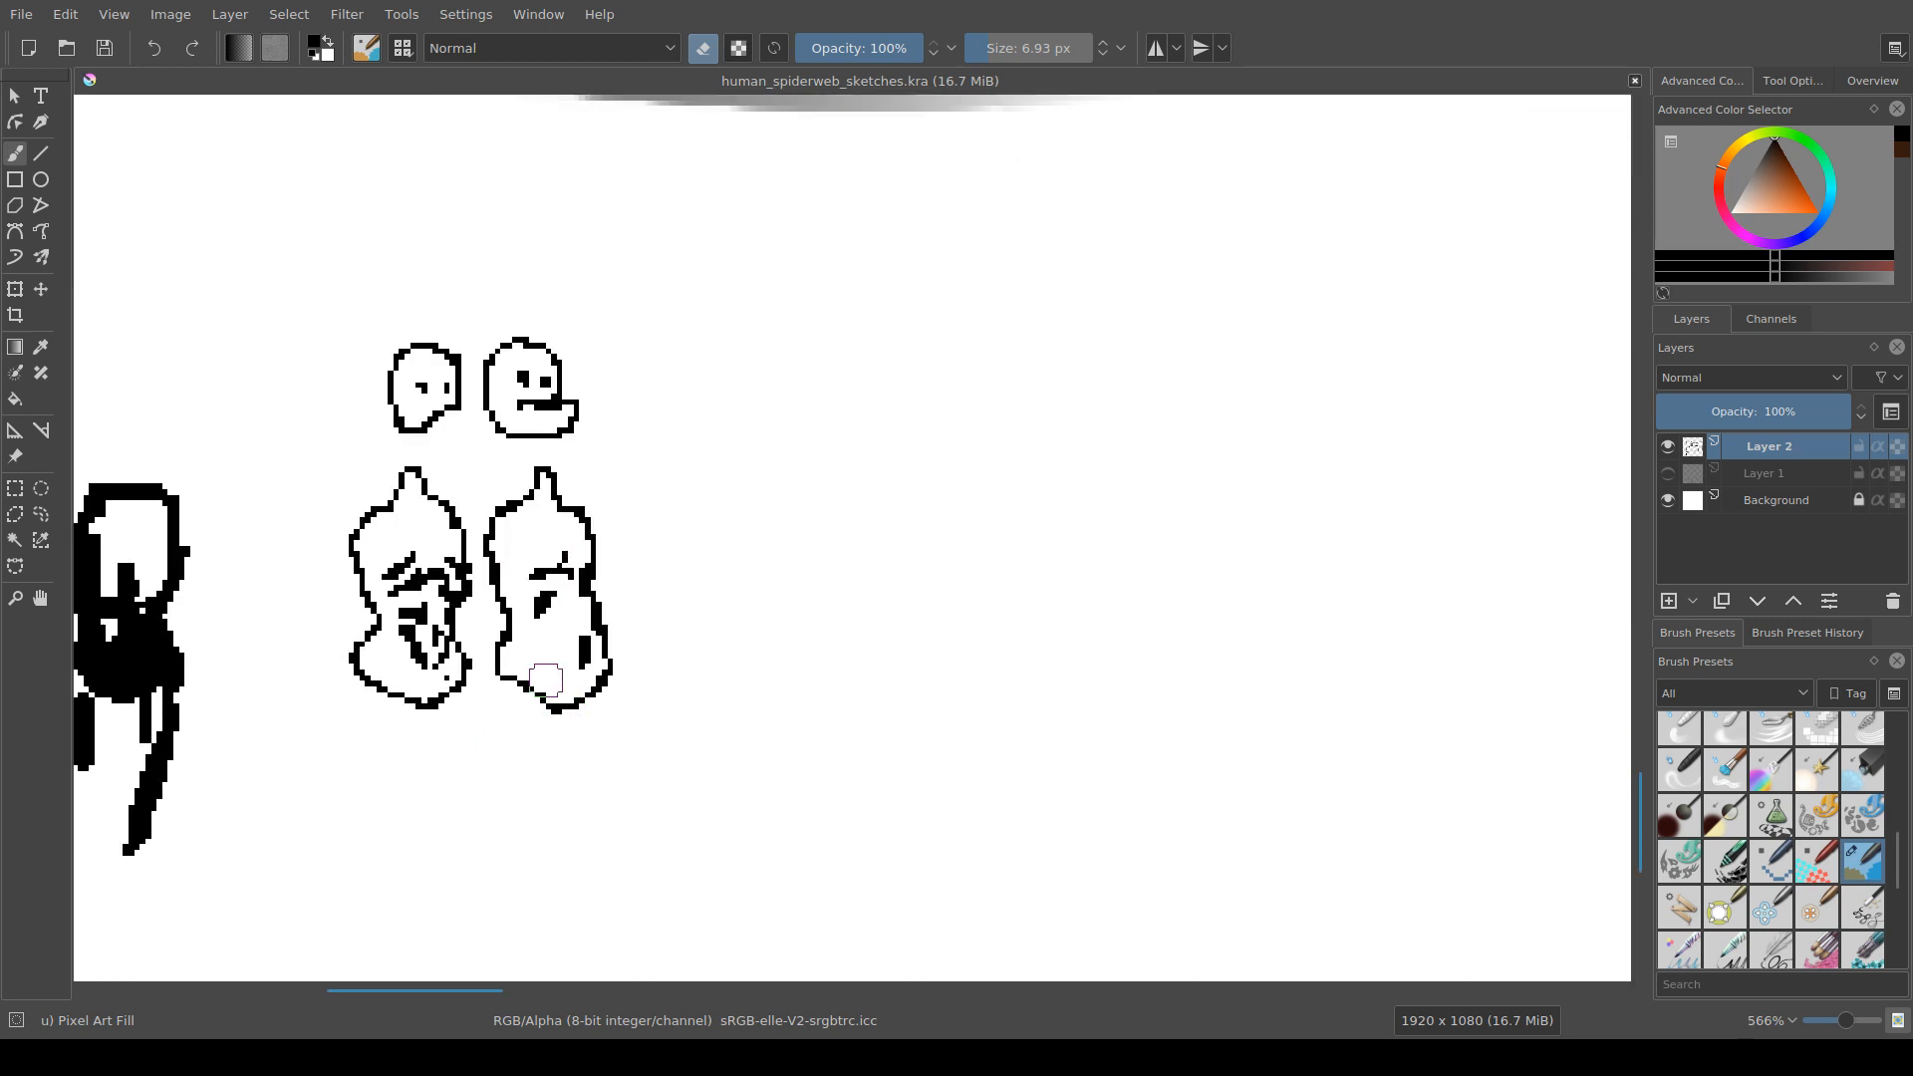
scroll(546, 681, down, 4)
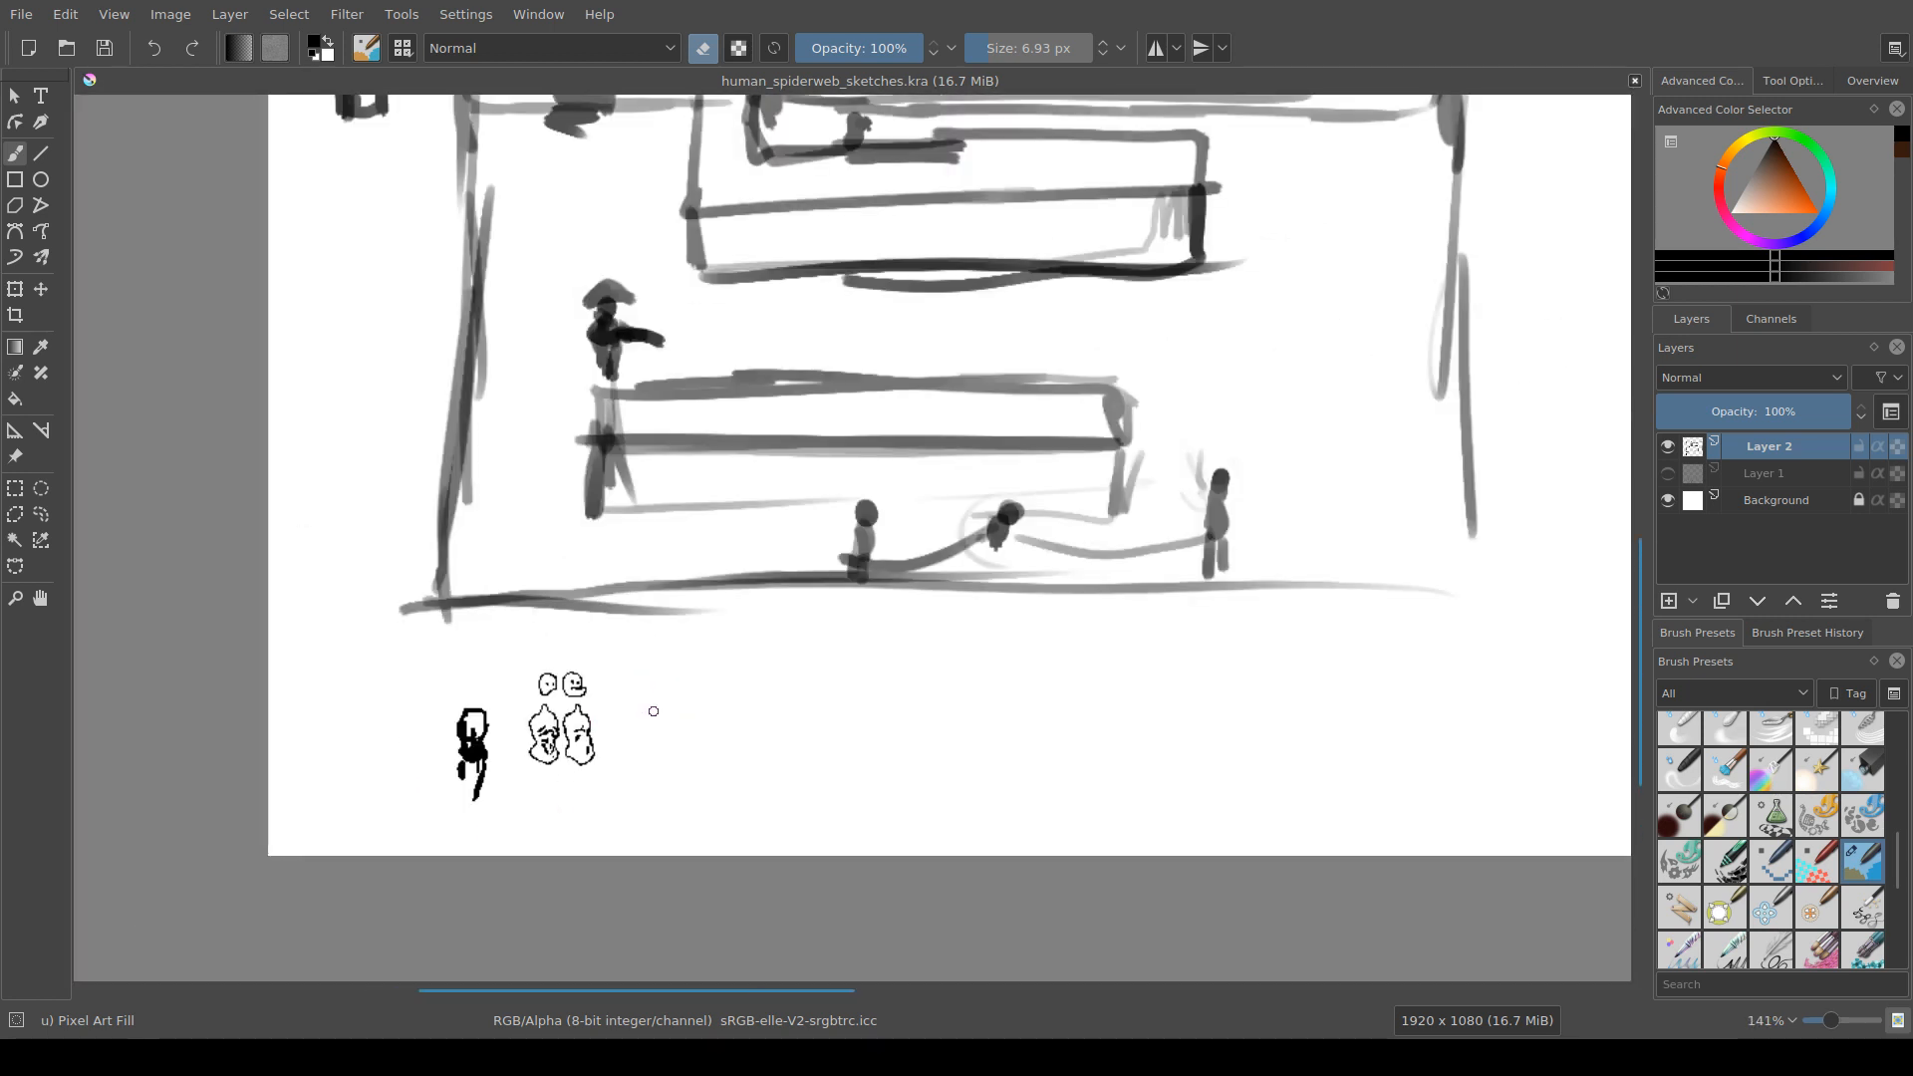
scroll(657, 630, up, 3)
mouse_move(610, 735)
mouse_down()
mouse_move(657, 628)
mouse_move(615, 698)
mouse_move(635, 668)
mouse_up()
scroll(491, 663, down, 1)
drag(491, 664, 525, 651)
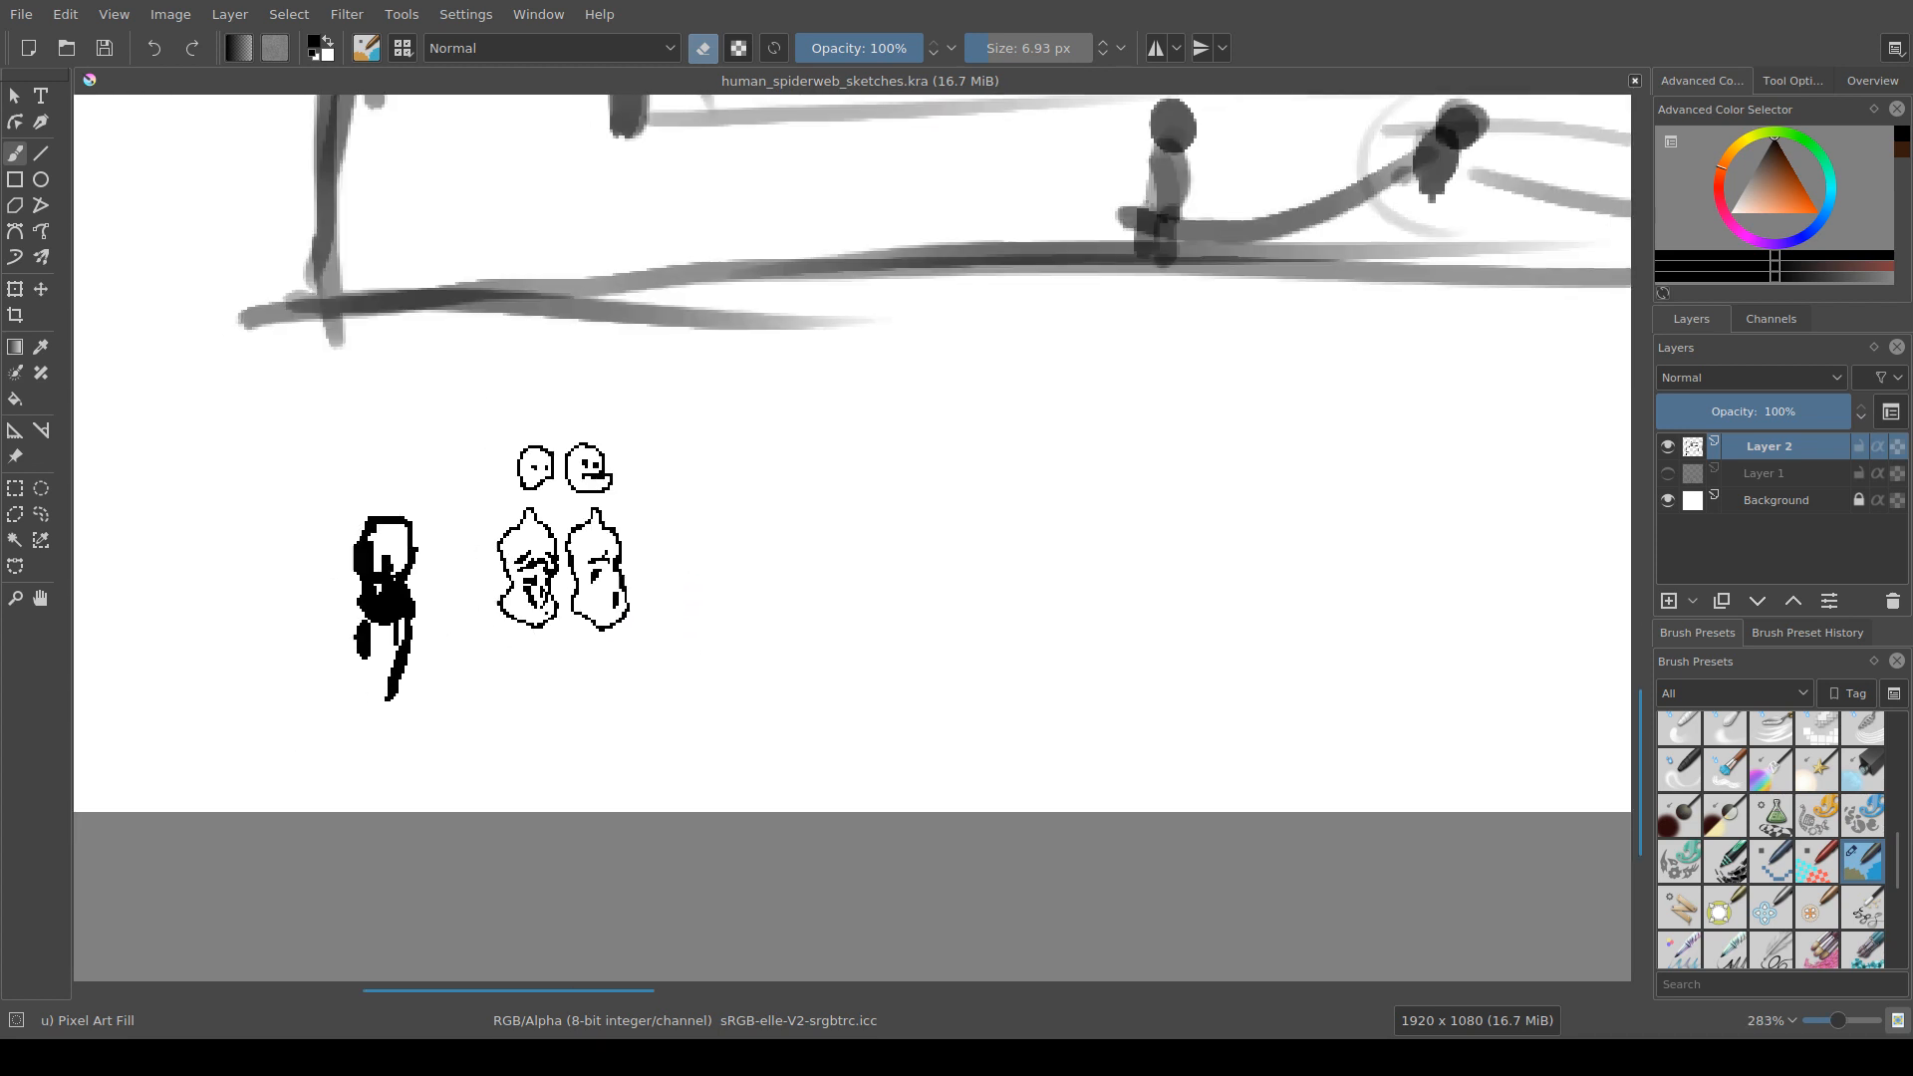
scroll(568, 649, up, 1)
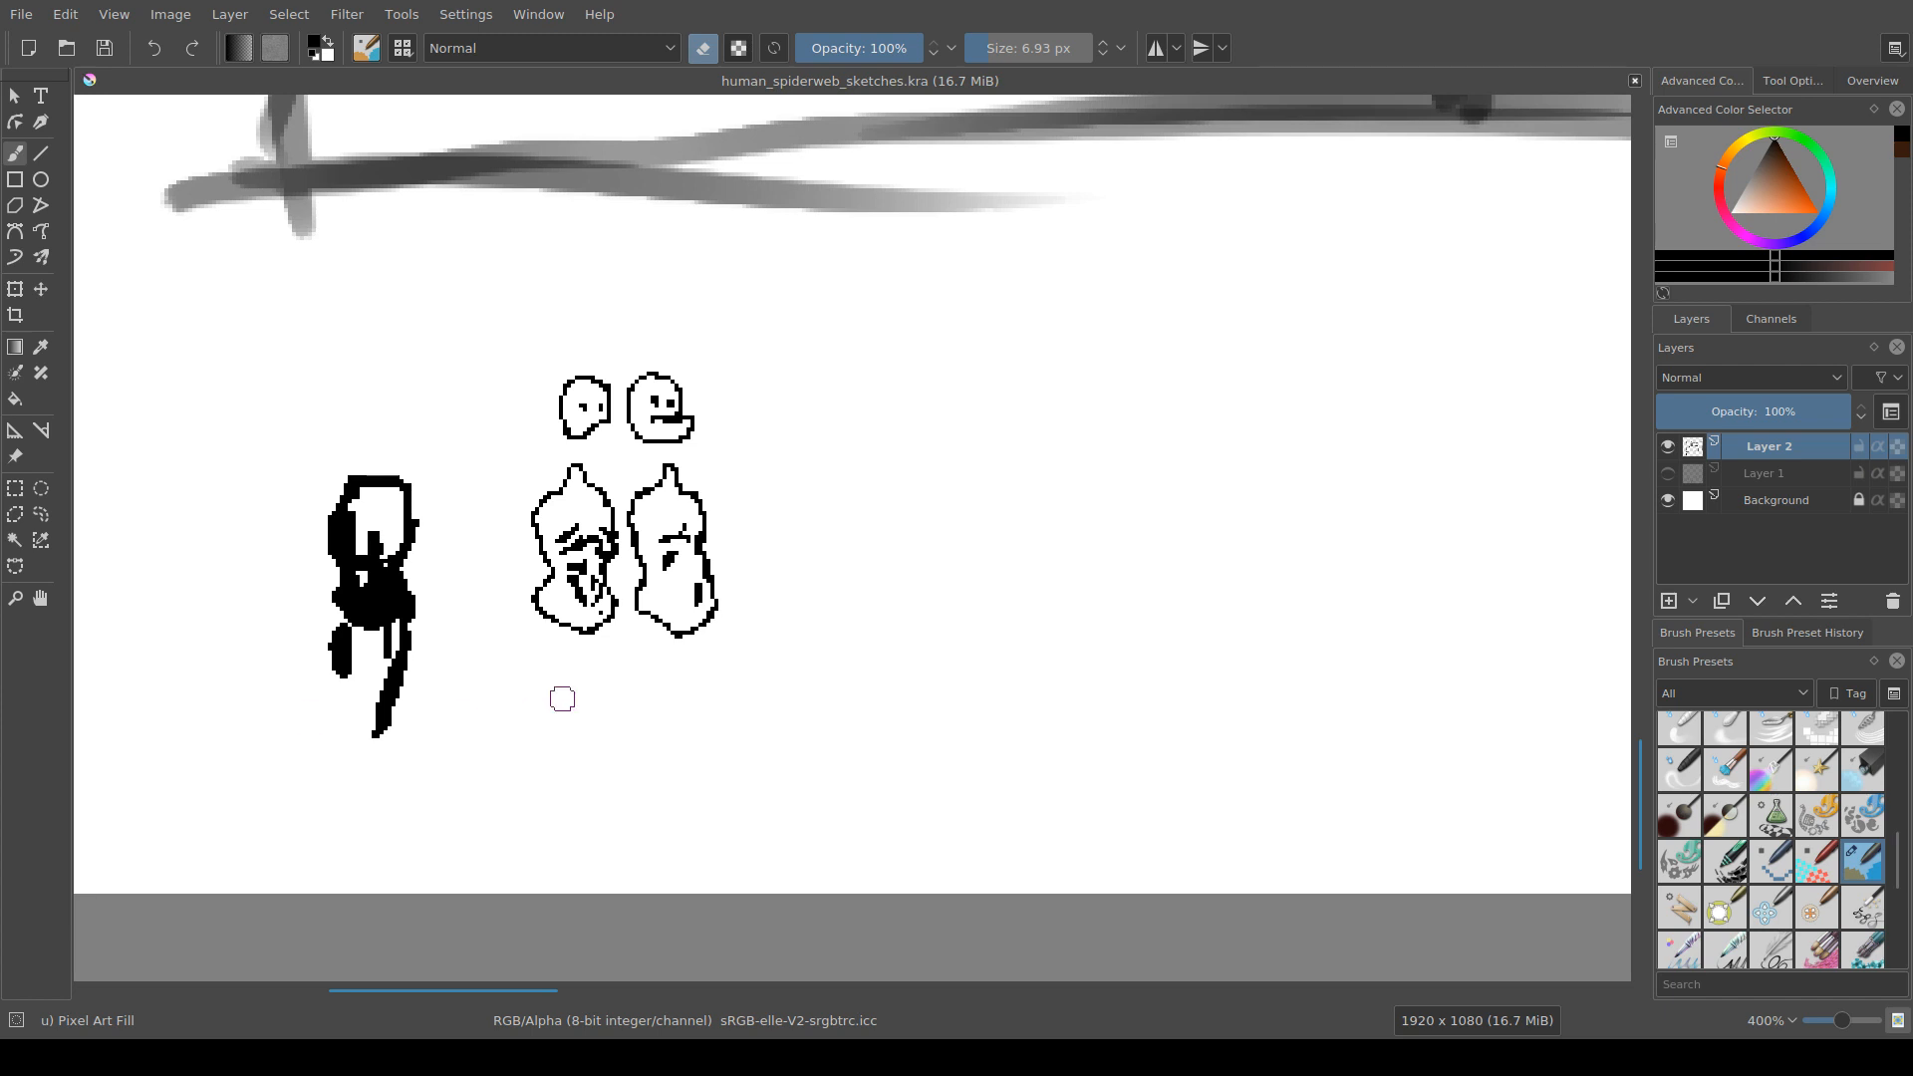
scroll(566, 566, up, 1)
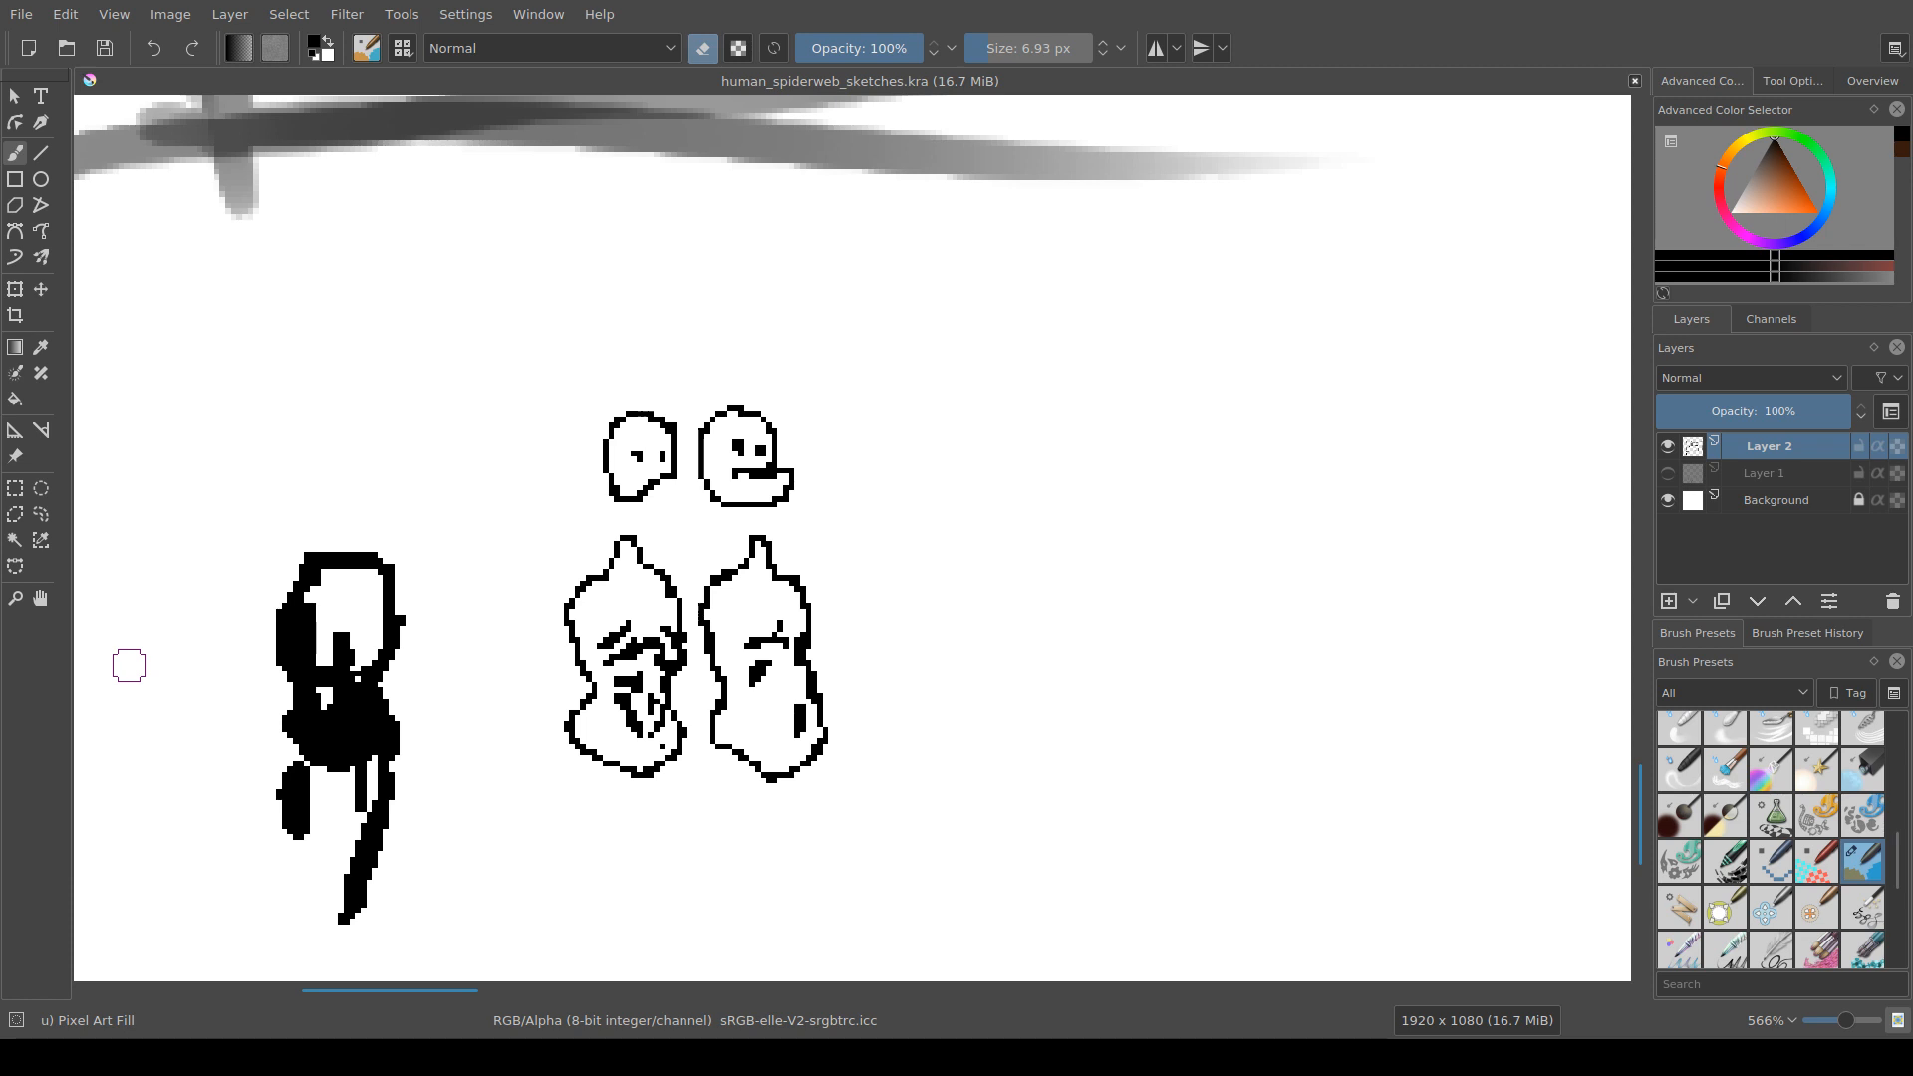
drag(643, 740, 526, 643)
drag(518, 418, 492, 941)
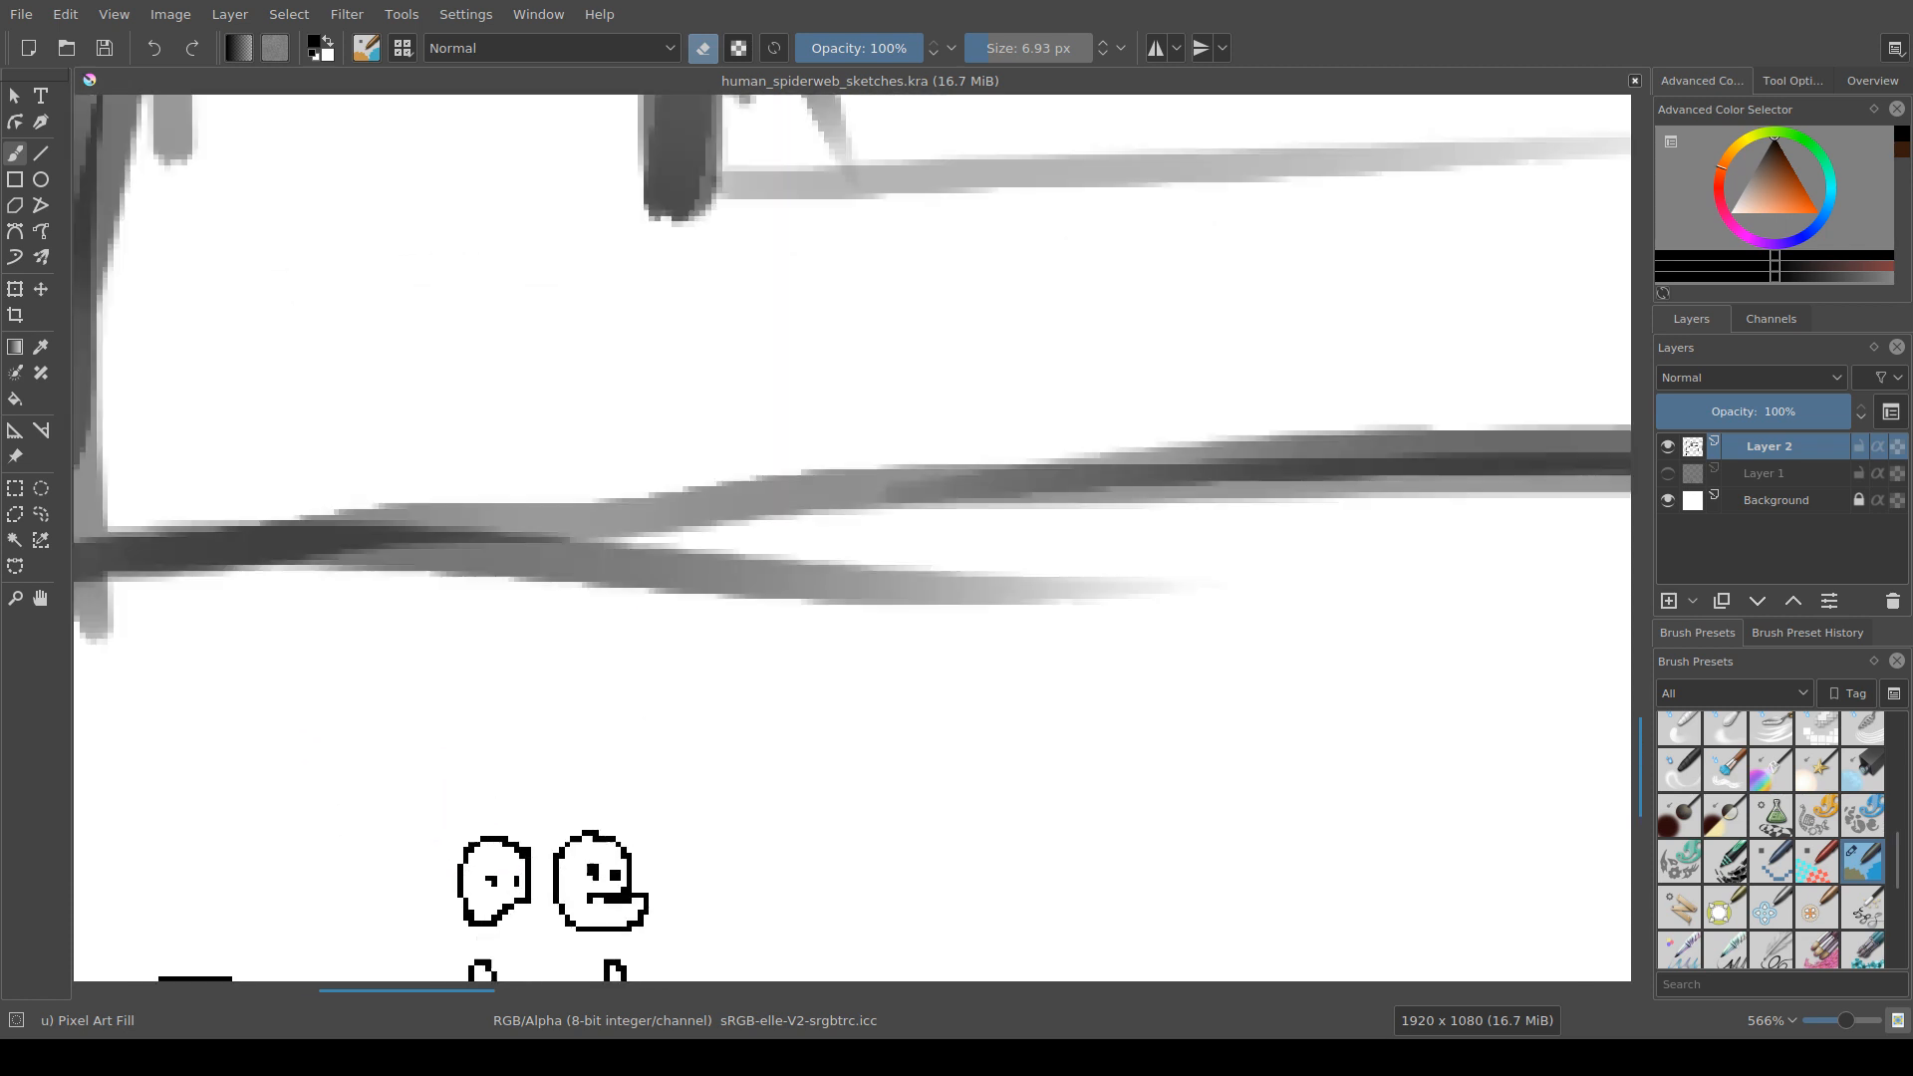
scroll(673, 584, down, 5)
drag(674, 518, 794, 430)
scroll(676, 592, up, 3)
scroll(711, 546, down, 2)
scroll(769, 478, up, 3)
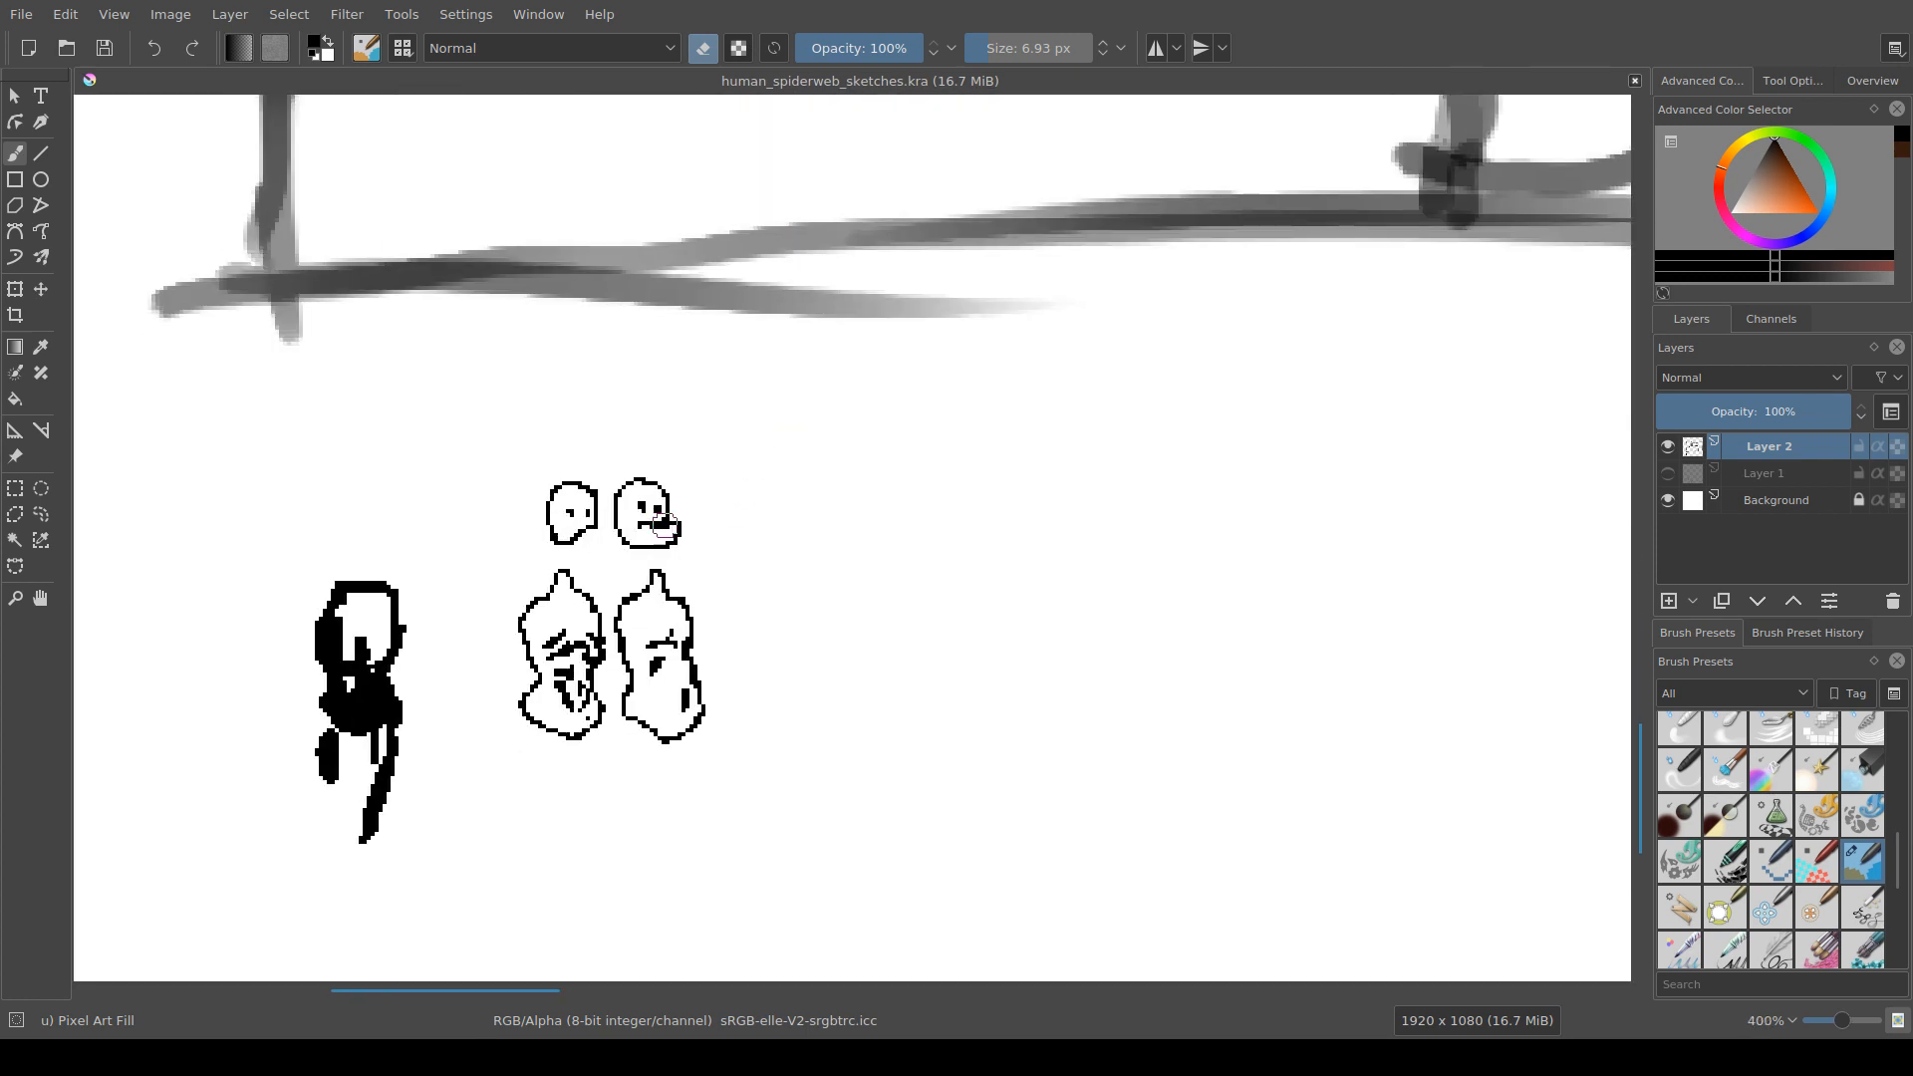
drag(676, 525, 675, 468)
scroll(665, 742, up, 2)
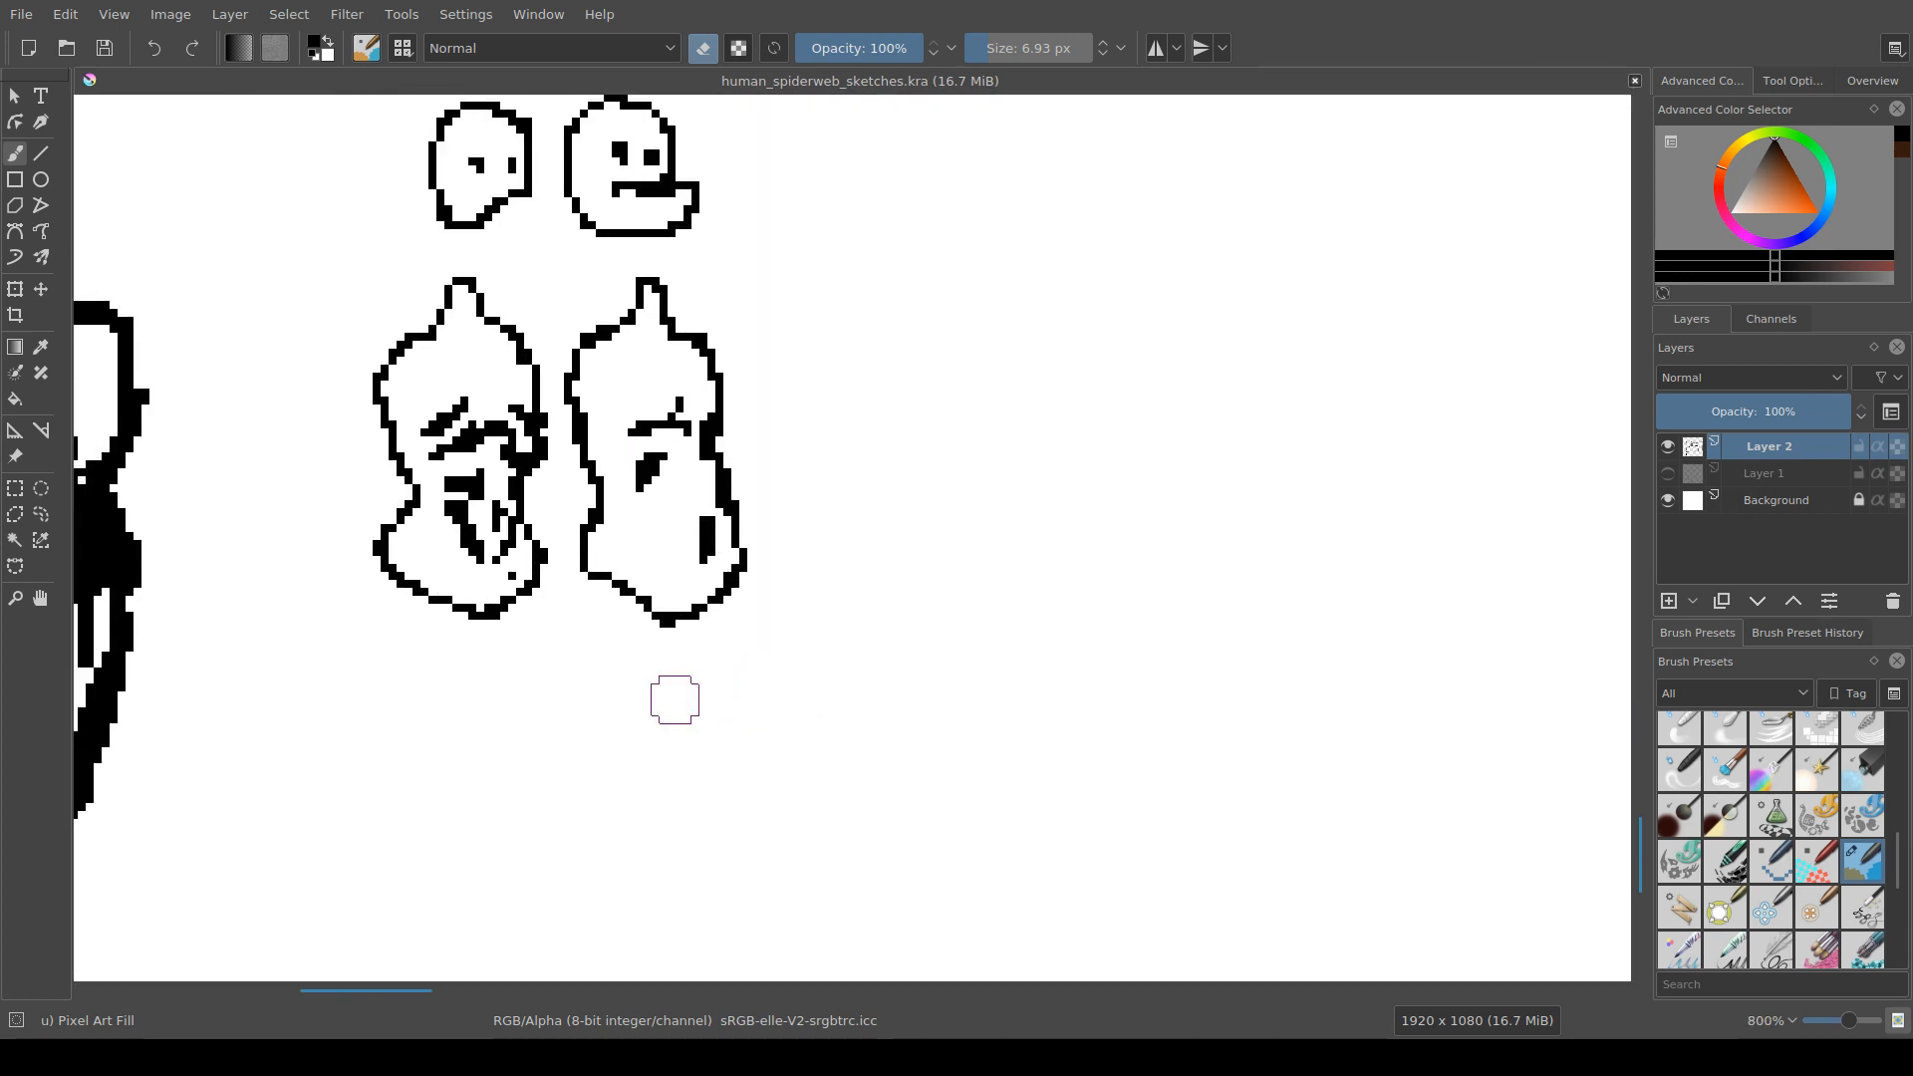
Step: Erase the stray pixel inside the first figure's lower right part and save the document
key(e)
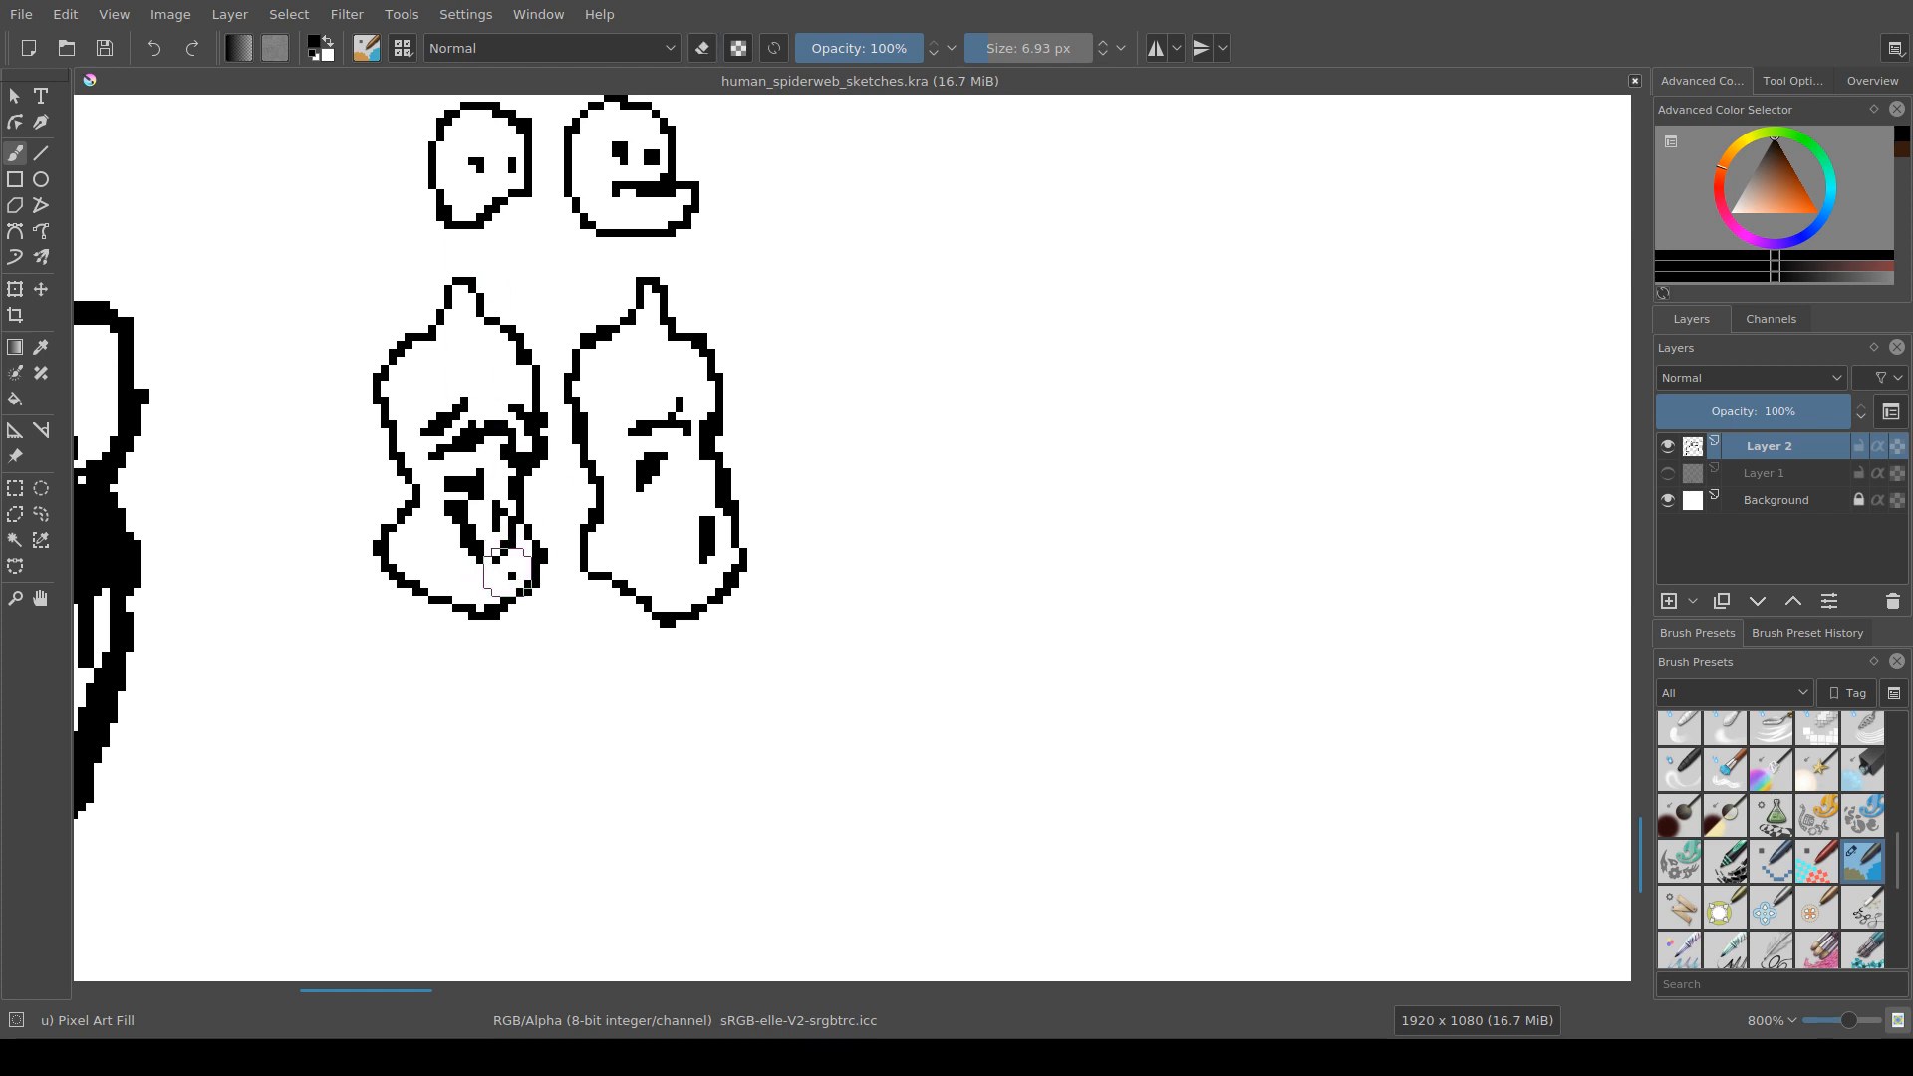
drag(506, 569, 508, 580)
key(e)
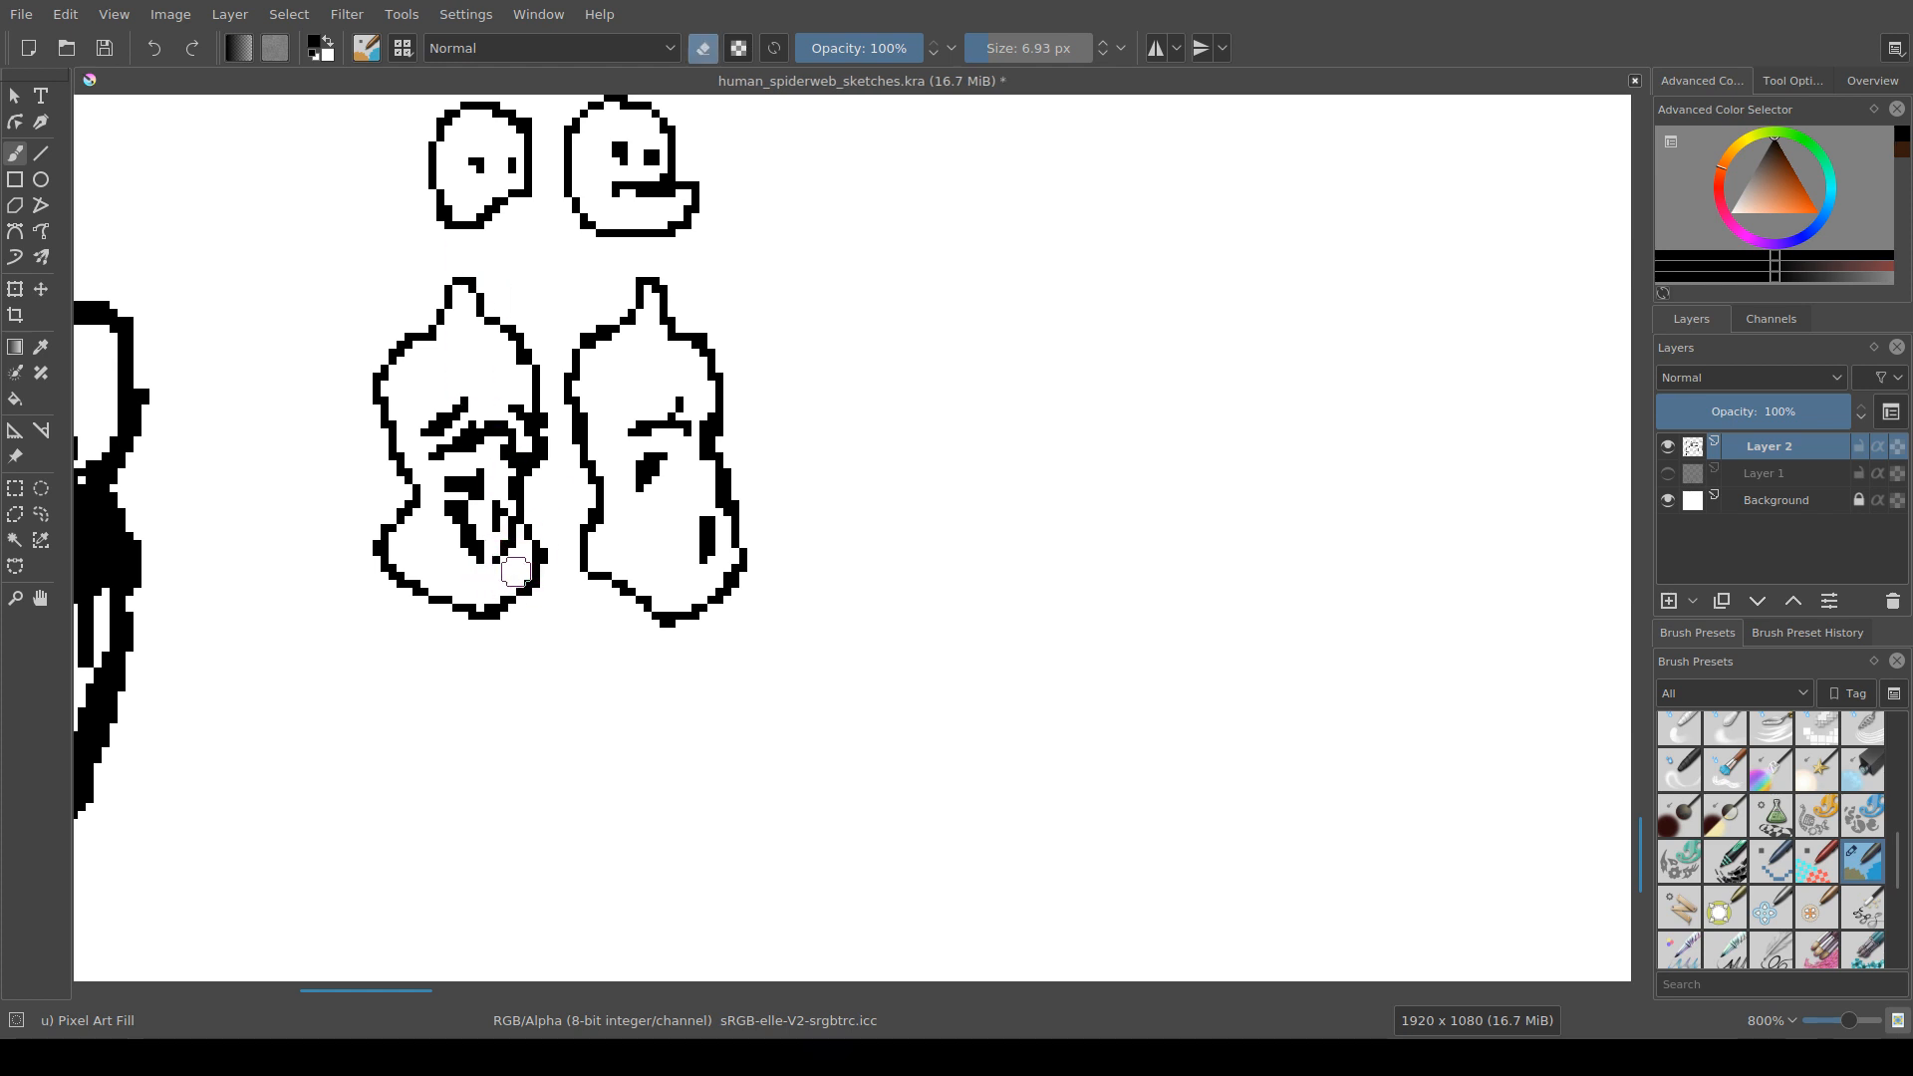
click(516, 564)
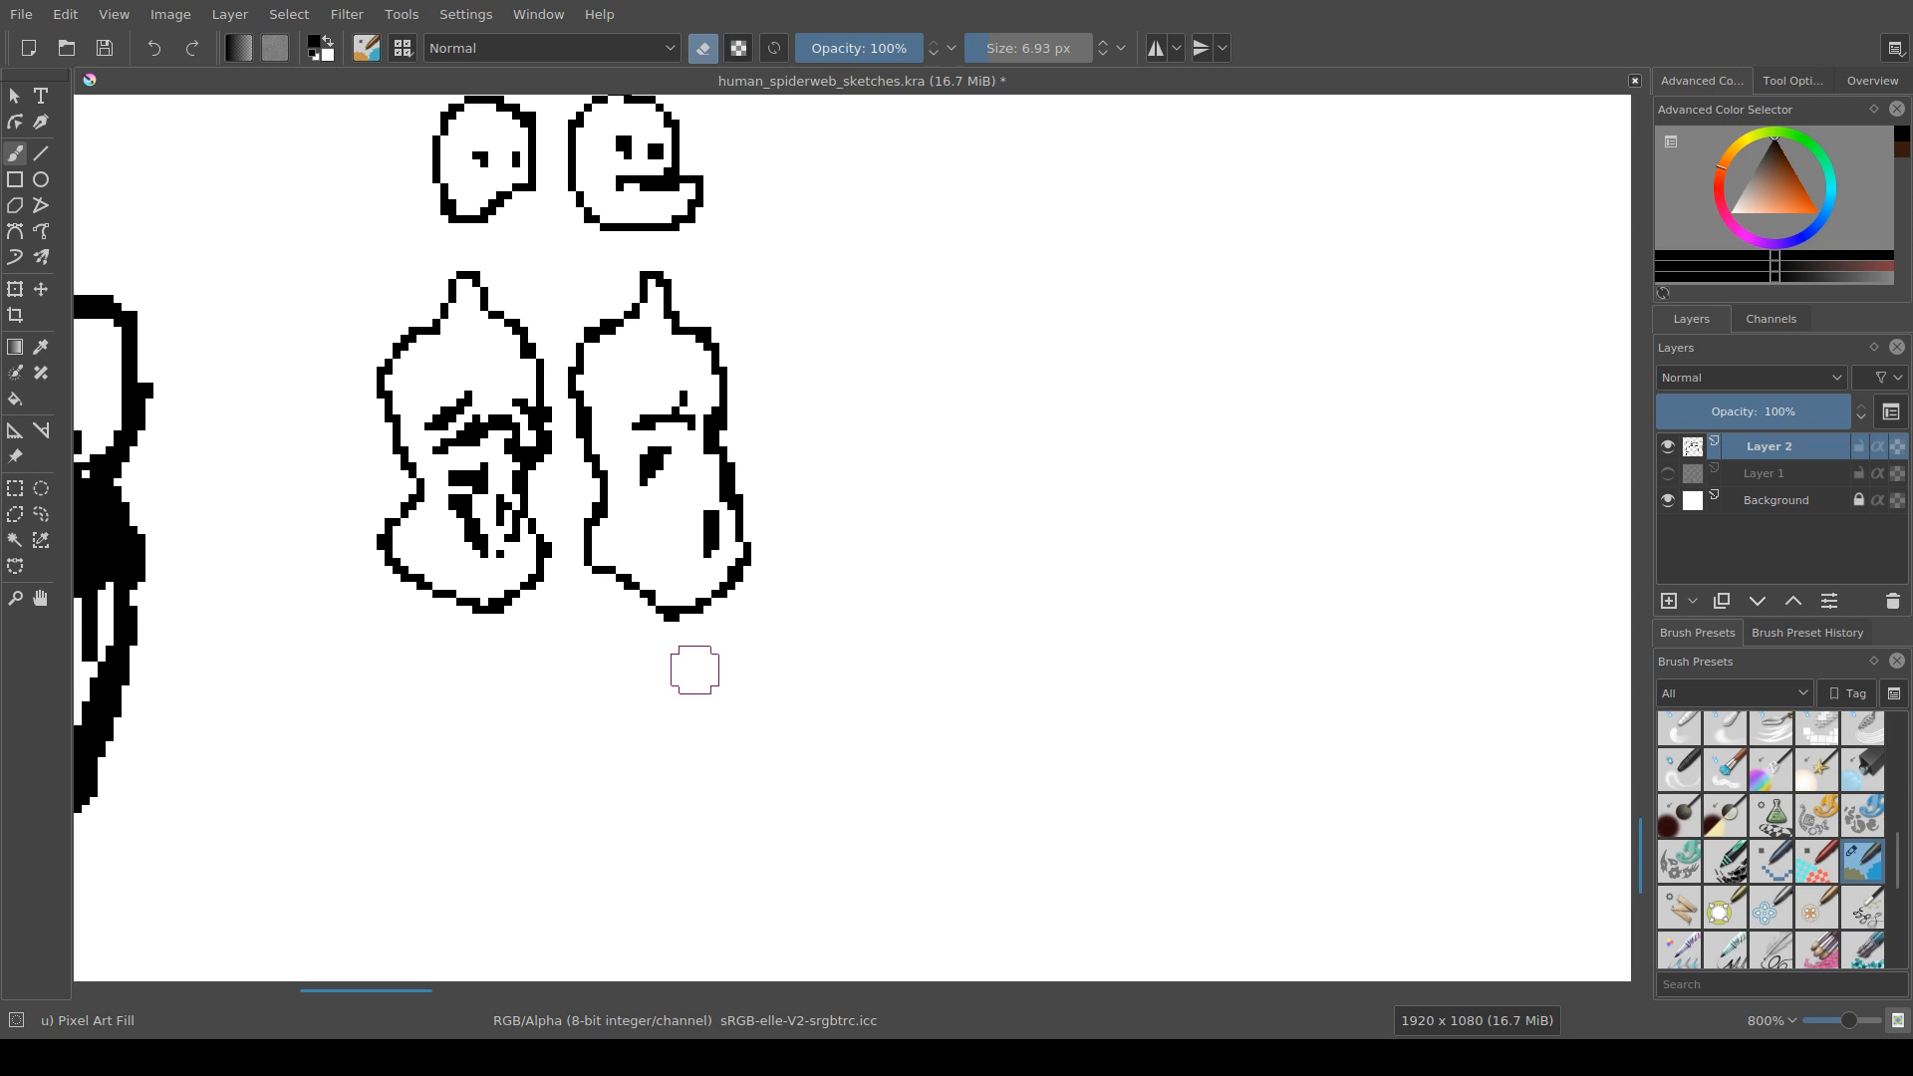
drag(707, 674, 738, 614)
key(ctrl+s)
Step: Erase the extra thickness along the second figure's right outline from the waist down, and save the document
drag(746, 428, 709, 614)
scroll(726, 579, up, 1)
key(e)
key(e)
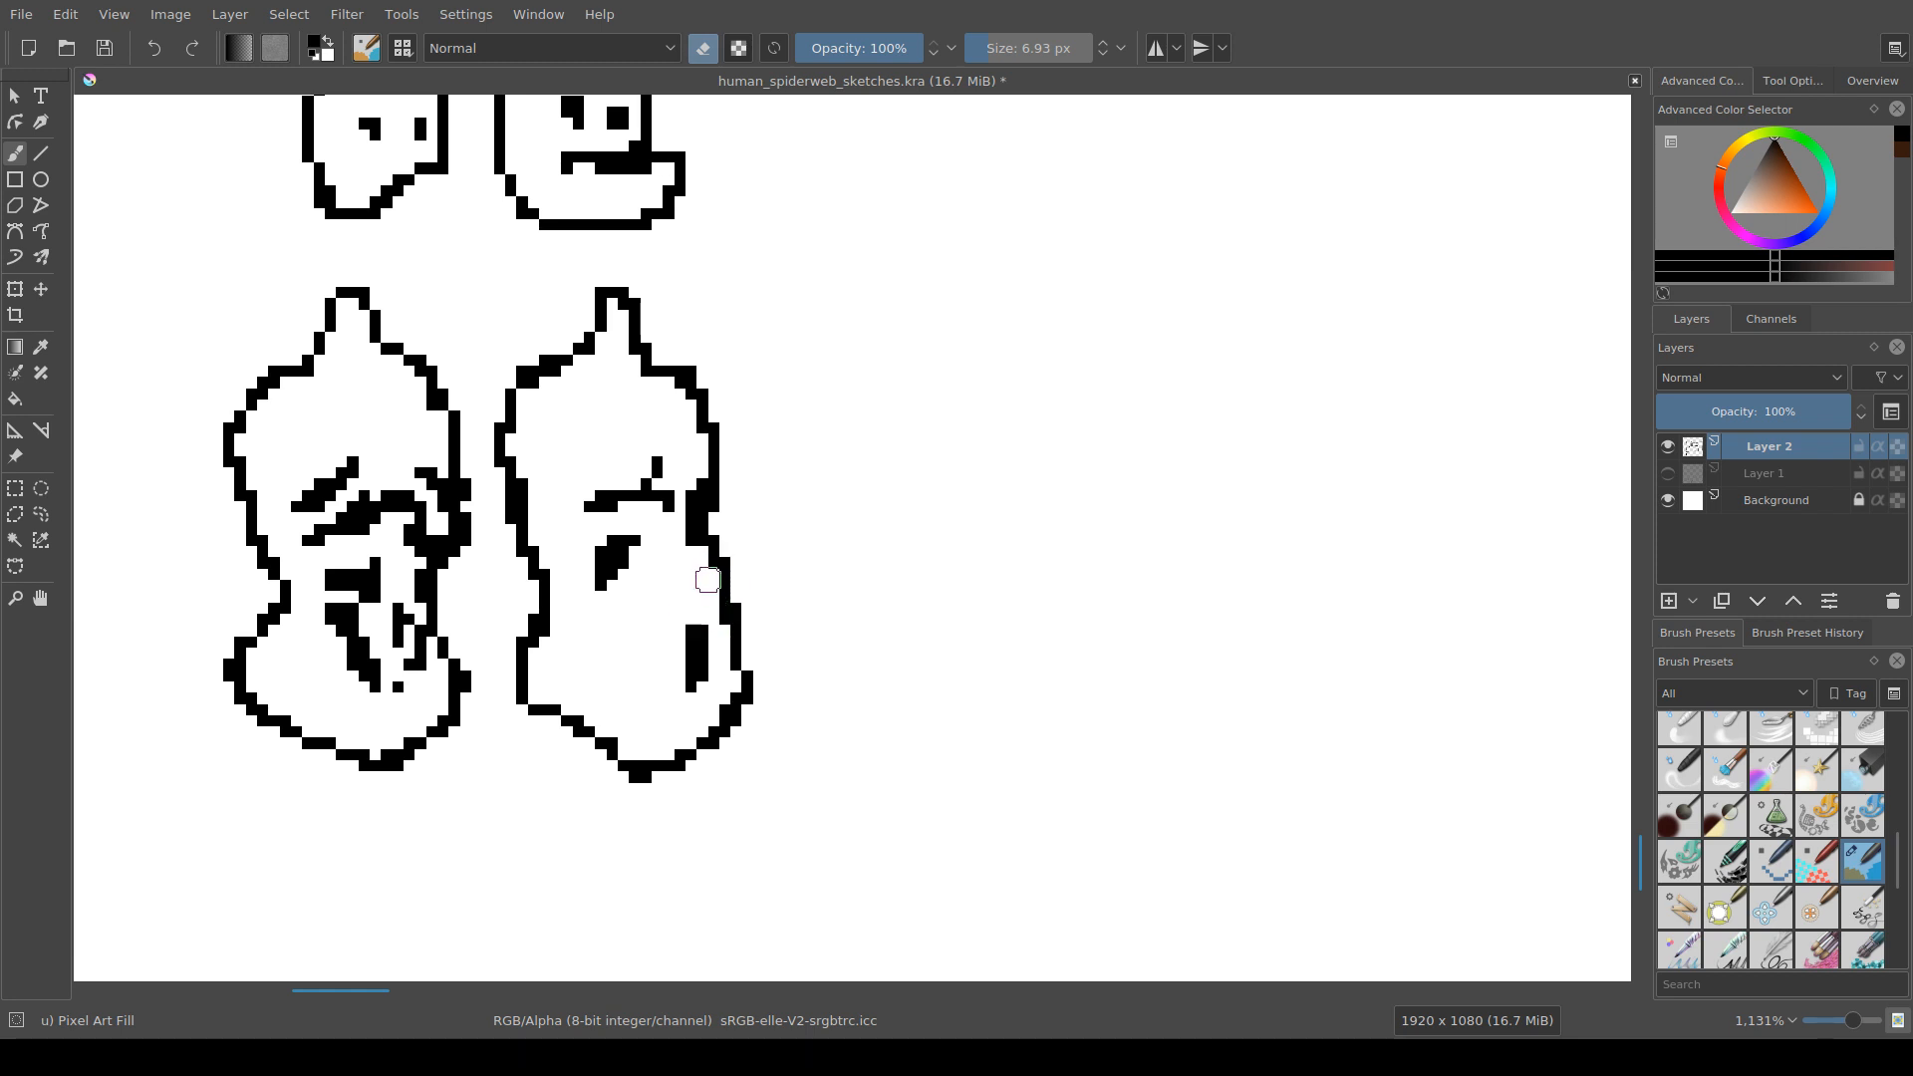
drag(739, 557, 730, 557)
drag(719, 524, 725, 519)
drag(708, 704, 826, 423)
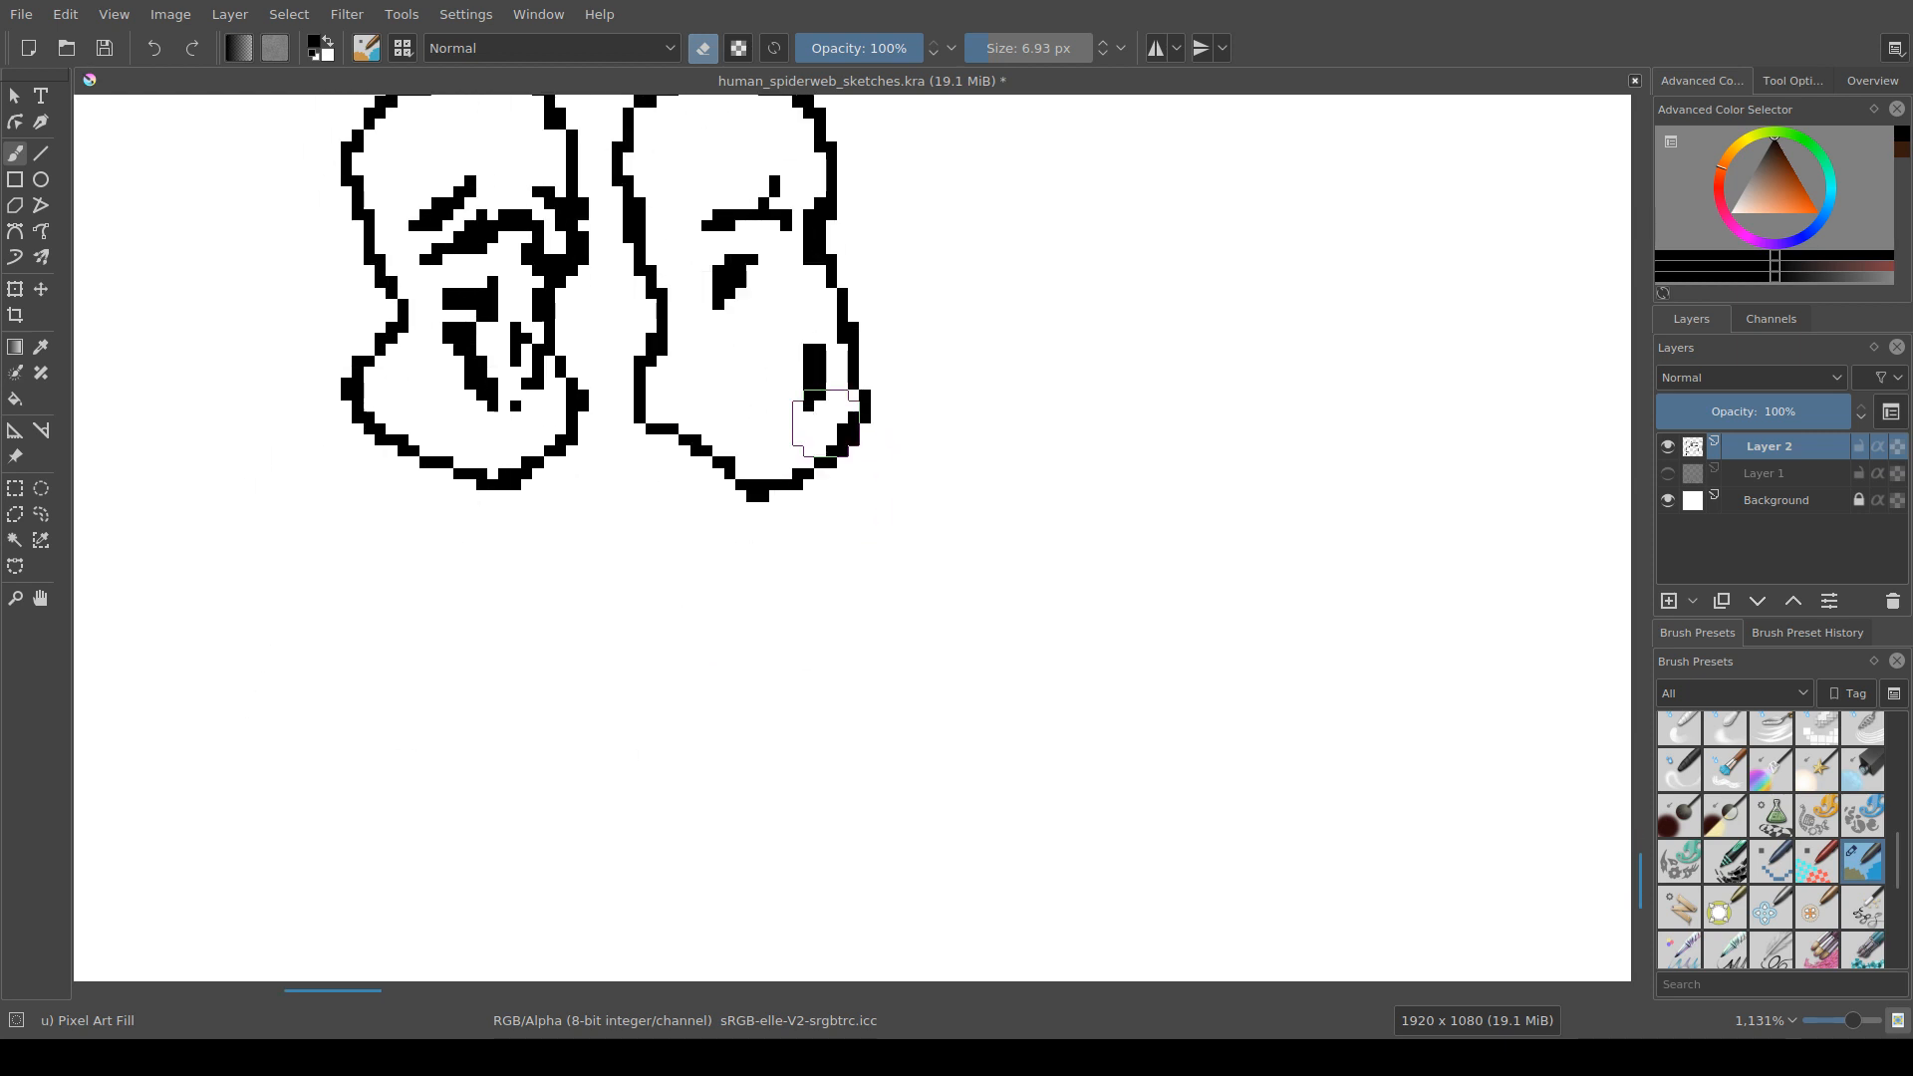
scroll(775, 518, down, 3)
key(ctrl+s)
Step: Draw a narrow closed leg shape, rounded at the top and tapering downward, below the first figure's left side
scroll(763, 560, up, 2)
drag(697, 575, 625, 865)
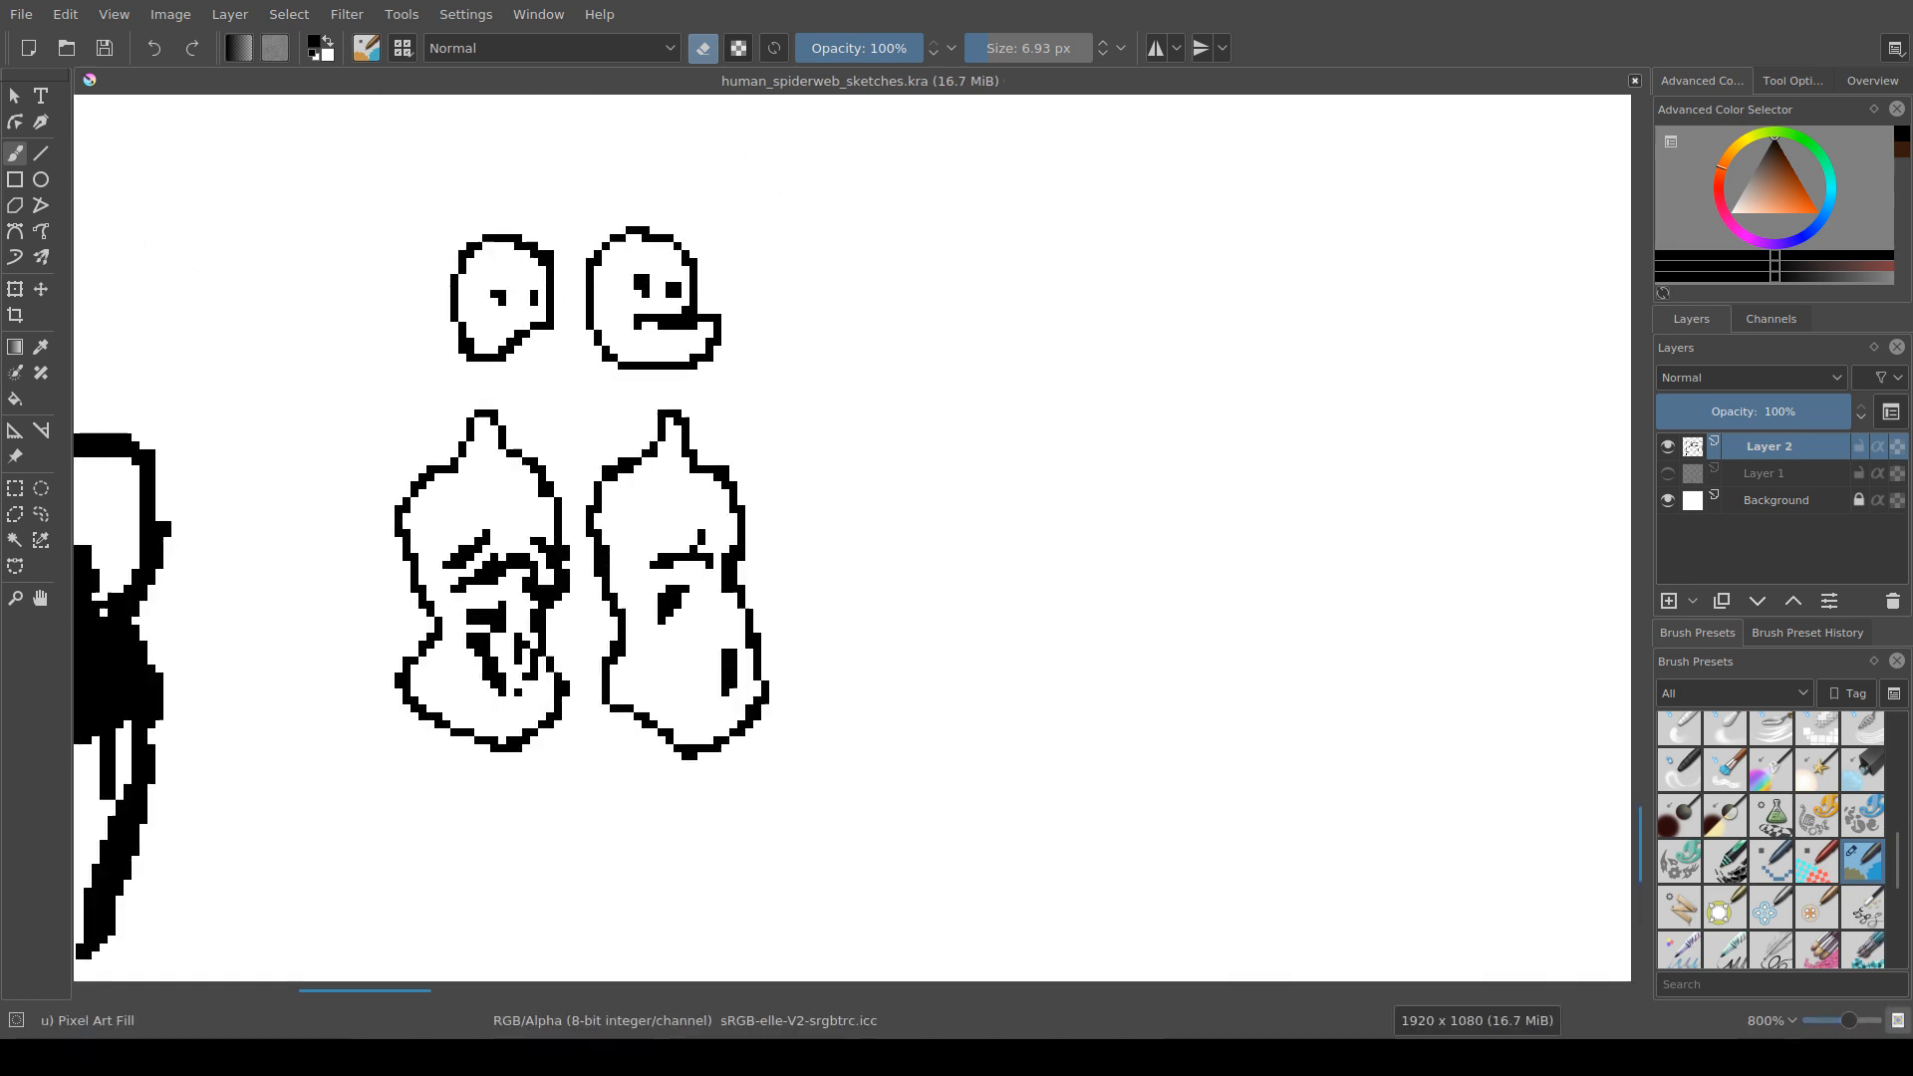
drag(657, 784, 692, 613)
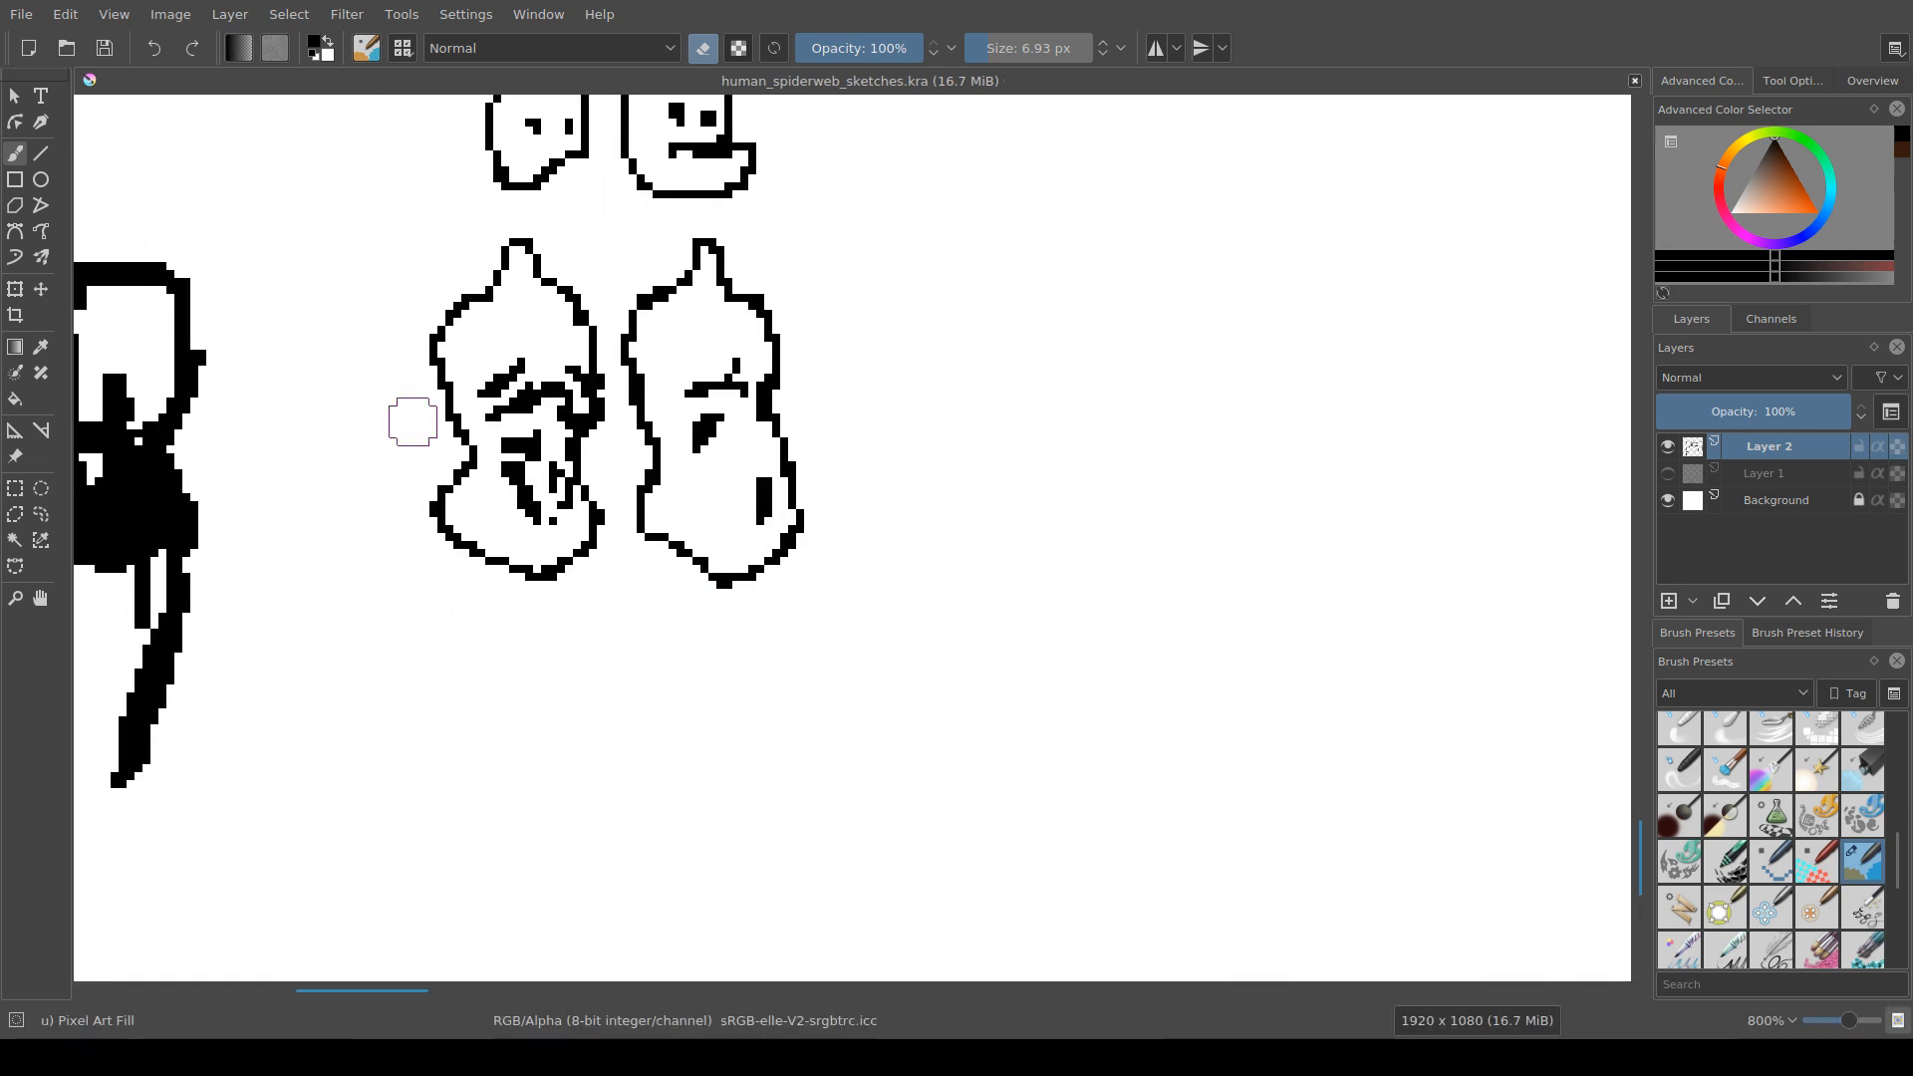
drag(572, 645, 598, 564)
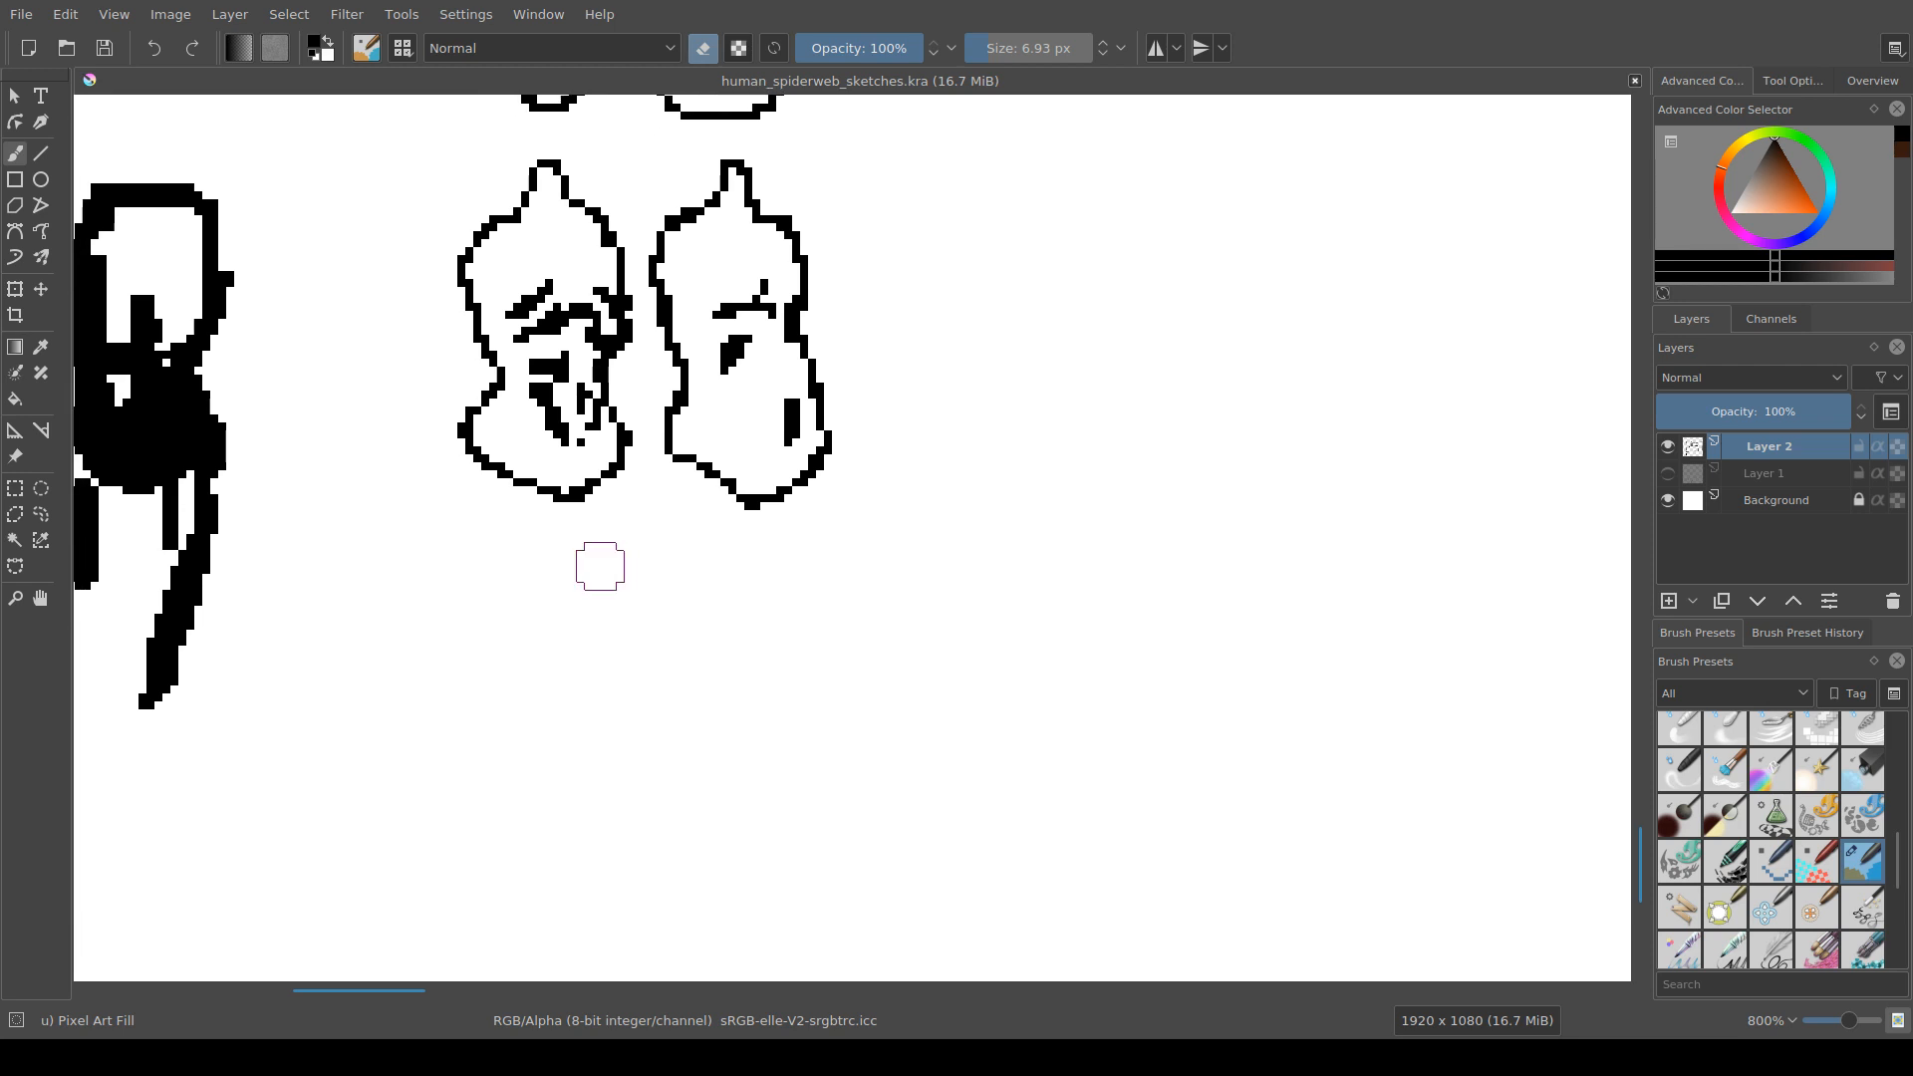
key(e)
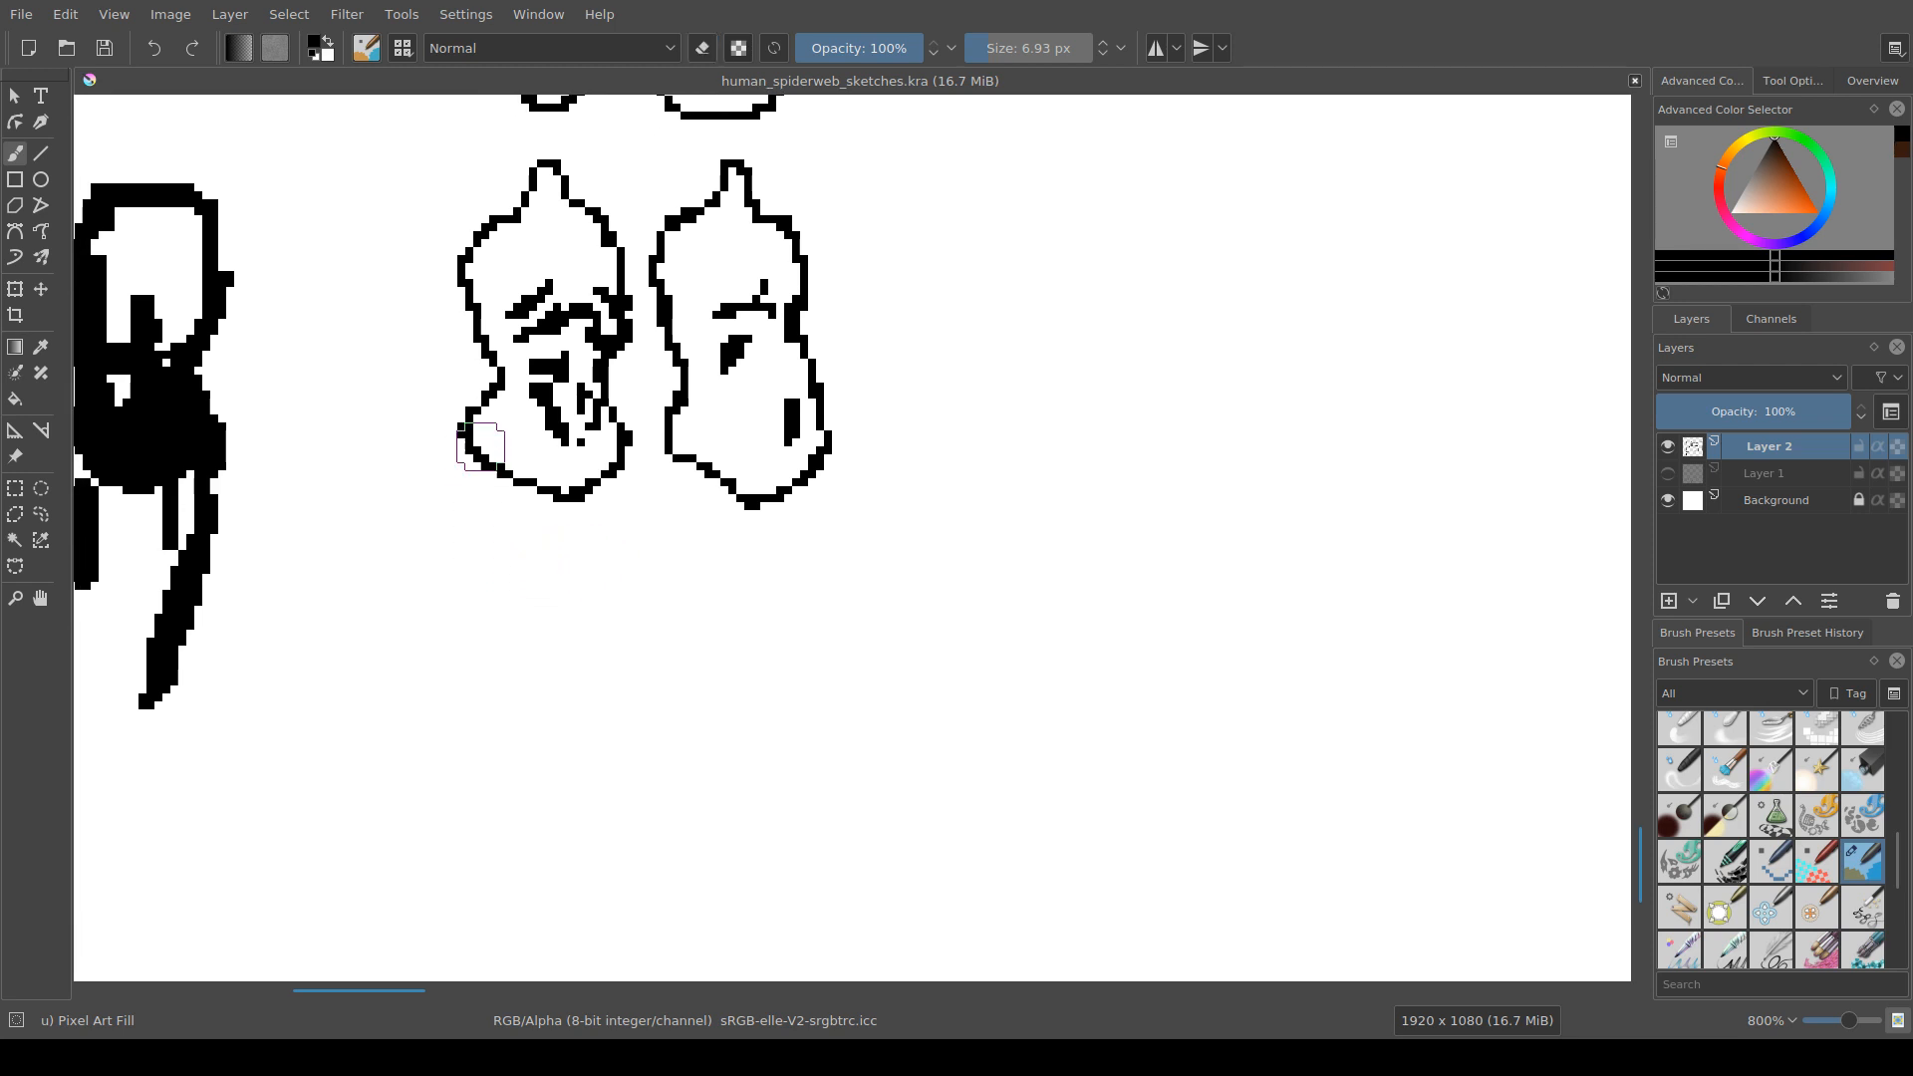
mouse_move(492, 617)
mouse_down()
mouse_move(473, 518)
mouse_move(521, 541)
mouse_move(518, 630)
mouse_up()
key(ctrl+z)
drag(472, 538, 478, 633)
mouse_move(533, 538)
mouse_down()
mouse_move(536, 636)
mouse_move(513, 703)
mouse_move(488, 661)
mouse_move(484, 698)
mouse_move(541, 673)
mouse_move(516, 866)
mouse_move(526, 644)
mouse_up()
key(ctrl+z)
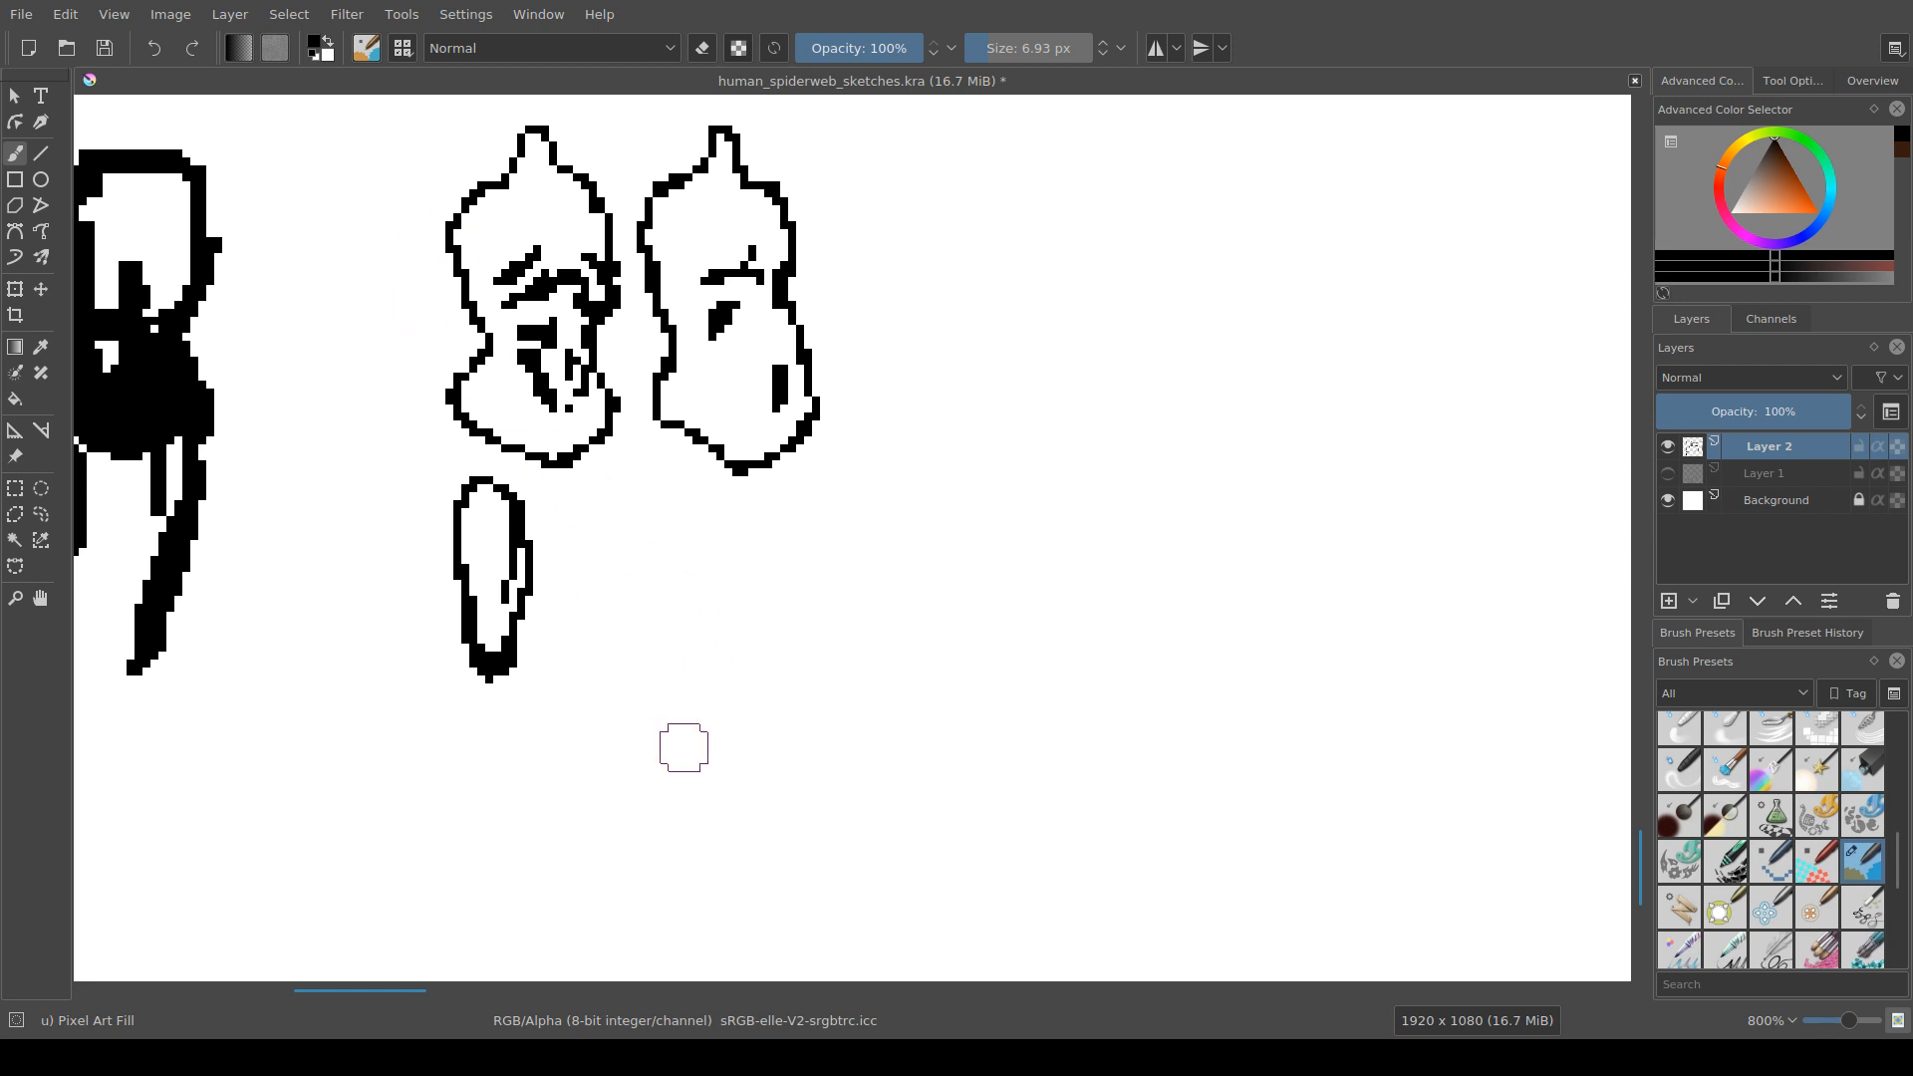
Step: Erase the stray inner marks and extra thickness along the new leg's right side and lower tip
drag(683, 749, 695, 719)
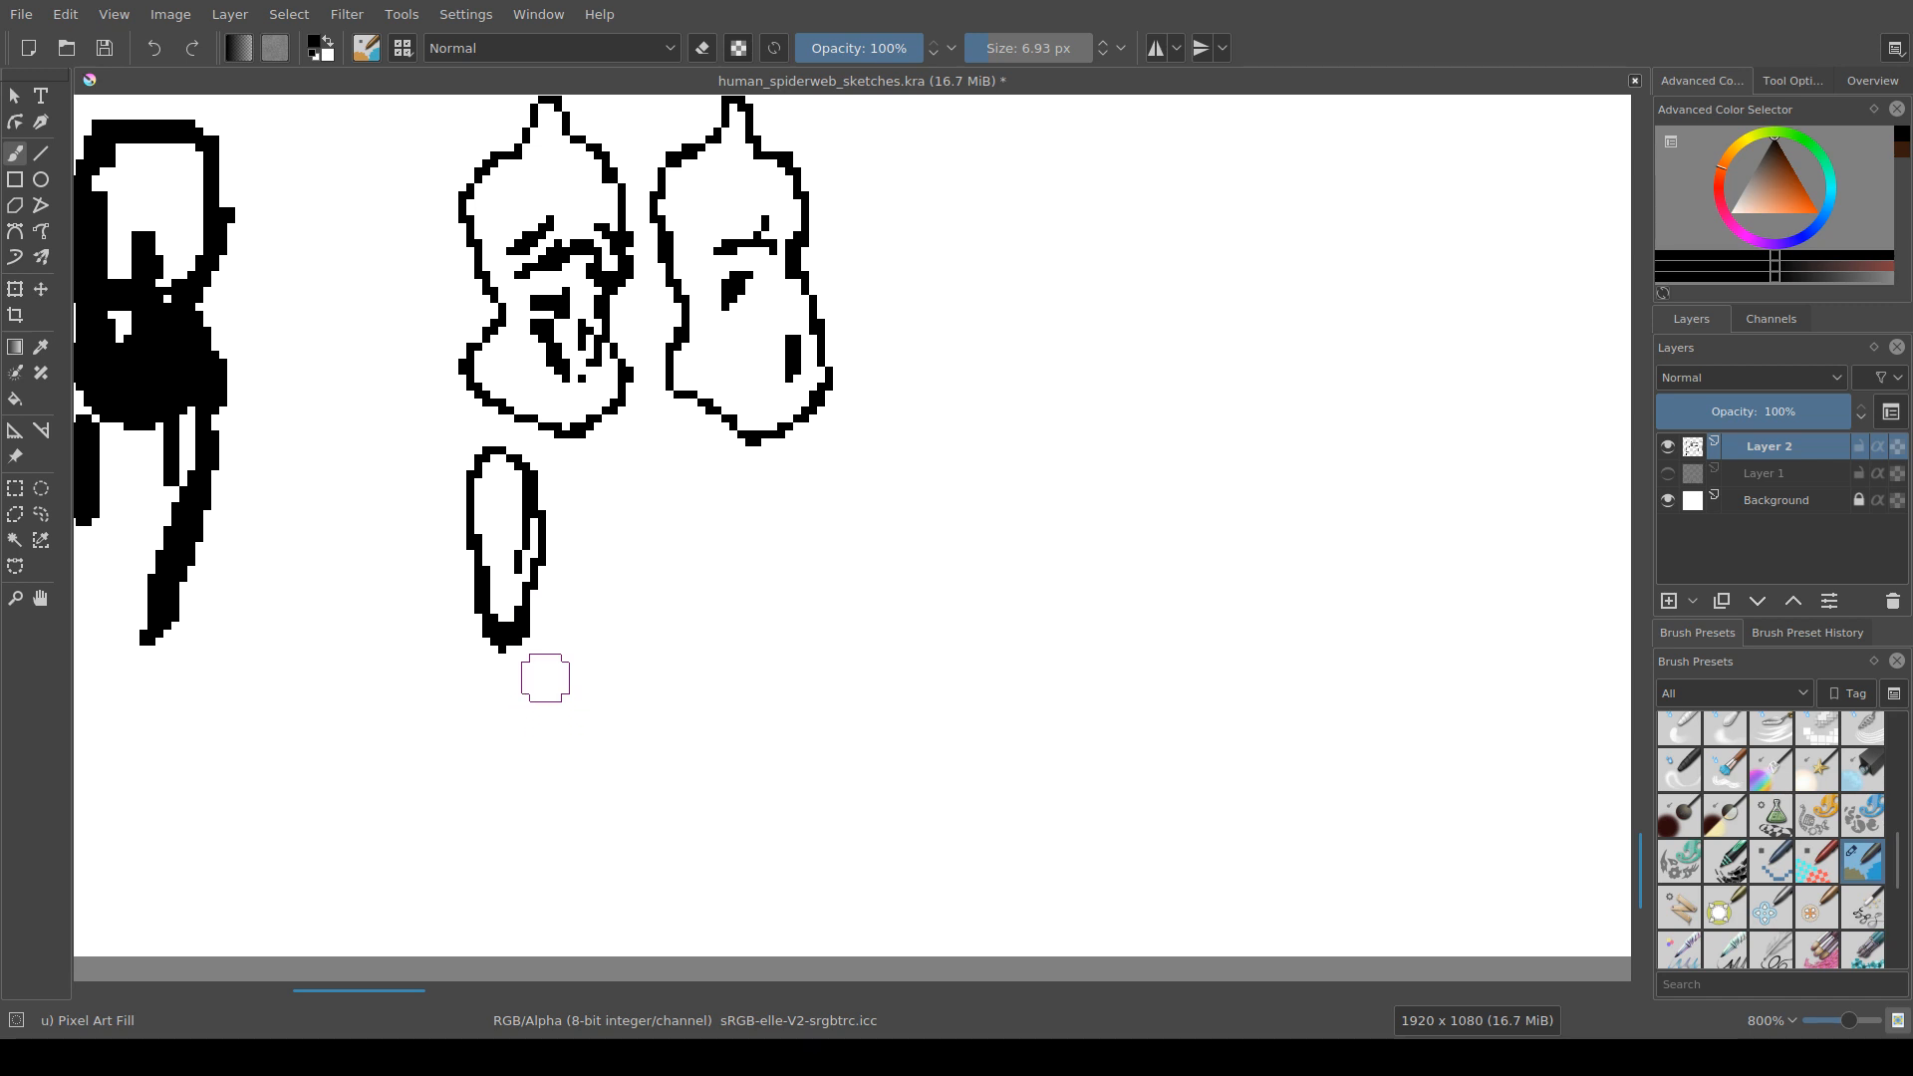
key(e)
mouse_move(529, 550)
mouse_down()
mouse_move(514, 495)
mouse_move(522, 598)
mouse_up()
key(e)
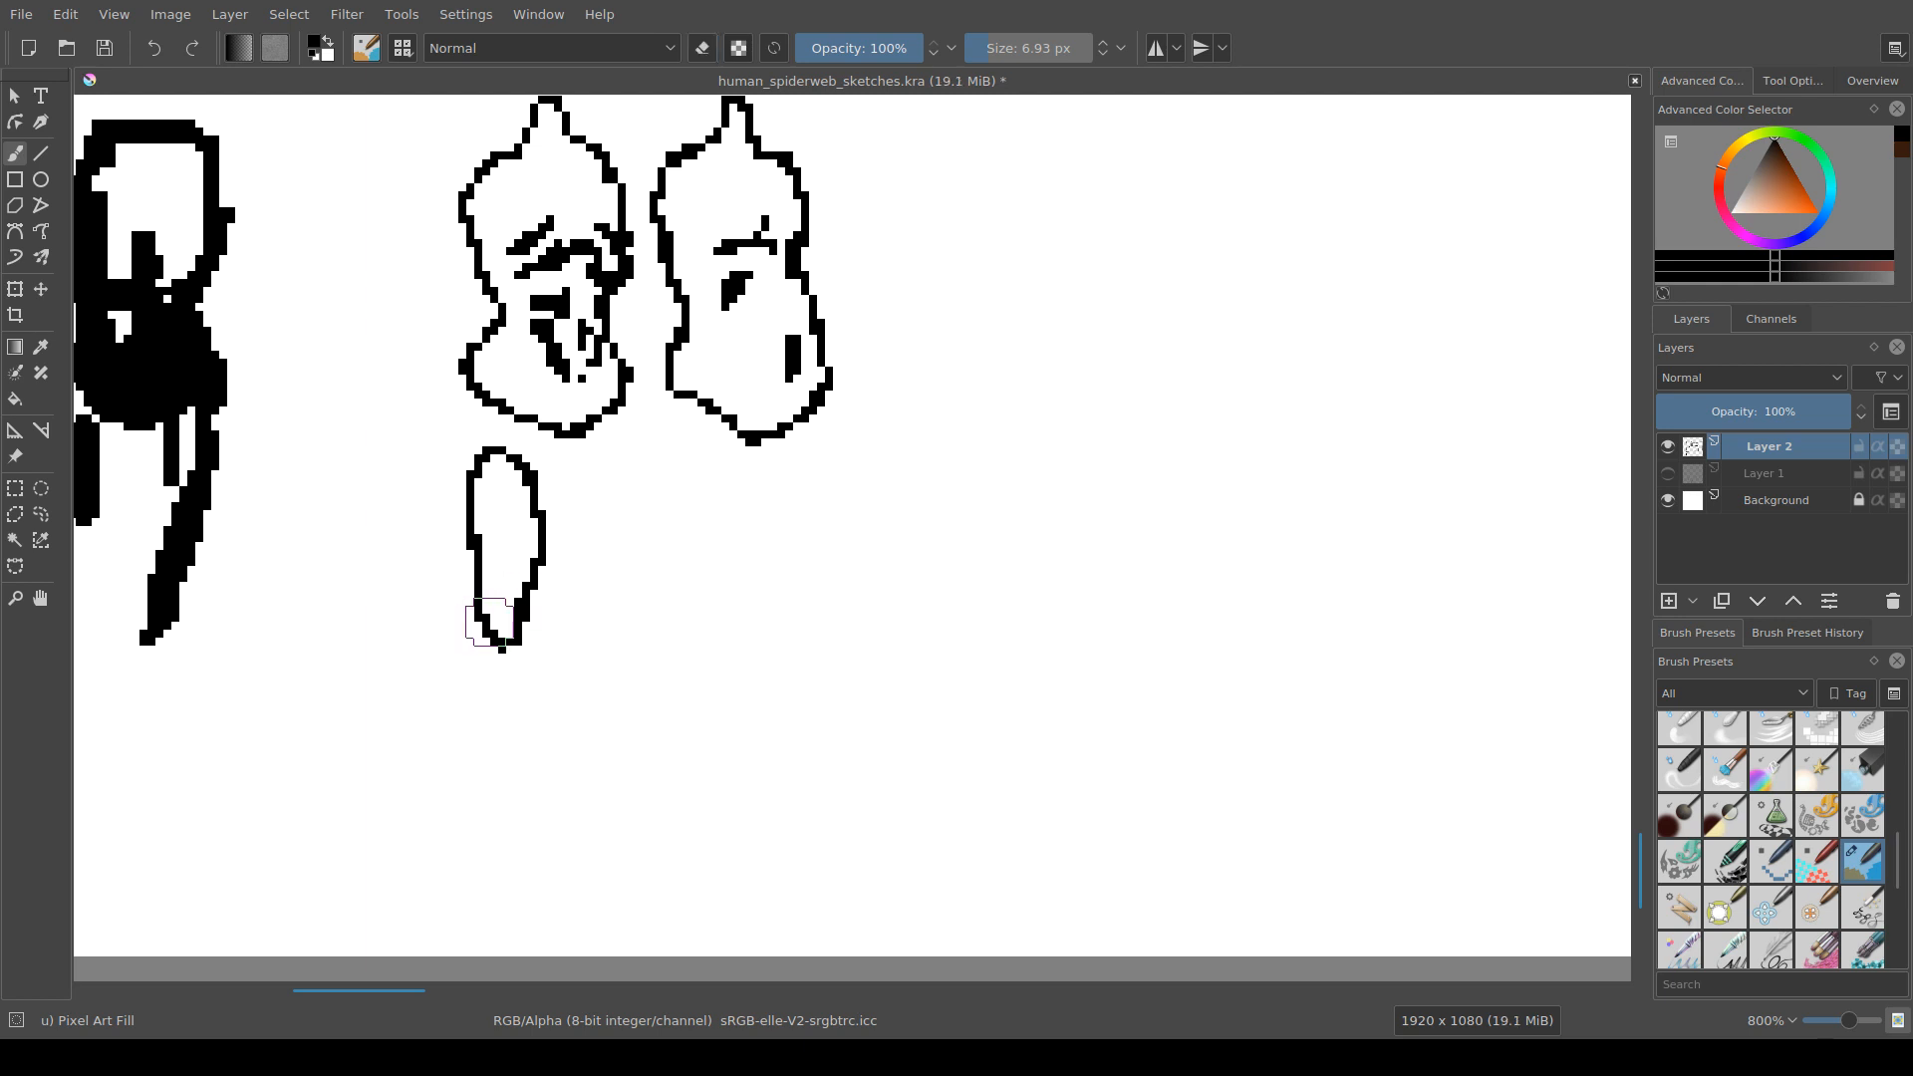
Step: Erase the leg's lower left corner and redraw it as a closed, rounded tip
key(e)
key(e)
key(e)
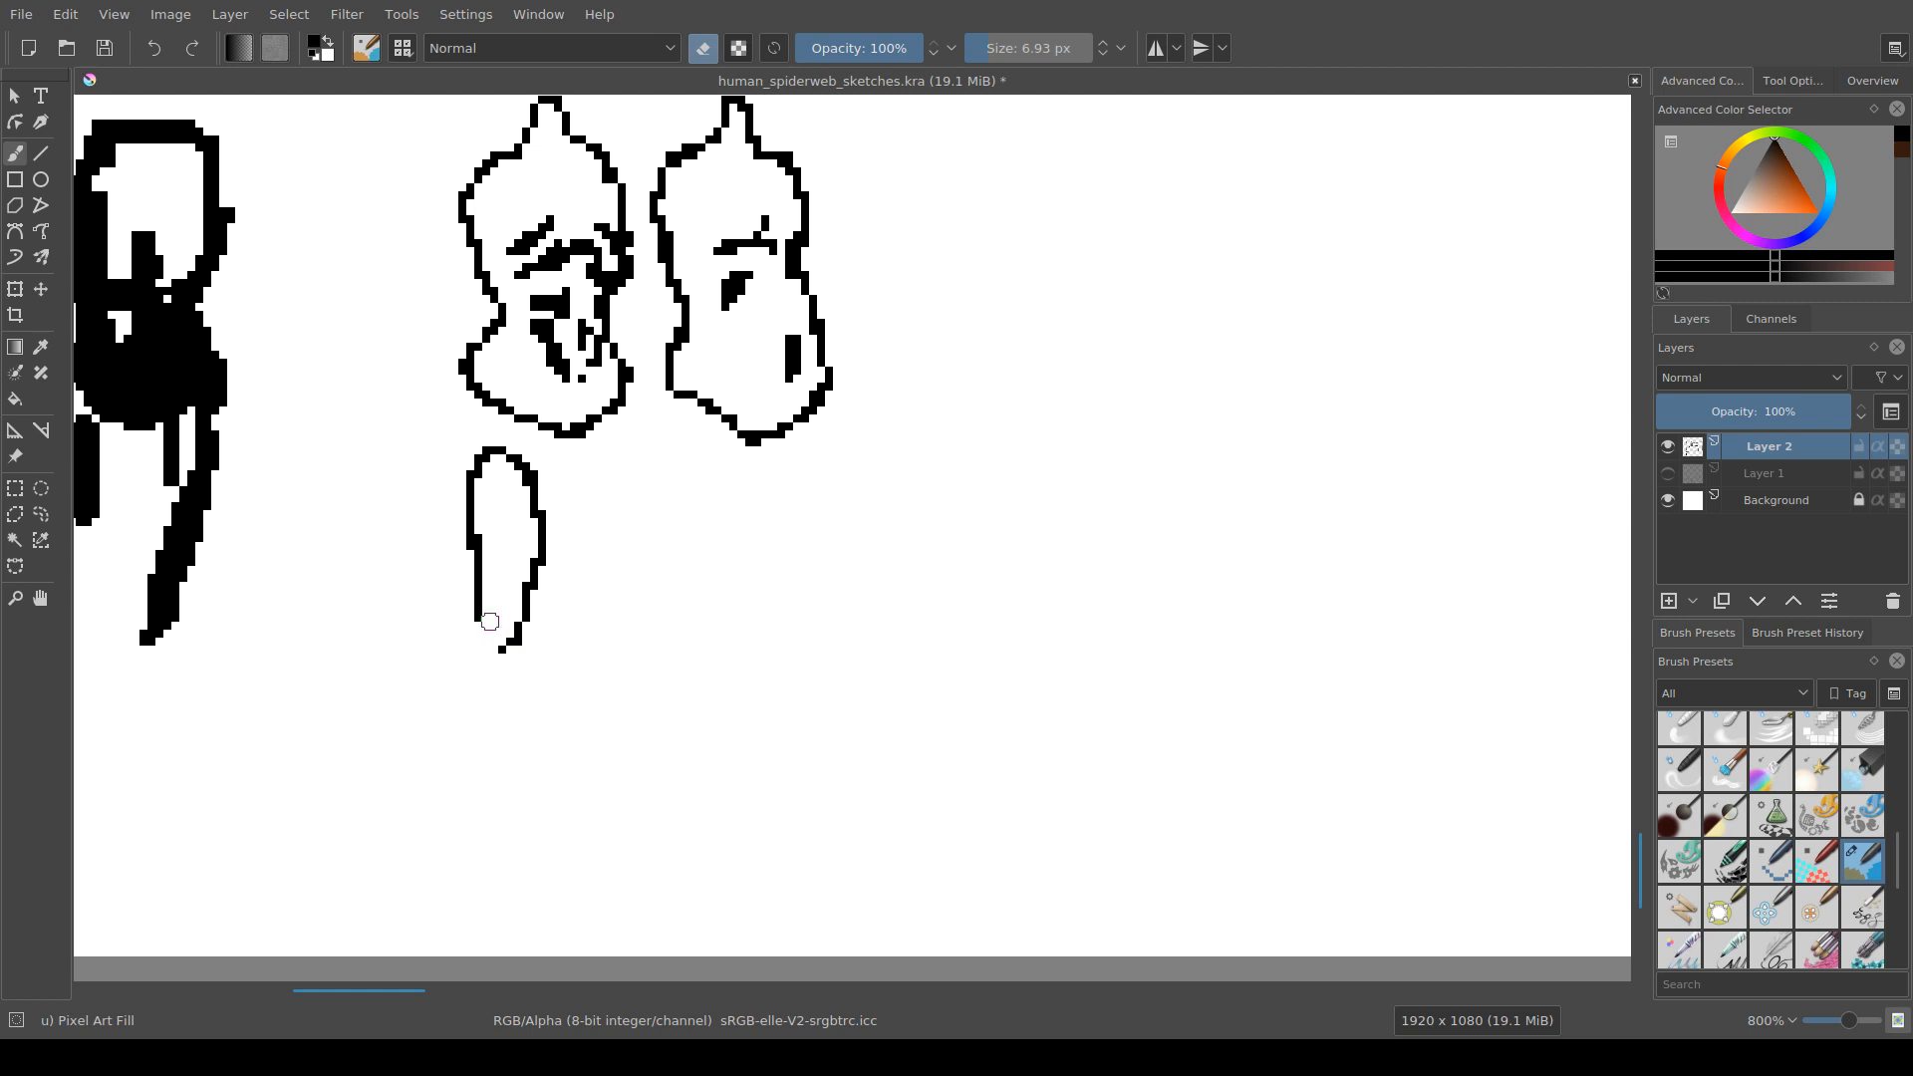
key(e)
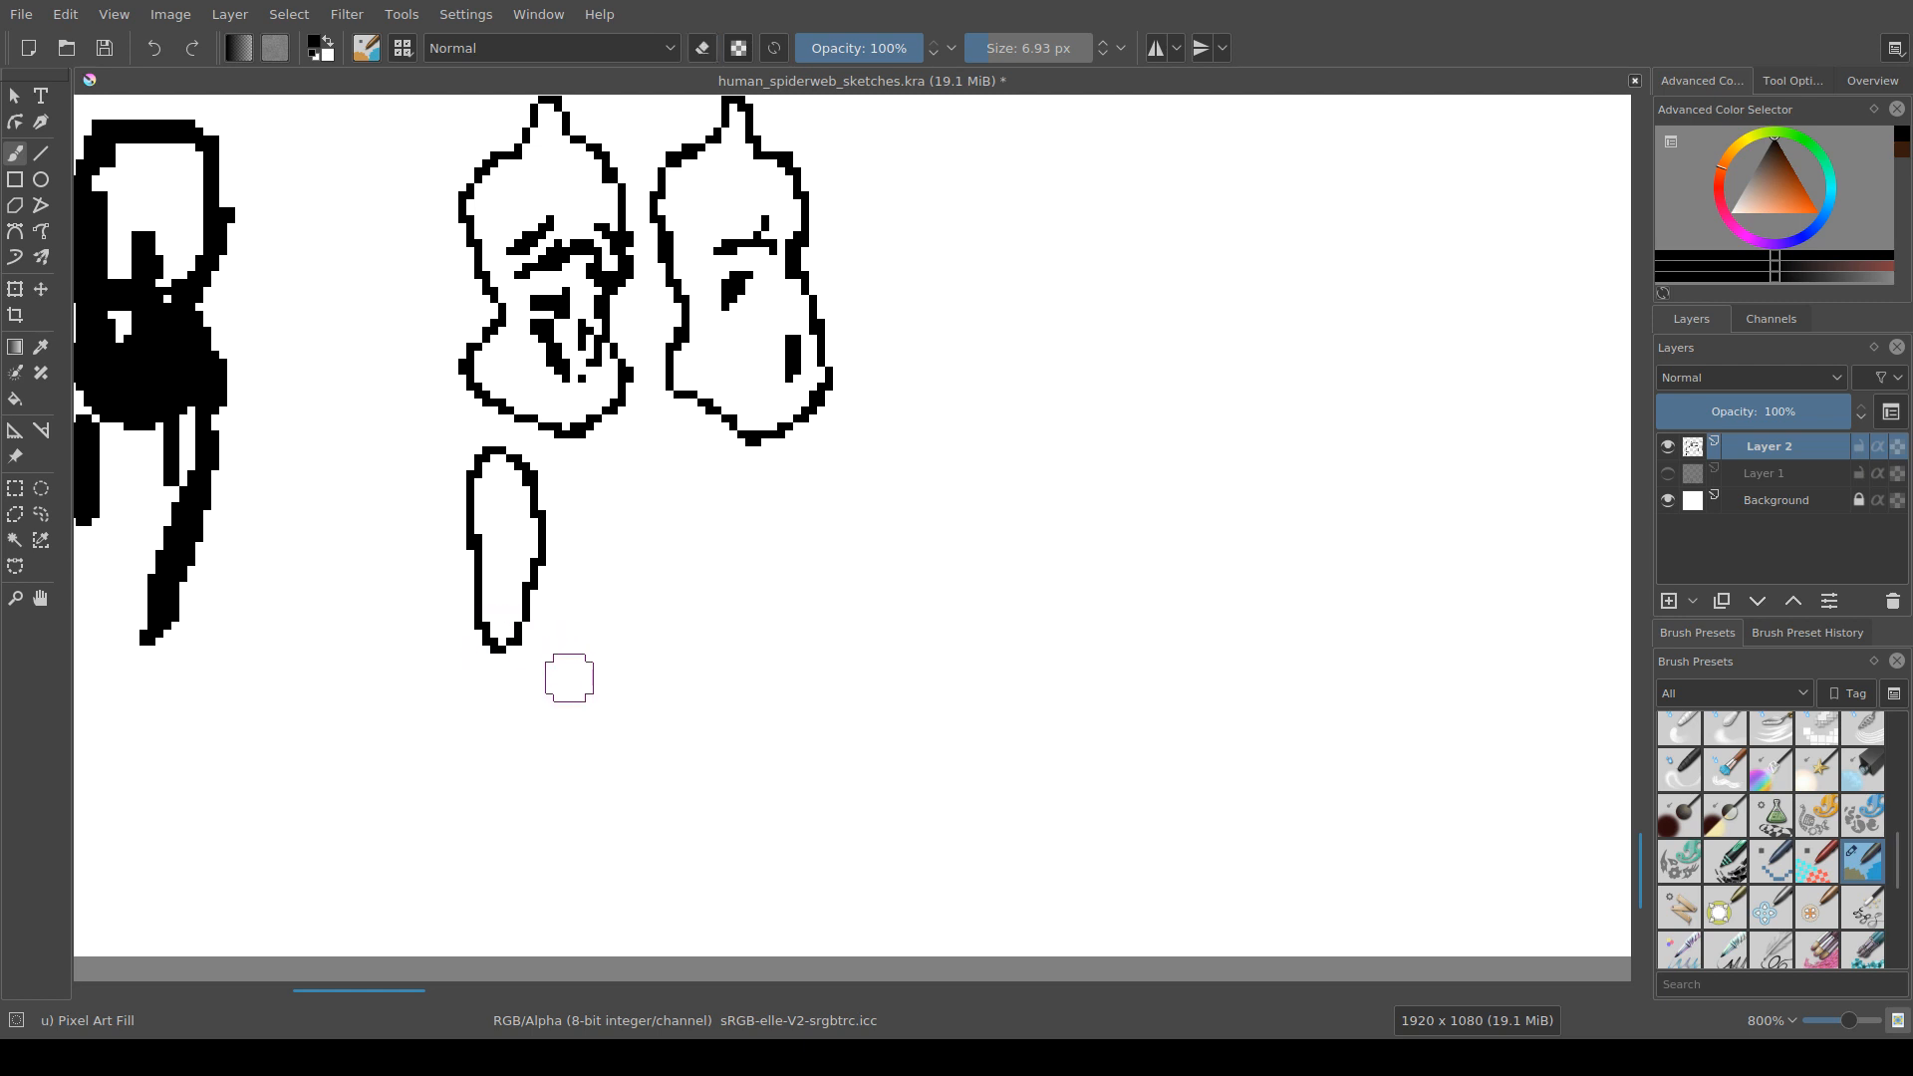
drag(547, 670, 627, 620)
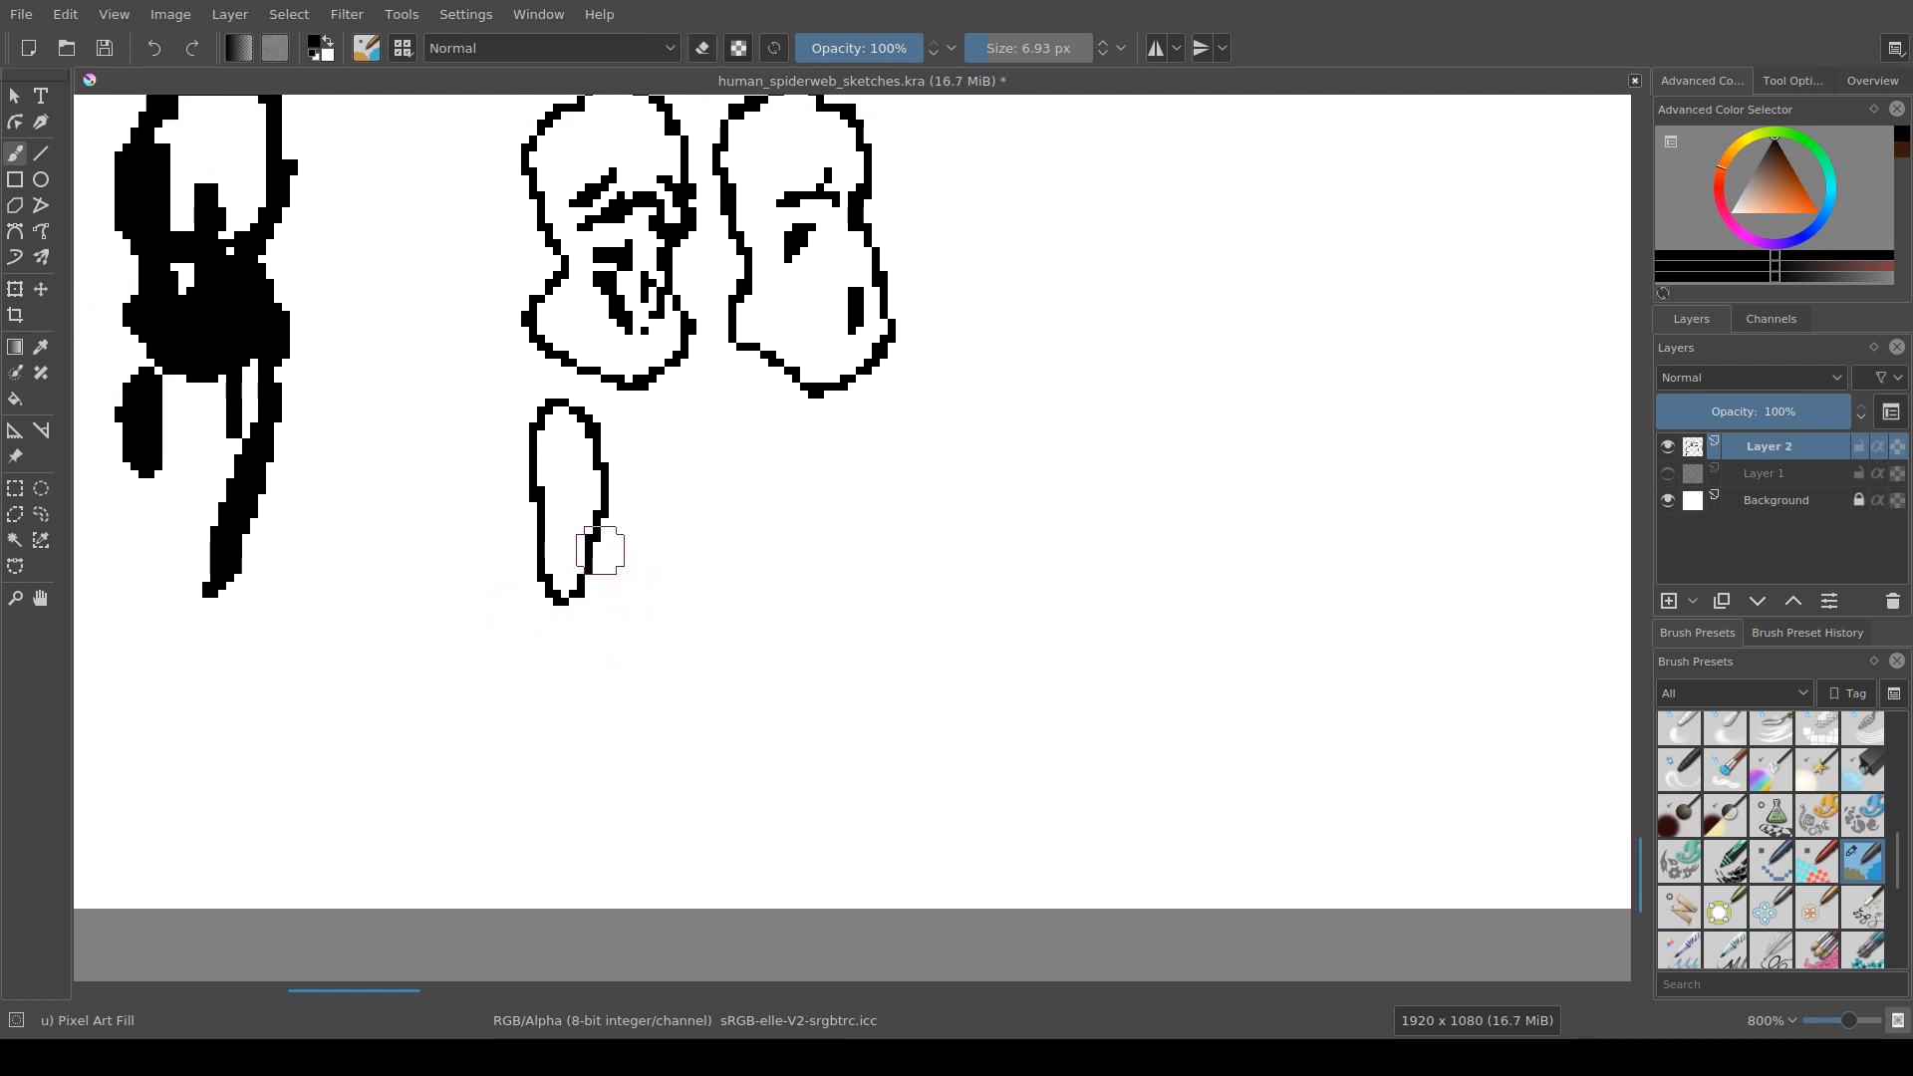
Step: Move the lower half of the leg's left outline inward to narrow it, and save the document
mouse_move(547, 516)
mouse_down()
mouse_move(544, 581)
mouse_move(530, 574)
mouse_move(552, 535)
mouse_up()
key(e)
key(e)
mouse_move(584, 605)
mouse_down()
mouse_move(582, 569)
mouse_move(565, 585)
mouse_up()
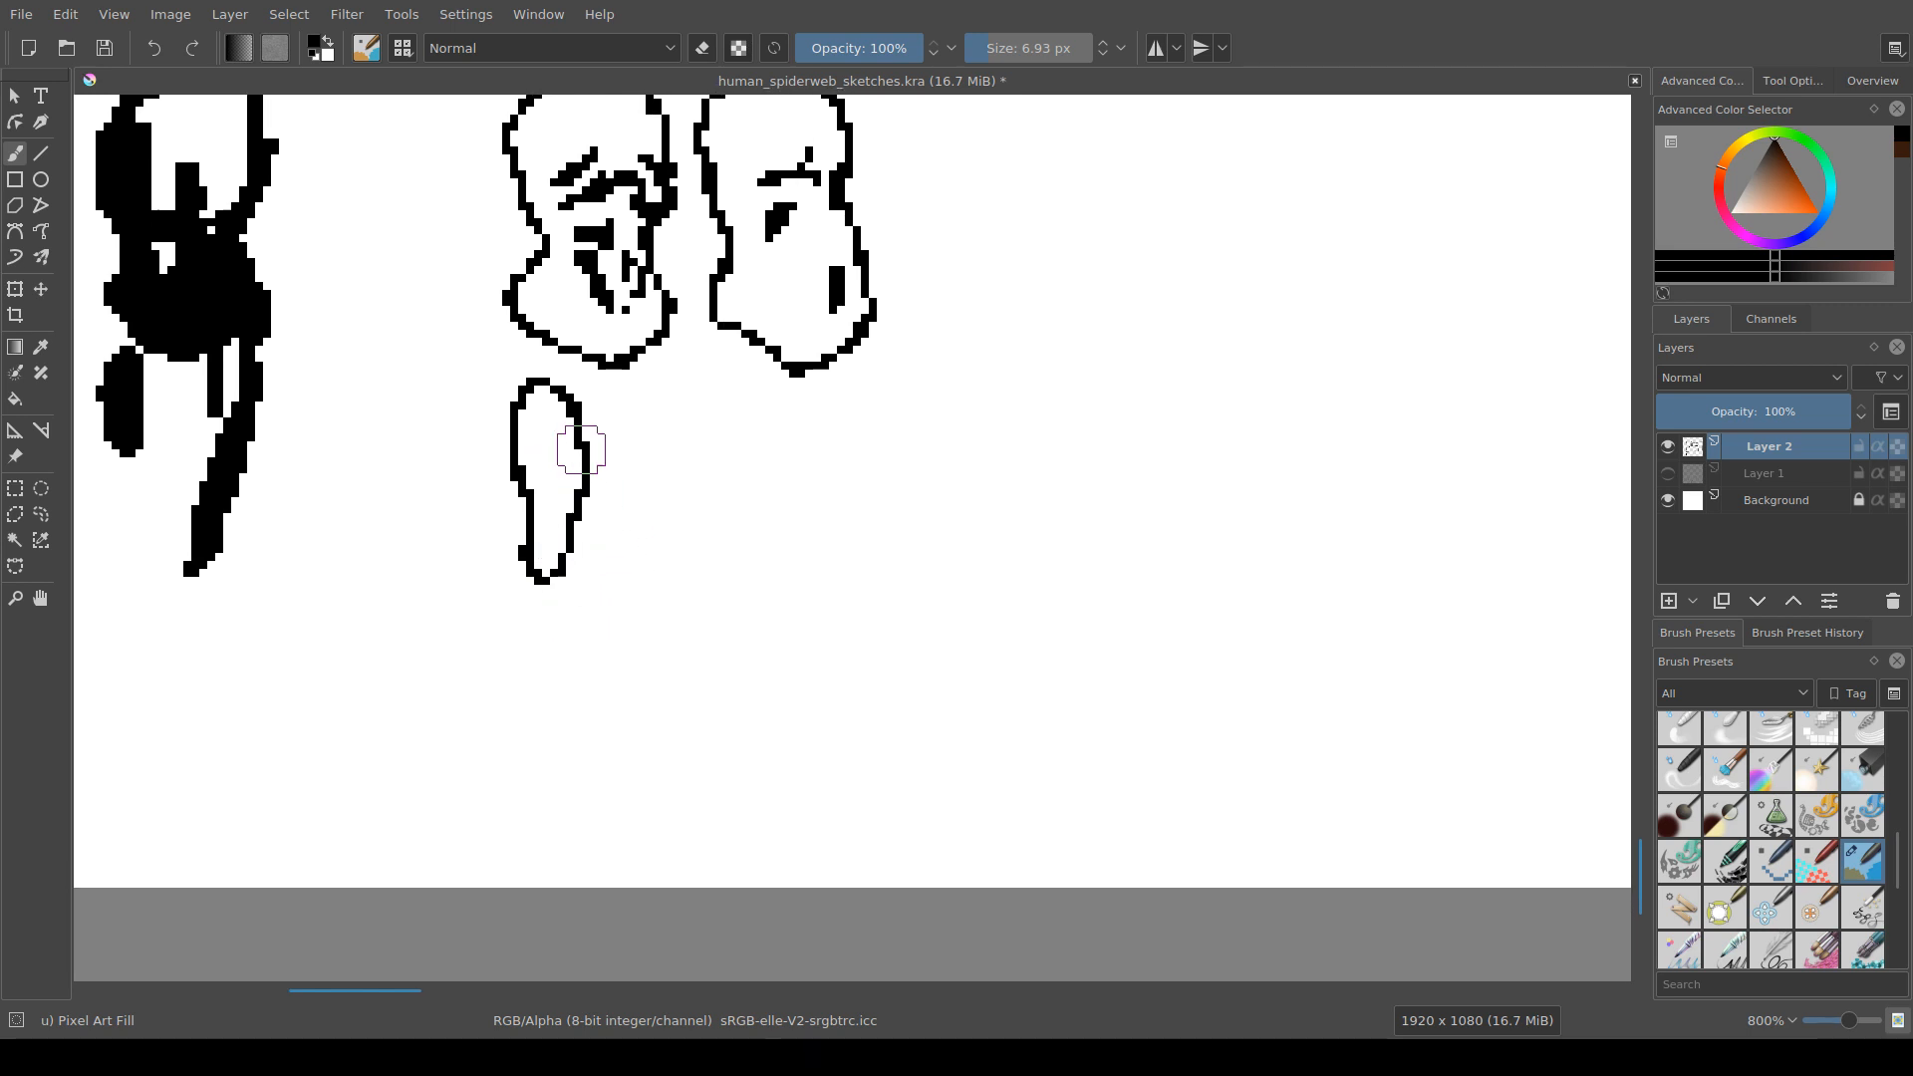
mouse_move(569, 458)
mouse_down()
mouse_move(612, 545)
mouse_move(564, 476)
mouse_up()
key(ctrl+z)
key(ctrl+z)
scroll(603, 538, up, 1)
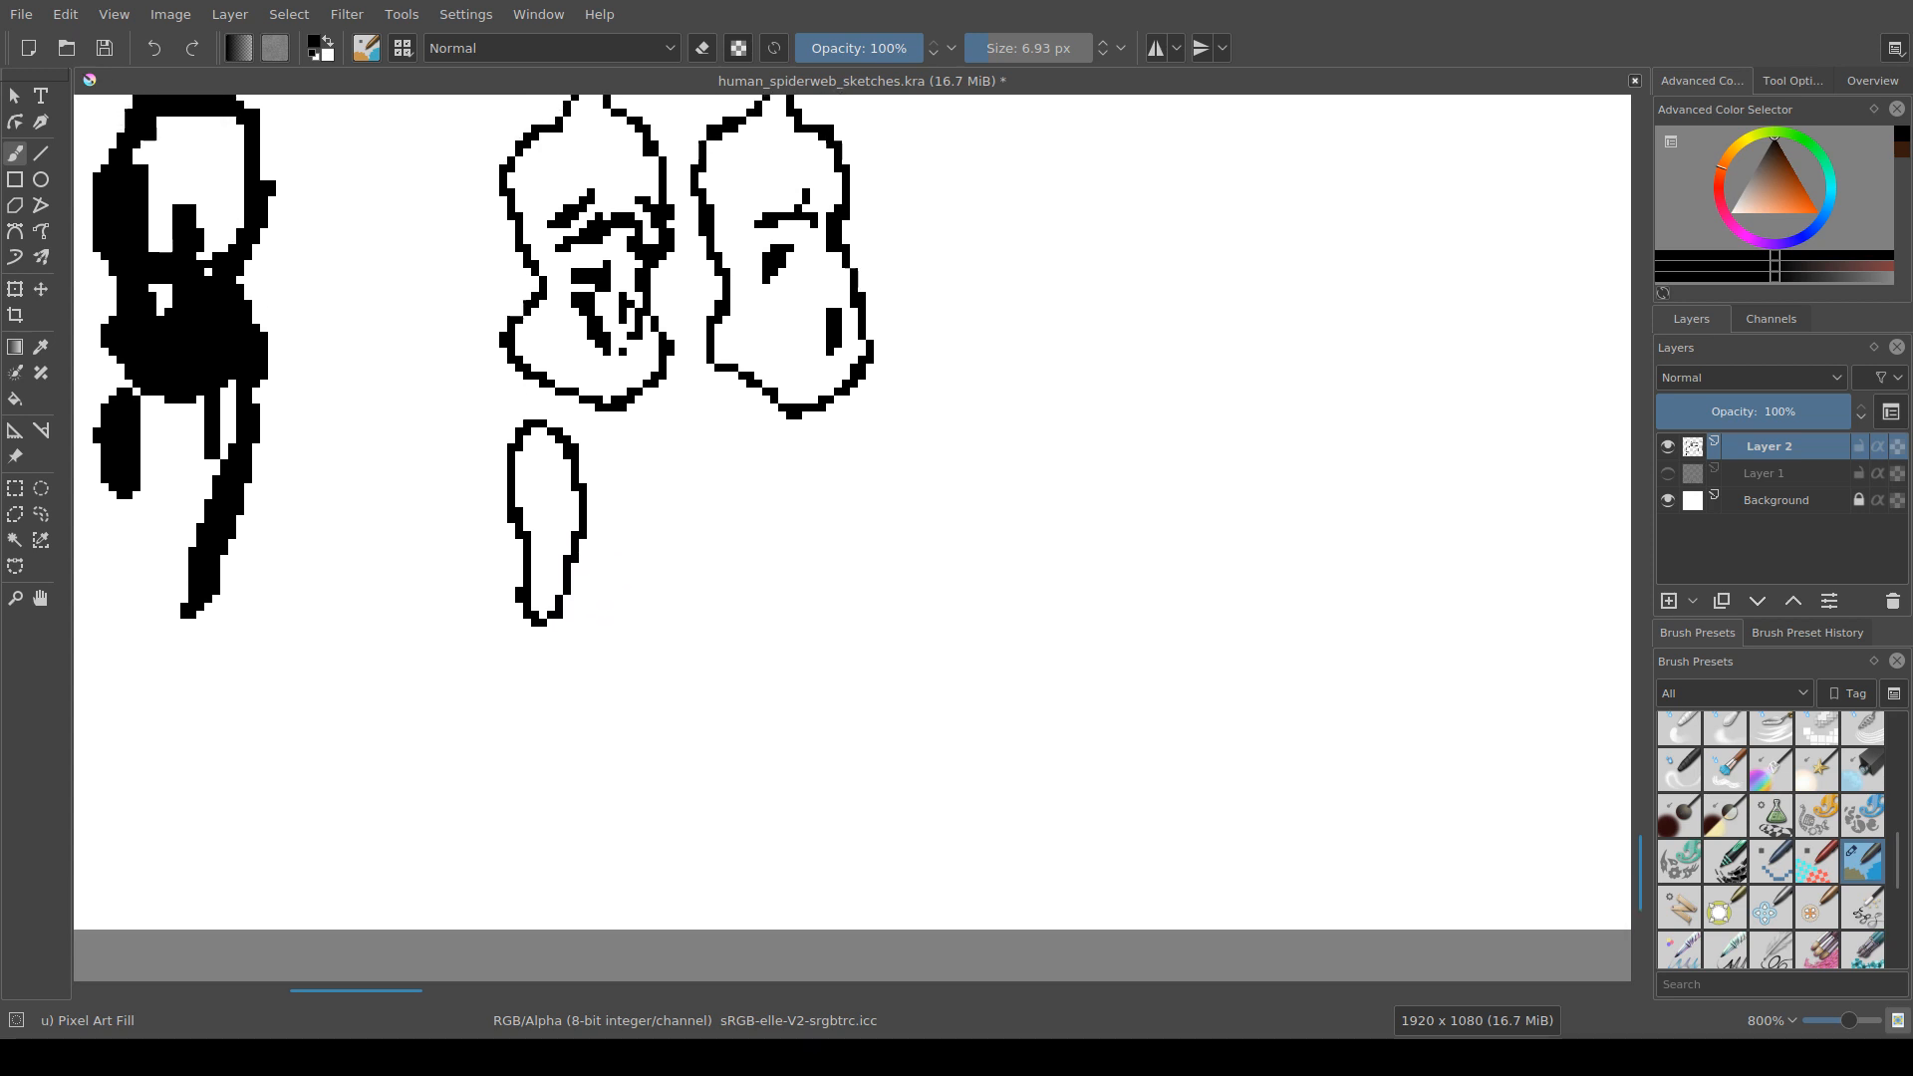
key(ctrl+s)
Step: Draw a short vertical contour inside the leg's upper left and erase the diagonal excess beside it
mouse_move(626, 537)
mouse_down()
mouse_move(605, 556)
mouse_move(604, 527)
mouse_move(594, 564)
mouse_up()
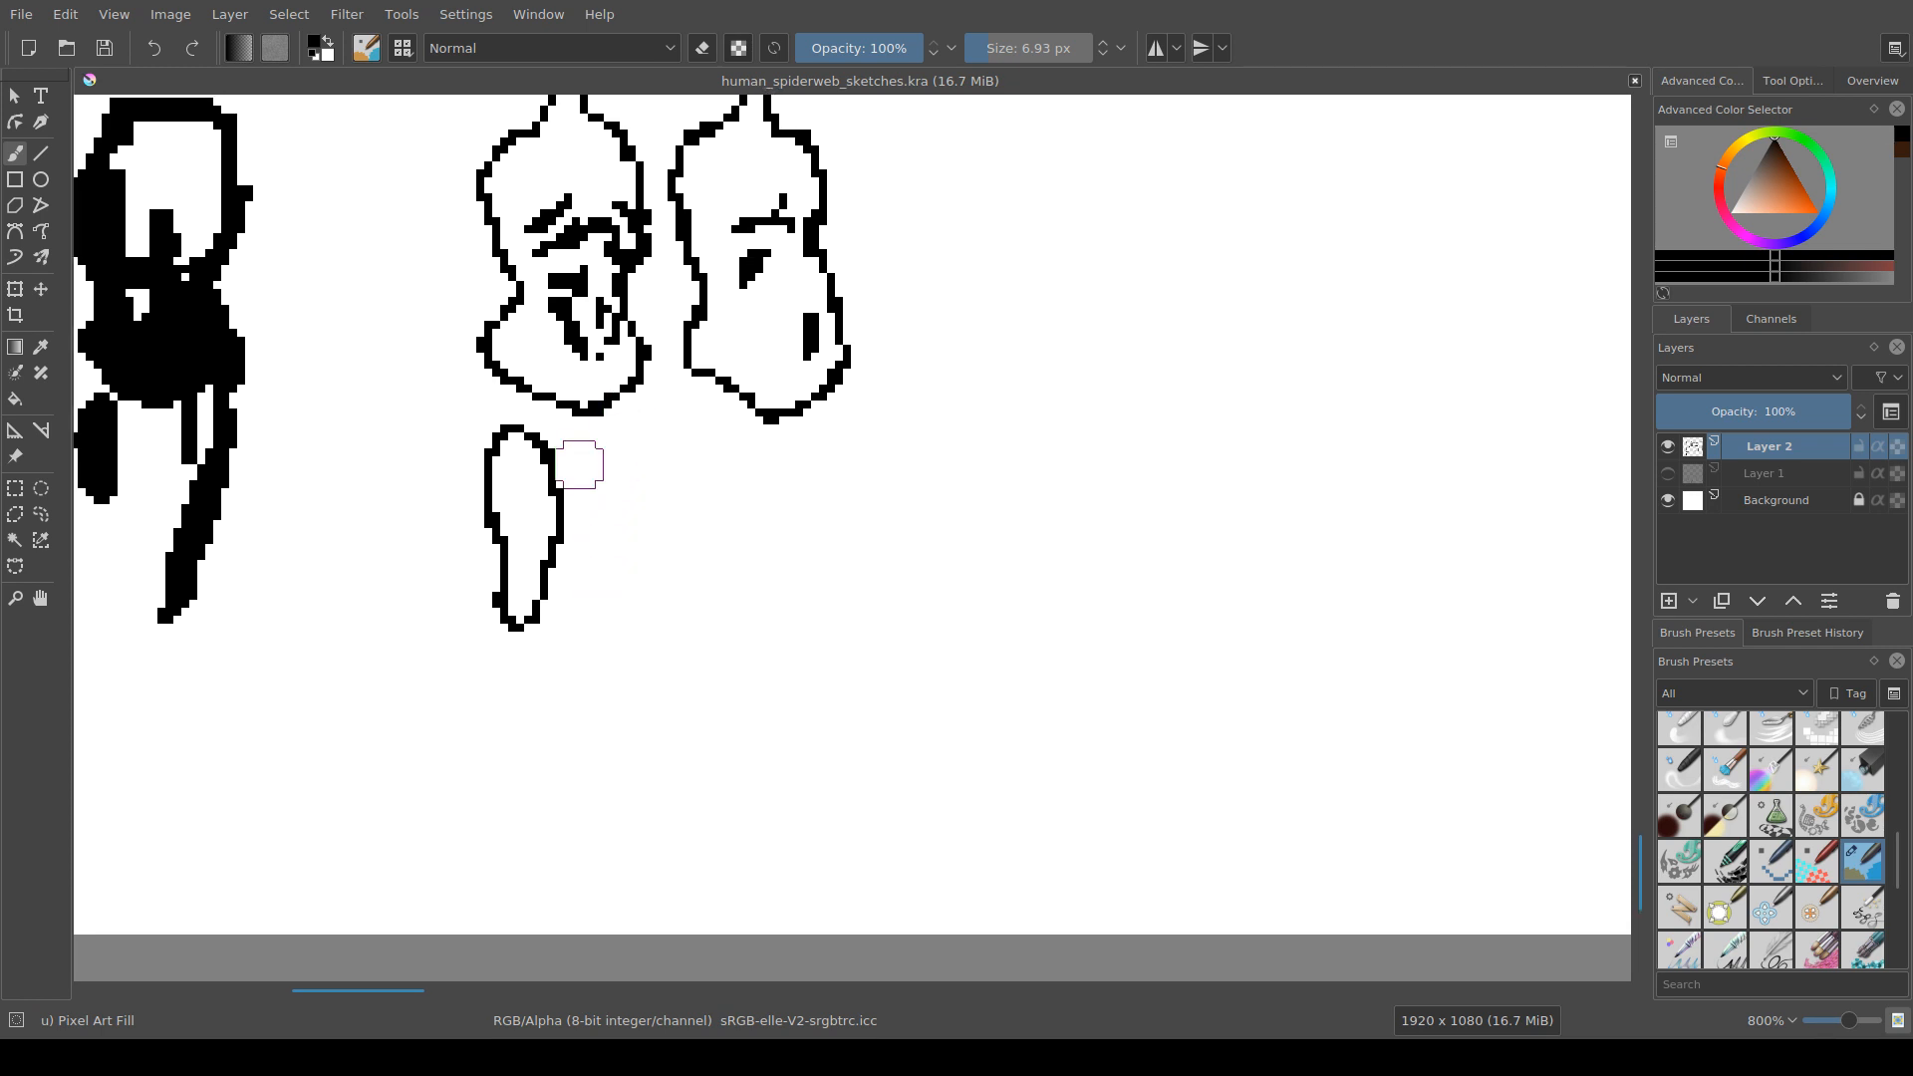
mouse_move(504, 467)
mouse_down()
mouse_move(508, 504)
mouse_move(531, 458)
mouse_up()
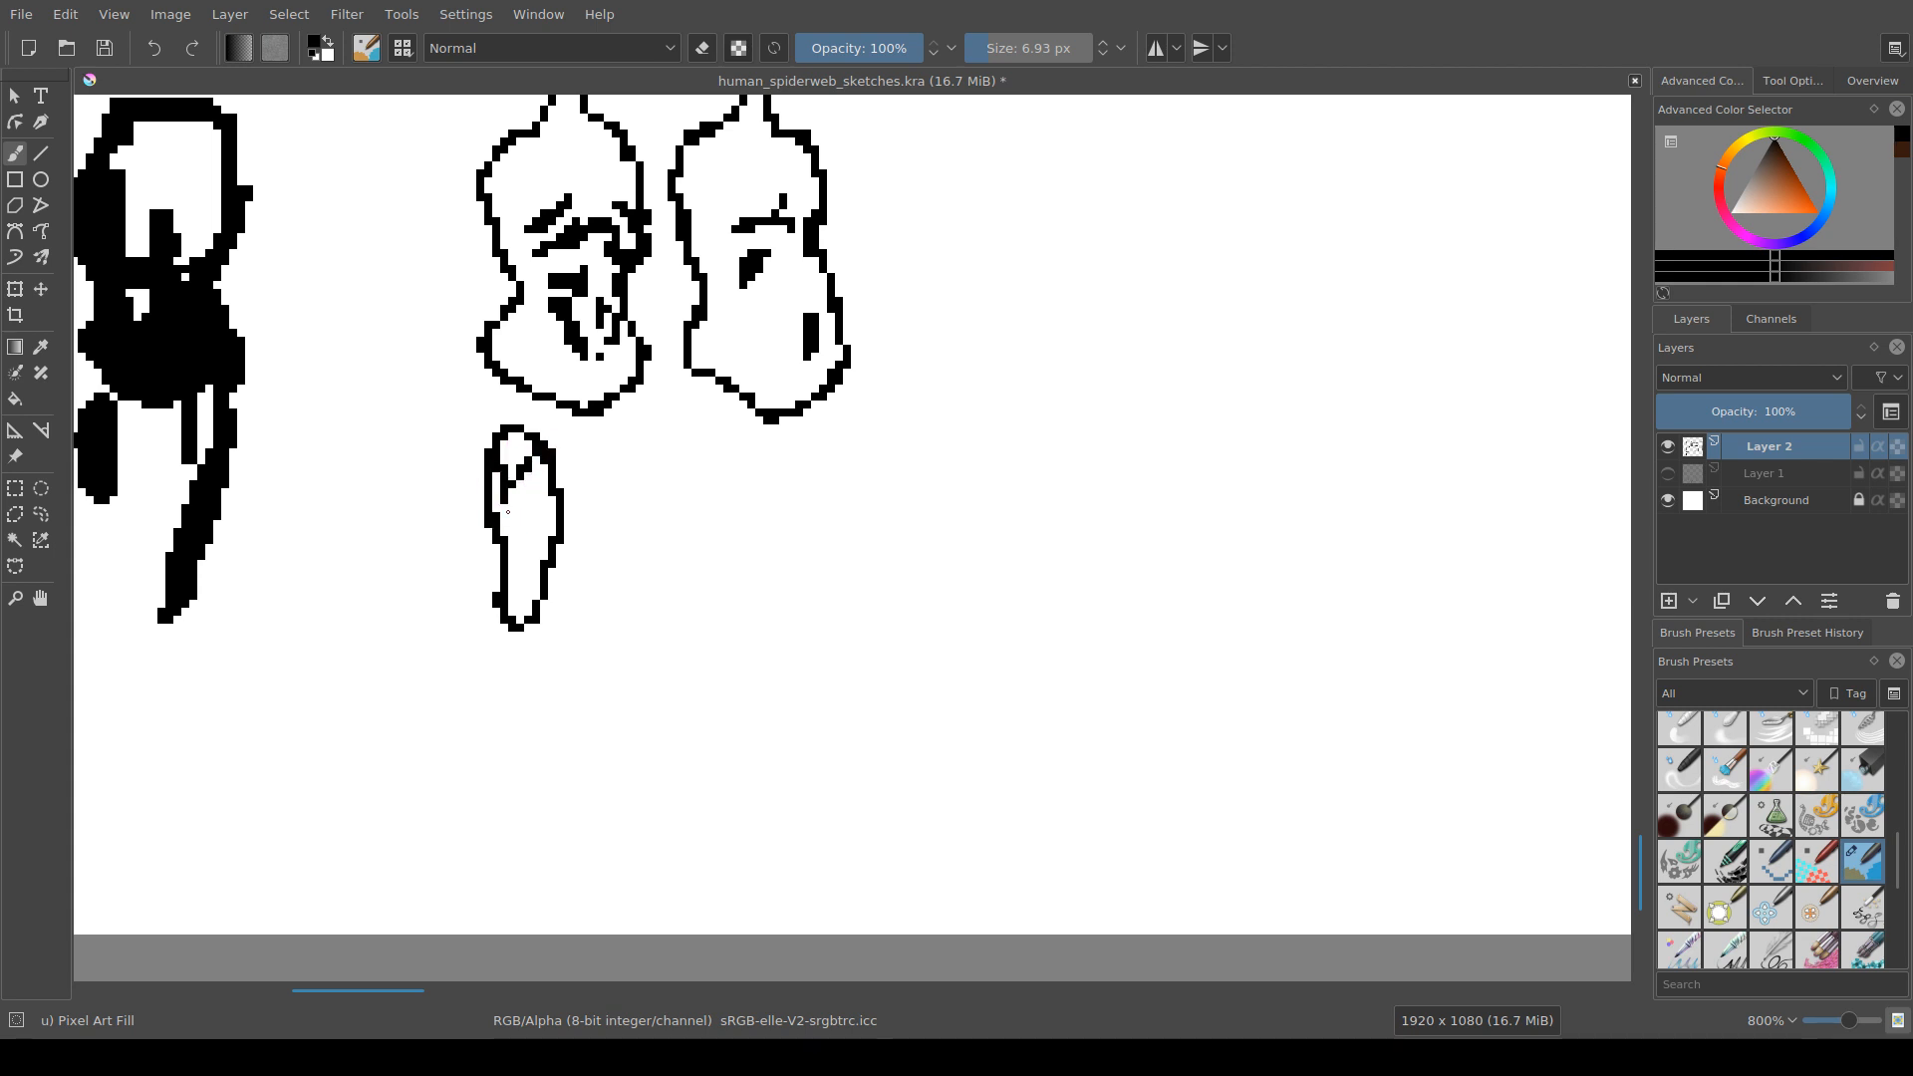
key(e)
drag(524, 476, 528, 480)
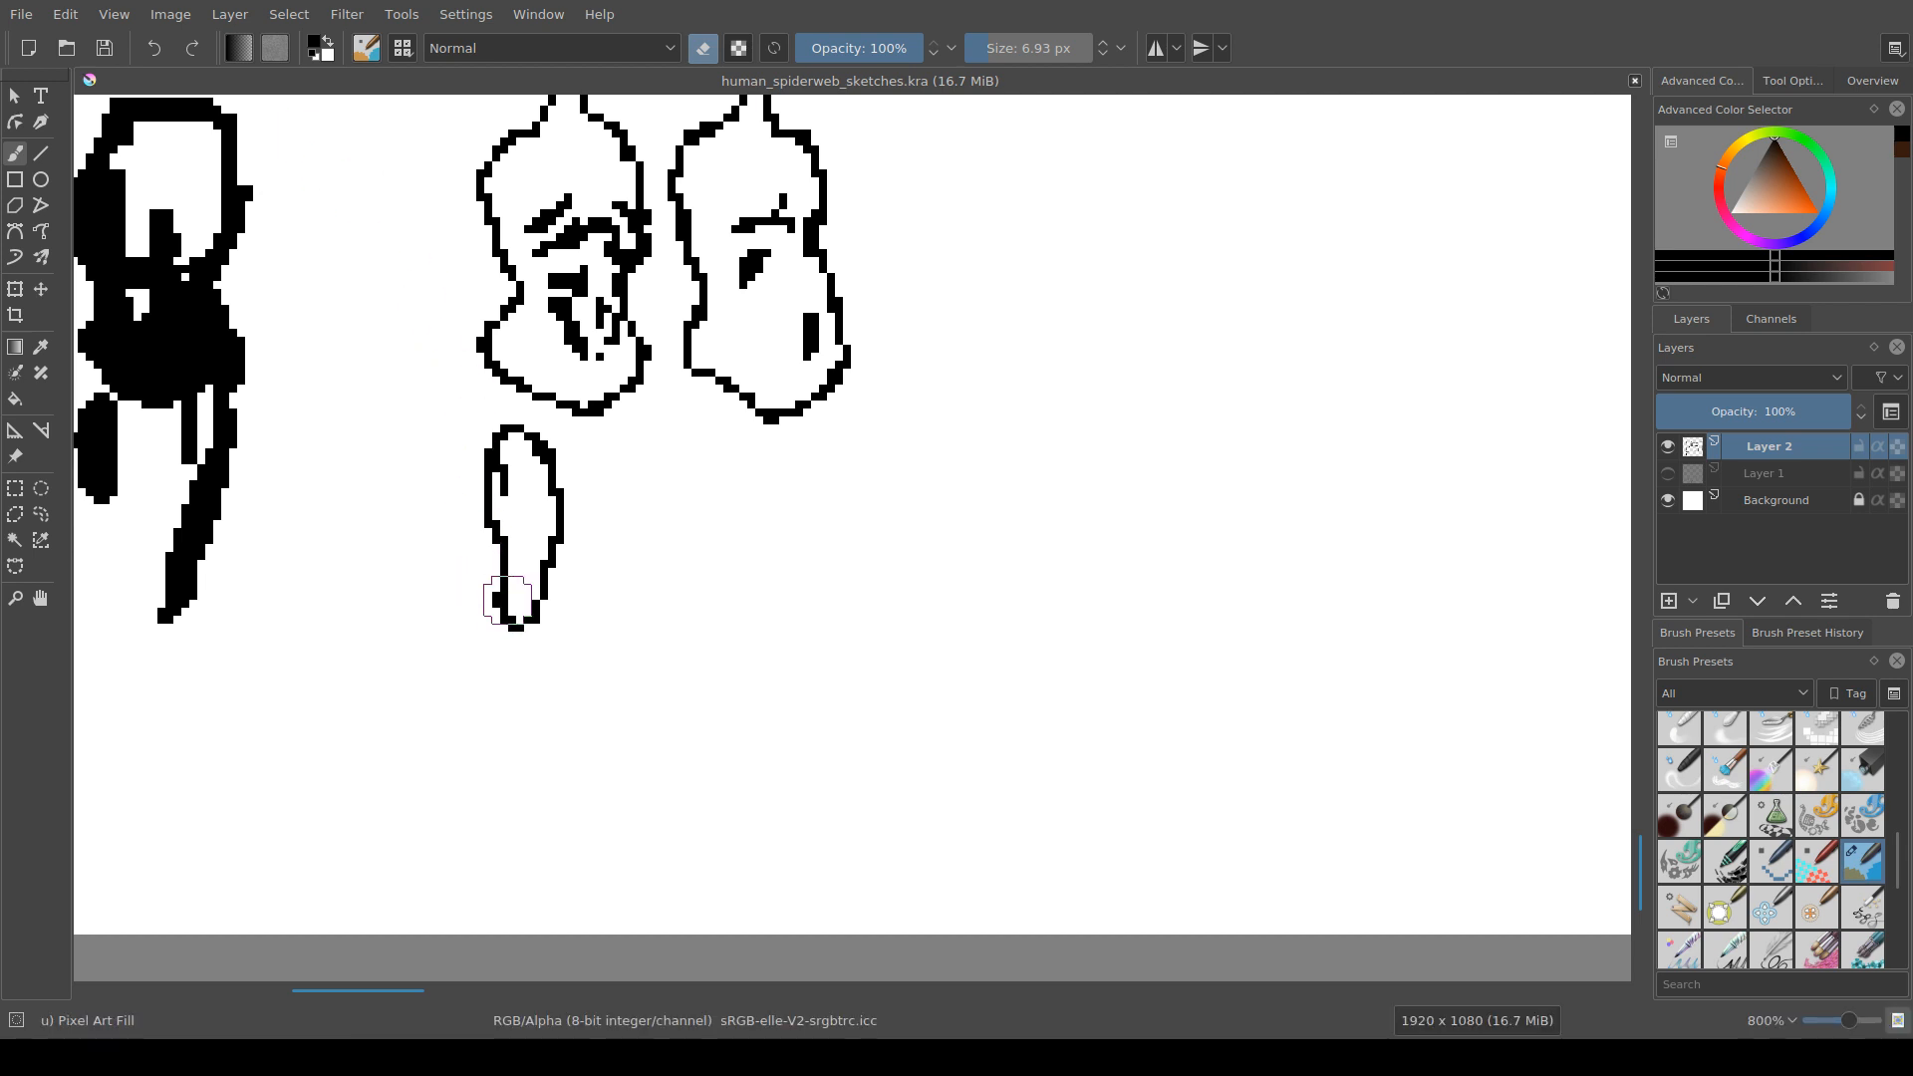
Step: Straighten the left outline near the leg's lower tip by redrawing it inward and erasing the outer pixels
mouse_move(509, 608)
mouse_down()
mouse_move(492, 605)
mouse_move(538, 668)
mouse_move(507, 591)
mouse_up()
key(e)
key(e)
key(e)
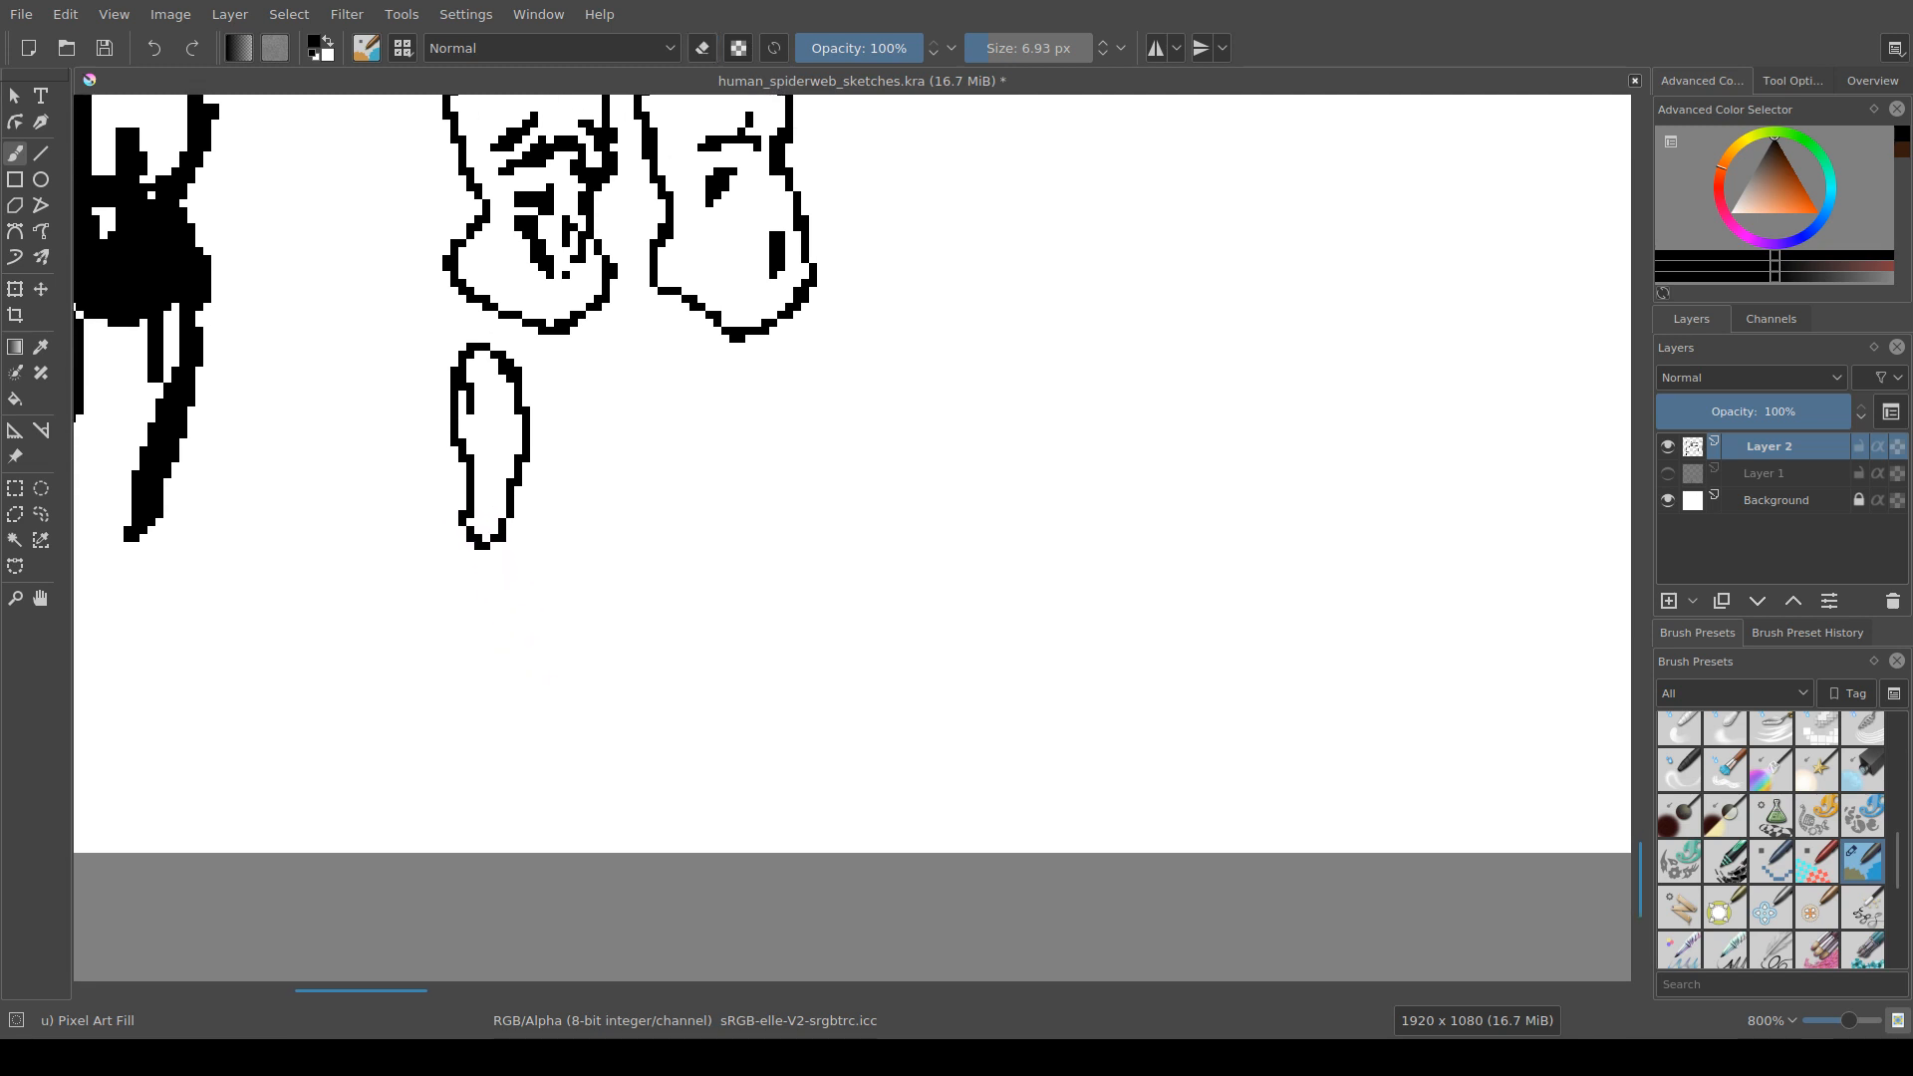
key(e)
drag(458, 526, 458, 518)
key(e)
key(e)
key(e)
Step: Extend the inner contour at the leg's upper left a little further down, and save the document
mouse_move(473, 518)
mouse_down()
mouse_move(529, 619)
mouse_move(519, 771)
mouse_up()
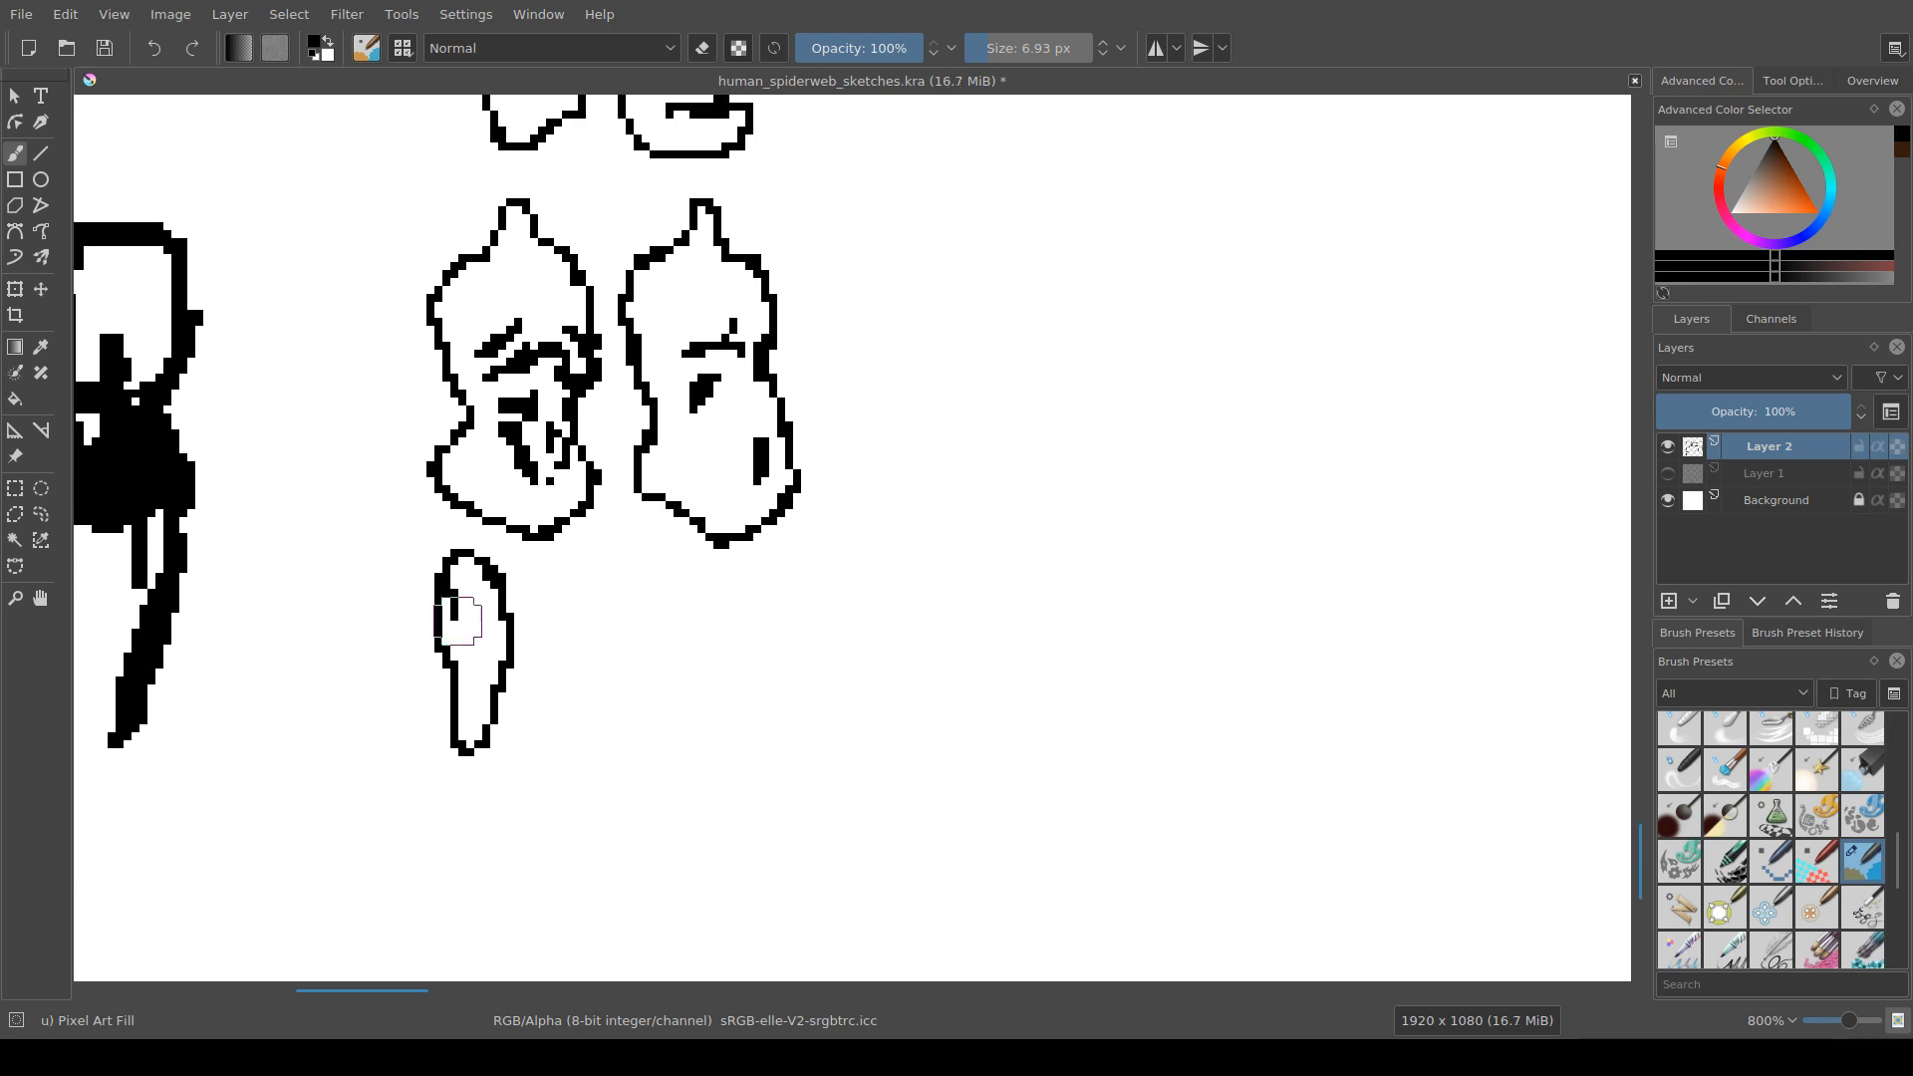
drag(457, 620, 461, 643)
scroll(506, 677, down, 3)
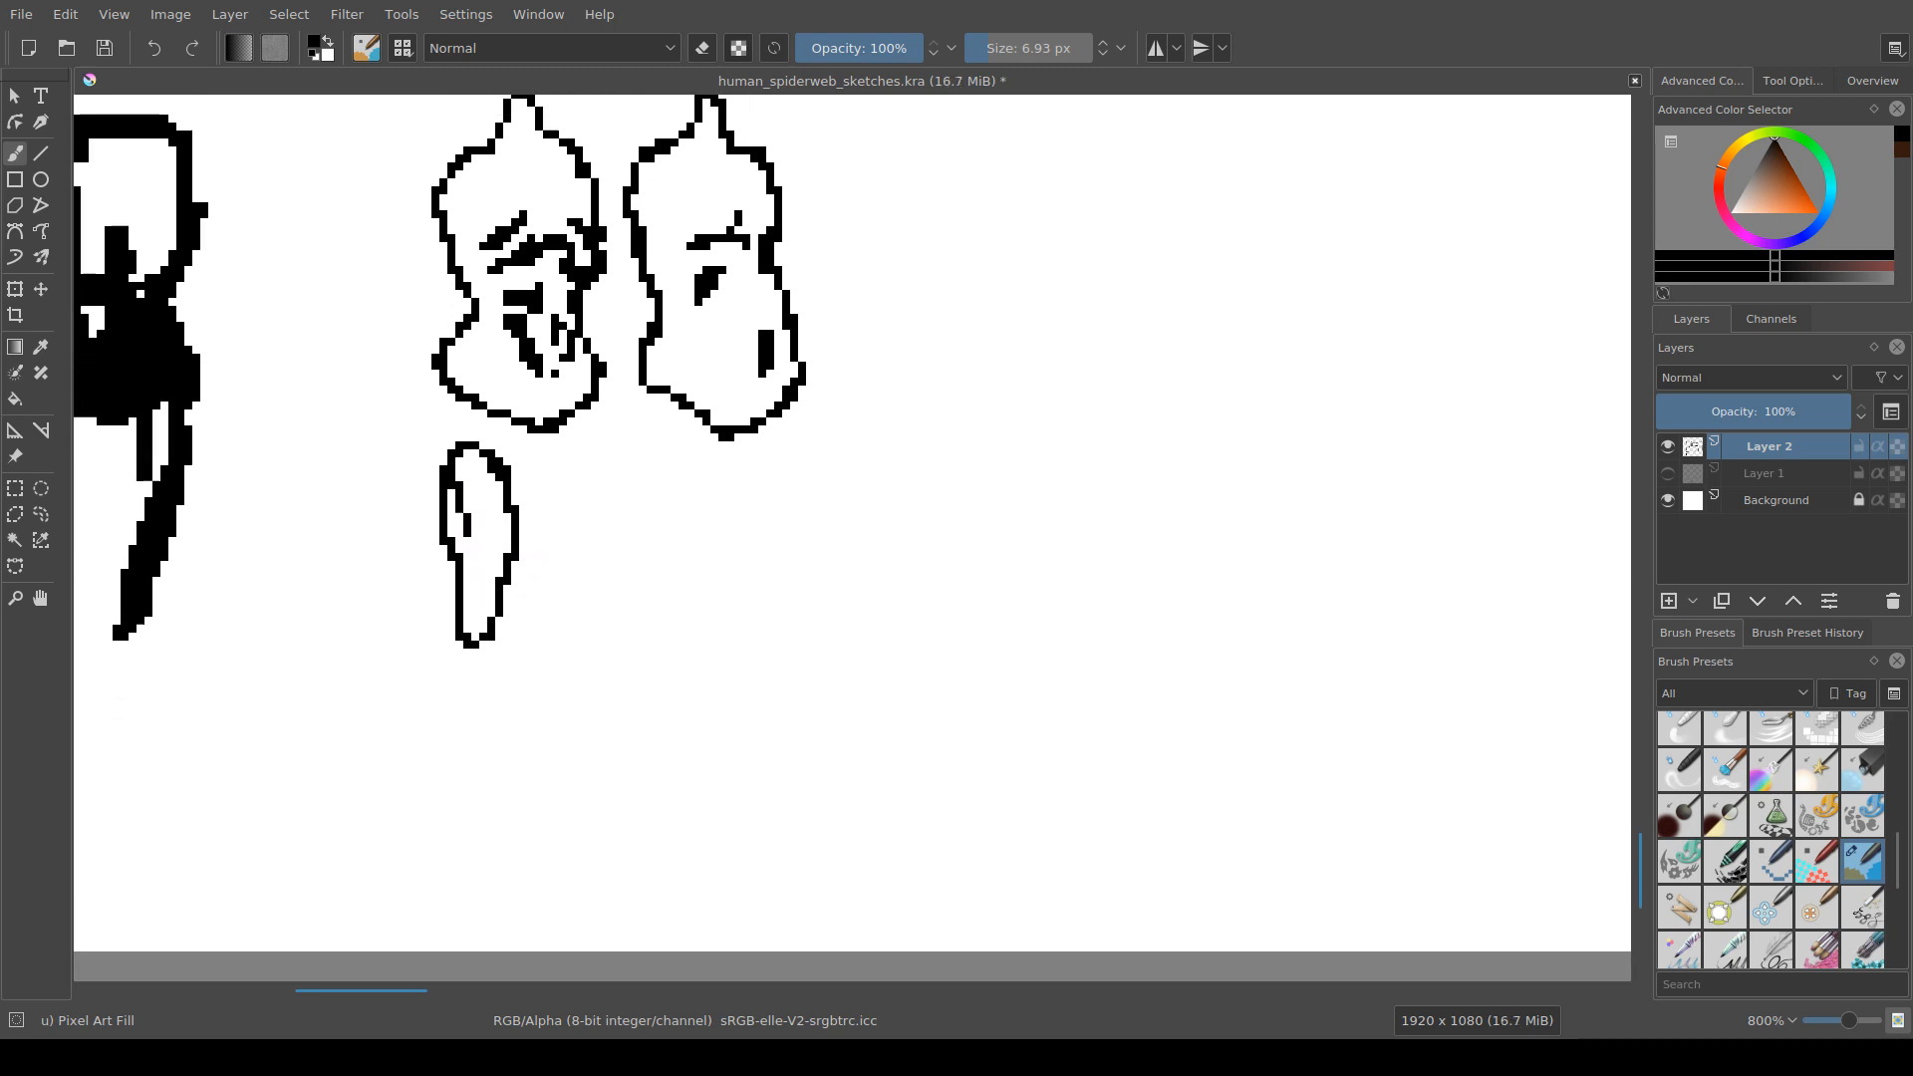
key(ctrl+s)
Step: Draw a slender lower-leg shape below the upper leg, wide at the top and tapering to a thin pointed end
scroll(551, 611, down, 1)
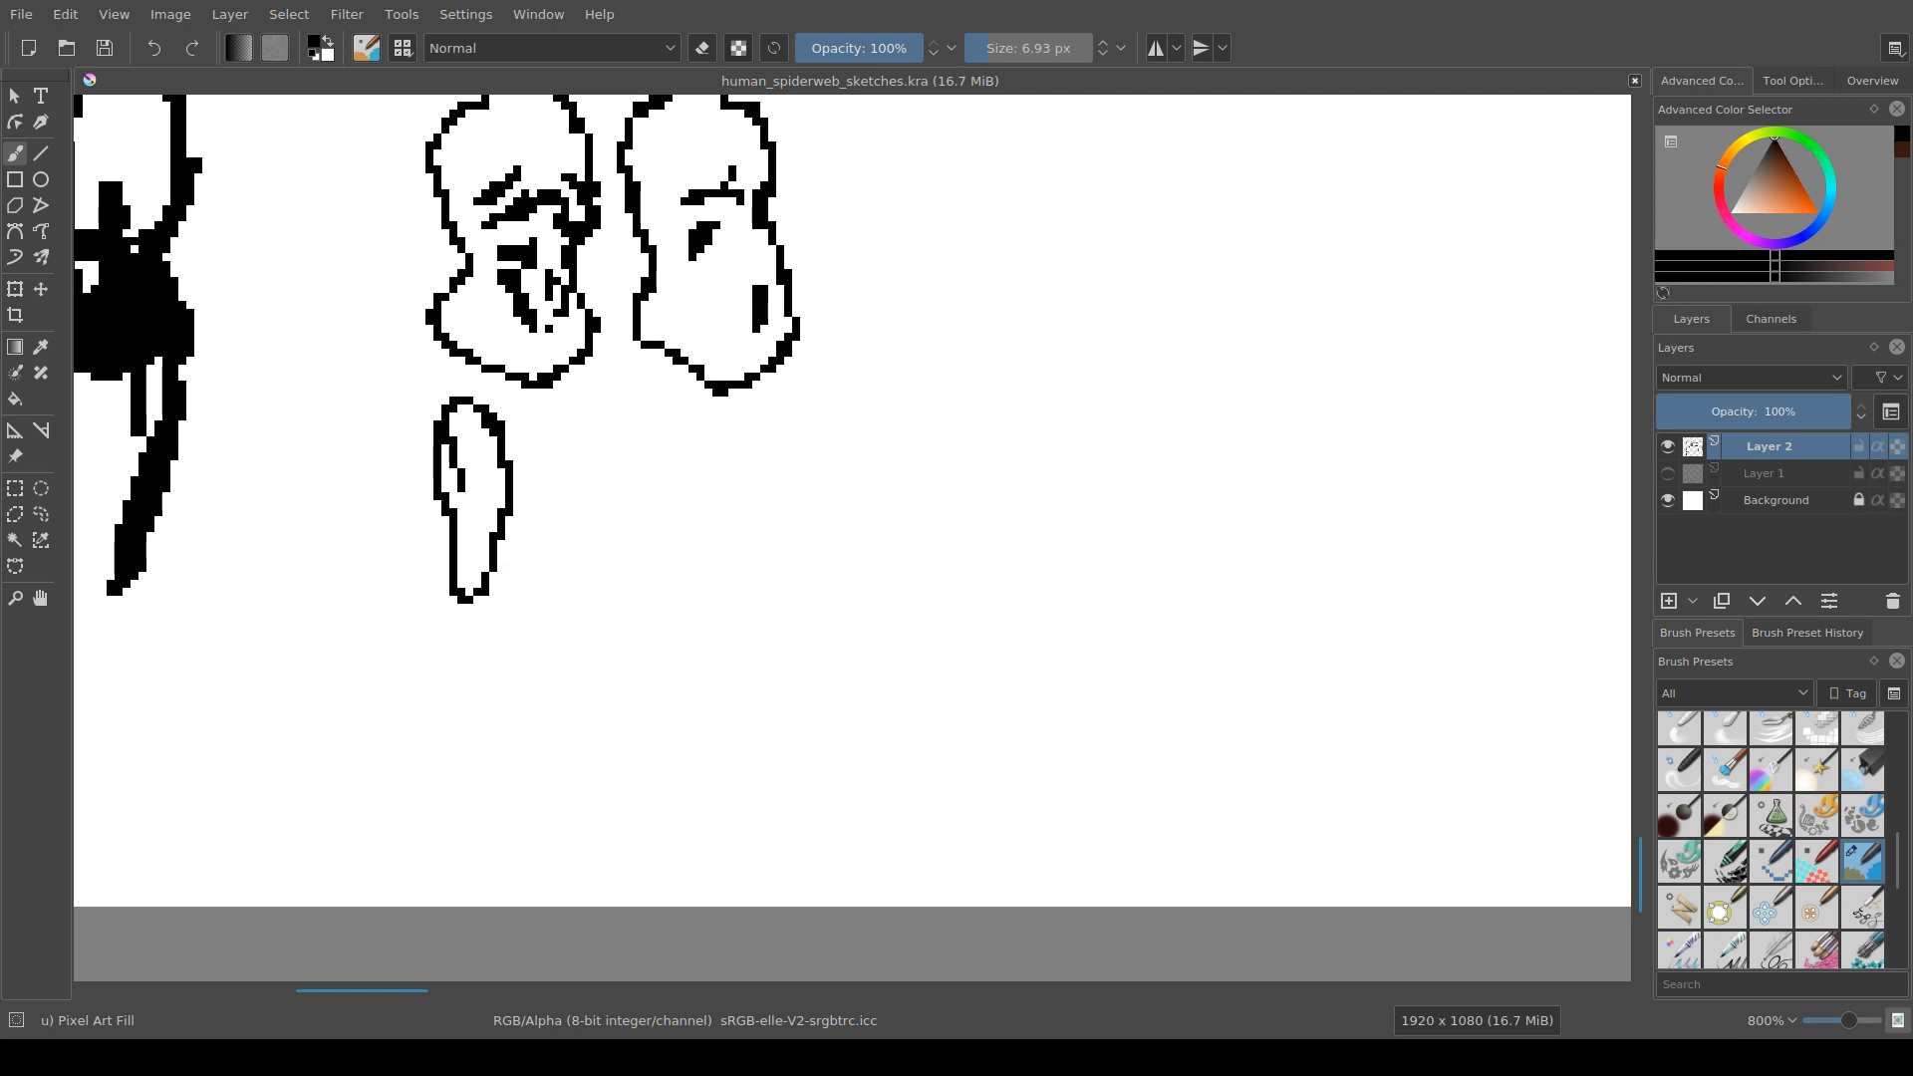
scroll(543, 585, down, 1)
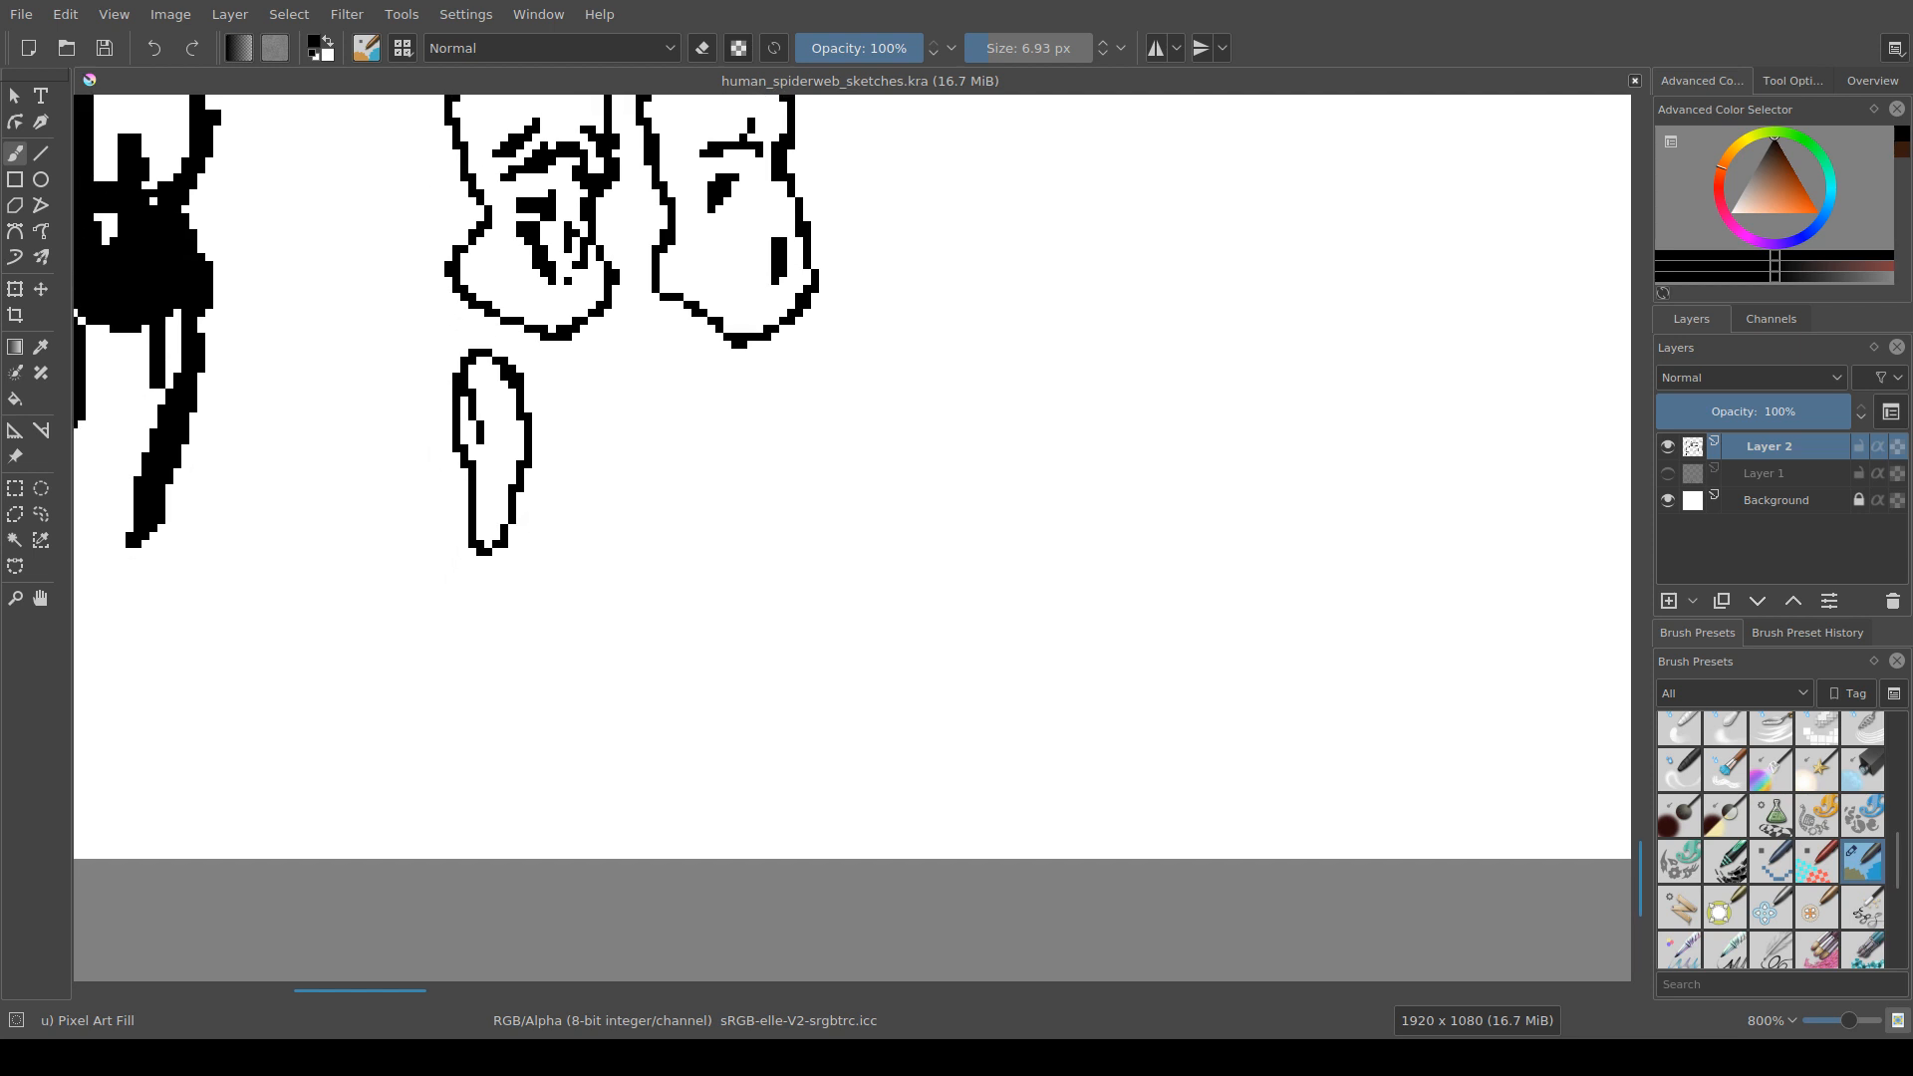
mouse_move(547, 611)
mouse_down()
mouse_move(553, 594)
mouse_move(510, 625)
mouse_move(526, 566)
mouse_move(447, 645)
mouse_move(478, 609)
mouse_move(469, 740)
mouse_move(447, 715)
mouse_move(453, 809)
mouse_up()
key(e)
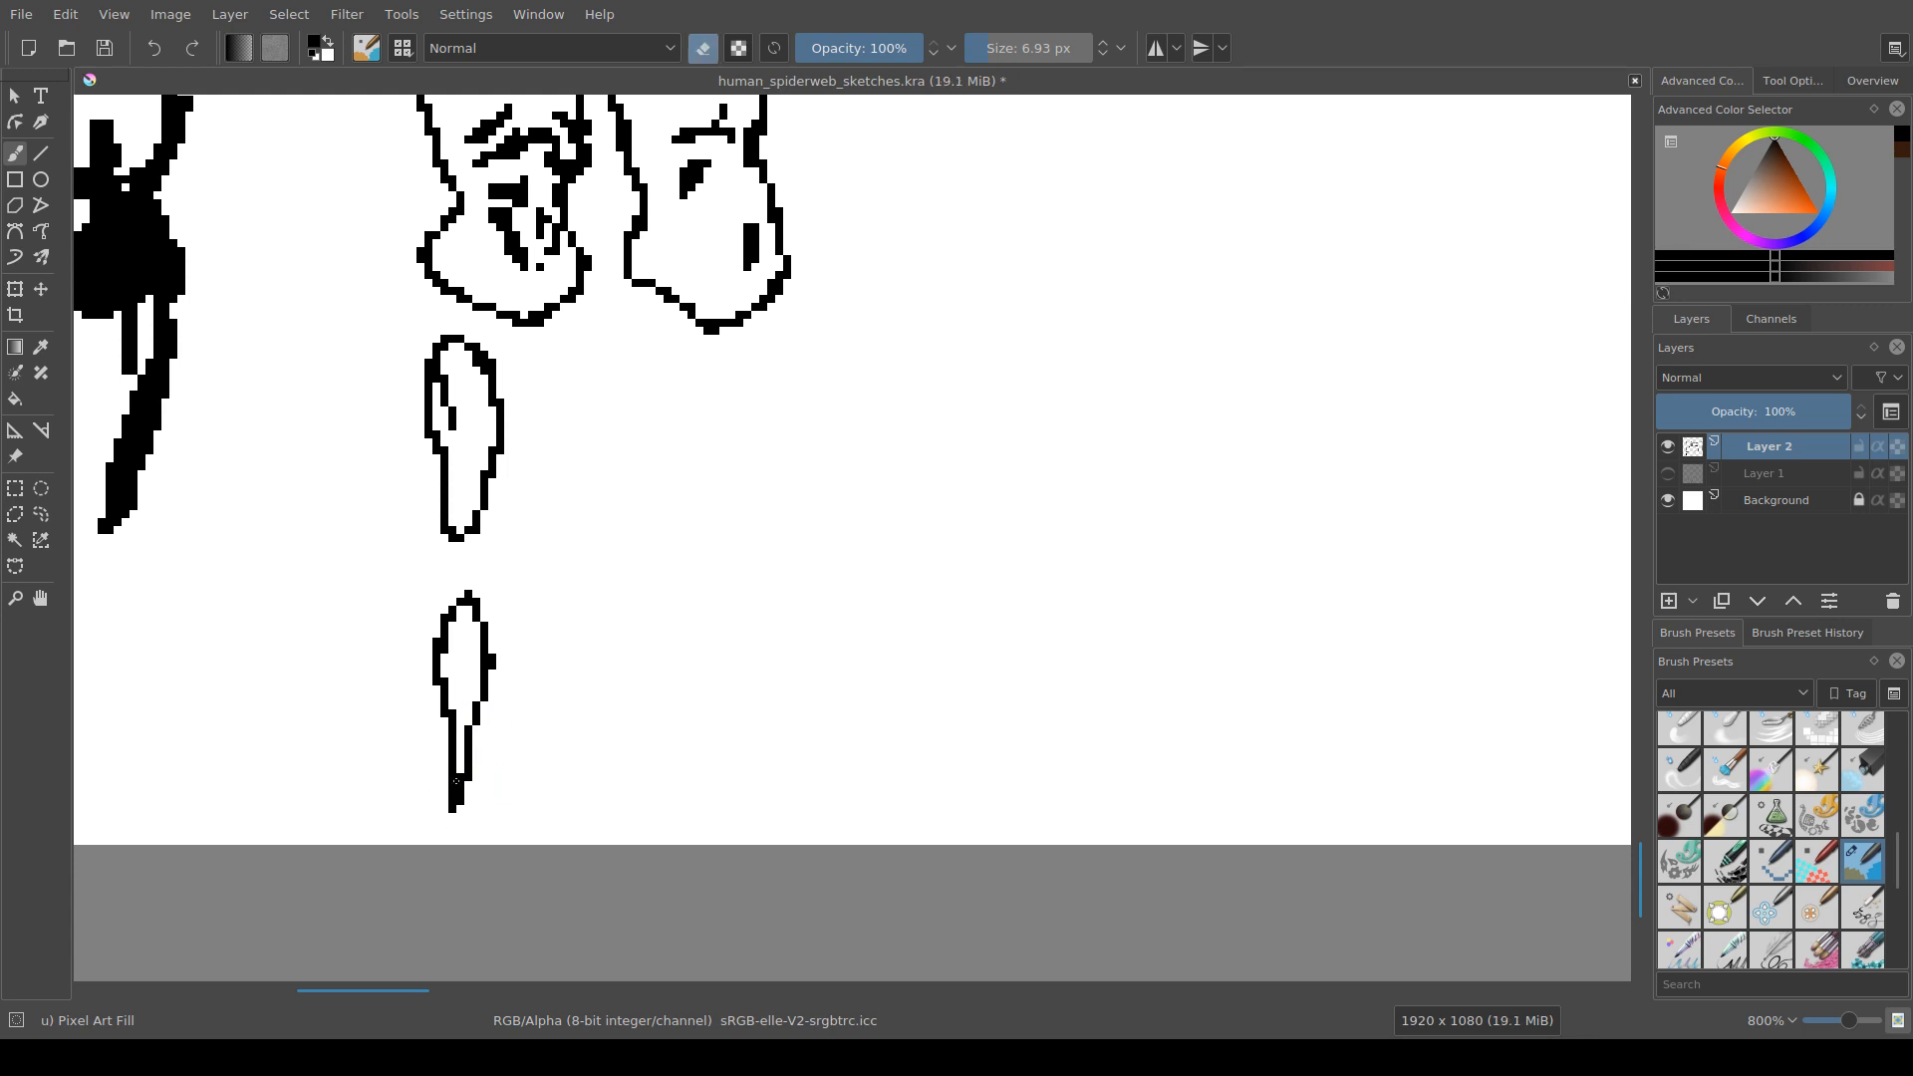
key(e)
click(469, 786)
Step: Add a small inner mark on the lower leg's left side, flatten its peak, and erase the bump on its right outline
drag(487, 605, 458, 694)
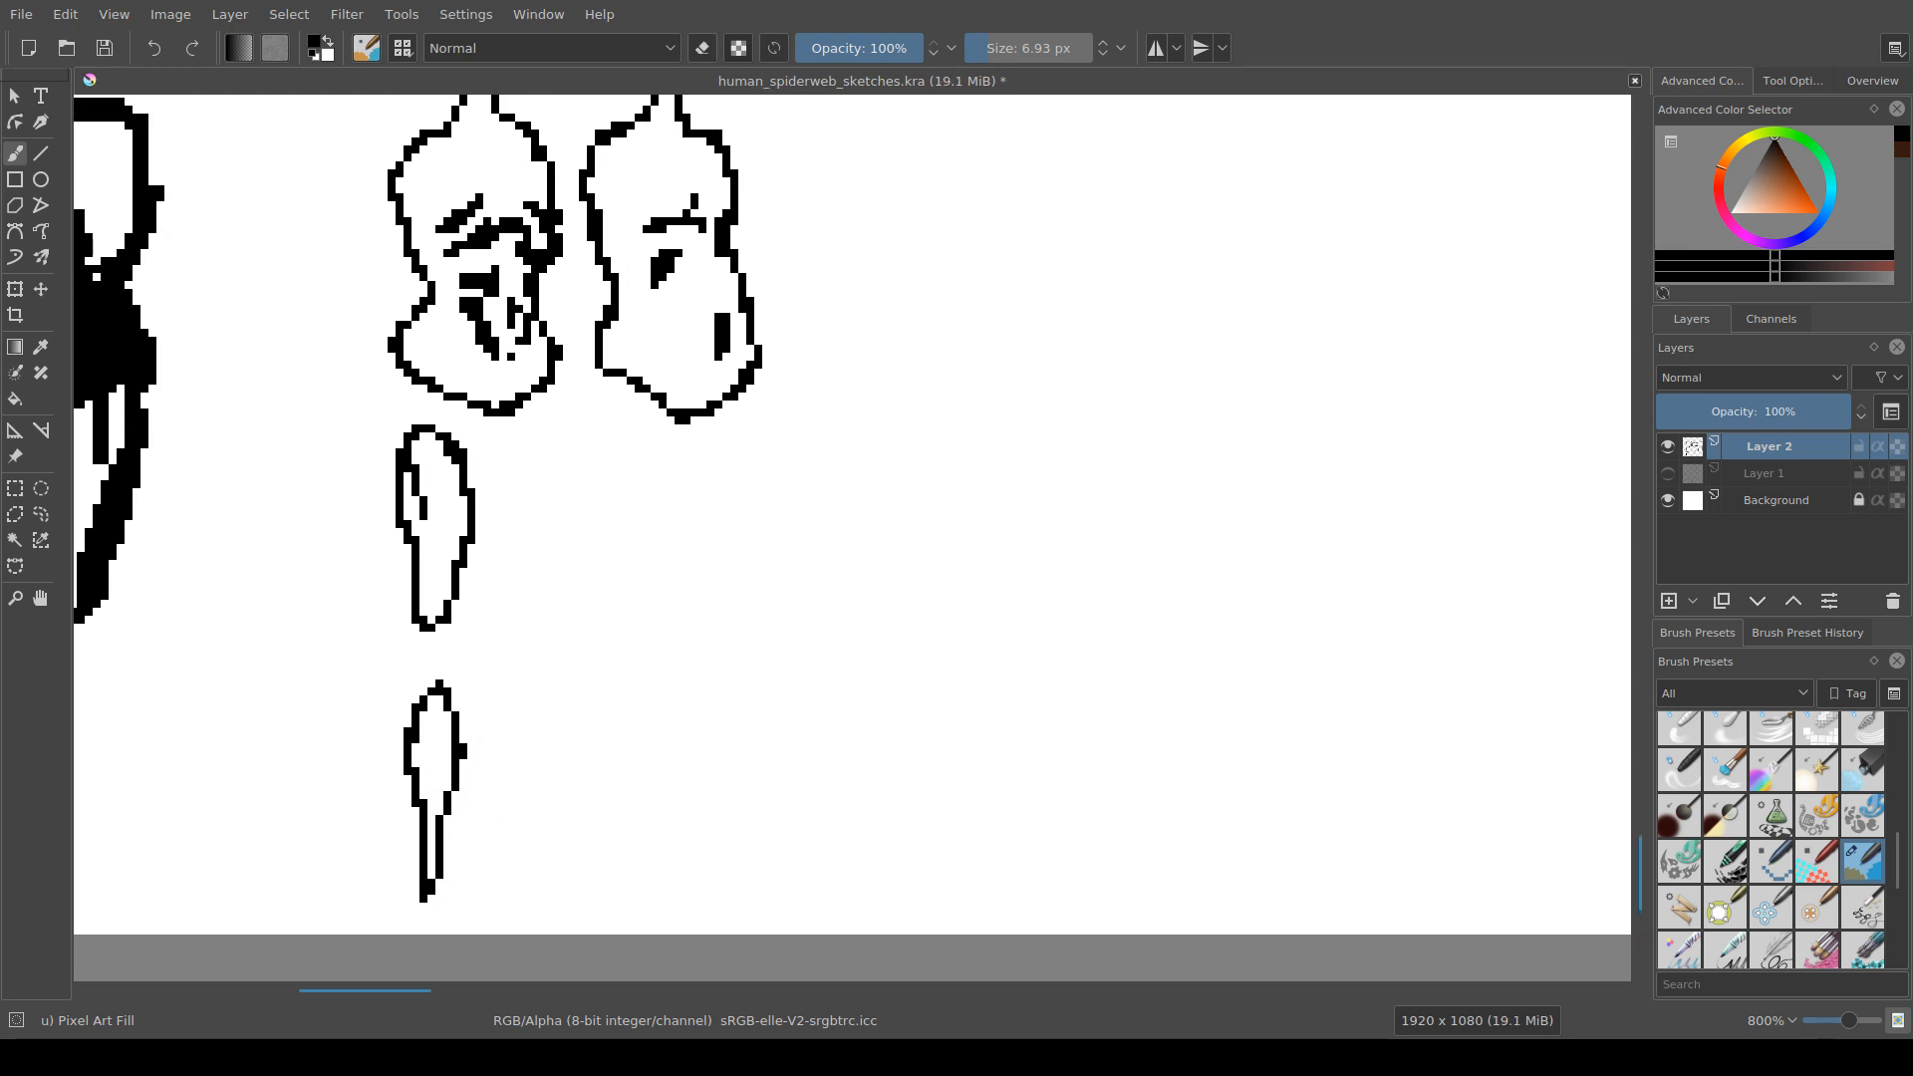
mouse_move(421, 777)
mouse_down()
mouse_move(432, 763)
mouse_move(415, 762)
mouse_up()
key(e)
mouse_move(434, 689)
mouse_down()
mouse_move(449, 696)
mouse_move(429, 697)
mouse_up()
key(e)
key(e)
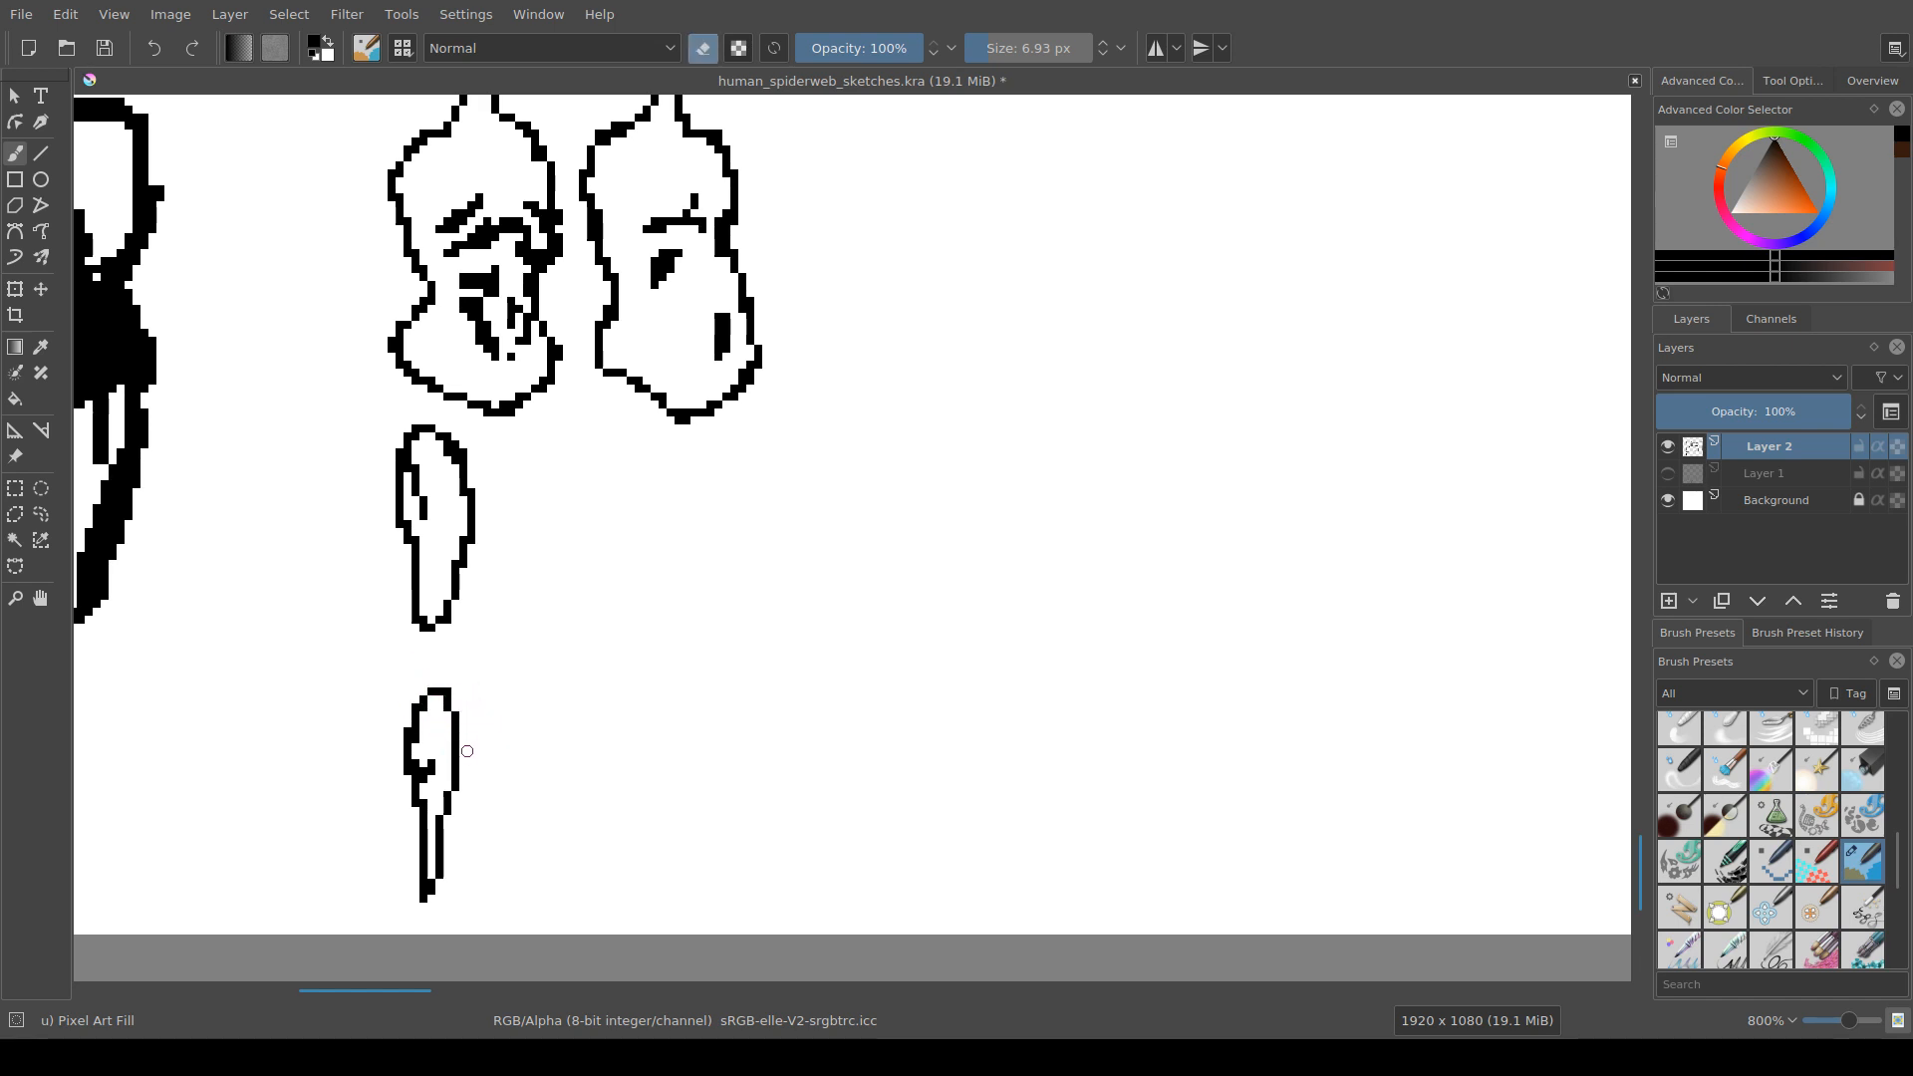
Step: Try to move the lower-leg shape up against the upper leg using a rectangular selection, and clear the selection
scroll(521, 786, down, 2)
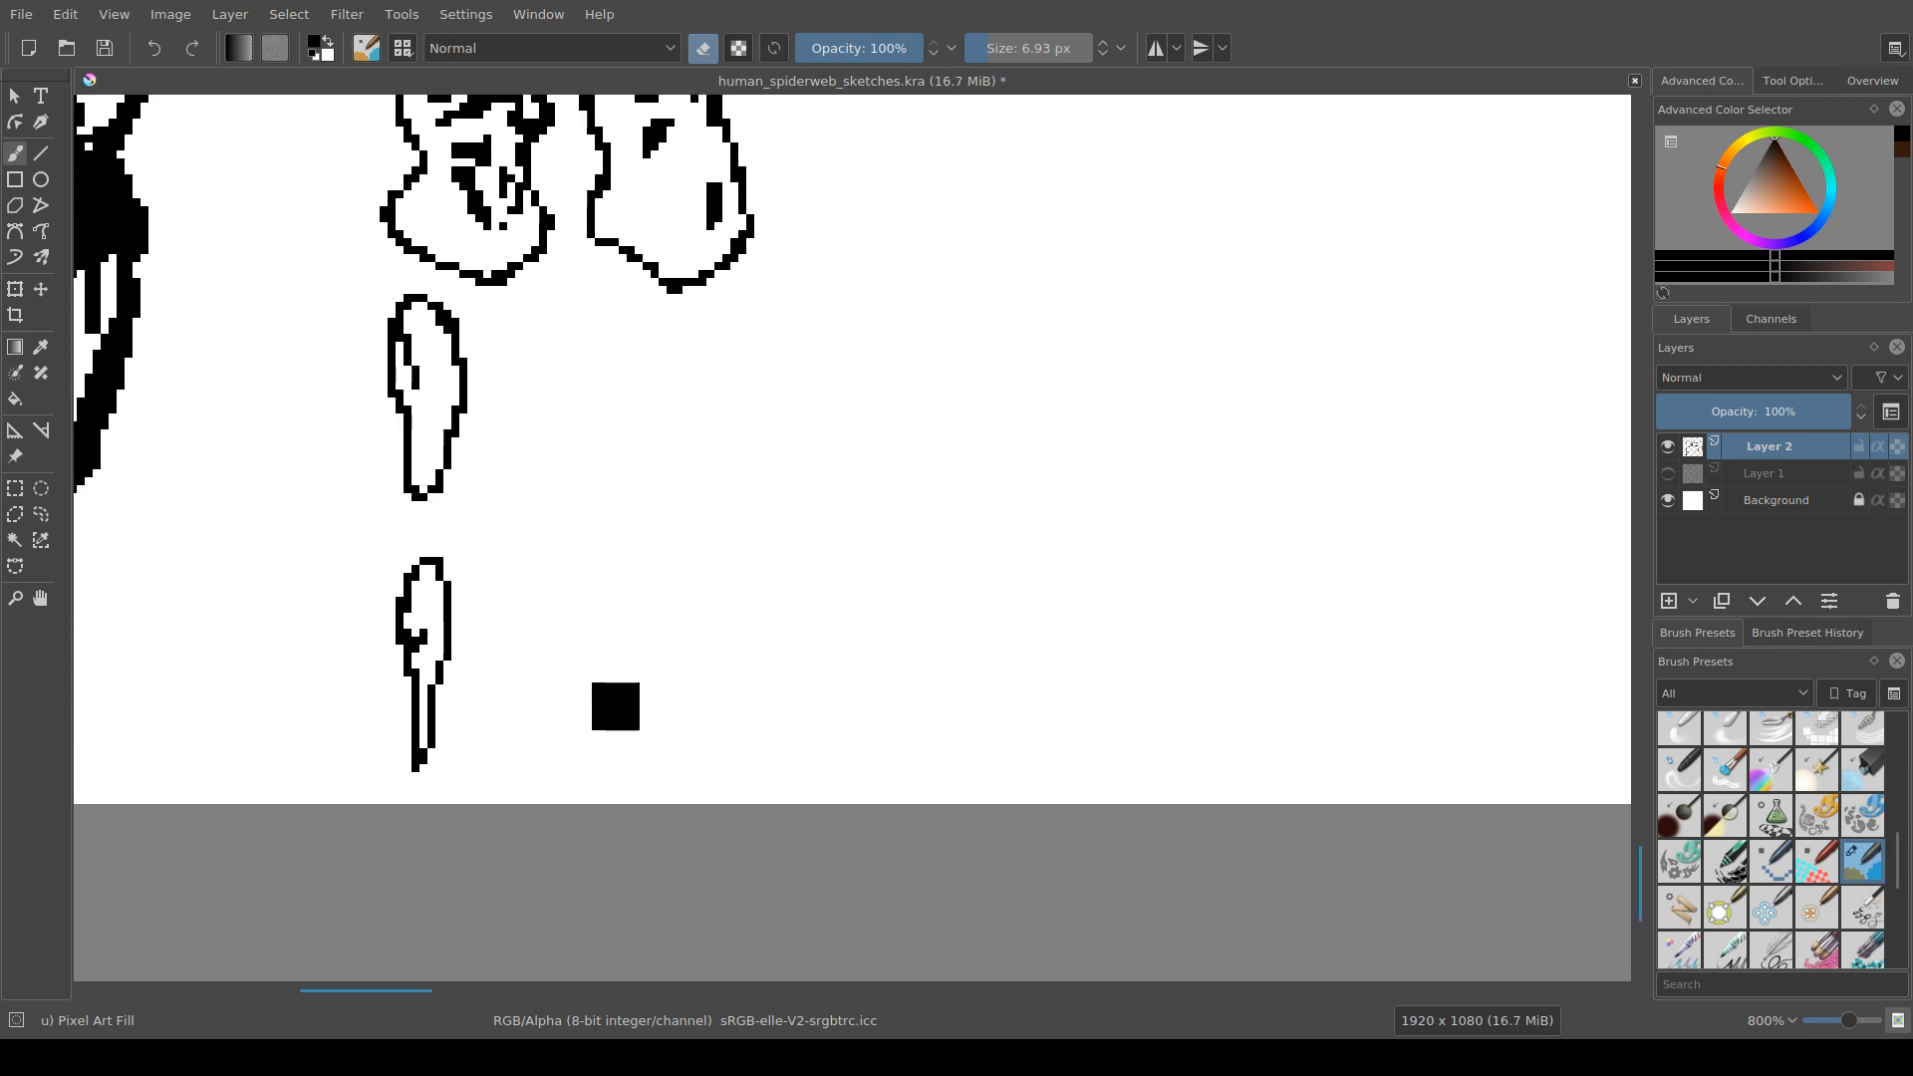
scroll(636, 304, down, 2)
drag(618, 374, 659, 482)
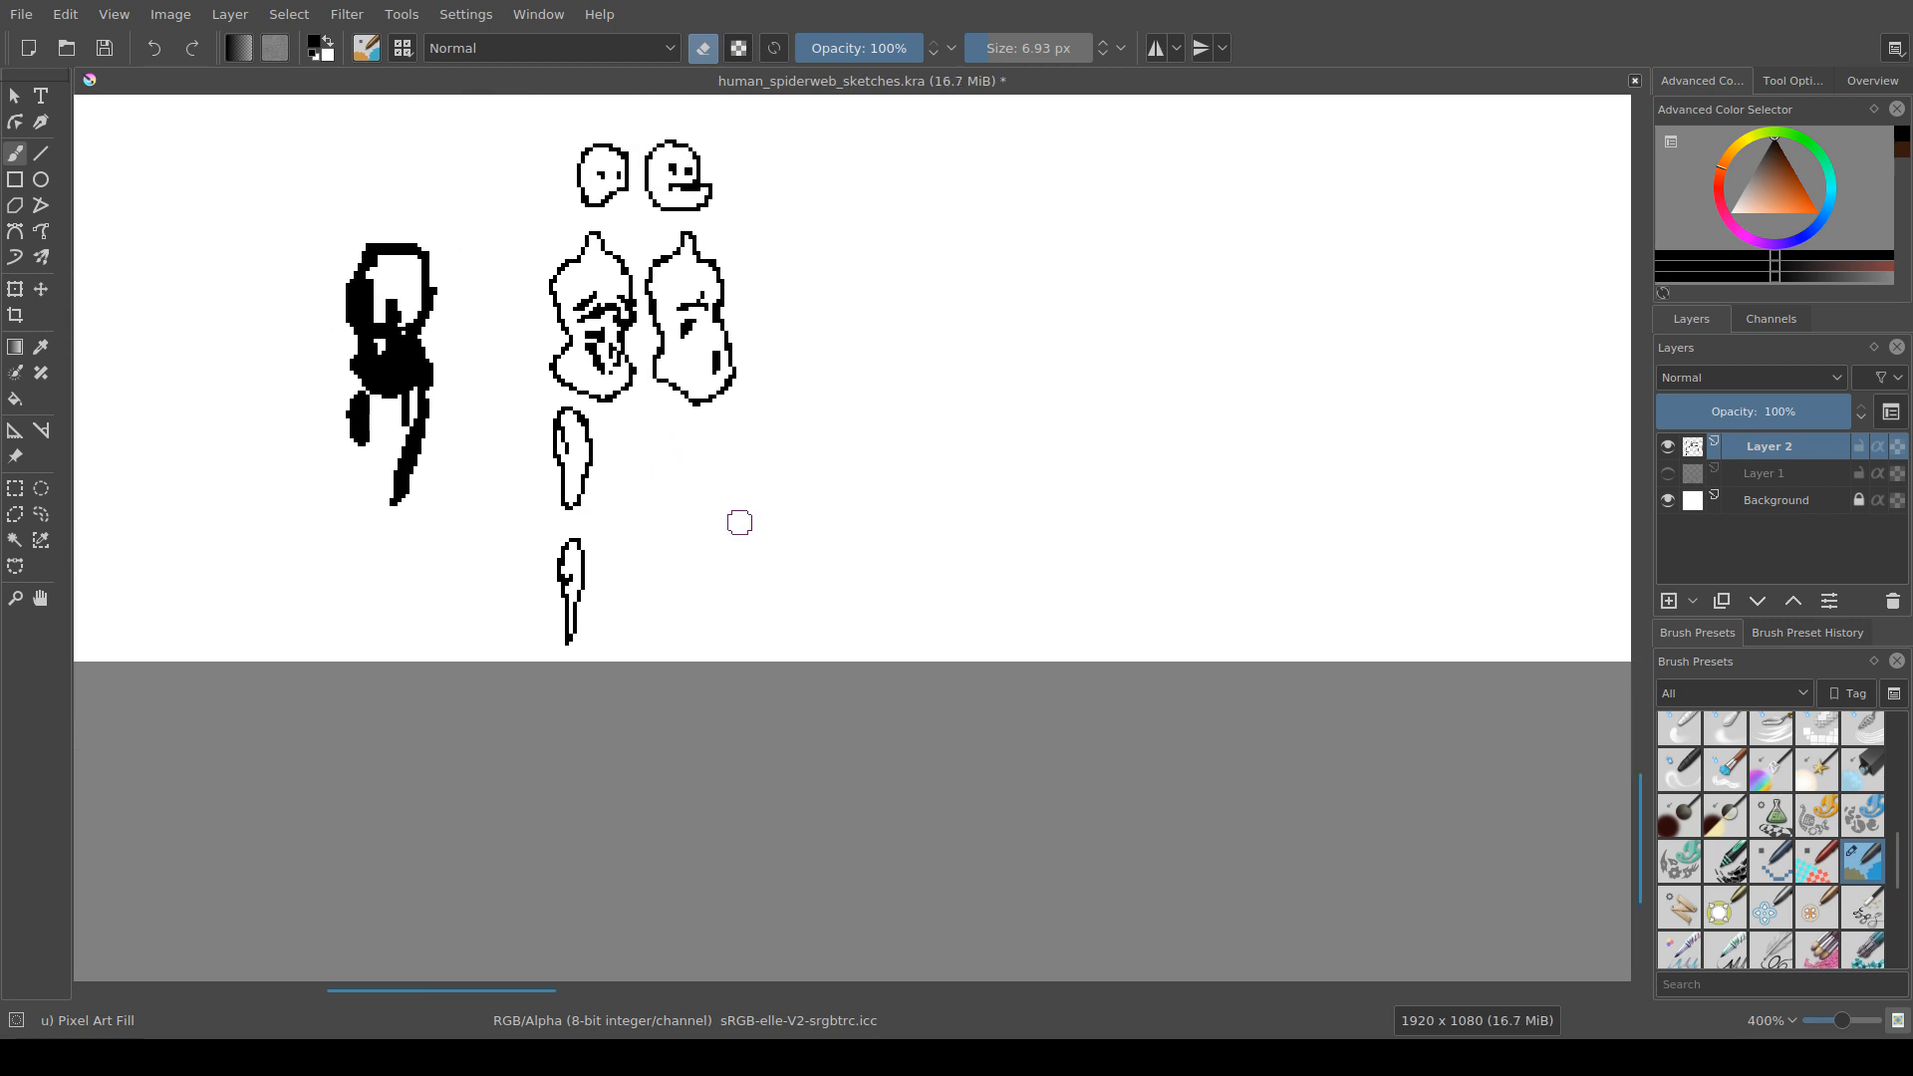
click(15, 488)
drag(540, 534, 578, 558)
key(t)
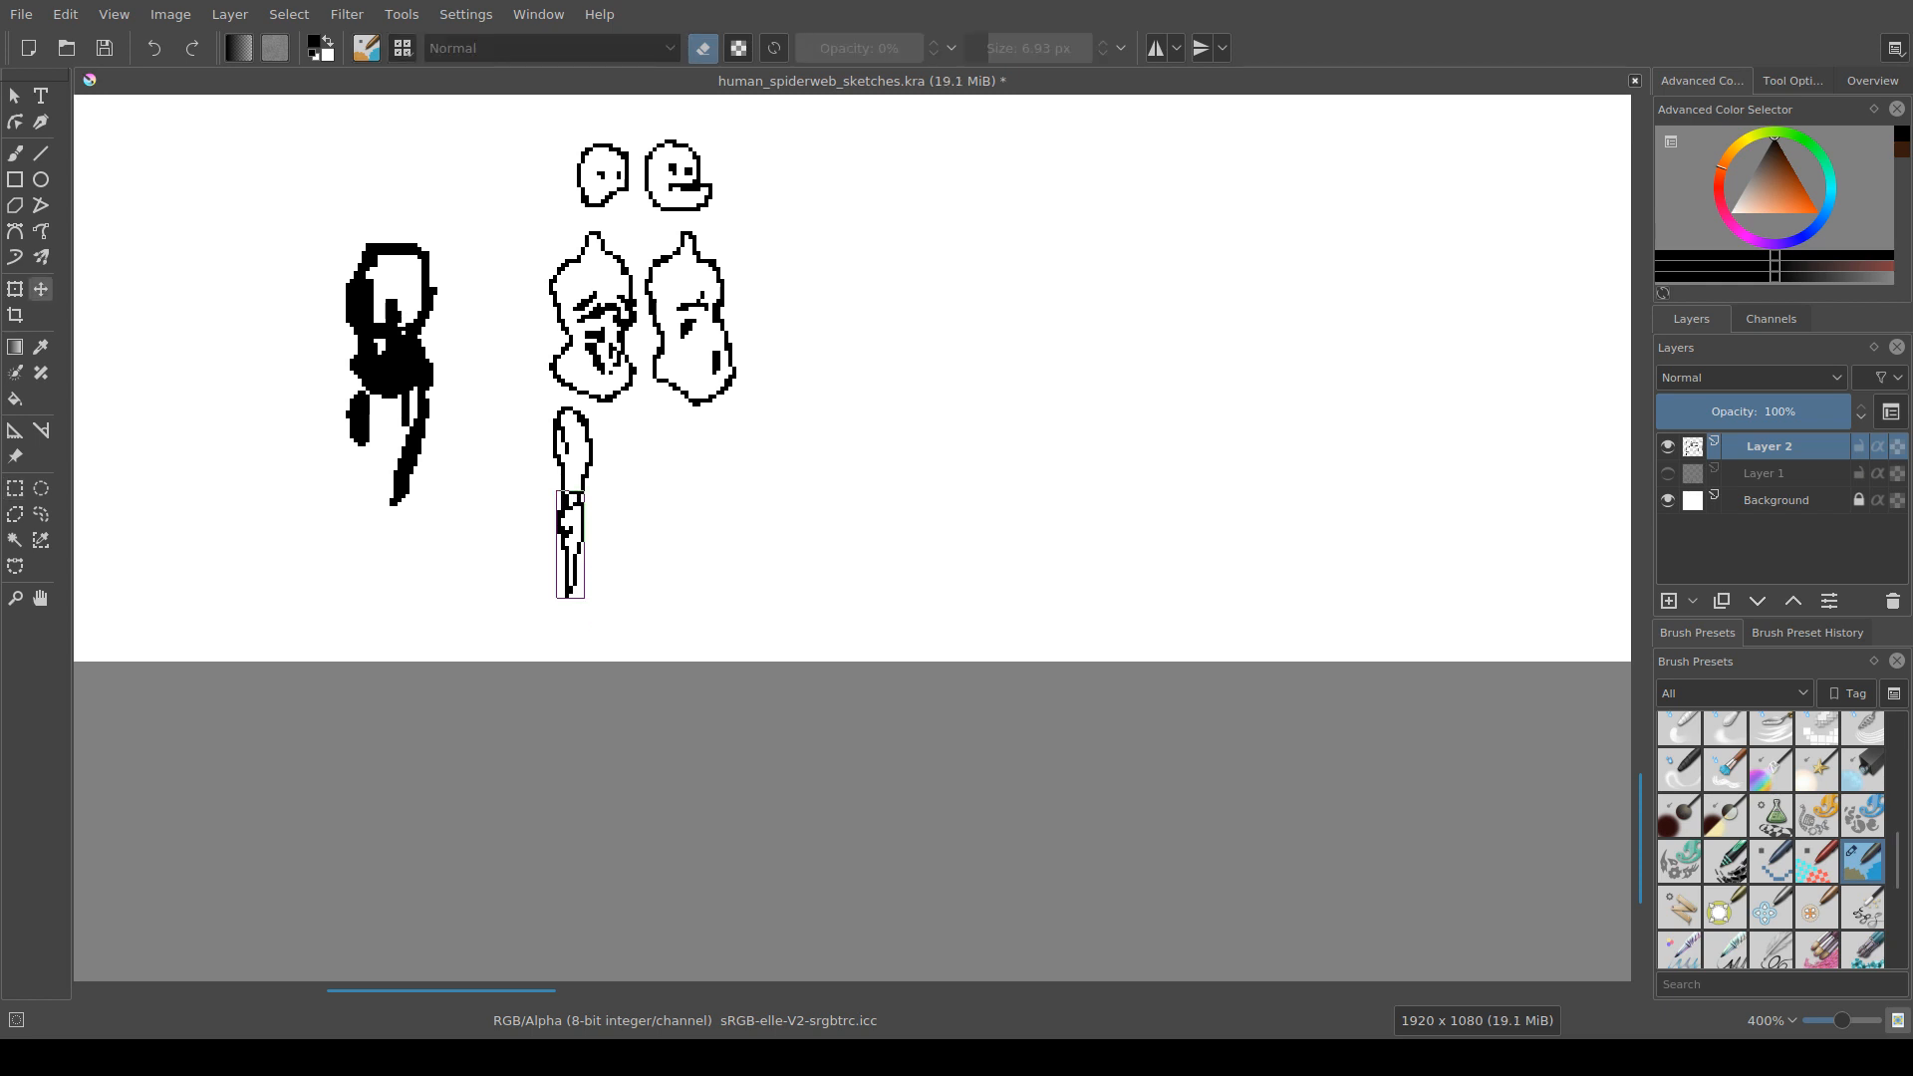
key(ctrl+r)
key(ctrl+shift+a)
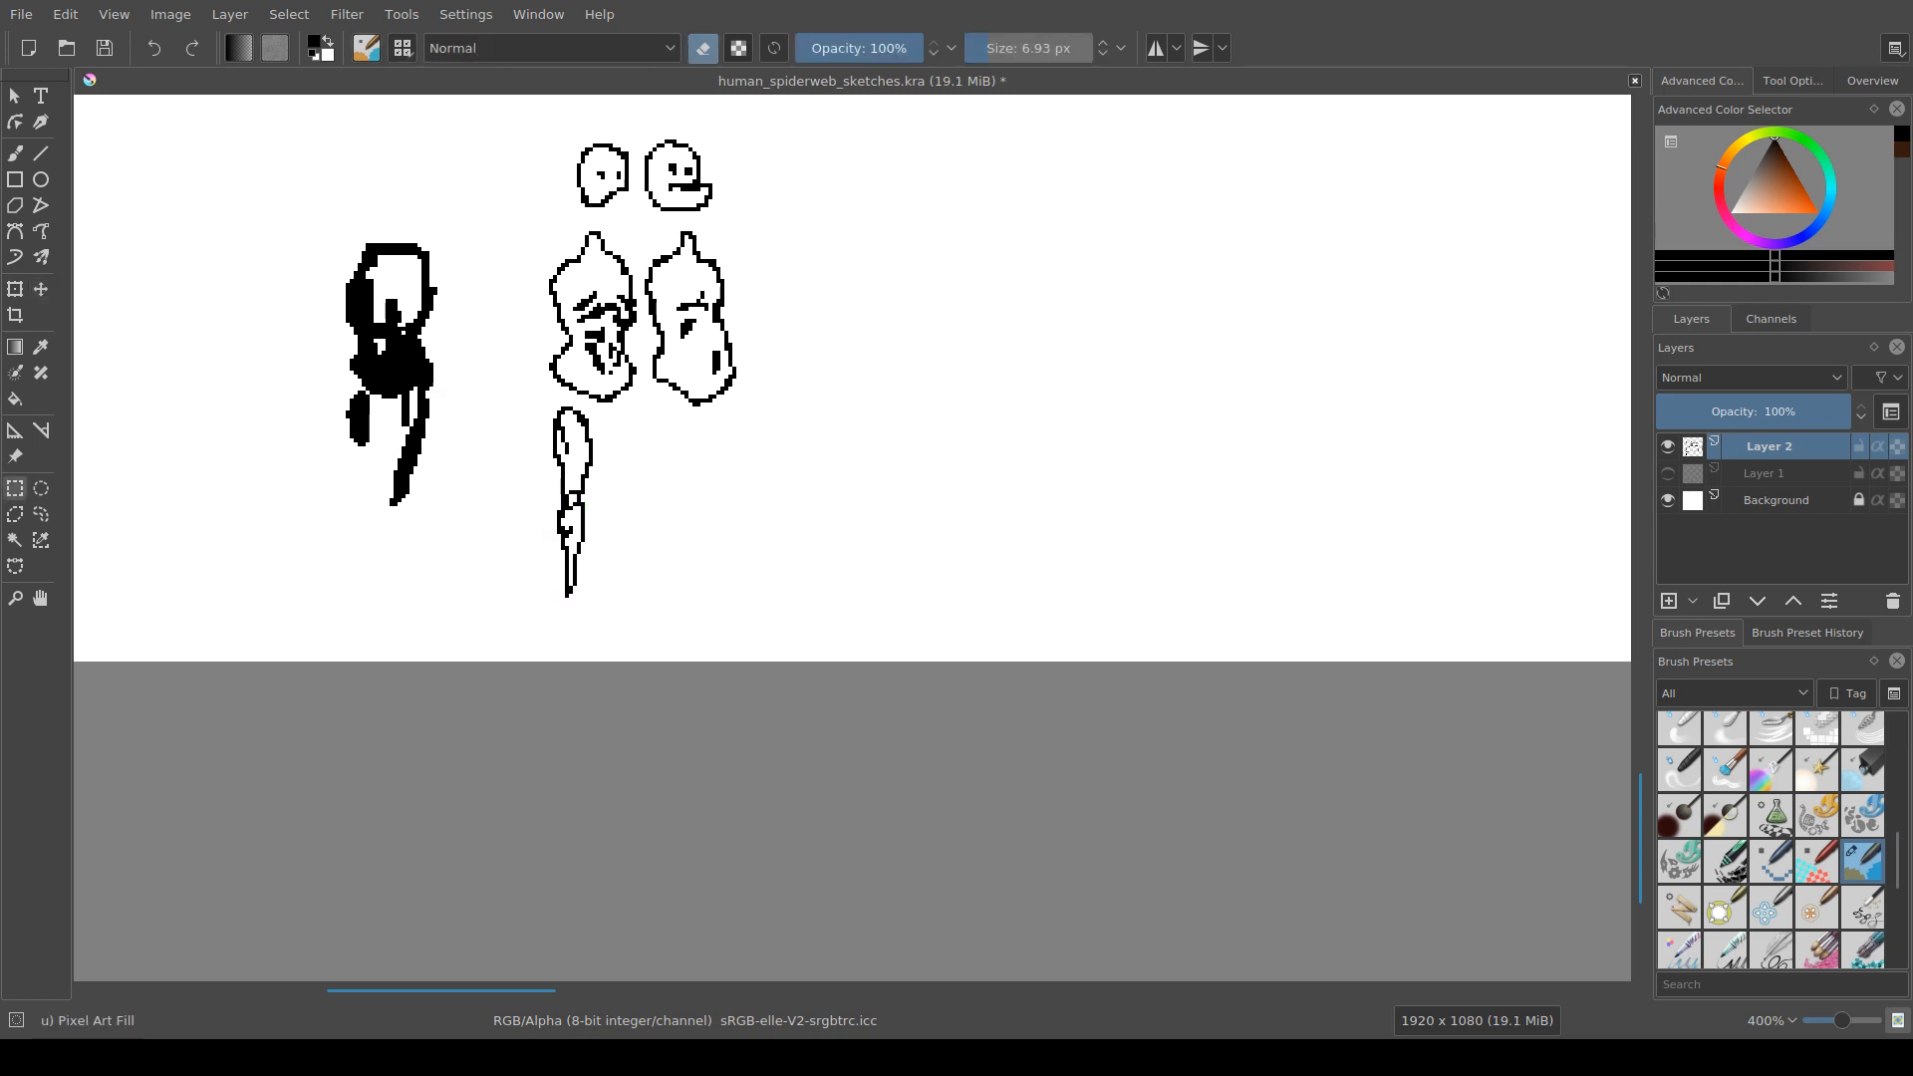
Step: Try to move the joined leg up onto the first torso, and undo both leg moves
key(t)
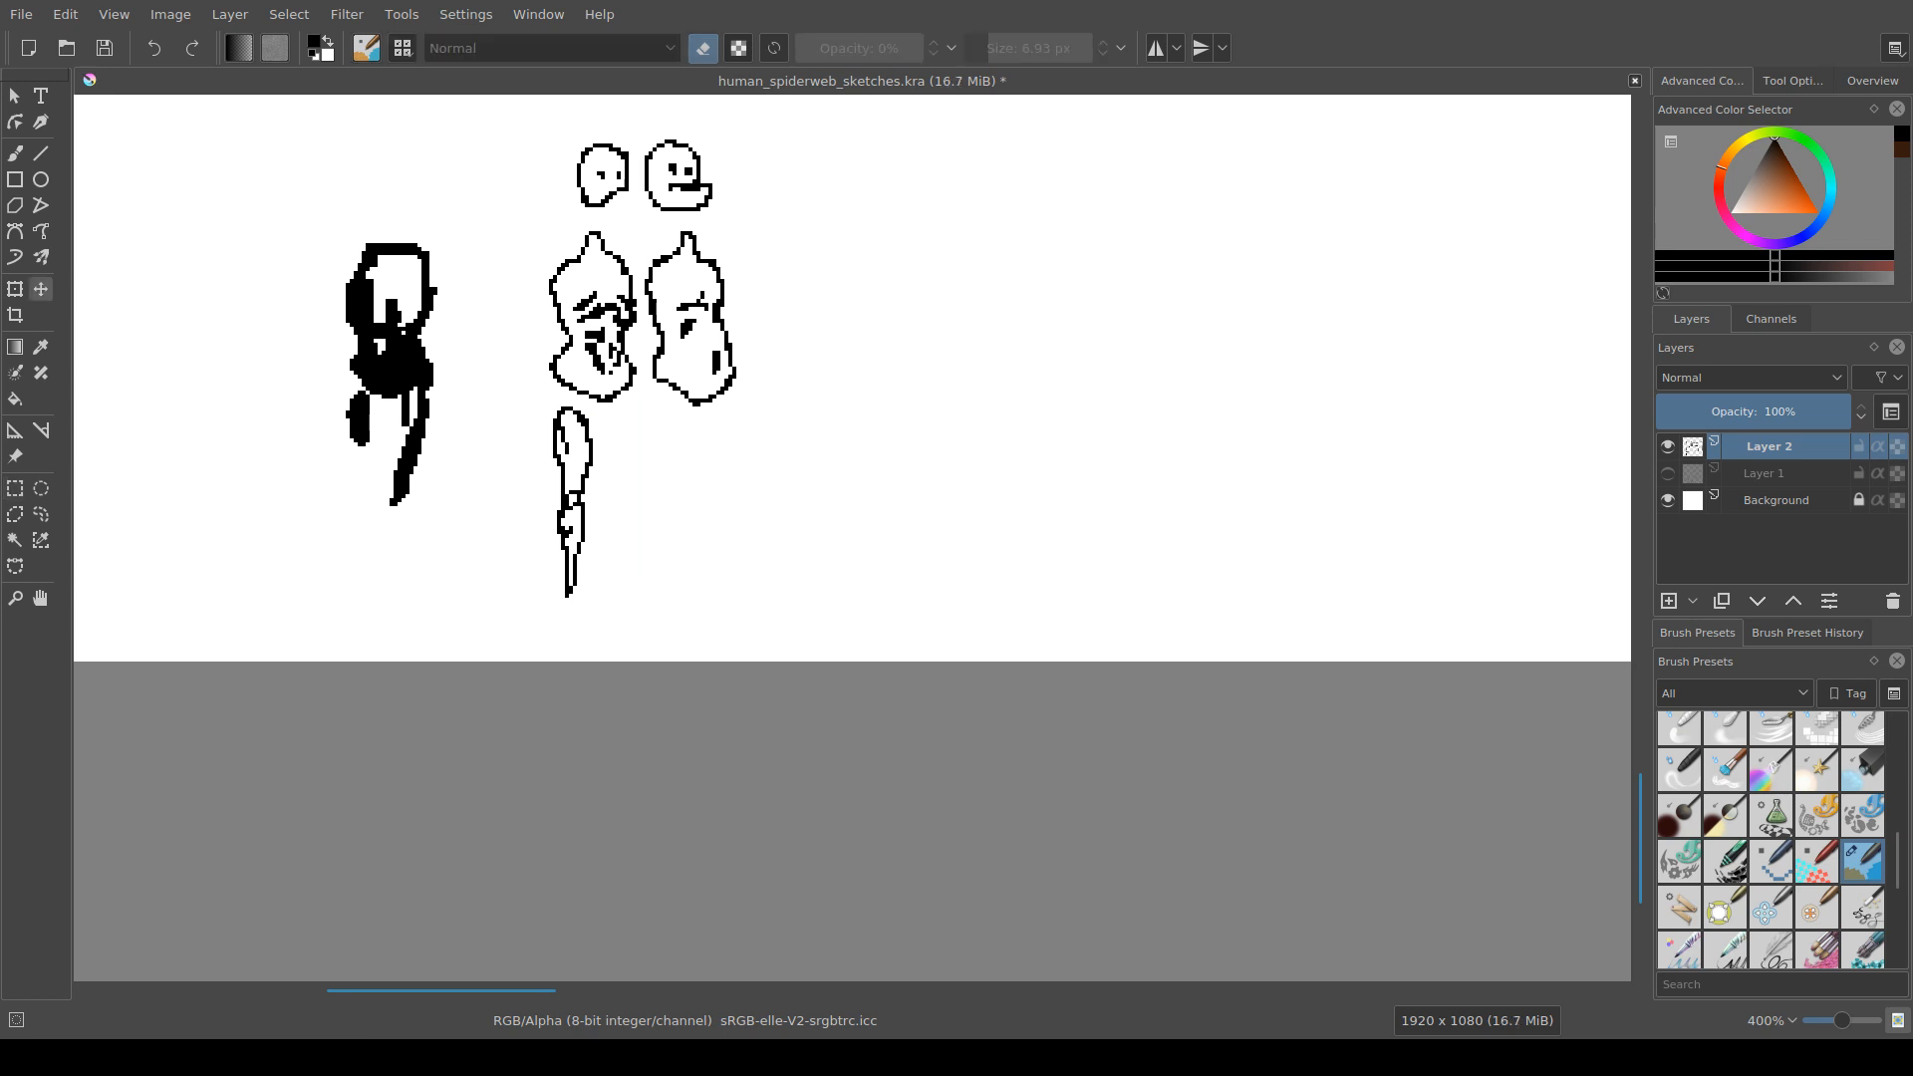
drag(572, 508, 572, 468)
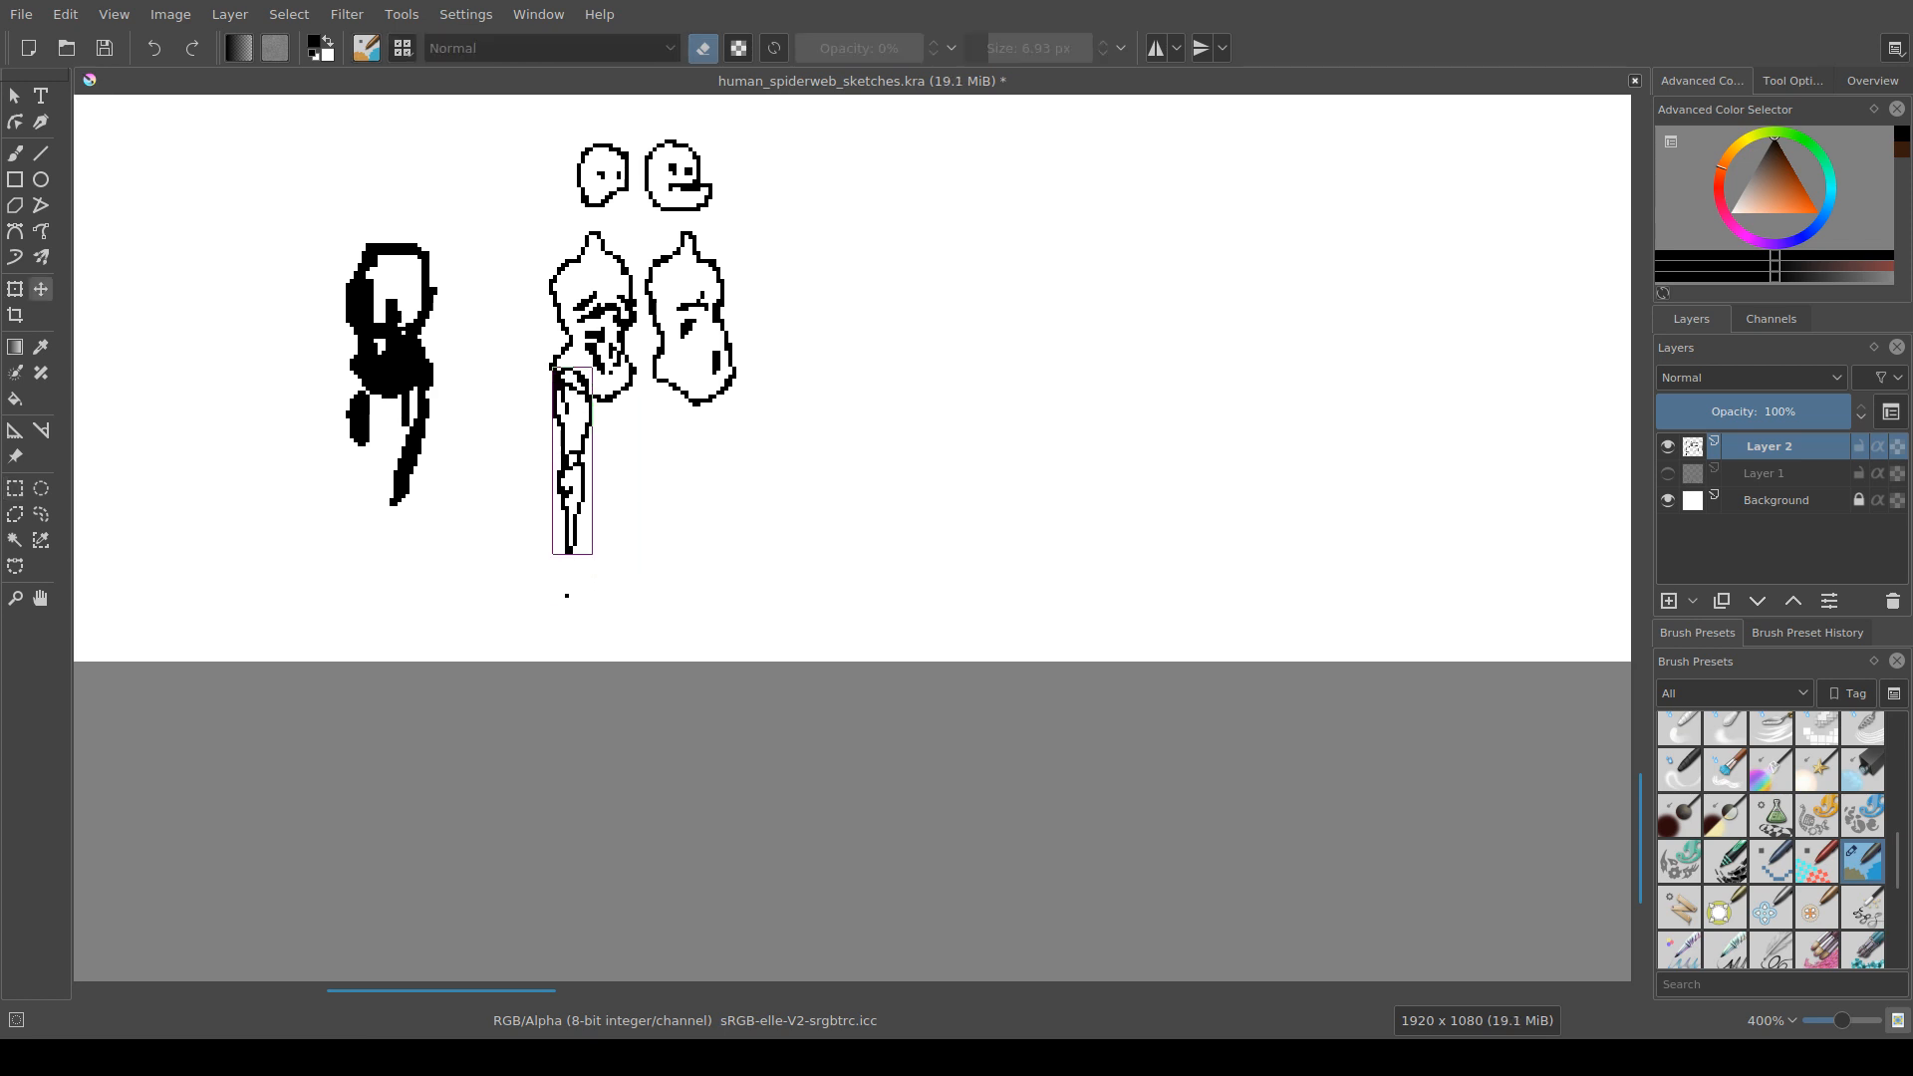
key(Right)
key(Right)
key(ctrl+z)
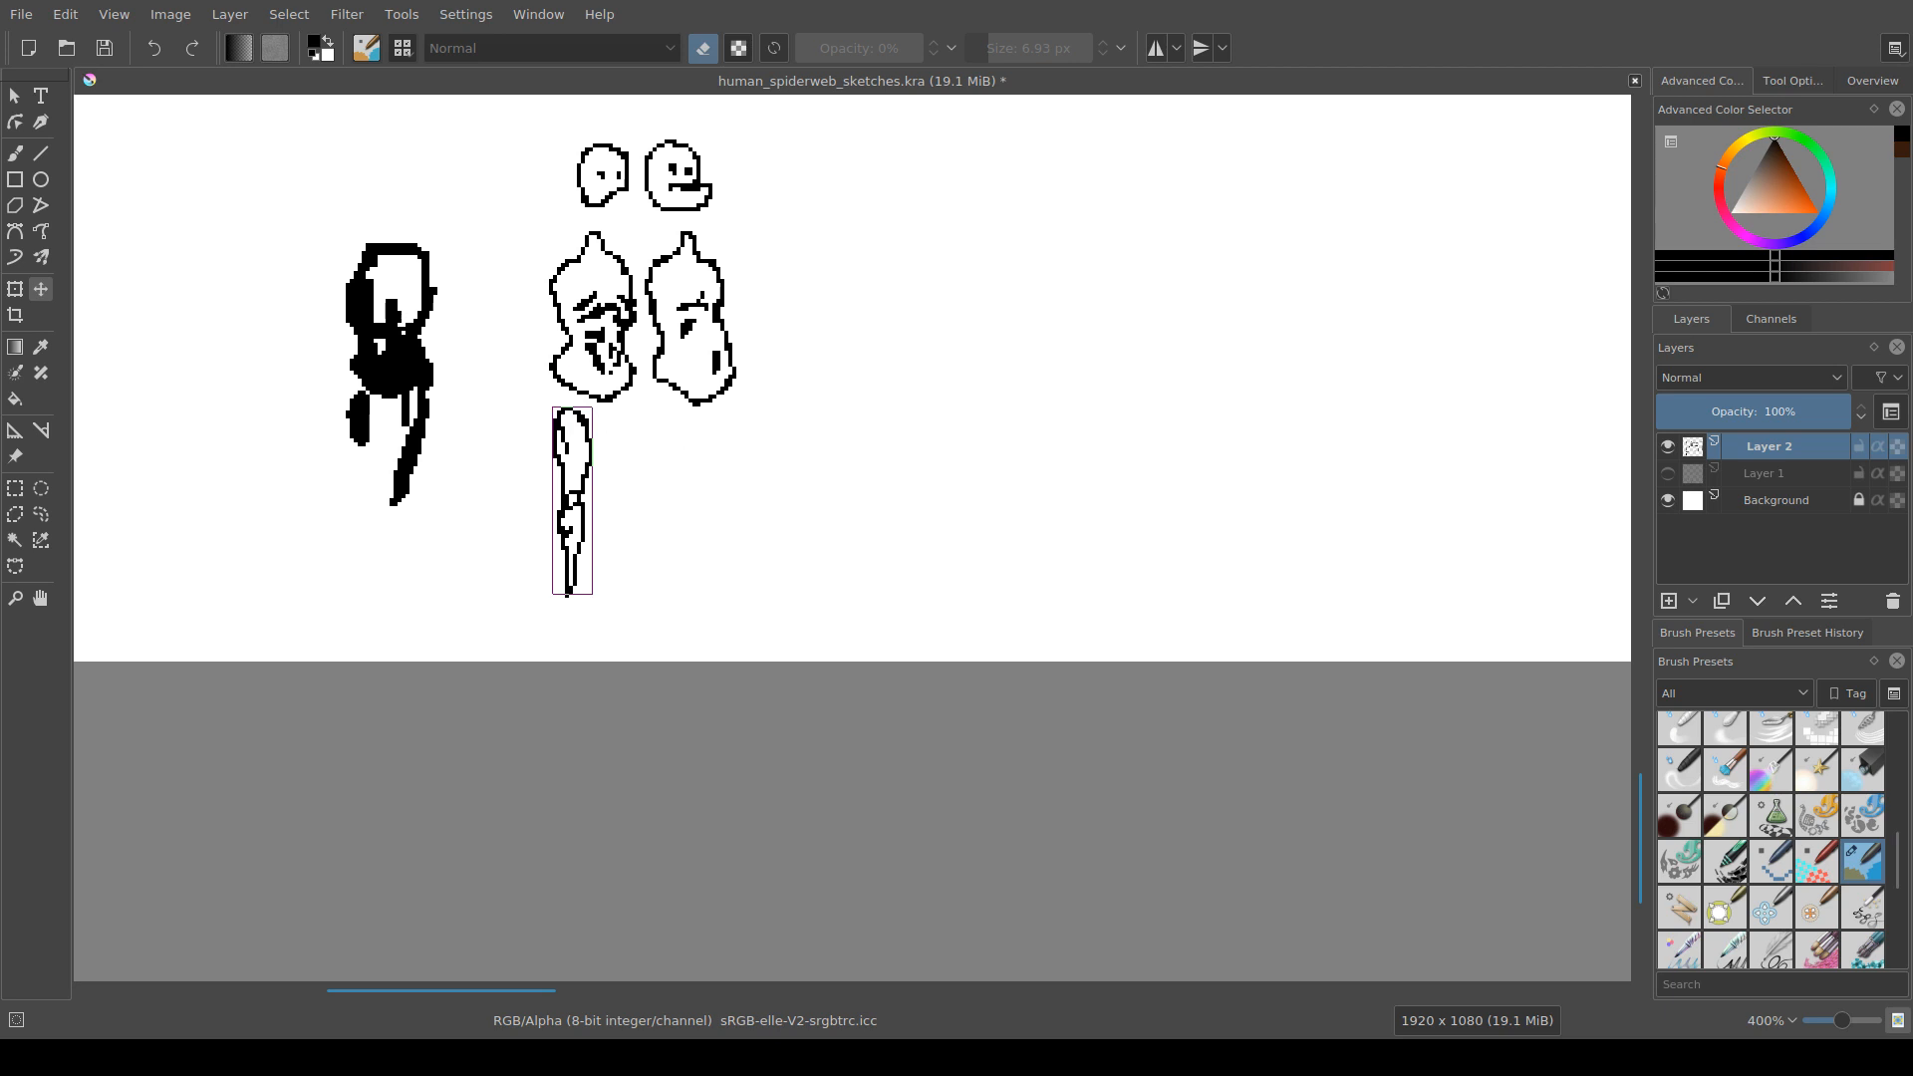
key(ctrl+z)
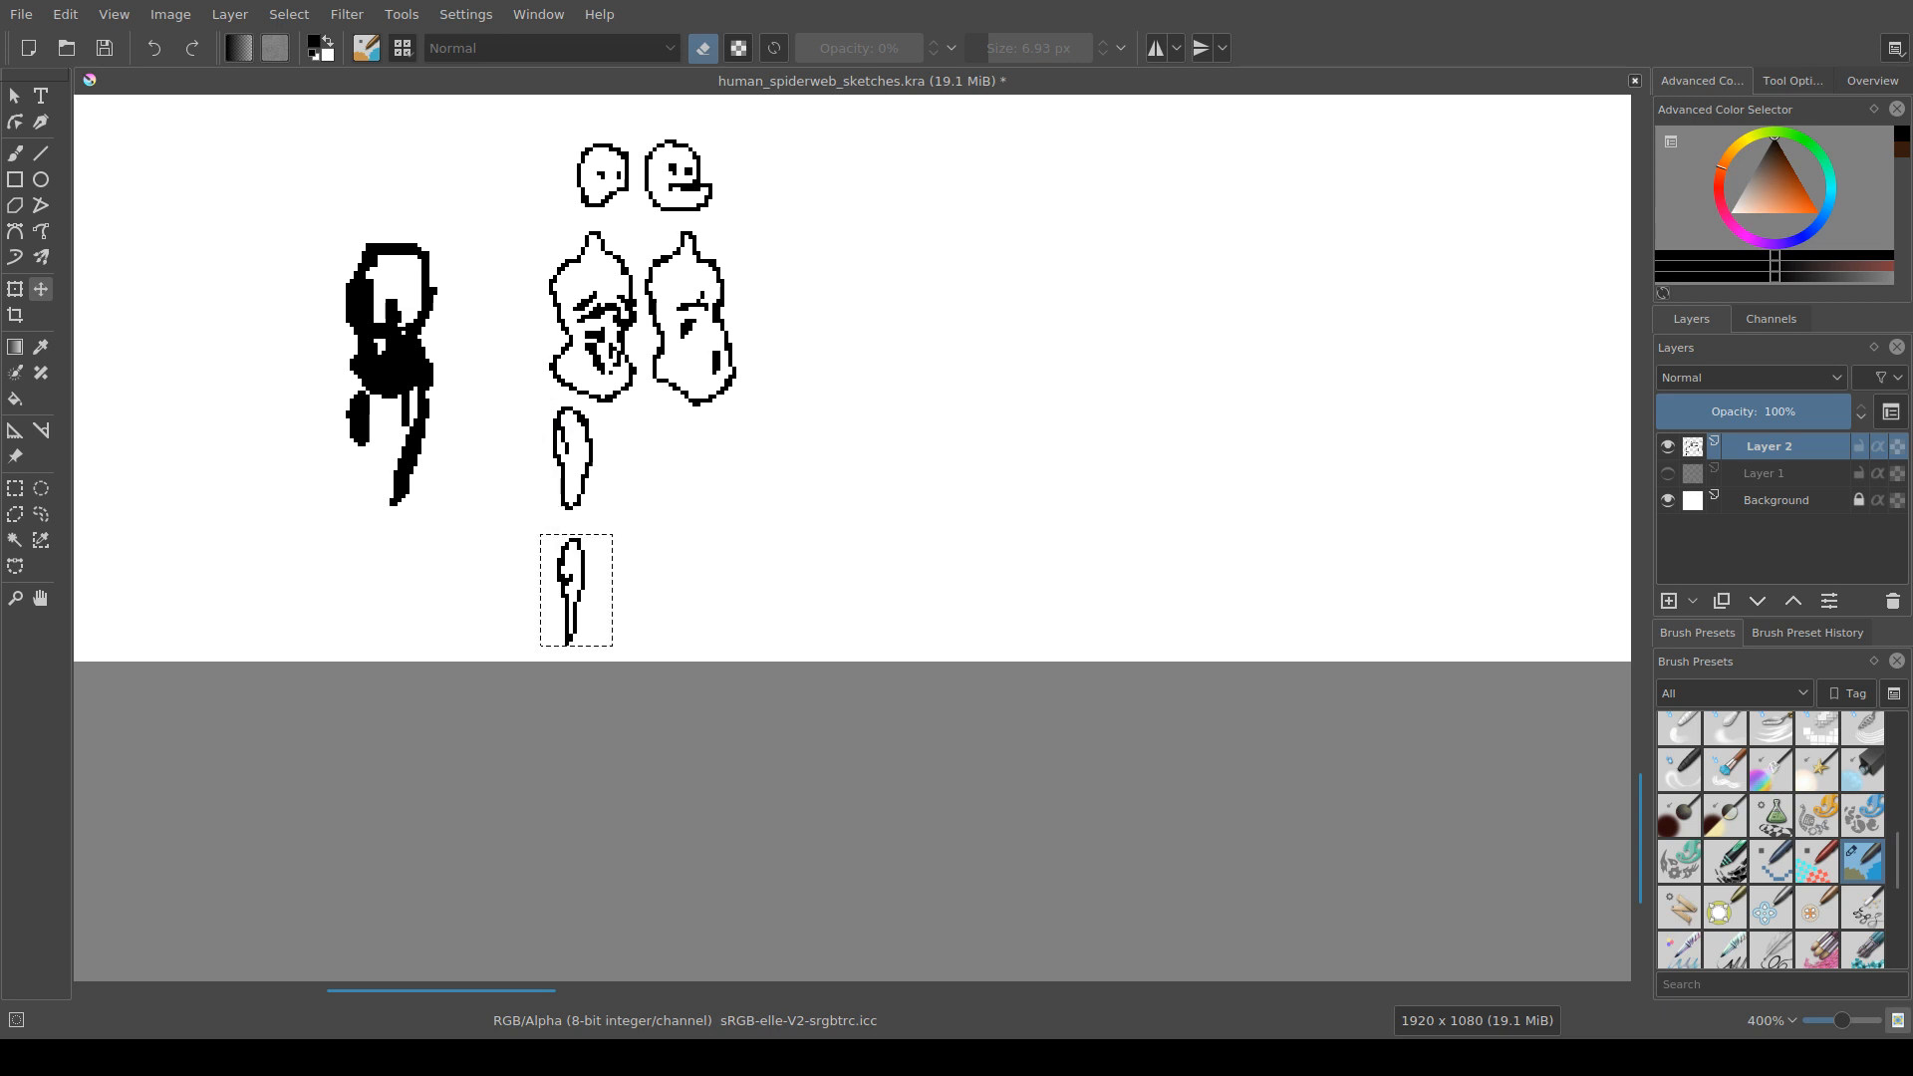
key(ctrl+r)
Step: Examine the proportions of the heads, torsos and separate leg parts at several magnifications
scroll(766, 139, up, 1)
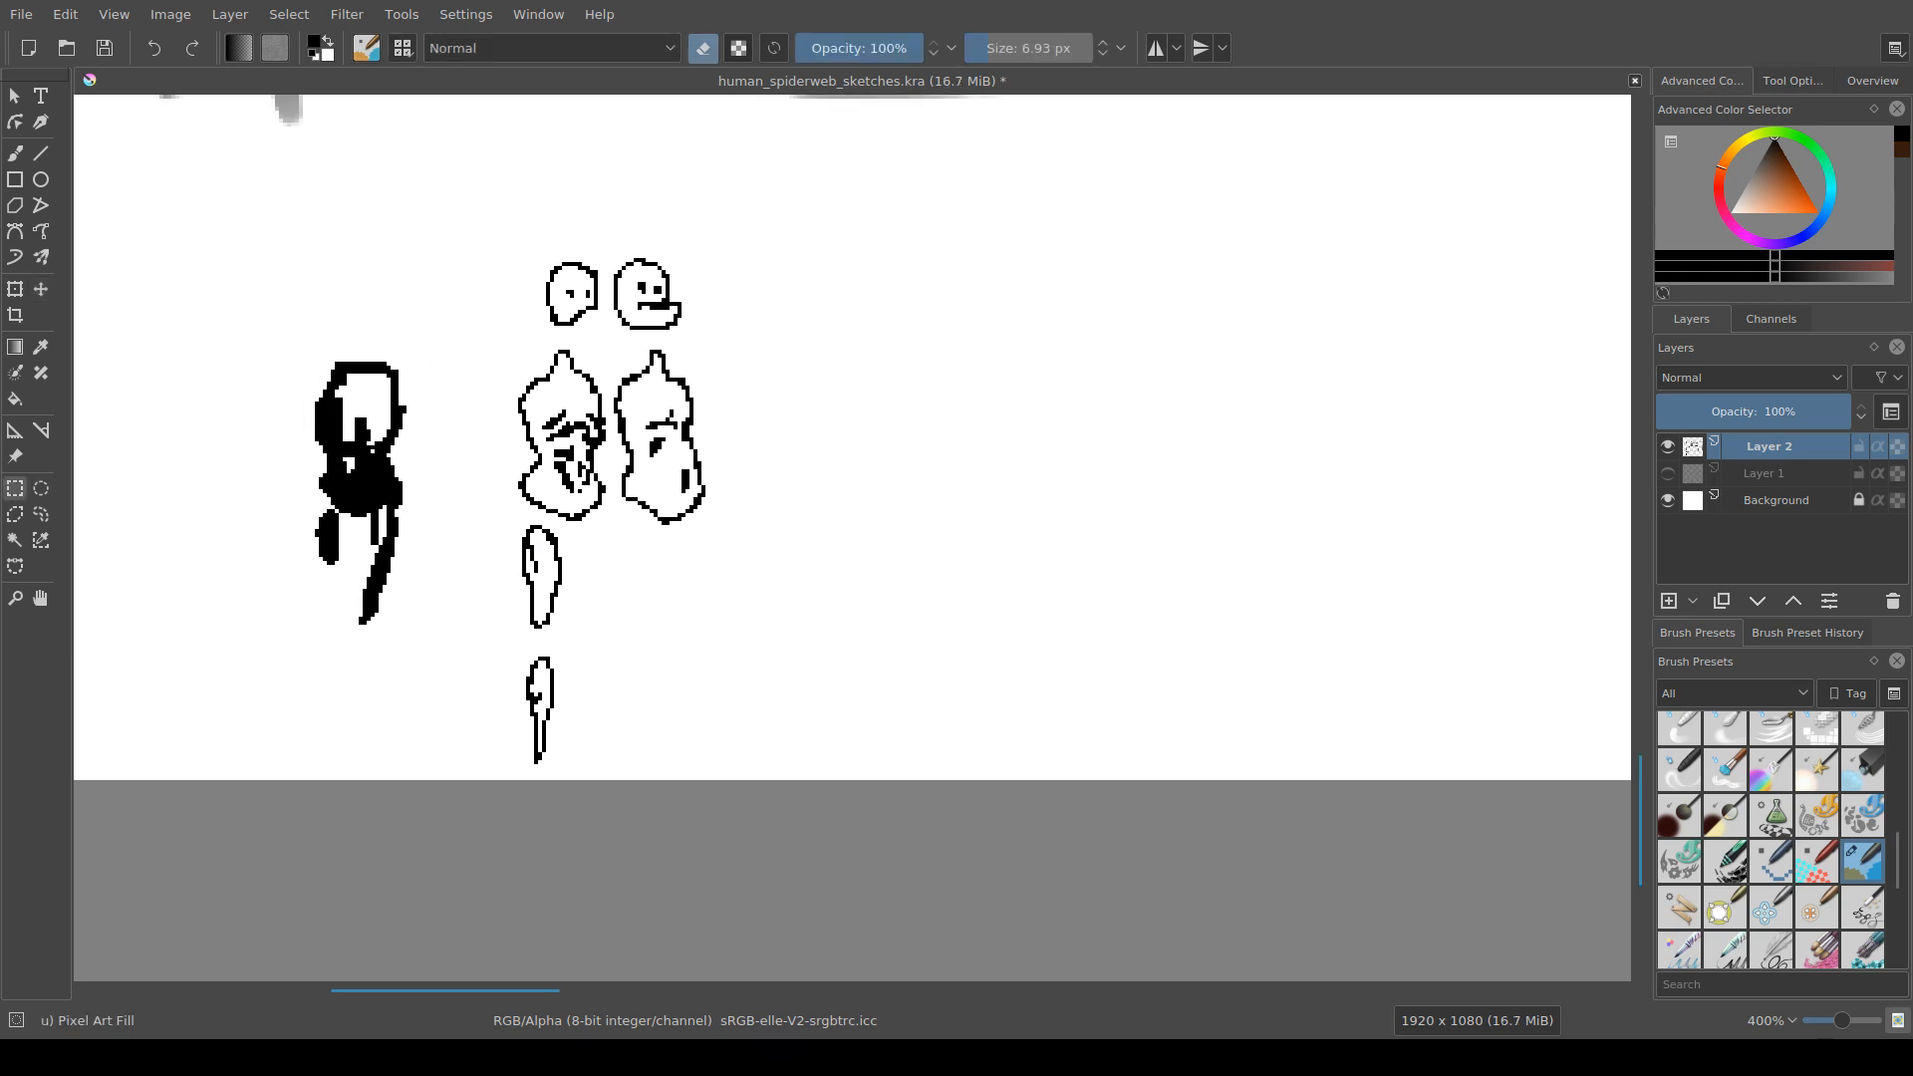
drag(767, 139, 776, 169)
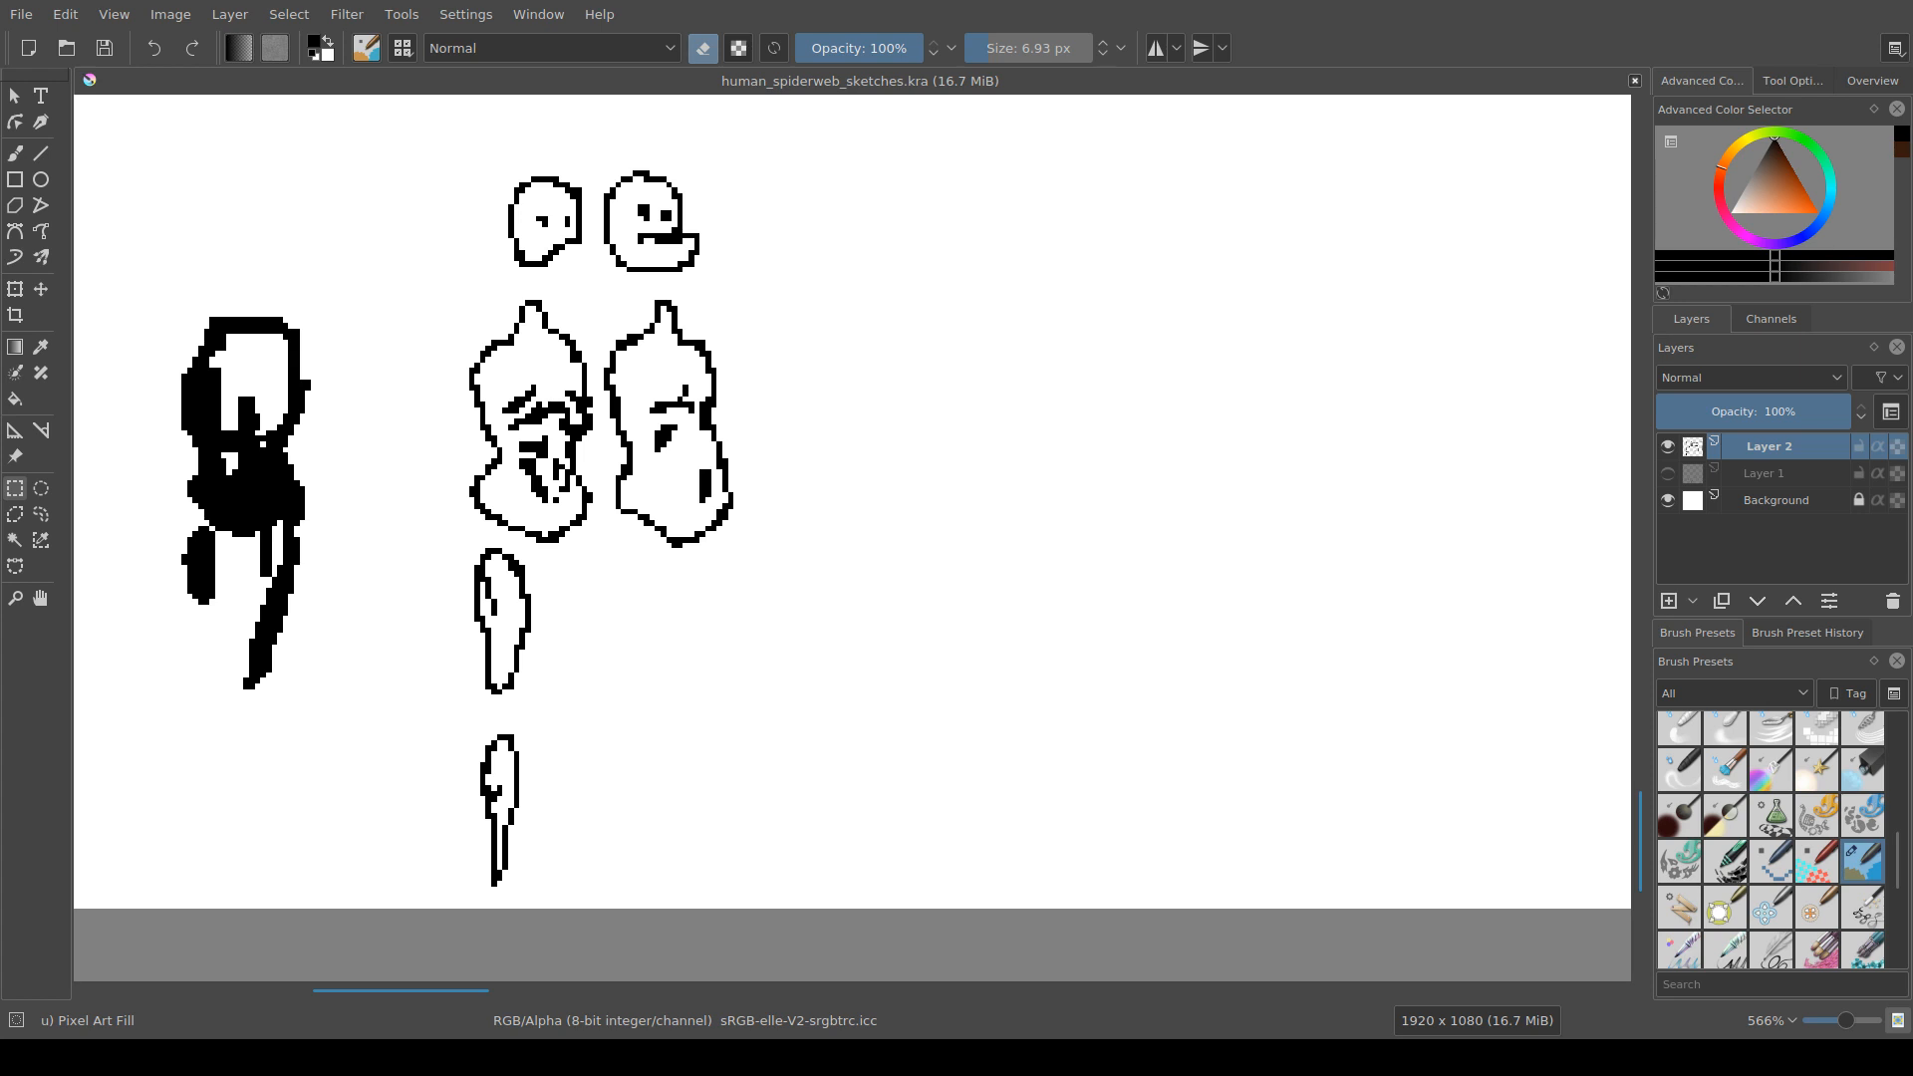
drag(776, 169, 811, 163)
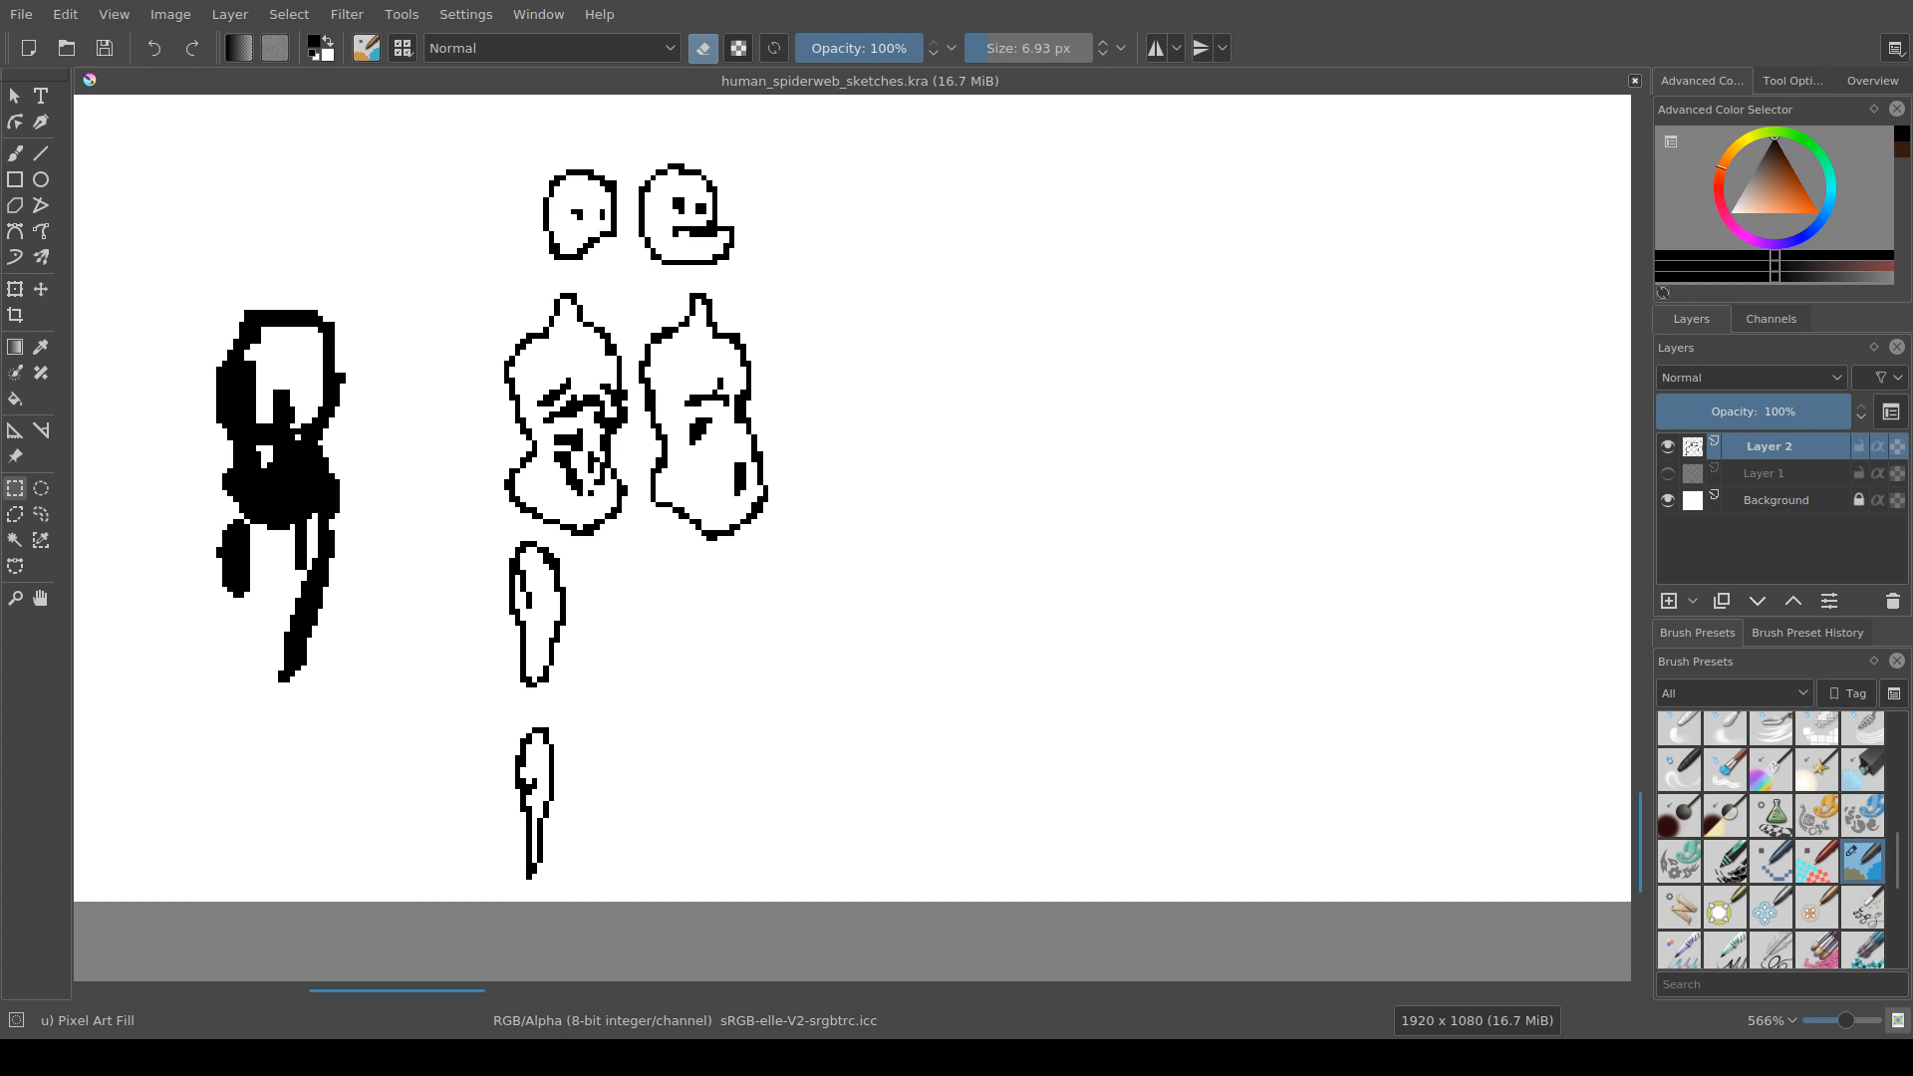
scroll(606, 612, up, 2)
drag(572, 554, 624, 643)
scroll(613, 648, down, 2)
scroll(636, 585, up, 3)
scroll(715, 414, down, 2)
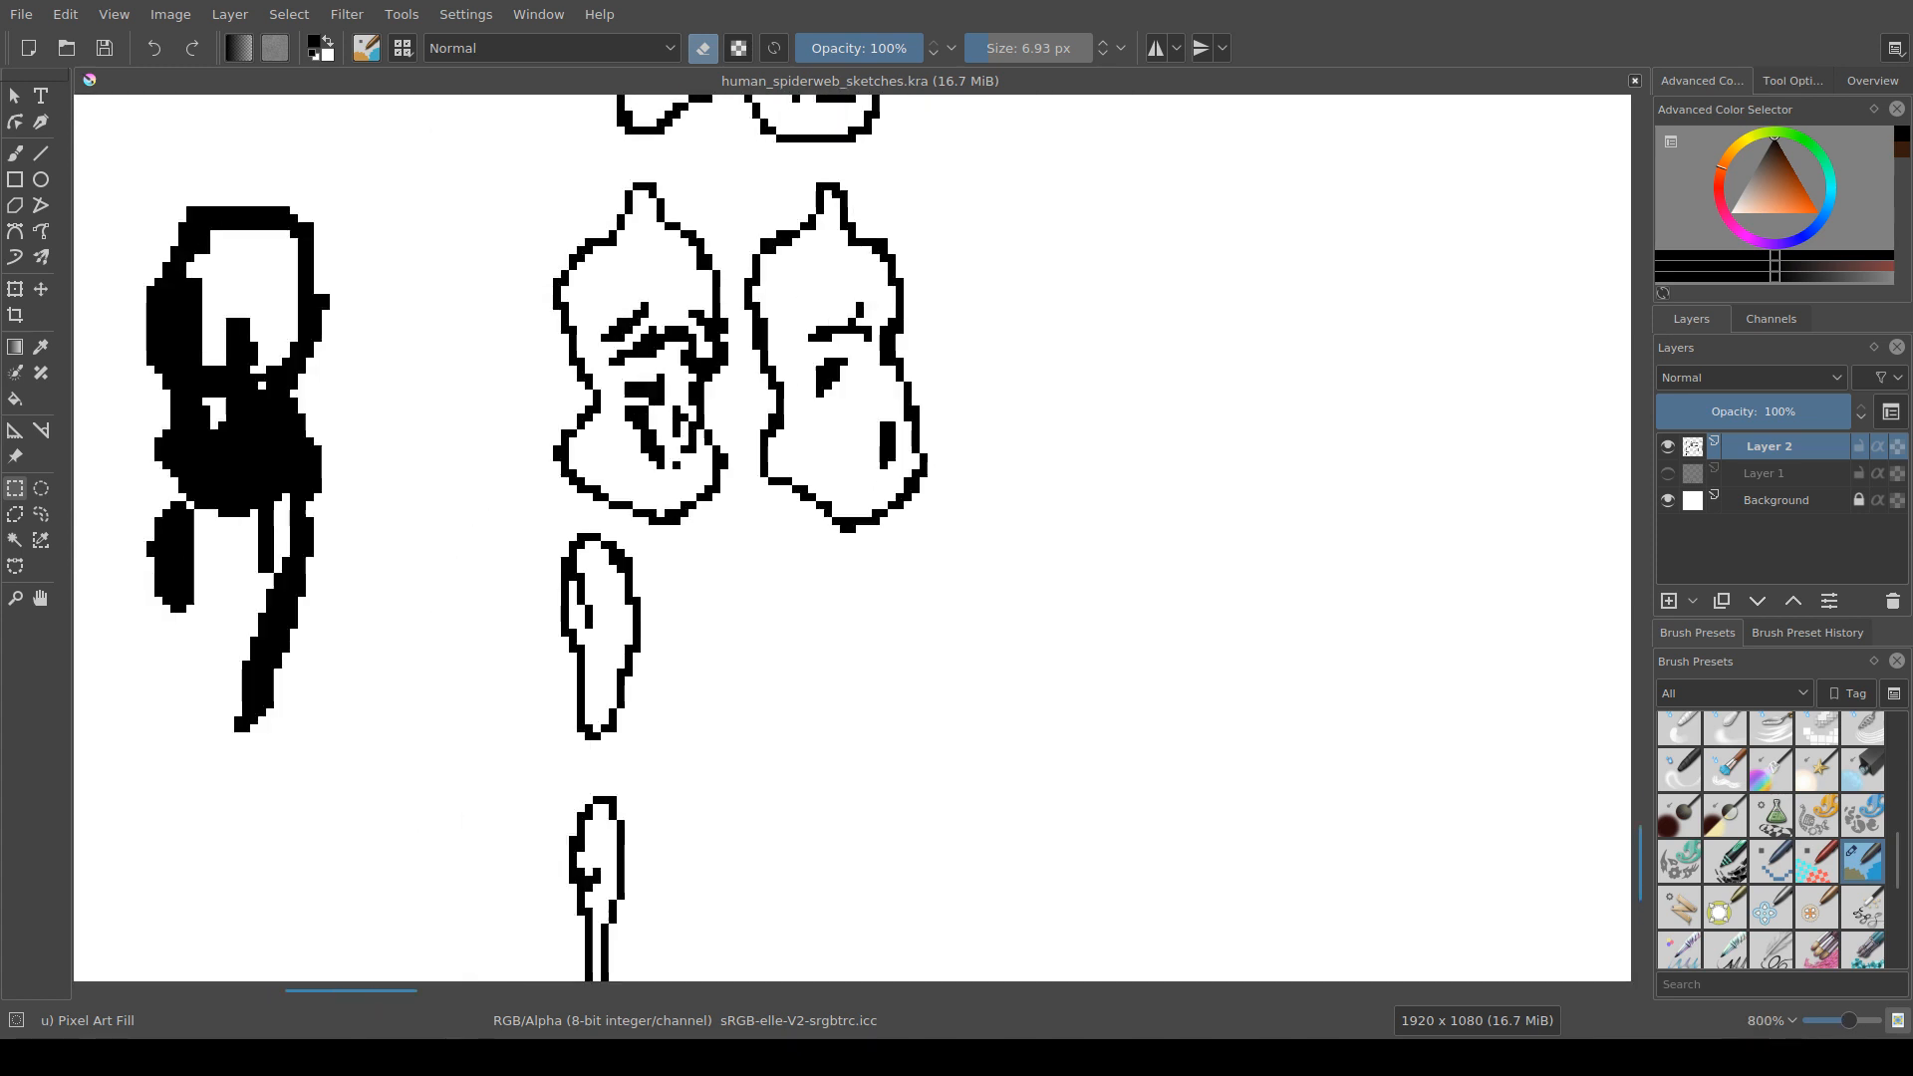
drag(716, 414, 730, 462)
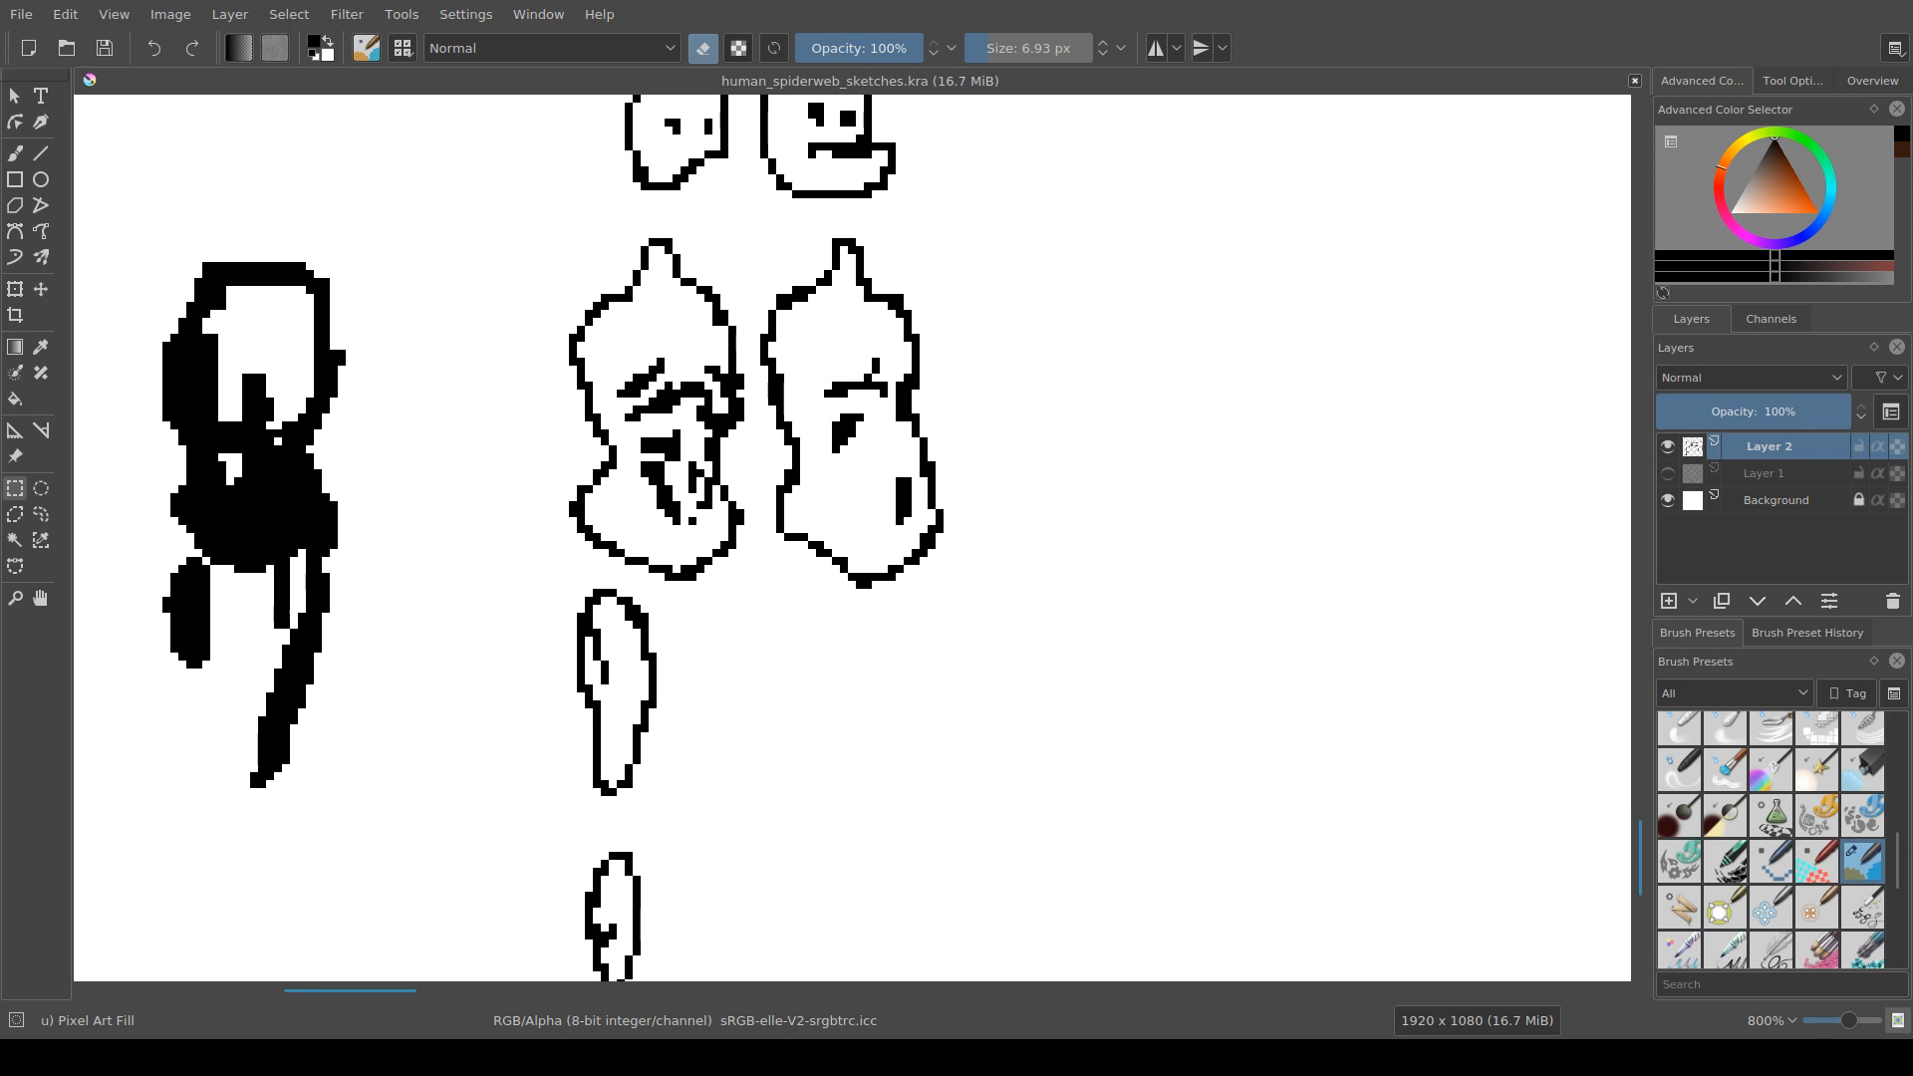
mouse_move(730, 462)
mouse_down()
mouse_move(739, 325)
mouse_move(813, 537)
mouse_move(757, 422)
mouse_move(750, 464)
mouse_up()
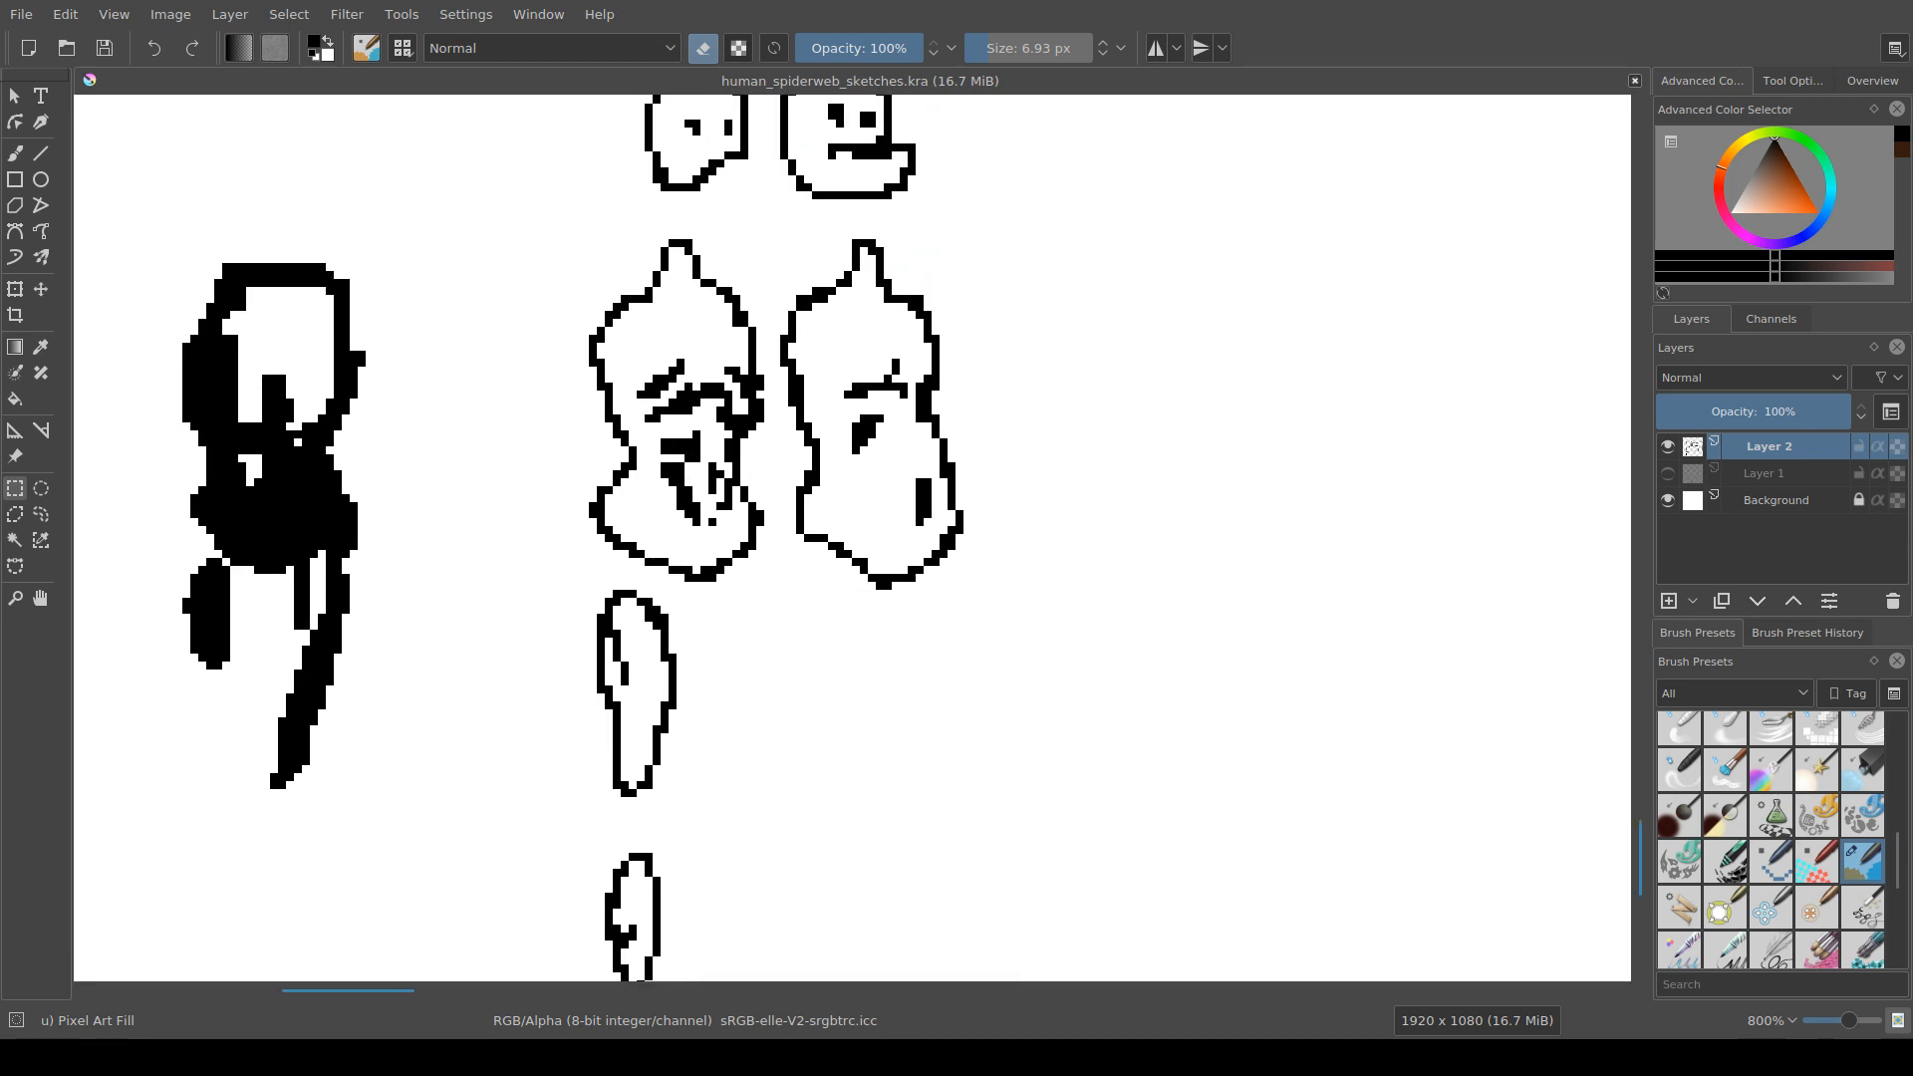
Step: Brush the top and sides of a small narrow limb between the black silhouette and the first torso
key(b)
drag(724, 637, 780, 576)
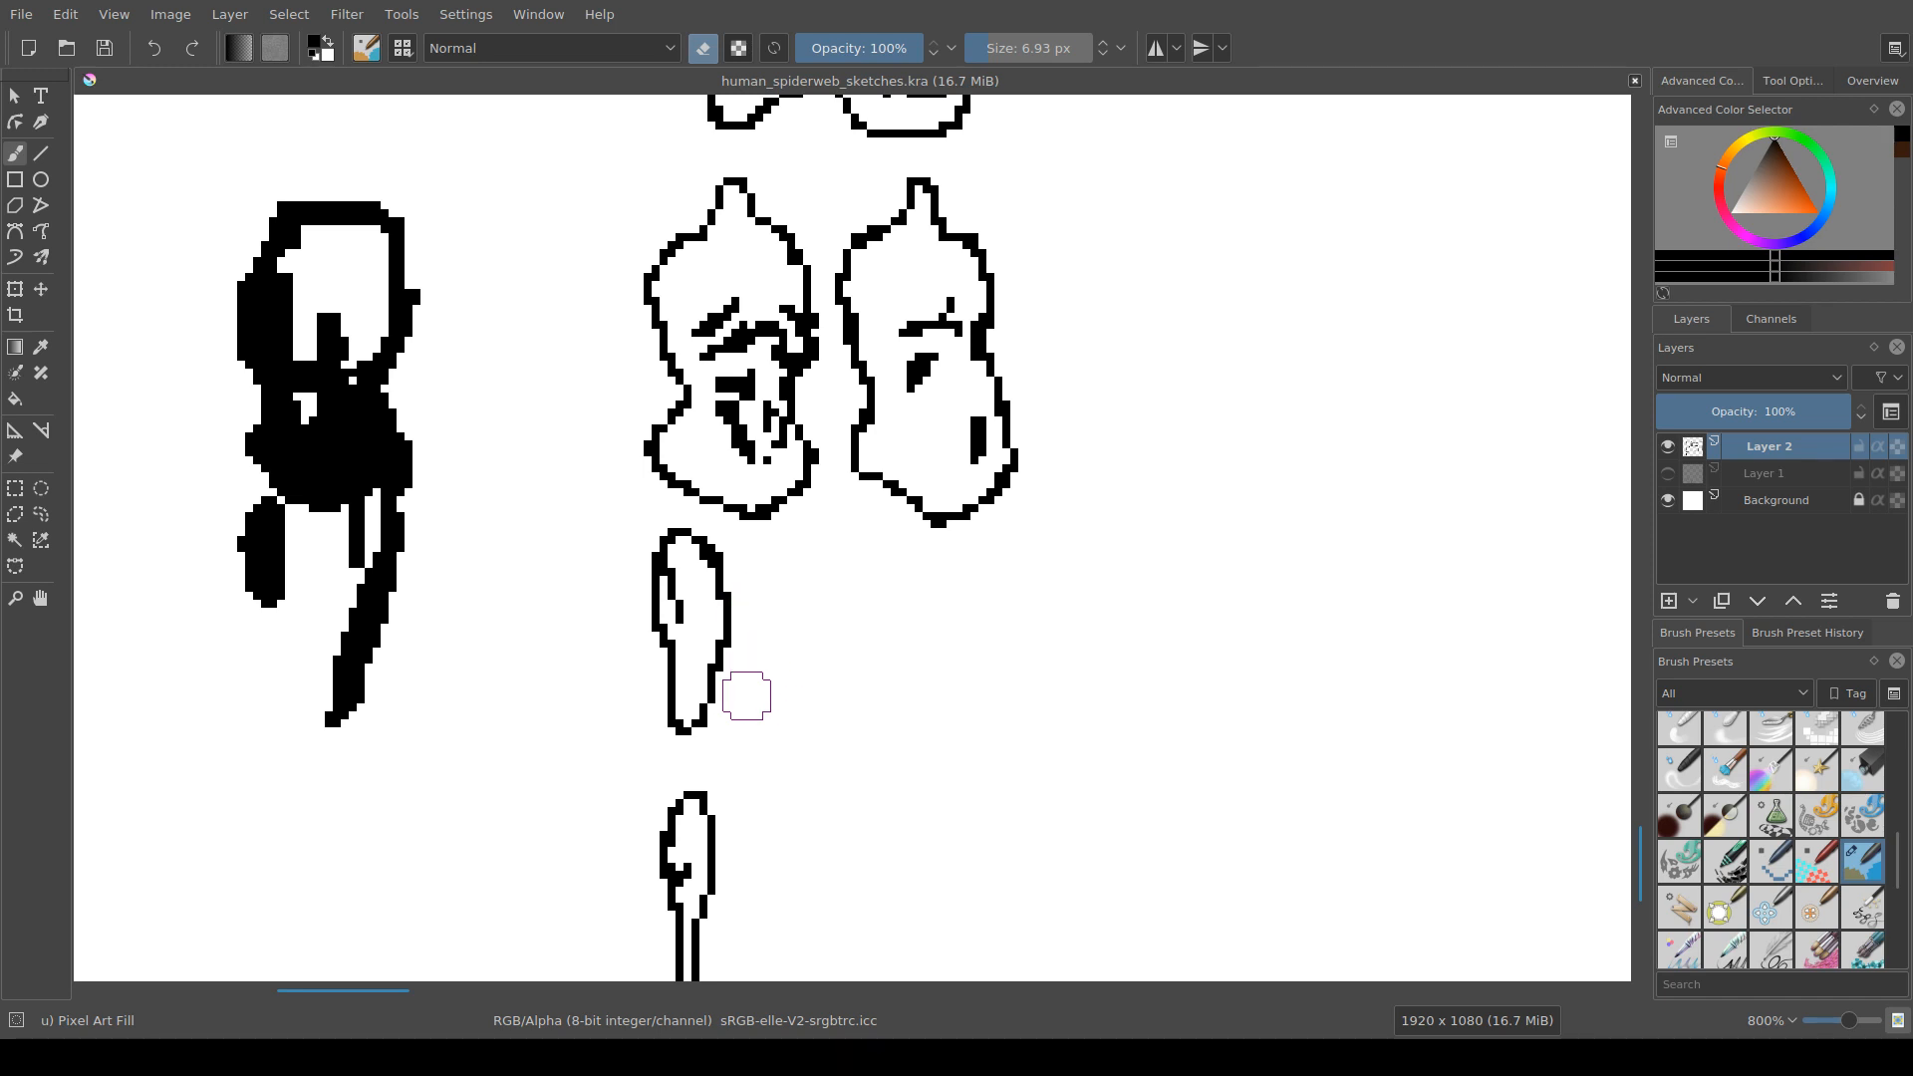
scroll(710, 490, down, 2)
mouse_move(709, 491)
mouse_down()
mouse_move(736, 612)
mouse_move(734, 837)
mouse_move(753, 693)
mouse_move(706, 586)
mouse_move(627, 521)
mouse_move(614, 546)
mouse_up()
scroll(734, 836, up, 3)
scroll(755, 736, down, 2)
scroll(627, 522, up, 1)
scroll(626, 524, up, 1)
scroll(618, 543, down, 1)
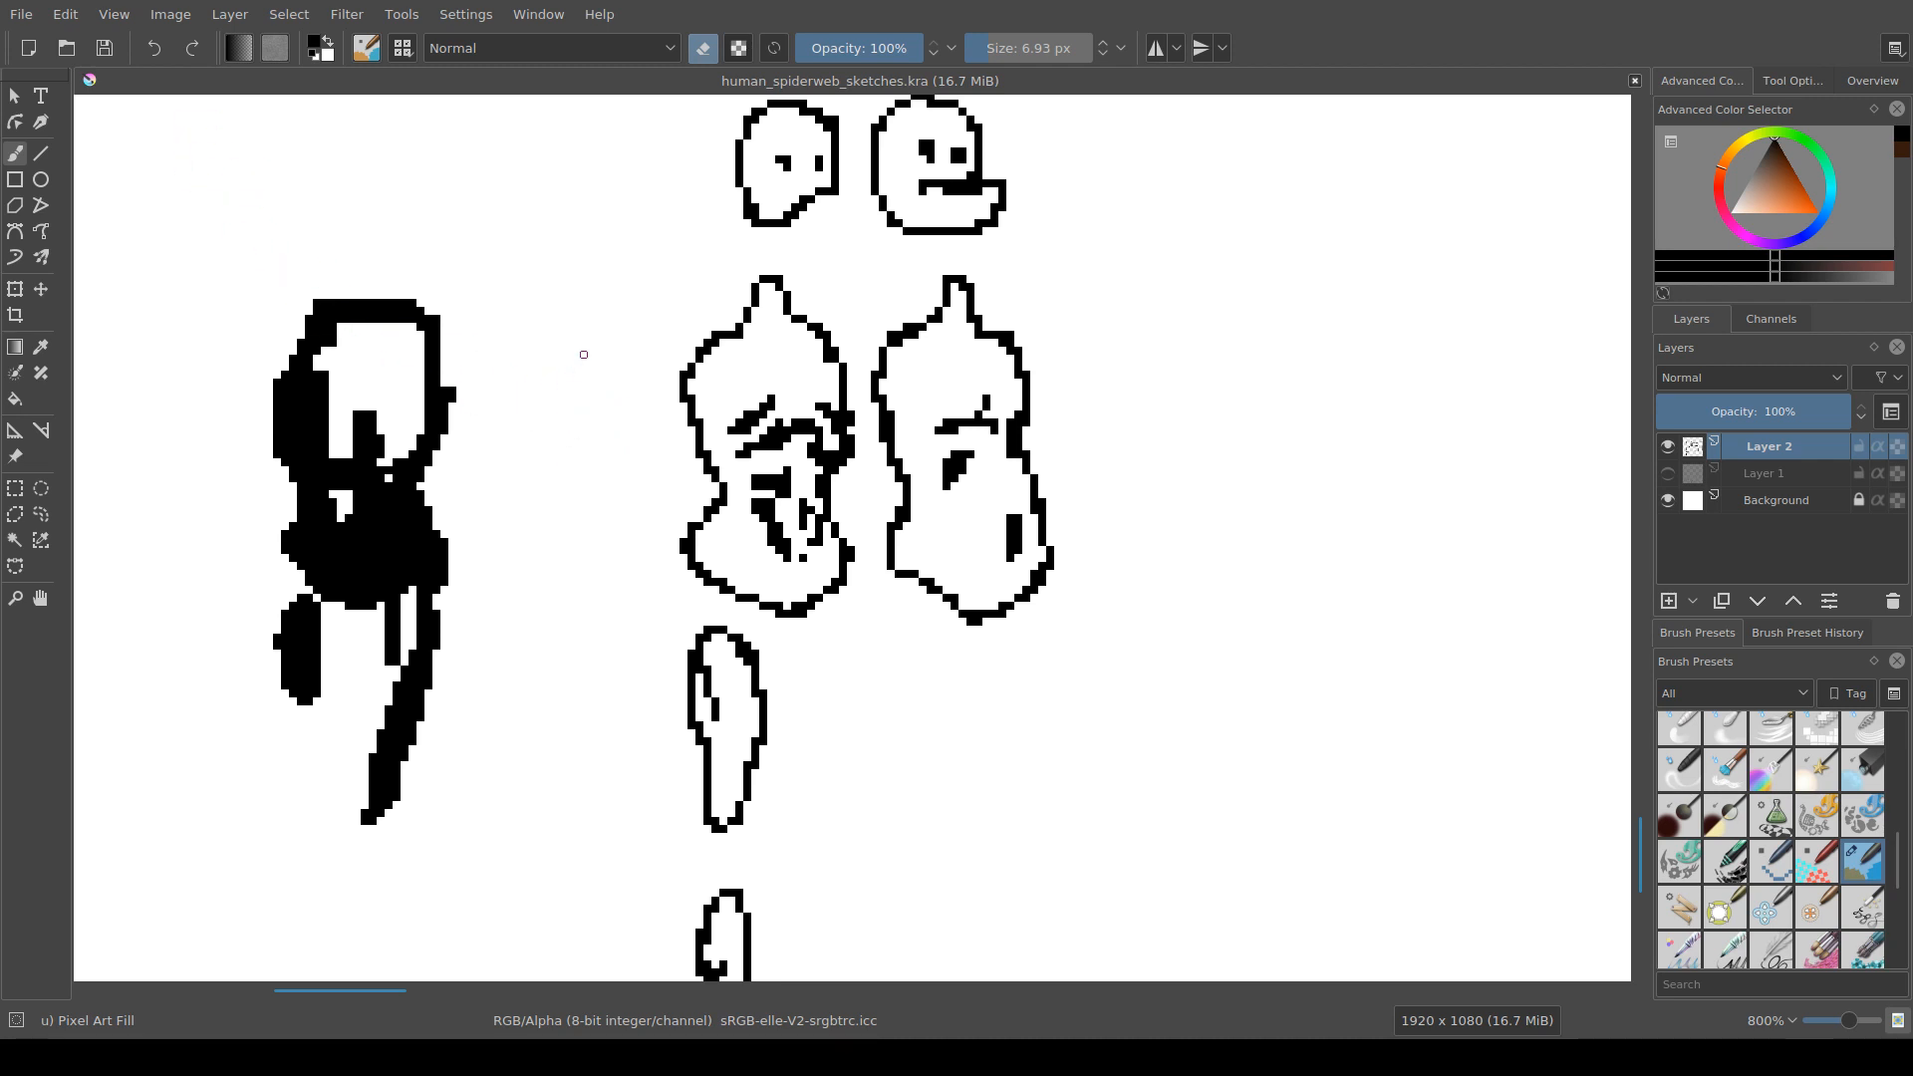
key(e)
mouse_move(552, 366)
mouse_down()
mouse_move(590, 370)
mouse_move(590, 411)
mouse_up()
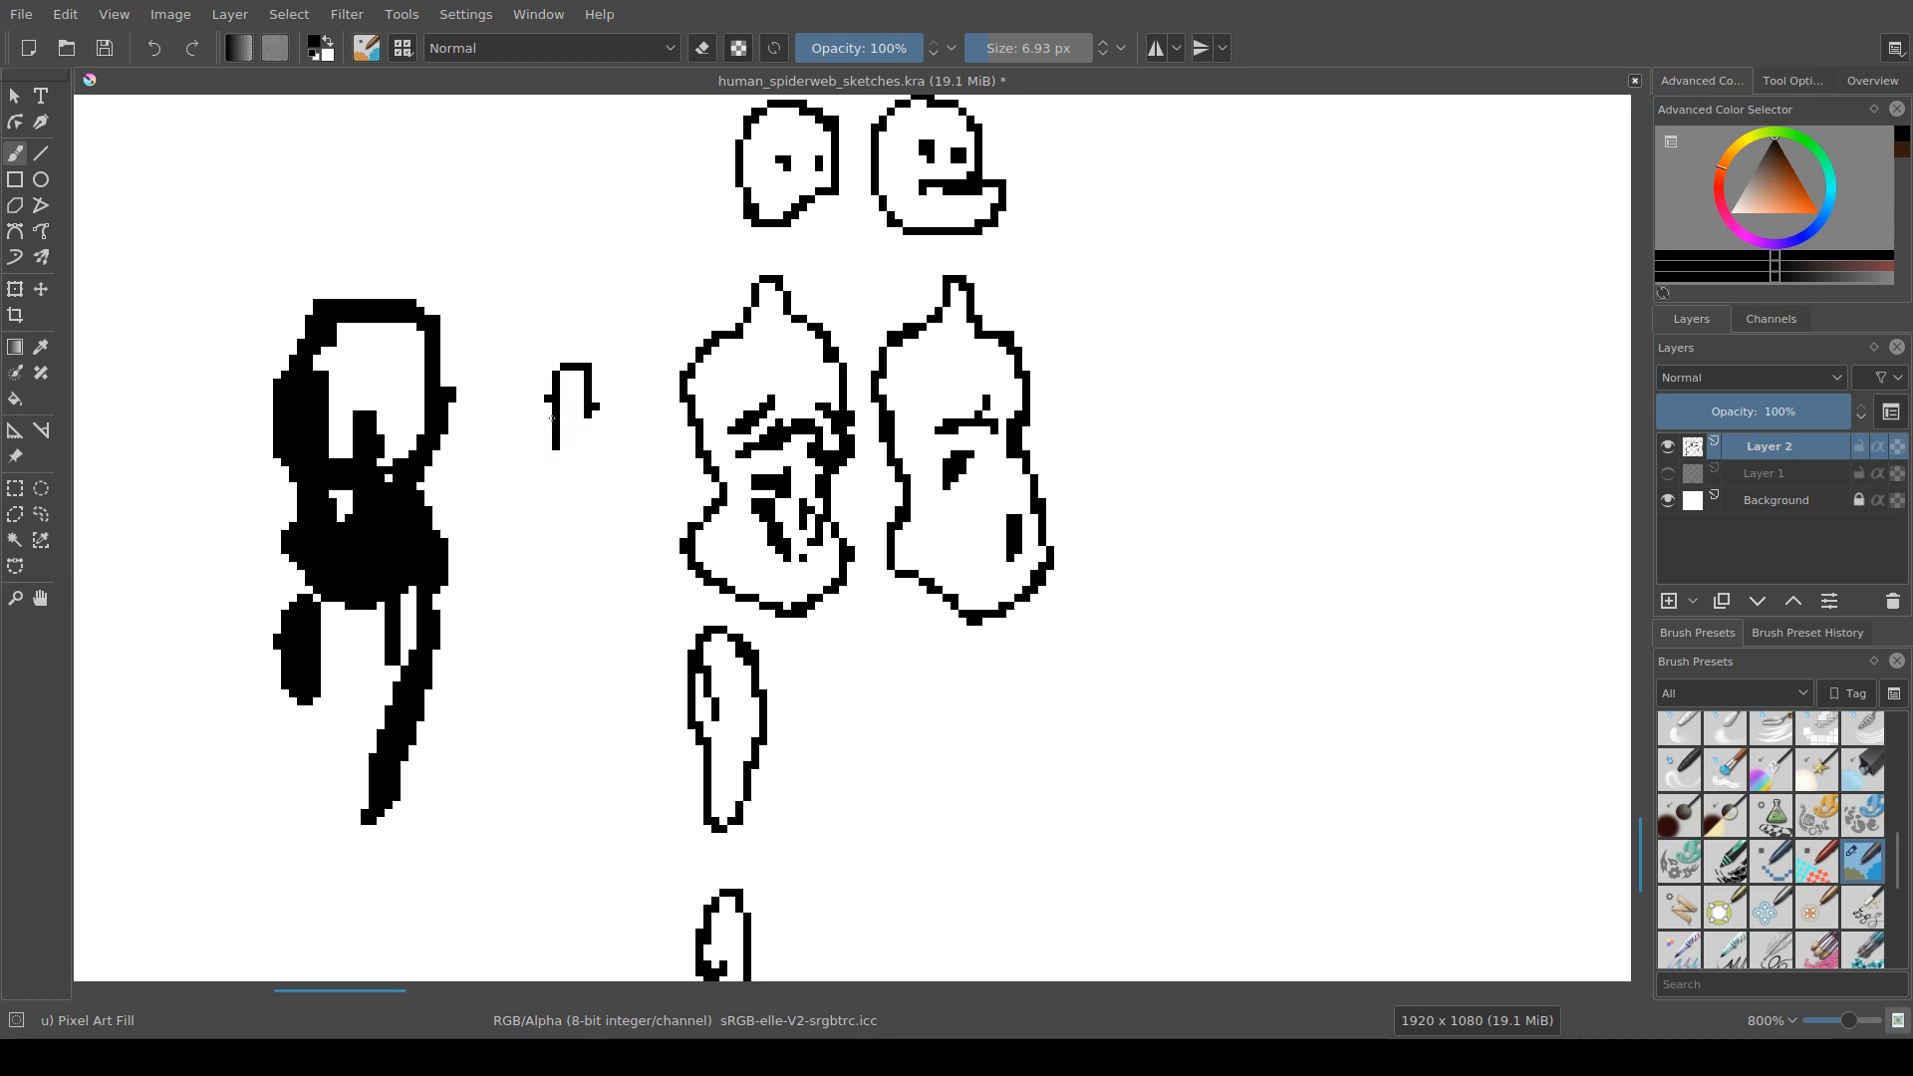
drag(551, 410, 553, 375)
Step: Close the small limb with a tapered lower end, and erase the stray pixels along its sides and tip
key(e)
key(e)
key(e)
drag(558, 415, 558, 423)
key(e)
key(e)
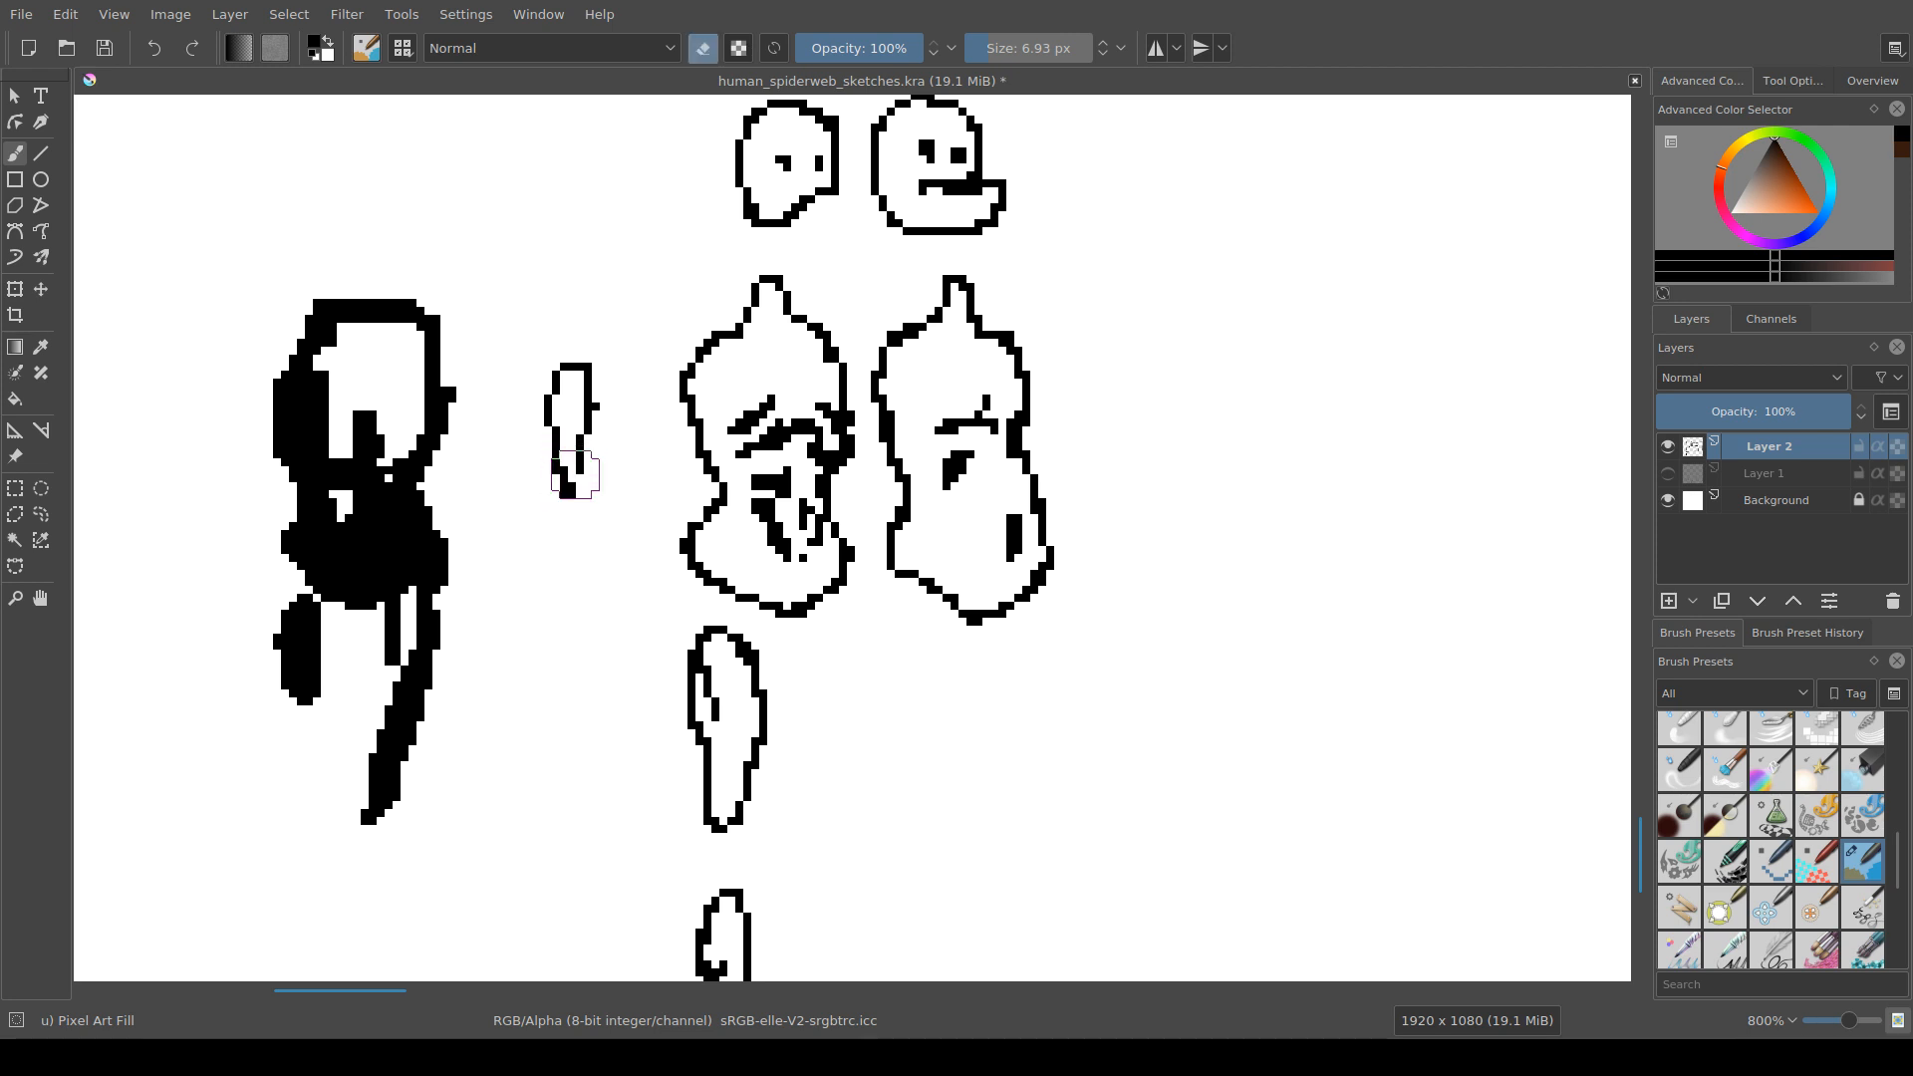
key(e)
click(580, 478)
key(e)
key(e)
click(588, 376)
drag(614, 411, 595, 365)
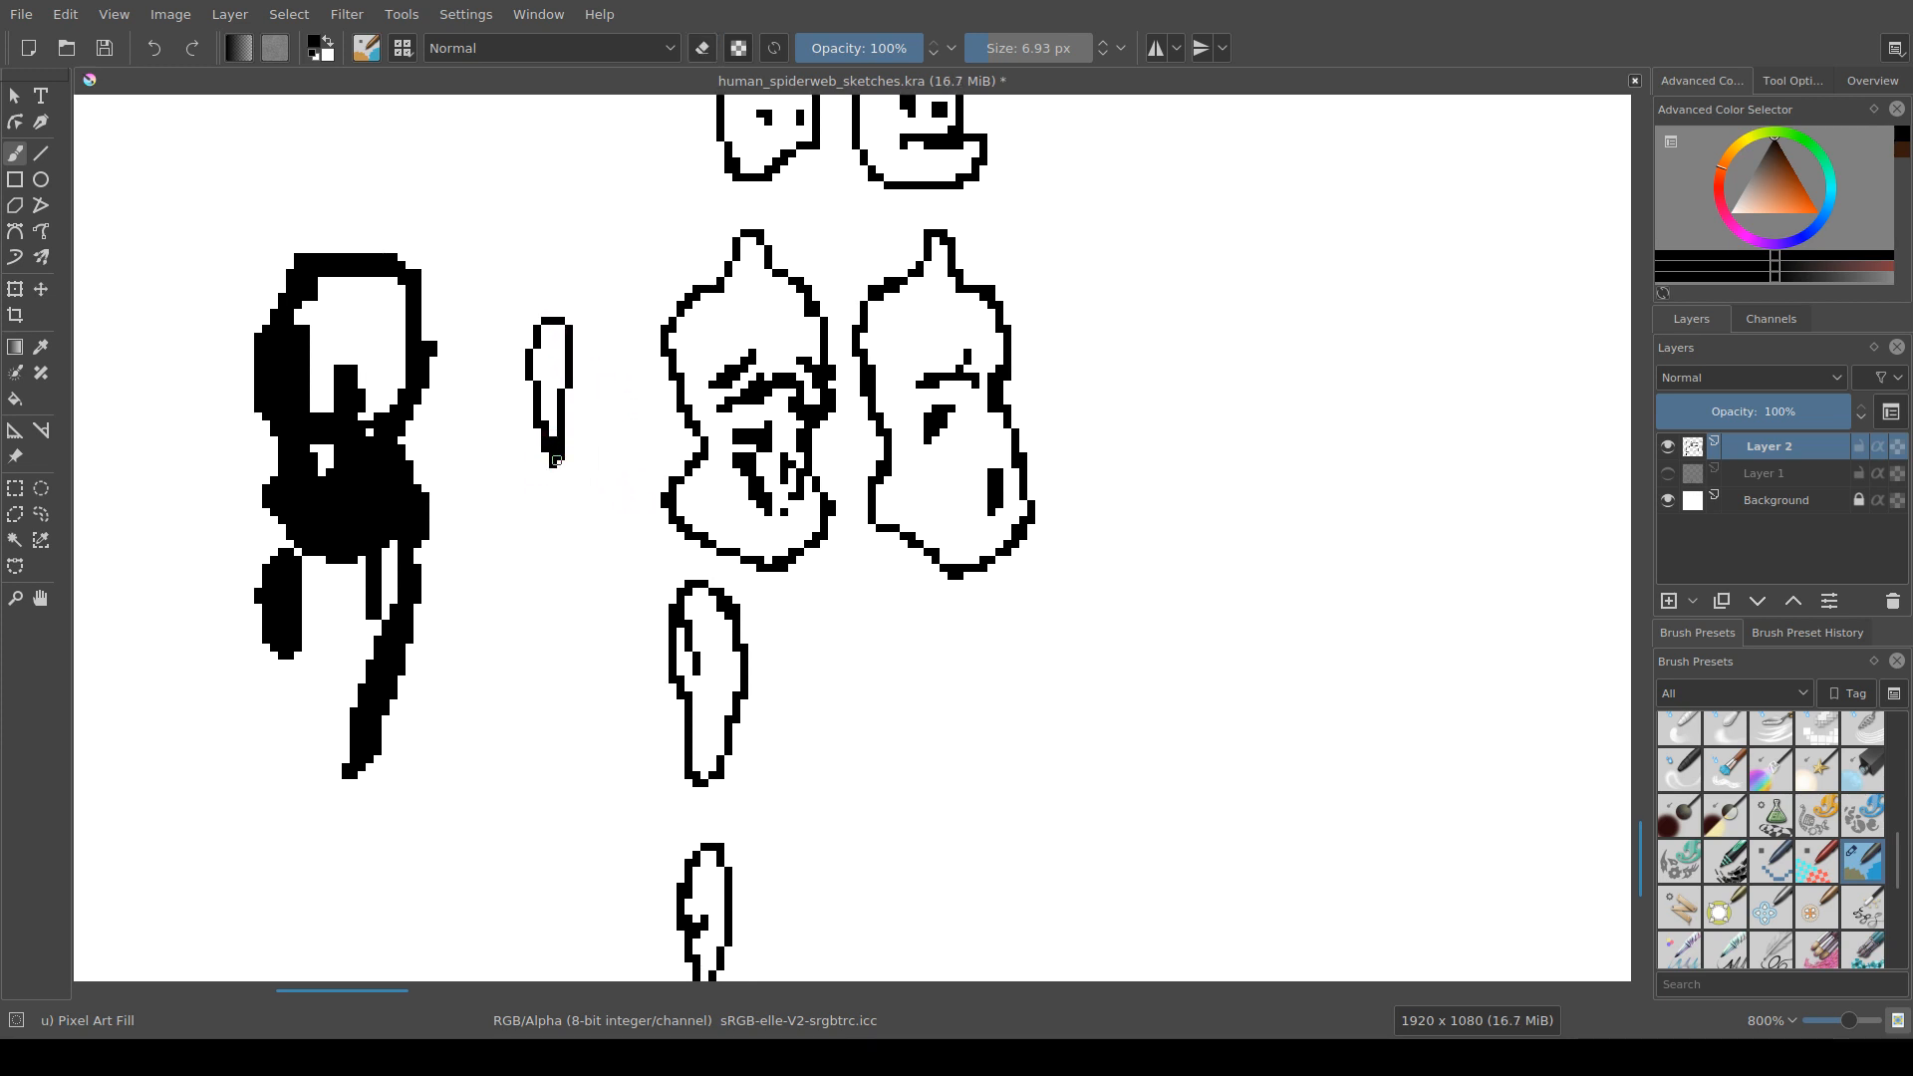
Step: Brush a second narrow limb segment directly beneath the small limb between the silhouette and the first torso
key(e)
drag(548, 476, 543, 454)
key(e)
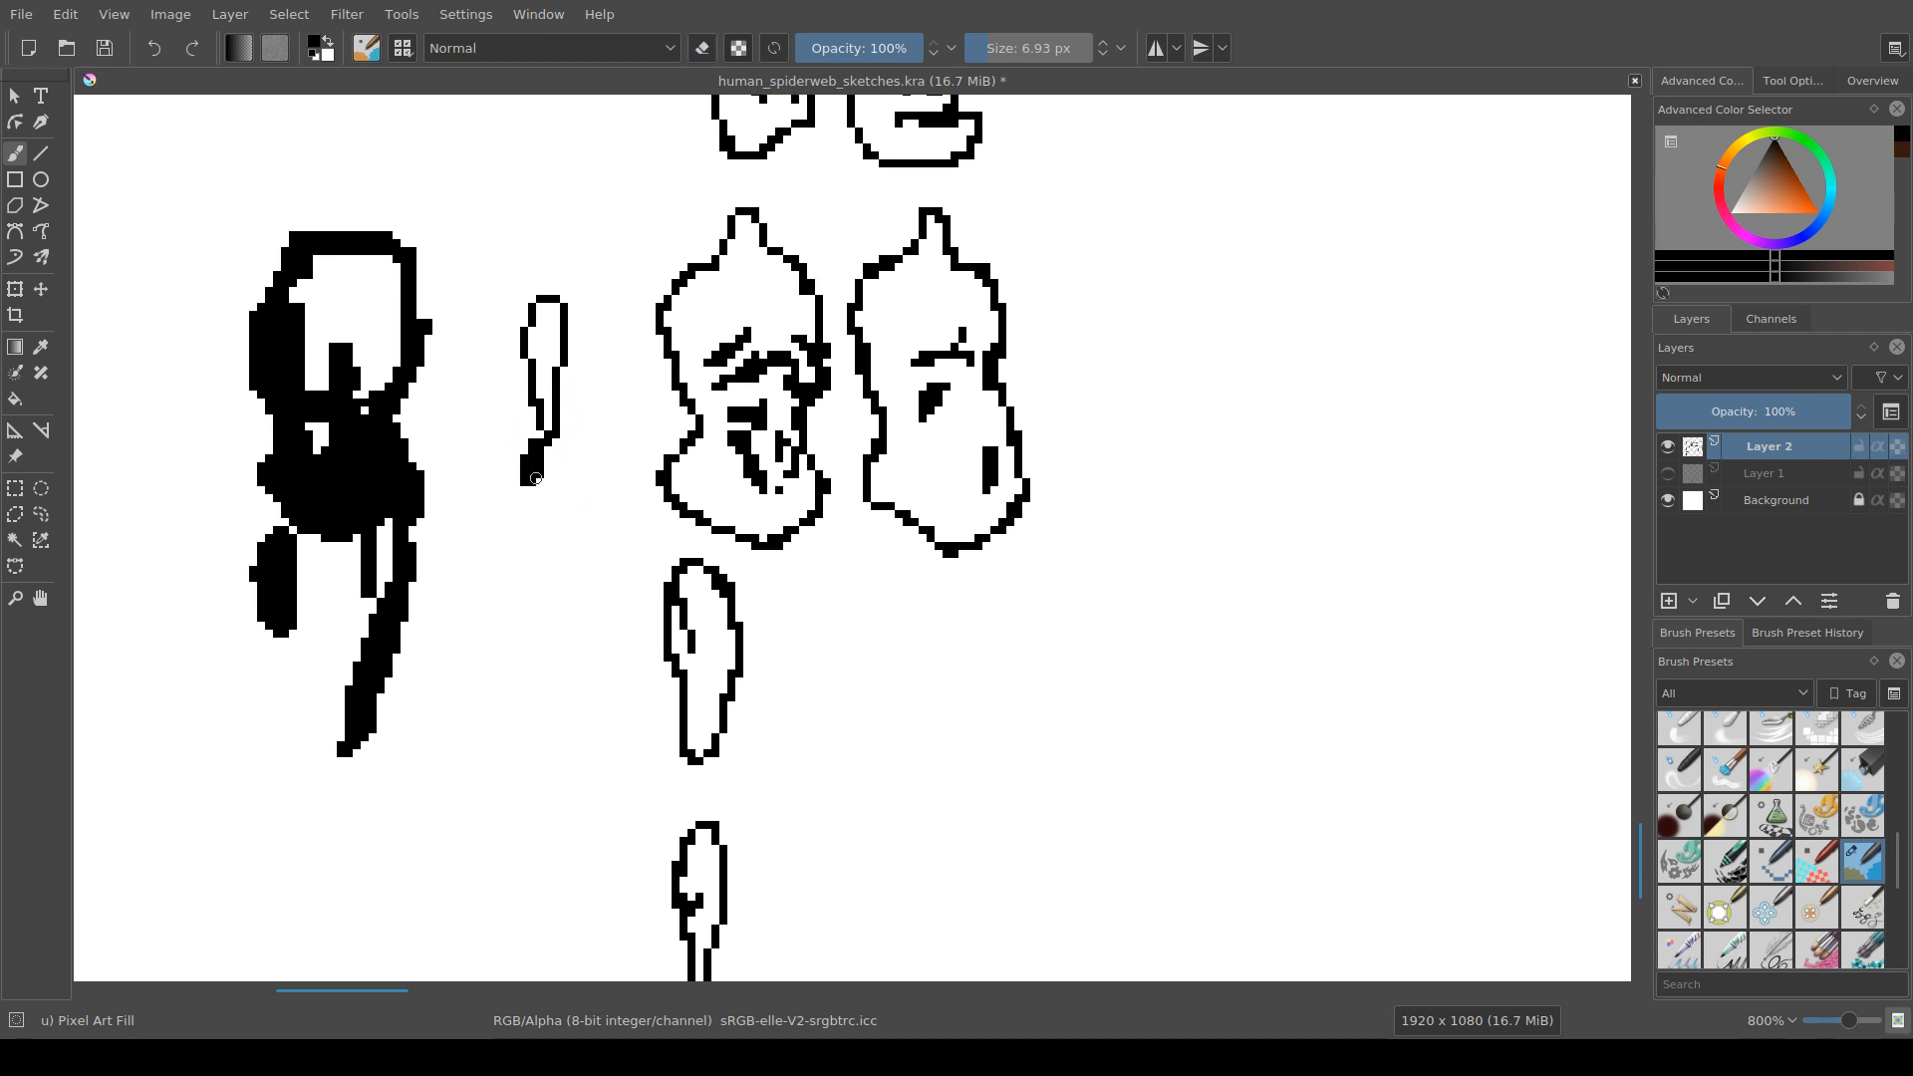
mouse_move(544, 526)
mouse_down()
mouse_move(536, 591)
mouse_move(532, 506)
mouse_up()
key(e)
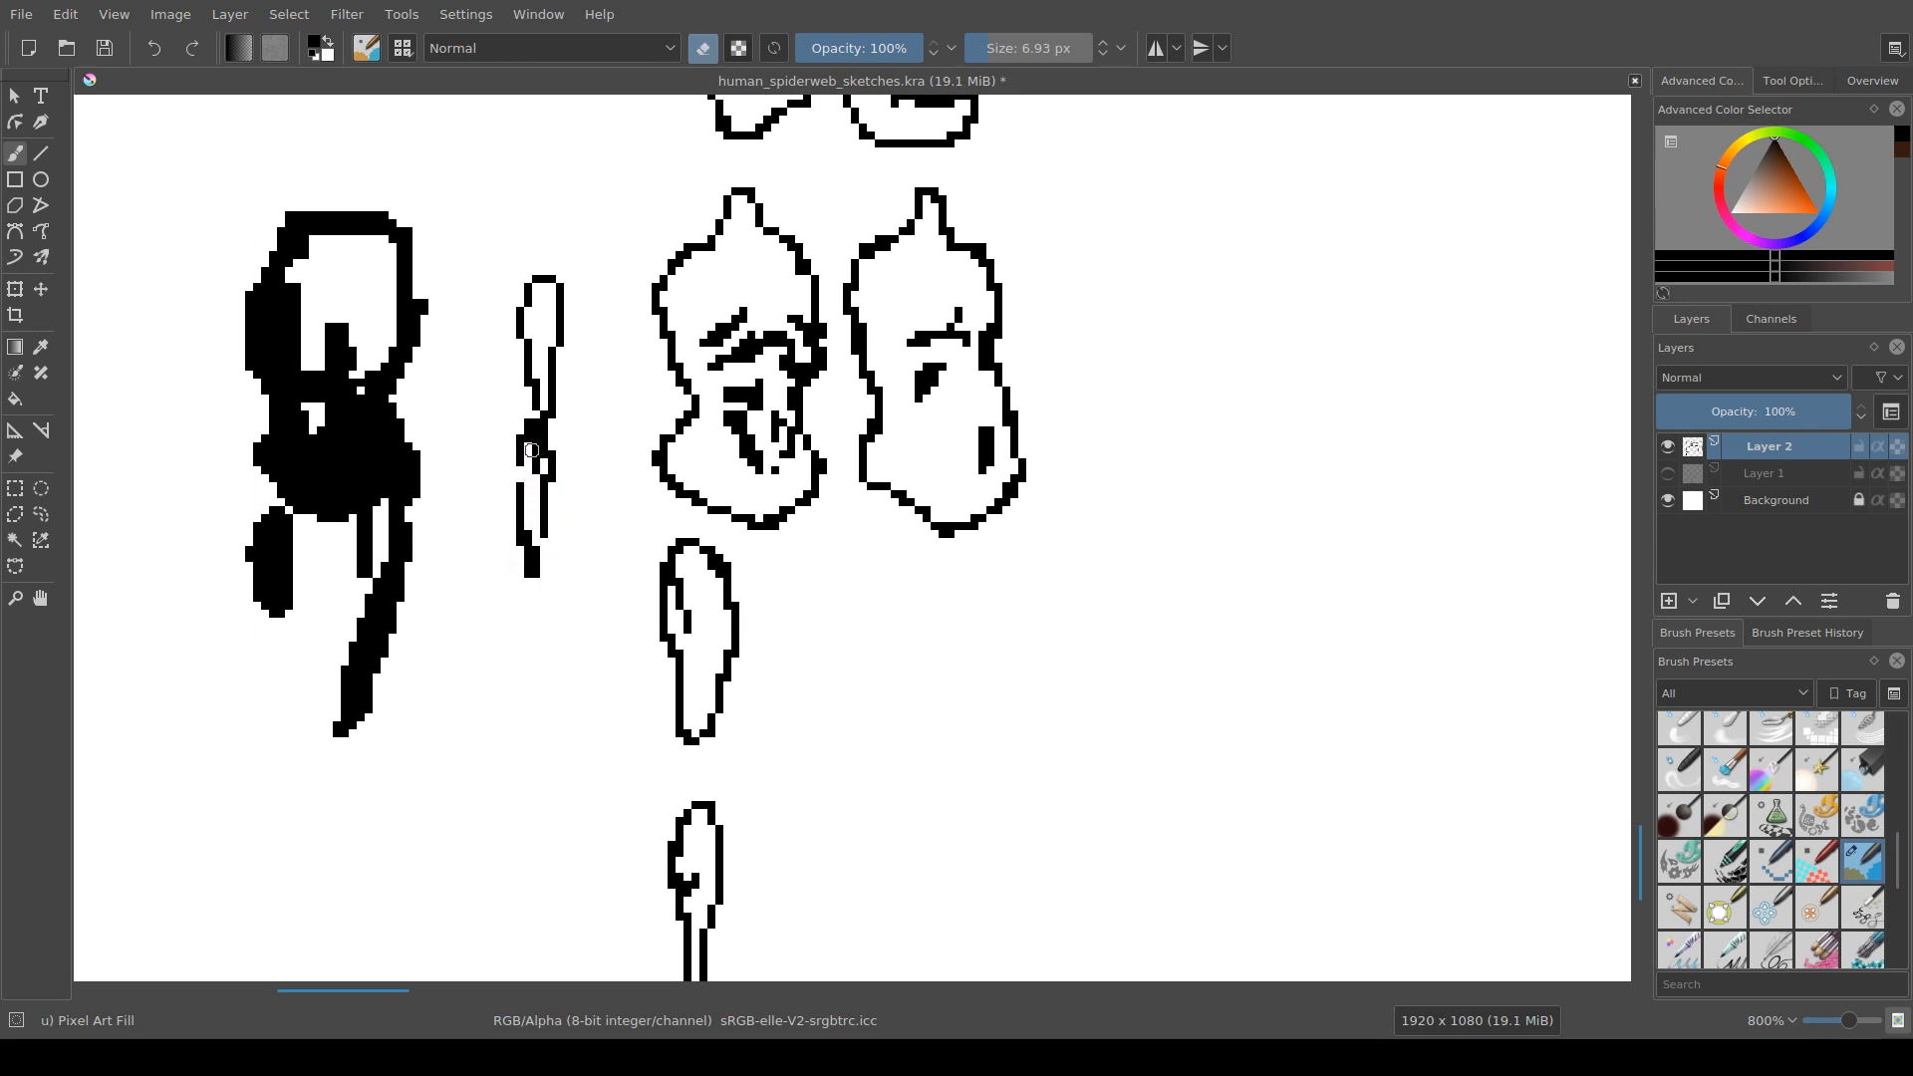
Step: Erase the overlap between the two small limb segments, and shape the rounded upper end of the lower one
drag(539, 442, 526, 467)
key(e)
click(515, 476)
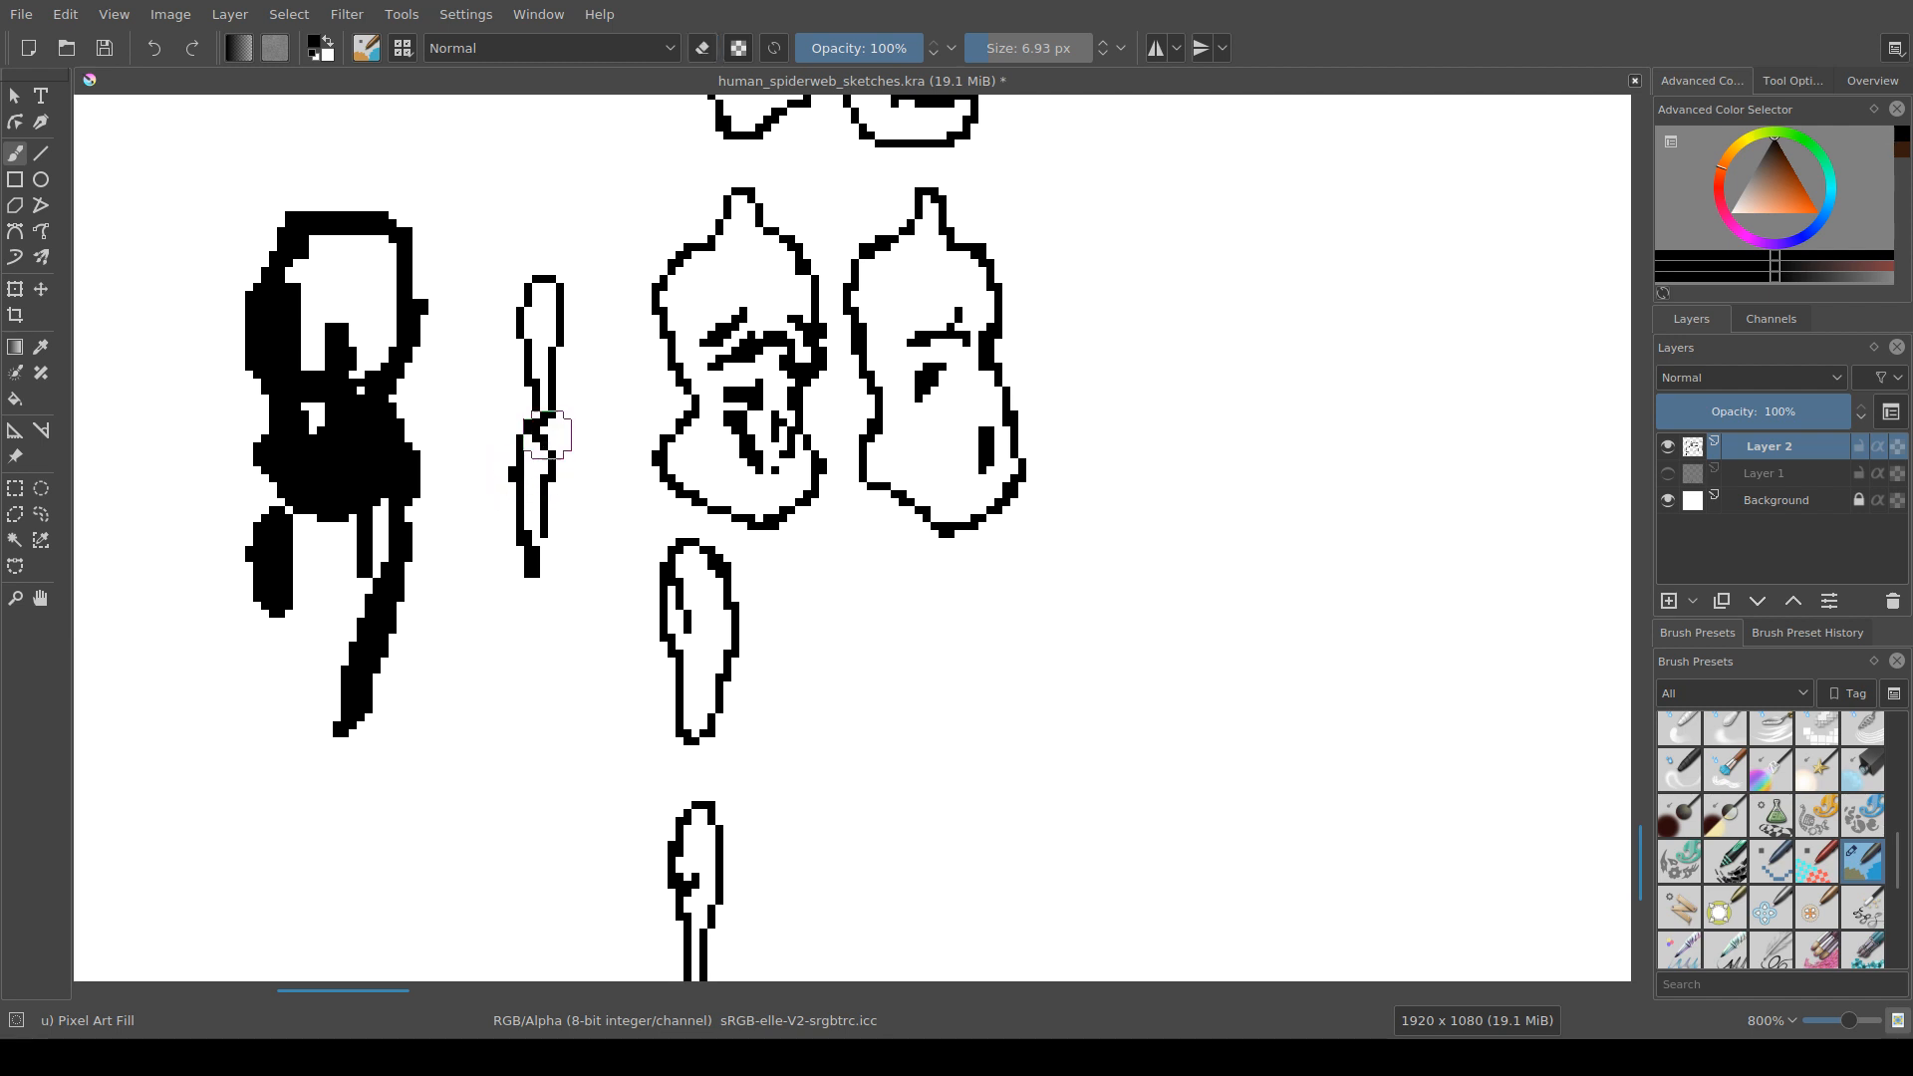
key(e)
scroll(548, 438, up, 1)
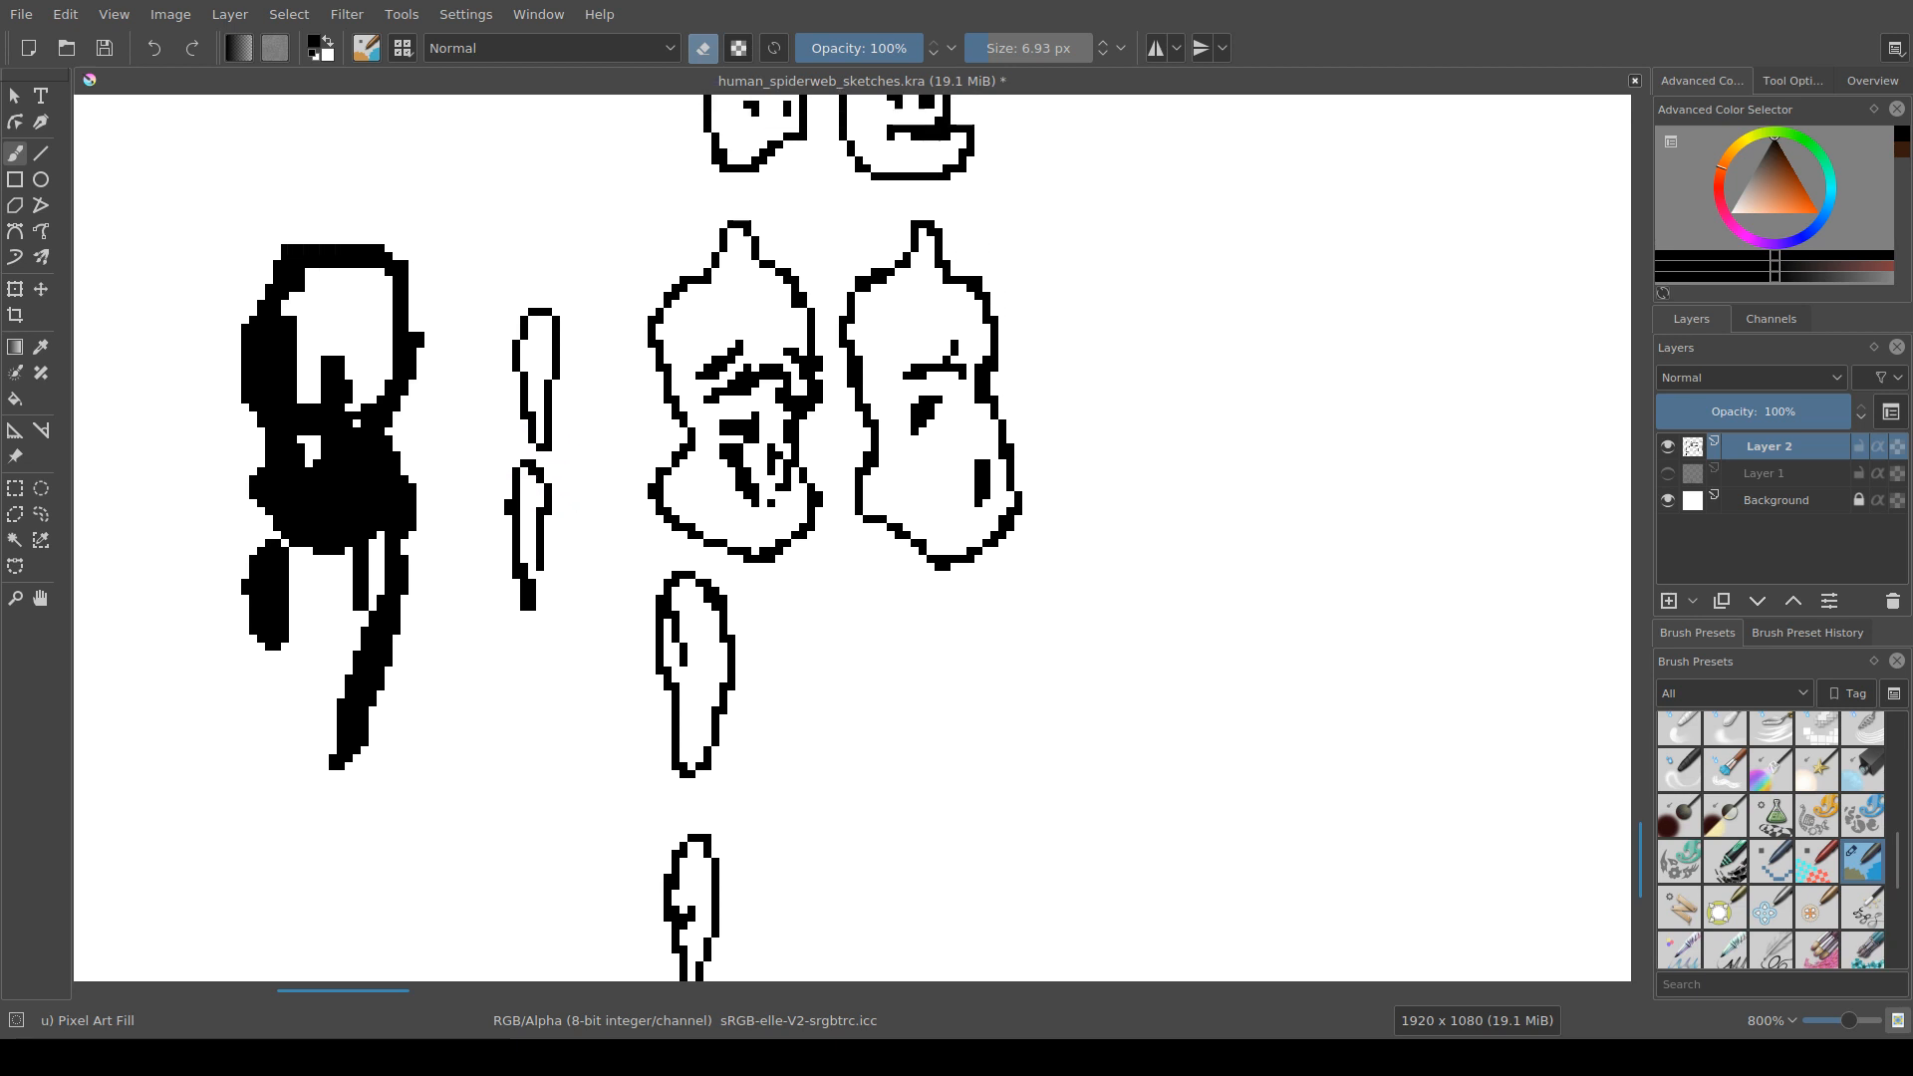
key(e)
key(e)
click(526, 477)
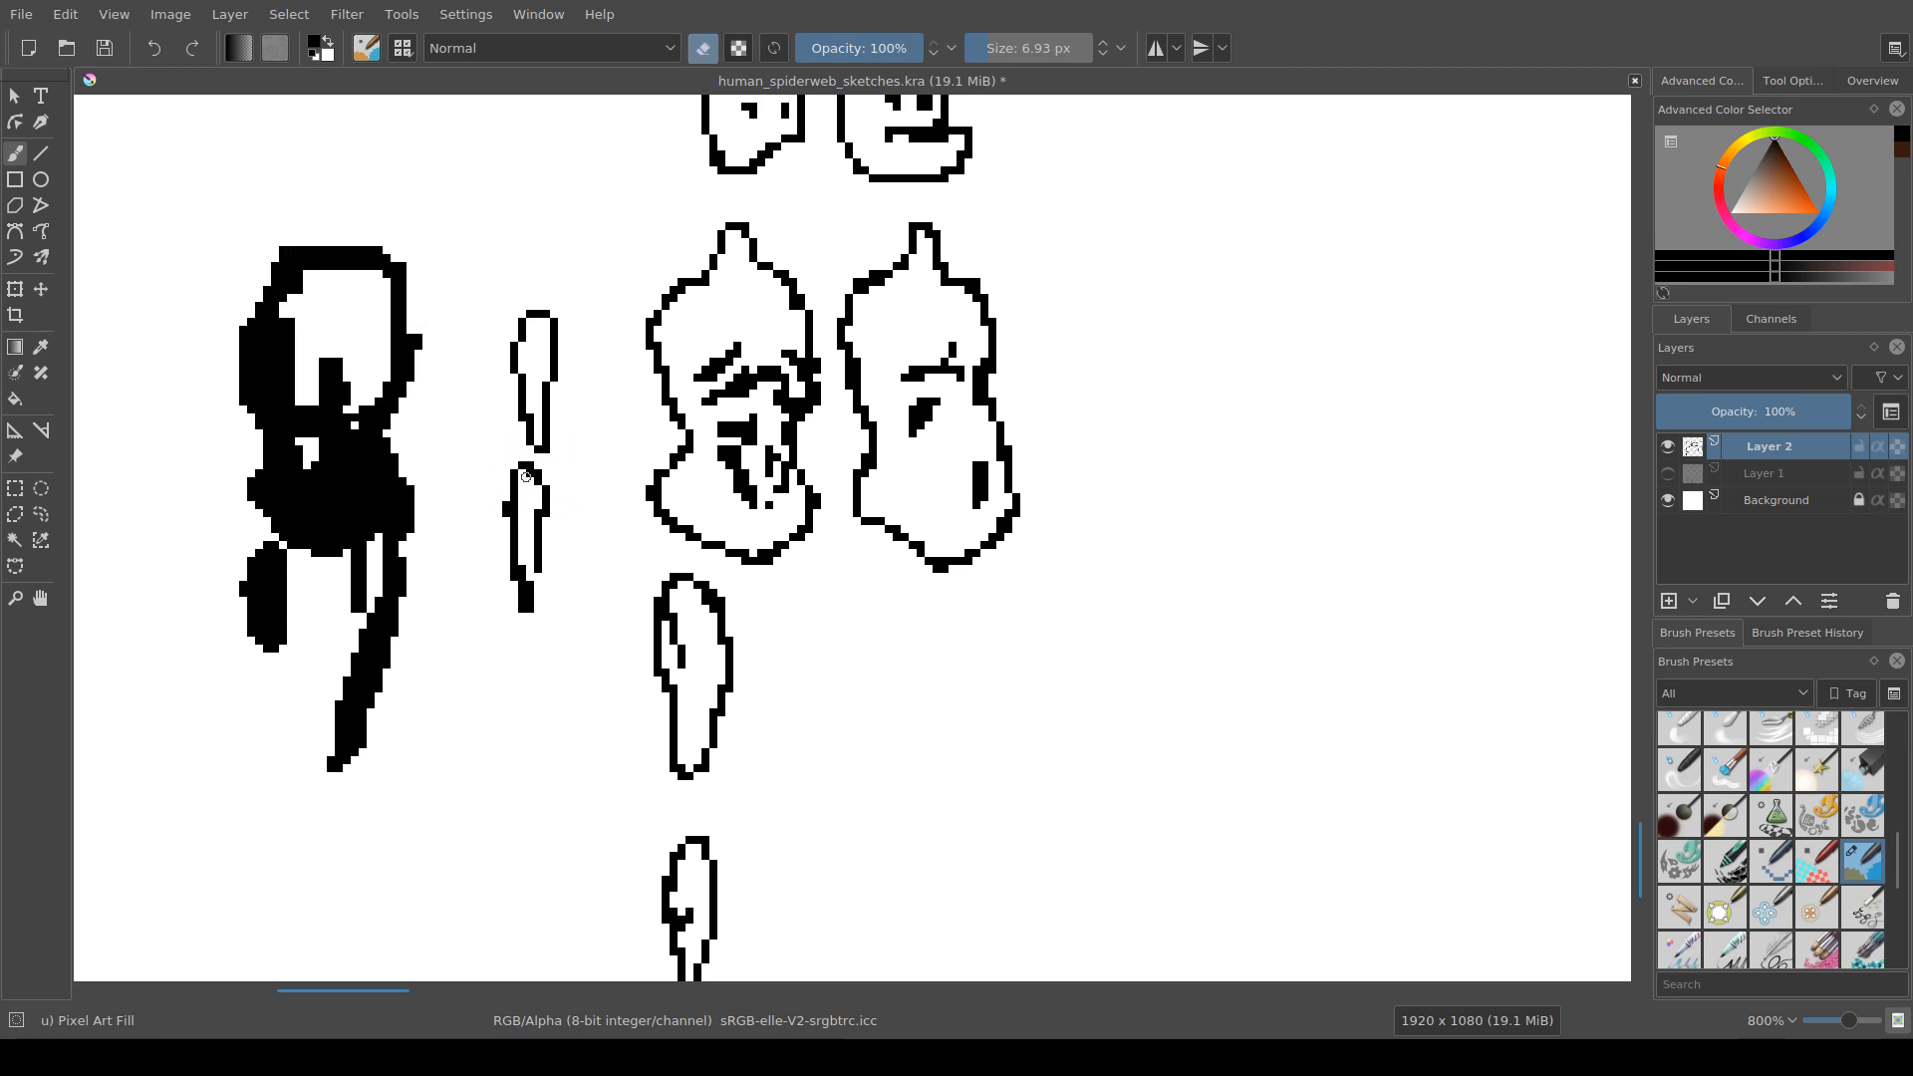
scroll(563, 503, down, 2)
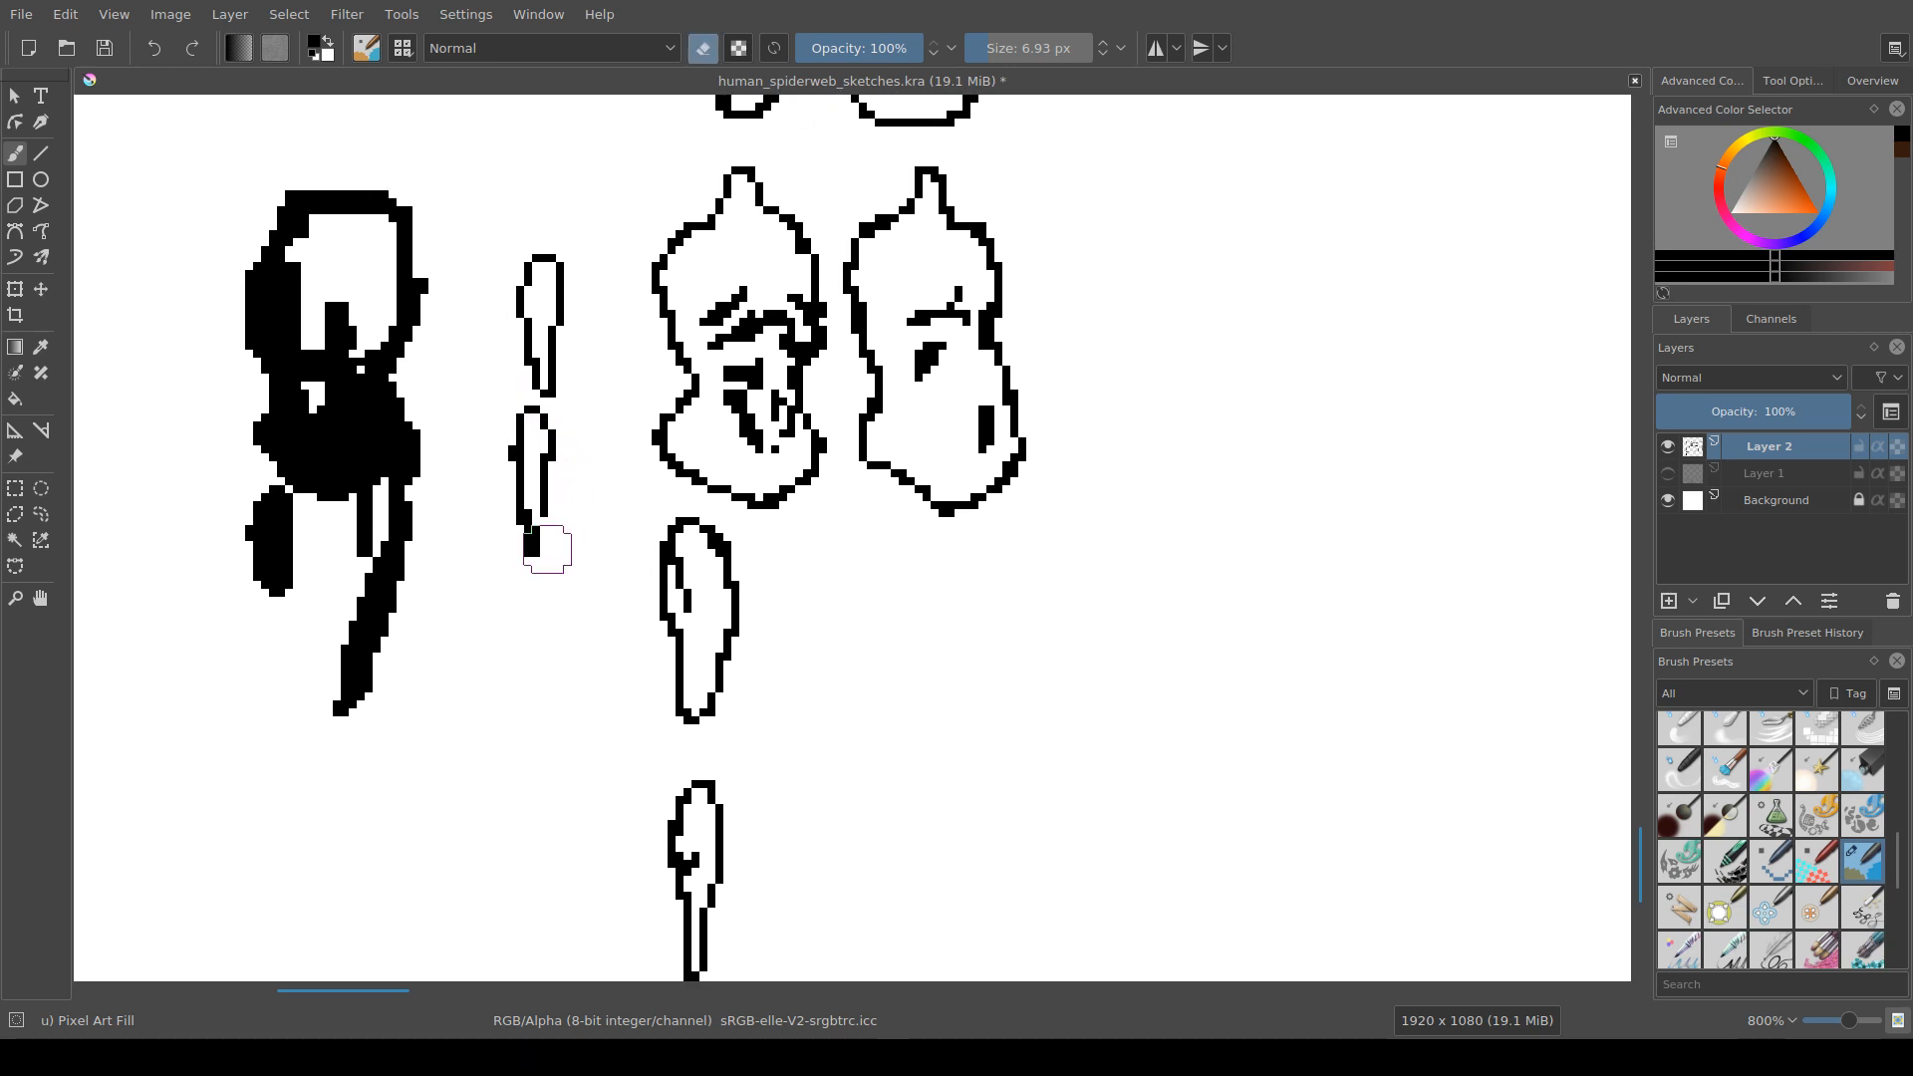
key(e)
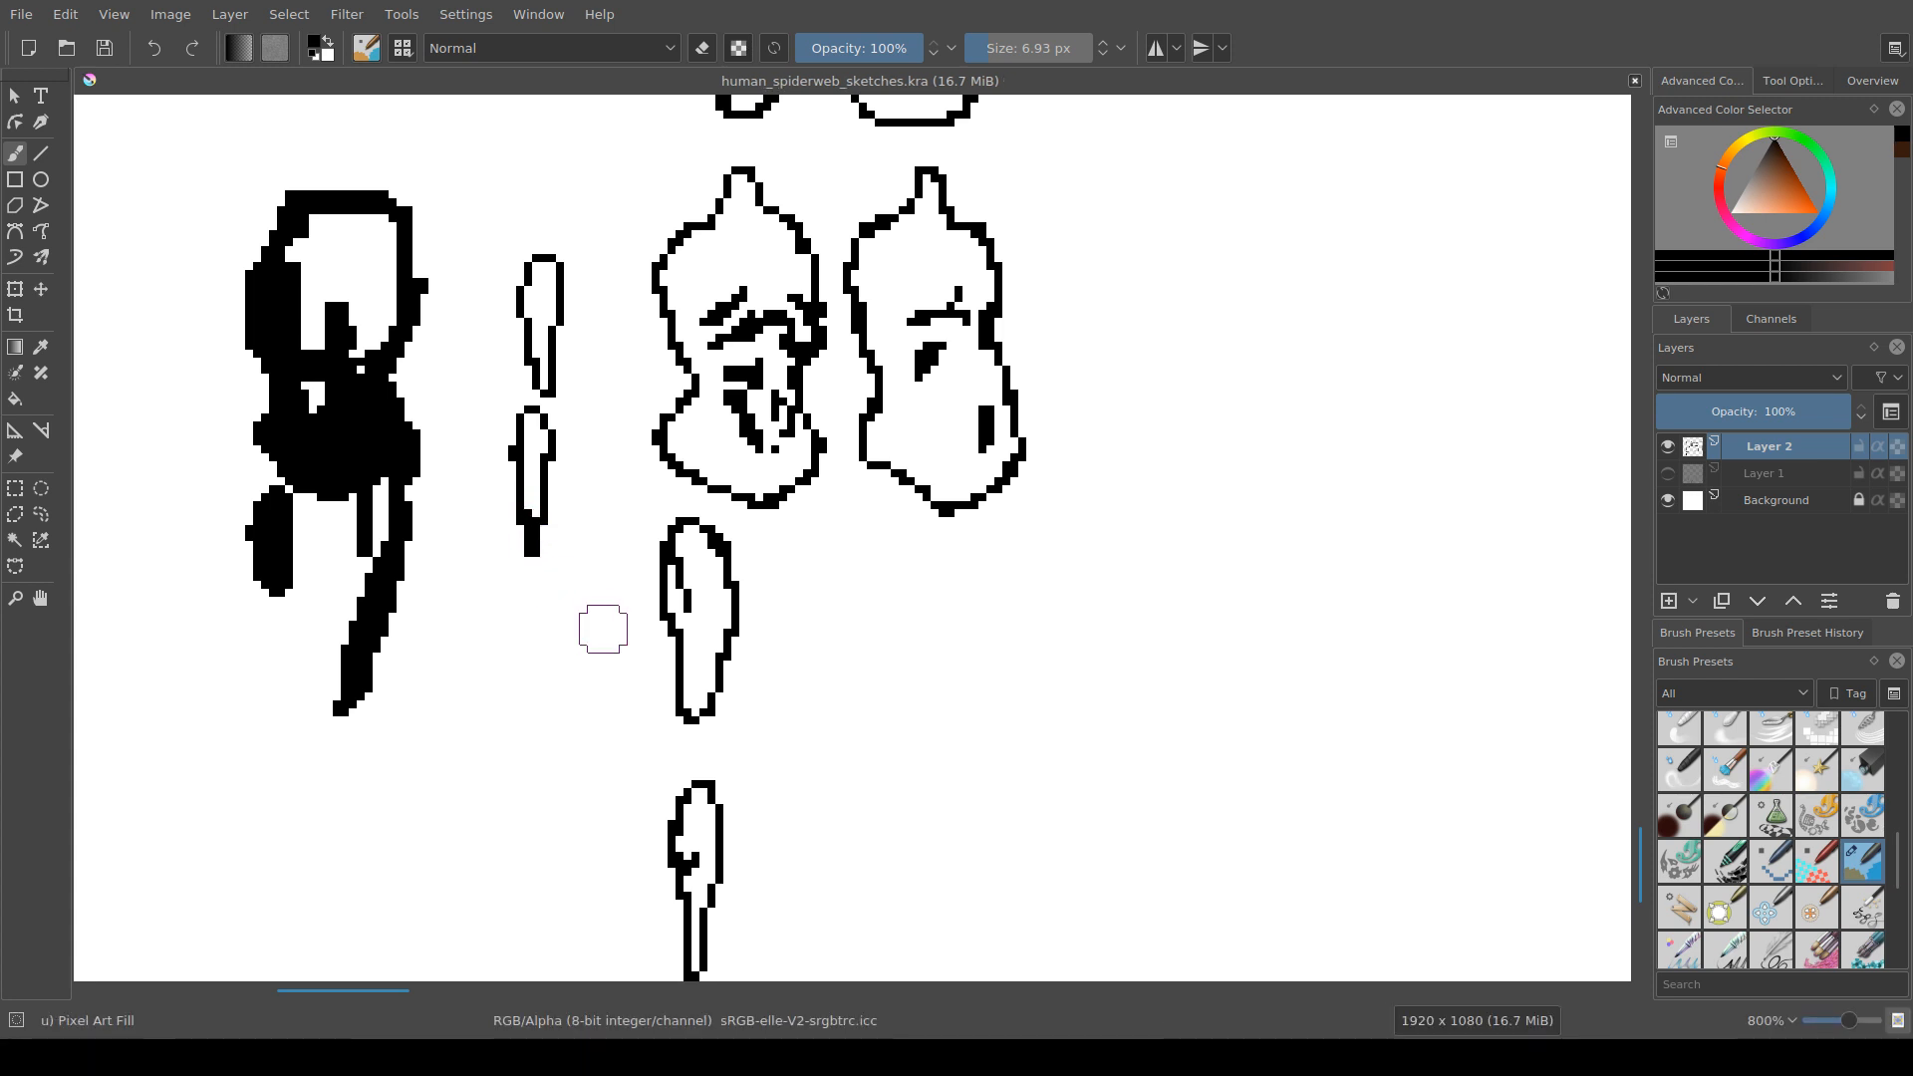
Step: Thin the blocky lower end of the lower limb segment by erasing and repainting its pixels
drag(603, 620, 570, 660)
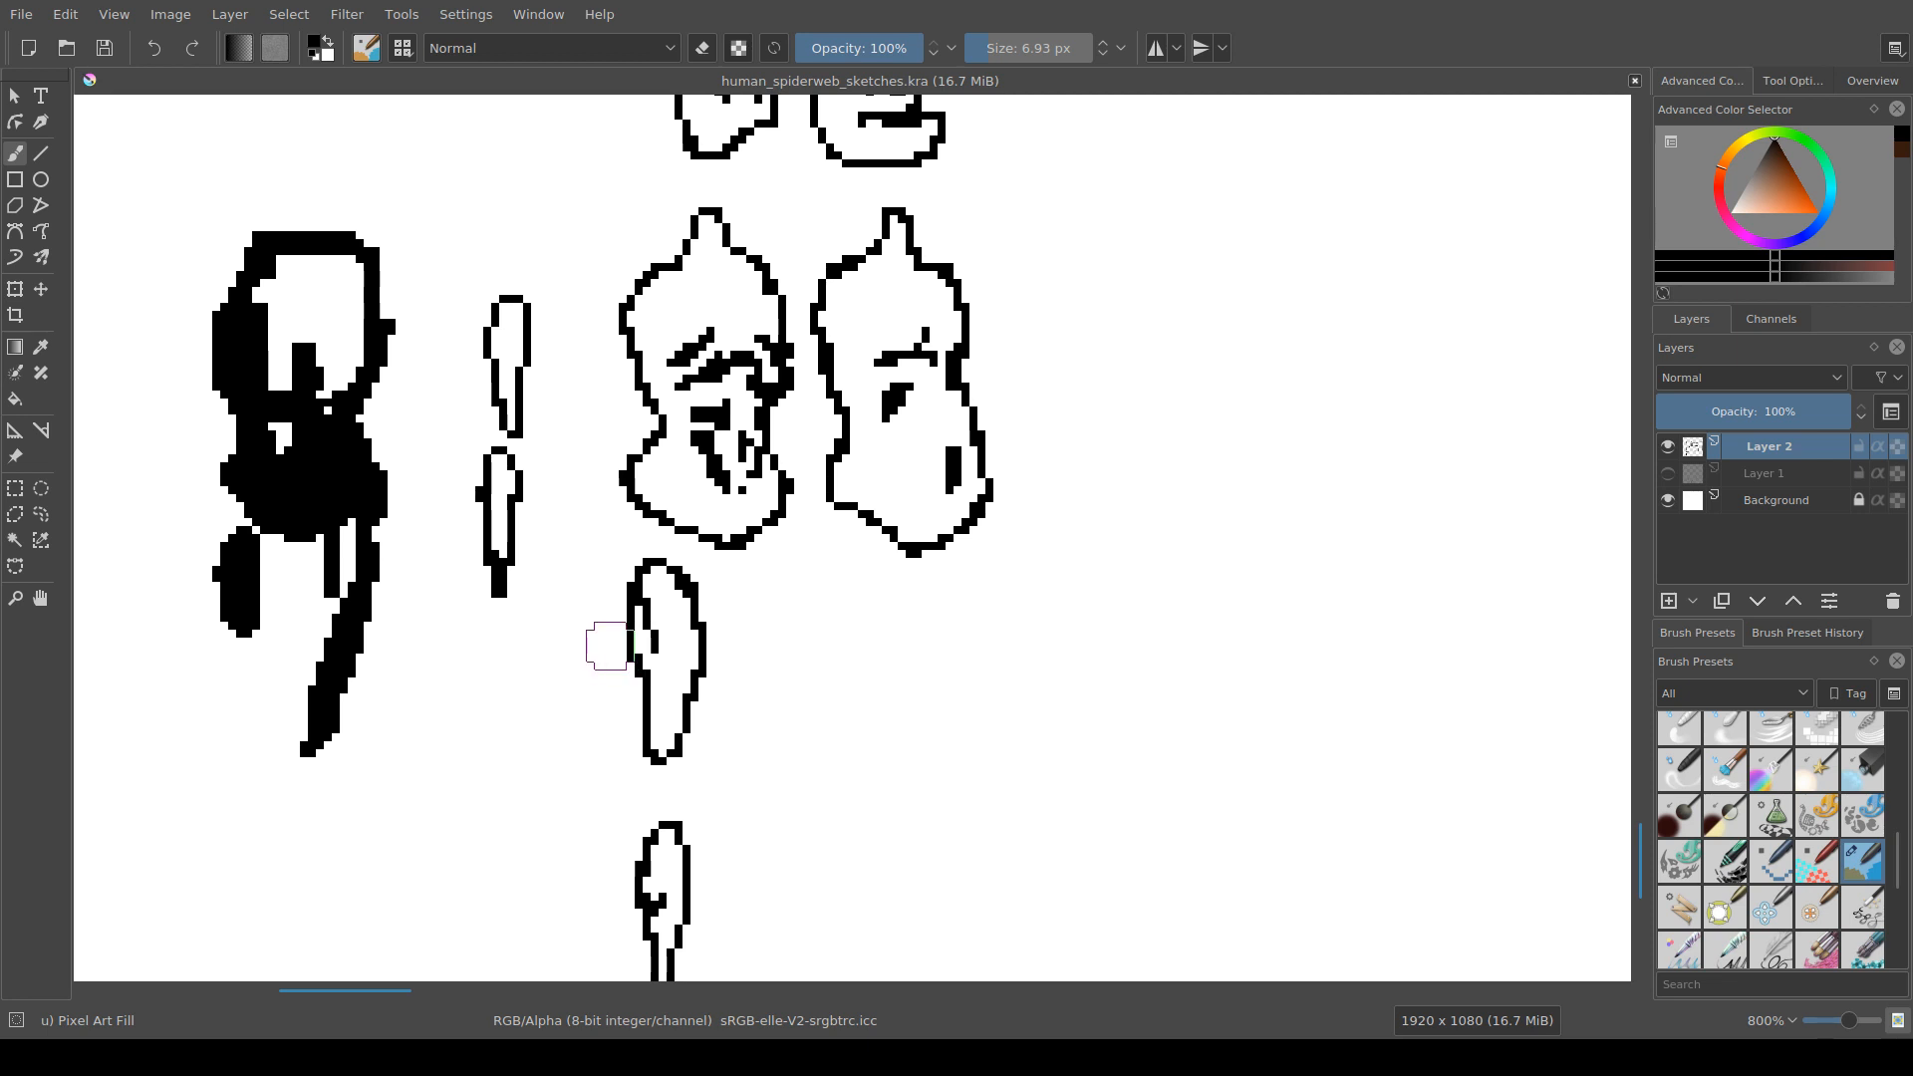
mouse_move(602, 582)
mouse_down()
mouse_move(609, 545)
mouse_move(608, 601)
mouse_up()
drag(696, 530, 654, 618)
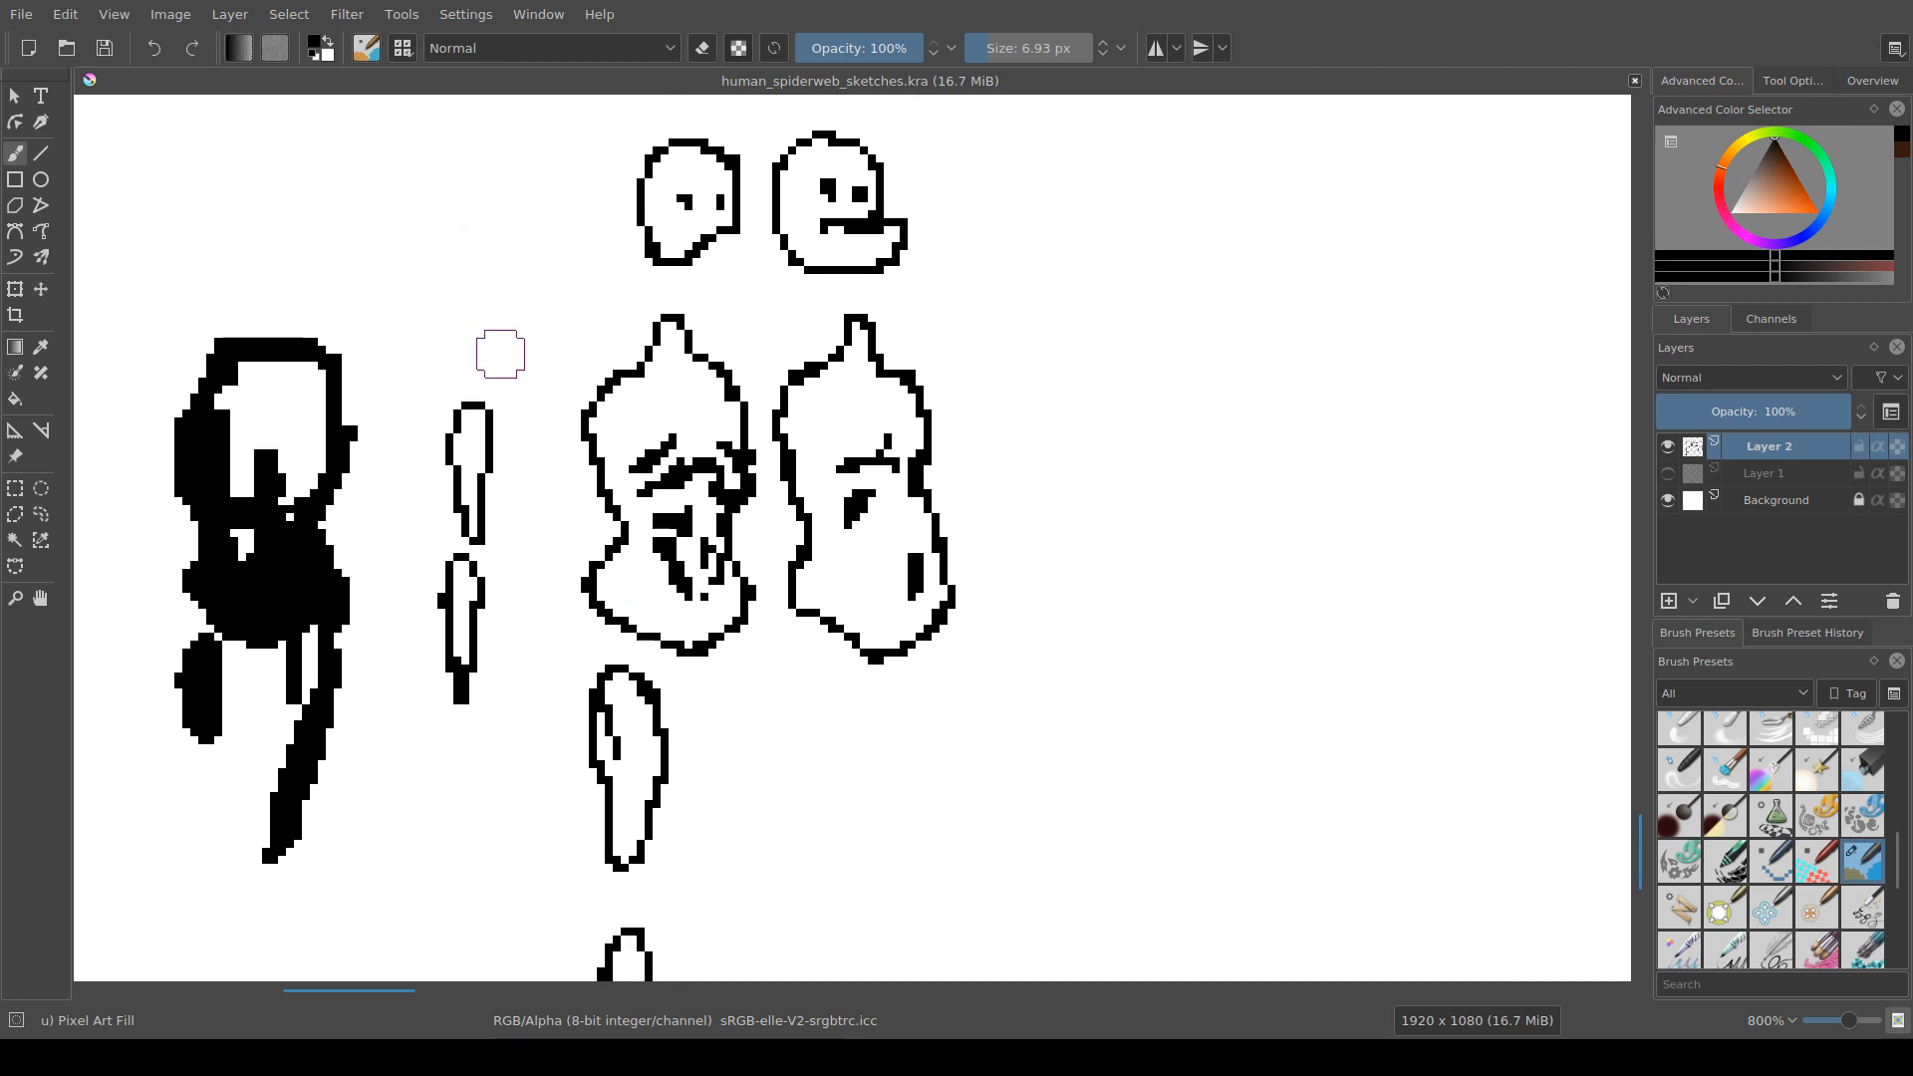
drag(500, 354, 500, 316)
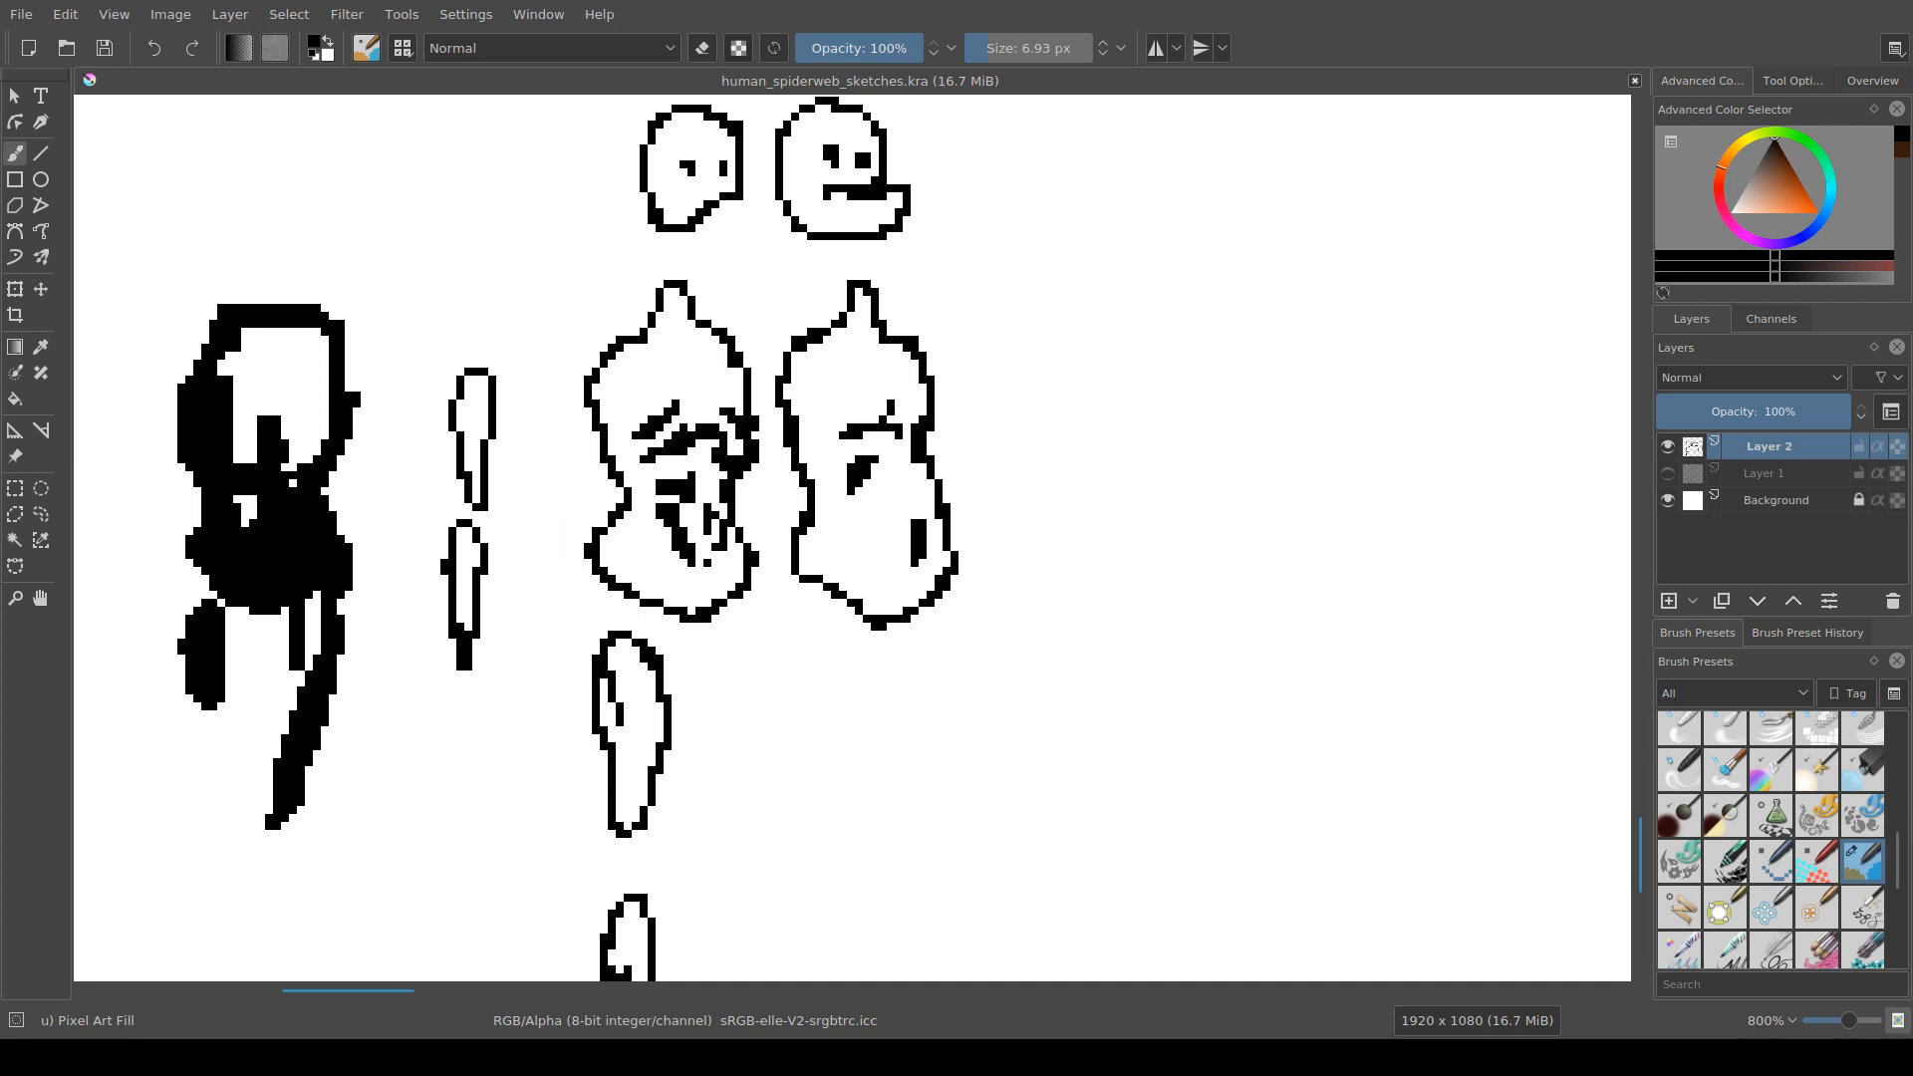
drag(543, 527, 582, 508)
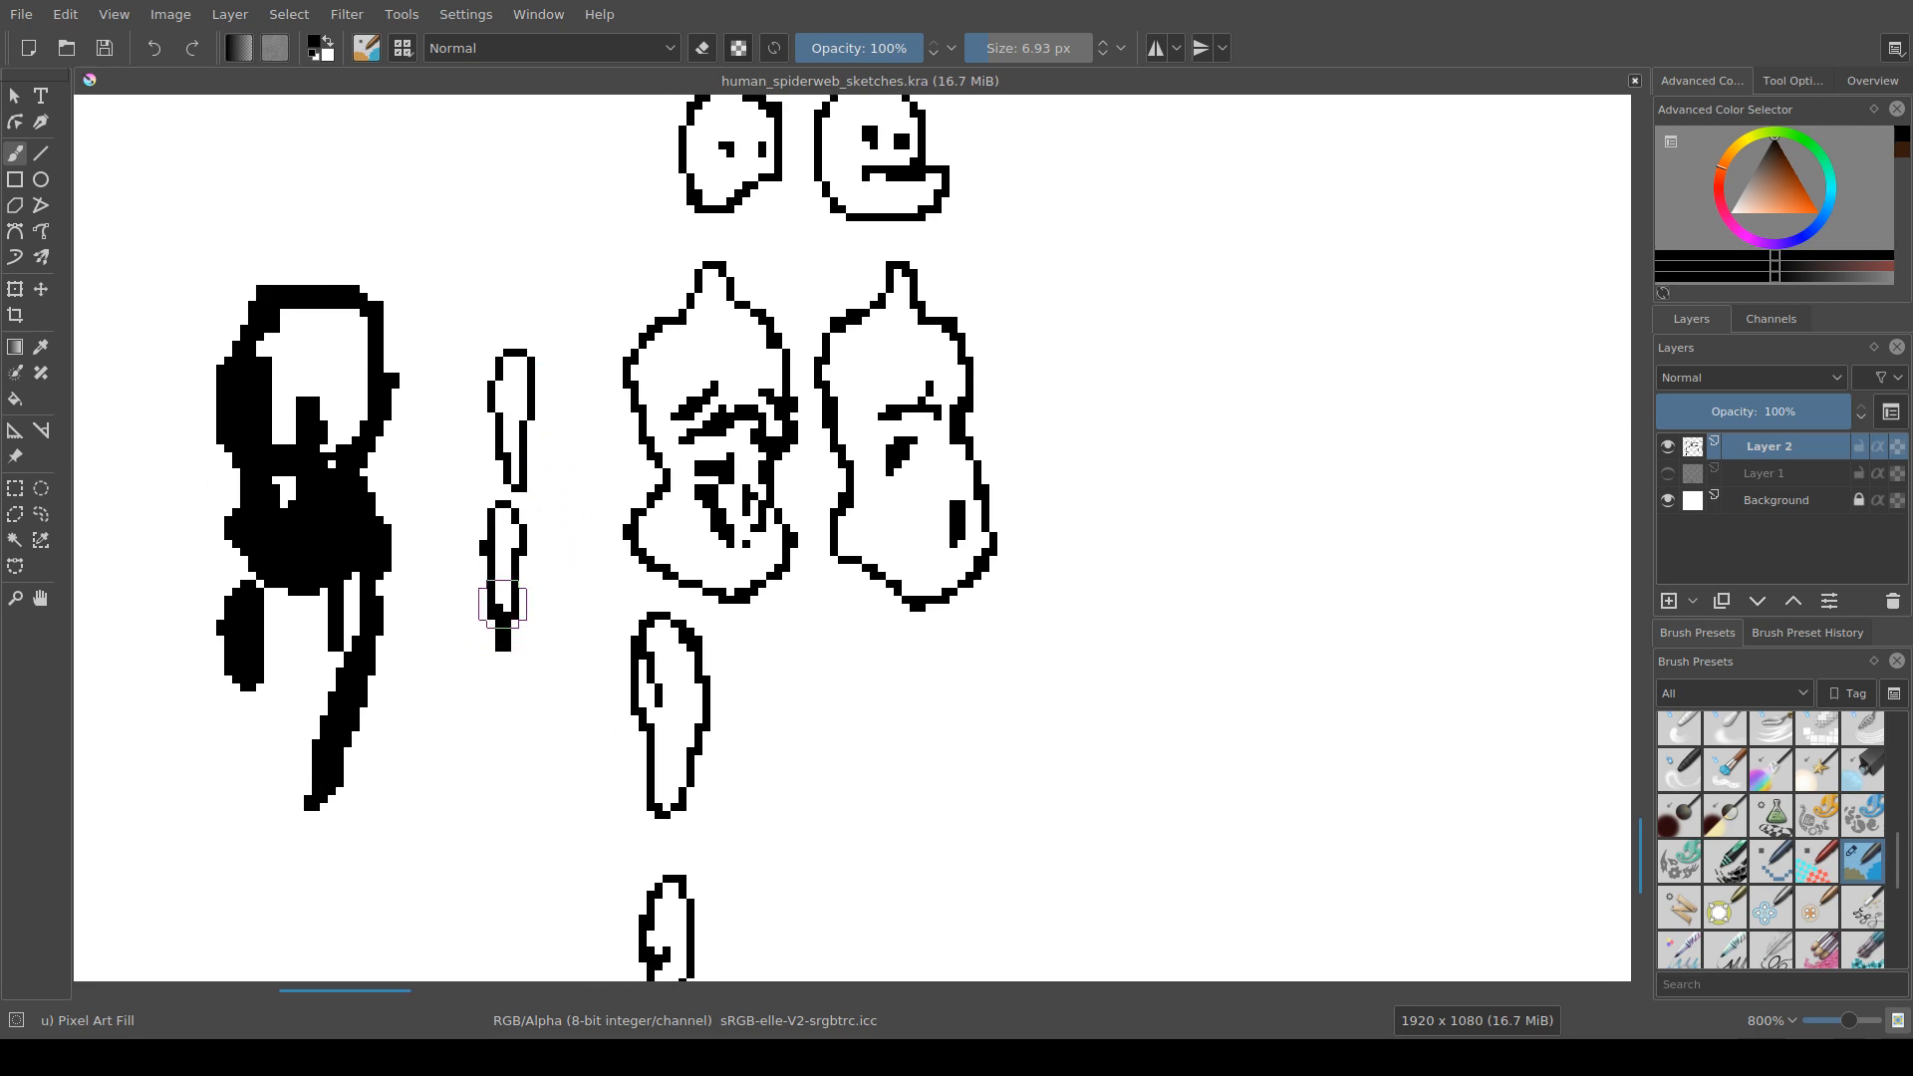
key(e)
click(503, 628)
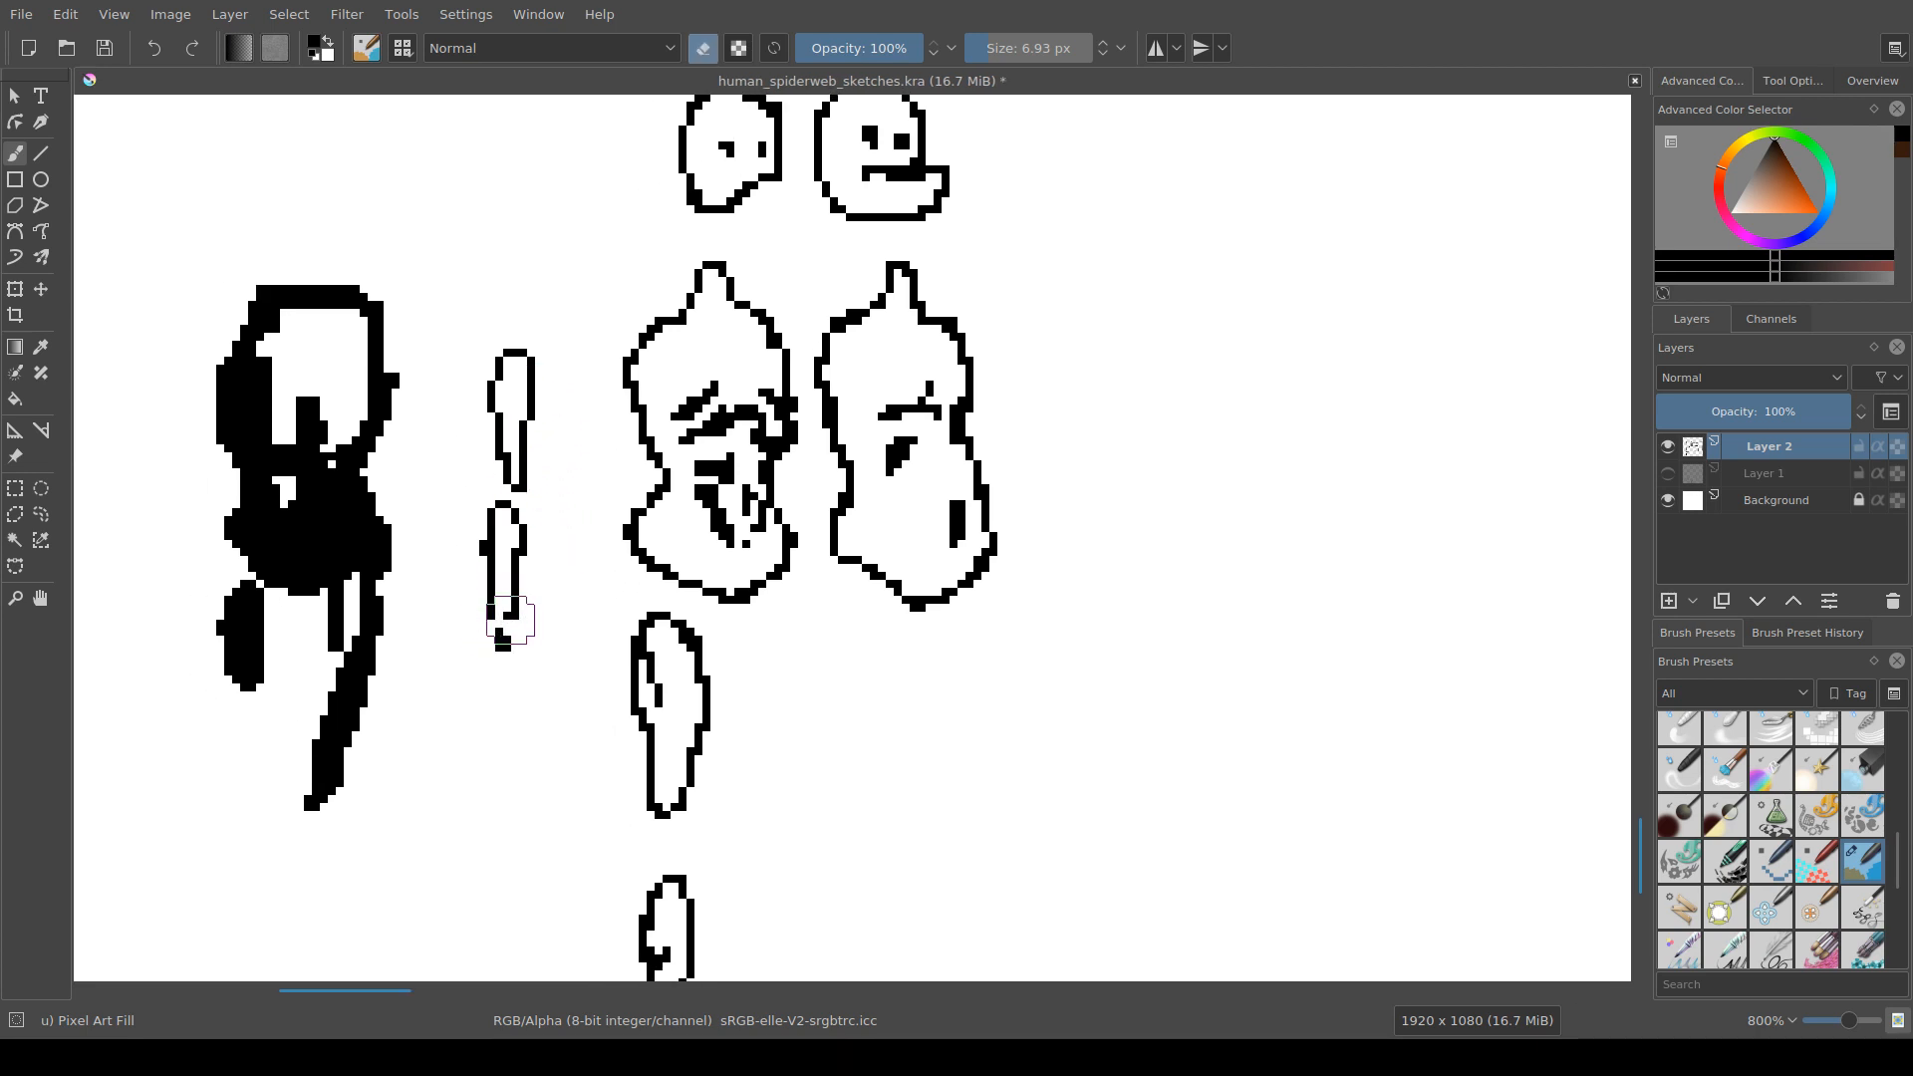
key(e)
key(e)
click(506, 626)
key(e)
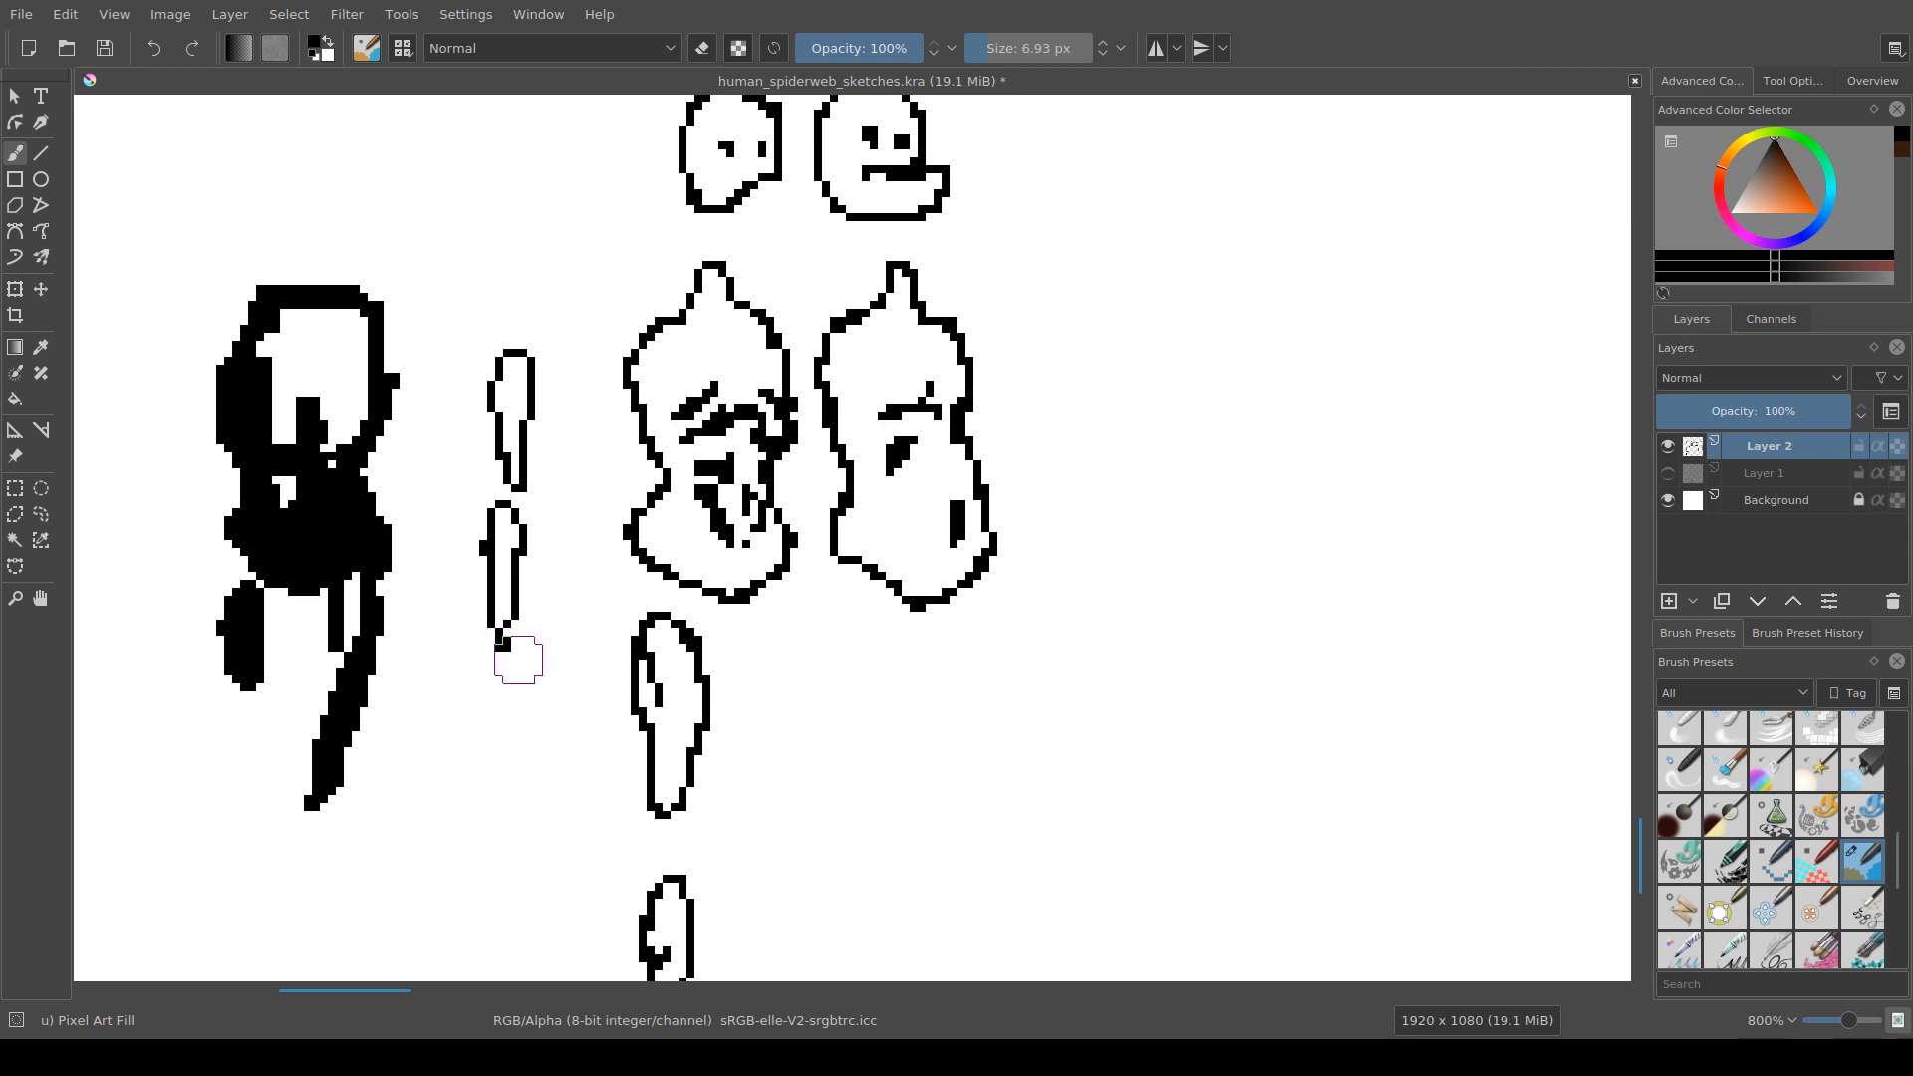
scroll(510, 605, down, 3)
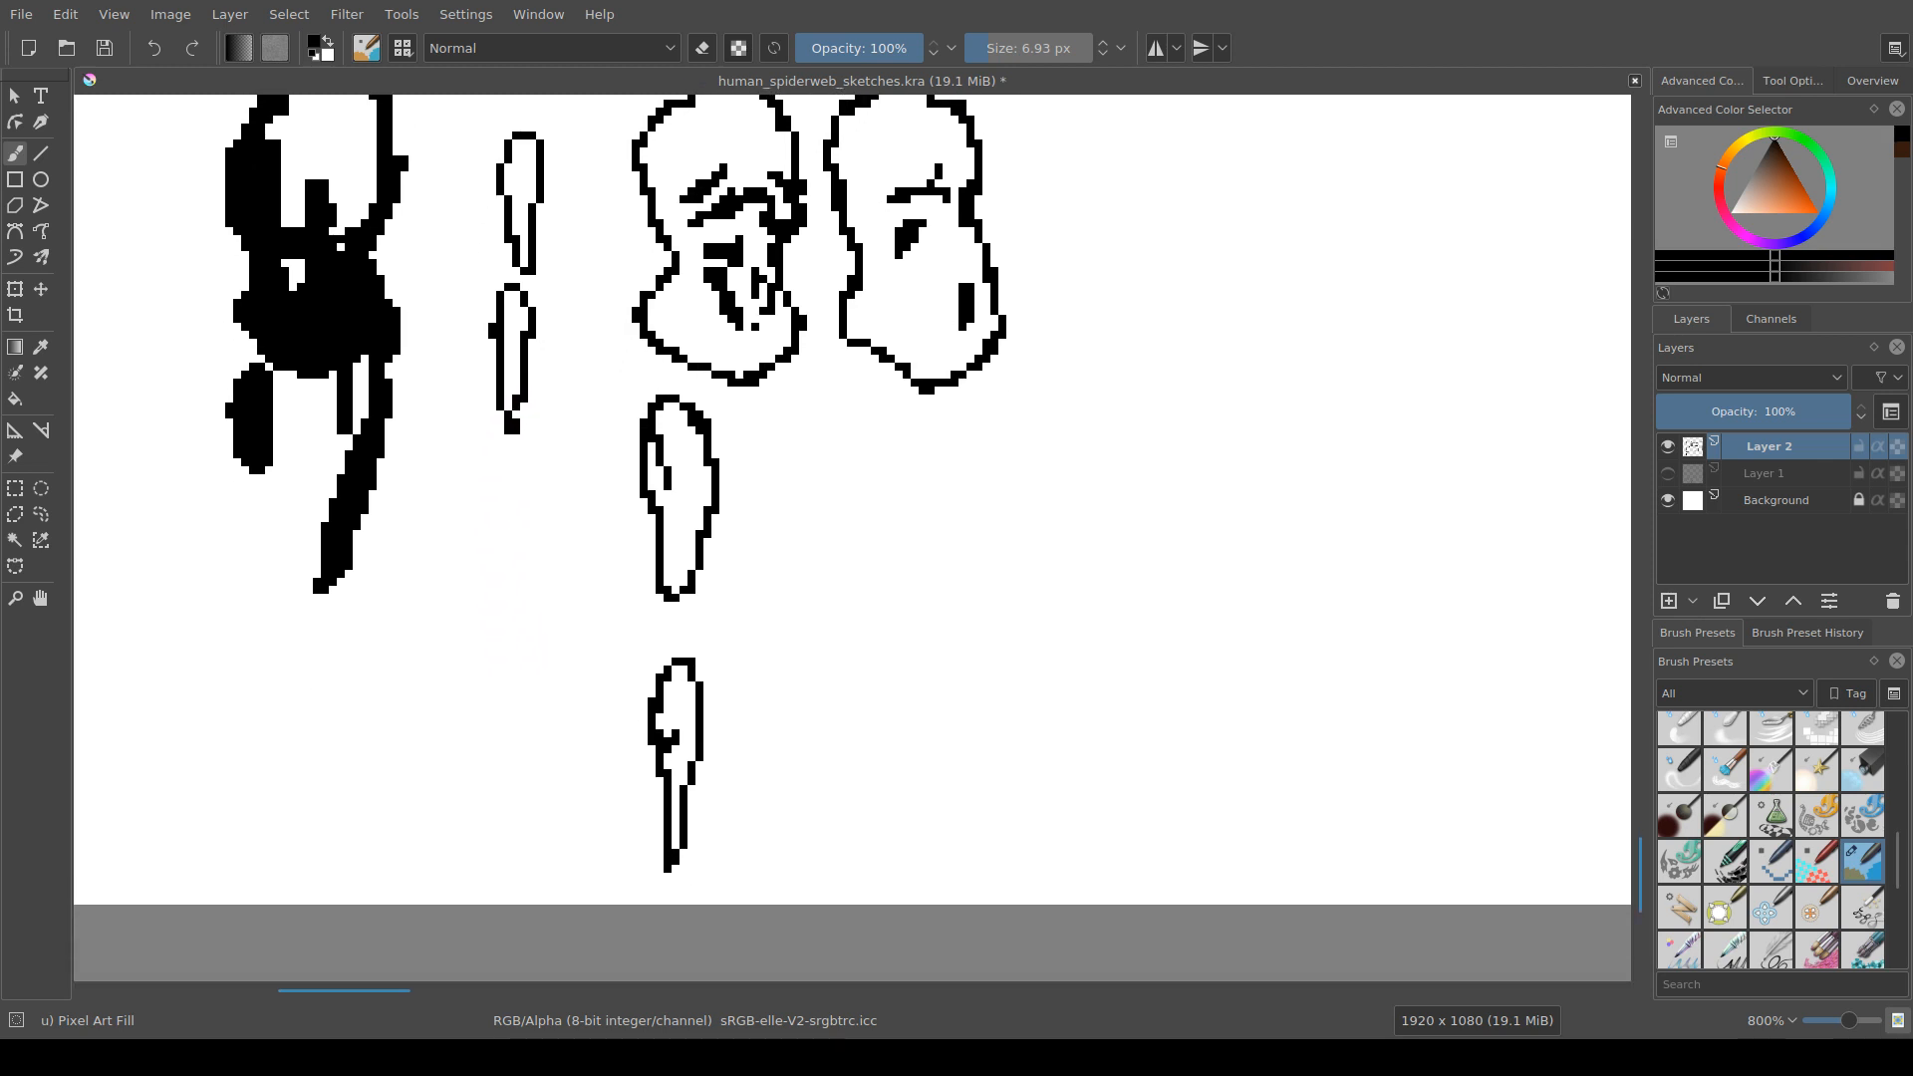
Step: Refine the lower limb segment's sides into an even taper with a one-pixel-wide tip, and save the drawing
key(e)
mouse_move(543, 379)
mouse_down()
mouse_move(506, 500)
mouse_move(499, 481)
mouse_move(523, 549)
mouse_move(489, 486)
mouse_move(543, 514)
mouse_up()
key(e)
key(e)
key(e)
key(e)
key(e)
key(e)
key(e)
click(480, 475)
key(e)
key(ctrl+s)
Step: Select the lower limb segment with a rectangle and shift it slightly right to line up under the upper segment
key(ctrl+r)
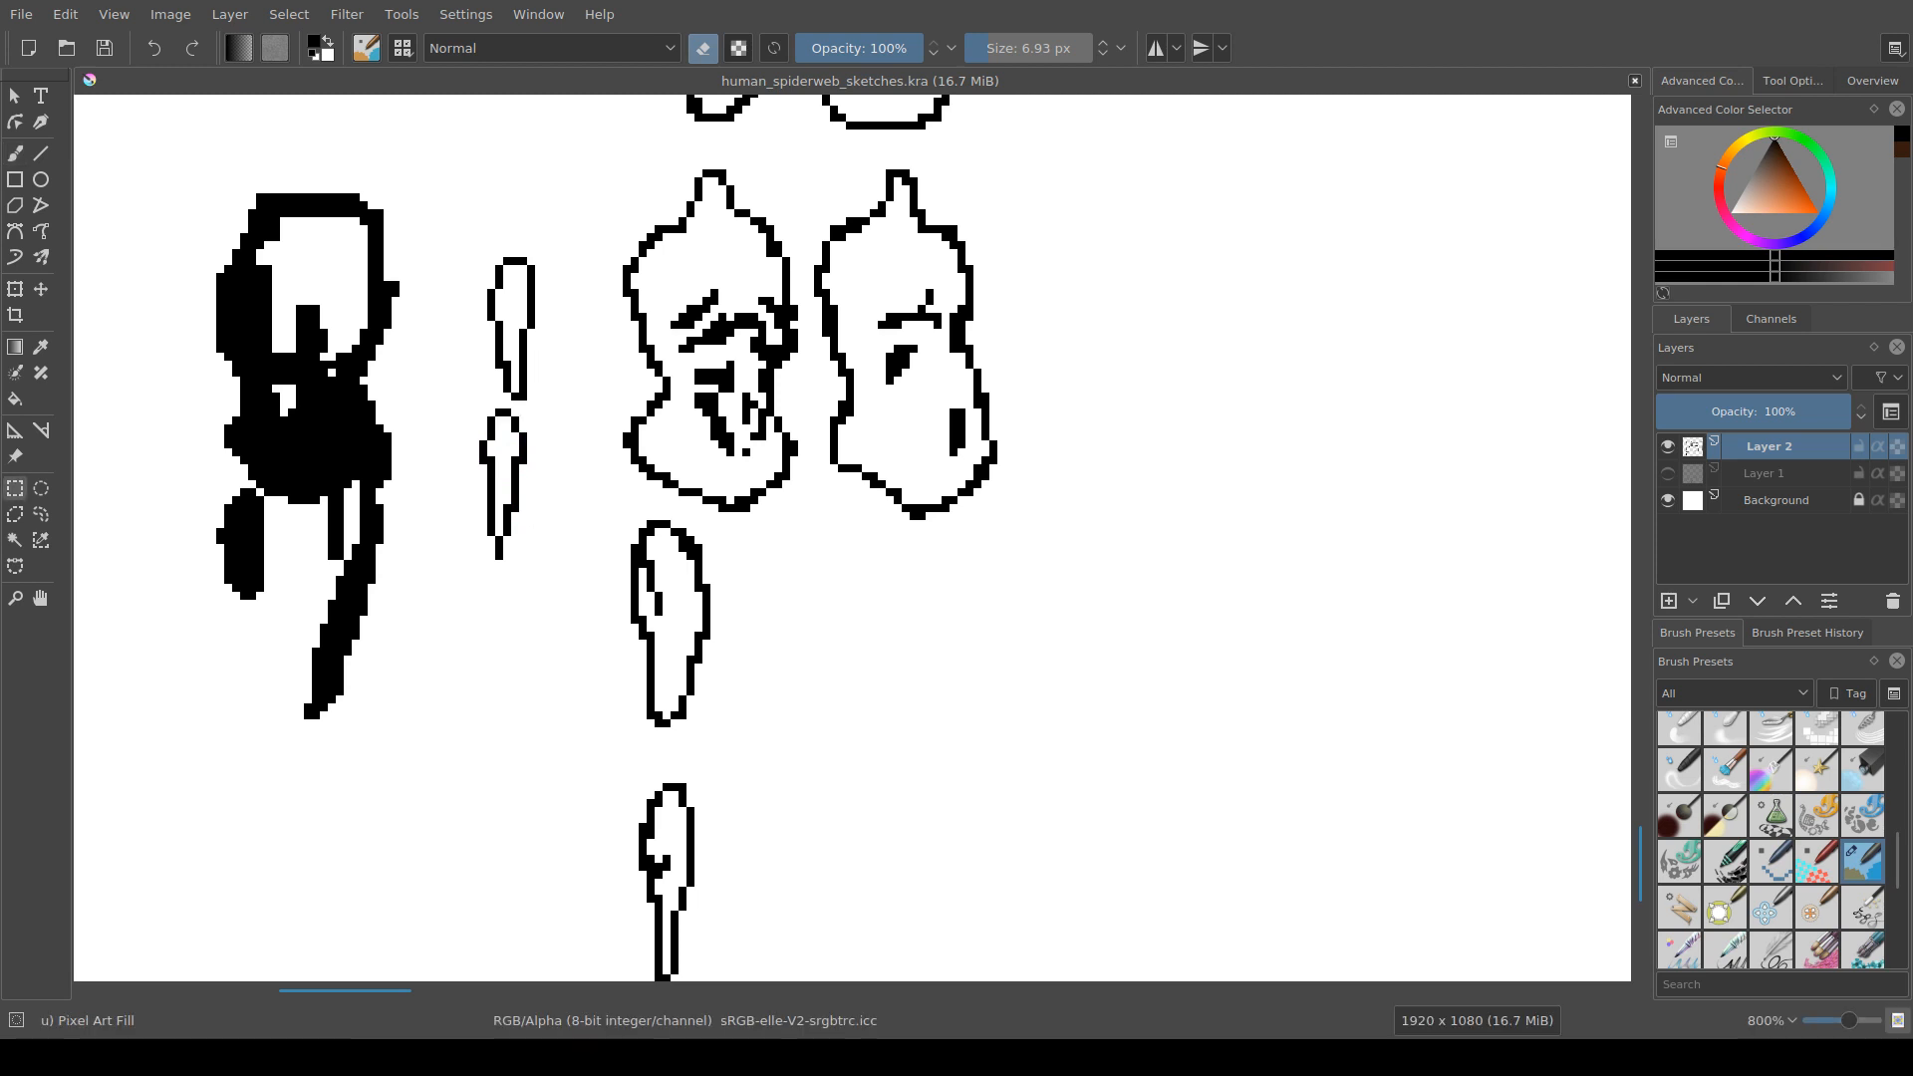
drag(461, 406, 544, 570)
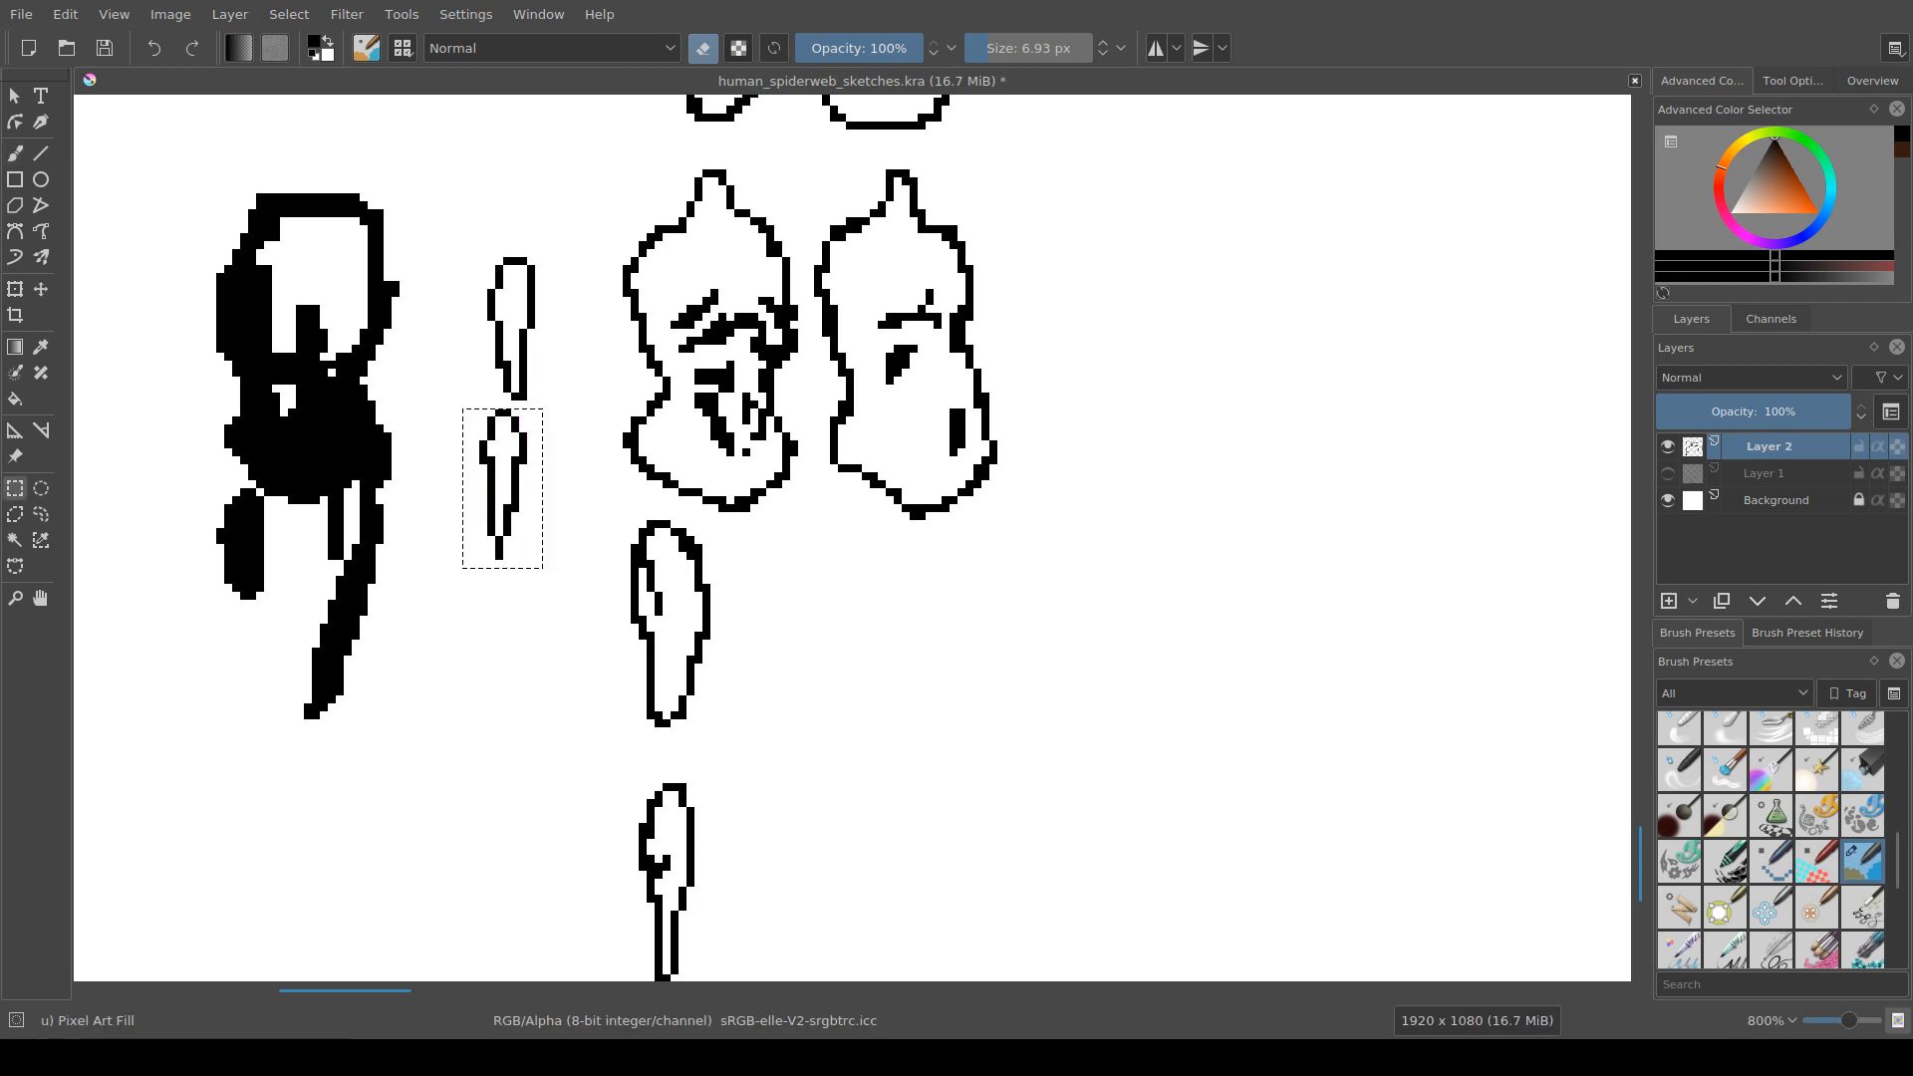
key(t)
drag(503, 484, 520, 484)
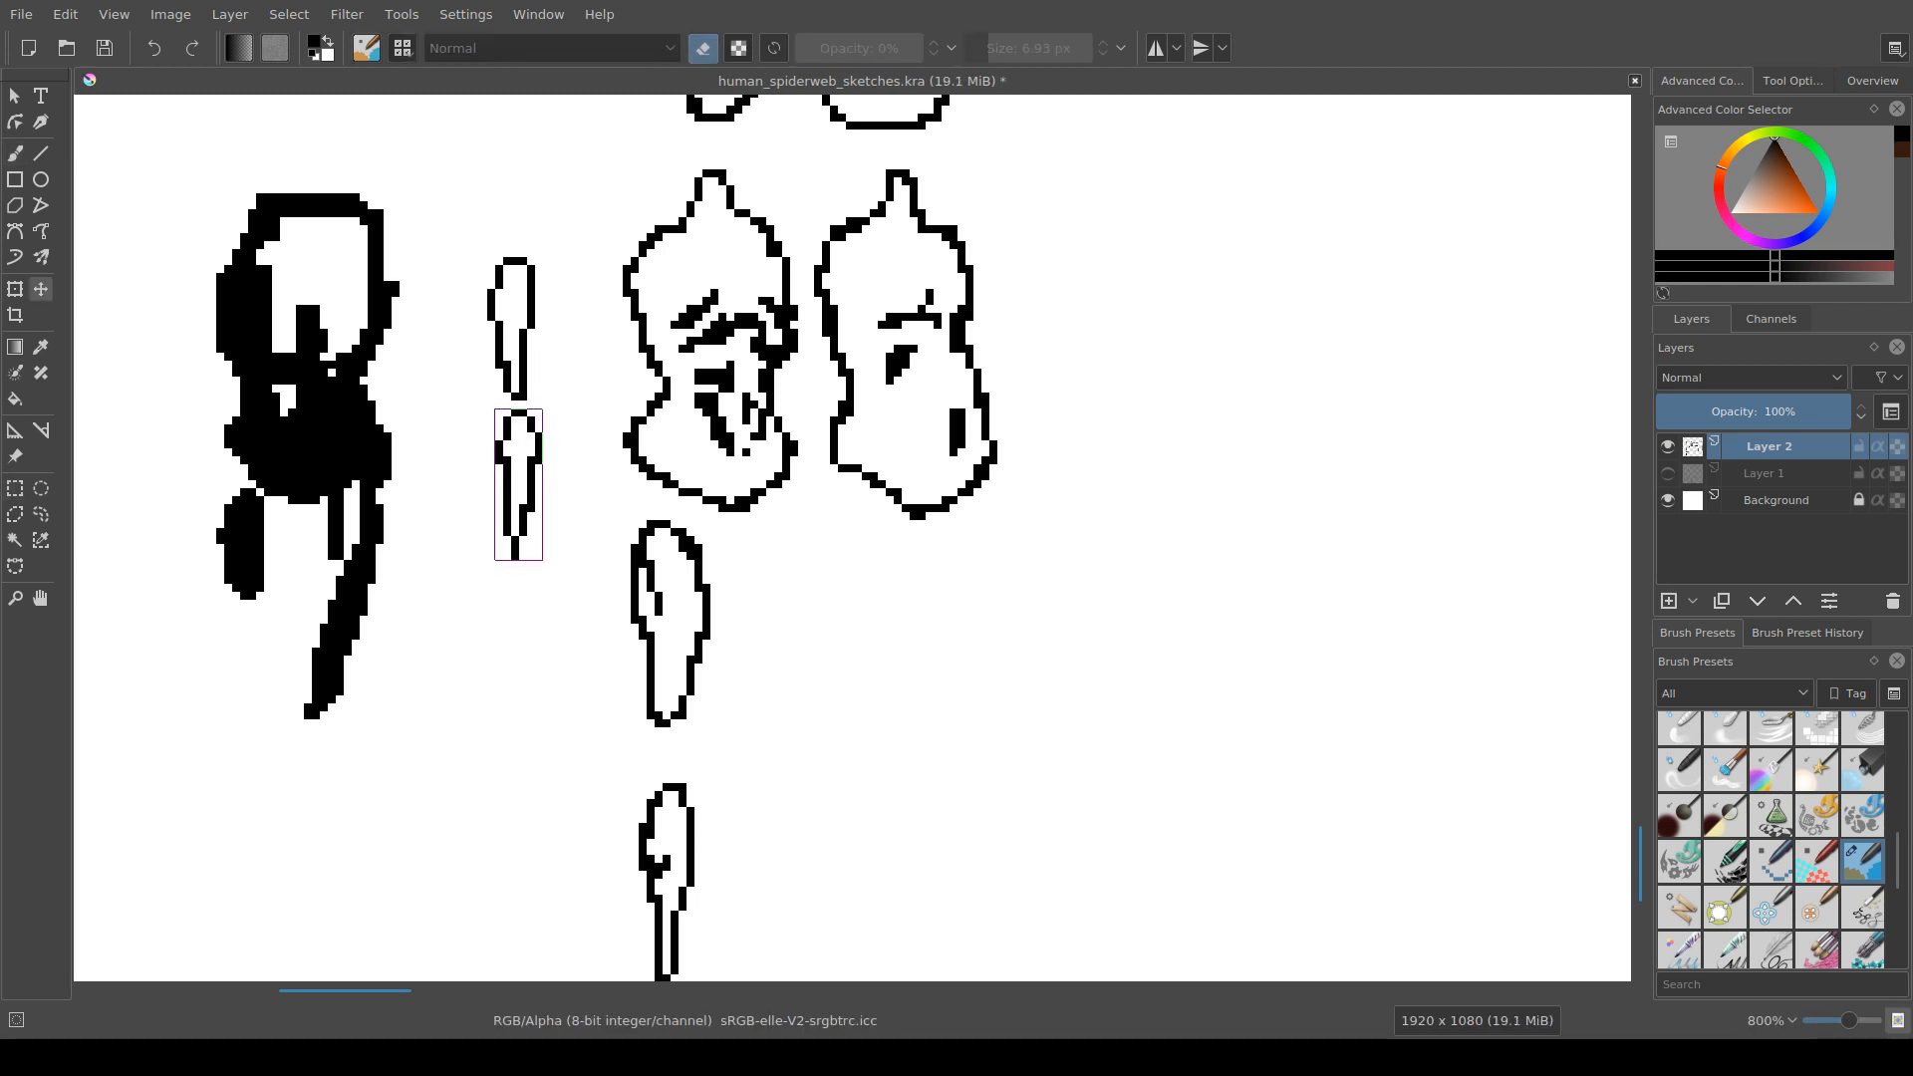
key(Left)
Step: Select both small limb segments together and move them closer to the first torso and slightly up
key(ctrl+r)
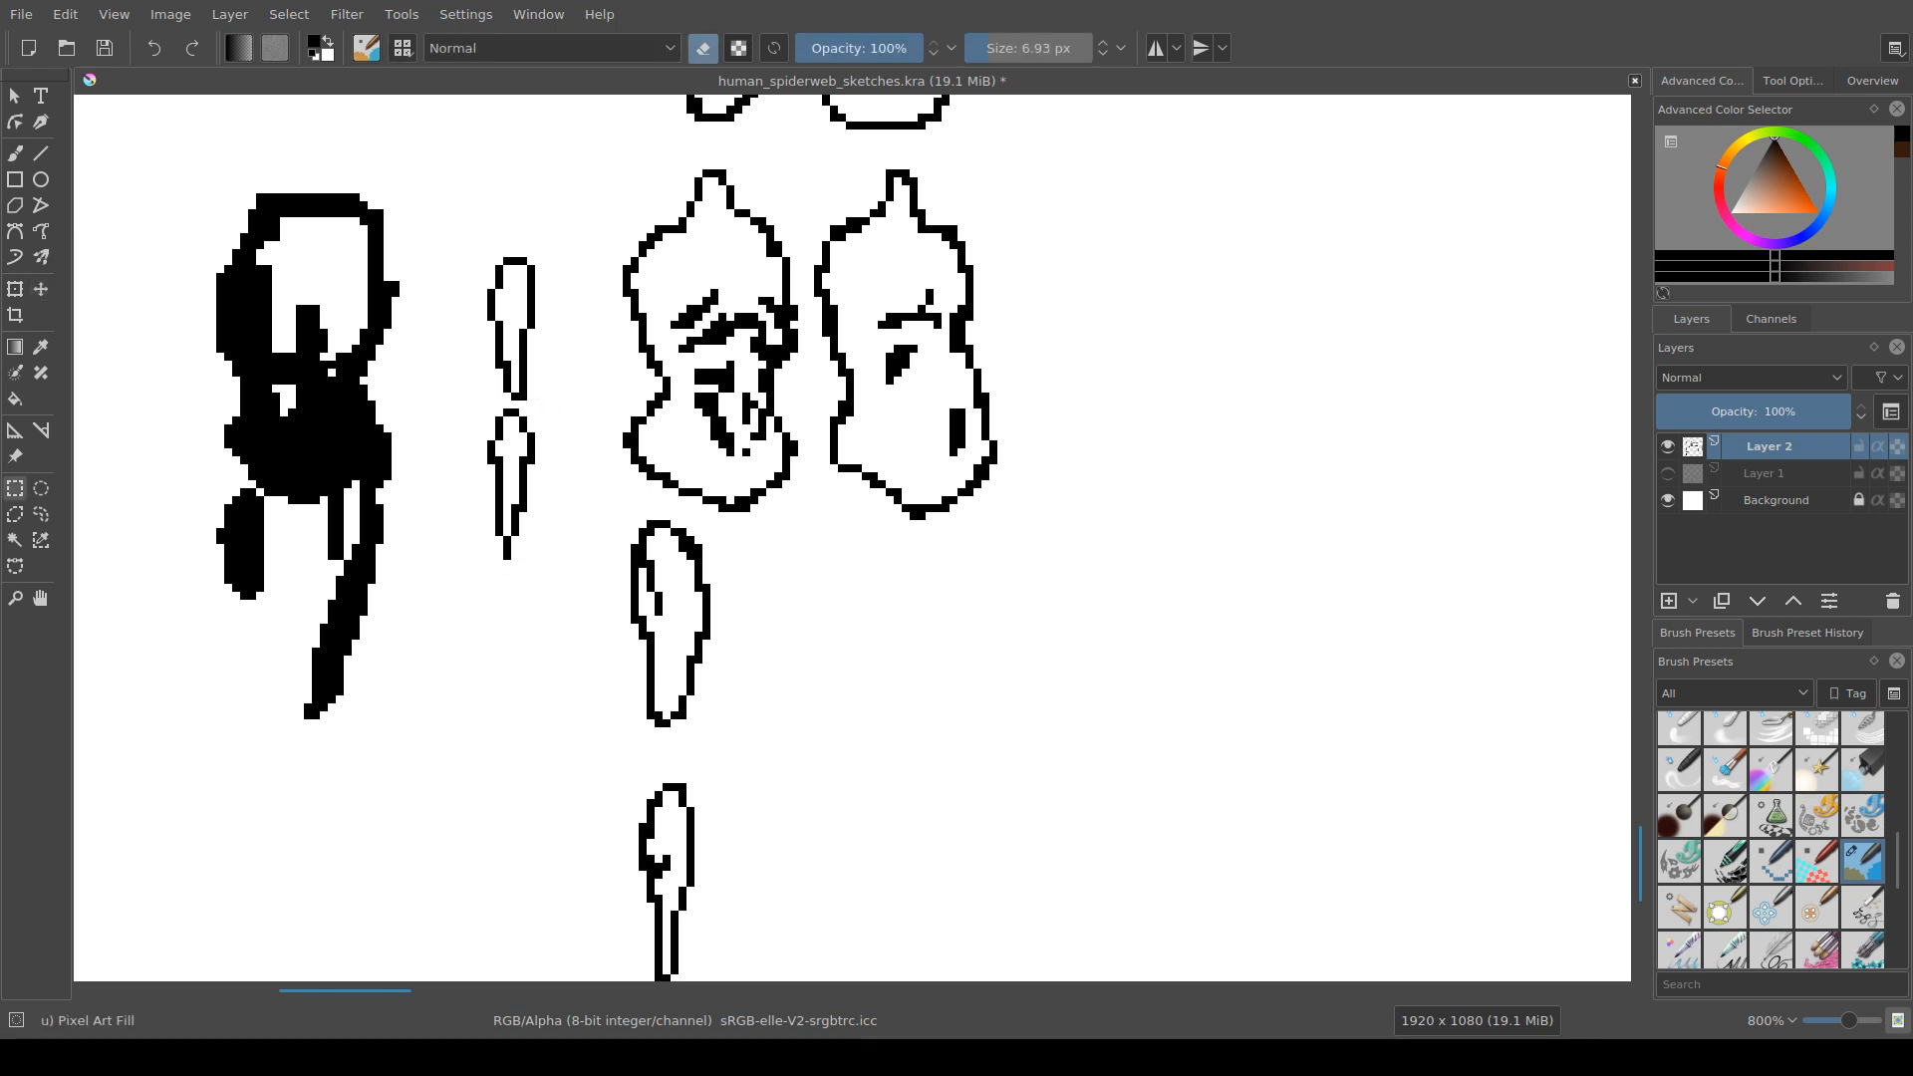
drag(438, 226, 515, 645)
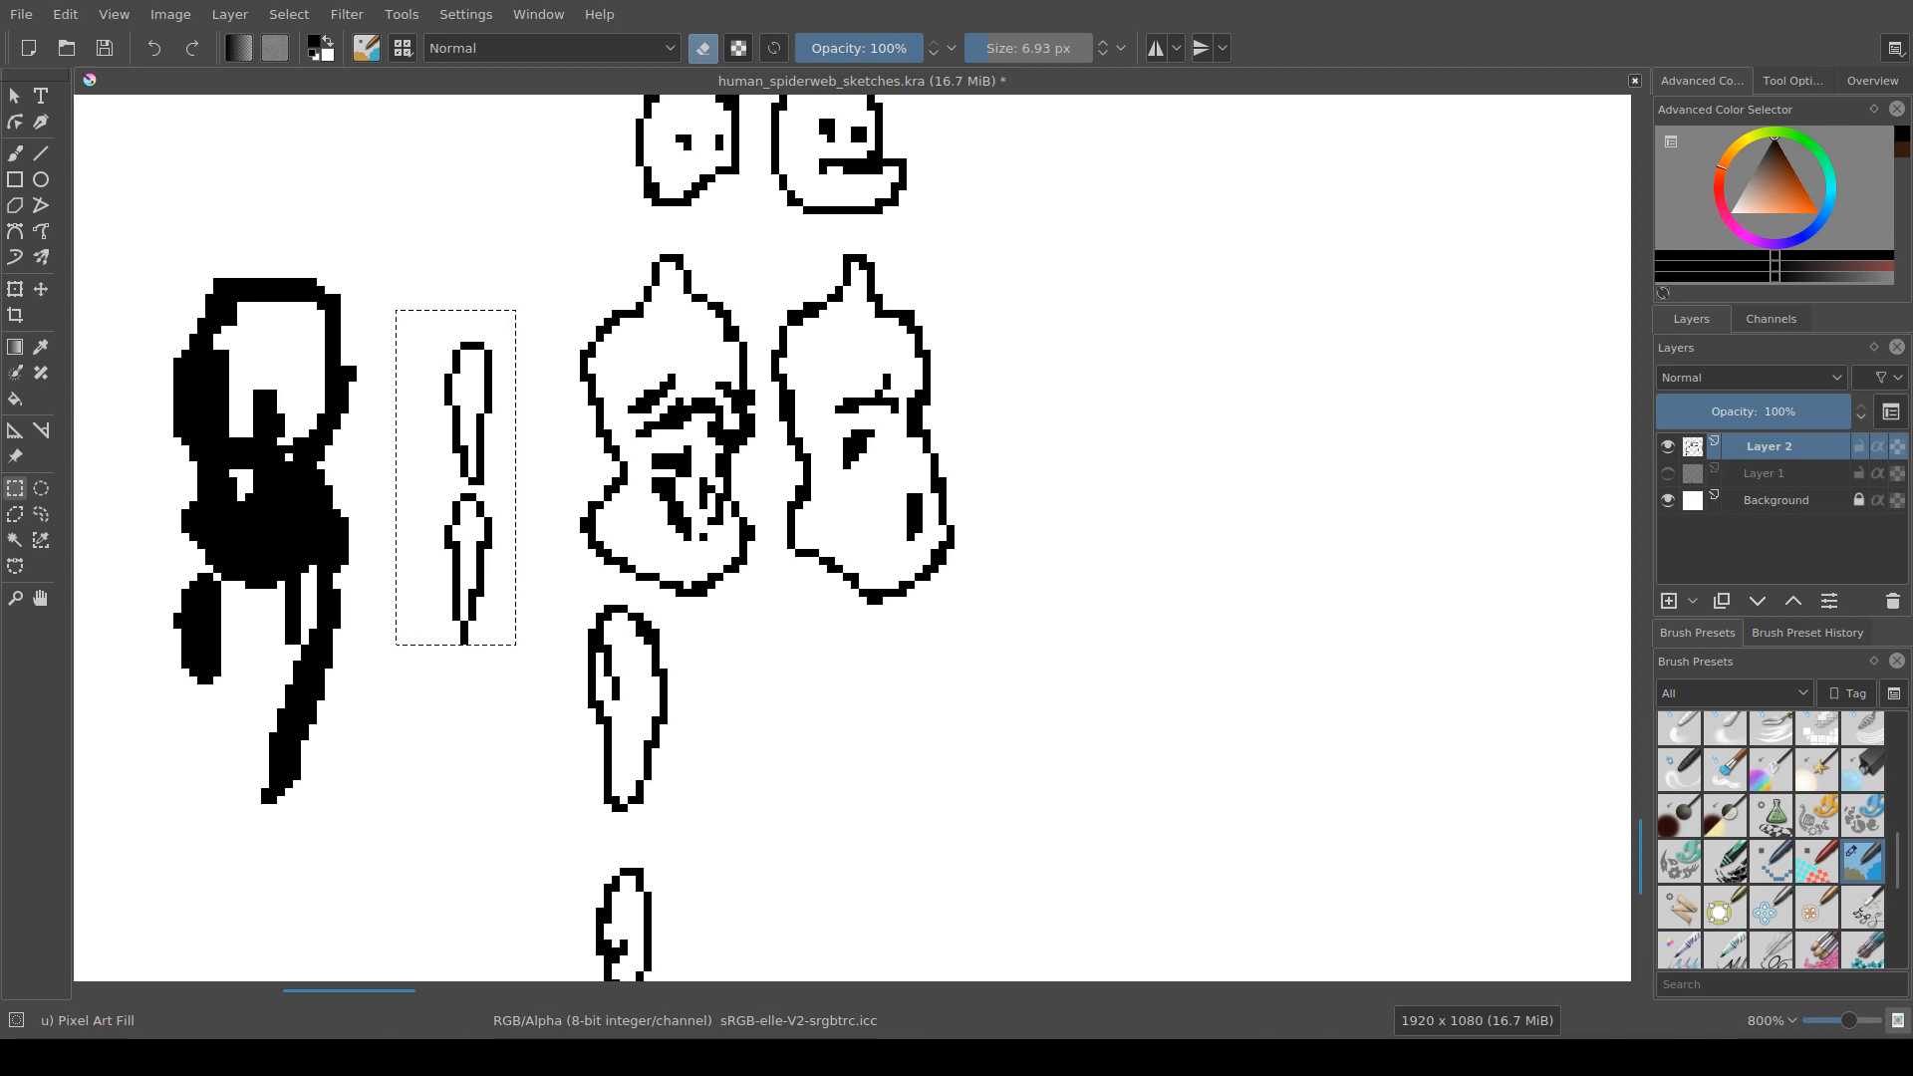
drag(515, 644, 472, 668)
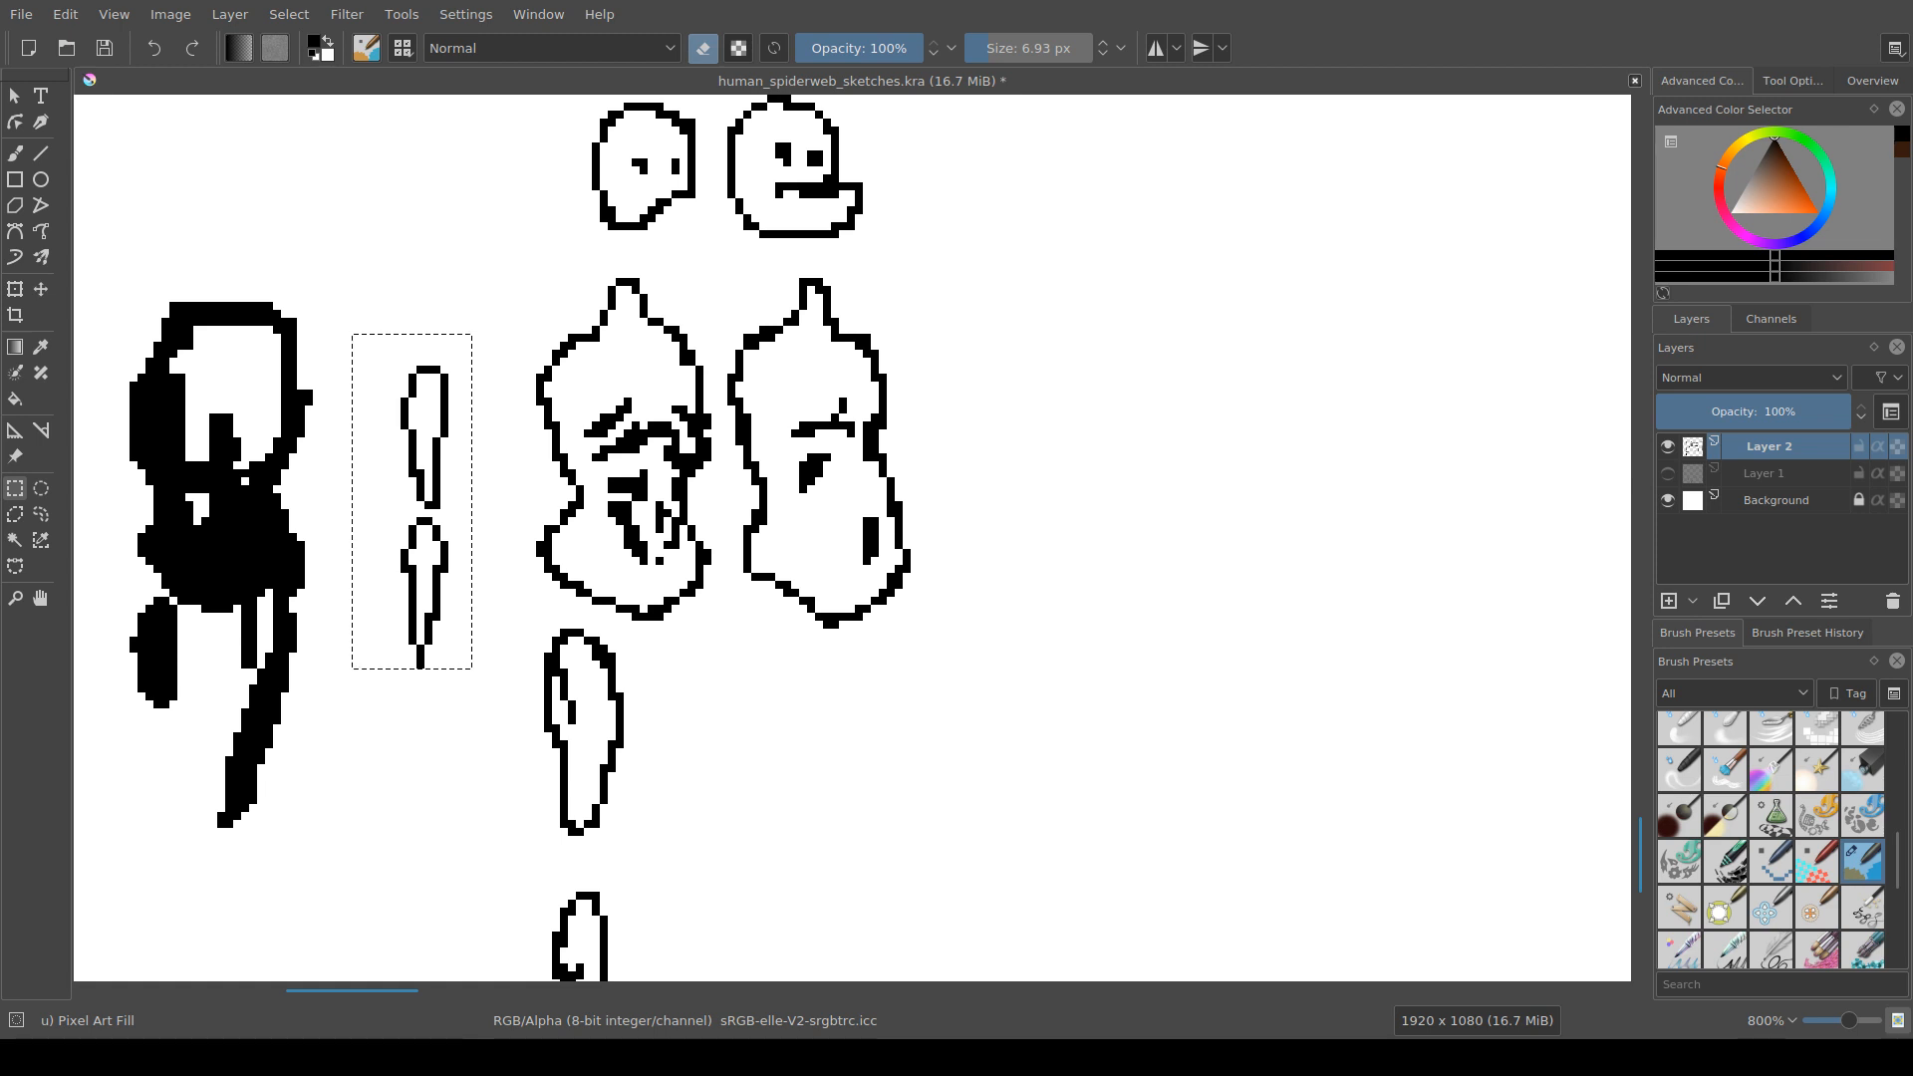
key(t)
drag(429, 498, 476, 474)
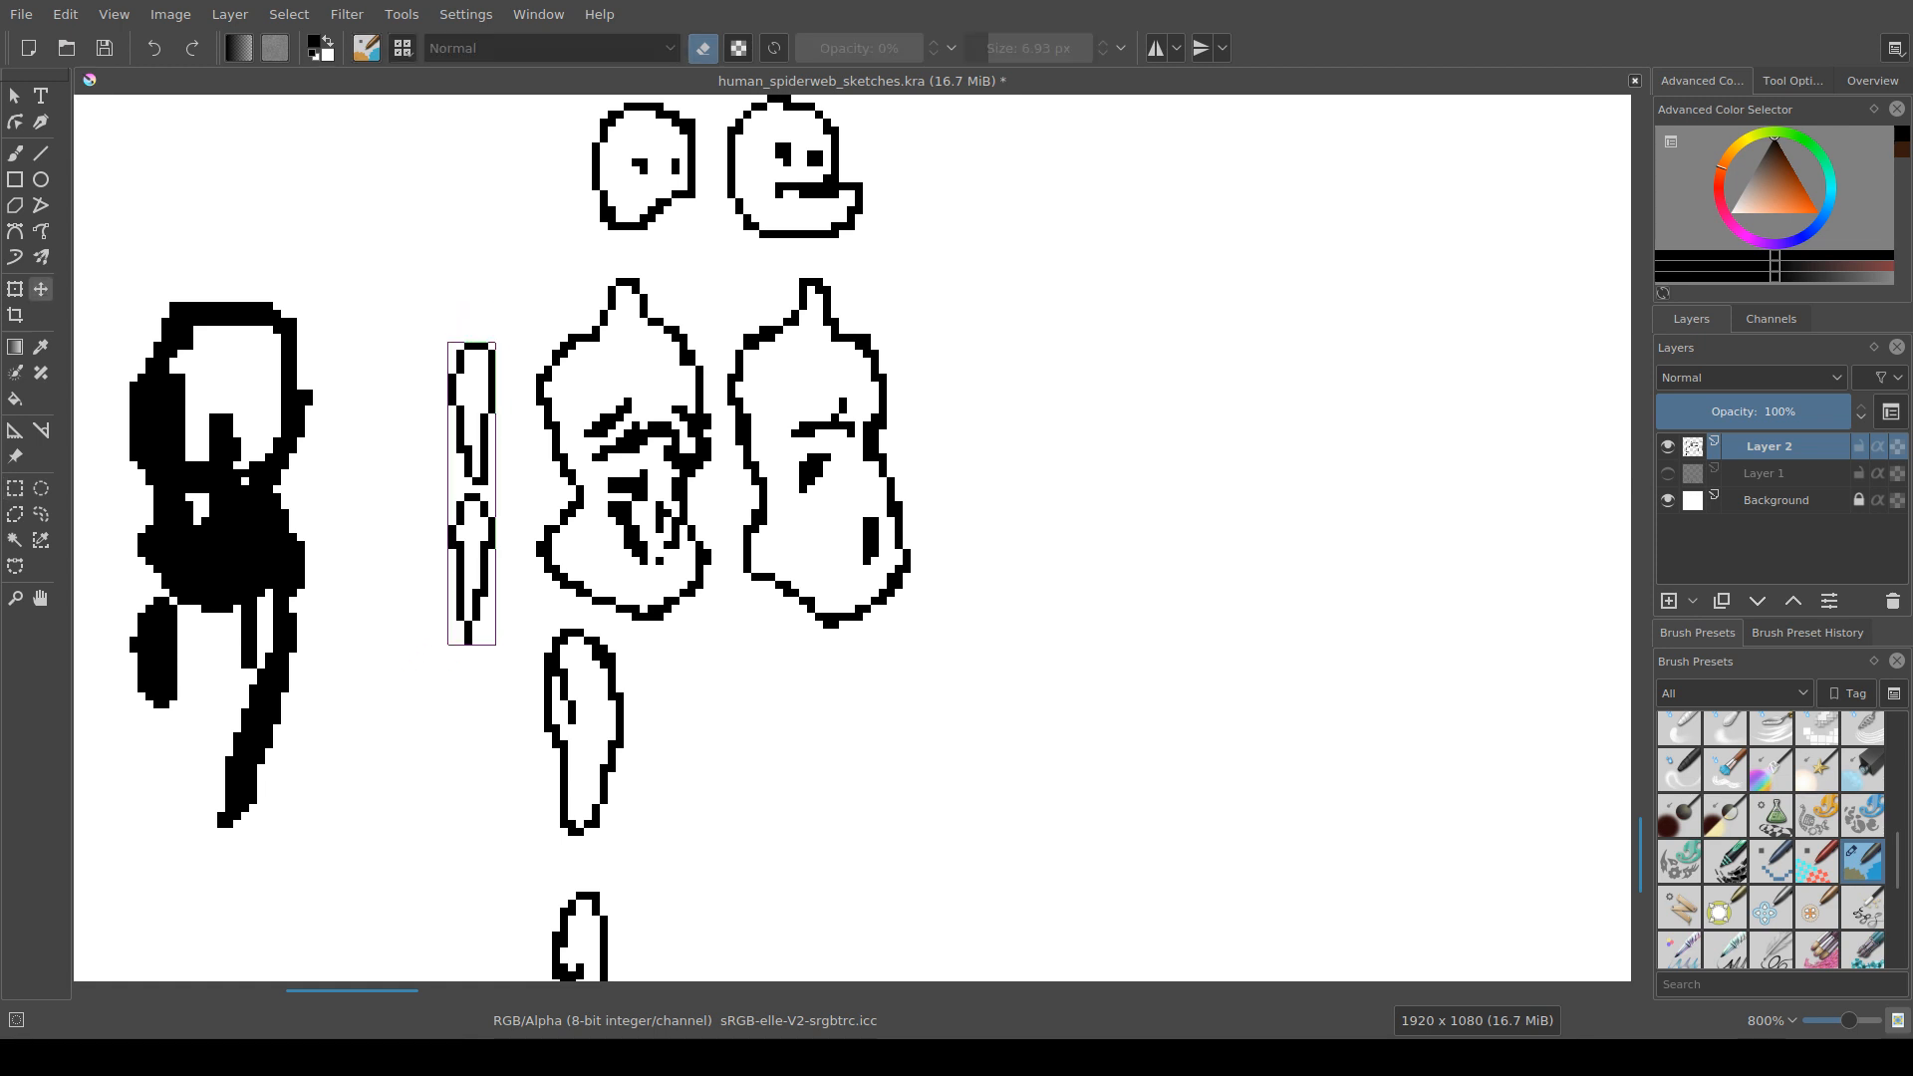
Step: Select only the lower limb segment and nudge it down three times to widen the gap below the upper segment
key(ctrl+r)
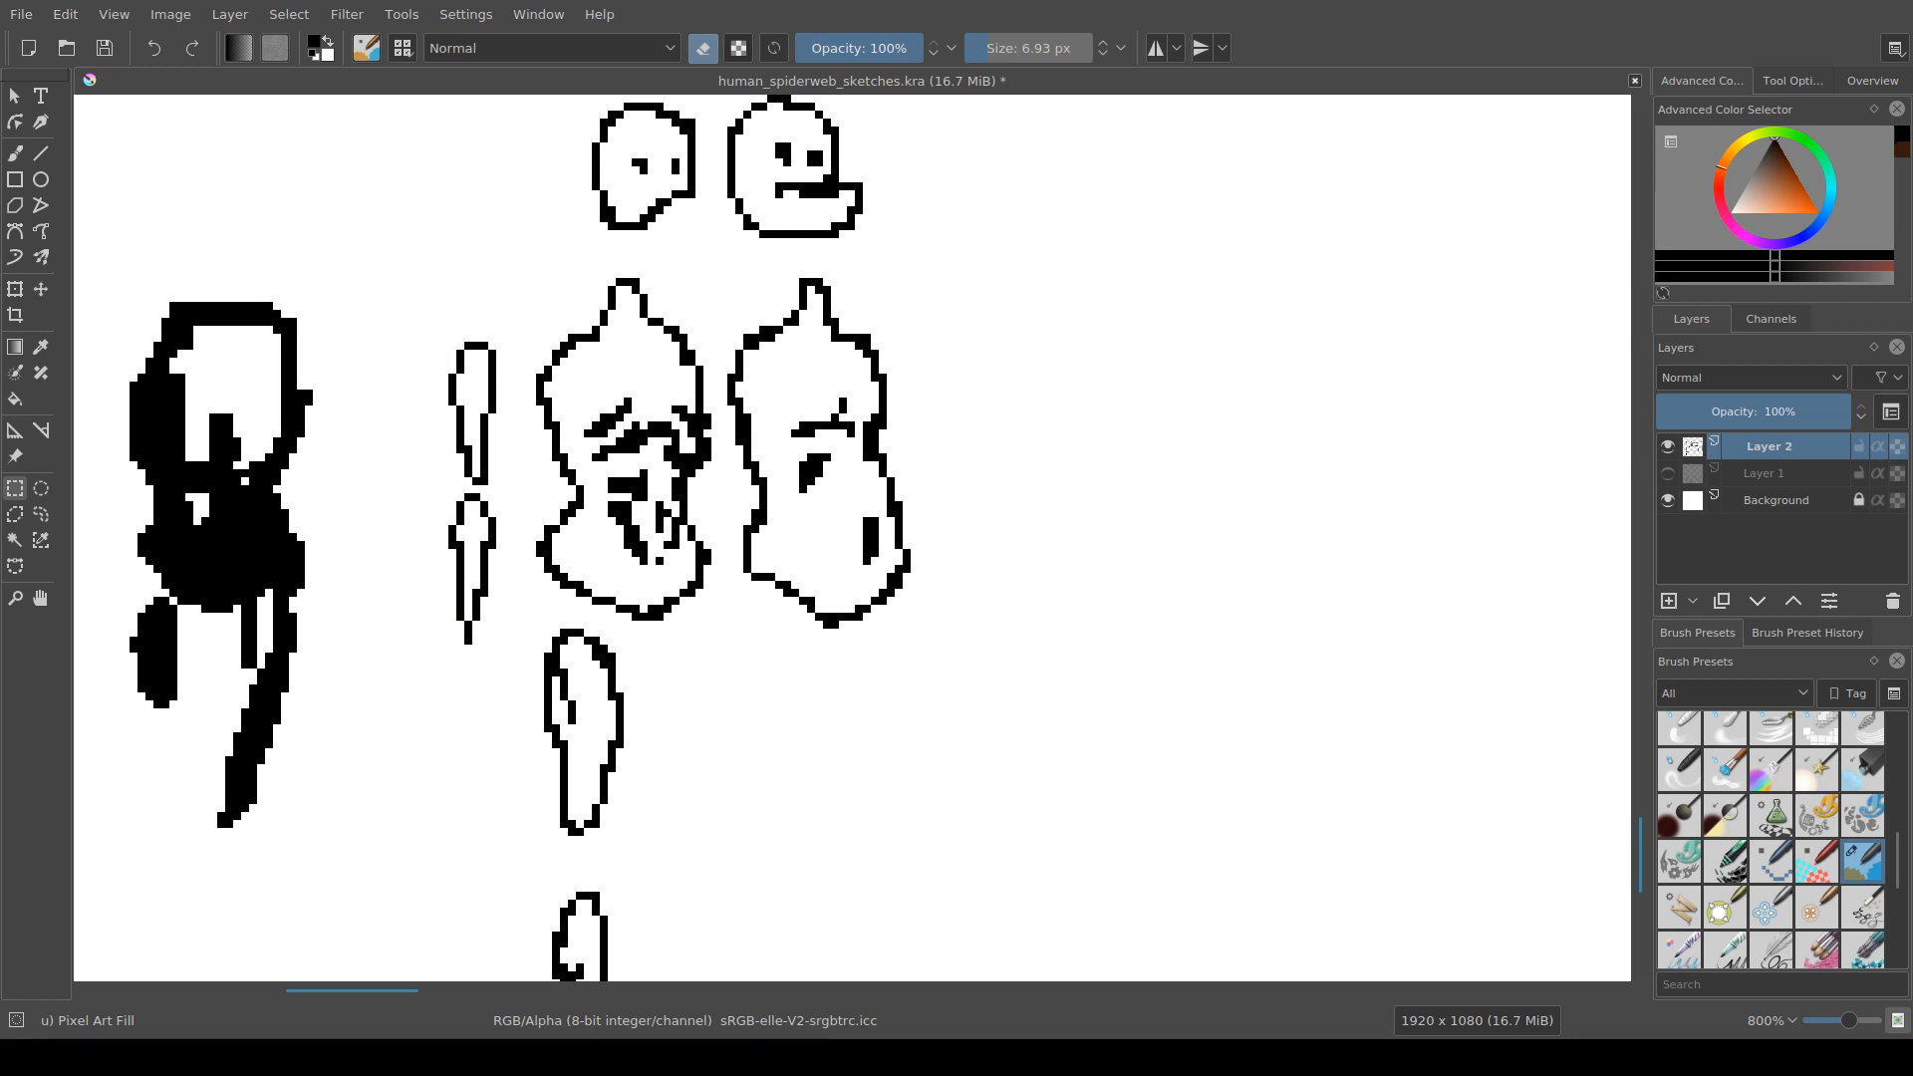
scroll(599, 509, down, 1)
drag(600, 509, 507, 533)
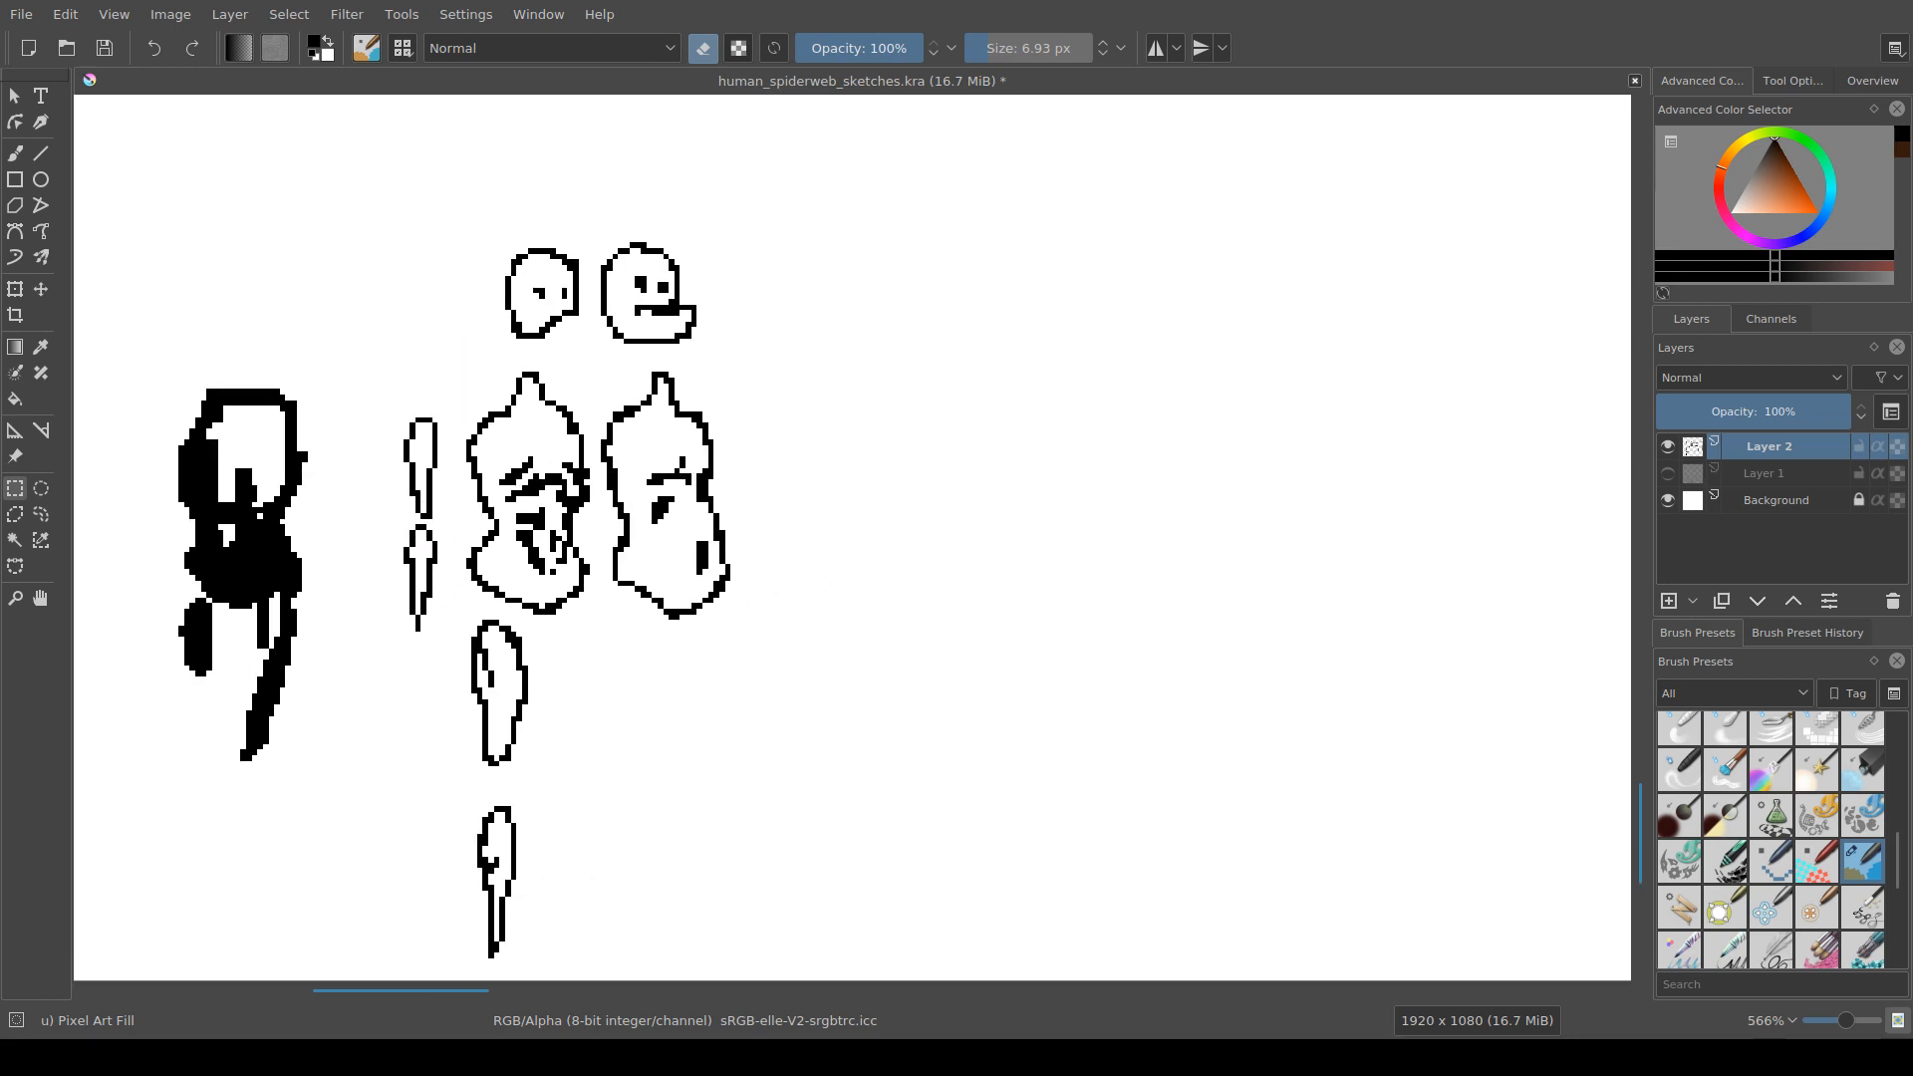
scroll(539, 678, up, 1)
drag(539, 678, 576, 625)
mouse_move(370, 397)
mouse_down()
mouse_move(458, 556)
mouse_move(474, 539)
mouse_up()
scroll(448, 678, down, 1)
drag(448, 678, 496, 616)
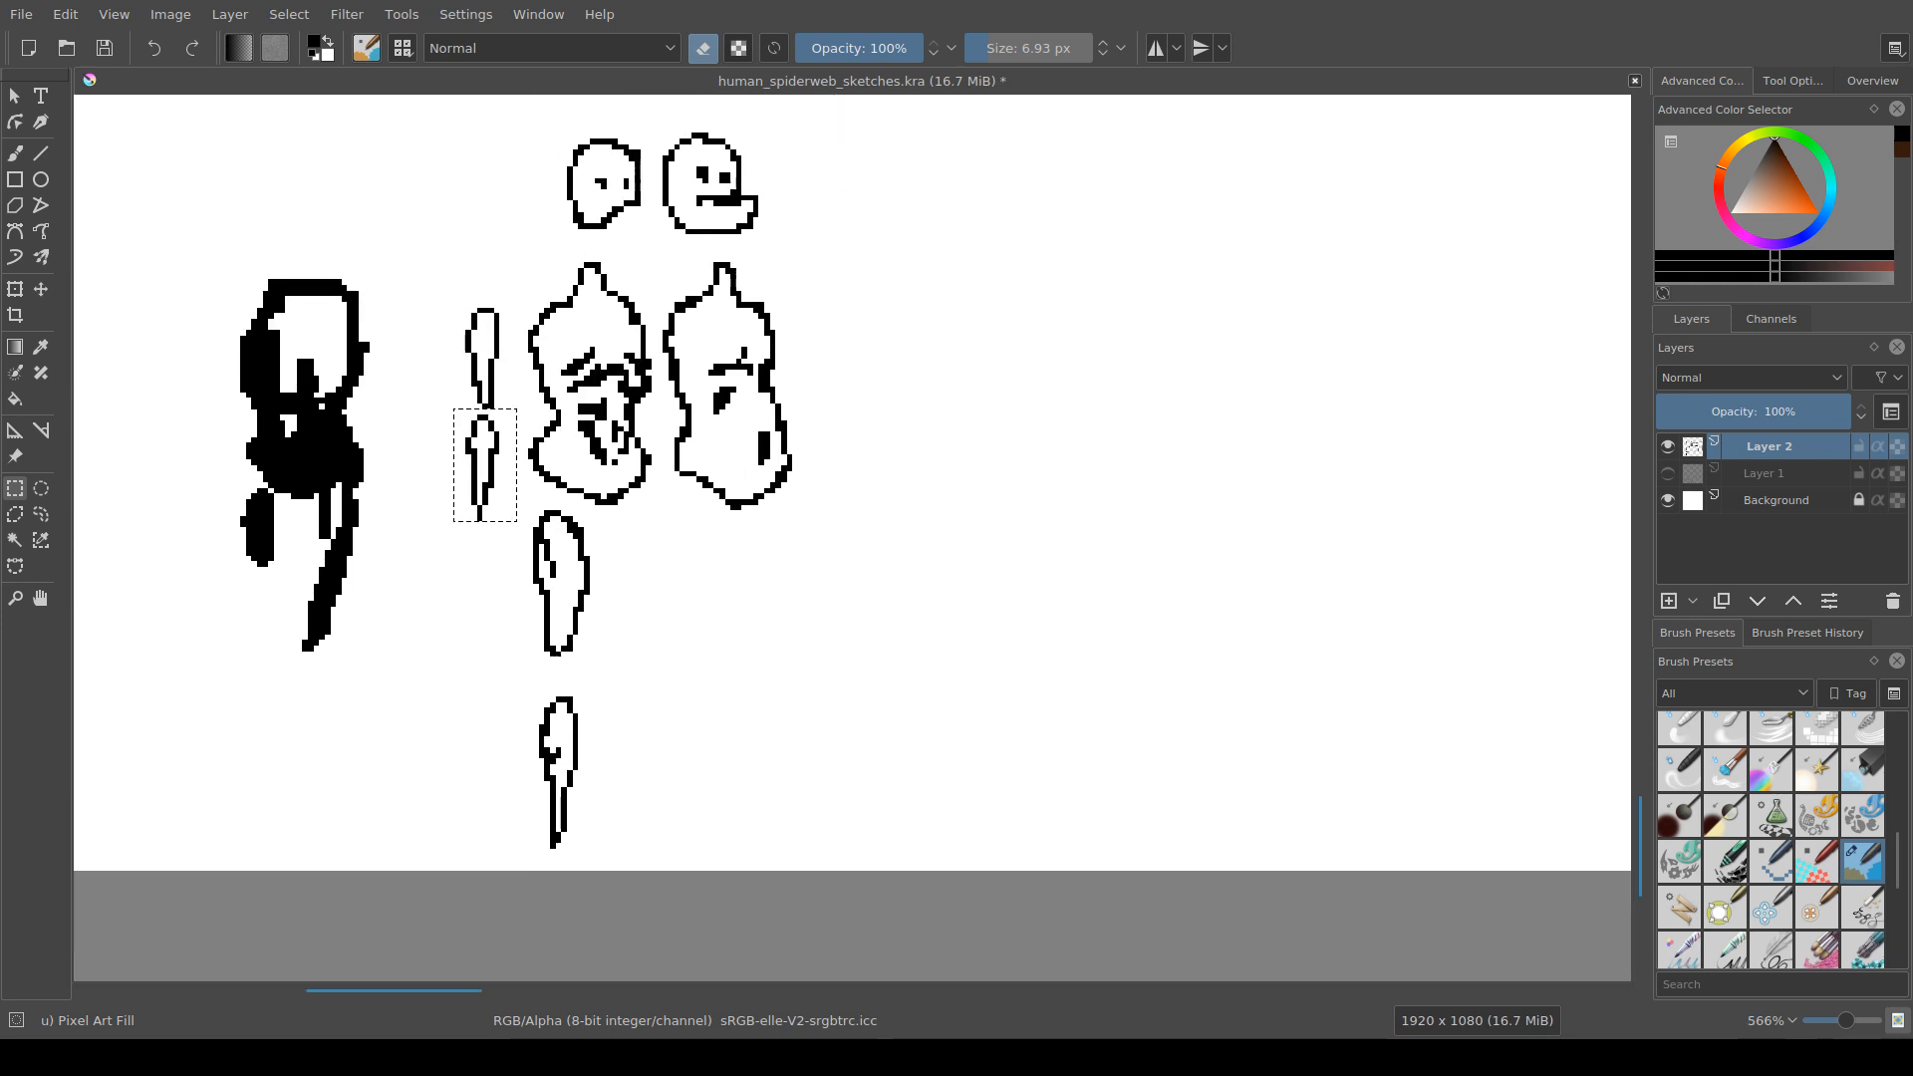
drag(587, 534, 581, 585)
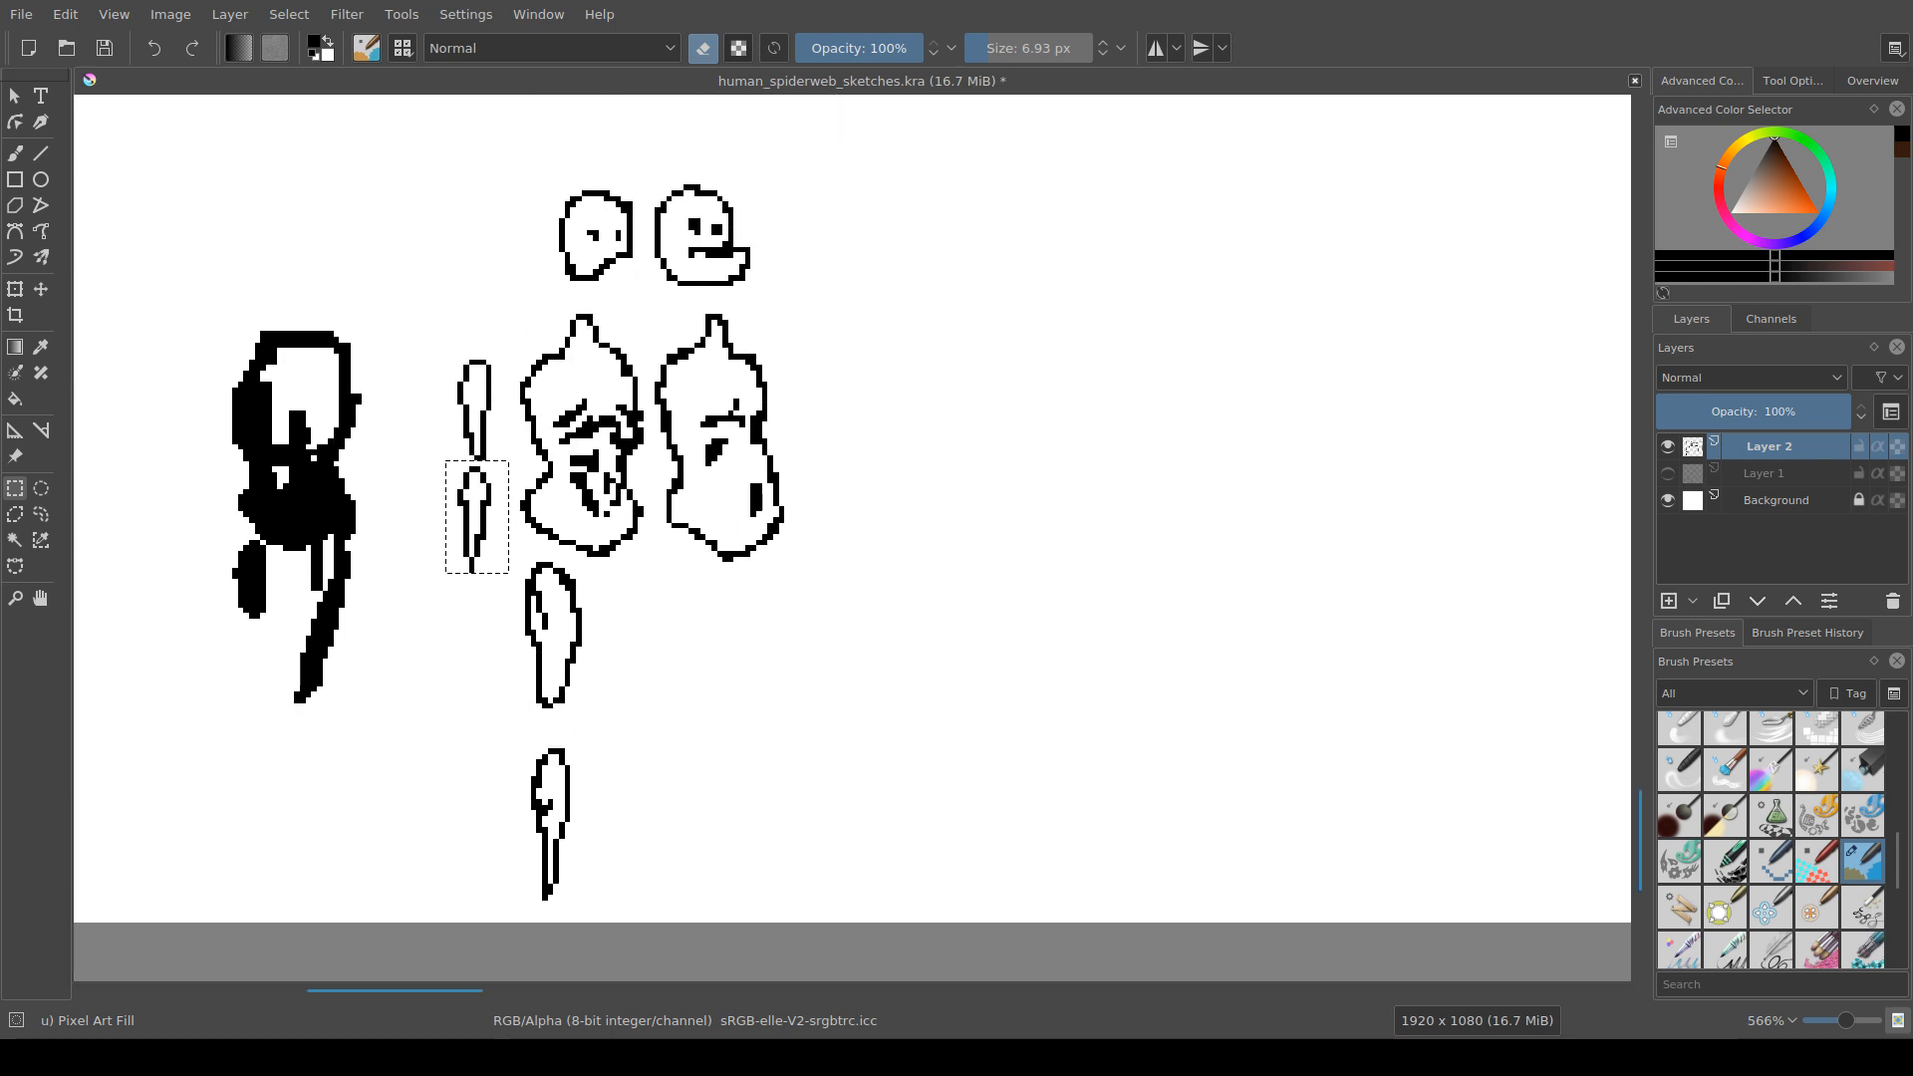
scroll(581, 586, up, 1)
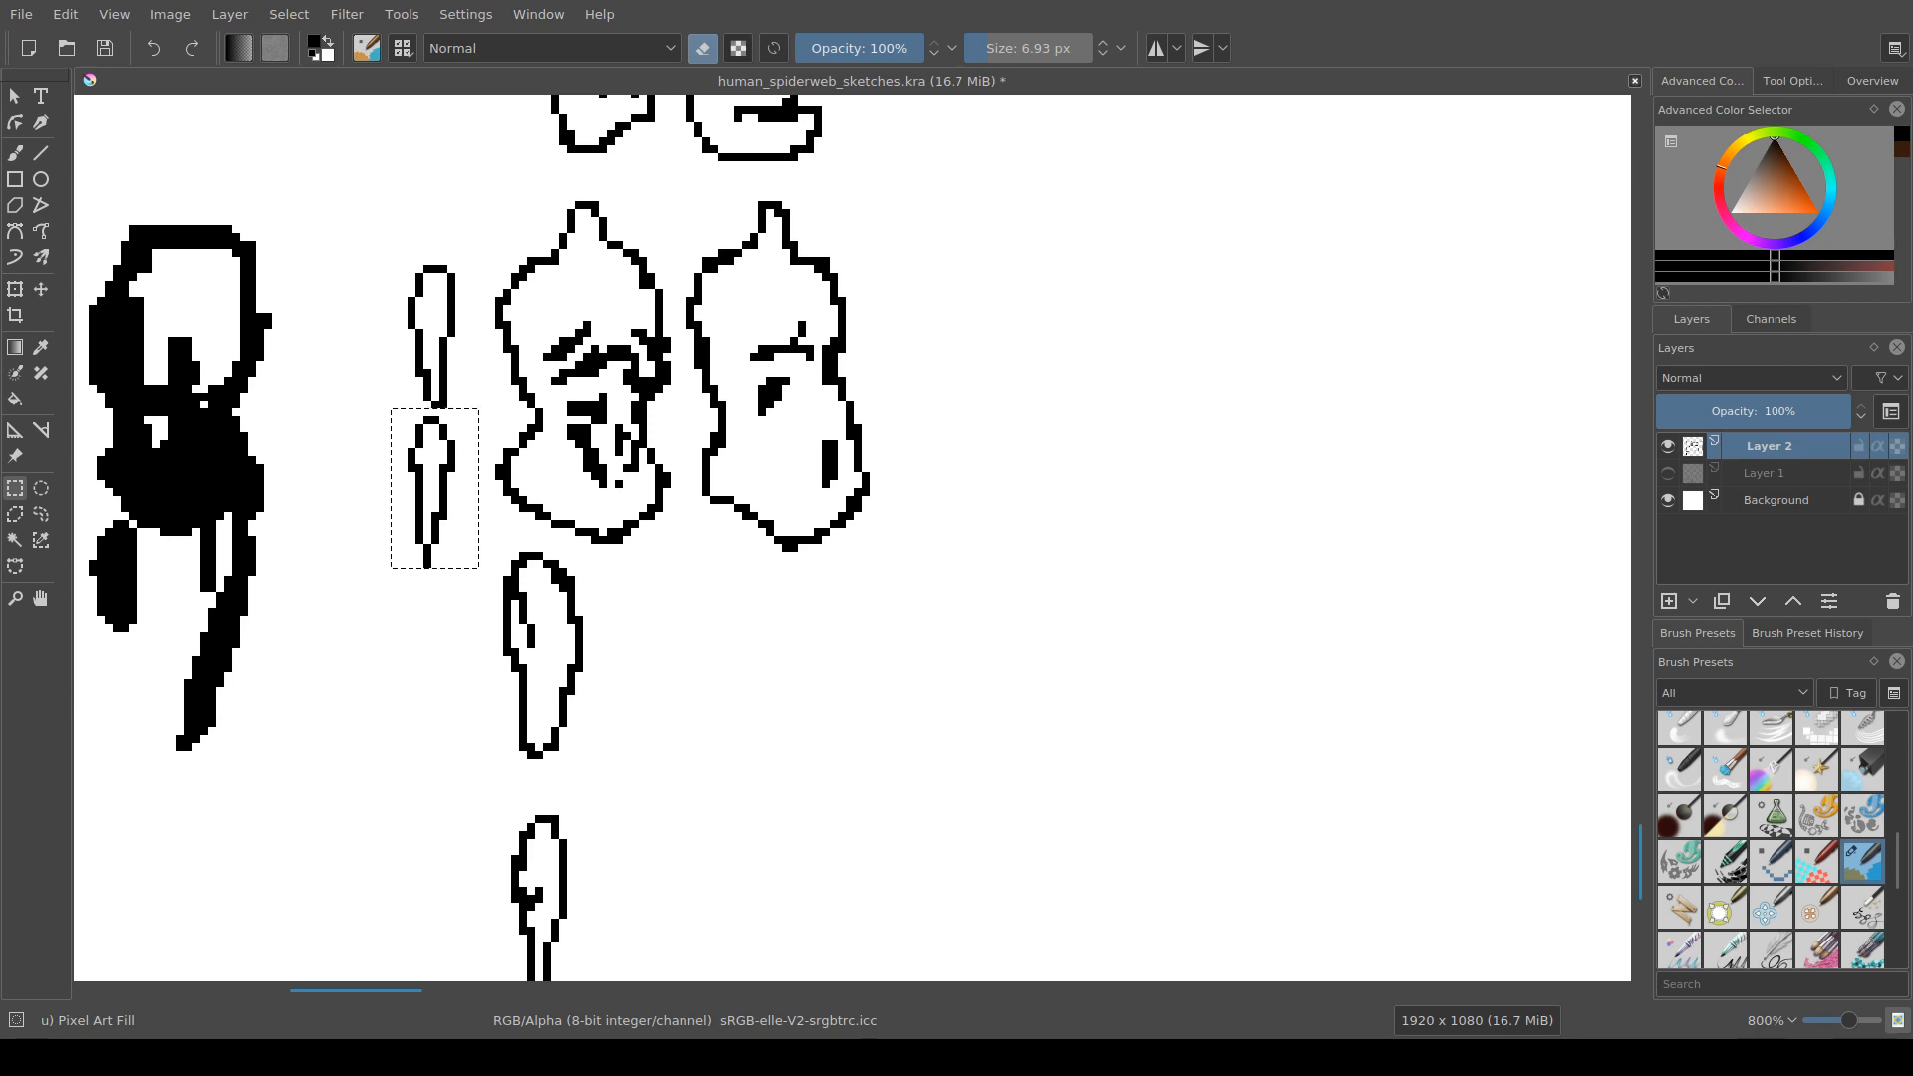
key(t)
key(Down)
key(Down)
key(Down)
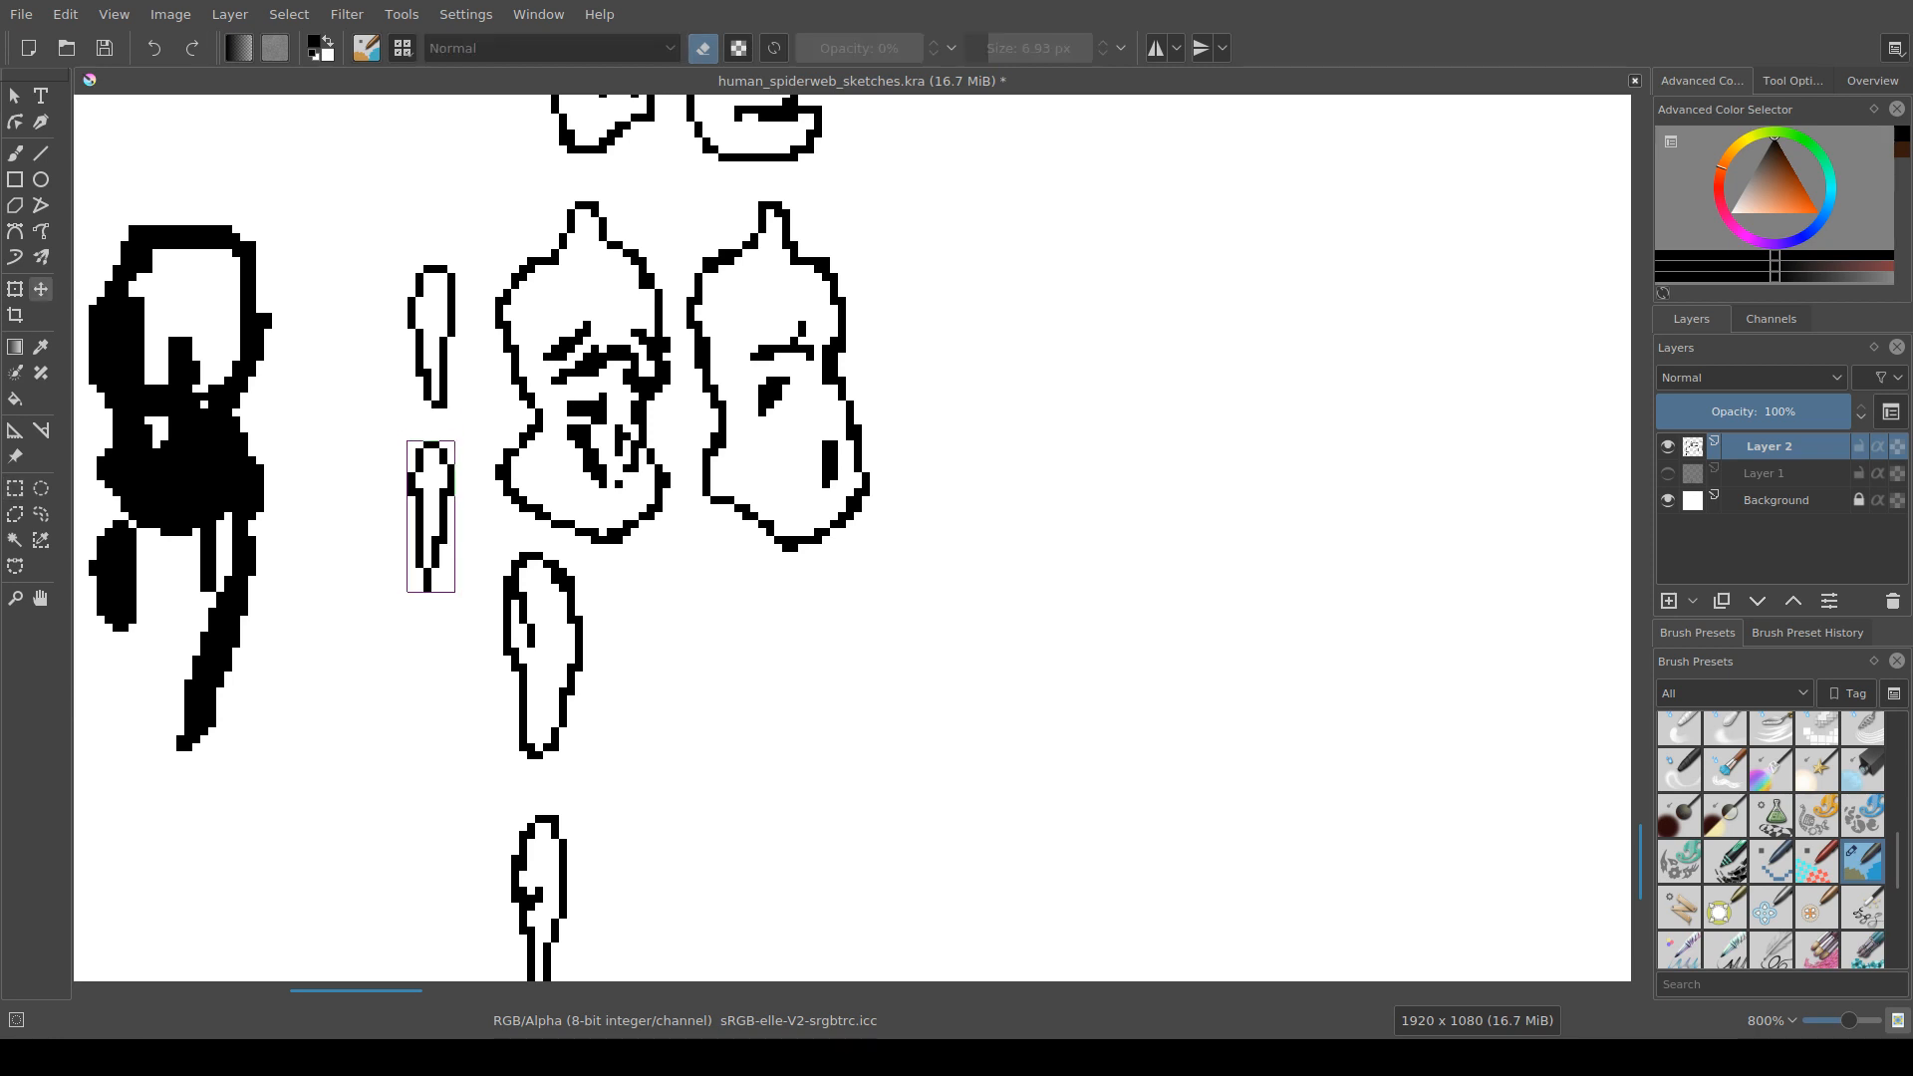
Step: Clear the selection, and delete the closed lower tip of the upper limb segment
key(ctrl+r)
key(ctrl+shift+a)
drag(428, 329, 400, 458)
drag(360, 378, 363, 443)
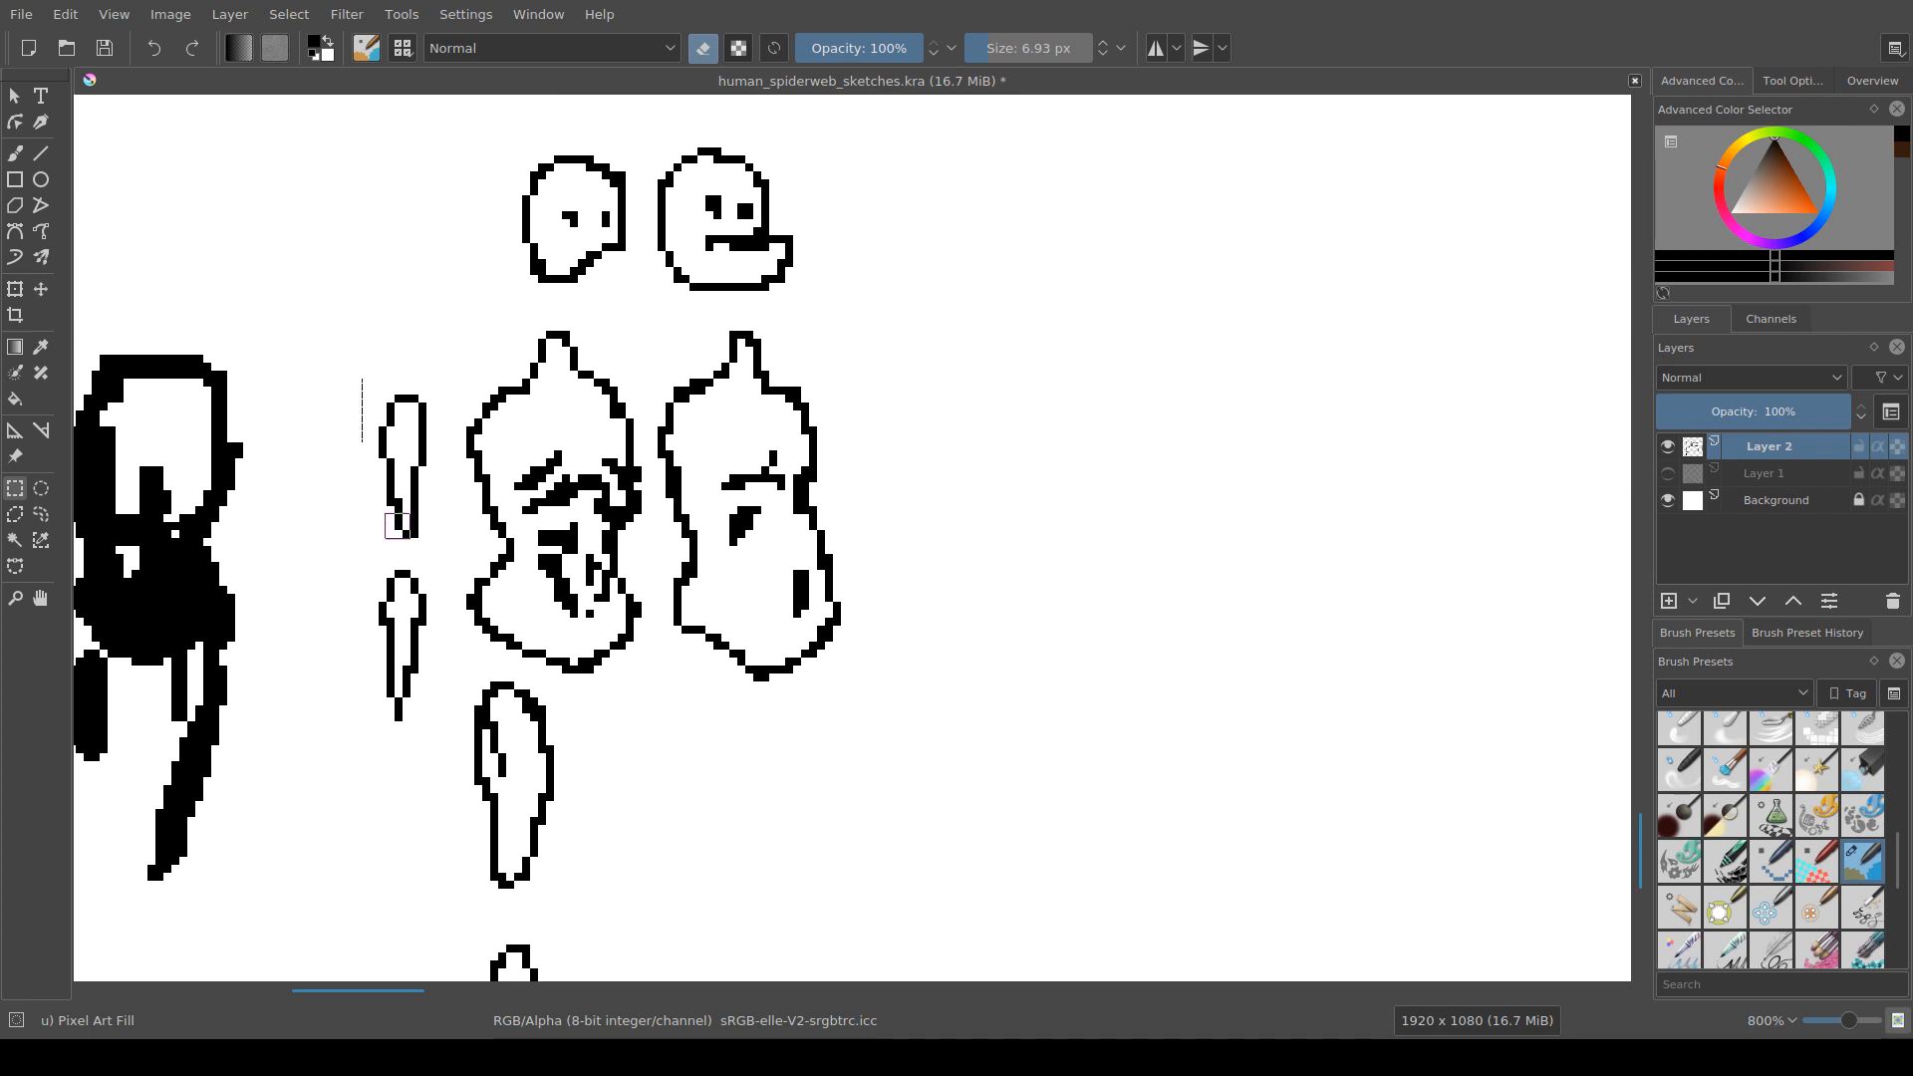
key(ctrl+shift+a)
key(Delete)
Step: Repaint the upper limb segment's open lower end as a longer, narrow closed tip, and erase the excess pixels
key(b)
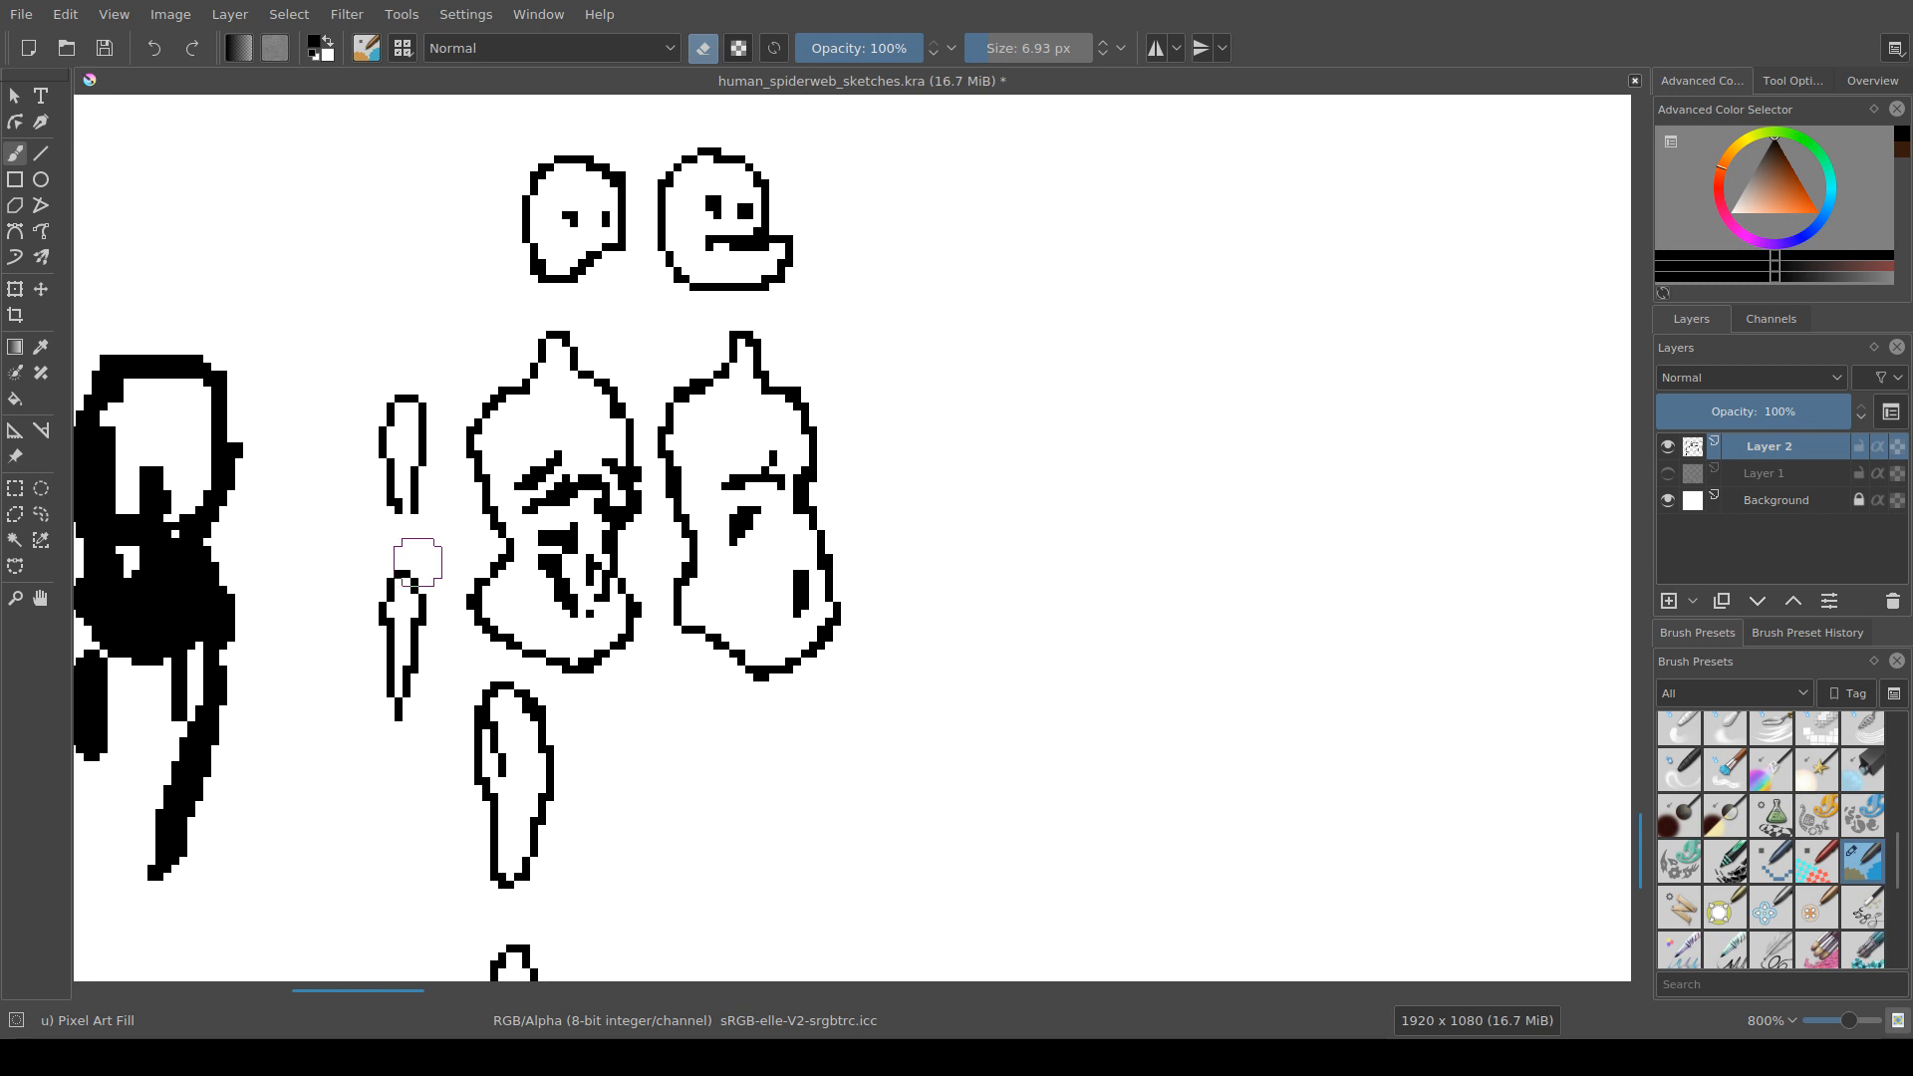
scroll(398, 498, down, 1)
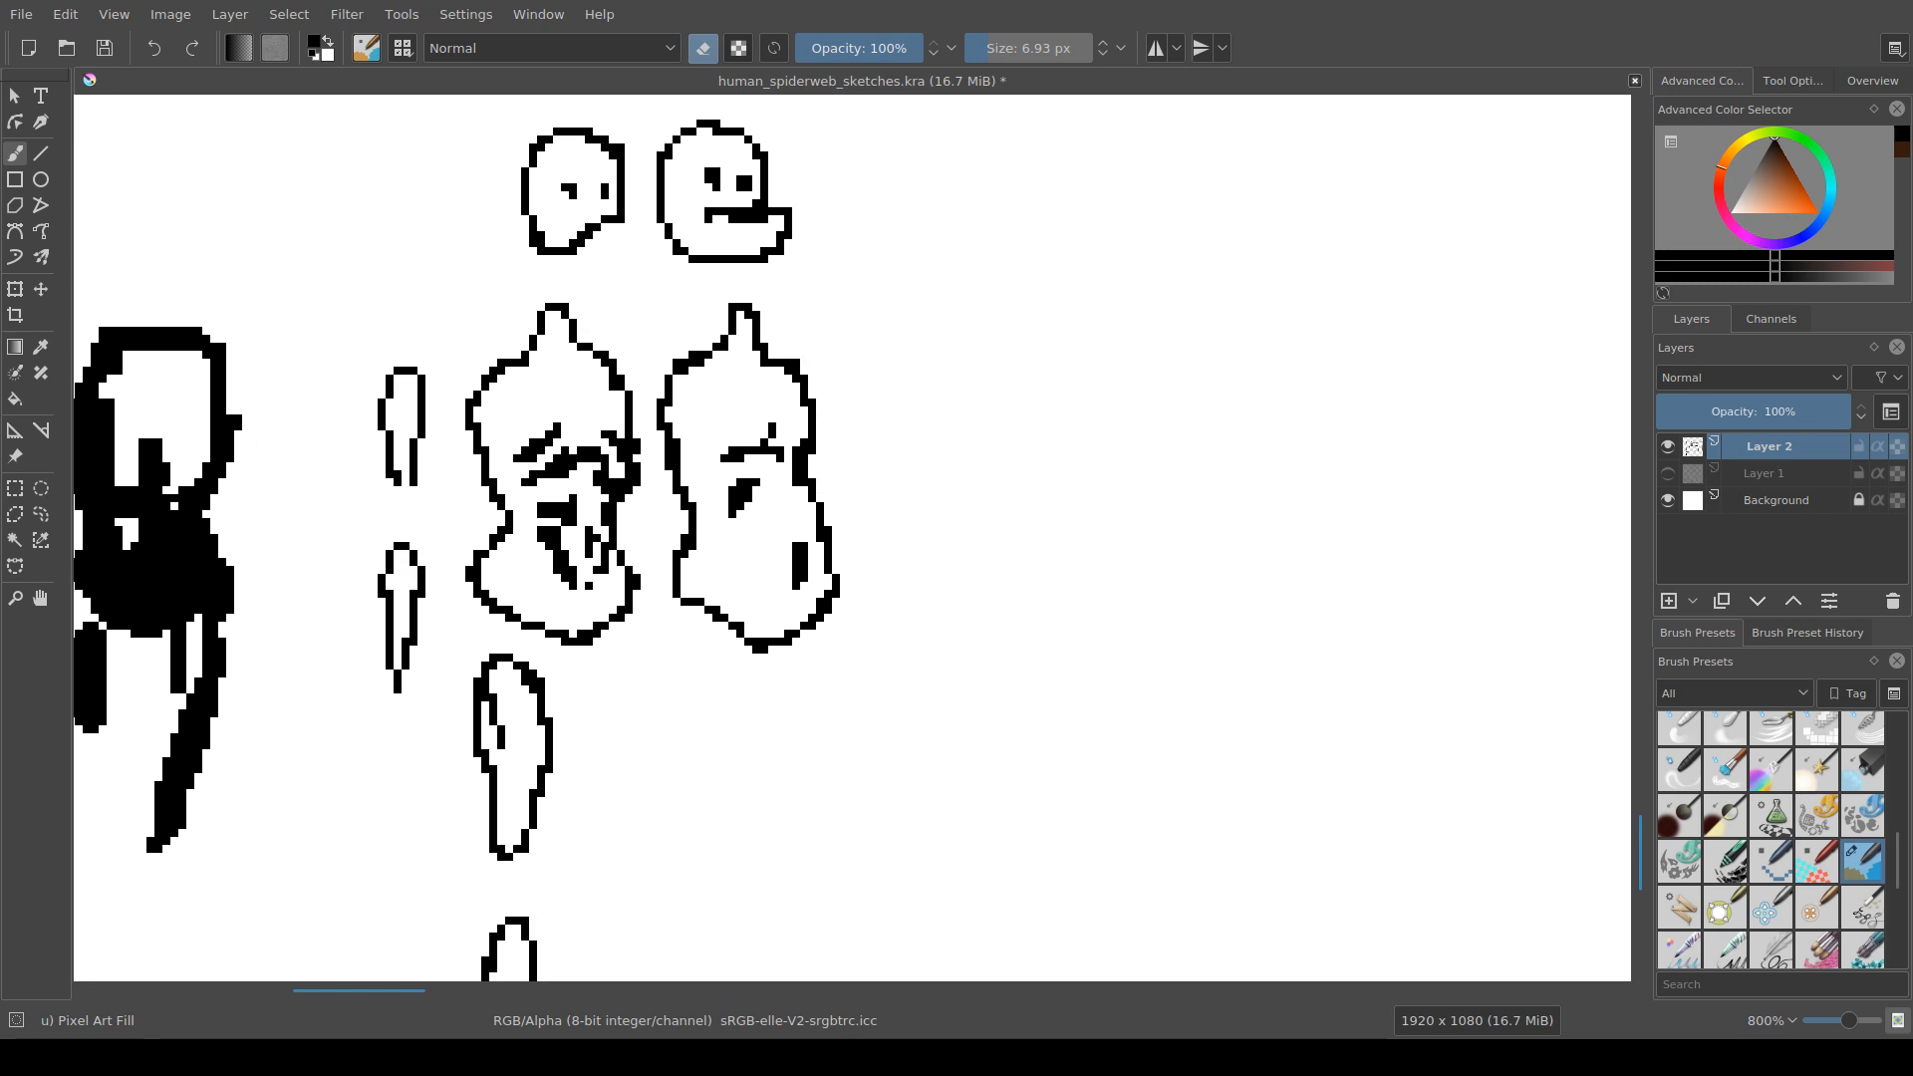
key(e)
drag(396, 483, 414, 558)
key(e)
key(e)
click(391, 481)
drag(516, 400, 524, 284)
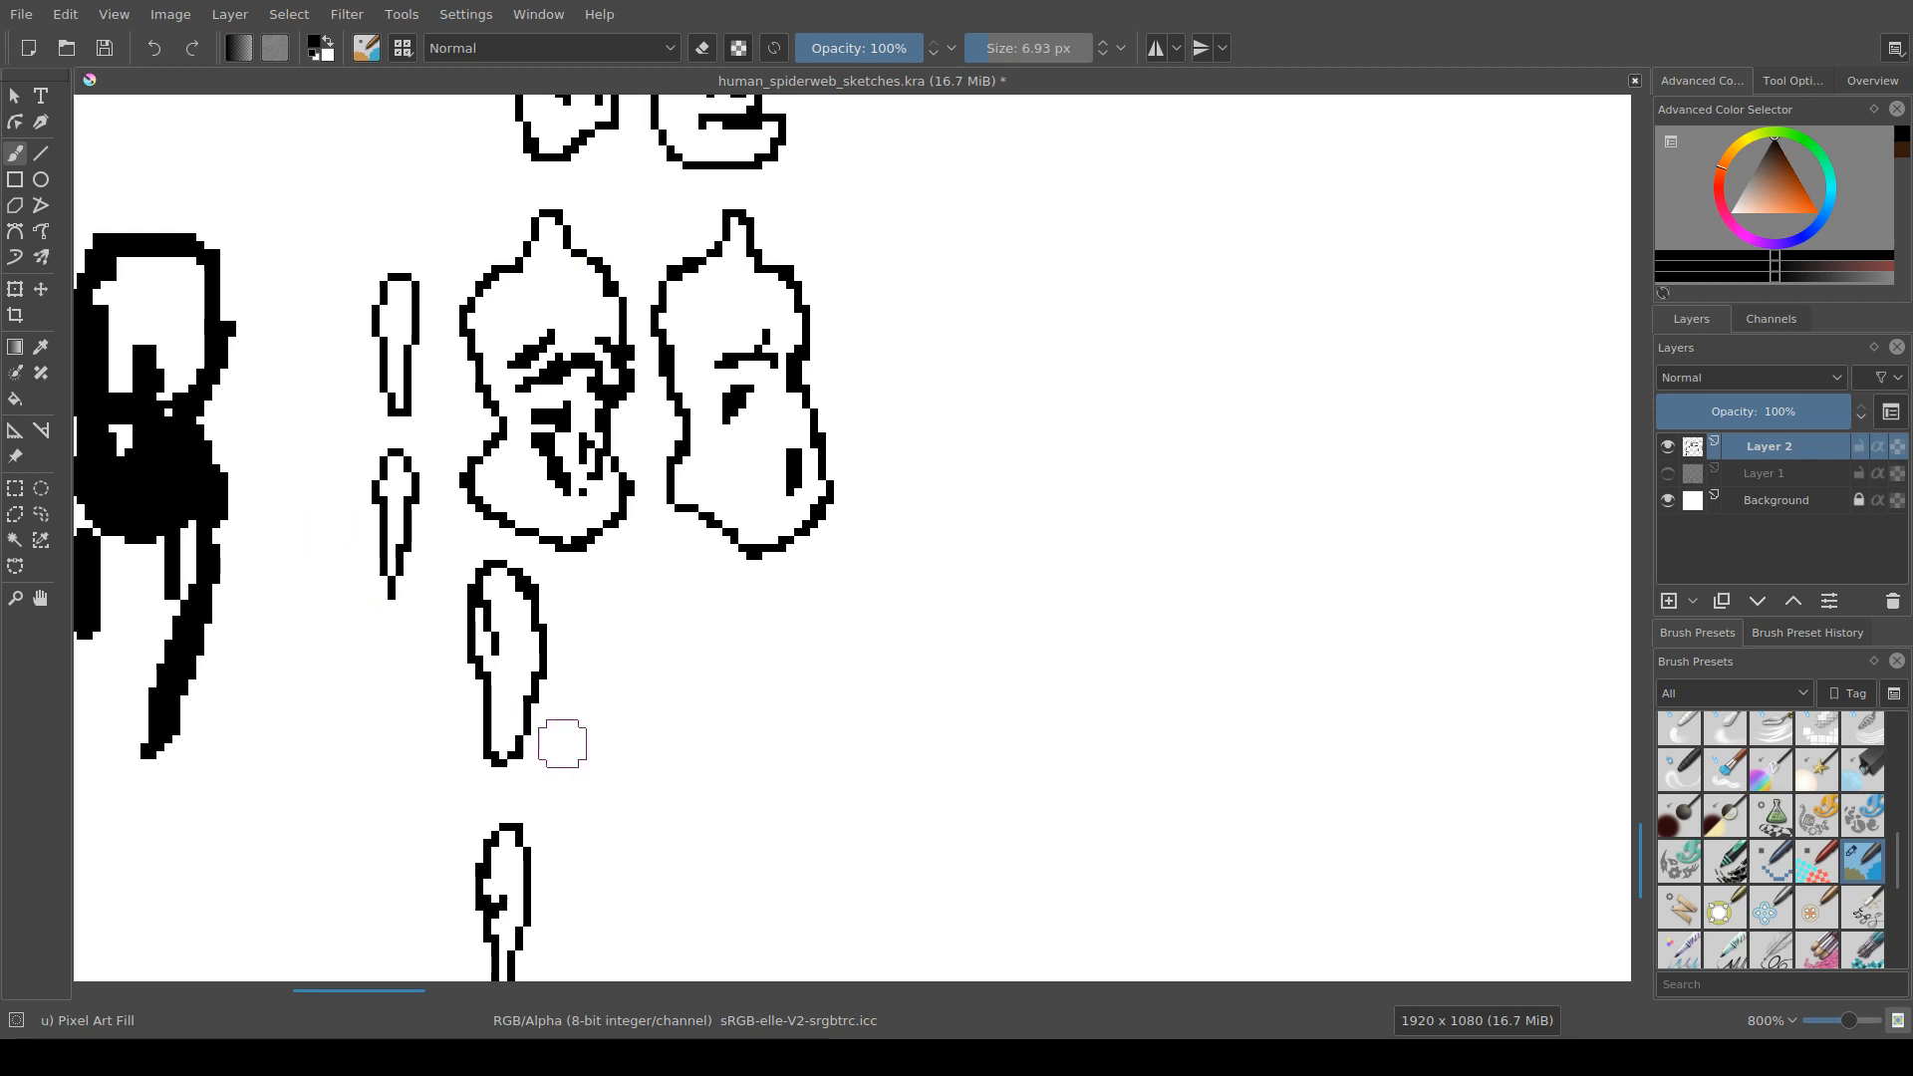
mouse_move(406, 413)
mouse_down()
mouse_move(393, 429)
mouse_move(395, 400)
mouse_up()
key(e)
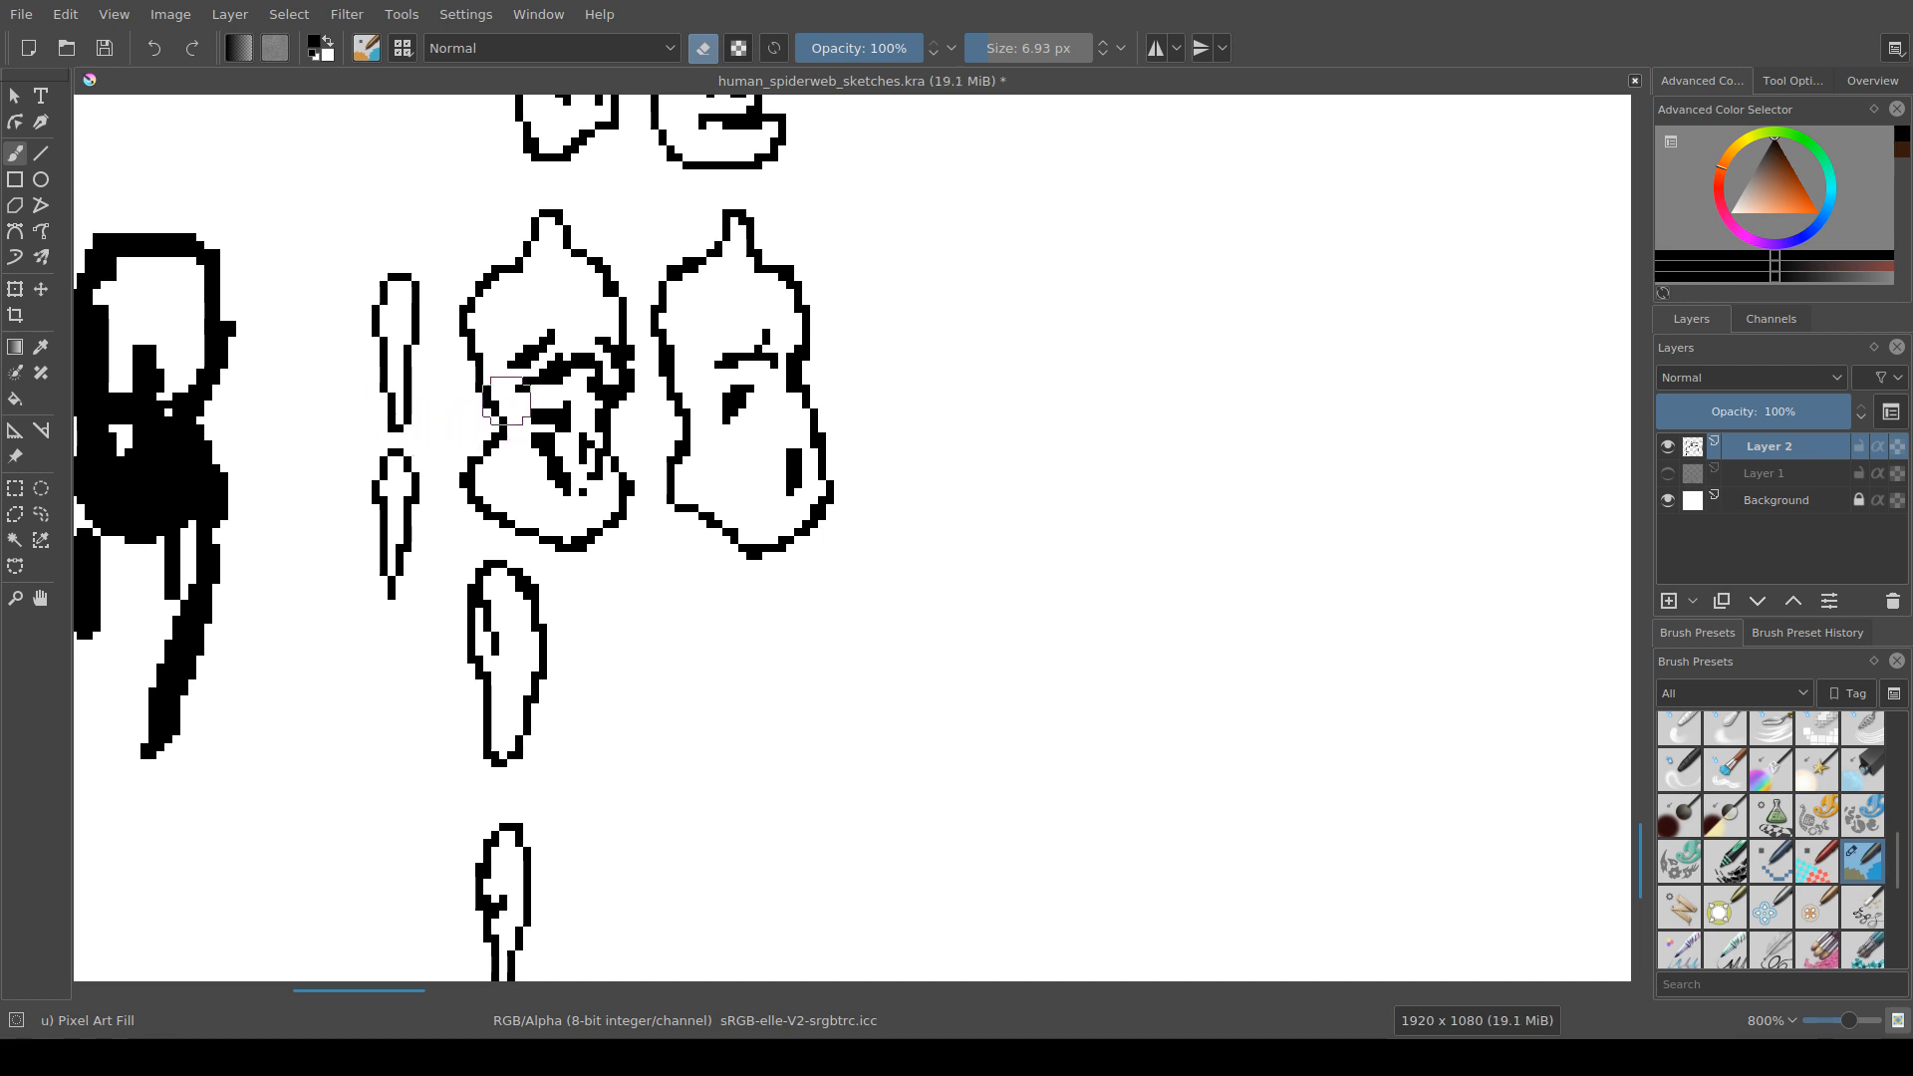
Step: Repaint the lower limb segment's lower half with straighter sides and a closed tip, erasing stray pixels around it
mouse_move(547, 508)
mouse_down()
mouse_move(536, 527)
mouse_move(573, 520)
mouse_up()
scroll(576, 525, down, 2)
scroll(573, 520, up, 1)
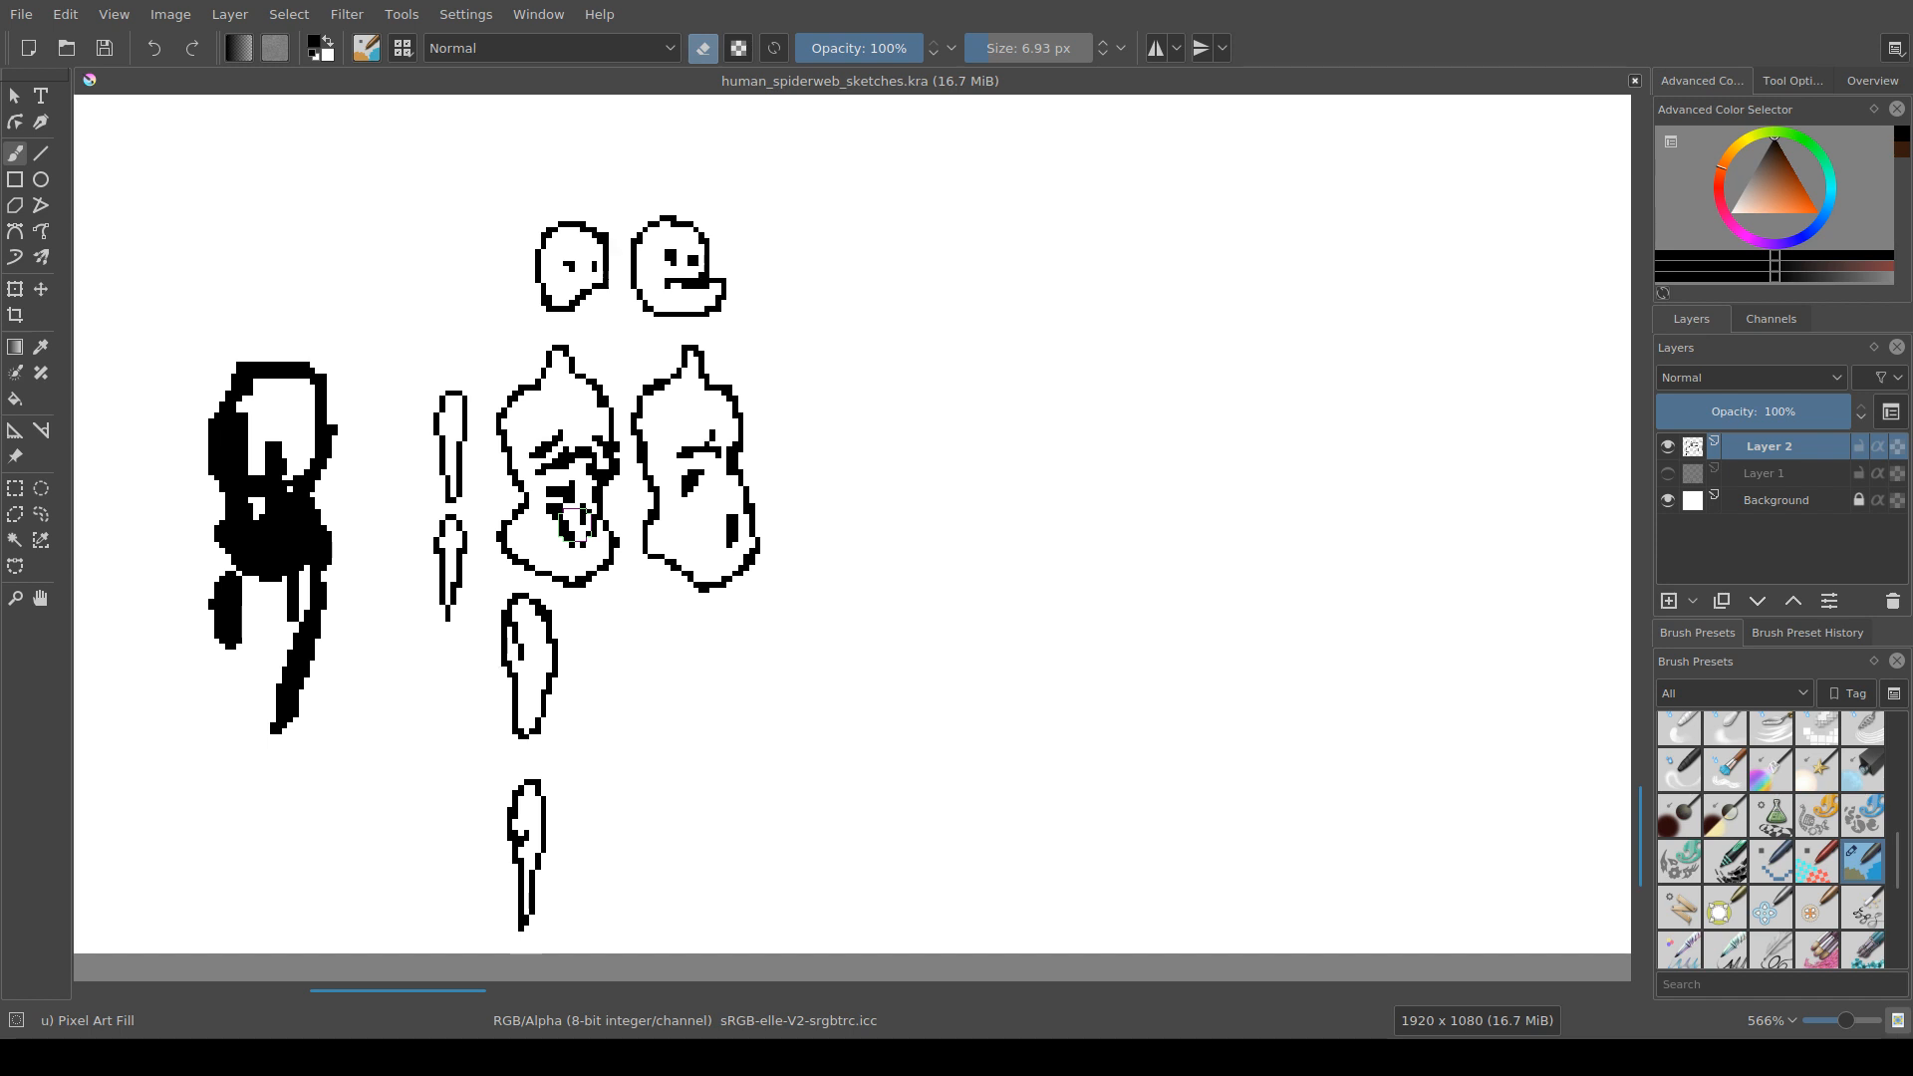
scroll(657, 560, up, 1)
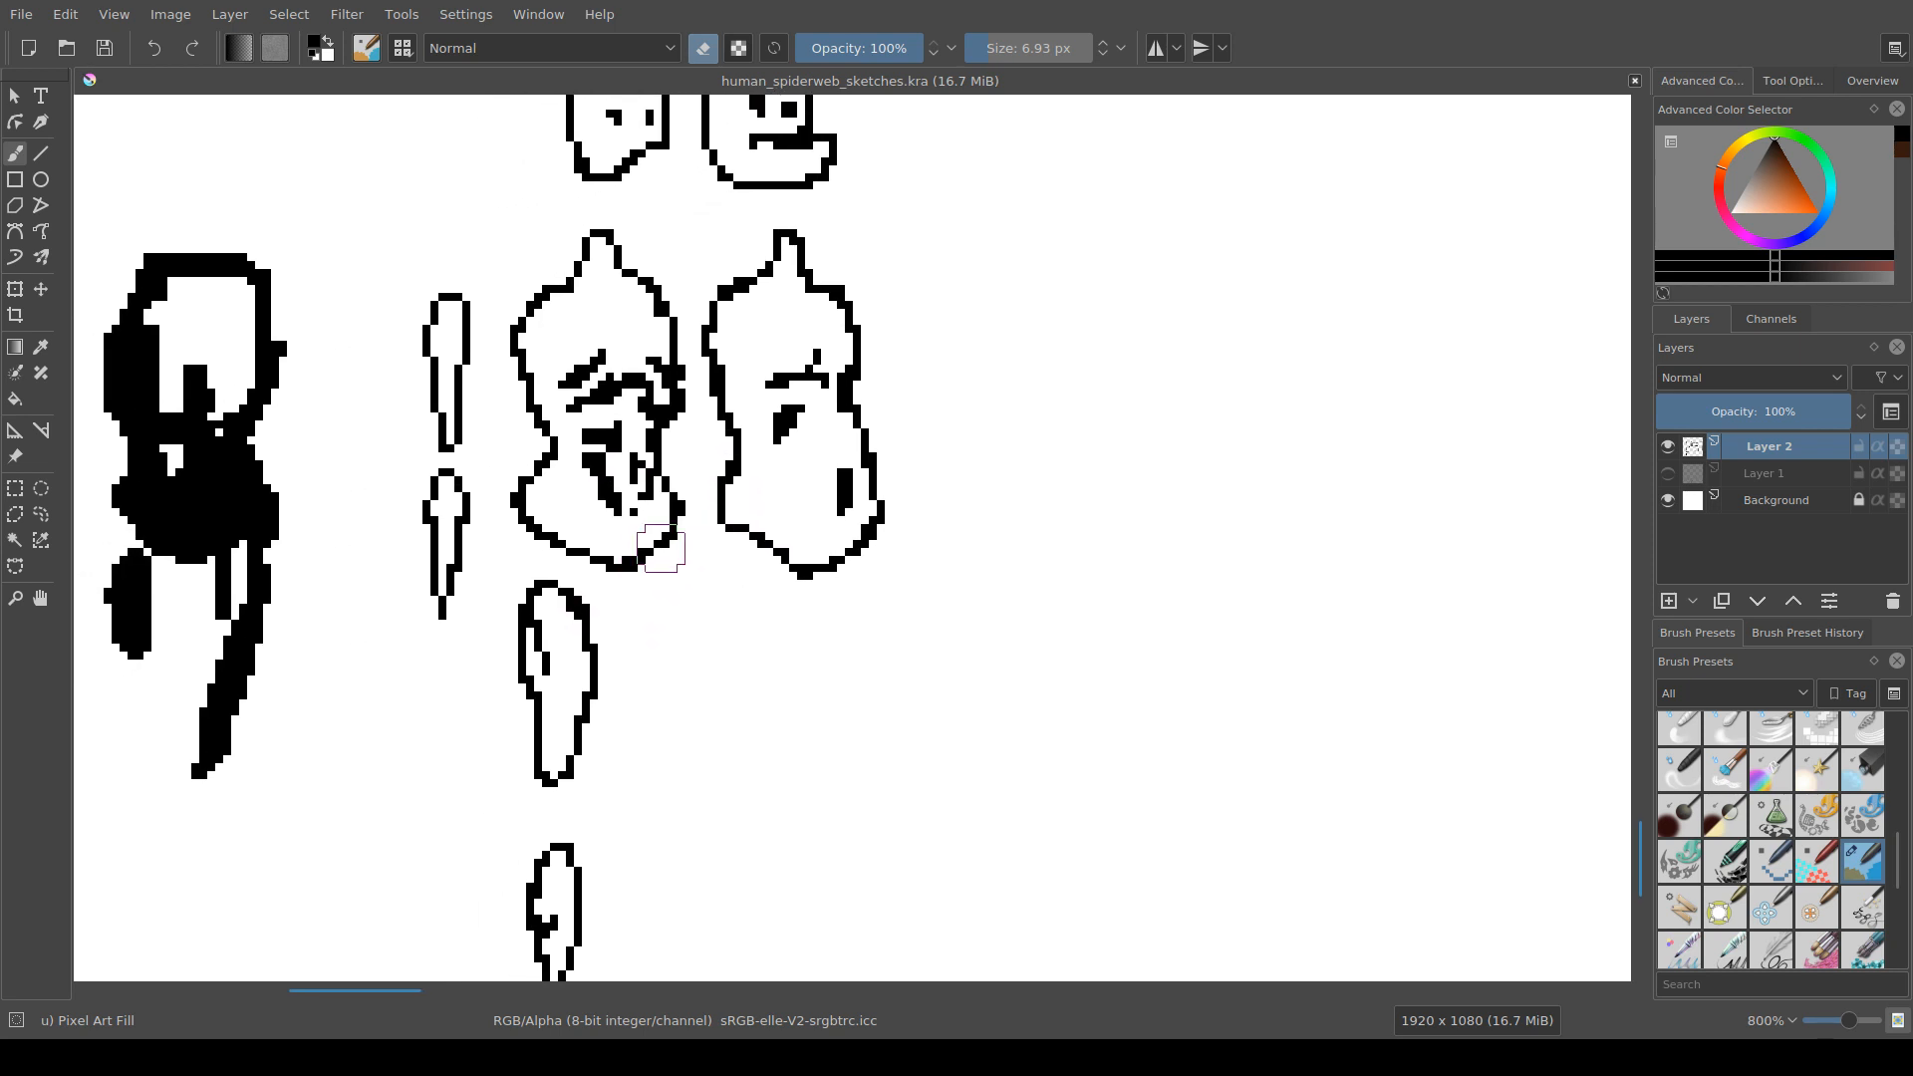
drag(454, 613, 496, 521)
key(e)
key(e)
key(e)
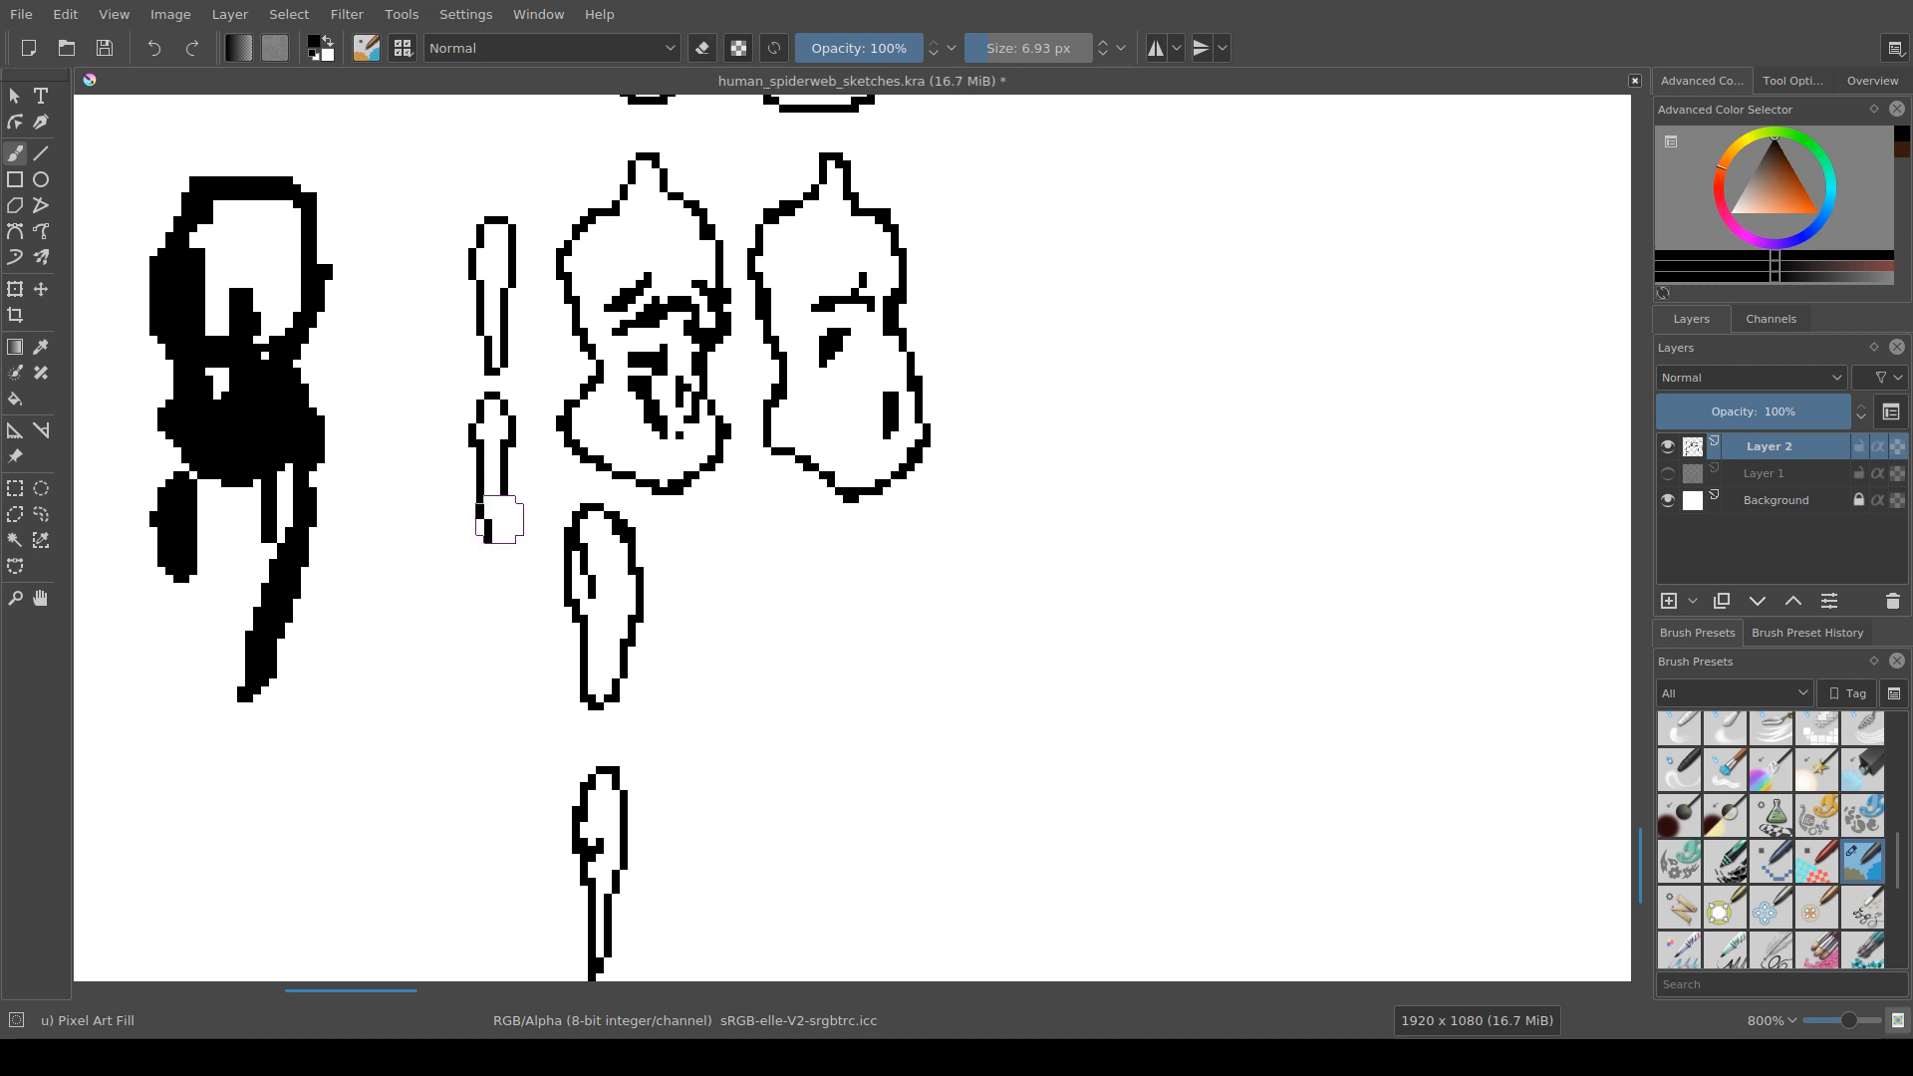
drag(505, 501, 498, 535)
key(e)
key(e)
click(491, 530)
key(e)
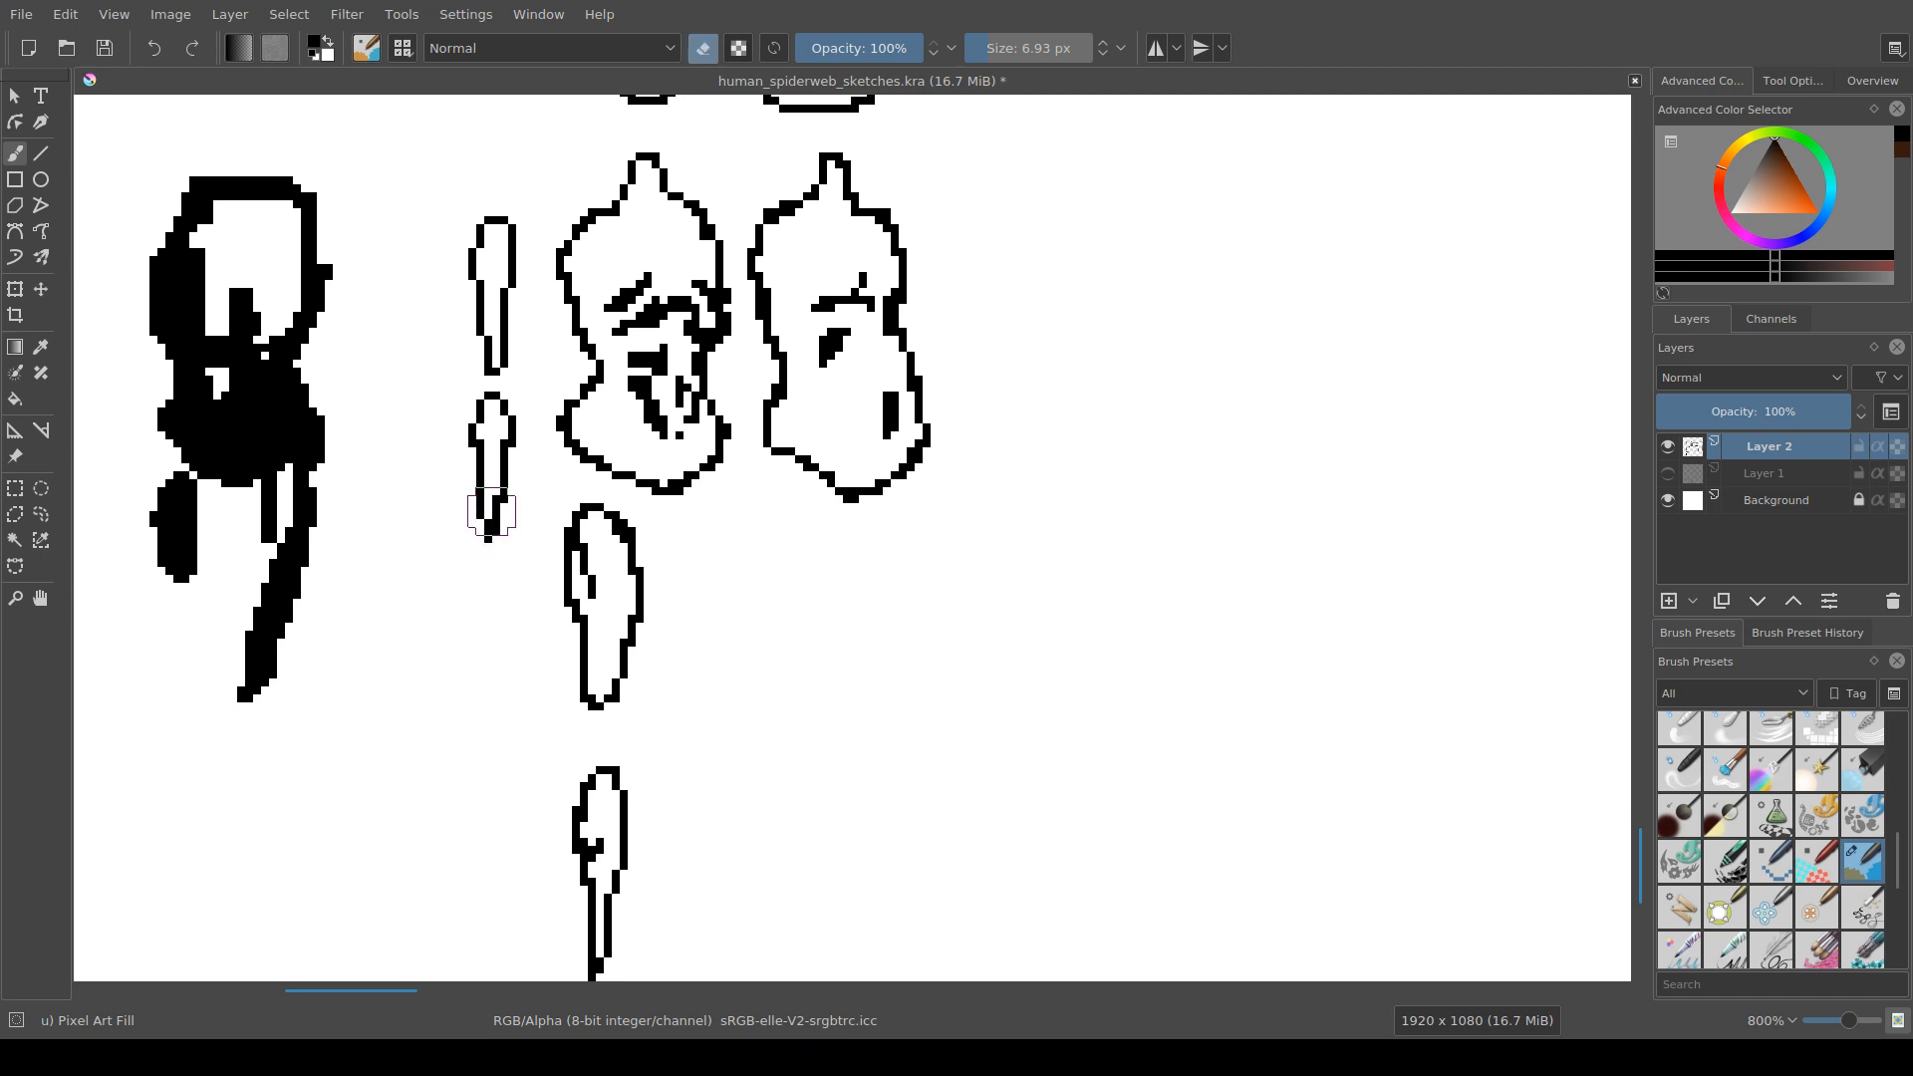
Step: Clean up the lower limb segment's tip so its outline narrows to a point
key(e)
key(e)
key(e)
key(e)
click(491, 522)
key(e)
mouse_move(496, 505)
mouse_down()
mouse_move(483, 573)
mouse_move(438, 631)
mouse_up()
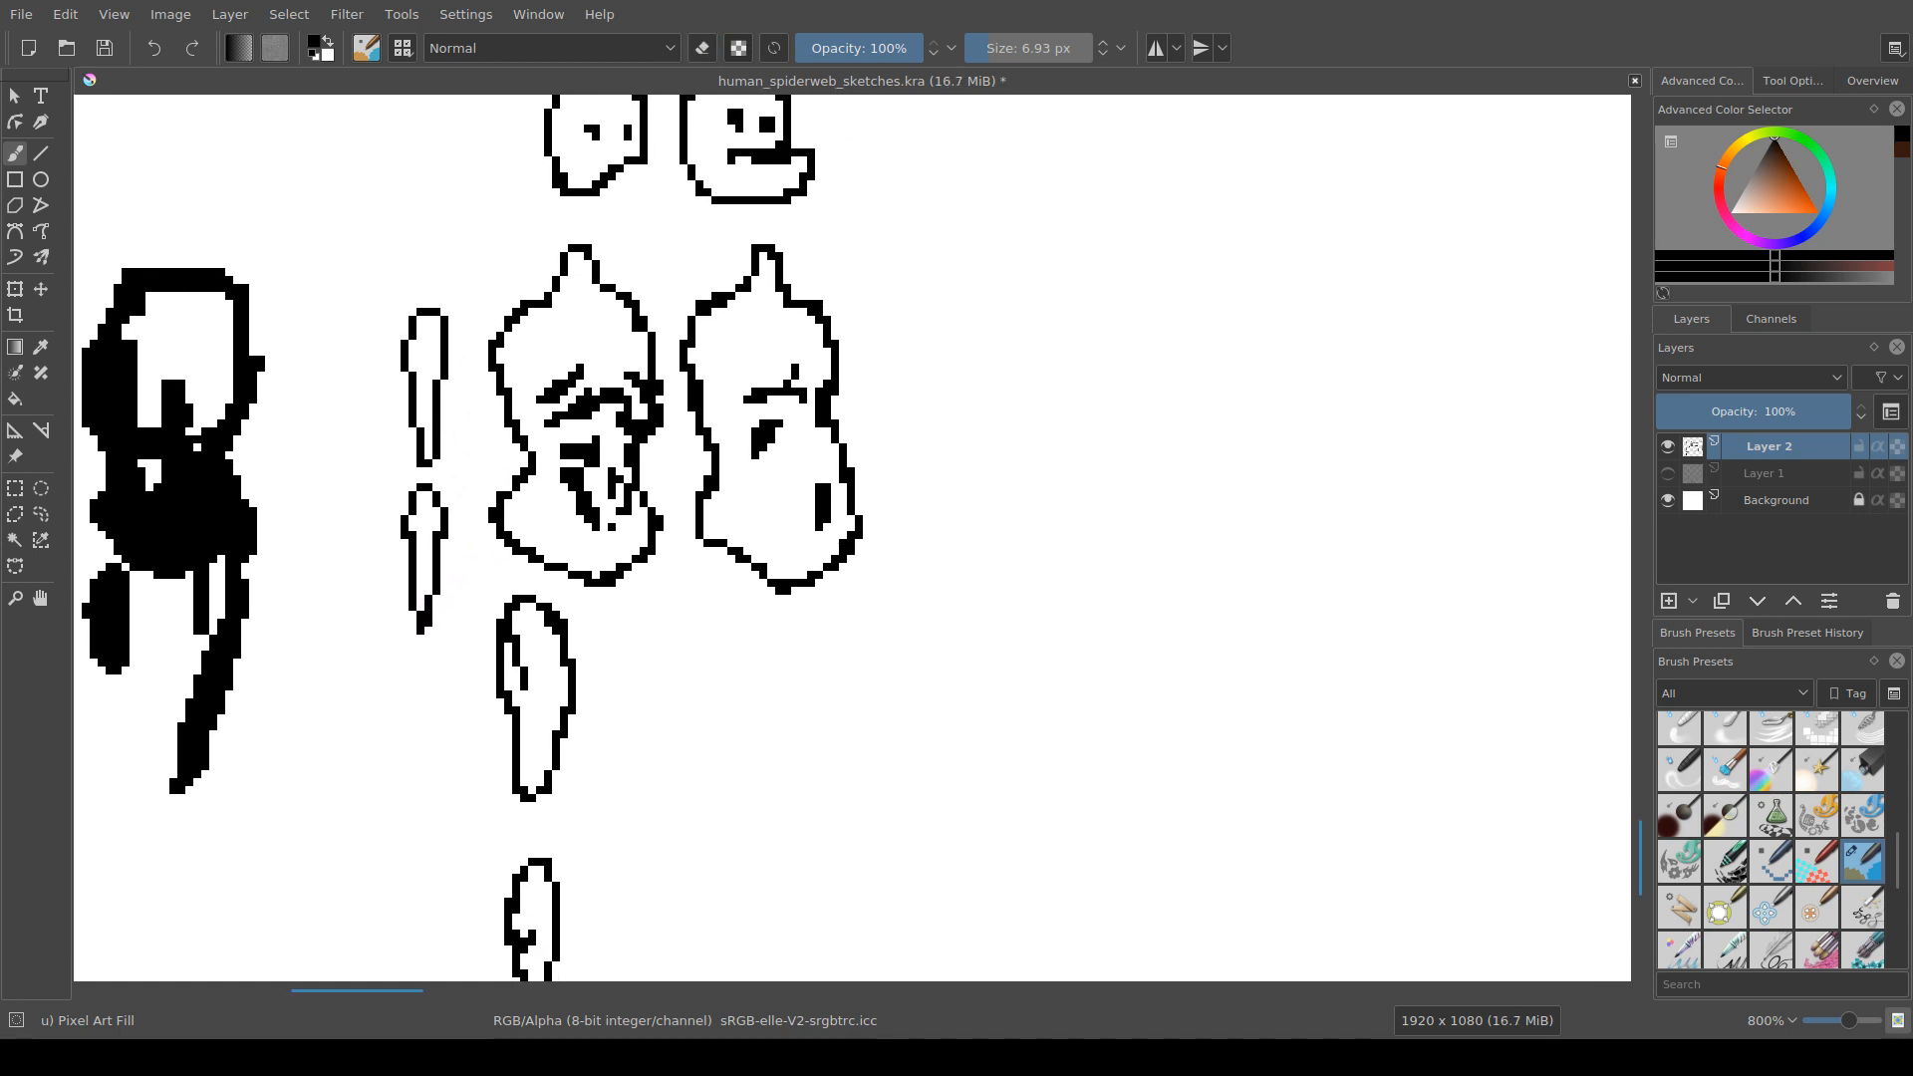
Step: Extend the lower limb segment's tip farther down, and redraw the segment's left outline more smoothly
scroll(464, 483, down, 3)
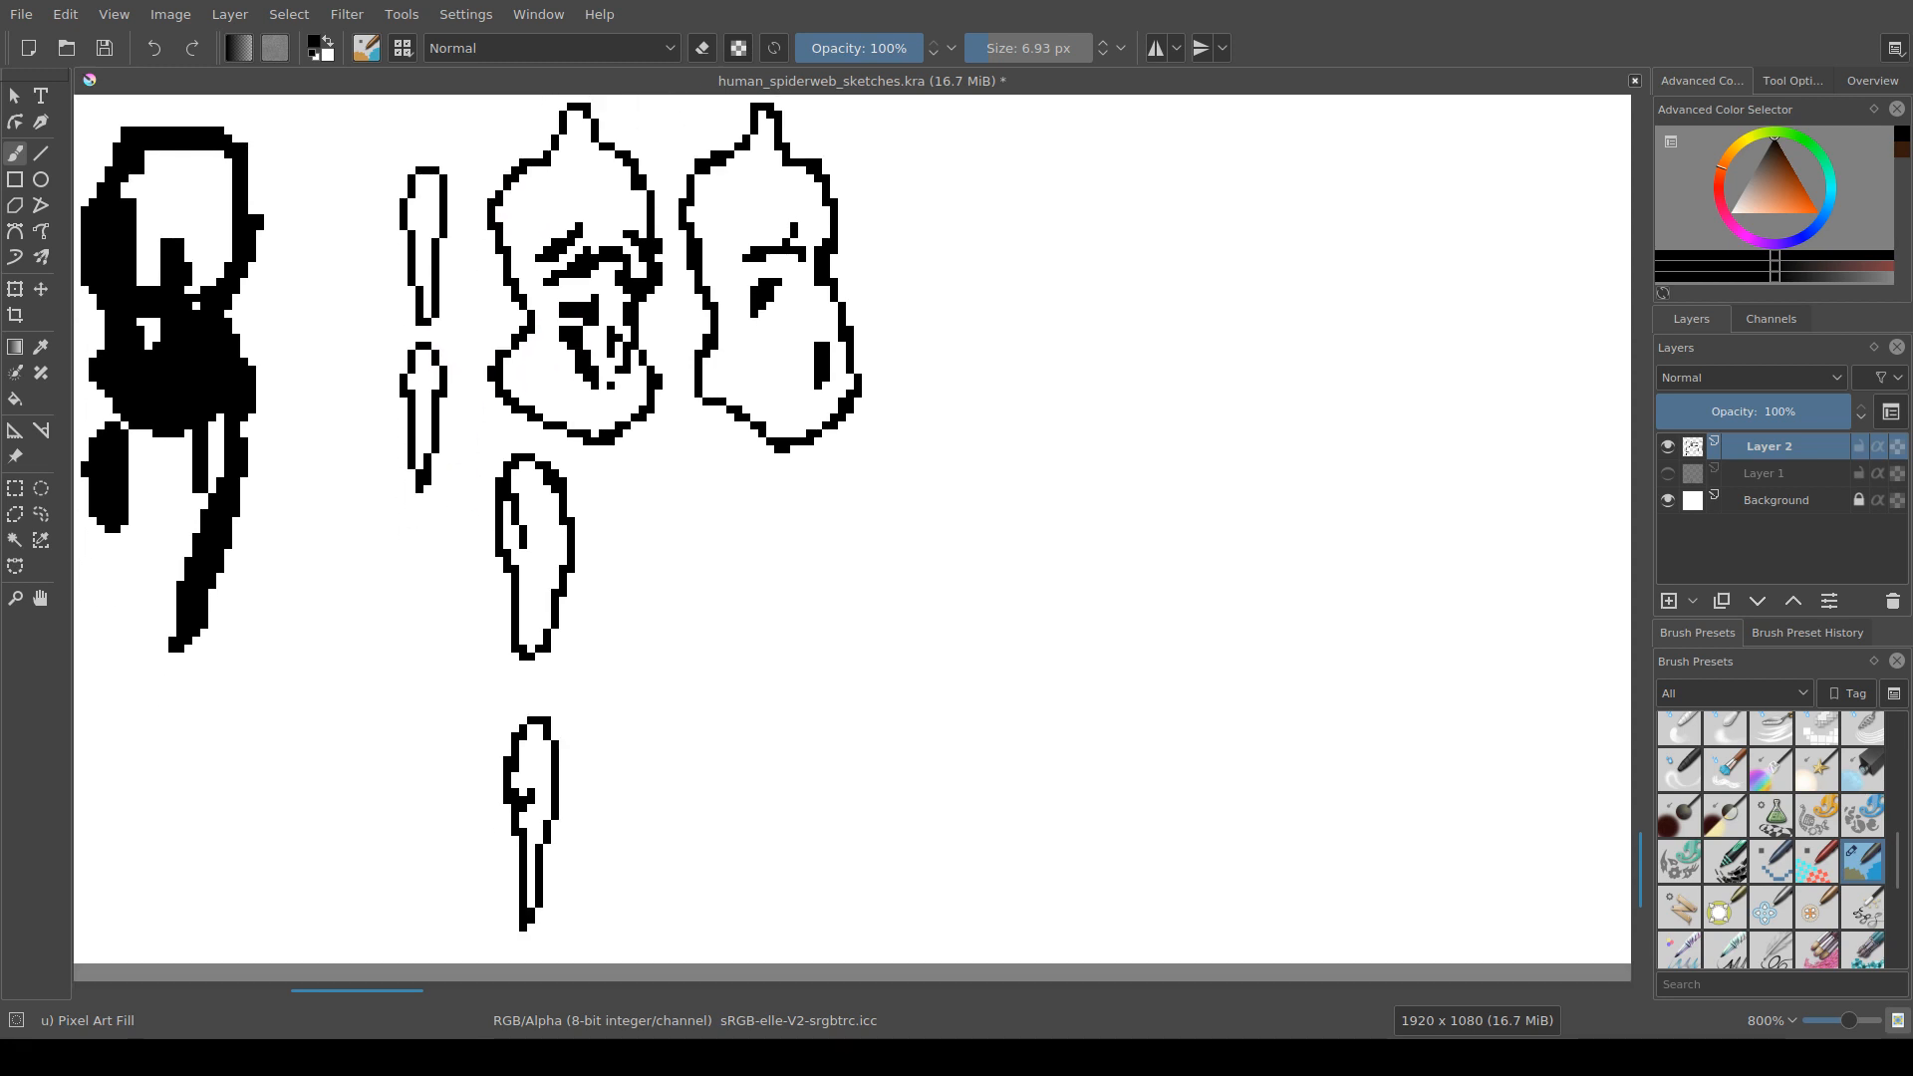
drag(426, 486, 419, 522)
mouse_move(411, 473)
mouse_down()
mouse_move(419, 501)
mouse_move(434, 481)
mouse_move(420, 488)
mouse_up()
key(e)
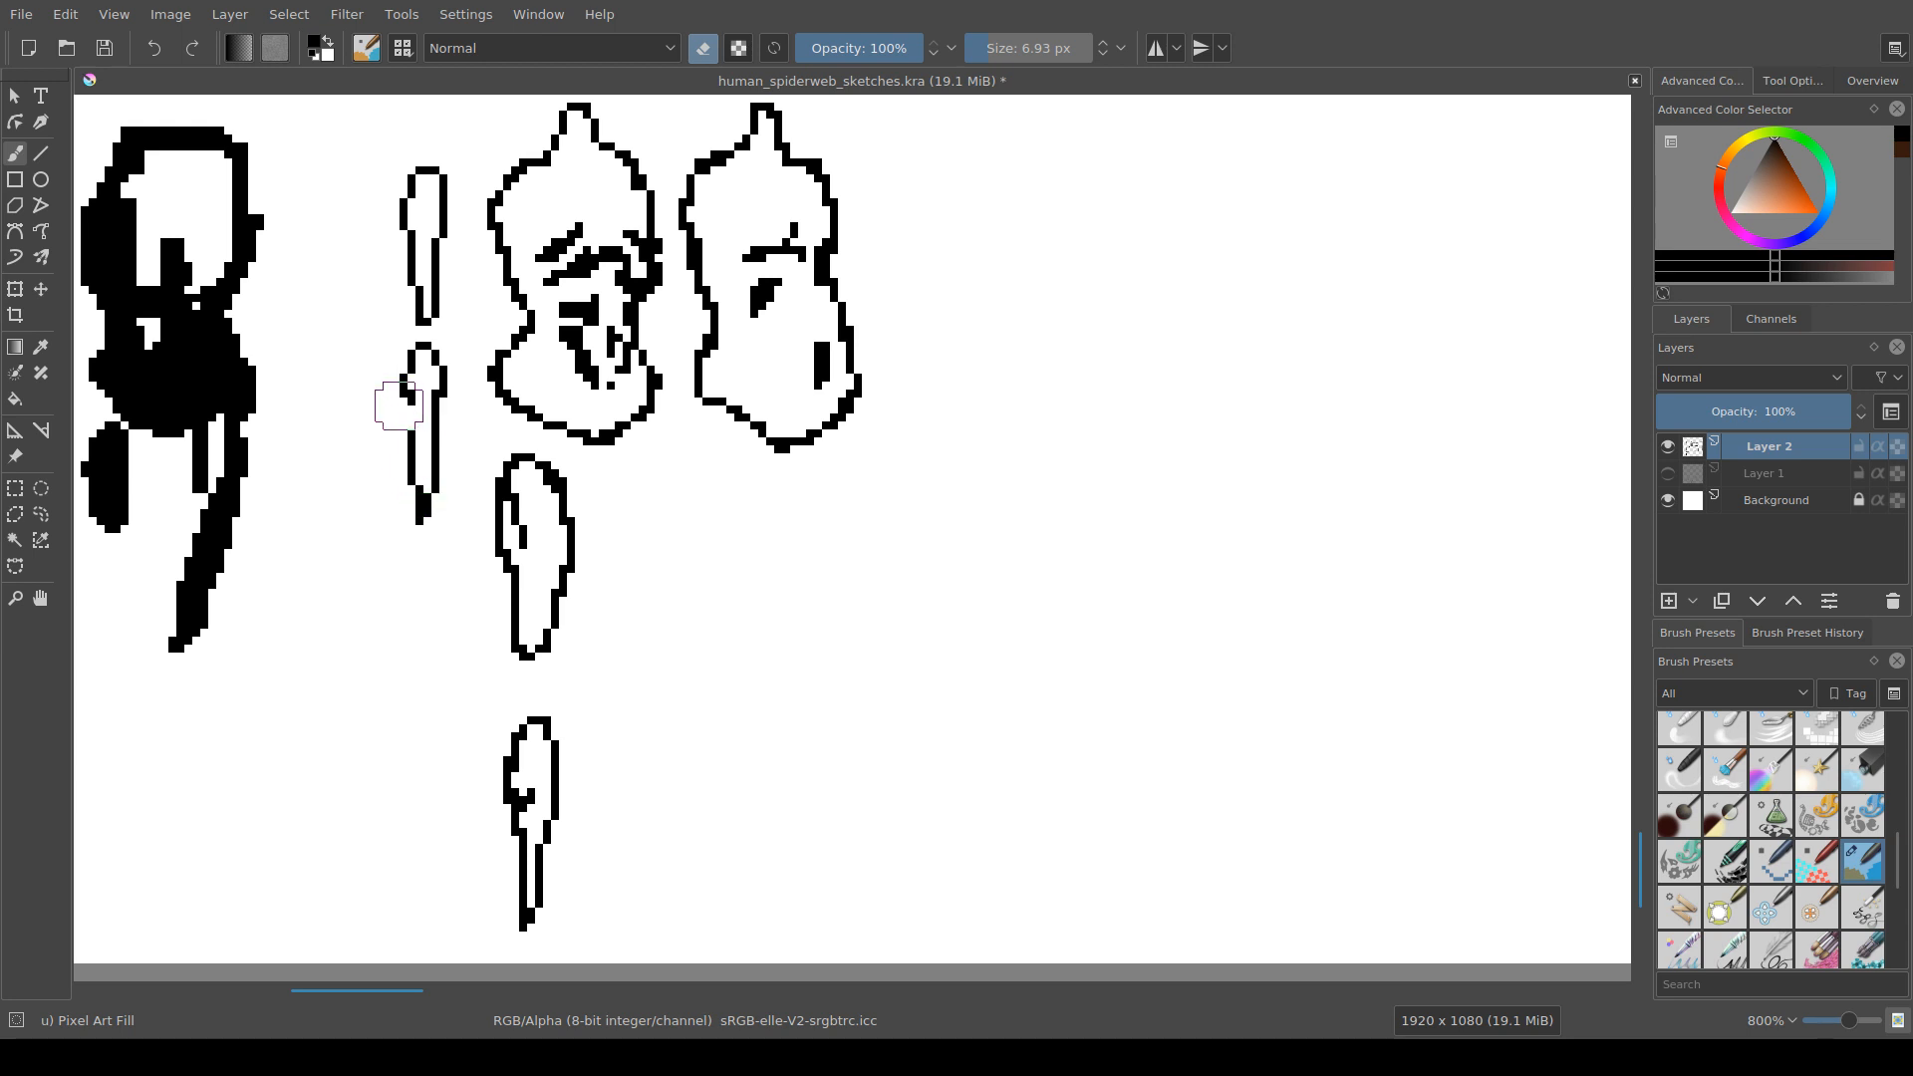
key(e)
key(e)
key(e)
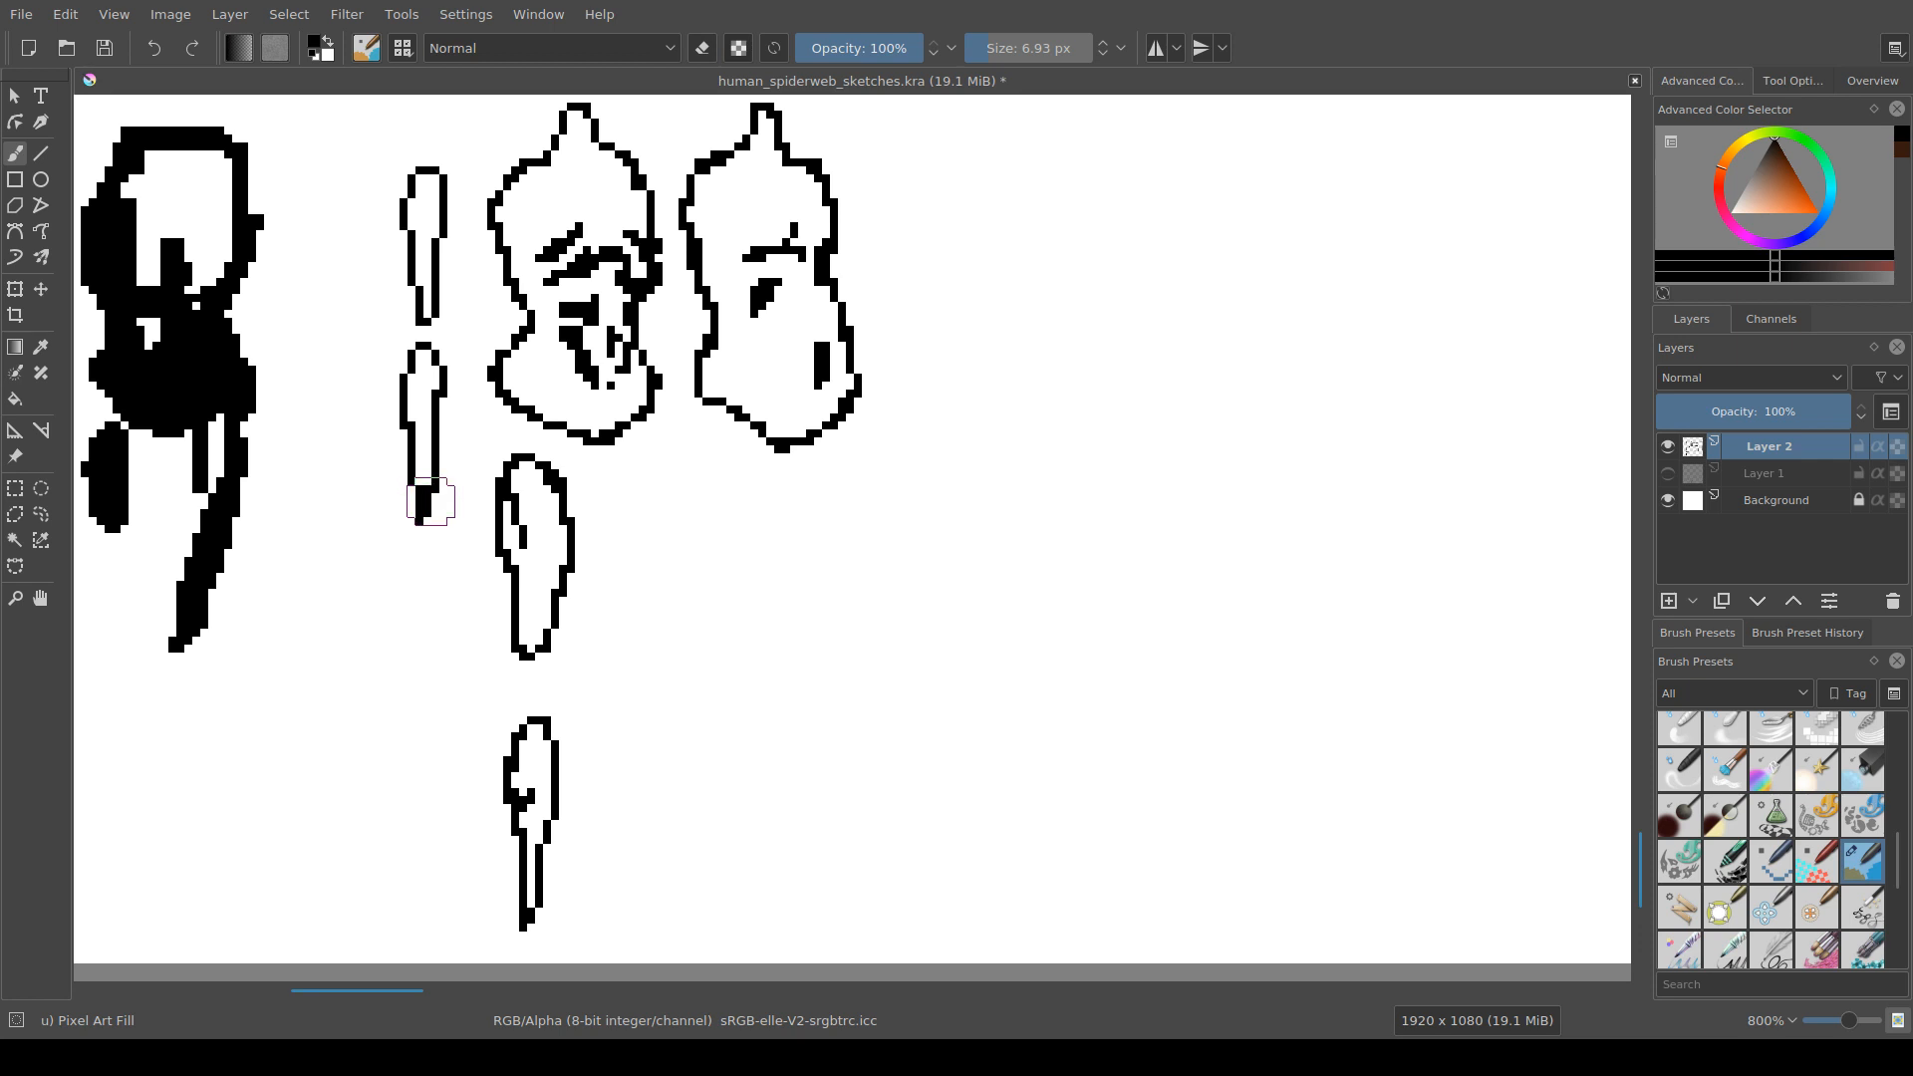
Step: Reduce the brush size to 1.37 px, and clean the excess pixels from the lower limb segment's extended tip
key(e)
key(e)
key(e)
key(e)
mouse_move(446, 494)
shift+mouse_down()
mouse_move(403, 514)
mouse_move(435, 498)
shift+mouse_up()
key(e)
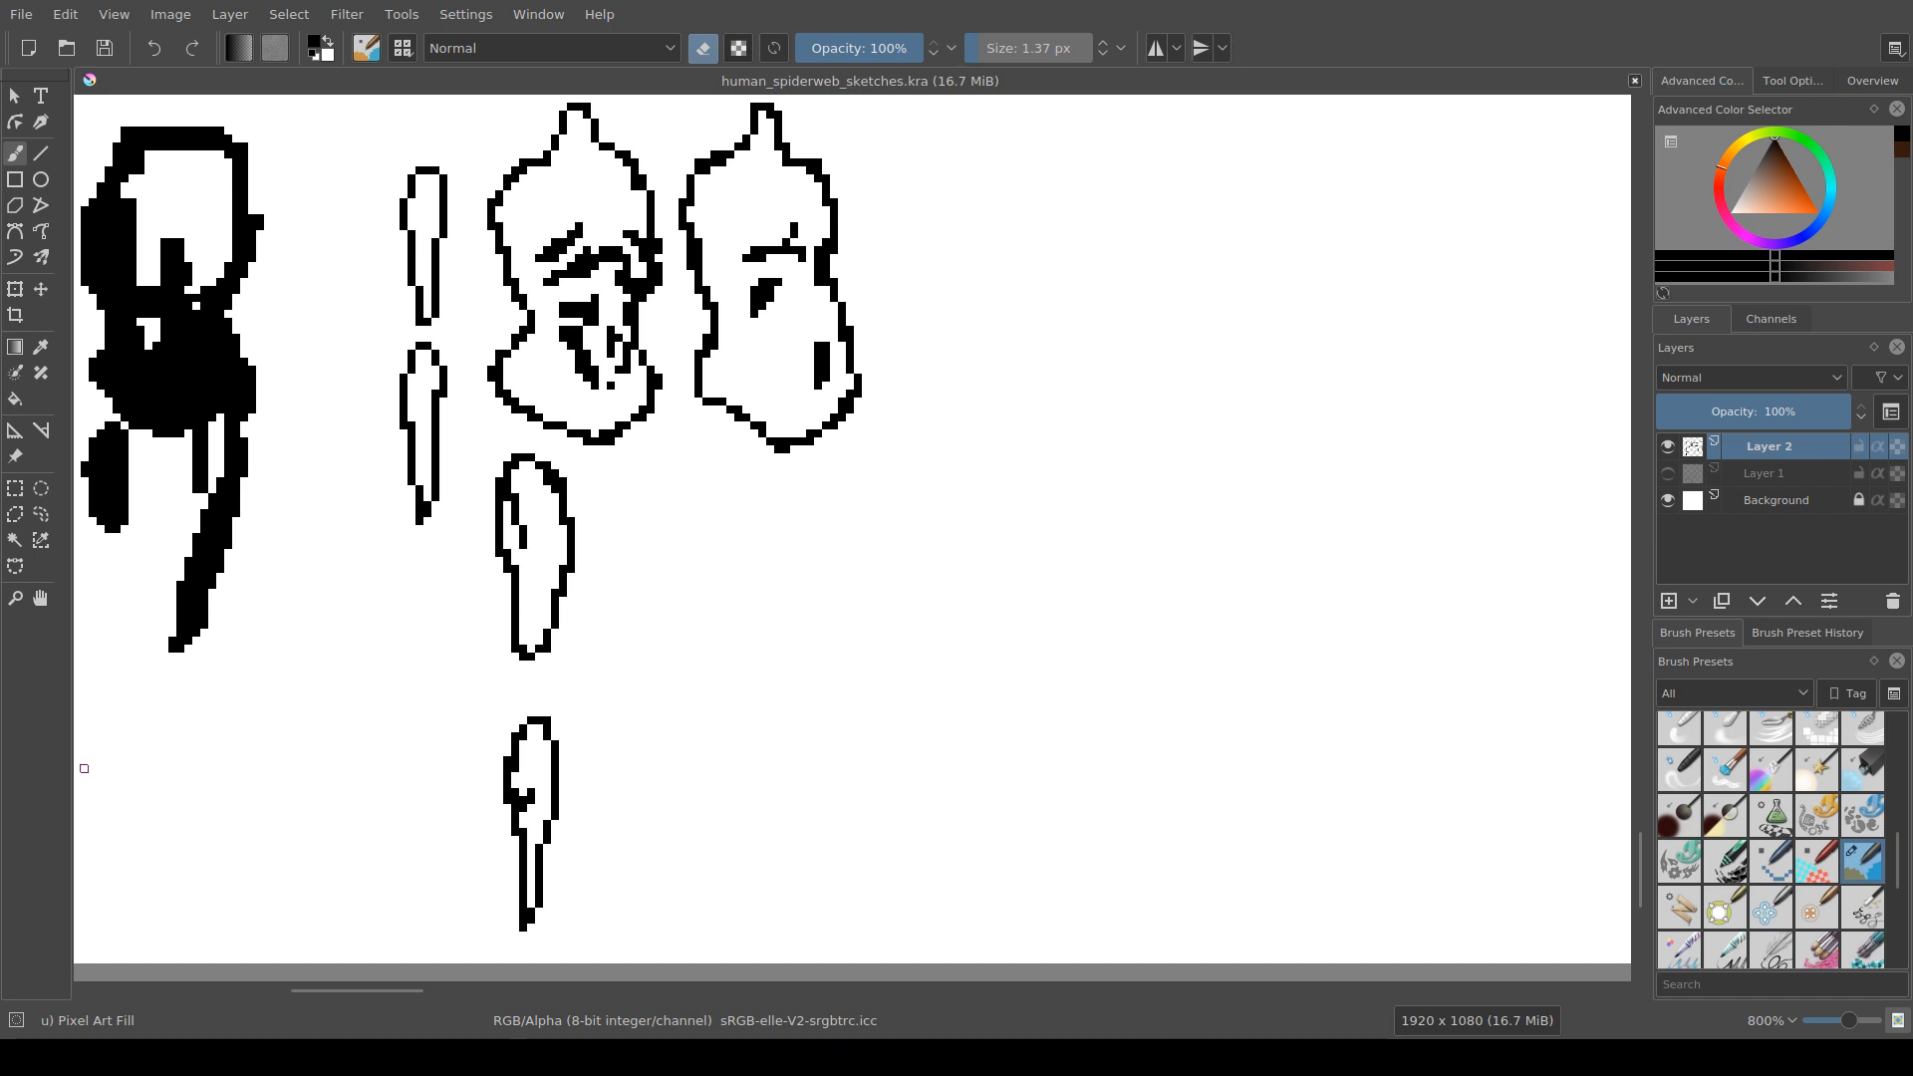
Step: Examine the proportions and spacing of the pixel-style body parts, both up close and beside the rough level sketch
scroll(631, 717, down, 2)
scroll(617, 698, up, 4)
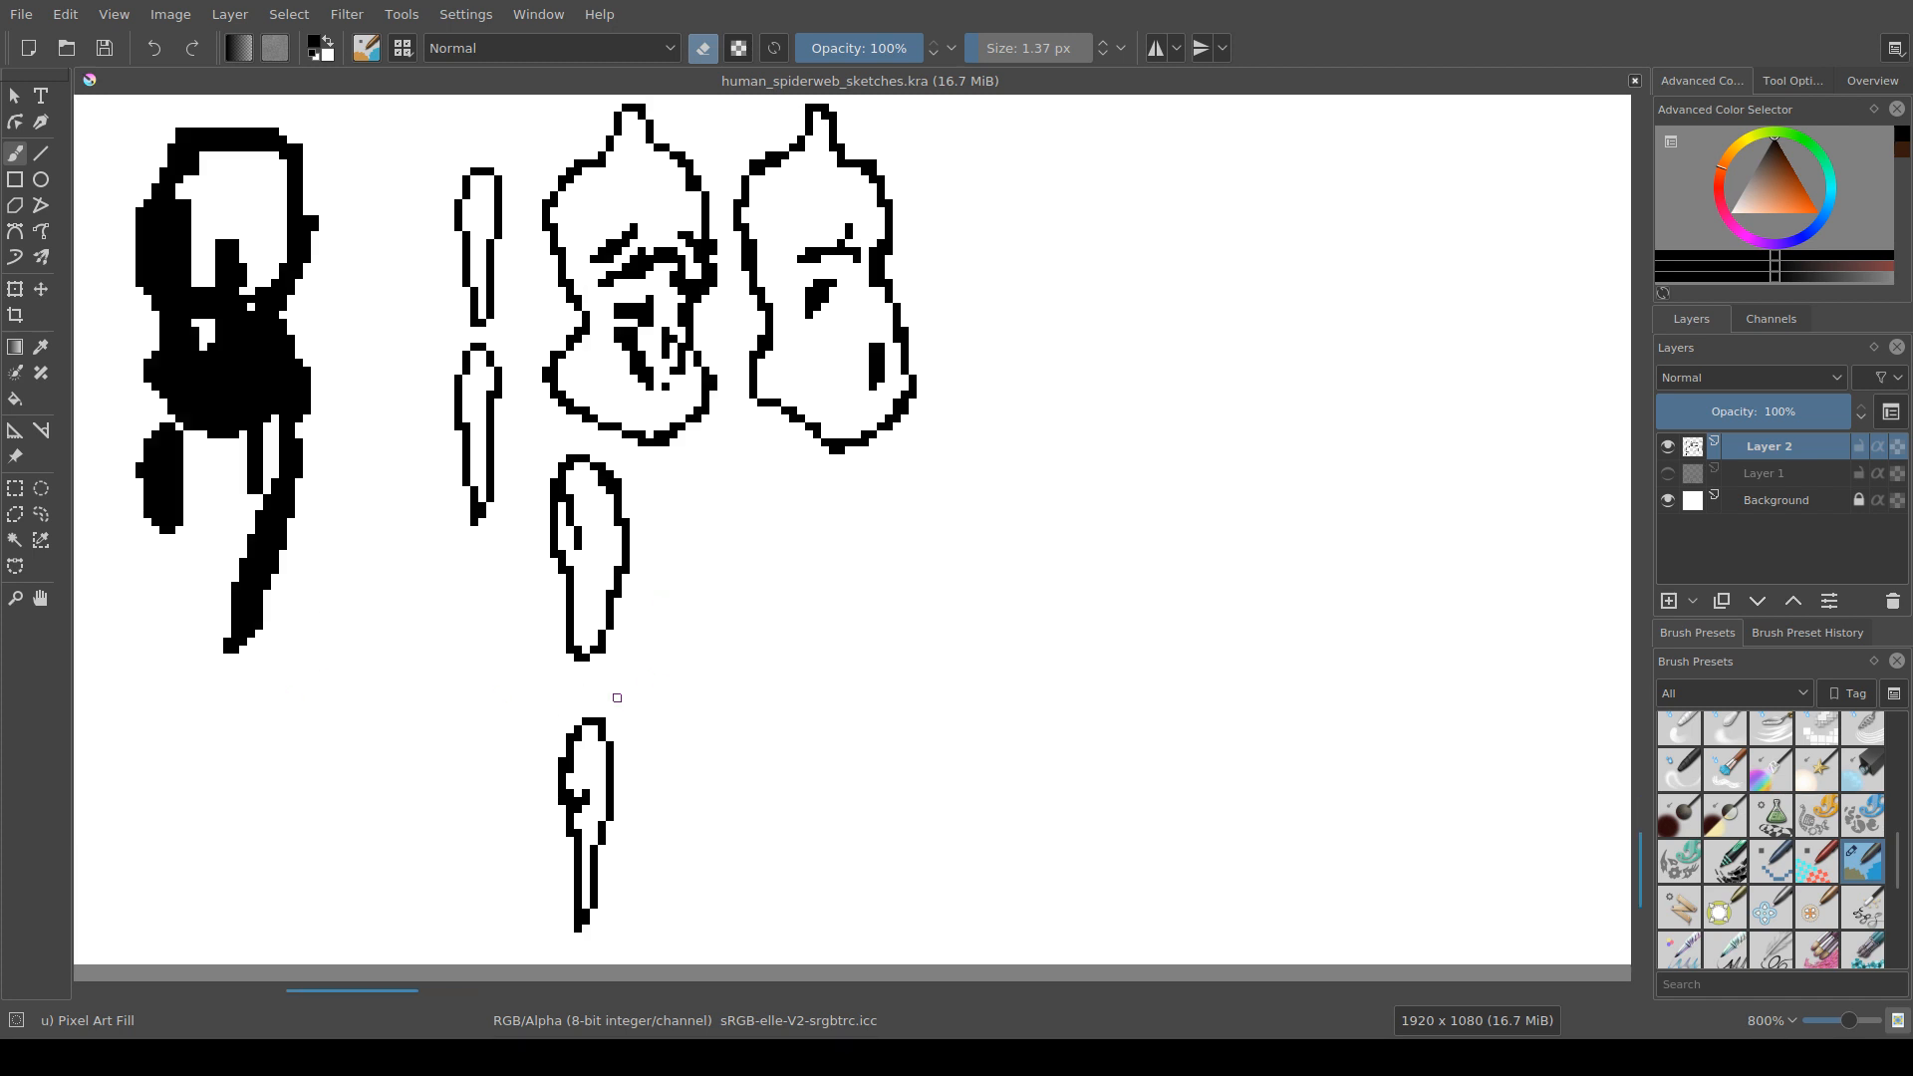
scroll(686, 676, down, 3)
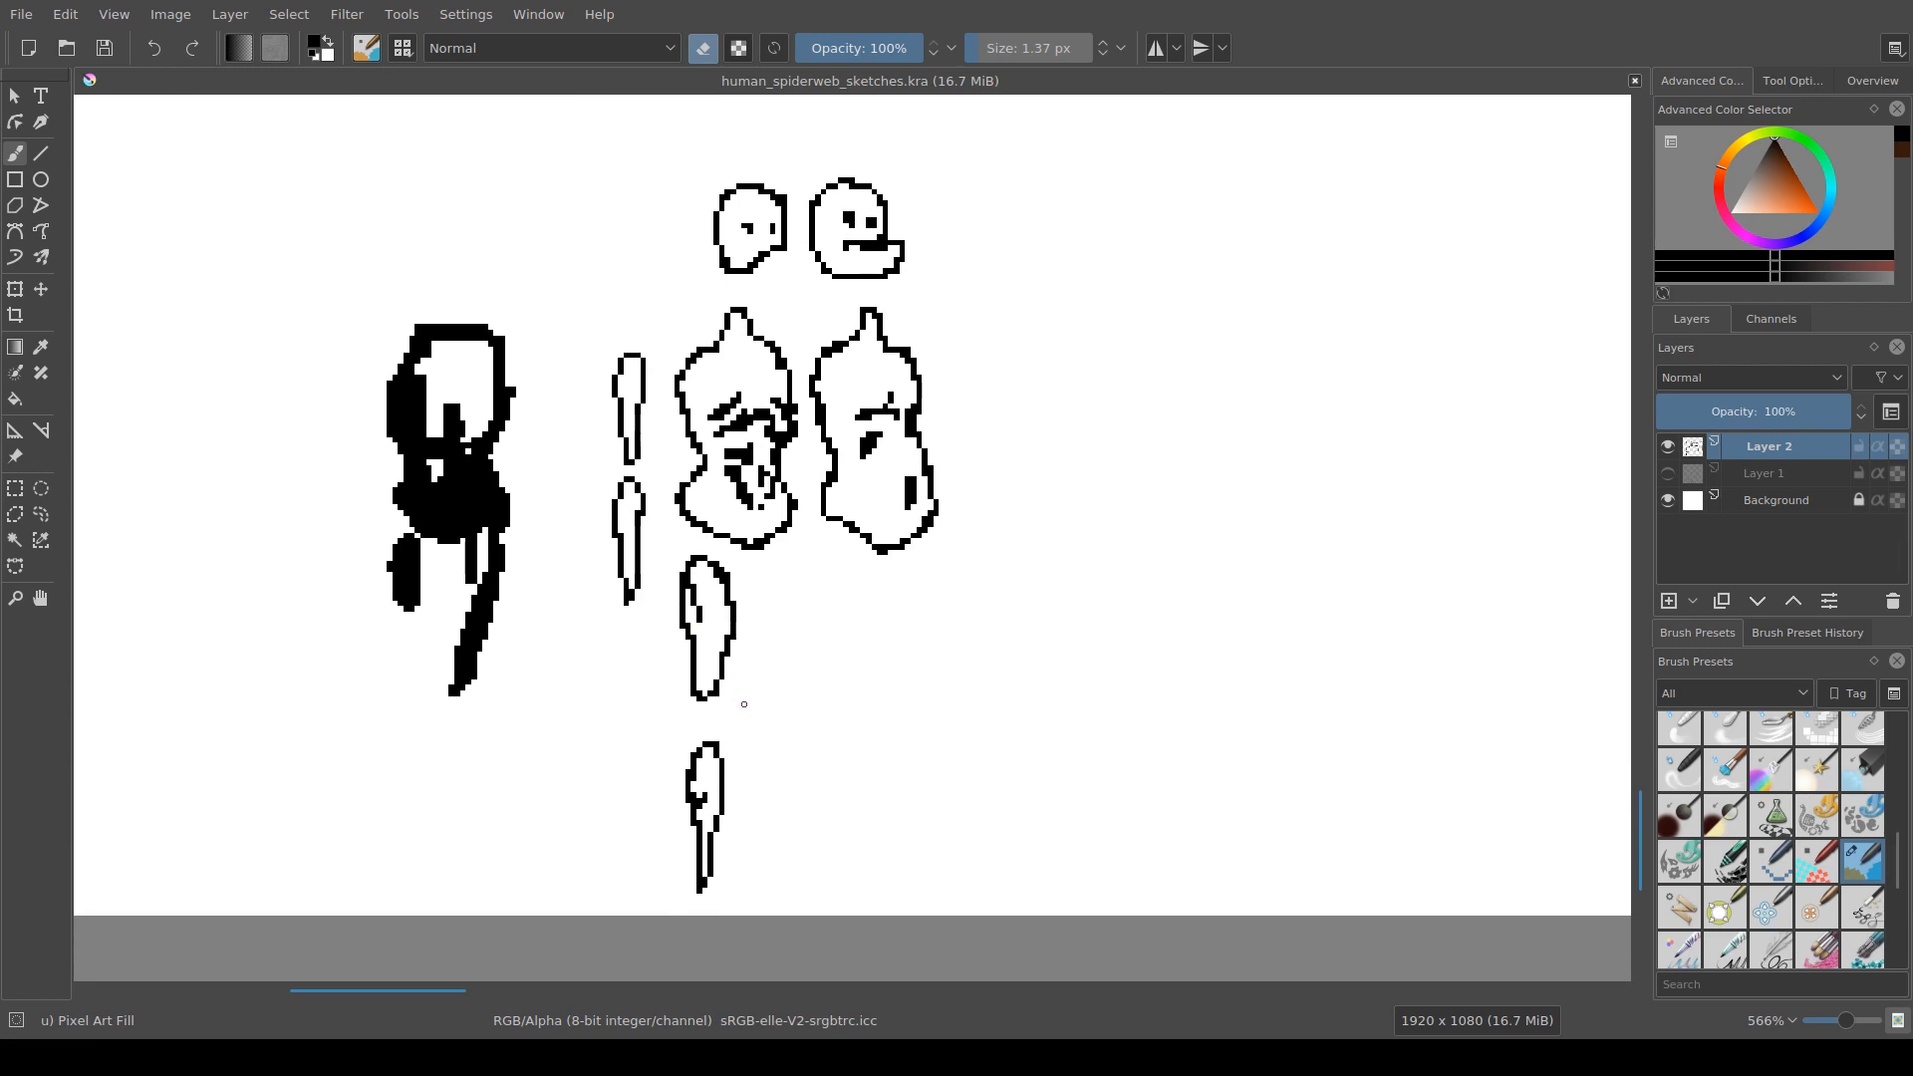
scroll(698, 700, up, 1)
scroll(698, 701, up, 1)
drag(698, 702, 672, 679)
scroll(672, 679, down, 1)
drag(730, 738, 647, 756)
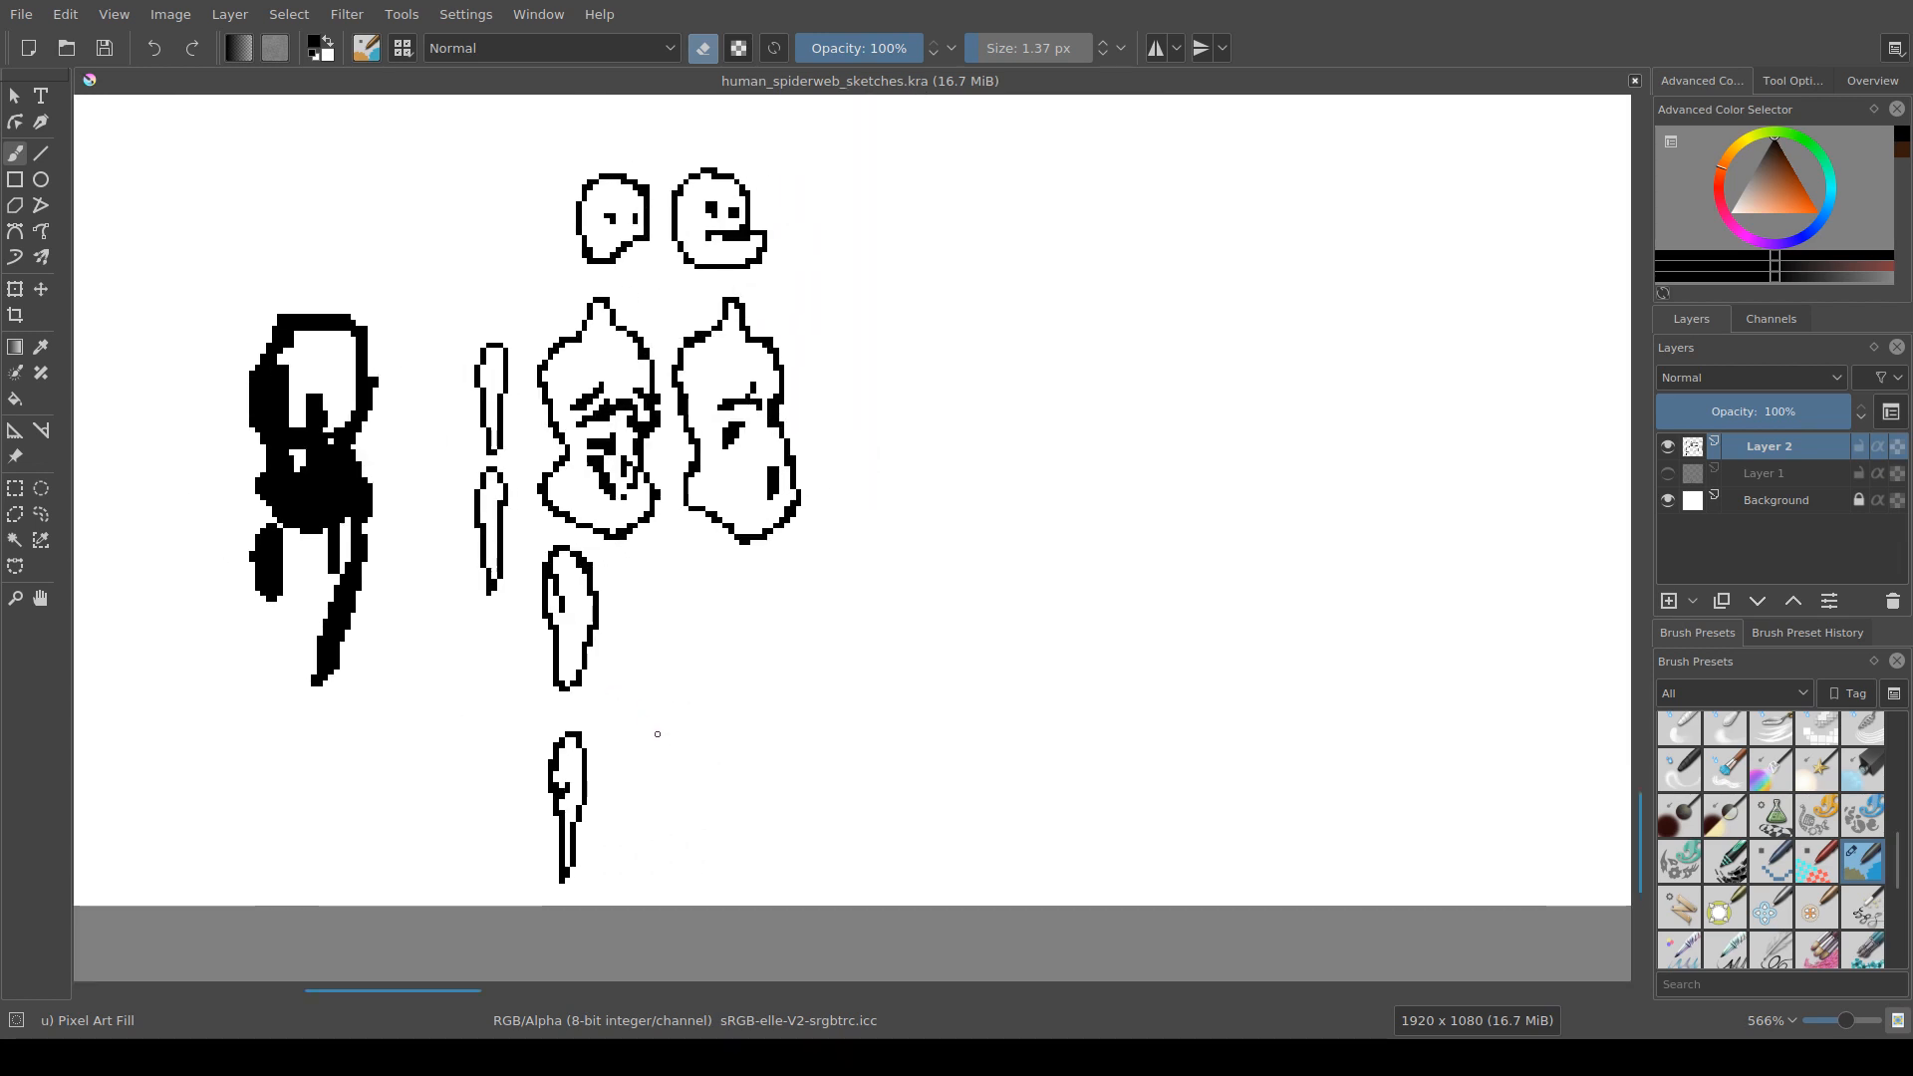
scroll(585, 626, up, 1)
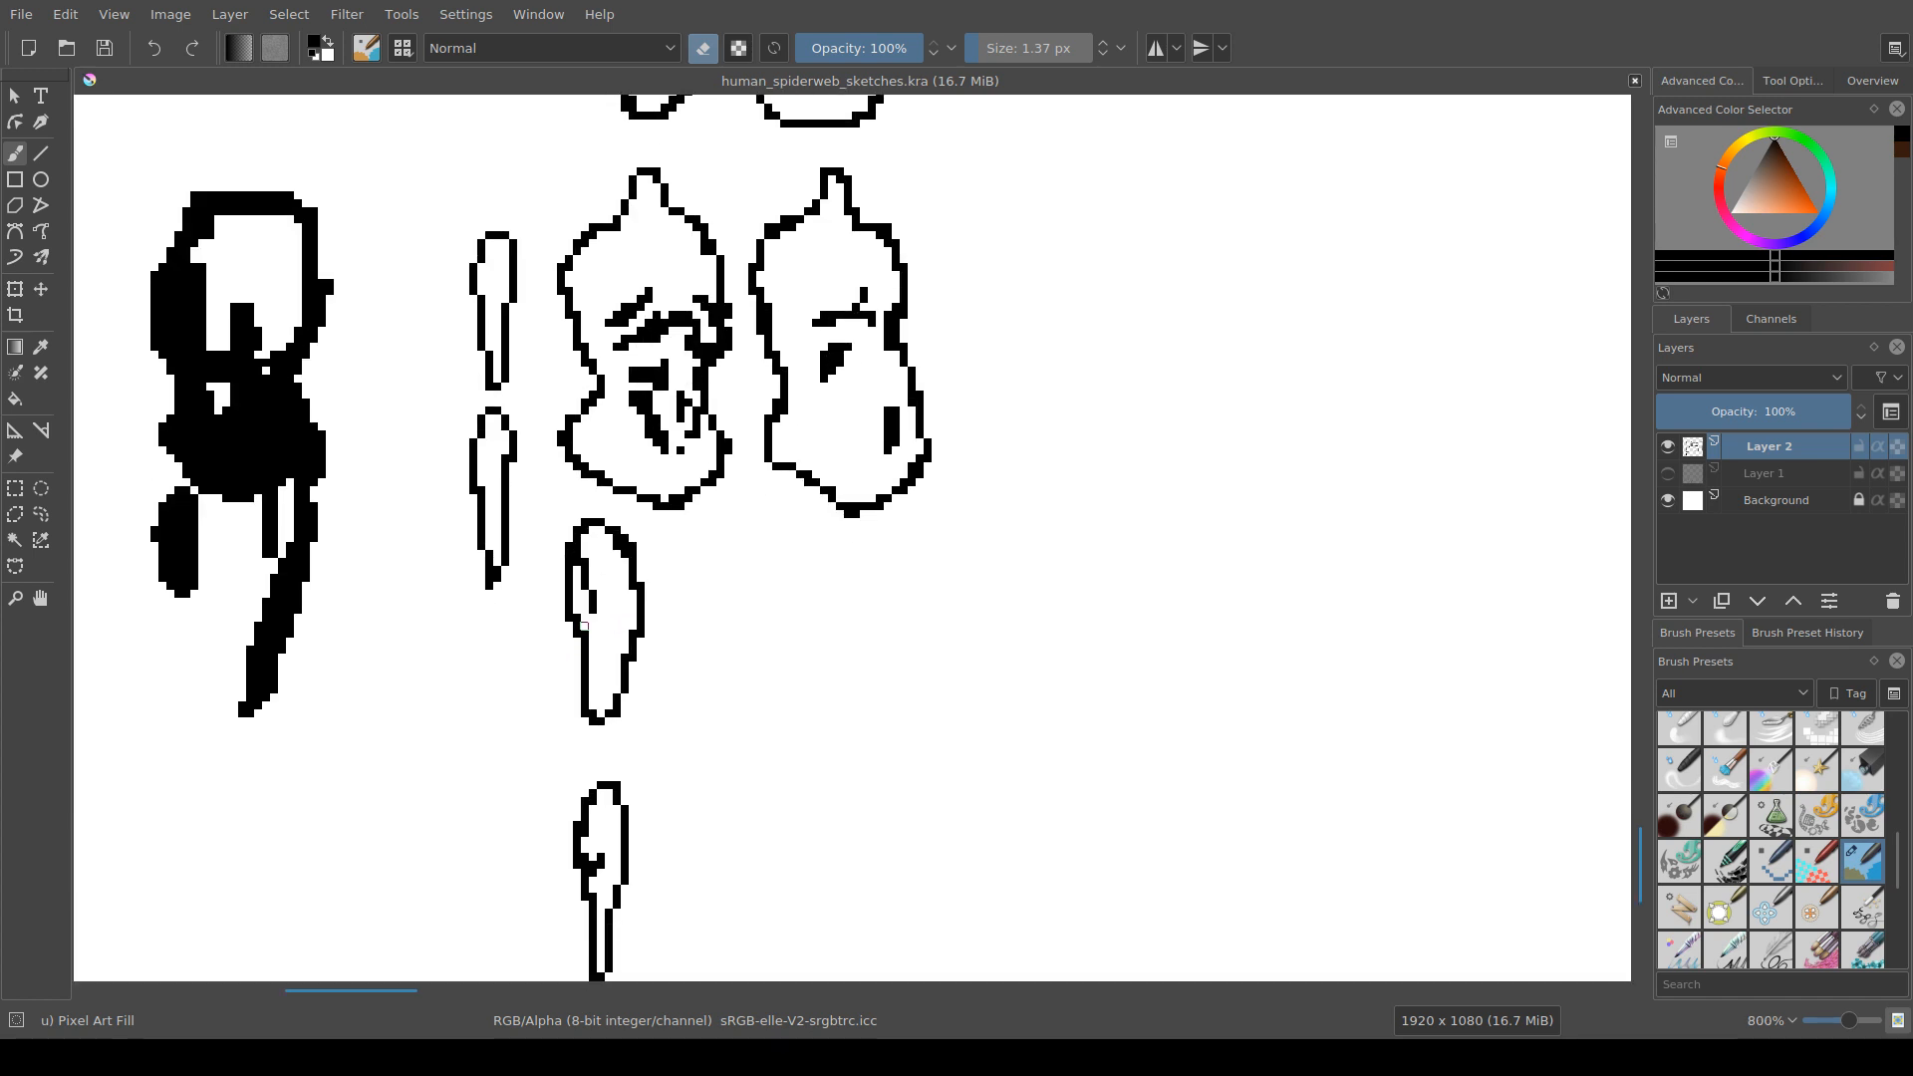
scroll(585, 626, down, 1)
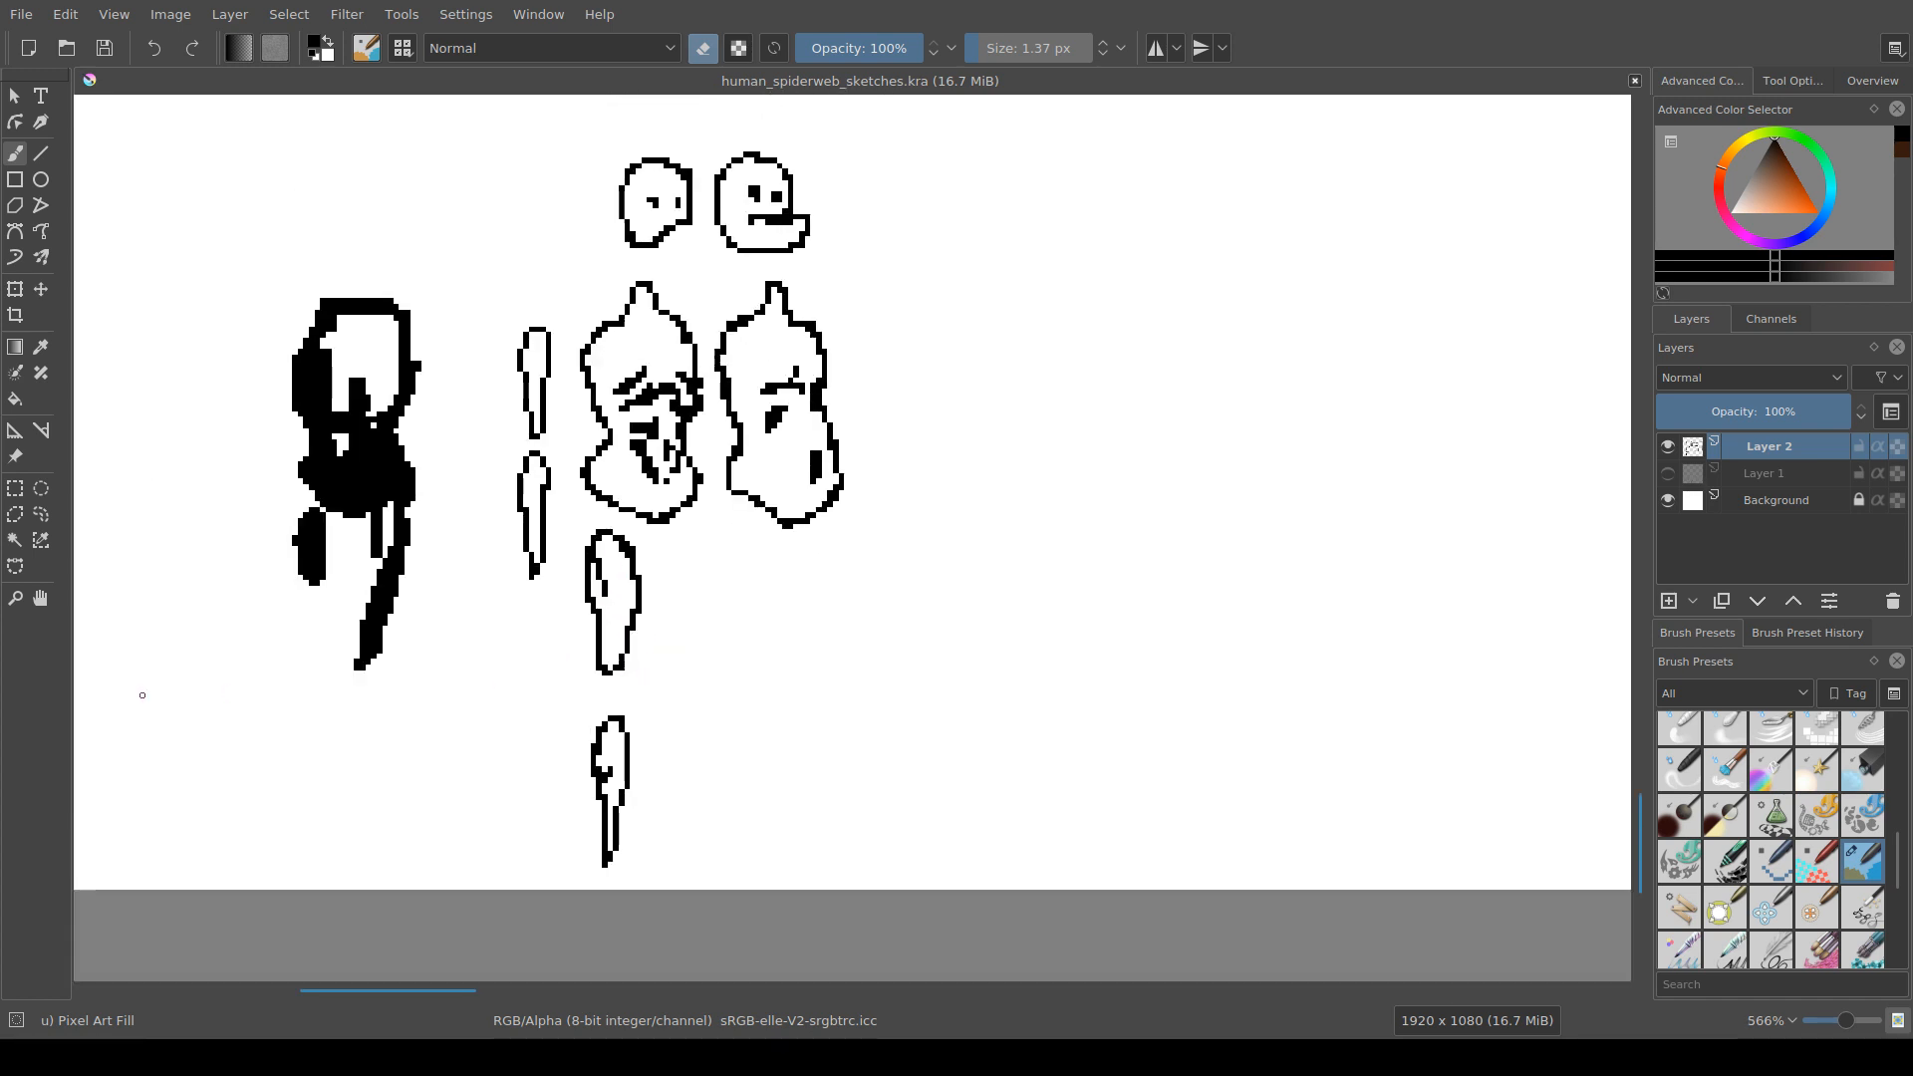
drag(677, 469, 578, 469)
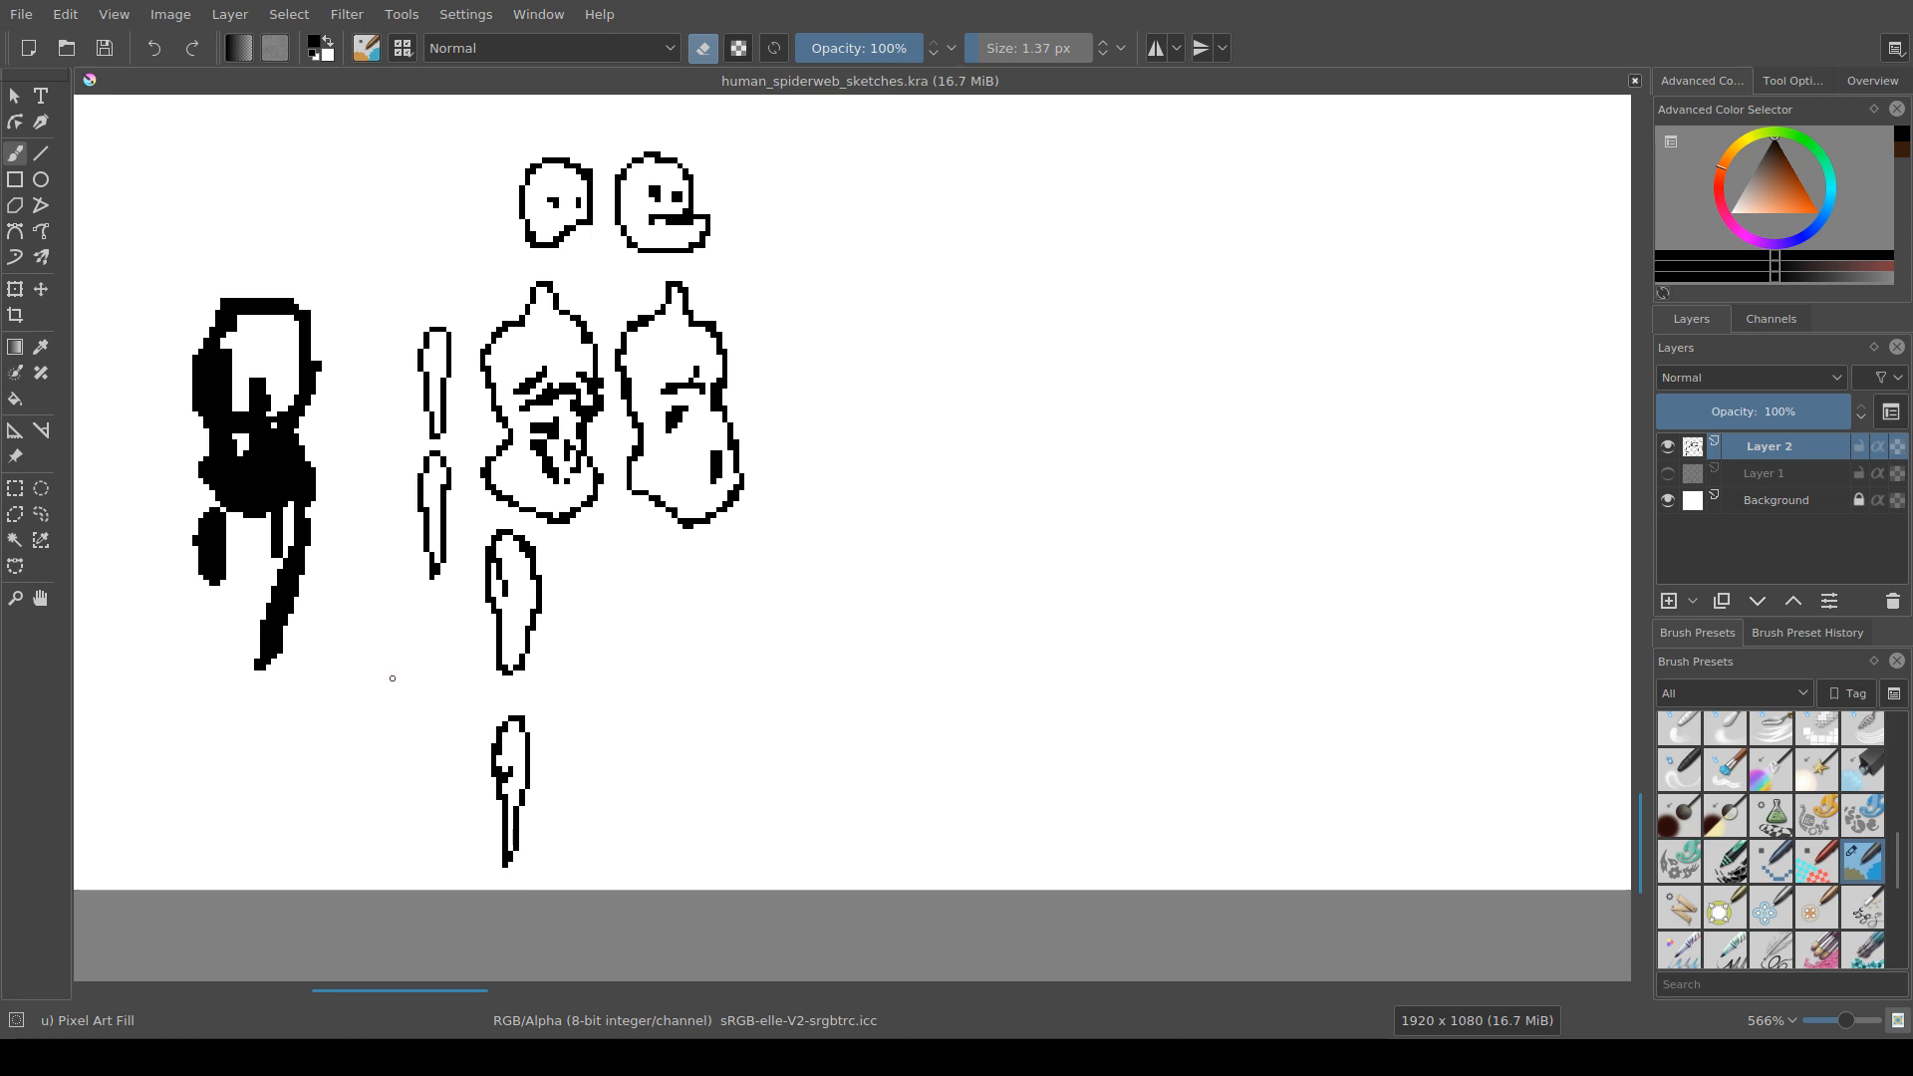
mouse_move(392, 677)
mouse_down()
mouse_move(469, 632)
mouse_move(449, 641)
mouse_move(581, 633)
mouse_up()
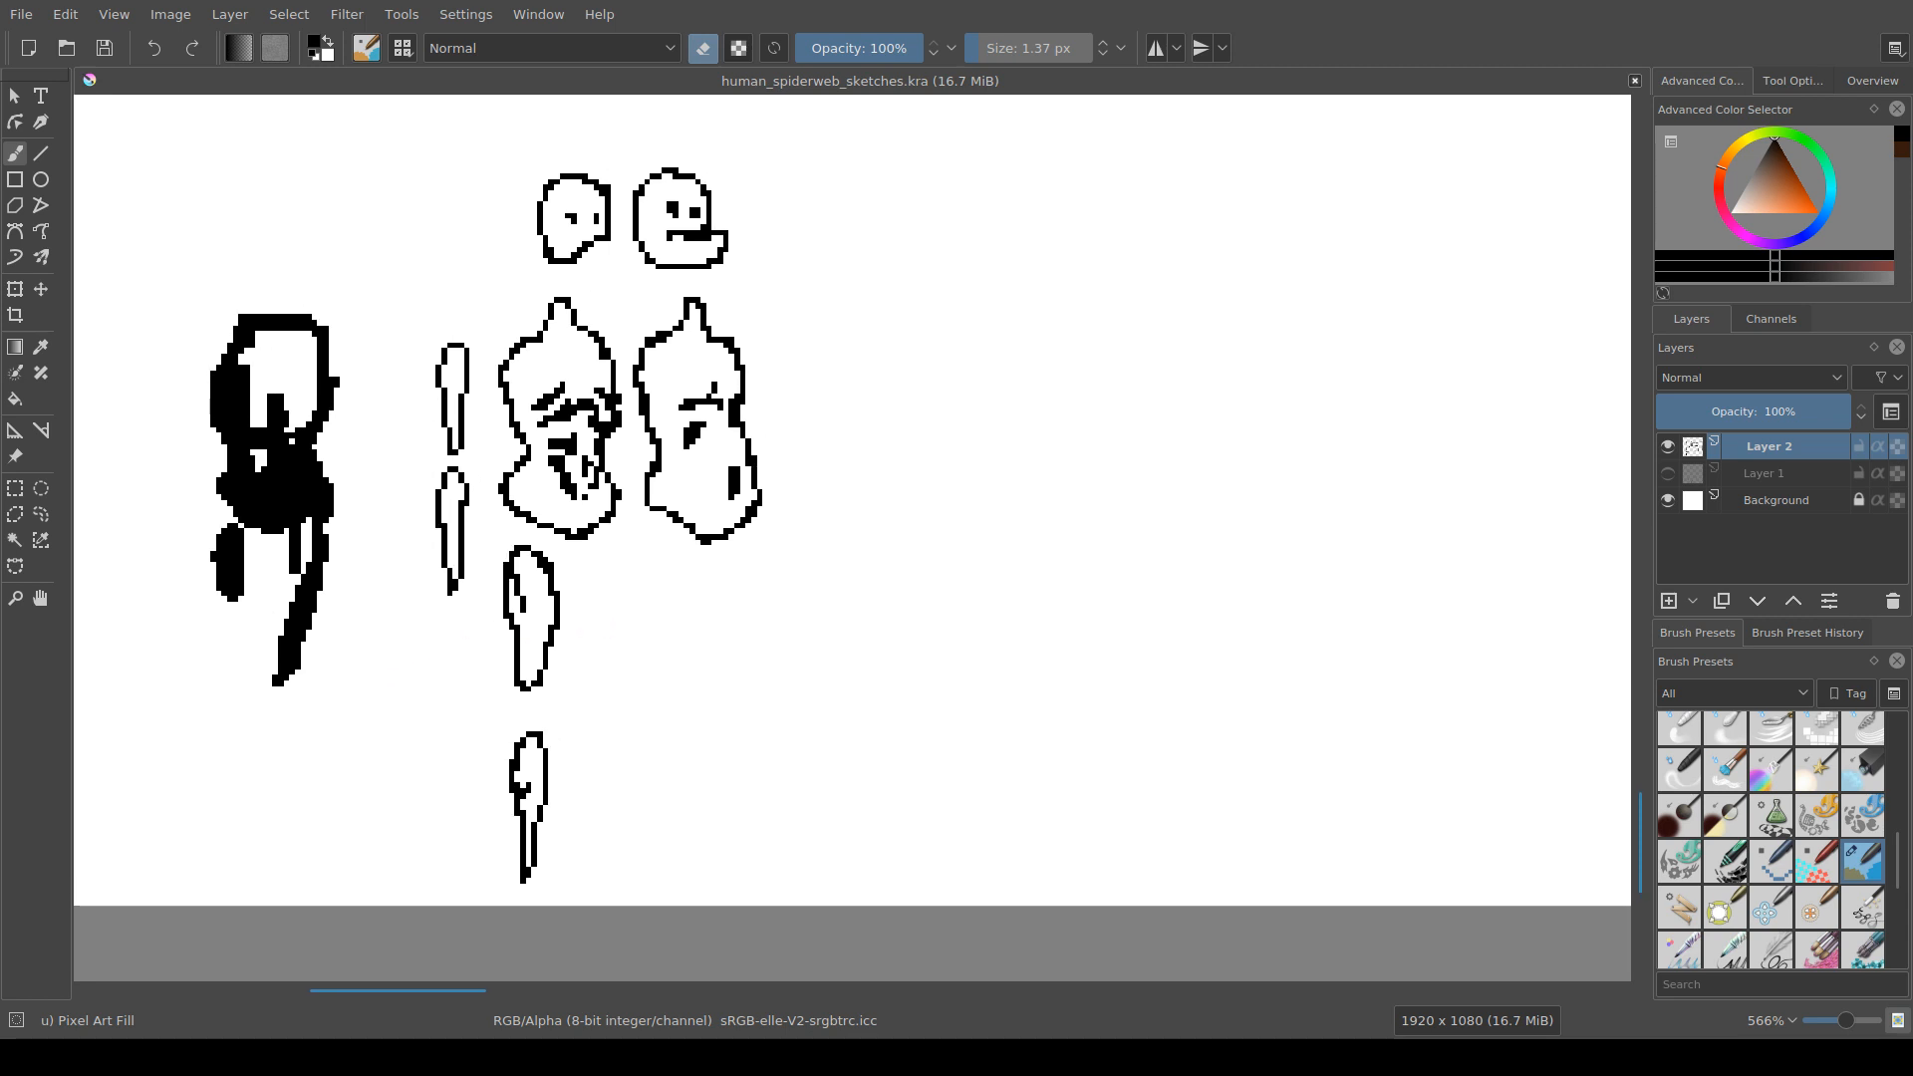
scroll(524, 637, down, 2)
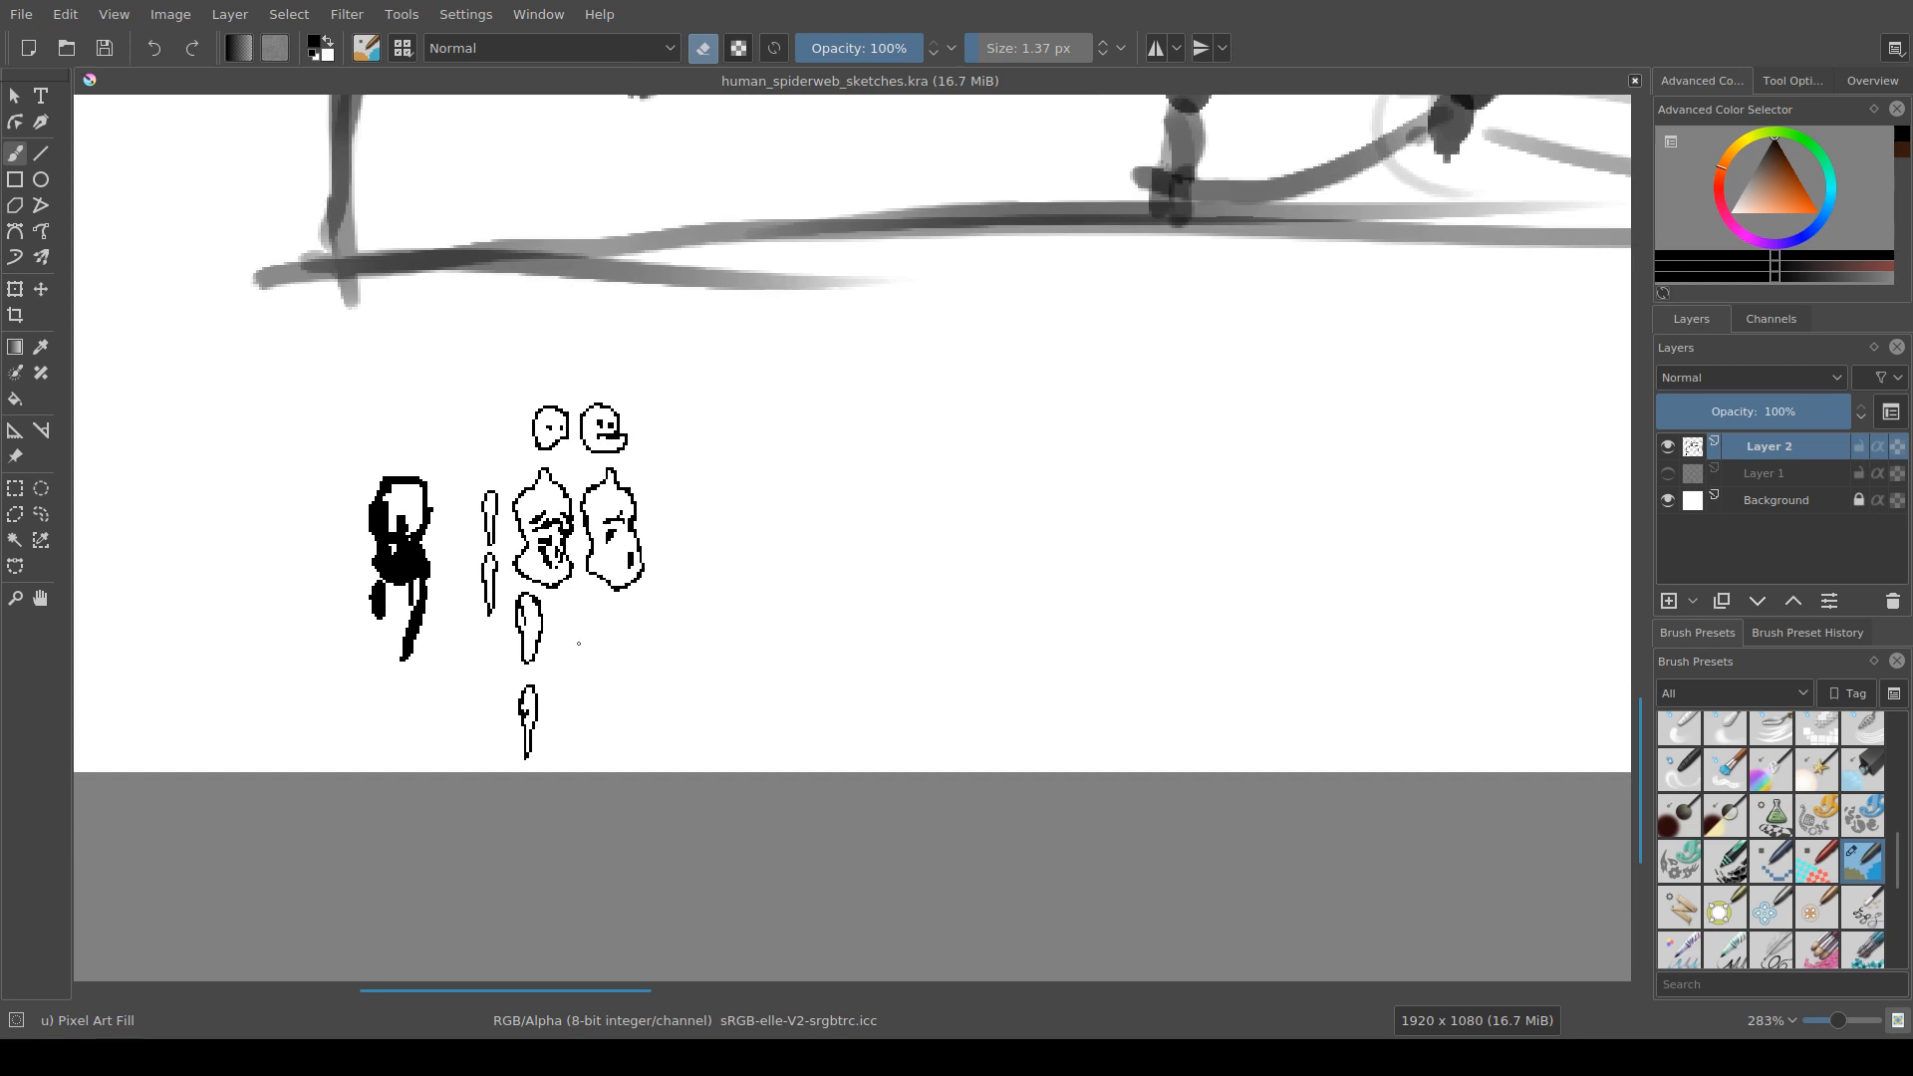
scroll(676, 568, up, 1)
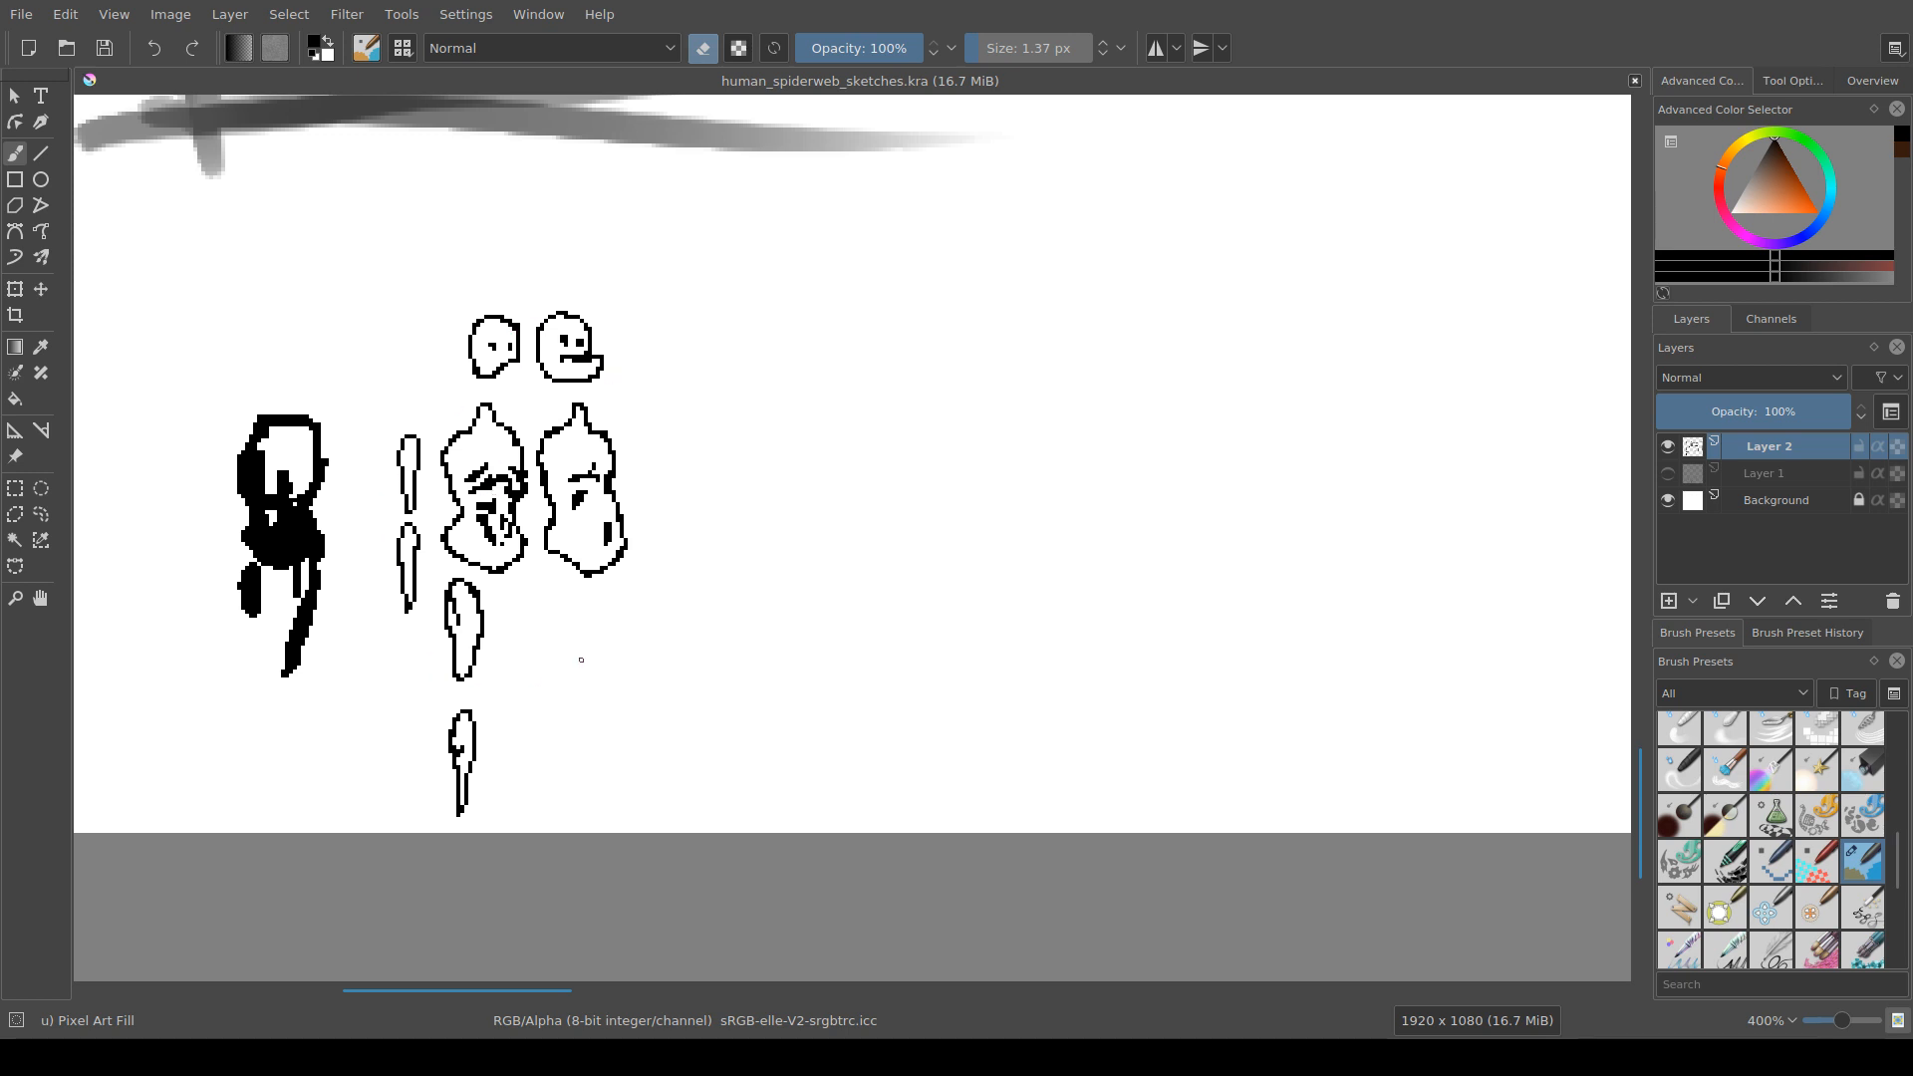
drag(581, 660, 573, 628)
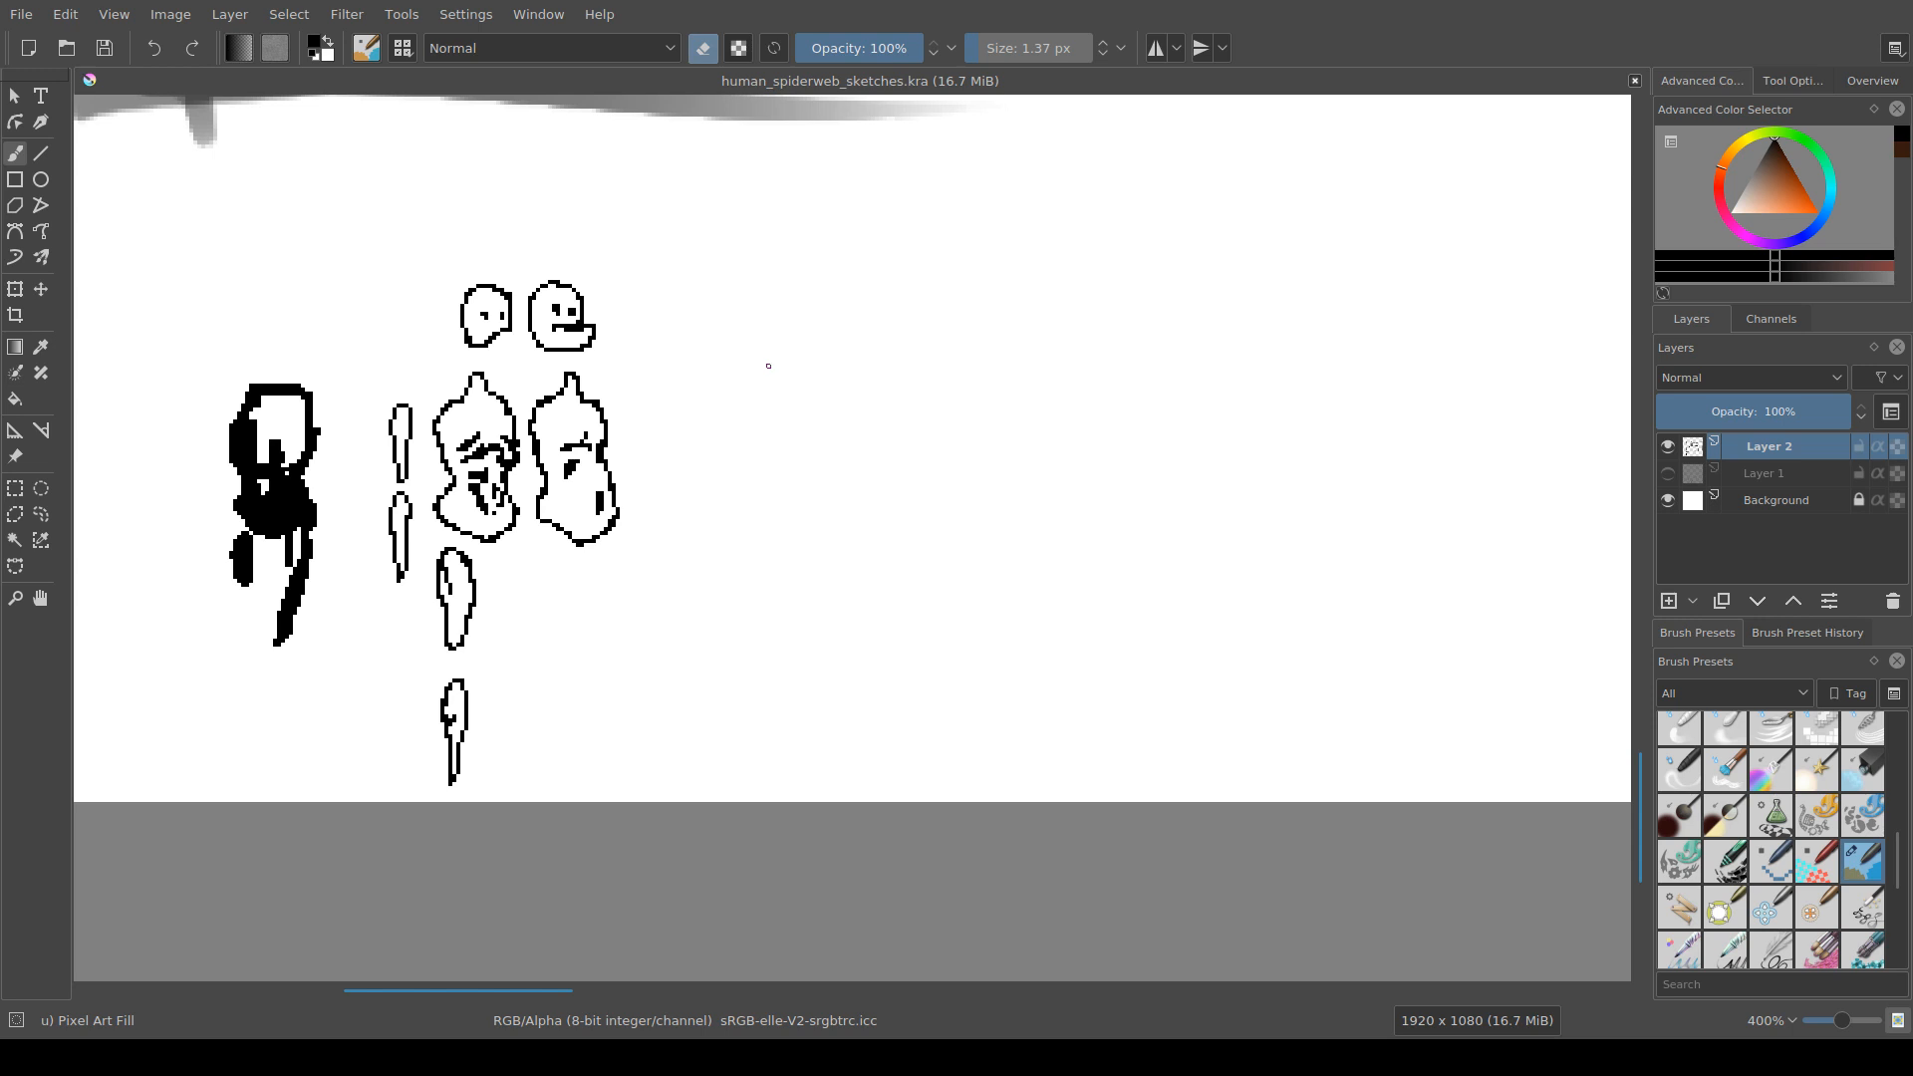
drag(768, 365, 685, 379)
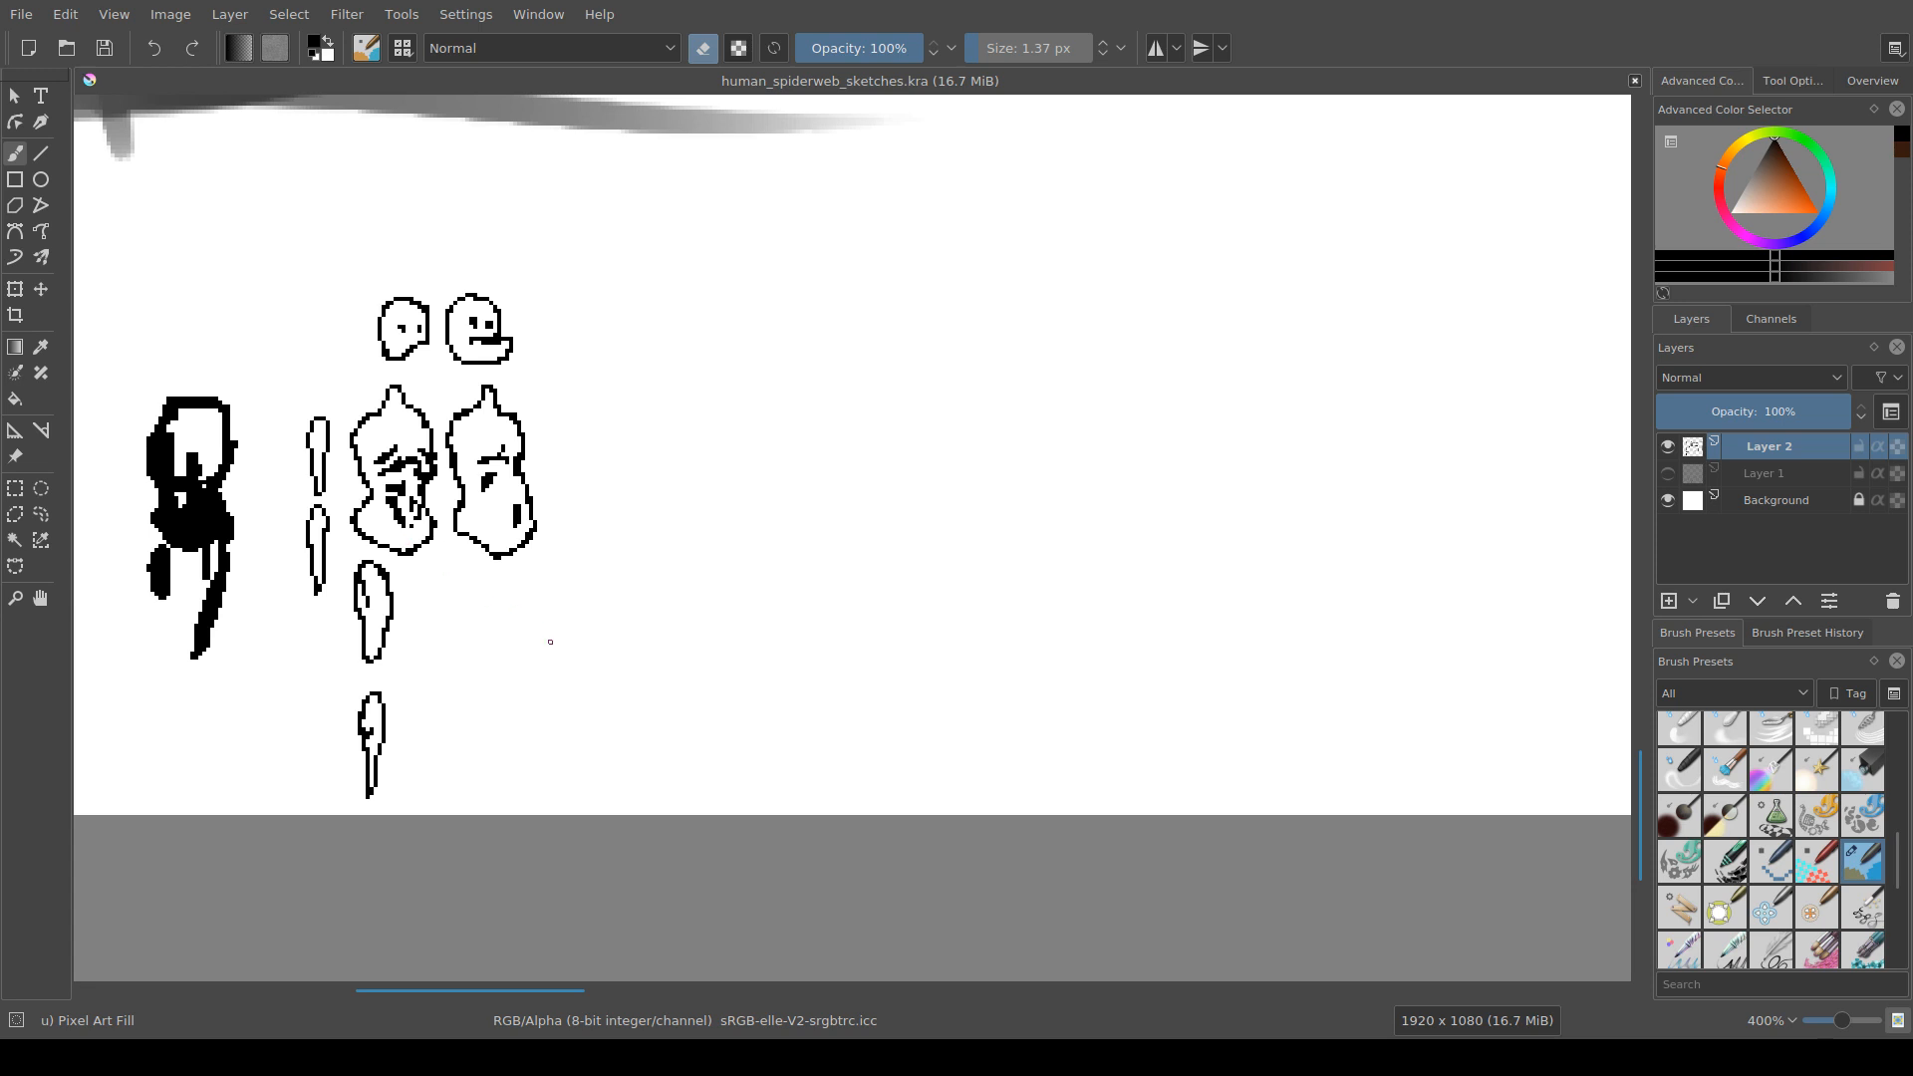
drag(669, 418, 680, 411)
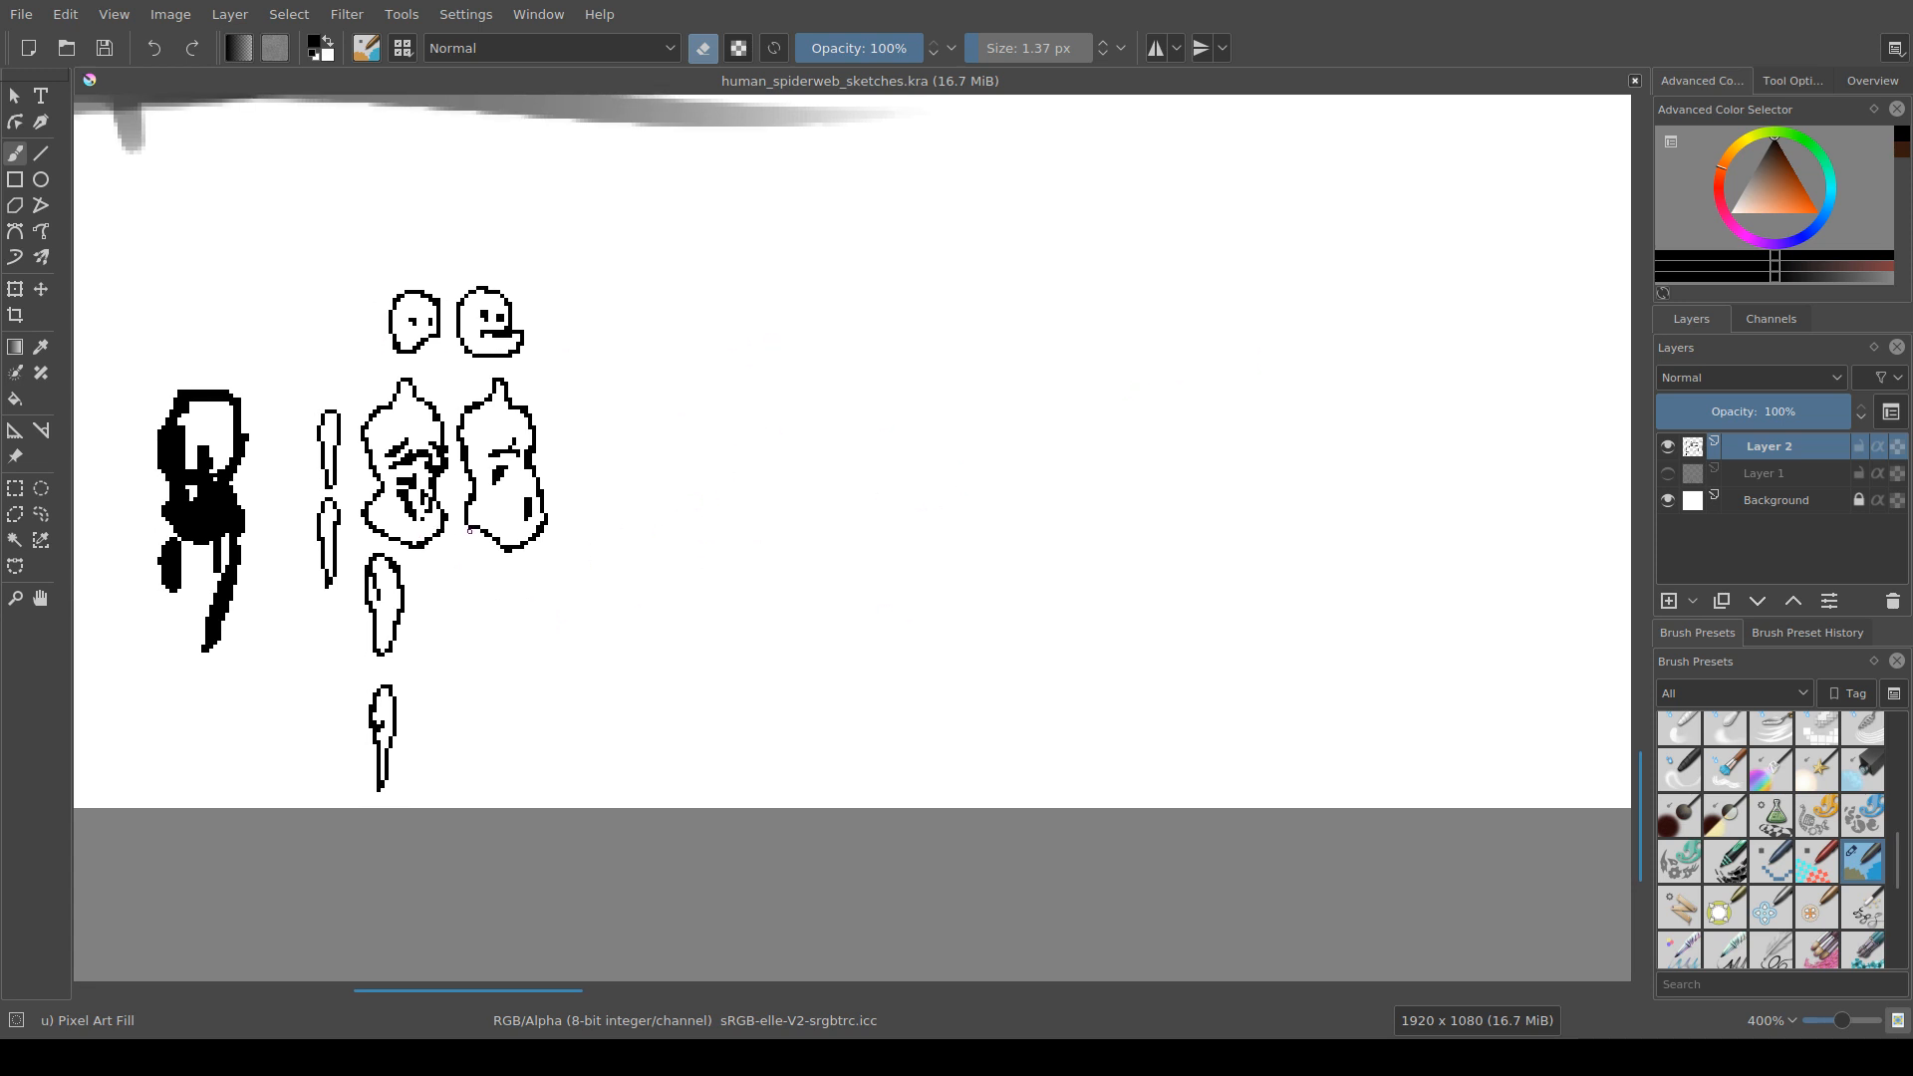
mouse_move(630, 388)
mouse_down()
mouse_move(531, 817)
mouse_move(551, 622)
mouse_move(555, 879)
mouse_move(578, 567)
mouse_up()
scroll(618, 493, down, 3)
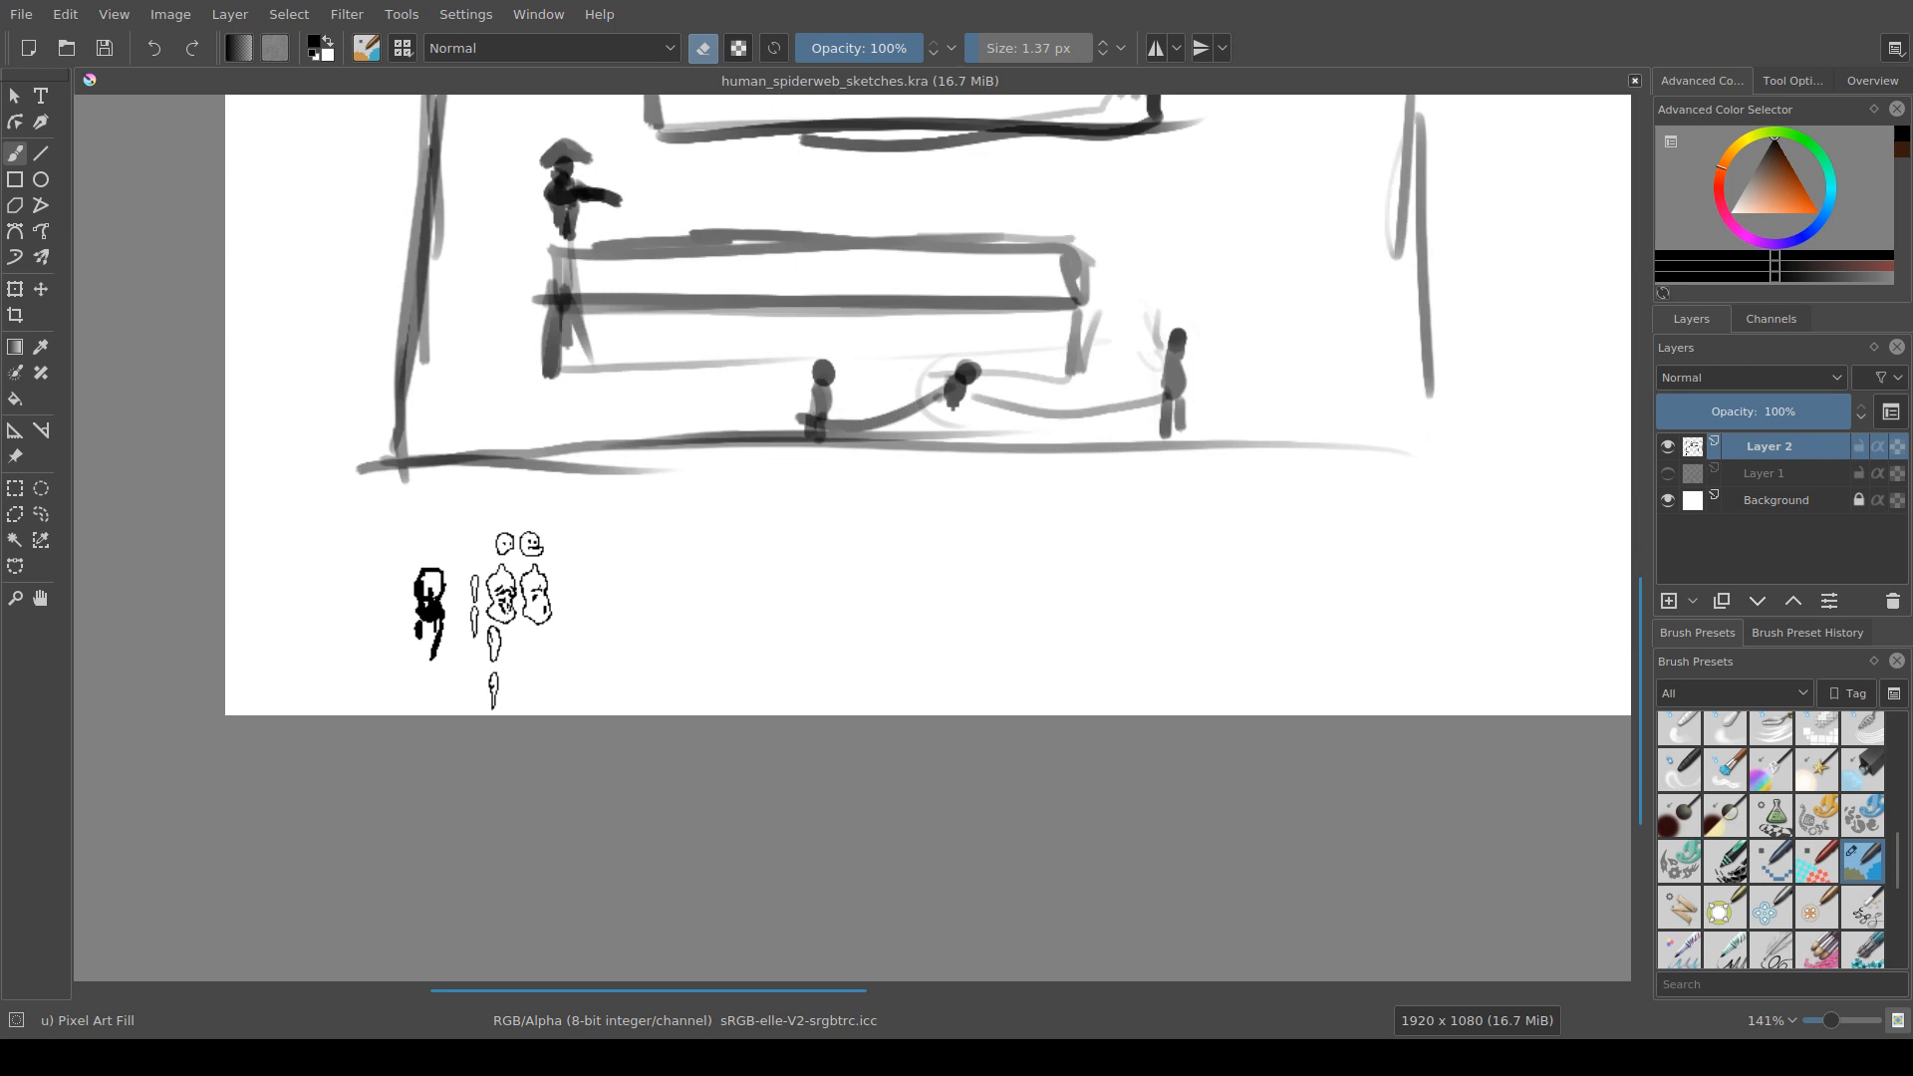
scroll(530, 637, up, 4)
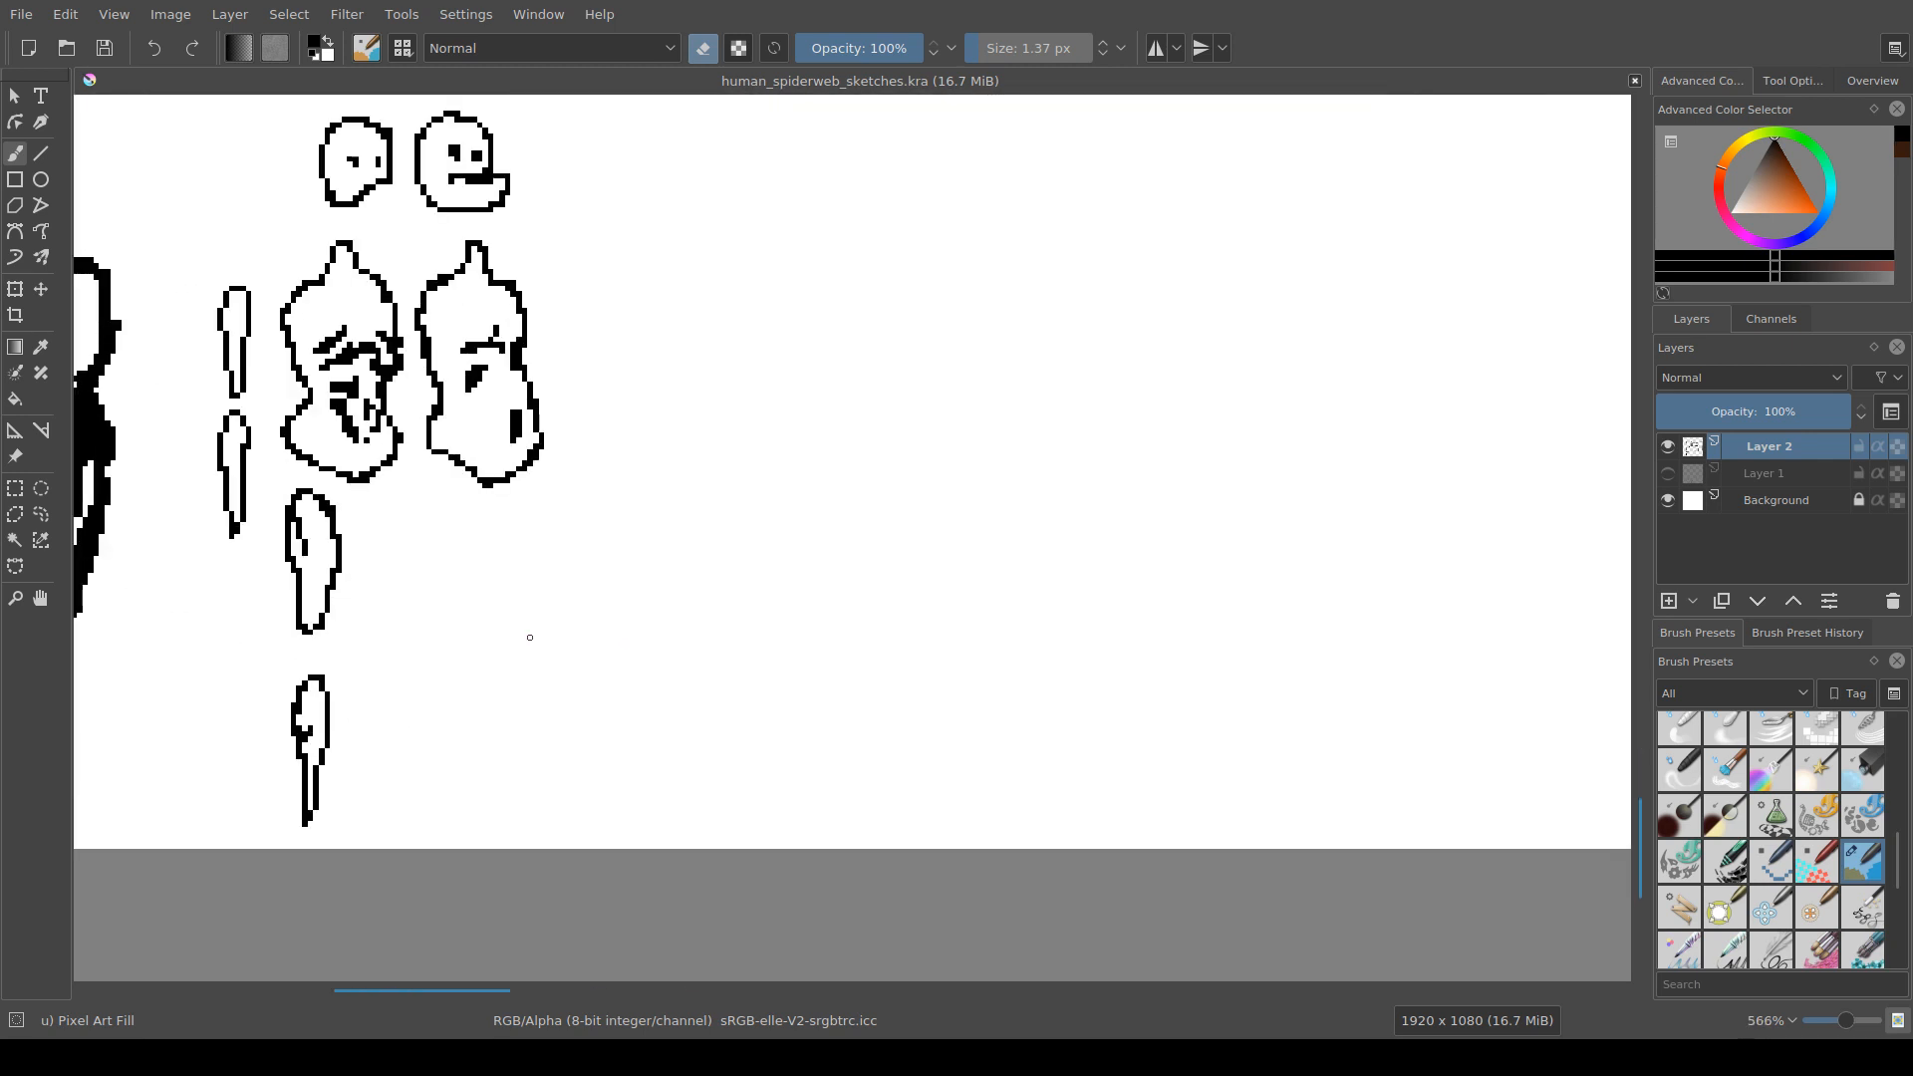
mouse_move(532, 638)
mouse_down()
mouse_move(585, 677)
mouse_move(565, 611)
mouse_move(489, 607)
mouse_move(526, 545)
mouse_up()
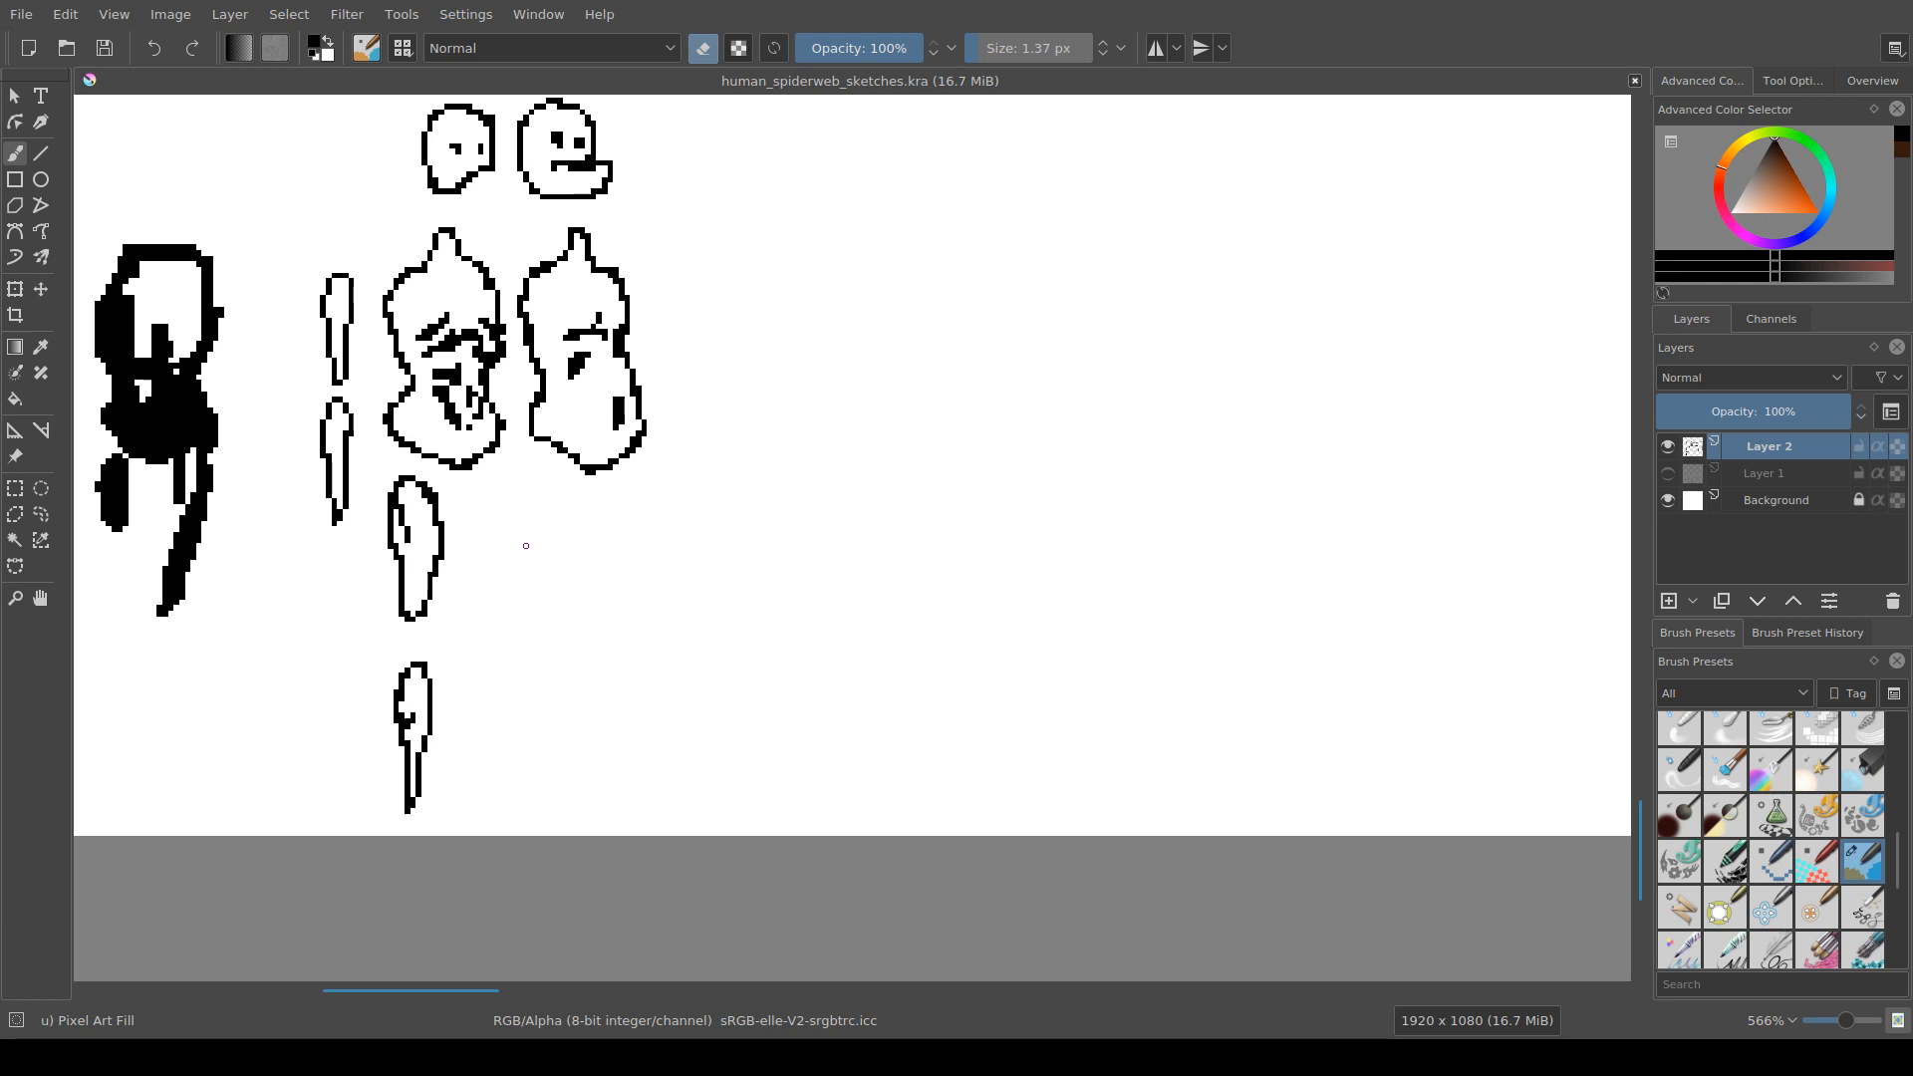
drag(774, 608, 862, 570)
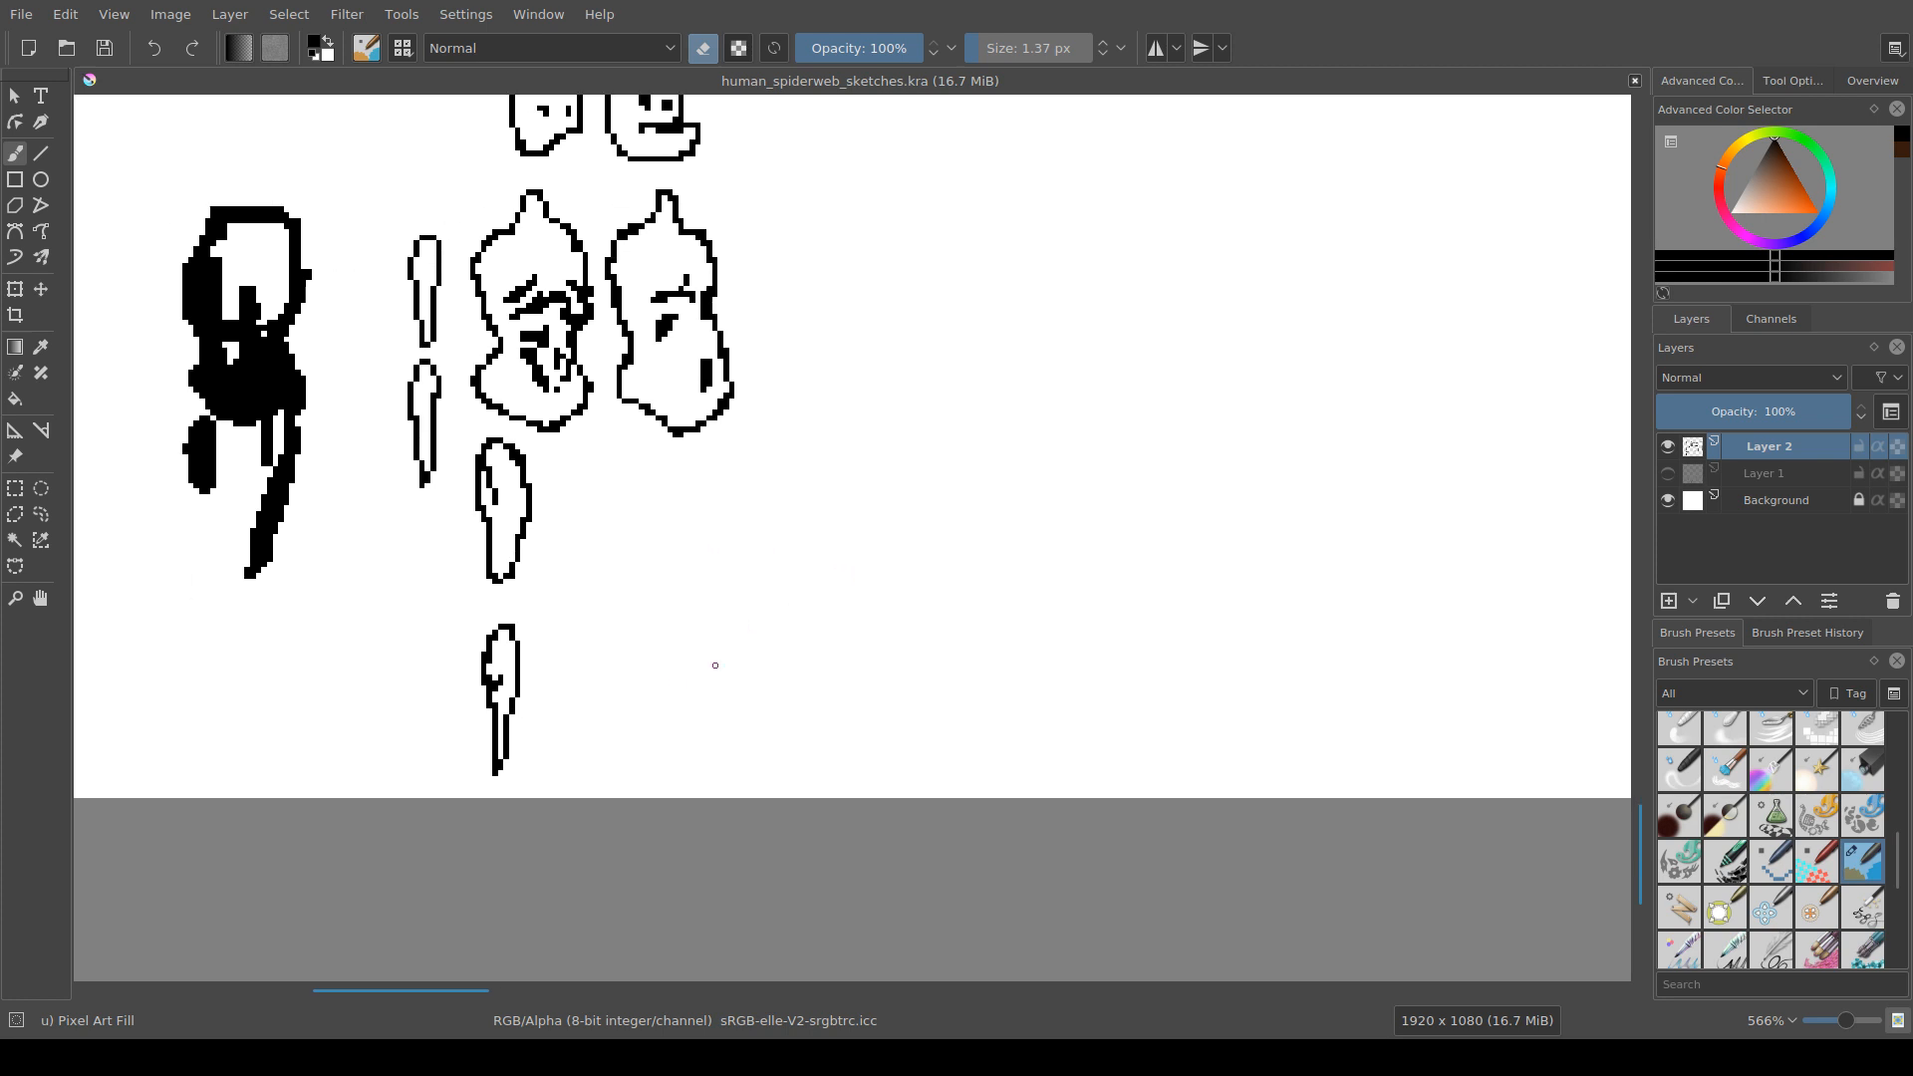
drag(716, 666, 673, 707)
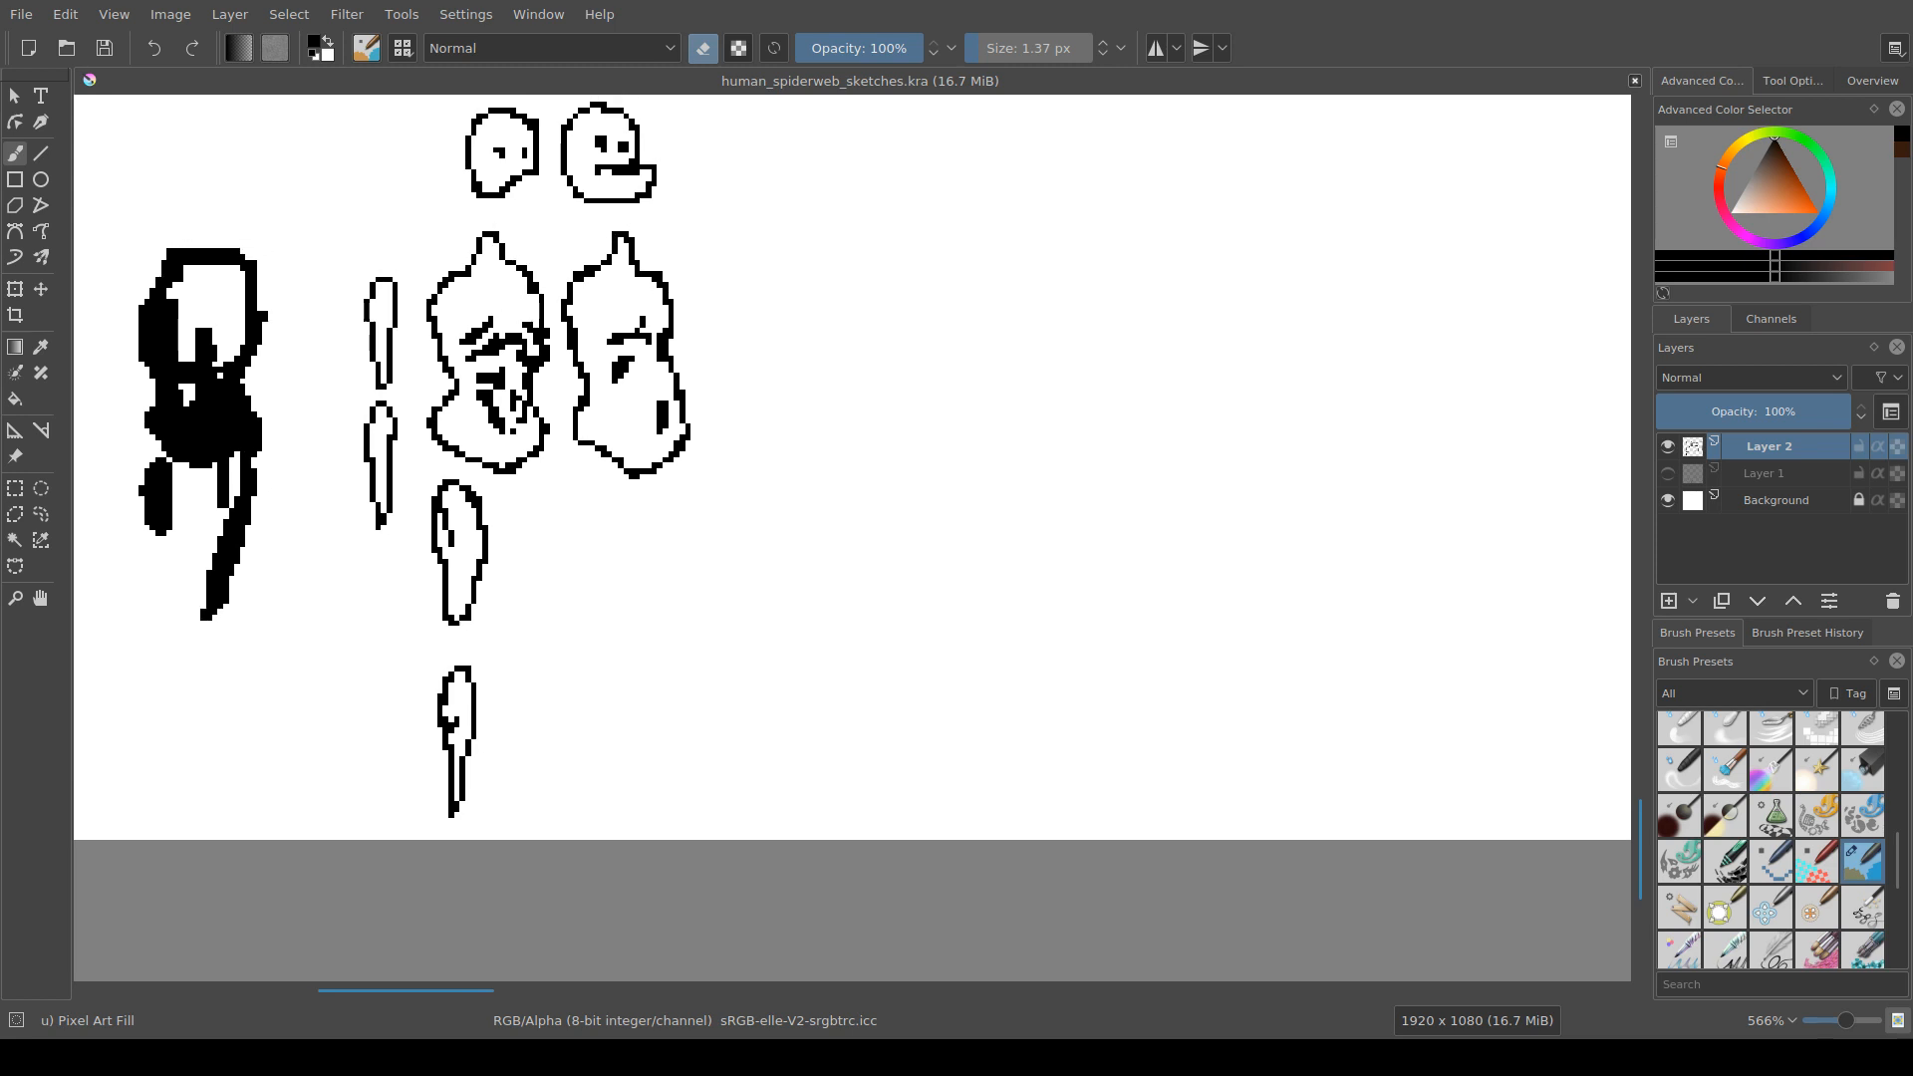
drag(618, 573, 464, 708)
scroll(822, 660, up, 1)
scroll(828, 671, down, 1)
scroll(828, 688, up, 1)
scroll(735, 697, down, 1)
scroll(739, 712, up, 1)
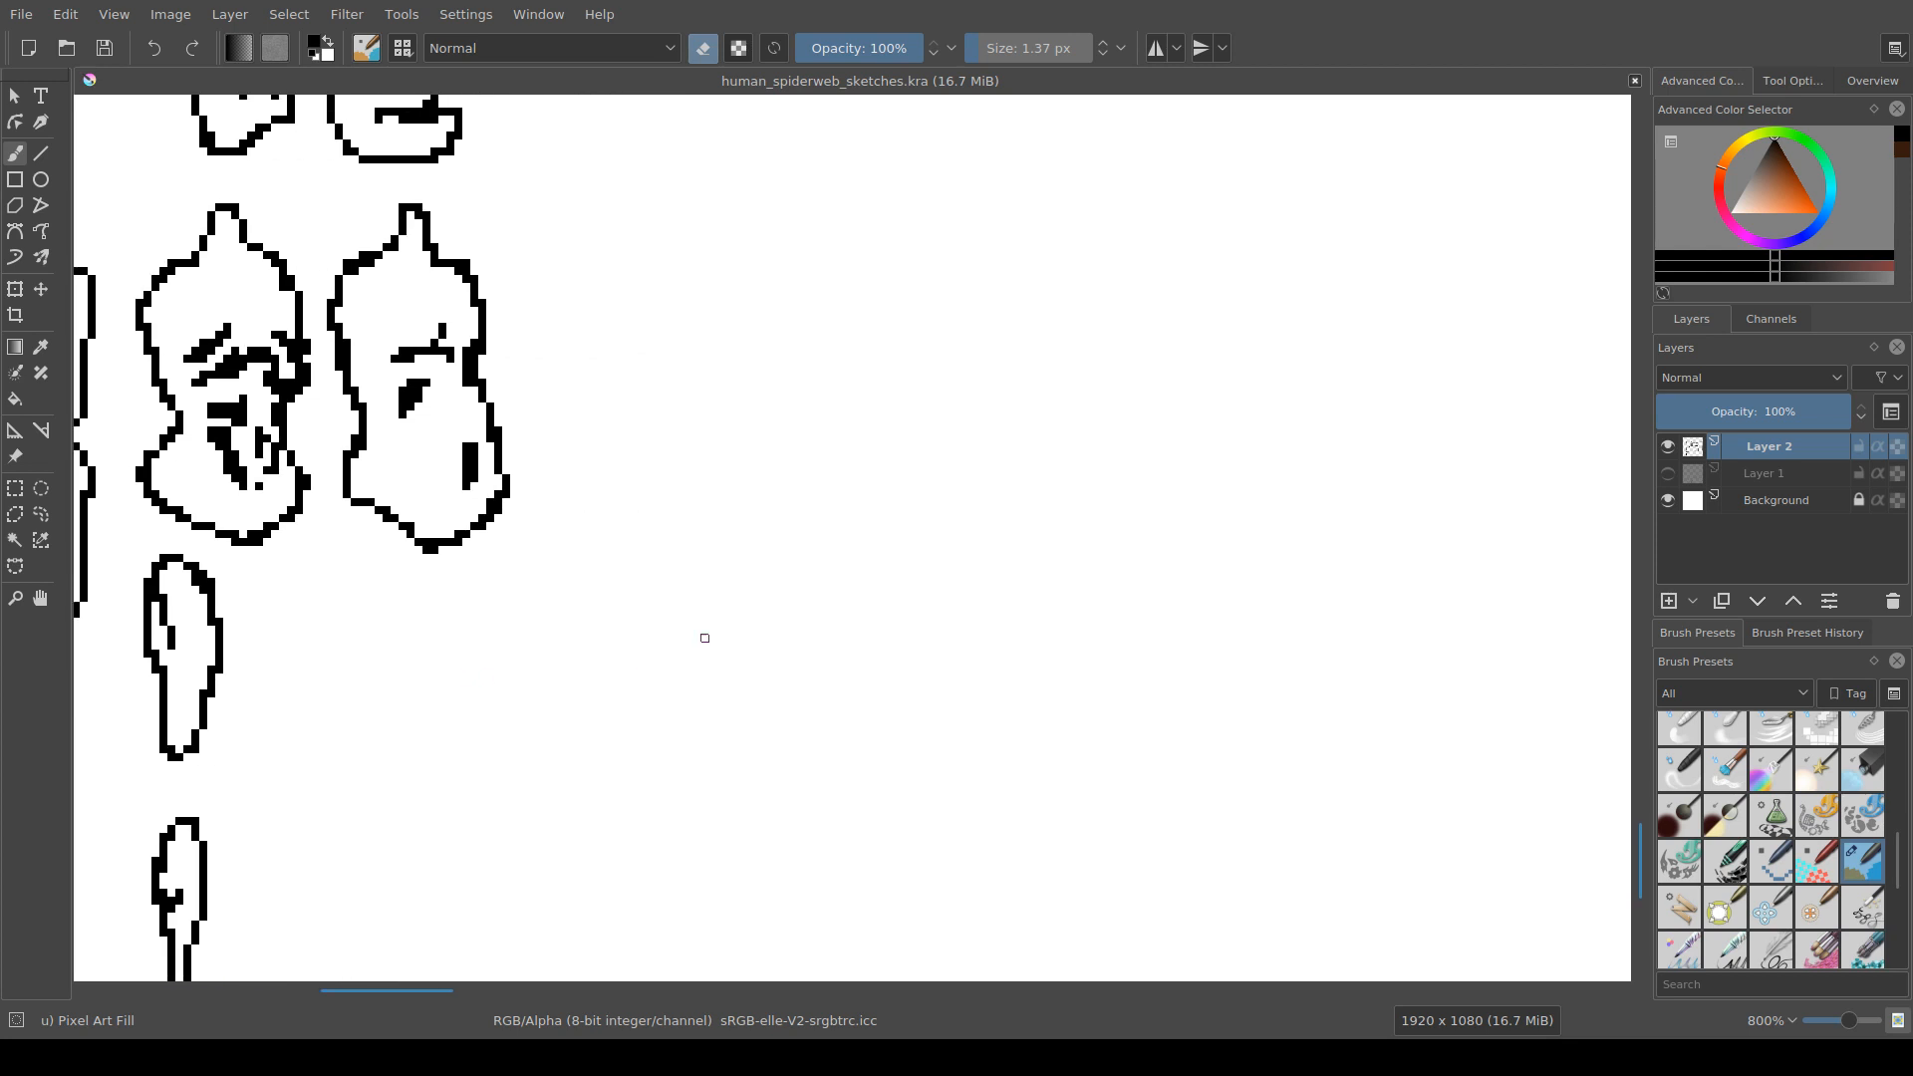
Step: Draw the peak and two sloping sides of a wide conical hat in the empty area right of the heads
drag(705, 636, 569, 681)
scroll(603, 669, down, 1)
drag(377, 693, 327, 641)
mouse_move(592, 269)
mouse_down()
mouse_move(636, 274)
mouse_move(680, 247)
mouse_move(619, 290)
mouse_move(849, 284)
mouse_move(722, 229)
mouse_move(846, 305)
mouse_move(583, 307)
mouse_up()
key(e)
key(e)
mouse_move(748, 287)
mouse_down()
mouse_move(621, 296)
mouse_move(846, 284)
mouse_move(781, 292)
mouse_up()
key(e)
key(e)
key(e)
Step: Close the bottom of the conical hat with a nearly straight line between its two brim ends, erasing stray pixels
mouse_move(638, 298)
mouse_down()
mouse_move(585, 306)
mouse_move(769, 303)
mouse_move(702, 287)
mouse_move(623, 297)
mouse_move(820, 315)
mouse_up()
key(e)
key(e)
key(e)
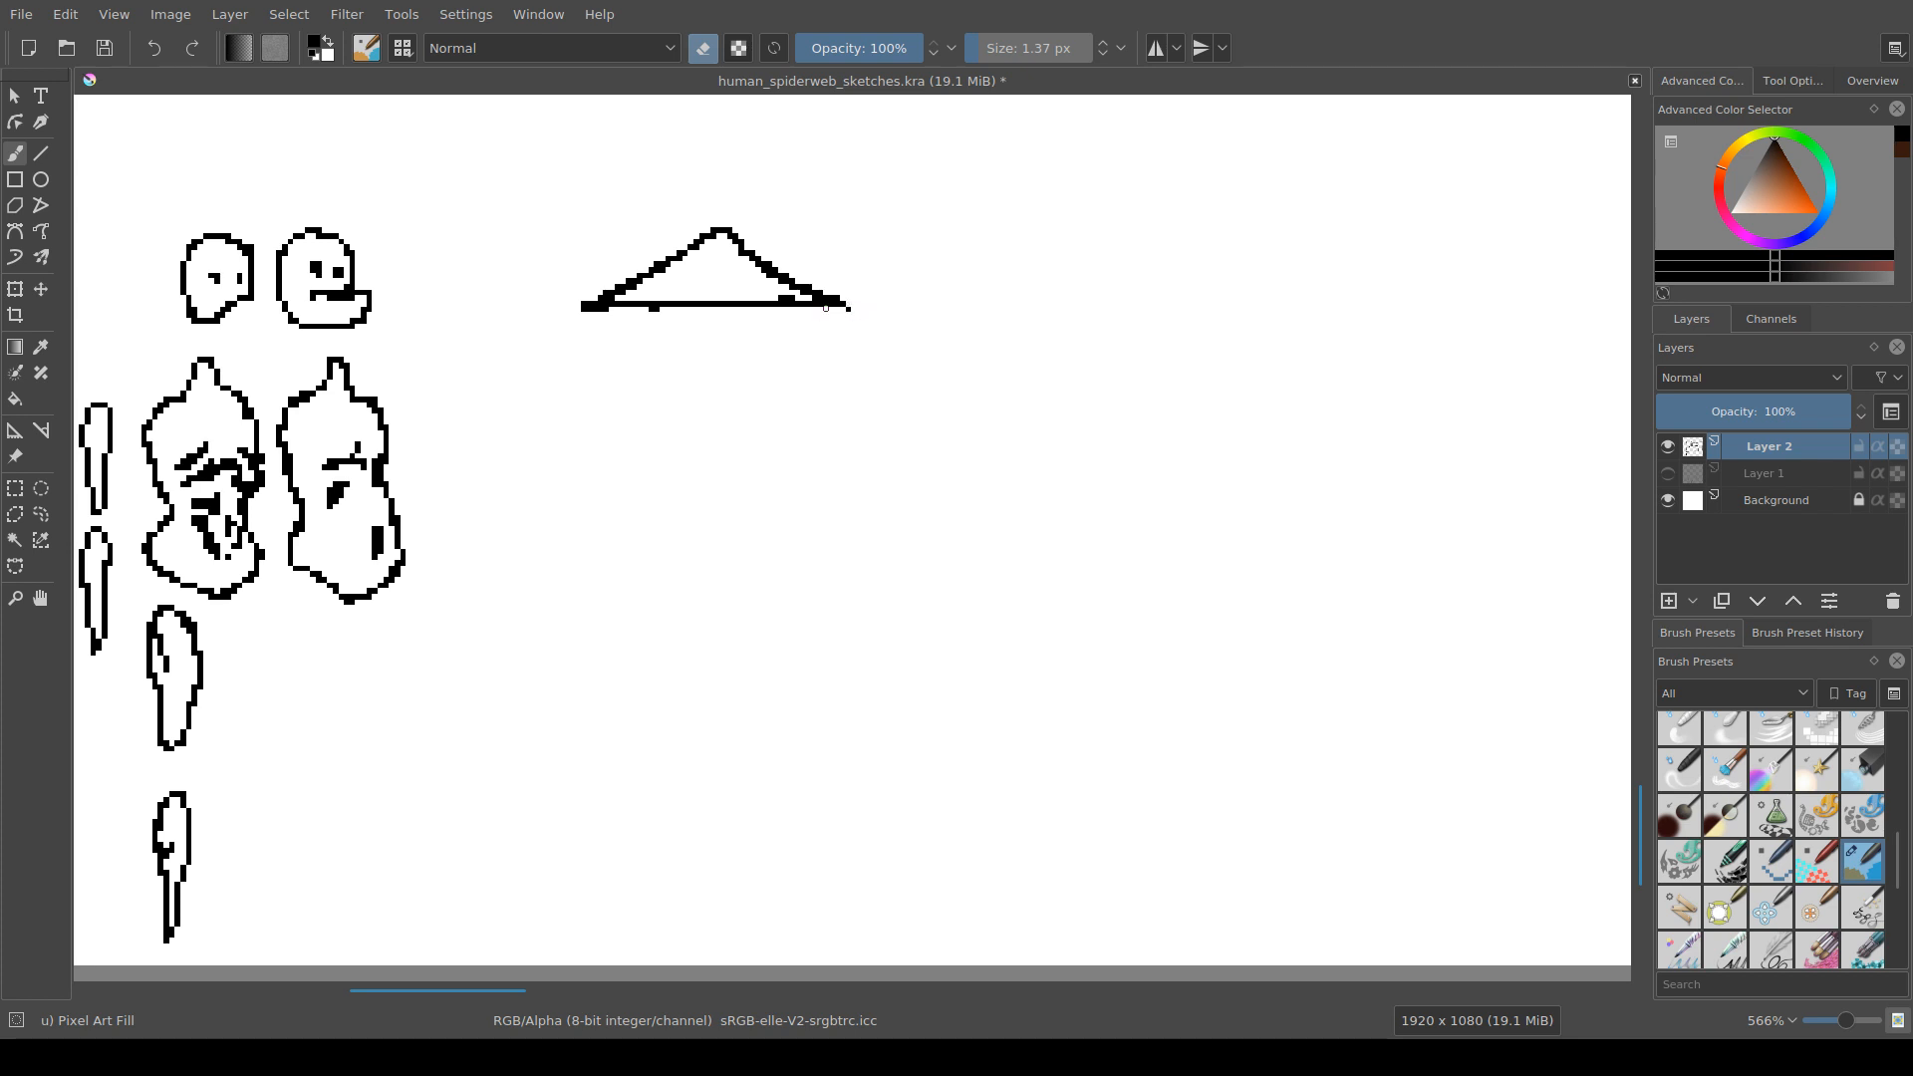
Step: Reshape the hat's straight base into a shallow downward curve, clean up the brim ends, and save the drawing
mouse_move(731, 305)
mouse_down()
mouse_move(674, 309)
mouse_move(734, 303)
mouse_move(667, 309)
mouse_move(775, 304)
mouse_move(646, 297)
mouse_move(791, 297)
mouse_move(640, 303)
mouse_move(675, 315)
mouse_move(622, 346)
mouse_move(722, 345)
mouse_up()
key(e)
key(e)
key(e)
key(e)
key(e)
key(e)
key(e)
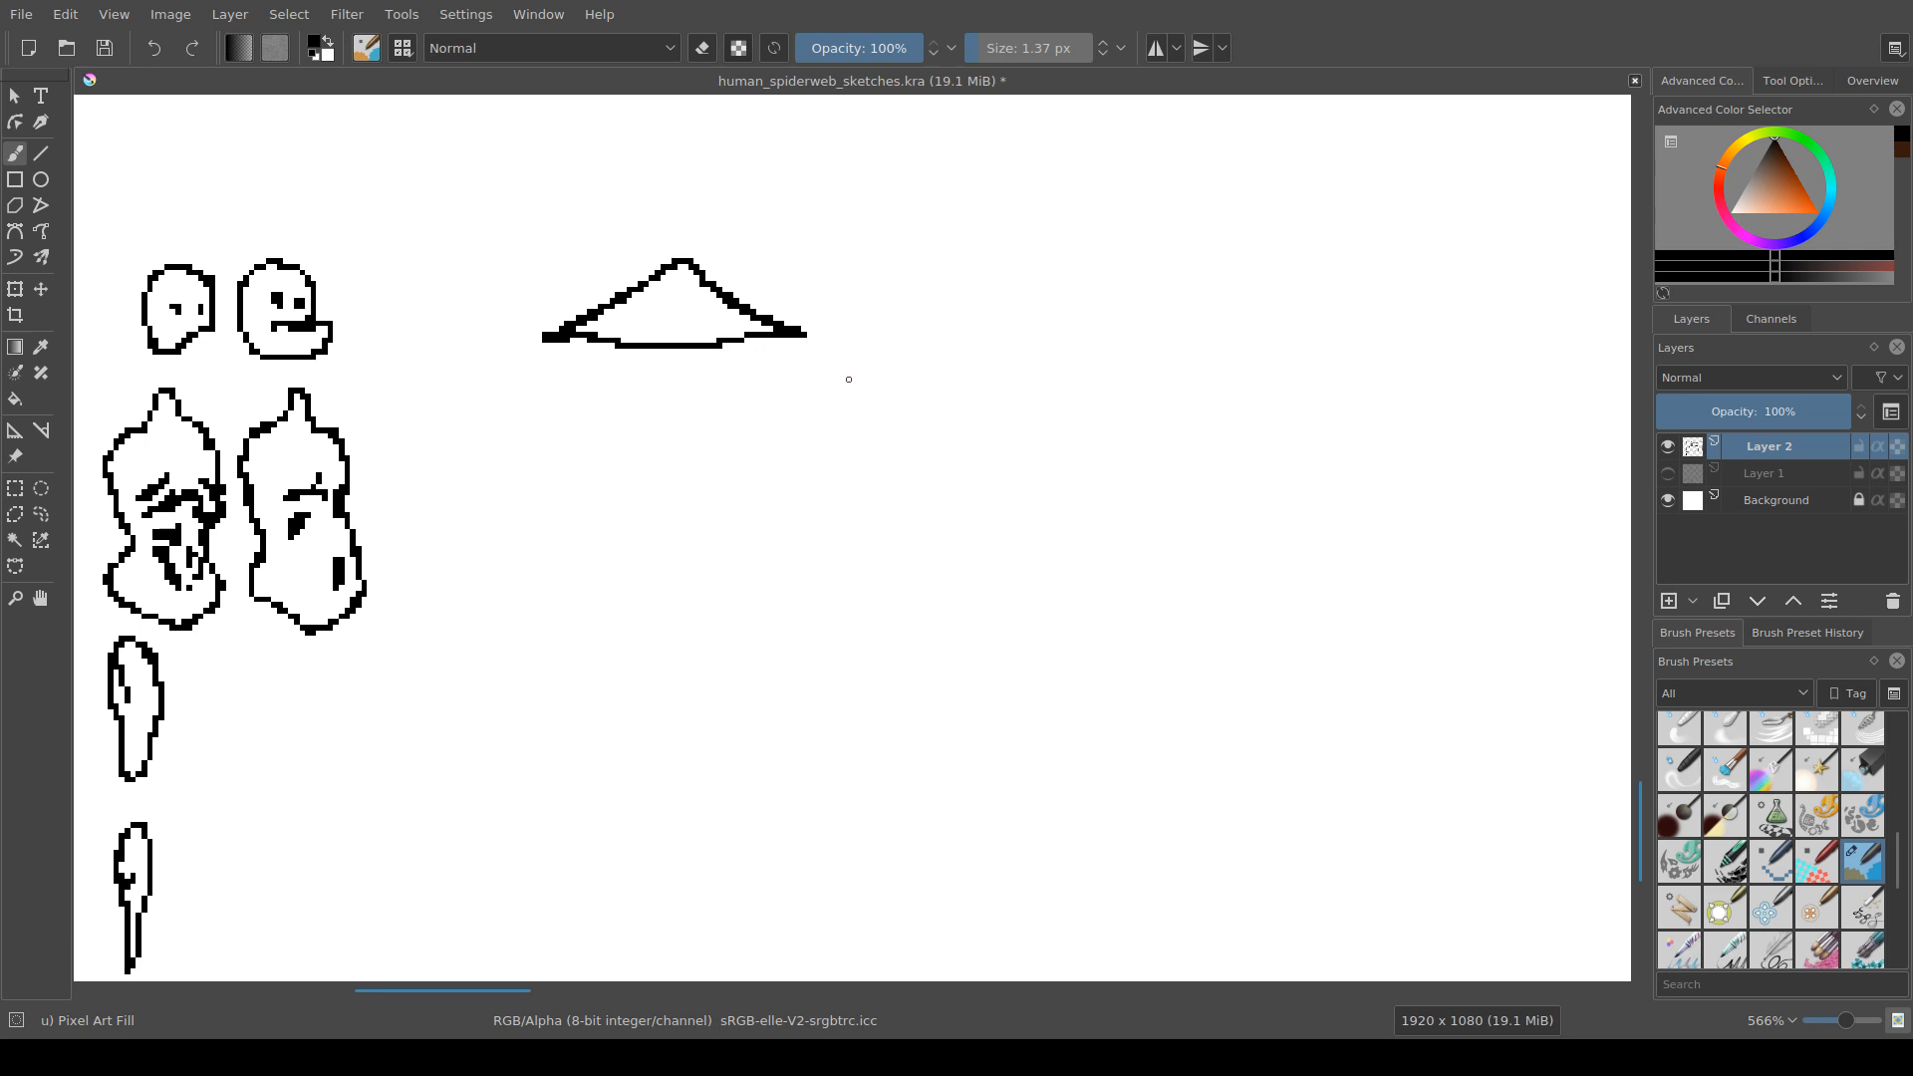
key(ctrl+s)
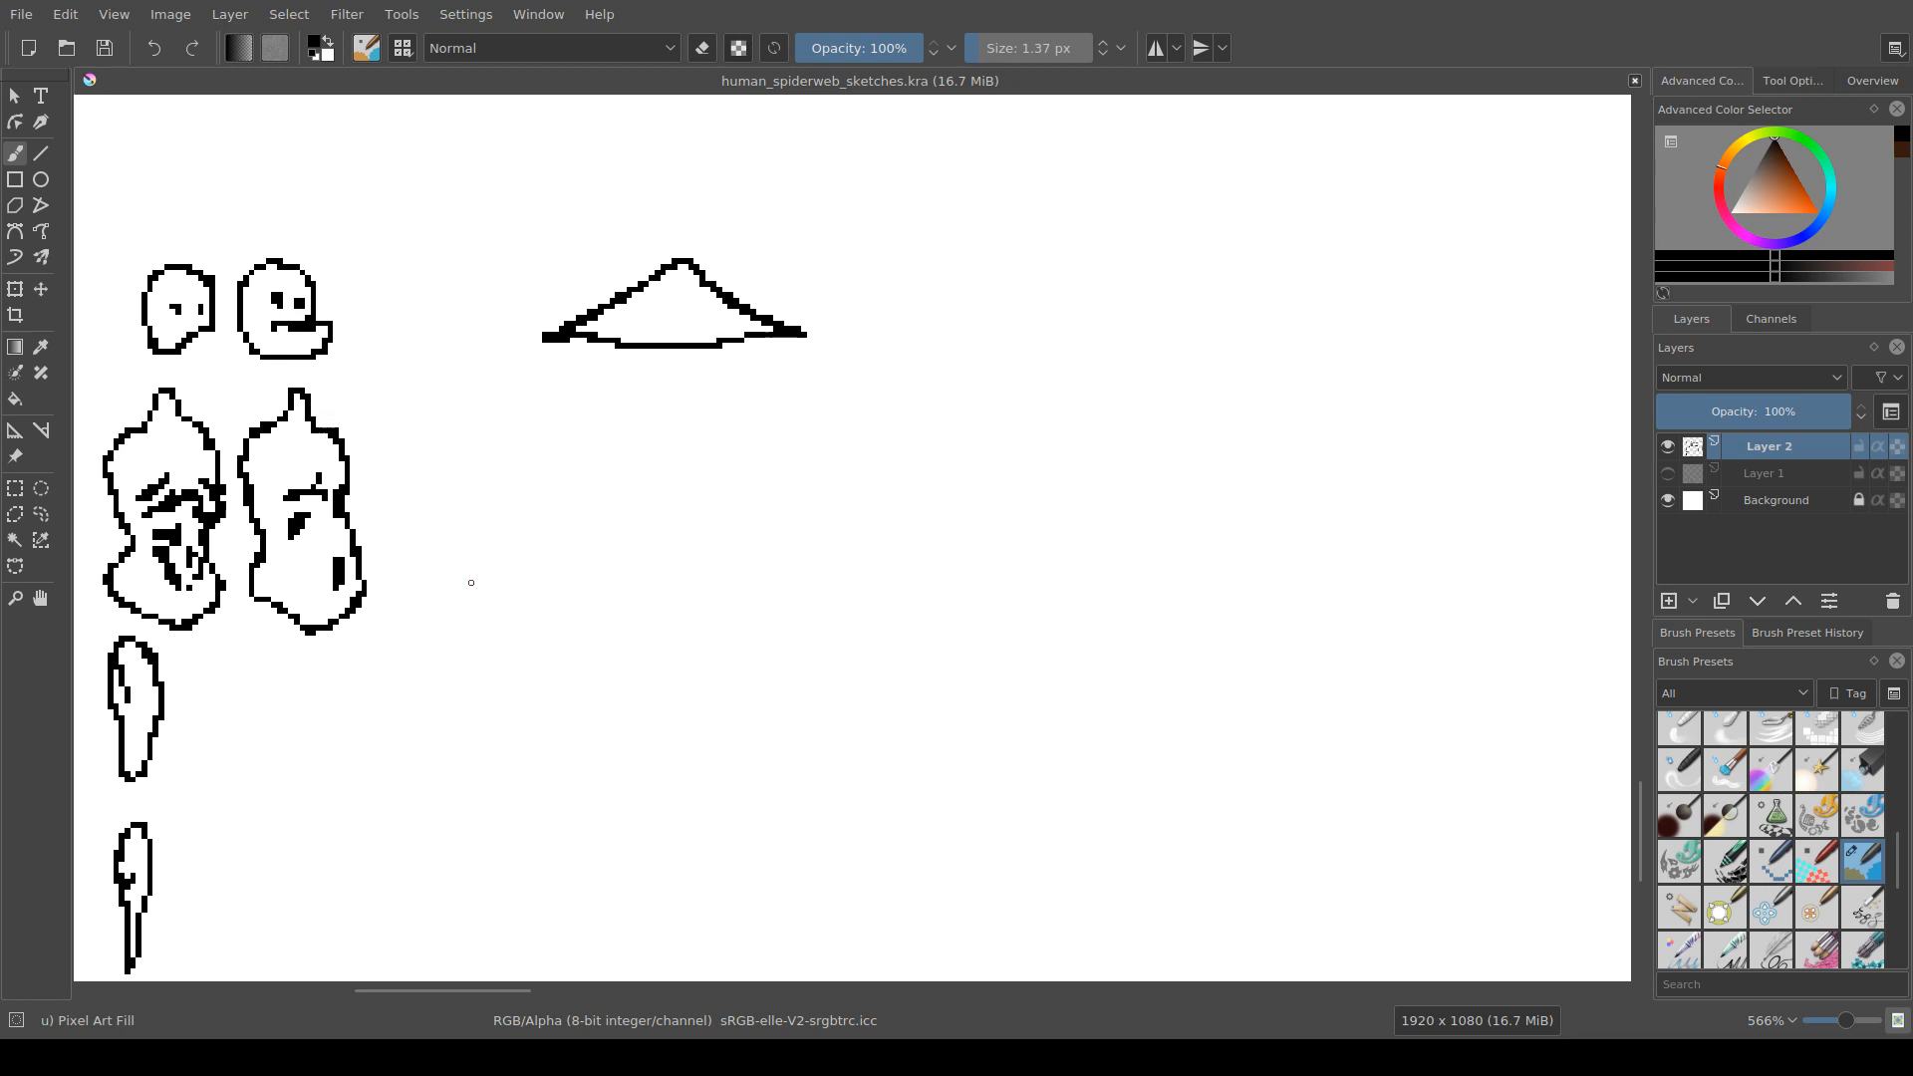
Step: Show Layer 1, hide Layer 2, and examine the original sketch of the hatted gunman and roped characters
drag(472, 583, 445, 643)
scroll(451, 620, down, 1)
scroll(449, 623, up, 1)
scroll(446, 621, down, 1)
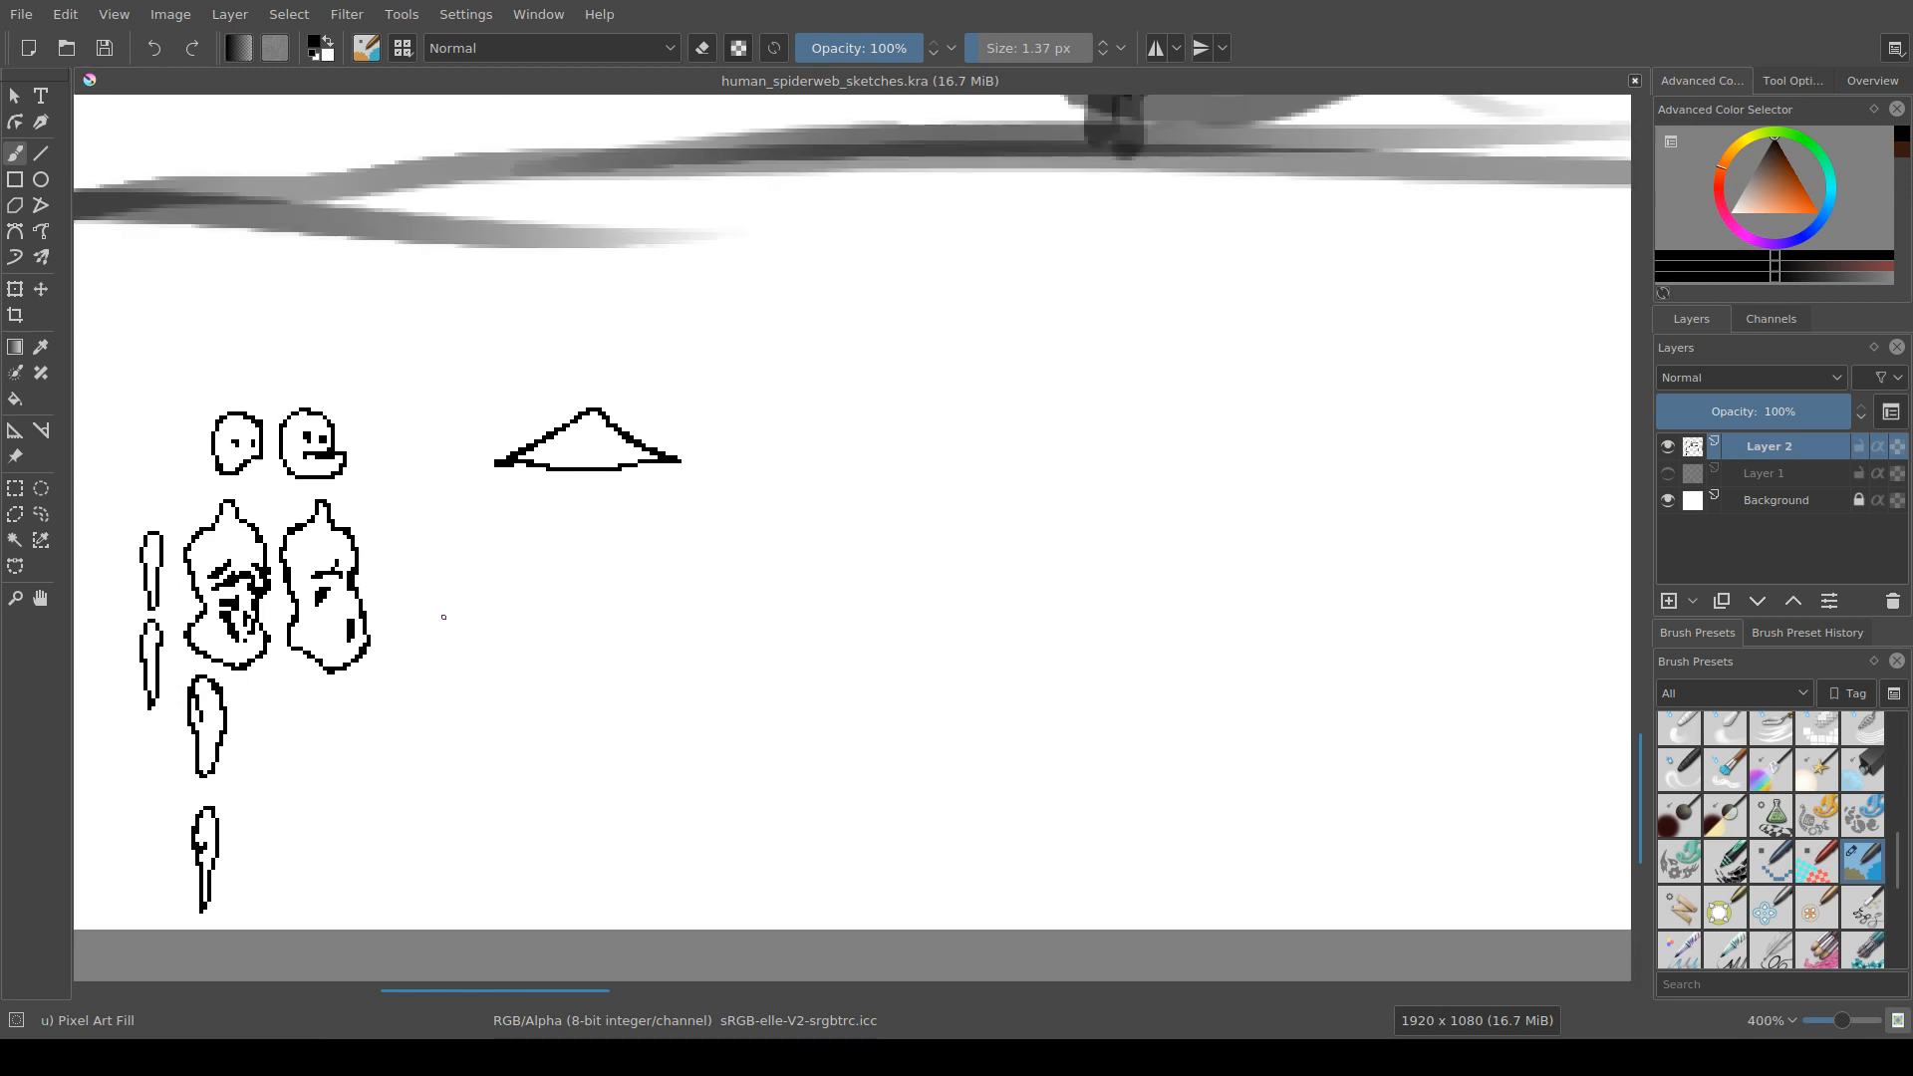
scroll(468, 601, down, 2)
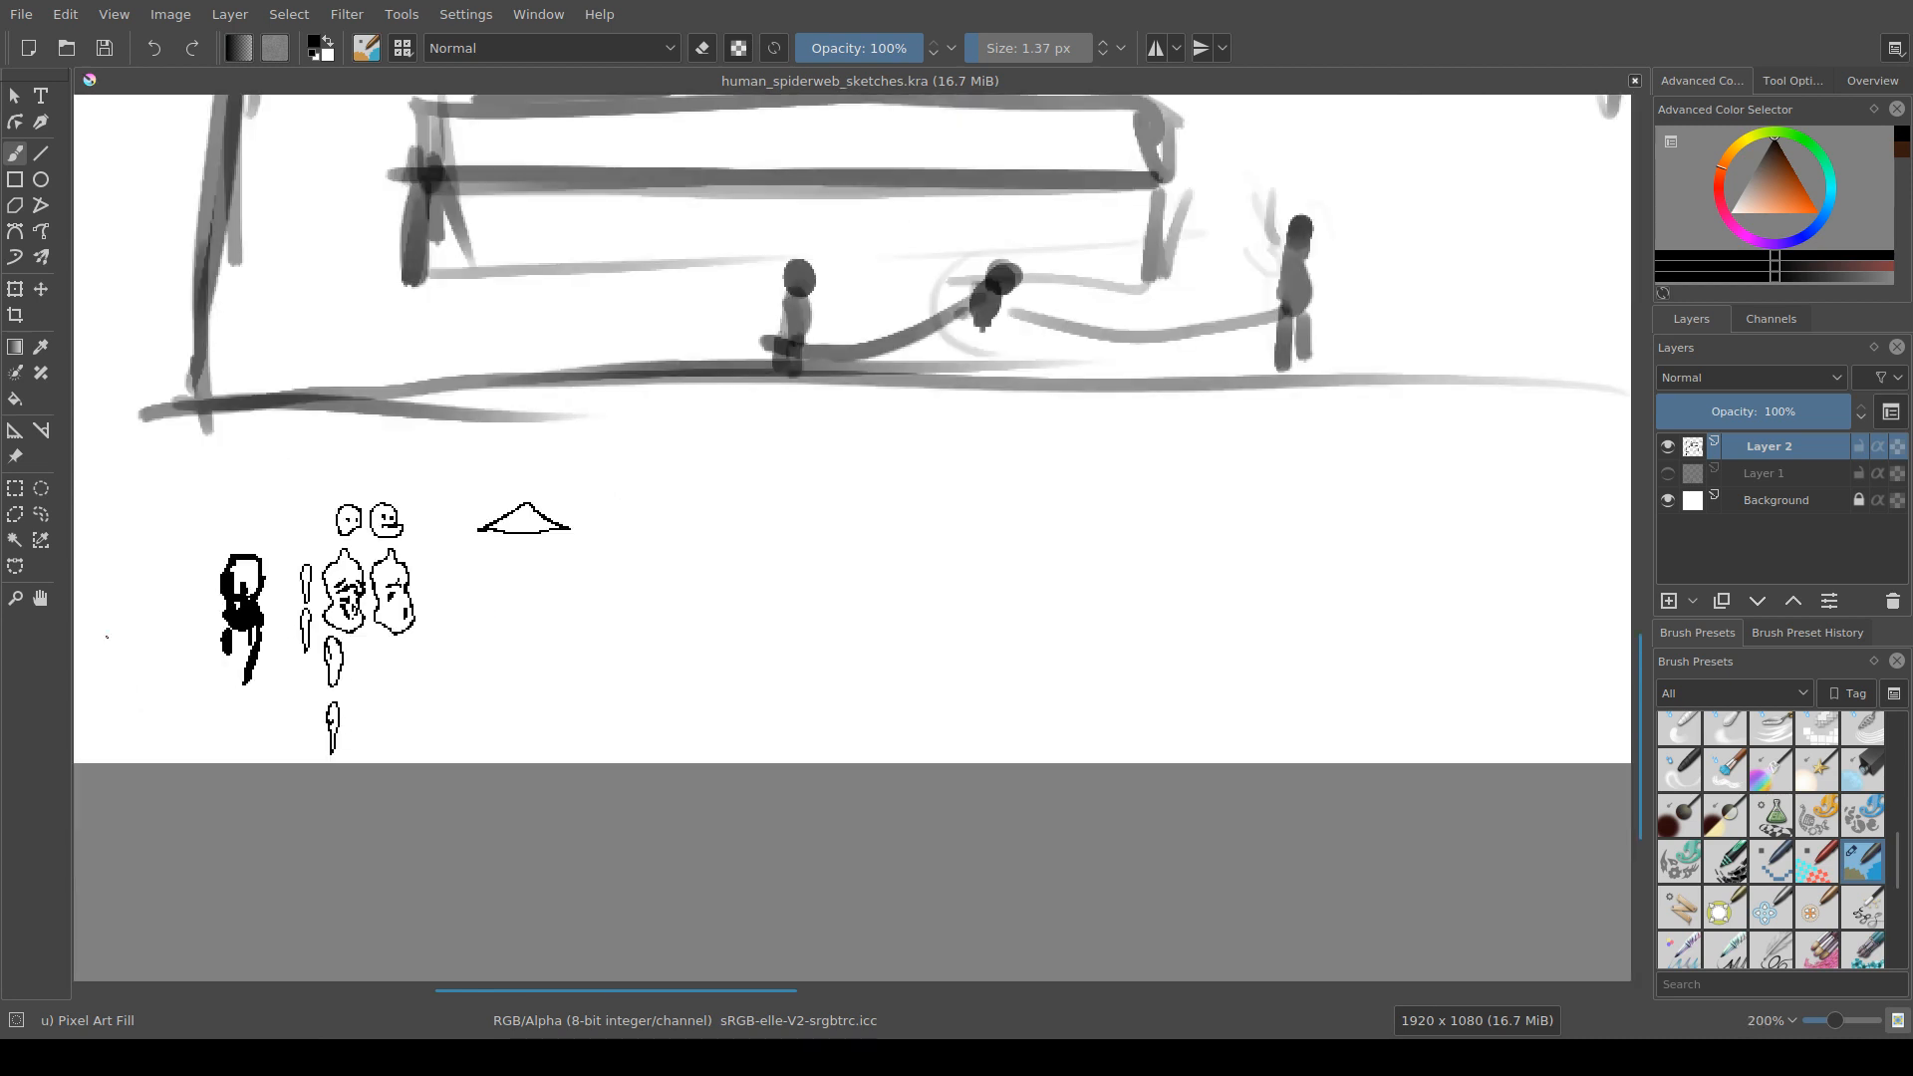
scroll(1061, 478, down, 2)
drag(1061, 478, 743, 651)
scroll(807, 543, up, 1)
click(1668, 474)
click(1668, 446)
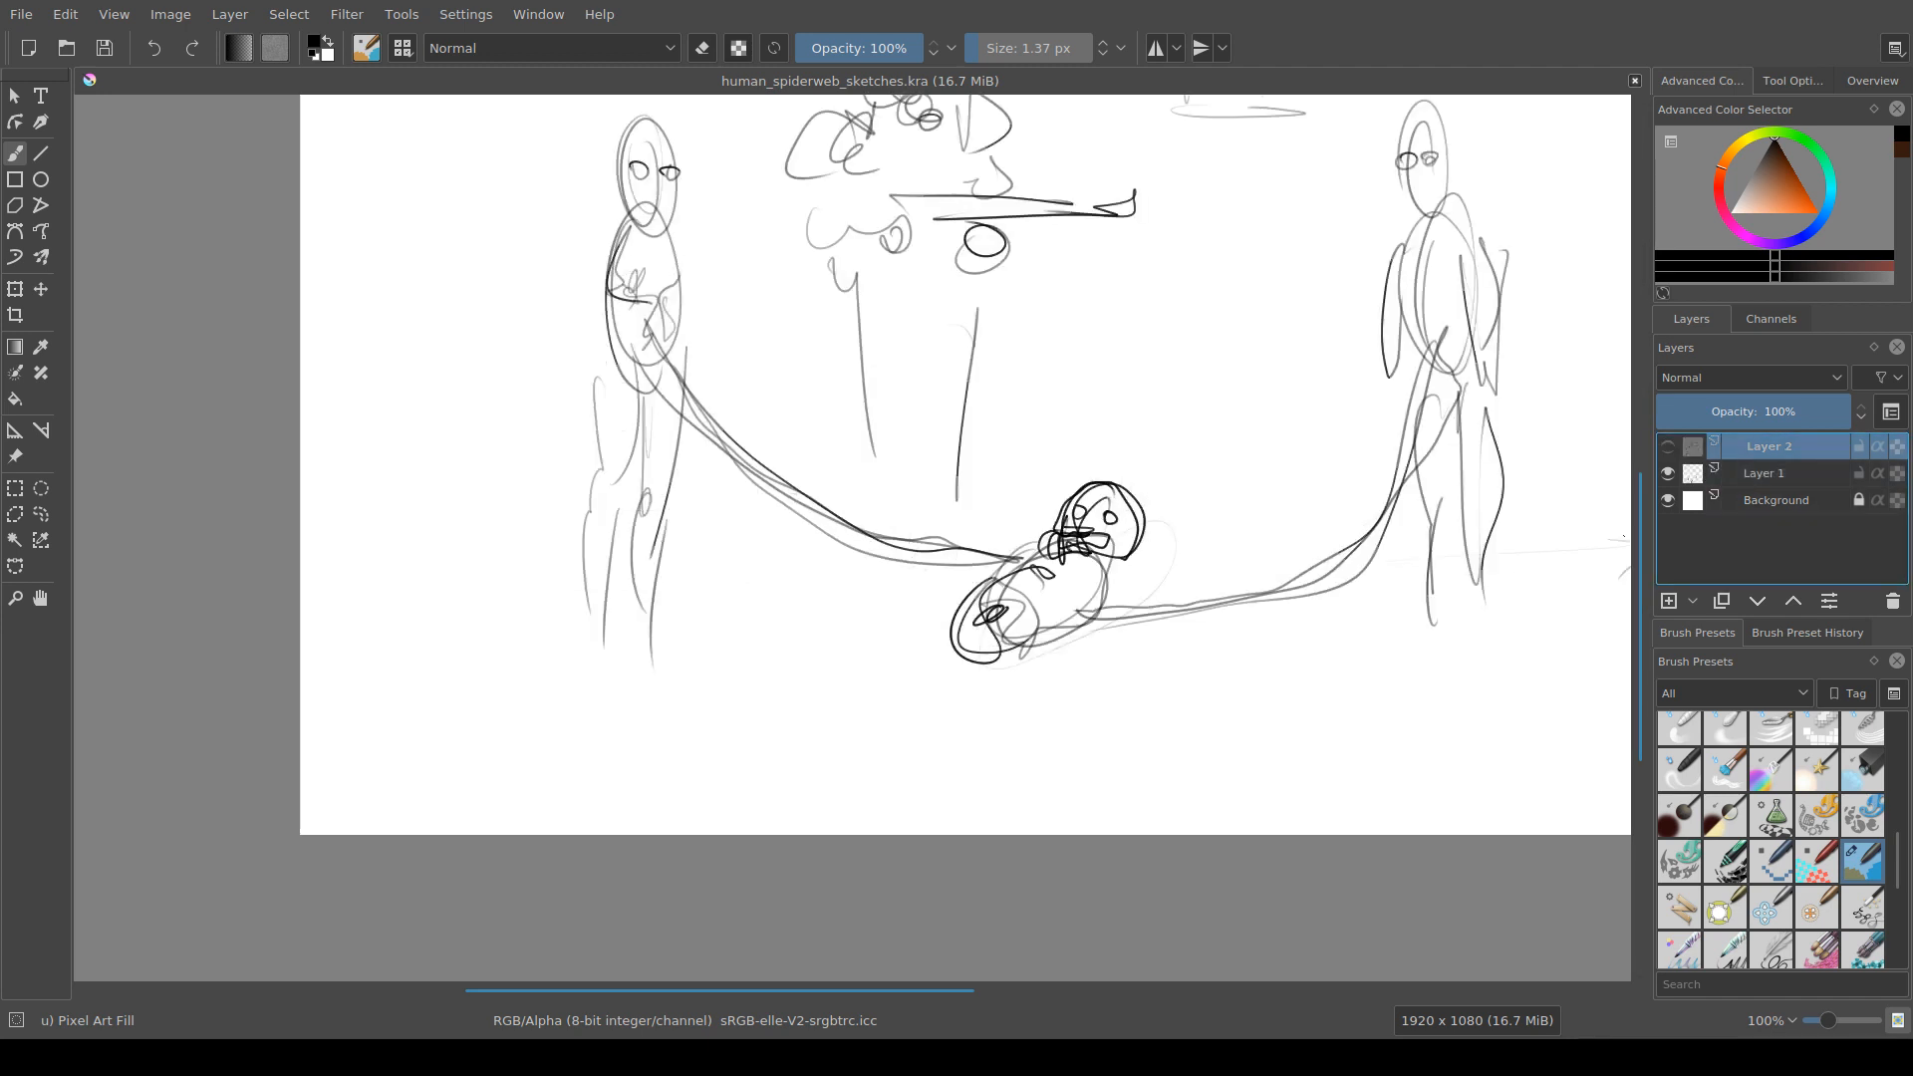
drag(1219, 572, 843, 714)
scroll(989, 692, down, 2)
drag(859, 637, 808, 493)
scroll(808, 486, up, 2)
scroll(521, 531, down, 2)
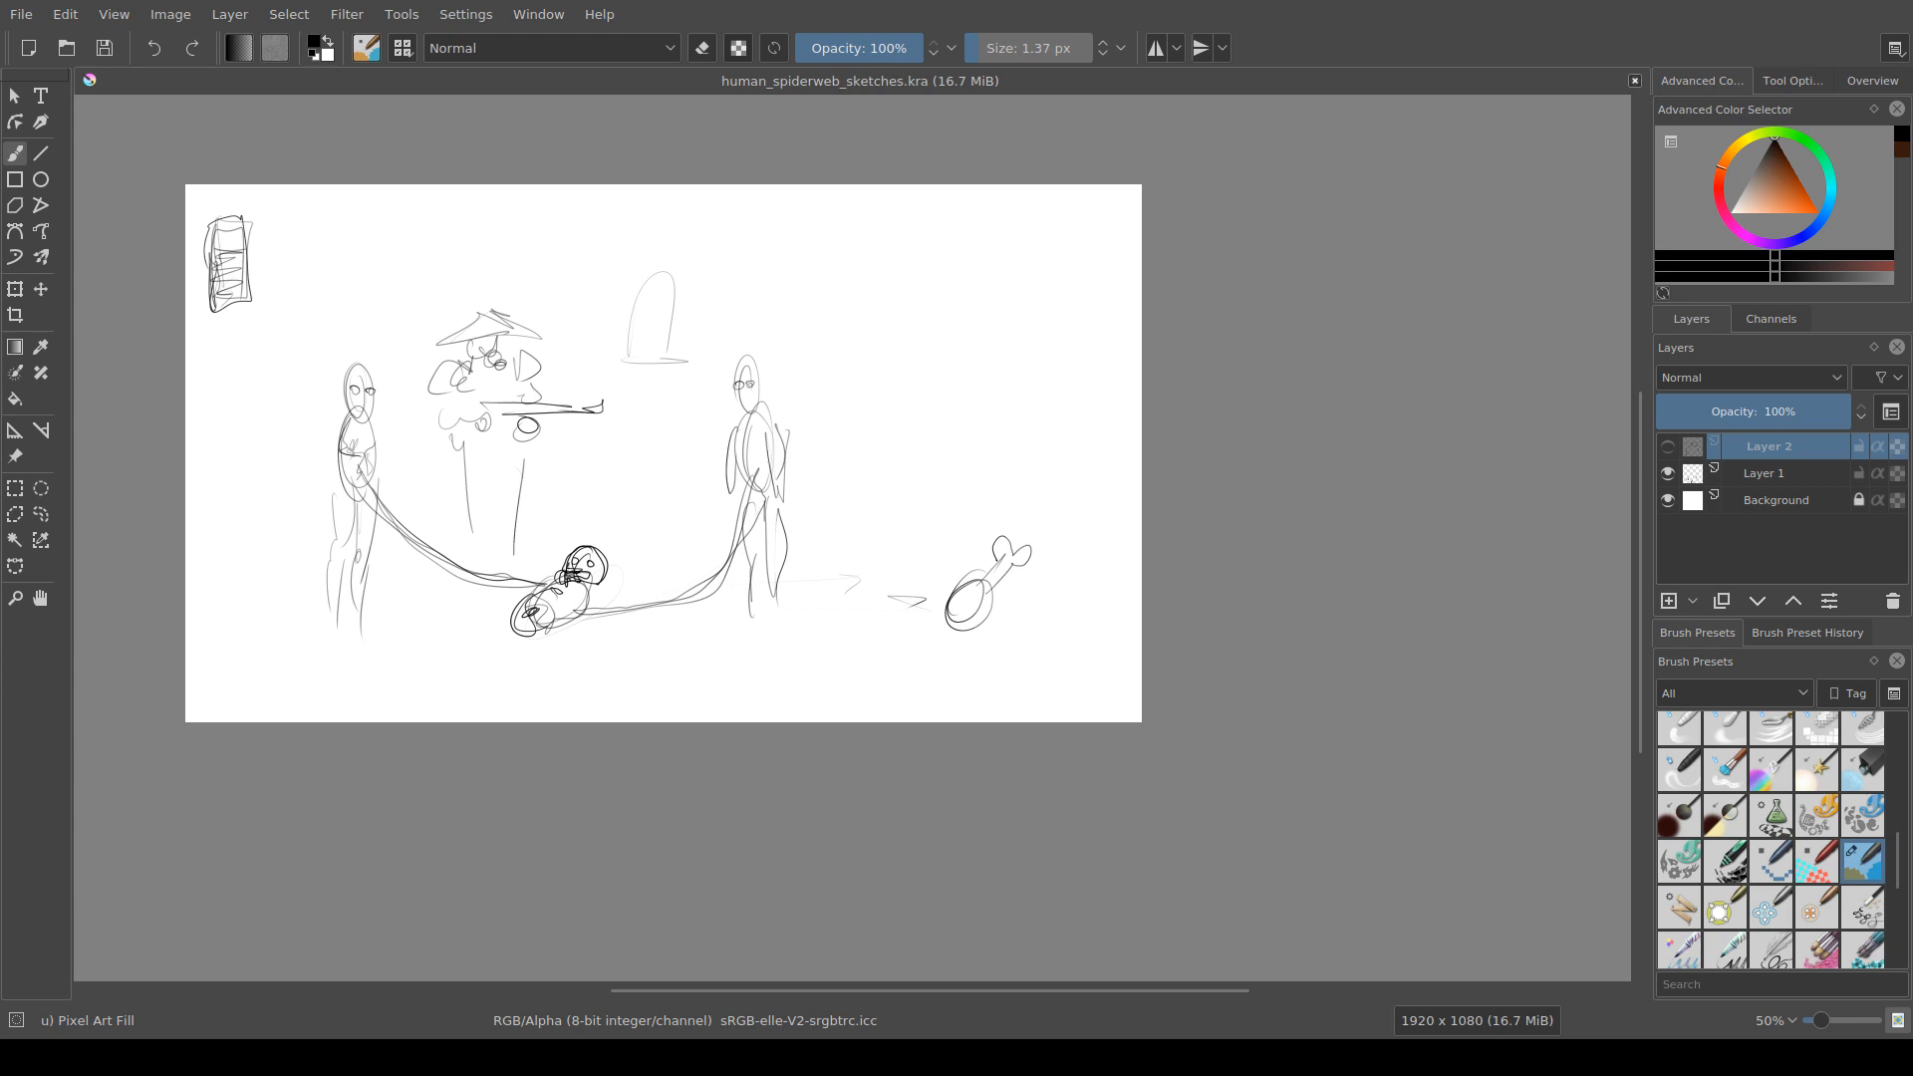
drag(664, 453, 752, 461)
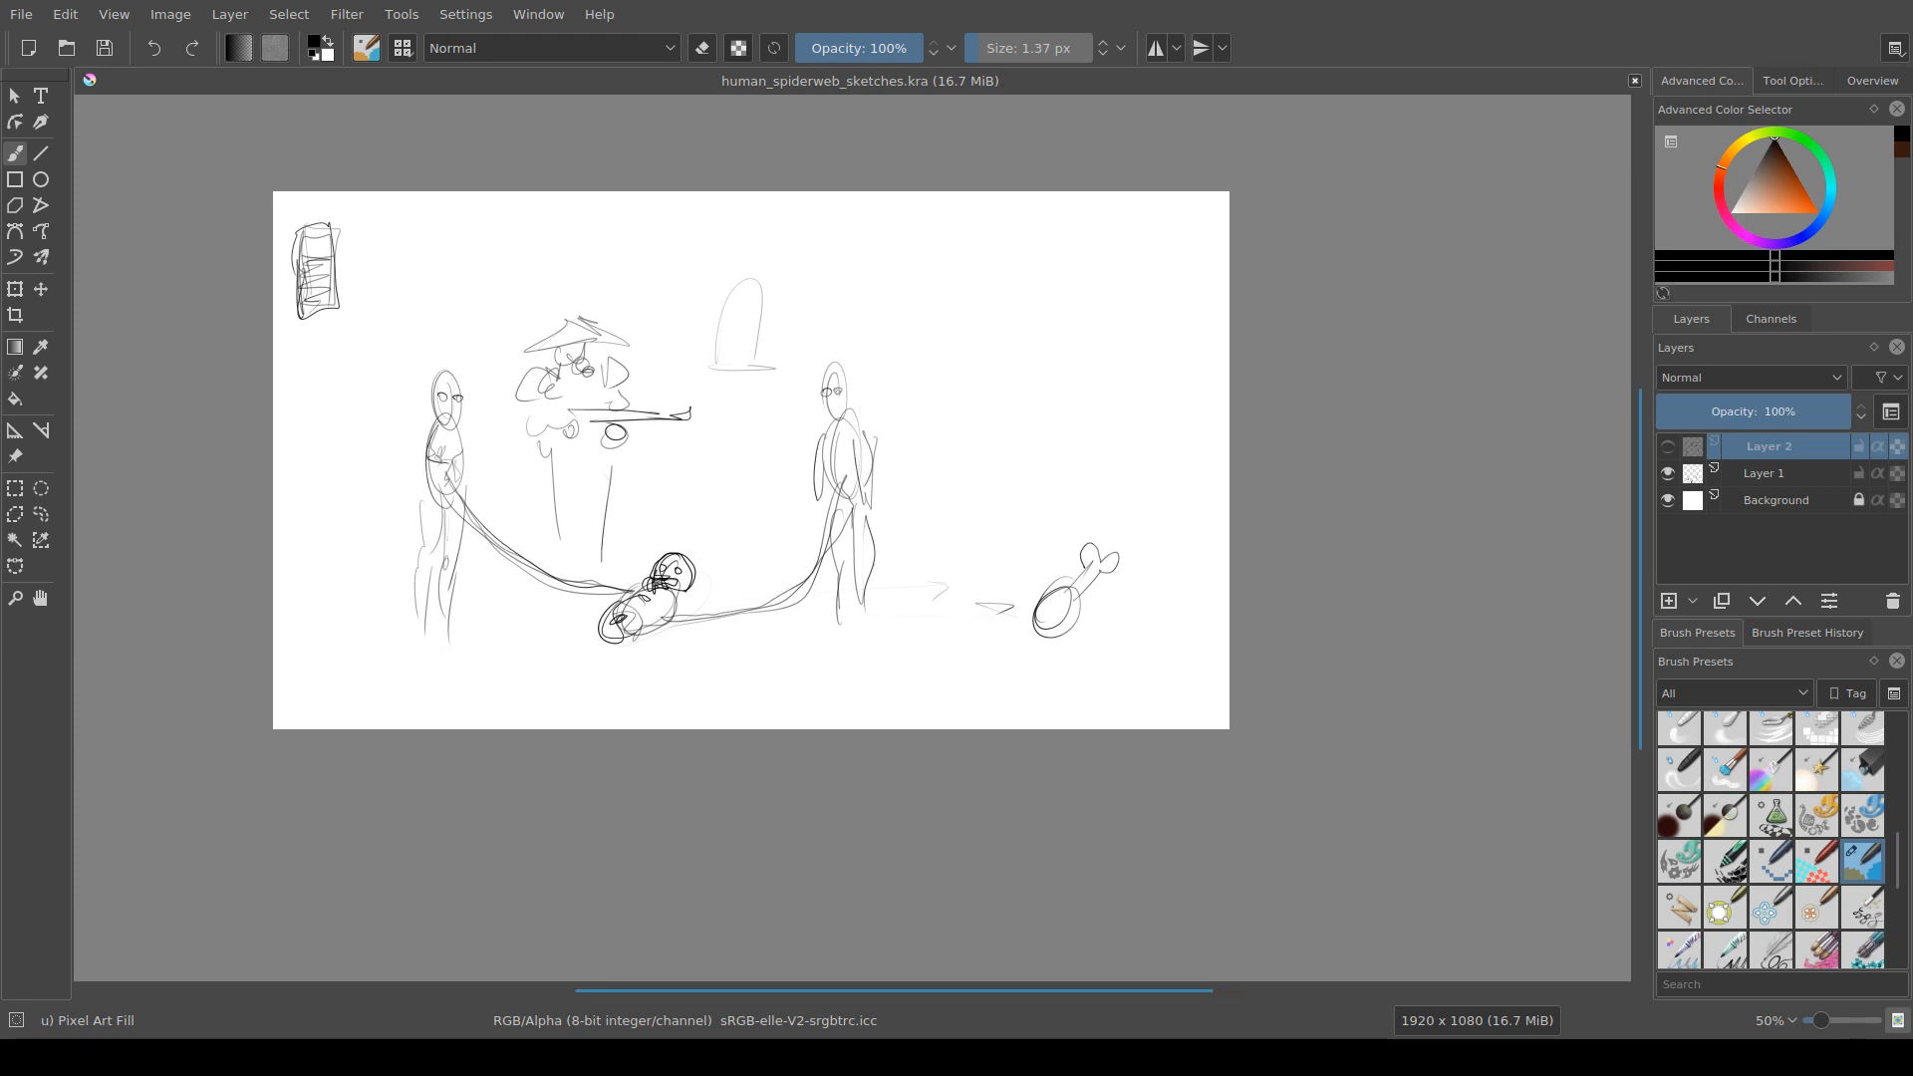
Step: Hide Layer 1 with the original sketch and show Layer 2 again
scroll(578, 481, up, 1)
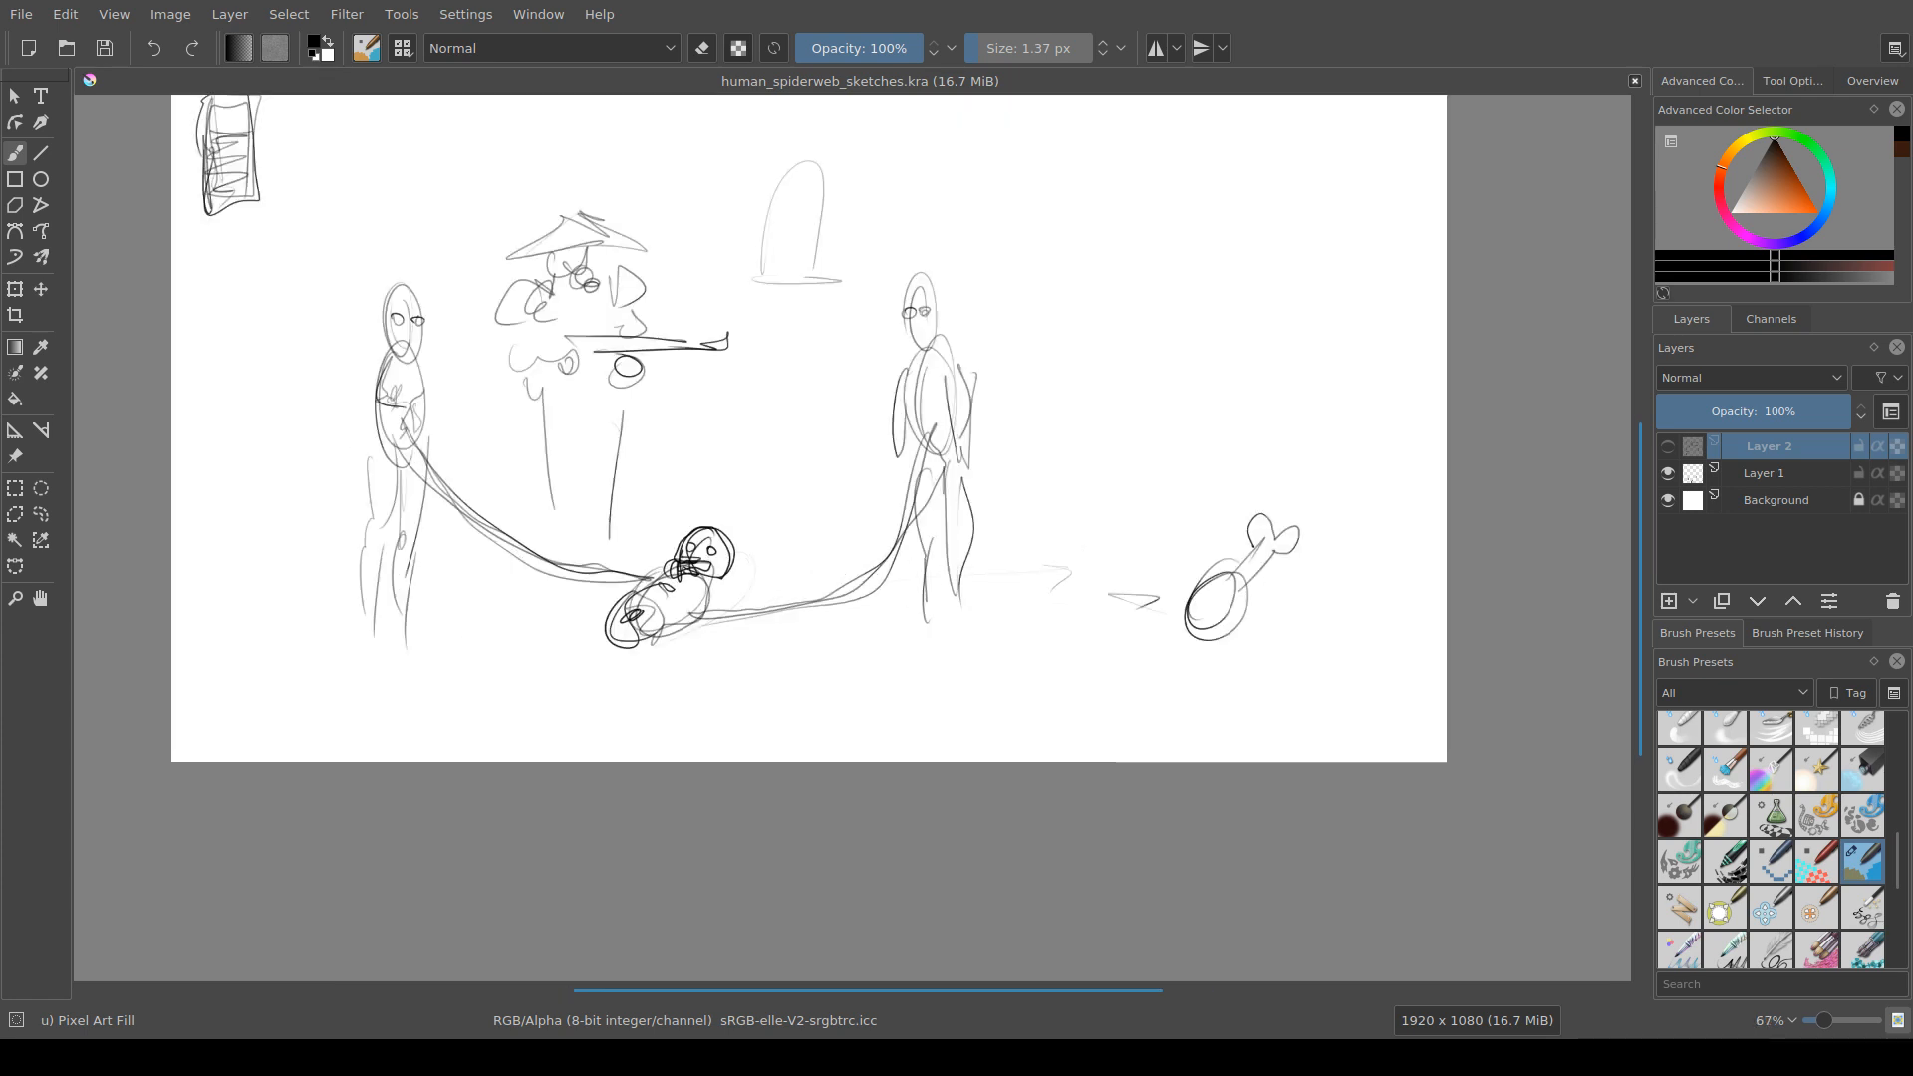
click(1668, 473)
click(1668, 446)
scroll(620, 615, up, 2)
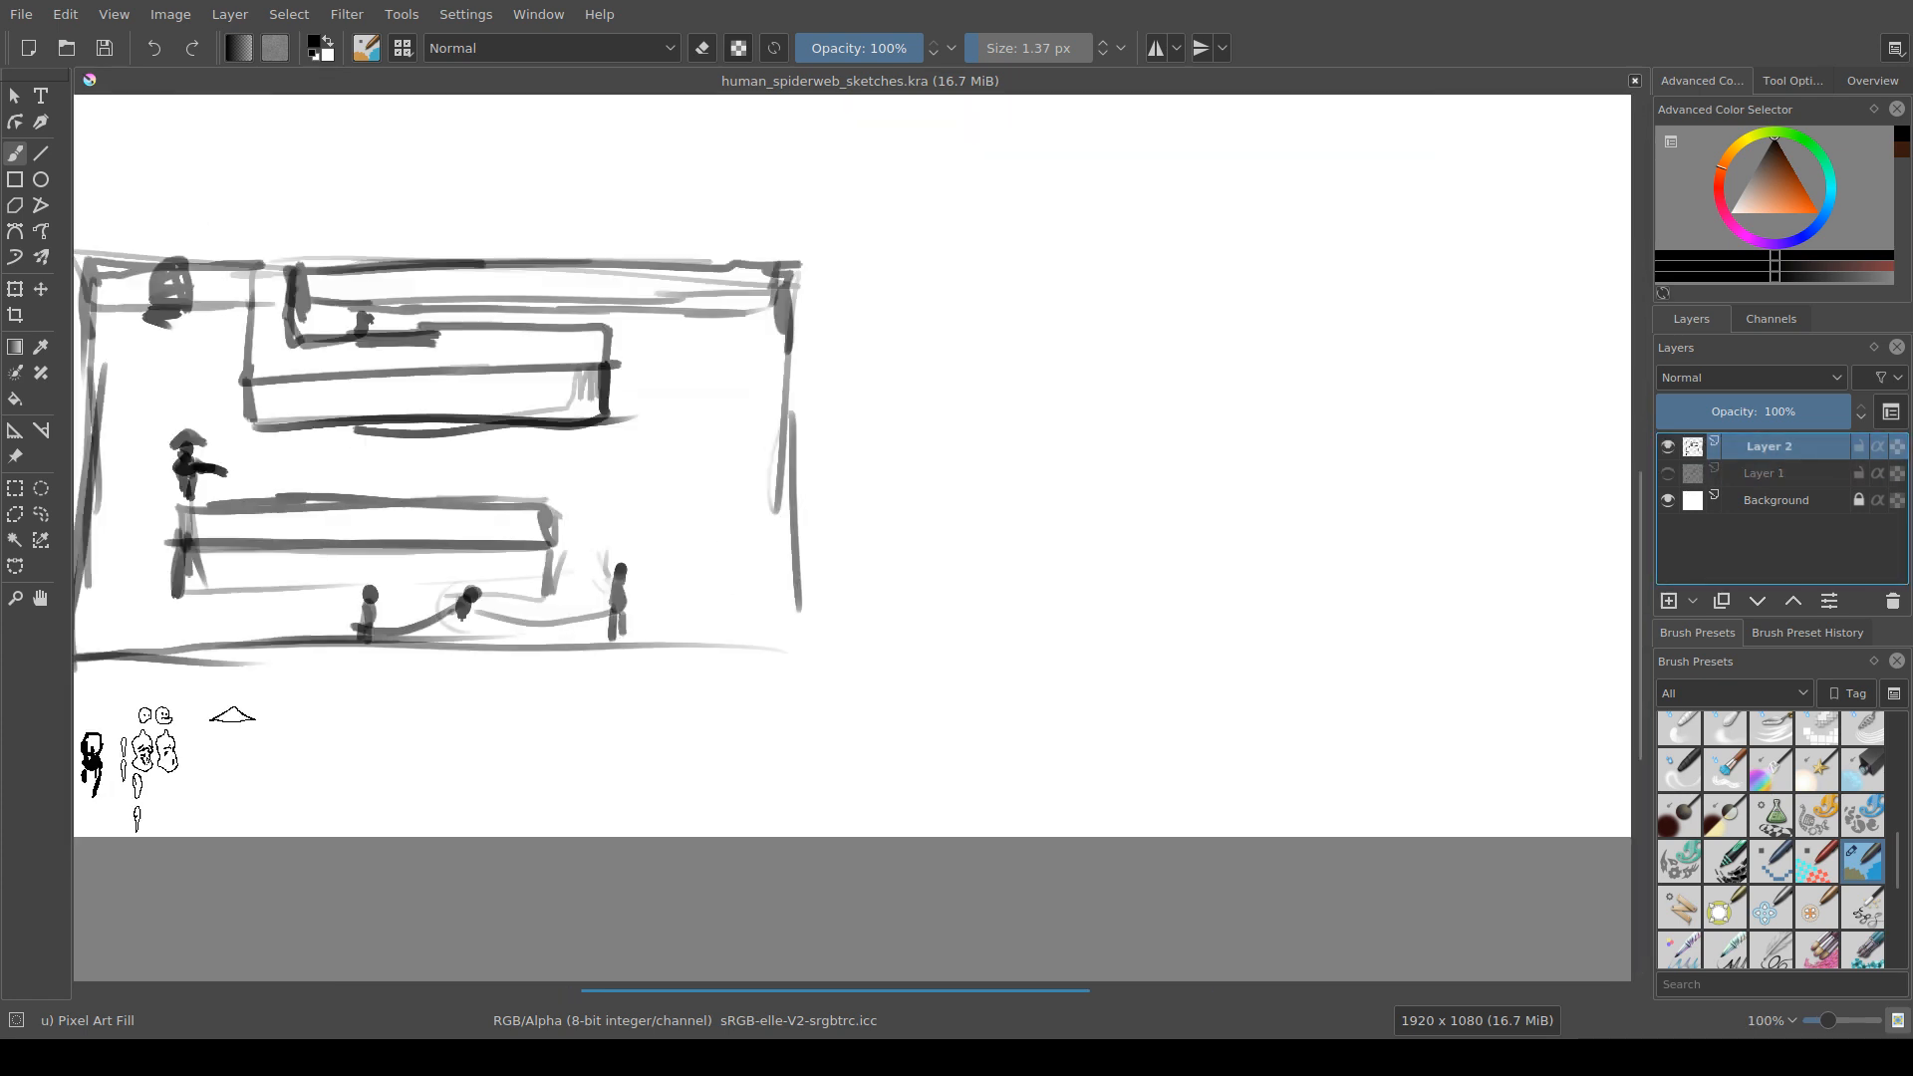
Step: Erase the solid black figure beside the narrow arm outlines, then reduce the brush size to 0.26 px
drag(620, 615, 999, 617)
scroll(770, 652, down, 1)
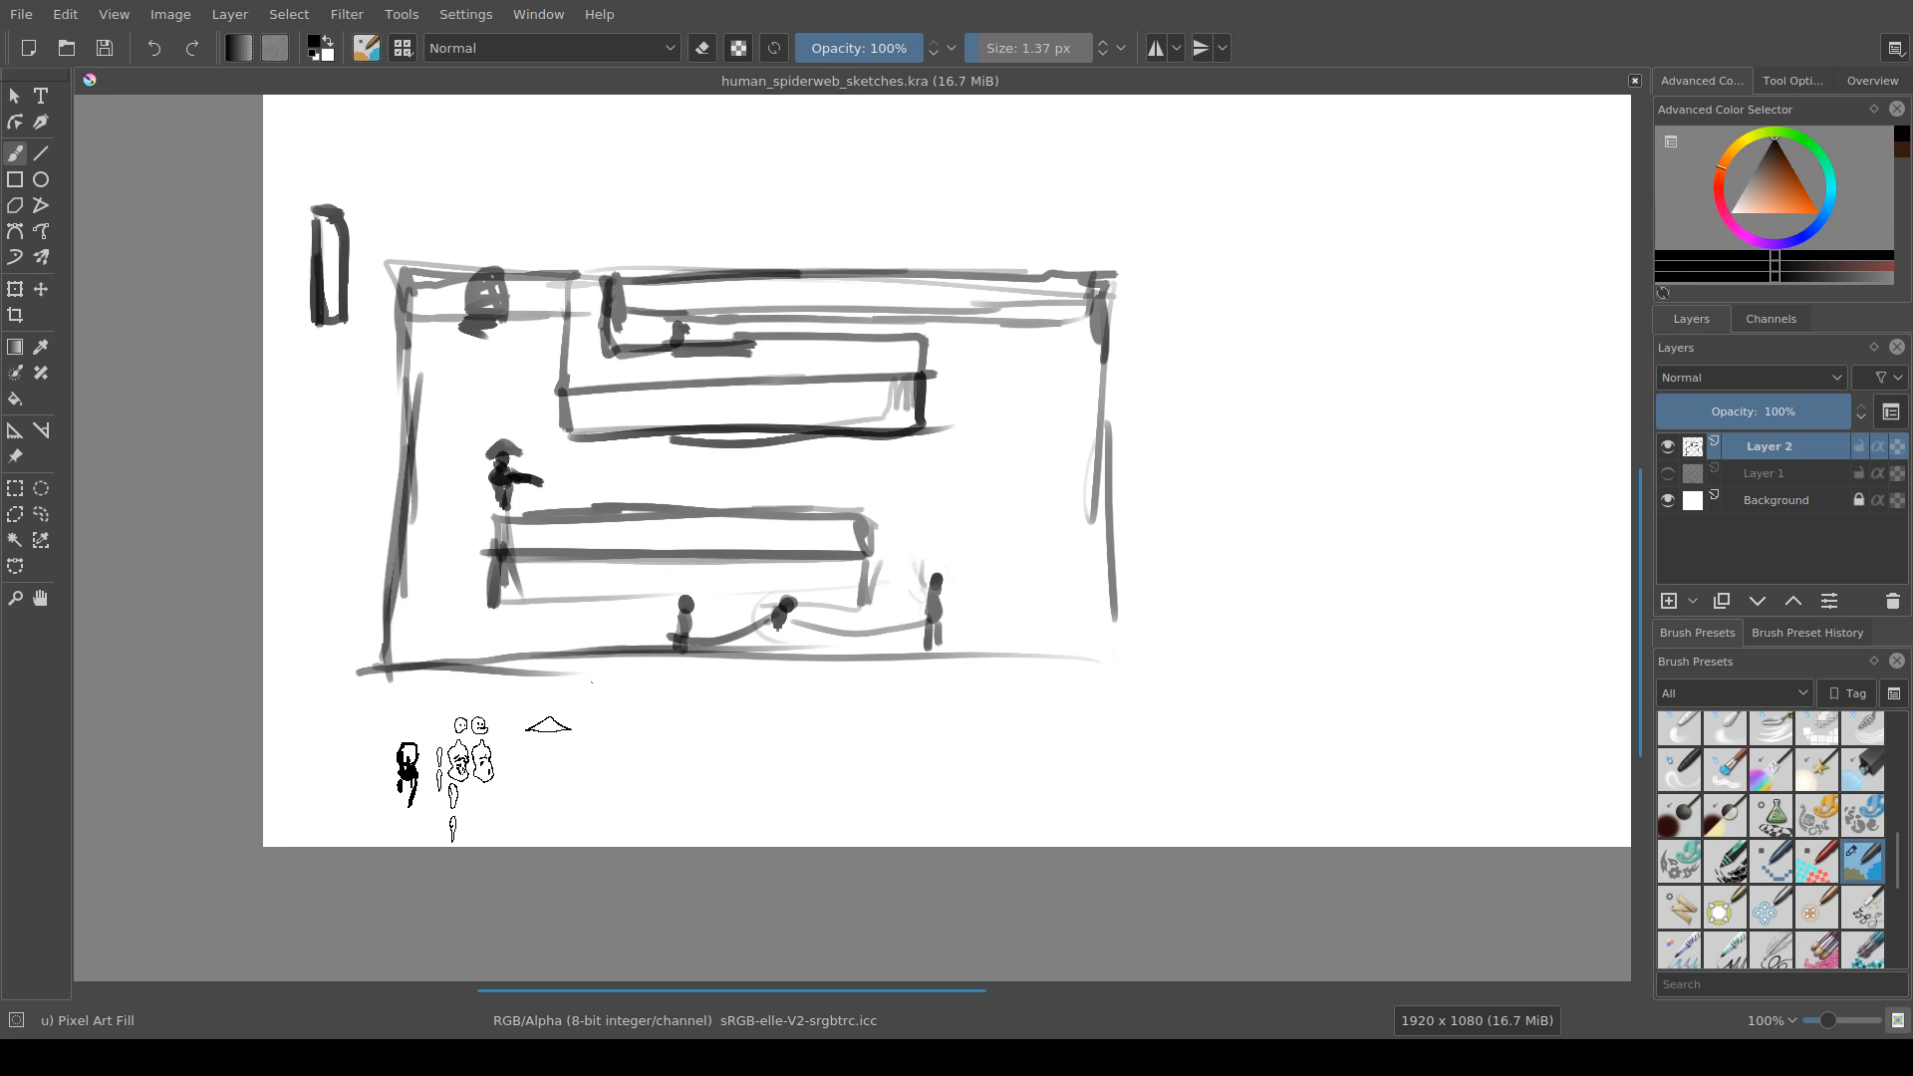
drag(592, 682, 607, 637)
scroll(711, 793, up, 1)
mouse_move(710, 793)
mouse_down()
mouse_move(689, 840)
mouse_move(722, 813)
mouse_up()
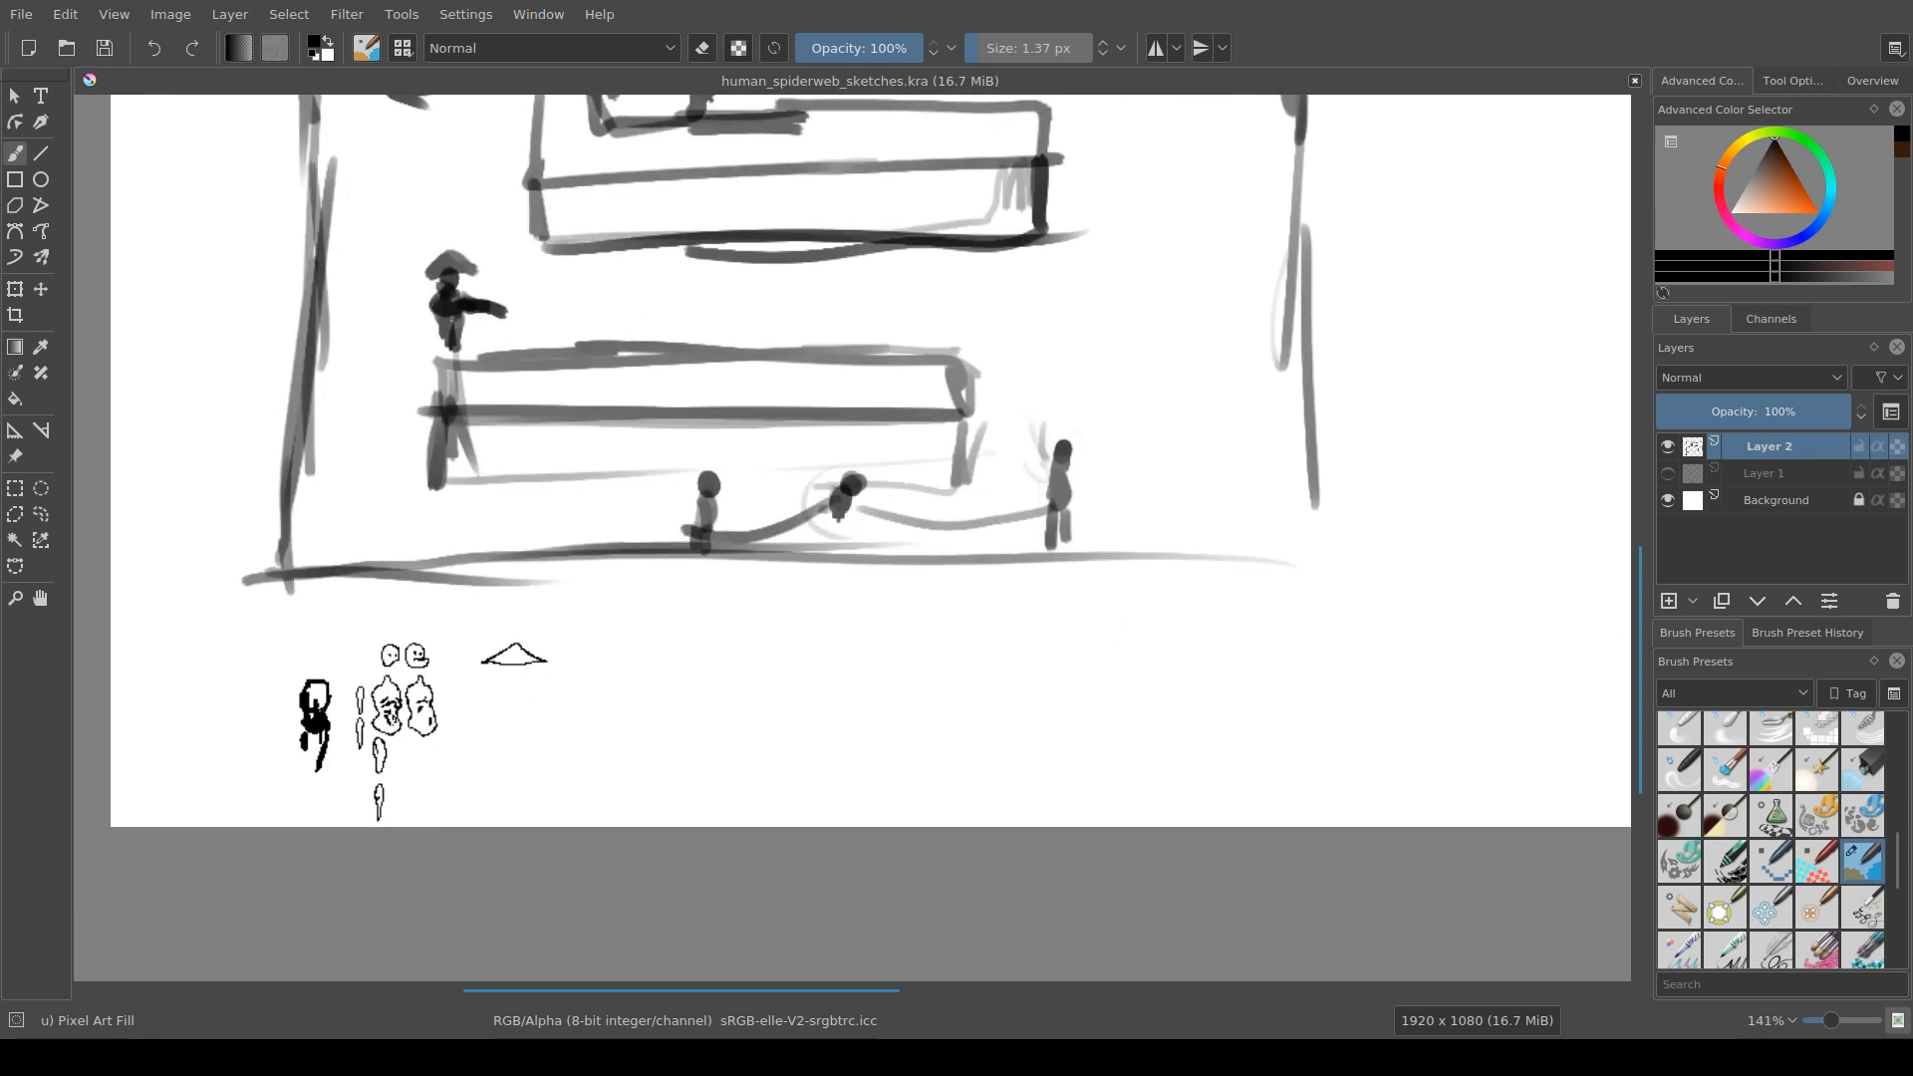
scroll(538, 809, up, 1)
drag(538, 808, 575, 774)
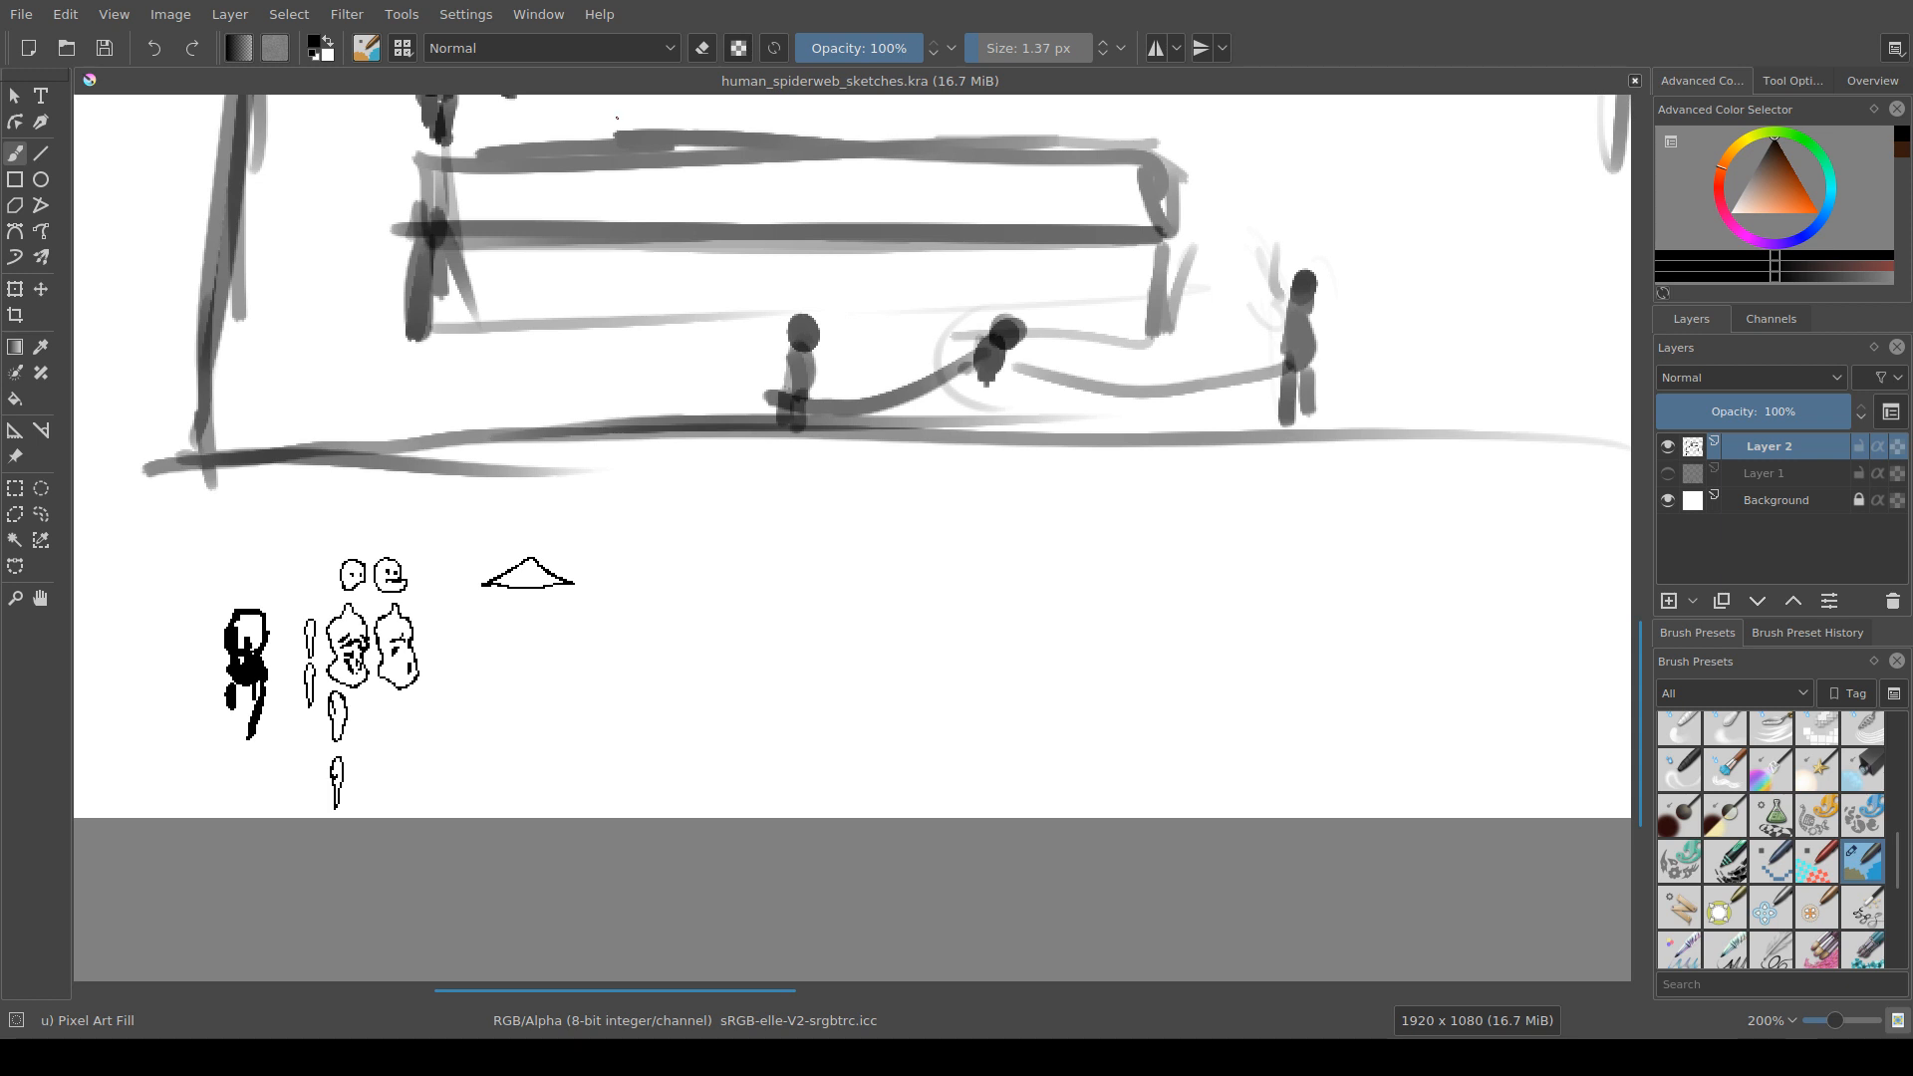
drag(375, 786, 449, 747)
scroll(448, 748, up, 2)
drag(325, 675, 359, 684)
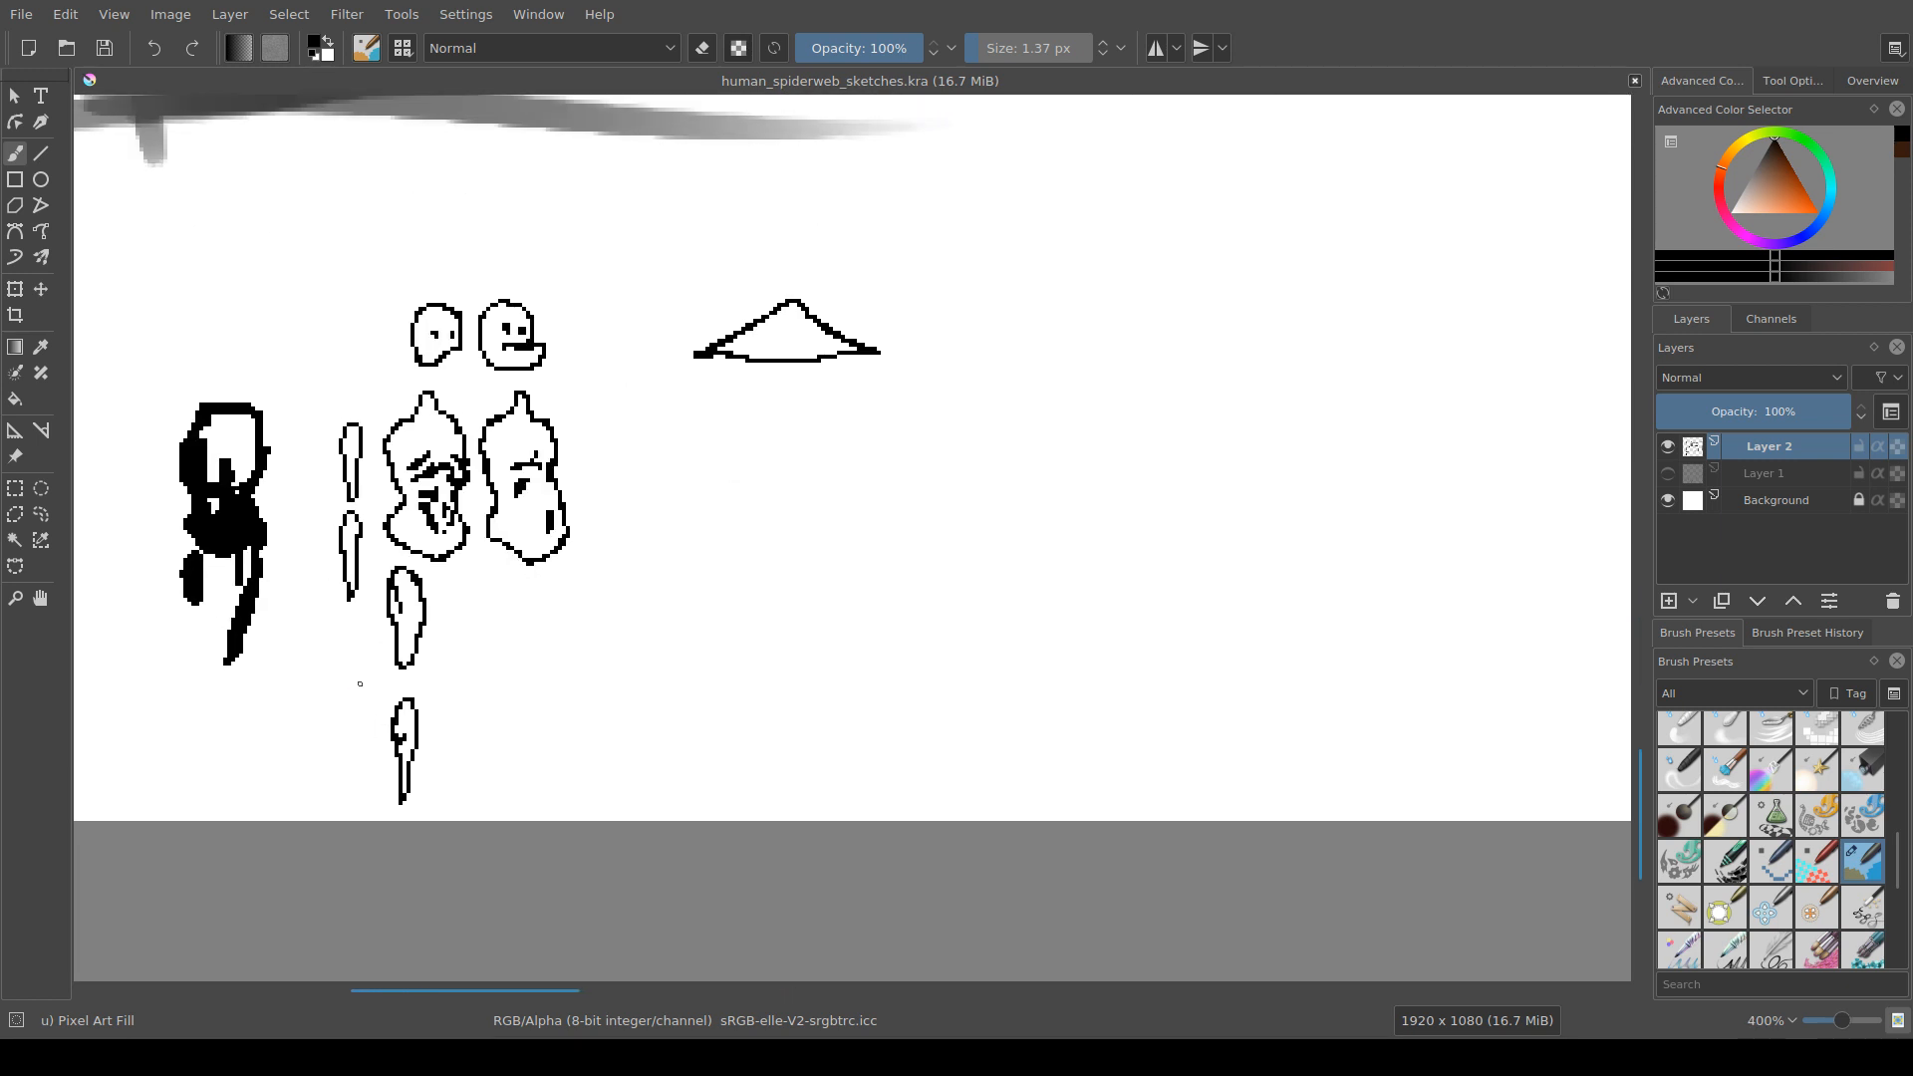
mouse_move(340, 532)
mouse_down()
mouse_move(316, 544)
mouse_move(382, 523)
mouse_move(339, 531)
mouse_move(264, 429)
mouse_move(200, 469)
mouse_move(235, 538)
mouse_move(300, 545)
mouse_up()
key(e)
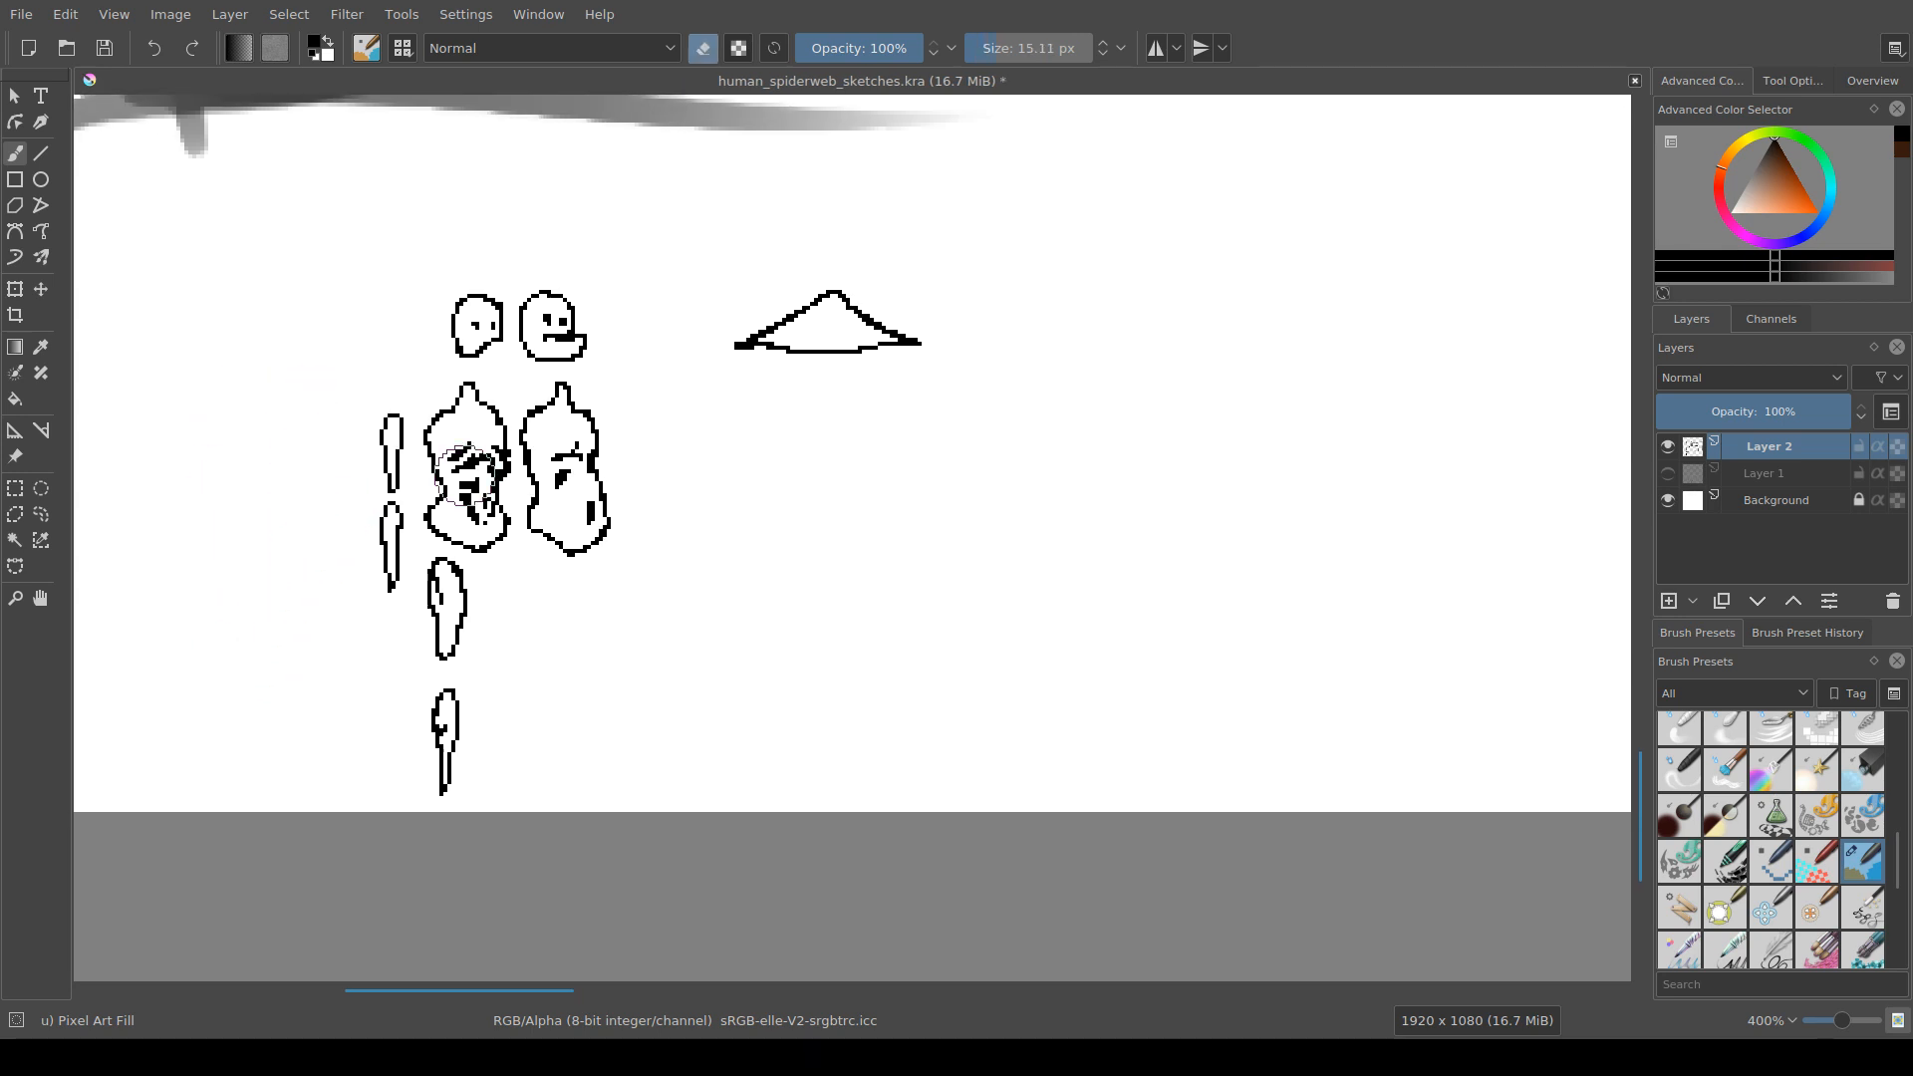
mouse_move(656, 476)
shift+mouse_down()
mouse_move(593, 476)
mouse_move(421, 537)
shift+mouse_up()
mouse_move(595, 480)
shift+mouse_down()
mouse_move(574, 529)
mouse_move(556, 492)
shift+mouse_up()
scroll(583, 487, up, 1)
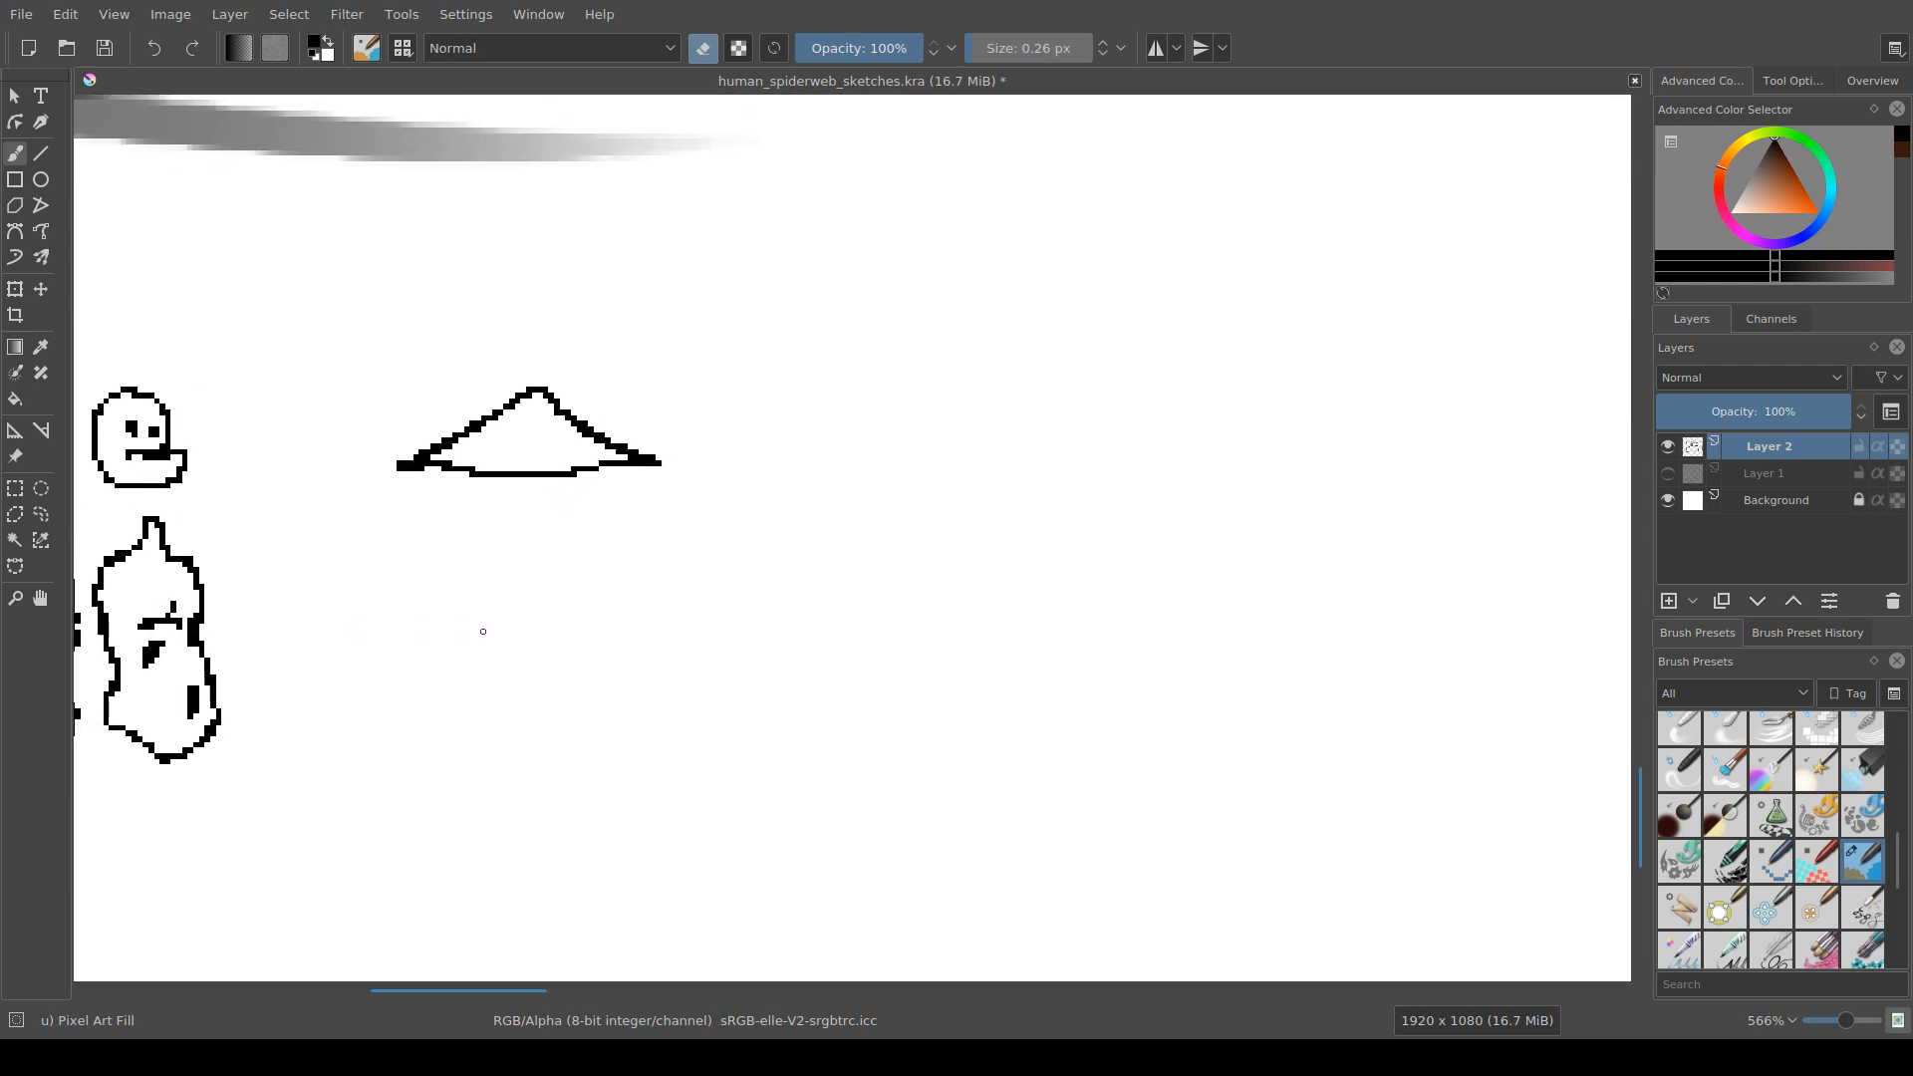
drag(483, 631, 508, 631)
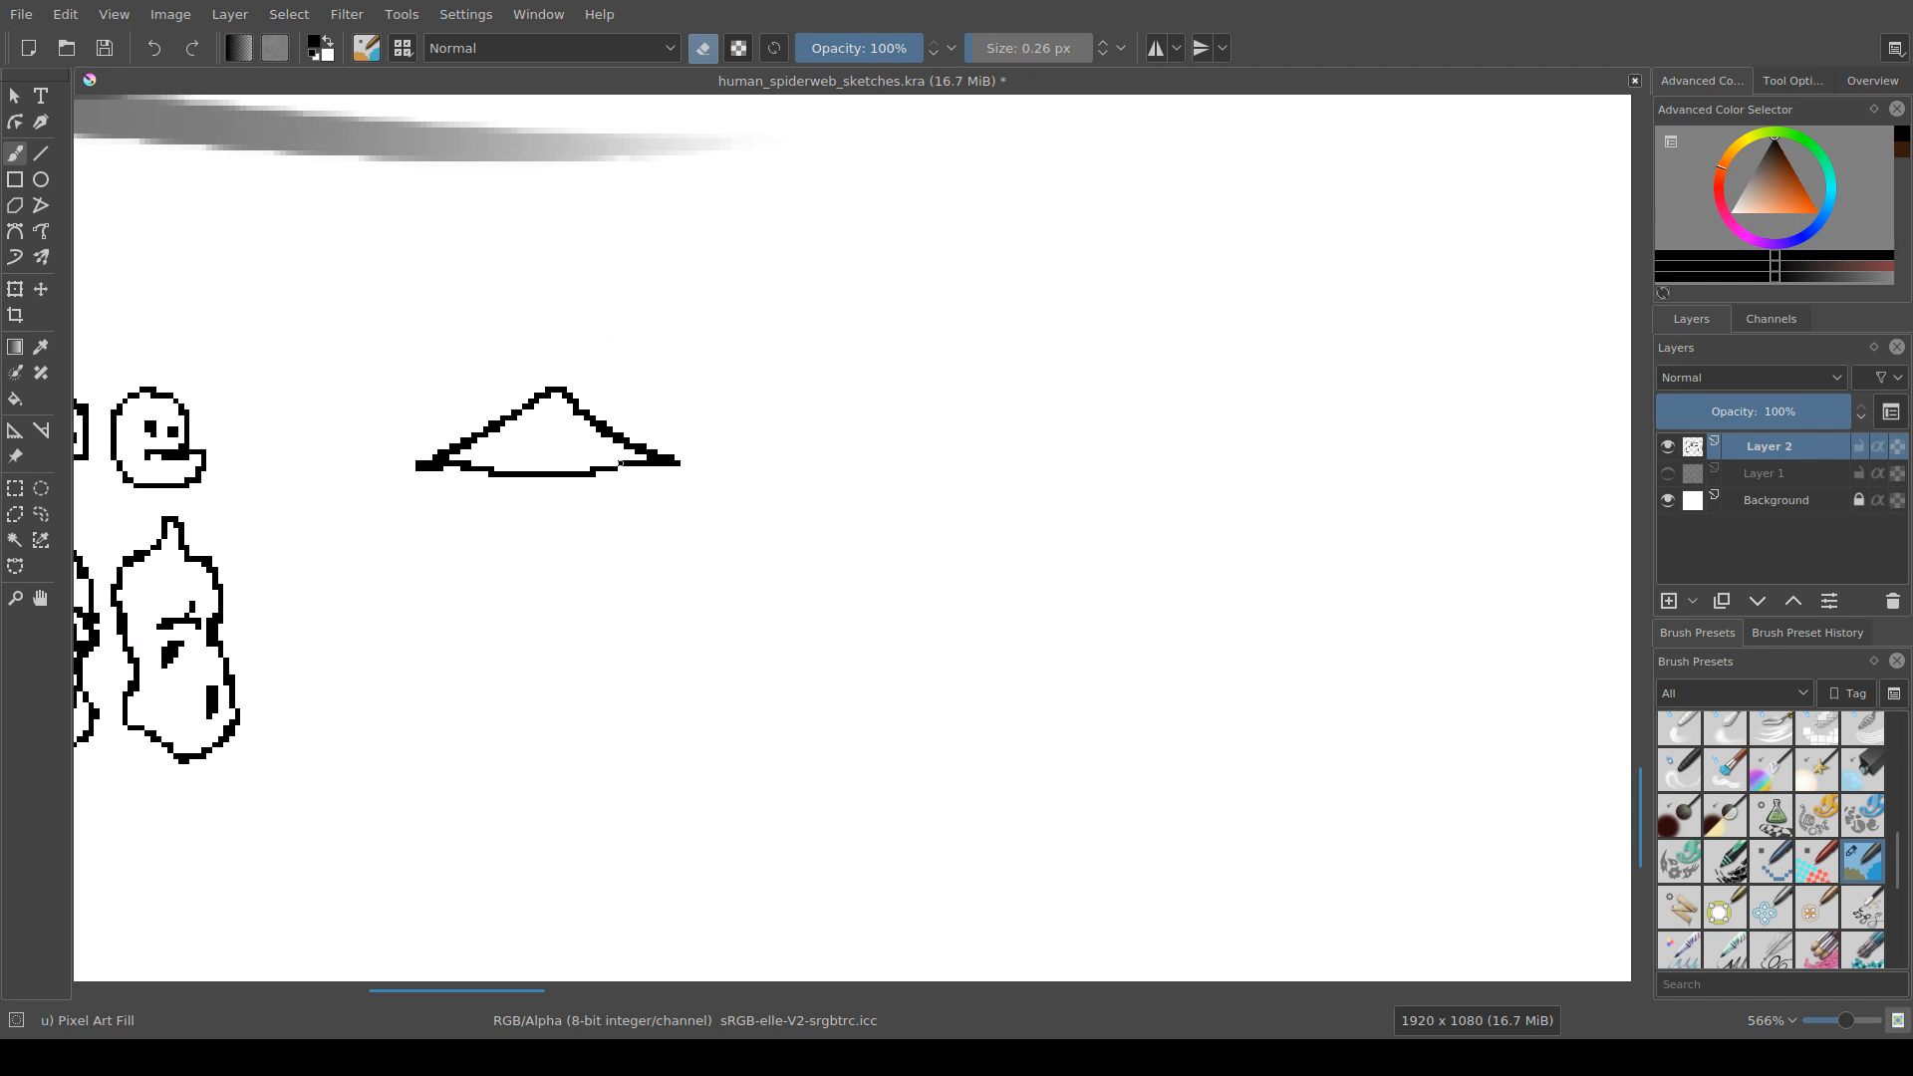
key(Left)
key(Left)
key(Left)
key(Left)
key(Left)
key(Left)
key(Left)
key(Left)
key(Left)
key(Left)
key(Left)
key(Left)
key(Left)
key(Left)
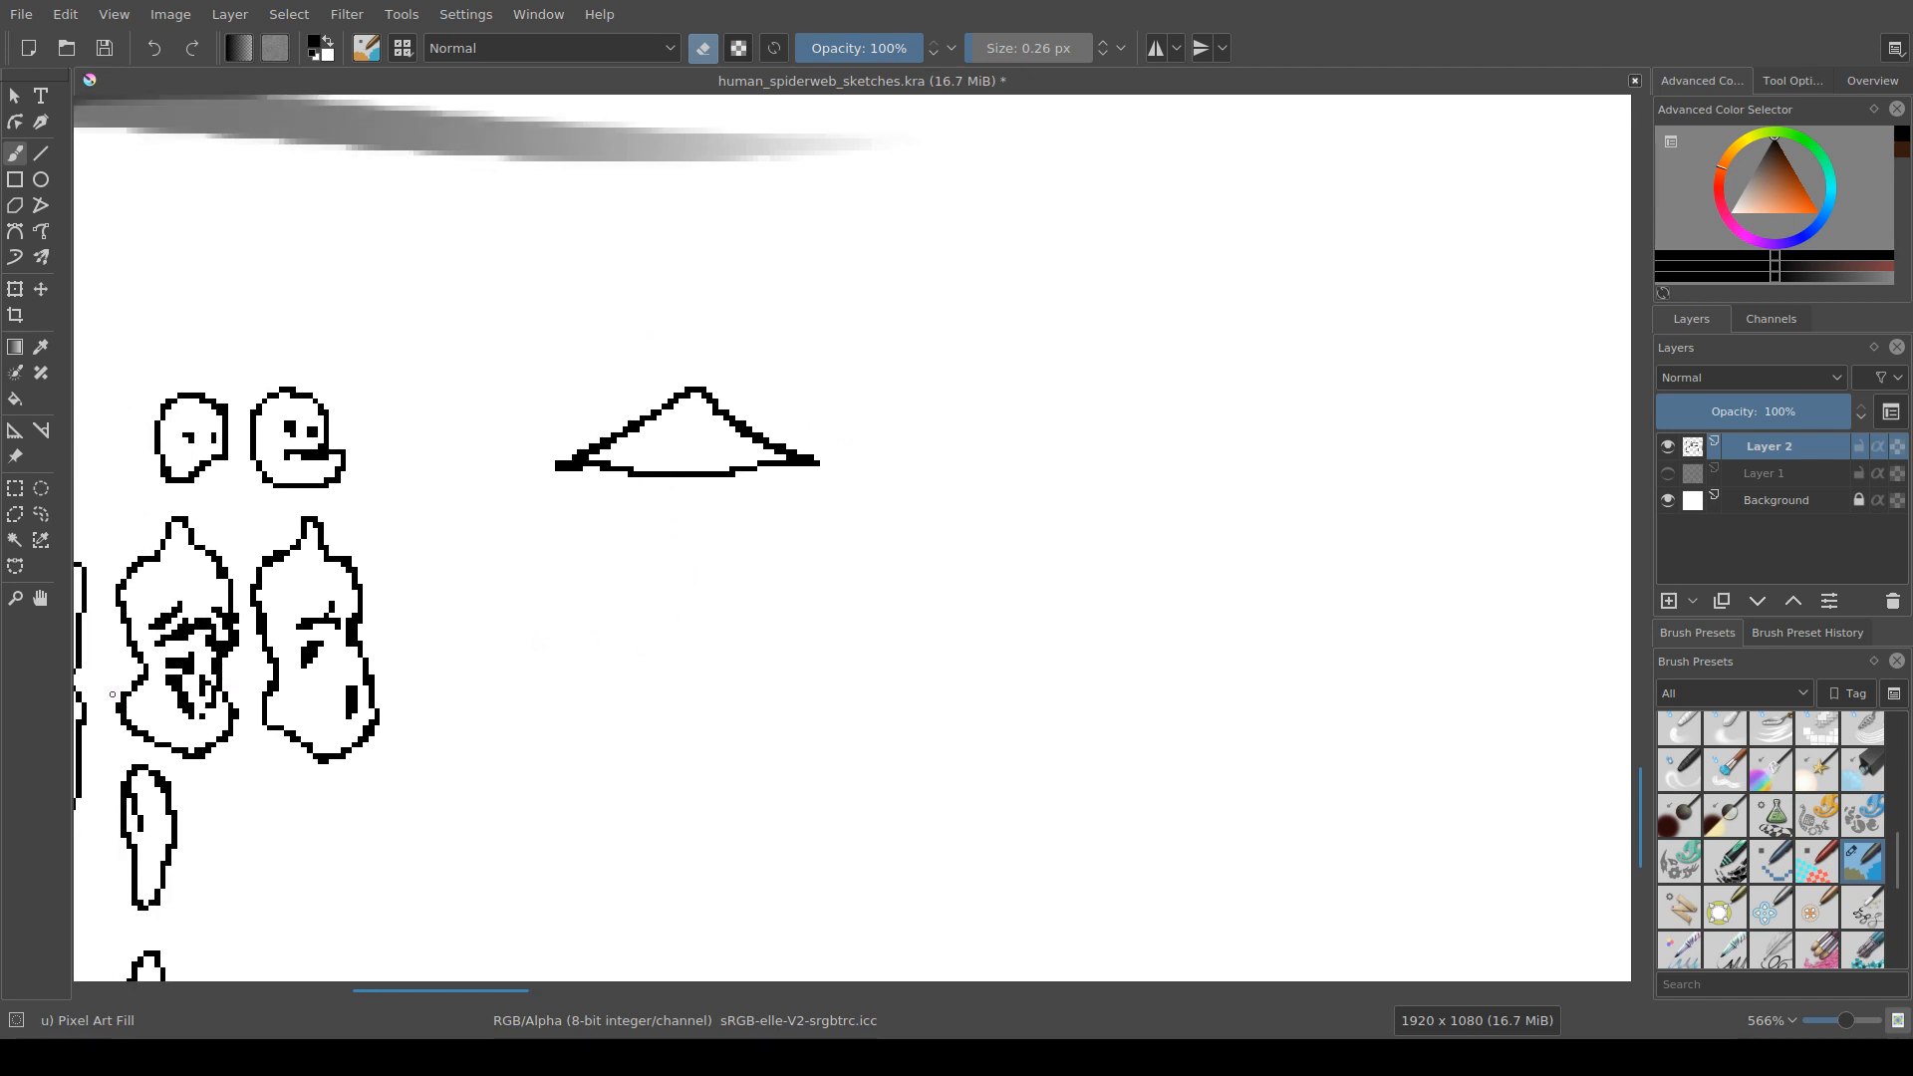
Step: Draw the lower face directly under the hat's brim, with a small angled shape overlapping its right side
drag(585, 555, 525, 585)
scroll(525, 585, up, 1)
mouse_move(621, 624)
mouse_down()
mouse_move(493, 693)
mouse_move(425, 647)
mouse_move(736, 535)
mouse_up()
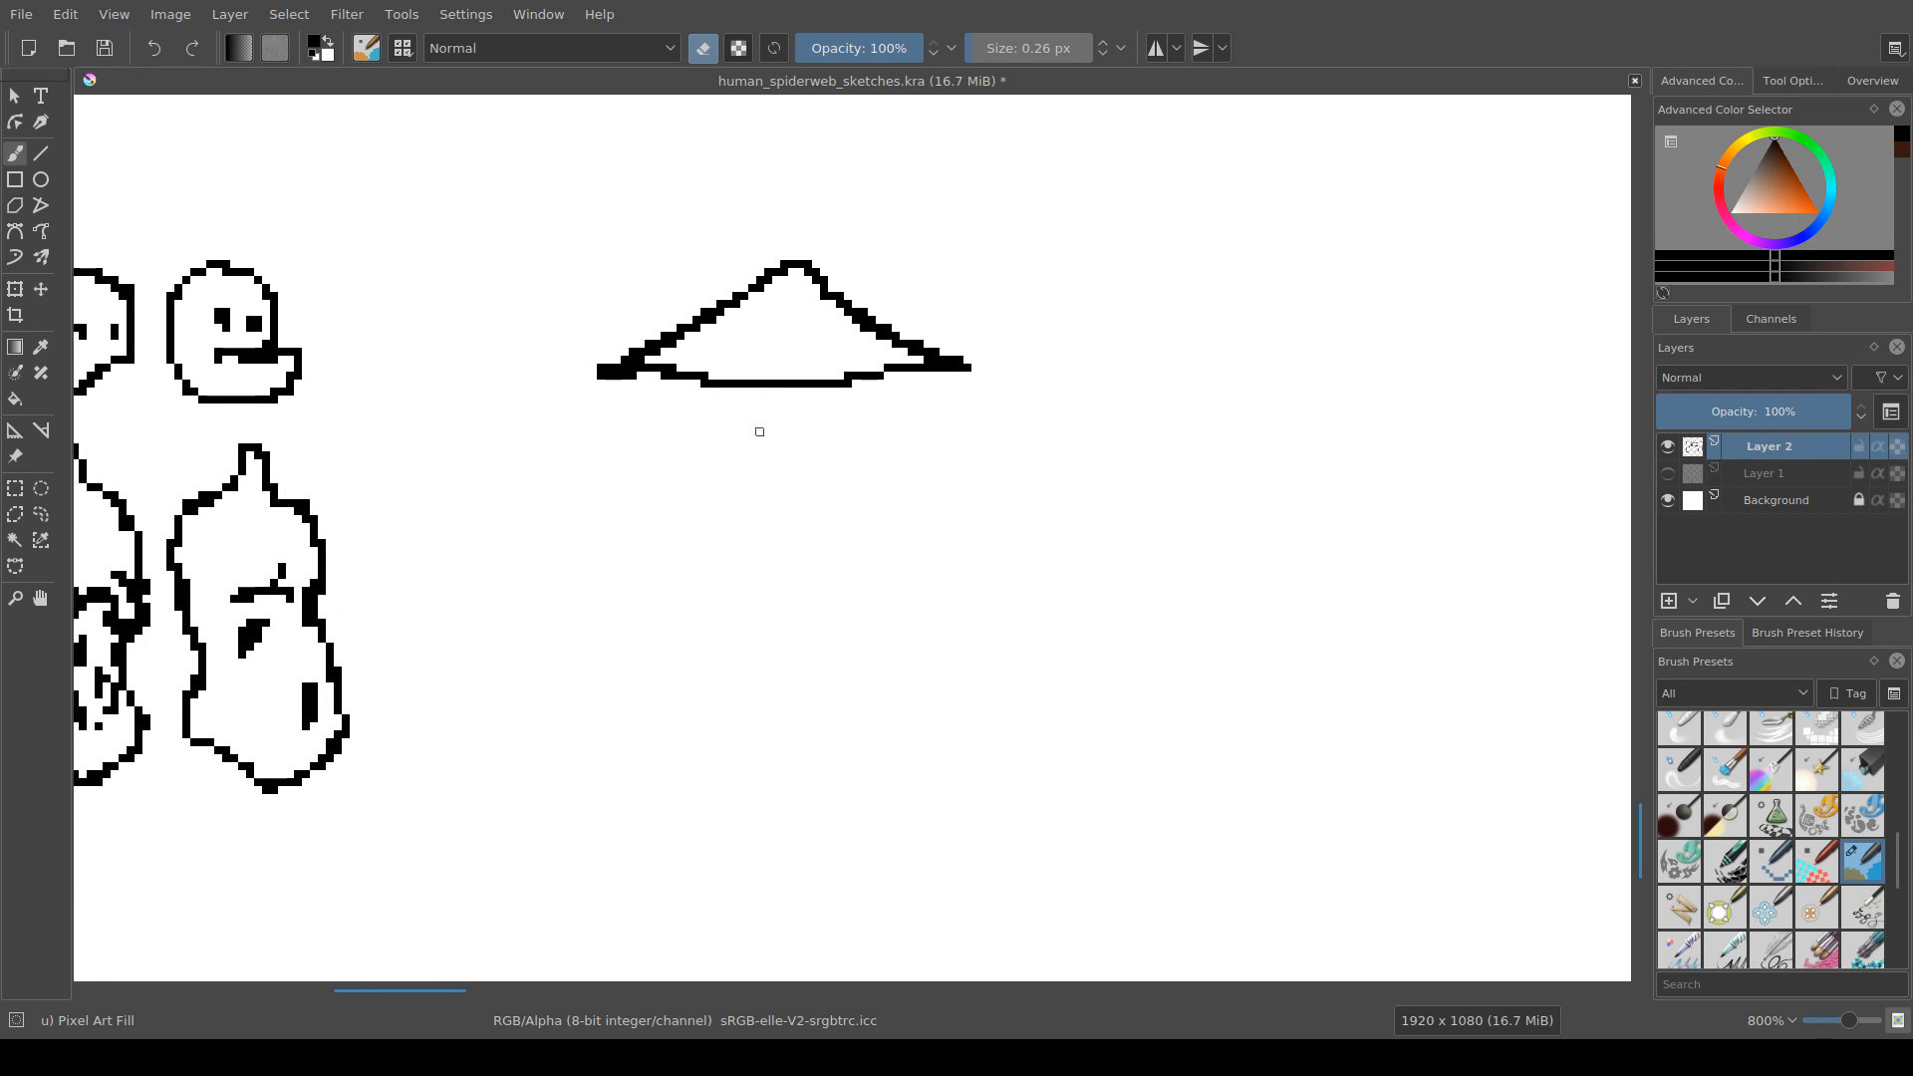
key(e)
mouse_move(742, 397)
mouse_down()
mouse_move(763, 433)
mouse_move(833, 389)
mouse_move(730, 390)
mouse_move(773, 438)
mouse_move(825, 391)
mouse_move(751, 400)
mouse_move(751, 424)
mouse_move(837, 408)
mouse_move(823, 440)
mouse_move(885, 450)
mouse_move(832, 471)
mouse_move(847, 463)
mouse_up()
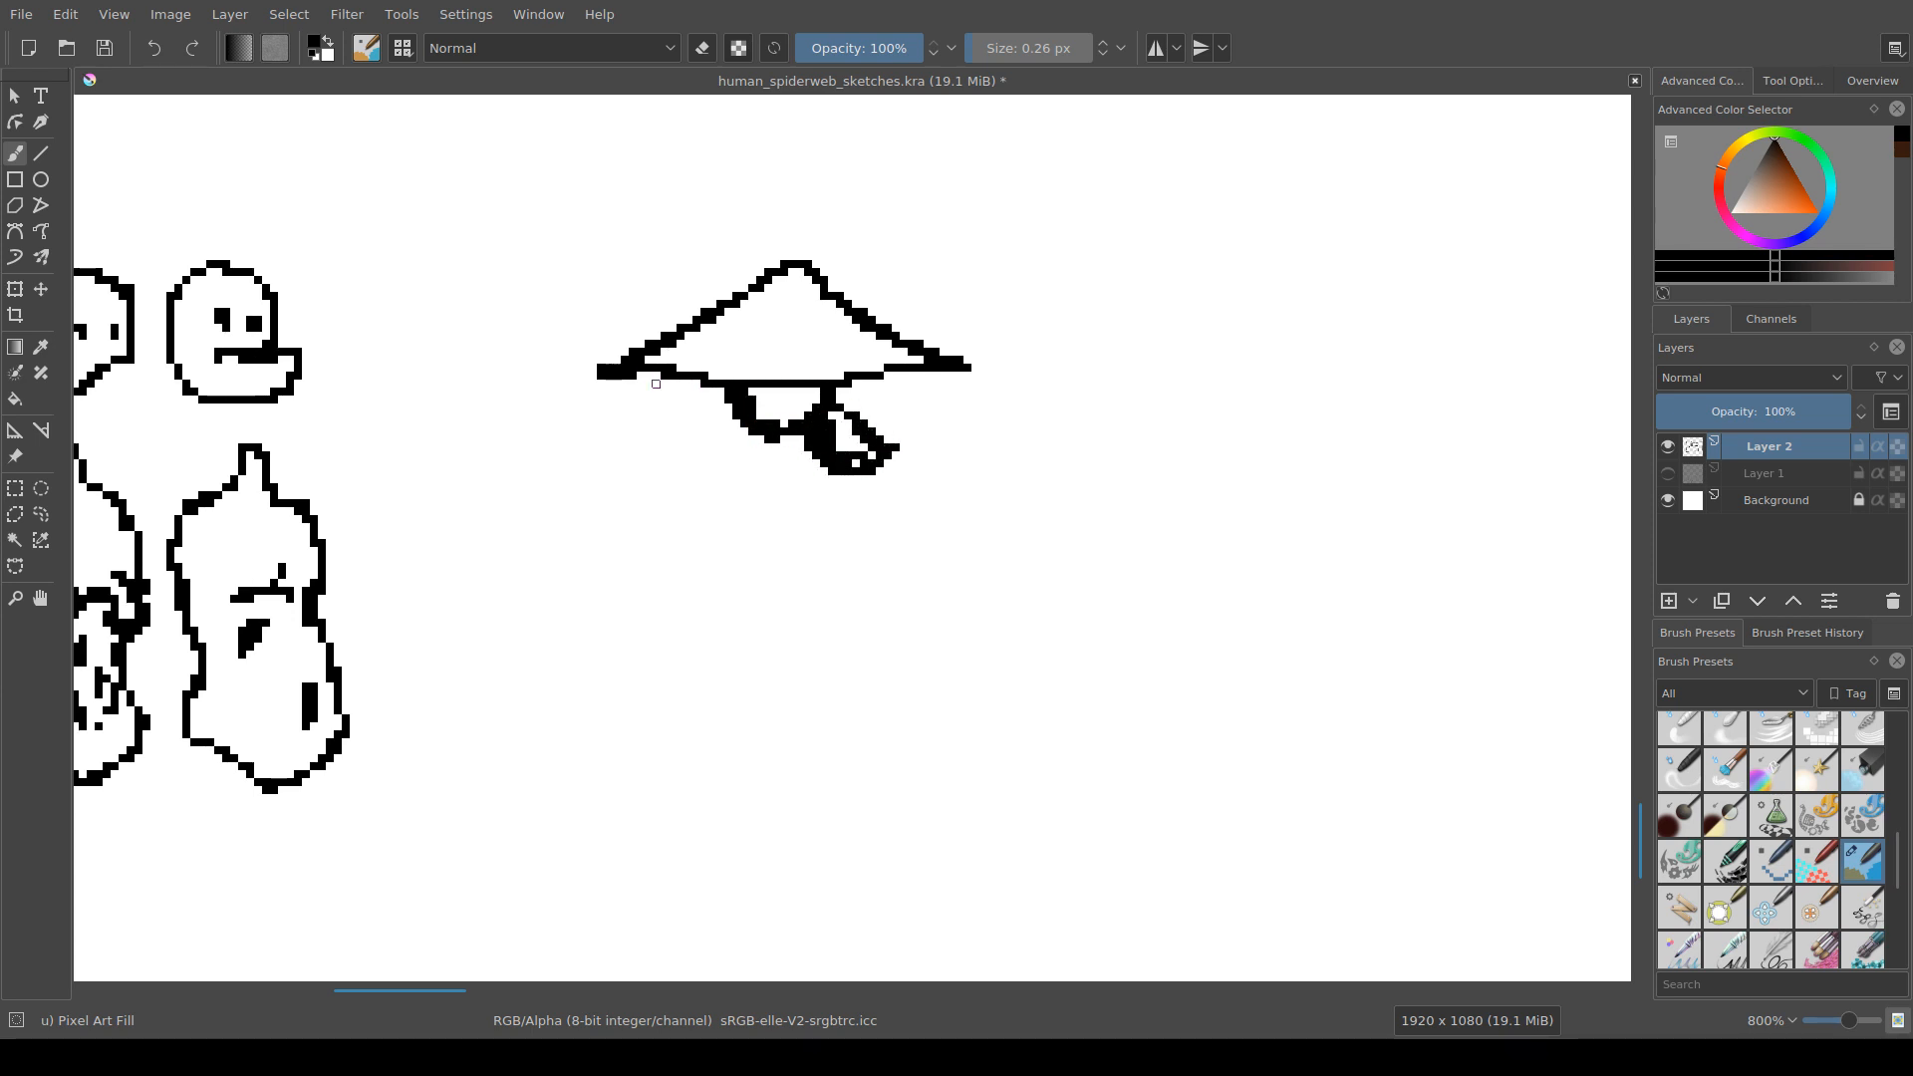
drag(640, 375, 760, 439)
key(ctrl+z)
mouse_move(849, 382)
mouse_down()
mouse_move(823, 415)
mouse_move(832, 400)
mouse_move(860, 480)
mouse_move(775, 408)
mouse_move(744, 401)
mouse_move(727, 440)
mouse_move(711, 431)
mouse_move(735, 395)
mouse_move(705, 419)
mouse_move(717, 437)
mouse_move(820, 438)
mouse_move(736, 432)
mouse_move(743, 401)
mouse_move(727, 407)
mouse_move(776, 431)
mouse_move(735, 432)
mouse_move(752, 449)
mouse_move(791, 448)
mouse_move(744, 439)
mouse_move(800, 440)
mouse_move(791, 419)
mouse_move(820, 384)
mouse_up()
Step: Outline a small rounded shape under the face and a tall rounded body block below the left side of the hat
key(e)
key(e)
key(e)
key(e)
key(e)
key(e)
key(e)
click(728, 434)
key(e)
click(791, 420)
mouse_move(702, 359)
mouse_down()
mouse_move(644, 343)
mouse_move(589, 462)
mouse_move(631, 337)
mouse_move(714, 361)
mouse_move(692, 351)
mouse_up()
mouse_move(604, 430)
mouse_down()
mouse_move(599, 566)
mouse_move(677, 567)
mouse_move(715, 454)
mouse_move(709, 391)
mouse_move(700, 542)
mouse_move(628, 566)
mouse_move(589, 534)
mouse_up()
key(e)
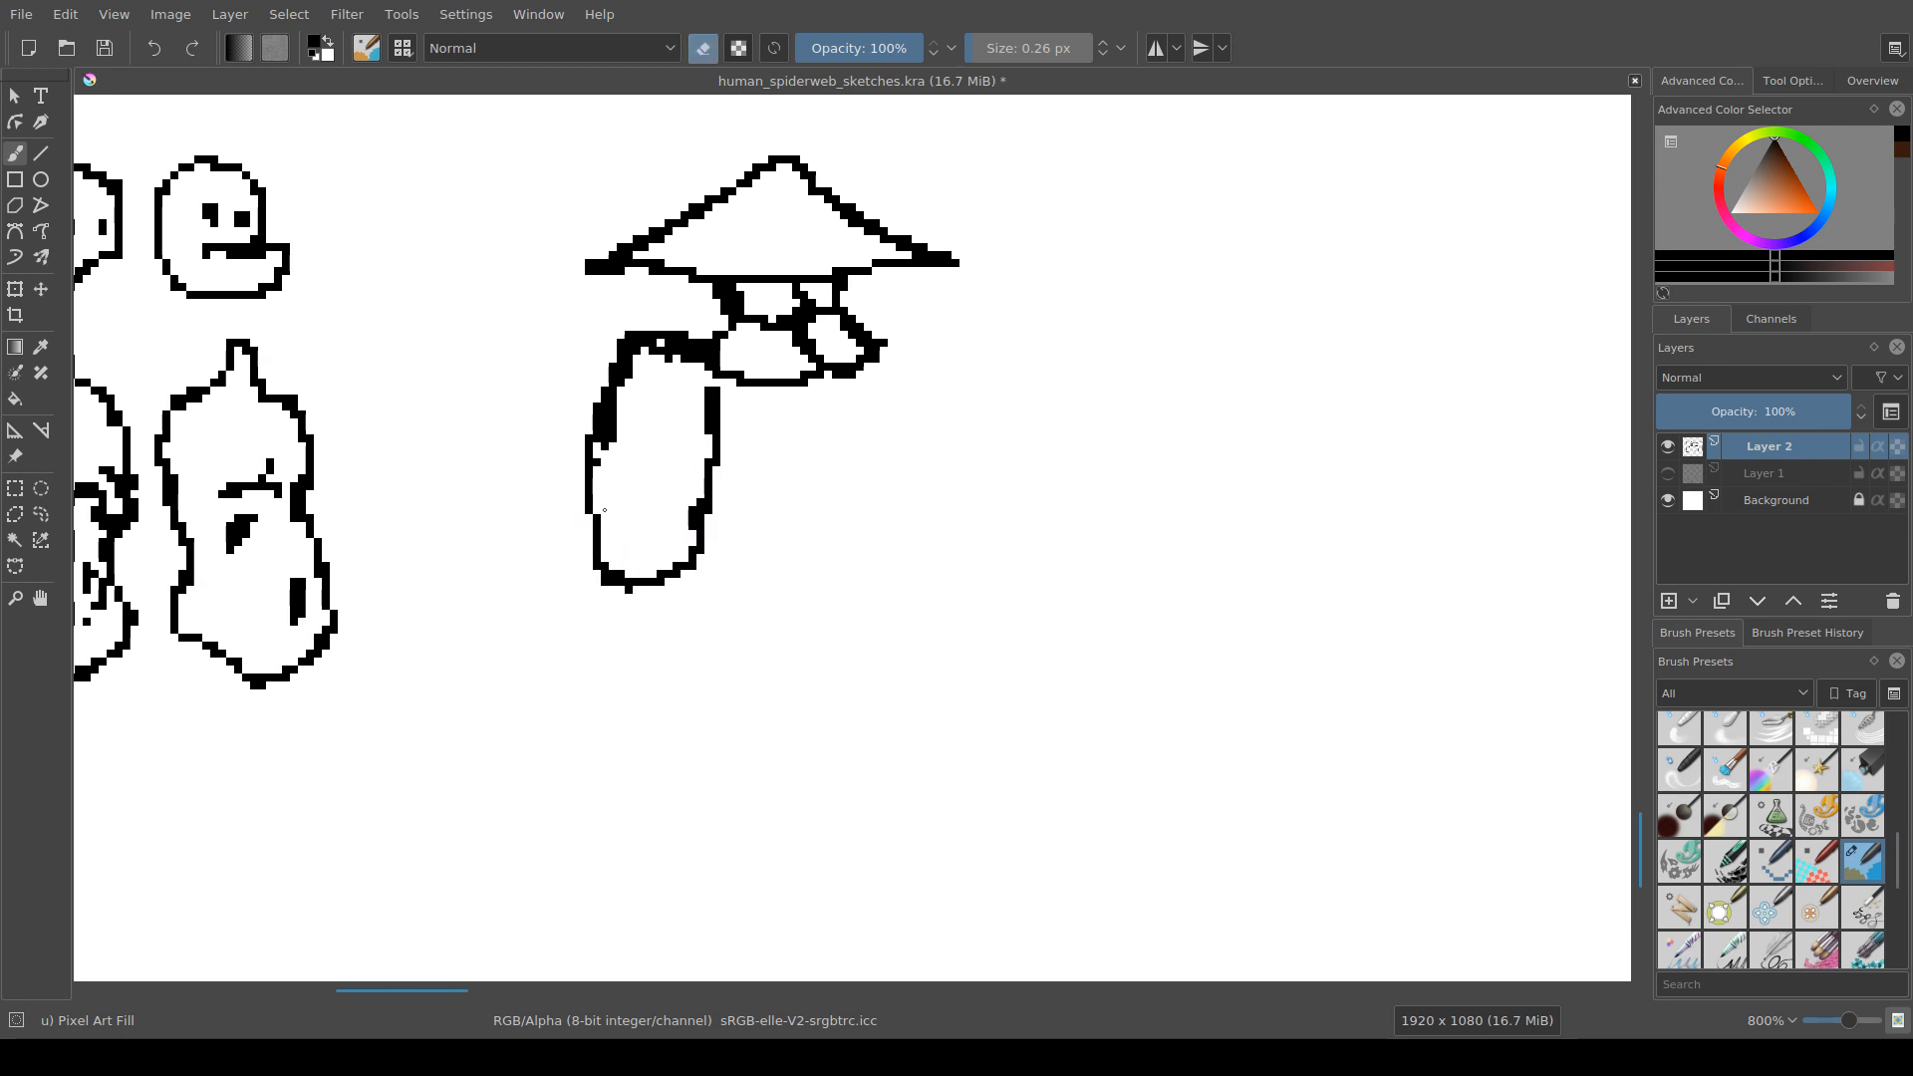
Step: Thin the left and upper outline of the tall rounded block and close its right edge
mouse_move(604, 449)
mouse_down()
mouse_move(653, 343)
mouse_move(694, 360)
mouse_up()
mouse_move(652, 583)
mouse_down()
mouse_move(615, 523)
mouse_move(583, 515)
mouse_move(608, 529)
mouse_move(664, 498)
mouse_move(679, 409)
mouse_move(624, 342)
mouse_up()
key(e)
click(663, 506)
click(613, 320)
drag(619, 423, 620, 320)
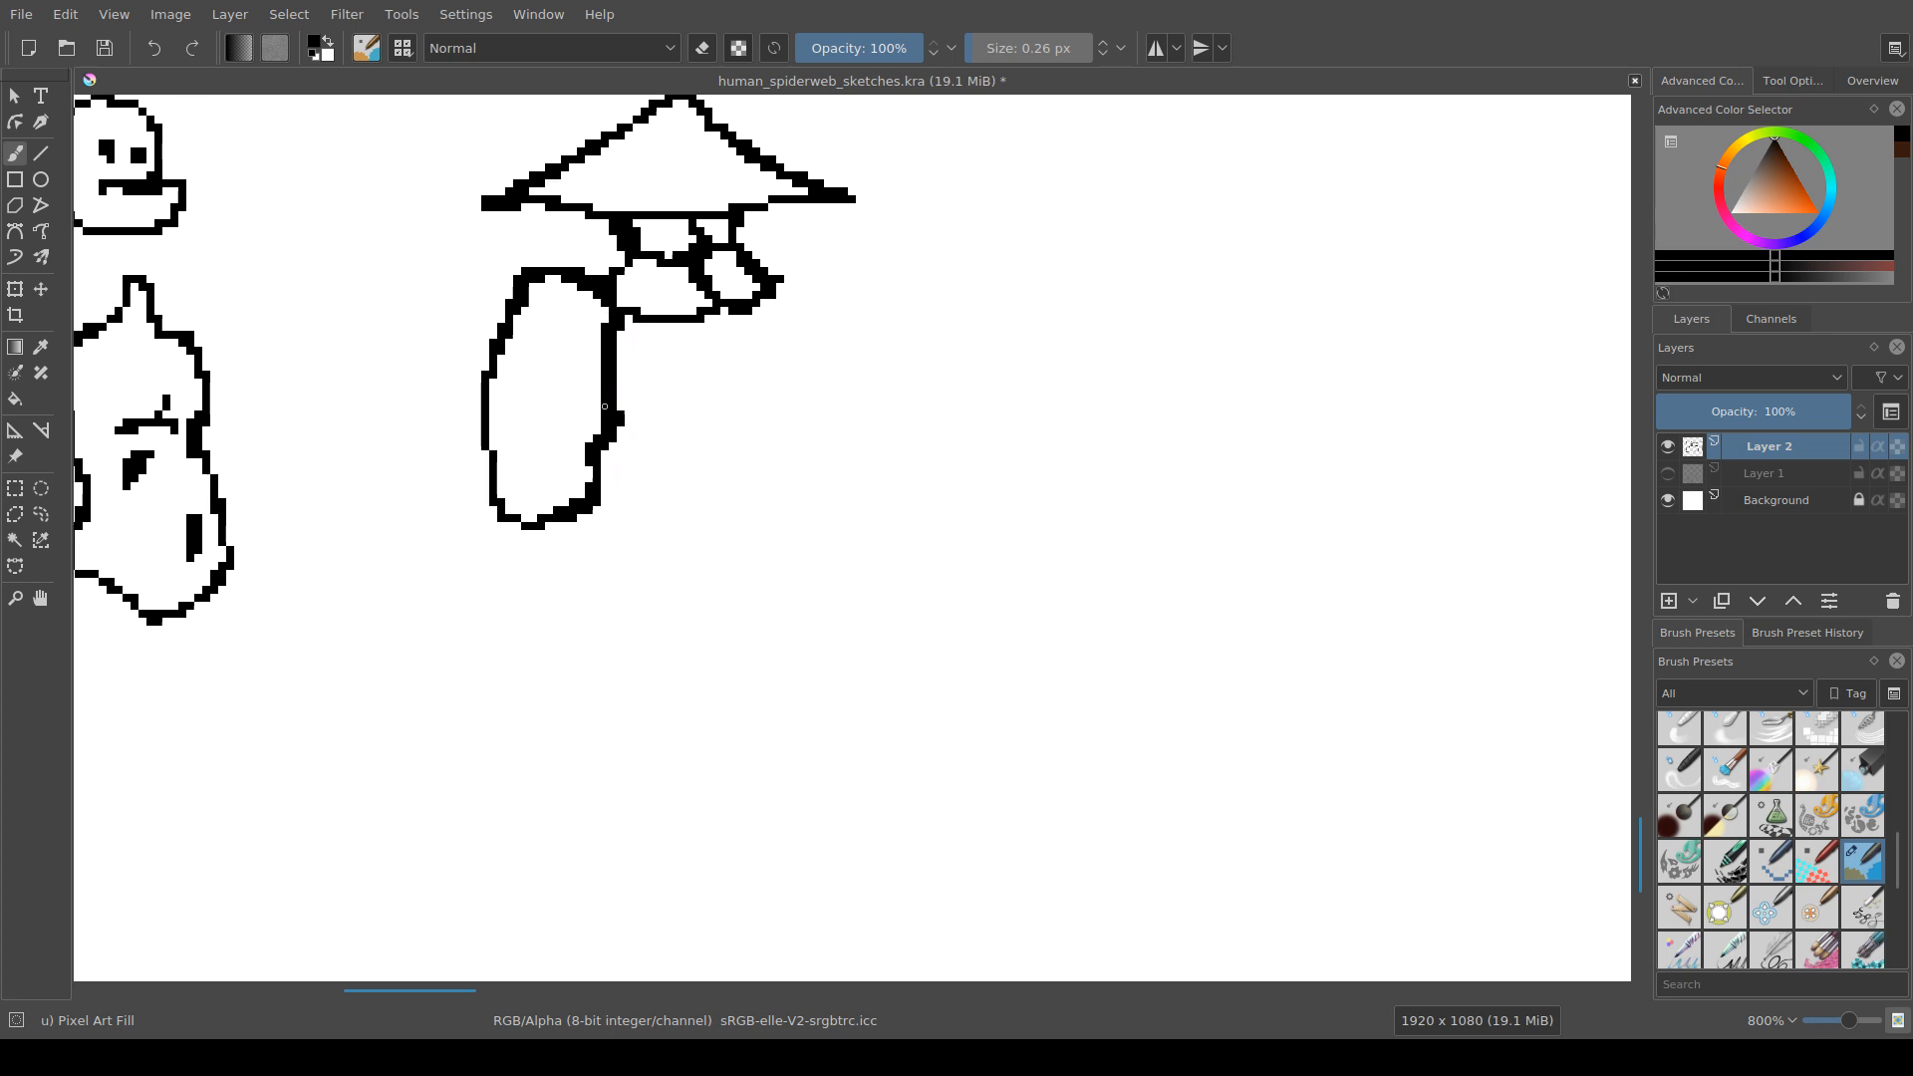
Step: Thicken the tall block's right edge and draw a second large oval beside it, below the face
mouse_move(610, 454)
mouse_down()
mouse_move(635, 494)
mouse_move(596, 374)
mouse_up()
mouse_move(636, 295)
mouse_down()
mouse_move(618, 344)
mouse_move(629, 502)
mouse_up()
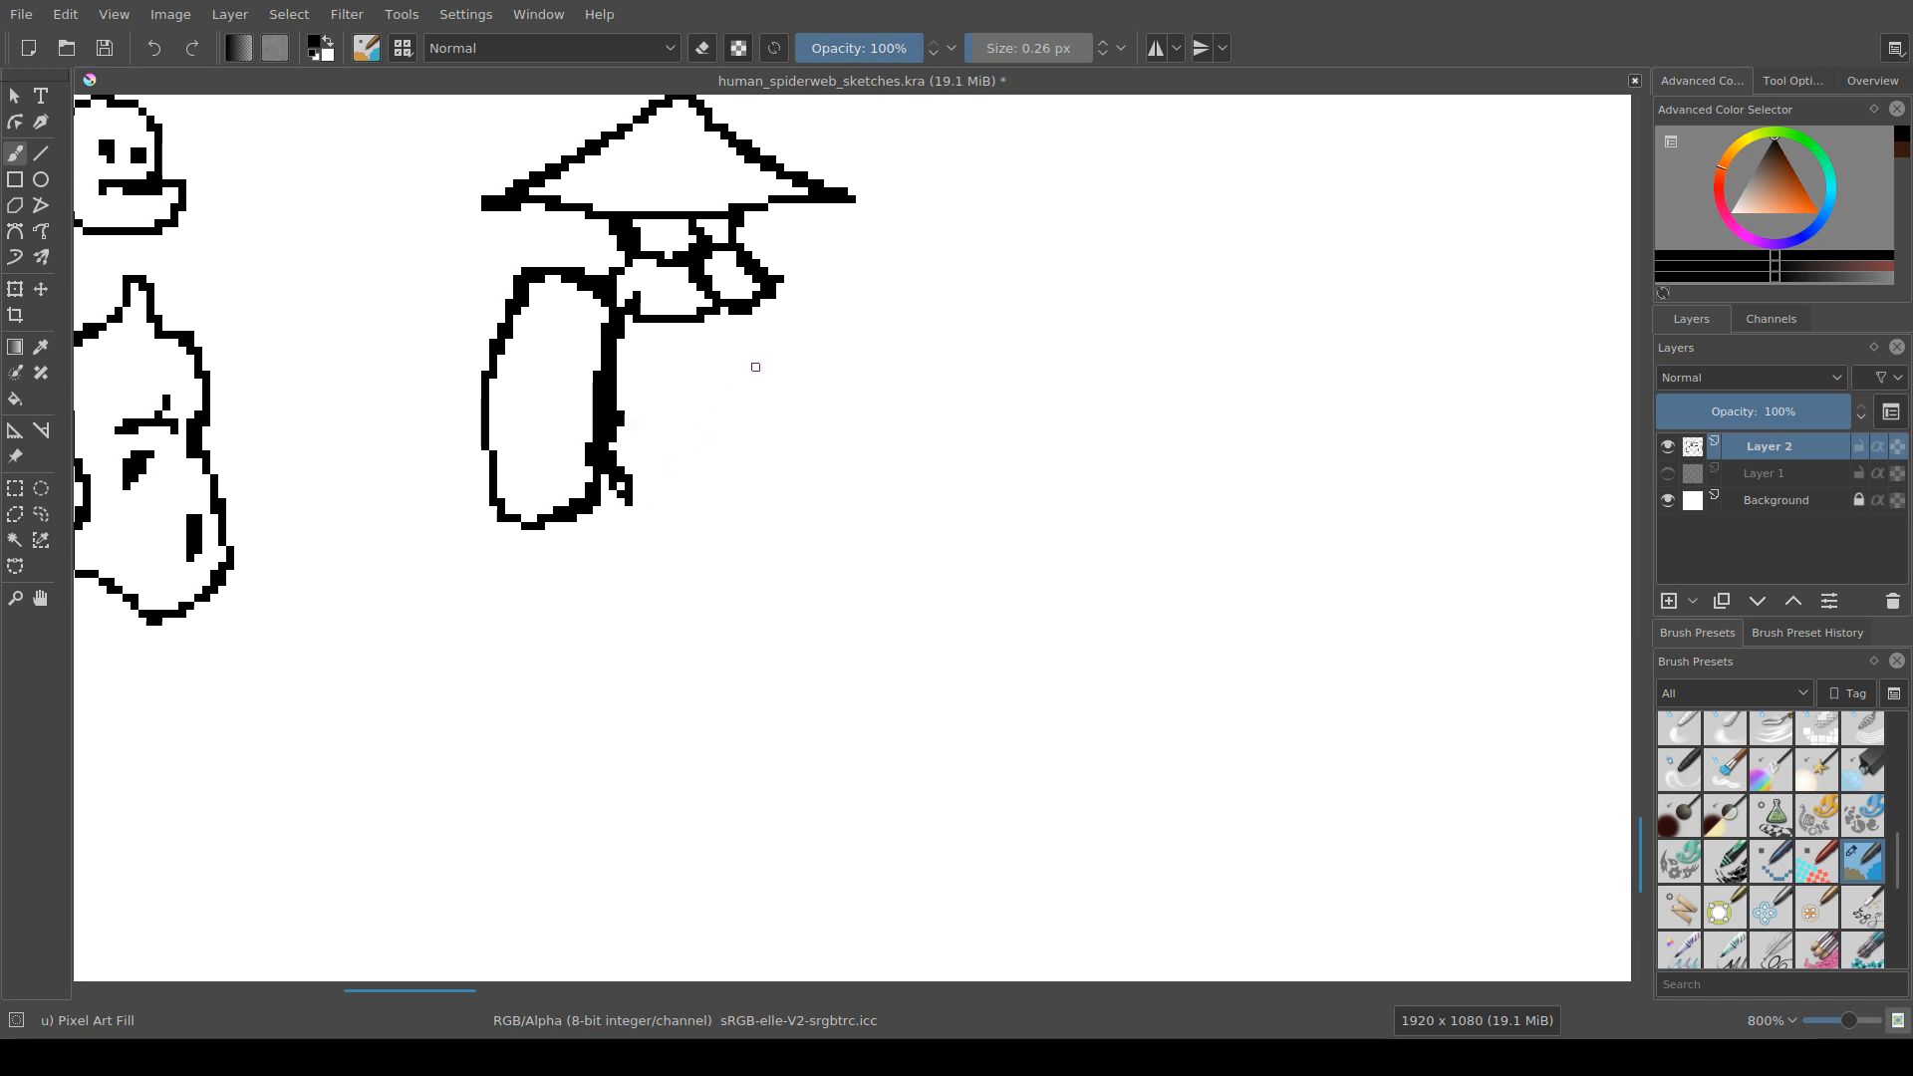
mouse_move(733, 326)
mouse_down()
mouse_move(749, 438)
mouse_move(703, 510)
mouse_move(668, 502)
mouse_move(748, 438)
mouse_move(694, 503)
mouse_move(646, 502)
mouse_move(690, 515)
mouse_move(644, 567)
mouse_up()
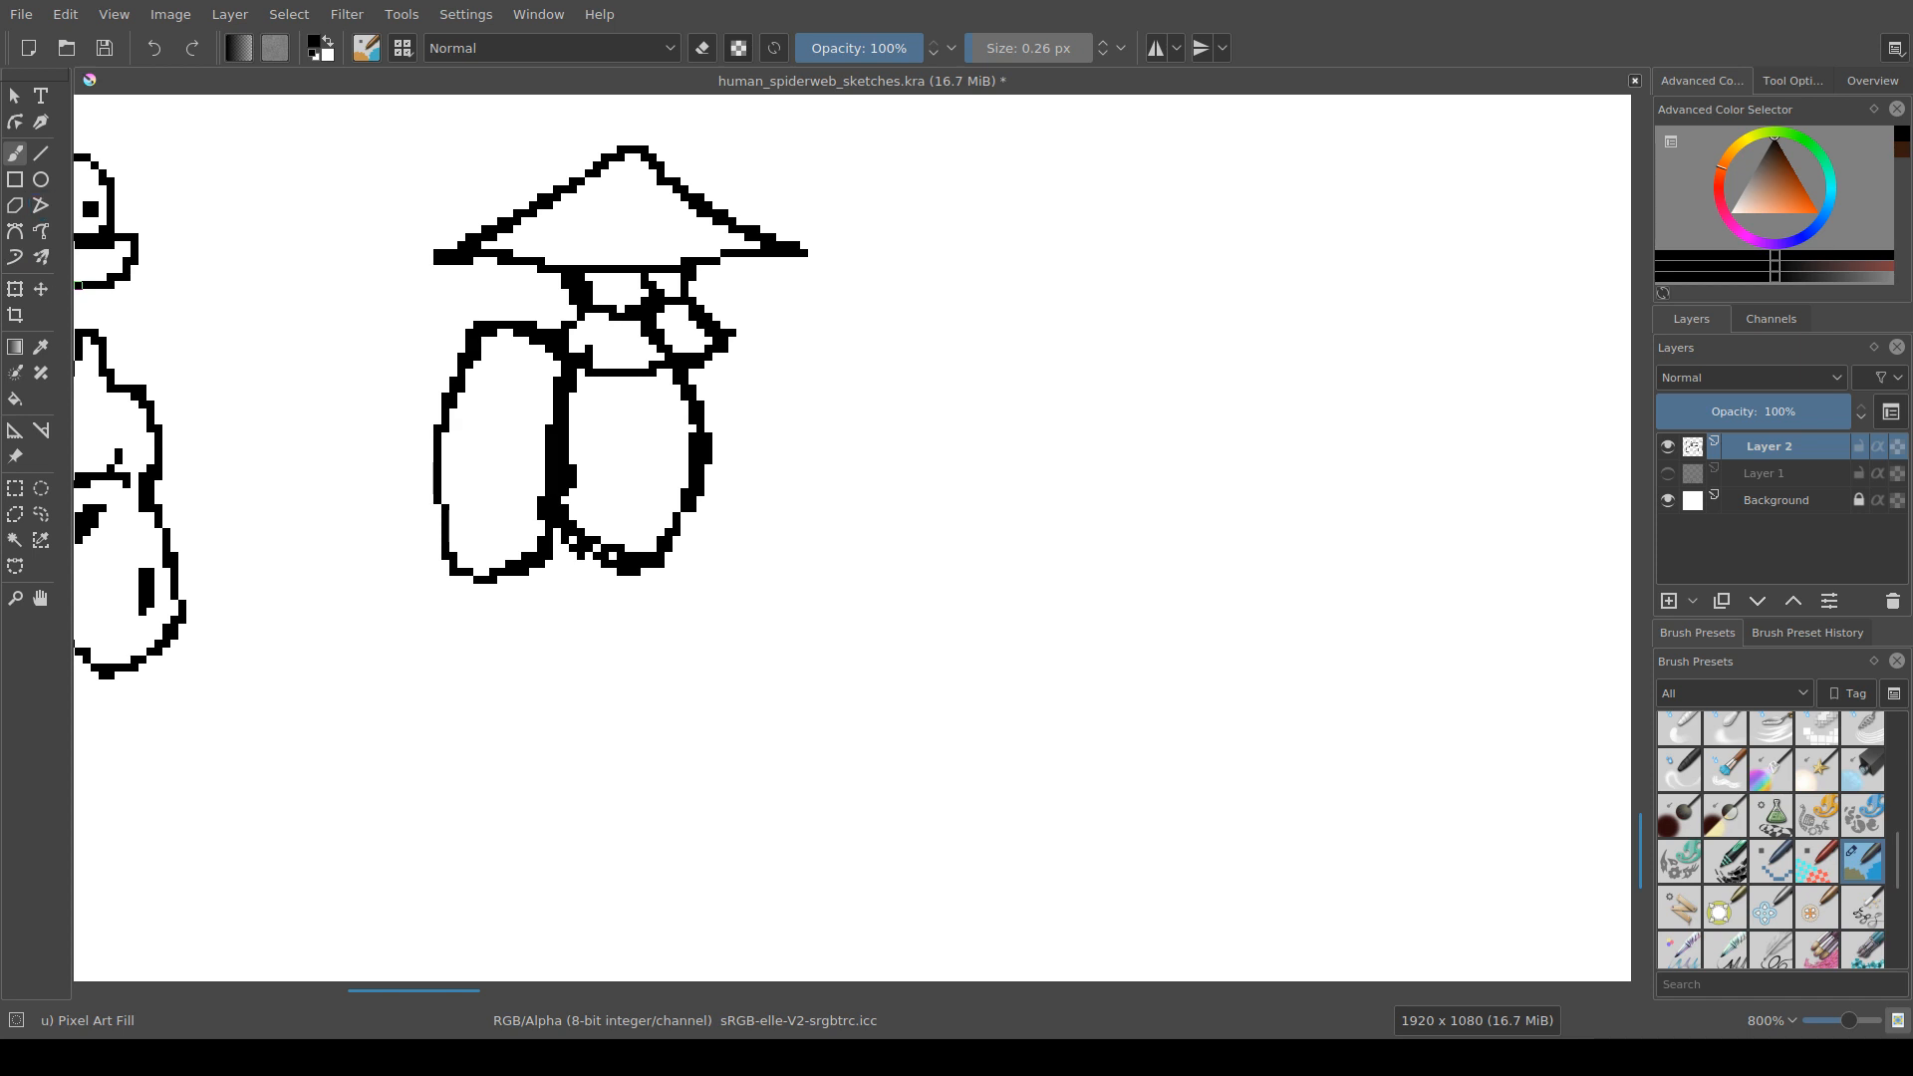
click(41, 514)
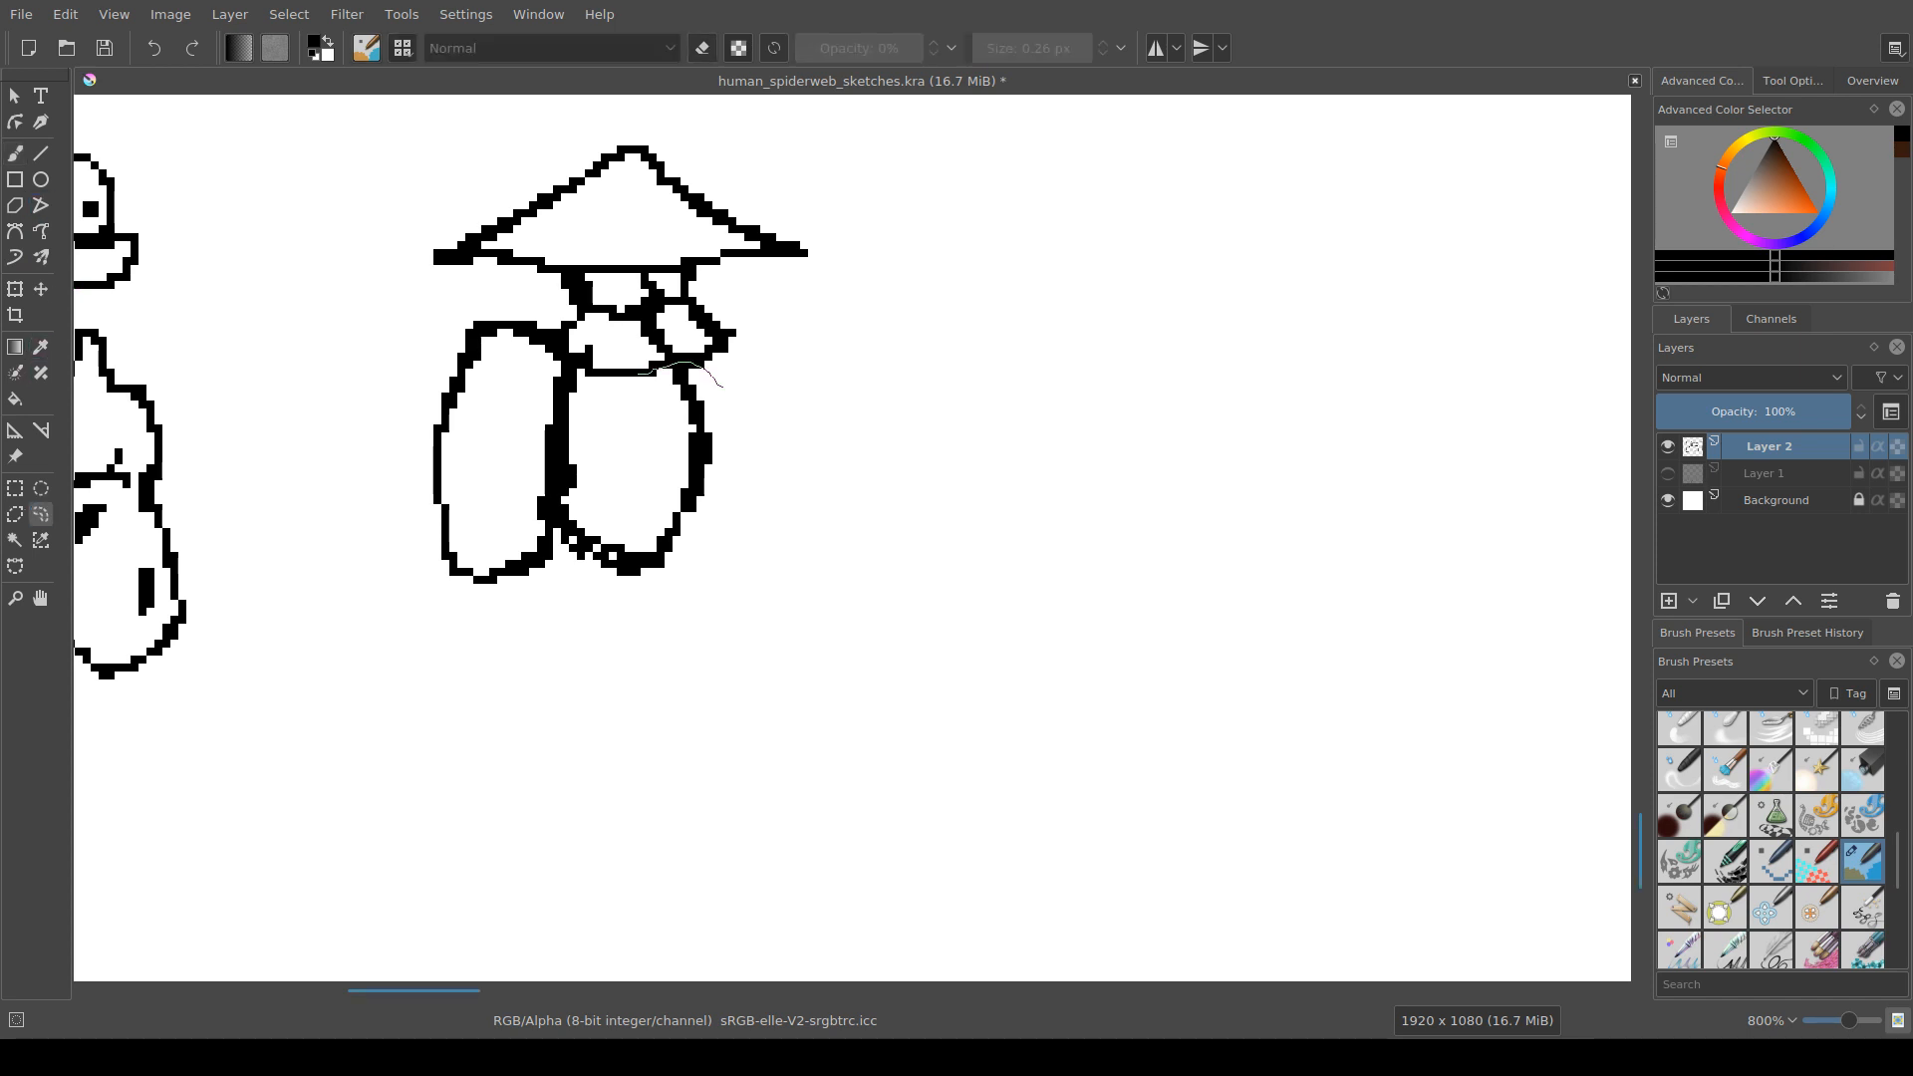
key(ctrl+z)
key(b)
Step: Divide both ovals into upper and lower blocks with horizontal lines, square off their corners, and add a small bump on the torso's right
mouse_move(581, 499)
mouse_down()
mouse_move(573, 404)
mouse_move(557, 507)
mouse_move(470, 499)
mouse_move(446, 411)
mouse_move(550, 363)
mouse_move(542, 260)
mouse_move(494, 244)
mouse_move(439, 291)
mouse_move(462, 372)
mouse_move(454, 245)
mouse_move(566, 300)
mouse_move(582, 340)
mouse_move(542, 396)
mouse_up()
drag(550, 409, 525, 332)
drag(565, 253, 565, 349)
mouse_move(652, 295)
mouse_down()
mouse_move(682, 311)
mouse_move(700, 247)
mouse_move(568, 324)
mouse_move(596, 343)
mouse_move(676, 324)
mouse_move(541, 399)
mouse_move(630, 428)
mouse_move(589, 397)
mouse_up()
drag(589, 396, 554, 365)
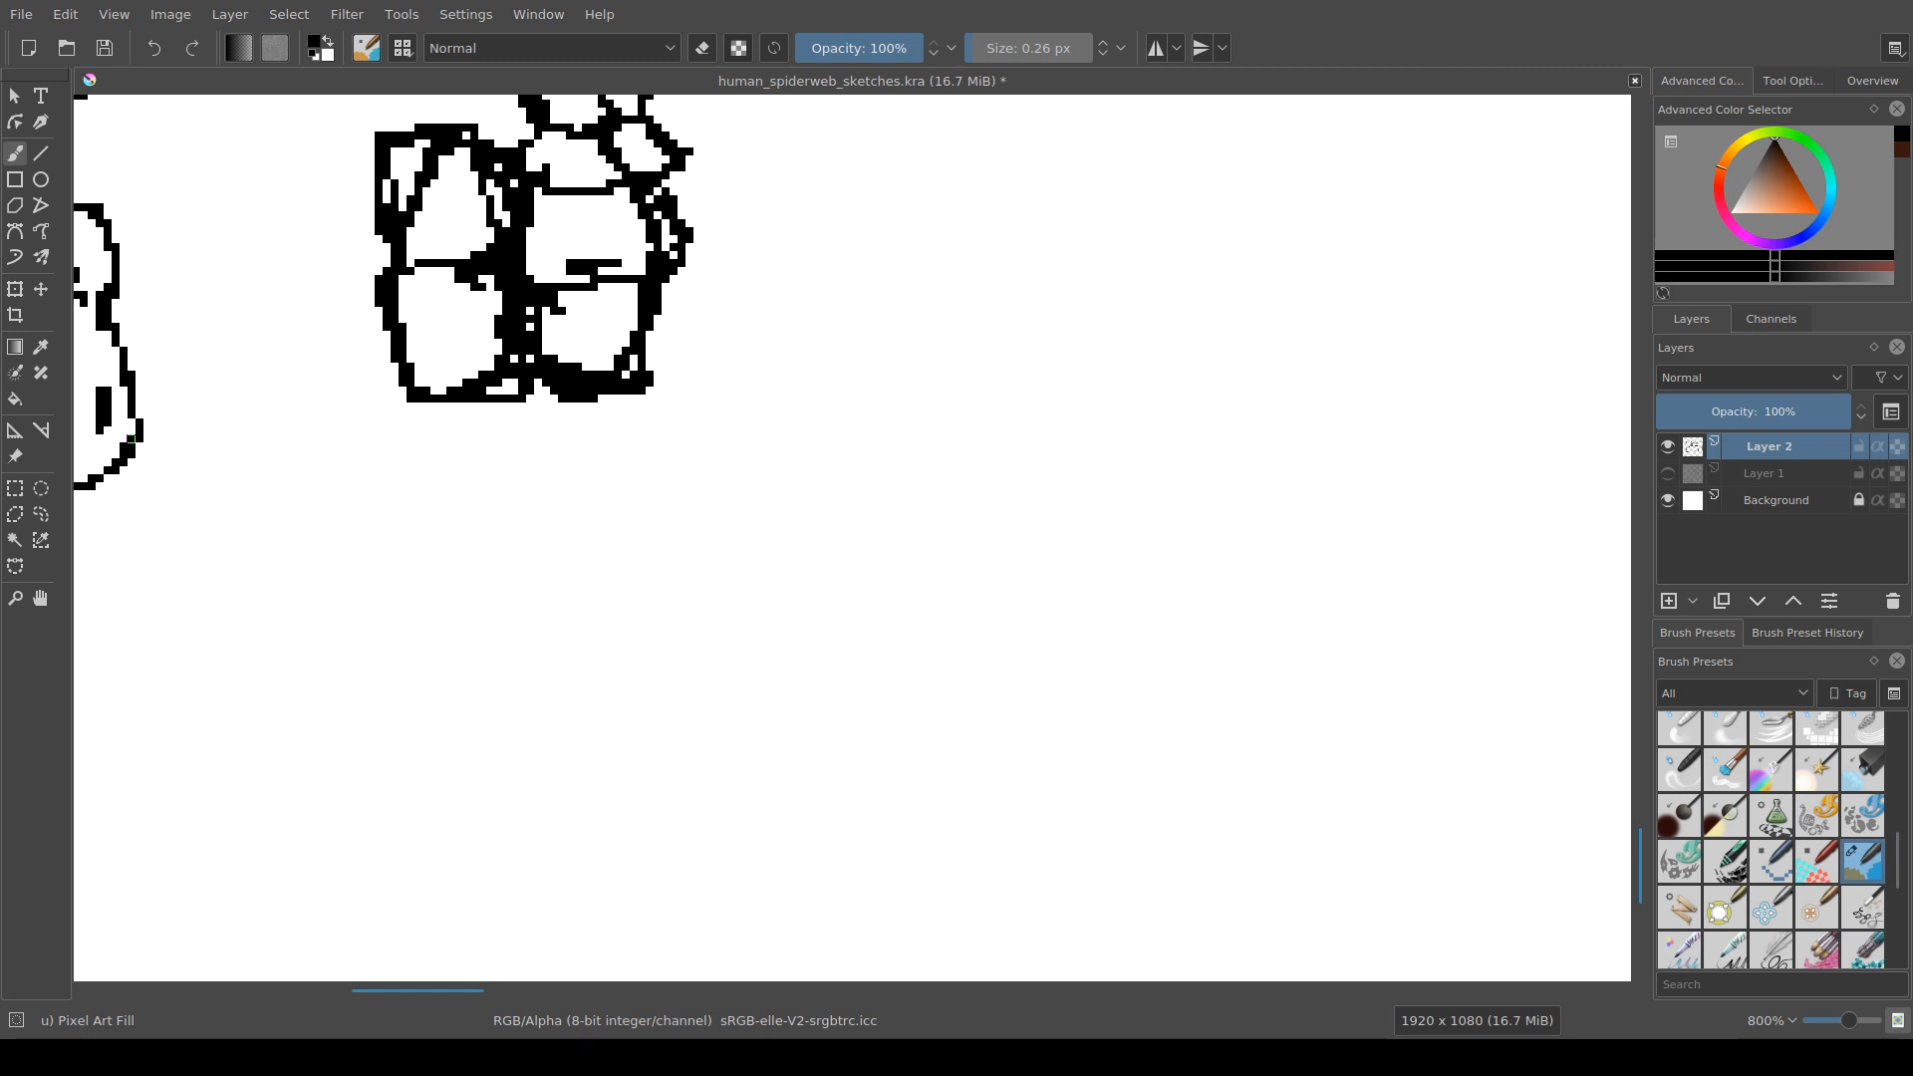
drag(584, 422, 700, 495)
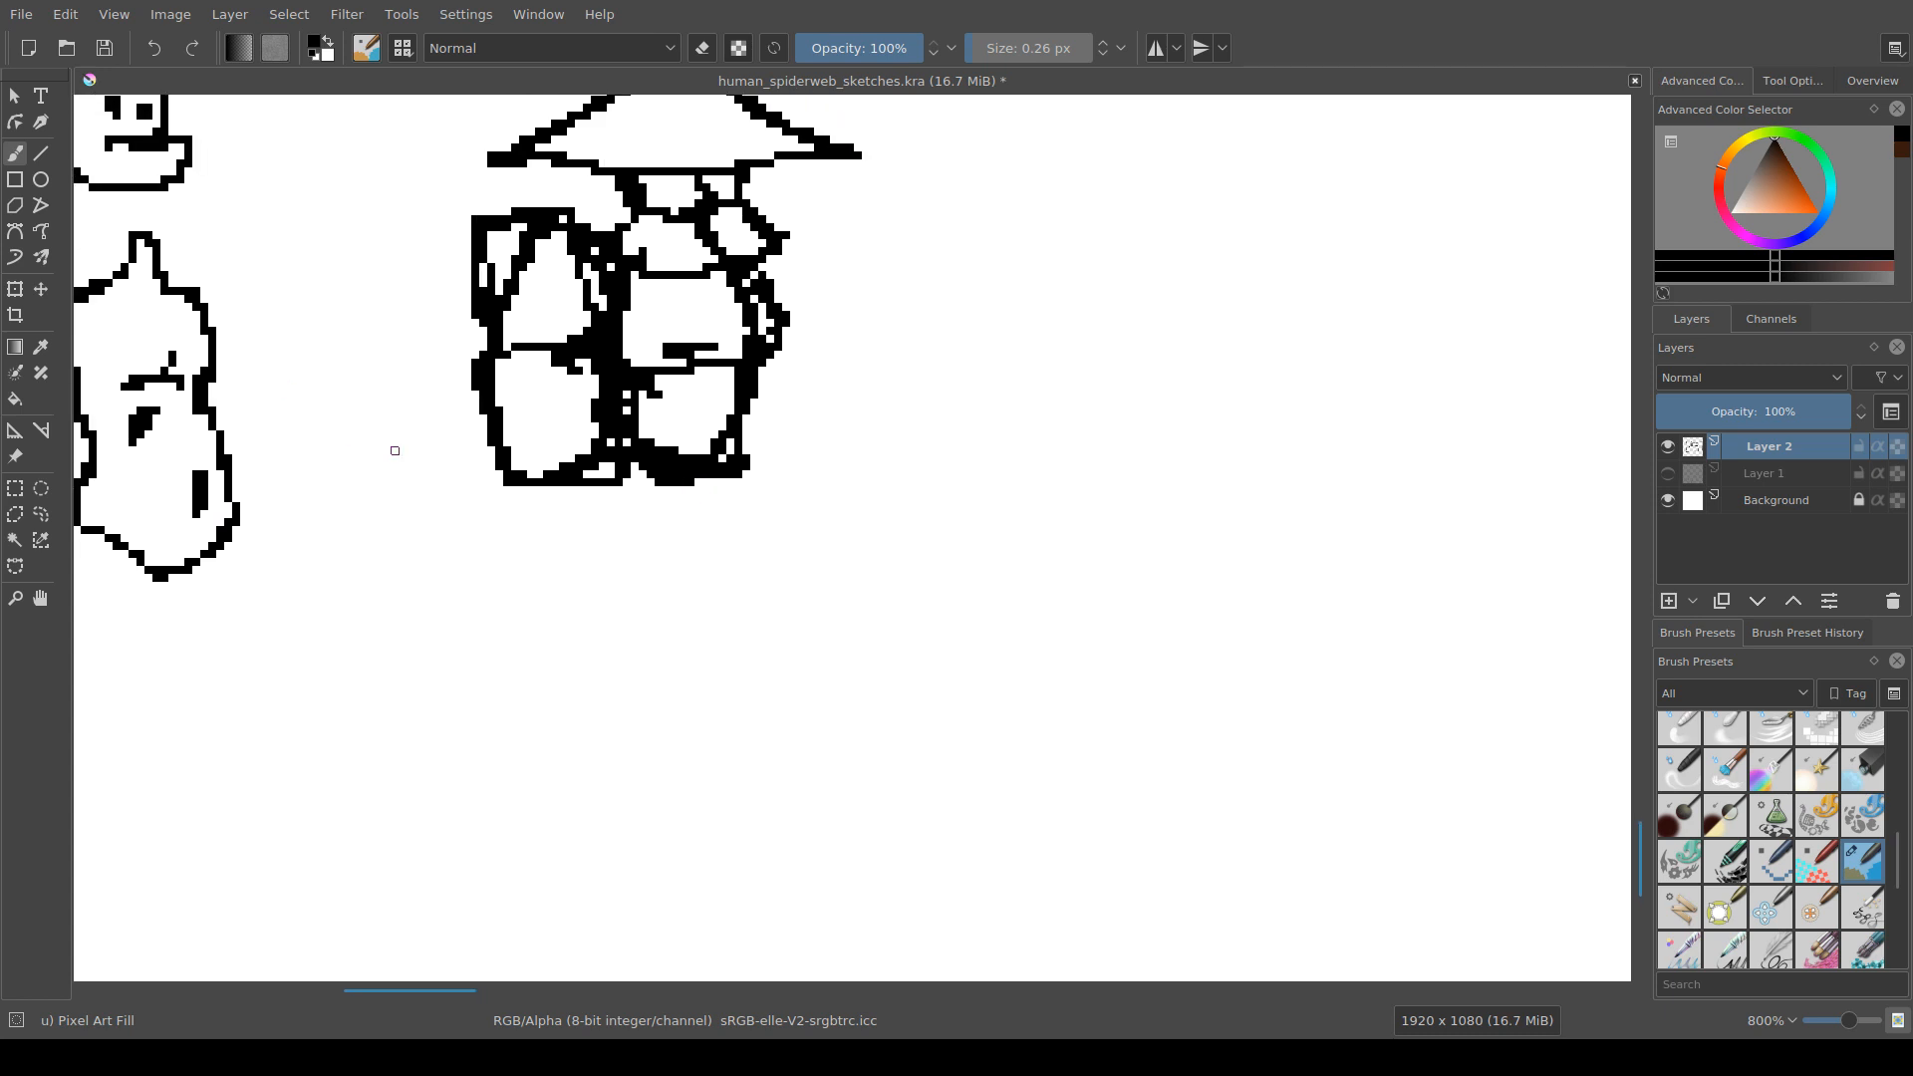
Step: Redraw the upper-left block as a tilted box and erase its old rounded outline
key(e)
mouse_move(512, 275)
mouse_down()
mouse_move(510, 299)
mouse_move(483, 227)
mouse_move(530, 221)
mouse_move(528, 255)
mouse_move(594, 304)
mouse_move(587, 245)
mouse_move(564, 227)
mouse_move(468, 257)
mouse_move(460, 235)
mouse_move(554, 241)
mouse_move(595, 297)
mouse_move(587, 239)
mouse_move(606, 254)
mouse_move(529, 219)
mouse_move(474, 235)
mouse_move(556, 200)
mouse_move(572, 235)
mouse_move(563, 315)
mouse_move(589, 313)
mouse_move(506, 346)
mouse_up()
key(e)
key(e)
key(e)
drag(498, 439, 531, 492)
key(e)
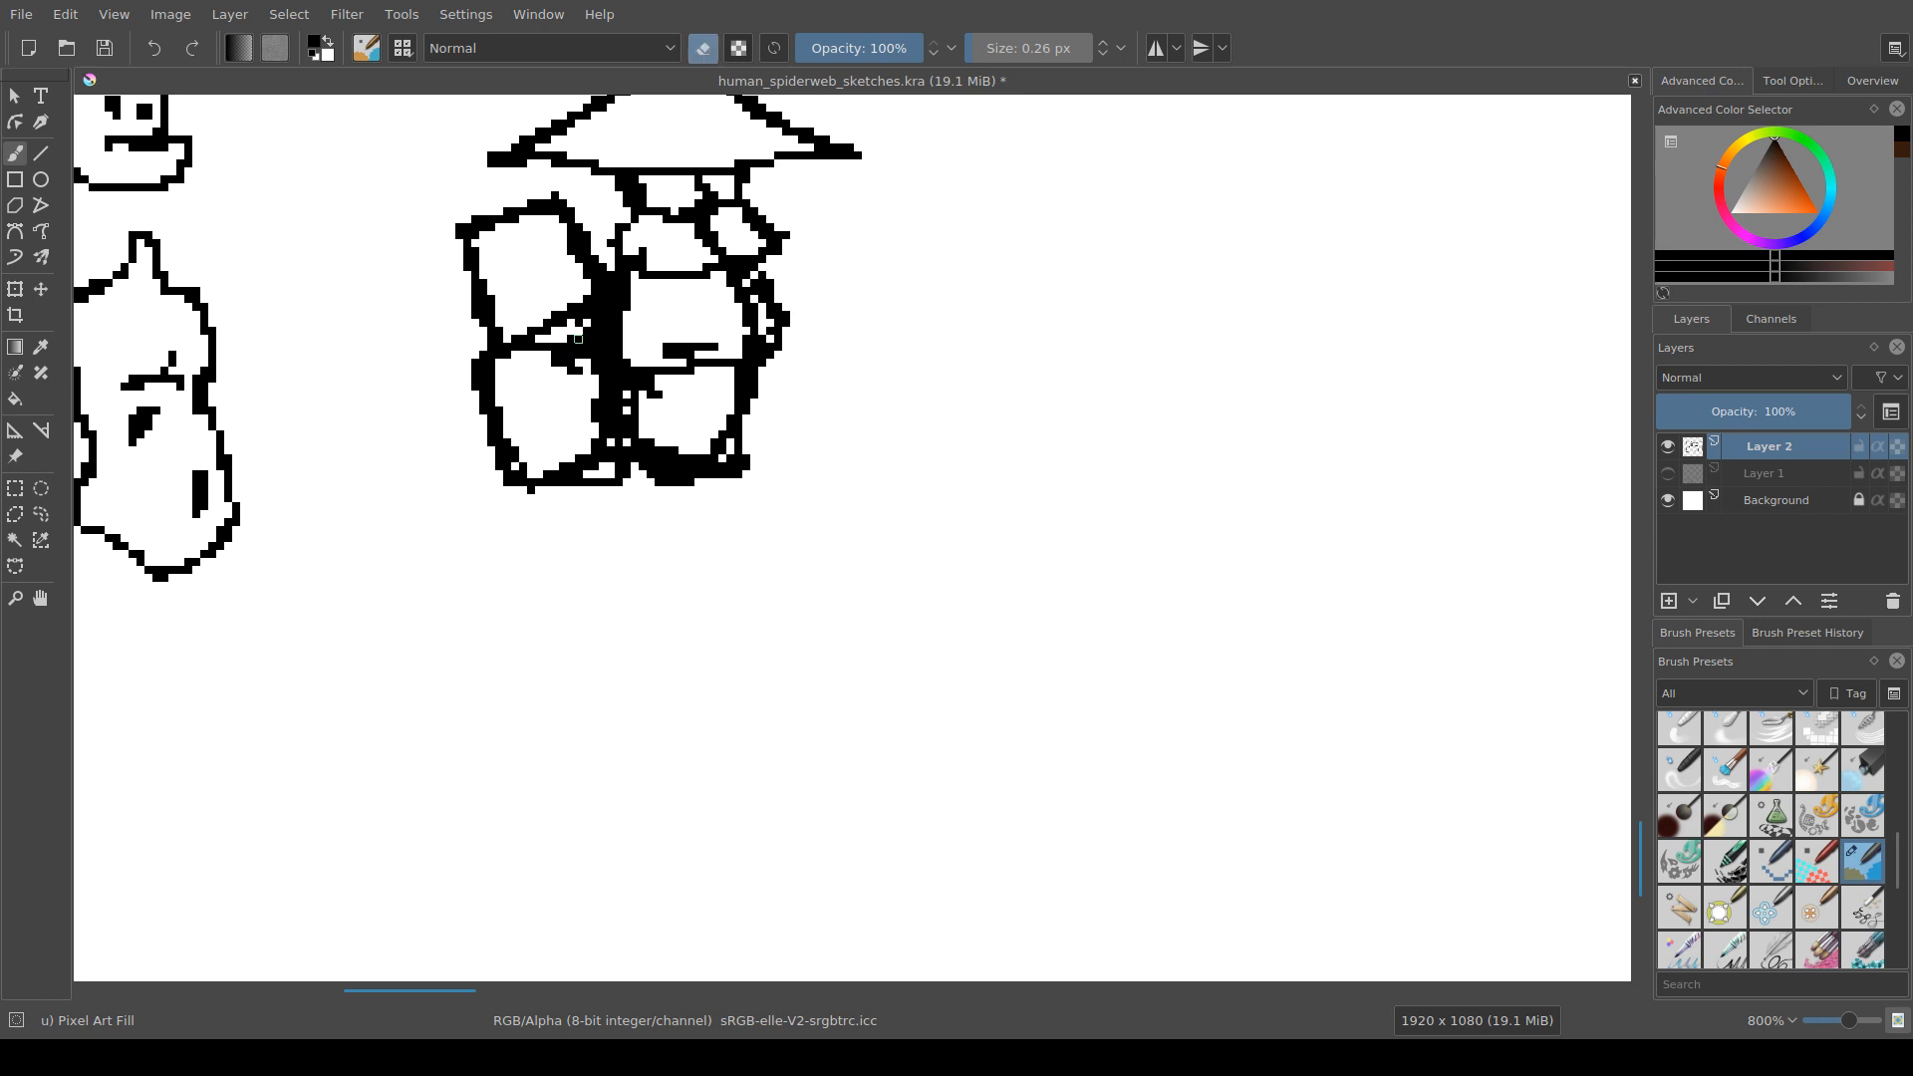
Step: Erase leftover pixels along the tilted box's lower edge and the outer edges of the lower-left block
mouse_move(578, 339)
mouse_down()
mouse_move(546, 347)
mouse_move(595, 354)
mouse_up()
mouse_move(611, 363)
mouse_down()
mouse_move(602, 428)
mouse_move(488, 423)
mouse_move(507, 482)
mouse_move(497, 439)
mouse_up()
drag(472, 289, 490, 333)
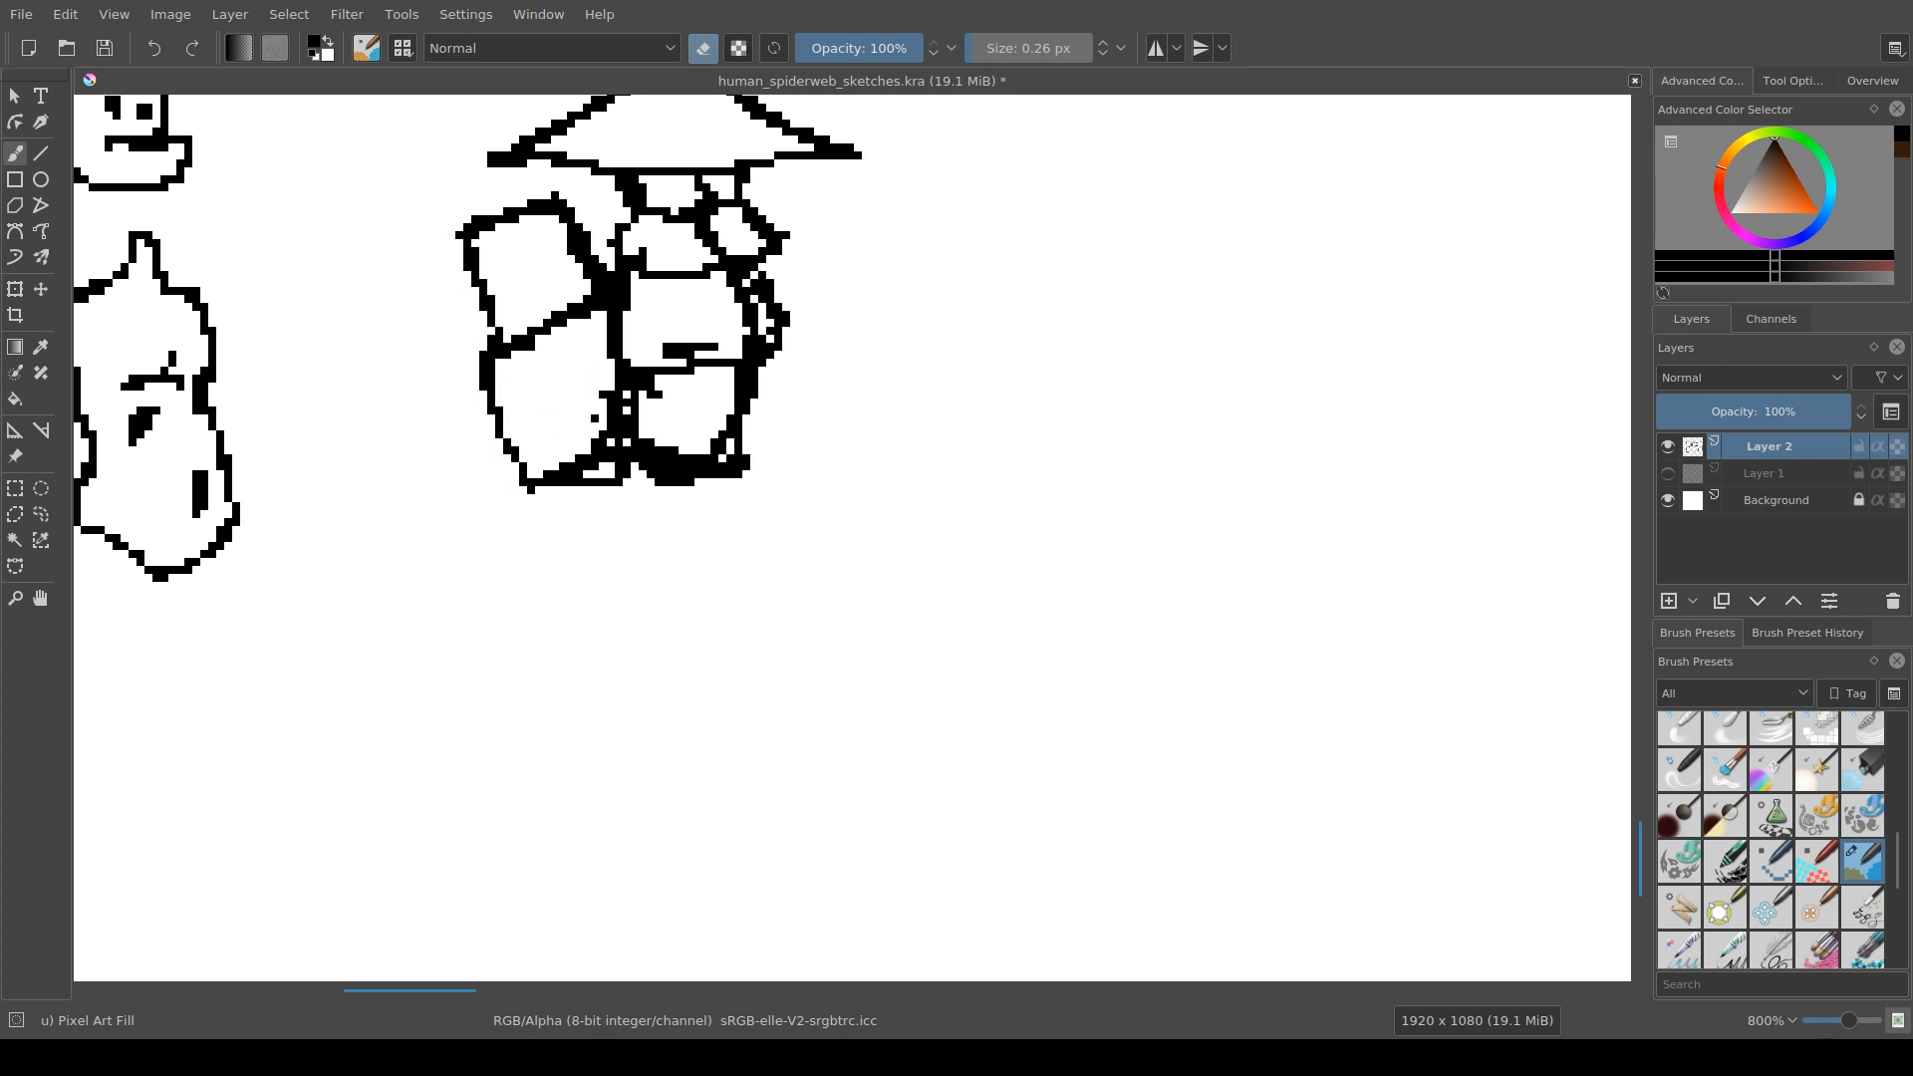
drag(522, 204, 424, 318)
key(e)
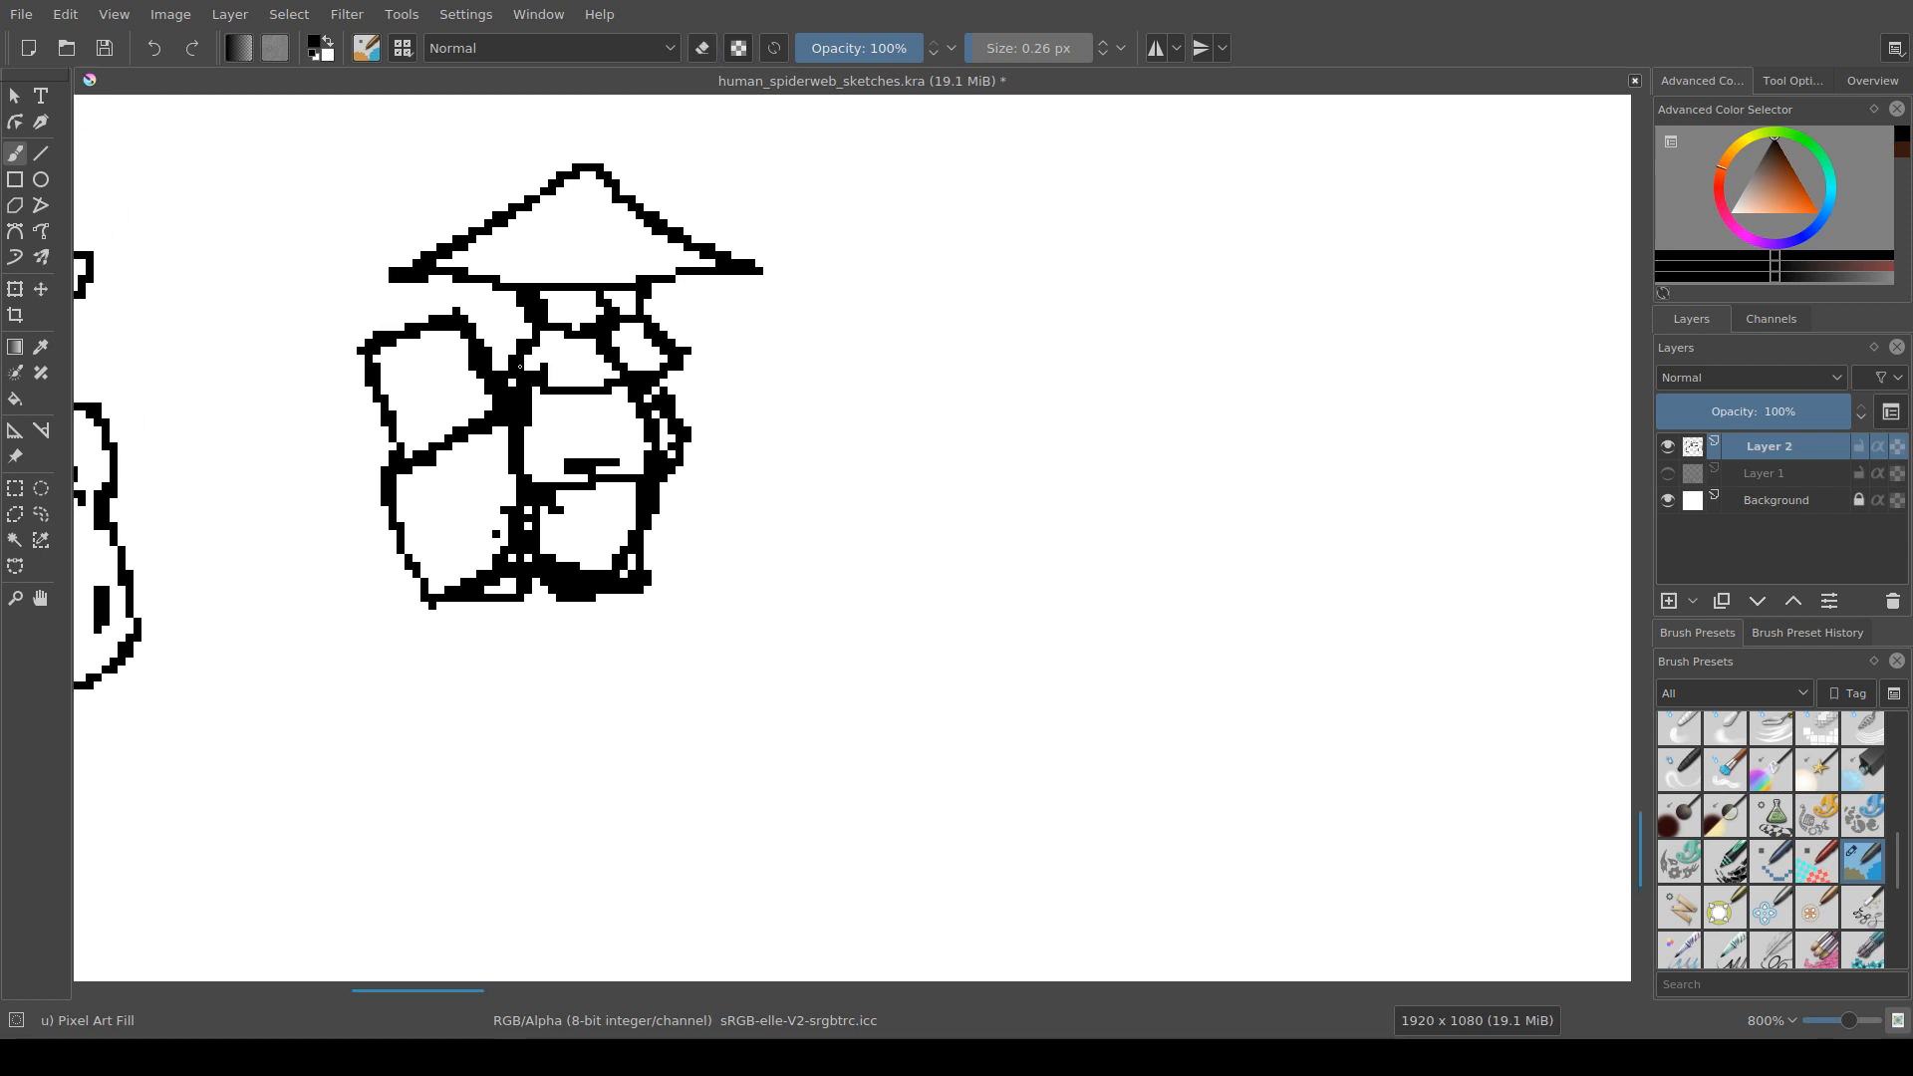
Step: Clean up the joint between the left blocks and the torso, removing stray pixels inside the lower-left block
mouse_move(496, 431)
mouse_down()
mouse_move(512, 486)
mouse_move(466, 441)
mouse_up()
drag(498, 510, 484, 570)
key(e)
mouse_move(520, 522)
mouse_down()
mouse_move(520, 544)
mouse_move(560, 505)
mouse_move(544, 557)
mouse_move(536, 525)
mouse_up()
mouse_move(568, 511)
mouse_down()
mouse_move(636, 436)
mouse_move(592, 470)
mouse_up()
key(e)
click(577, 478)
Step: Draw a slanted arm outline from the face across the tilted box and fill the wedge beneath it with black
mouse_move(602, 260)
mouse_down()
mouse_move(511, 312)
mouse_move(524, 348)
mouse_move(556, 324)
mouse_up()
key(e)
drag(547, 308, 584, 284)
mouse_move(584, 300)
mouse_down()
mouse_move(552, 316)
mouse_move(603, 292)
mouse_move(597, 276)
mouse_move(619, 300)
mouse_up()
key(e)
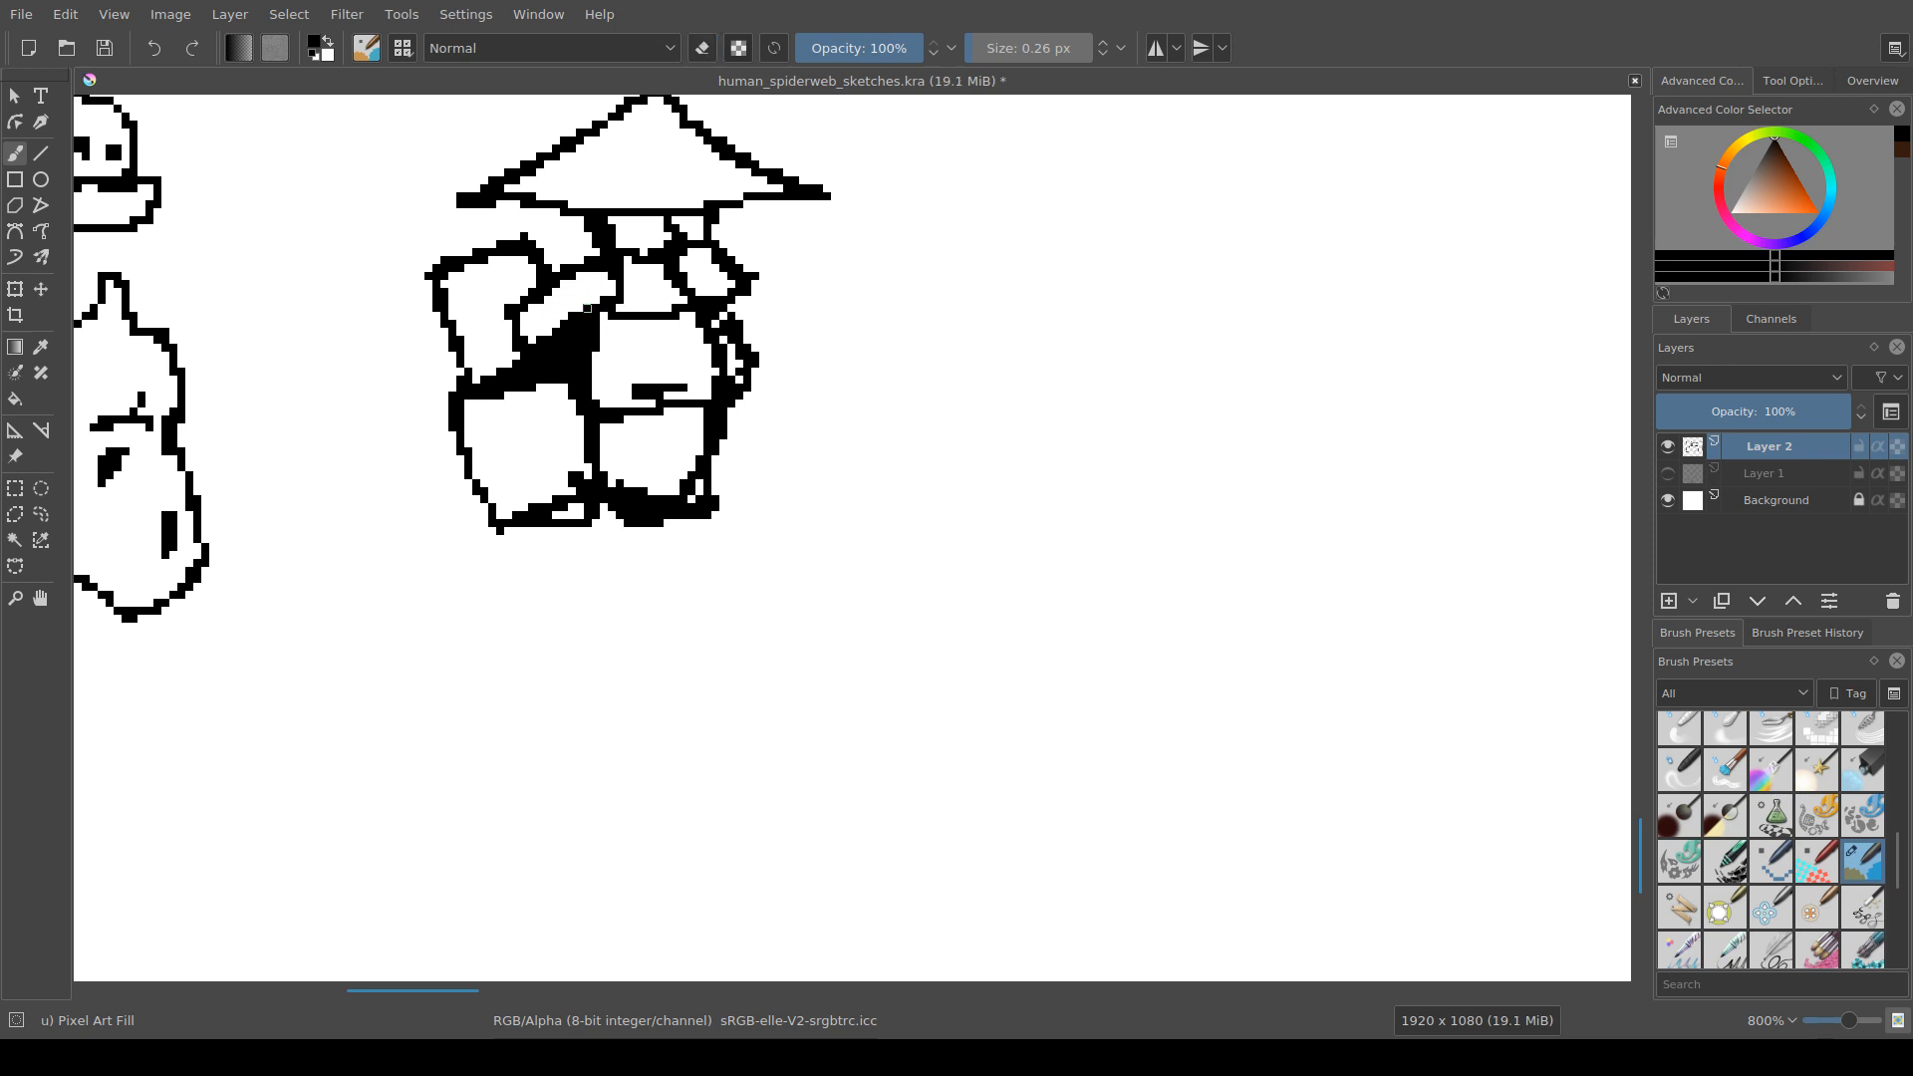
mouse_move(508, 323)
mouse_down()
mouse_move(508, 340)
mouse_move(516, 325)
mouse_up()
key(e)
drag(379, 754, 393, 752)
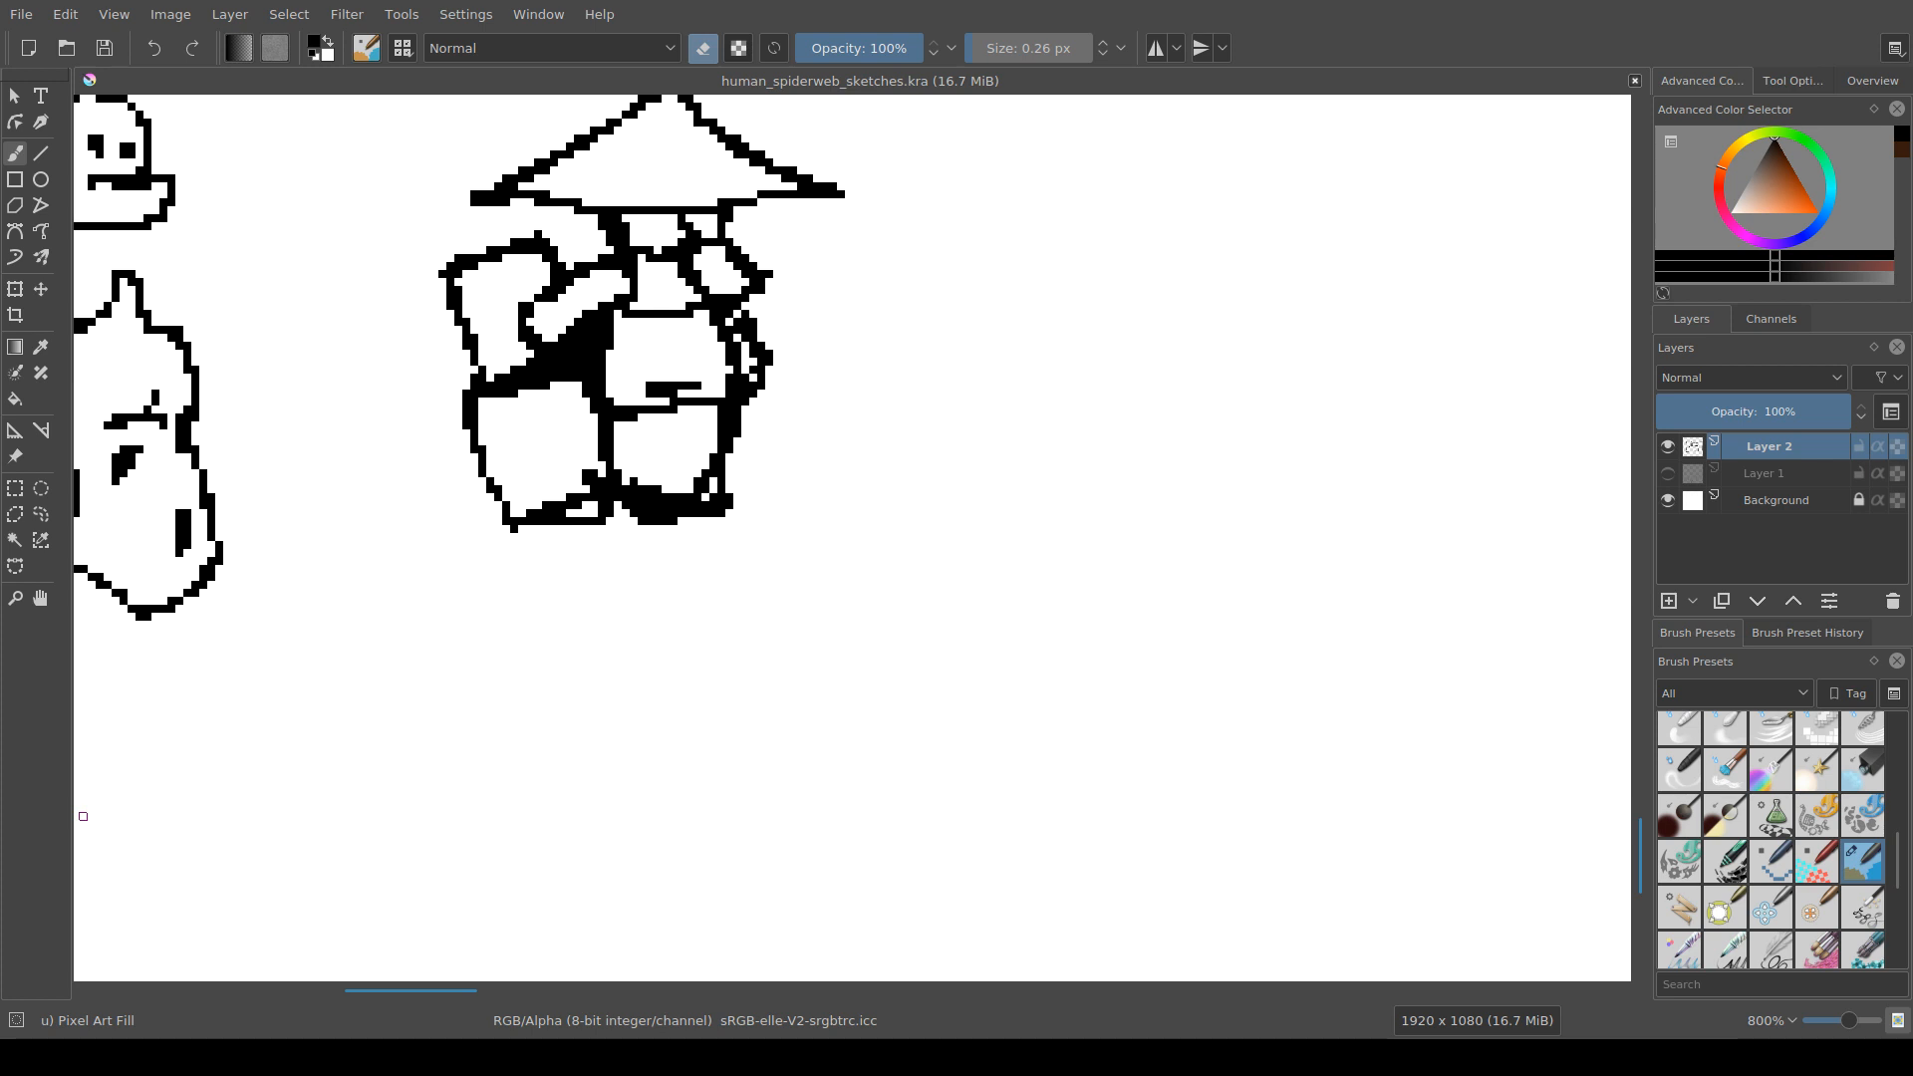
Step: Erase the dash inside the torso and tidy the outline of the lower-right block
drag(625, 662, 742, 643)
scroll(743, 641, down, 1)
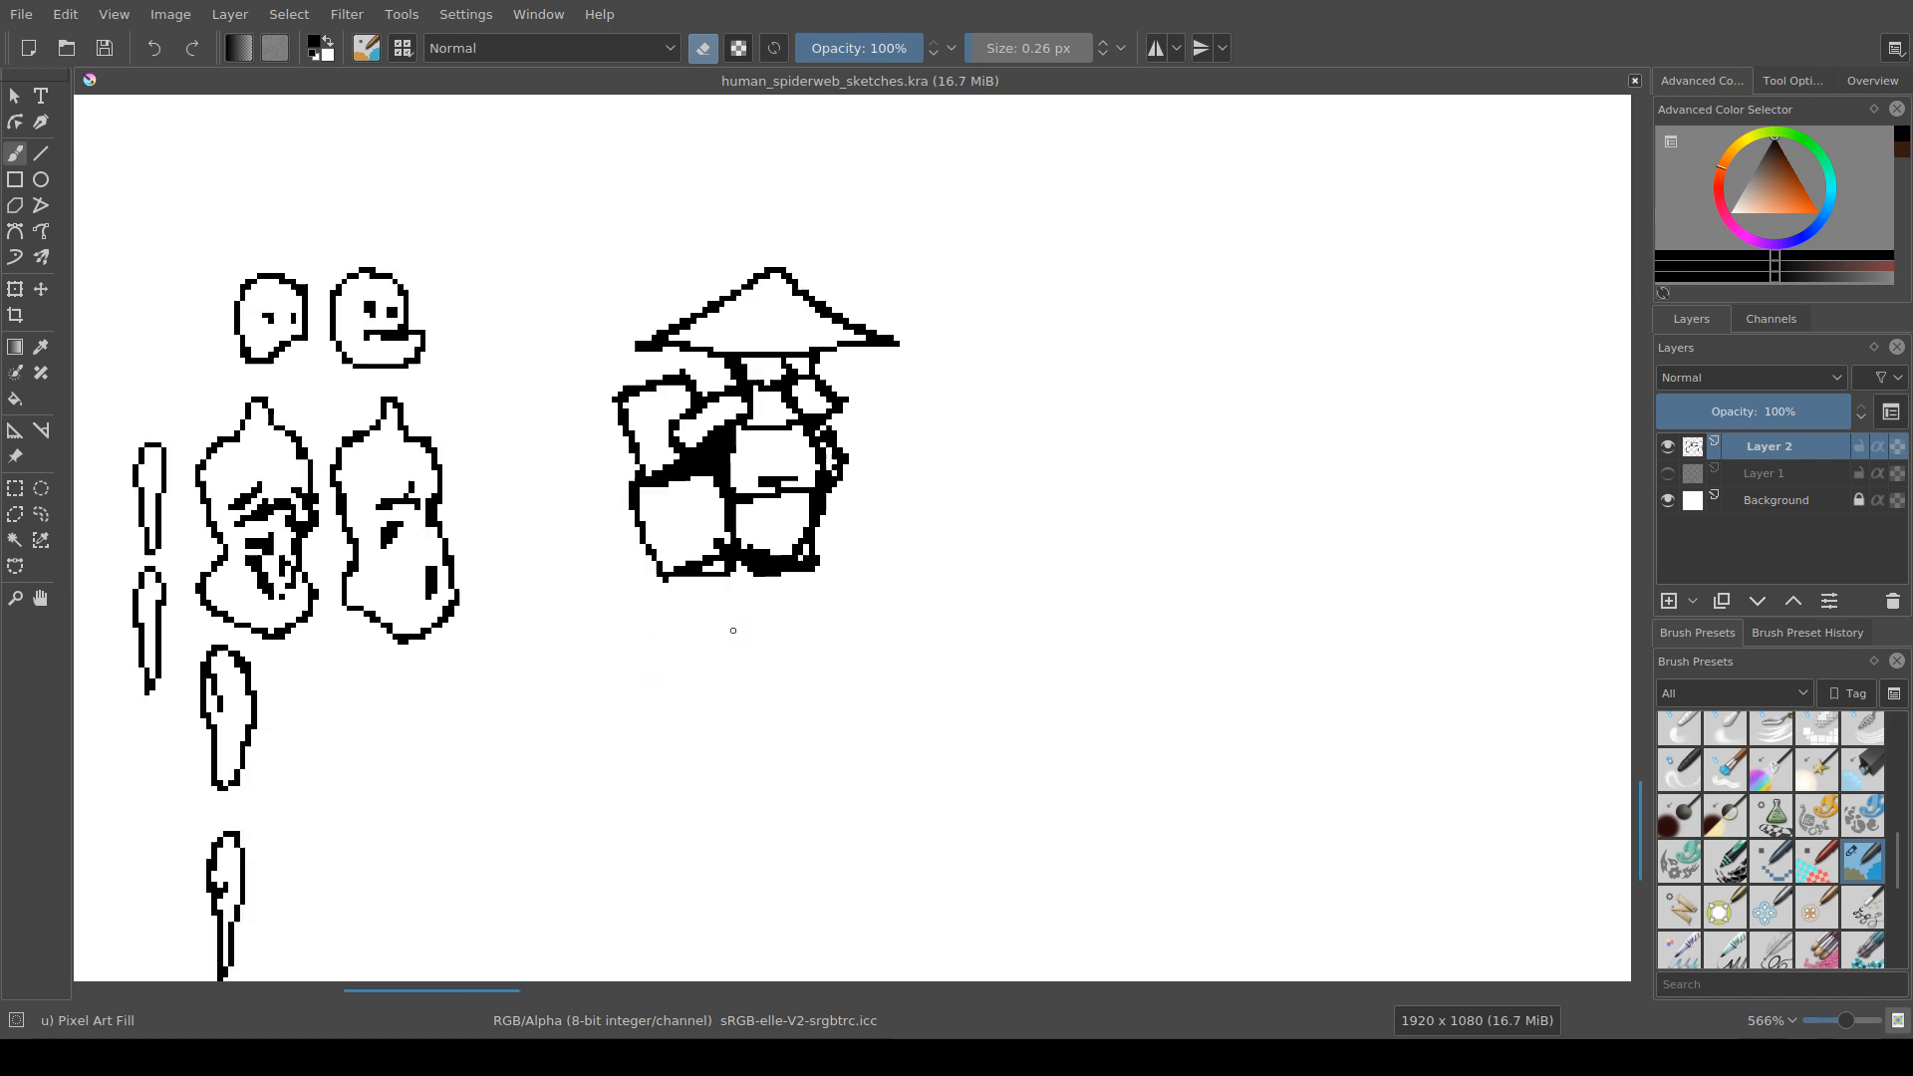
mouse_move(767, 564)
mouse_down()
mouse_move(747, 601)
mouse_move(570, 507)
mouse_move(592, 500)
mouse_move(530, 532)
mouse_move(593, 516)
mouse_move(538, 532)
mouse_move(594, 500)
mouse_move(578, 444)
mouse_move(594, 500)
mouse_move(609, 476)
mouse_move(602, 492)
mouse_move(617, 430)
mouse_move(601, 397)
mouse_move(513, 420)
mouse_move(569, 404)
mouse_move(606, 300)
mouse_move(607, 348)
mouse_move(607, 314)
mouse_move(679, 389)
mouse_move(718, 364)
mouse_move(655, 365)
mouse_move(654, 419)
mouse_move(641, 363)
mouse_move(643, 428)
mouse_up()
scroll(740, 600, up, 1)
key(e)
click(585, 501)
key(e)
key(e)
click(586, 532)
key(e)
click(586, 437)
key(e)
key(e)
key(e)
key(e)
Step: Erase the small bump on the torso's right side, rework that edge, and save the drawing
mouse_move(688, 396)
mouse_down()
mouse_move(681, 381)
mouse_move(673, 403)
mouse_up()
click(672, 357)
key(e)
click(656, 349)
click(674, 396)
key(e)
drag(672, 387, 673, 371)
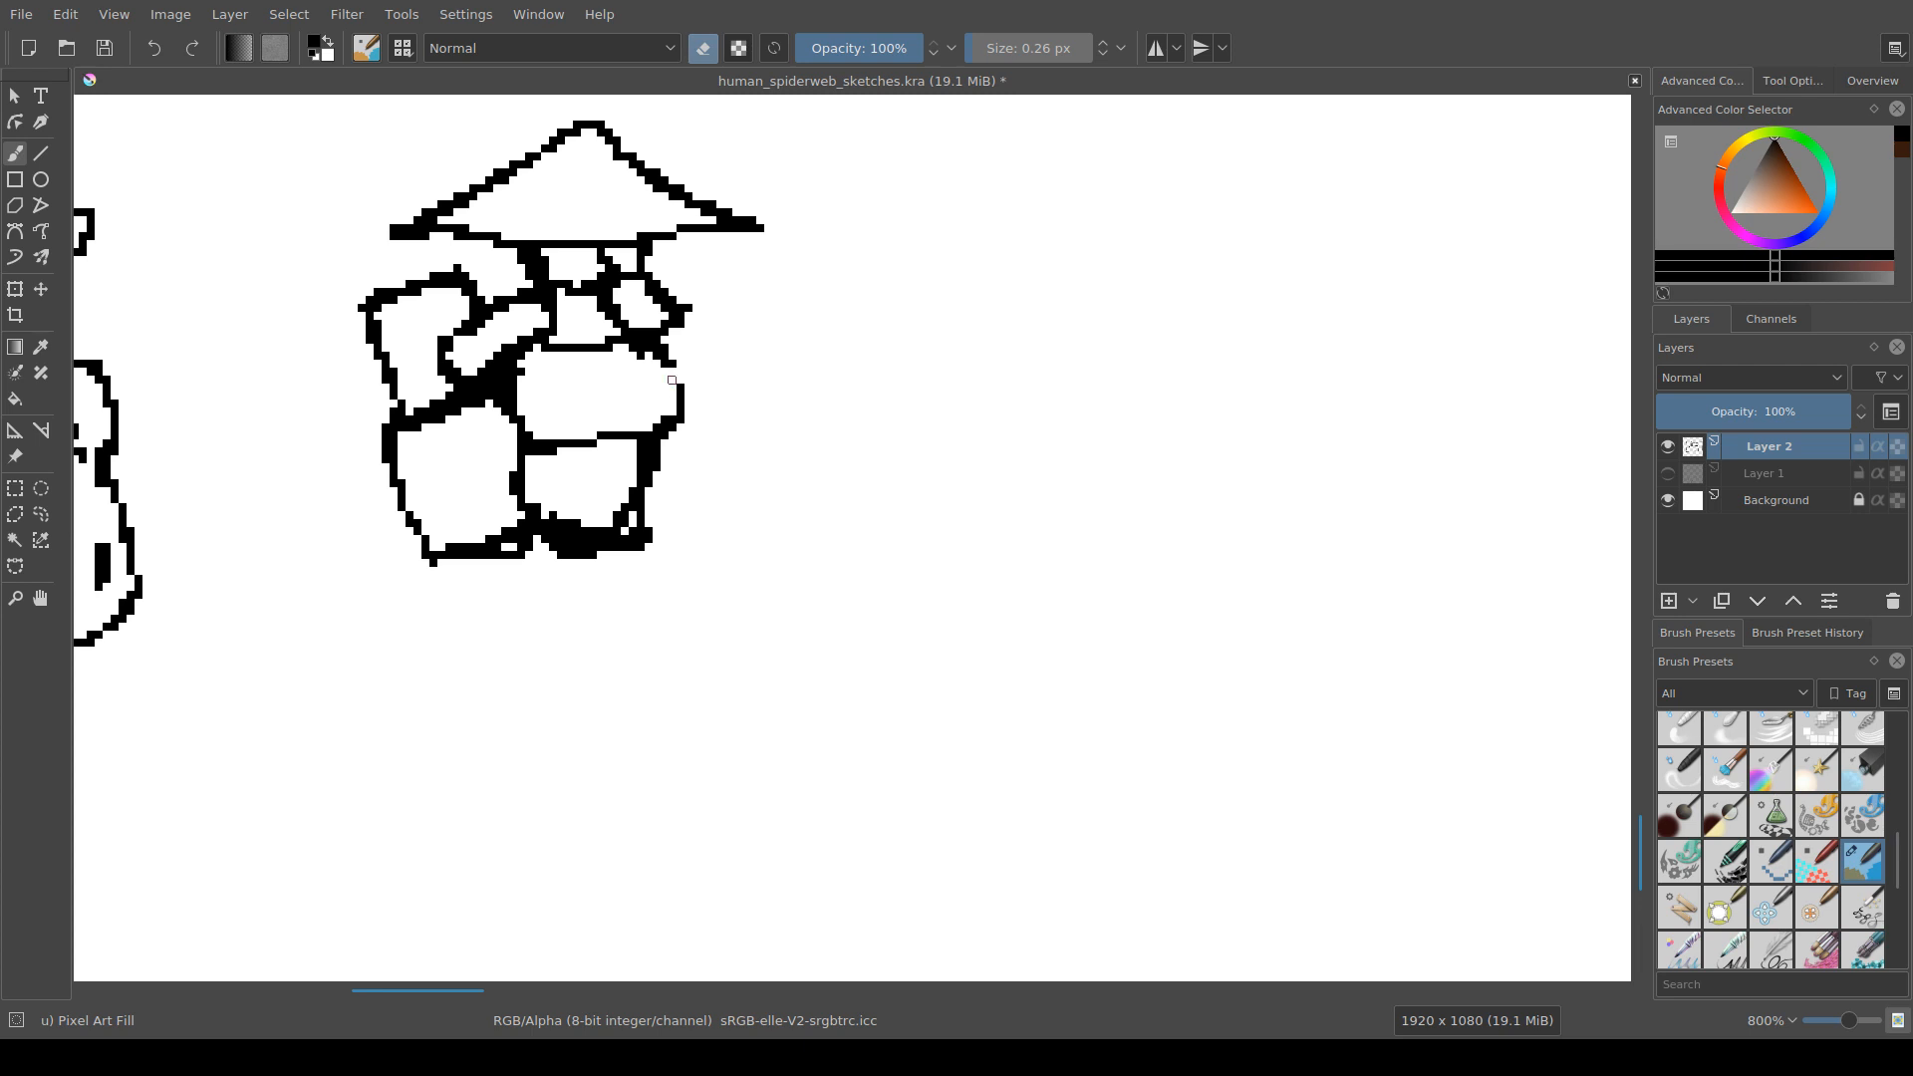
key(ctrl+s)
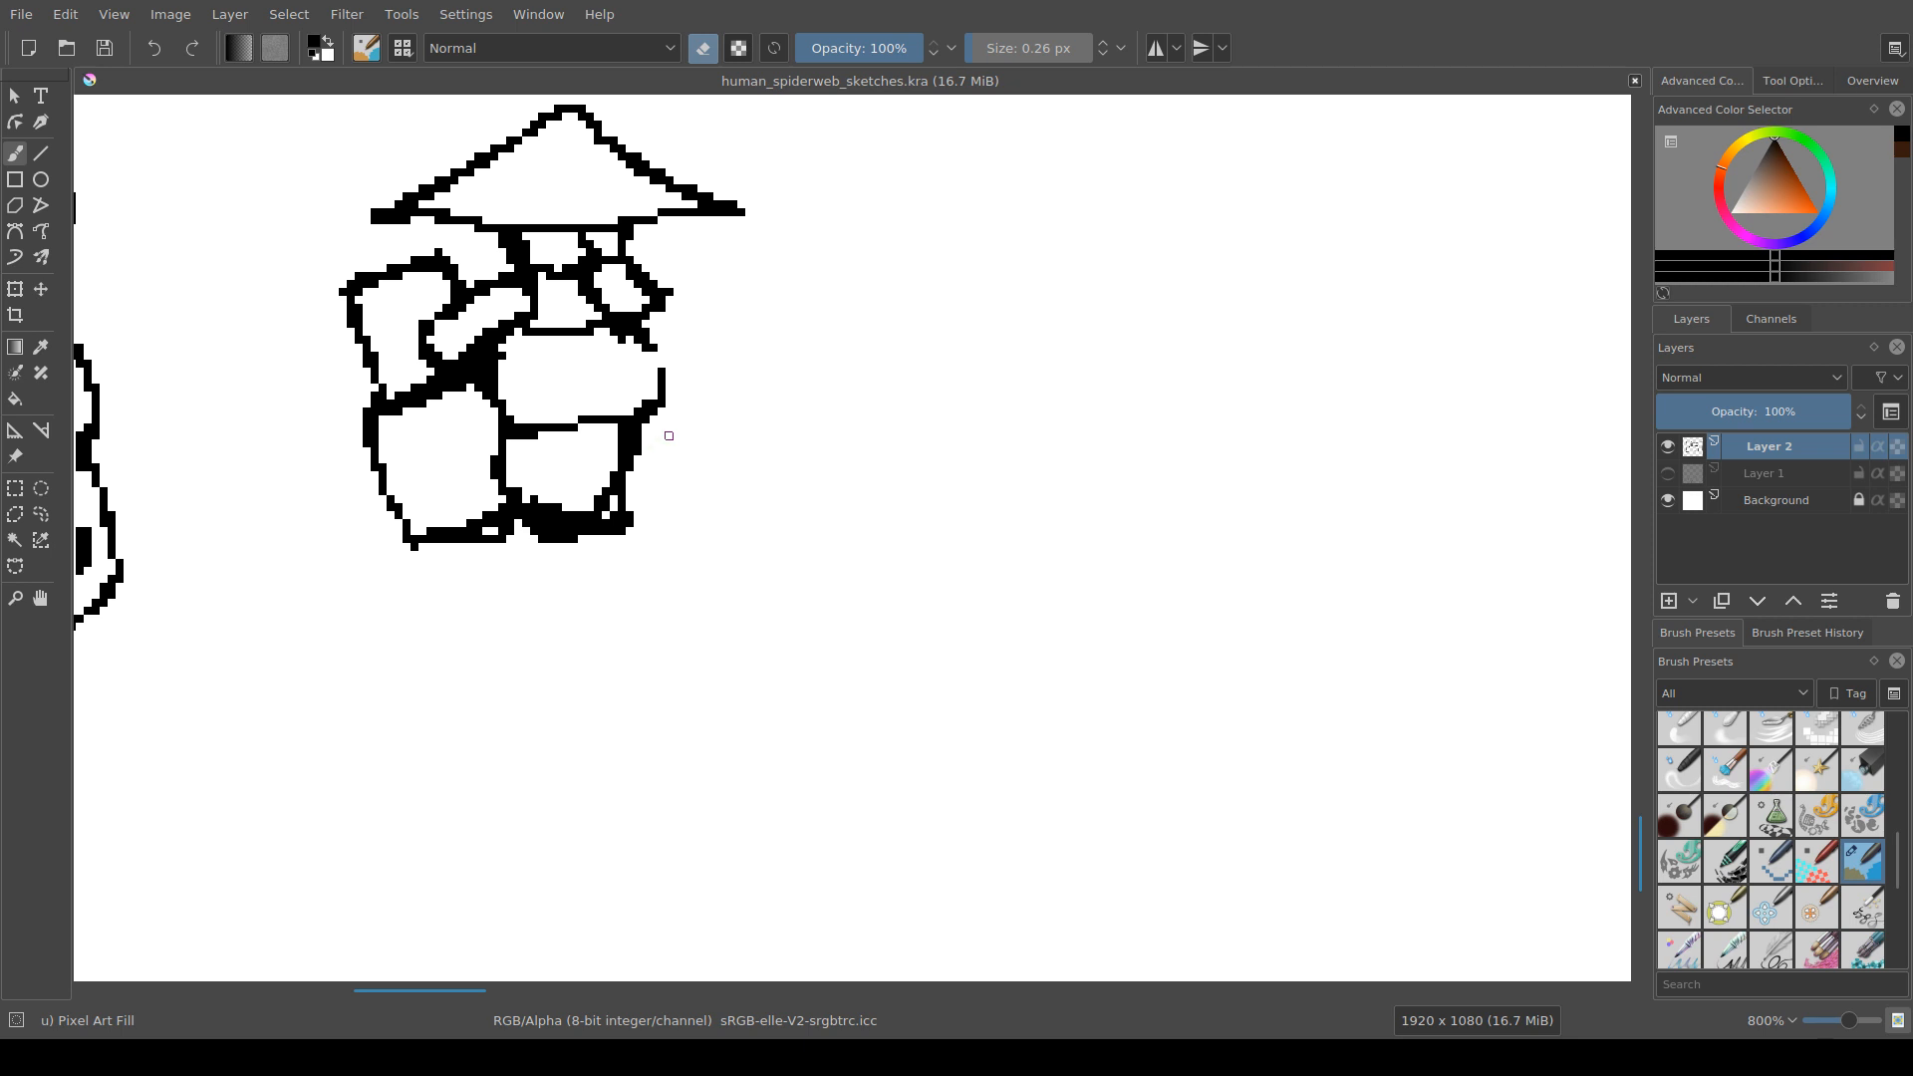
Step: Close the gap in the torso's right side with a smooth outward curve
scroll(678, 299, down, 1)
key(e)
drag(662, 307, 661, 360)
key(e)
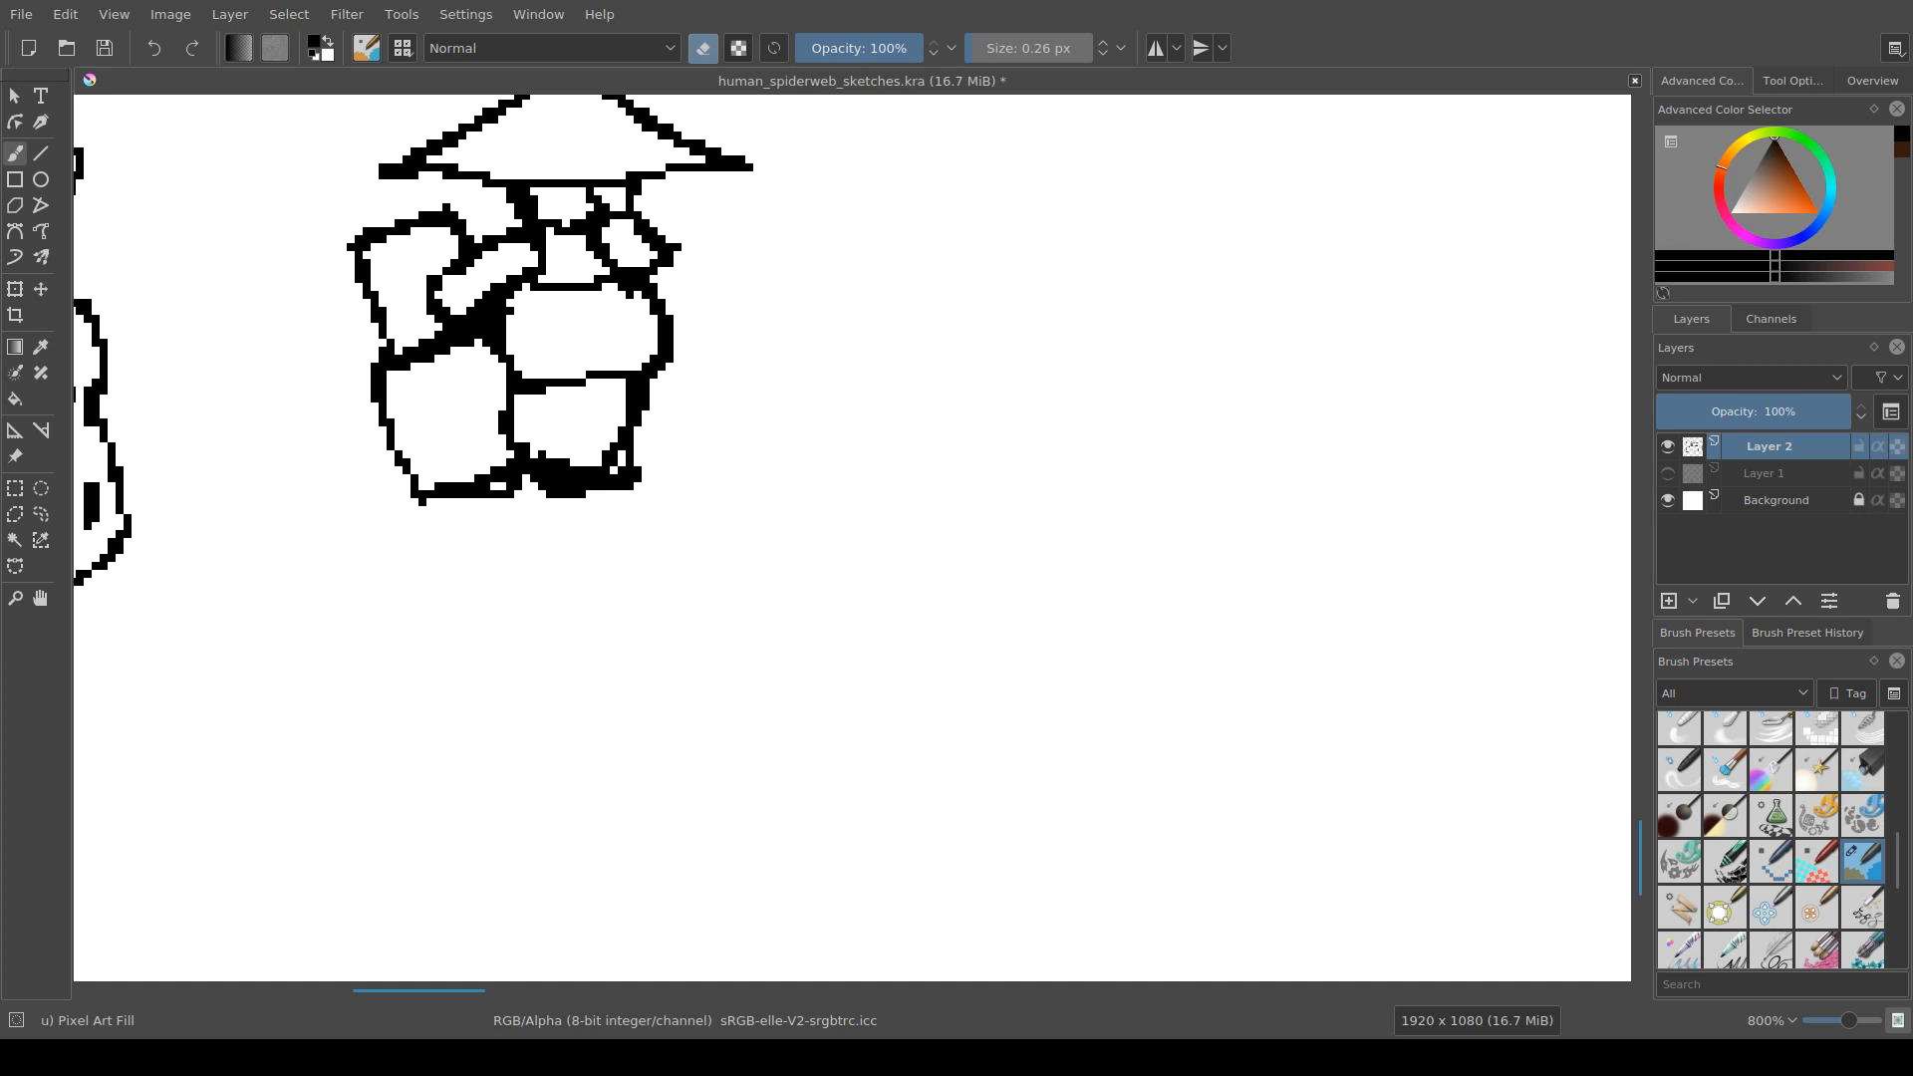
Step: Draw a thick black belt line between the torso and the lower-right block, and clean that block's right edge
mouse_move(660, 288)
mouse_down()
mouse_move(653, 414)
mouse_move(651, 340)
mouse_move(618, 388)
mouse_move(547, 373)
mouse_move(563, 396)
mouse_move(642, 389)
mouse_move(628, 381)
mouse_move(628, 420)
mouse_move(556, 413)
mouse_move(595, 429)
mouse_move(540, 397)
mouse_move(659, 417)
mouse_move(597, 409)
mouse_move(653, 408)
mouse_move(652, 425)
mouse_move(621, 408)
mouse_move(652, 424)
mouse_move(613, 408)
mouse_move(628, 416)
mouse_move(550, 446)
mouse_move(593, 429)
mouse_move(674, 444)
mouse_up()
key(e)
key(e)
key(e)
click(644, 382)
click(651, 388)
key(e)
key(e)
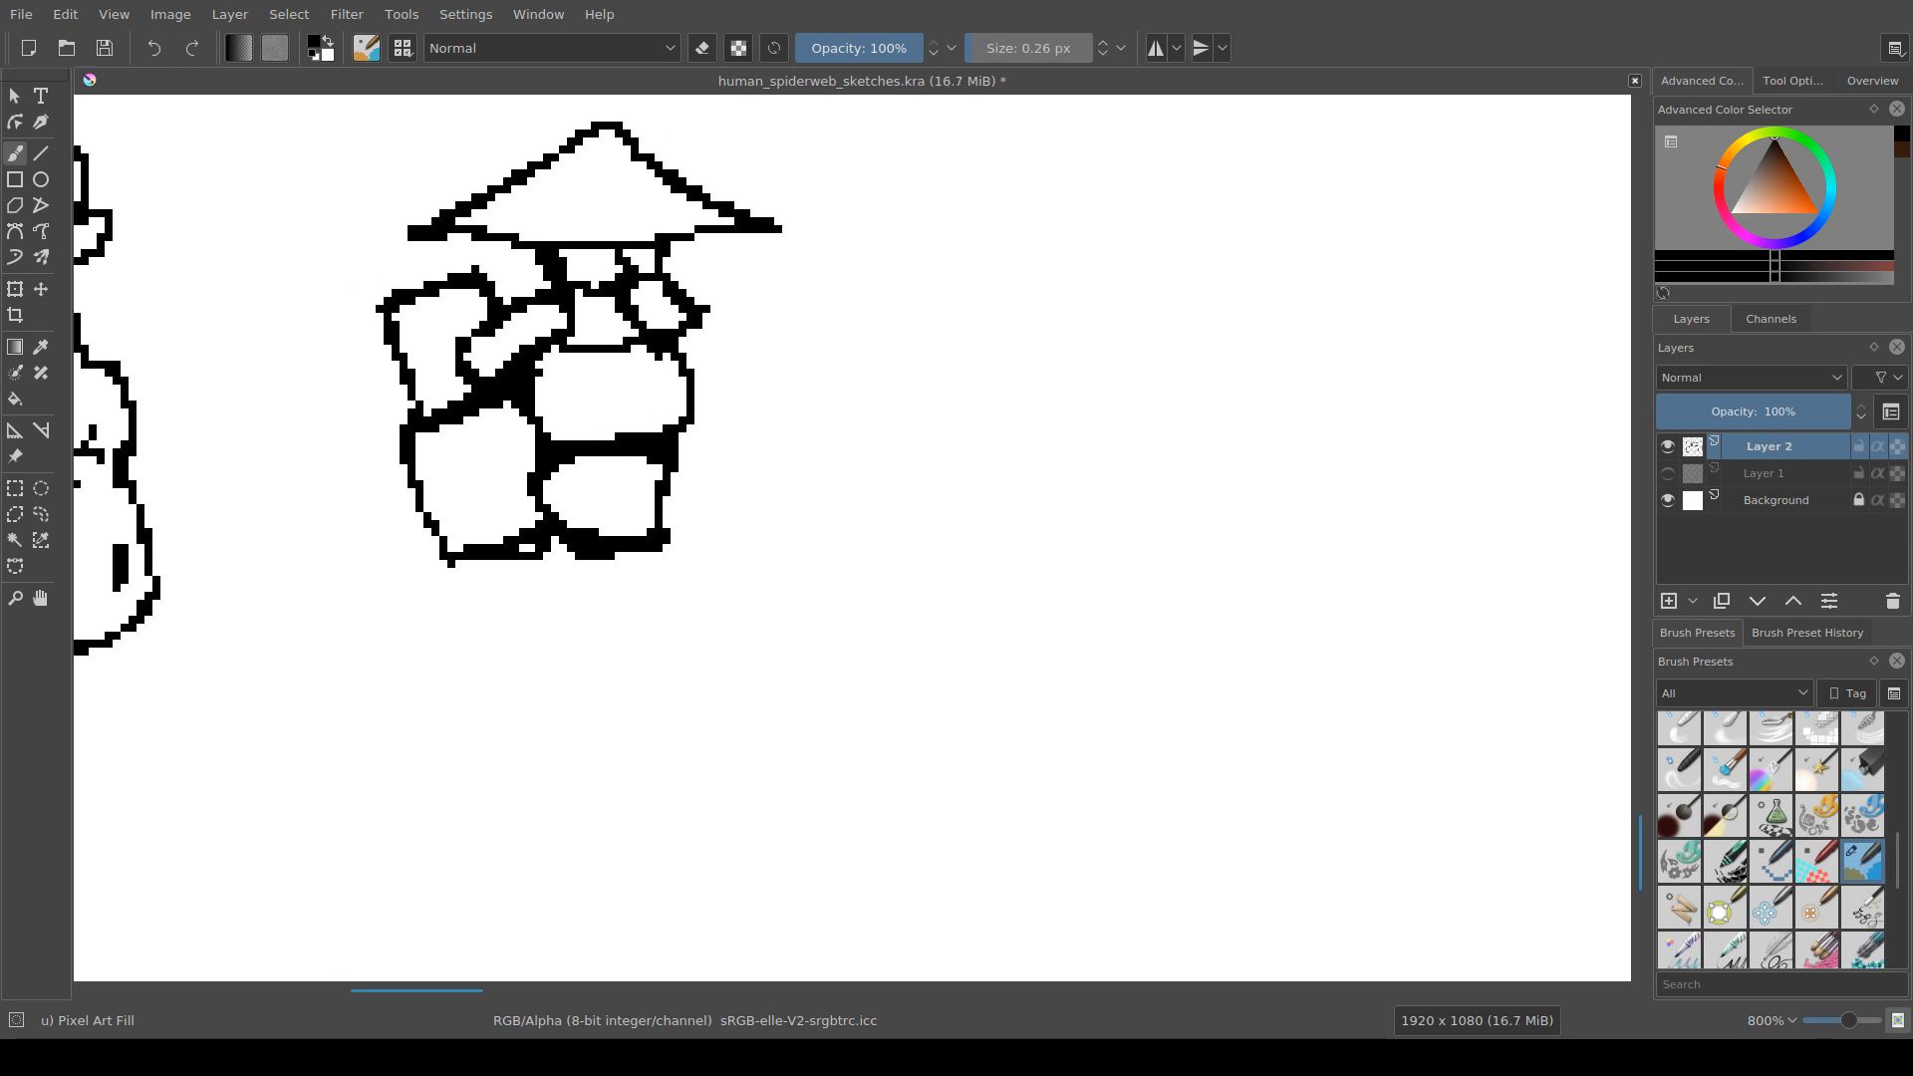
Step: Touch up pixels along the belt line and the torso's right outline
key(e)
mouse_move(643, 437)
mouse_down()
mouse_move(626, 437)
mouse_move(688, 452)
mouse_move(641, 448)
mouse_move(628, 364)
mouse_move(624, 424)
mouse_up()
key(e)
click(676, 429)
drag(639, 341, 672, 357)
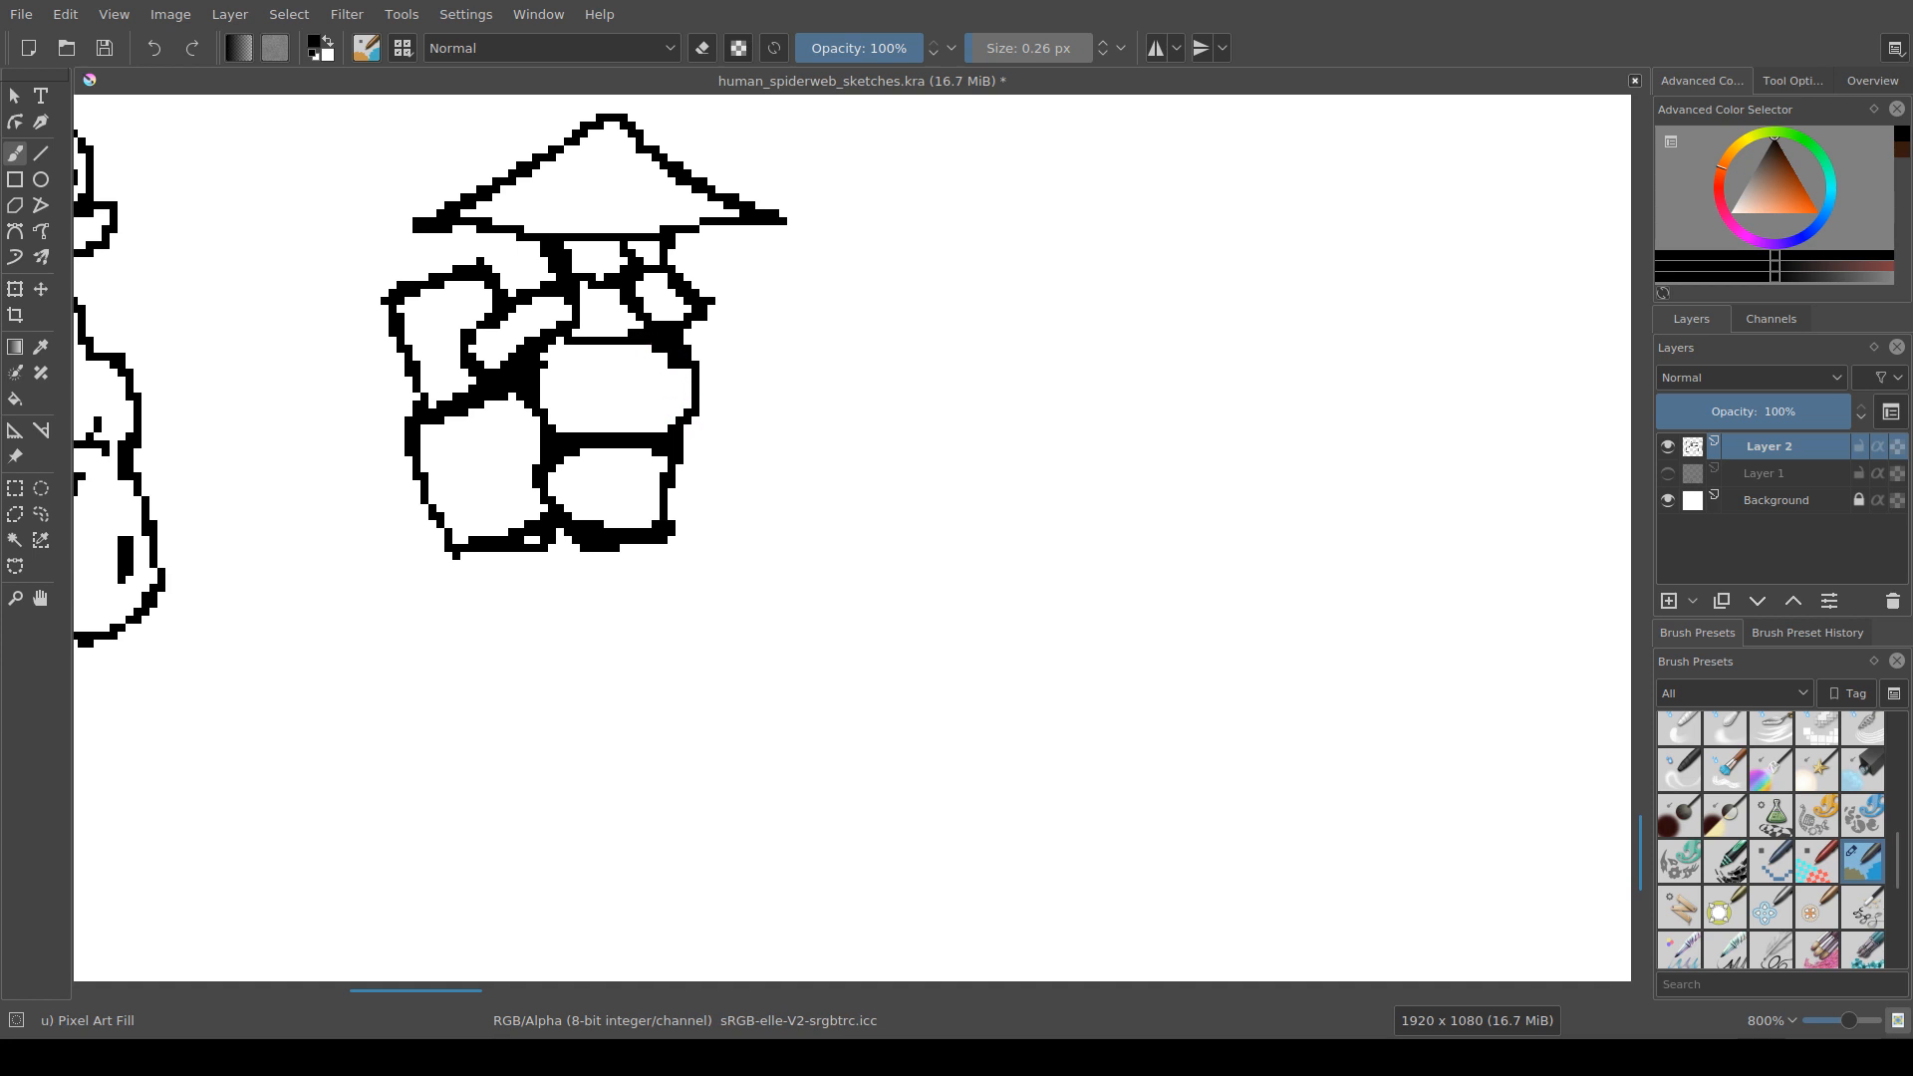
key(e)
key(e)
mouse_move(702, 388)
mouse_down()
mouse_move(686, 459)
mouse_move(693, 341)
mouse_up()
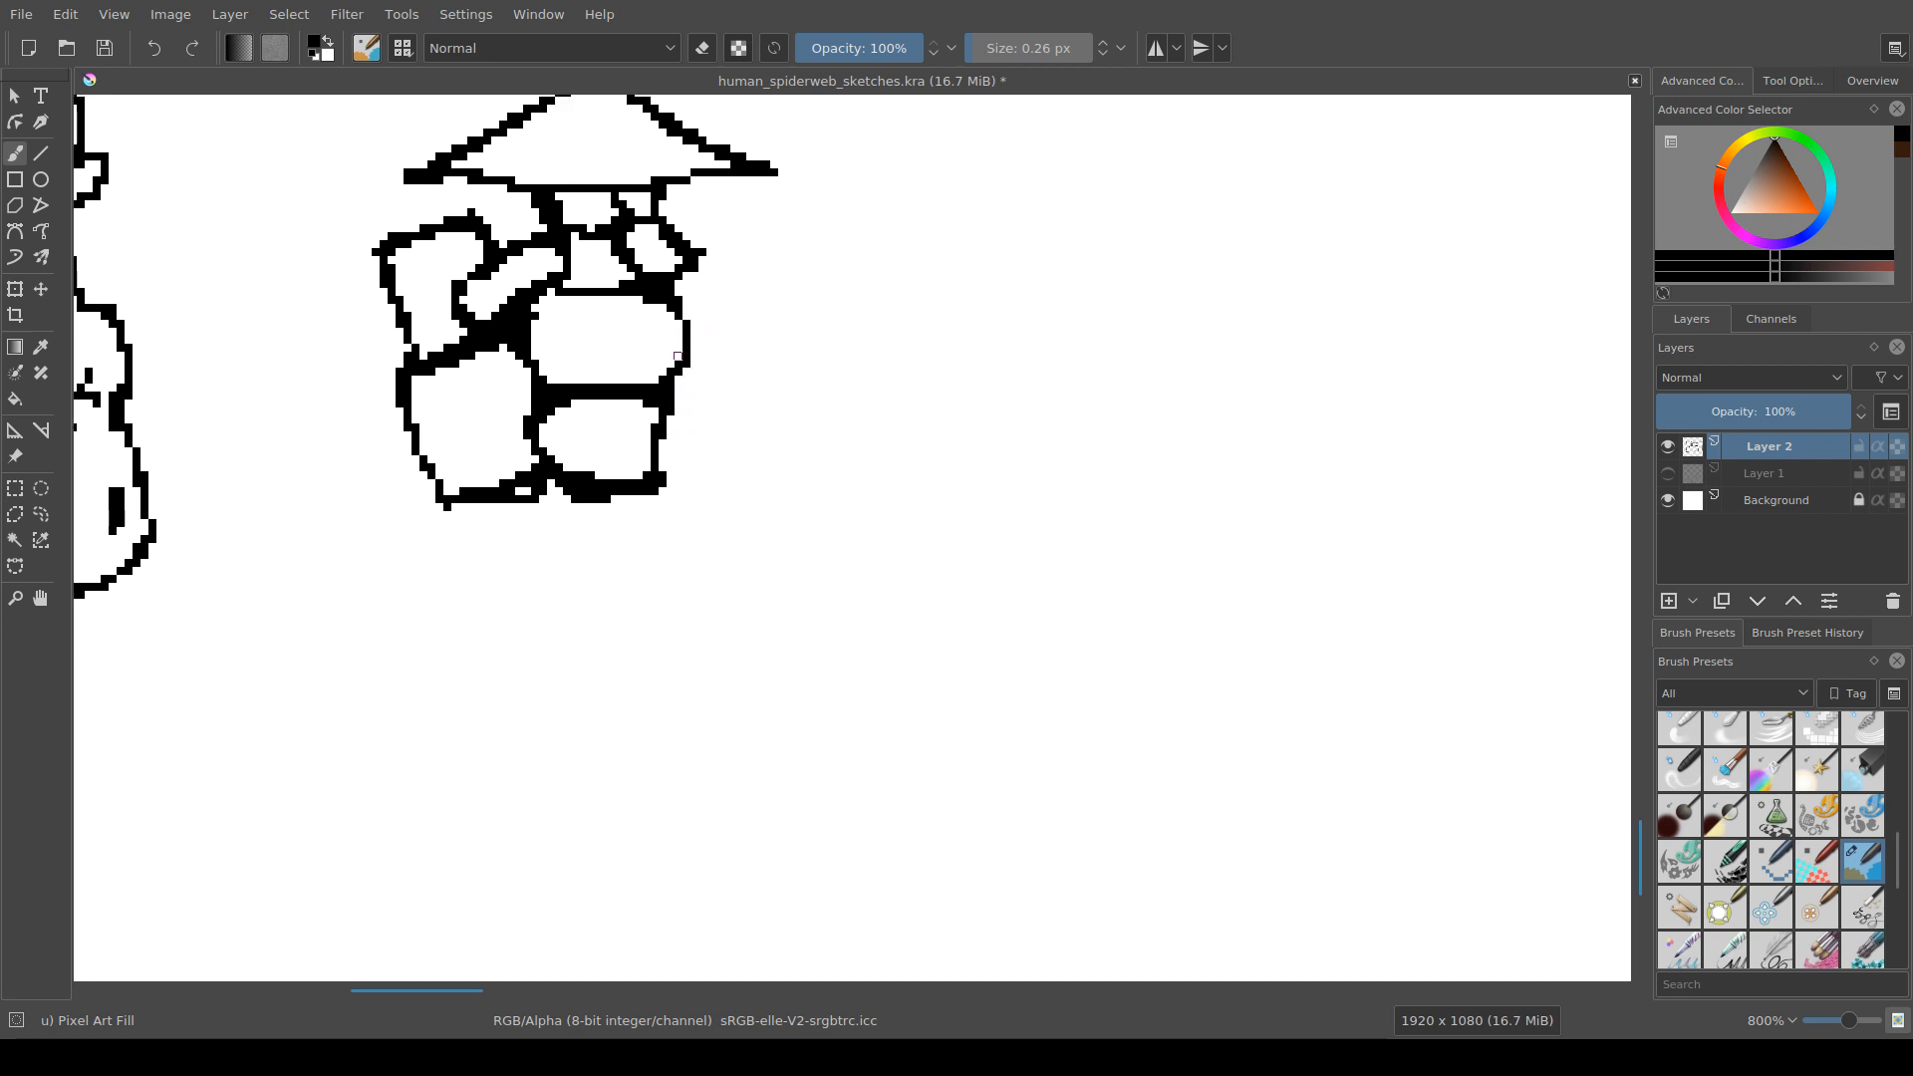
Step: Thicken the torso's left edge diagonally and draw a rounded curve inside the upper torso
mouse_move(539, 348)
mouse_down()
mouse_move(565, 380)
mouse_move(543, 359)
mouse_up()
key(e)
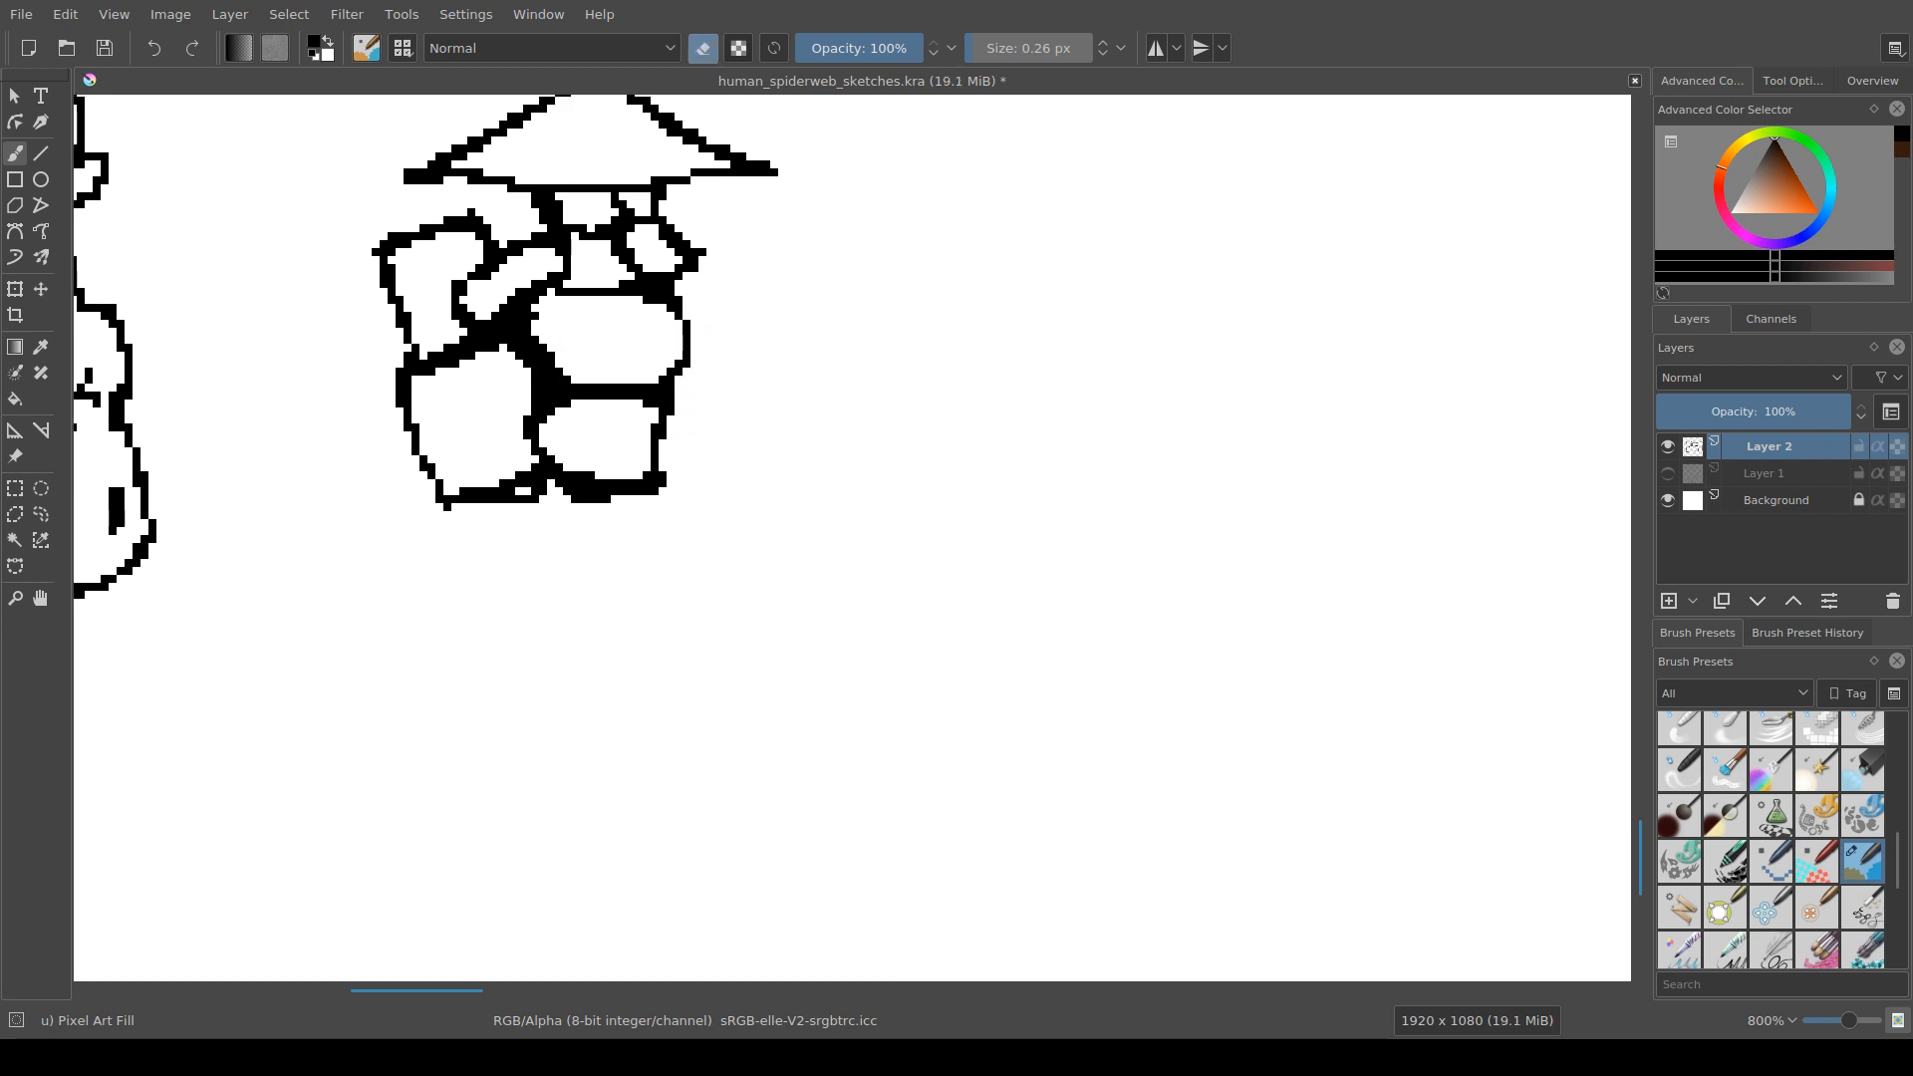
mouse_move(662, 316)
mouse_down()
mouse_move(586, 419)
mouse_move(555, 333)
mouse_move(468, 374)
mouse_move(430, 343)
mouse_move(516, 324)
mouse_move(468, 393)
mouse_up()
key(e)
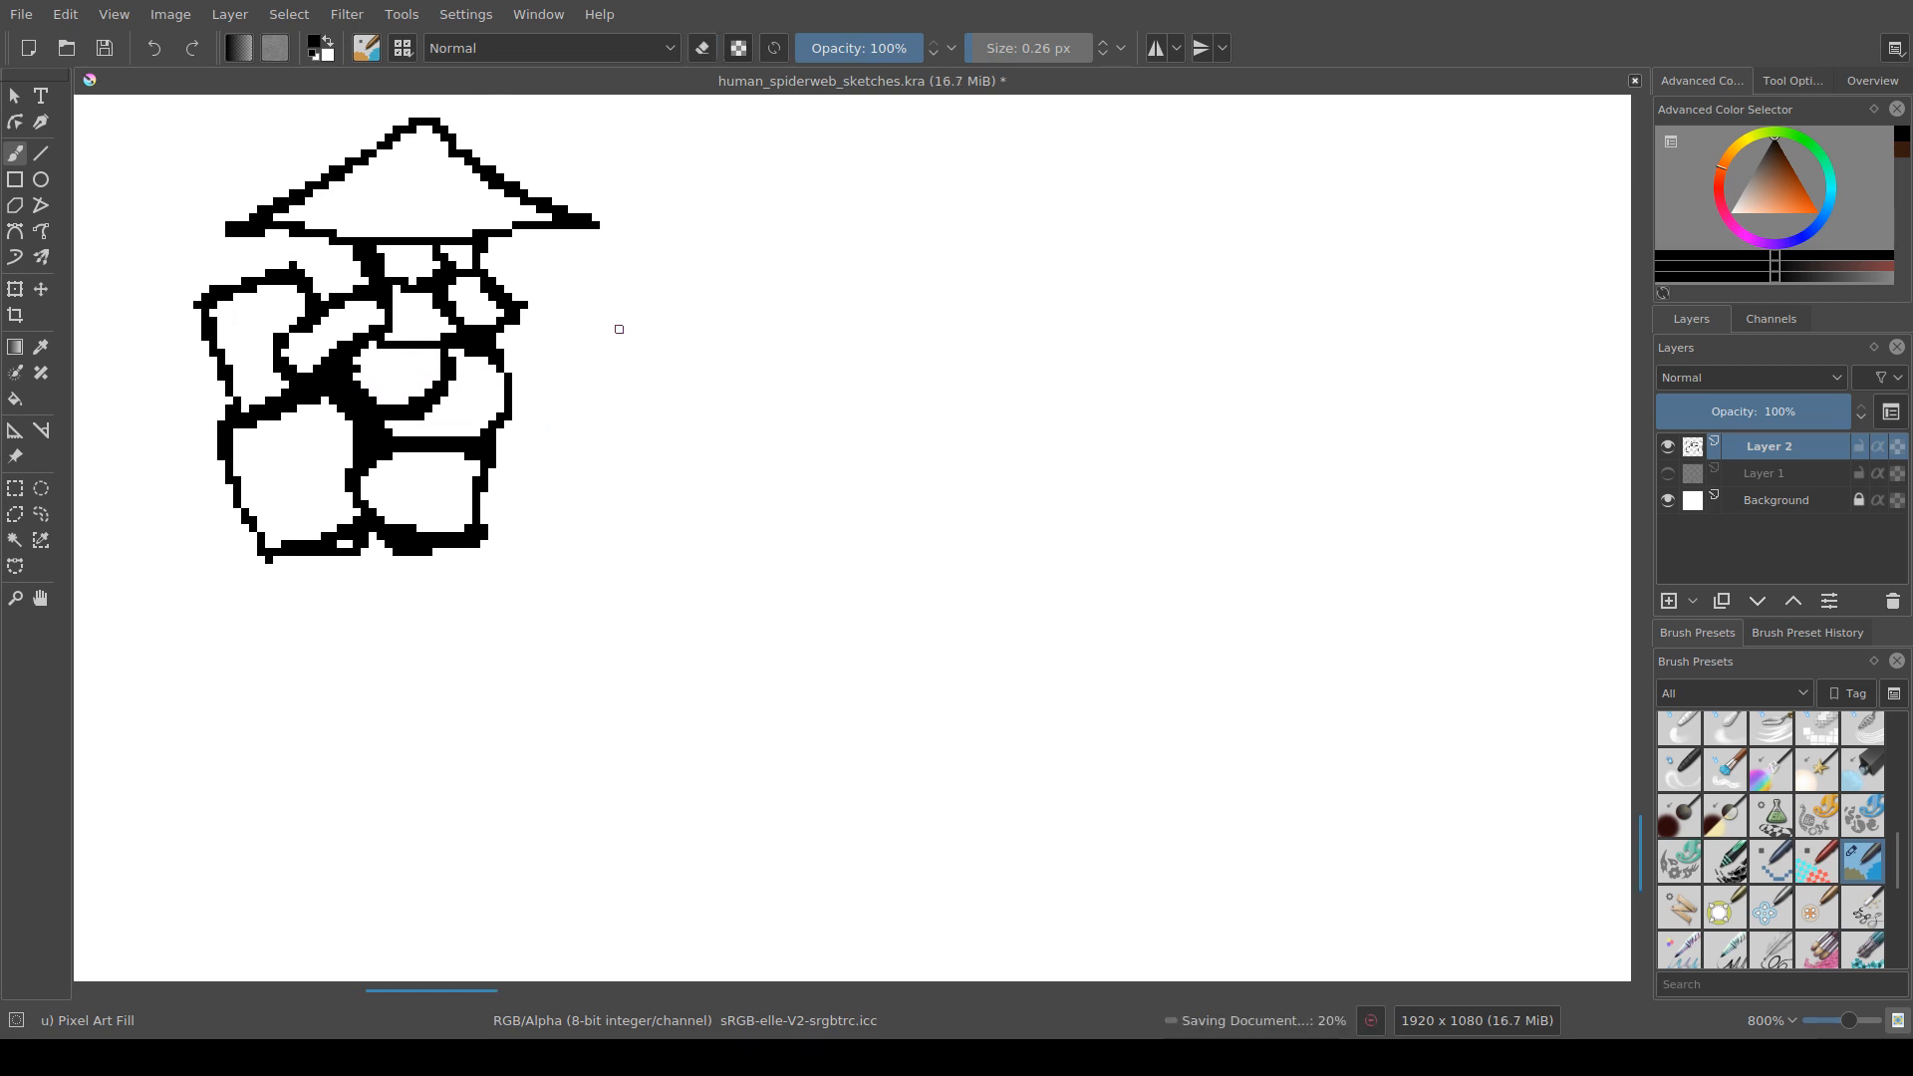
Step: Draw a separate circle with a tapered, rounded segment beneath it in the empty area right of the hatted figure
mouse_move(649, 321)
mouse_down()
mouse_move(604, 321)
mouse_move(580, 378)
mouse_up()
mouse_move(644, 313)
mouse_down()
mouse_move(683, 352)
mouse_move(654, 400)
mouse_move(594, 406)
mouse_move(572, 385)
mouse_move(668, 400)
mouse_move(690, 373)
mouse_move(535, 416)
mouse_move(526, 460)
mouse_move(560, 480)
mouse_up()
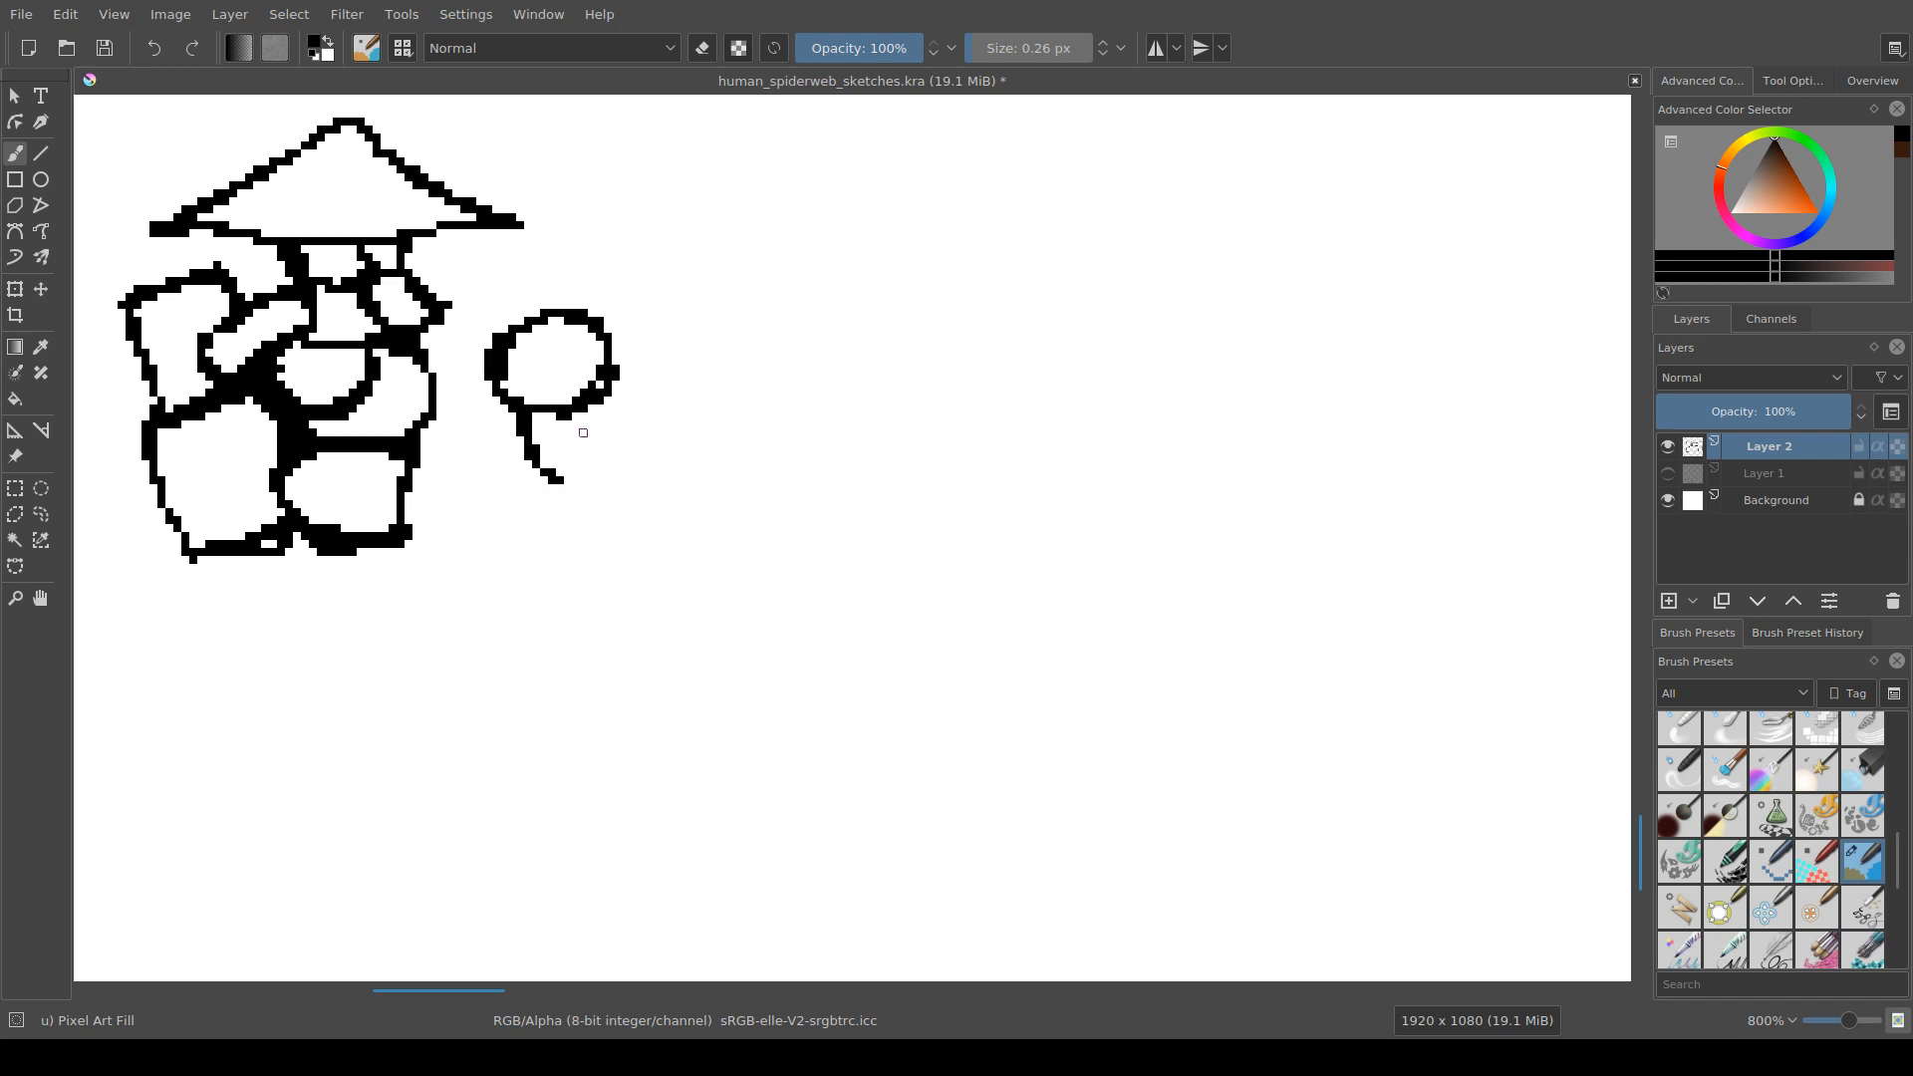
mouse_move(598, 404)
mouse_down()
mouse_move(597, 482)
mouse_move(560, 495)
mouse_up()
scroll(592, 410, down, 2)
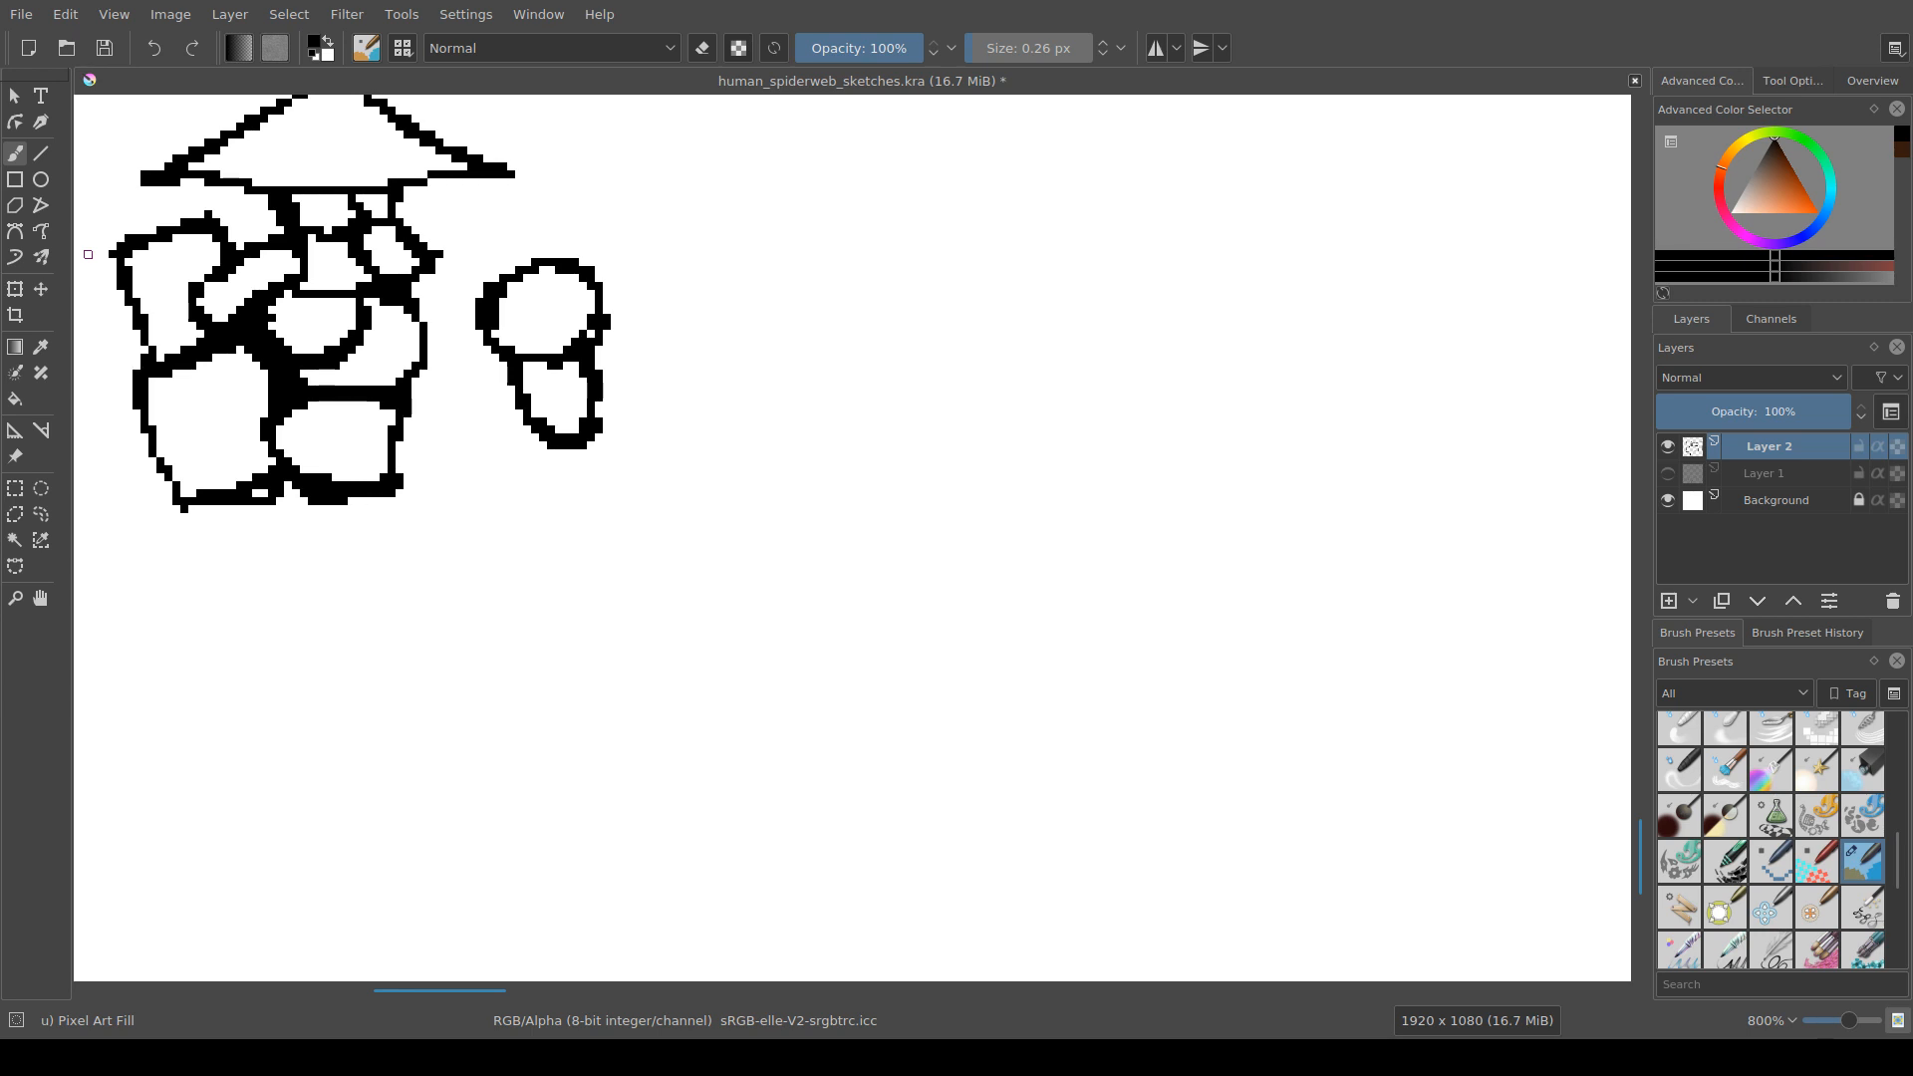
Step: Draw a separate tapered forearm with a small rounded hand below the detached upper arm, and clean pixels on the upper arm's joint line
drag(271, 636, 504, 657)
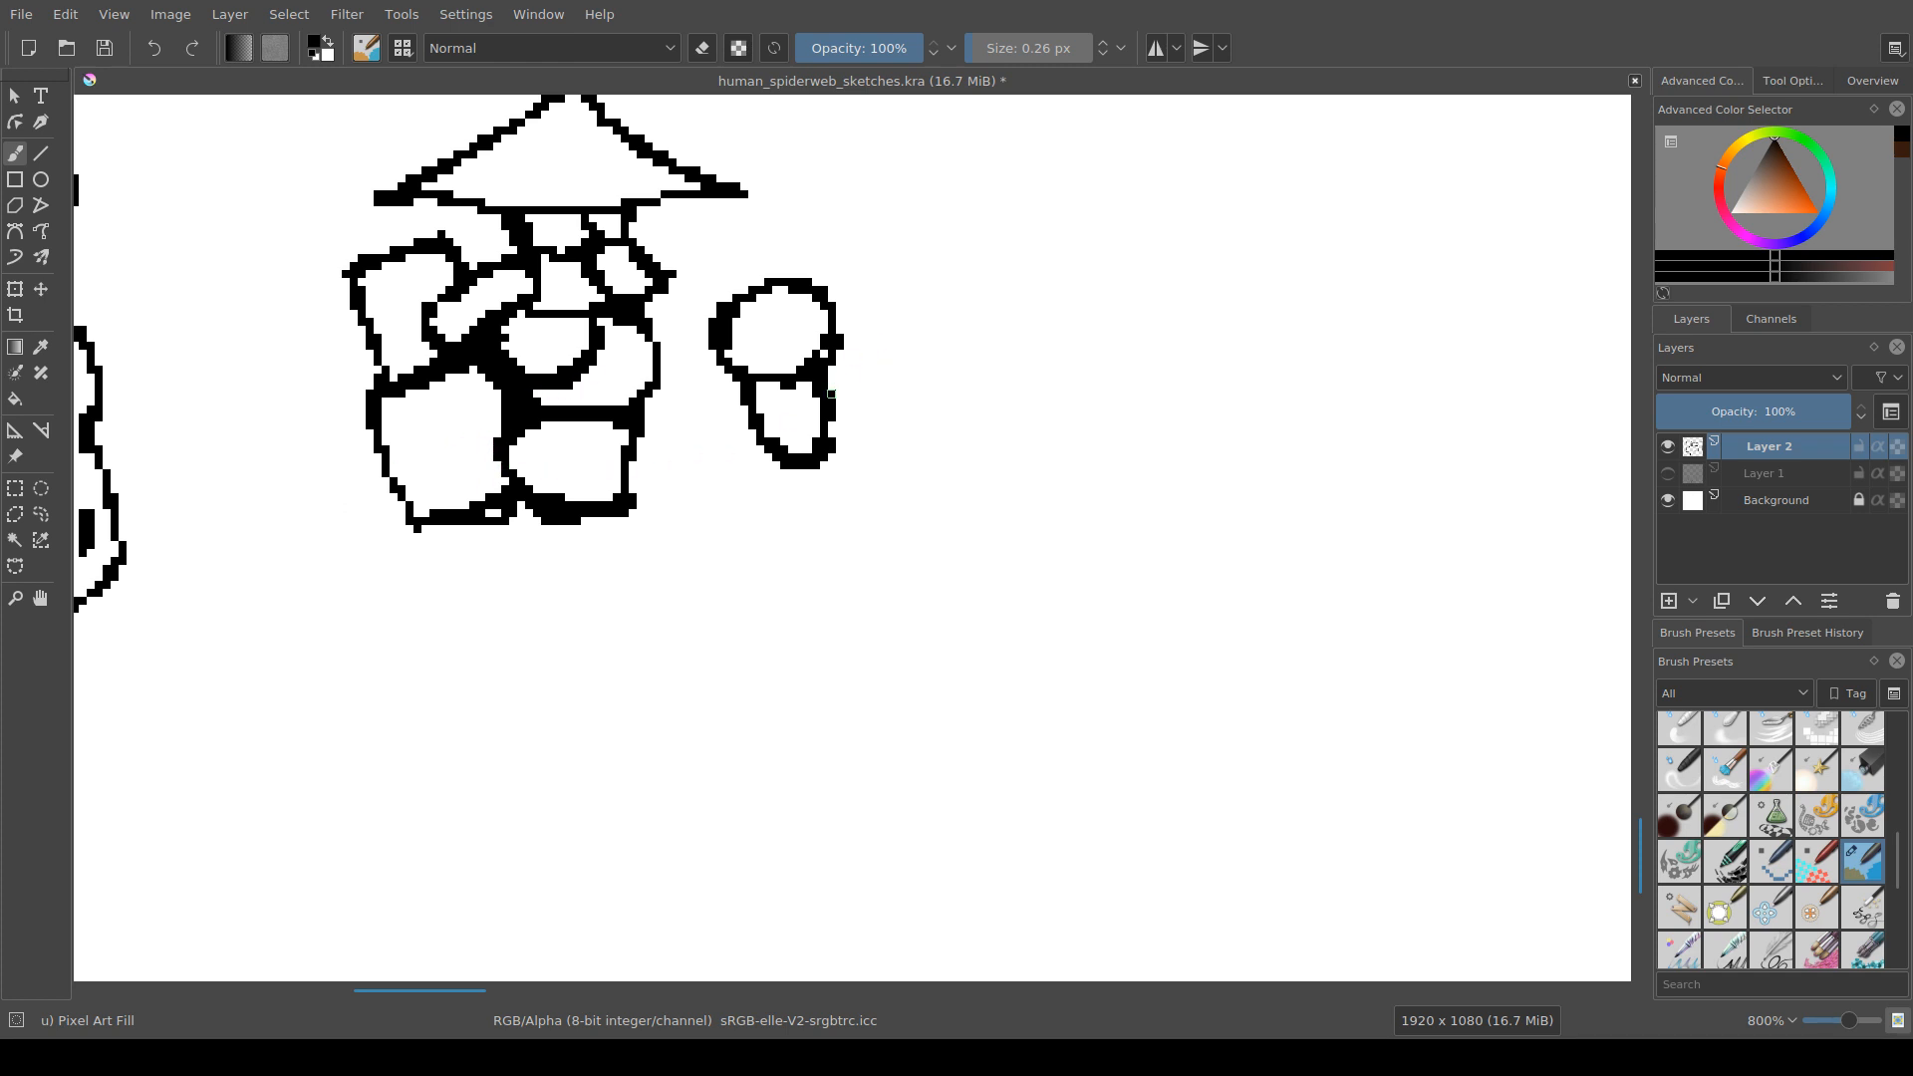
mouse_move(785, 492)
mouse_down()
mouse_move(876, 481)
mouse_move(816, 555)
mouse_move(847, 648)
mouse_move(875, 668)
mouse_up()
mouse_move(837, 549)
mouse_down()
mouse_move(909, 576)
mouse_move(946, 675)
mouse_move(876, 666)
mouse_move(982, 725)
mouse_move(952, 682)
mouse_move(982, 676)
mouse_move(983, 715)
mouse_move(962, 689)
mouse_up()
key(e)
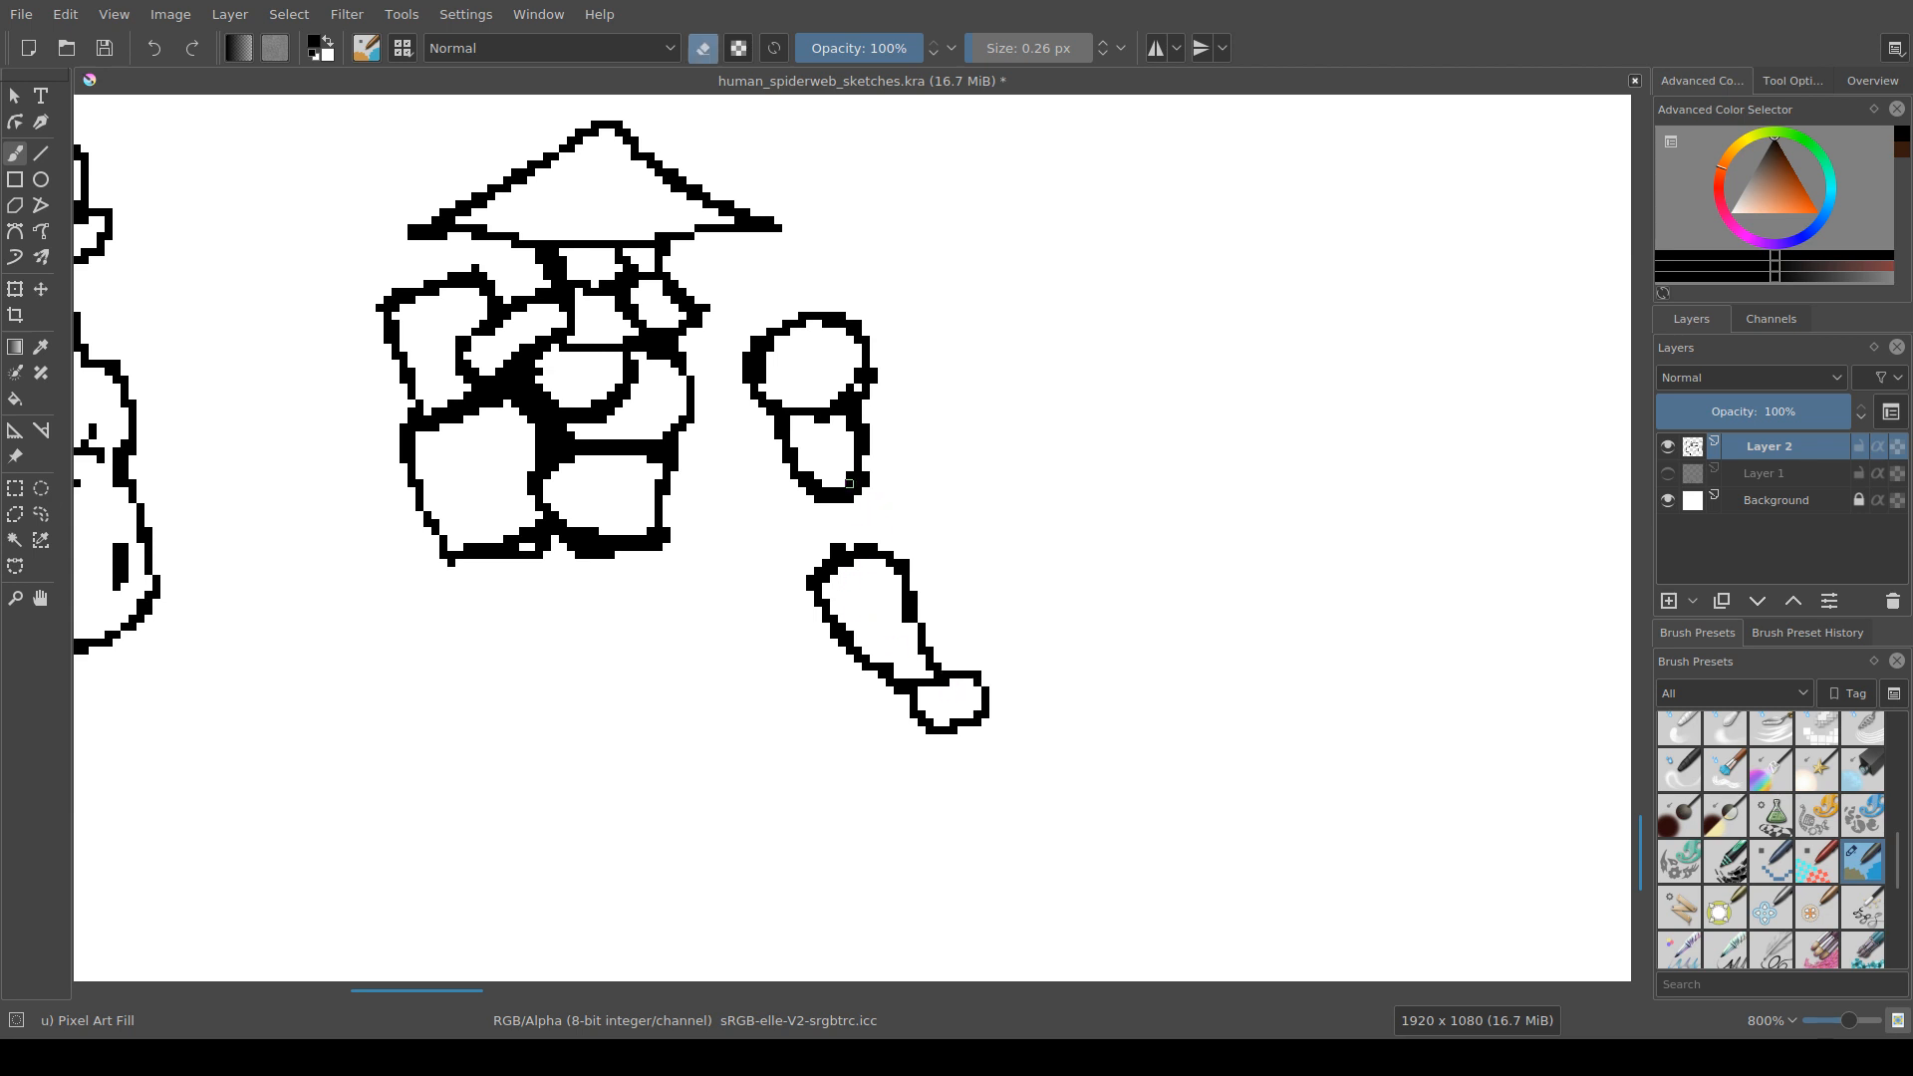
mouse_move(849, 421)
mouse_down()
mouse_move(835, 412)
mouse_move(941, 289)
mouse_move(941, 225)
mouse_up()
click(834, 403)
Step: Draw an open arched thigh shape with a thick left edge below the hatted figure's torso, and clean its upper edge
key(e)
drag(663, 481, 638, 572)
mouse_move(658, 588)
mouse_down()
mouse_move(701, 461)
mouse_move(733, 498)
mouse_up()
mouse_move(737, 476)
mouse_down()
mouse_move(749, 556)
mouse_move(711, 596)
mouse_up()
mouse_move(643, 517)
mouse_down()
mouse_move(649, 460)
mouse_move(728, 446)
mouse_move(653, 522)
mouse_up()
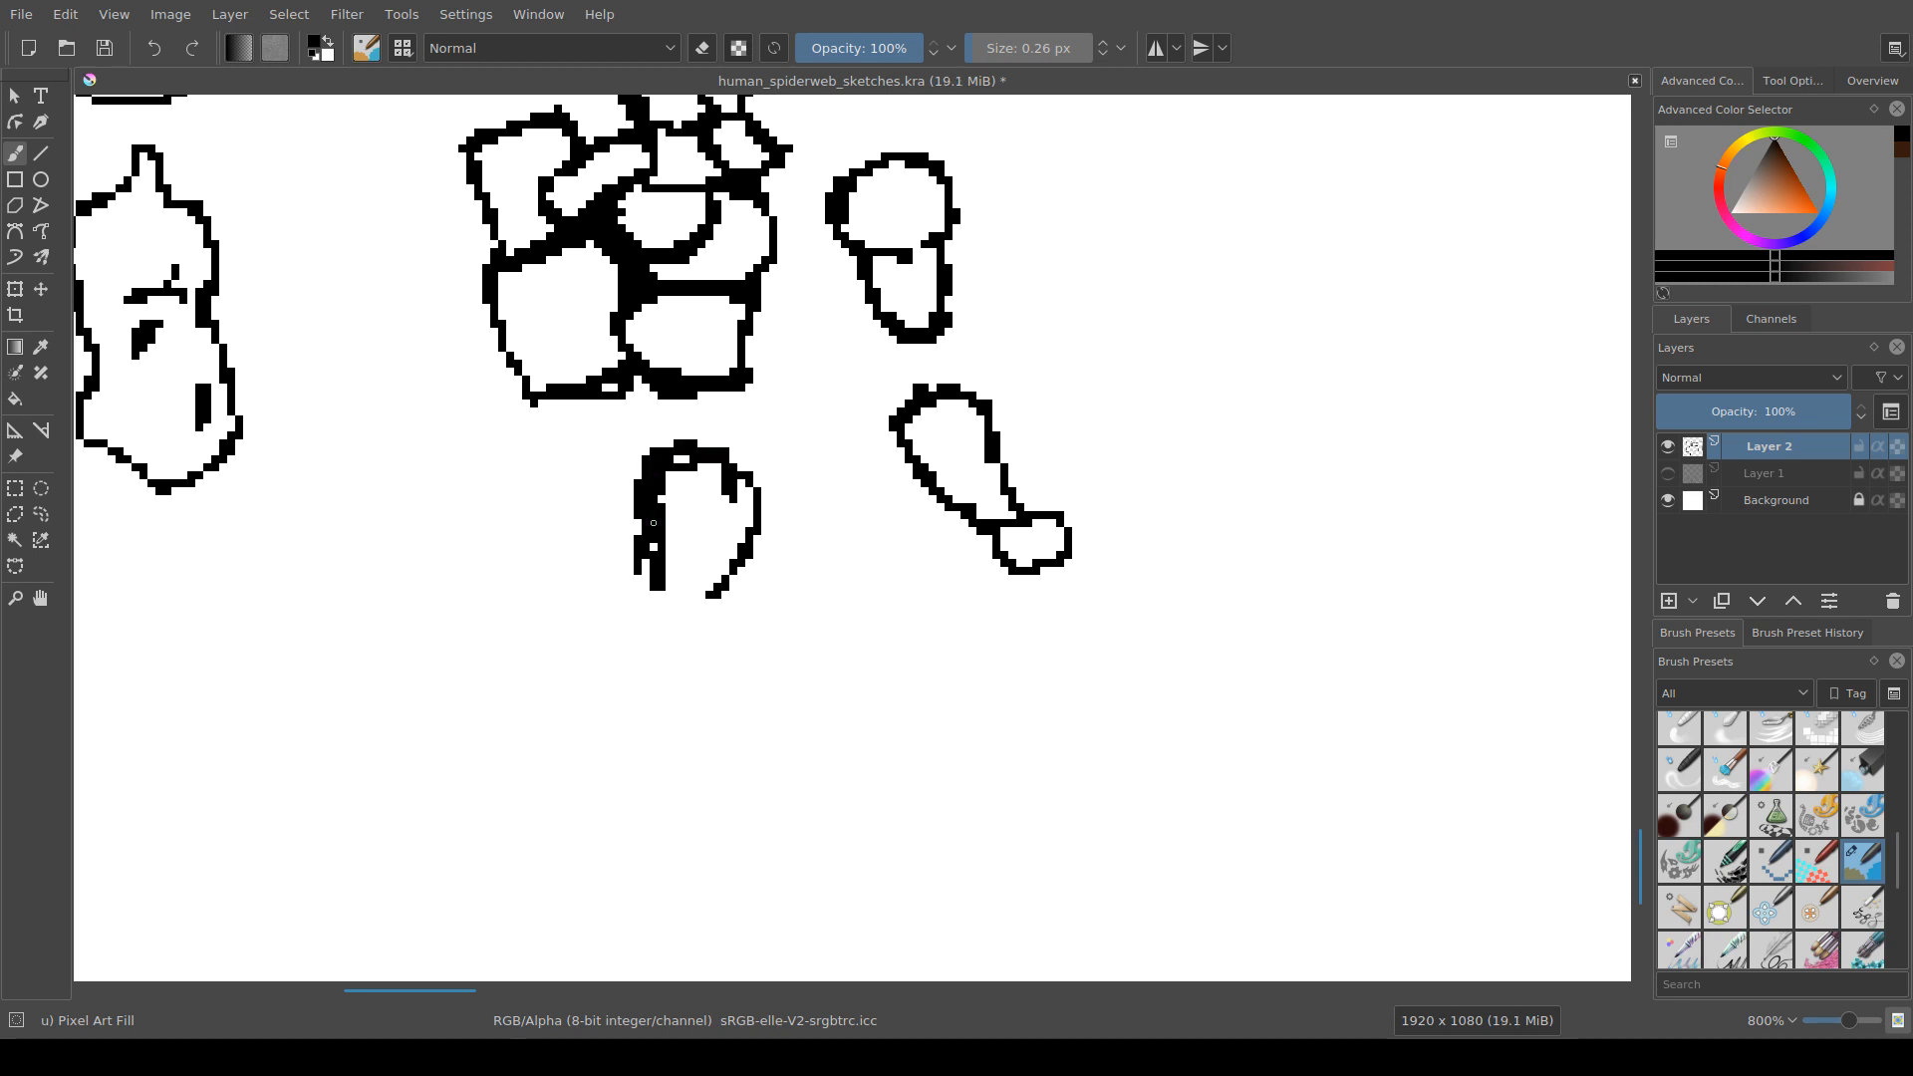
mouse_move(693, 450)
mouse_down()
mouse_move(640, 575)
mouse_move(696, 488)
mouse_up()
key(e)
drag(744, 426, 736, 408)
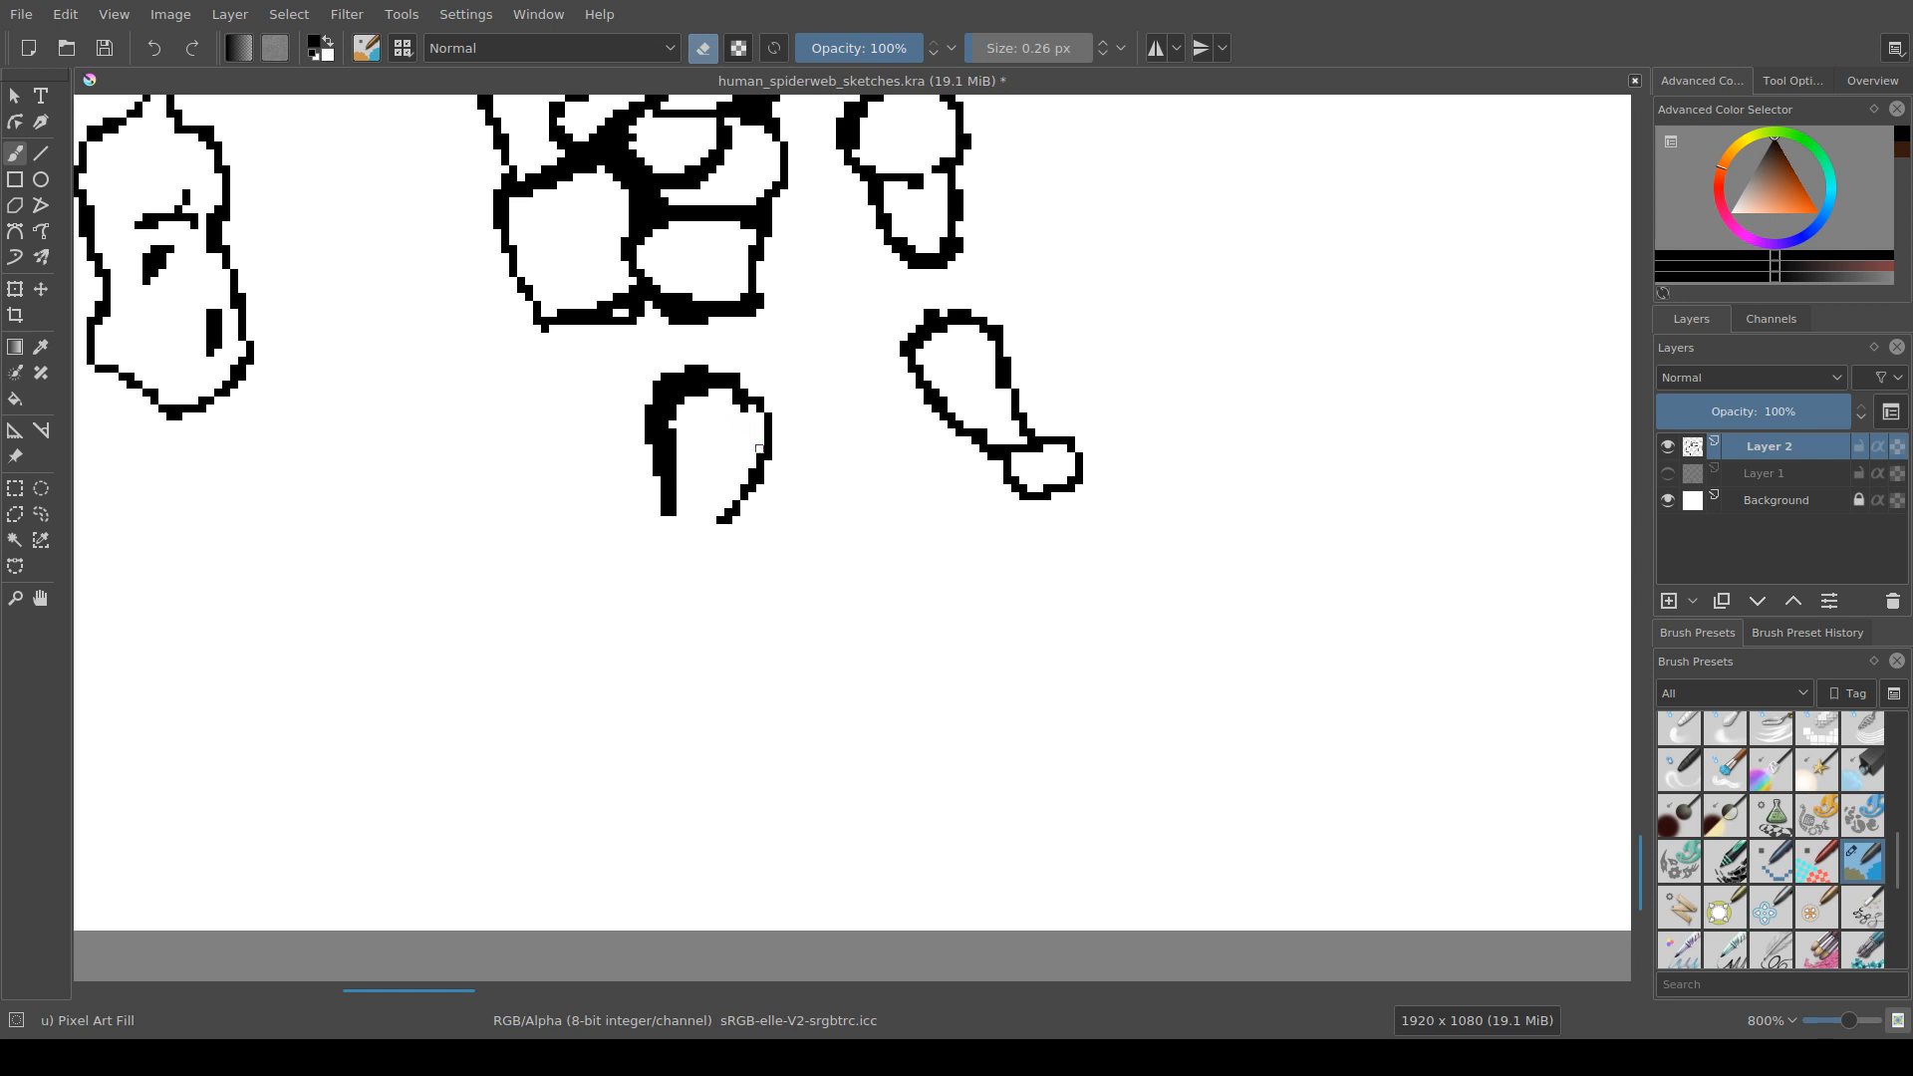
key(e)
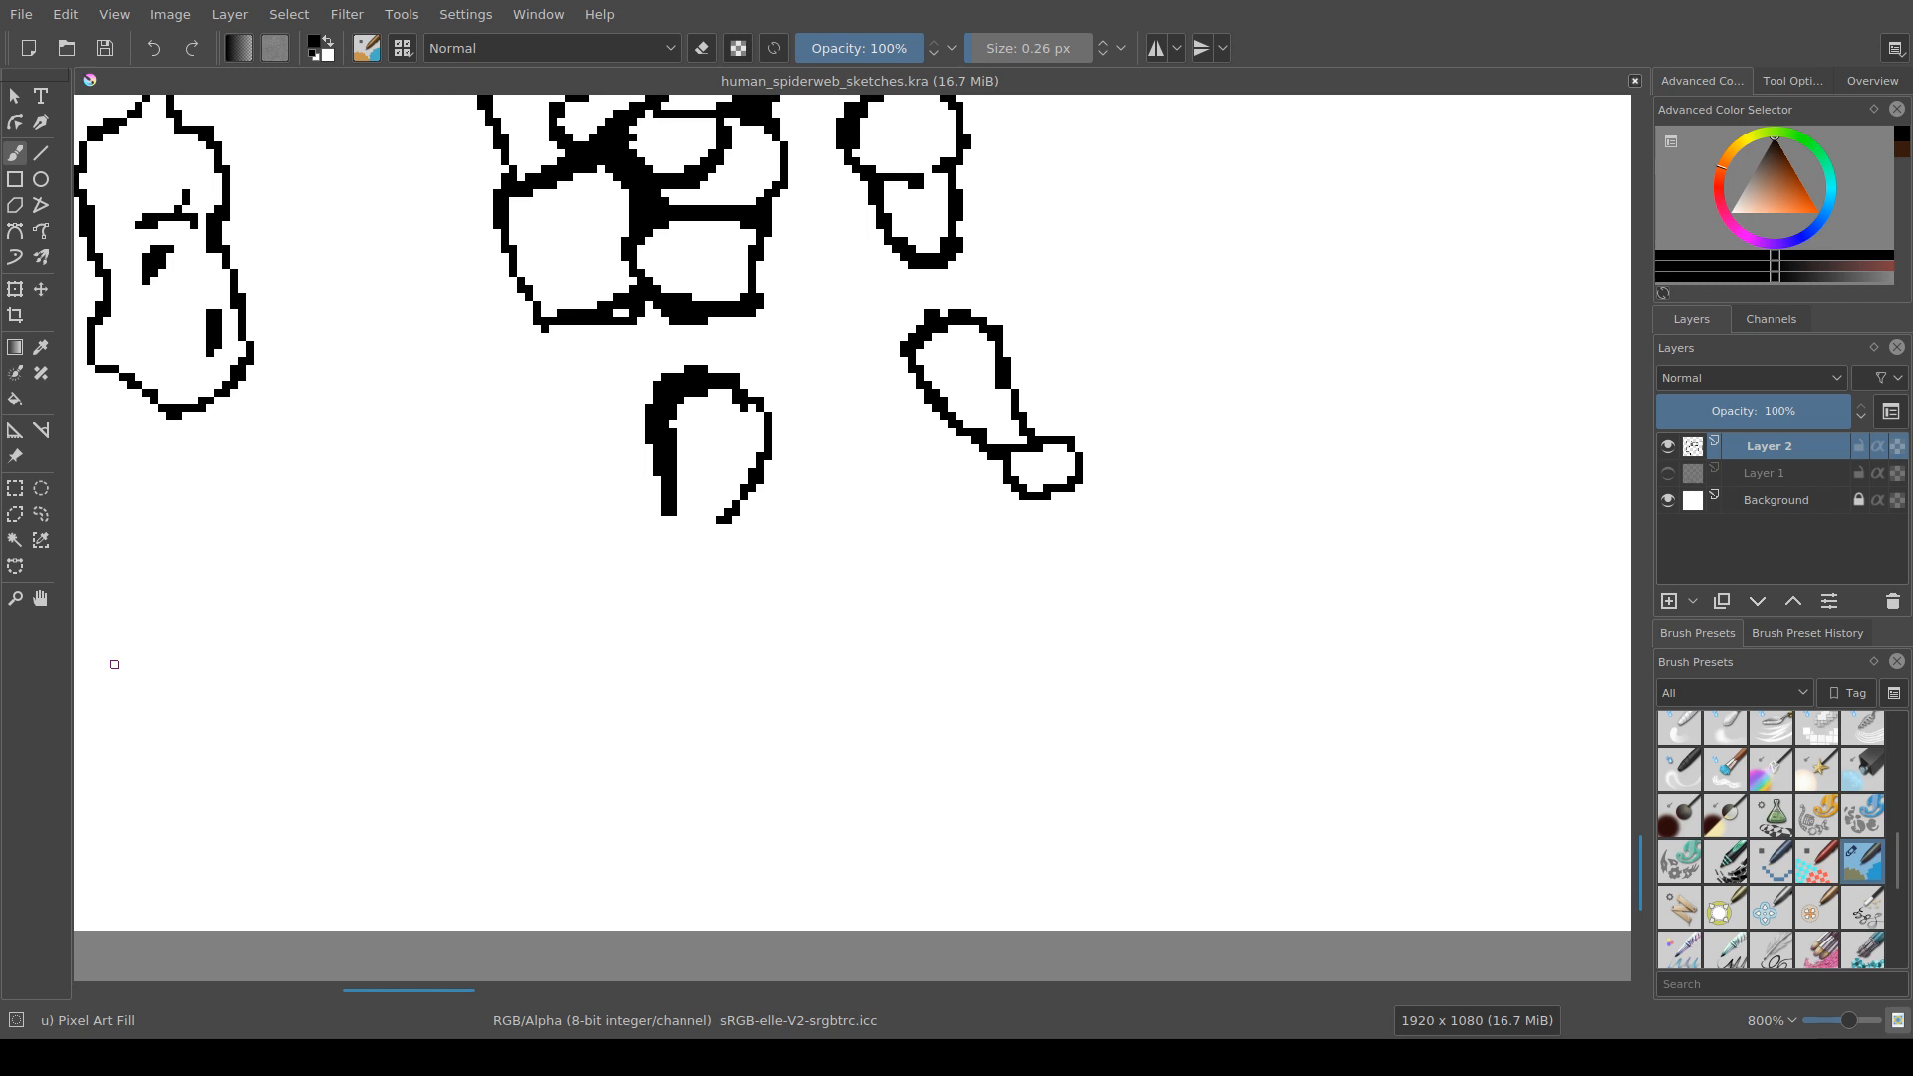
drag(111, 661, 176, 674)
drag(560, 604, 540, 607)
drag(757, 657, 723, 645)
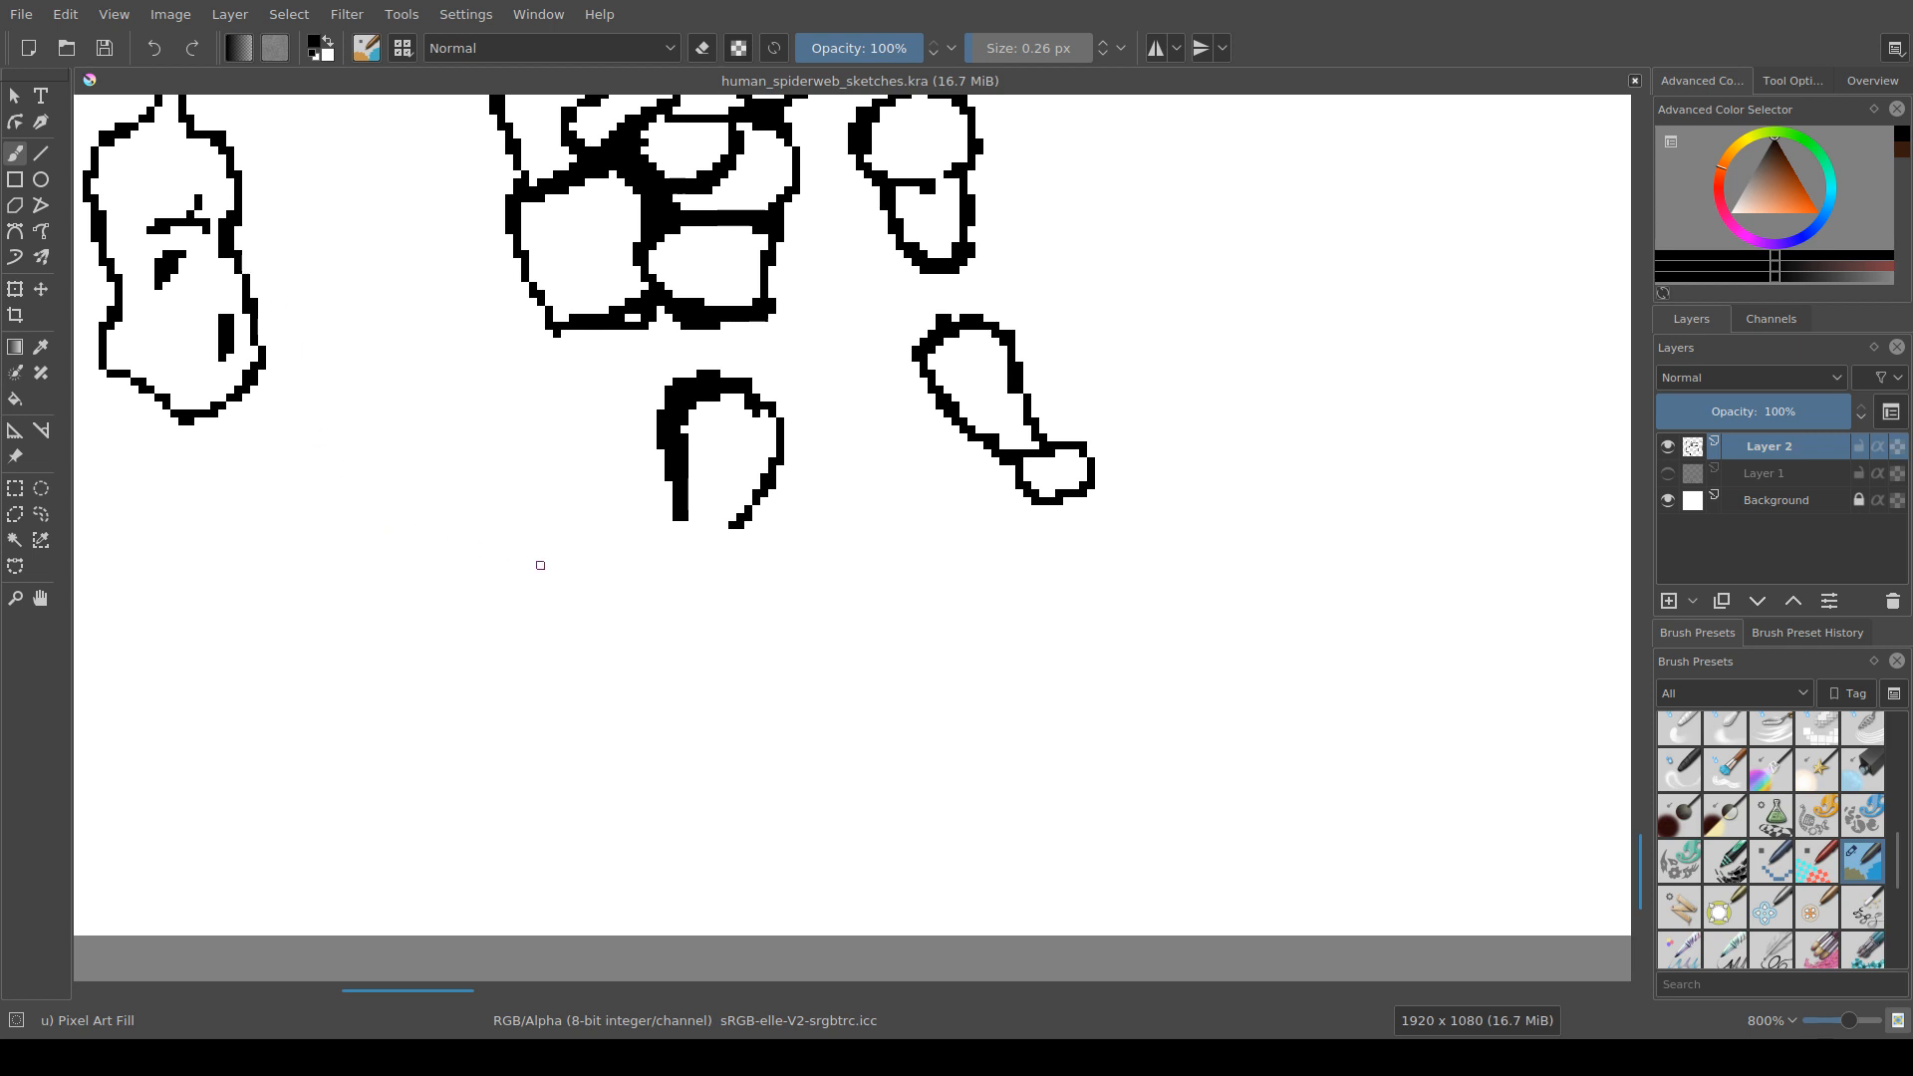
Step: Smooth the stray pixels along the rounded top edge of the detached forearm
mouse_move(538, 563)
mouse_down()
mouse_move(475, 543)
mouse_move(357, 582)
mouse_up()
drag(765, 384, 751, 441)
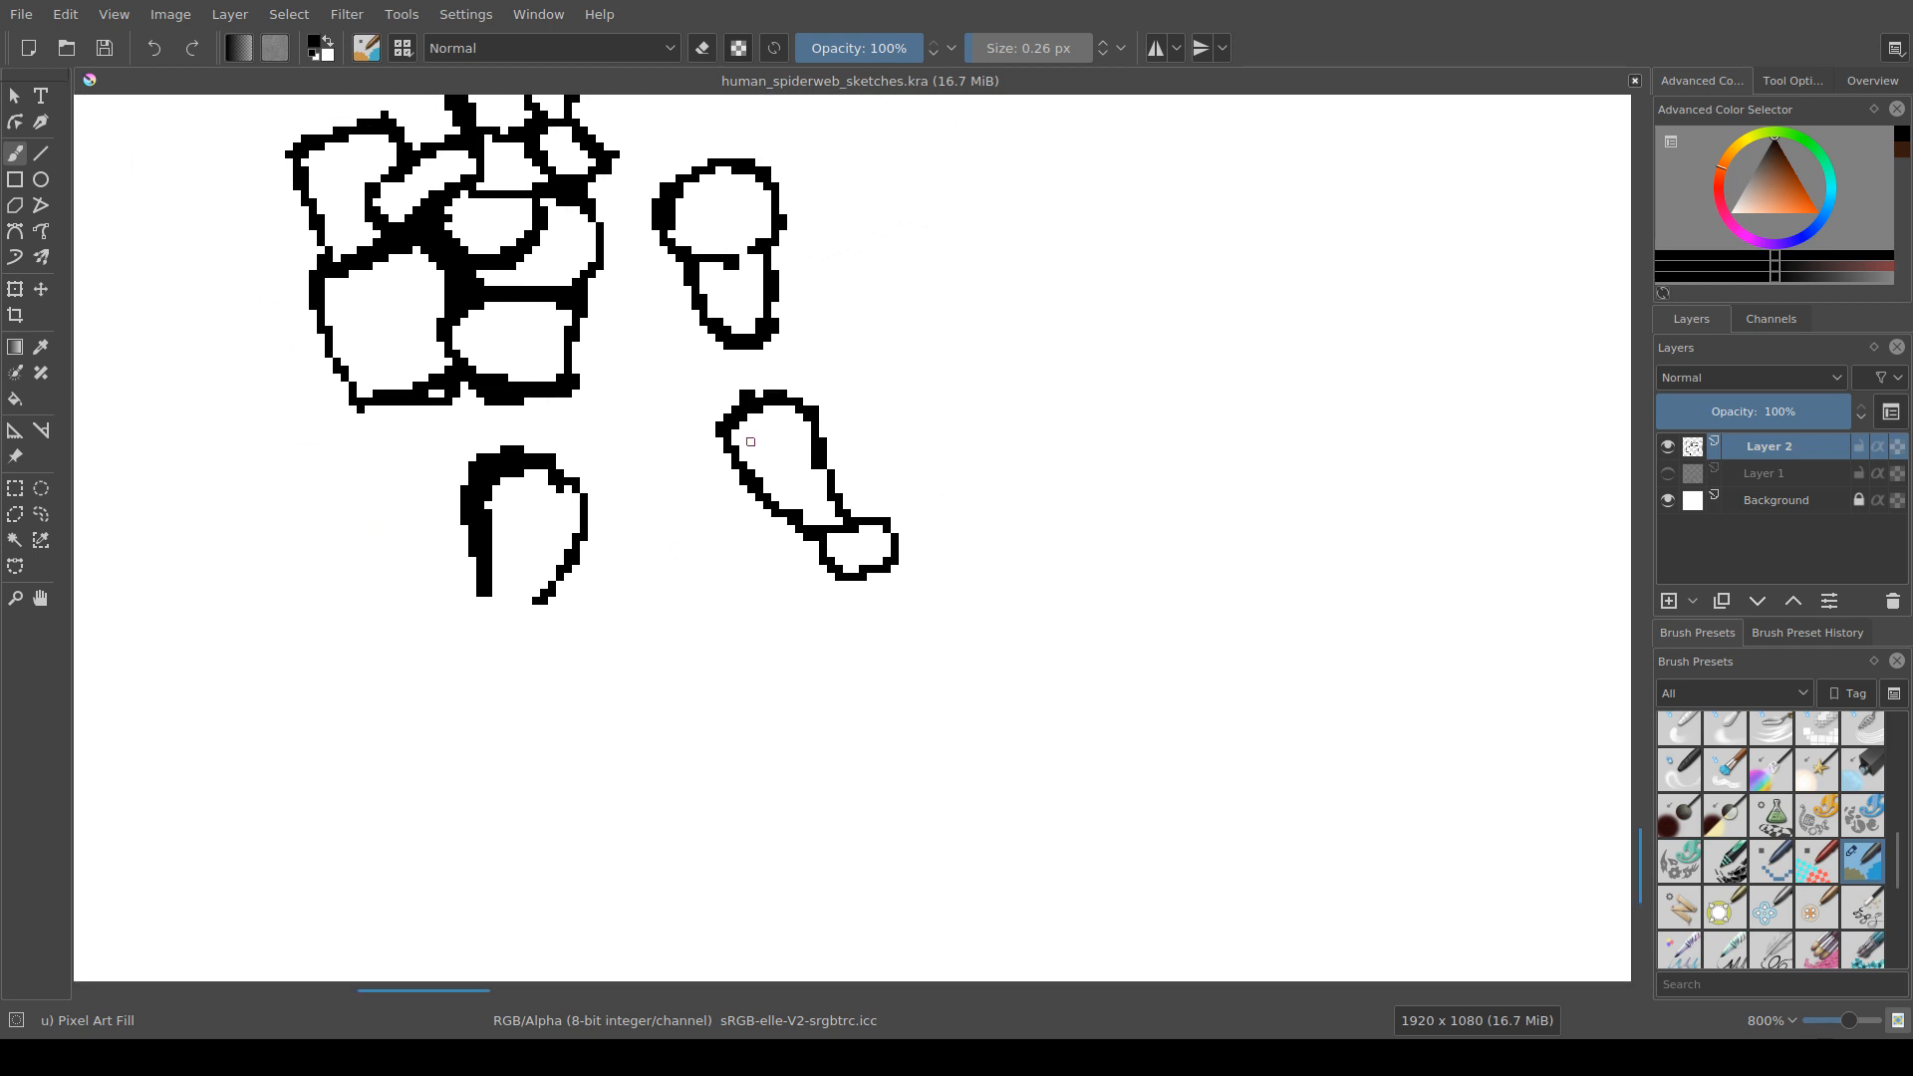
click(766, 401)
key(e)
mouse_move(767, 409)
mouse_down()
mouse_move(735, 433)
mouse_move(737, 406)
mouse_move(816, 429)
mouse_move(870, 375)
mouse_up()
Step: Close the thigh outline by tapering both sides down to a narrow lower end, and thicken its left edge
key(e)
key(e)
key(e)
mouse_move(527, 451)
mouse_down()
mouse_move(526, 389)
mouse_move(546, 536)
mouse_move(596, 471)
mouse_move(647, 490)
mouse_move(670, 426)
mouse_move(643, 471)
mouse_move(653, 454)
mouse_move(596, 423)
mouse_move(603, 366)
mouse_move(646, 500)
mouse_up()
key(e)
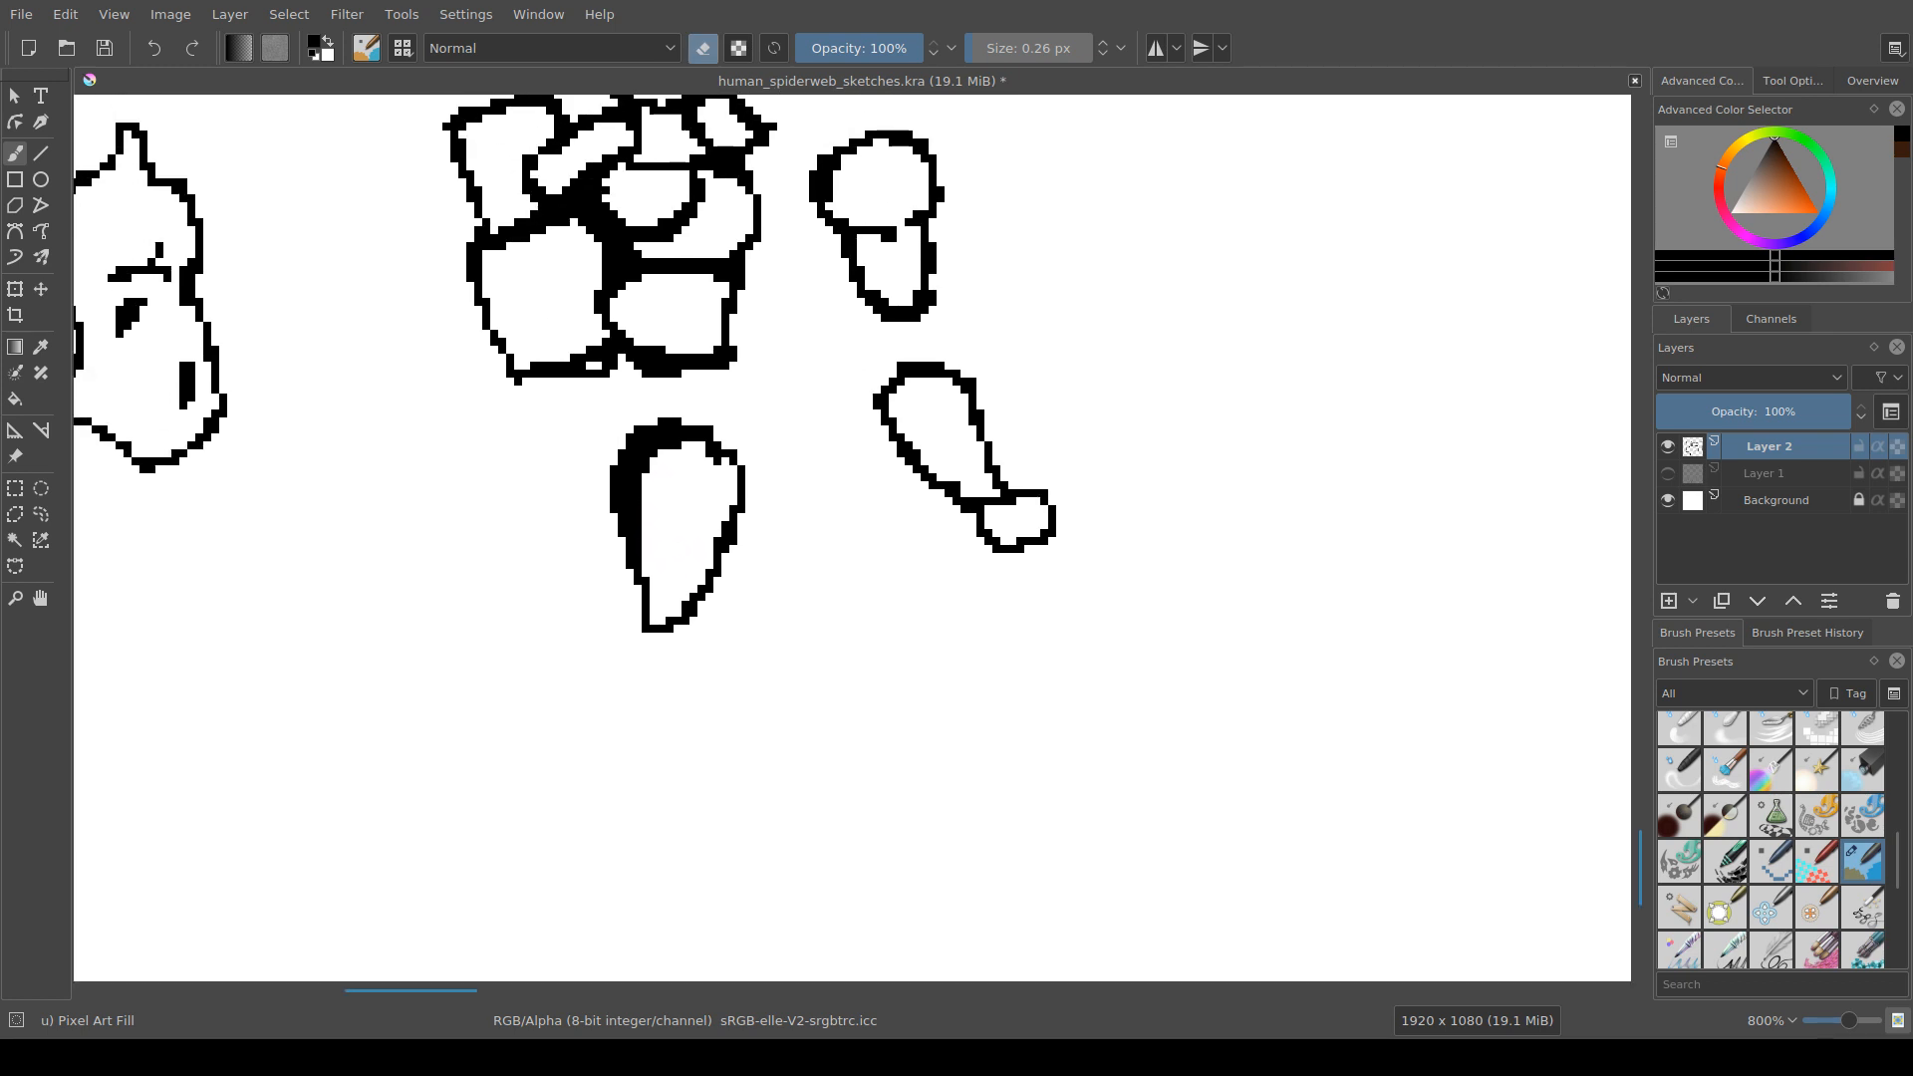
mouse_move(653, 622)
mouse_down()
mouse_move(609, 492)
mouse_move(604, 593)
mouse_up()
key(e)
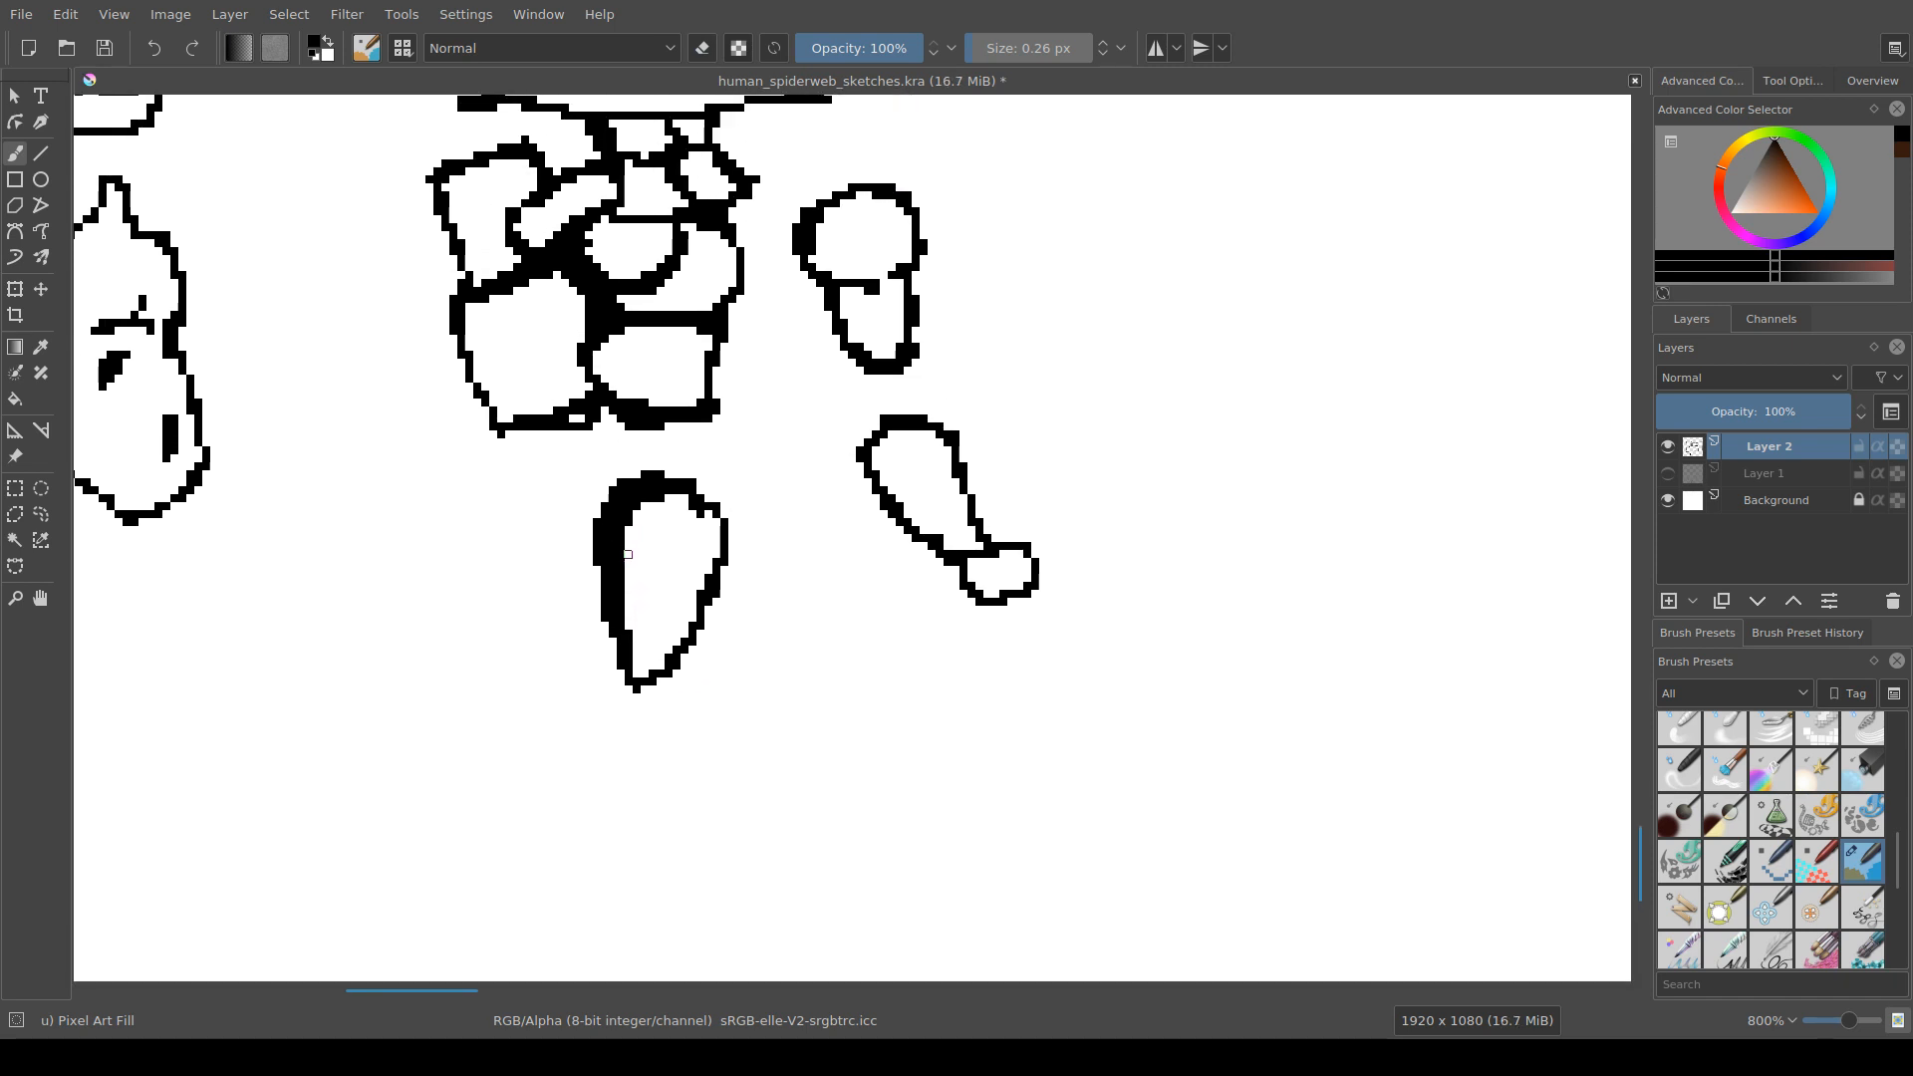
Step: Reshape the thigh's pointed lower end into a wider, flat end and trim the surrounding pixels
drag(652, 618, 658, 548)
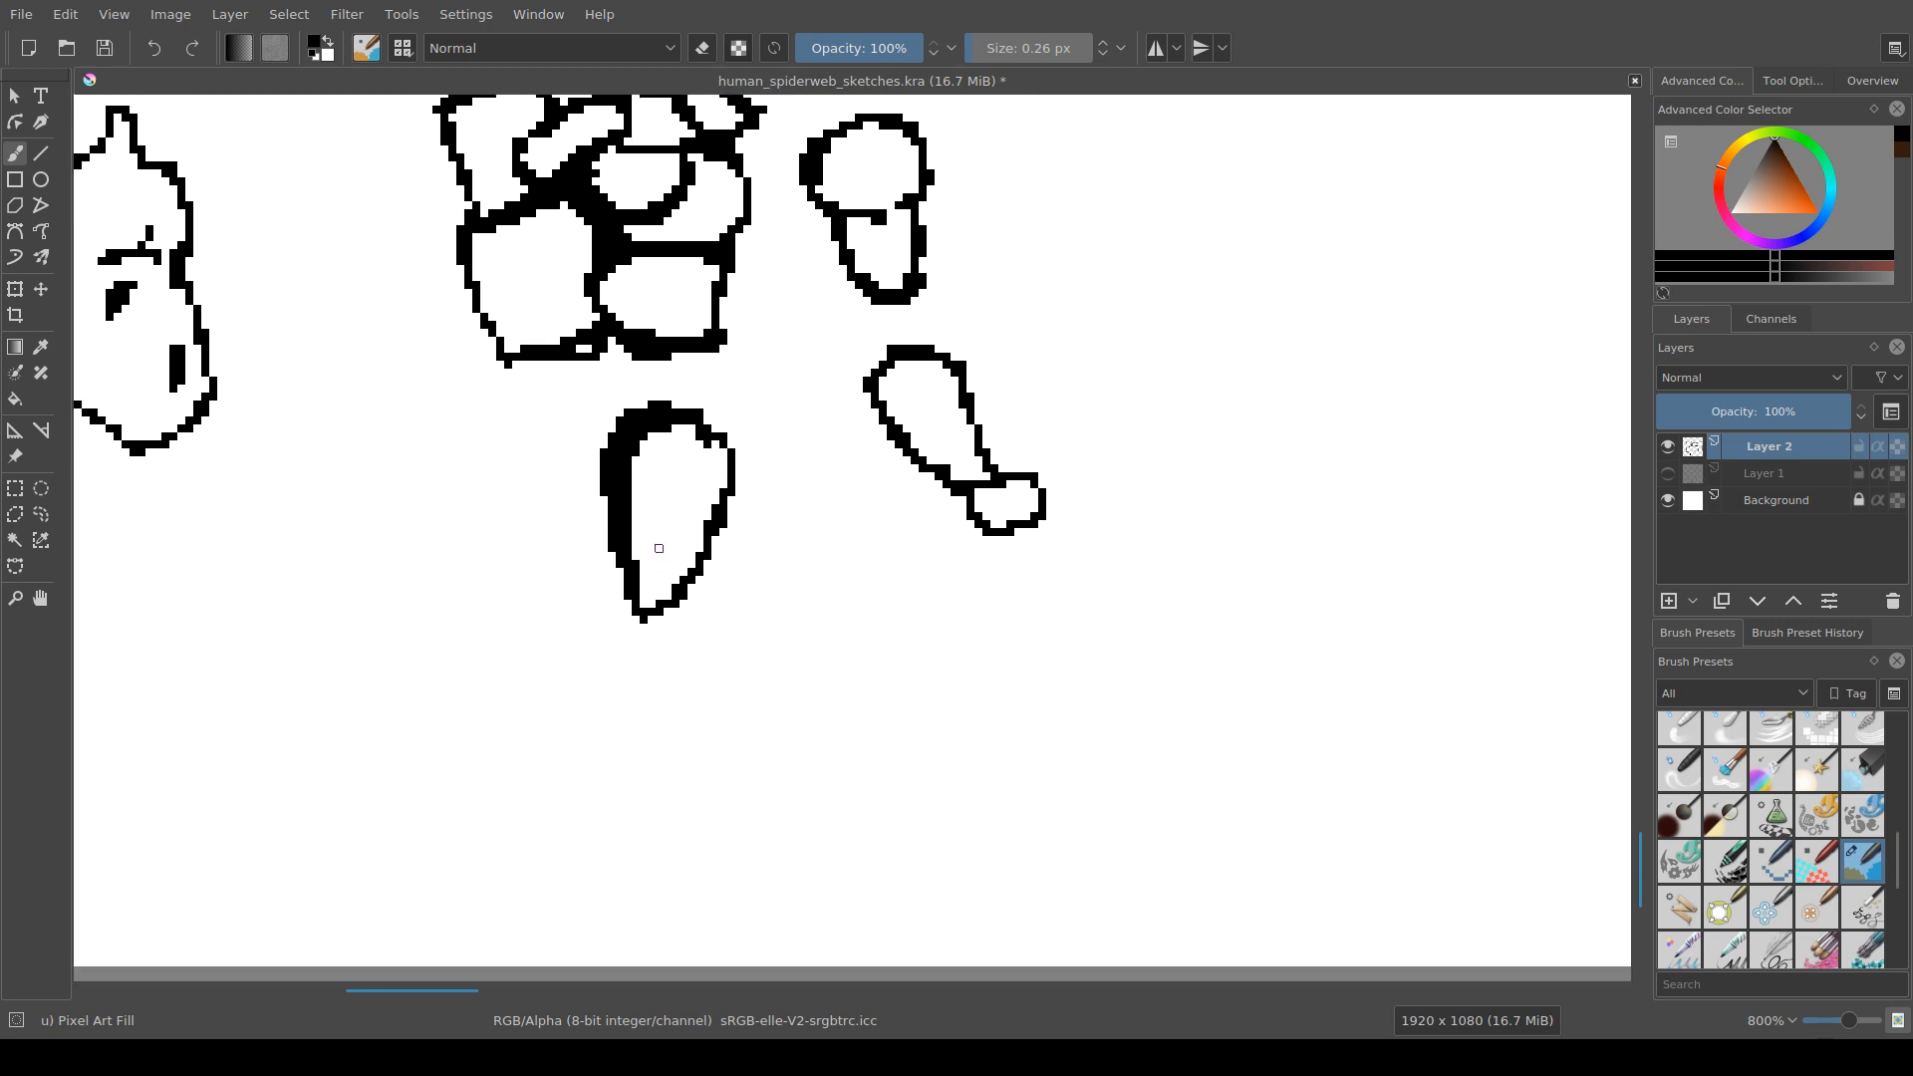
mouse_move(699, 645)
mouse_down()
mouse_move(692, 590)
mouse_move(660, 762)
mouse_move(657, 635)
mouse_up()
key(e)
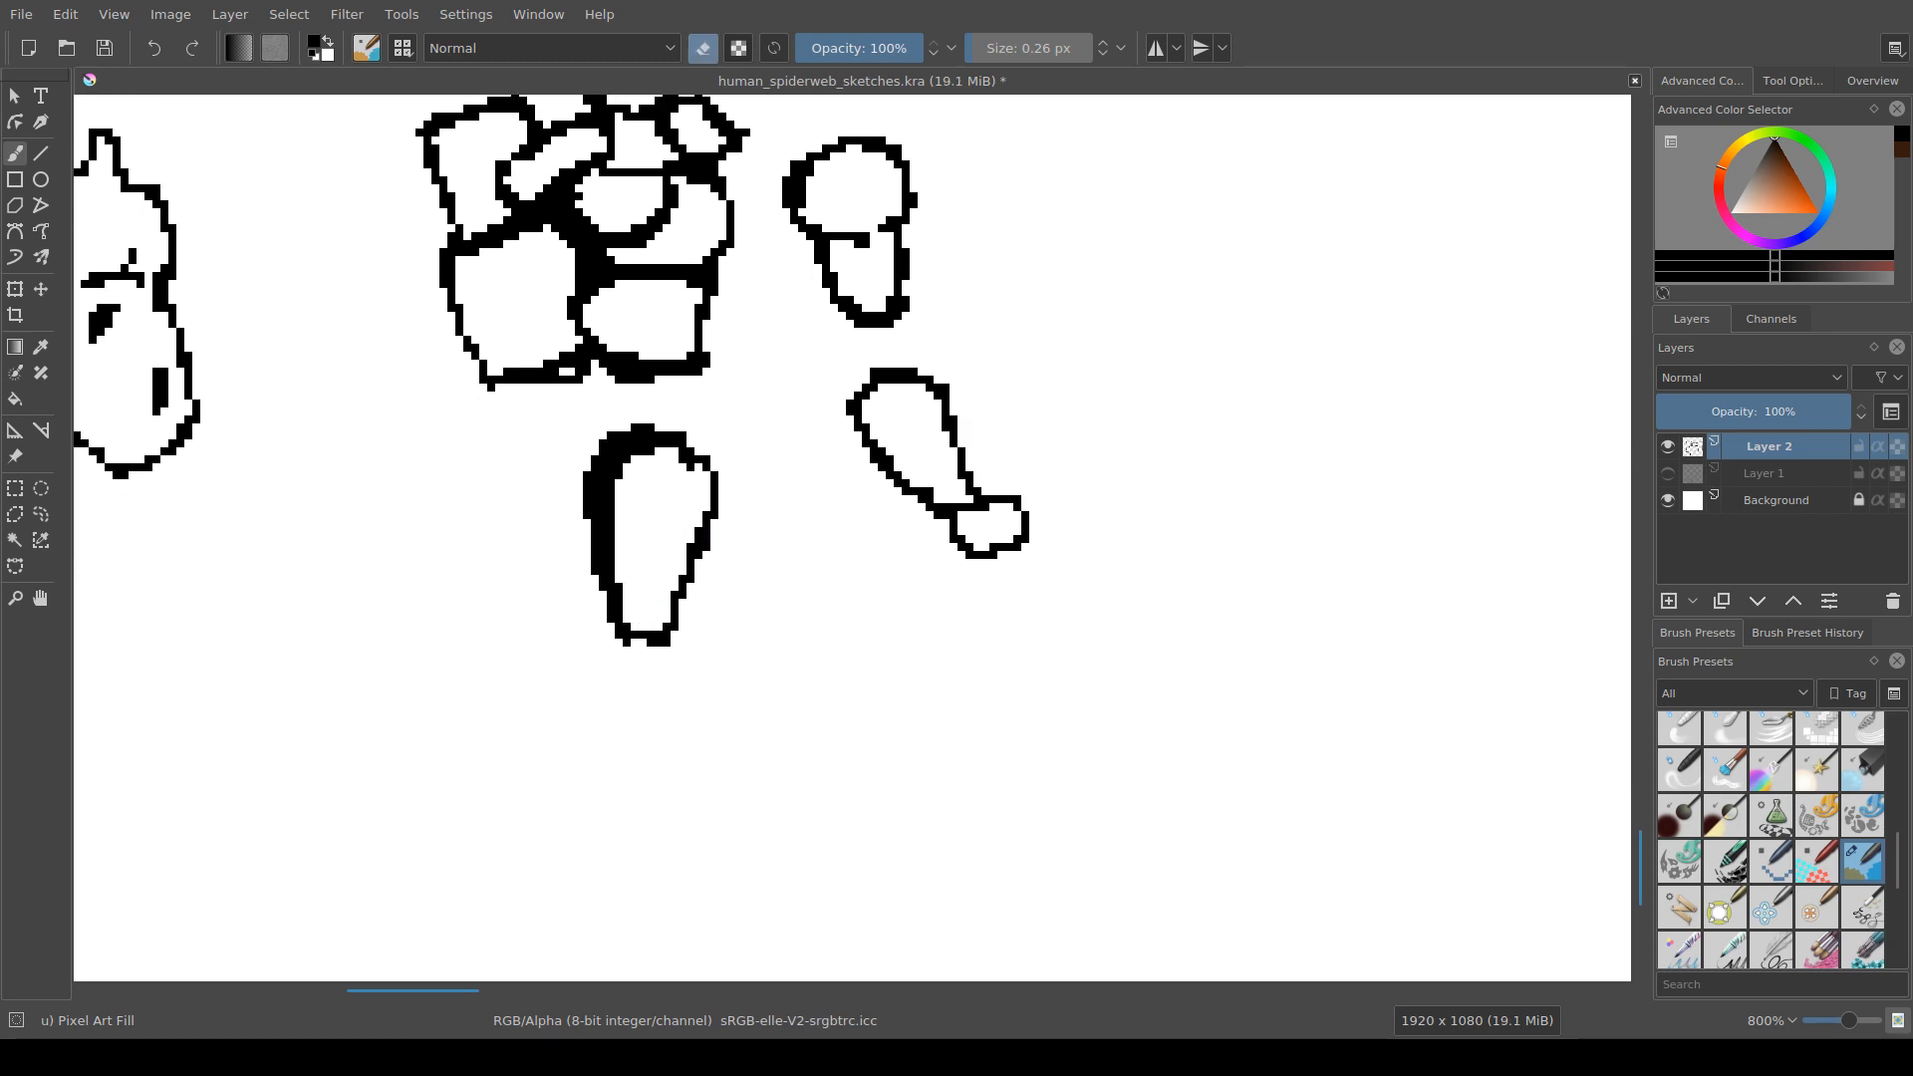
drag(675, 459, 682, 459)
drag(690, 667, 718, 516)
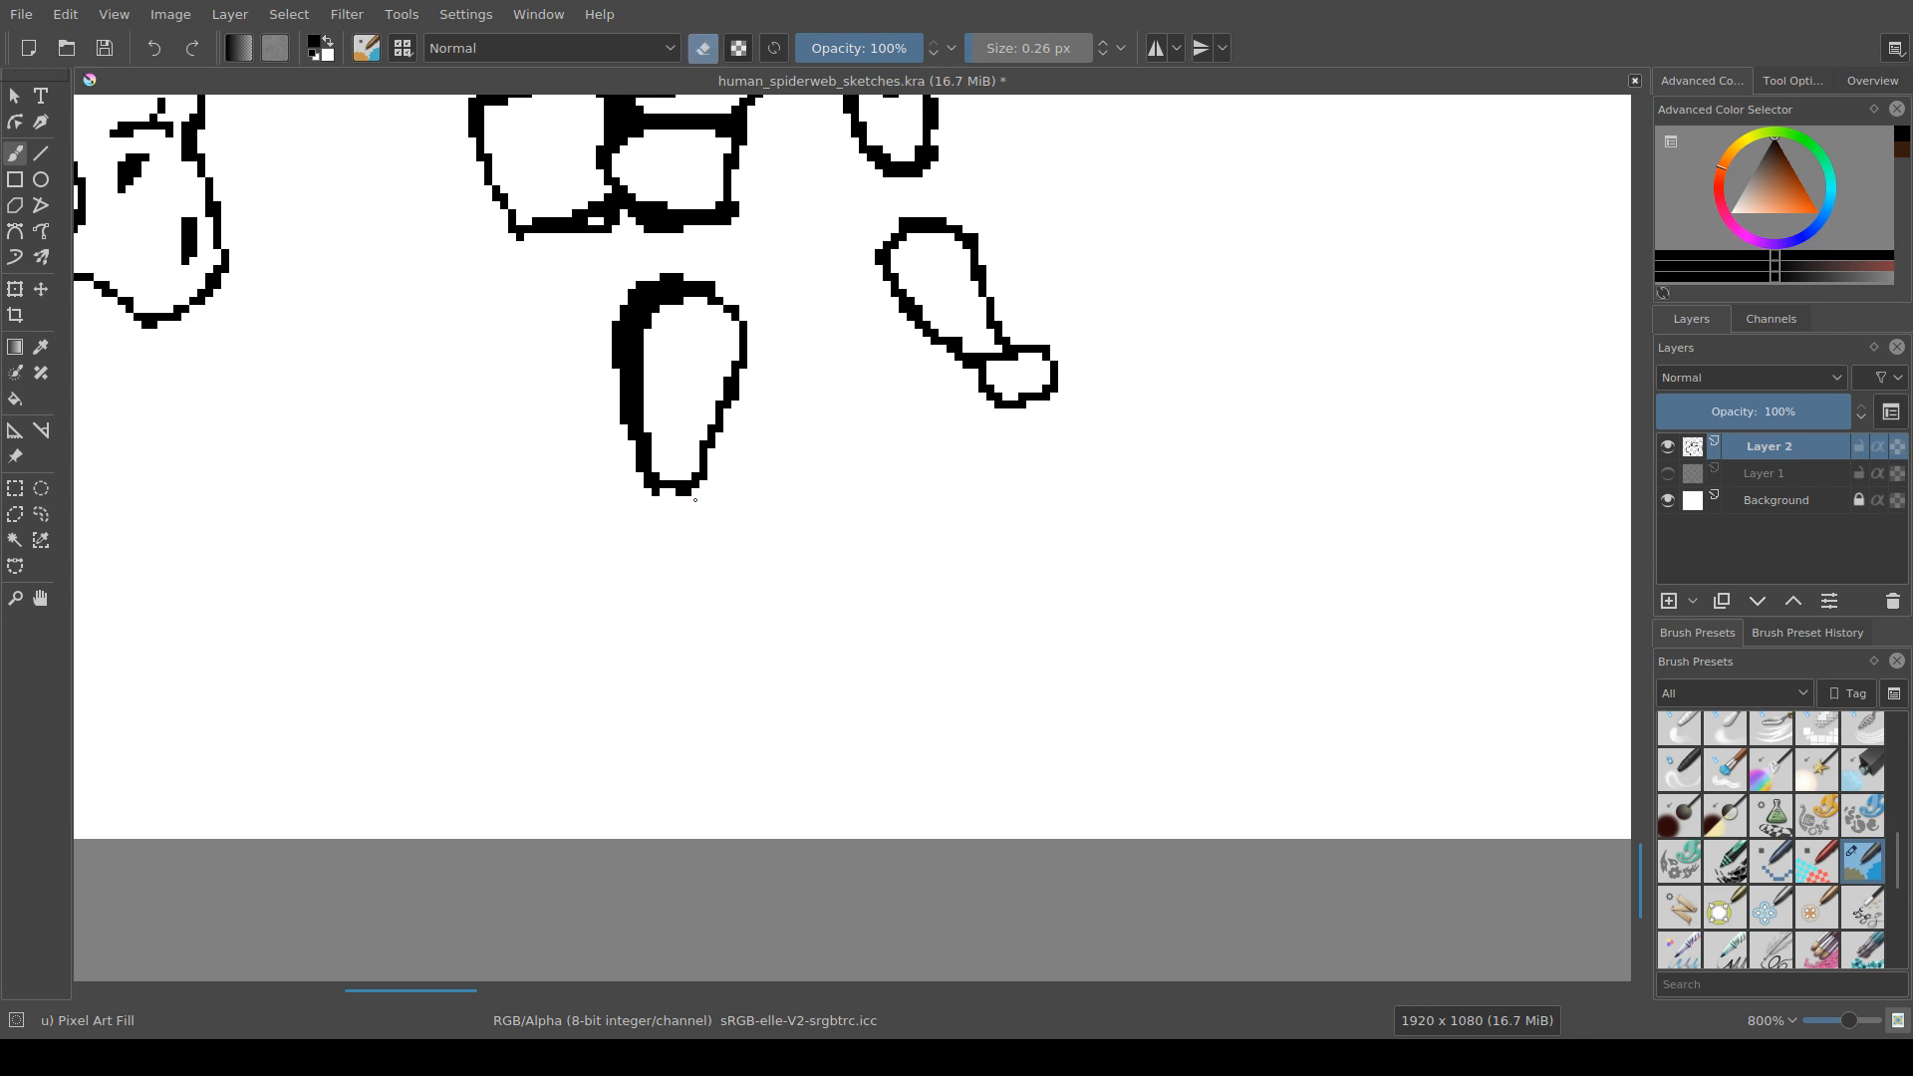
Step: Draw a lower leg beneath the thigh, with a rounded knee, a calf and a foot pointing right
mouse_move(695, 501)
mouse_down()
mouse_move(647, 491)
mouse_move(704, 491)
mouse_move(683, 490)
mouse_move(675, 531)
mouse_move(740, 501)
mouse_move(738, 531)
mouse_move(698, 515)
mouse_move(746, 491)
mouse_move(754, 539)
mouse_move(714, 546)
mouse_move(753, 532)
mouse_move(714, 523)
mouse_move(746, 523)
mouse_move(731, 491)
mouse_move(706, 539)
mouse_move(754, 577)
mouse_move(730, 709)
mouse_up()
key(e)
key(e)
key(e)
mouse_move(686, 542)
mouse_down()
mouse_move(665, 578)
mouse_move(703, 713)
mouse_move(666, 576)
mouse_move(687, 743)
mouse_up()
mouse_move(734, 704)
mouse_down()
mouse_move(758, 725)
mouse_move(714, 746)
mouse_move(789, 735)
mouse_move(753, 755)
mouse_move(682, 717)
mouse_move(683, 748)
mouse_up()
mouse_move(728, 755)
mouse_down()
mouse_move(782, 731)
mouse_move(742, 754)
mouse_move(747, 713)
mouse_move(730, 739)
mouse_move(779, 732)
mouse_move(737, 747)
mouse_move(698, 689)
mouse_move(713, 738)
mouse_move(753, 755)
mouse_move(690, 755)
mouse_move(735, 747)
mouse_move(719, 746)
mouse_up()
Step: Clean up the outline pixels of the lower leg and foot, and save the document
key(e)
key(e)
key(e)
click(766, 755)
key(e)
key(e)
click(722, 762)
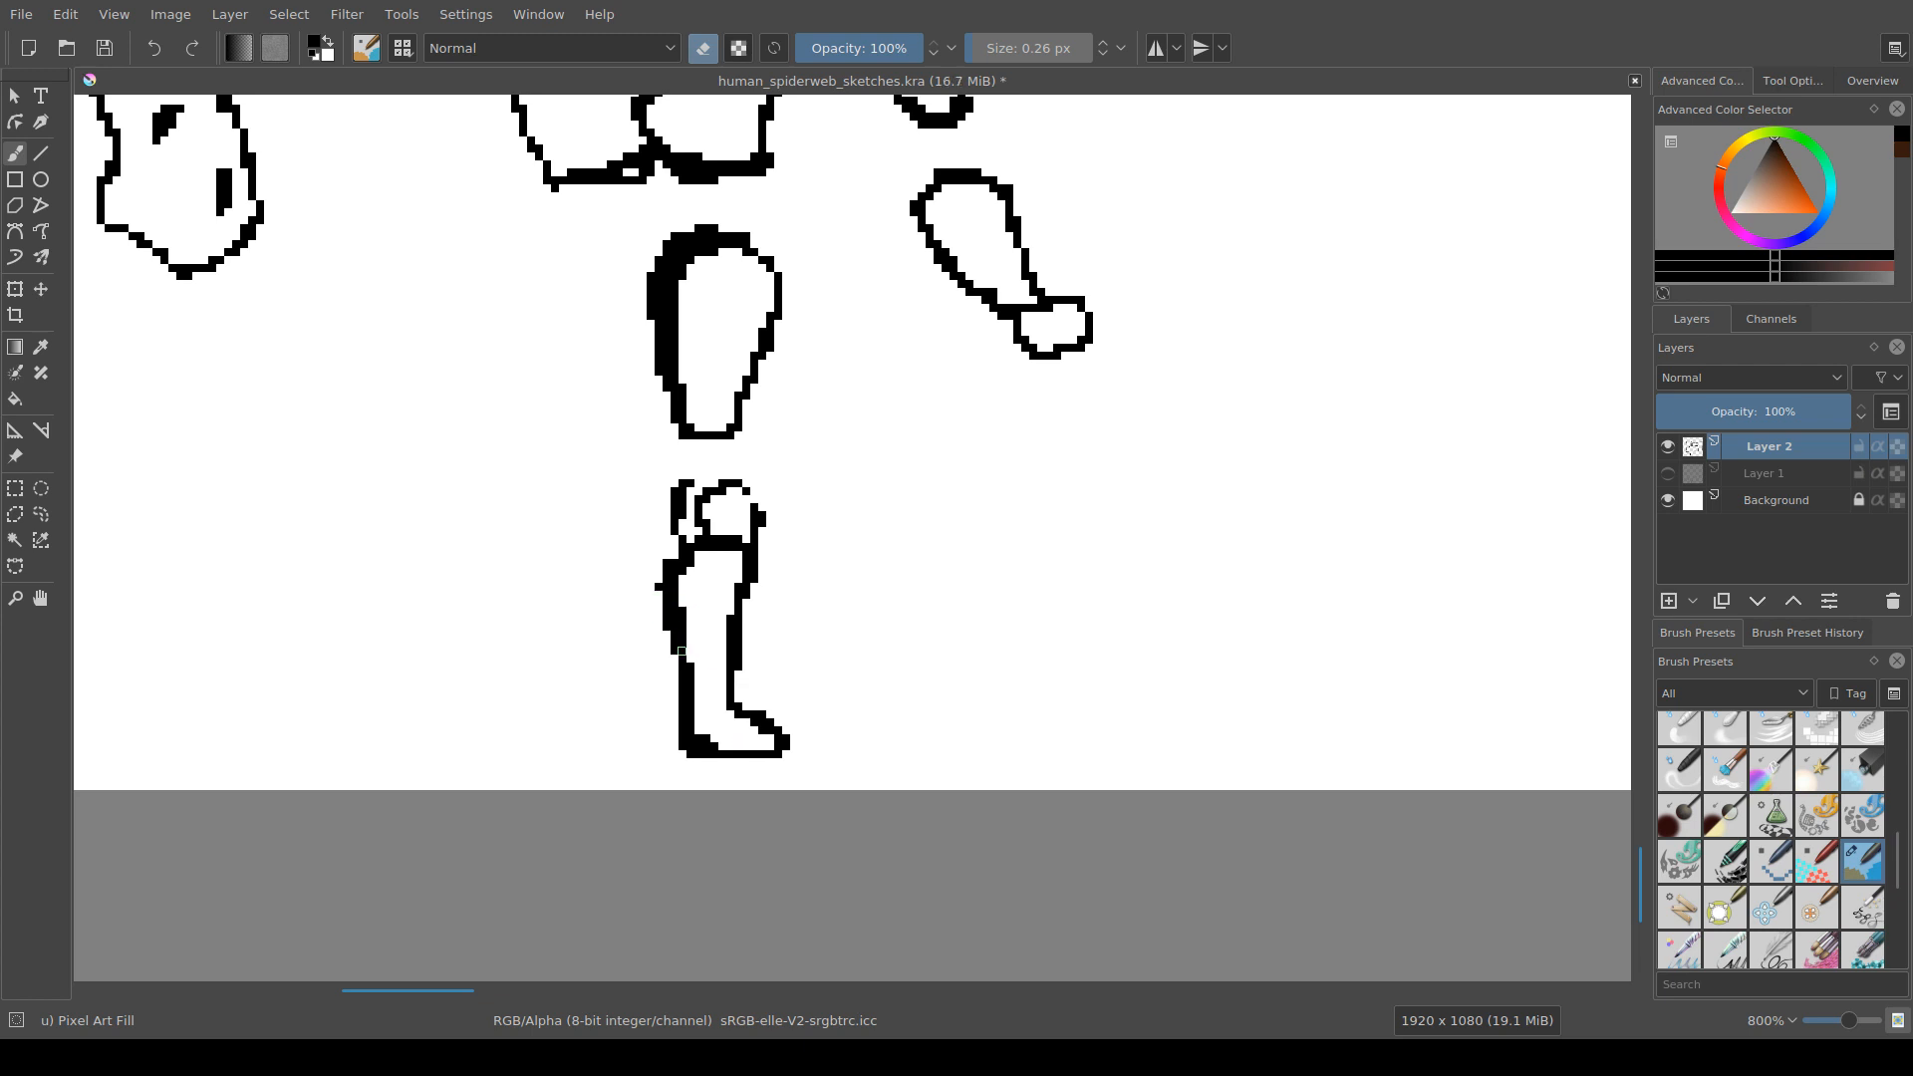
key(ctrl+s)
drag(721, 682, 703, 695)
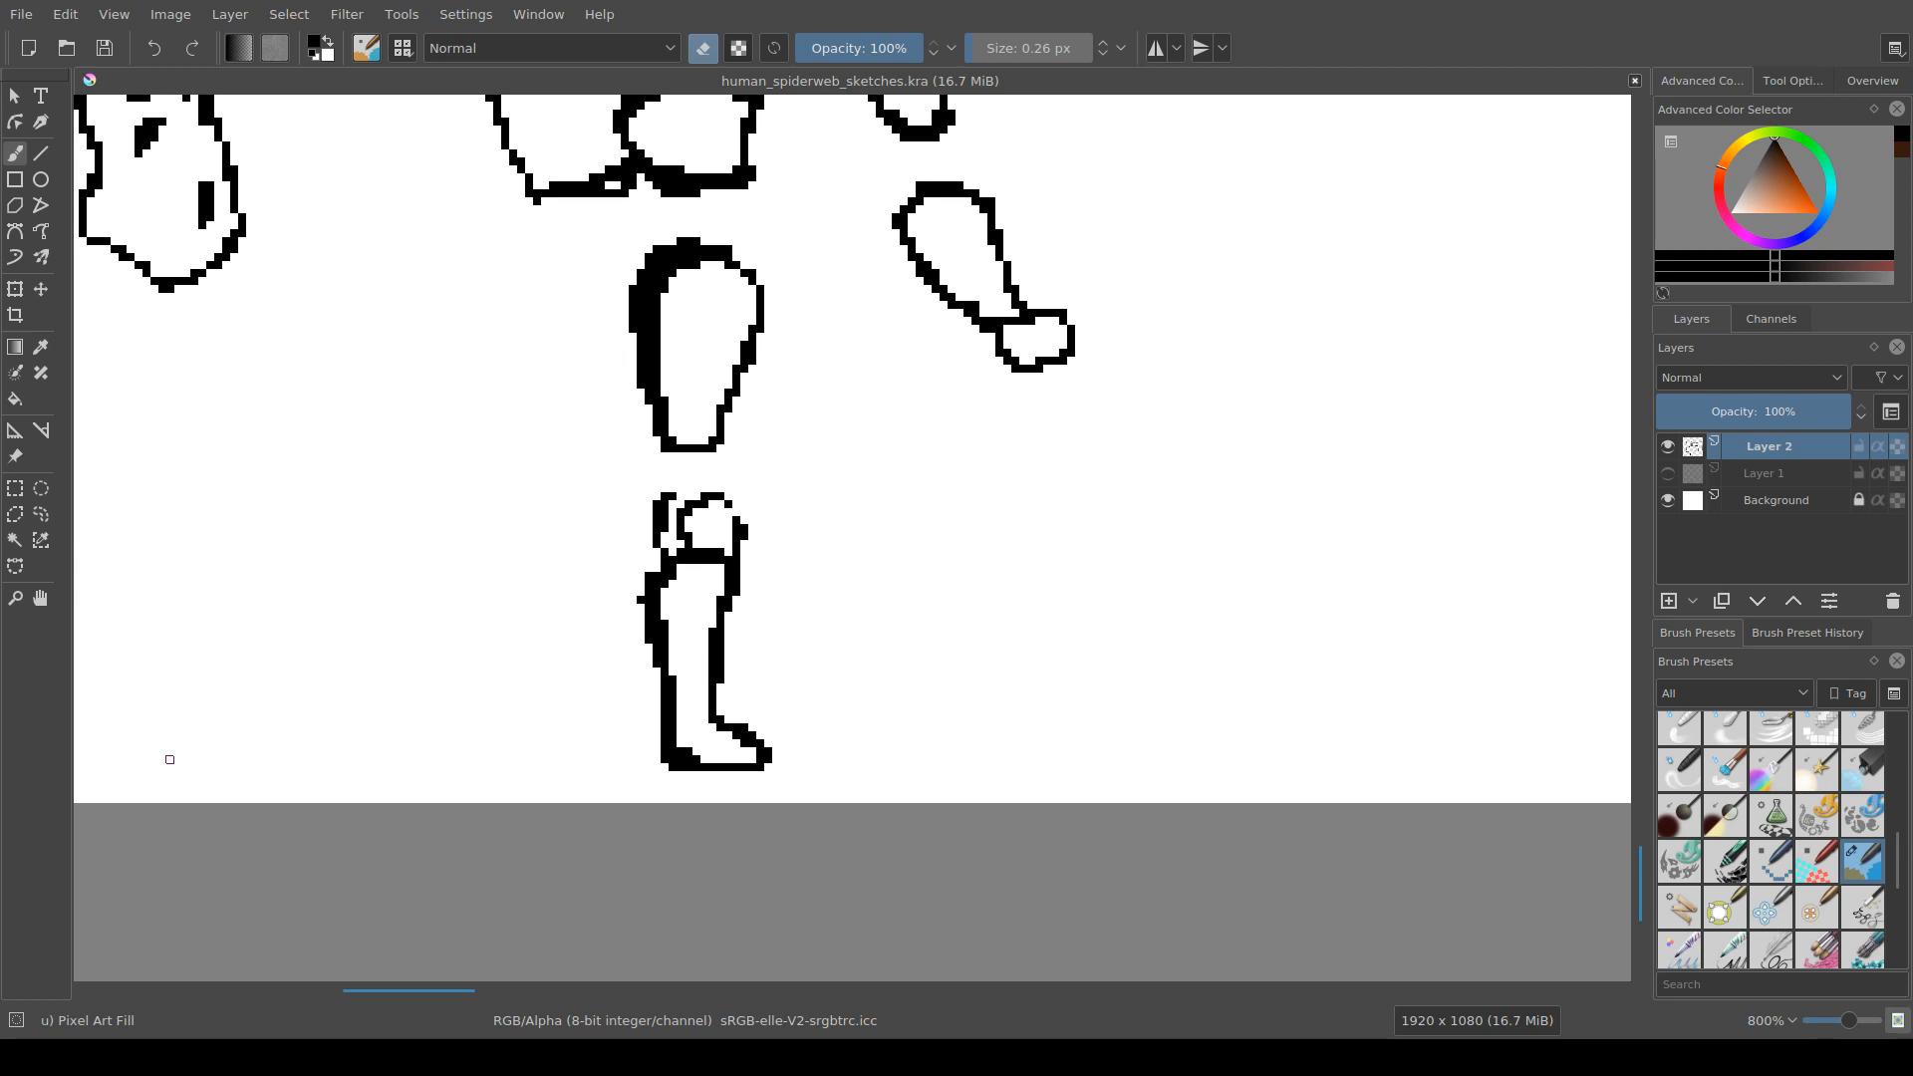
mouse_move(479, 599)
mouse_down()
mouse_move(519, 599)
mouse_move(461, 590)
mouse_up()
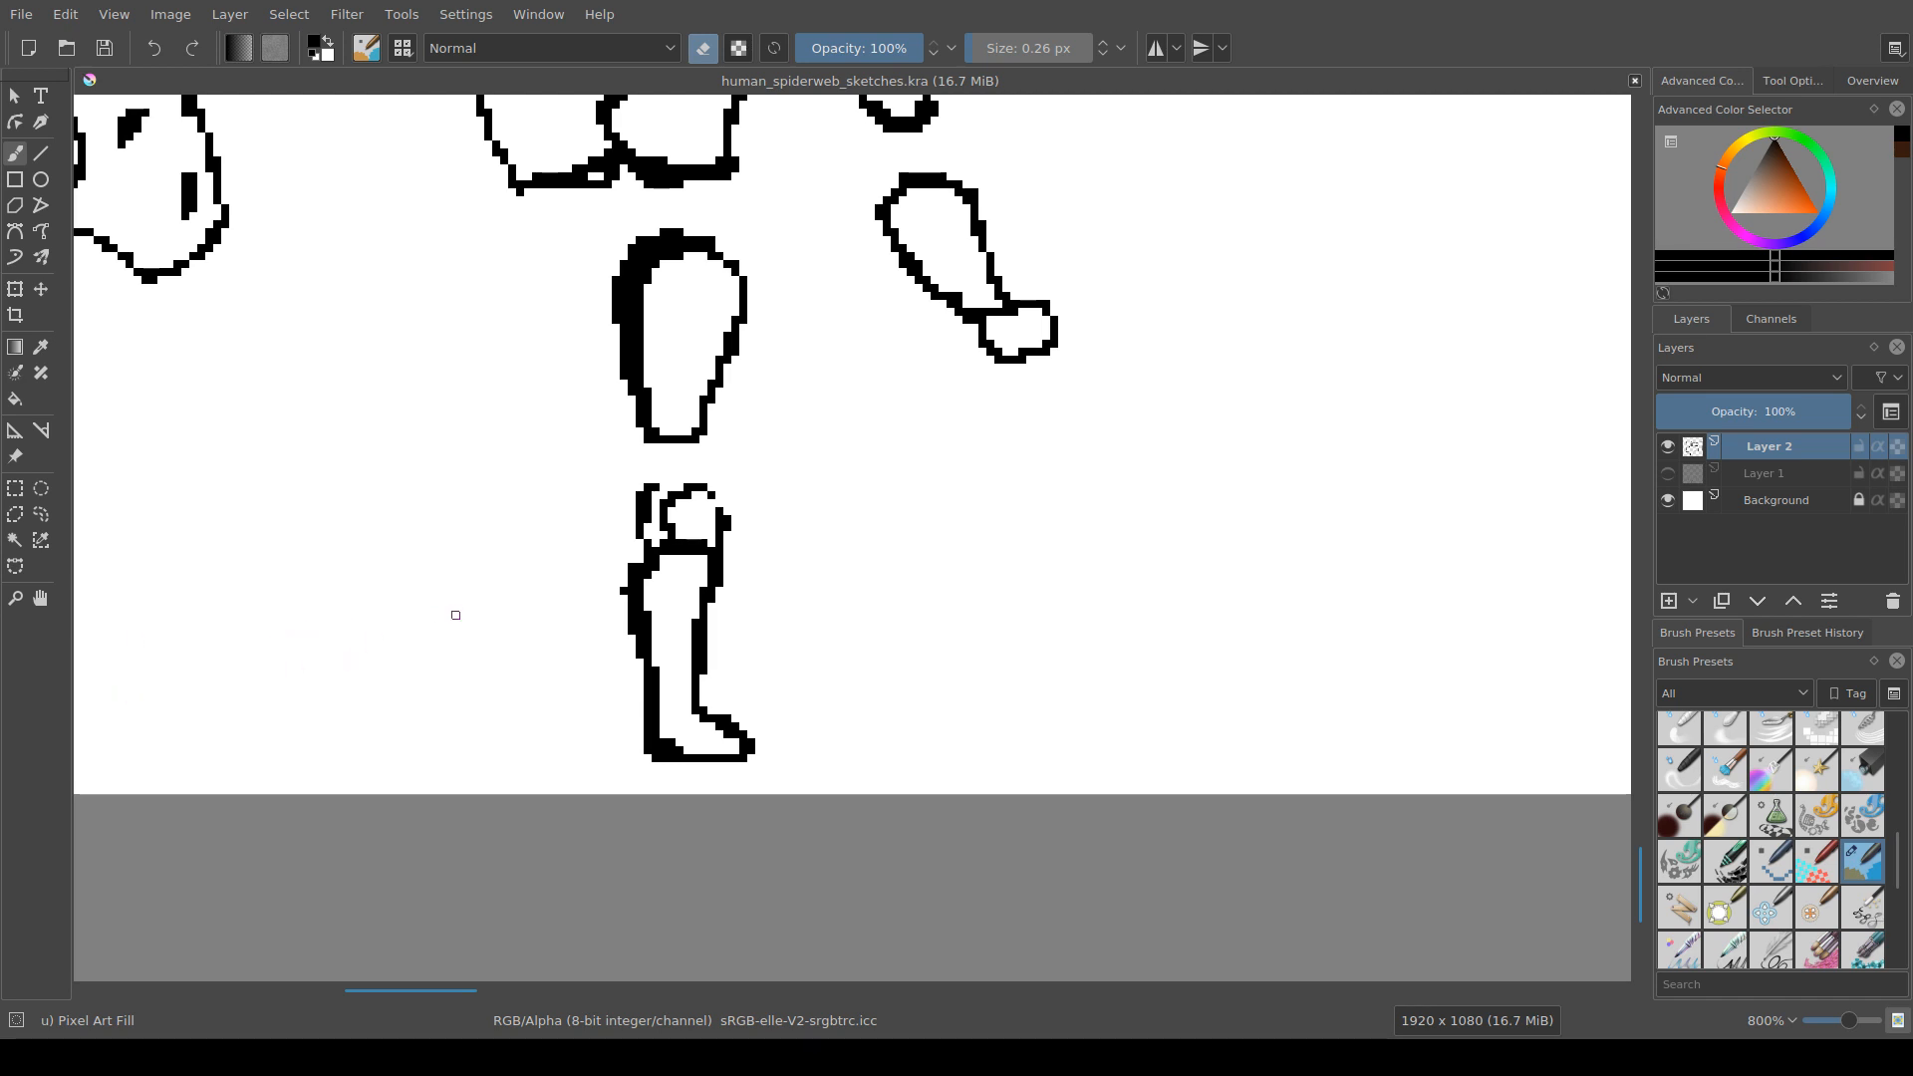
drag(524, 593, 519, 646)
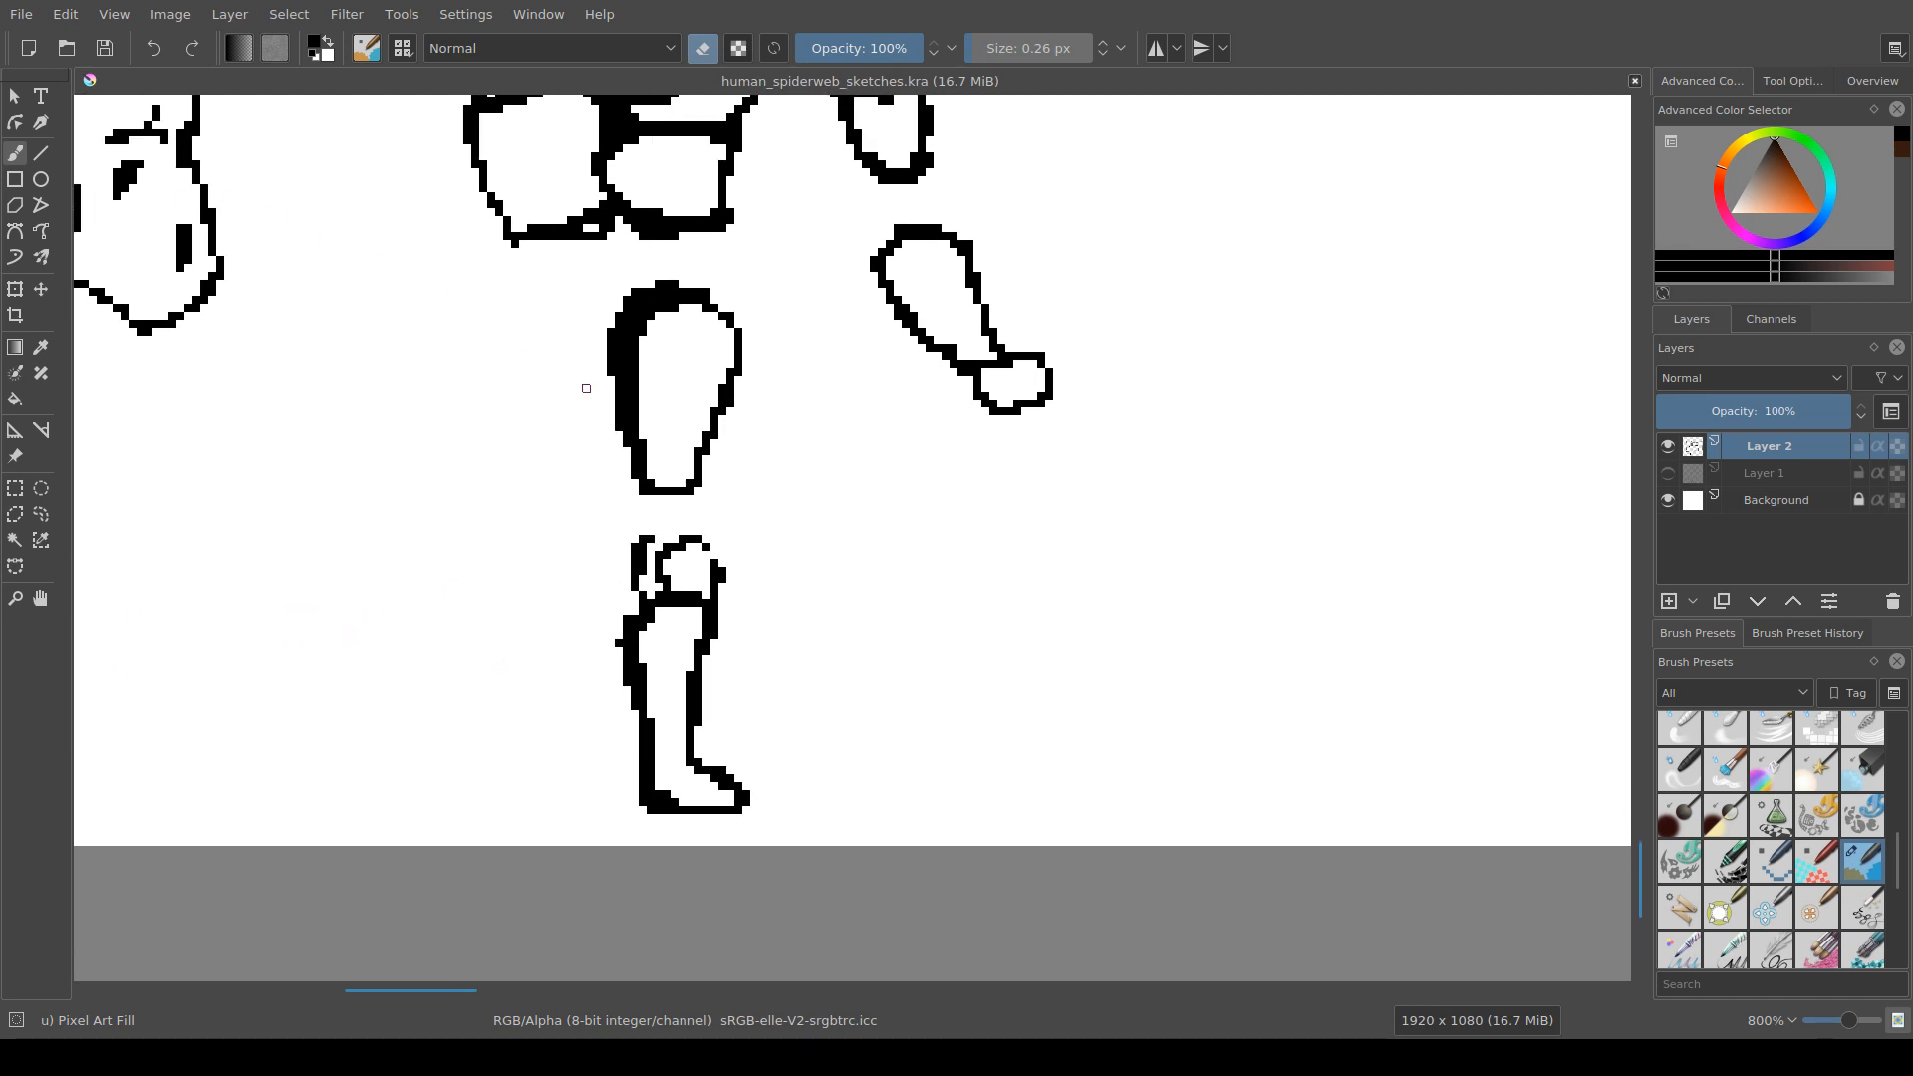
drag(586, 387, 572, 383)
Step: Close the gap at the top of the knee and round off the kneecap's outline
click(708, 551)
key(e)
mouse_move(708, 551)
mouse_down()
mouse_move(645, 544)
mouse_move(677, 528)
mouse_up()
key(e)
click(699, 559)
key(e)
key(e)
key(e)
key(ctrl+z)
key(e)
click(669, 543)
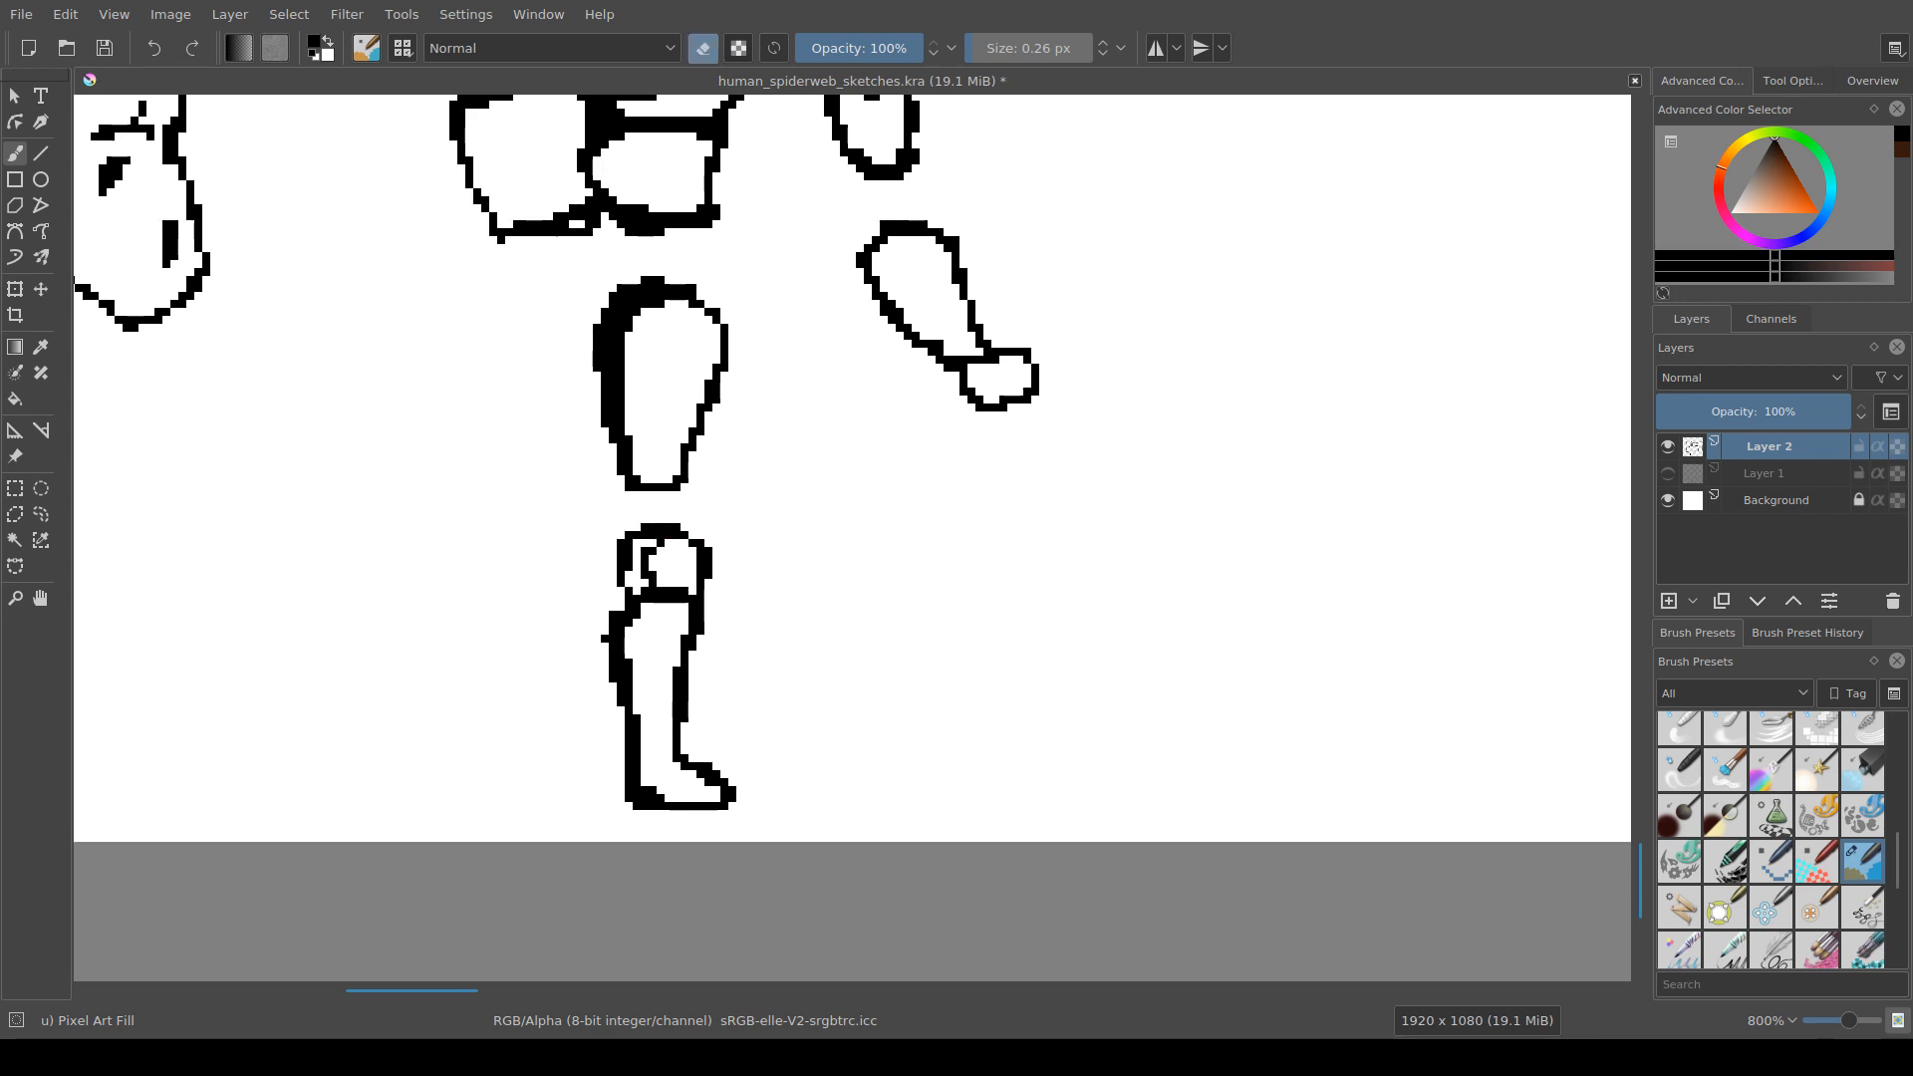
Step: Touch up the pixels inside the kneecap and along the front of the leg just below it
click(660, 543)
key(e)
key(e)
key(e)
key(e)
drag(676, 615, 697, 625)
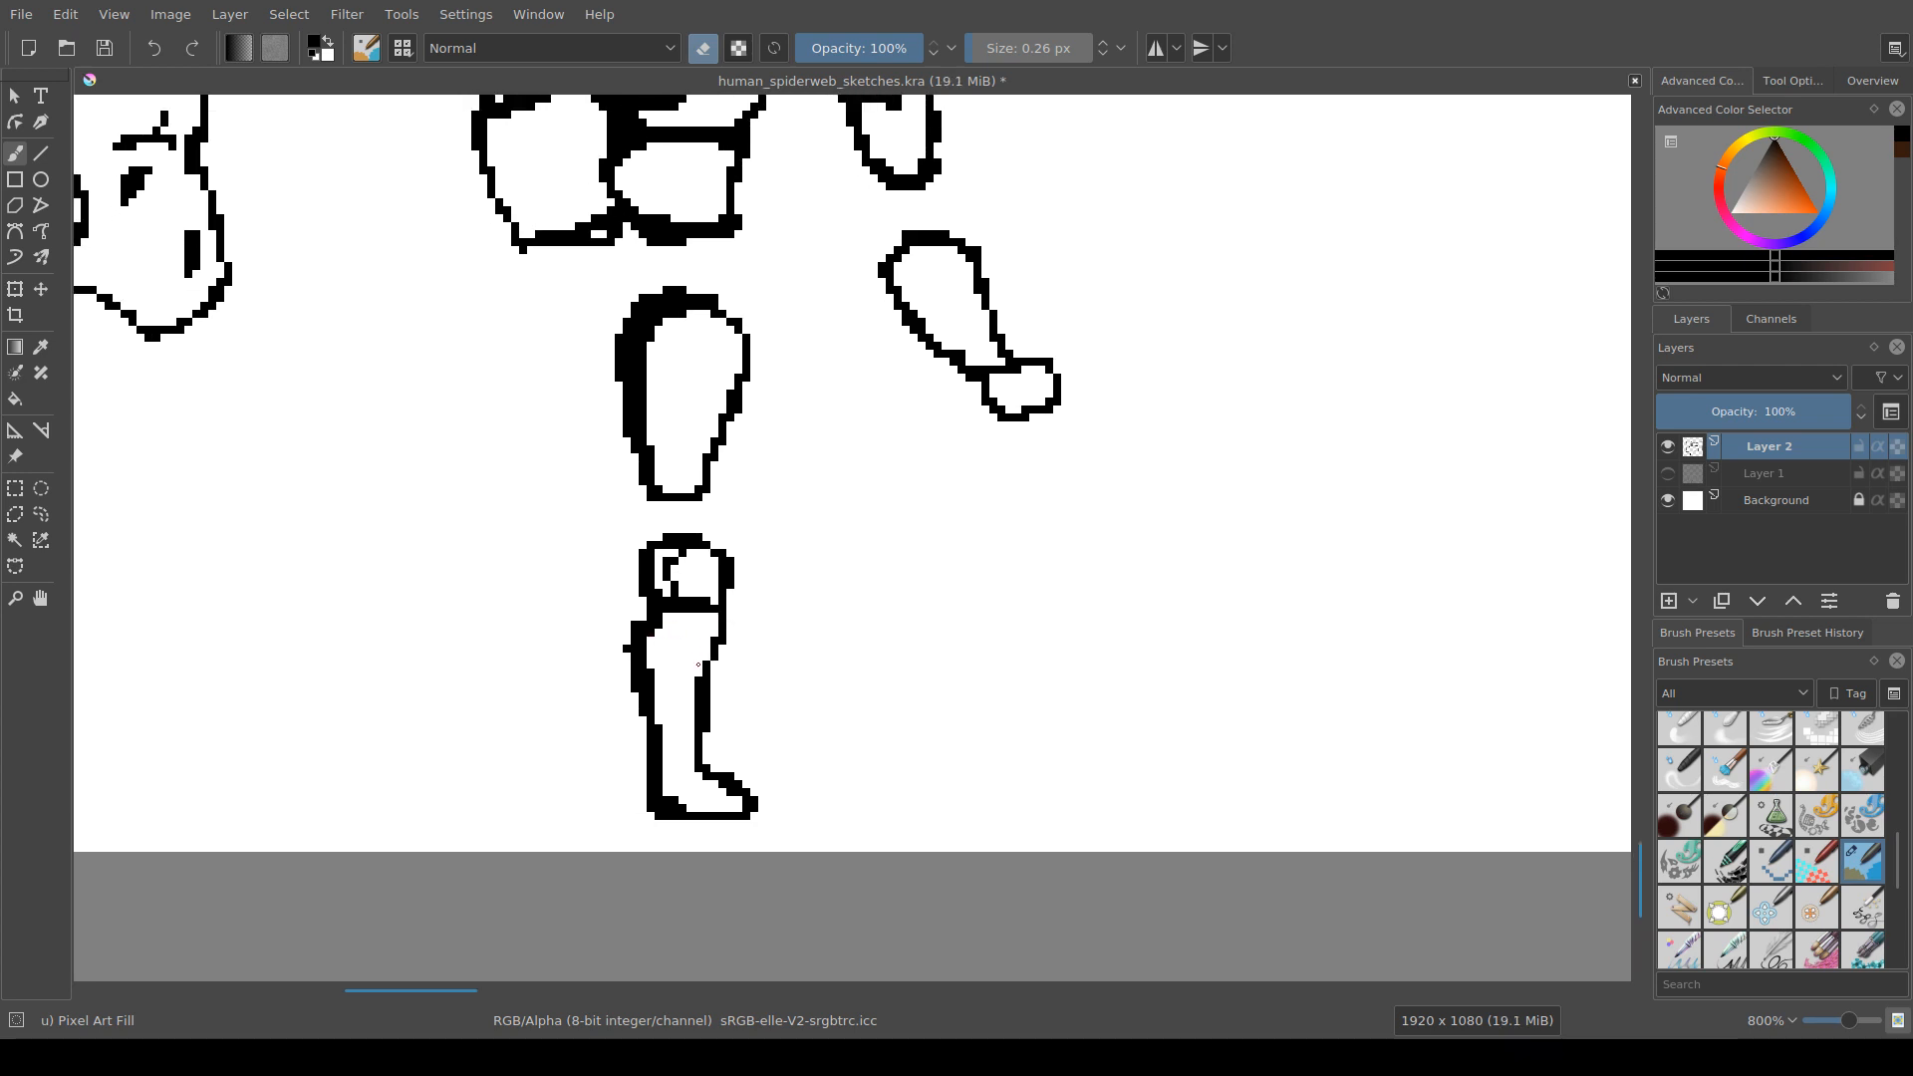
Step: Thin the shin's front edge and draw an ankle line separating the foot from the lower leg
mouse_move(699, 665)
mouse_down()
mouse_move(699, 712)
mouse_move(664, 627)
mouse_move(673, 673)
mouse_up()
key(e)
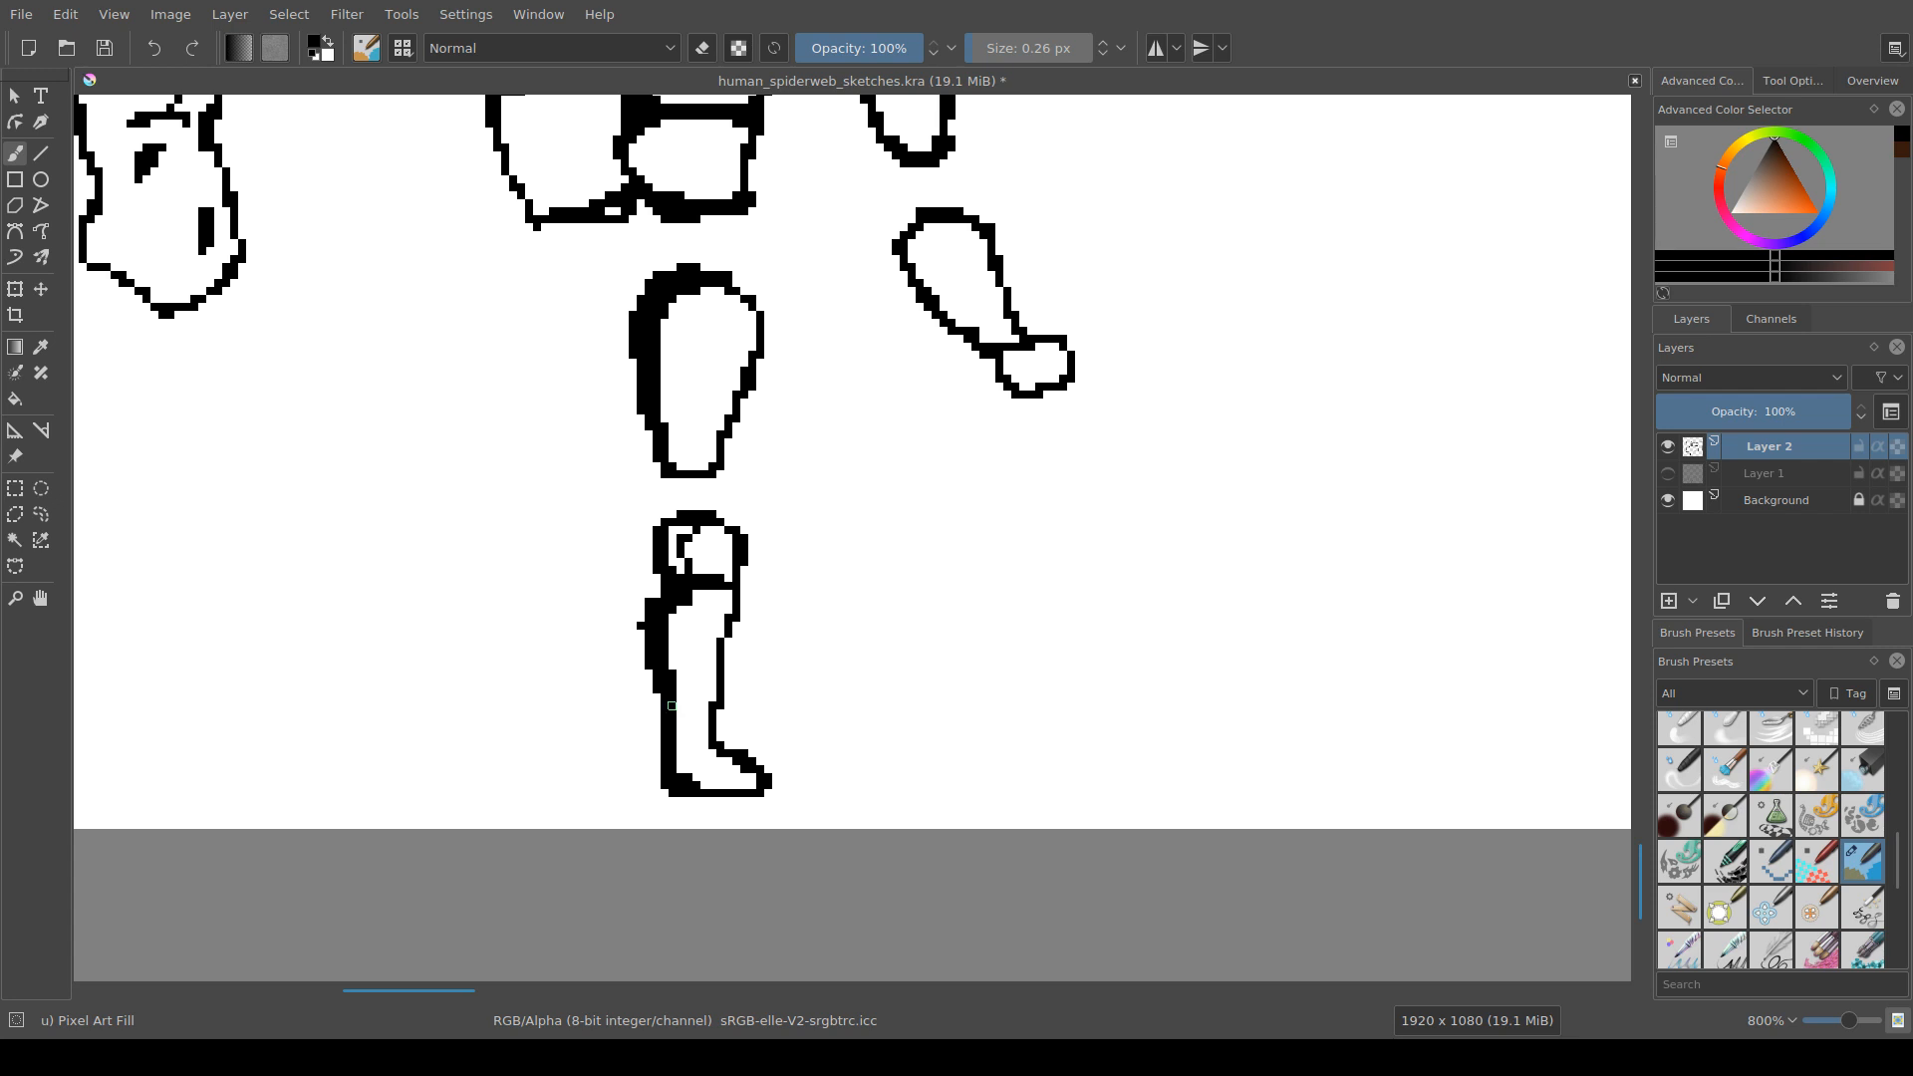
mouse_move(680, 746)
mouse_down()
mouse_move(710, 741)
mouse_move(733, 915)
mouse_up()
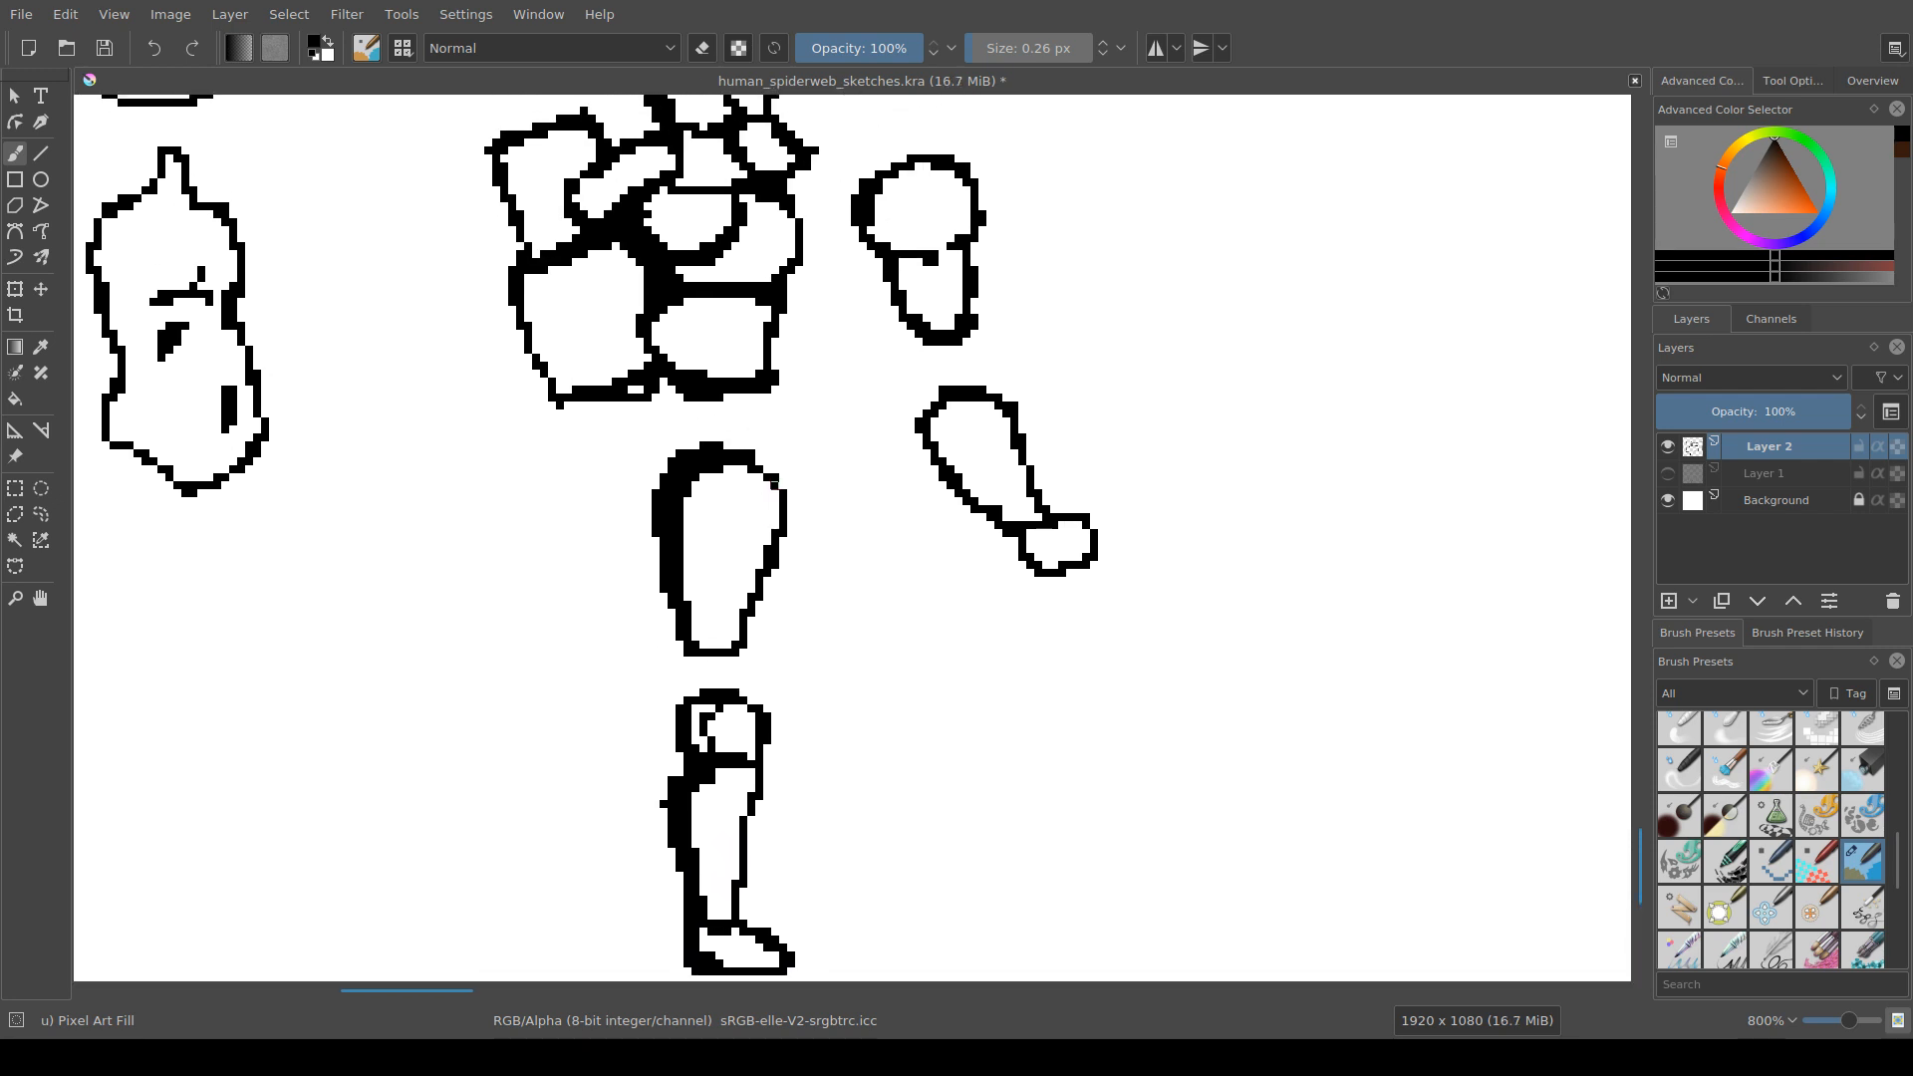
Step: Draw a rounded pelvis piece under the torso's lower block, and move the thigh to the left with a rectangular selection
mouse_move(758, 398)
mouse_down()
mouse_move(742, 487)
mouse_move(710, 518)
mouse_move(647, 506)
mouse_move(637, 484)
mouse_move(719, 518)
mouse_up()
mouse_move(671, 535)
mouse_down()
mouse_move(665, 474)
mouse_move(778, 614)
mouse_move(795, 694)
mouse_up()
key(ctrl+r)
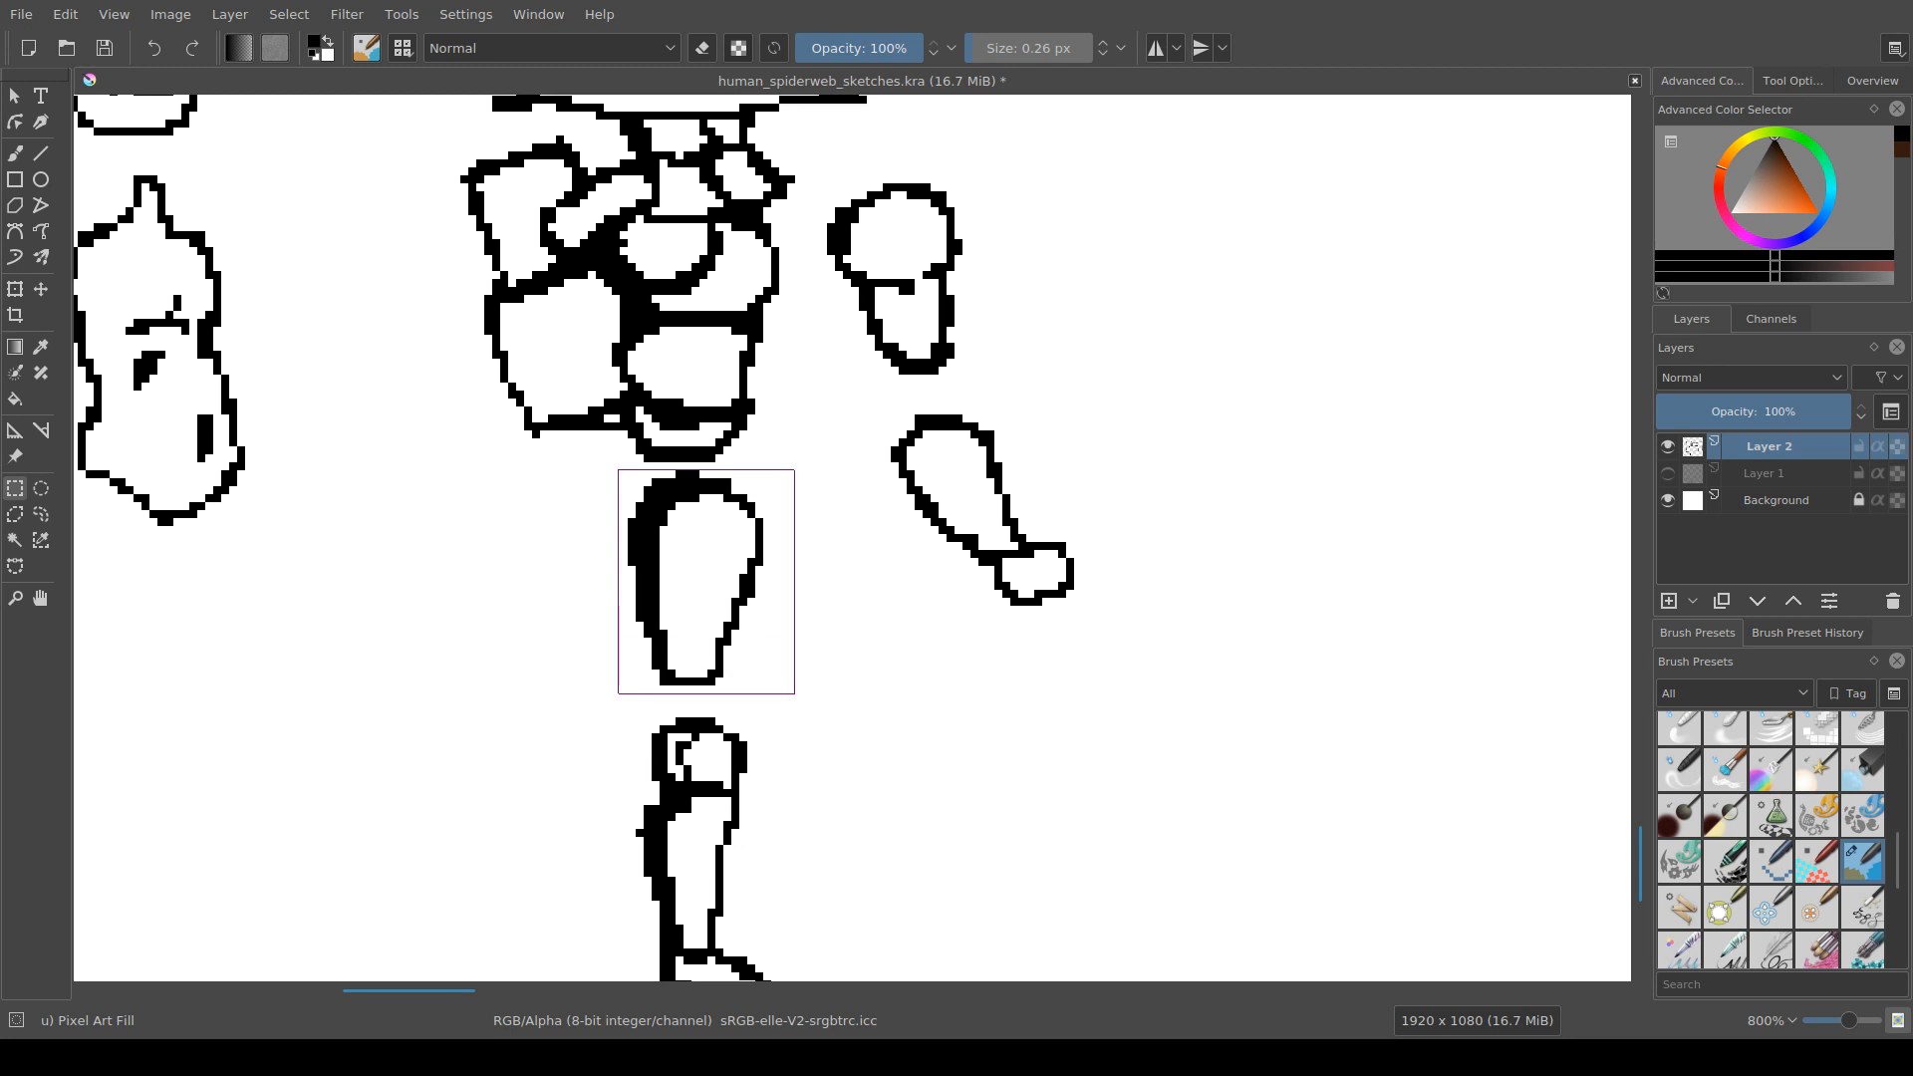
key(t)
drag(698, 578, 490, 618)
Step: Select the lower leg with a rectangle, move it up beside the thigh, clear the selection, and return to the brush
mouse_move(648, 697)
mouse_down()
mouse_move(641, 617)
mouse_move(811, 909)
mouse_up()
key(ctrl+r)
key(t)
mouse_move(697, 777)
mouse_down()
mouse_move(689, 587)
mouse_move(758, 704)
mouse_up()
key(ctrl+r)
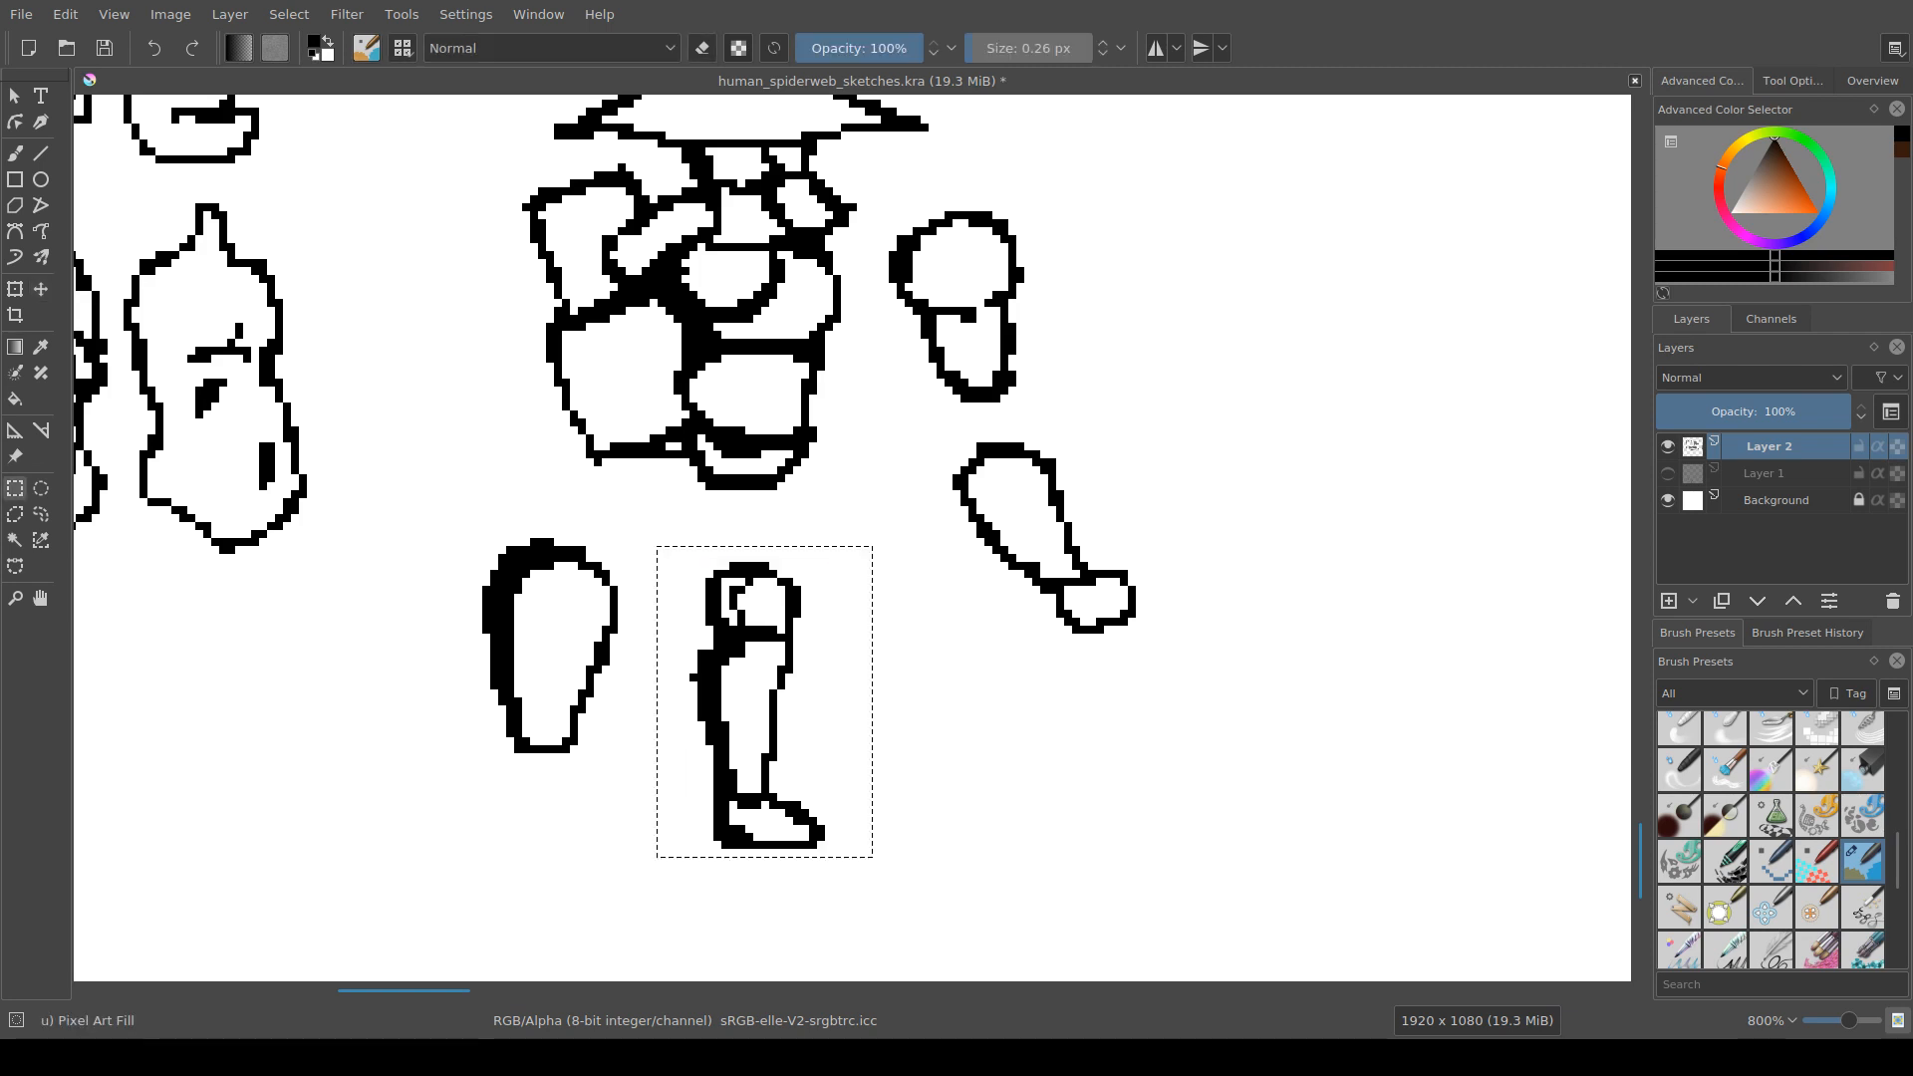
key(ctrl+shift+a)
scroll(638, 698, down, 1)
key(b)
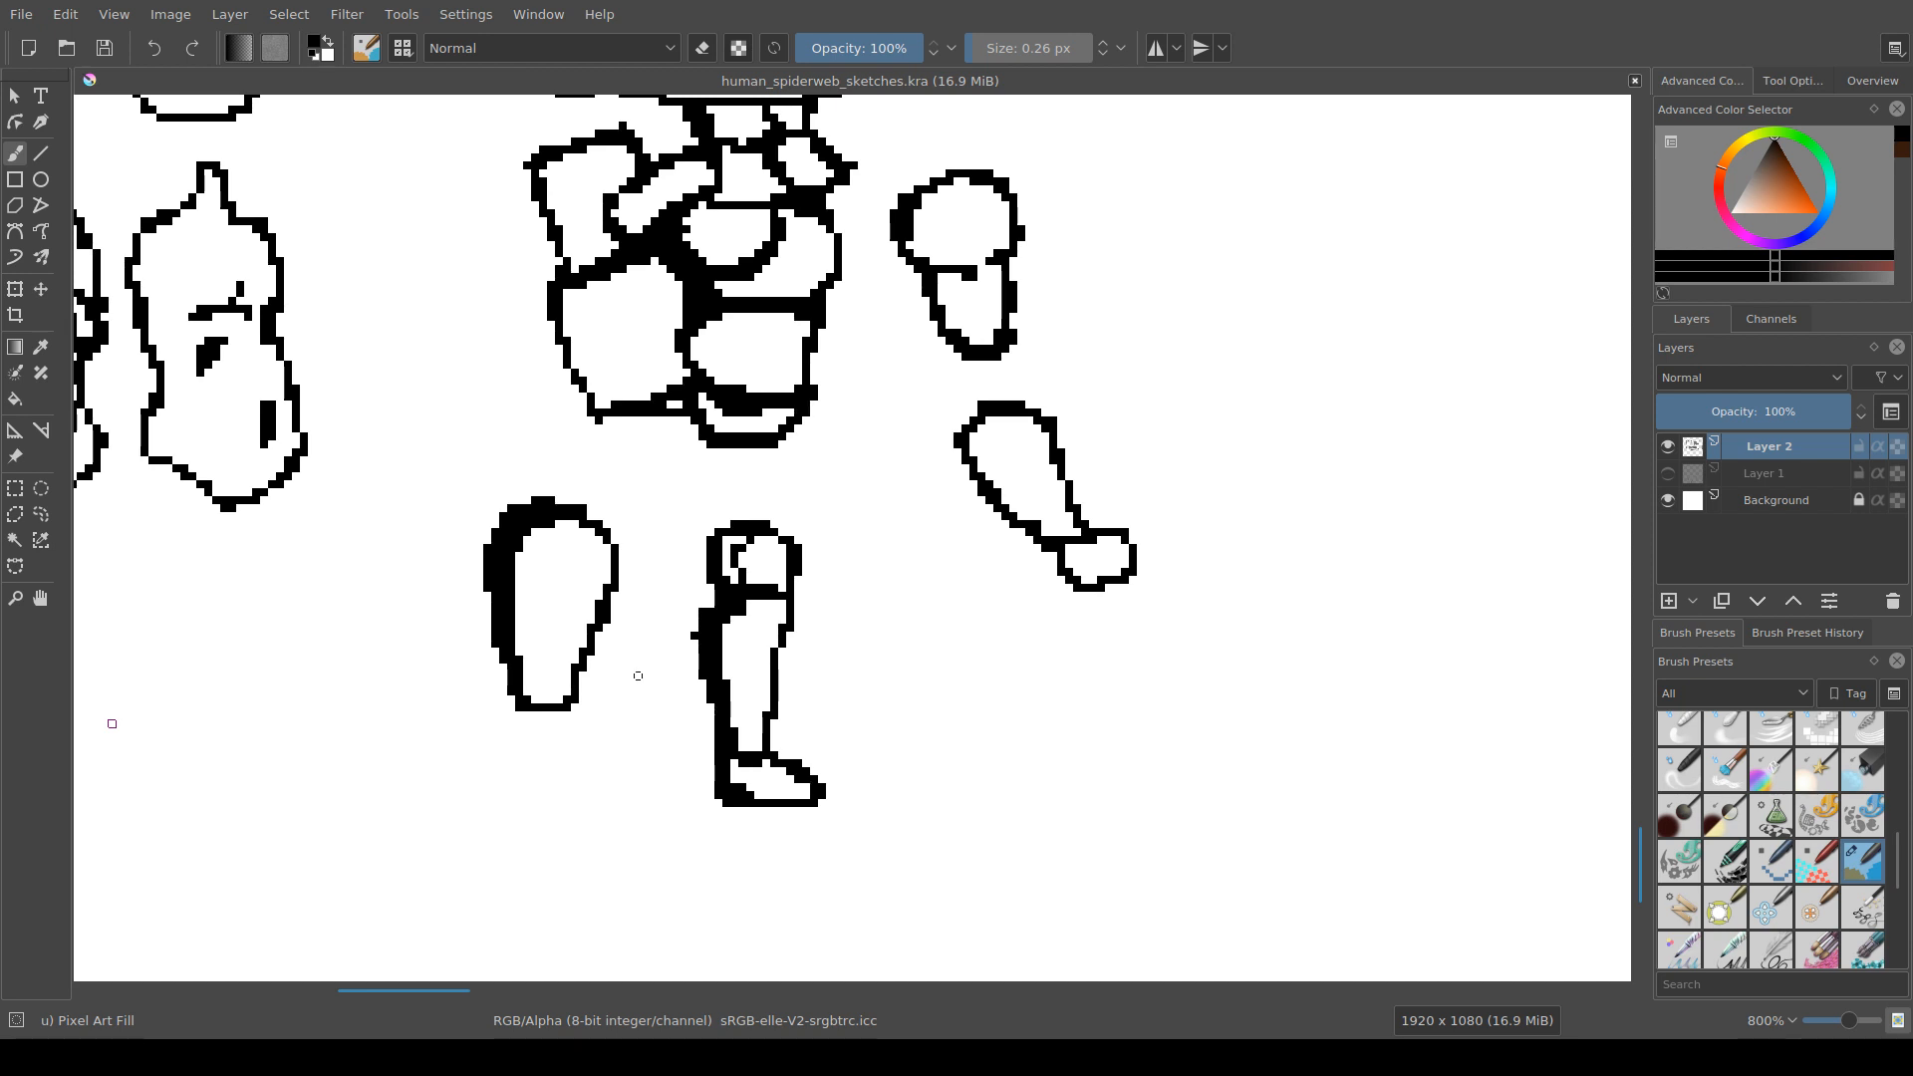
Step: Erase stray pixels around the neck of the hatted figure on Layer 2
mouse_move(637, 676)
mouse_down()
mouse_move(616, 653)
mouse_move(615, 750)
mouse_move(634, 589)
mouse_up()
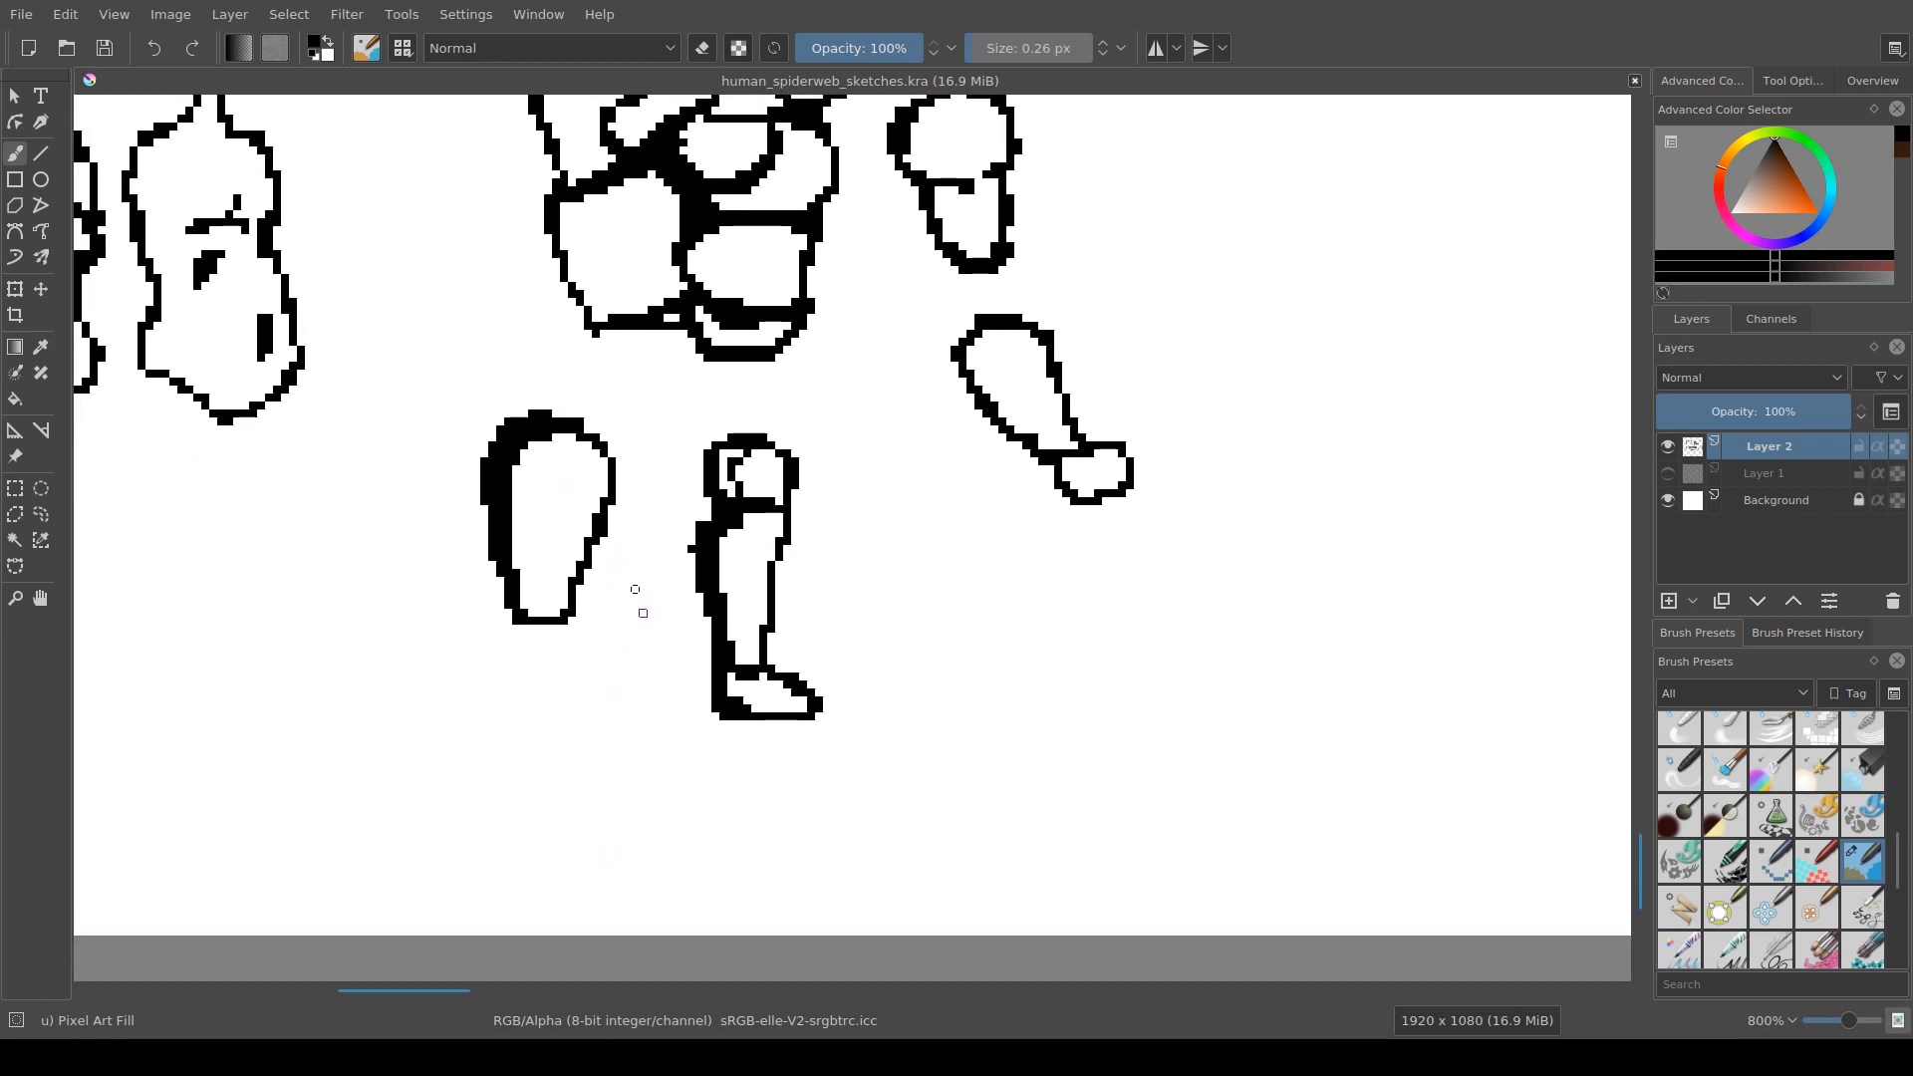
key(ctrl+r)
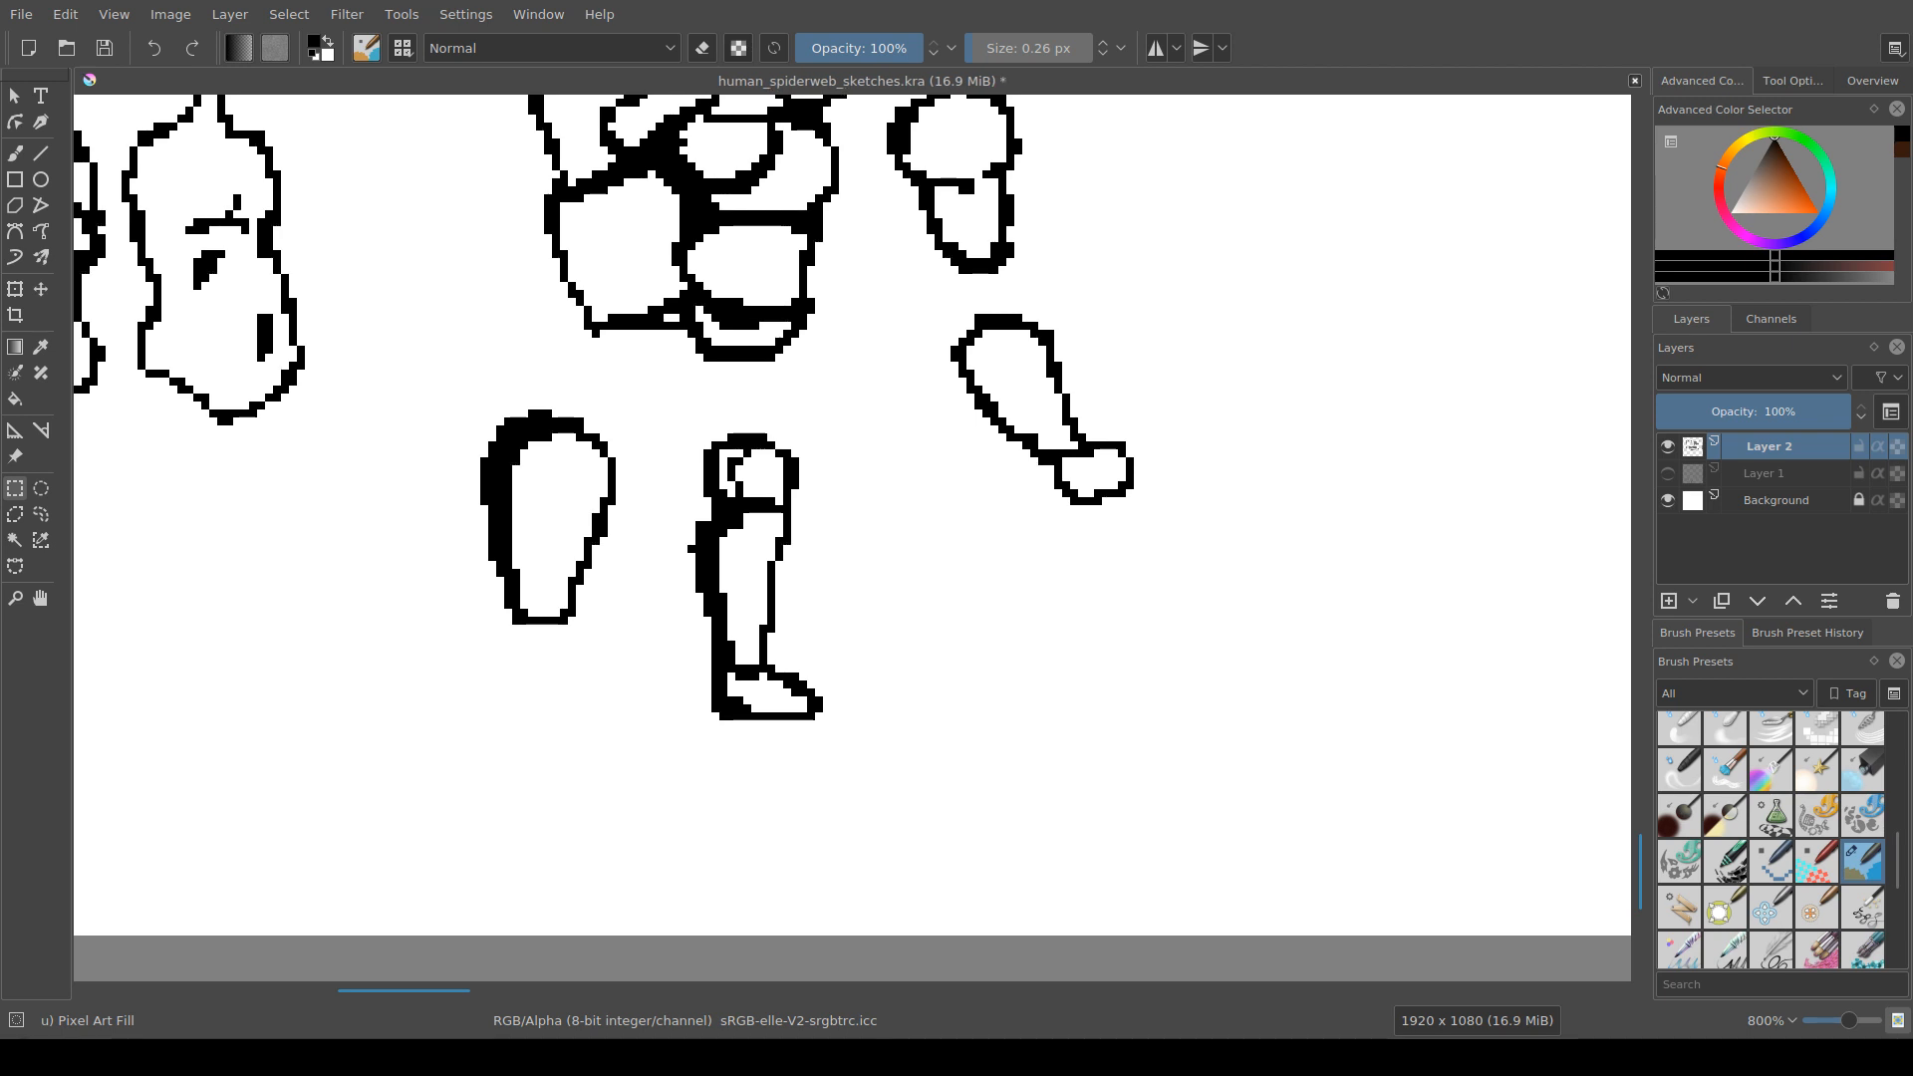
key(b)
mouse_move(696, 354)
mouse_down()
mouse_move(747, 384)
mouse_move(802, 361)
mouse_move(735, 366)
mouse_move(713, 355)
mouse_move(795, 342)
mouse_move(722, 360)
mouse_move(707, 337)
mouse_move(748, 349)
mouse_move(693, 667)
mouse_up()
key(e)
click(731, 349)
click(779, 341)
drag(682, 583, 646, 520)
Step: Select the hatted figure's lower leg and move it down and to the right, away from the thigh
scroll(854, 525, down, 3)
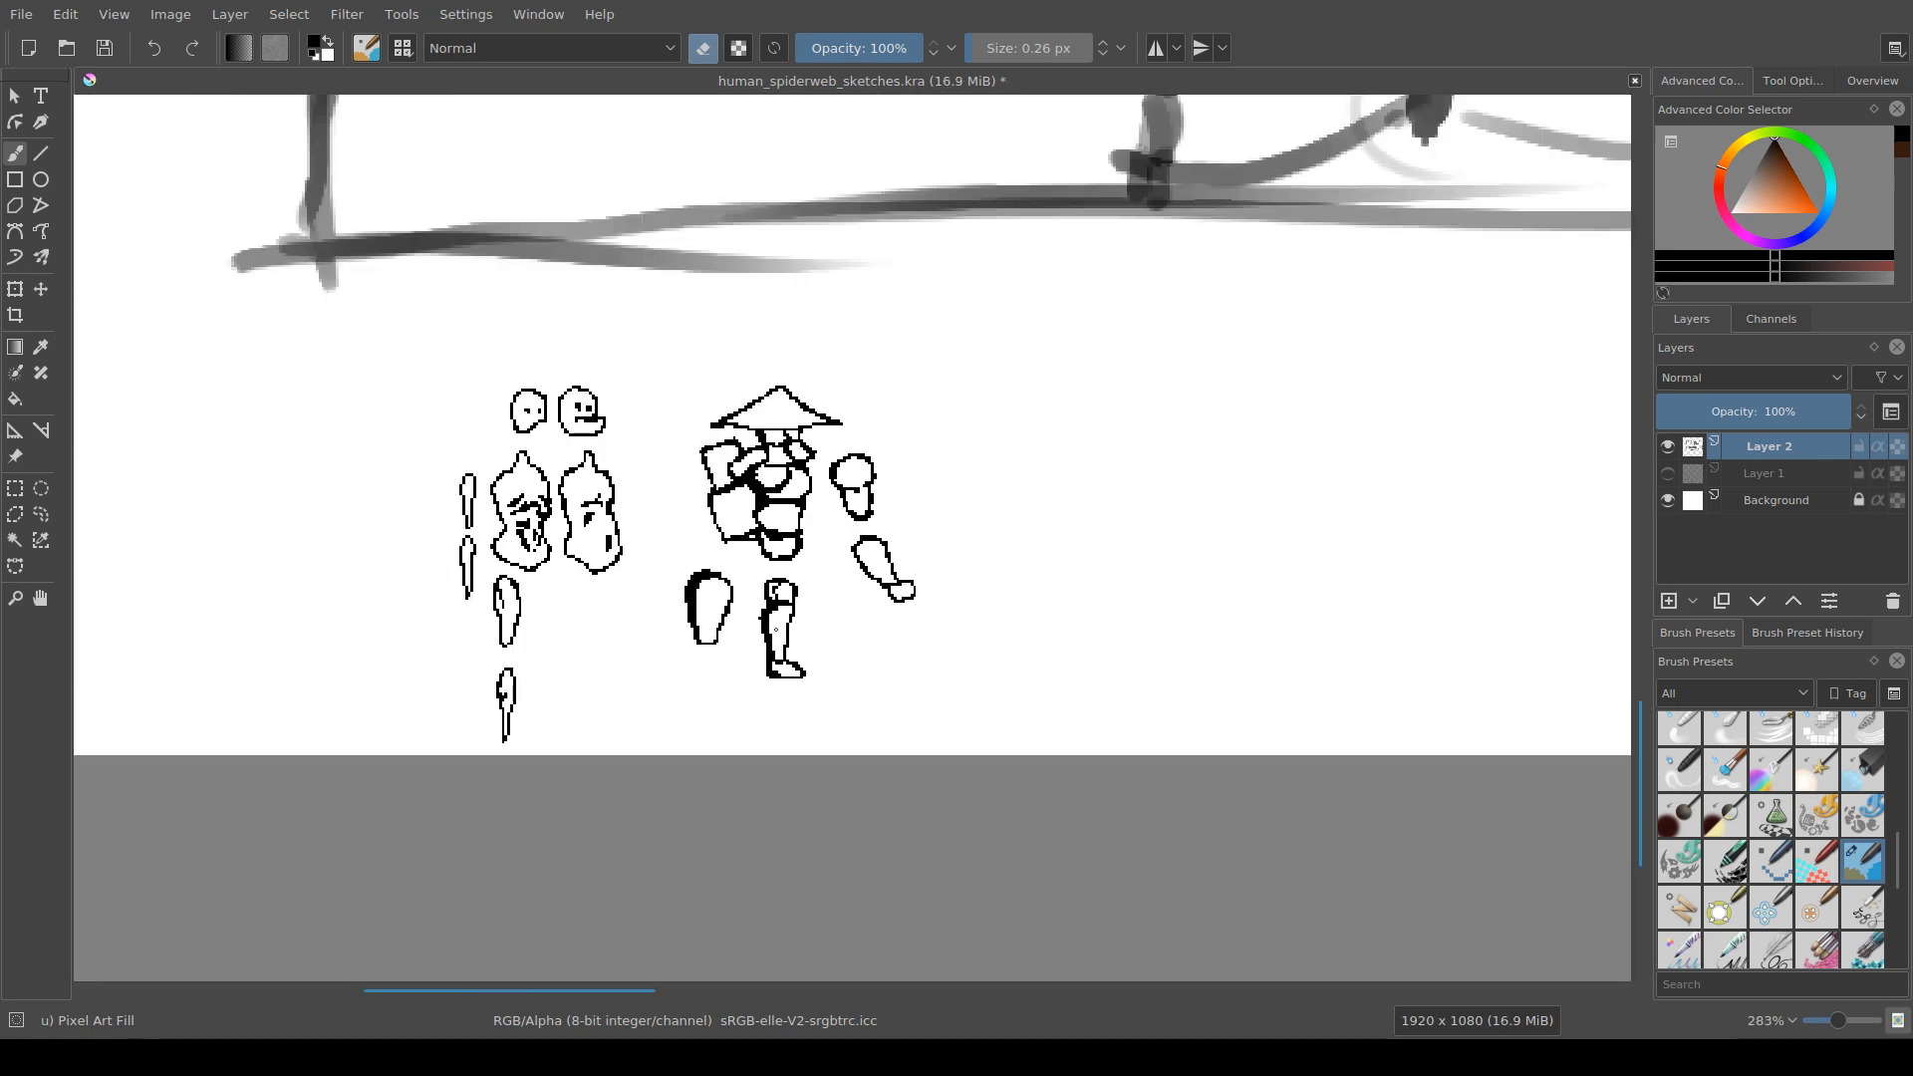
drag(751, 595, 759, 564)
scroll(759, 564, up, 3)
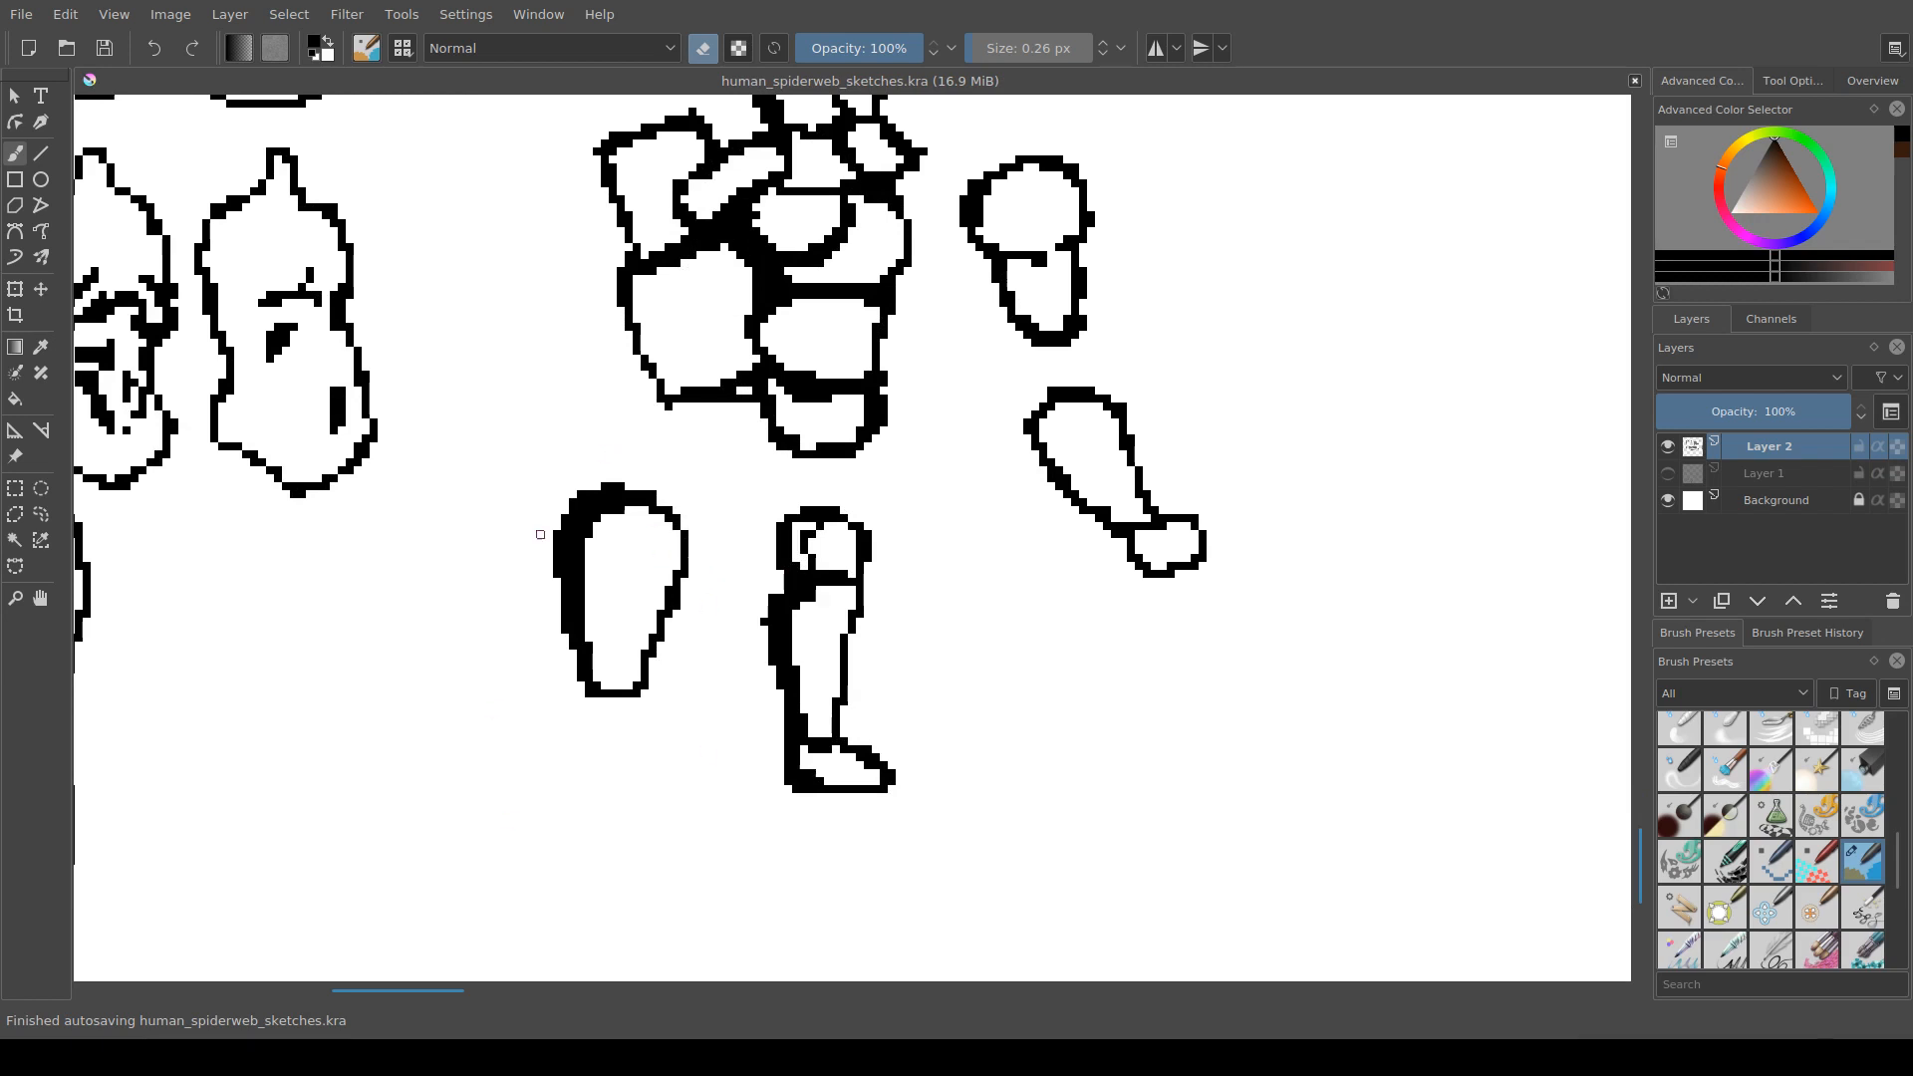
drag(780, 575, 682, 450)
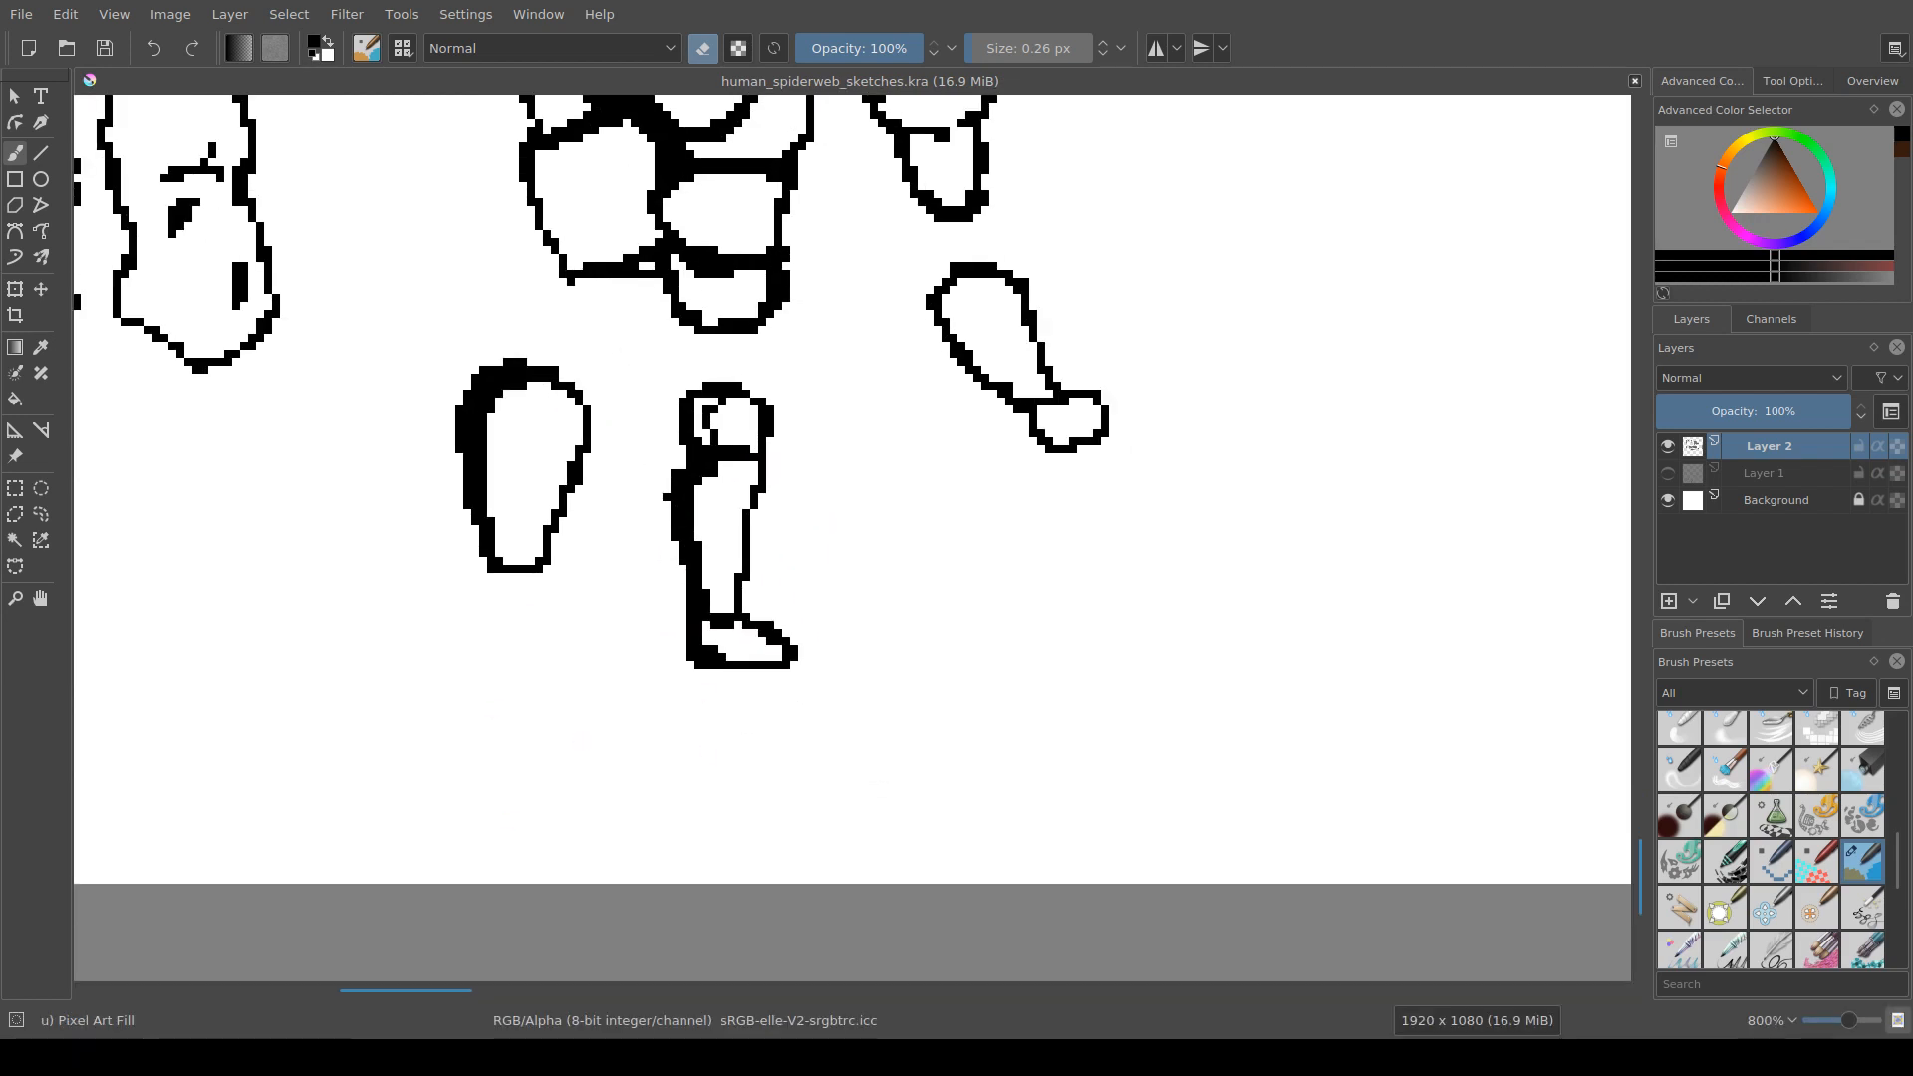
key(ctrl+r)
drag(630, 365, 845, 674)
key(t)
drag(742, 548, 870, 691)
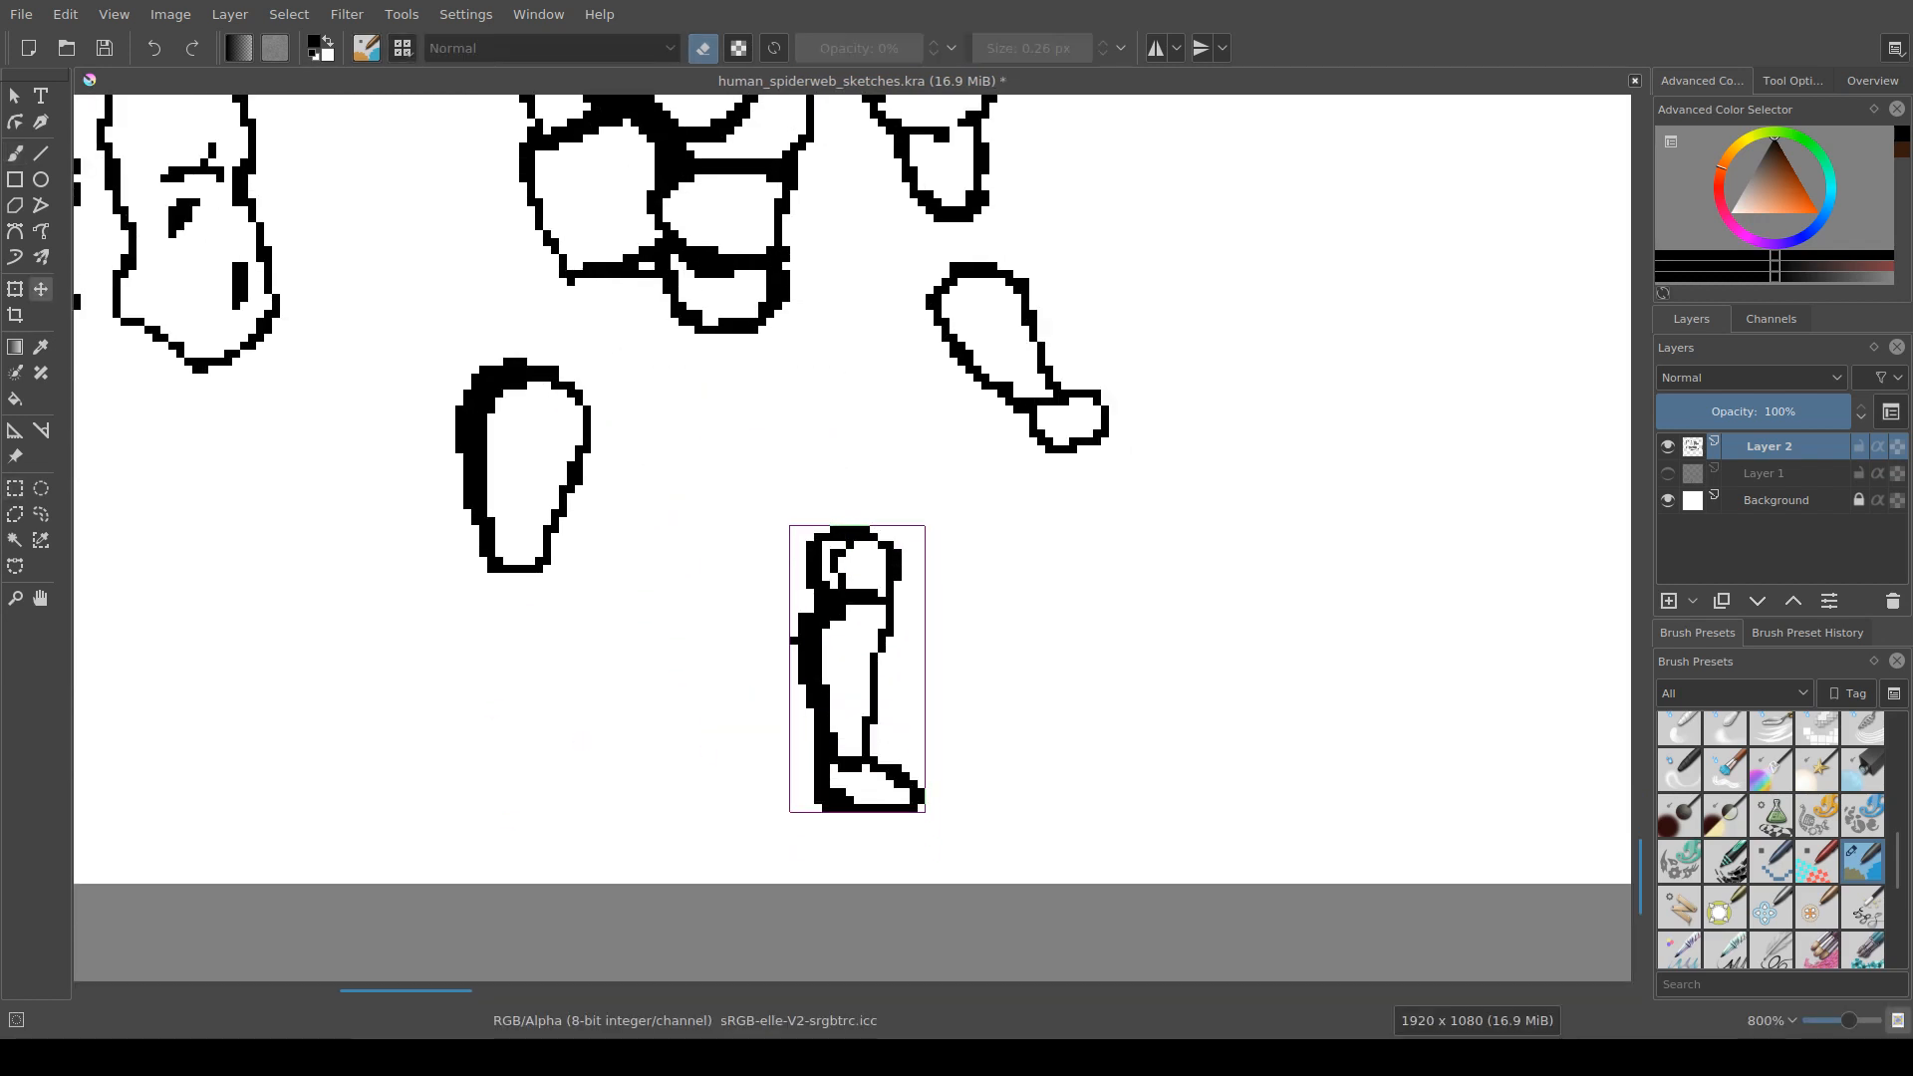
Step: Try placing the thigh directly under the hatted figure's pelvis, nudging it into alignment
key(ctrl+r)
mouse_move(399, 357)
mouse_down()
mouse_move(623, 596)
mouse_move(617, 691)
mouse_up()
key(t)
mouse_move(518, 561)
mouse_down()
mouse_move(702, 497)
mouse_move(678, 575)
mouse_up()
key(Right)
key(Up)
key(Up)
key(Up)
key(Right)
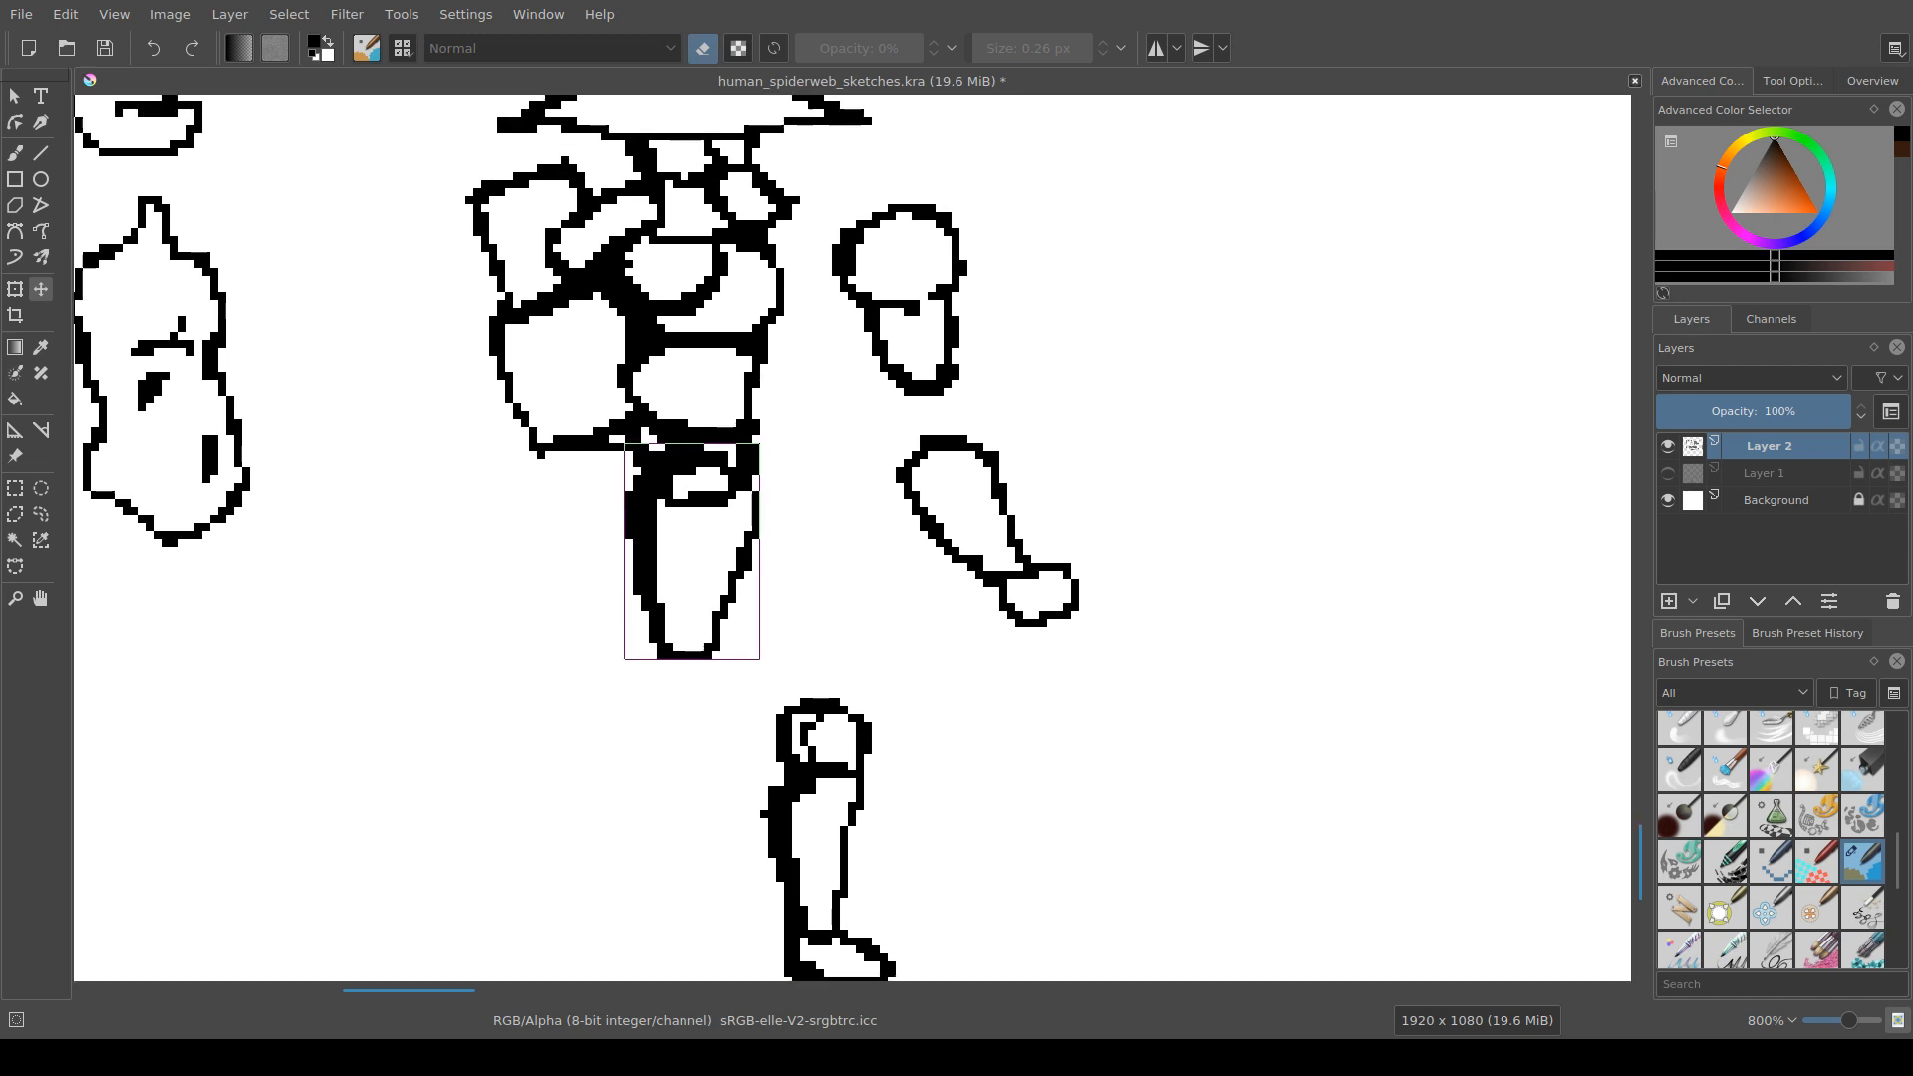
Step: Try attaching the lower leg beneath the thigh, nudging it slightly left
key(ctrl+r)
key(ctrl+shift+a)
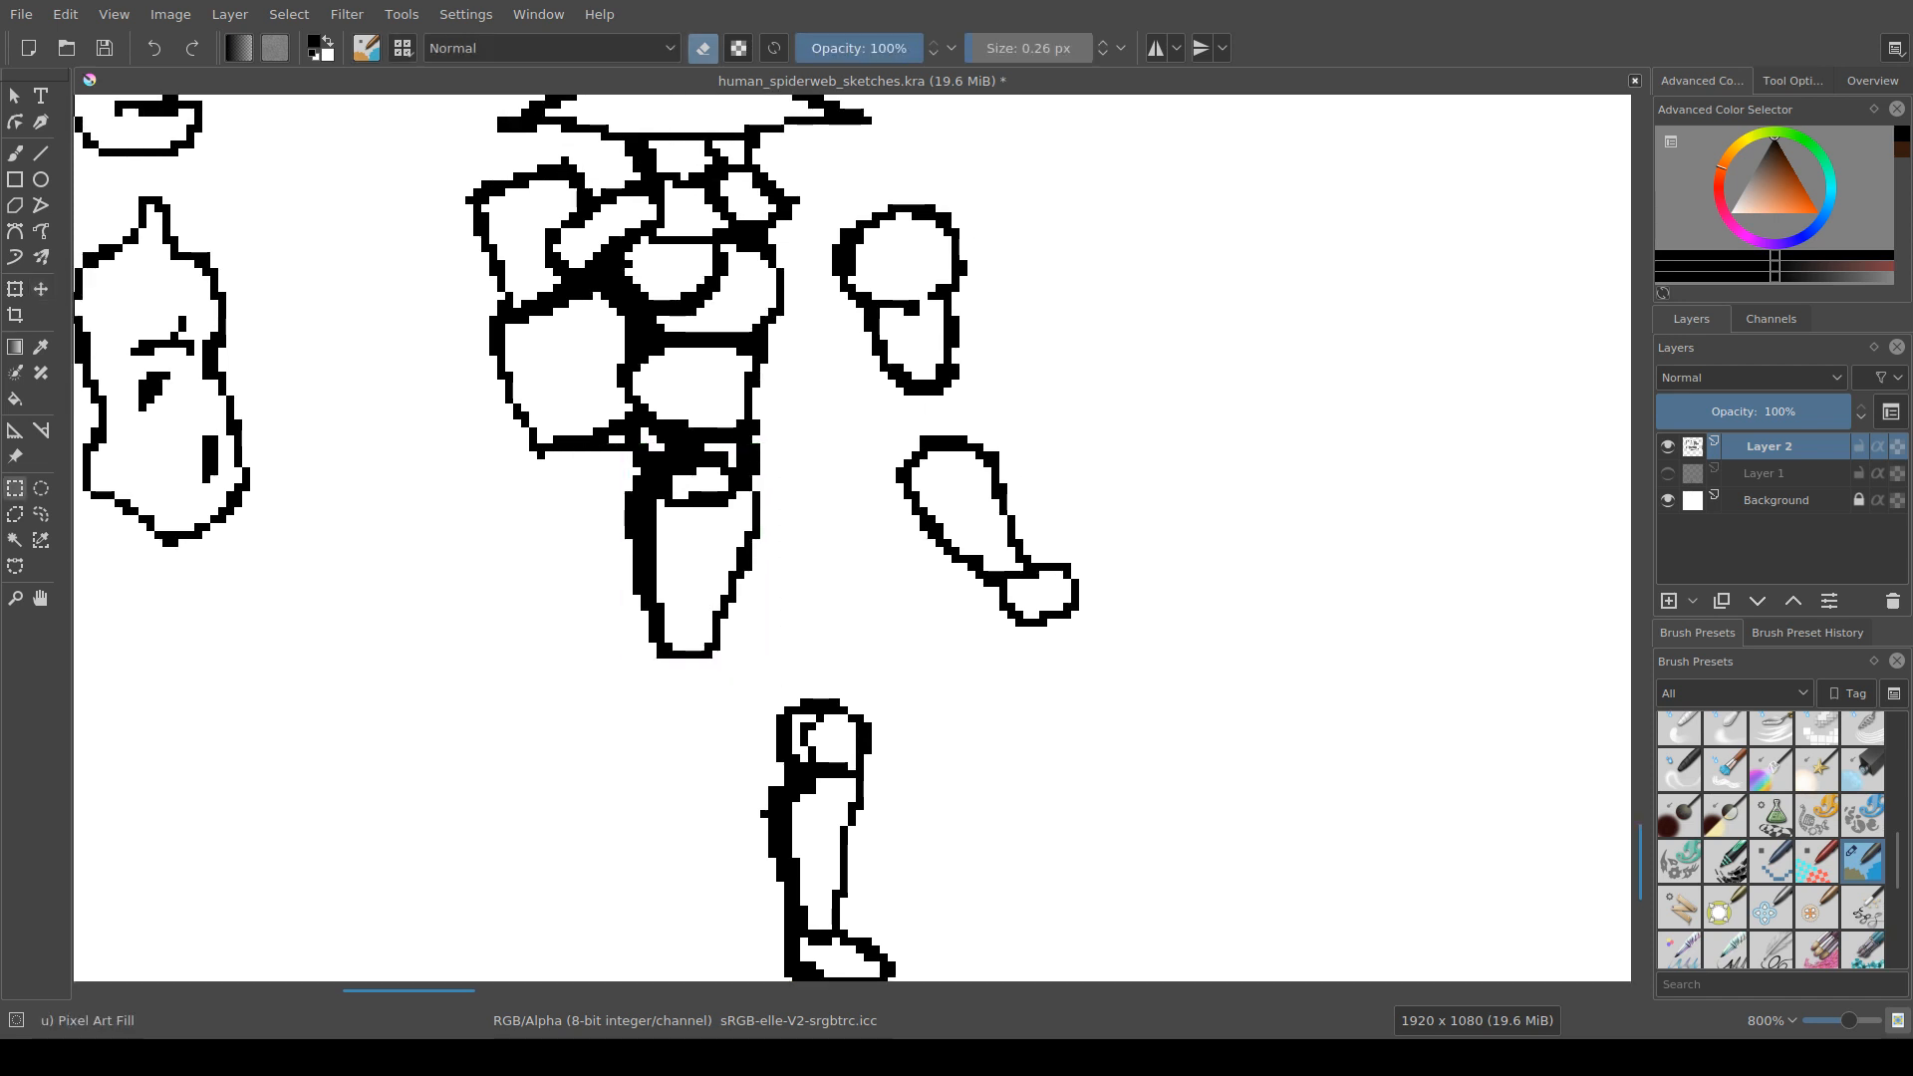
drag(743, 674, 935, 968)
key(t)
drag(837, 787, 714, 880)
key(Left)
Step: Try placing the separate upper arm over the hatted figure's chest
key(ctrl+r)
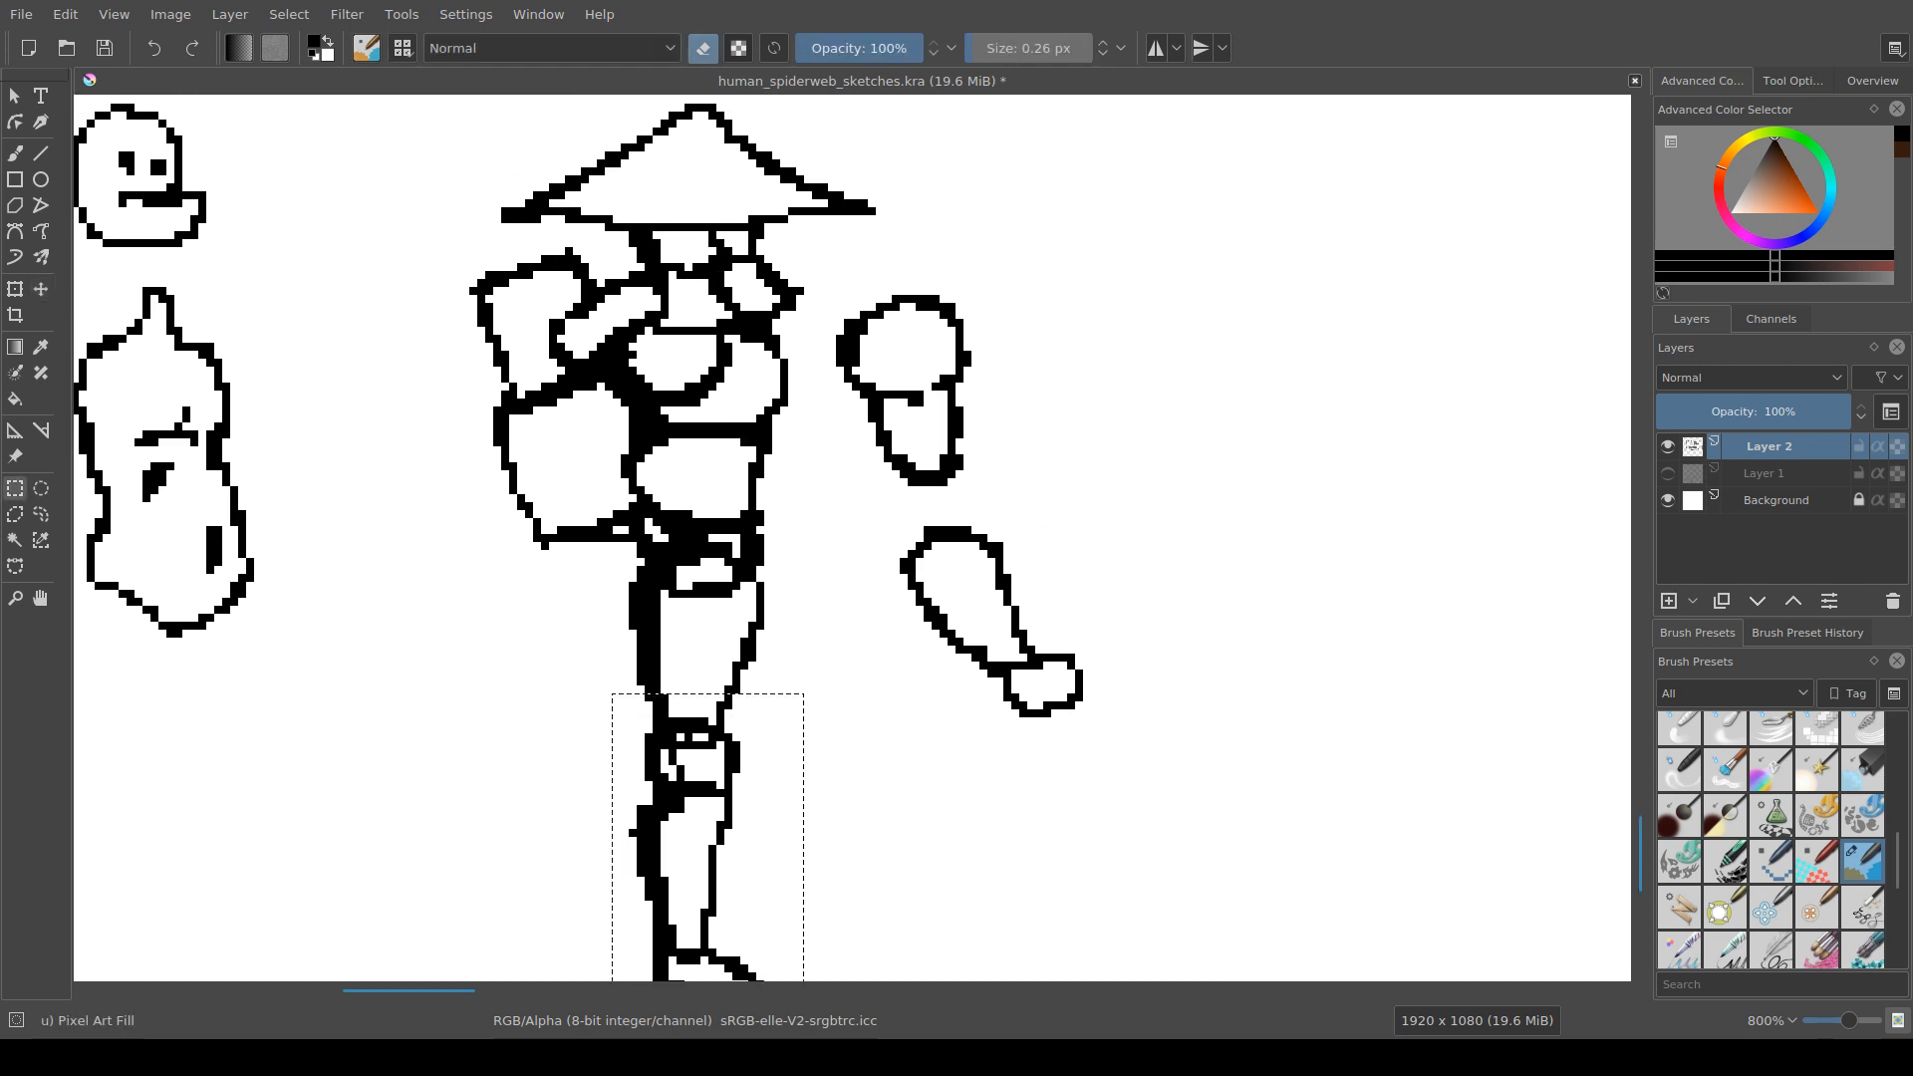
mouse_move(835, 291)
mouse_down()
mouse_move(991, 478)
mouse_move(971, 482)
mouse_up()
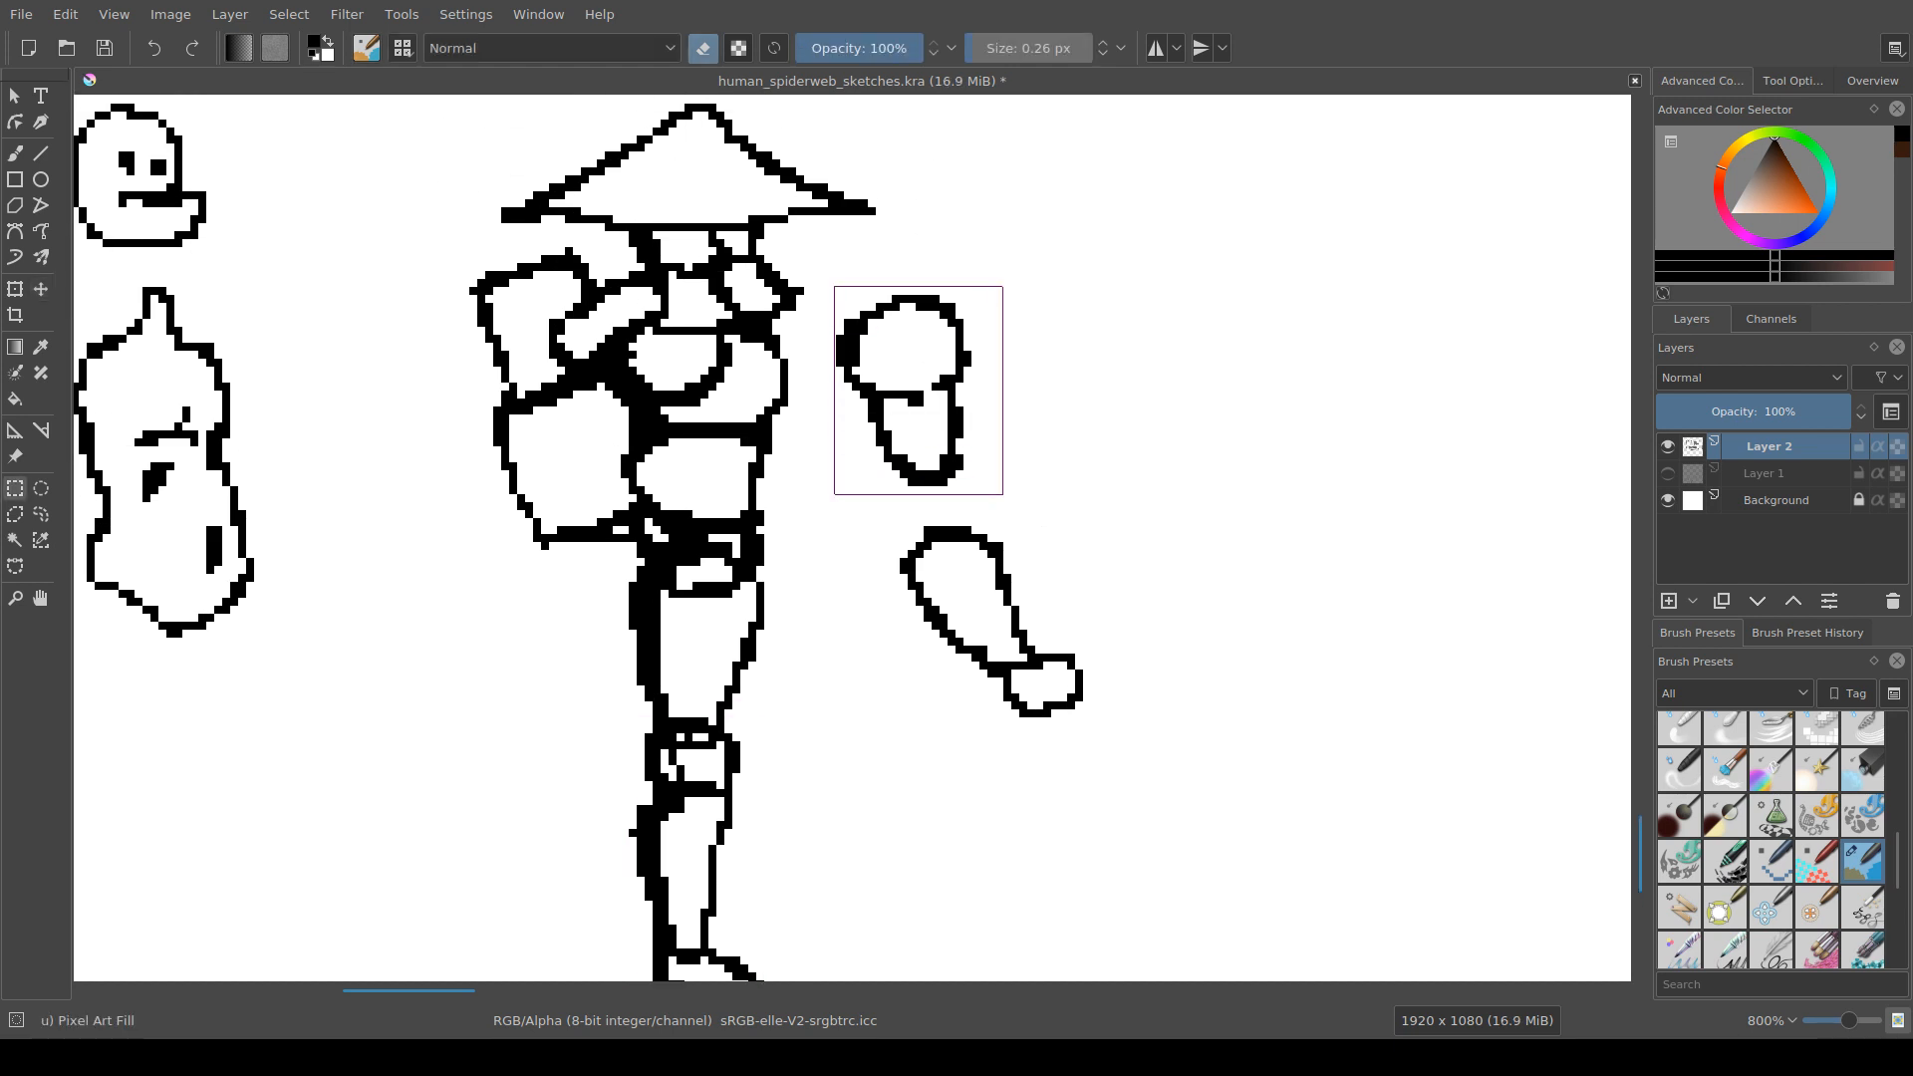
key(t)
drag(901, 388, 704, 388)
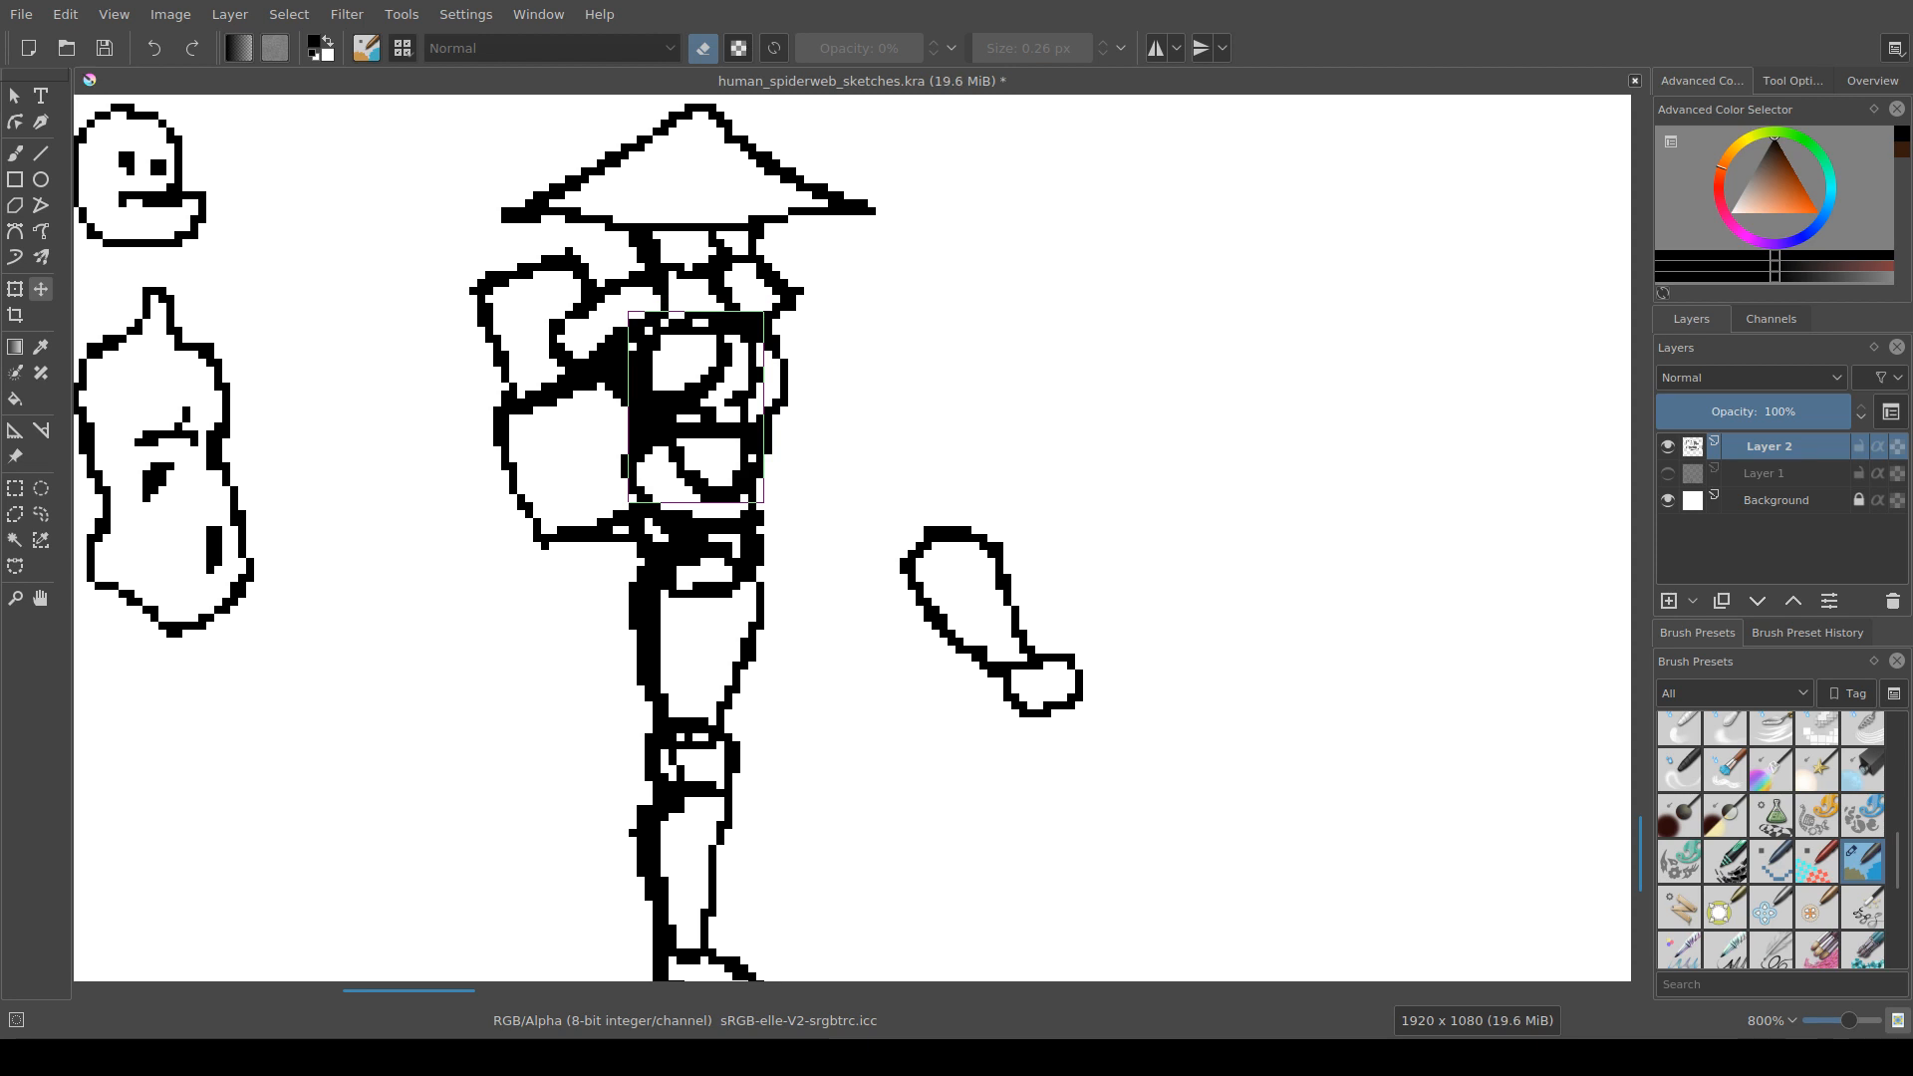
Step: Try moving the separate forearm next to the hatted figure's torso
key(ctrl+r)
drag(863, 518, 1106, 726)
key(t)
mouse_move(987, 618)
mouse_down()
mouse_move(779, 578)
mouse_move(763, 554)
mouse_up()
scroll(958, 561, down, 3)
drag(958, 561, 860, 591)
Step: Undo the trial placements of the arm and leg parts so they are separate from the torso again
key(ctrl+z)
key(ctrl+z)
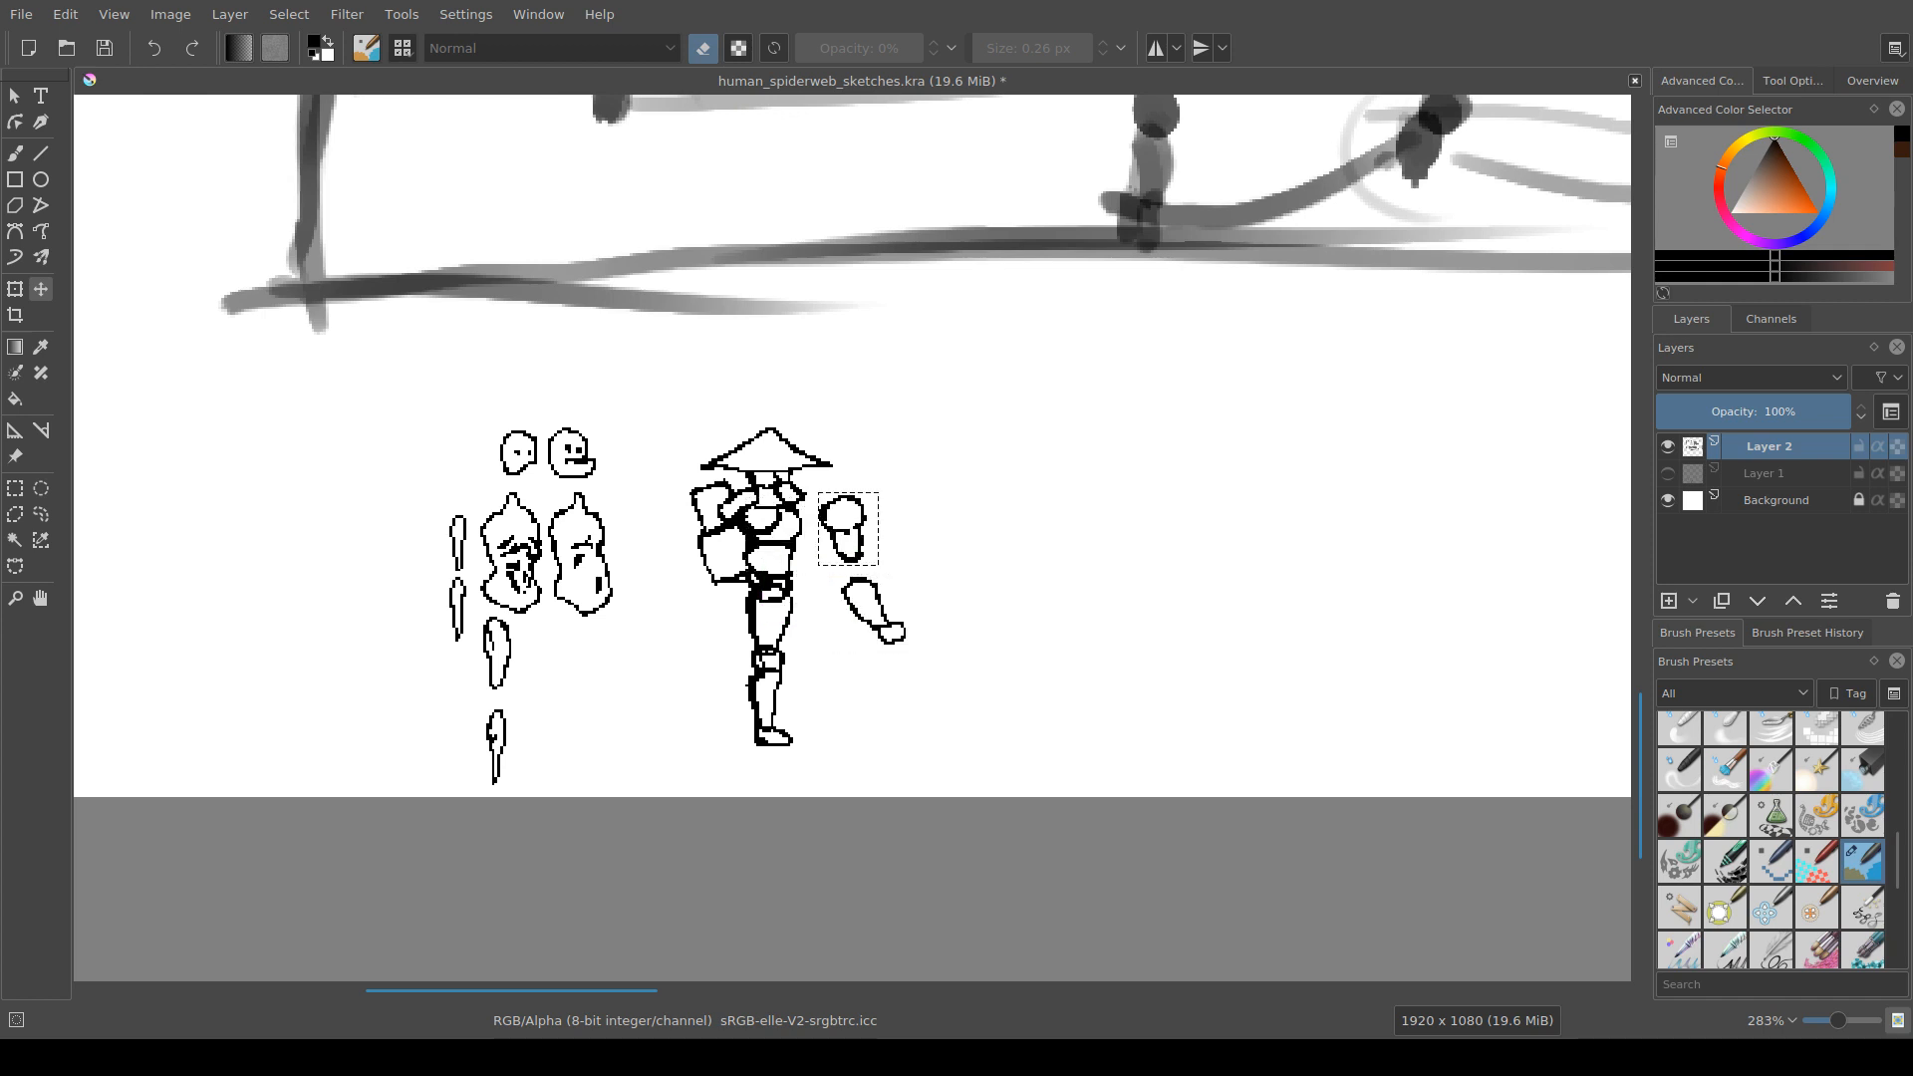
key(ctrl+z)
drag(859, 591, 899, 582)
scroll(862, 600, up, 2)
scroll(775, 604, down, 2)
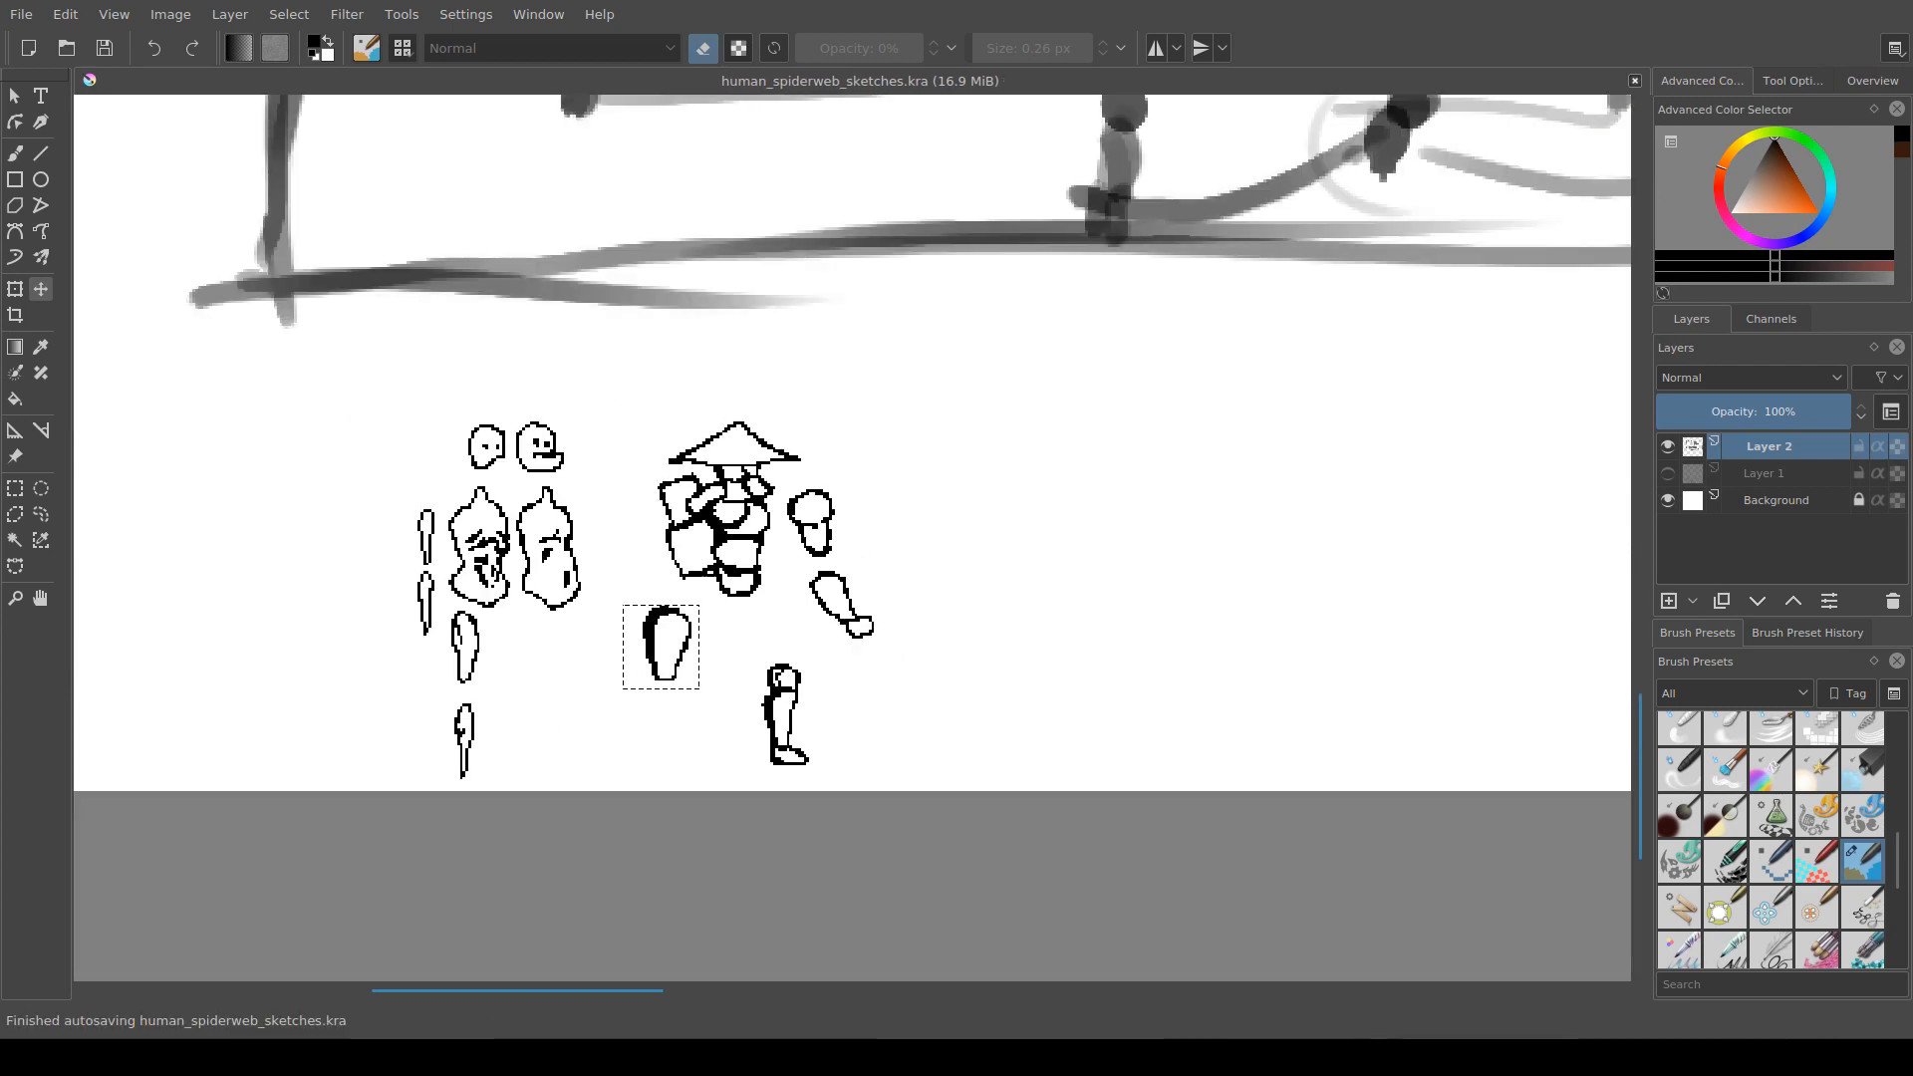
drag(775, 604, 888, 554)
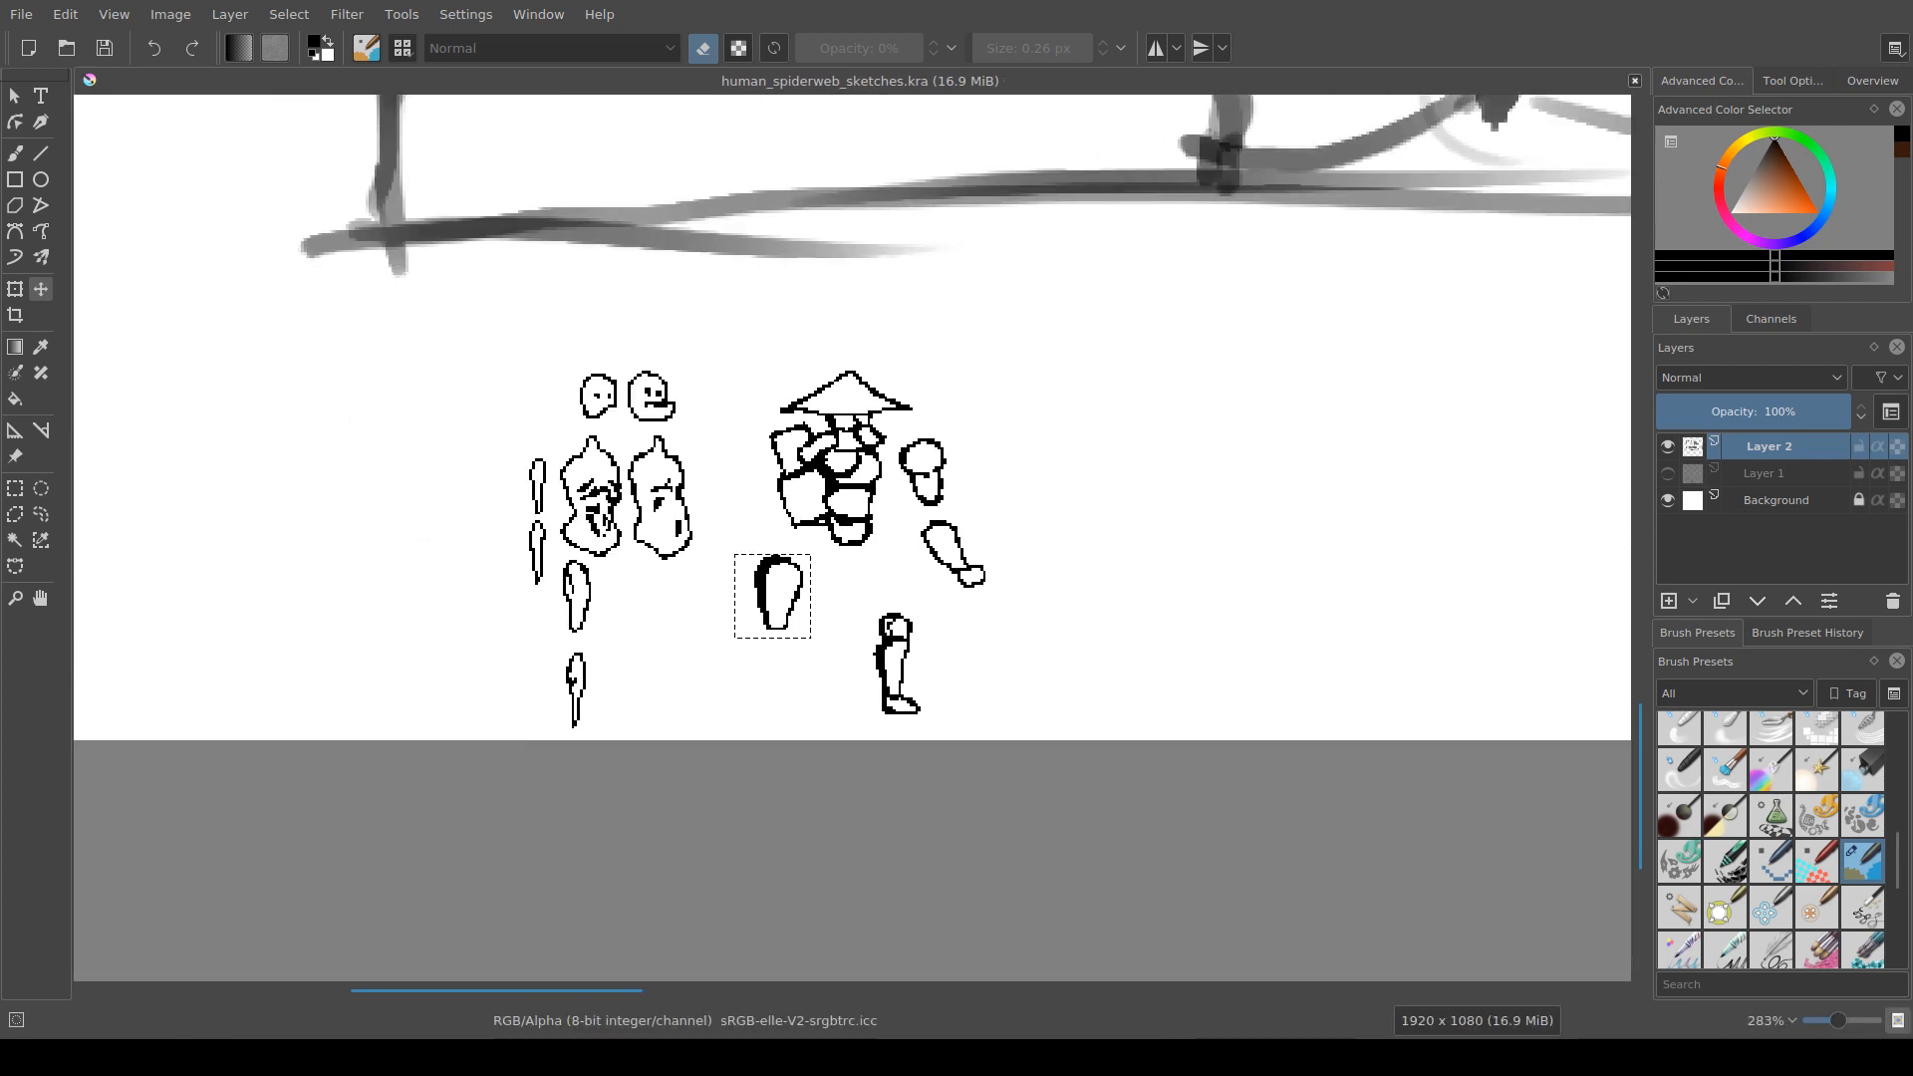
scroll(761, 569, up, 1)
scroll(739, 542, down, 1)
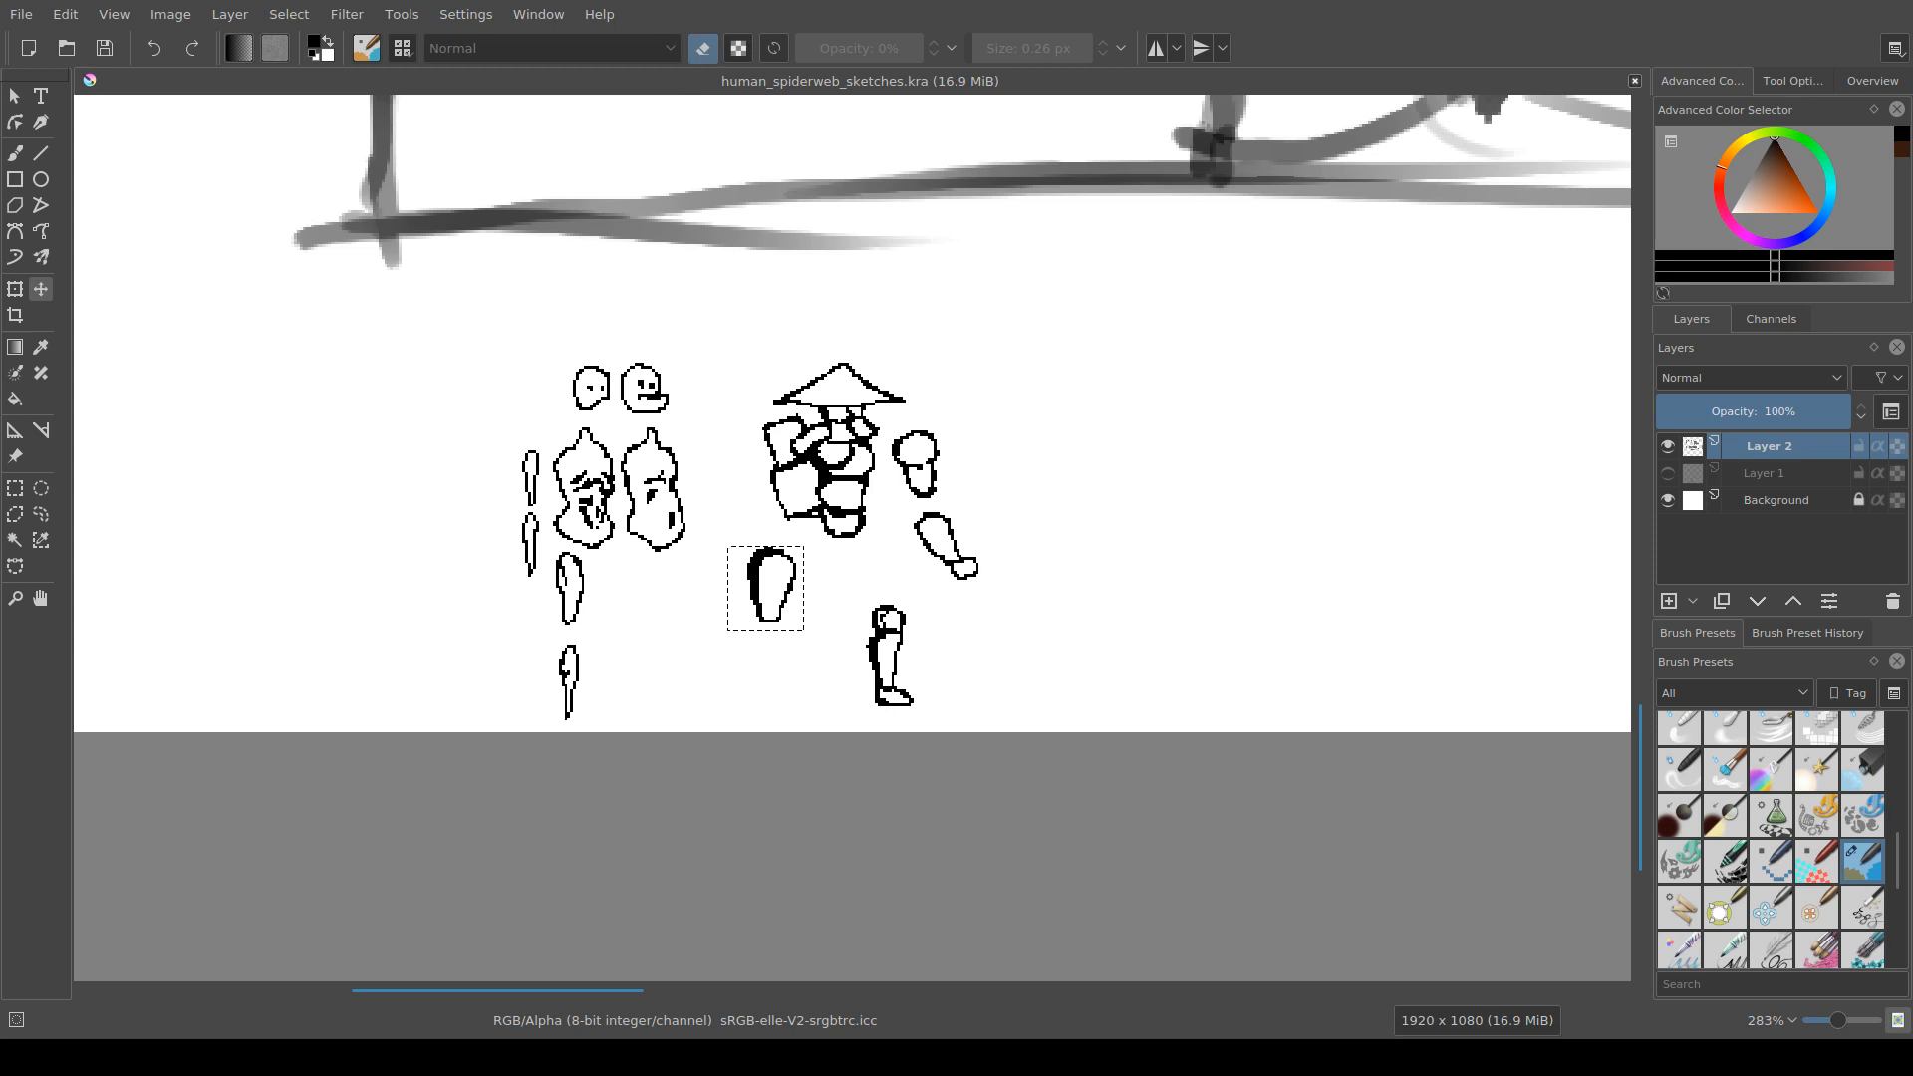
Step: Clear the rectangular selection around the hatted figure's thigh
drag(585, 492, 444, 611)
scroll(549, 531, down, 2)
scroll(595, 596, up, 1)
drag(595, 596, 771, 671)
key(ctrl+r)
key(ctrl+shift+a)
scroll(725, 670, up, 2)
scroll(661, 632, down, 2)
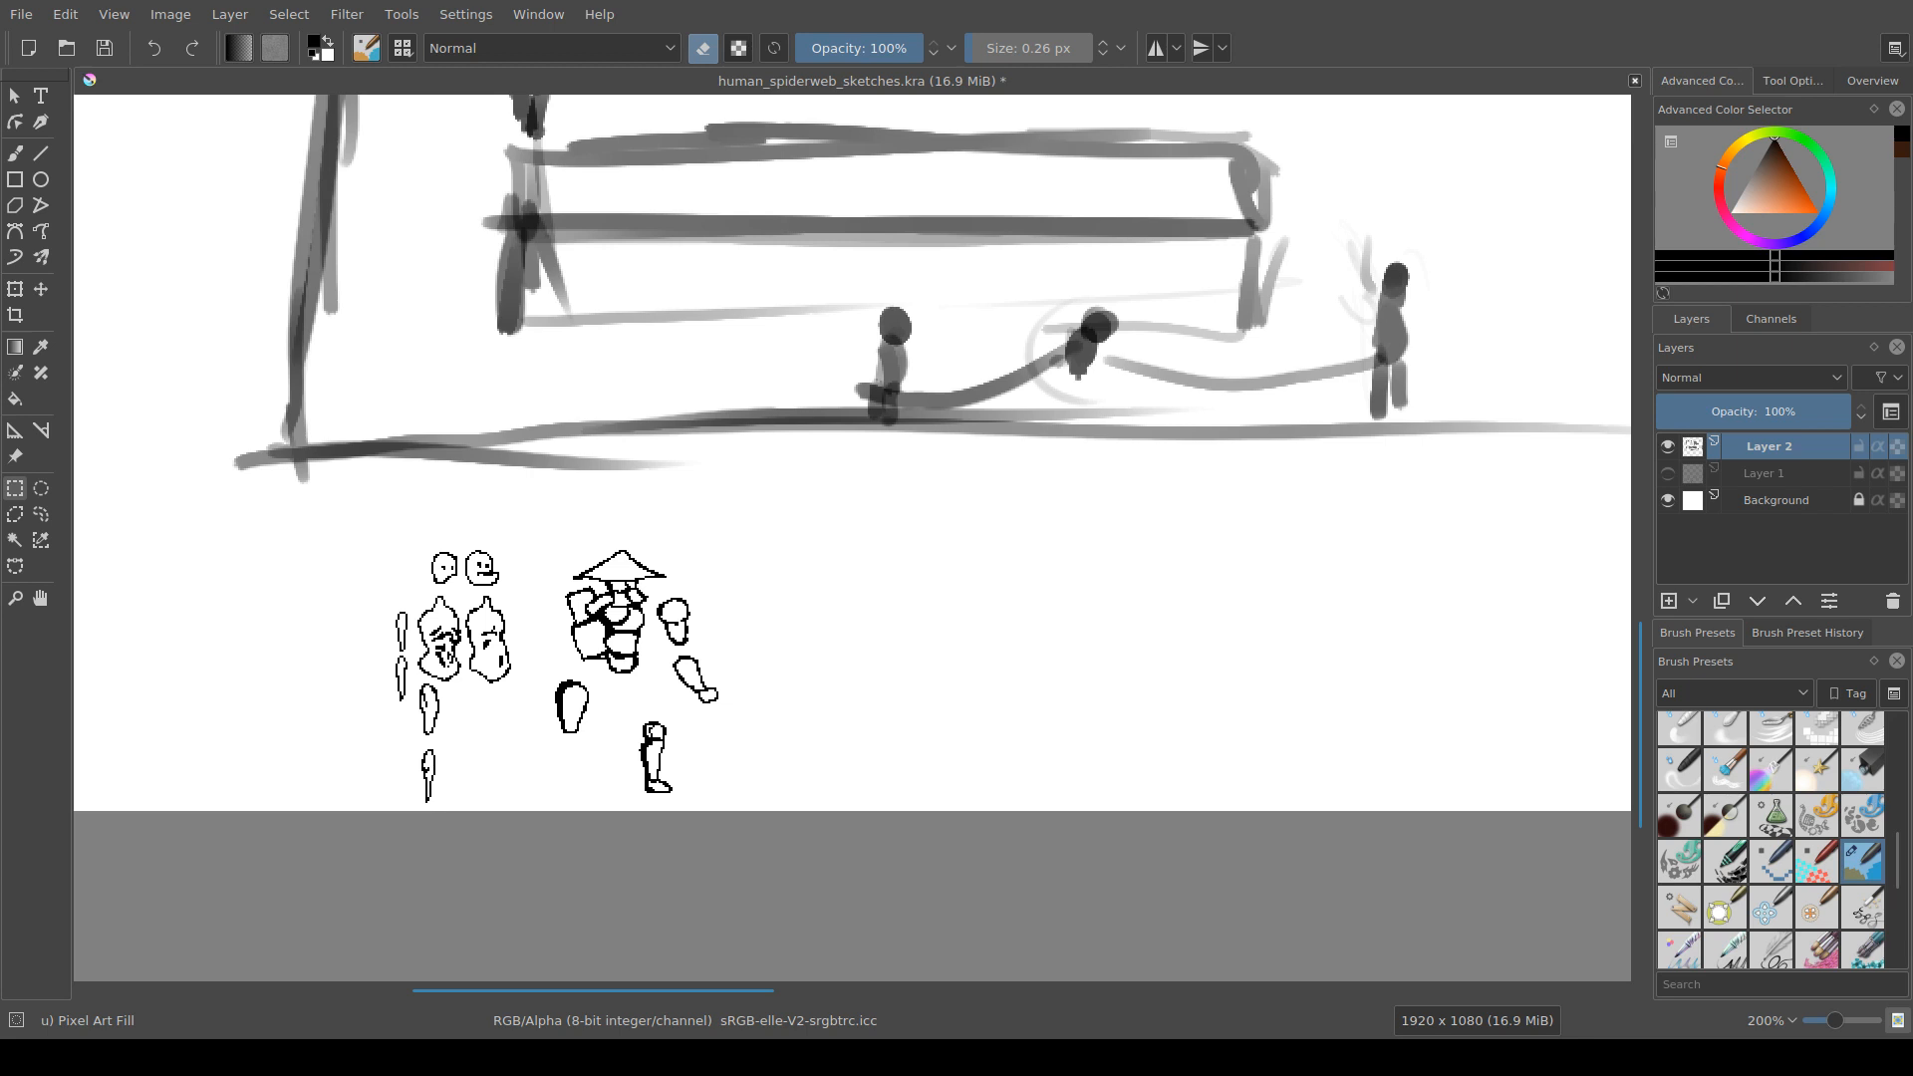
Step: Review the full scene sketch on Layer 1 without Layer 2, and restore the view of Layer 2 alone
scroll(558, 583, down, 3)
drag(558, 583, 541, 678)
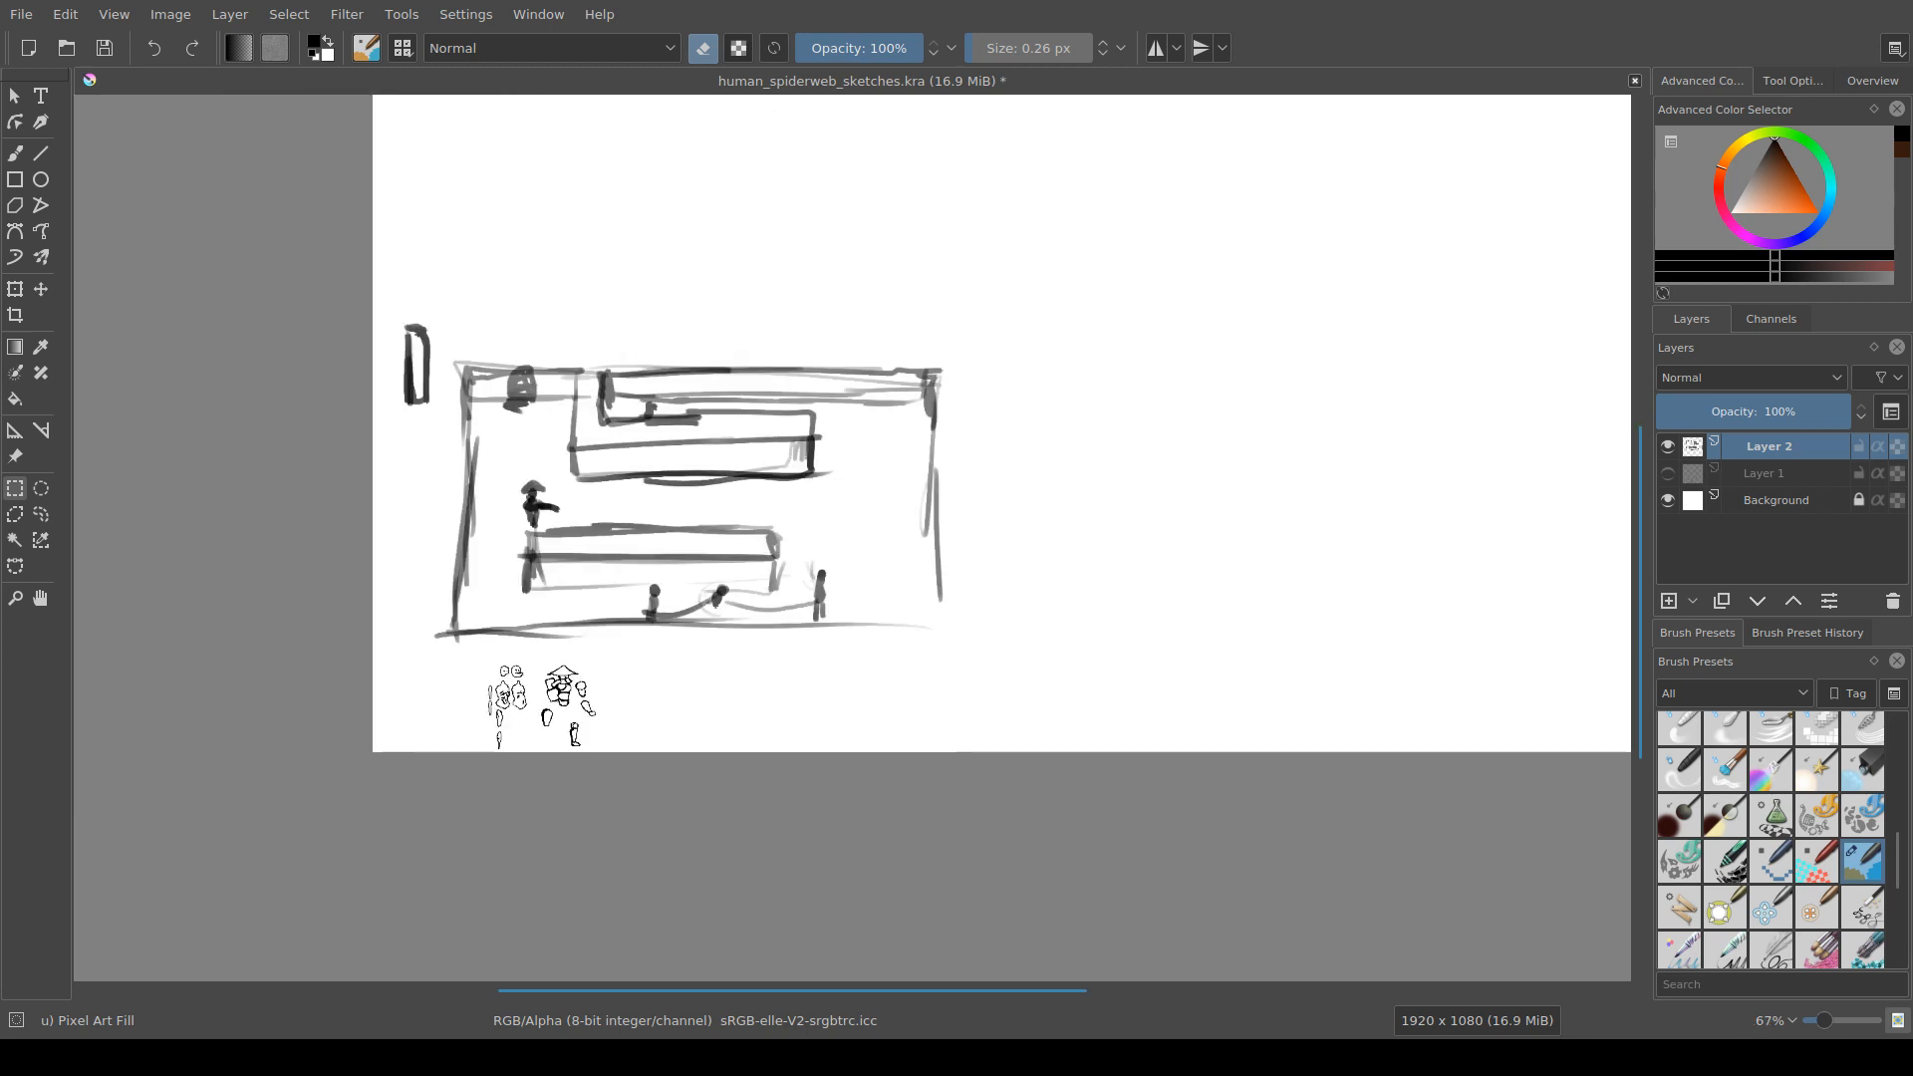
scroll(545, 546, up, 2)
drag(545, 546, 664, 528)
click(1667, 474)
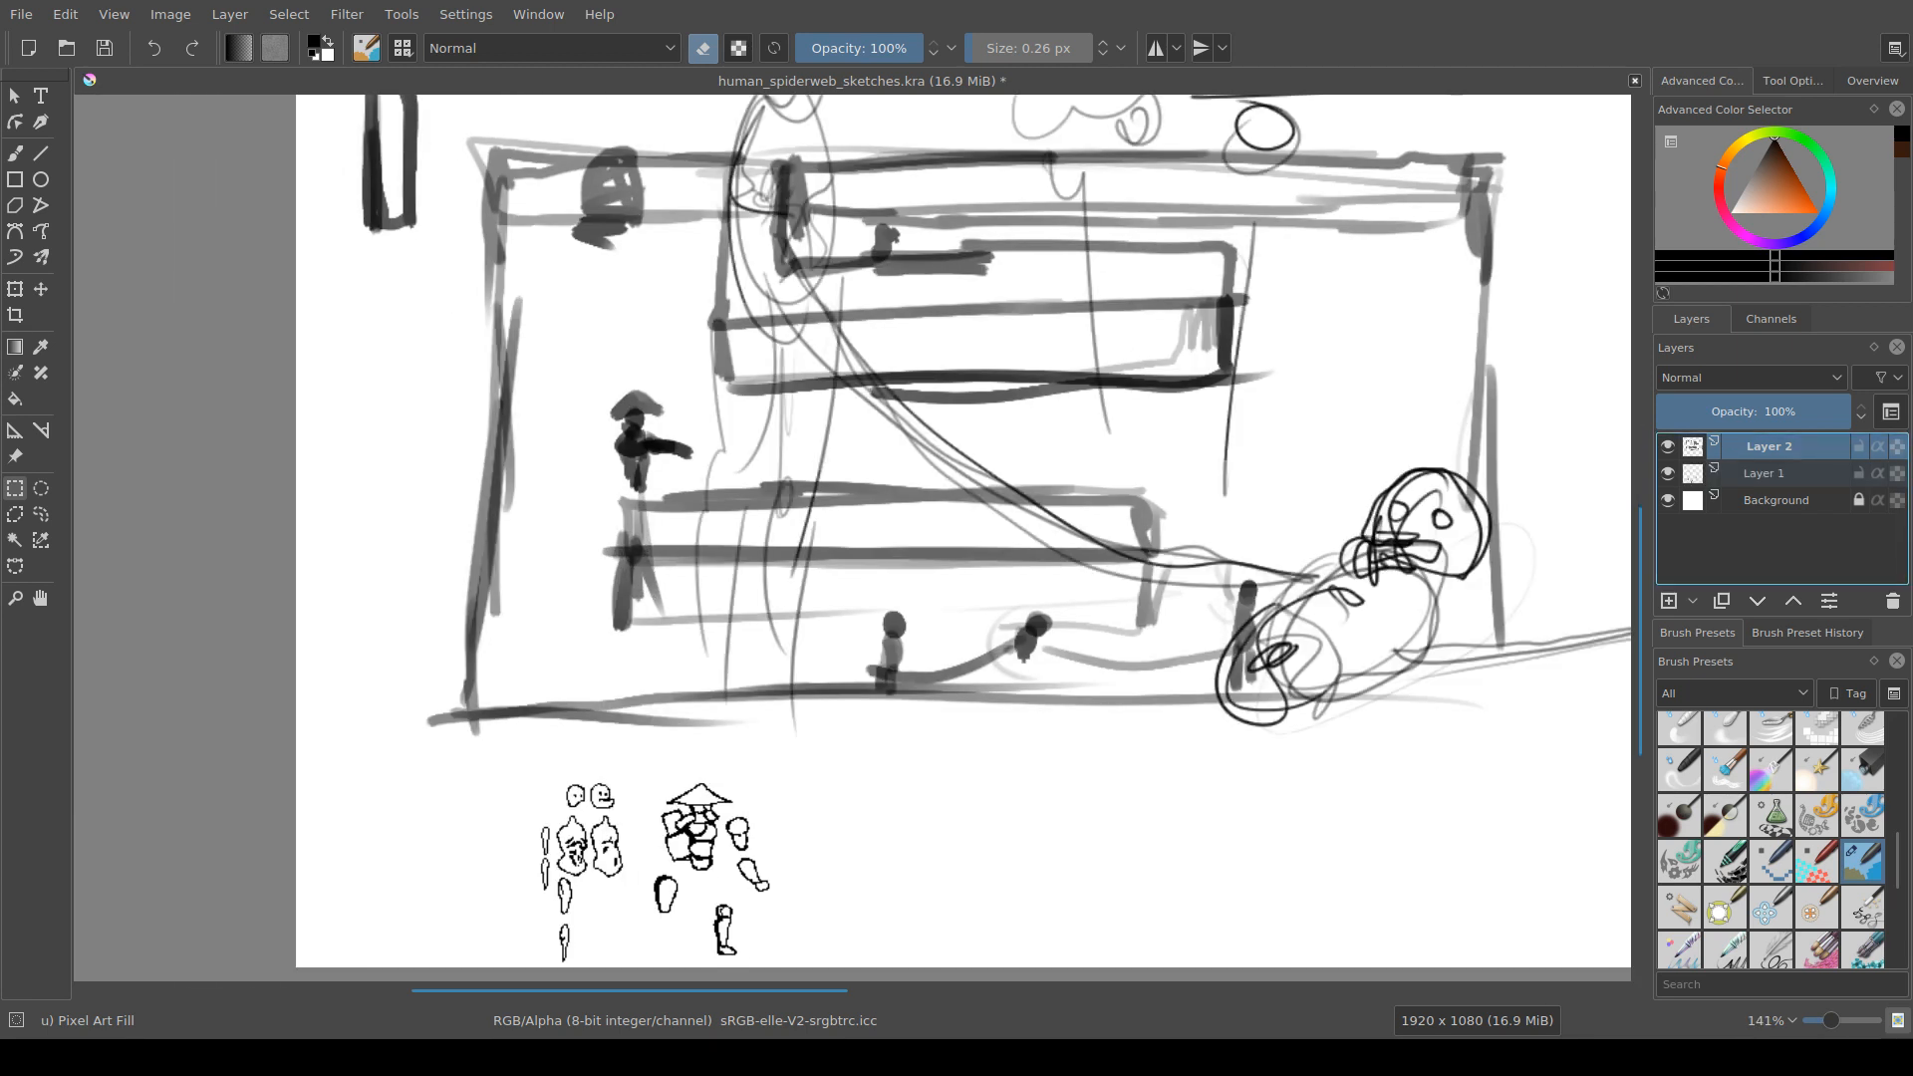
click(1667, 447)
scroll(1357, 559, down, 3)
drag(1357, 559, 916, 651)
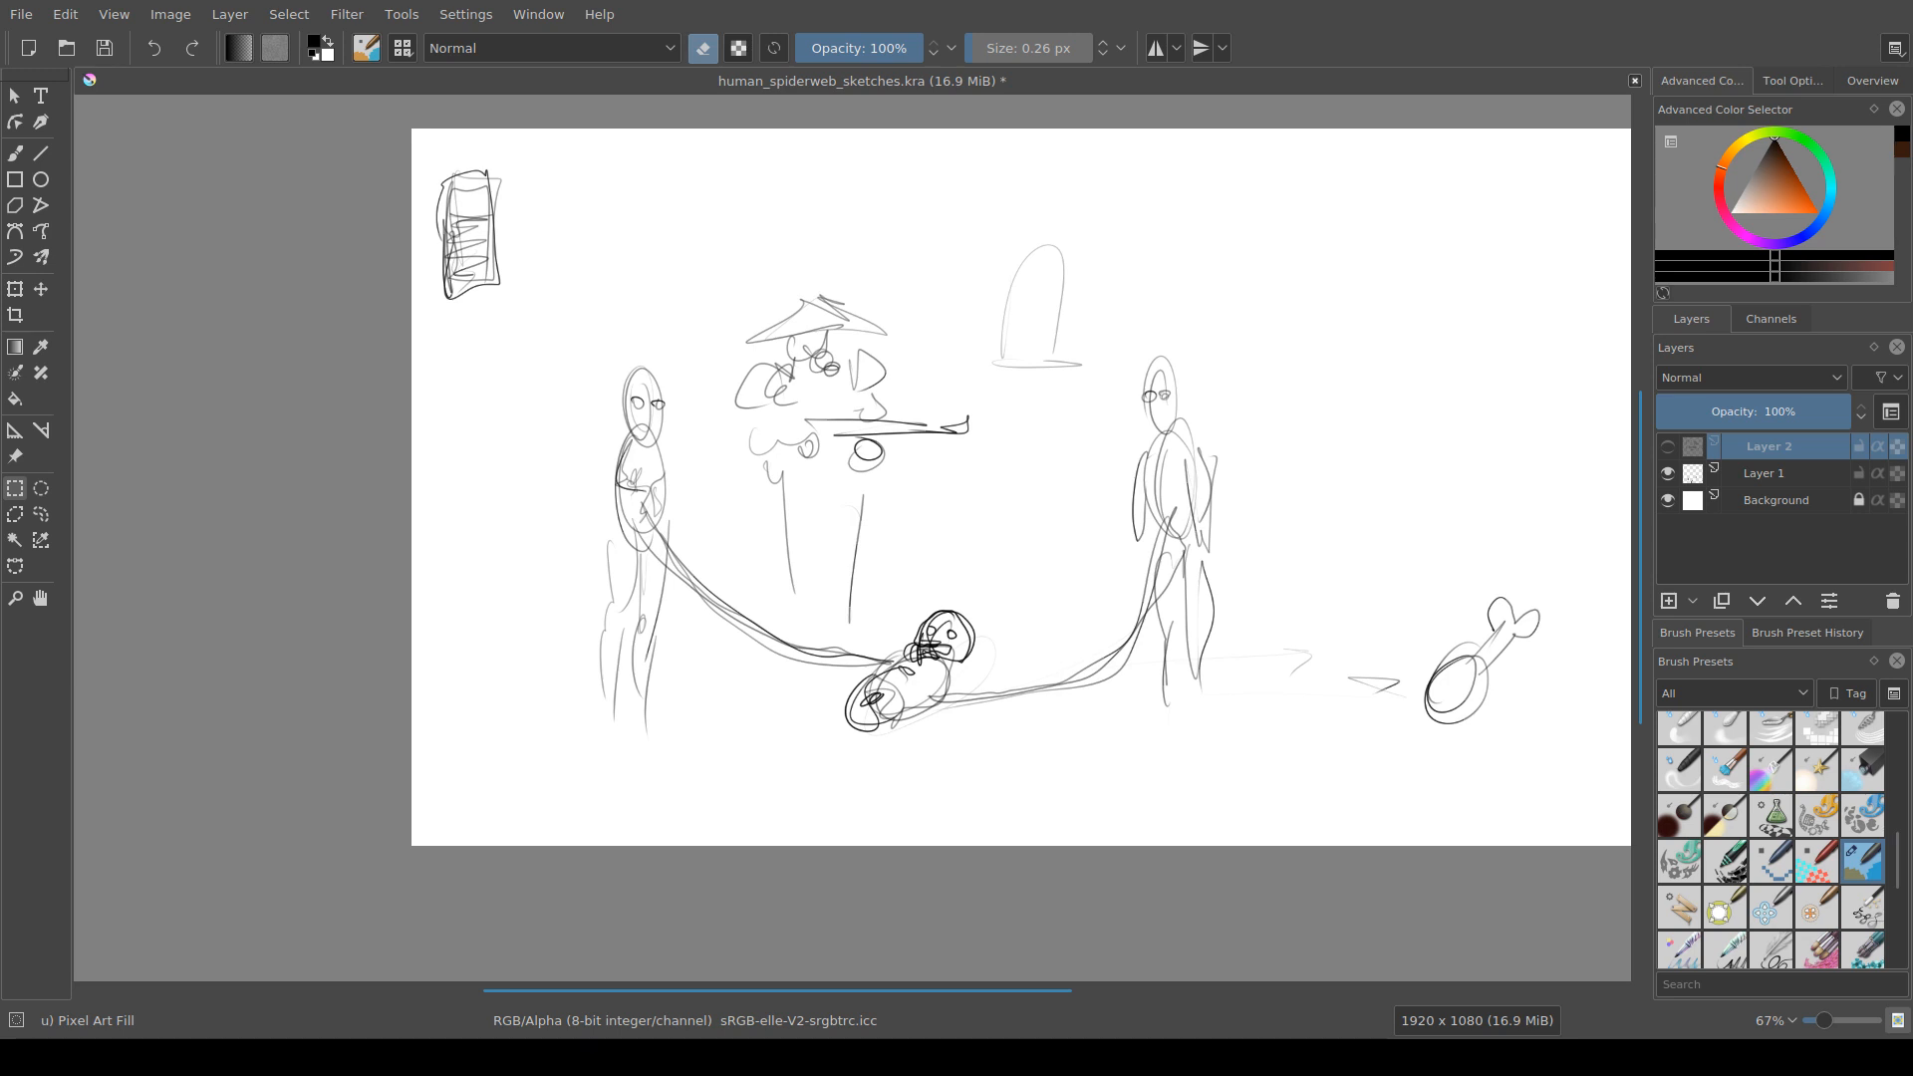
click(1668, 474)
click(1668, 446)
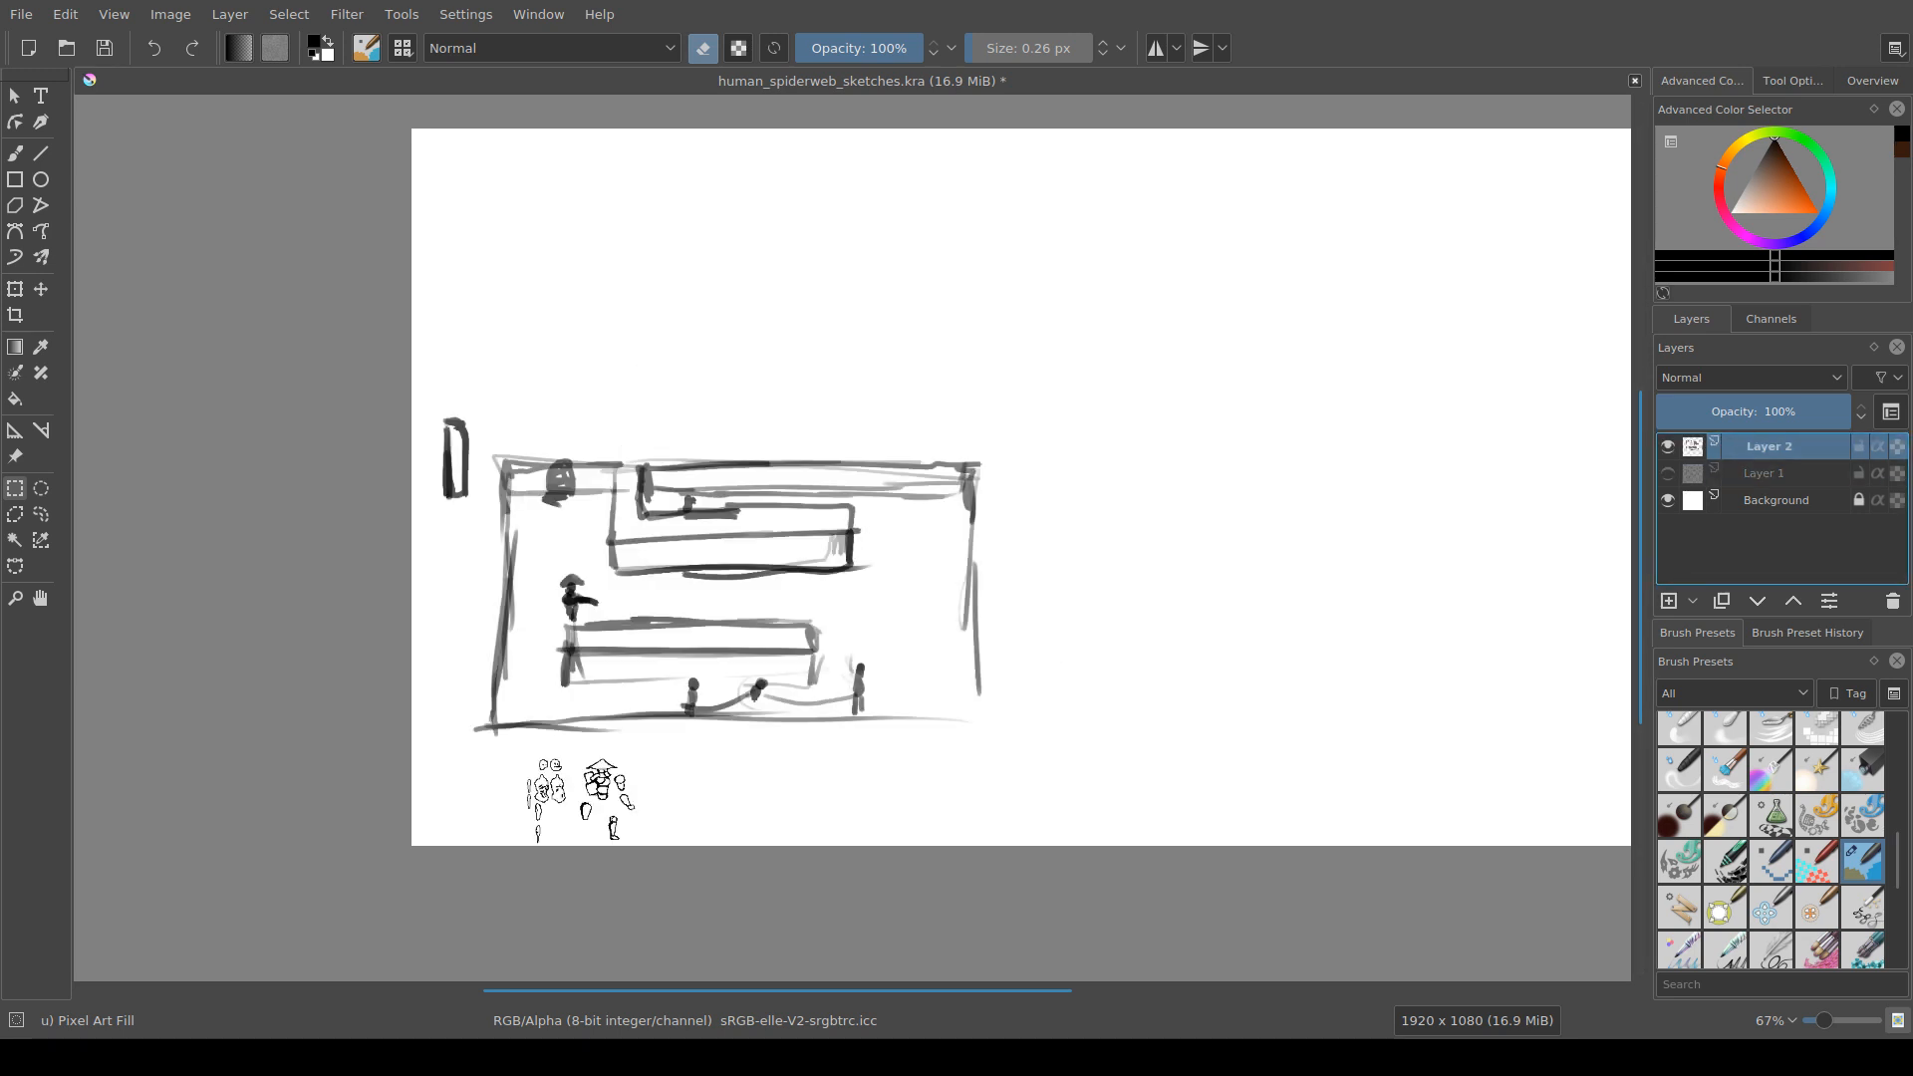
Step: Erase the inner neck, chest and abdomen lines of the hatted figure with a 3.55 px eraser
scroll(578, 802, up, 8)
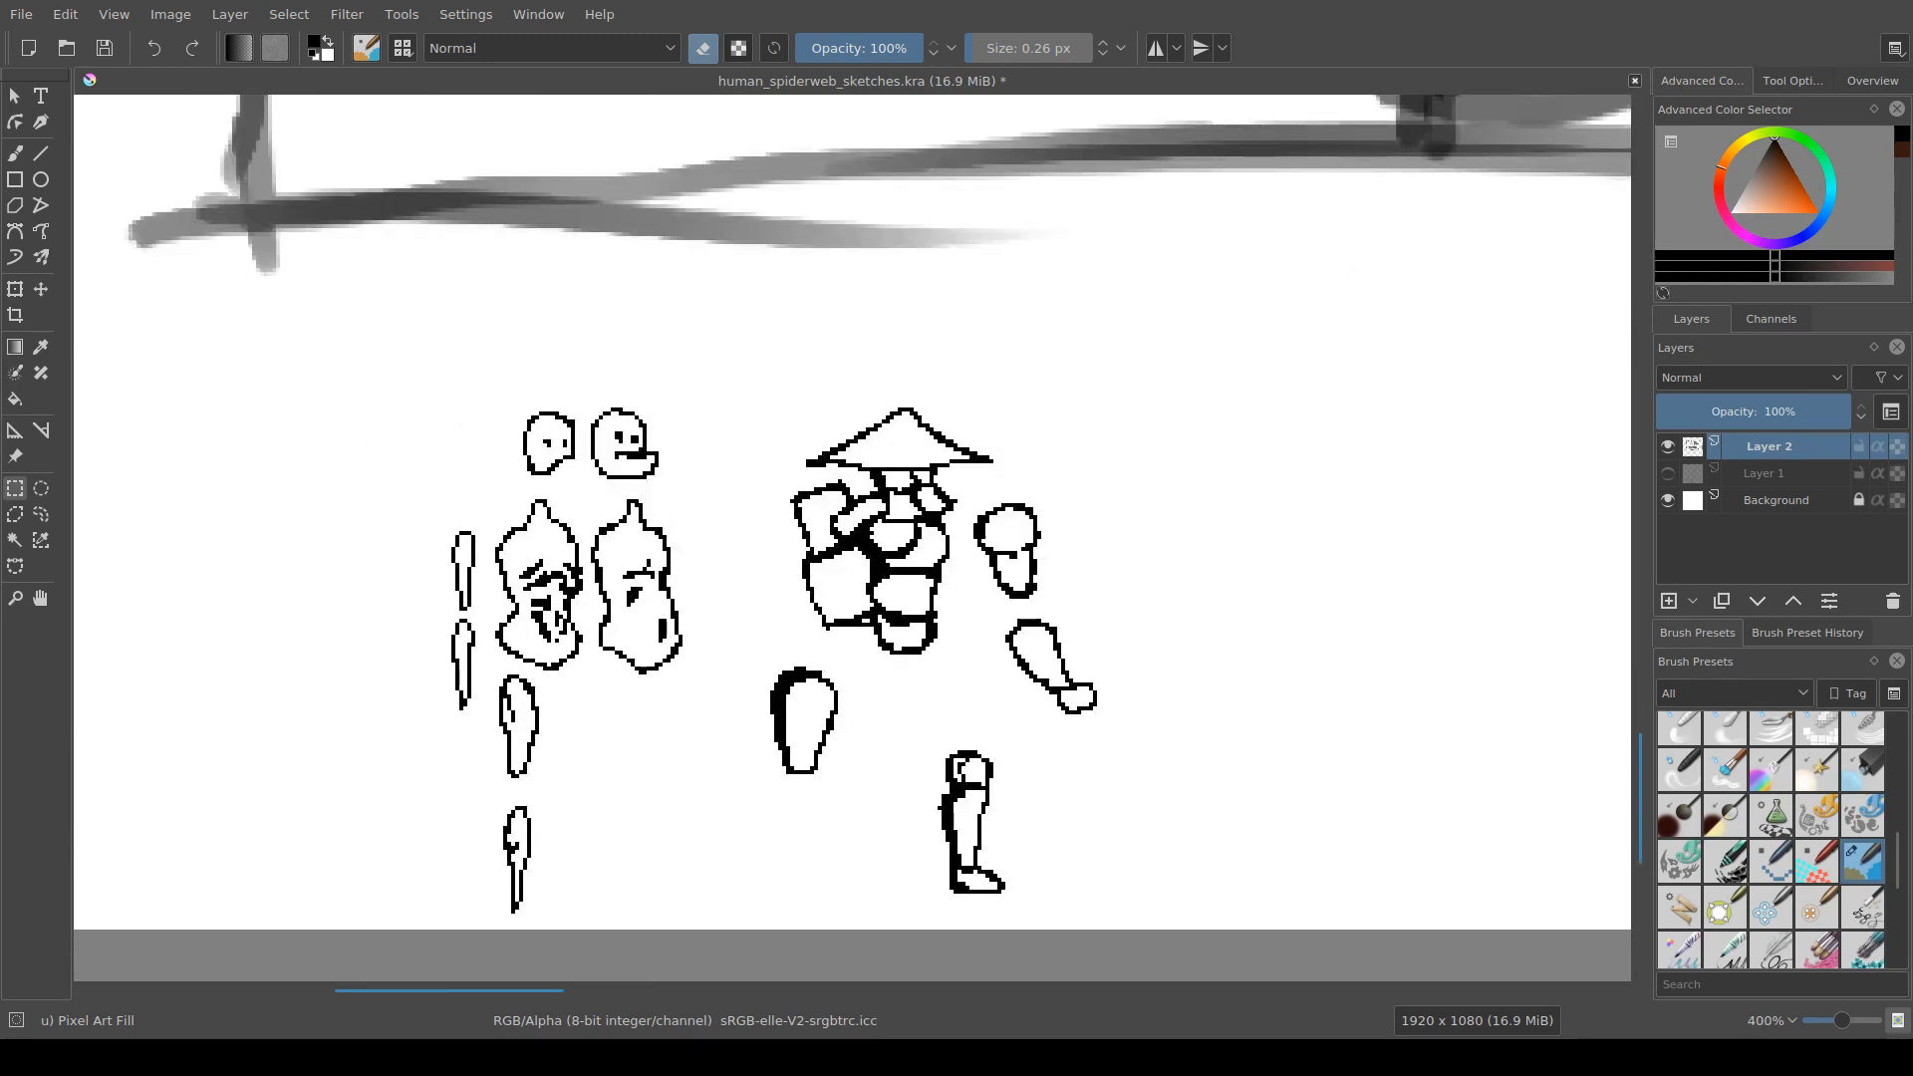
scroll(464, 915, up, 1)
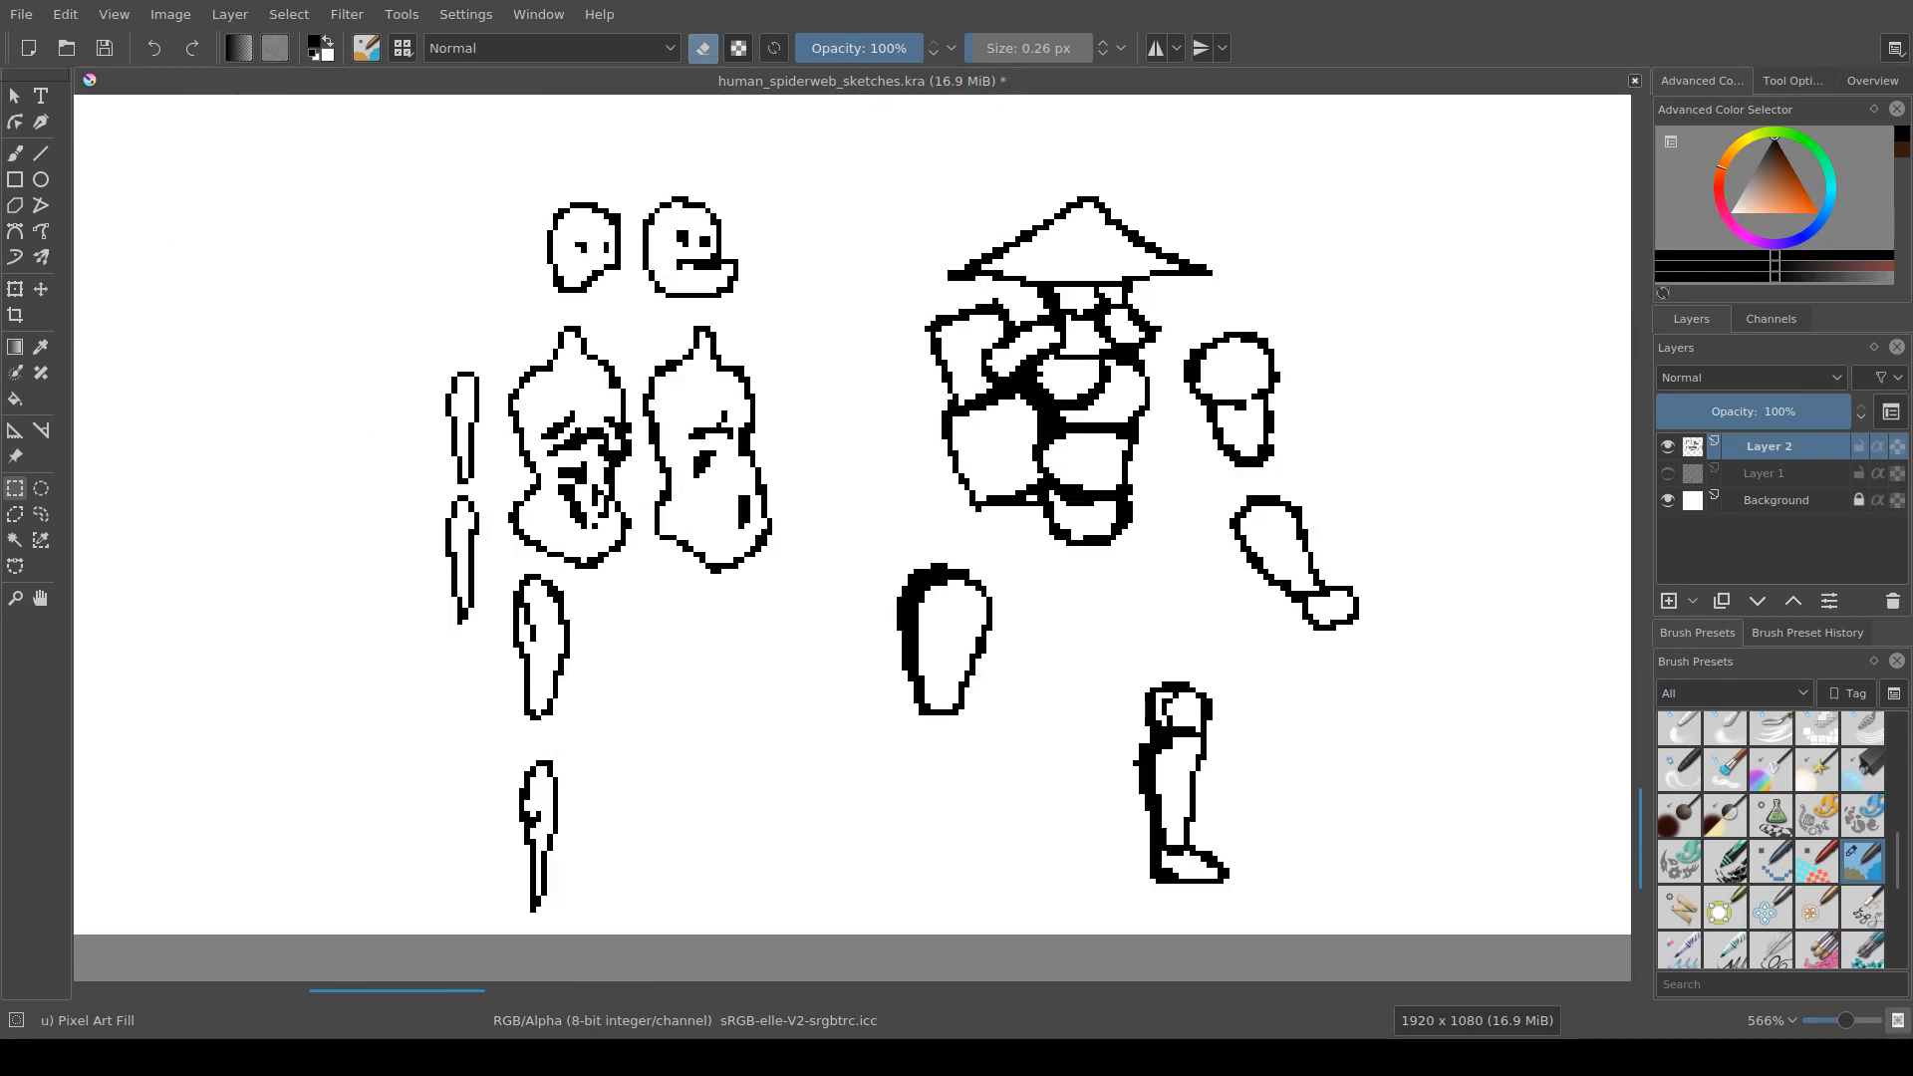
drag(896, 519, 562, 610)
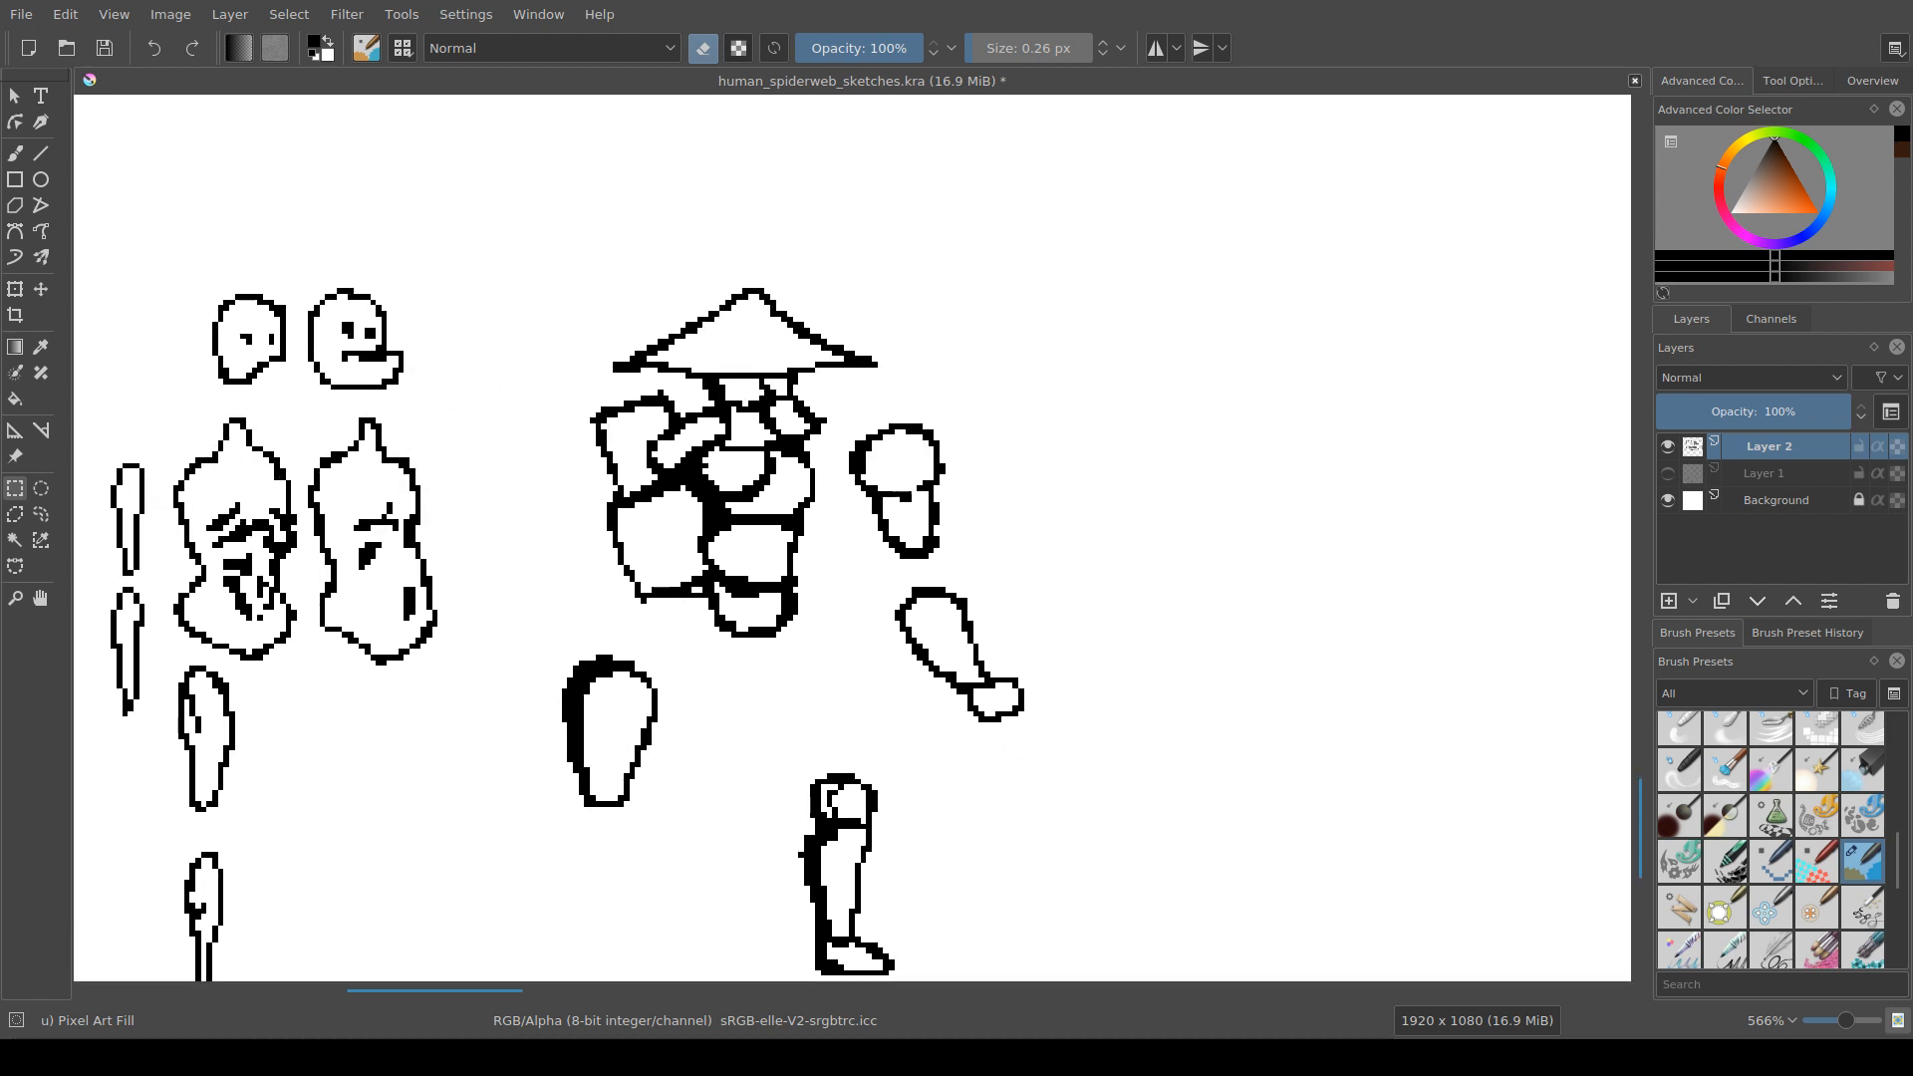
drag(562, 610, 487, 630)
key(b)
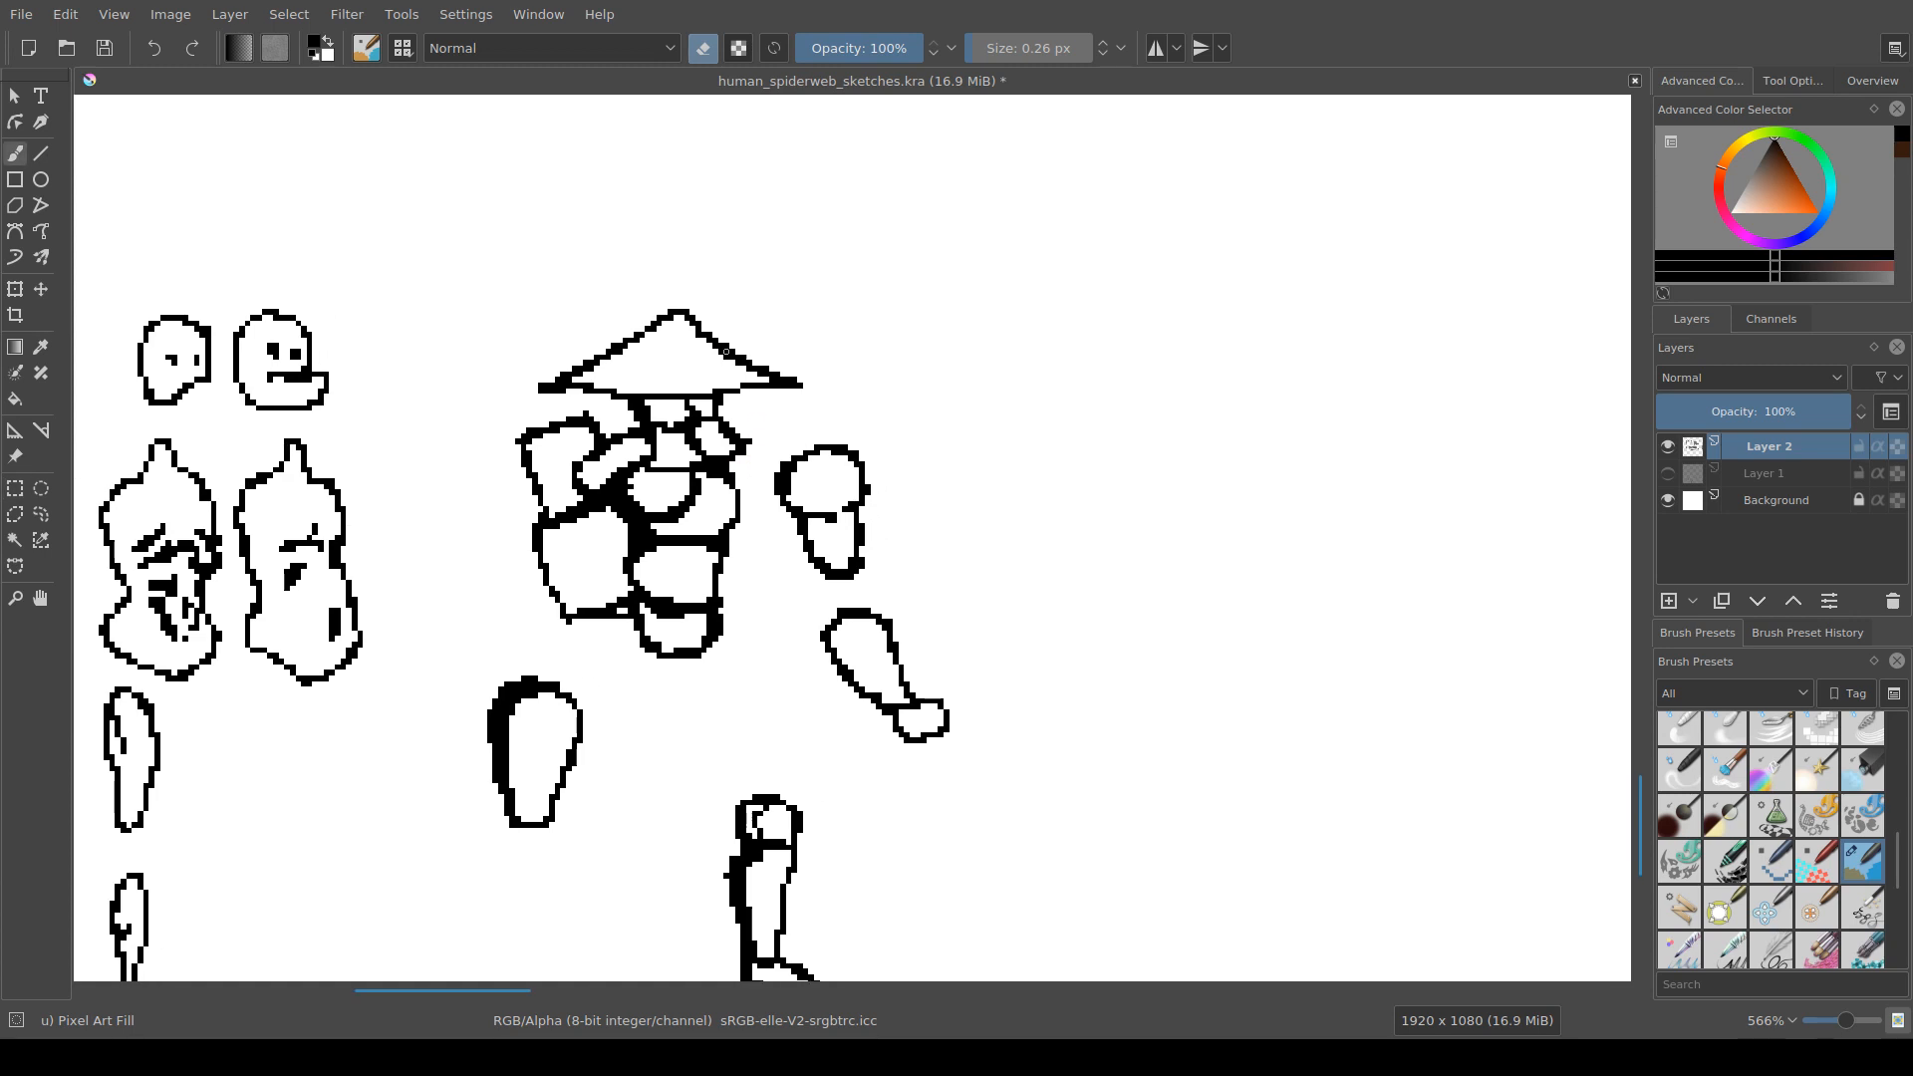
key(e)
key(e)
mouse_move(694, 419)
mouse_down()
mouse_move(691, 402)
mouse_move(697, 434)
mouse_move(668, 469)
mouse_move(660, 447)
mouse_move(658, 510)
mouse_move(658, 478)
mouse_move(704, 474)
mouse_move(683, 499)
mouse_move(675, 436)
mouse_move(720, 456)
mouse_move(670, 437)
mouse_up()
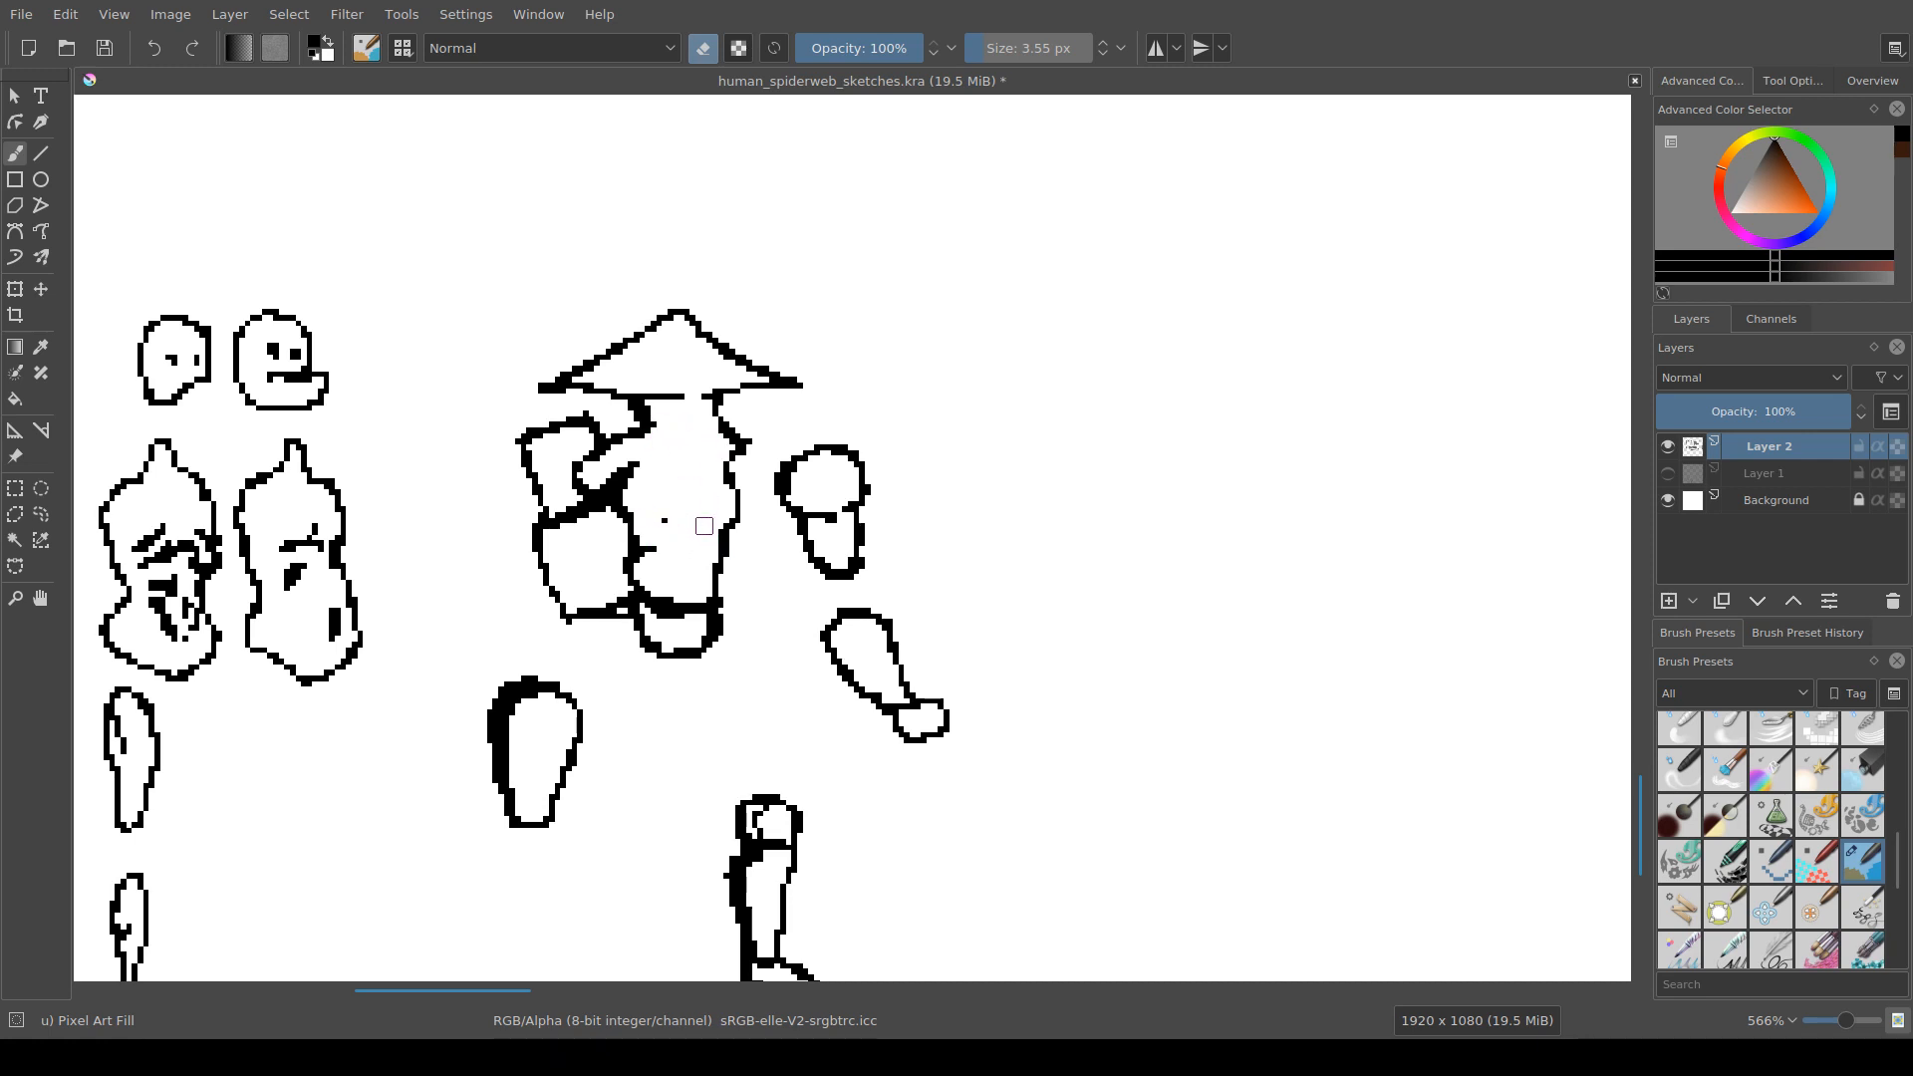
Step: Redraw the hatted figure's chest as a wide rounded outline with a 0.08 px brush
key(e)
click(664, 519)
mouse_move(675, 532)
mouse_down()
mouse_move(733, 520)
mouse_move(636, 515)
mouse_move(692, 492)
mouse_move(676, 456)
mouse_move(715, 454)
mouse_move(730, 508)
mouse_move(705, 515)
mouse_move(735, 514)
mouse_up()
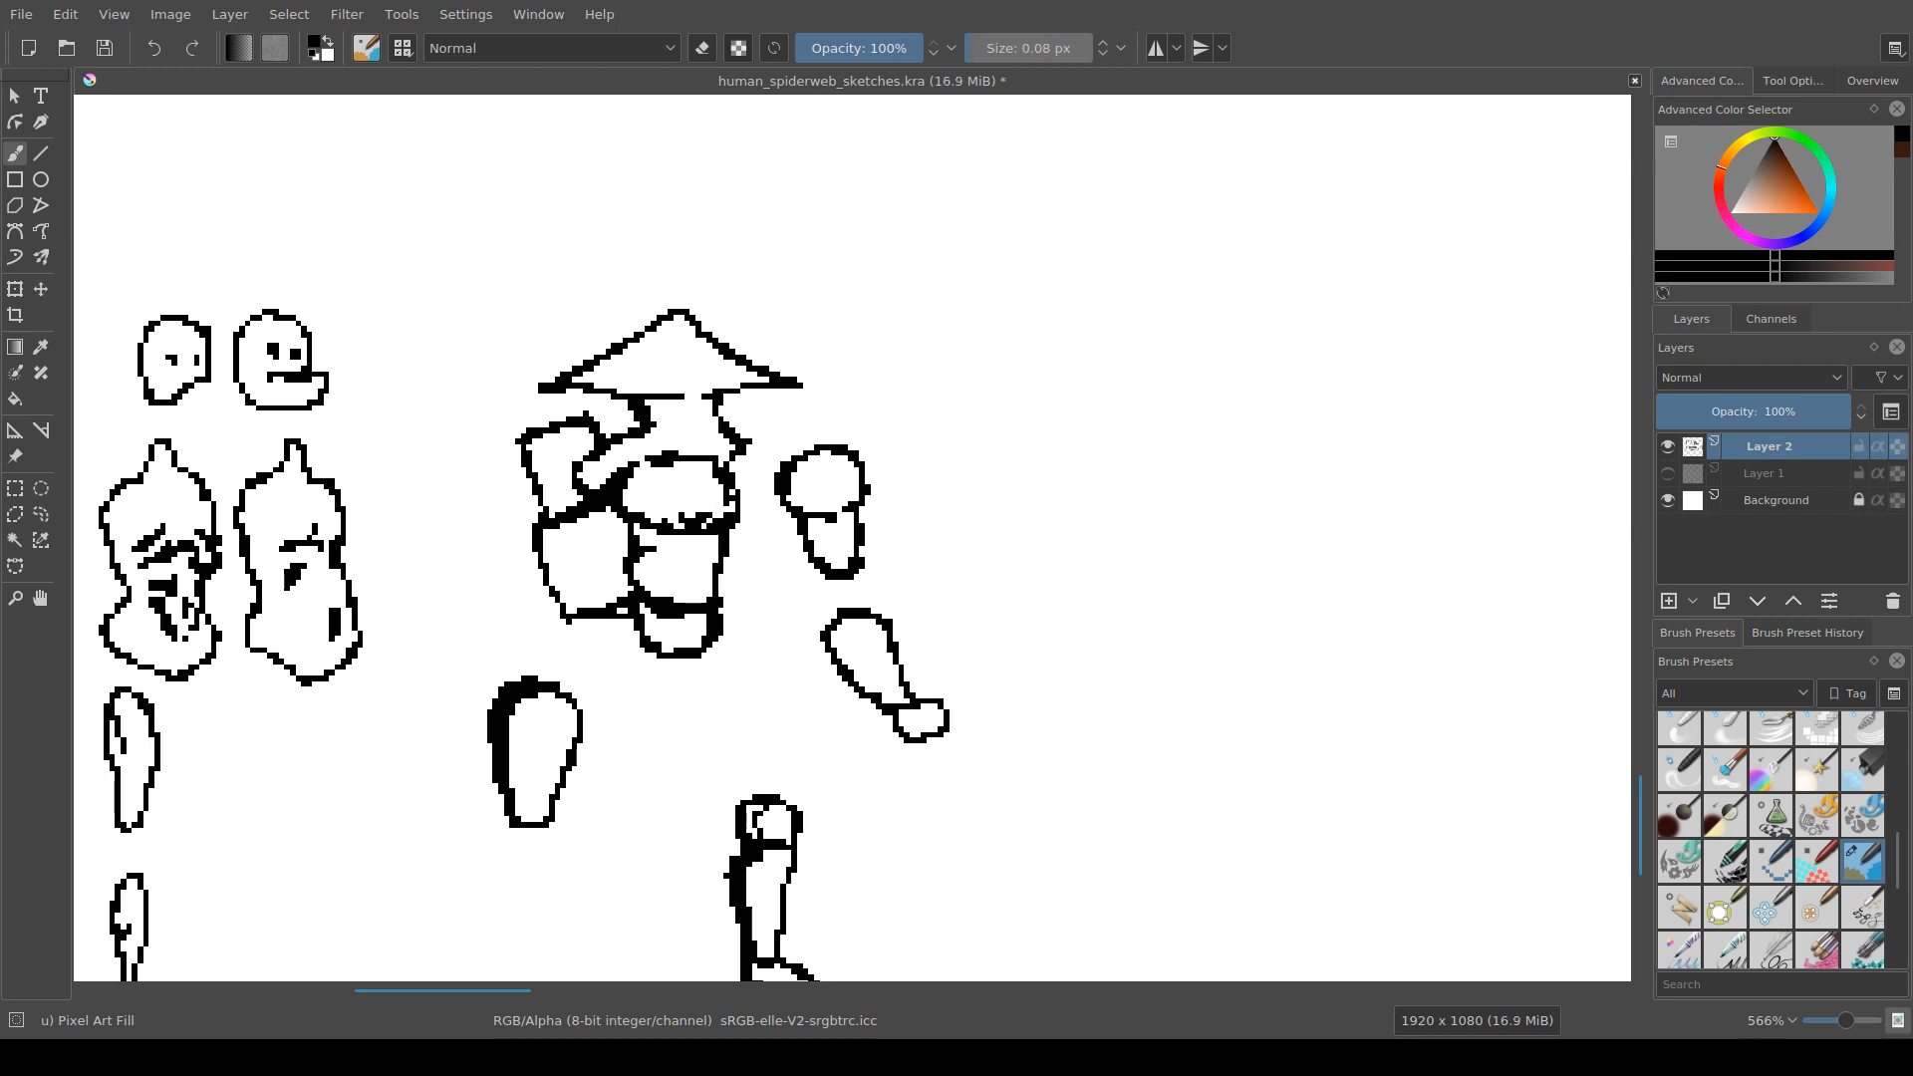
Step: Draw a rounded right shoulder with a smaller shape beneath it, and connect the left arm across the upper chest
mouse_move(648, 409)
mouse_down()
mouse_move(717, 418)
mouse_move(677, 430)
mouse_up()
mouse_move(677, 431)
mouse_down()
mouse_move(727, 450)
mouse_move(710, 479)
mouse_move(710, 424)
mouse_move(725, 469)
mouse_move(691, 426)
mouse_move(686, 449)
mouse_up()
key(e)
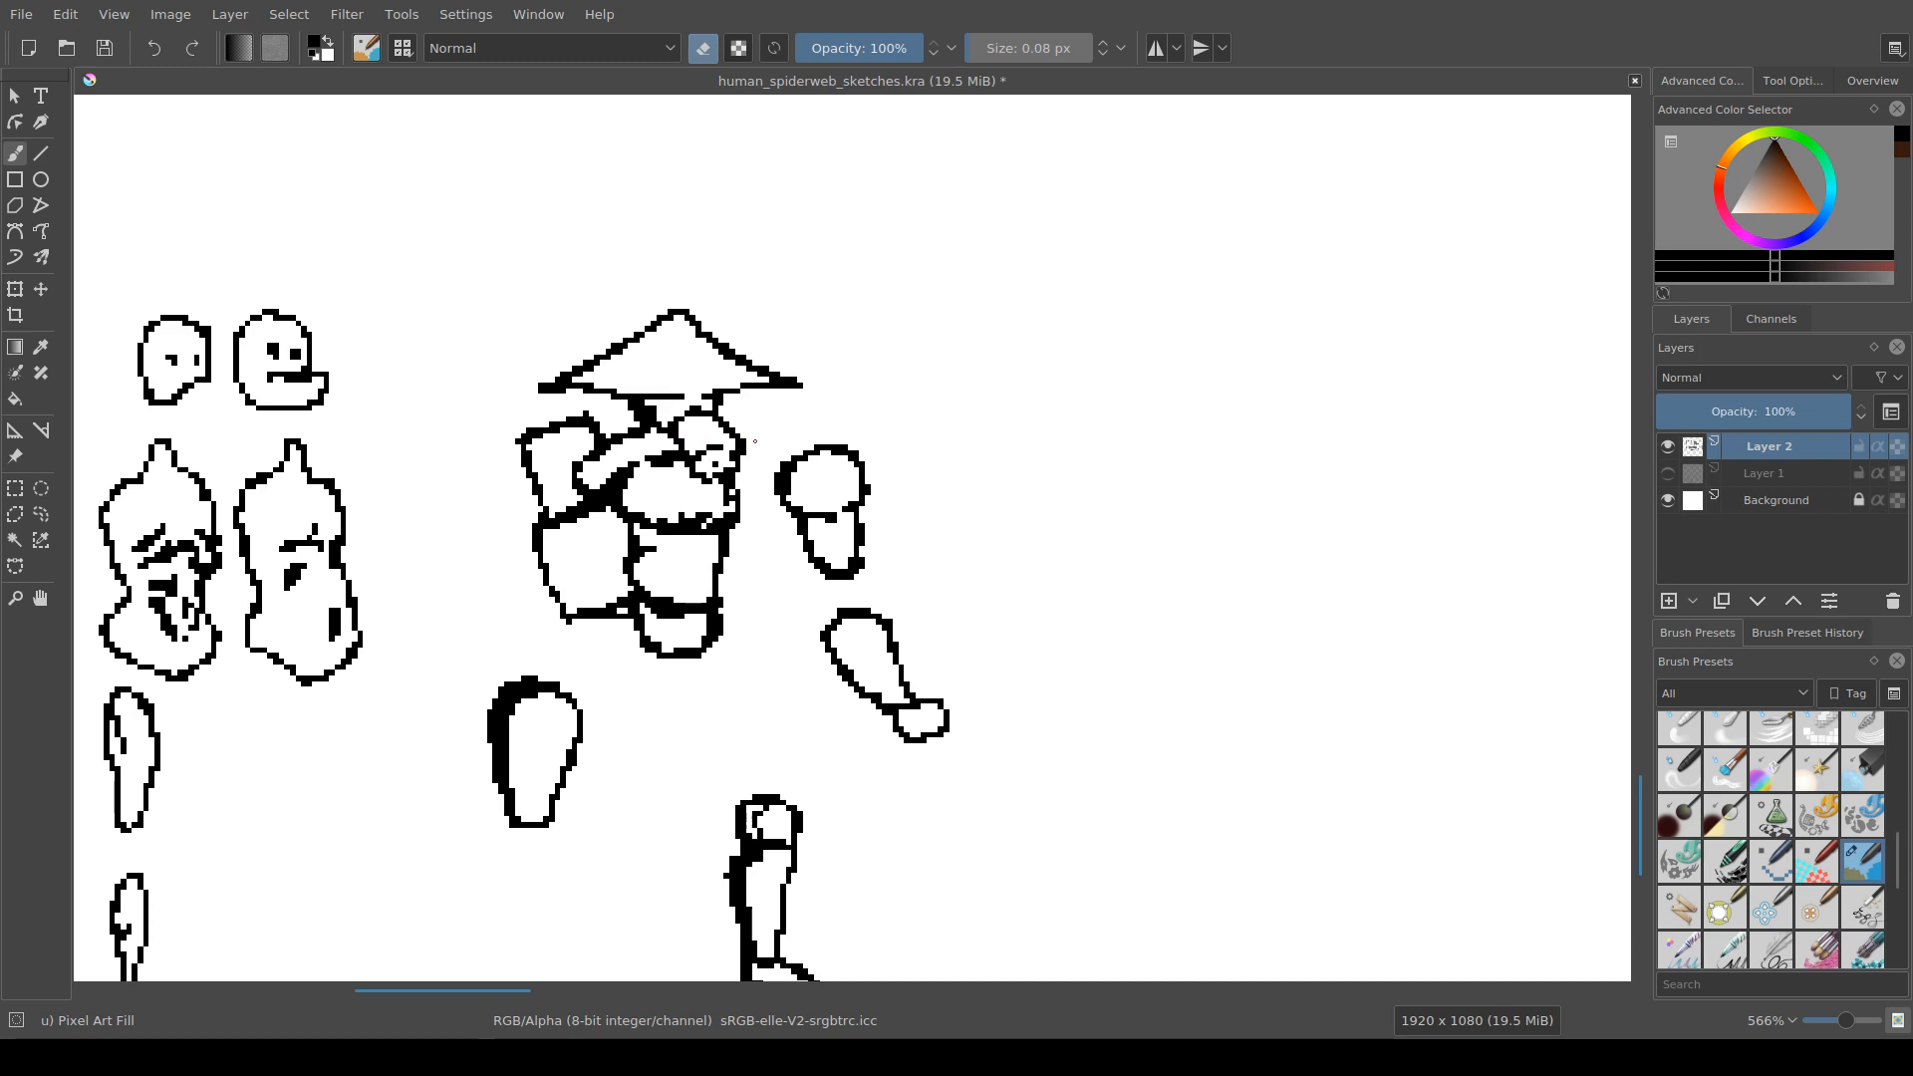
key(e)
drag(83, 684, 93, 696)
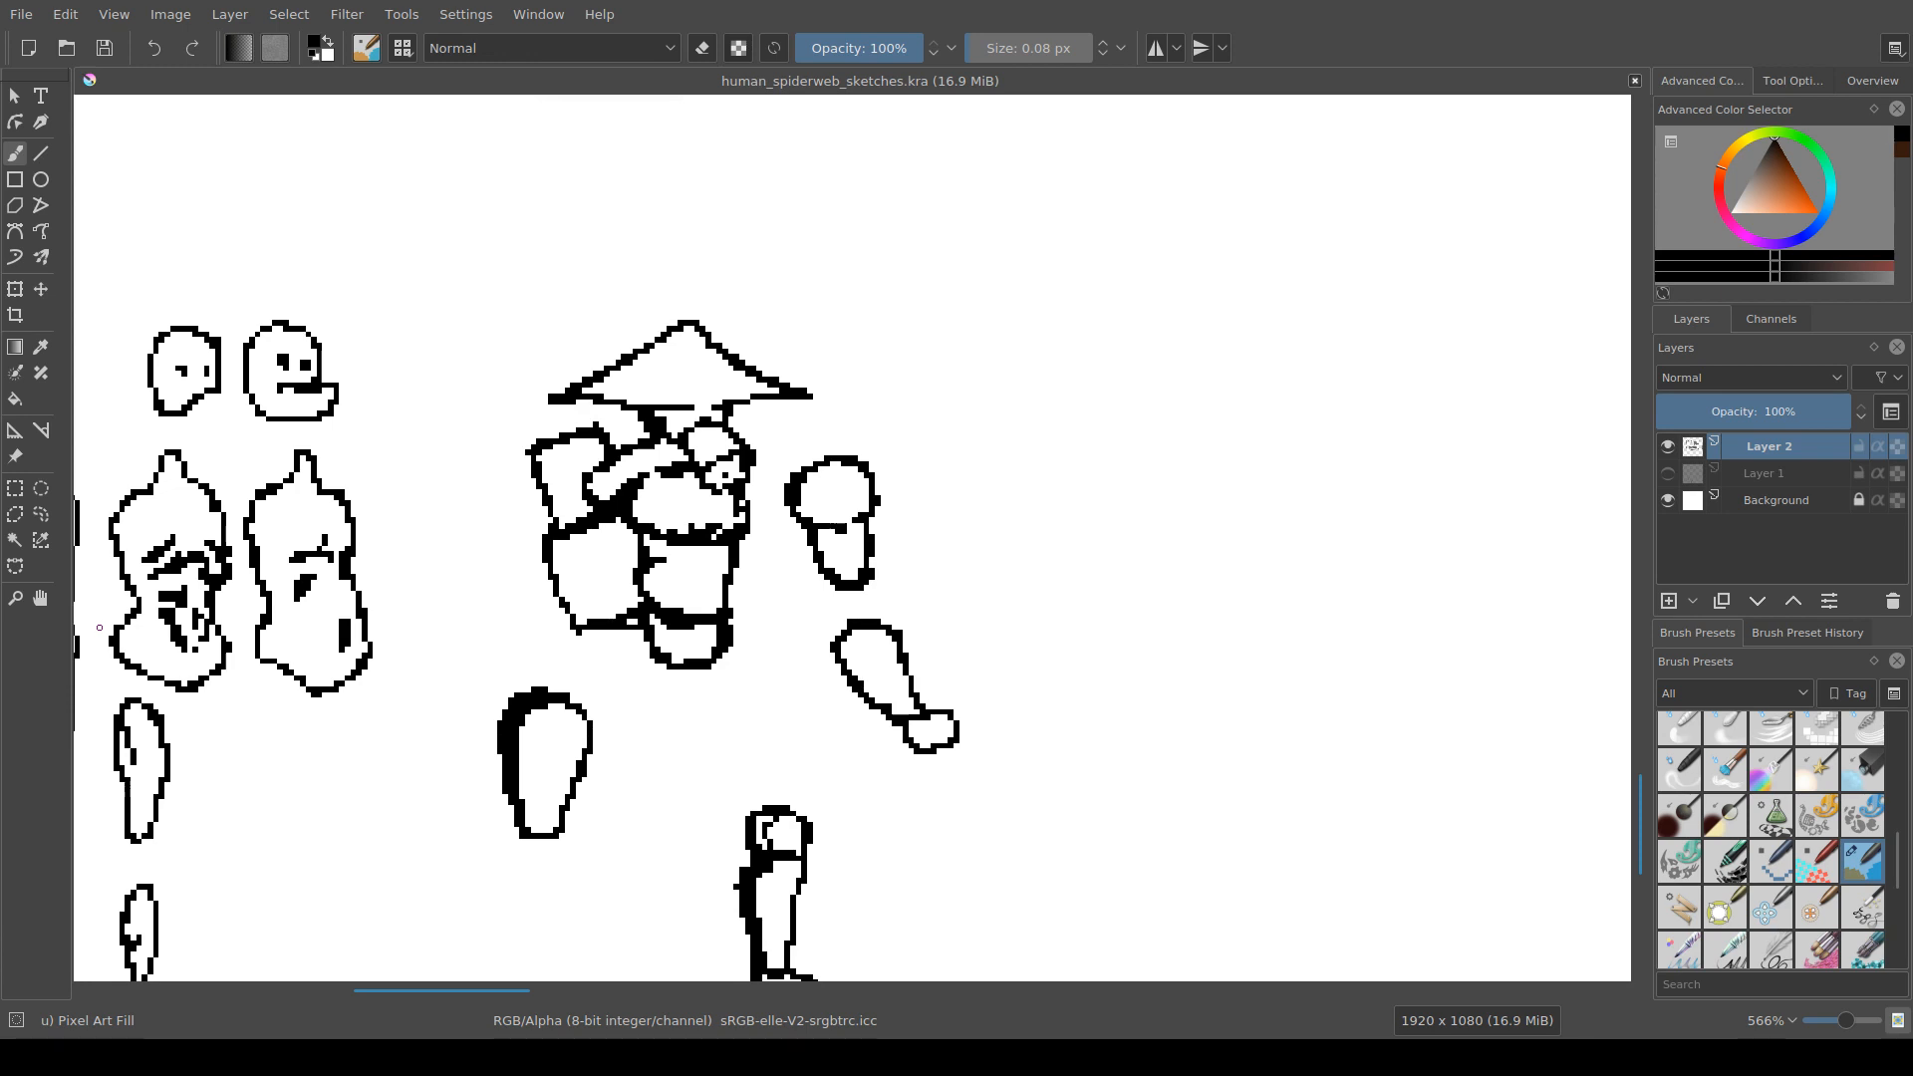
scroll(743, 514, up, 1)
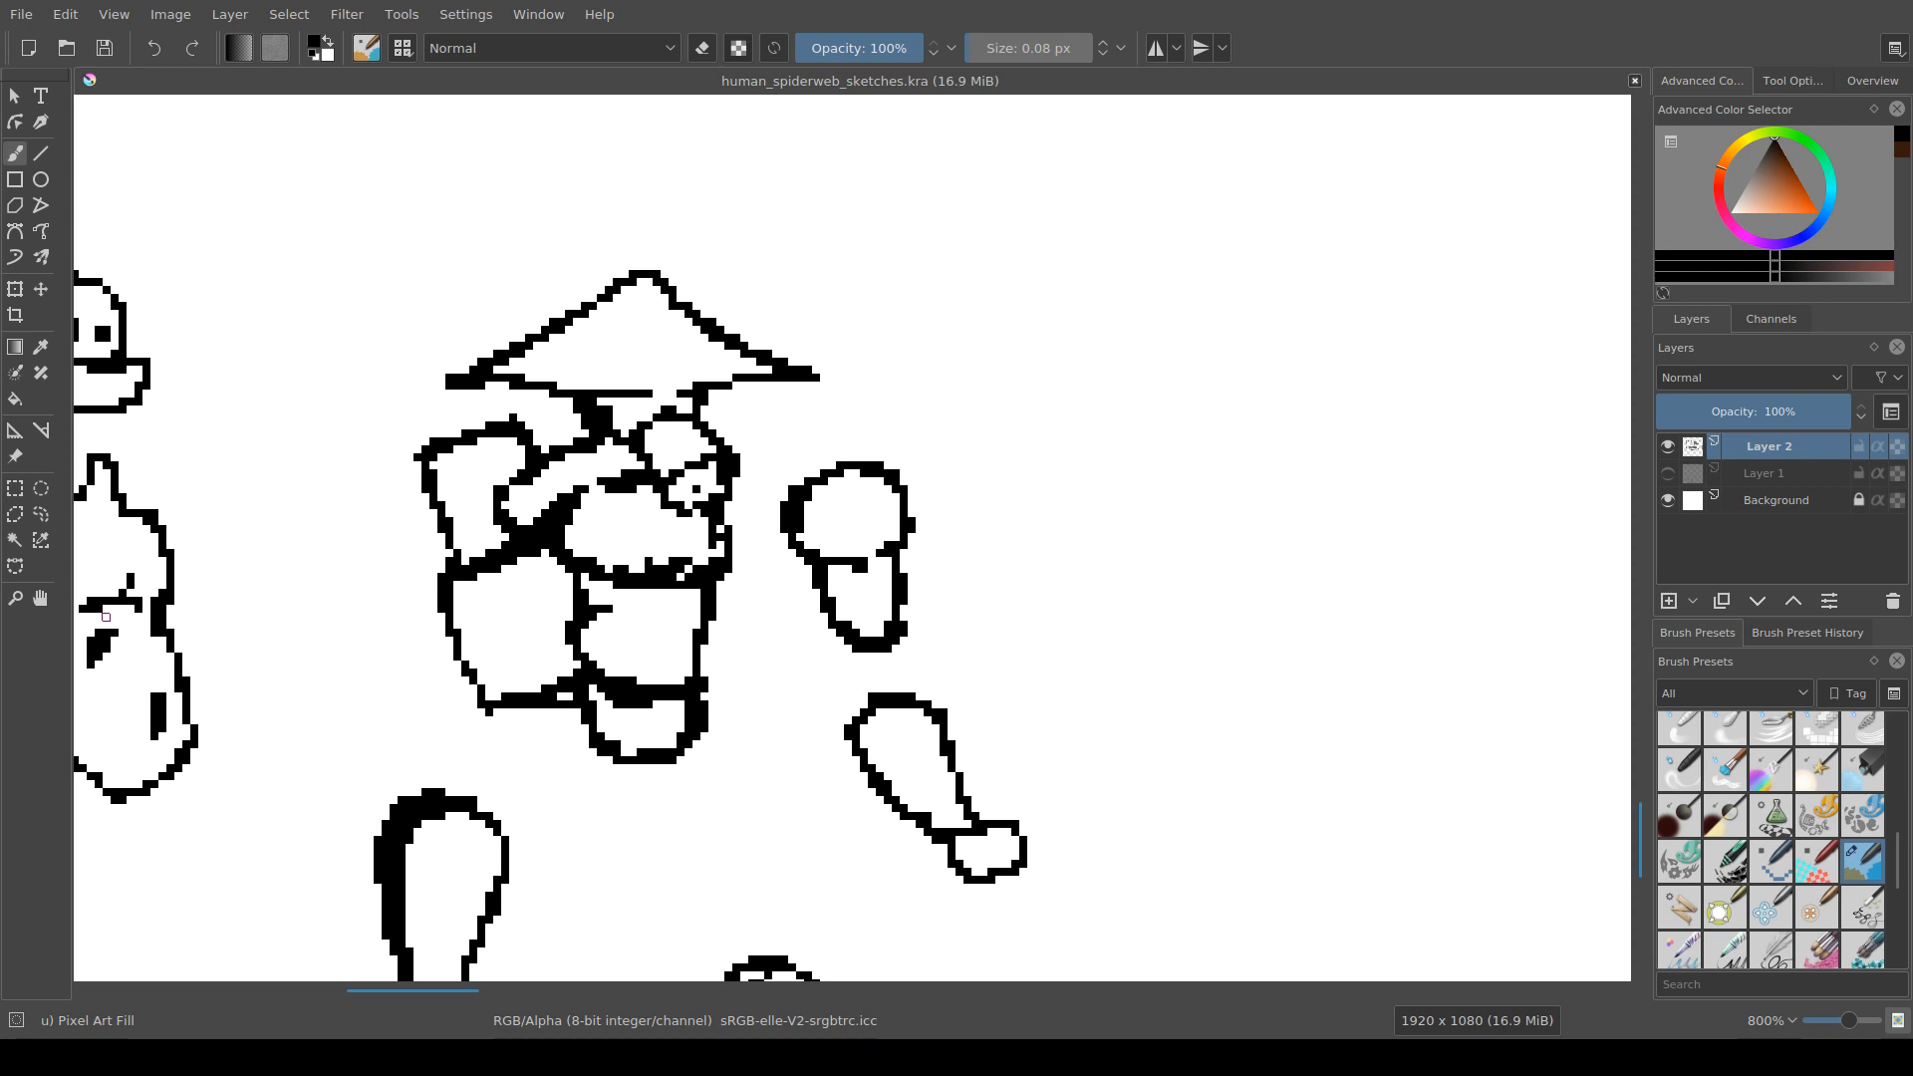
drag(506, 658, 519, 652)
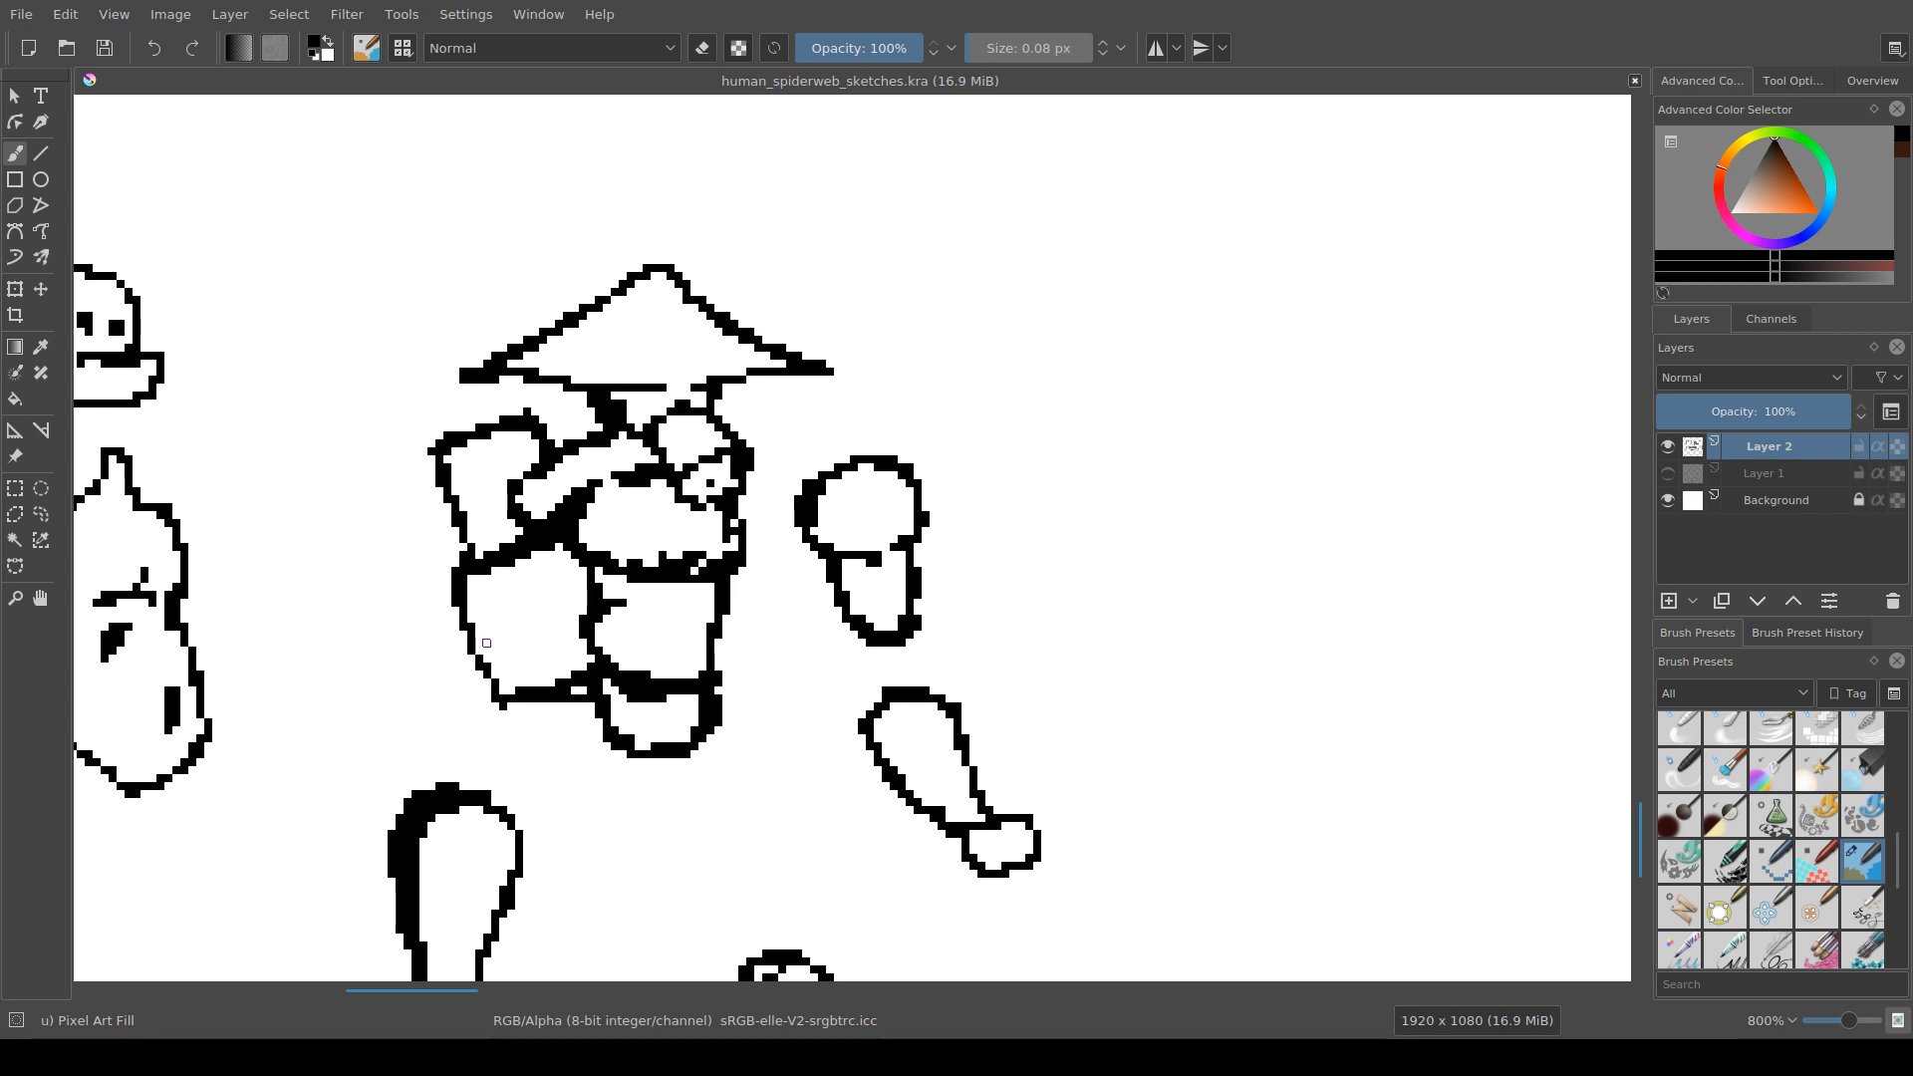
scroll(487, 643, down, 1)
scroll(520, 653, up, 1)
drag(535, 666, 541, 660)
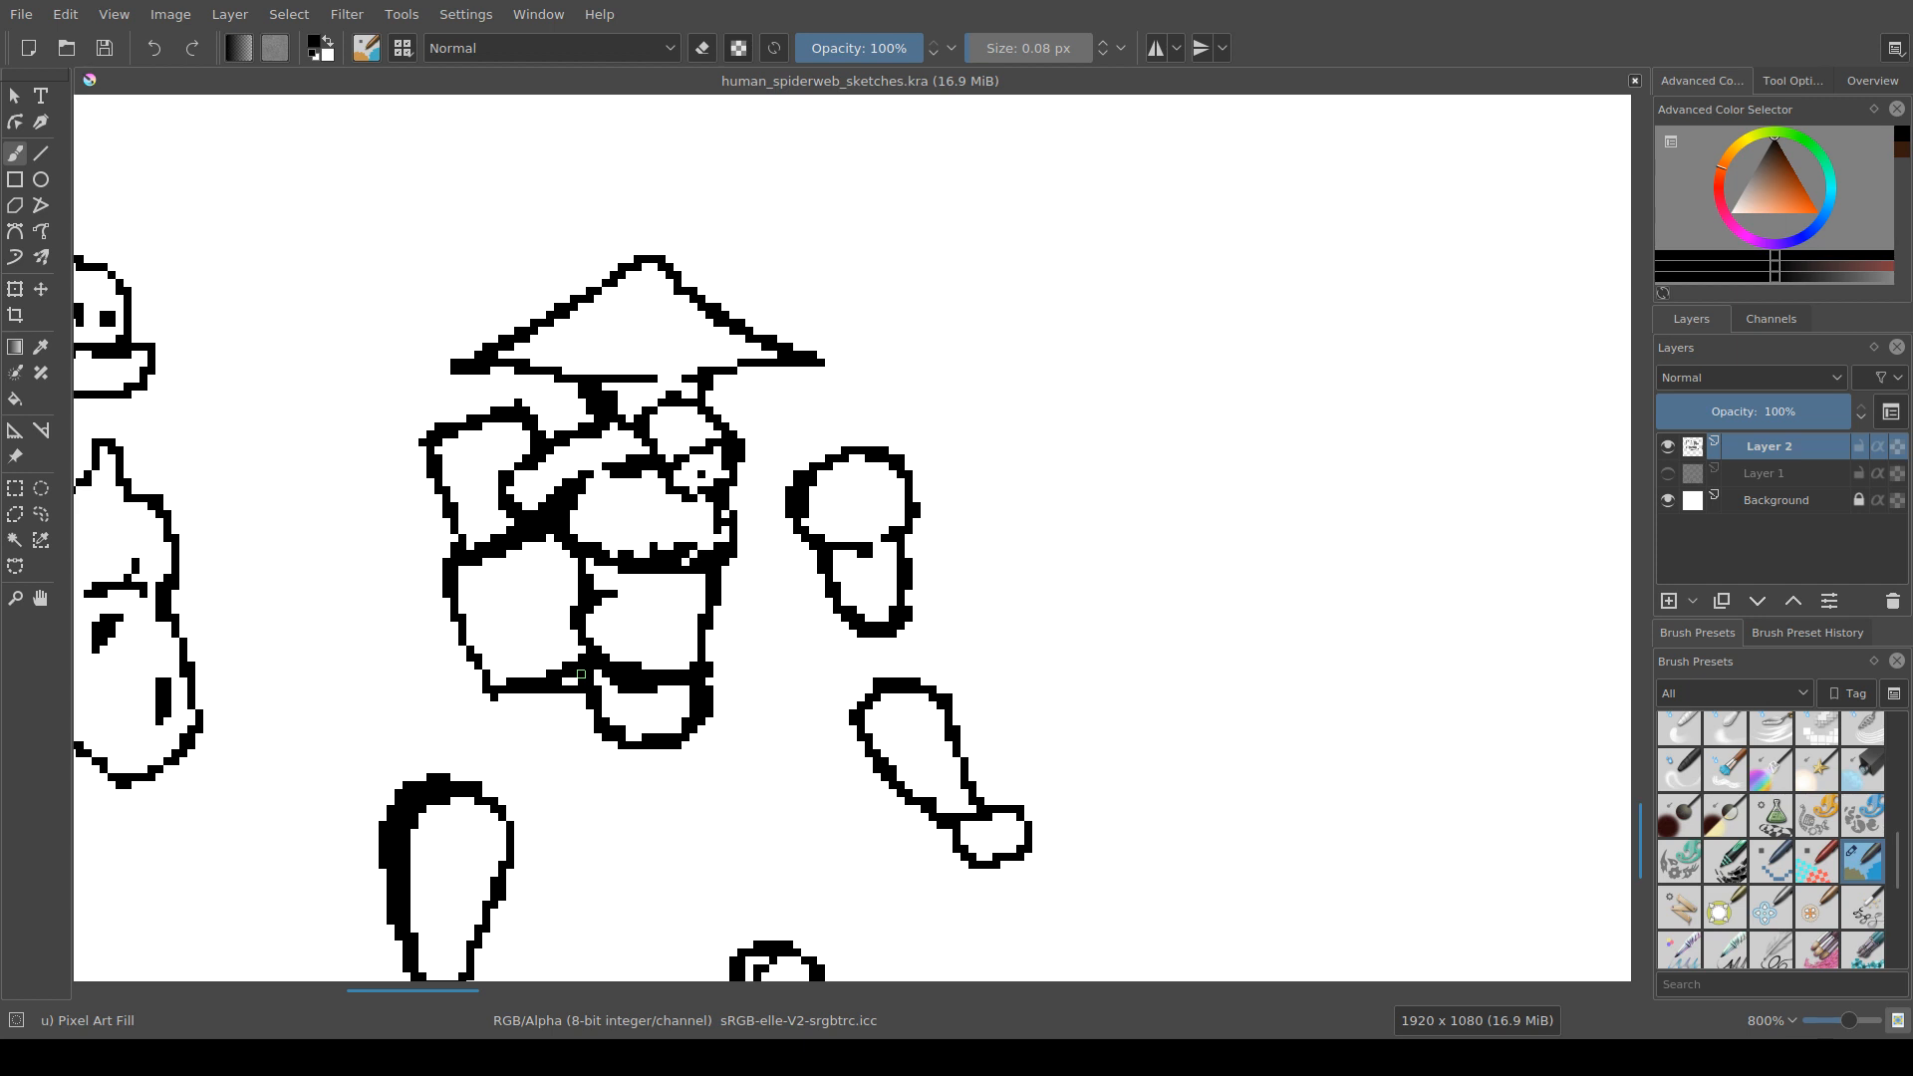
drag(604, 697, 712, 698)
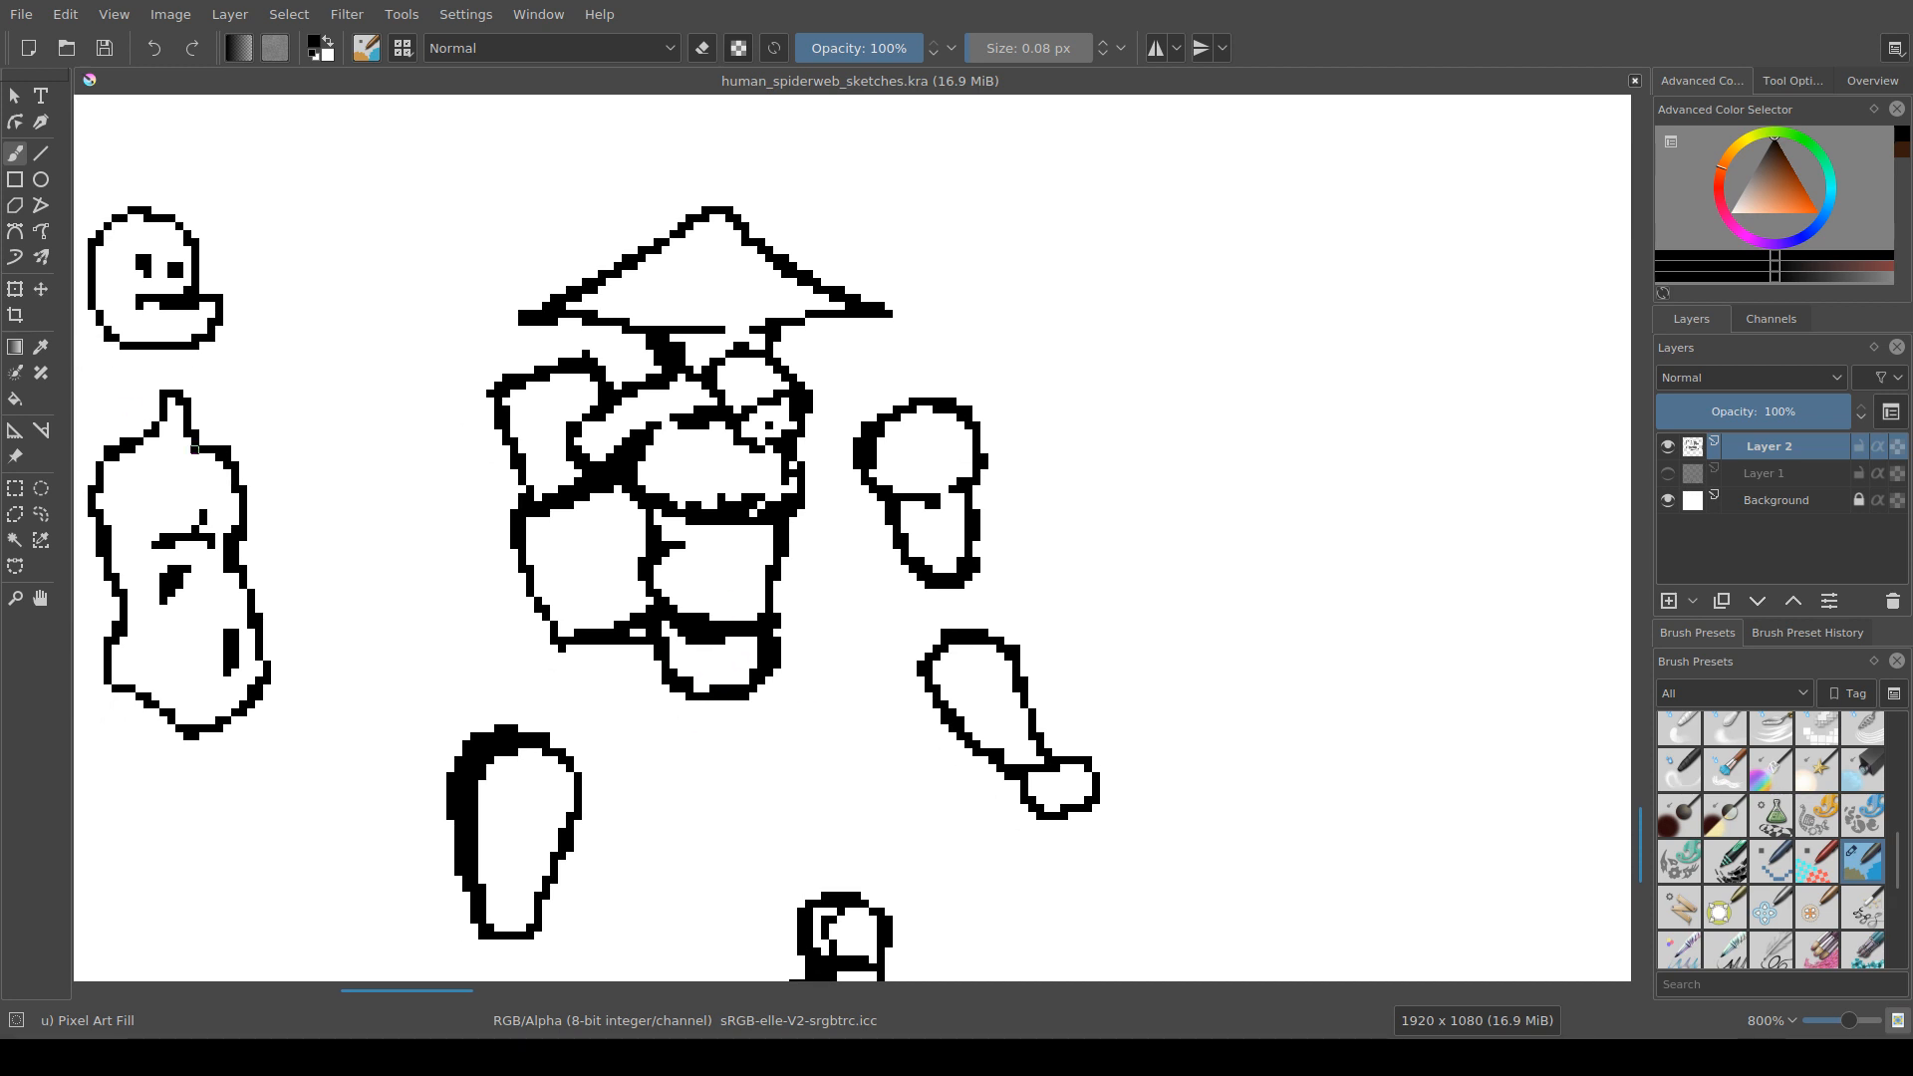
Step: Erase the stray pixel inside the small shape below the hatted figure's right shoulder
drag(593, 442, 532, 496)
key(e)
click(708, 479)
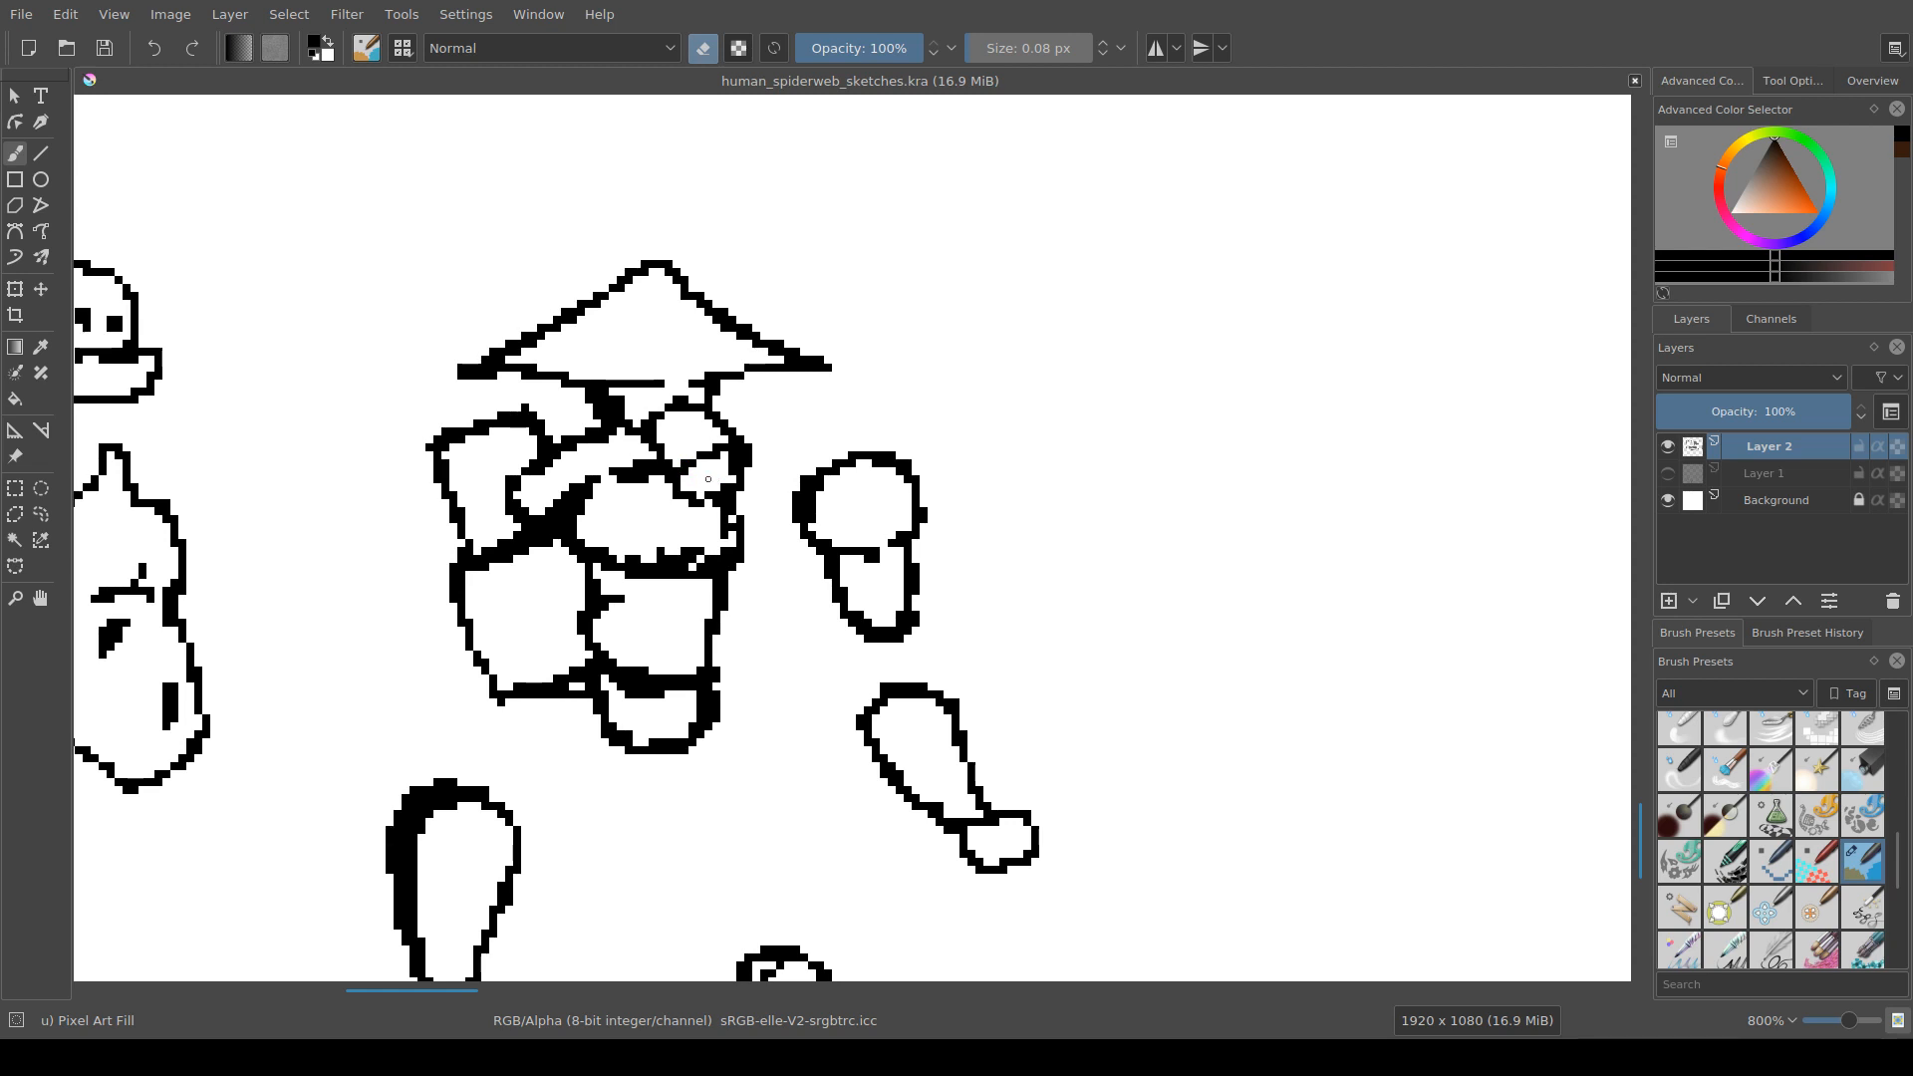
key(e)
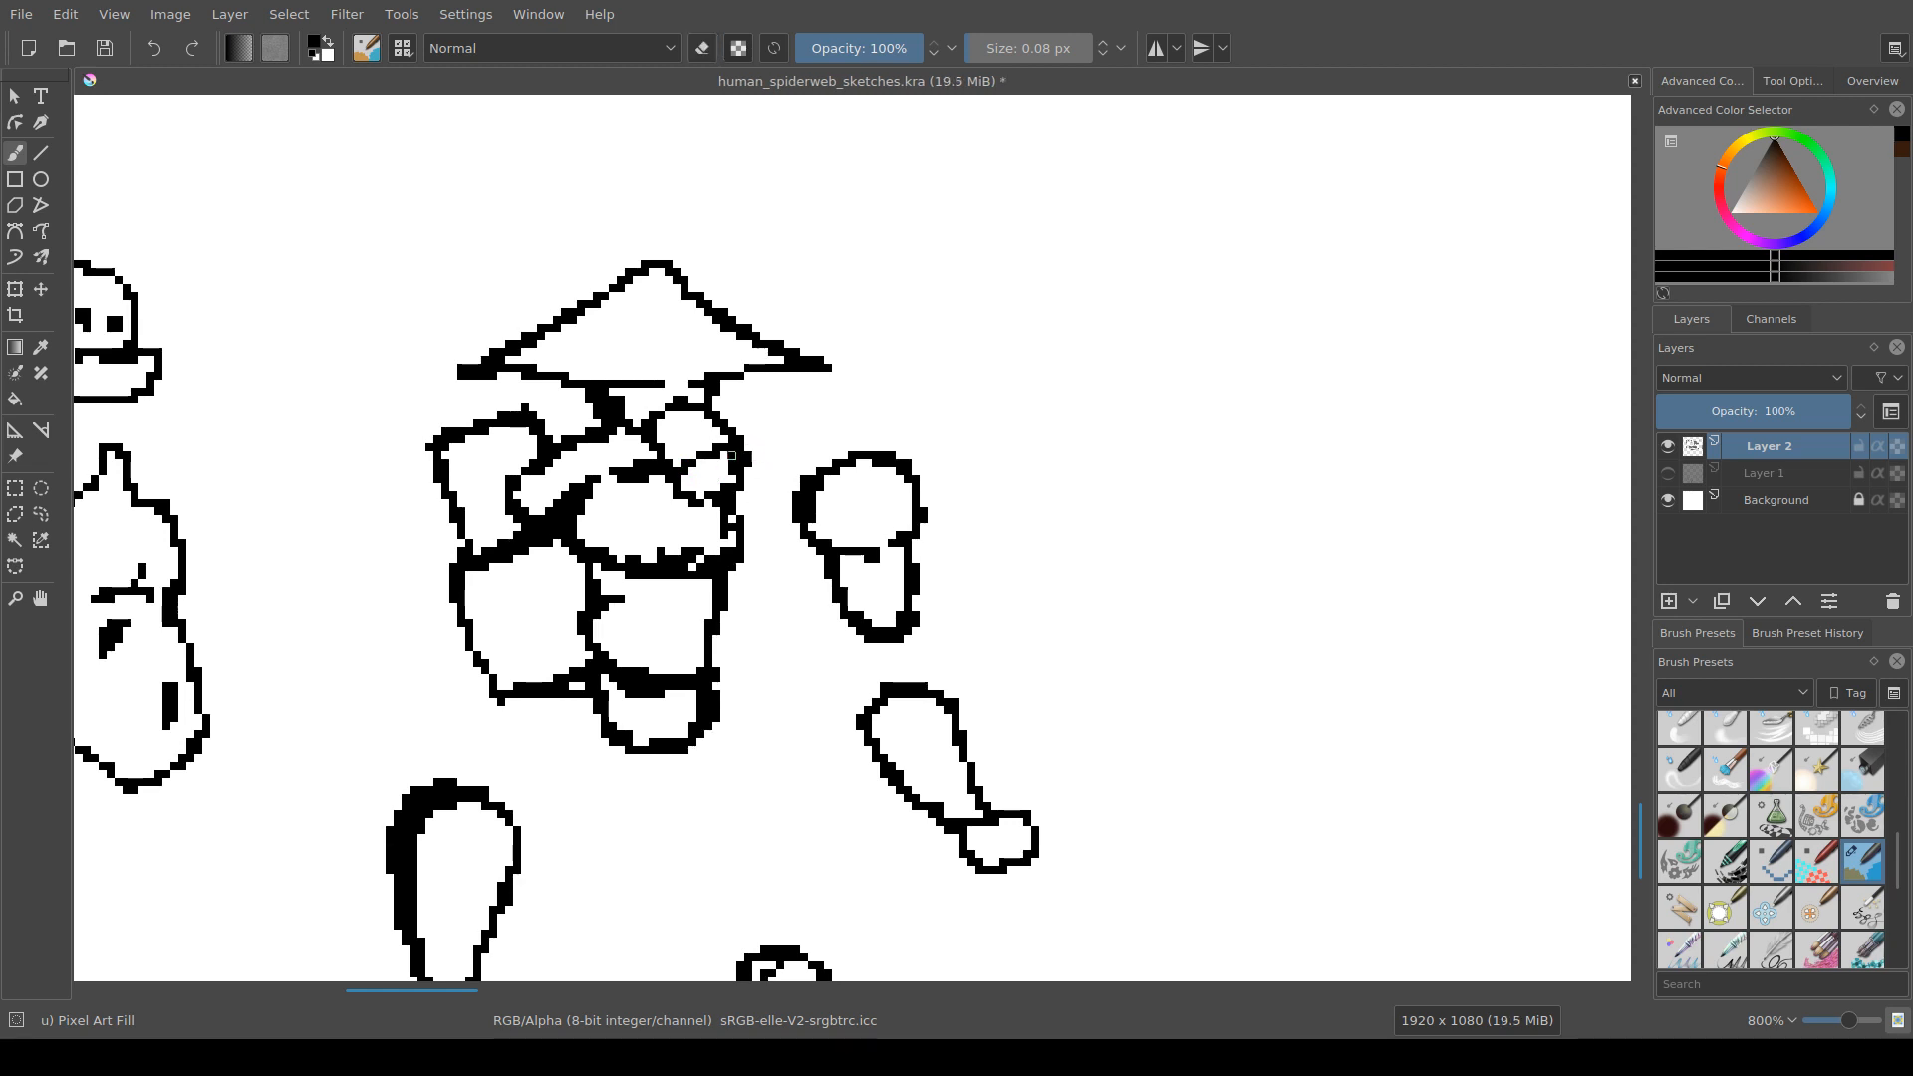
Step: Touch up the hatted figure's right shoulder, thicken the chest's upper line and close the gap in the hat brim with a 1.52 px brush
key(e)
key(e)
drag(712, 421, 667, 448)
mouse_move(724, 582)
mouse_down()
mouse_move(810, 473)
mouse_move(675, 480)
mouse_move(659, 425)
mouse_up()
key(e)
key(e)
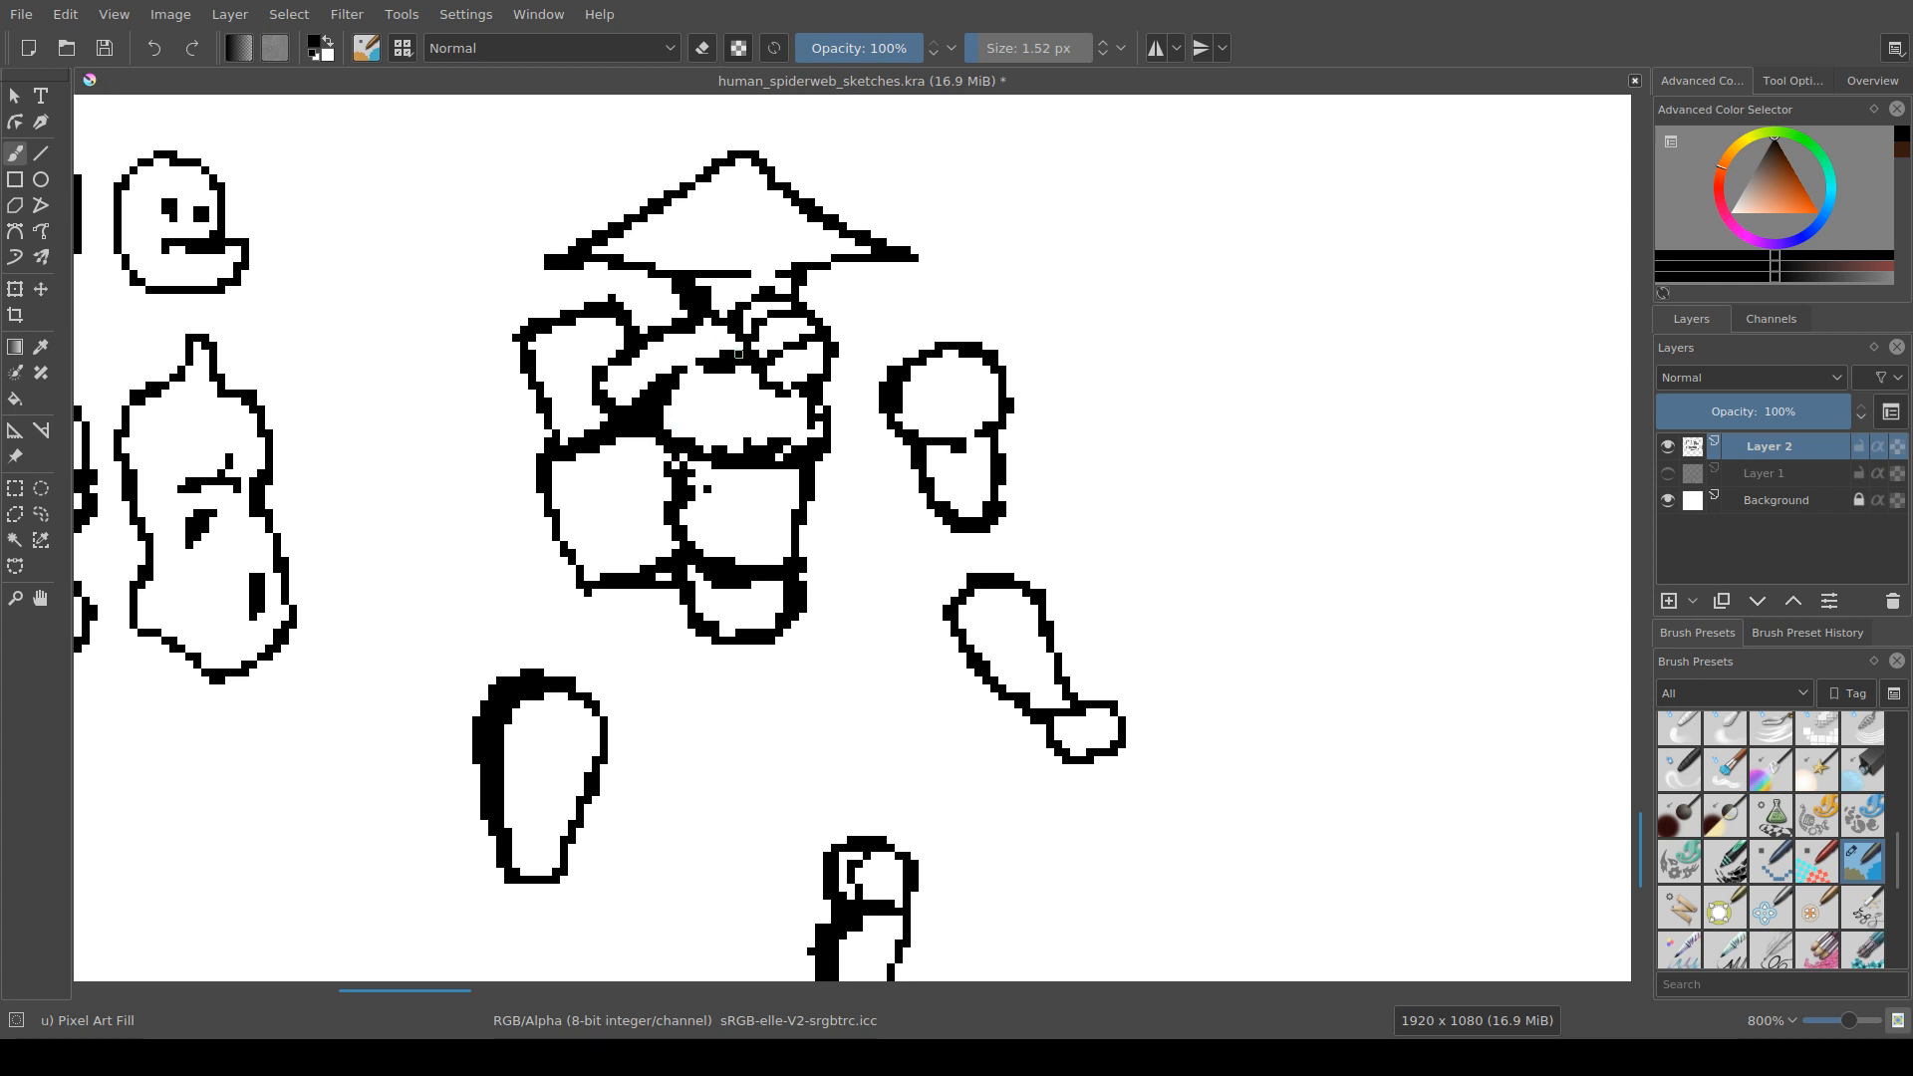
mouse_move(735, 341)
mouse_down()
mouse_move(711, 354)
mouse_move(708, 330)
mouse_move(631, 311)
mouse_move(642, 338)
mouse_up()
drag(771, 275, 756, 275)
drag(795, 347, 797, 323)
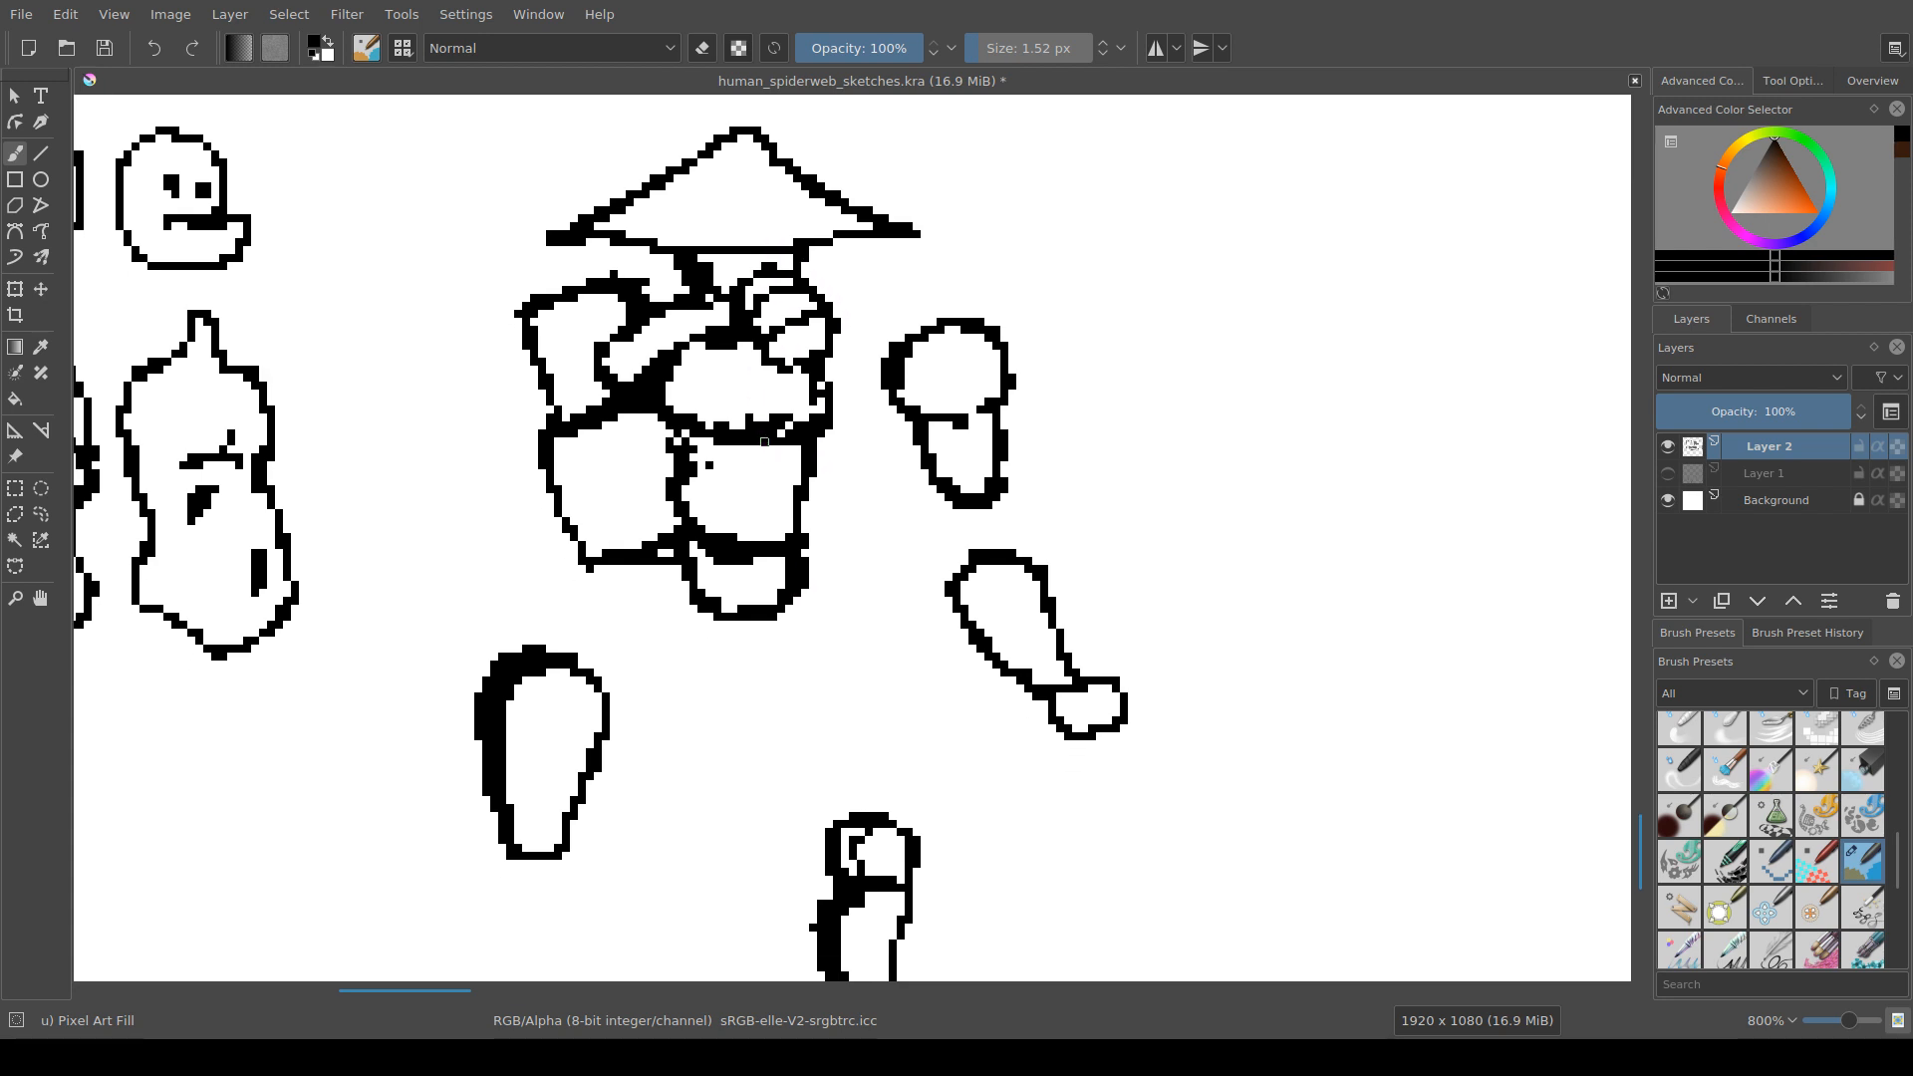
Step: Erase the stray pixels along the chest's lower edge and inside the abdomen with the 1.52 px eraser, and save the file
key(e)
mouse_move(792, 427)
mouse_down()
mouse_move(760, 426)
mouse_move(725, 373)
mouse_move(770, 436)
mouse_move(768, 505)
mouse_up()
click(790, 417)
click(748, 427)
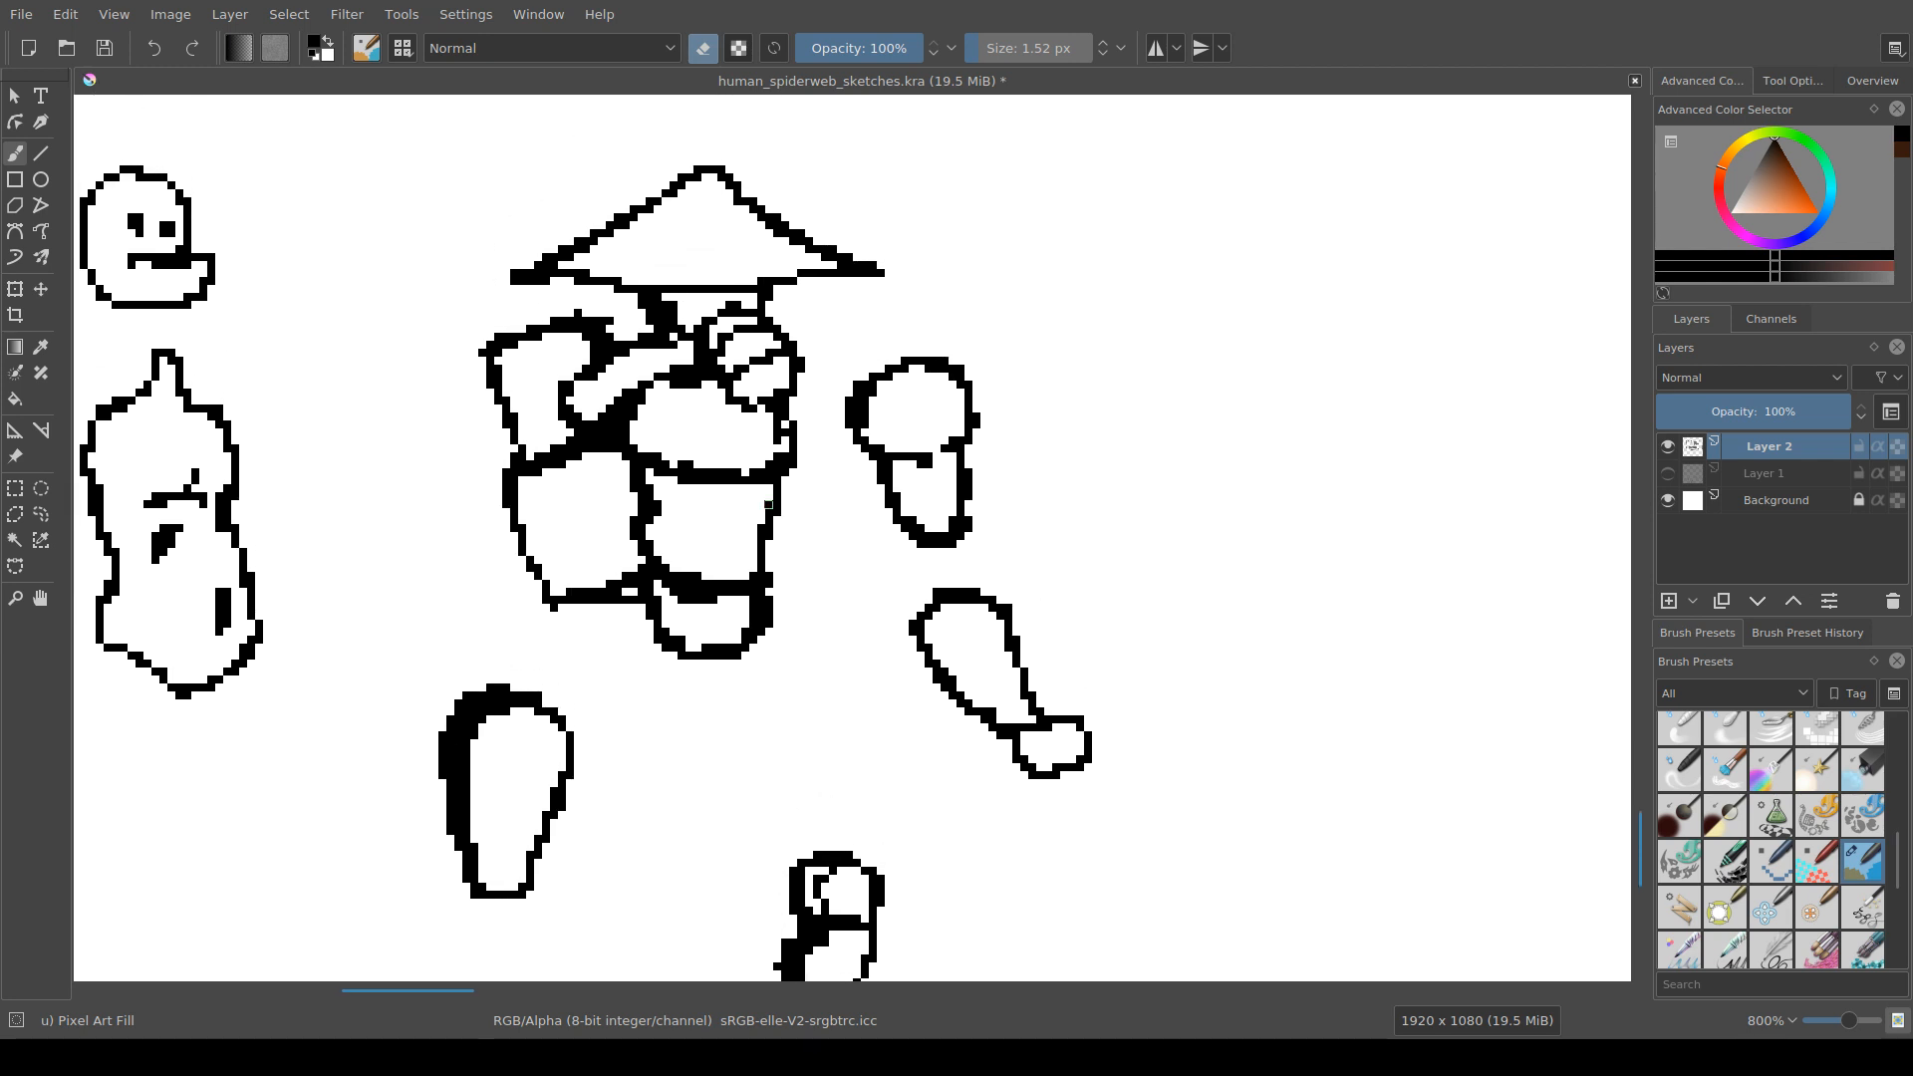
key(ctrl+s)
Step: Examine the hatted figure and the separate body parts together with the scene sketches
scroll(842, 707, down, 4)
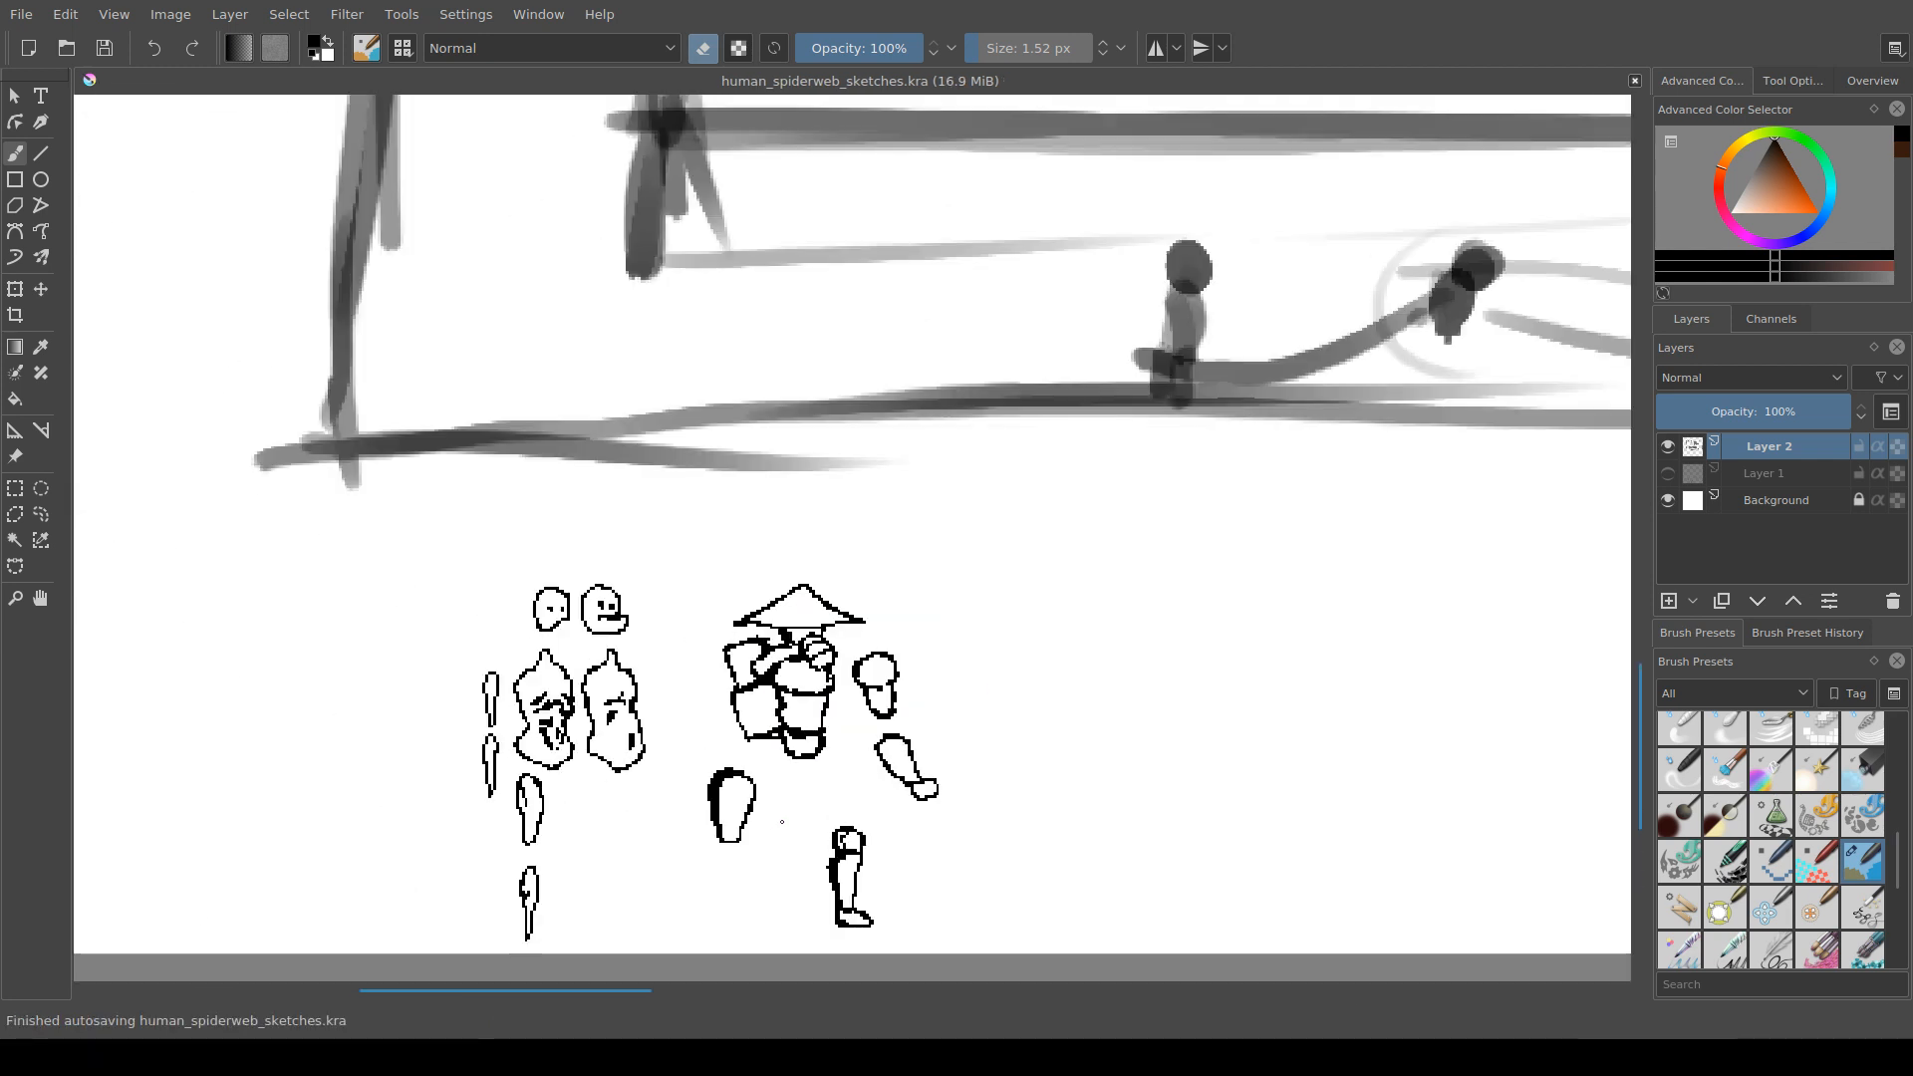
scroll(839, 815, up, 4)
scroll(839, 815, down, 2)
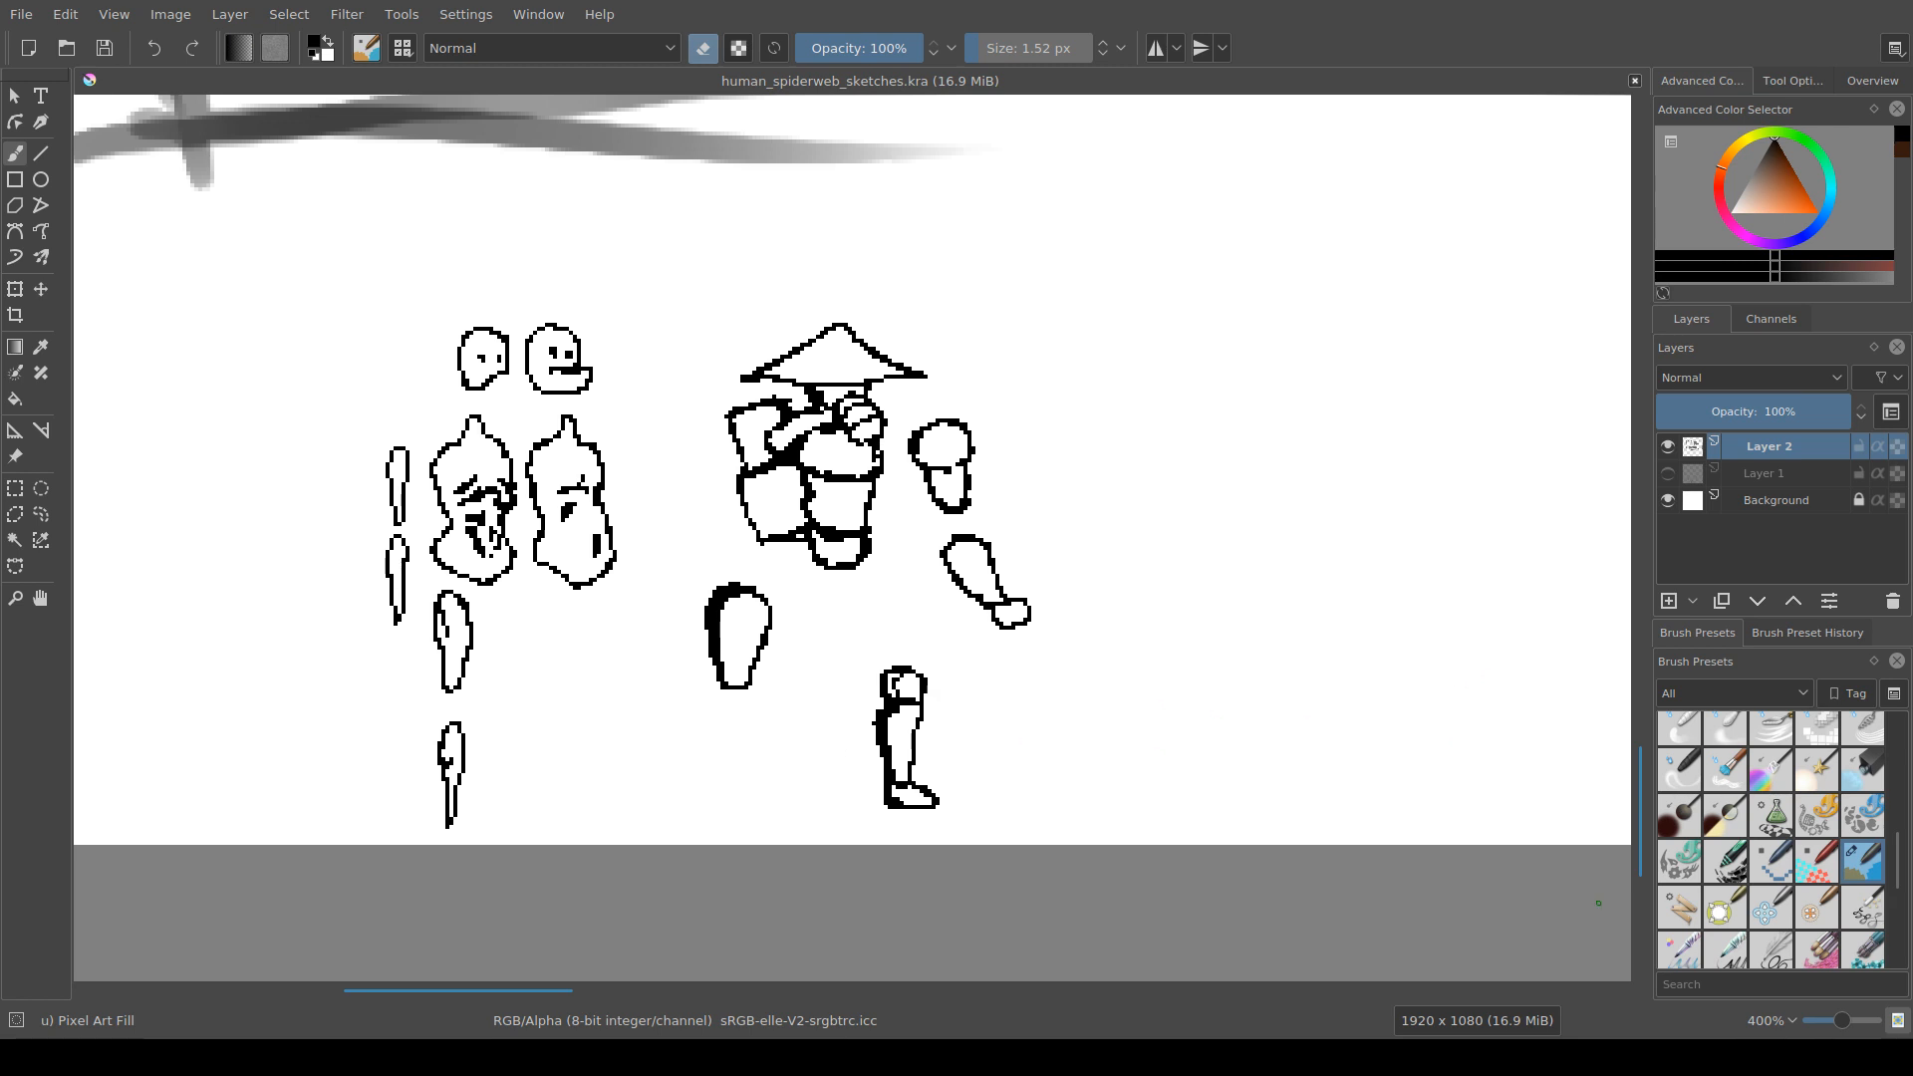
scroll(649, 647, up, 1)
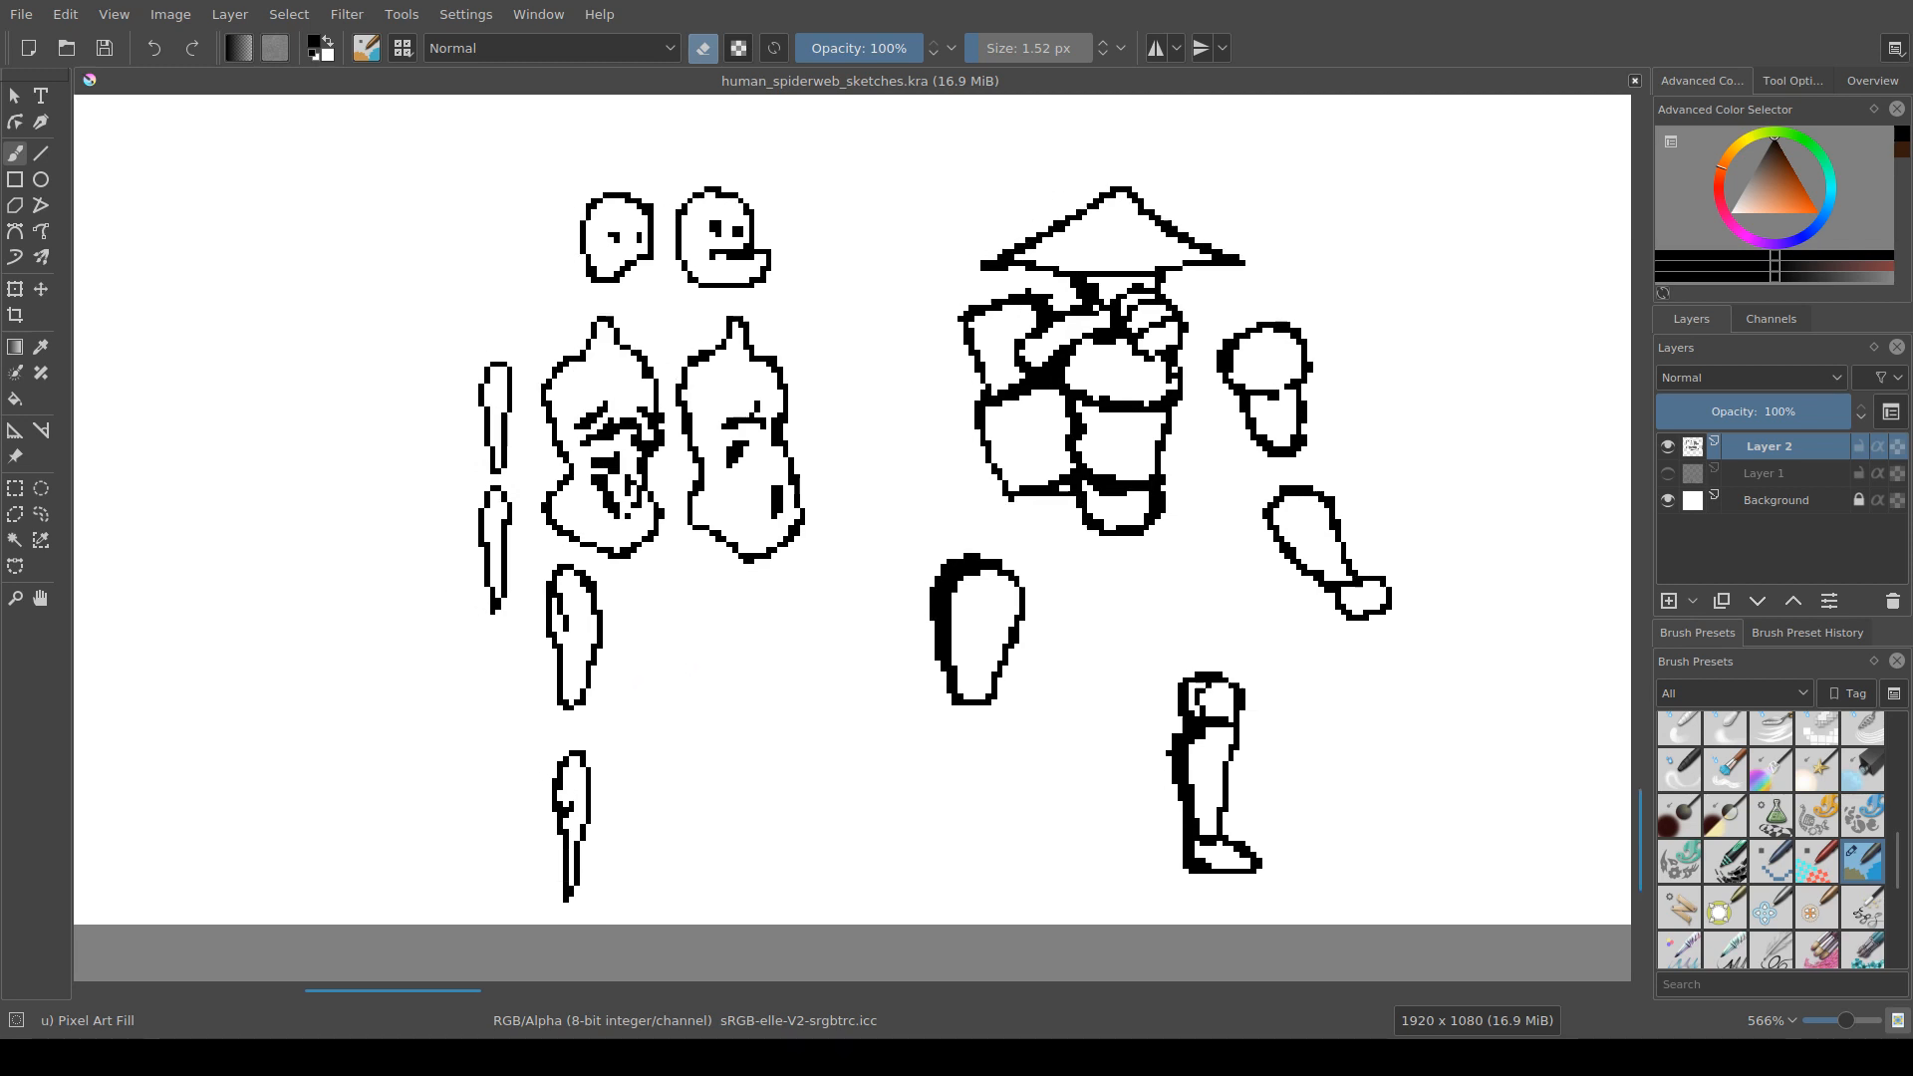
scroll(654, 614, down, 1)
scroll(654, 614, up, 1)
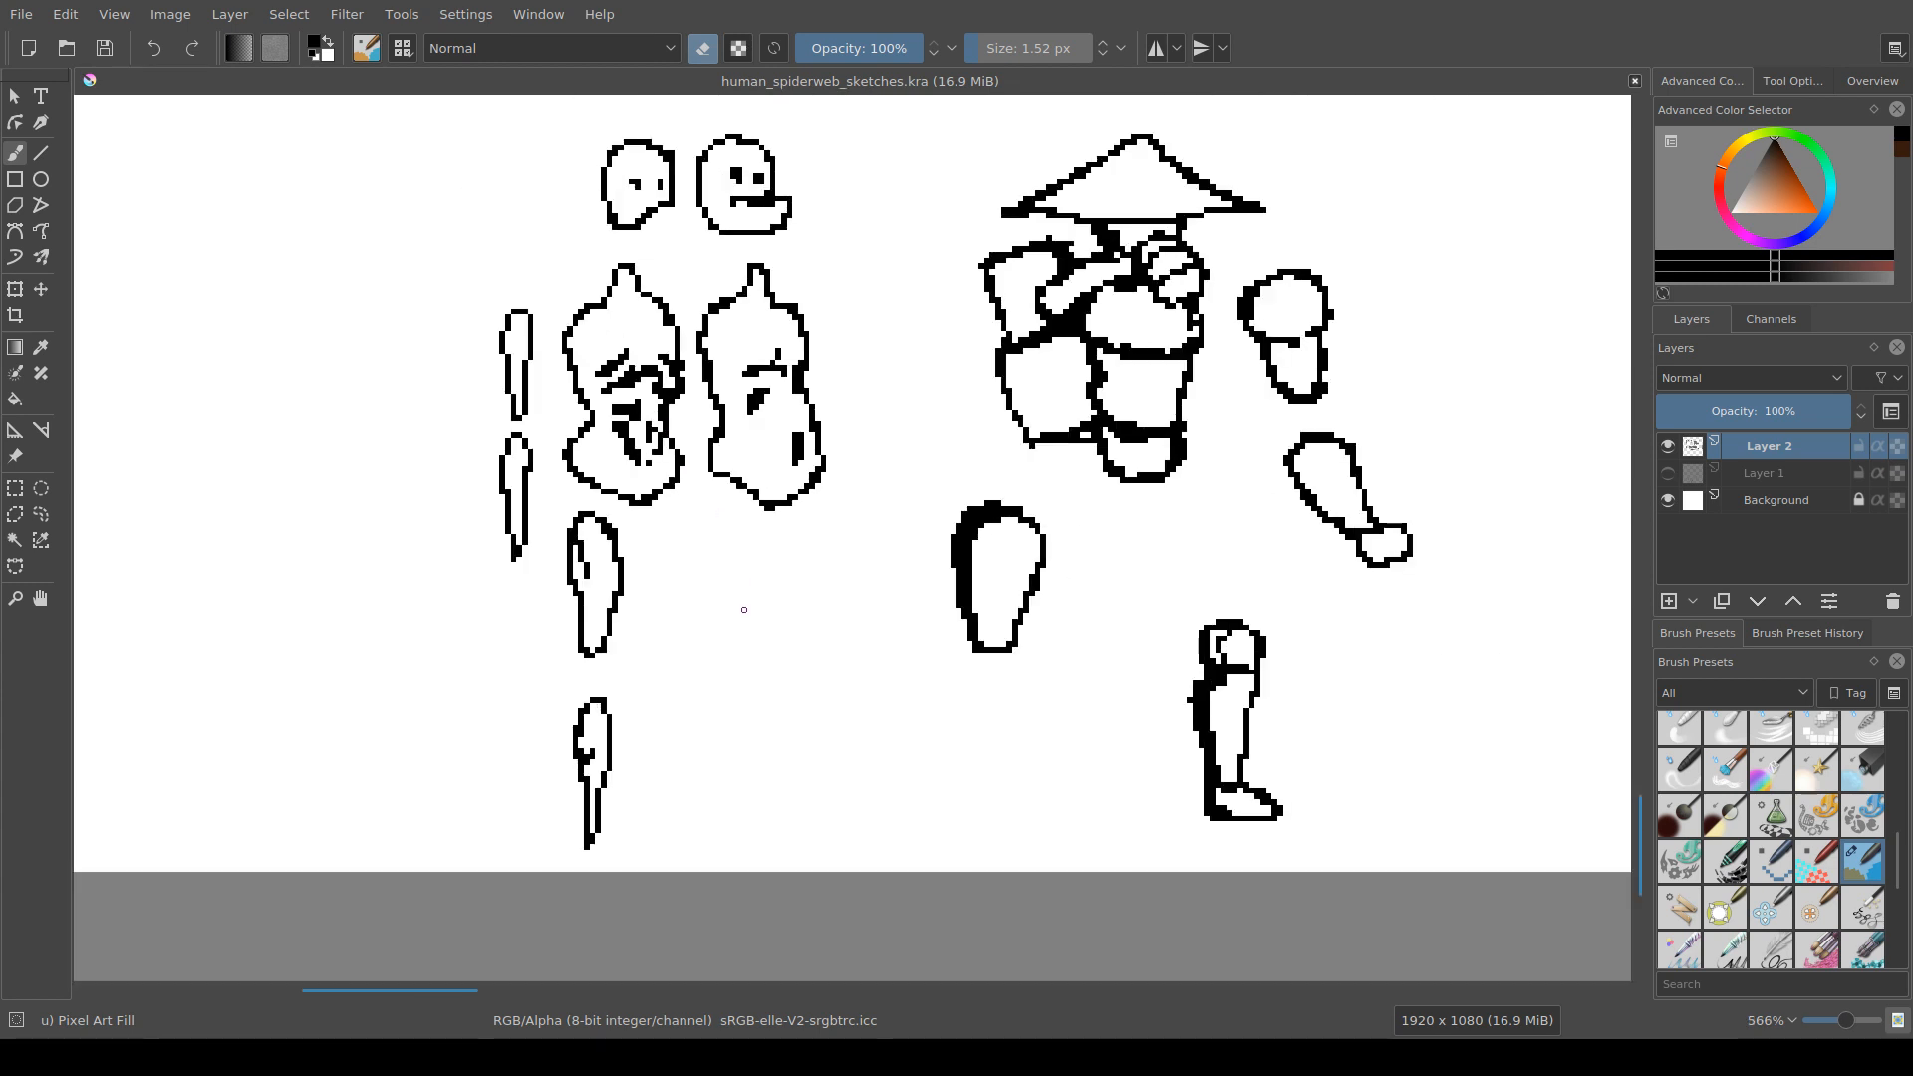
drag(936, 312, 786, 470)
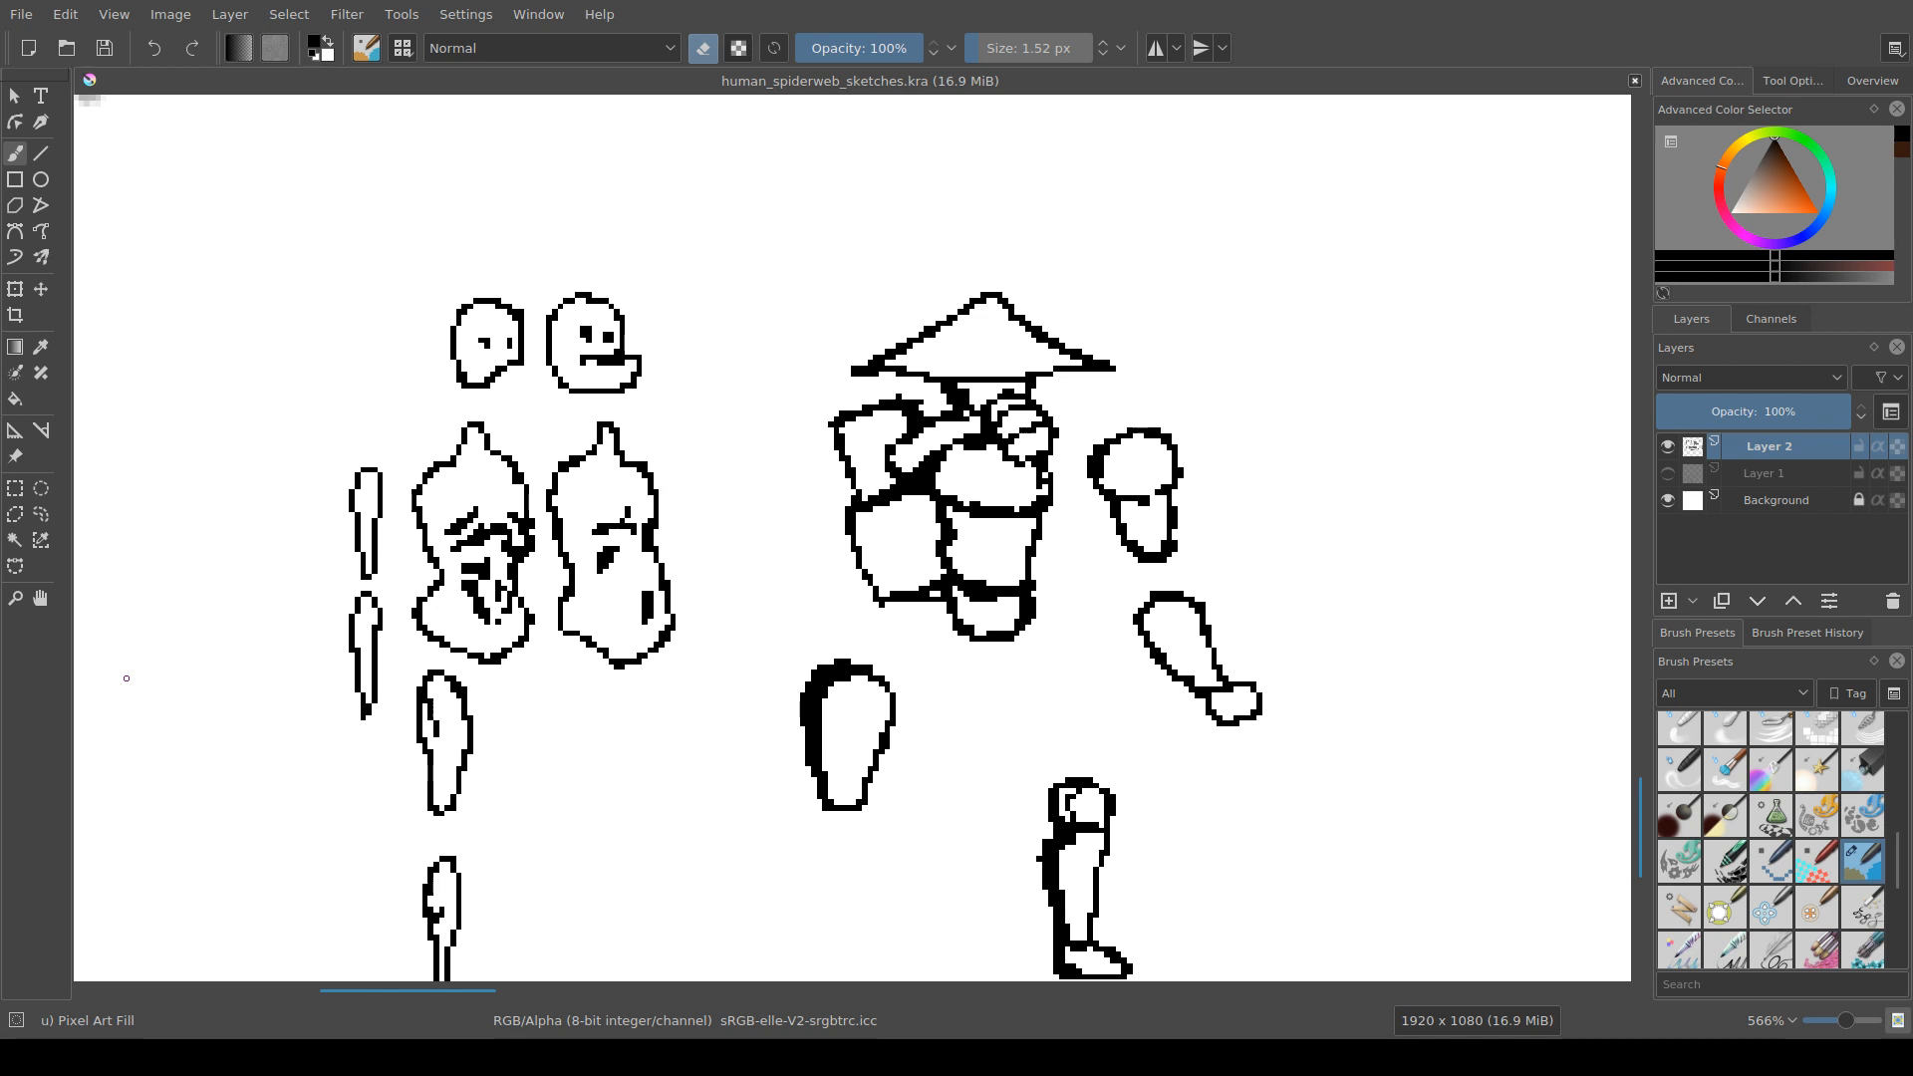
mouse_move(854, 769)
mouse_down()
mouse_move(813, 768)
mouse_move(715, 630)
mouse_move(792, 683)
mouse_move(784, 655)
mouse_move(628, 702)
mouse_move(630, 667)
mouse_up()
mouse_move(770, 594)
mouse_down()
mouse_move(809, 554)
mouse_move(764, 577)
mouse_up()
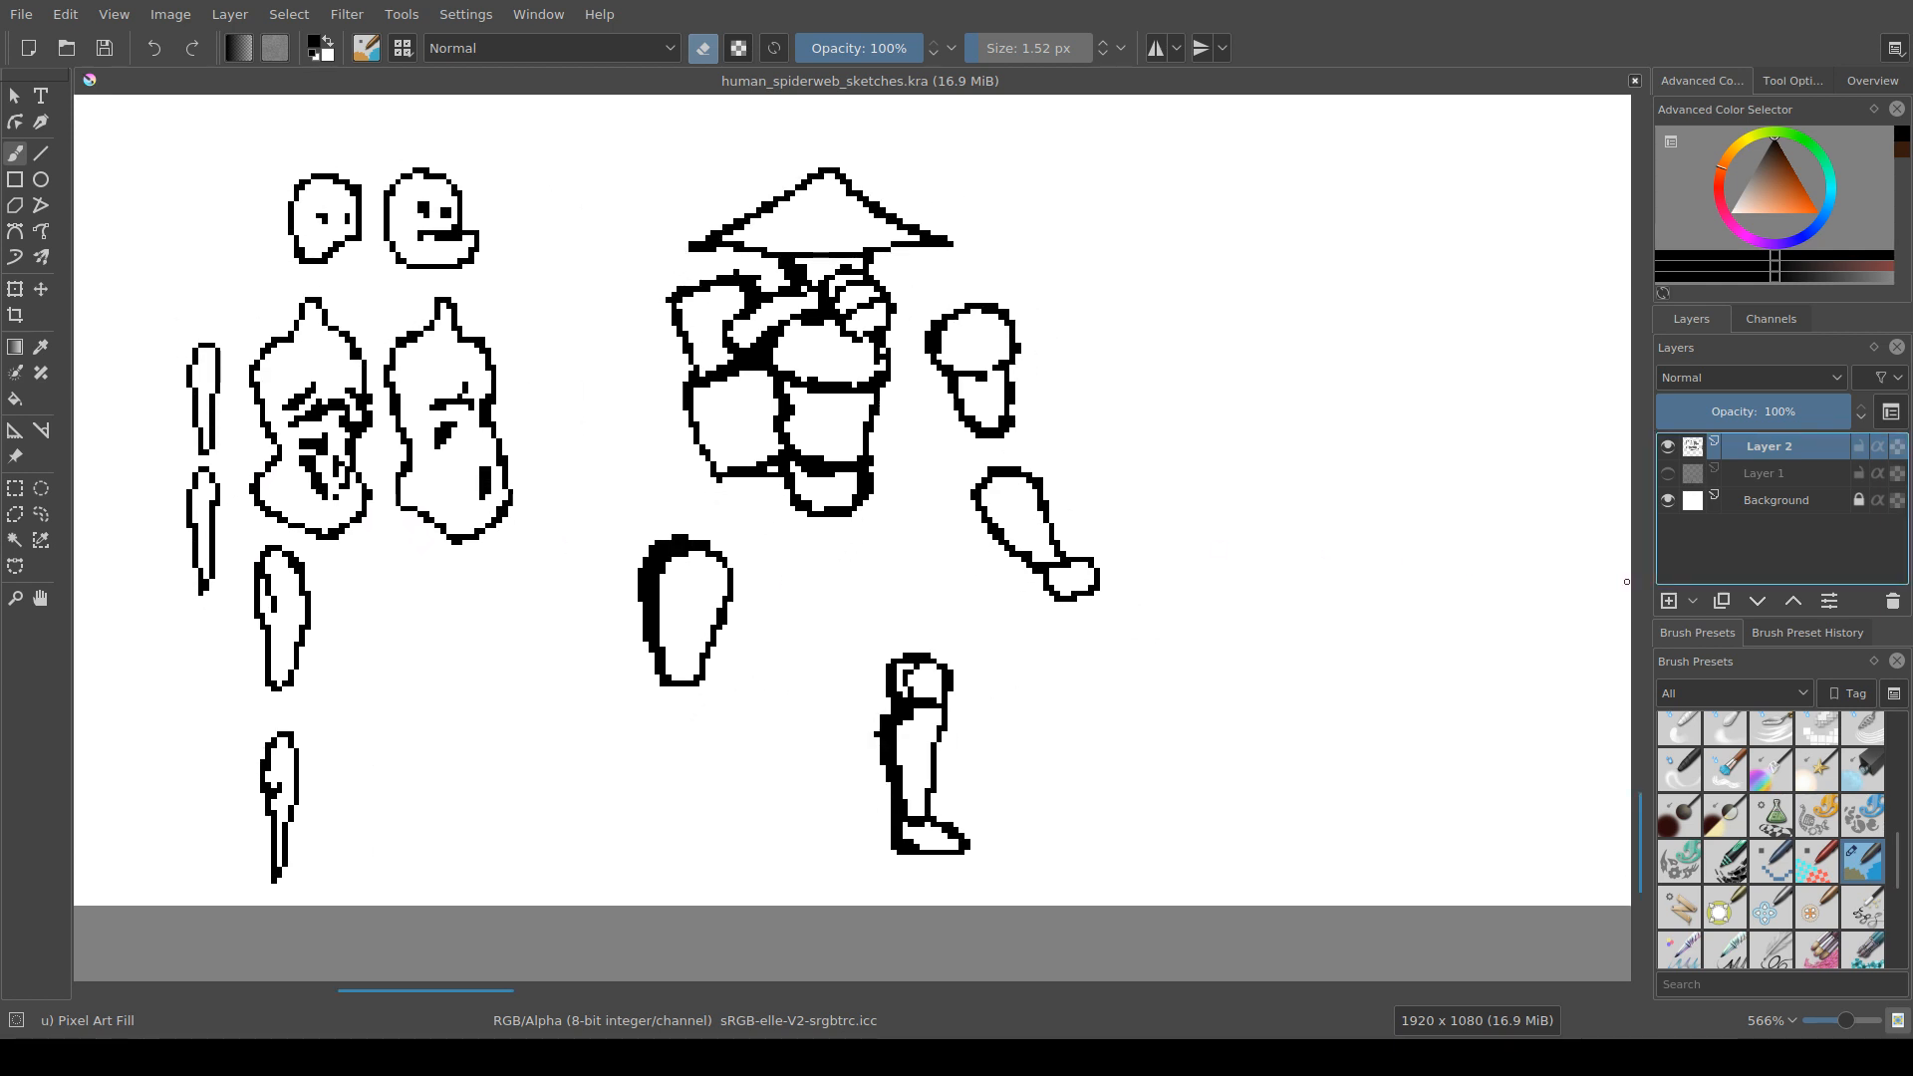
Step: Rename the body-part drawing layer, Layer 2, as sprites_outline
key(F2)
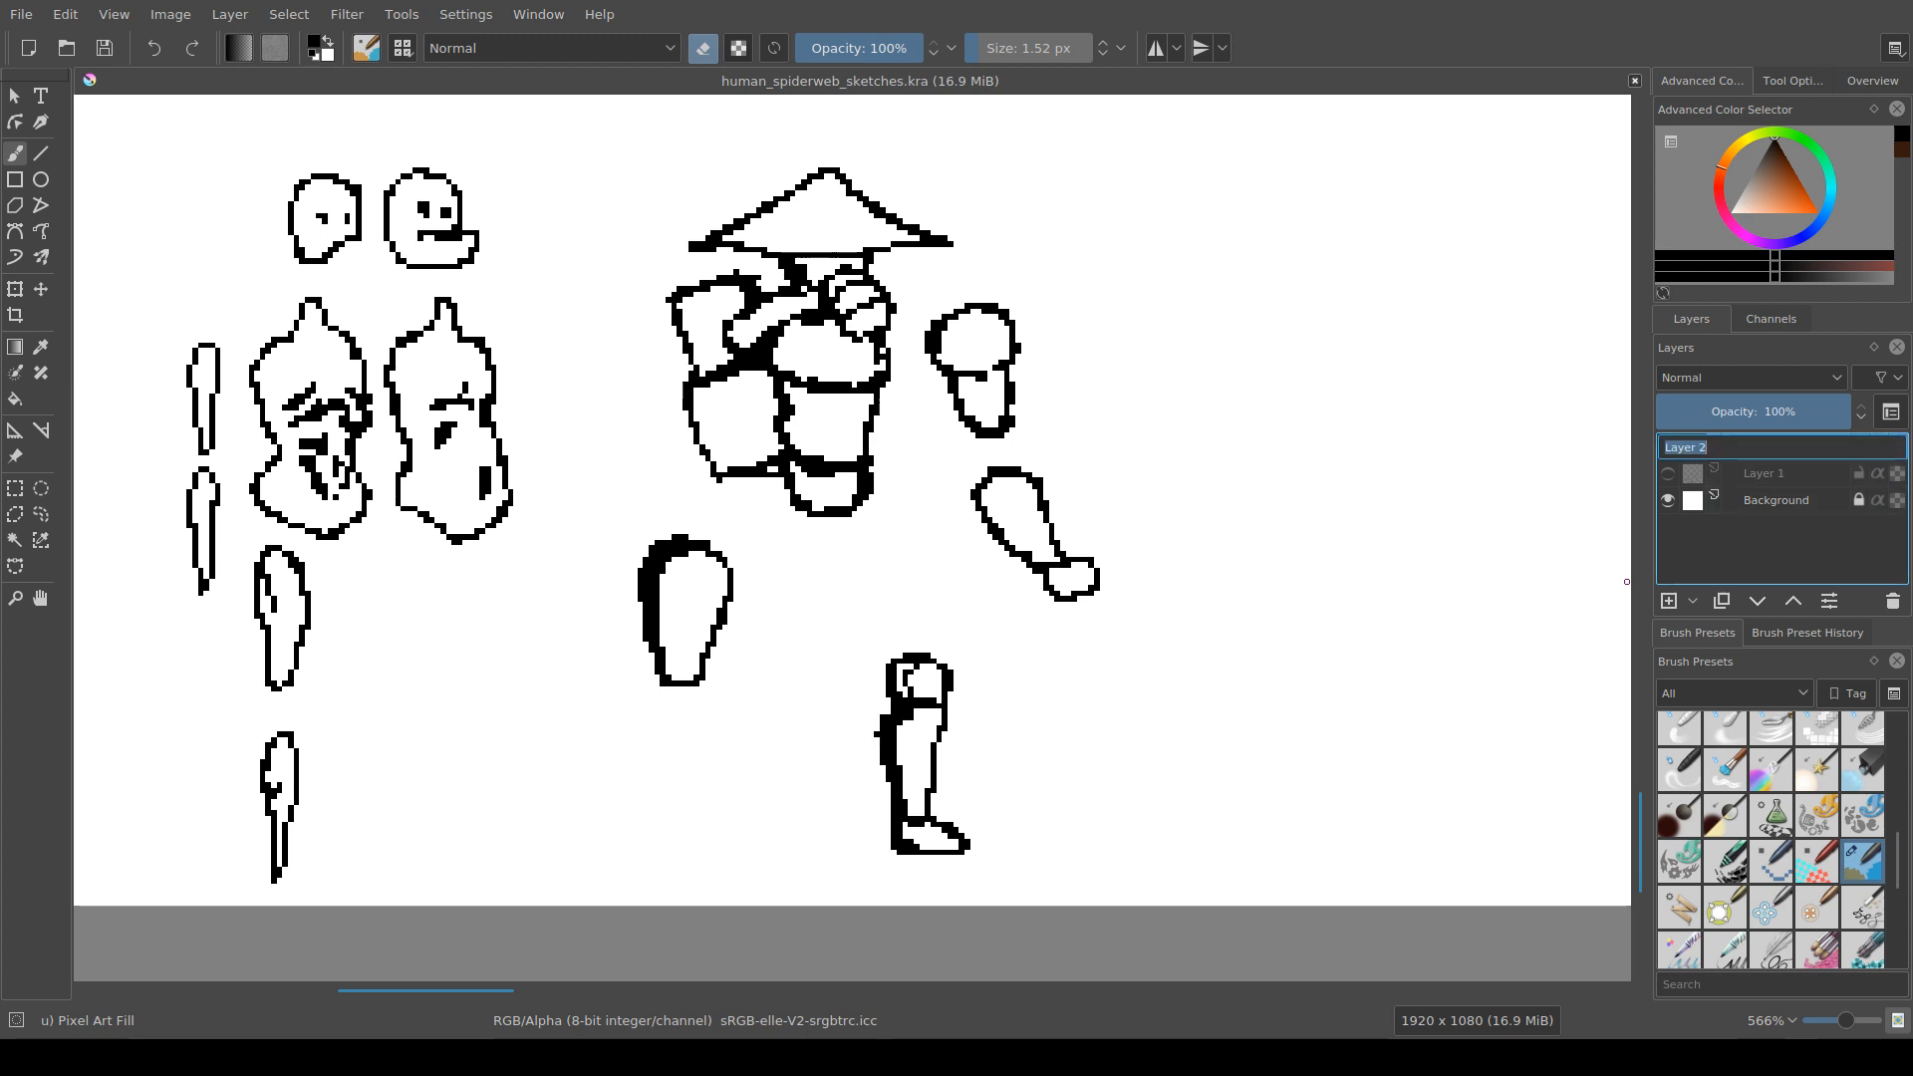
text(sprites_o)
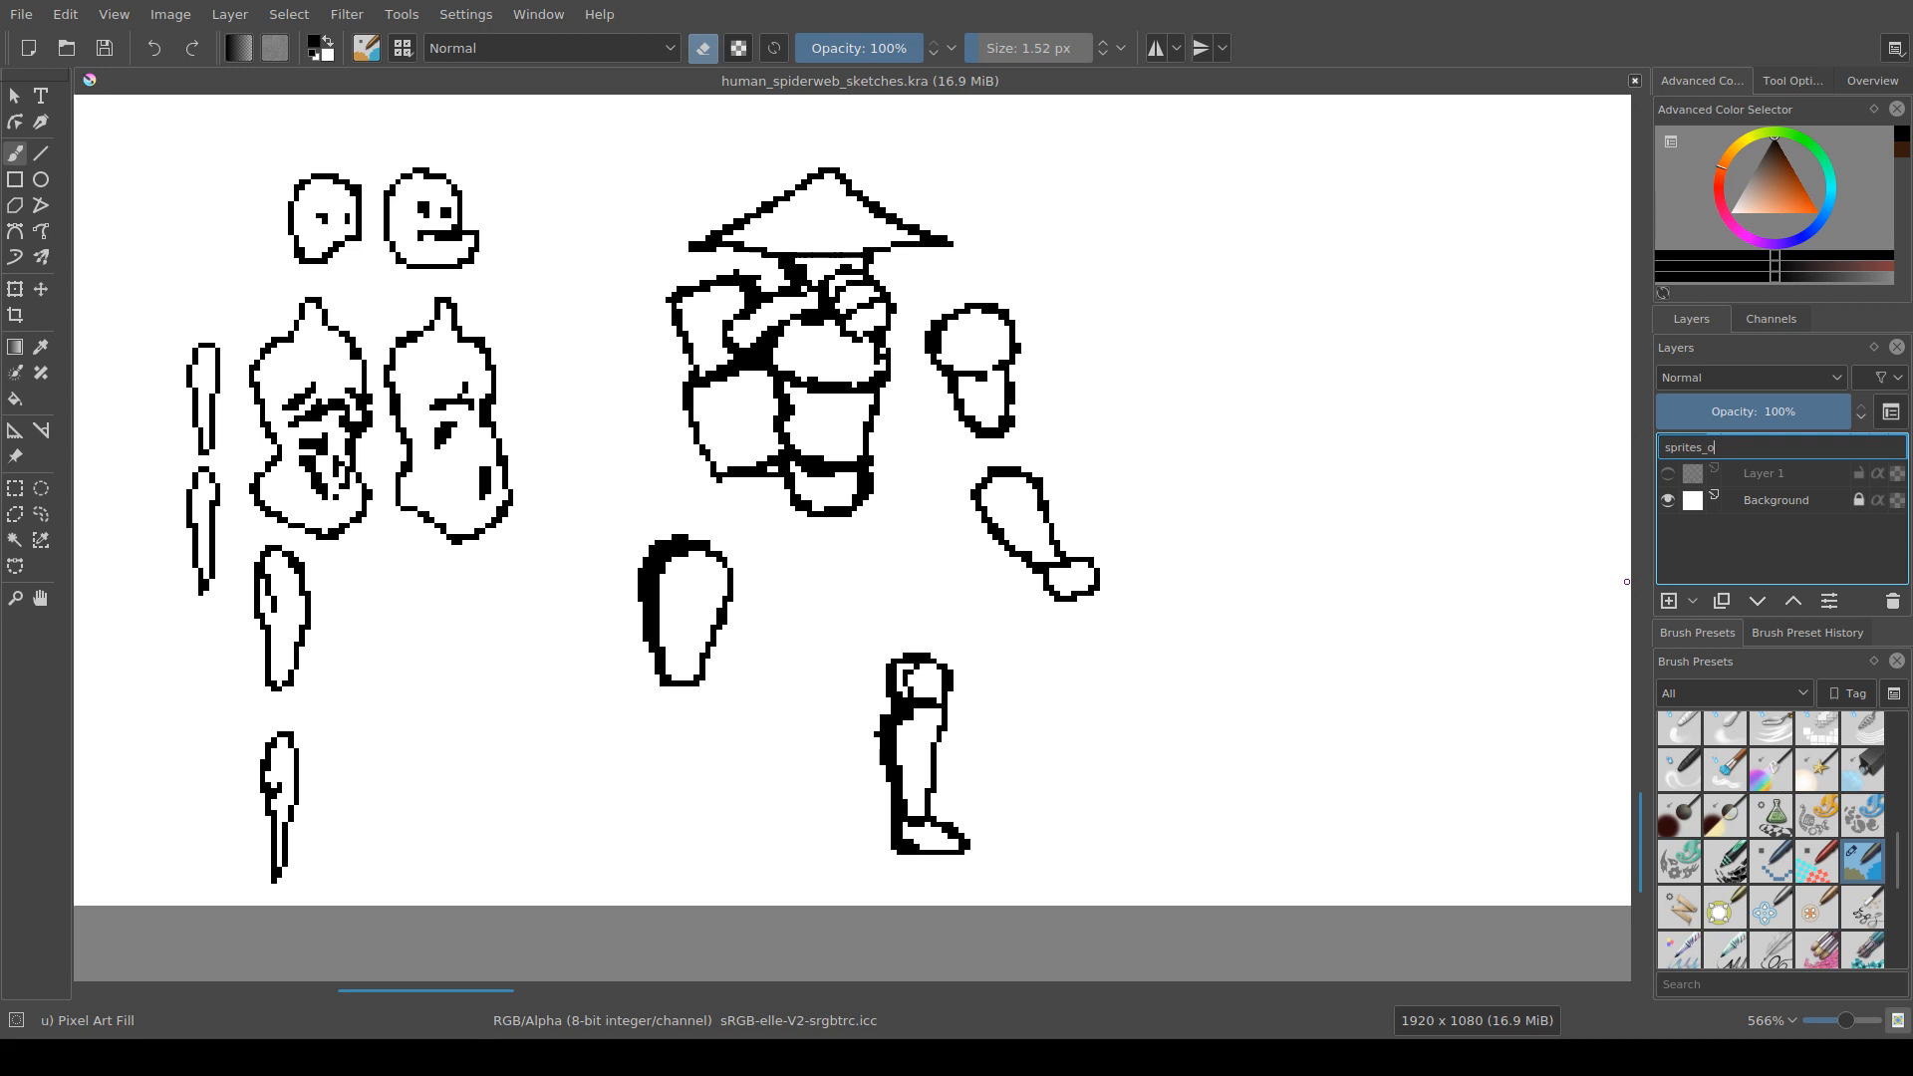
text(utline)
key(Return)
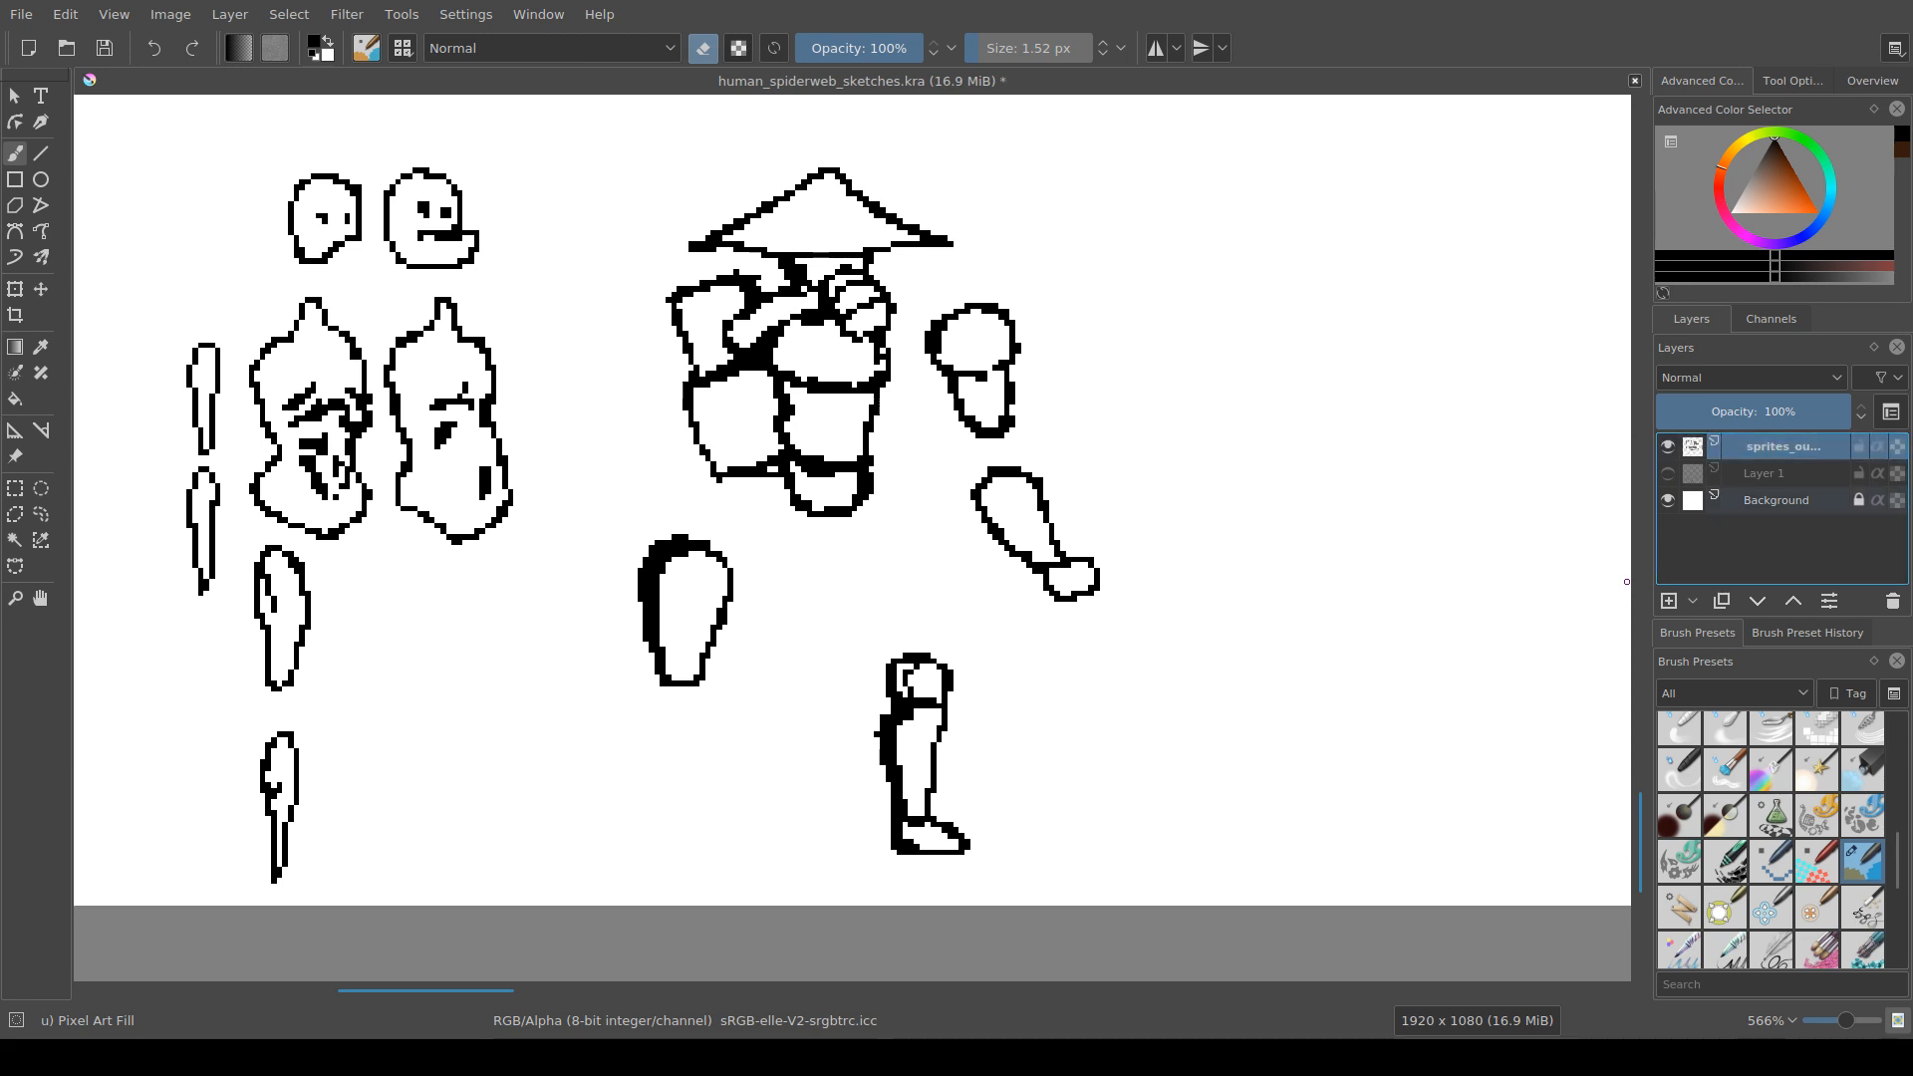
Step: Add a paint layer directly above Layer 1 and name it sprites_color
click(1778, 474)
click(1669, 601)
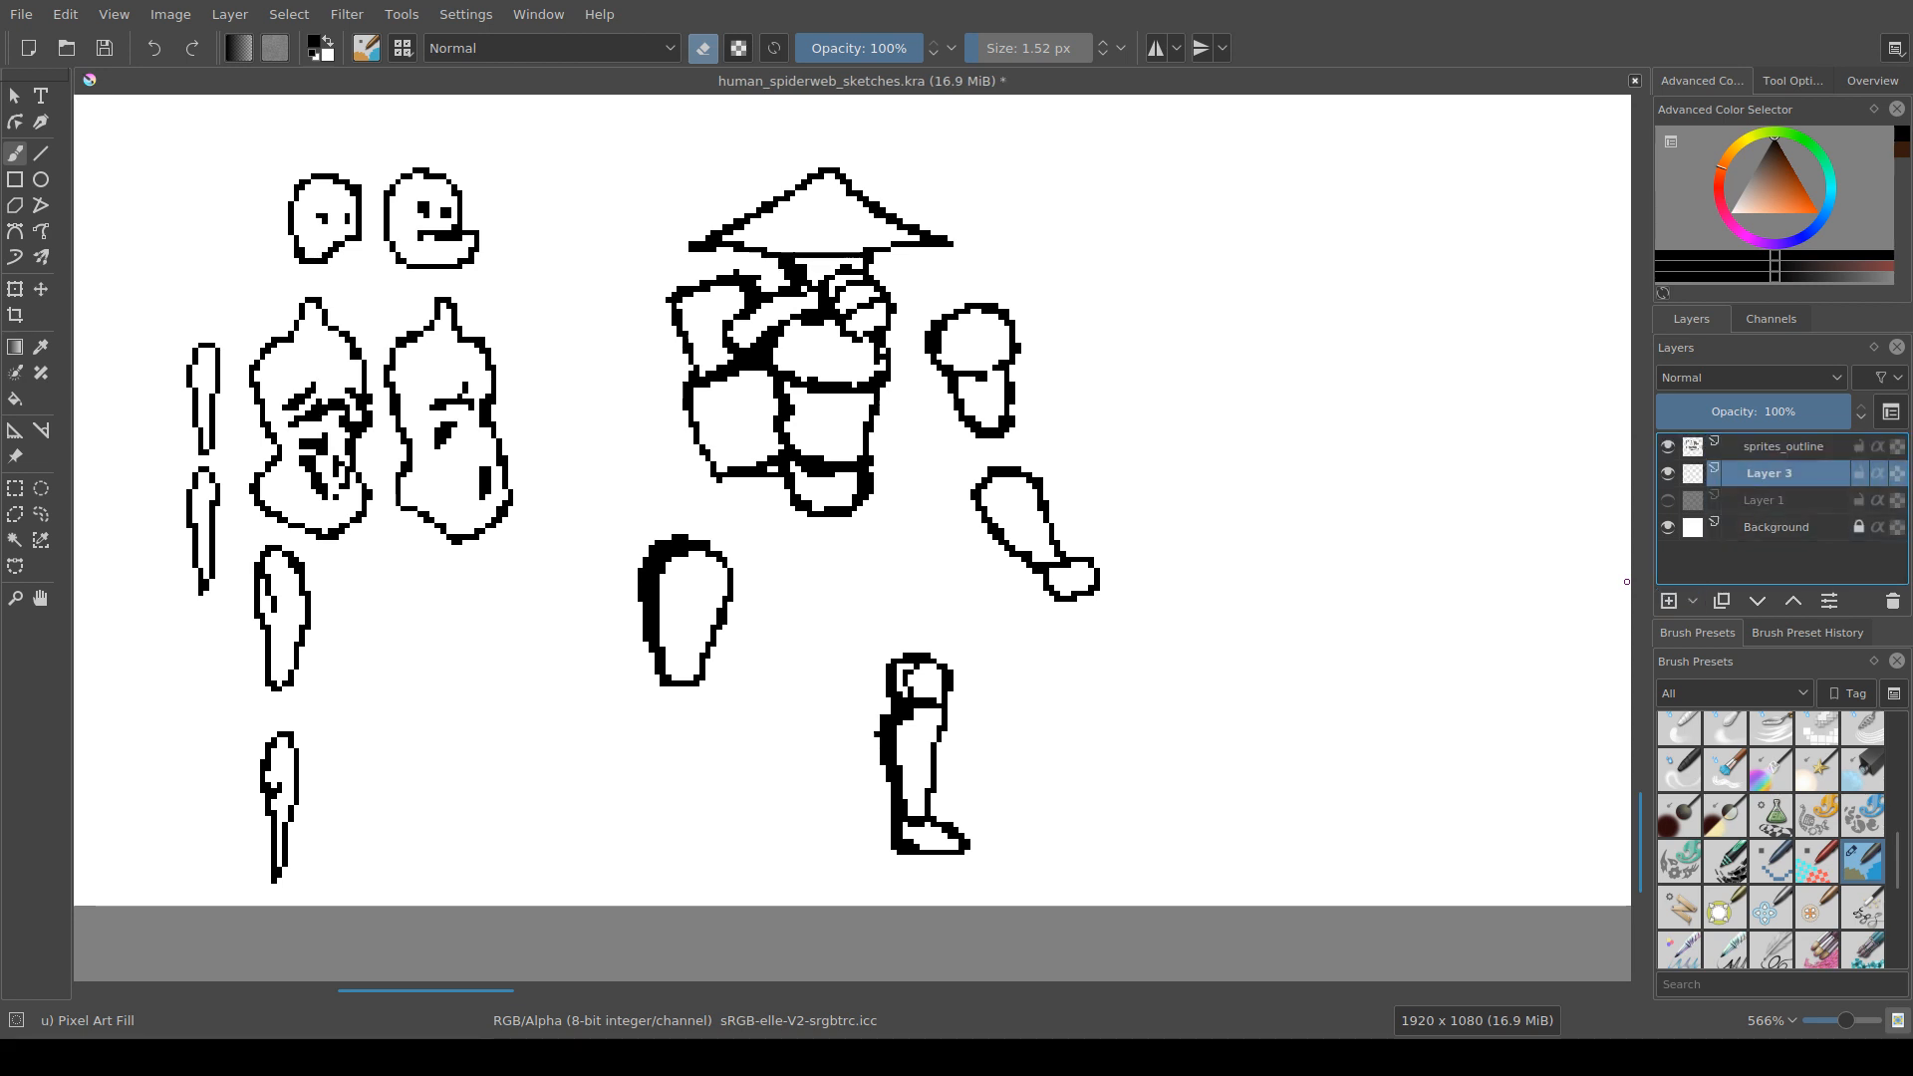
double_click(1777, 474)
text(sprites)
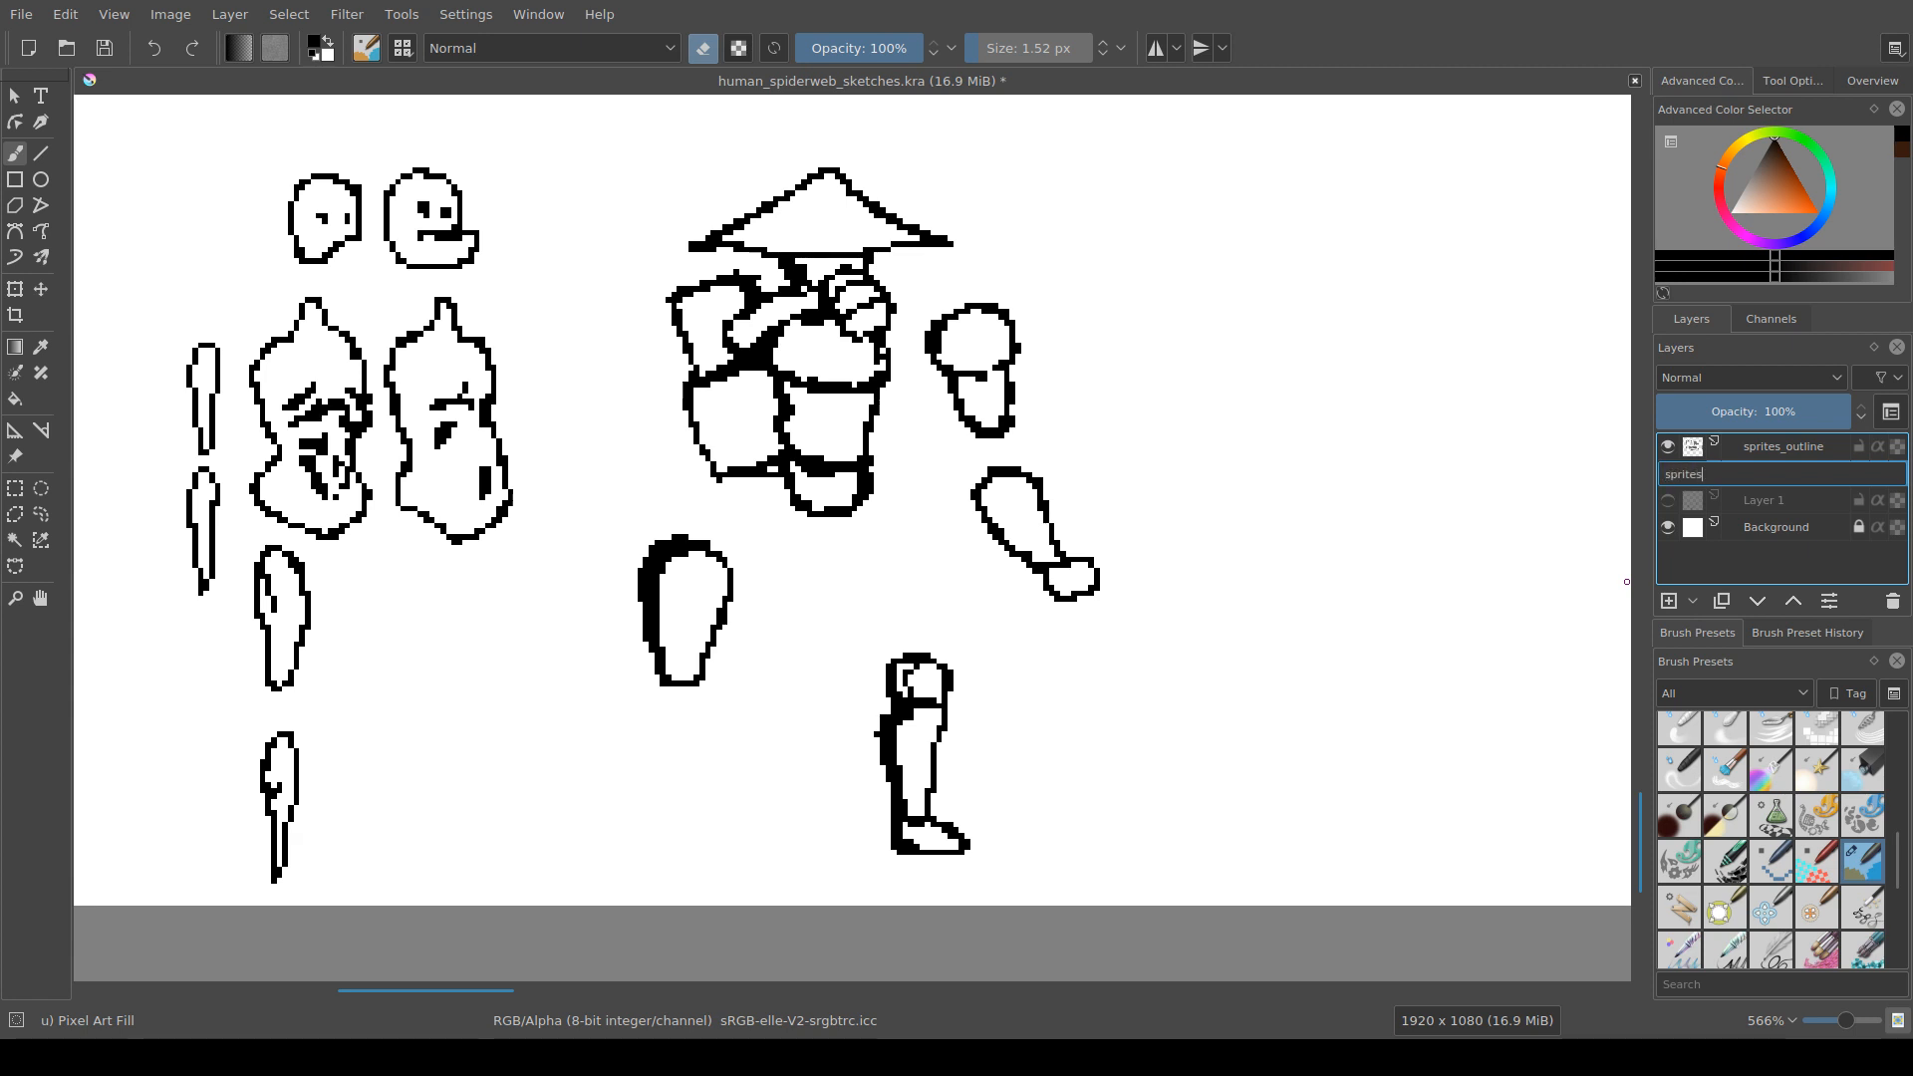
text(_color)
key(Return)
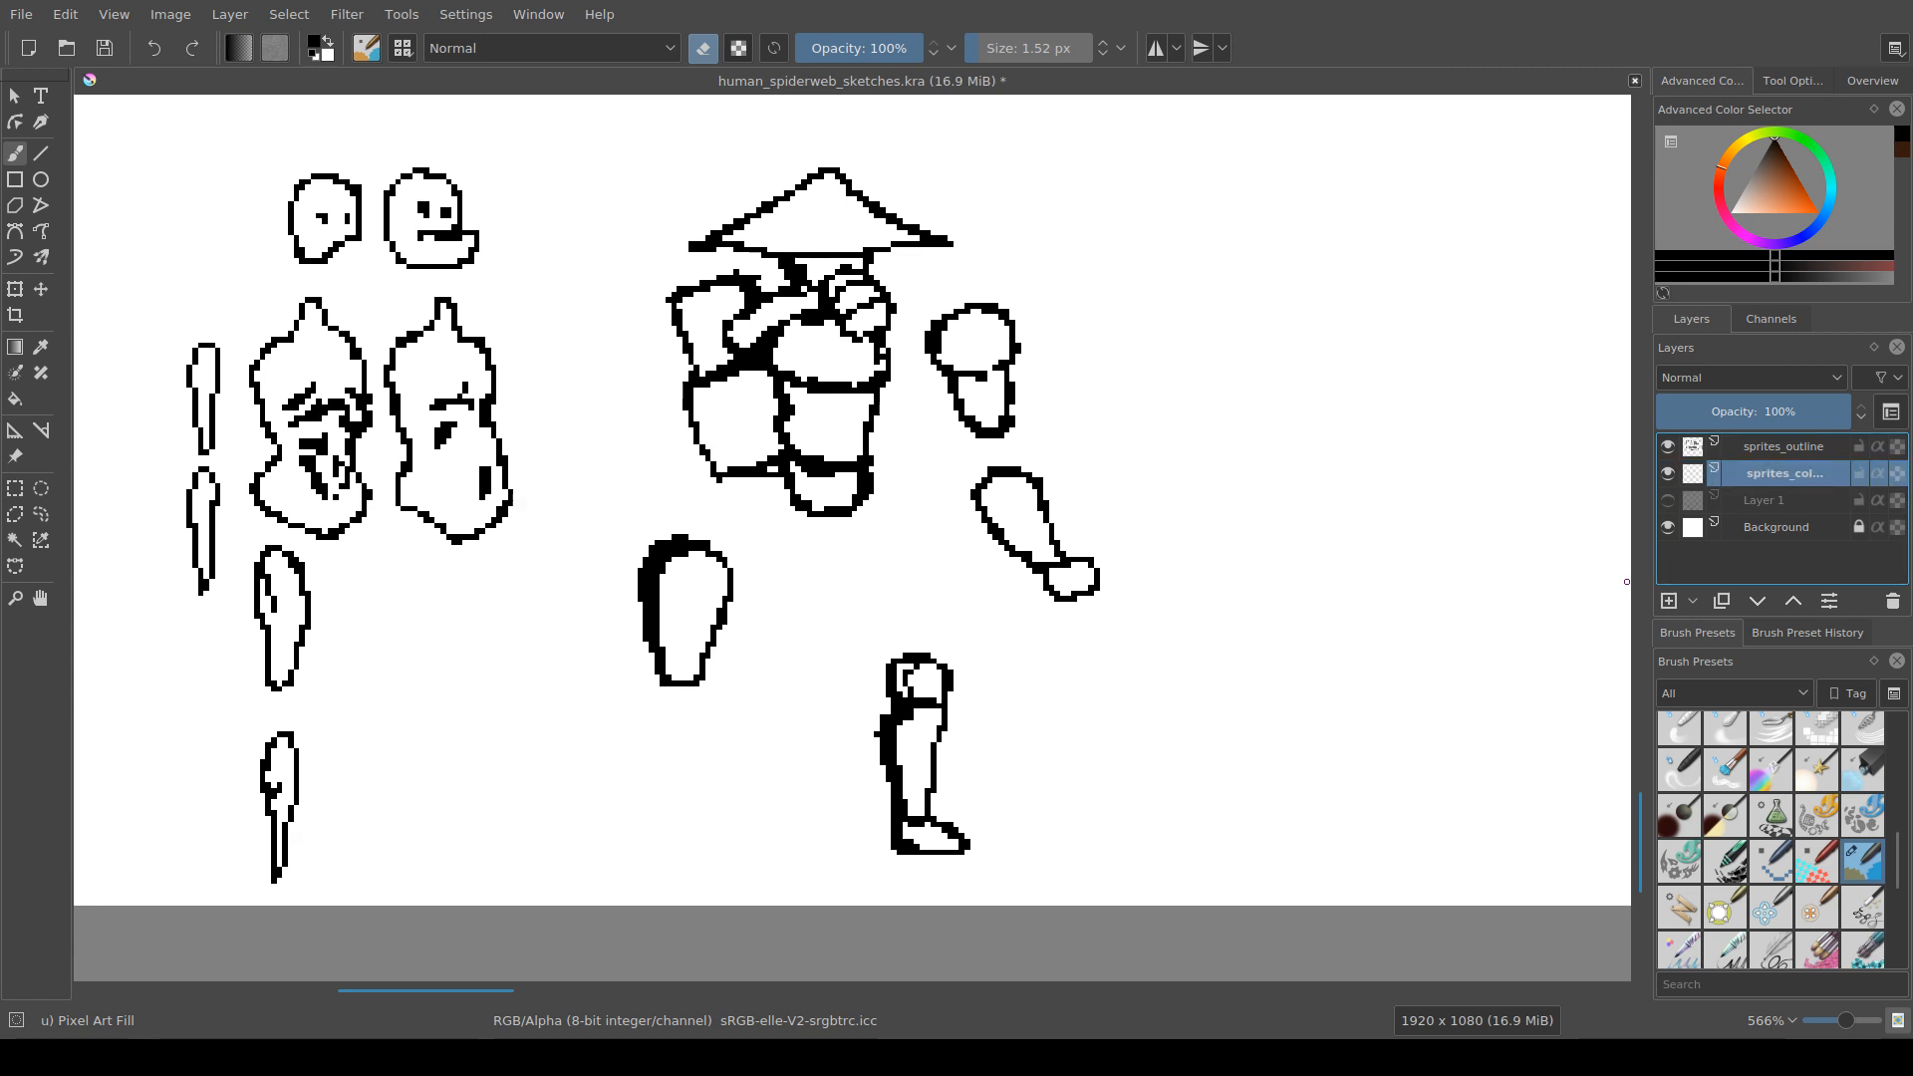
scroll(704, 641, up, 2)
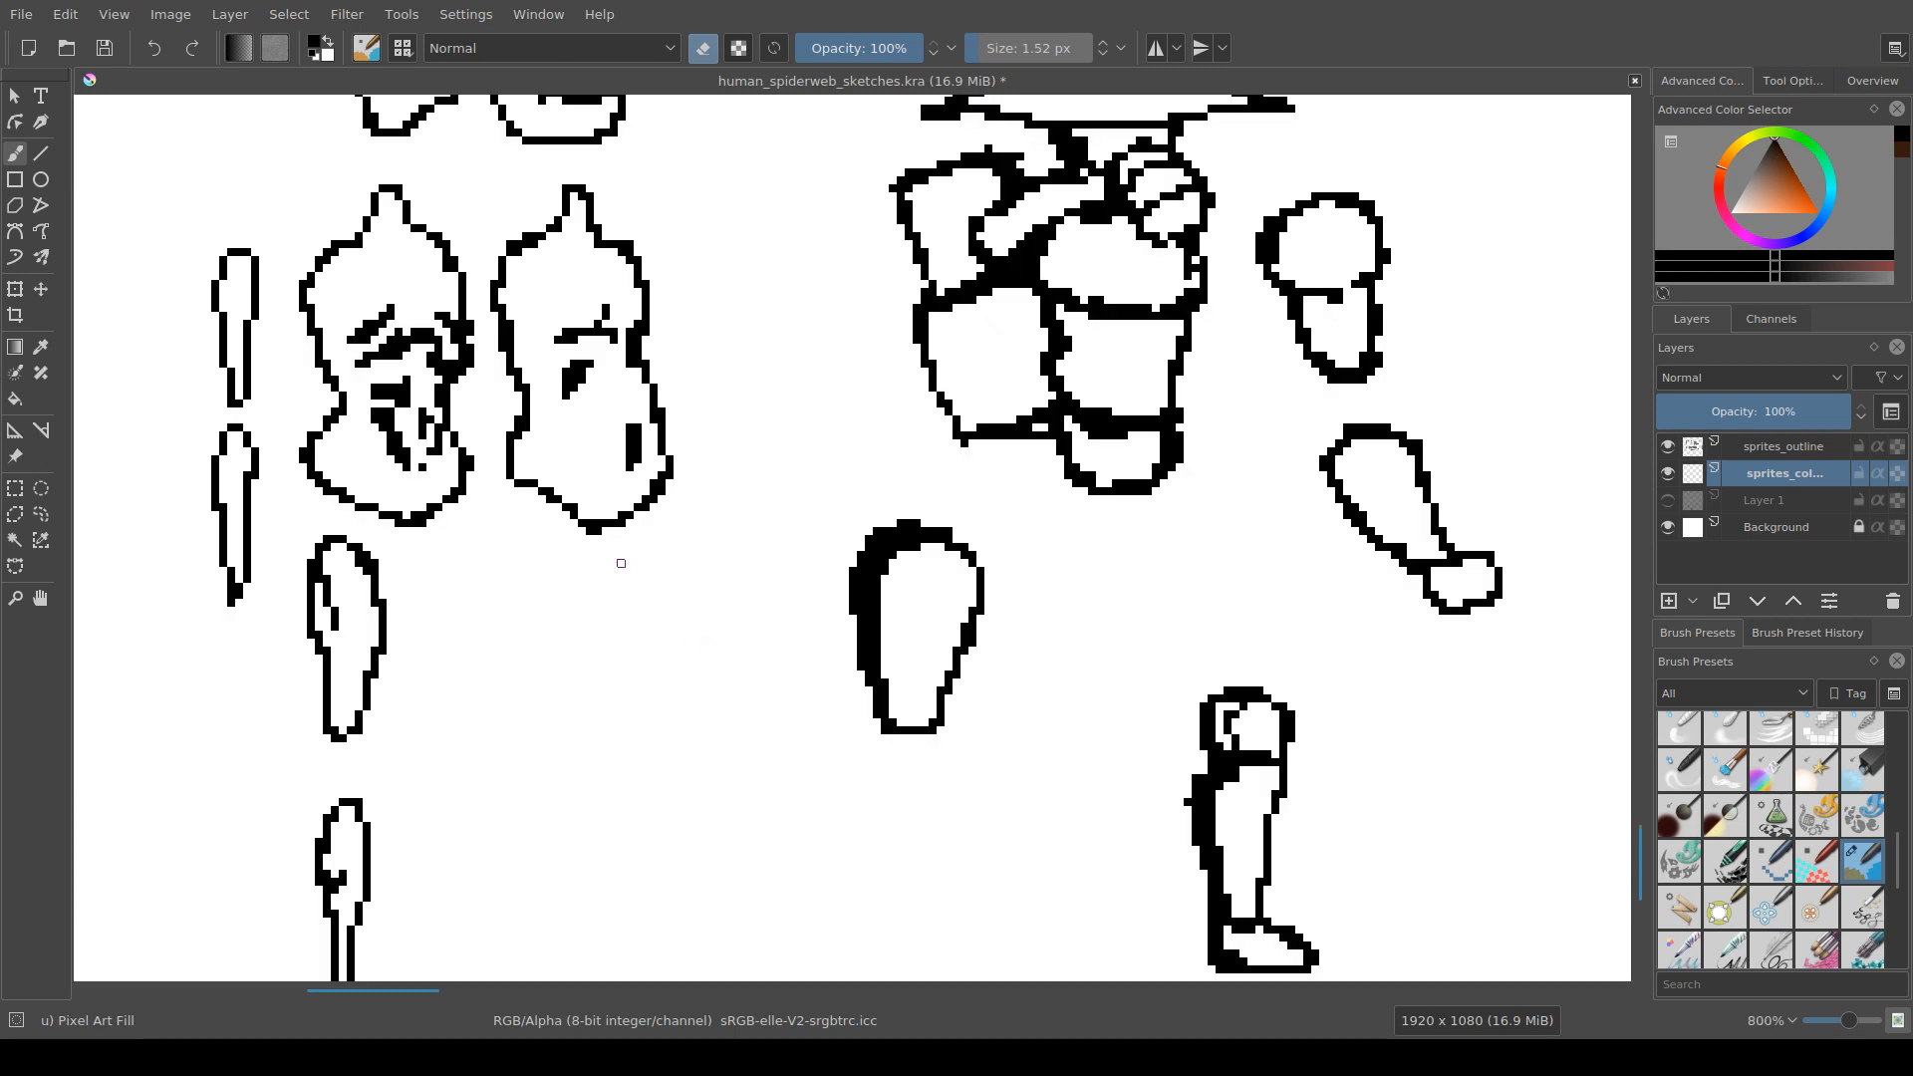
drag(626, 536, 629, 599)
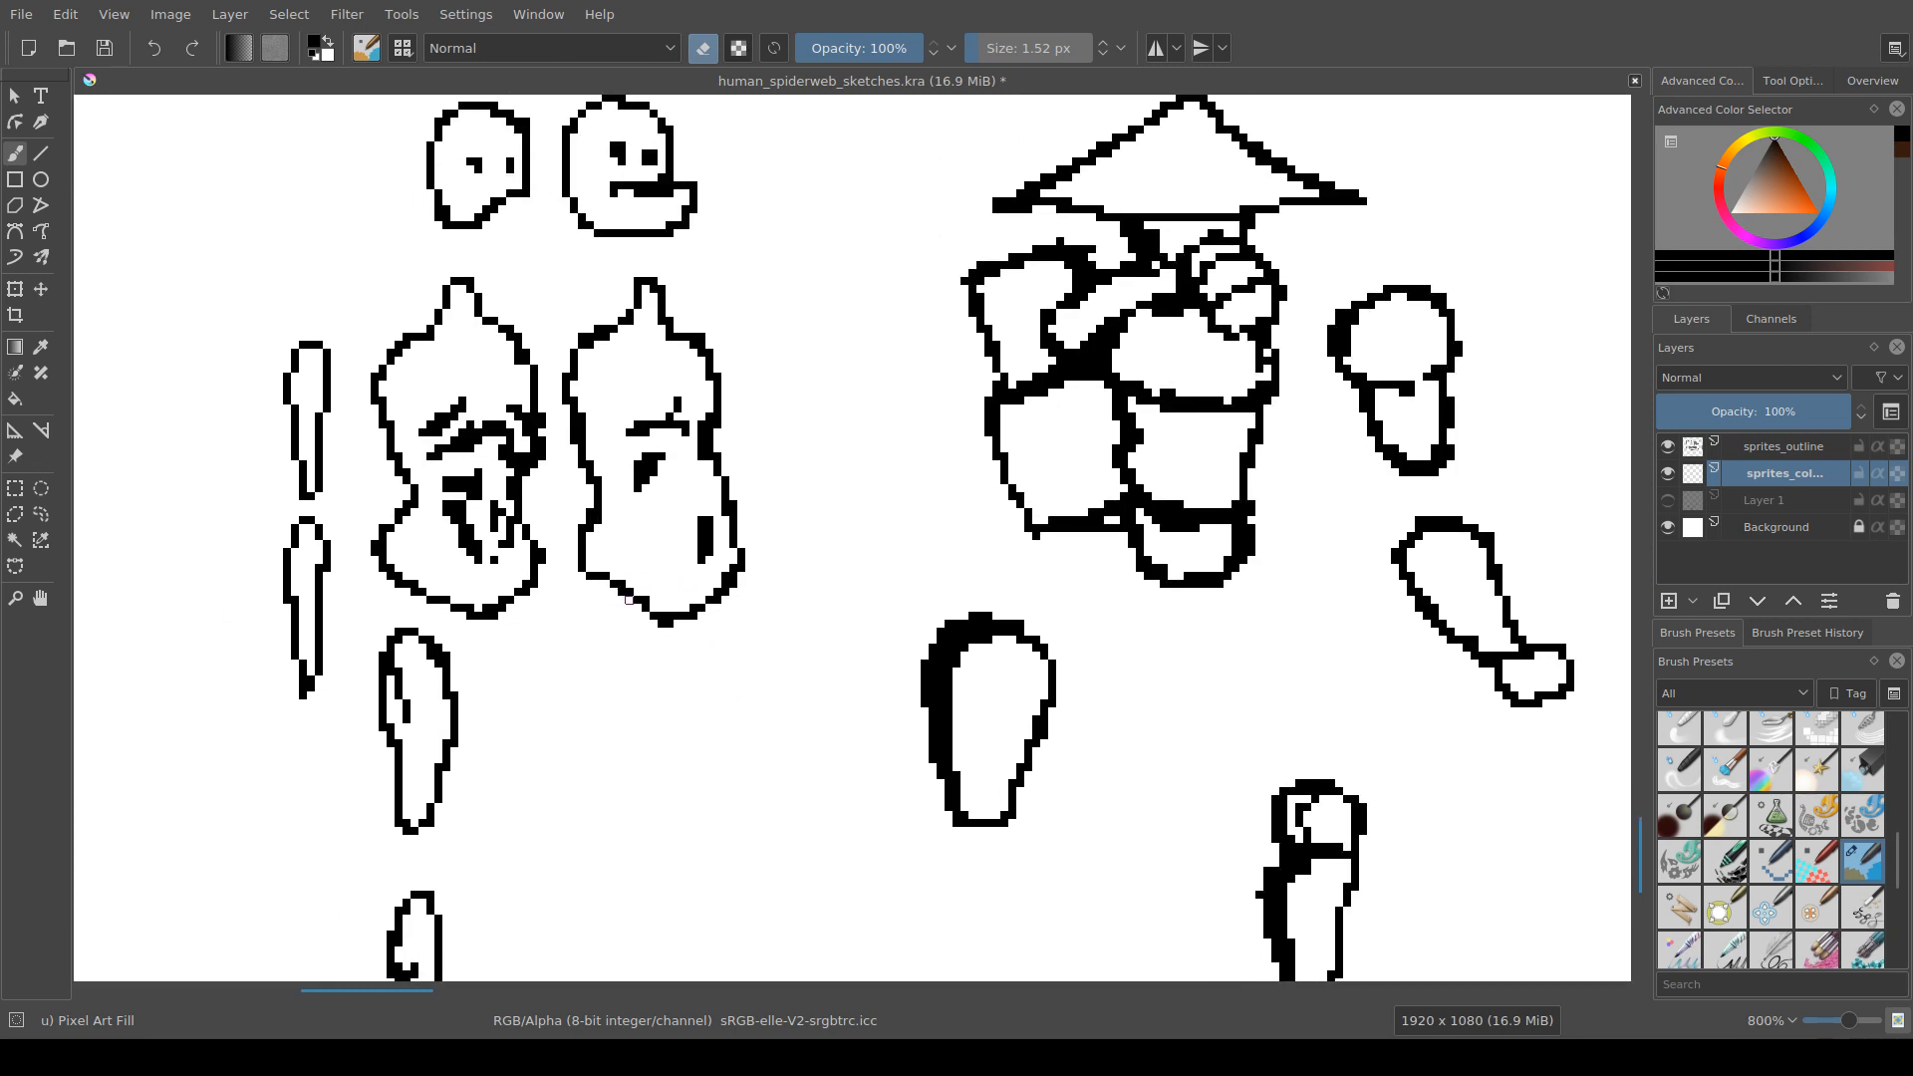
right_click(732, 481)
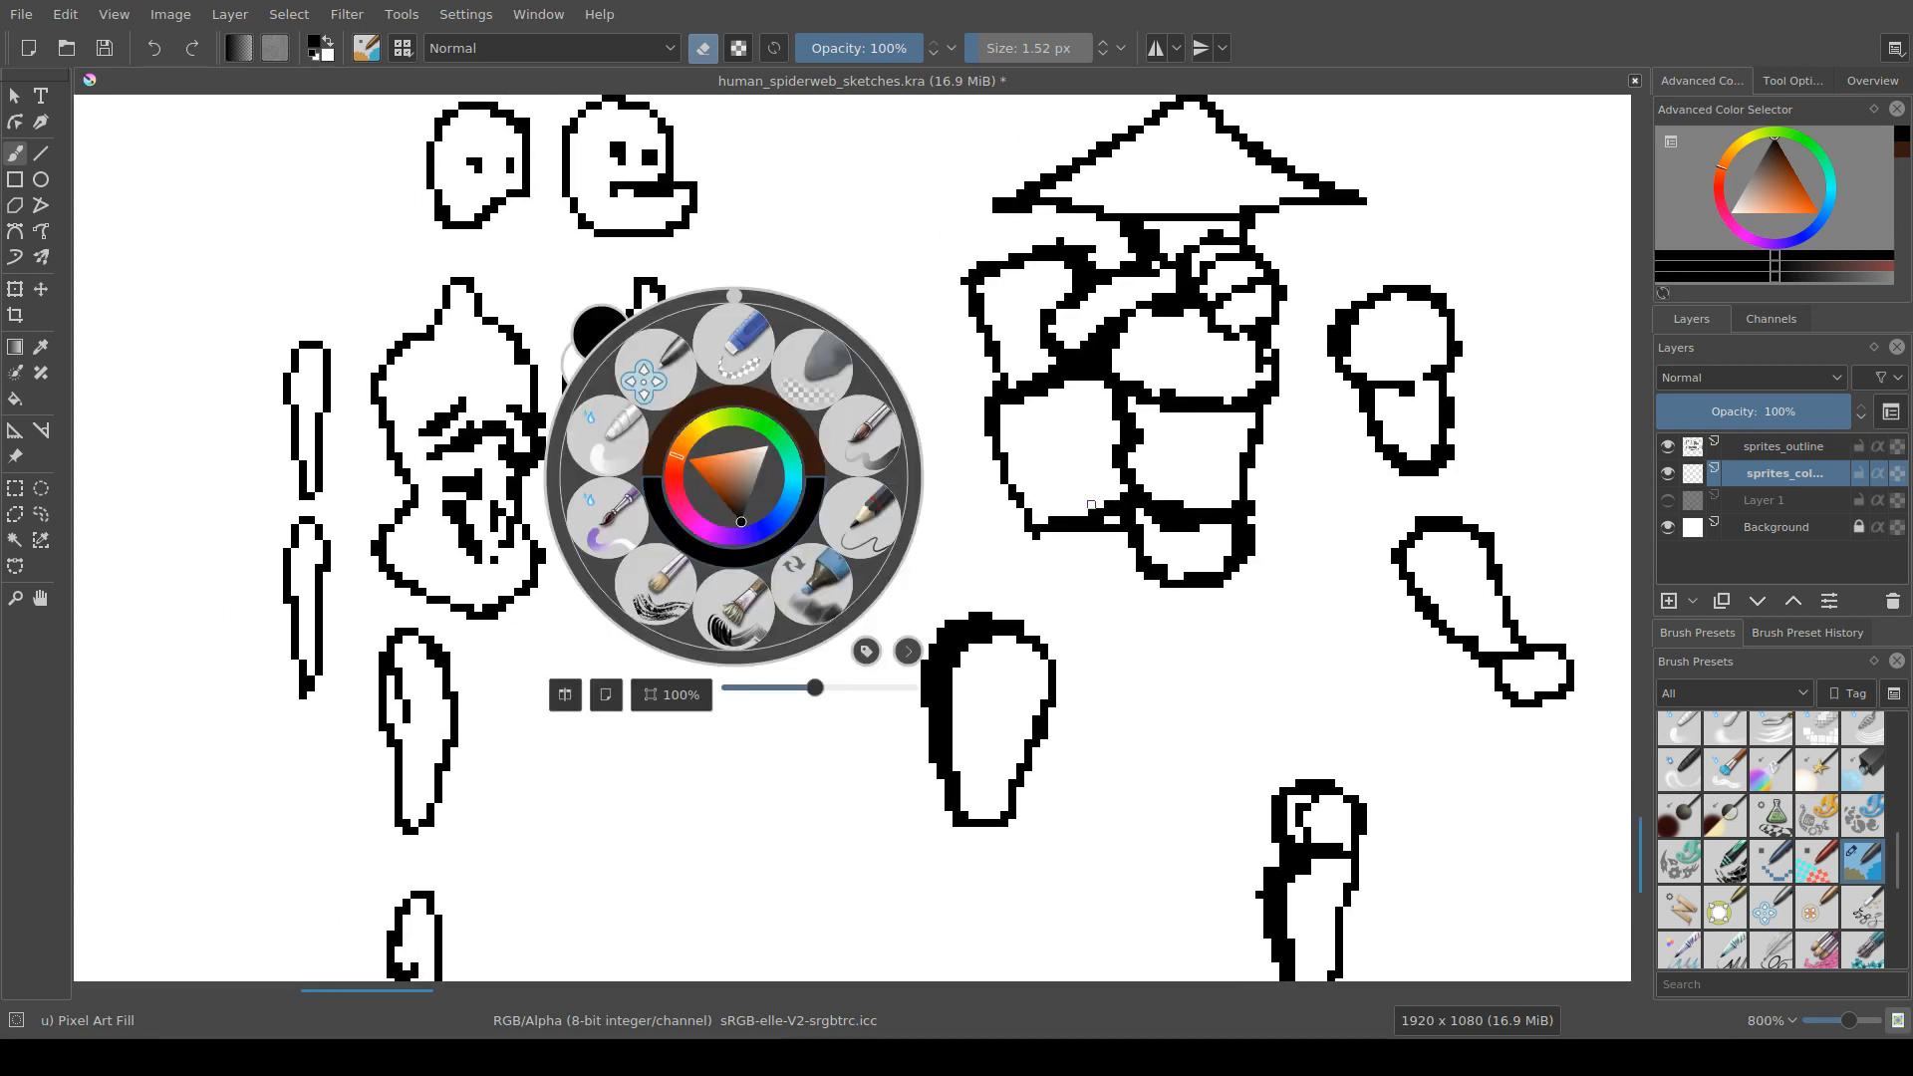
click(1091, 408)
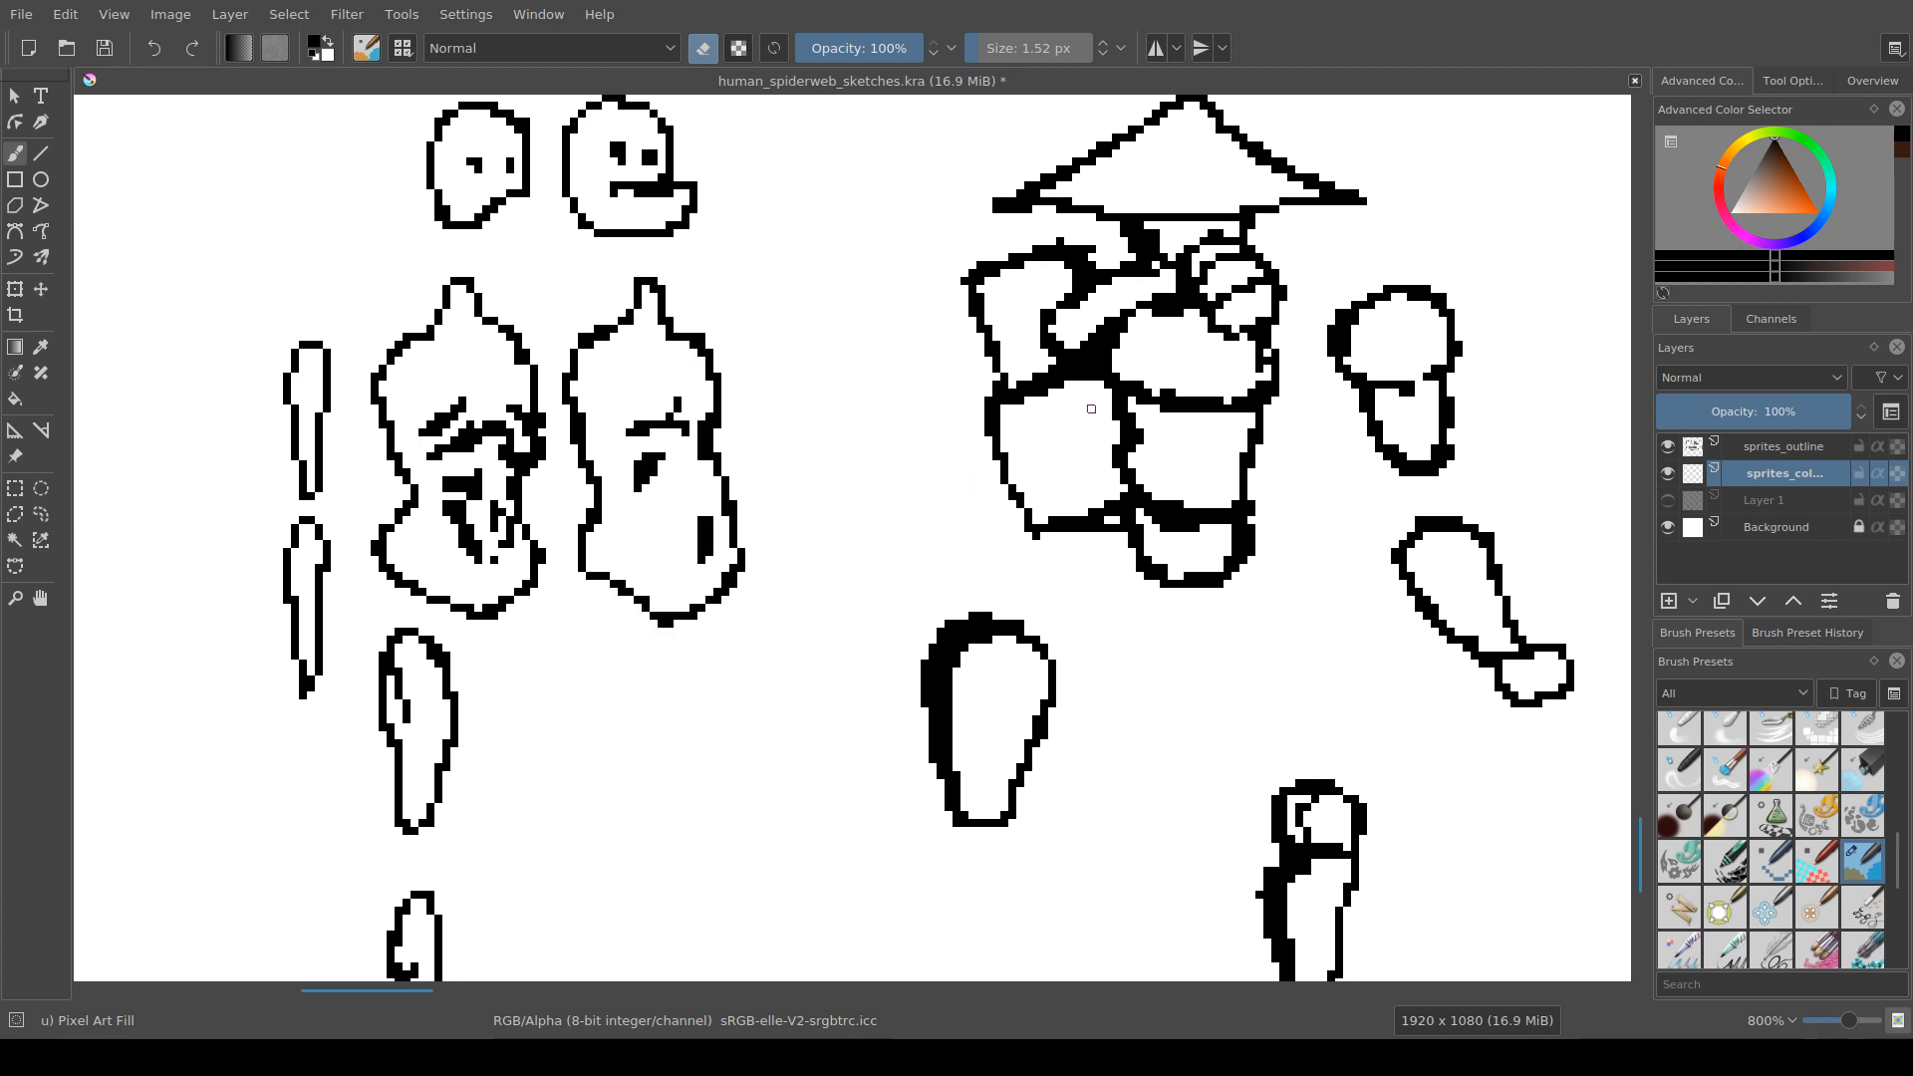
drag(765, 592, 800, 601)
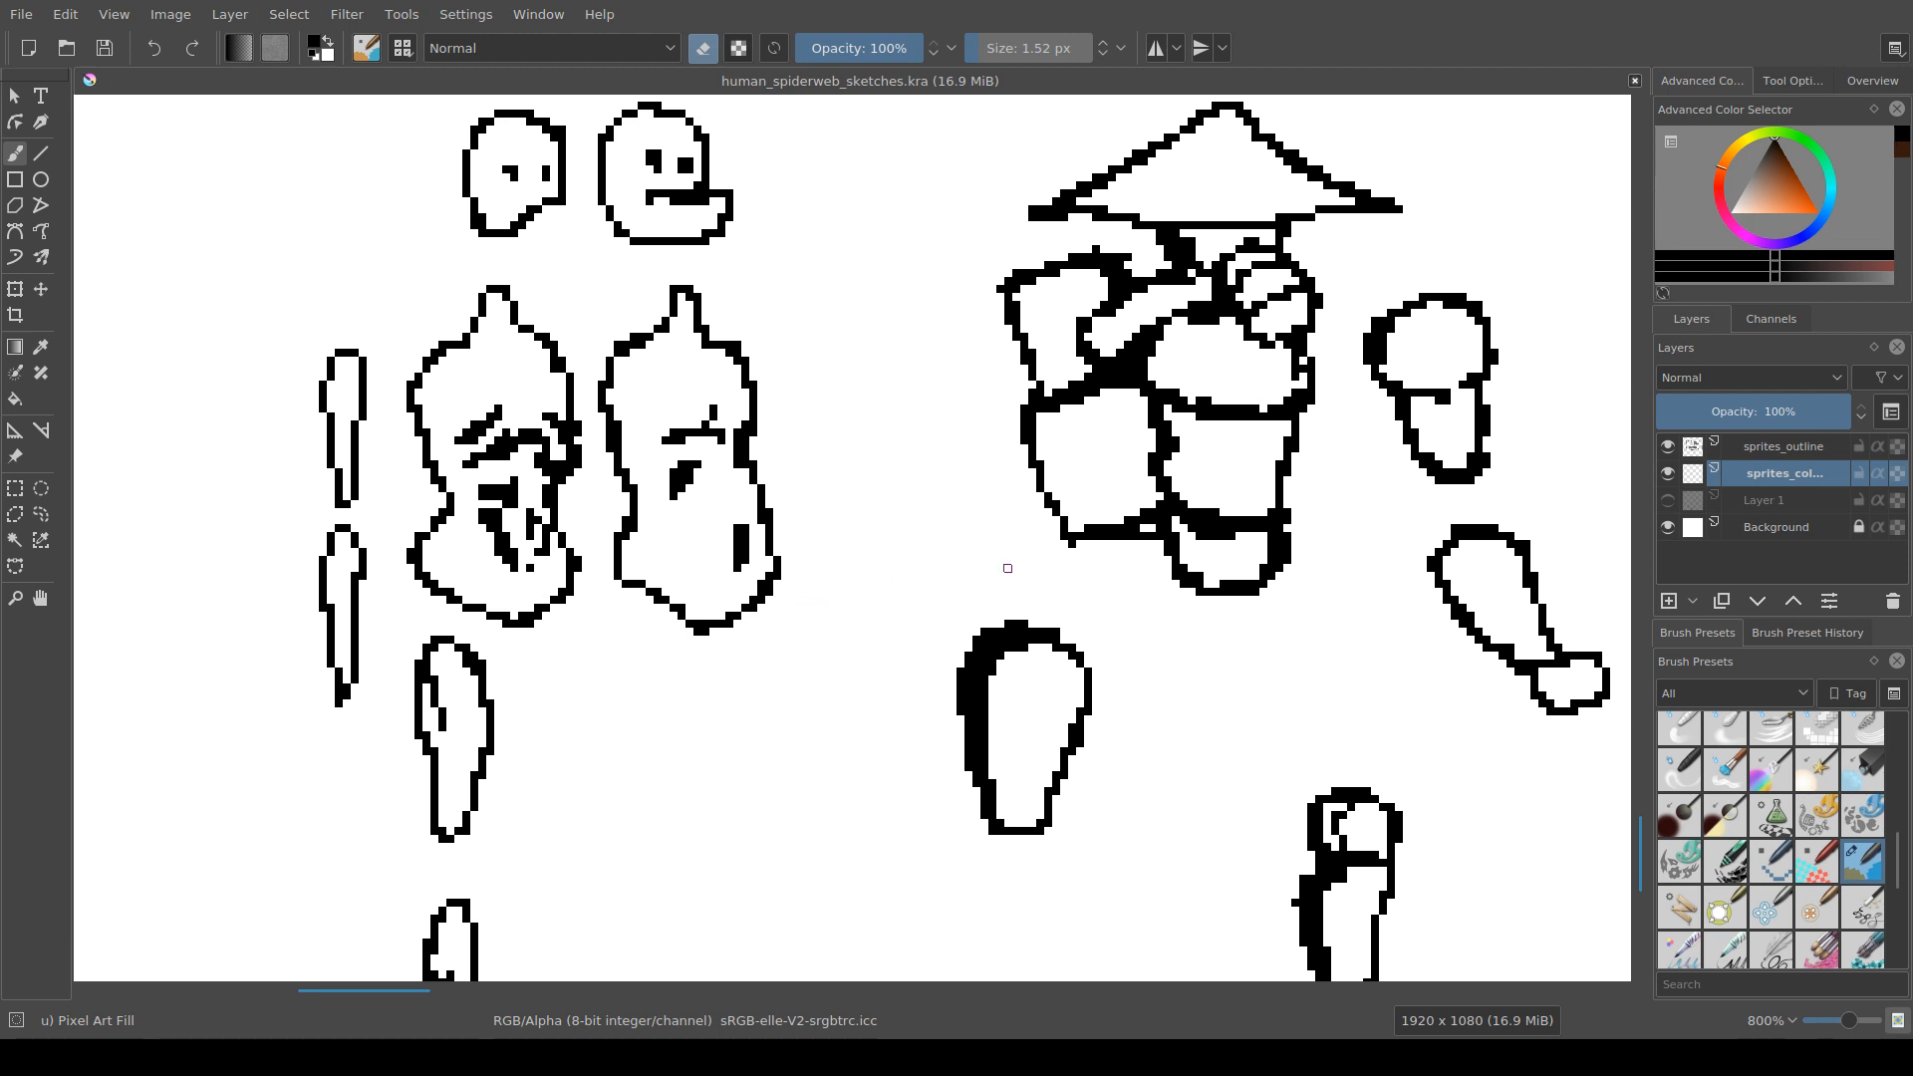
drag(912, 624, 508, 684)
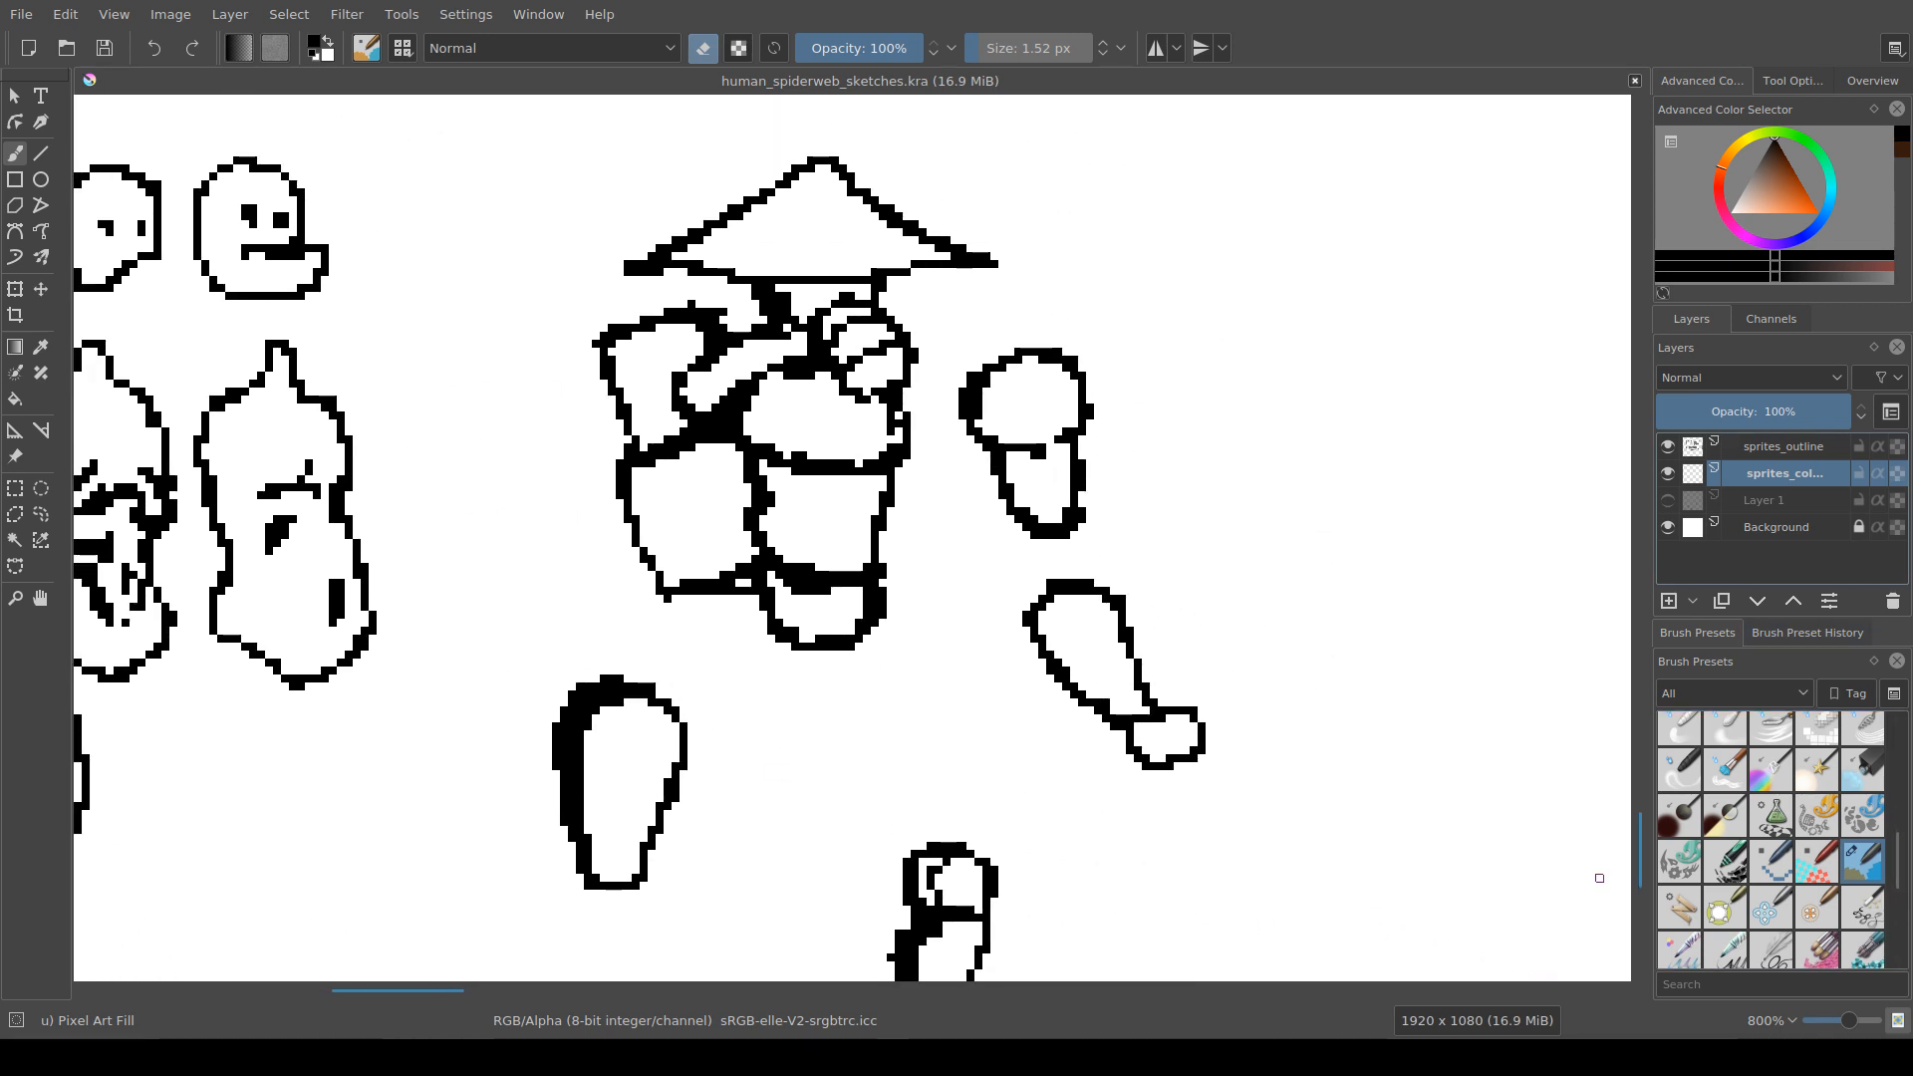
Step: On the sprites_outline layer, rework the hatted figure's brim and neck with two small rounded shapes beneath the hat, alternating brush and eraser
click(1783, 447)
drag(1073, 567, 1096, 570)
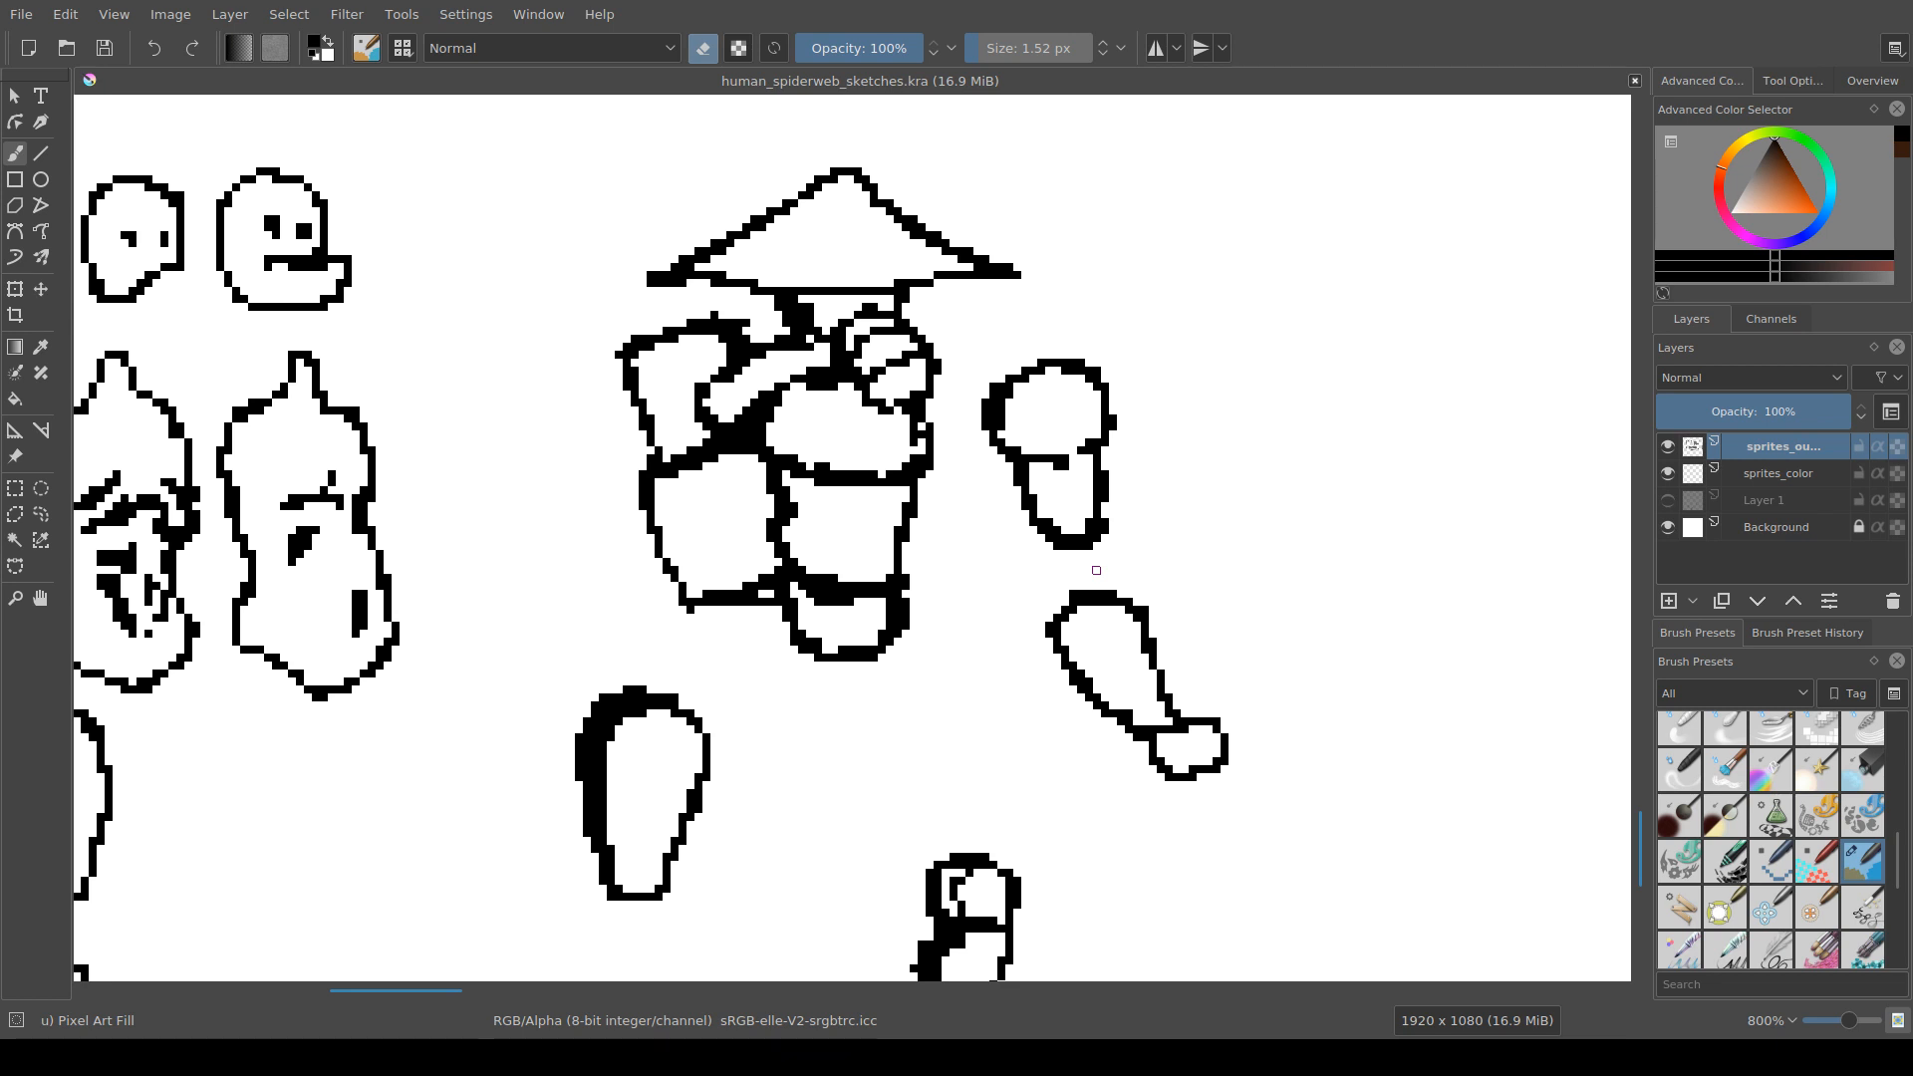
drag(522, 387, 435, 468)
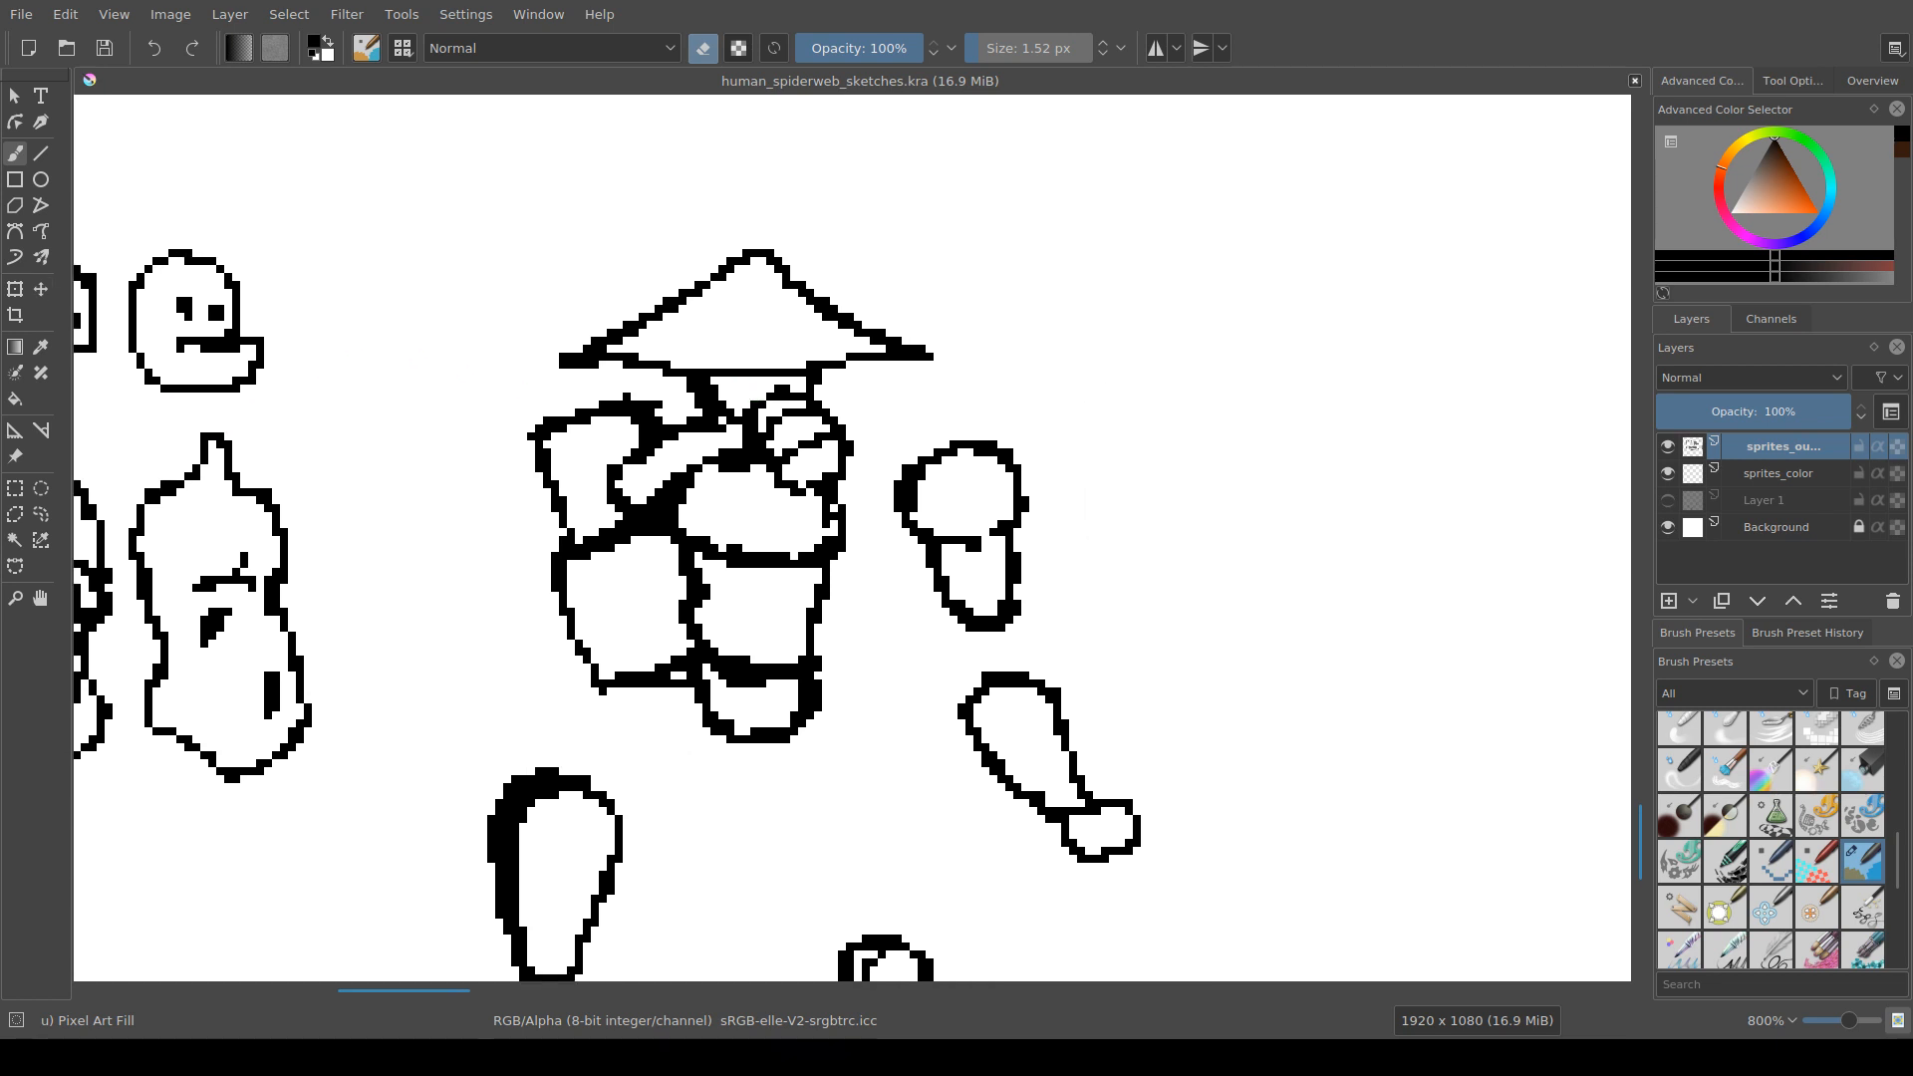
key(e)
mouse_move(745, 373)
mouse_down()
mouse_move(809, 373)
mouse_move(817, 396)
mouse_move(817, 372)
mouse_move(818, 388)
mouse_move(817, 373)
mouse_move(737, 372)
mouse_move(747, 387)
mouse_move(761, 375)
mouse_move(738, 364)
mouse_move(730, 388)
mouse_move(816, 373)
mouse_move(740, 388)
mouse_up()
key(e)
key(e)
key(e)
key(e)
key(e)
mouse_move(754, 374)
mouse_down()
mouse_move(738, 388)
mouse_move(817, 357)
mouse_move(809, 370)
mouse_up()
key(e)
key(e)
key(e)
key(e)
key(e)
click(753, 357)
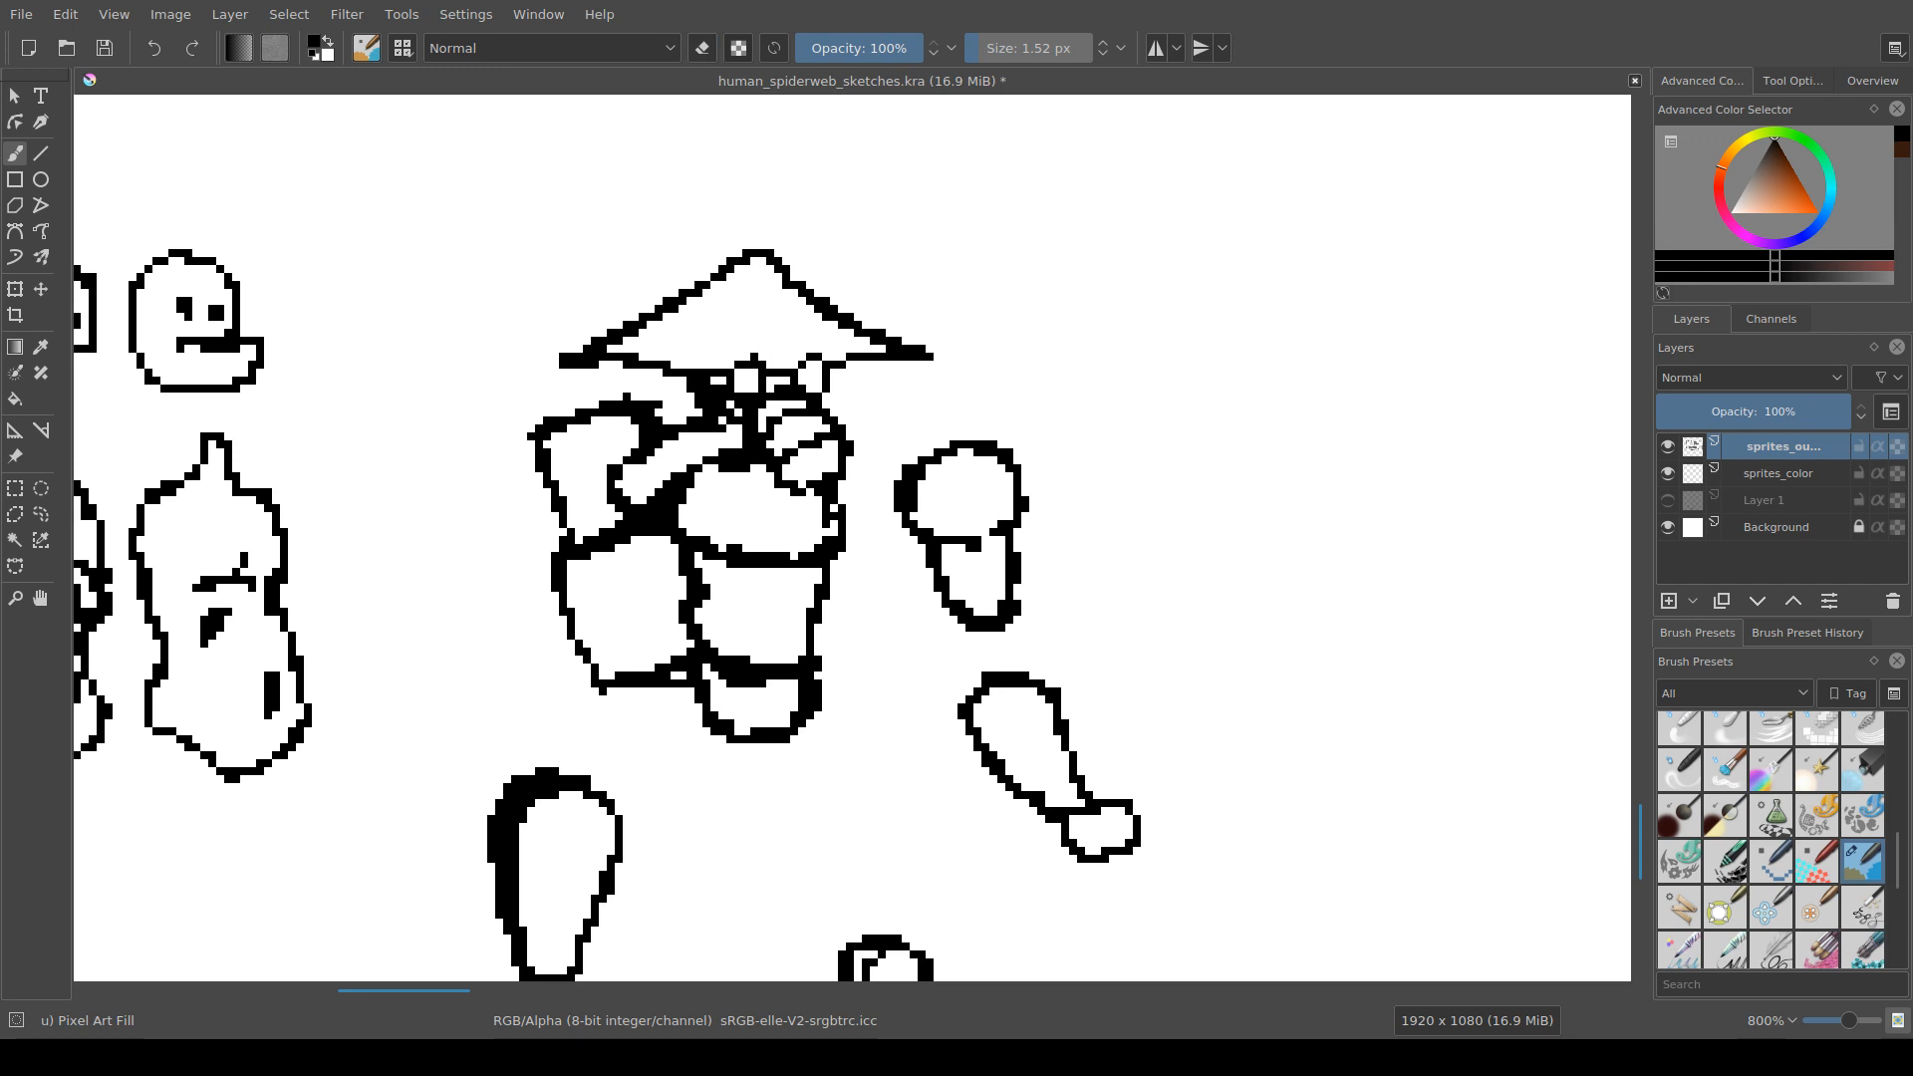
Step: Check the reworked hat area and save the sketch file
key(e)
scroll(876, 573, down, 2)
drag(865, 577, 890, 641)
scroll(889, 643, up, 2)
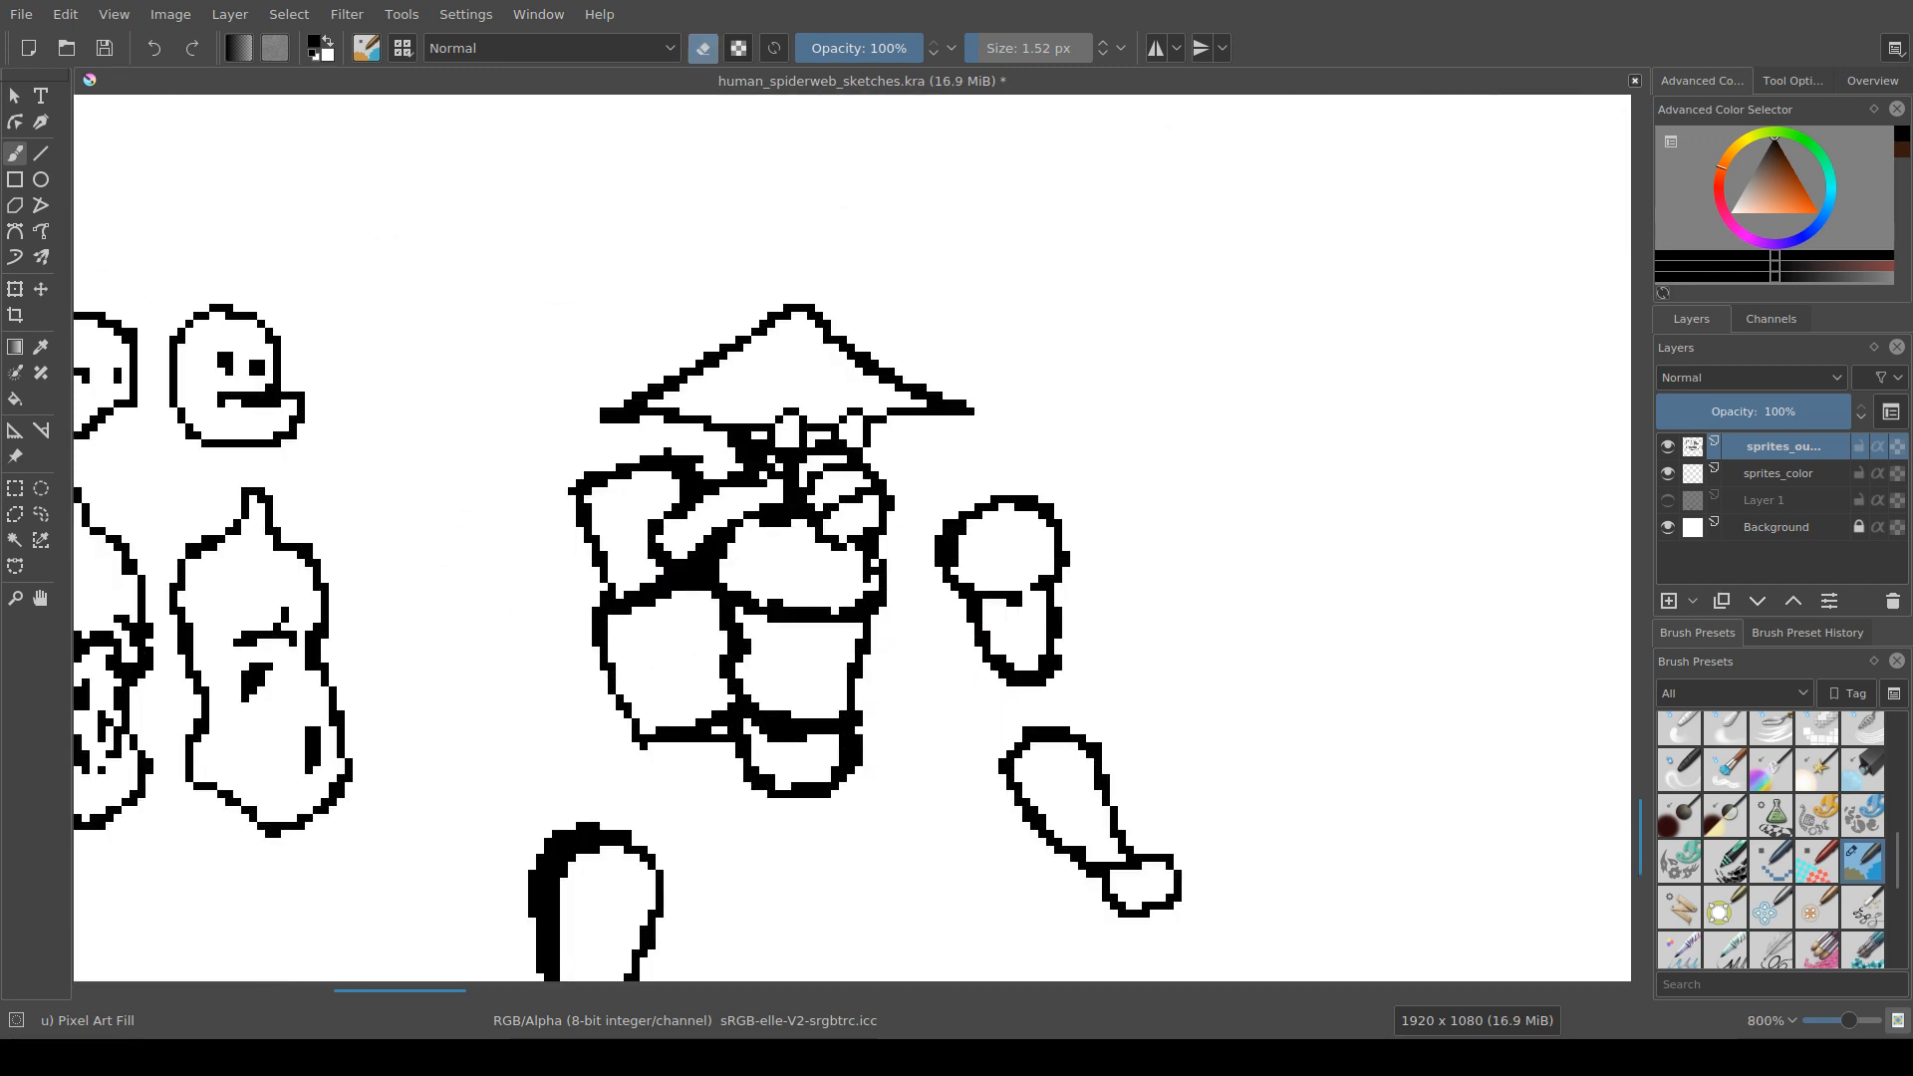
key(ctrl+s)
drag(651, 714, 645, 686)
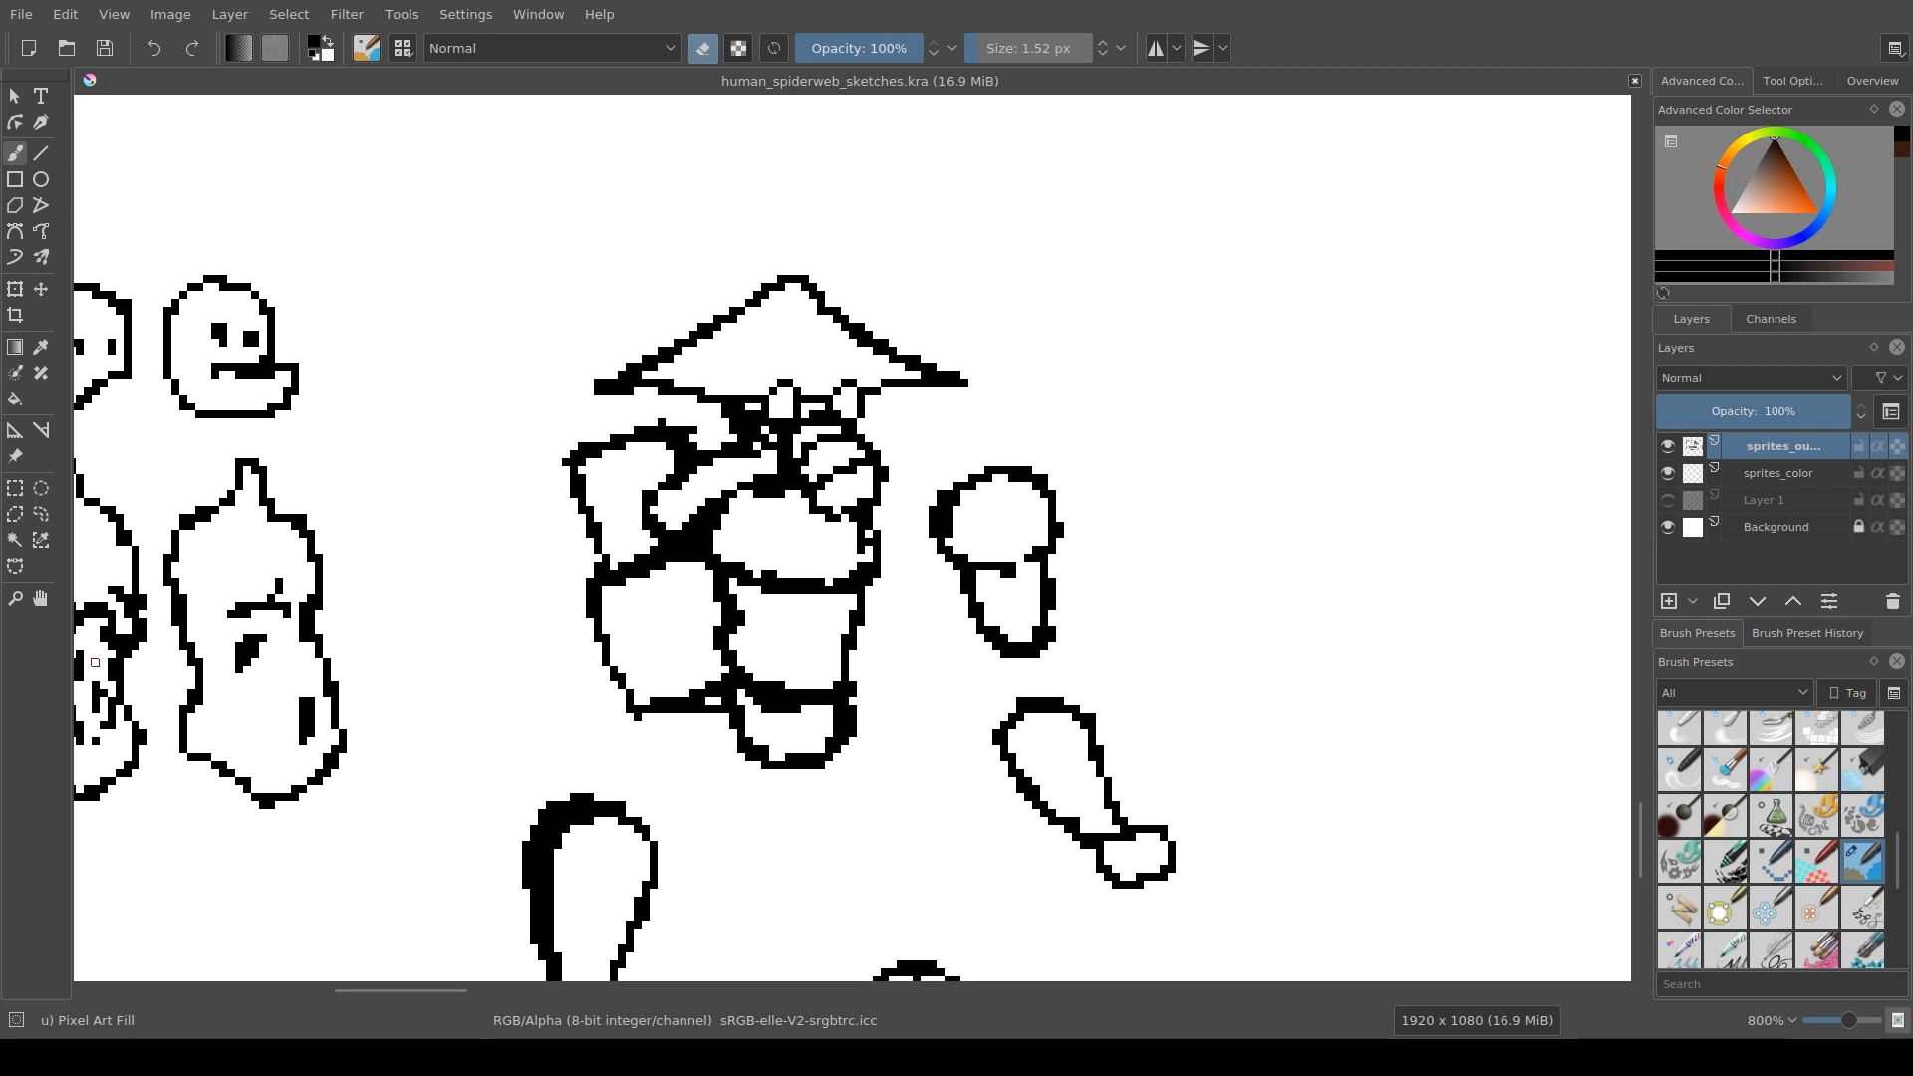
Step: Insert the Softmilk 32 palette as a reference image and shrink it to roughly the height of the hatted figure
key(ctrl+shift+r)
drag(1290, 851, 743, 677)
scroll(743, 676, down, 6)
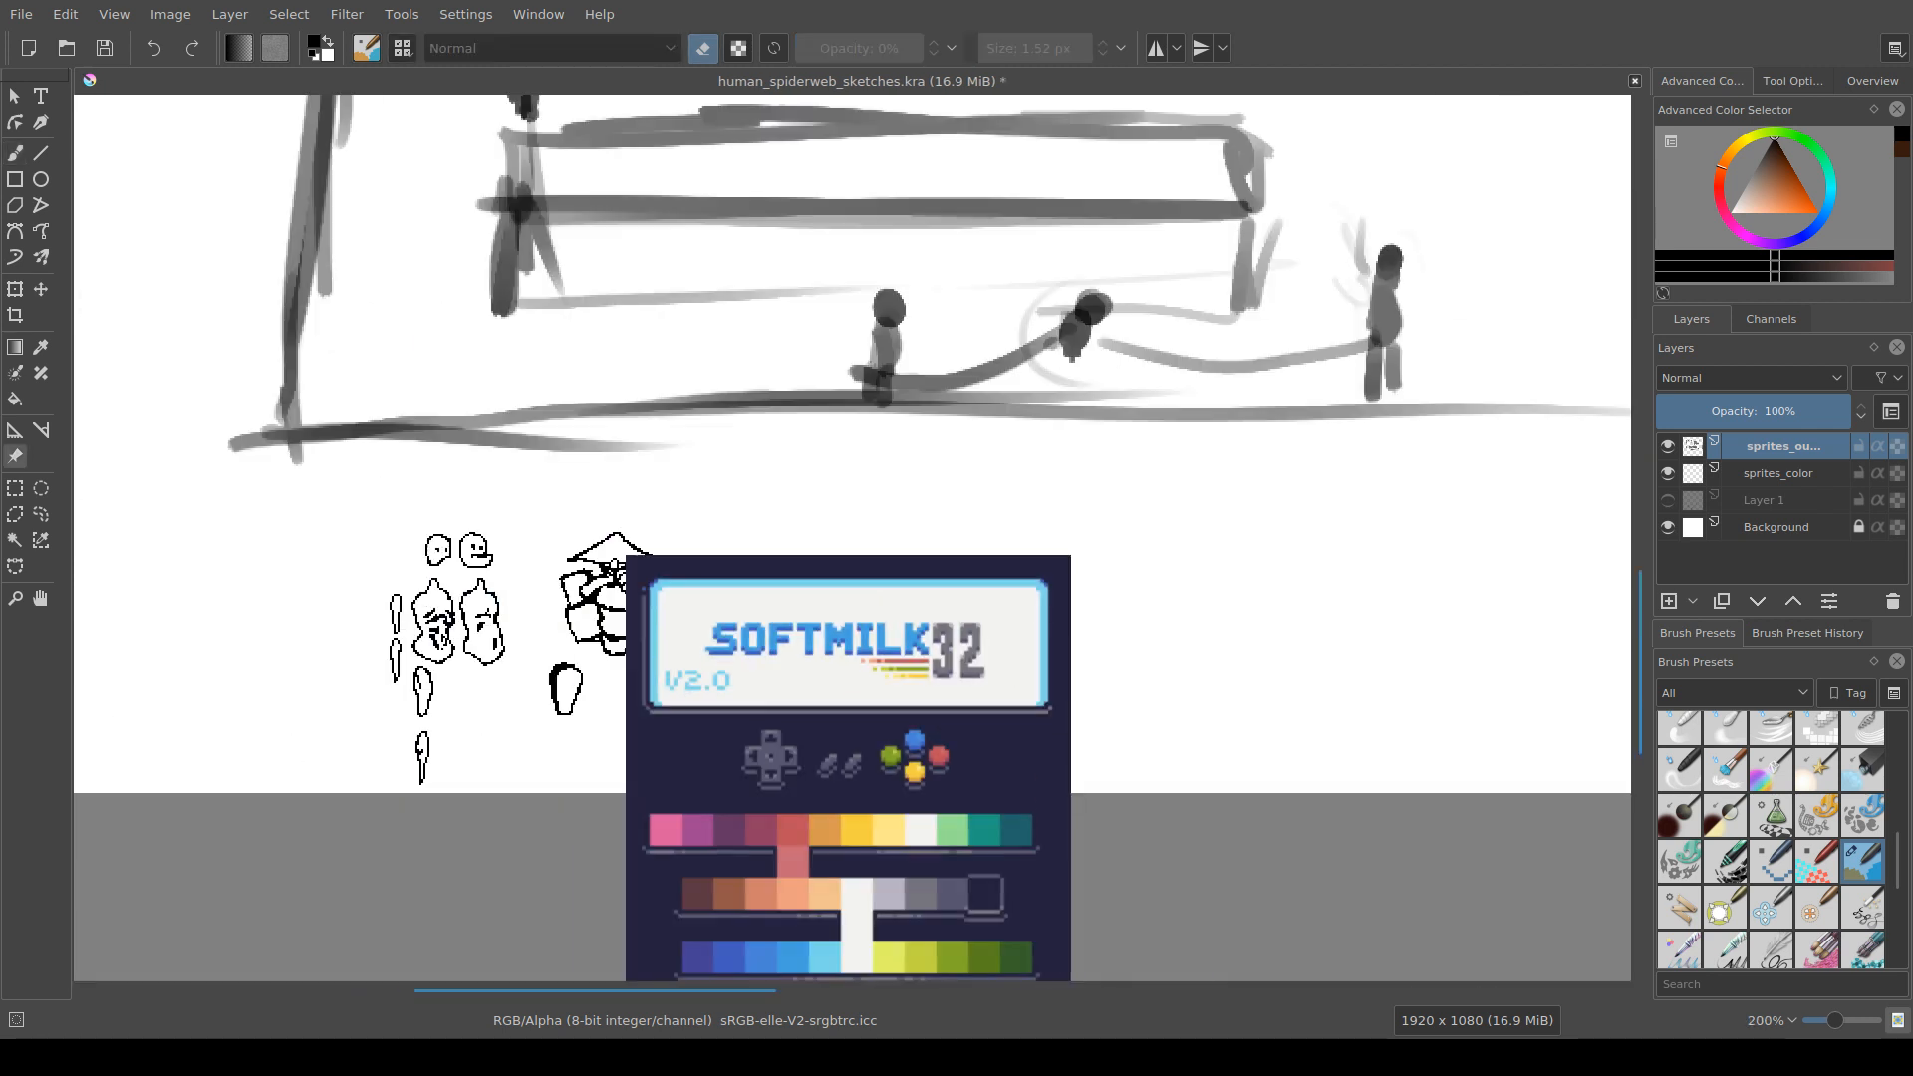
click(744, 676)
drag(909, 960, 736, 691)
scroll(737, 698, up, 1)
scroll(625, 658, up, 6)
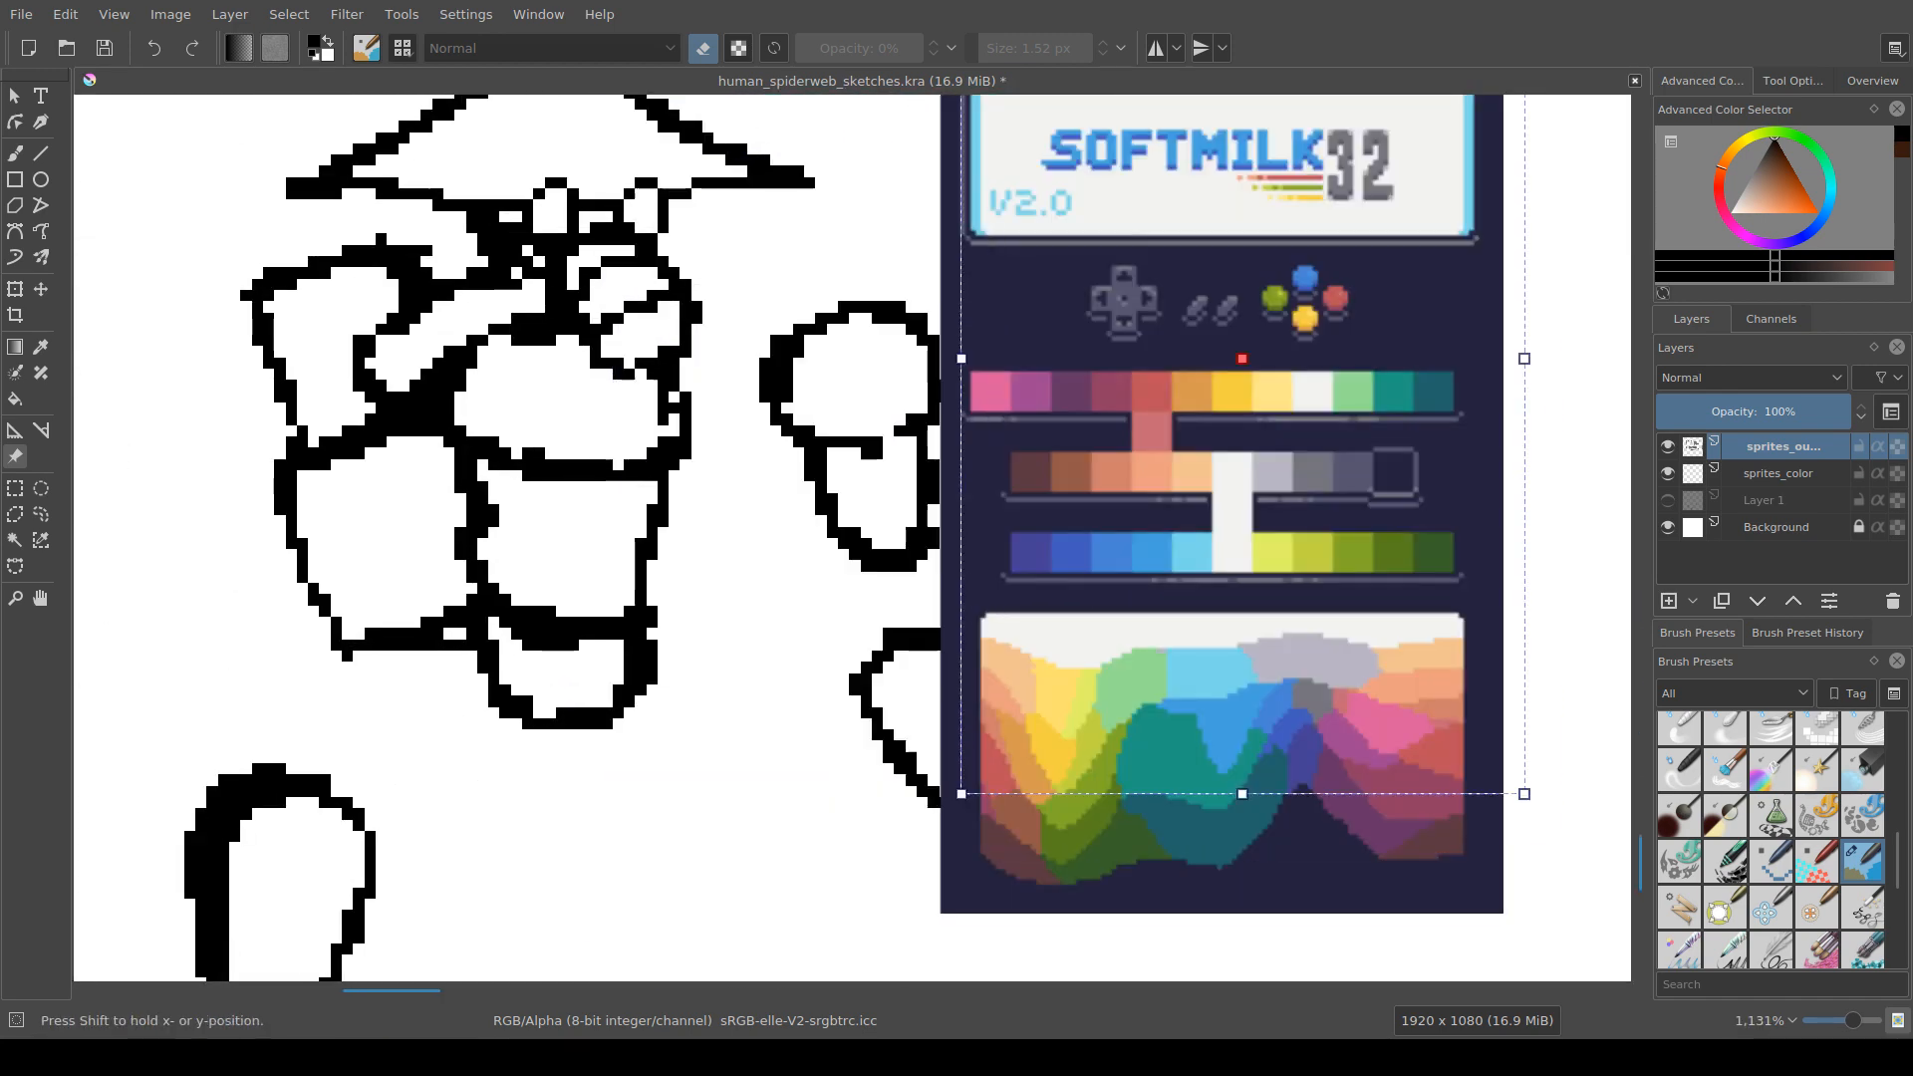
Step: Move the Softmilk 32 palette reference to the left of the character heads and torsos
mouse_move(1025, 664)
mouse_down()
mouse_move(262, 530)
mouse_move(716, 594)
mouse_move(879, 578)
mouse_move(243, 589)
mouse_move(261, 557)
mouse_move(385, 586)
mouse_up()
scroll(716, 594, down, 2)
scroll(385, 586, up, 1)
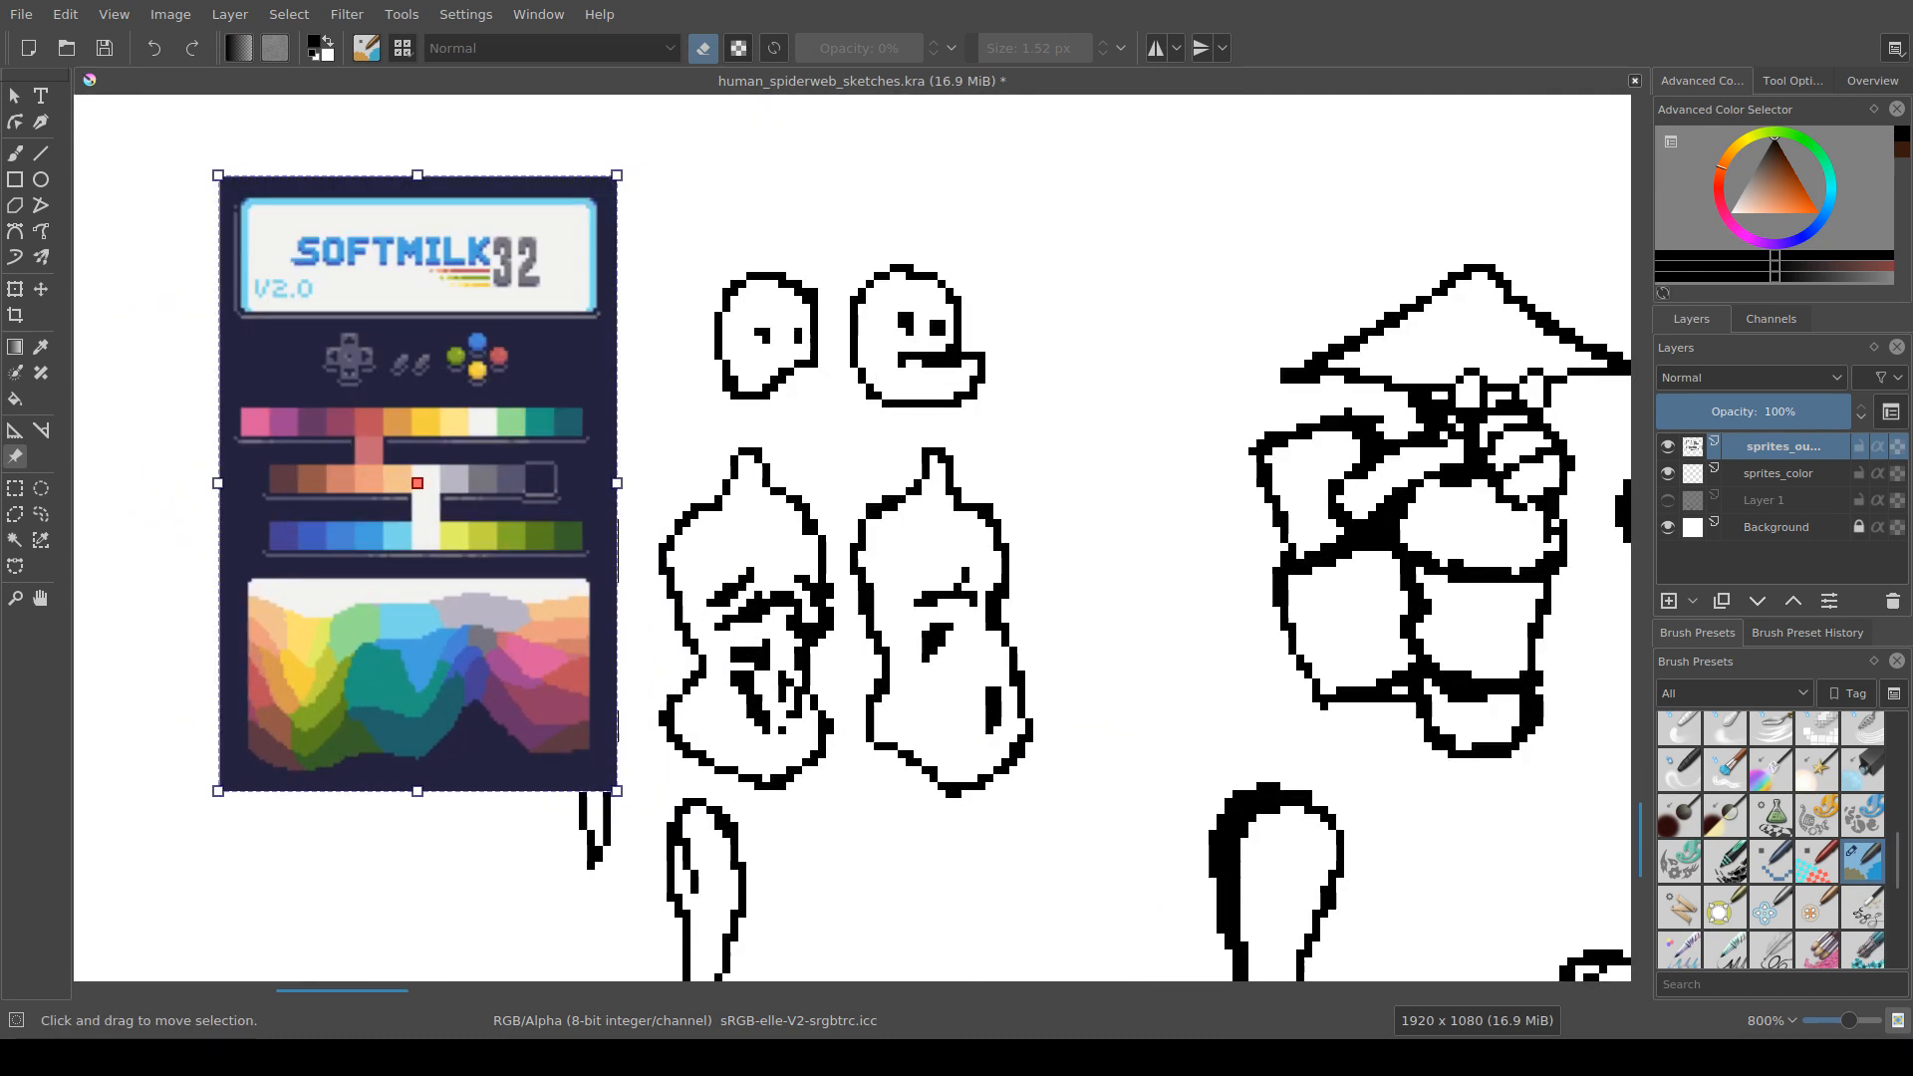
key(b)
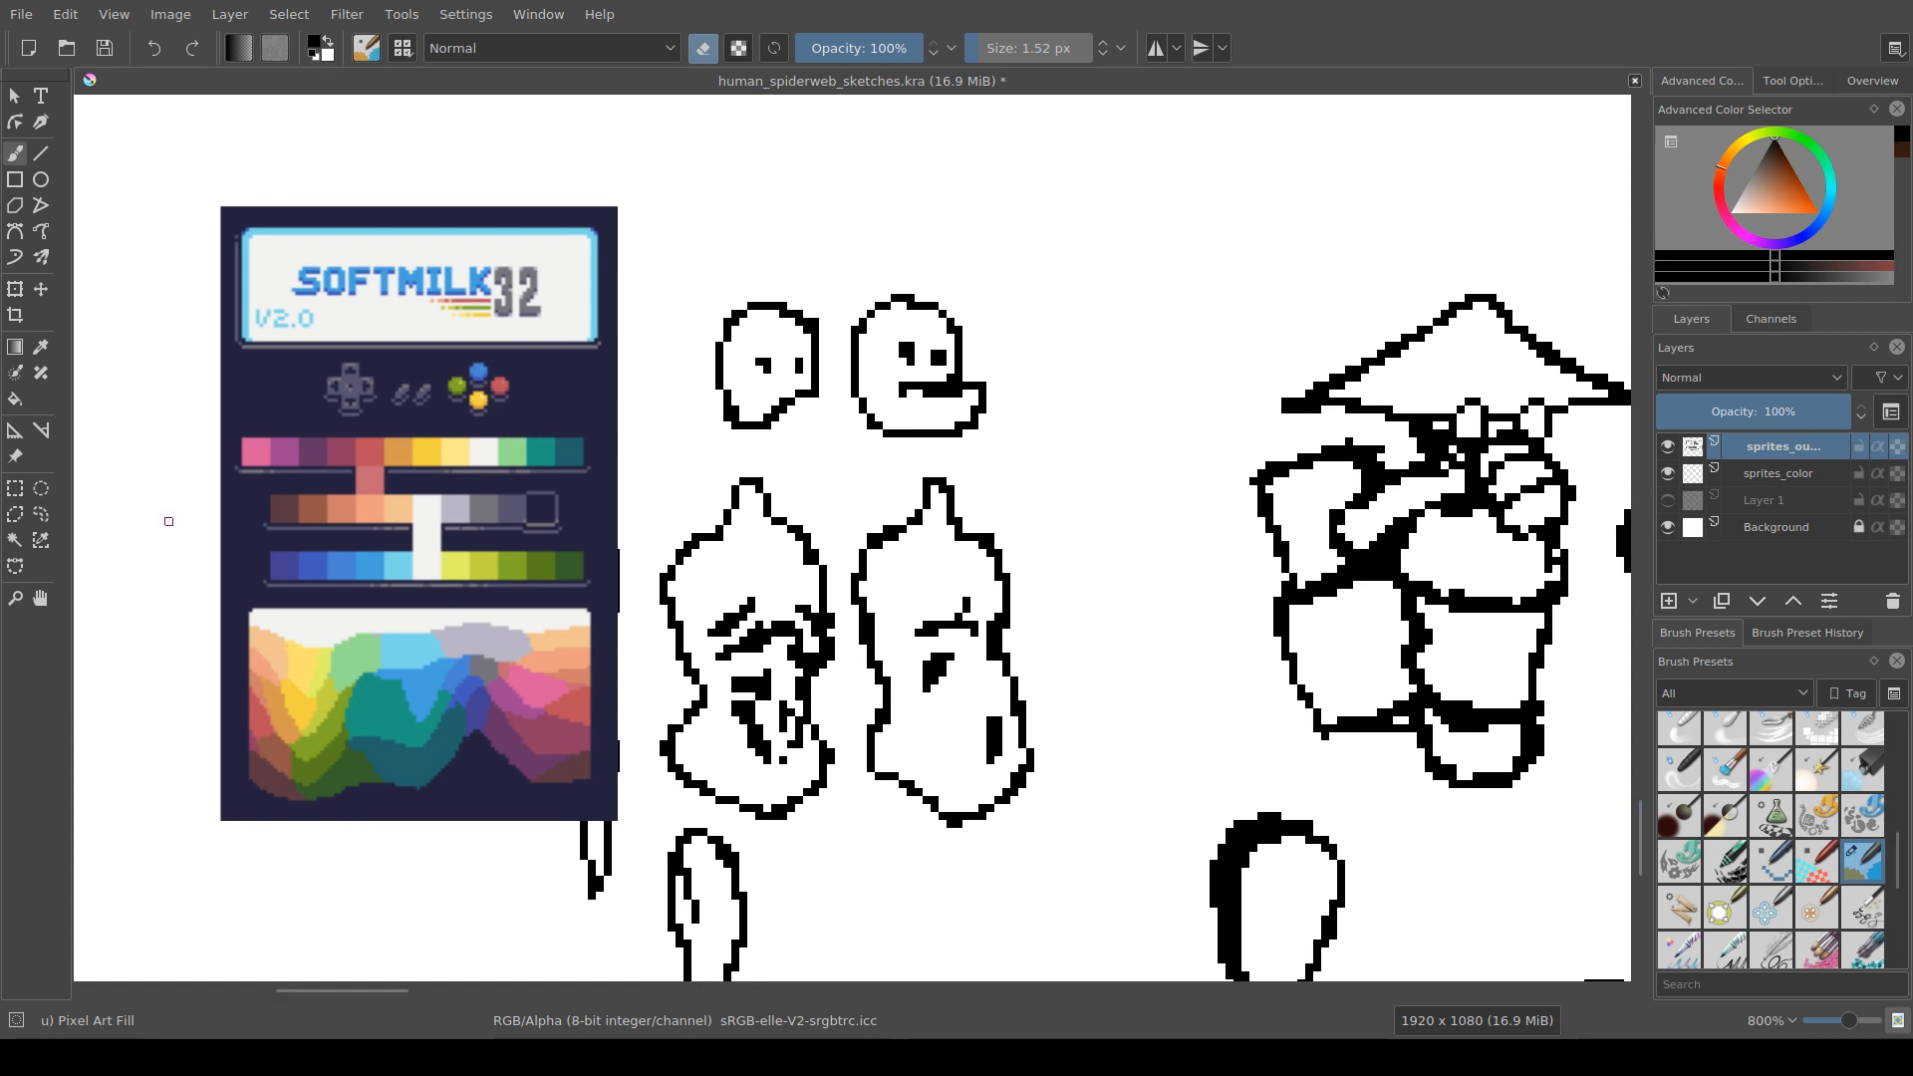
Step: Shift the palette reference further left so it clears the narrow arm parts, and resume the brush
drag(774, 537, 715, 522)
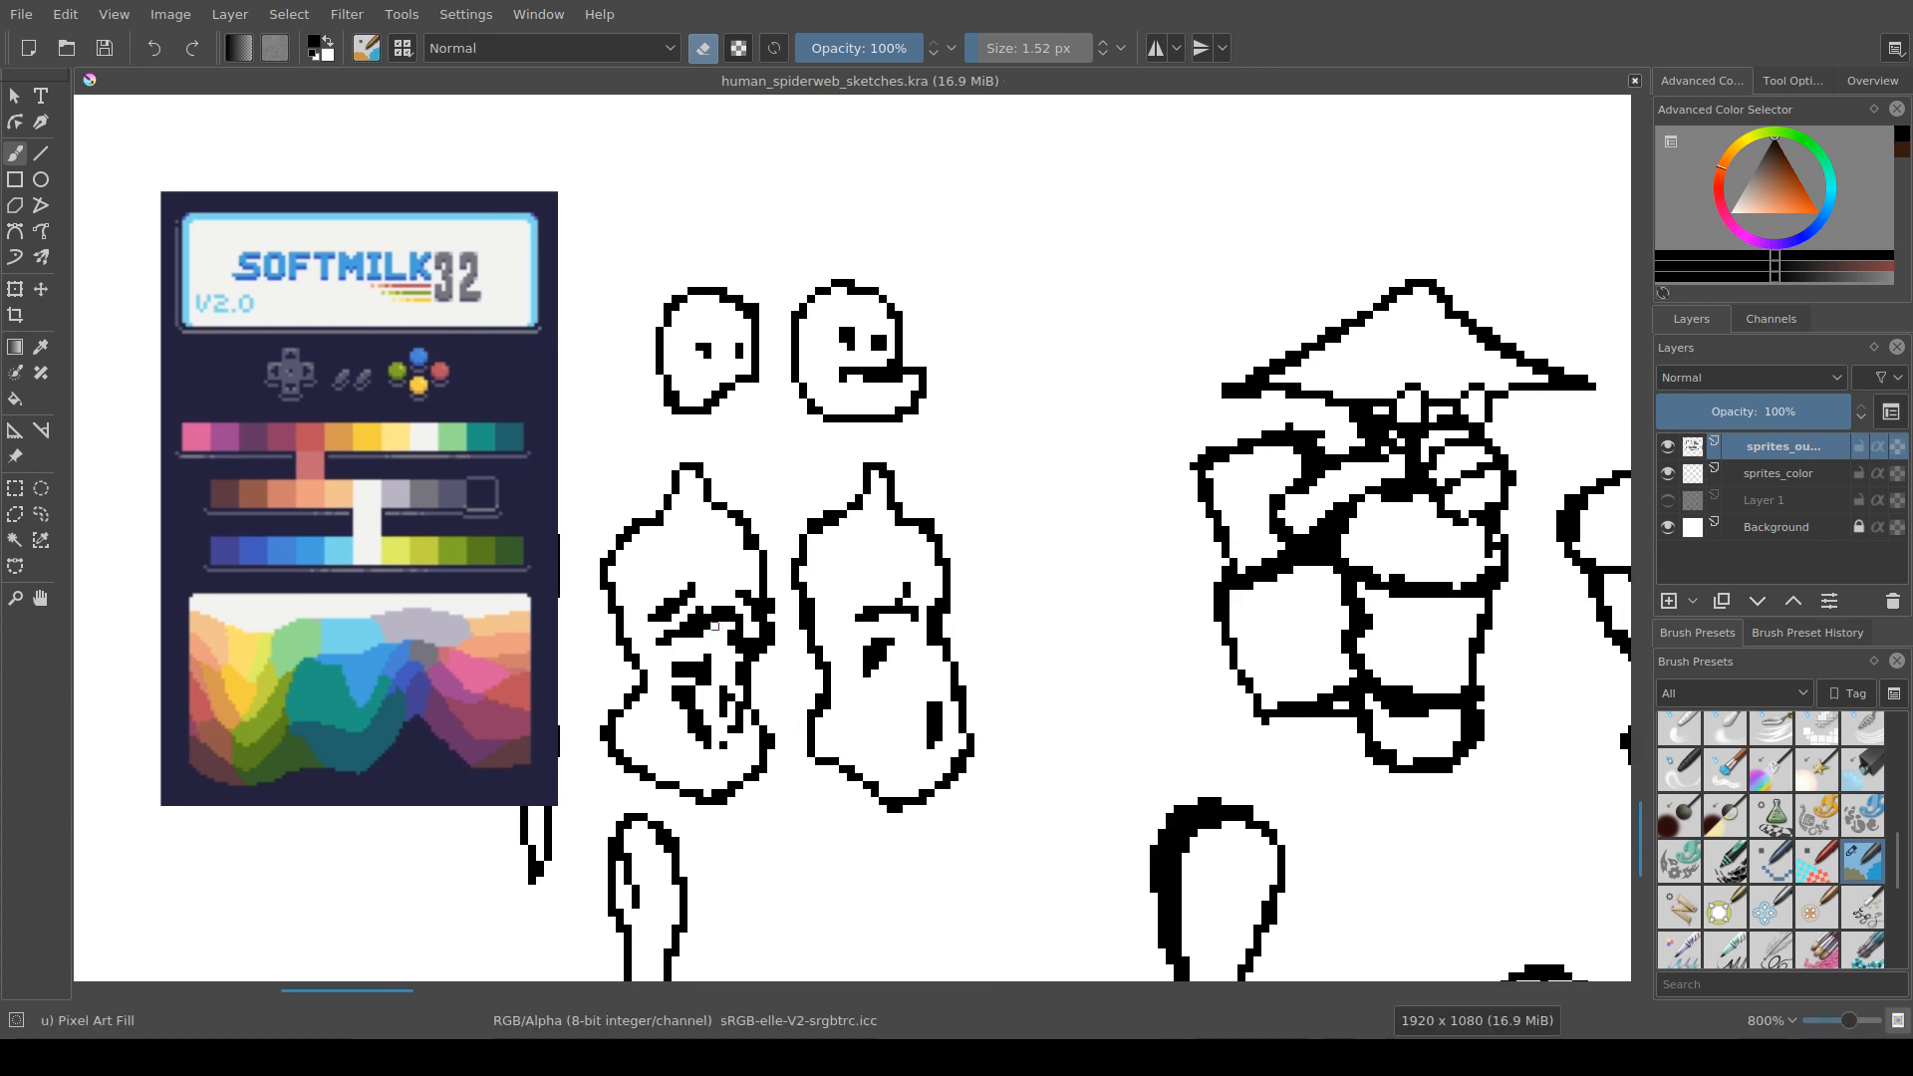
drag(713, 624, 692, 665)
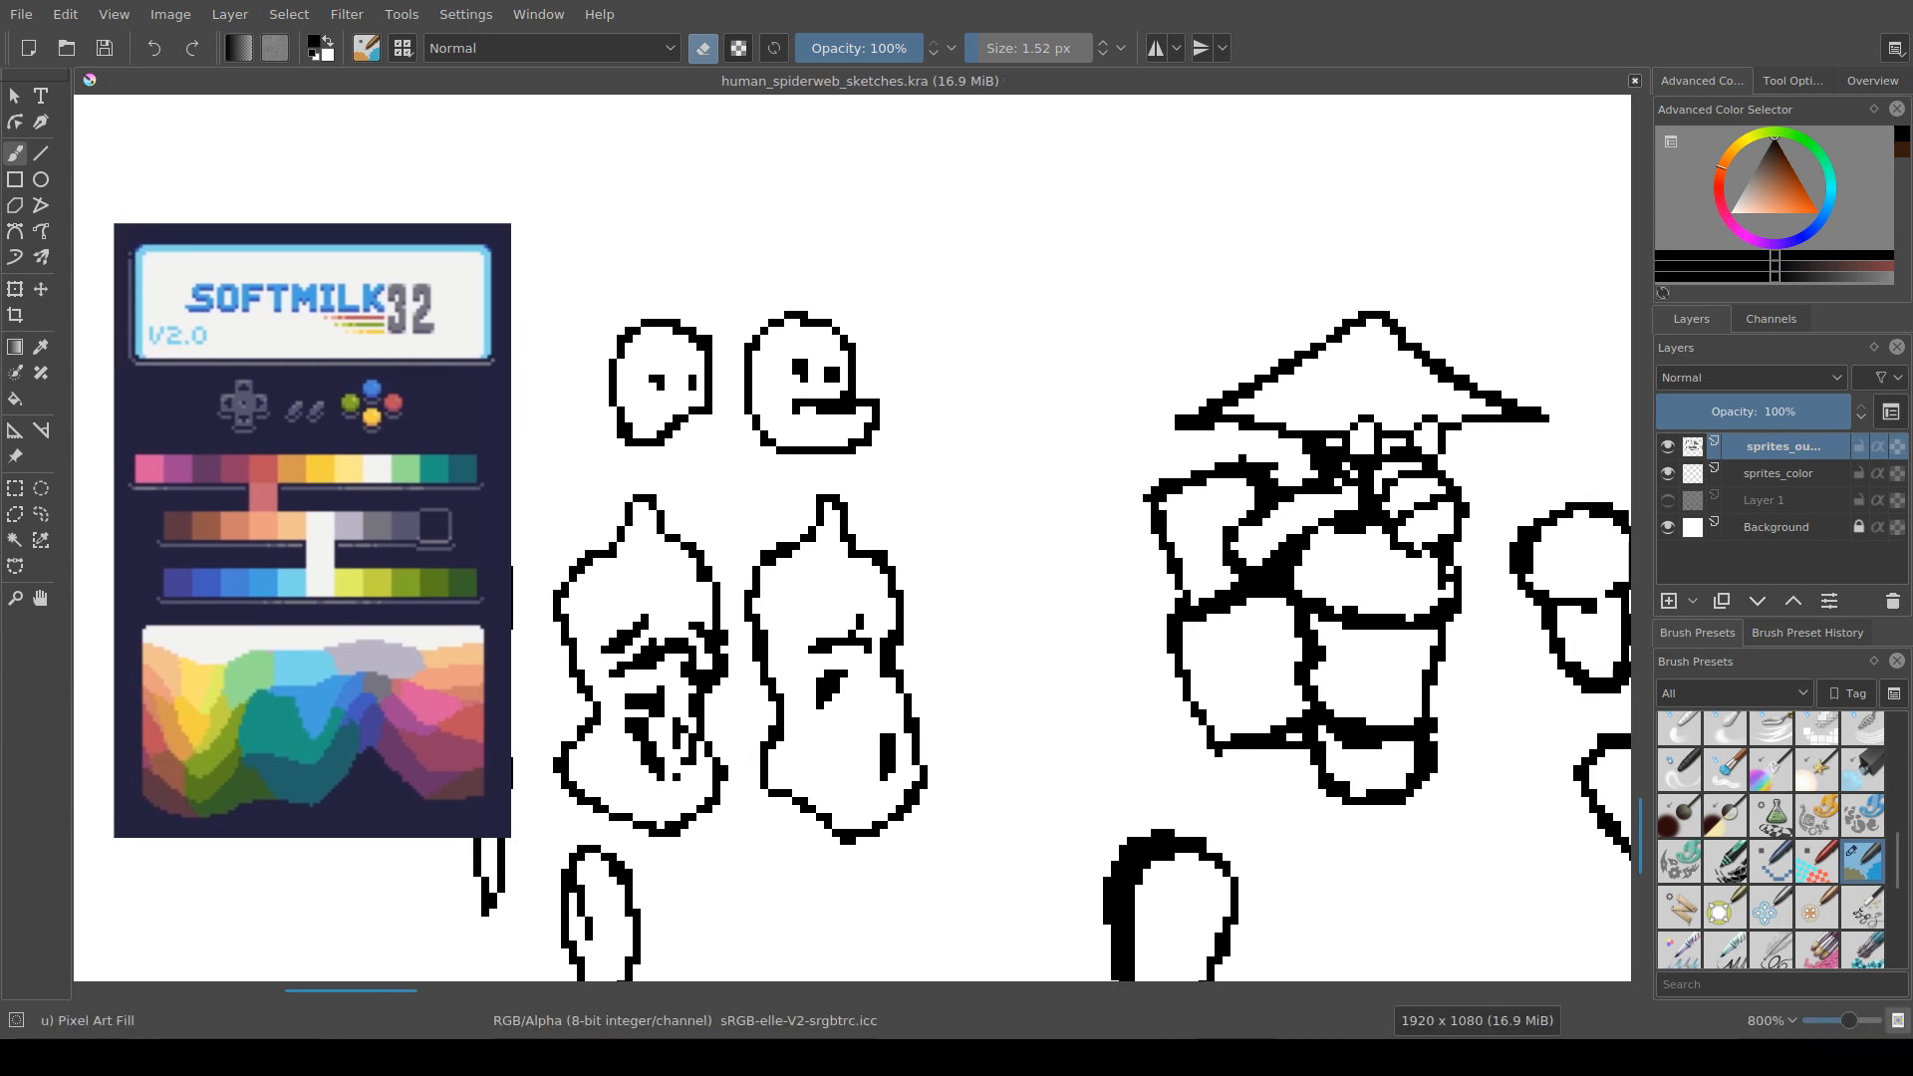
drag(406, 516, 493, 475)
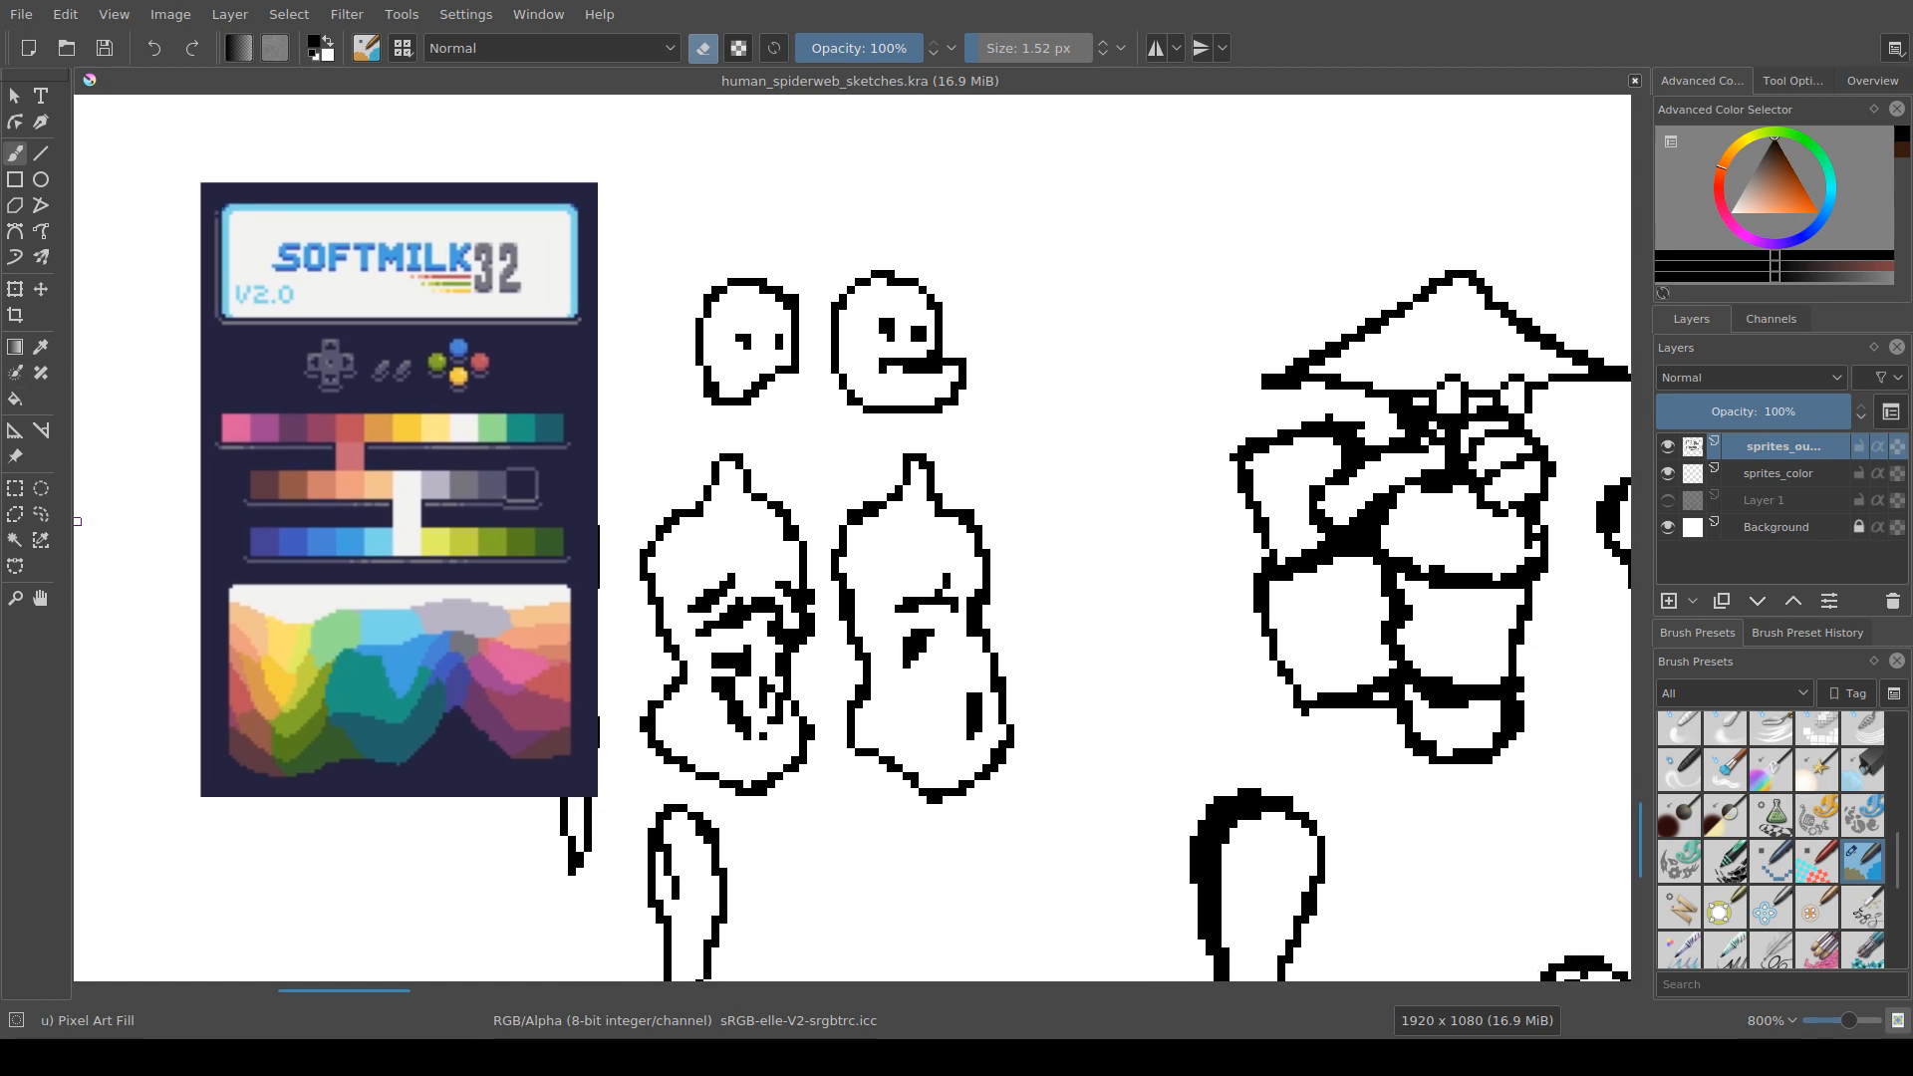
click(15, 456)
key(b)
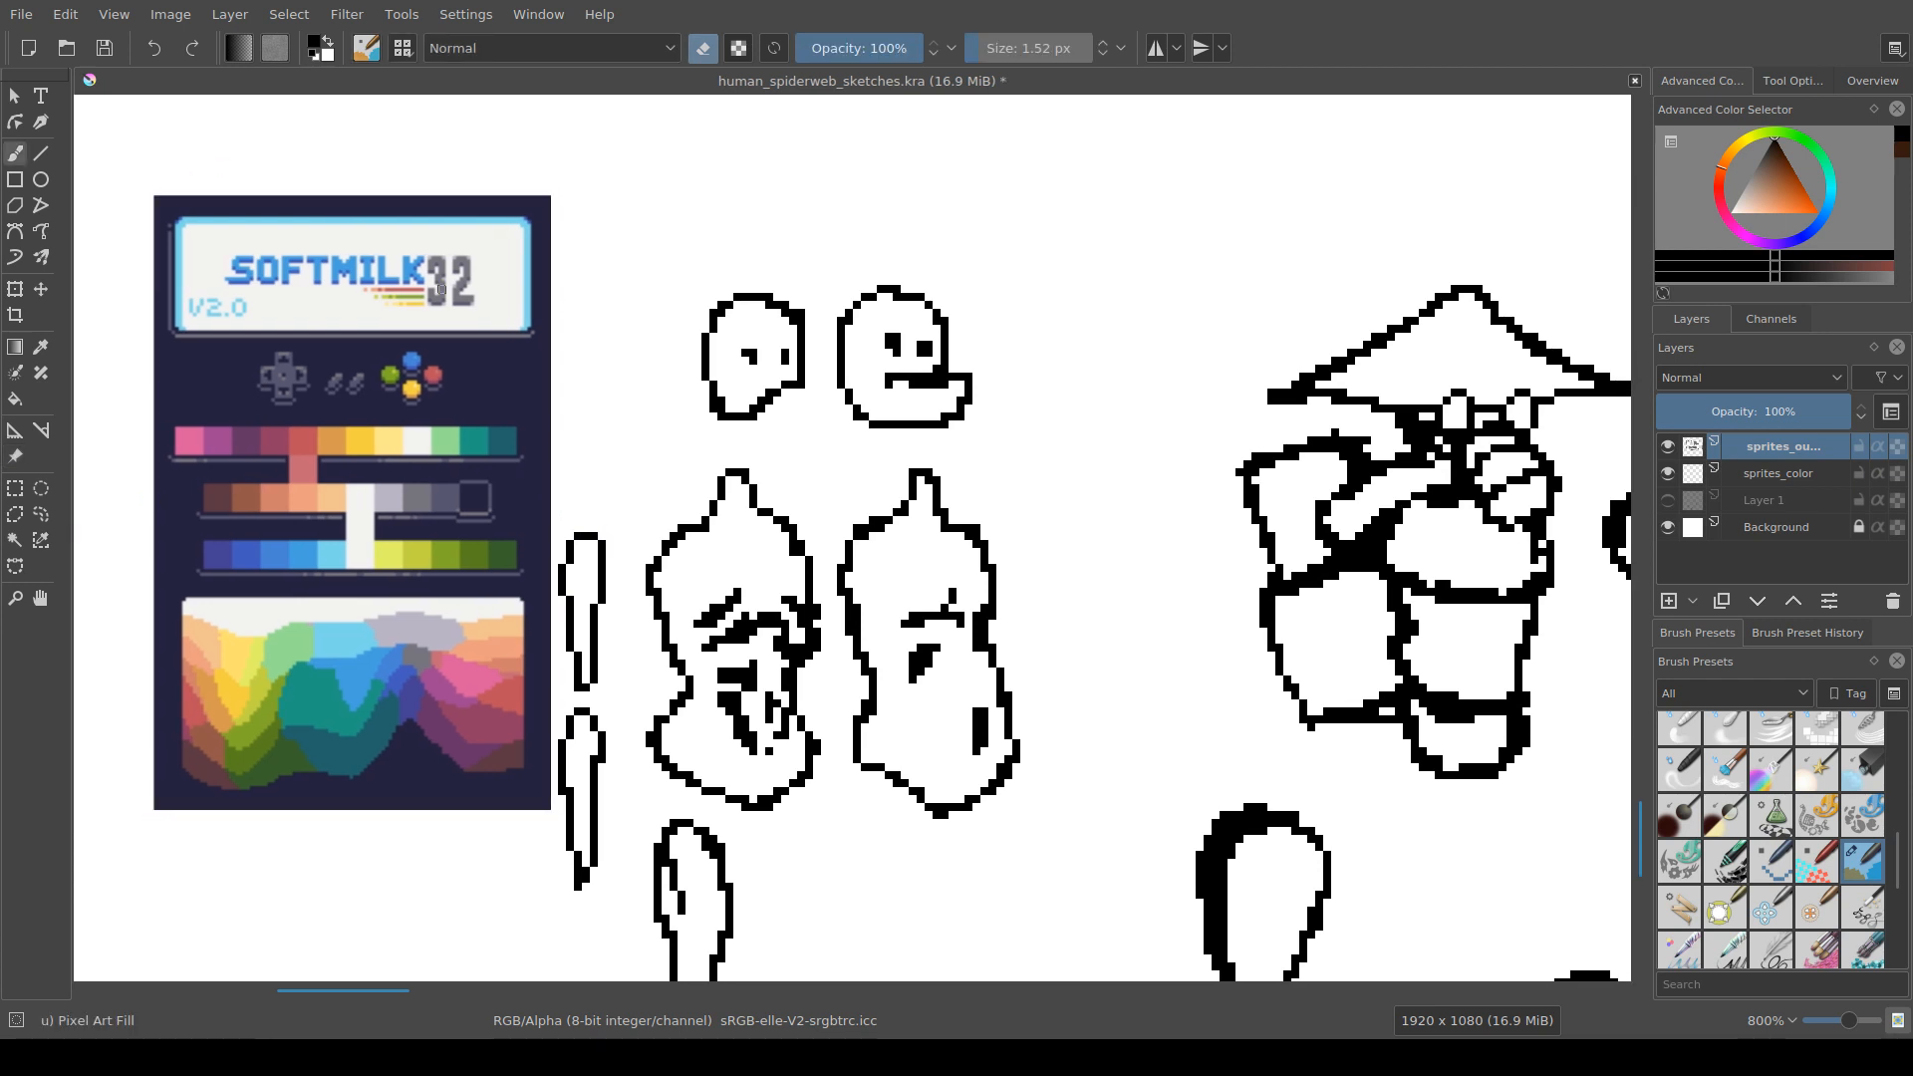
drag(442, 289, 442, 263)
drag(558, 464, 526, 449)
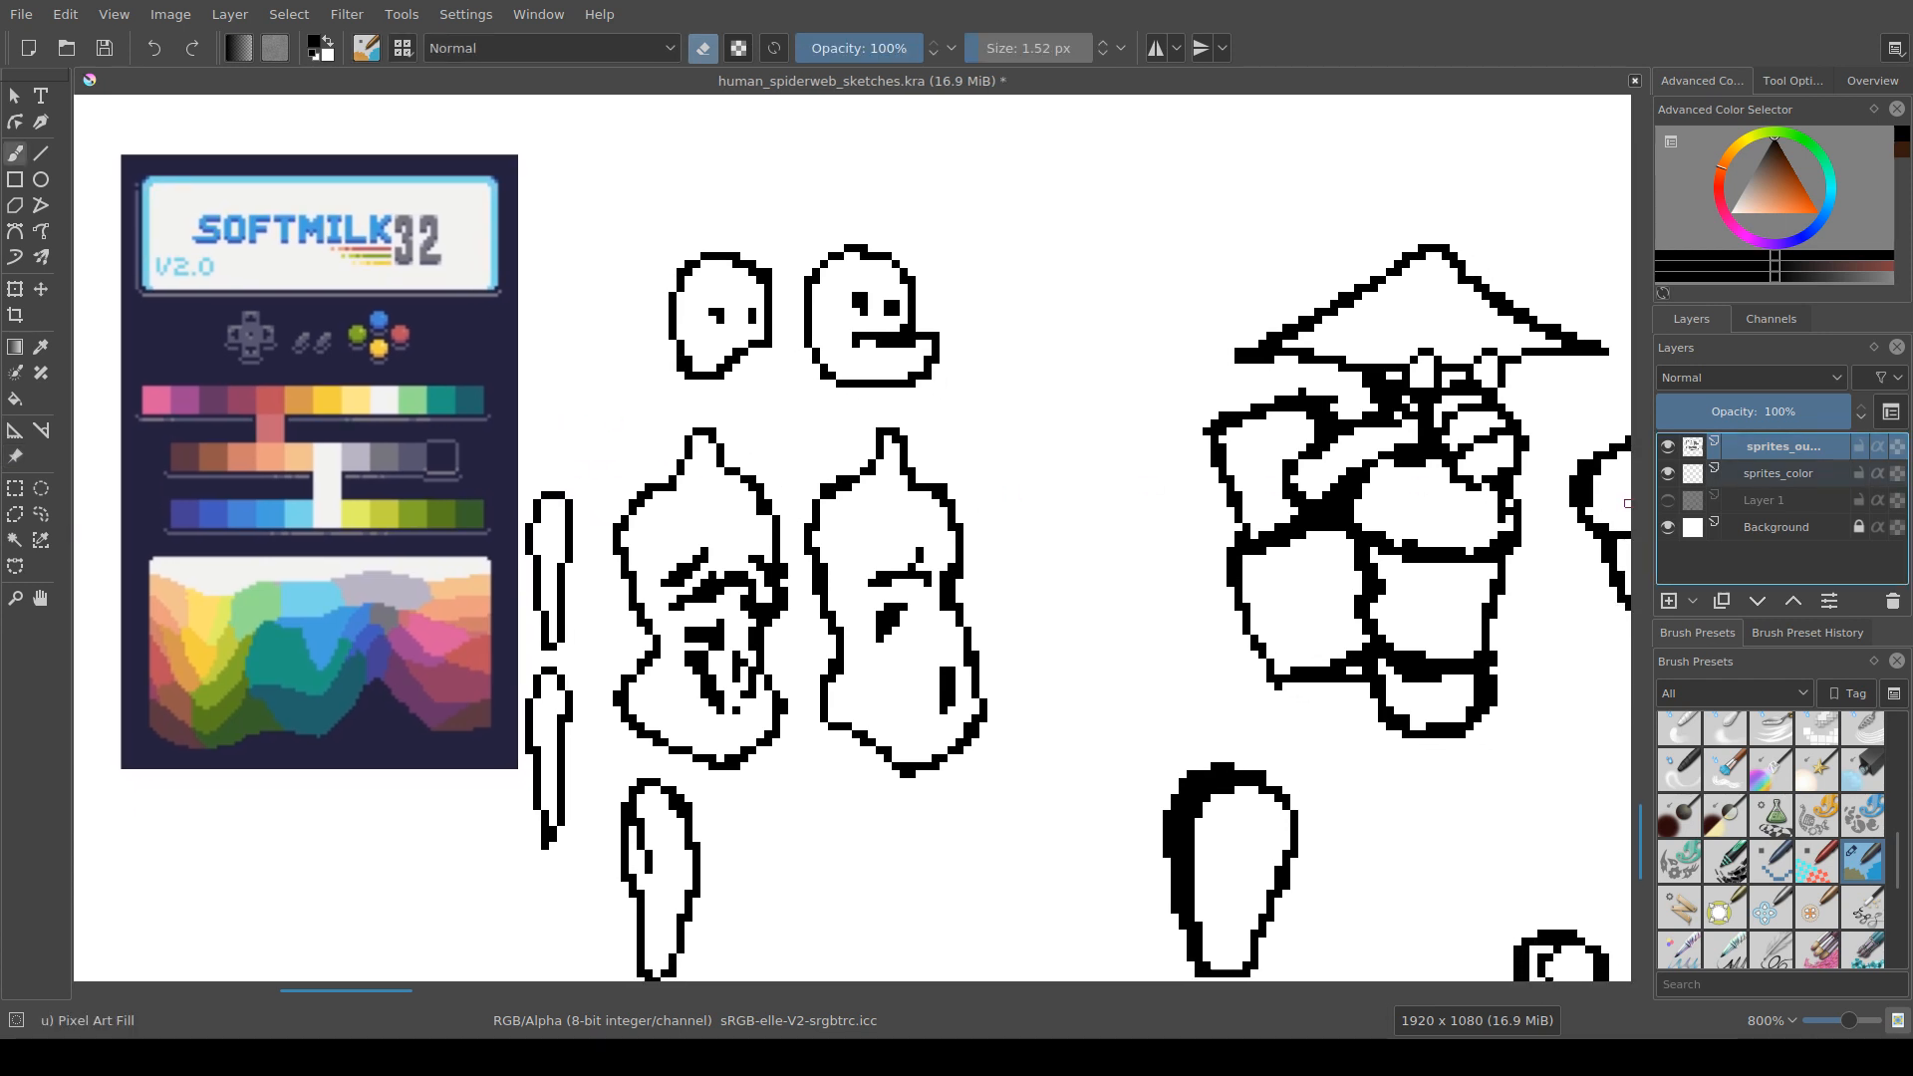
Step: On the sprites_color layer, sample the palette's light peach and paint the first head and the back of the second head
click(1778, 474)
drag(688, 488, 660, 520)
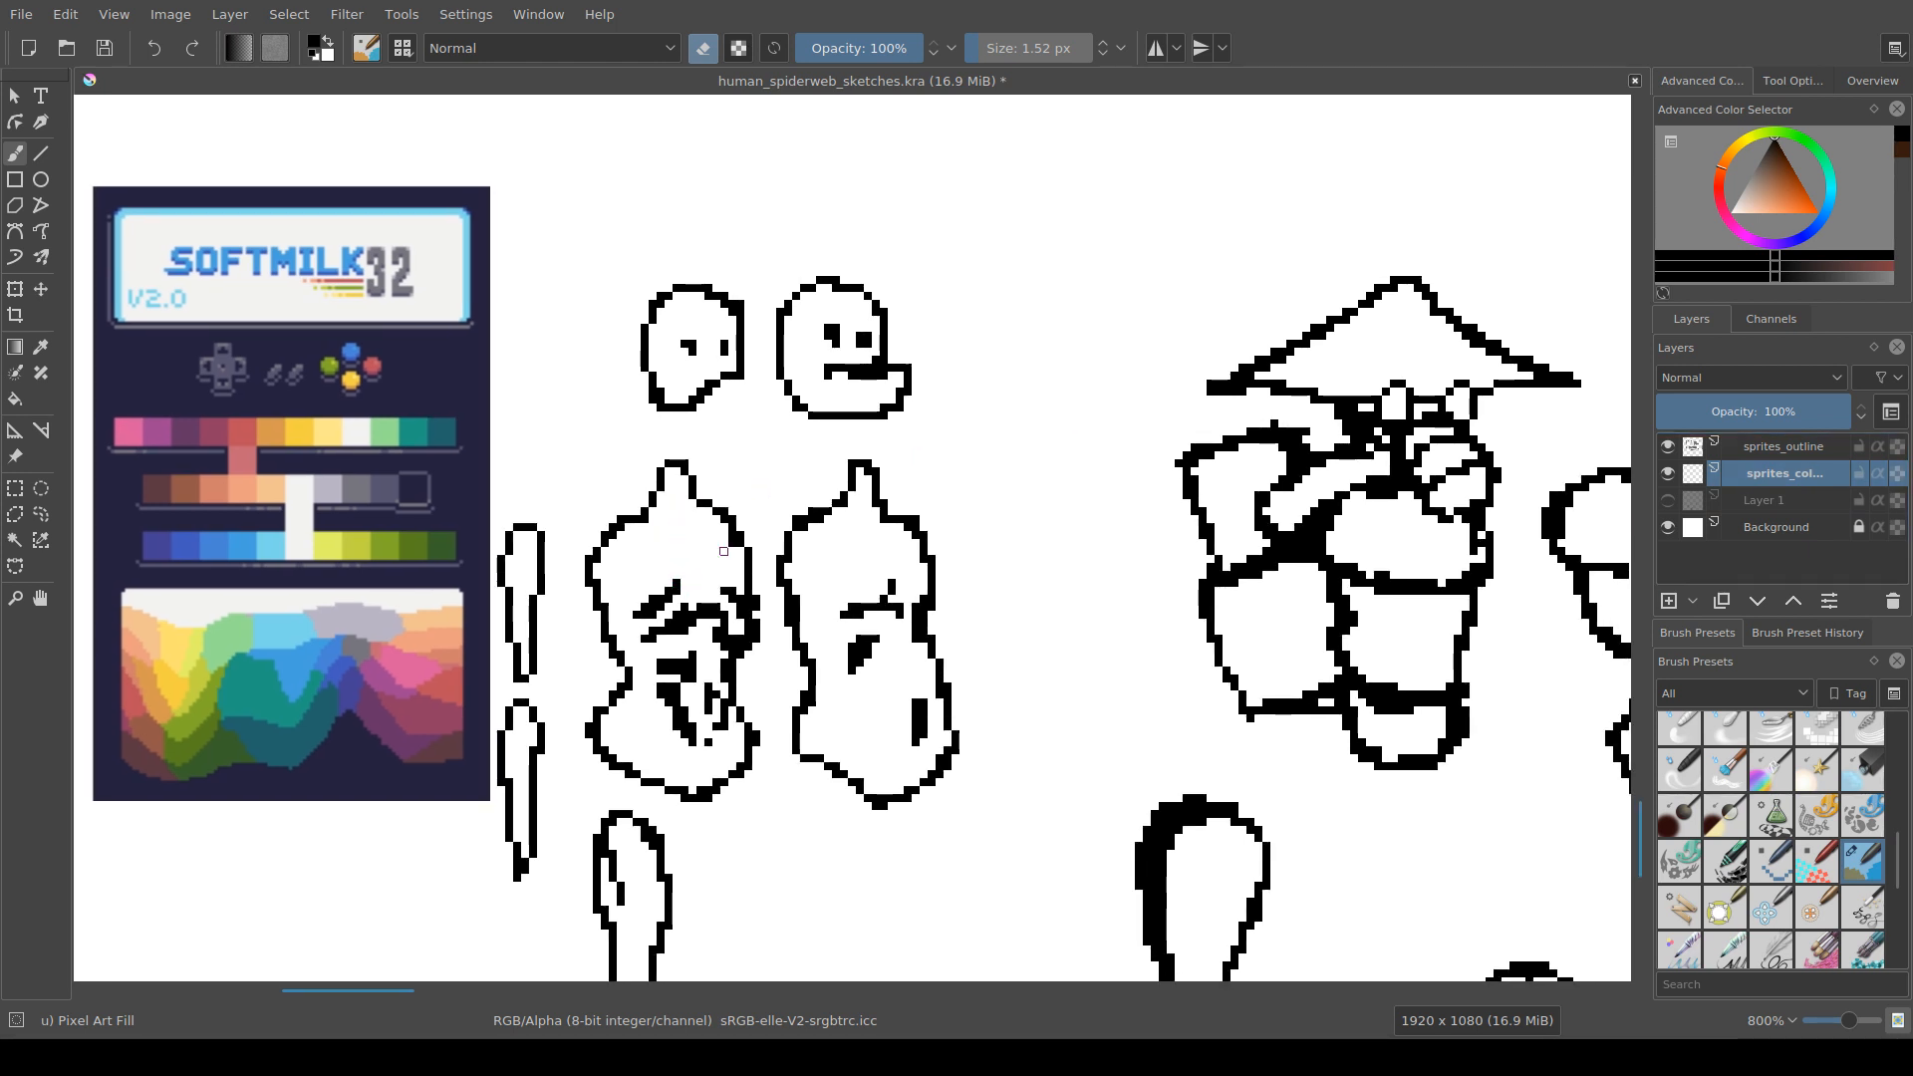
drag(476, 384, 584, 378)
drag(505, 497, 353, 544)
ctrl+click(333, 504)
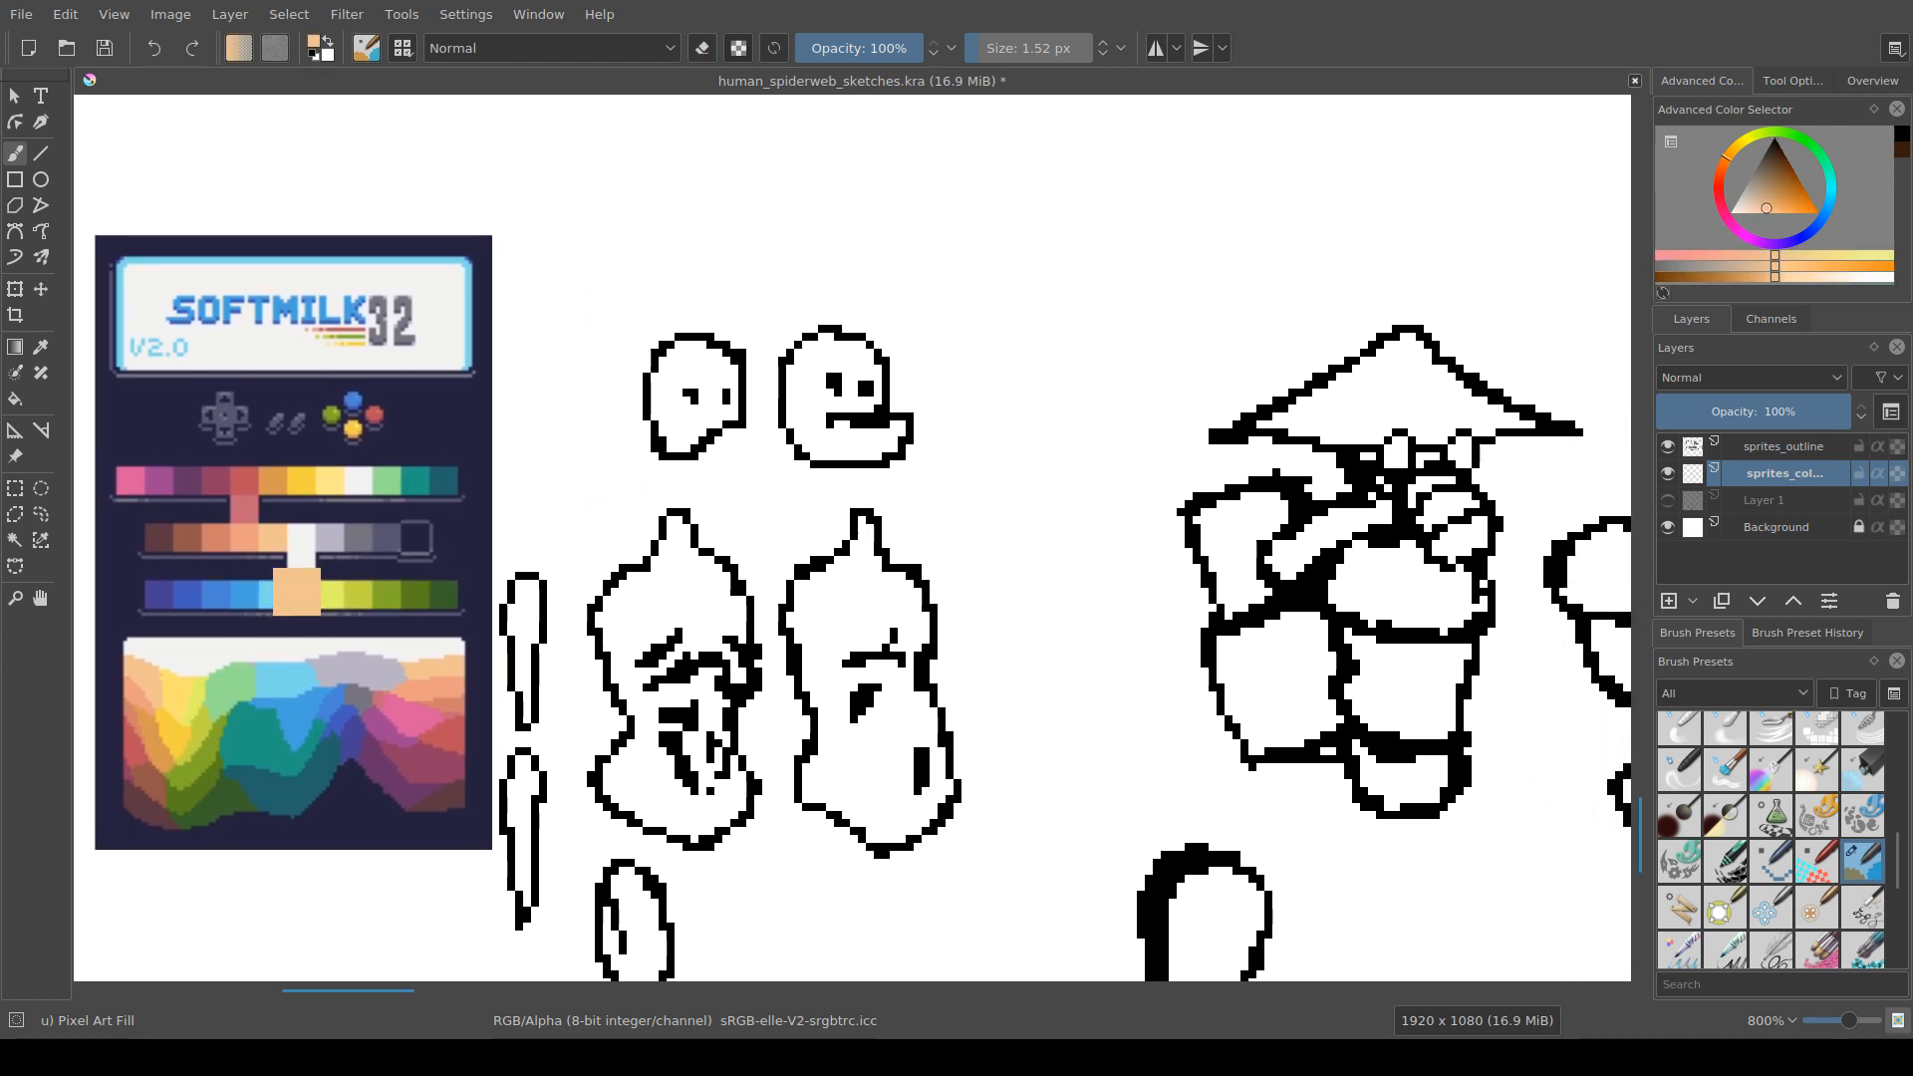
mouse_move(662, 466)
mouse_down()
mouse_move(685, 424)
mouse_move(670, 433)
mouse_move(654, 392)
mouse_move(671, 357)
mouse_move(684, 439)
mouse_move(725, 377)
mouse_move(702, 391)
mouse_move(694, 360)
mouse_move(807, 364)
mouse_up()
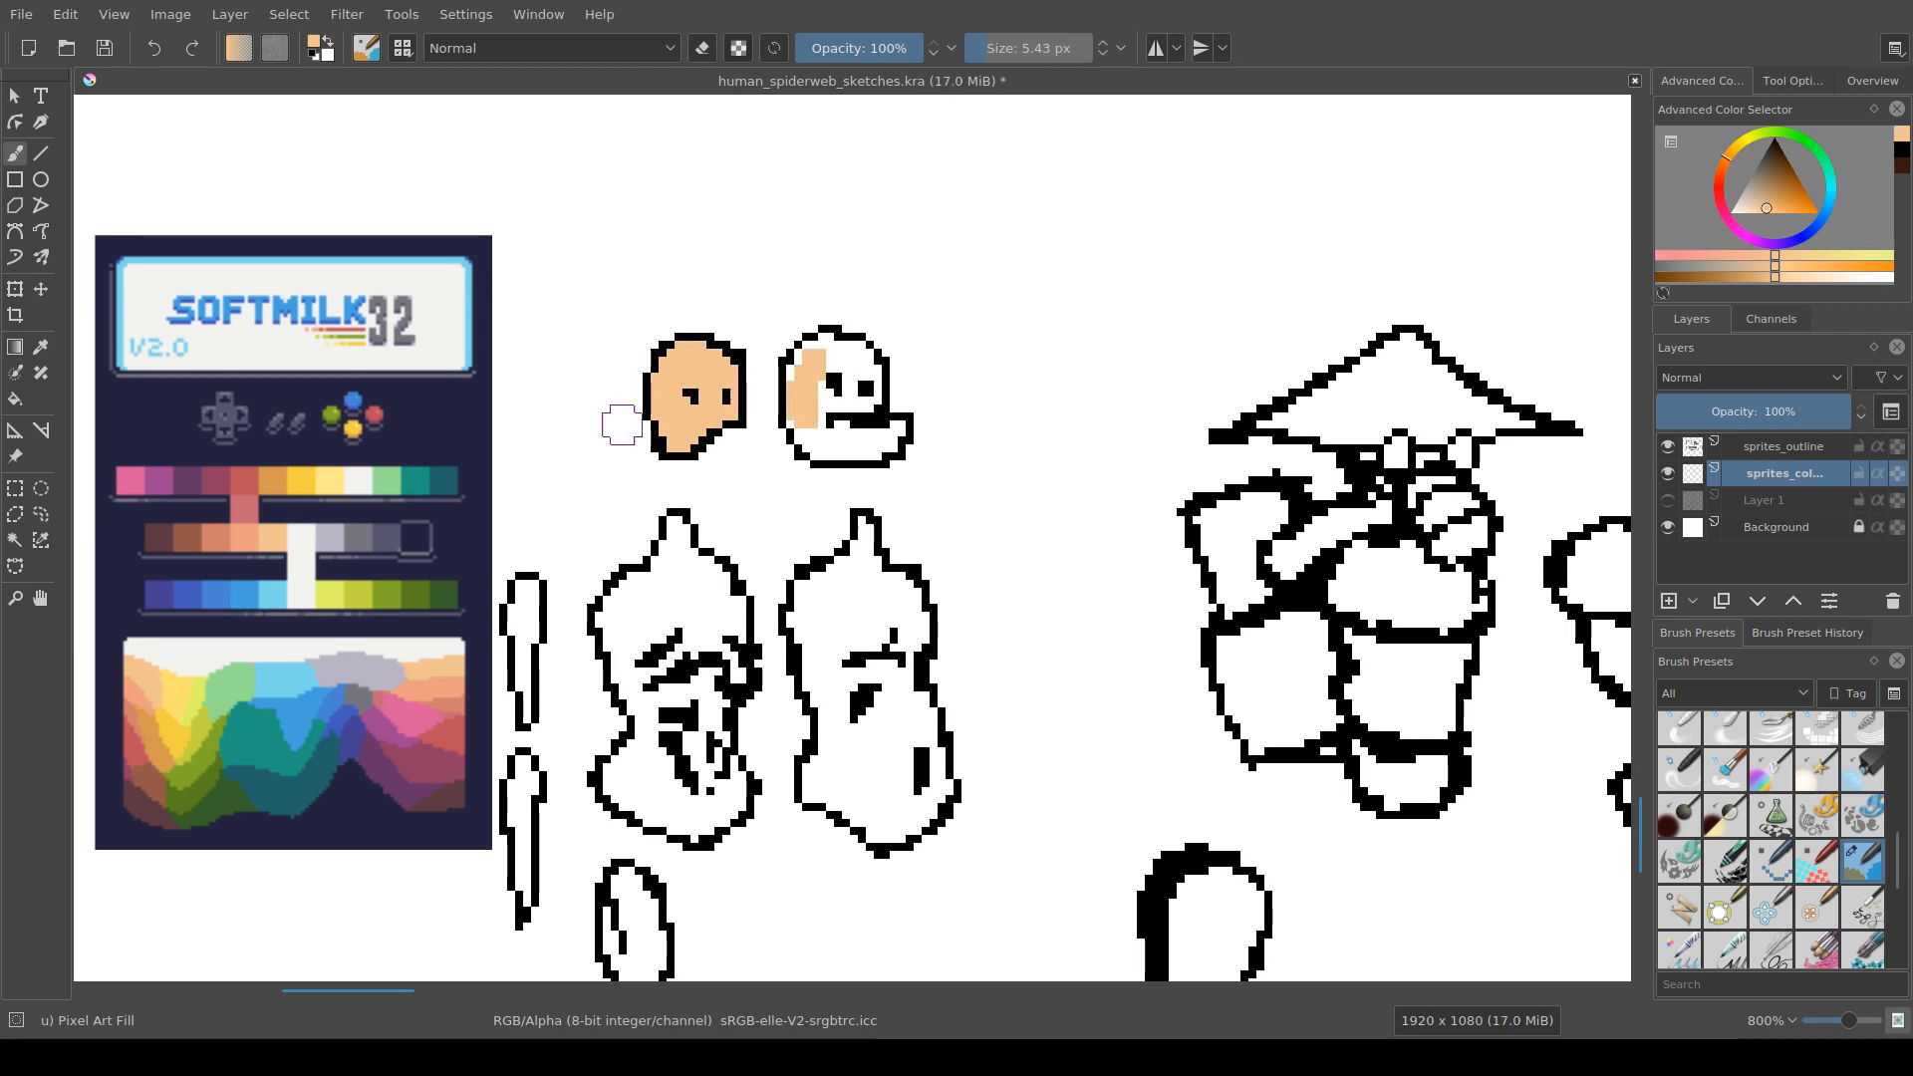
Step: Select the uncoloured interior of the second head and fill it with light peach
click(15, 540)
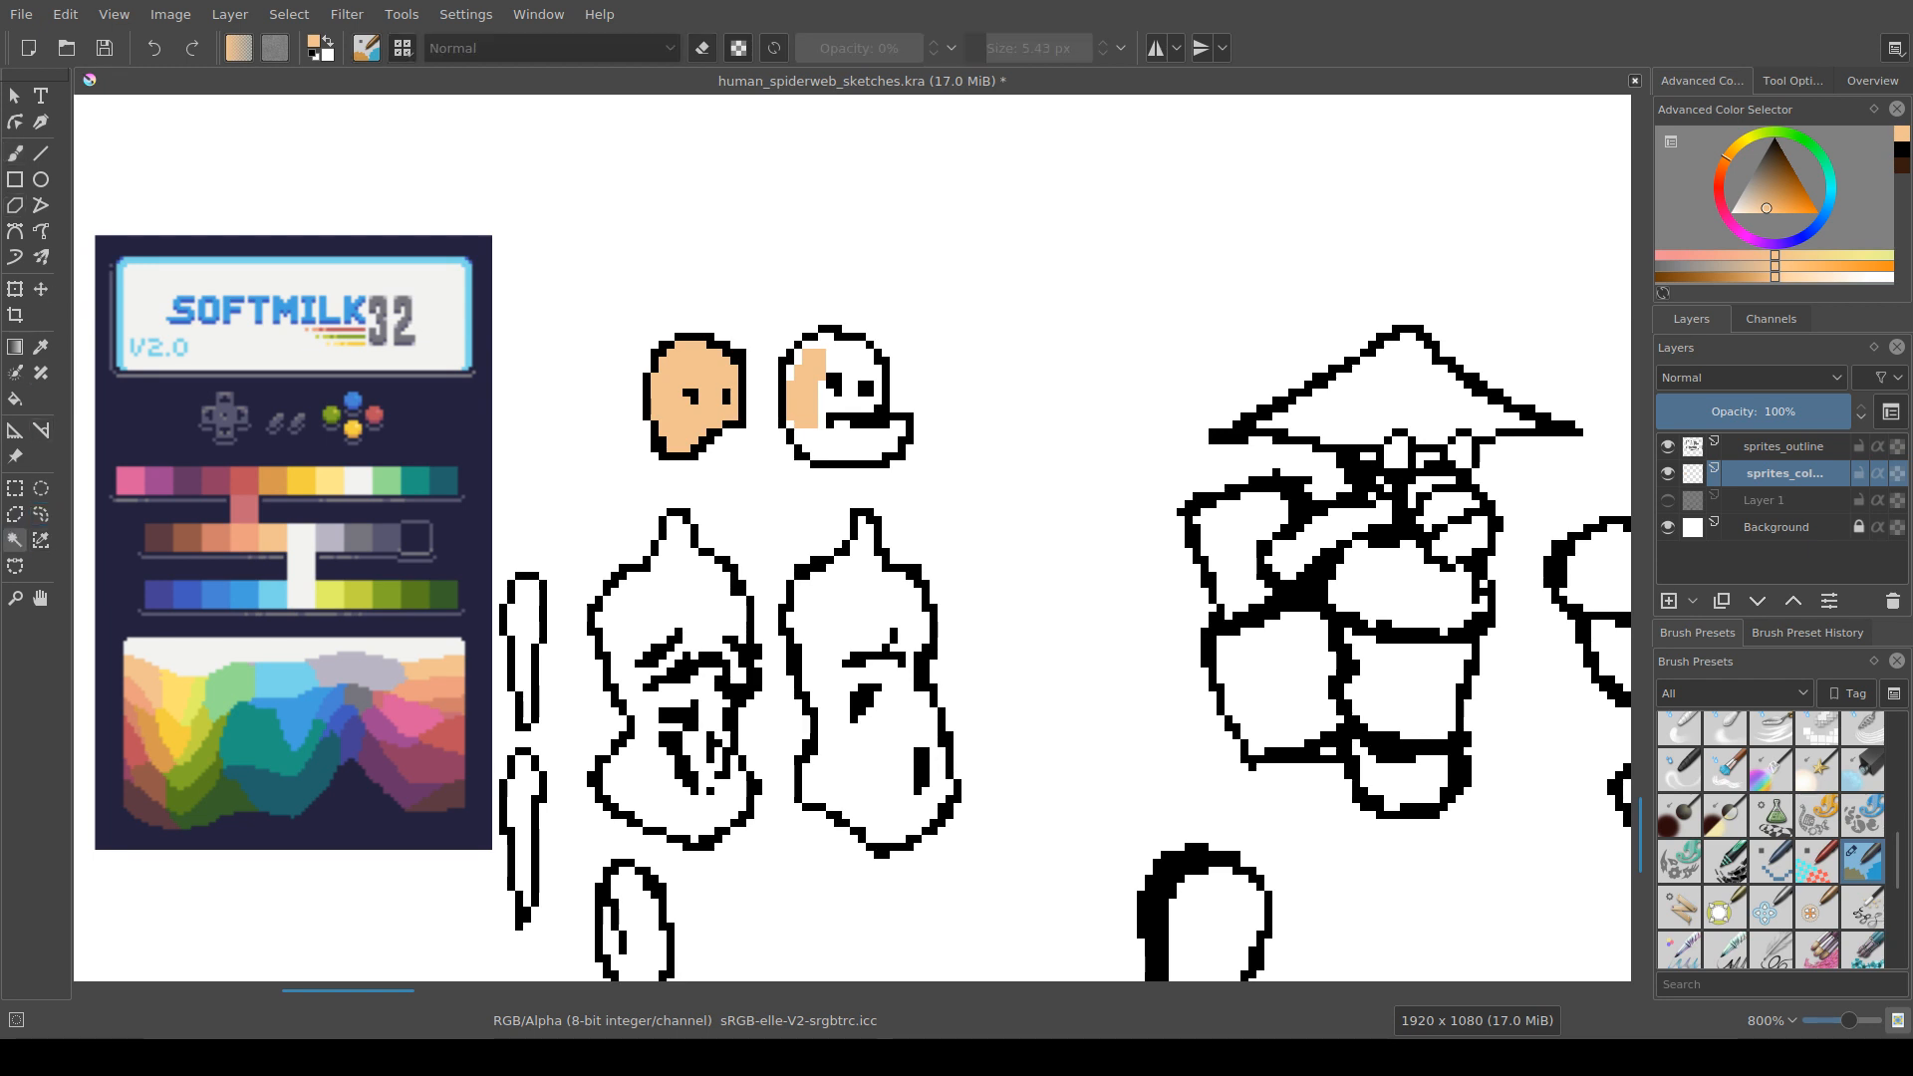
click(847, 401)
key(f)
click(847, 400)
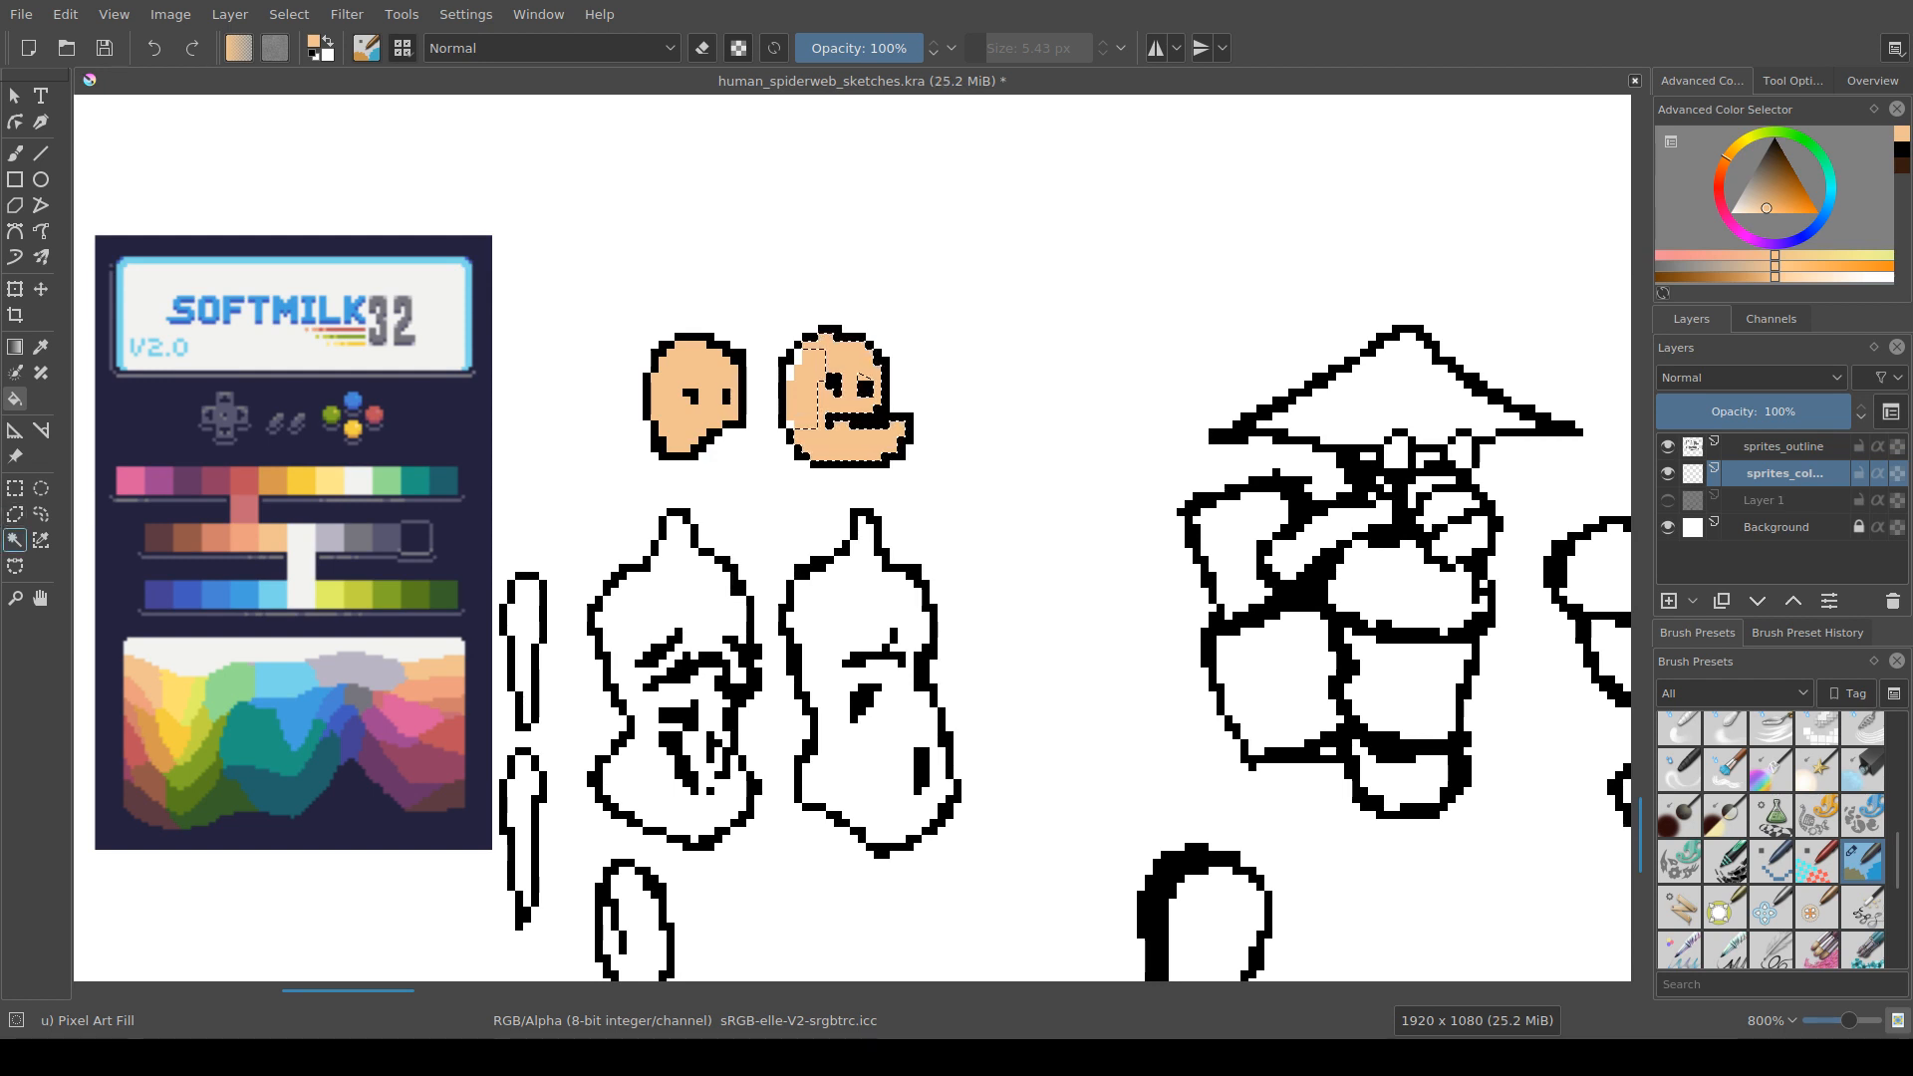
Step: Select the interiors of both torsos, the two narrow arm parts and the two leg parts together
click(15, 540)
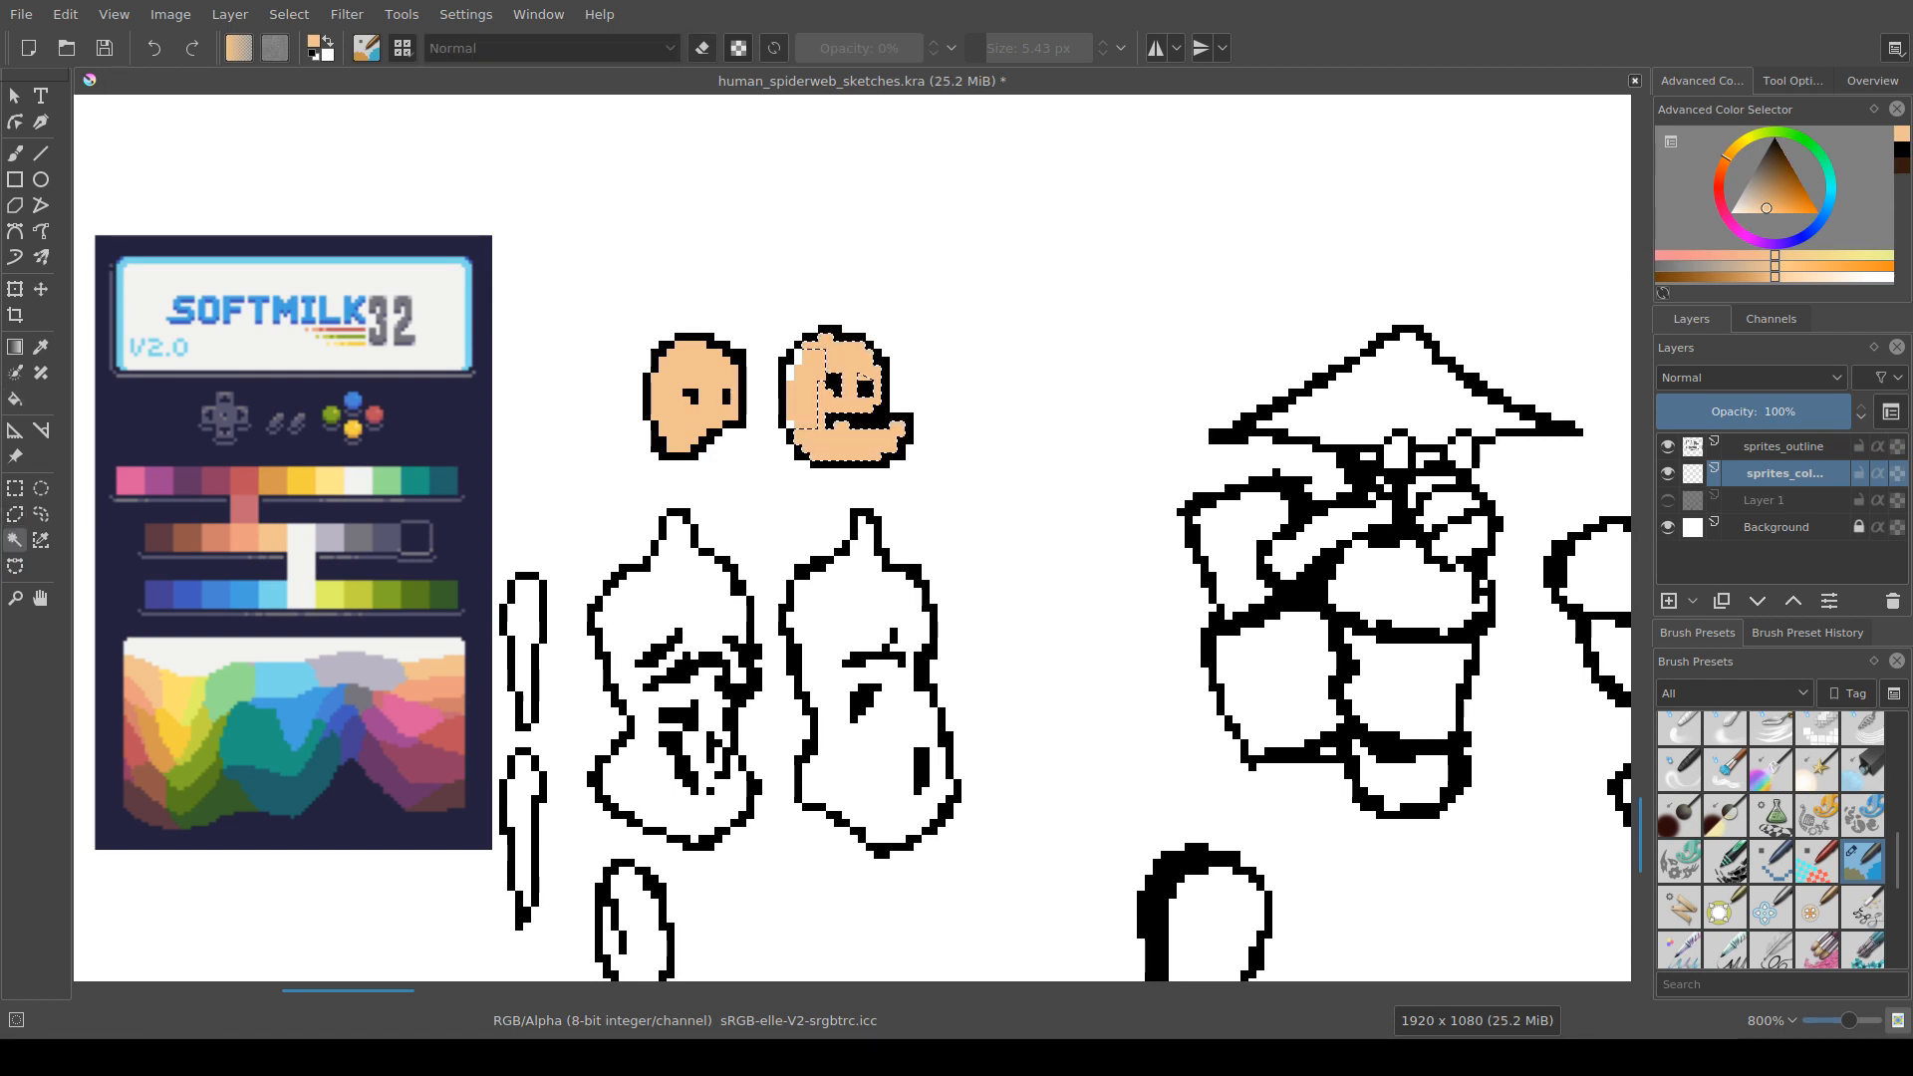
click(862, 608)
shift+click(677, 603)
shift+click(525, 622)
shift+click(524, 807)
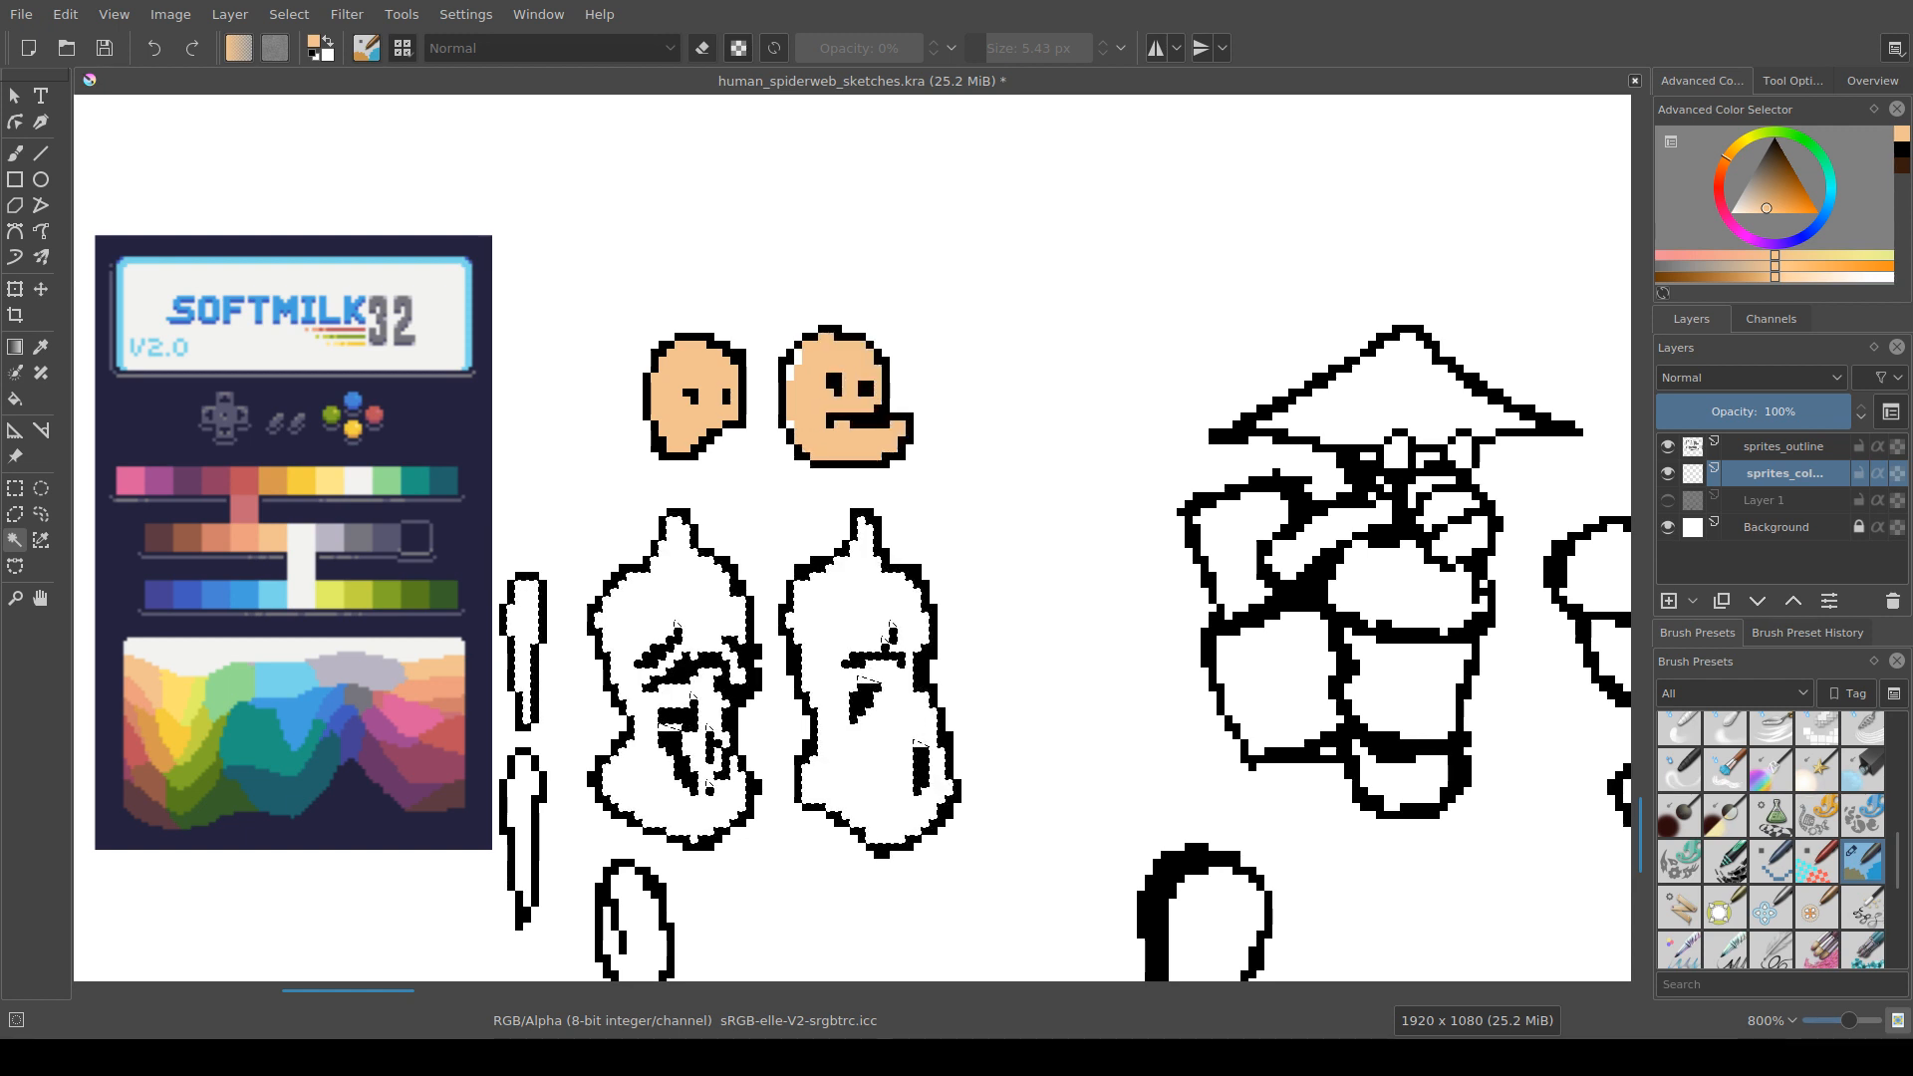
shift+click(641, 926)
drag(640, 927, 655, 567)
shift+click(648, 817)
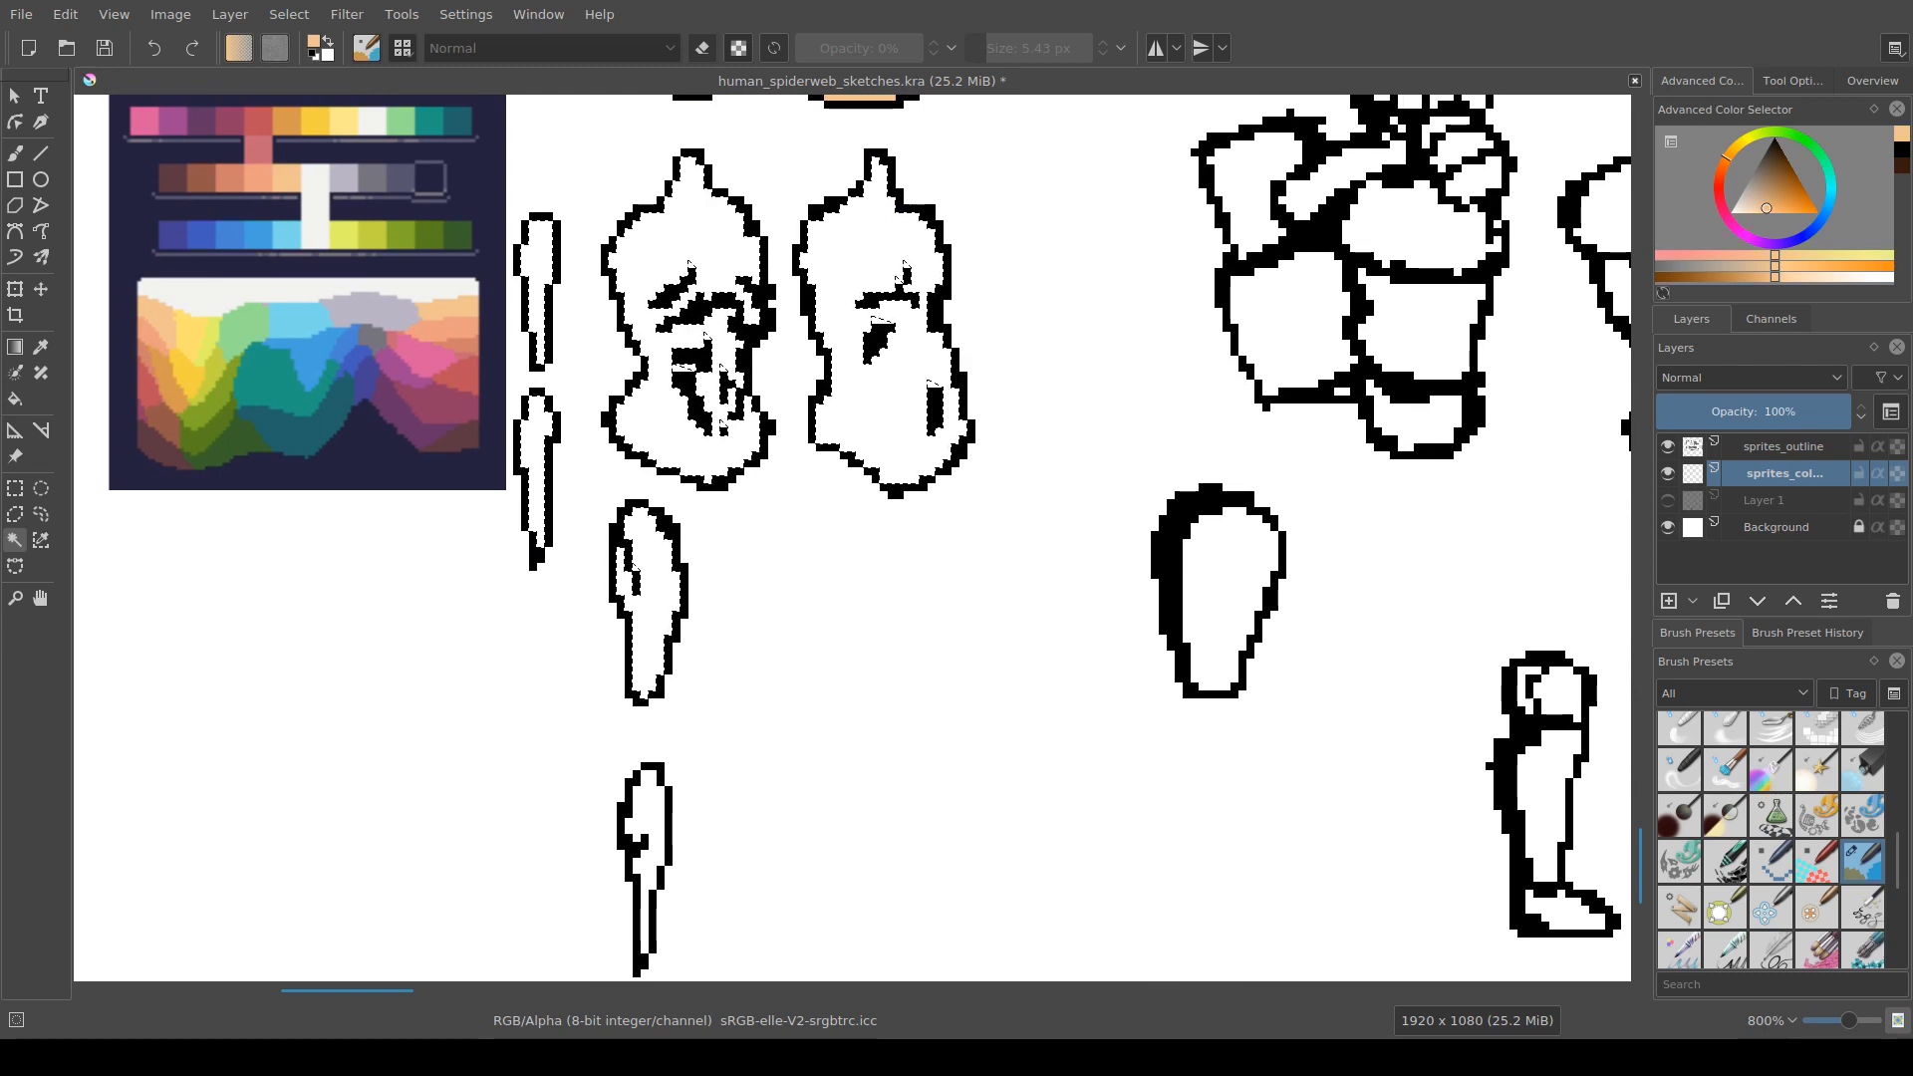
Step: Fill the selected leg parts, arm parts and both torsos with light peach
key(f)
click(646, 847)
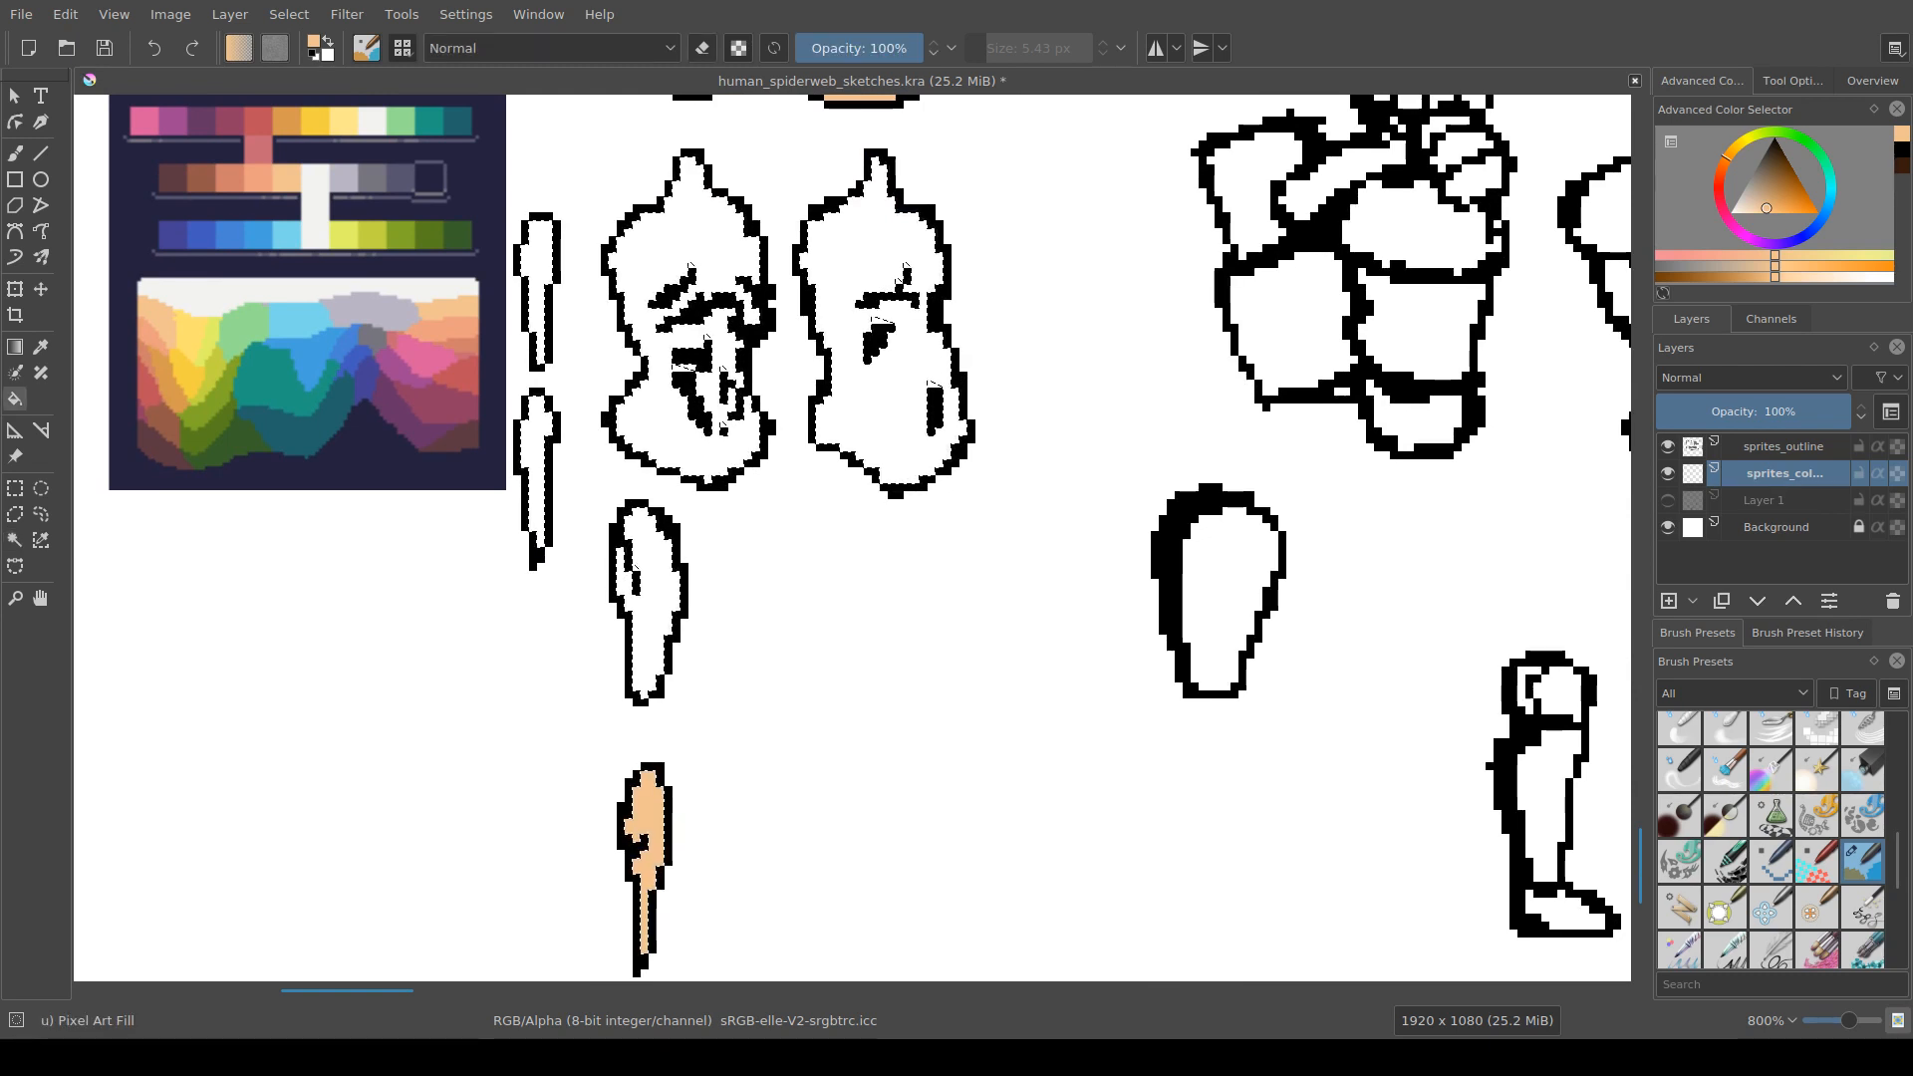
click(646, 597)
click(537, 448)
click(539, 279)
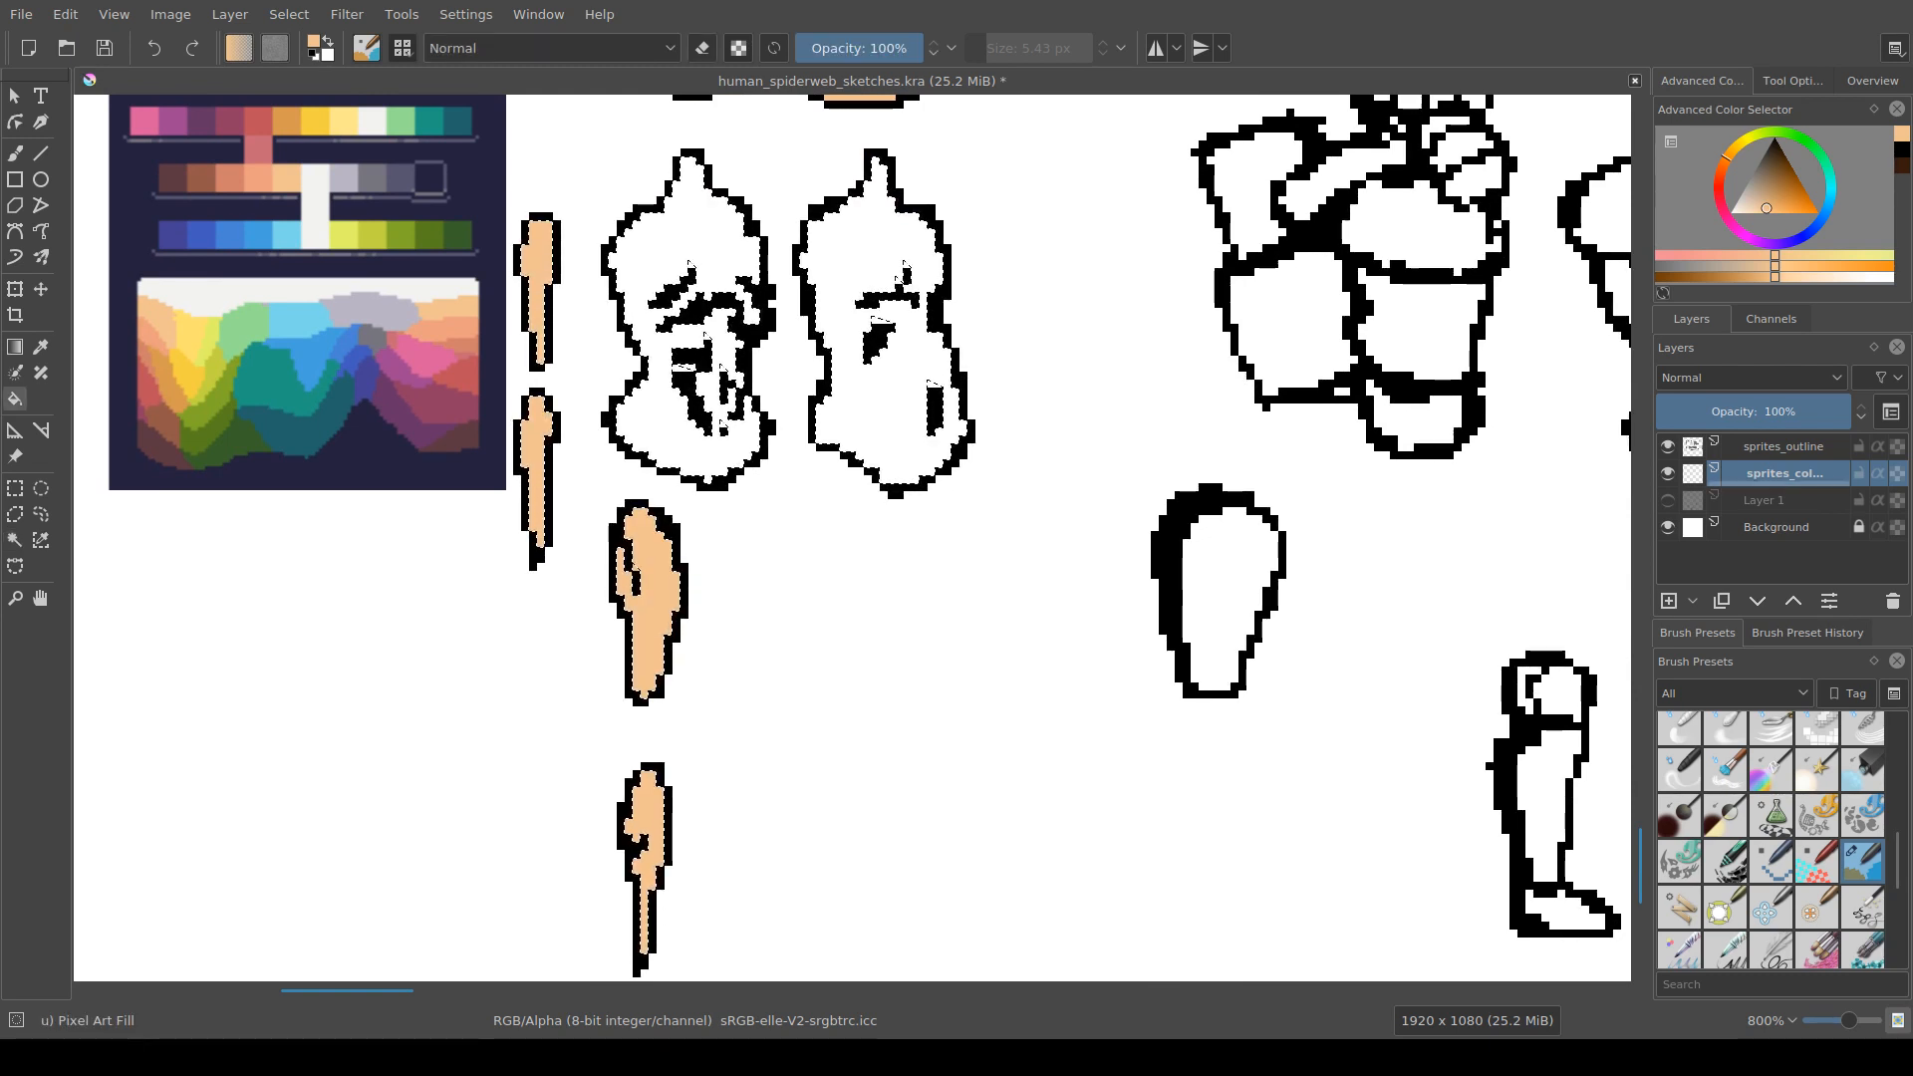
click(682, 239)
click(872, 249)
drag(872, 249, 743, 690)
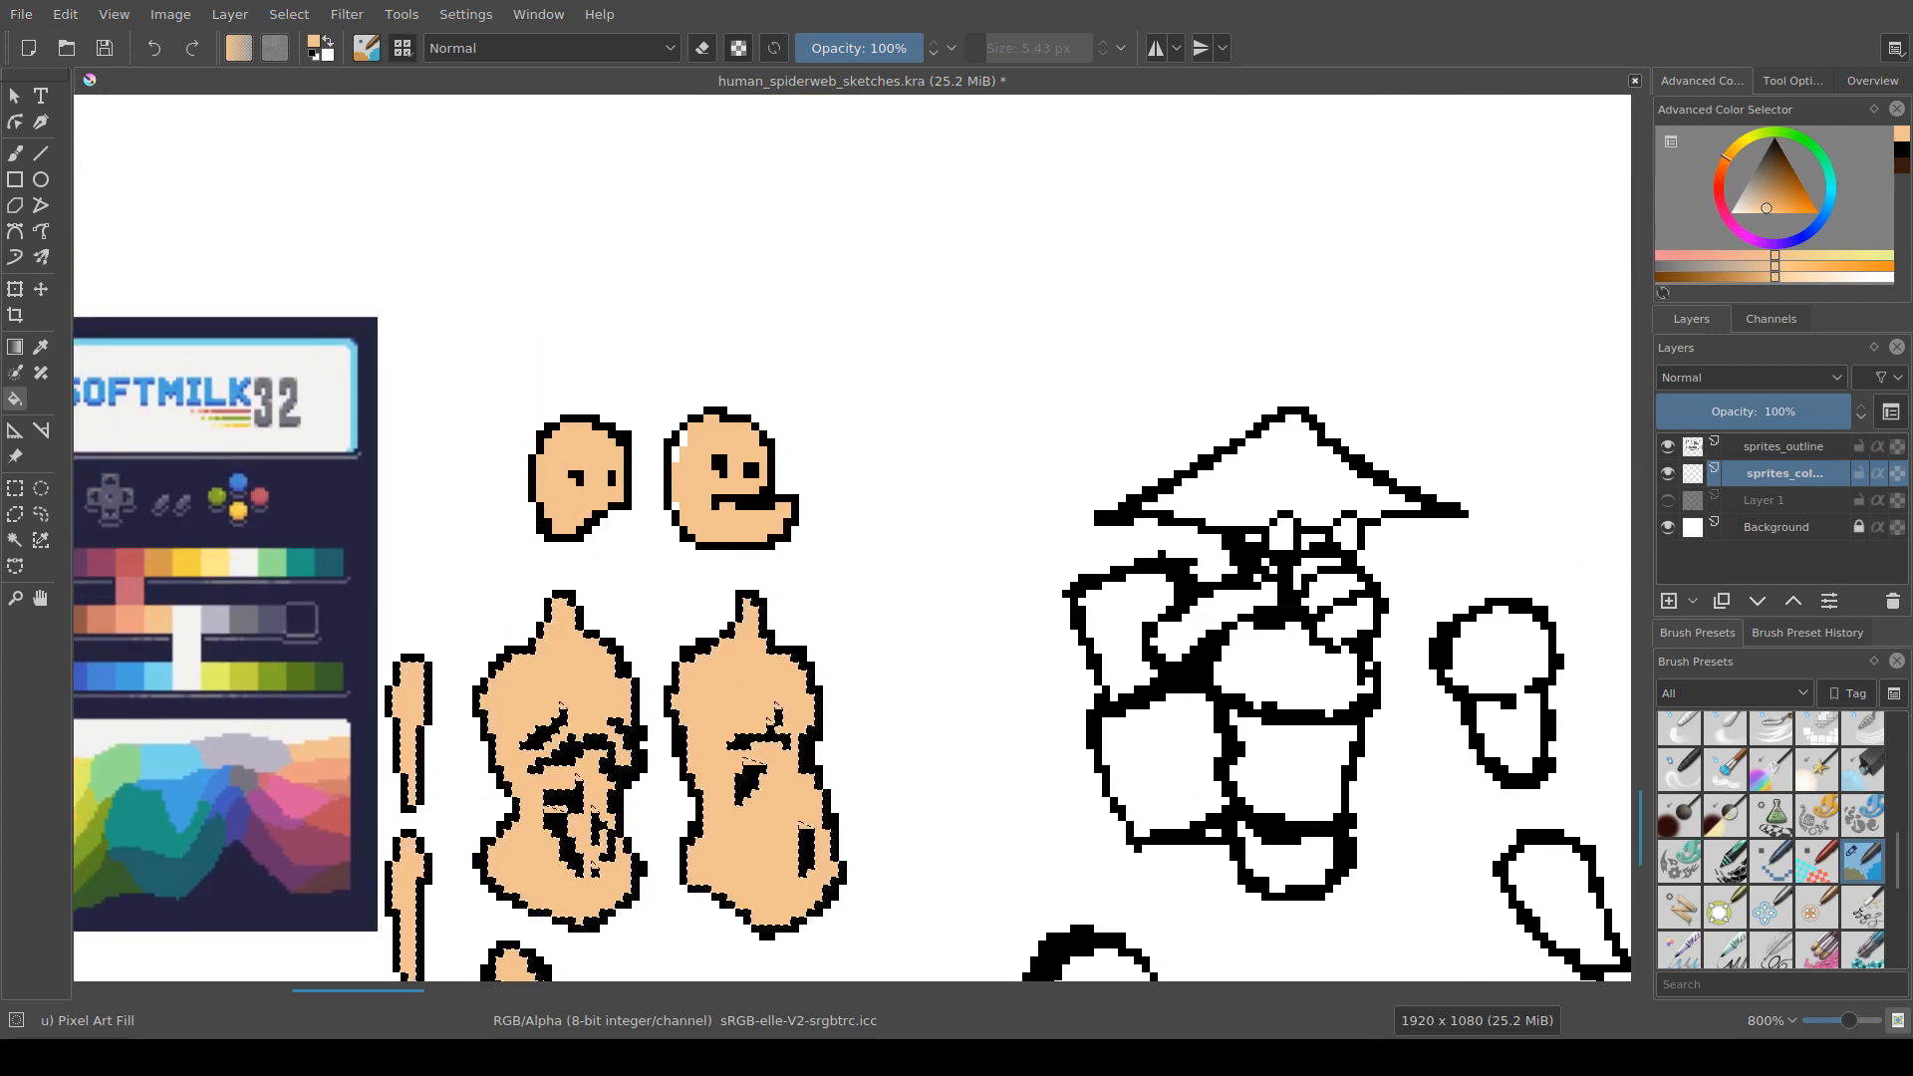
Step: Clear the selection, paint the leftover white gap in the second head peach, and save the file
key(ctrl+r)
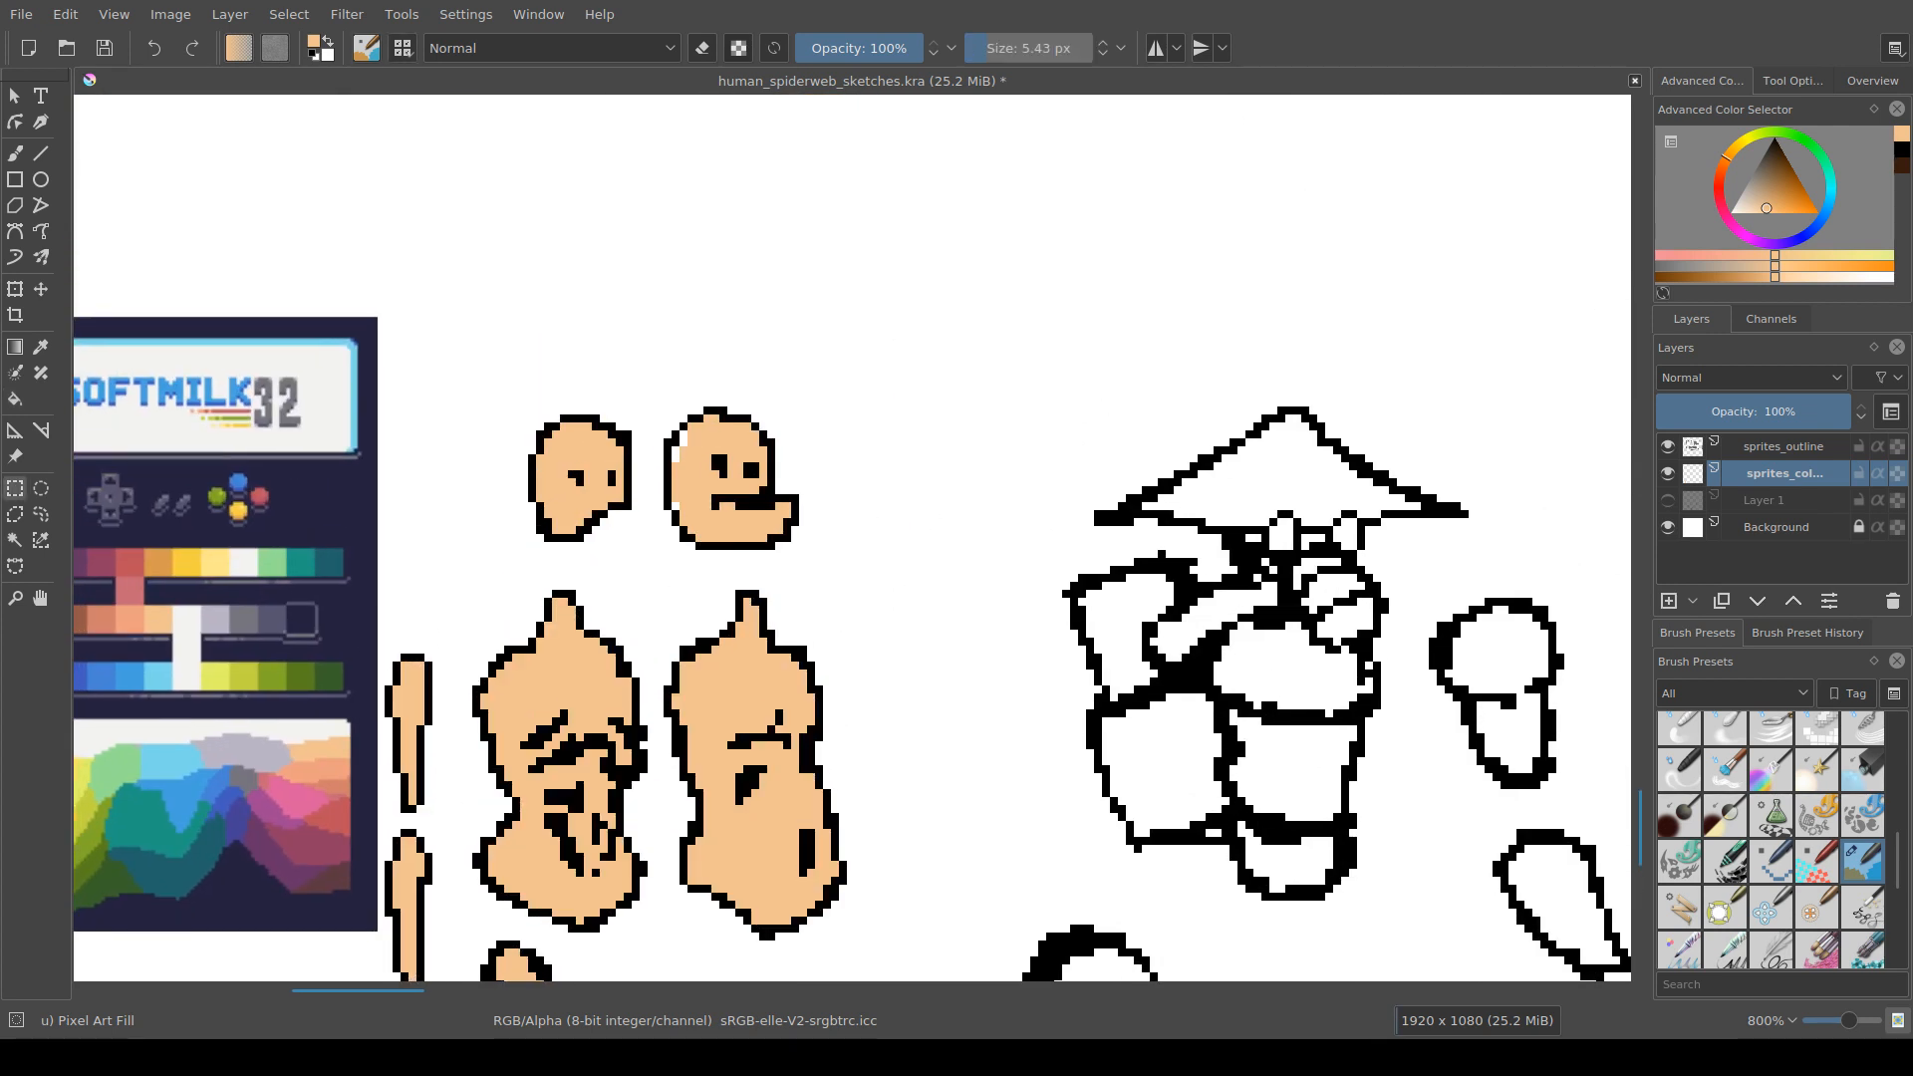
key(b)
drag(683, 578, 752, 462)
key(ctrl+s)
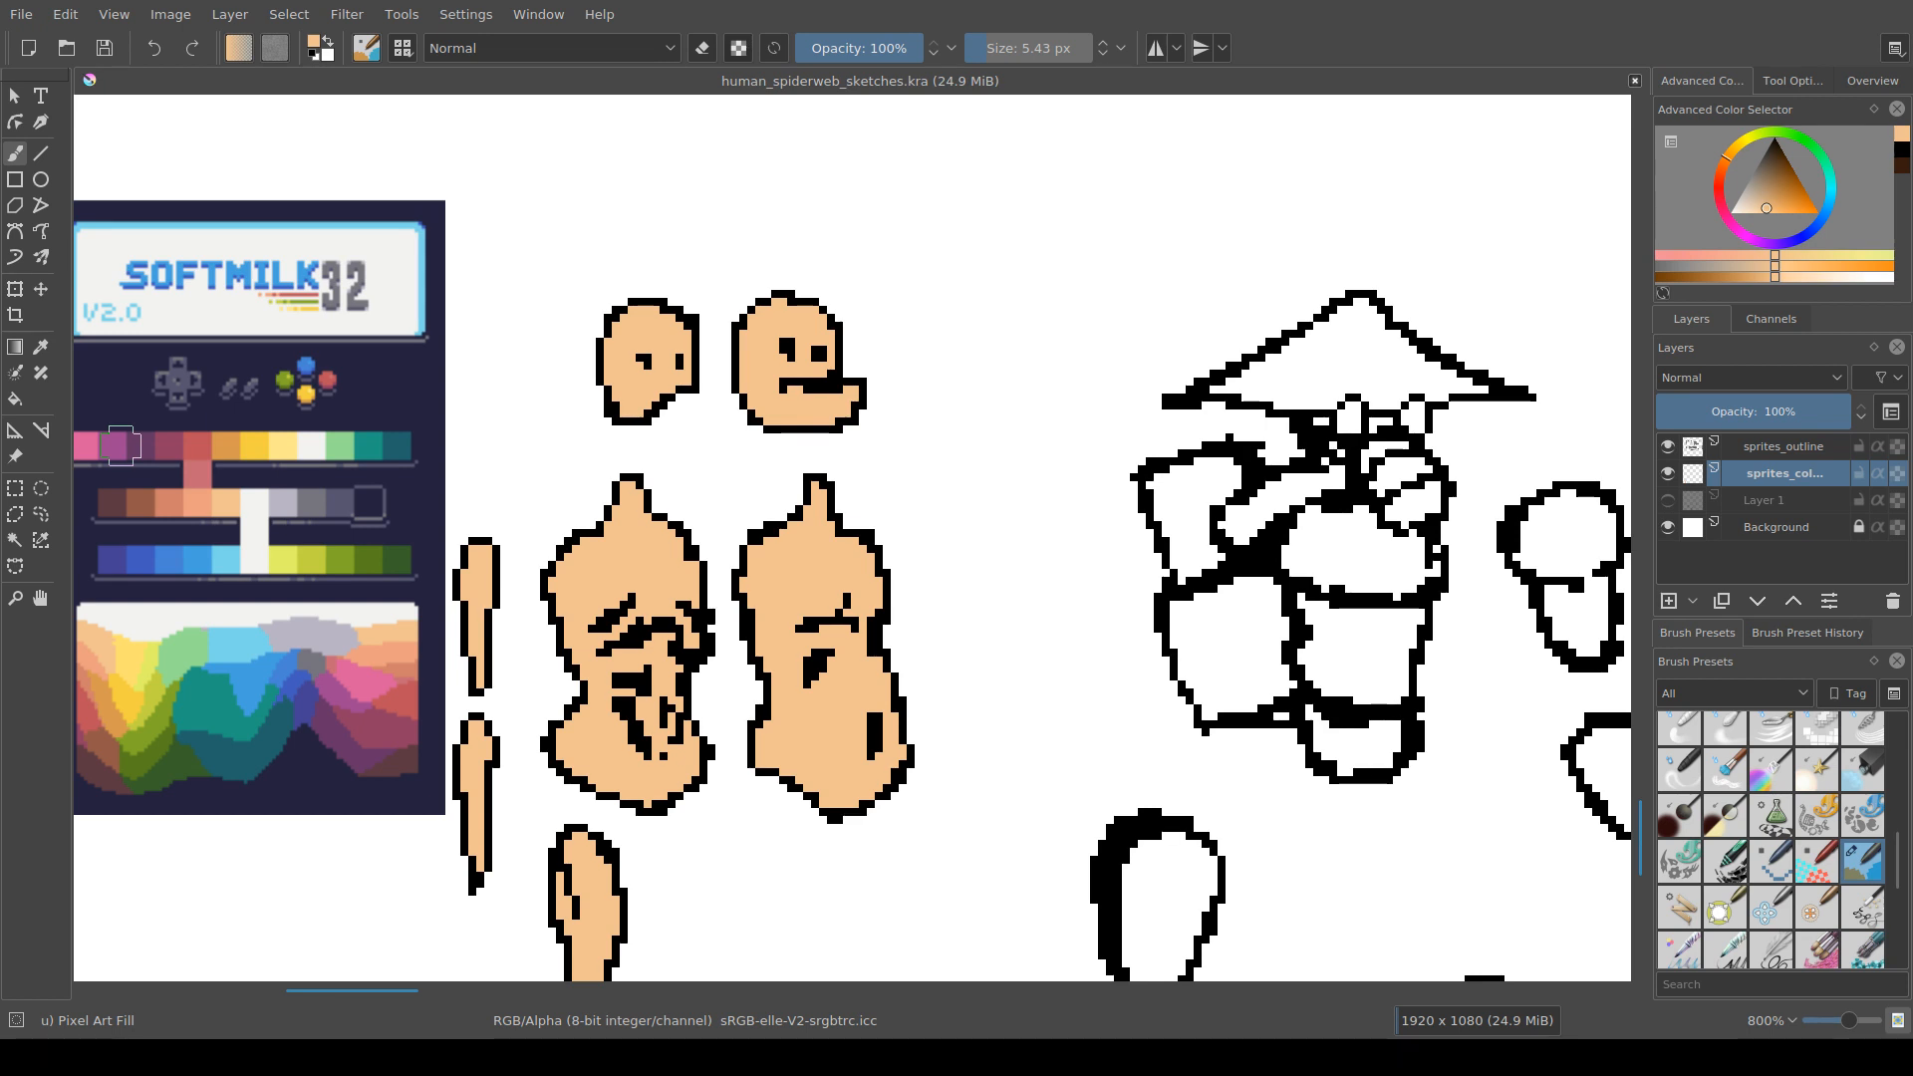
Step: Sample the palette's reddish tan shade and shade the first head's jaw and the areas around its eyes
scroll(453, 765, down, 1)
drag(517, 697, 604, 662)
scroll(693, 728, up, 1)
drag(583, 792, 547, 876)
scroll(681, 690, down, 1)
scroll(657, 694, up, 1)
ctrl+click(165, 423)
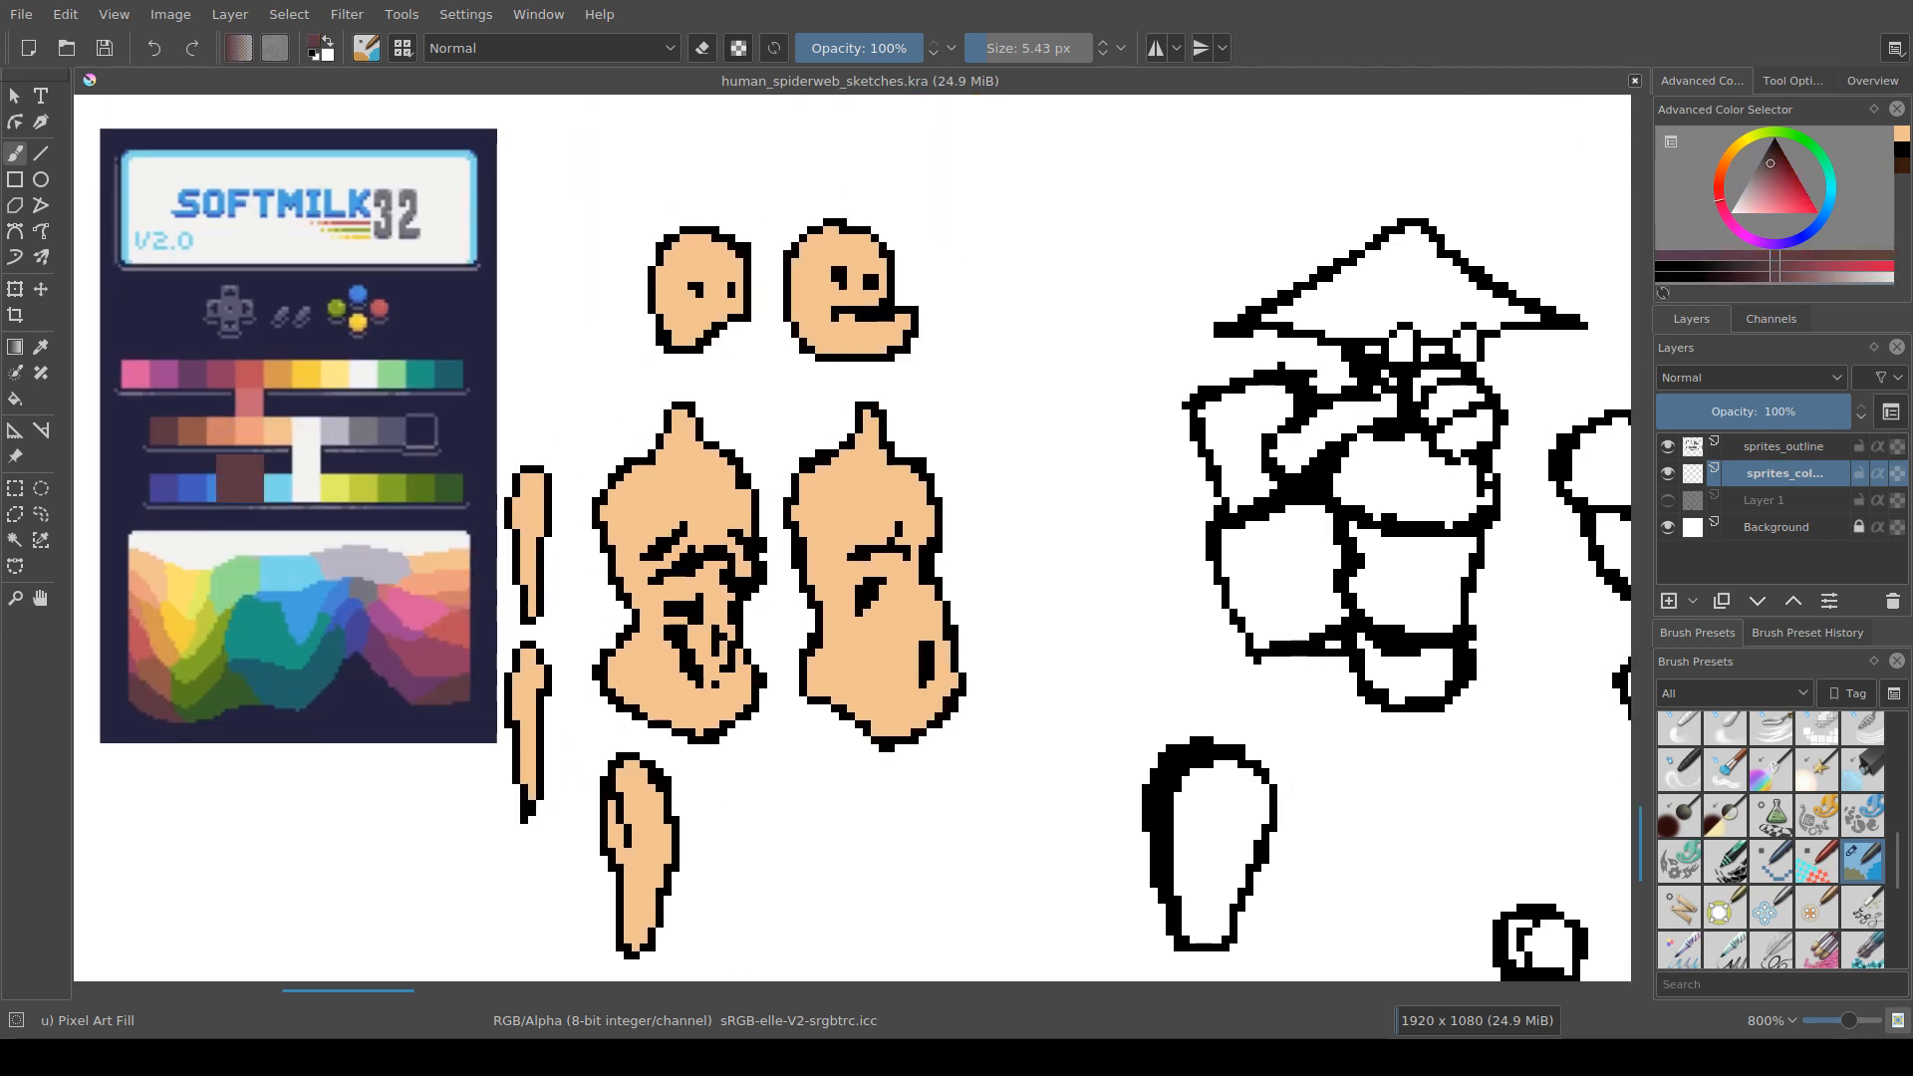
ctrl+click(192, 423)
ctrl+click(218, 429)
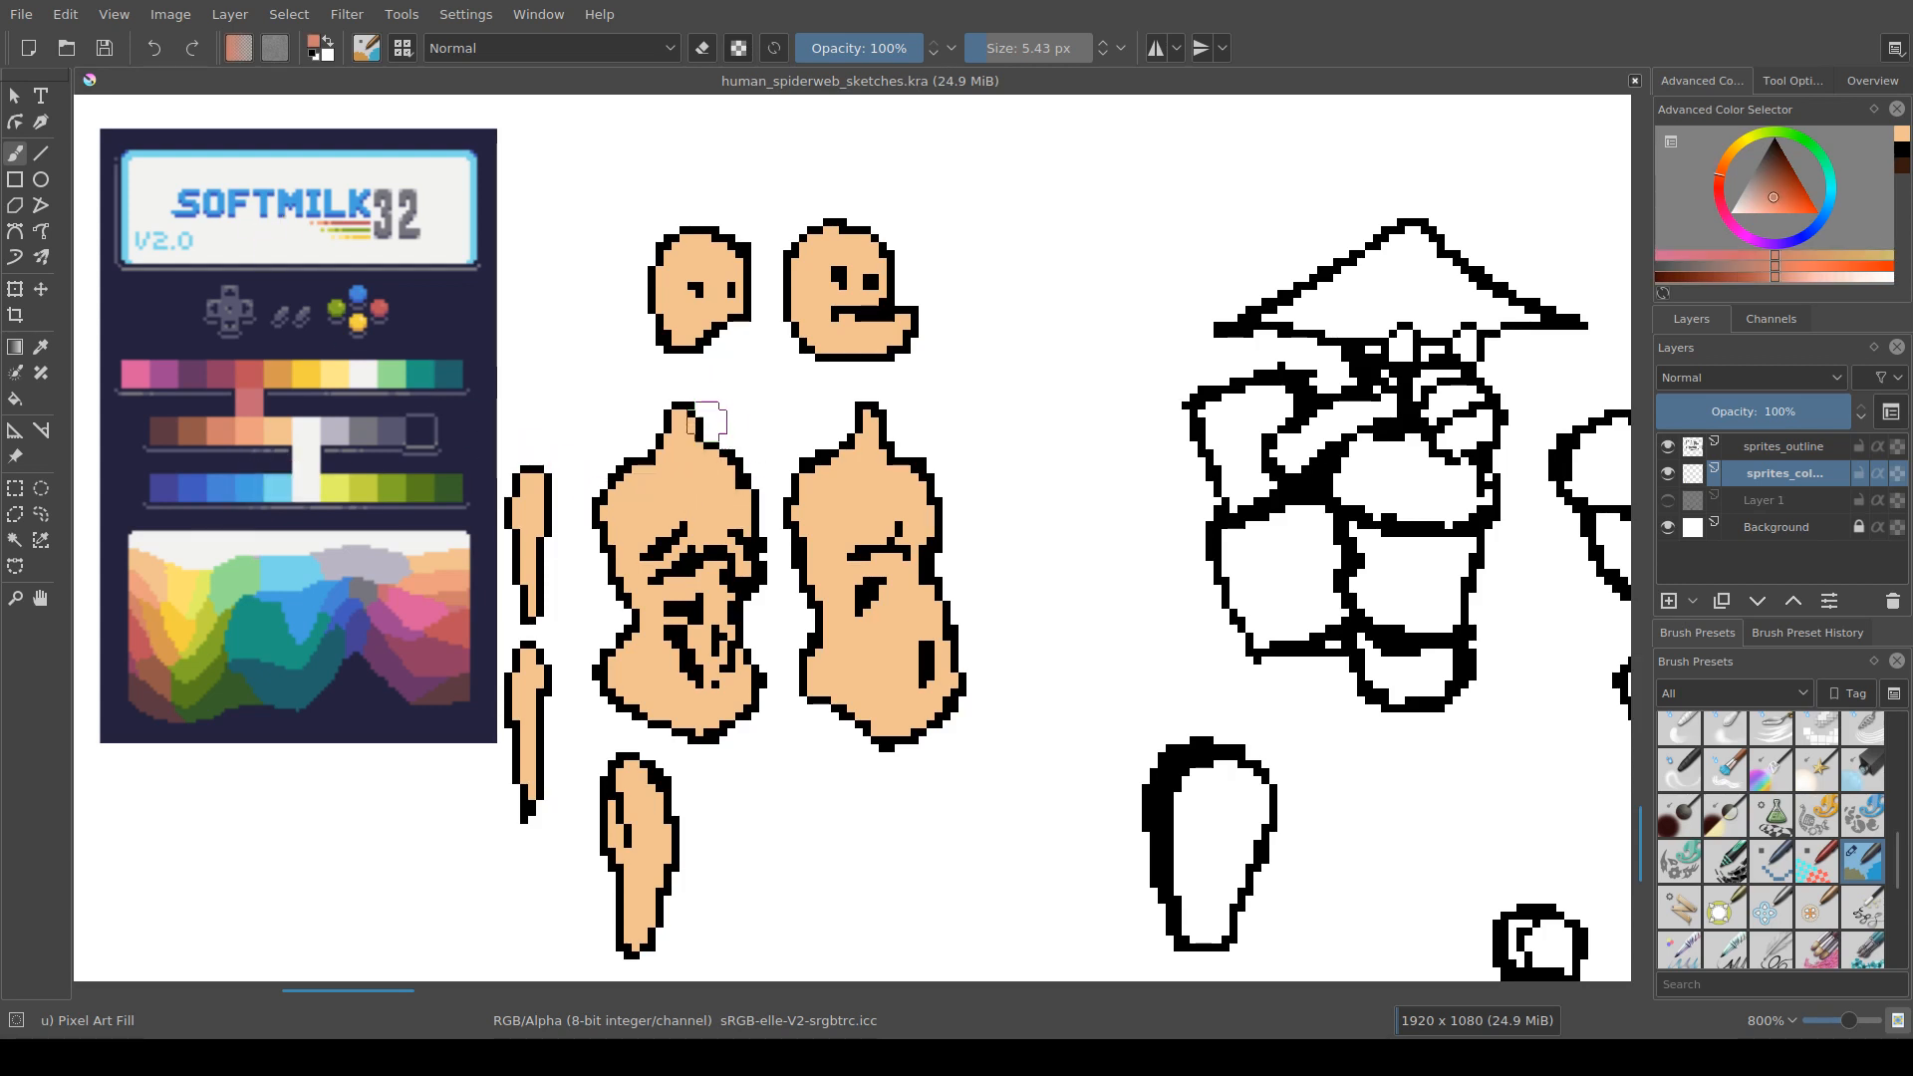
mouse_move(663, 315)
mouse_down()
mouse_move(669, 332)
mouse_move(745, 311)
mouse_up()
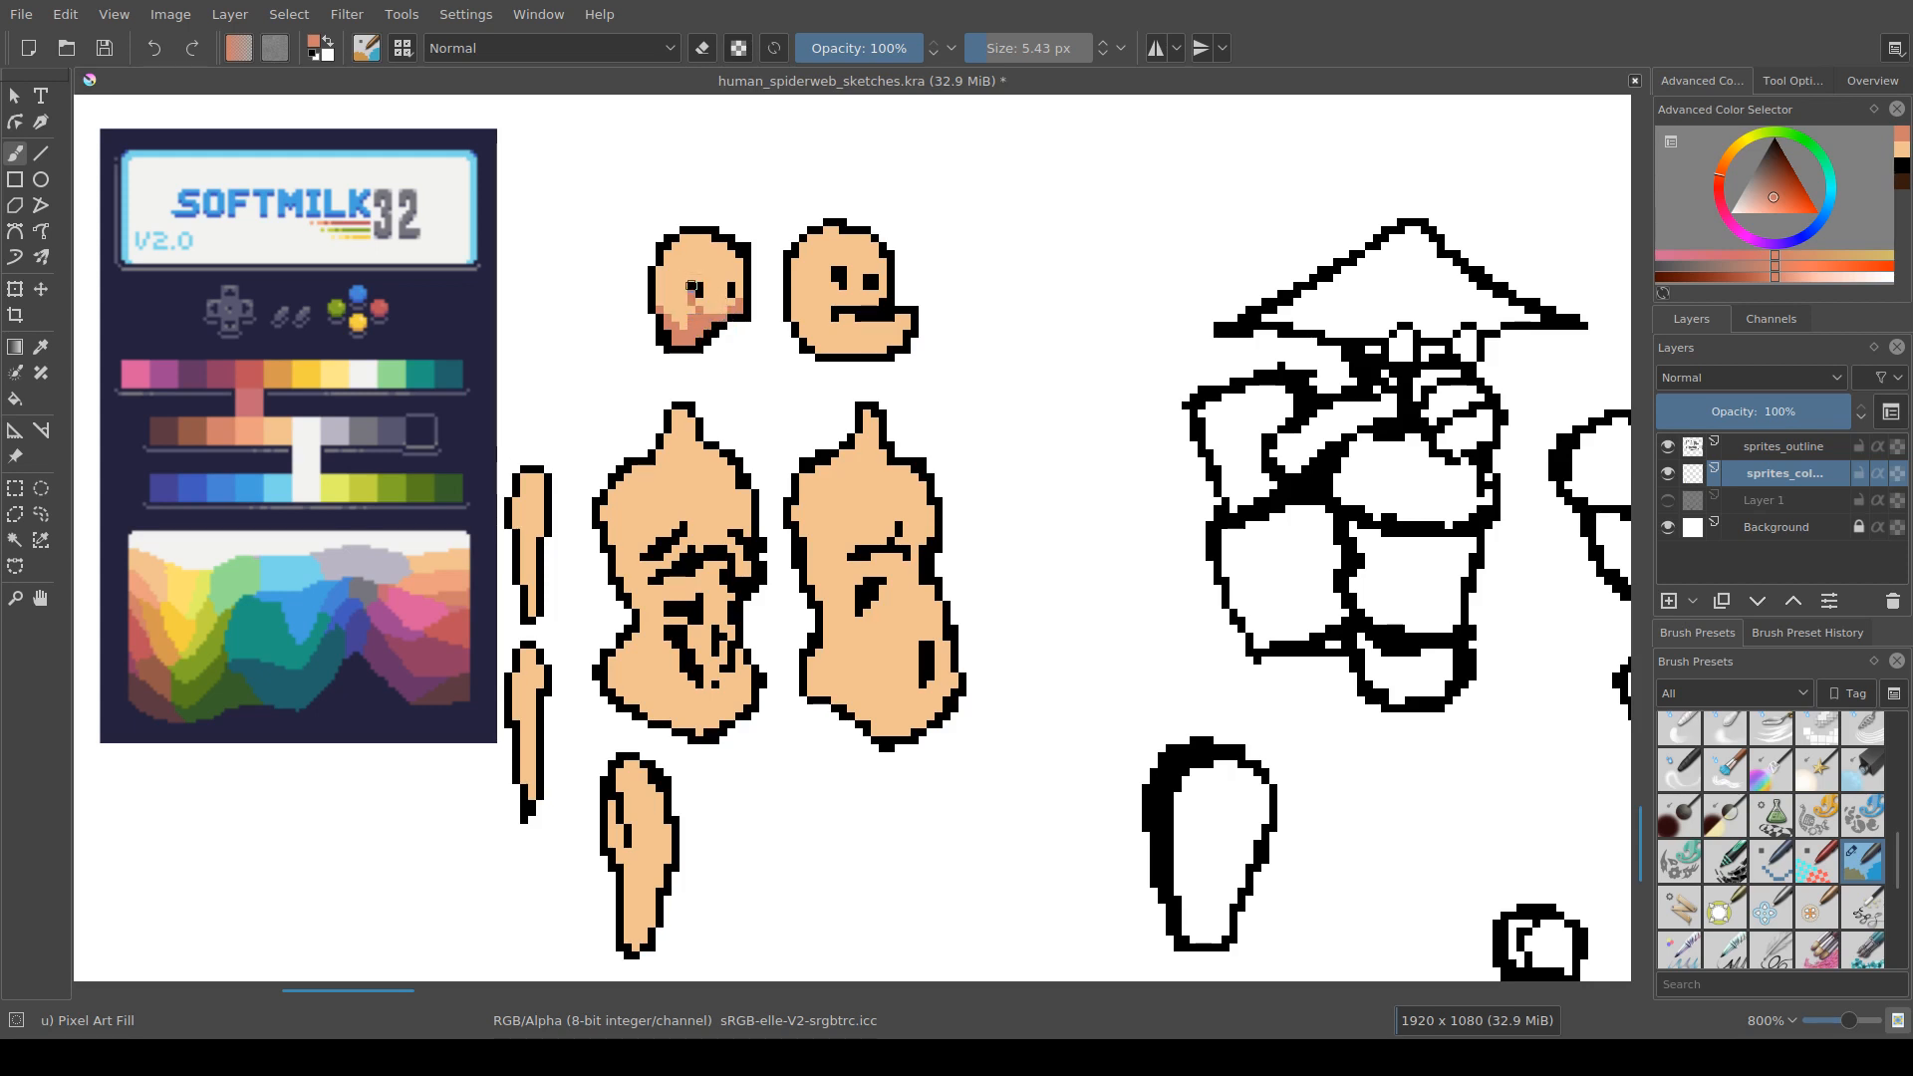
drag(692, 286, 732, 286)
Step: Shade the second head's brow, cheek and jaw in reddish tan and save the file
drag(834, 269, 797, 279)
click(867, 280)
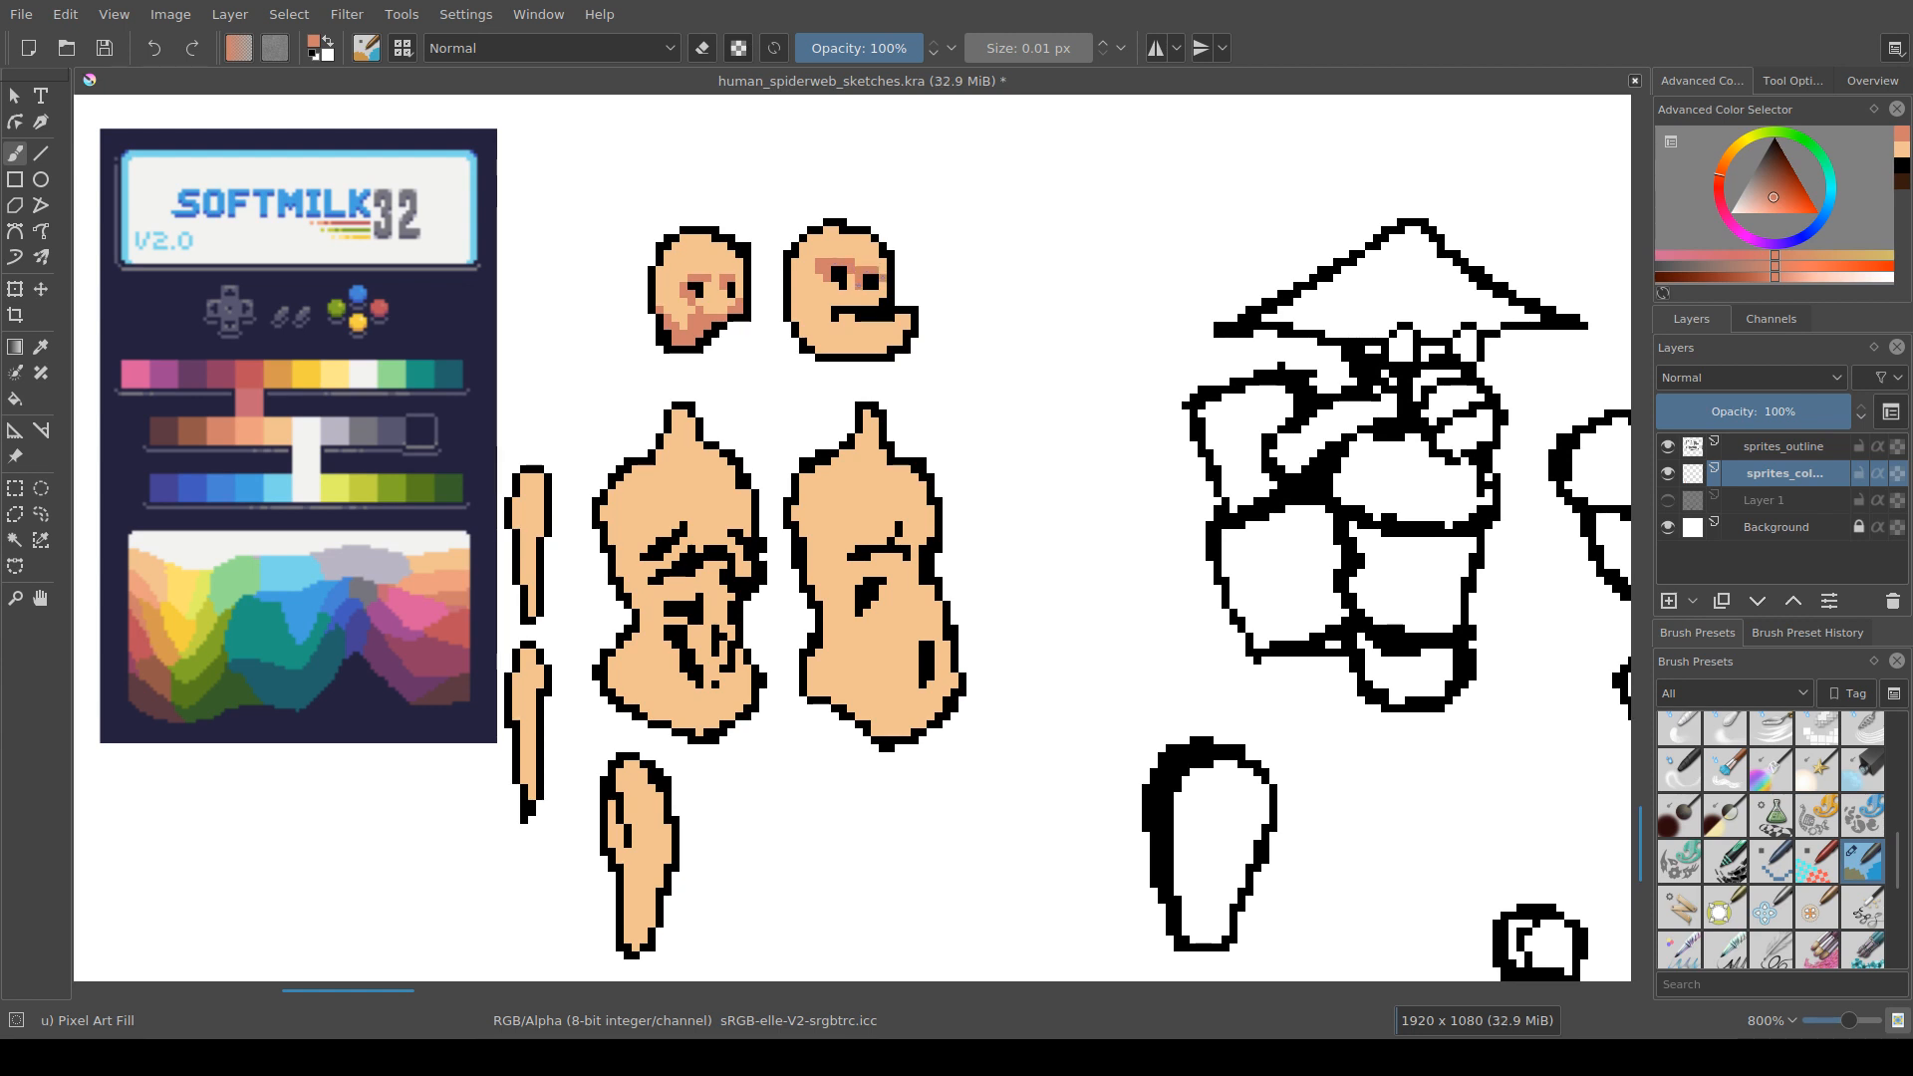
mouse_move(850, 318)
mouse_down()
mouse_move(798, 306)
mouse_move(832, 349)
mouse_move(907, 326)
mouse_move(827, 342)
mouse_up()
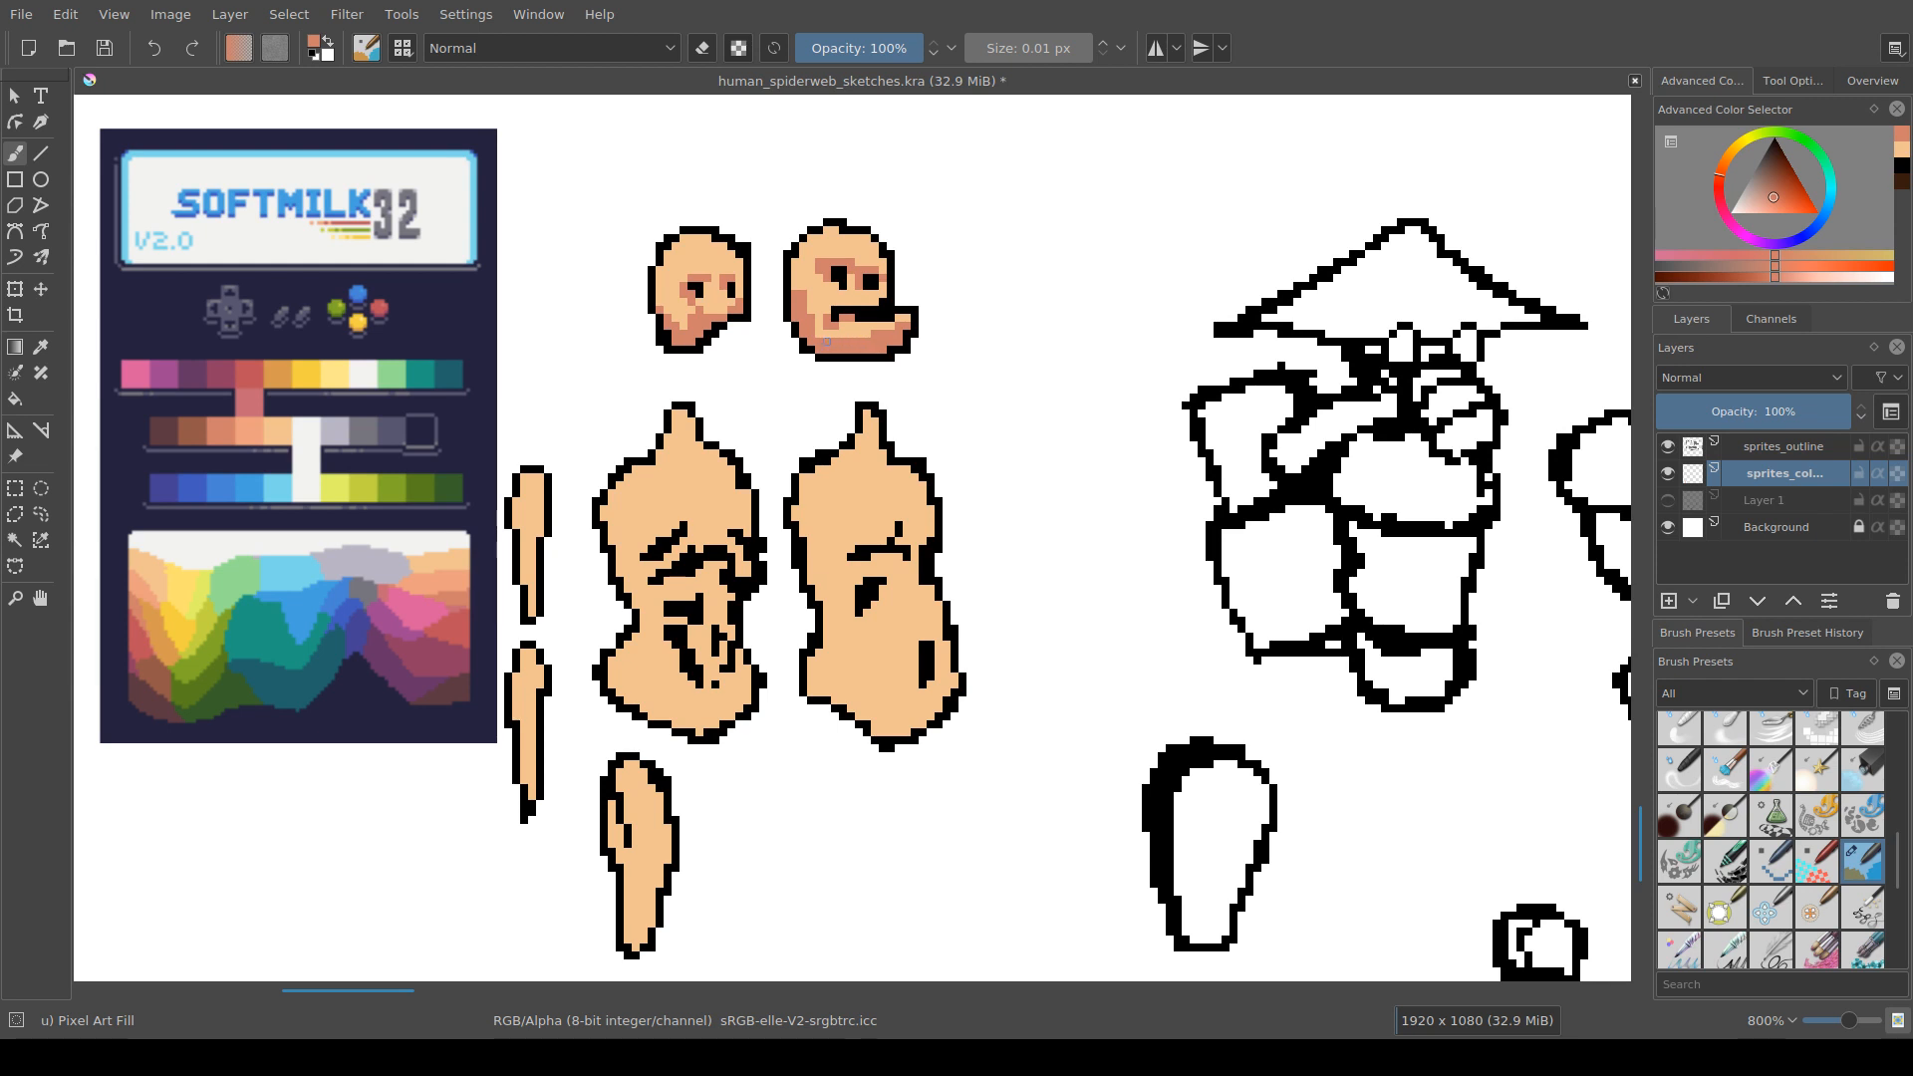
key(ctrl+s)
Step: Shade the lower portions of both narrow arm parts in reddish tan
drag(769, 575, 784, 549)
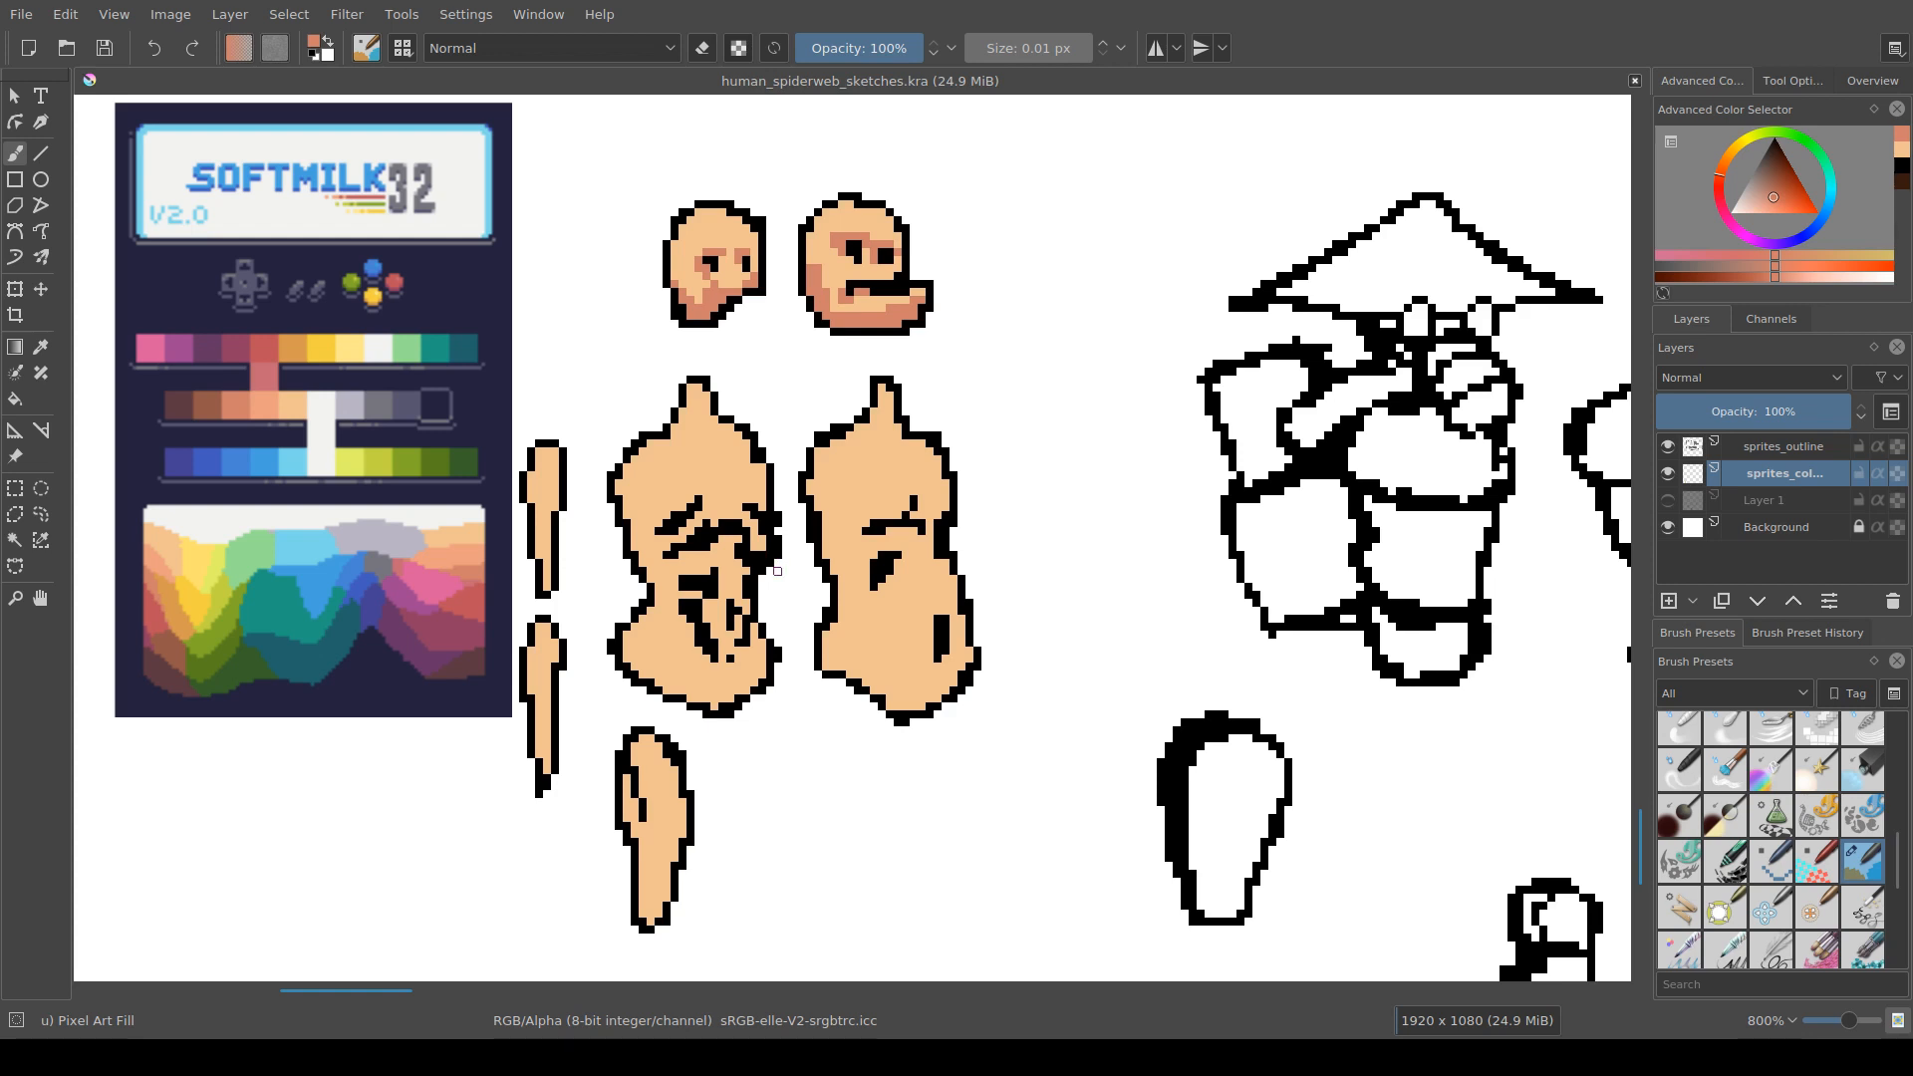
drag(769, 571, 719, 499)
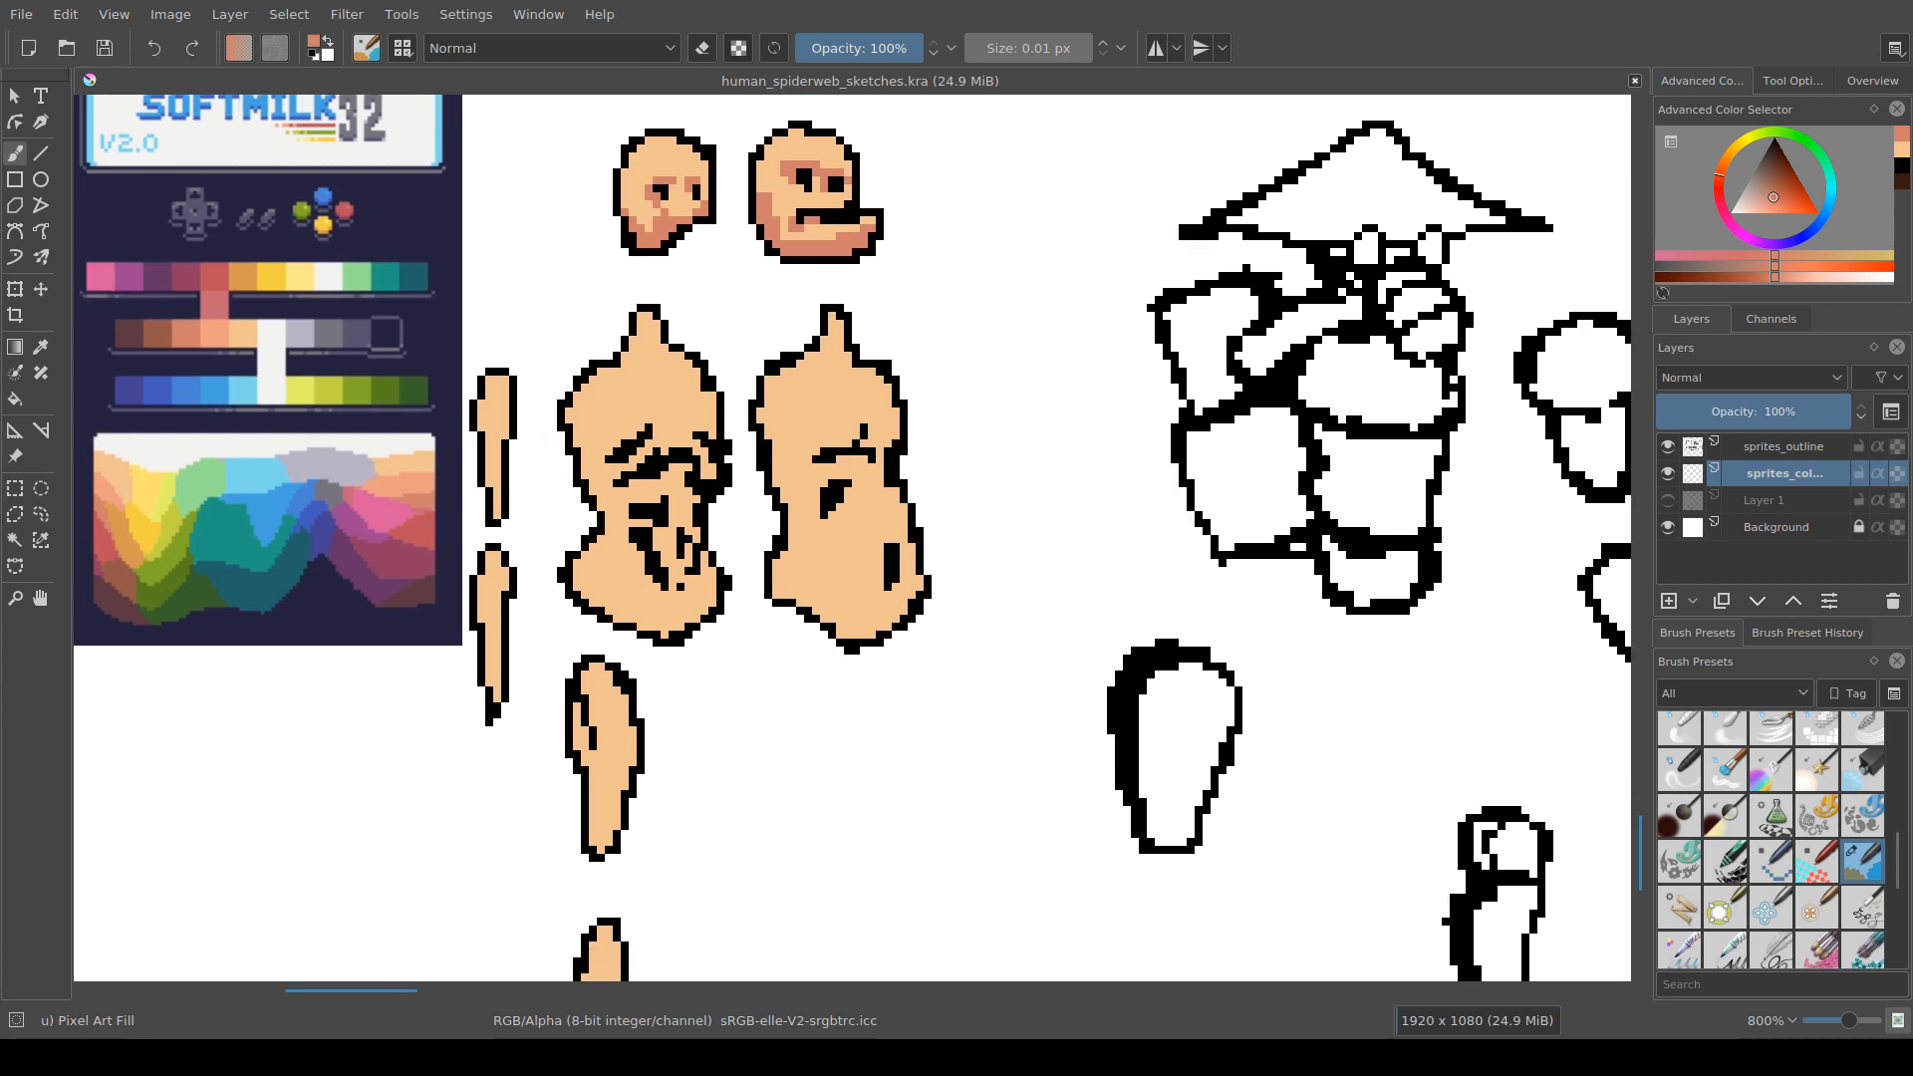
drag(497, 514, 489, 451)
mouse_move(503, 697)
mouse_down()
mouse_move(485, 643)
mouse_move(481, 658)
mouse_up()
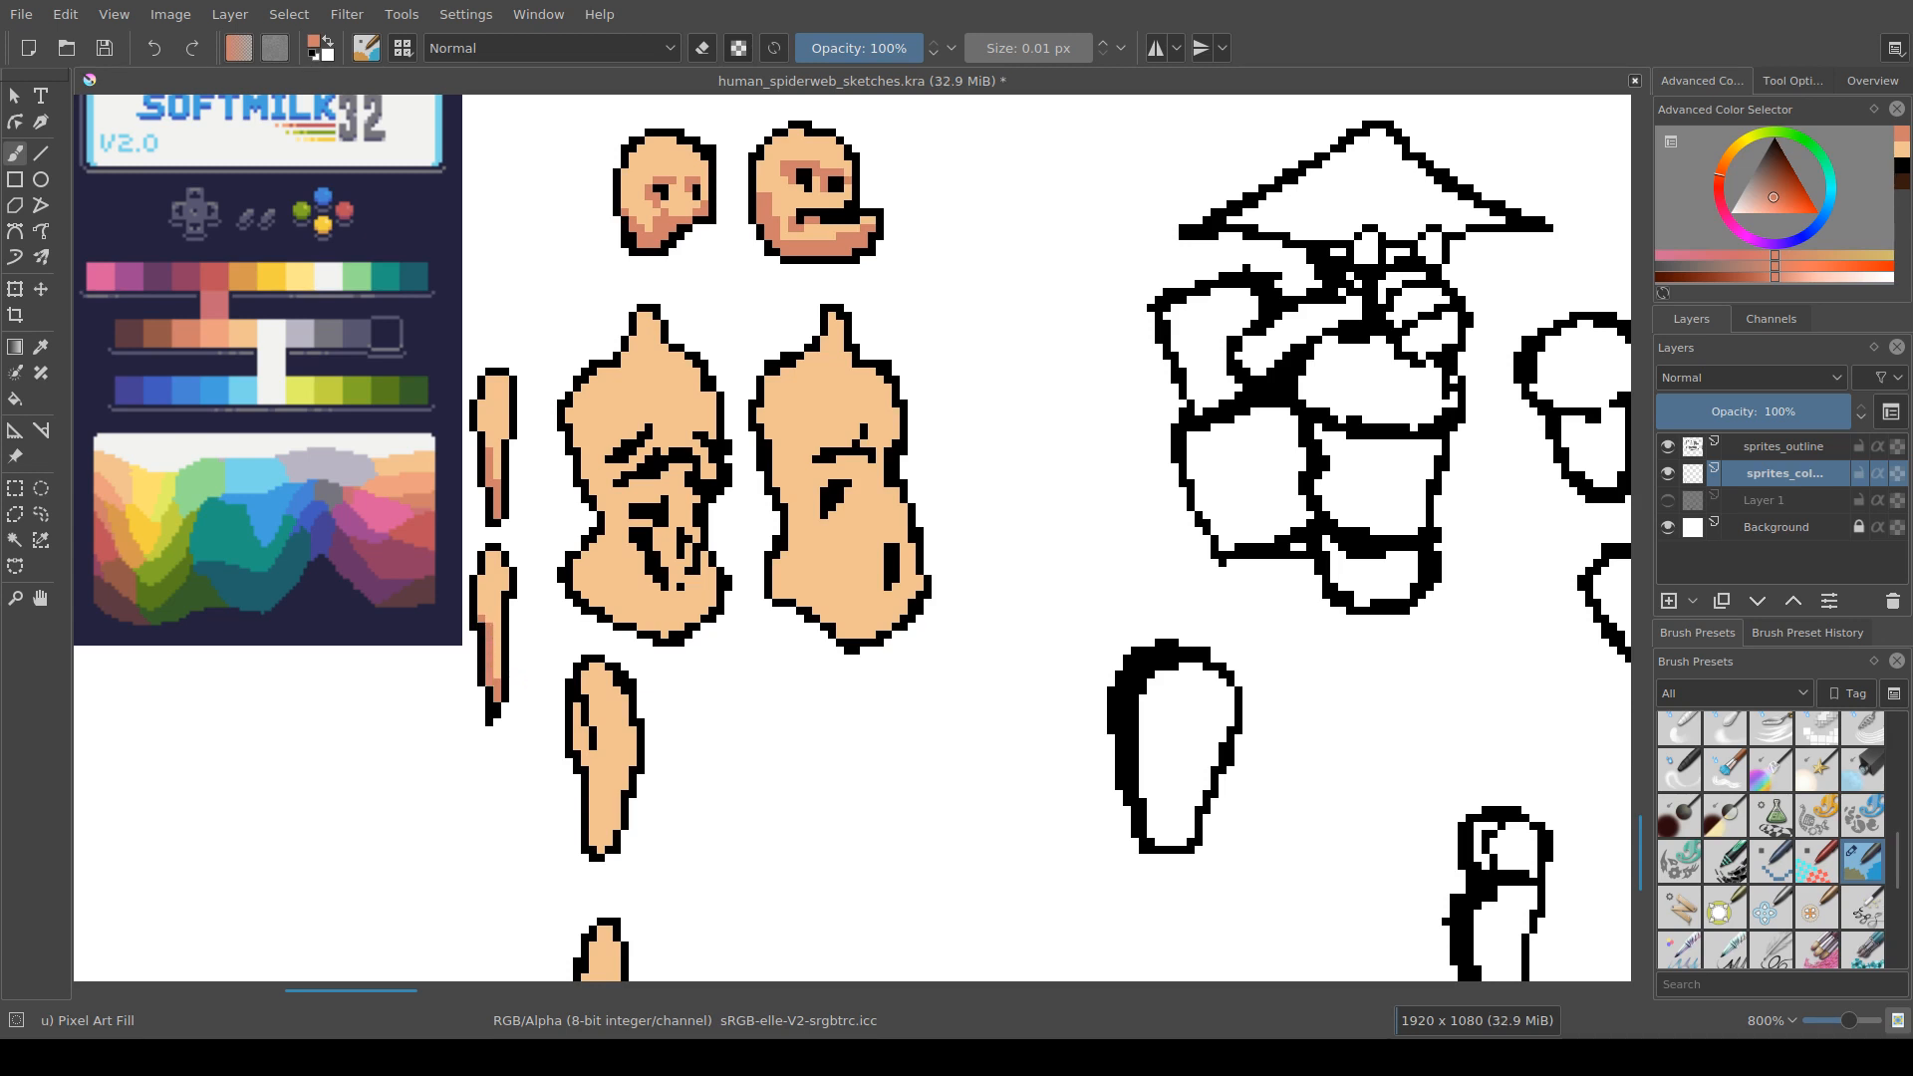
Step: Shade the inner edges and lower ends of both leg parts in reddish tan and save the file
mouse_move(610, 845)
mouse_down()
mouse_move(575, 701)
mouse_move(594, 718)
mouse_move(600, 687)
mouse_up()
mouse_move(595, 710)
mouse_down()
mouse_move(561, 611)
mouse_move(606, 676)
mouse_move(592, 691)
mouse_up()
scroll(596, 825, down, 3)
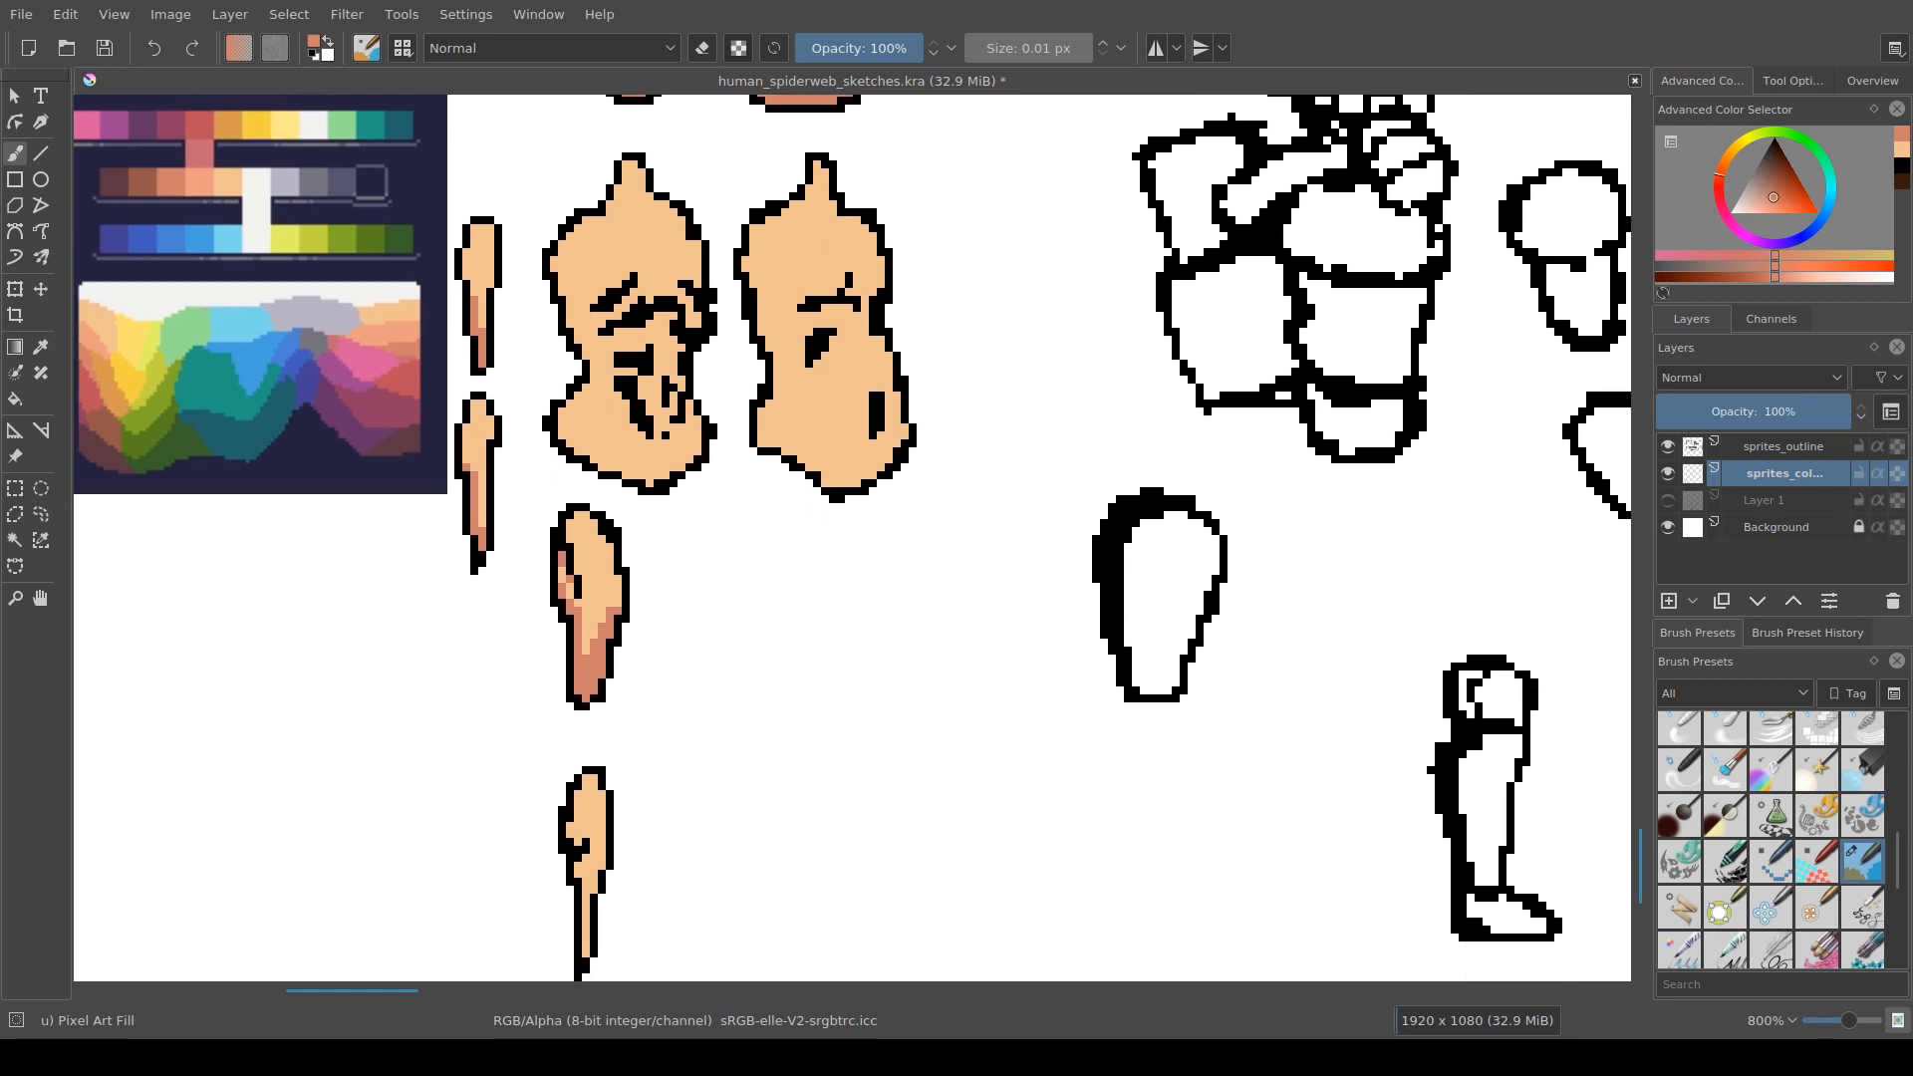
mouse_move(595, 825)
mouse_down()
mouse_move(581, 754)
mouse_move(604, 754)
mouse_move(573, 715)
mouse_move(604, 753)
mouse_move(605, 714)
mouse_up()
click(589, 768)
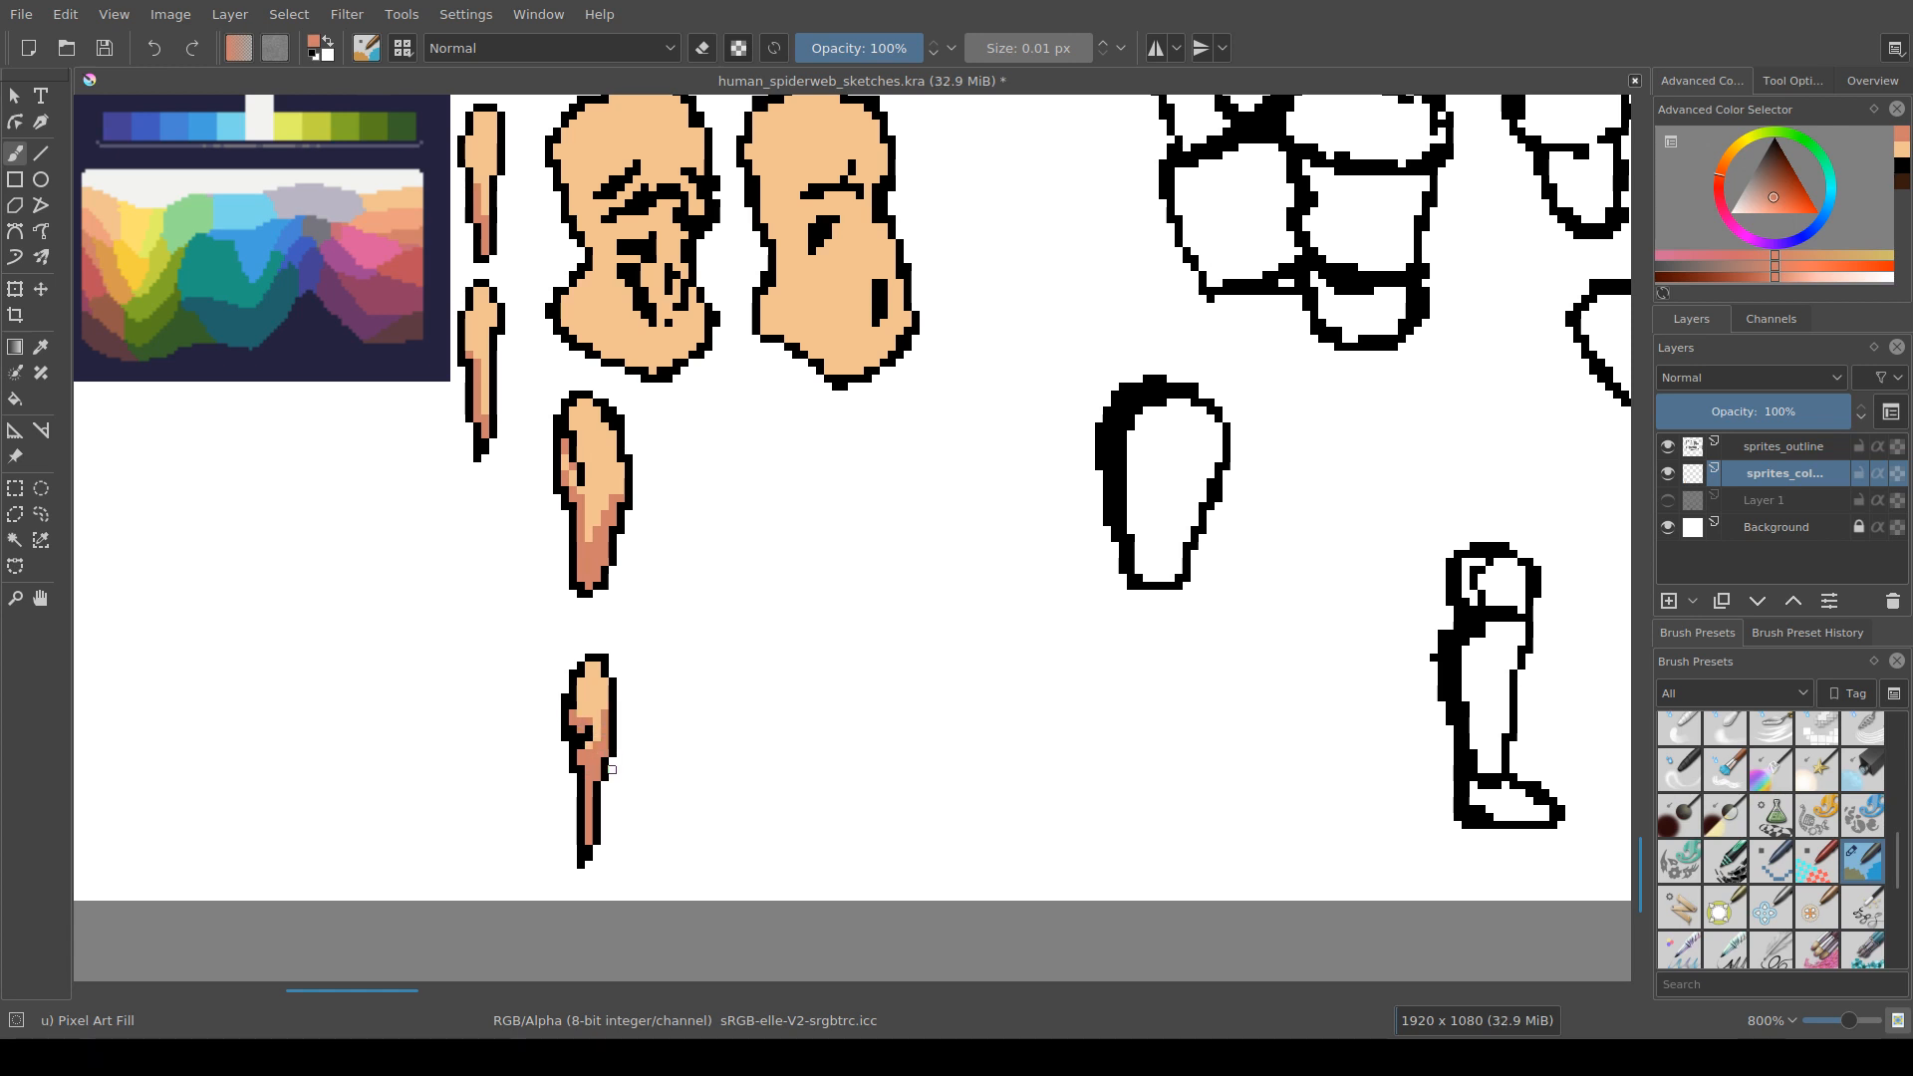
key(ctrl+s)
Step: Paint a reddish tan shadow along the lower rim of the first torso
drag(663, 623, 598, 662)
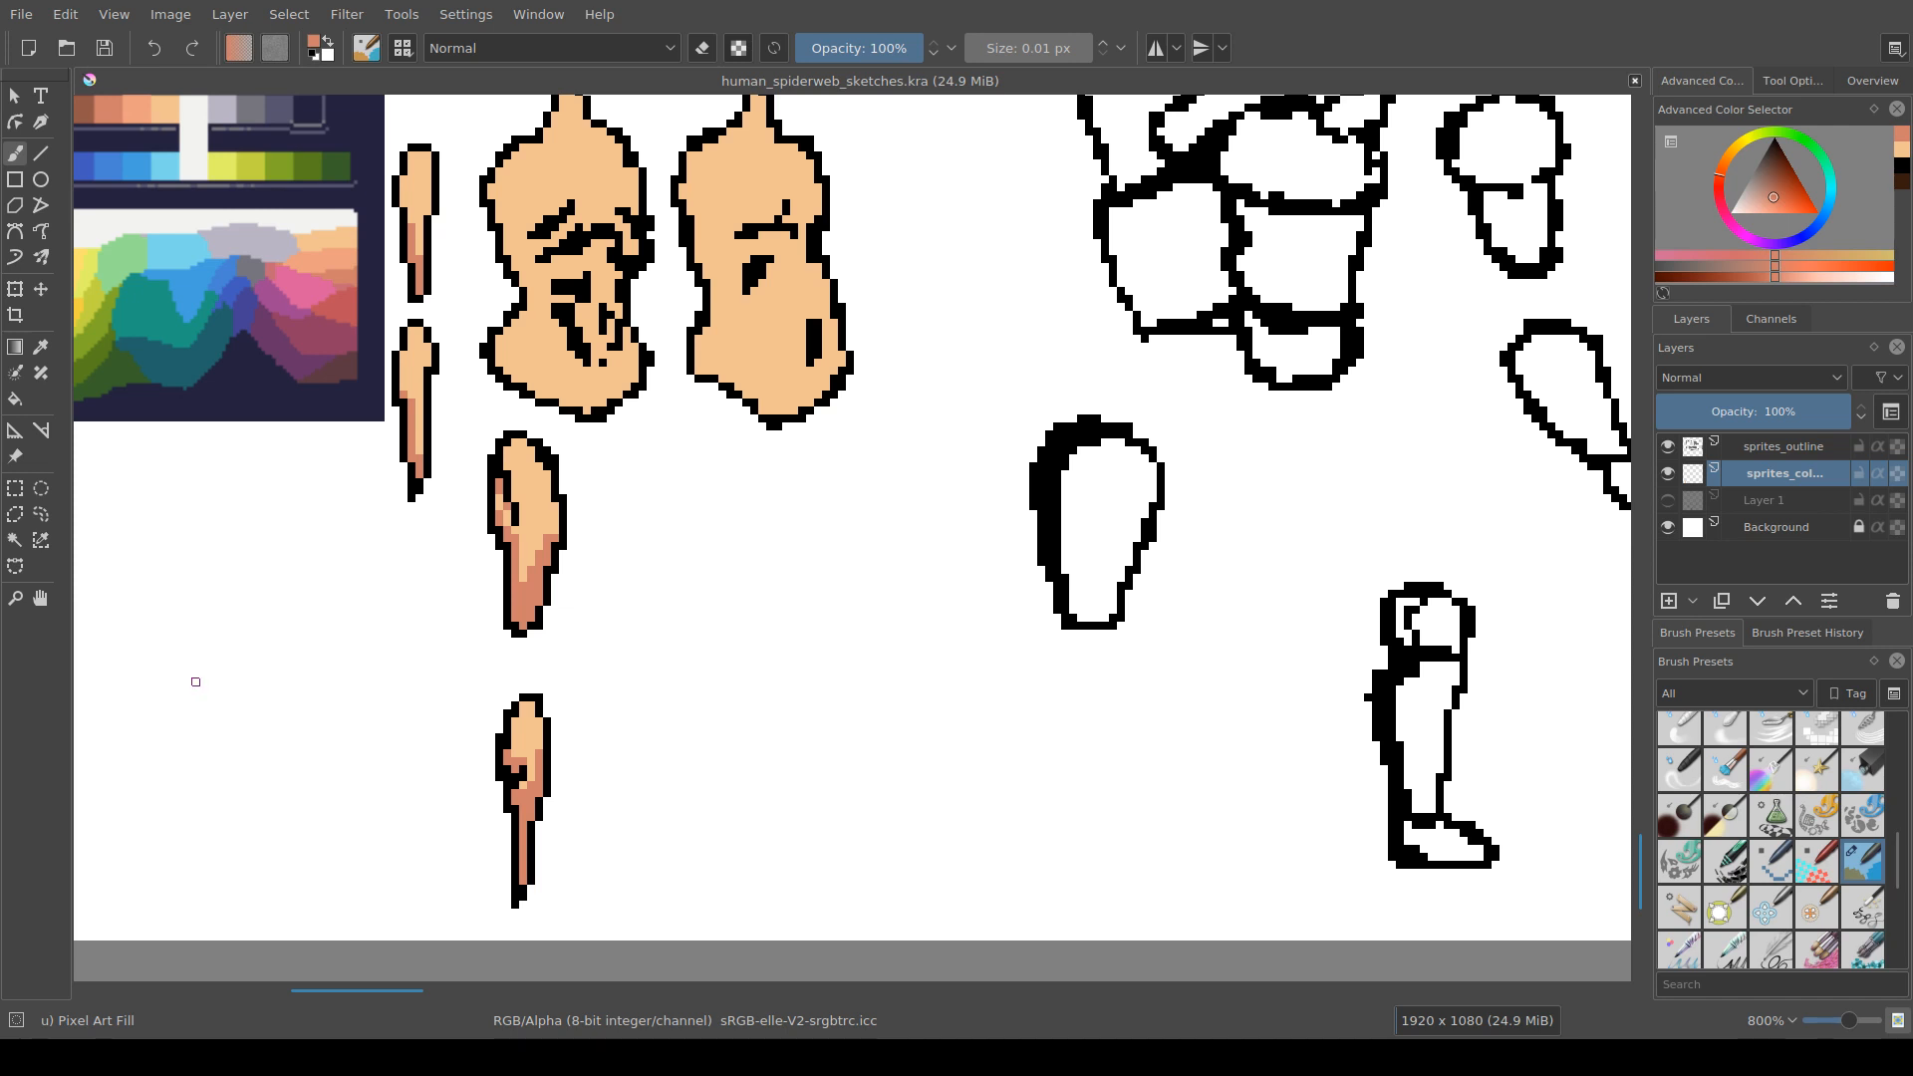
drag(705, 626, 591, 817)
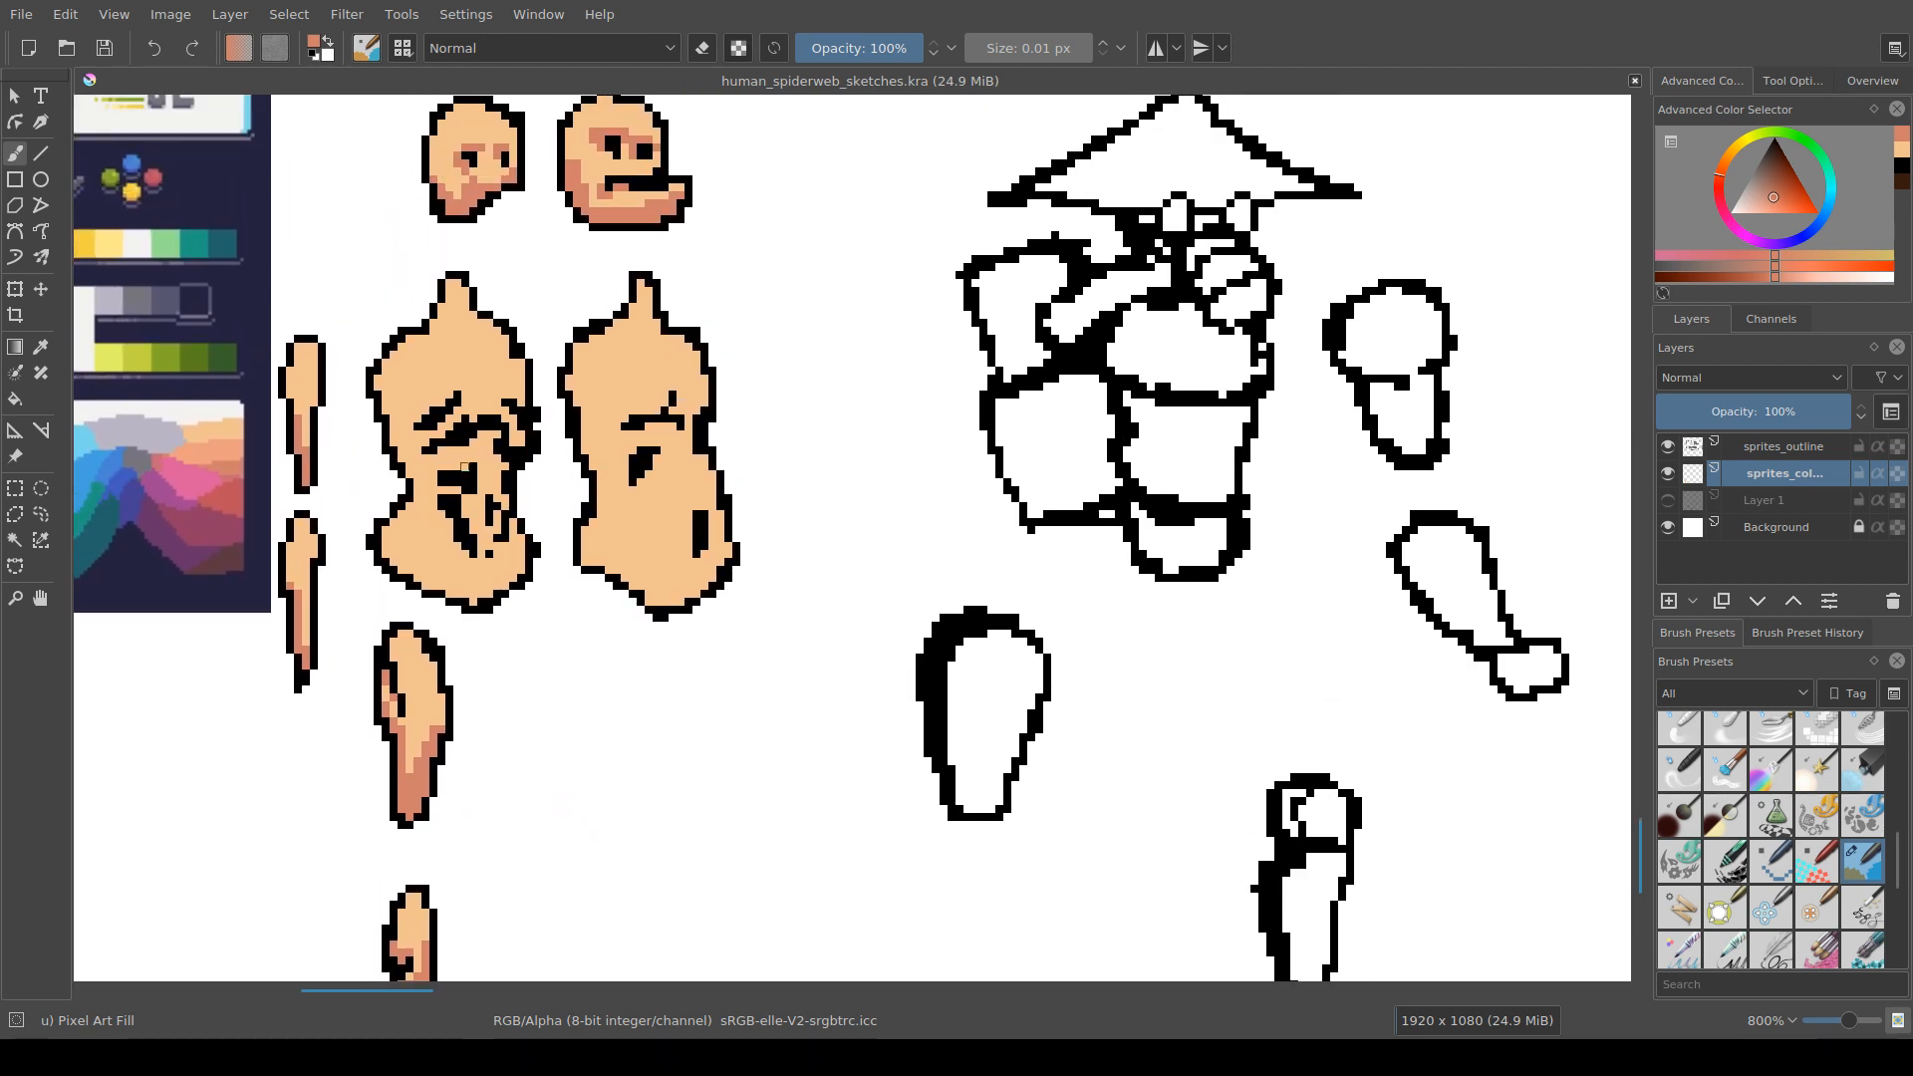
drag(465, 466, 510, 555)
mouse_move(503, 620)
mouse_down()
mouse_move(439, 627)
mouse_move(447, 650)
mouse_move(432, 635)
mouse_move(442, 609)
mouse_move(464, 667)
mouse_move(518, 682)
mouse_move(488, 674)
mouse_move(566, 639)
mouse_up()
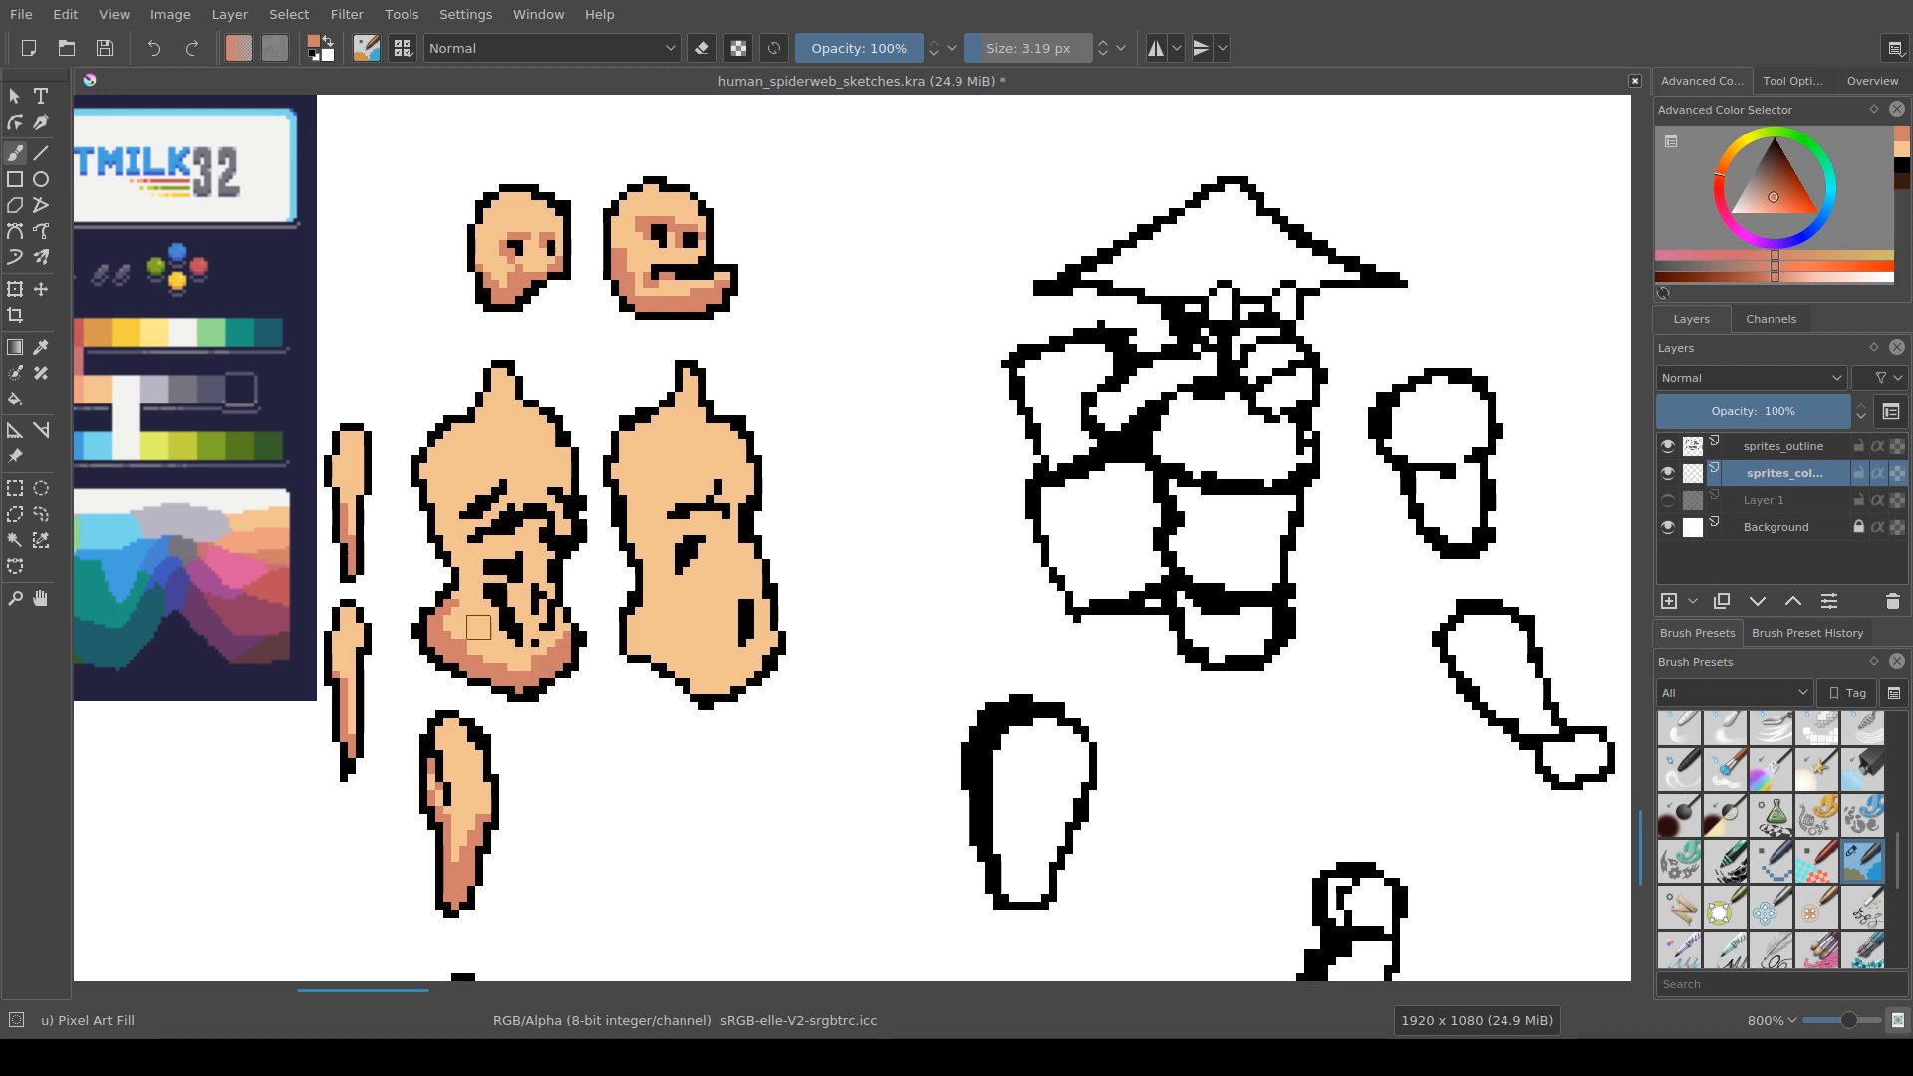
Step: Add reddish tan shading around the first torso's black belly creases and start a crease on its chest
mouse_move(486, 603)
mouse_down()
mouse_move(511, 591)
mouse_move(487, 546)
mouse_move(543, 524)
mouse_move(495, 506)
mouse_up()
click(480, 545)
click(456, 516)
click(512, 484)
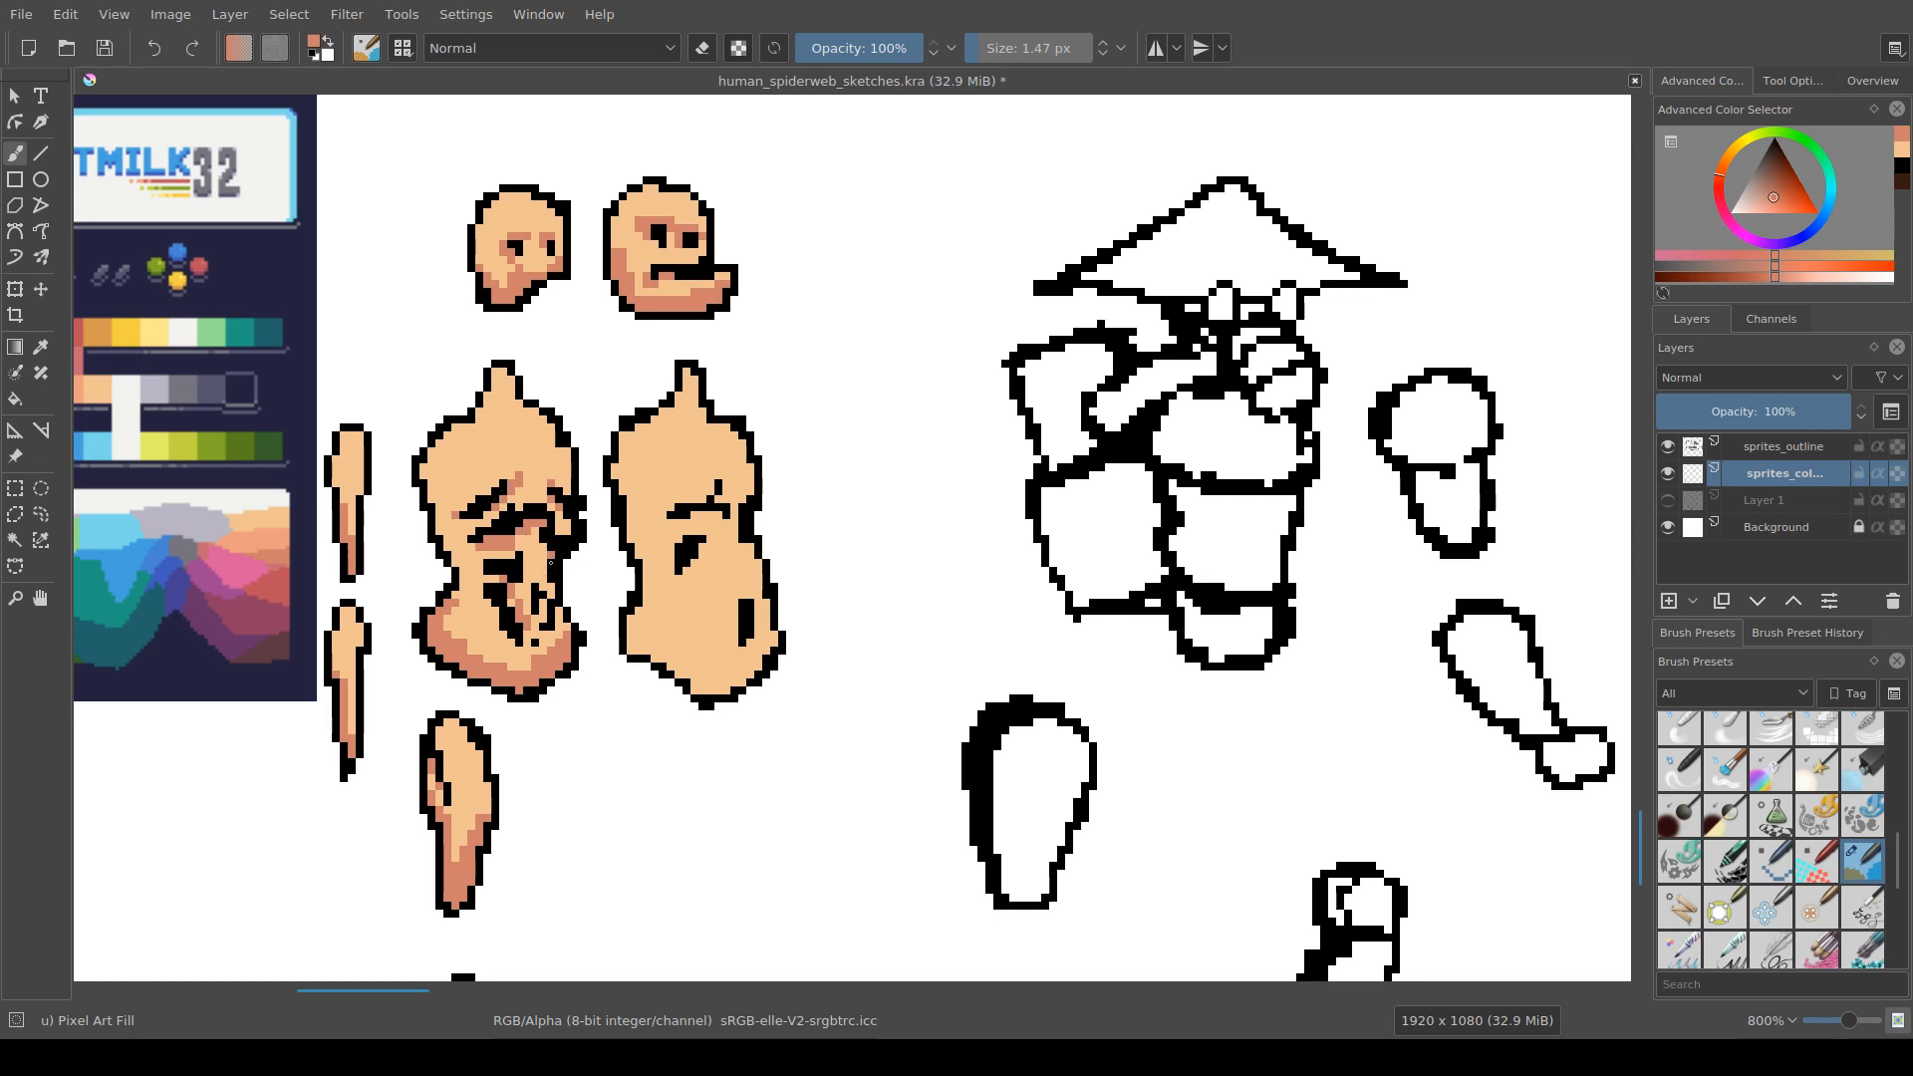
click(543, 547)
mouse_move(519, 539)
mouse_down()
mouse_move(536, 539)
mouse_move(543, 626)
mouse_move(487, 579)
mouse_move(532, 642)
mouse_up()
click(535, 634)
mouse_move(486, 546)
mouse_down()
mouse_move(517, 538)
mouse_move(501, 539)
mouse_up()
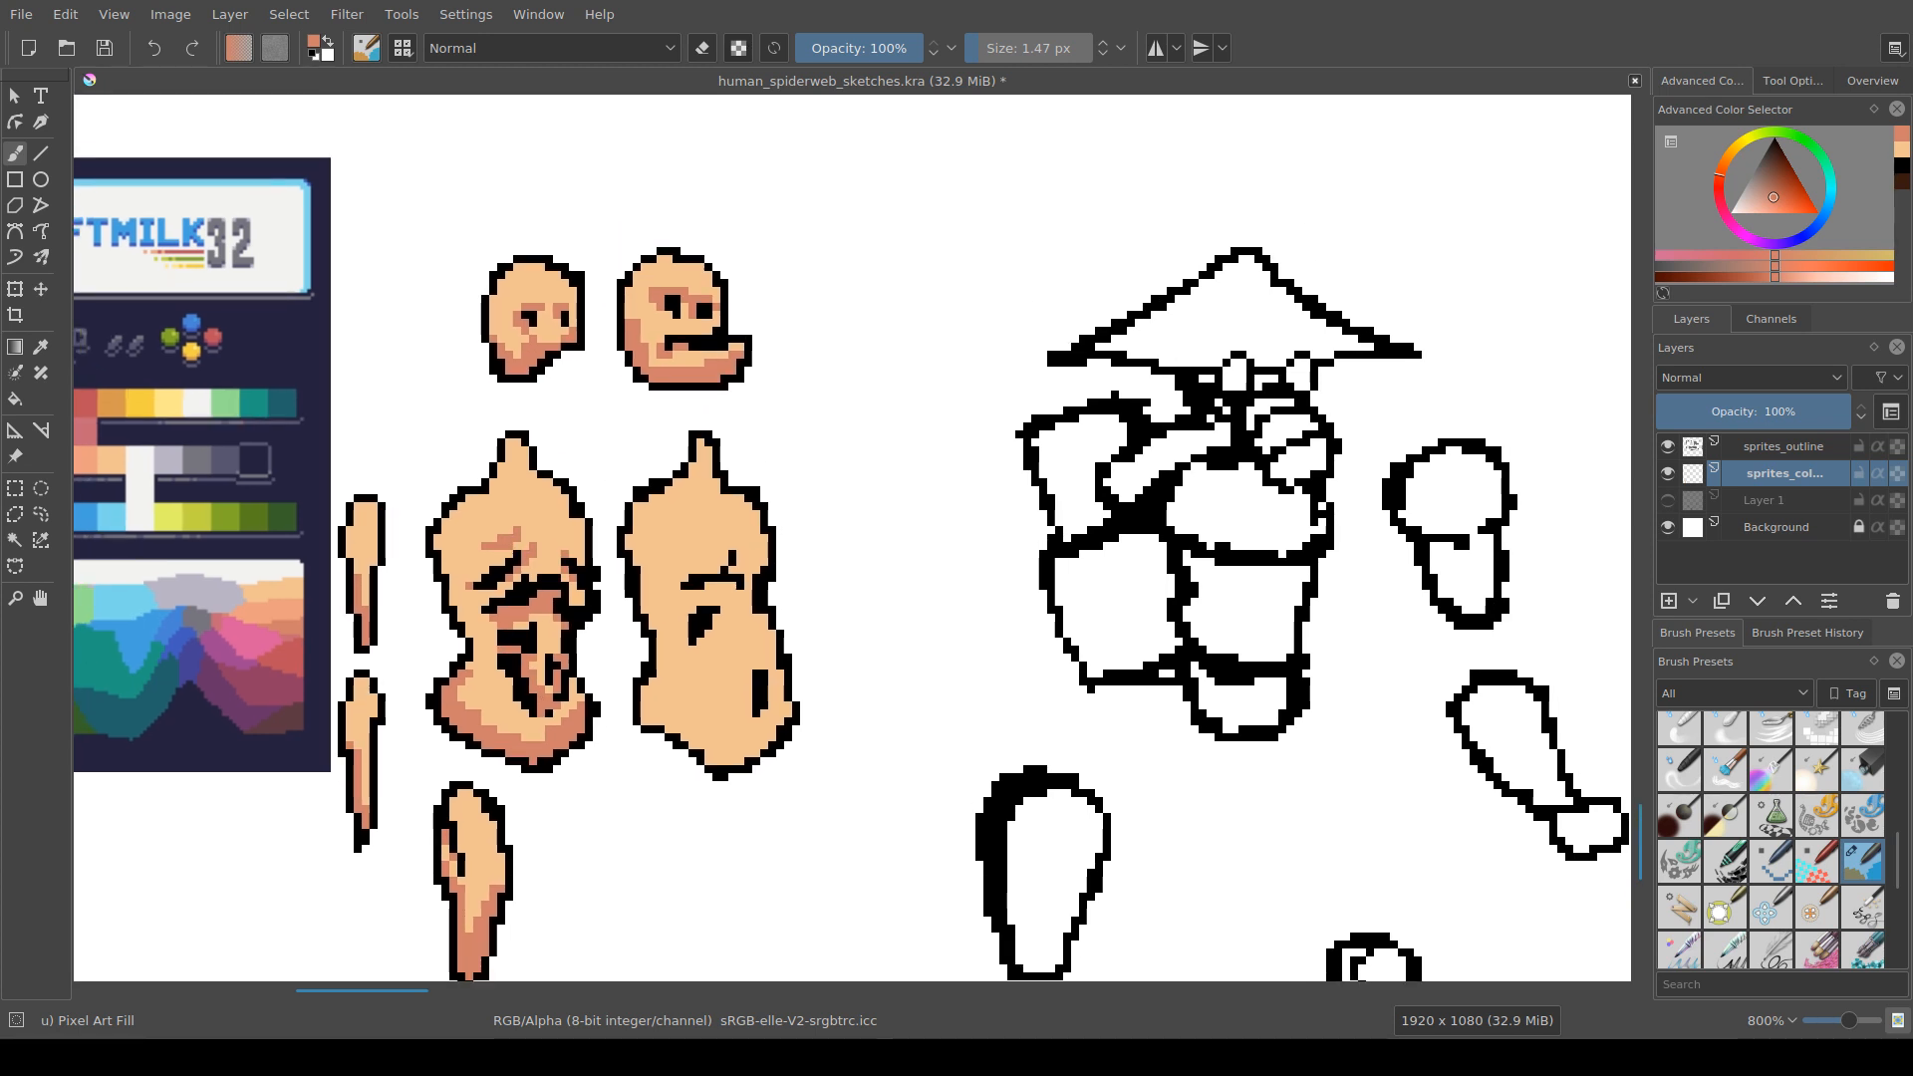
Step: Shade the other side of the first torso's chest, undo the stray erasure, and trim the crease with sampled peach
key(e)
click(562, 522)
key(ctrl+z)
key(e)
ctrl+click(565, 516)
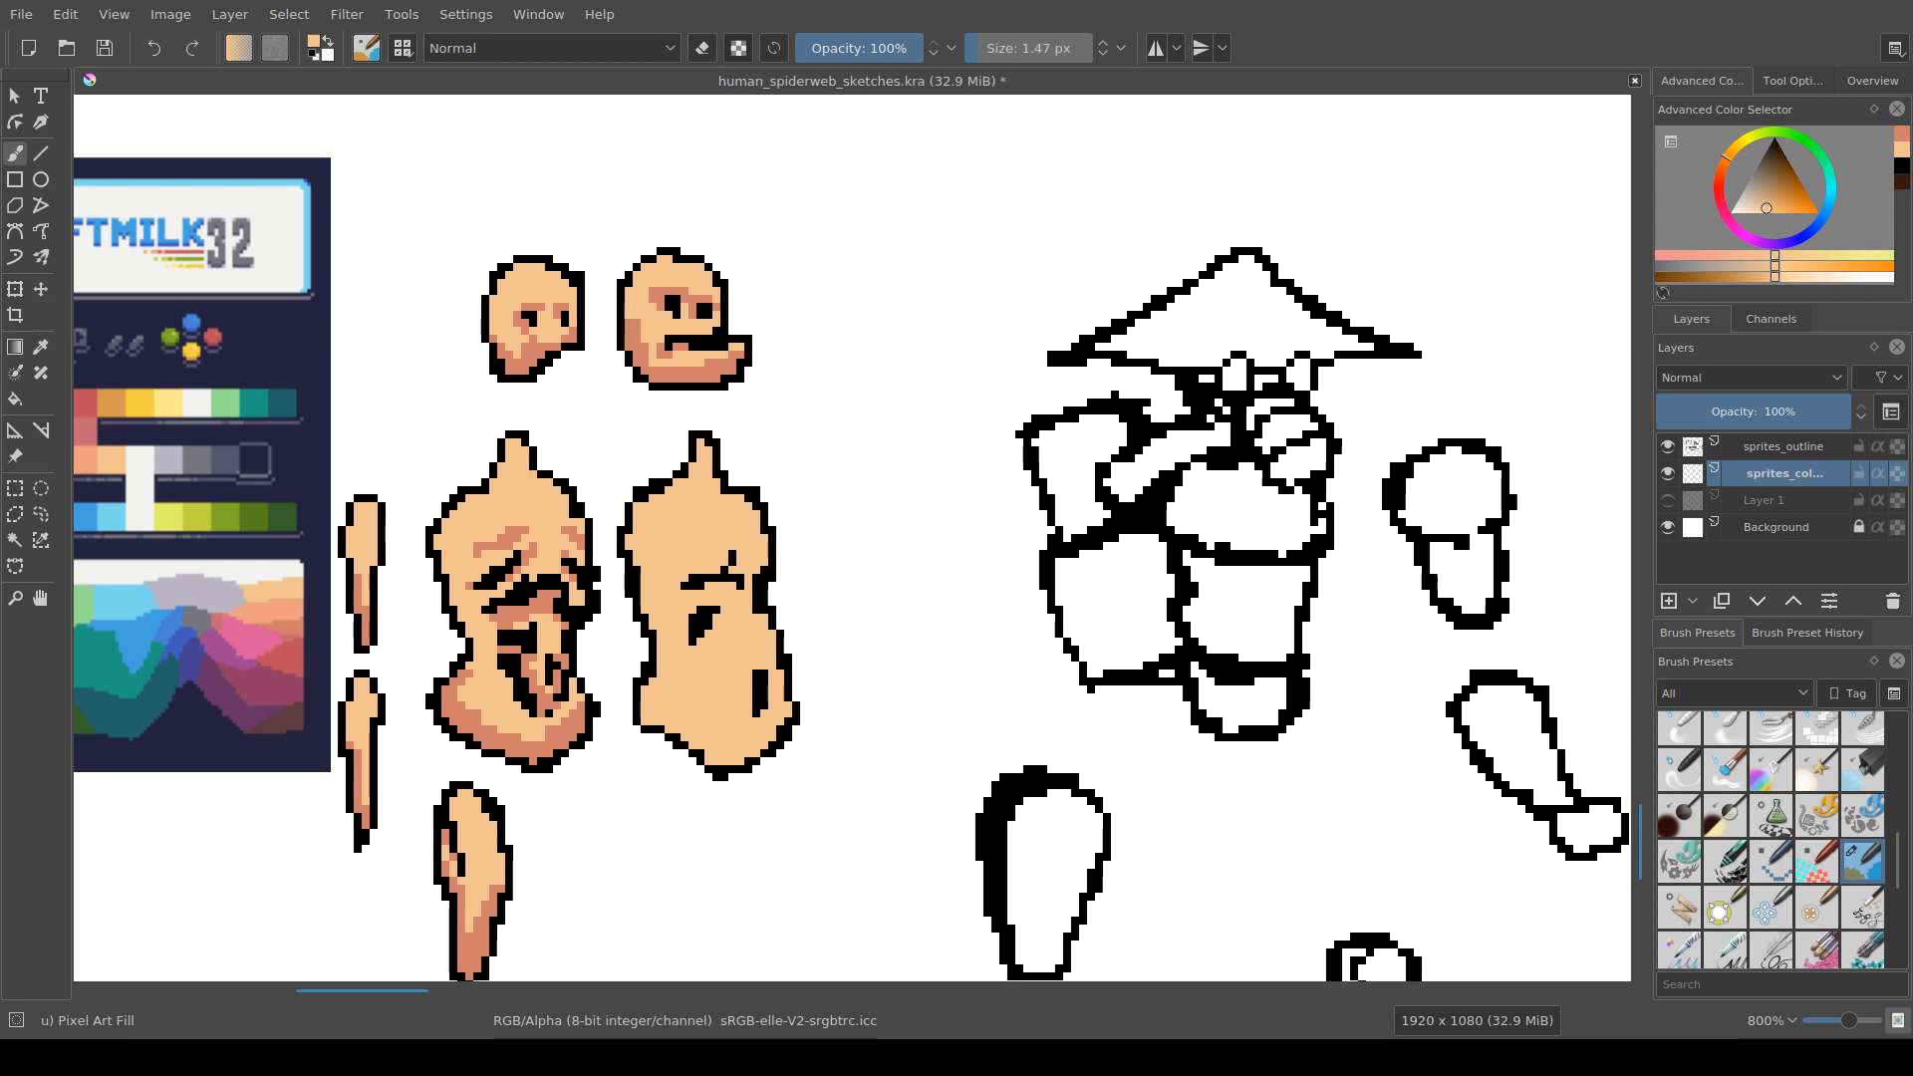
click(524, 531)
drag(521, 530, 500, 540)
drag(584, 592, 528, 576)
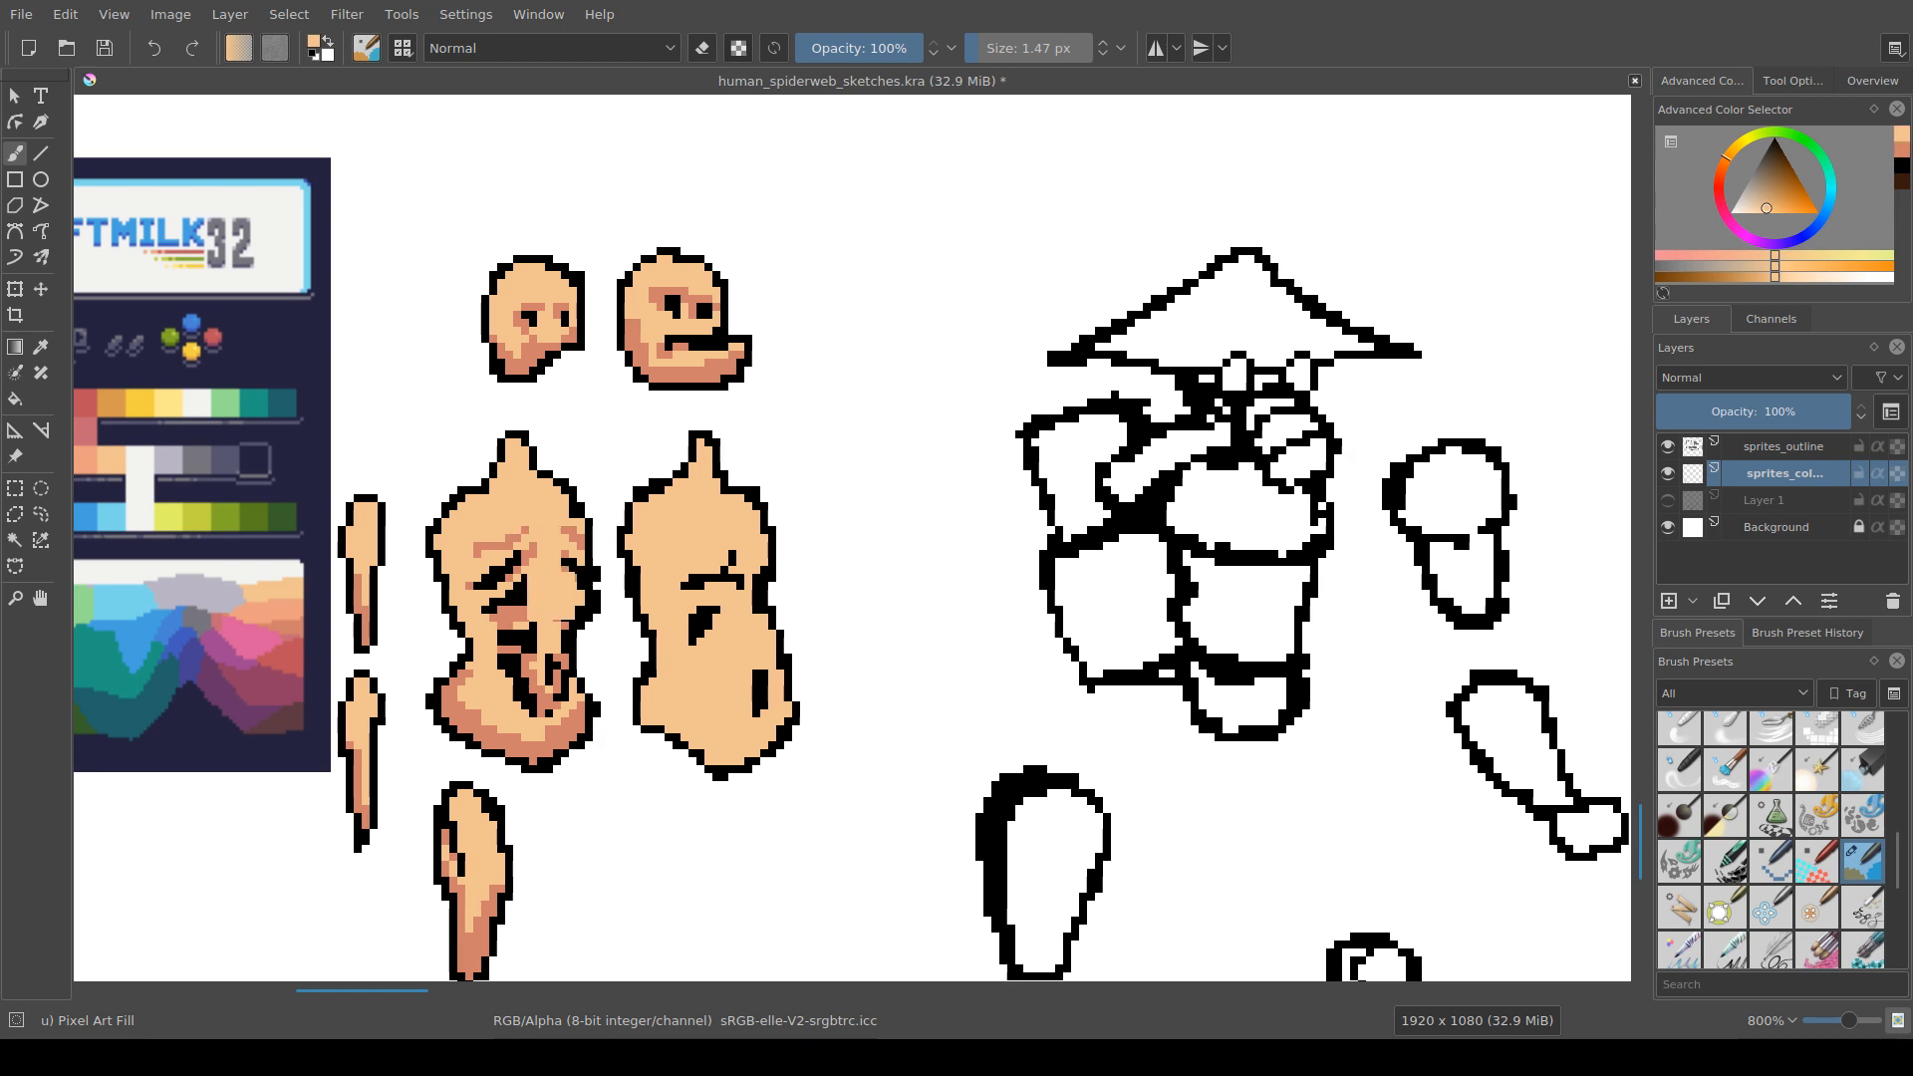
Step: Touch up single pixels of the first torso's chest crease with sampled skin colours and undo the last stroke
ctrl+click(493, 543)
click(499, 540)
ctrl+click(492, 535)
click(489, 547)
ctrl+click(501, 542)
key(x)
drag(494, 543, 514, 534)
key(ctrl+z)
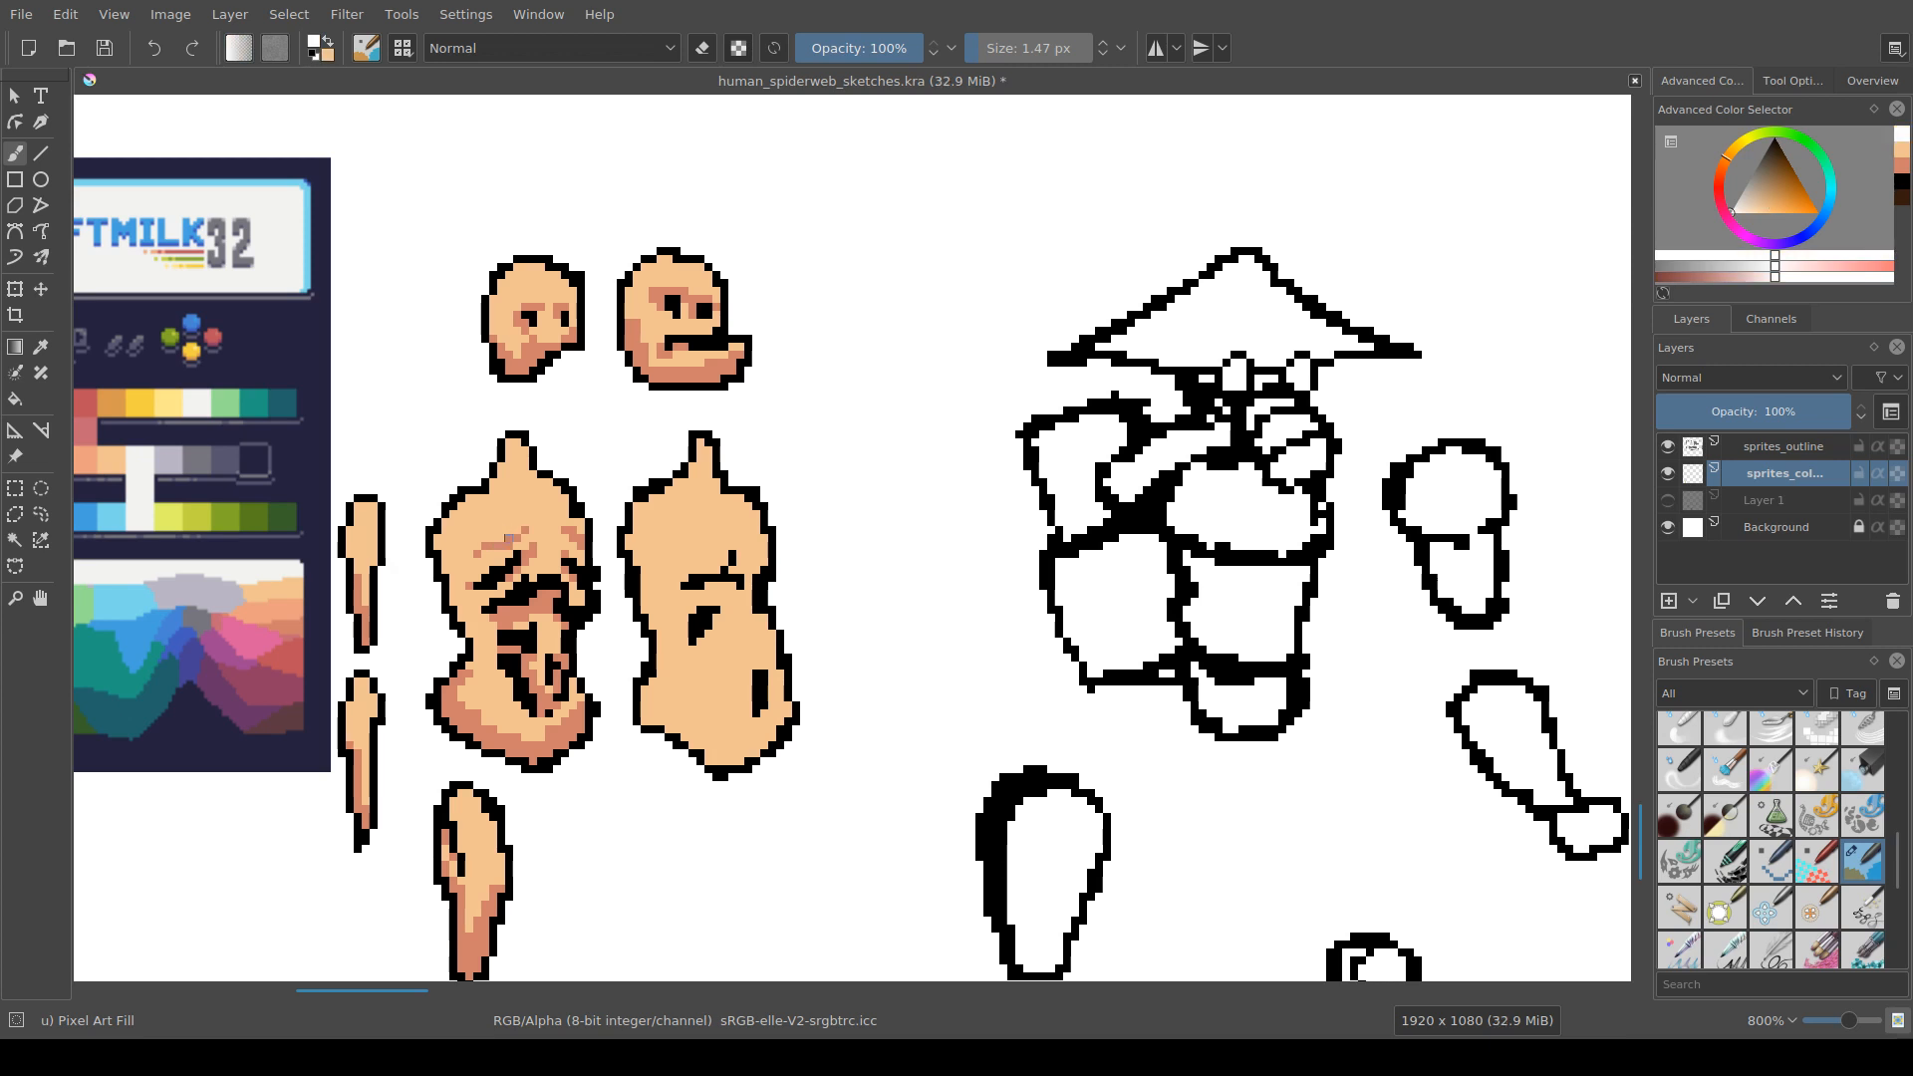
Step: Resample the reddish tan and peach tones, refine the first torso's chest creases, and save the file
key(x)
ctrl+click(517, 531)
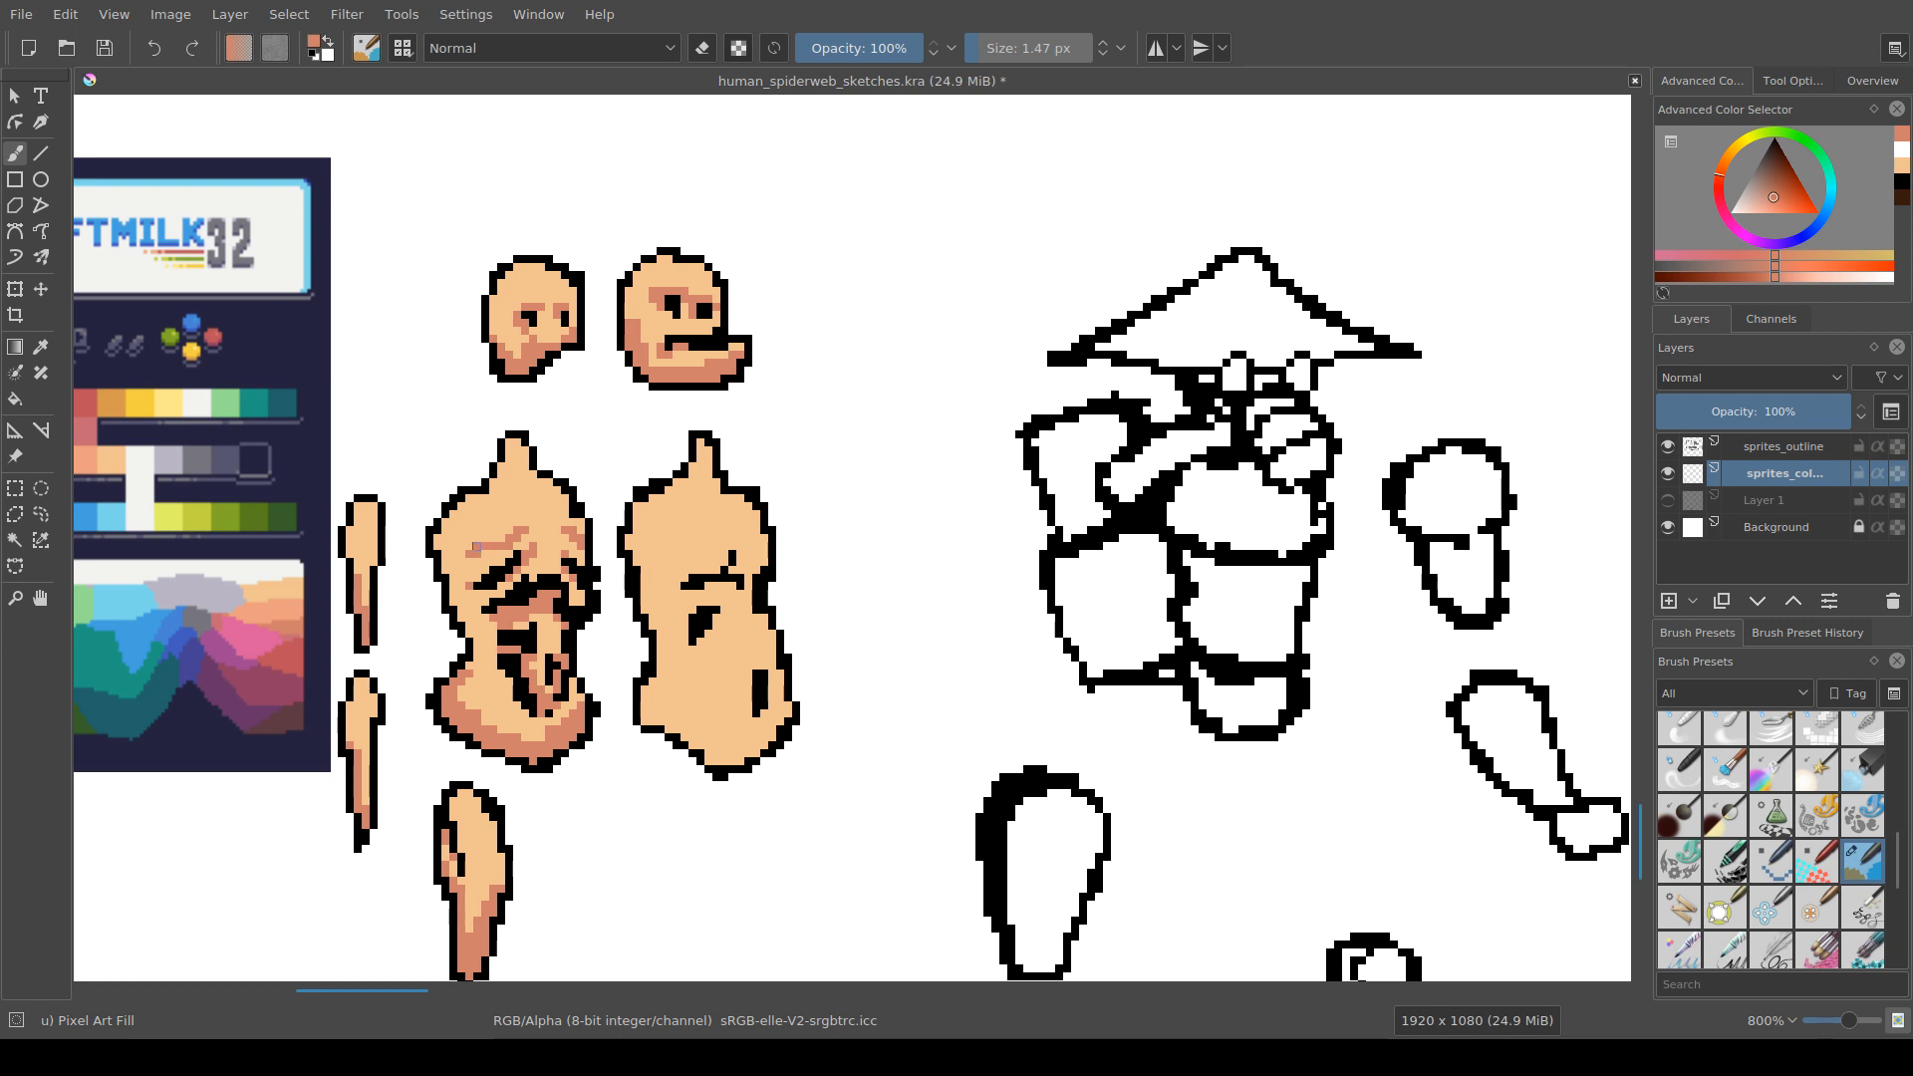
key(e)
key(e)
key(x)
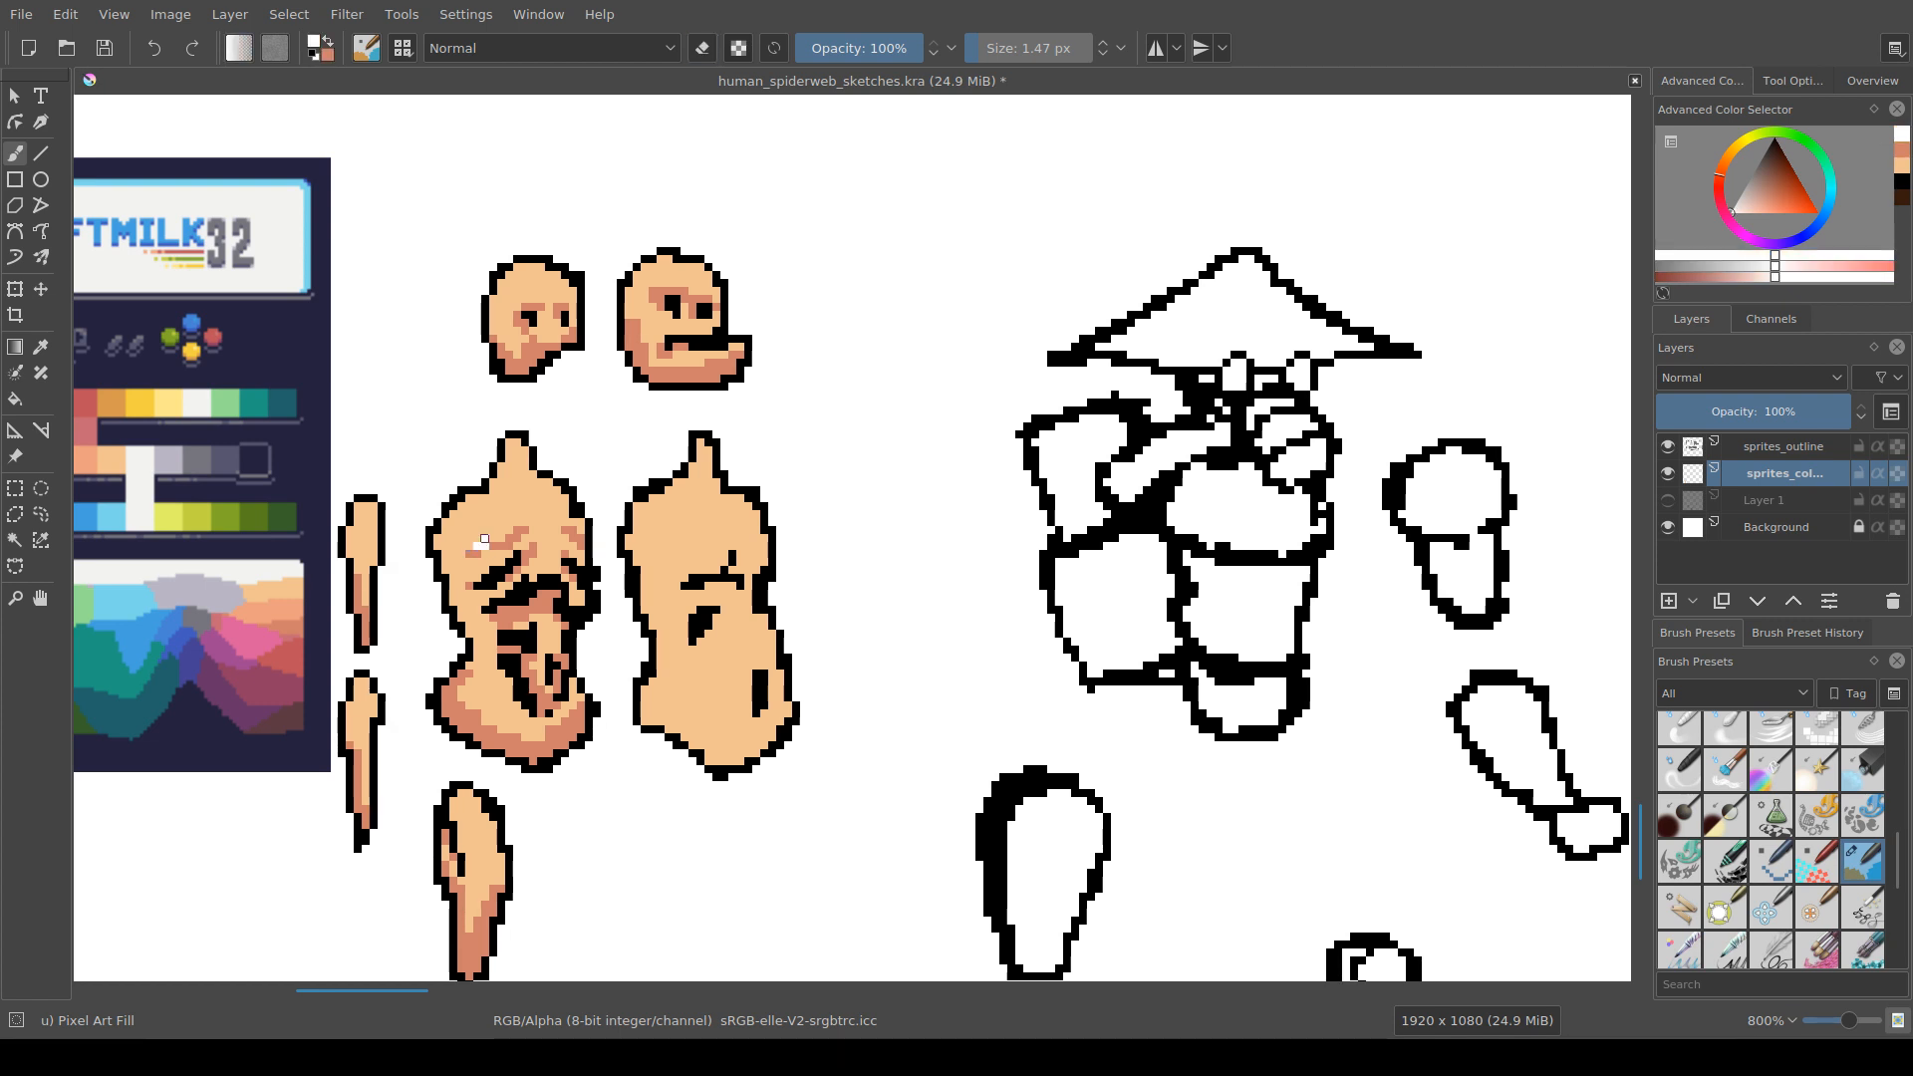
ctrl+click(508, 522)
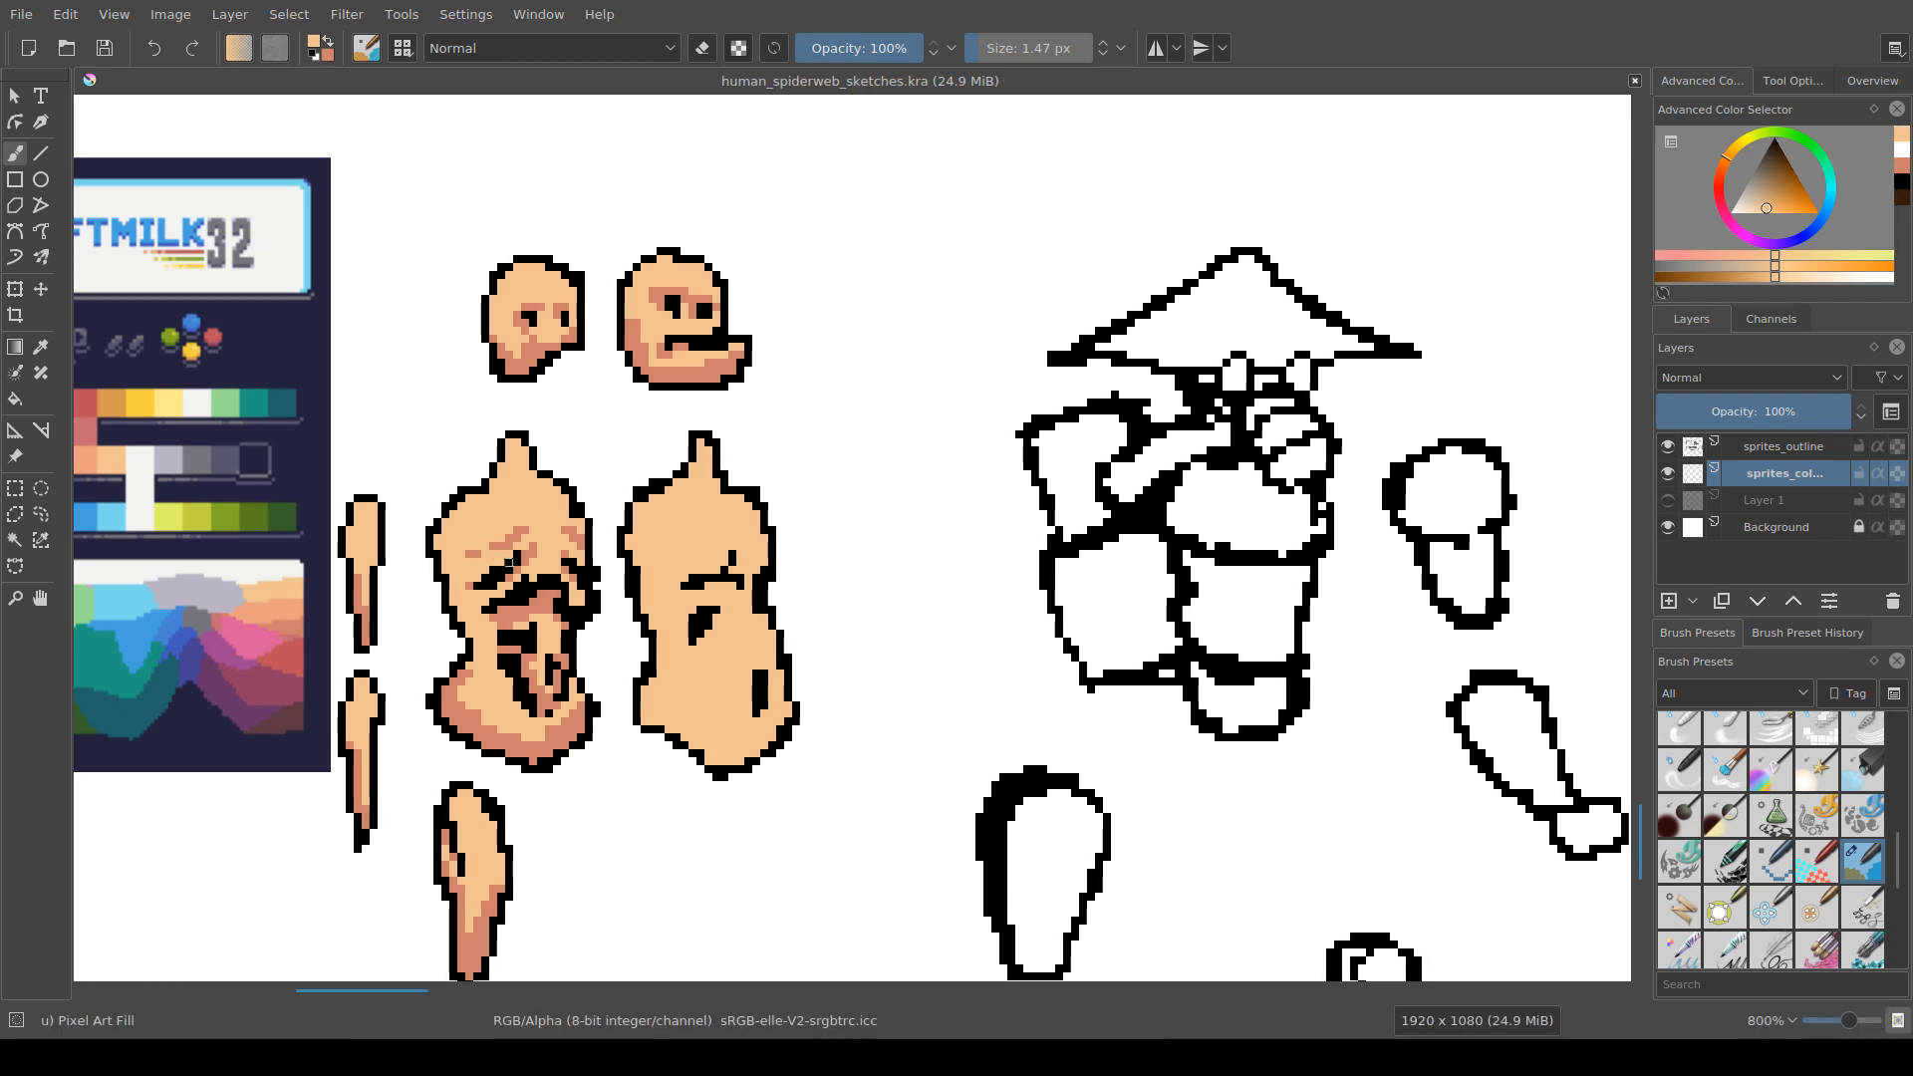
drag(485, 554, 443, 568)
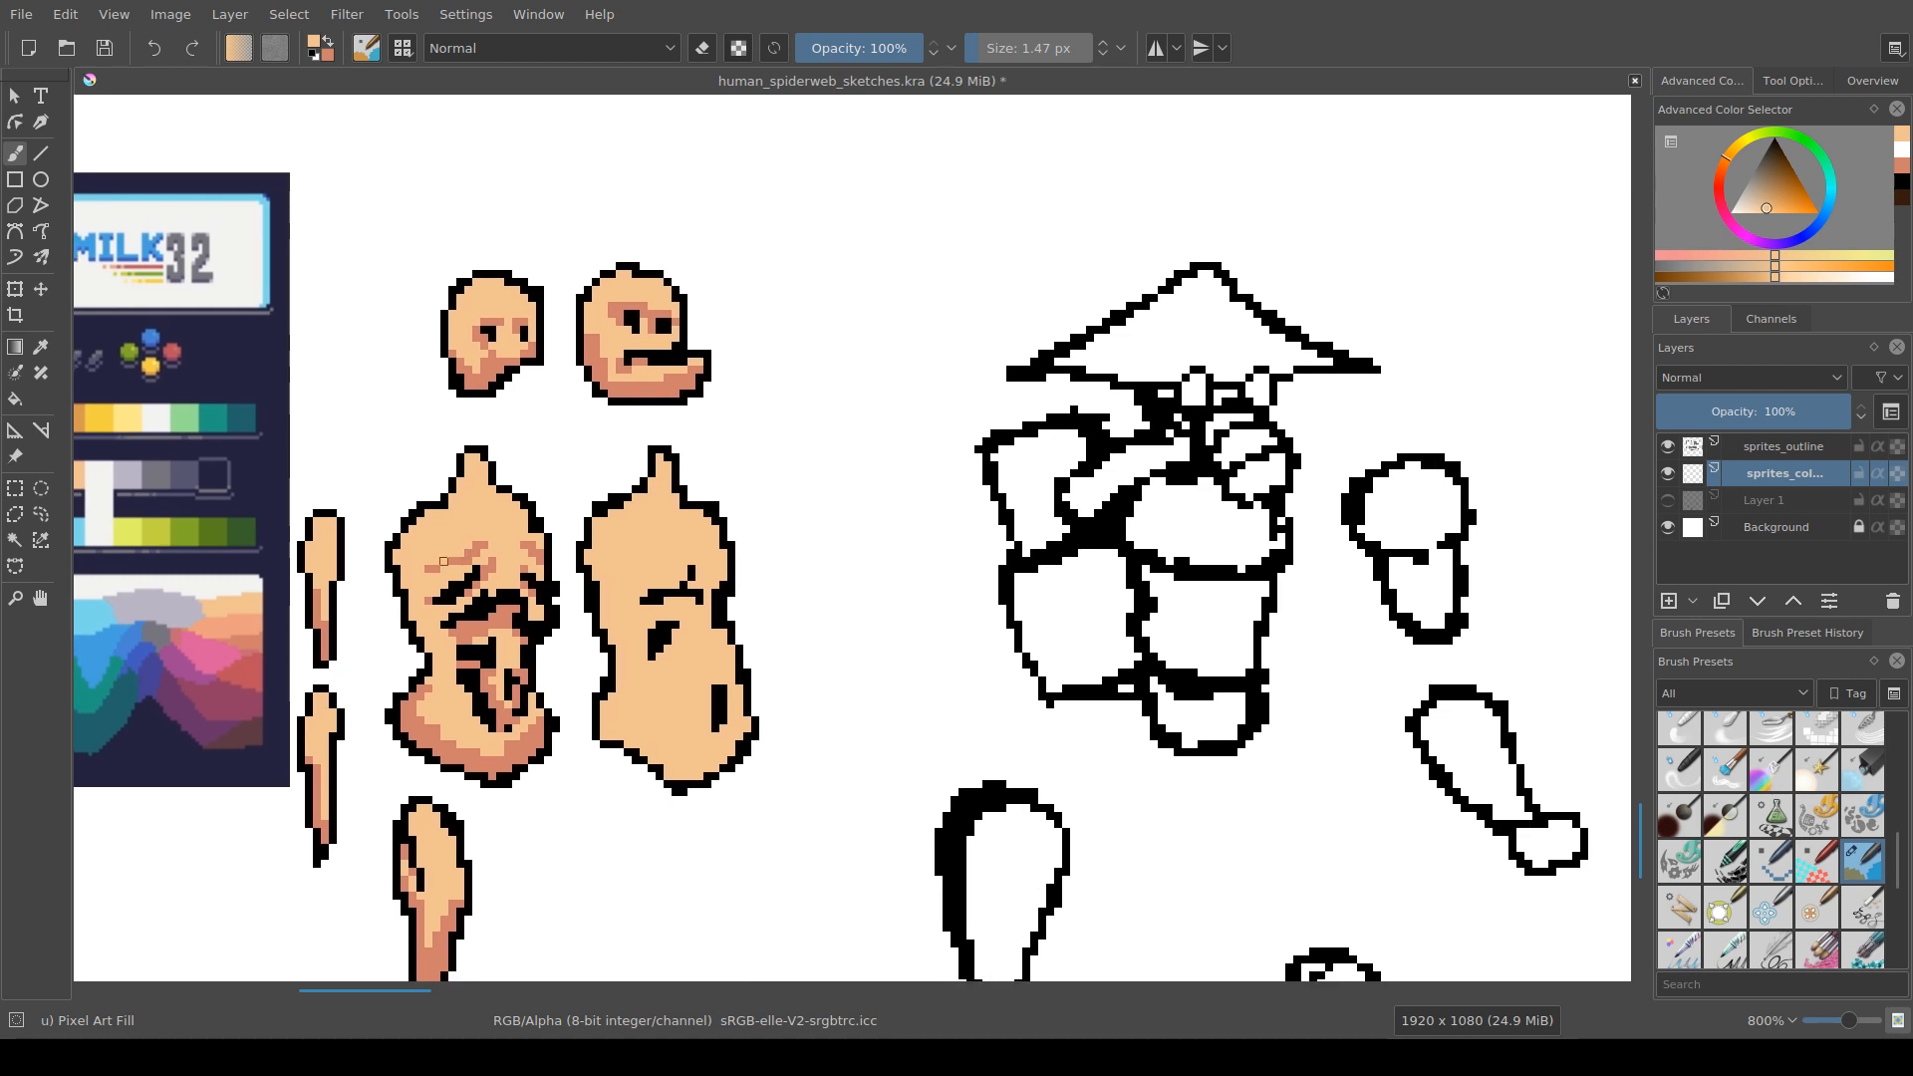
Step: Shade the first torso's chest and neck with reddish tan, and save the file
key(x)
click(445, 561)
scroll(441, 631, down, 2)
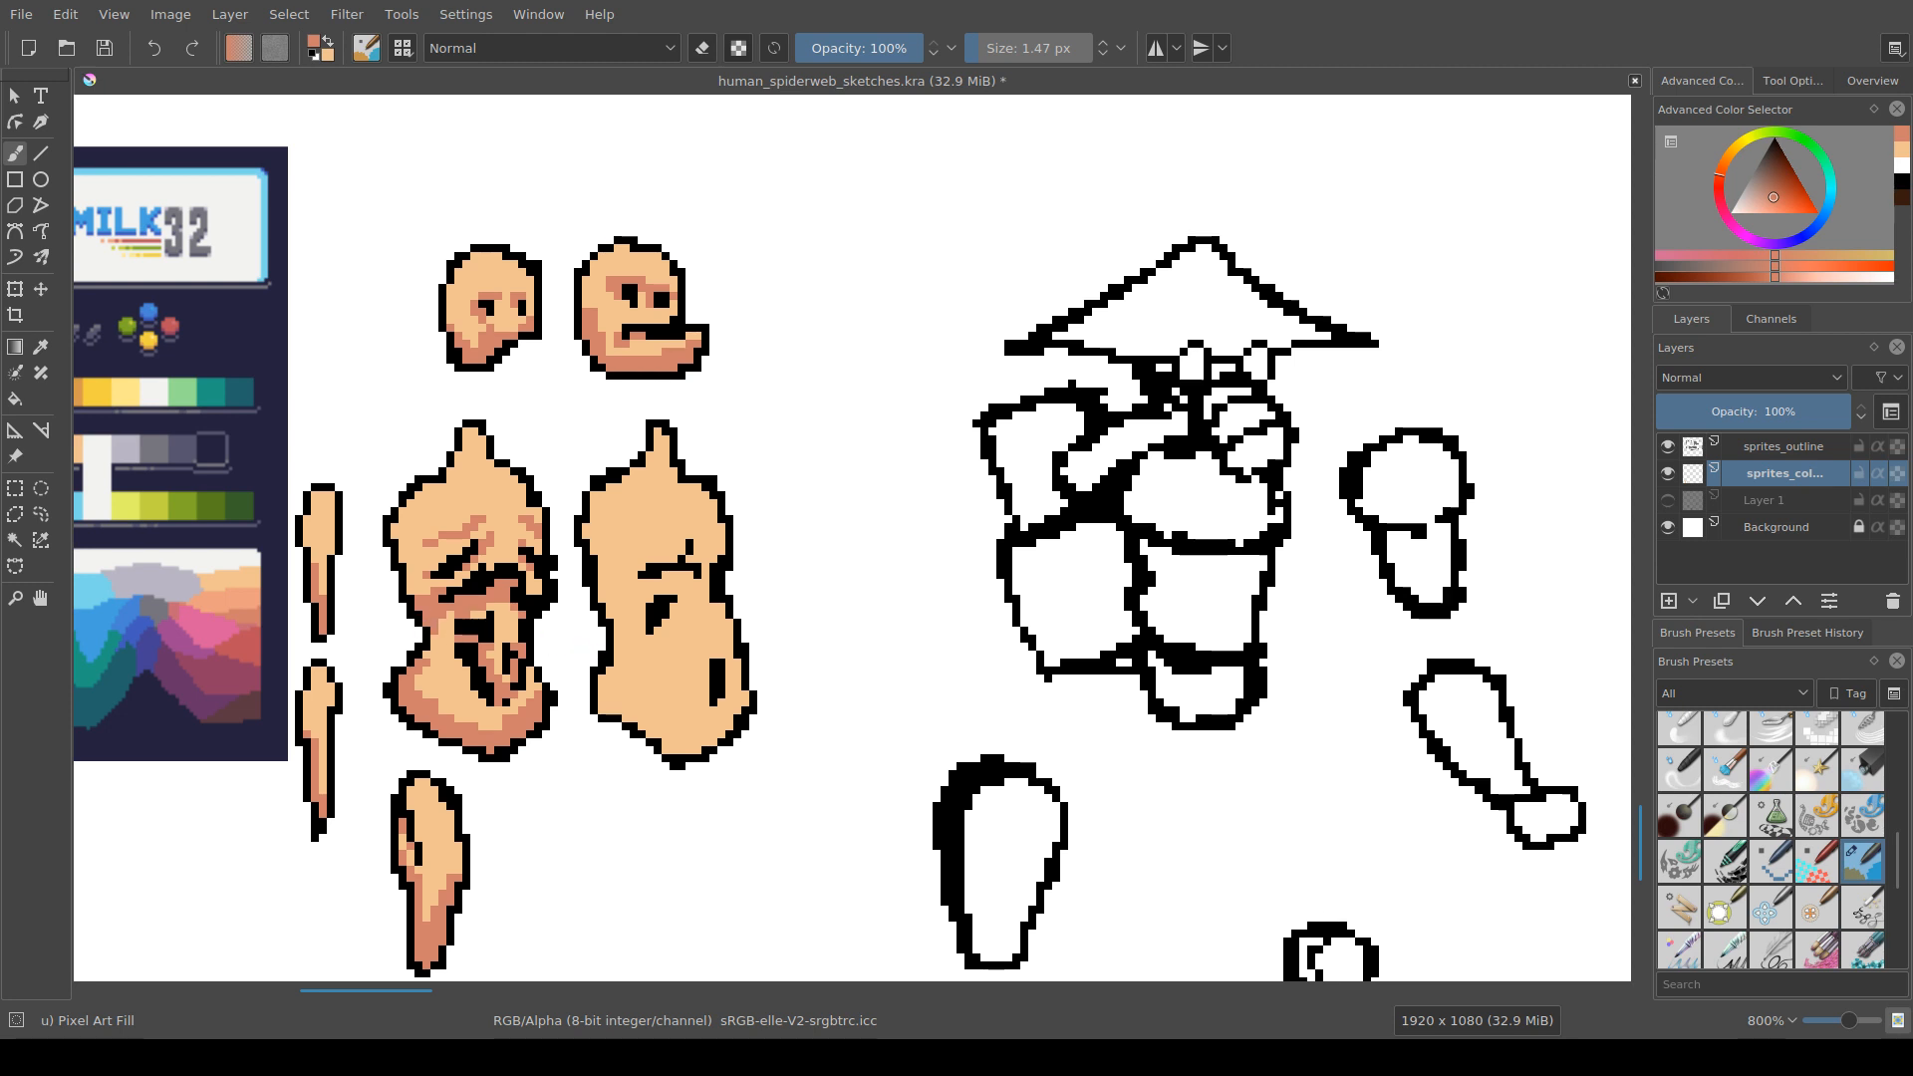
drag(533, 587, 520, 601)
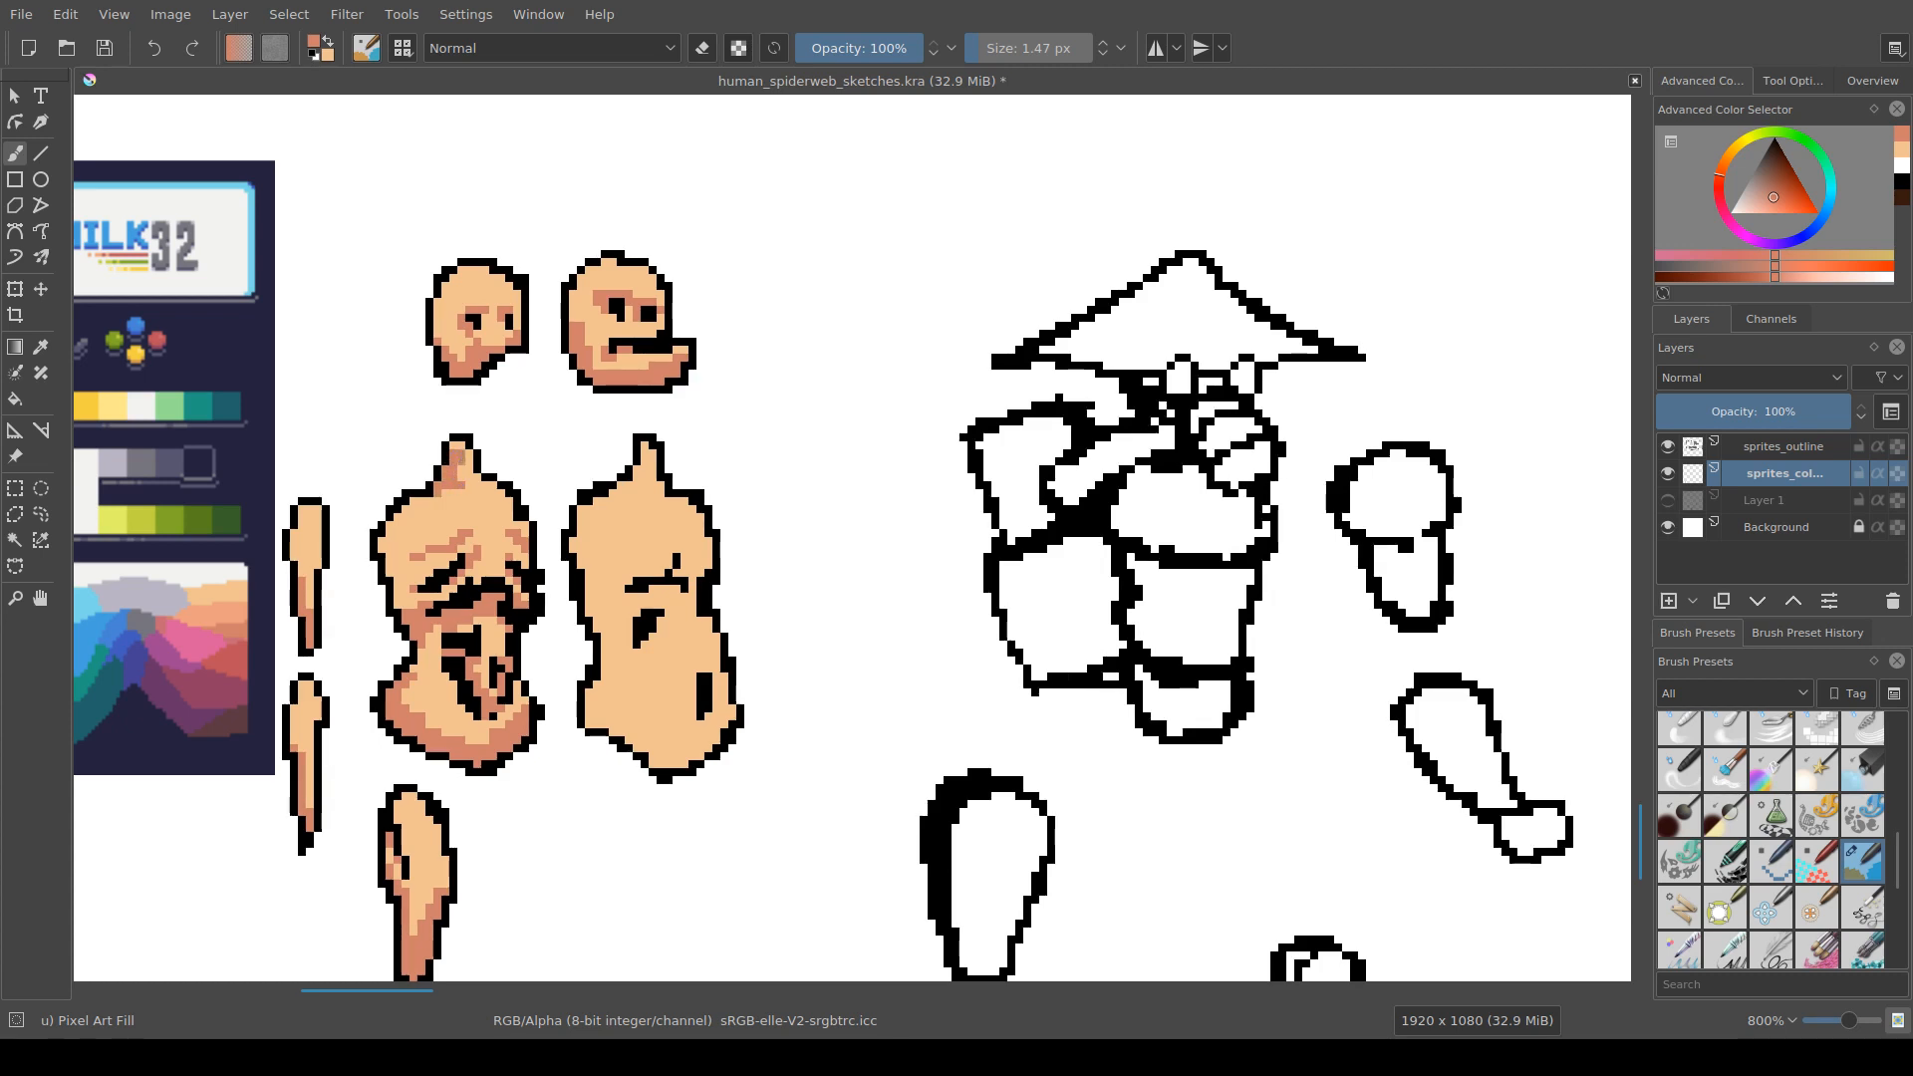
mouse_move(462, 454)
mouse_down()
mouse_move(468, 486)
mouse_move(461, 446)
mouse_up()
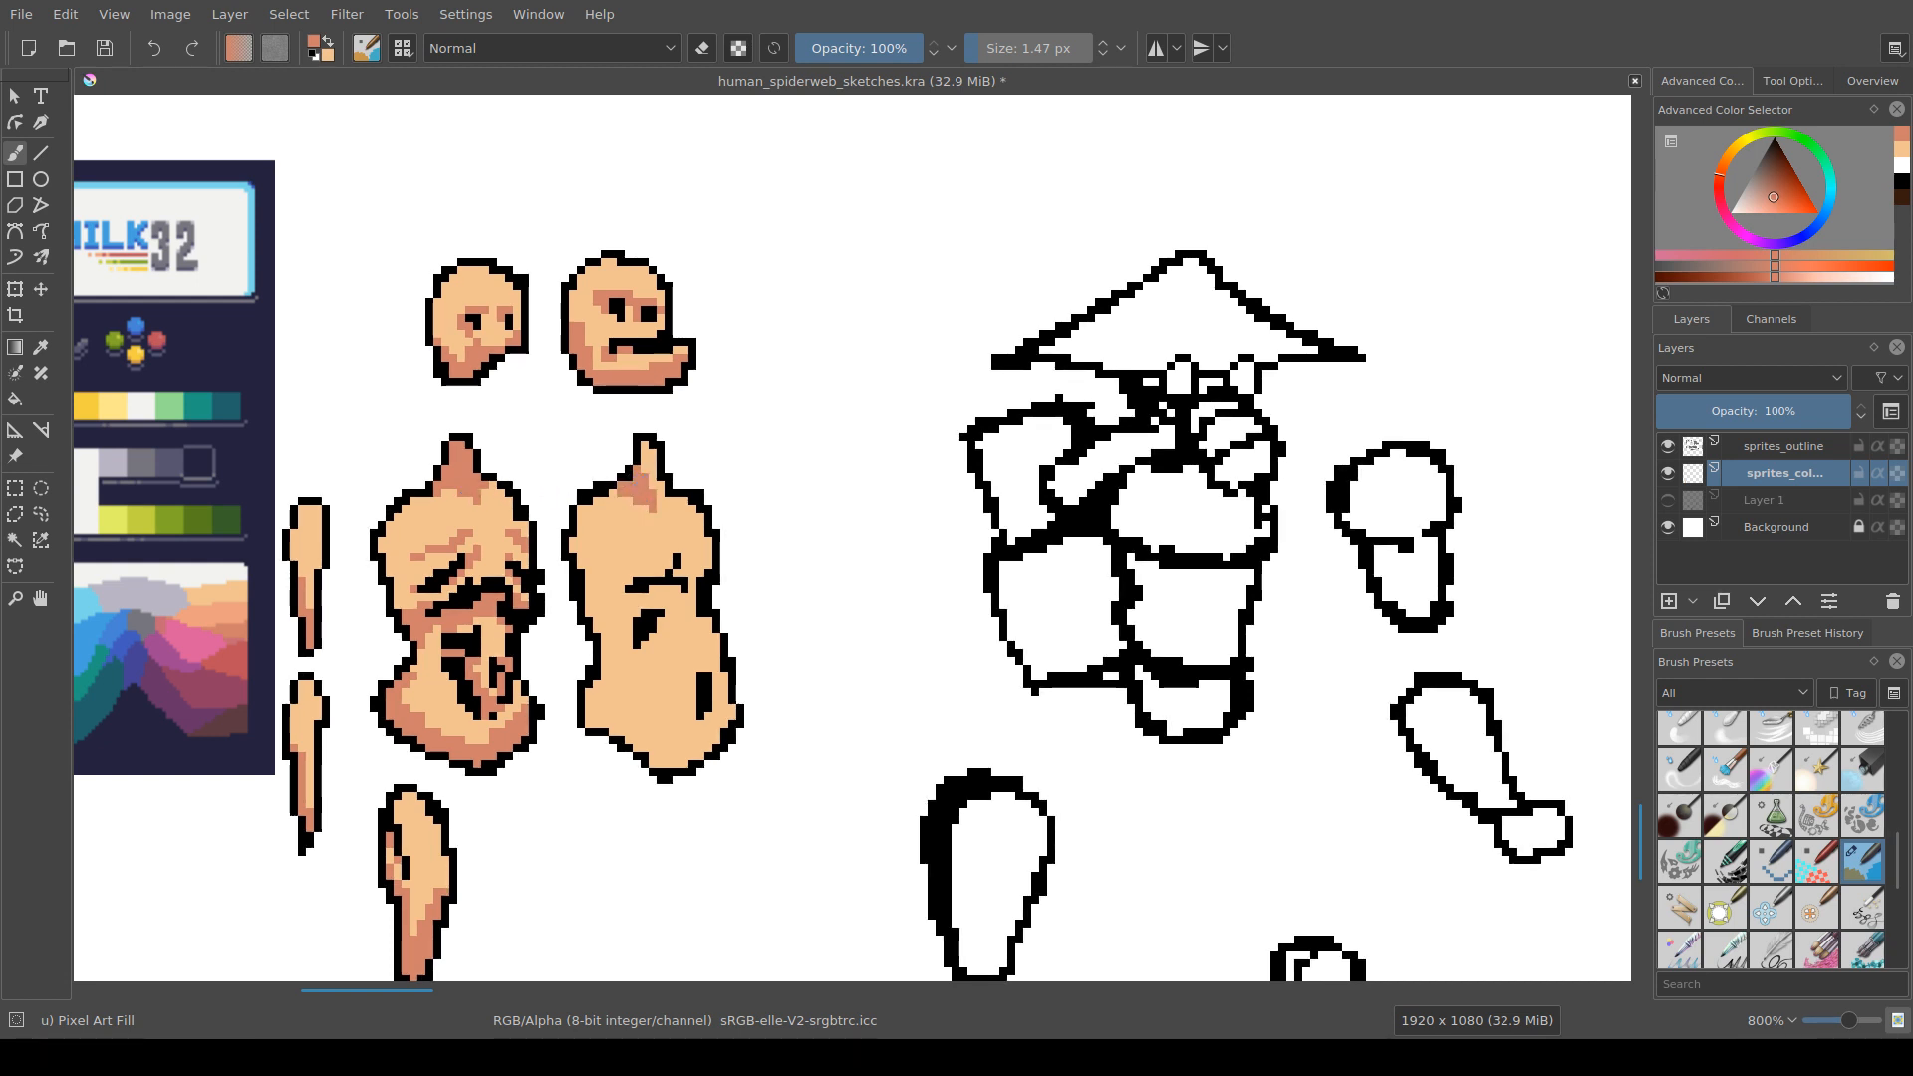
key(ctrl+s)
Step: Shade the second torso's neck, back edge and the area below its chest crease with reddish tan
drag(643, 503, 598, 515)
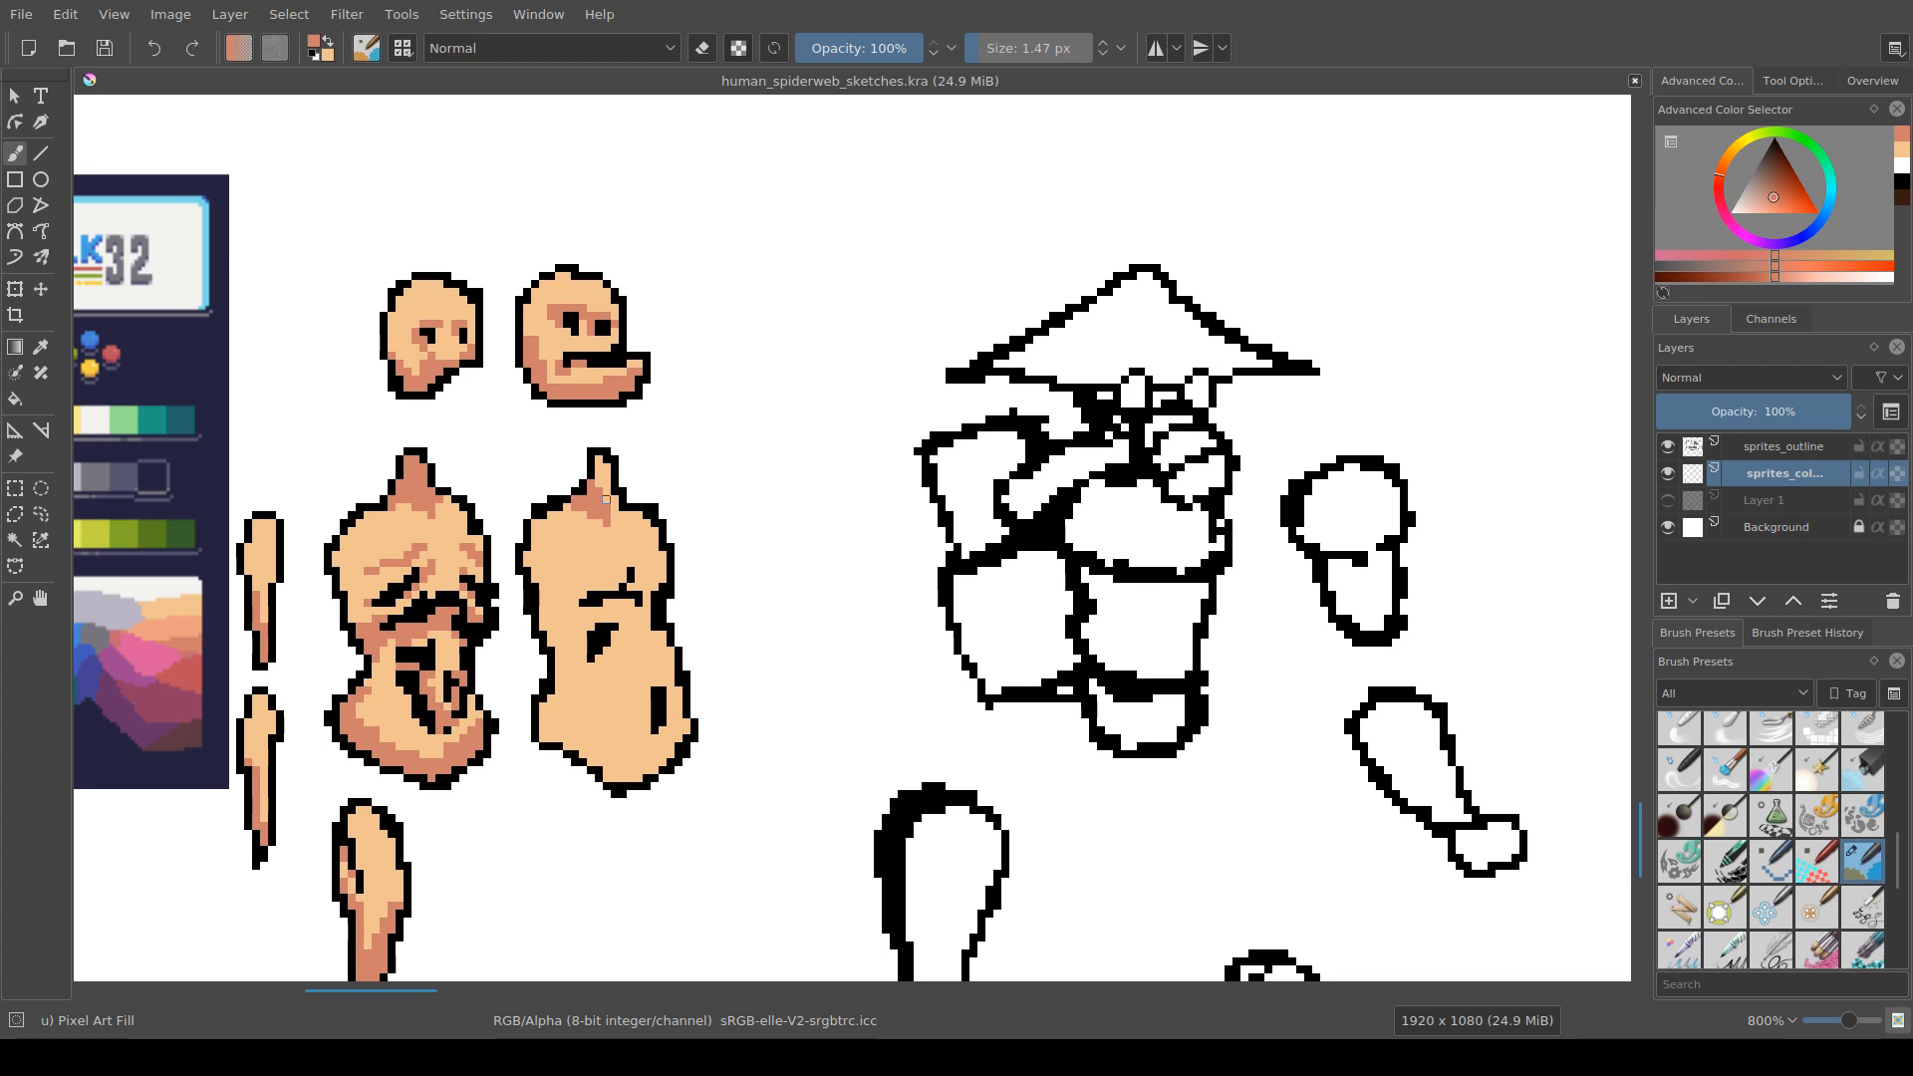
drag(606, 588, 620, 568)
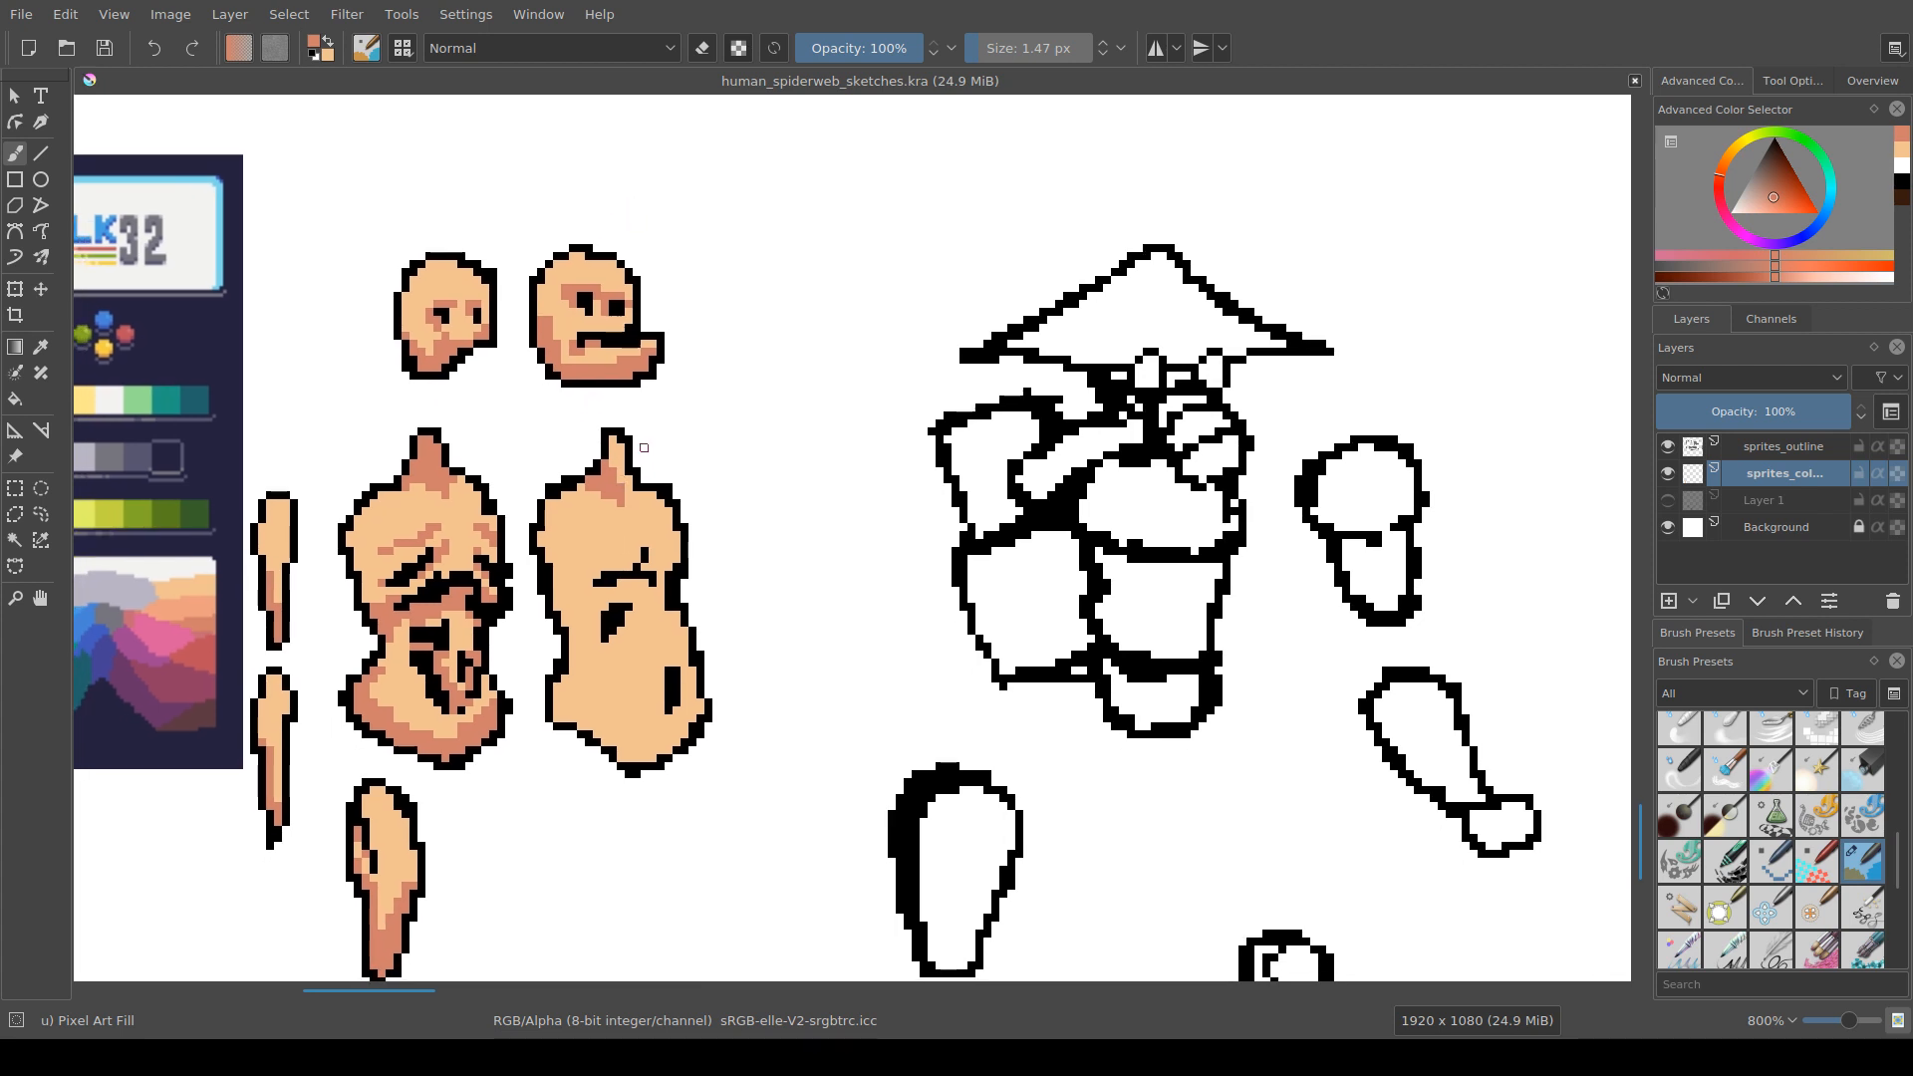
click(629, 488)
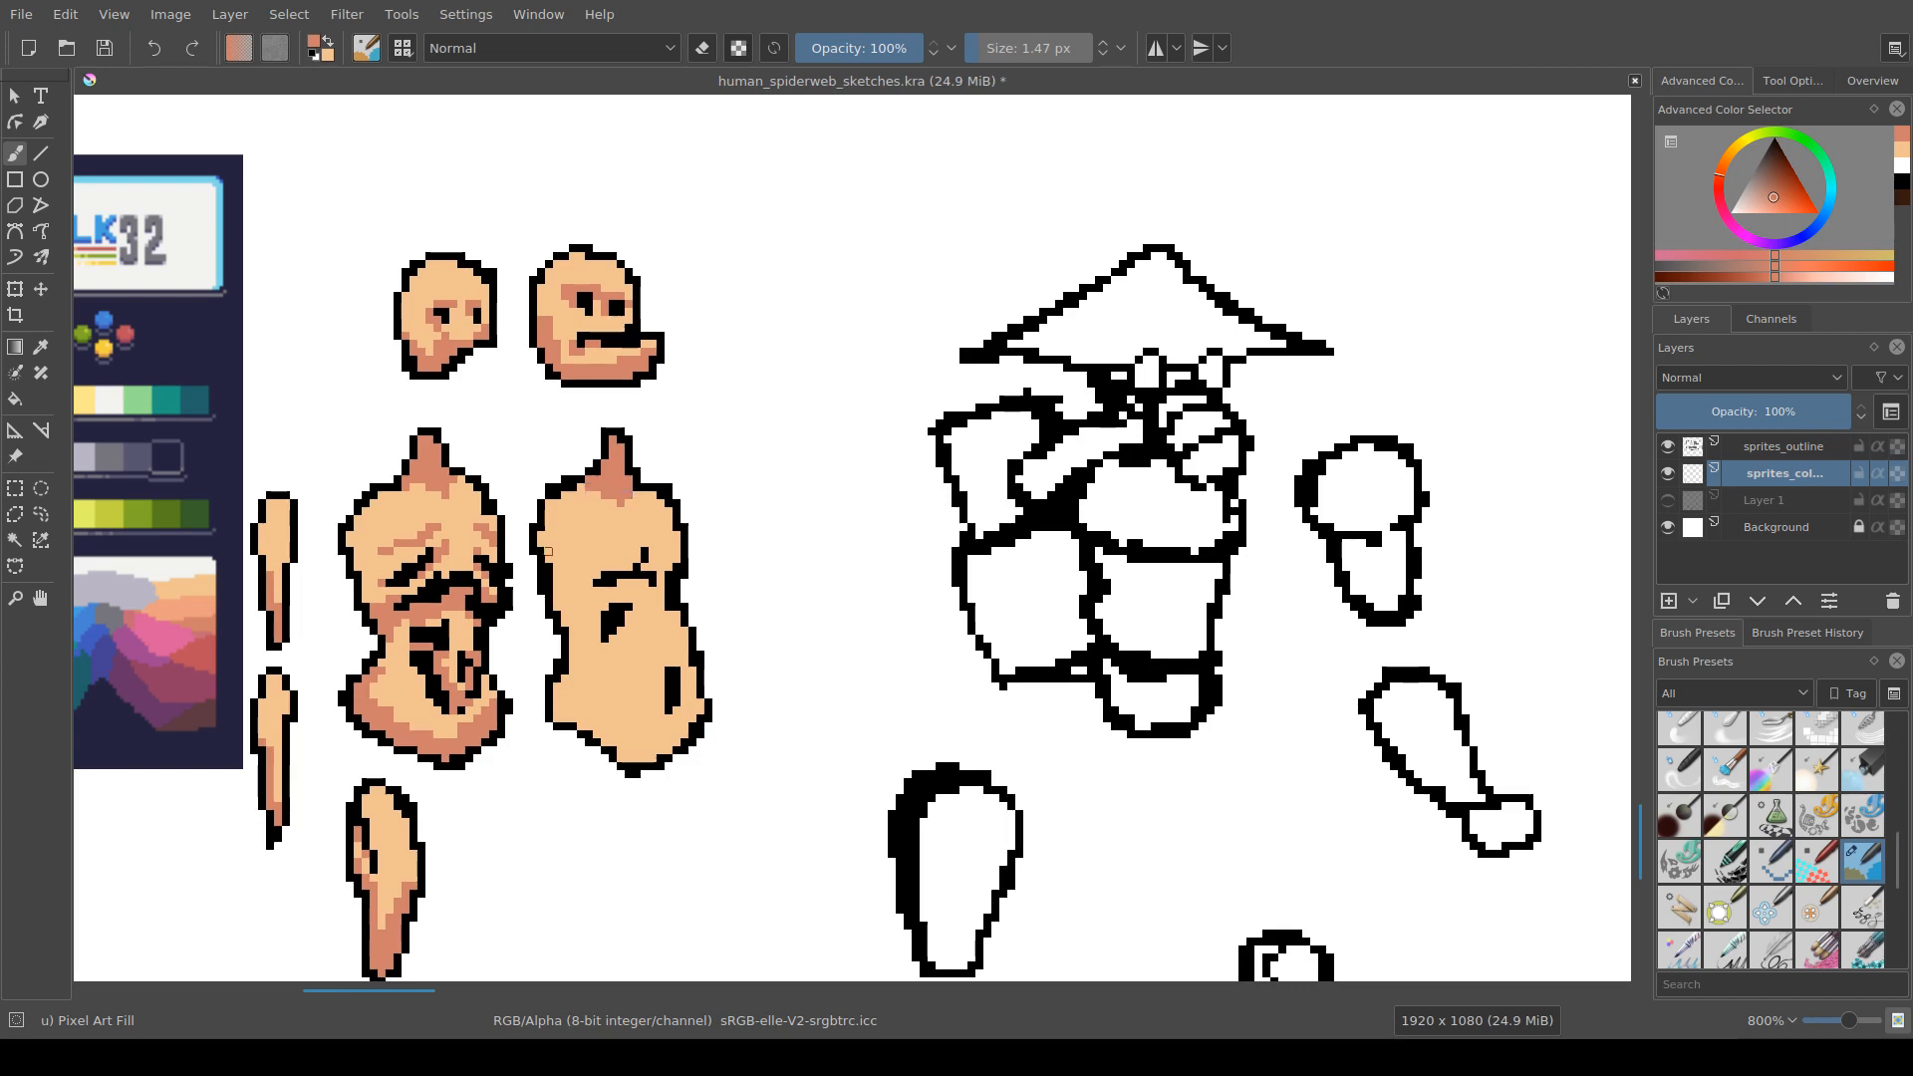
mouse_move(548, 551)
mouse_down()
mouse_move(560, 581)
mouse_move(552, 548)
mouse_move(553, 571)
mouse_move(642, 547)
mouse_move(562, 563)
mouse_move(570, 596)
mouse_move(627, 553)
mouse_move(656, 563)
mouse_move(634, 522)
mouse_up()
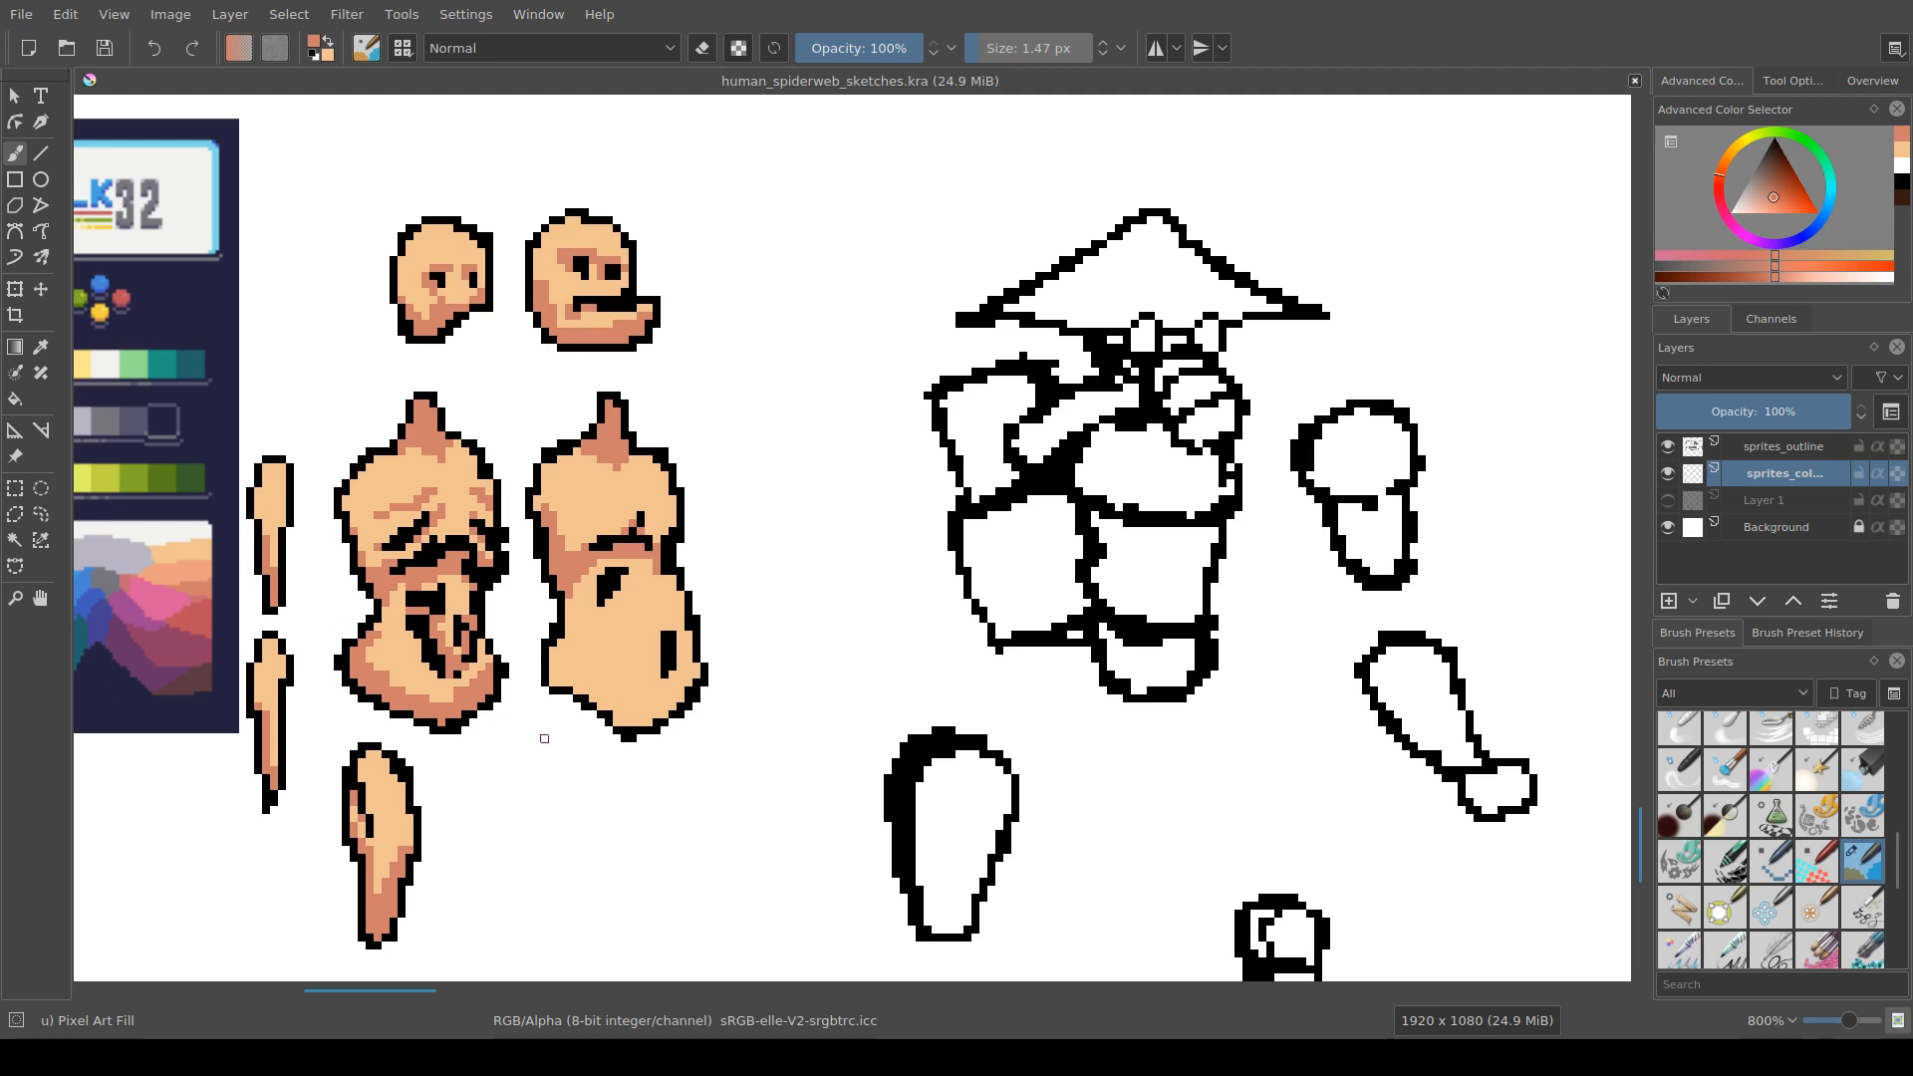
Step: Shade the lower edge of the second torso's belly with reddish tan and erase the stray pixels
drag(544, 739, 555, 729)
click(420, 602)
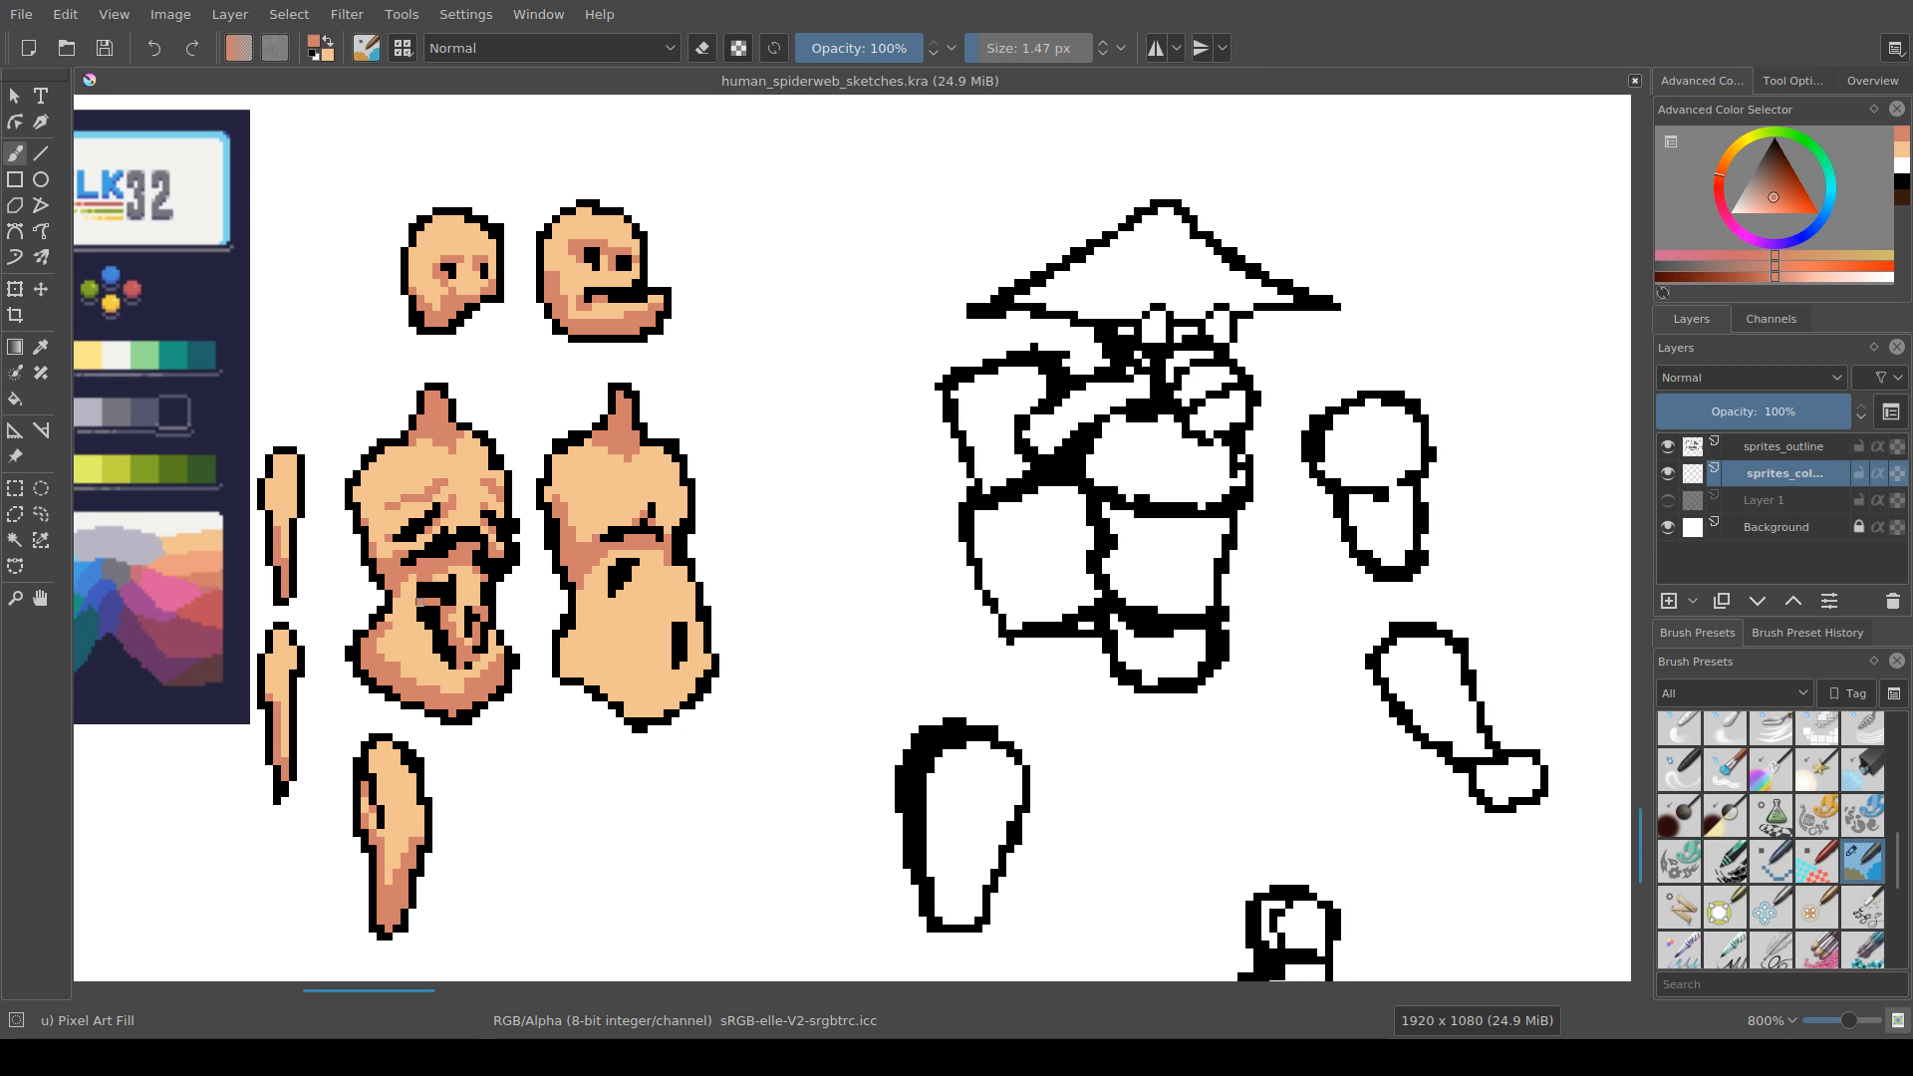
mouse_move(579, 666)
mouse_down()
mouse_move(619, 712)
mouse_move(667, 714)
mouse_move(698, 682)
mouse_move(644, 705)
mouse_move(627, 698)
mouse_move(676, 690)
mouse_move(596, 674)
mouse_move(635, 697)
mouse_move(588, 666)
mouse_move(611, 712)
mouse_move(618, 683)
mouse_move(706, 657)
mouse_up()
key(e)
click(604, 705)
key(e)
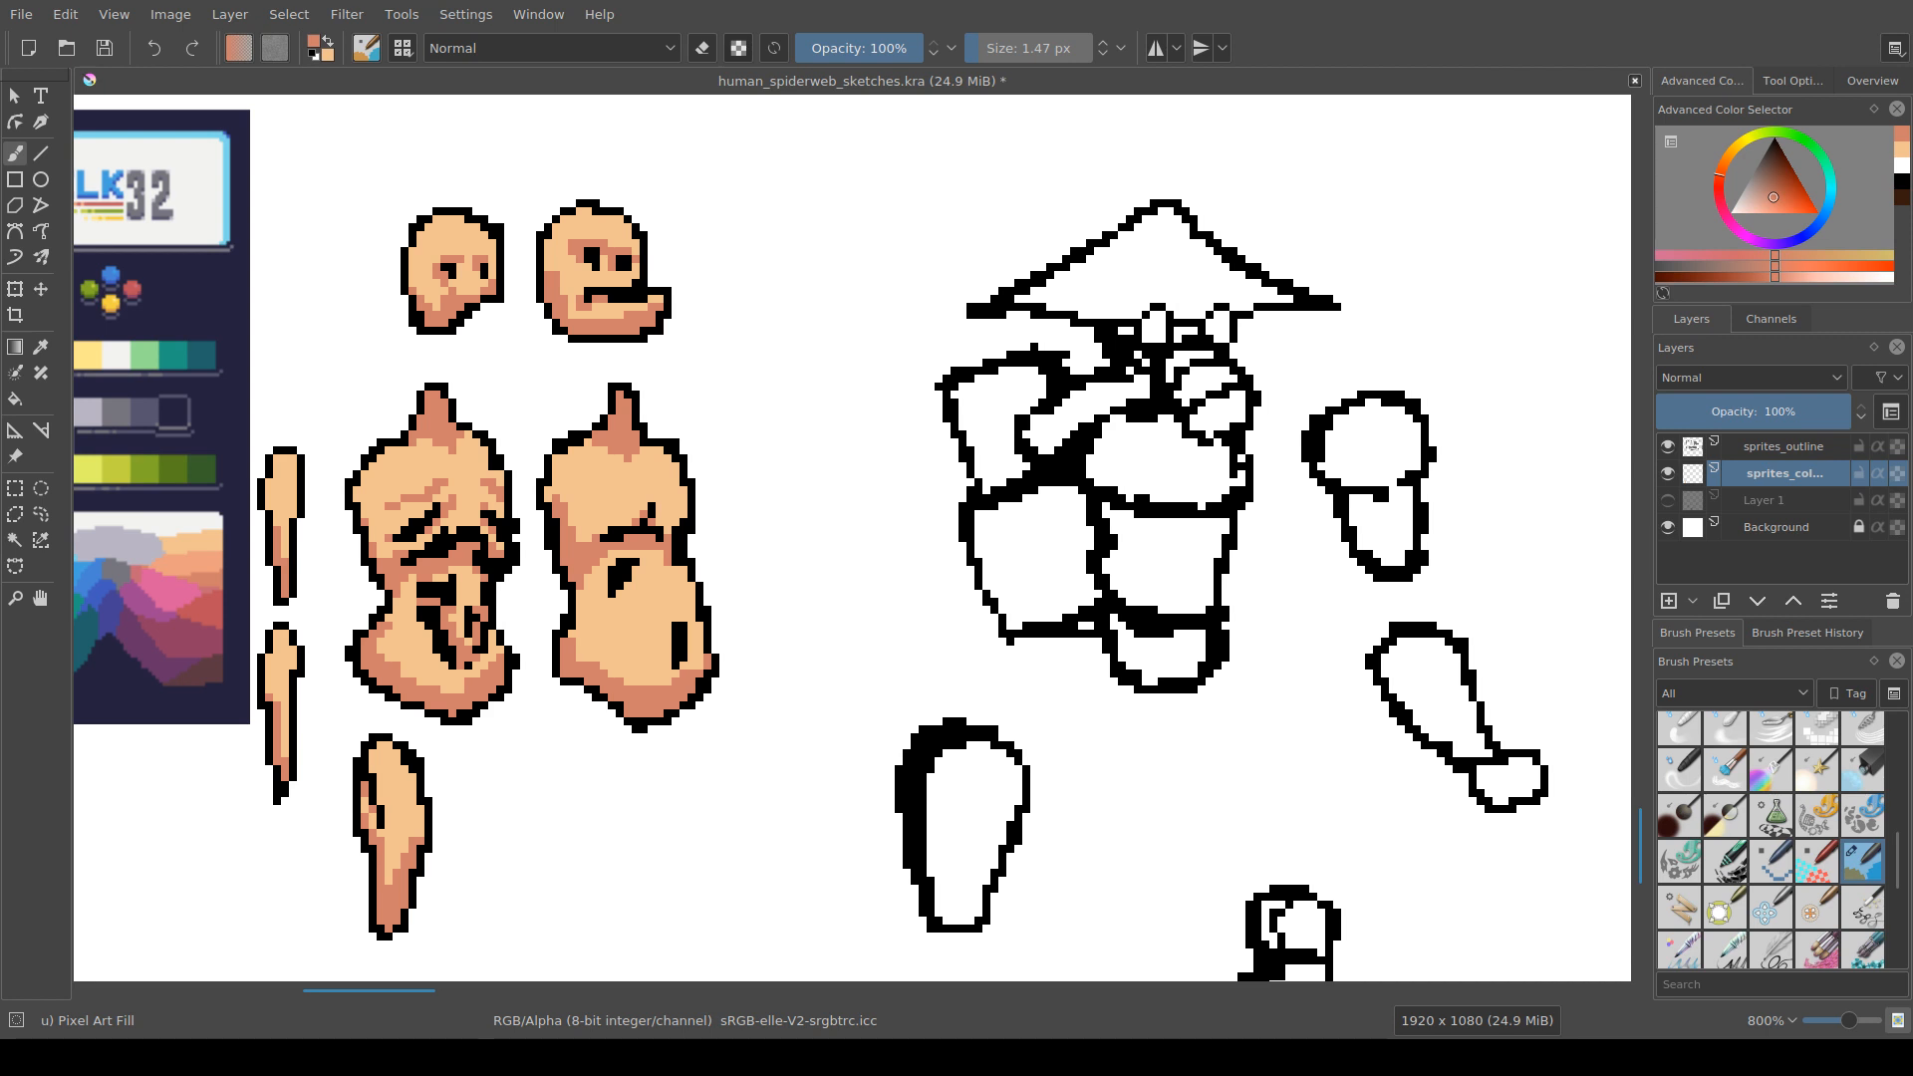
click(699, 665)
click(579, 618)
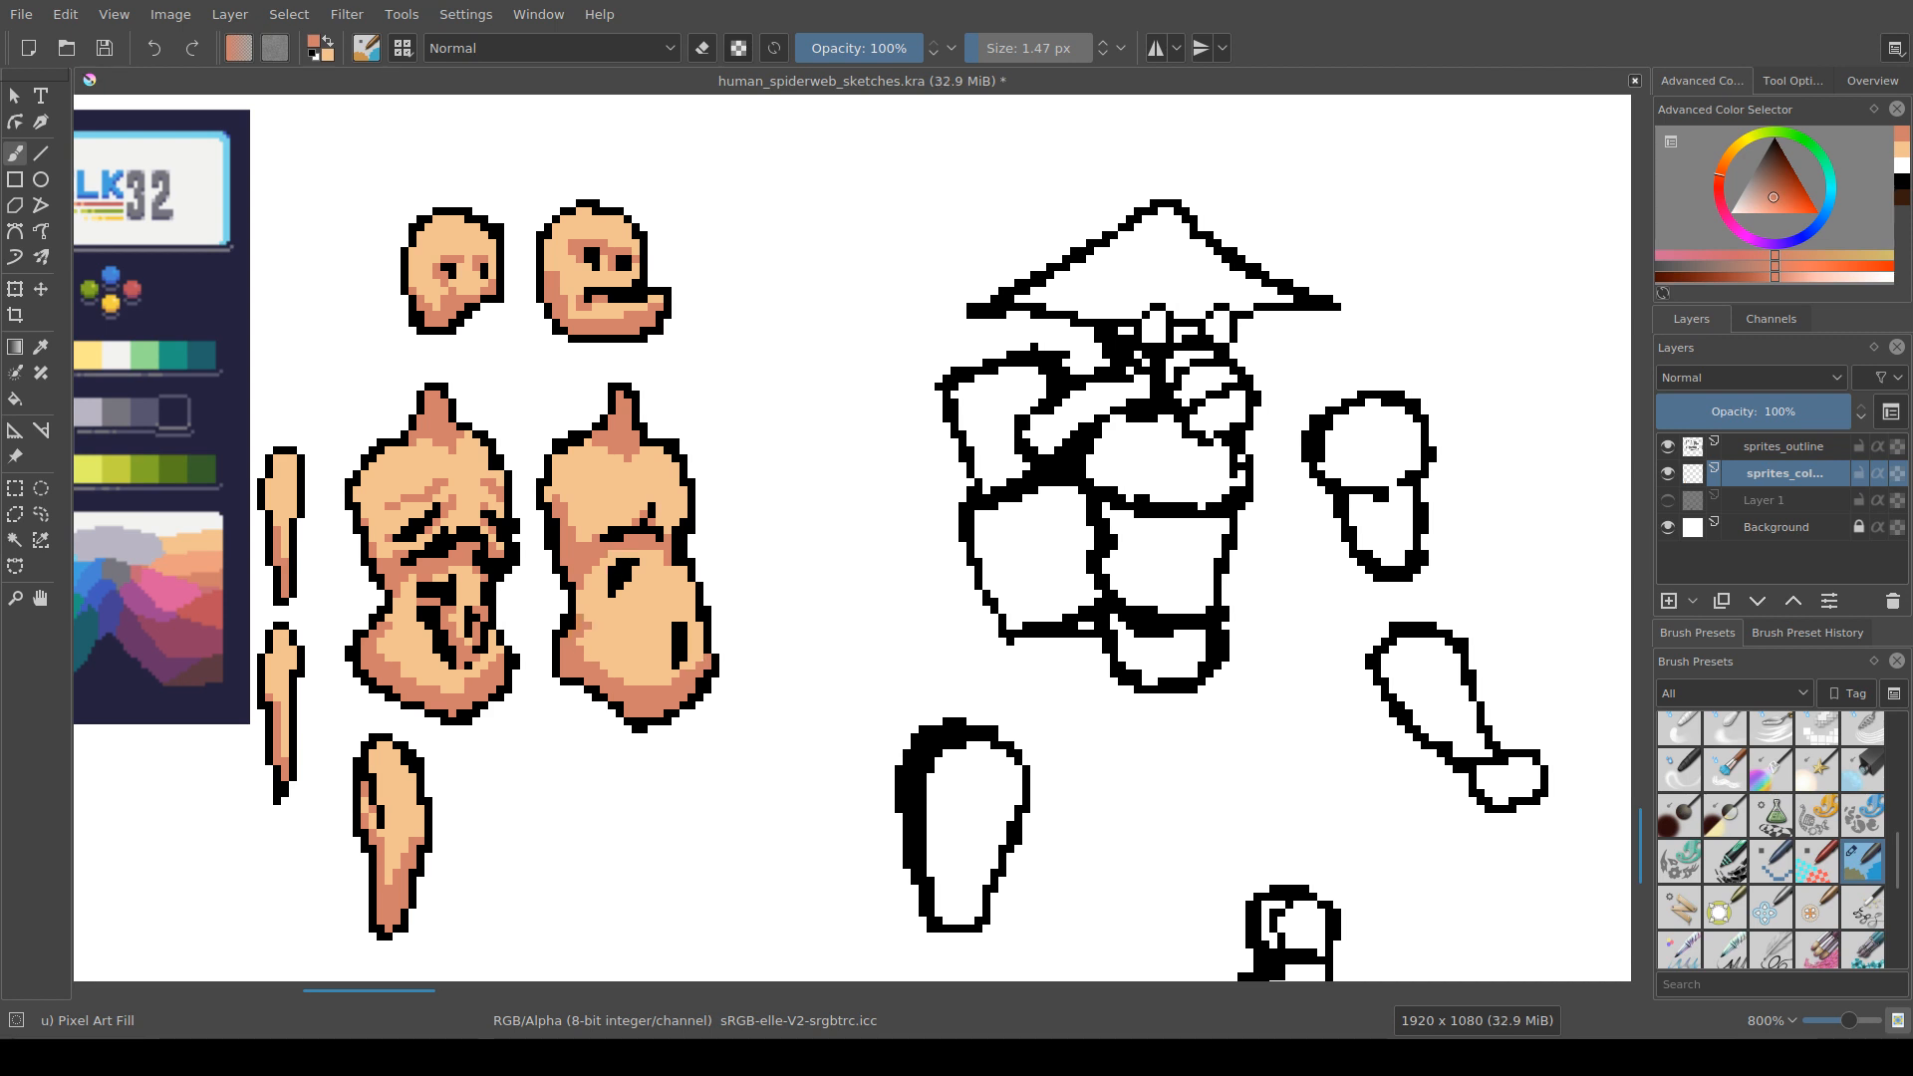
Step: Touch up the second torso's chest crease with sampled peach and switch back to reddish tan
ctrl+click(586, 653)
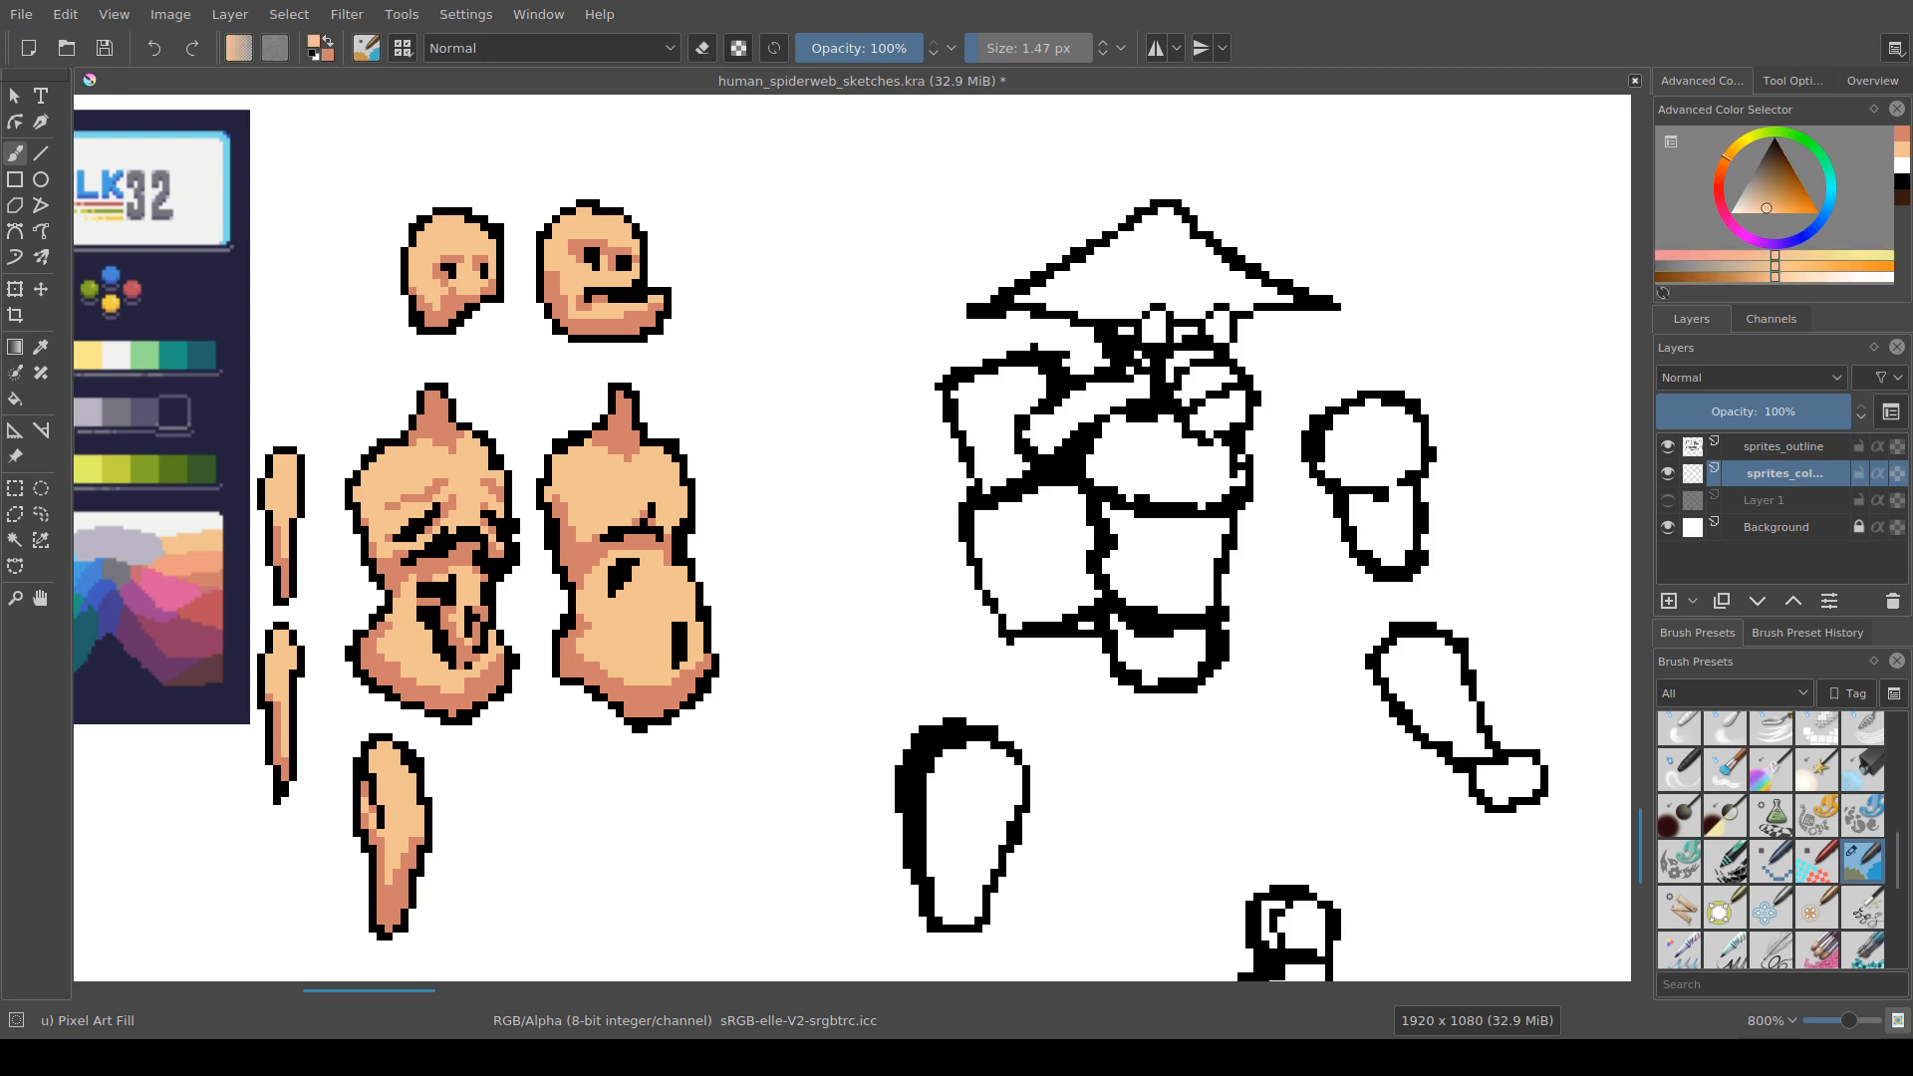
click(640, 560)
mouse_move(643, 561)
mouse_down()
mouse_move(614, 655)
mouse_move(781, 523)
mouse_move(778, 710)
mouse_up()
key(x)
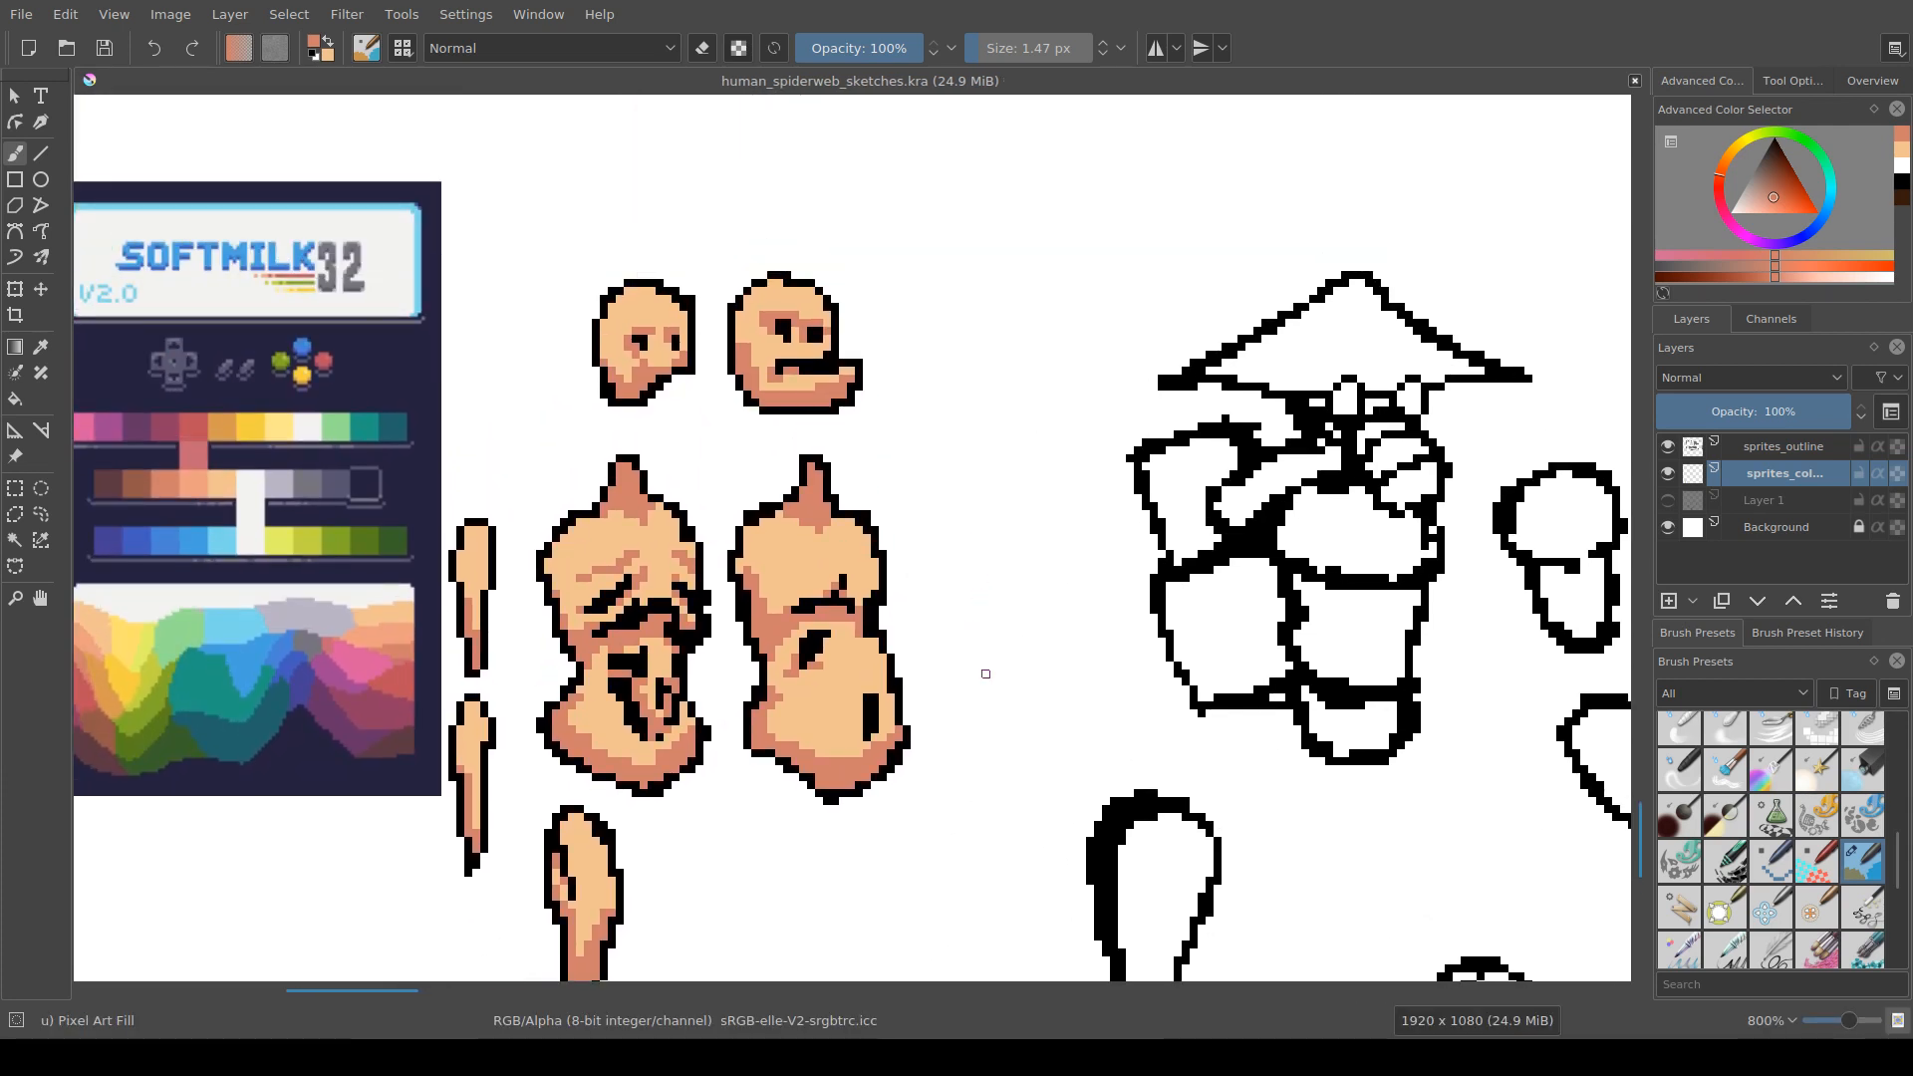
Step: Add more reddish tan shading around the second torso's chest crease and the edge of its chest
scroll(936, 663, down, 6)
scroll(795, 625, up, 2)
drag(795, 625, 599, 644)
drag(647, 714, 725, 698)
scroll(725, 698, up, 1)
drag(565, 691, 637, 660)
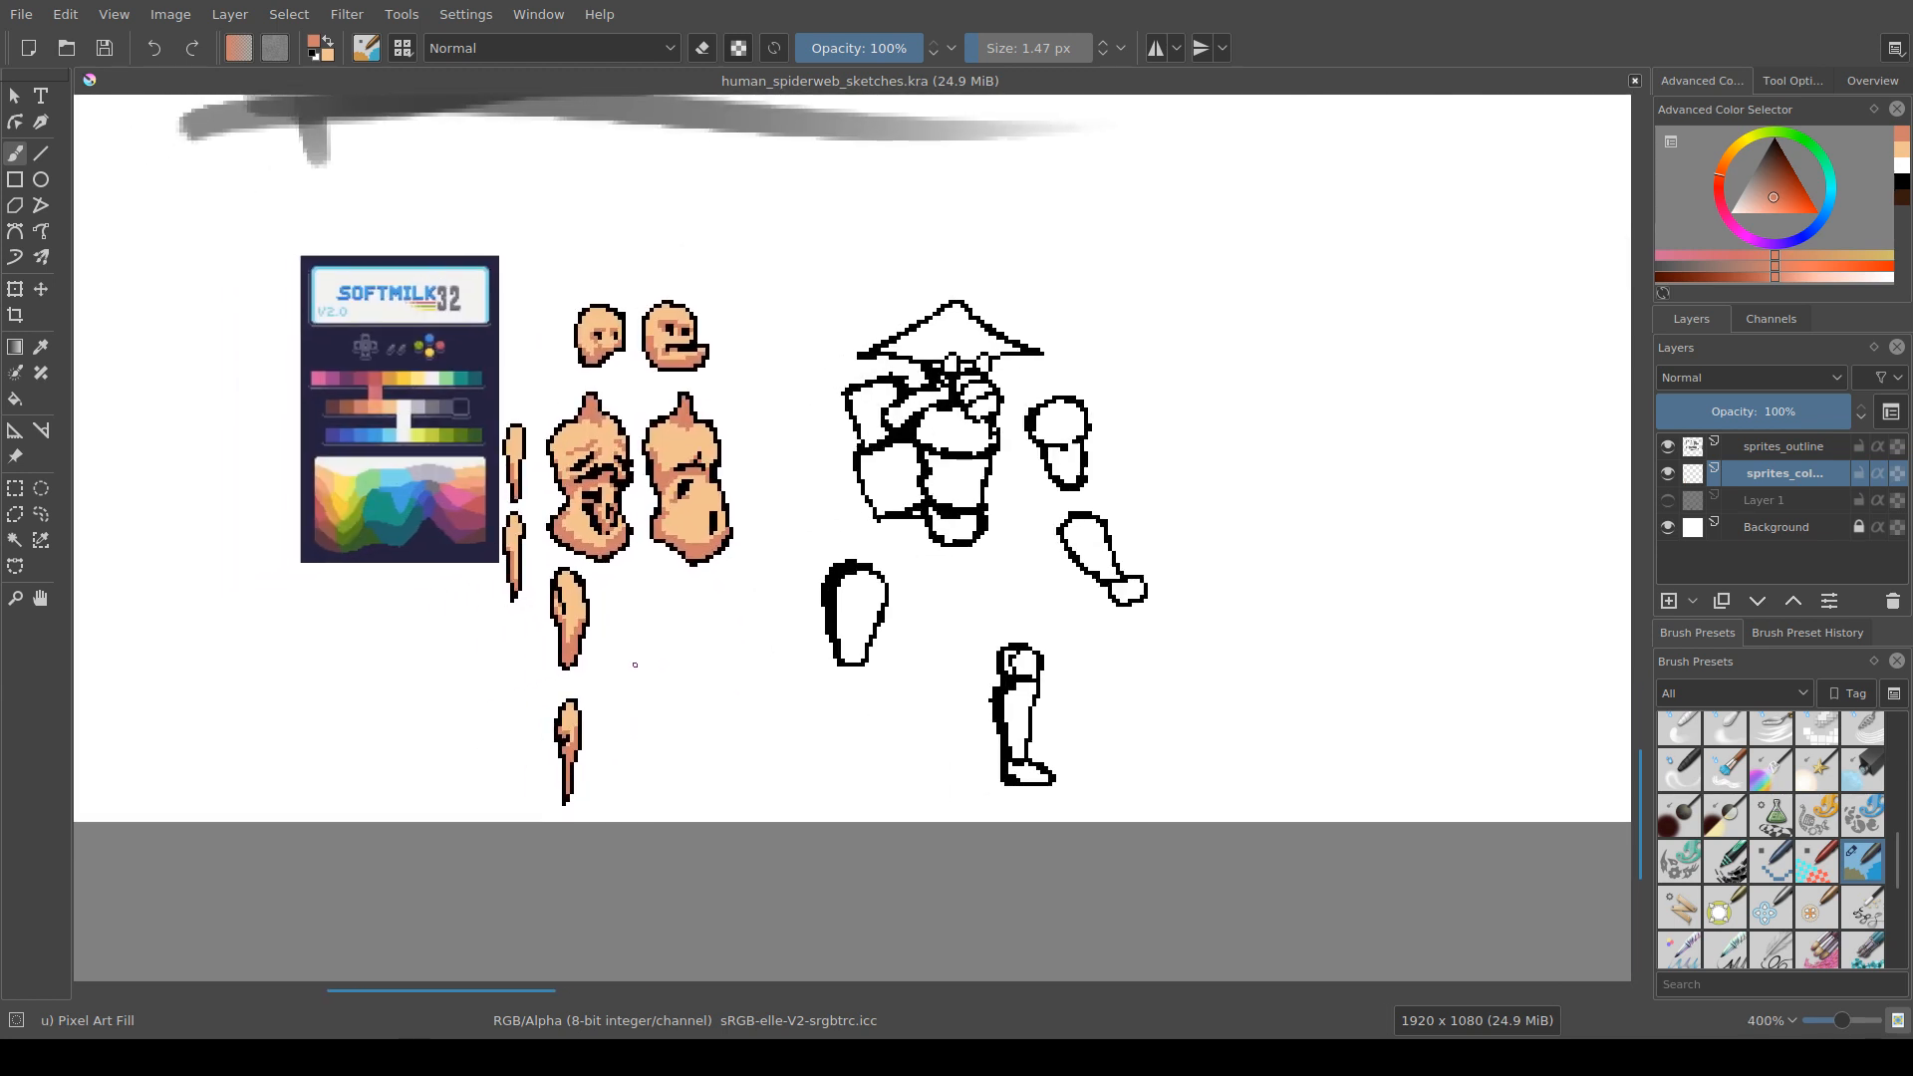
scroll(636, 660, up, 1)
scroll(617, 561, down, 2)
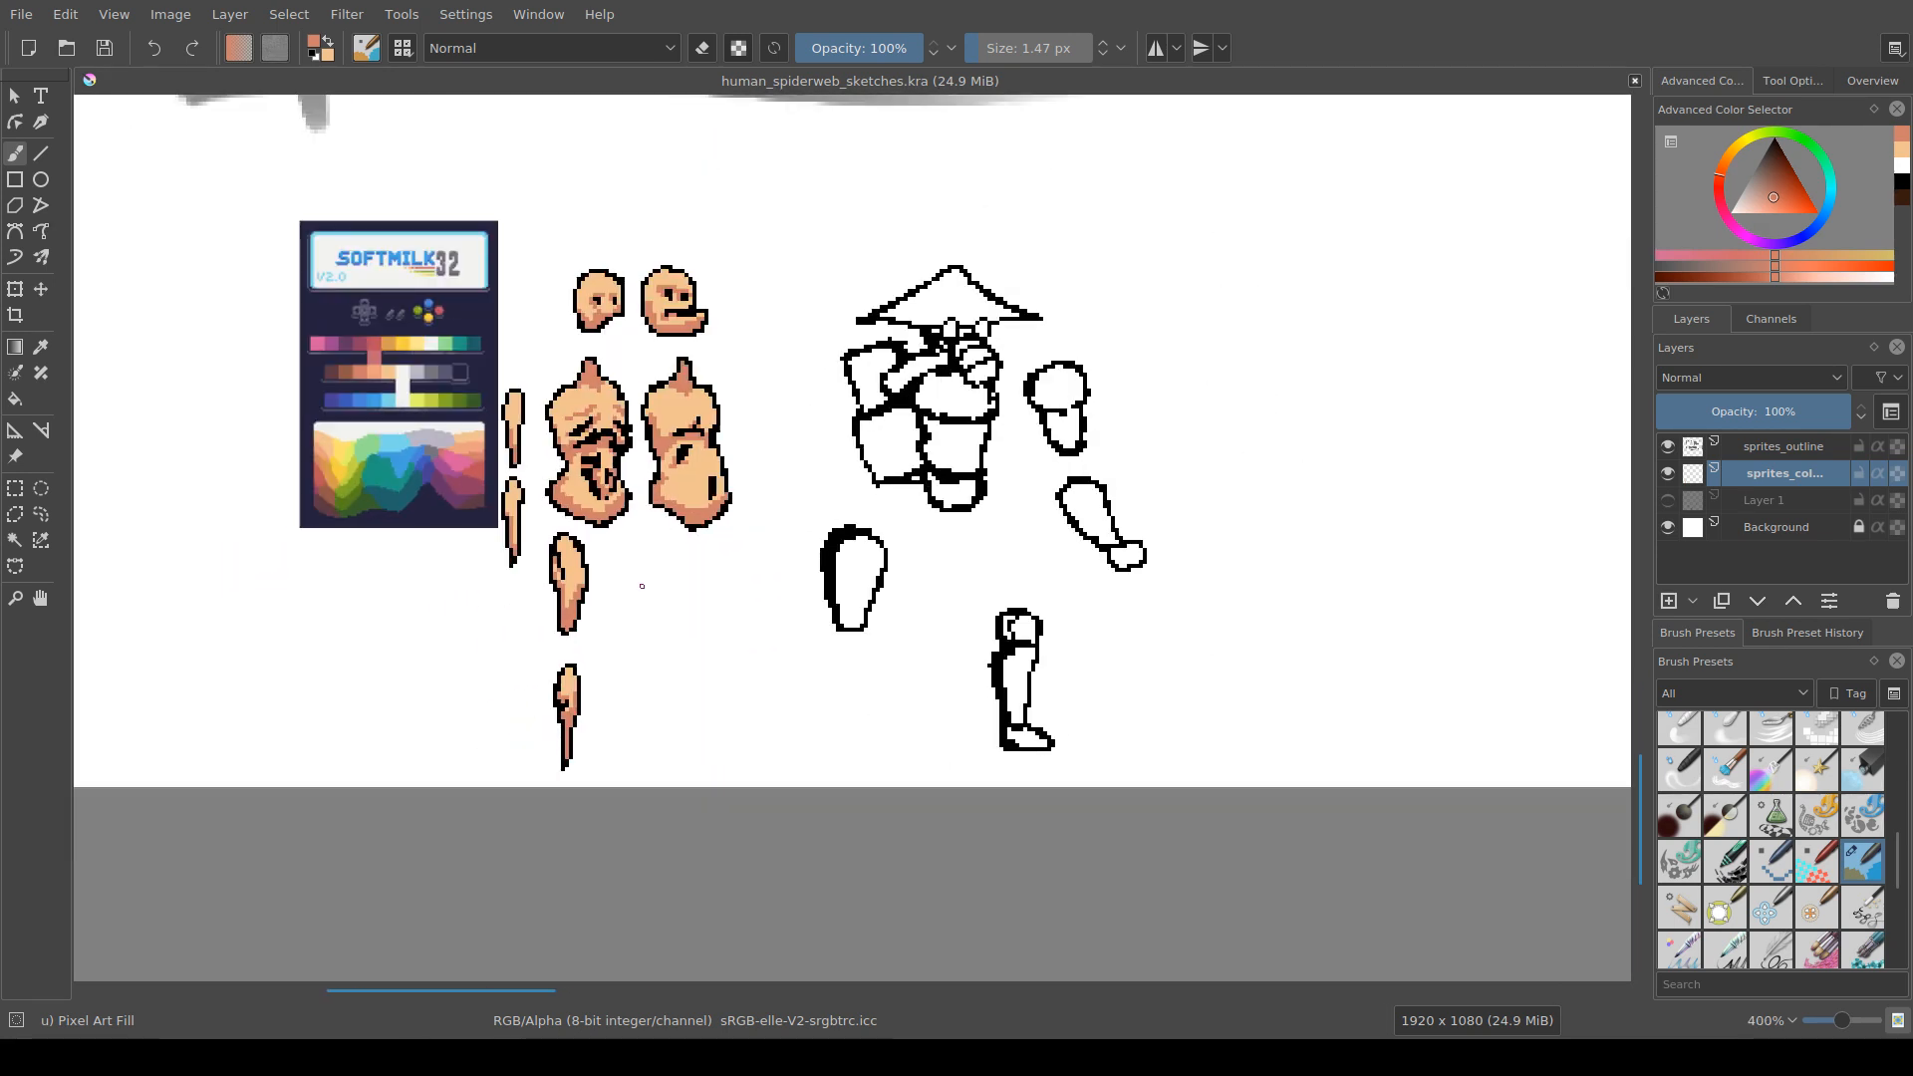
scroll(684, 627, up, 3)
scroll(788, 274, down, 1)
scroll(788, 274, up, 2)
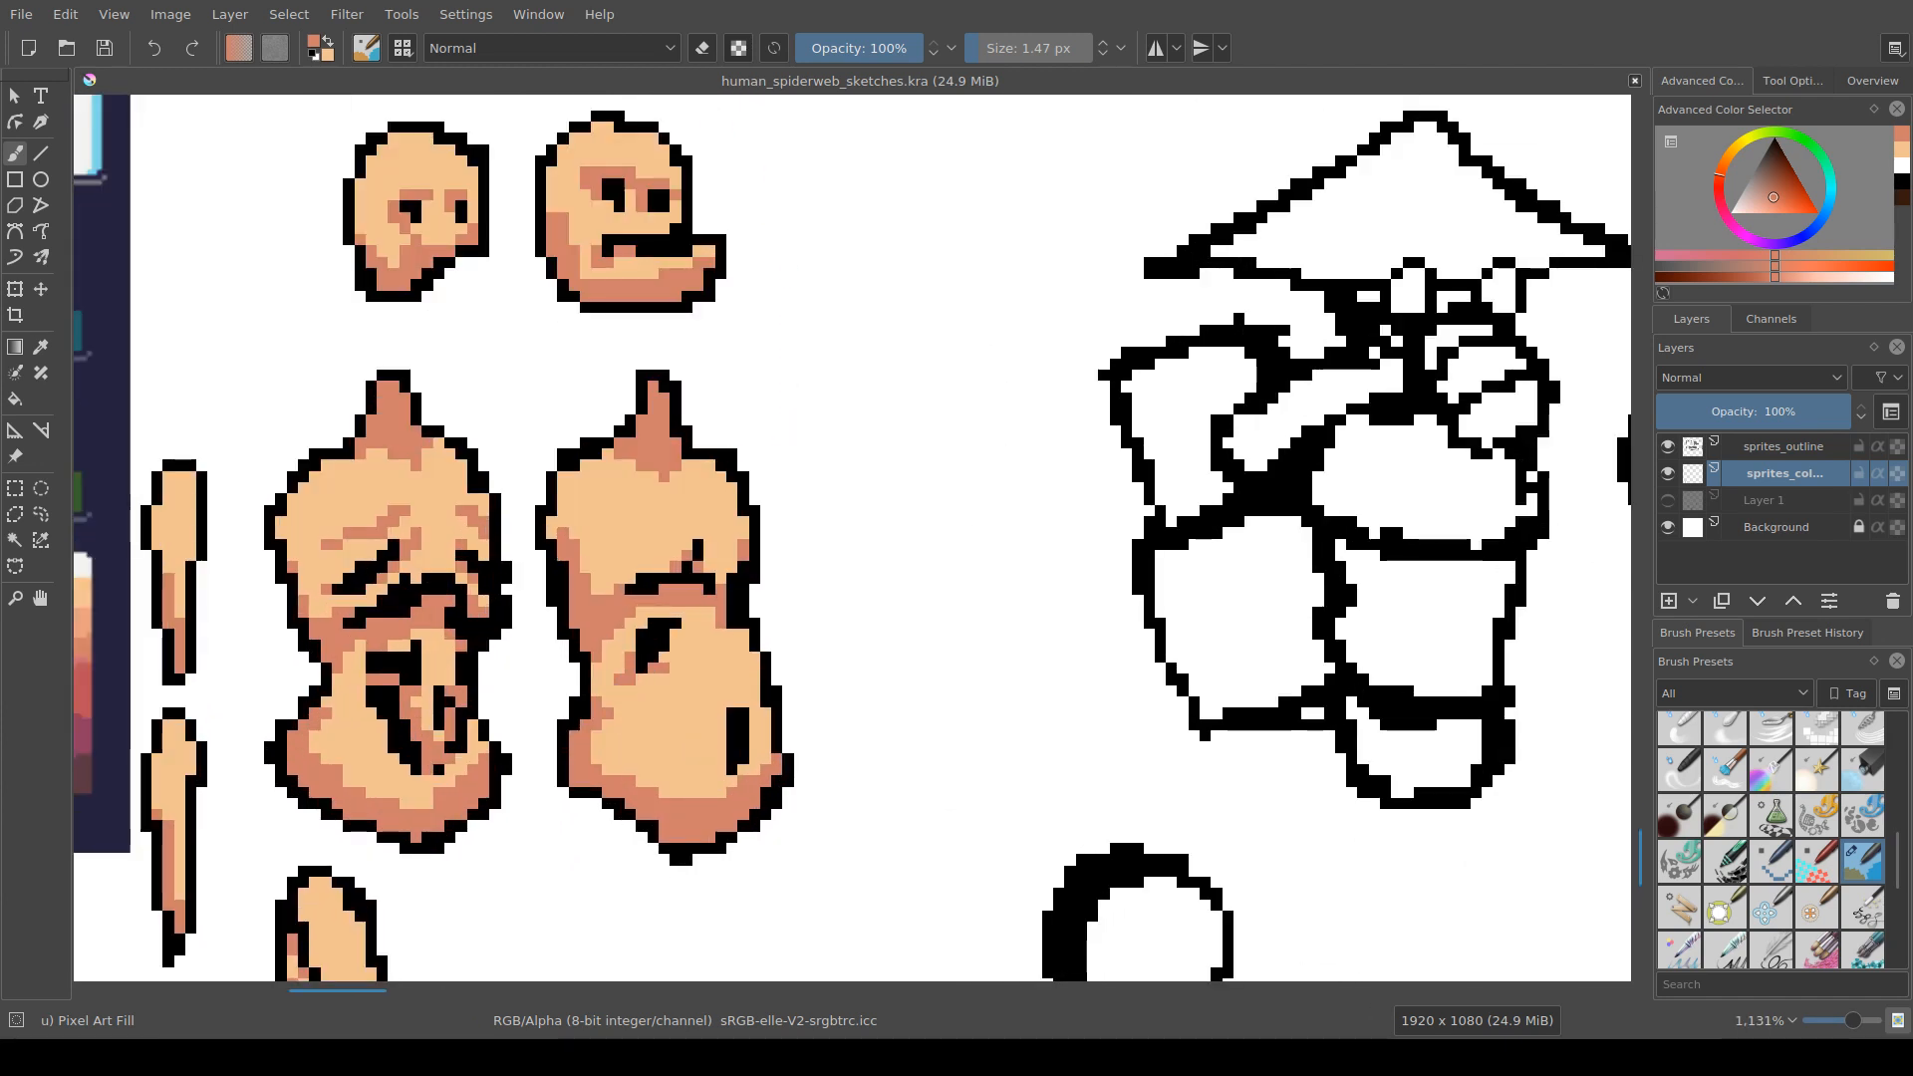
click(720, 577)
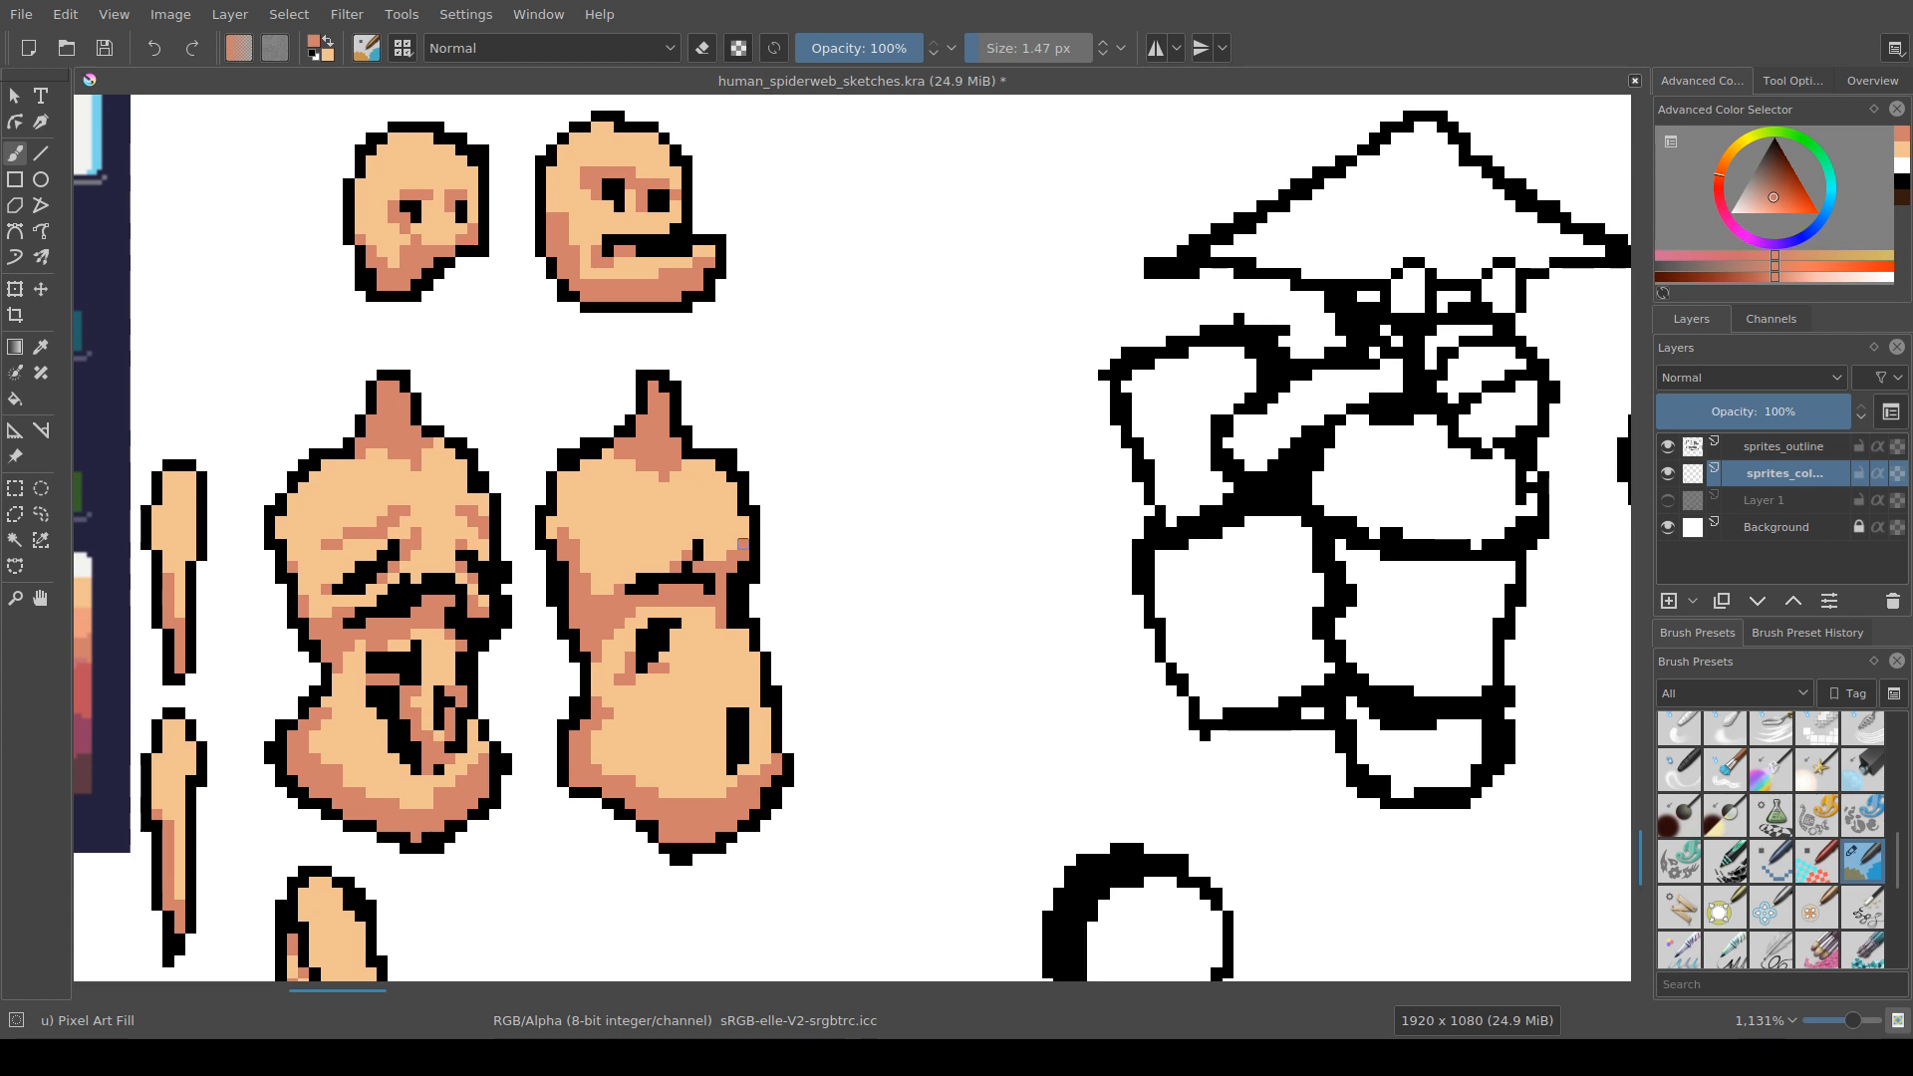
drag(609, 579, 597, 589)
Step: Examine how the shaded heads, torsos and limbs read at small and large zoom levels
scroll(642, 567, down, 3)
scroll(727, 707, up, 1)
scroll(727, 707, down, 4)
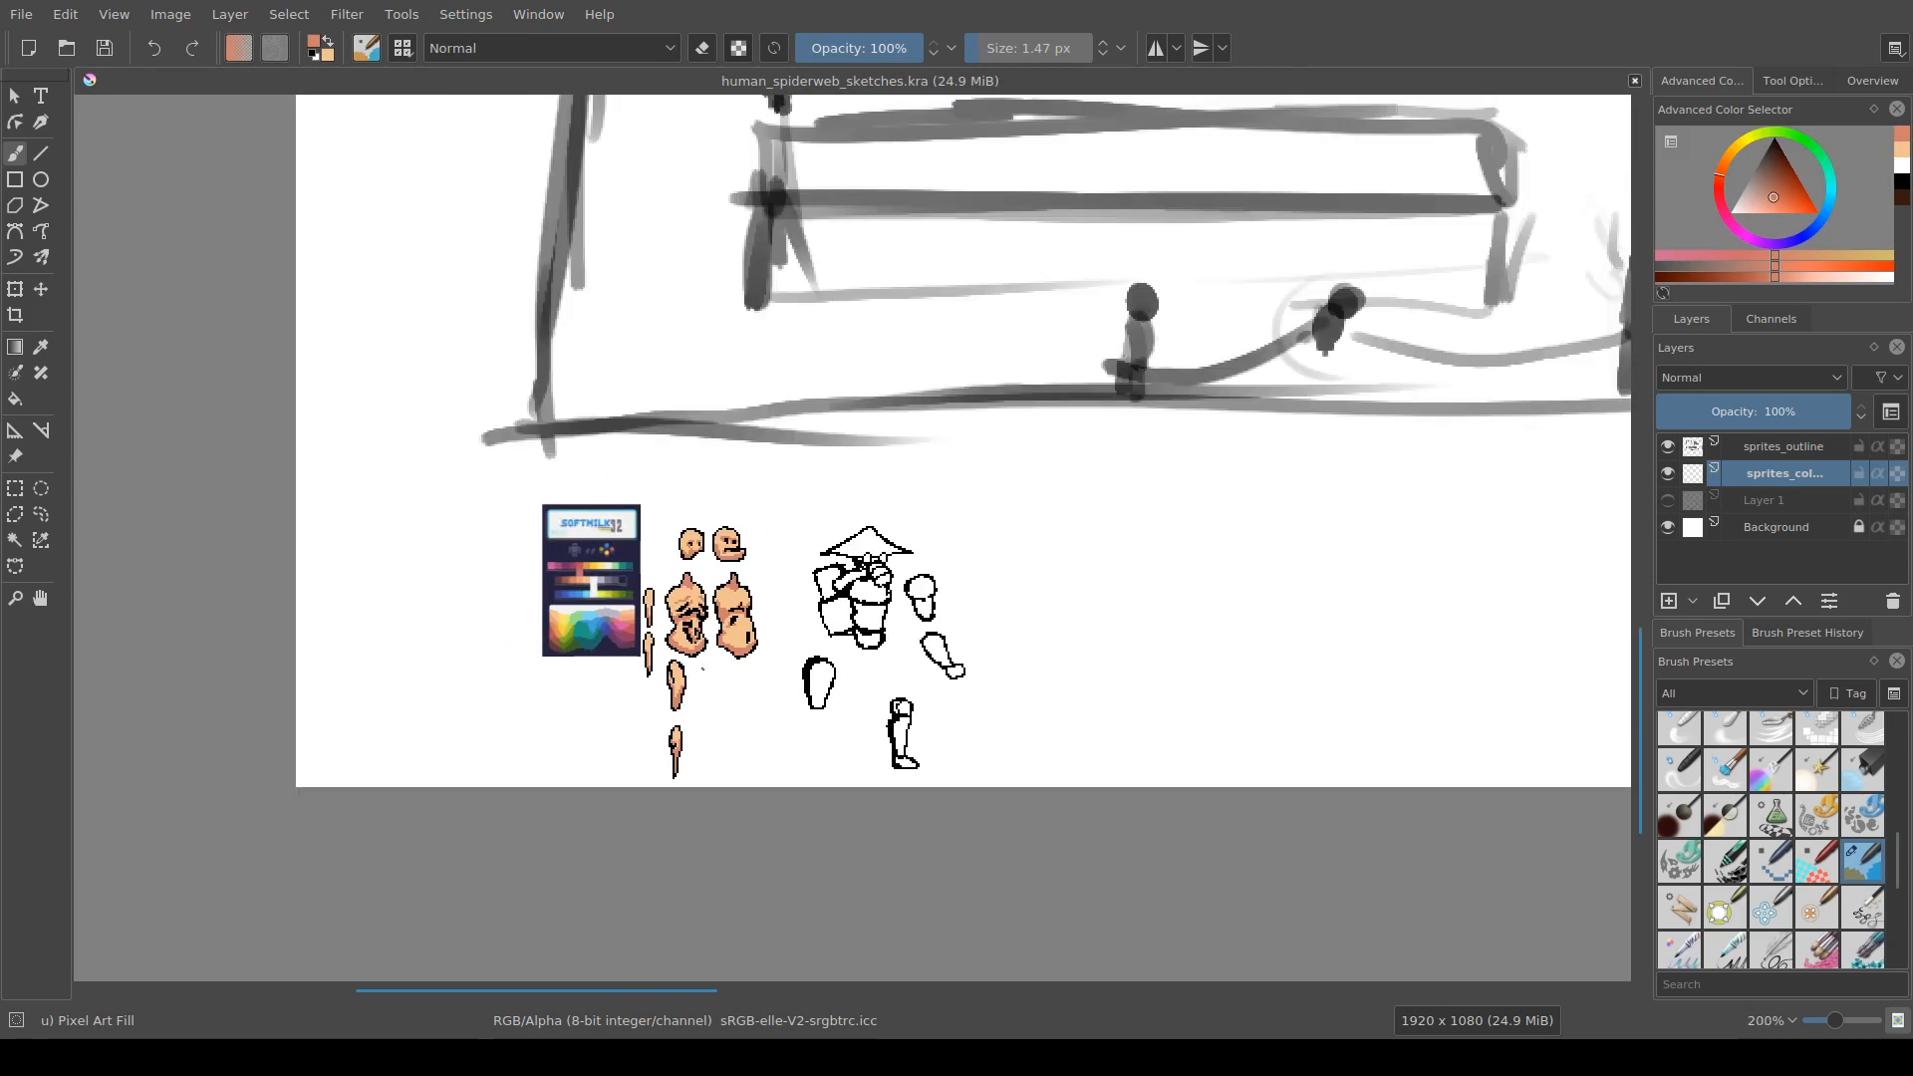
scroll(713, 693, up, 2)
scroll(734, 641, down, 4)
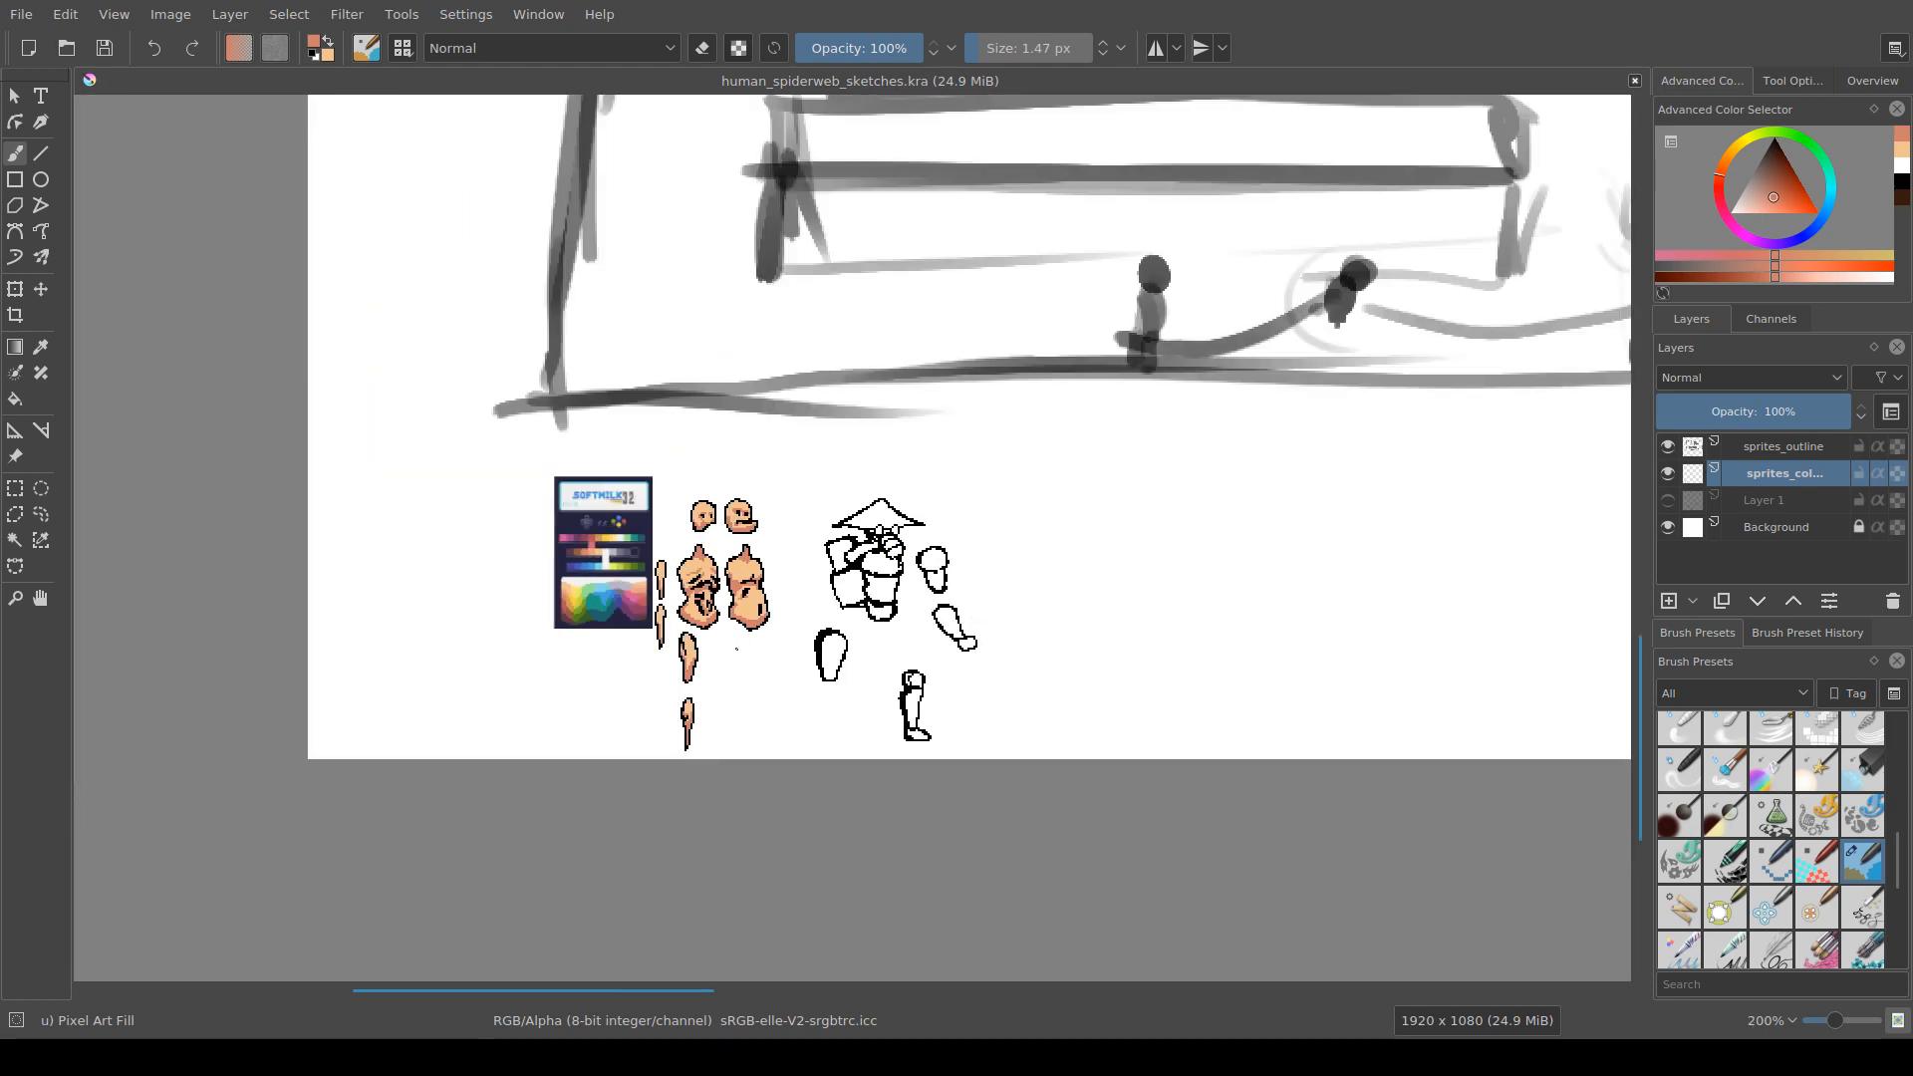
scroll(775, 664, up, 1)
drag(777, 665, 792, 691)
scroll(725, 631, up, 6)
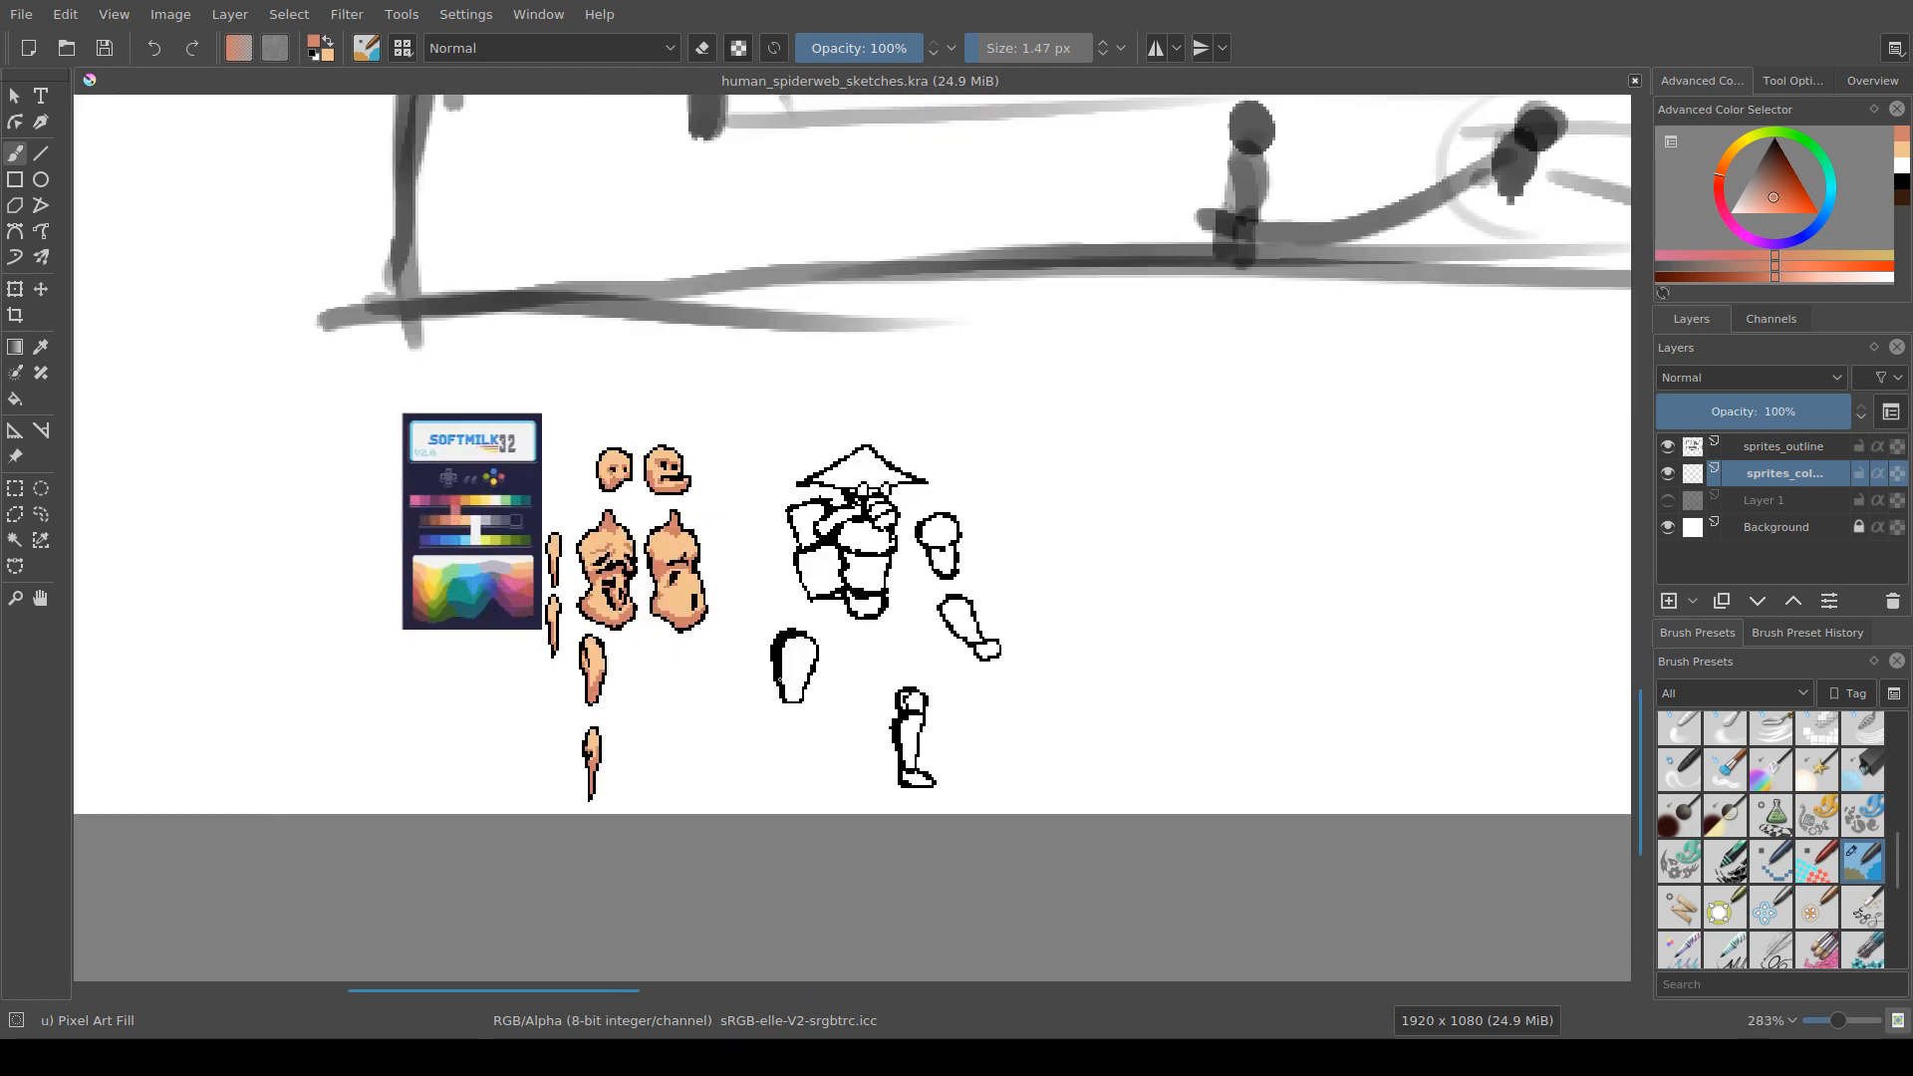
scroll(709, 674, down, 1)
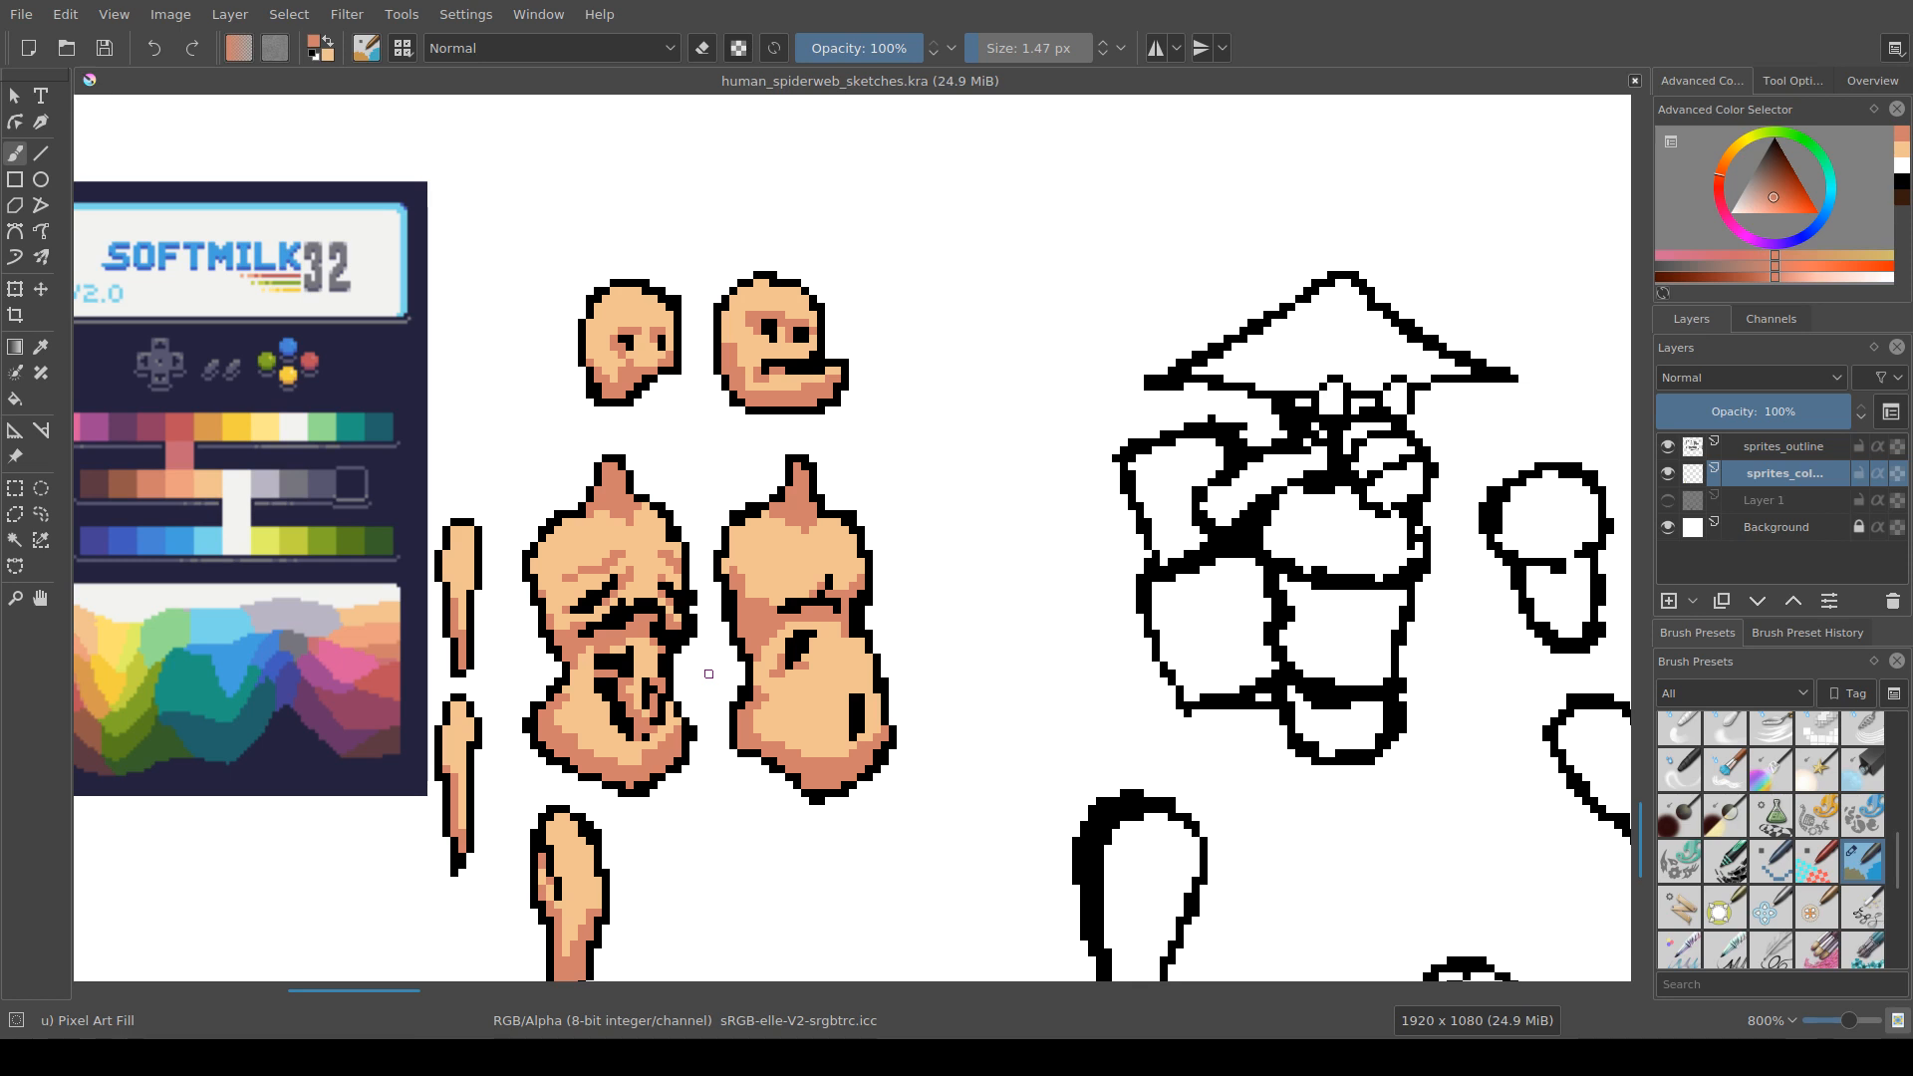
Step: Sample off-white from the Softmilk 32 palette and paint teeth above the second head's mouth
drag(709, 674, 750, 679)
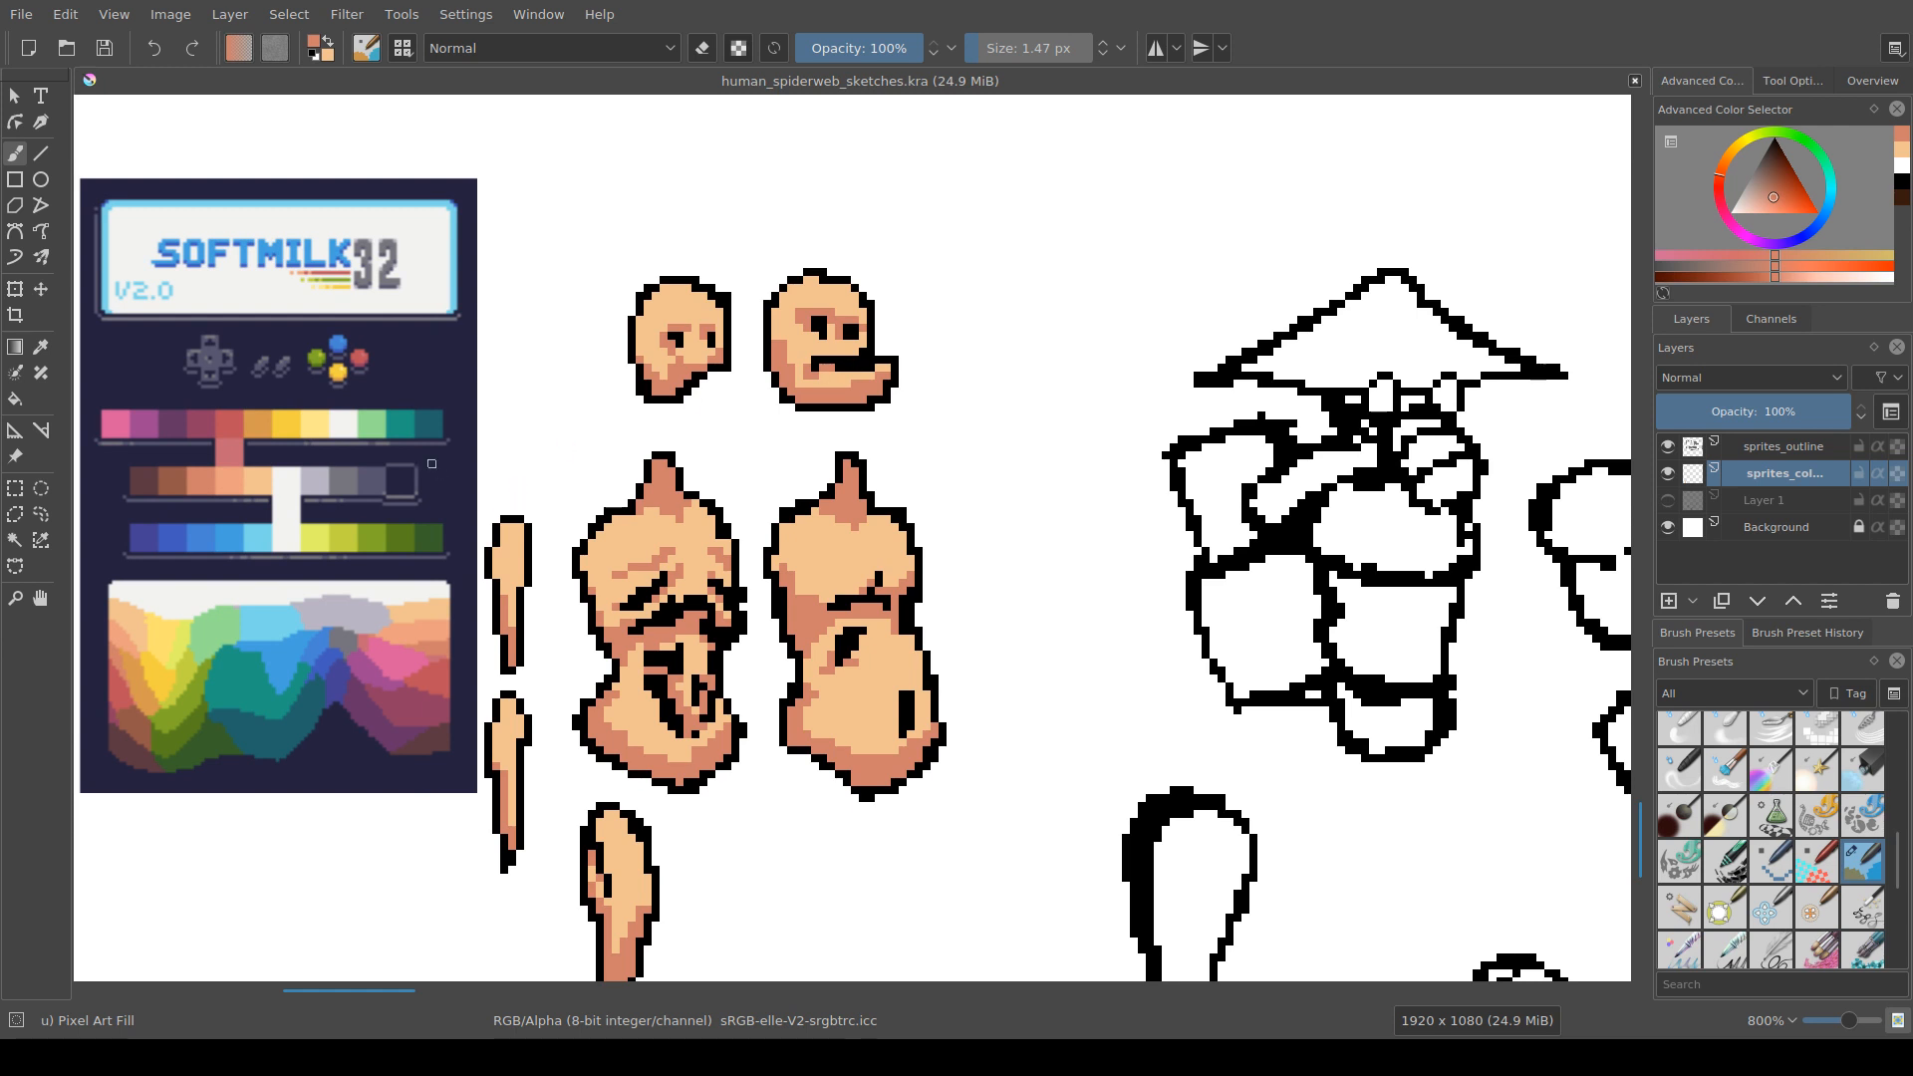
ctrl+click(345, 423)
drag(734, 455, 763, 555)
scroll(763, 555, up, 1)
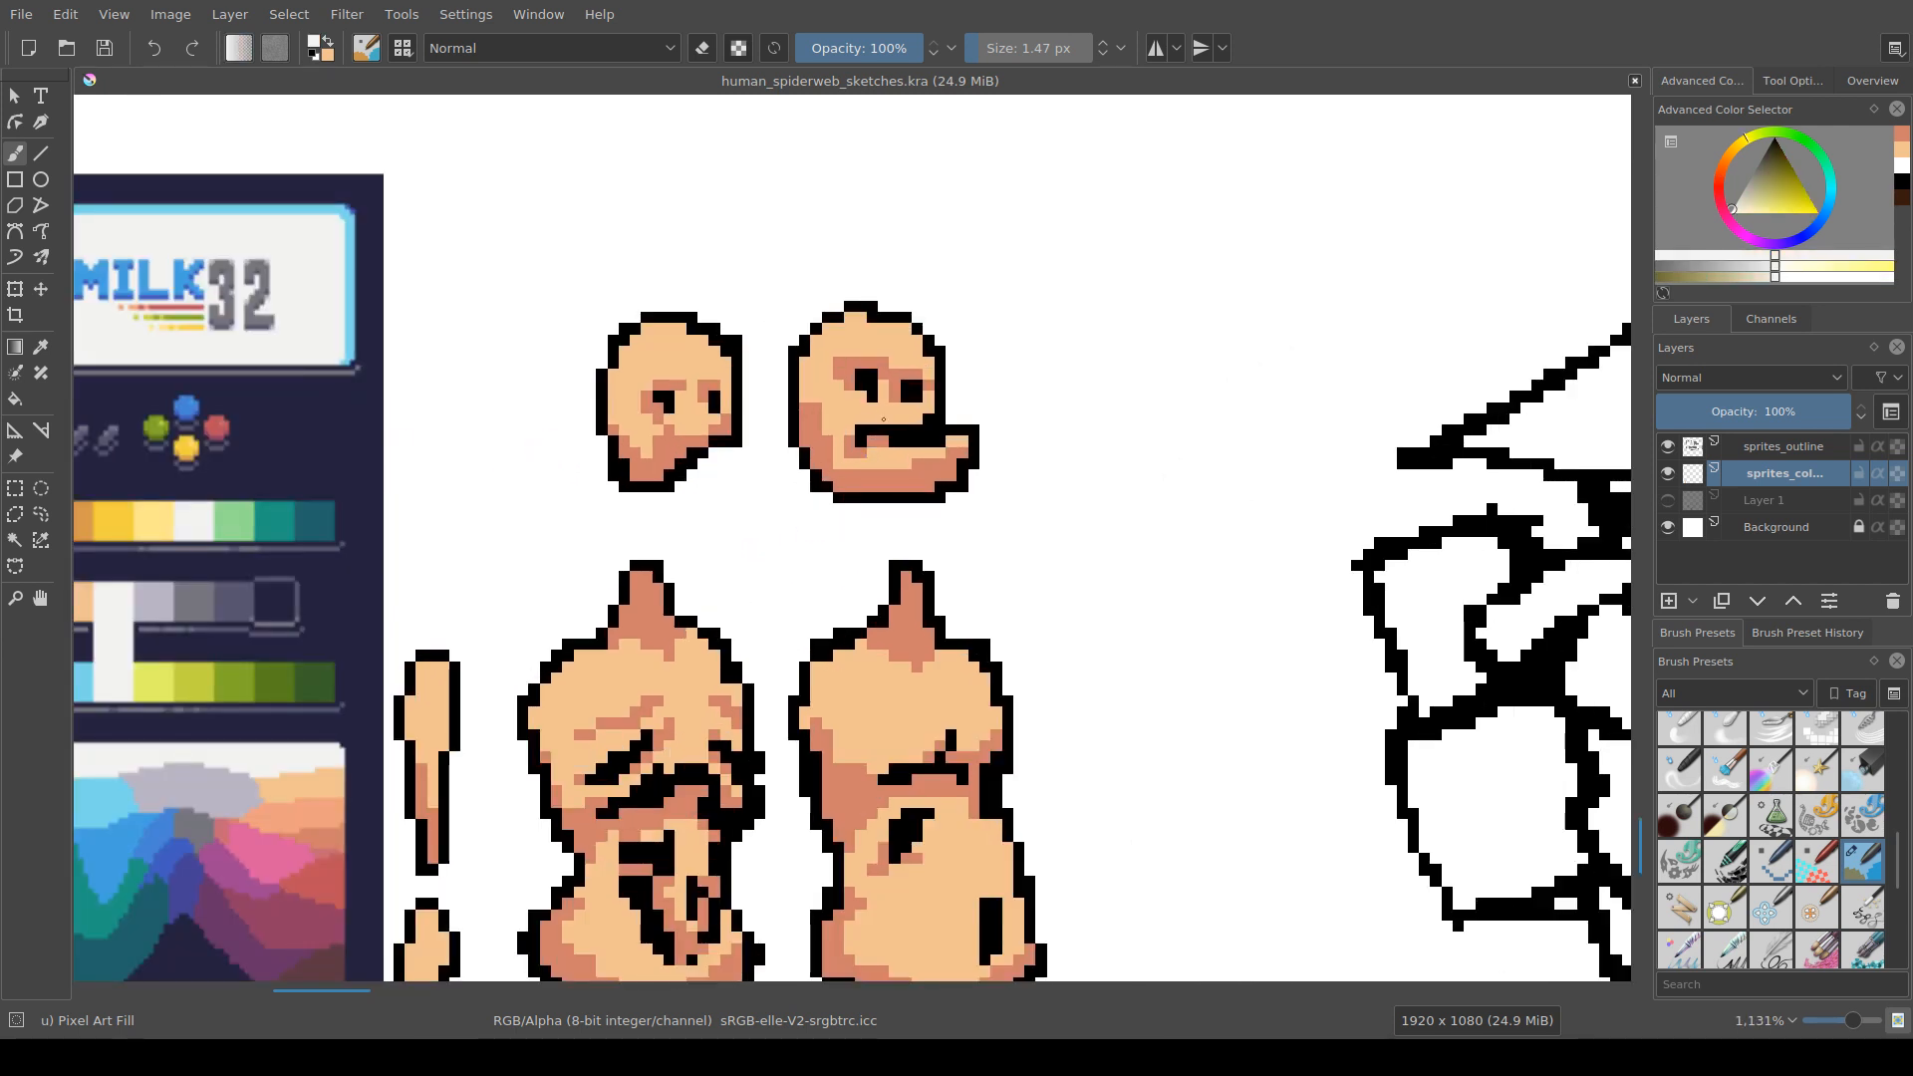
click(883, 419)
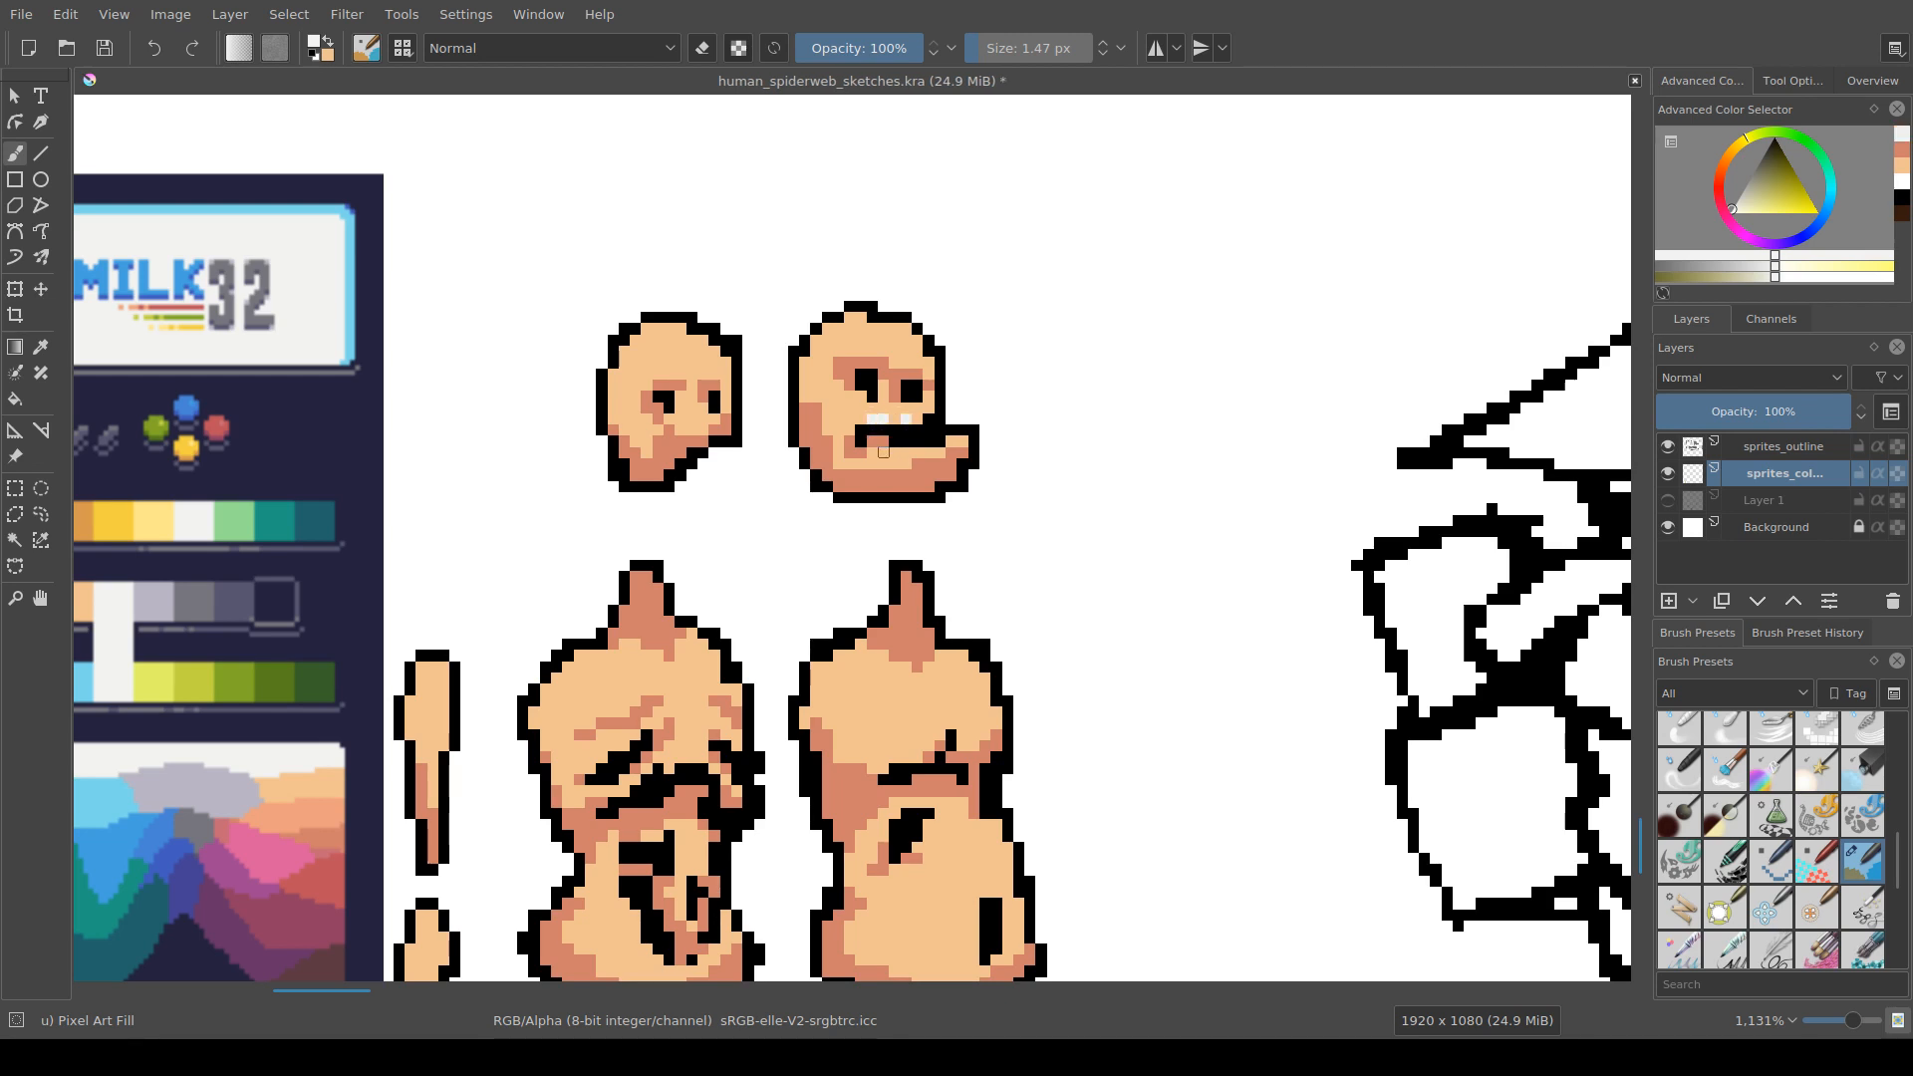
Step: Try tinting one of the second head's teeth with the palette's light green and yellow-green, undoing each attempt
ctrl+click(234, 520)
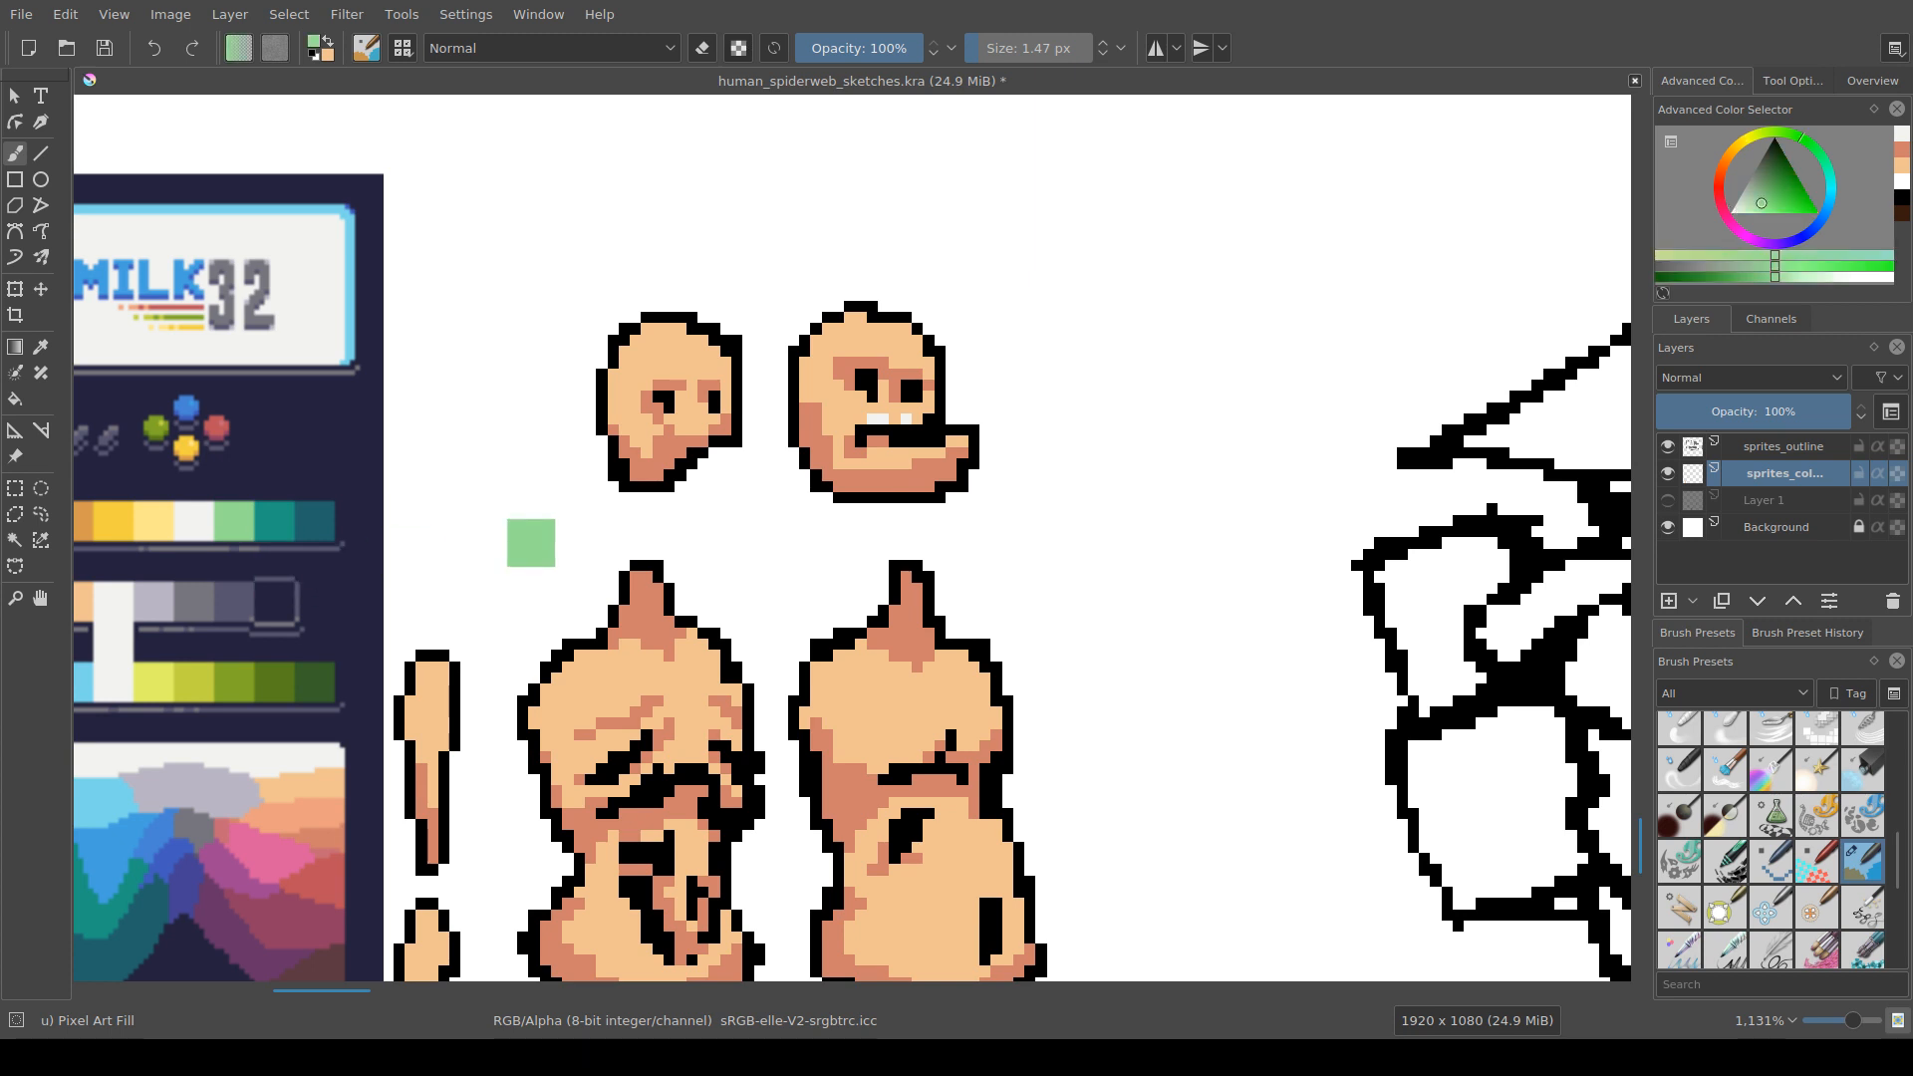
click(883, 420)
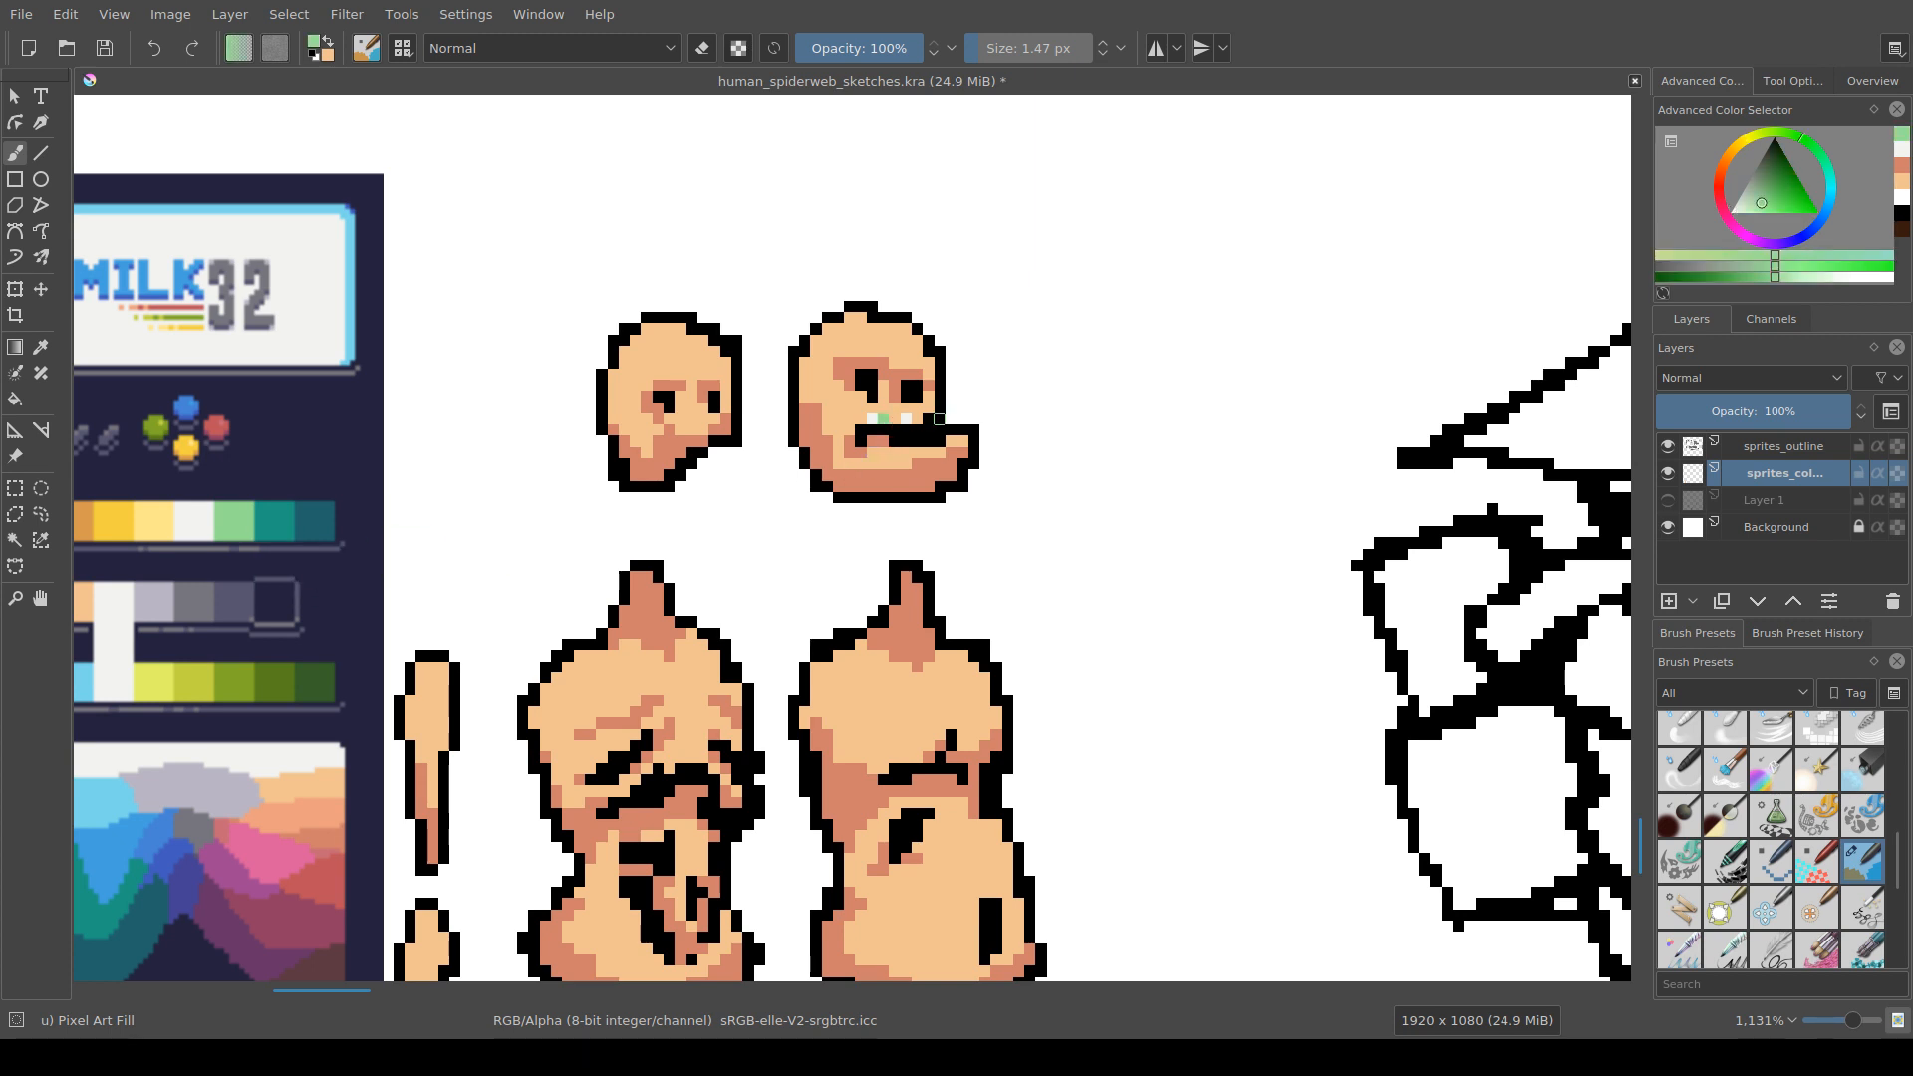
drag(850, 532, 931, 569)
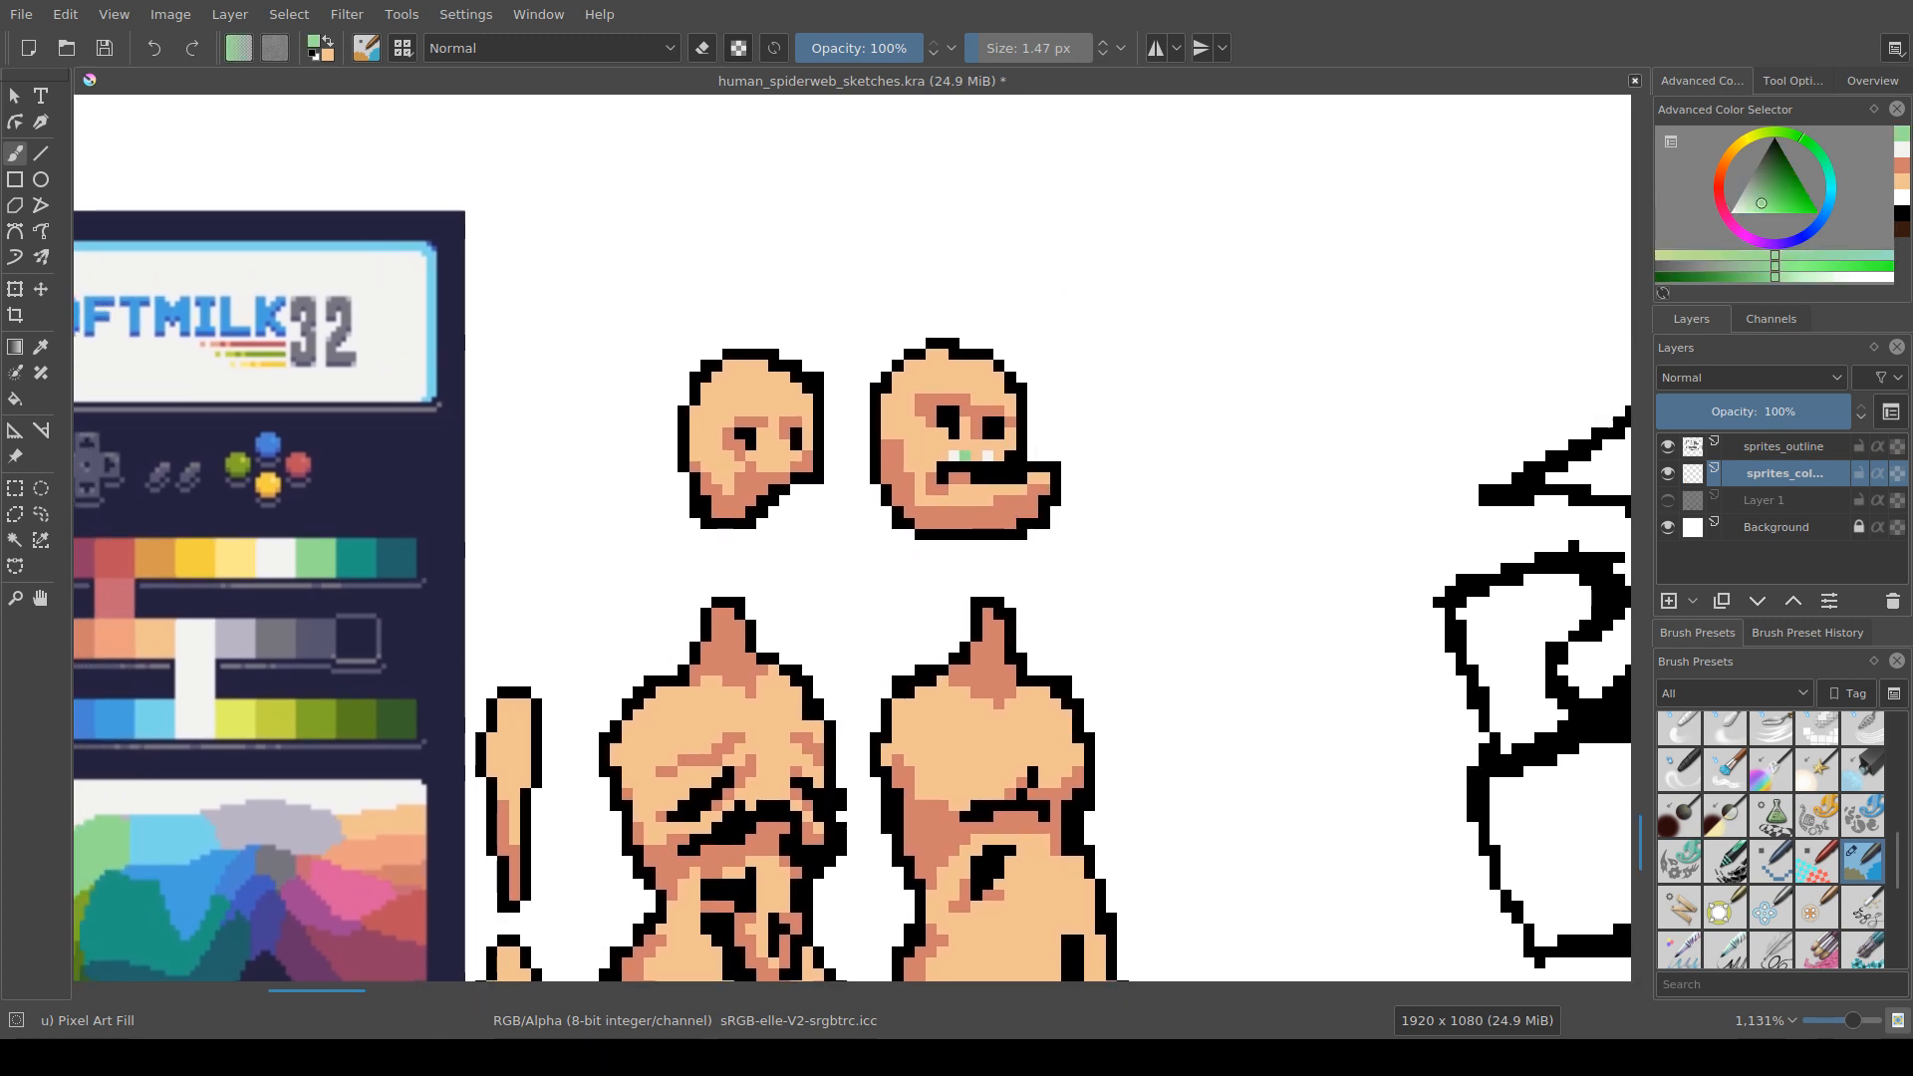
key(ctrl+z)
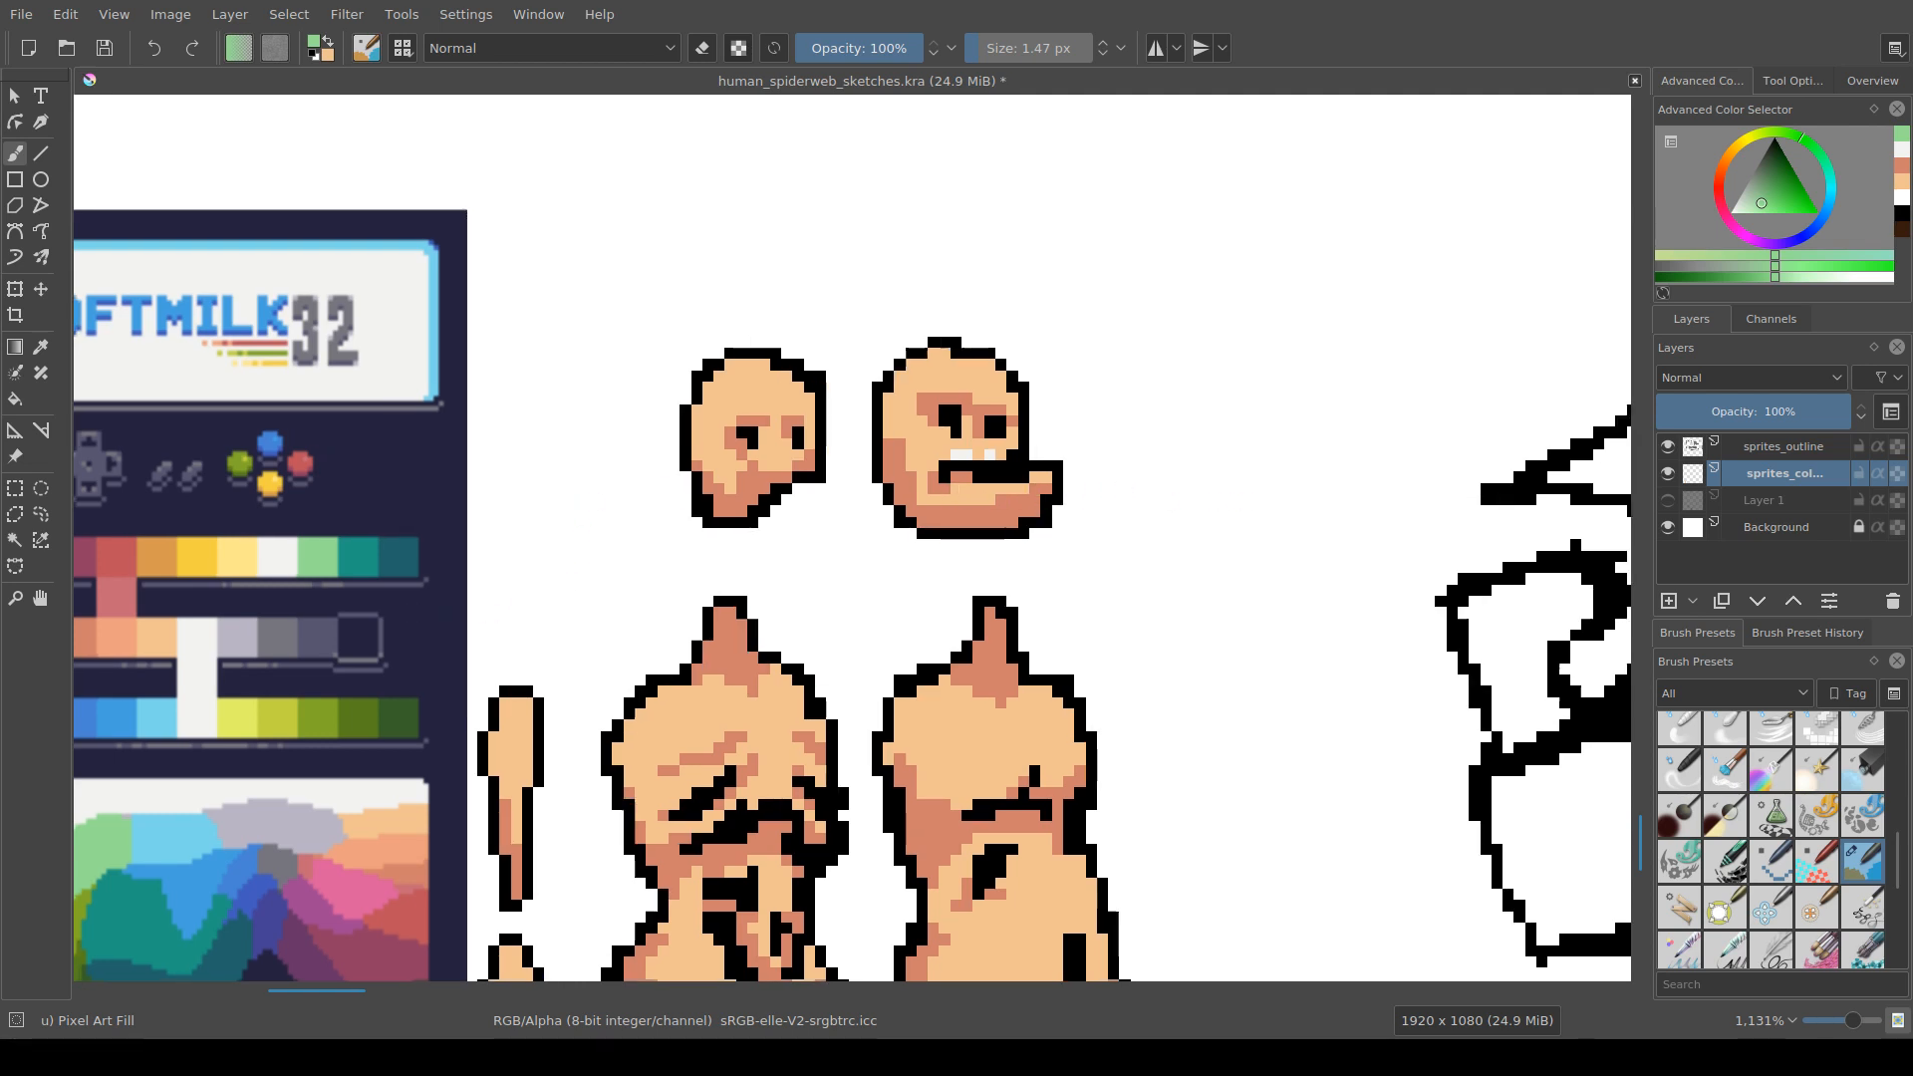
drag(401, 614, 591, 579)
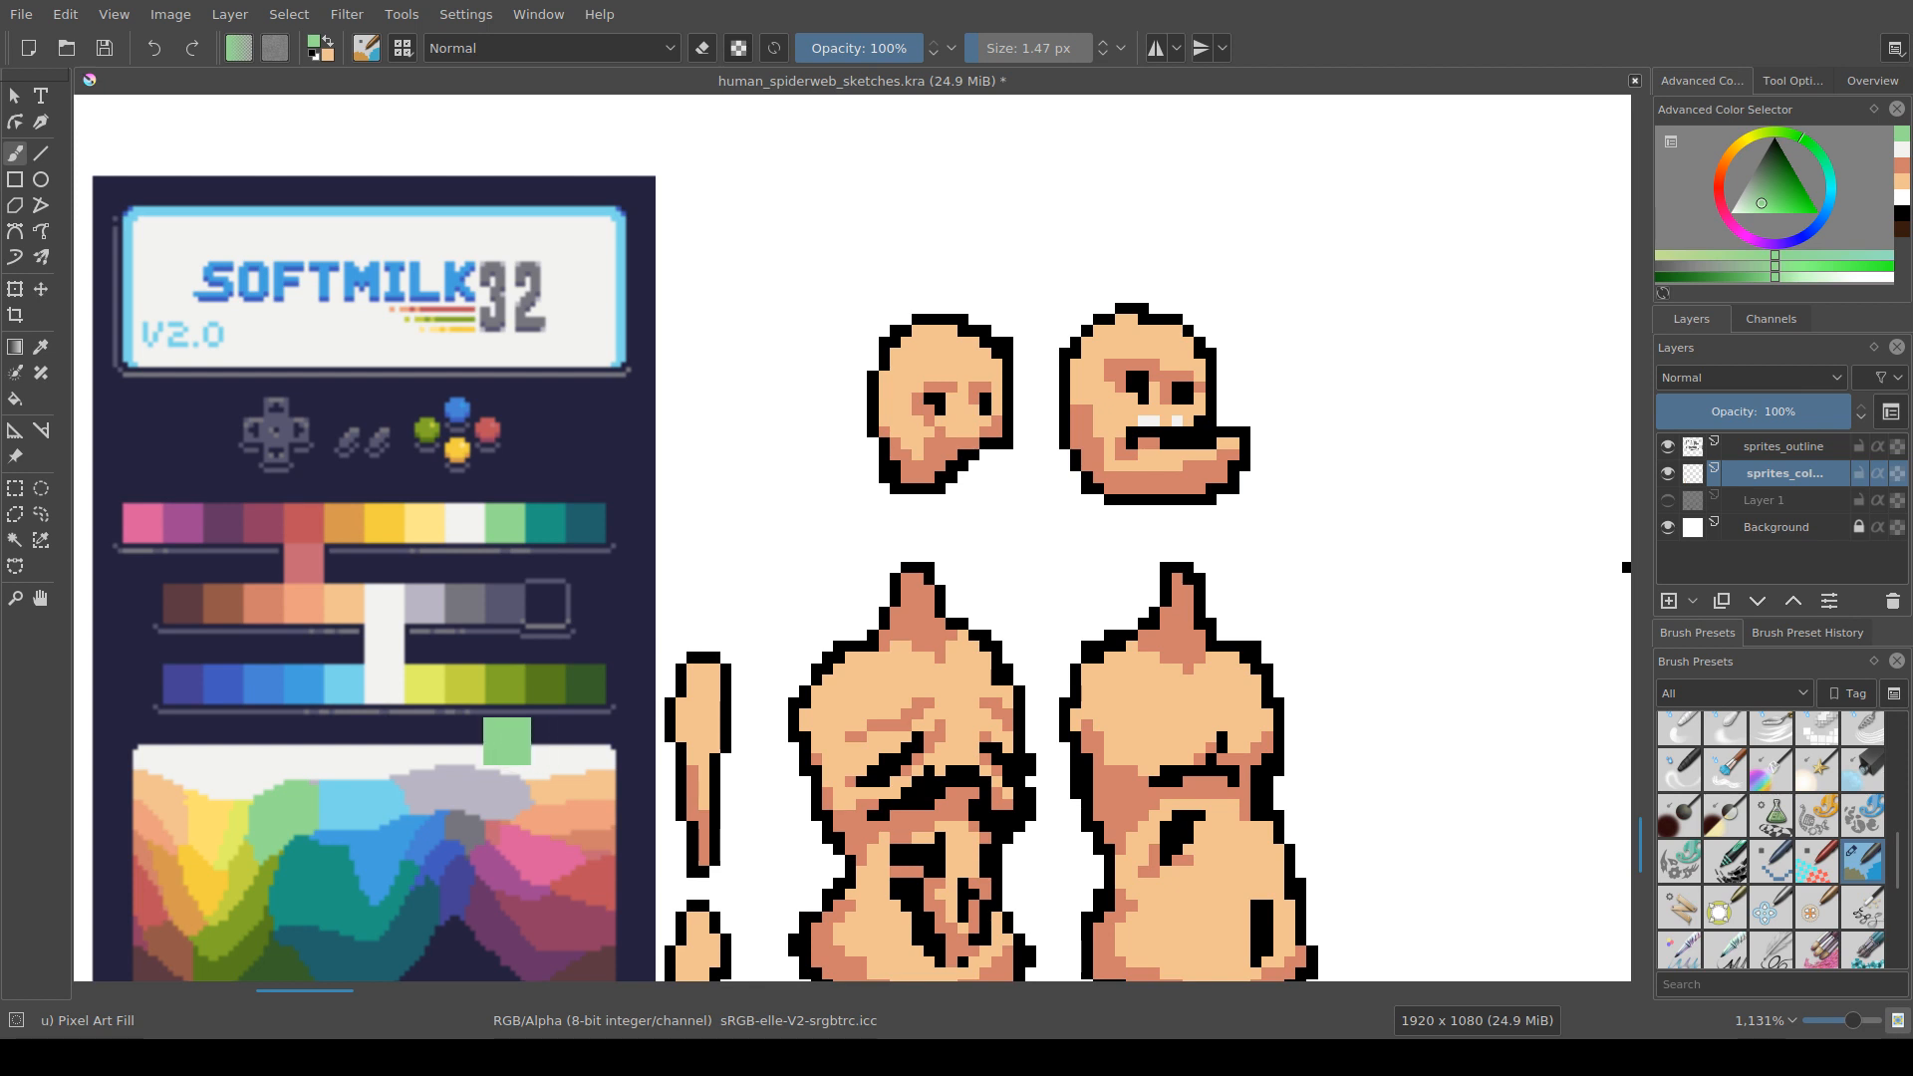
ctrl+click(465, 687)
click(1165, 420)
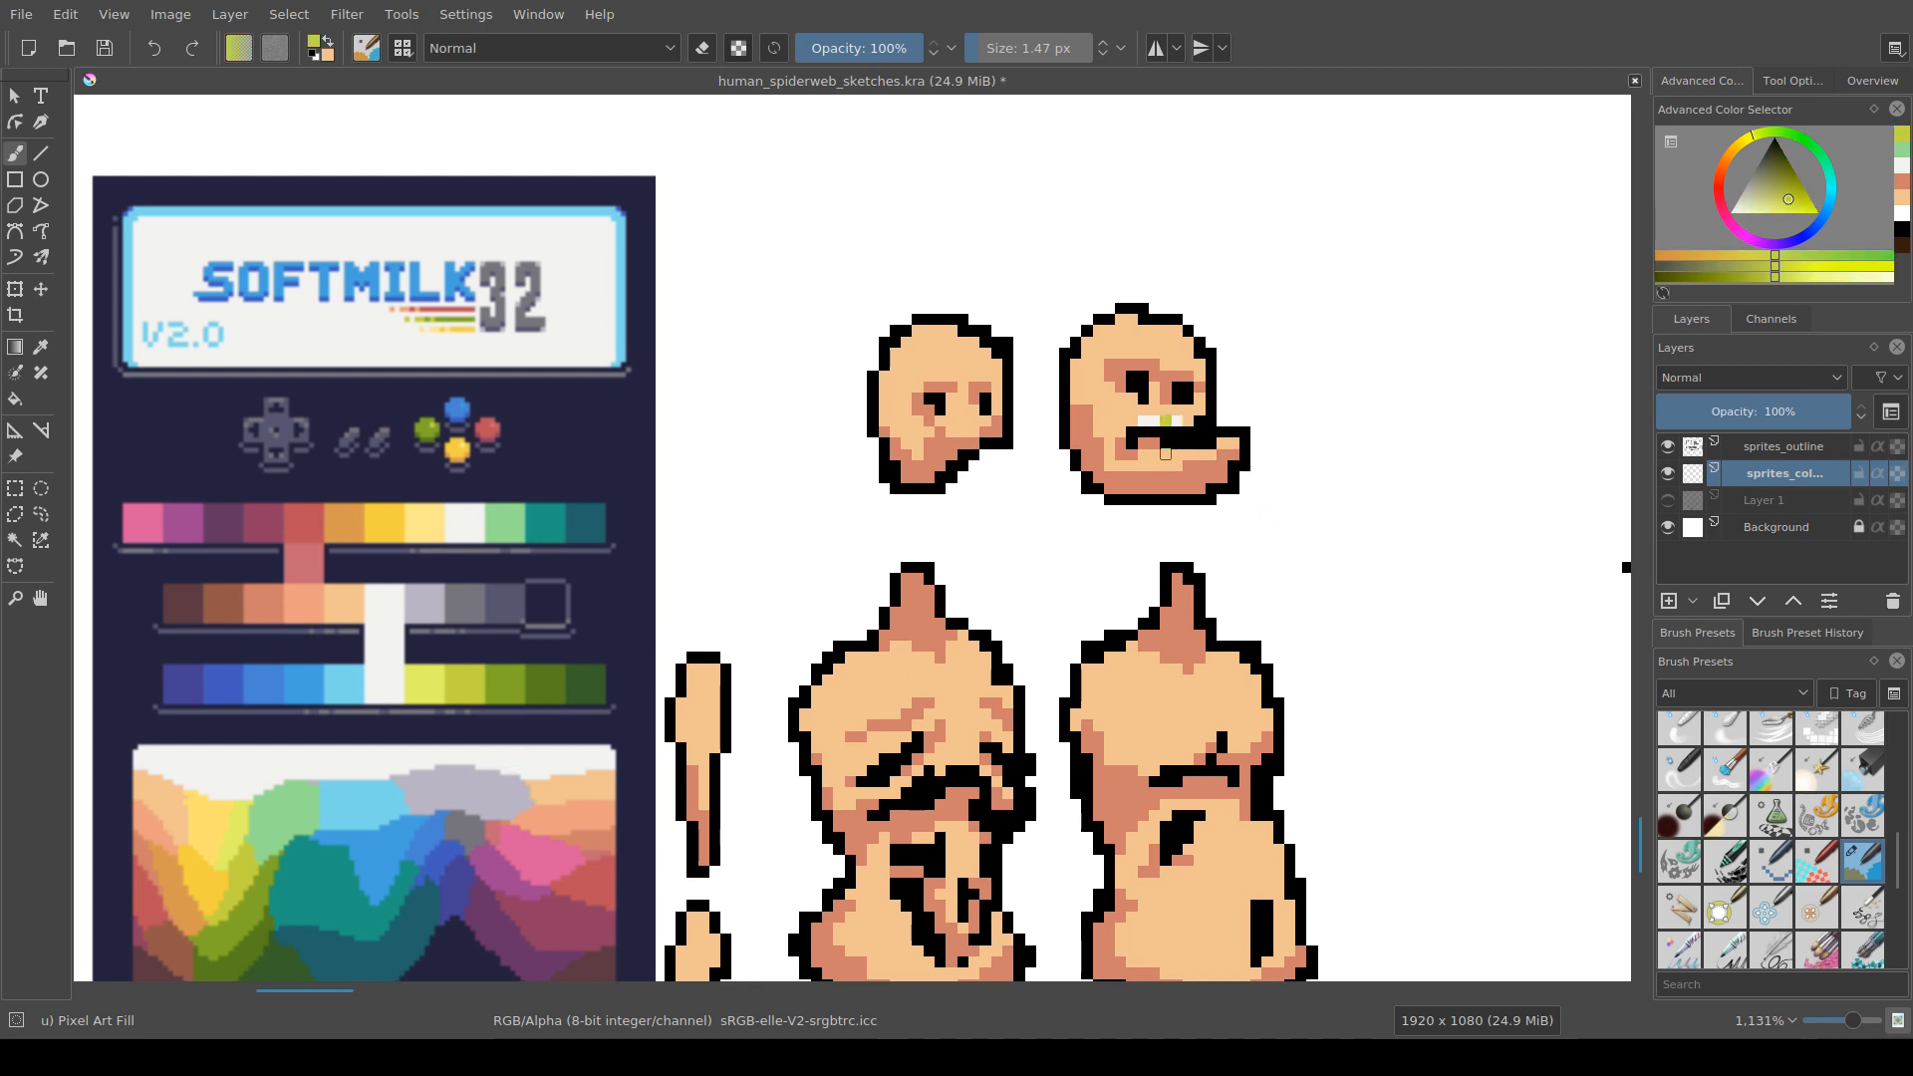
key(ctrl+z)
Step: Paint the rearmost tooth of the second head with light green sampled from the palette
ctrl+click(504, 526)
click(1143, 421)
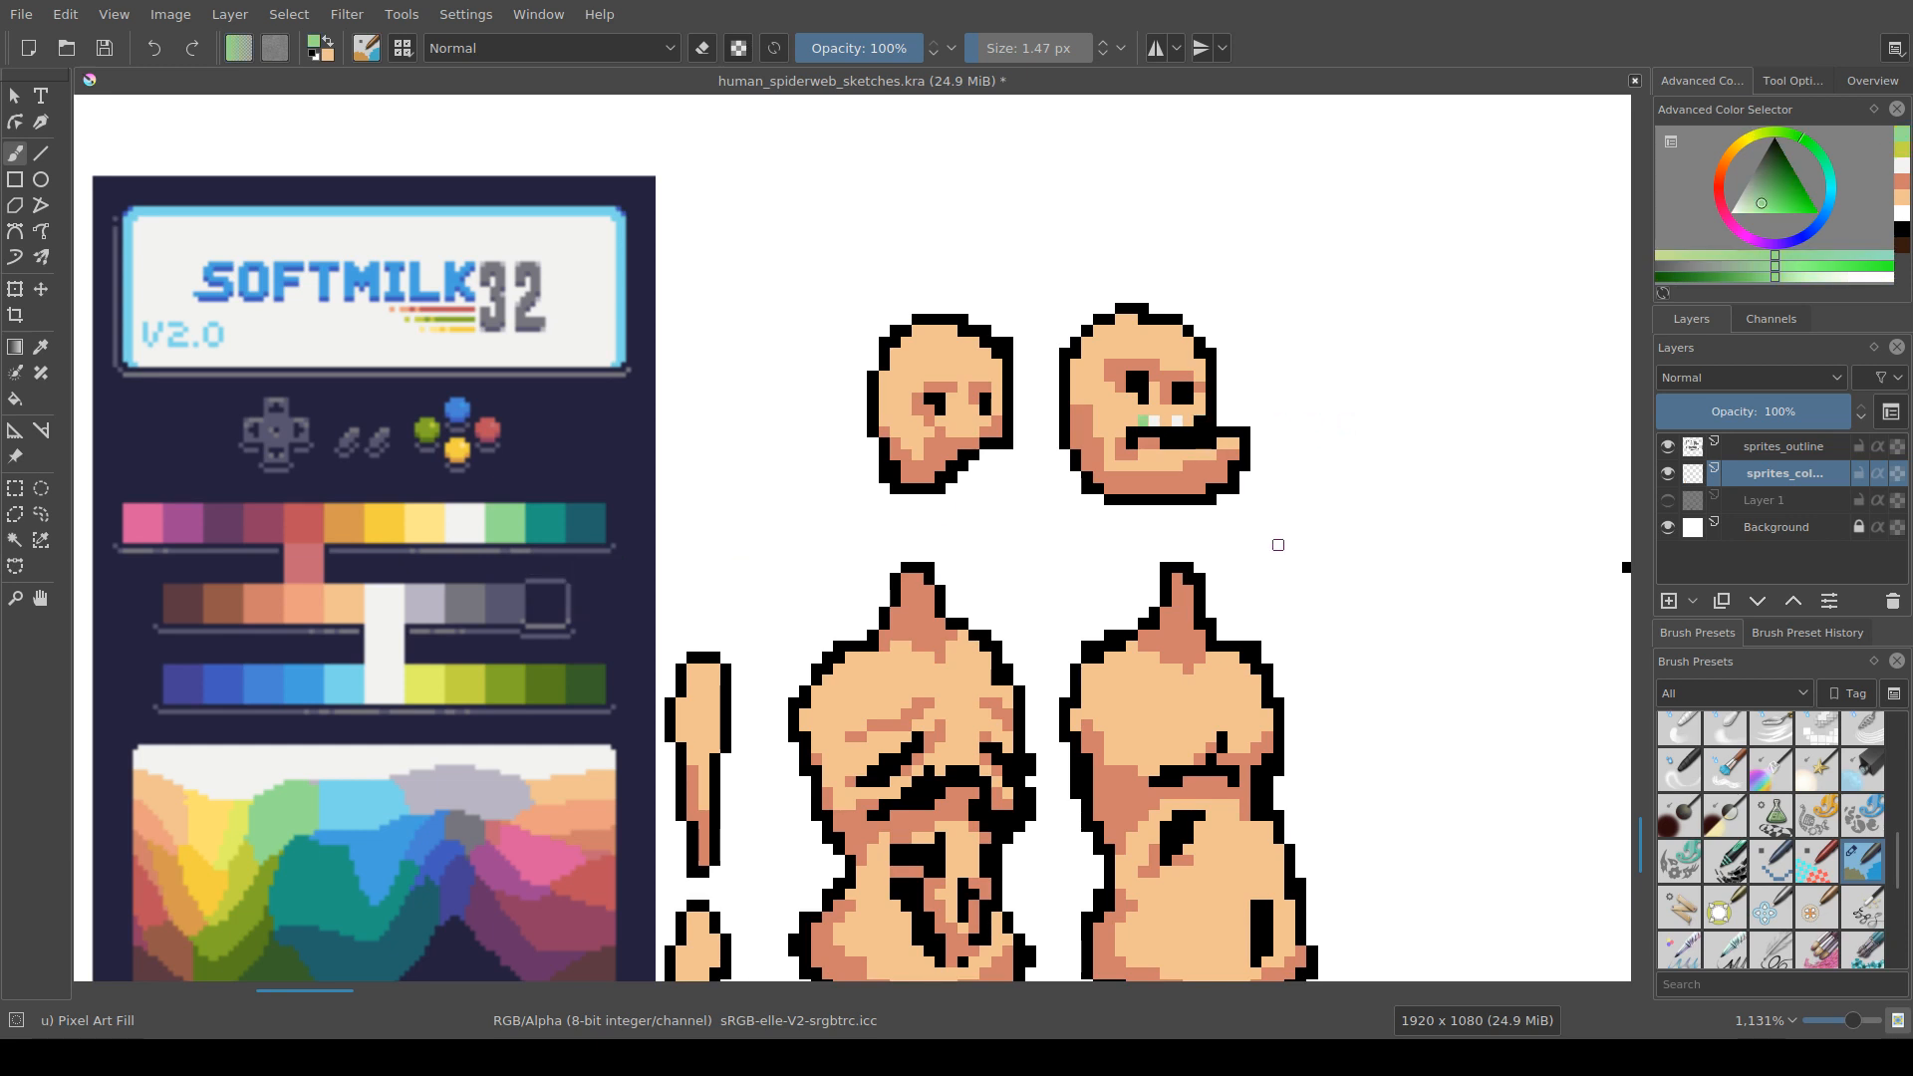
Step: Examine how the coloured heads, torsos and limbs read at small and large zoom levels
scroll(1279, 568, down, 3)
drag(1240, 615, 1096, 646)
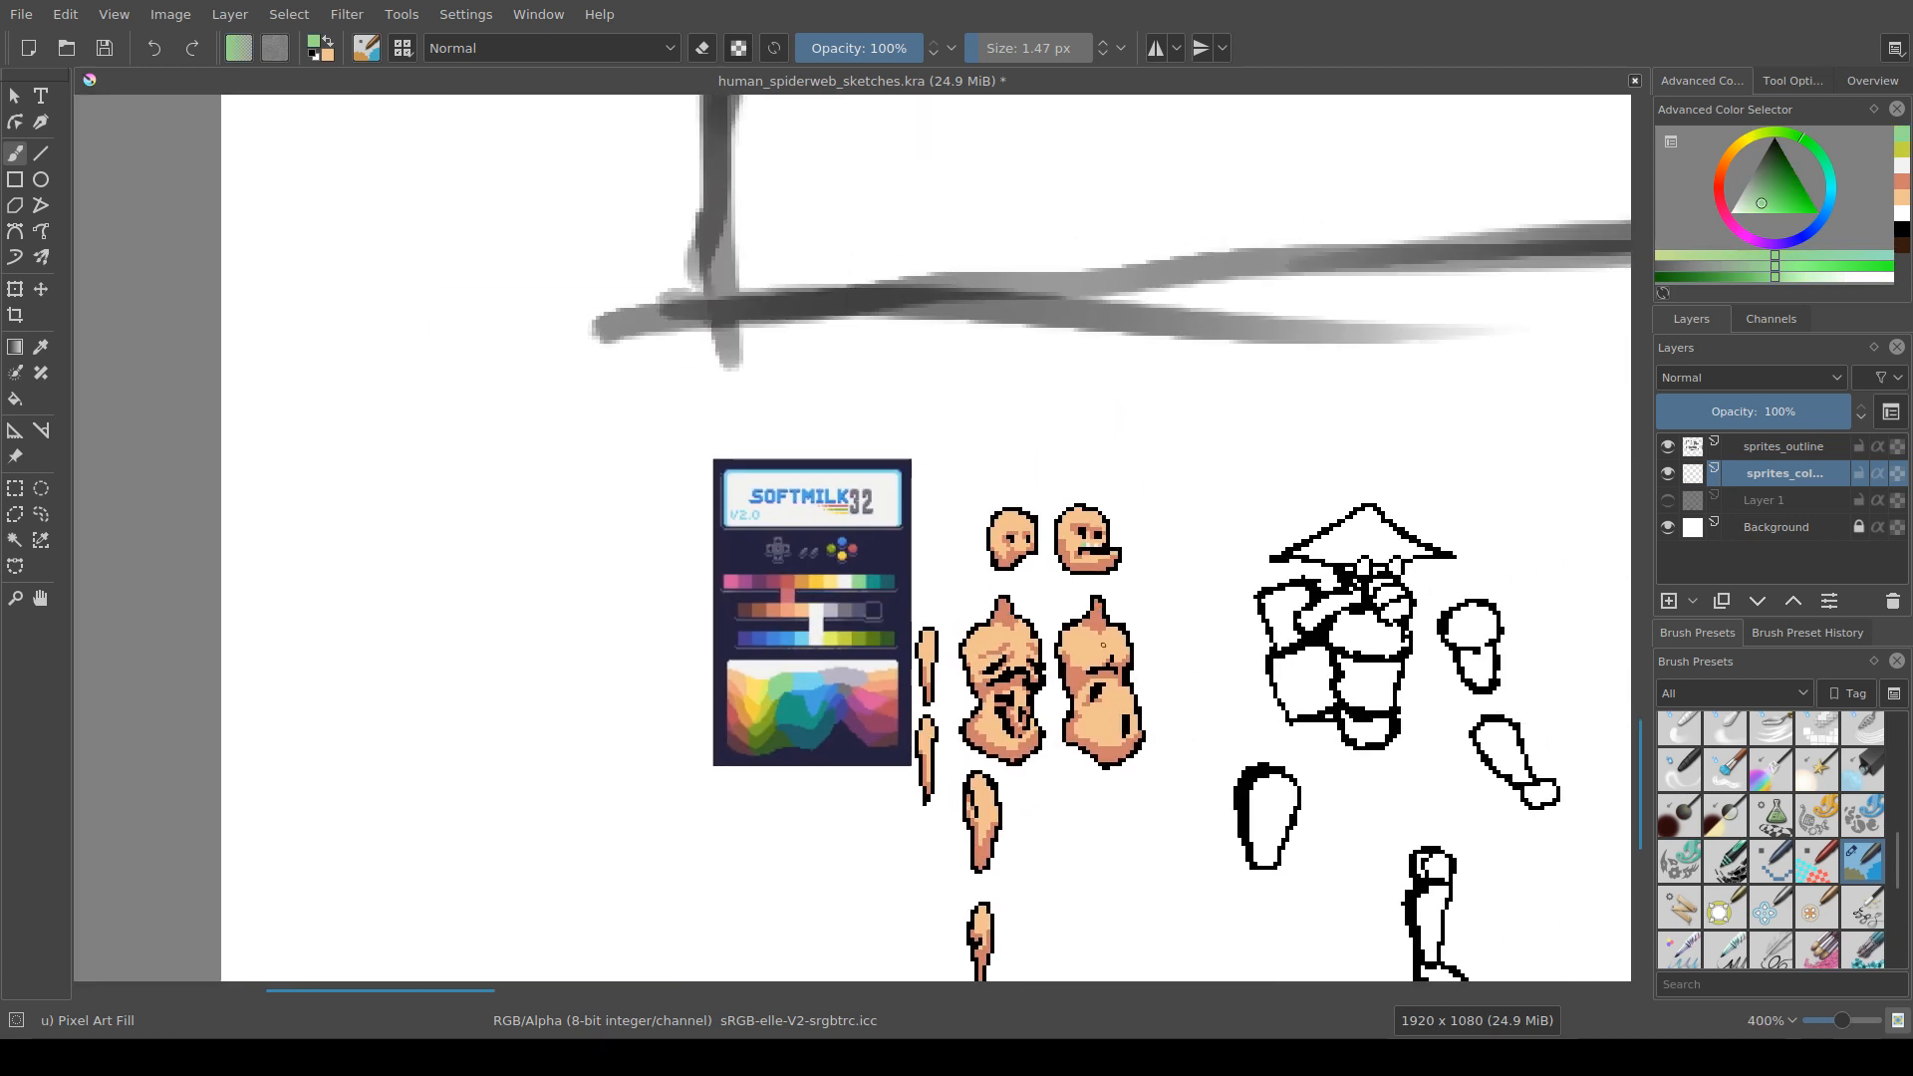
scroll(1103, 645, up, 2)
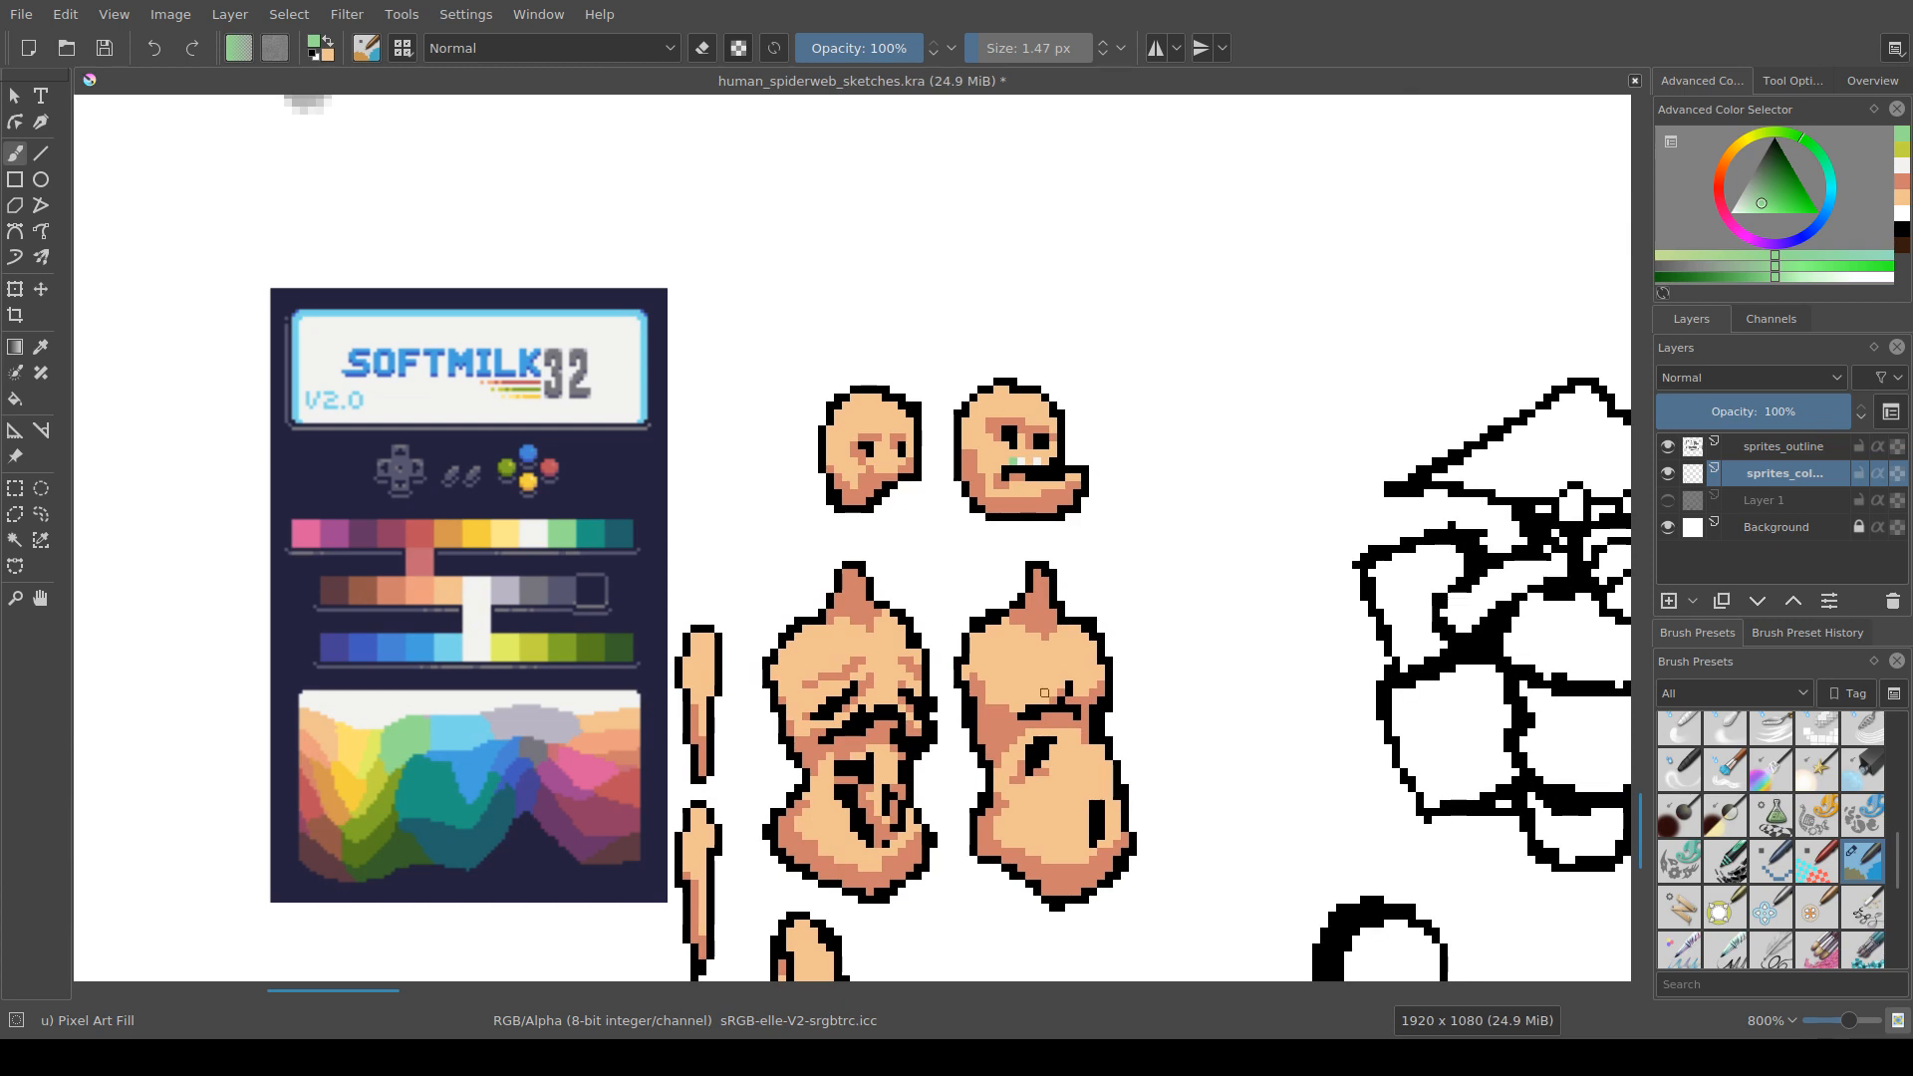
drag(1052, 765, 1106, 690)
scroll(1106, 690, up, 1)
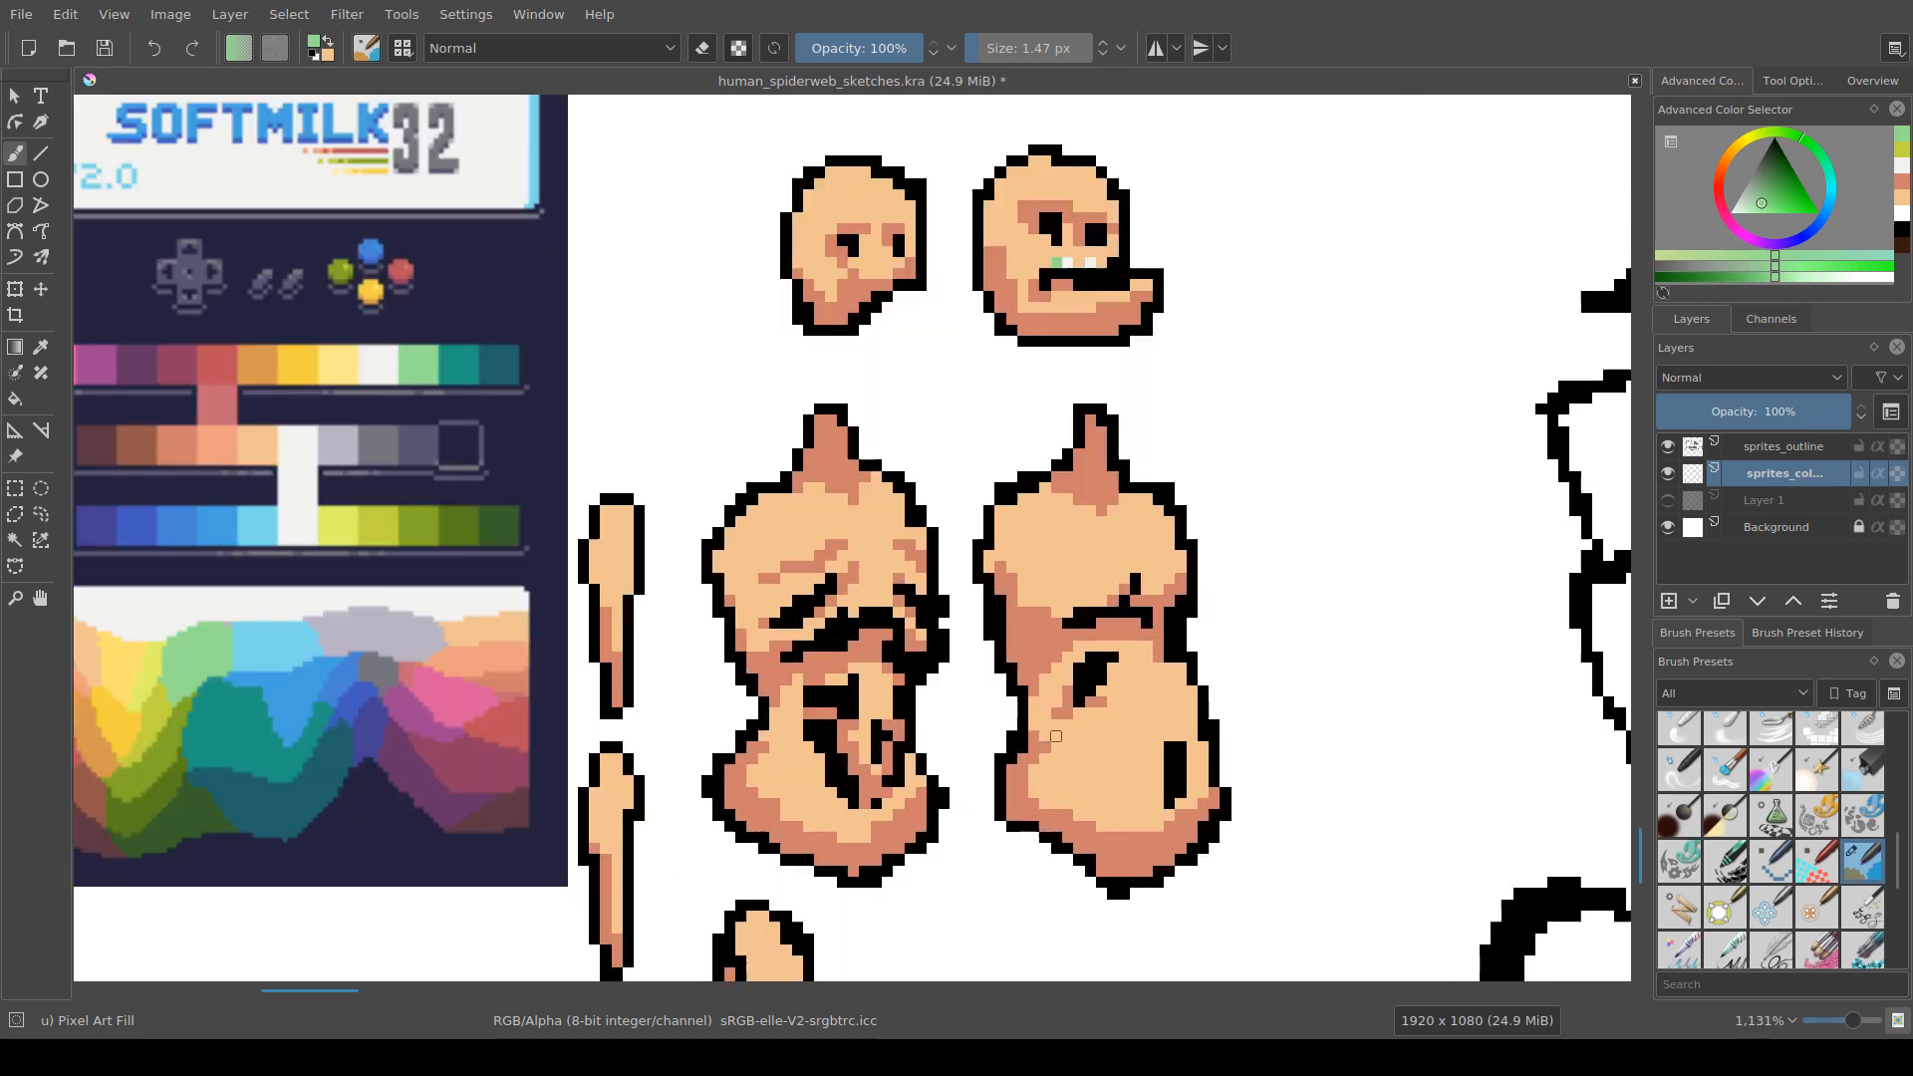
drag(890, 722, 950, 652)
scroll(951, 651, down, 3)
scroll(1035, 682, down, 3)
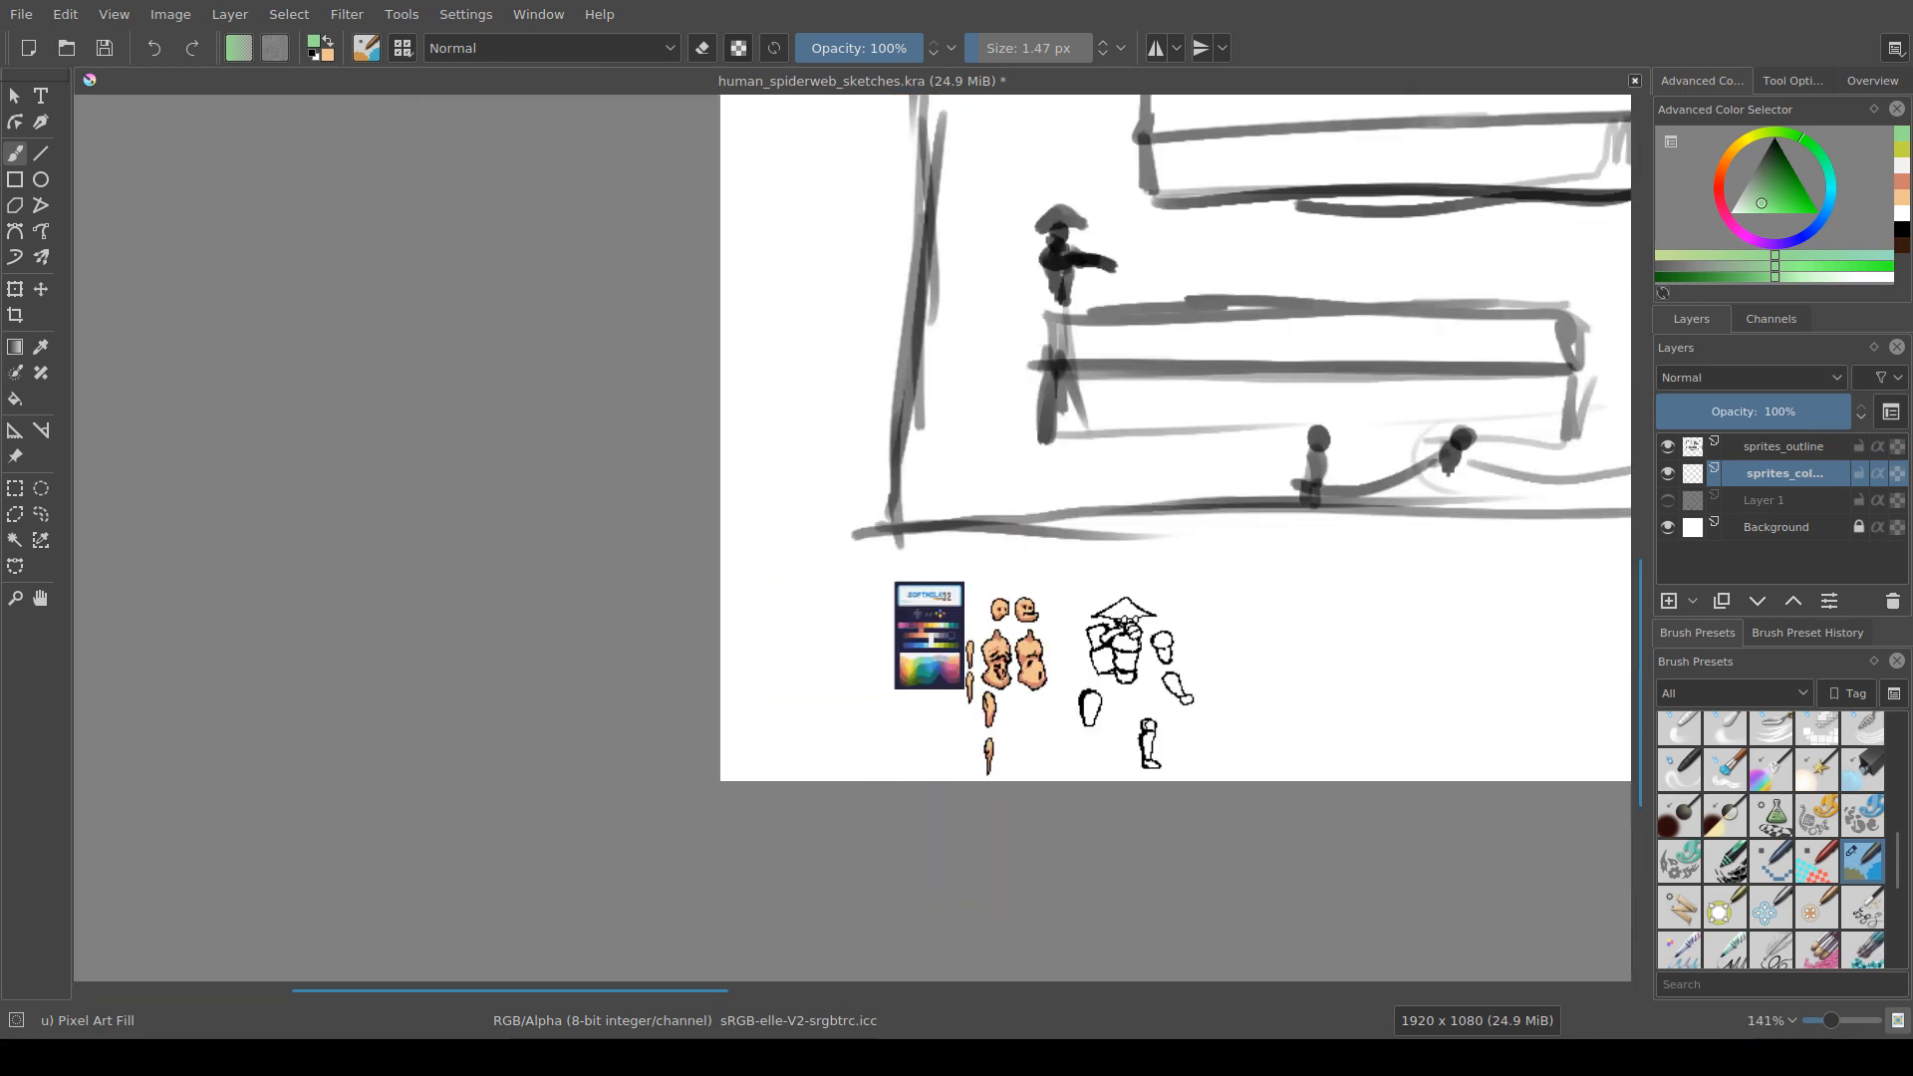
scroll(1019, 683, up, 6)
Step: Erase the first torso's upper inner belly lines on the sprites_outline layer and add a single black navel pixel
click(1785, 447)
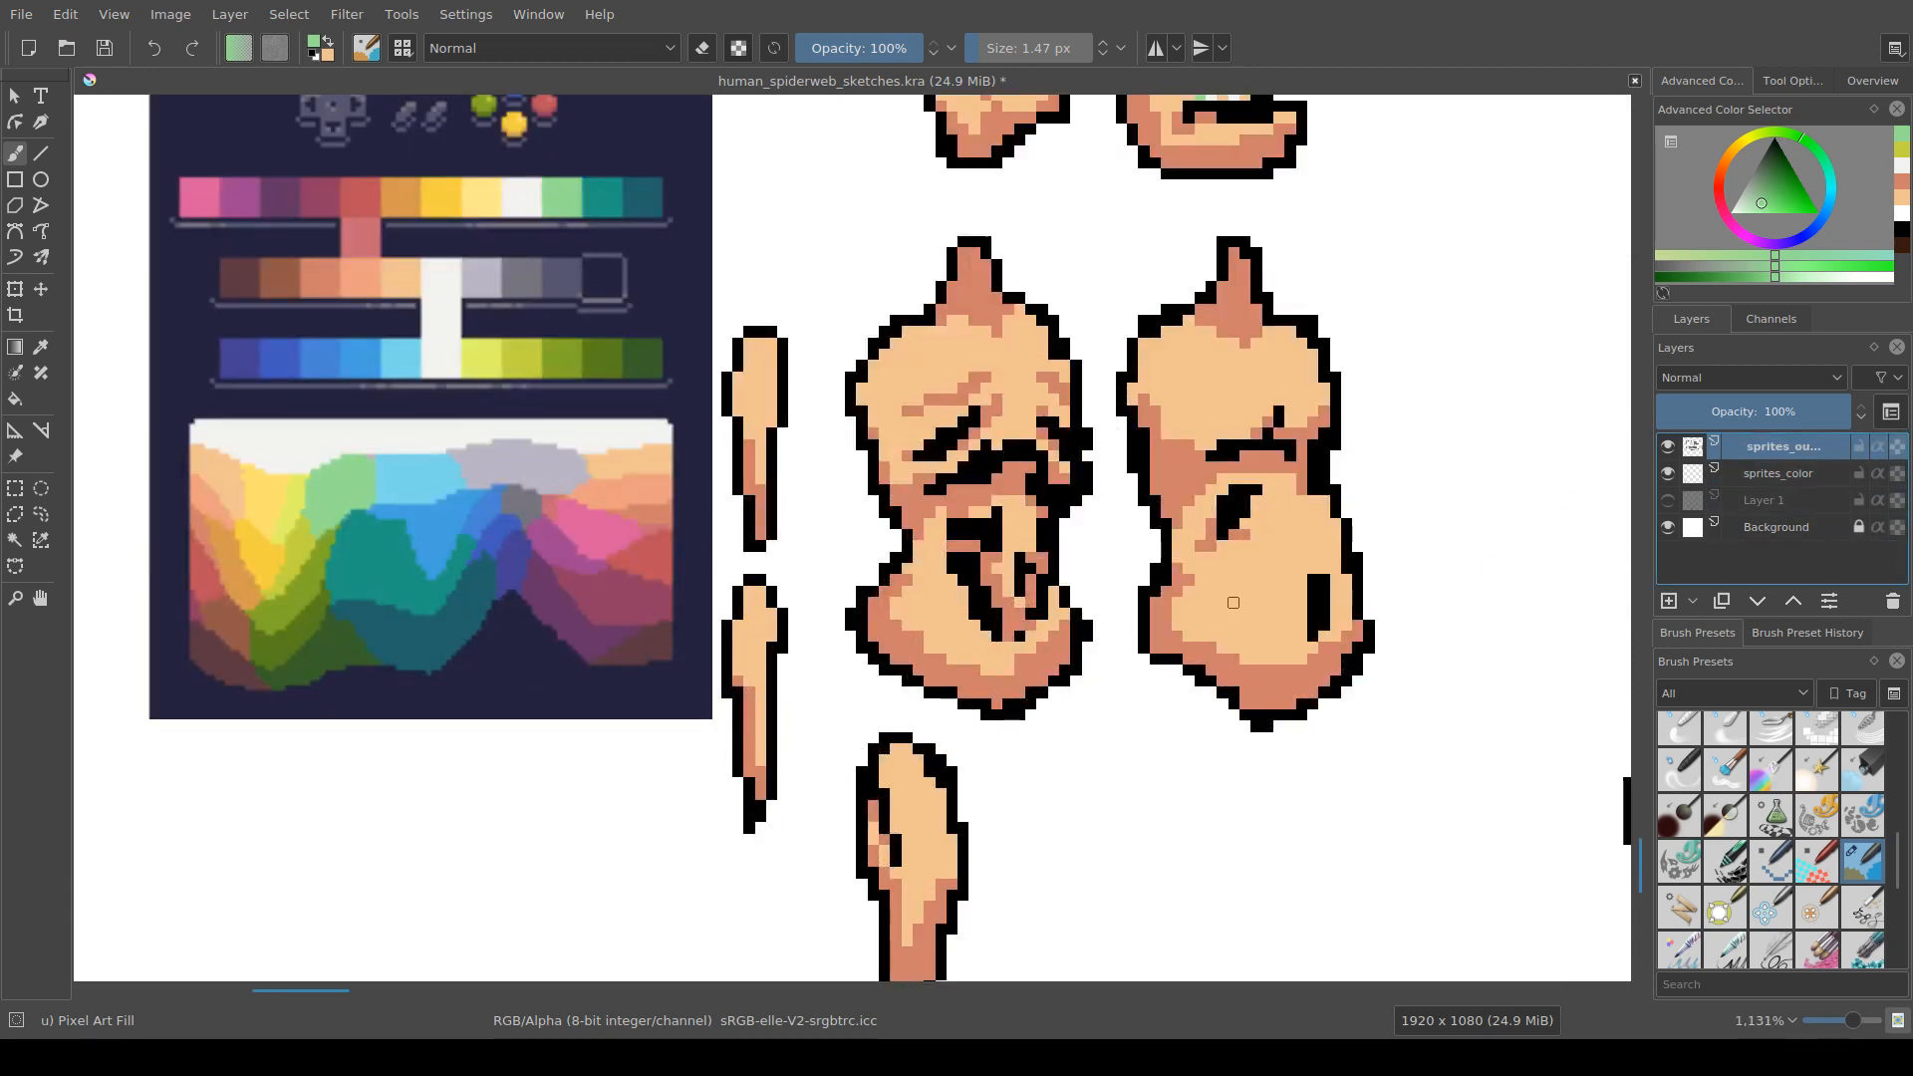
drag(1234, 603, 1126, 653)
key(e)
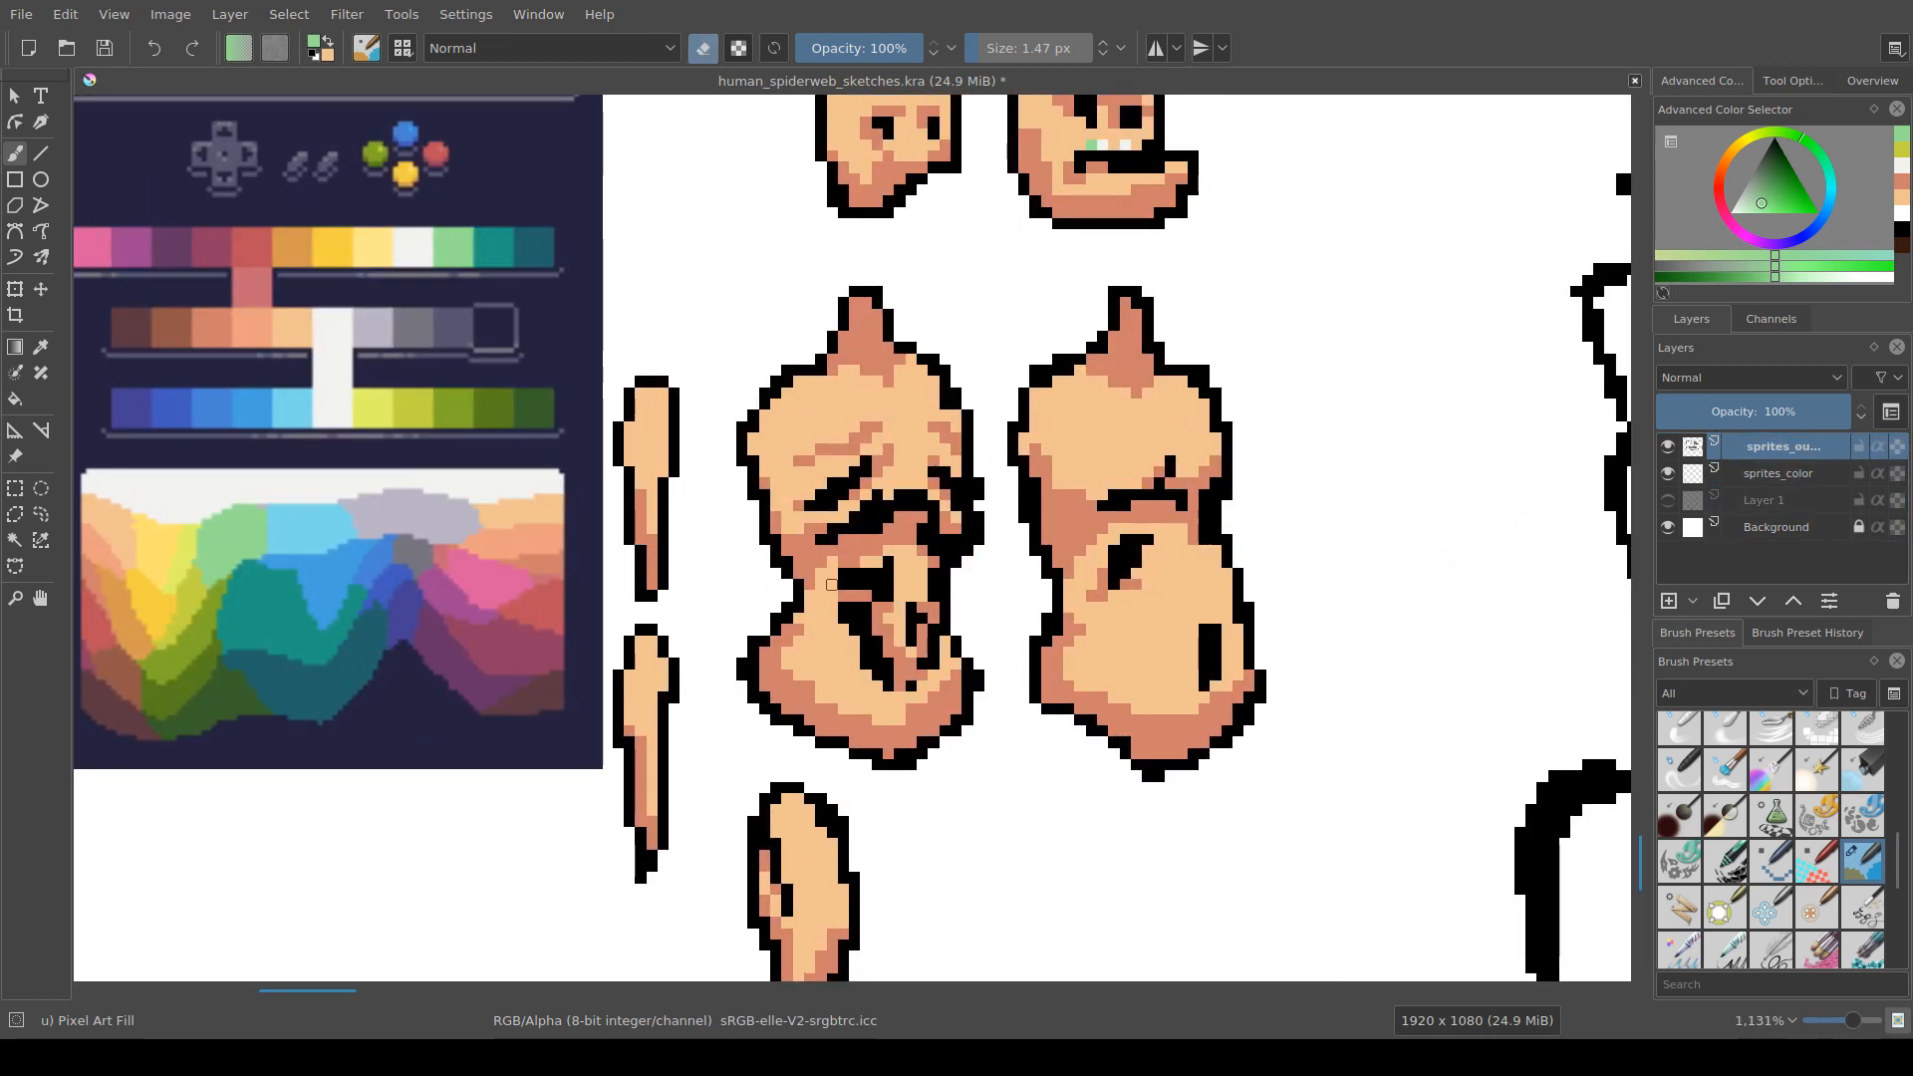
mouse_move(888, 572)
mouse_down()
mouse_move(877, 596)
mouse_move(877, 562)
mouse_move(899, 640)
mouse_move(877, 628)
mouse_move(900, 653)
mouse_move(866, 619)
mouse_move(900, 652)
mouse_move(912, 606)
mouse_up()
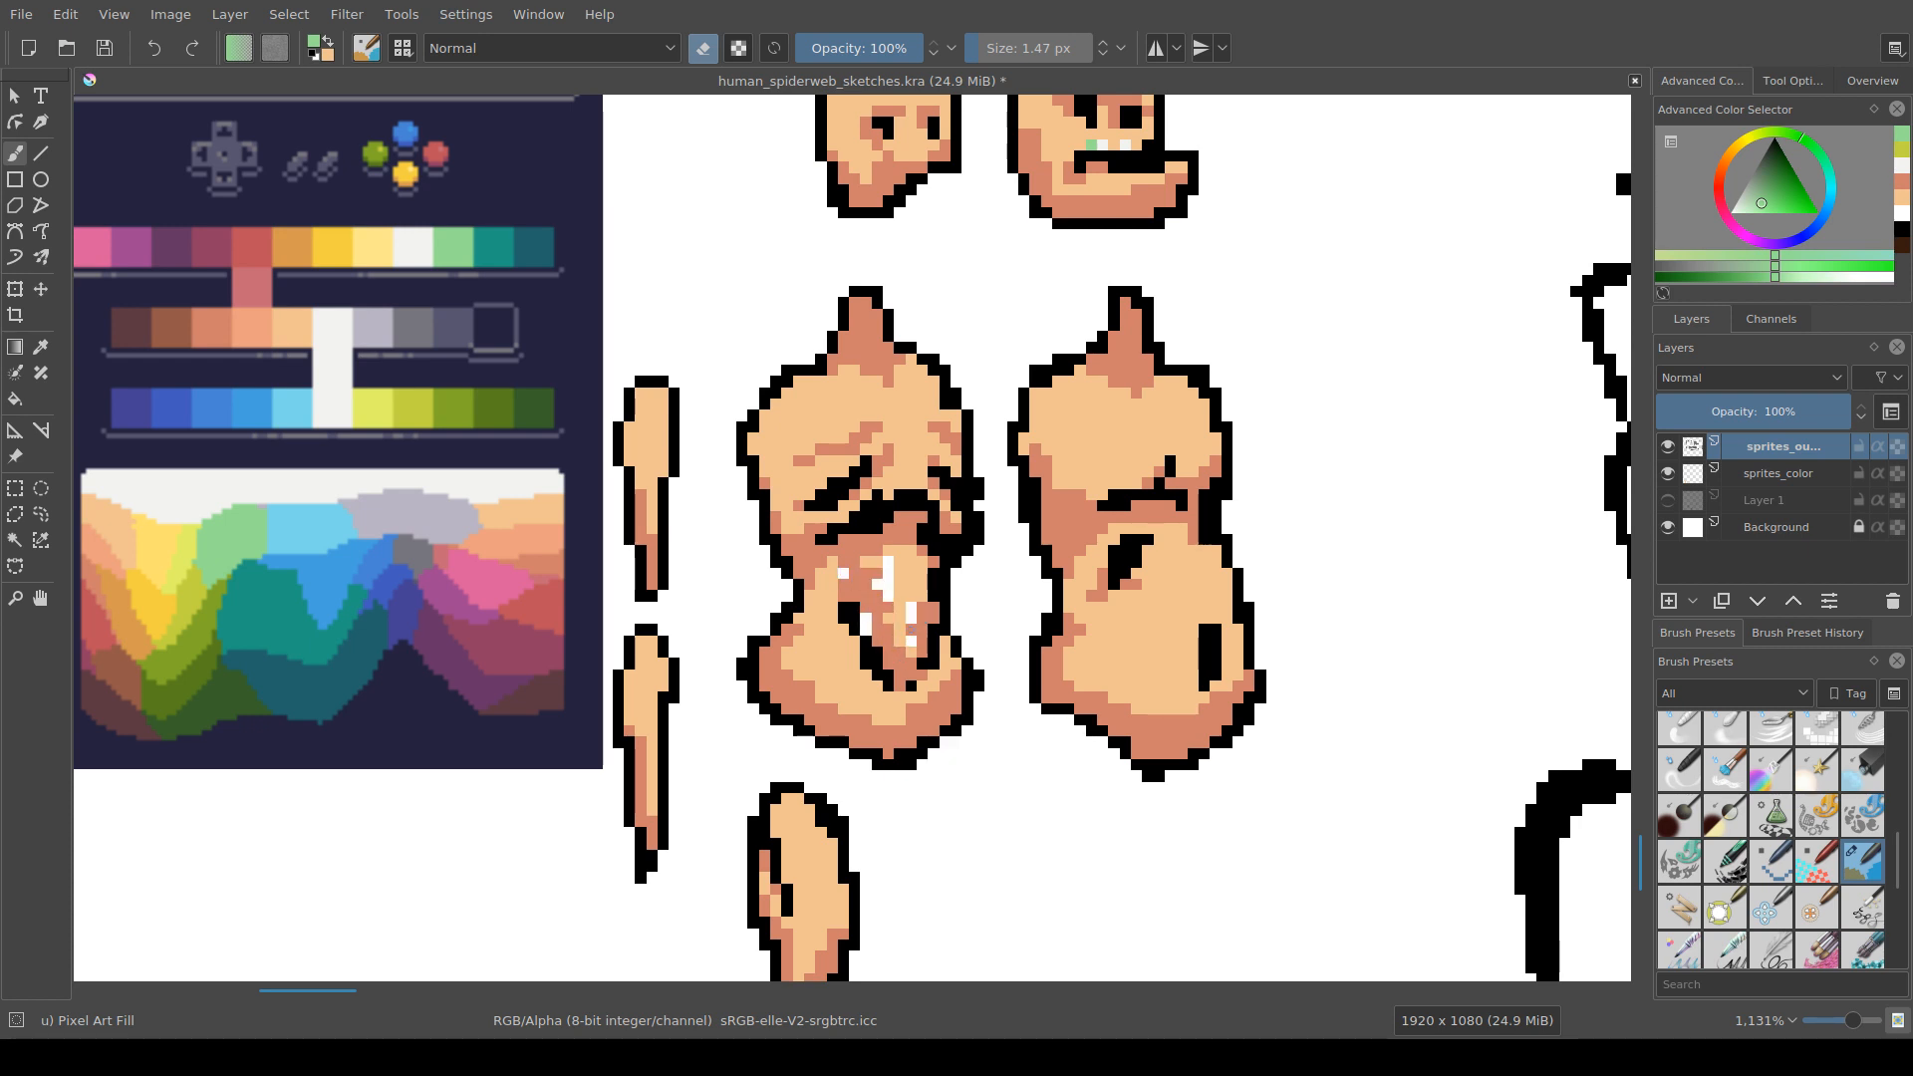
ctrl+click(961, 593)
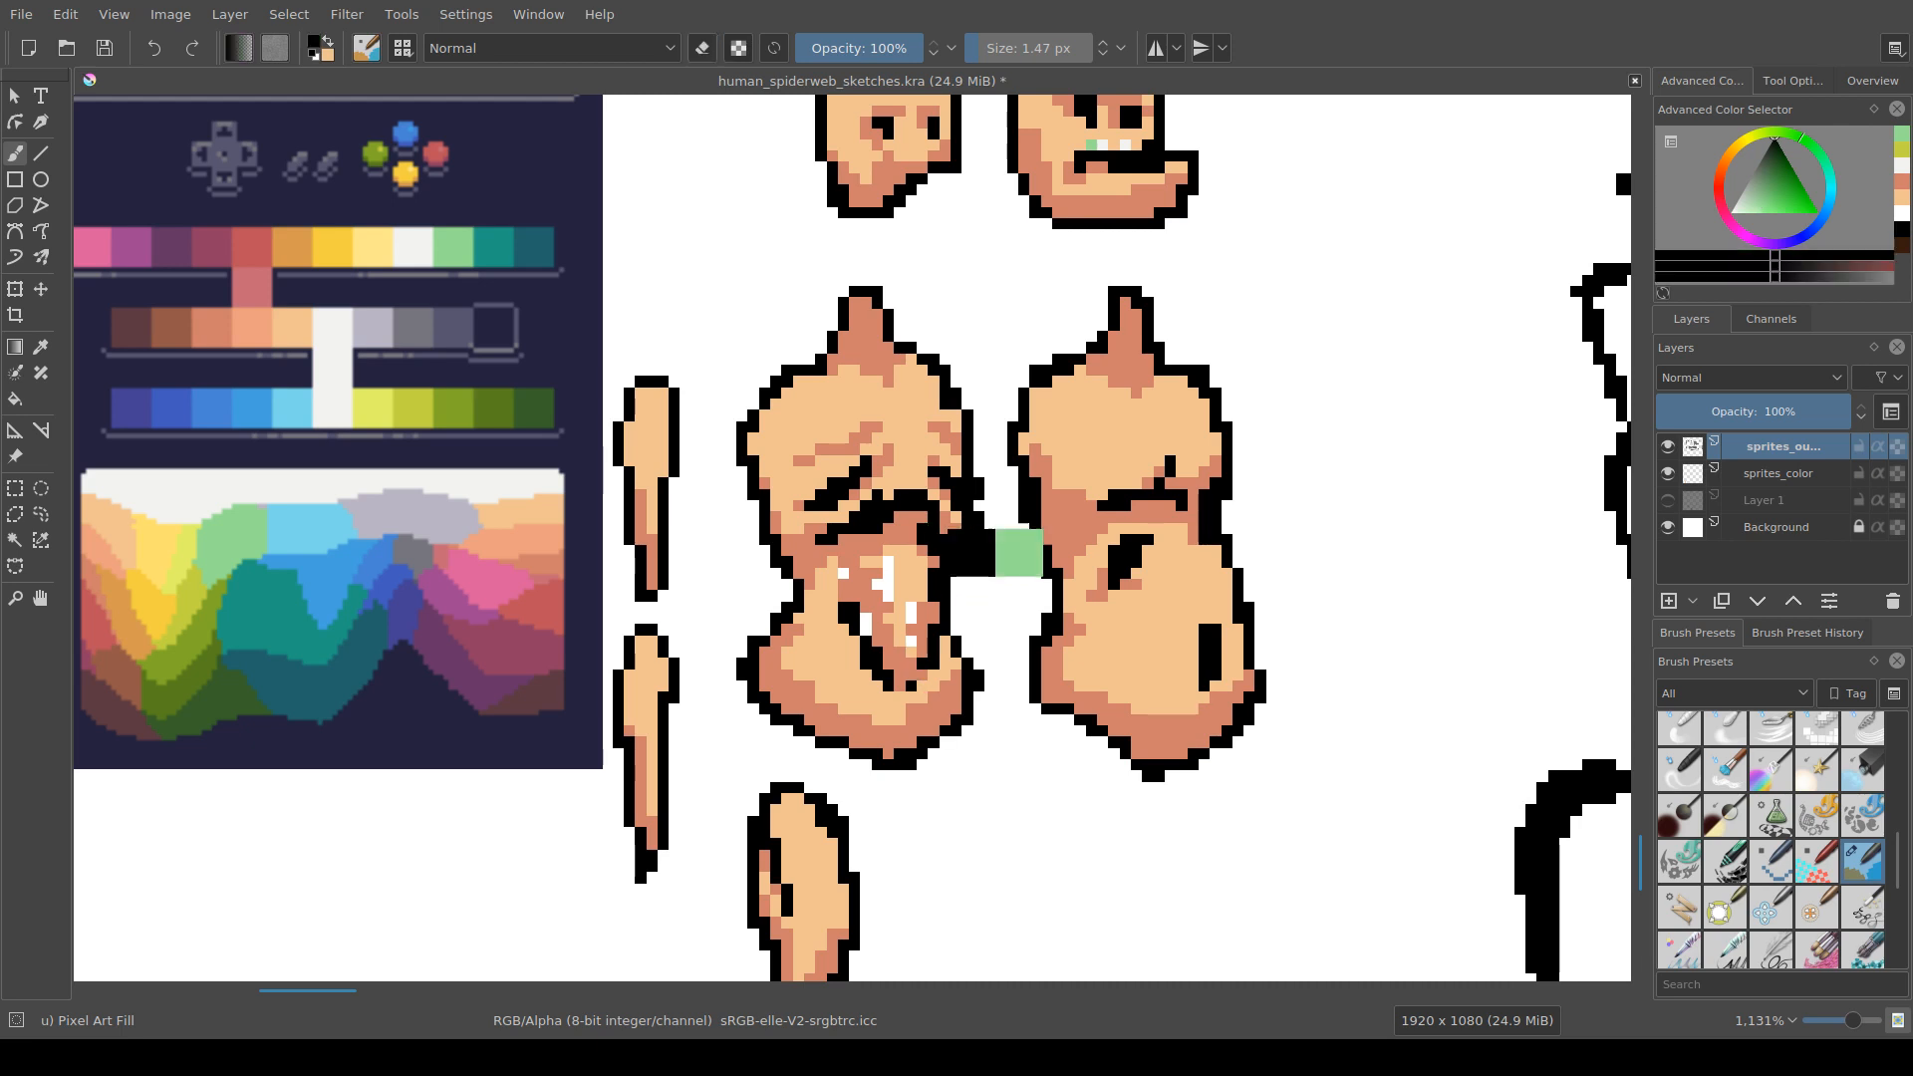
key(e)
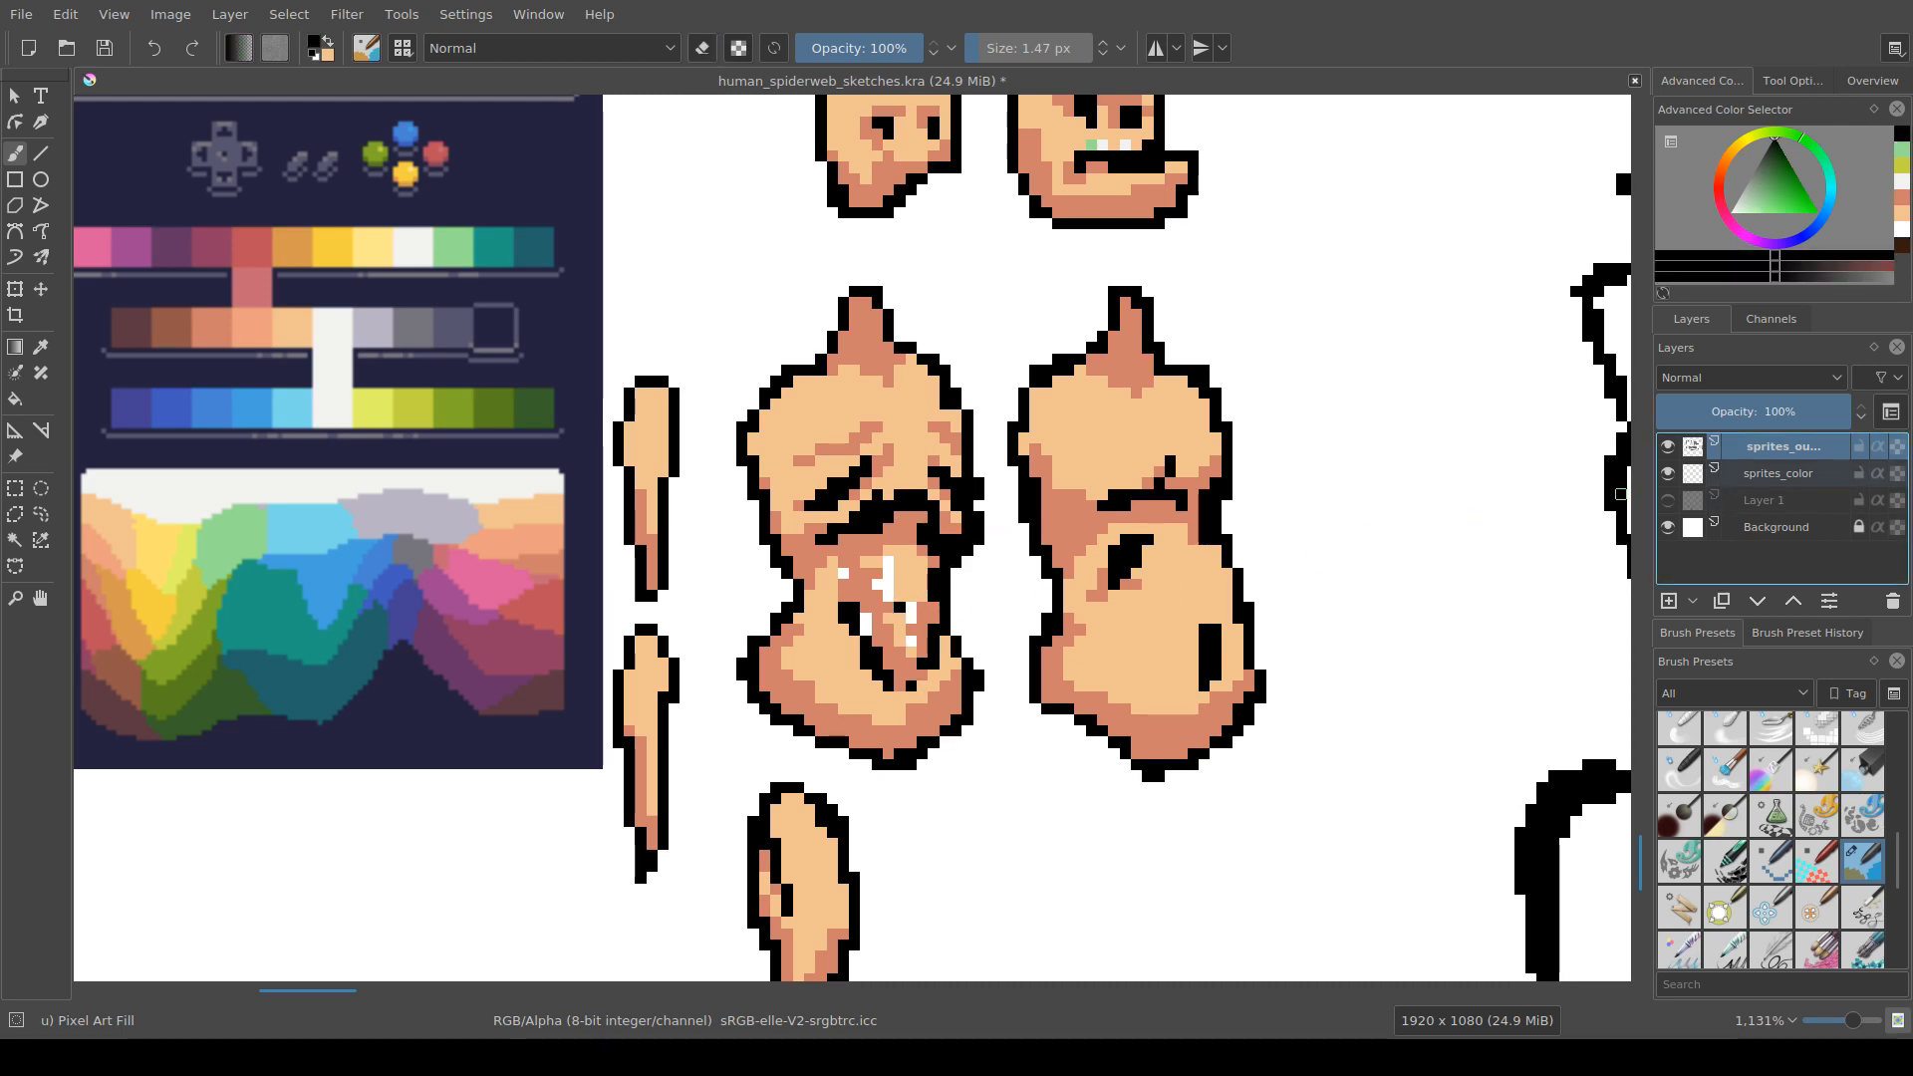
Step: Fill the erased gaps in the first torso's belly with sampled light and dark skin tones on the sprites_color layer
click(1784, 474)
ctrl+click(903, 578)
mouse_move(921, 597)
mouse_down()
mouse_move(905, 649)
mouse_move(889, 572)
mouse_up()
ctrl+click(854, 583)
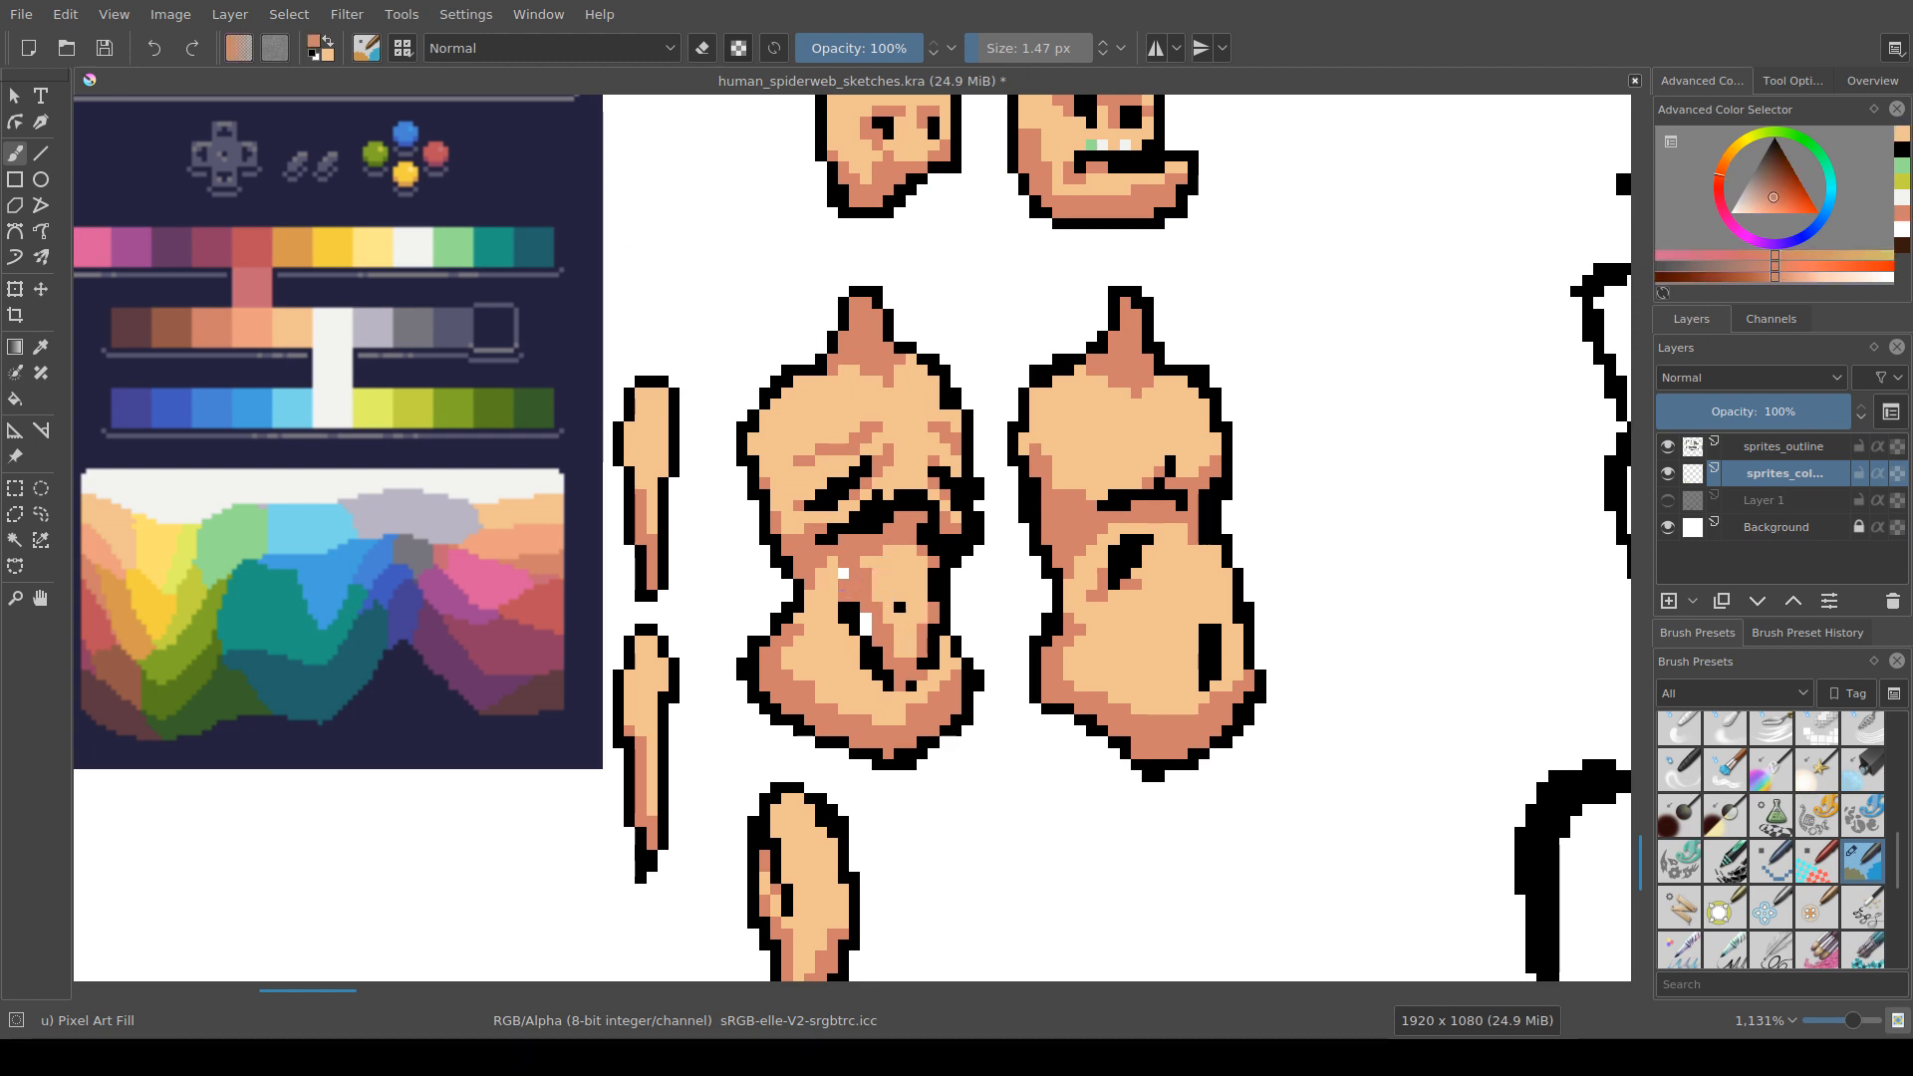
click(843, 574)
click(865, 630)
Step: Narrow the belly shadow on the first torso with light skin tone and add dark skin pixels beside the lower belly line
scroll(1081, 772, down, 3)
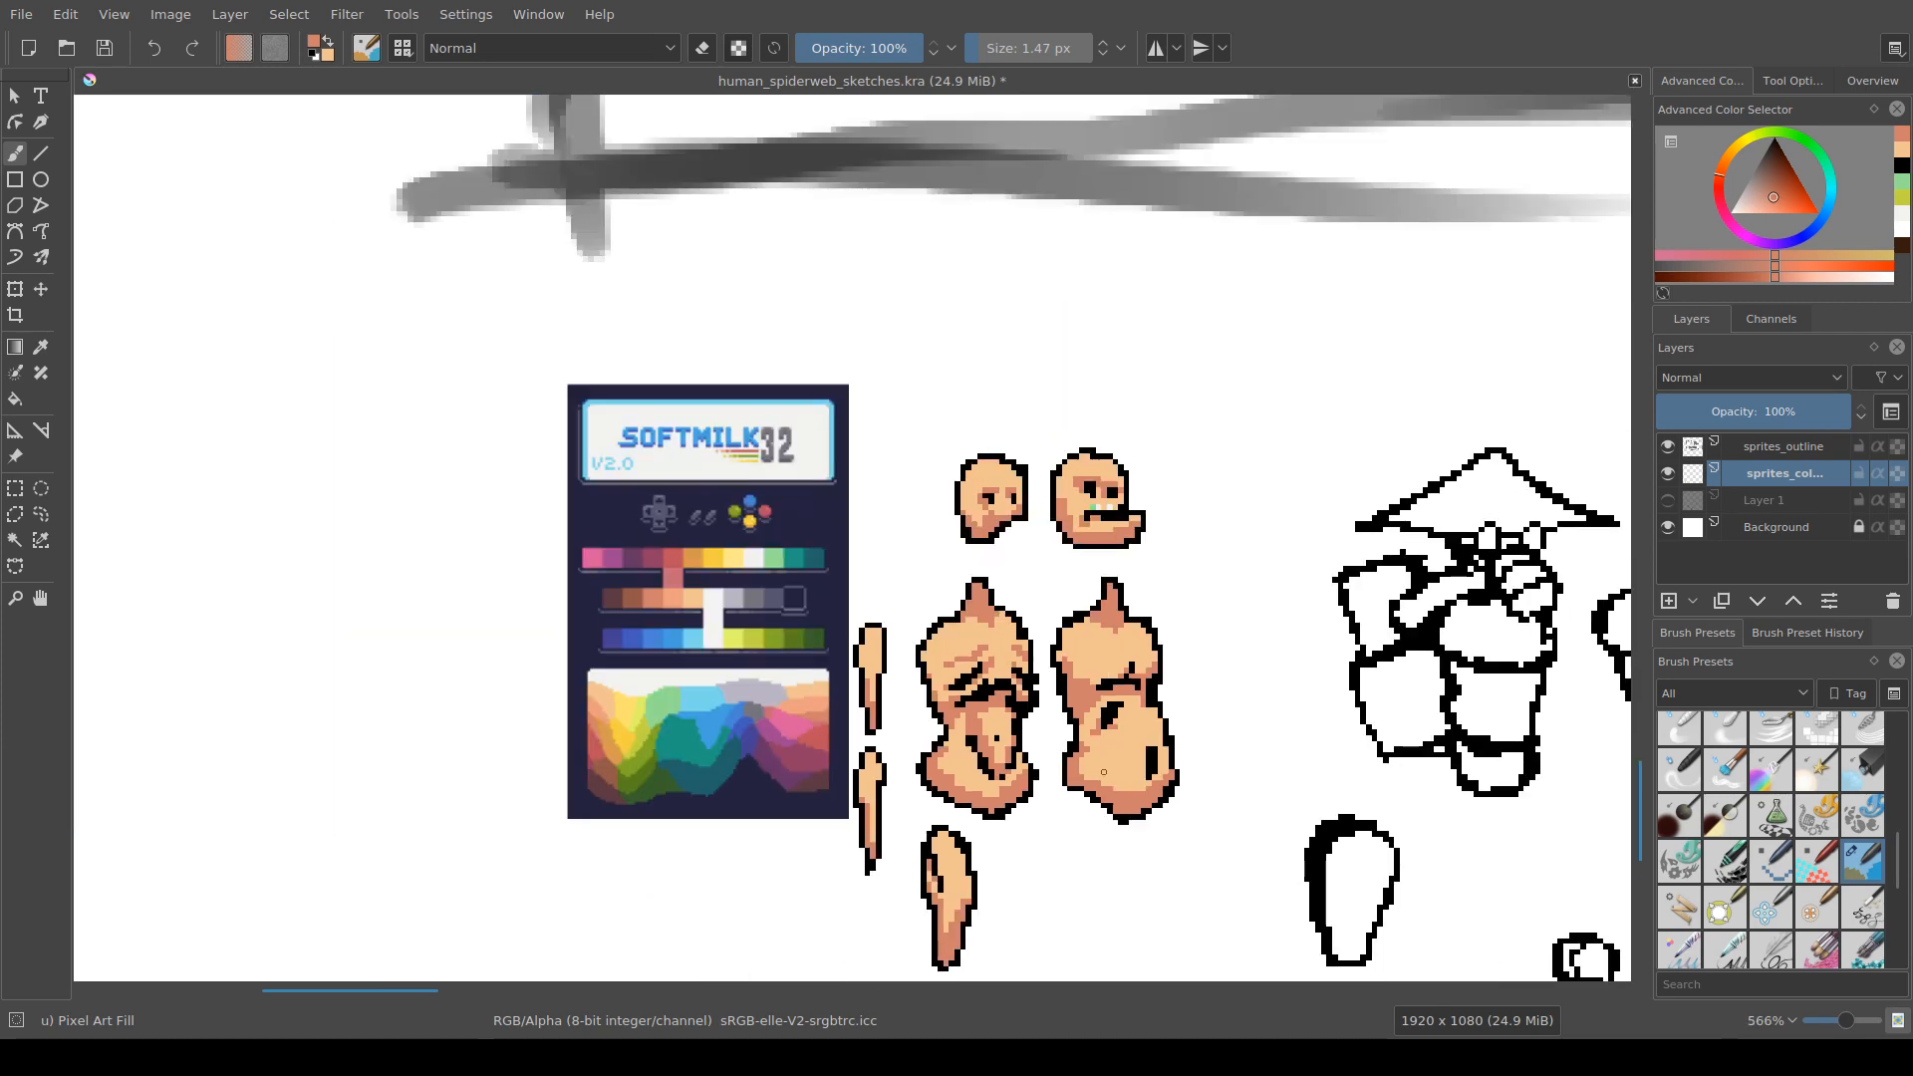
scroll(1104, 772, down, 1)
scroll(1104, 772, up, 4)
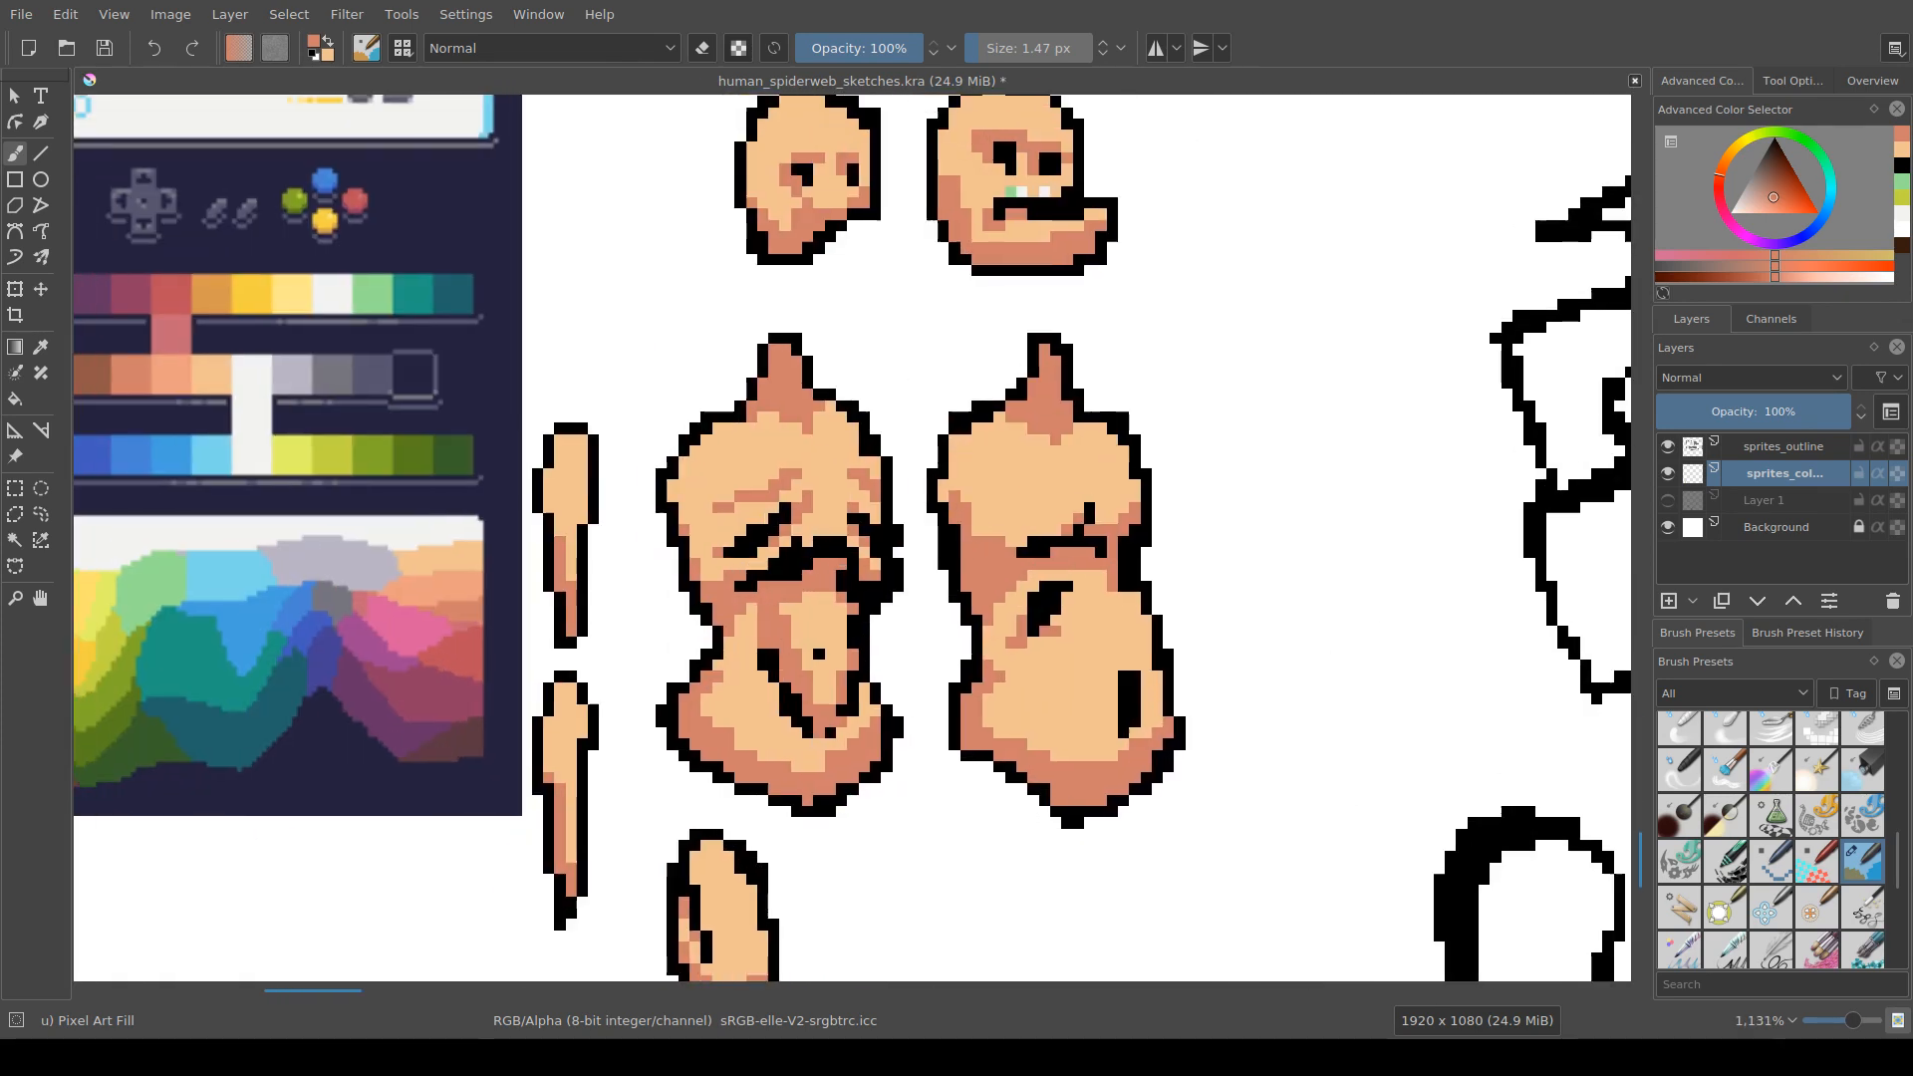
scroll(789, 640, up, 2)
scroll(789, 640, down, 1)
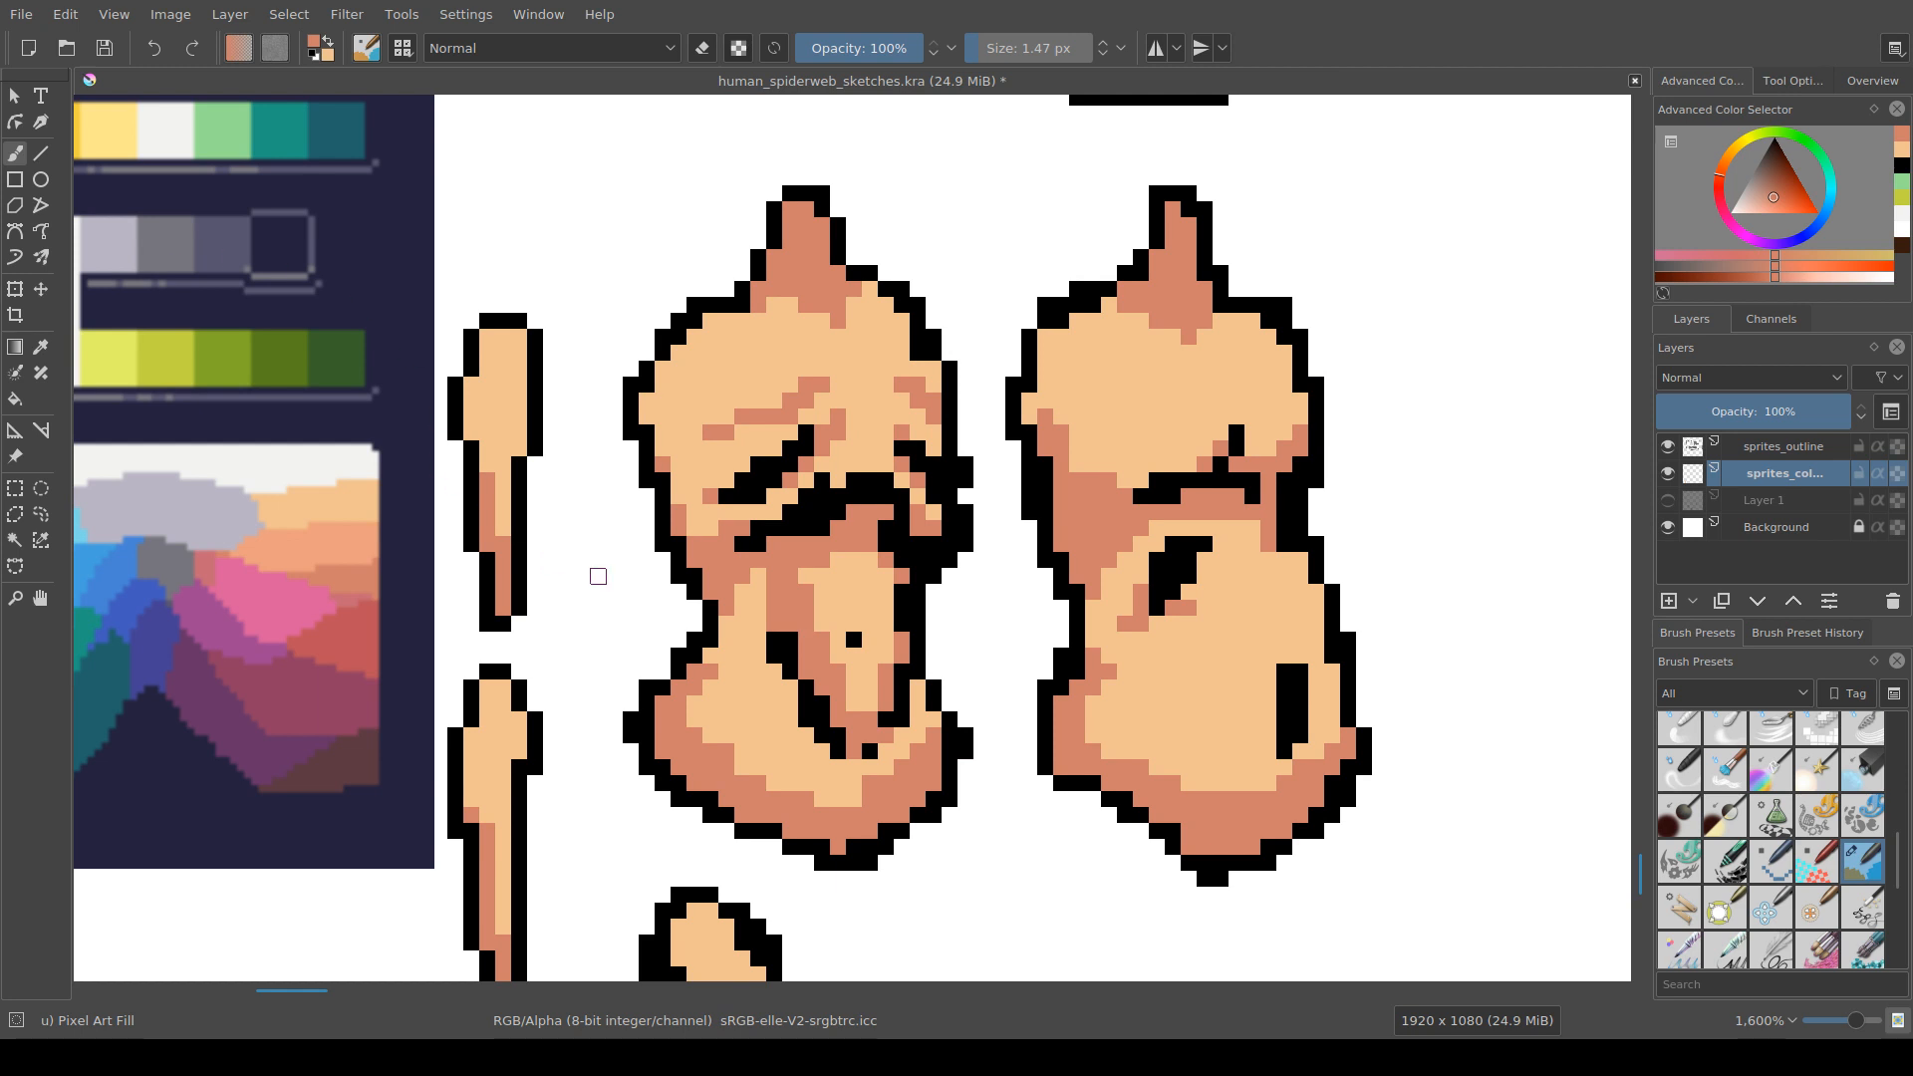
ctrl+click(831, 594)
drag(824, 640, 838, 689)
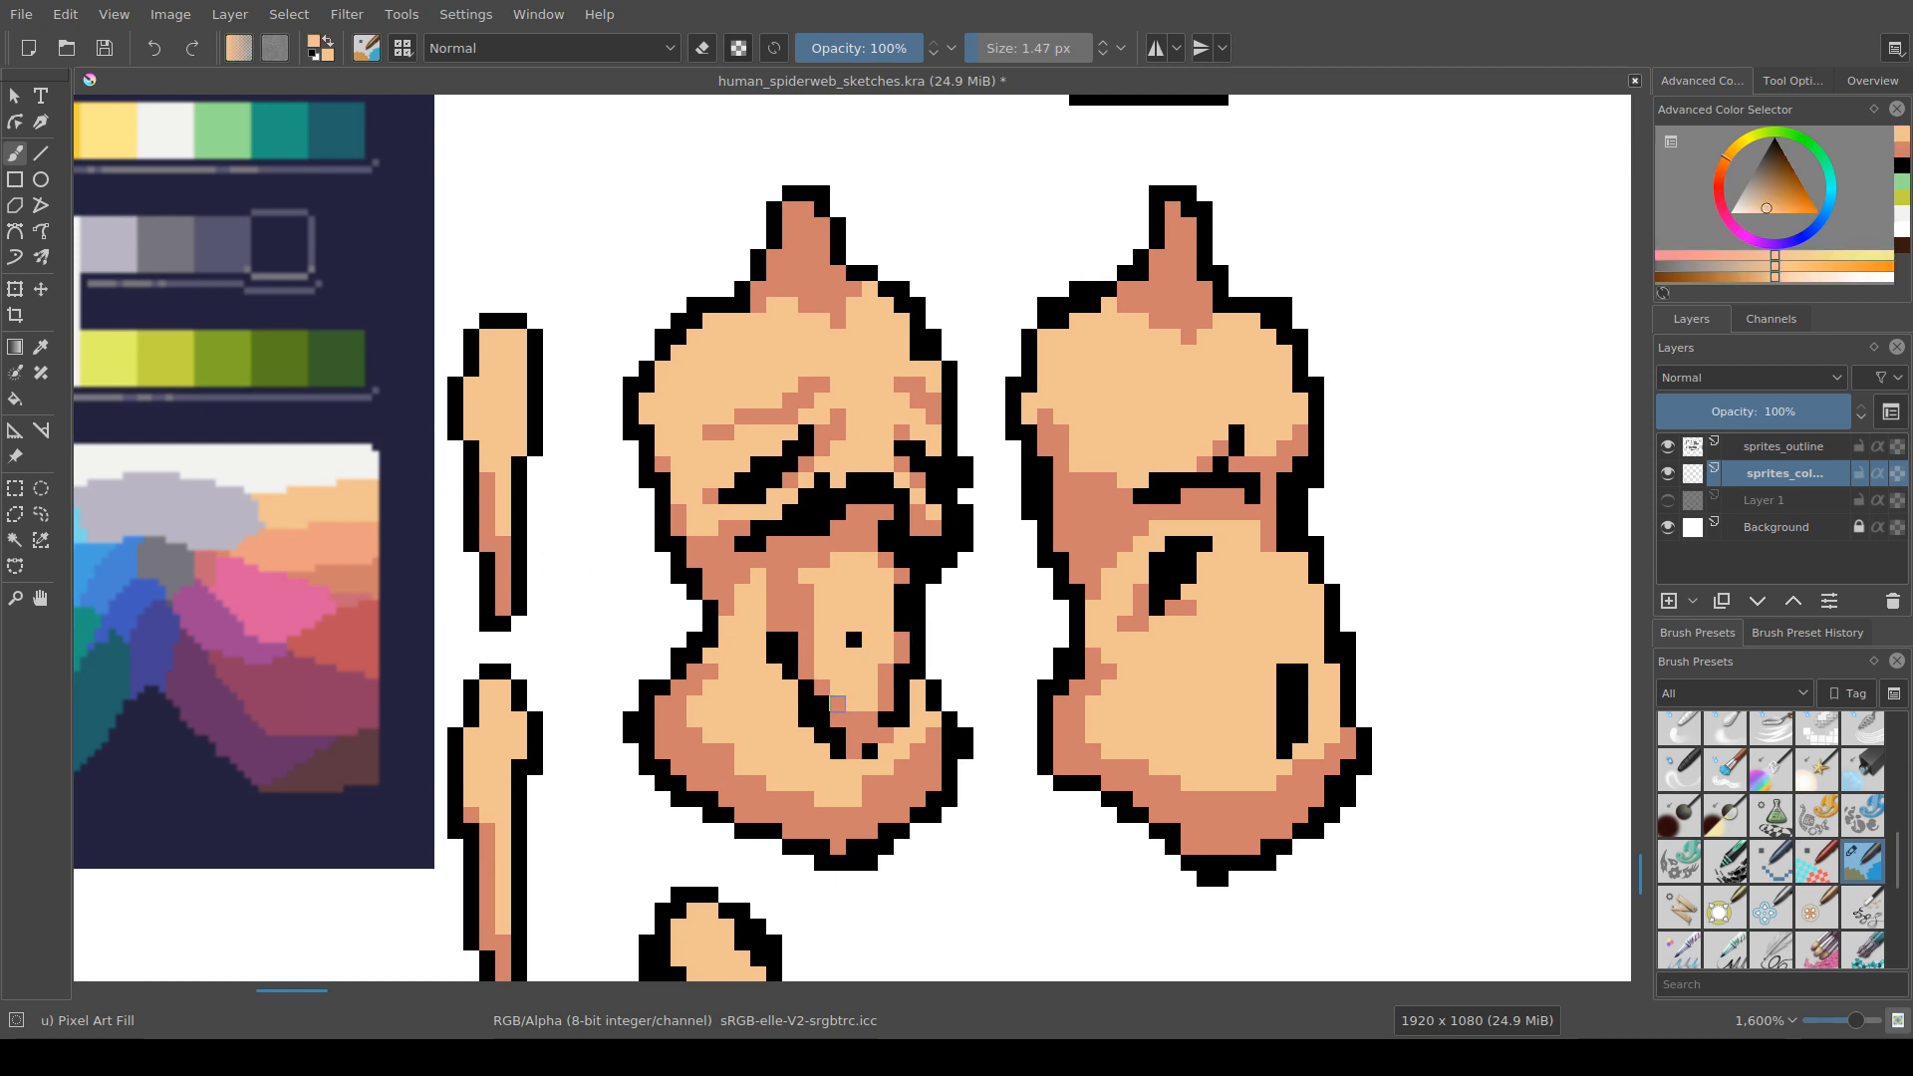
mouse_move(789, 608)
mouse_down()
mouse_move(775, 671)
mouse_move(790, 576)
mouse_move(774, 702)
mouse_up()
ctrl+click(881, 686)
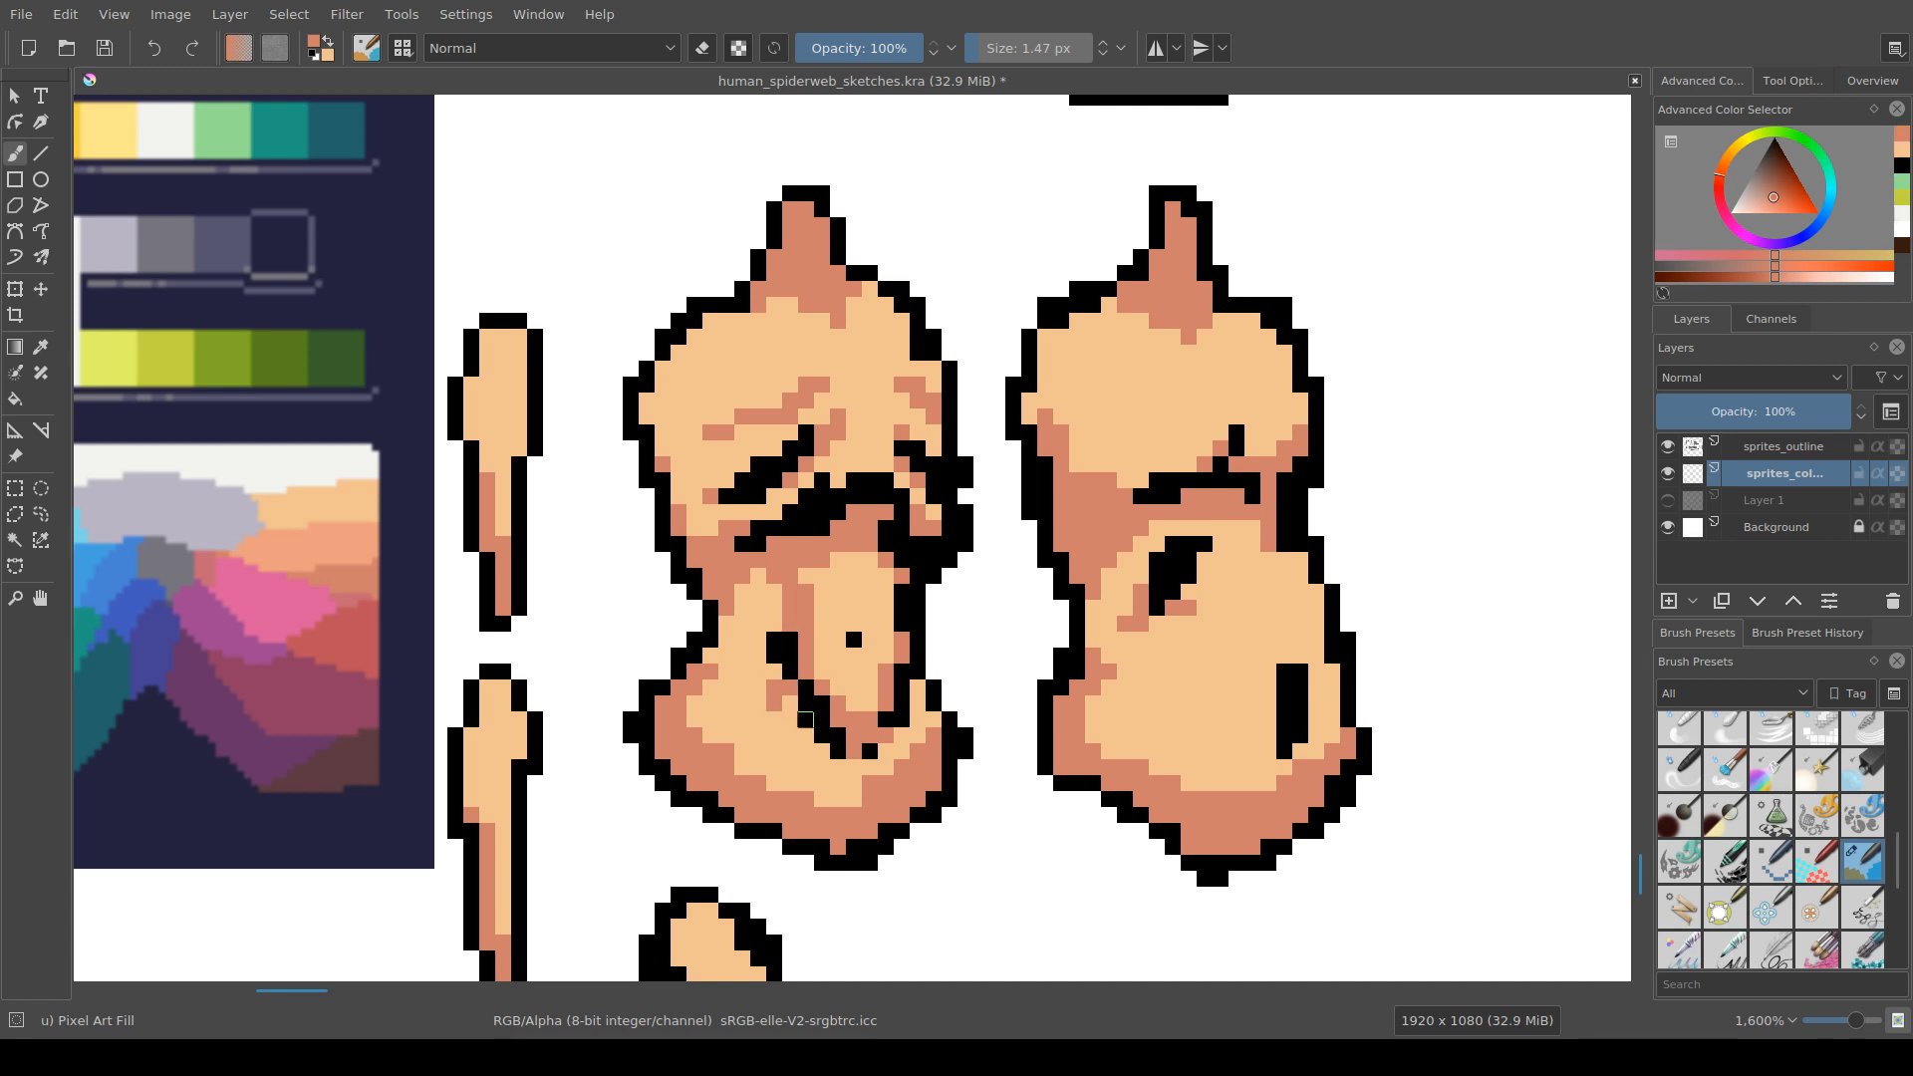
Step: Make sprites_outline the active layer and save the document
click(1784, 446)
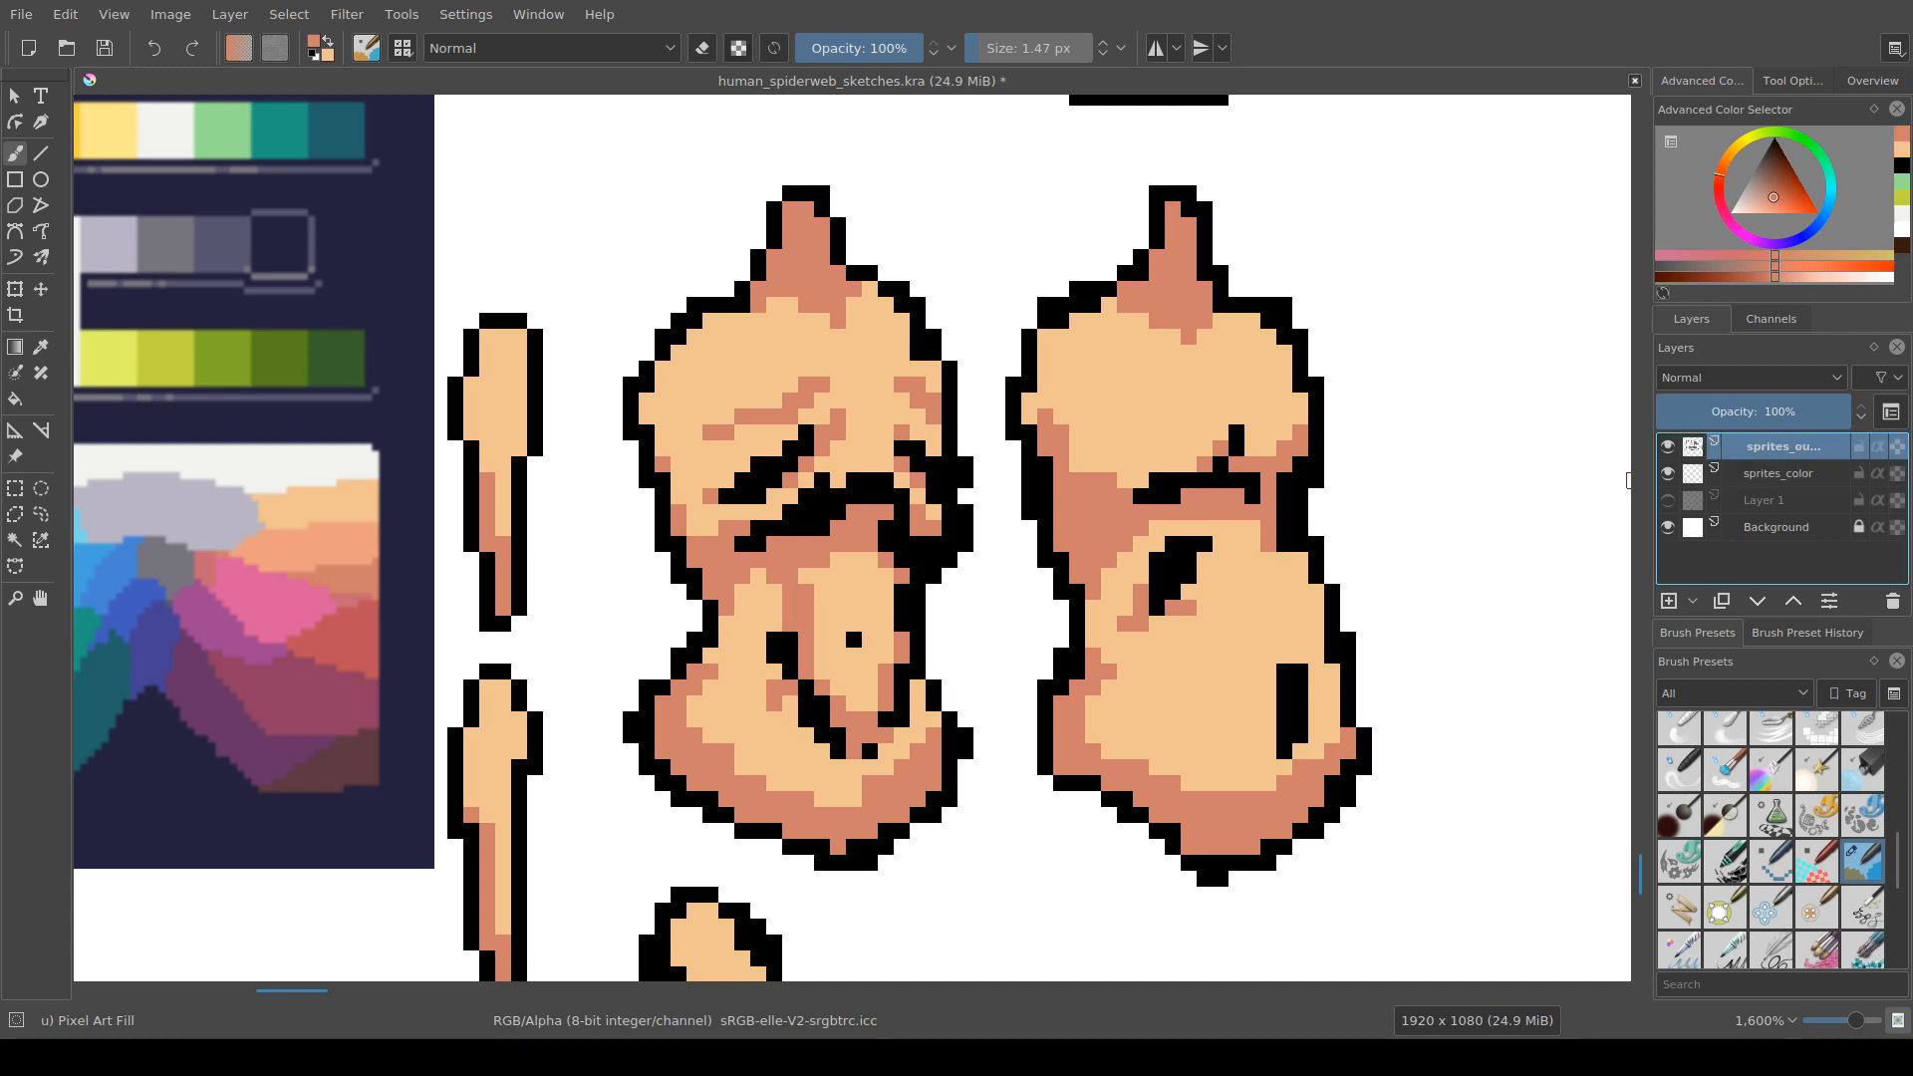
click(790, 671)
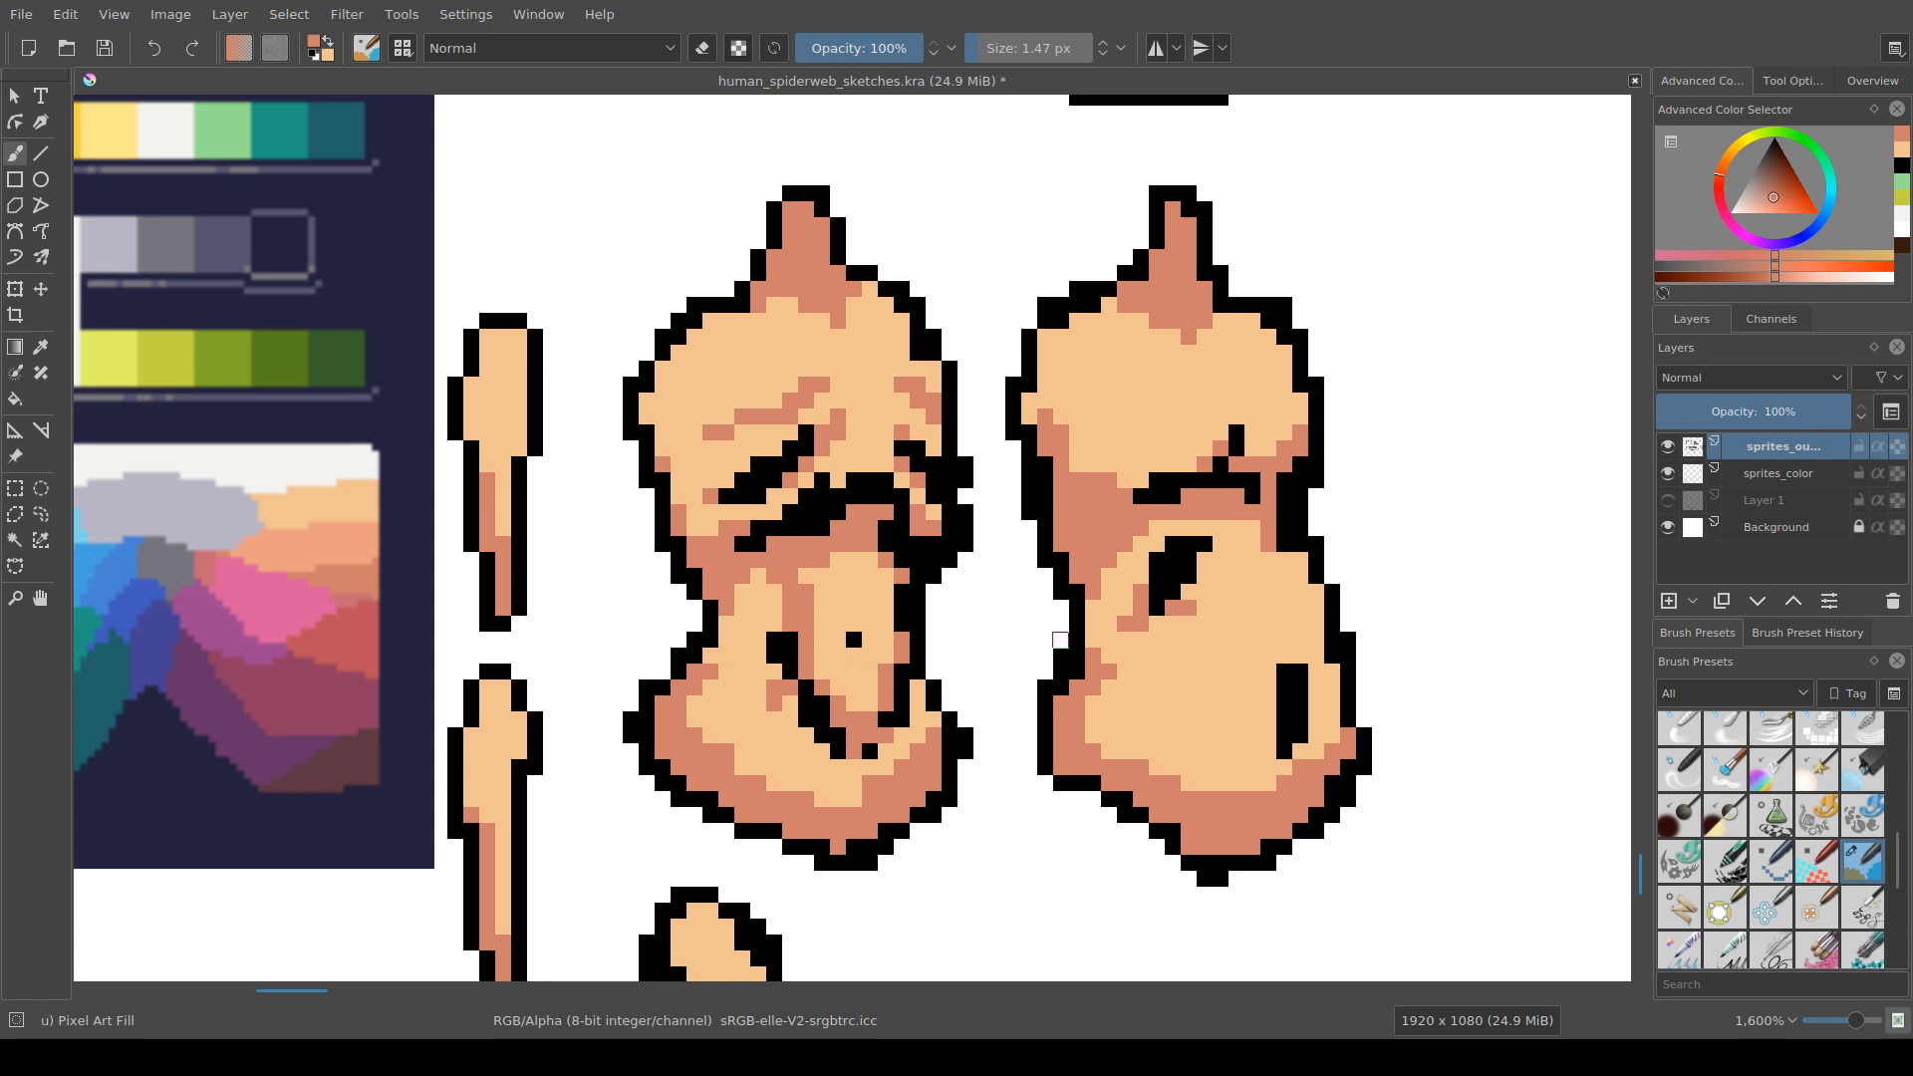
drag(1061, 640, 918, 583)
key(ctrl+s)
scroll(710, 695, down, 3)
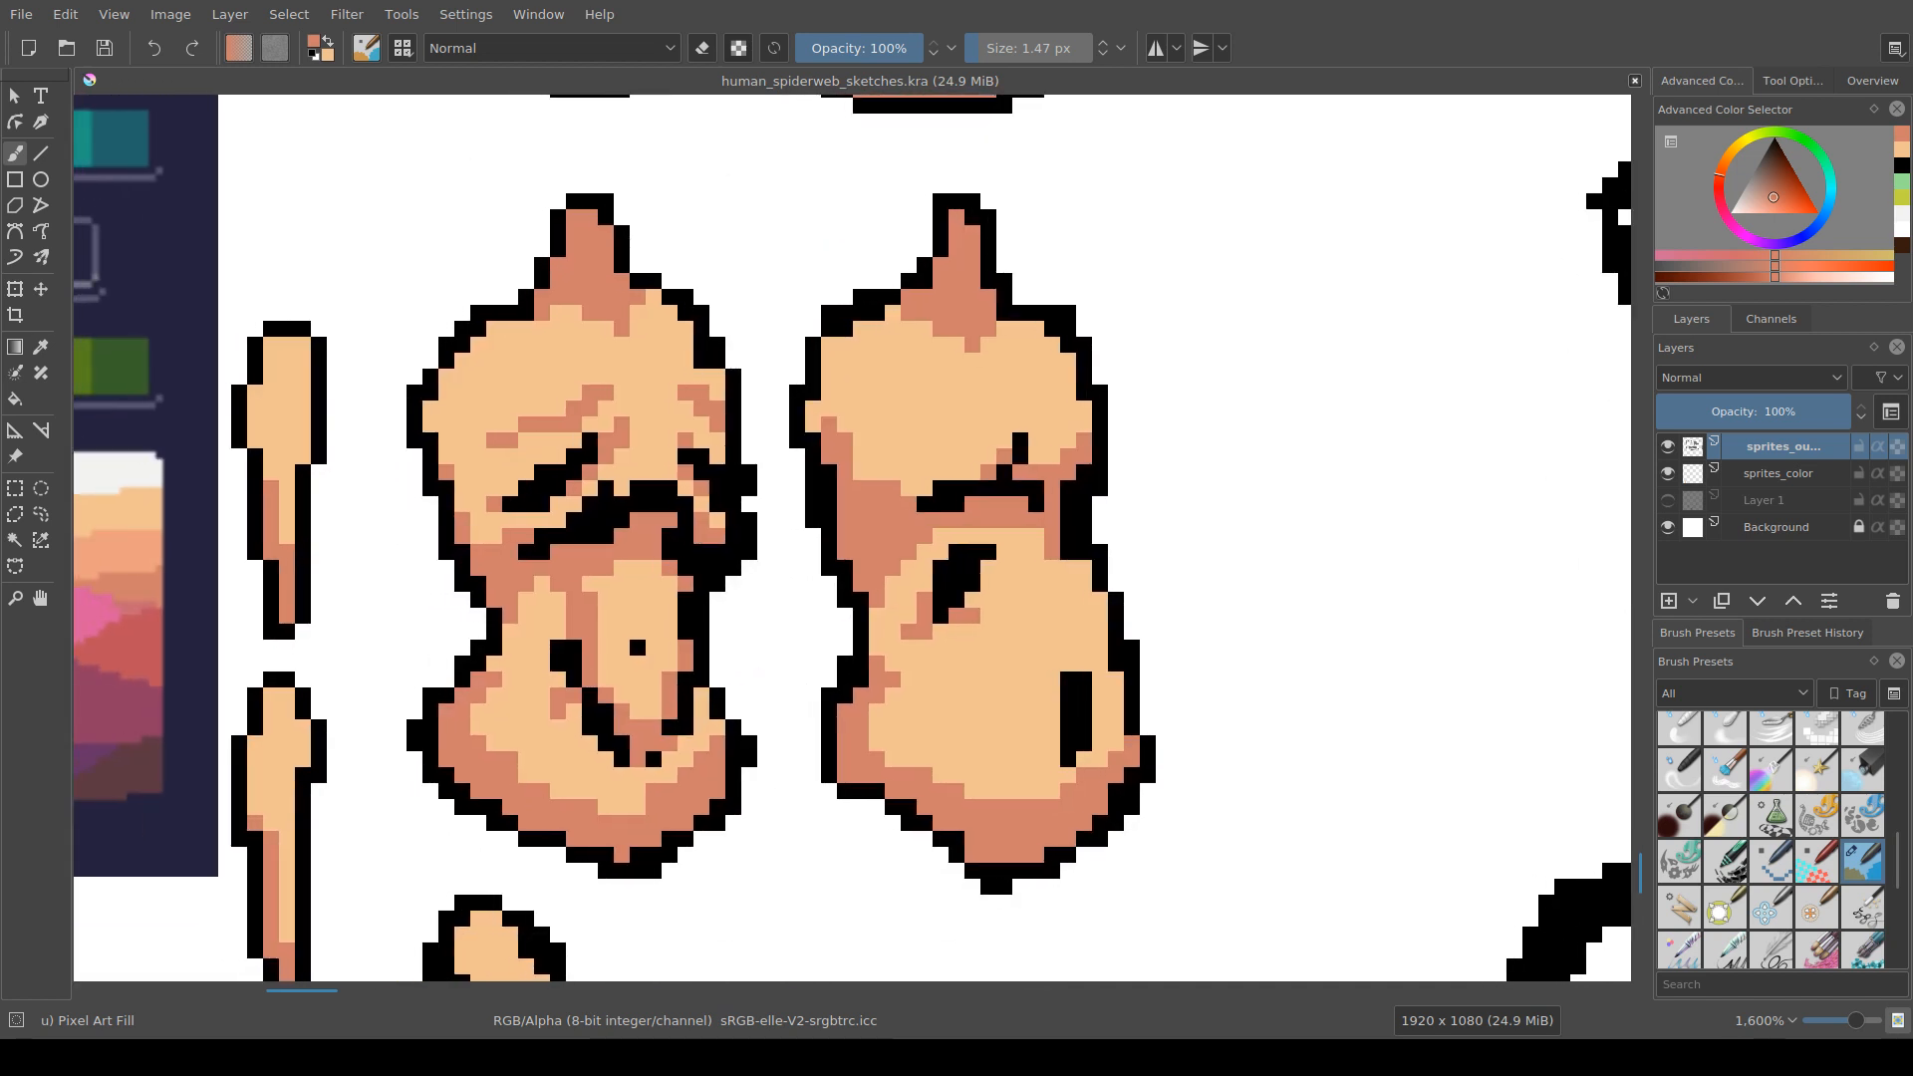
scroll(742, 743, up, 3)
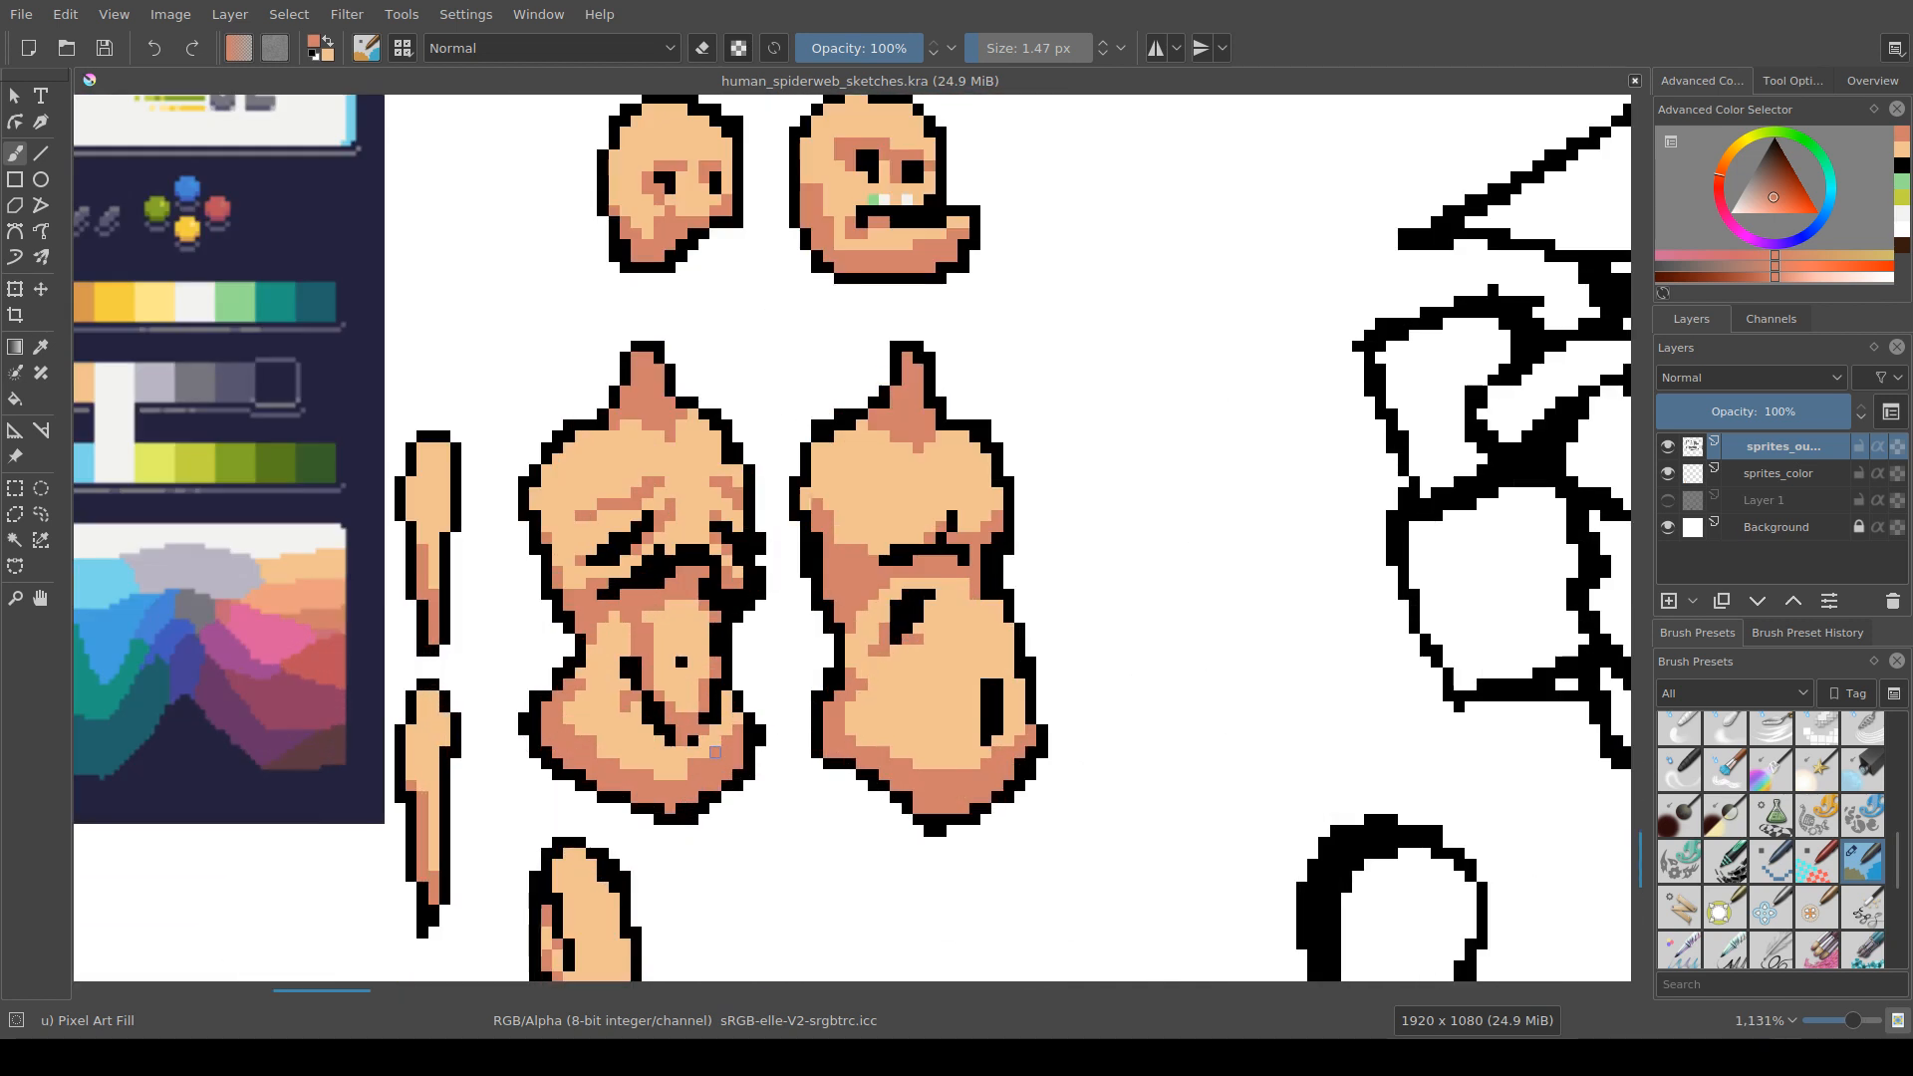
Step: Touch up the dark skin shading beside the first torso's waist on the sprites_color layer, undoing the stray stroke
click(1779, 474)
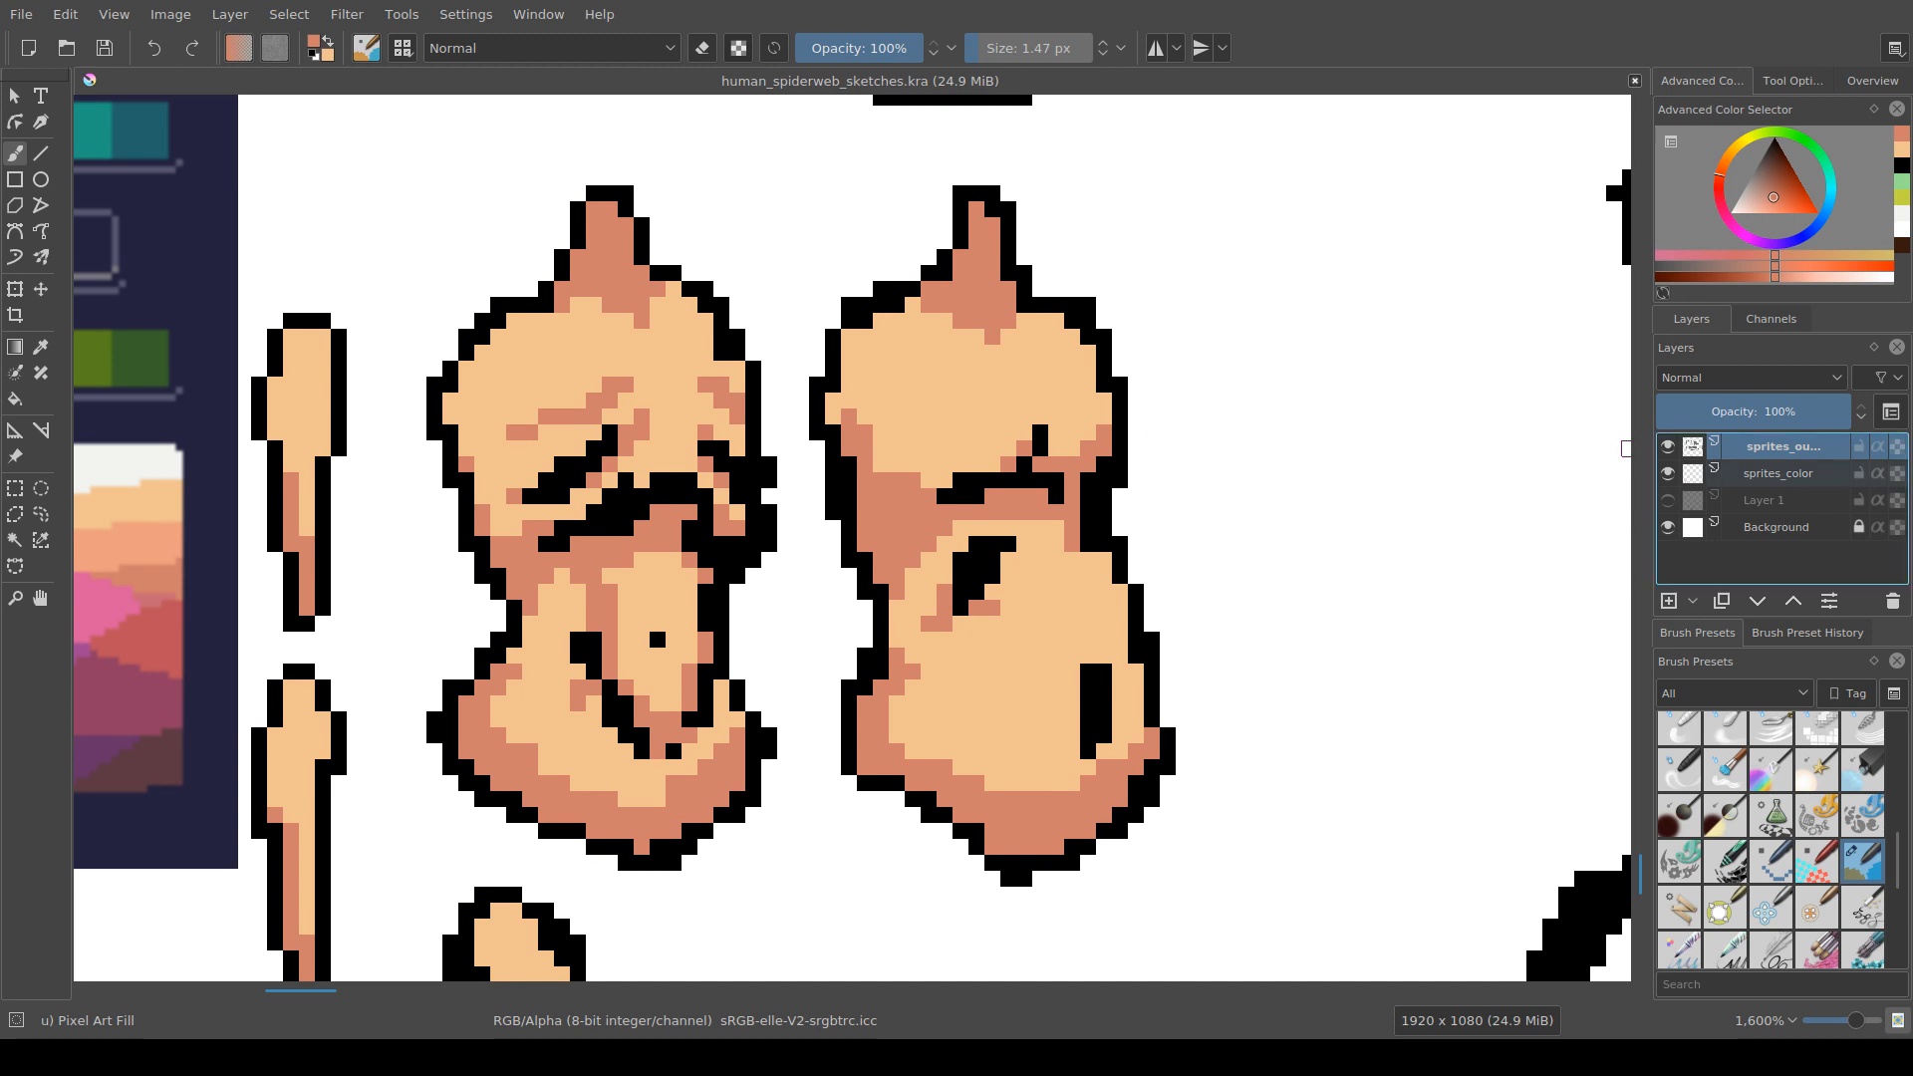
click(763, 715)
key(ctrl+z)
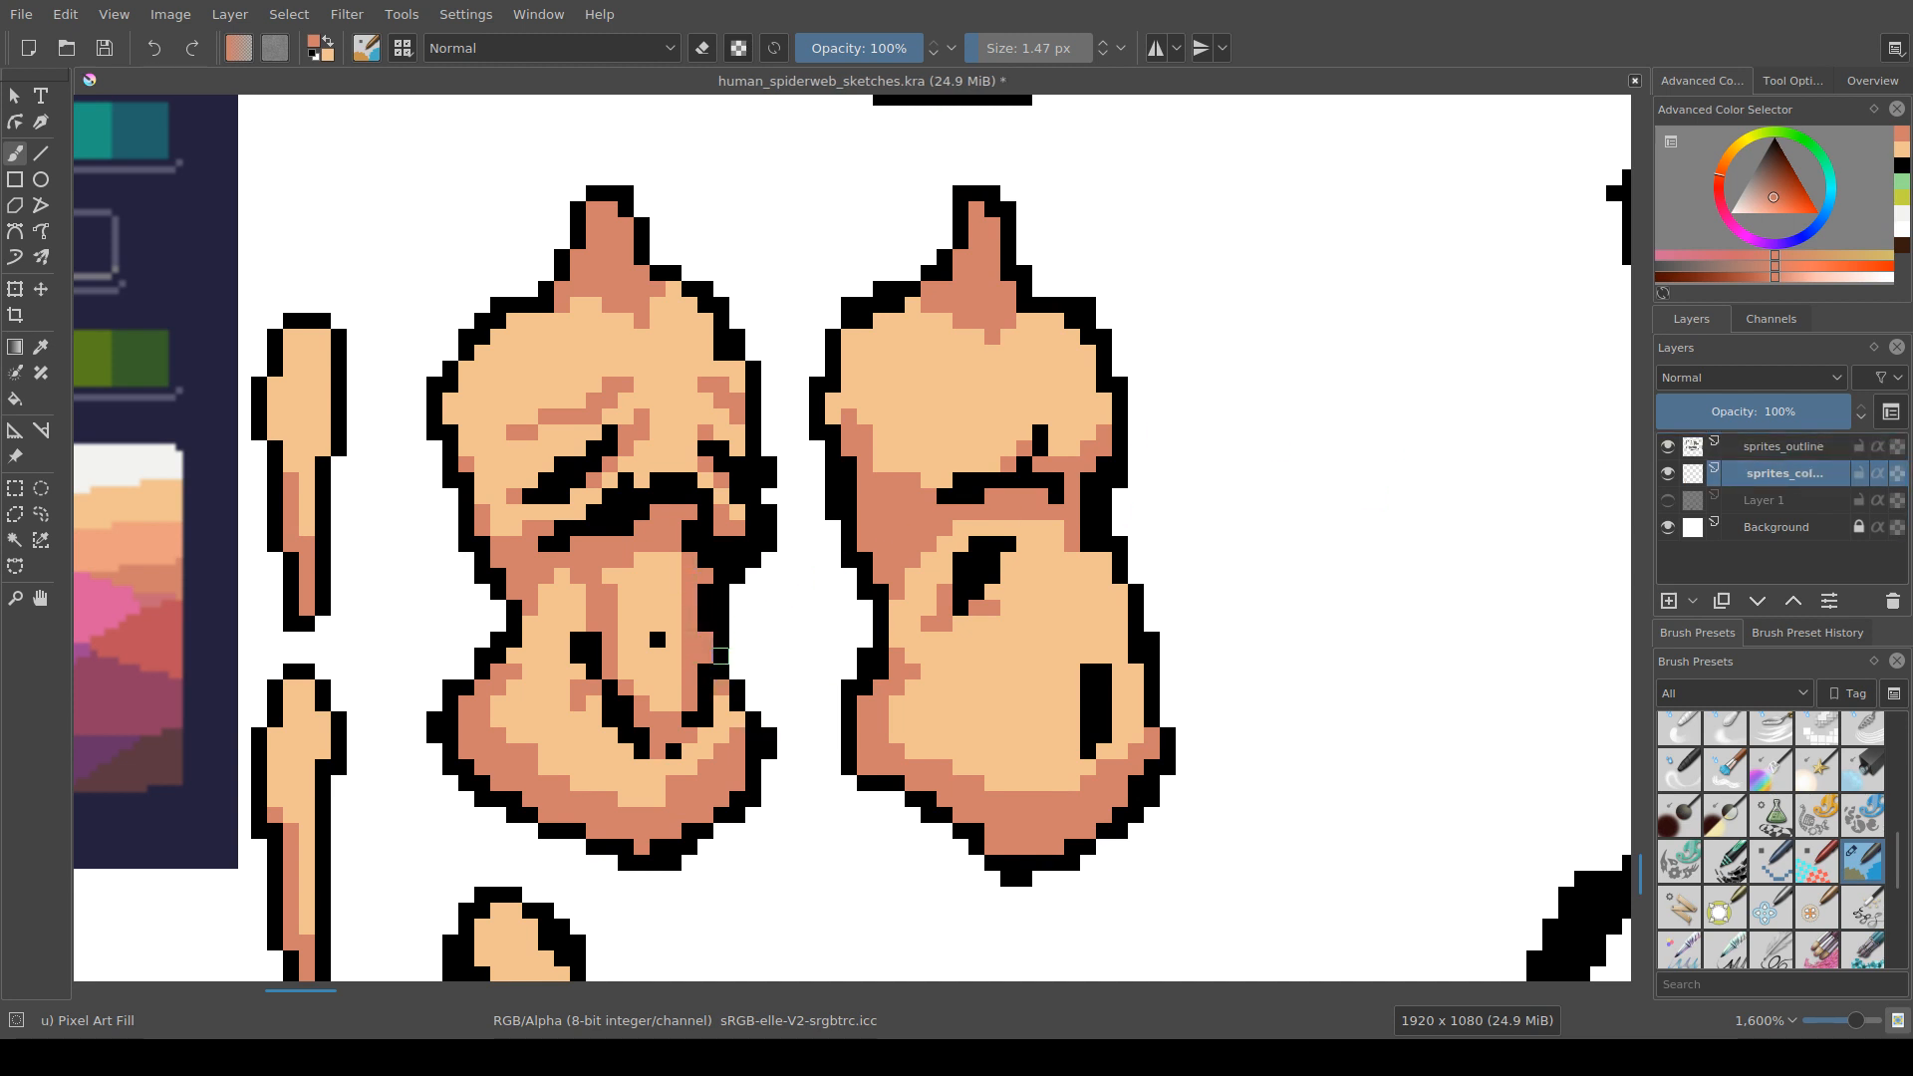
Step: Erase the remaining black lines around the first torso's lower belly on the sprites_outline layer, keeping the navel pixel
click(1778, 446)
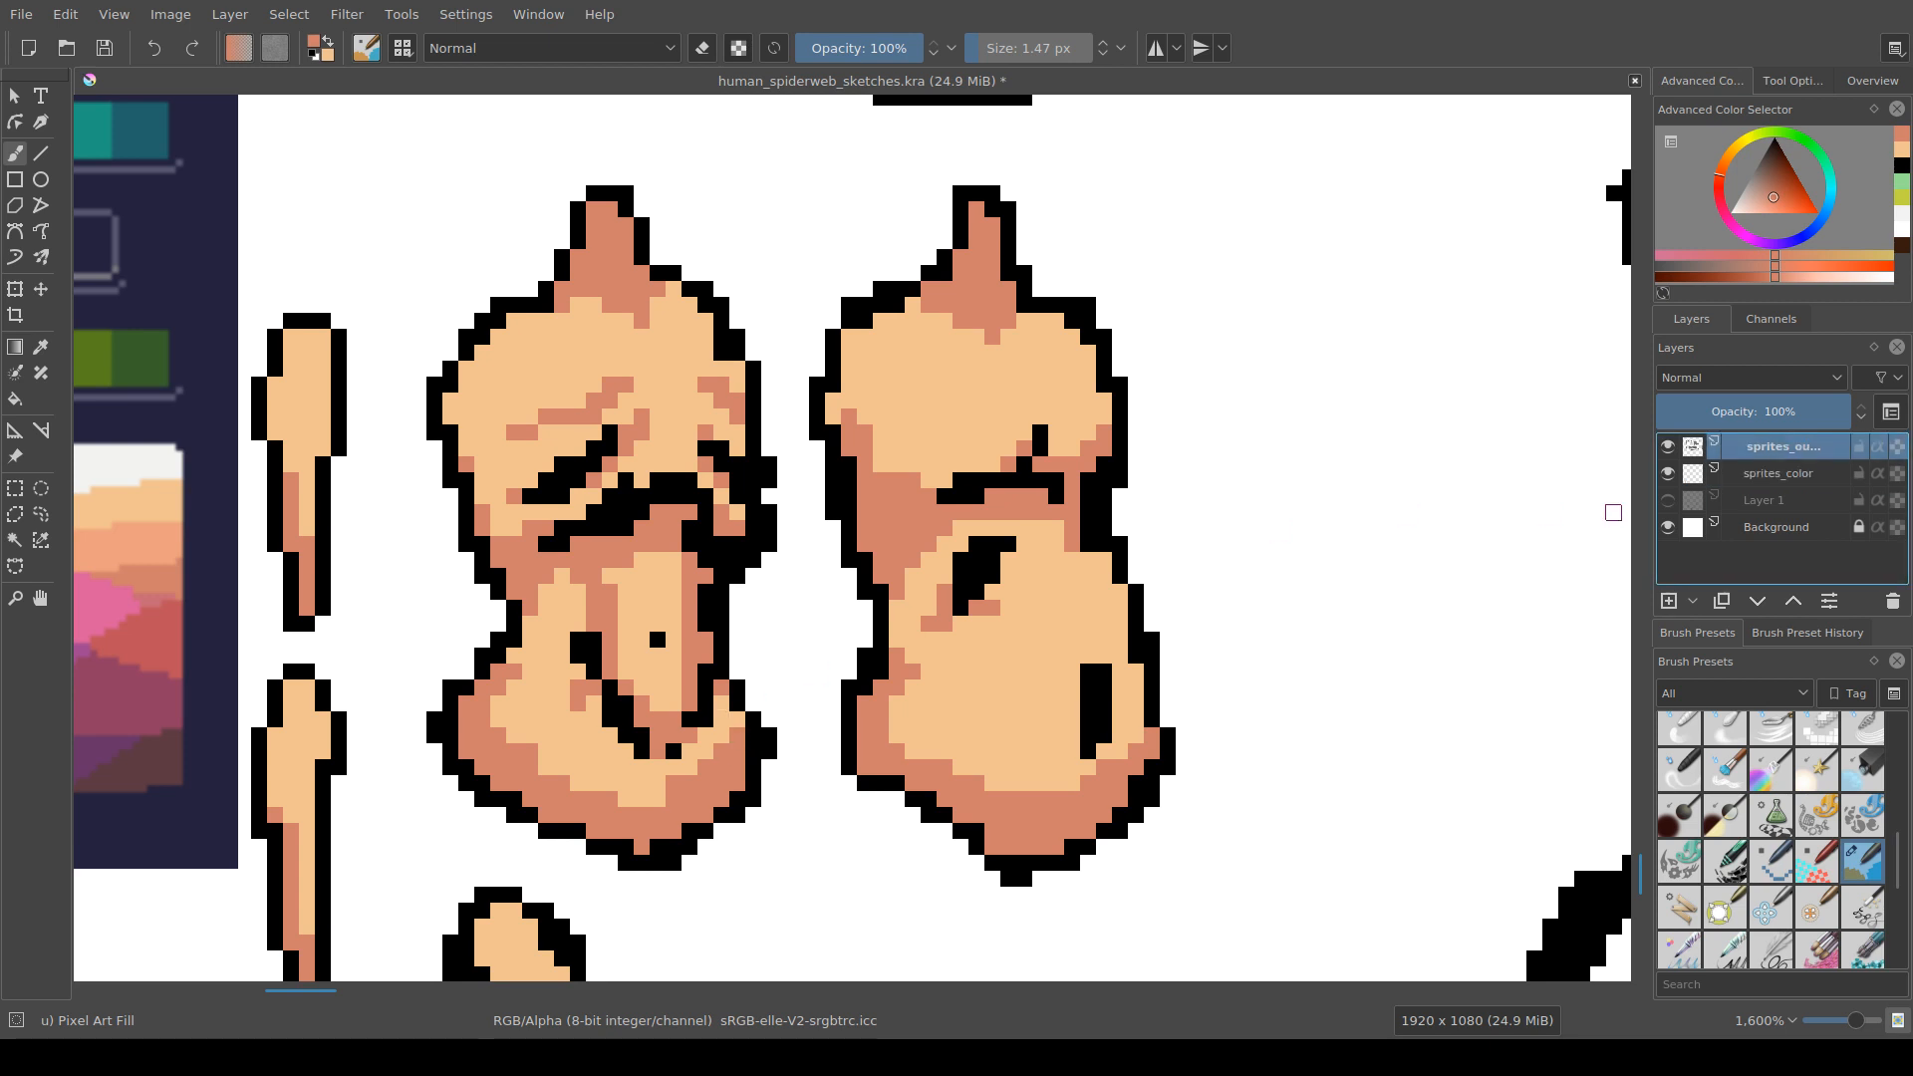
key(e)
drag(705, 672, 691, 720)
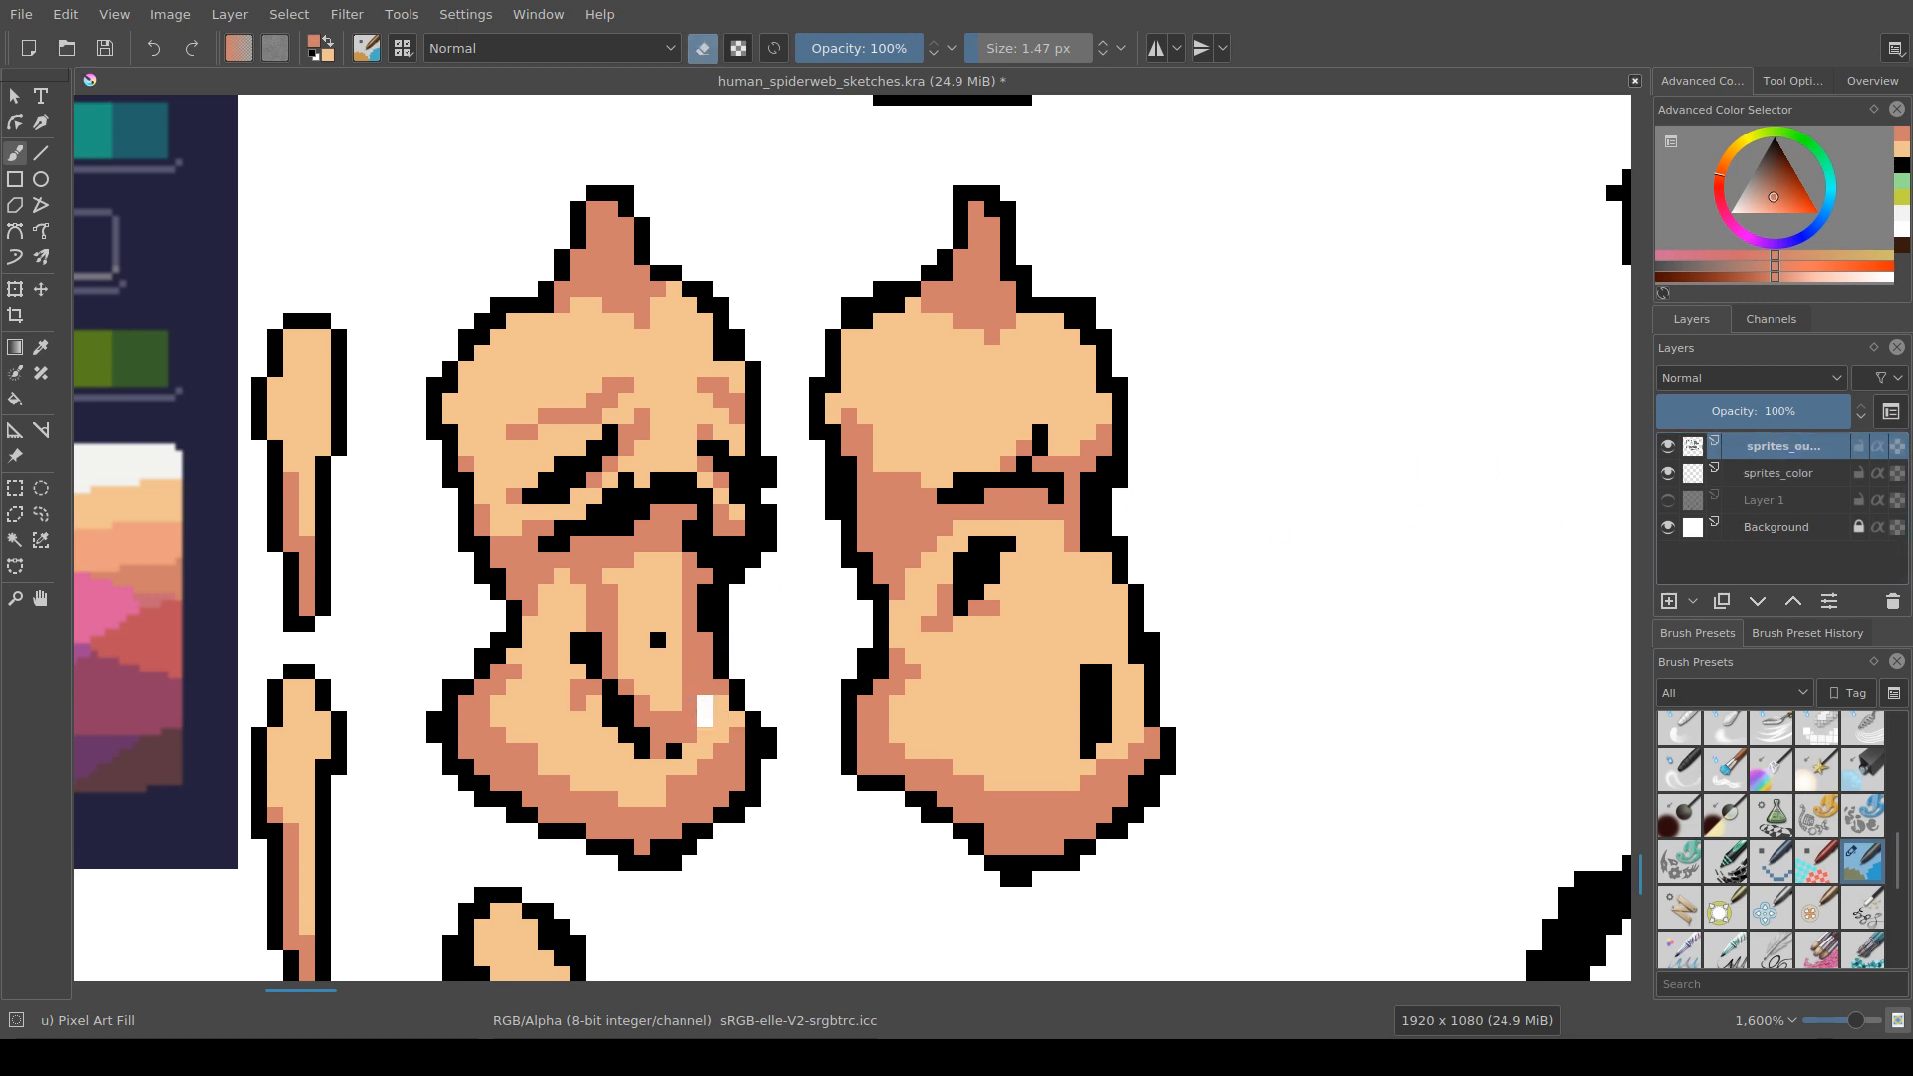
click(610, 687)
mouse_move(594, 656)
mouse_down()
mouse_move(578, 639)
mouse_move(610, 722)
mouse_move(642, 736)
mouse_up()
drag(594, 671, 642, 752)
click(674, 751)
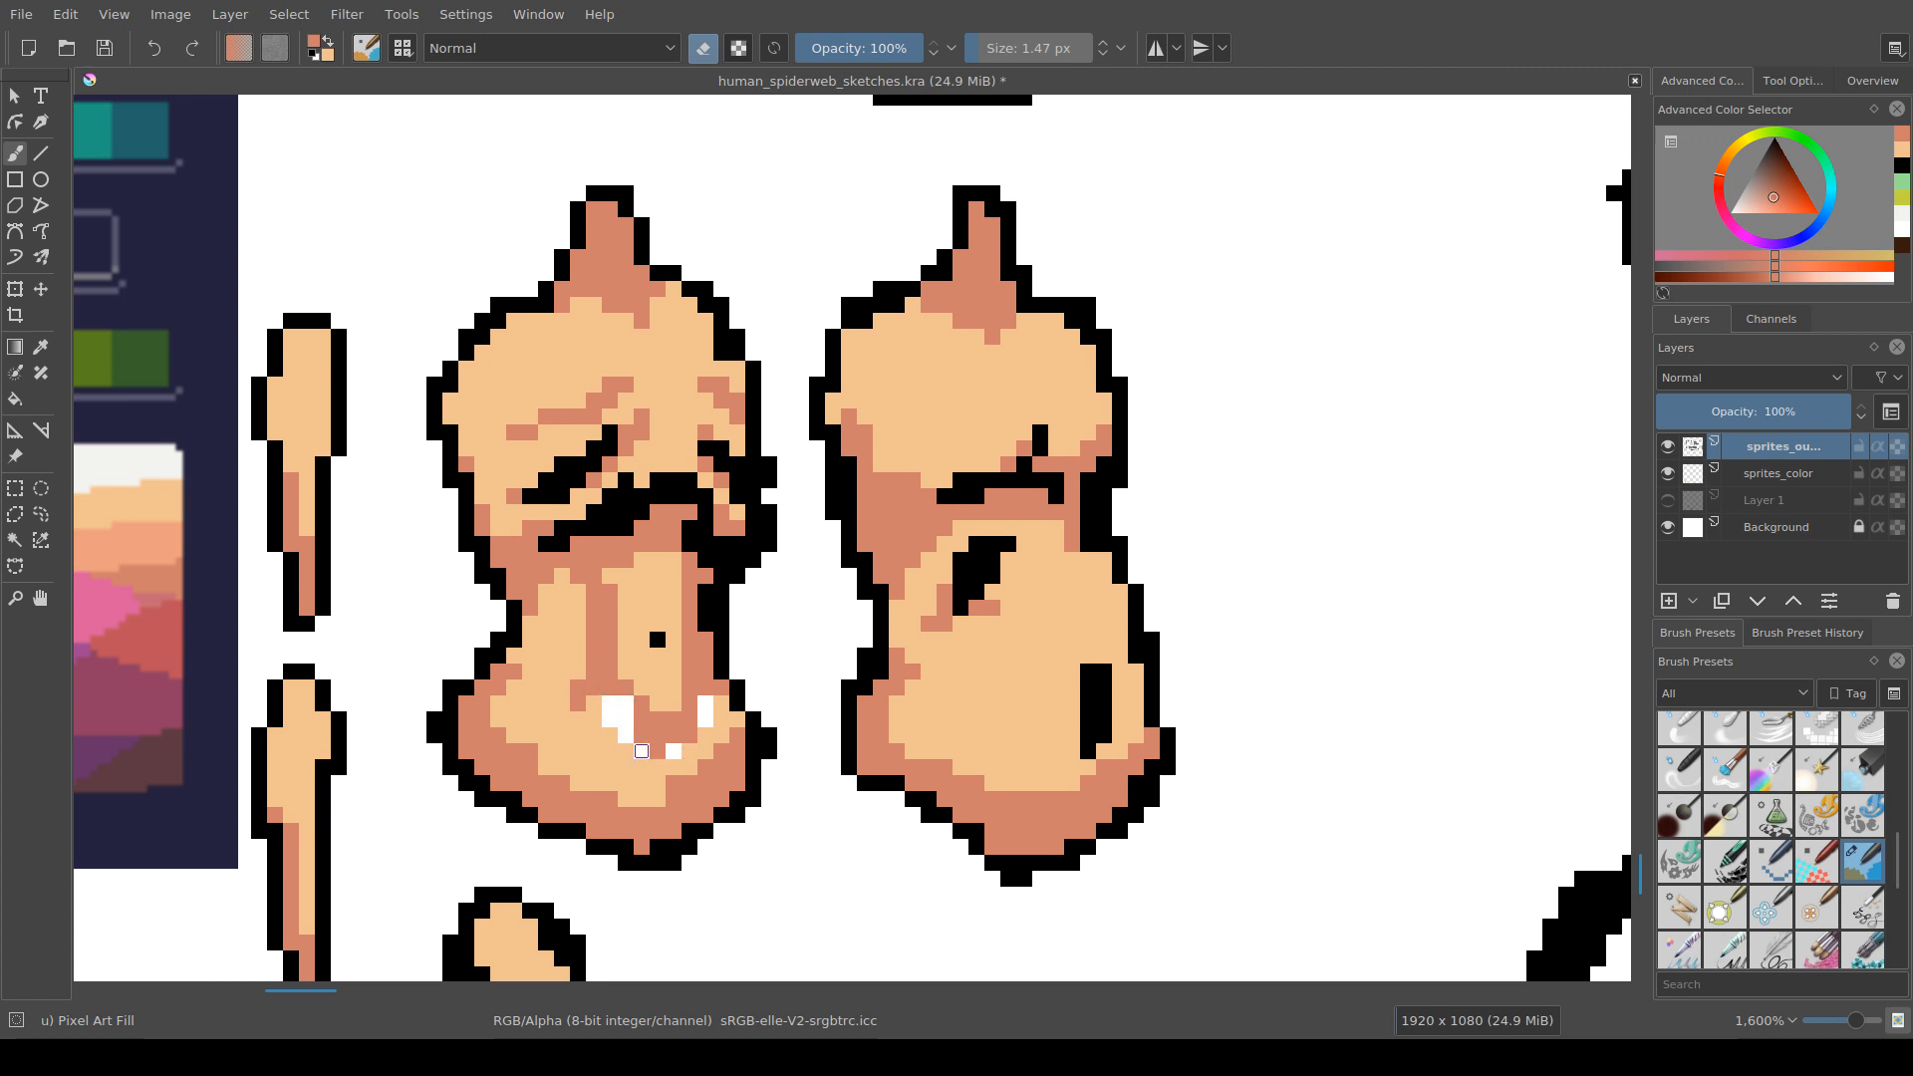
Step: Cover the erased lower belly gaps of the first torso with sampled light and dark skin tones on sprites_color
key(Page_Down)
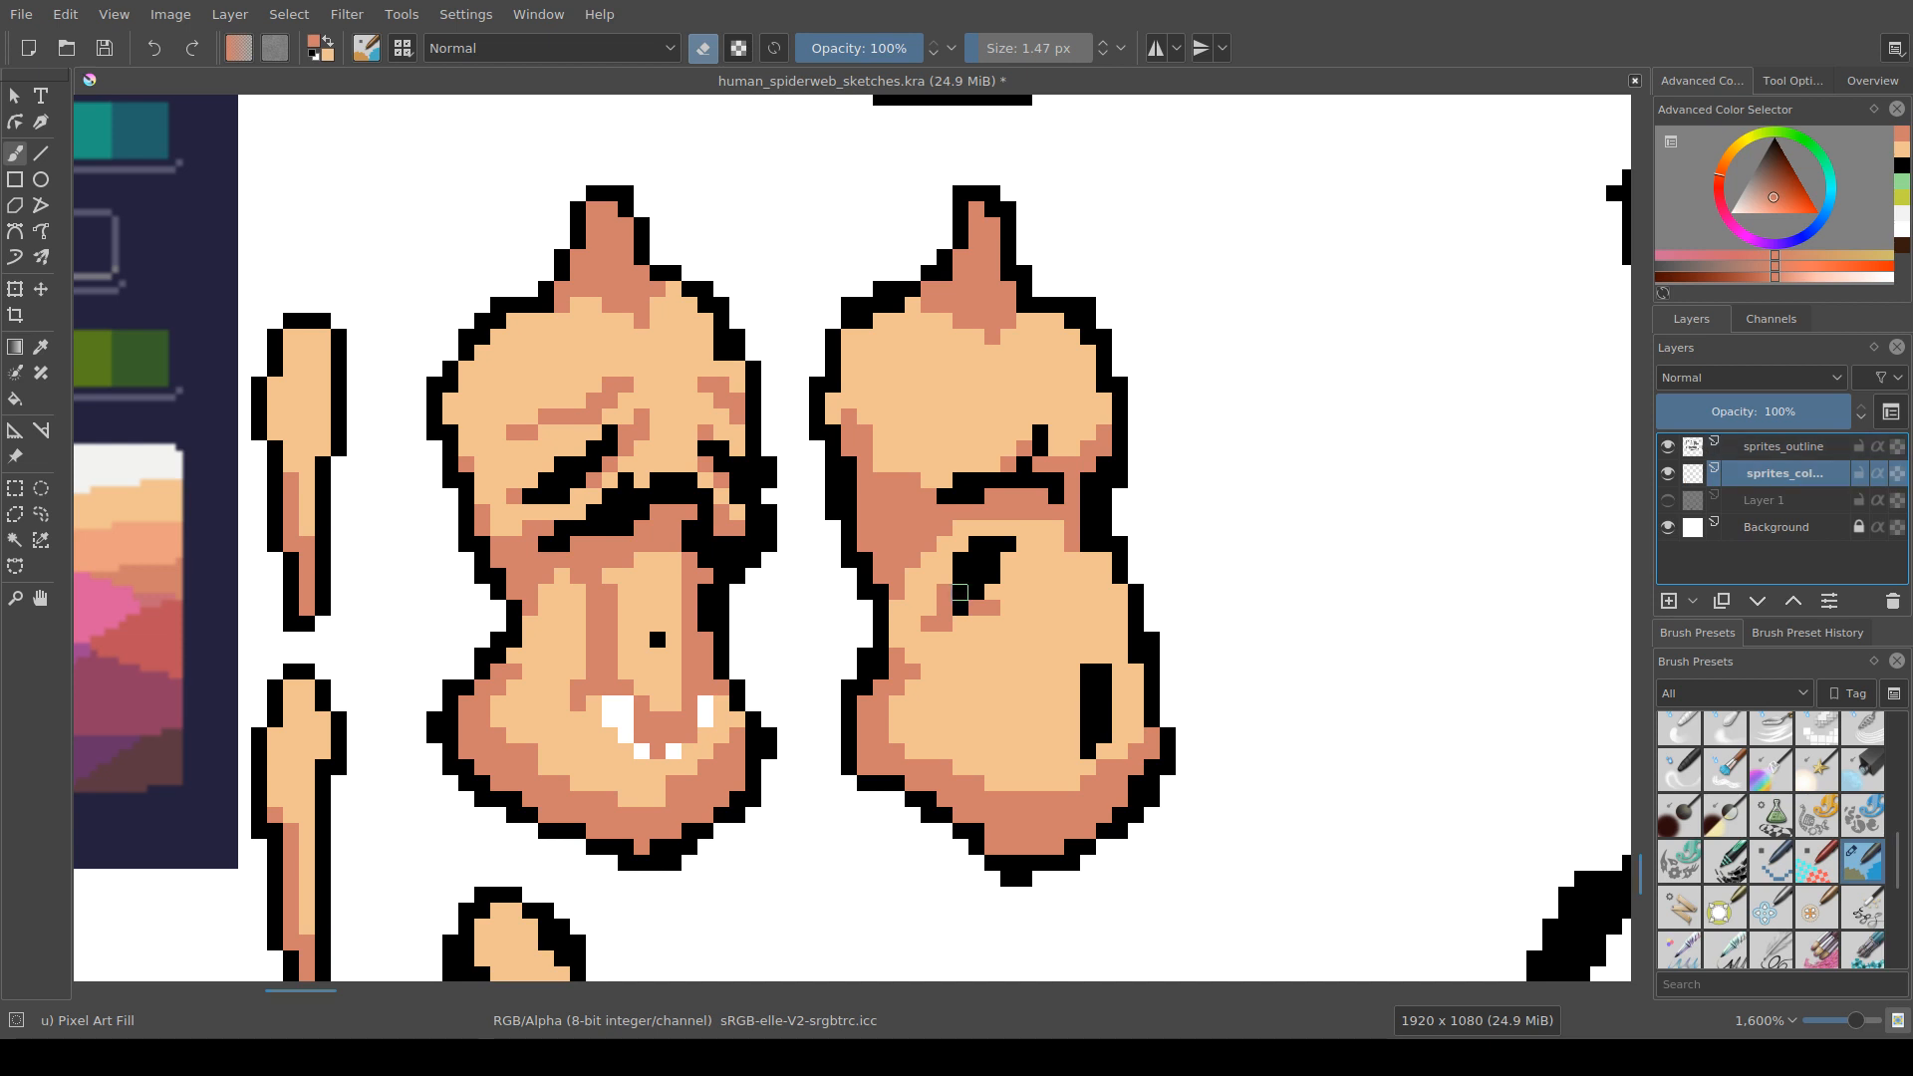
ctrl+click(593, 721)
key(e)
mouse_move(610, 703)
mouse_down()
mouse_move(626, 737)
mouse_move(705, 719)
mouse_move(689, 672)
mouse_move(705, 703)
mouse_up()
ctrl+click(704, 664)
click(594, 704)
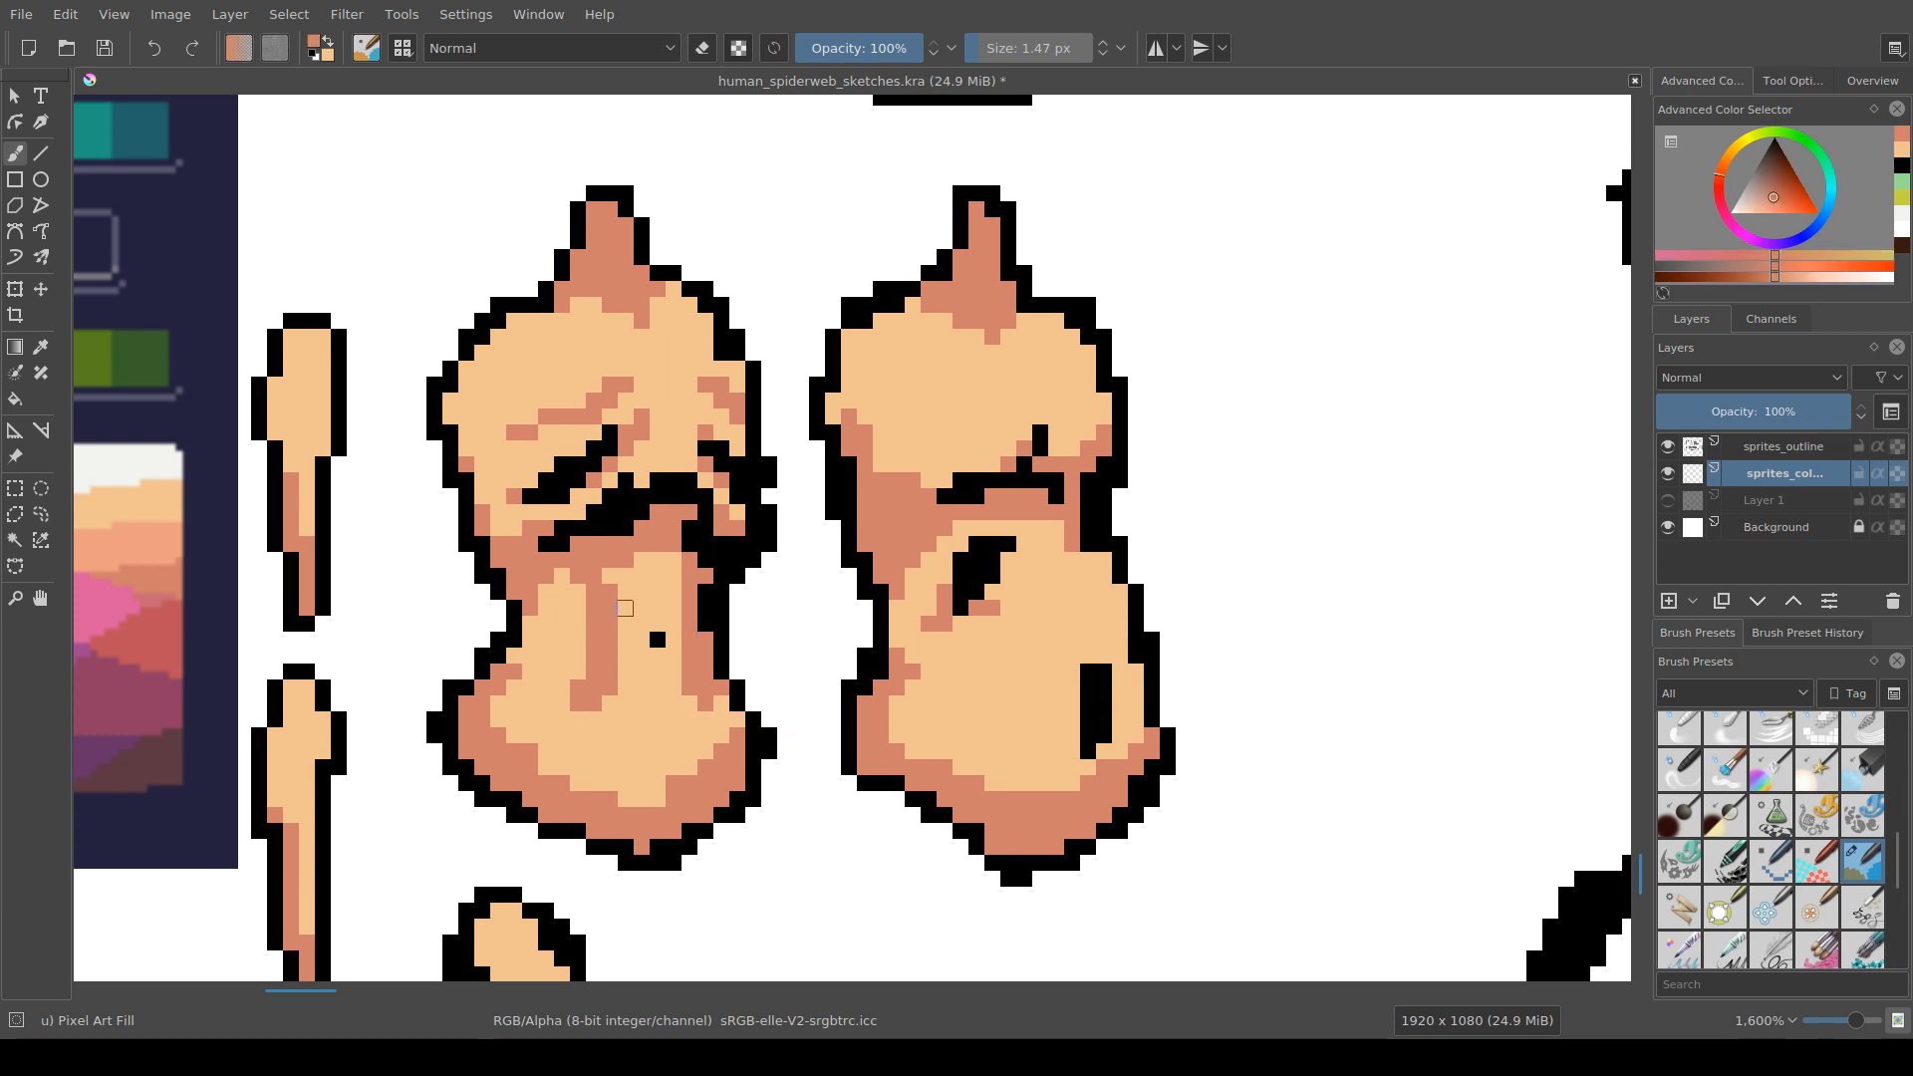
Step: Extend the dark skin shading down the middle of the first torso's belly and refine it beside the navel
click(610, 576)
drag(609, 647, 641, 767)
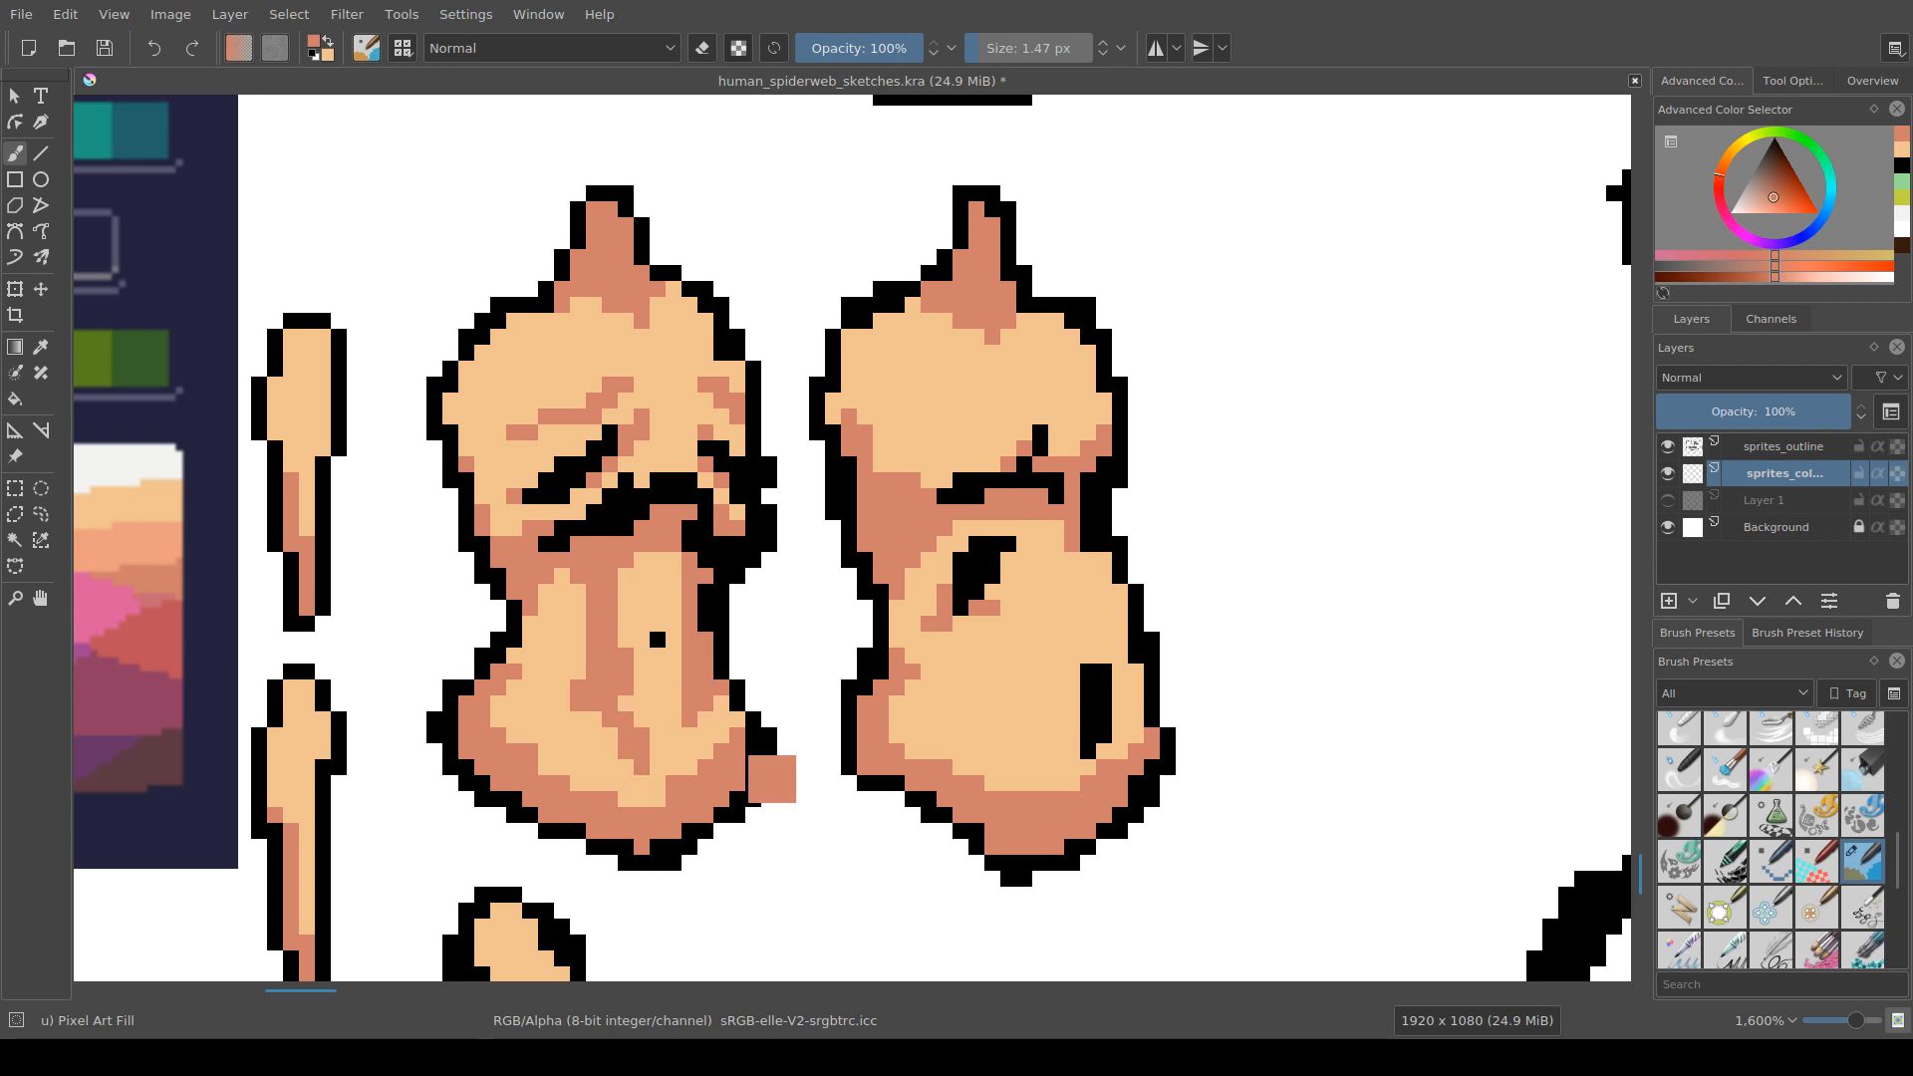
ctrl+click(720, 703)
ctrl+click(687, 584)
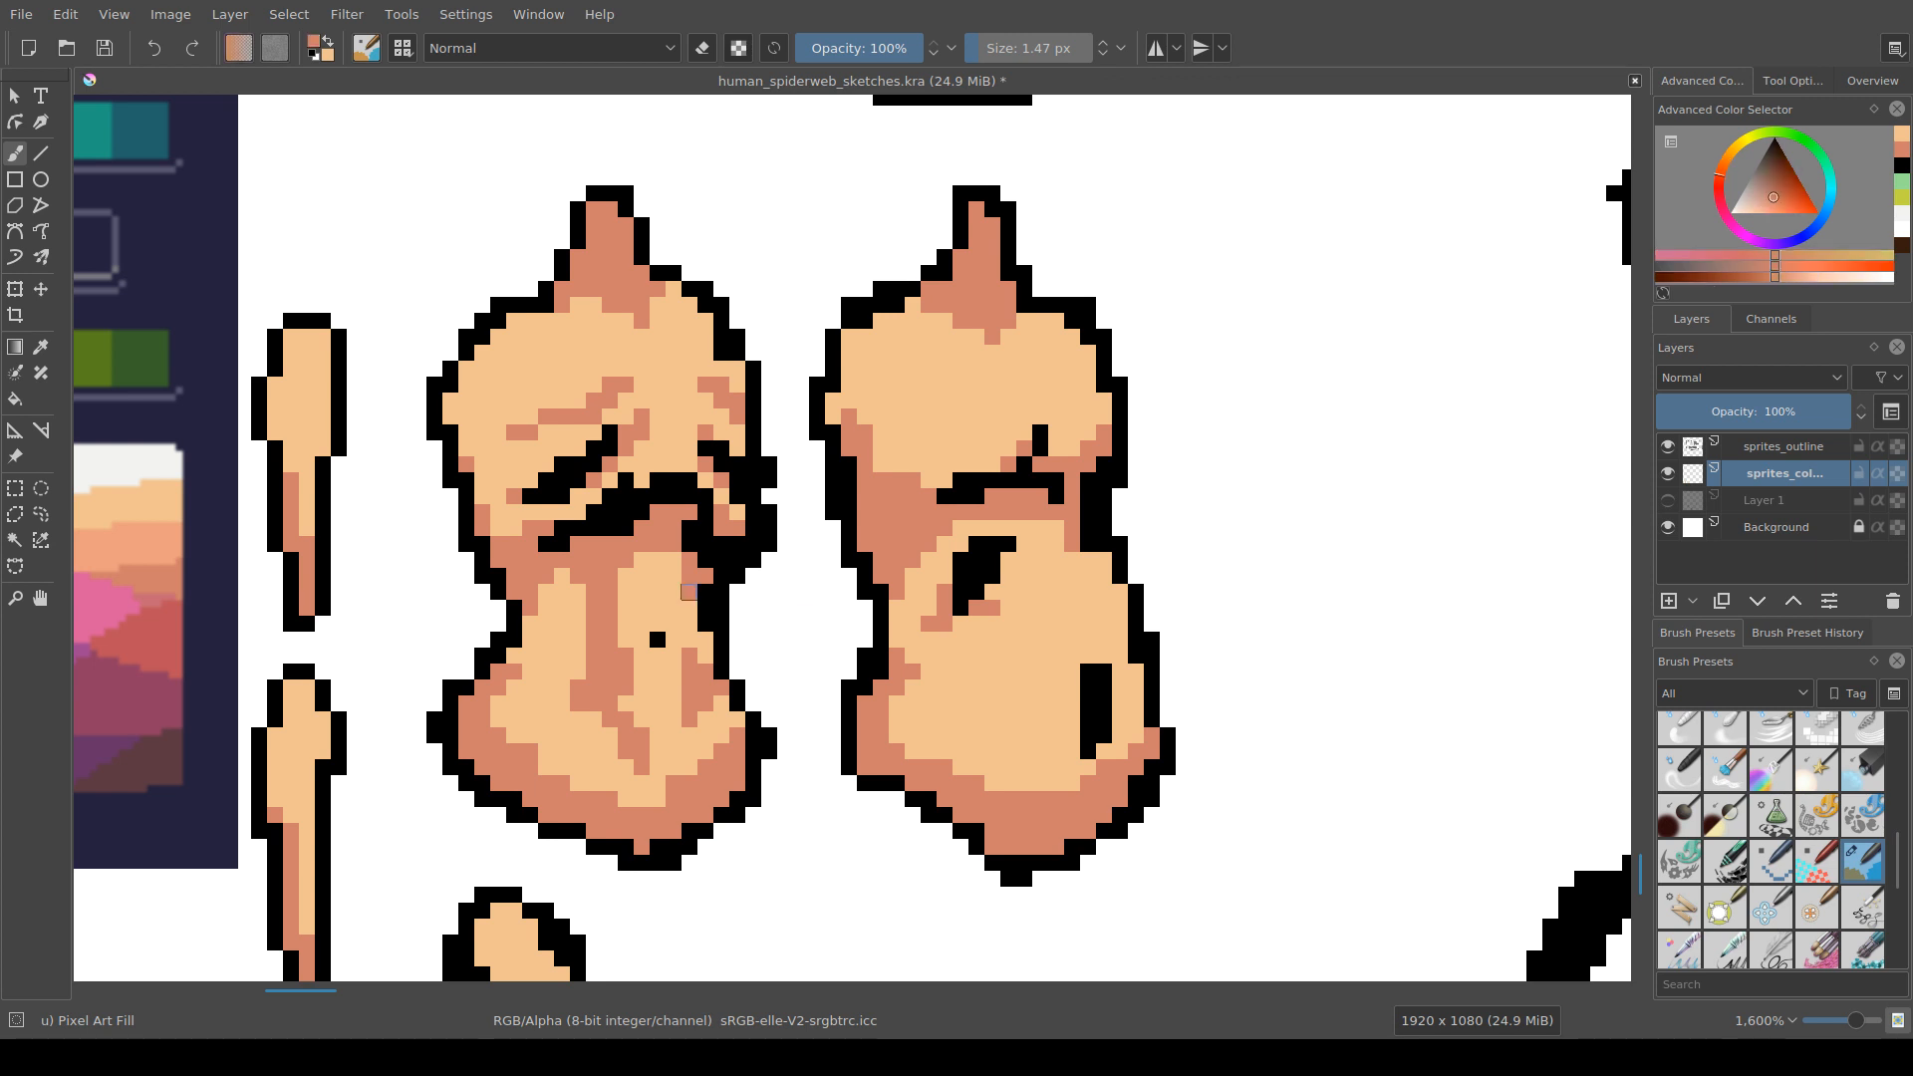
drag(688, 595, 674, 656)
Step: Examine how the reworked torso reads next to the other body parts at small and large zoom levels
scroll(752, 672, down, 3)
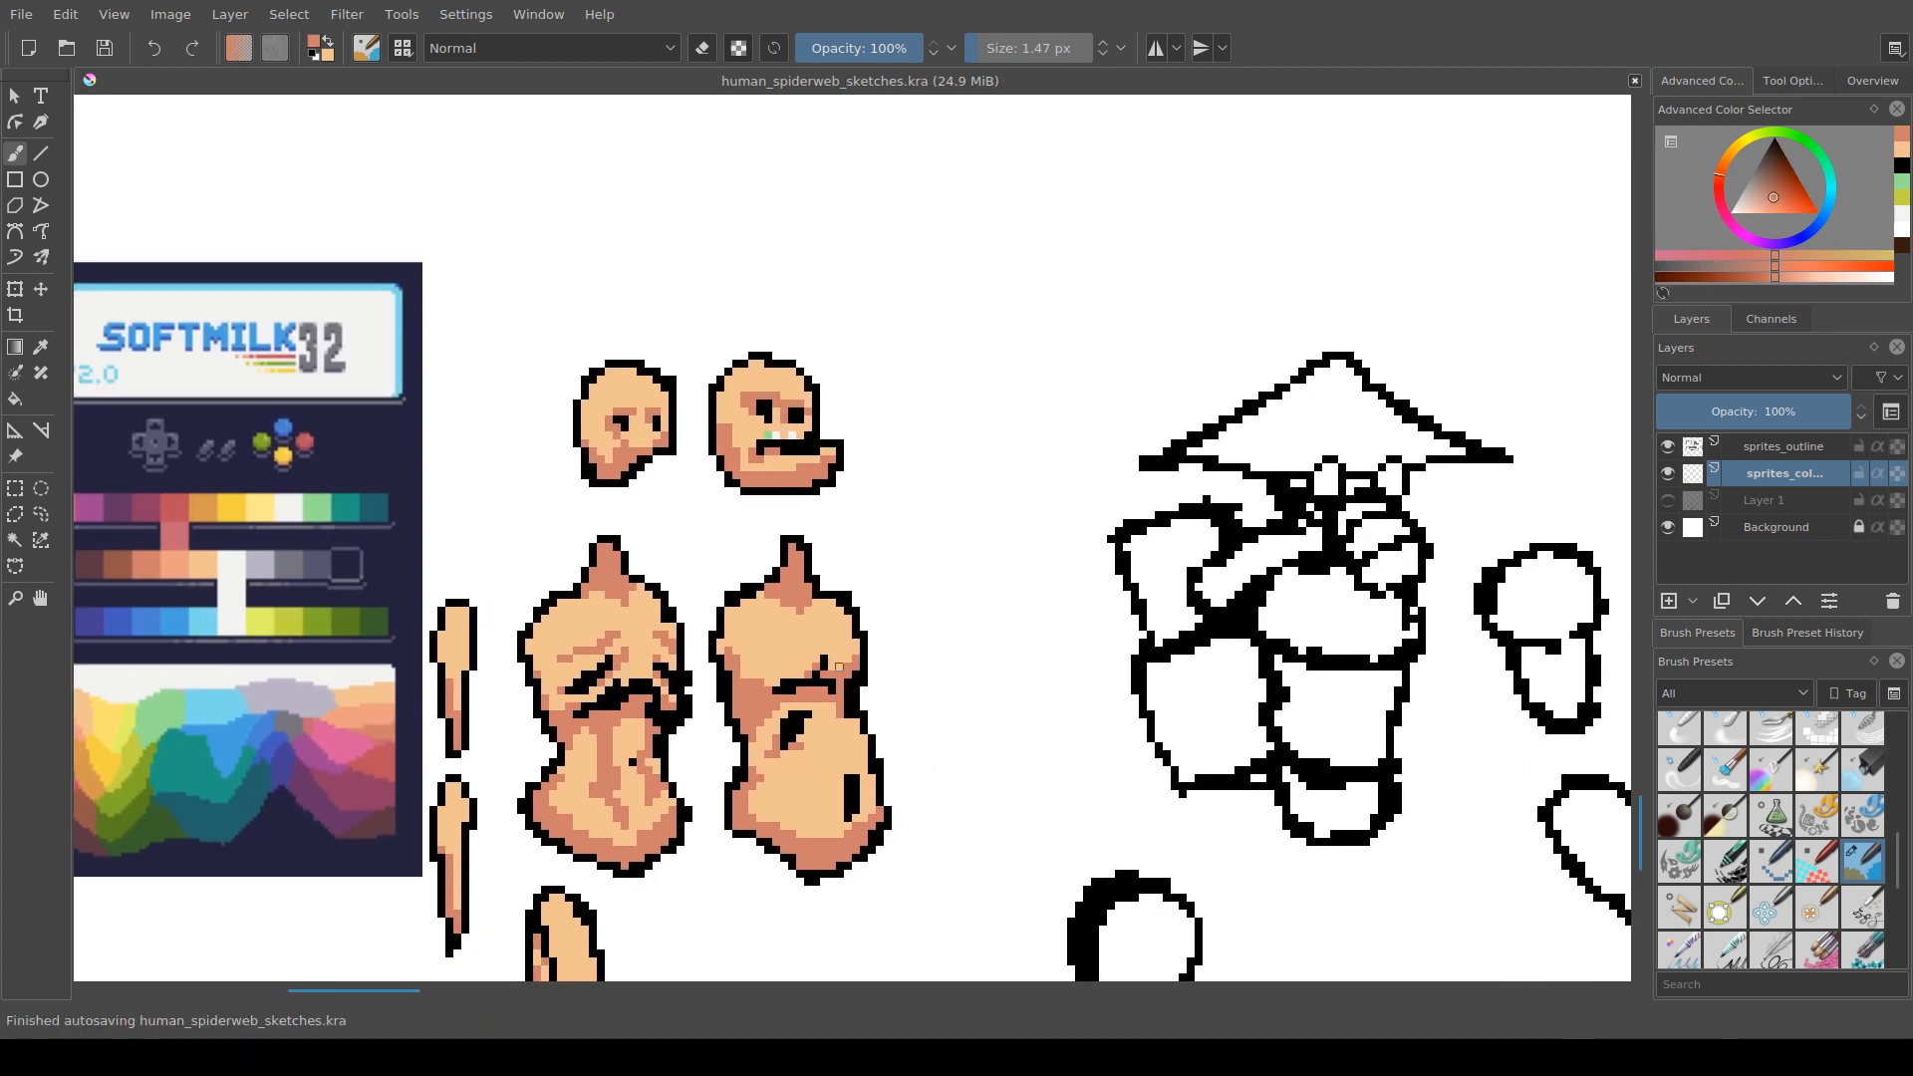
scroll(775, 611, down, 4)
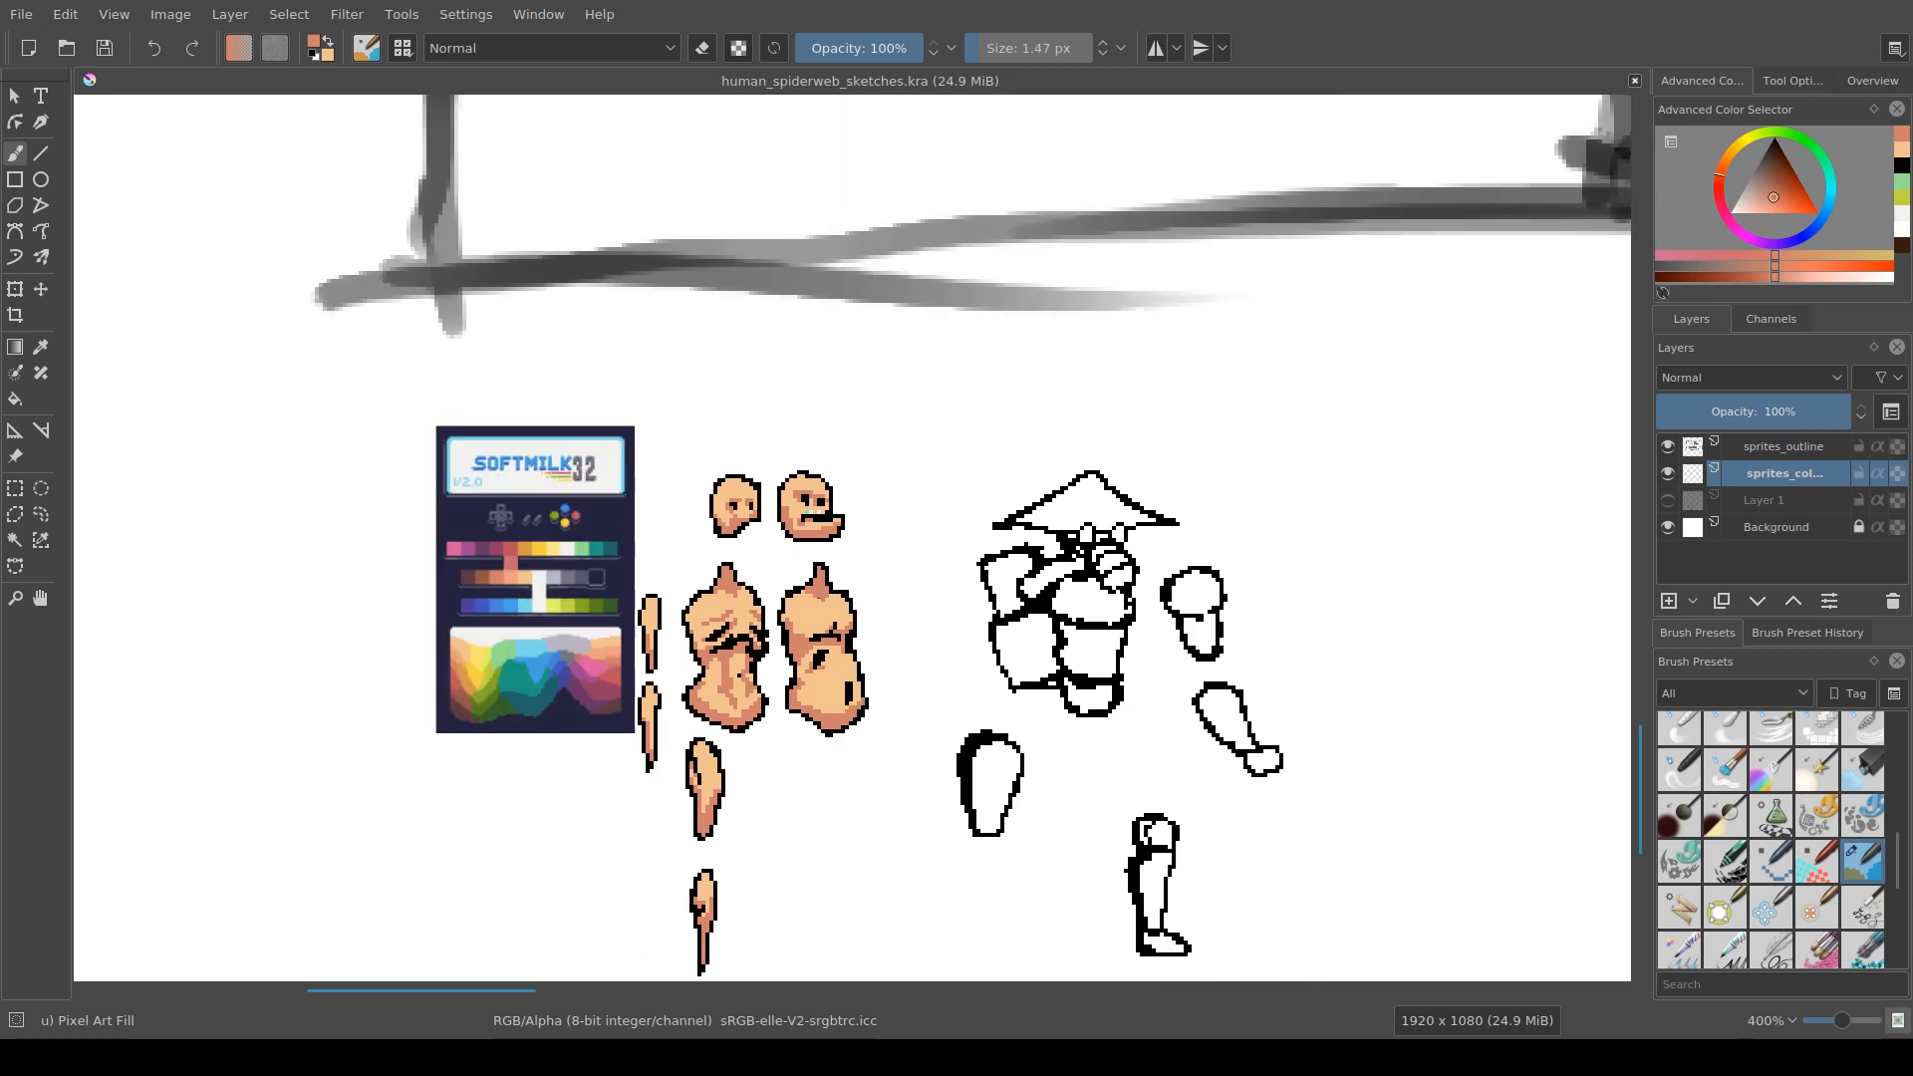
scroll(812, 755, down, 1)
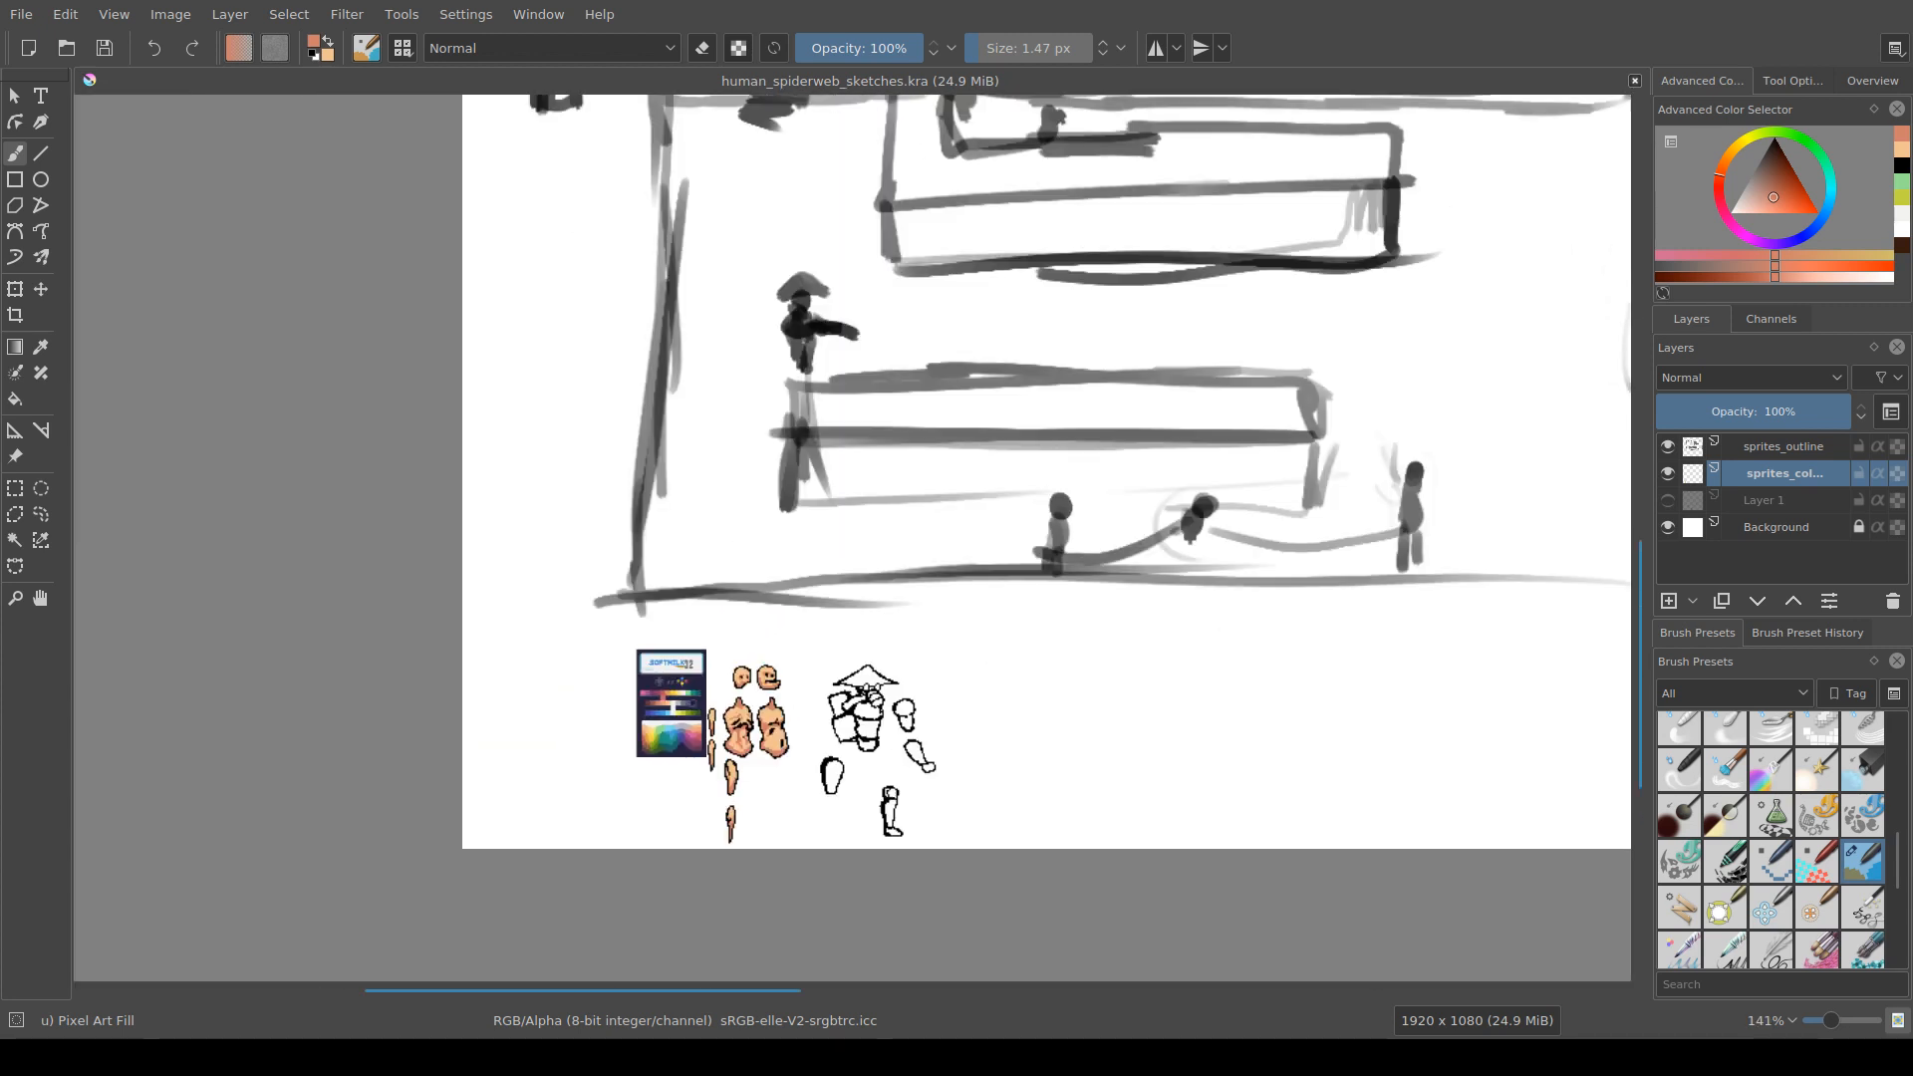
mouse_move(812, 755)
mouse_down()
mouse_move(792, 806)
mouse_move(819, 773)
mouse_up()
scroll(792, 806, up, 1)
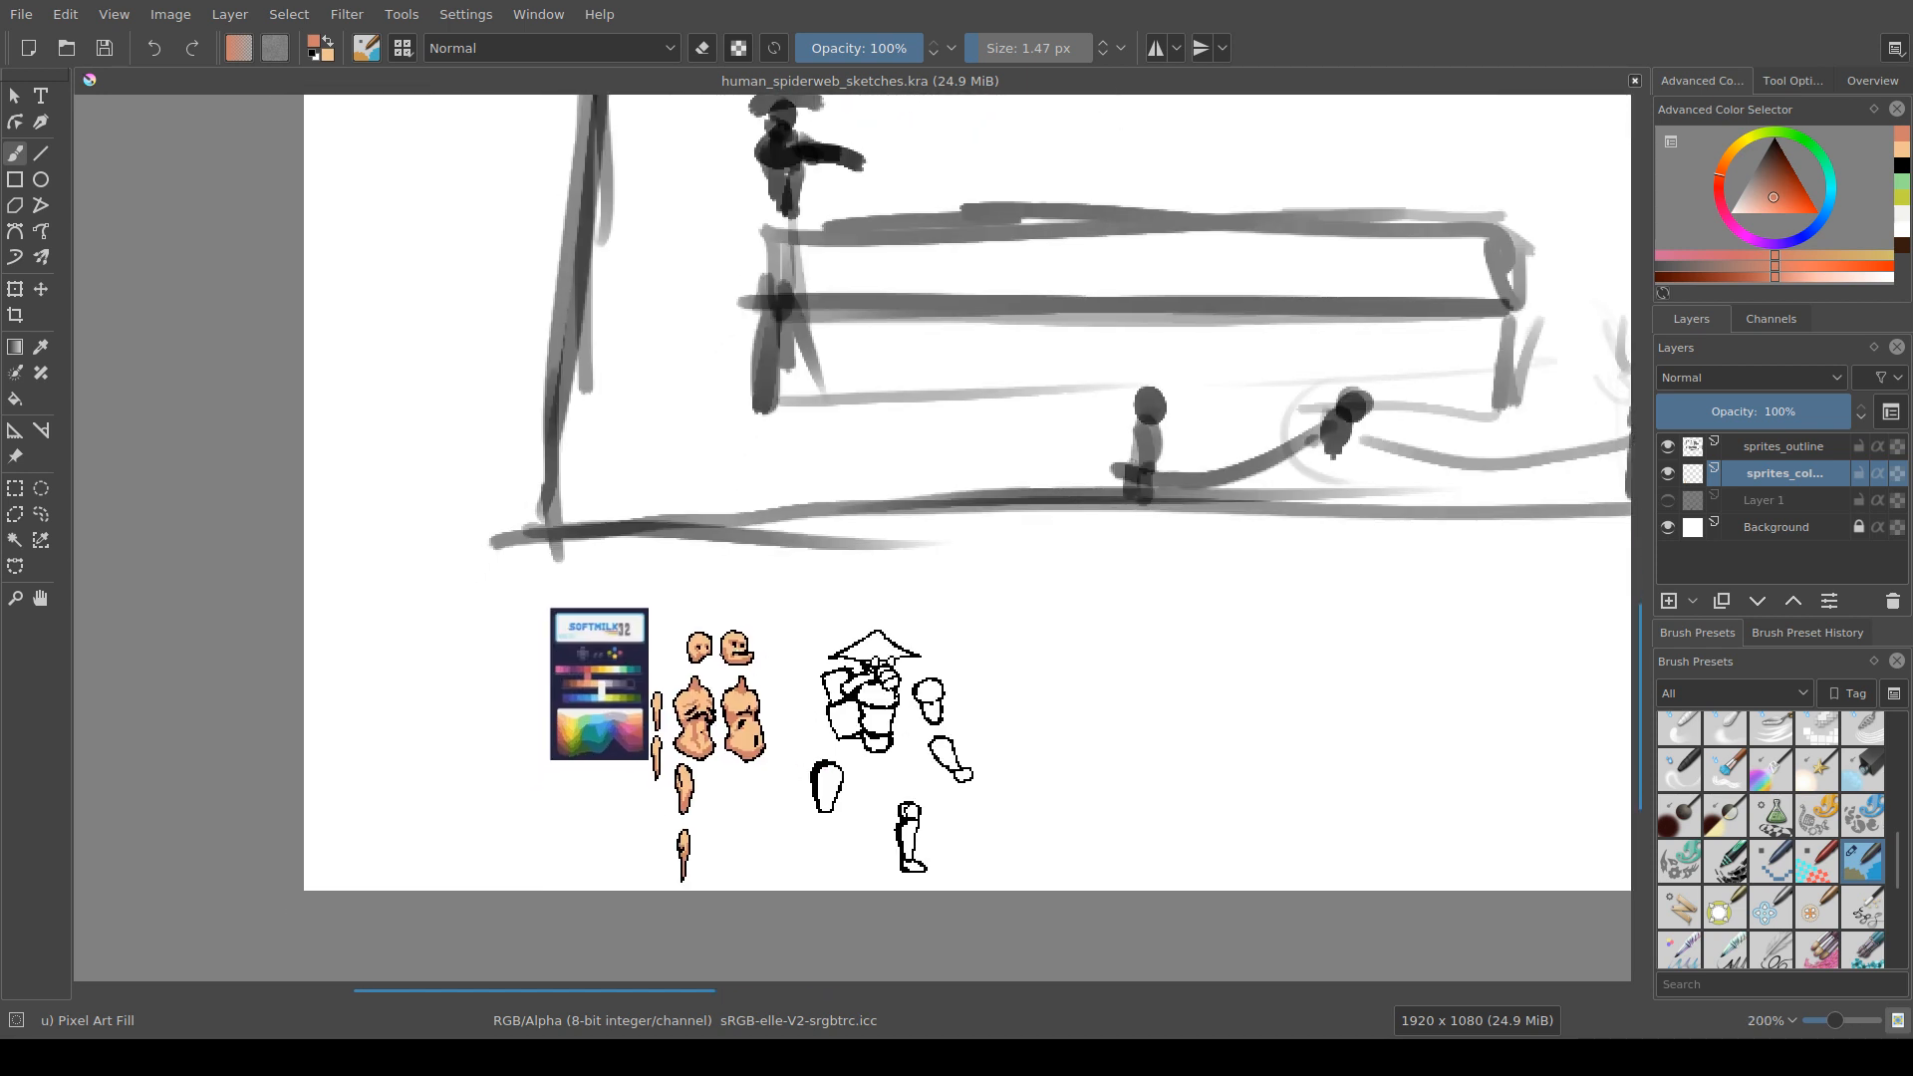
scroll(728, 783, up, 4)
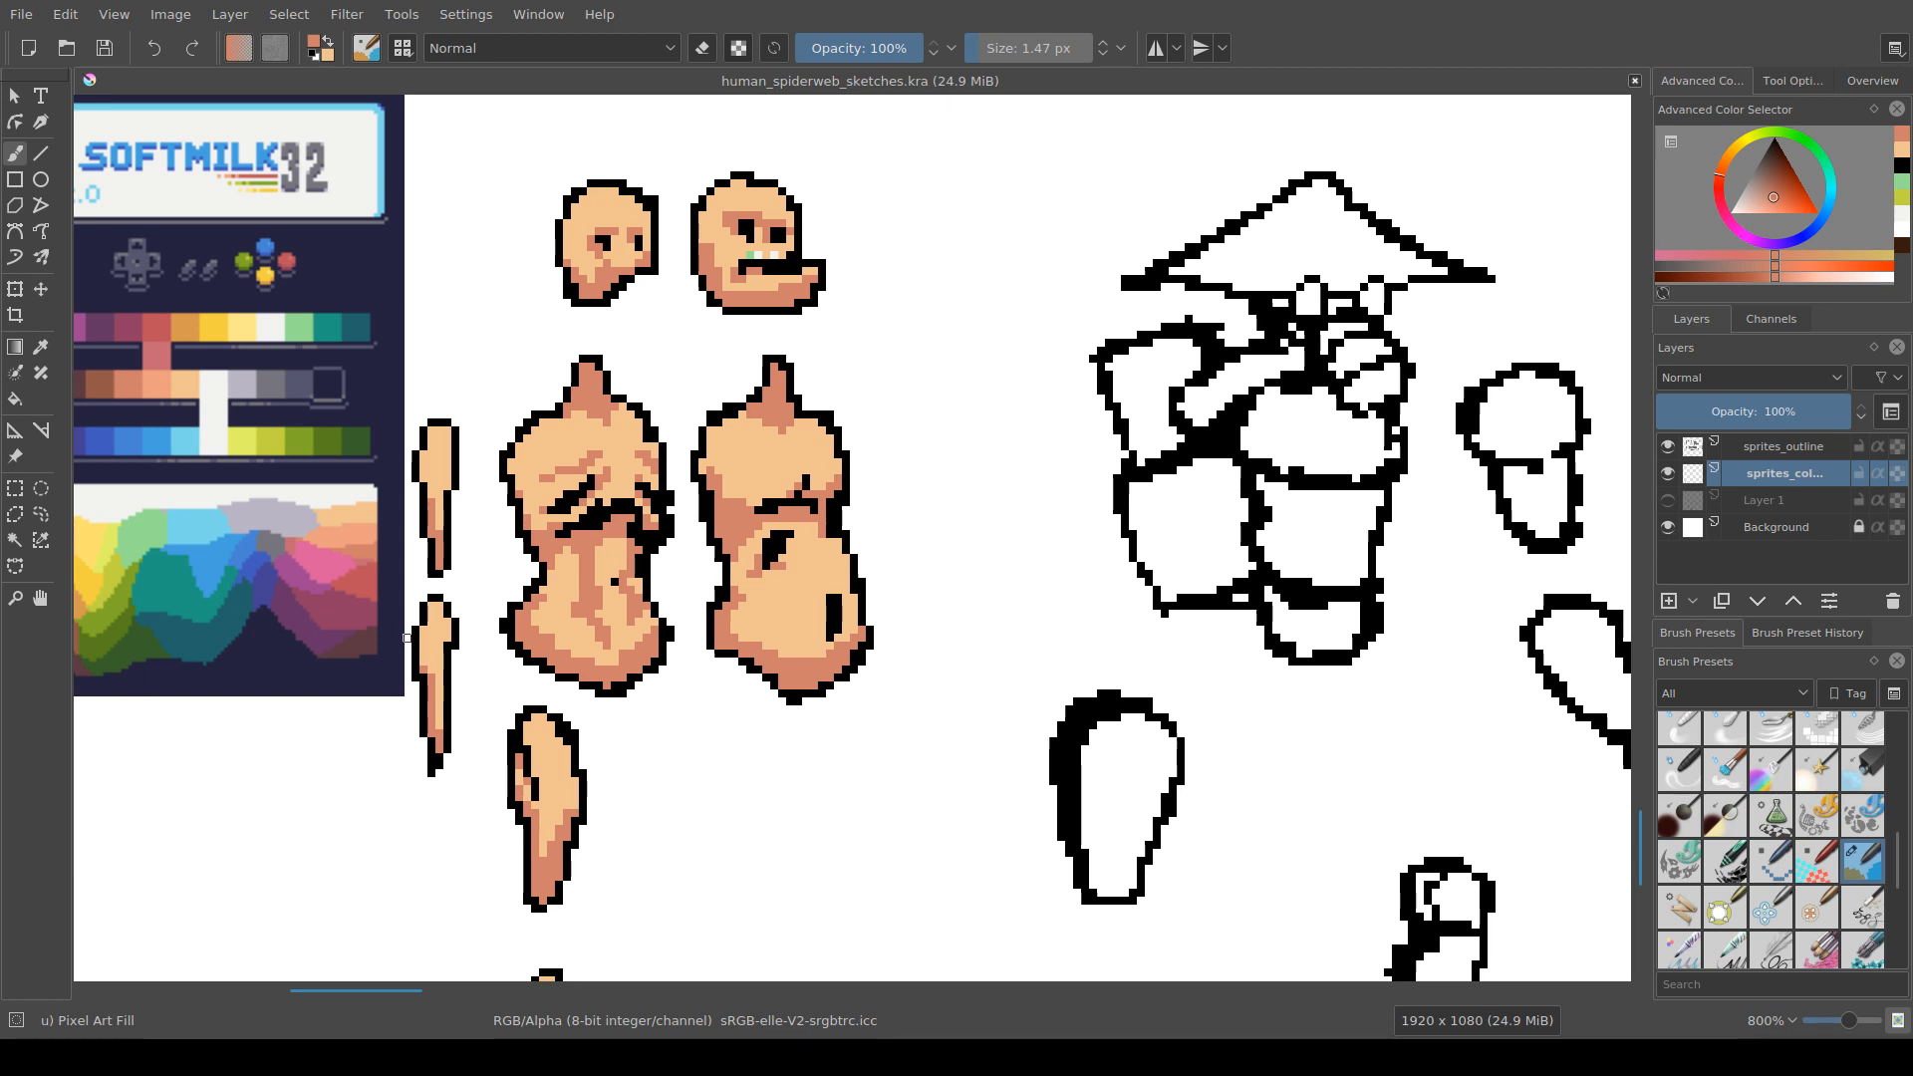
drag(430, 645, 454, 635)
drag(852, 567, 859, 647)
scroll(797, 636, up, 2)
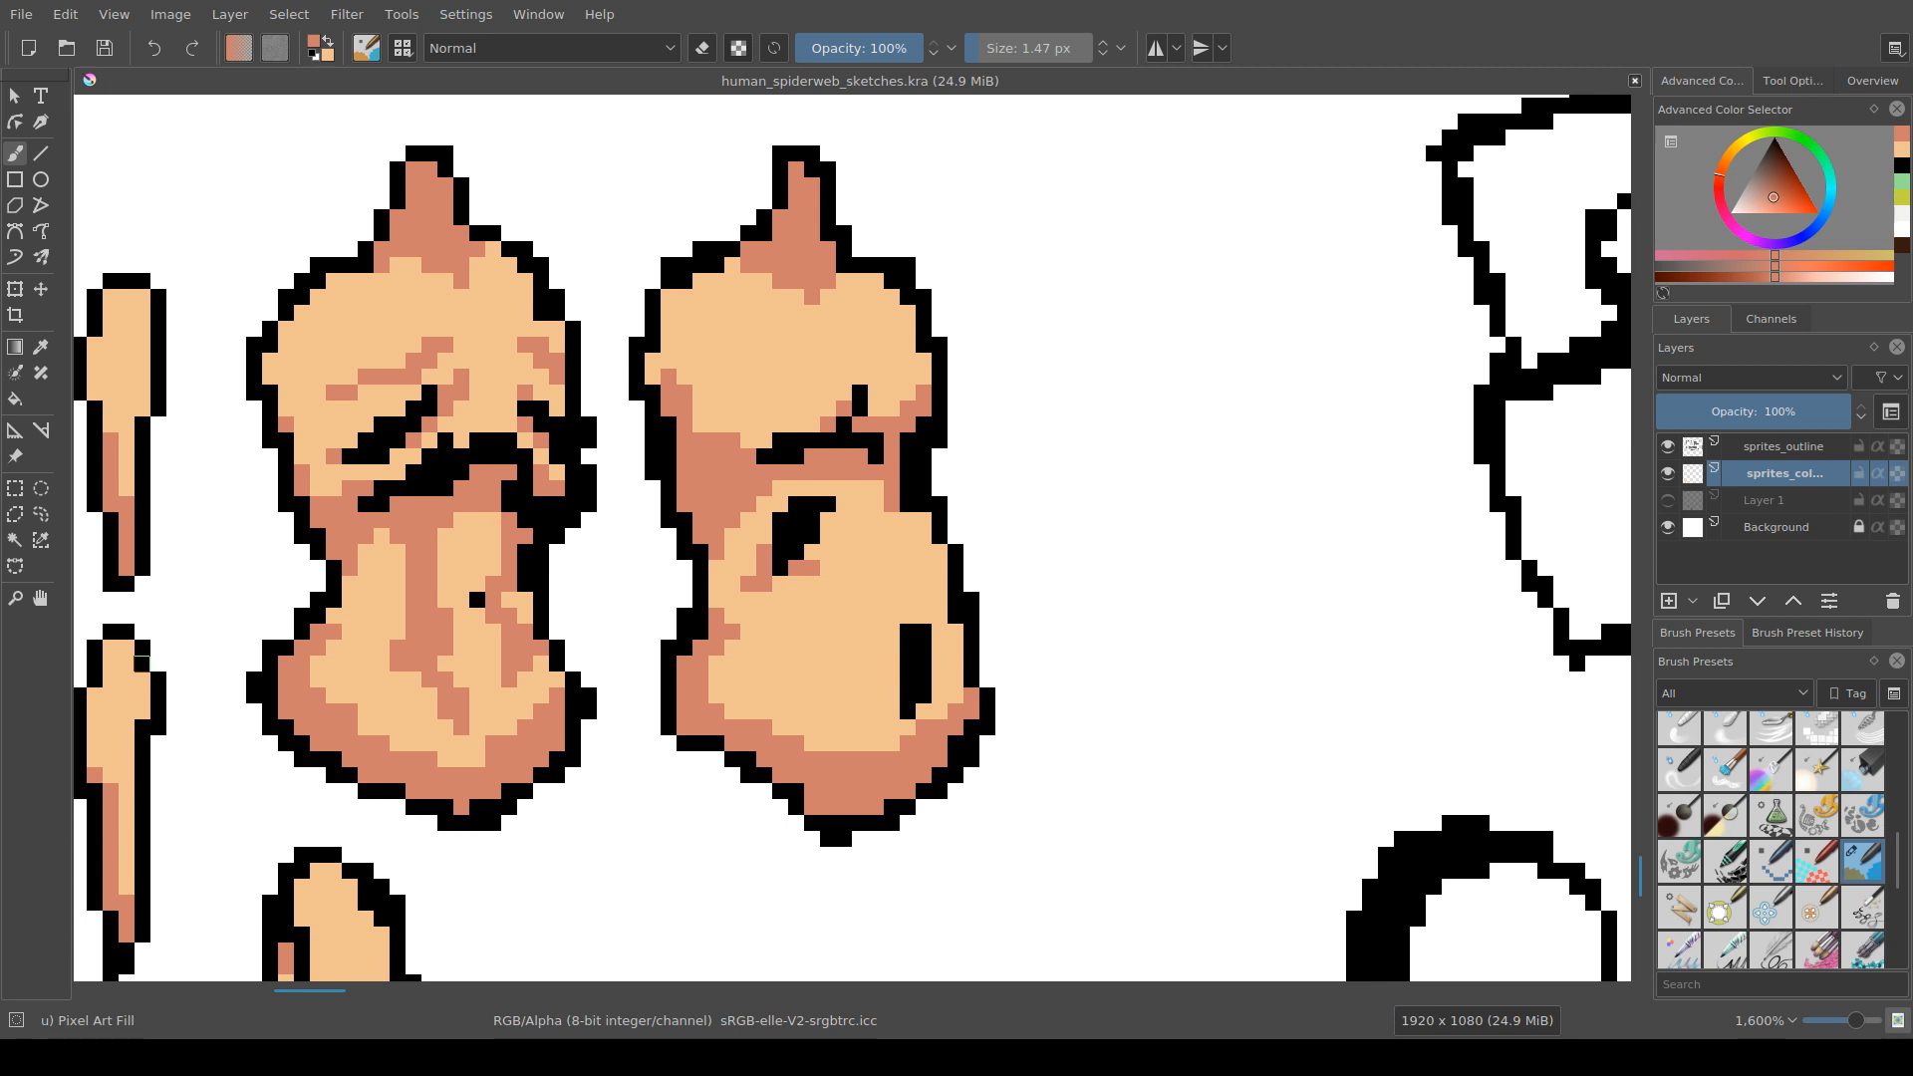
drag(1130, 584, 1119, 585)
Step: Cover the black fold mark on the second torso's upper belly with sampled skin tones on sprites_outline, leaving a thin dark skin crease
click(1782, 447)
mouse_move(863, 648)
mouse_down()
mouse_move(849, 688)
mouse_move(872, 727)
mouse_move(926, 694)
mouse_up()
scroll(849, 687, up, 1)
ctrl+click(802, 569)
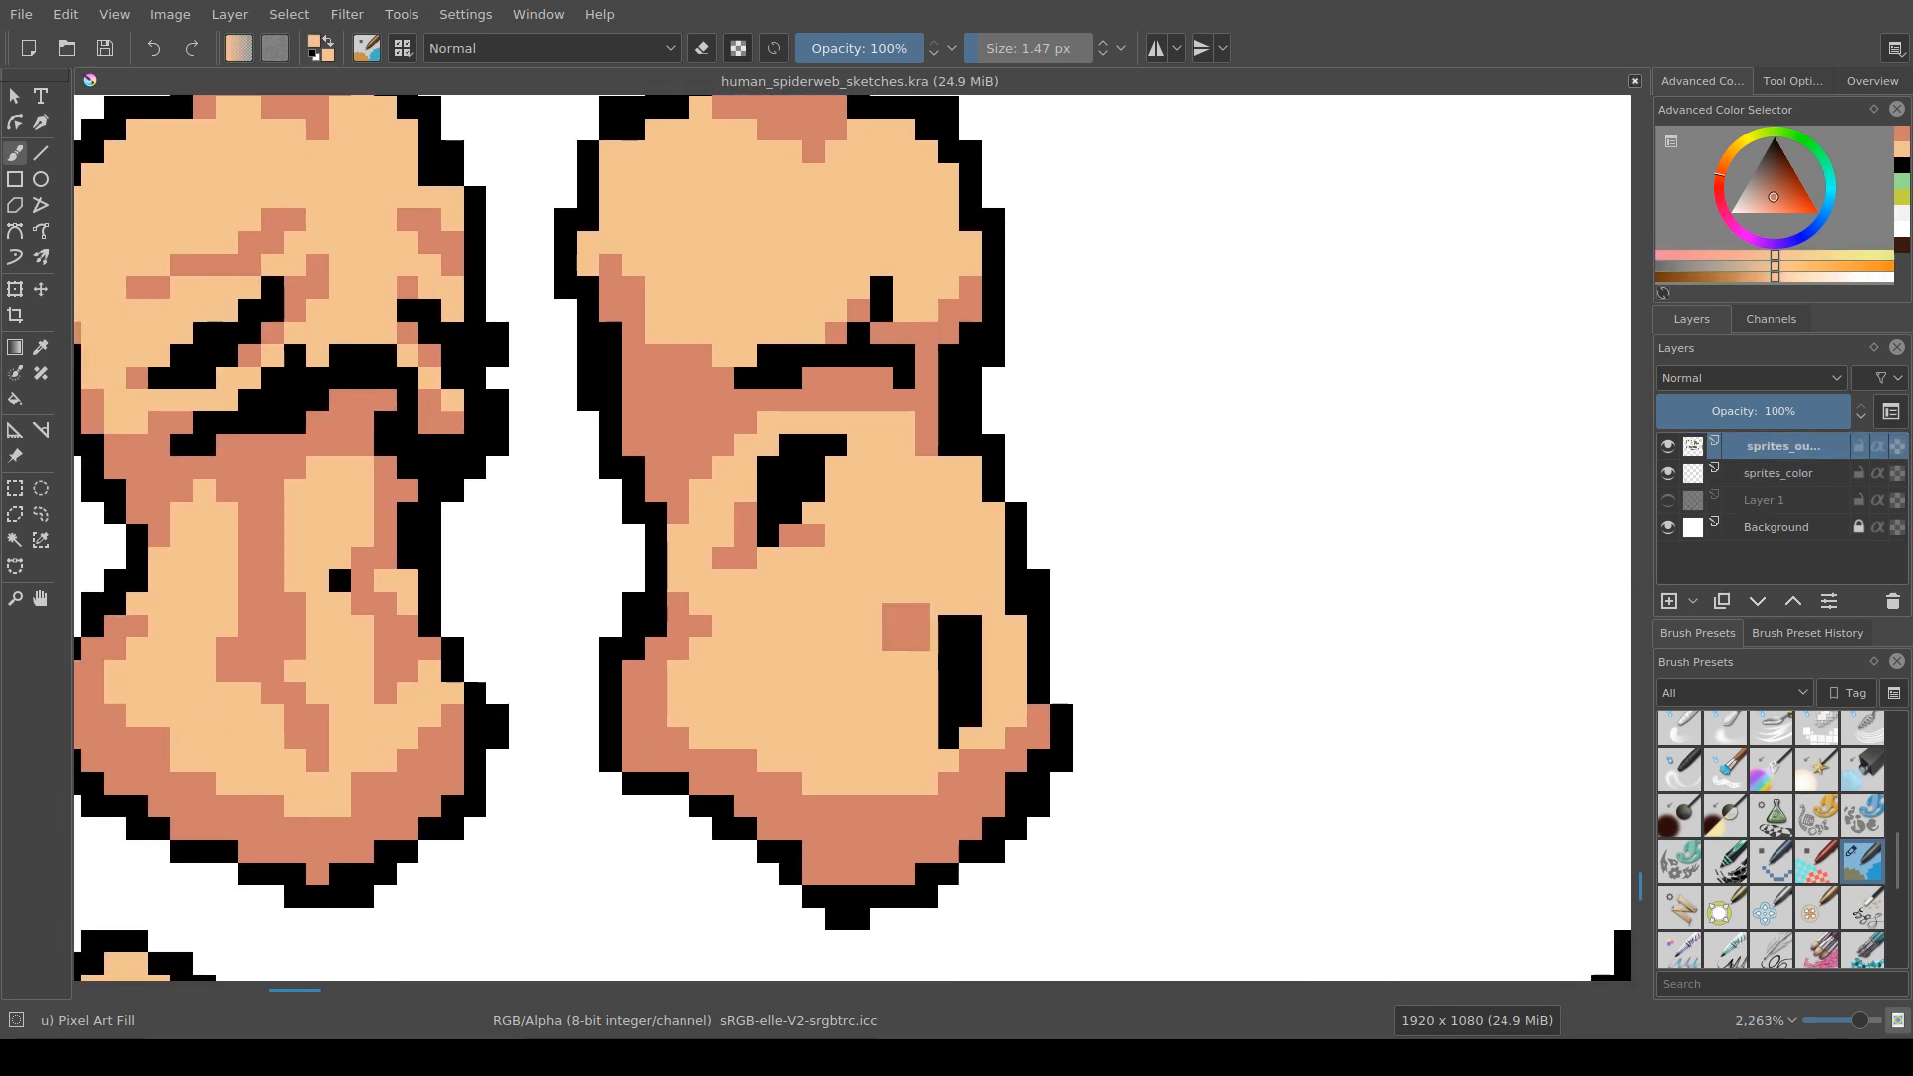
mouse_move(805, 515)
mouse_down()
mouse_move(767, 489)
mouse_move(835, 468)
mouse_move(835, 444)
mouse_move(745, 557)
mouse_move(745, 535)
mouse_move(791, 490)
mouse_move(768, 513)
mouse_move(791, 558)
mouse_move(836, 535)
mouse_move(791, 536)
mouse_up()
ctrl+click(805, 534)
ctrl+click(791, 559)
scroll(791, 558, down, 2)
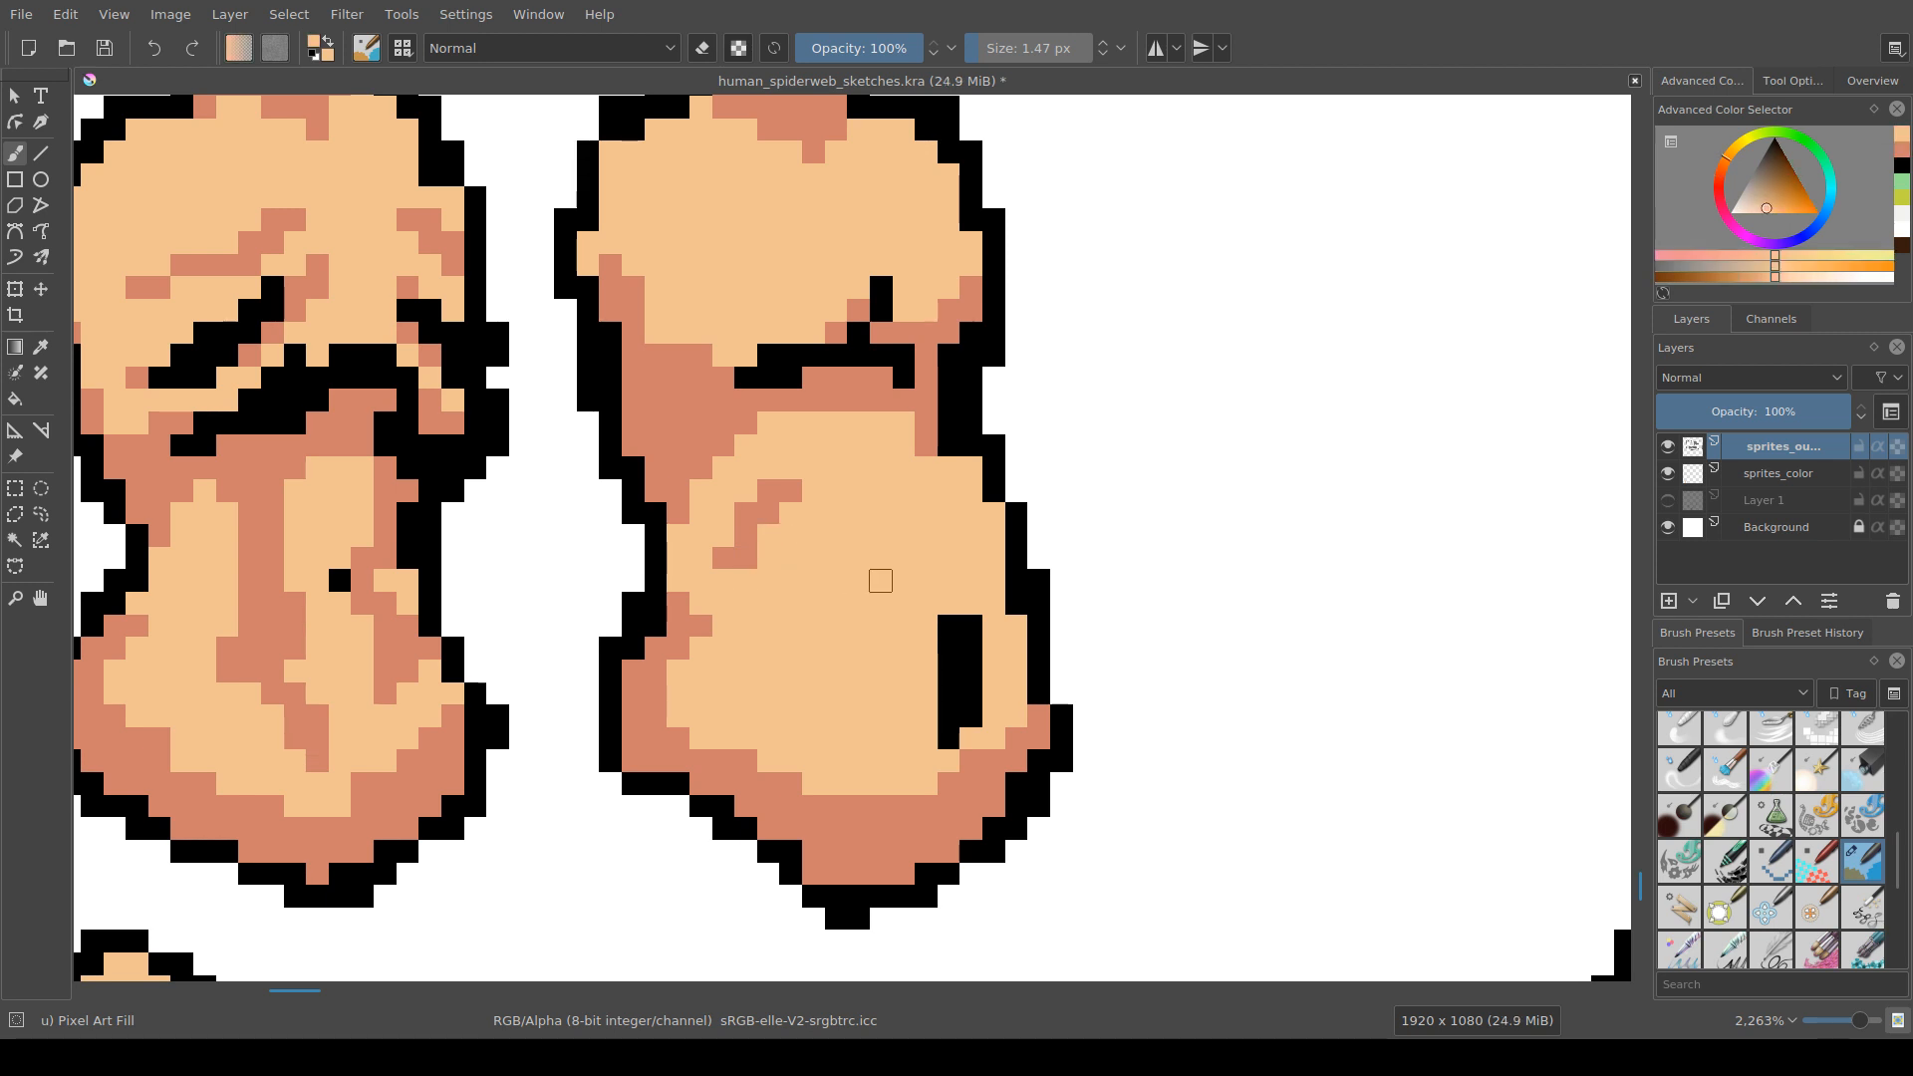
scroll(880, 626, down, 4)
scroll(833, 626, up, 6)
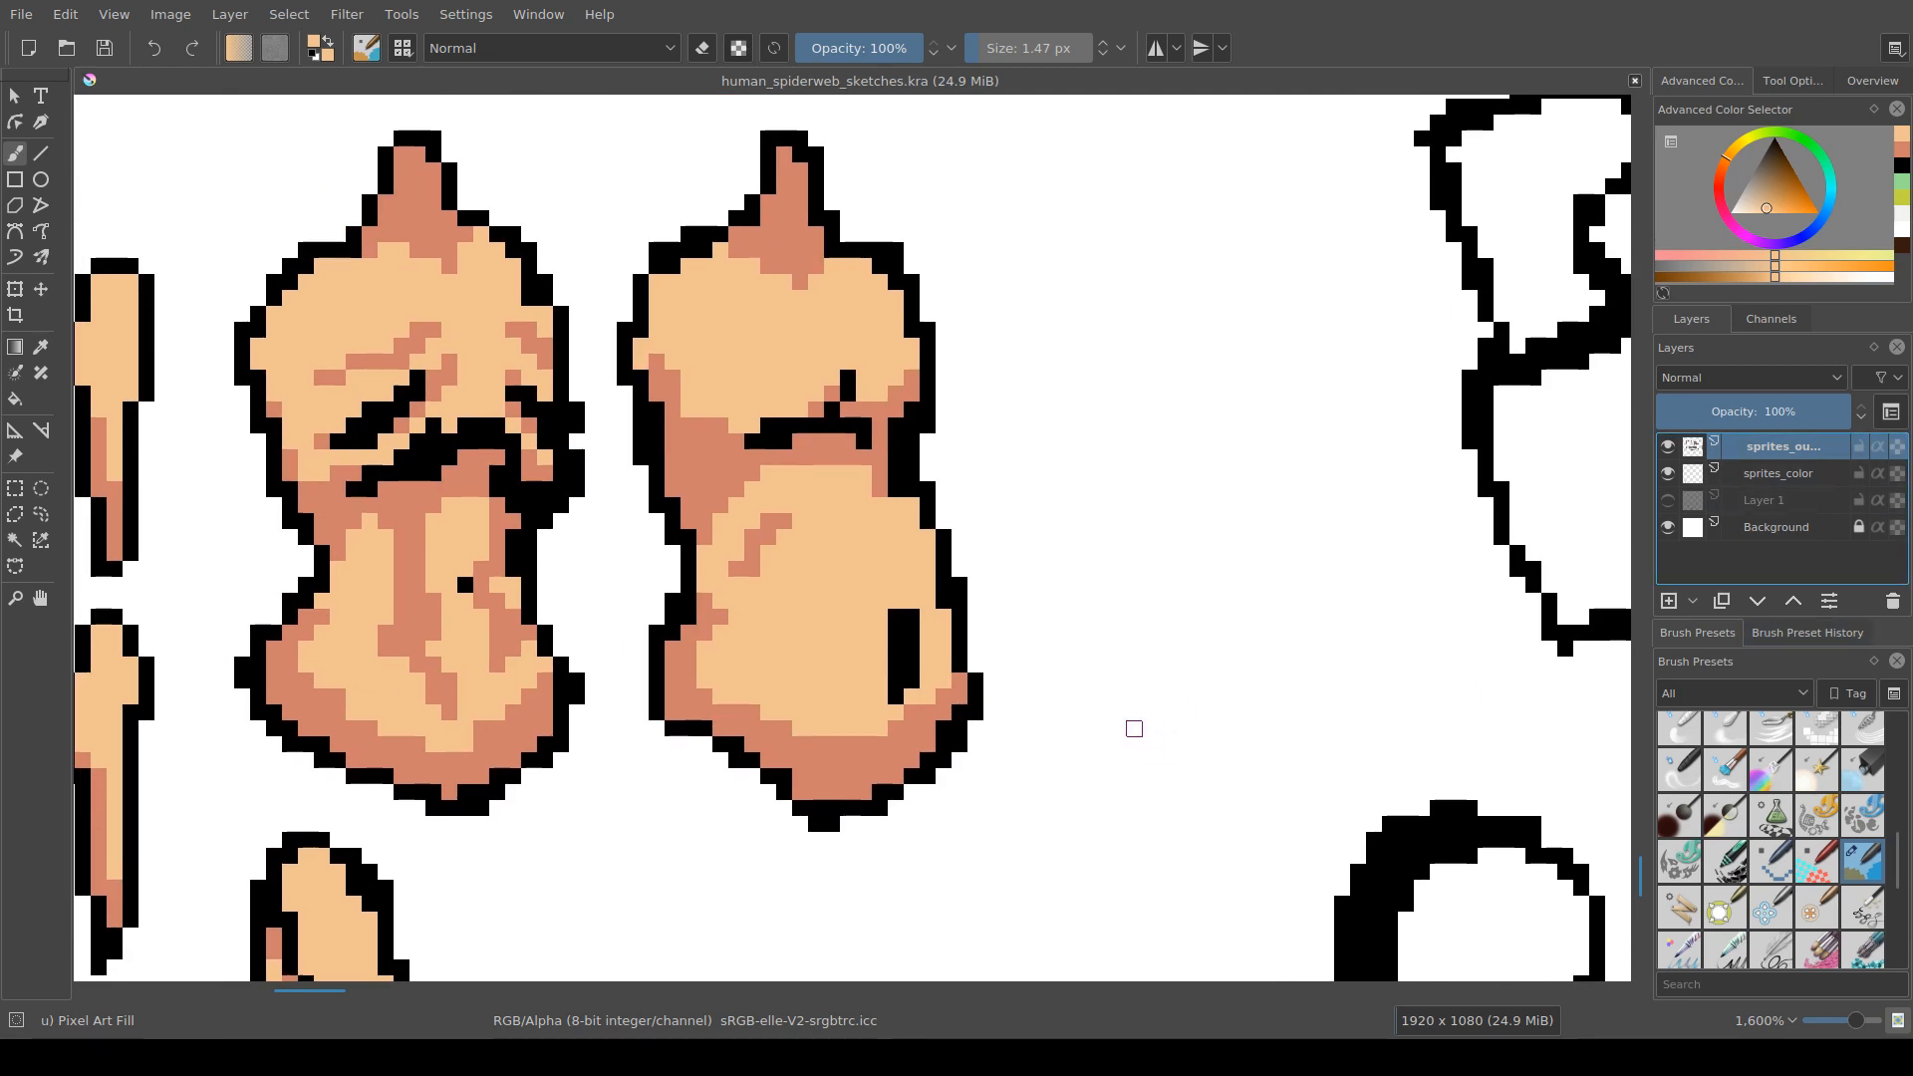
Step: Erase the vertical black bar on the second torso's lower belly on sprites_outline and place a single black navel pixel beside the gap
scroll(1110, 705, up, 1)
key(e)
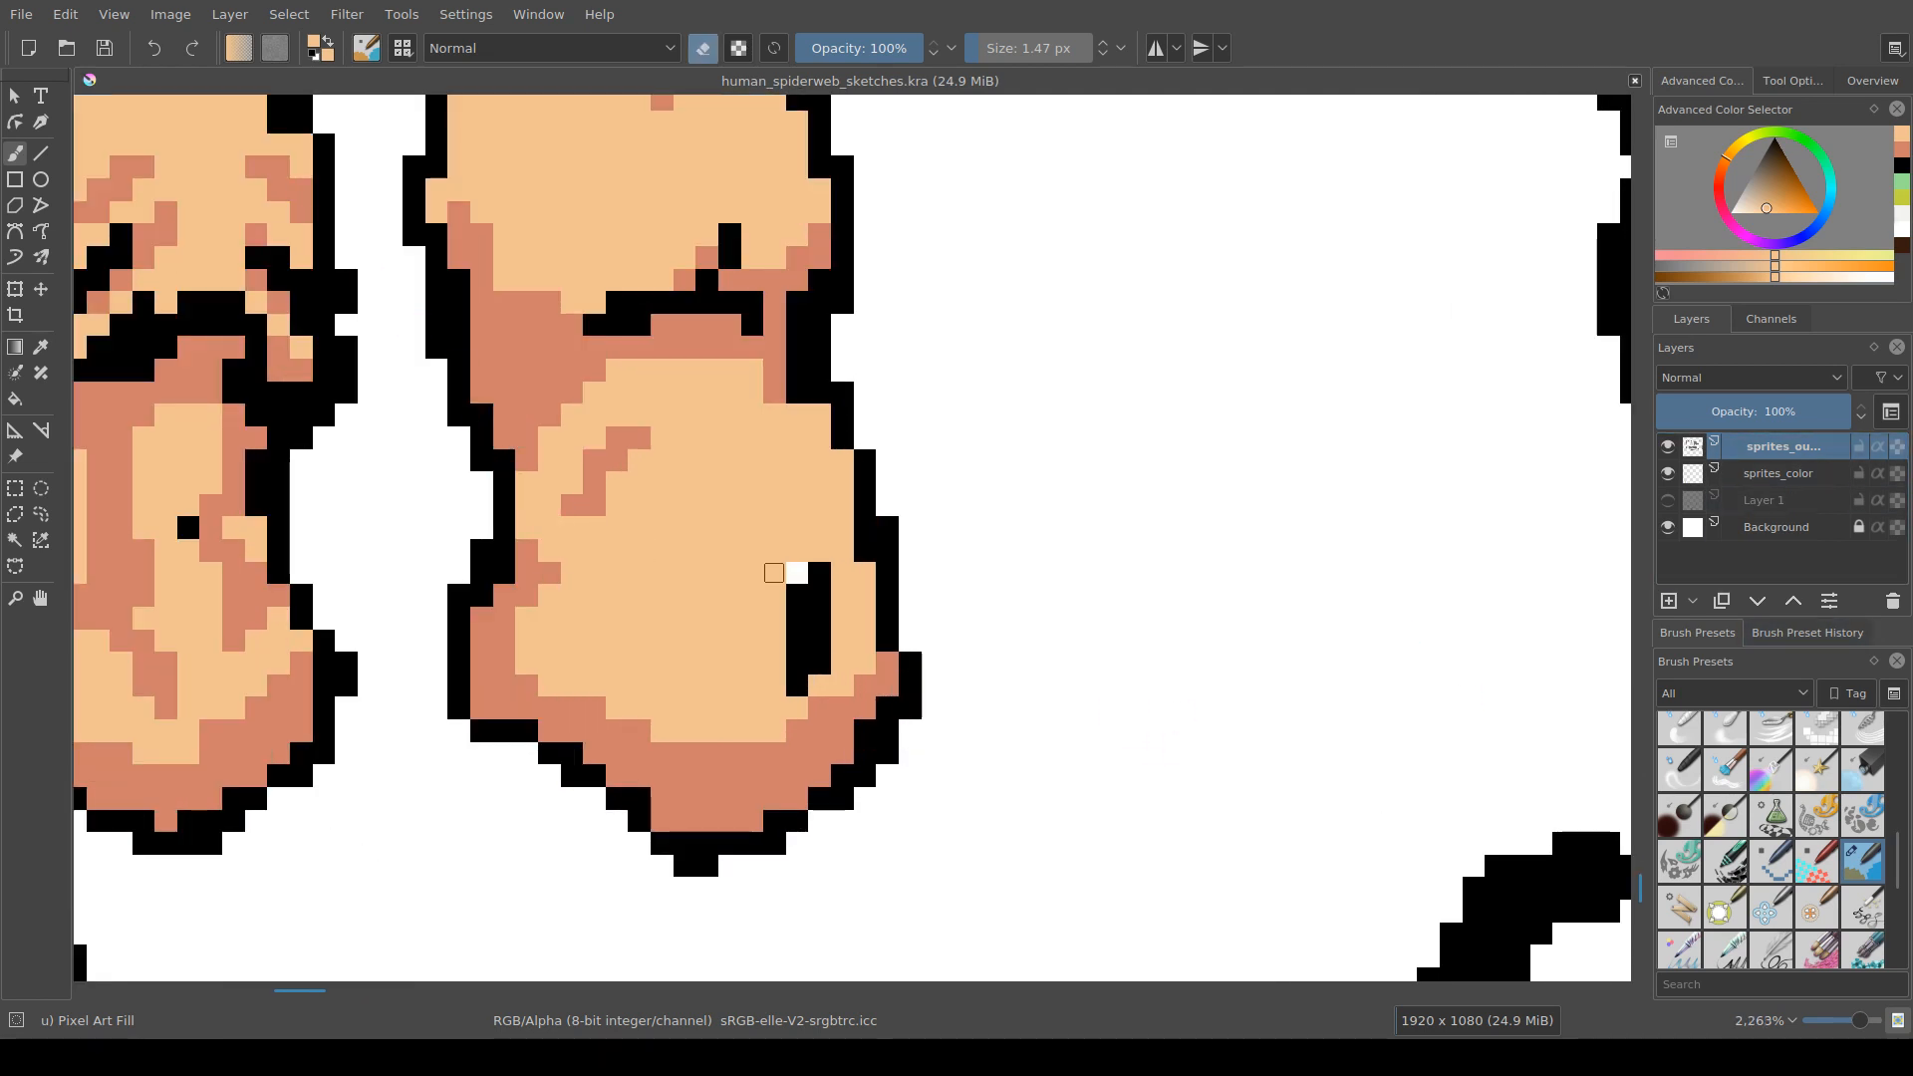
mouse_move(787, 570)
mouse_down()
mouse_move(819, 596)
mouse_move(798, 685)
mouse_up()
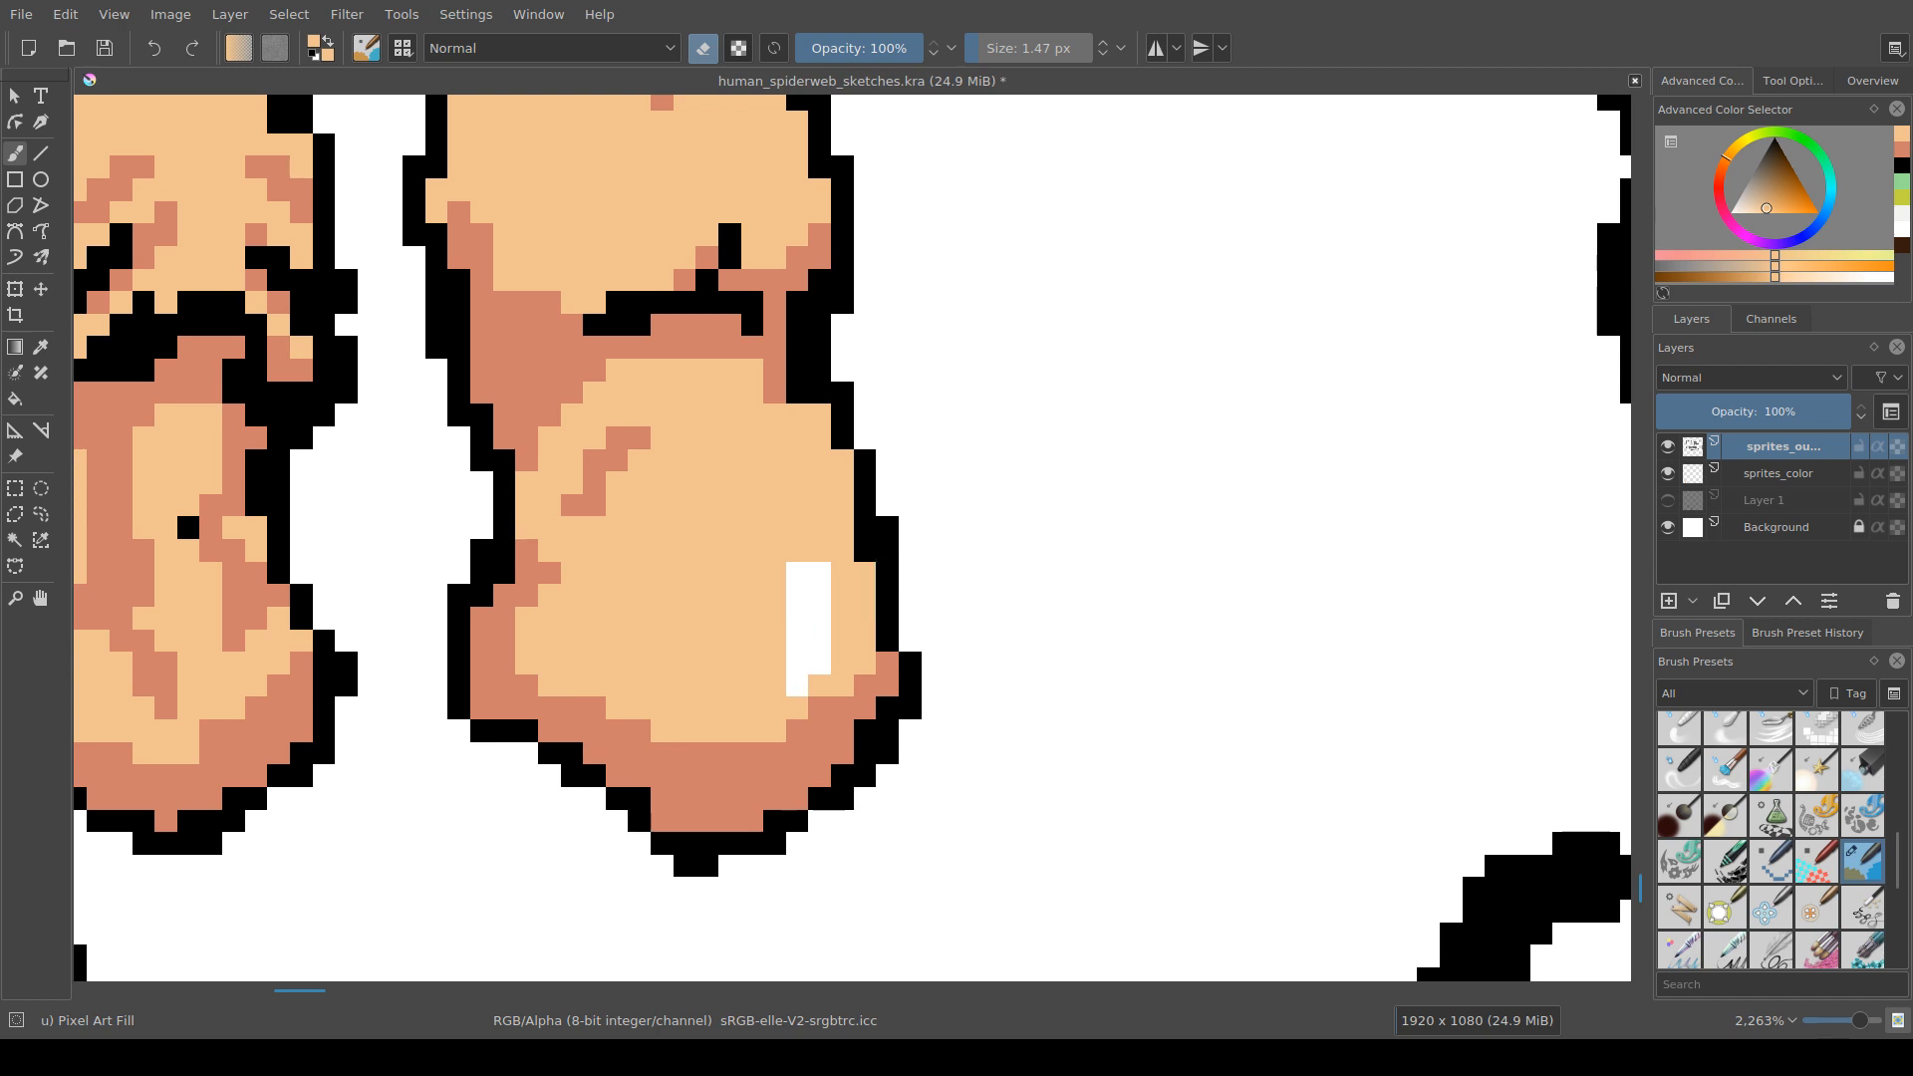
ctrl+click(887, 596)
click(775, 619)
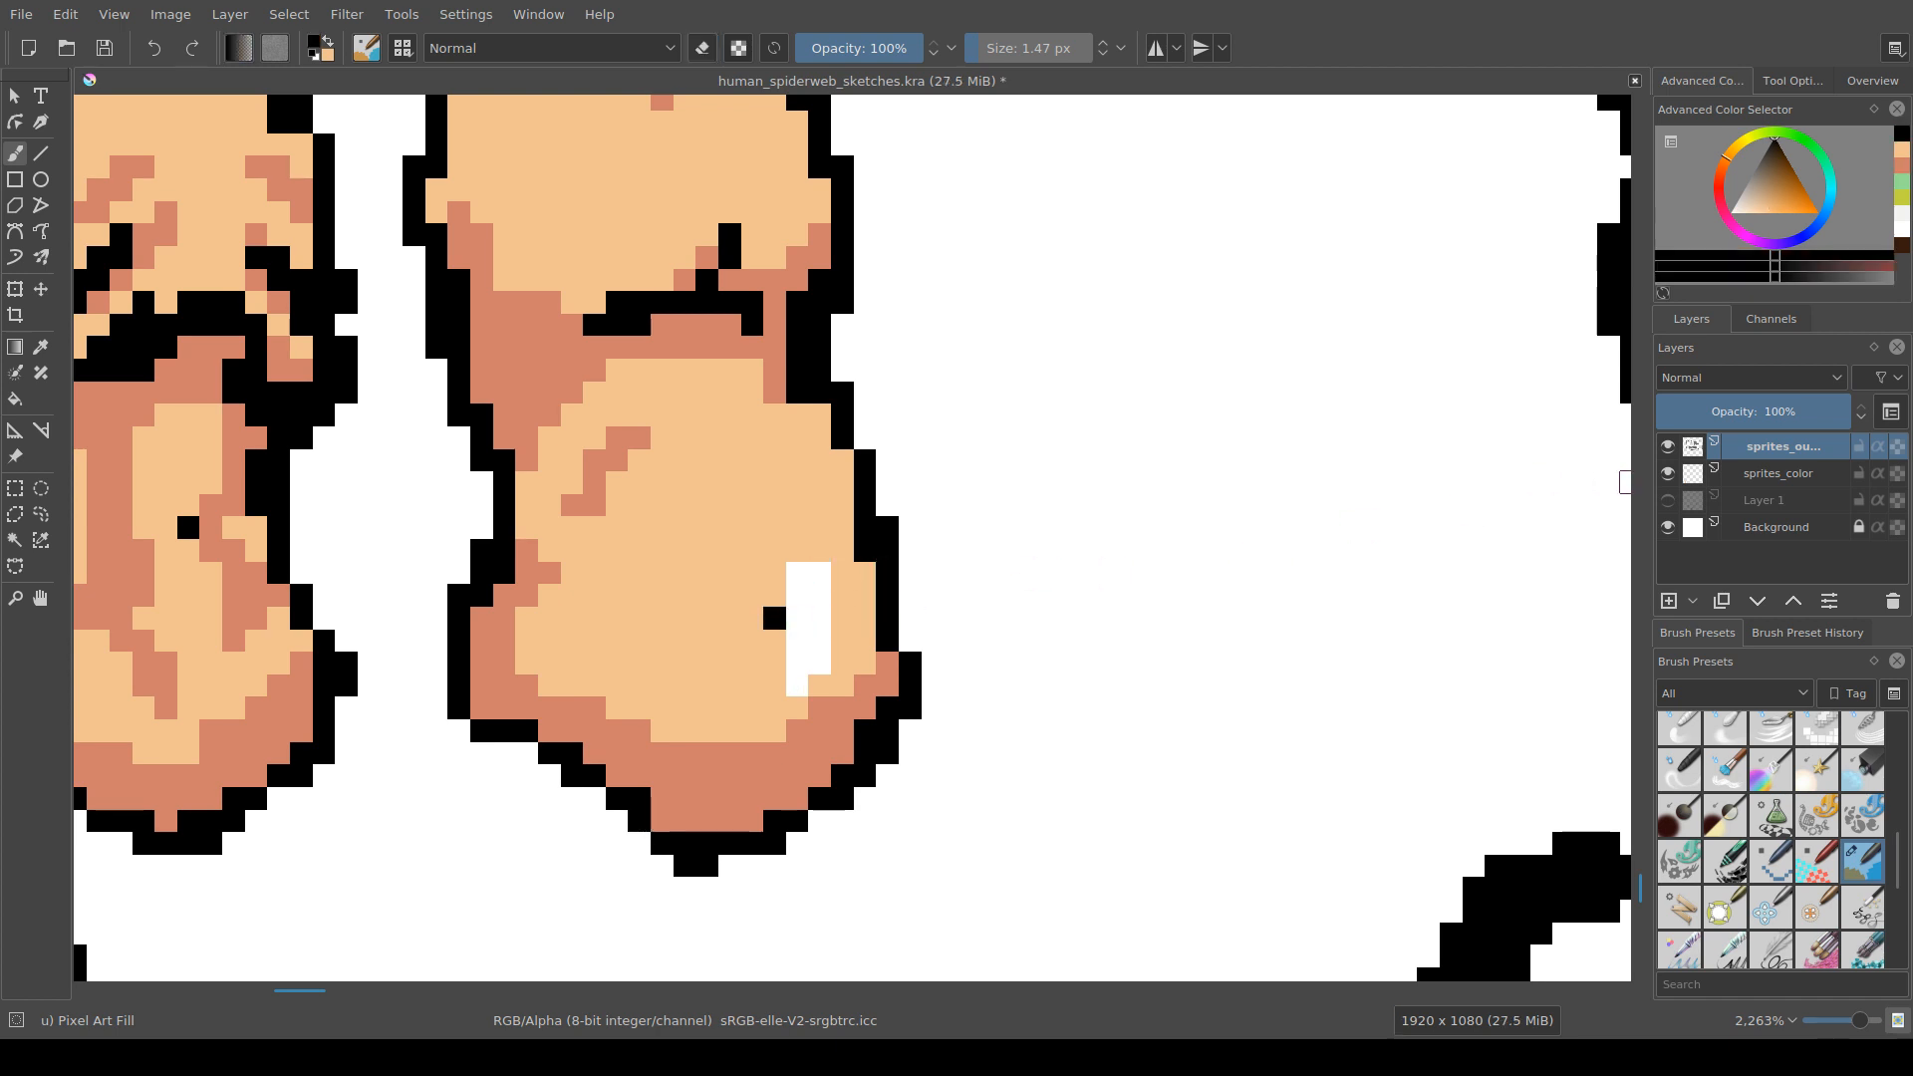
Step: Fill the erased belly gap on sprites_color with sampled light skin, shade around the second torso's navel with dark skin, and save the file
key(Page_Down)
ctrl+click(819, 549)
mouse_move(797, 566)
mouse_down()
mouse_move(819, 598)
mouse_move(796, 686)
mouse_move(753, 618)
mouse_move(774, 595)
mouse_move(774, 618)
mouse_move(776, 574)
mouse_move(774, 617)
mouse_up()
ctrl+click(784, 754)
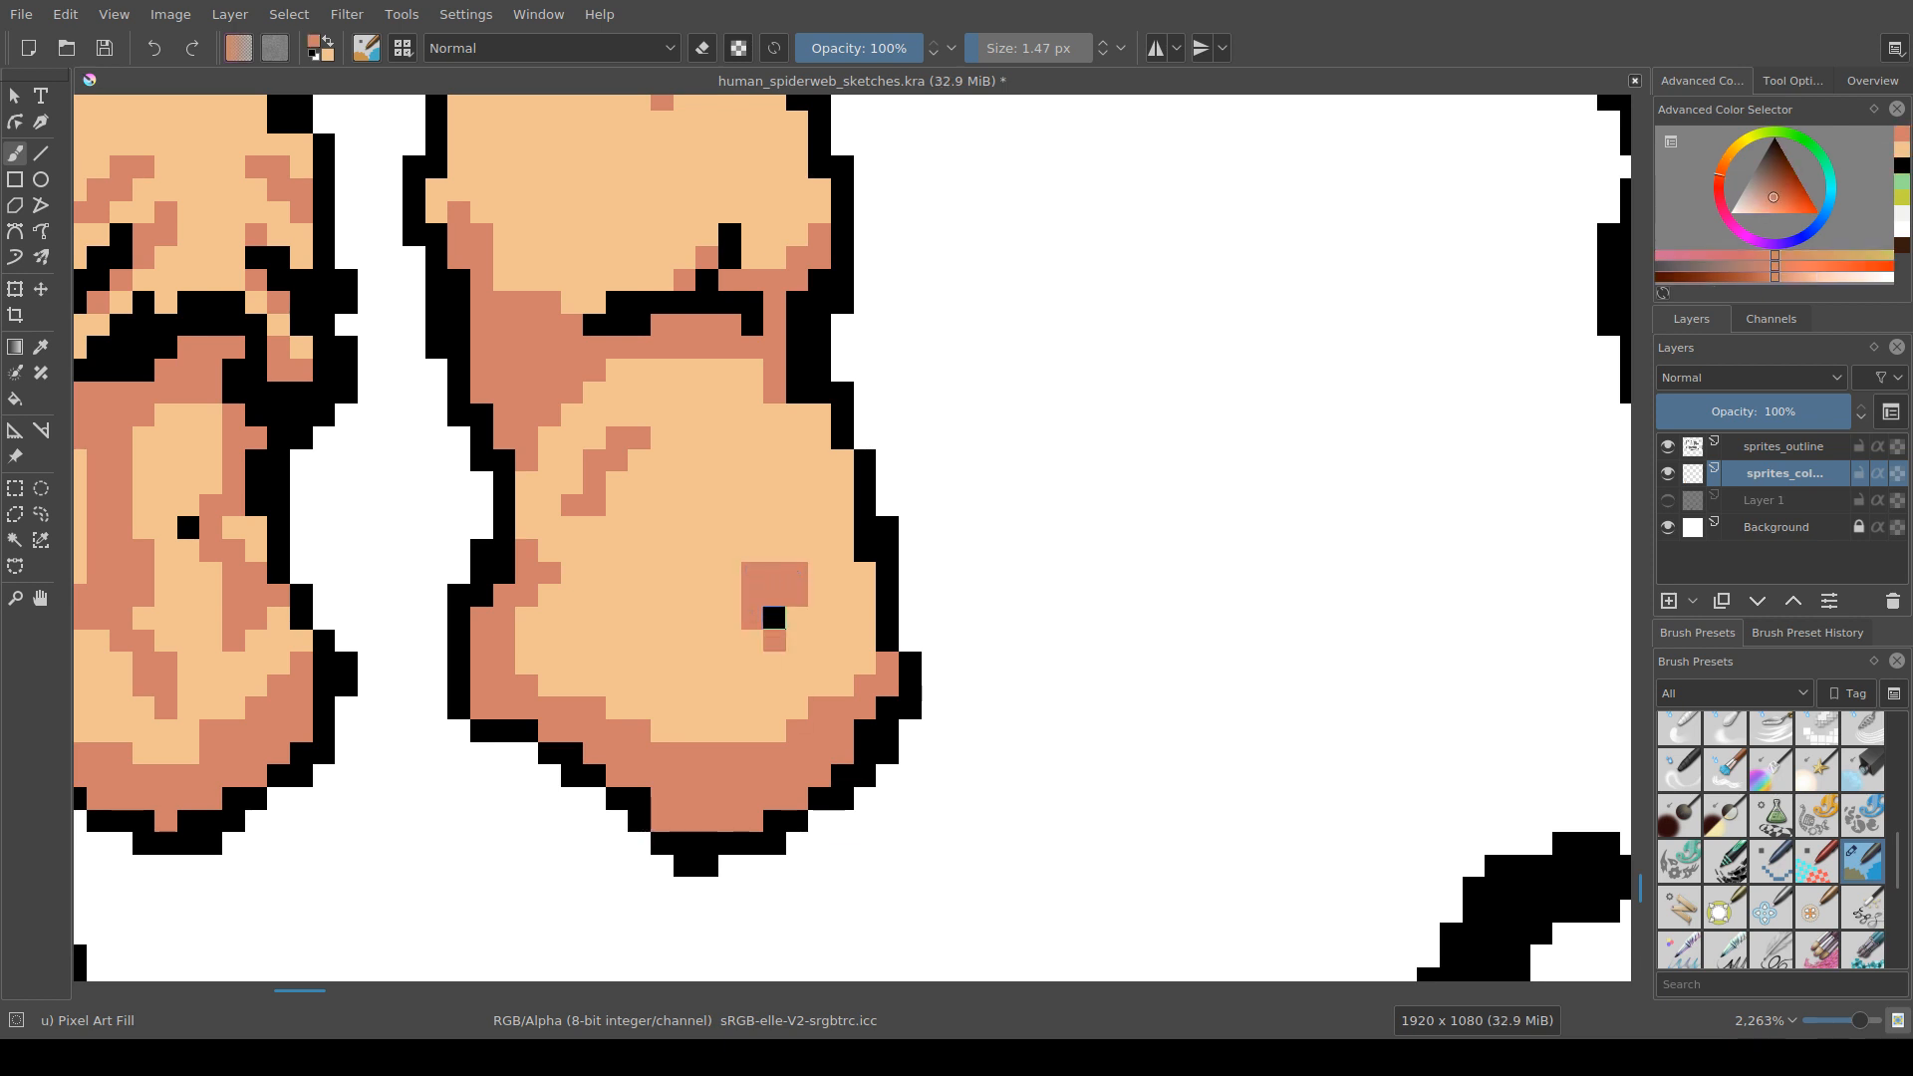
scroll(860, 635, down, 4)
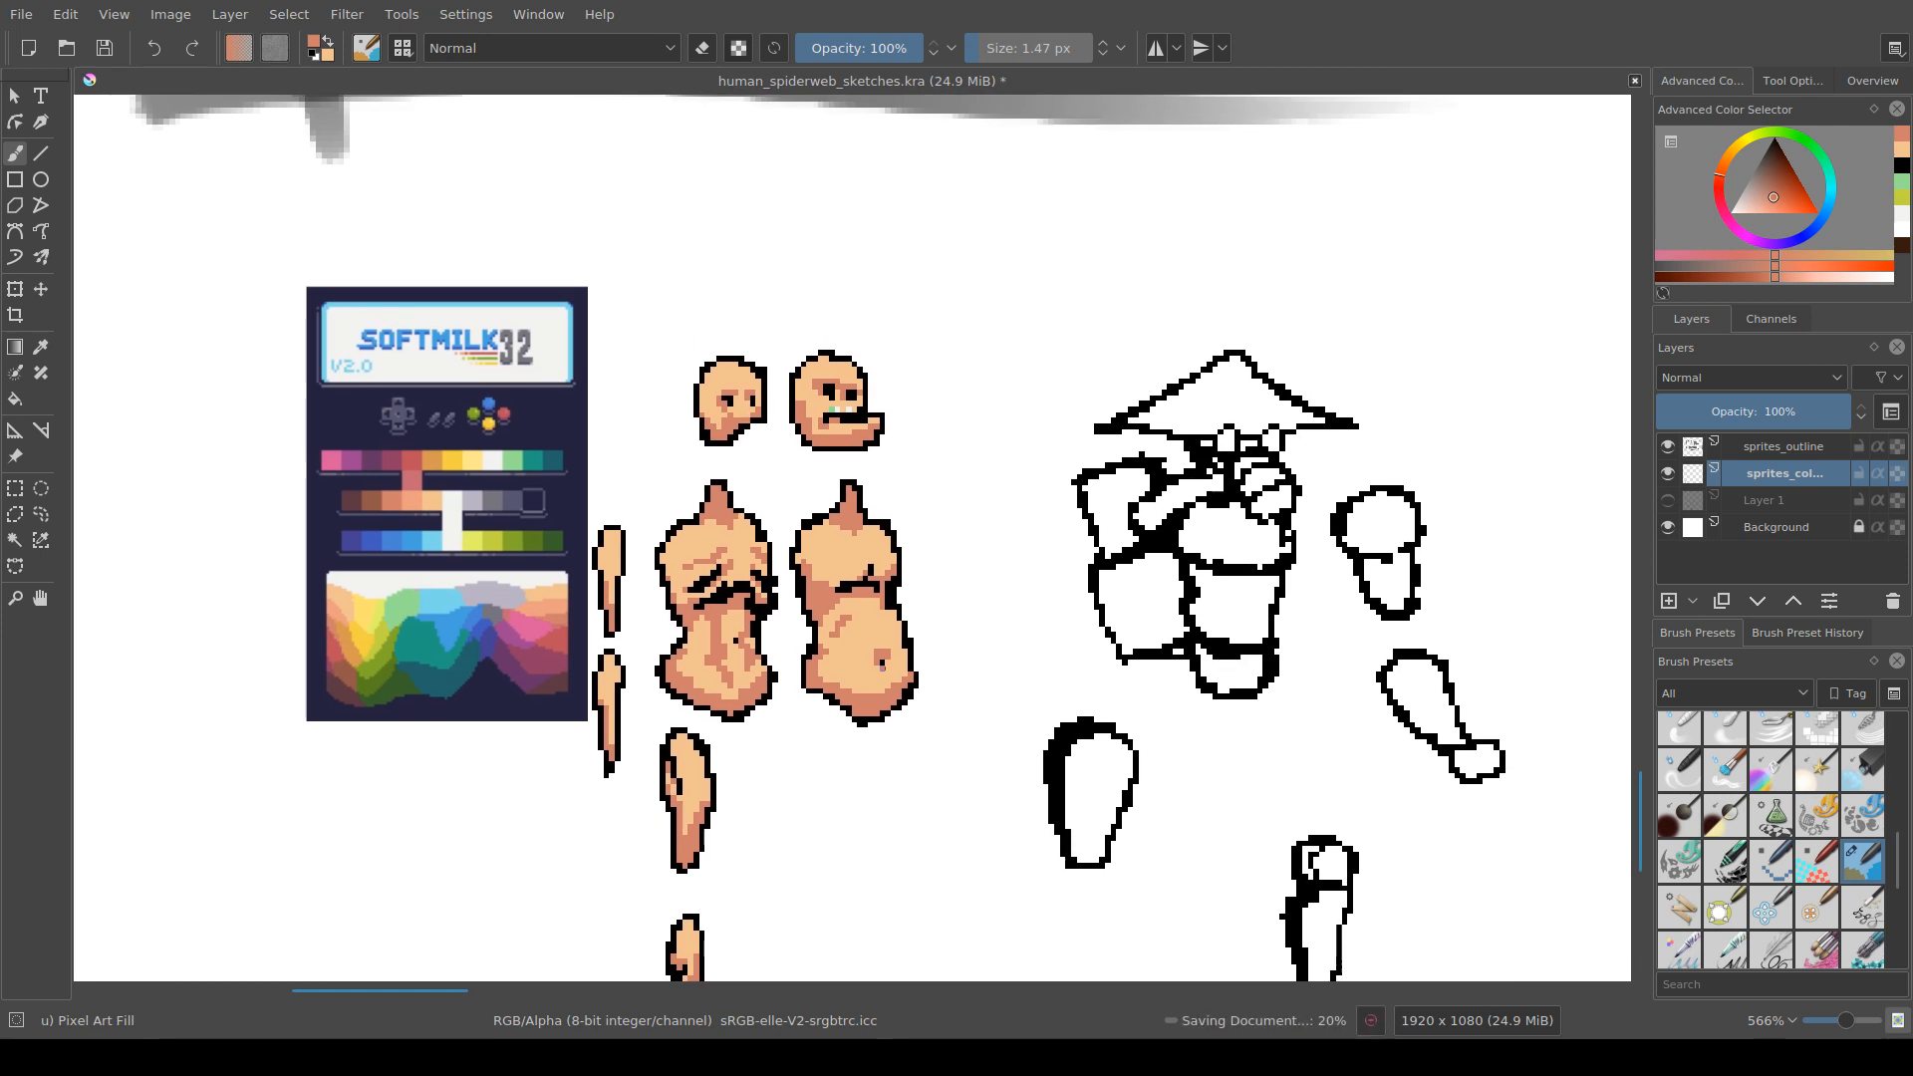
key(ctrl+s)
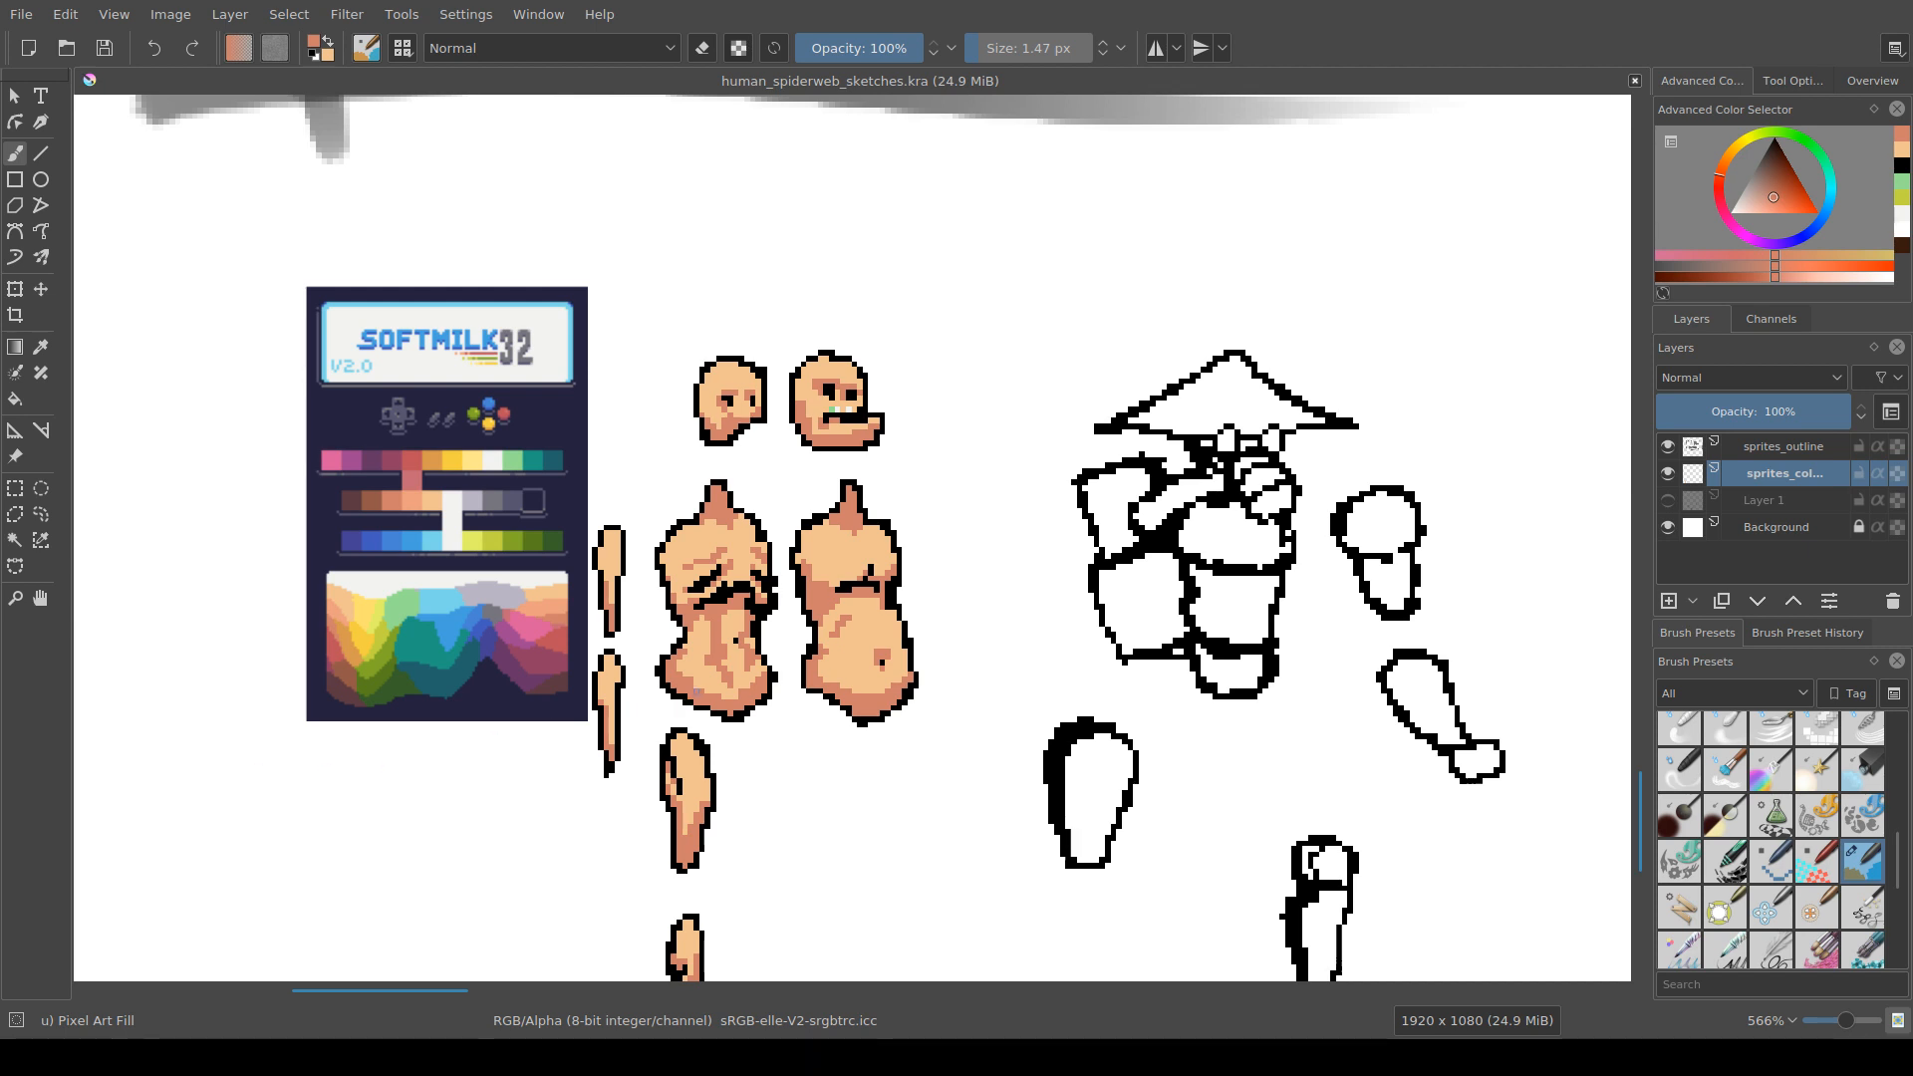
Step: Touch up the light and dark skin pixels around the first torso's navel on sprites_color and save the file
scroll(867, 613, up, 3)
drag(792, 724, 1152, 653)
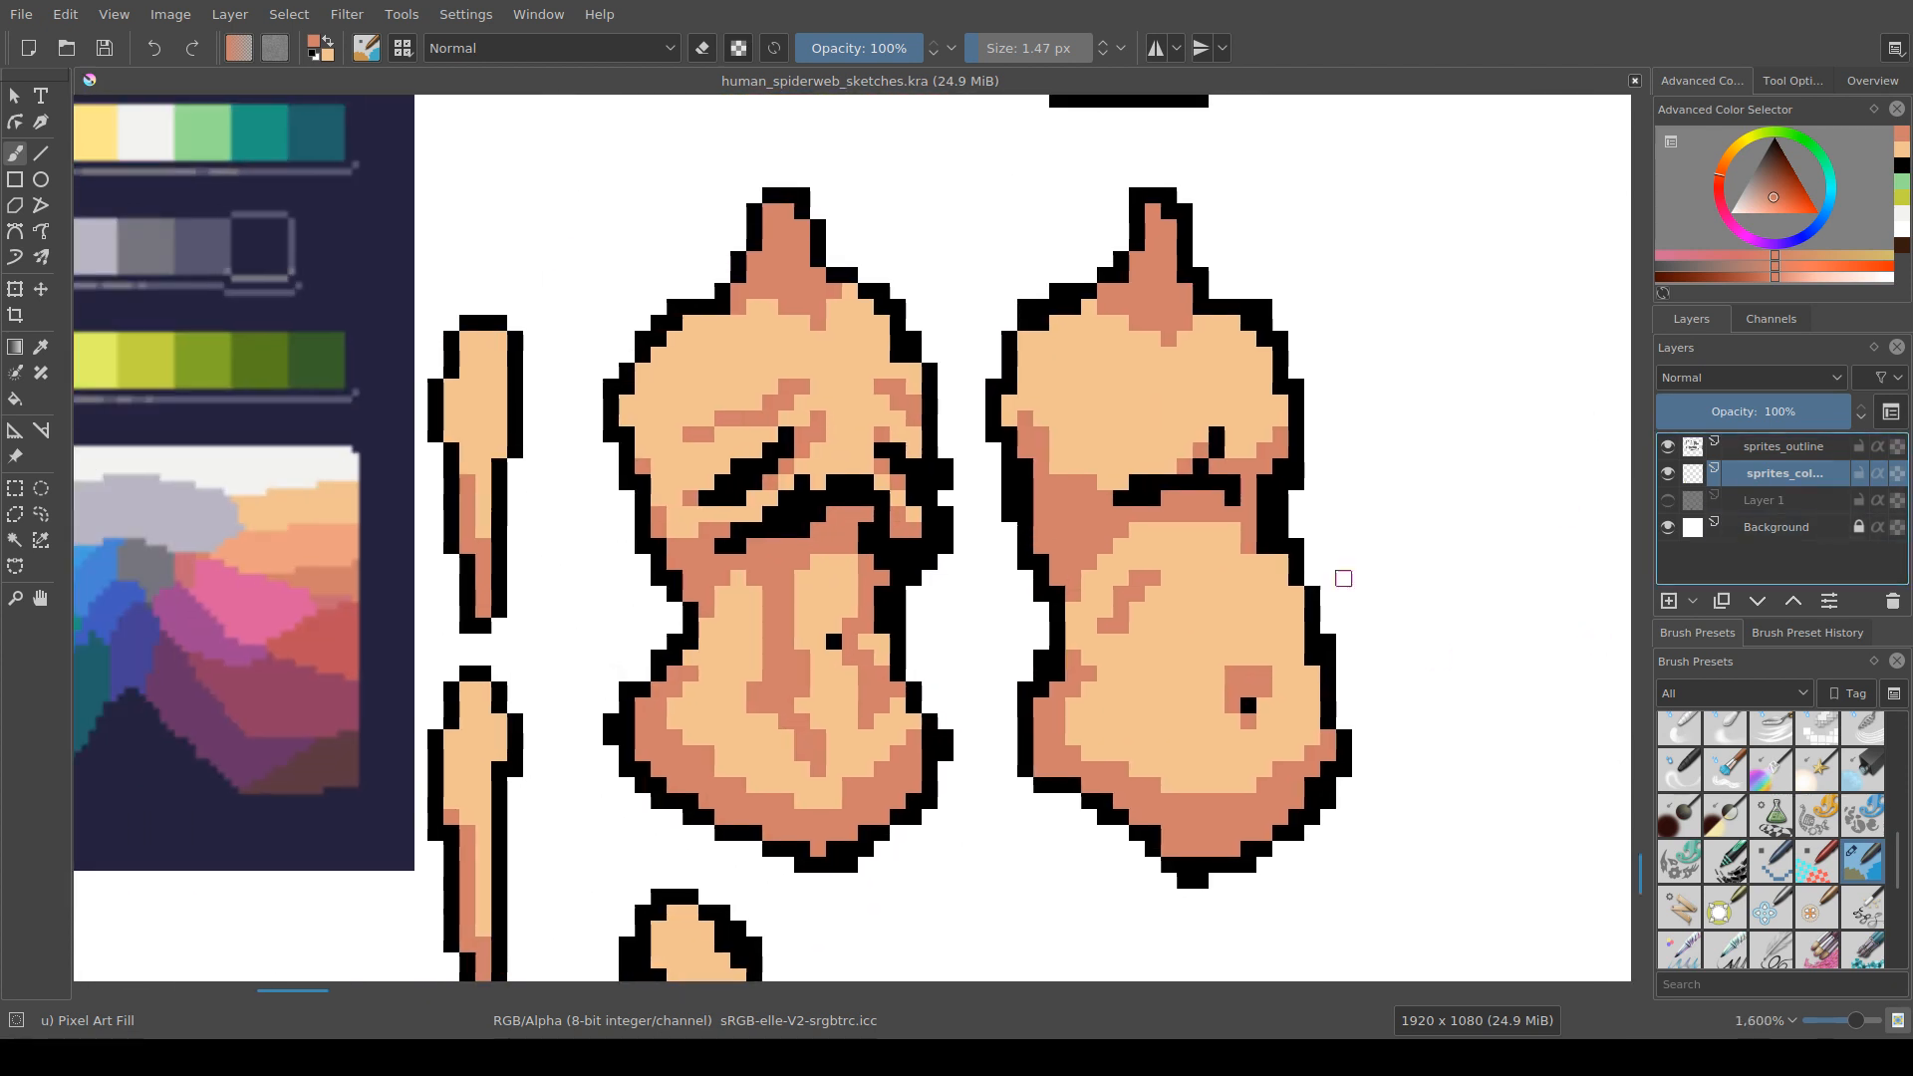
drag(958, 658, 880, 674)
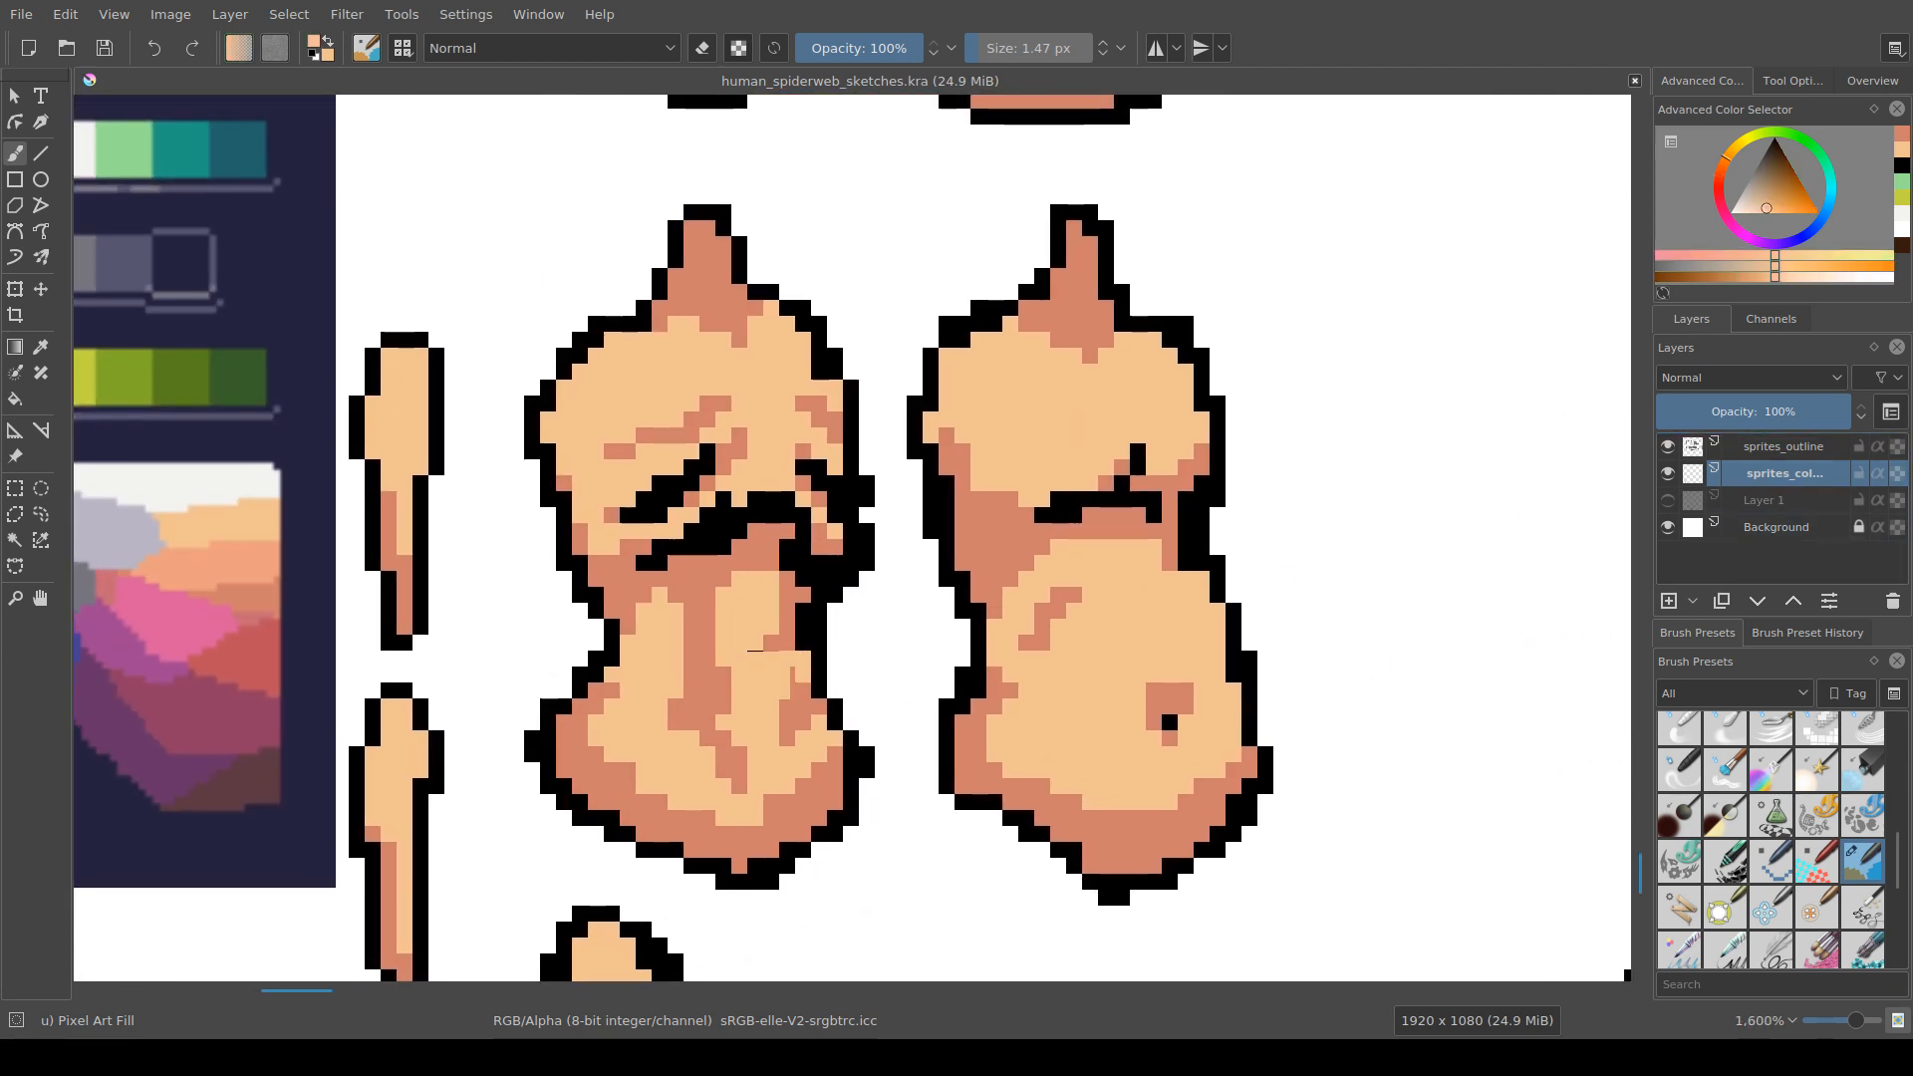
click(755, 639)
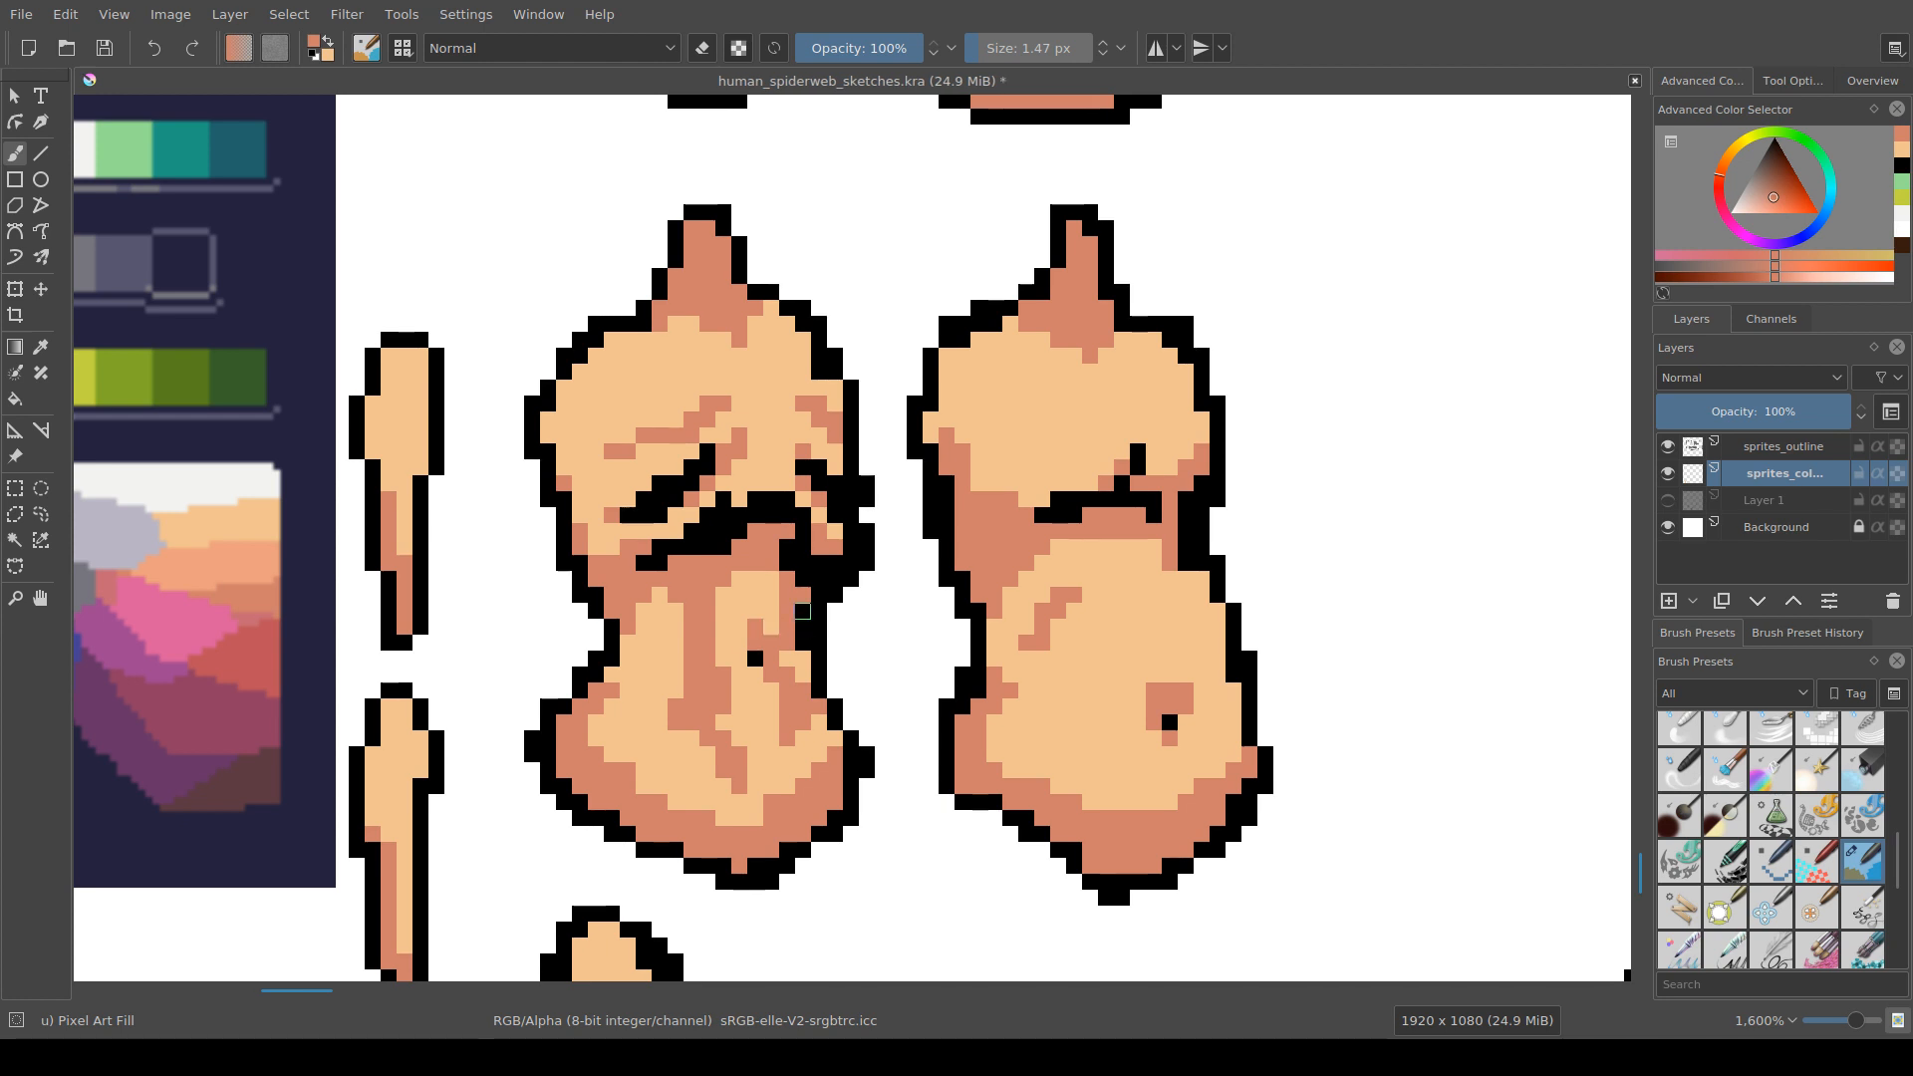
key(ctrl+s)
scroll(867, 654, down, 3)
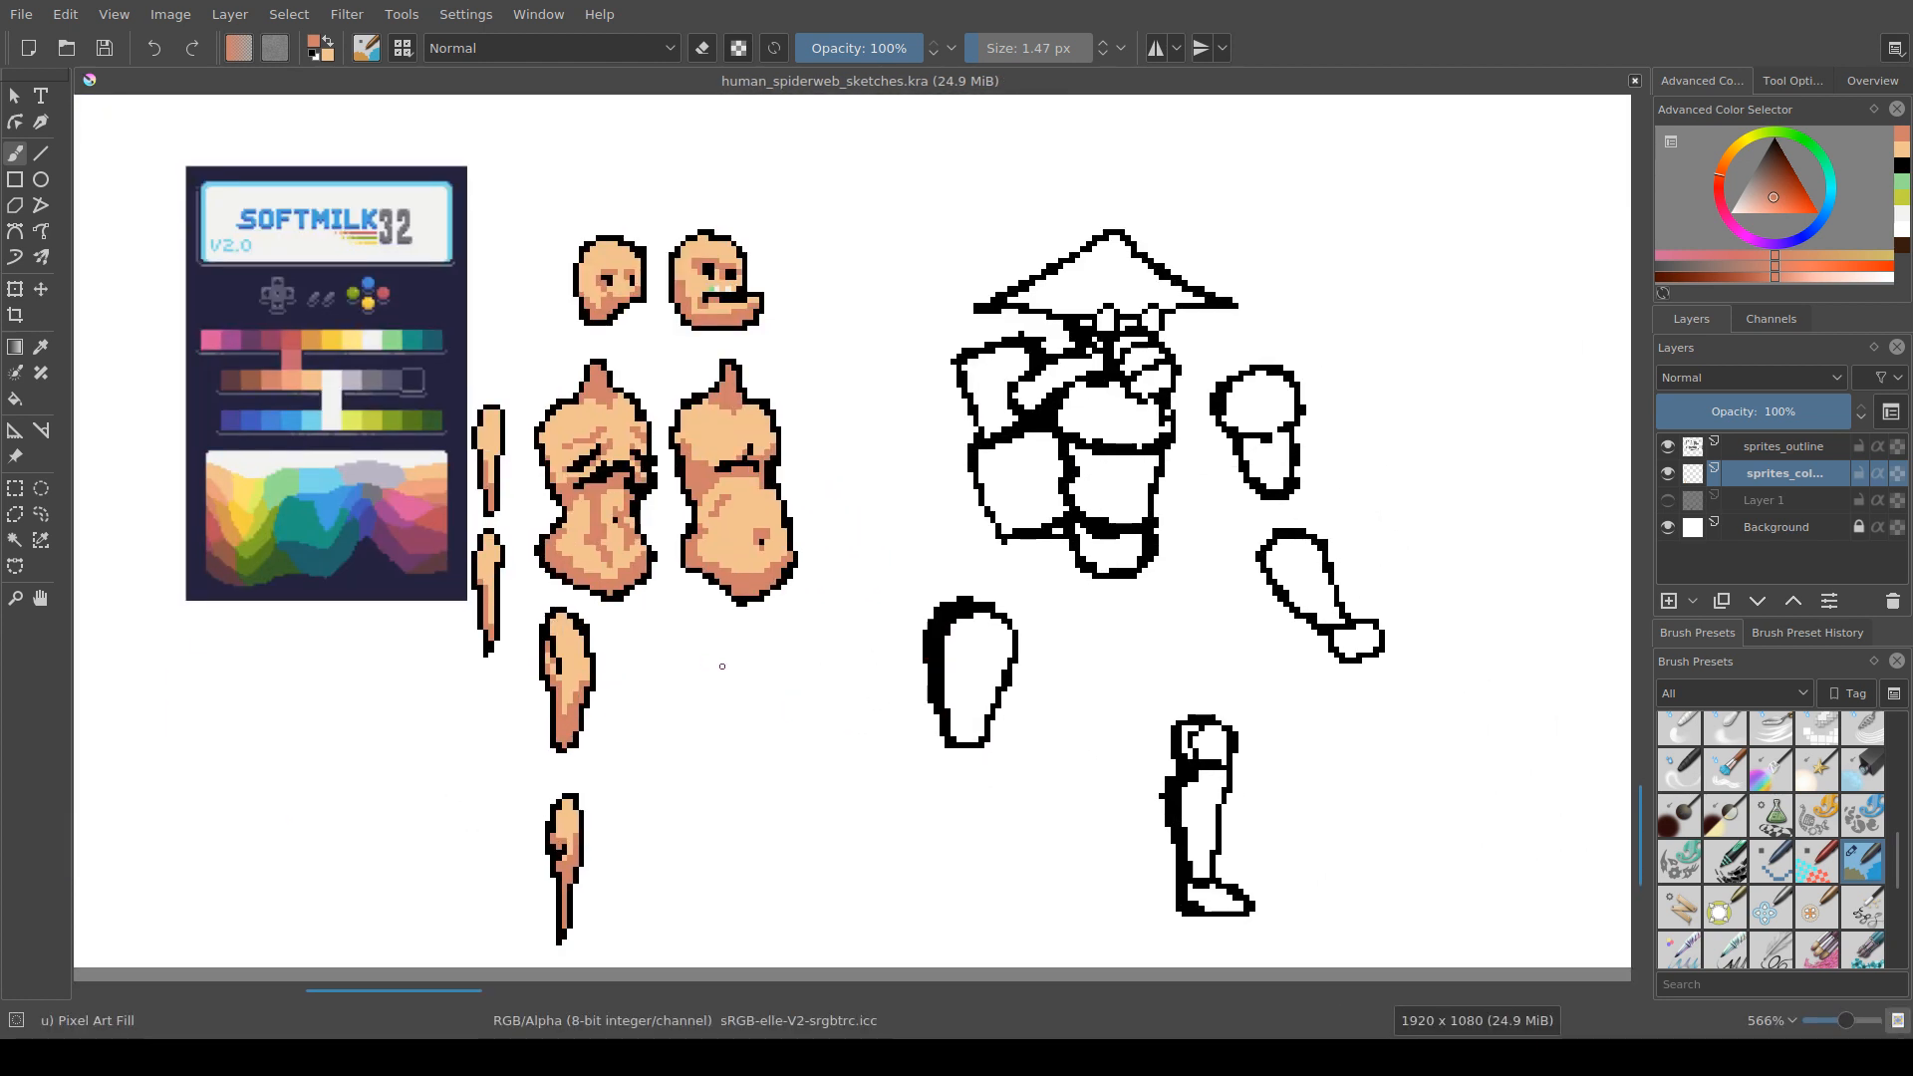
Step: Paint pale yellow highlights sampled from the Softmilk 32 palette on both torsos' chests with a 4.20 px brush
drag(715, 666, 913, 762)
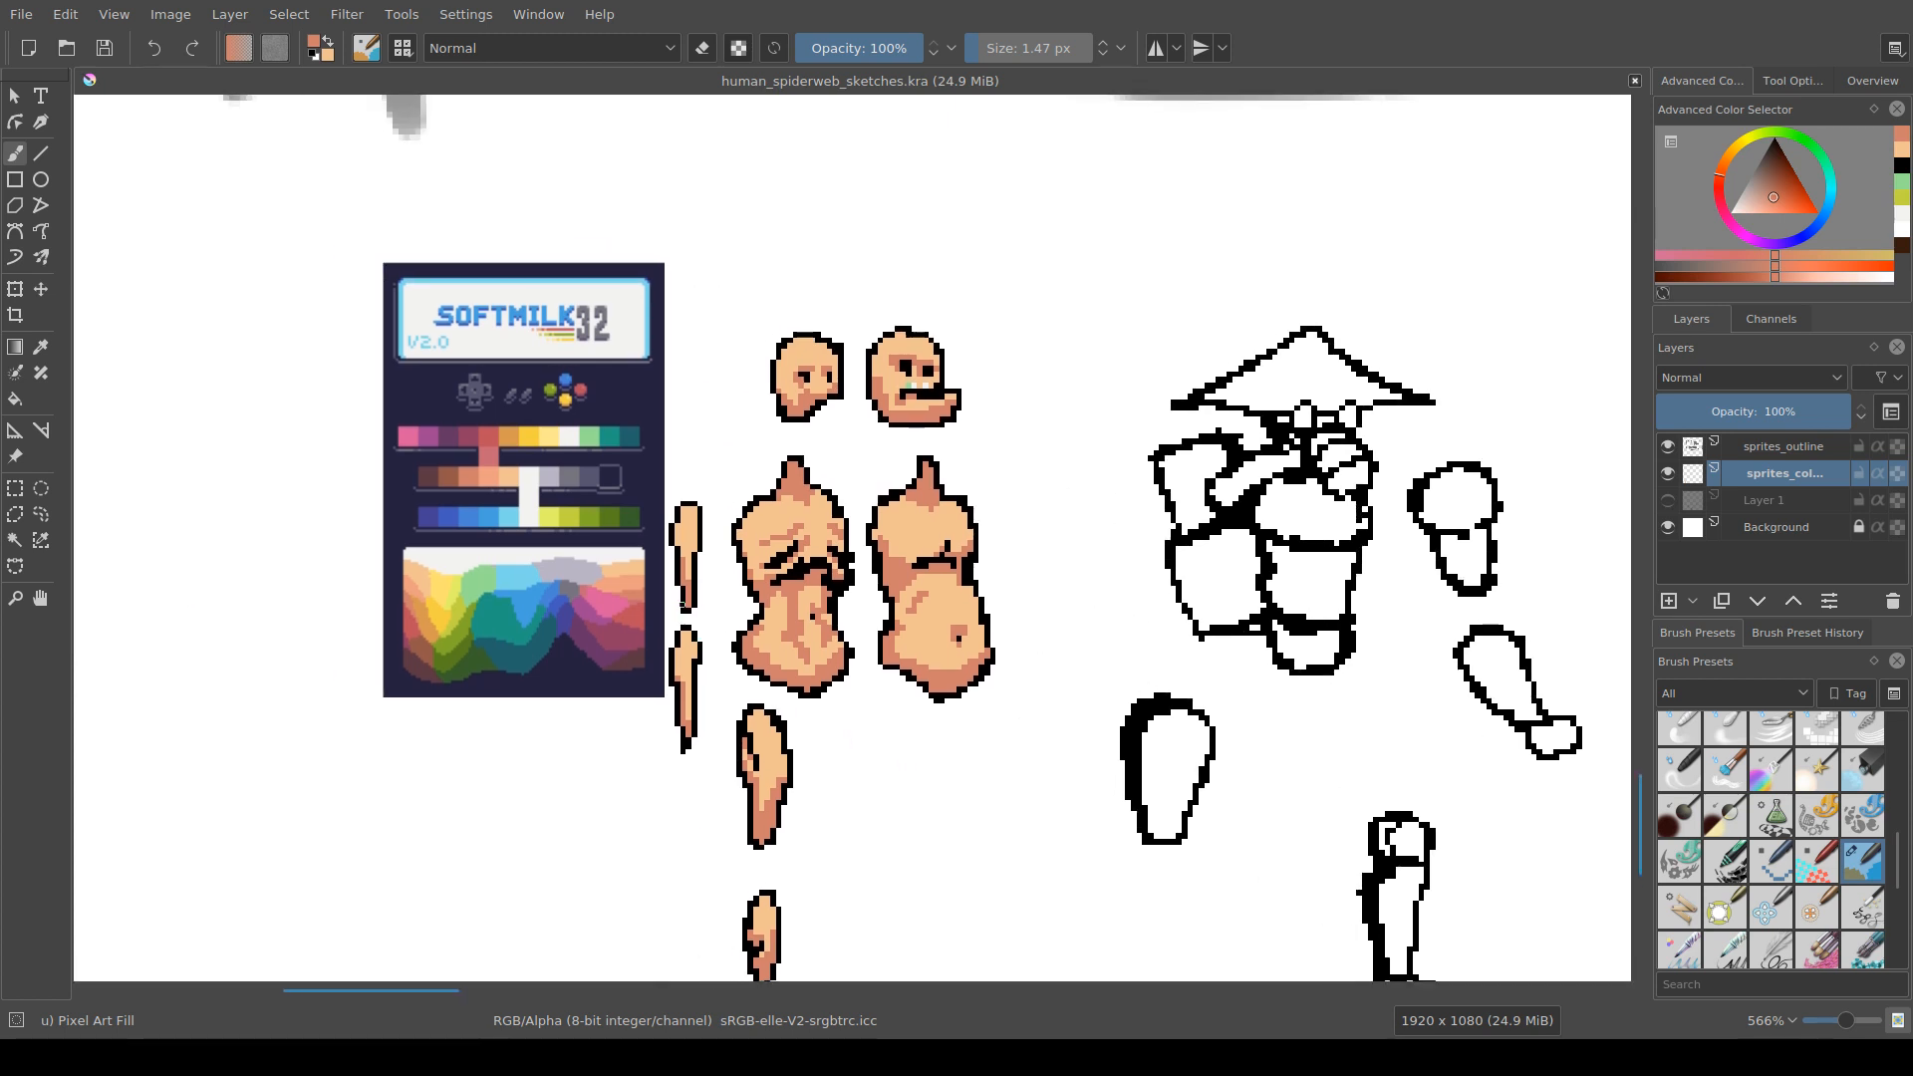
scroll(595, 554, up, 2)
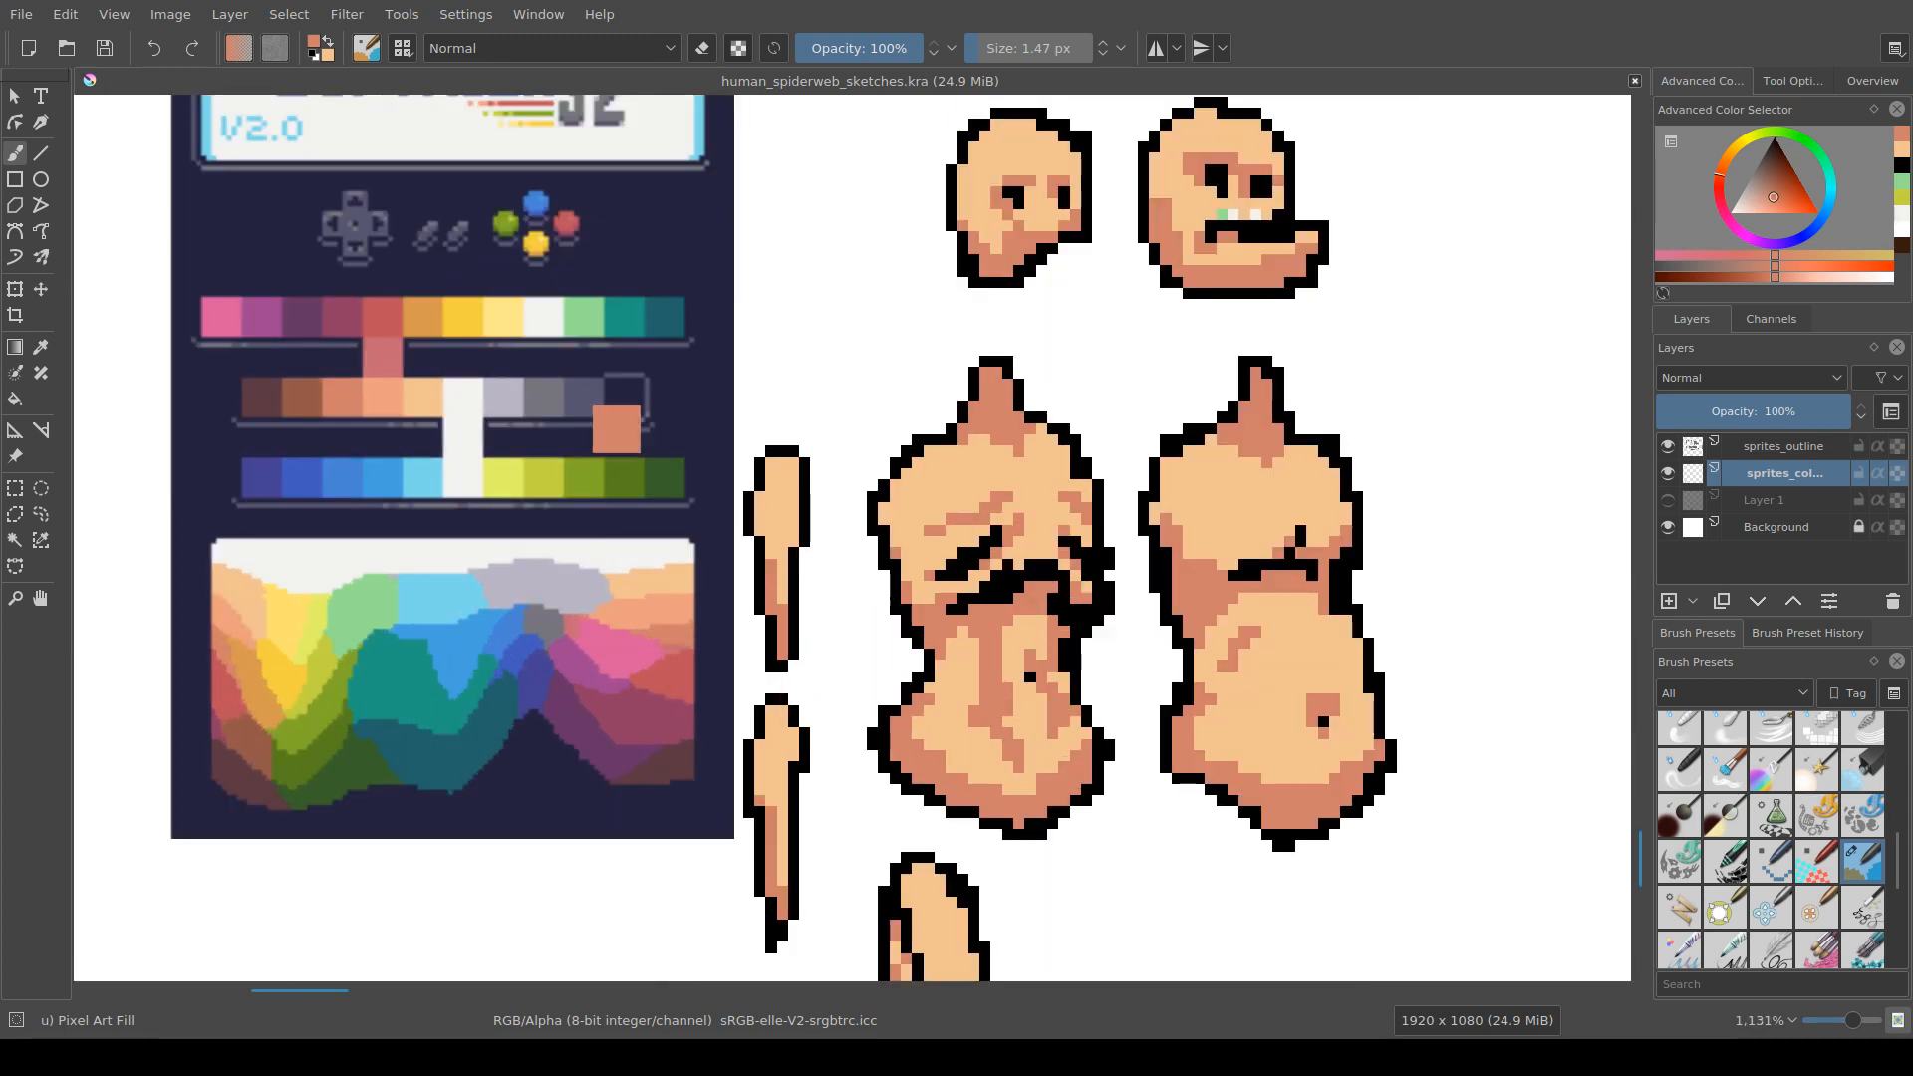
ctrl+click(581, 317)
ctrl+click(512, 323)
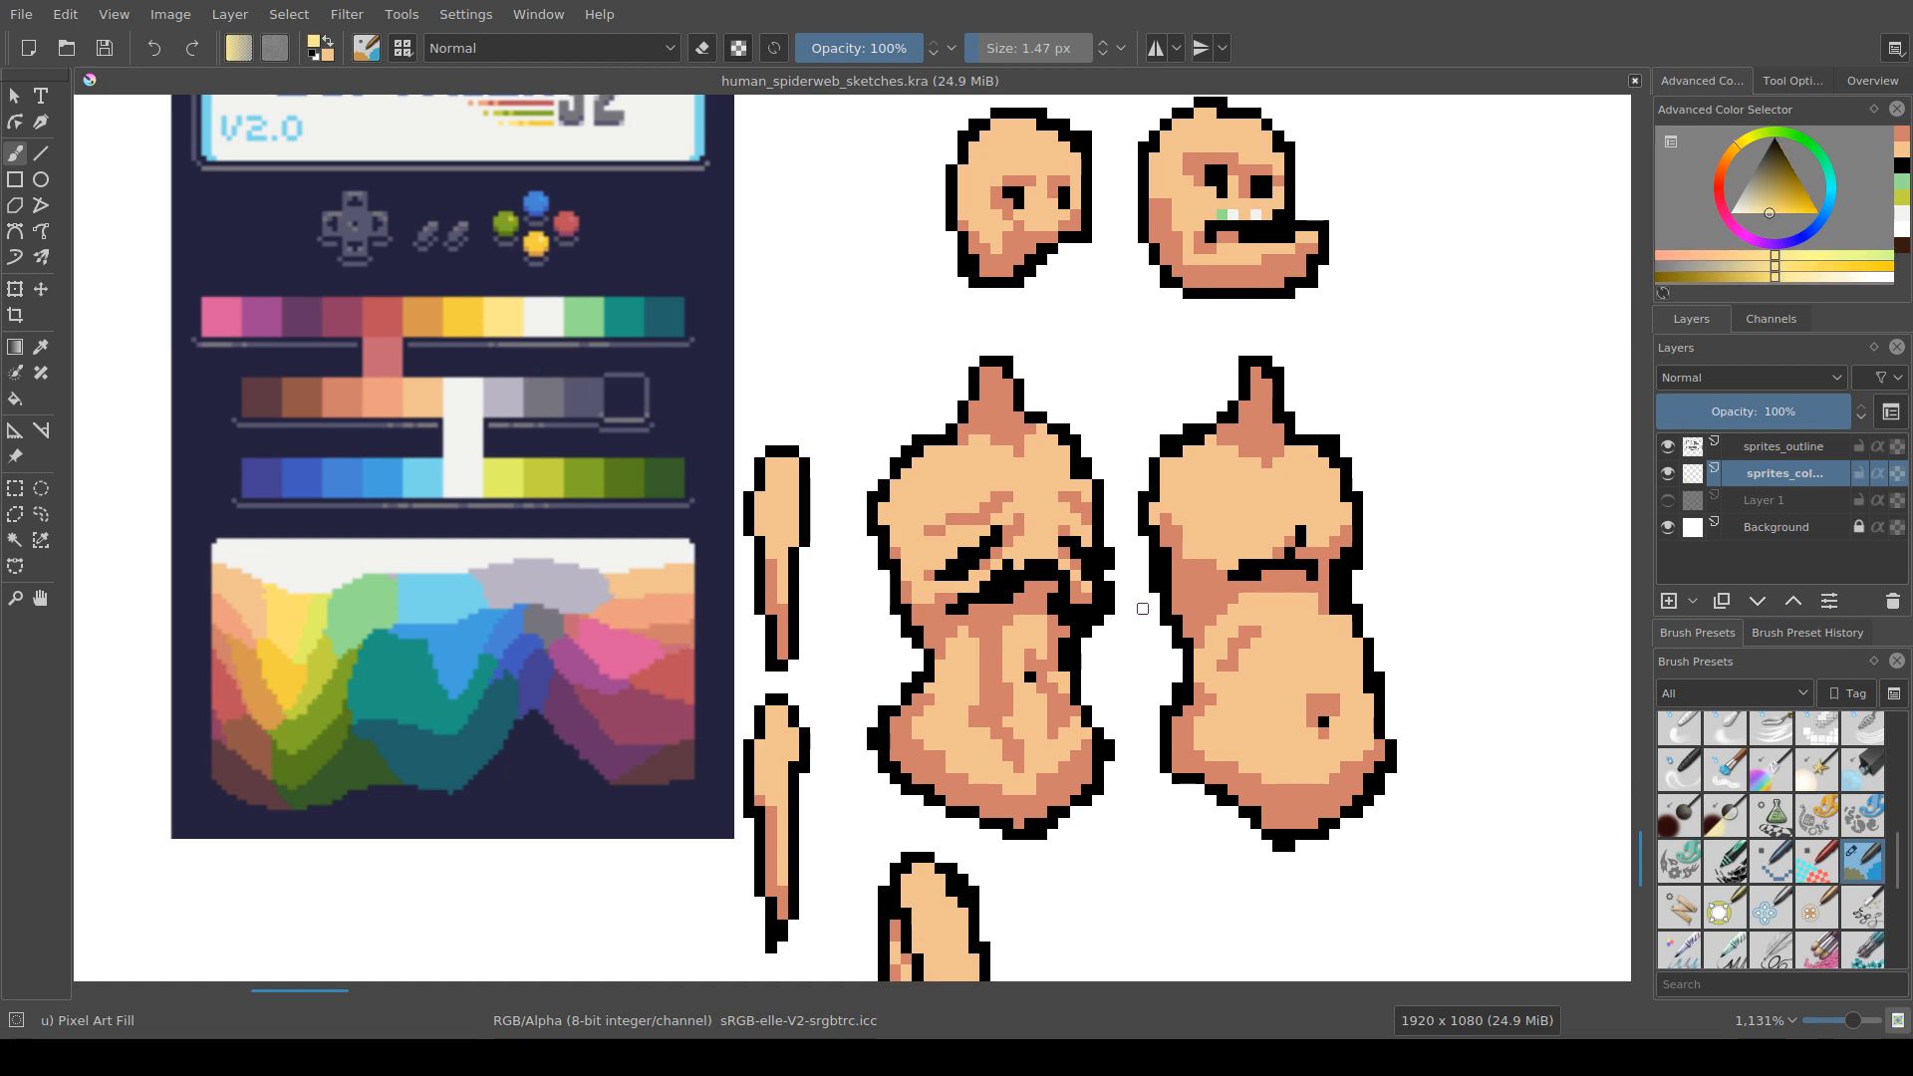
drag(1122, 620, 982, 668)
drag(833, 608, 864, 608)
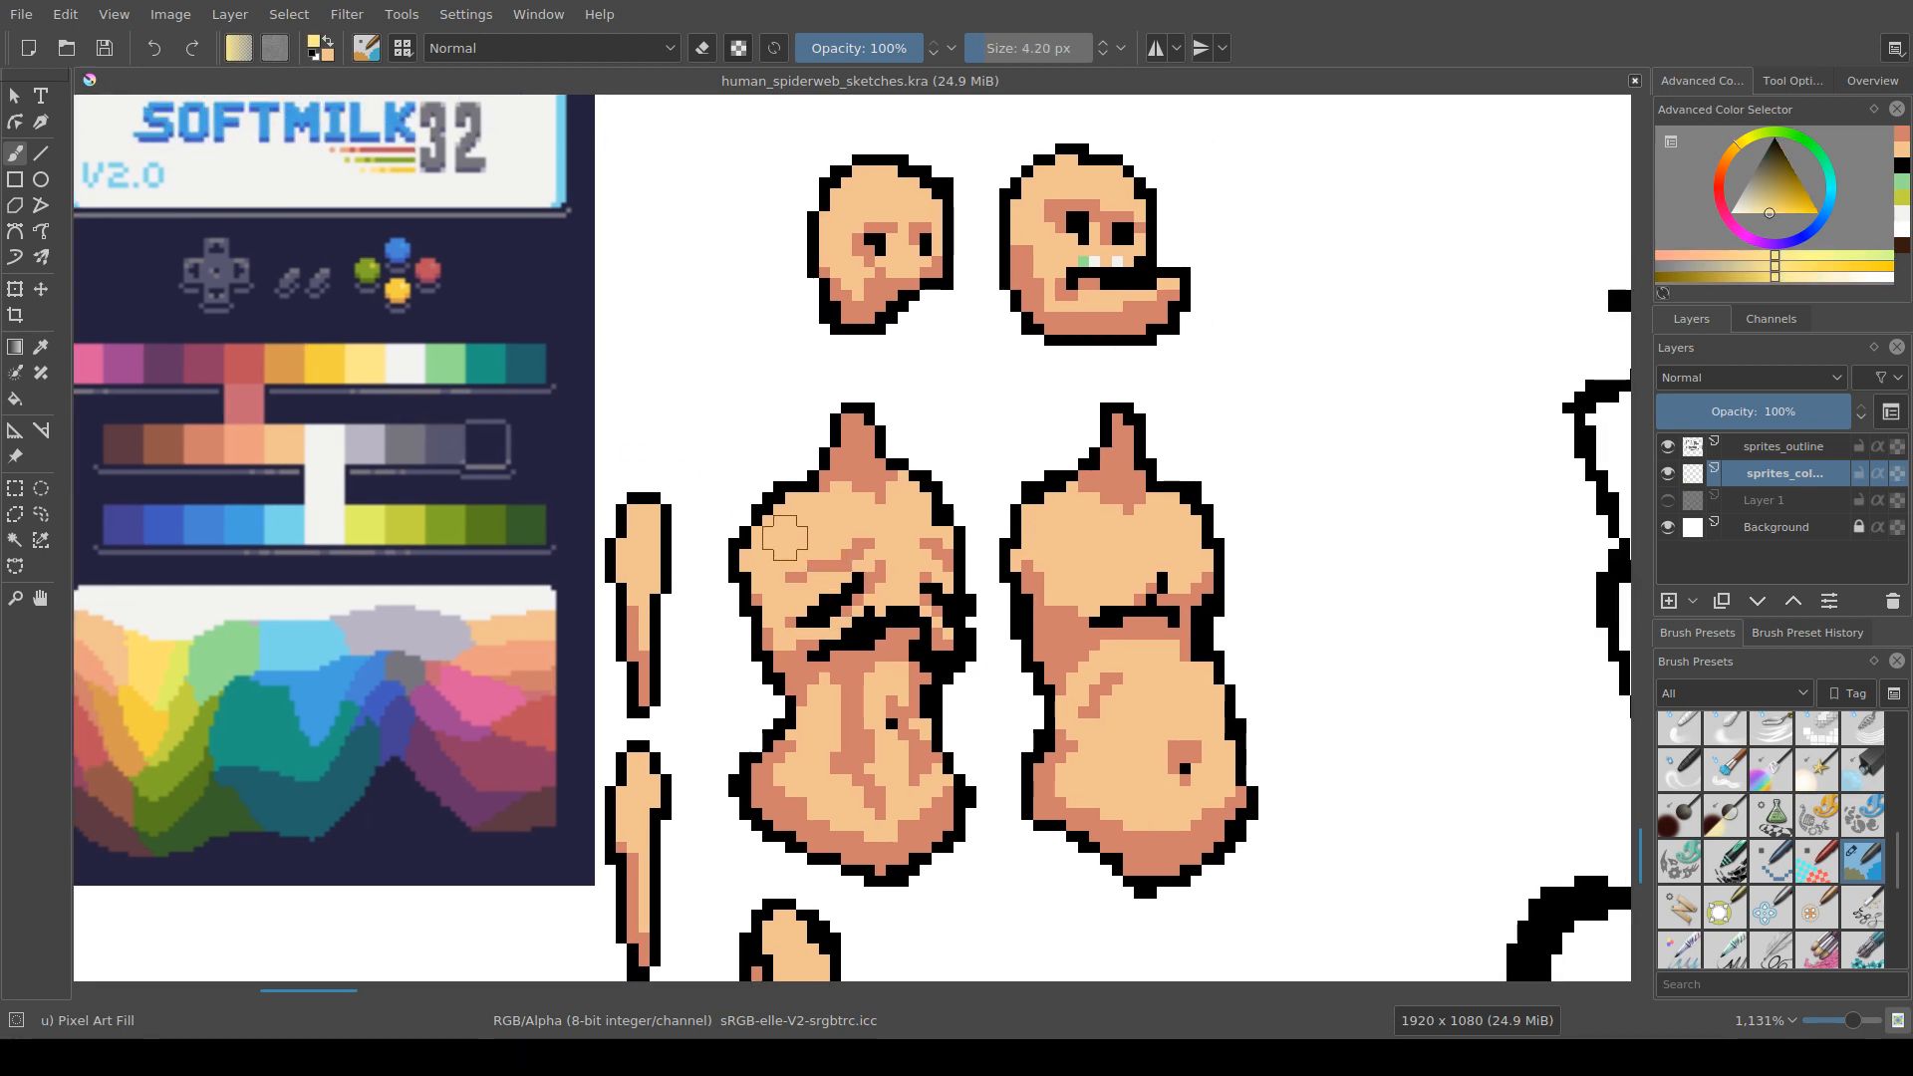
mouse_move(795, 530)
mouse_down()
mouse_move(785, 551)
mouse_move(838, 524)
mouse_up()
drag(1080, 525, 1112, 572)
key(ctrl+z)
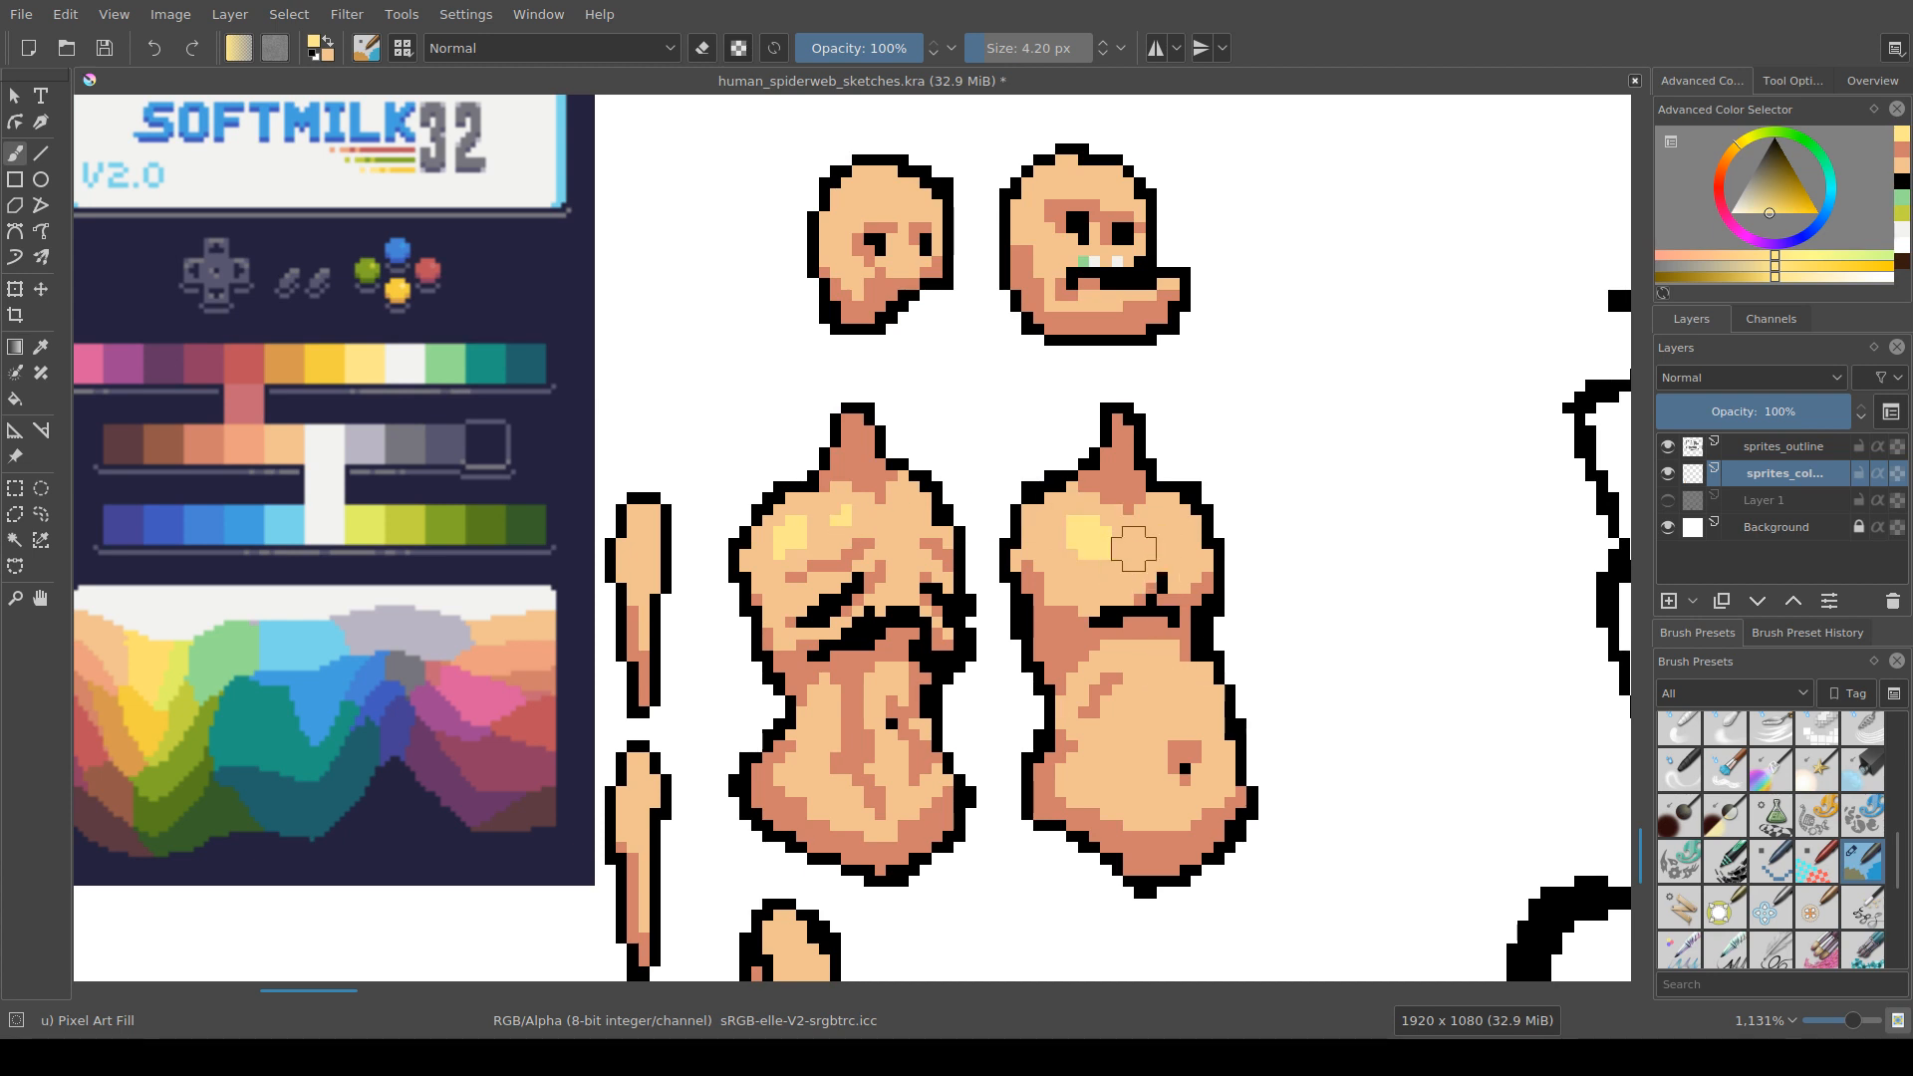
click(1118, 576)
Step: Add three small pale yellow highlights across the second torso's belly
click(1106, 767)
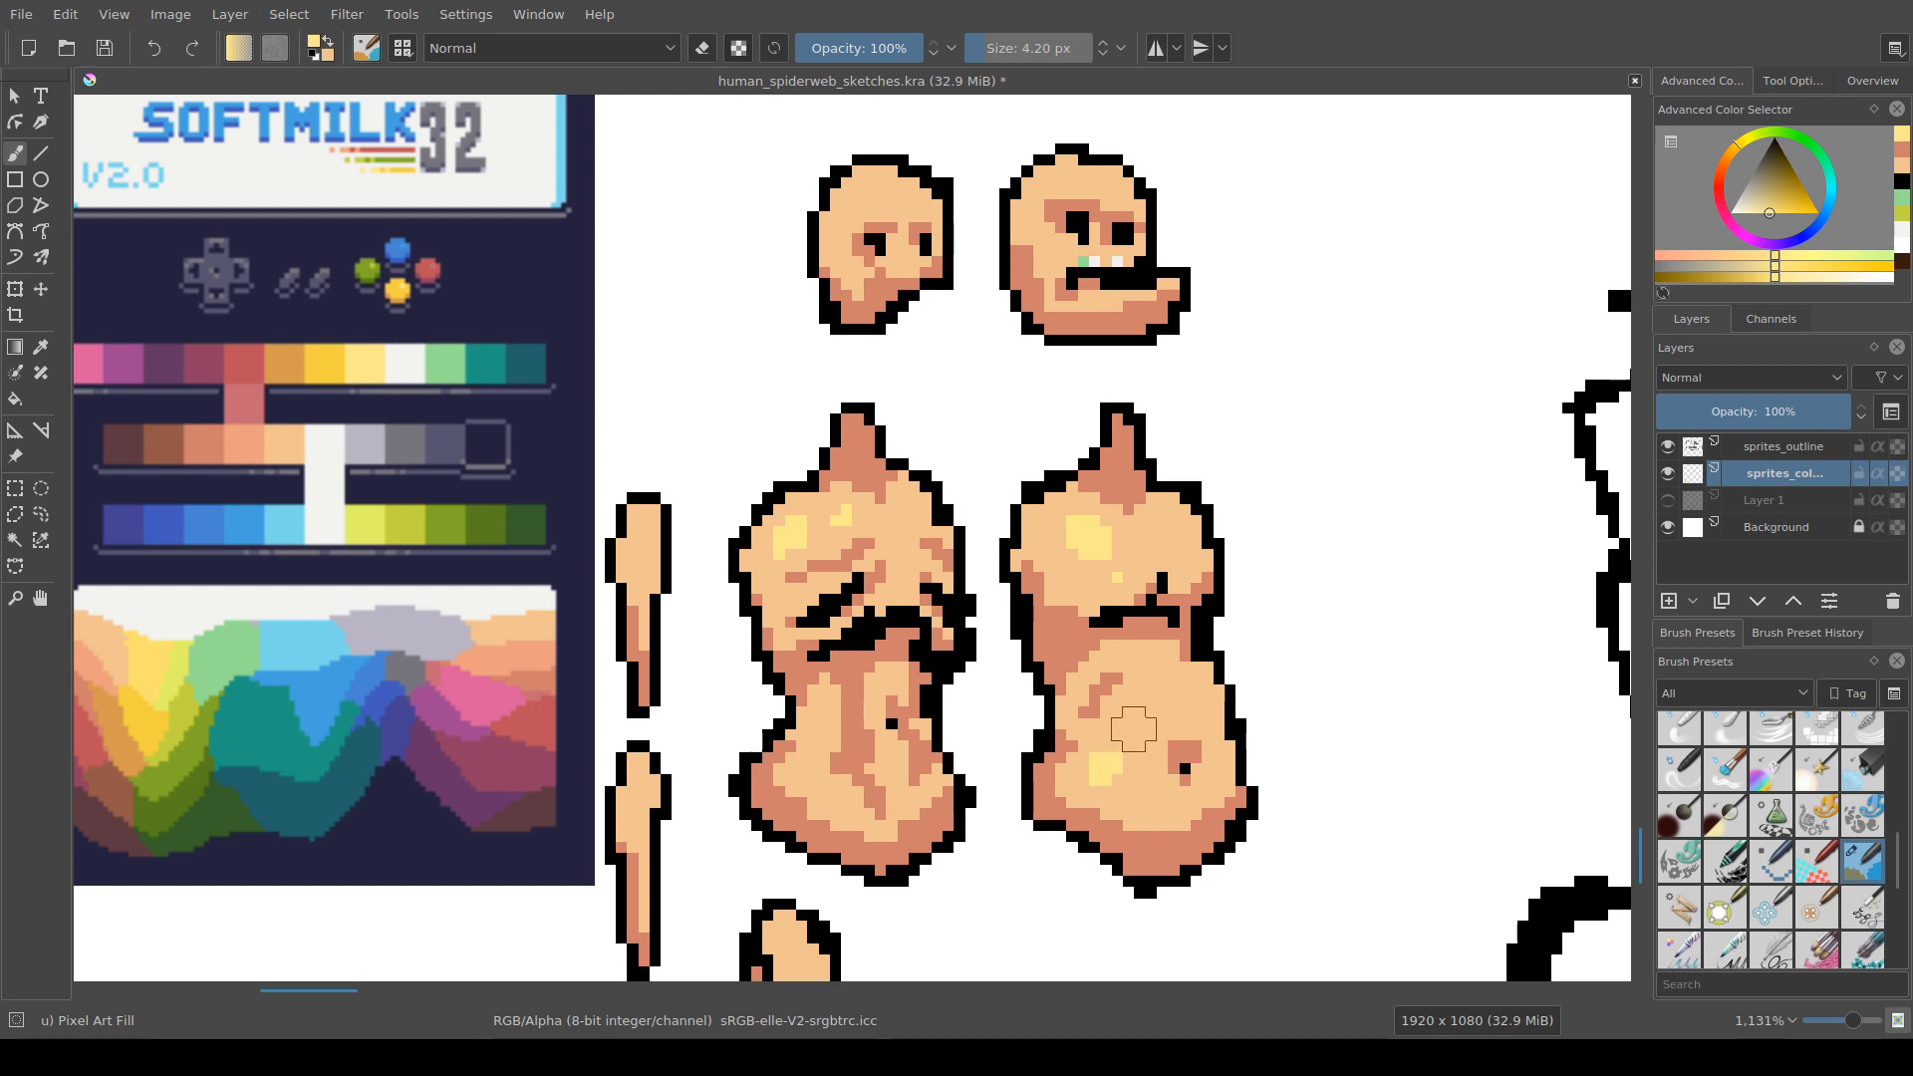
click(1139, 728)
click(1202, 709)
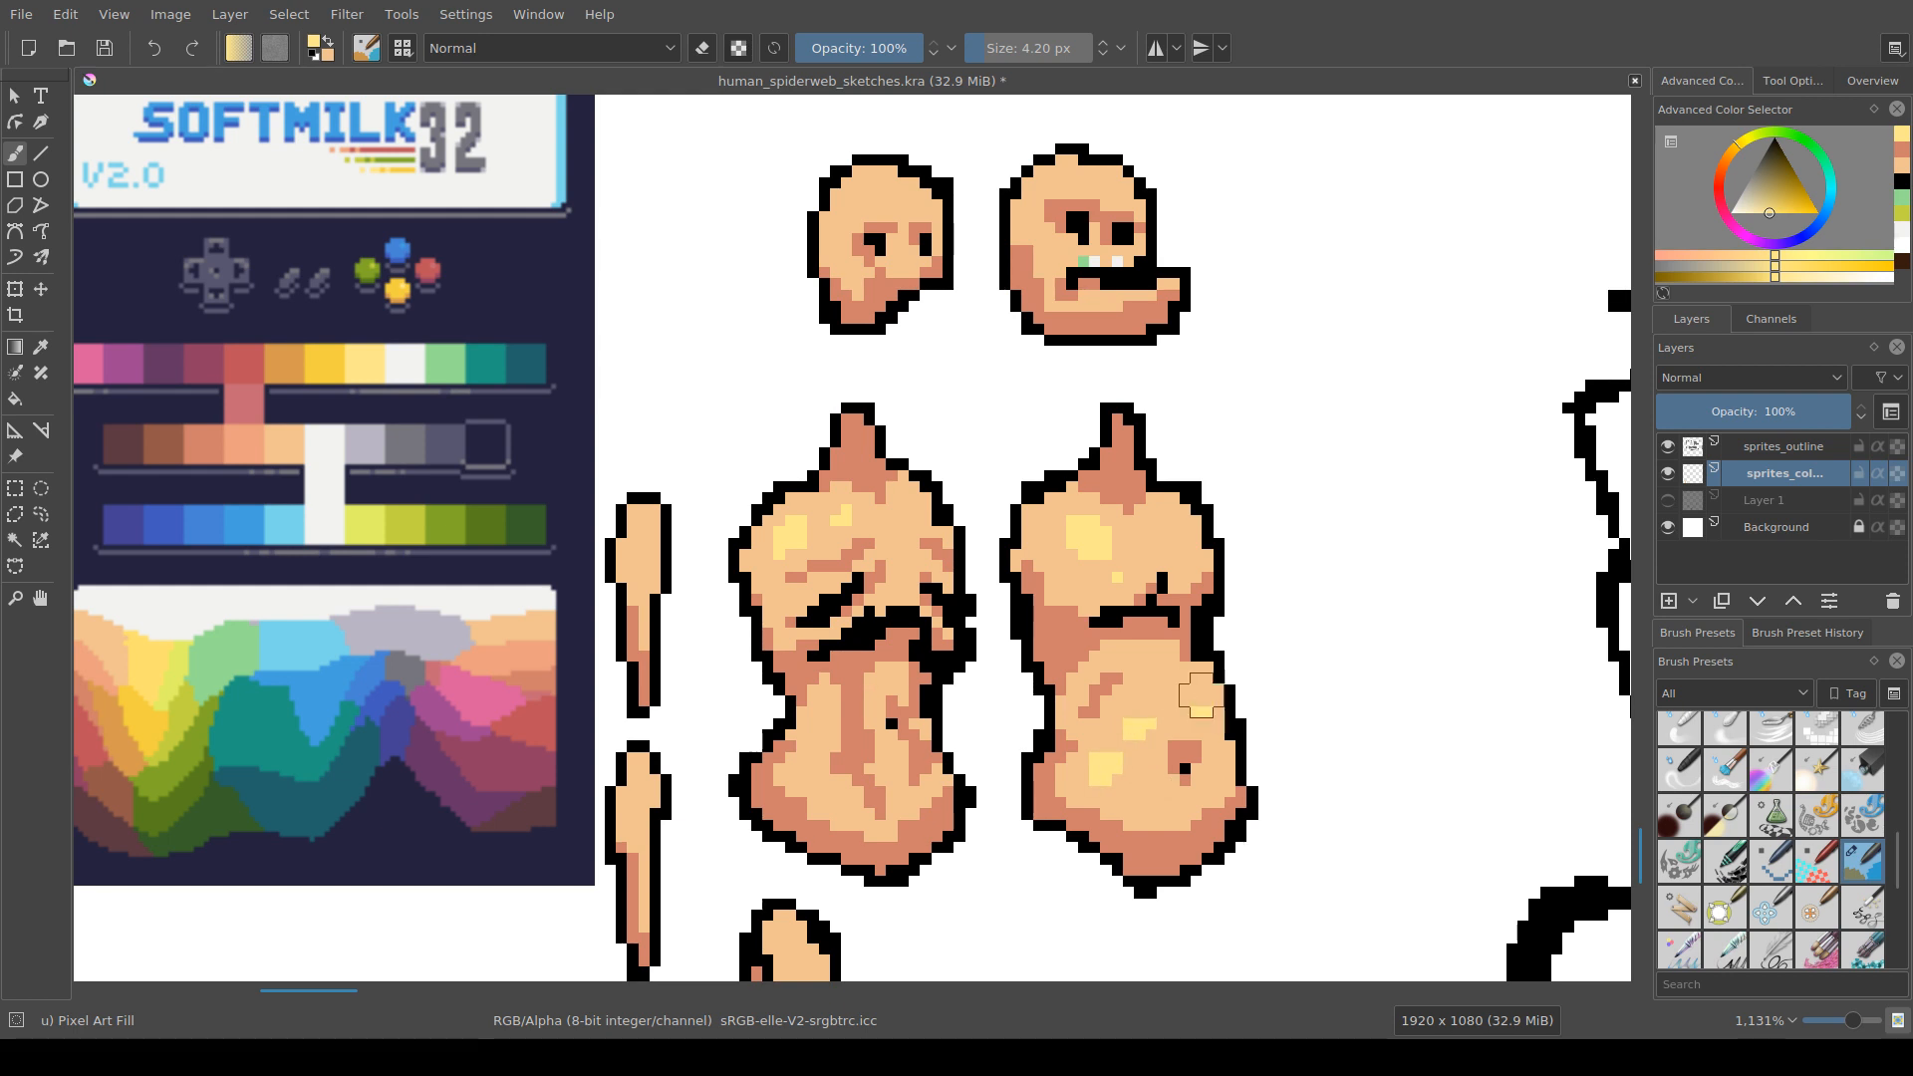
Step: Highlight the first head's forehead and temple and the first torso's lower belly in pale yellow, and save the file
click(874, 196)
drag(875, 199, 858, 203)
click(836, 221)
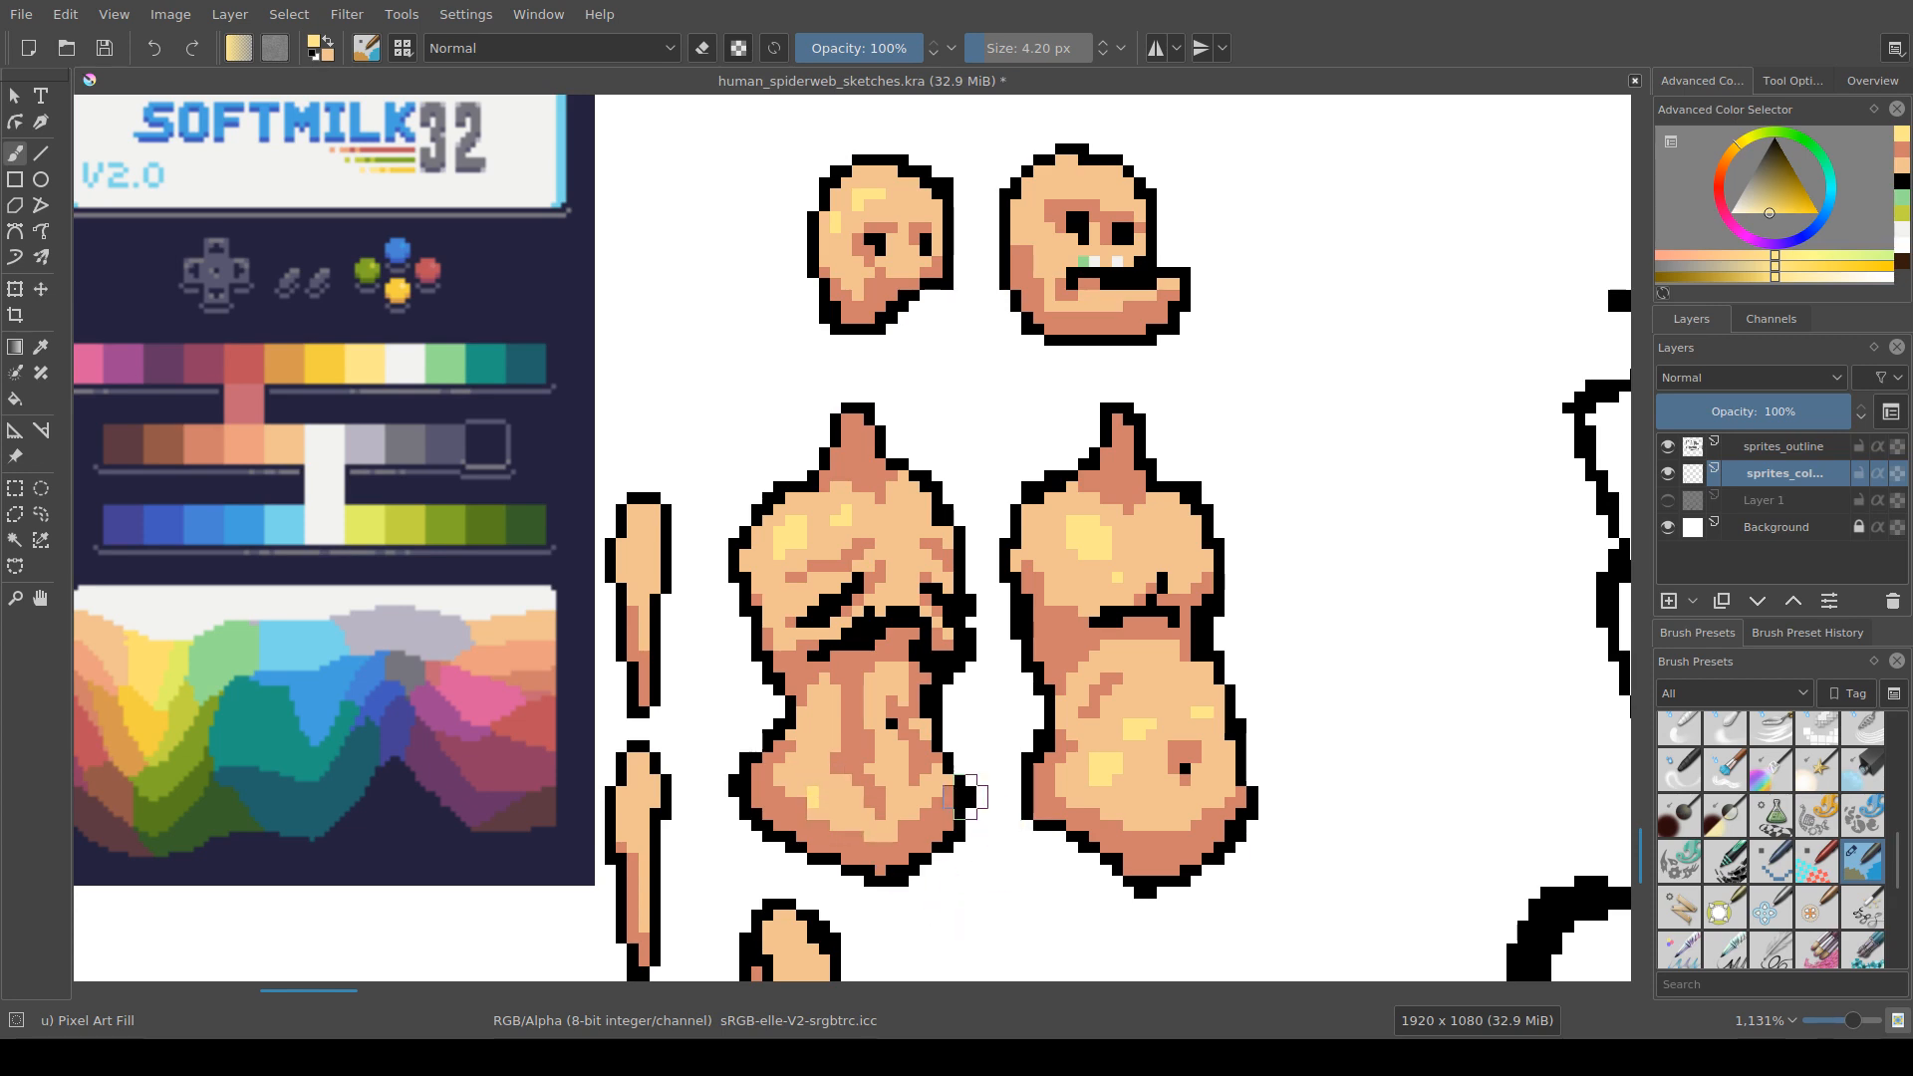
scroll(958, 721, down, 5)
scroll(1038, 838, up, 3)
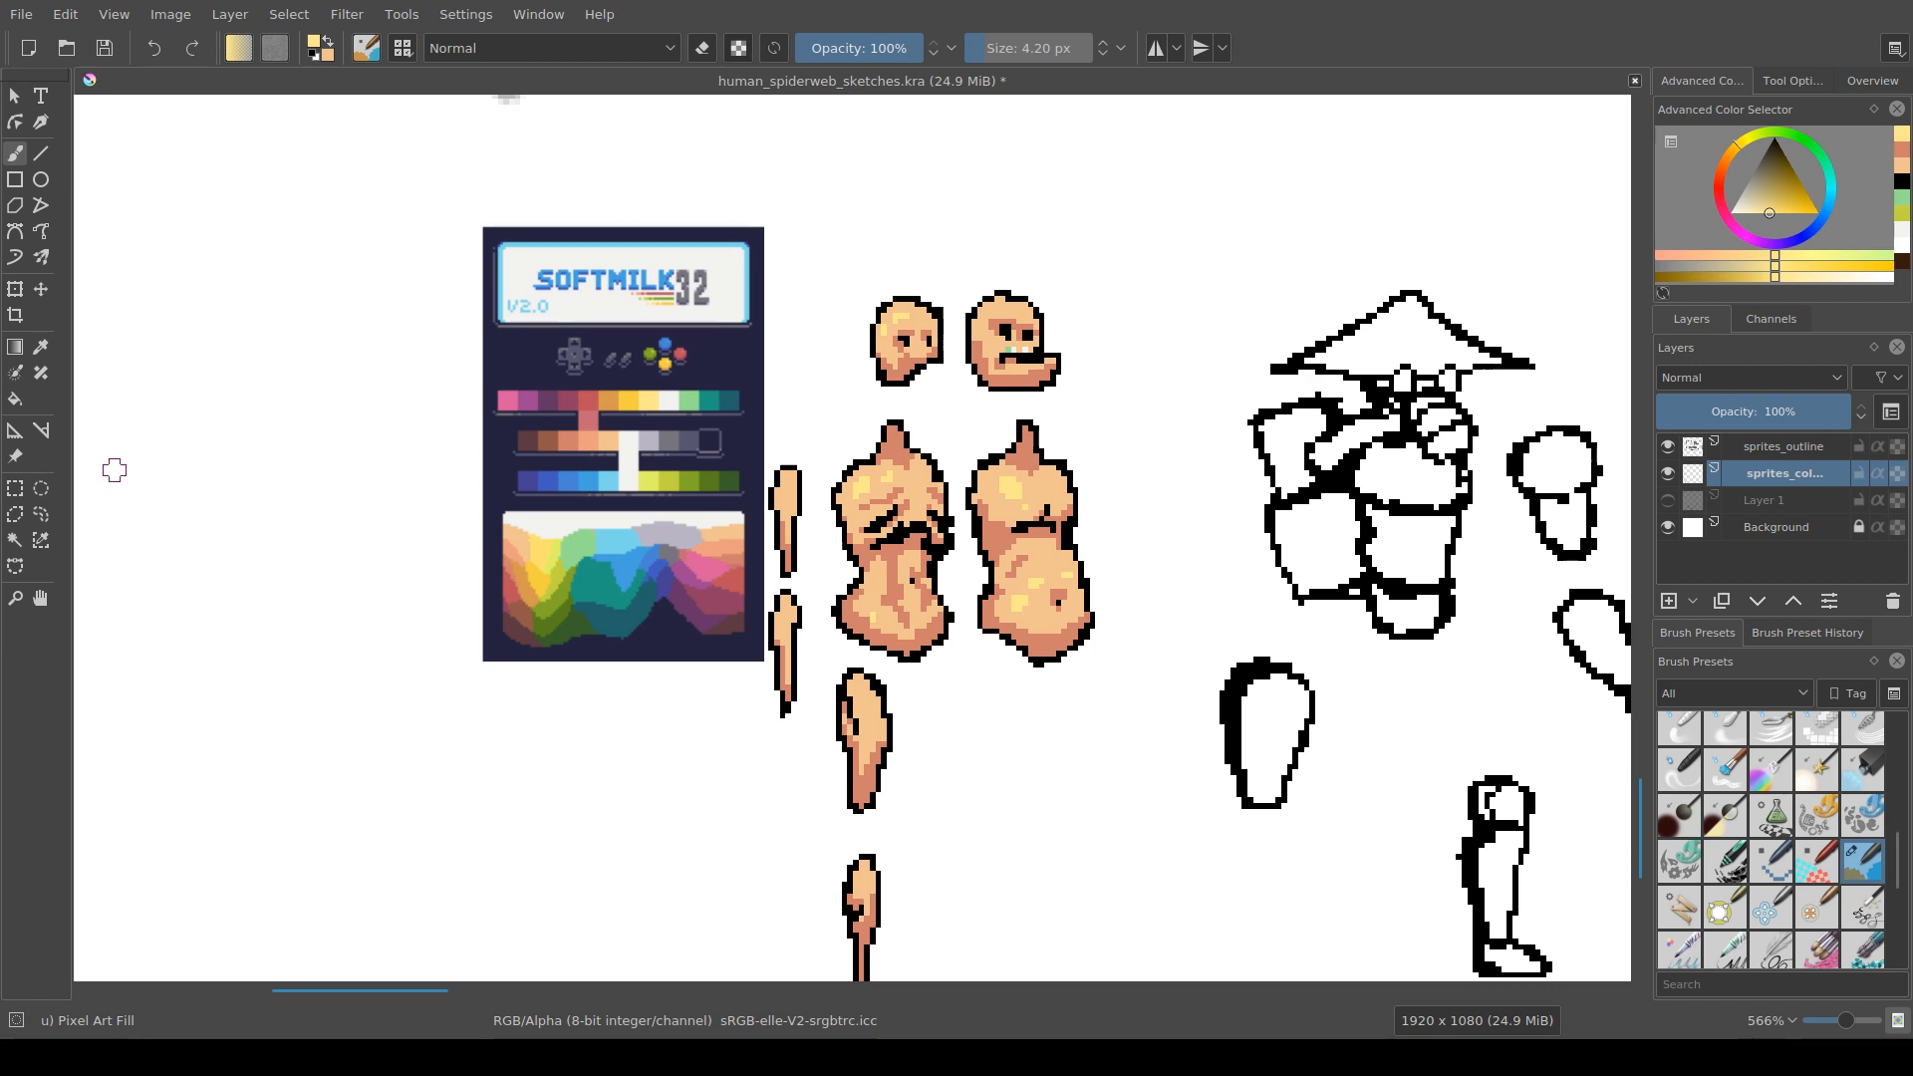
drag(980, 612, 845, 591)
key(ctrl+s)
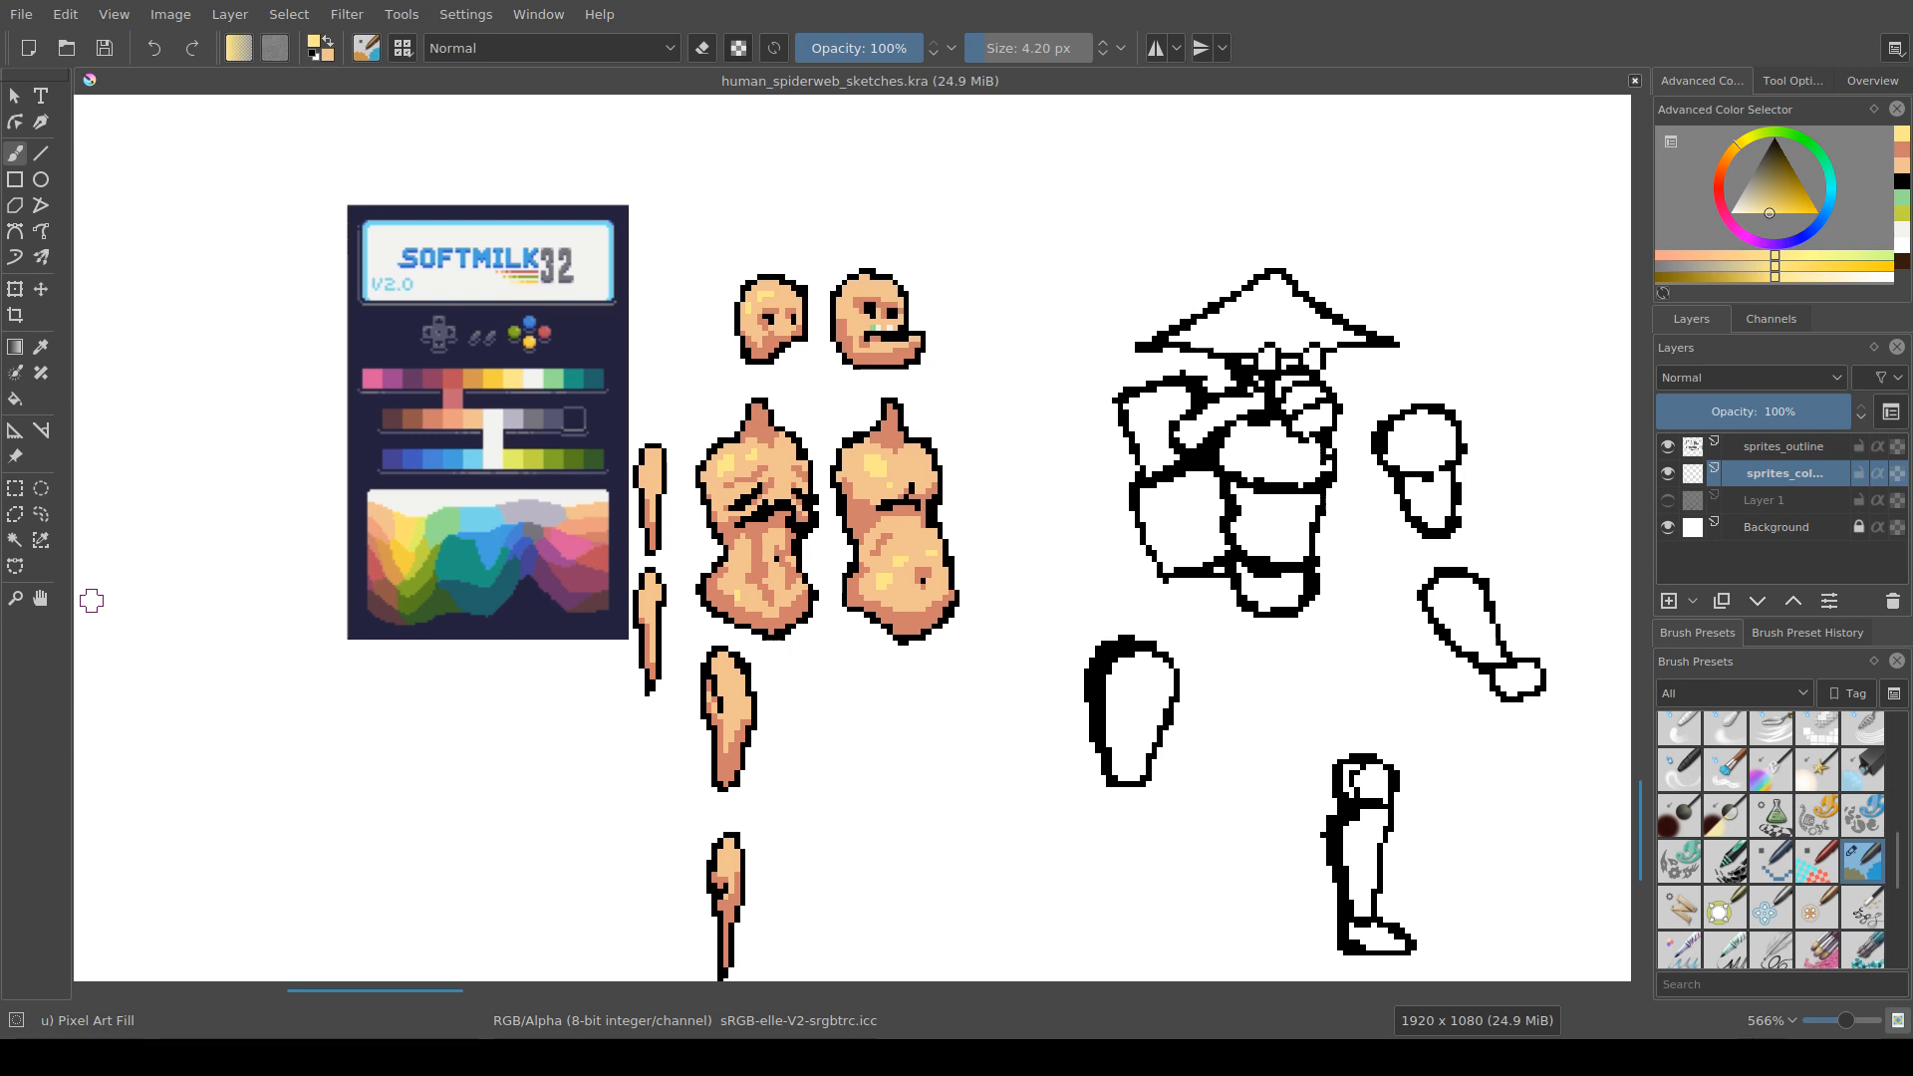
Step: Add pale yellow highlights to the upper leg and to both arm pieces beside the first torso
drag(907, 646, 913, 646)
scroll(723, 658, up, 2)
drag(724, 682, 638, 661)
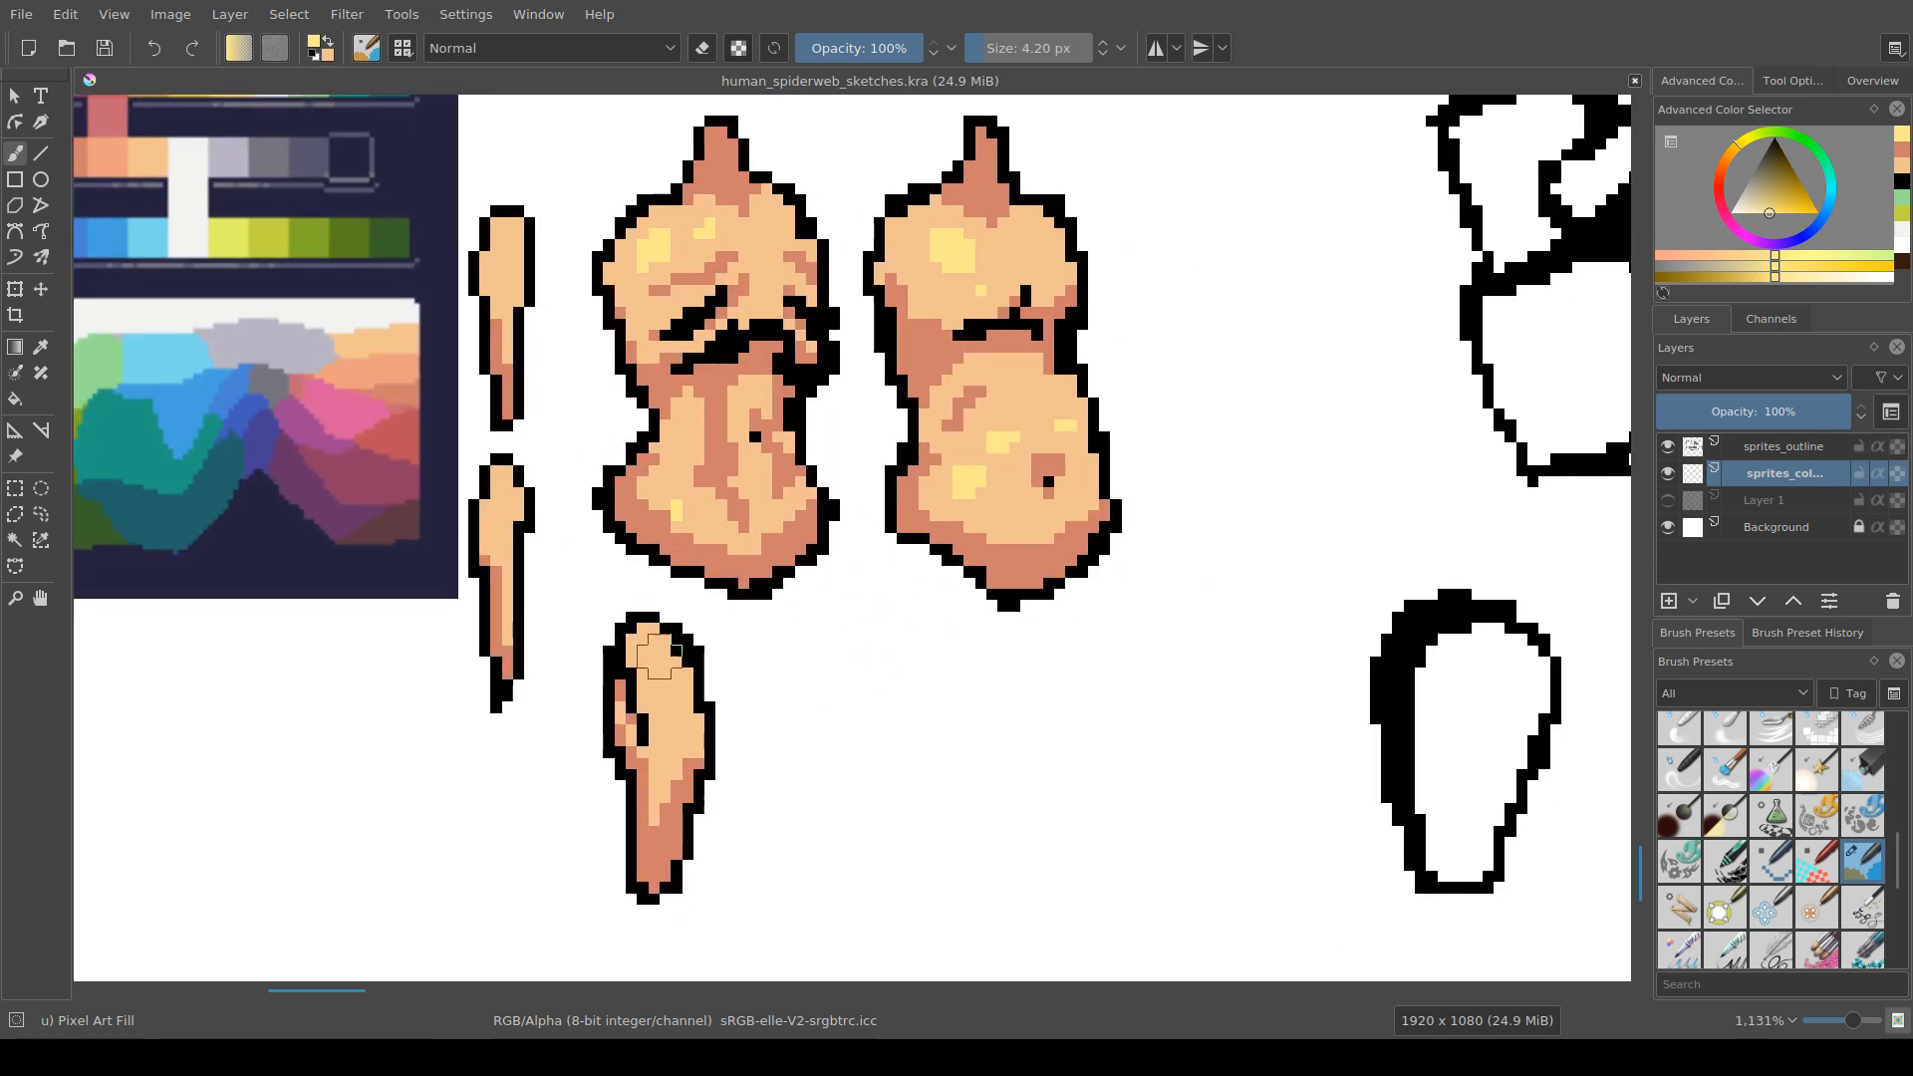
drag(455, 520, 491, 496)
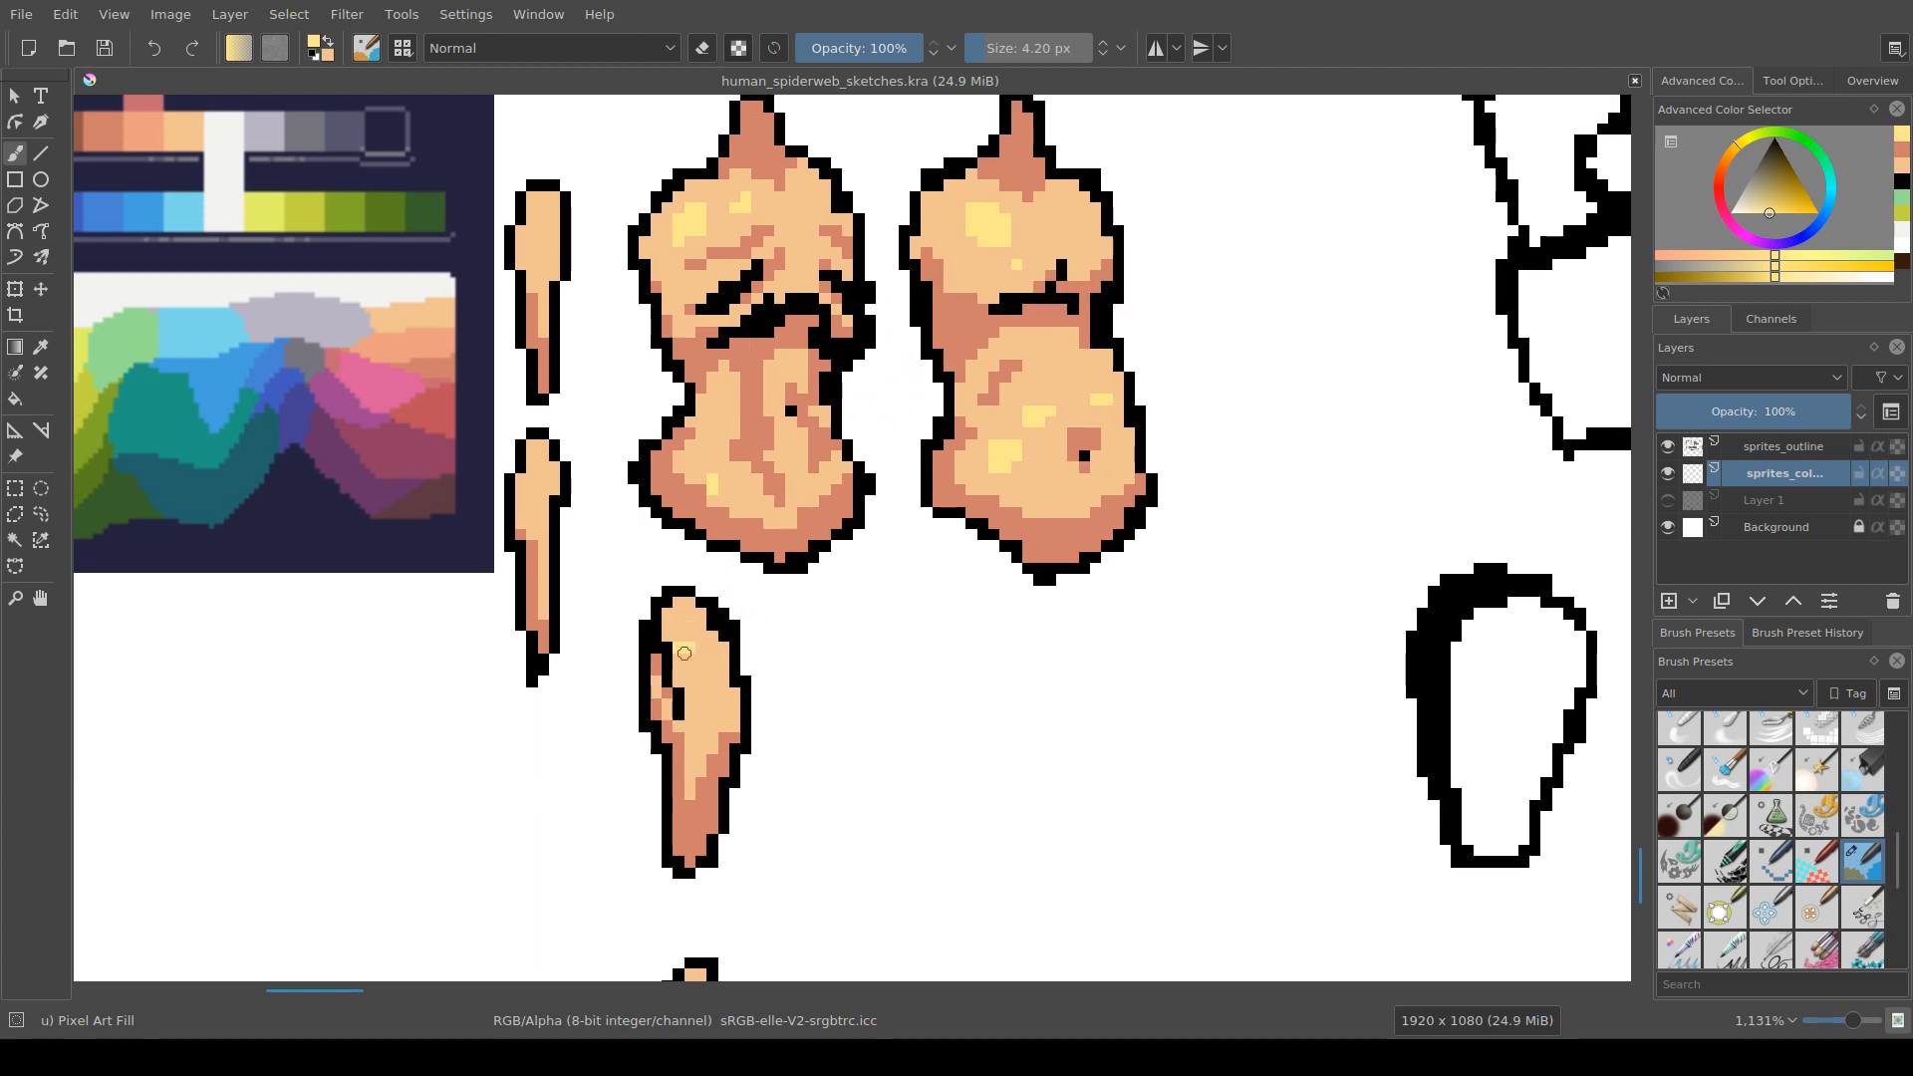
click(685, 655)
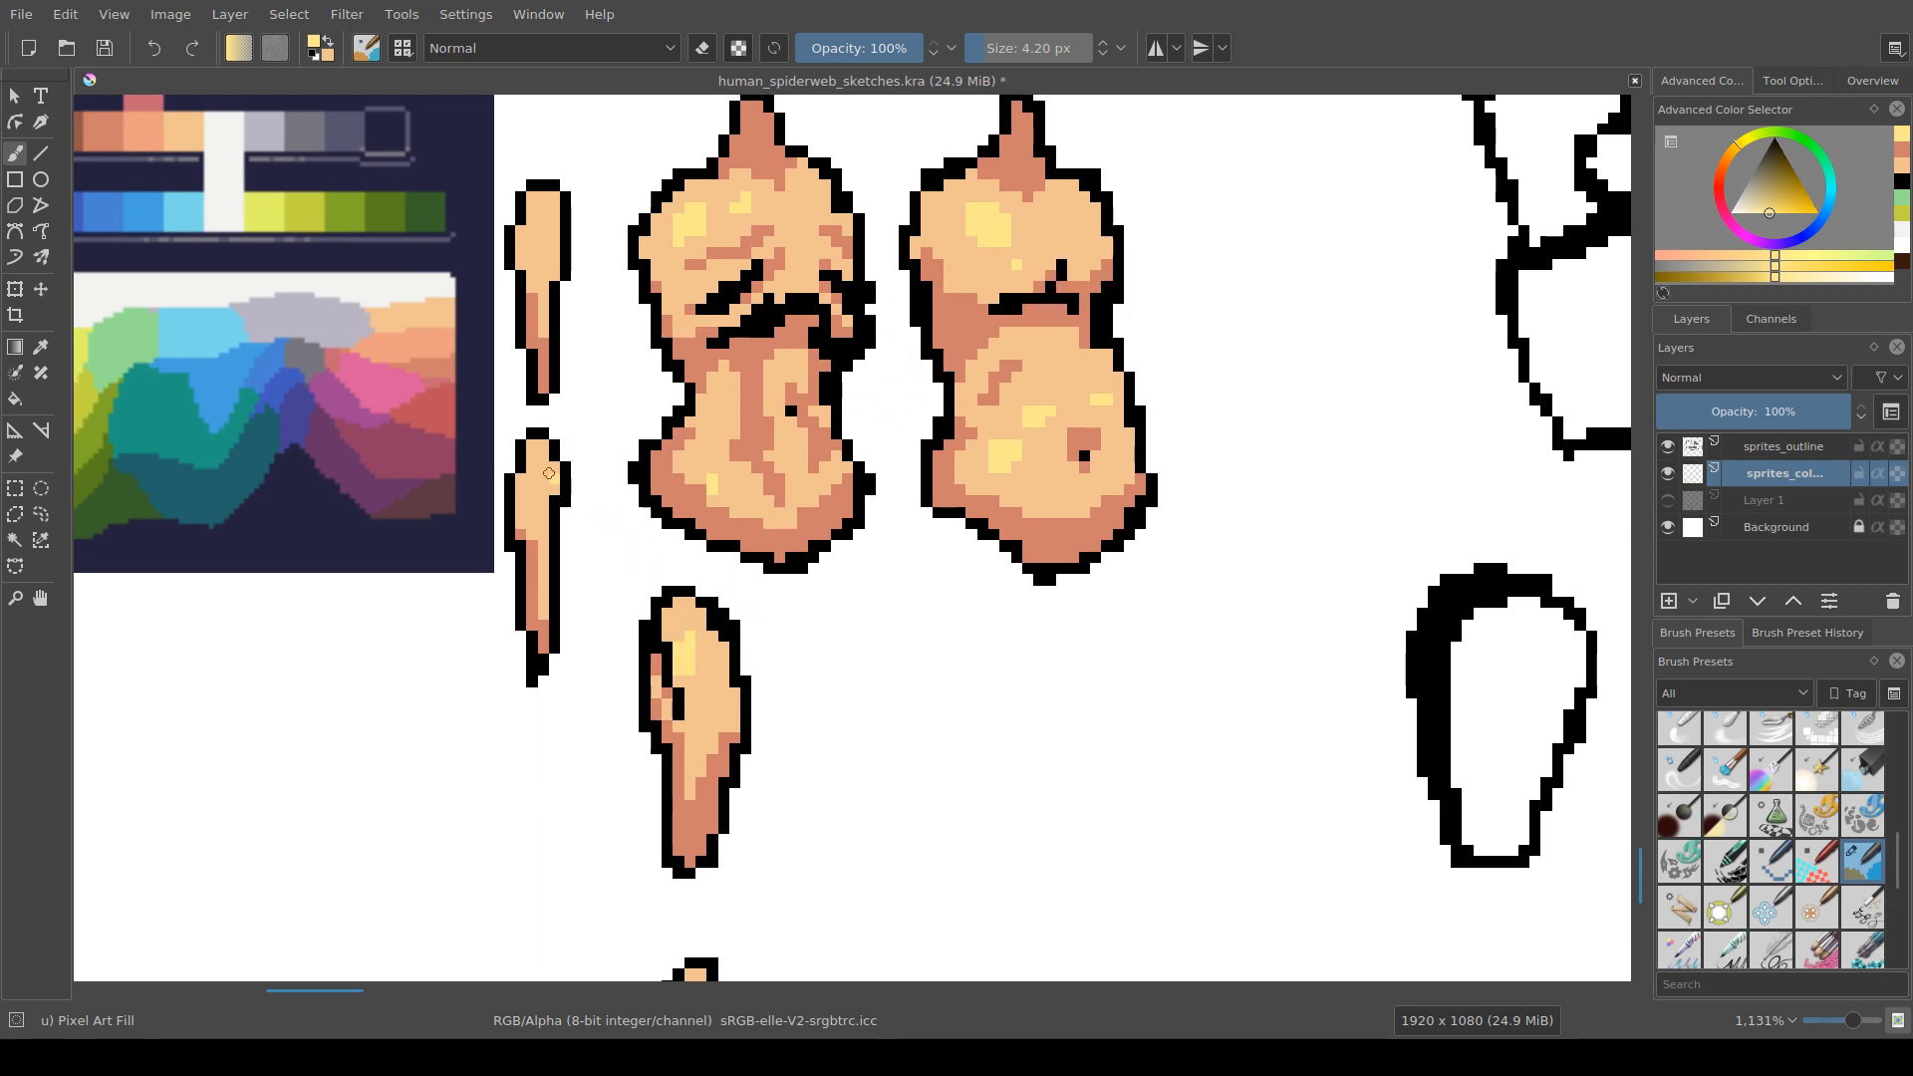
click(543, 483)
click(531, 246)
Step: Try a medium brown palette colour as a nipple pixel on the first torso's chest highlight
drag(604, 236, 731, 515)
ctrl+click(189, 411)
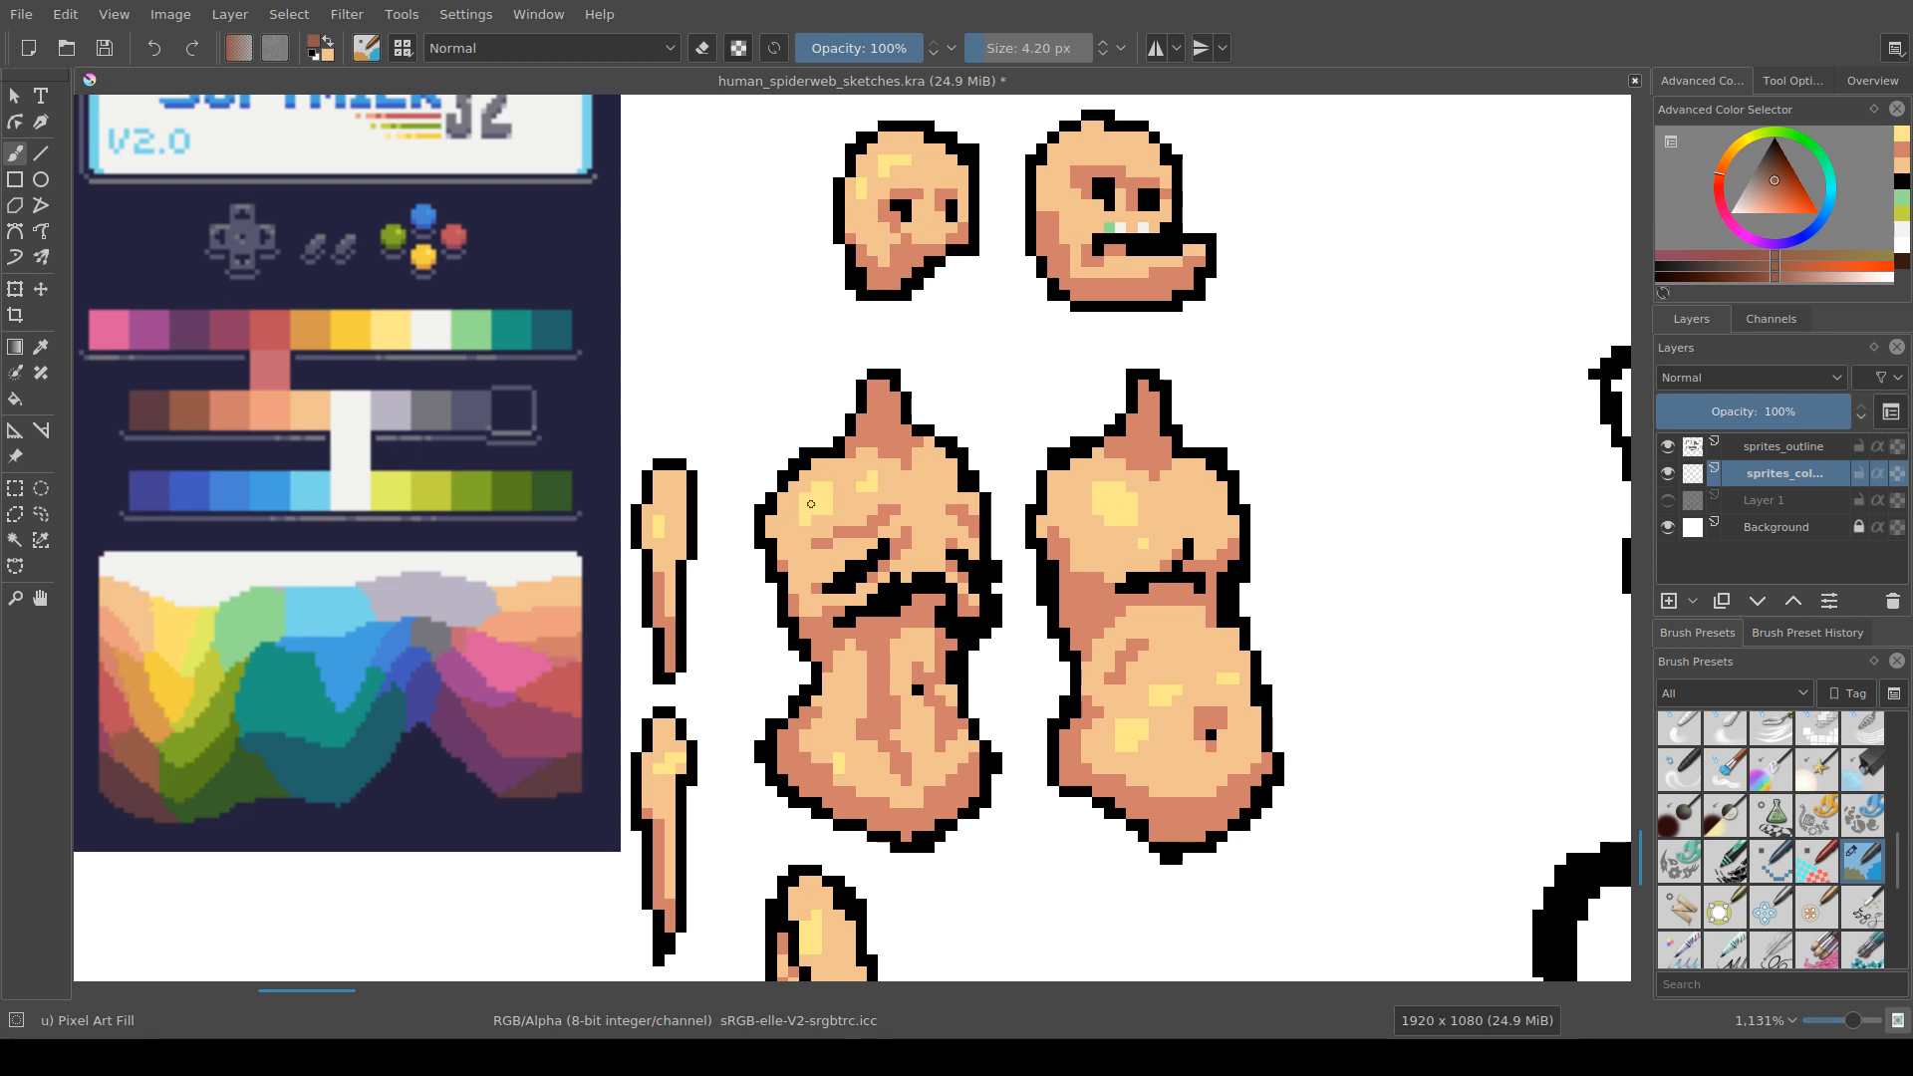
click(816, 498)
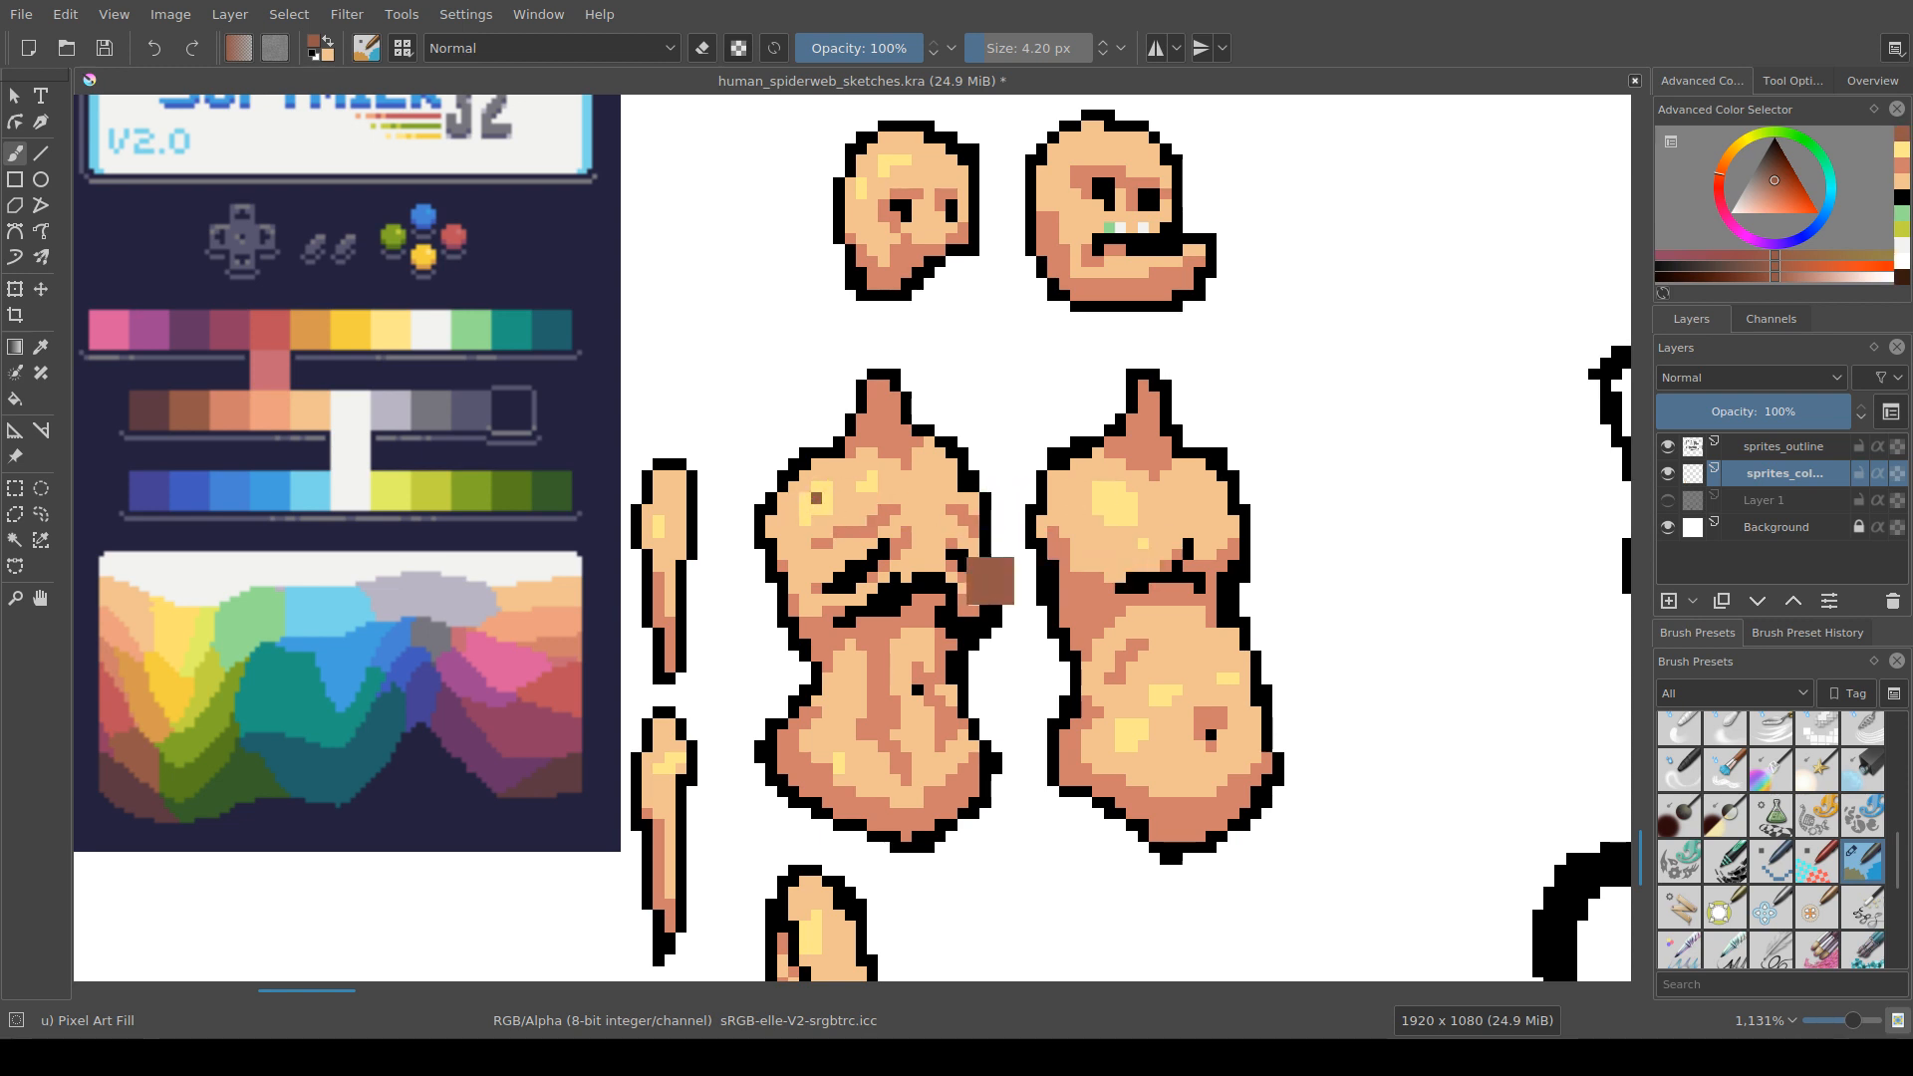
key(ctrl+z)
Step: Place nipple pixels in the palette's darkest brown on both torsos' chests and save the file
ctrl+click(155, 402)
mouse_move(1030, 532)
mouse_down()
mouse_move(982, 533)
mouse_move(901, 646)
mouse_up()
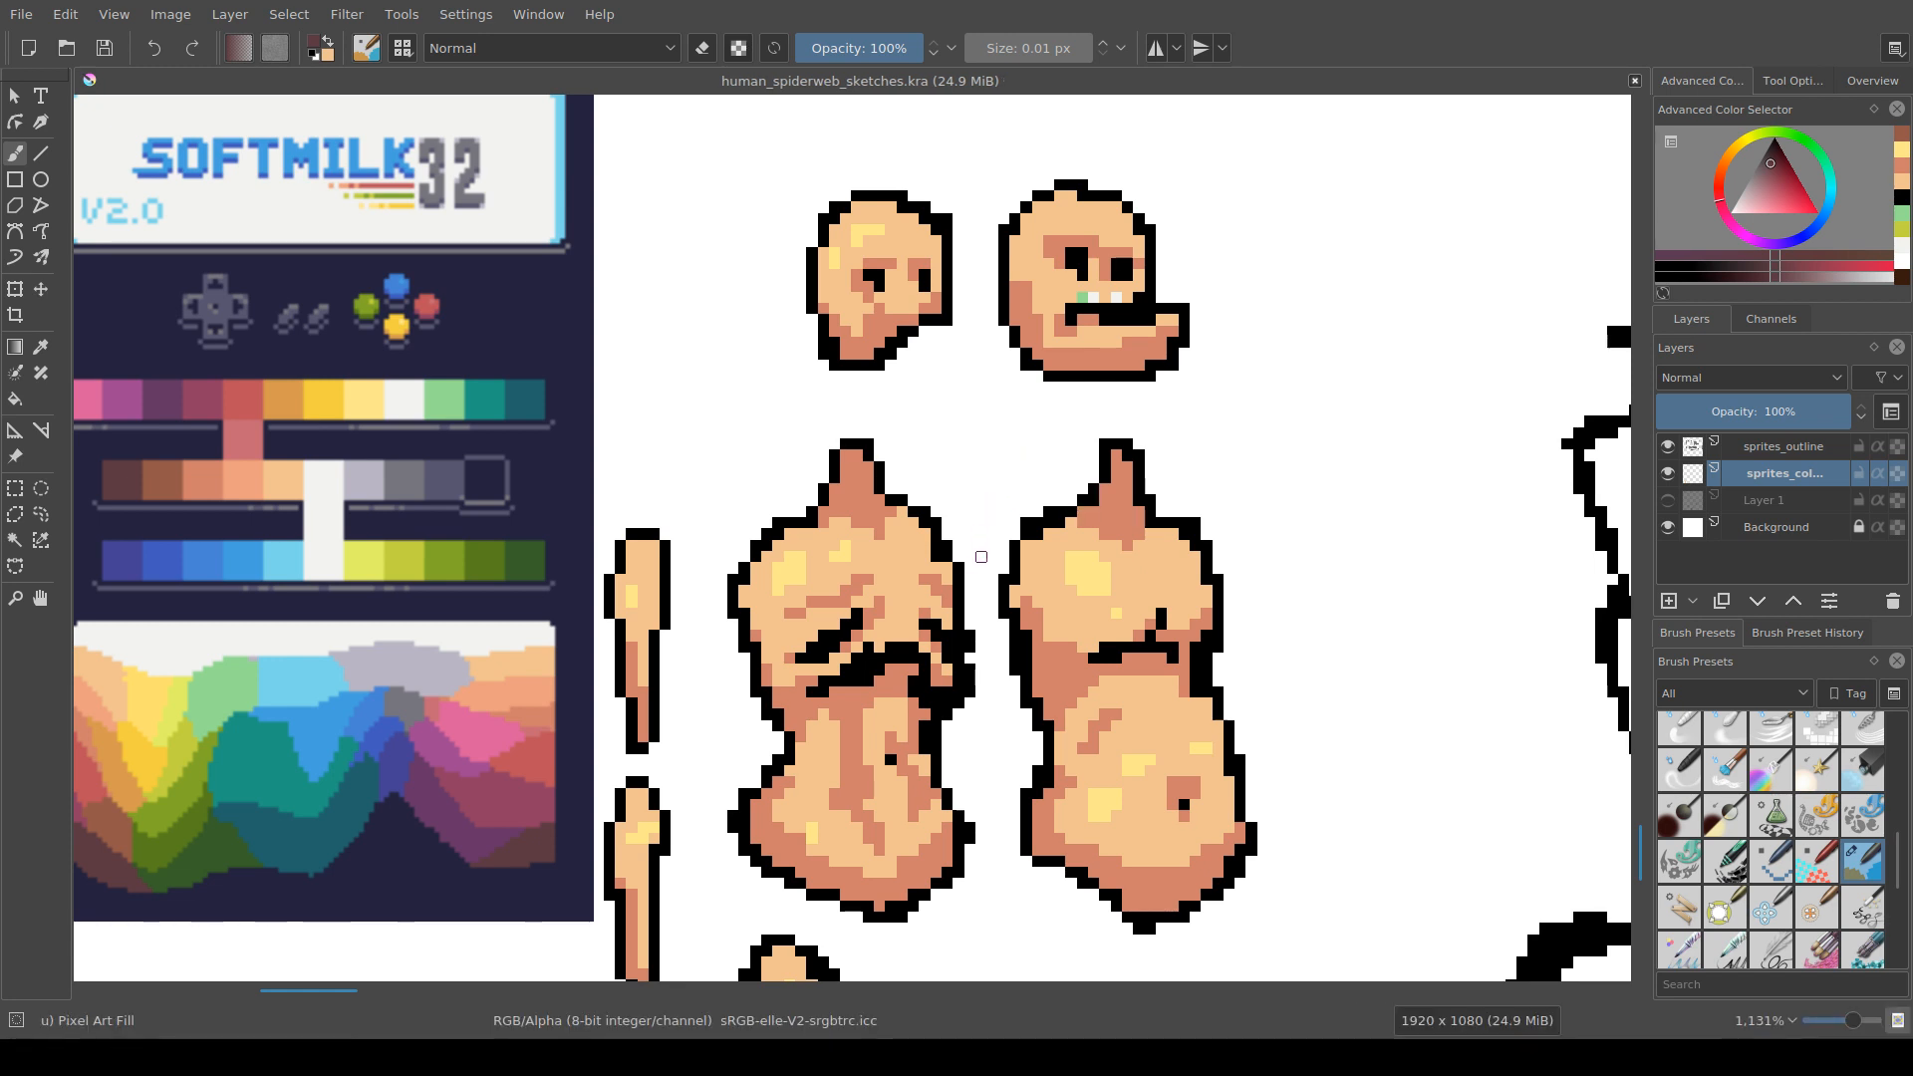
scroll(981, 556, down, 2)
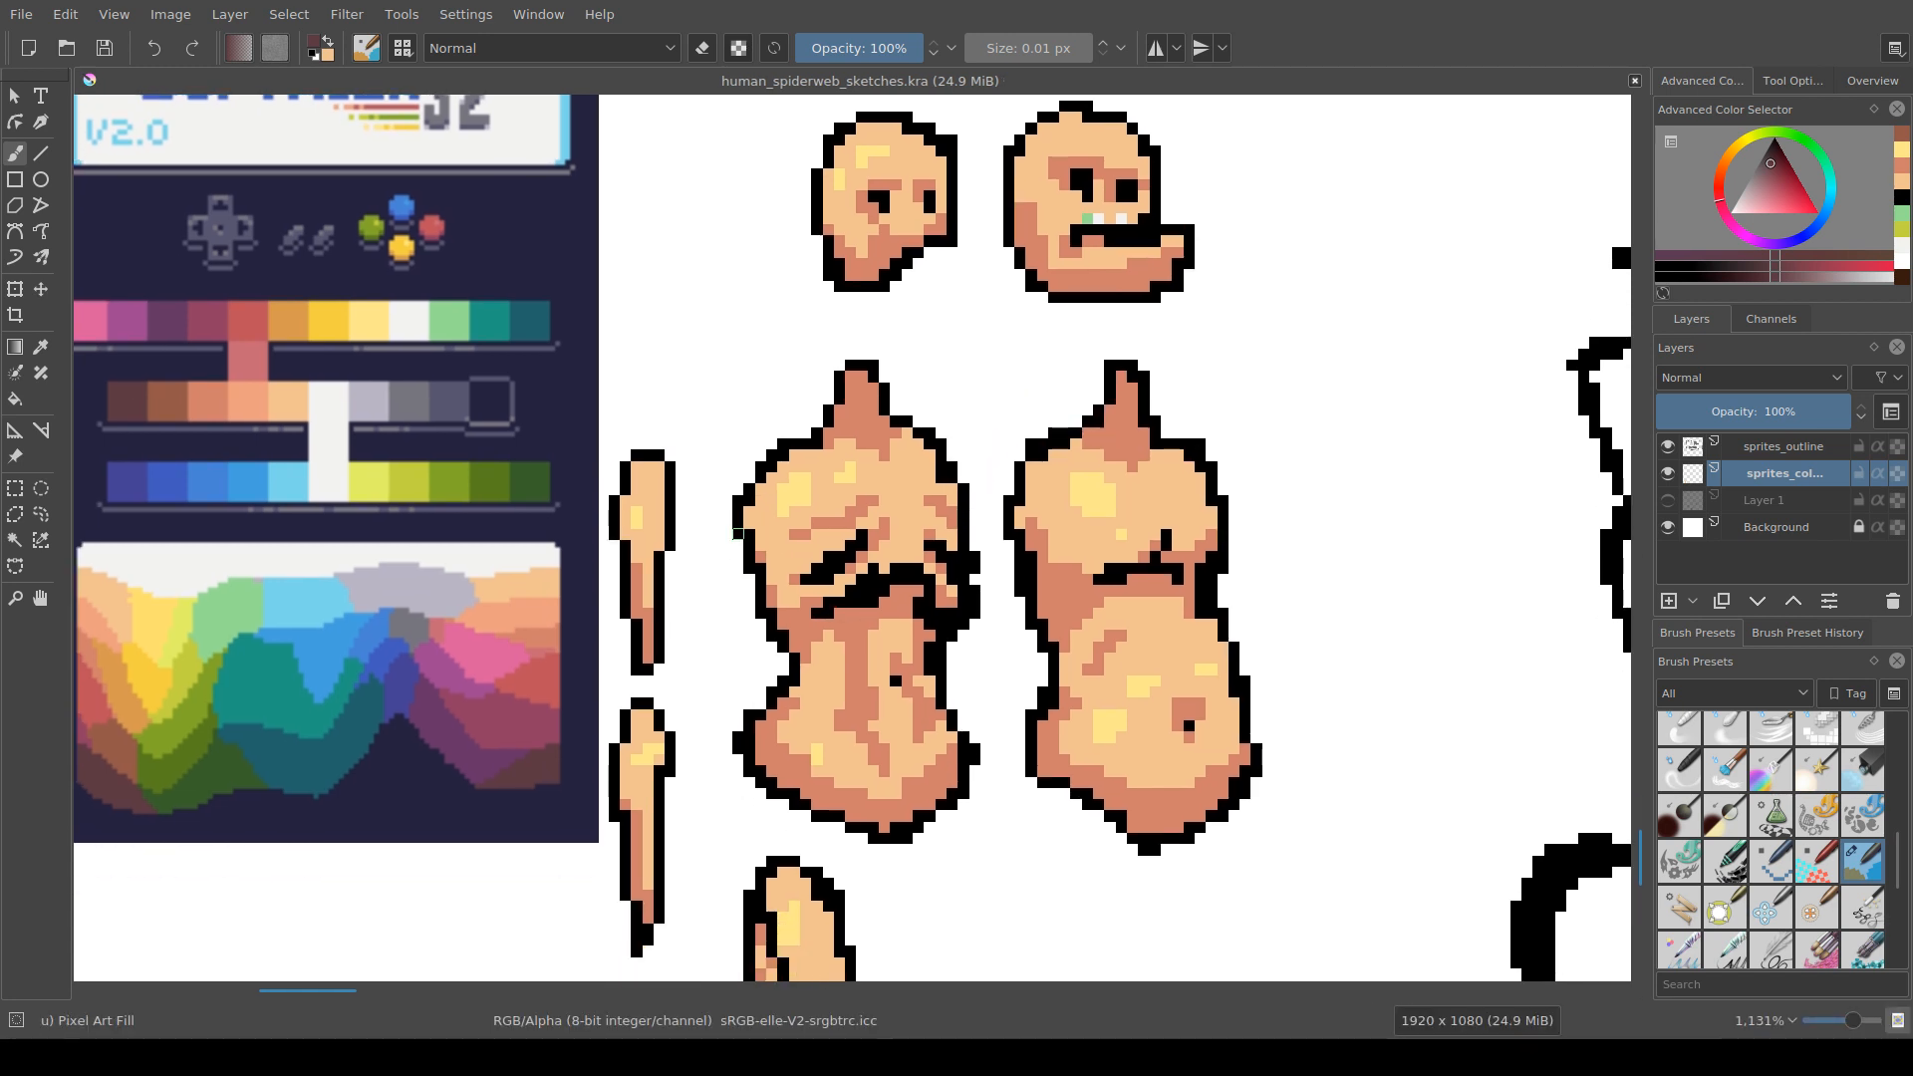
click(783, 488)
click(850, 477)
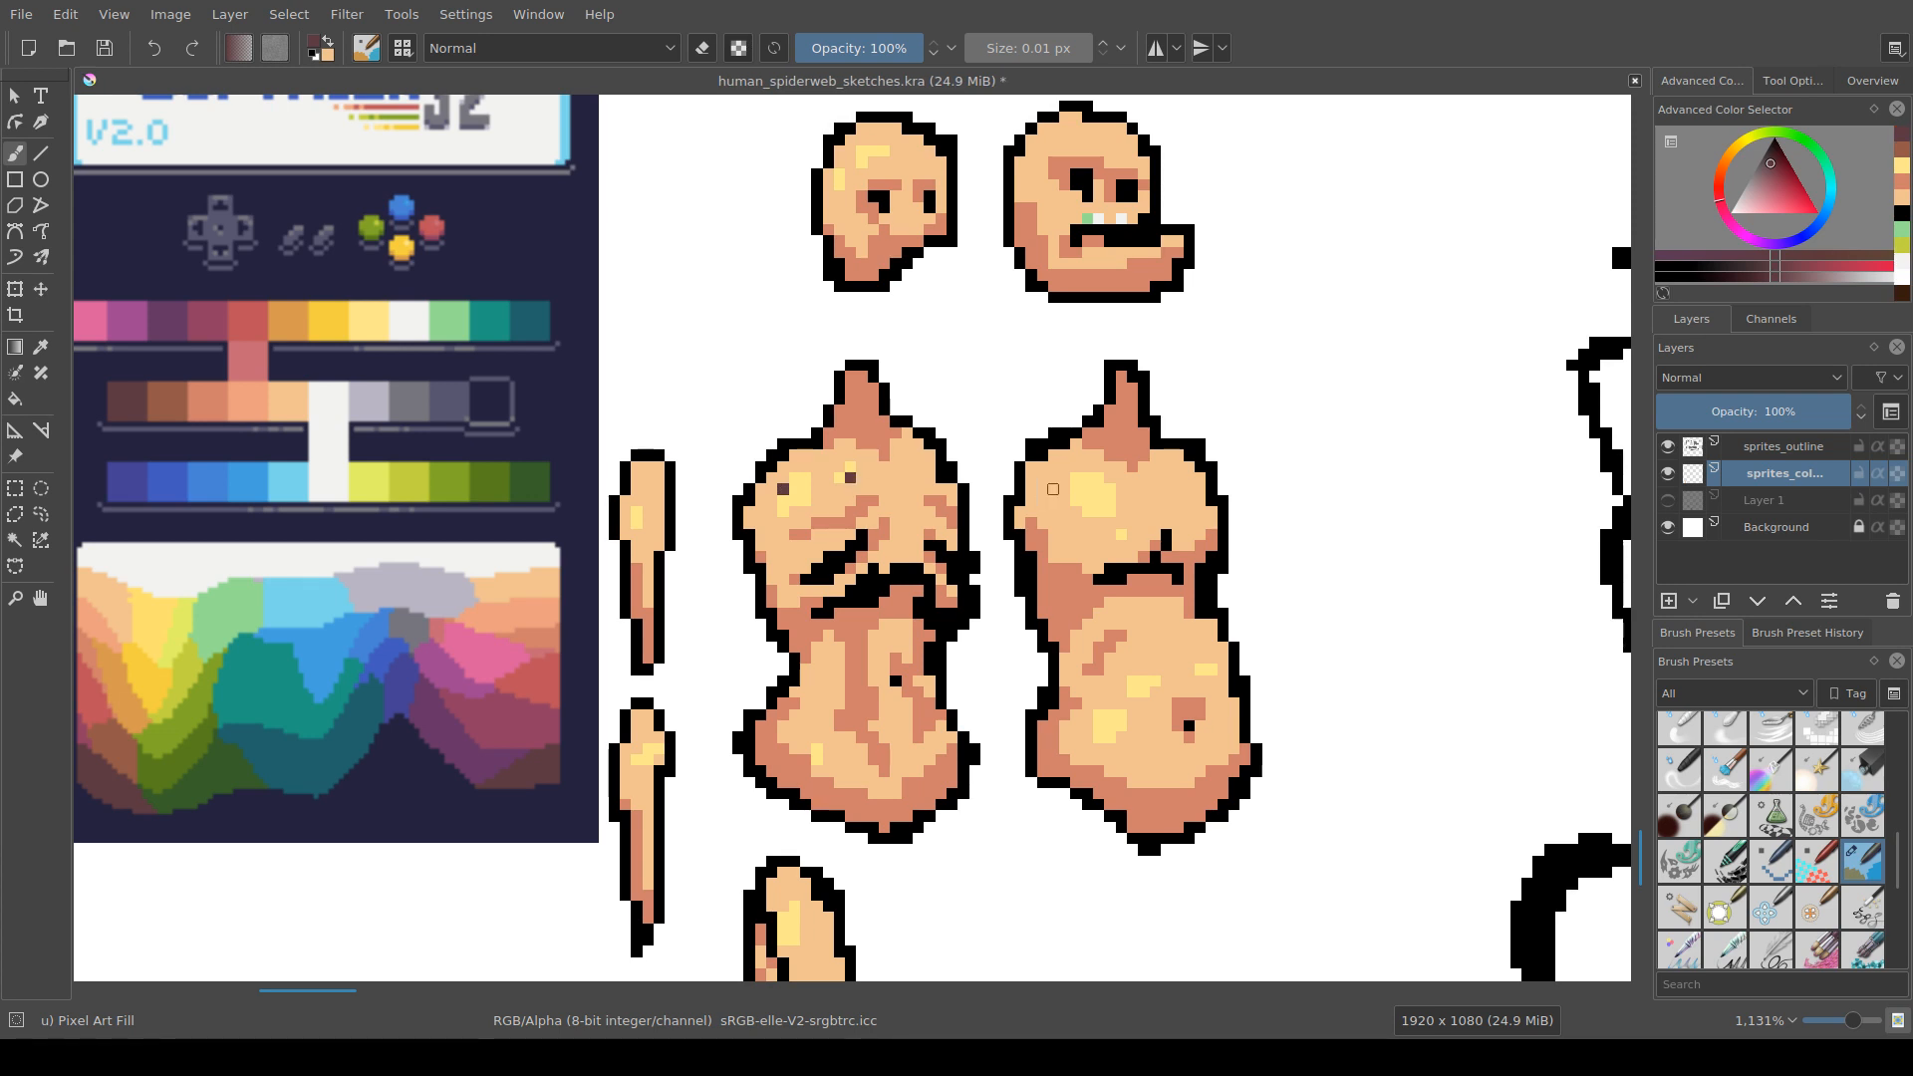
click(1087, 500)
scroll(1166, 534, down, 5)
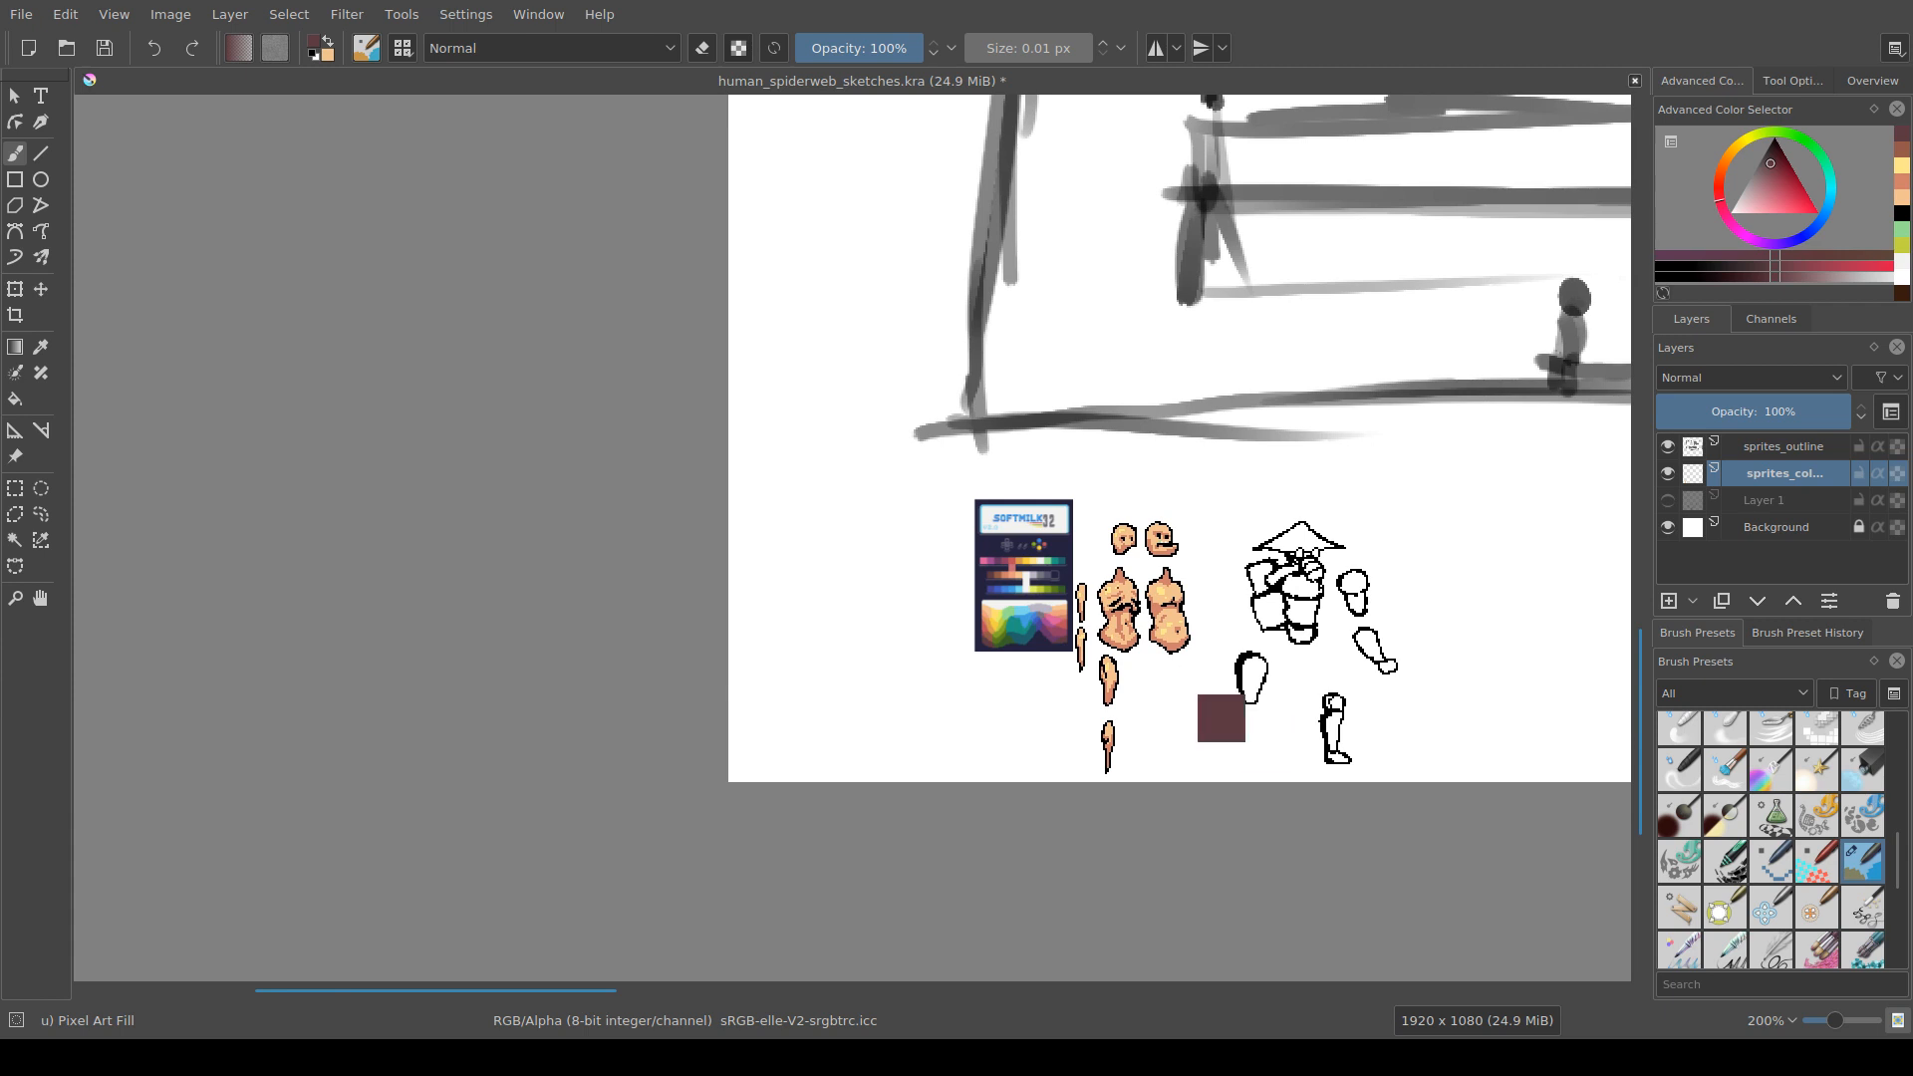
scroll(1029, 698, up, 2)
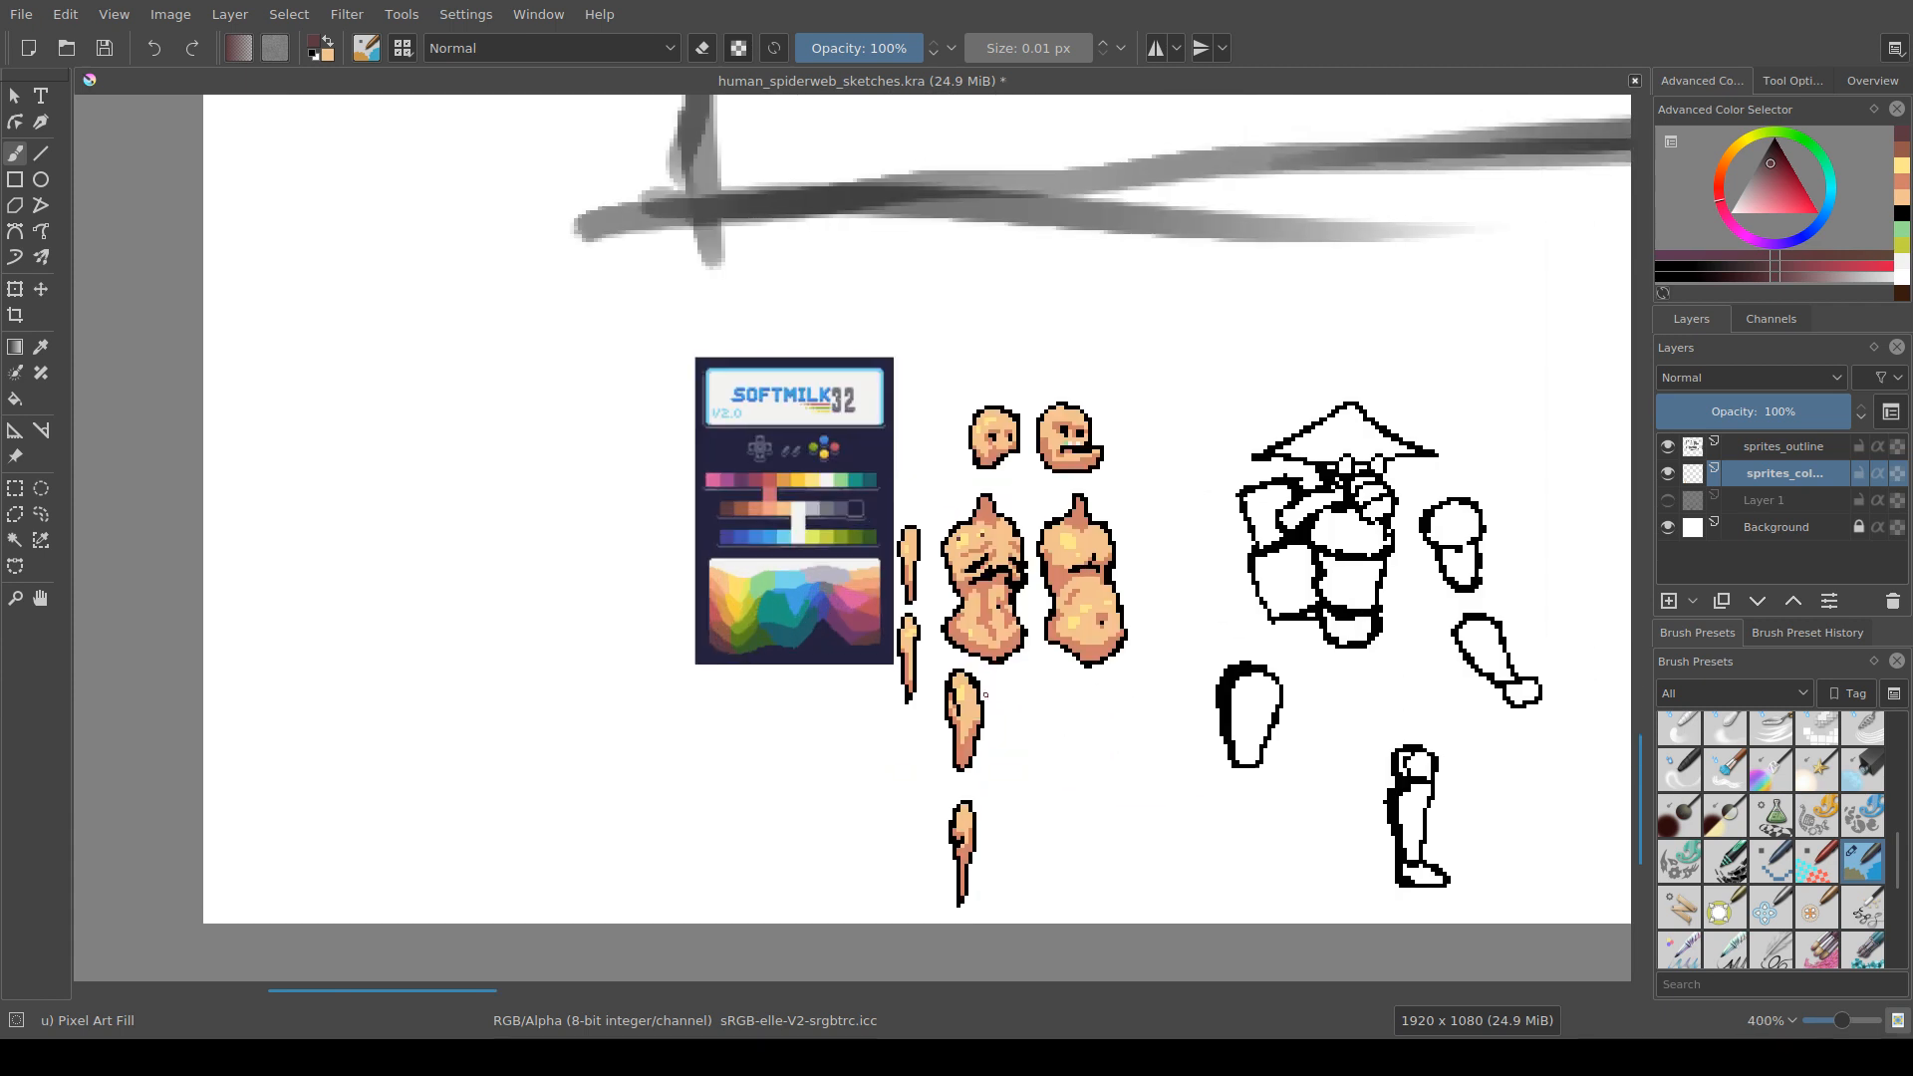
drag(1021, 499, 980, 504)
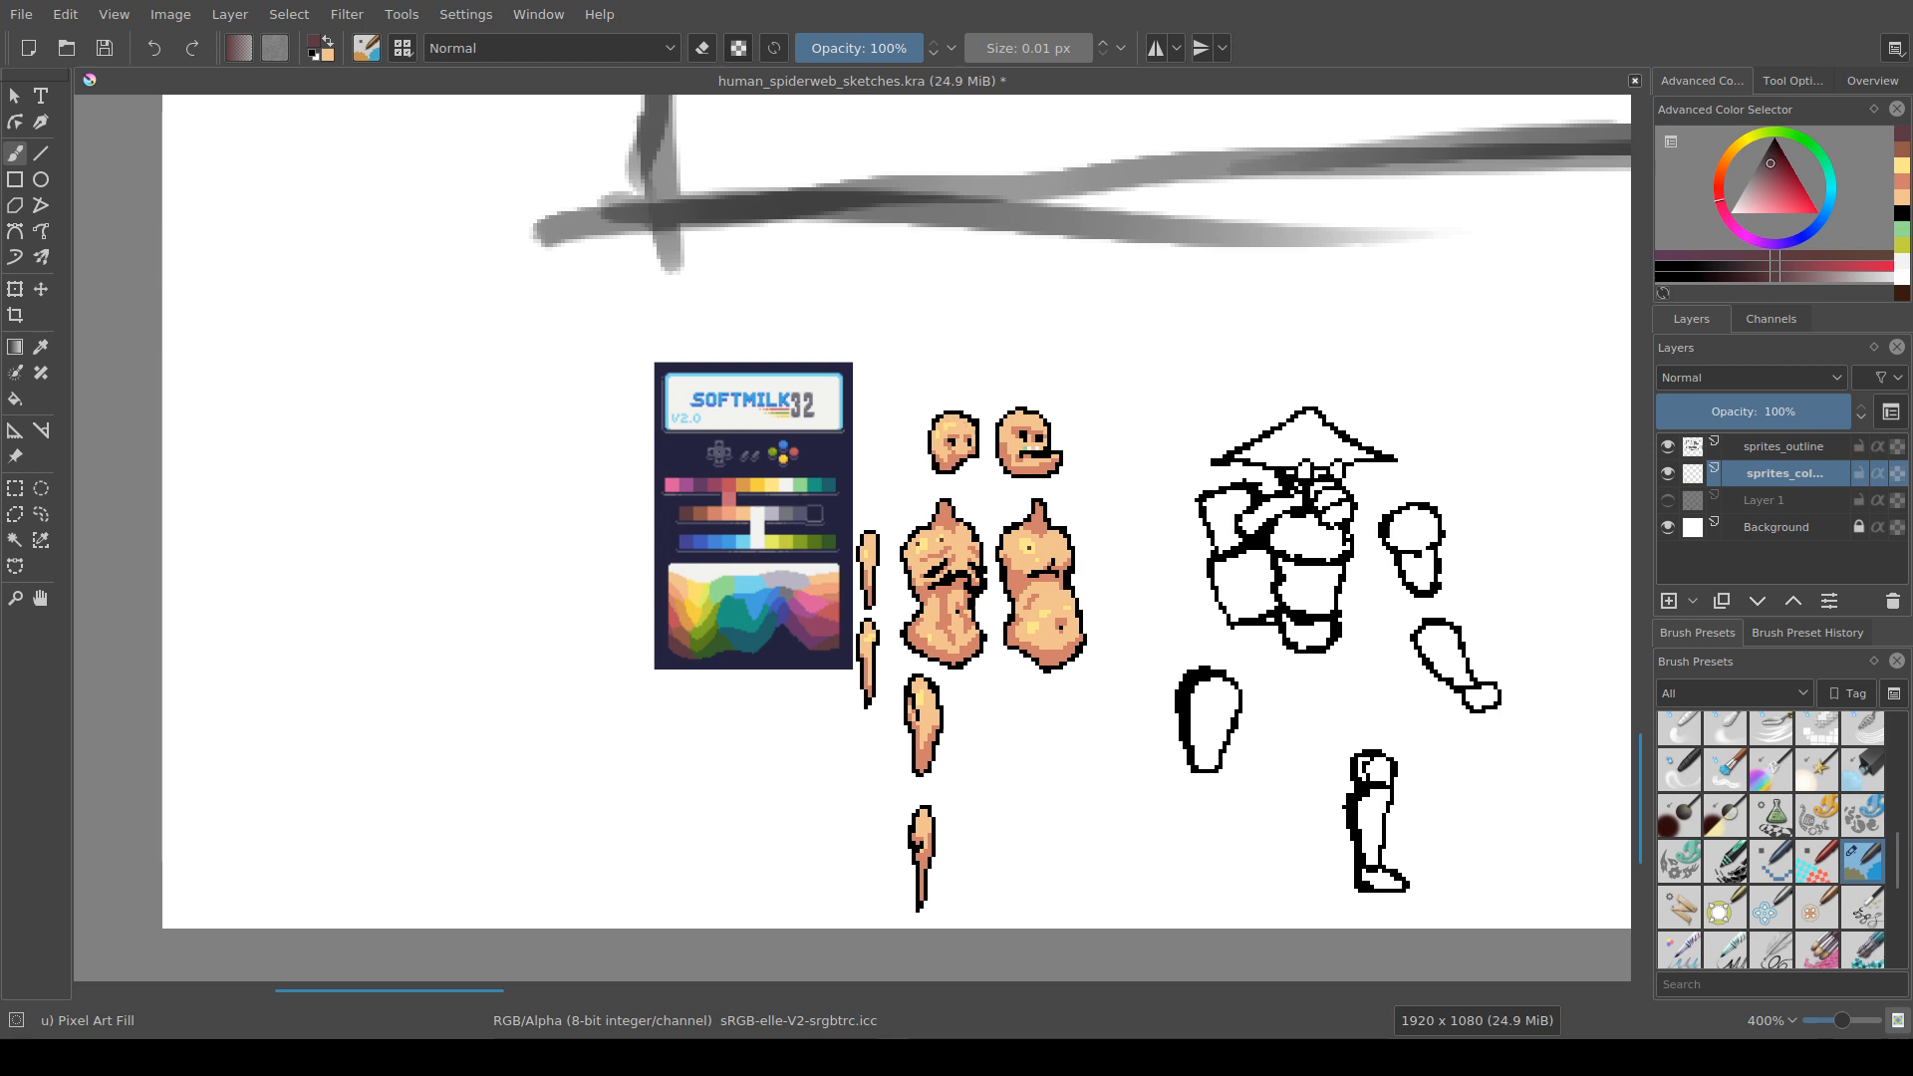
key(ctrl+s)
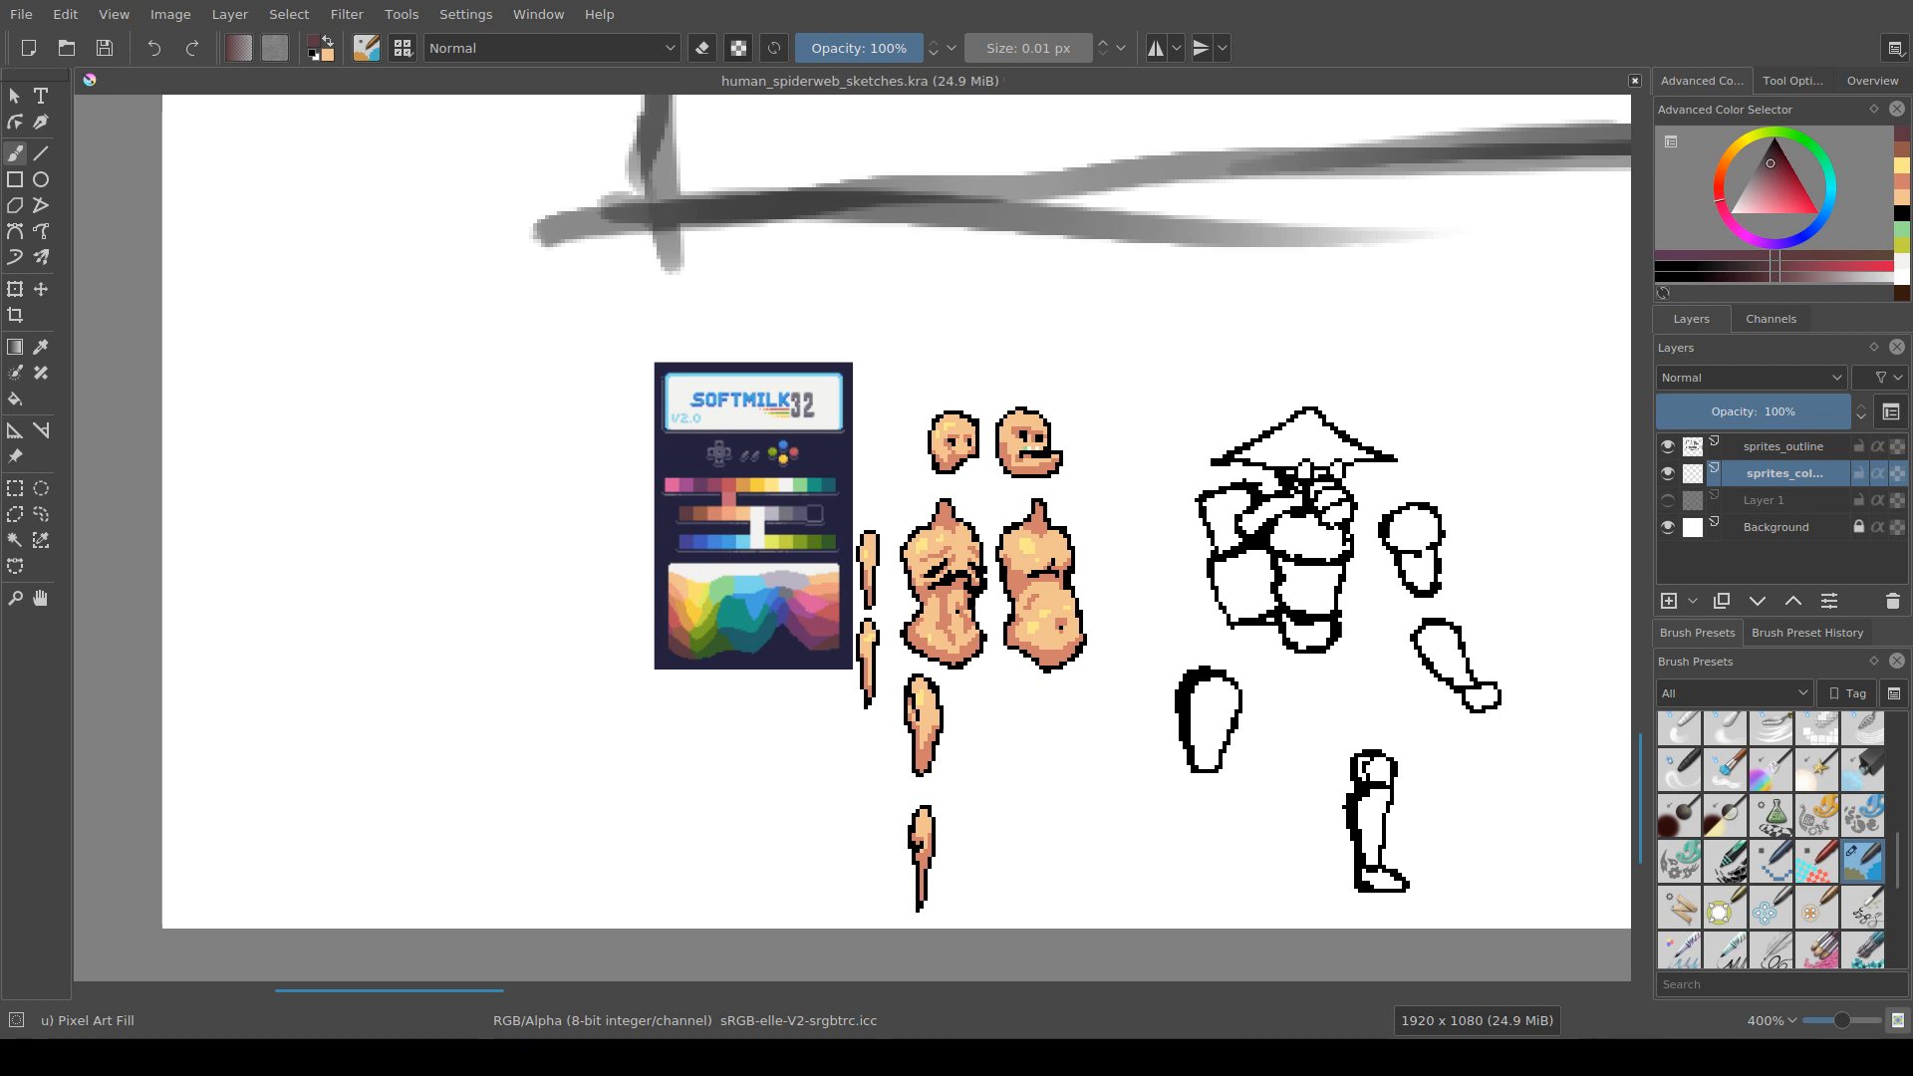
Step: Sample the pale yellow of the second torso's chest highlight, dab it on the second head's temple and save the file
scroll(1136, 525, up, 2)
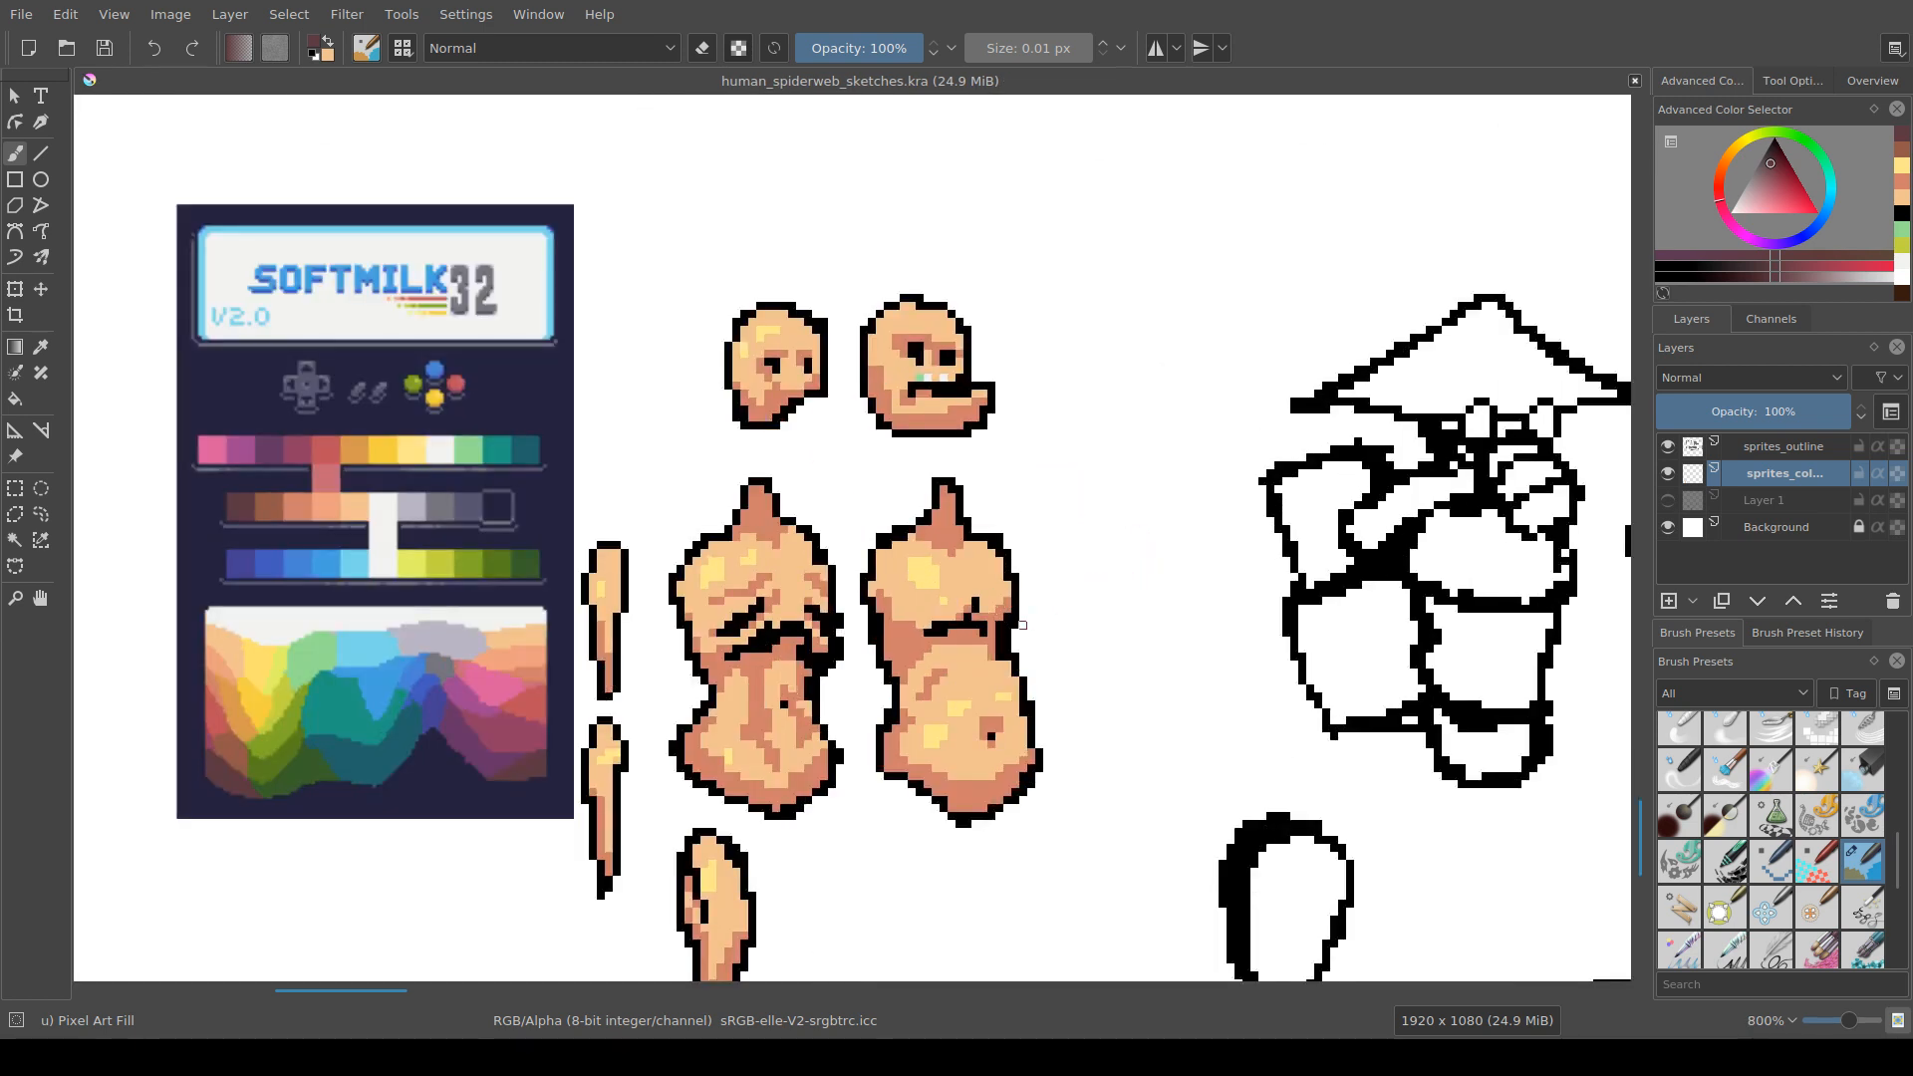
drag(1022, 625, 1052, 562)
scroll(927, 503, up, 1)
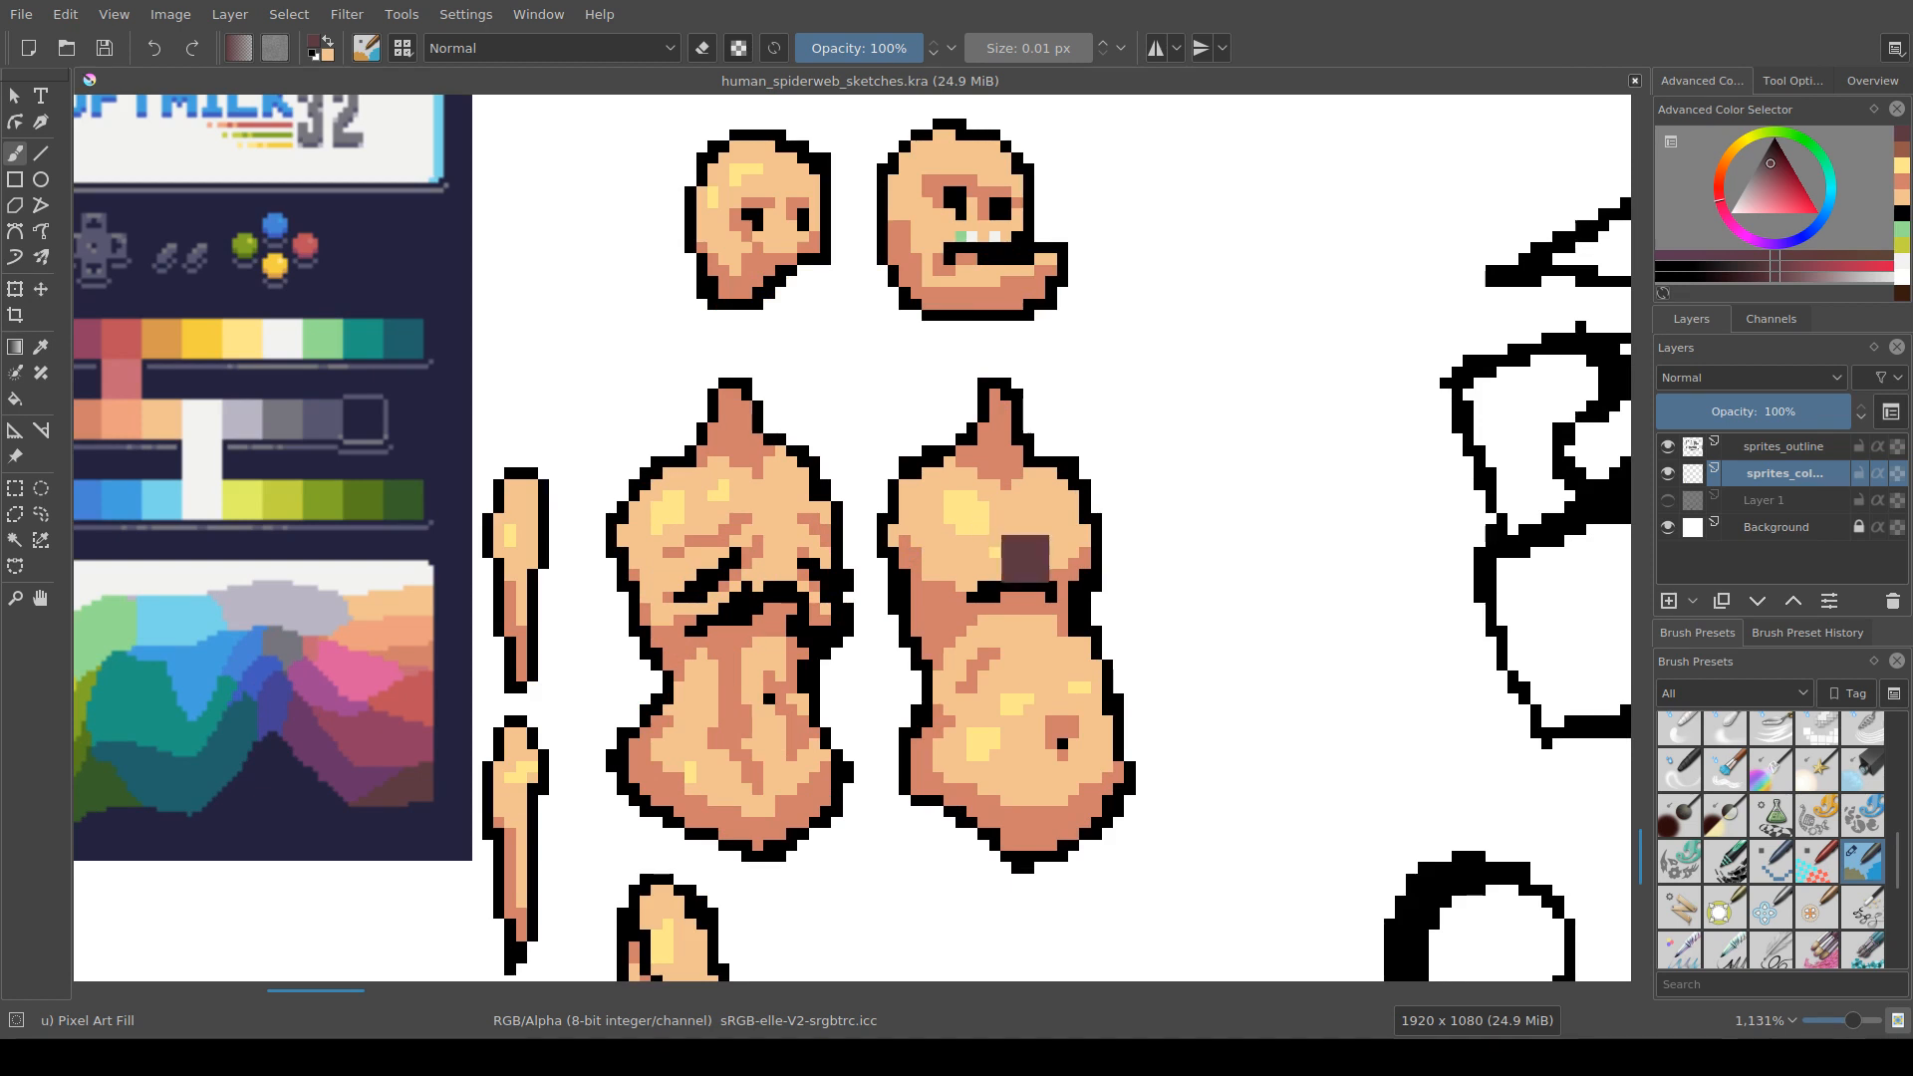
ctrl+click(969, 505)
drag(970, 504, 903, 714)
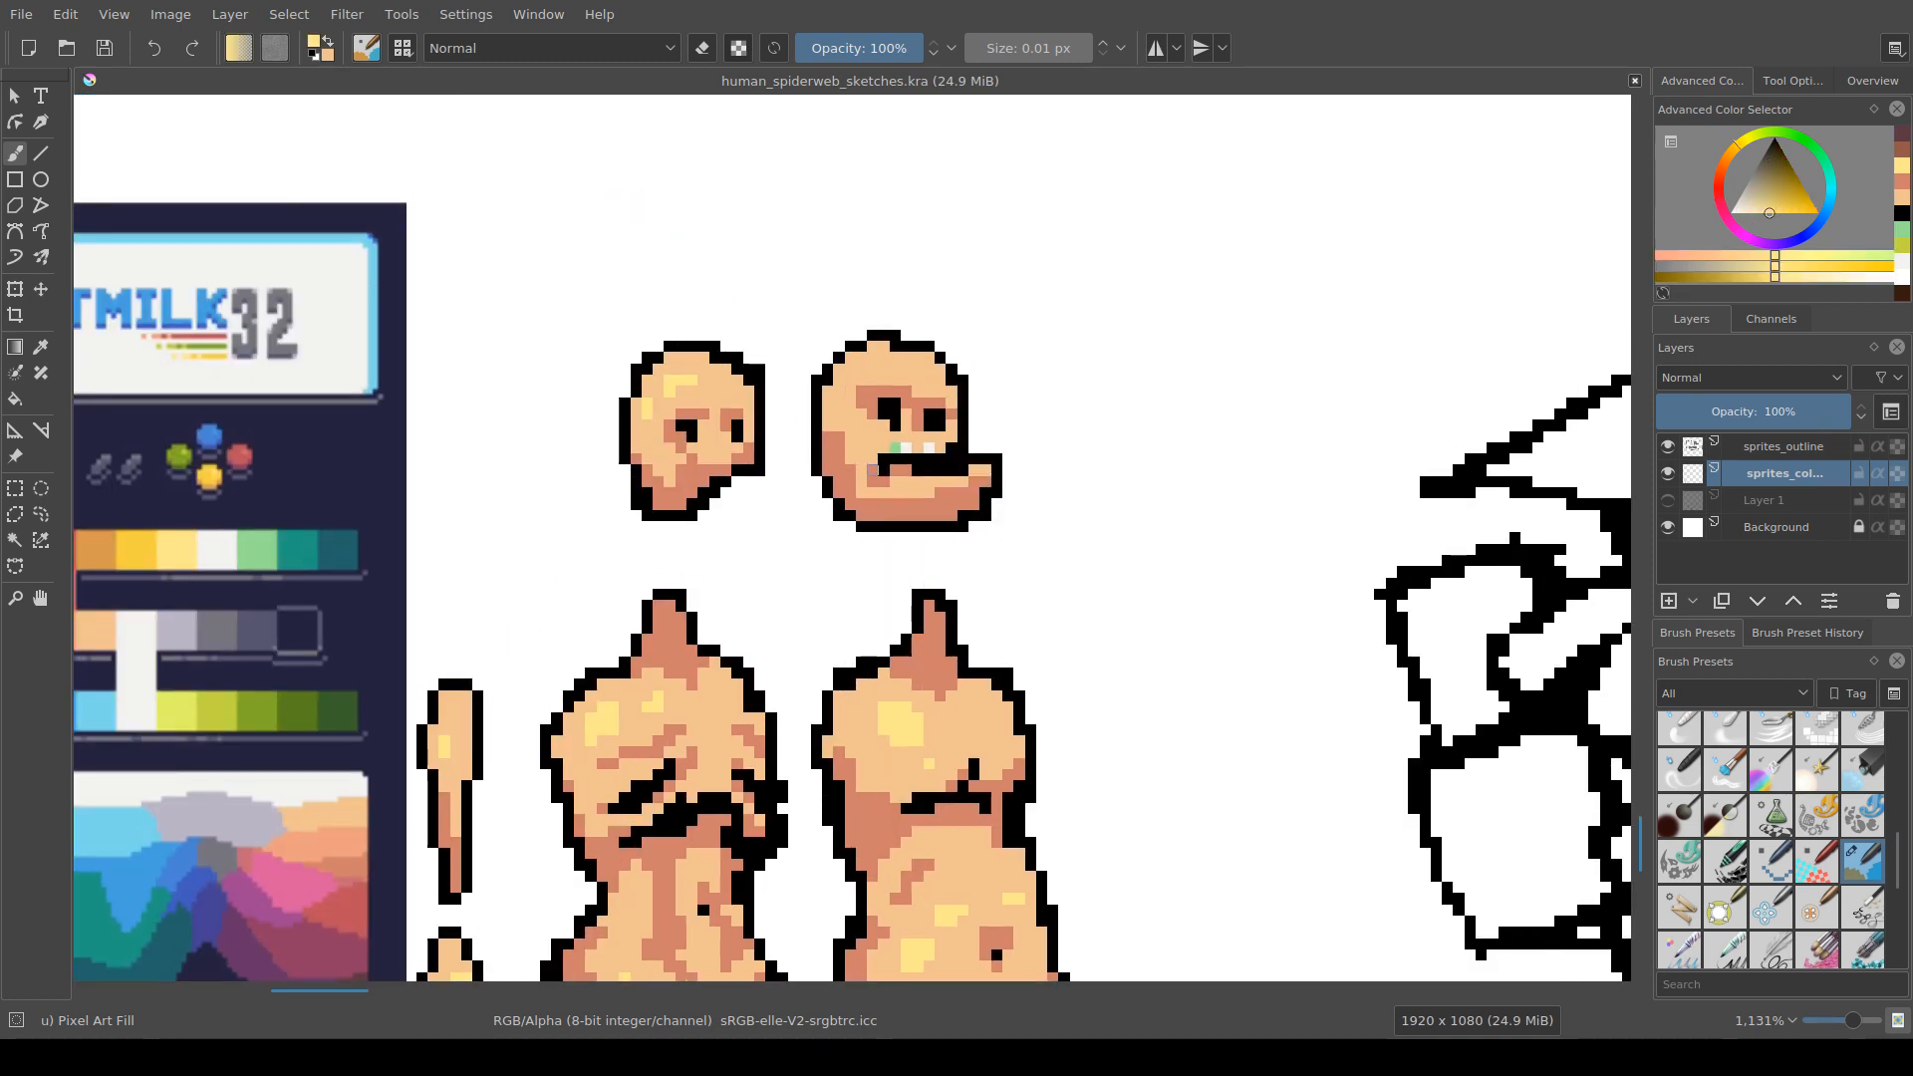
drag(861, 430, 852, 425)
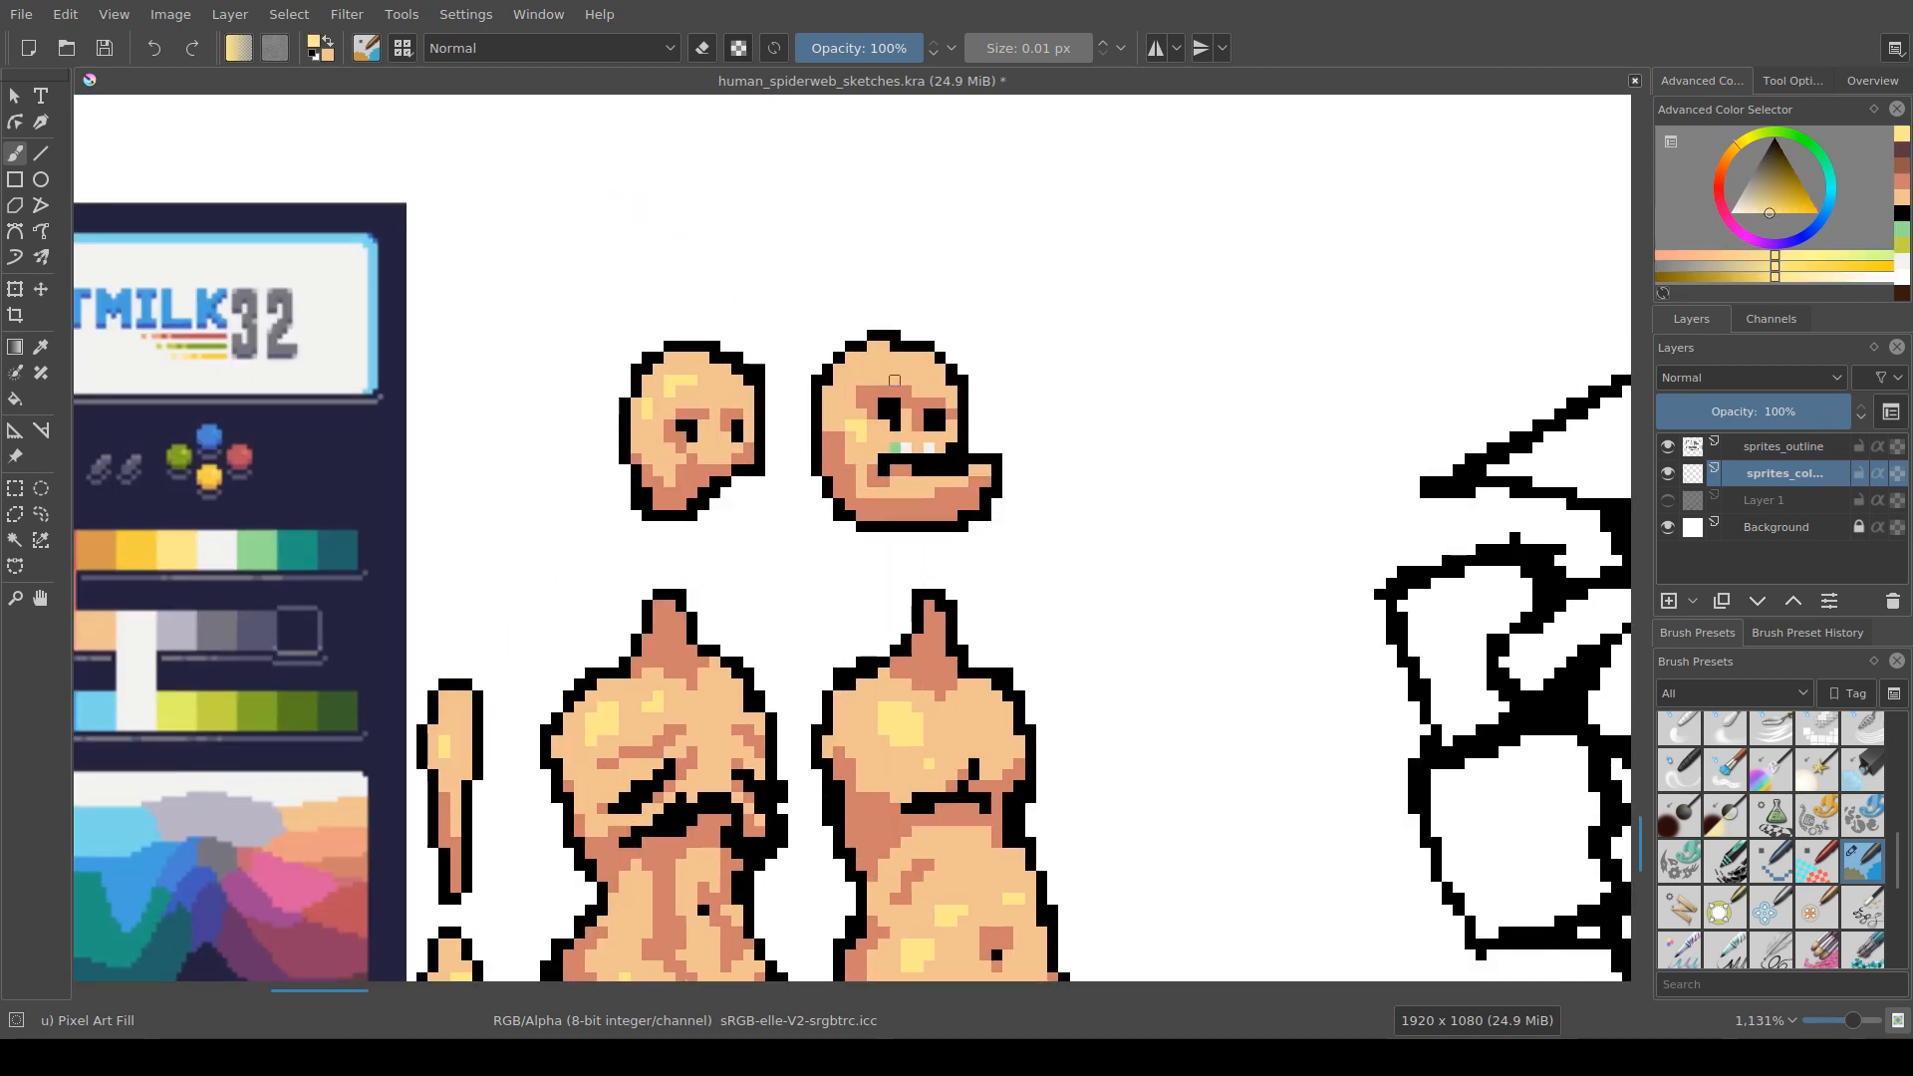
key(ctrl+s)
scroll(1030, 468, down, 3)
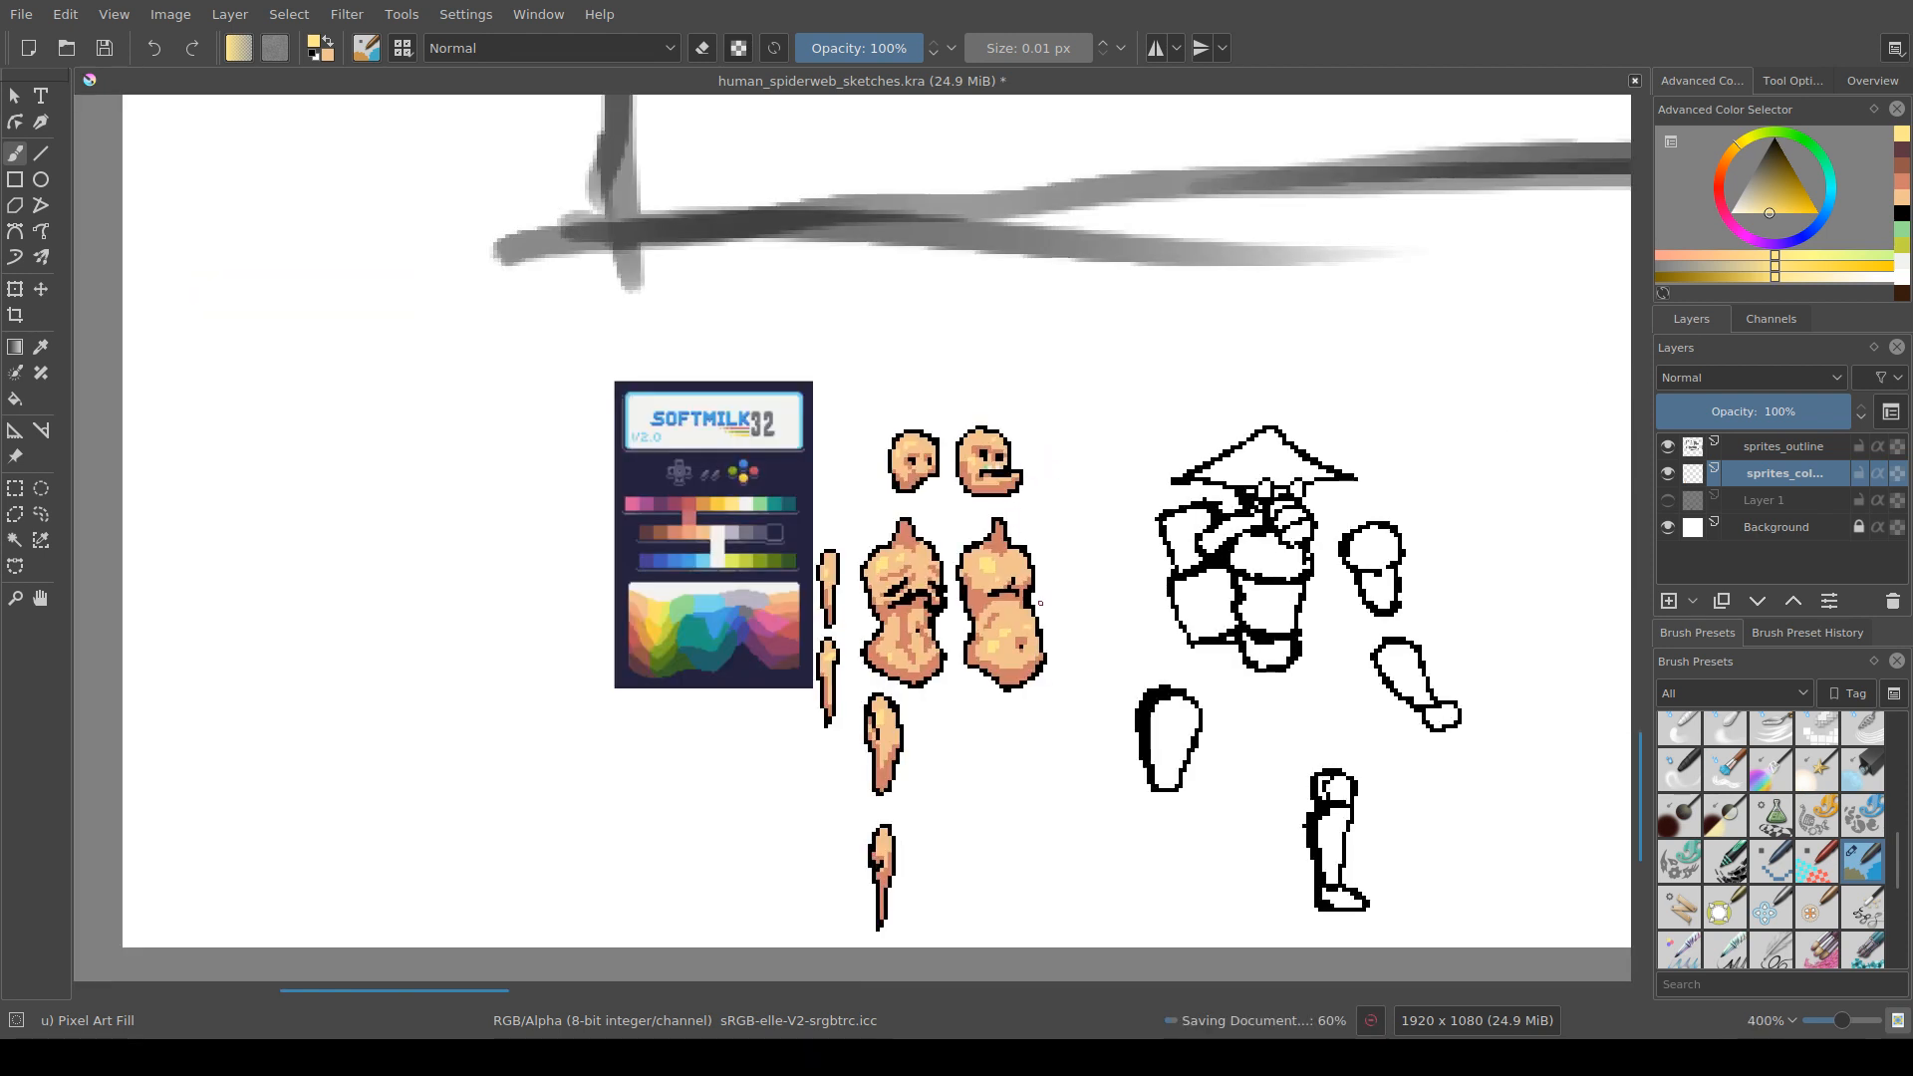
Step: Try the light green palette colour on the first torso's chest highlight, and undo it
drag(1043, 643, 805, 632)
scroll(805, 633, up, 2)
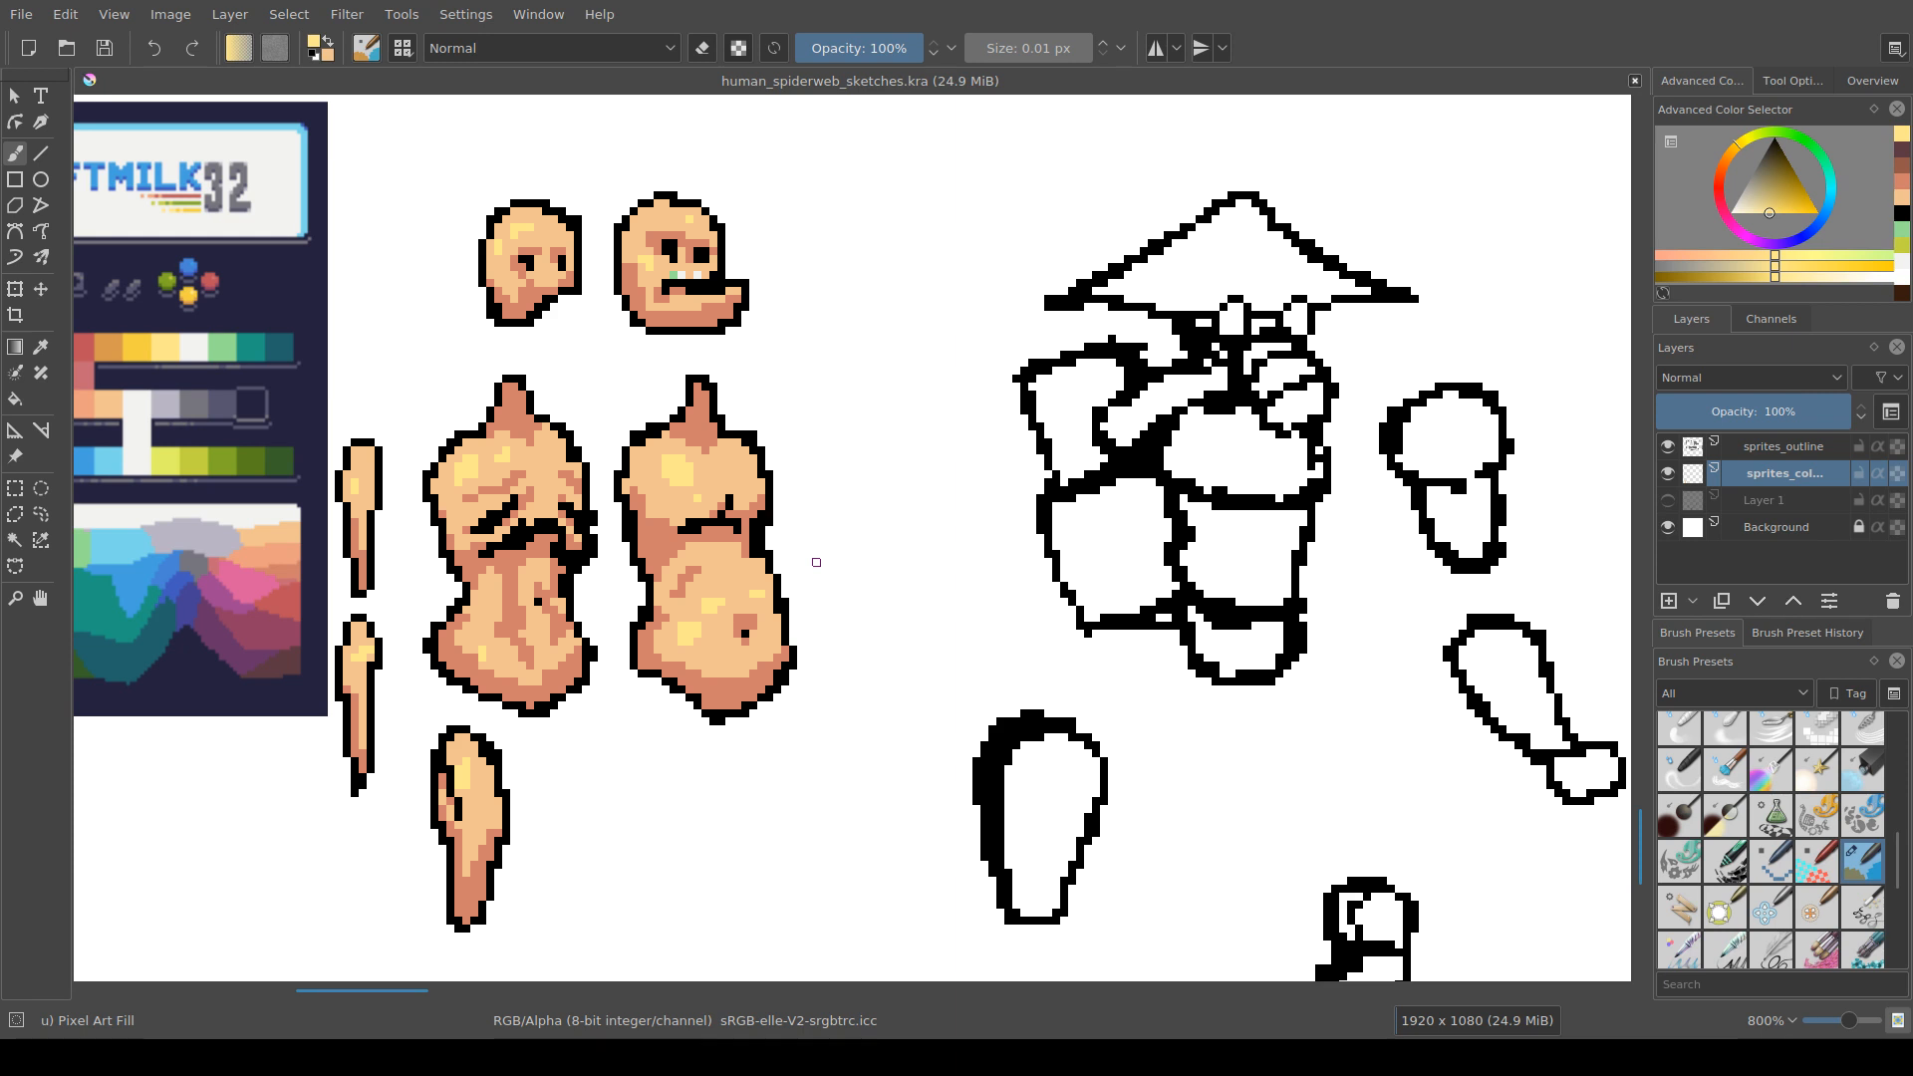
scroll(701, 566, up, 1)
drag(539, 616, 837, 680)
ctrl+click(329, 321)
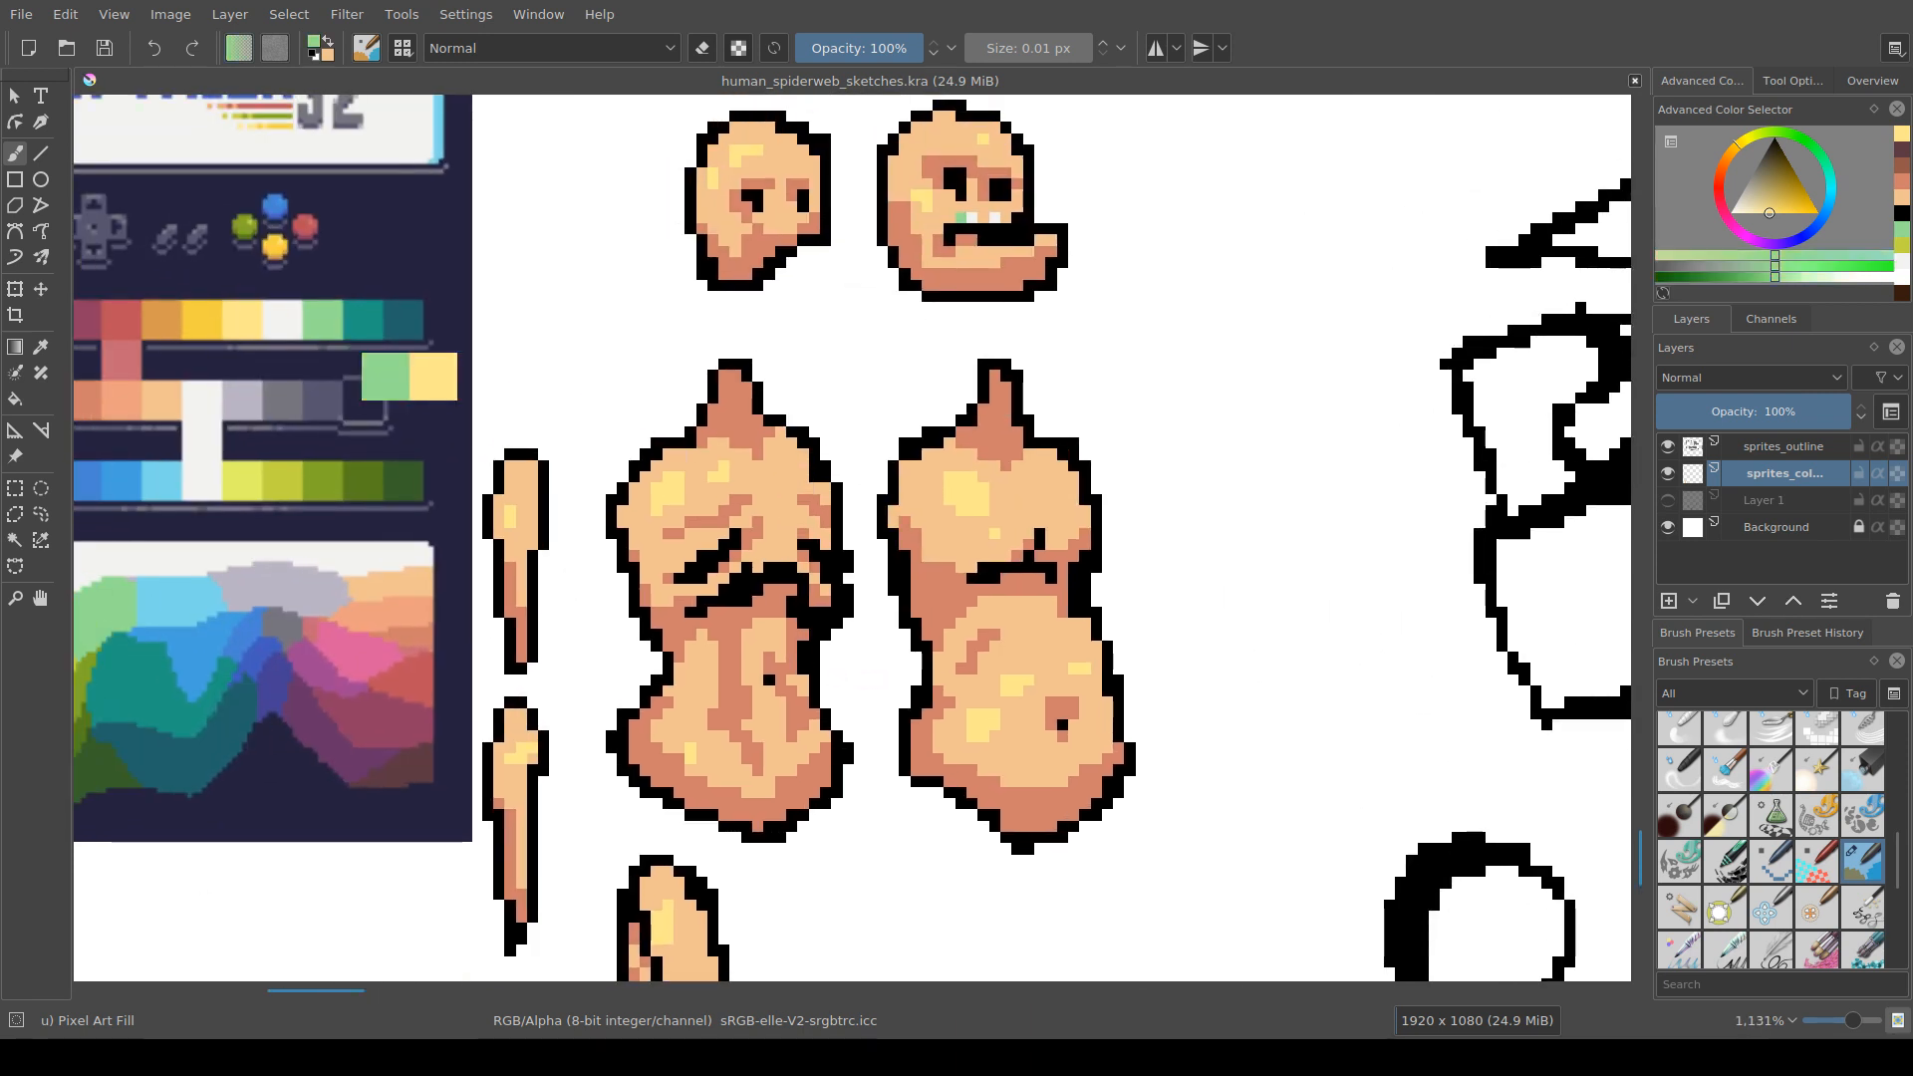
drag(679, 499, 655, 488)
scroll(746, 555, down, 3)
scroll(889, 634, up, 2)
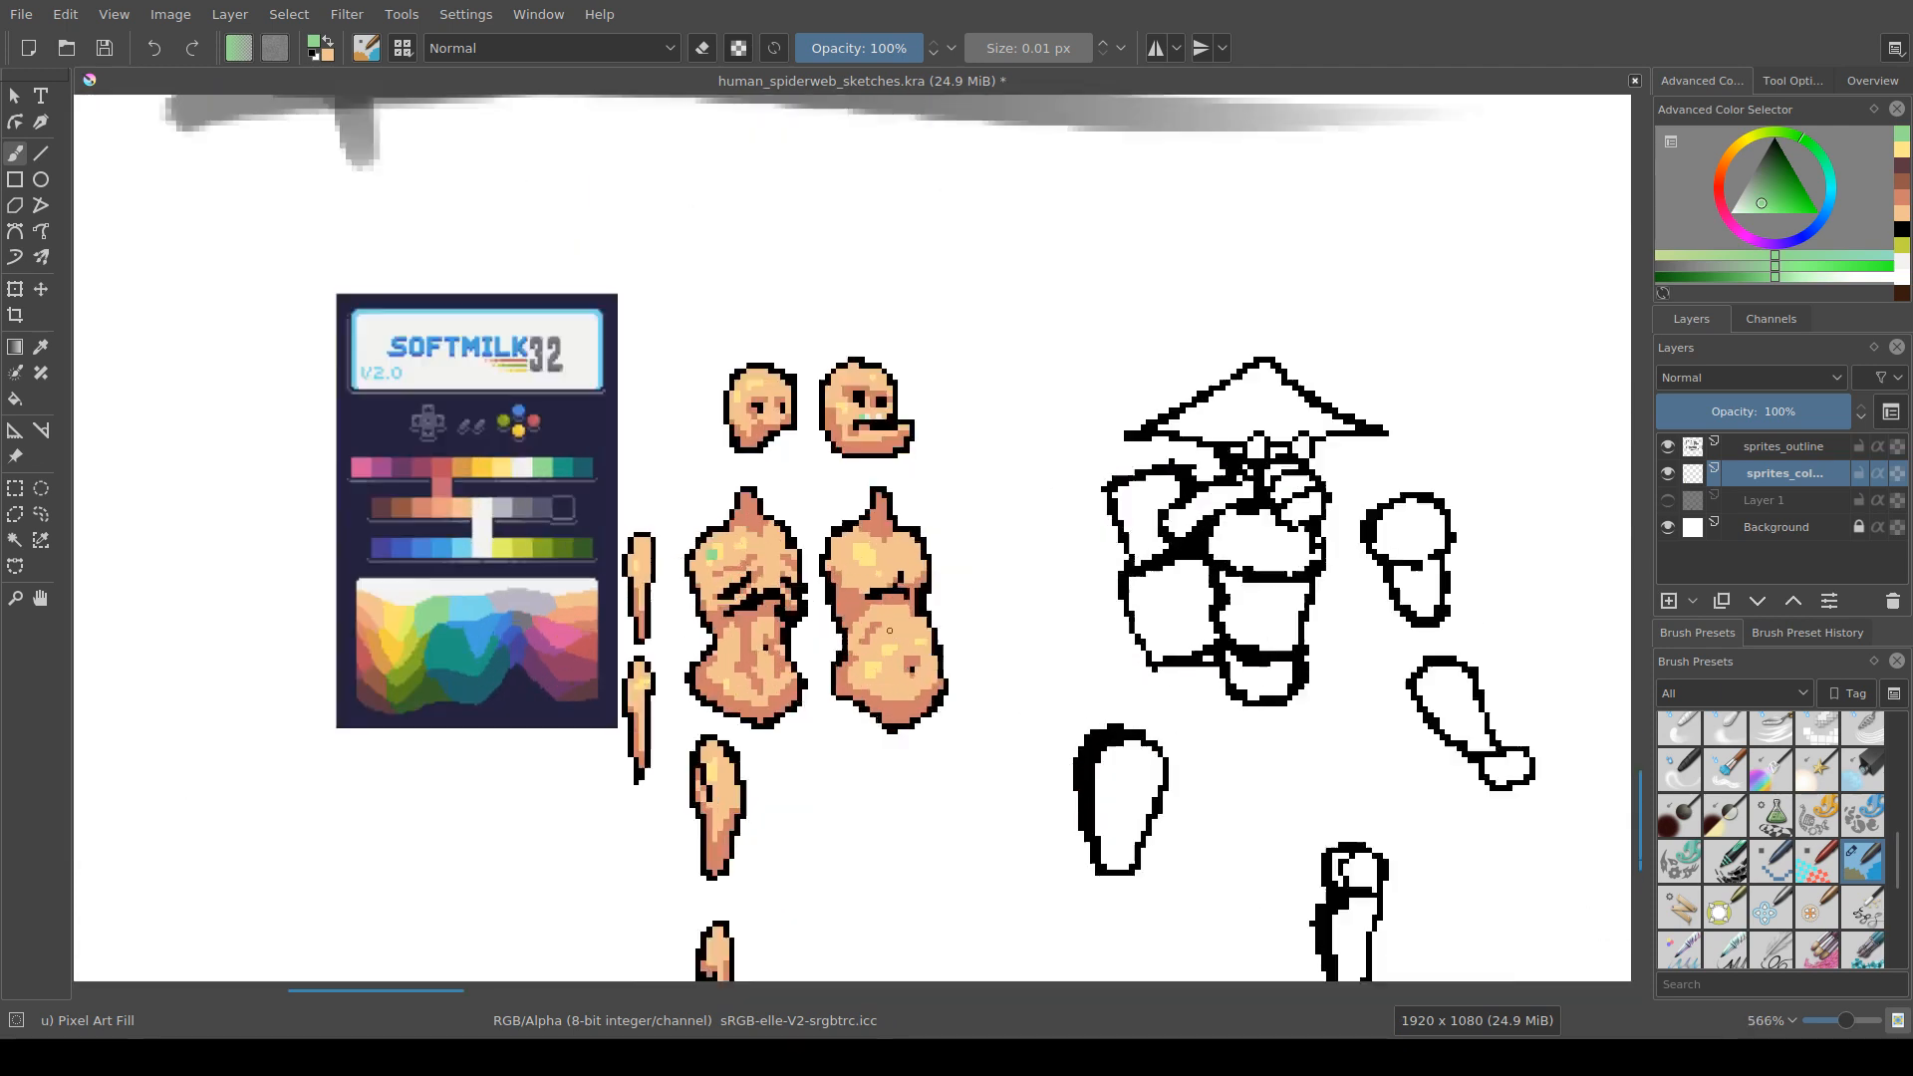
click(871, 684)
key(ctrl+z)
key(ctrl+z)
scroll(819, 637, down, 3)
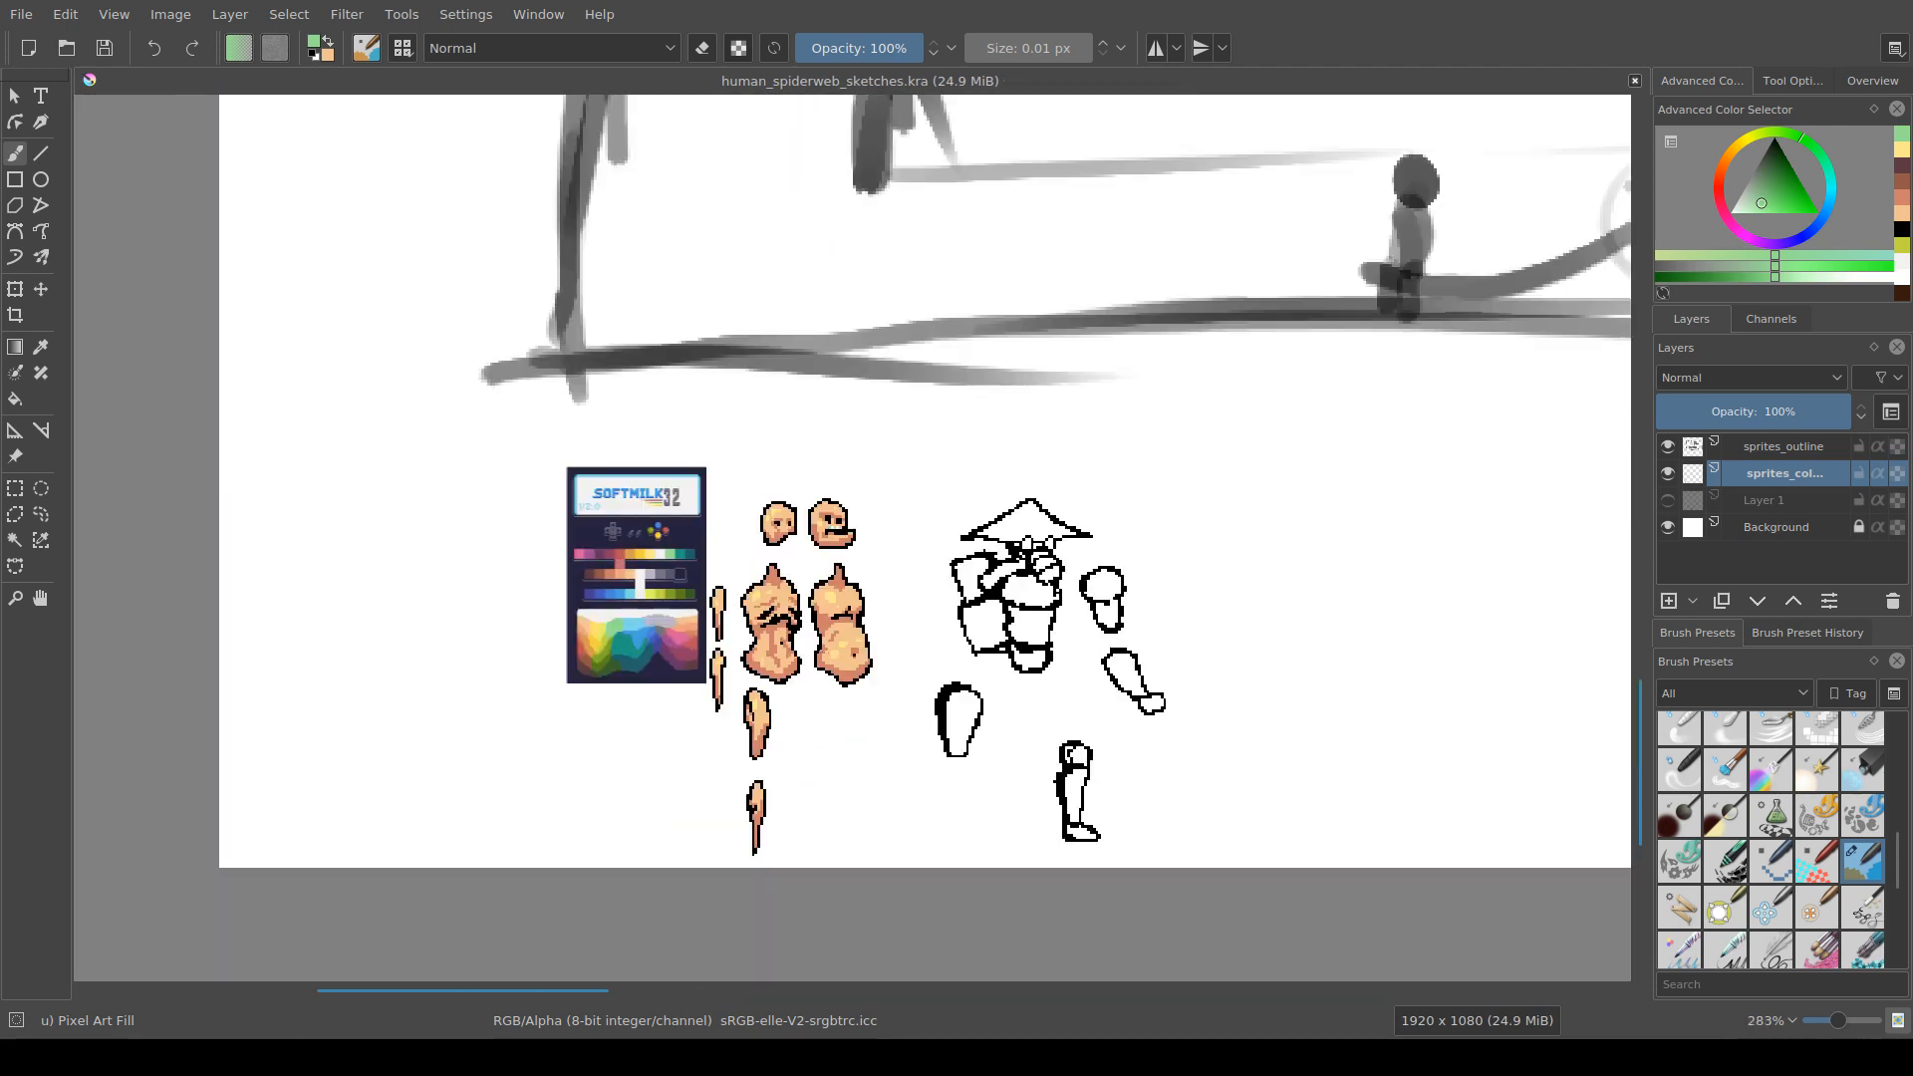
Step: Make the sprites_outline layer active
drag(870, 673, 885, 665)
scroll(890, 694, up, 2)
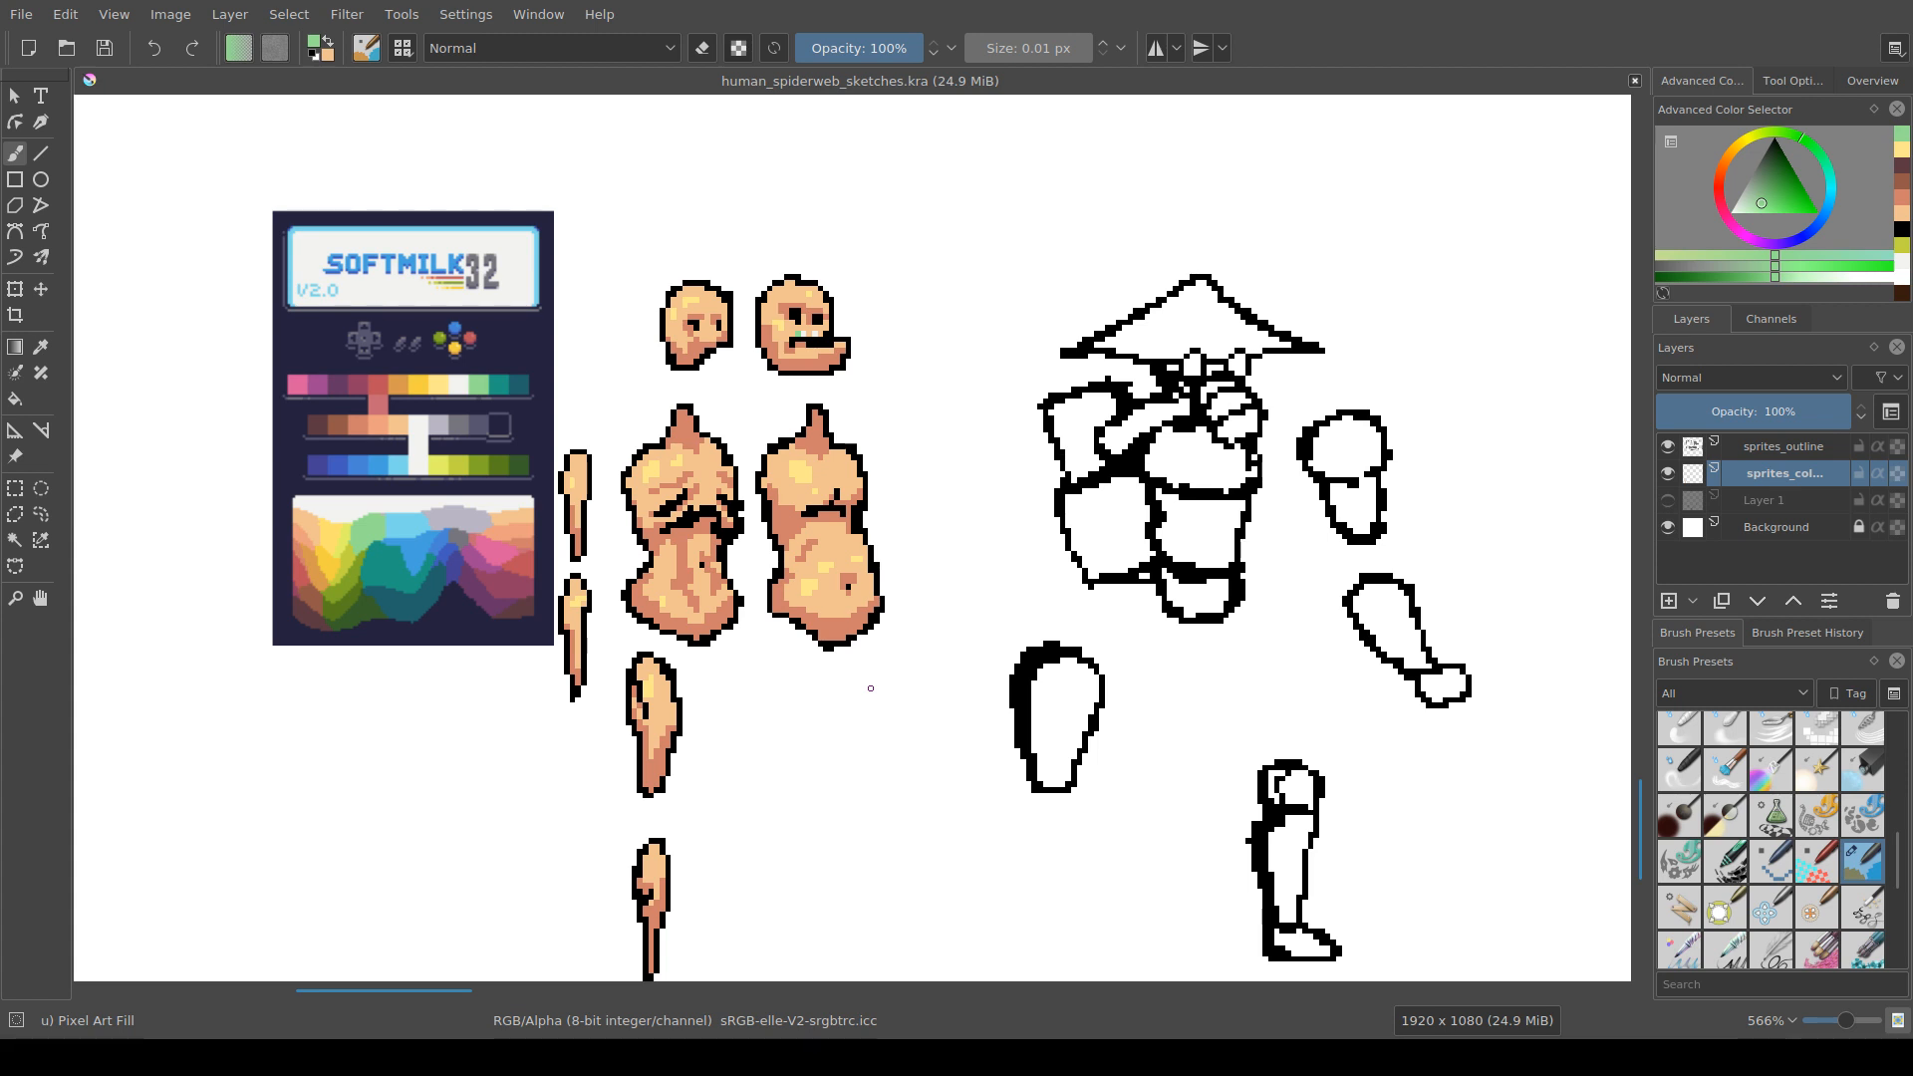
drag(1017, 650, 1146, 688)
click(1783, 474)
key(Up)
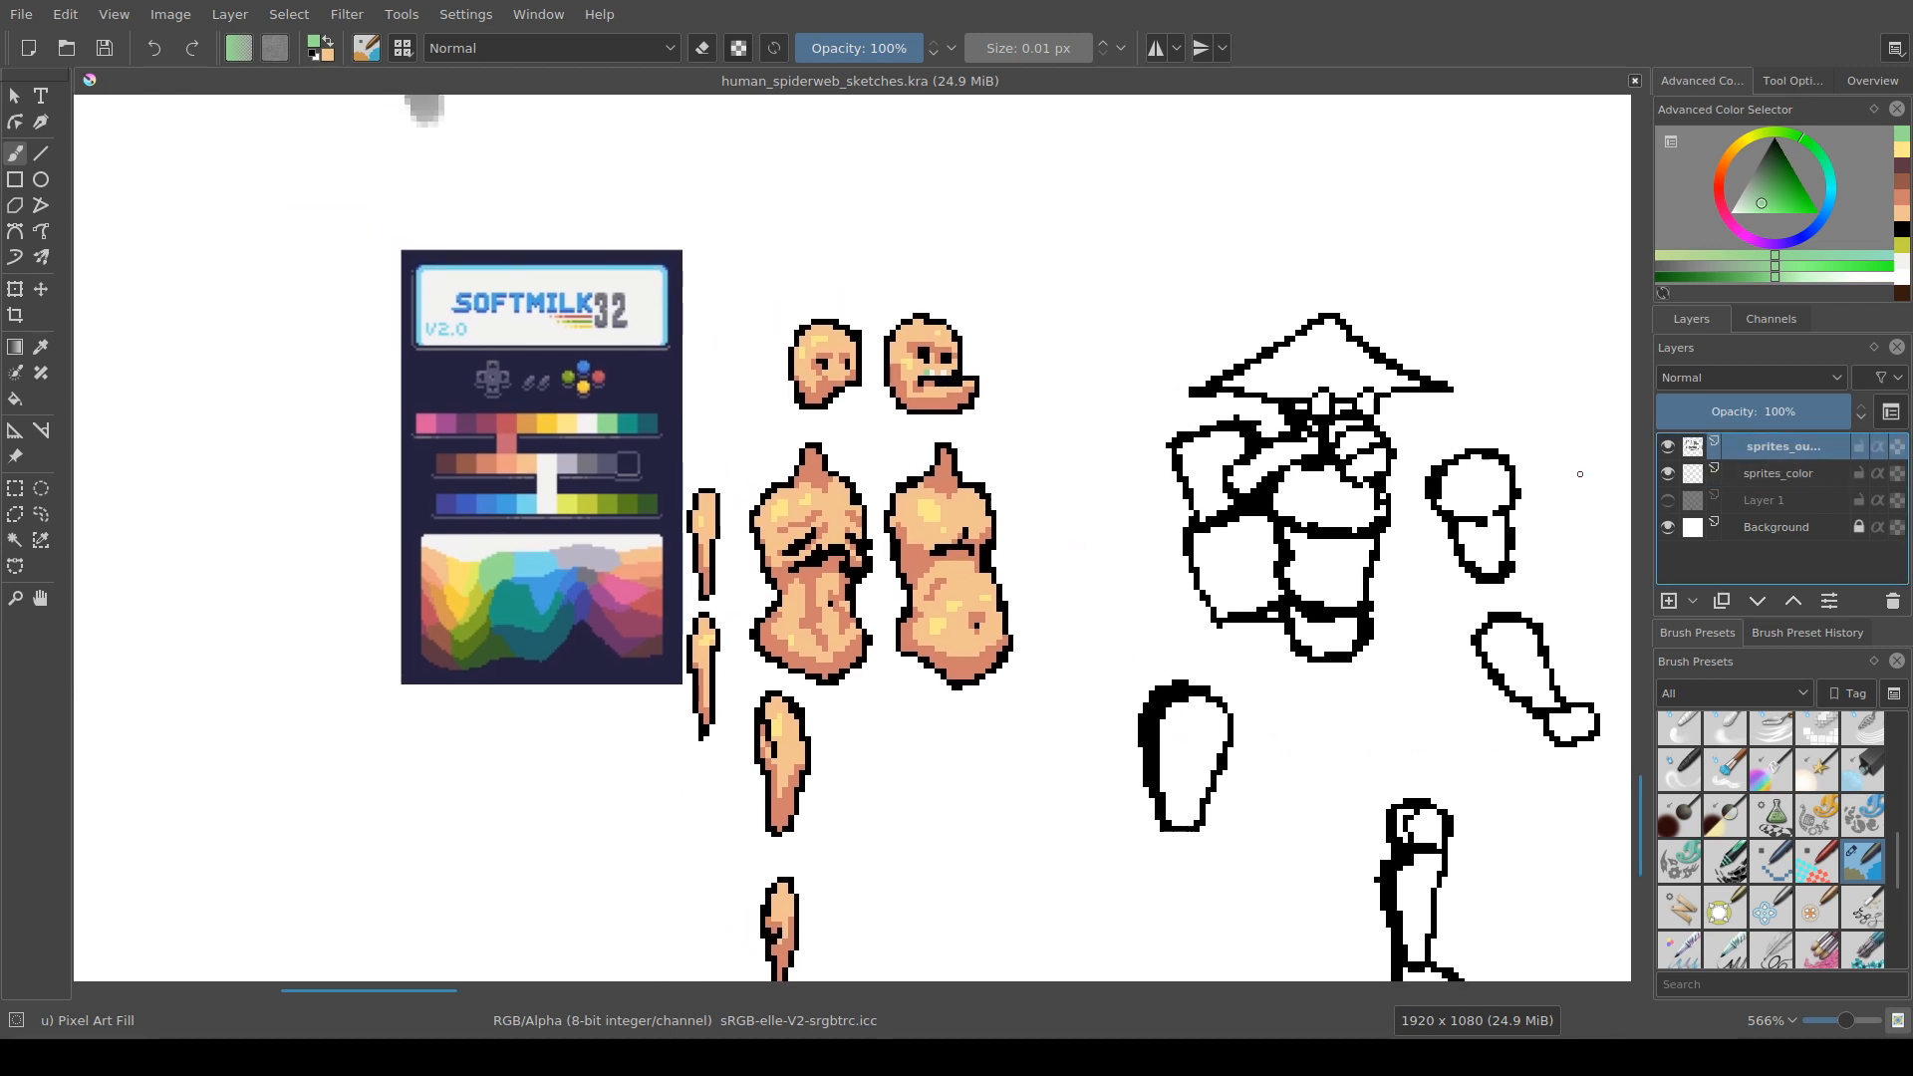
click(774, 423)
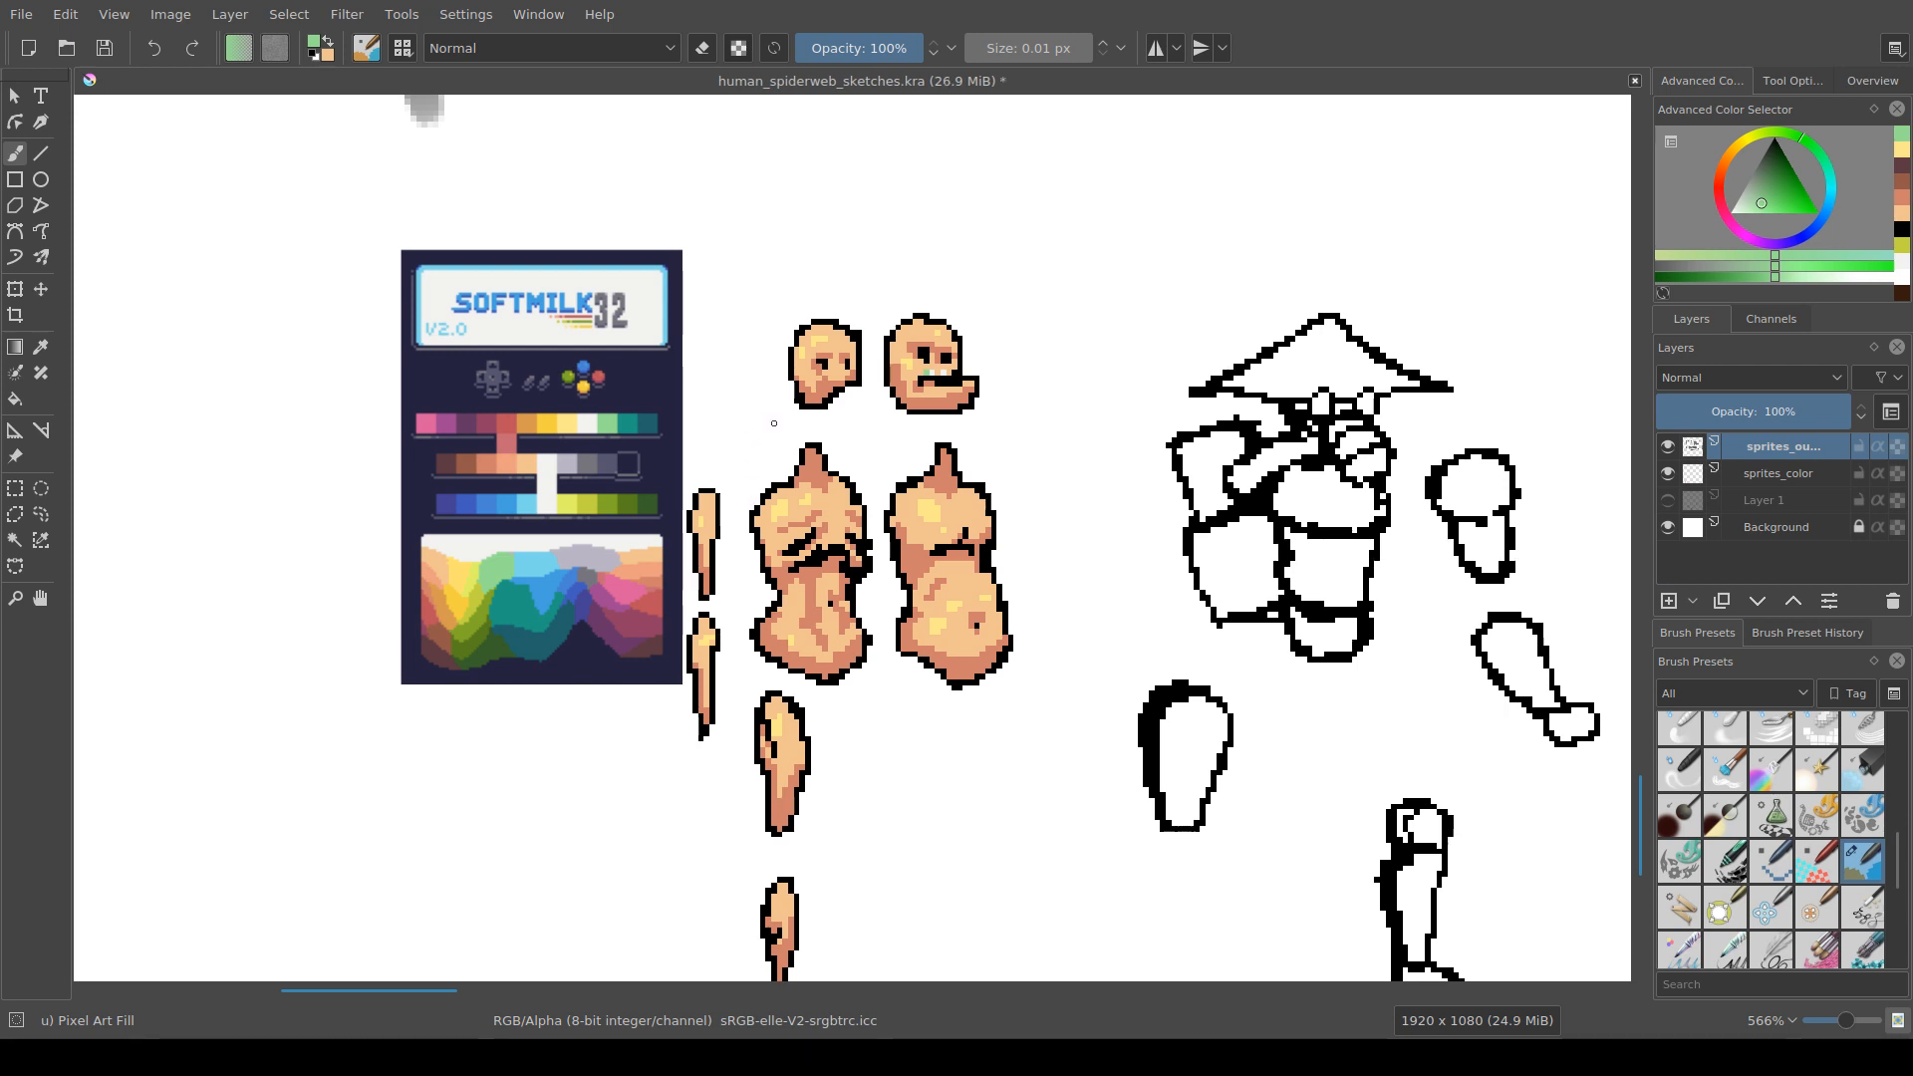
click(15, 488)
key(b)
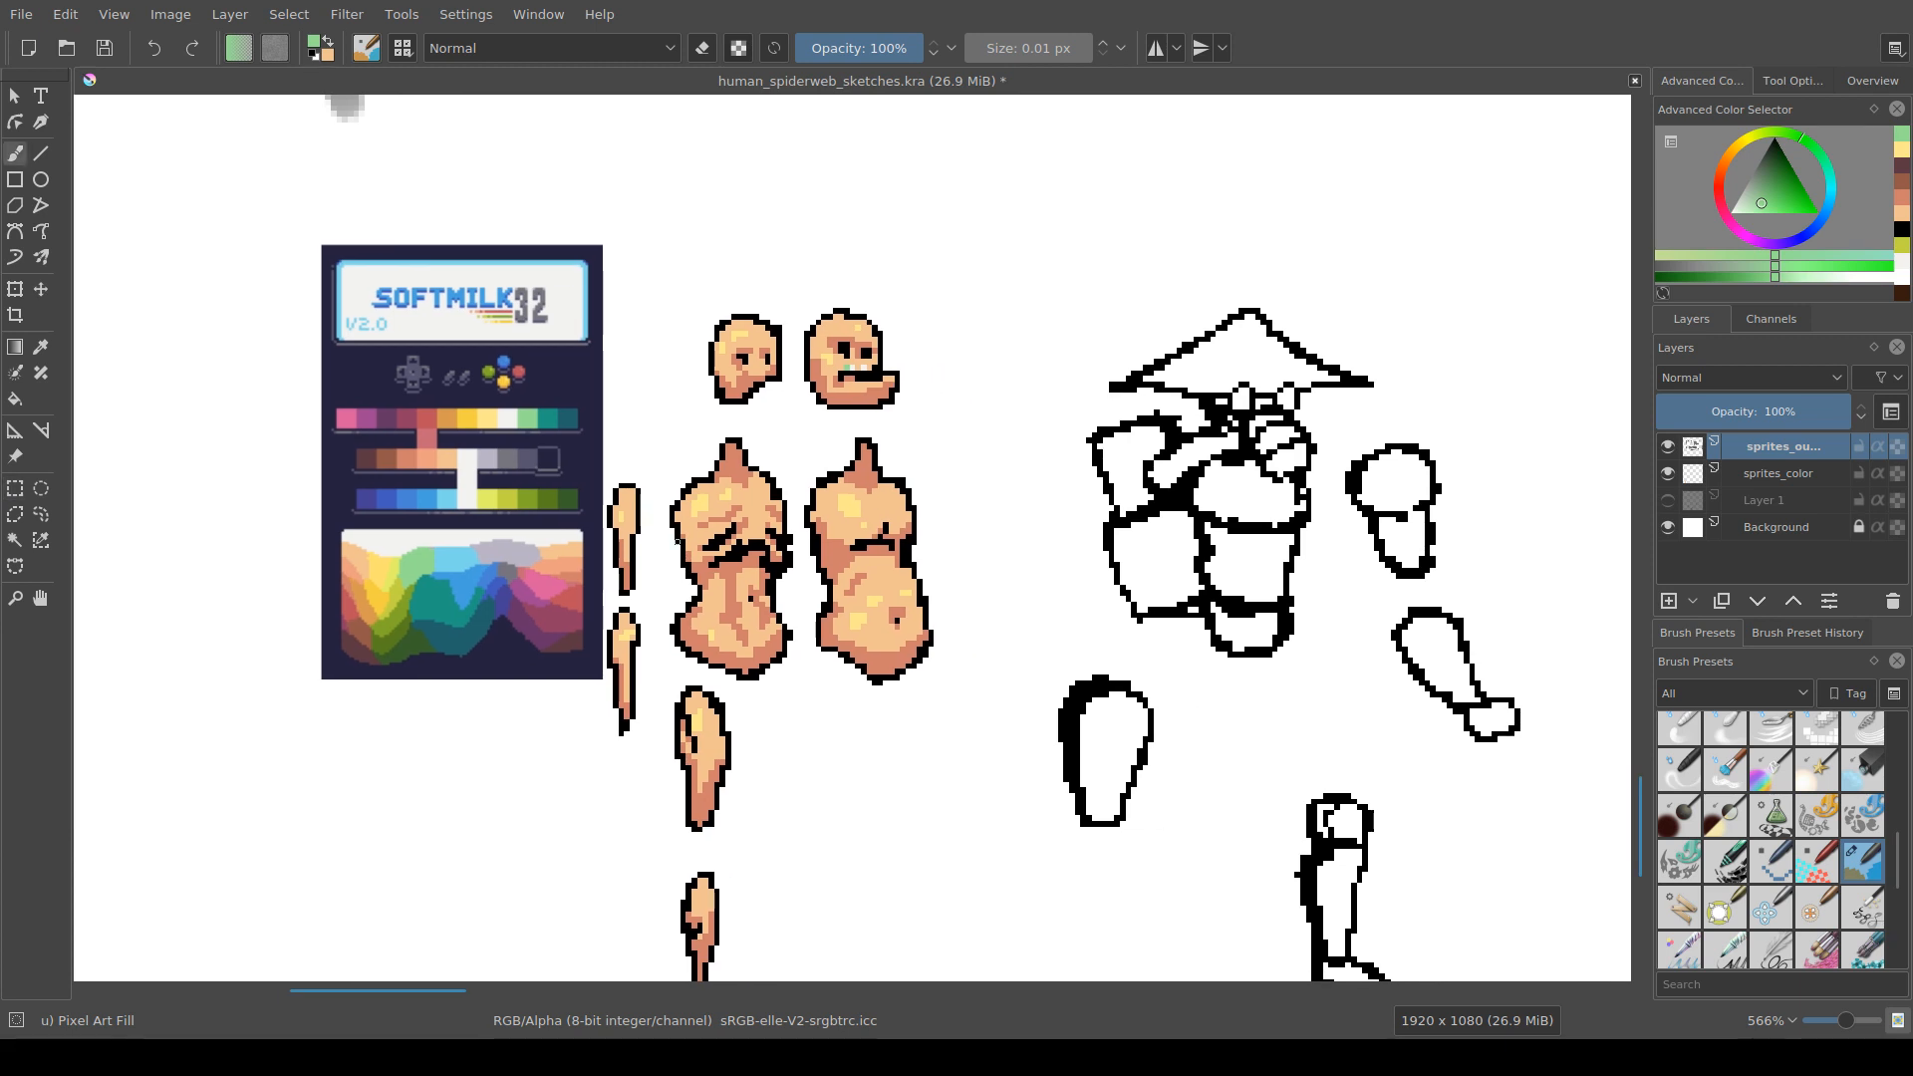
key(ctrl+r)
drag(852, 538, 850, 540)
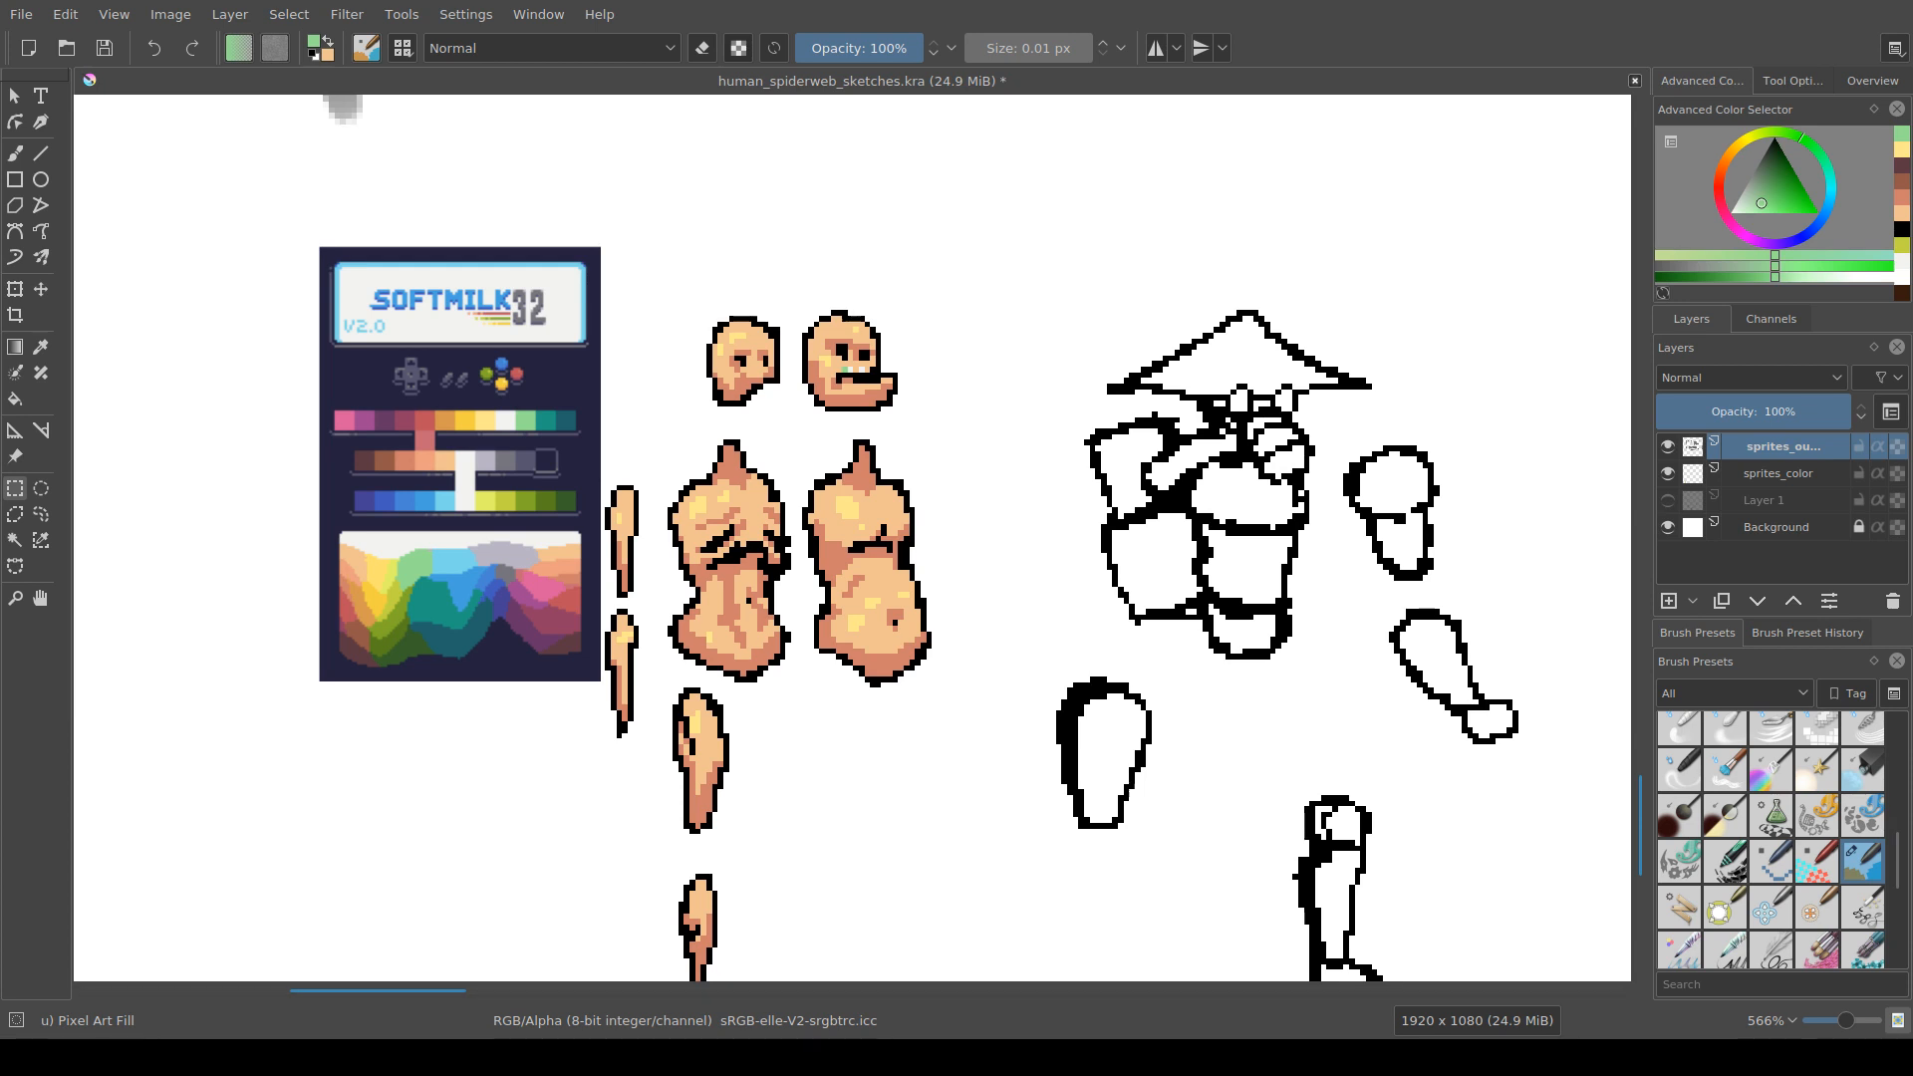
drag(852, 538, 709, 447)
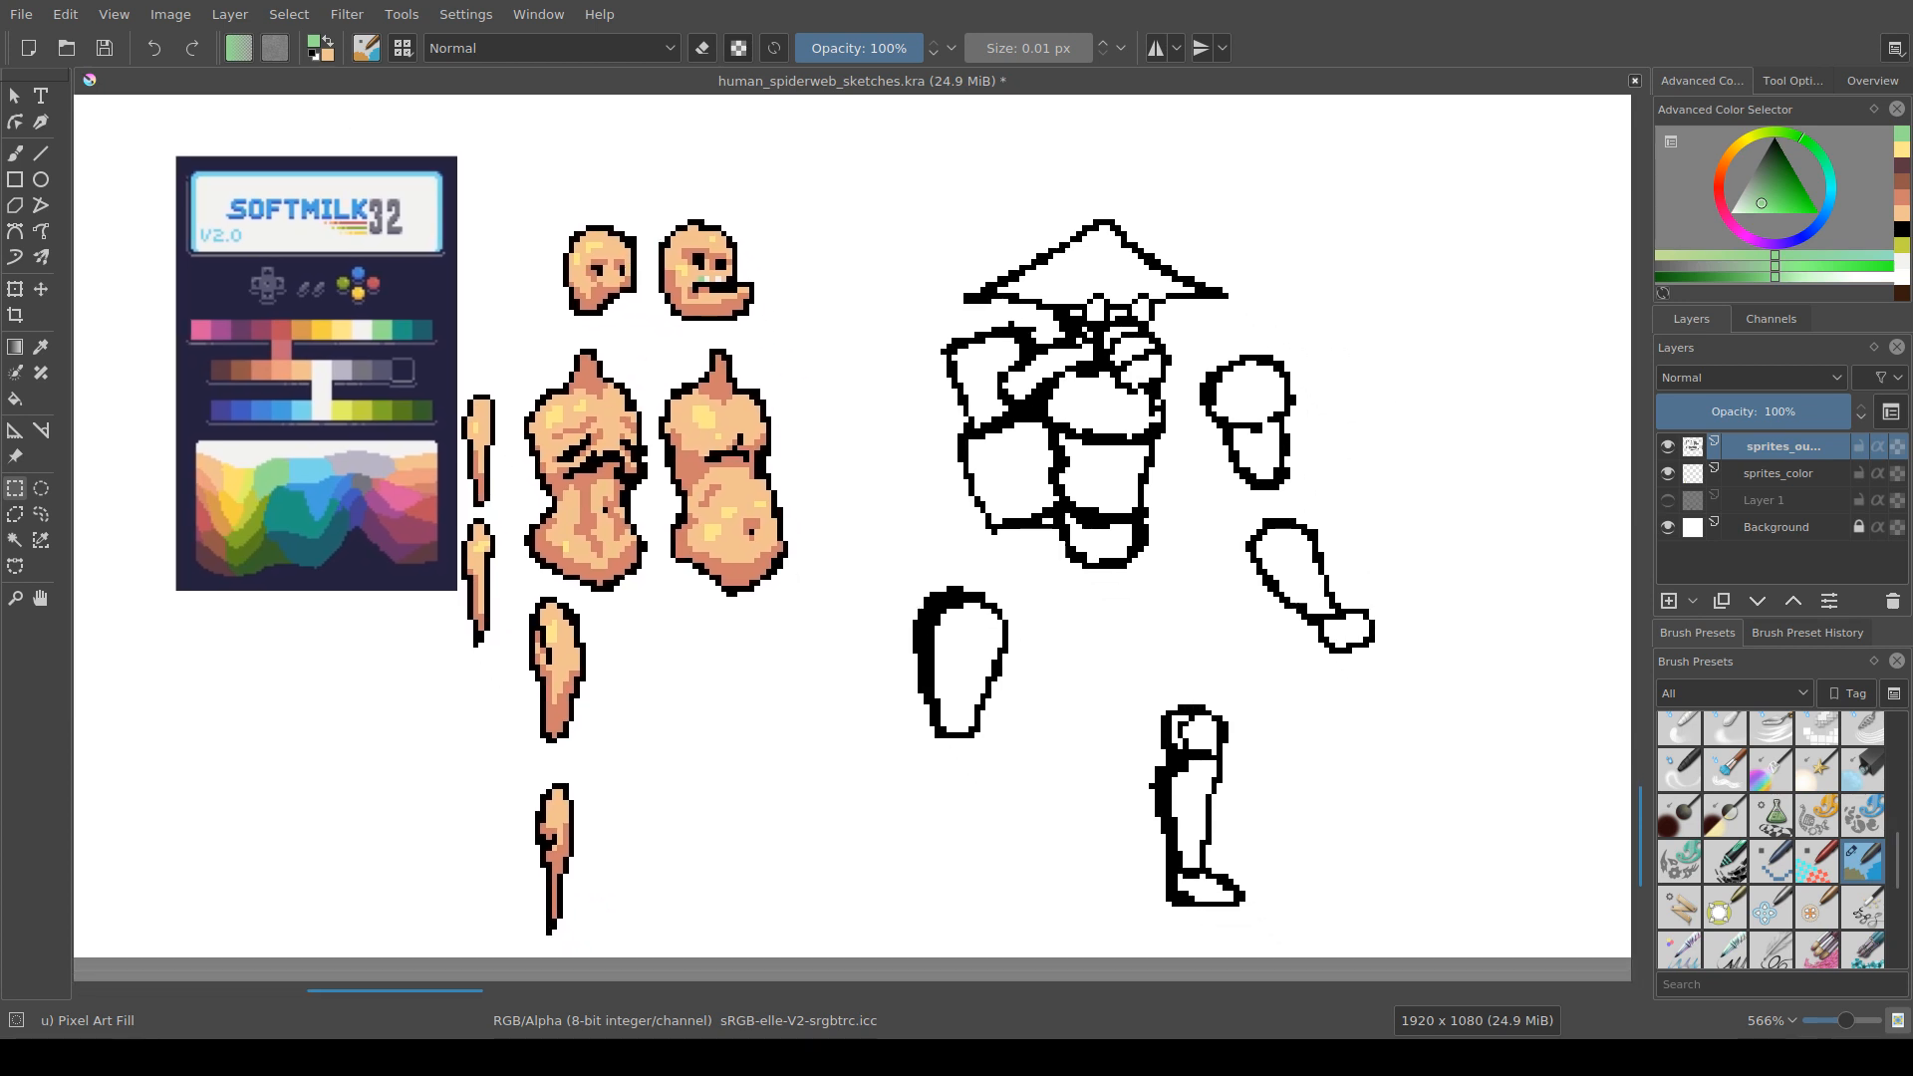
scroll(503, 495, up, 1)
scroll(561, 558, down, 1)
drag(503, 496, 421, 521)
mouse_move(866, 572)
mouse_down()
mouse_move(694, 624)
mouse_move(913, 638)
mouse_up()
key(b)
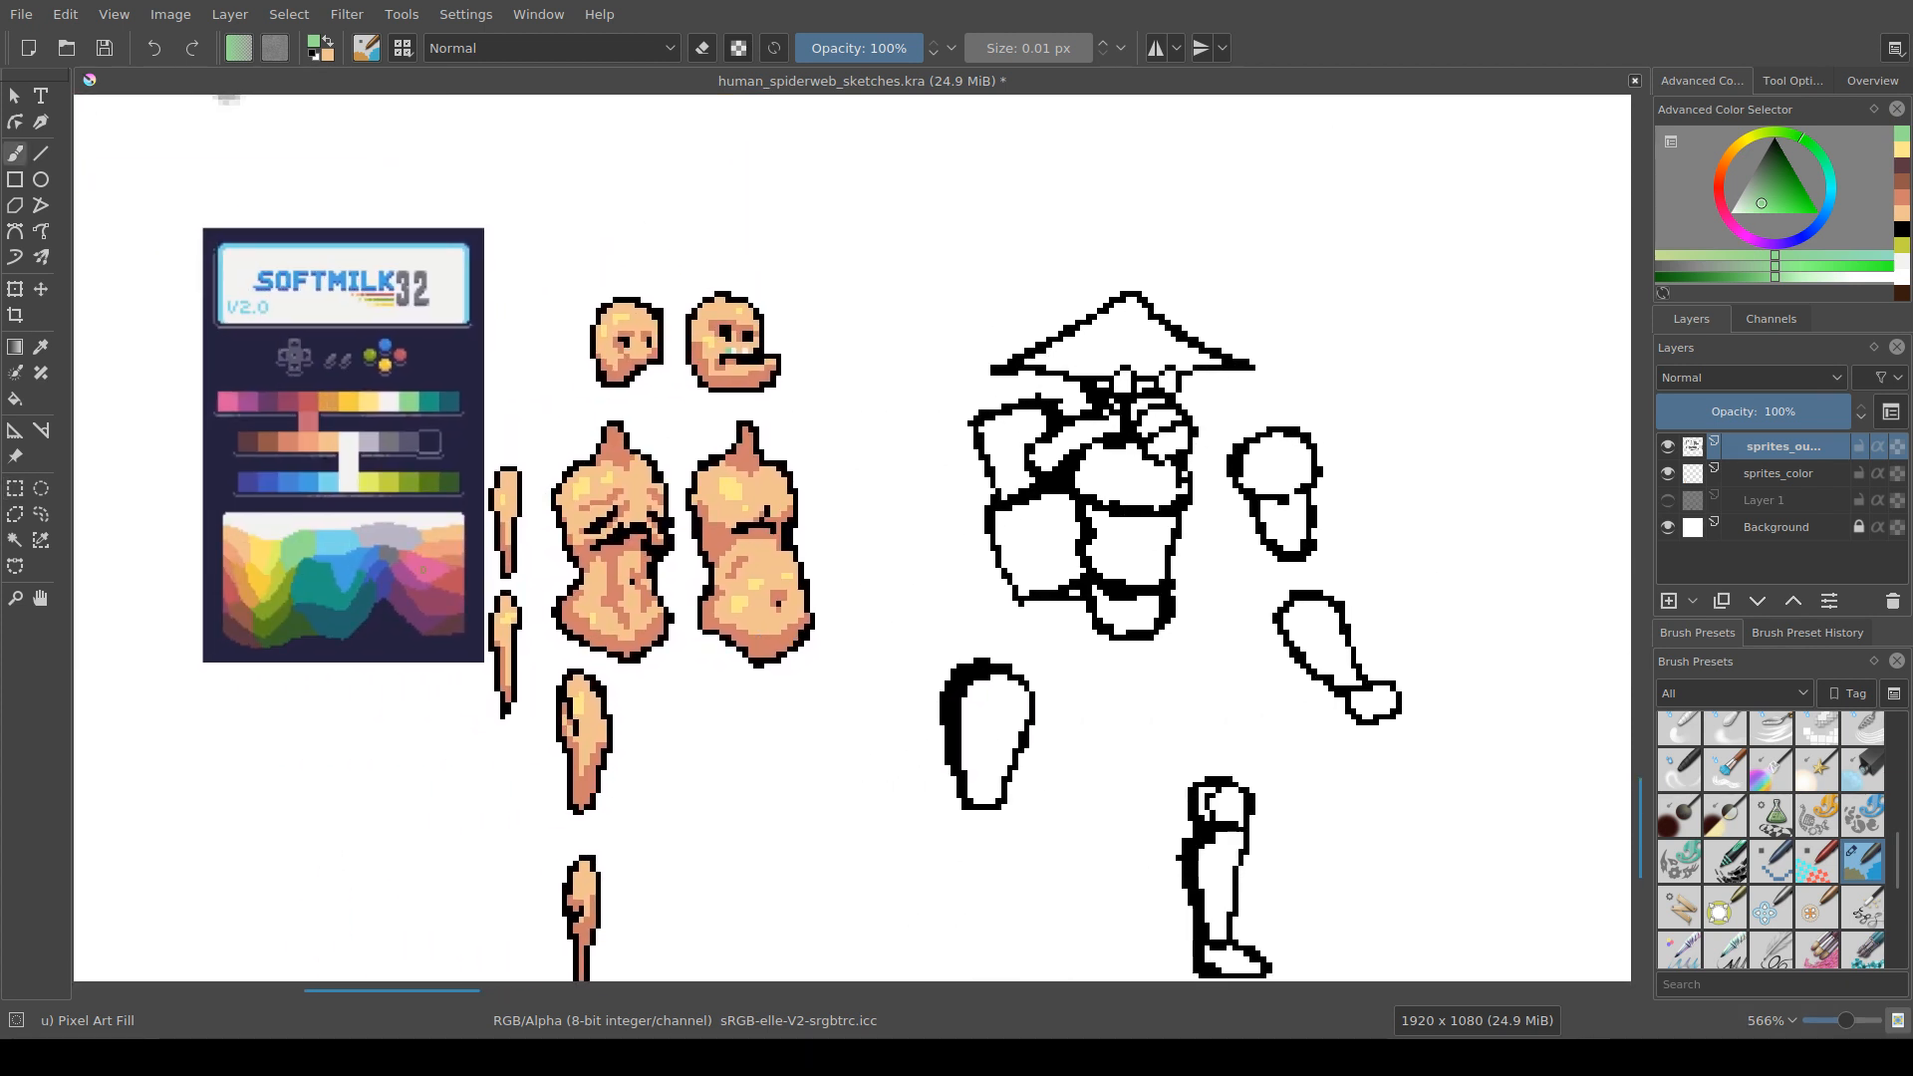
drag(368, 497, 216, 438)
drag(594, 598, 647, 654)
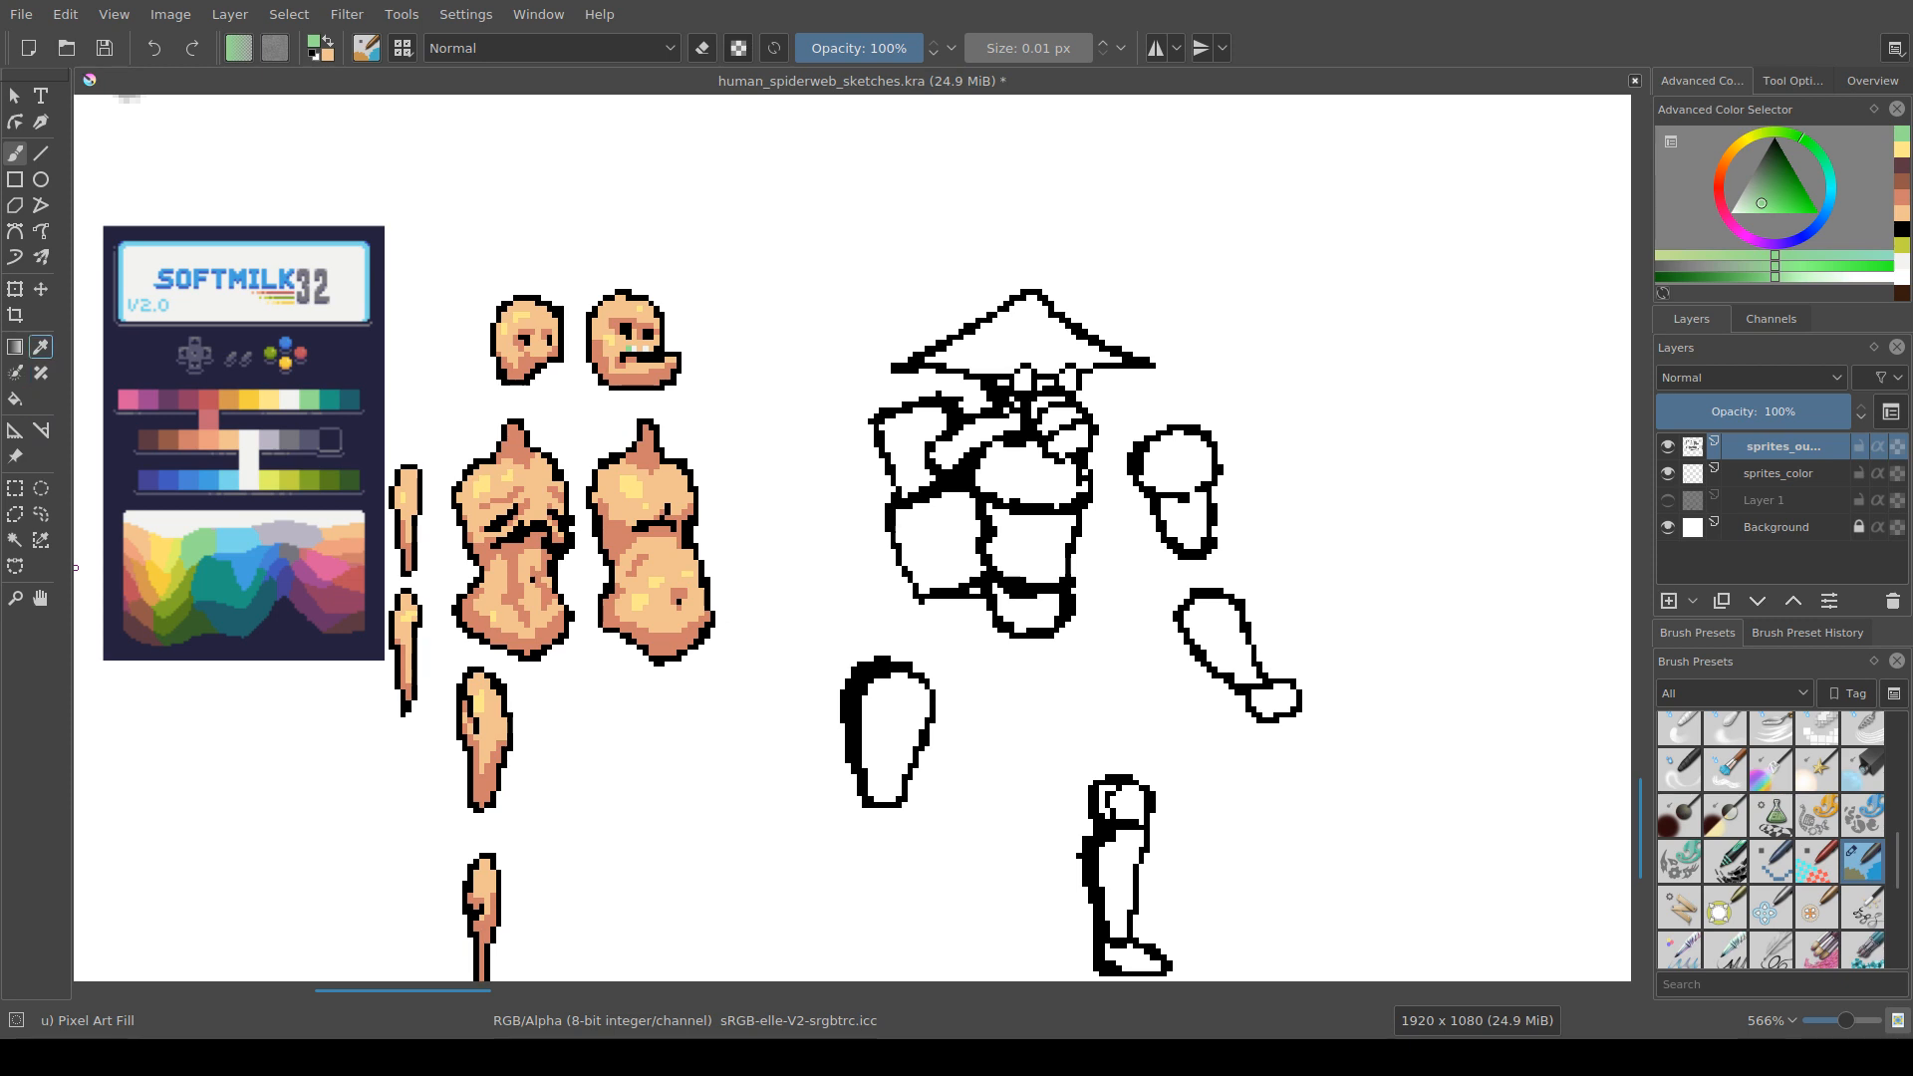
Step: Move the Softmilk 32 palette reference image to the empty canvas area right of the hatted character's outlines
click(15, 455)
mouse_move(250, 439)
mouse_down()
mouse_move(933, 352)
mouse_move(1499, 456)
mouse_move(1476, 438)
mouse_up()
drag(1475, 438, 922, 499)
scroll(922, 498, up, 2)
scroll(883, 666, down, 2)
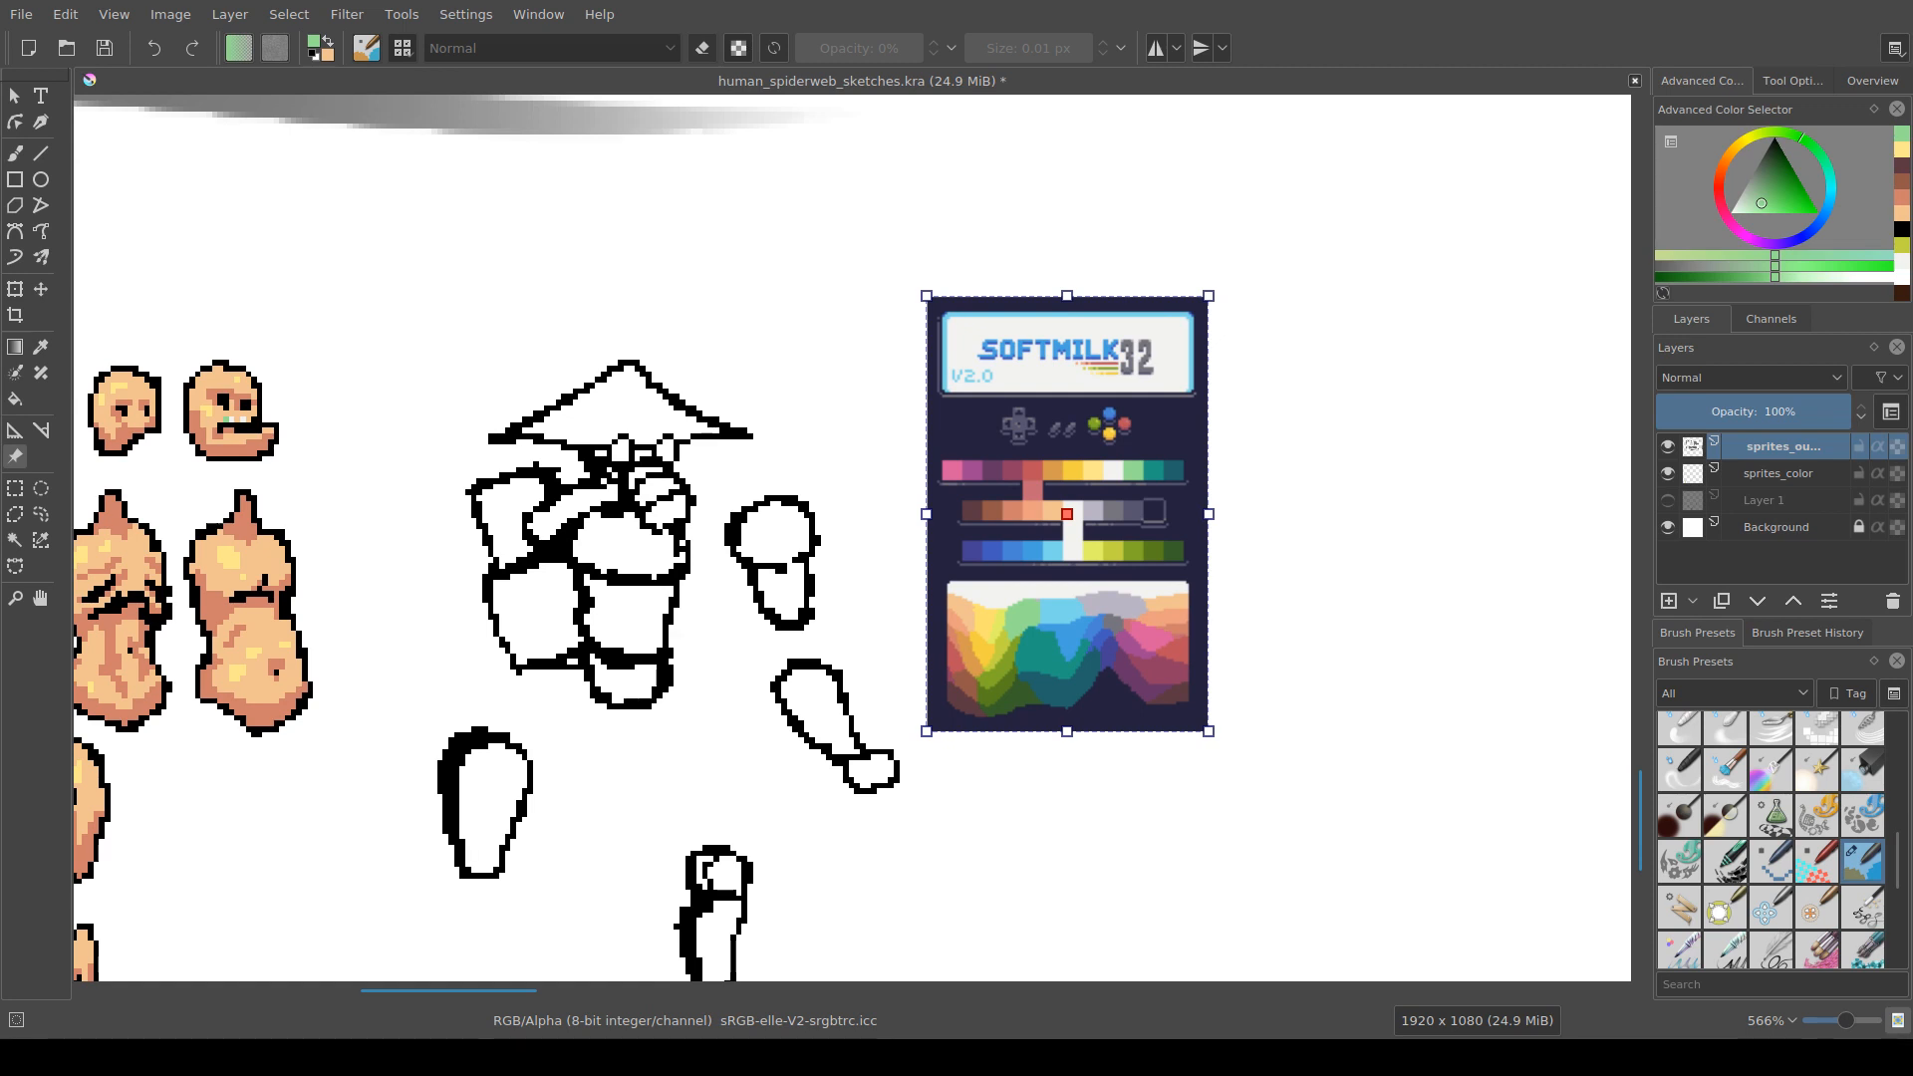
drag(883, 667, 902, 657)
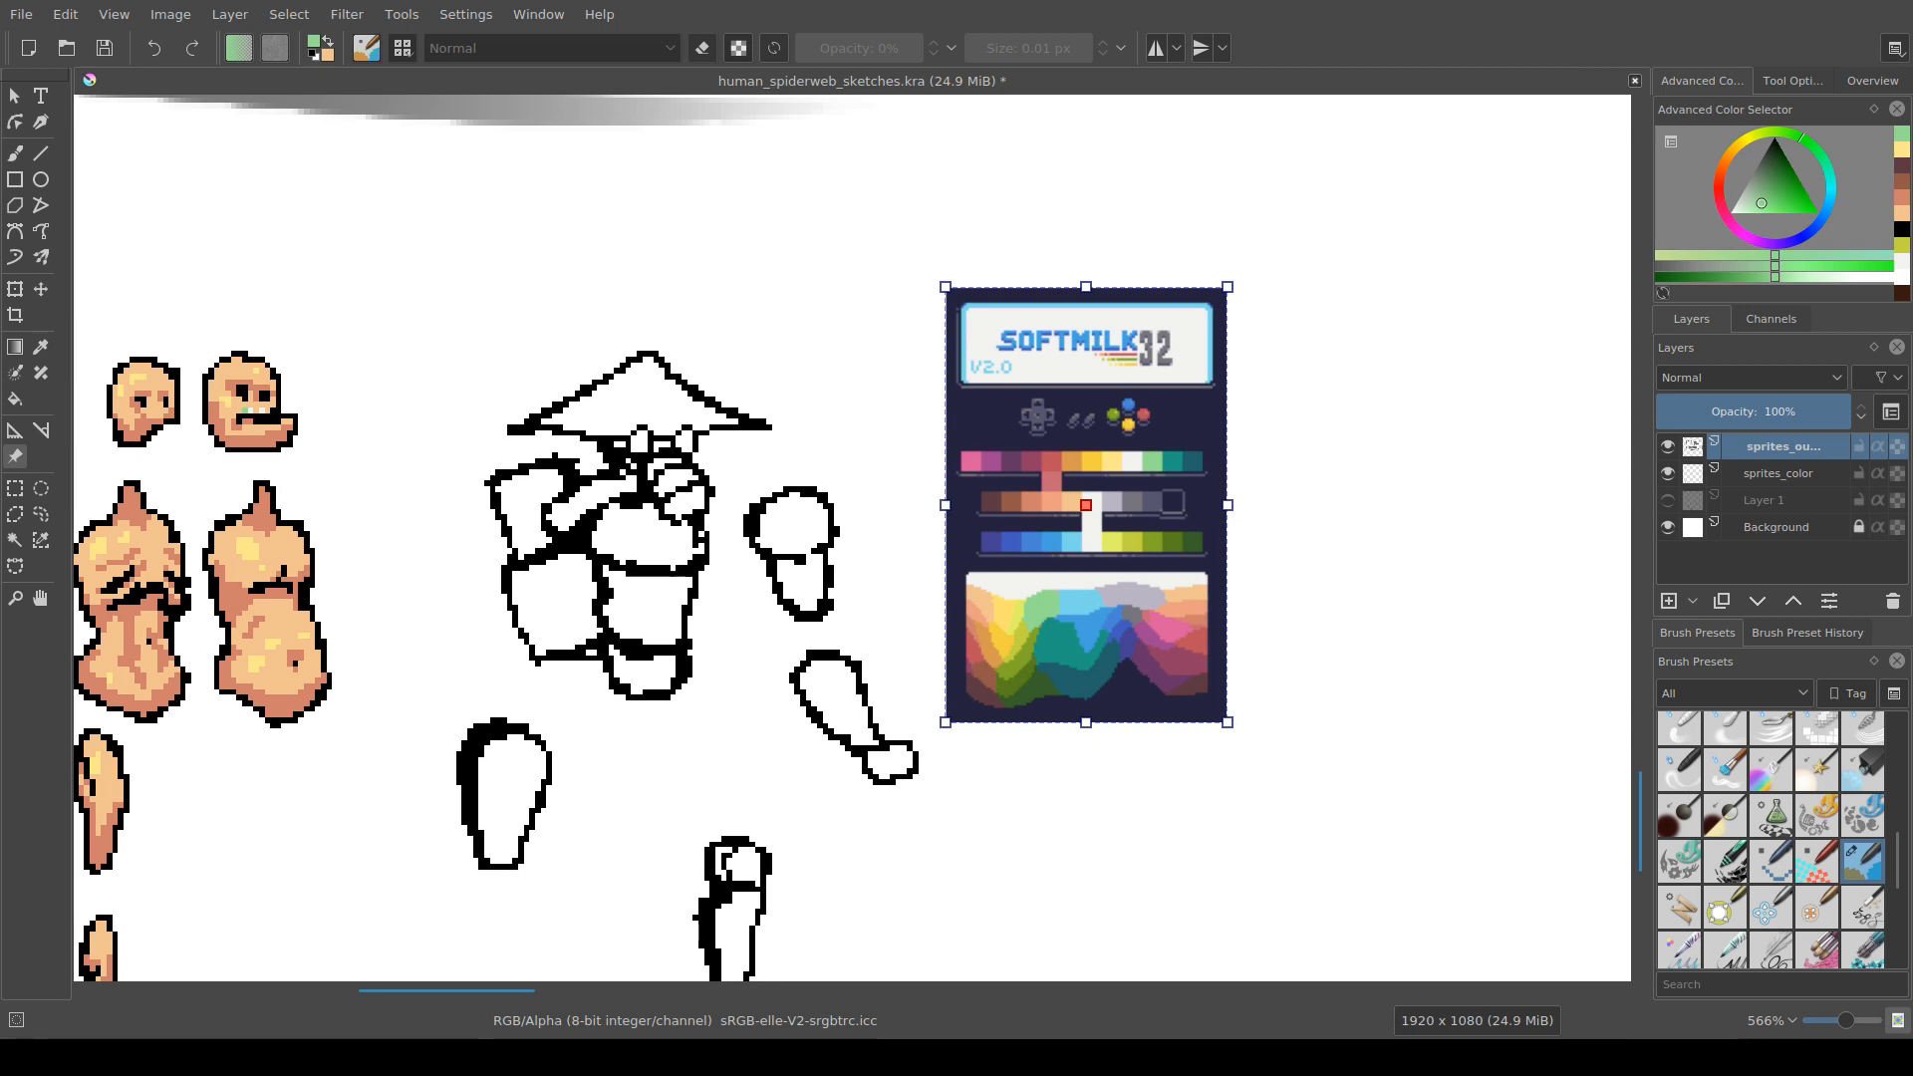
mouse_move(1086, 505)
mouse_down()
mouse_move(1077, 449)
mouse_move(1140, 531)
mouse_up()
key(b)
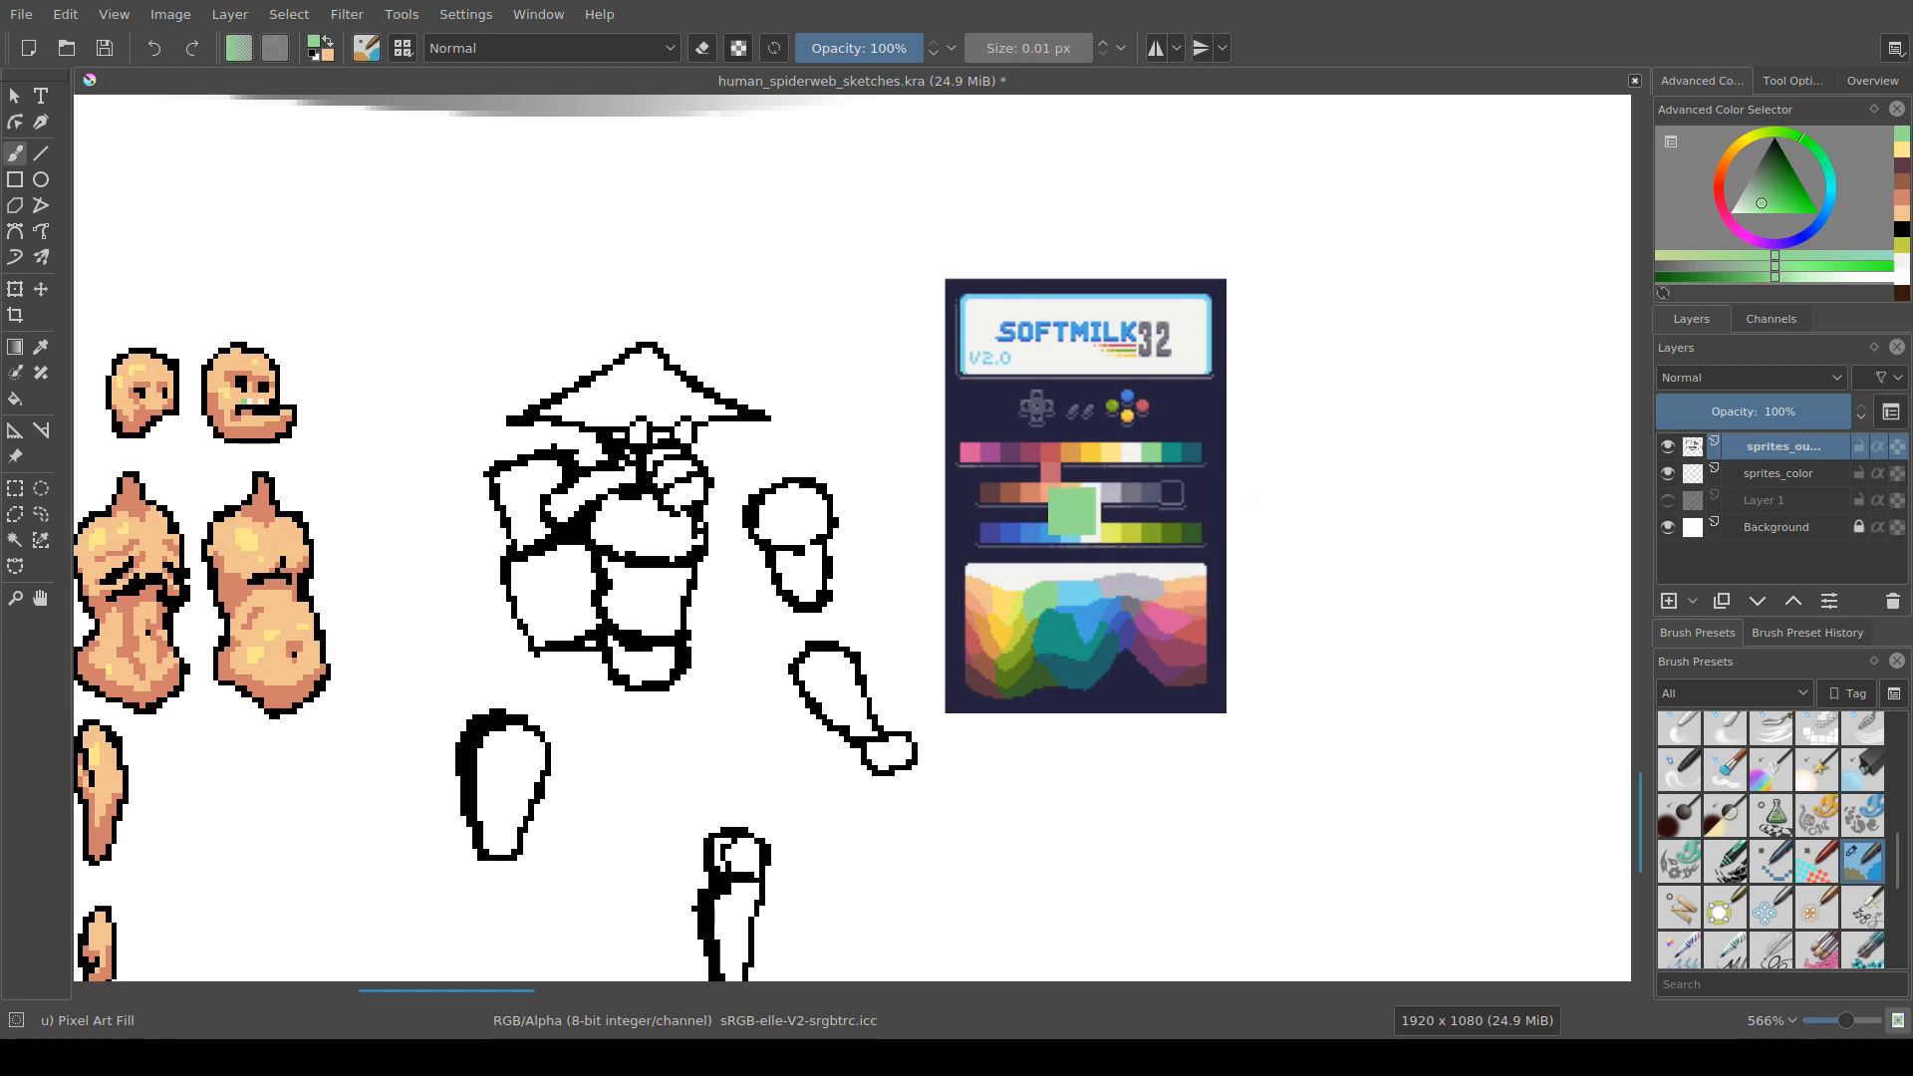
Step: Colour the hat in the palette's dark purple on the sprites_color layer
ctrl+click(1015, 450)
drag(649, 399, 682, 398)
mouse_move(565, 400)
mouse_down()
mouse_move(617, 380)
mouse_move(552, 411)
mouse_move(605, 412)
mouse_move(610, 394)
mouse_move(609, 413)
mouse_move(672, 412)
mouse_move(604, 423)
mouse_move(683, 411)
mouse_move(661, 372)
mouse_move(644, 389)
mouse_move(649, 361)
mouse_move(732, 411)
mouse_up()
key(ctrl+z)
click(1778, 474)
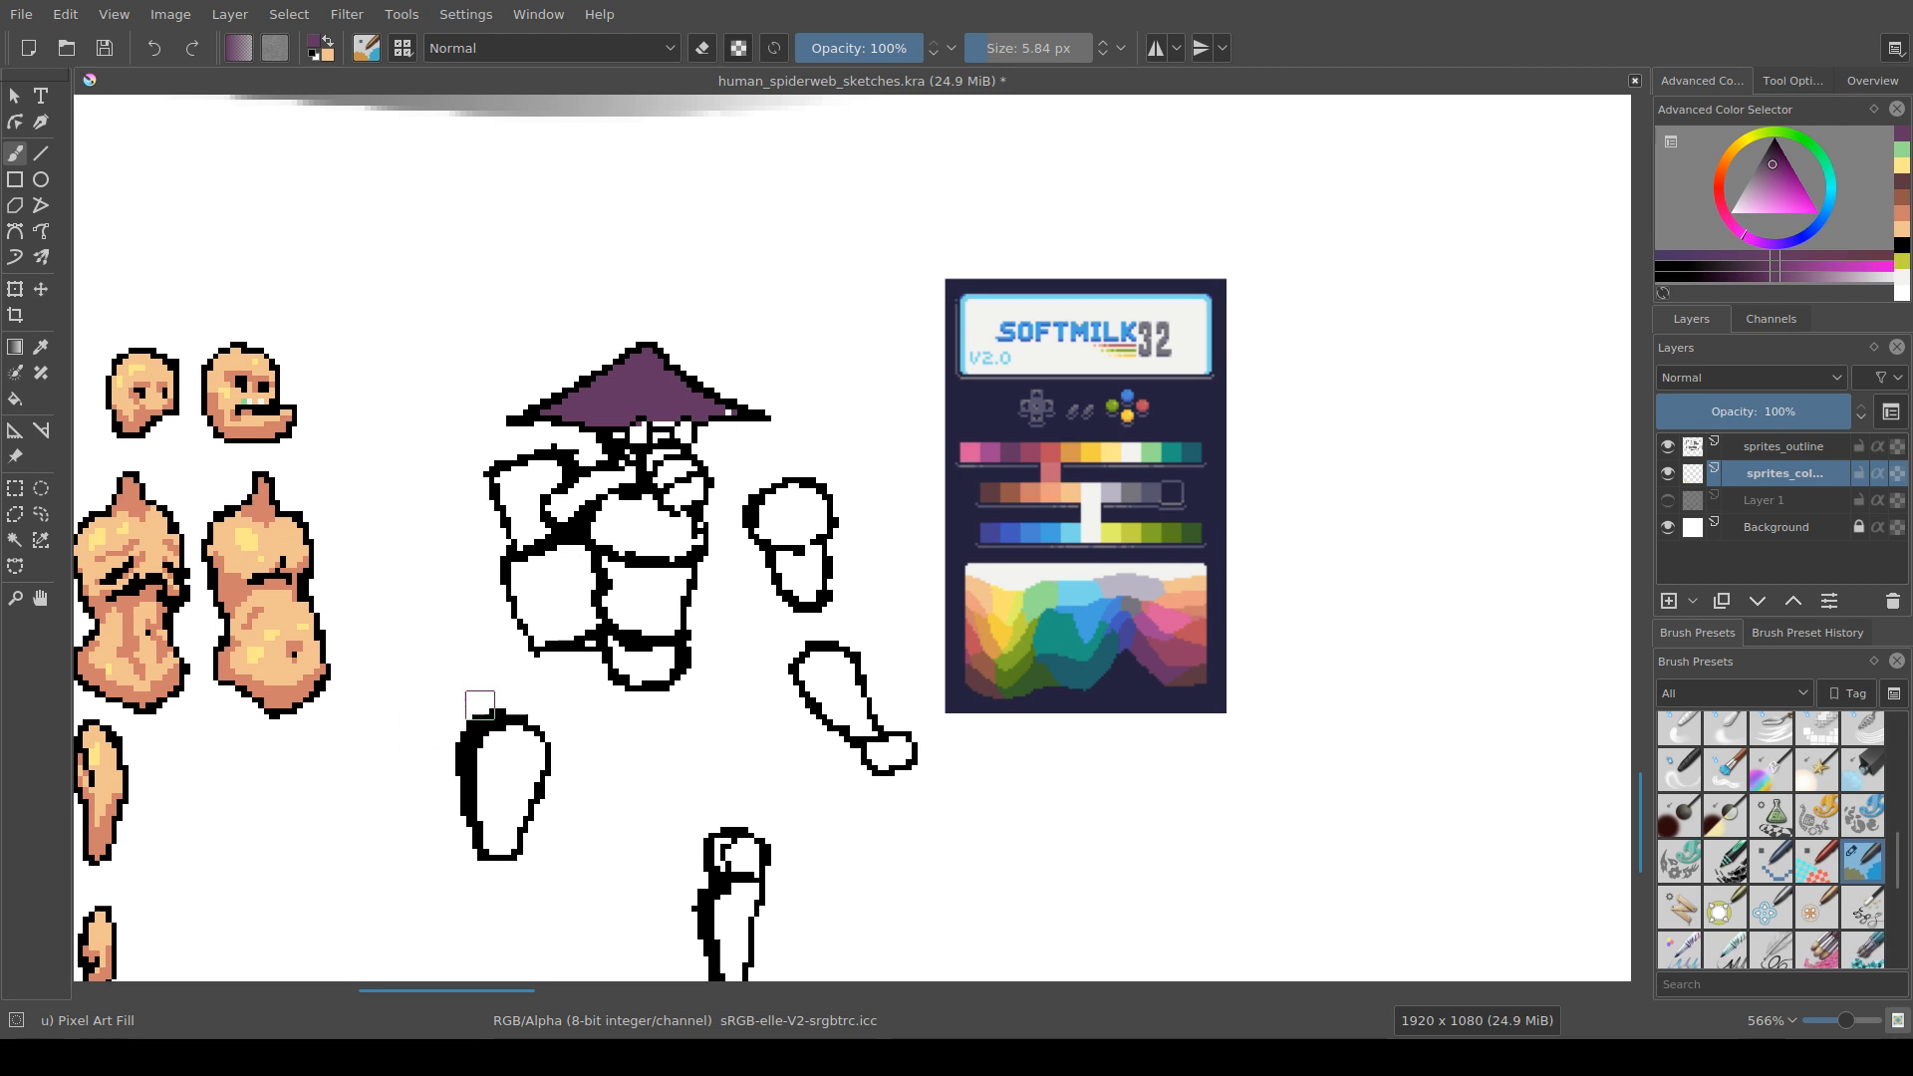
drag(534, 697, 649, 633)
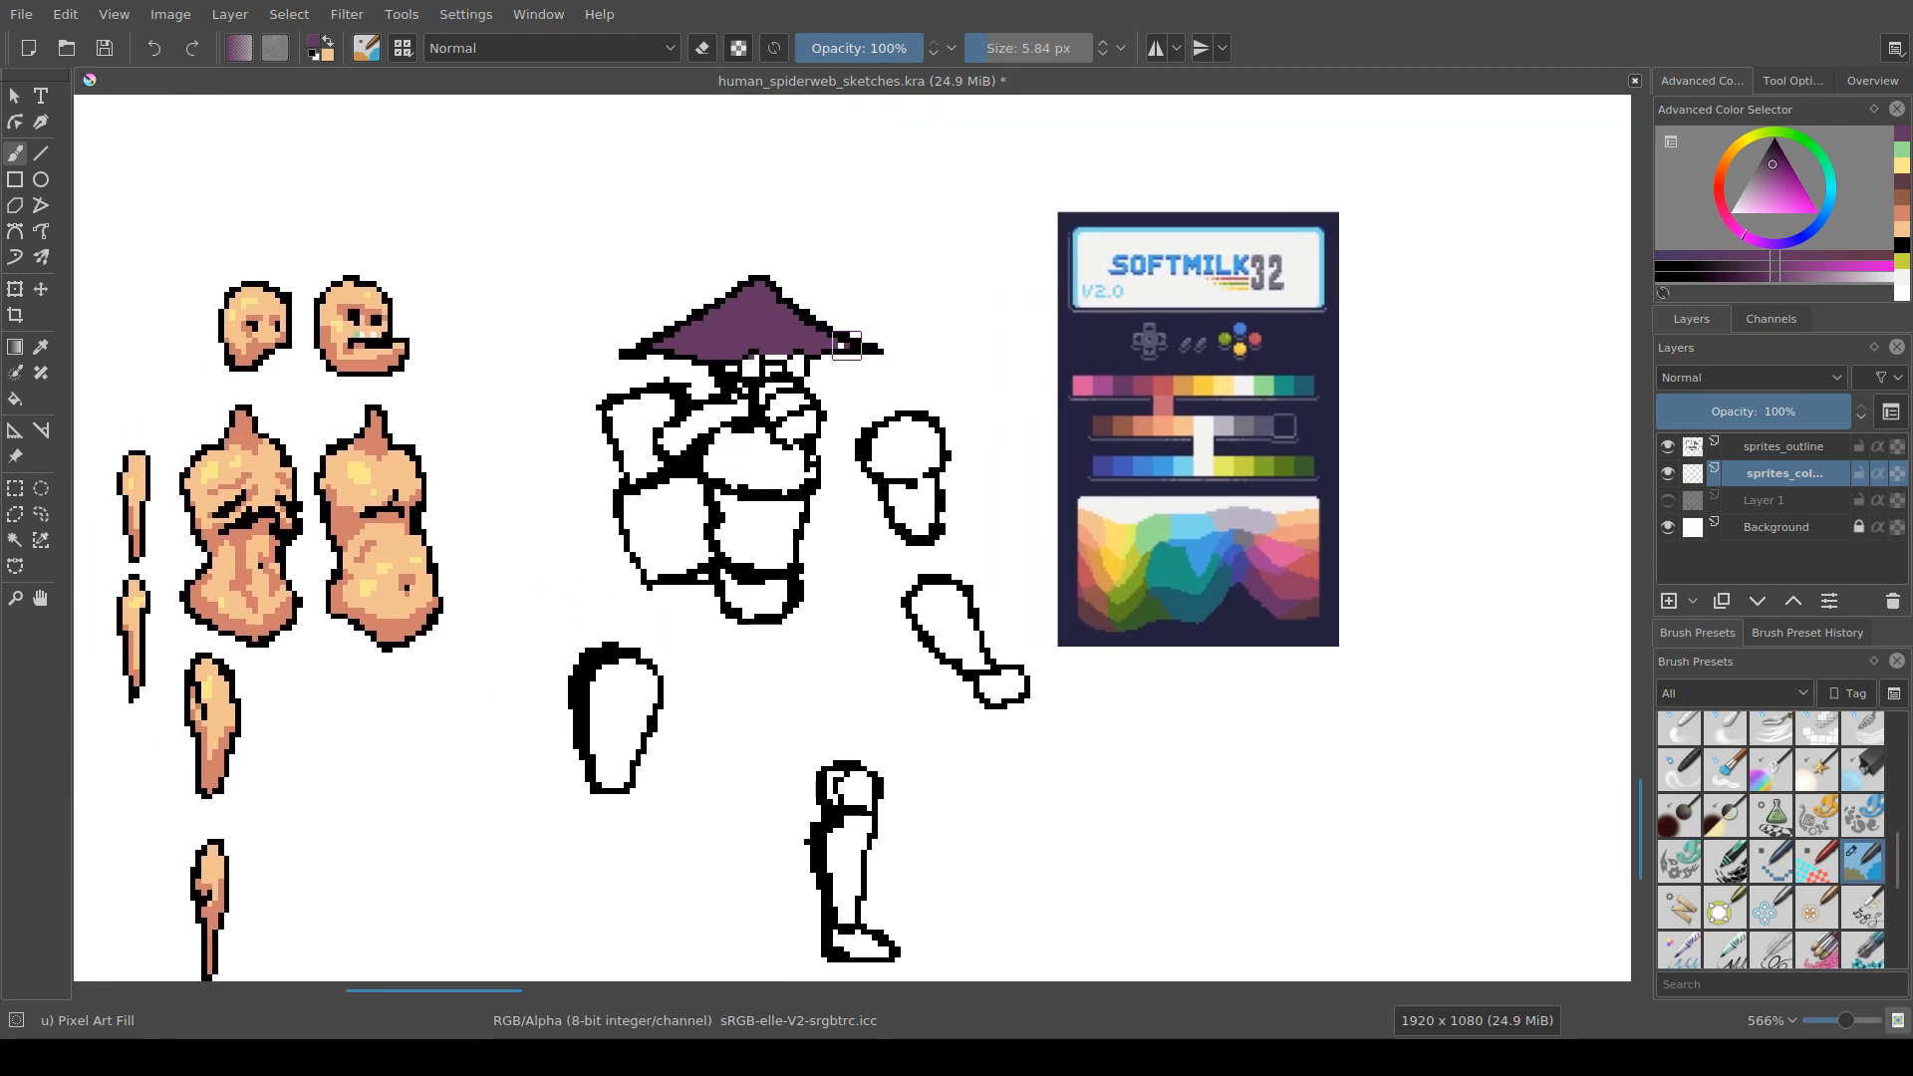
Step: Select the enclosed body areas of the outlined character and fill the knee and shin of the lower leg with dark purple
mouse_move(735, 446)
mouse_down()
mouse_move(721, 466)
mouse_move(773, 475)
mouse_up()
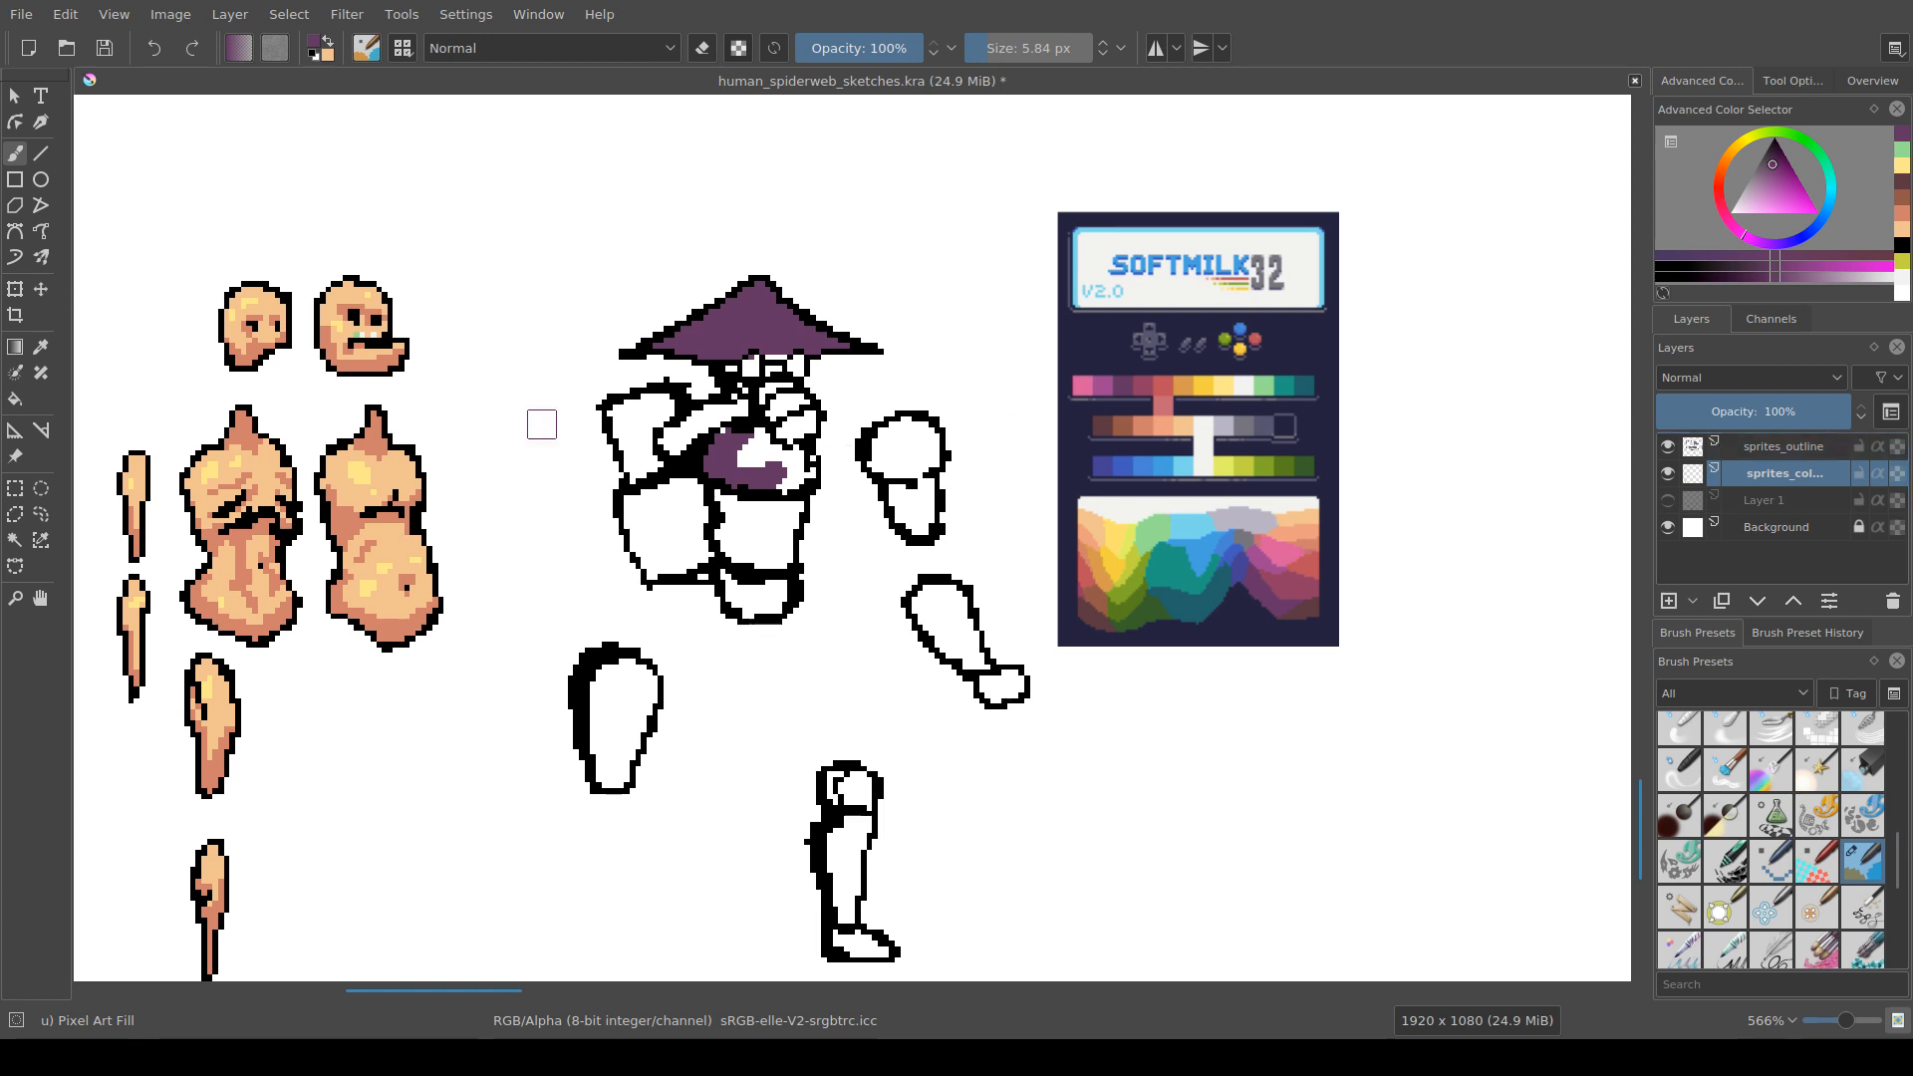
click(15, 539)
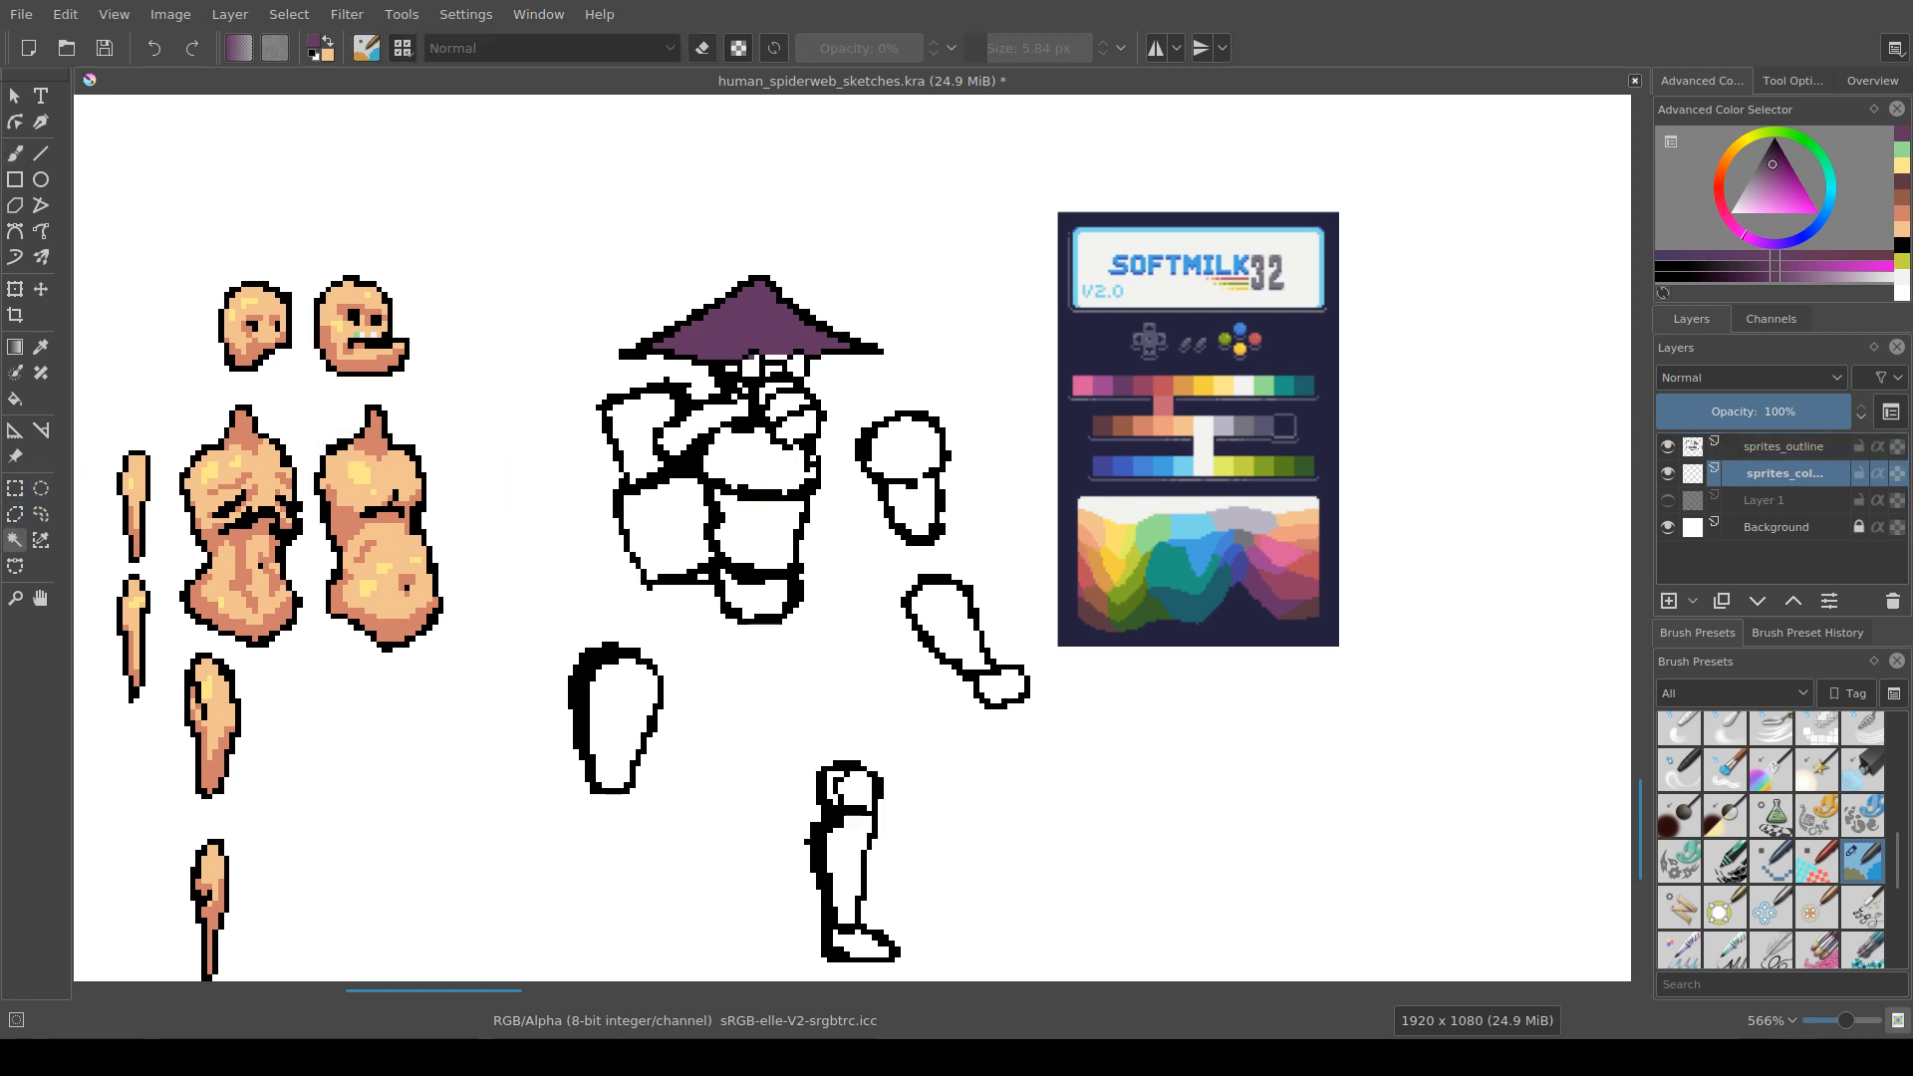
click(762, 498)
key(f)
click(855, 789)
click(849, 859)
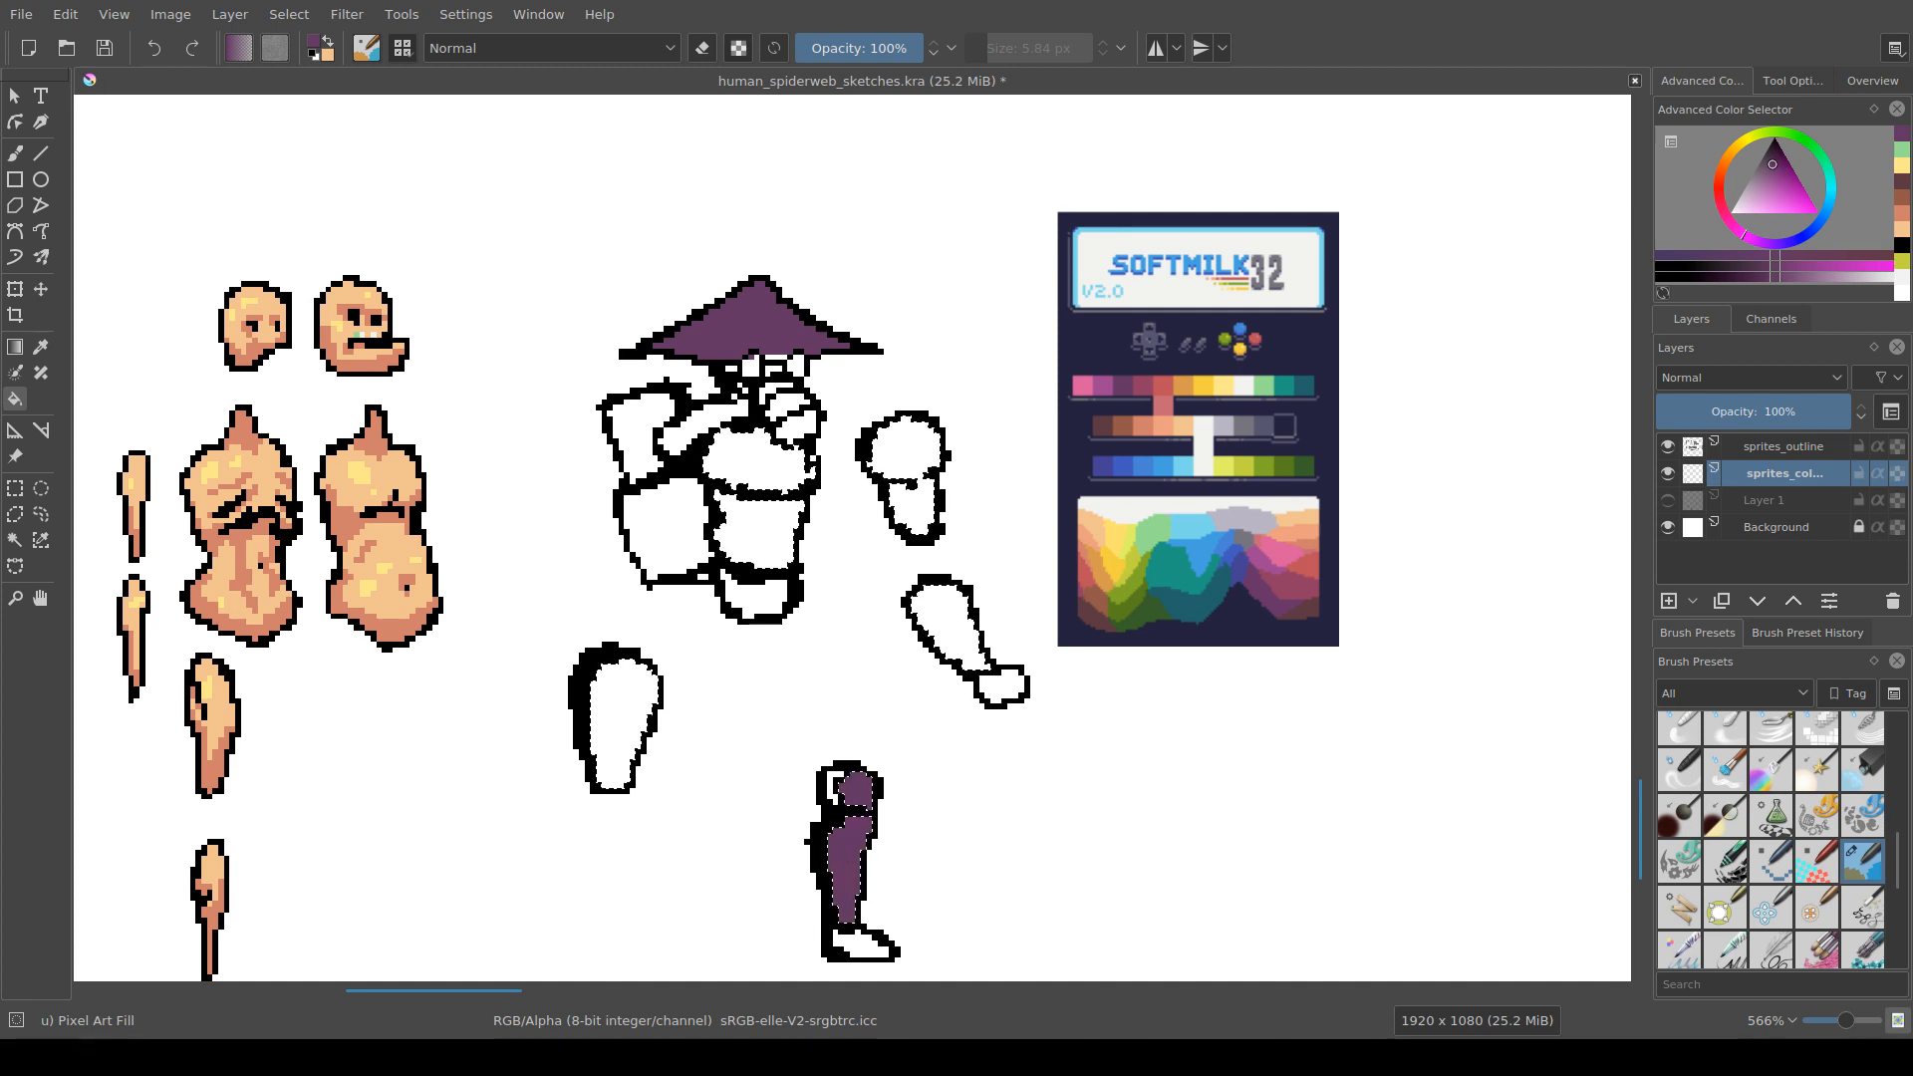
Step: Fill the thigh, both main torso sections, the upper arm piece and the forearm with dark purple
click(626, 718)
click(759, 535)
click(758, 463)
click(901, 453)
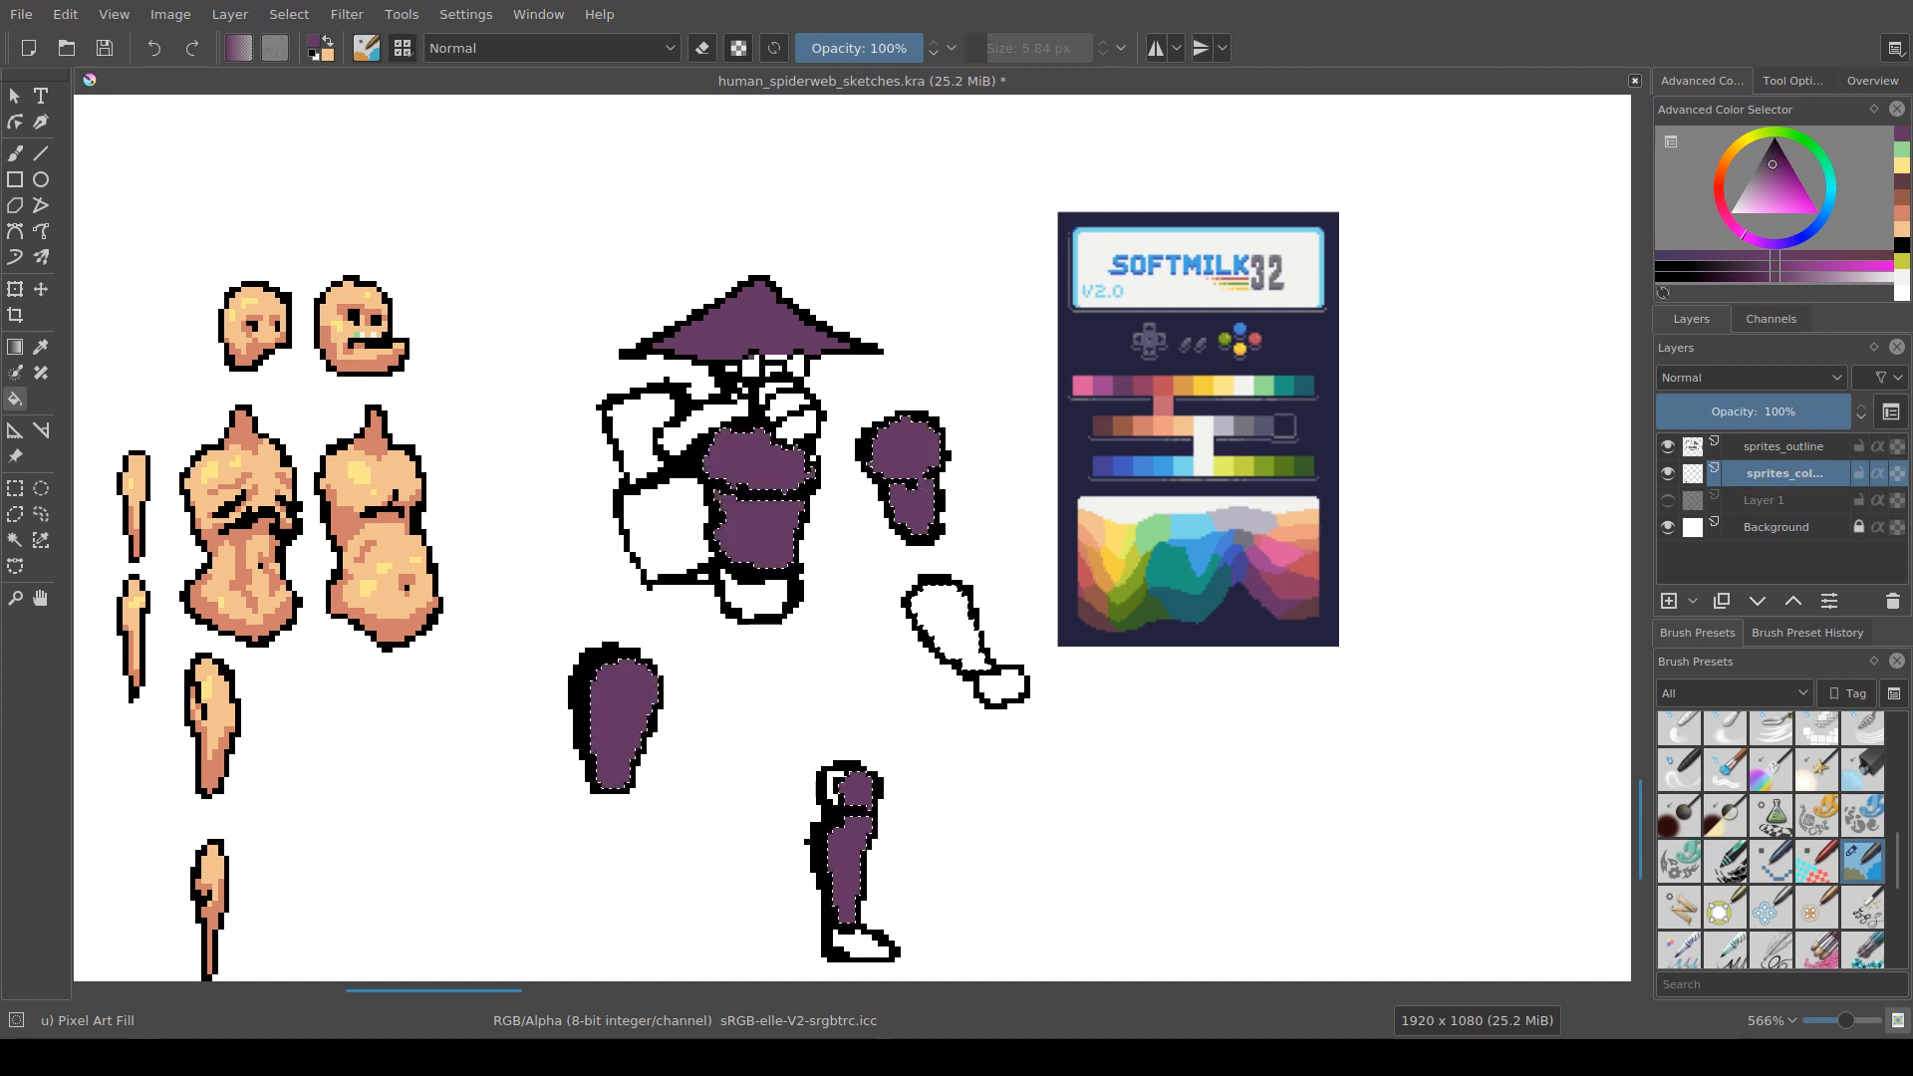
click(942, 623)
Step: Clear the selection and save the file
drag(941, 623, 952, 635)
key(ctrl+r)
key(ctrl+shift+a)
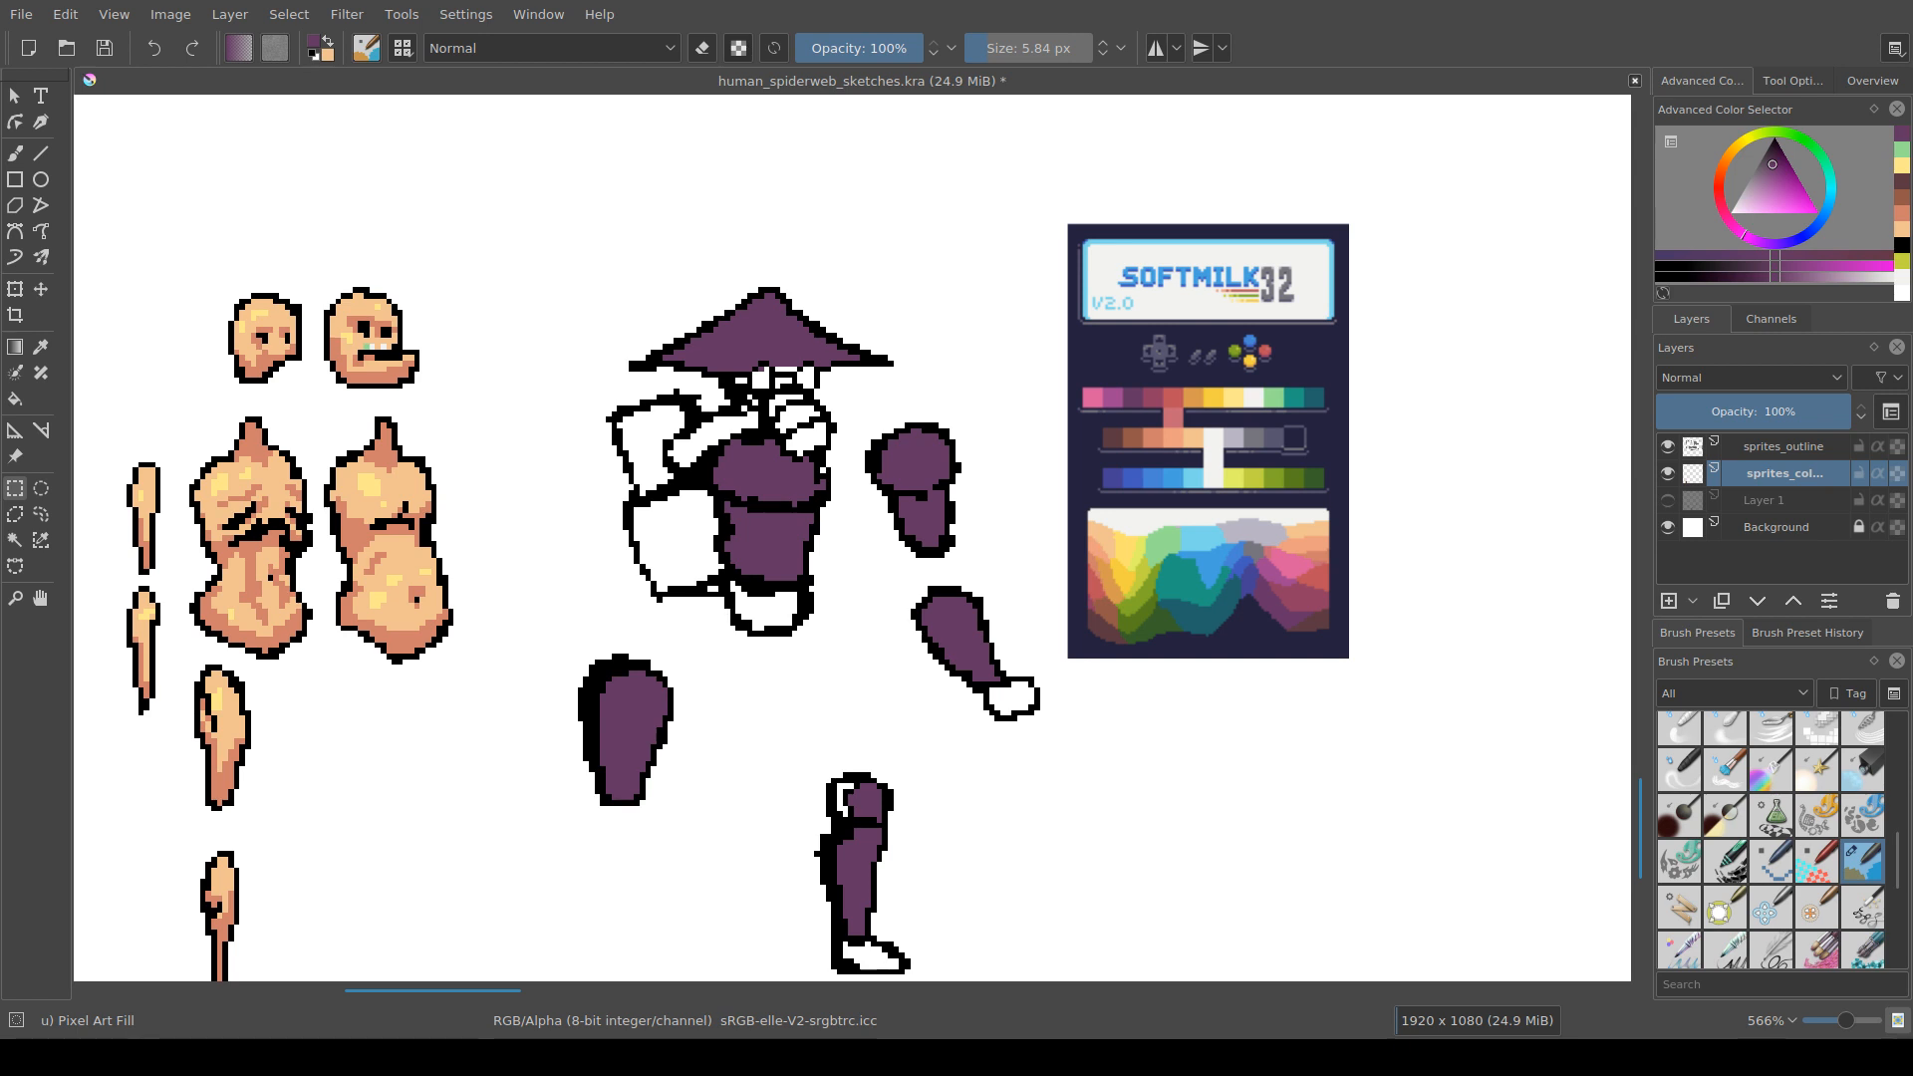
drag(952, 635, 960, 637)
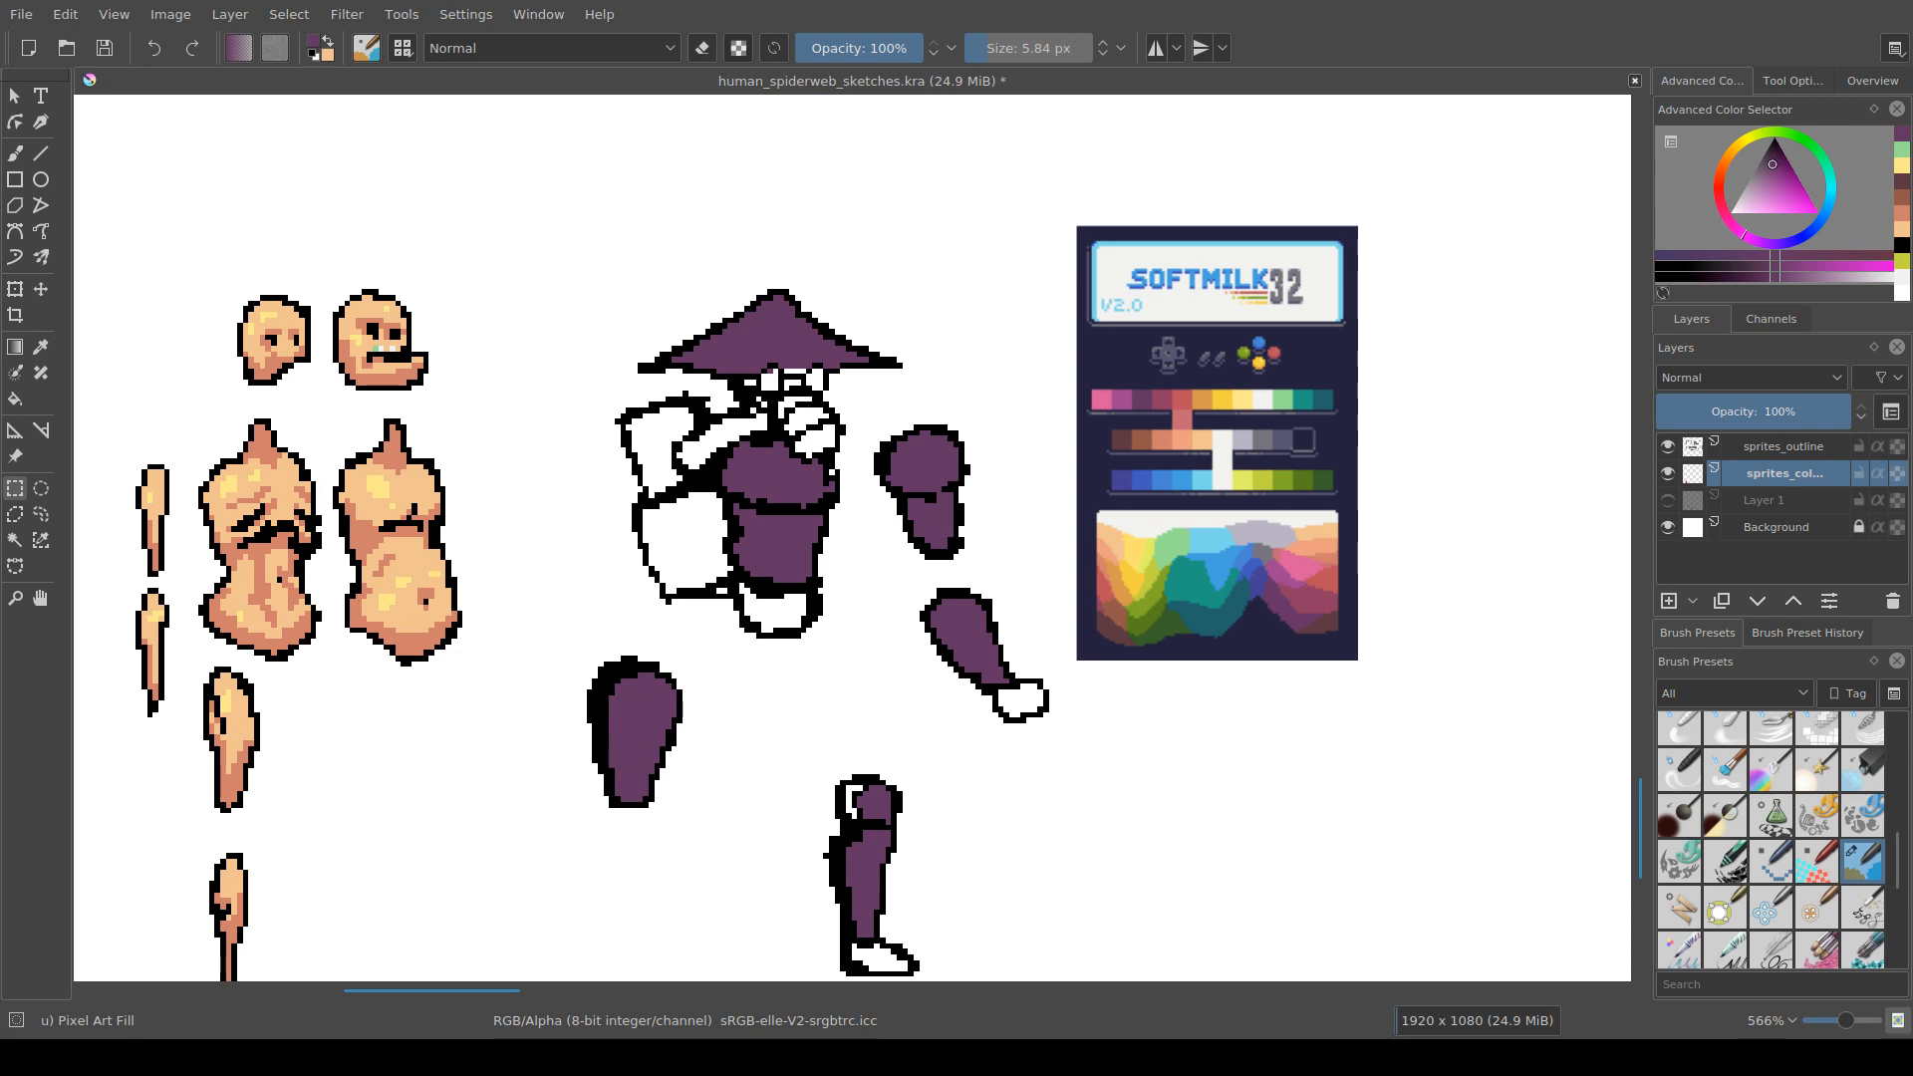
scroll(852, 538, right, 2)
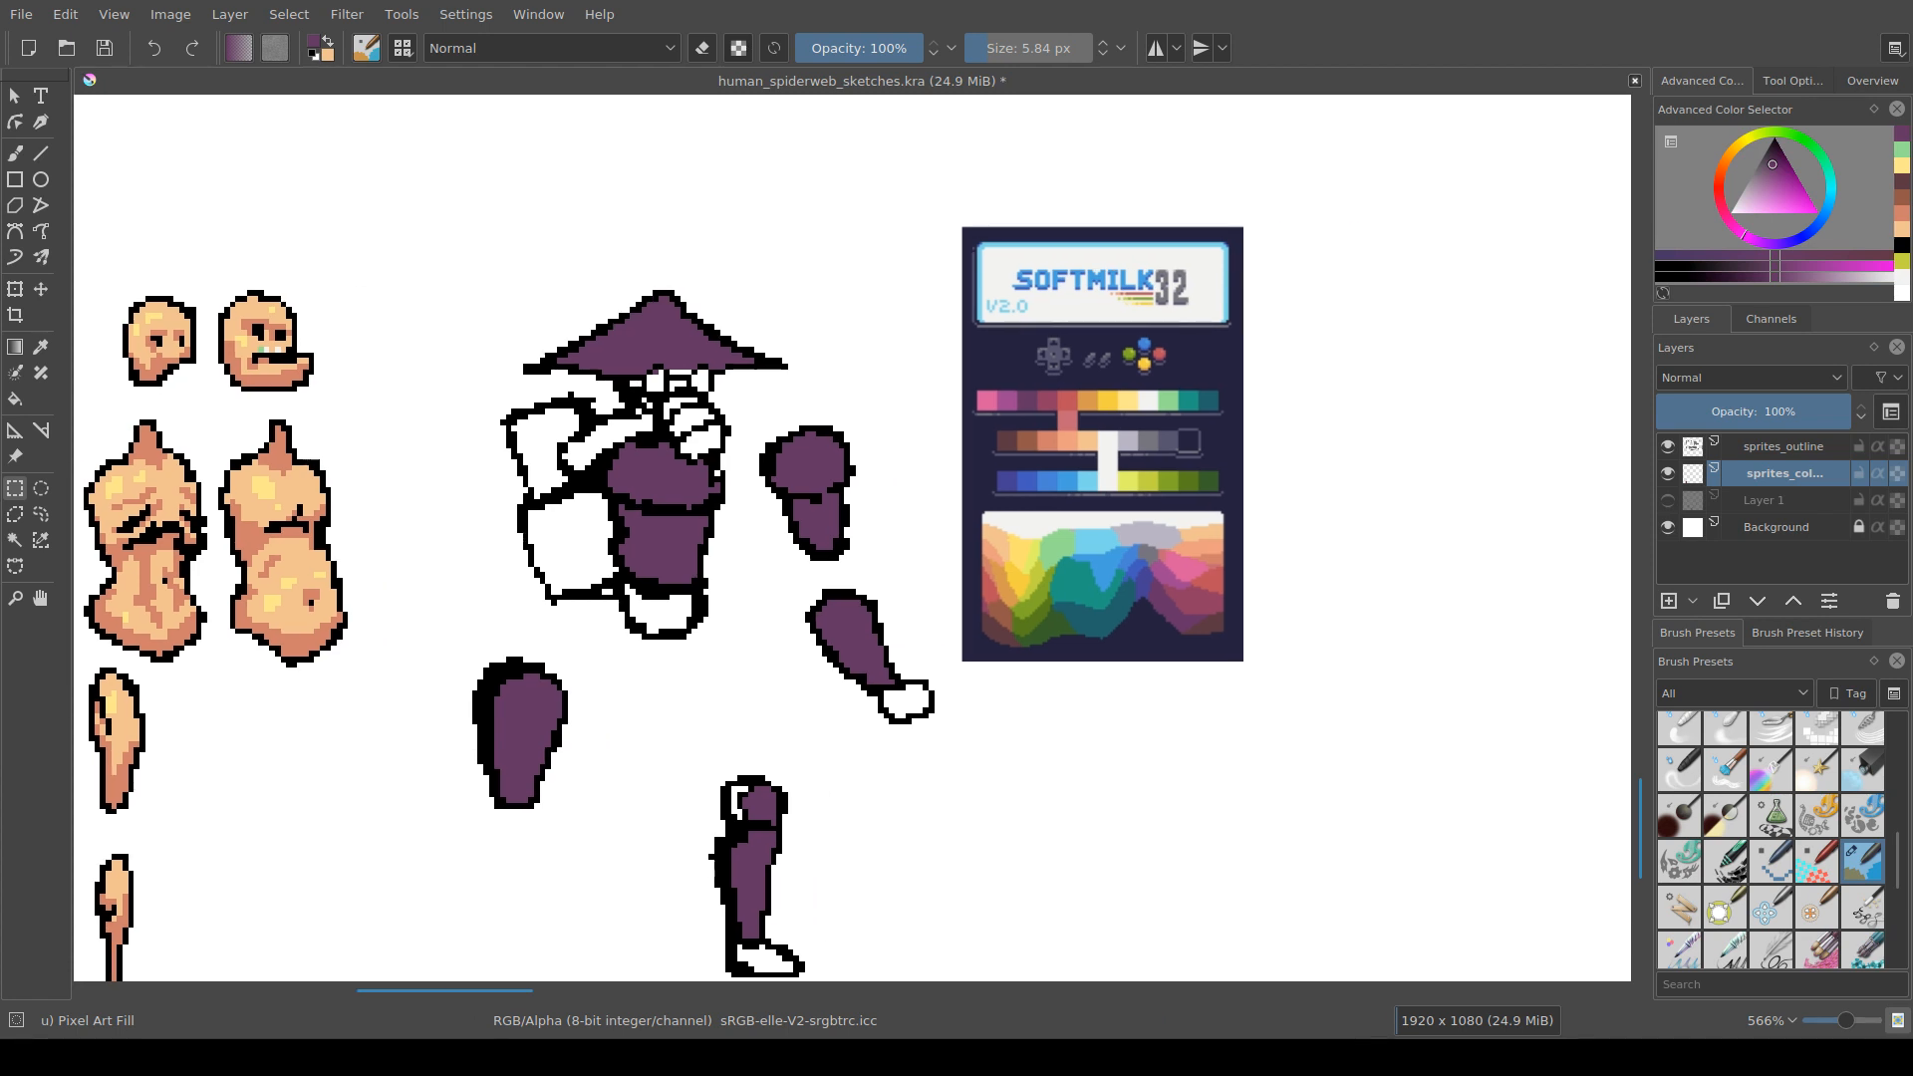
key(ctrl+s)
mouse_move(852, 538)
mouse_down()
mouse_move(993, 443)
mouse_move(894, 503)
mouse_move(884, 542)
mouse_up()
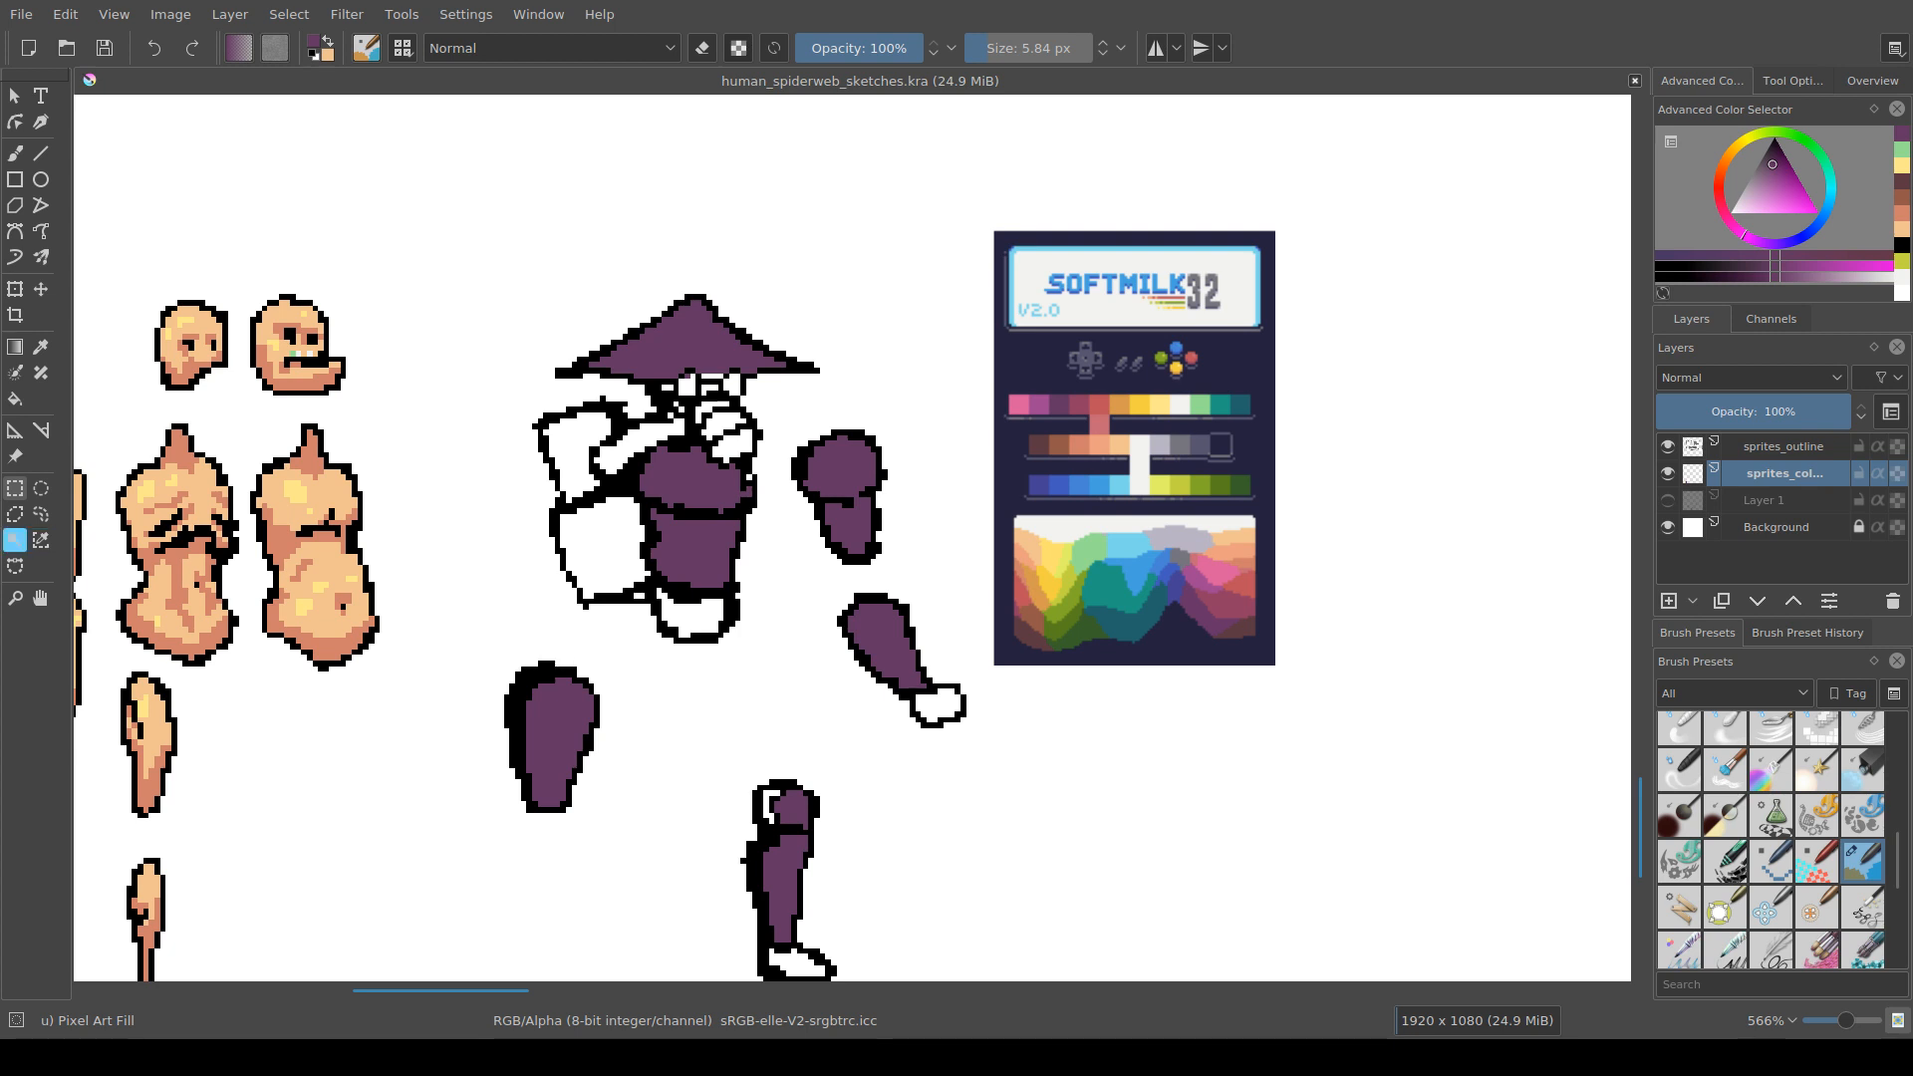
Step: Select the two empty back pieces of the hatted character, the strip beside the knee and the foot with the contiguous selection tool
click(14, 540)
click(583, 443)
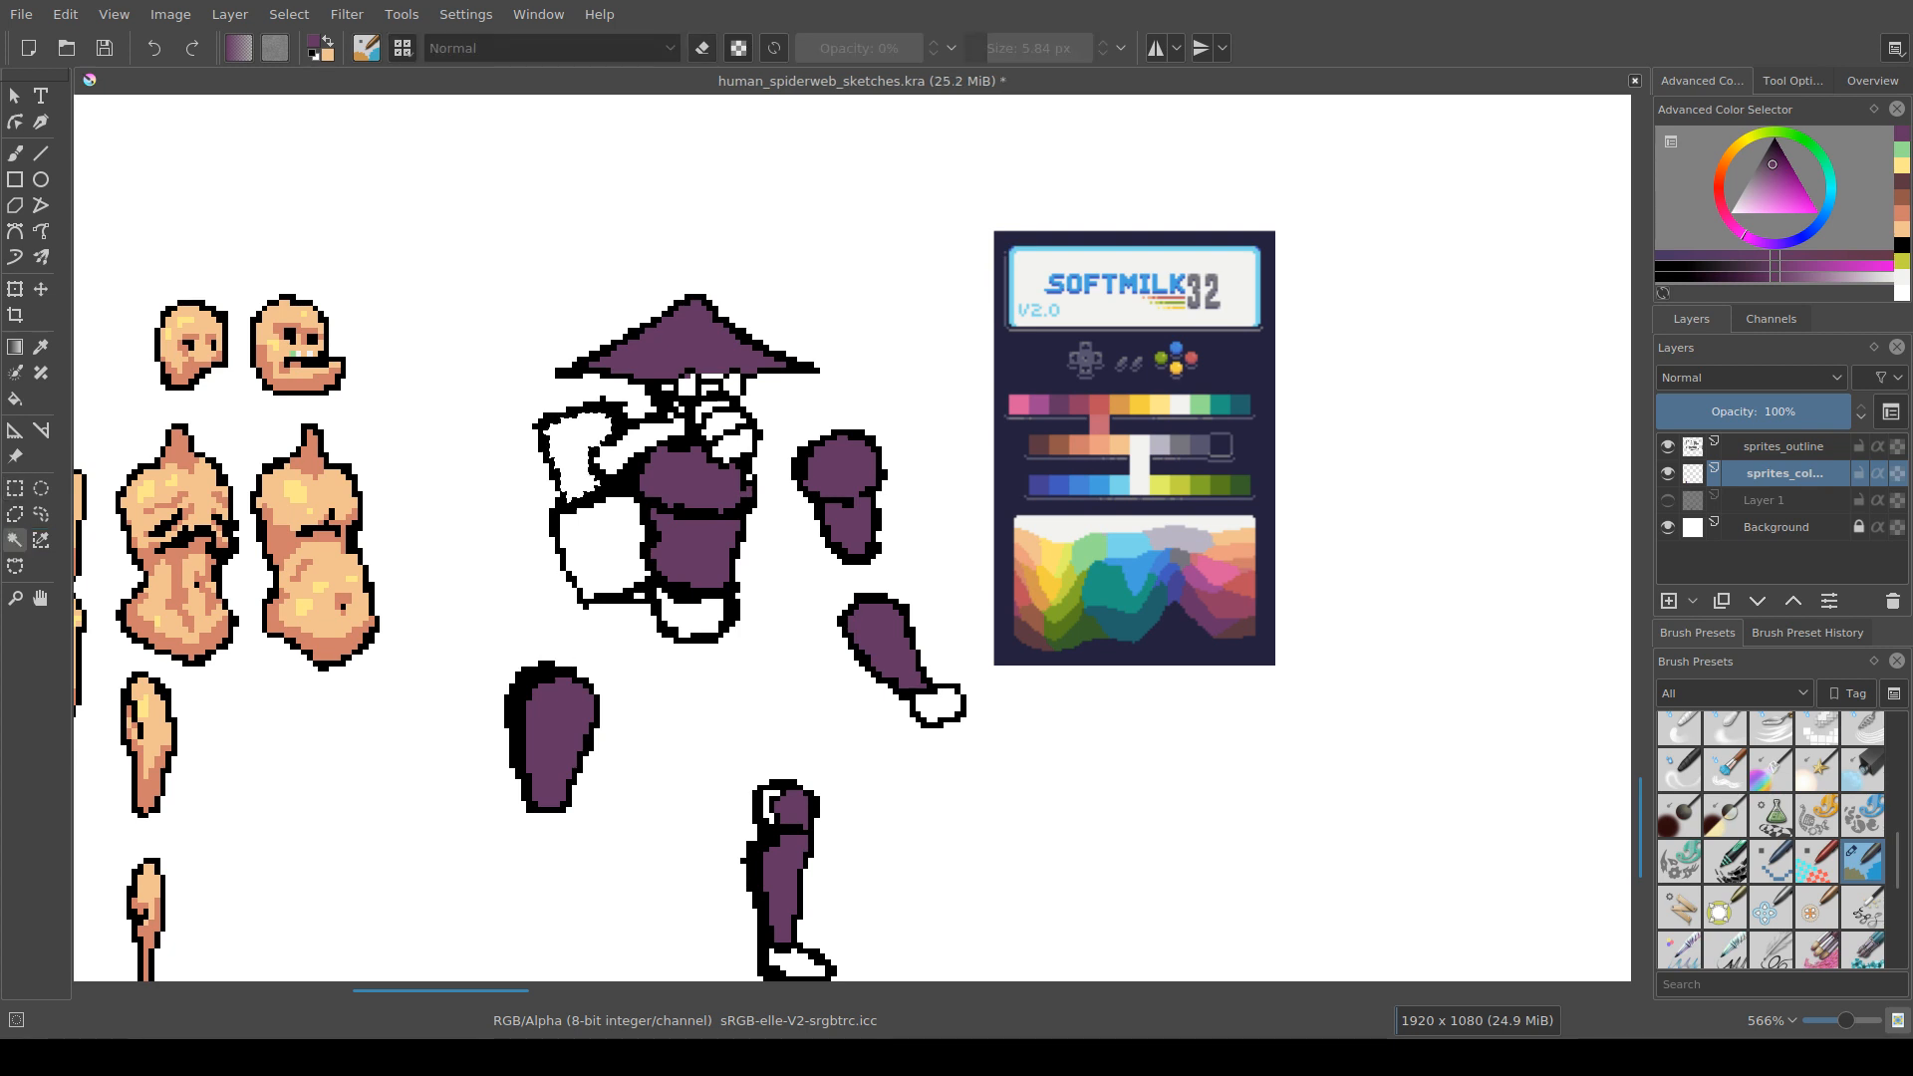
shift+click(601, 548)
drag(601, 548, 581, 475)
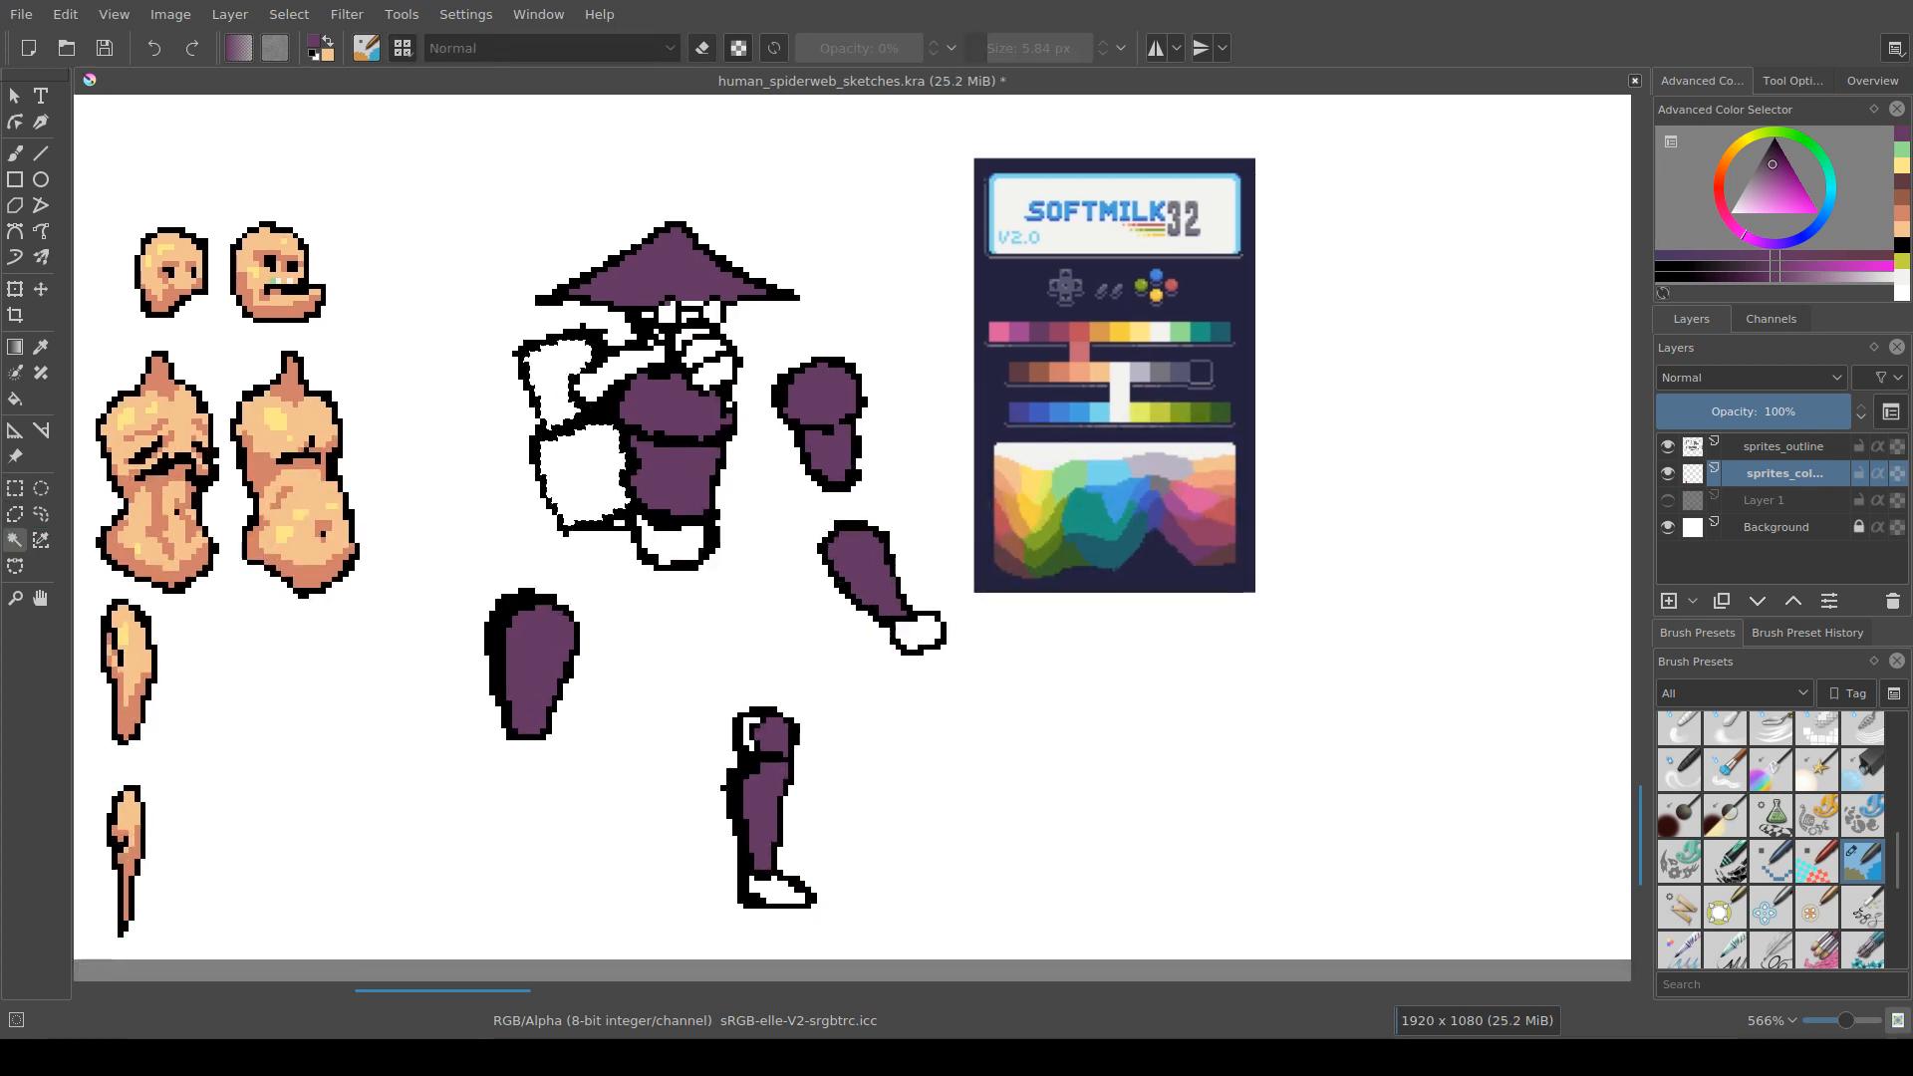
shift+click(749, 734)
shift+click(780, 891)
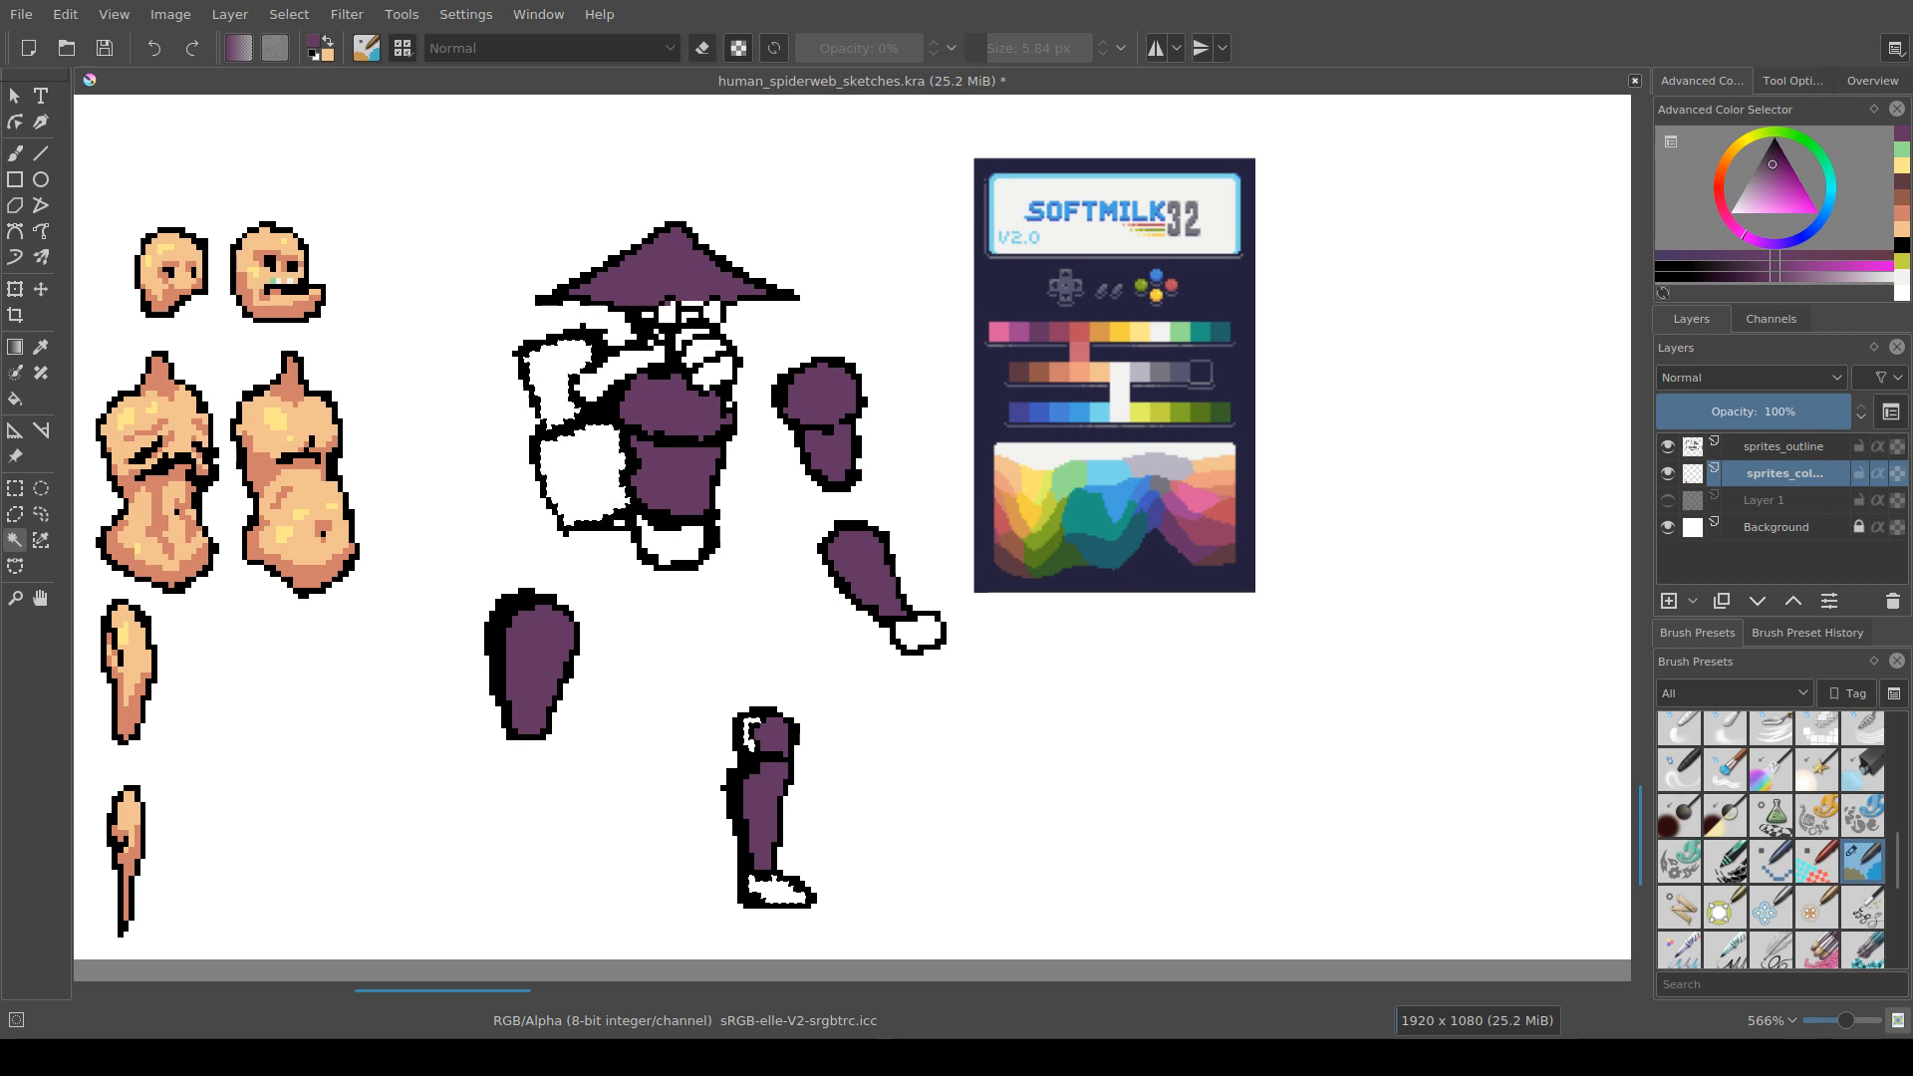
Step: Add the hand of the separate forearm and the sections of the raised fist below the hat to the selection
drag(917, 633, 977, 688)
shift+click(977, 688)
scroll(770, 393, up, 1)
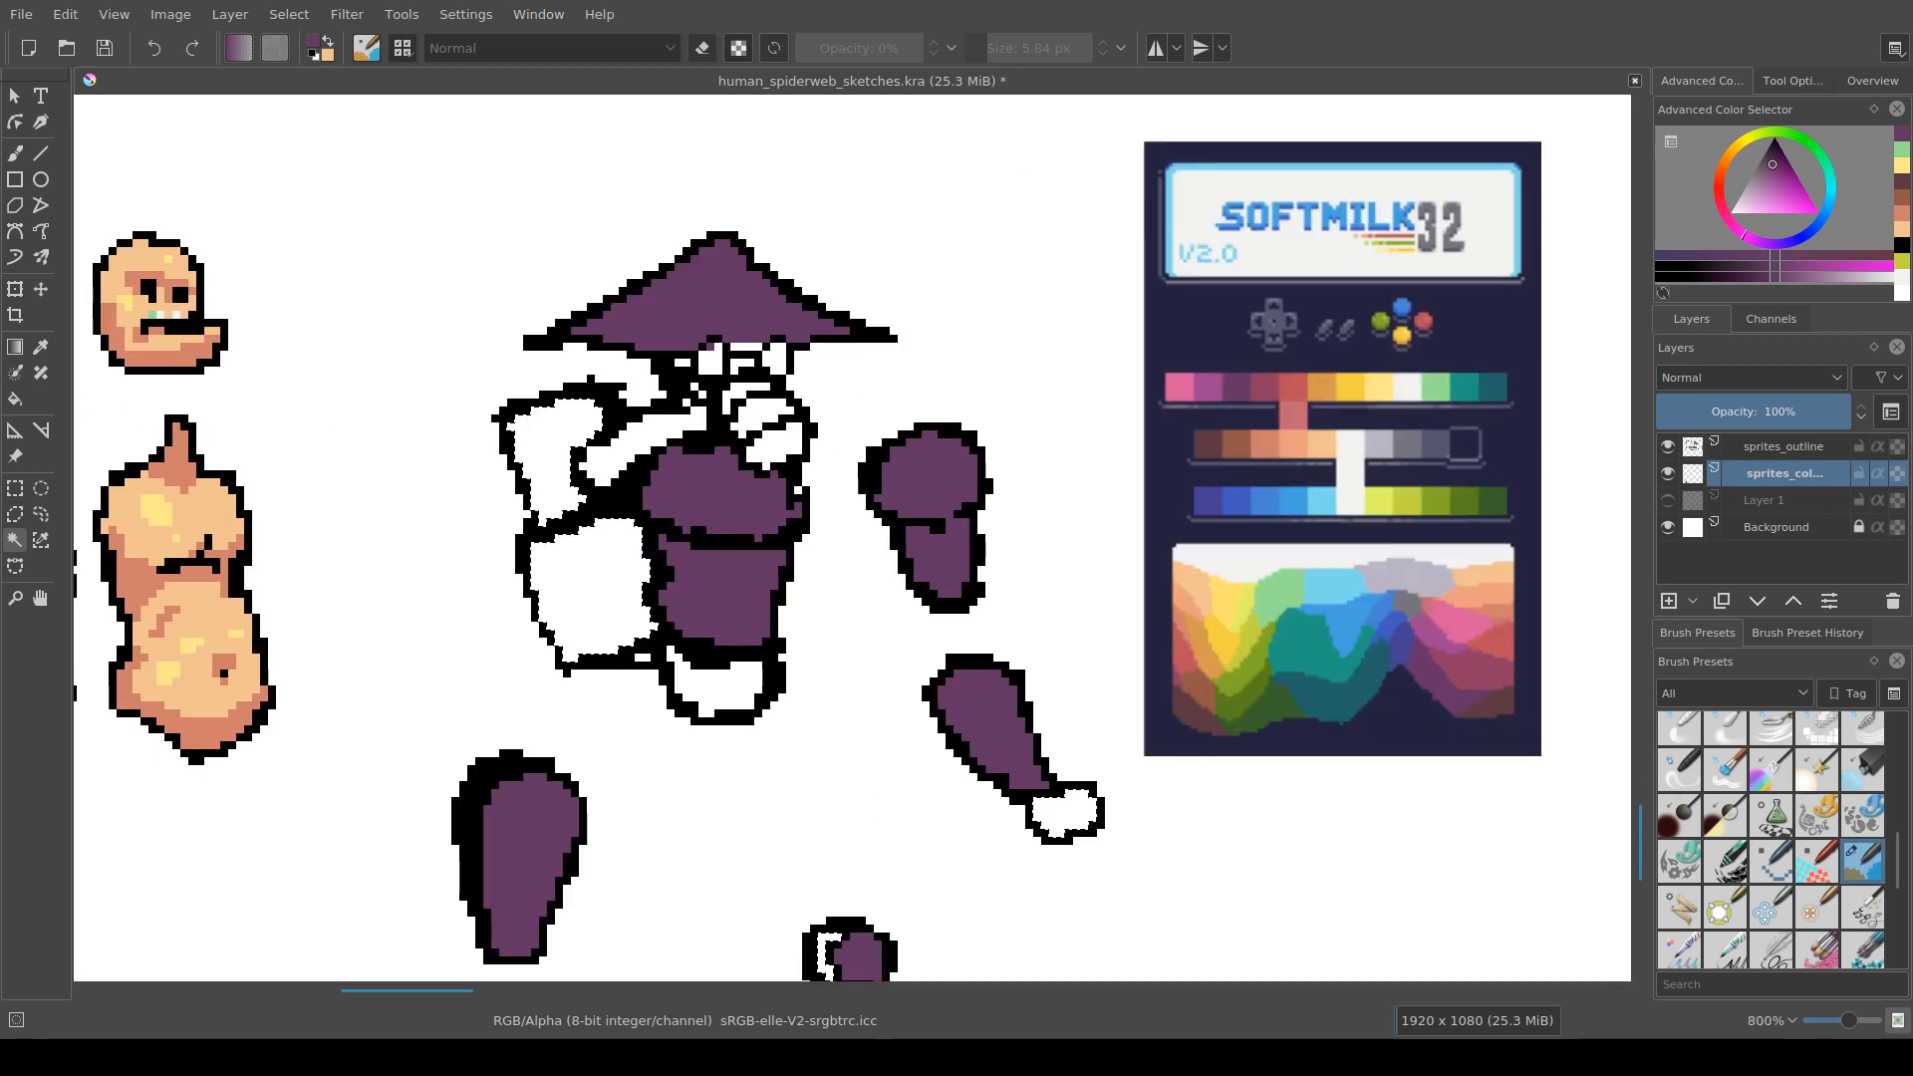
shift+click(776, 445)
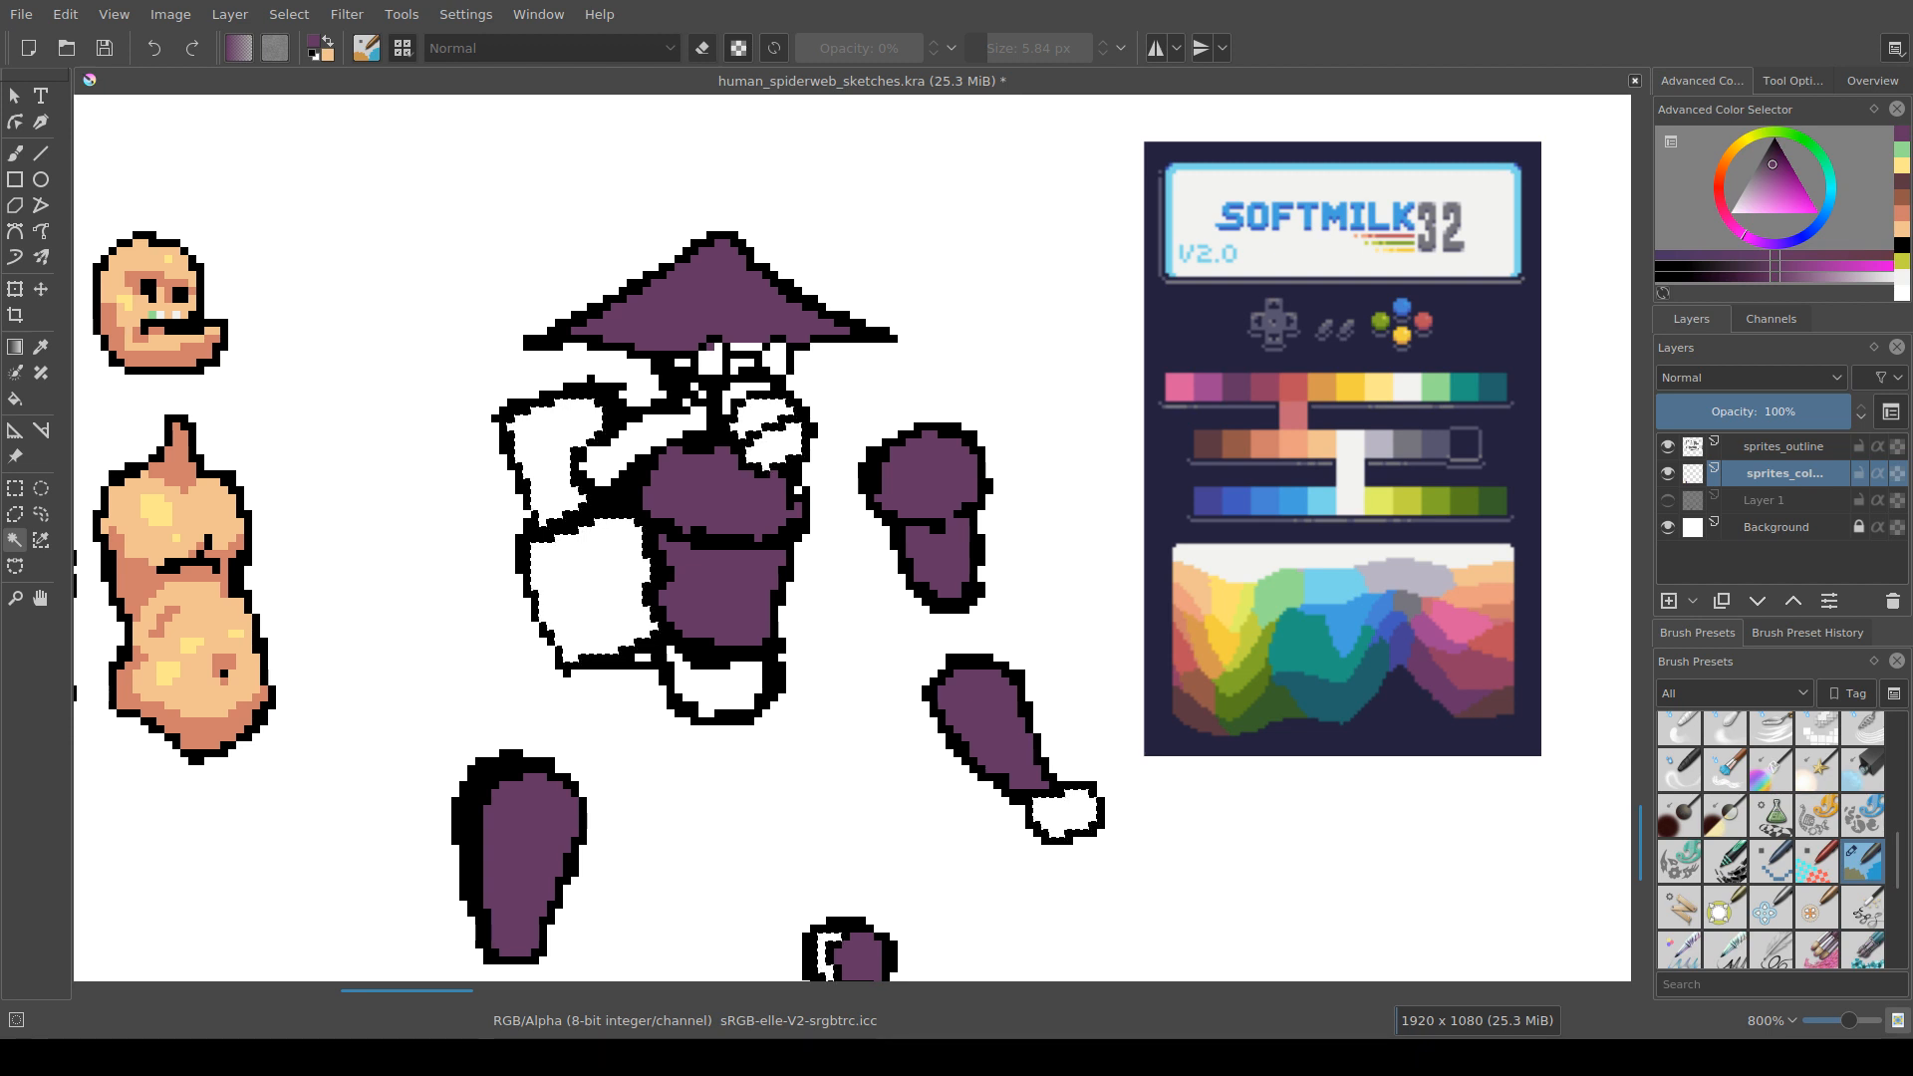
shift+click(764, 411)
shift+click(740, 388)
drag(797, 478, 616, 487)
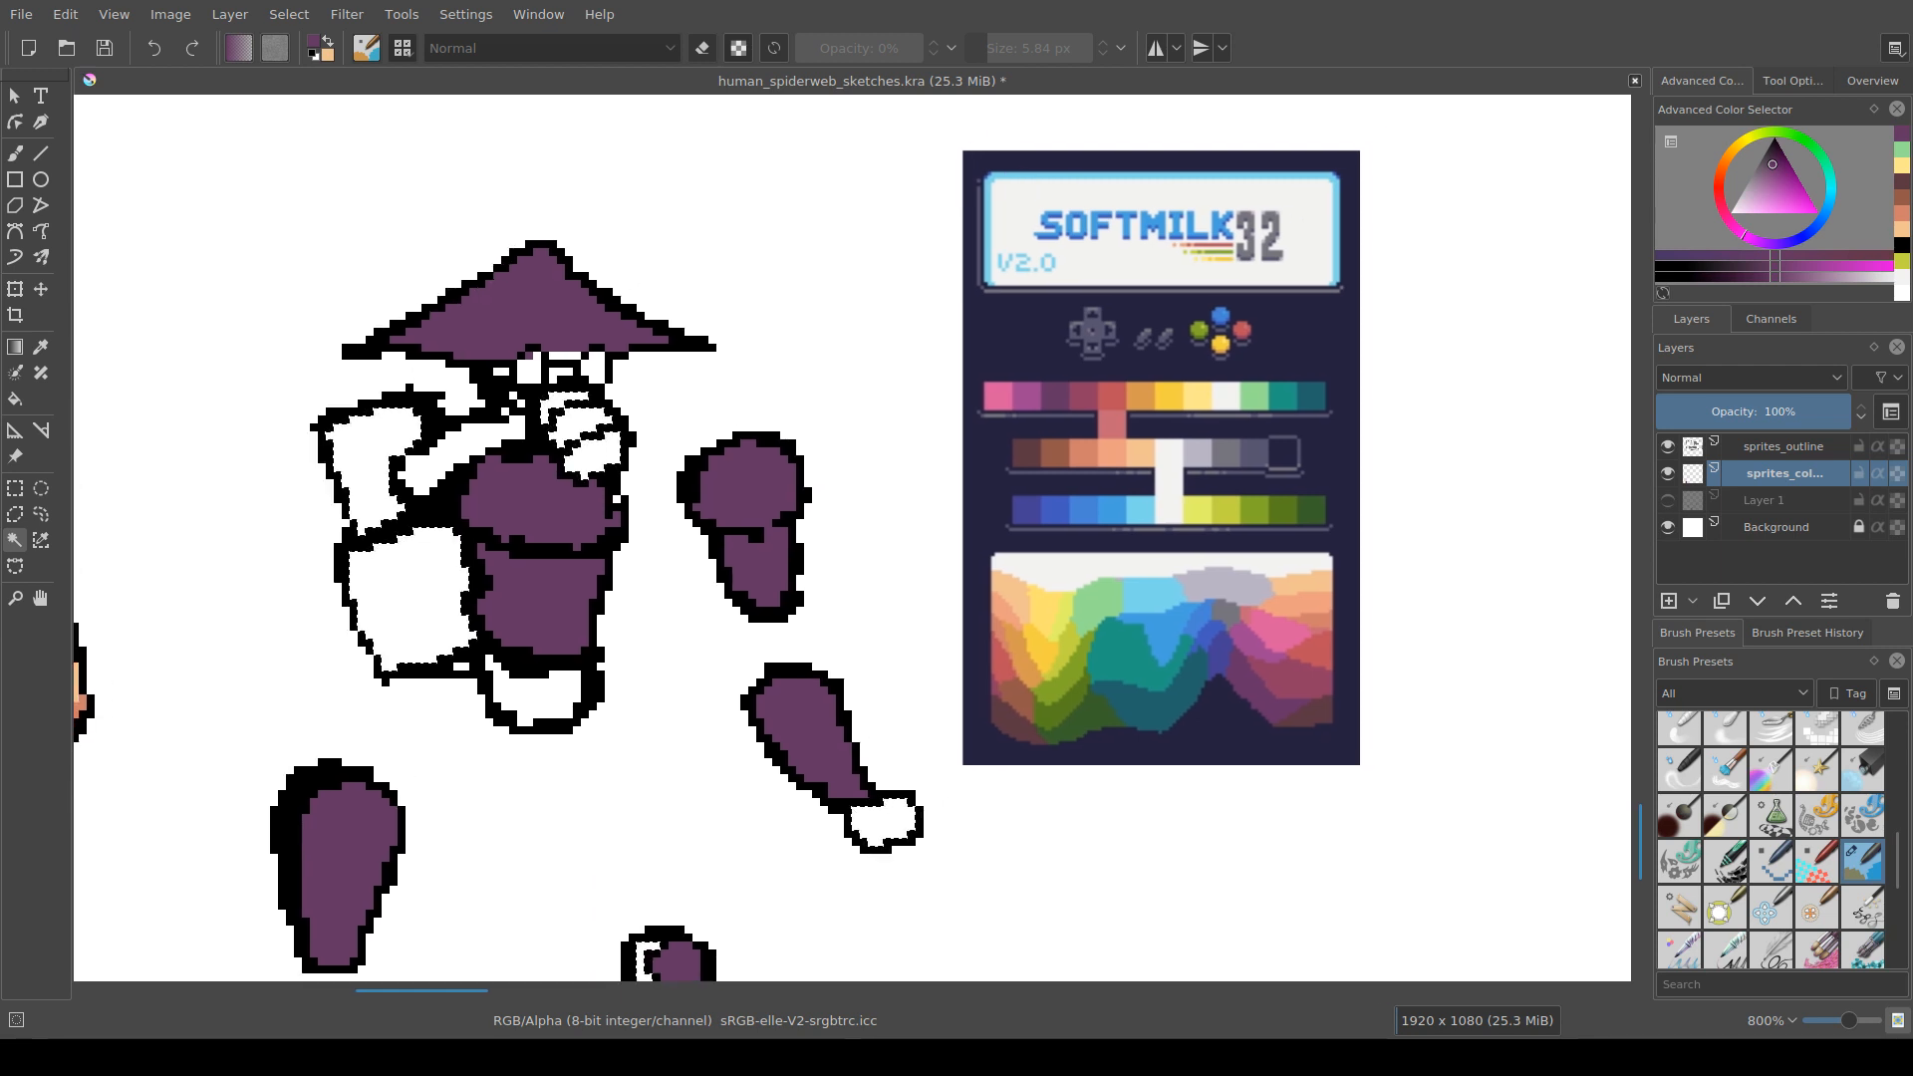
drag(697, 558, 665, 516)
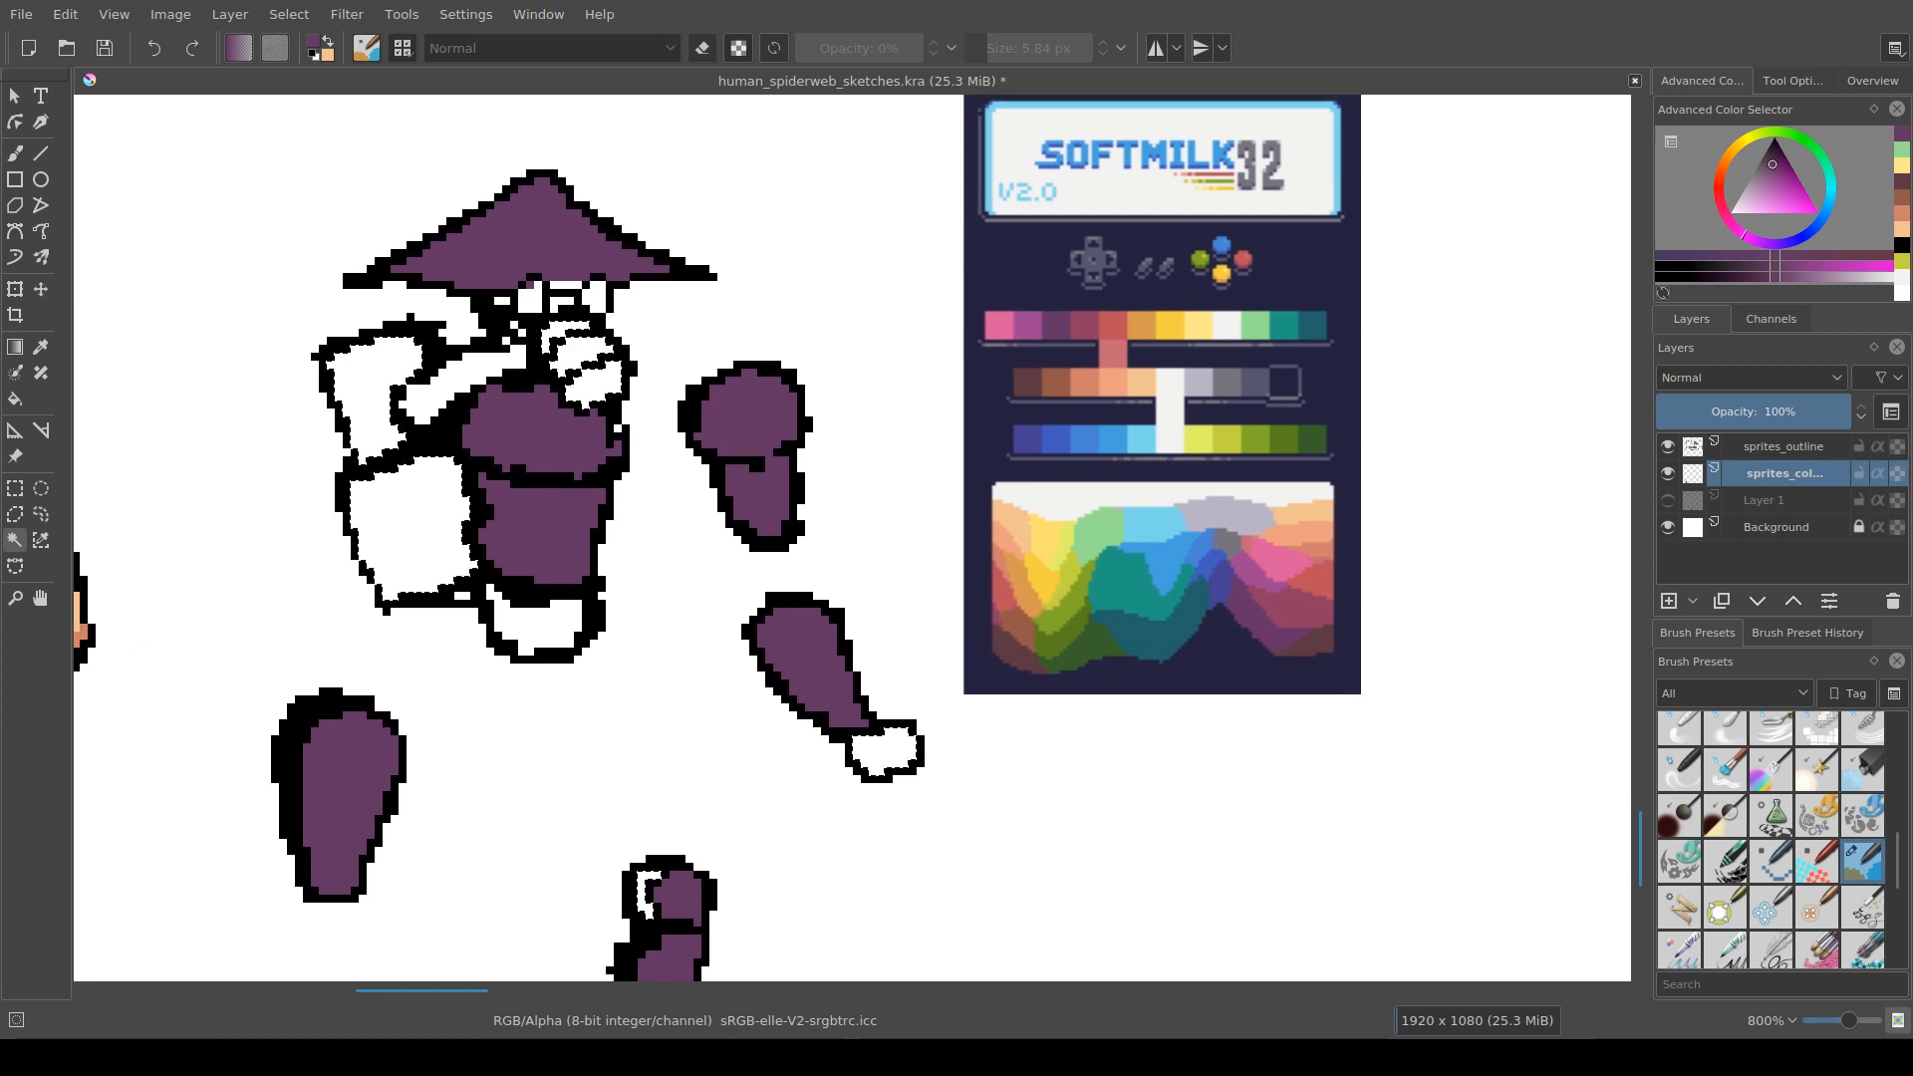
Step: Pick the palette's dark teal and fill the lower and upper back pieces with it
key(b)
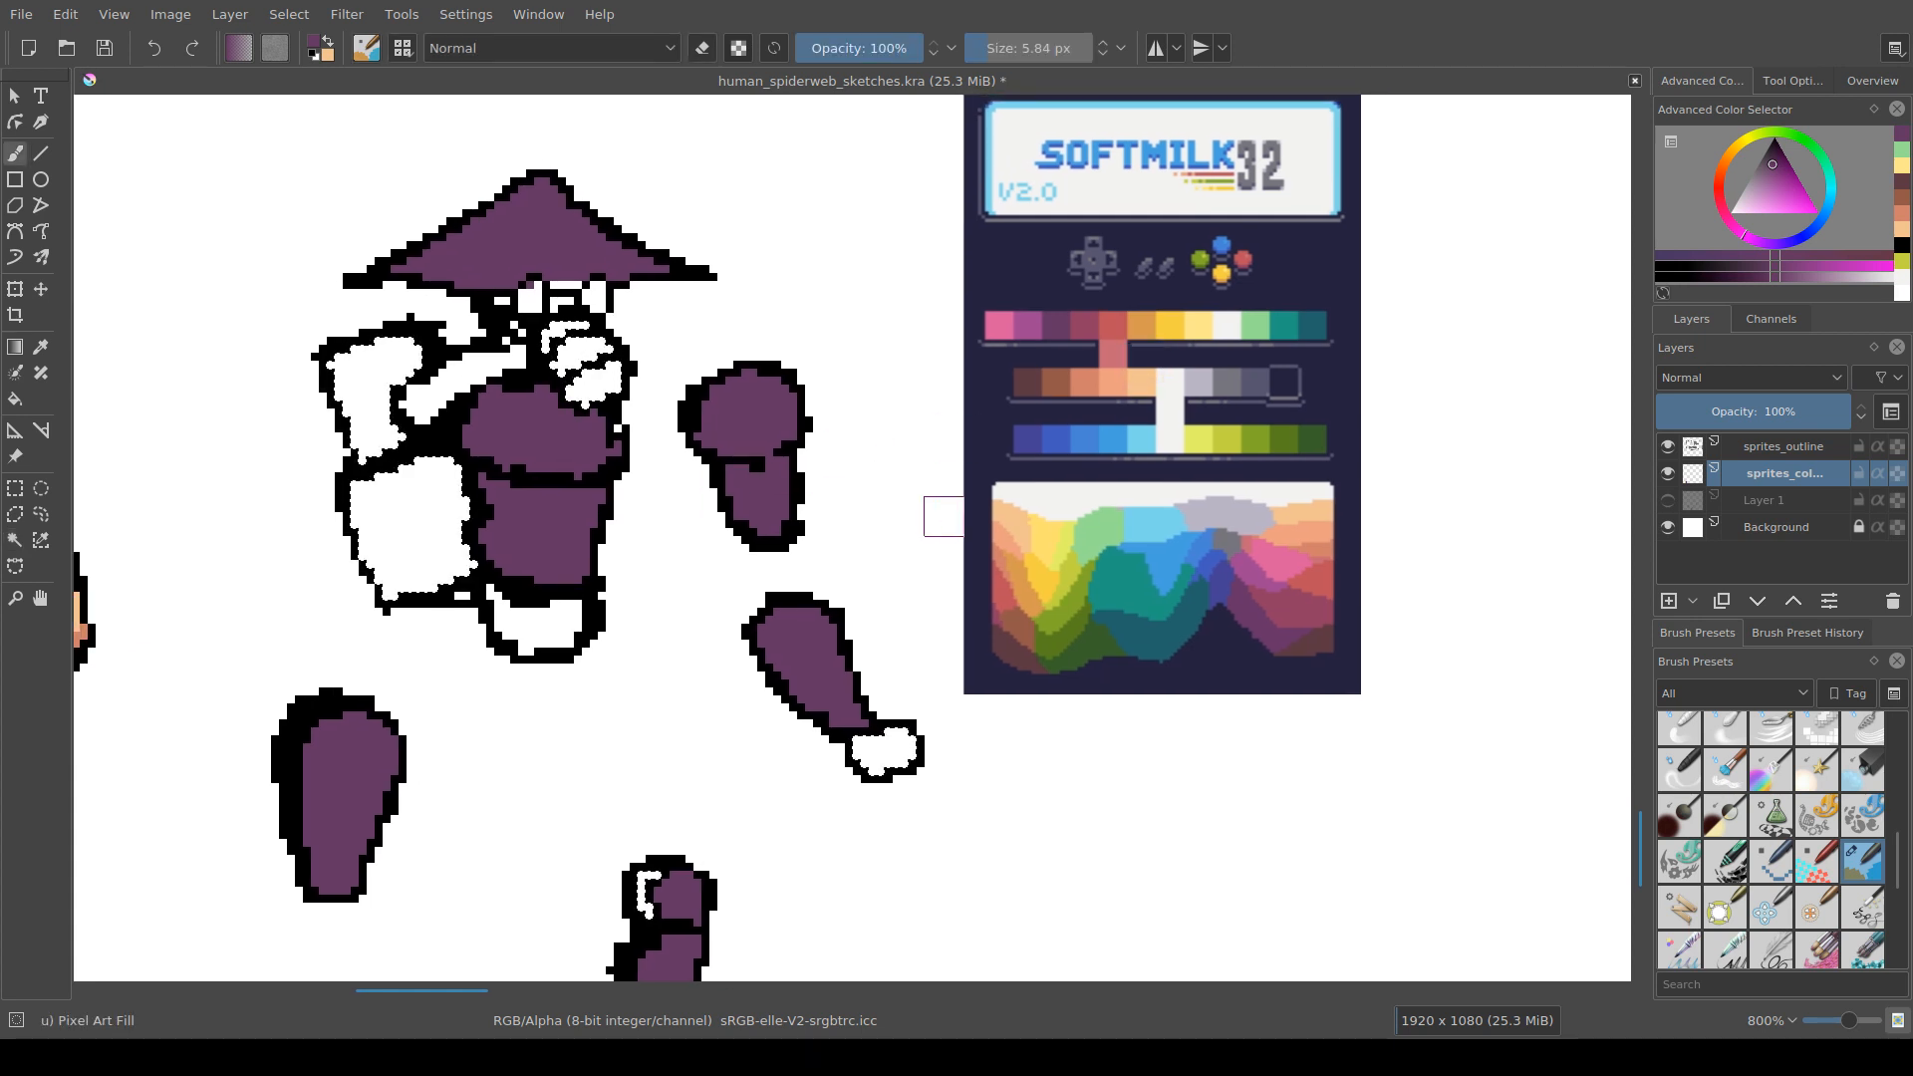
drag(784, 477, 787, 505)
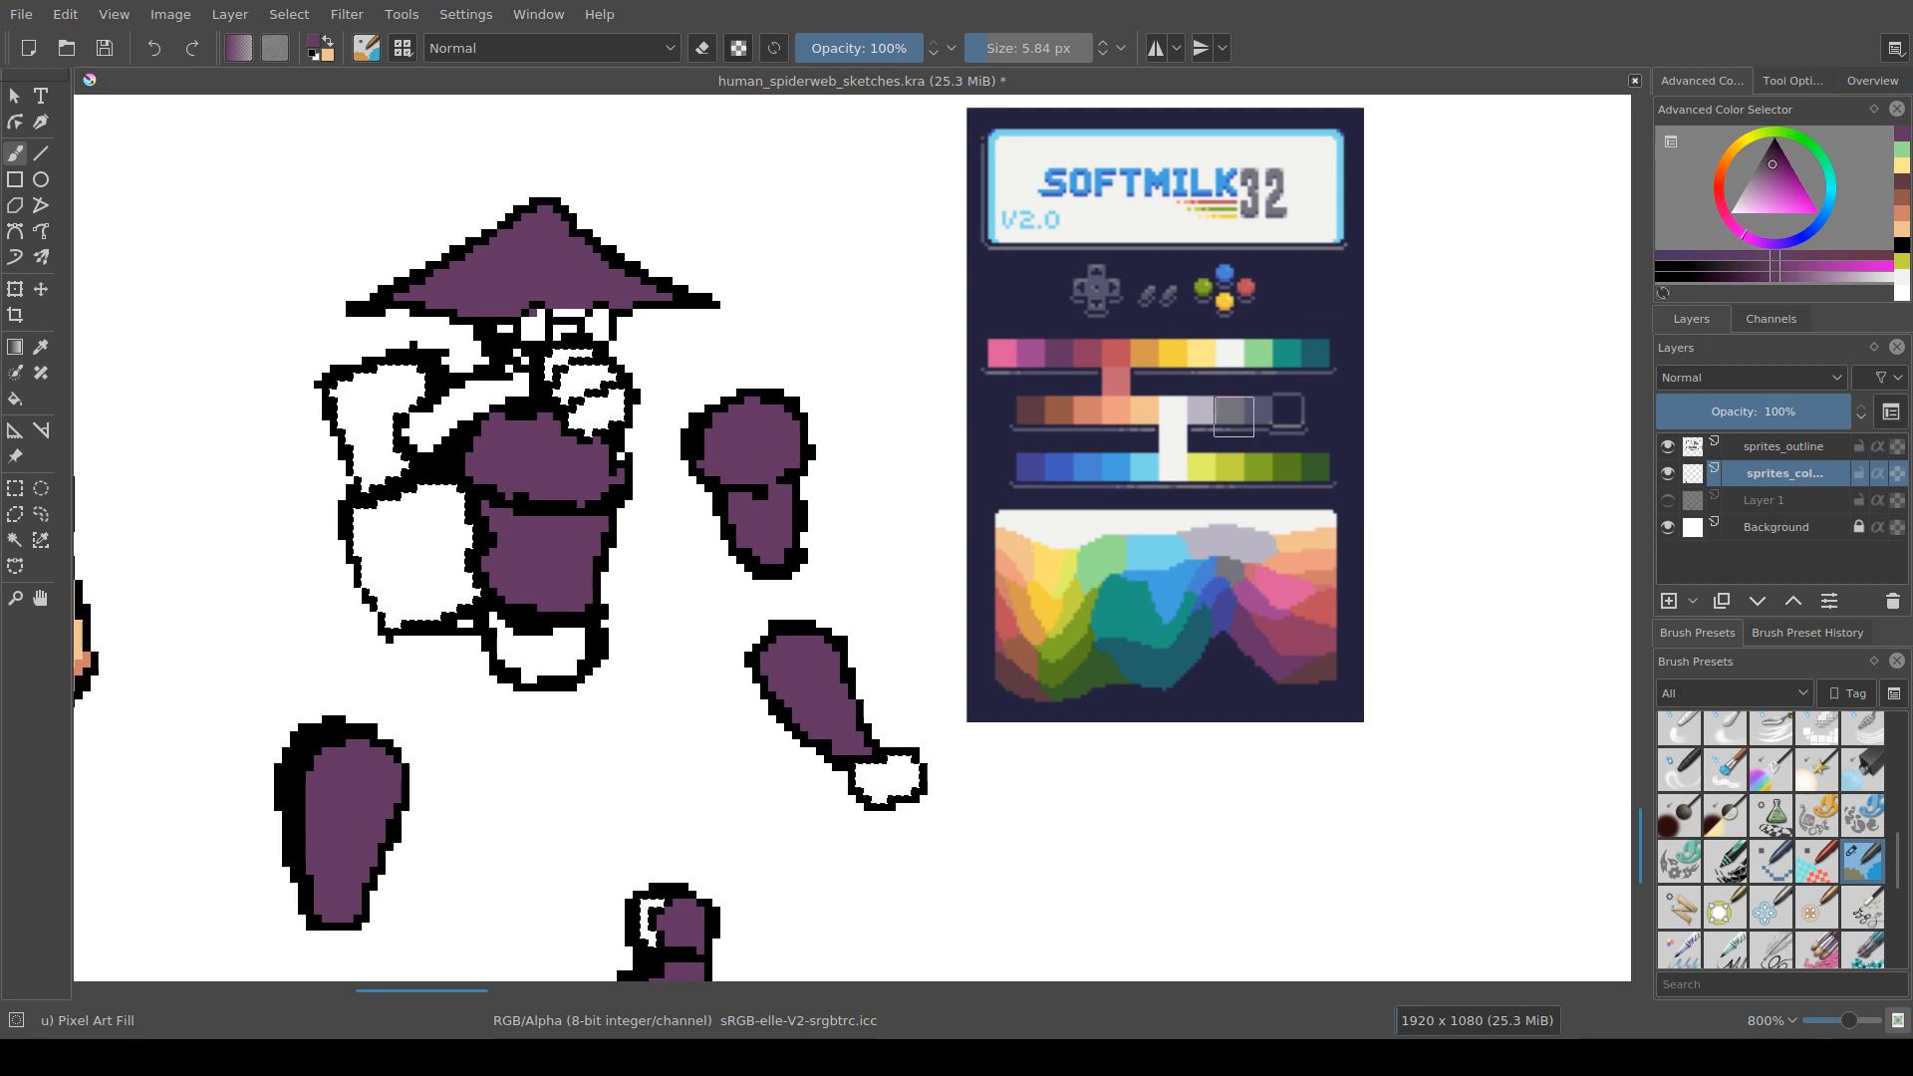
click(1372, 522)
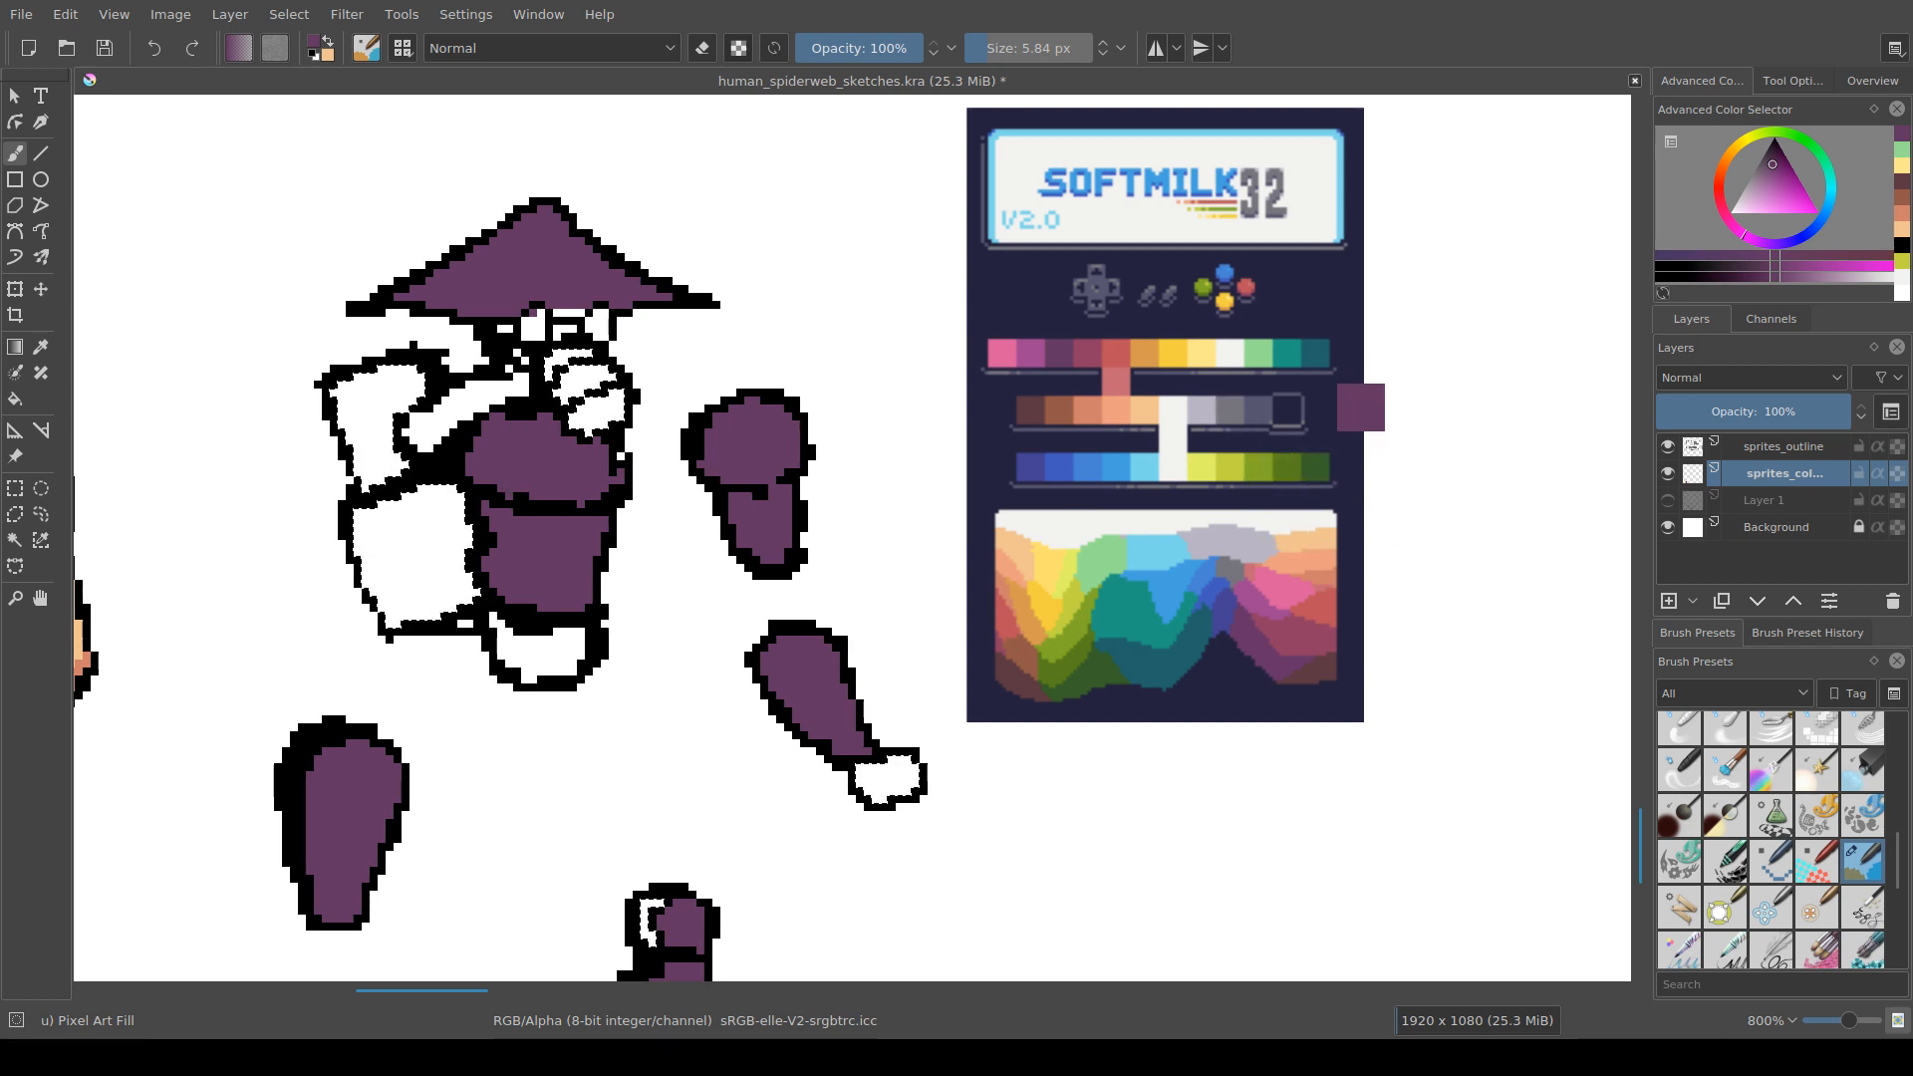
ctrl+click(1317, 351)
key(f)
click(414, 548)
click(375, 423)
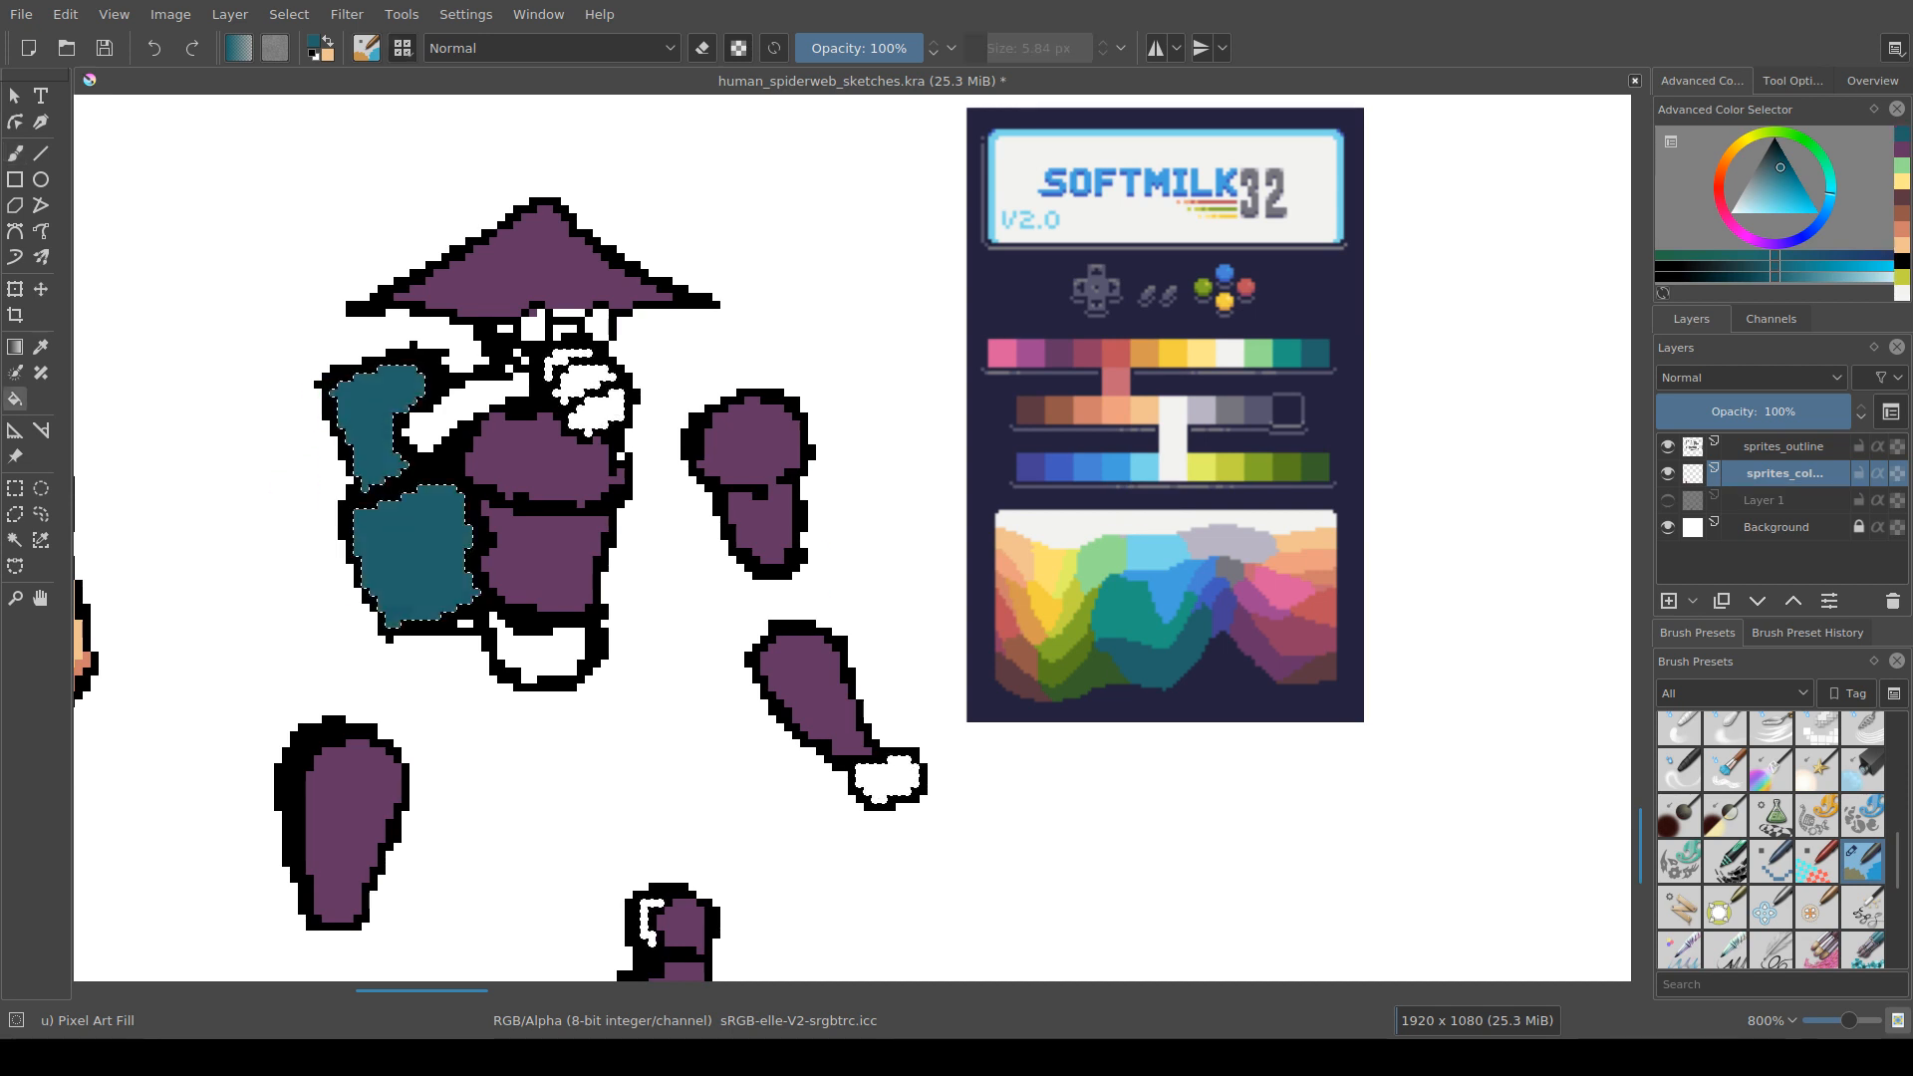
Step: Fill the strip beside the knee, the foot and the forearm's hand with dark teal
drag(499, 597, 528, 353)
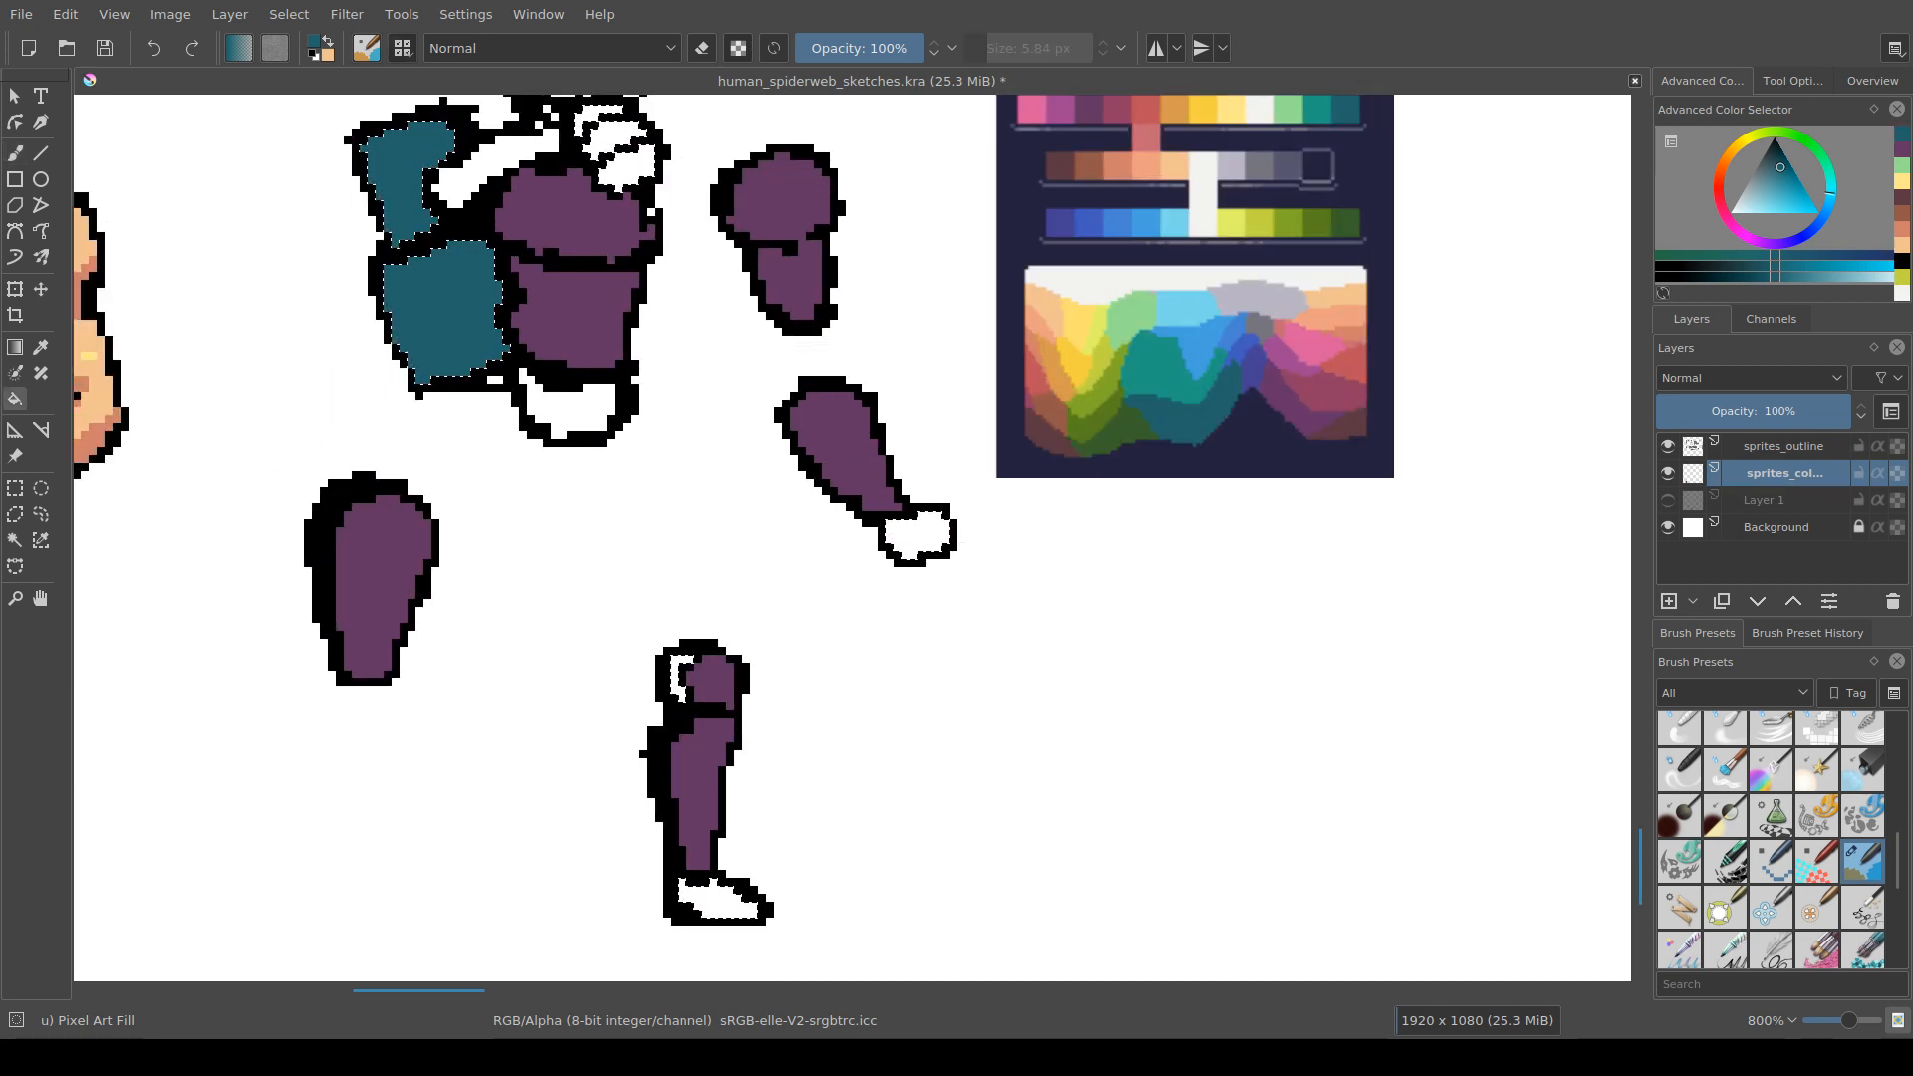
click(677, 677)
click(718, 902)
click(916, 538)
drag(916, 538, 920, 722)
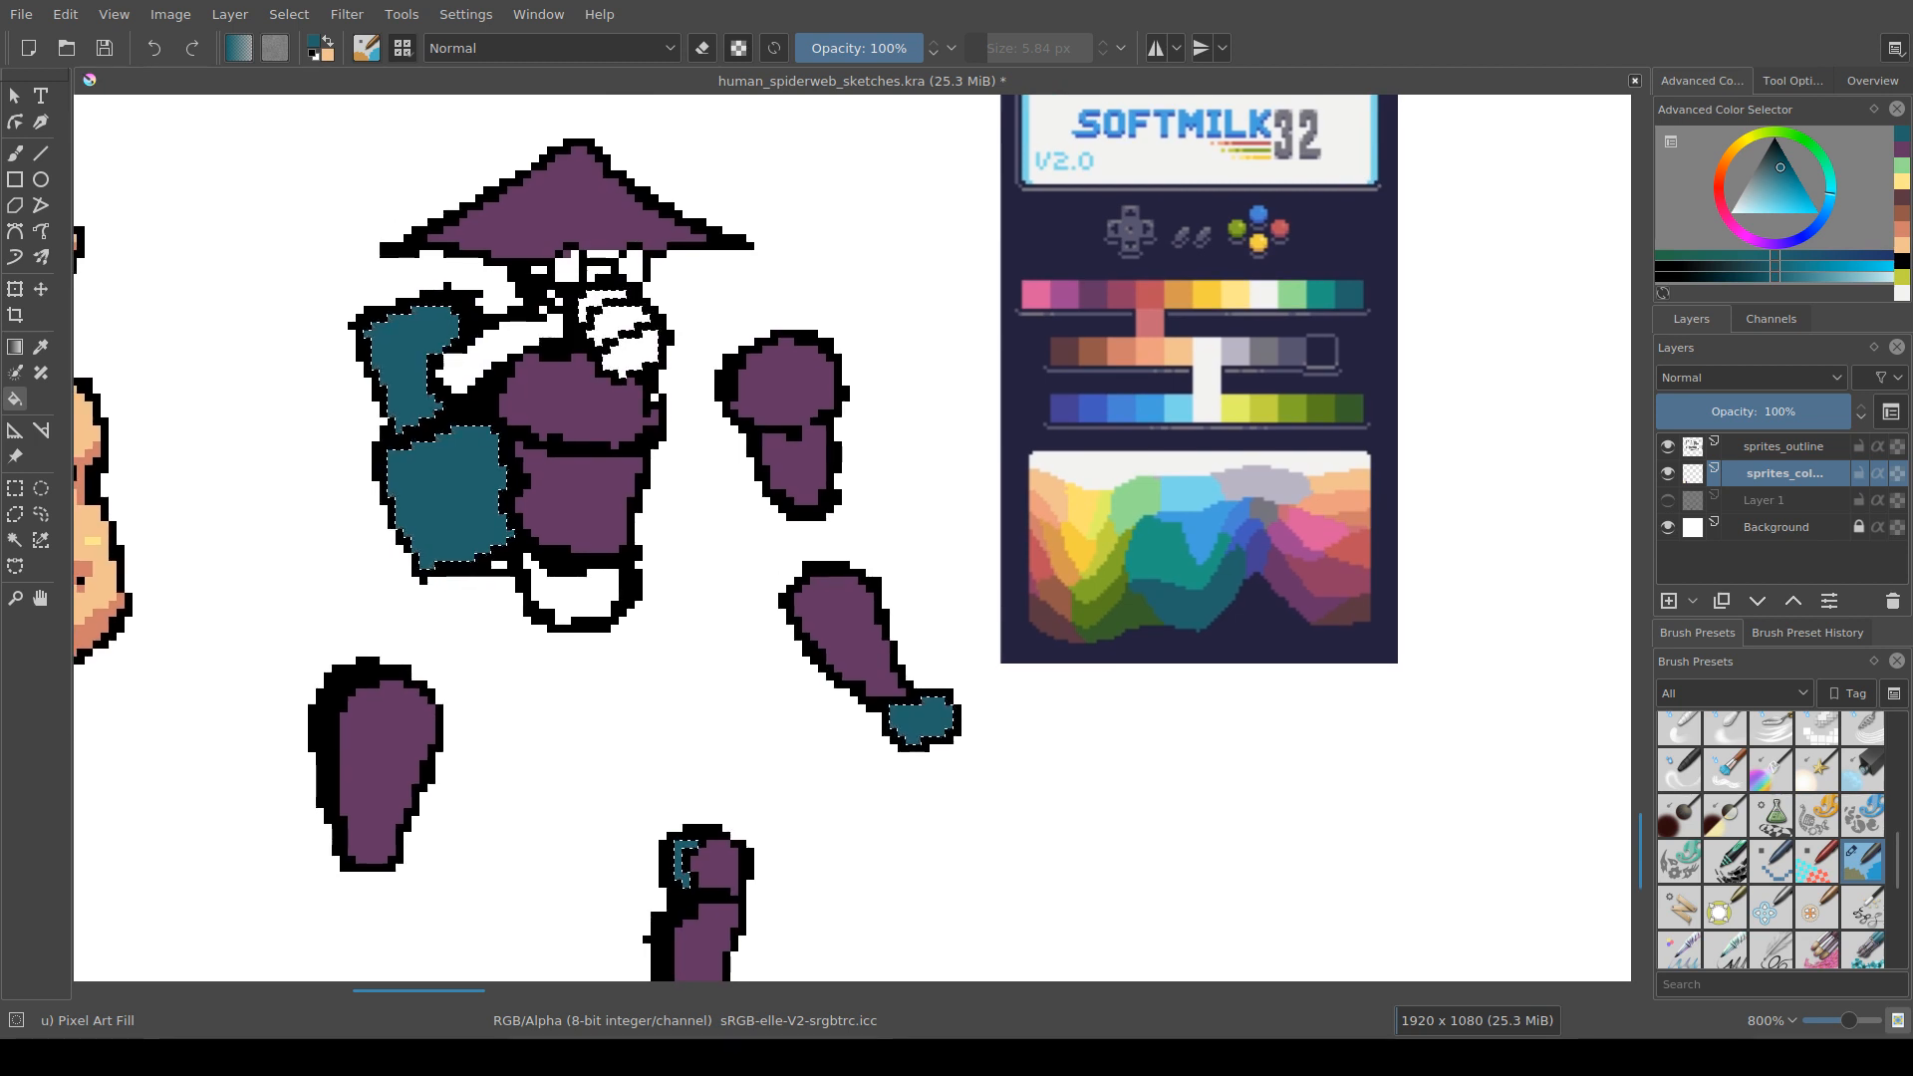
Step: Clear the selection and fill the rounded piece below the torso and the raised fist's sections with dark teal
key(ctrl+r)
key(ctrl+shift+a)
key(f)
click(578, 596)
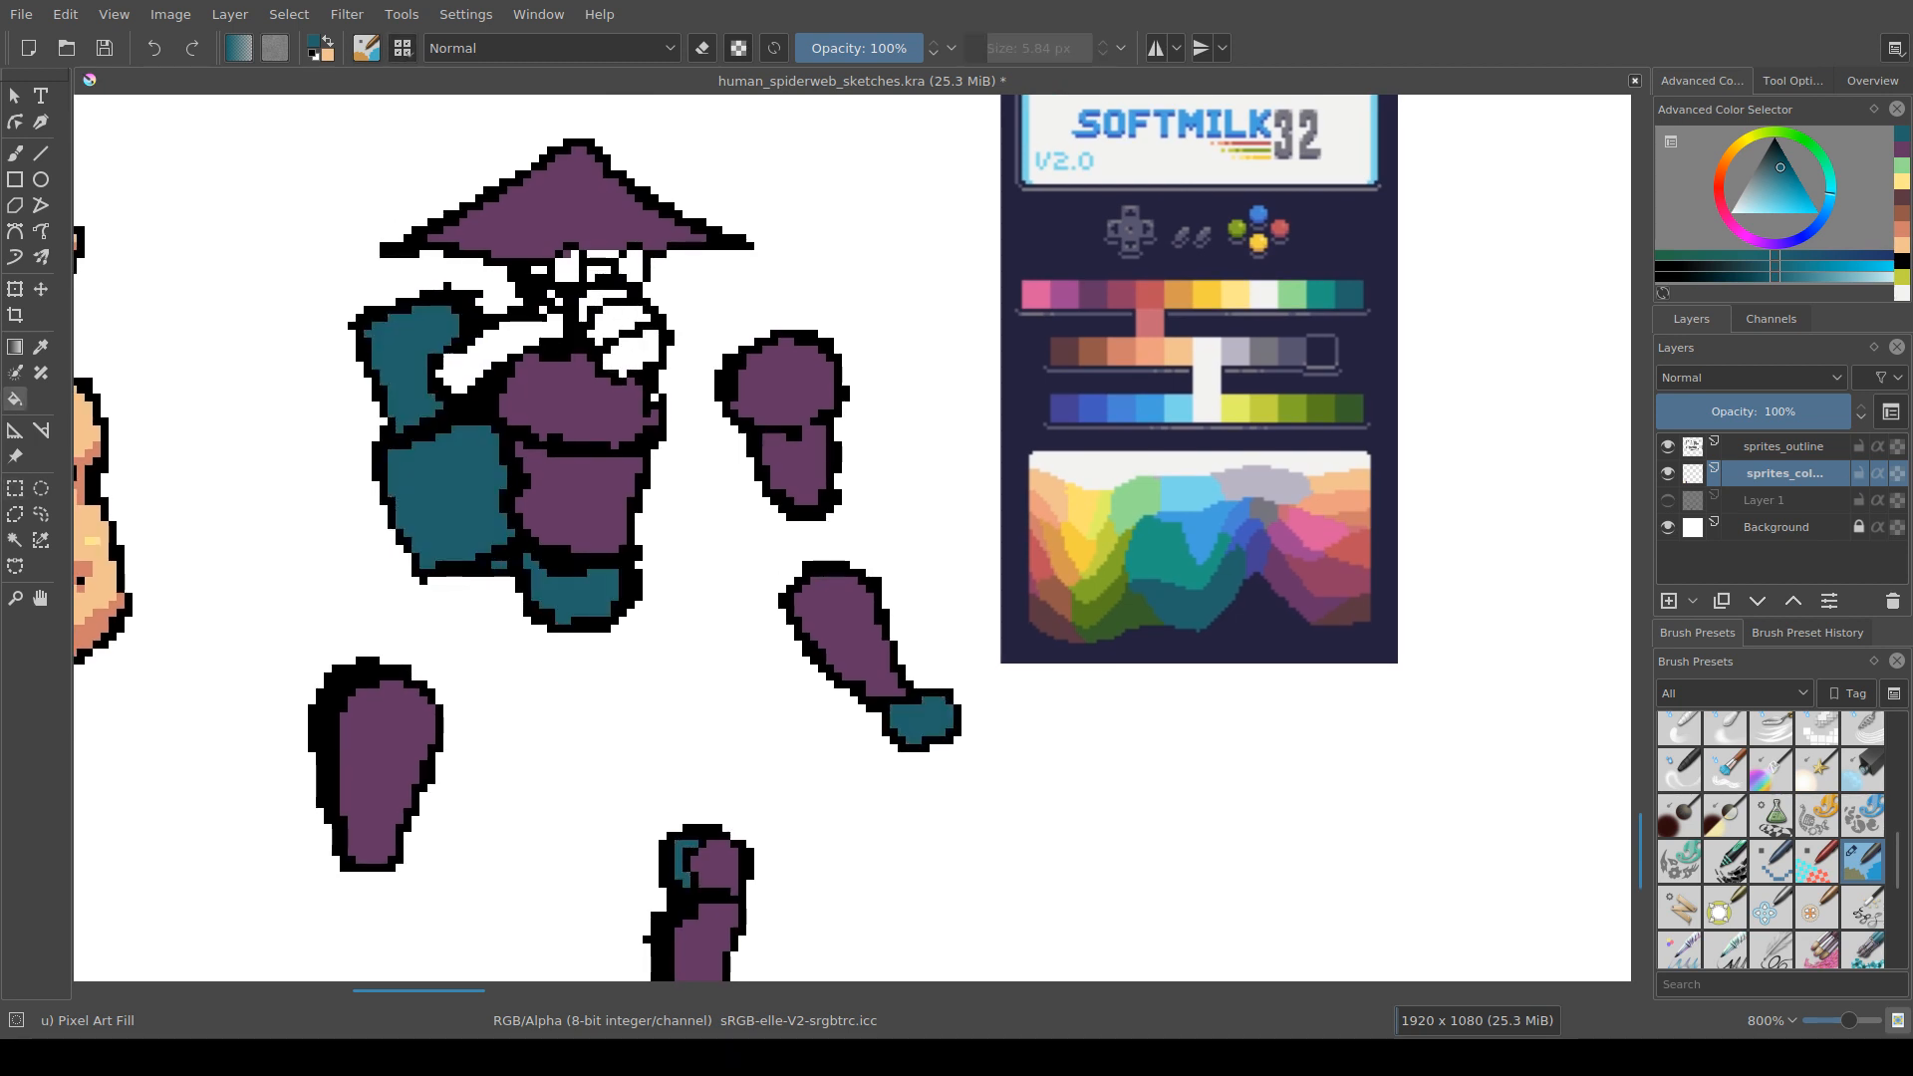
click(622, 317)
click(633, 350)
click(598, 302)
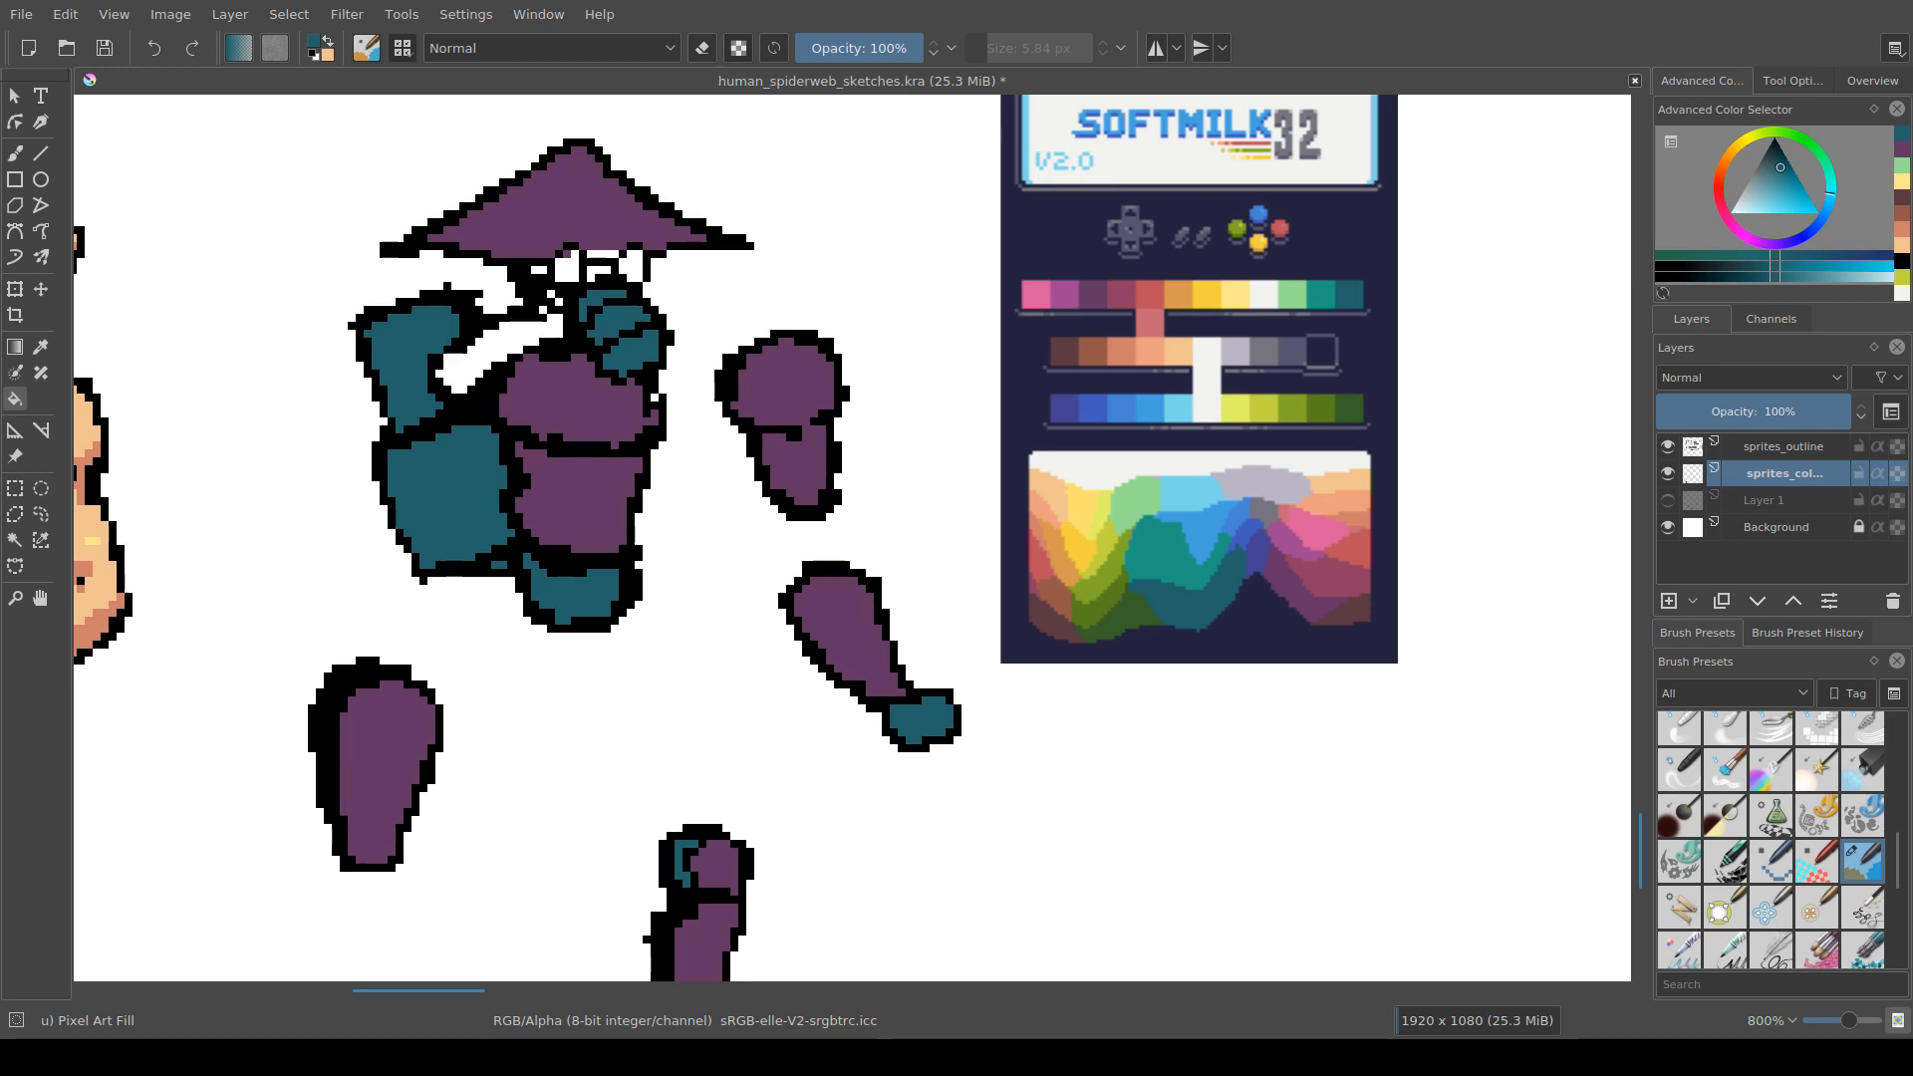
ctrl+click(1349, 409)
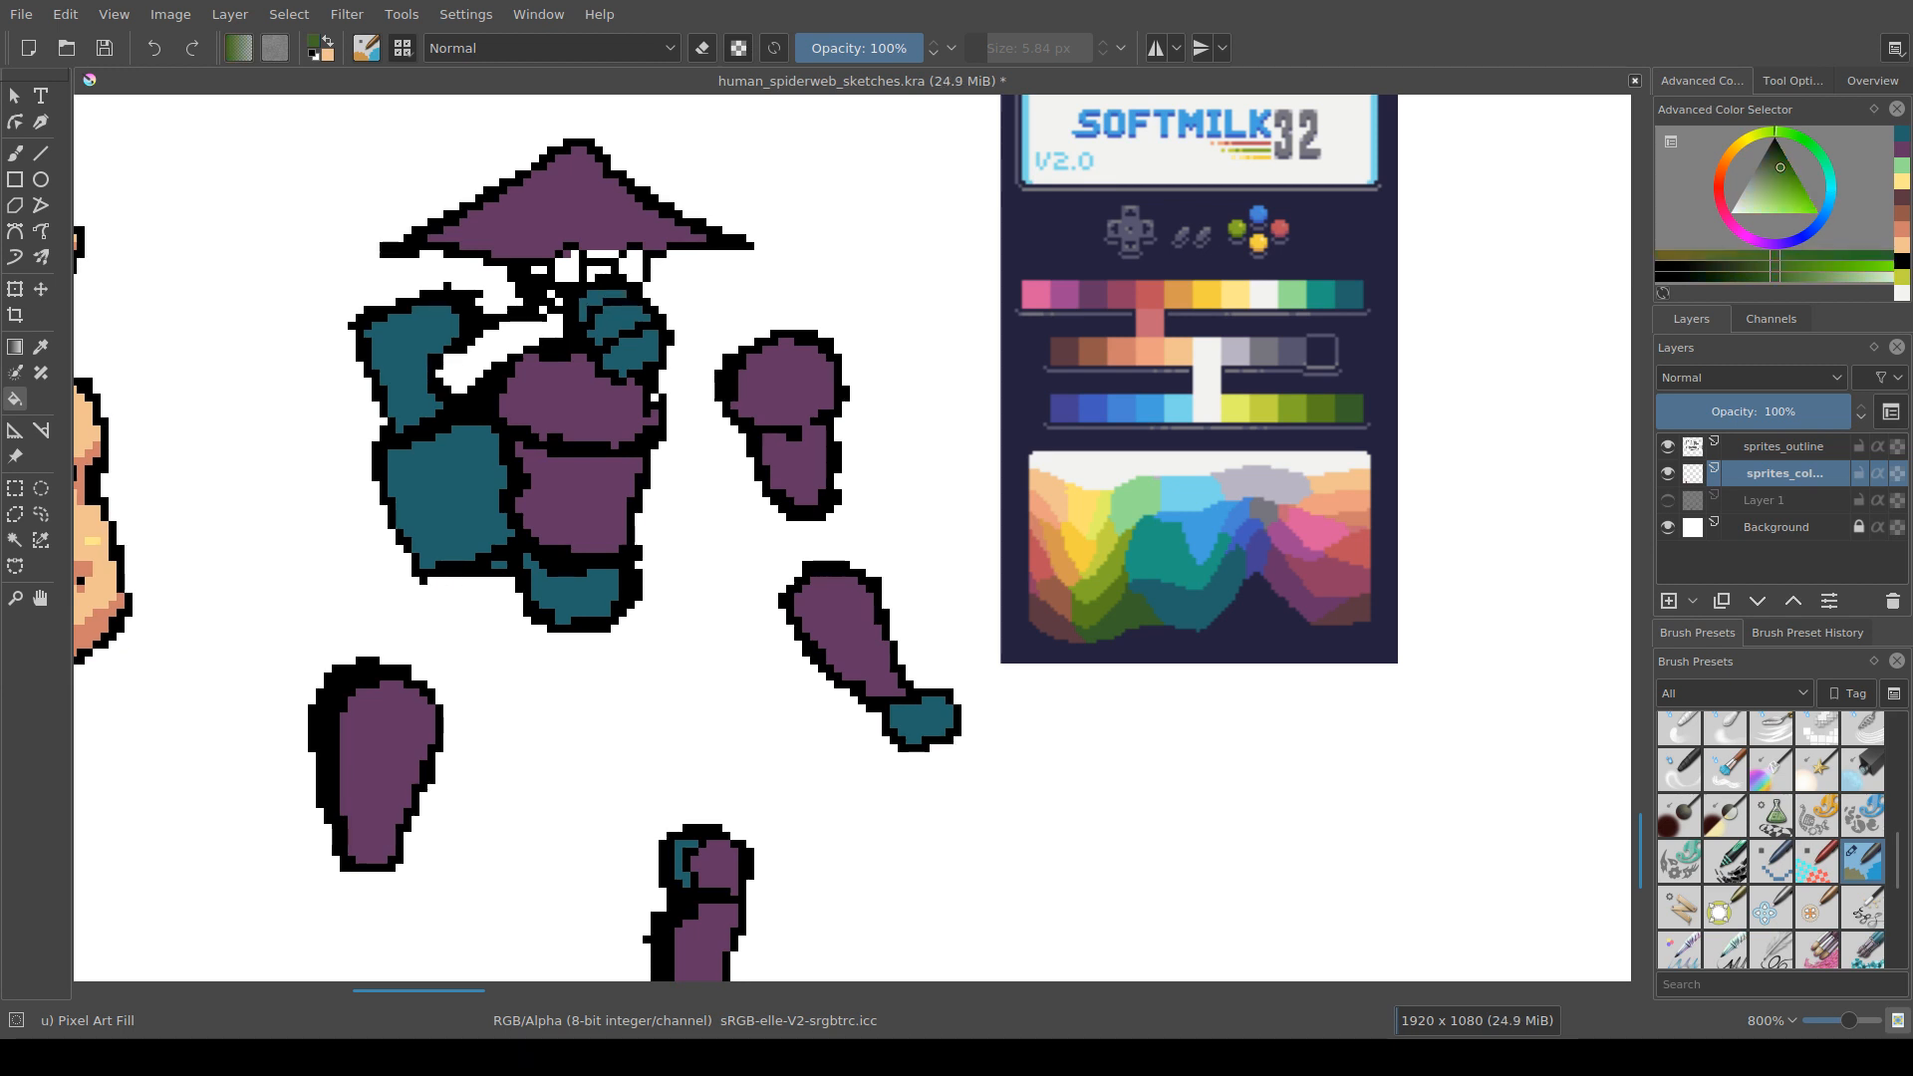
click(478, 585)
key(ctrl+z)
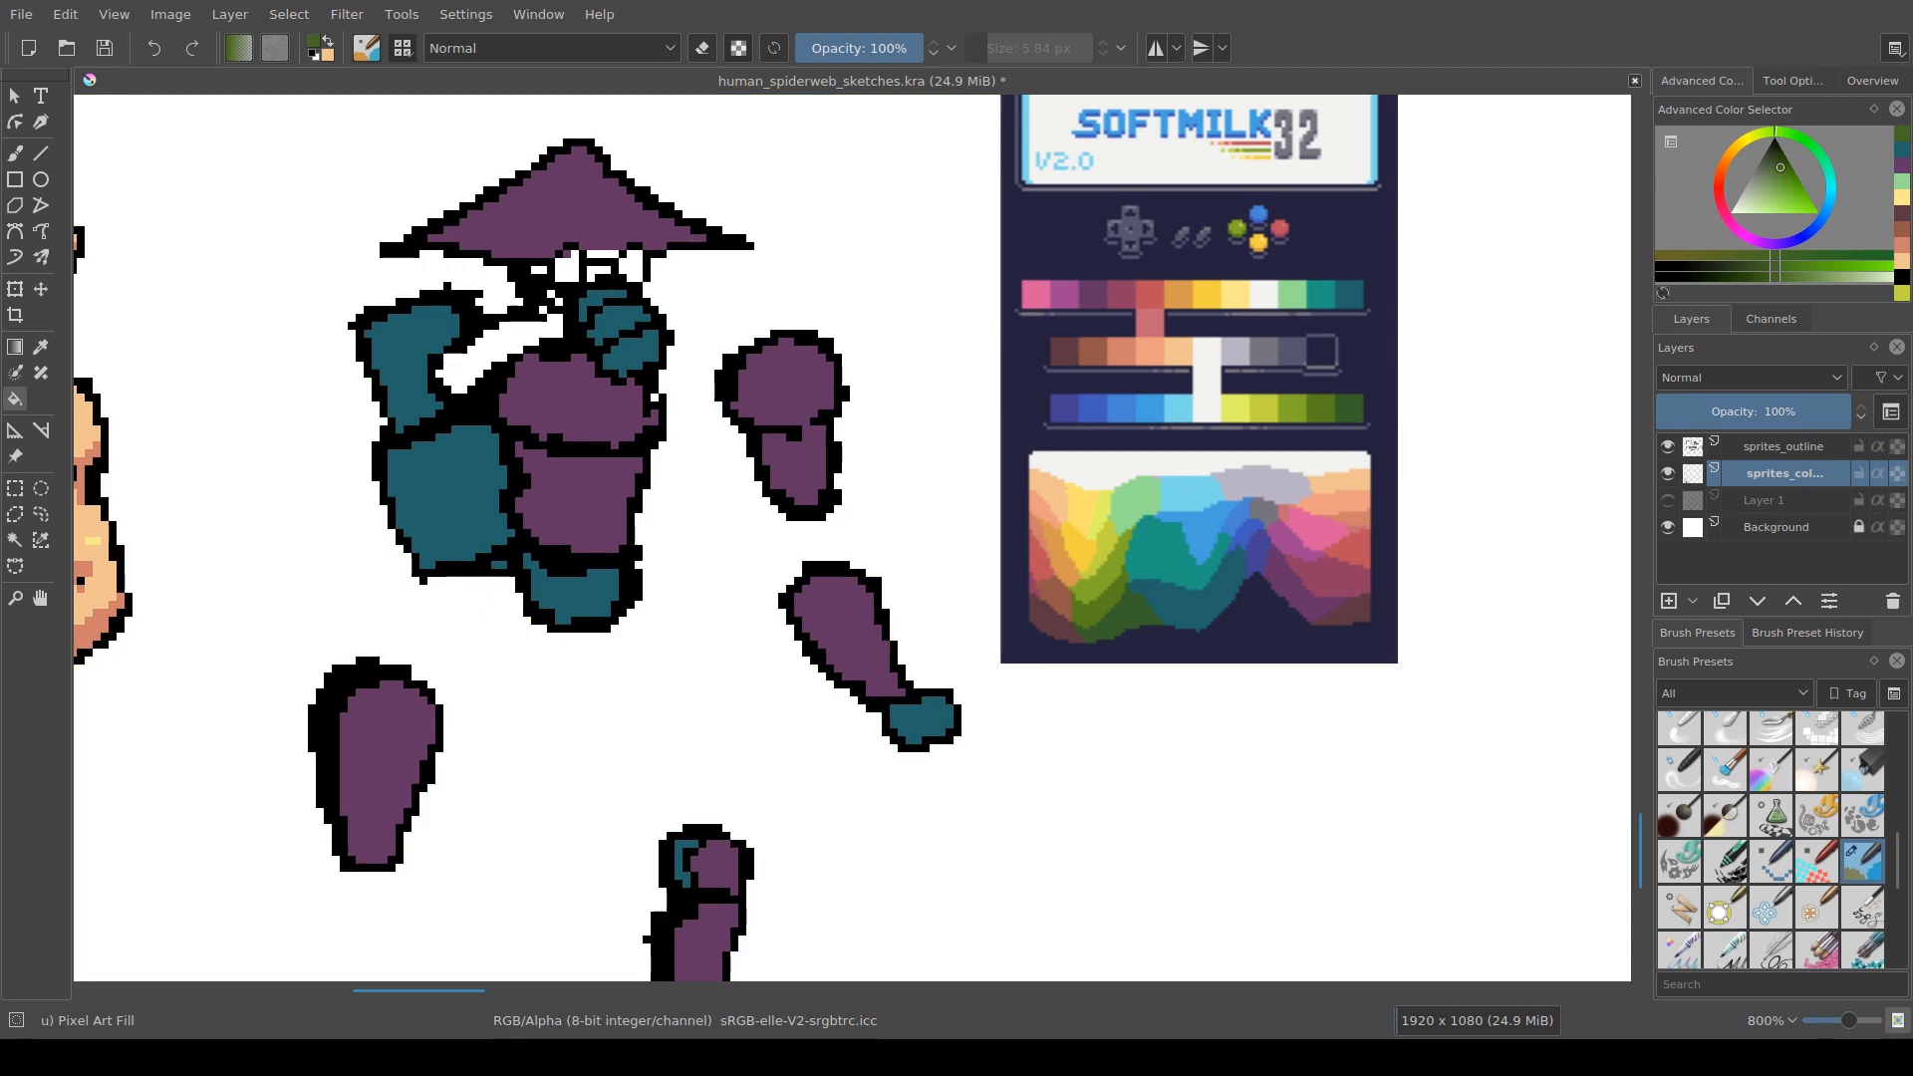
Step: Fill the diagonal piece above the torso and the two small patches under the hat brim with the palette's olive green
ctrl+click(1320, 408)
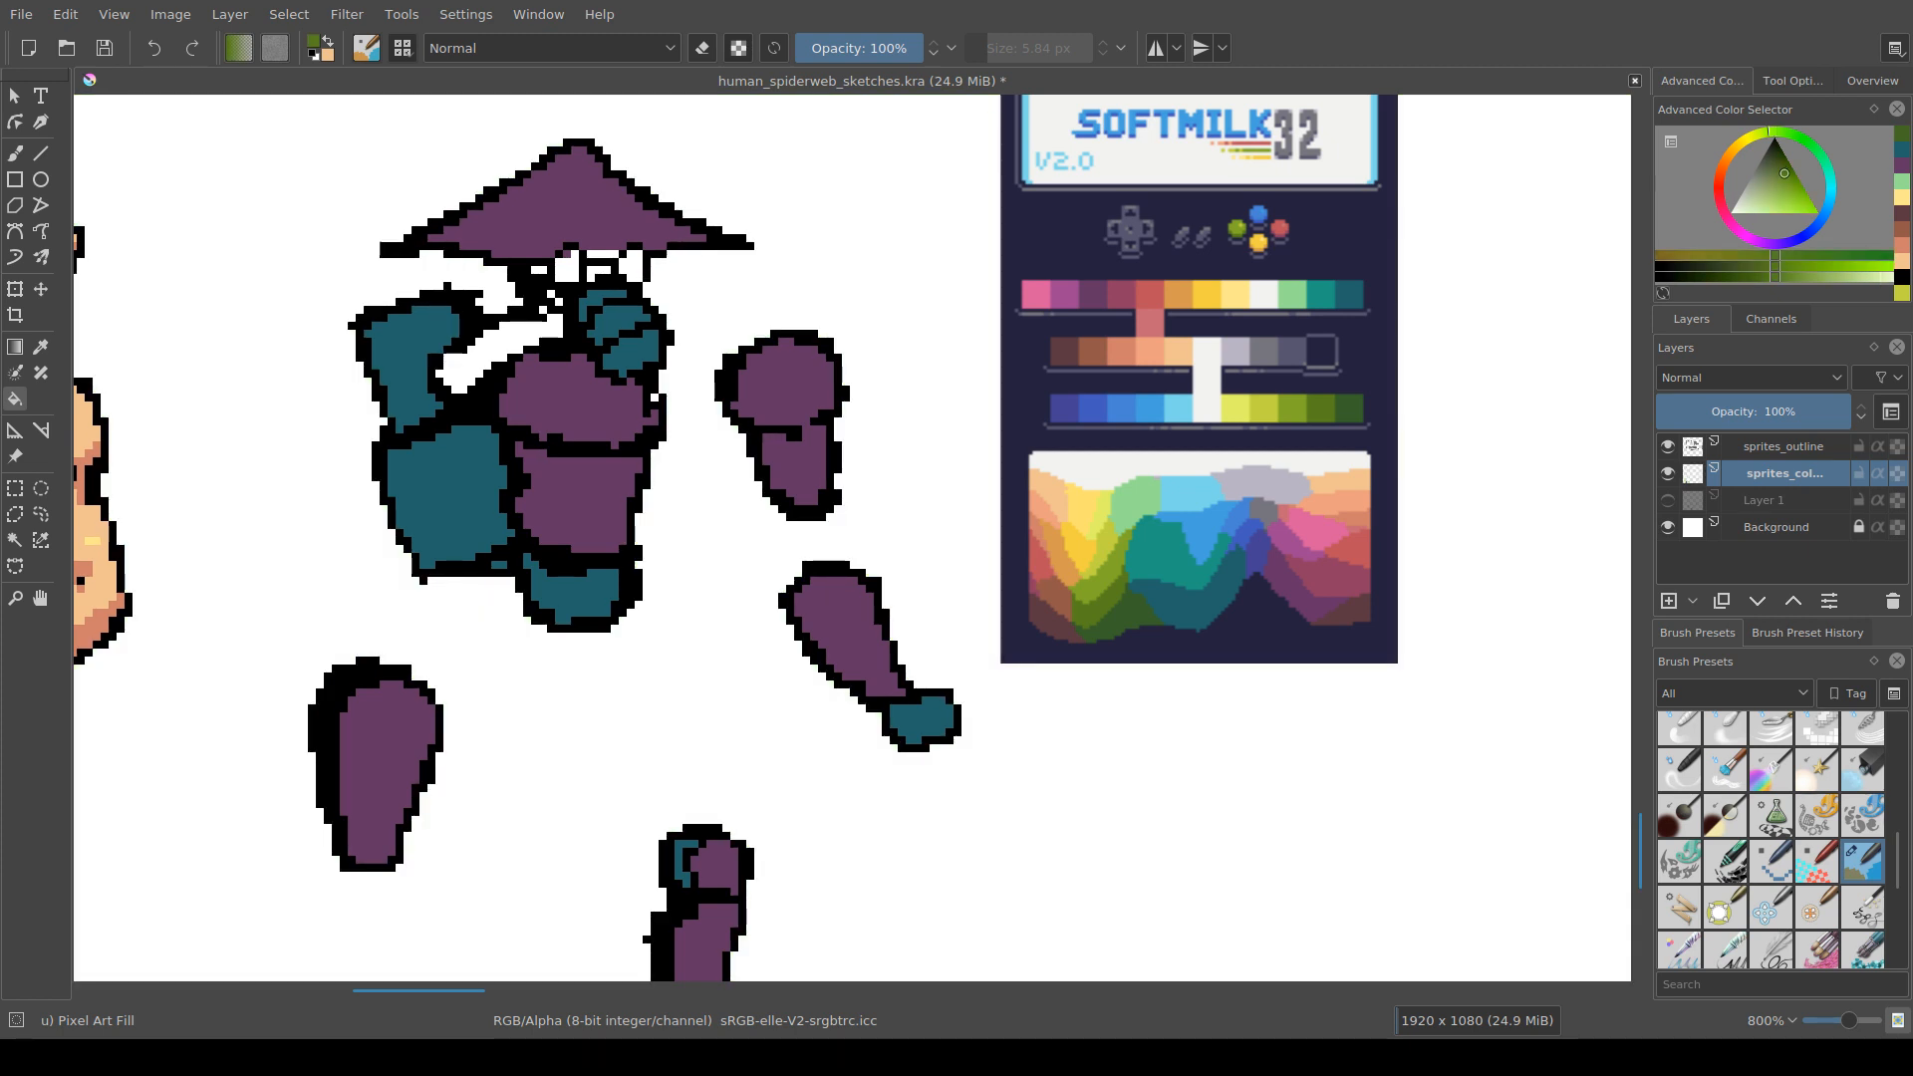
drag(513, 339, 606, 429)
click(596, 432)
click(658, 358)
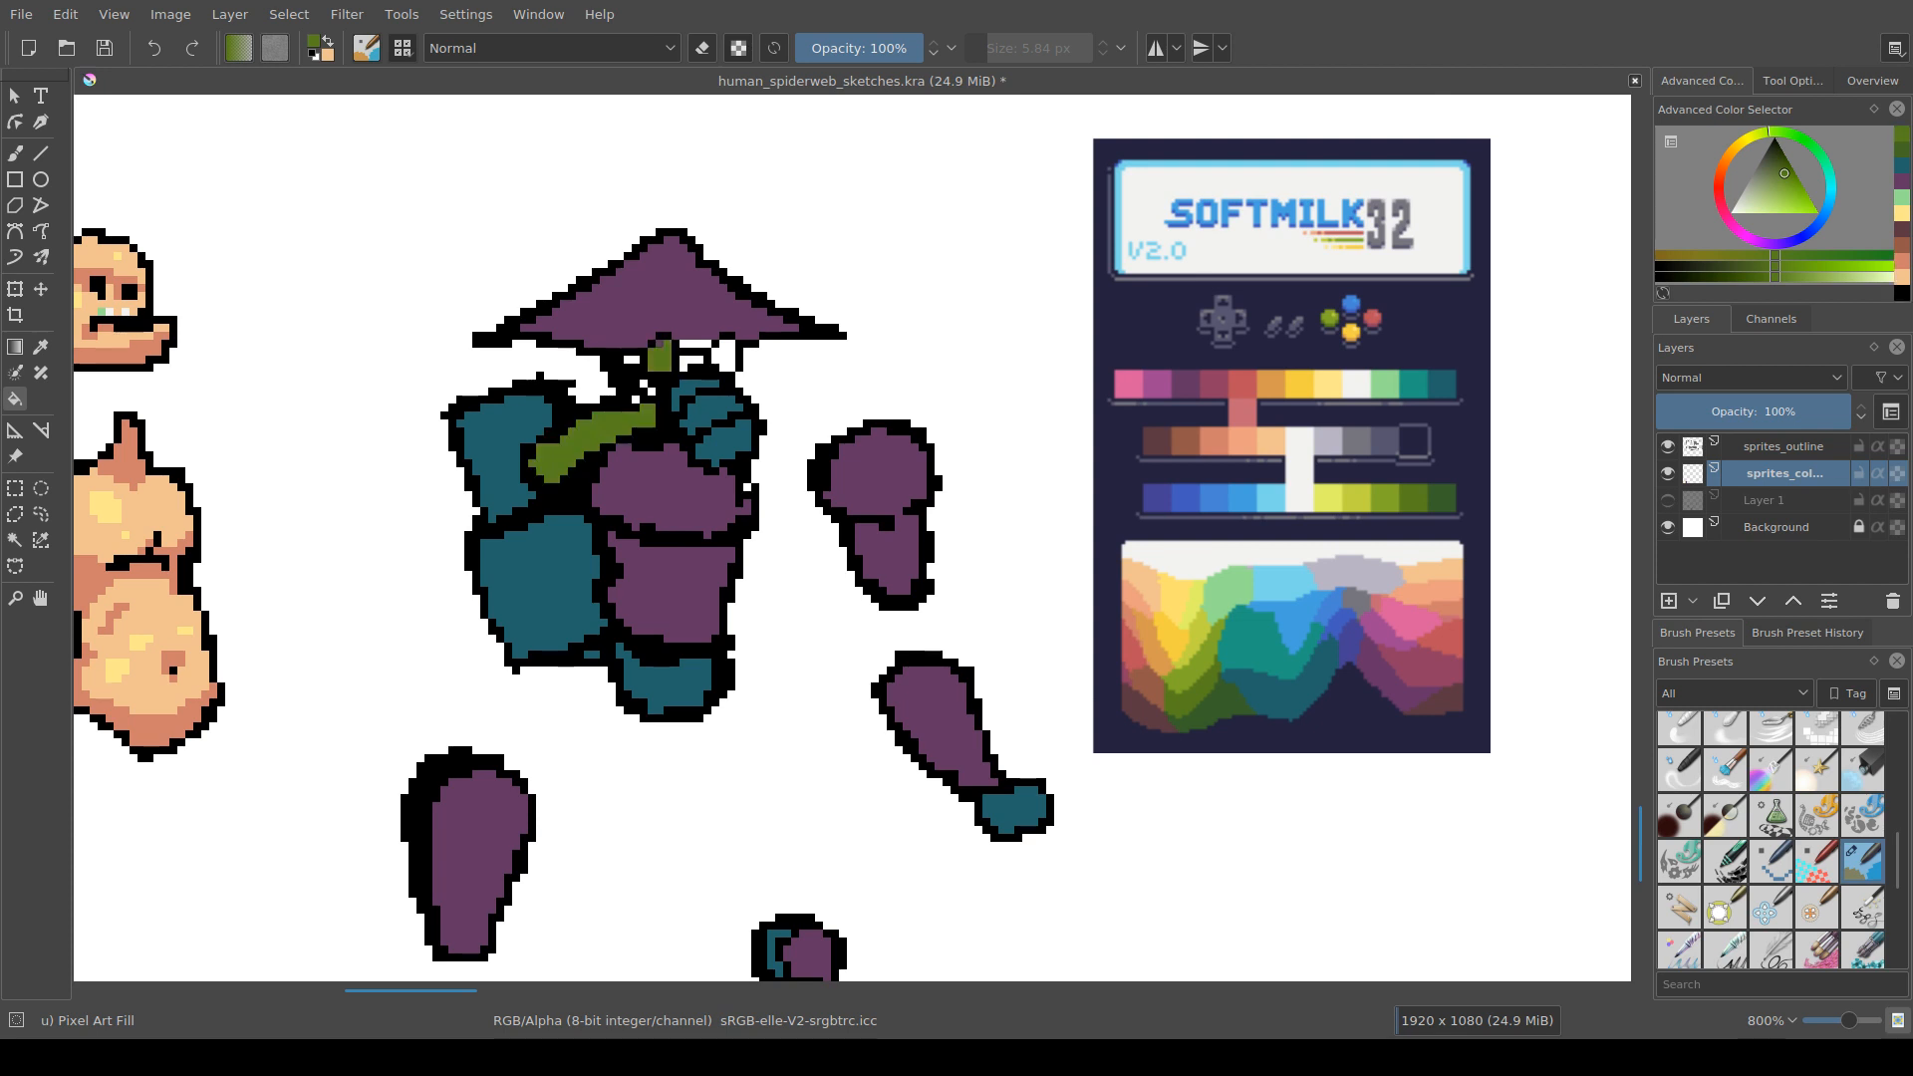
click(723, 357)
Step: Fill the gaps between the green patches under the hat with the fist's dark teal and save the file
ctrl+click(716, 410)
click(715, 410)
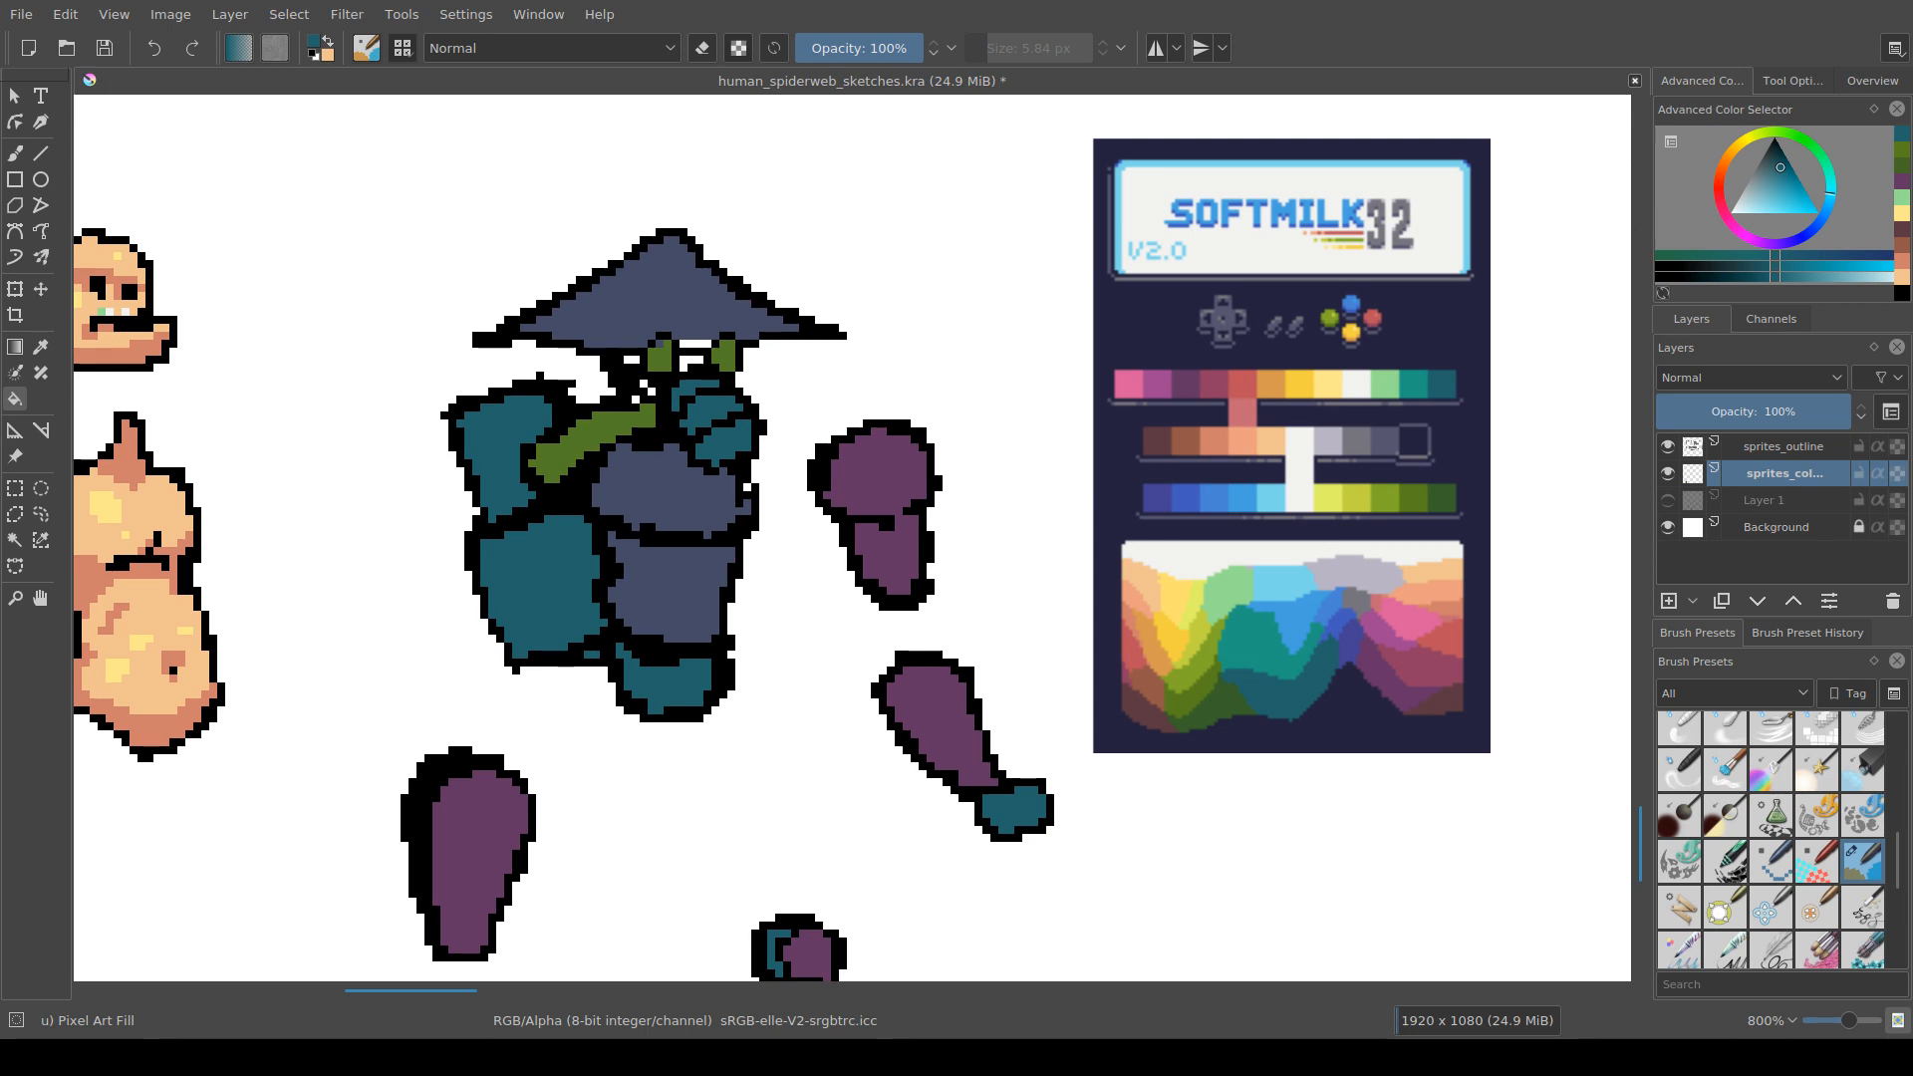
click(694, 344)
click(691, 365)
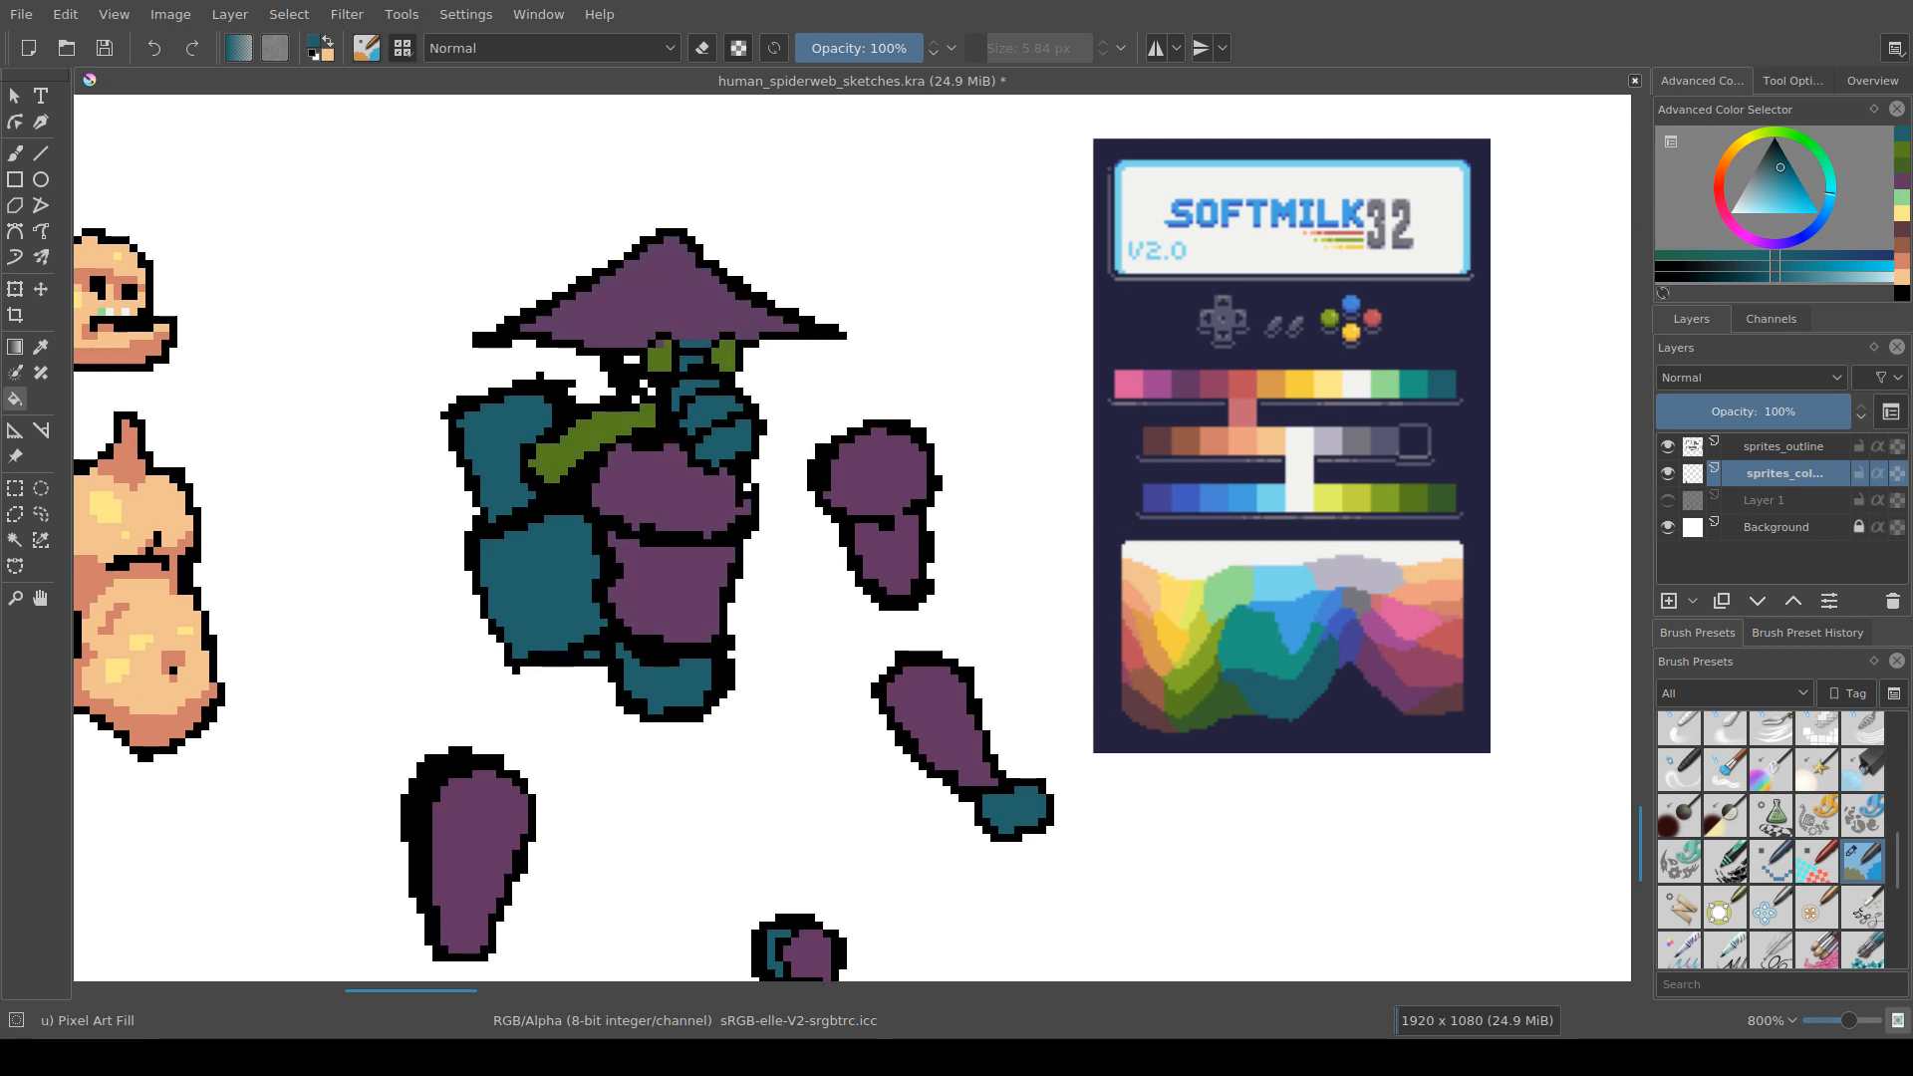
key(b)
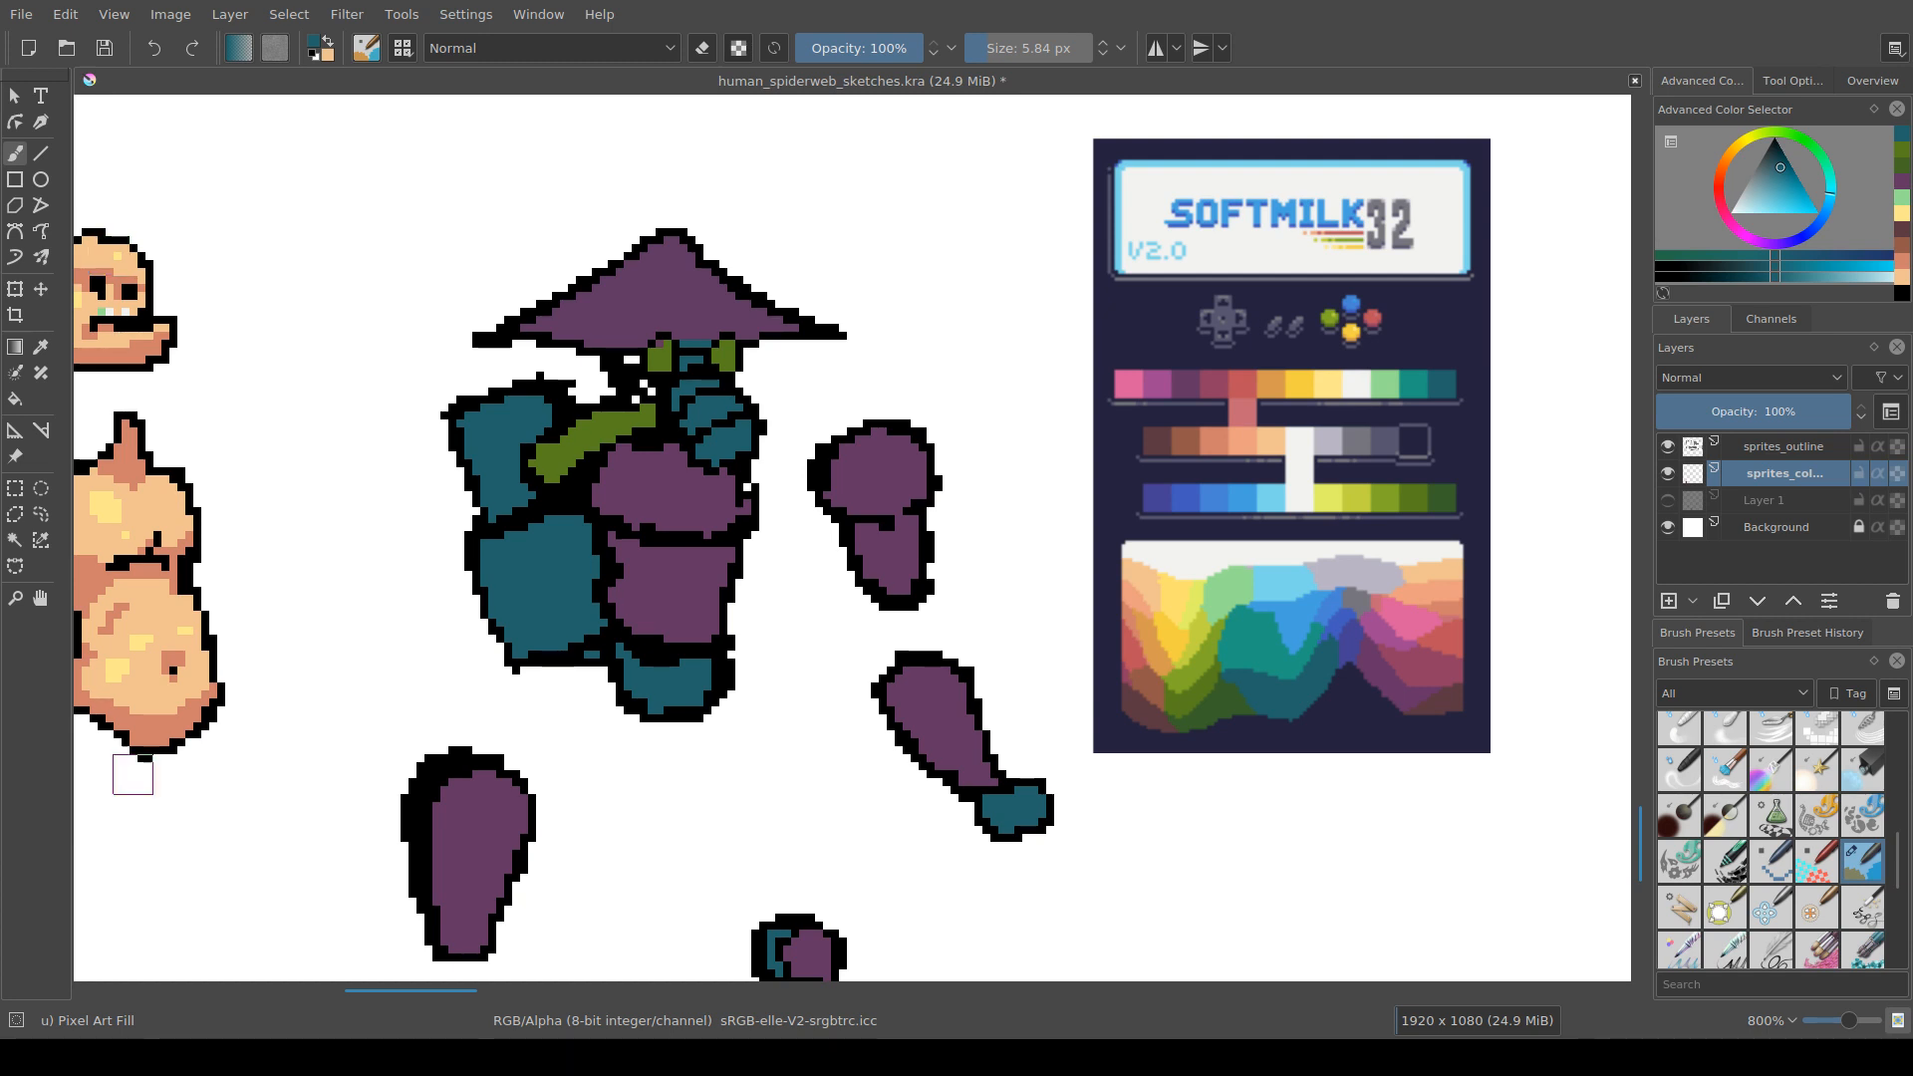
drag(571, 702, 604, 701)
key(ctrl+s)
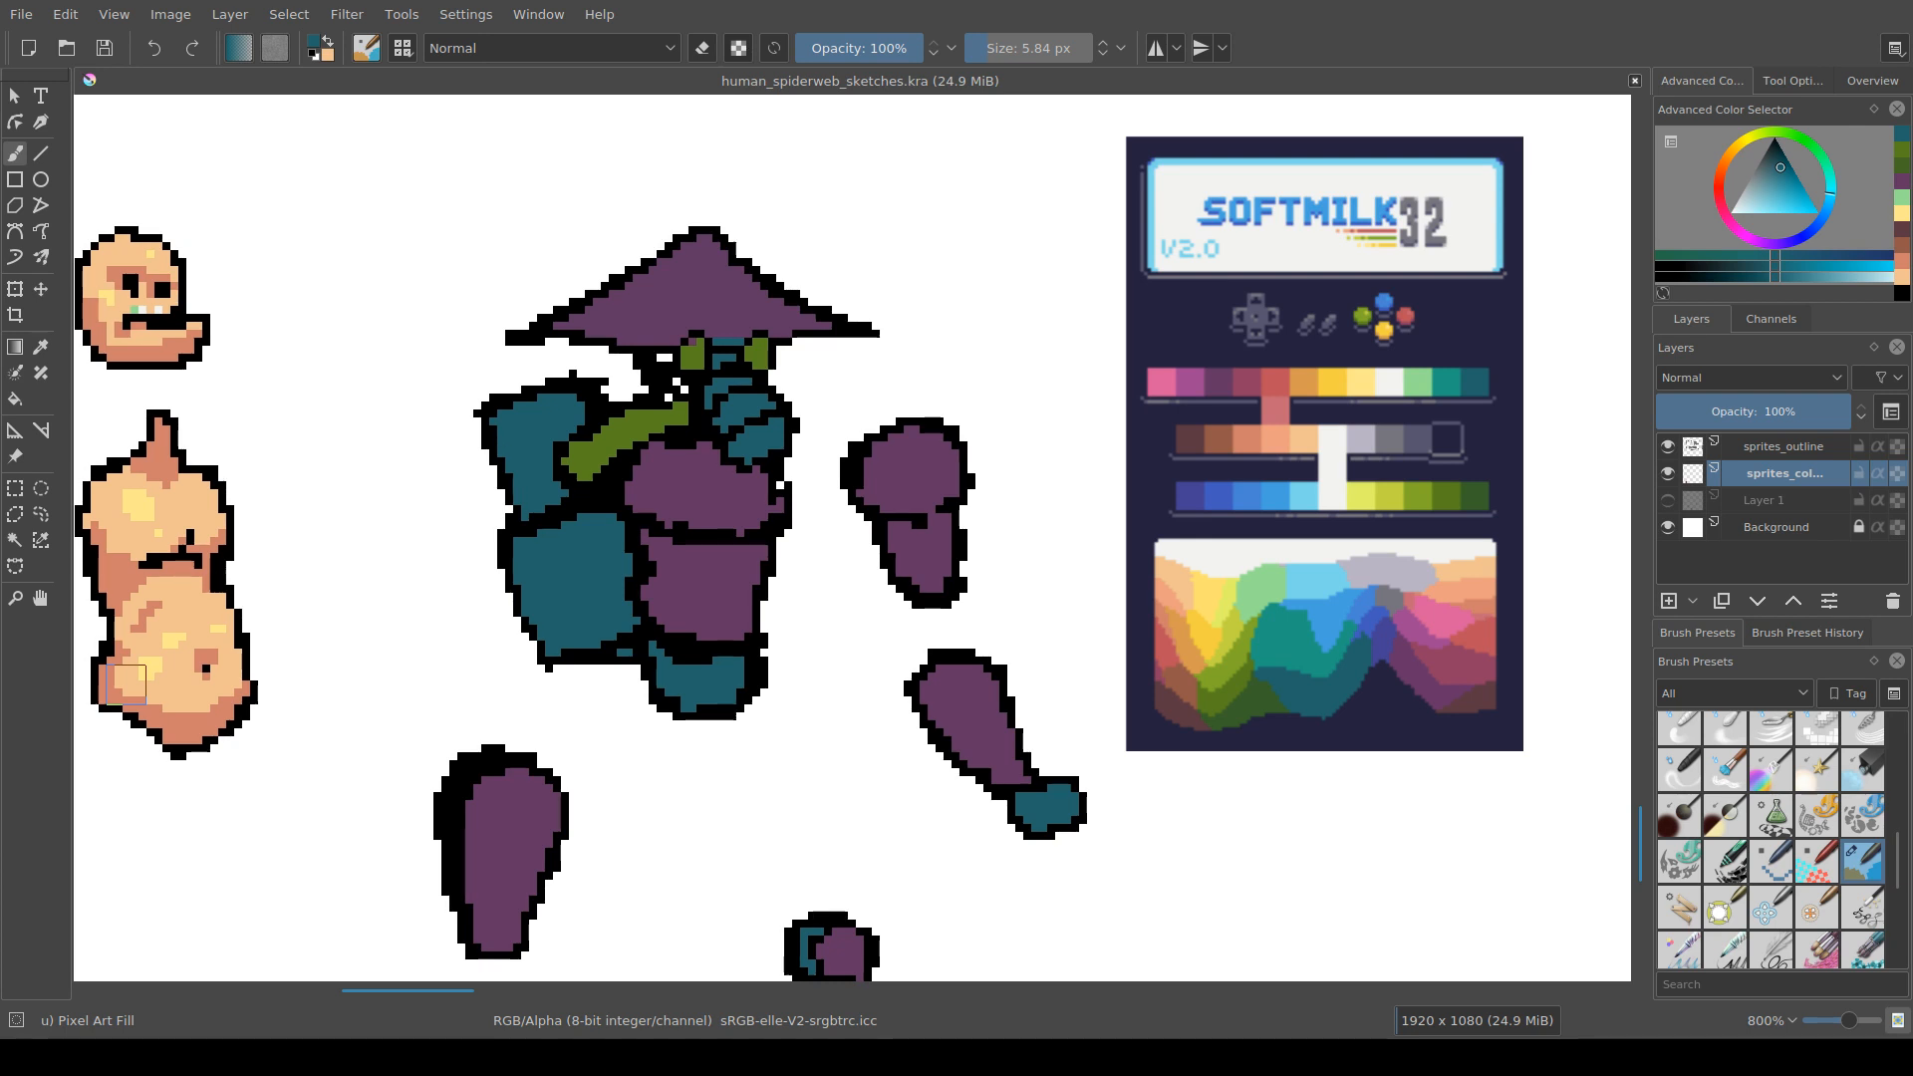
Step: Touch up the pixels under the hat brim around the green patches, using their olive green and the hat's dark purple
drag(533, 619, 556, 620)
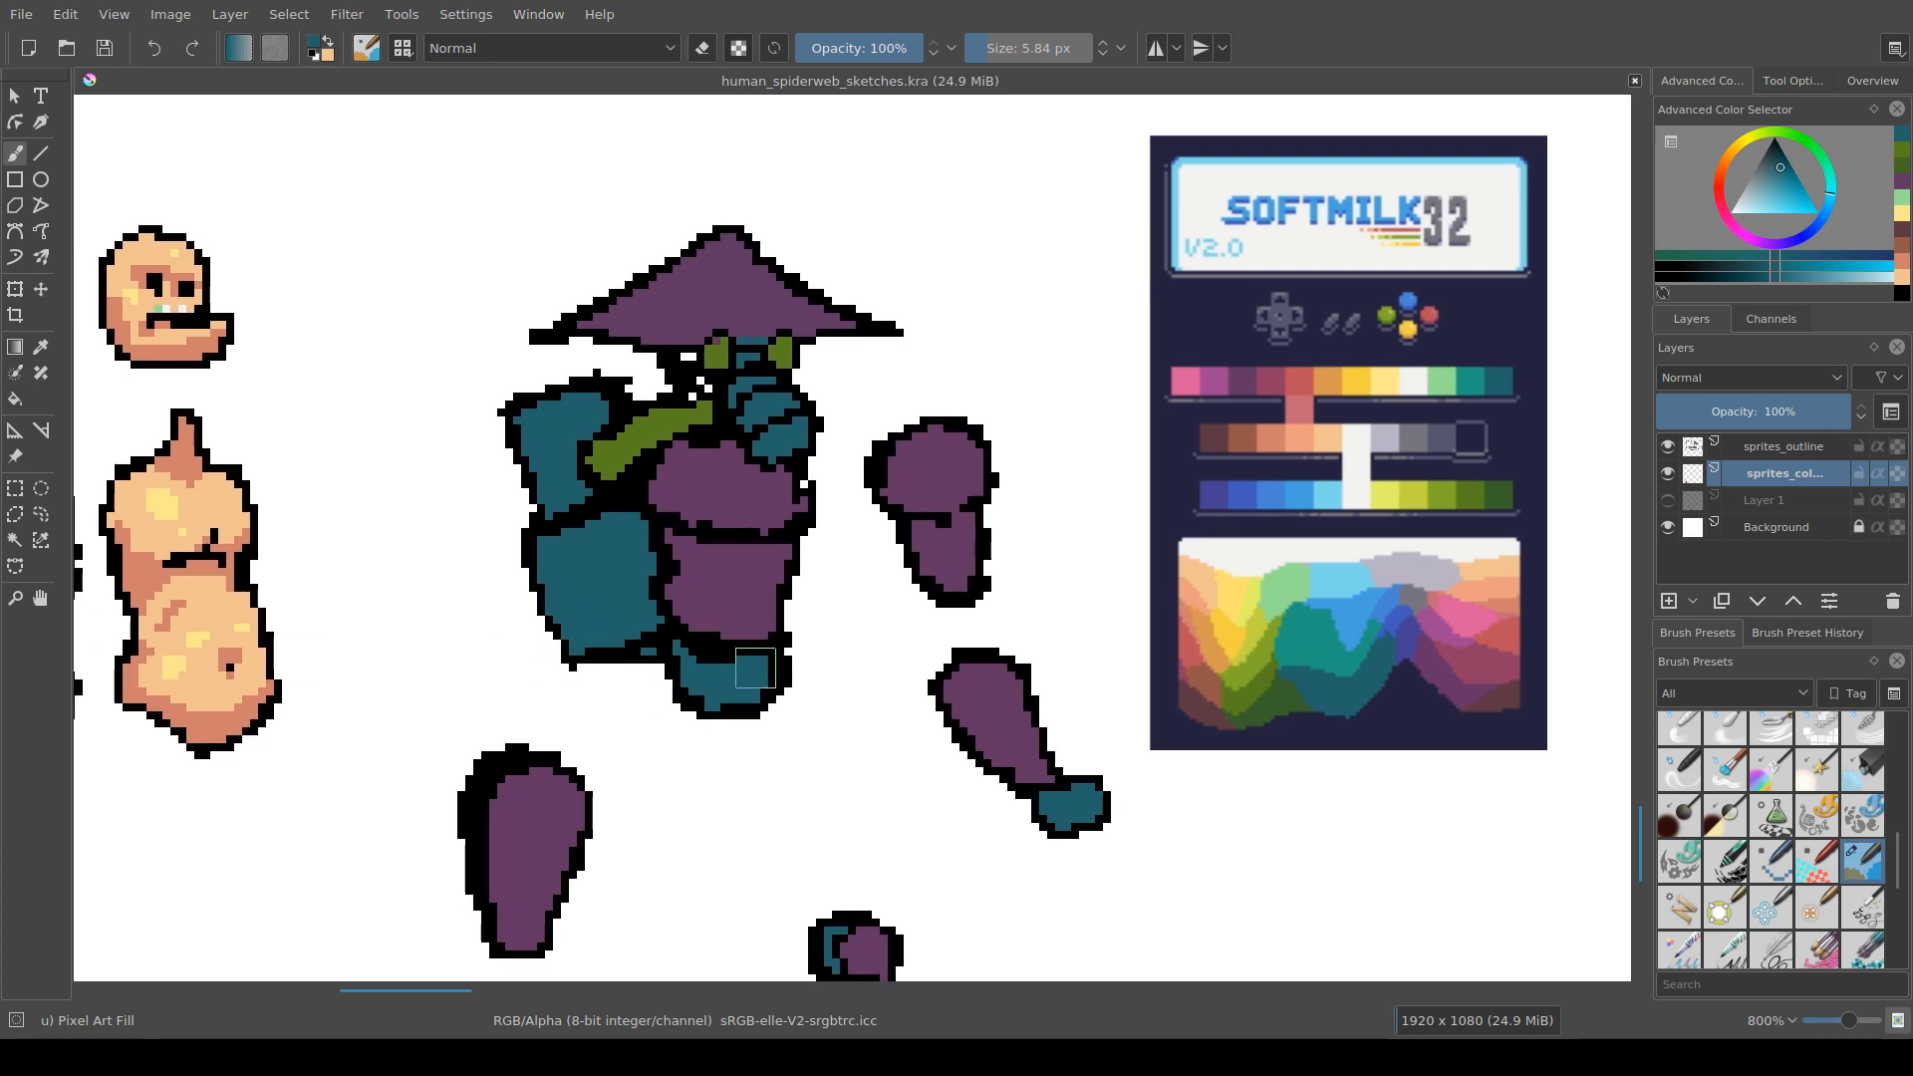
drag(723, 669, 674, 675)
scroll(674, 676, down, 2)
scroll(801, 575, up, 1)
drag(768, 583, 774, 649)
scroll(750, 606, up, 2)
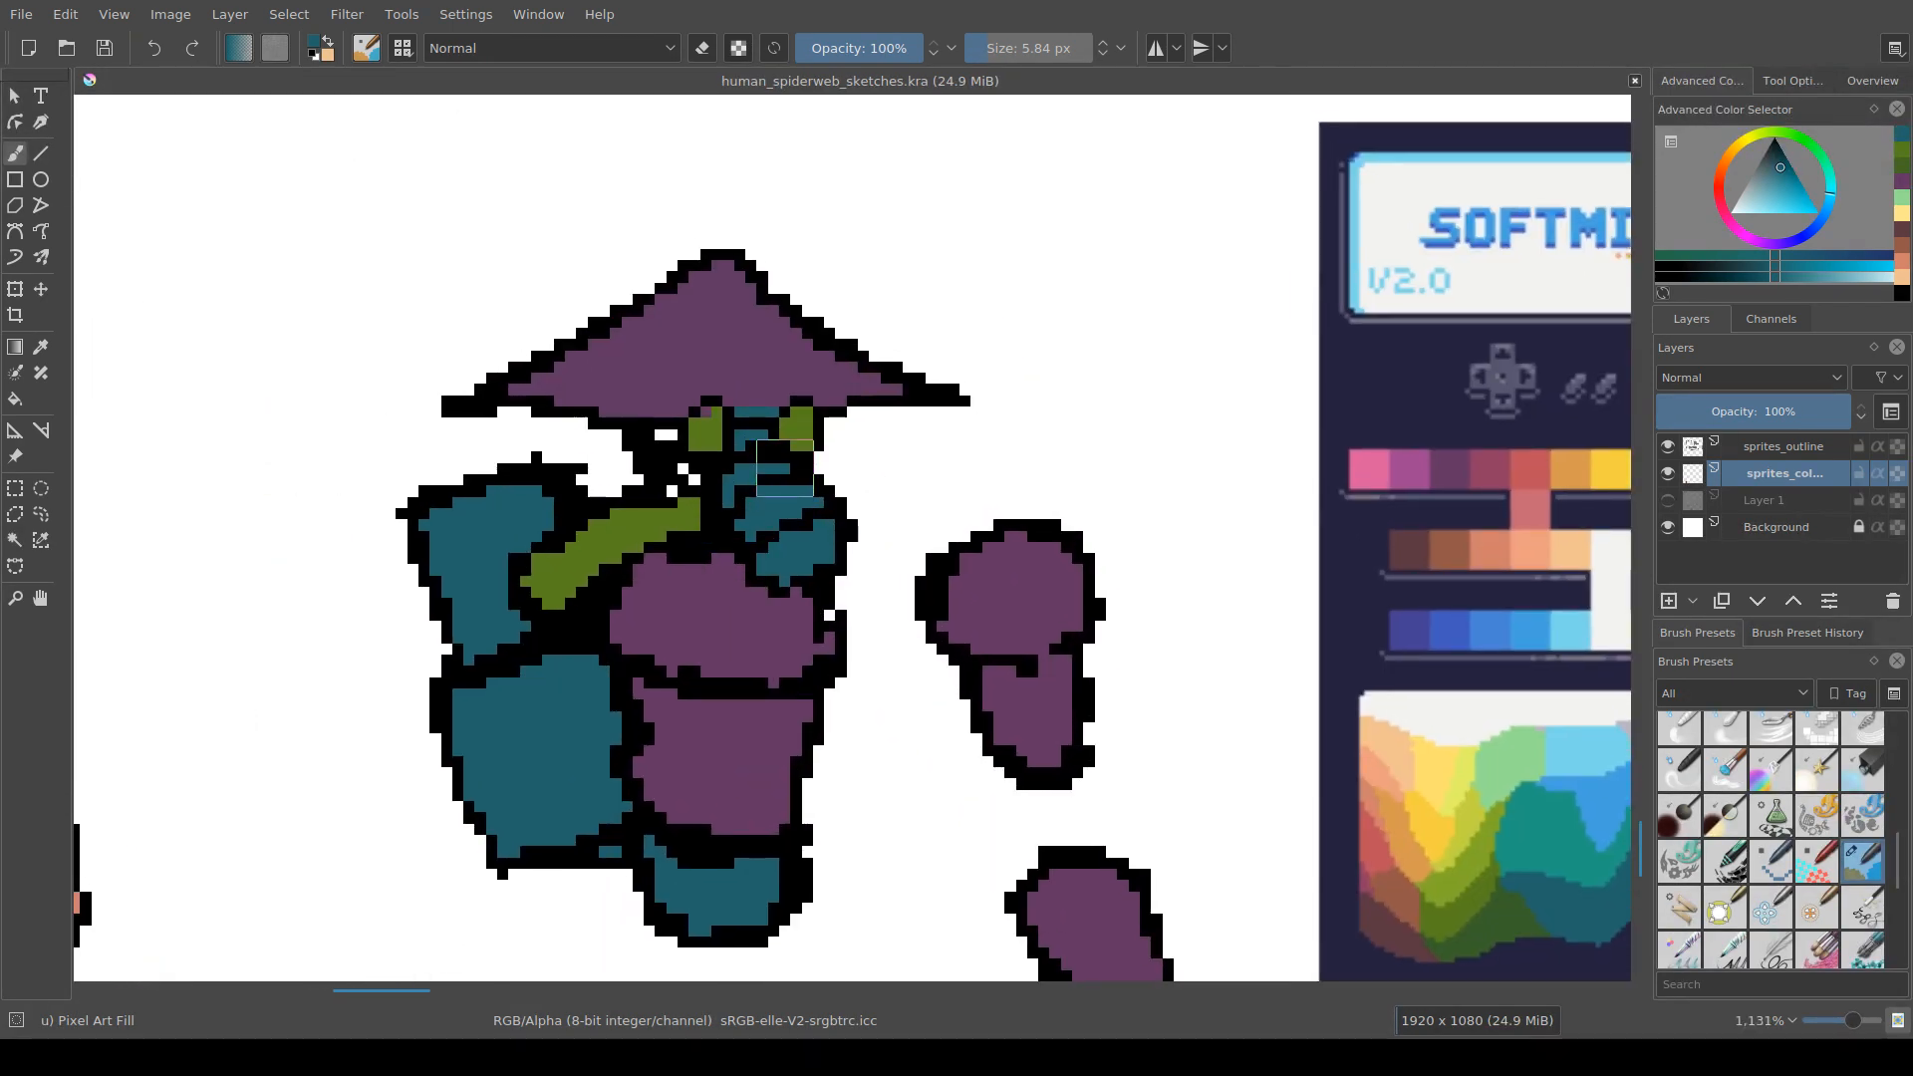
ctrl+click(711, 430)
mouse_move(716, 413)
mouse_down()
mouse_move(774, 412)
mouse_move(751, 411)
mouse_up()
ctrl+click(782, 390)
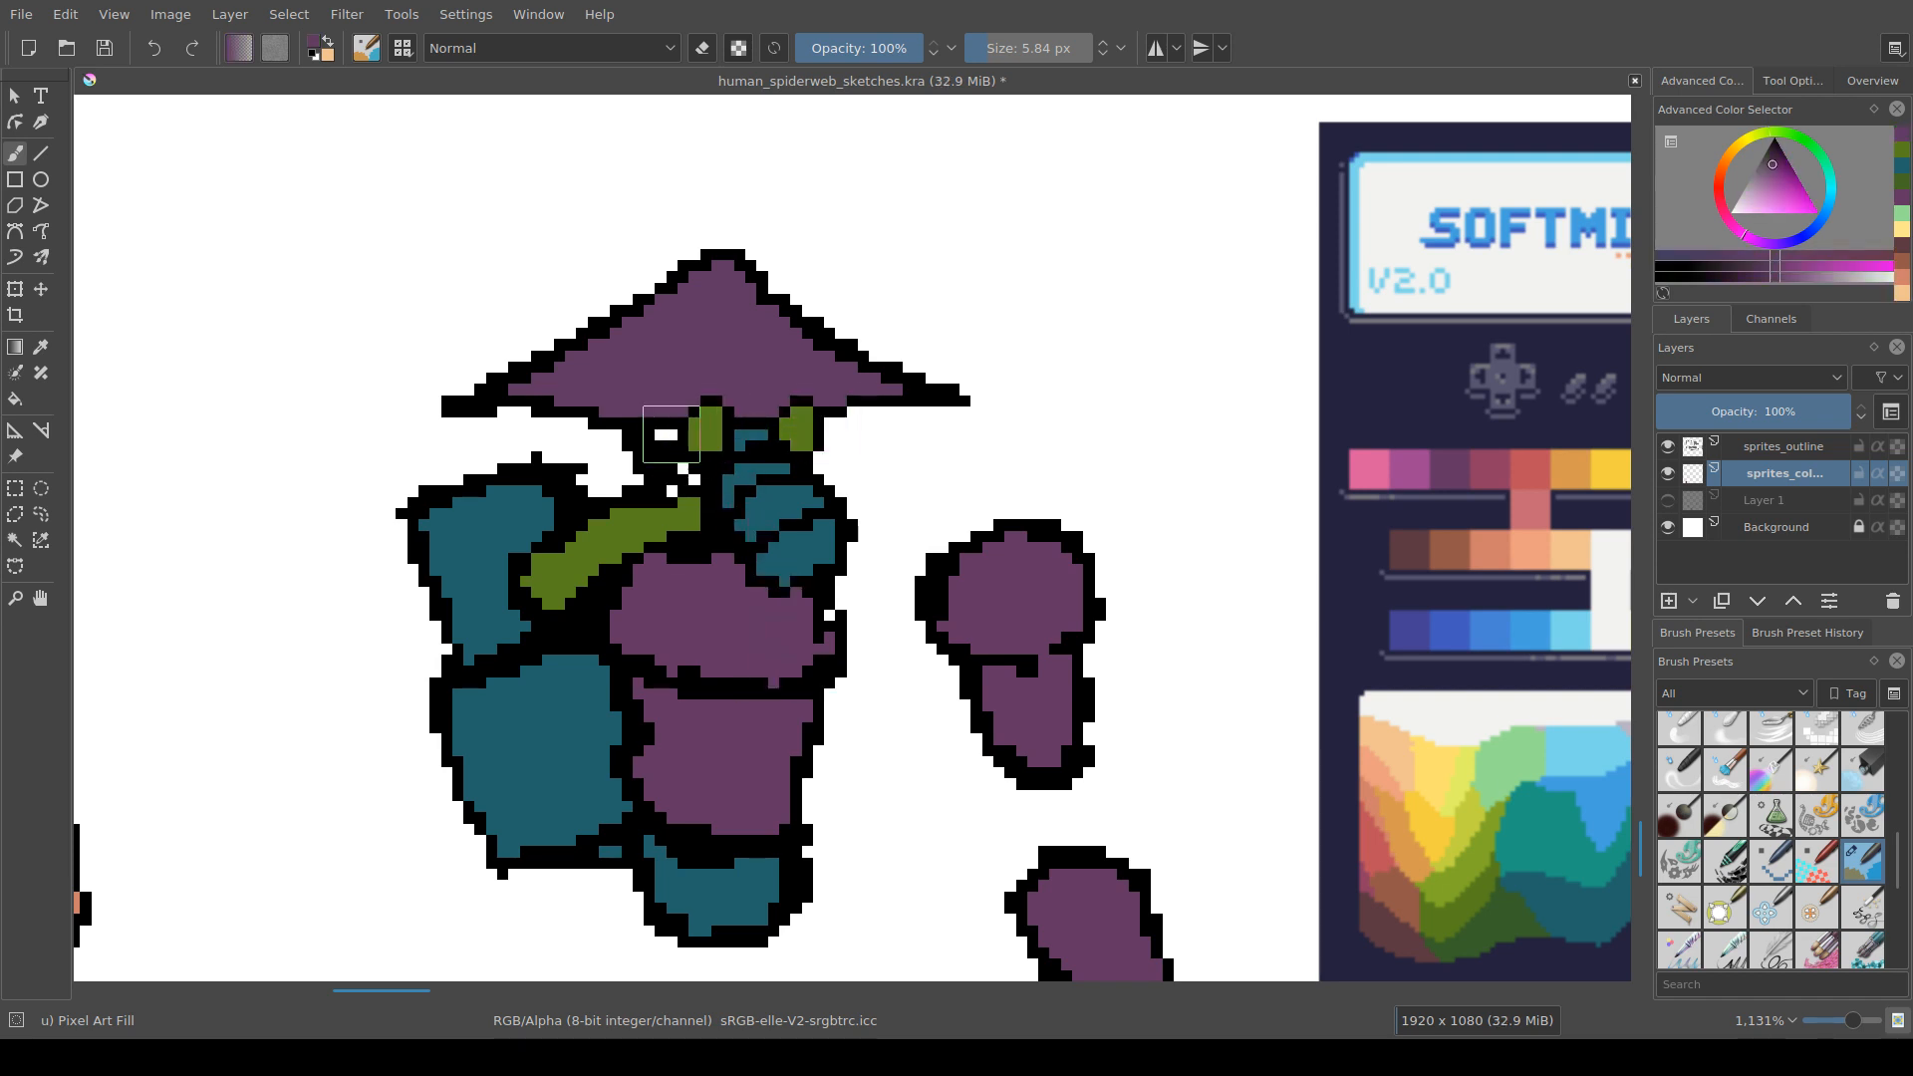
Step: Paint the remaining white pixels in the face and neck area with the fist's dark teal
ctrl+click(812, 524)
drag(661, 436, 671, 435)
click(684, 468)
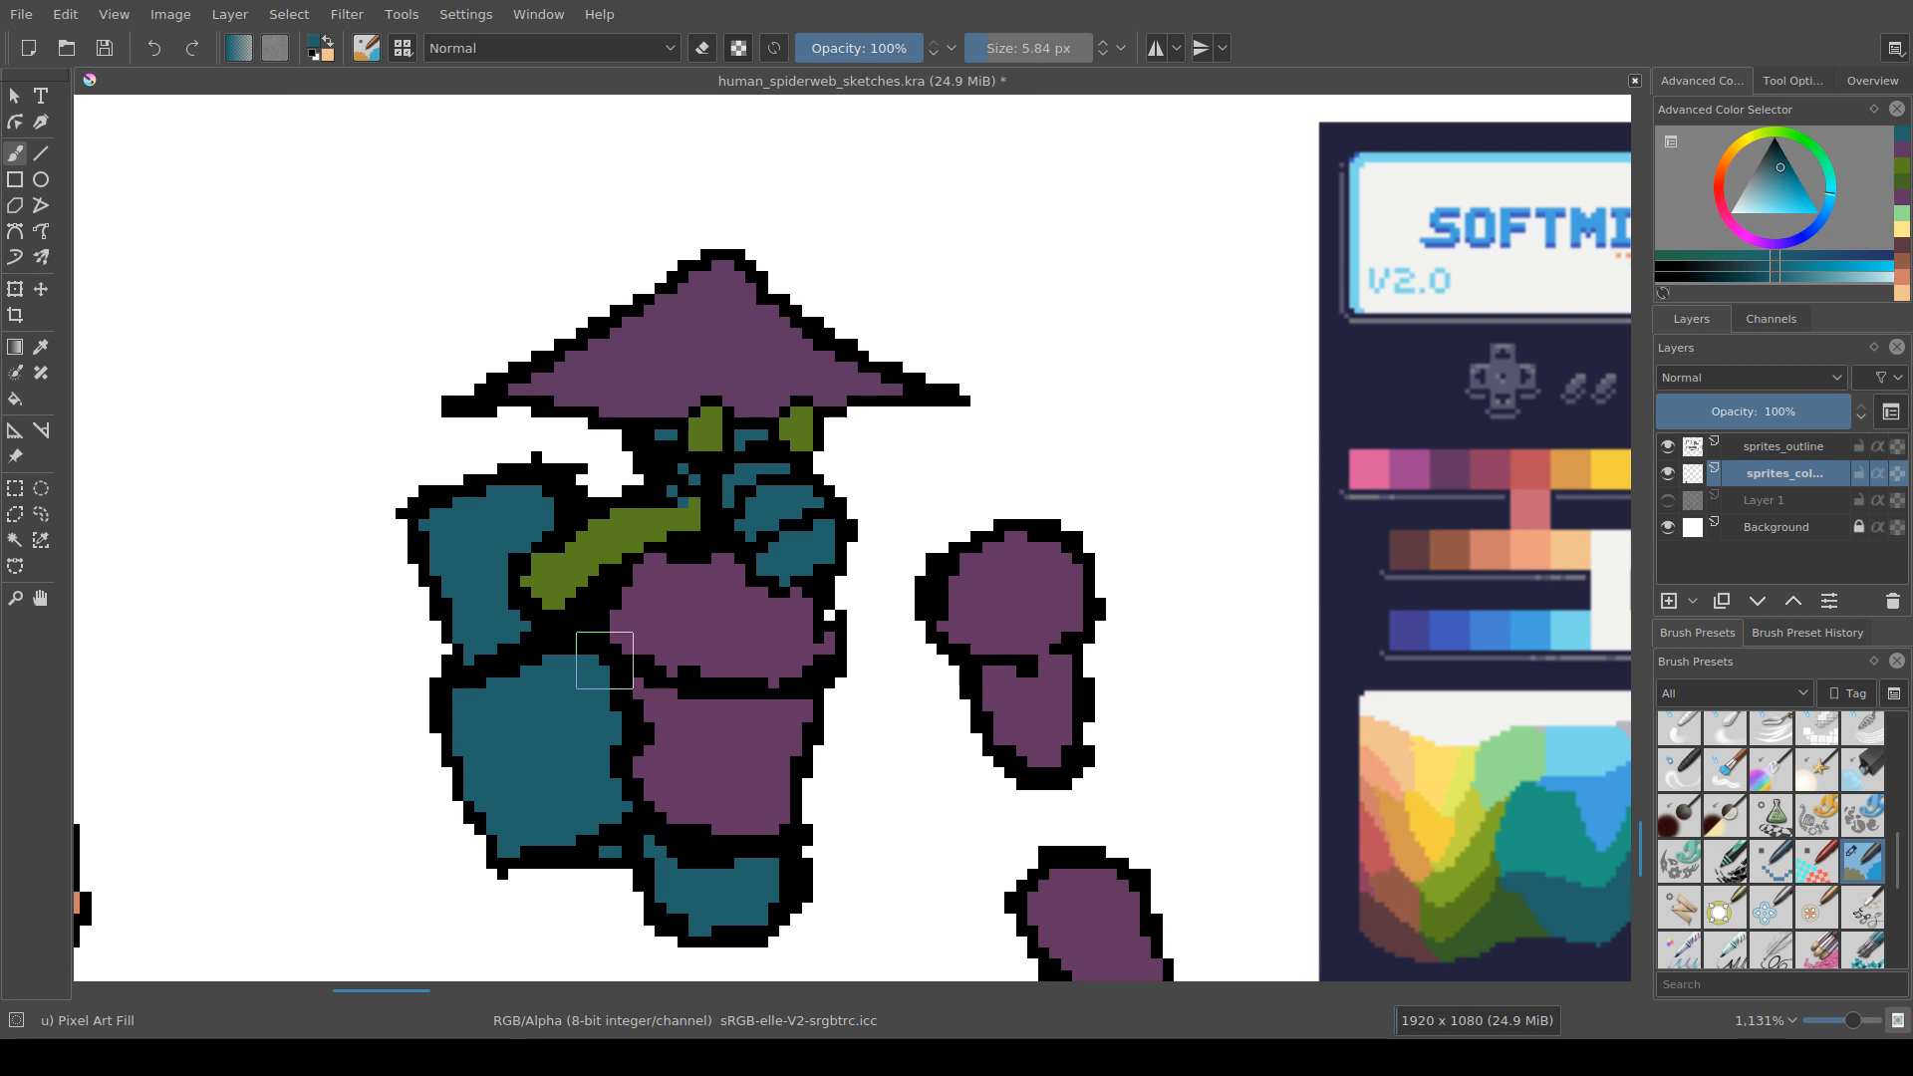
Step: Touch up the upper end of the diagonal piece with its olive green and make sprites_outline the active layer
ctrl+click(688, 508)
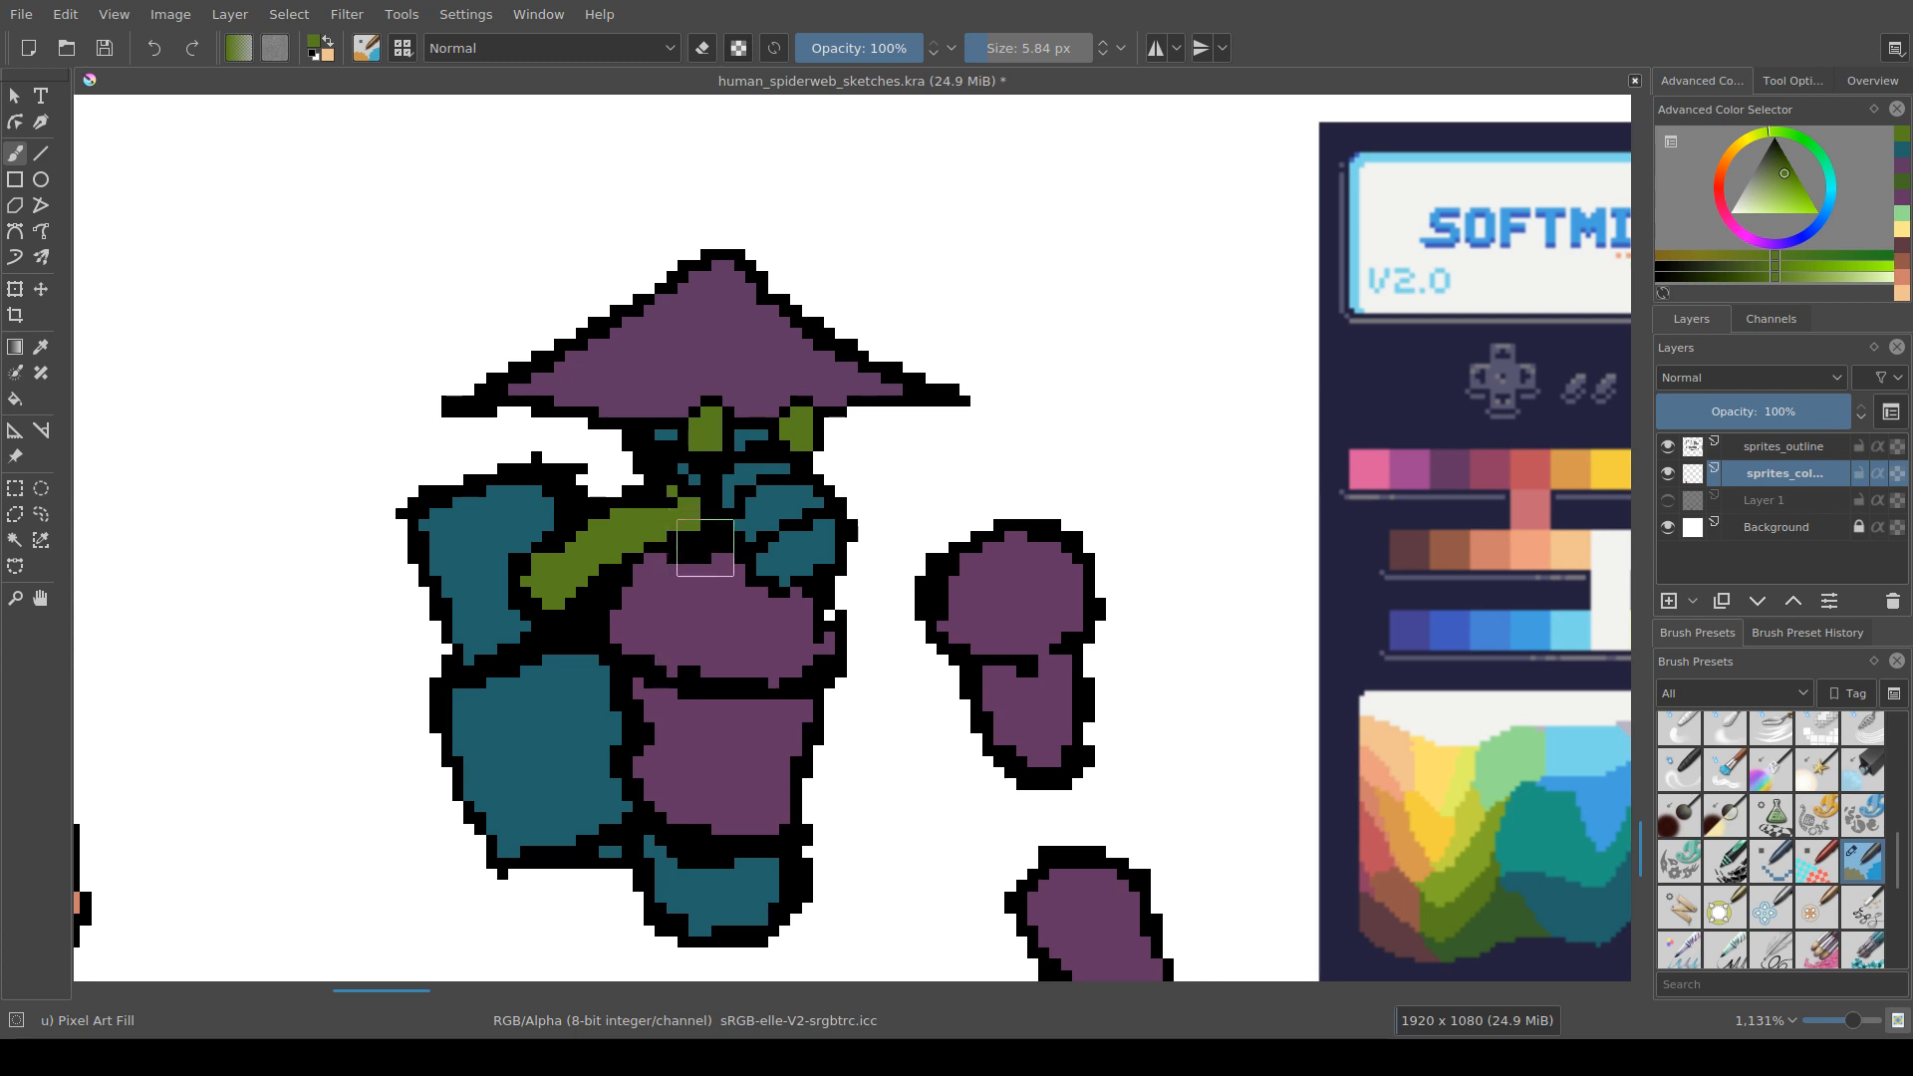
click(1783, 447)
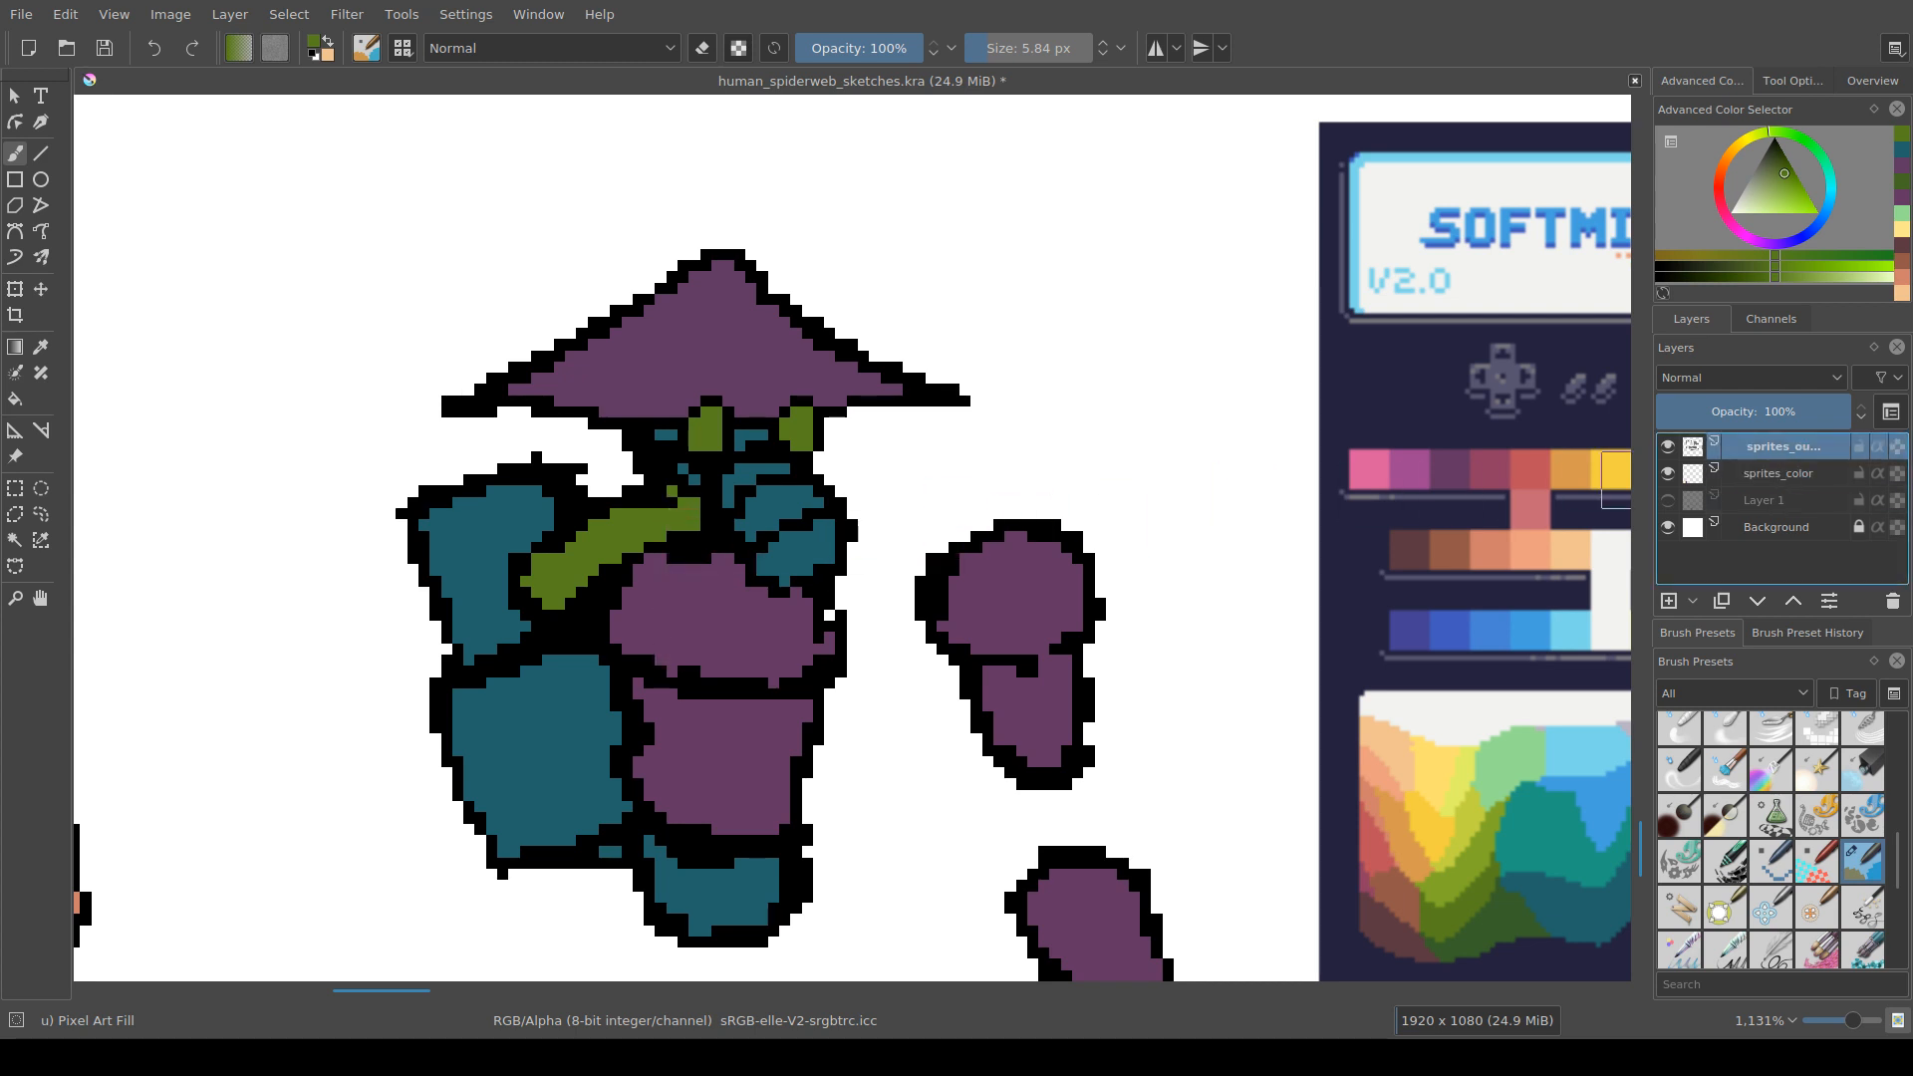
drag(660, 502, 675, 502)
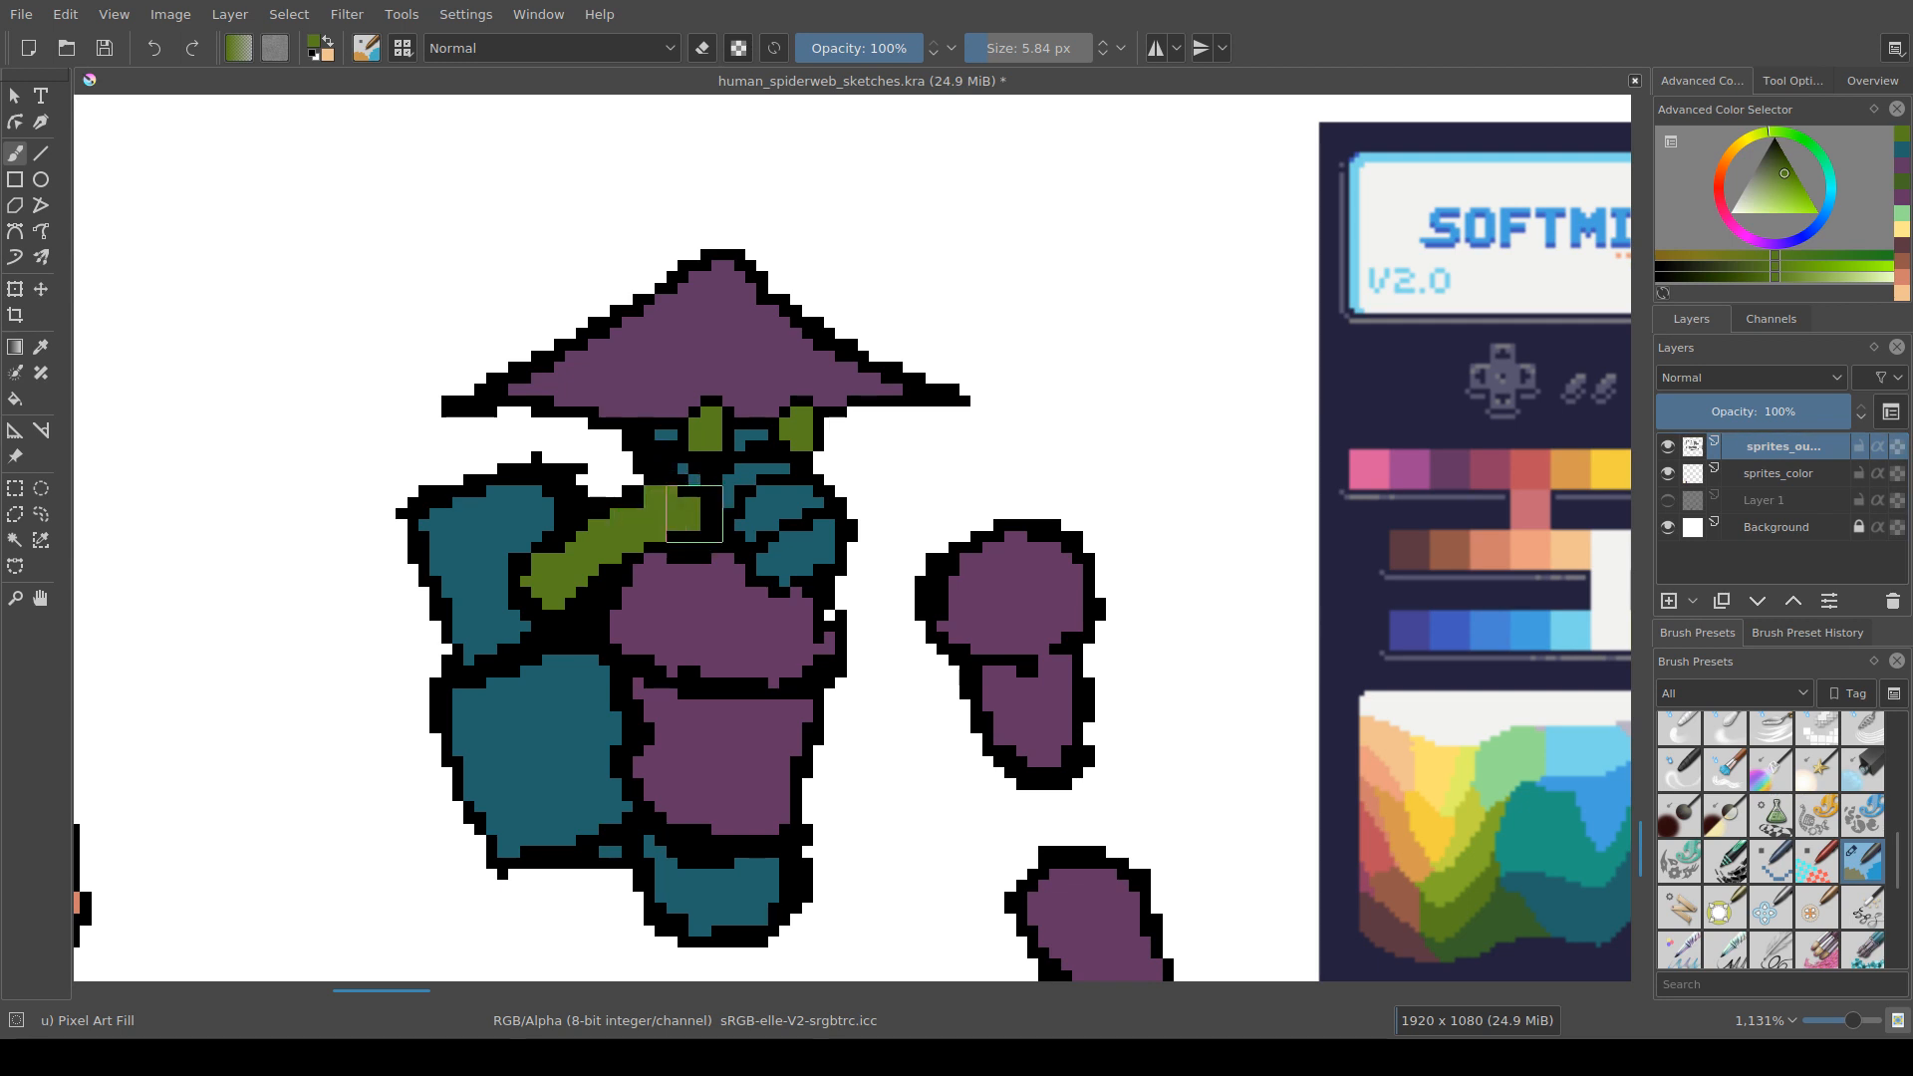
key(ctrl+z)
key(ctrl+z)
Step: Delete the outline pixels at the diagonal piece's upper end on sprites_outline and fill the gap with olive green on sprites_color
key(ctrl+r)
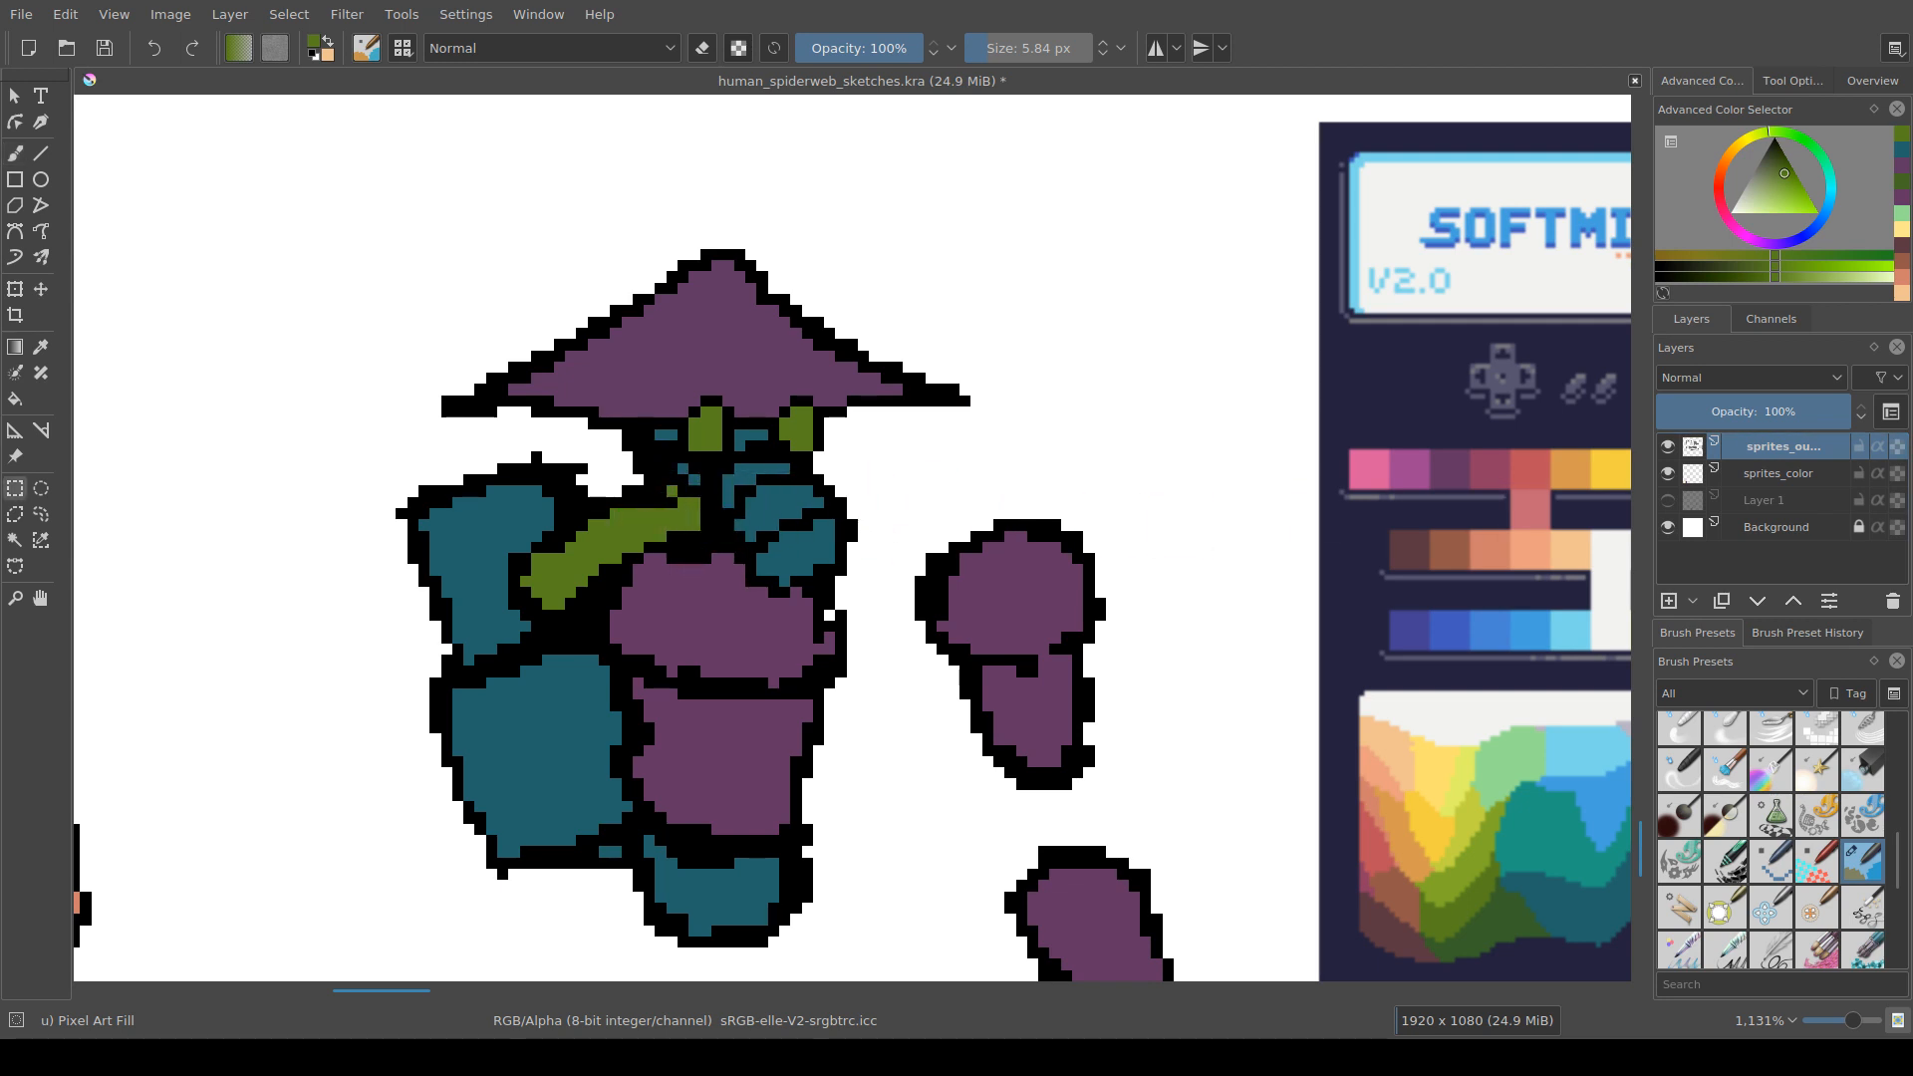
drag(644, 497, 679, 519)
click(1779, 473)
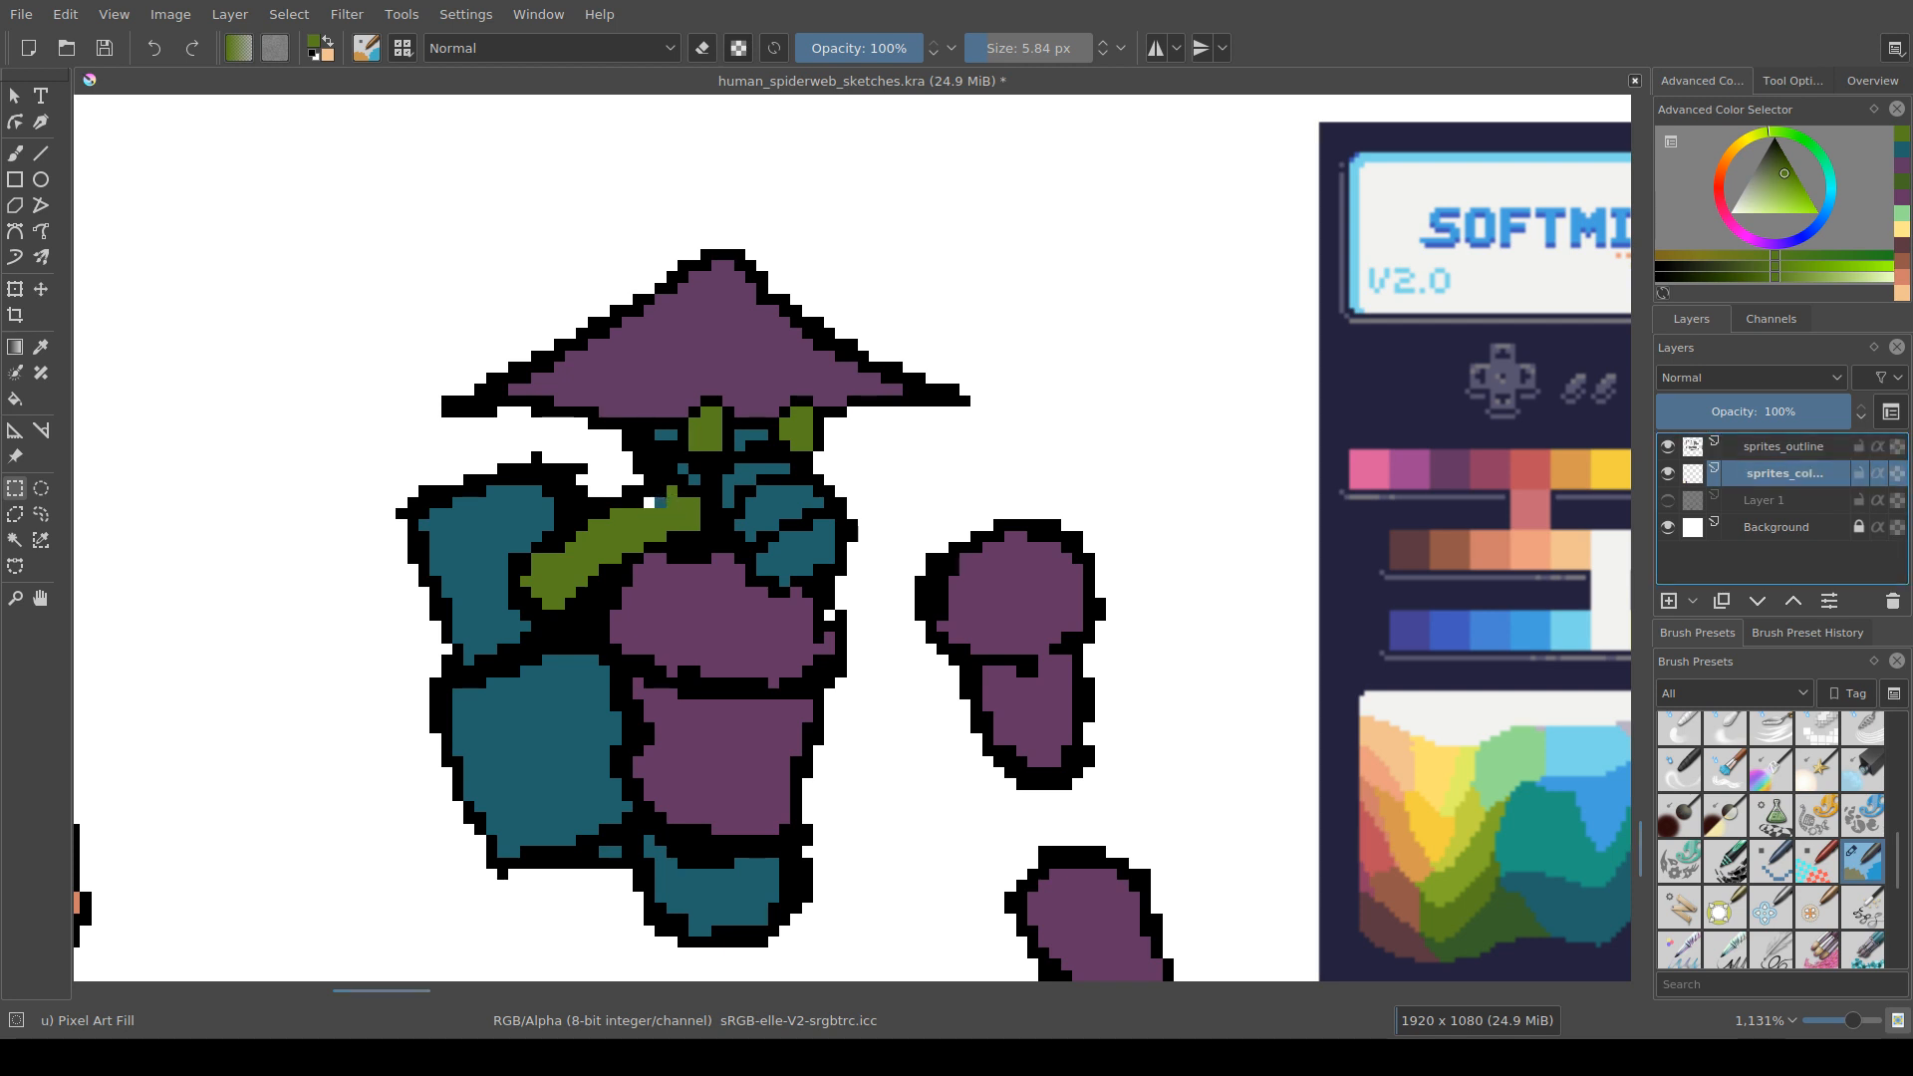
mouse_move(661, 494)
mouse_down()
mouse_move(703, 475)
mouse_move(735, 490)
mouse_up()
key(b)
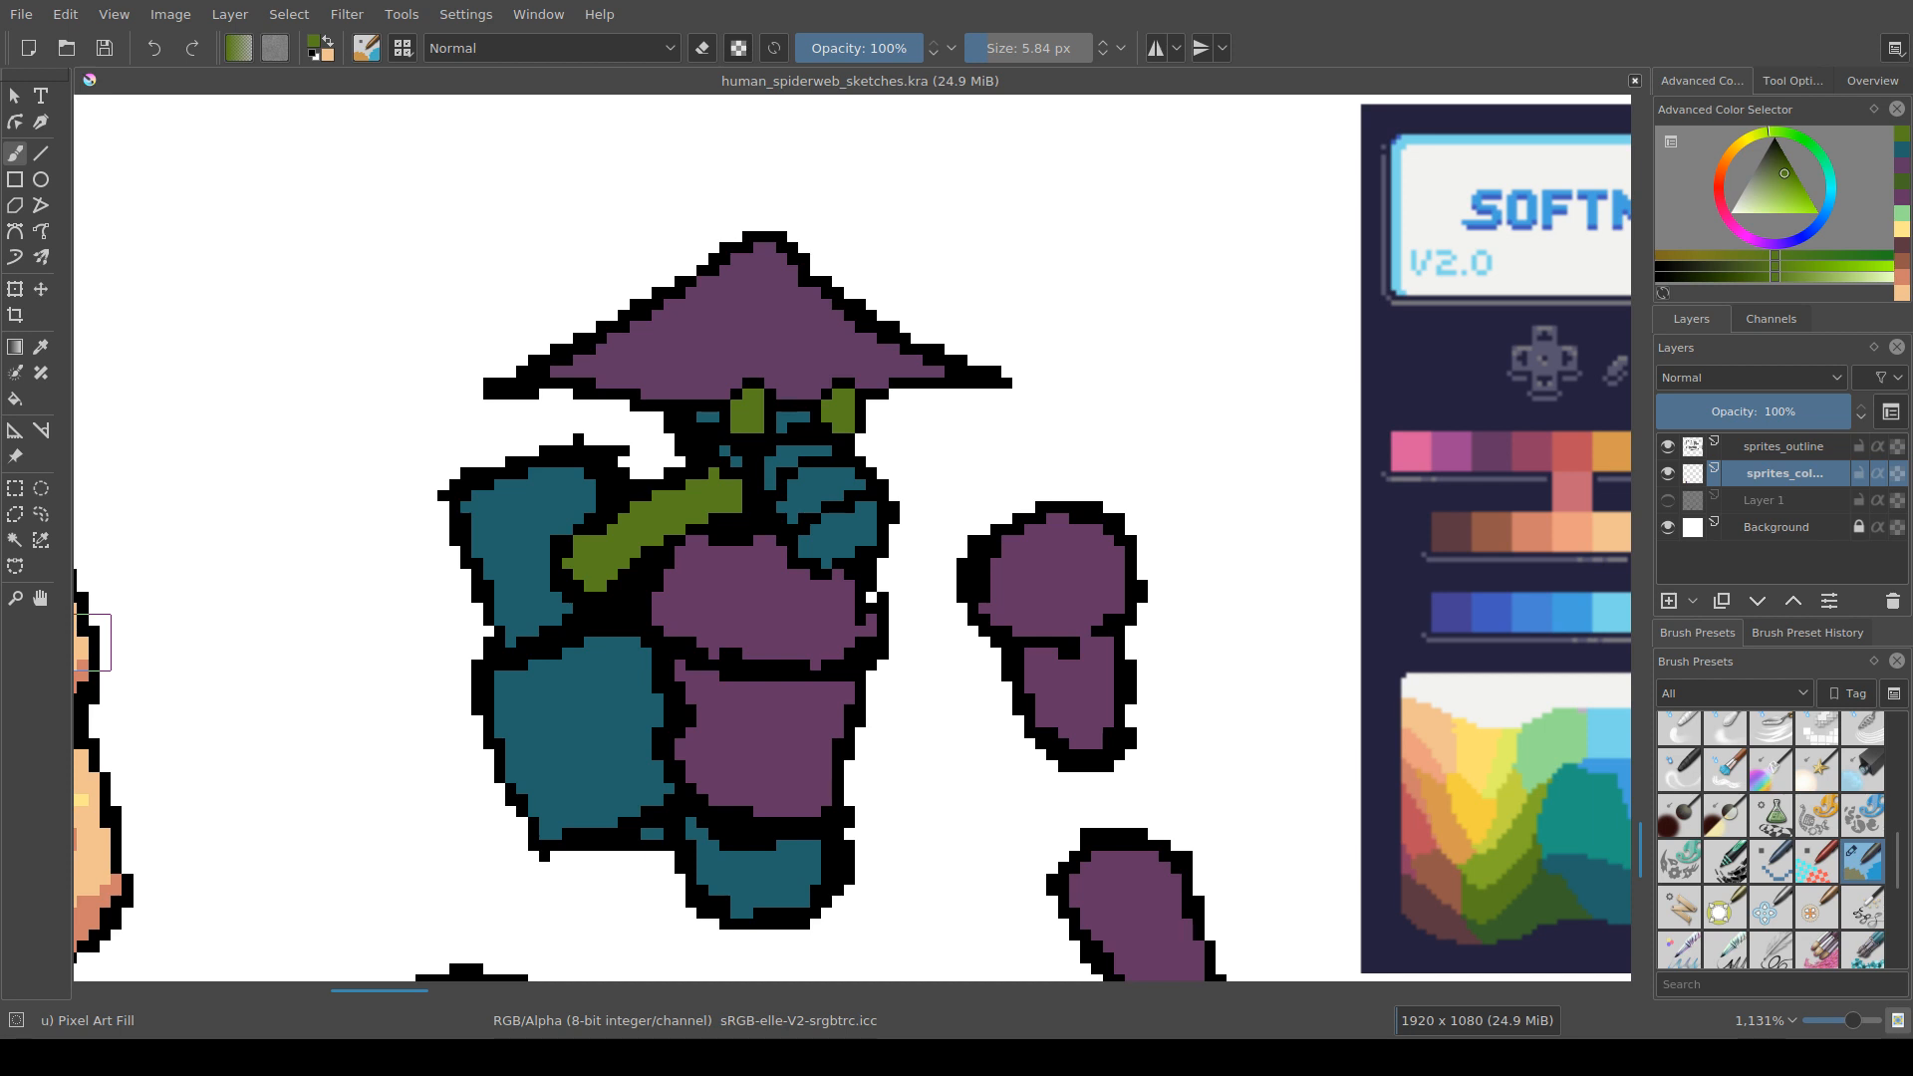
drag(565, 789, 631, 776)
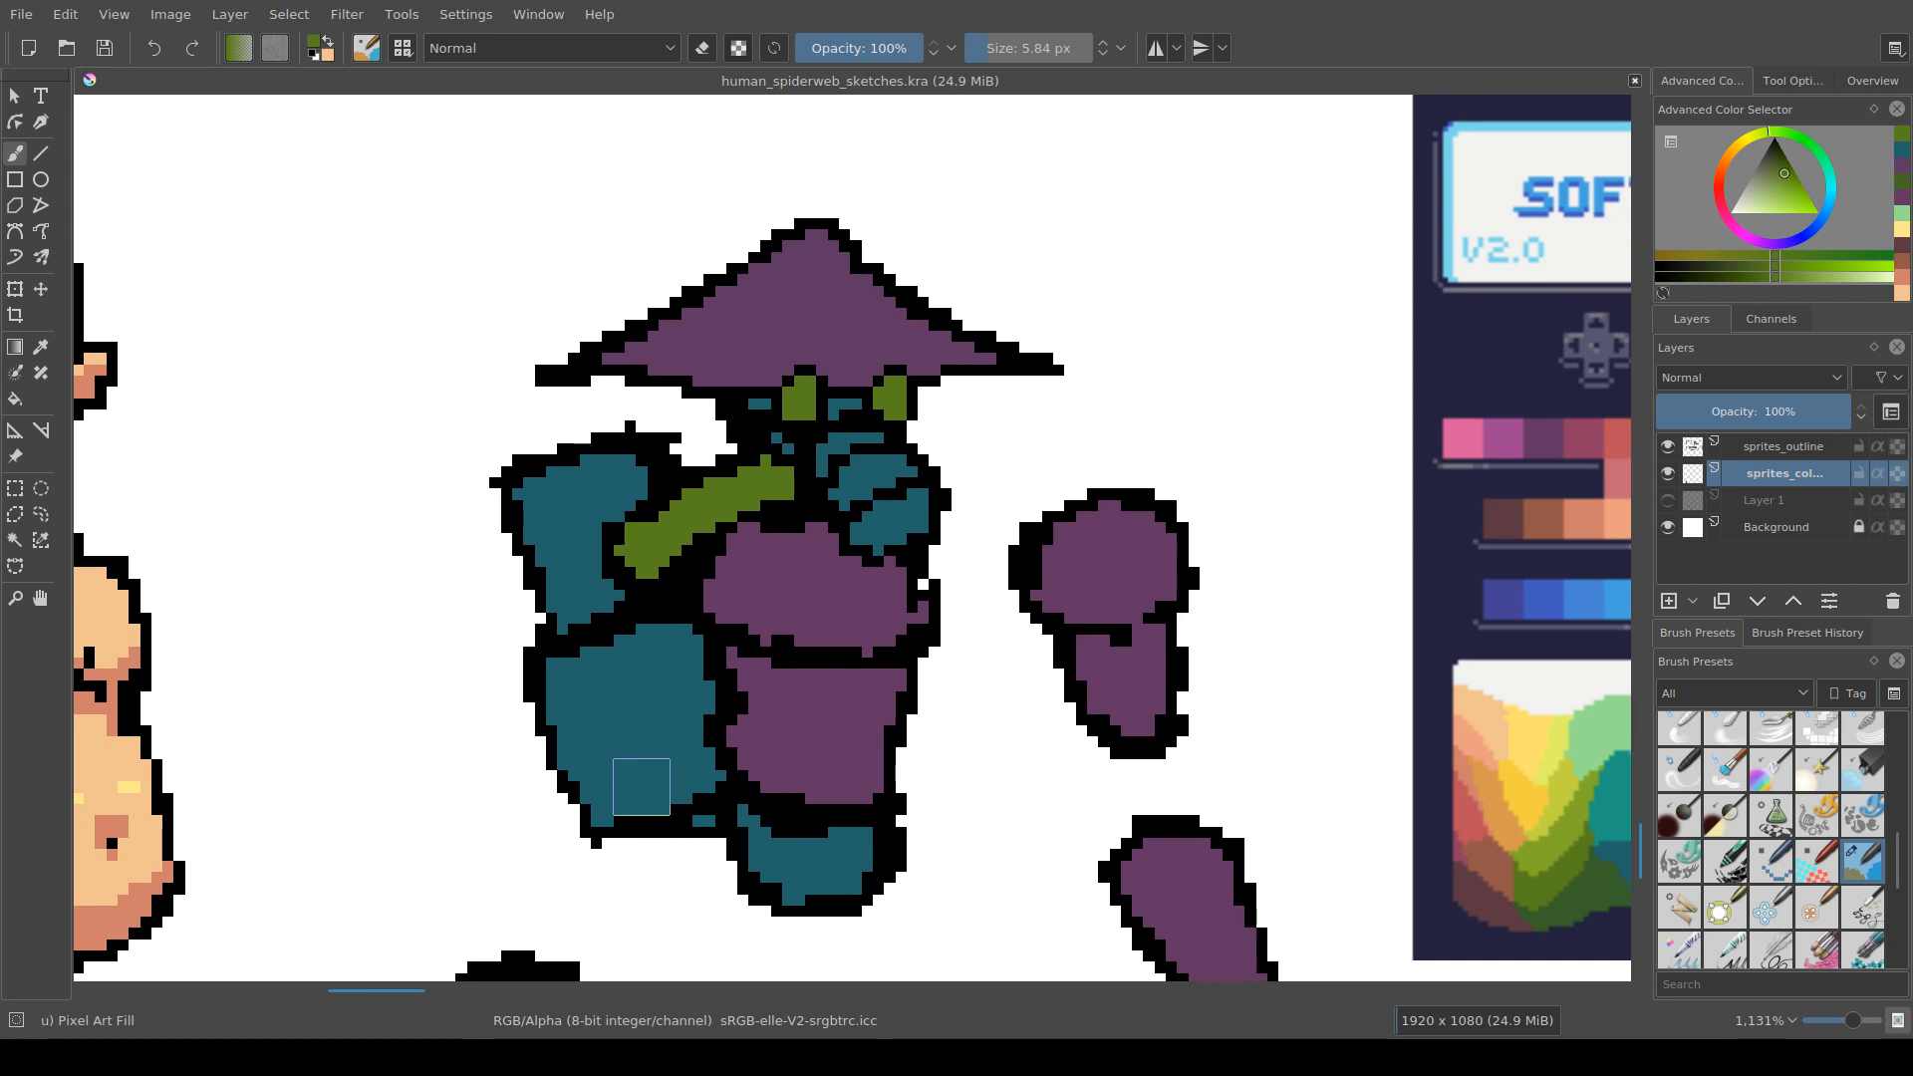
scroll(630, 775, down, 2)
drag(678, 863, 729, 729)
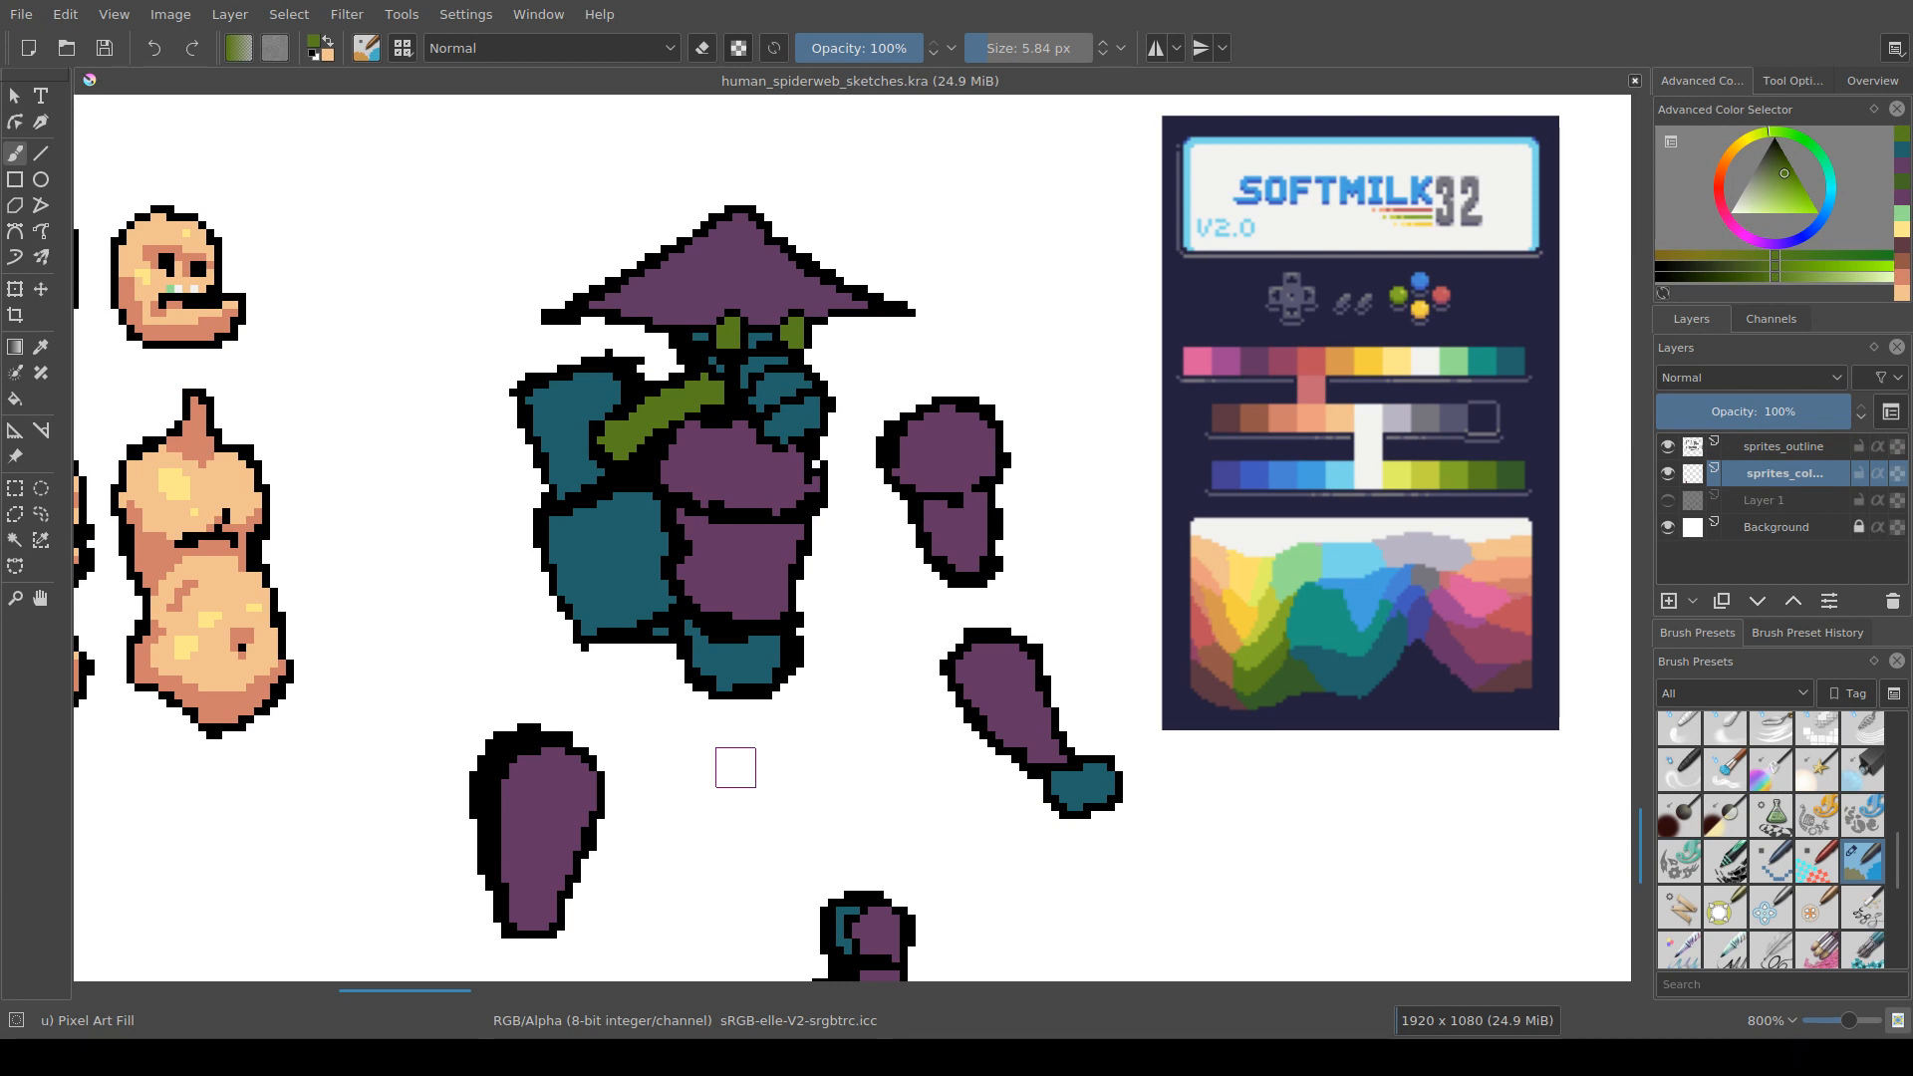
Step: Erase the outline pixels beneath the lower teal pack piece on sprites_outline, plus the leftover teal pixels there on sprites_color
drag(727, 816, 746, 804)
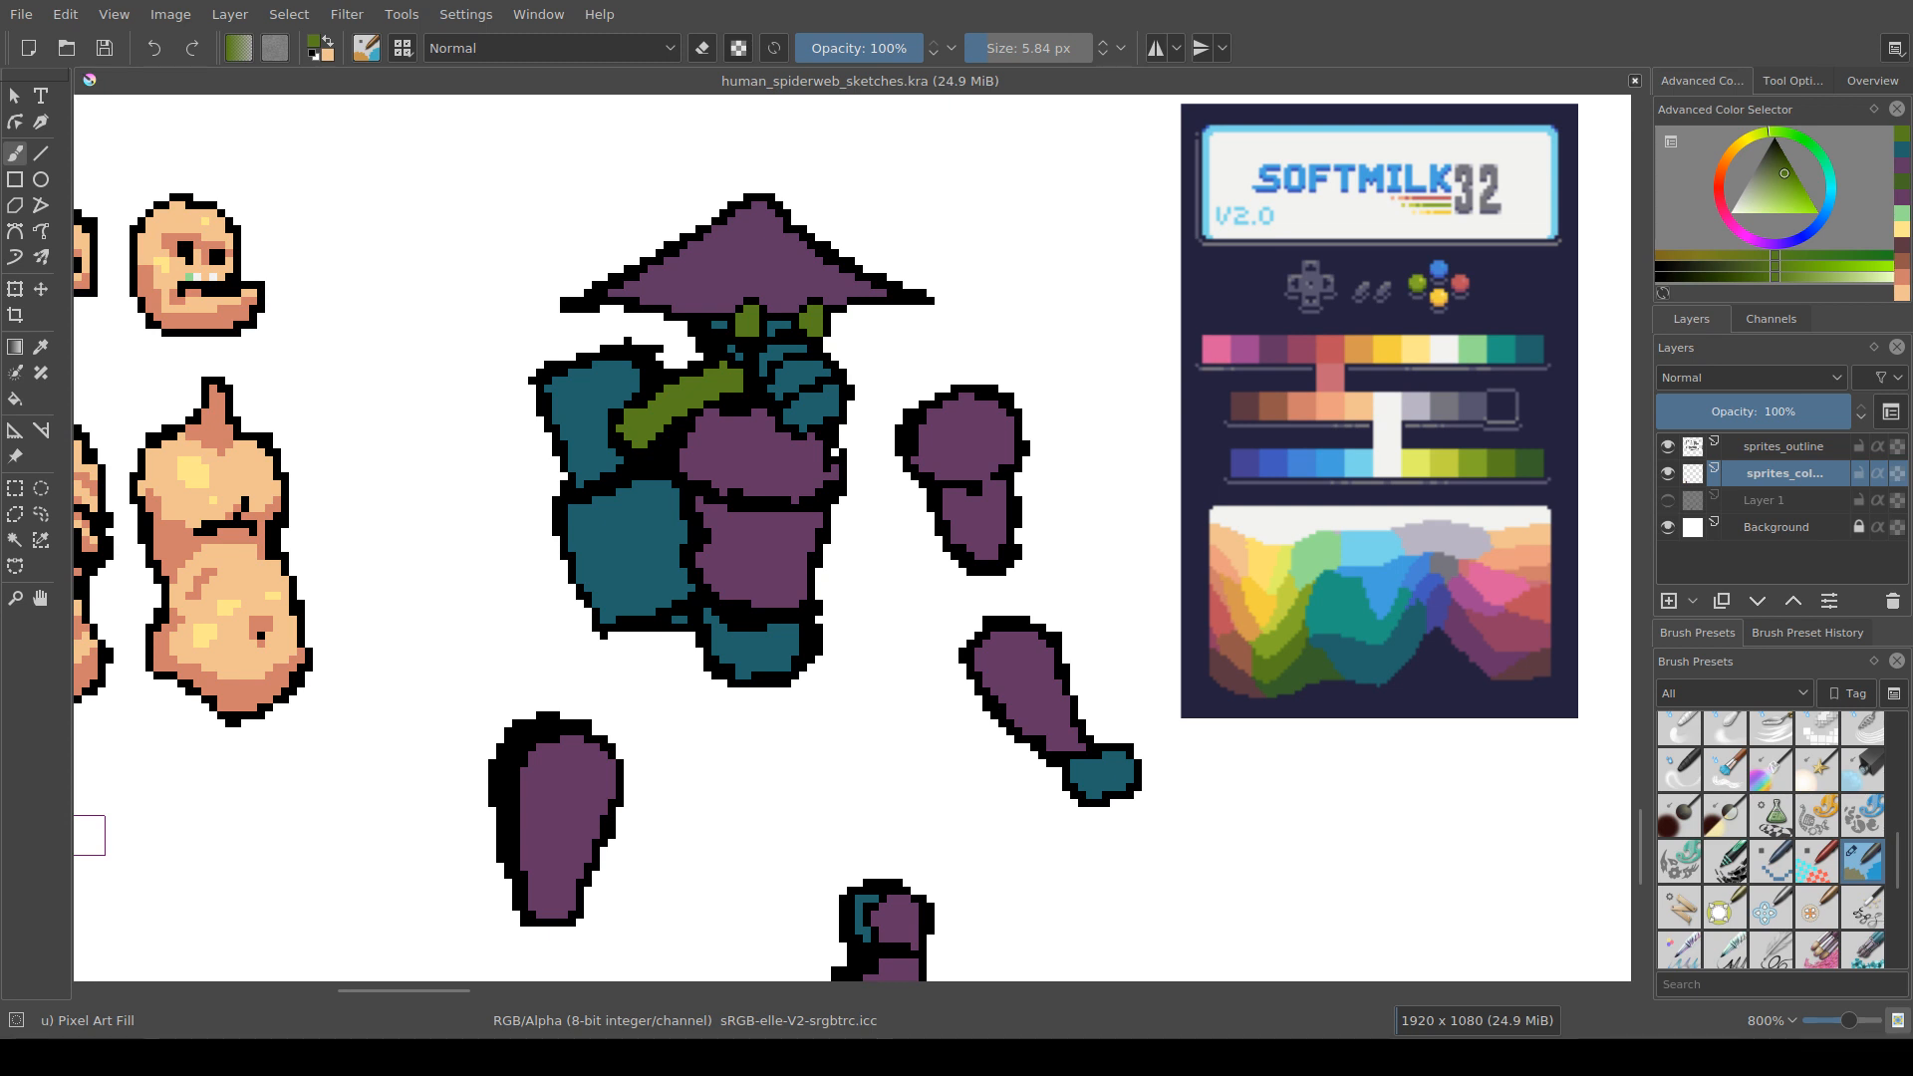
scroll(790, 696, down, 2)
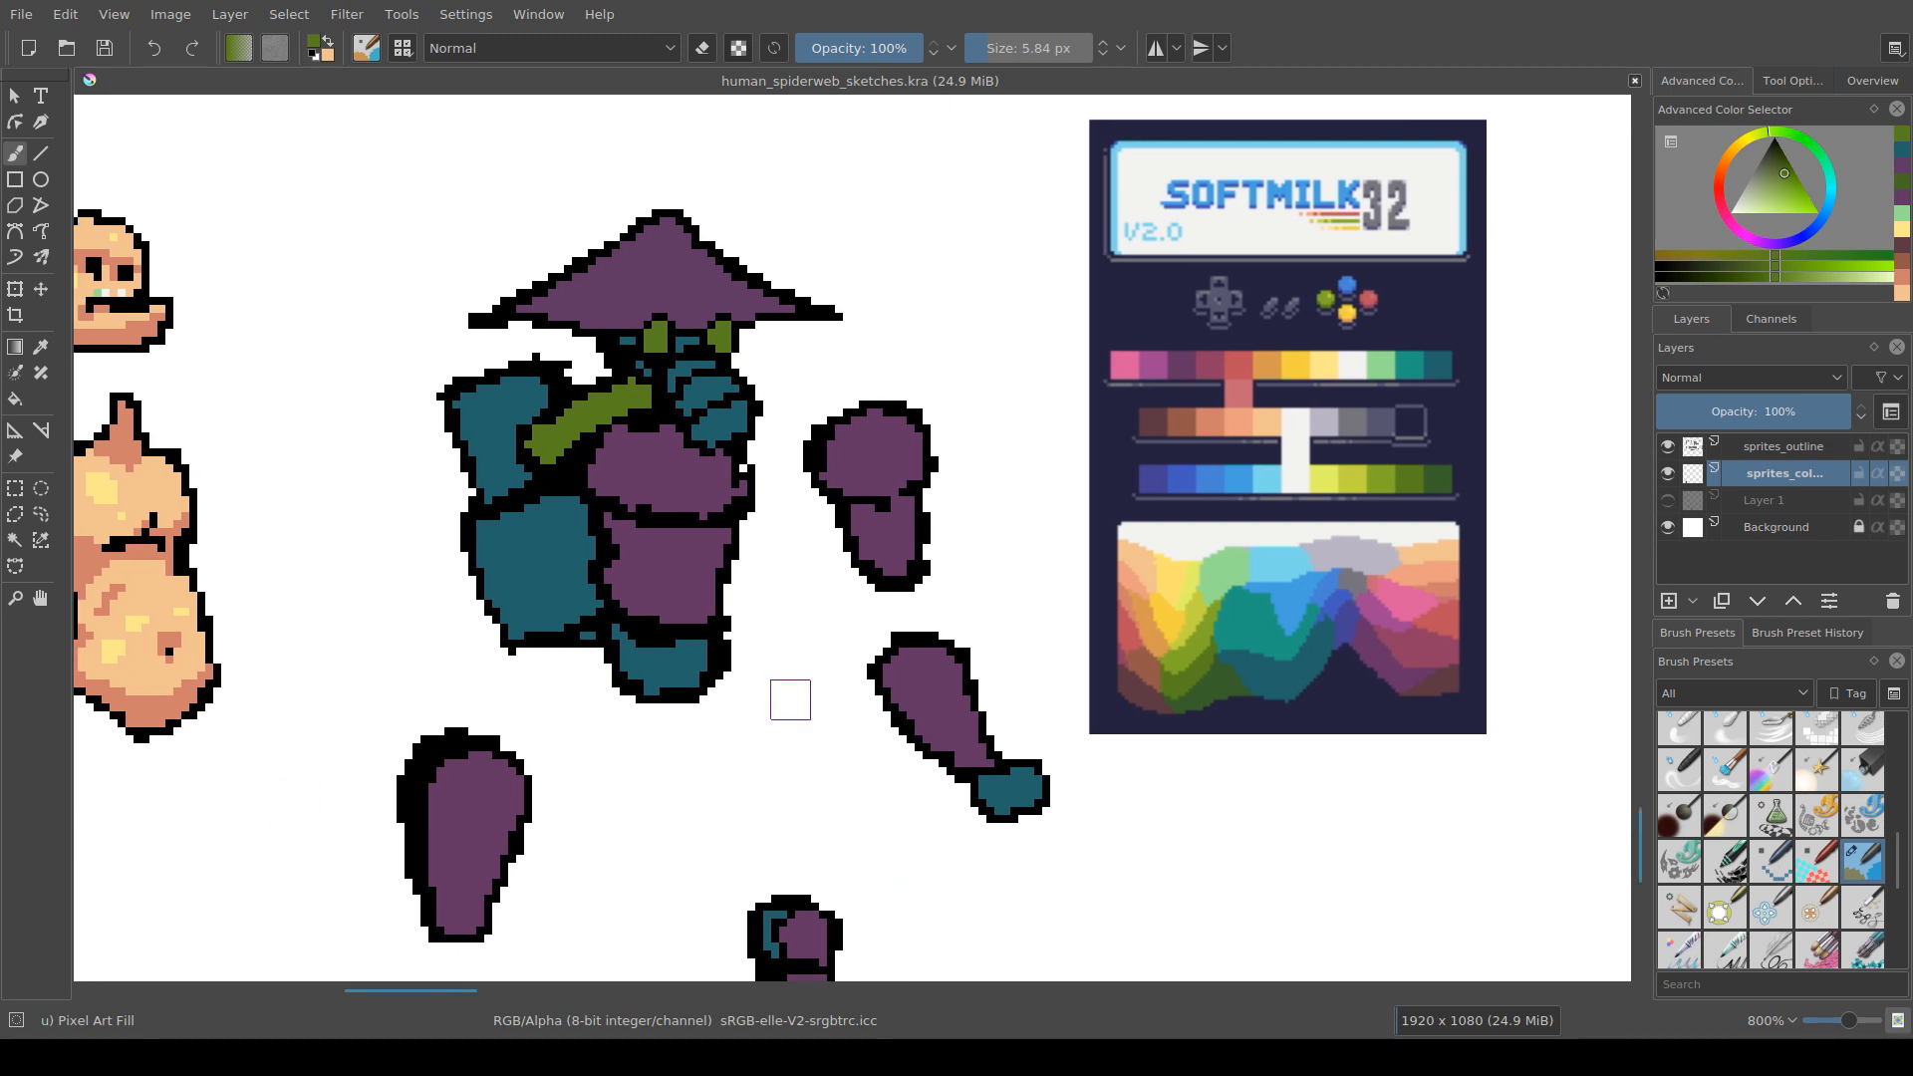
scroll(954, 655, up, 2)
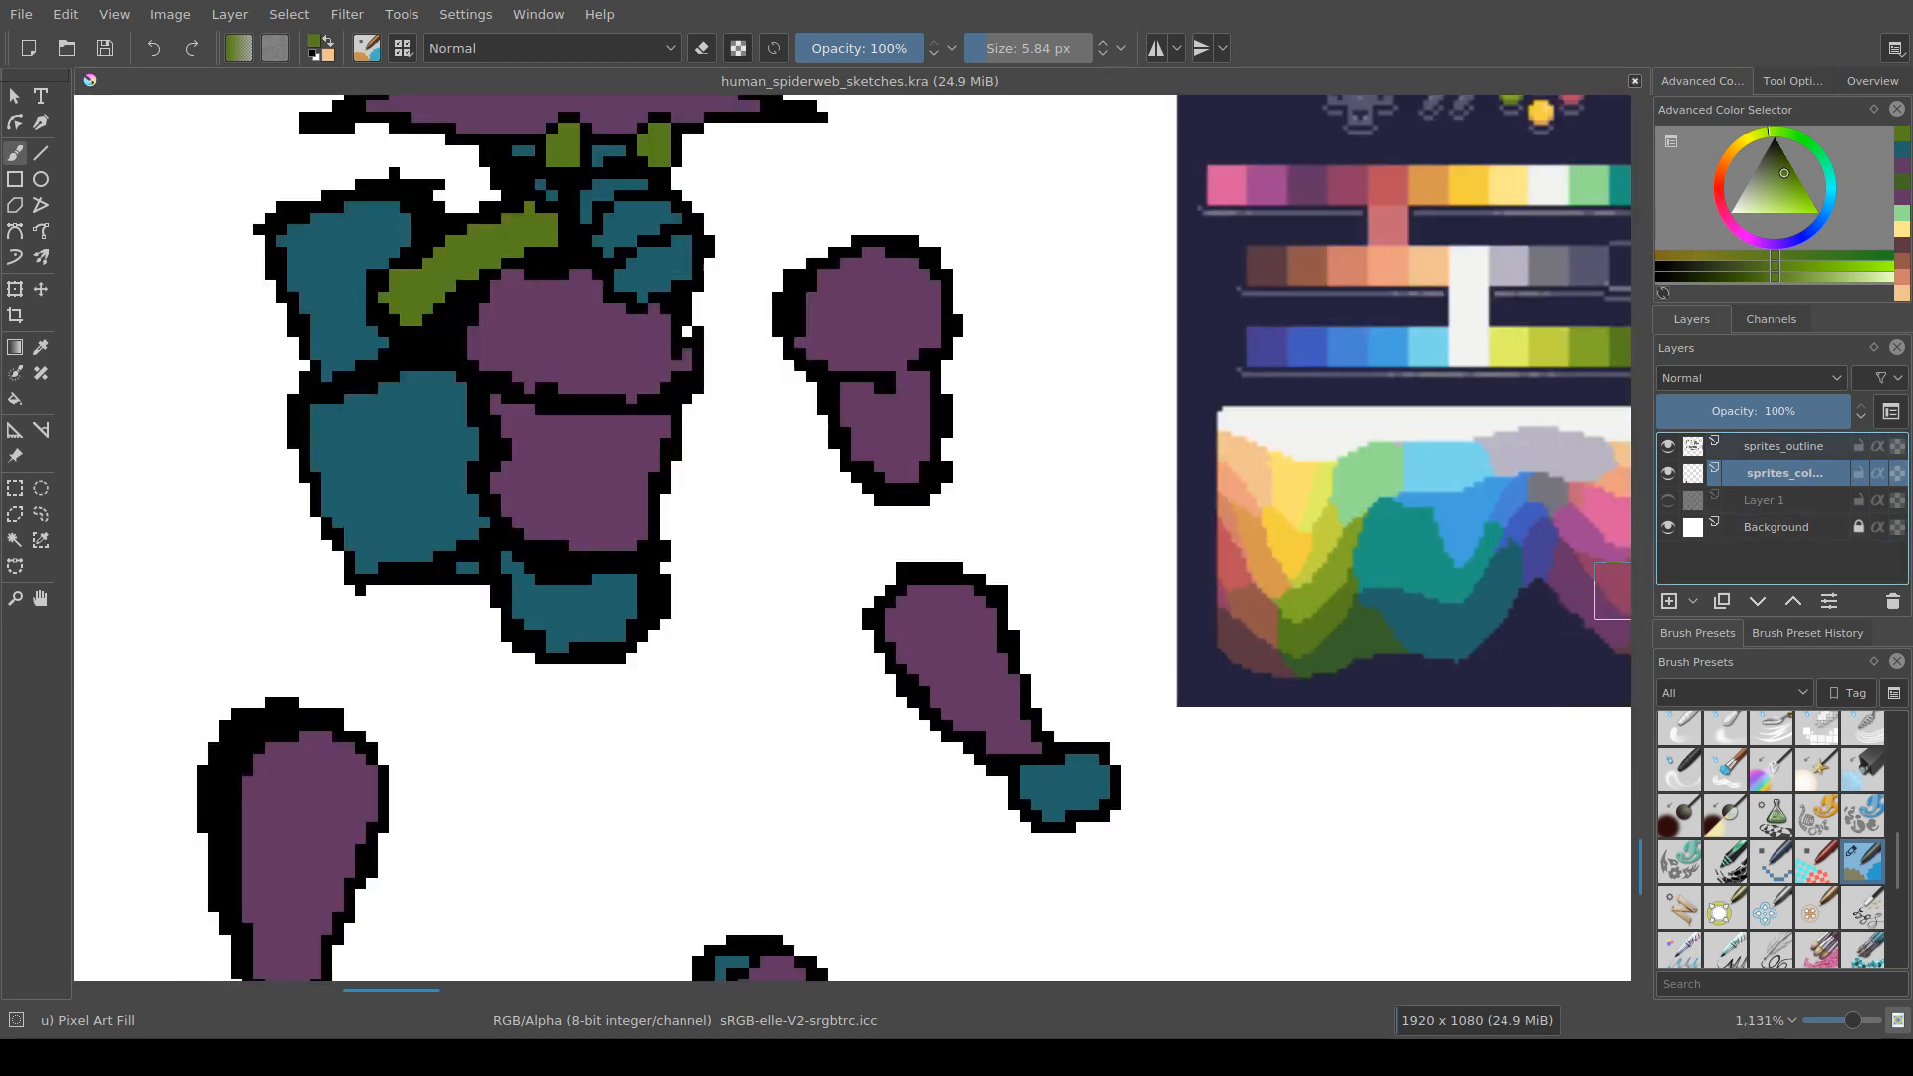
click(1784, 447)
drag(717, 701, 767, 709)
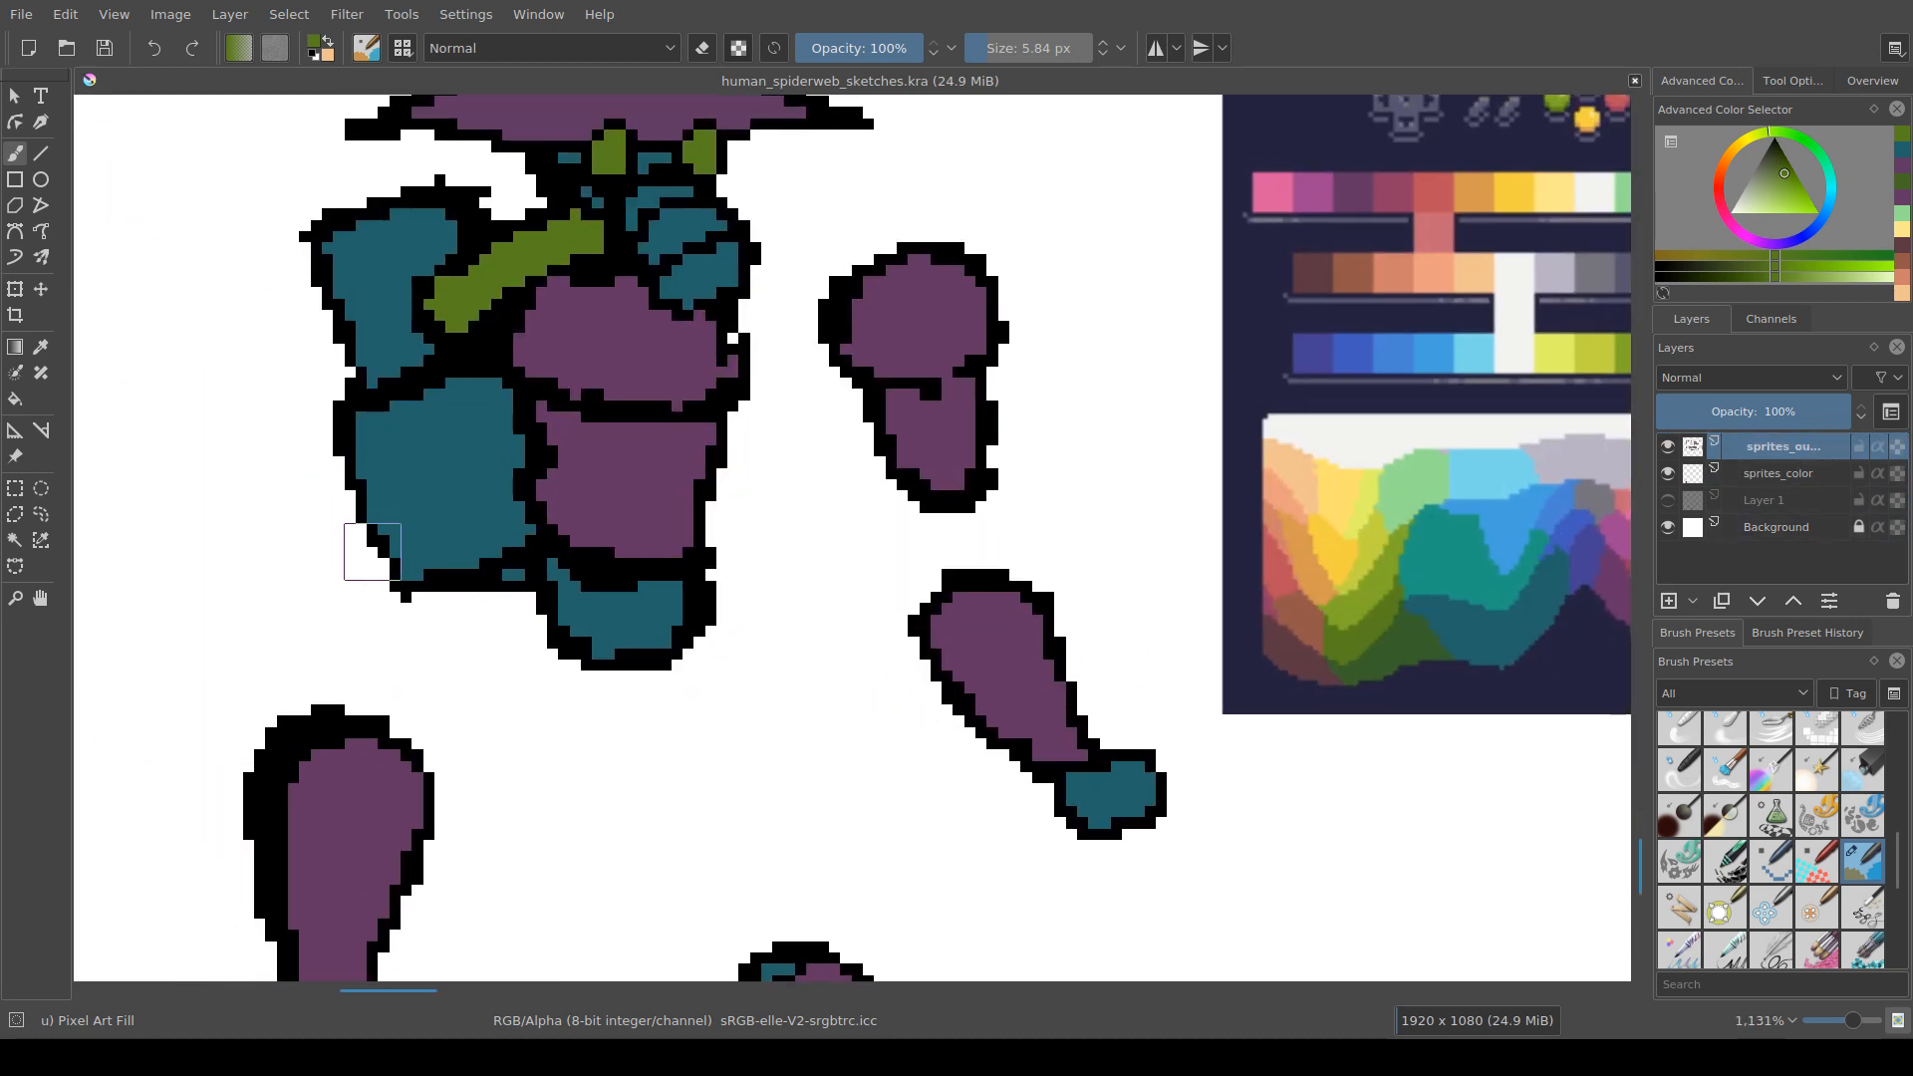
key(e)
drag(496, 592, 518, 586)
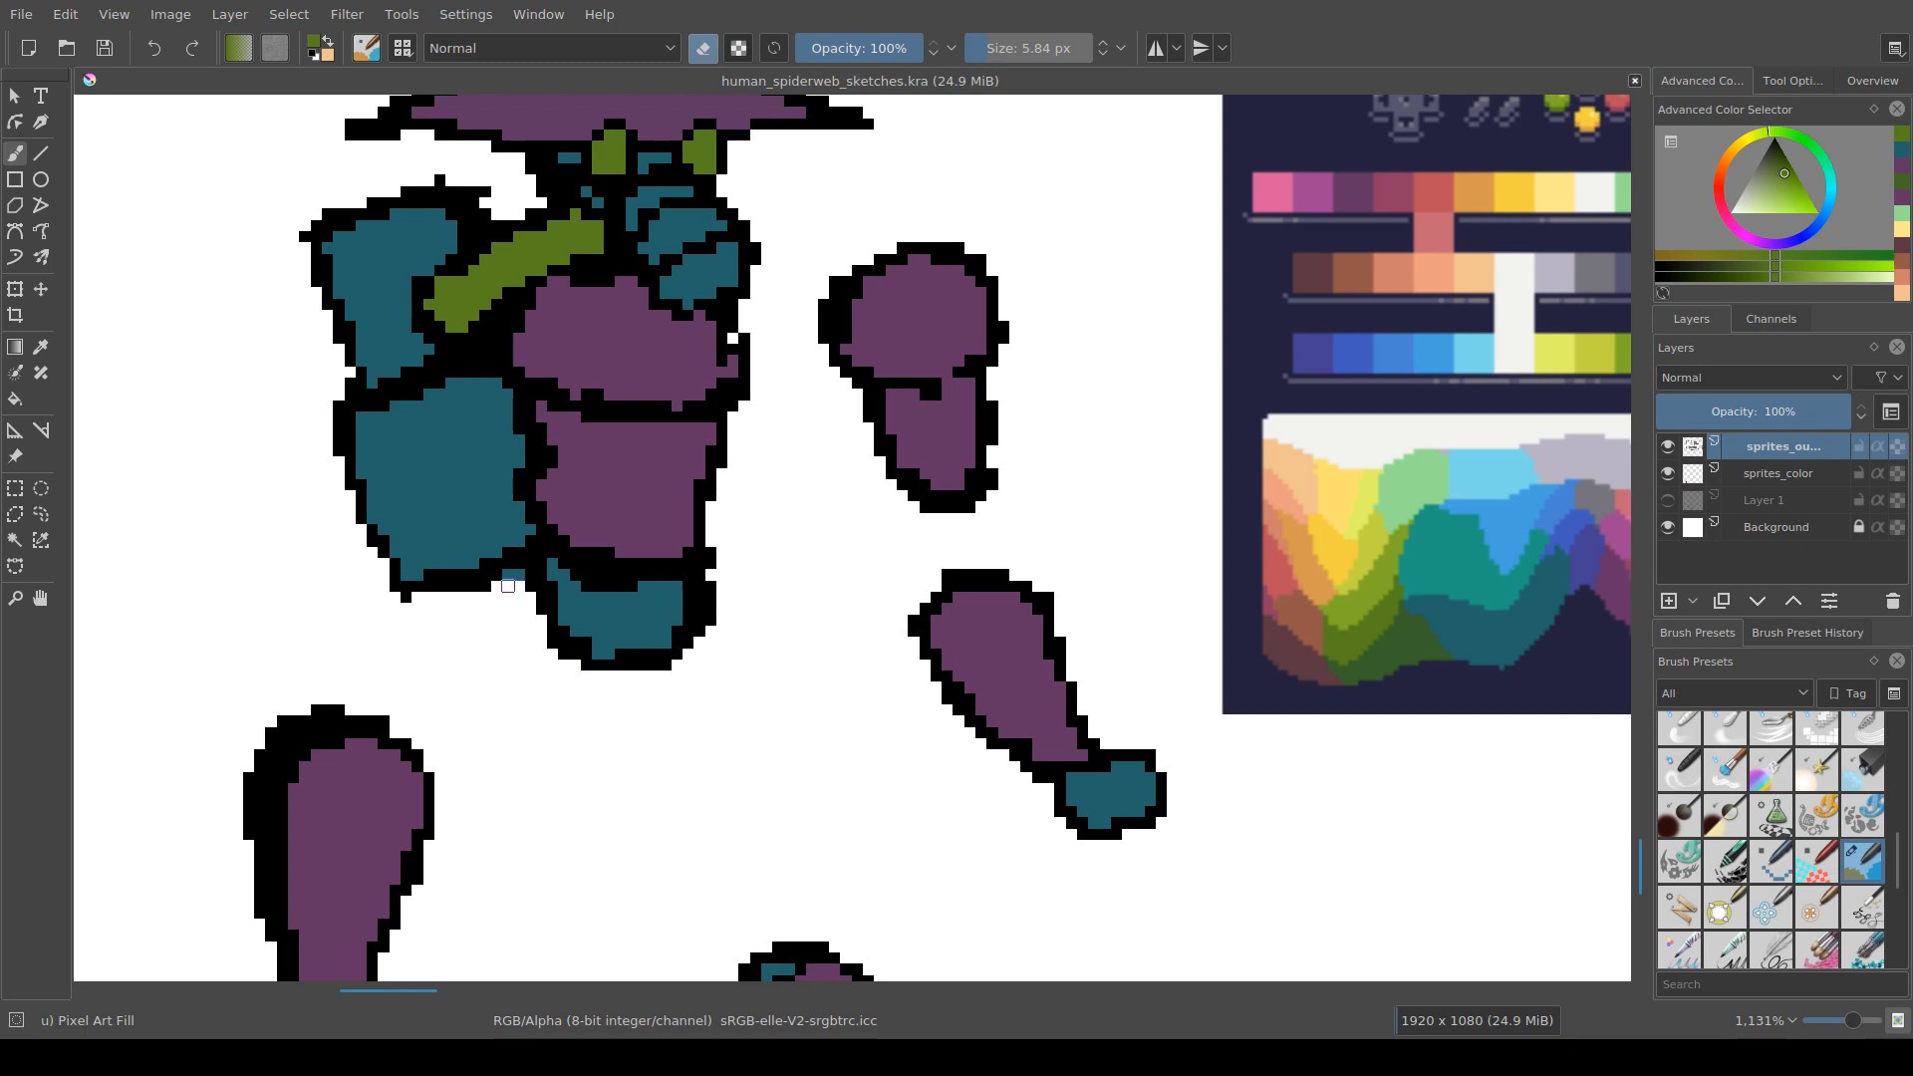
click(1784, 473)
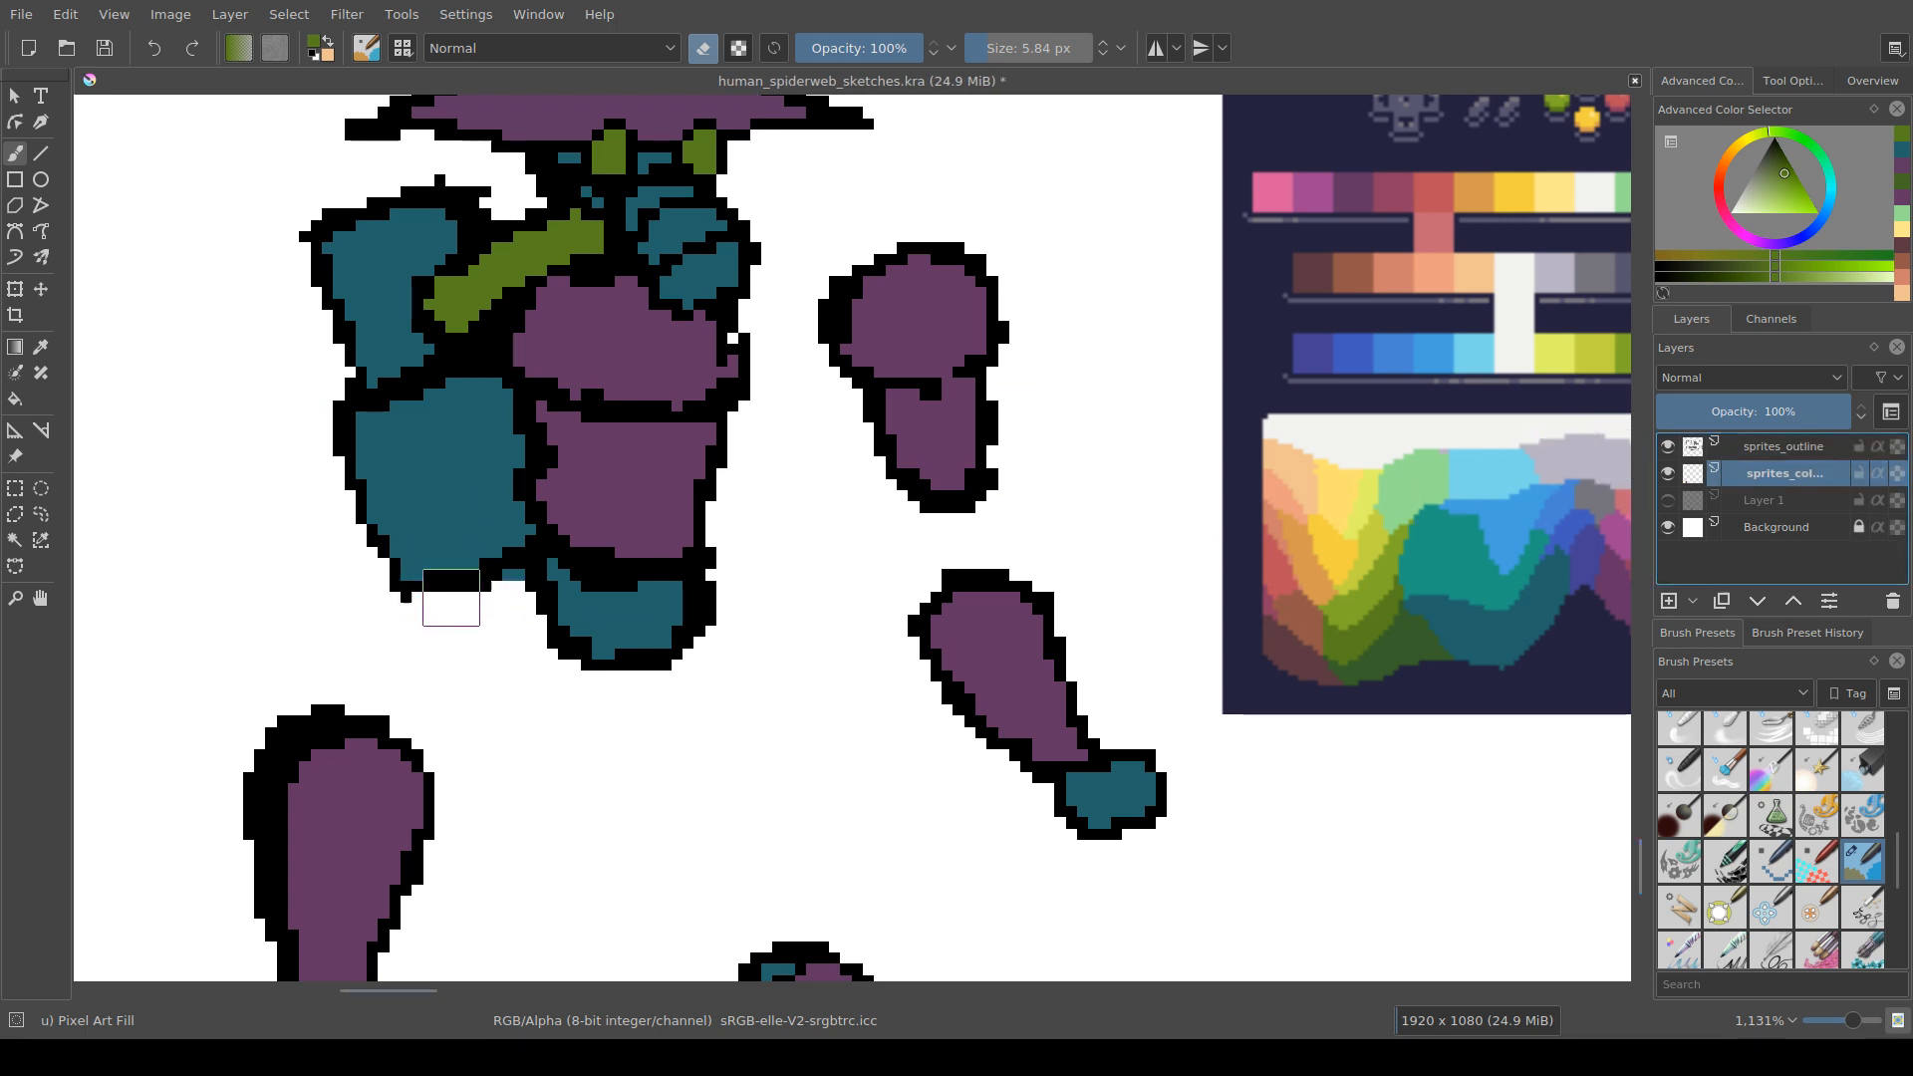
mouse_move(501, 590)
mouse_down()
mouse_move(514, 576)
mouse_move(474, 598)
mouse_up()
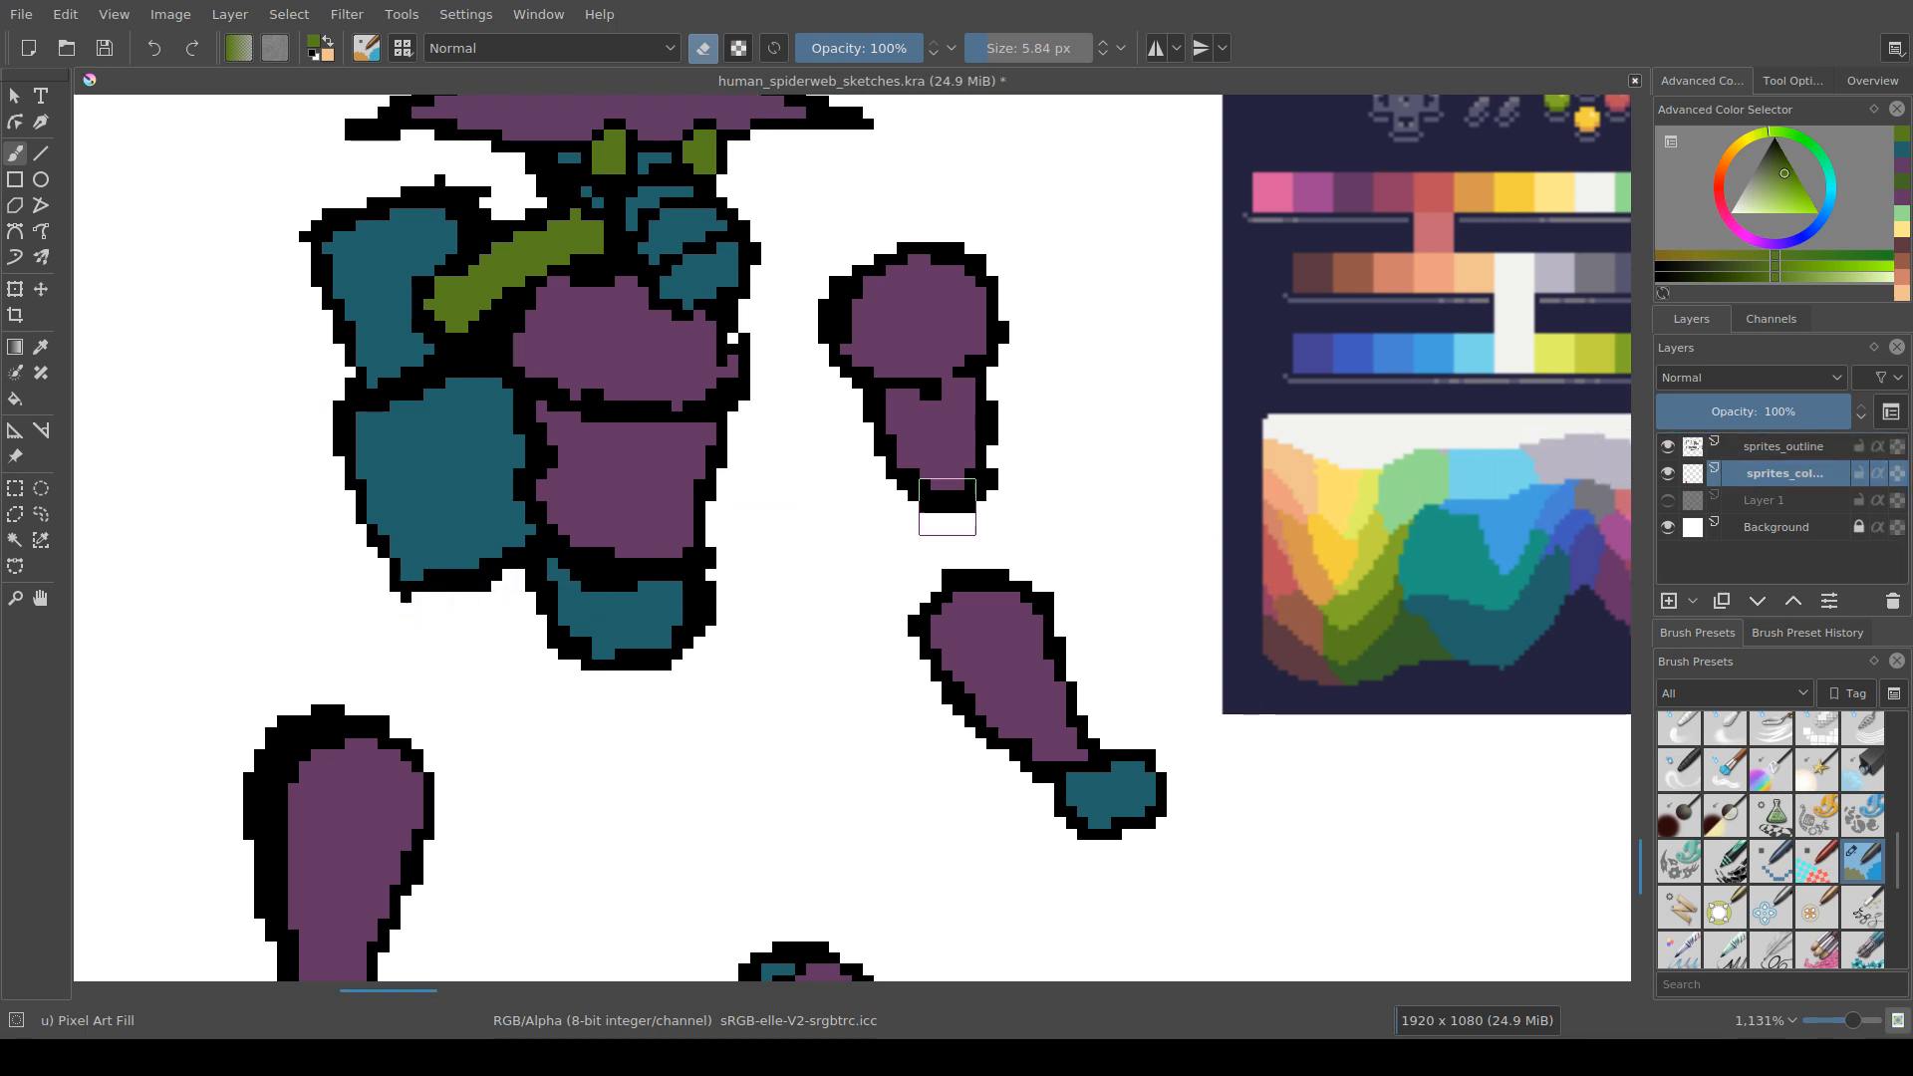
Step: Erase the stray outline pixel below the lower teal pack piece on sprites_outline and save the document
click(1784, 446)
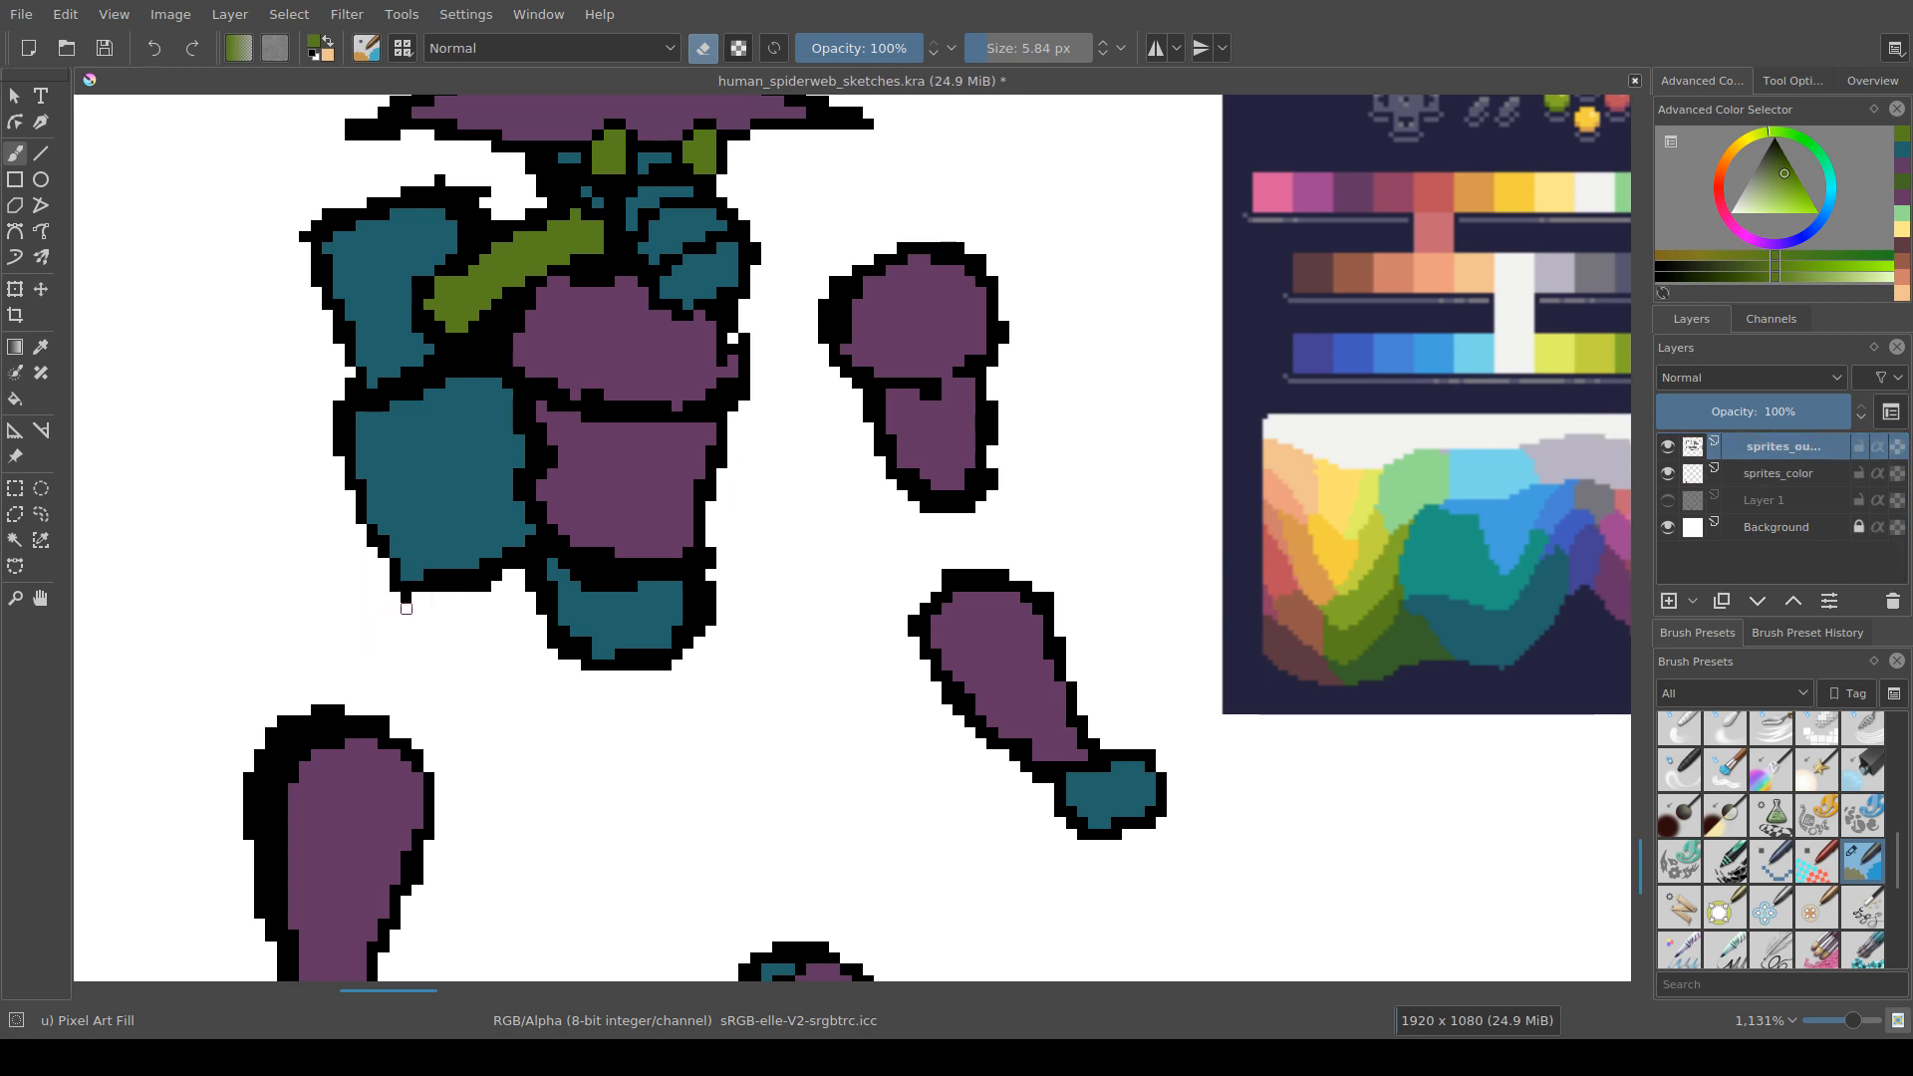
mouse_move(399, 598)
mouse_down()
mouse_move(466, 576)
mouse_move(474, 598)
mouse_up()
key(ctrl+z)
drag(491, 592, 451, 609)
scroll(530, 608, down, 3)
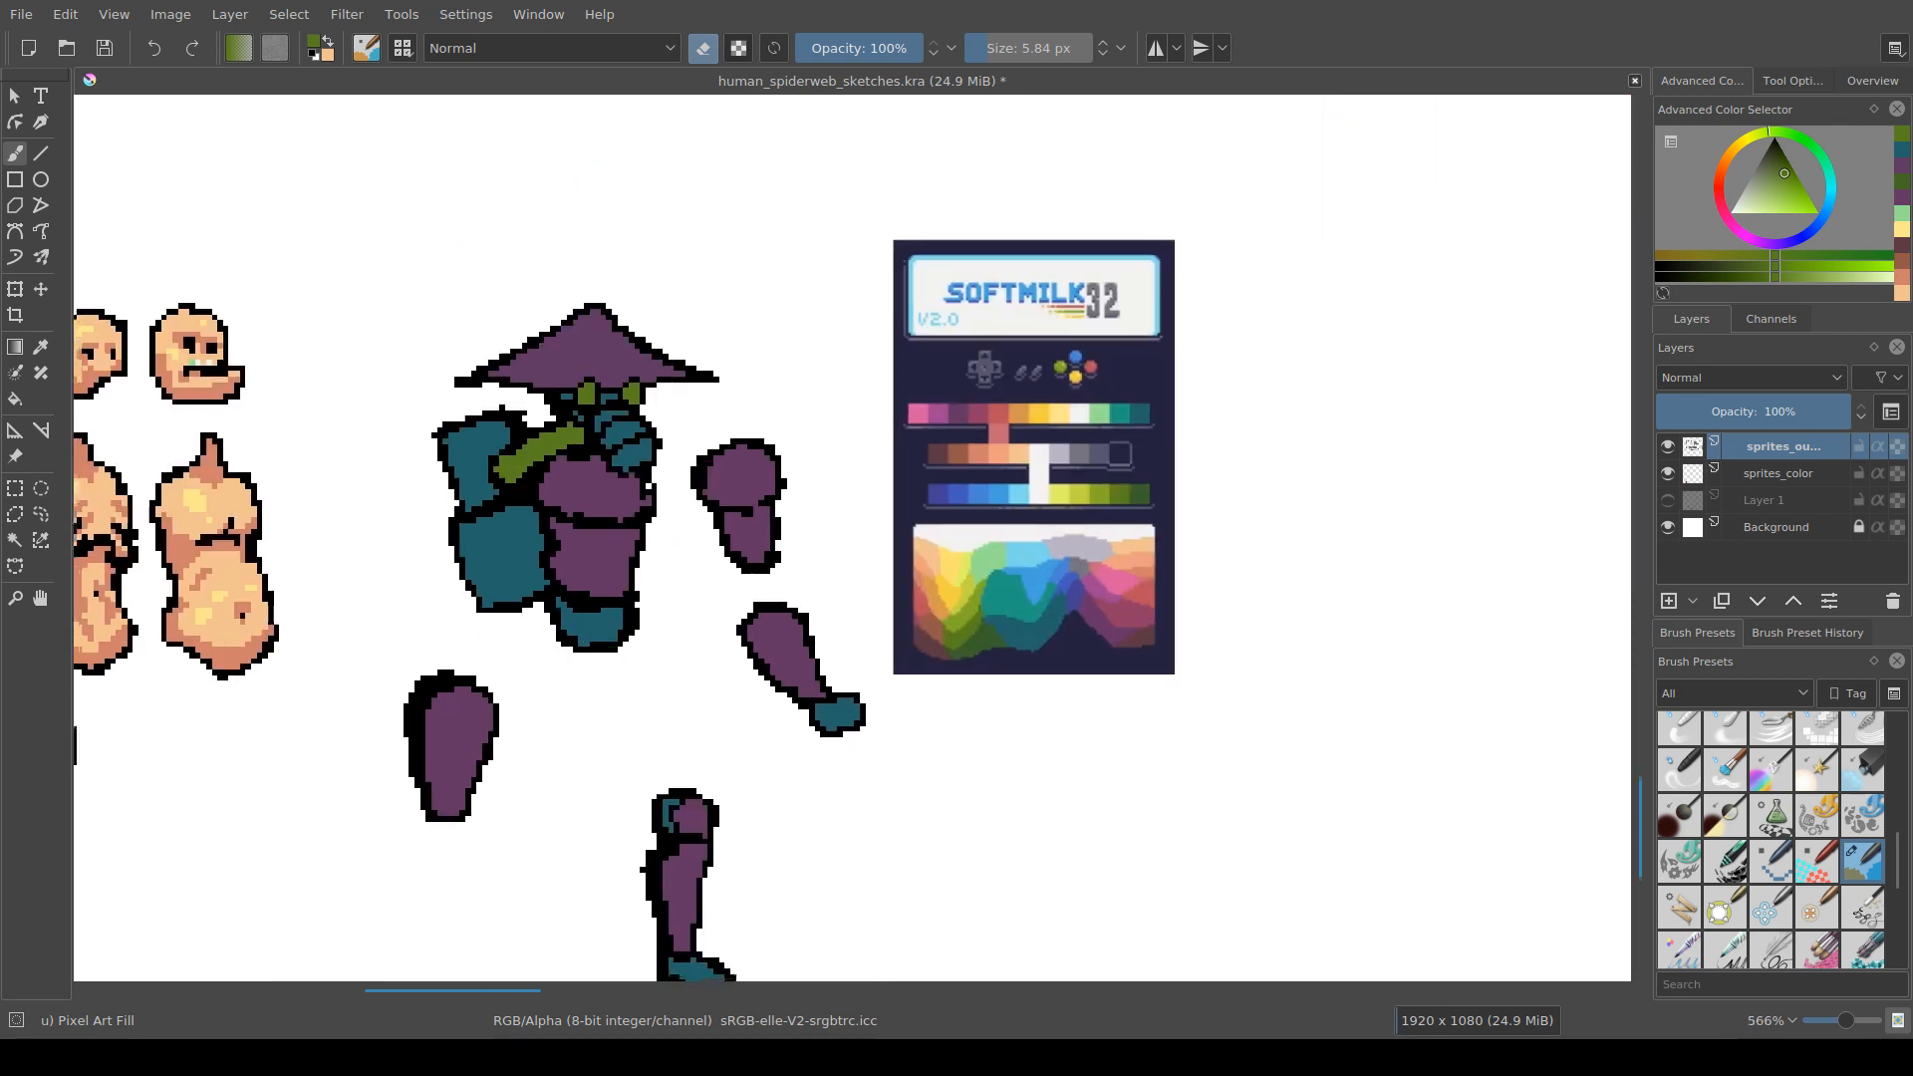
key(ctrl+s)
Step: Paint a highlight along the upper edge of the diagonal piece on sprites_color using the palette's light yellow-green
scroll(736, 649, up, 1)
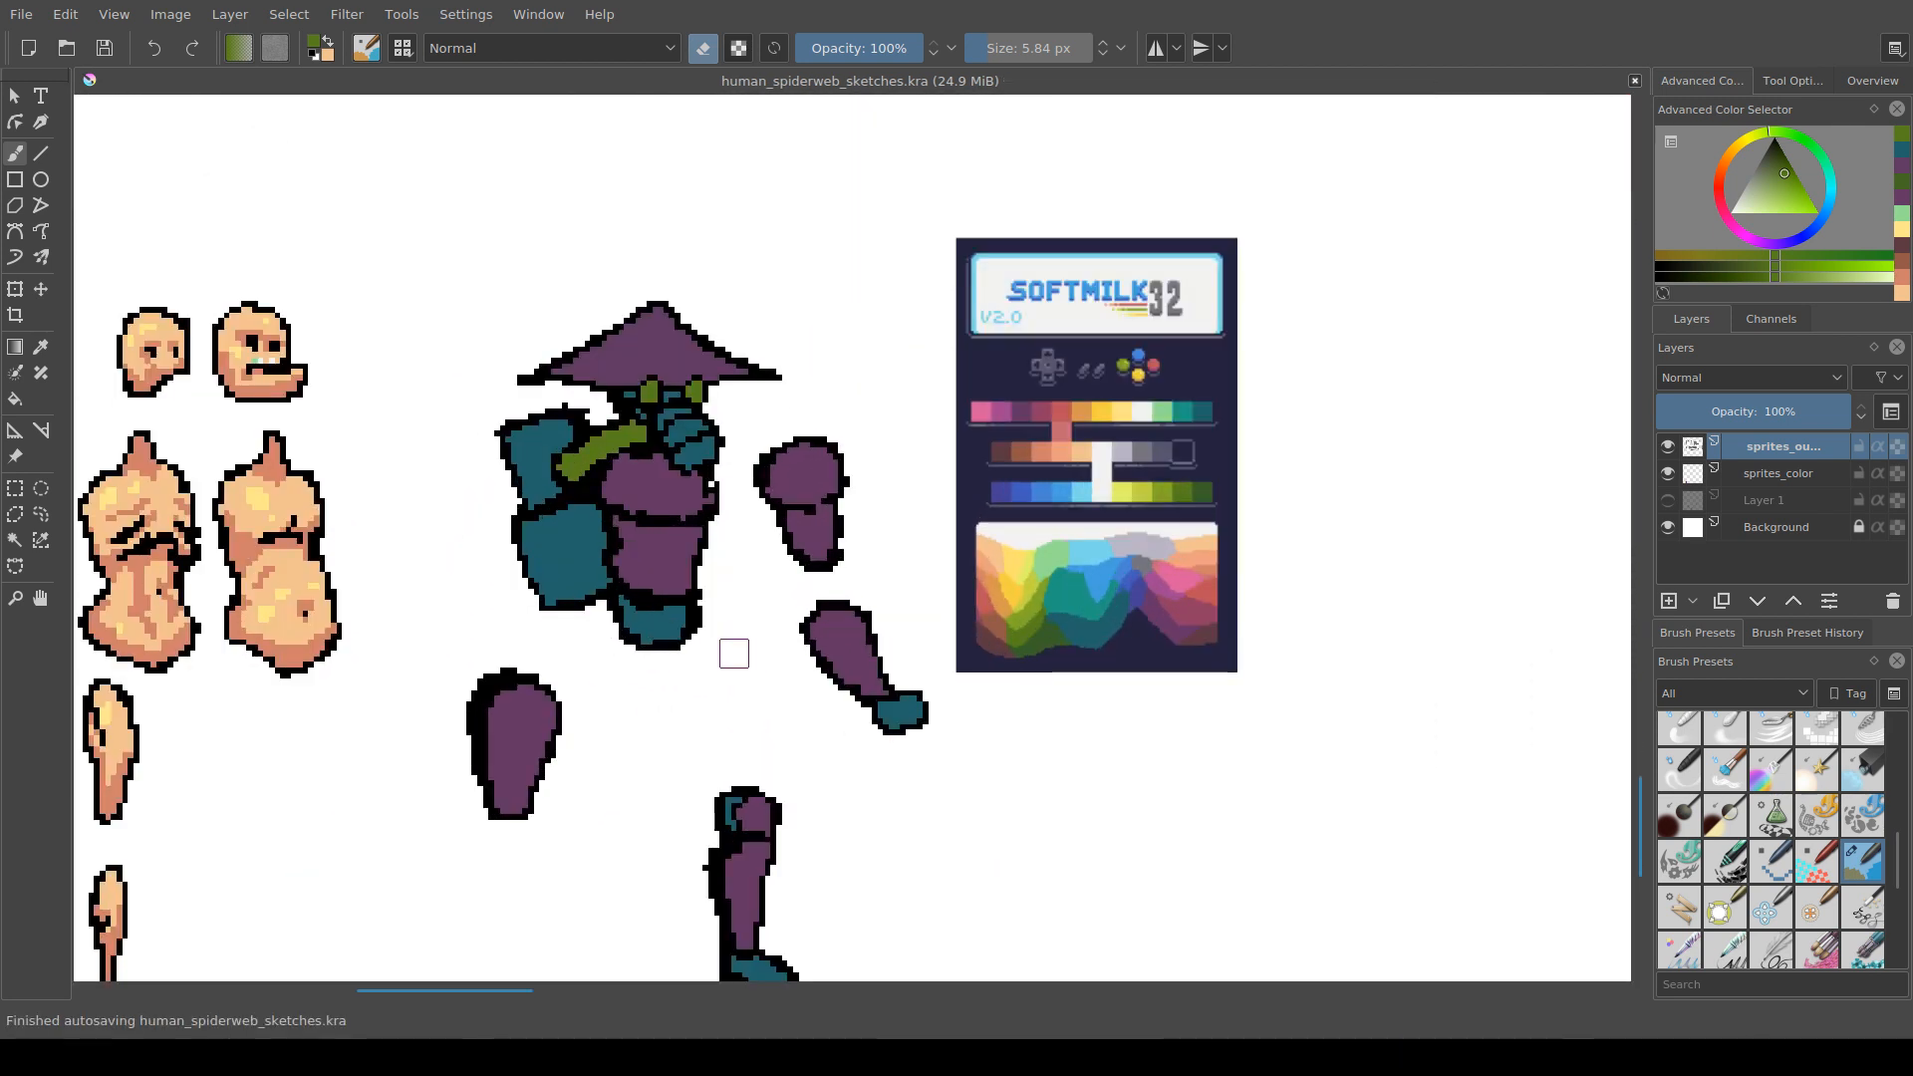
scroll(878, 654, up, 1)
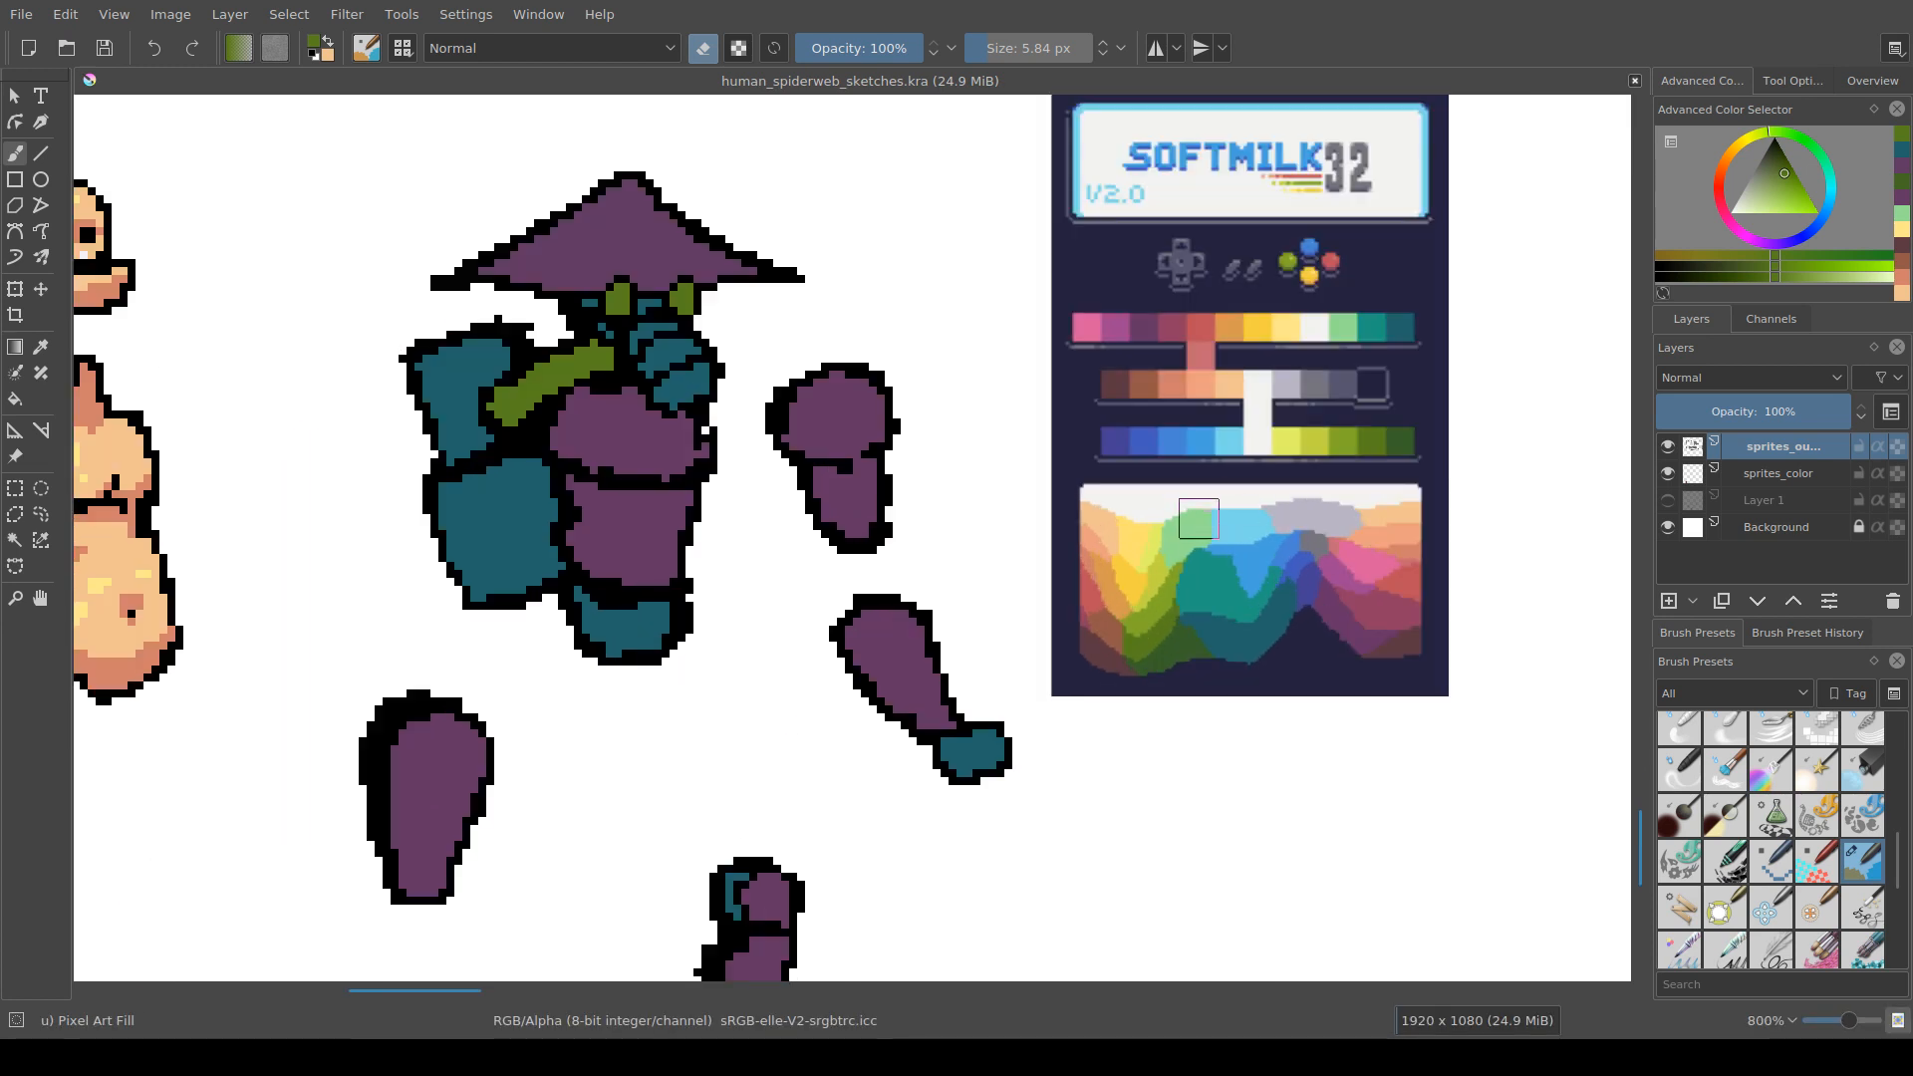
drag(1200, 518, 1109, 591)
ctrl+click(473, 456)
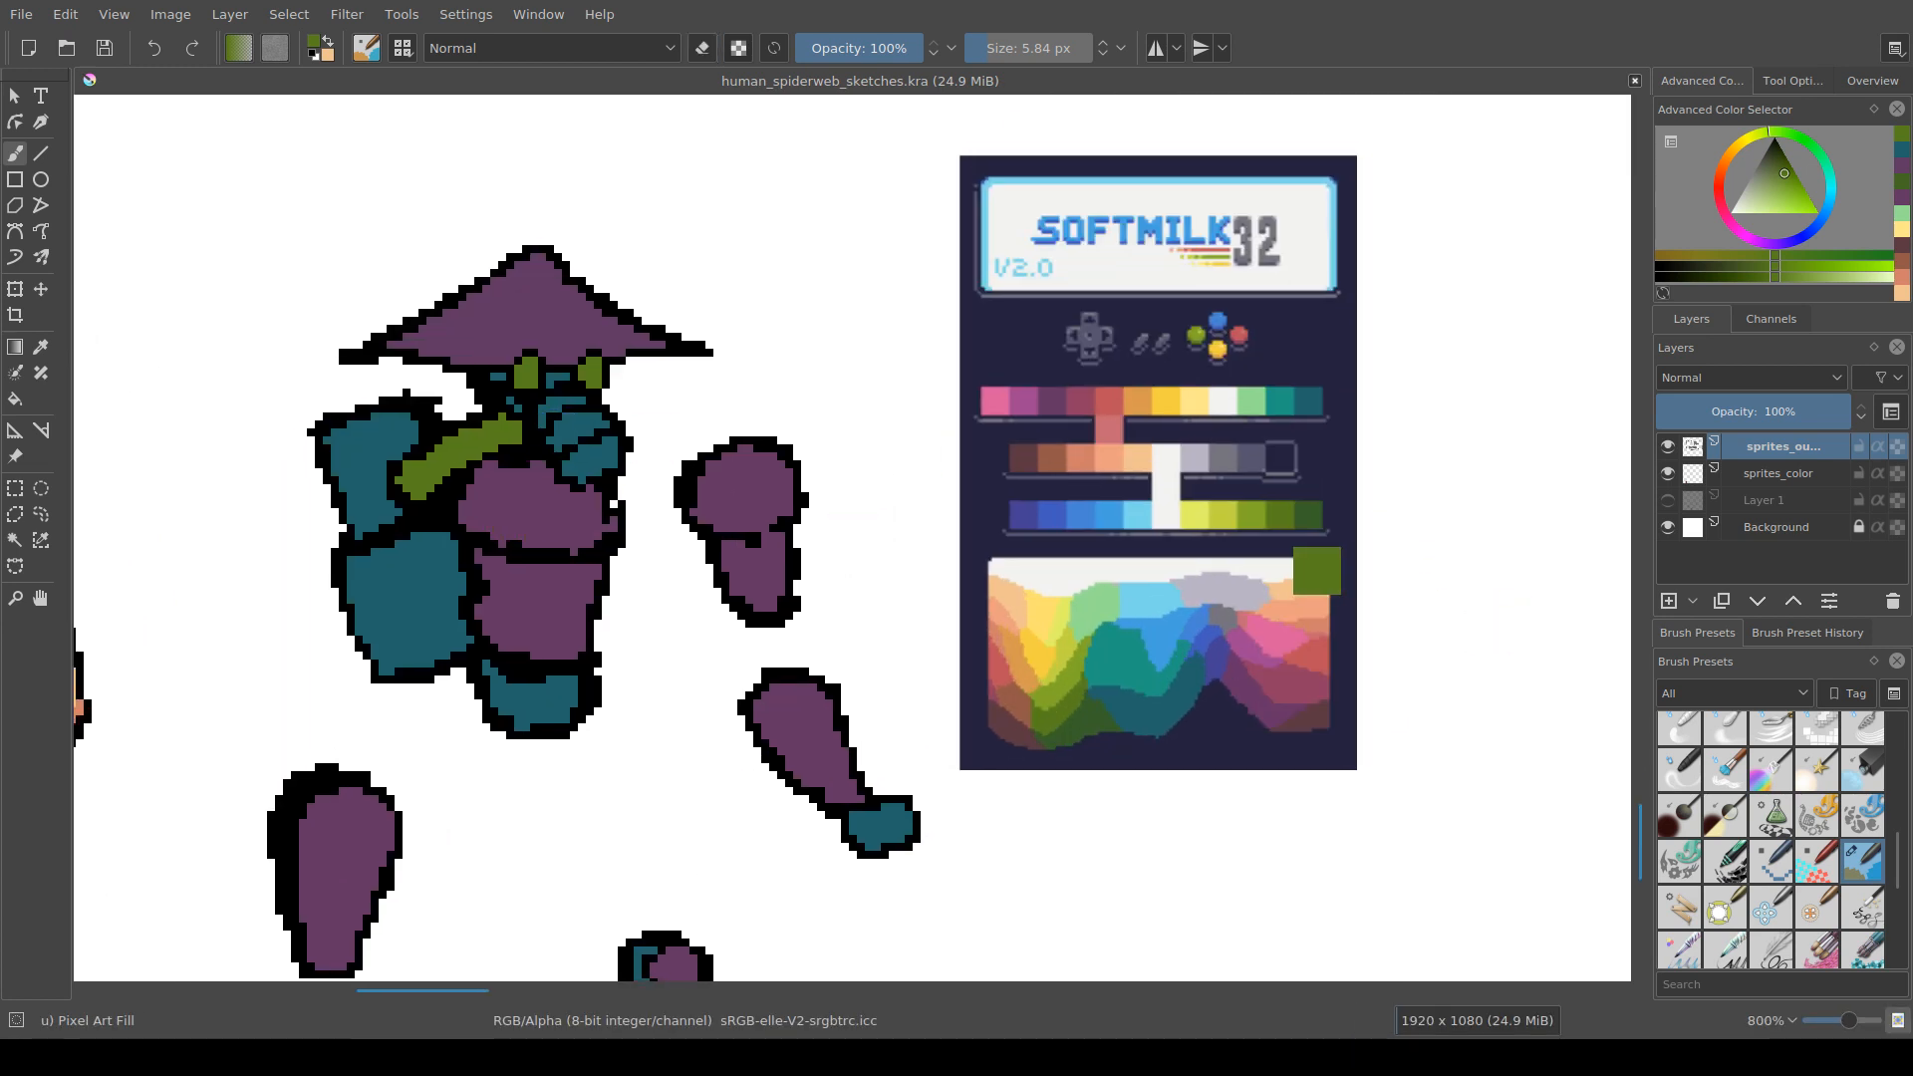
drag(1250, 515, 1291, 511)
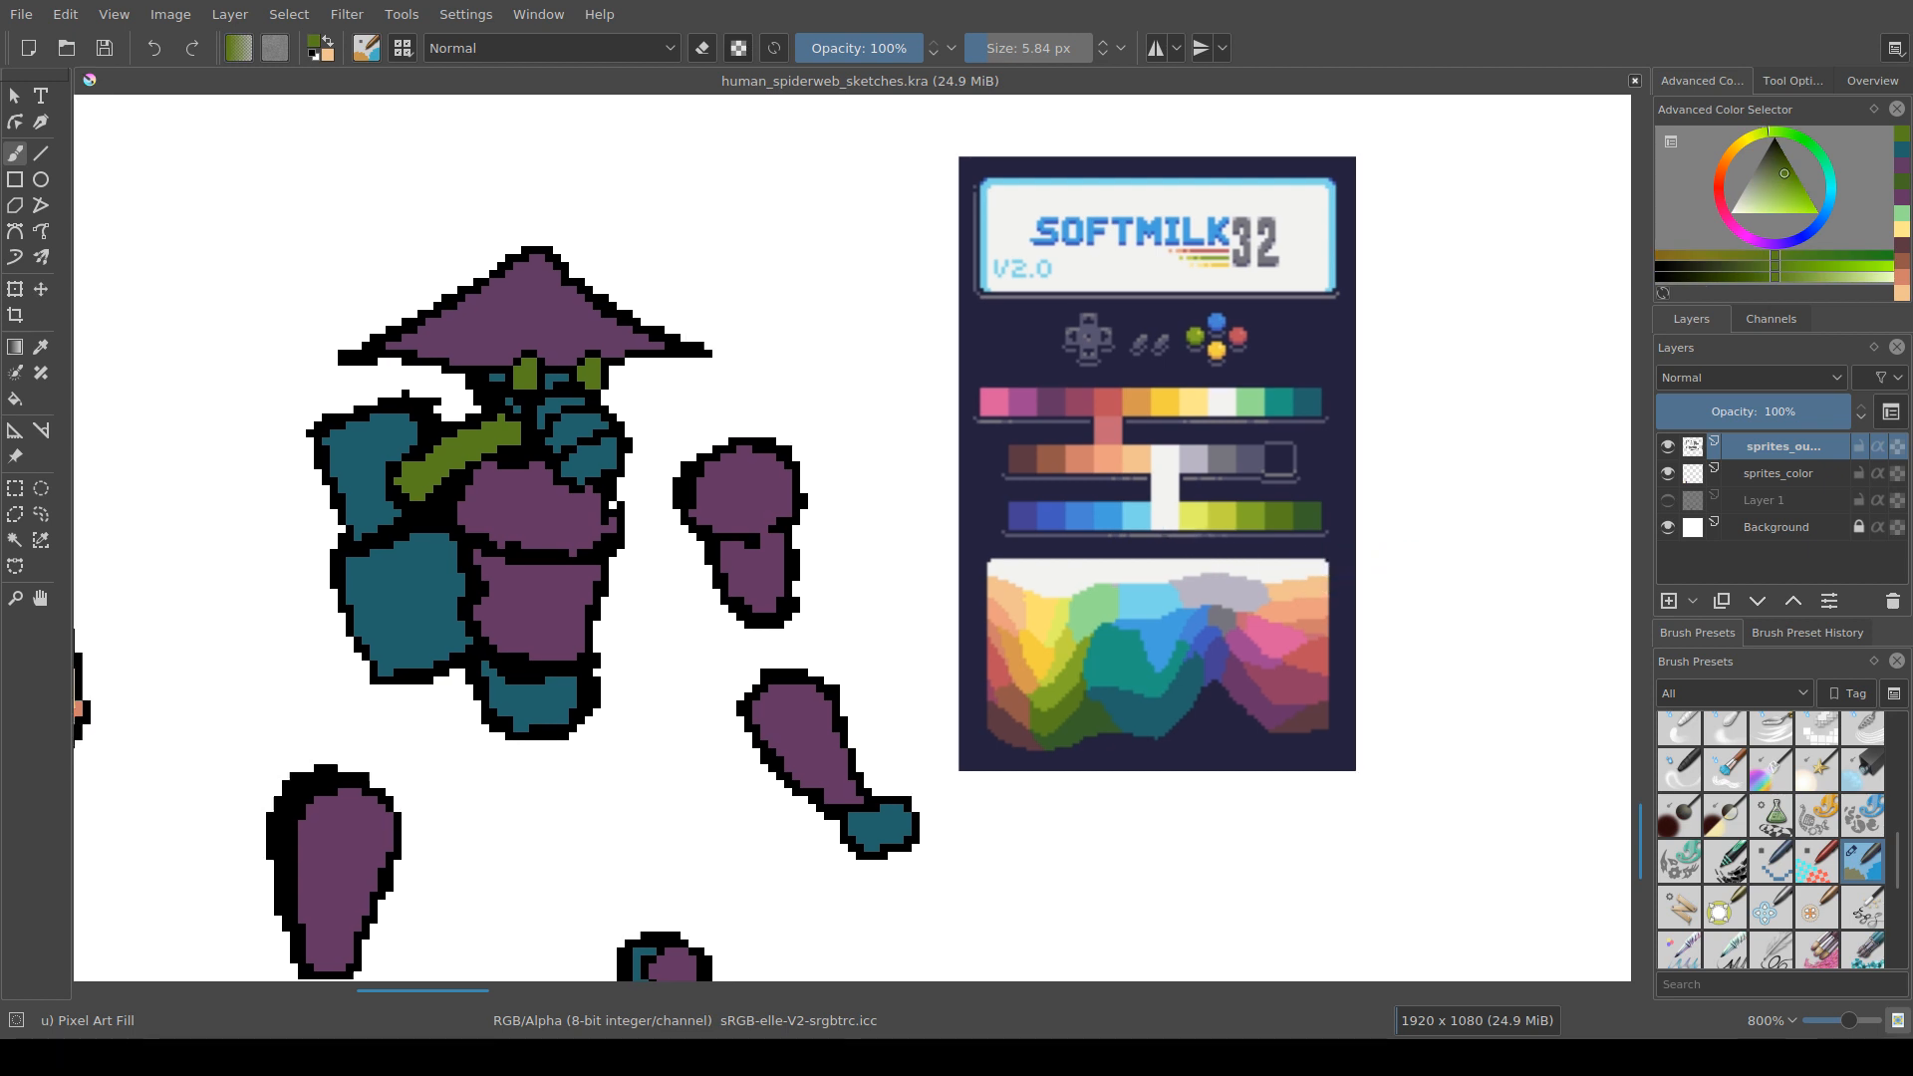
drag(1187, 560, 1175, 595)
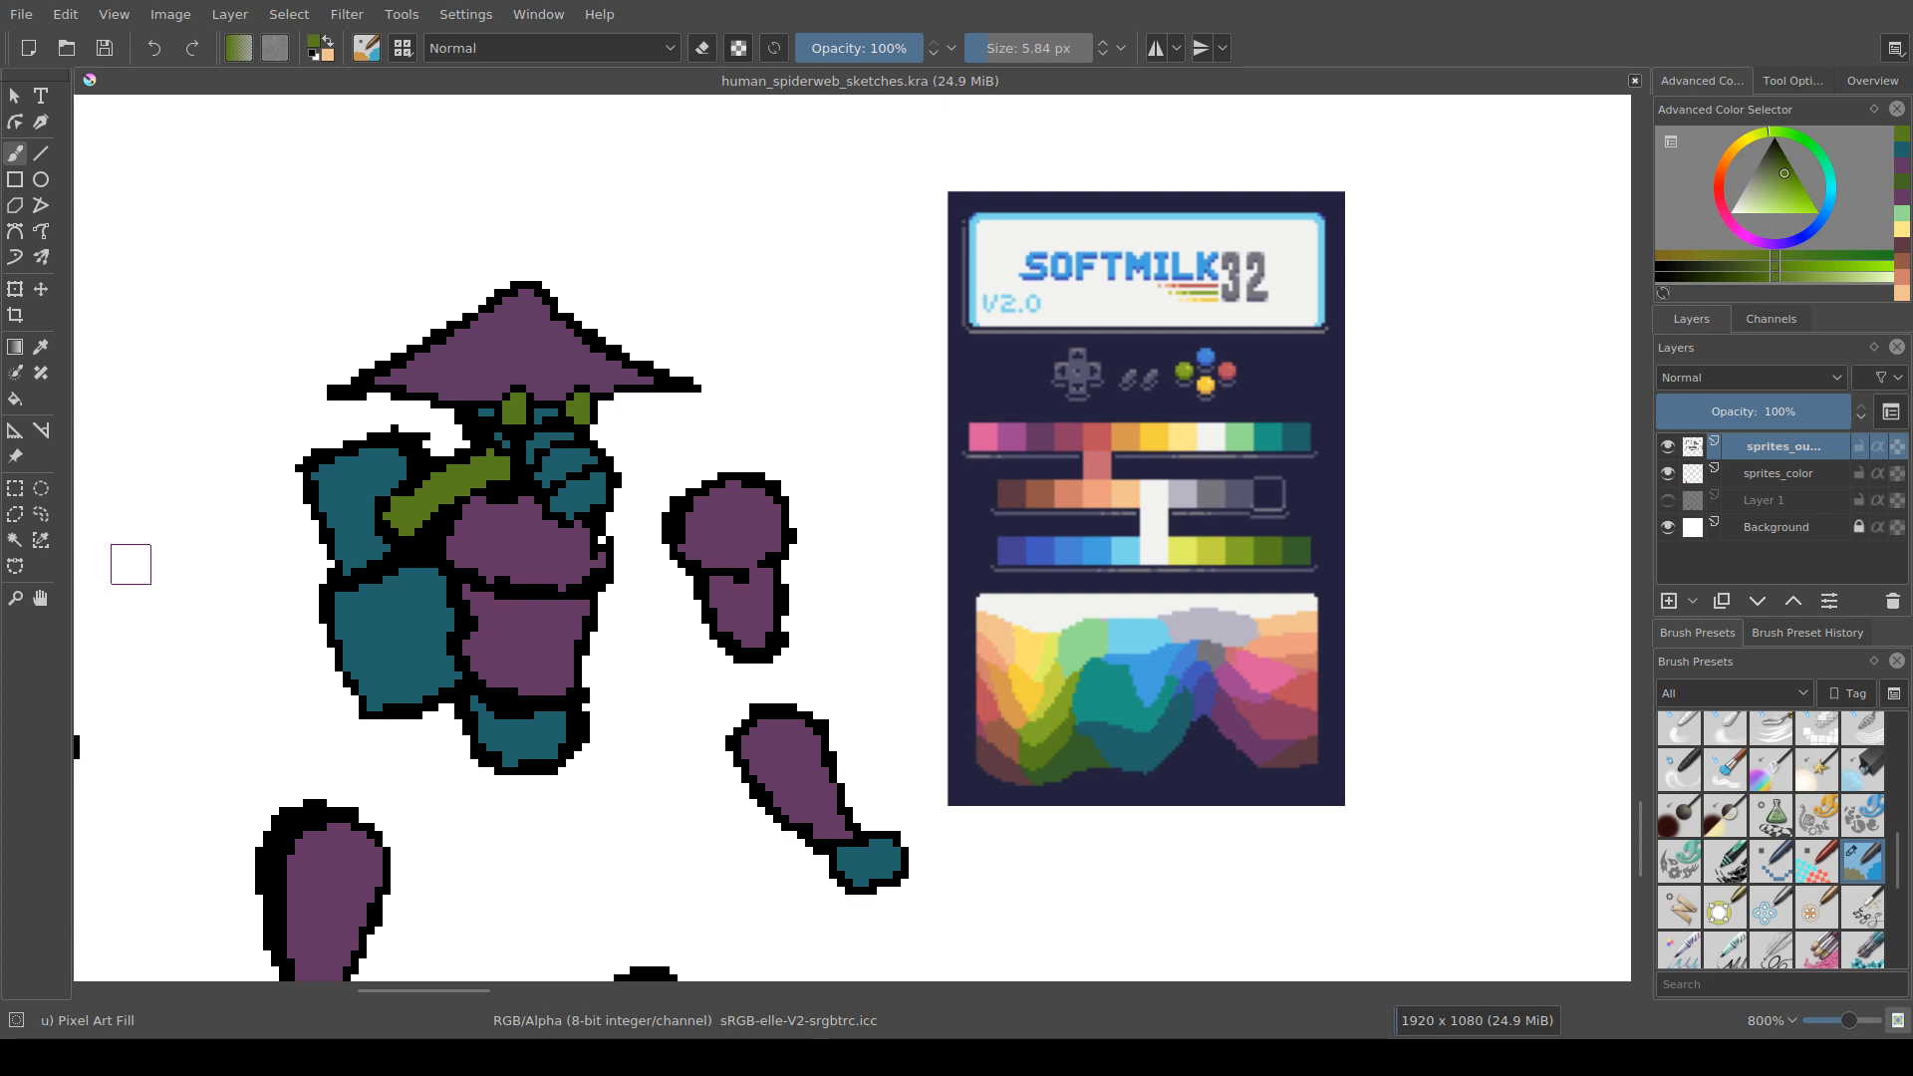
mouse_move(1036, 675)
mouse_down()
mouse_move(993, 689)
mouse_move(1037, 669)
mouse_up()
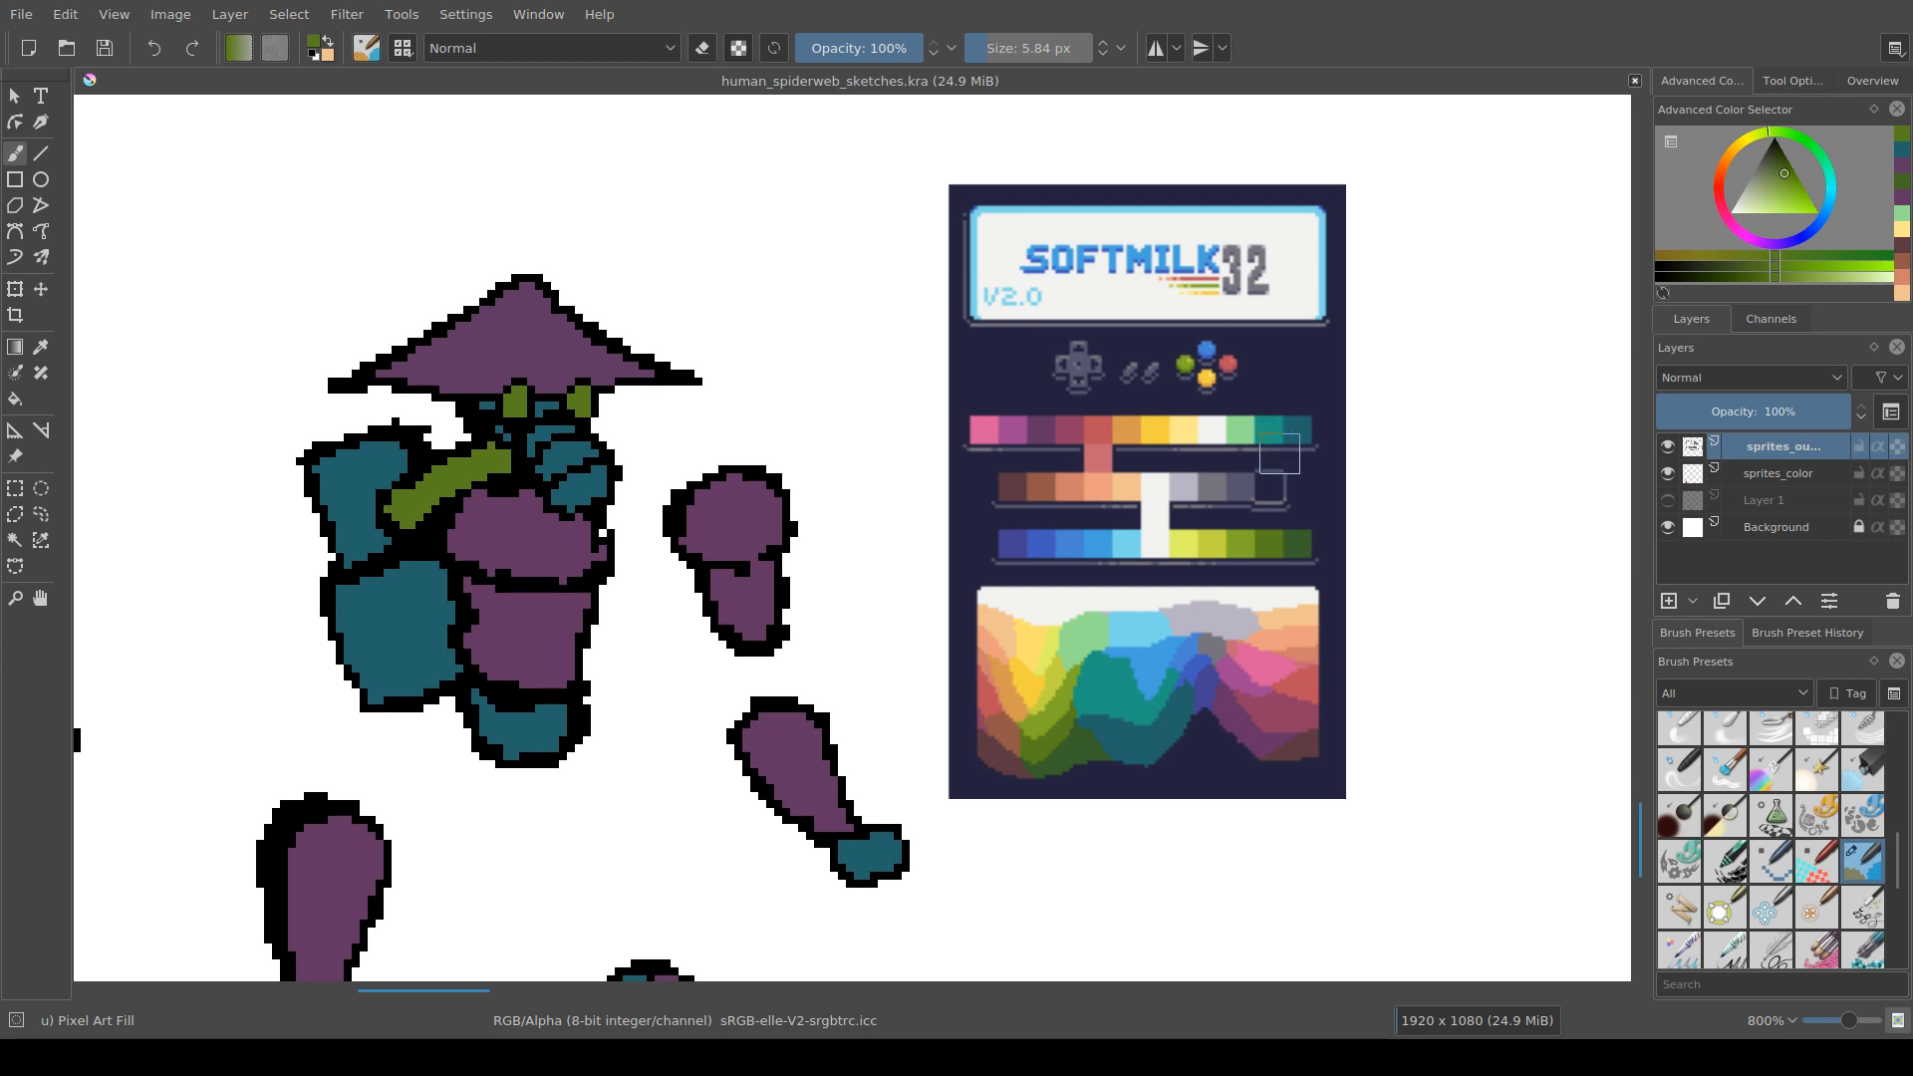
ctrl+click(1224, 538)
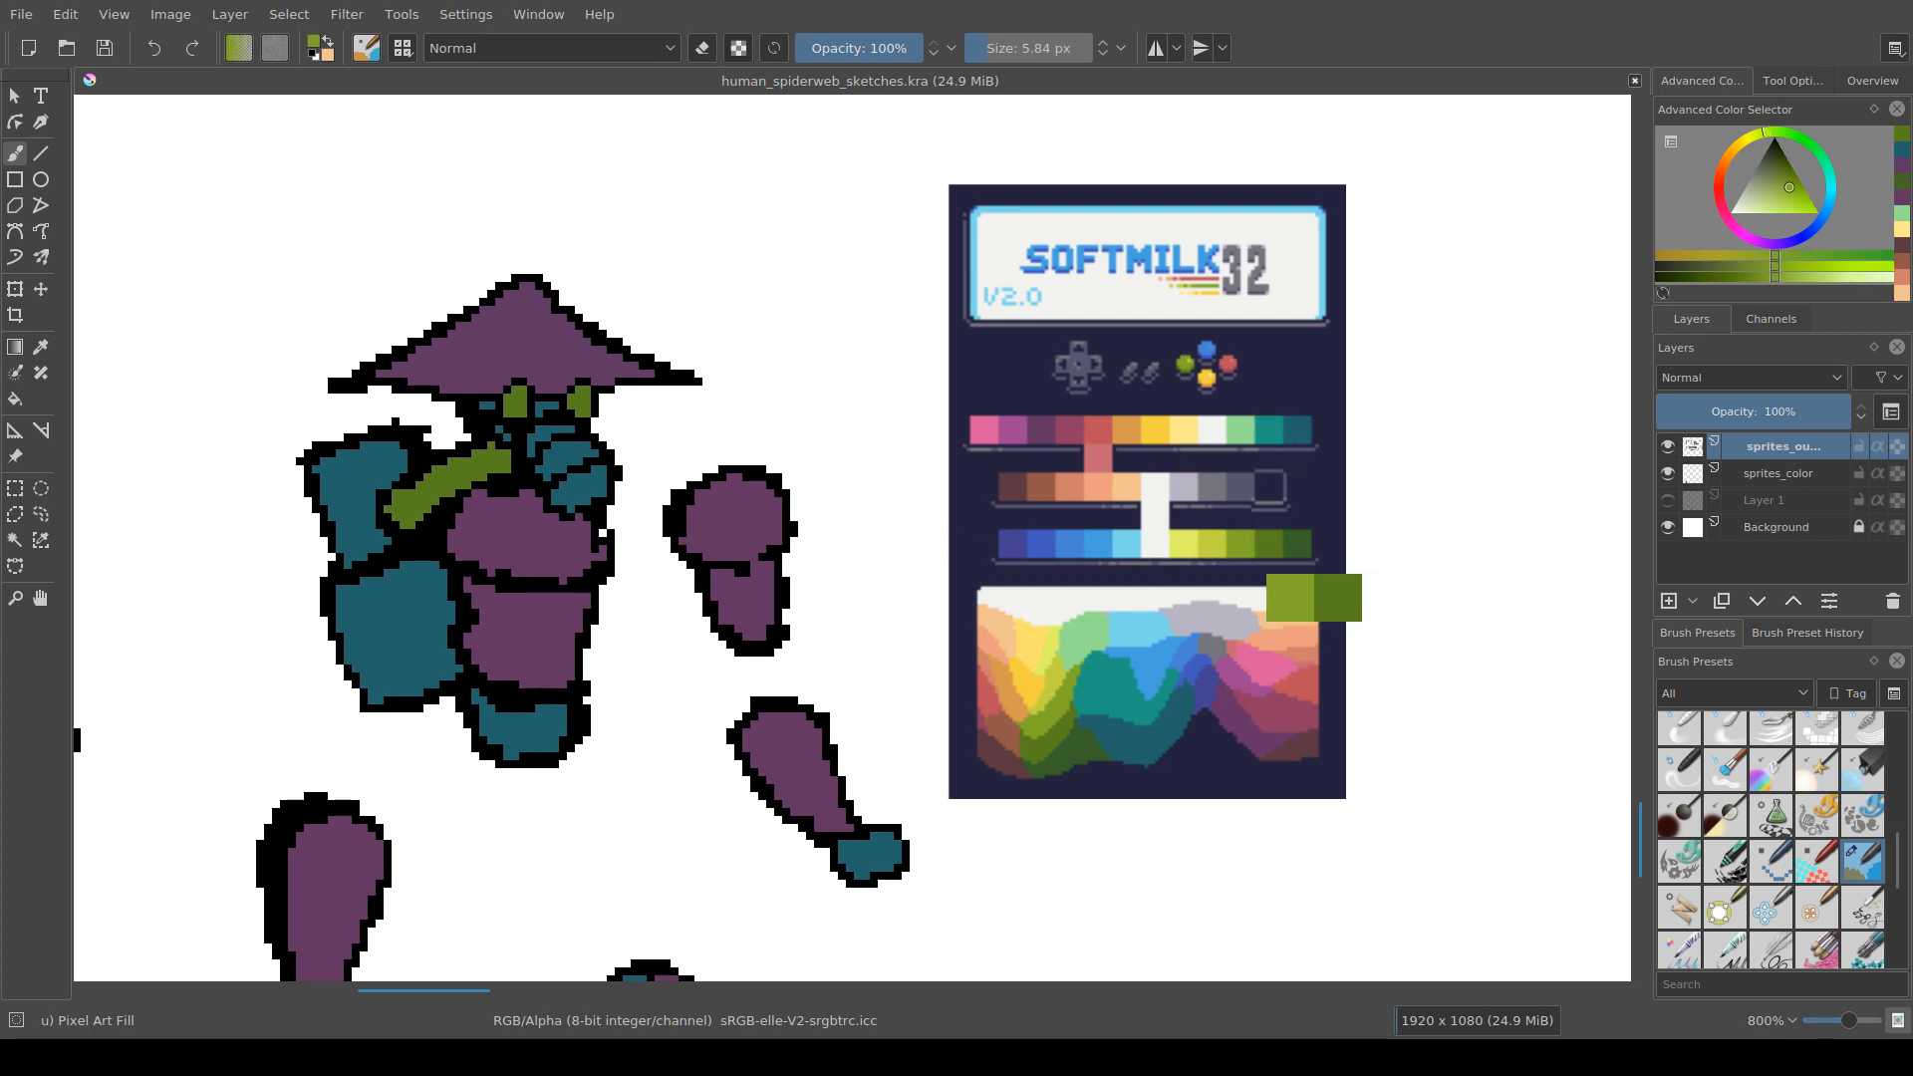
drag(1238, 542, 1188, 545)
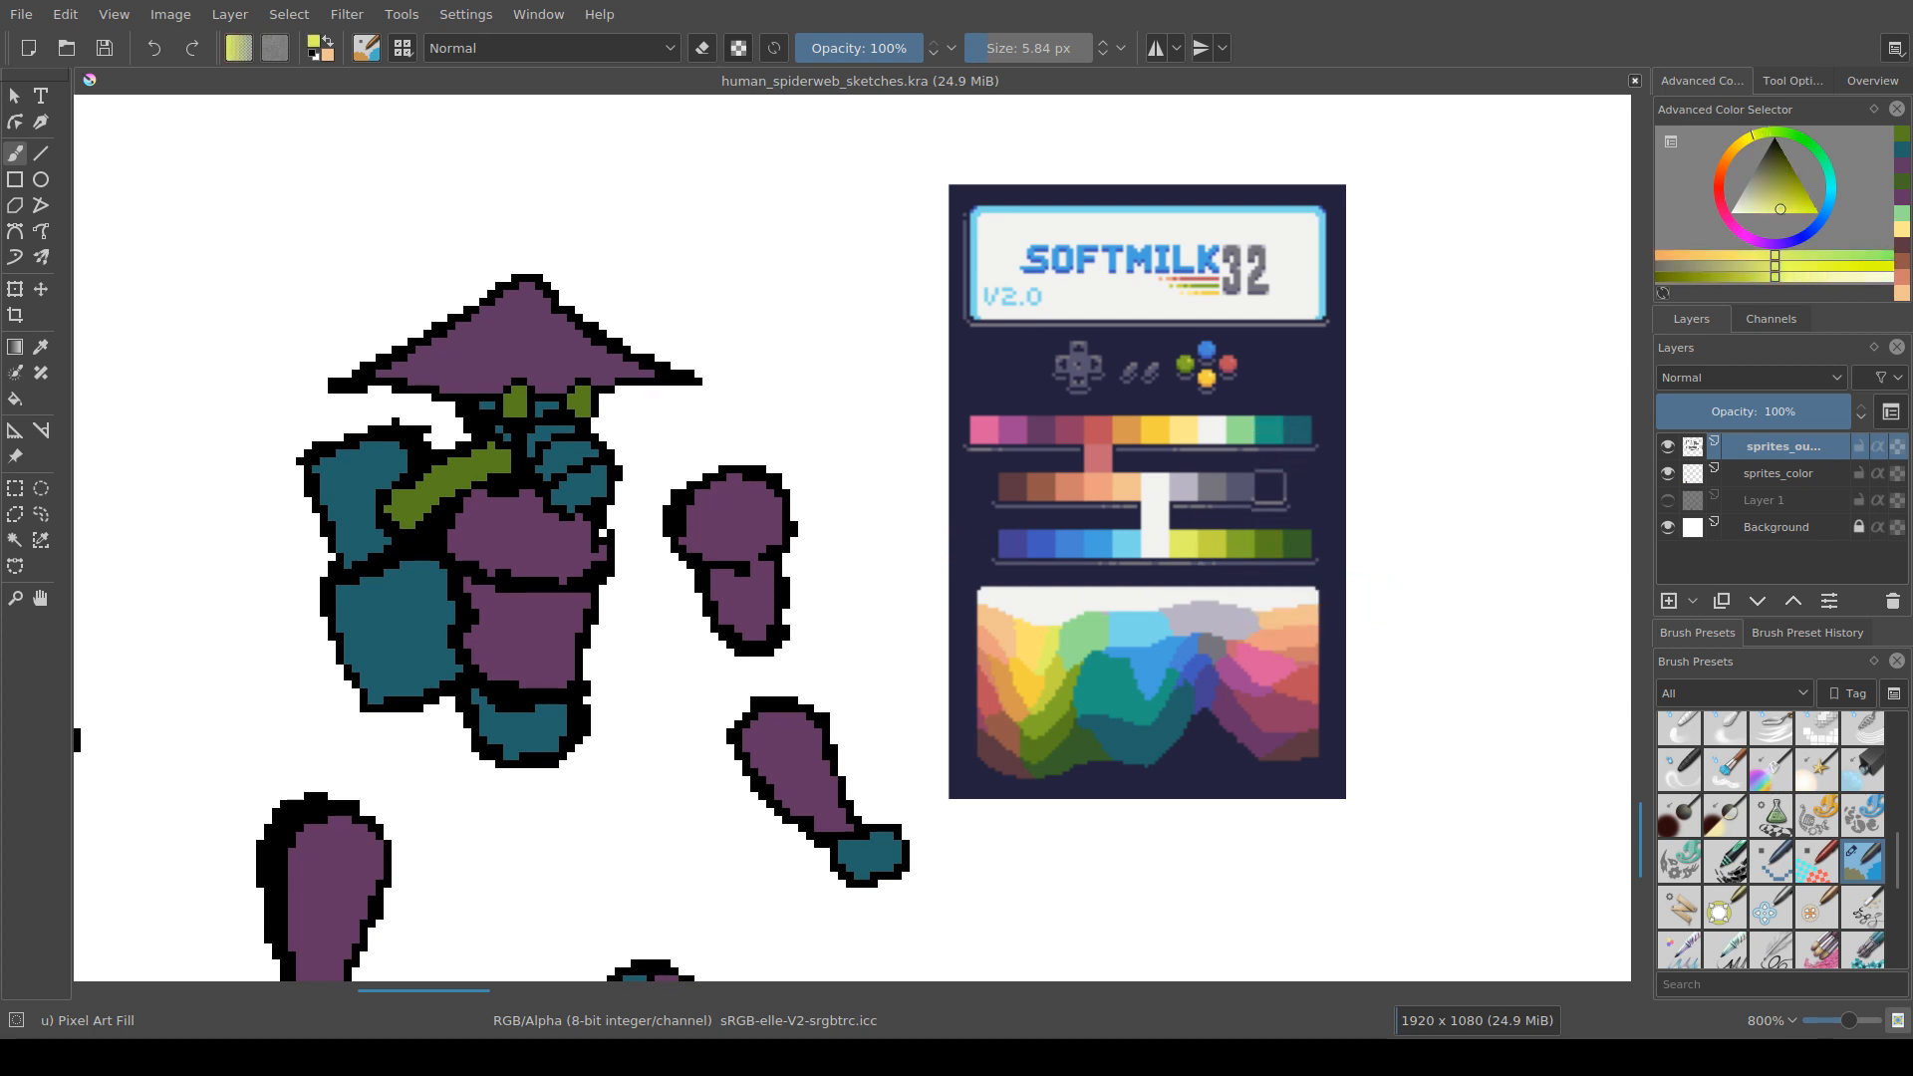
drag(646, 572, 718, 597)
scroll(533, 576, up, 1)
drag(540, 576, 535, 584)
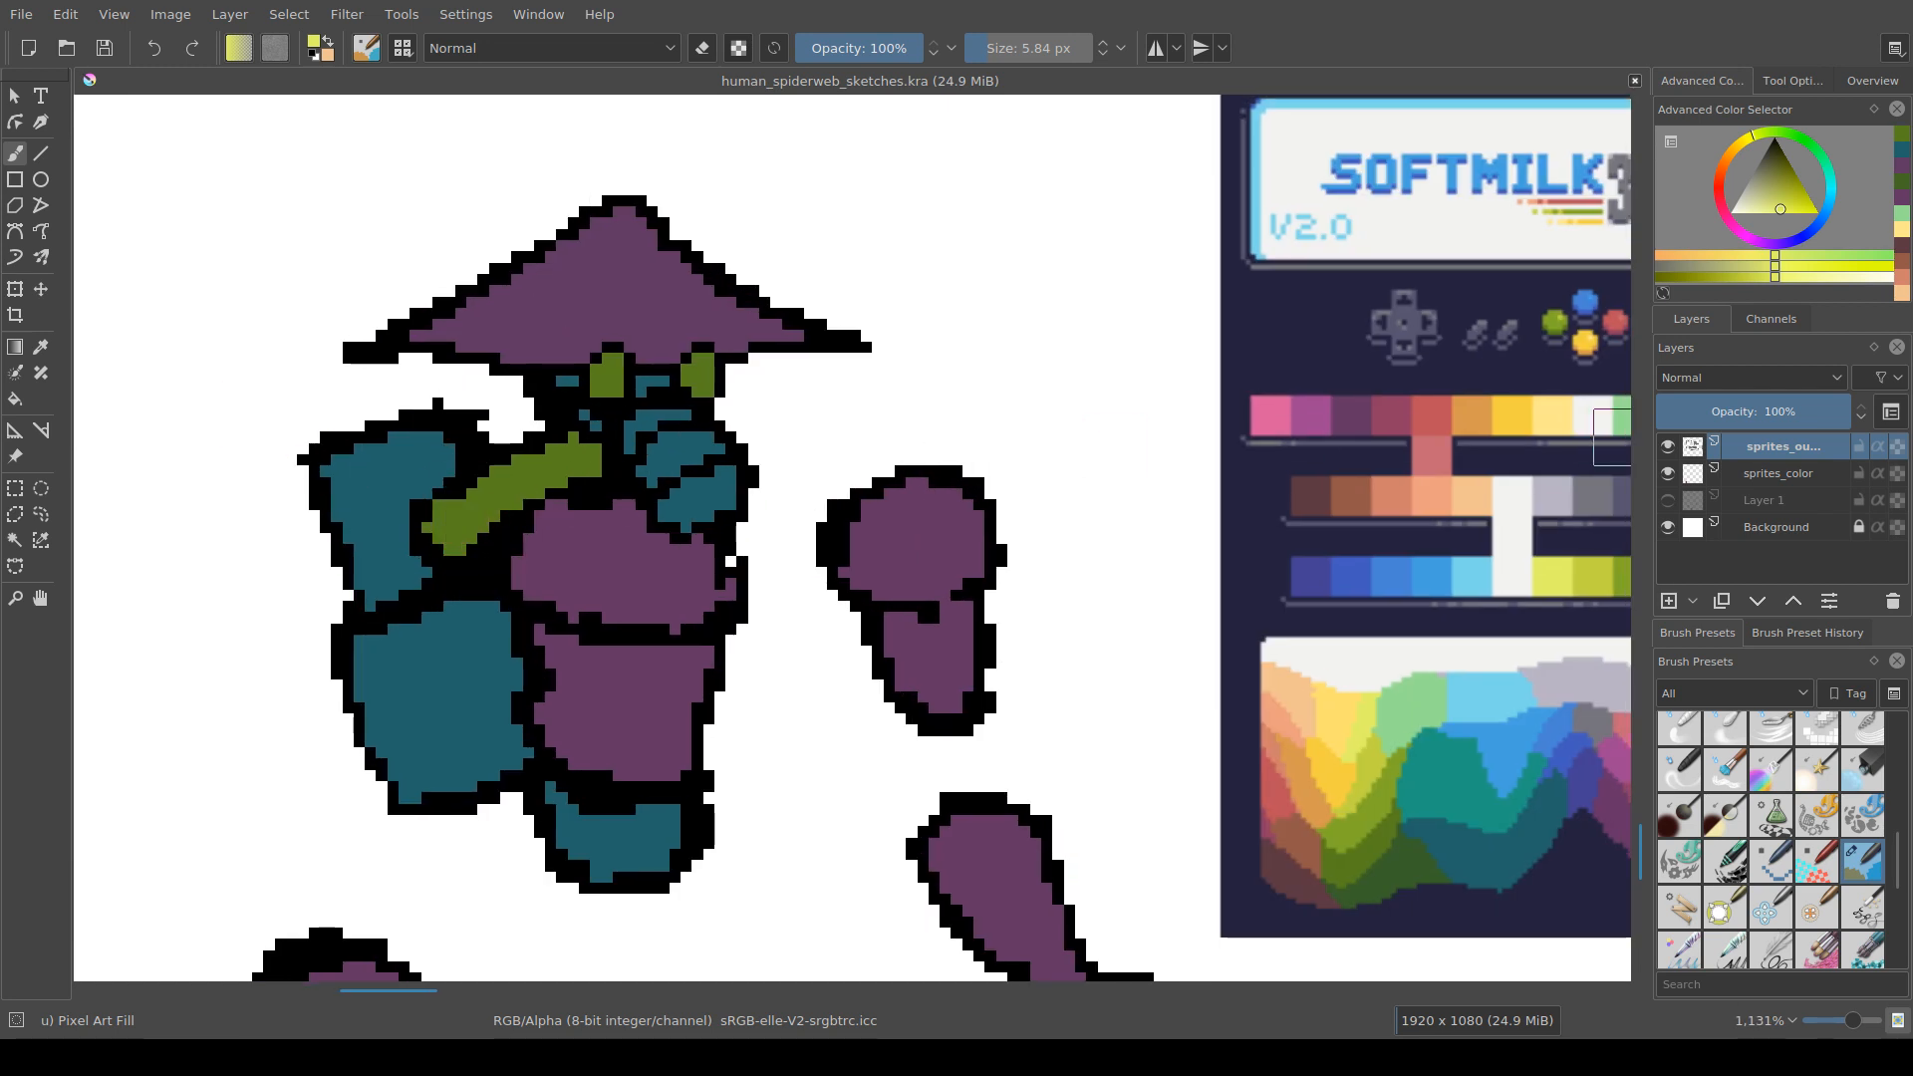
click(1783, 473)
drag(438, 523, 586, 447)
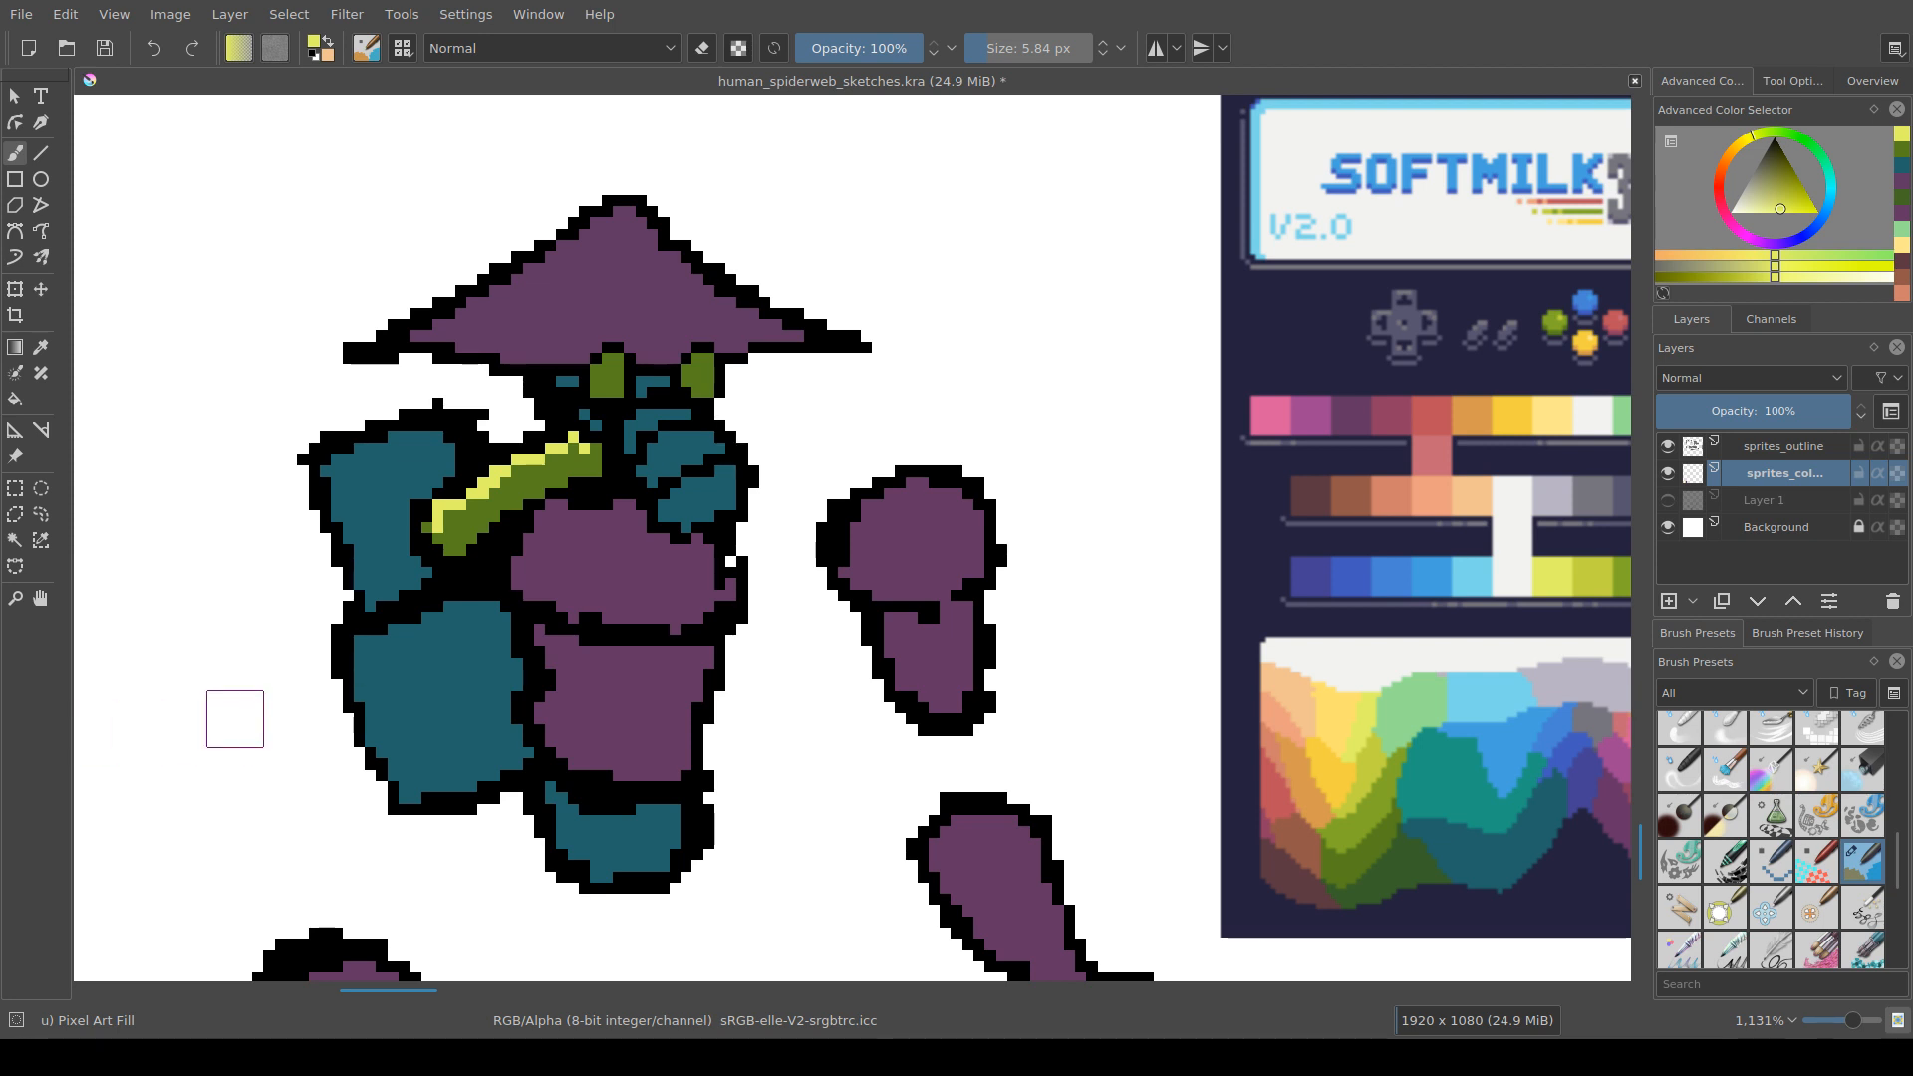
drag(329, 676, 447, 678)
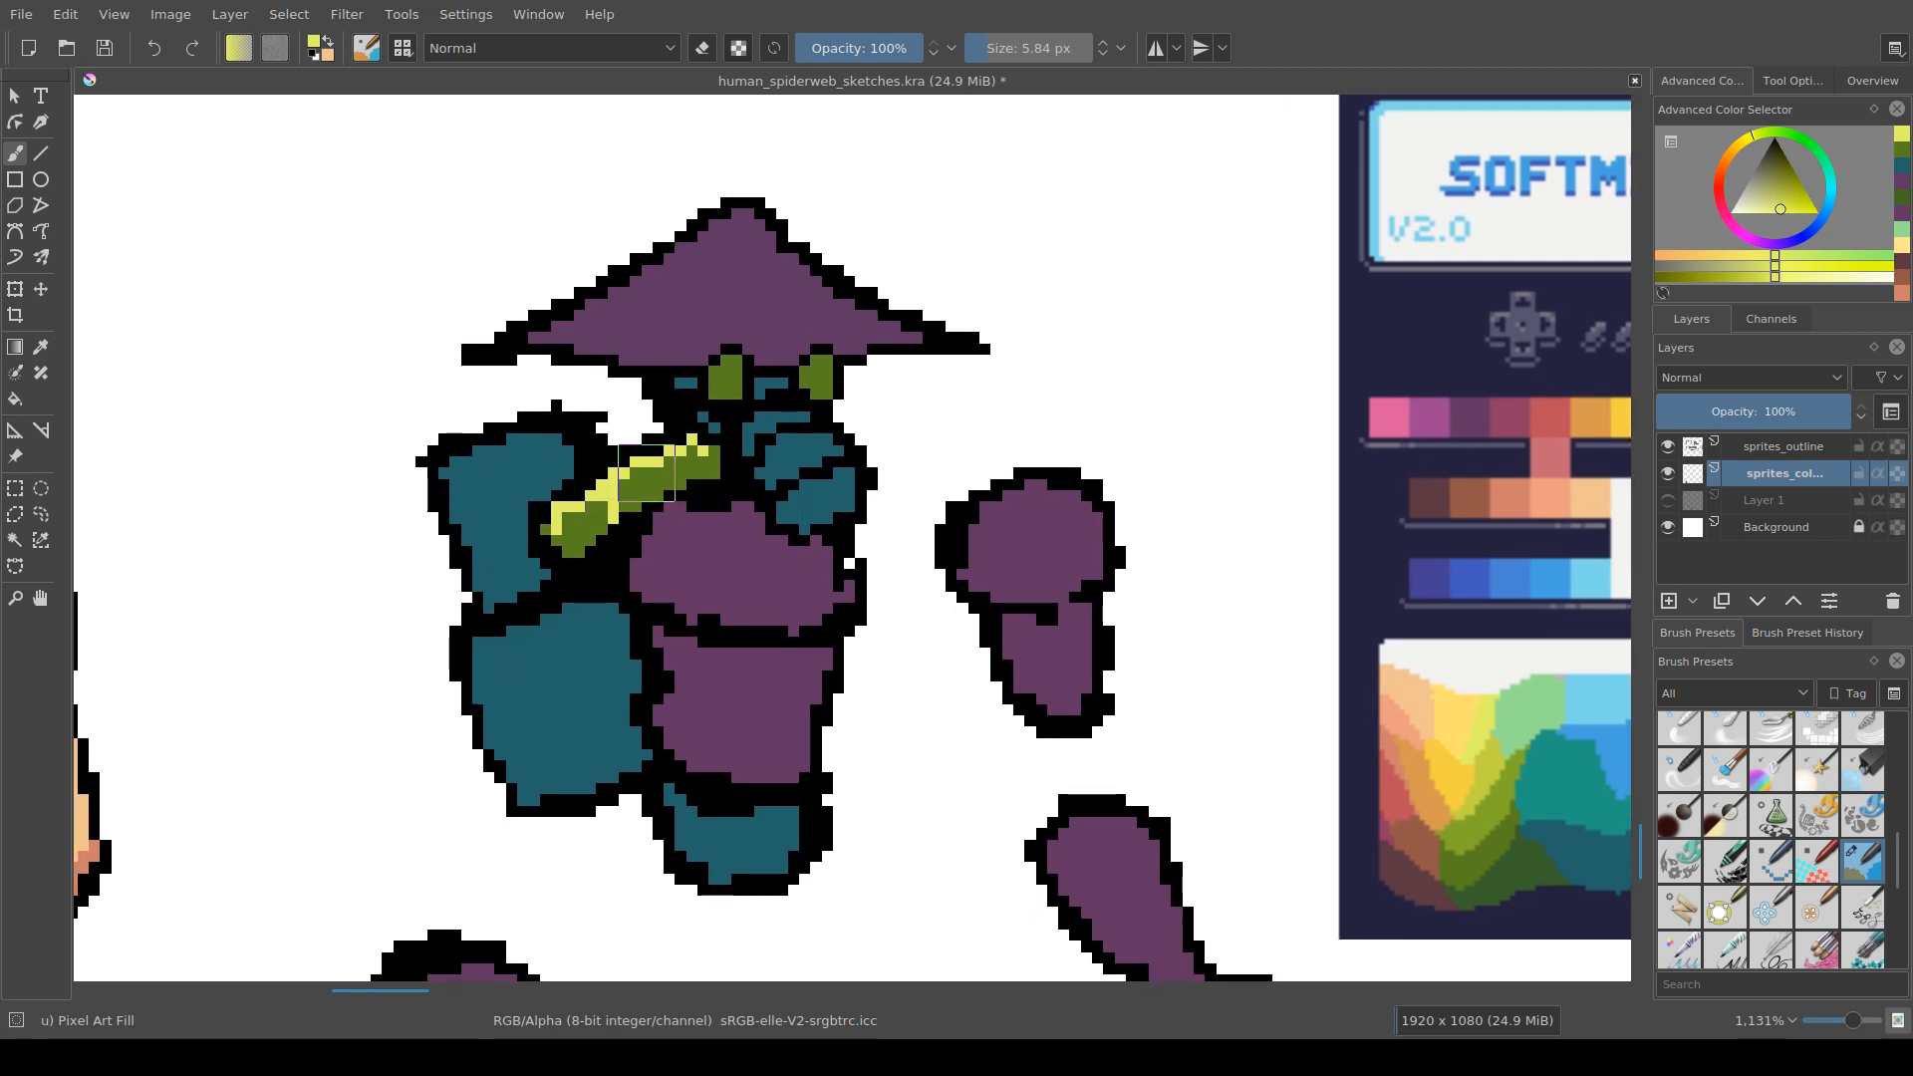
key(ctrl+z)
mouse_move(625, 496)
mouse_down()
mouse_move(410, 608)
mouse_move(611, 498)
mouse_move(607, 518)
mouse_move(657, 497)
mouse_up()
click(679, 484)
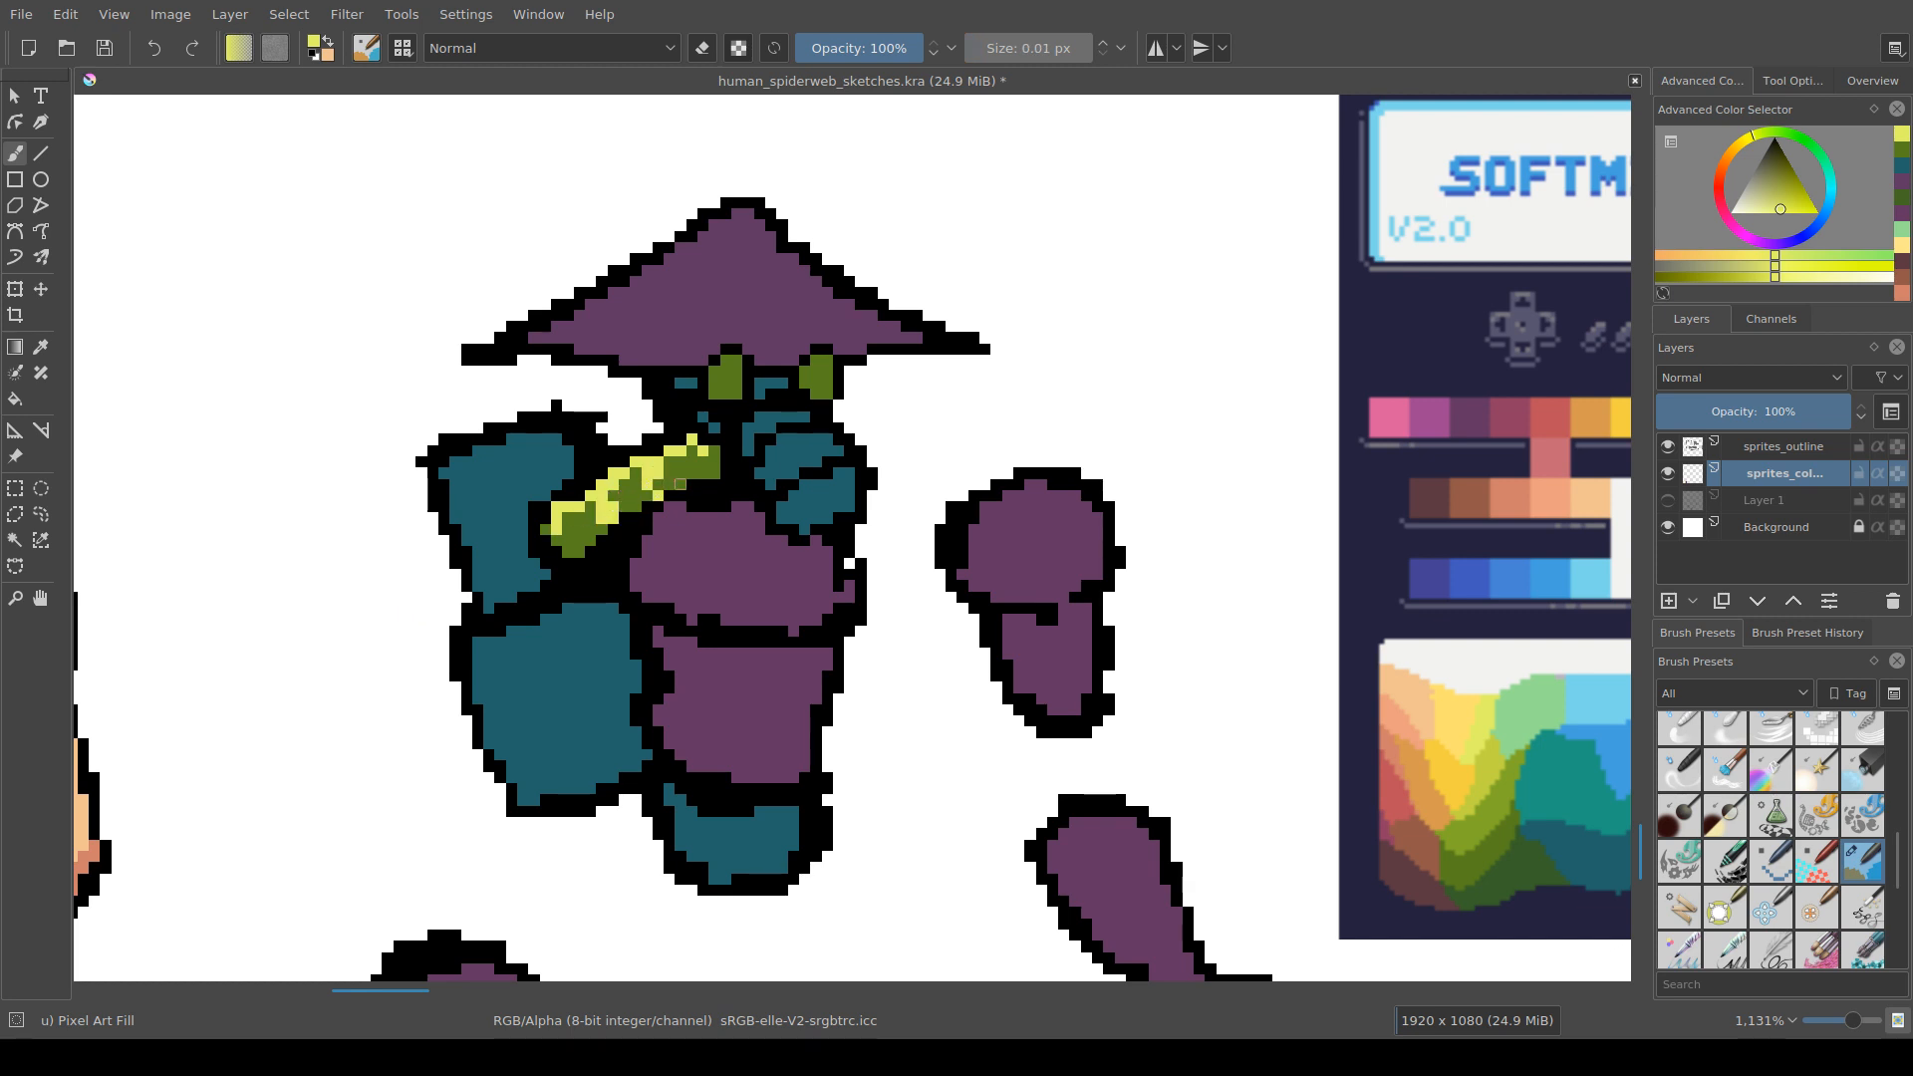
key(ctrl+z)
key(ctrl+z)
key(ctrl+z)
Step: Dot single light yellow-green pixels along the middle of the diagonal piece to texture its highlight
click(602, 507)
click(613, 519)
click(658, 473)
click(669, 485)
click(702, 462)
click(702, 473)
key(ctrl+z)
click(713, 473)
click(579, 518)
key(ctrl+z)
click(579, 519)
key(e)
key(e)
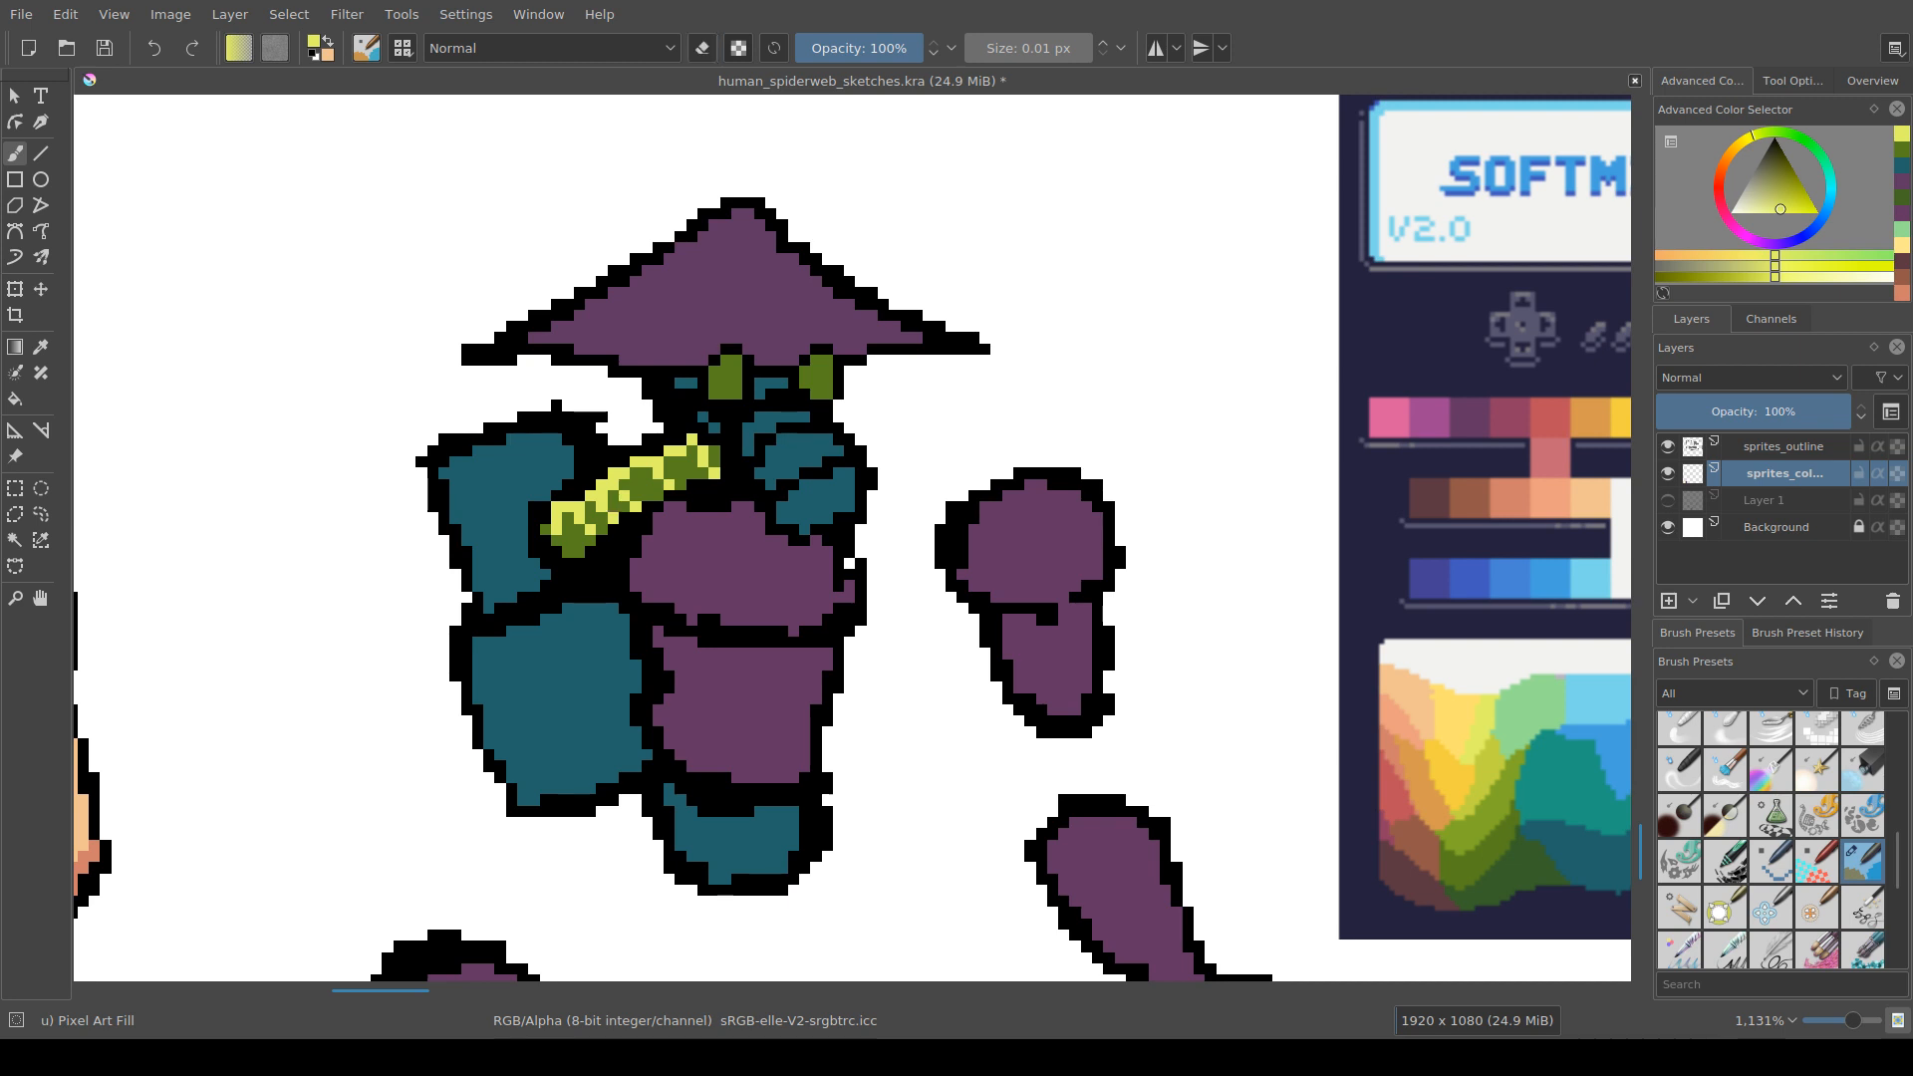
ctrl+click(612, 506)
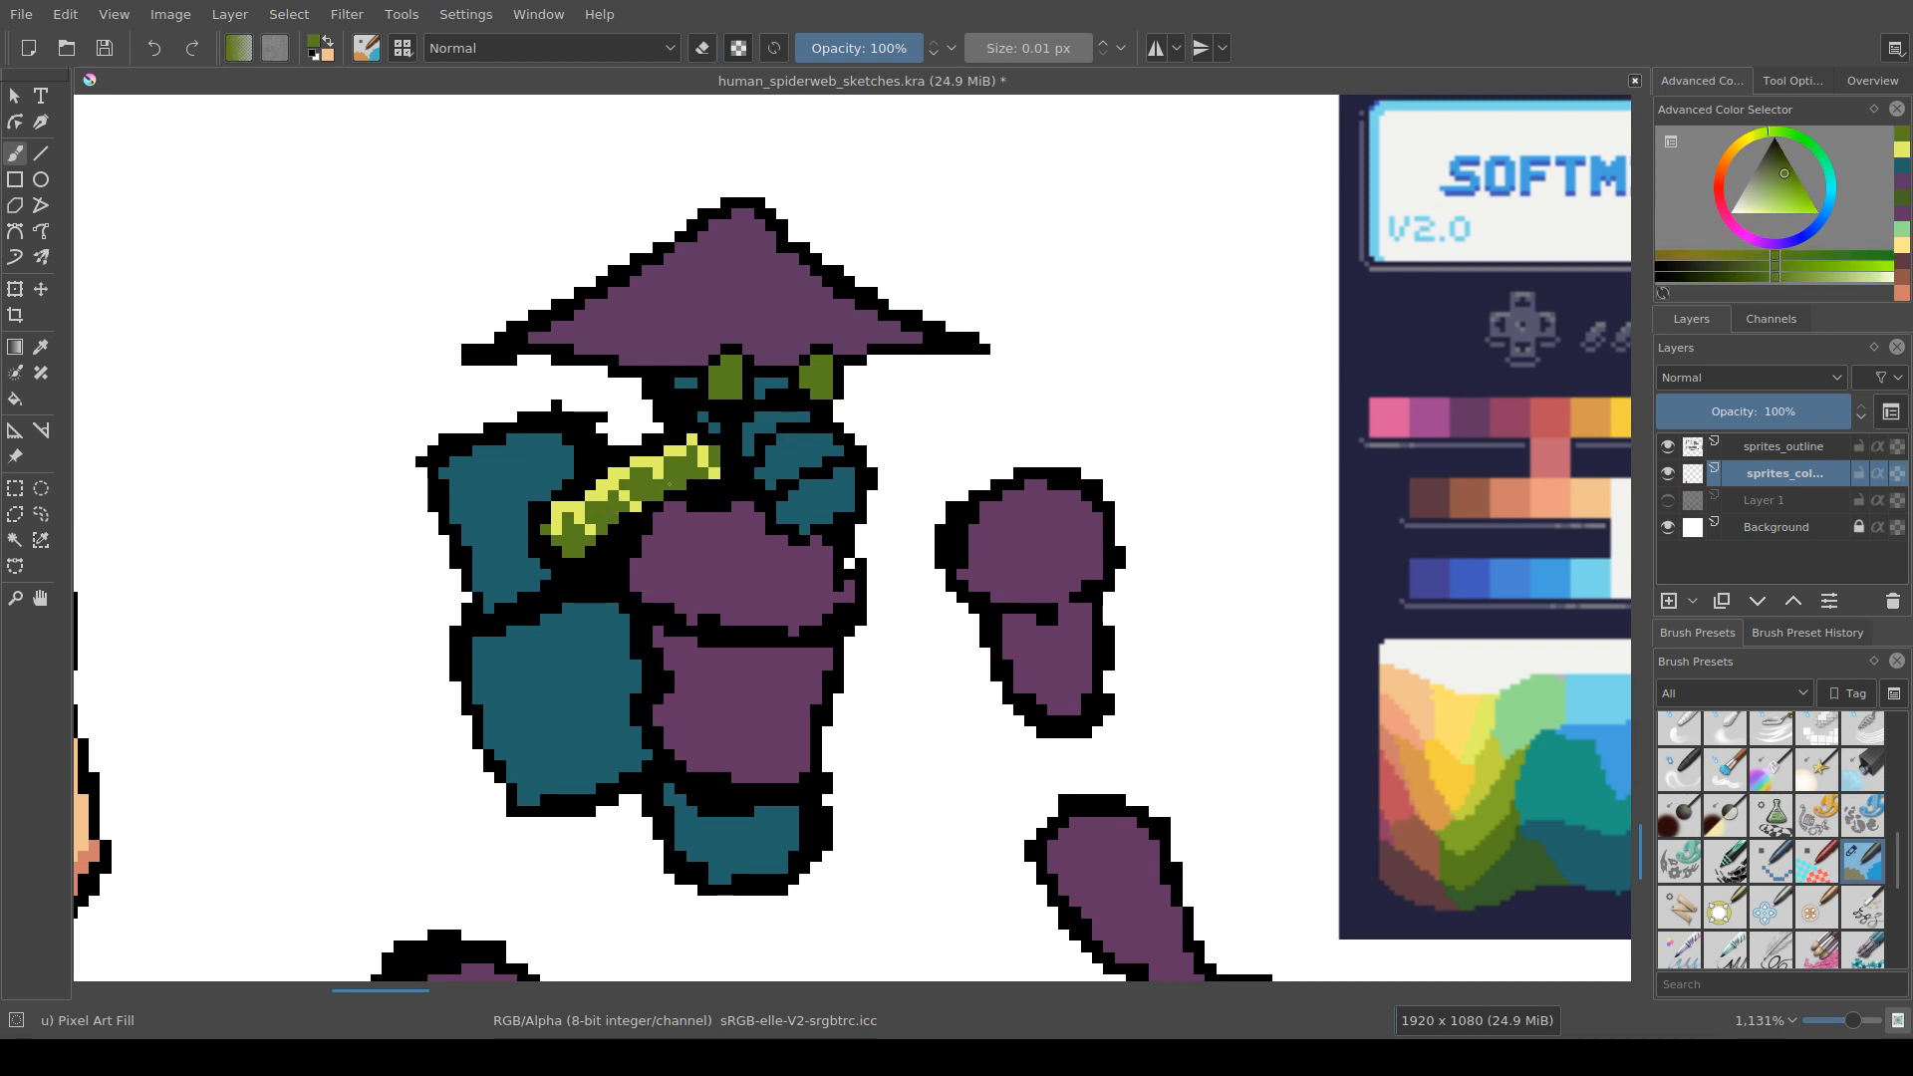
ctrl+click(657, 474)
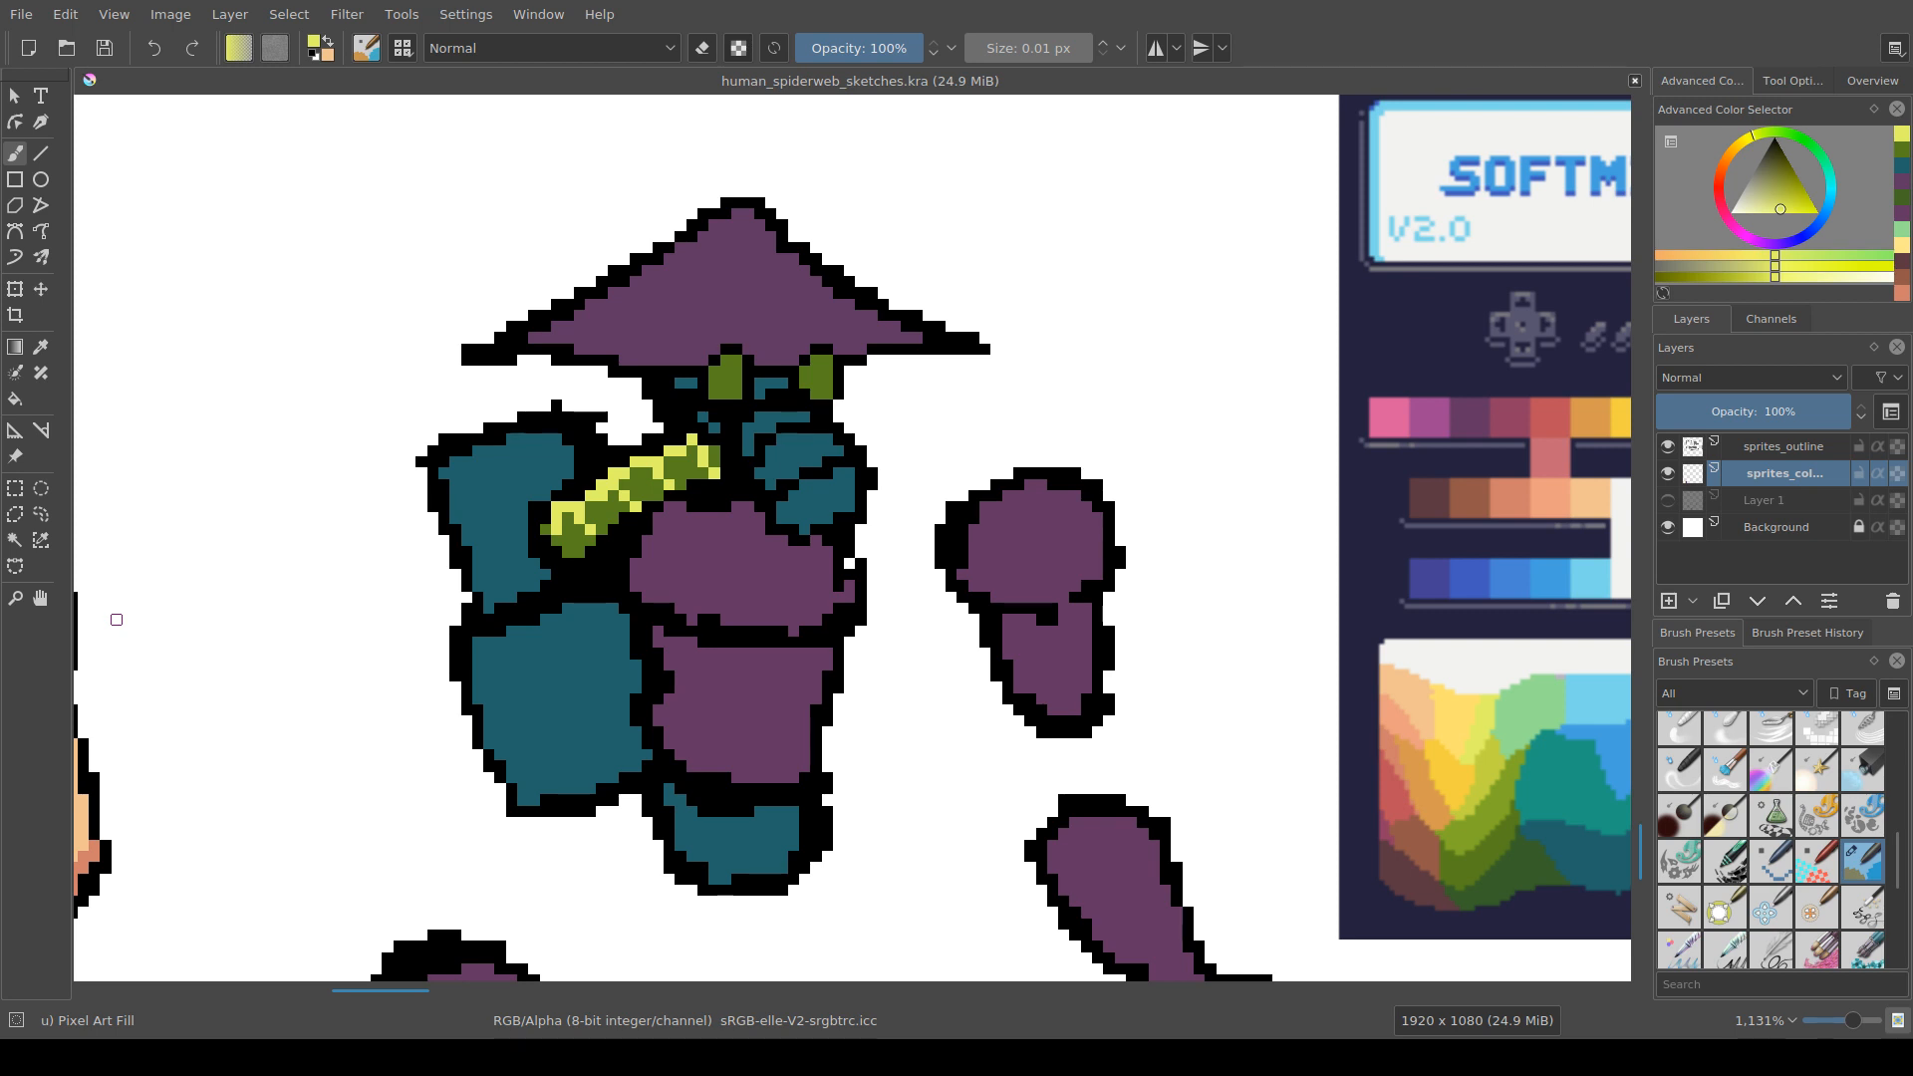
Step: Examine the hatted character and its surrounding pieces at several zoom levels to judge the new highlight
drag(523, 709, 597, 722)
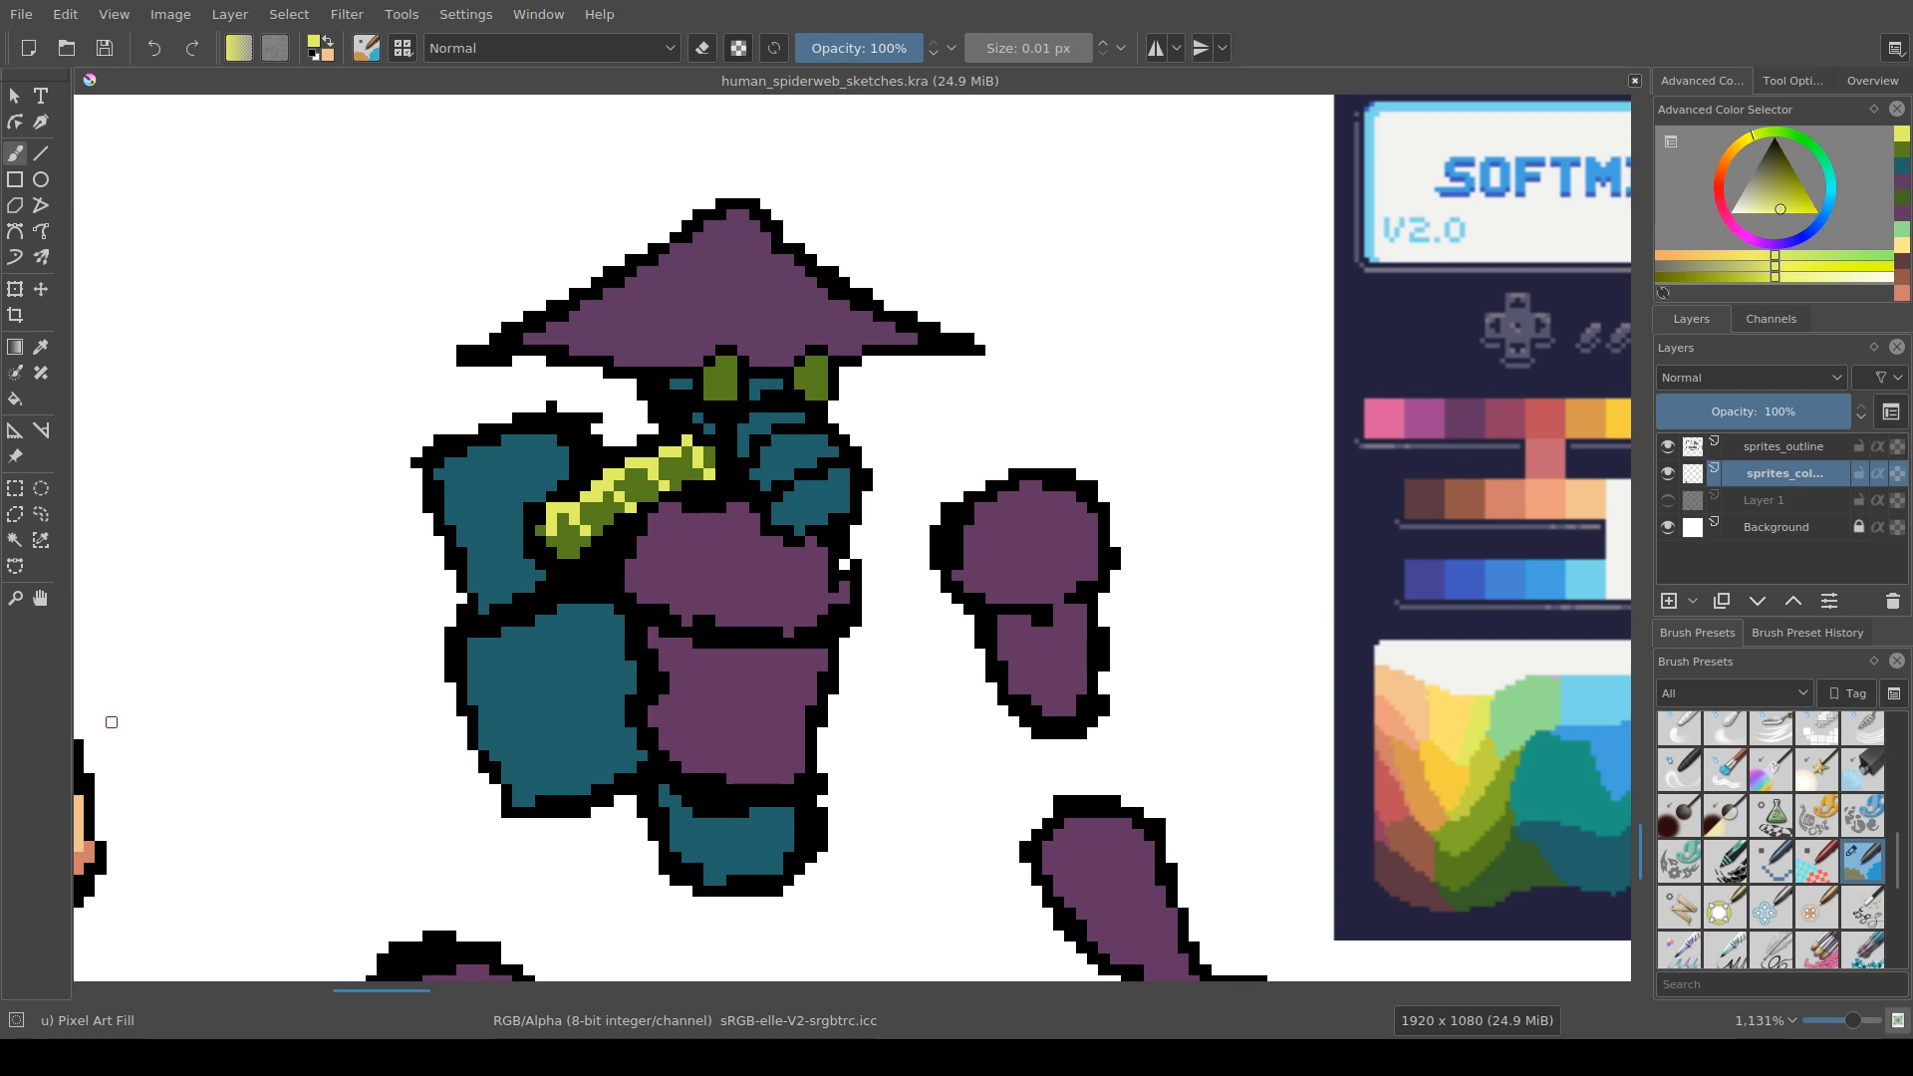
drag(679, 766, 664, 763)
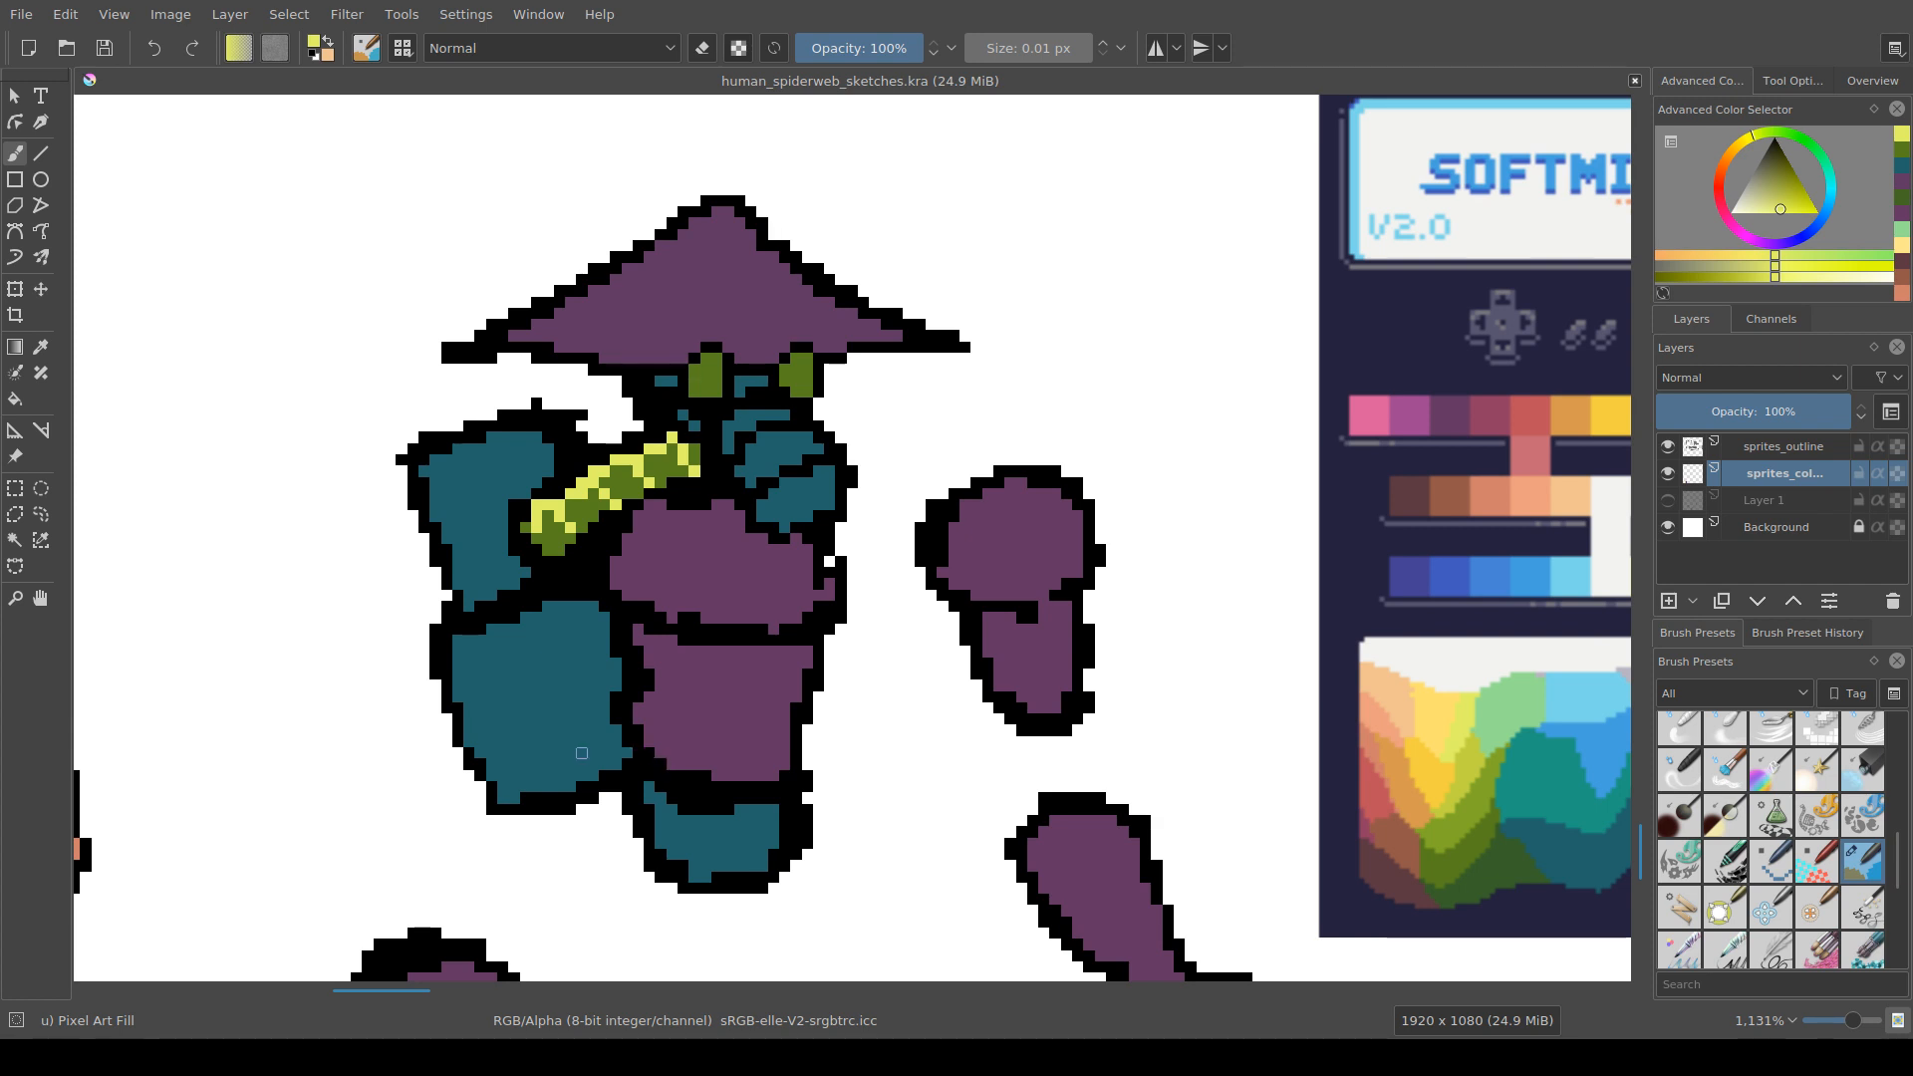
drag(582, 753, 538, 731)
scroll(678, 703, down, 1)
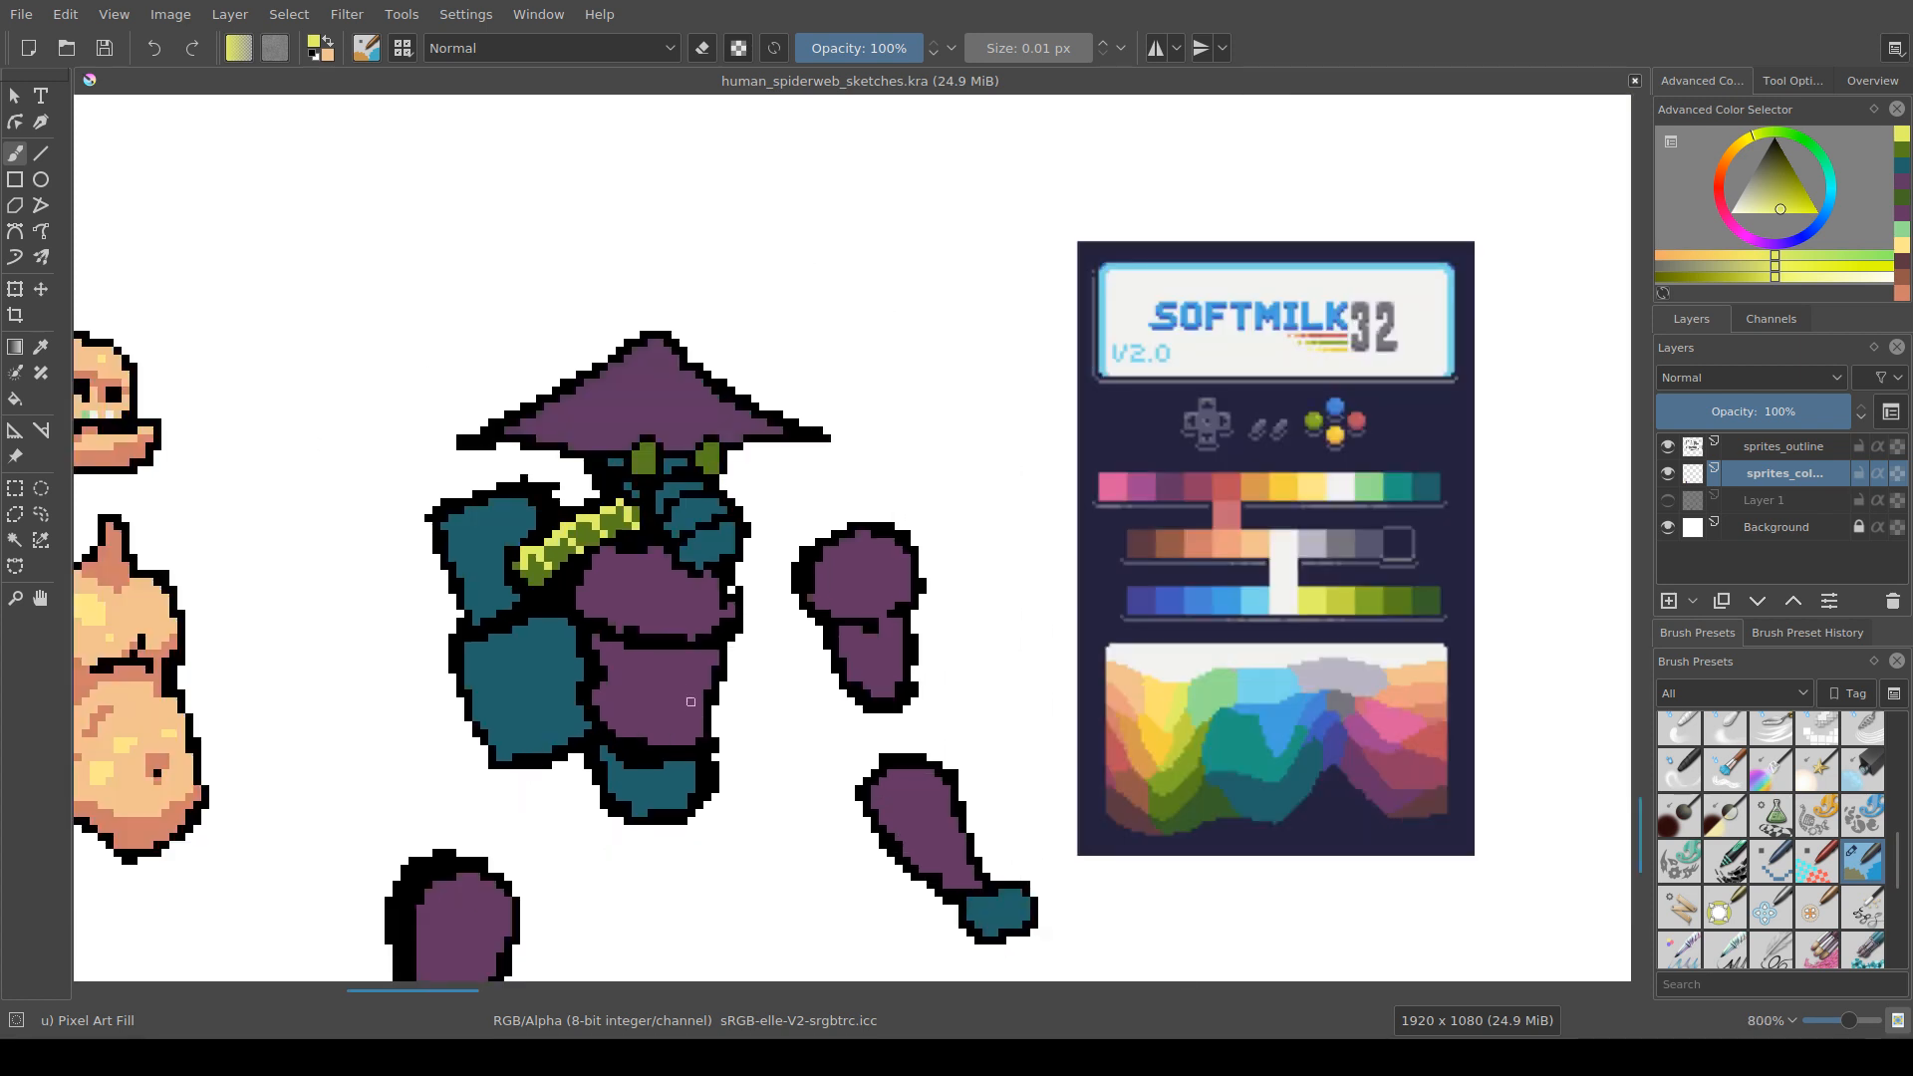
drag(705, 740, 795, 683)
scroll(765, 765, up, 1)
scroll(796, 683, down, 2)
drag(841, 749, 793, 867)
scroll(833, 688, down, 1)
scroll(815, 674, up, 1)
scroll(807, 735, up, 1)
scroll(833, 378, up, 1)
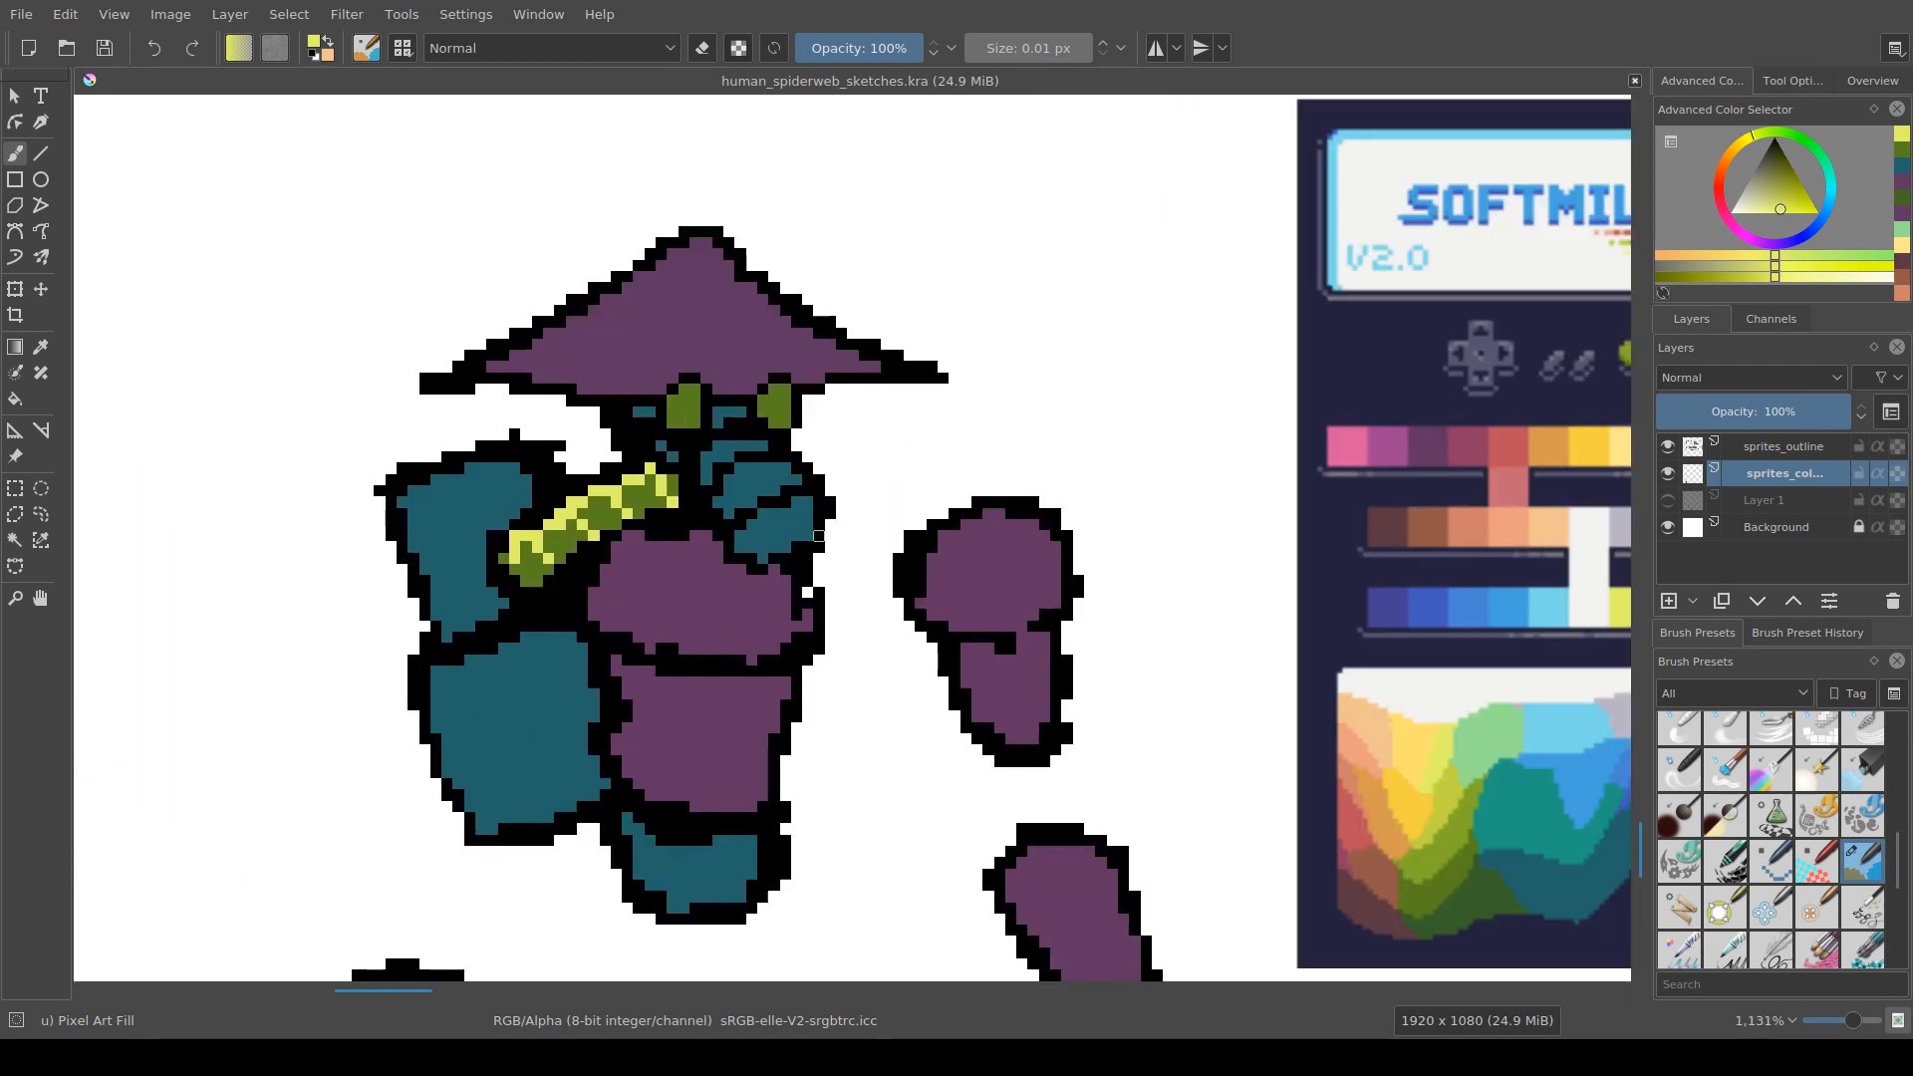
Step: Highlight the tops of the two olive green patches under the hat brim with light yellow-green
click(683, 389)
click(695, 388)
click(773, 388)
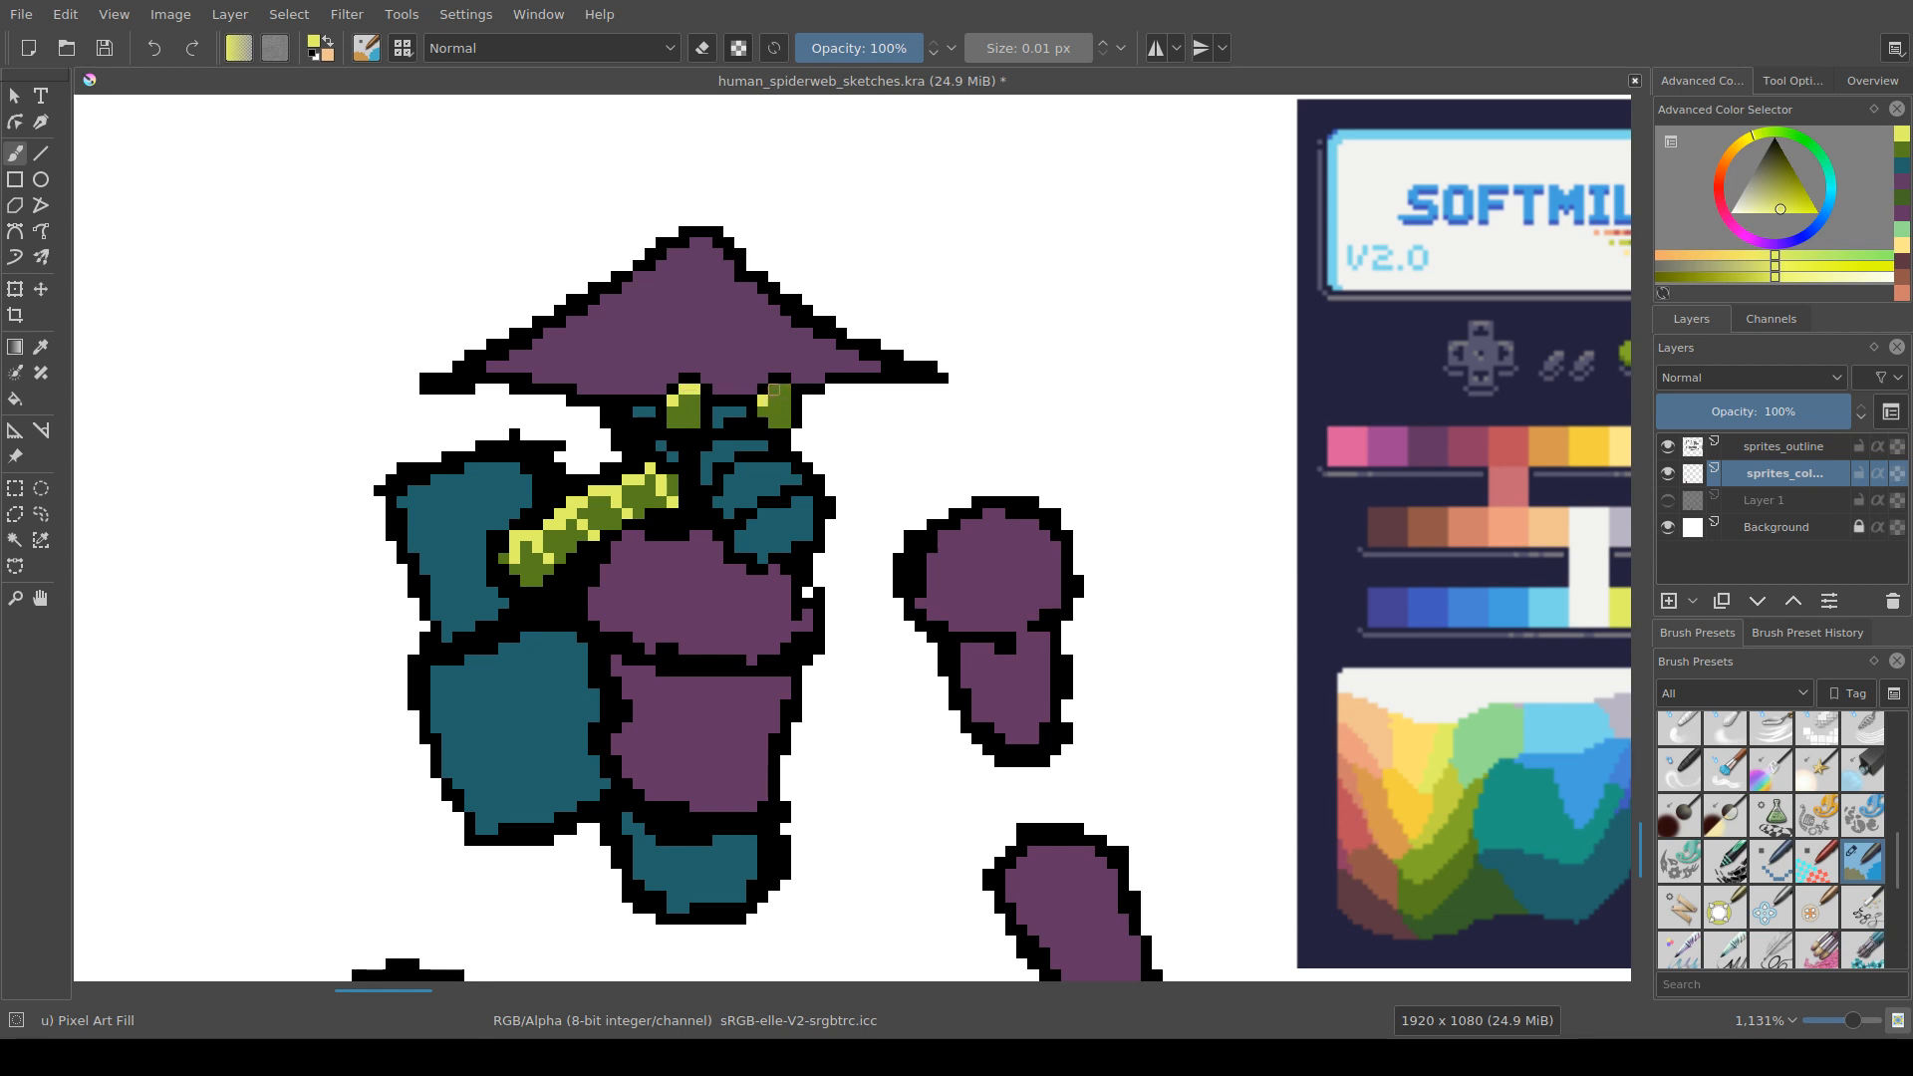
click(786, 388)
drag(797, 401, 804, 355)
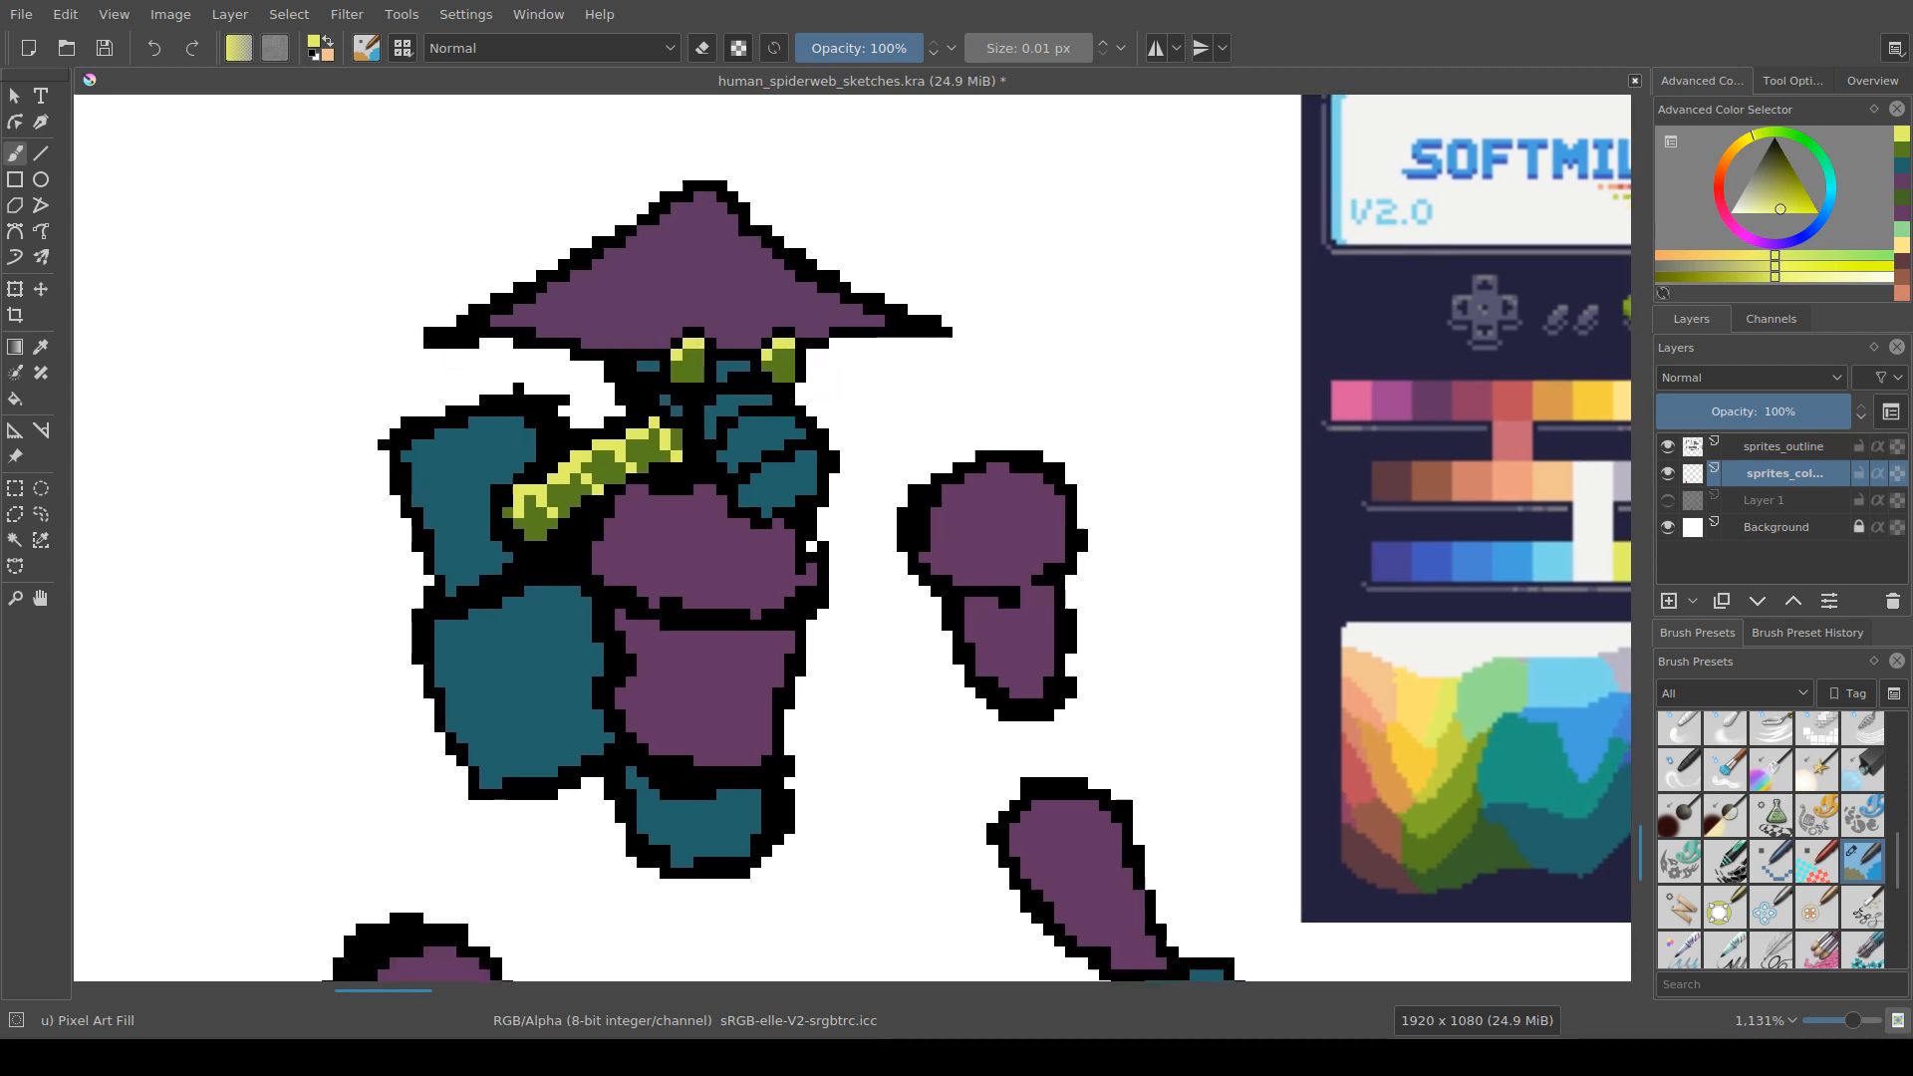
Step: Paint highlights across the fist's upper fingers with the palette's light green
drag(1014, 535, 749, 544)
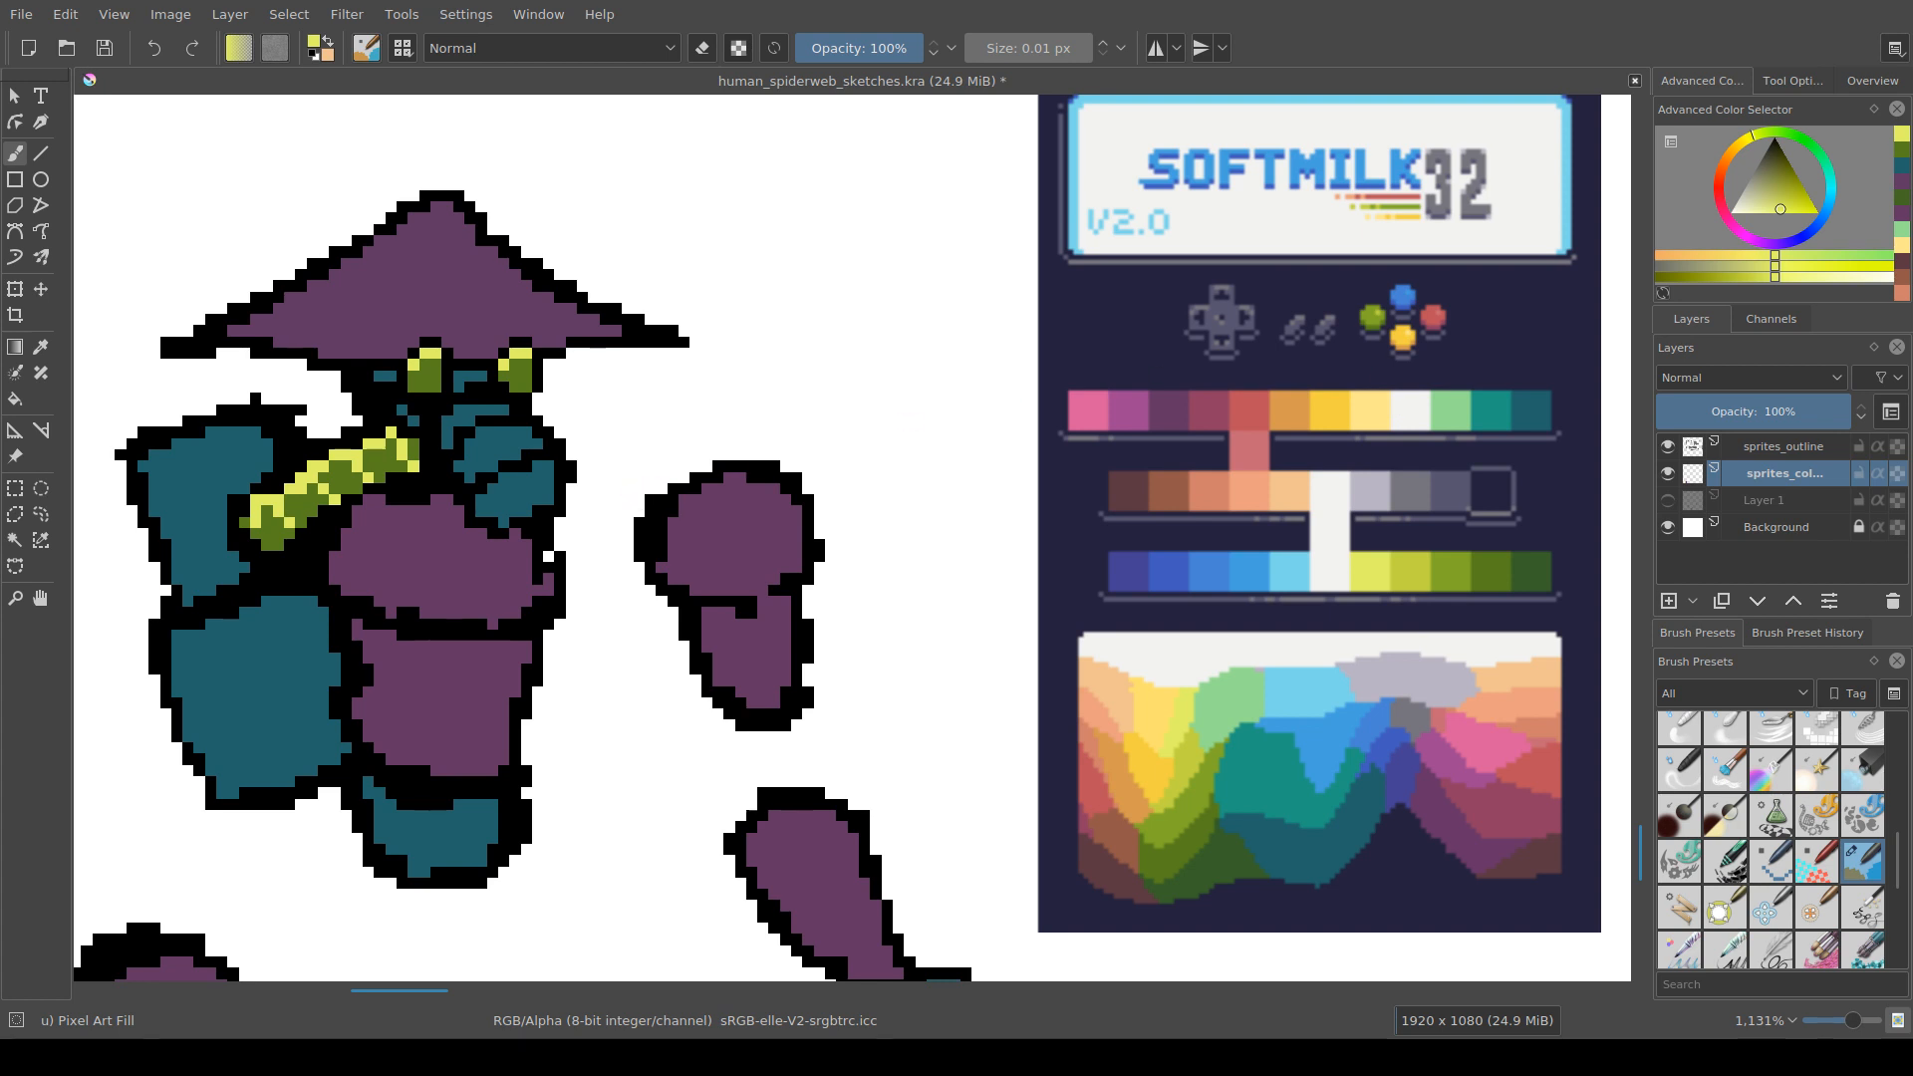
ctrl+click(539, 480)
ctrl+click(1451, 414)
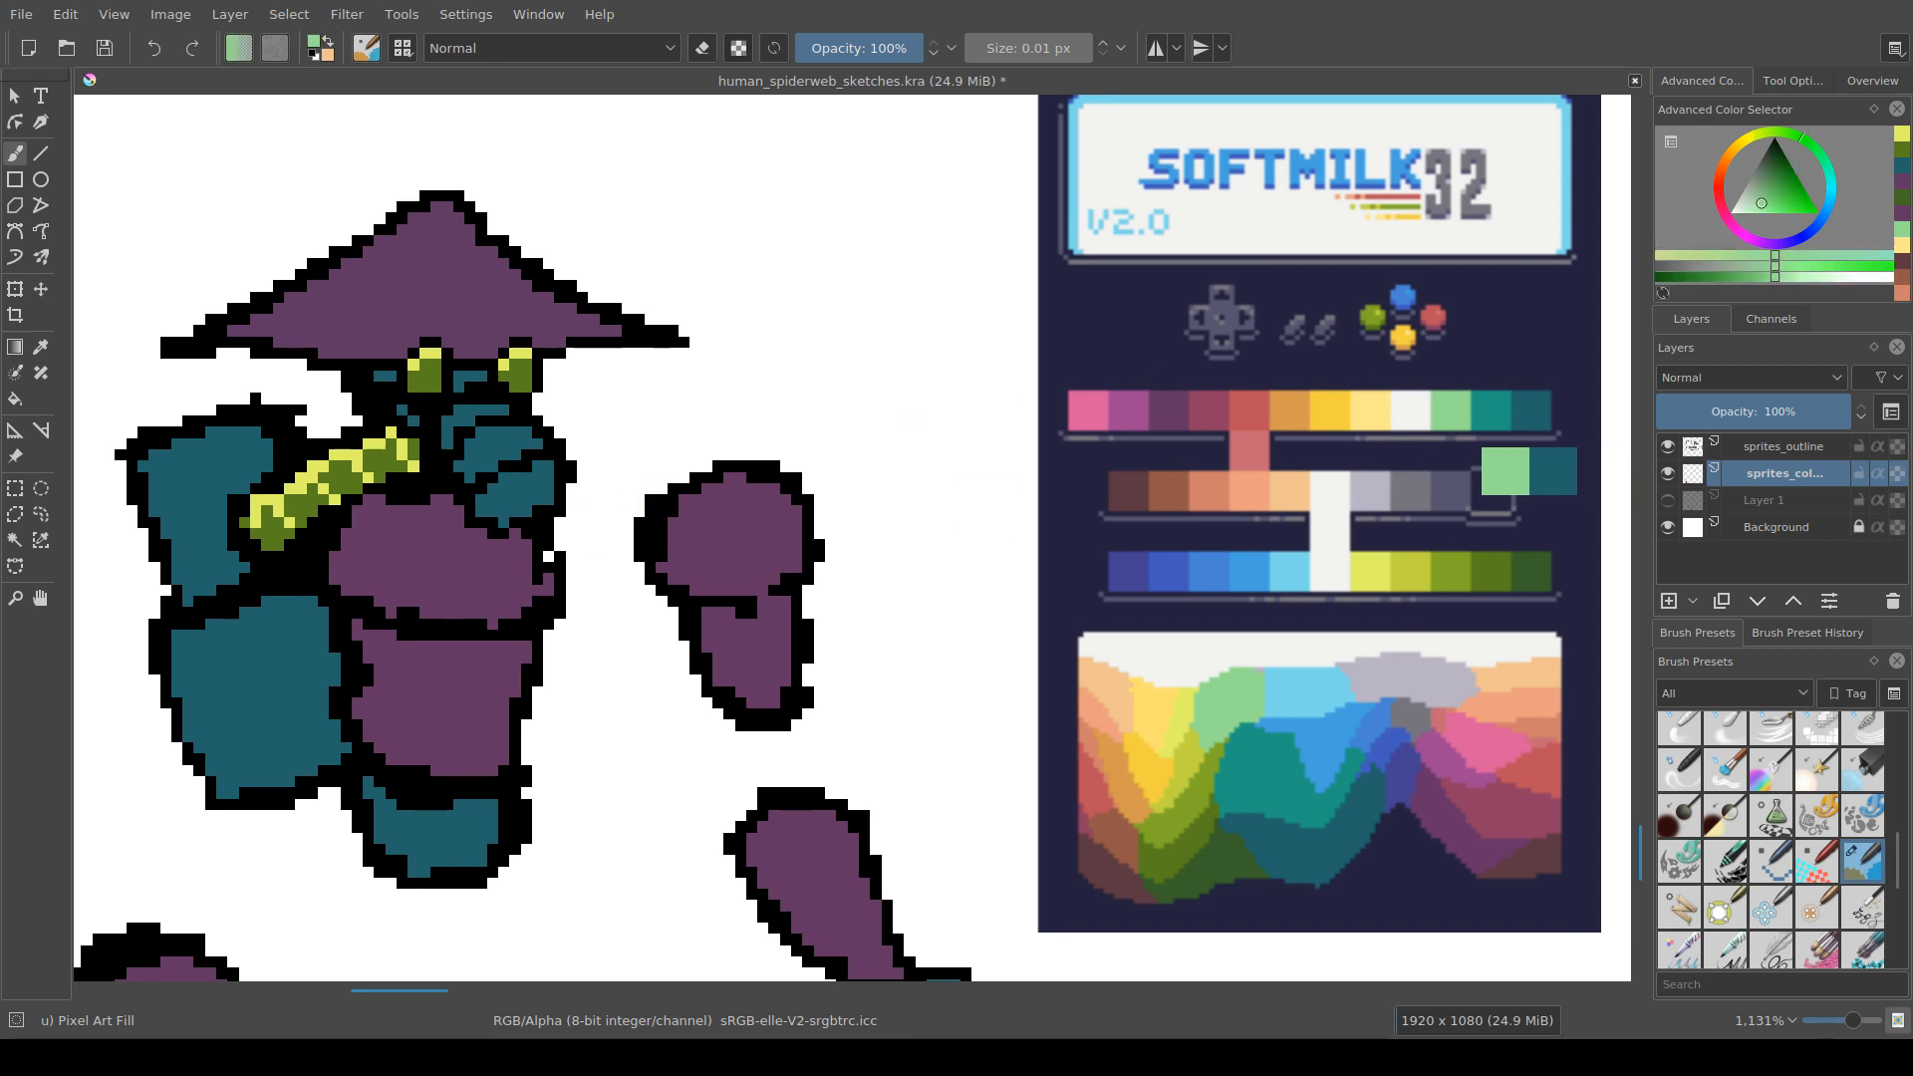
mouse_move(492, 456)
mouse_down()
mouse_move(543, 472)
mouse_move(532, 517)
mouse_move(568, 495)
mouse_move(521, 480)
mouse_move(532, 449)
mouse_move(588, 461)
mouse_up()
key(ctrl+z)
key(ctrl+z)
click(532, 483)
key(ctrl+z)
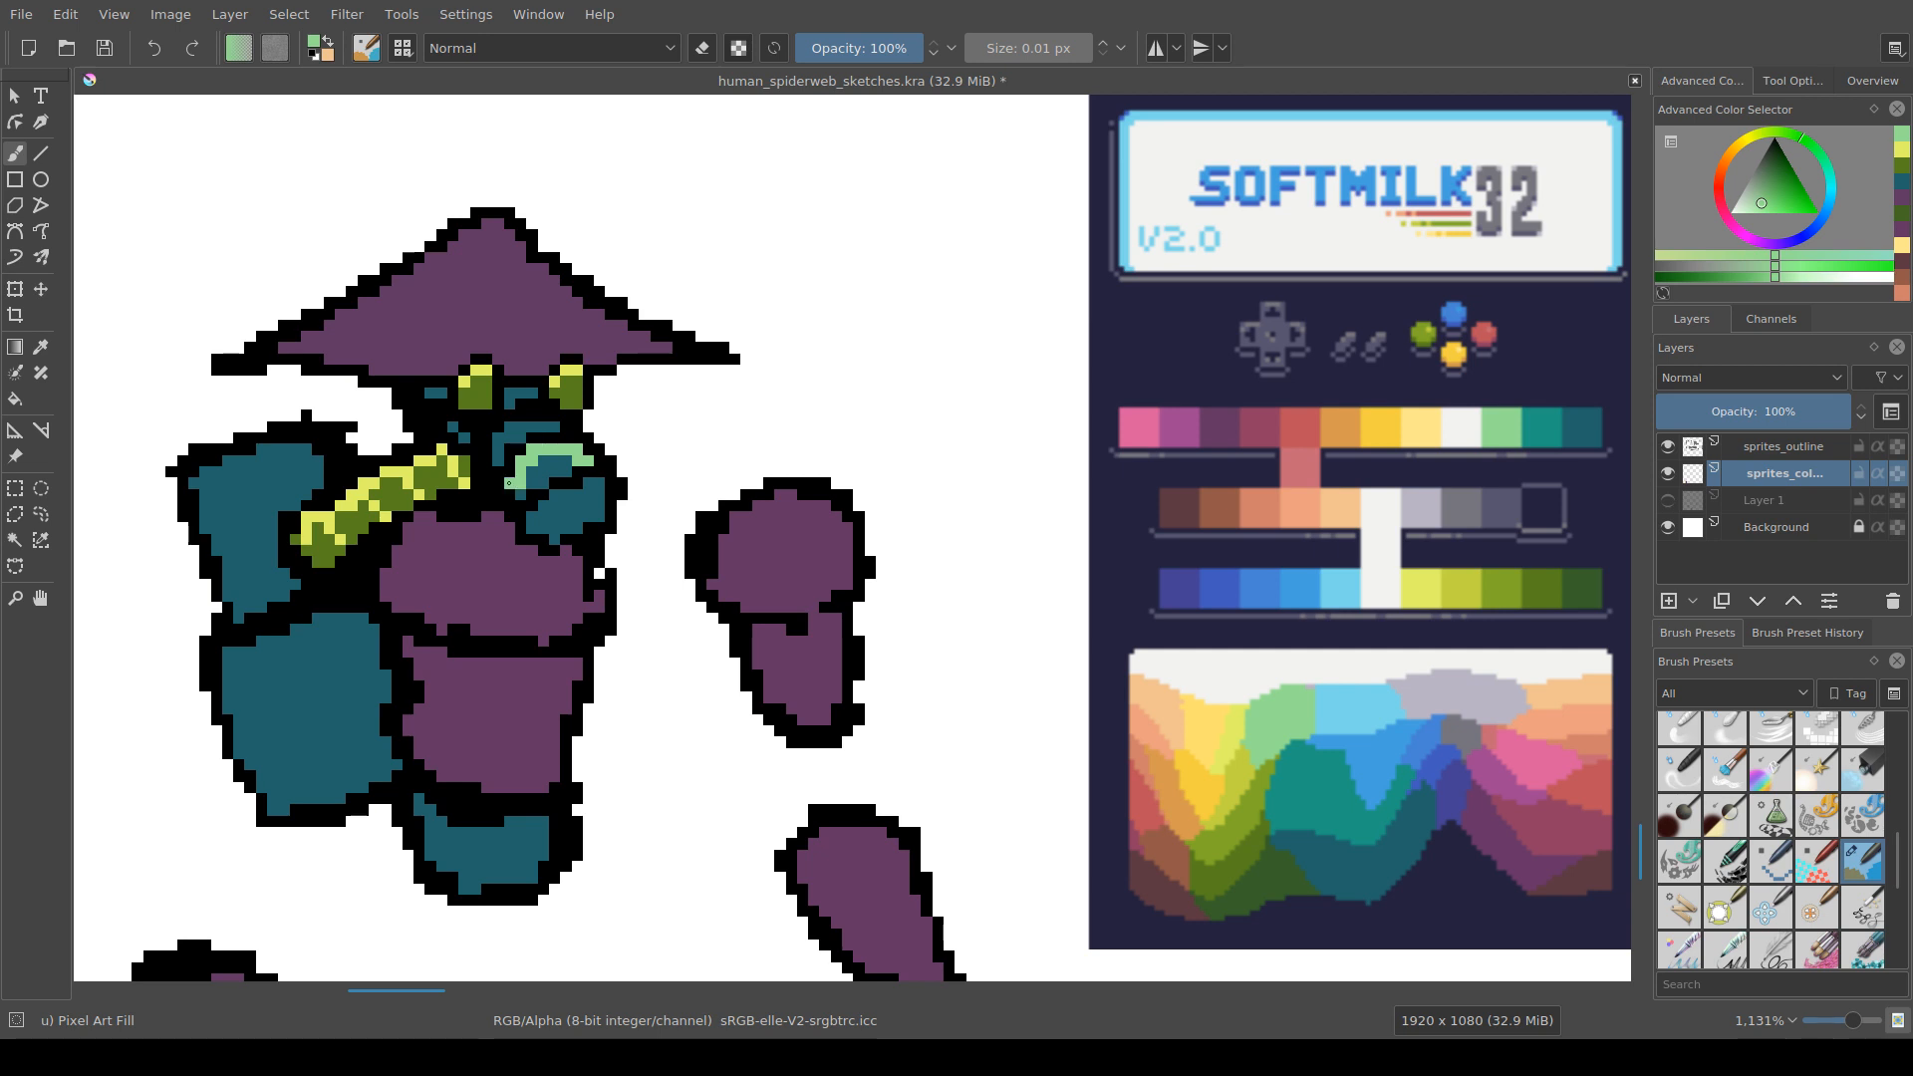
ctrl+click(521, 482)
ctrl+click(550, 456)
mouse_move(543, 427)
mouse_down()
mouse_move(519, 440)
mouse_move(565, 460)
mouse_up()
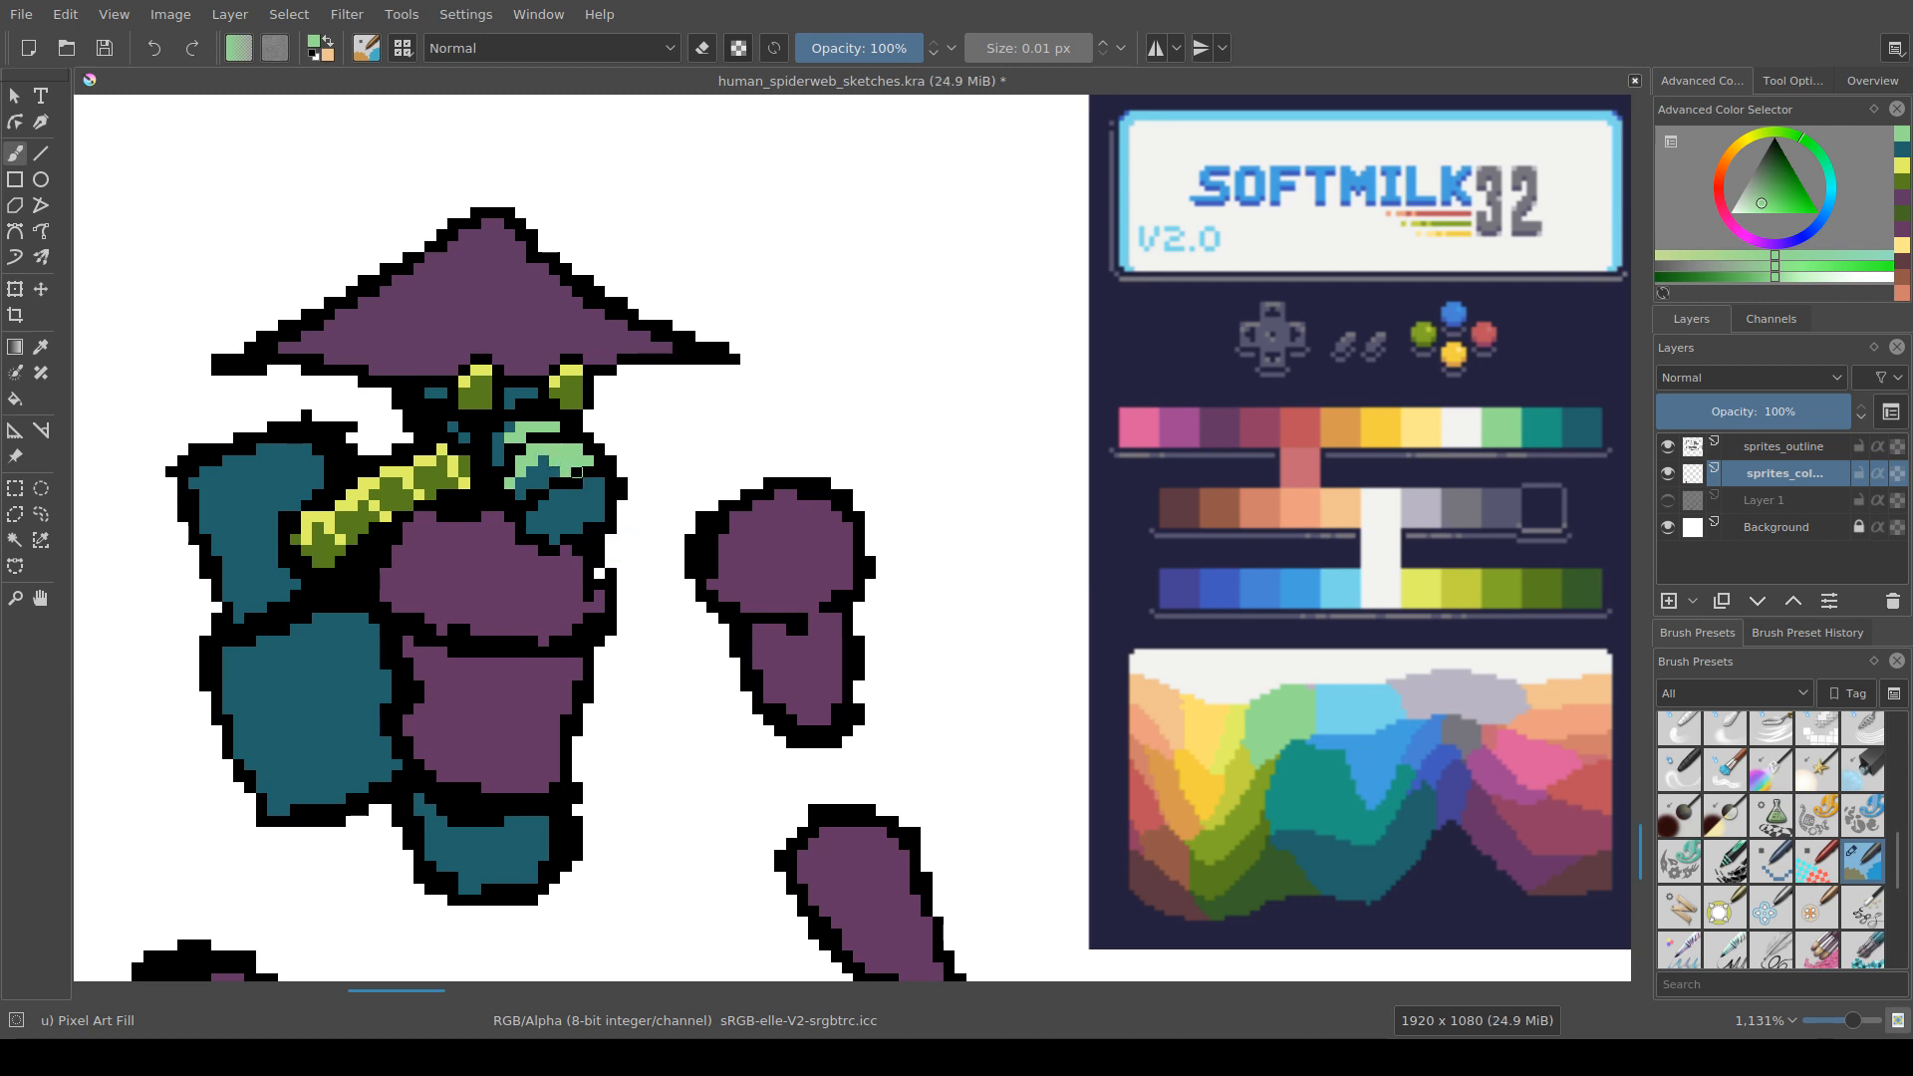
Step: Break up the fist's light green highlight by repainting some of its pixels in the fist's dark teal
ctrl+click(589, 496)
click(588, 461)
drag(578, 450, 532, 472)
click(533, 471)
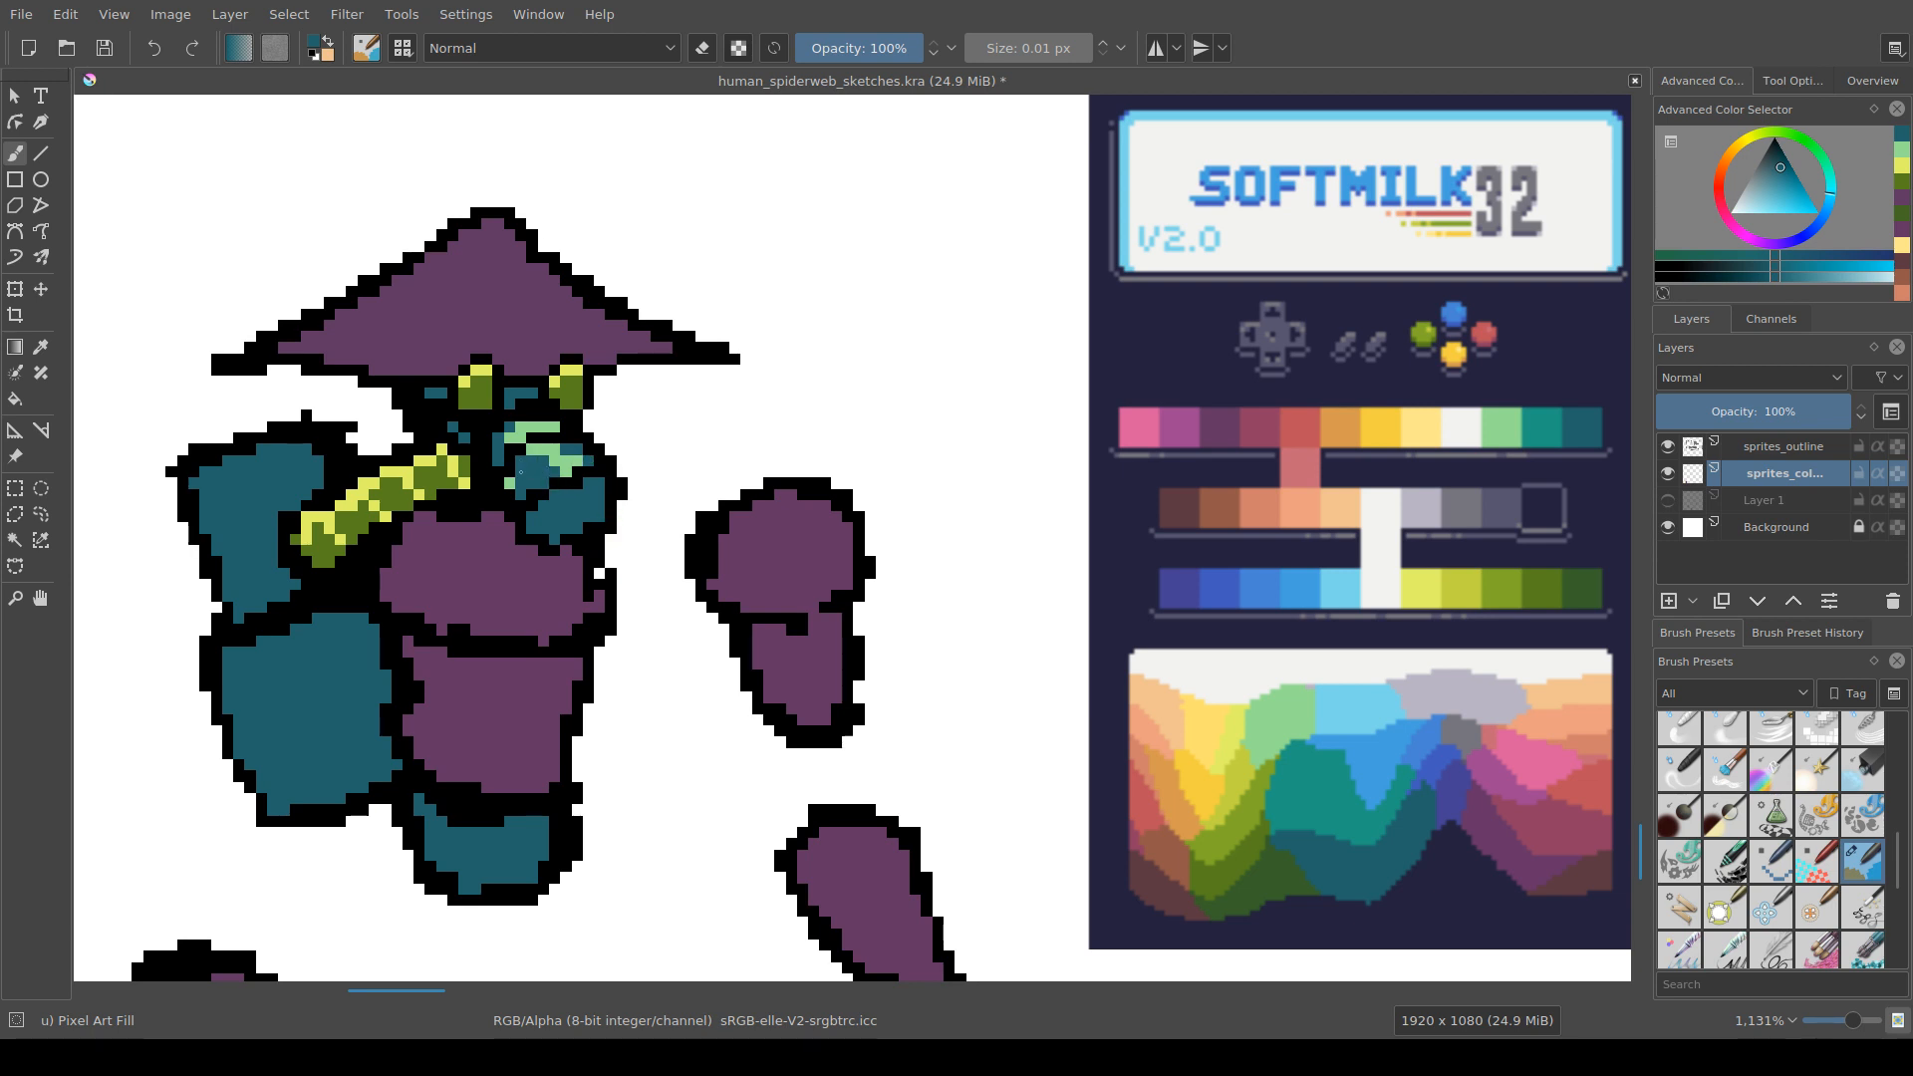
Step: Thin the fist's light green highlight with more dark teal pixels, then add a light green pixel back above the fingers
click(509, 483)
click(510, 438)
click(532, 427)
click(543, 427)
click(554, 427)
drag(566, 450, 554, 449)
drag(610, 507, 659, 516)
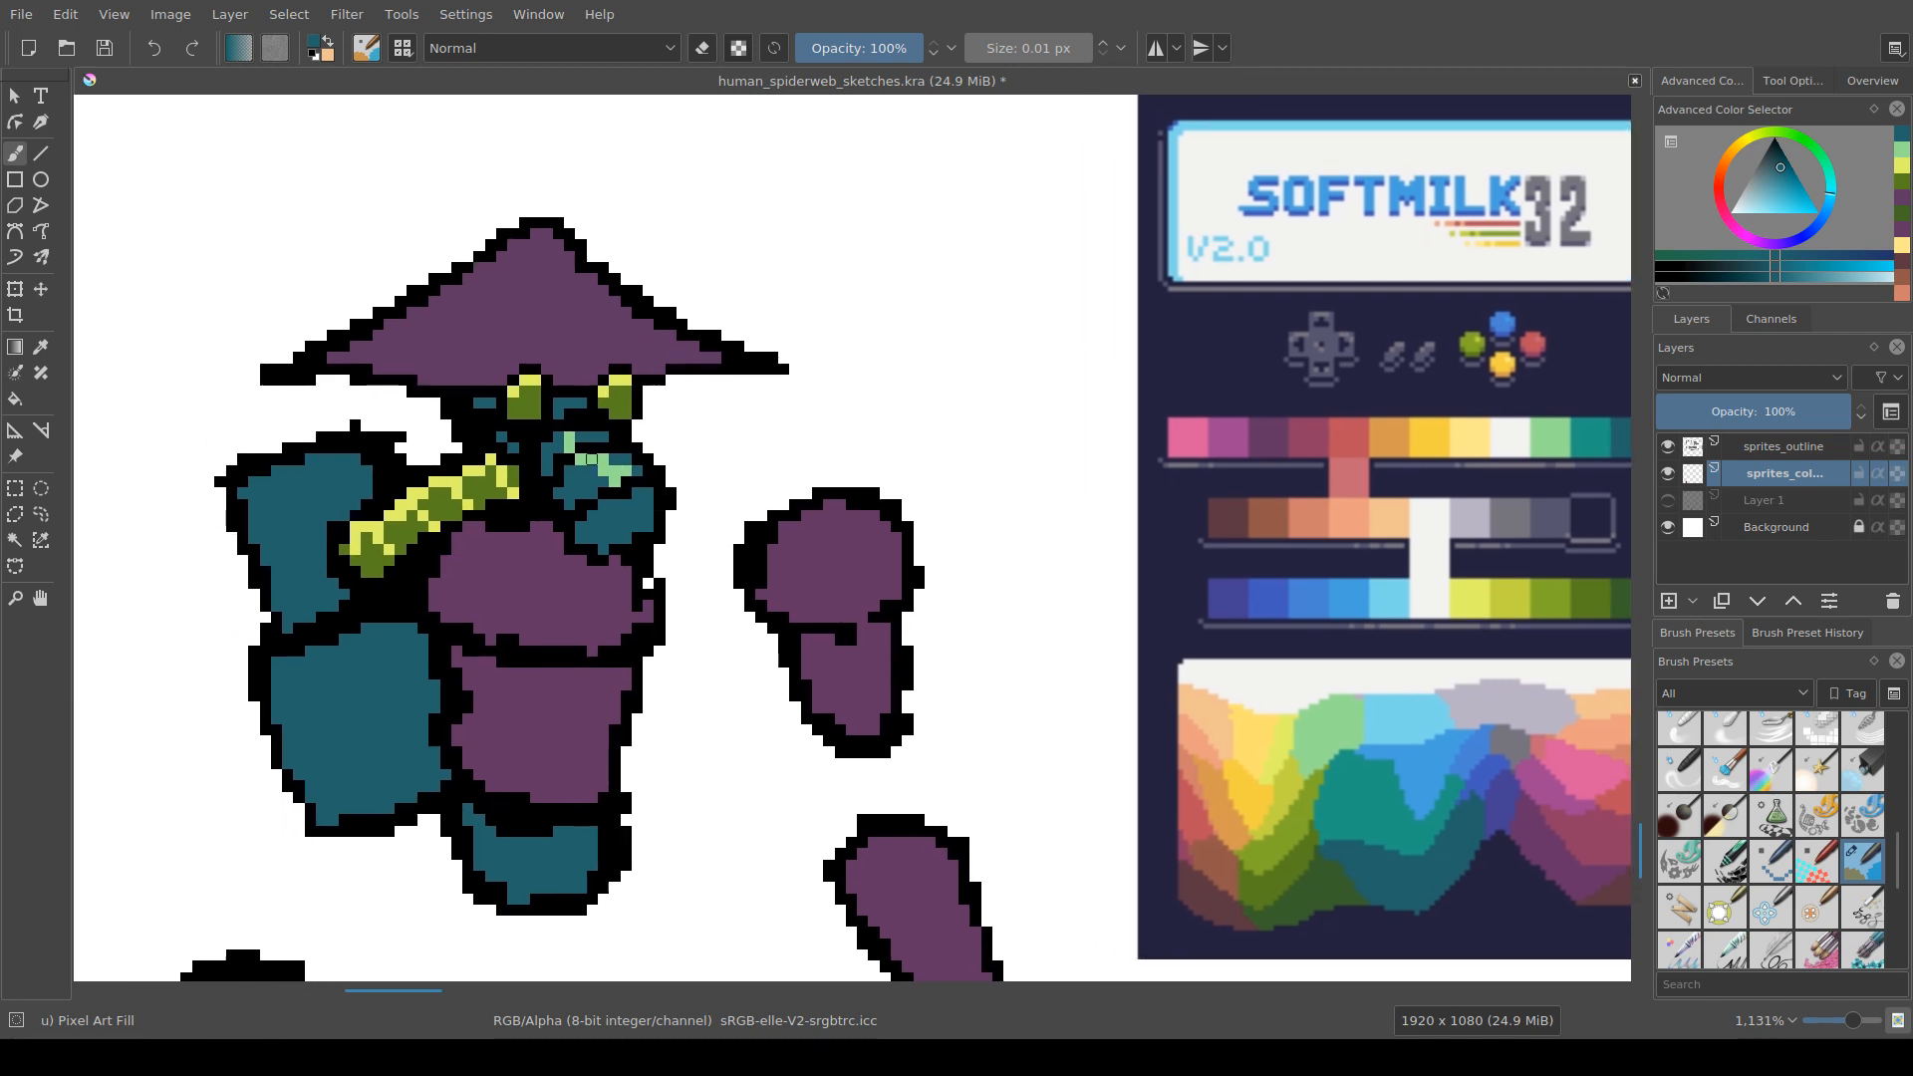
ctrl+click(592, 459)
click(558, 437)
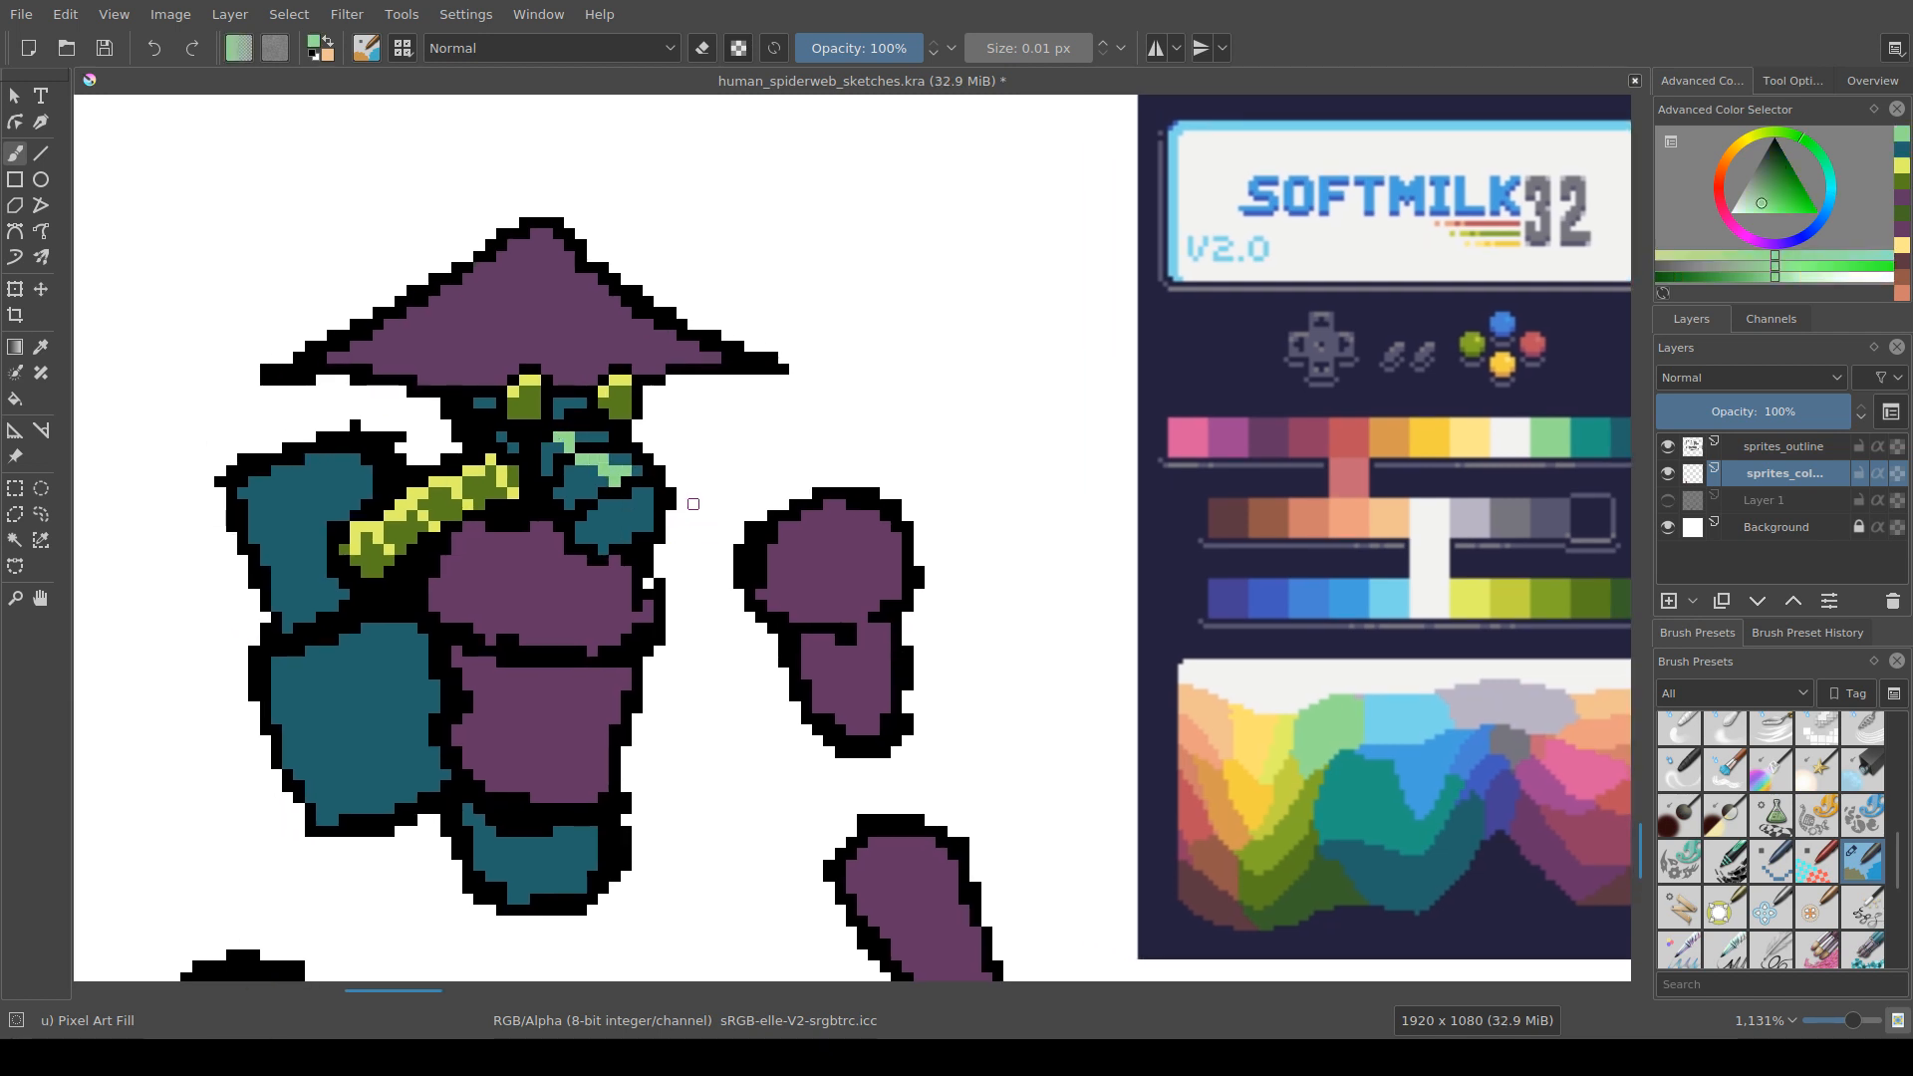
Step: Erase the stray outline pixels above the teal shoulder on the sprites_outline layer and save the file
scroll(703, 607, down, 1)
drag(680, 672, 696, 659)
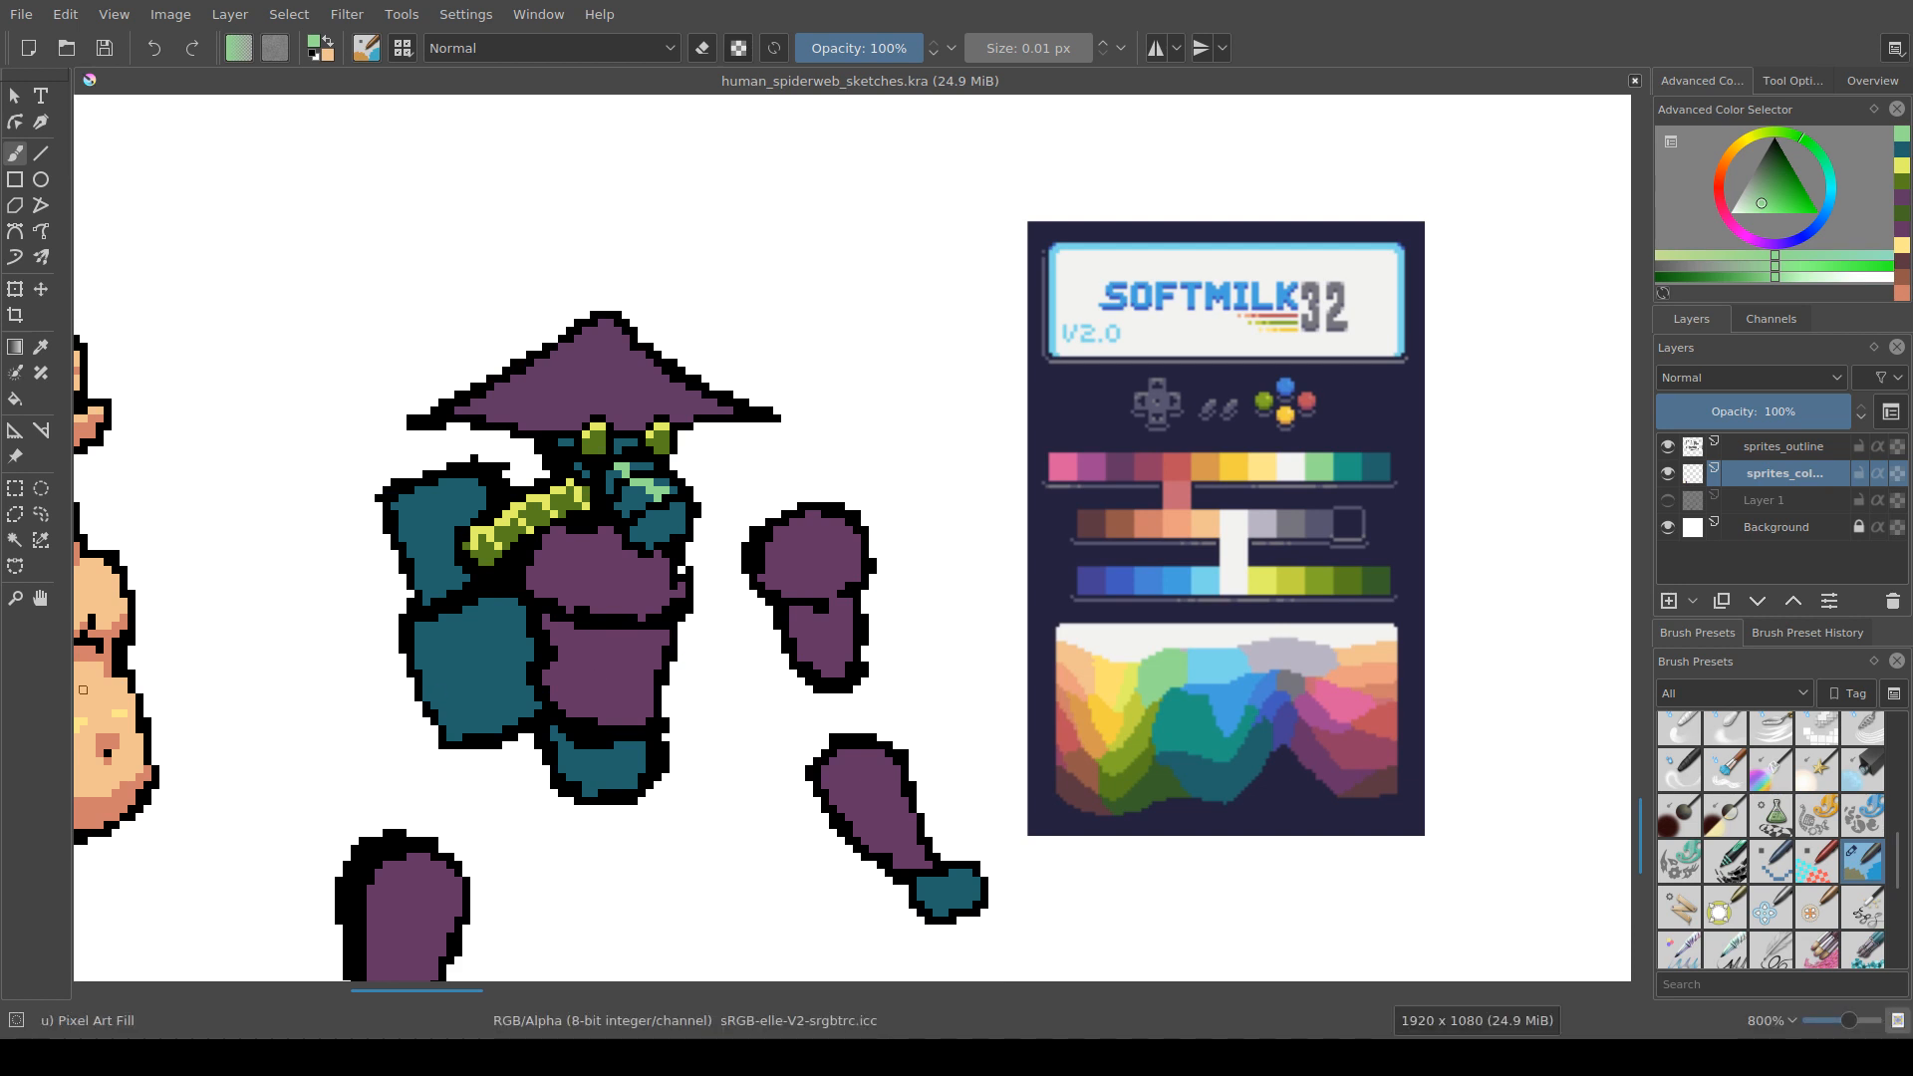
drag(753, 714, 817, 713)
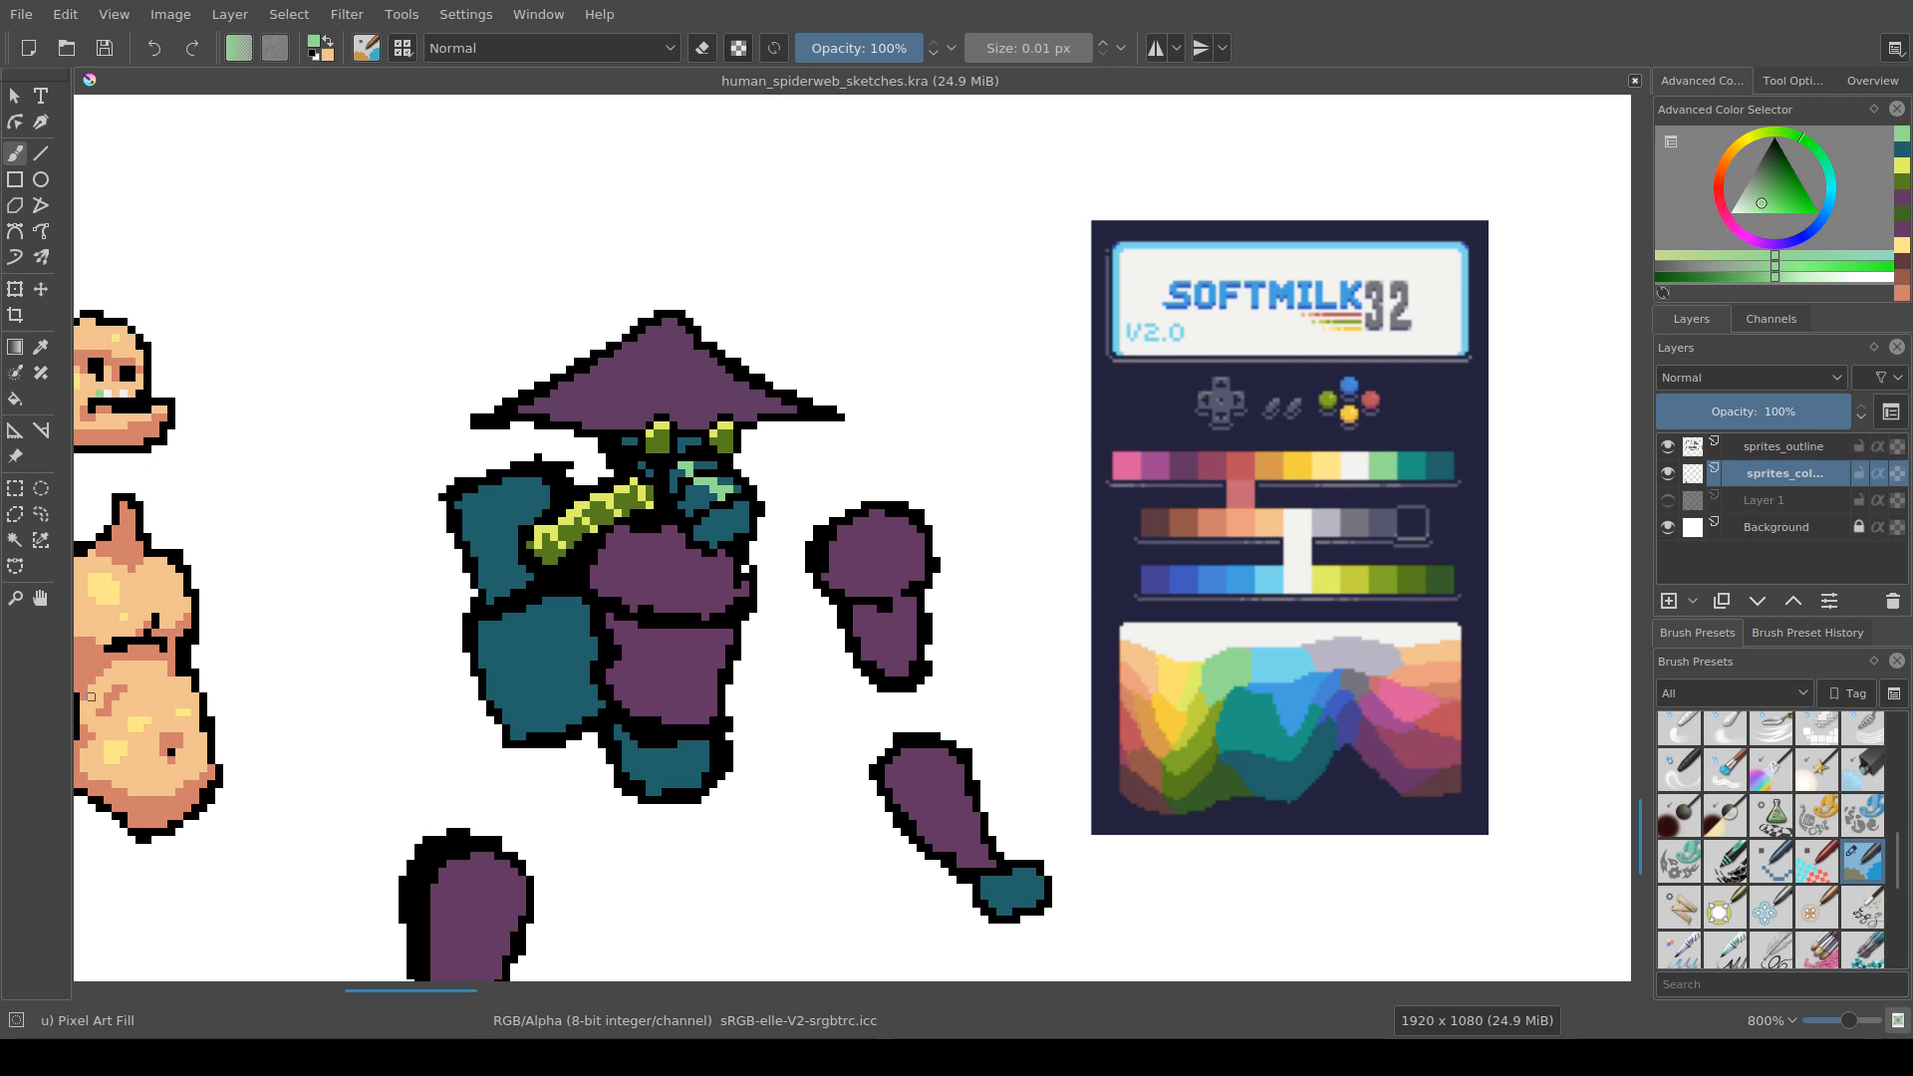
drag(640, 625, 732, 610)
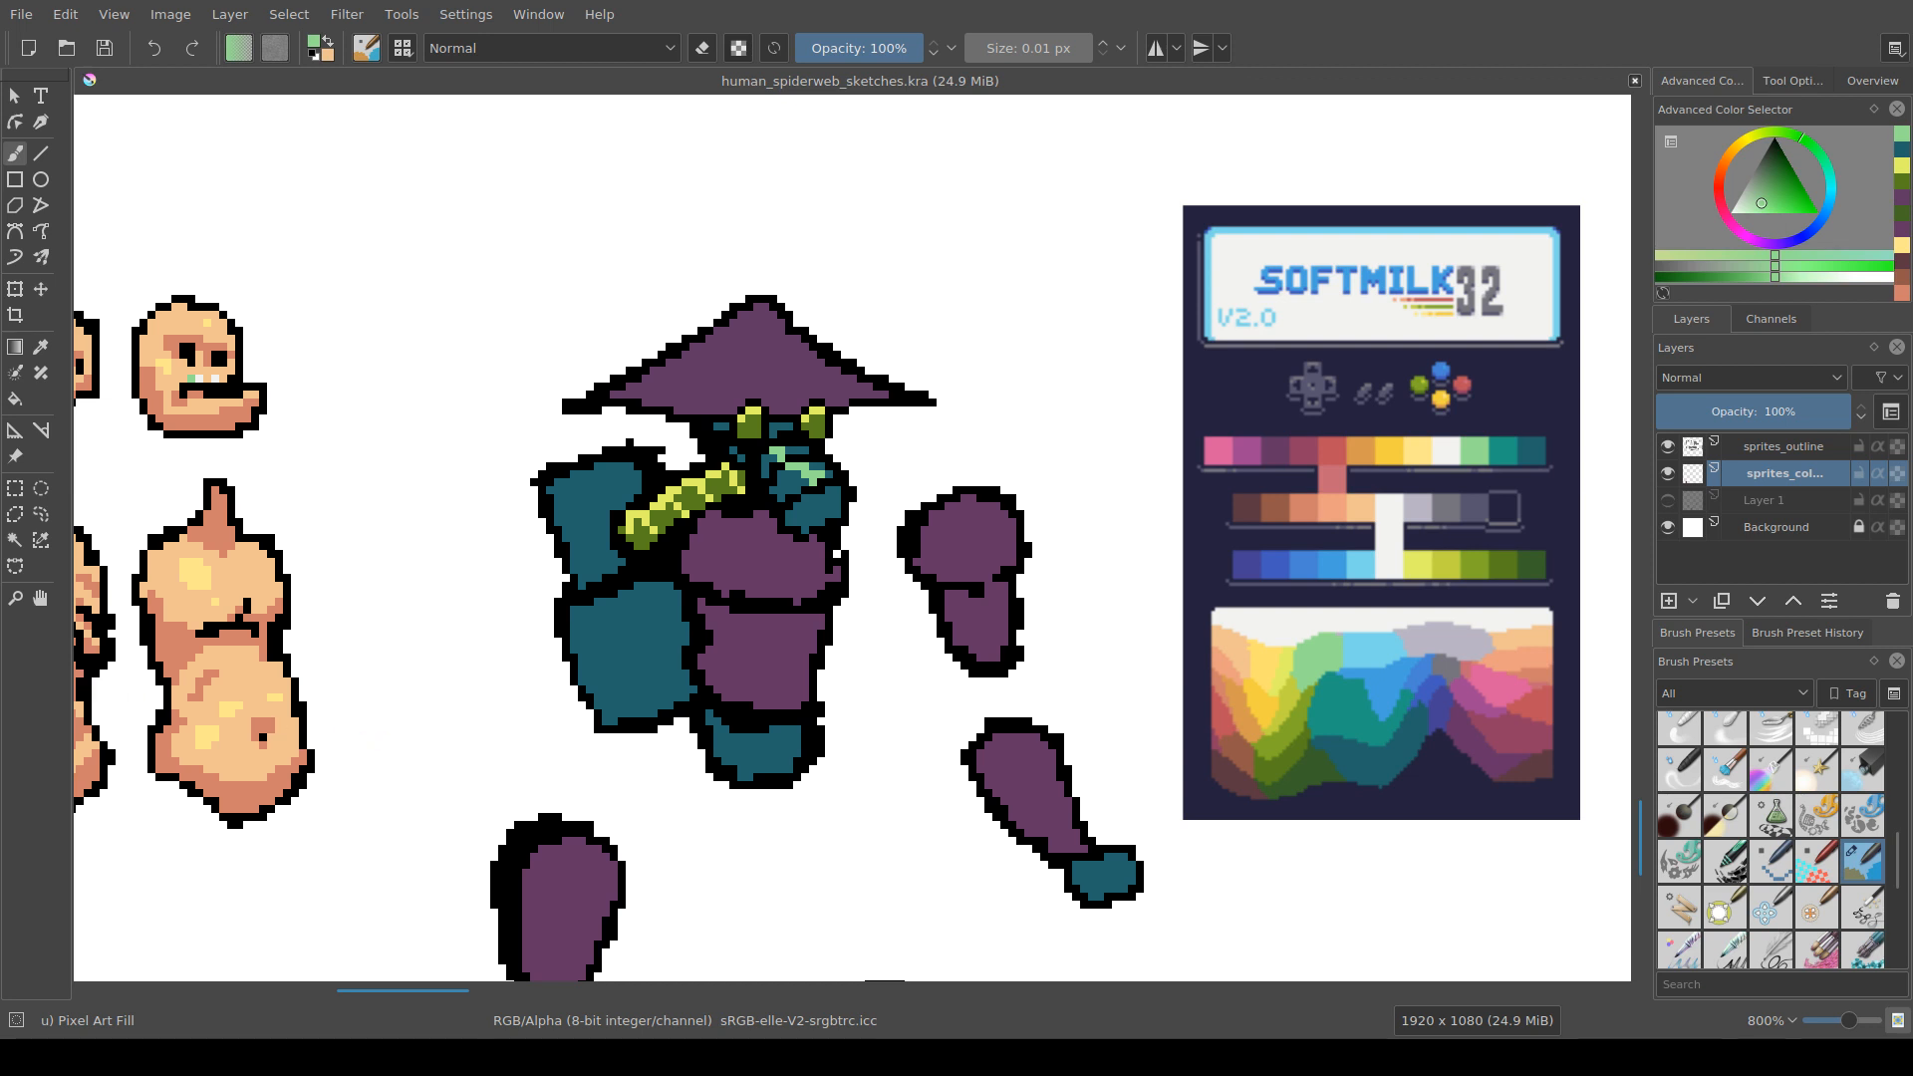
drag(381, 738, 441, 712)
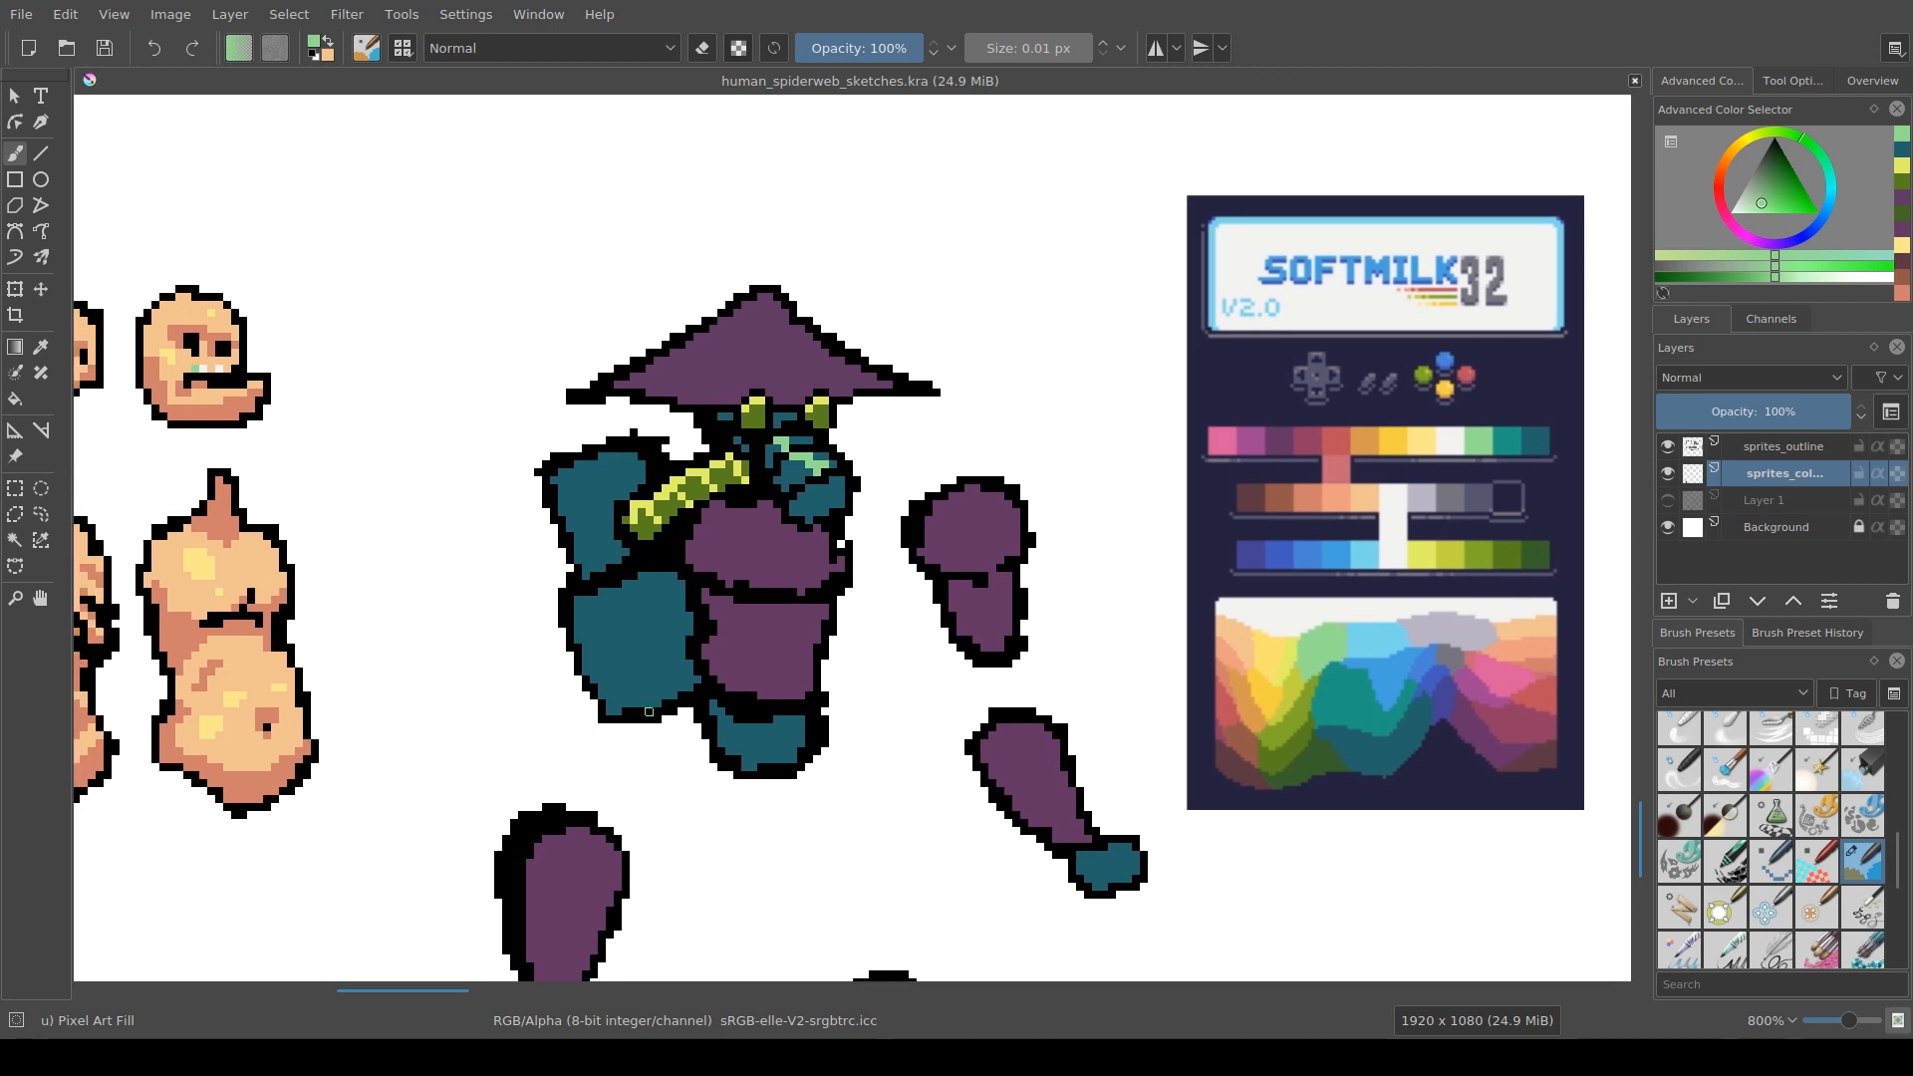
drag(632, 560, 652, 559)
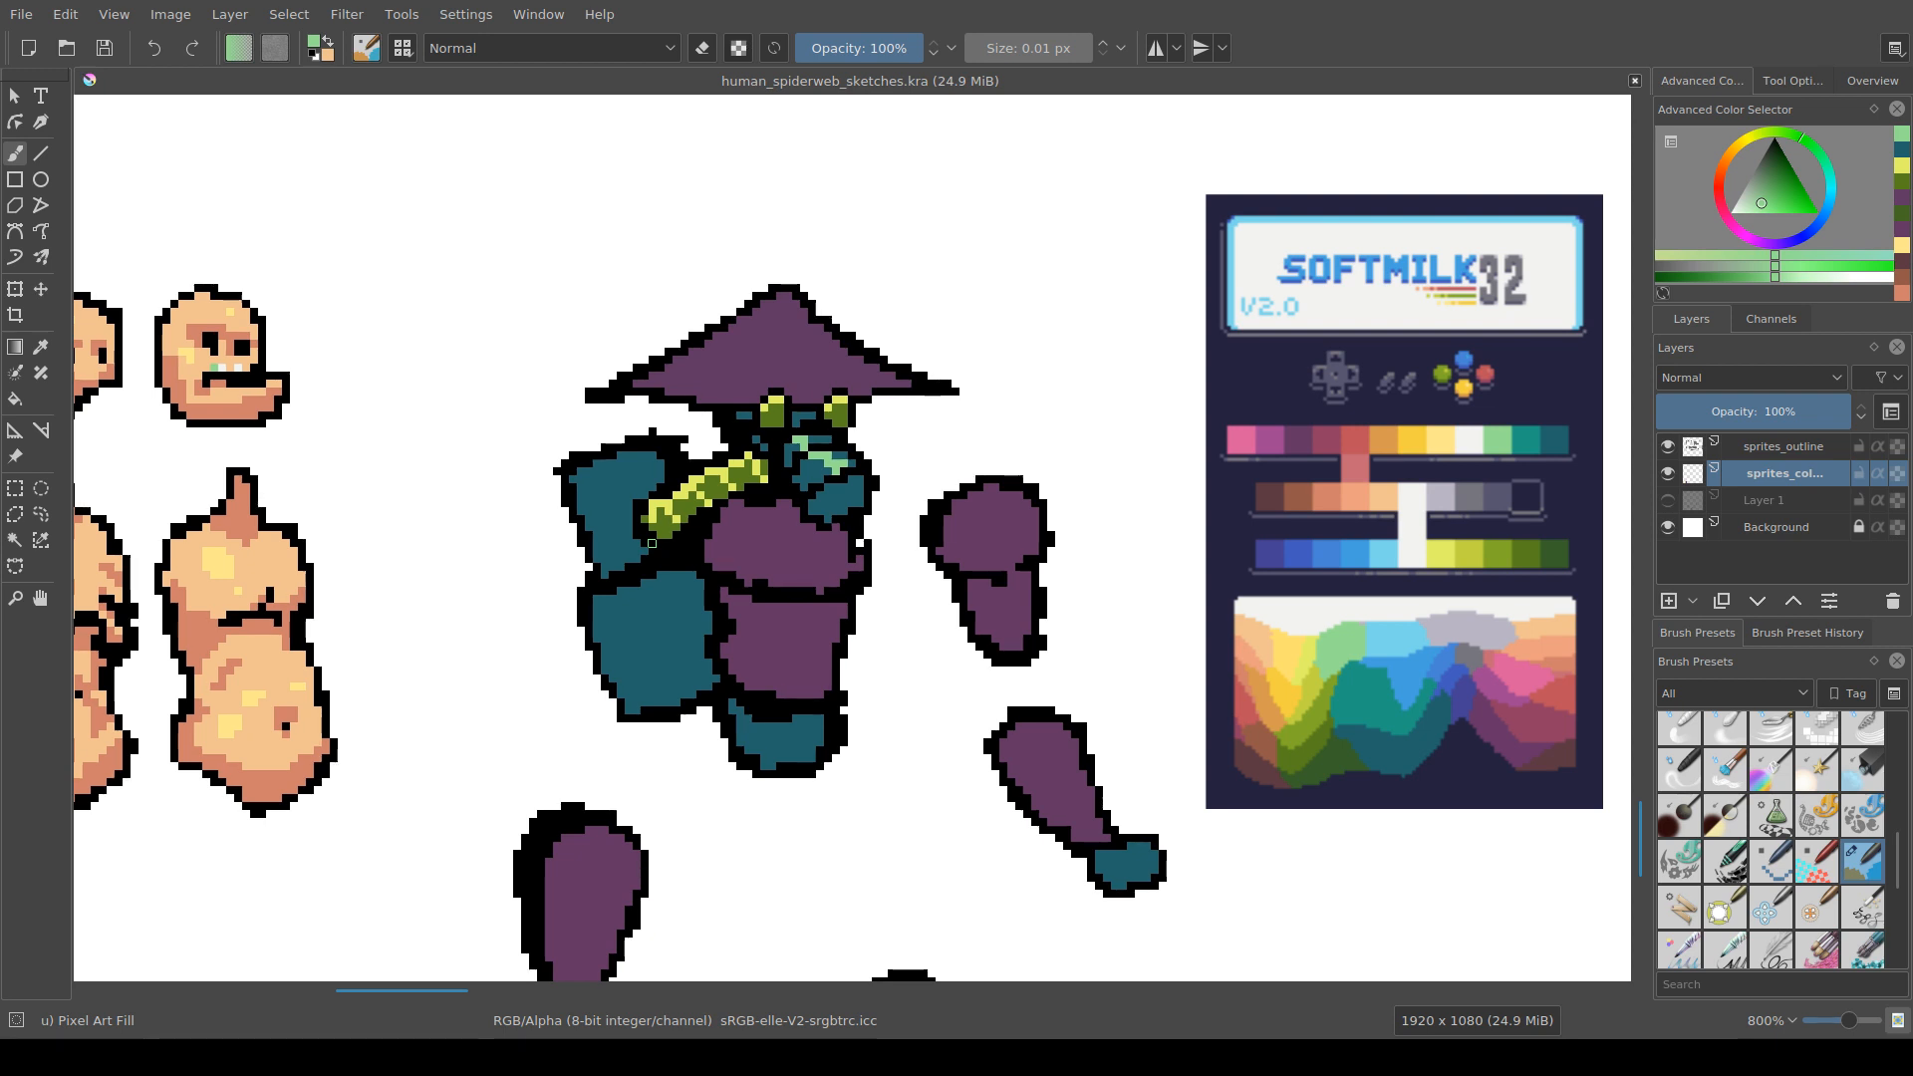
drag(644, 423, 596, 457)
key(e)
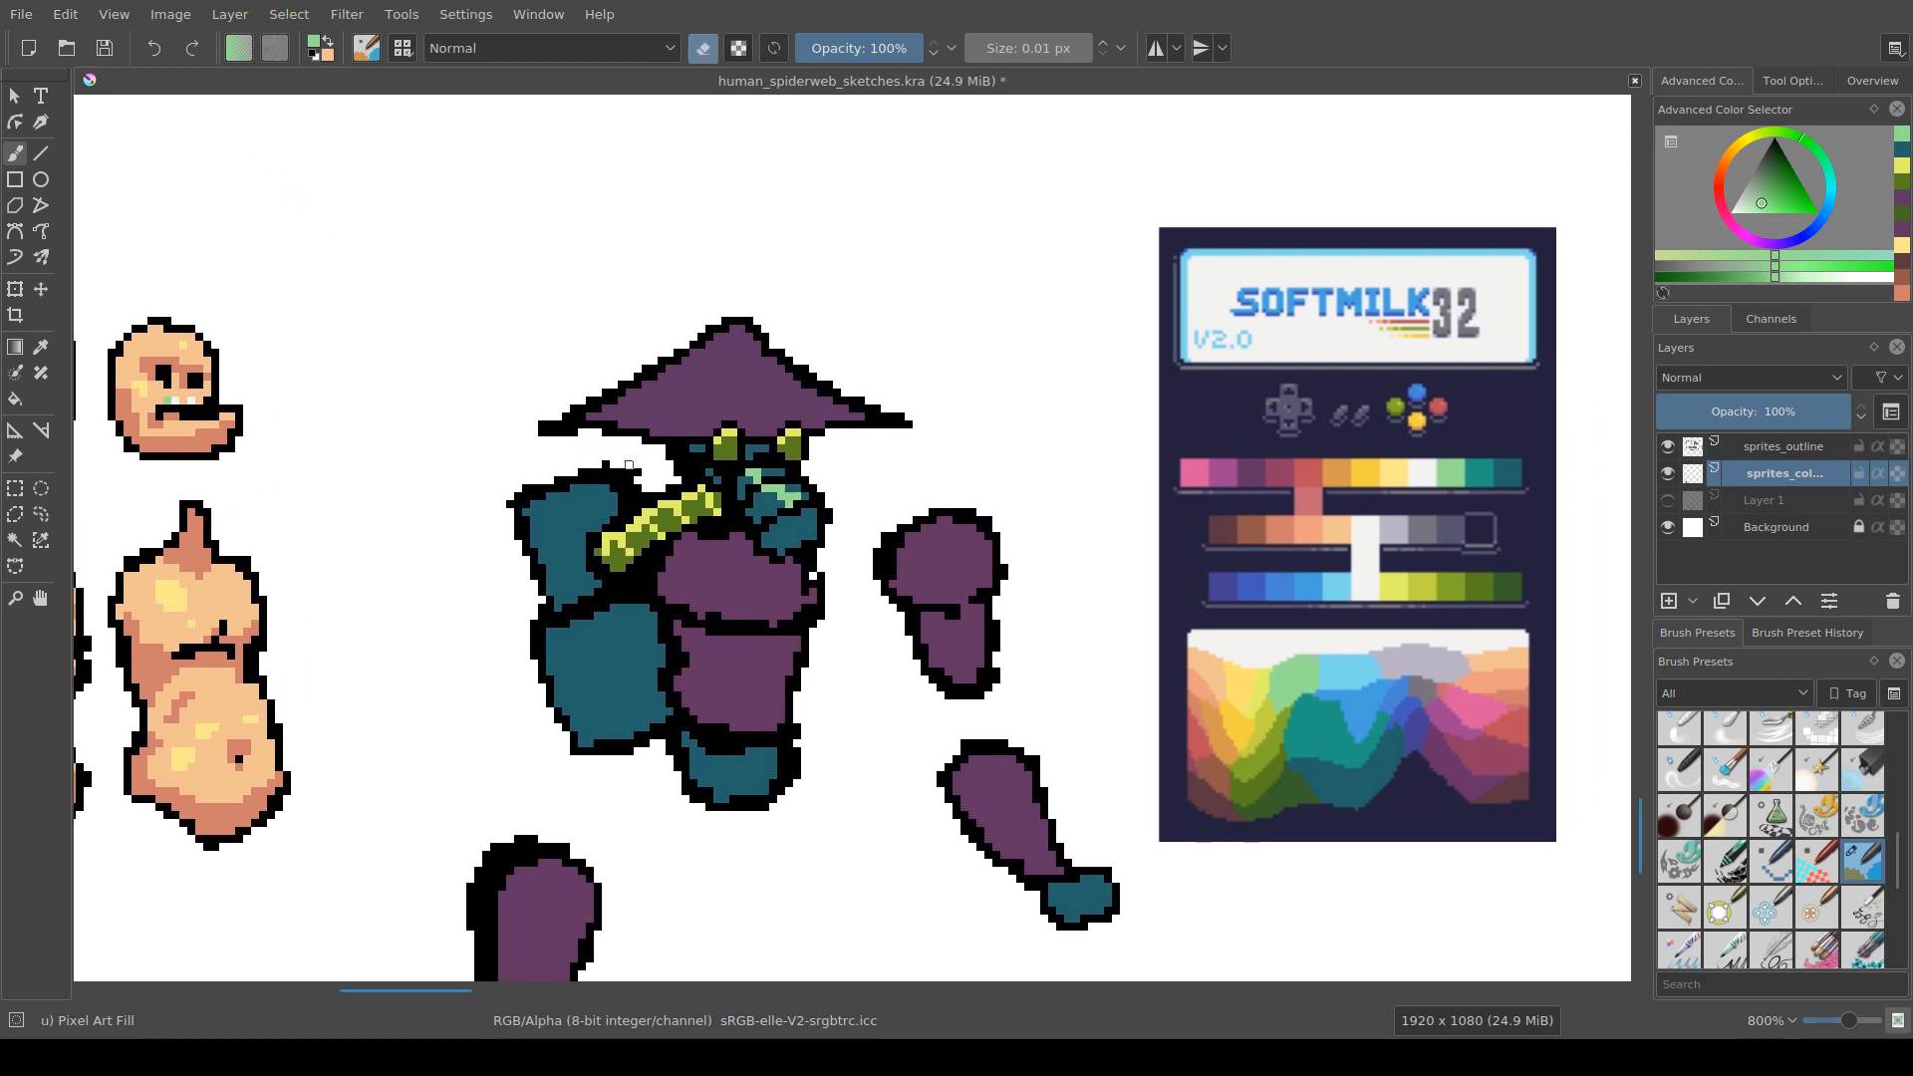
click(1783, 446)
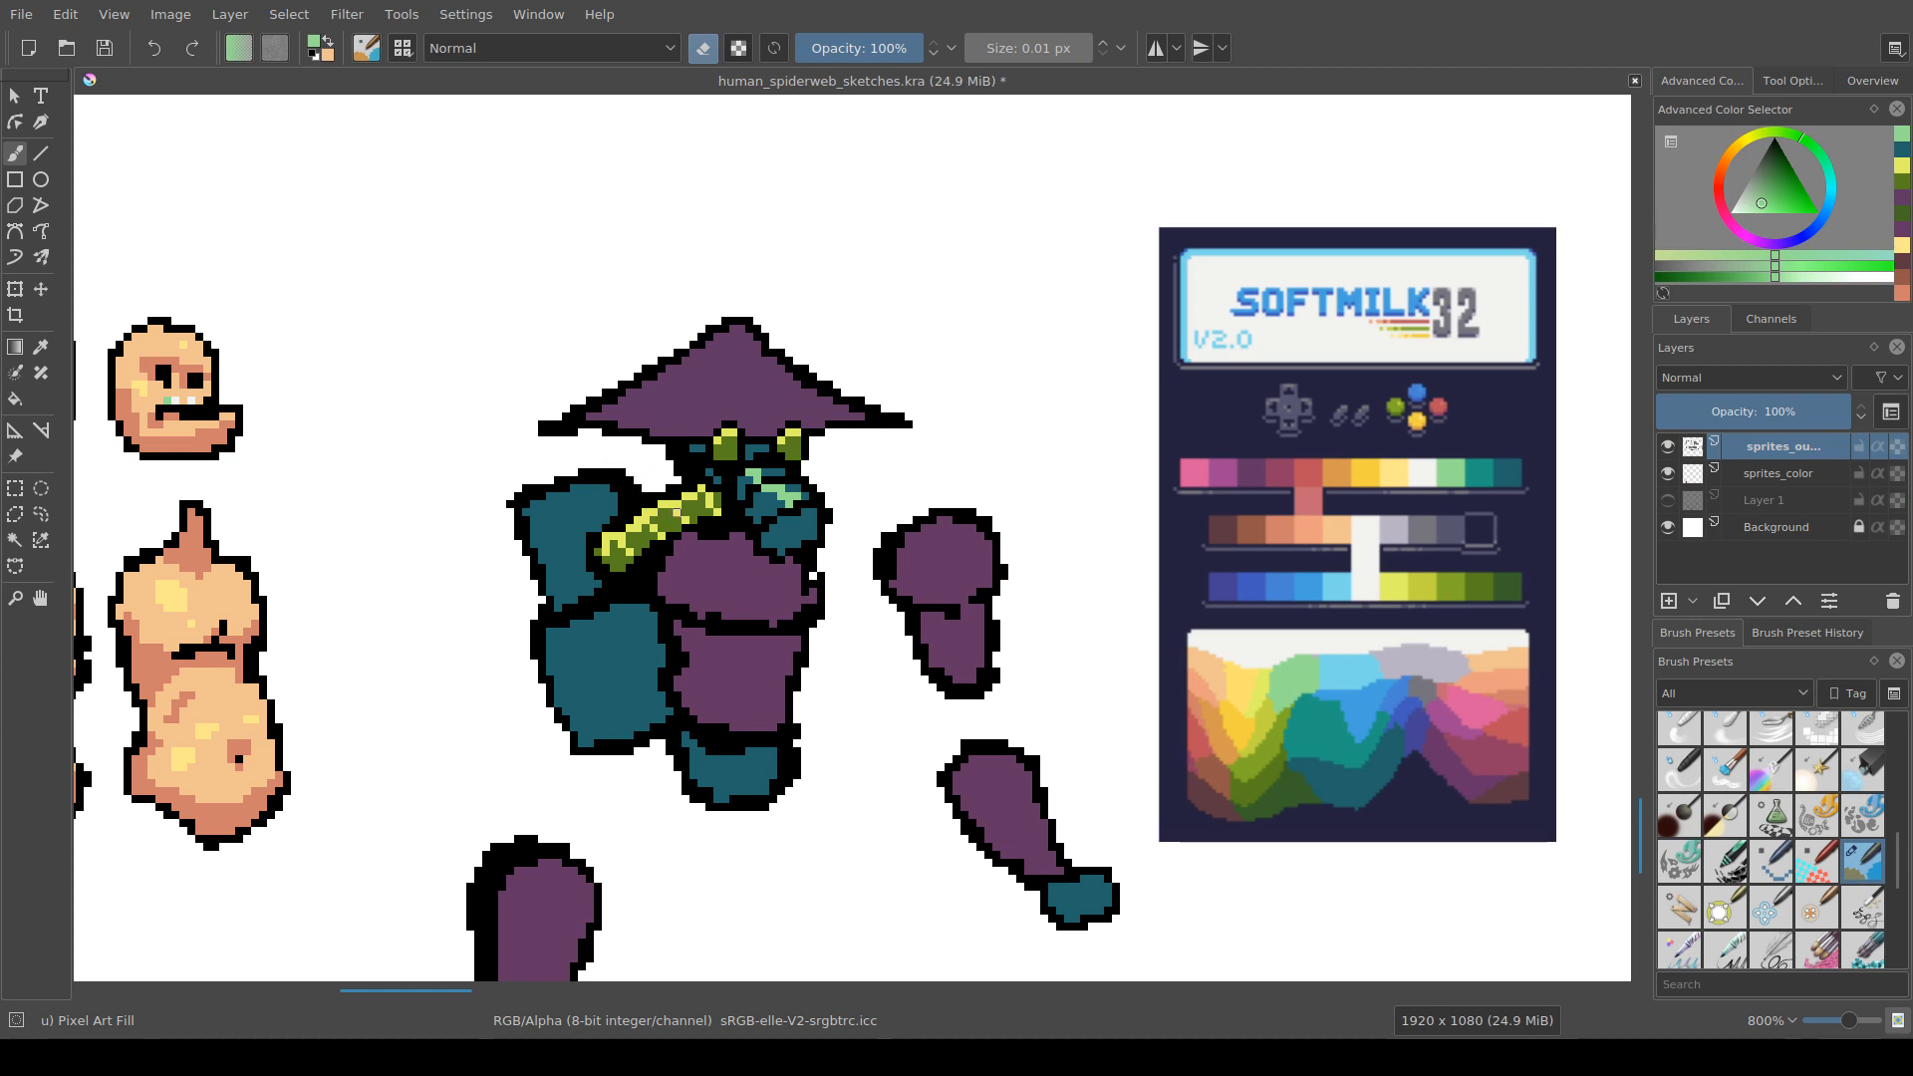
drag(852, 592, 887, 543)
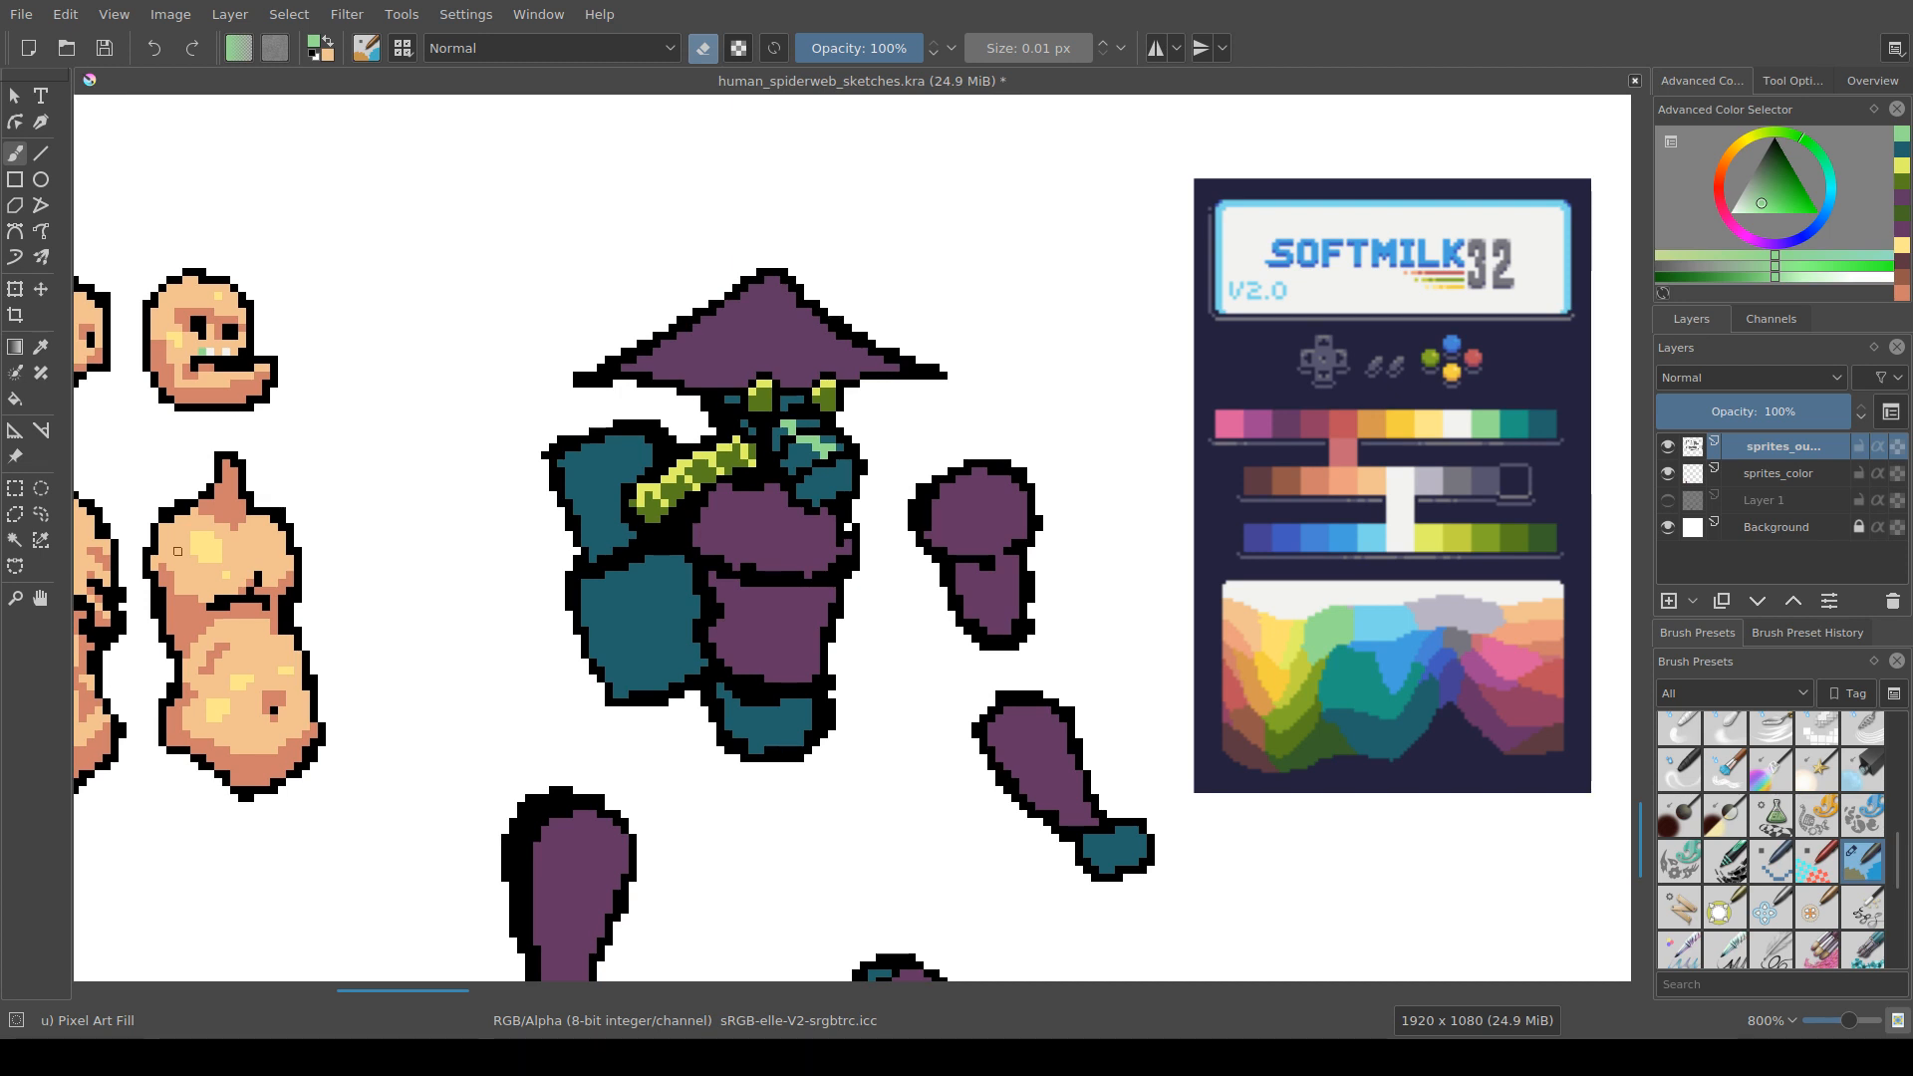
drag(377, 760, 411, 687)
drag(921, 658, 852, 692)
key(ctrl+s)
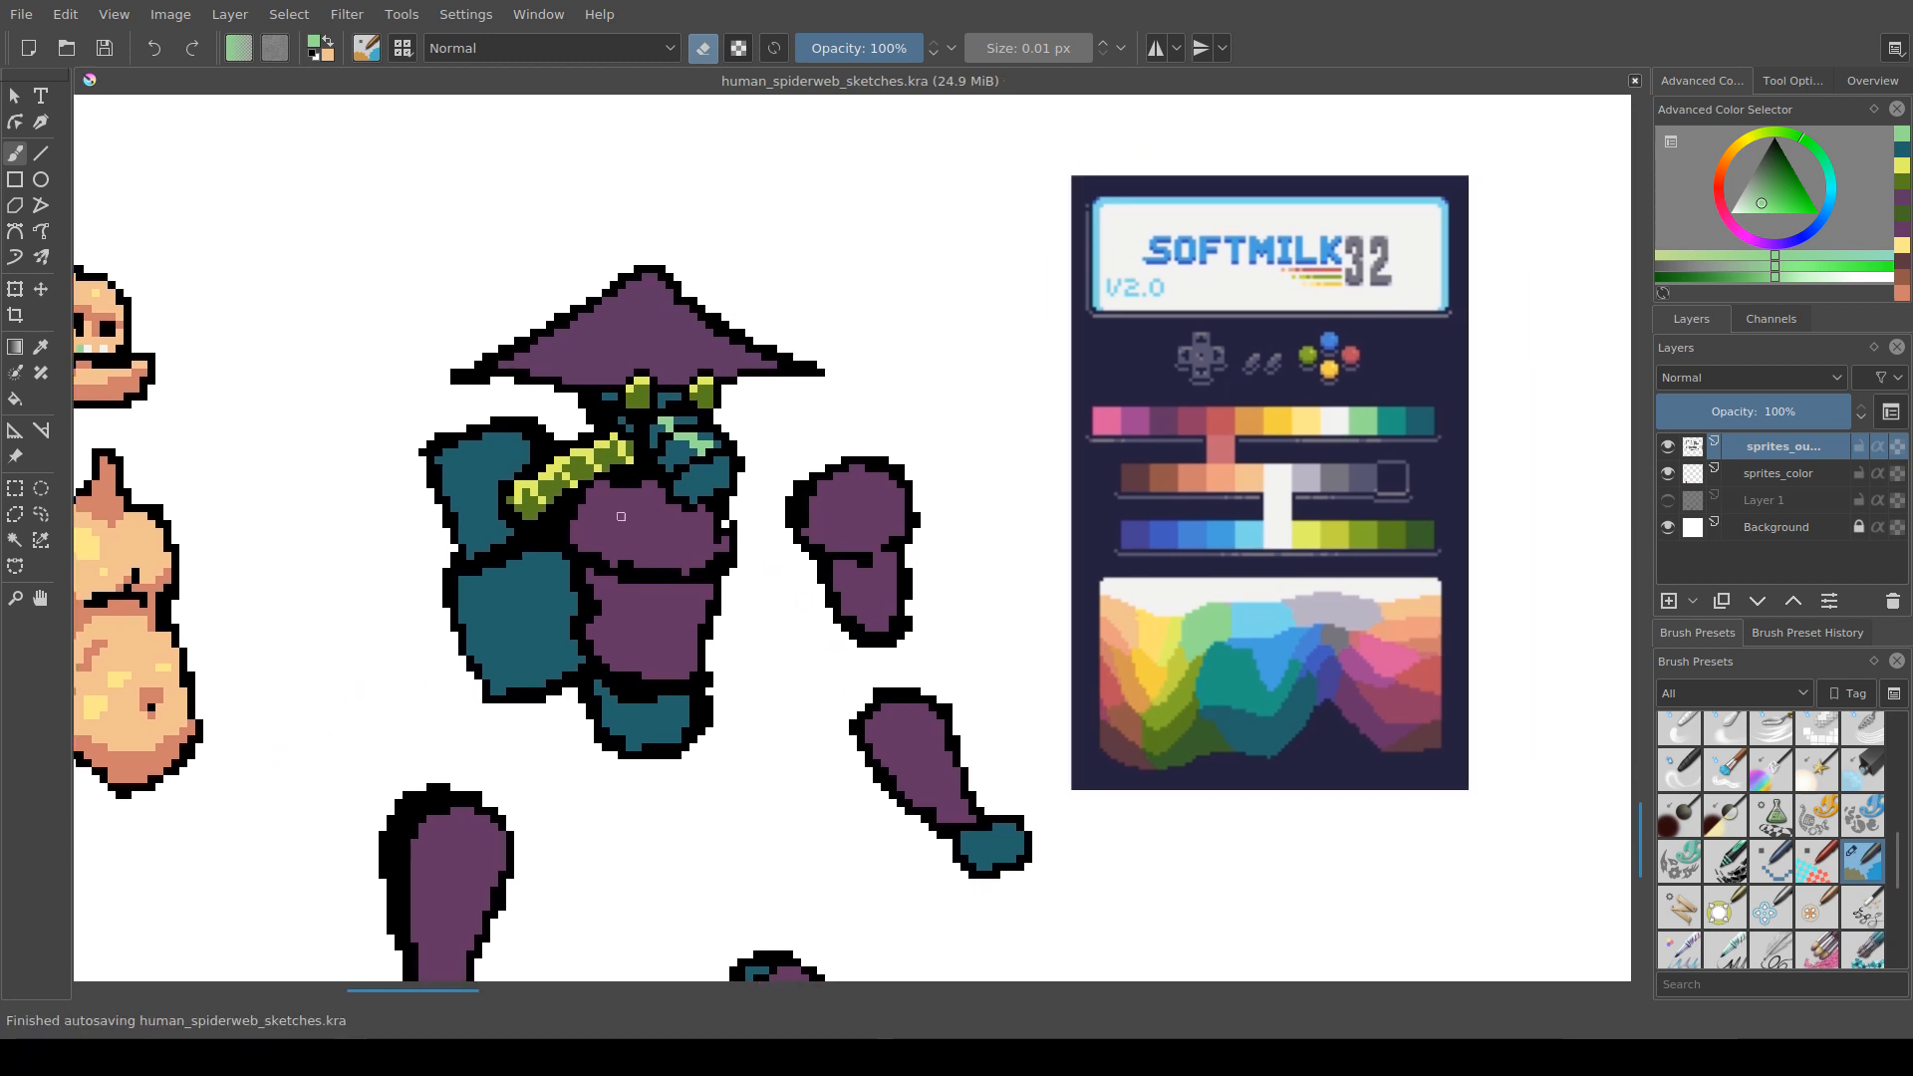
Step: Pick the palette's lighter purple and select the purple areas of the hat, torso and separate limb pieces by contiguous colour
ctrl+click(1107, 426)
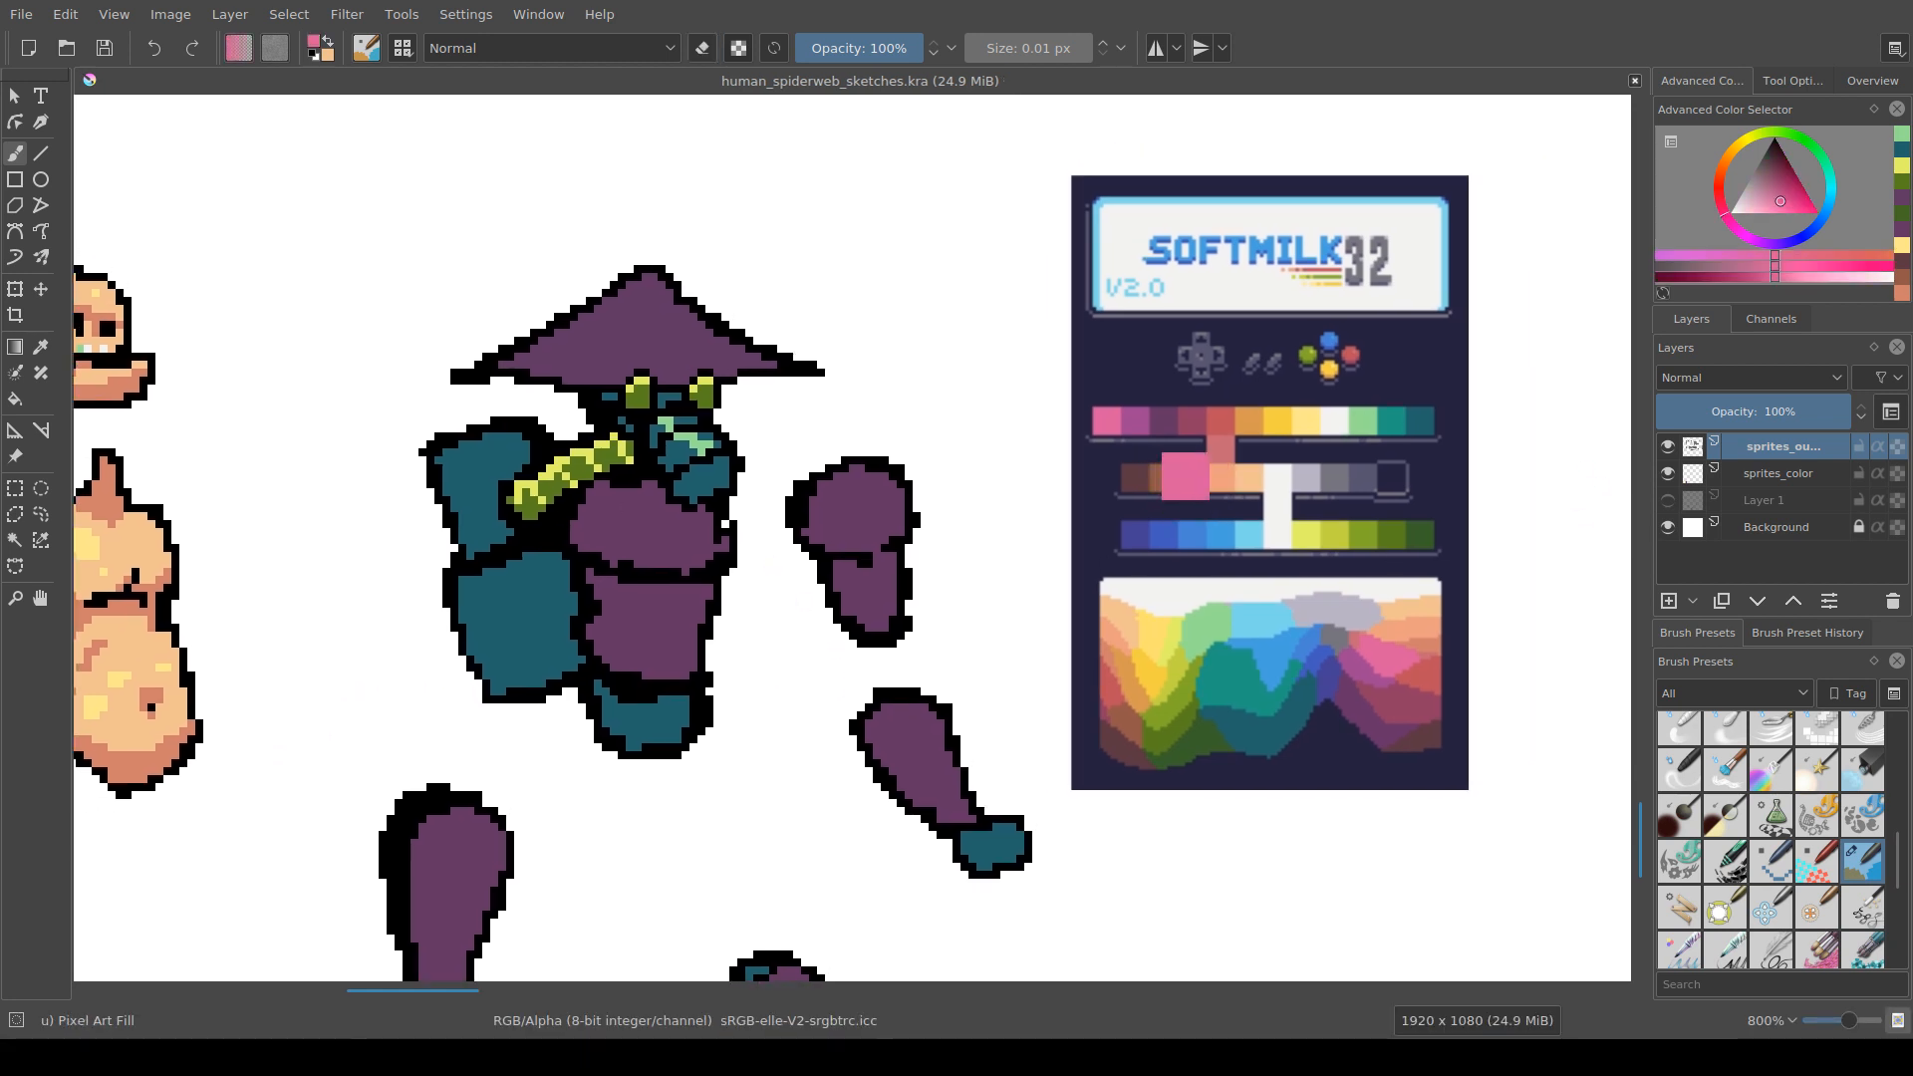
ctrl+click(1129, 419)
key(e)
drag(645, 421, 674, 481)
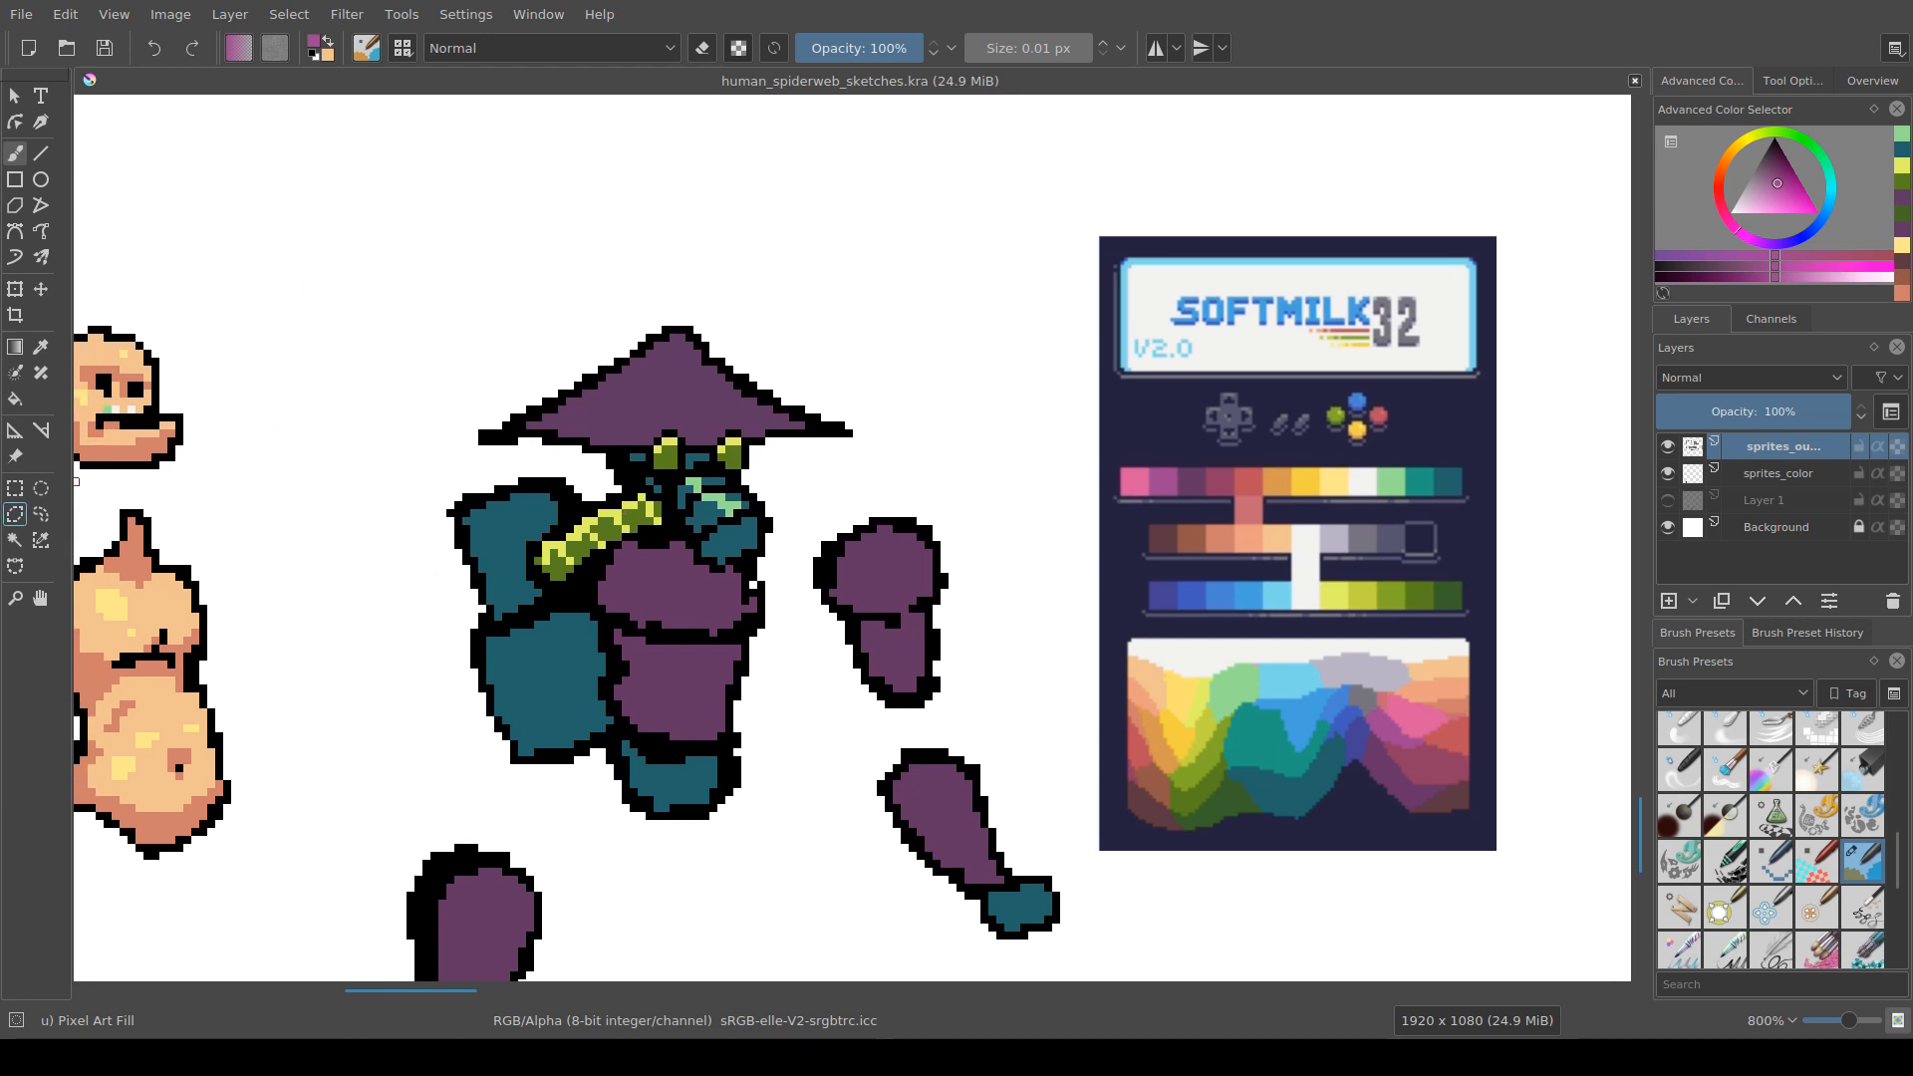
click(15, 539)
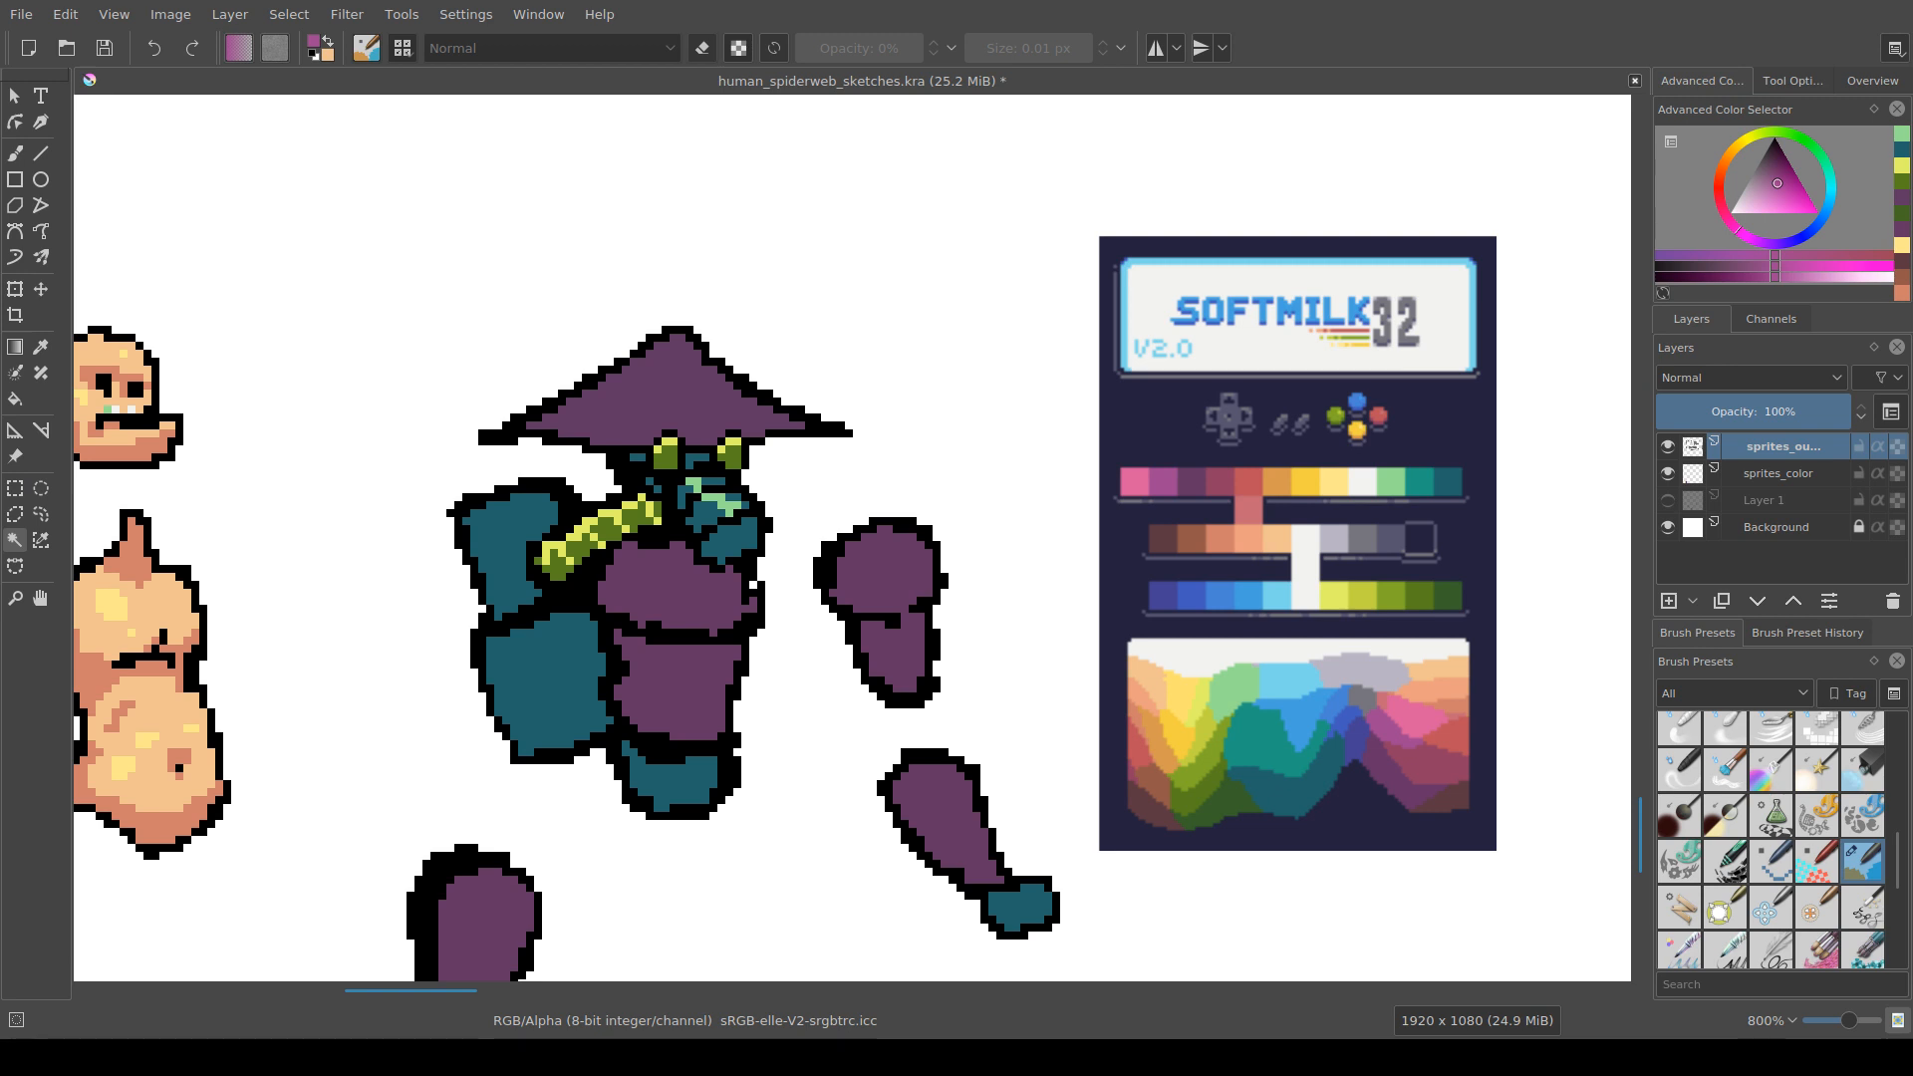
click(677, 687)
shift+click(885, 573)
shift+click(942, 817)
drag(937, 822, 997, 592)
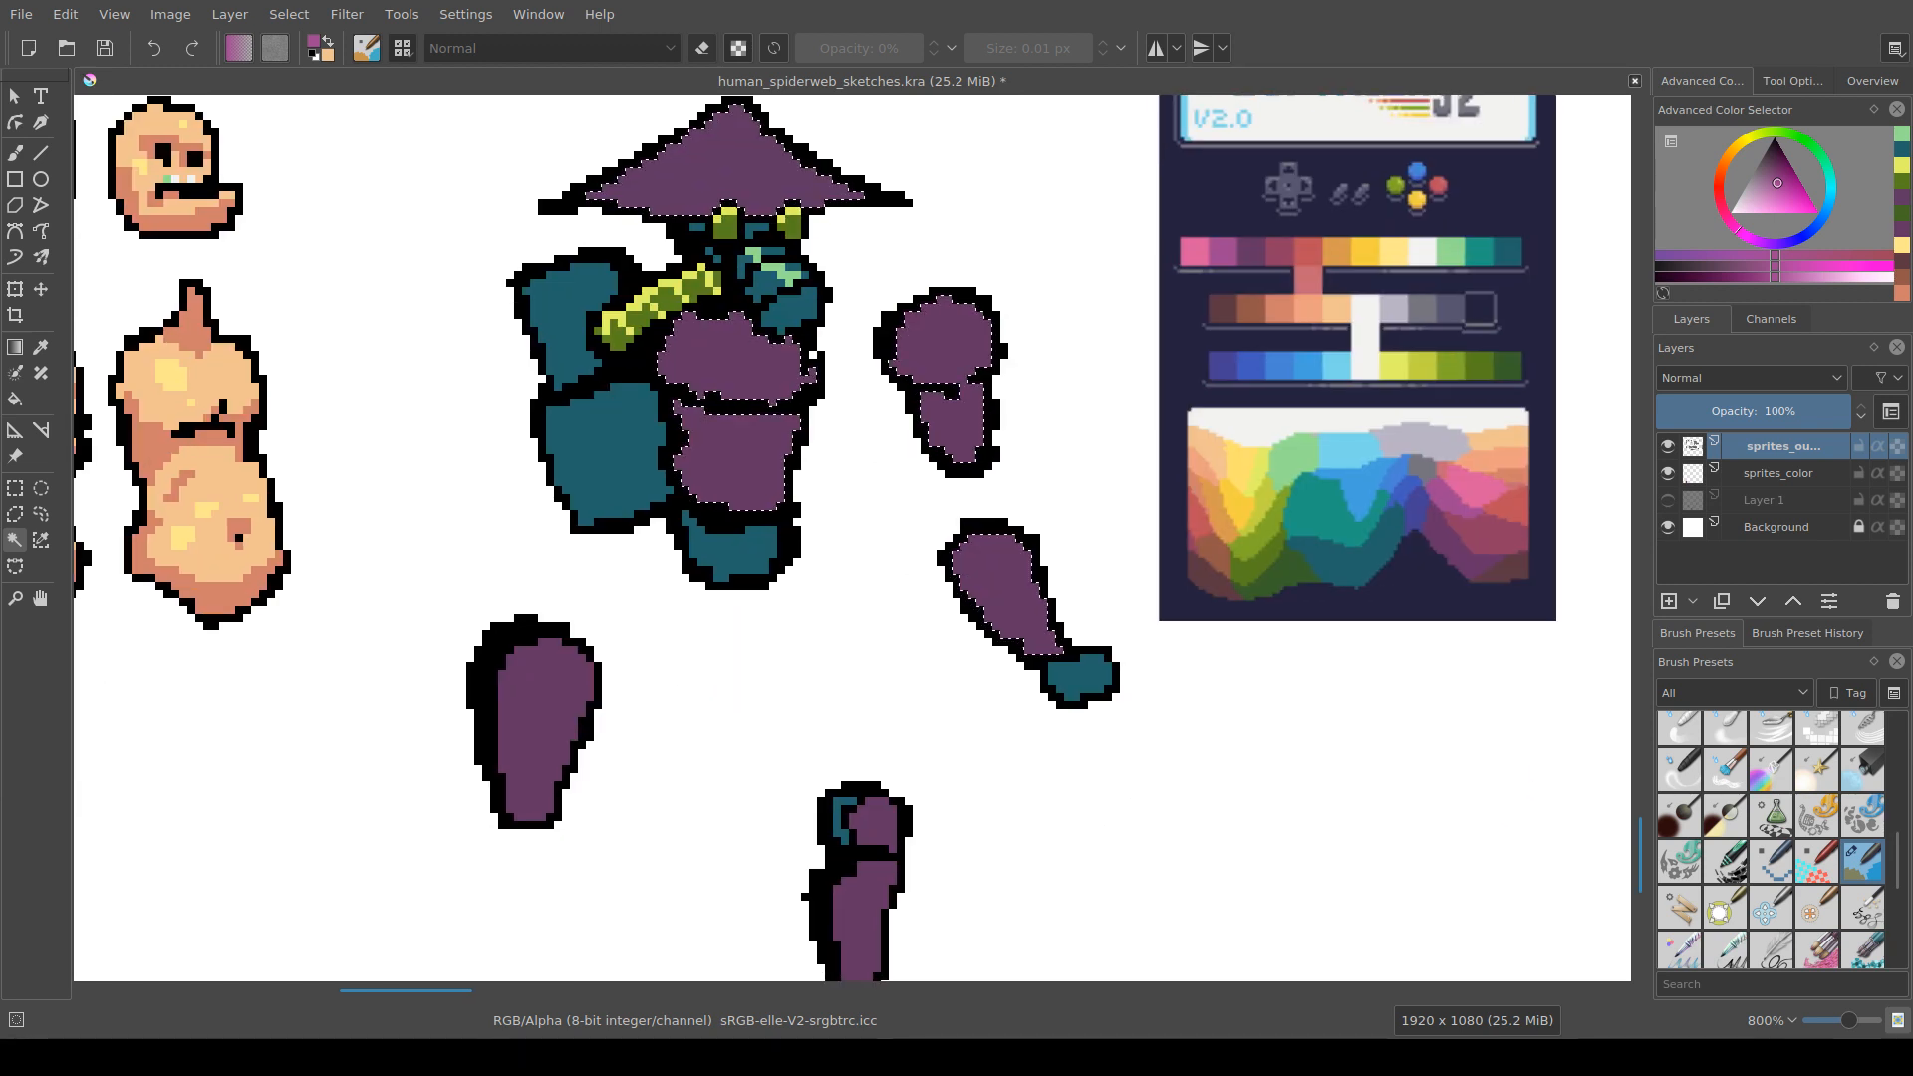
drag(797, 598, 803, 771)
scroll(817, 448, down, 1)
scroll(736, 655, up, 1)
drag(736, 656, 751, 700)
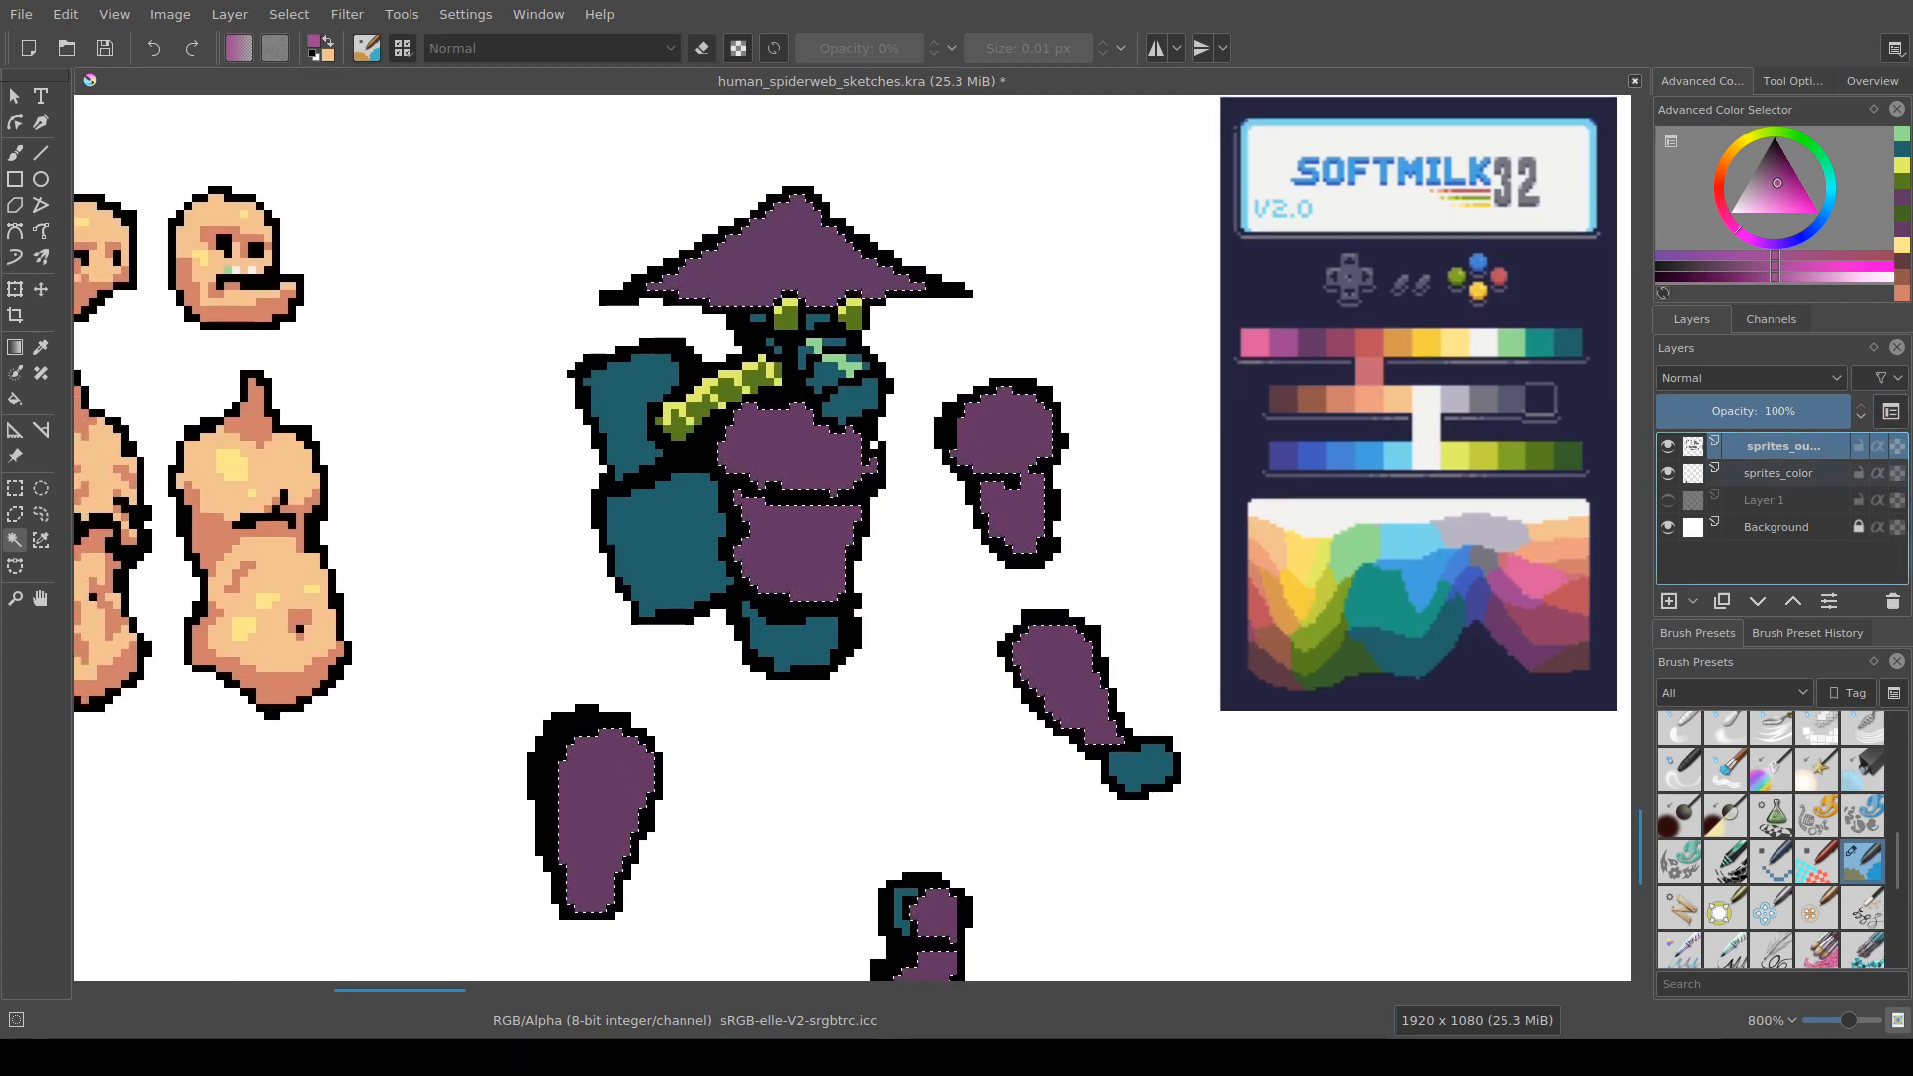
Step: Paint the palette's lighter purple along the hat's left slope on the sprites_color layer, using a brush of about 5.31 px
click(1778, 474)
drag(797, 498, 797, 548)
key(b)
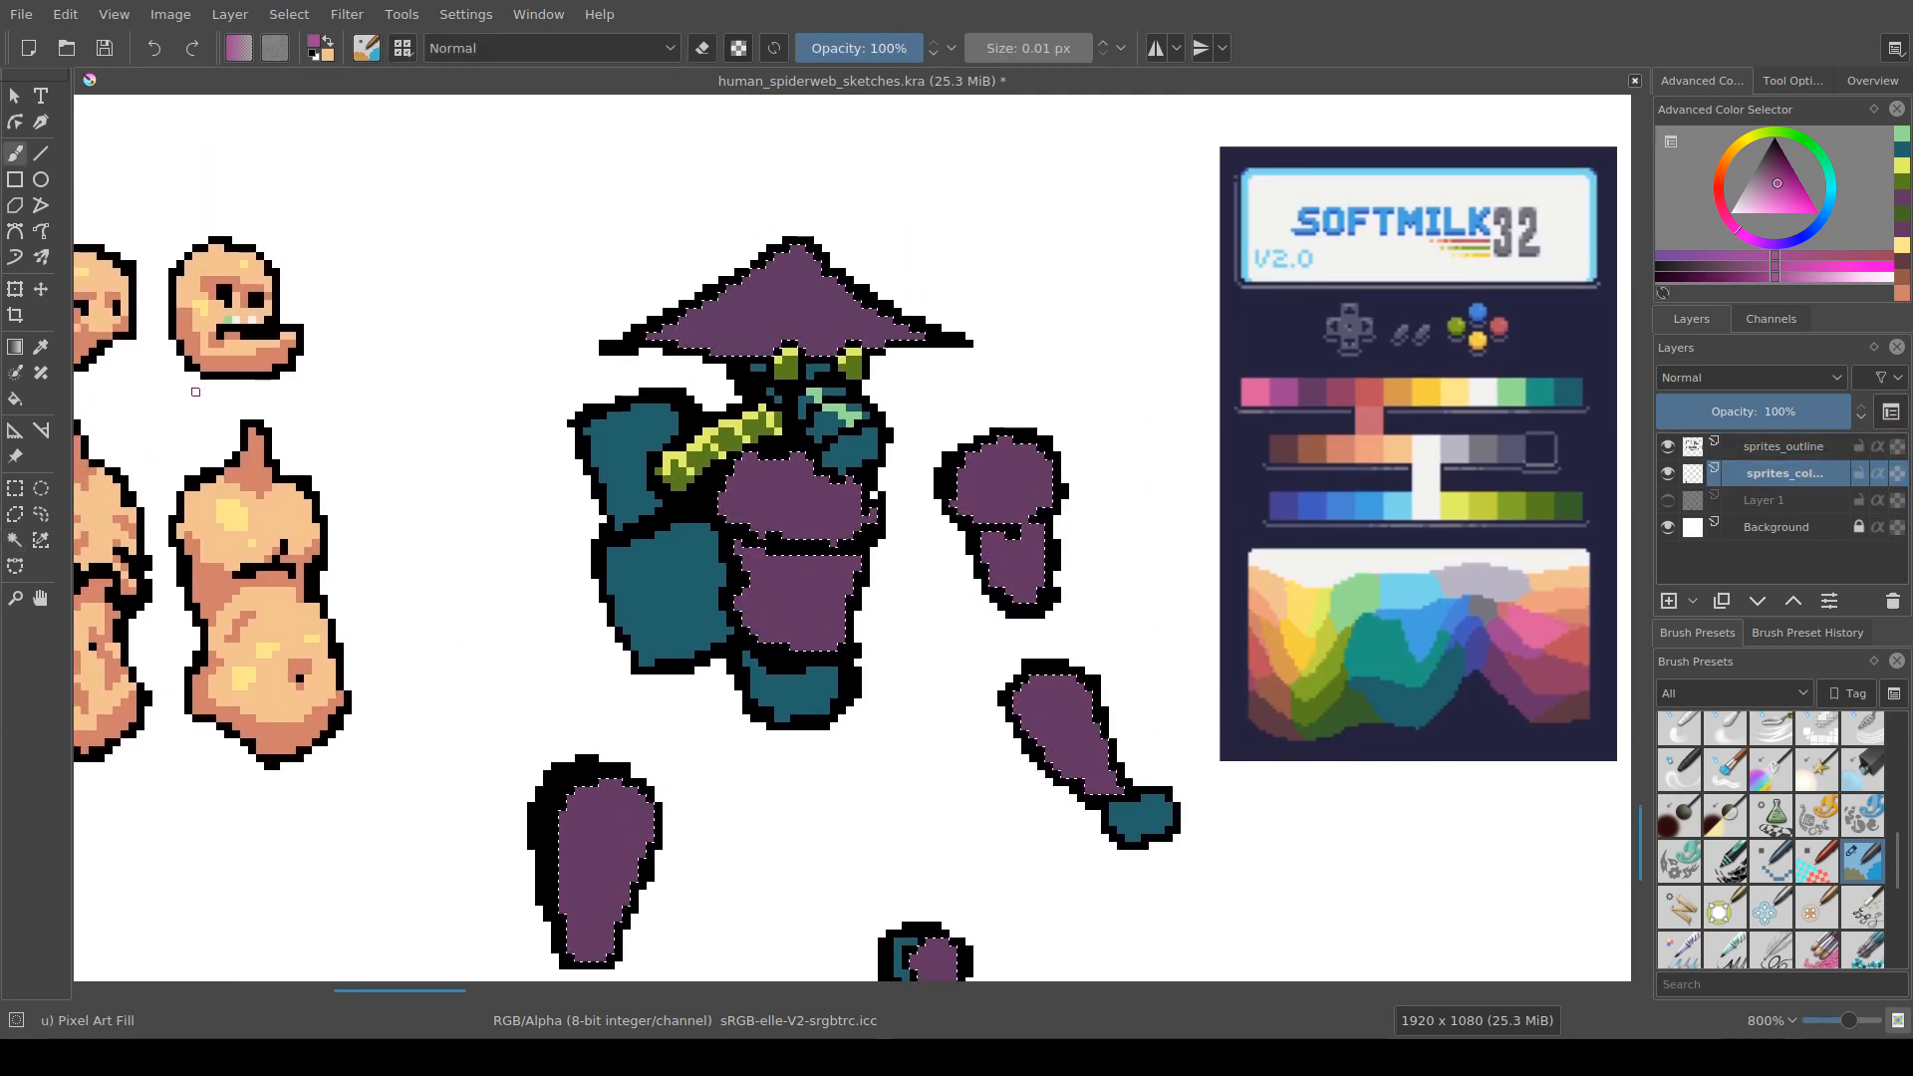
mouse_move(921, 520)
mouse_down()
mouse_move(893, 544)
mouse_move(875, 498)
mouse_up()
scroll(859, 519, up, 1)
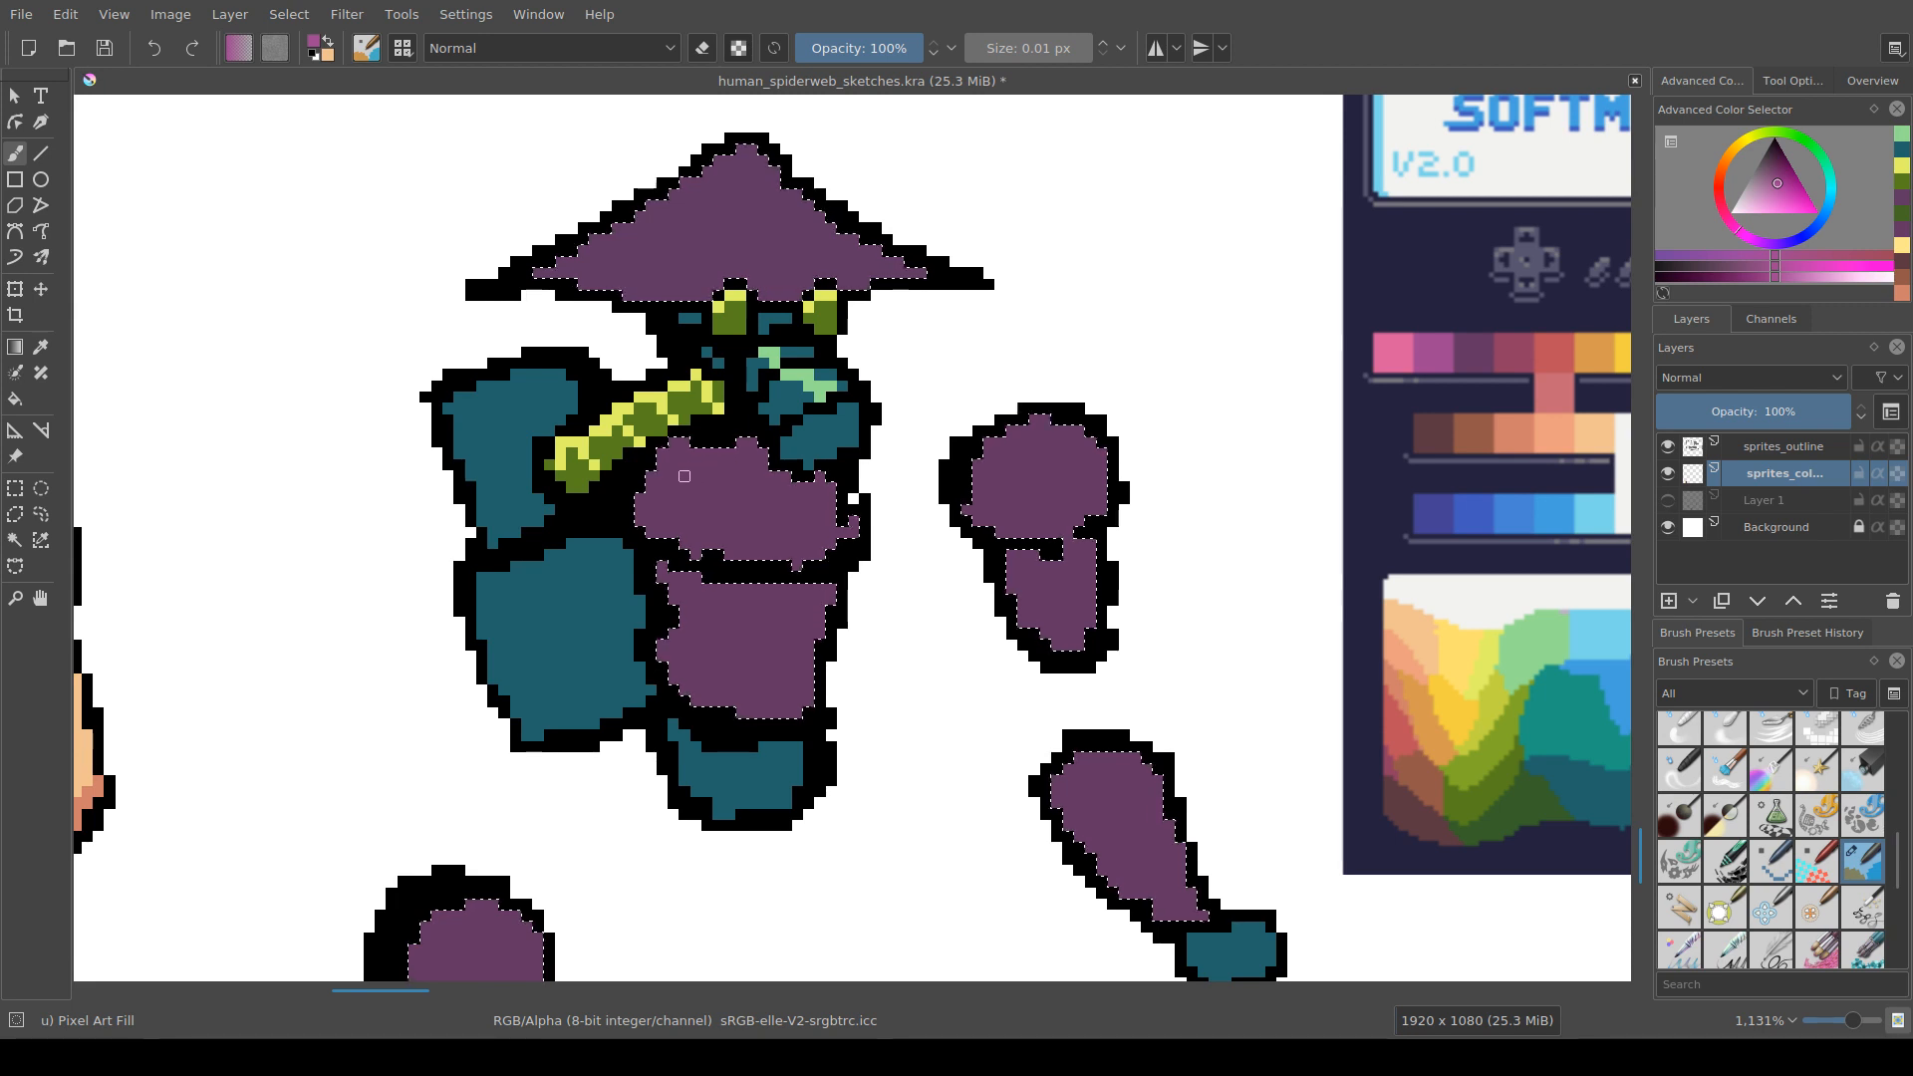
ctrl+click(739, 480)
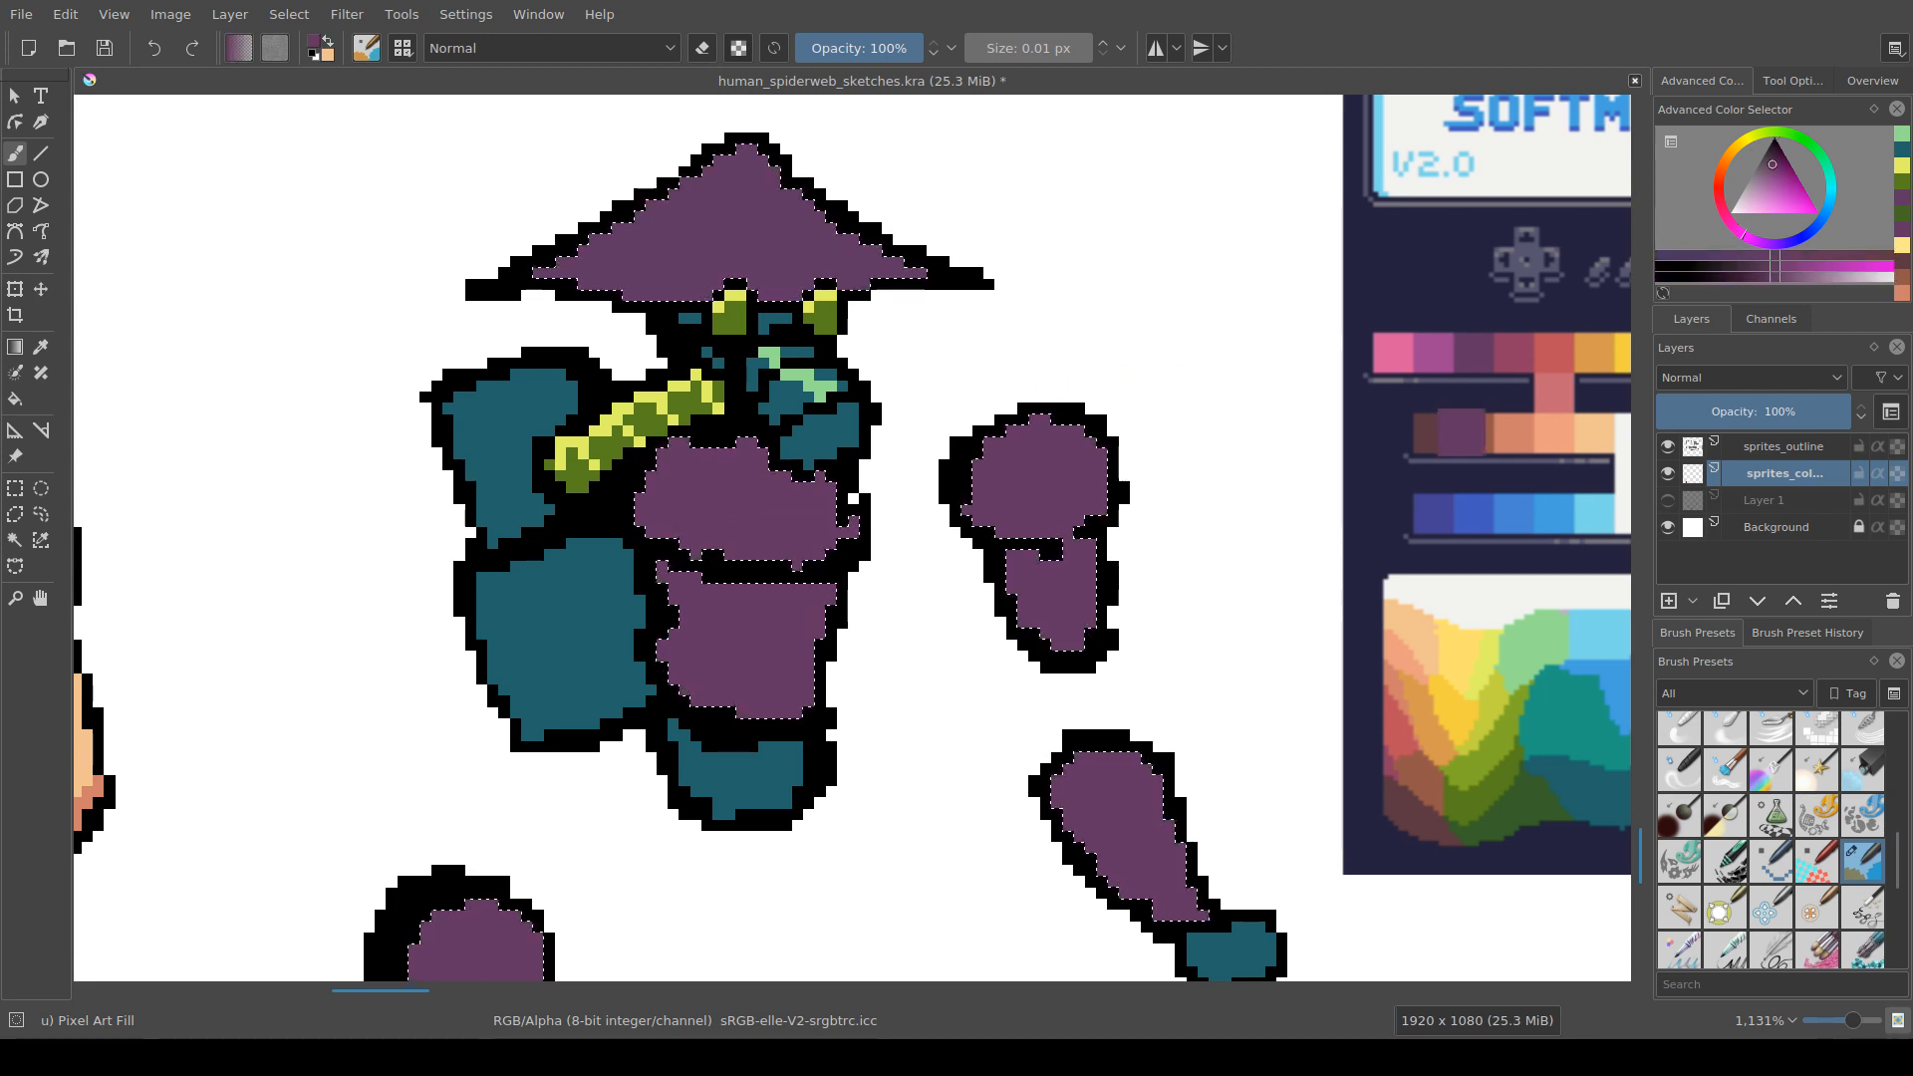
ctrl+click(1424, 347)
drag(1159, 351, 1111, 395)
drag(805, 407, 794, 422)
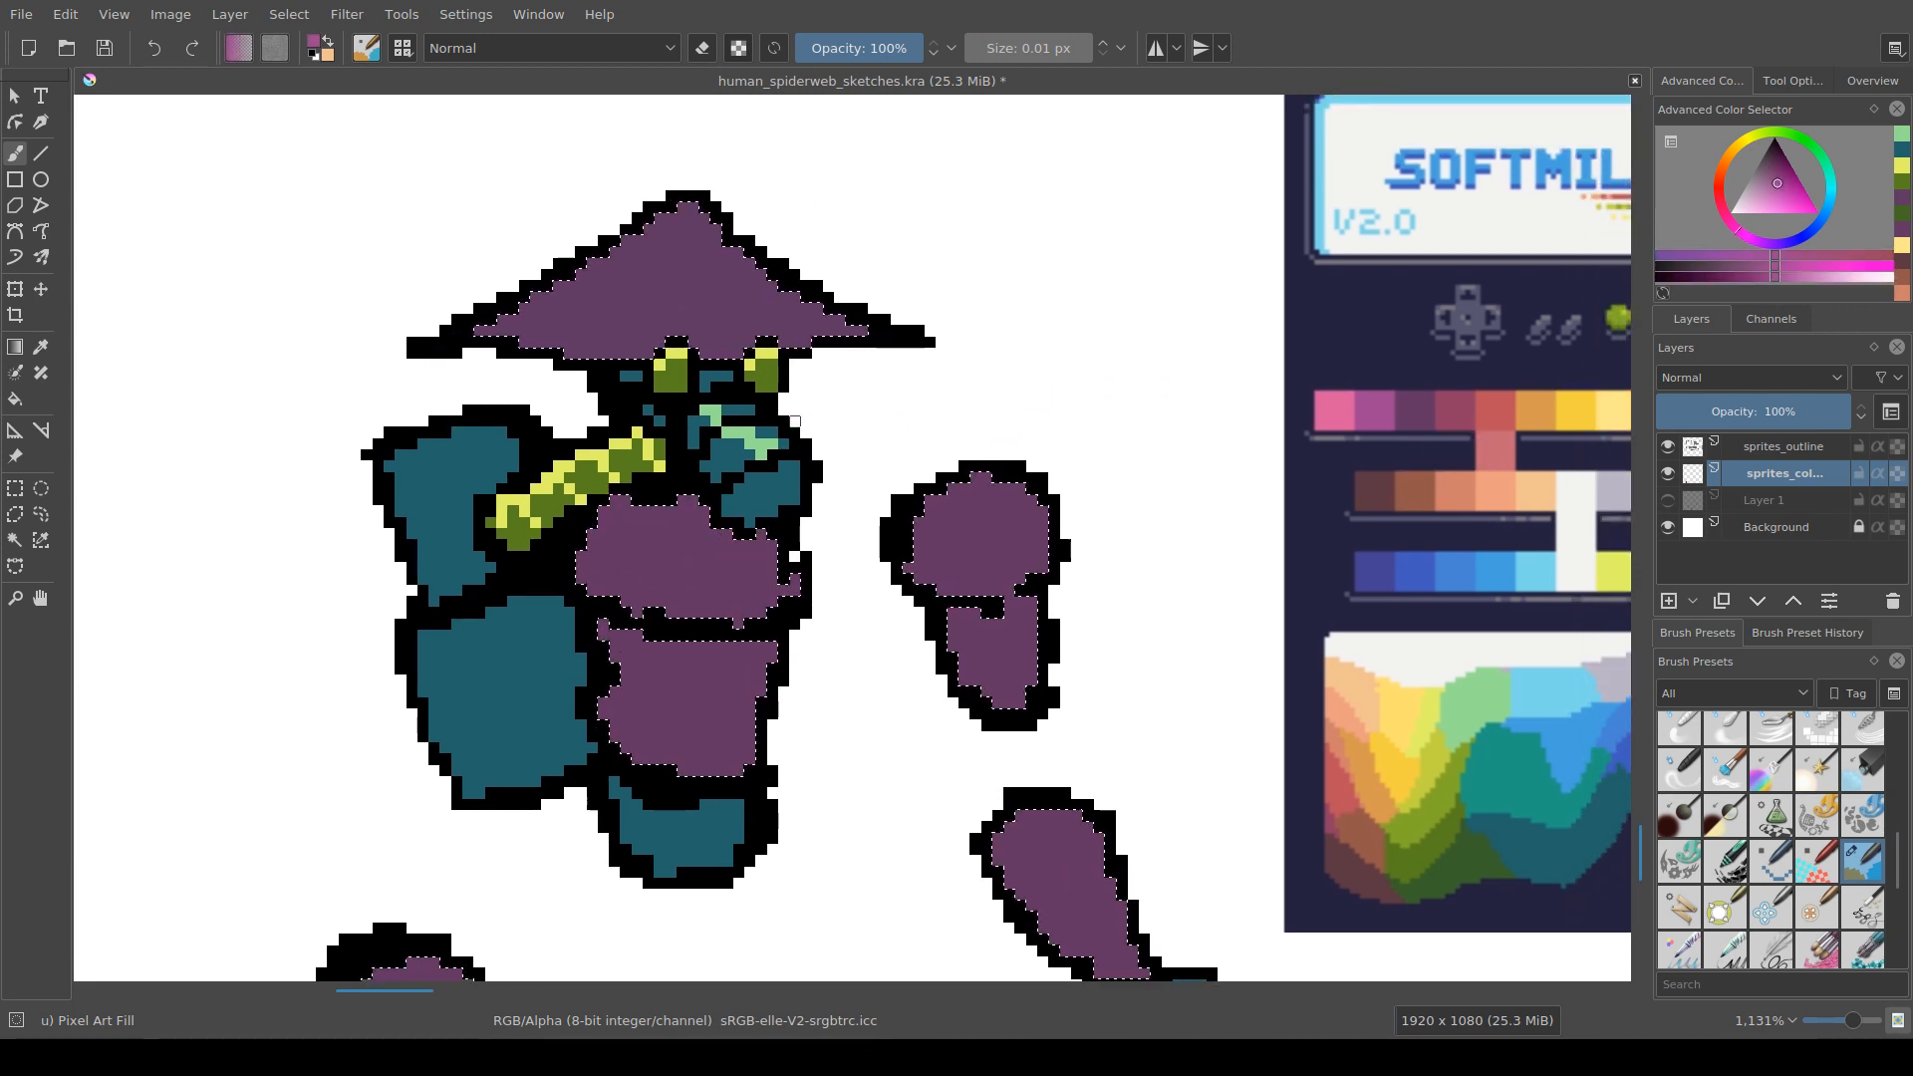
shift+drag(659, 409, 720, 410)
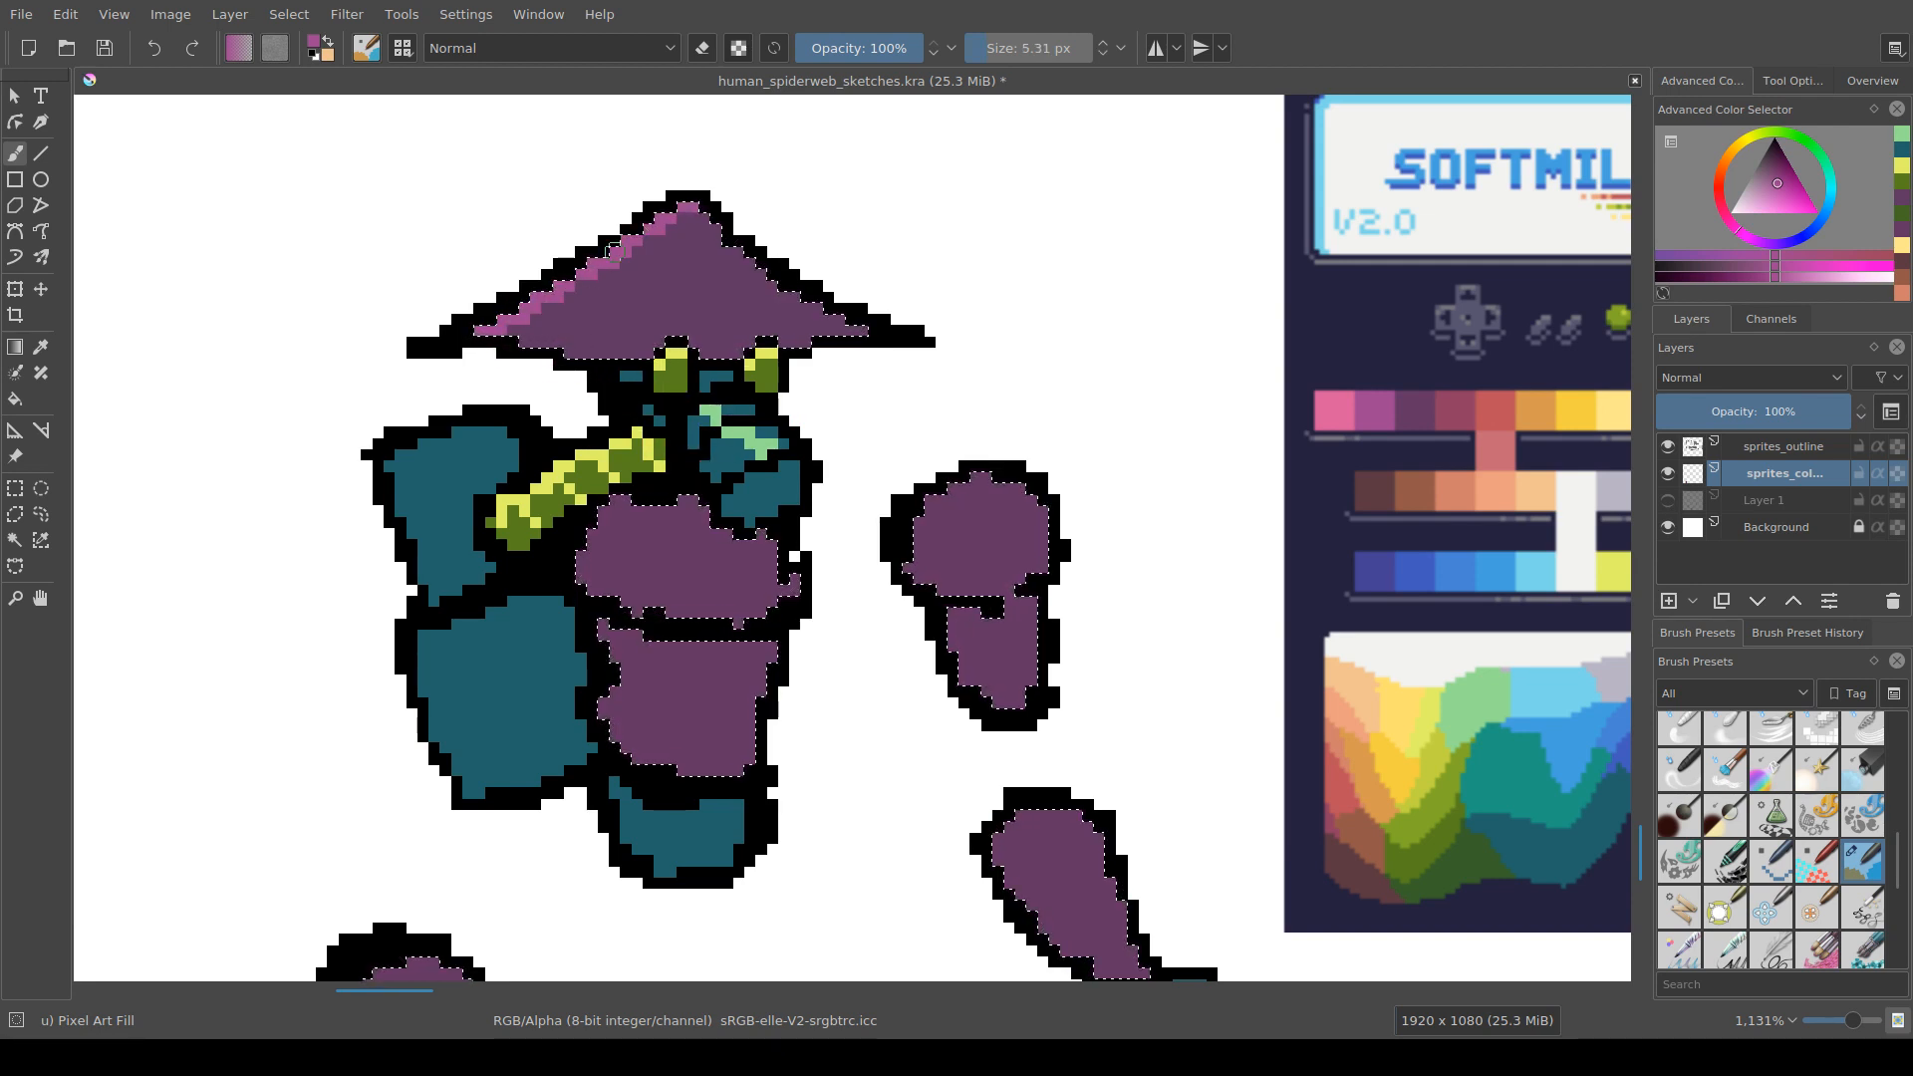
drag(612, 251, 478, 341)
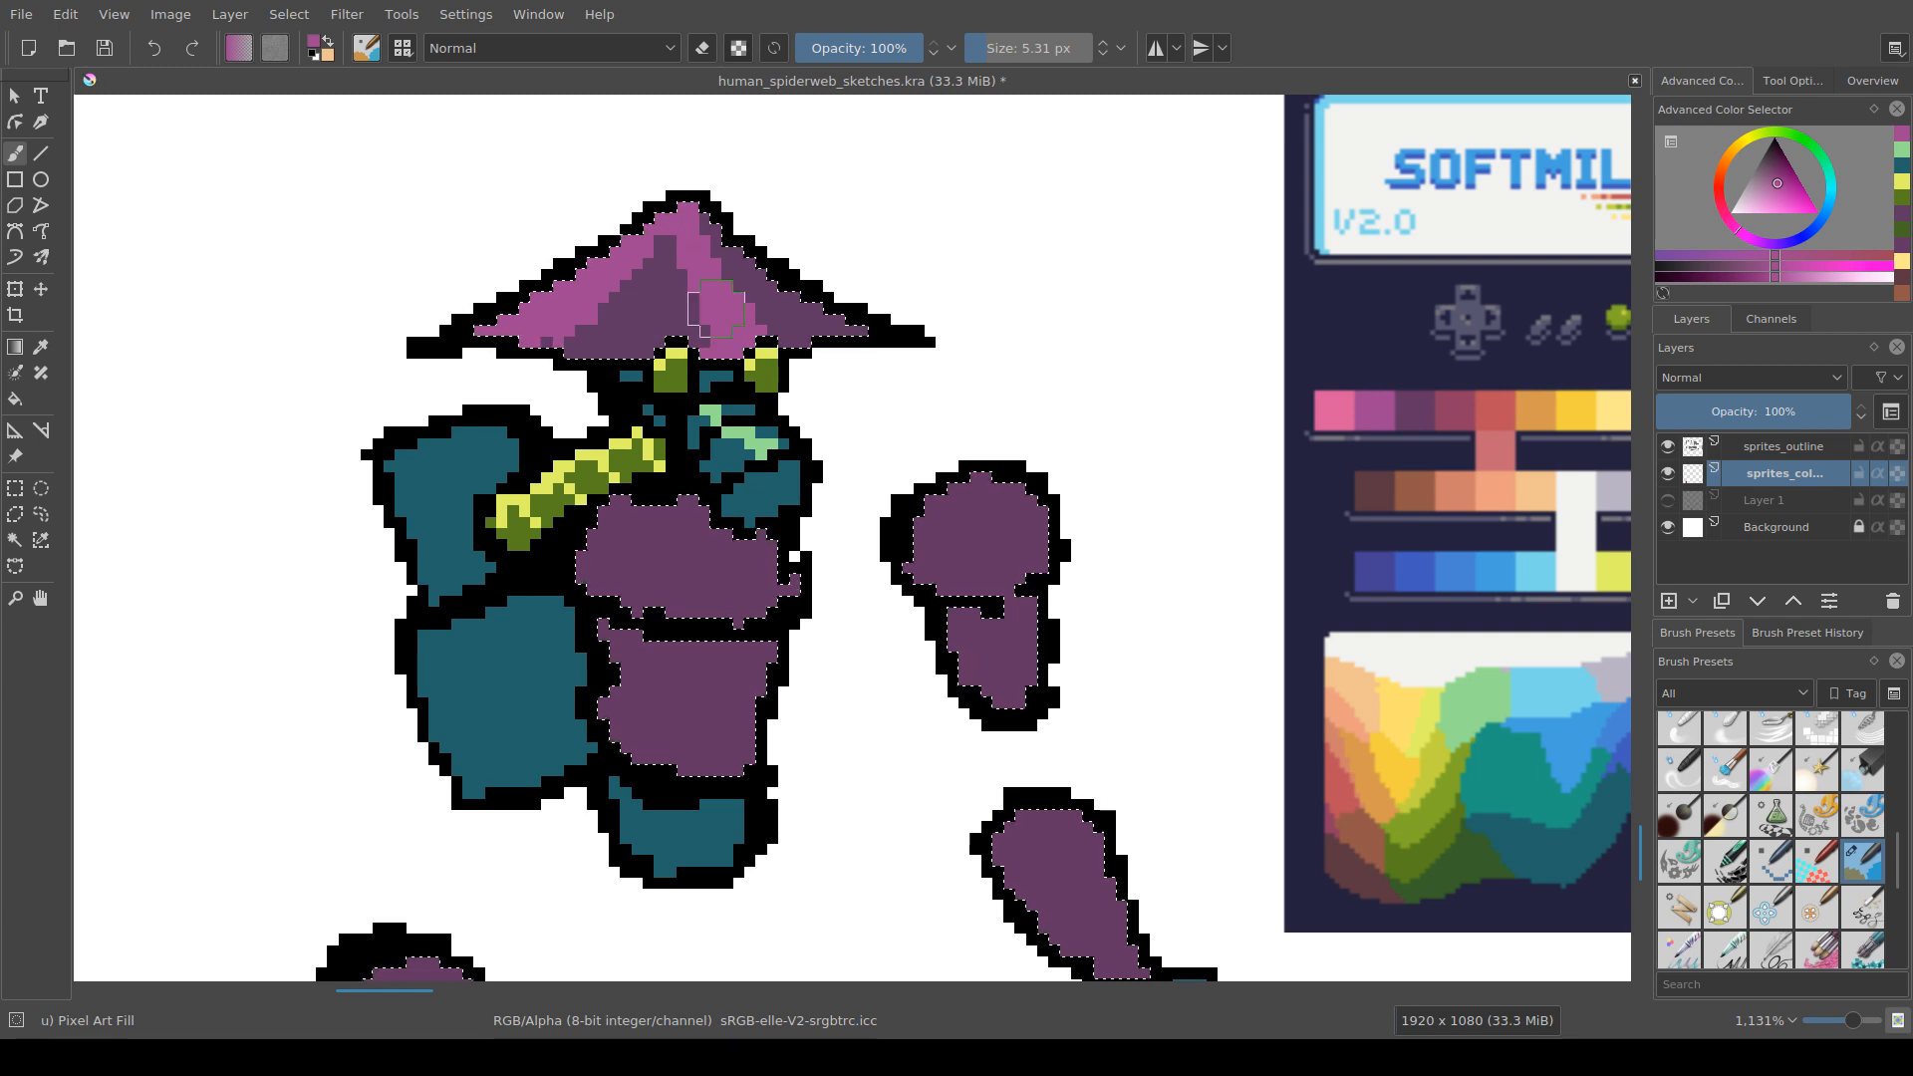
Step: Refine the hat's folds by alternating dark and lighter purple, and shade the upper torso with lighter purple
ctrl+click(670, 261)
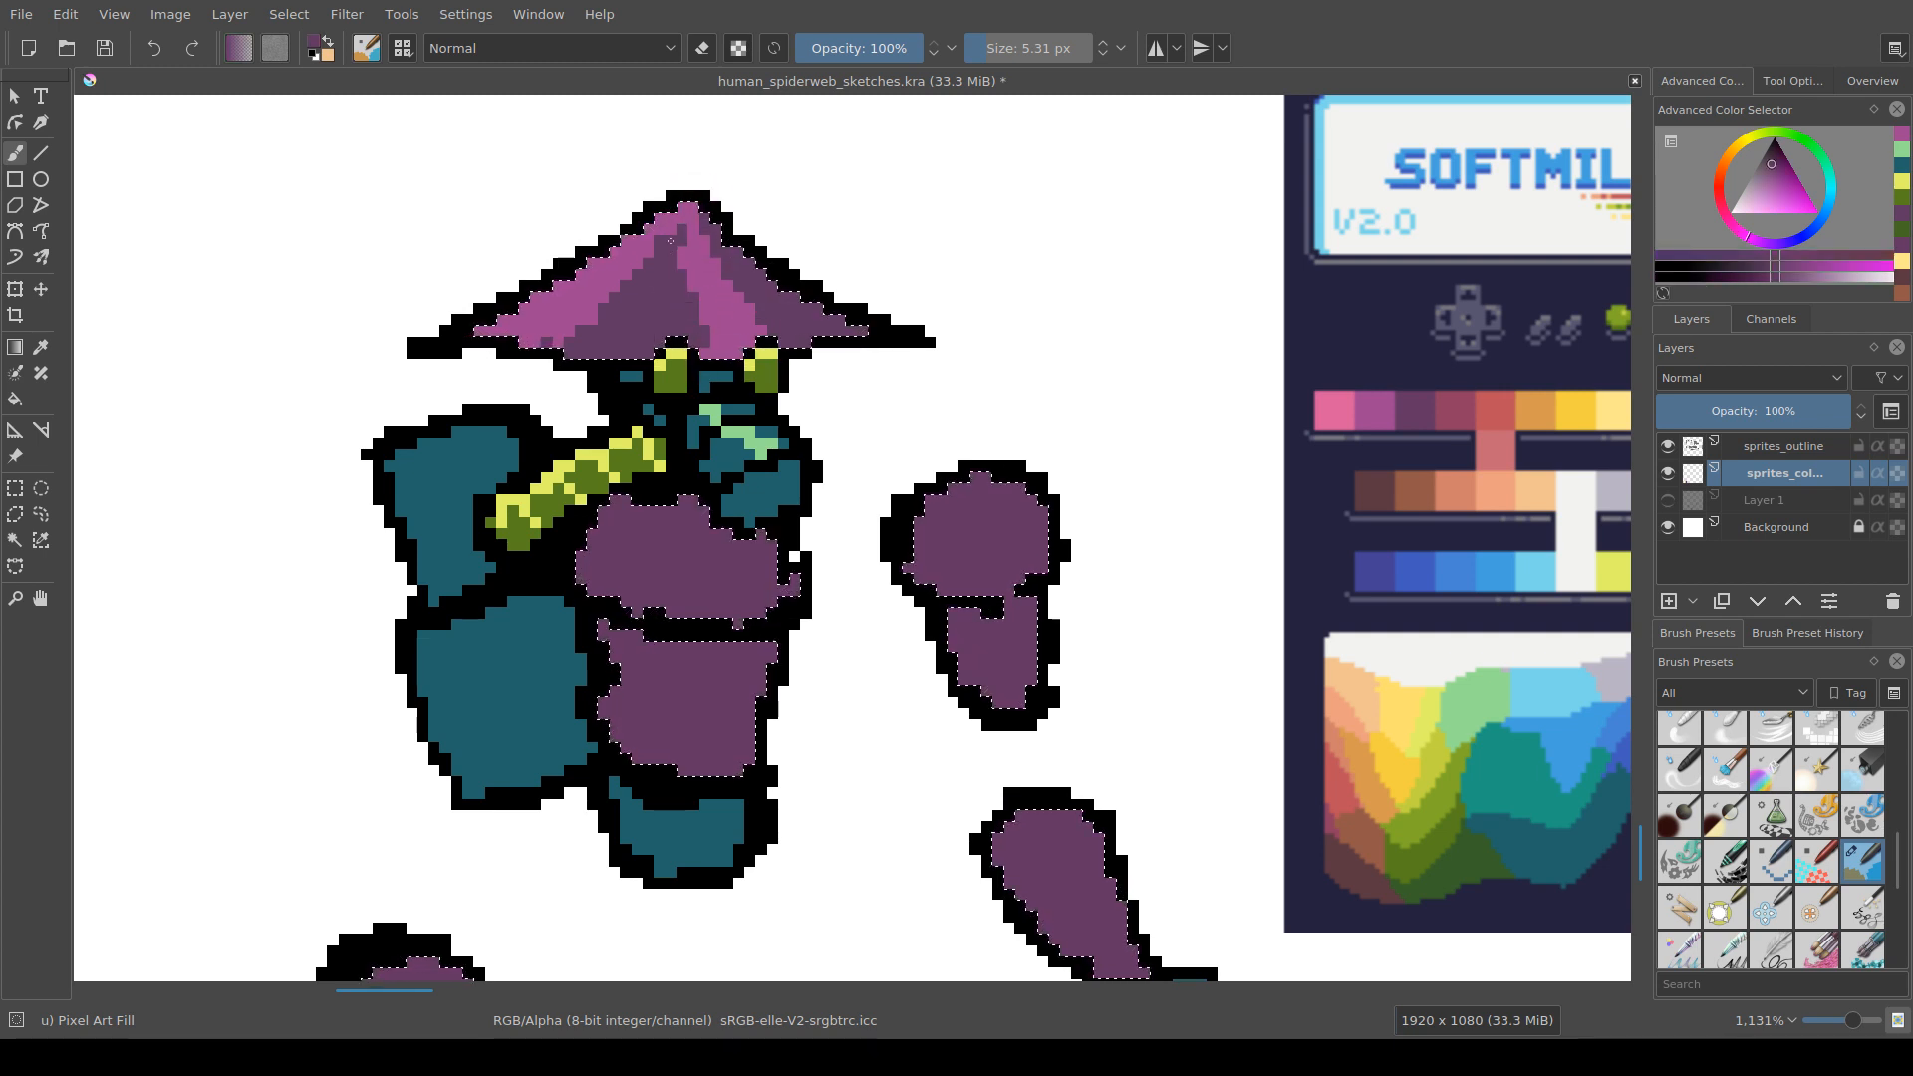
click(671, 241)
ctrl+click(653, 241)
click(668, 239)
drag(671, 522, 711, 436)
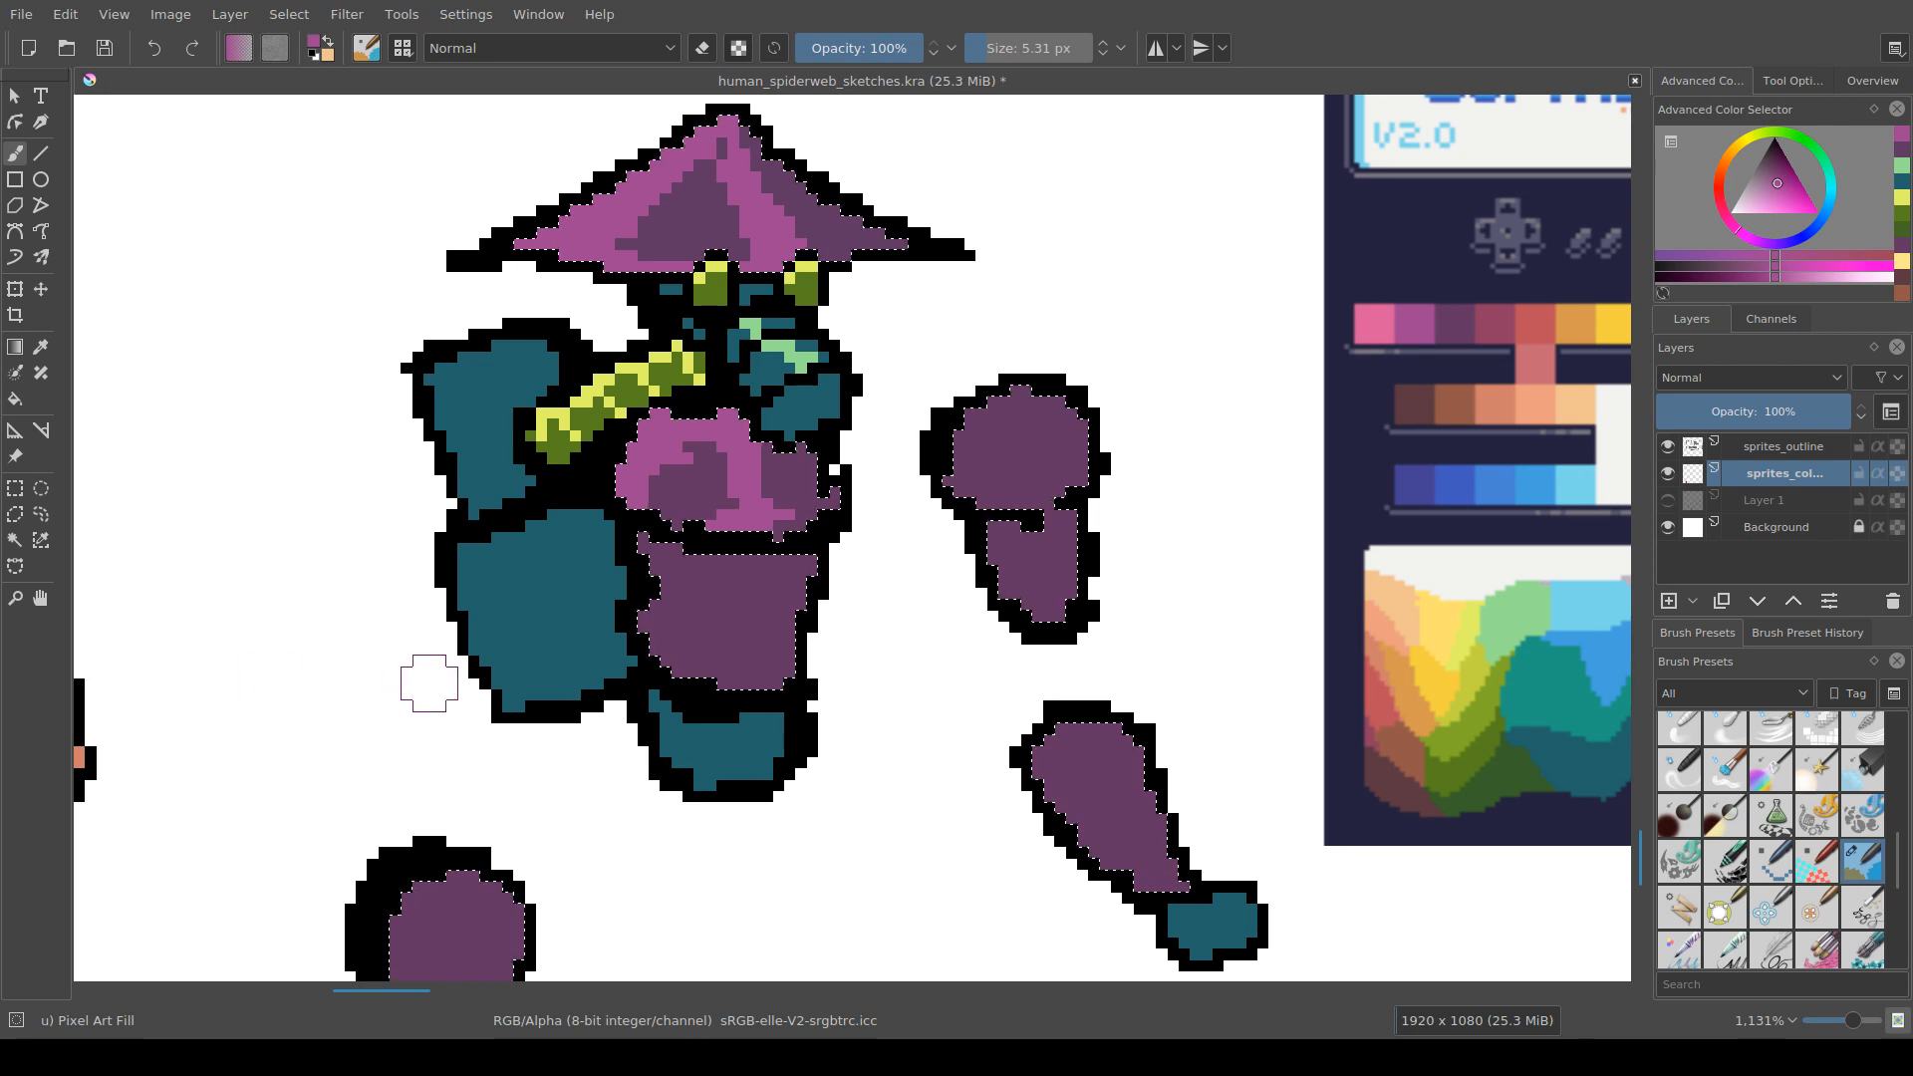
Step: Paint lighter purple along the hat's right slope, leaving a dark purple fold beside the central highlight
drag(431, 685, 458, 696)
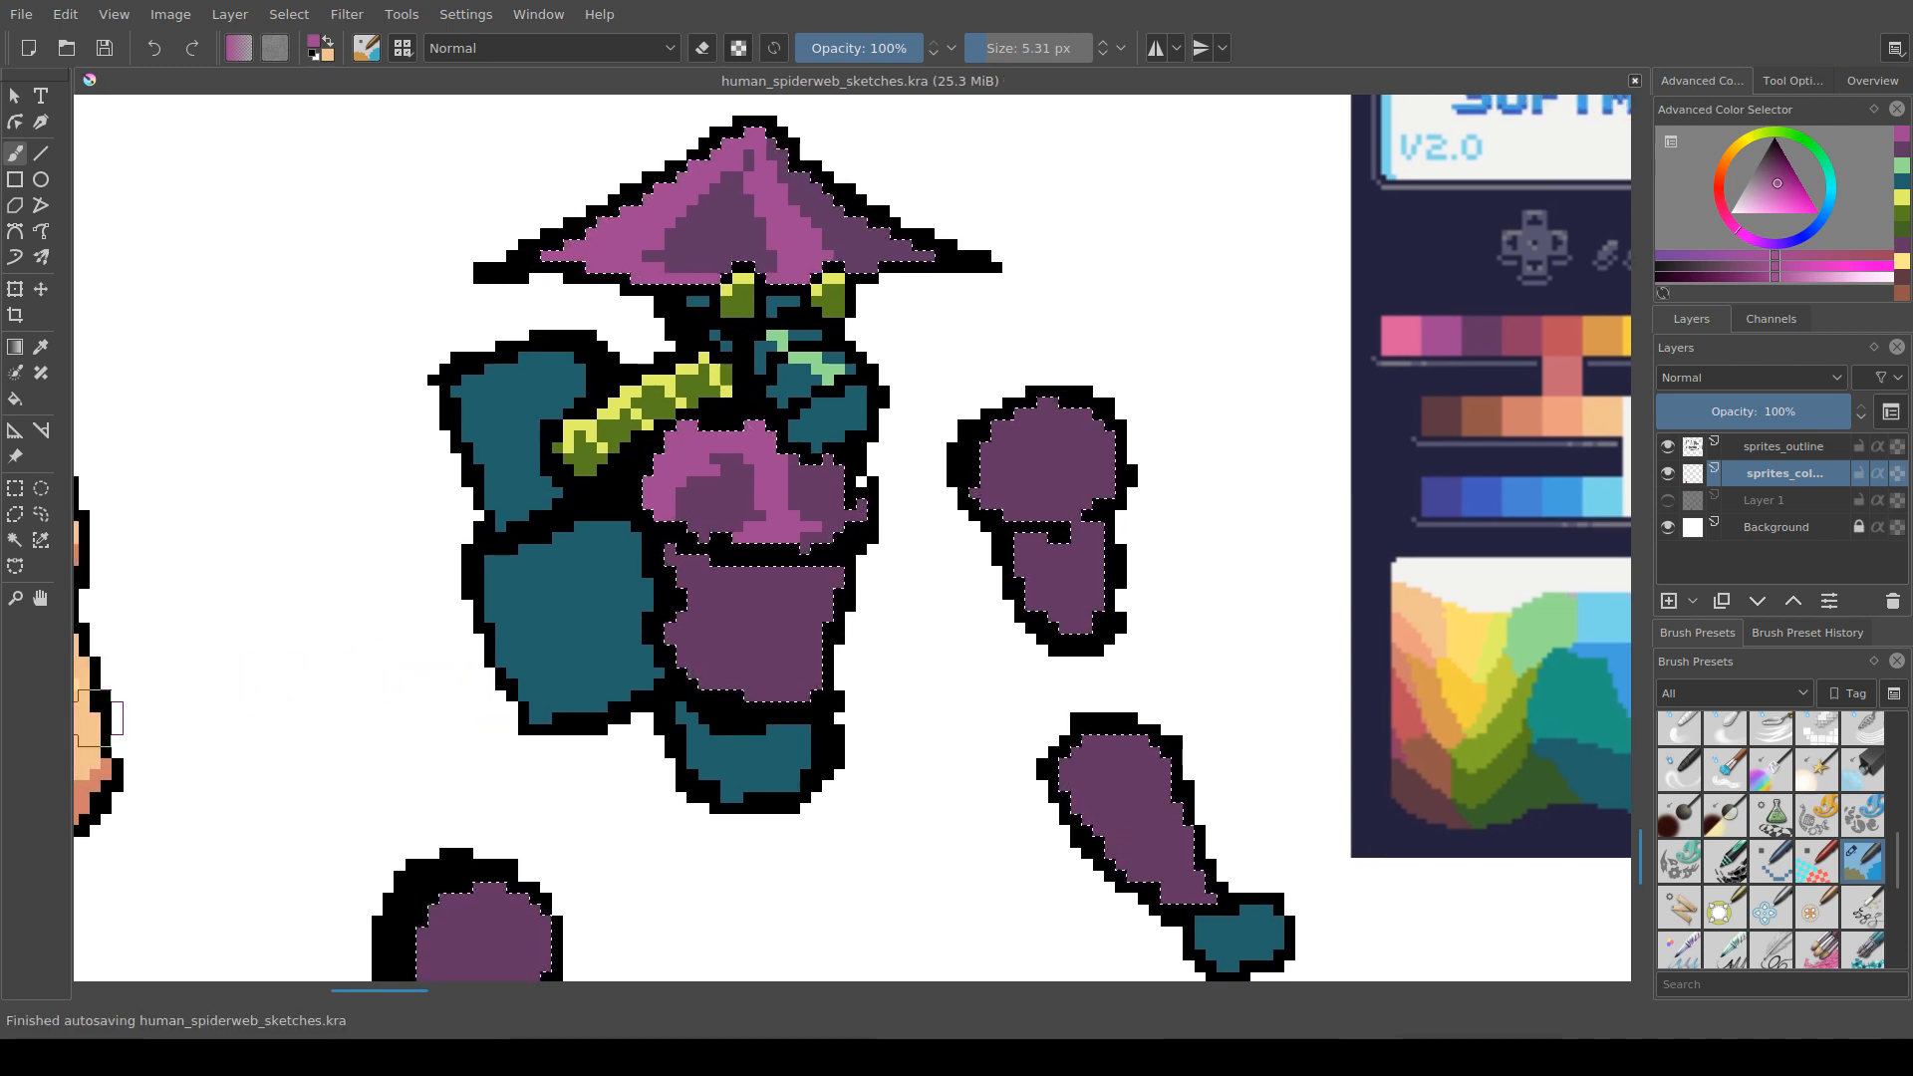
drag(795, 685, 658, 660)
scroll(648, 696, down, 2)
scroll(658, 684, up, 1)
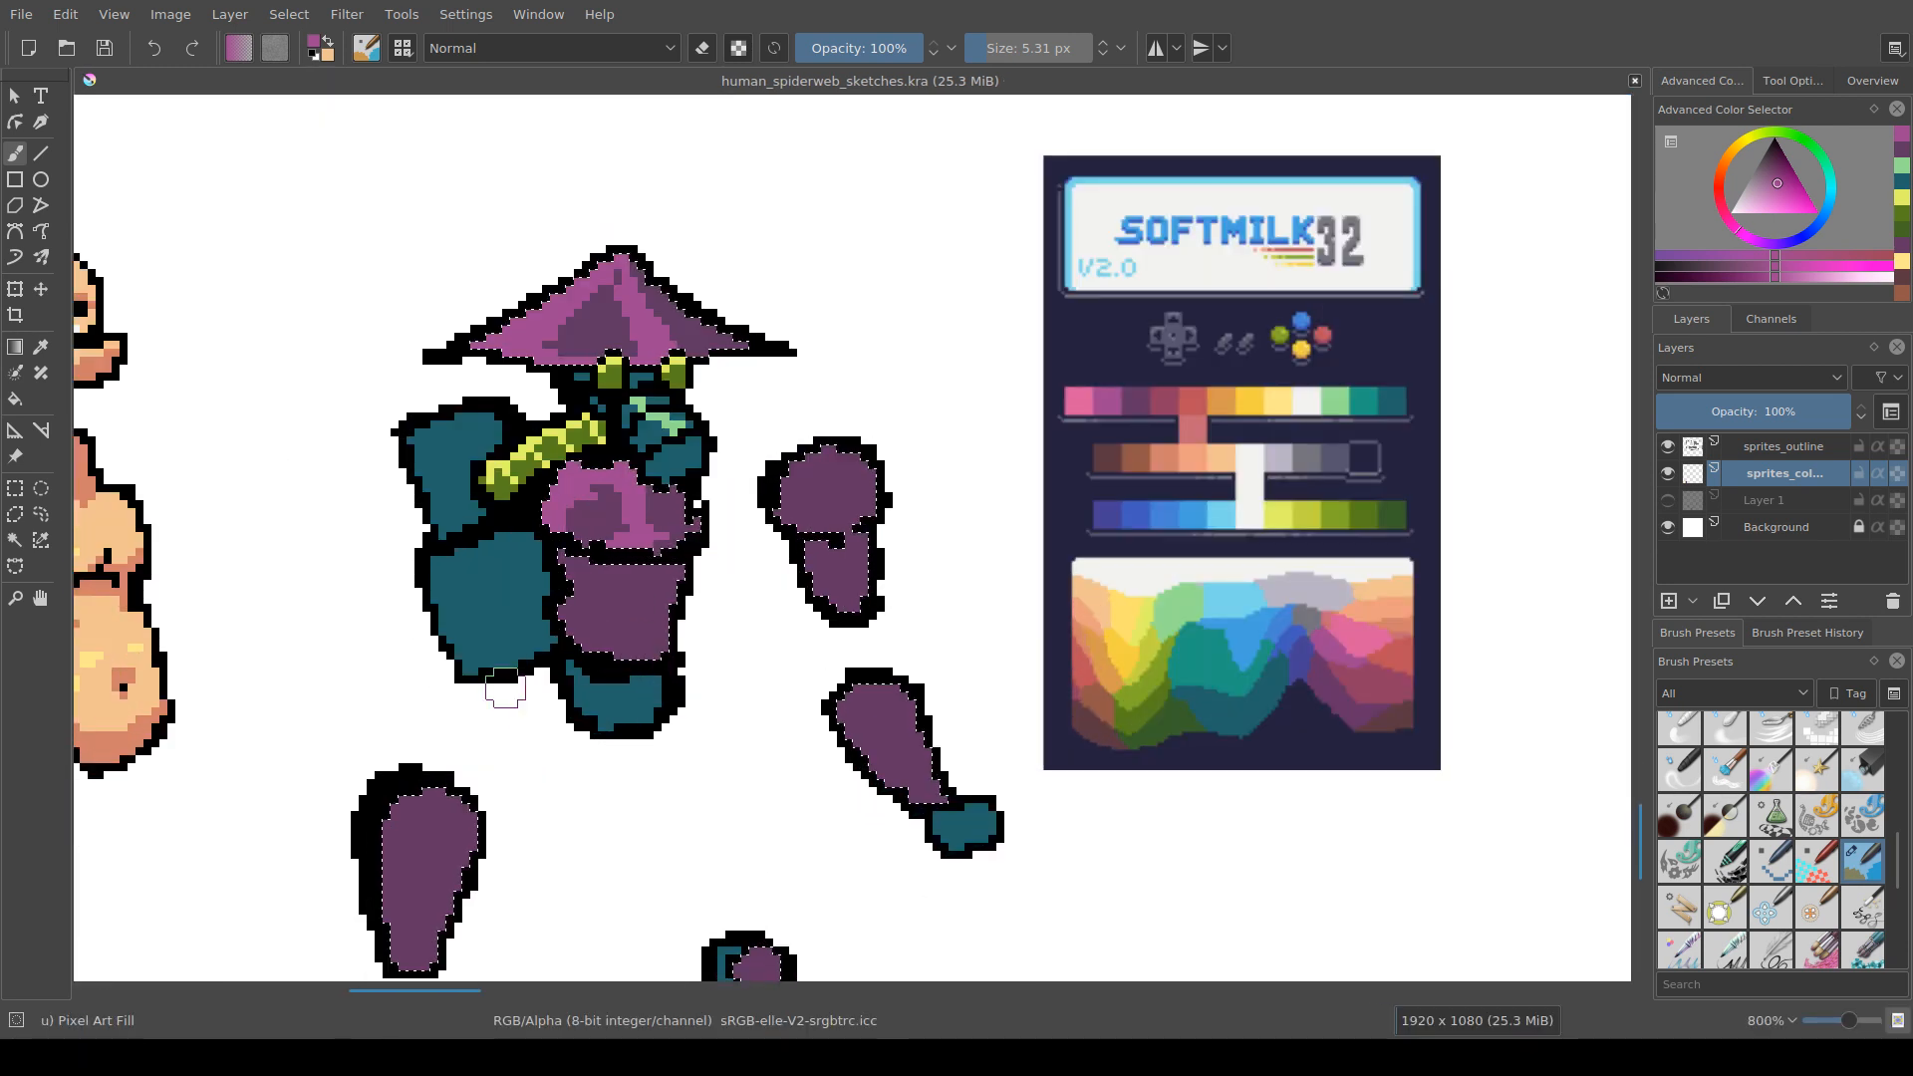
drag(505, 686, 688, 685)
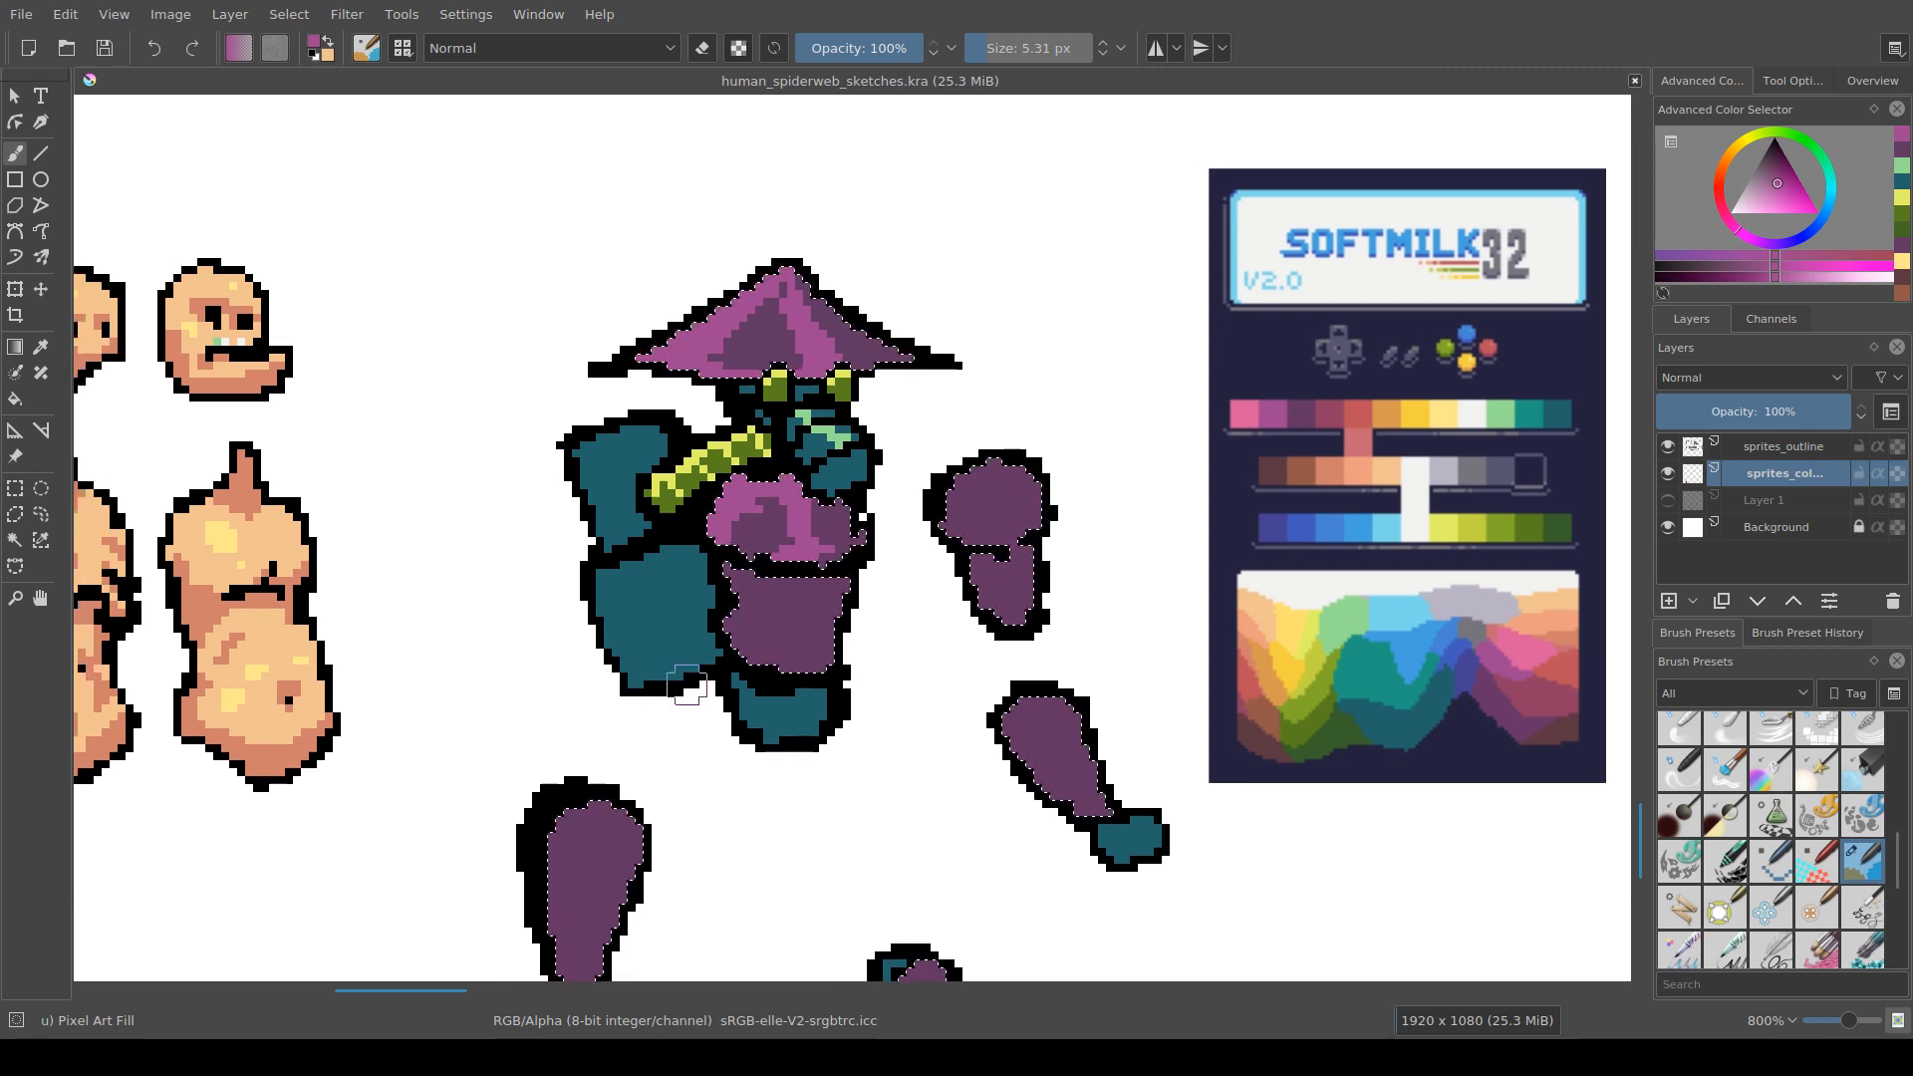
drag(146, 764, 149, 756)
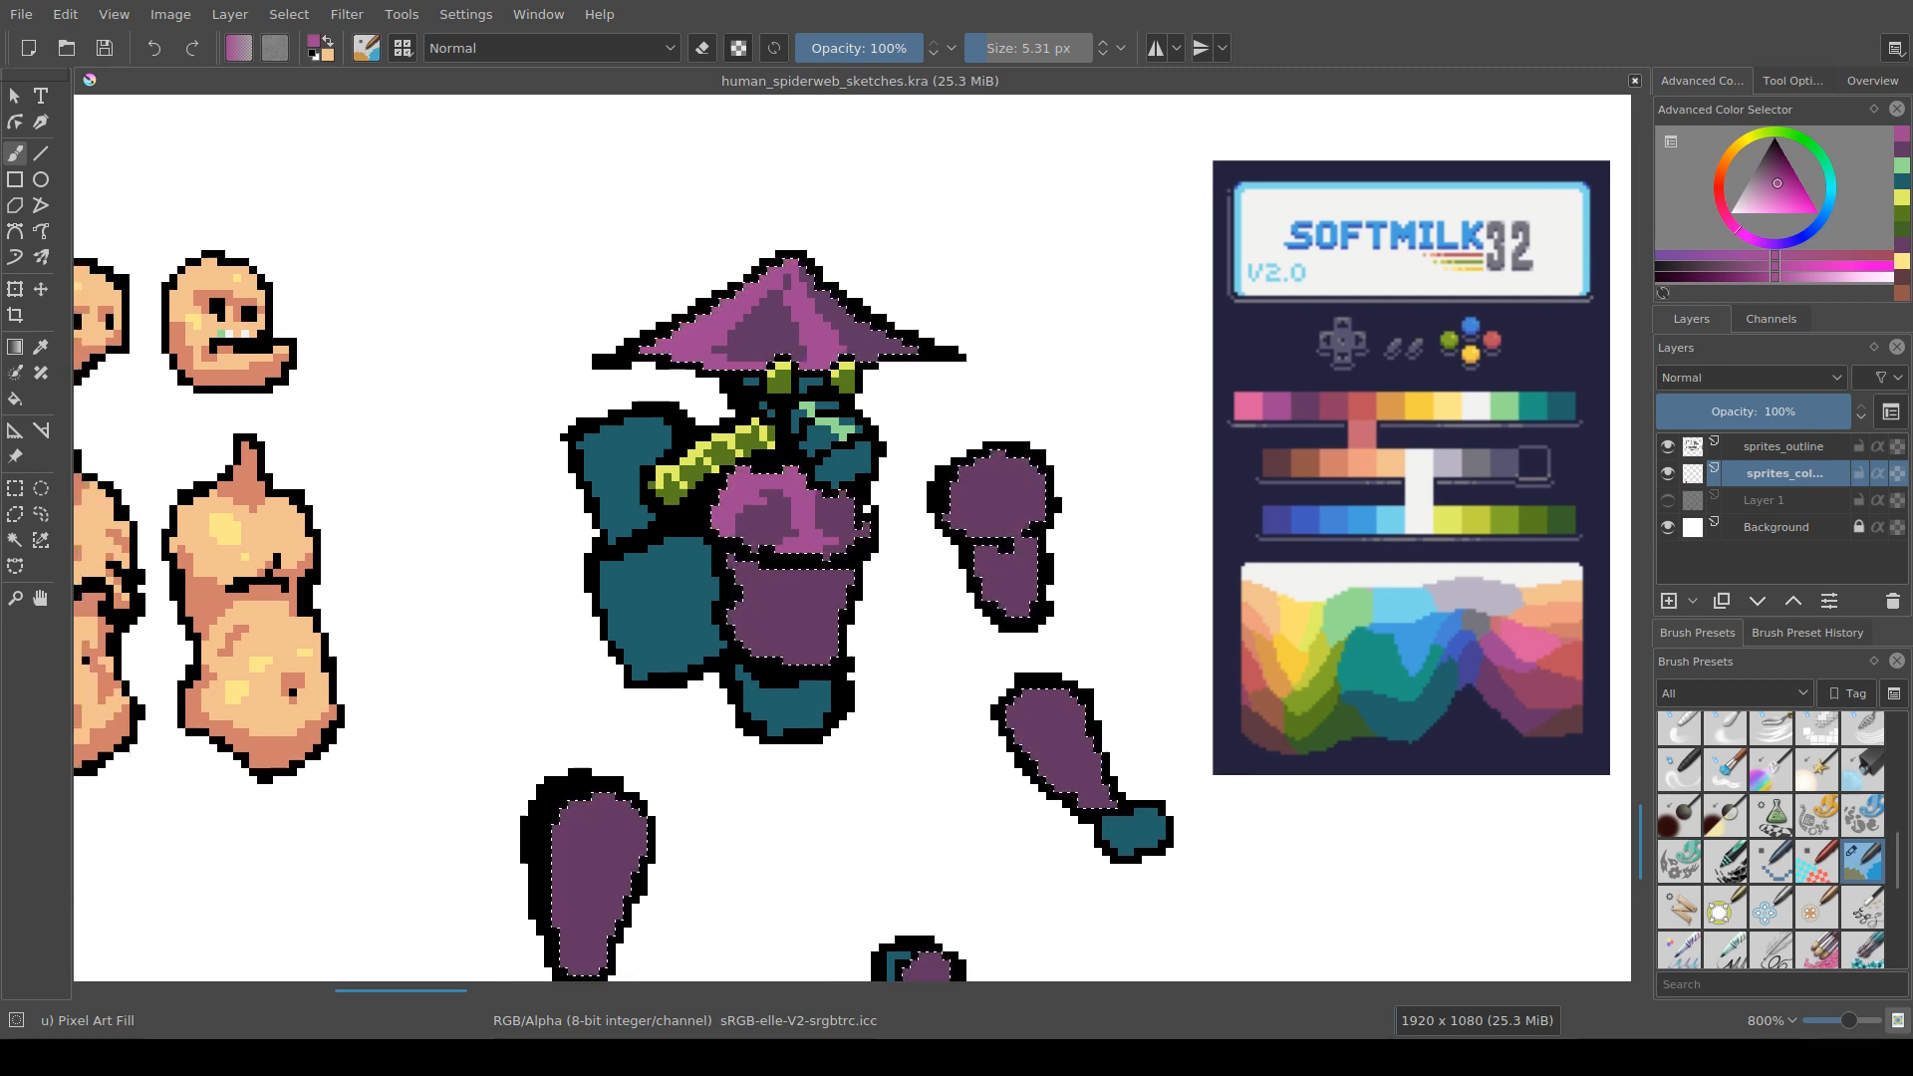
drag(837, 735, 726, 786)
scroll(697, 731, up, 1)
drag(630, 577, 661, 610)
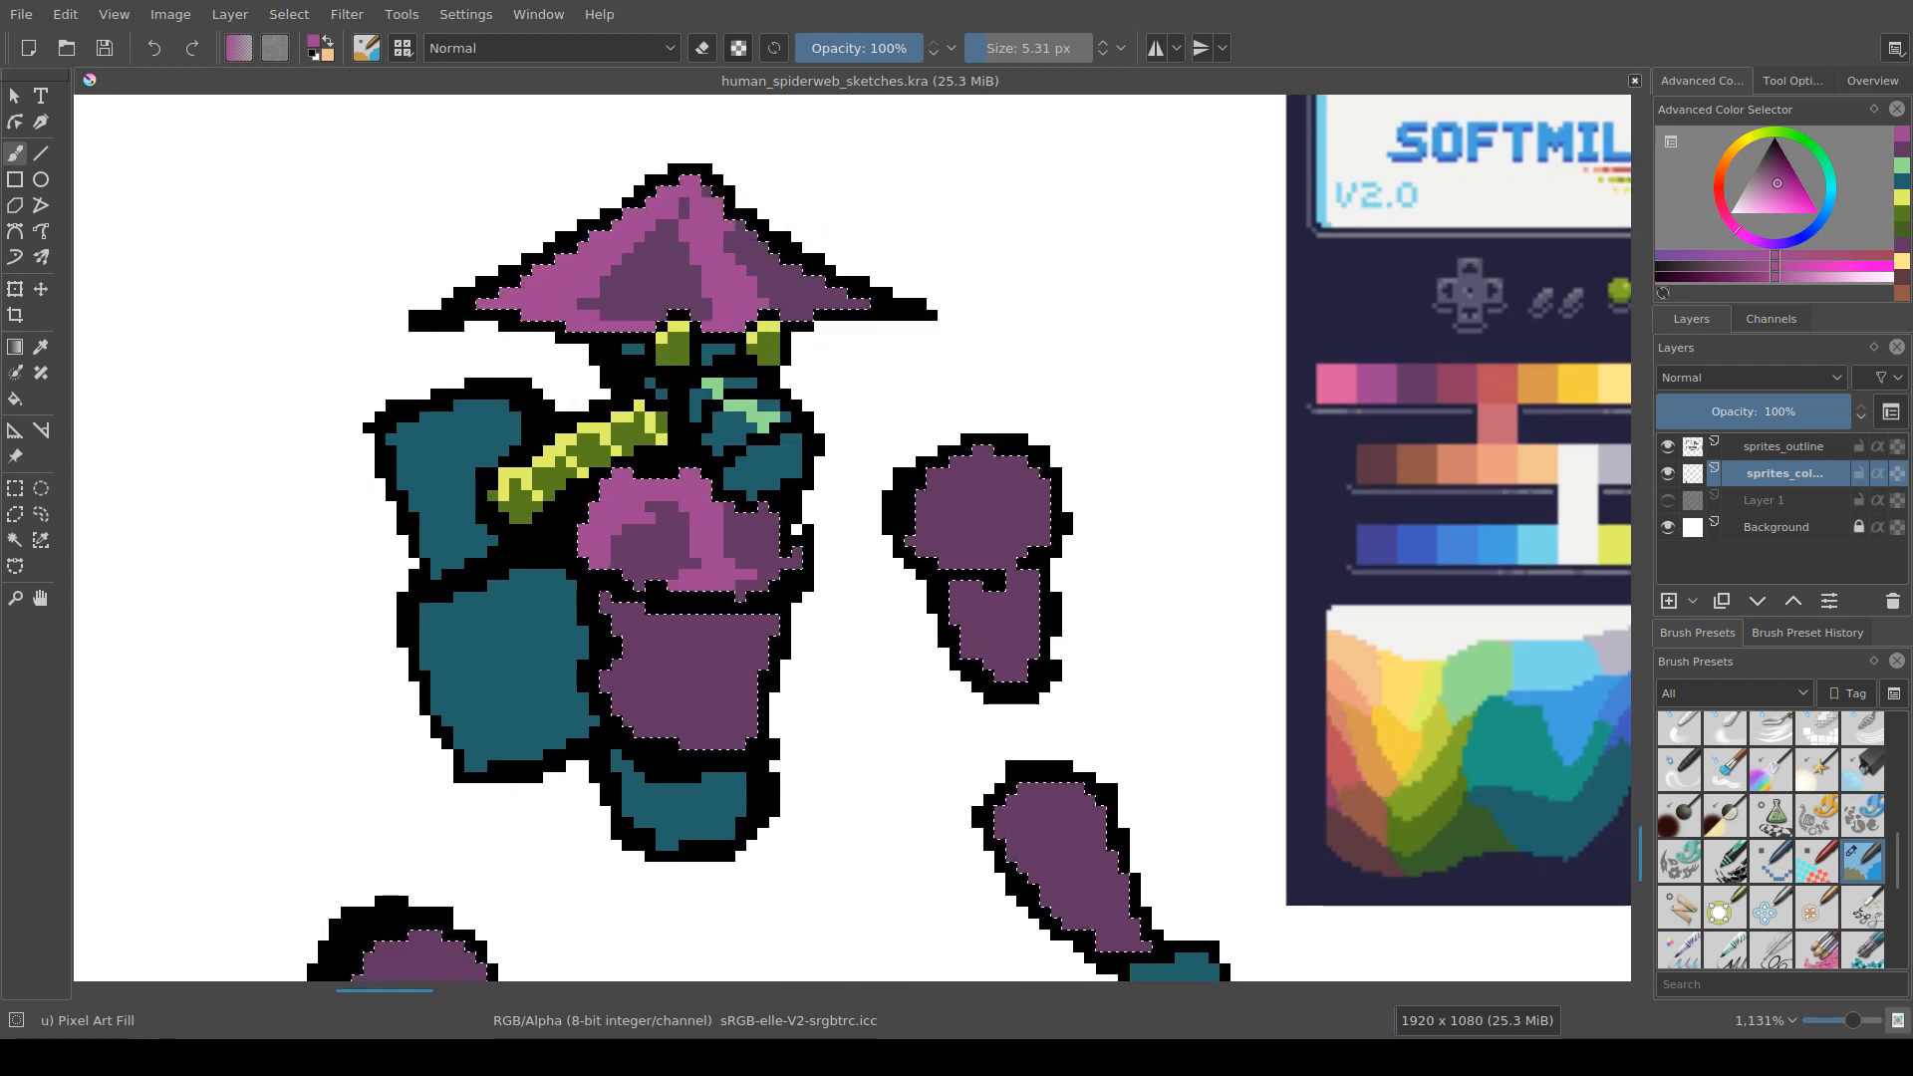
click(743, 225)
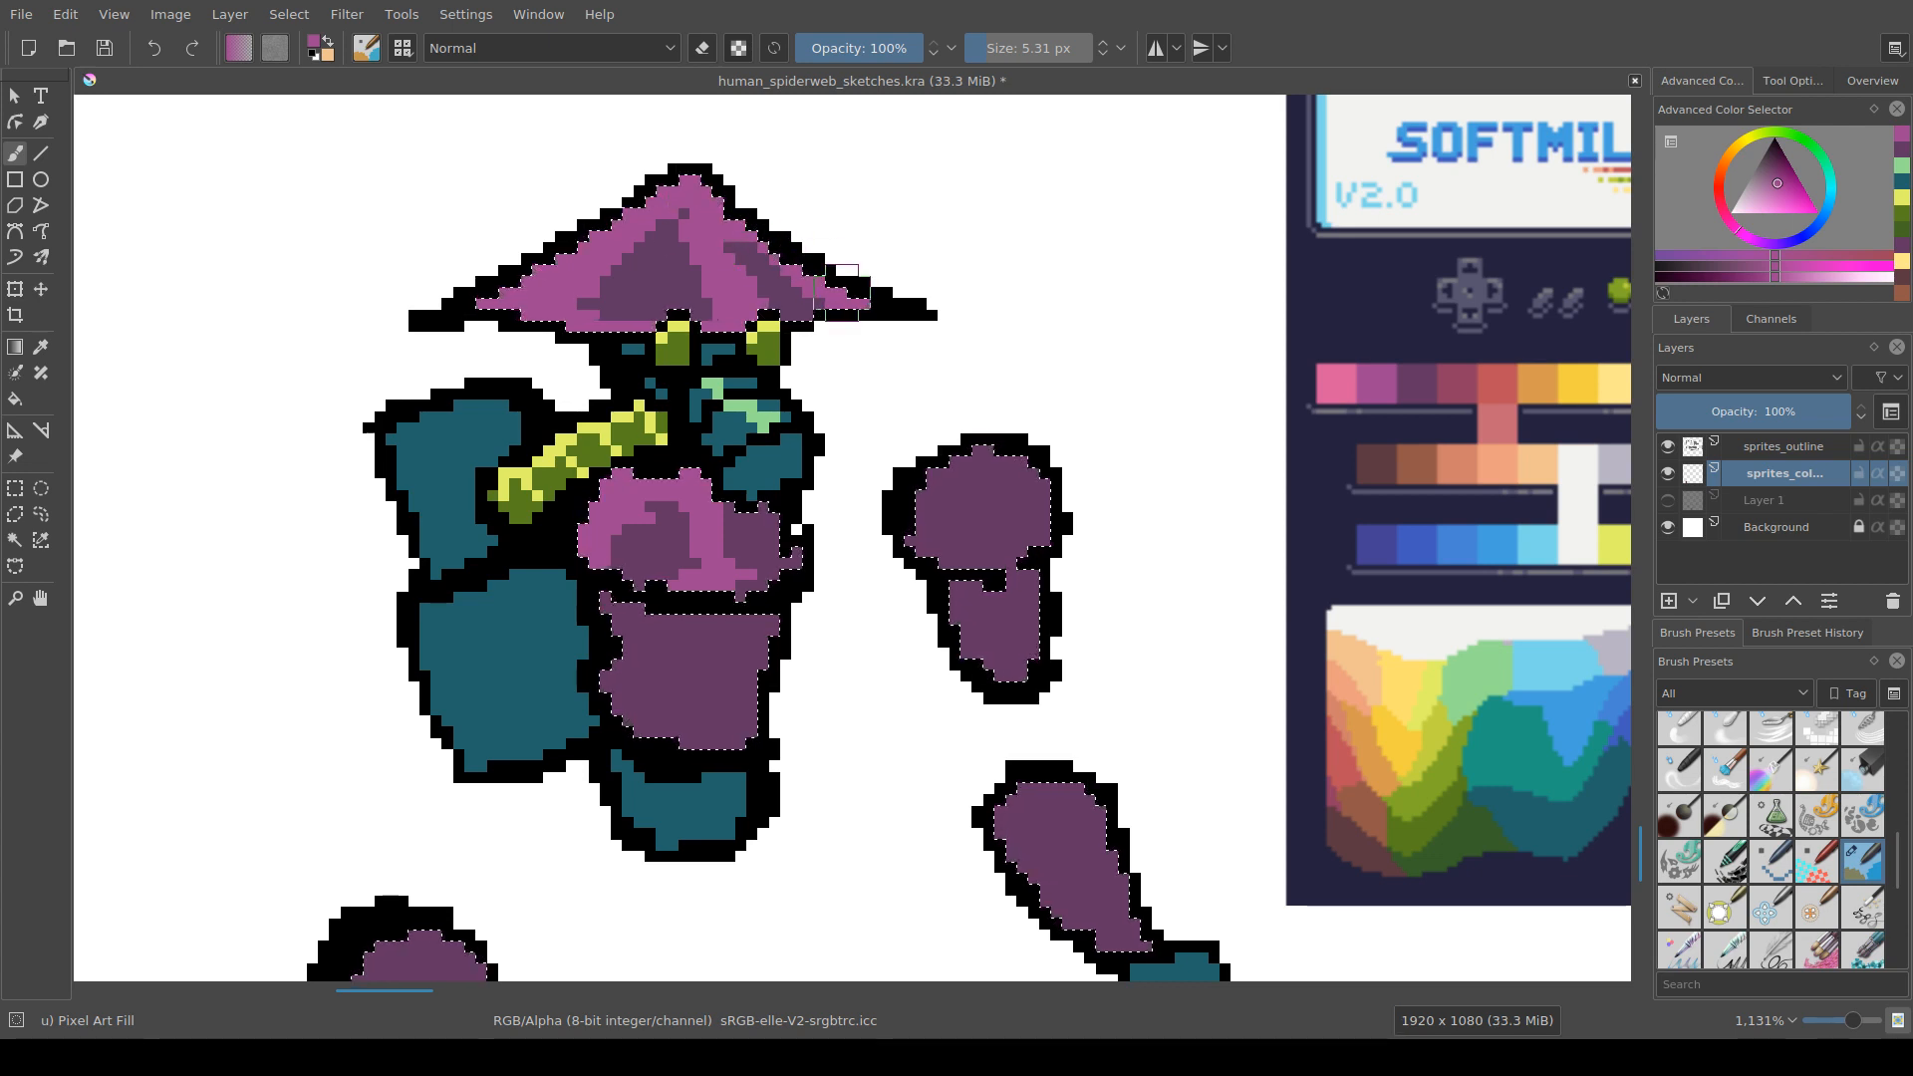
Step: Paint lighter purple around the rim of the separate arm's rounded upper part and down the left side of its lower part
mouse_move(673, 214)
mouse_down()
mouse_move(657, 224)
mouse_move(609, 151)
mouse_up()
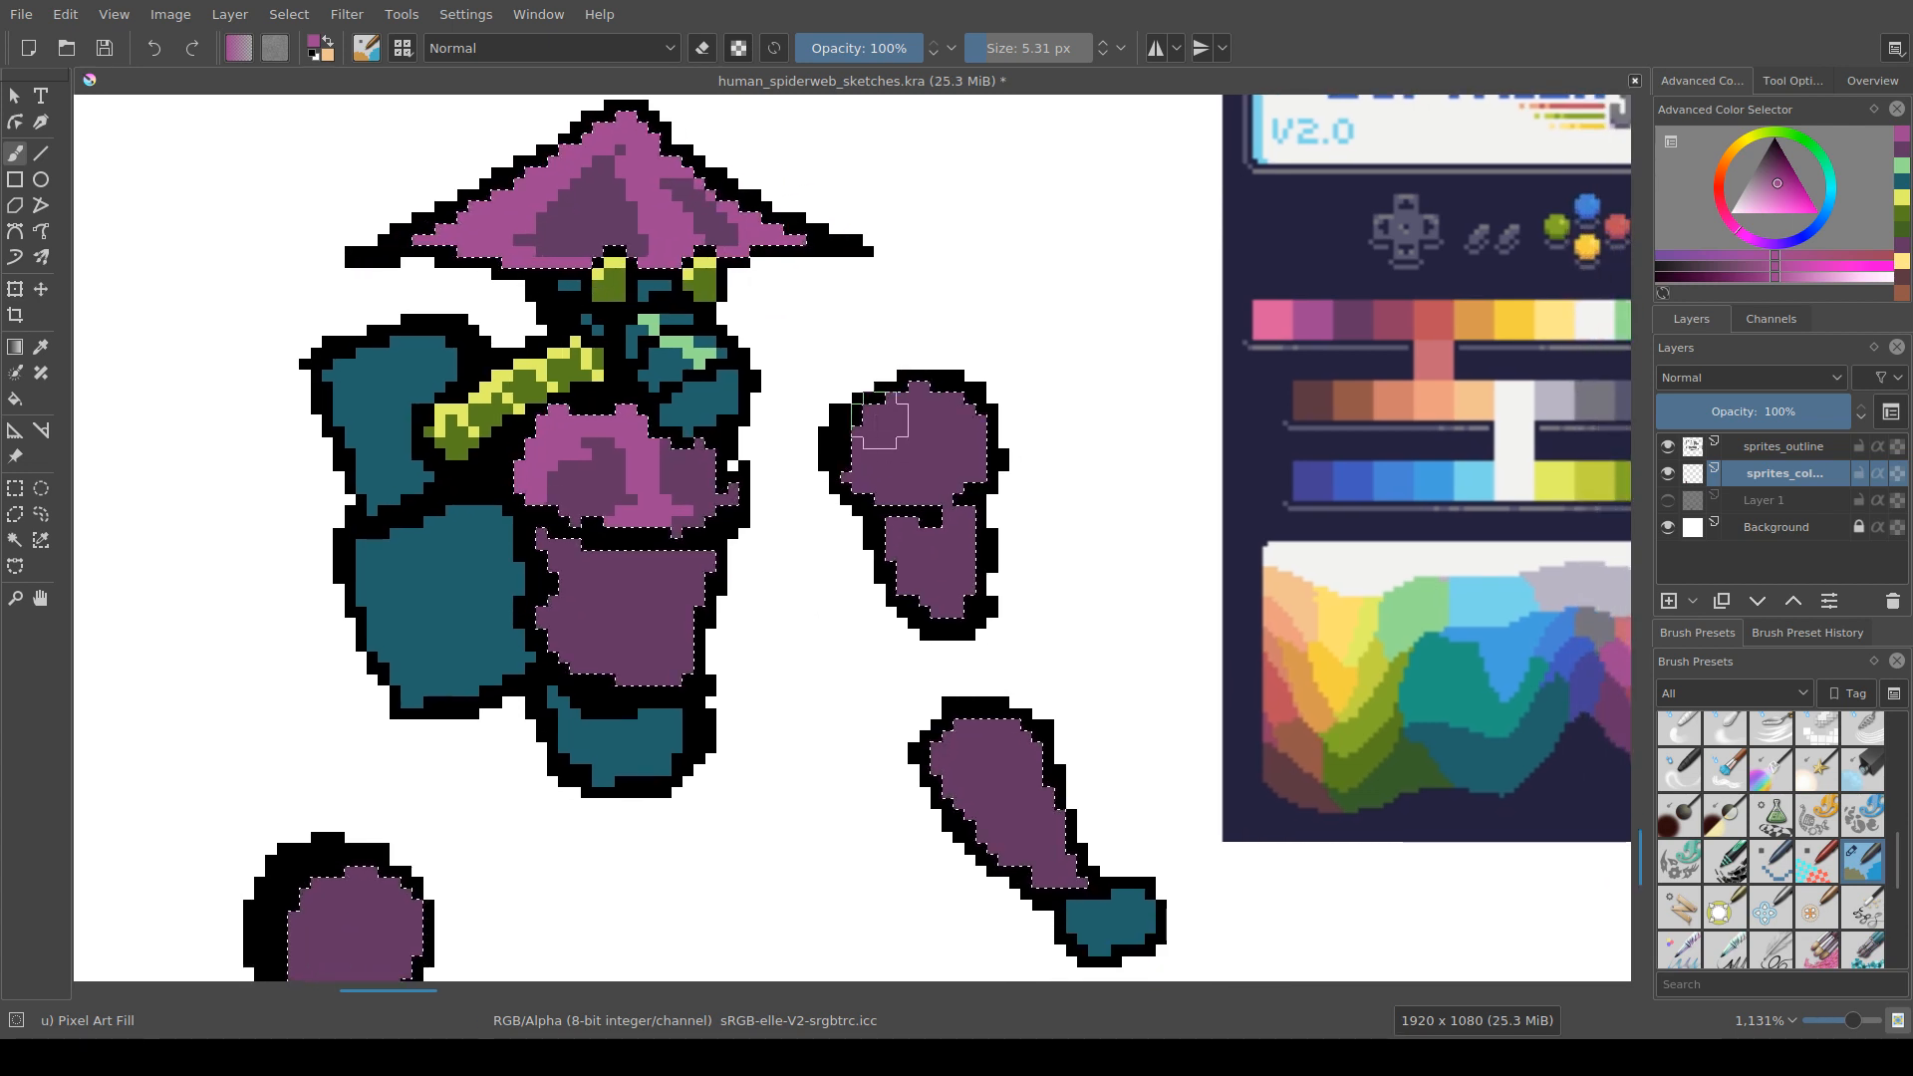
drag(857, 442, 890, 409)
drag(857, 444, 879, 499)
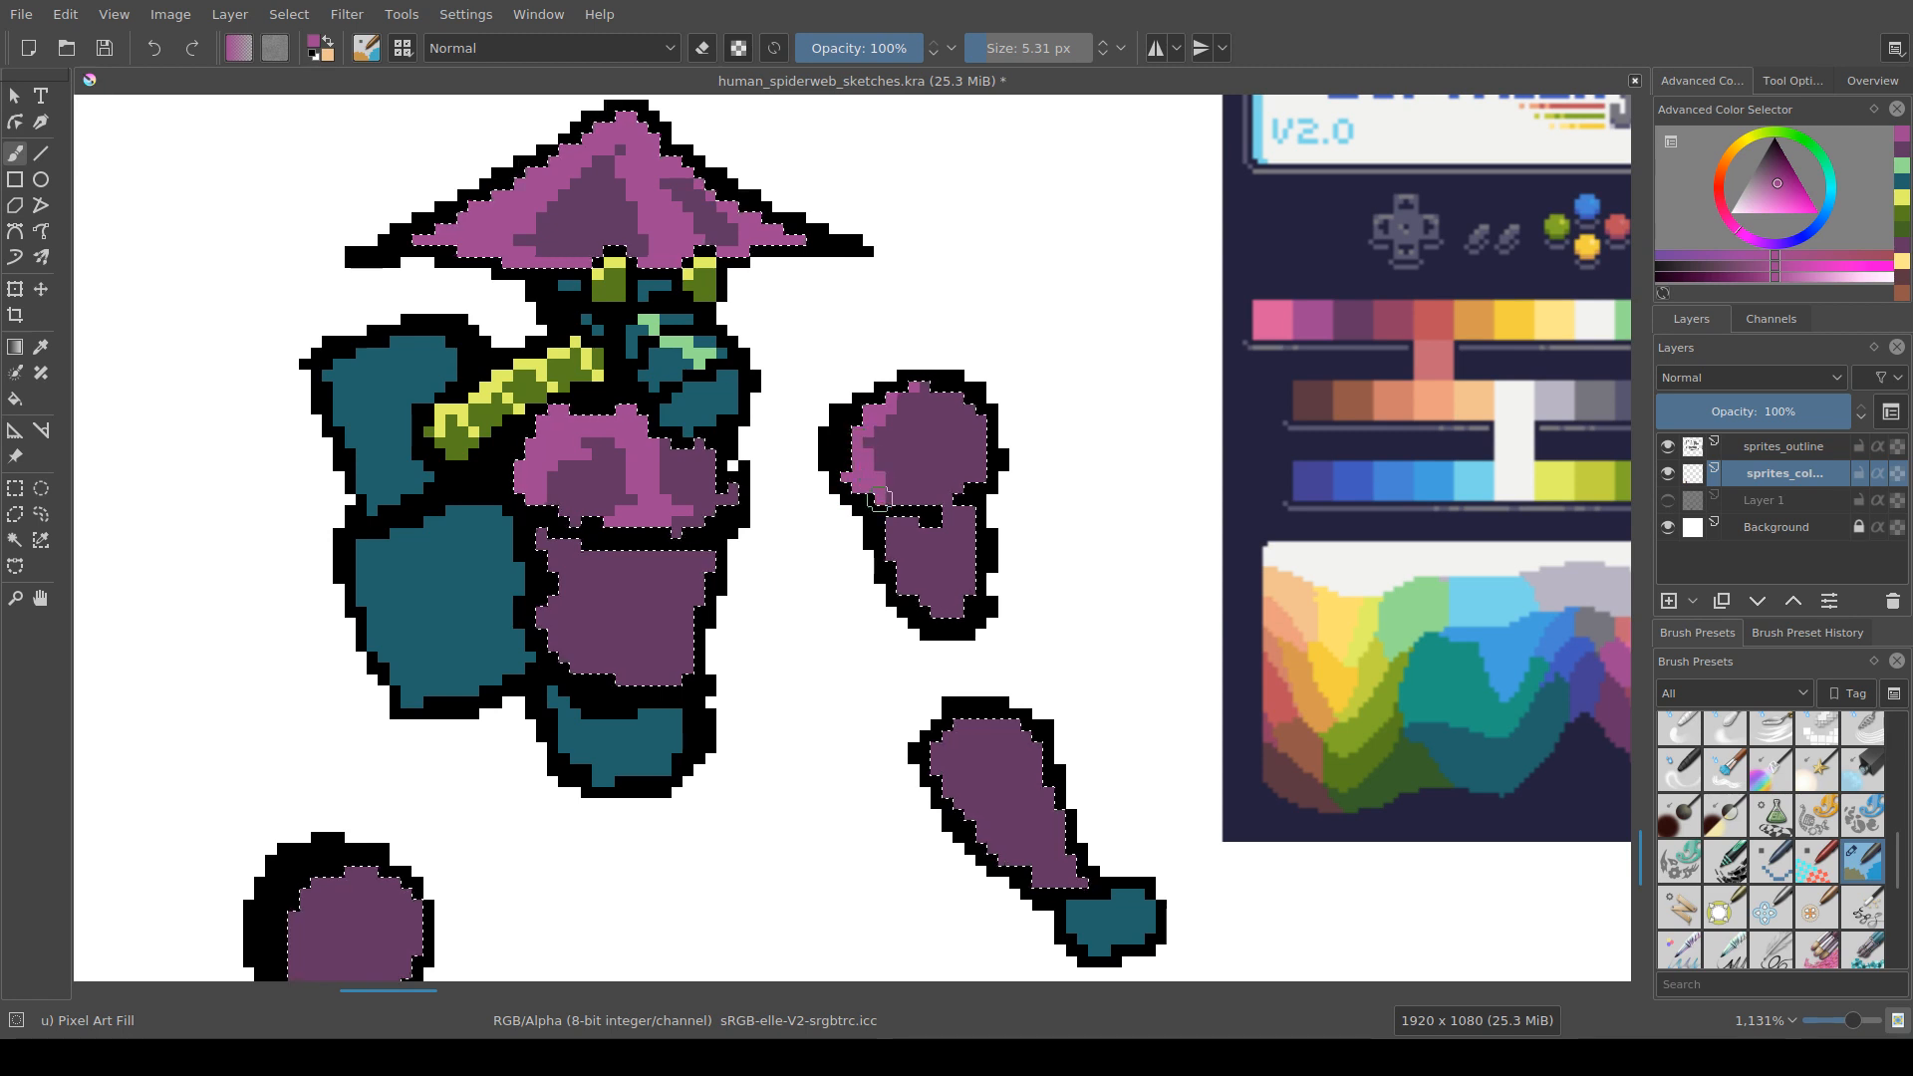
mouse_move(896, 426)
mouse_down()
mouse_move(947, 408)
mouse_move(905, 398)
mouse_move(993, 443)
mouse_up()
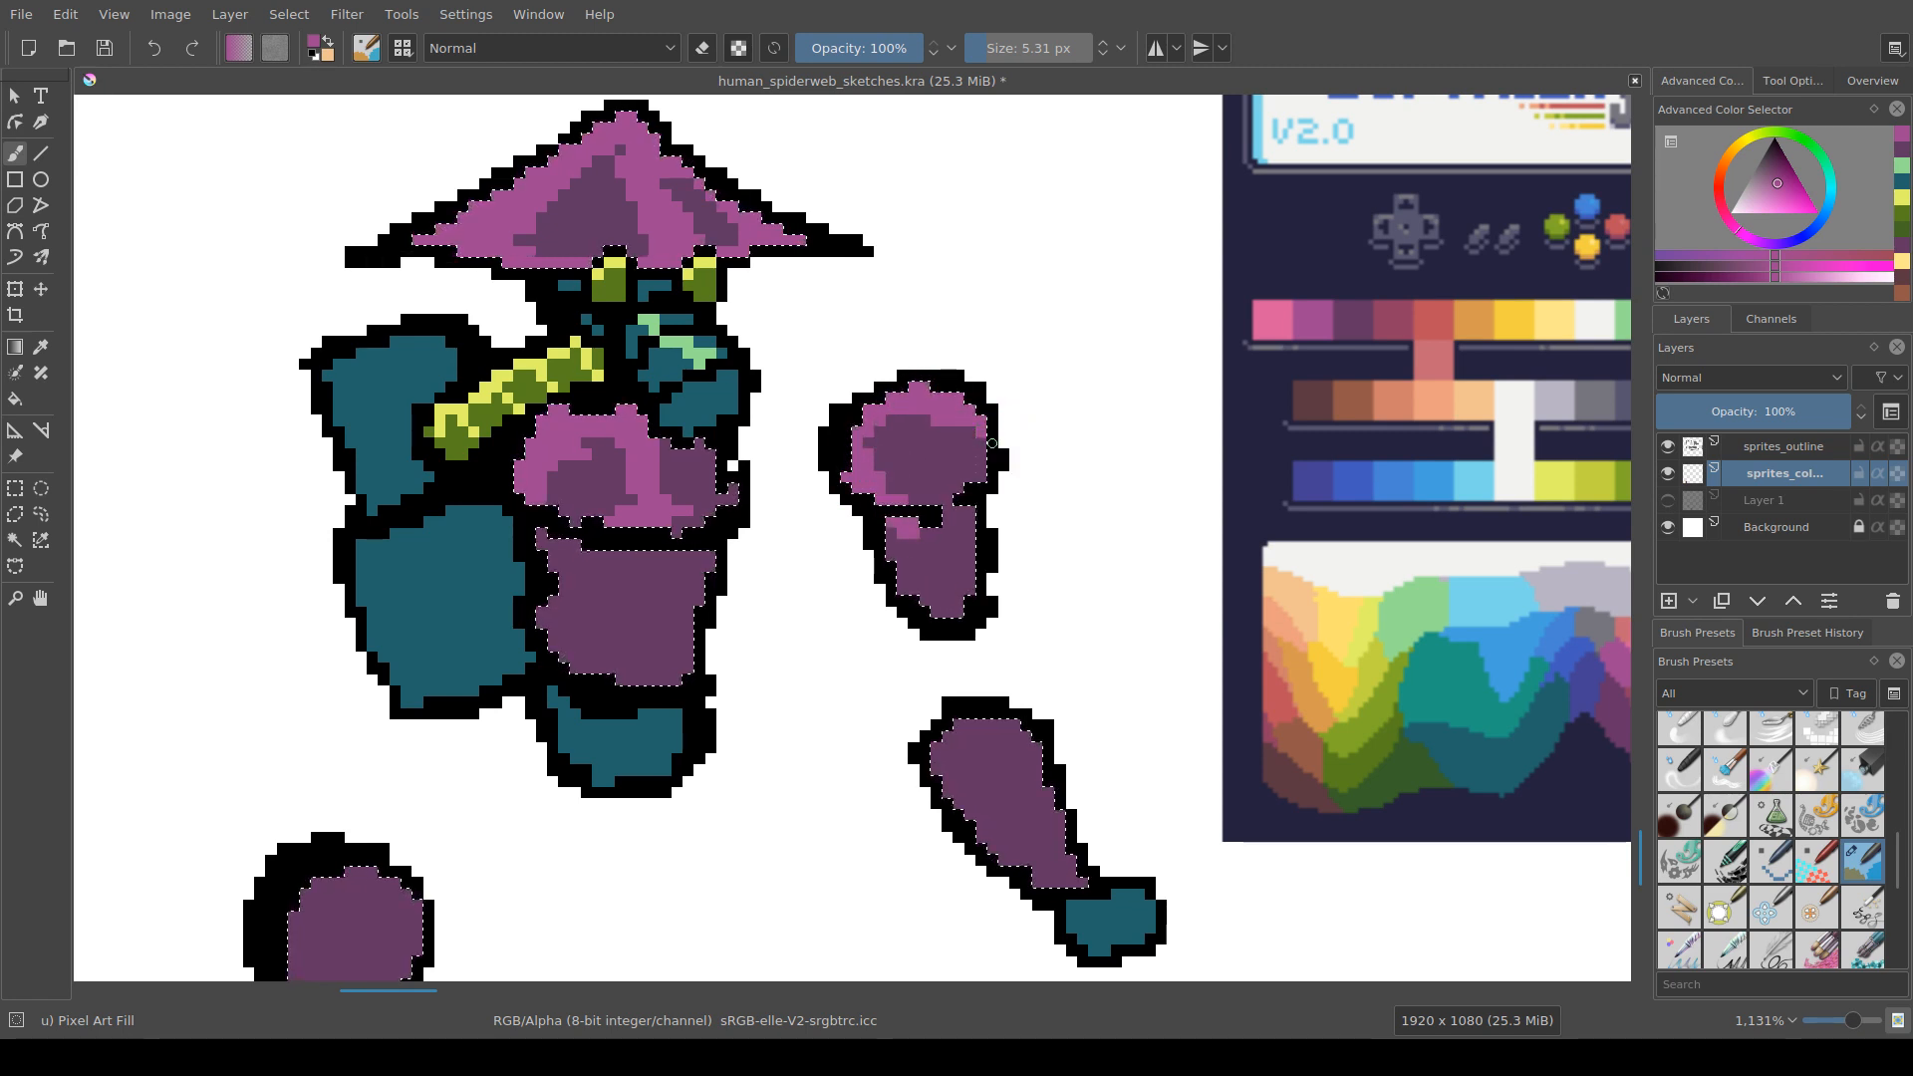
drag(914, 545, 920, 464)
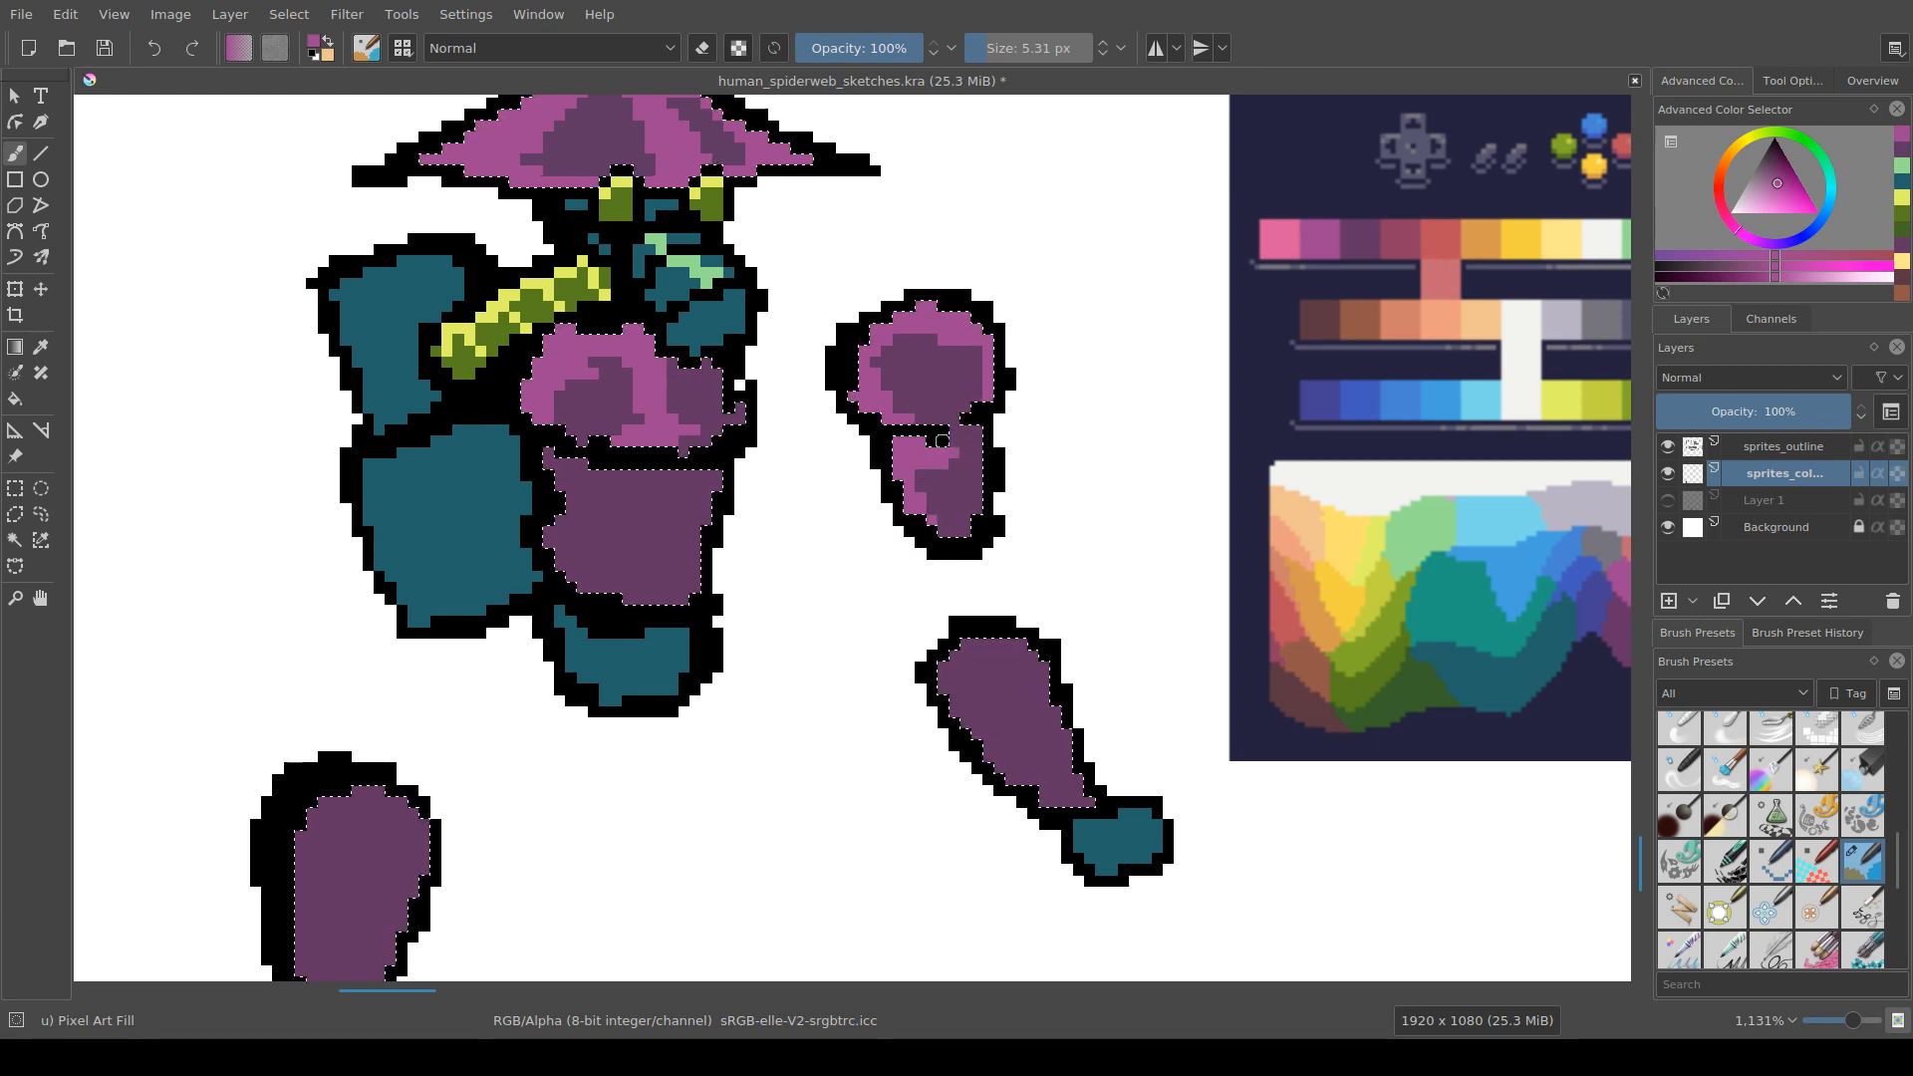
drag(942, 440, 902, 372)
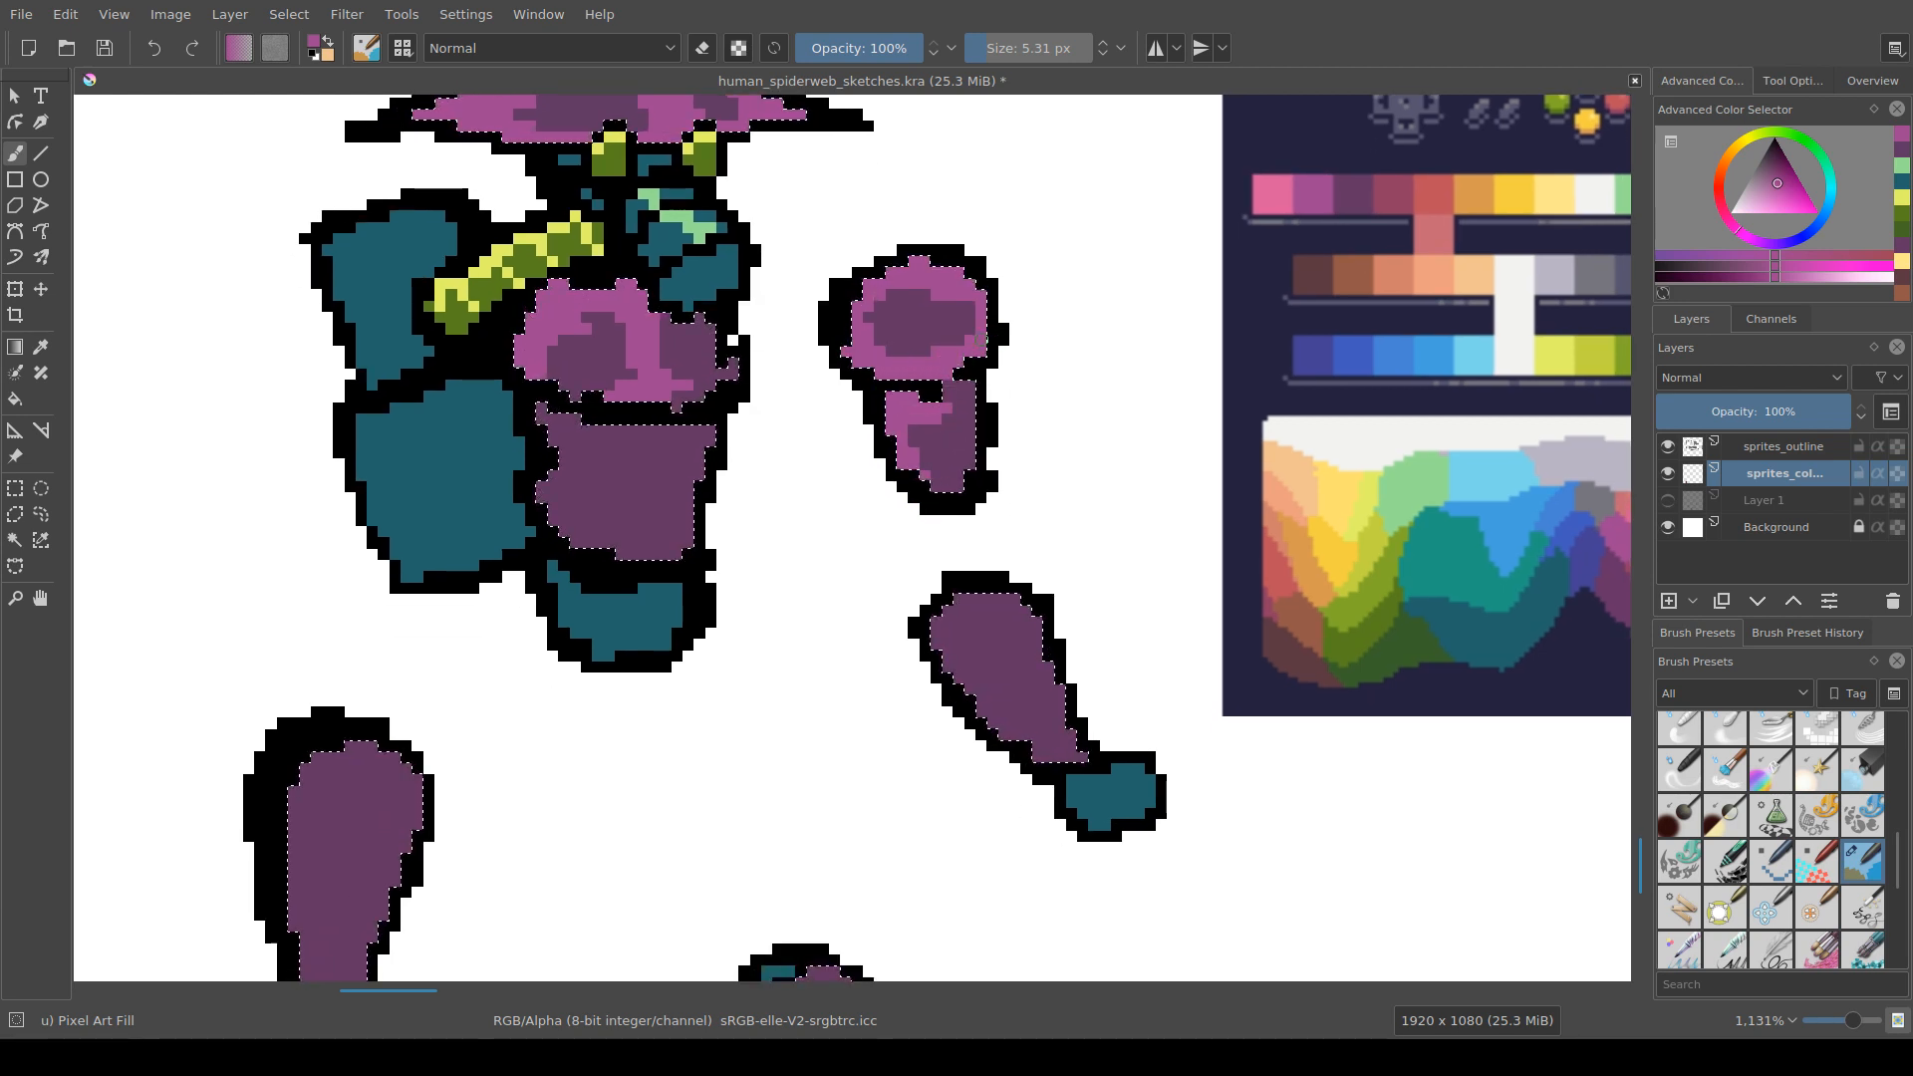
Step: Shade the separate forearm with lighter purple around its rounded top and along its right side, leaving a dark purple centre
drag(924, 656, 922, 436)
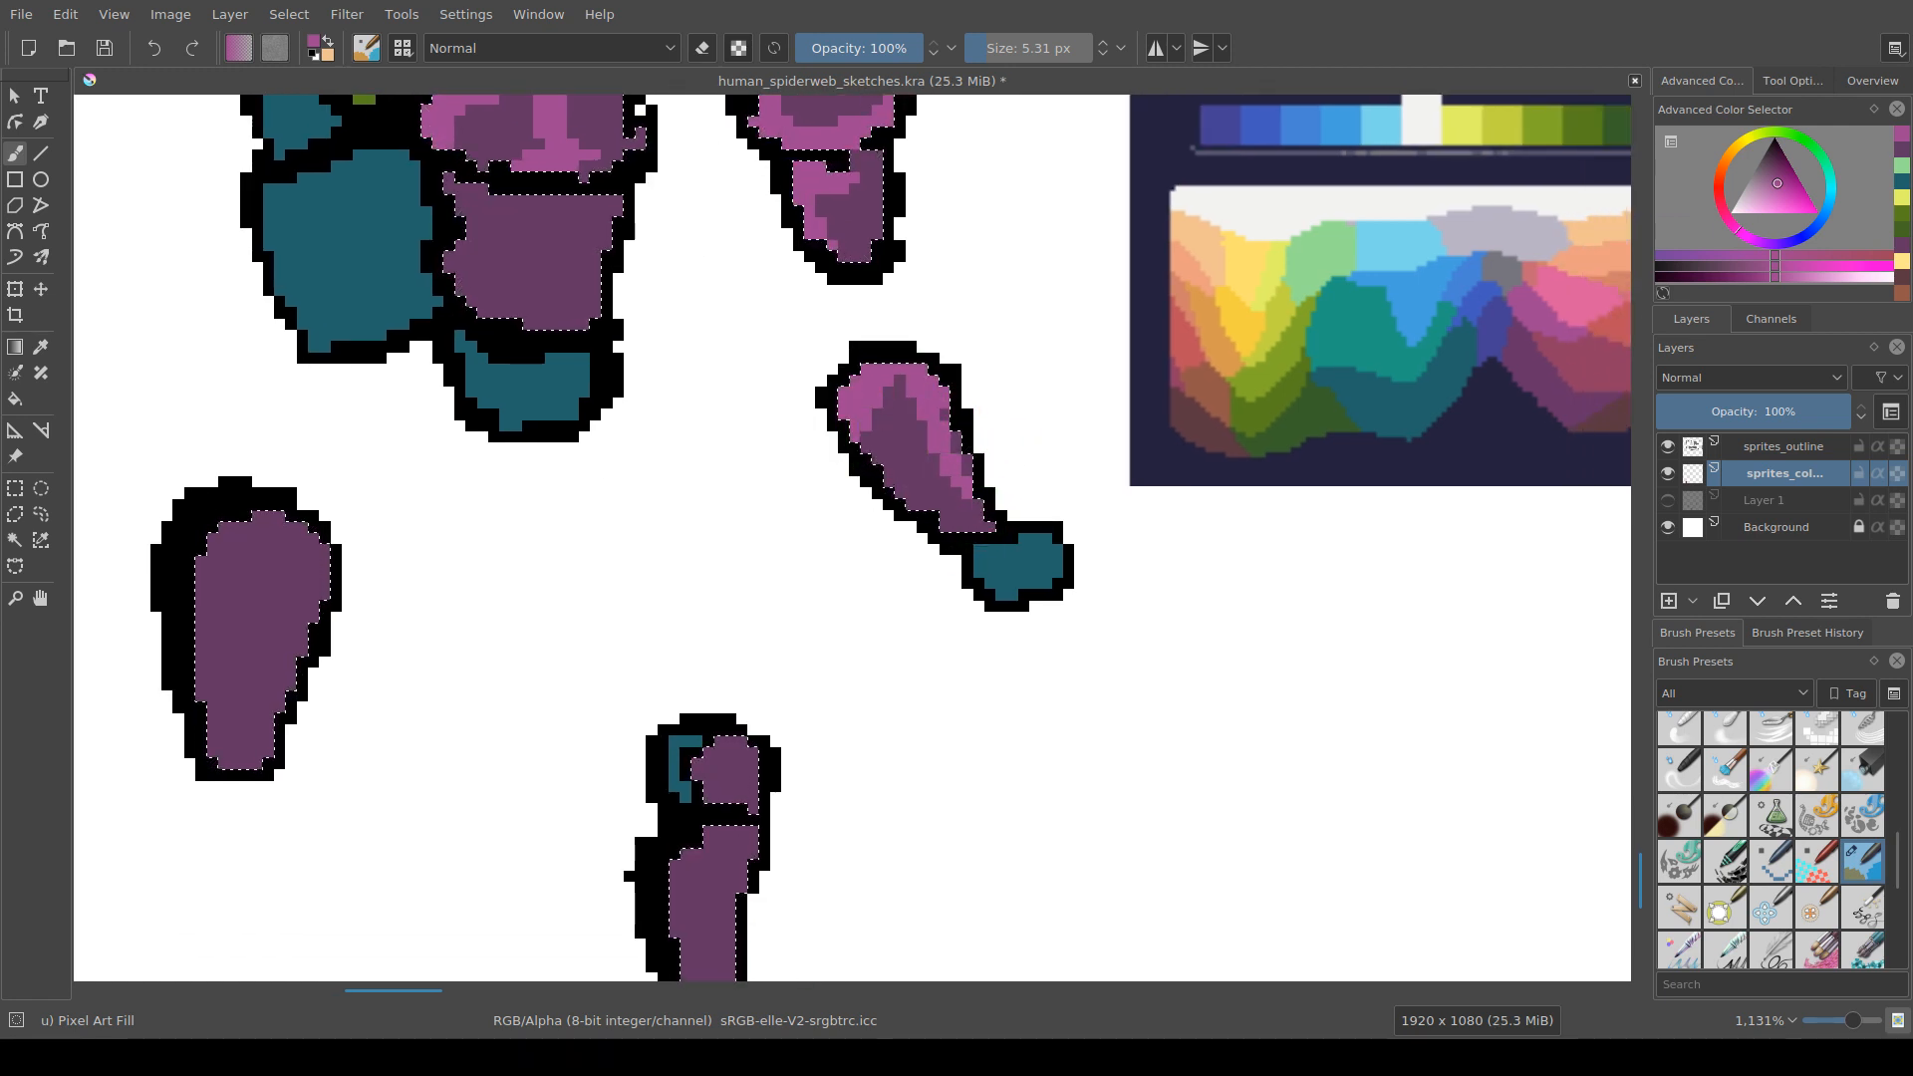
drag(956, 436, 952, 412)
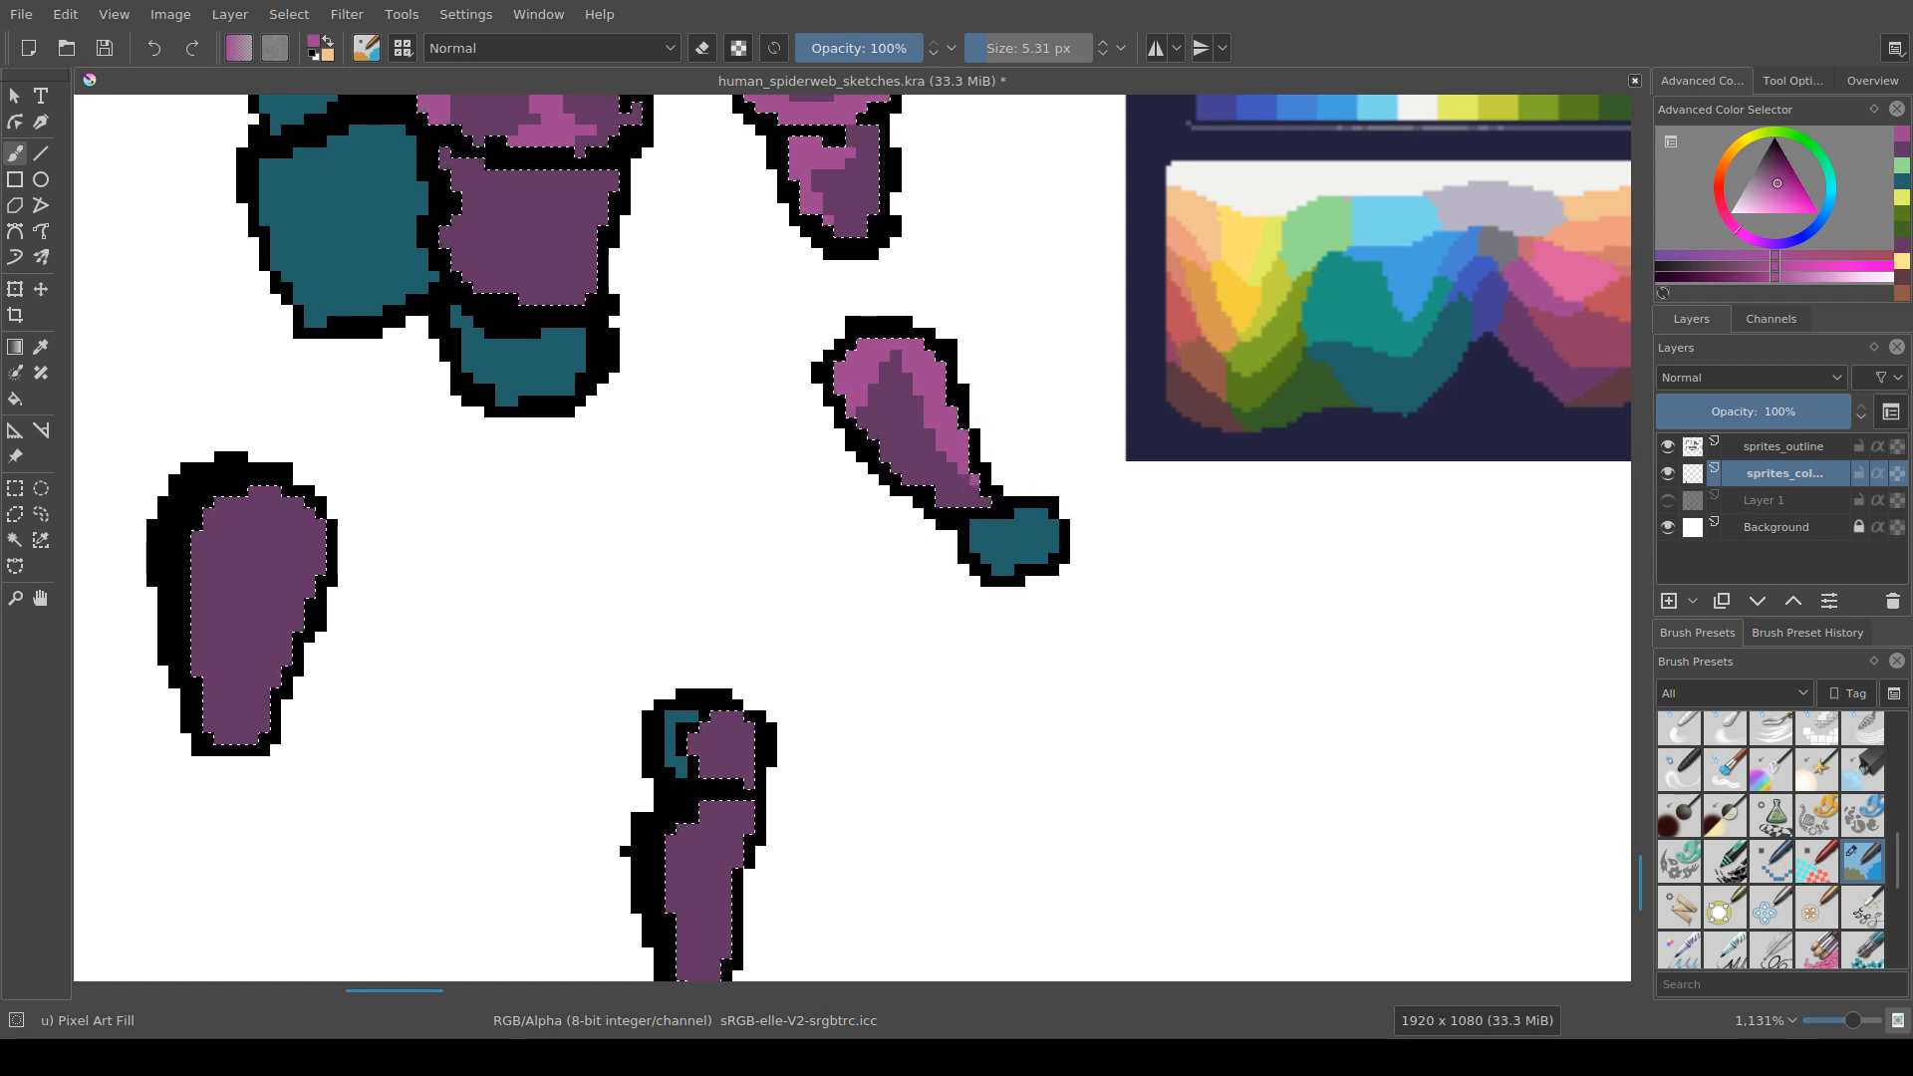
drag(757, 399, 879, 586)
Step: Rework the separate arm's rounded upper part with dark purple on its right side and a lighter purple ring inside, and save the file
drag(757, 429, 746, 584)
ctrl+click(697, 444)
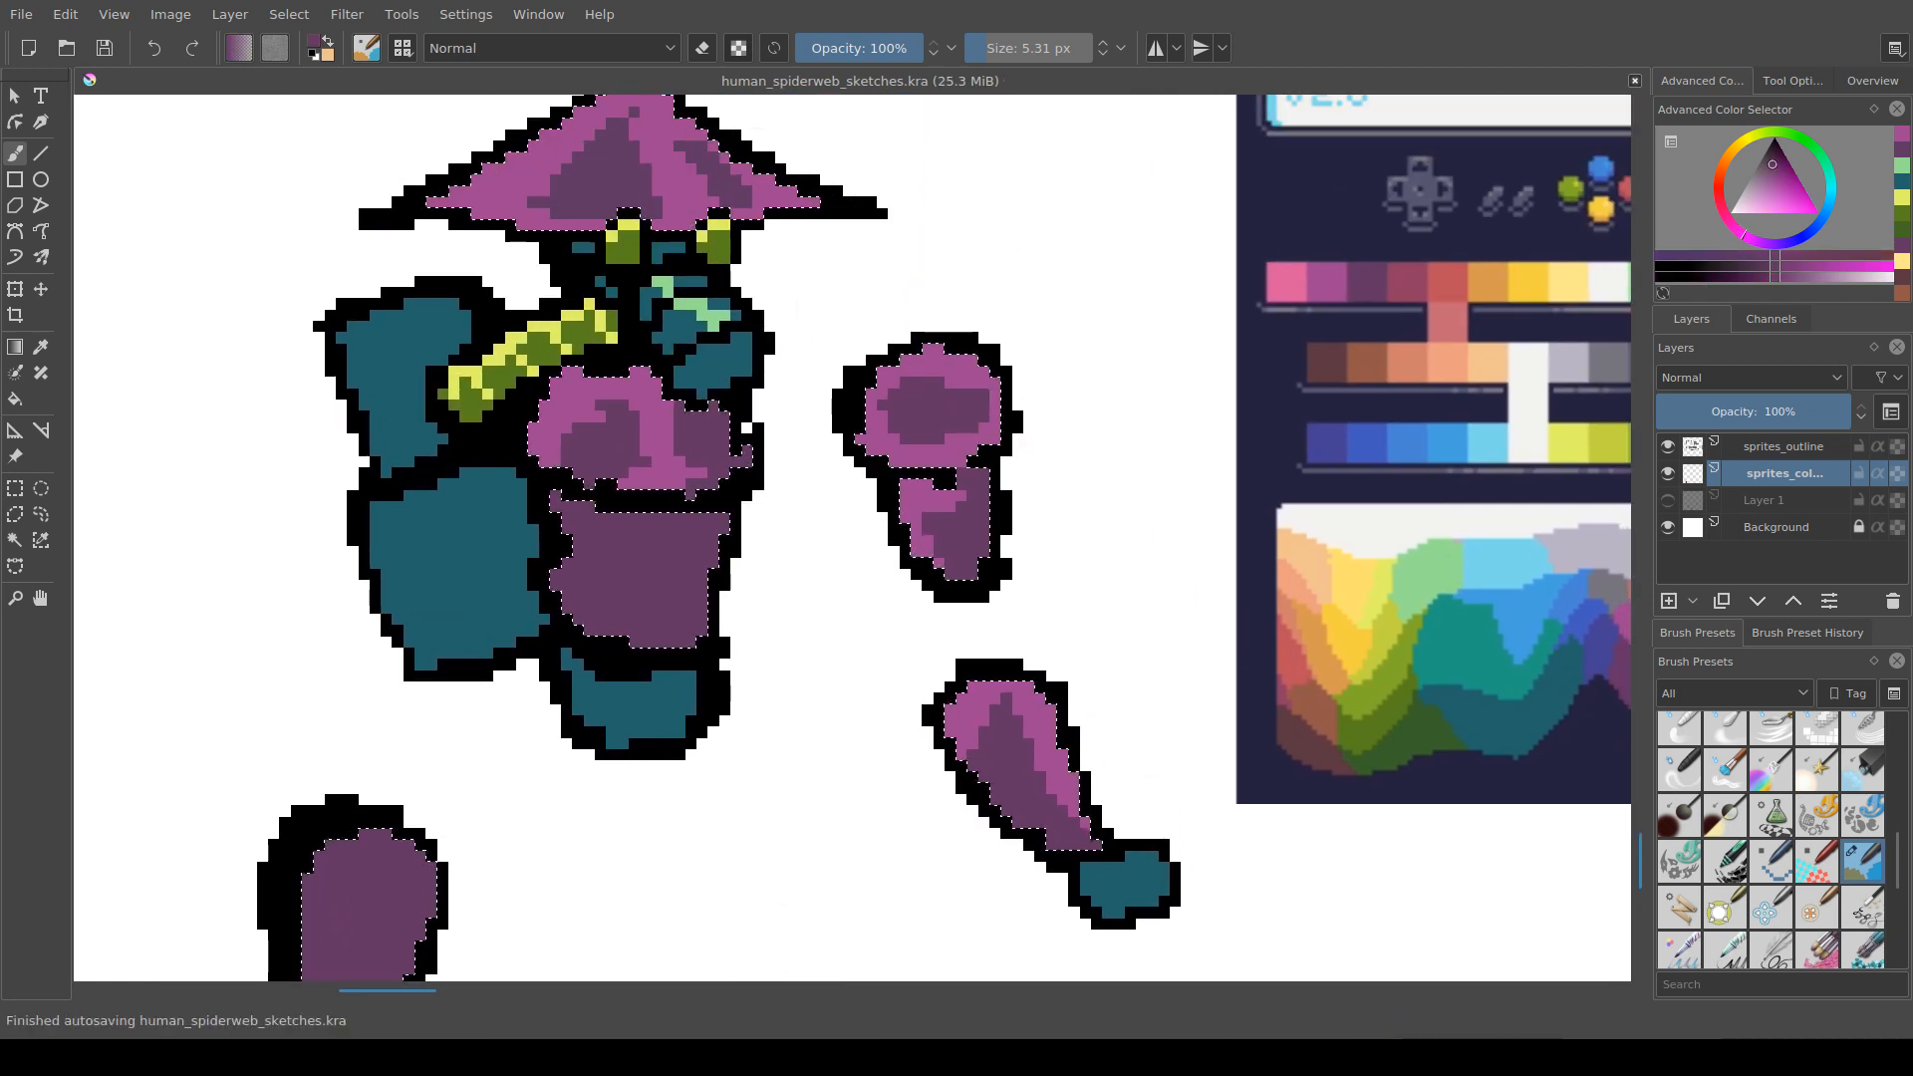
click(993, 415)
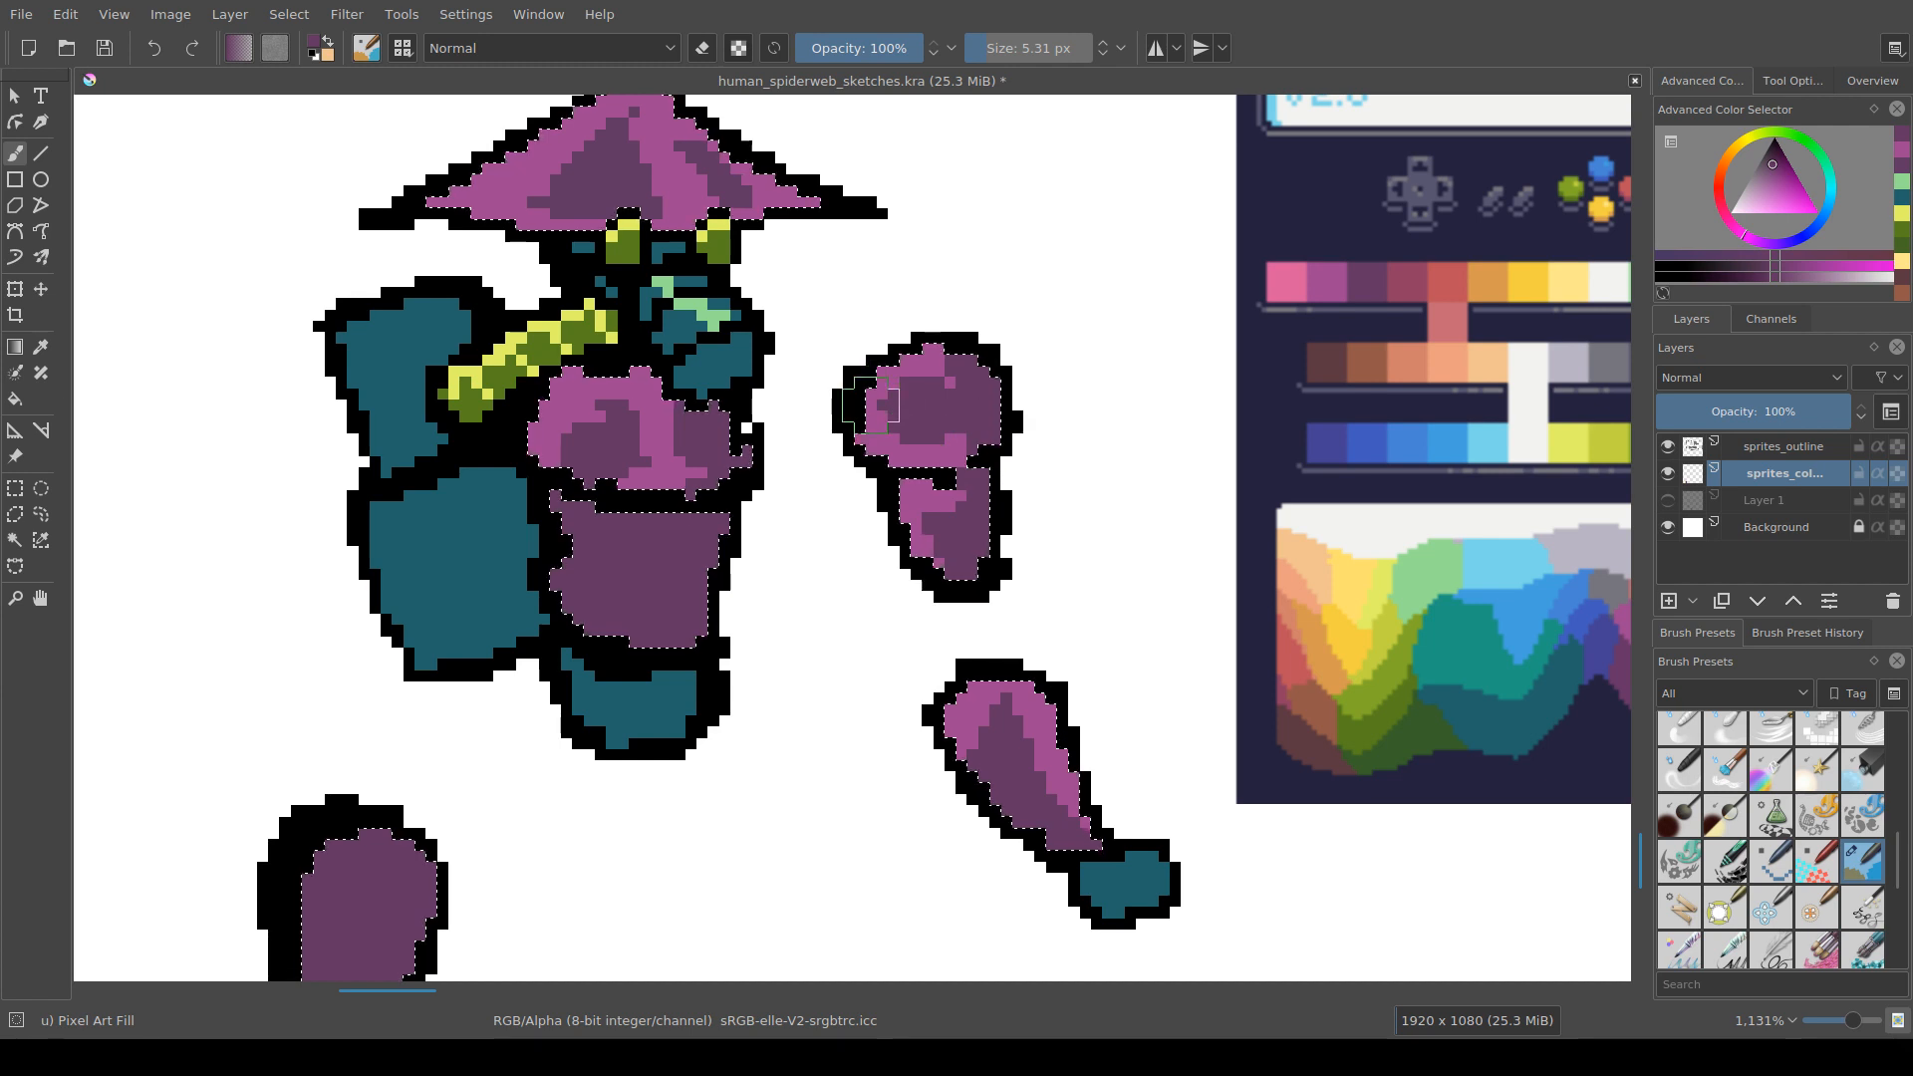
ctrl+click(938, 459)
drag(939, 461, 972, 362)
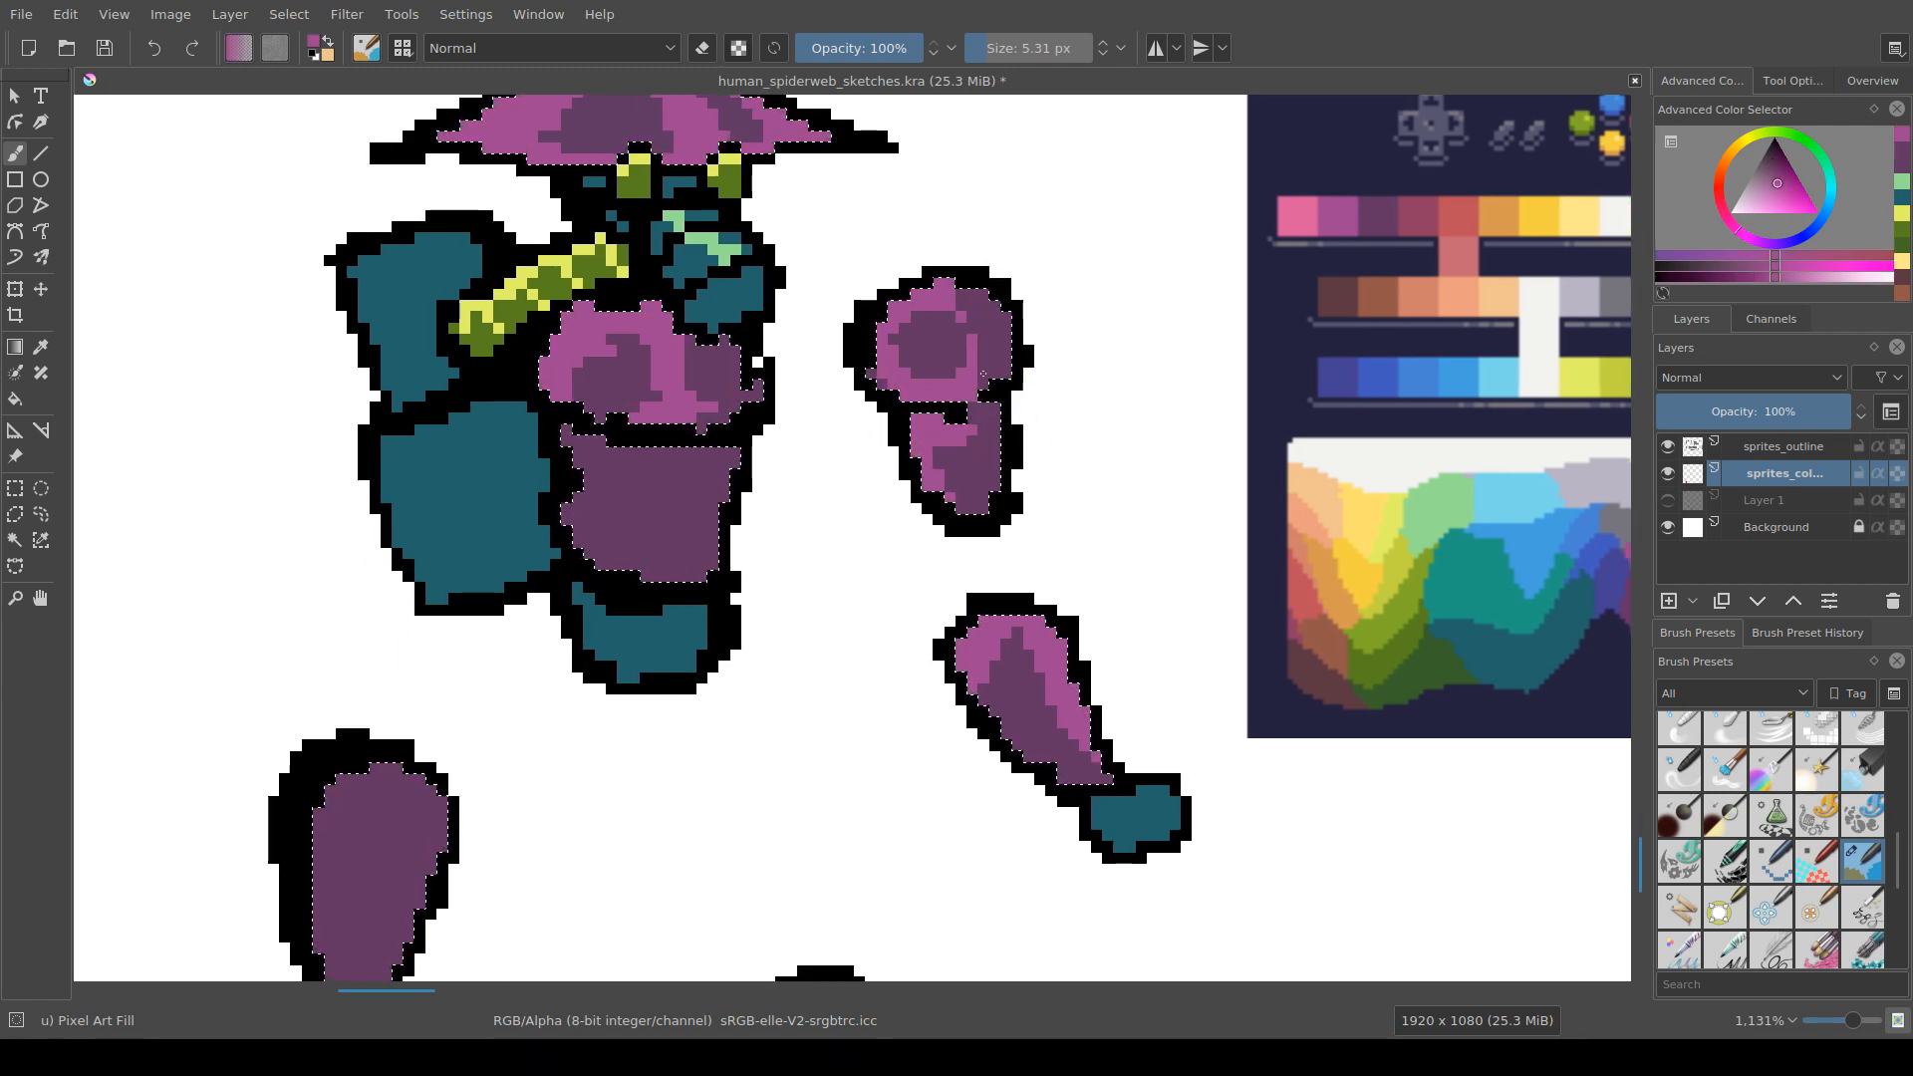
key(ctrl+s)
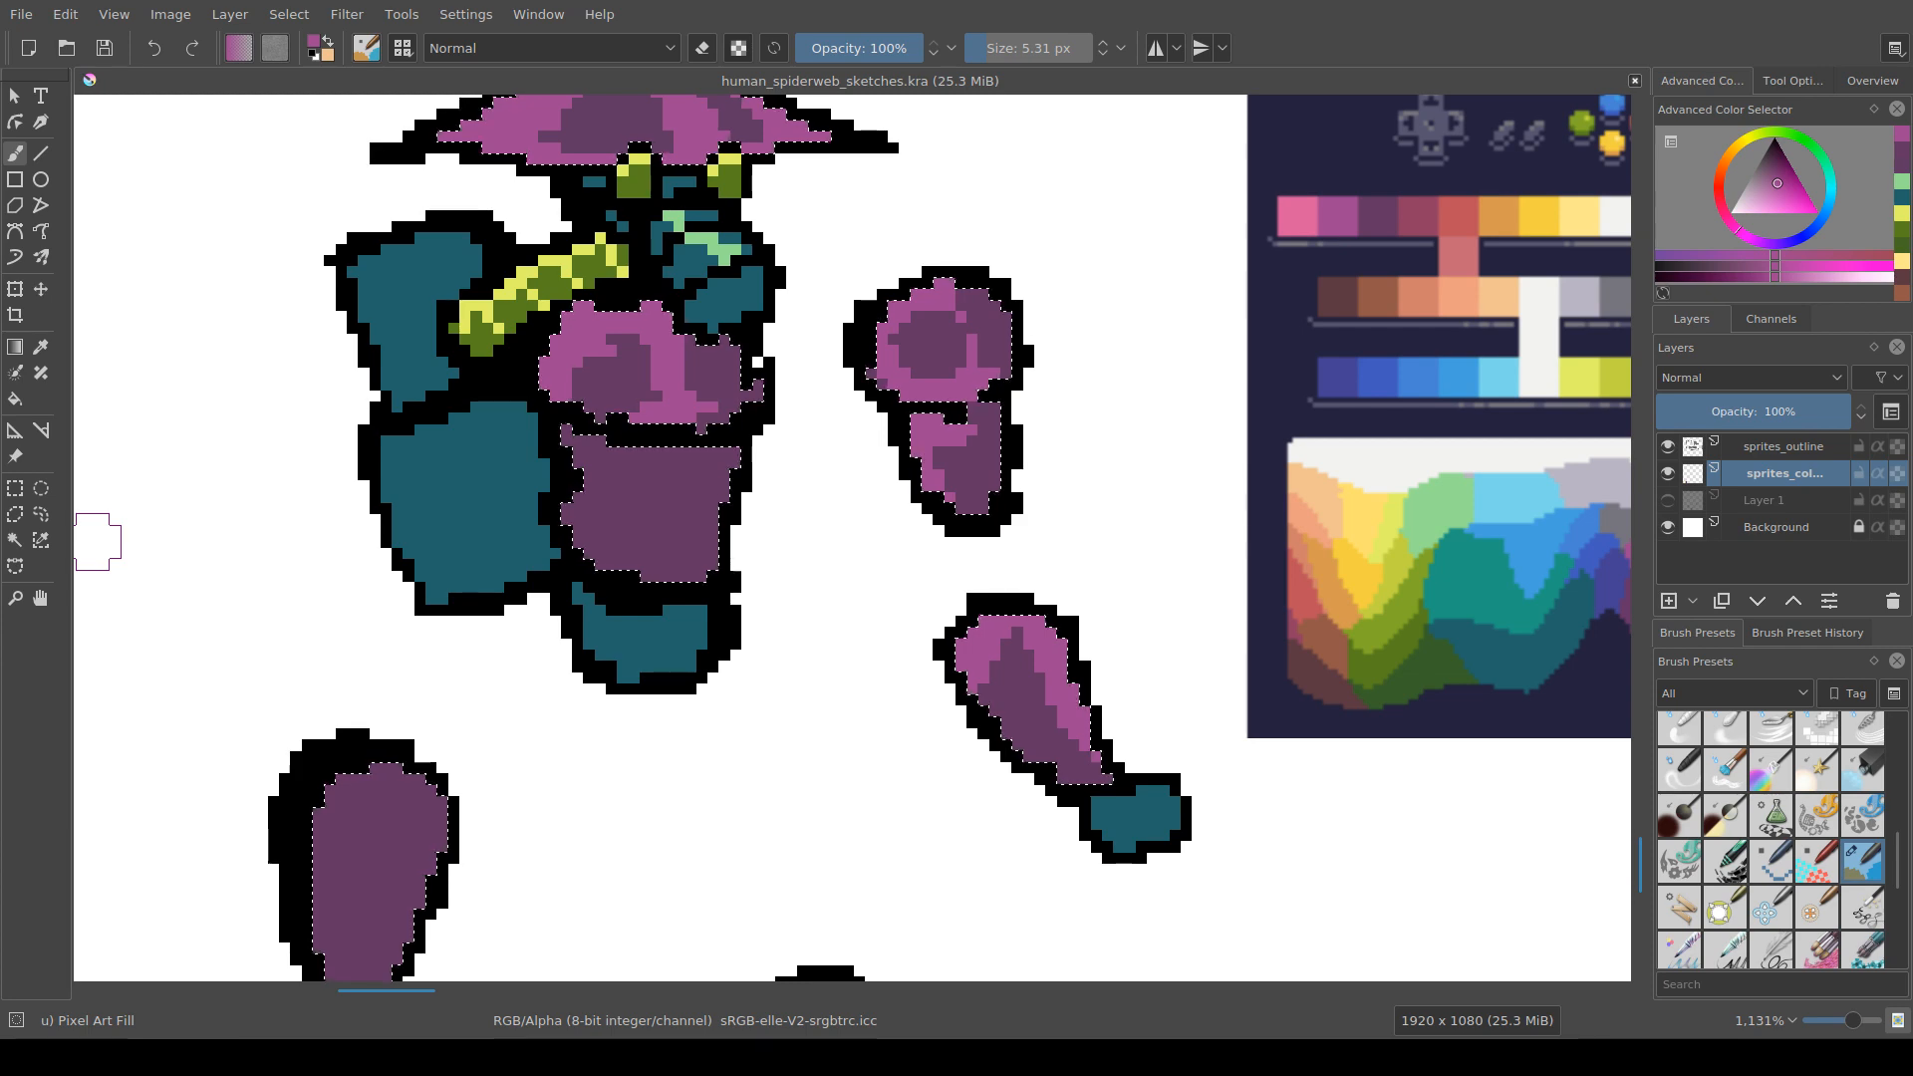
Step: Examine the shaded character pieces as a whole against the finished body parts and the palette
drag(498, 795, 755, 441)
scroll(547, 744, down, 1)
scroll(755, 440, up, 1)
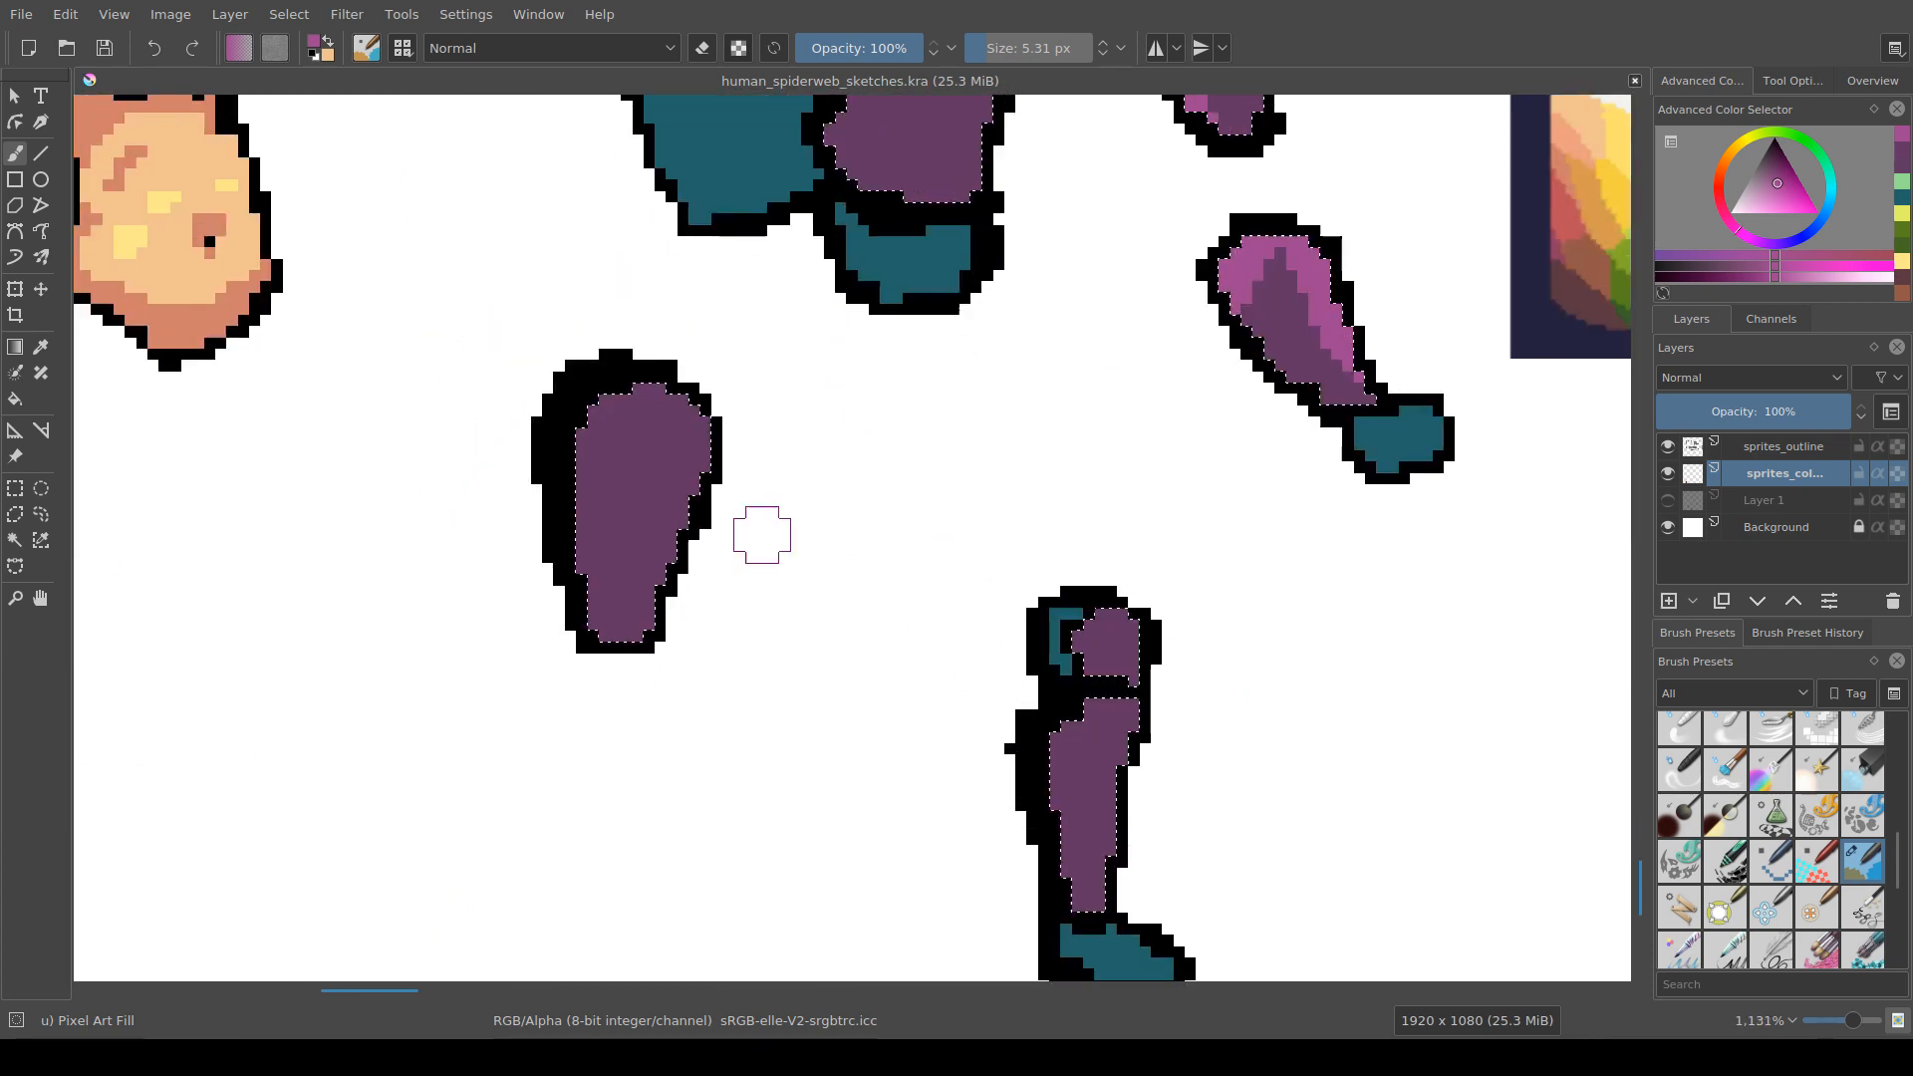
scroll(762, 536, down, 4)
scroll(654, 789, up, 2)
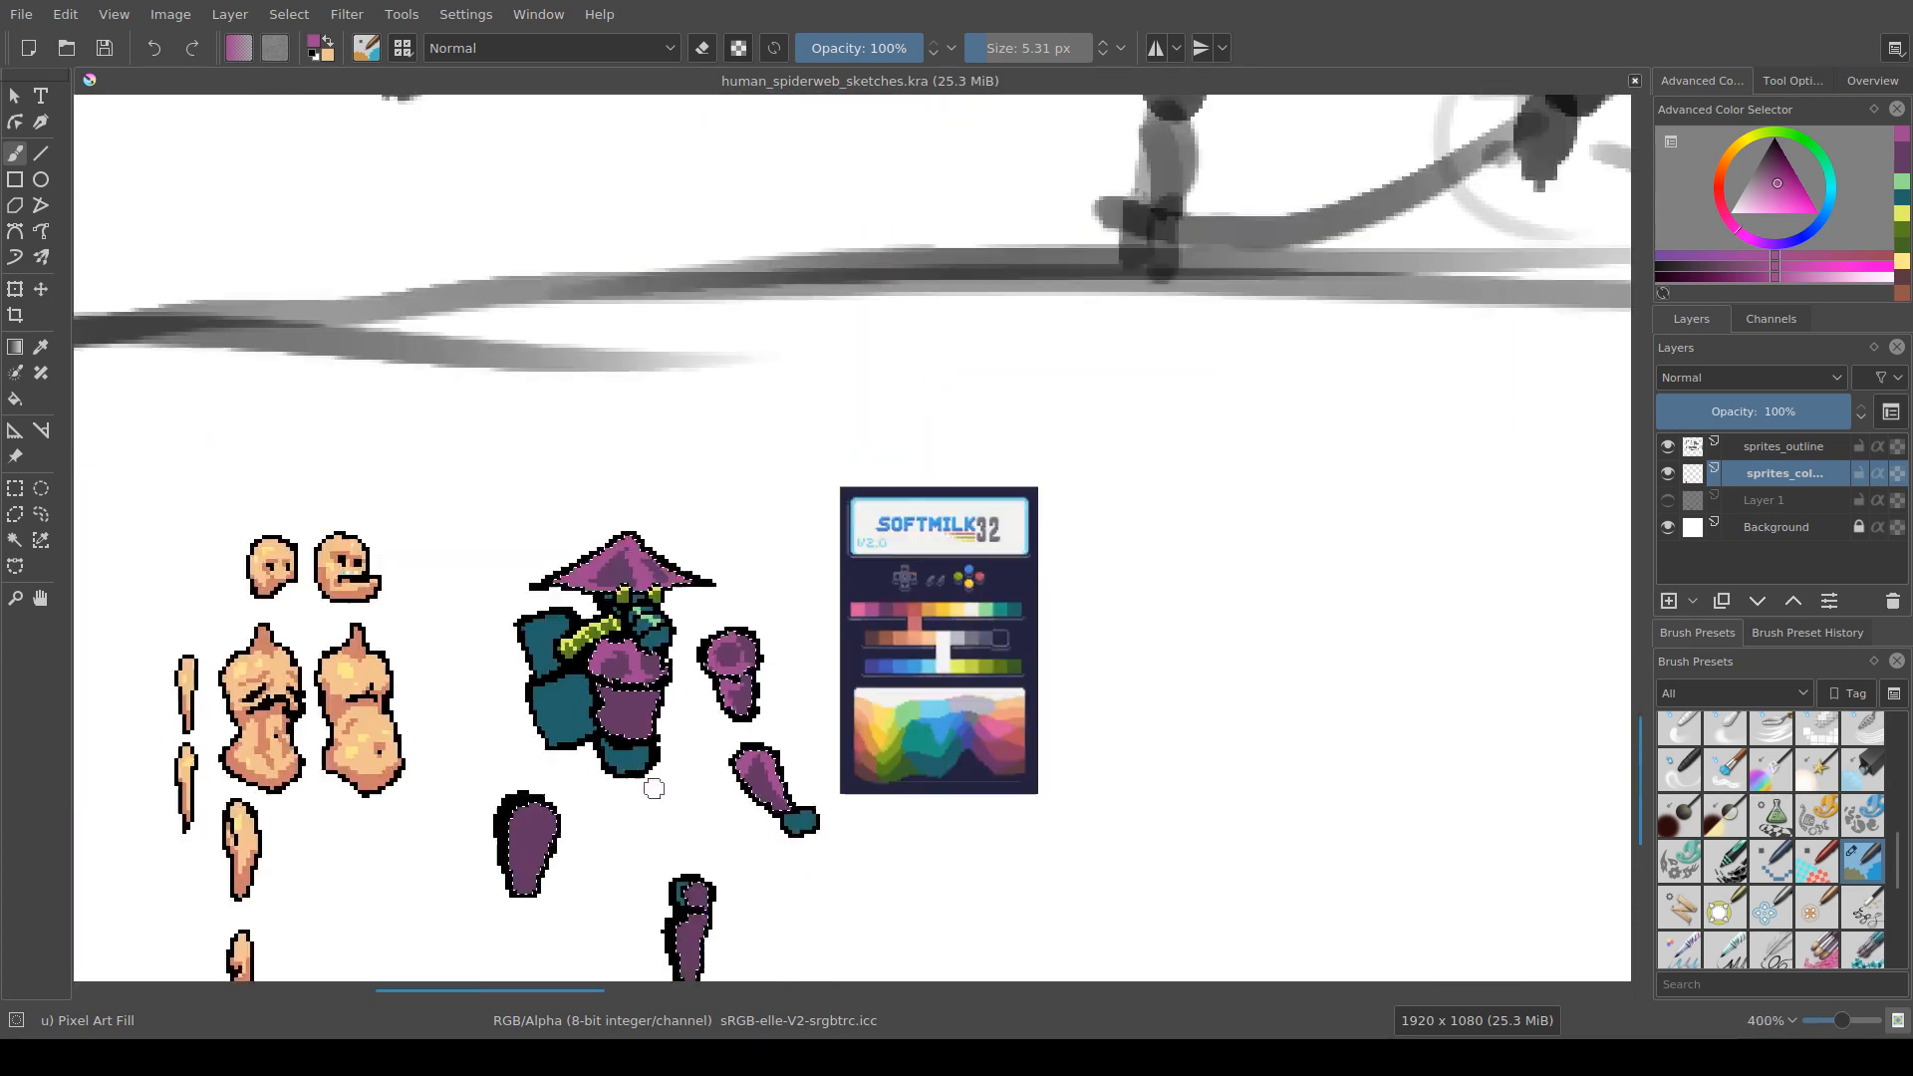
drag(654, 789, 730, 649)
scroll(731, 662, up, 1)
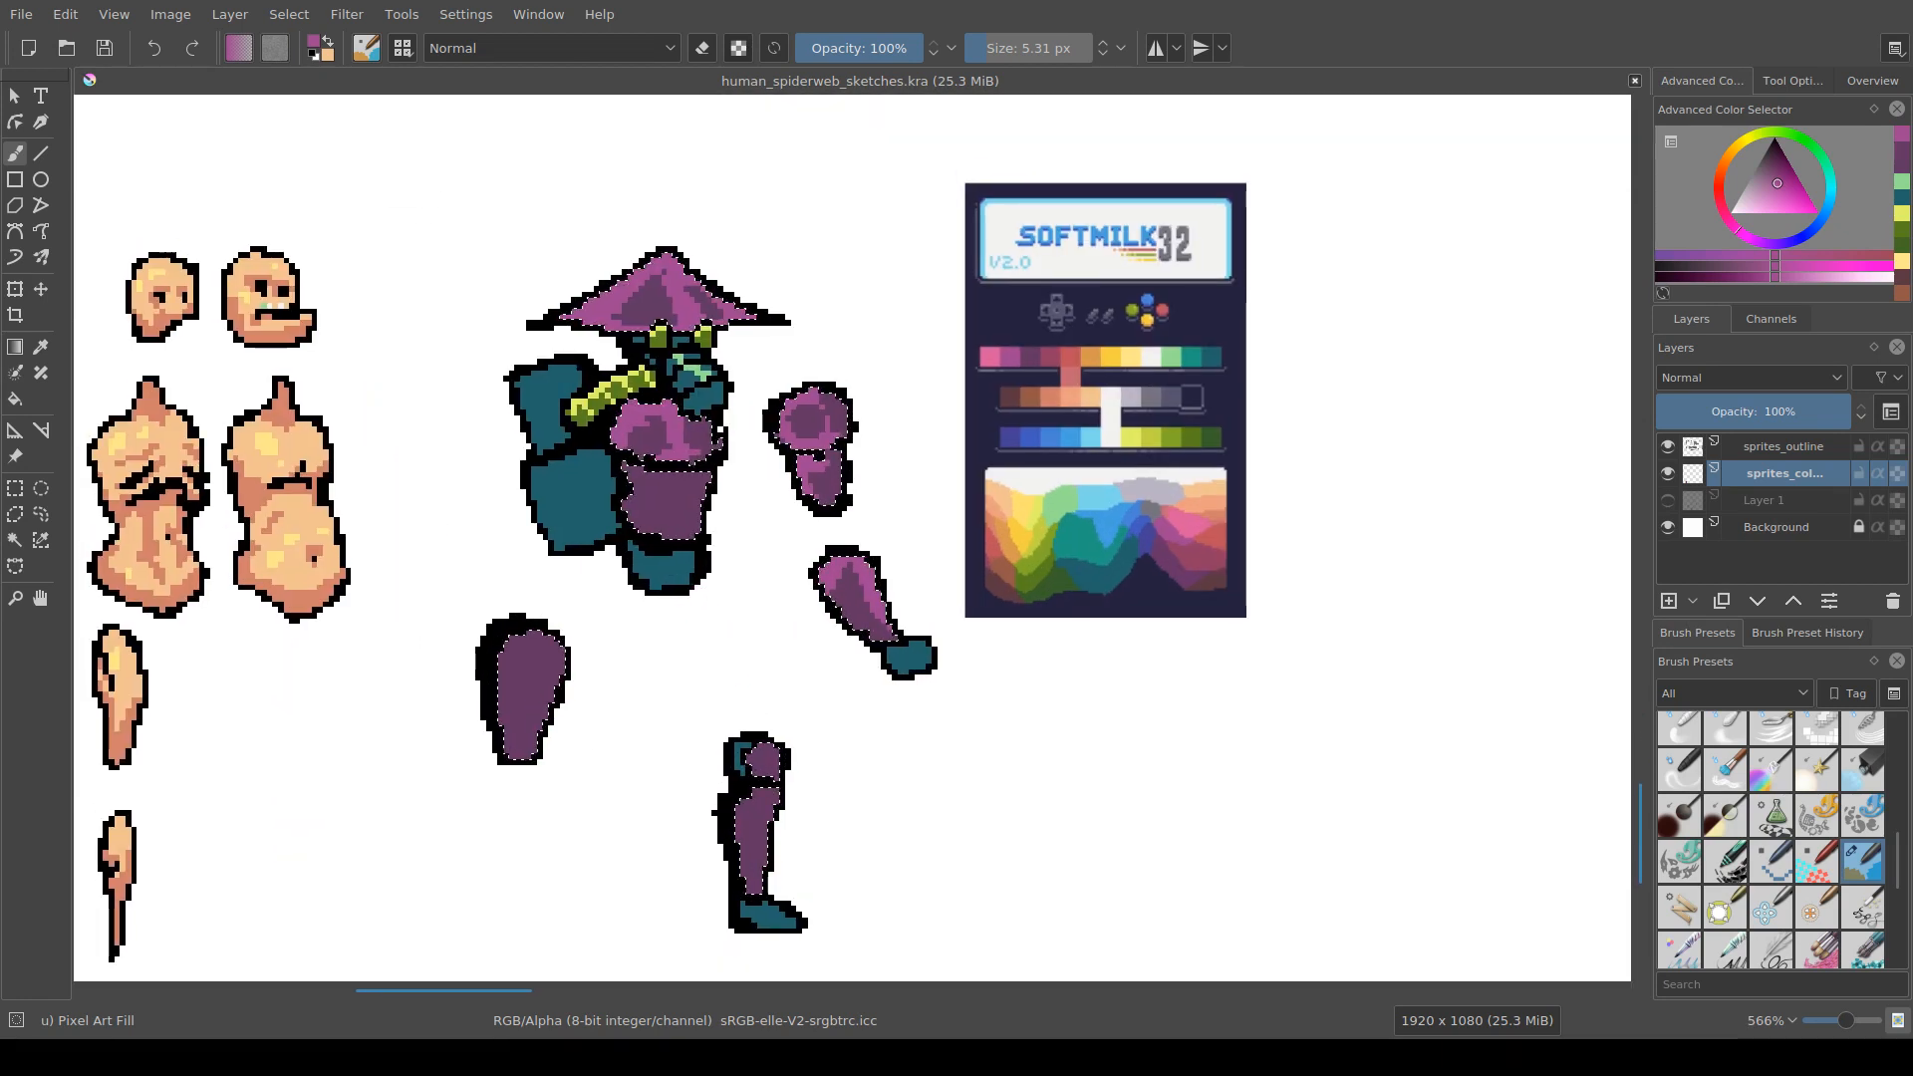
scroll(658, 563, up, 1)
Step: Repaint the hat's centre and right slope dark purple, keeping lighter purple only along the left slope
drag(663, 489, 653, 607)
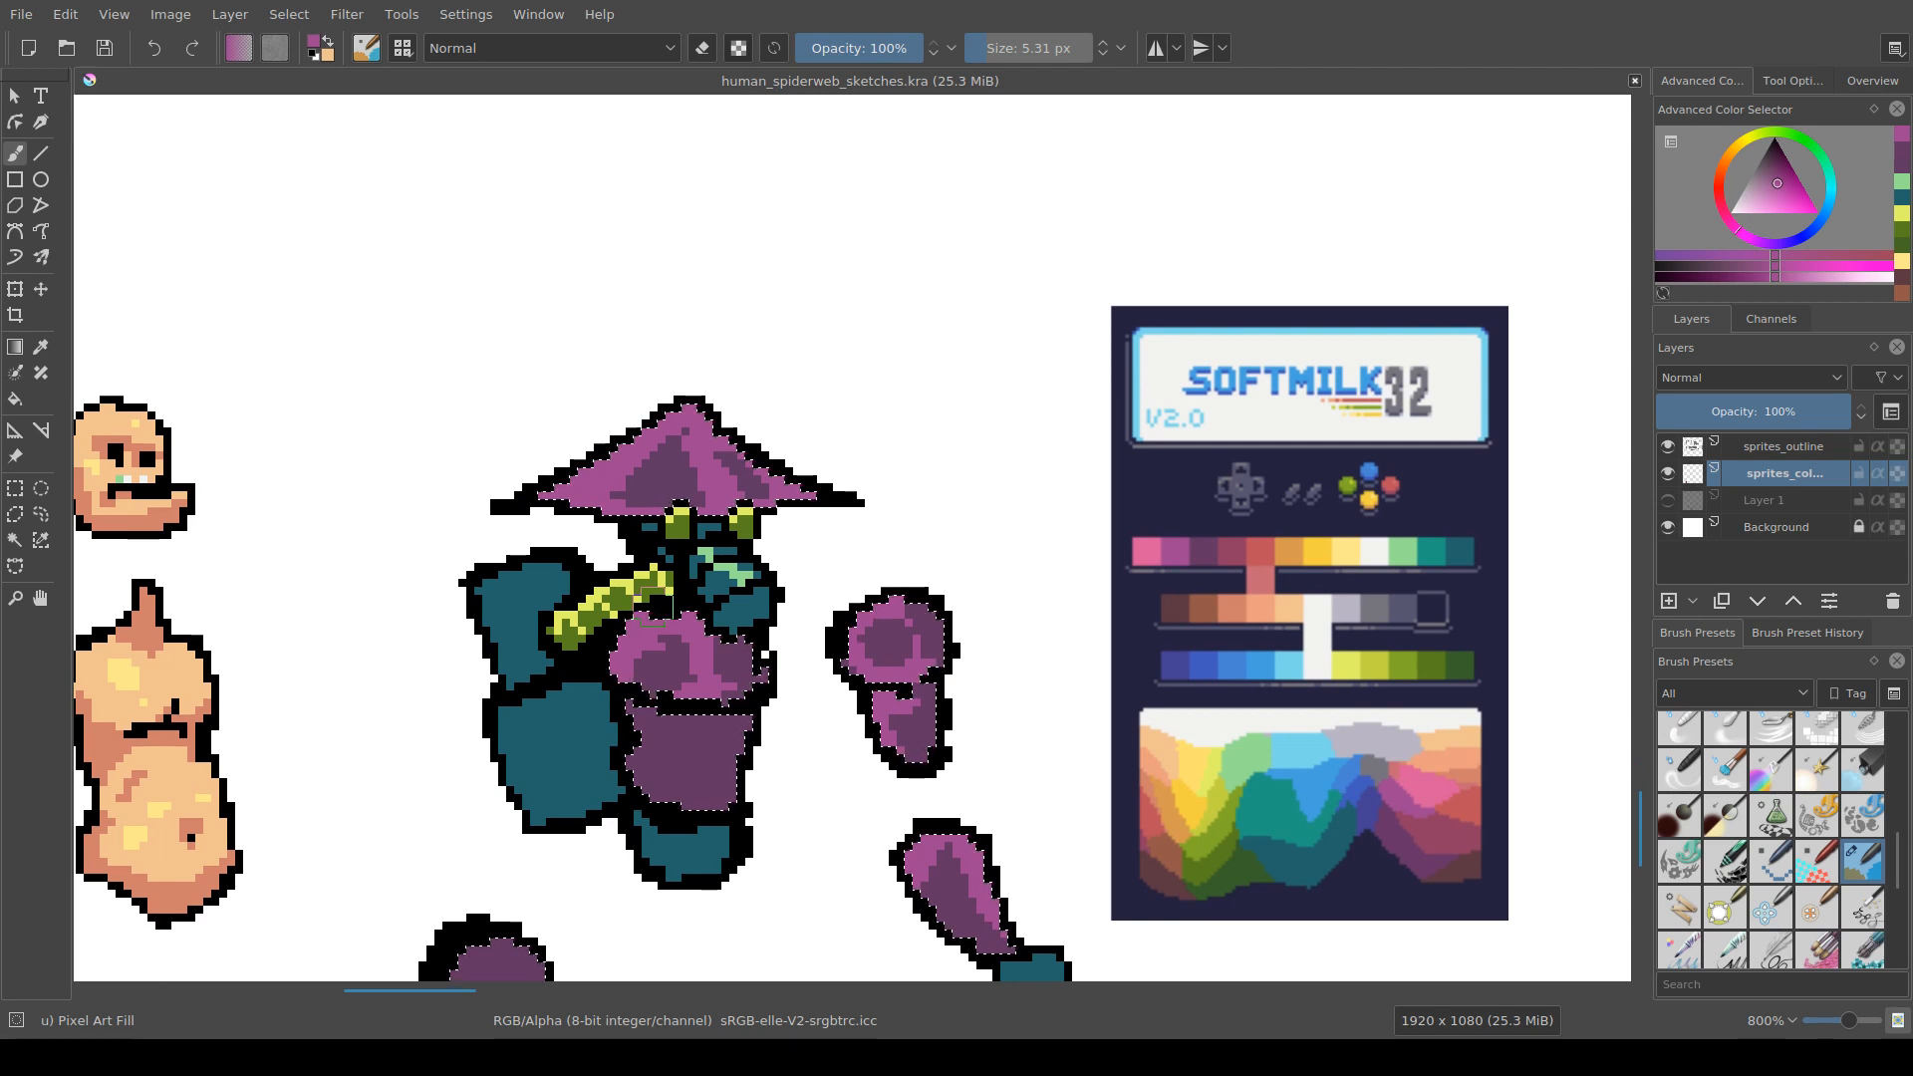
drag(698, 430, 686, 400)
ctrl+click(679, 409)
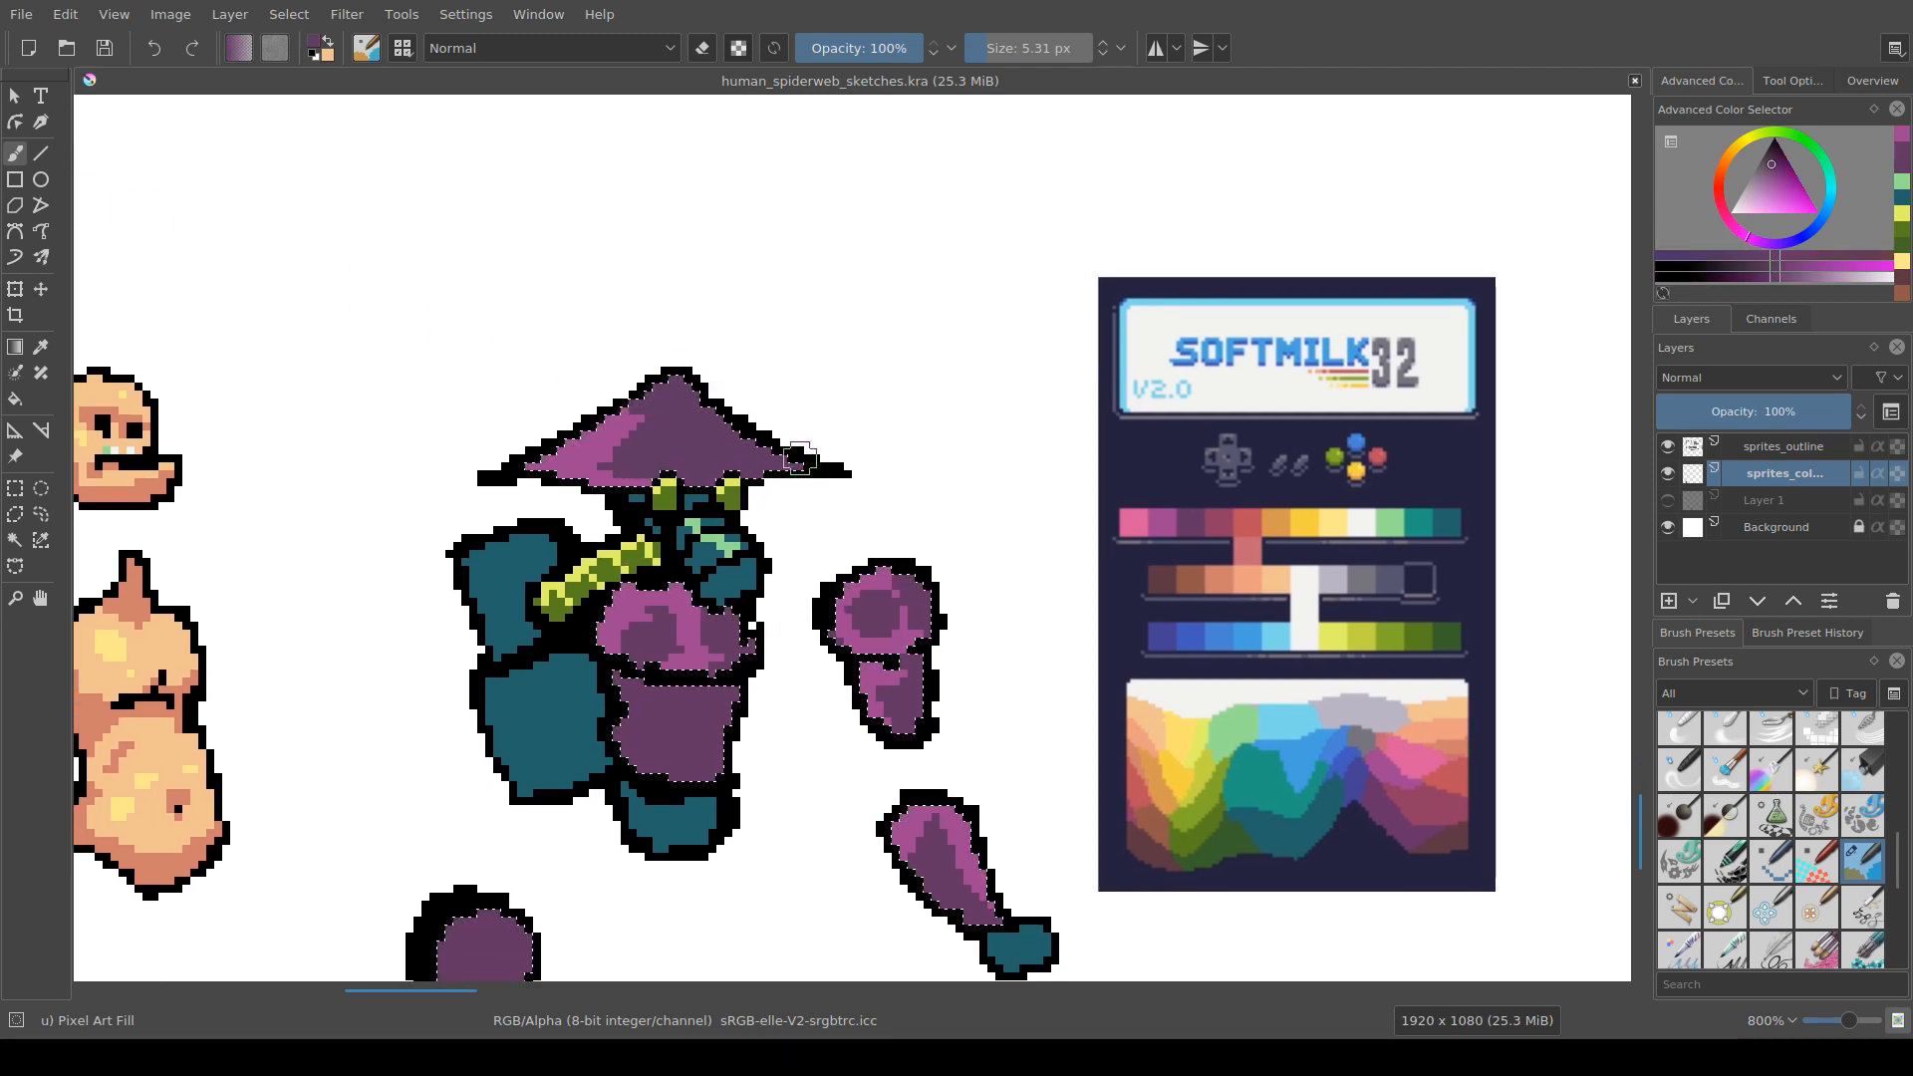
click(612, 466)
ctrl+click(589, 460)
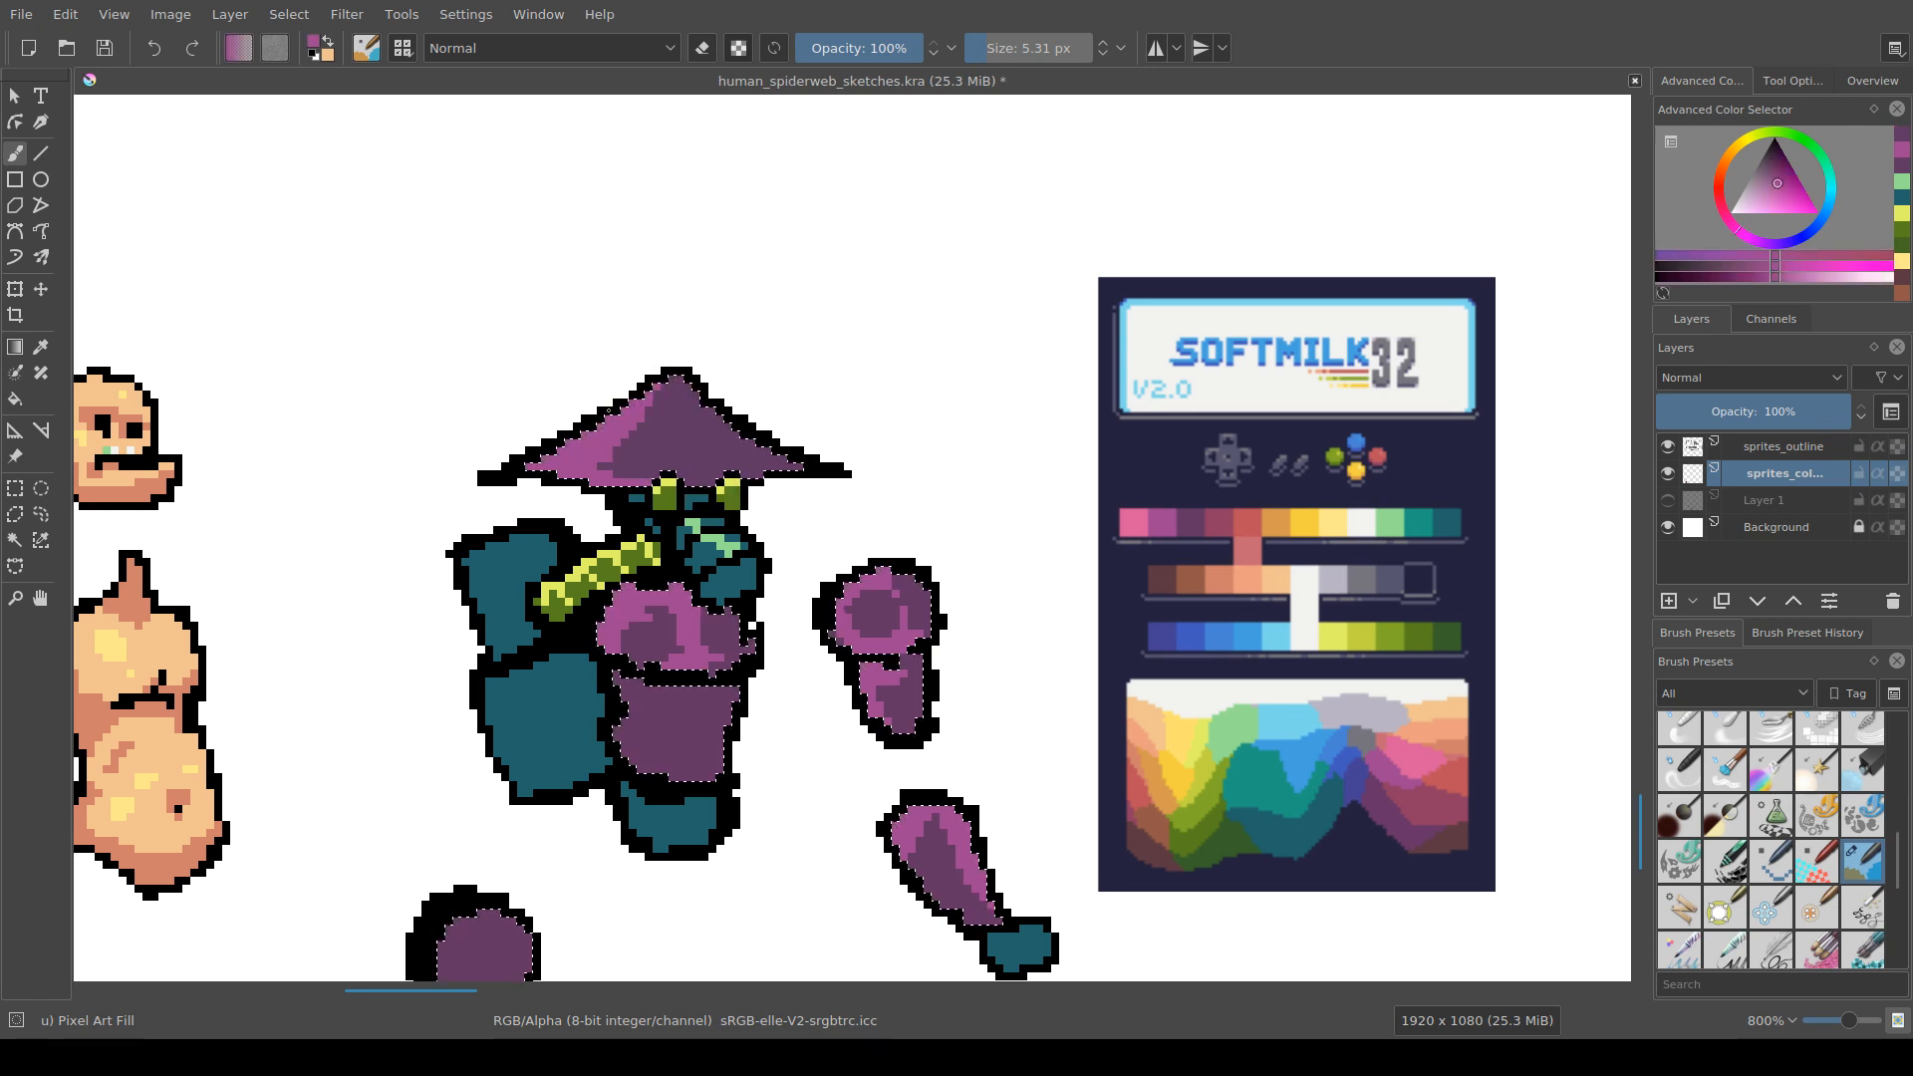
drag(609, 410, 595, 423)
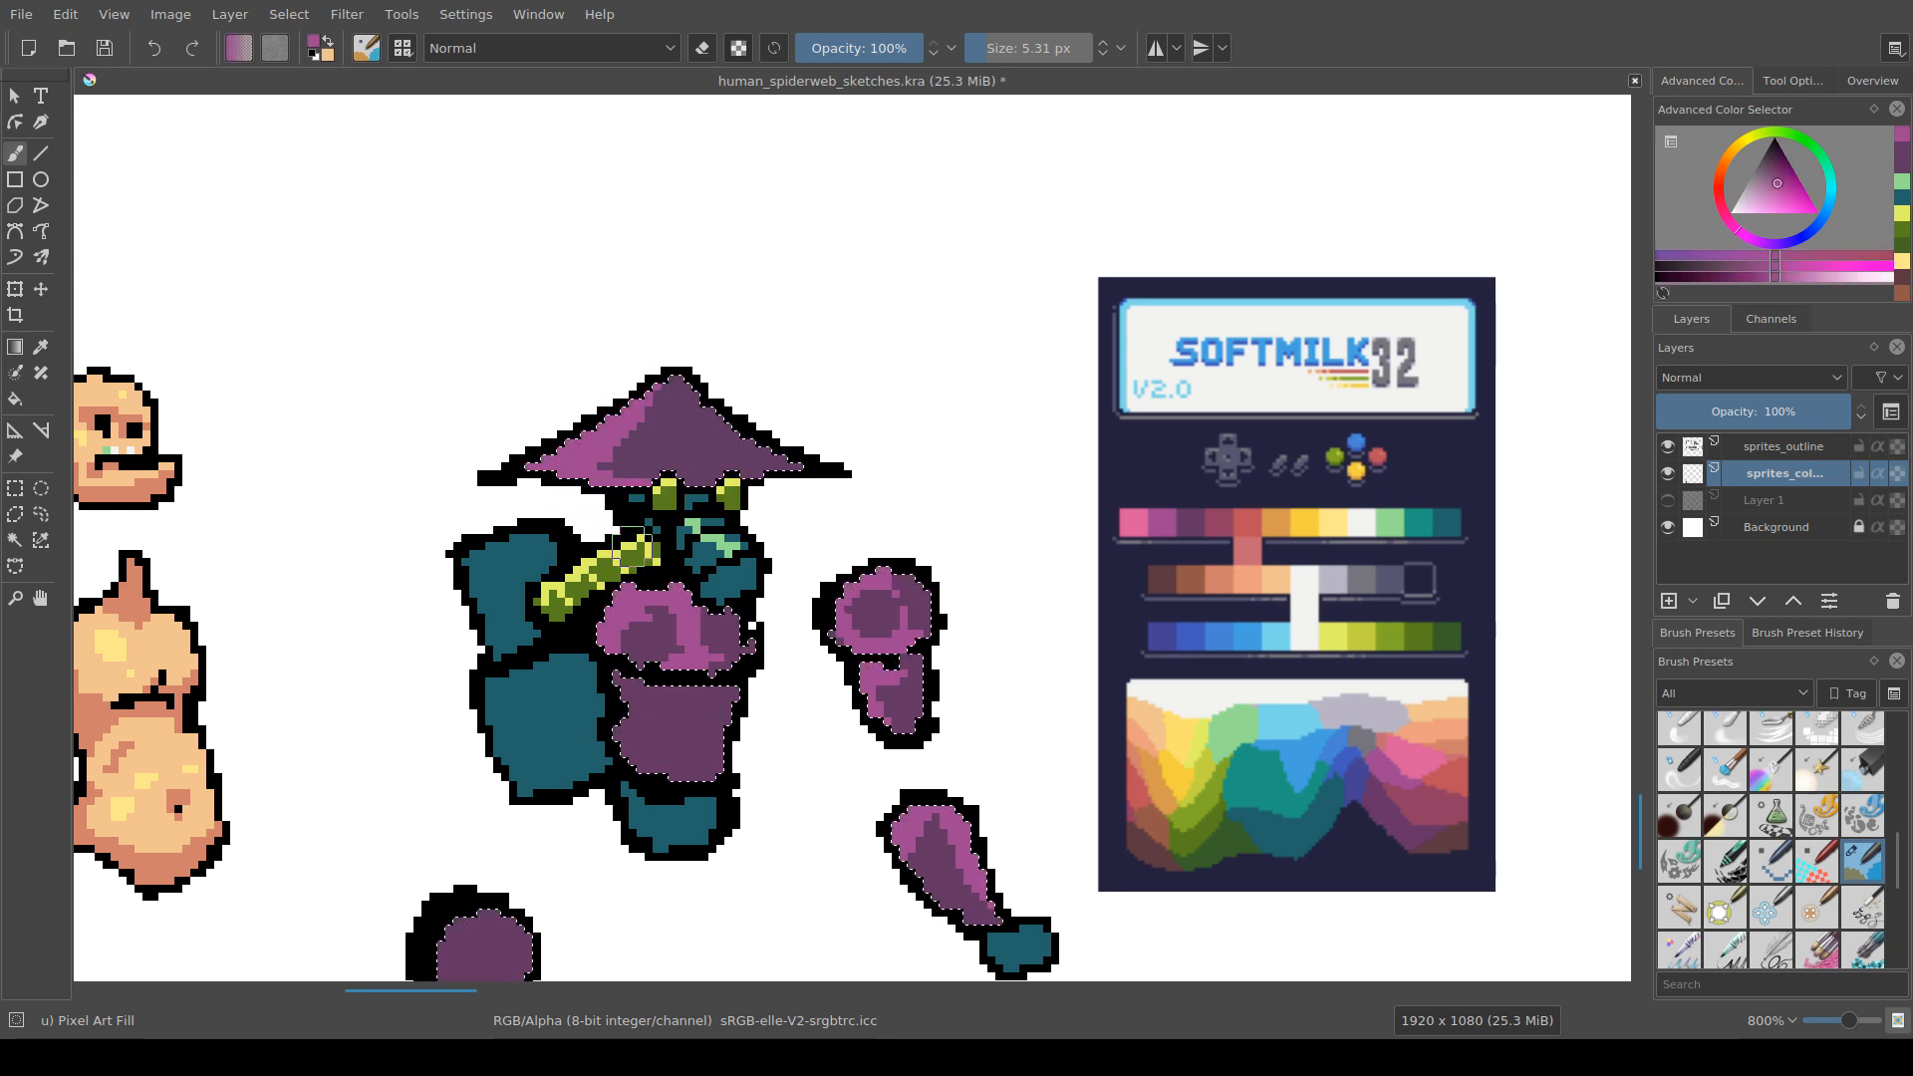
Step: Repaint the upper torso mostly dark purple, leaving a lighter purple rim along its left side
drag(713, 702, 709, 542)
ctrl+click(698, 558)
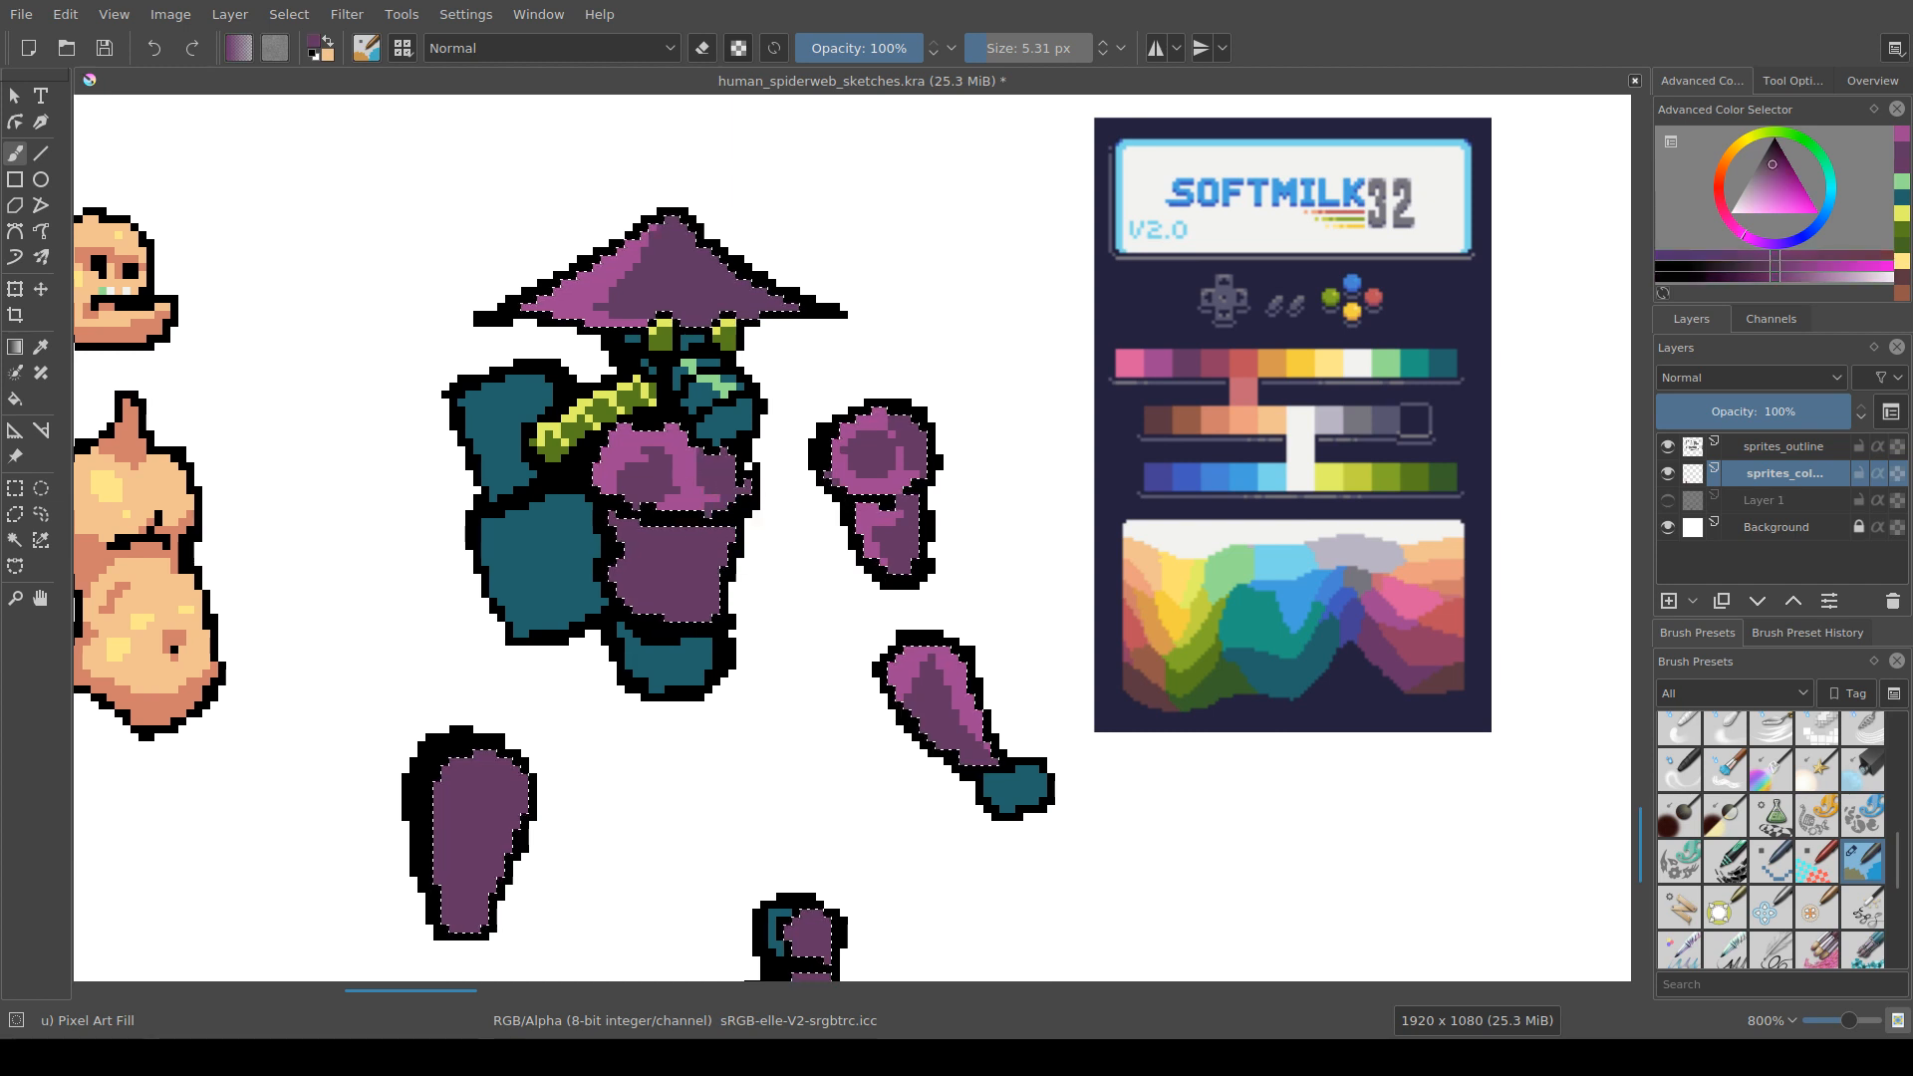
drag(669, 411, 673, 434)
ctrl+click(687, 504)
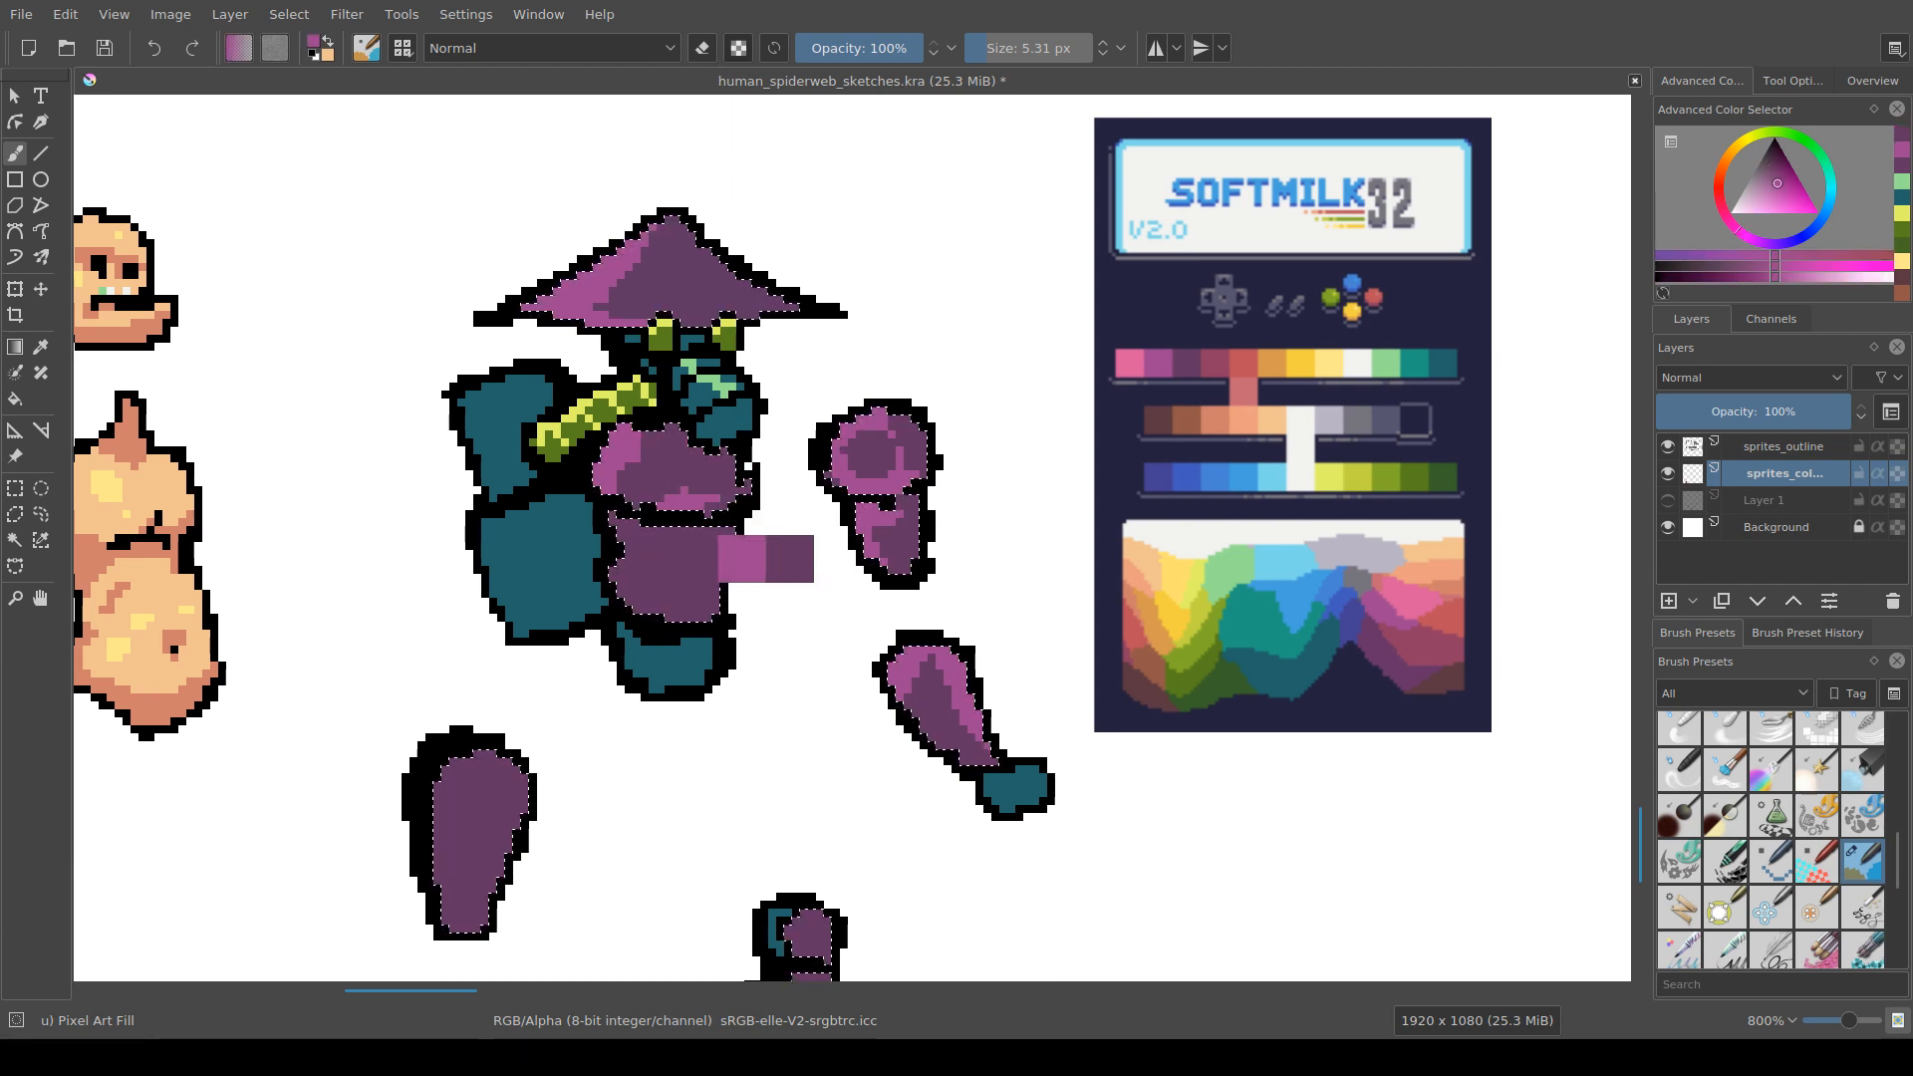
Step: Paint lighter purple along the lower torso's top edge and down its left side
drag(620, 498, 707, 516)
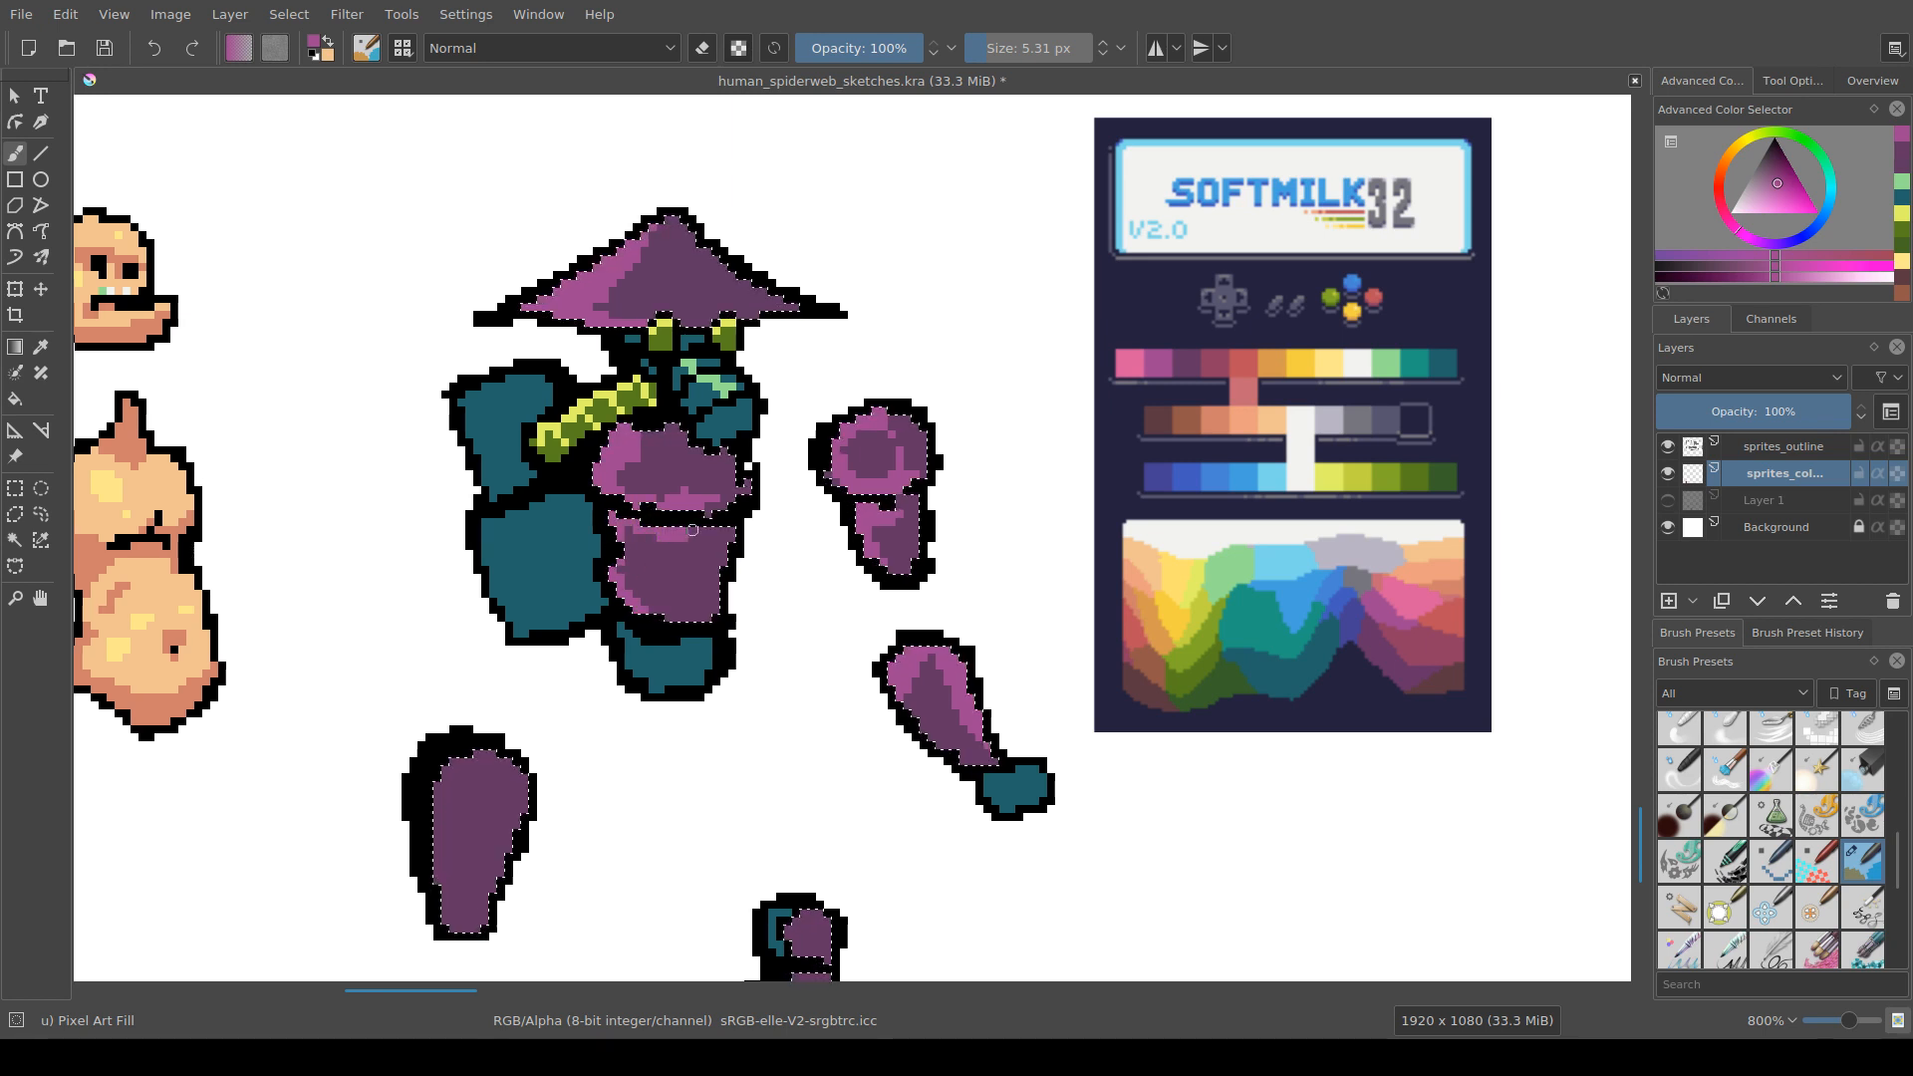
drag(661, 626, 636, 576)
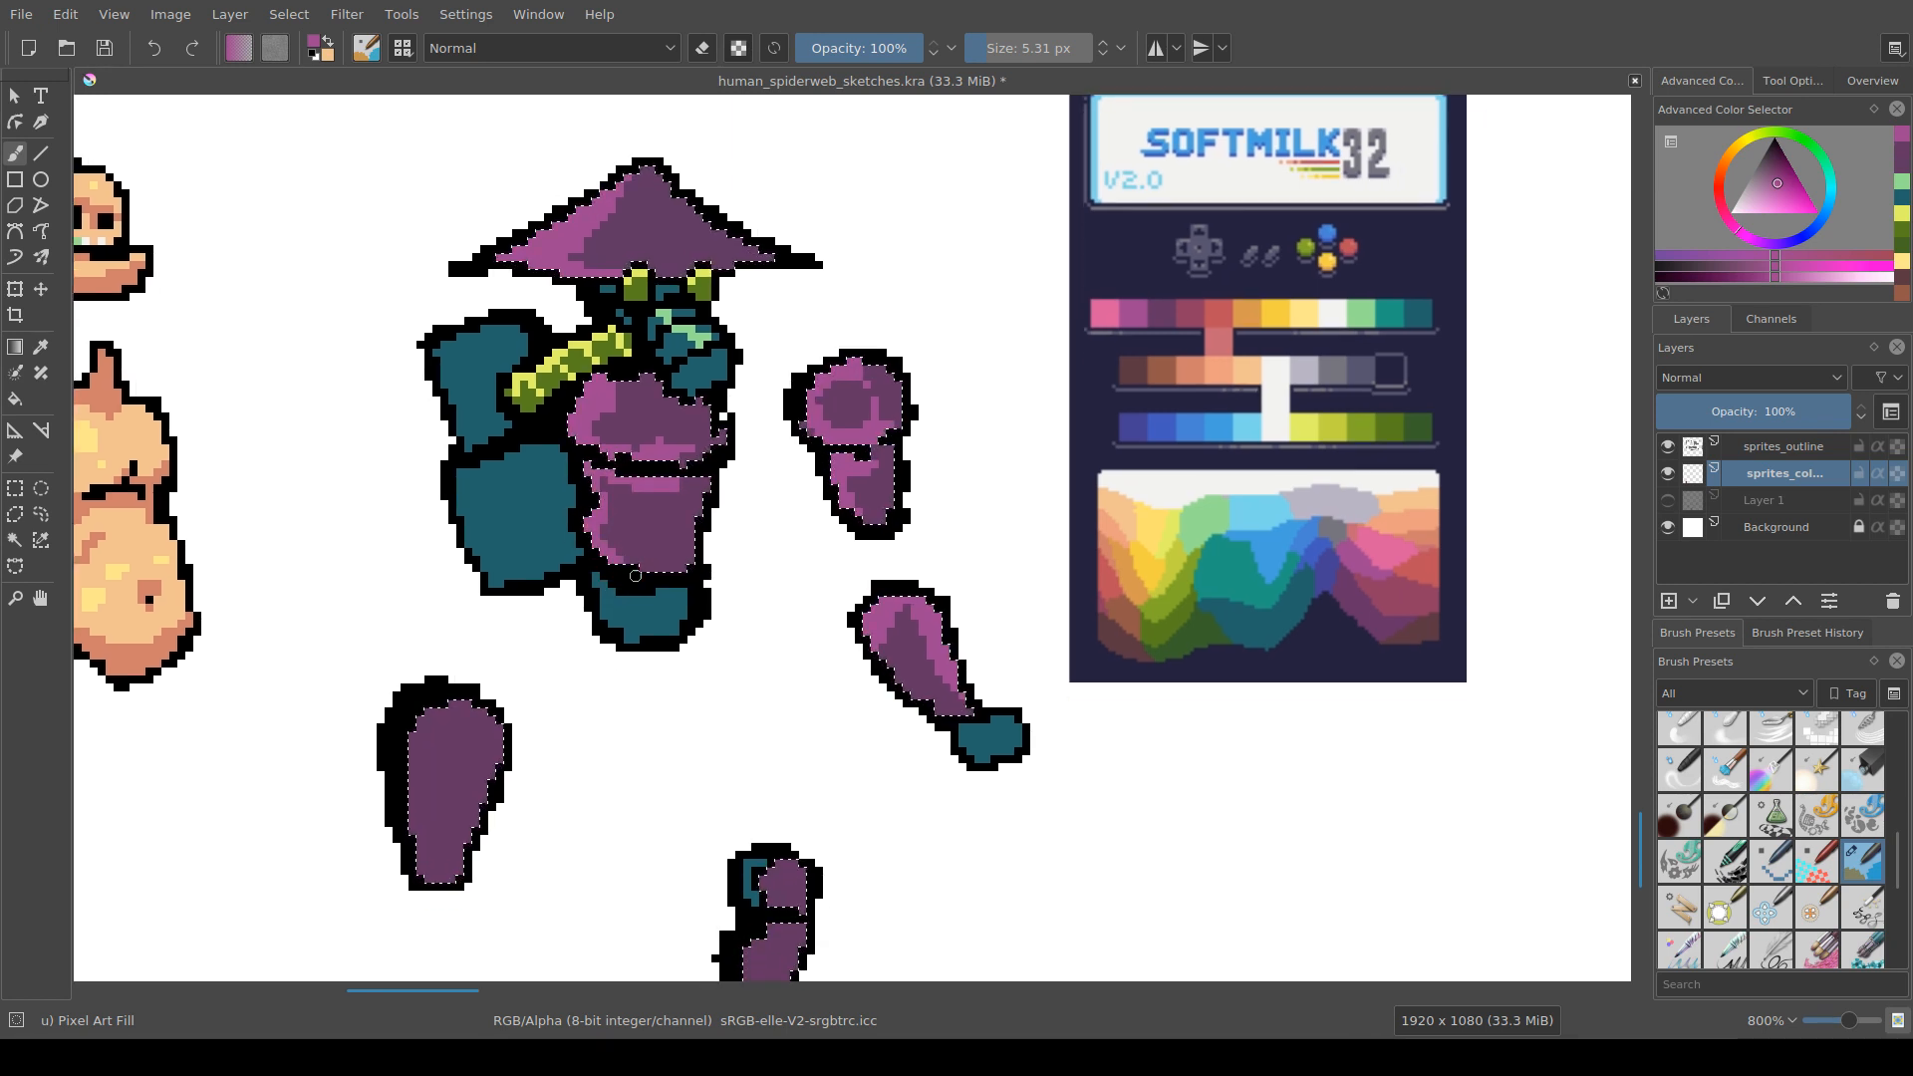
drag(620, 490, 602, 480)
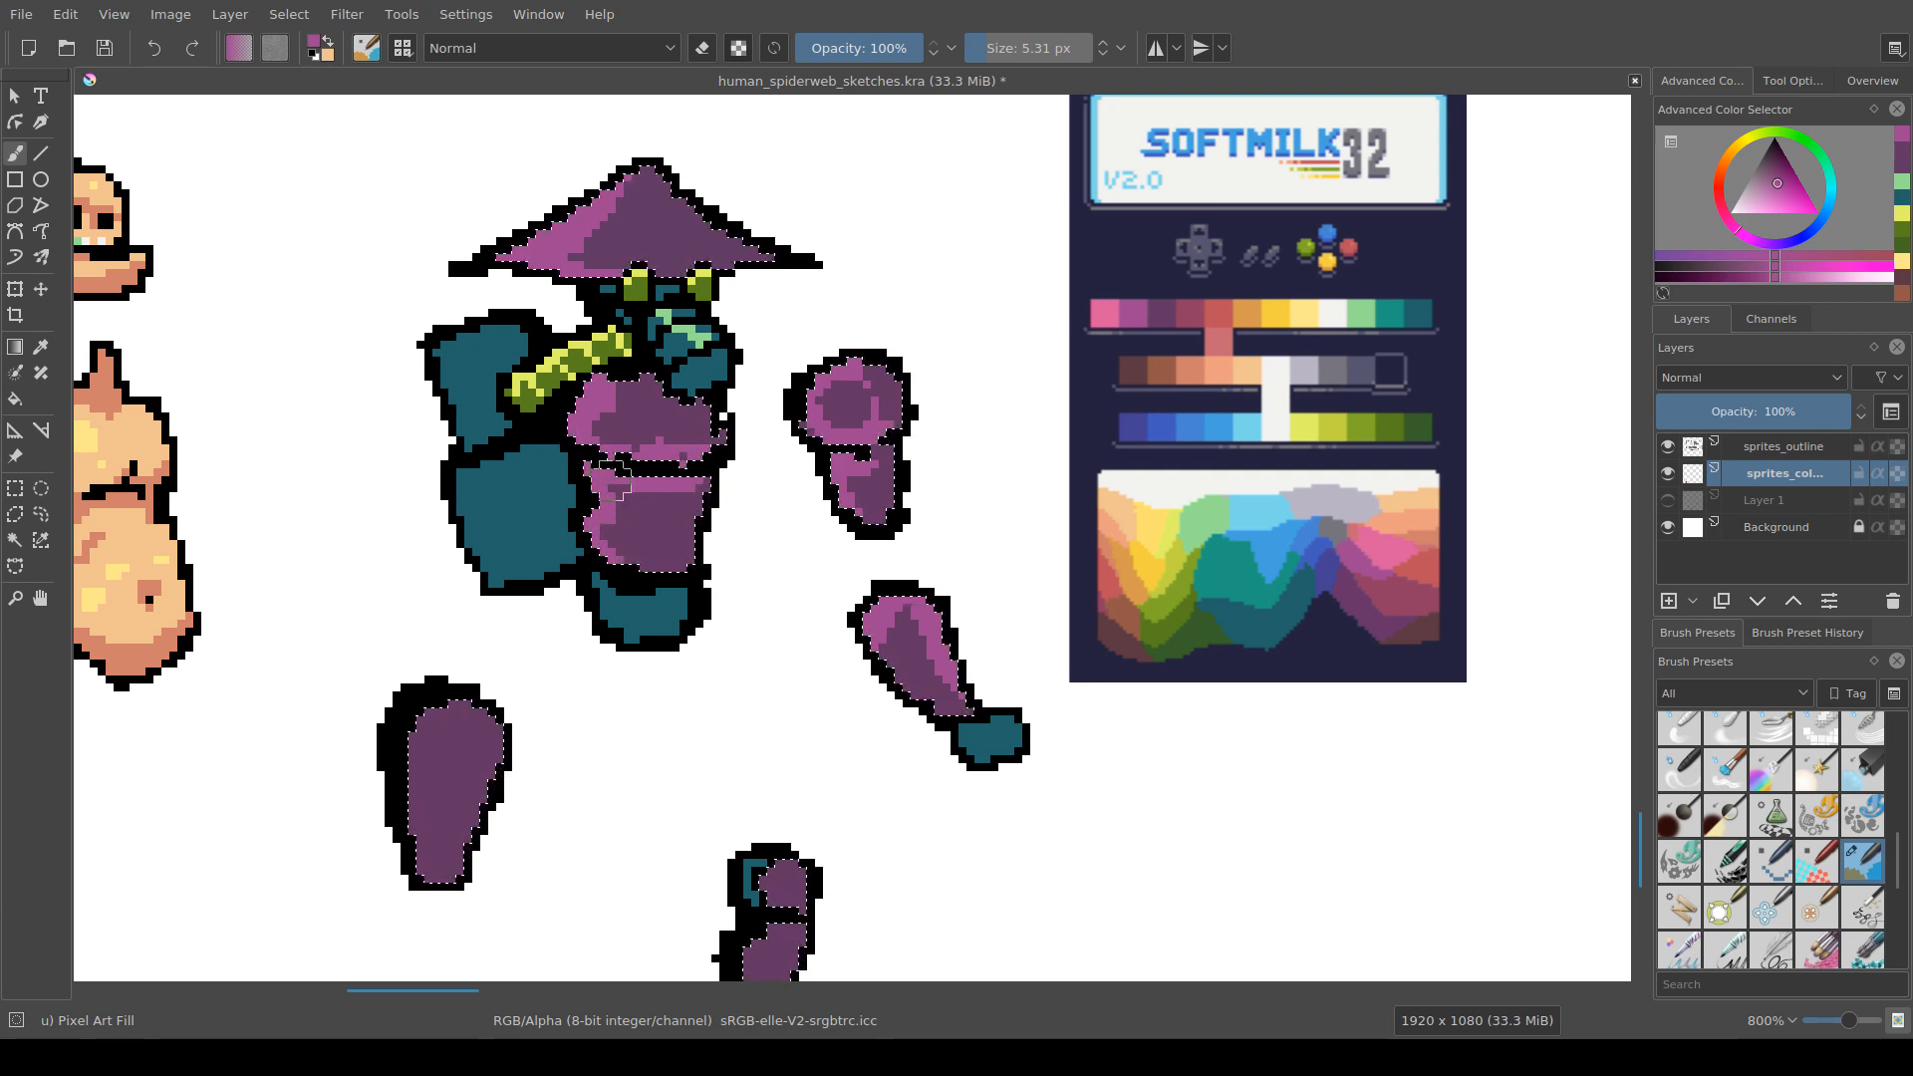
drag(633, 513, 674, 563)
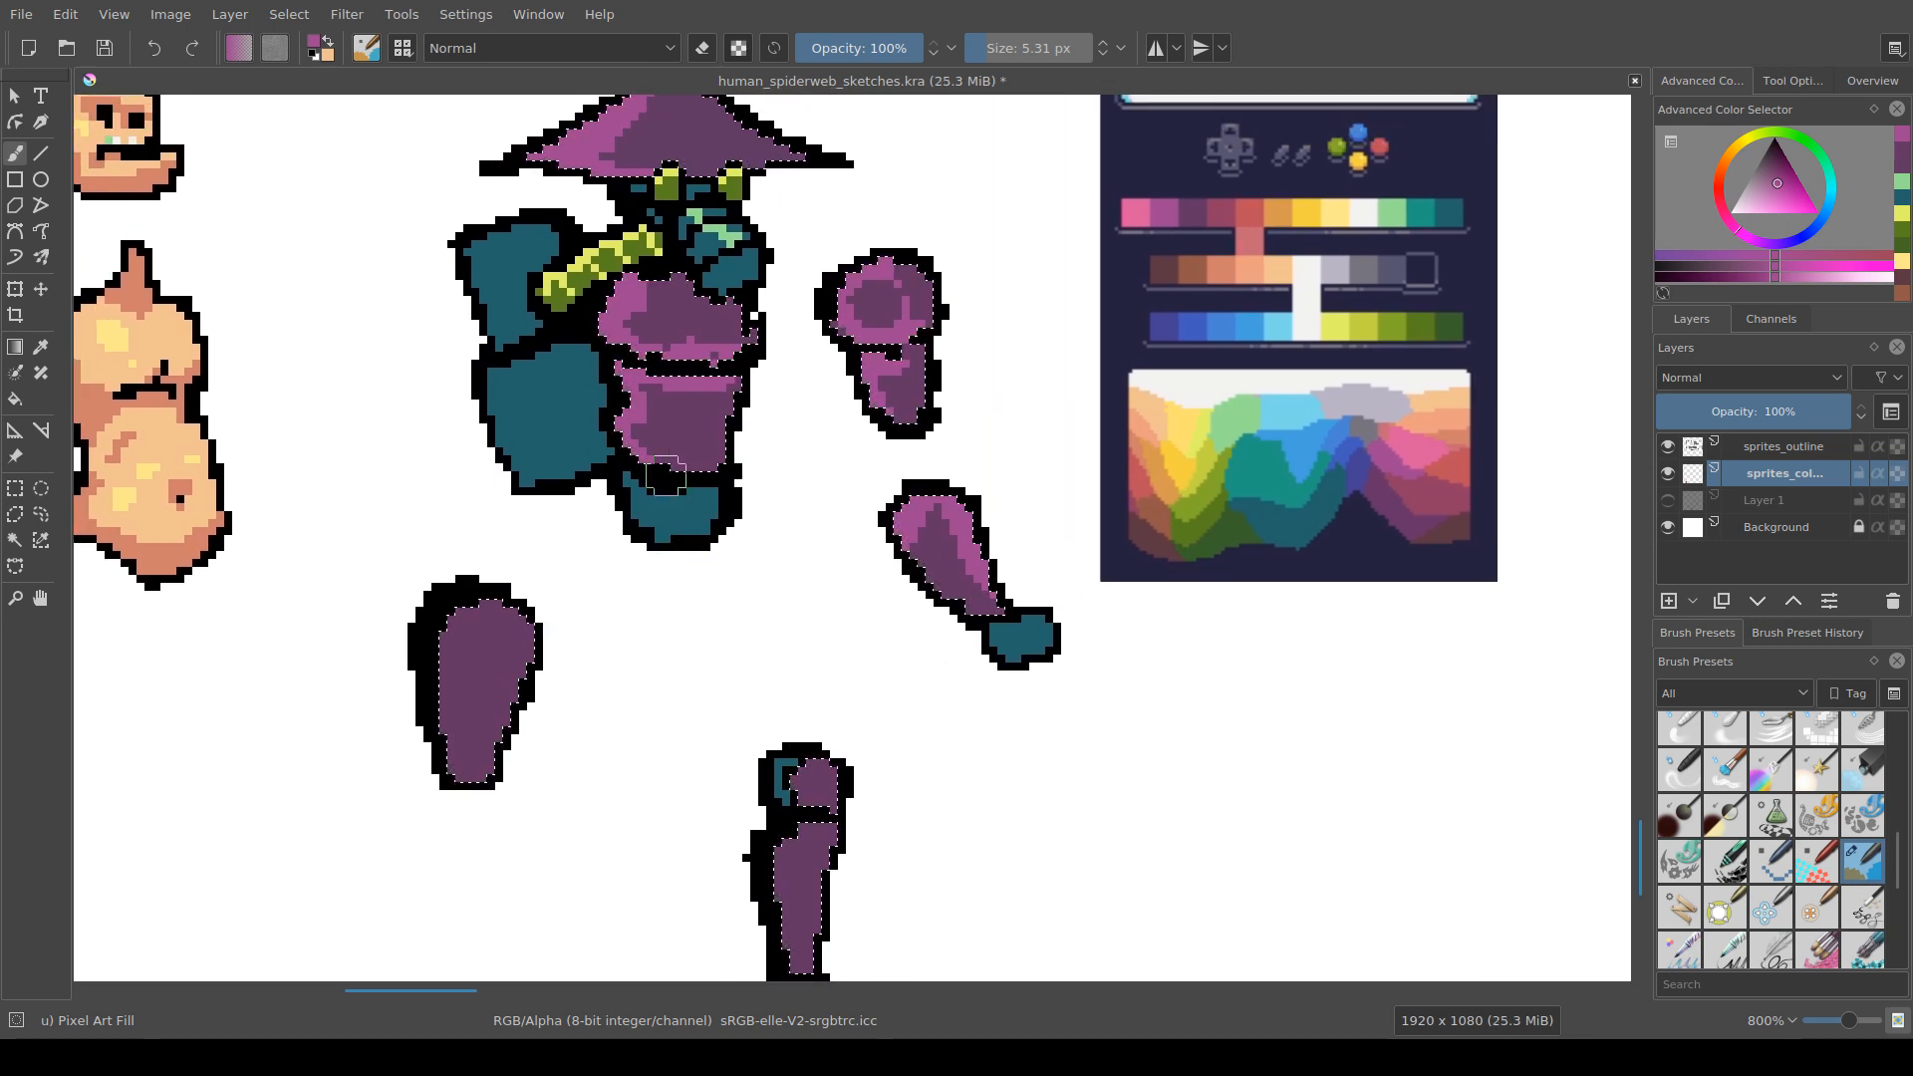
Step: Paint lighter purple around the separate thigh's rounded top and down its left side
drag(666, 476, 764, 408)
drag(618, 556, 565, 551)
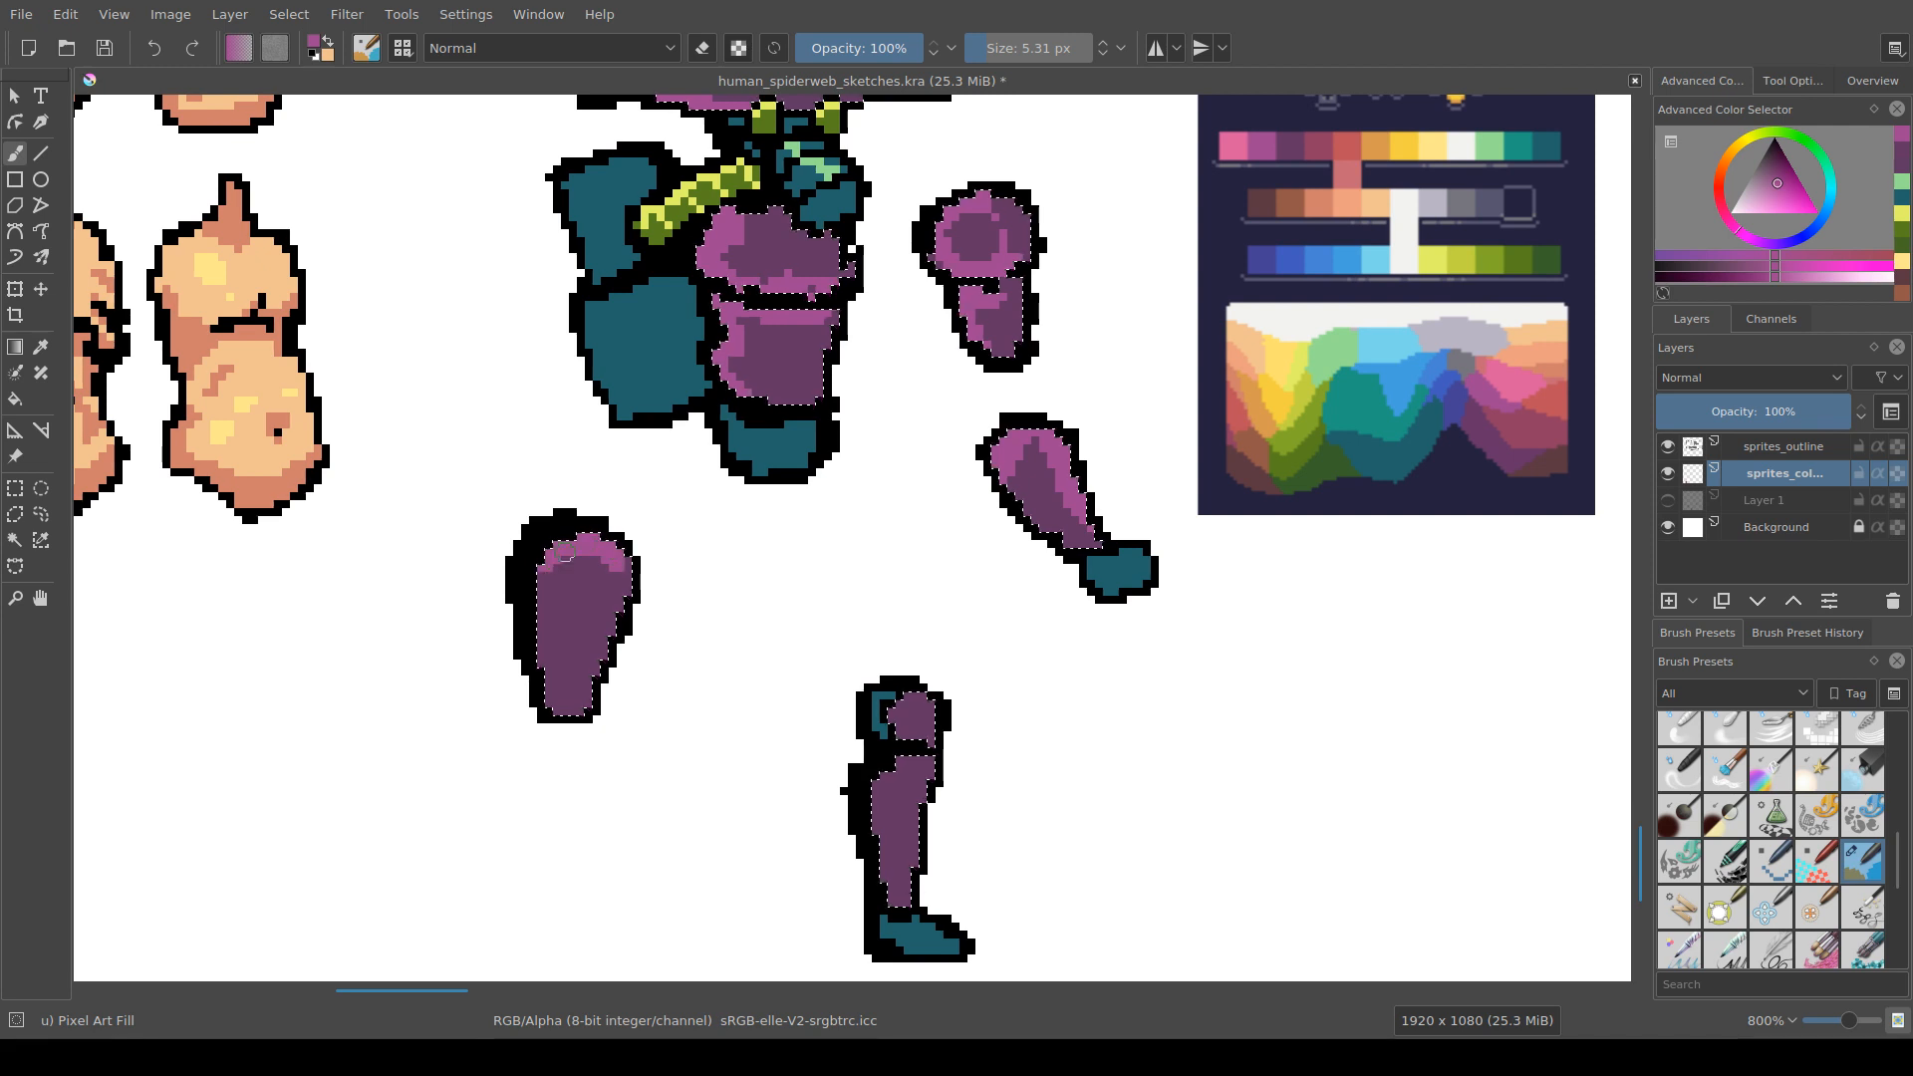
click(540, 640)
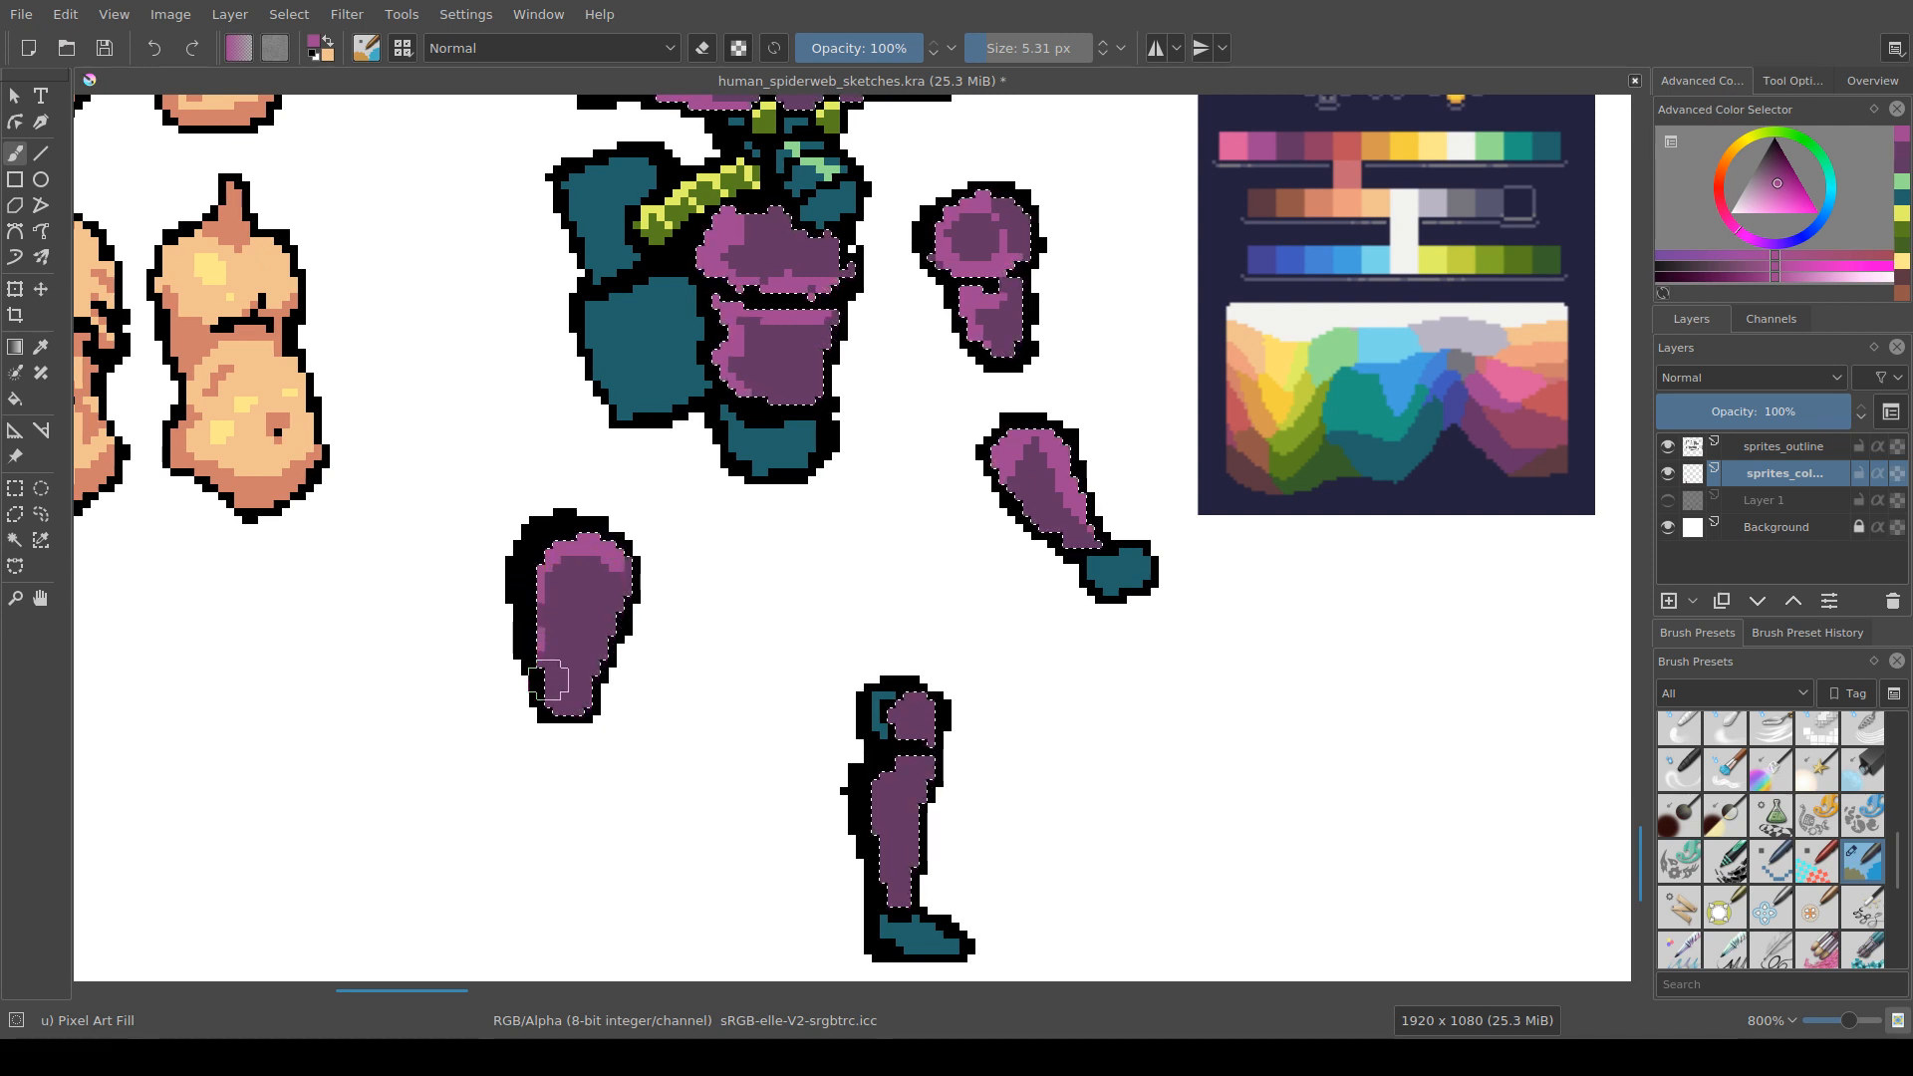
scroll(558, 673, down, 1)
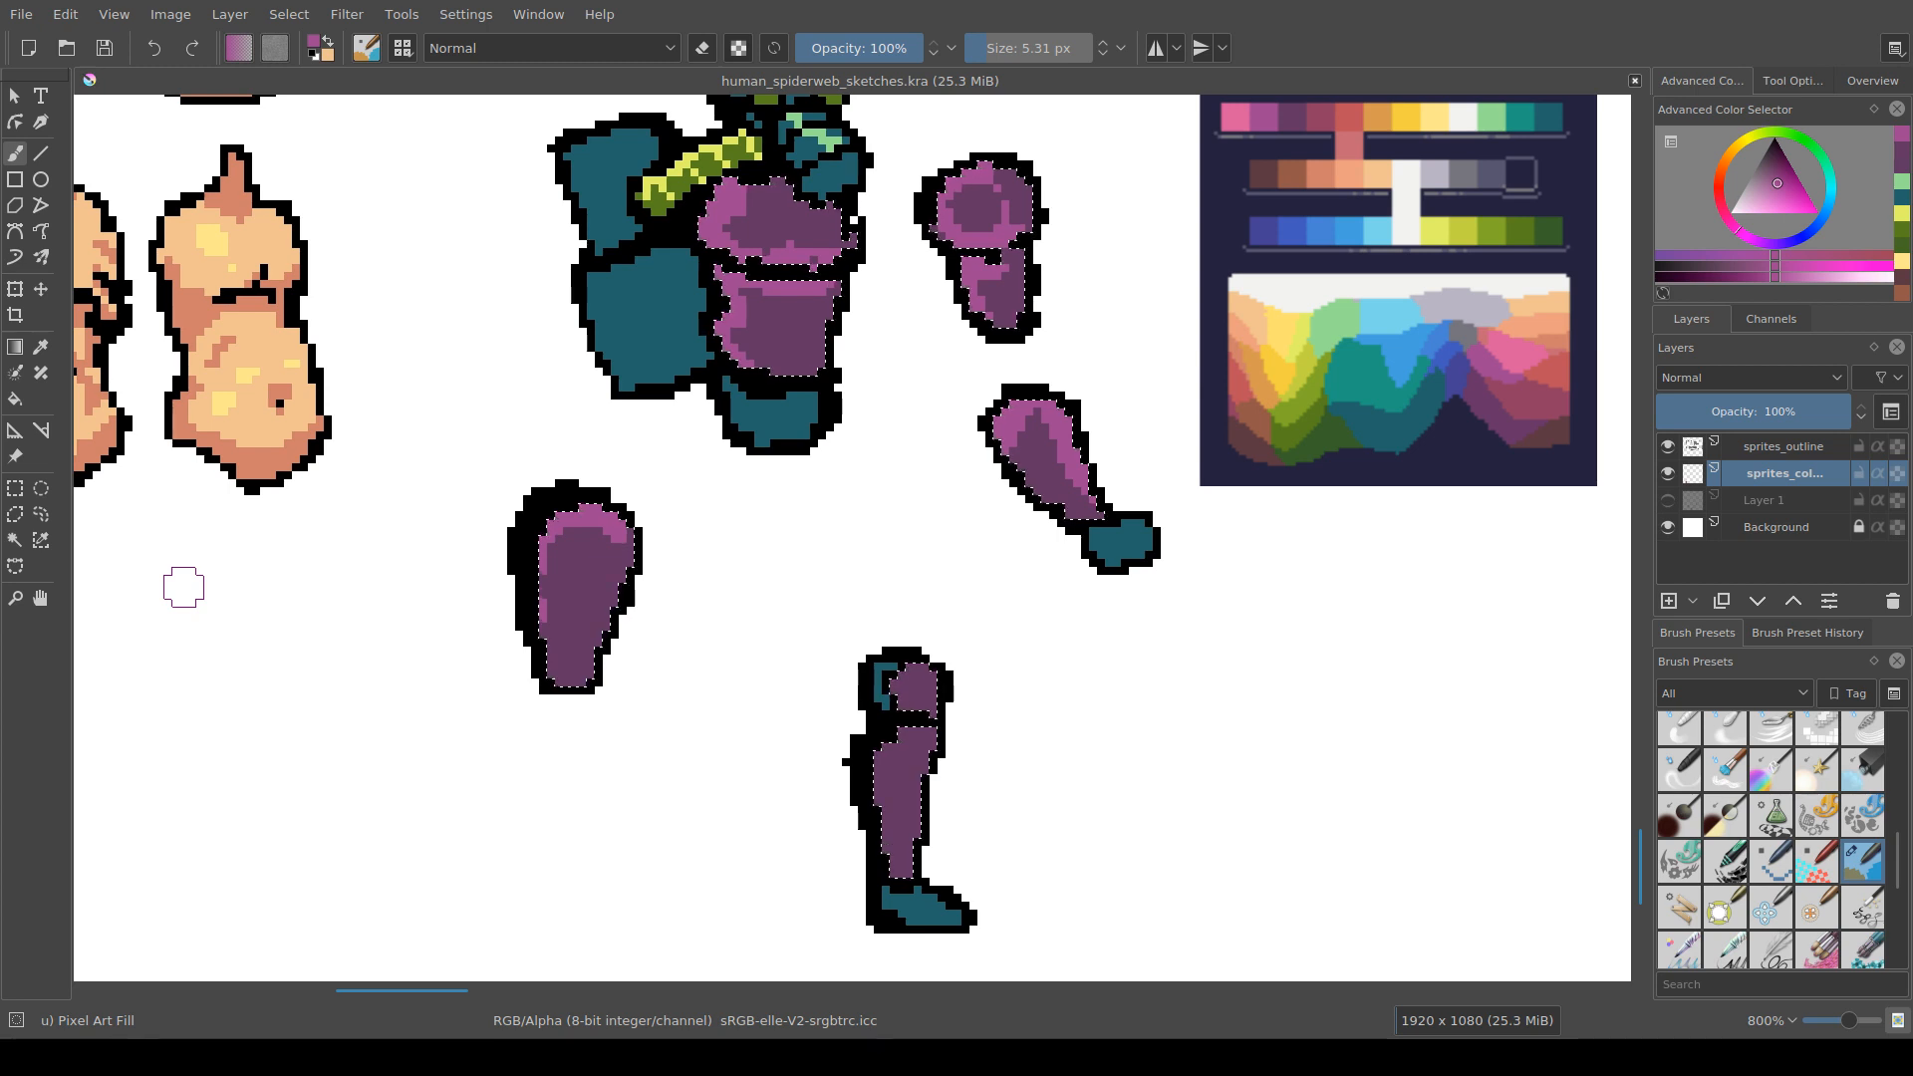
drag(486, 690, 400, 715)
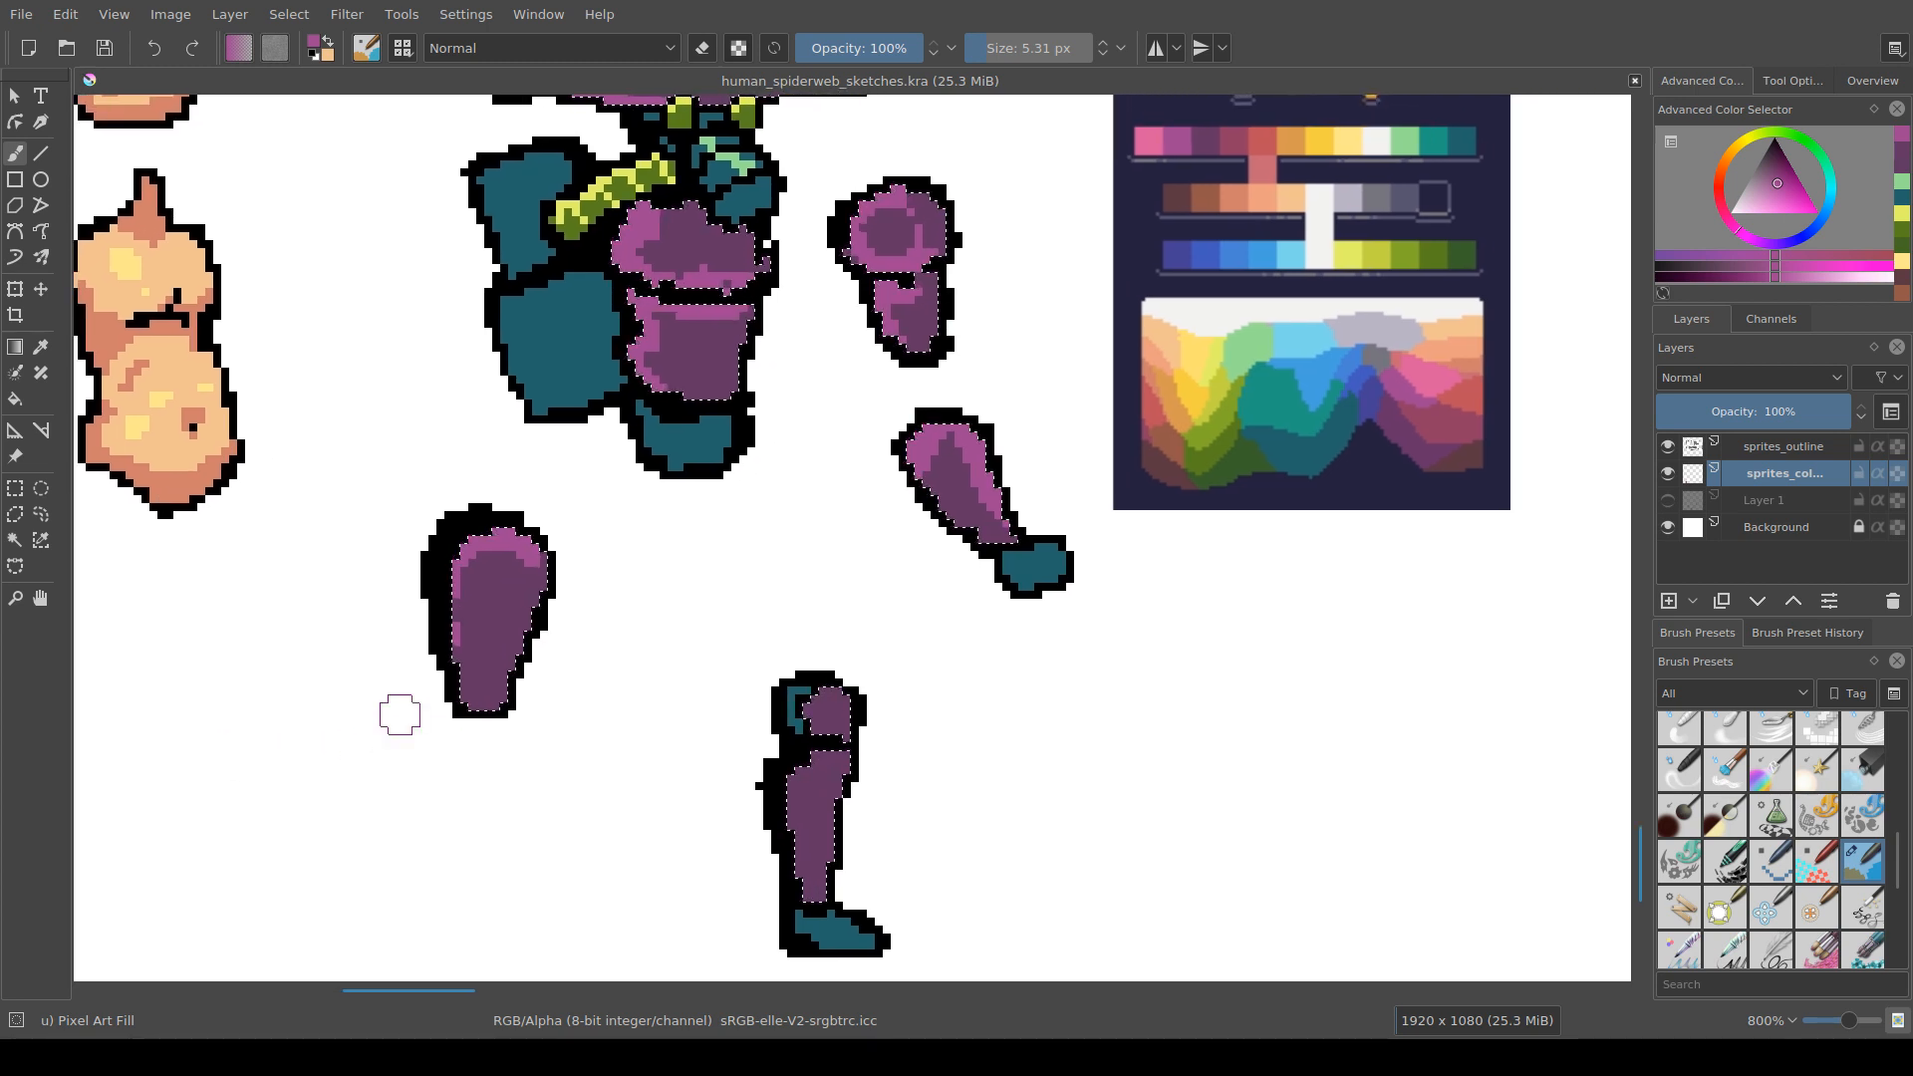
mouse_move(456, 608)
mouse_down()
mouse_move(473, 710)
mouse_move(474, 563)
mouse_move(470, 710)
mouse_up()
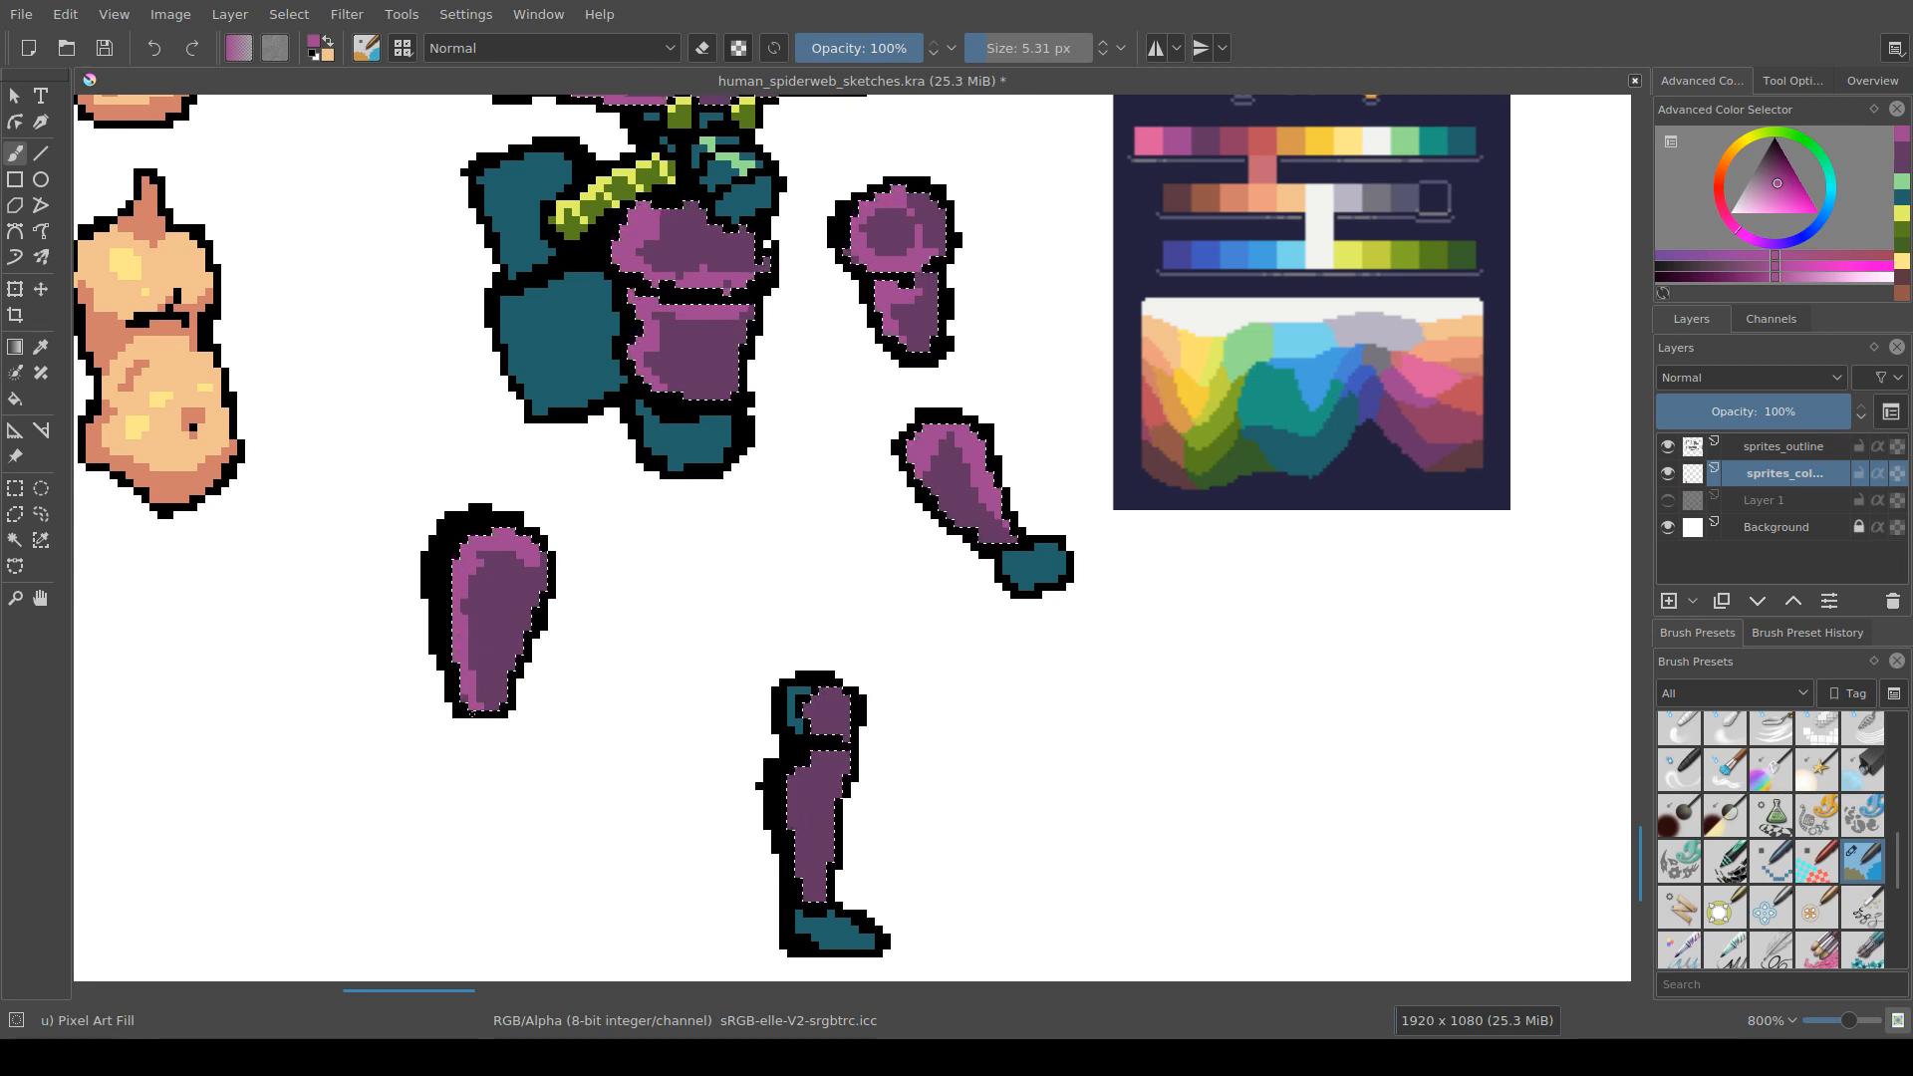
Step: Shade the lower leg's knee and left side with lighter purple, and extend the same colour across the thigh's lower end
drag(555, 555, 406, 461)
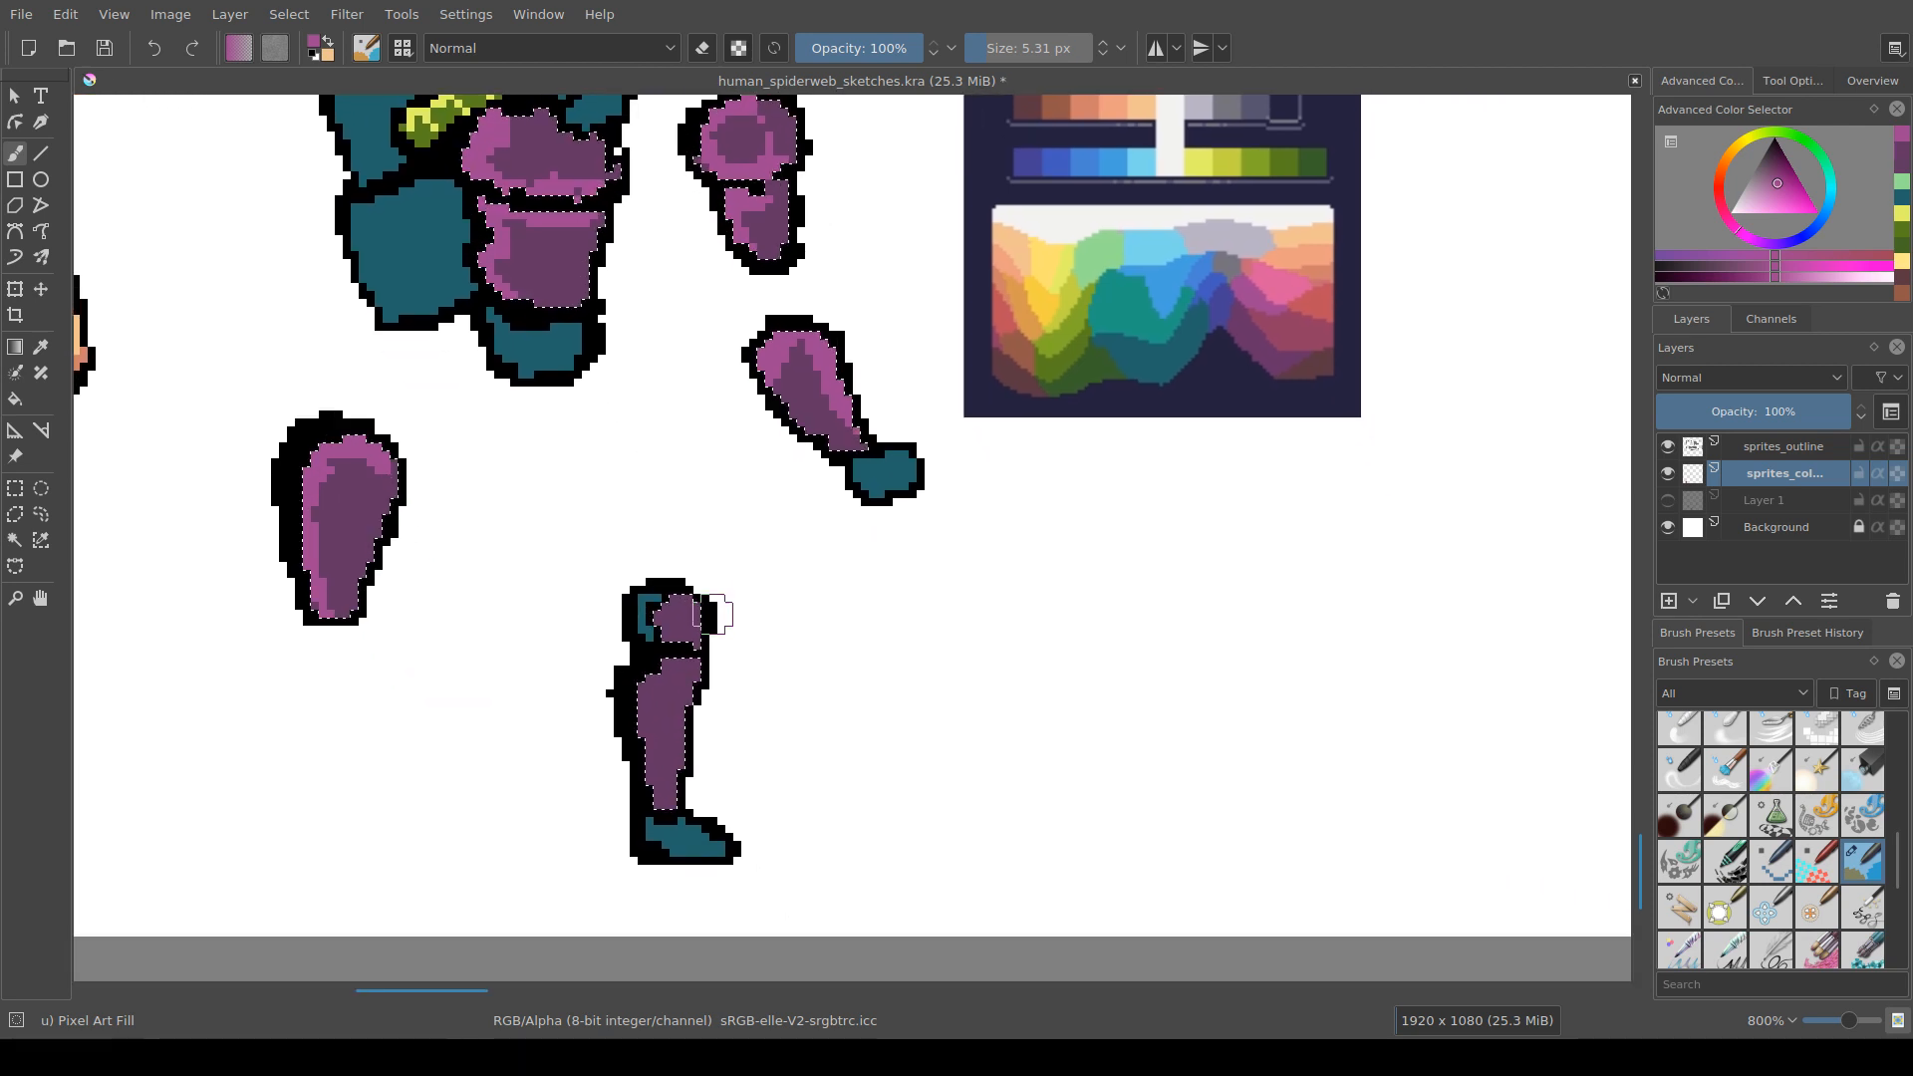
mouse_move(674, 601)
mouse_down()
mouse_move(680, 679)
mouse_move(697, 675)
mouse_move(681, 660)
mouse_move(706, 677)
mouse_move(665, 671)
mouse_move(641, 710)
mouse_move(656, 799)
mouse_up()
key(ctrl+z)
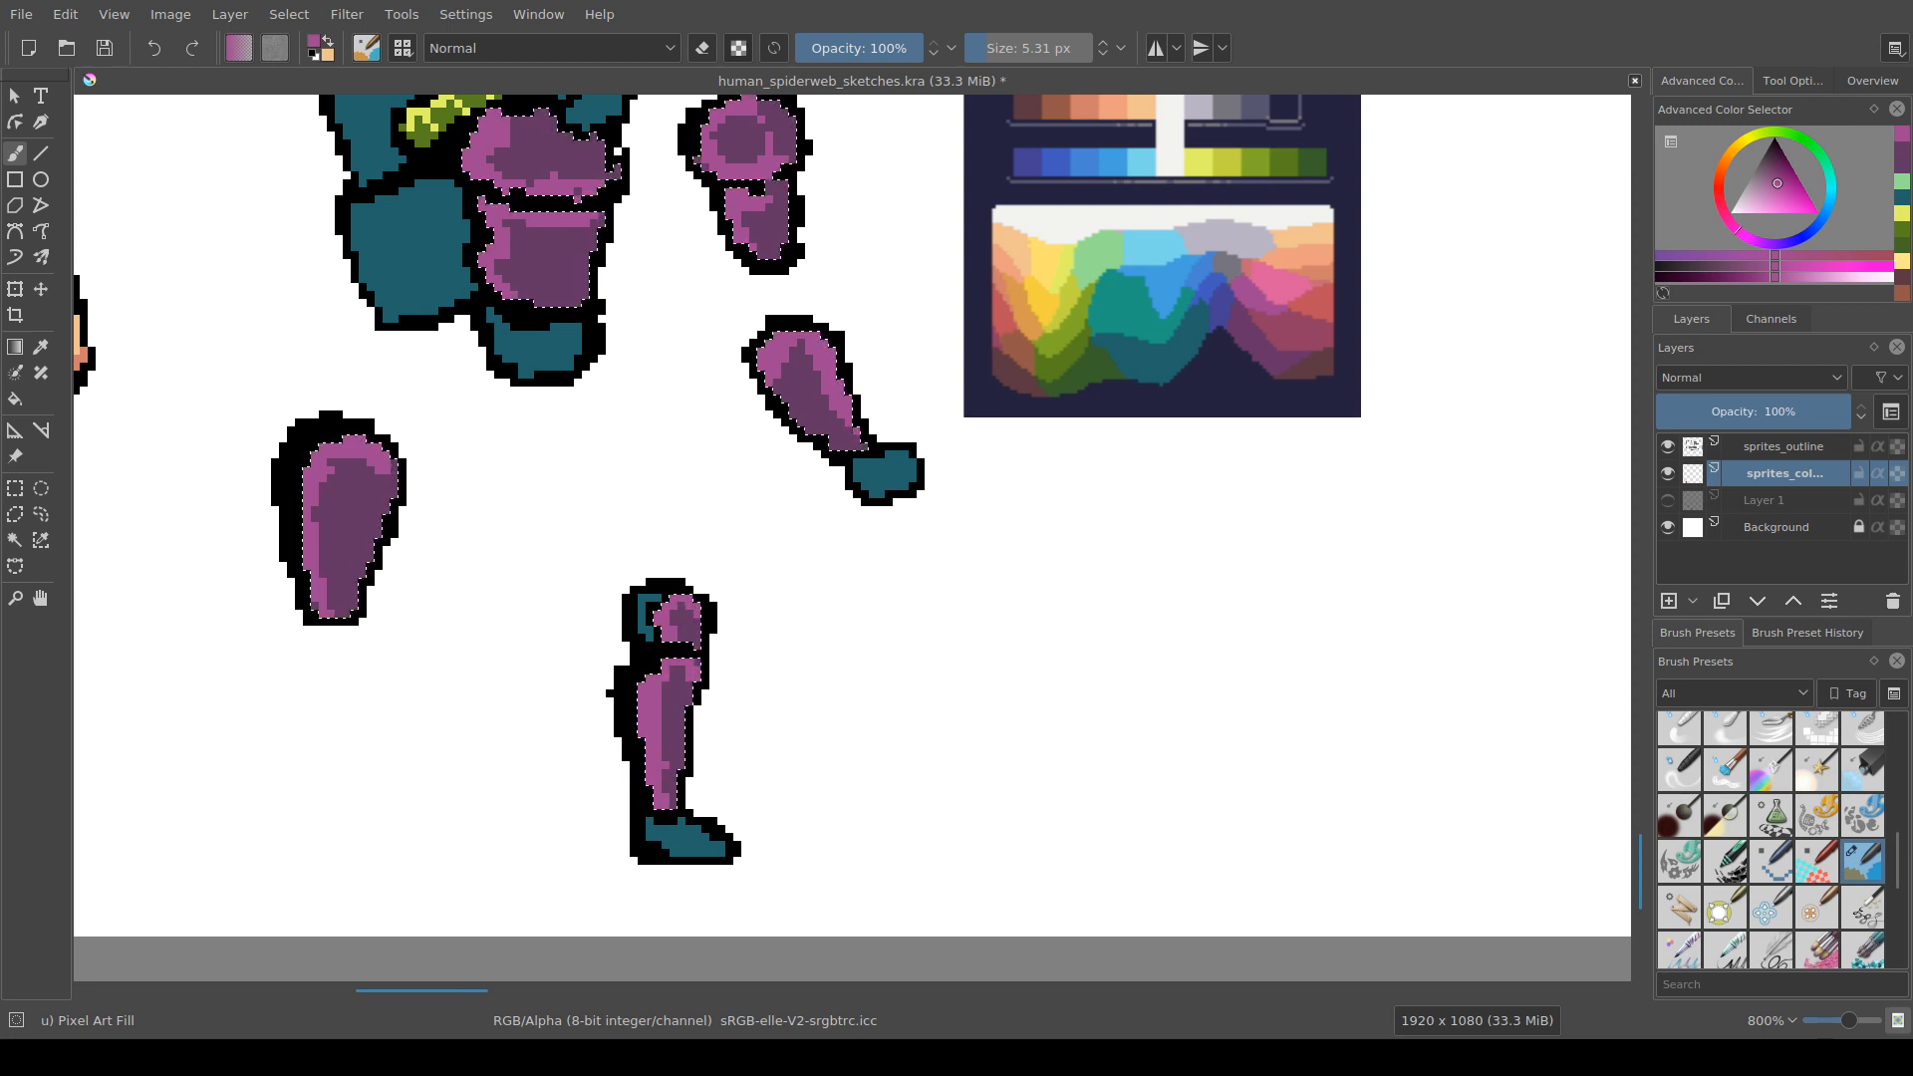
mouse_move(370, 525)
mouse_down()
mouse_move(448, 660)
mouse_move(416, 714)
mouse_up()
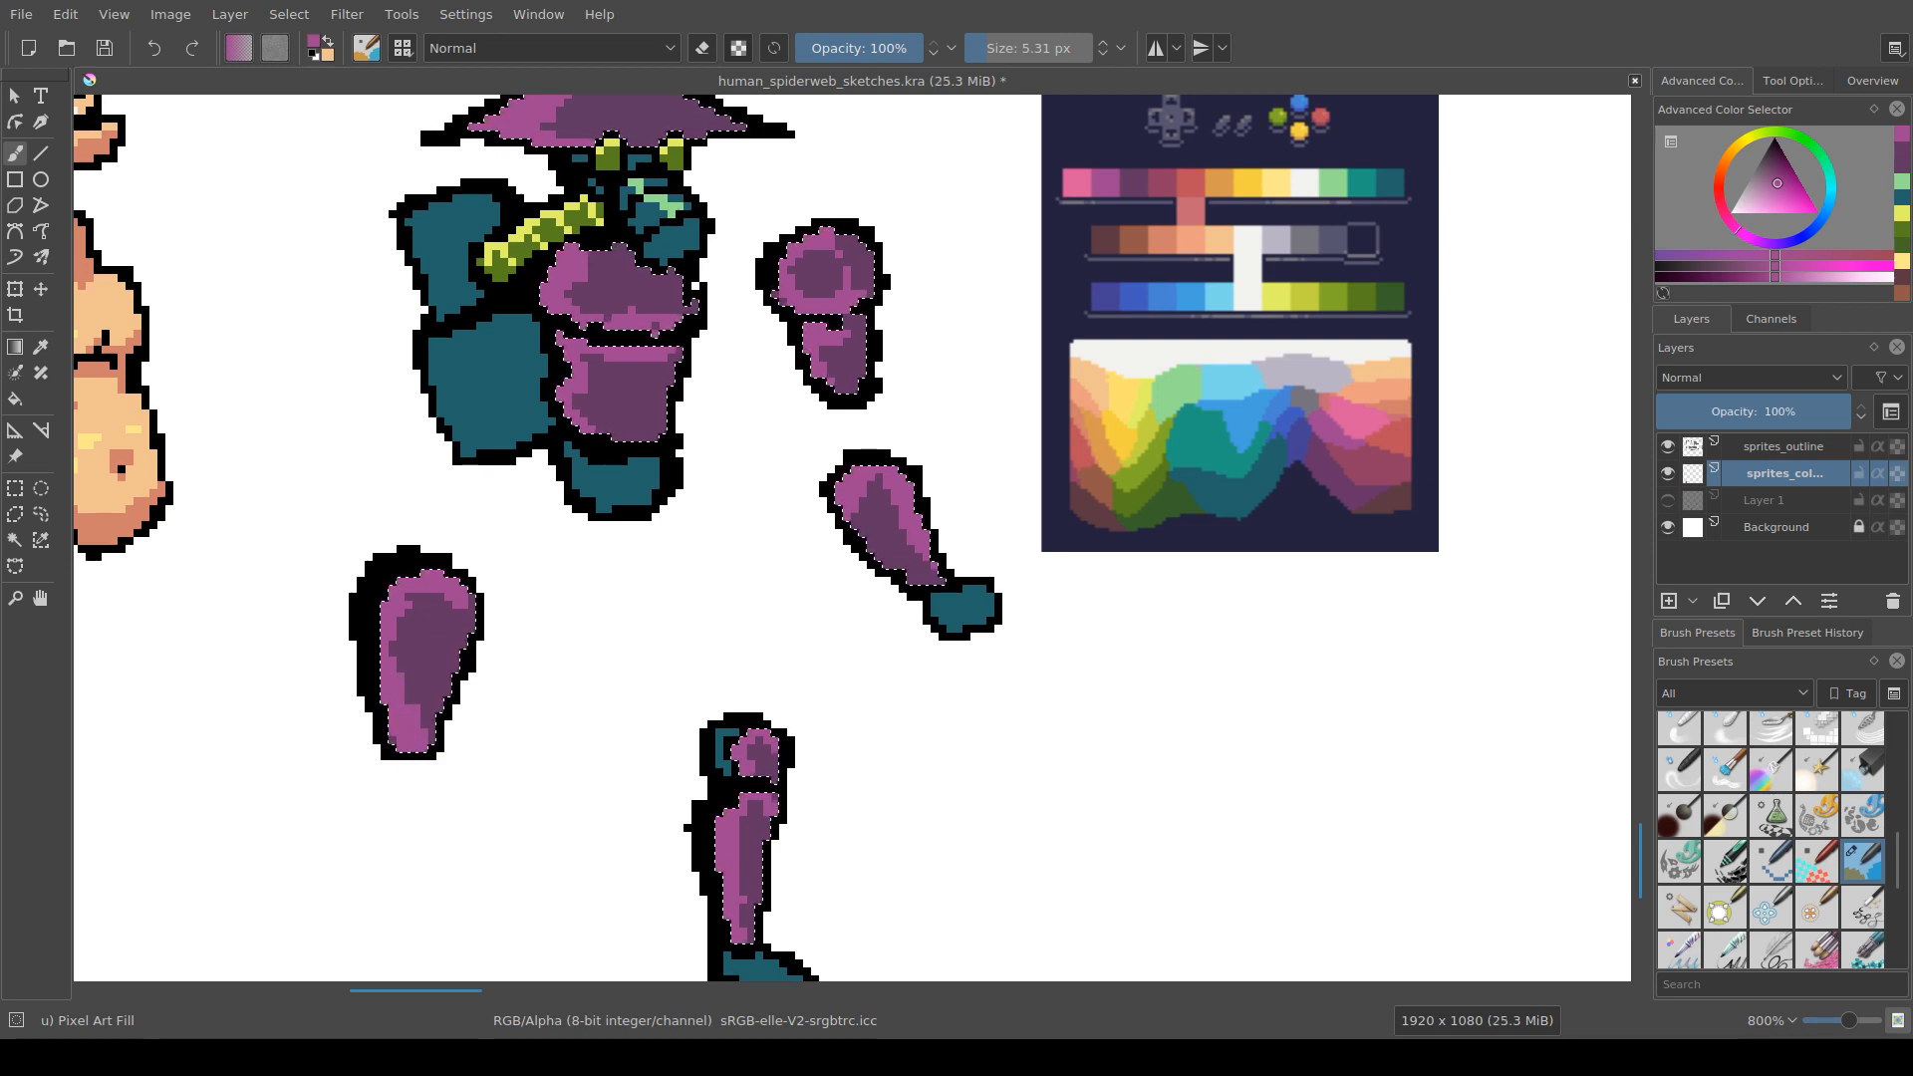
click(393, 647)
Step: Refine the upper torso's left-side shading with dark and lighter purple, and save the file
drag(616, 406, 544, 518)
mouse_move(582, 444)
mouse_down()
mouse_move(586, 573)
mouse_move(562, 586)
mouse_move(604, 588)
mouse_move(542, 574)
mouse_move(554, 623)
mouse_move(536, 611)
mouse_up()
ctrl+click(590, 566)
ctrl+click(511, 606)
drag(528, 518, 568, 518)
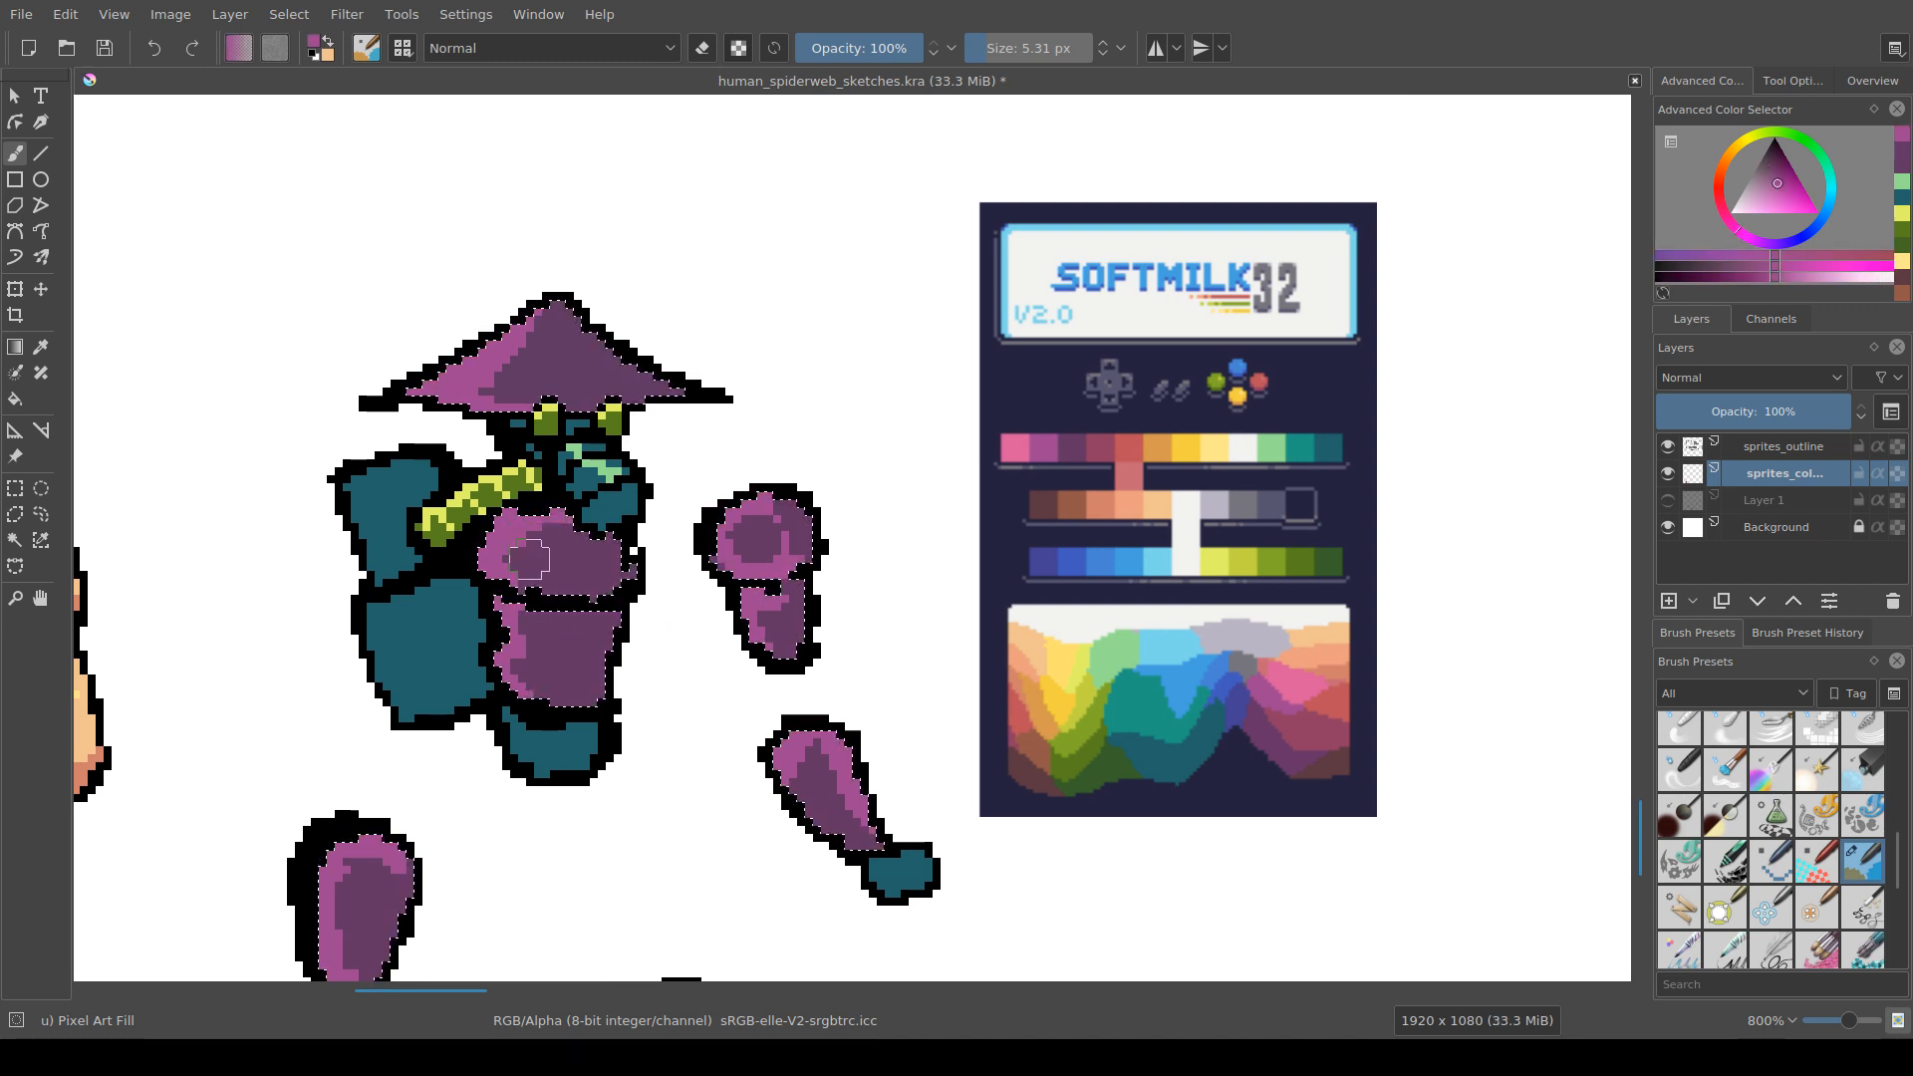
drag(558, 588, 639, 507)
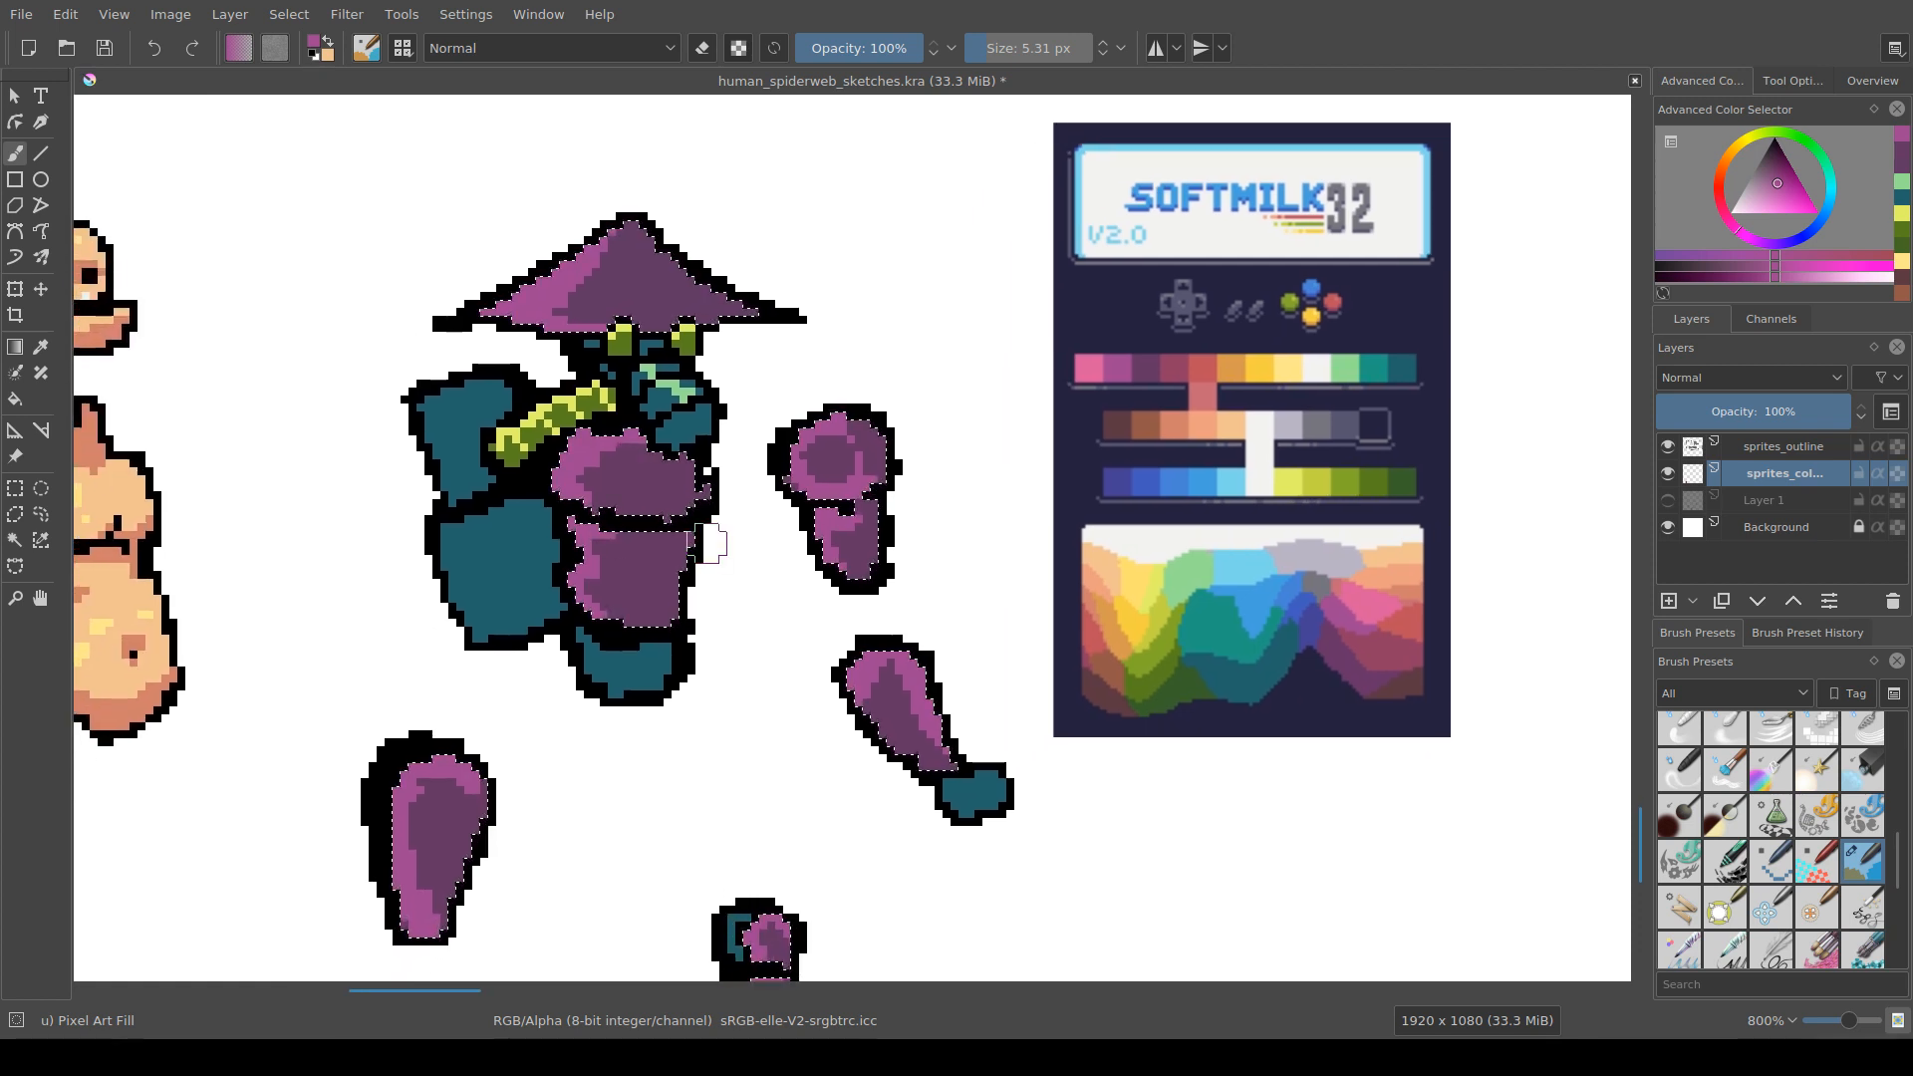
scroll(717, 547, down, 2)
key(ctrl+s)
drag(726, 688, 741, 623)
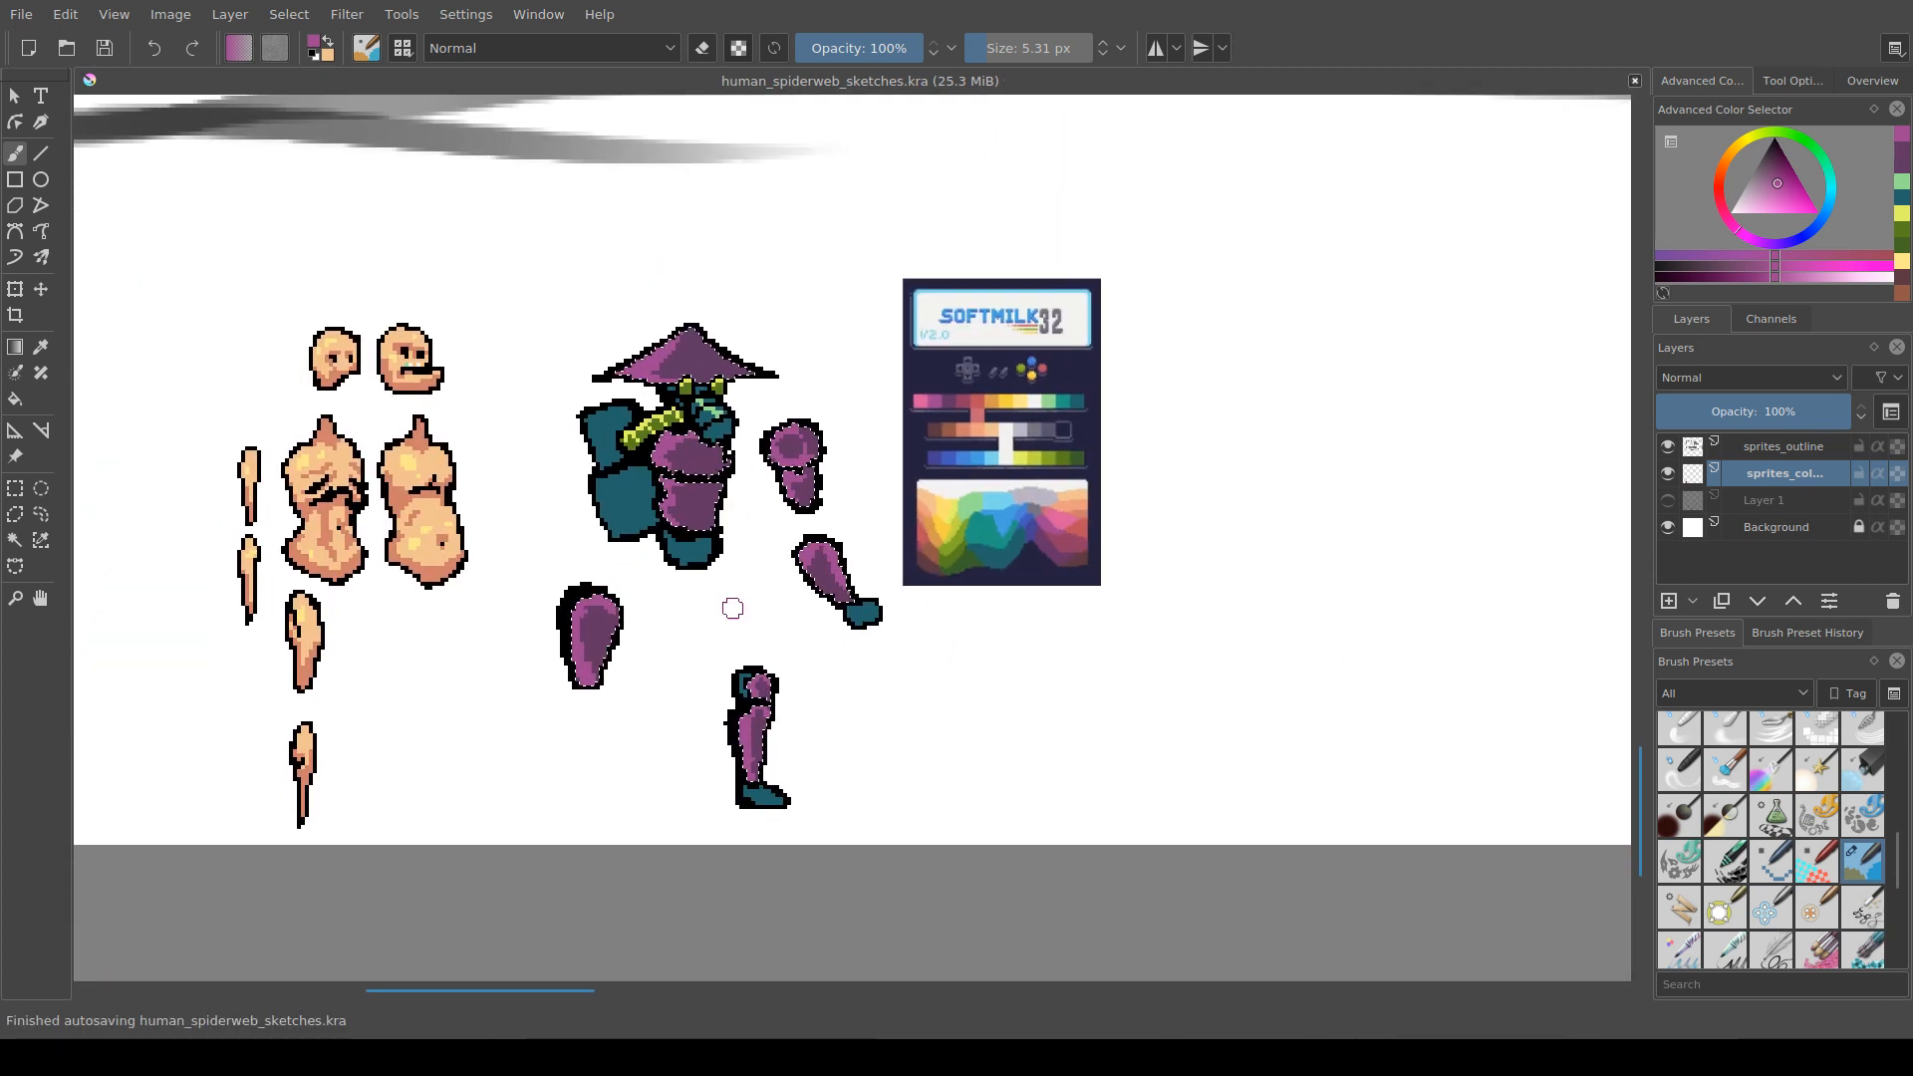
Step: Sample black from the outline of the hat's brim and clear the selection around the purple areas
scroll(777, 568, up, 1)
scroll(776, 568, up, 1)
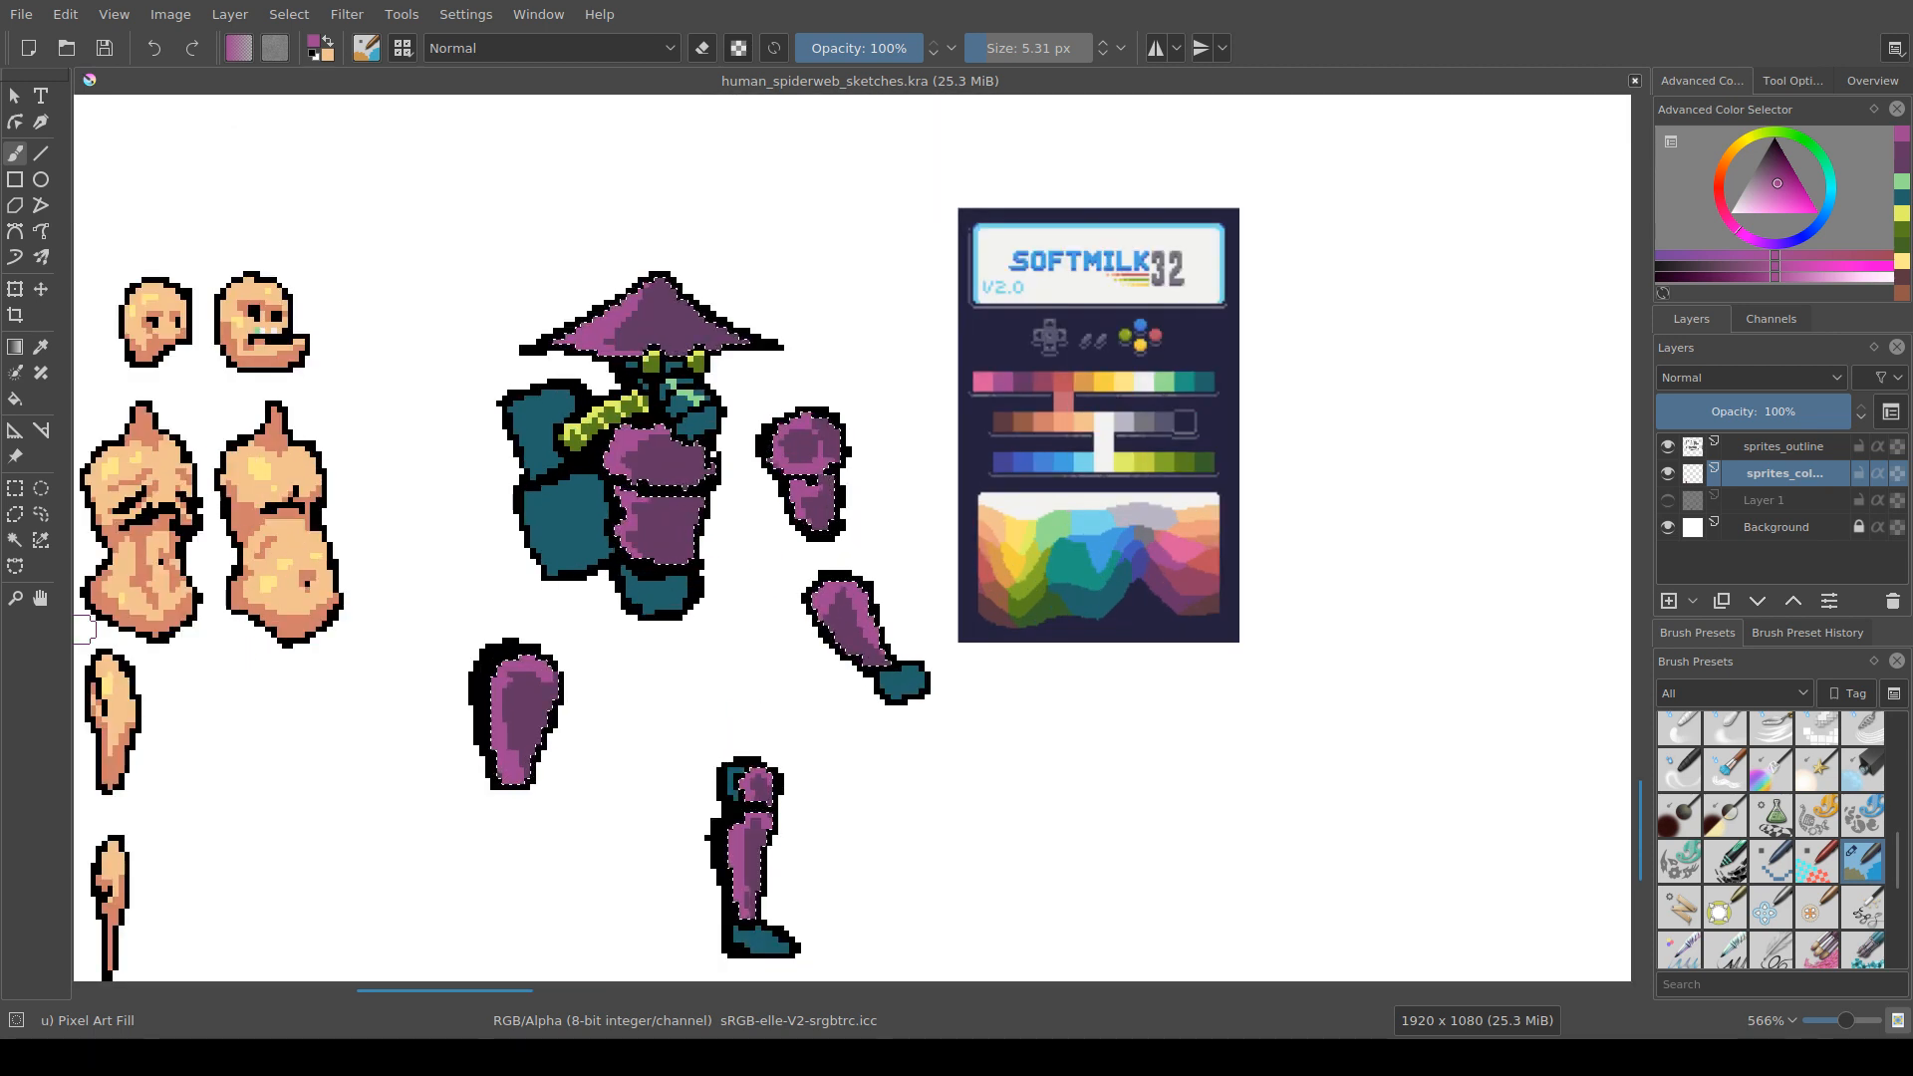
scroll(956, 632, up, 3)
scroll(653, 449, up, 2)
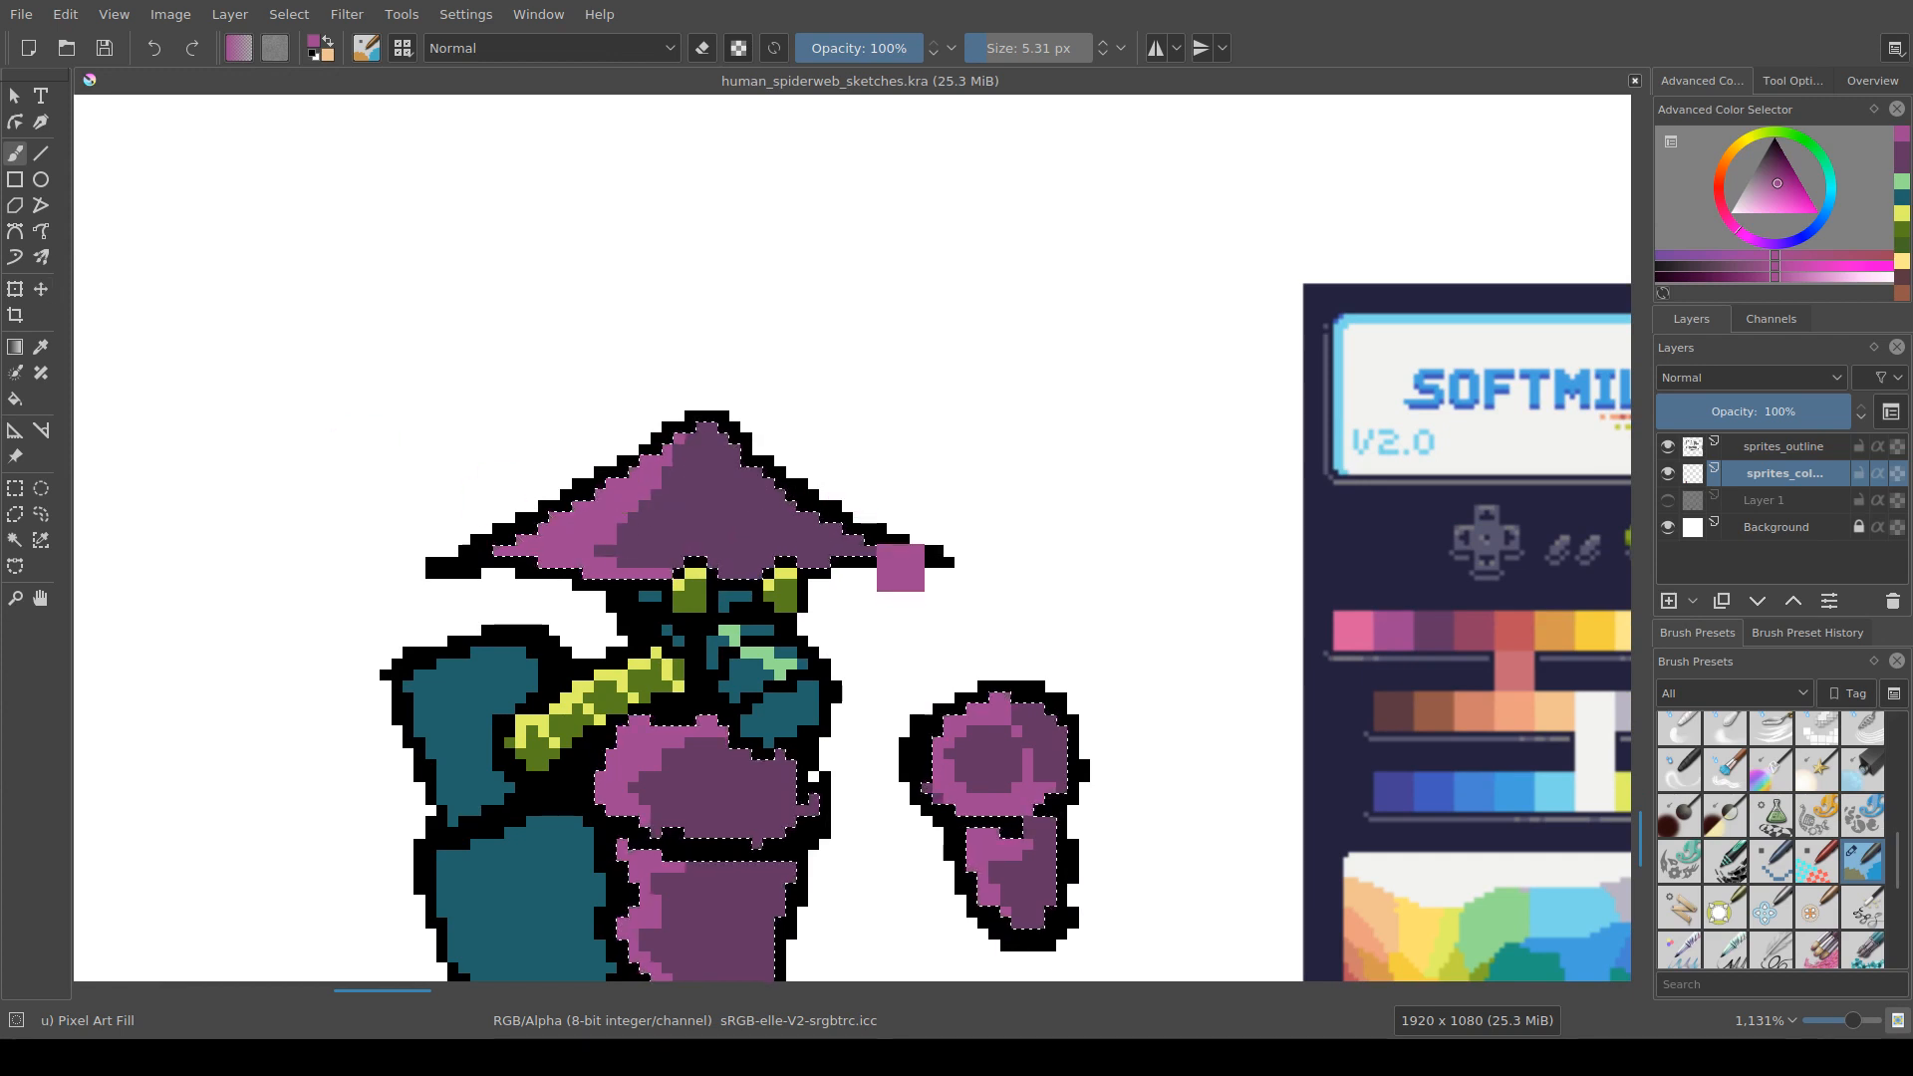
ctrl+click(902, 558)
click(1774, 446)
key(ctrl+r)
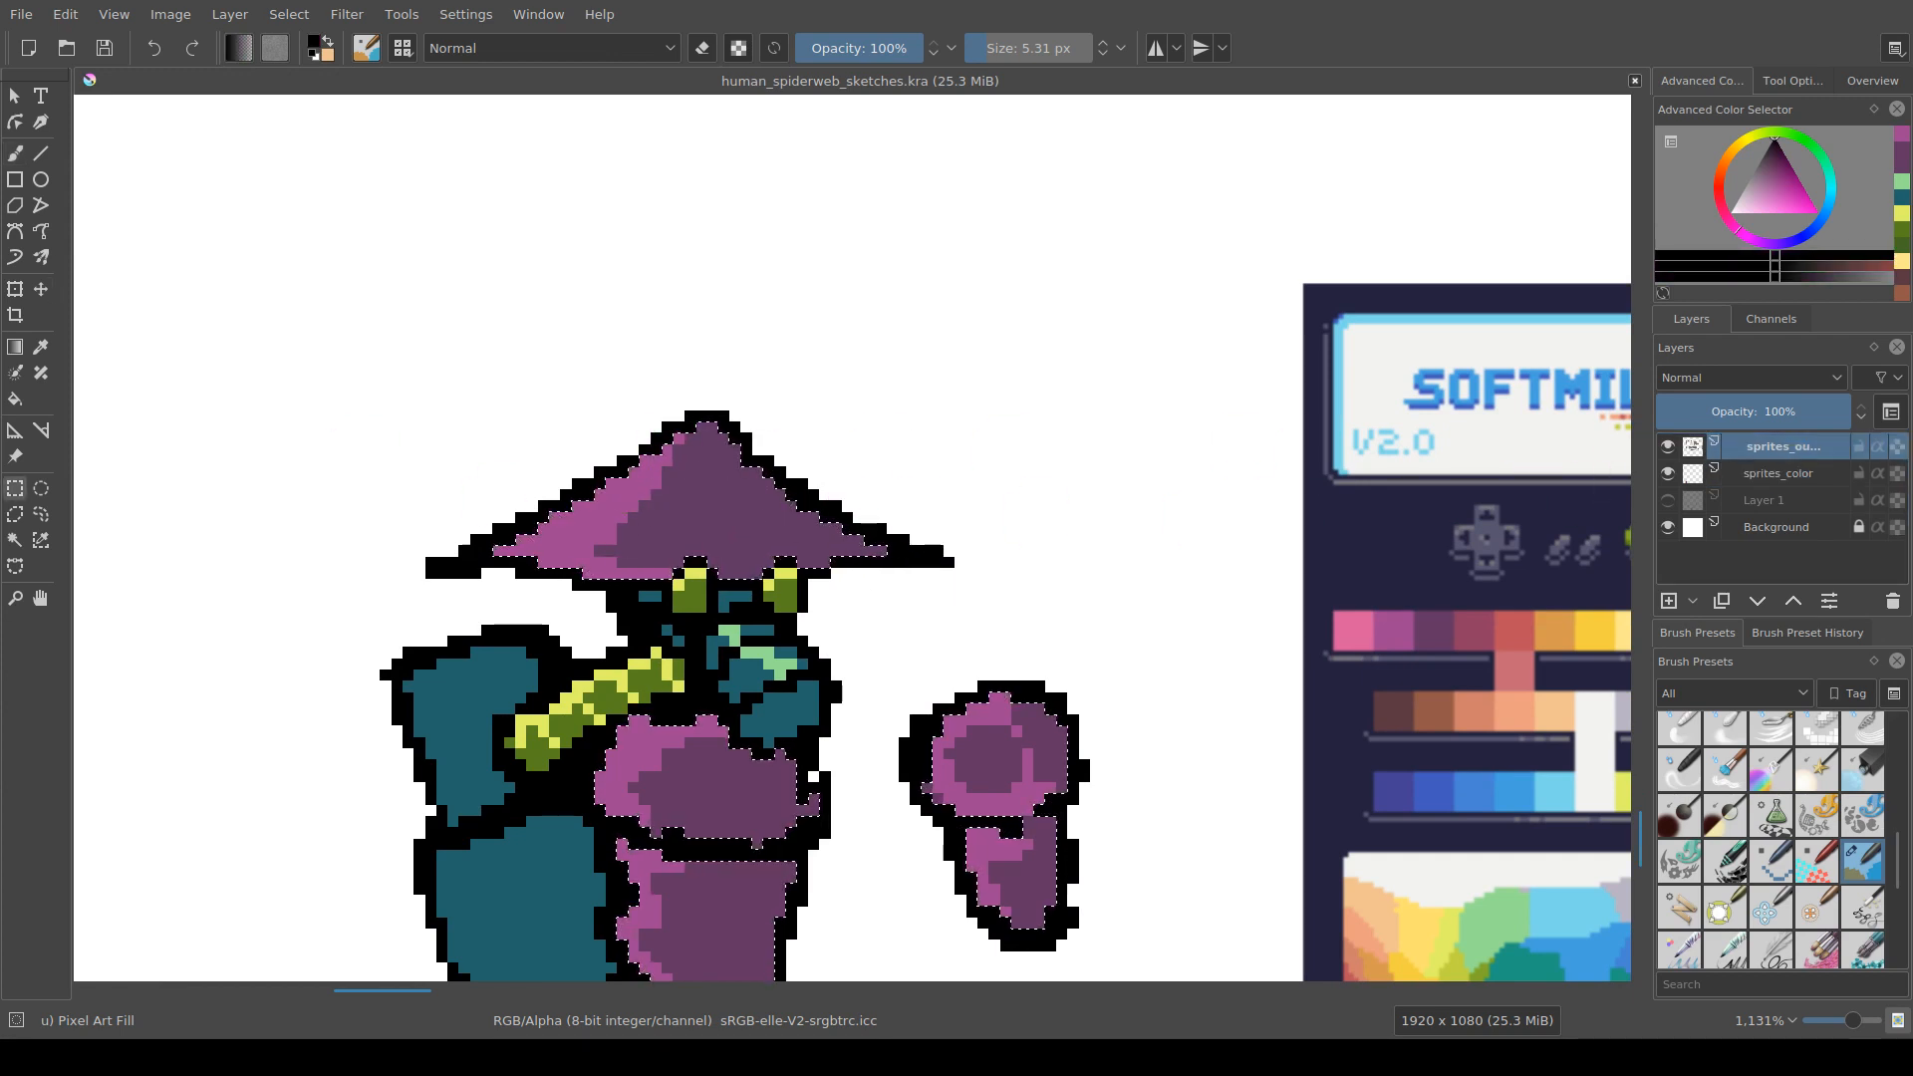
click(1176, 558)
Step: Make the sprites_color layer active and shrink the freehand brush to 0.01 px
click(1778, 474)
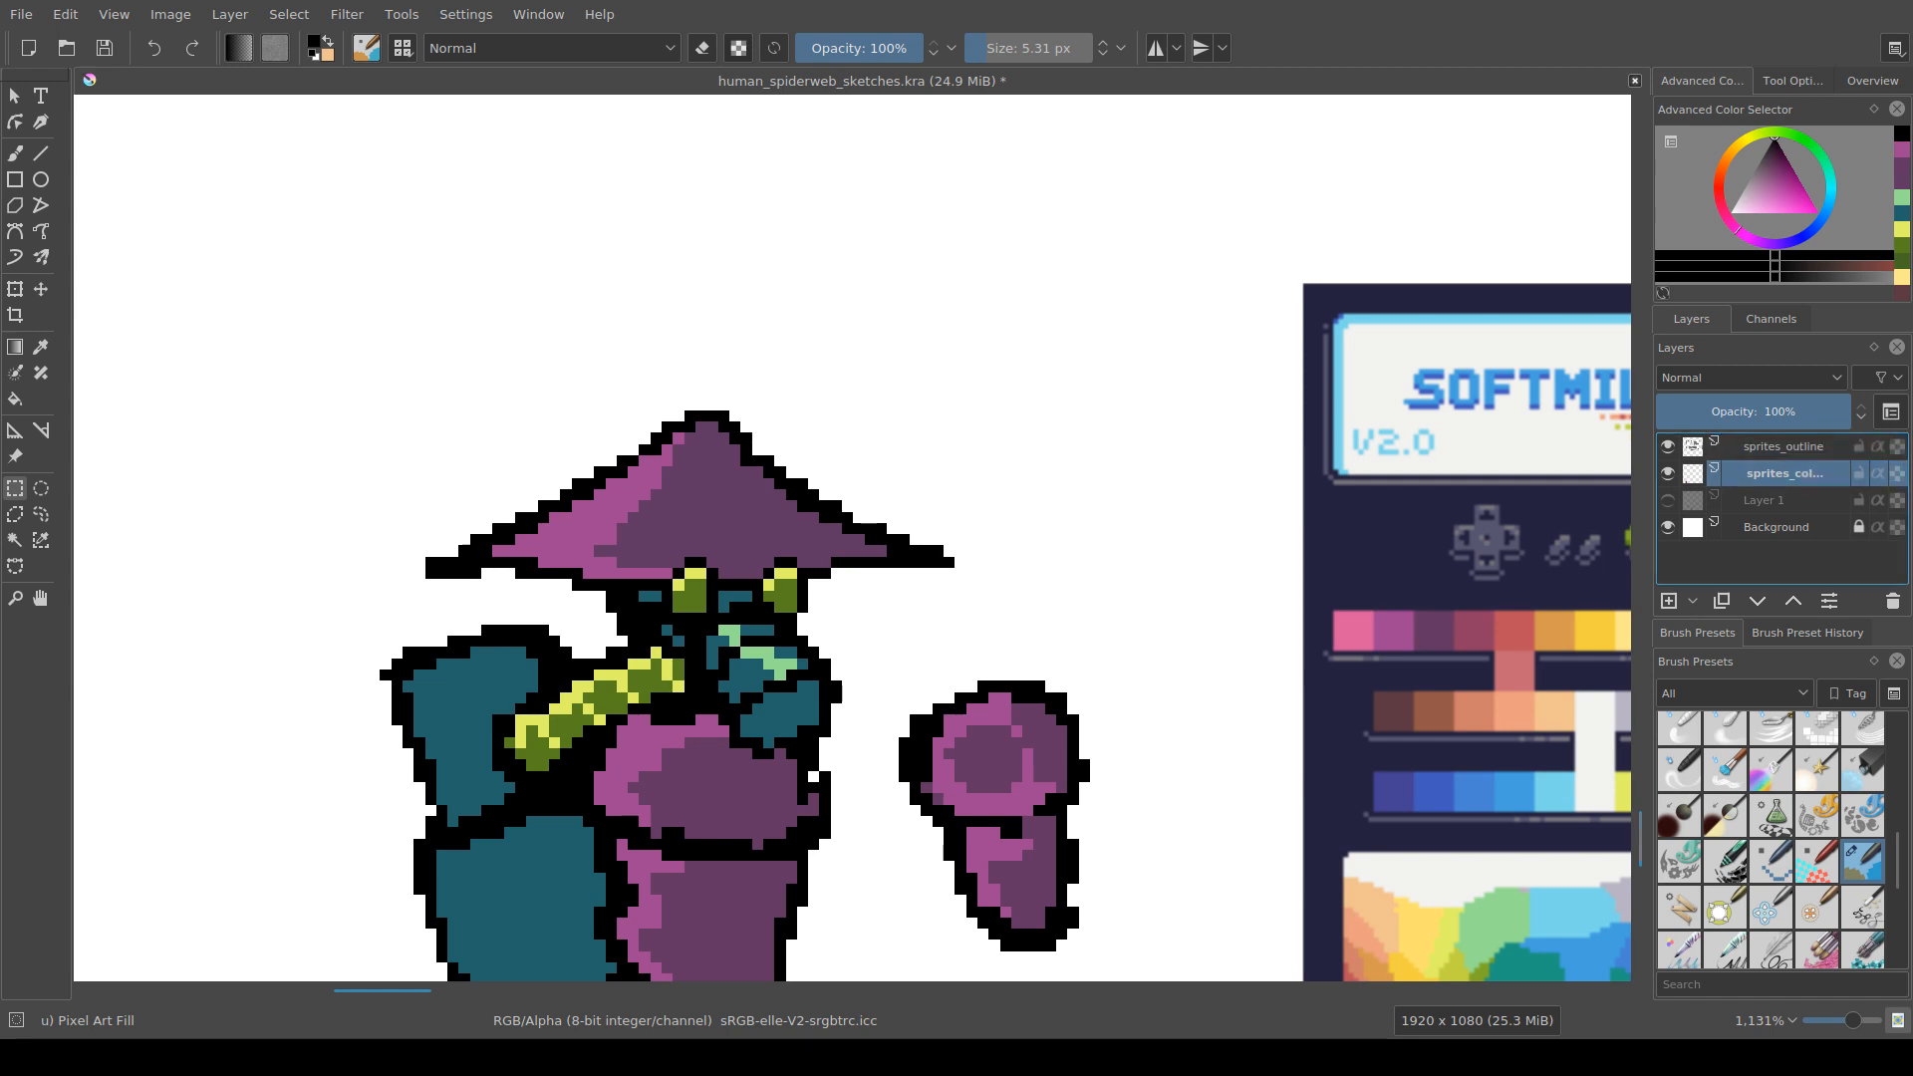
mouse_move(702, 438)
mouse_down()
mouse_move(726, 436)
mouse_move(624, 448)
mouse_up()
key(b)
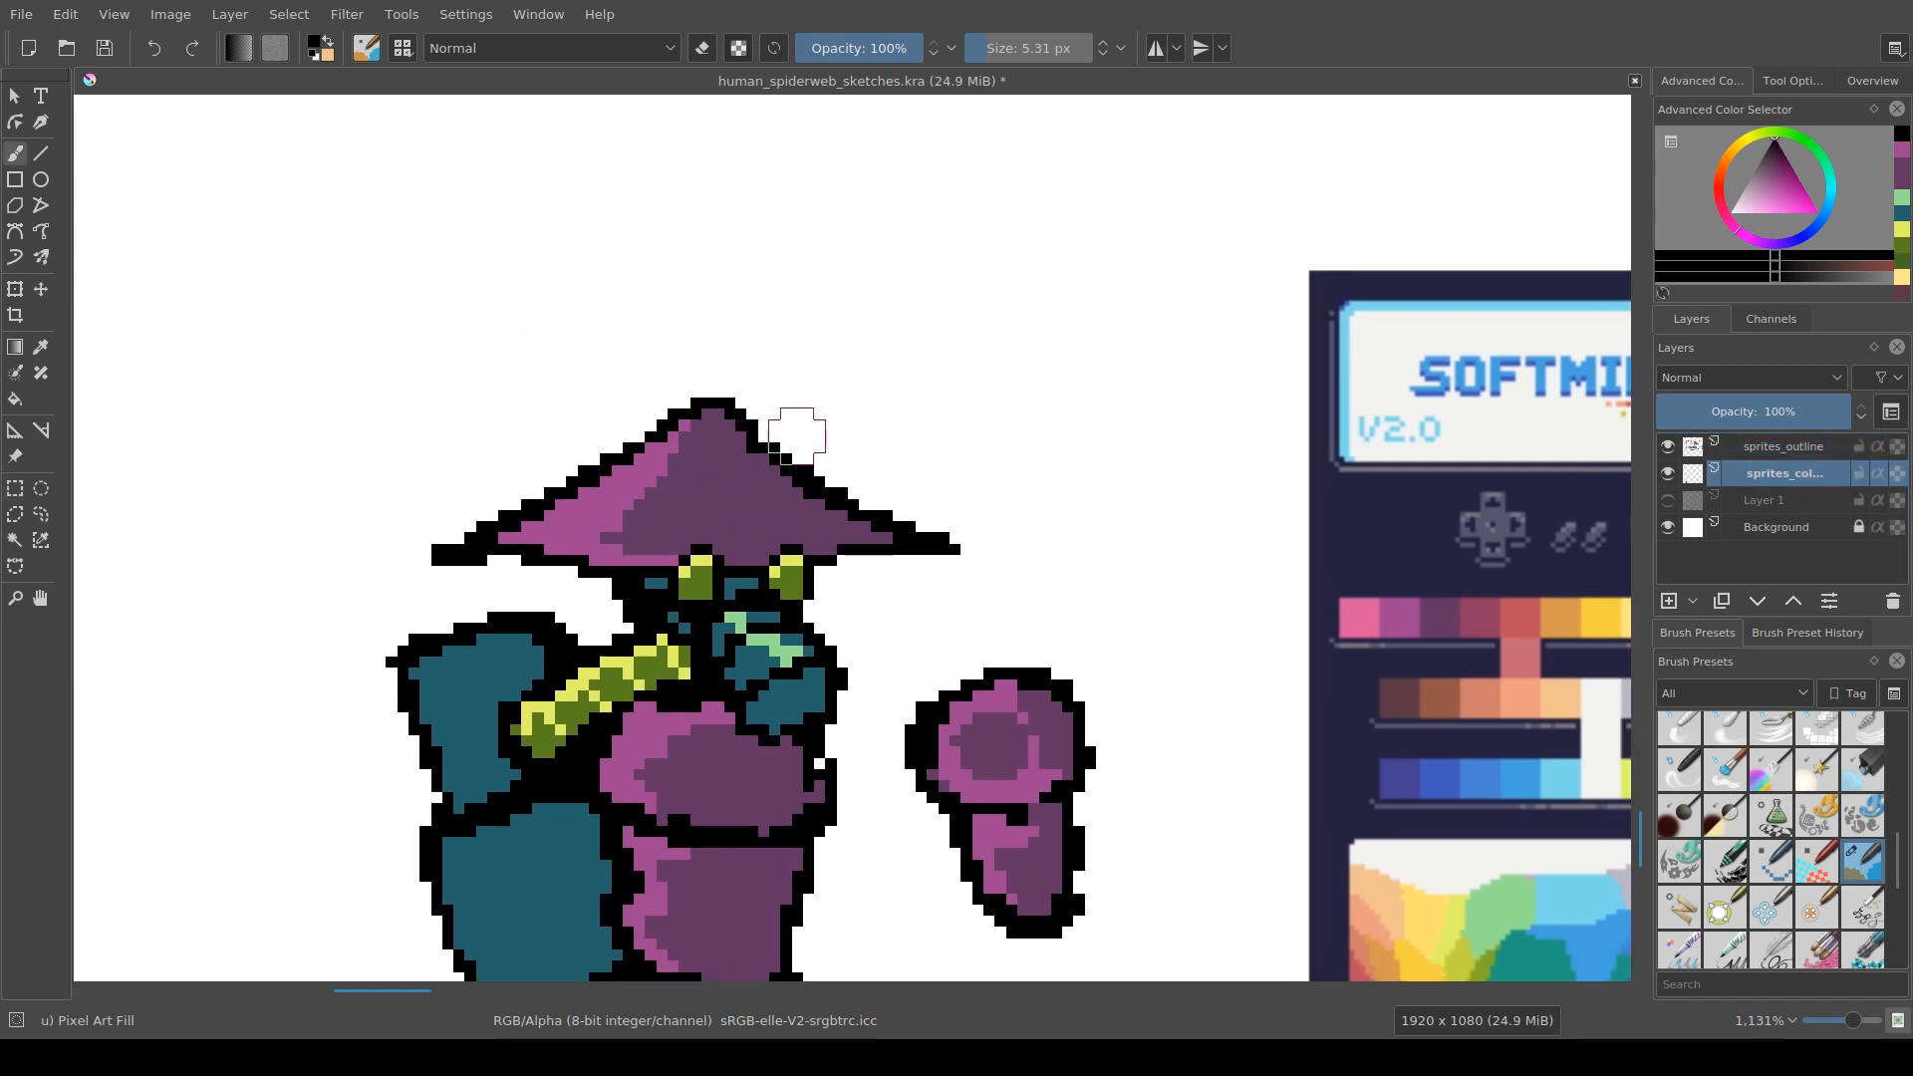
drag(809, 436, 605, 594)
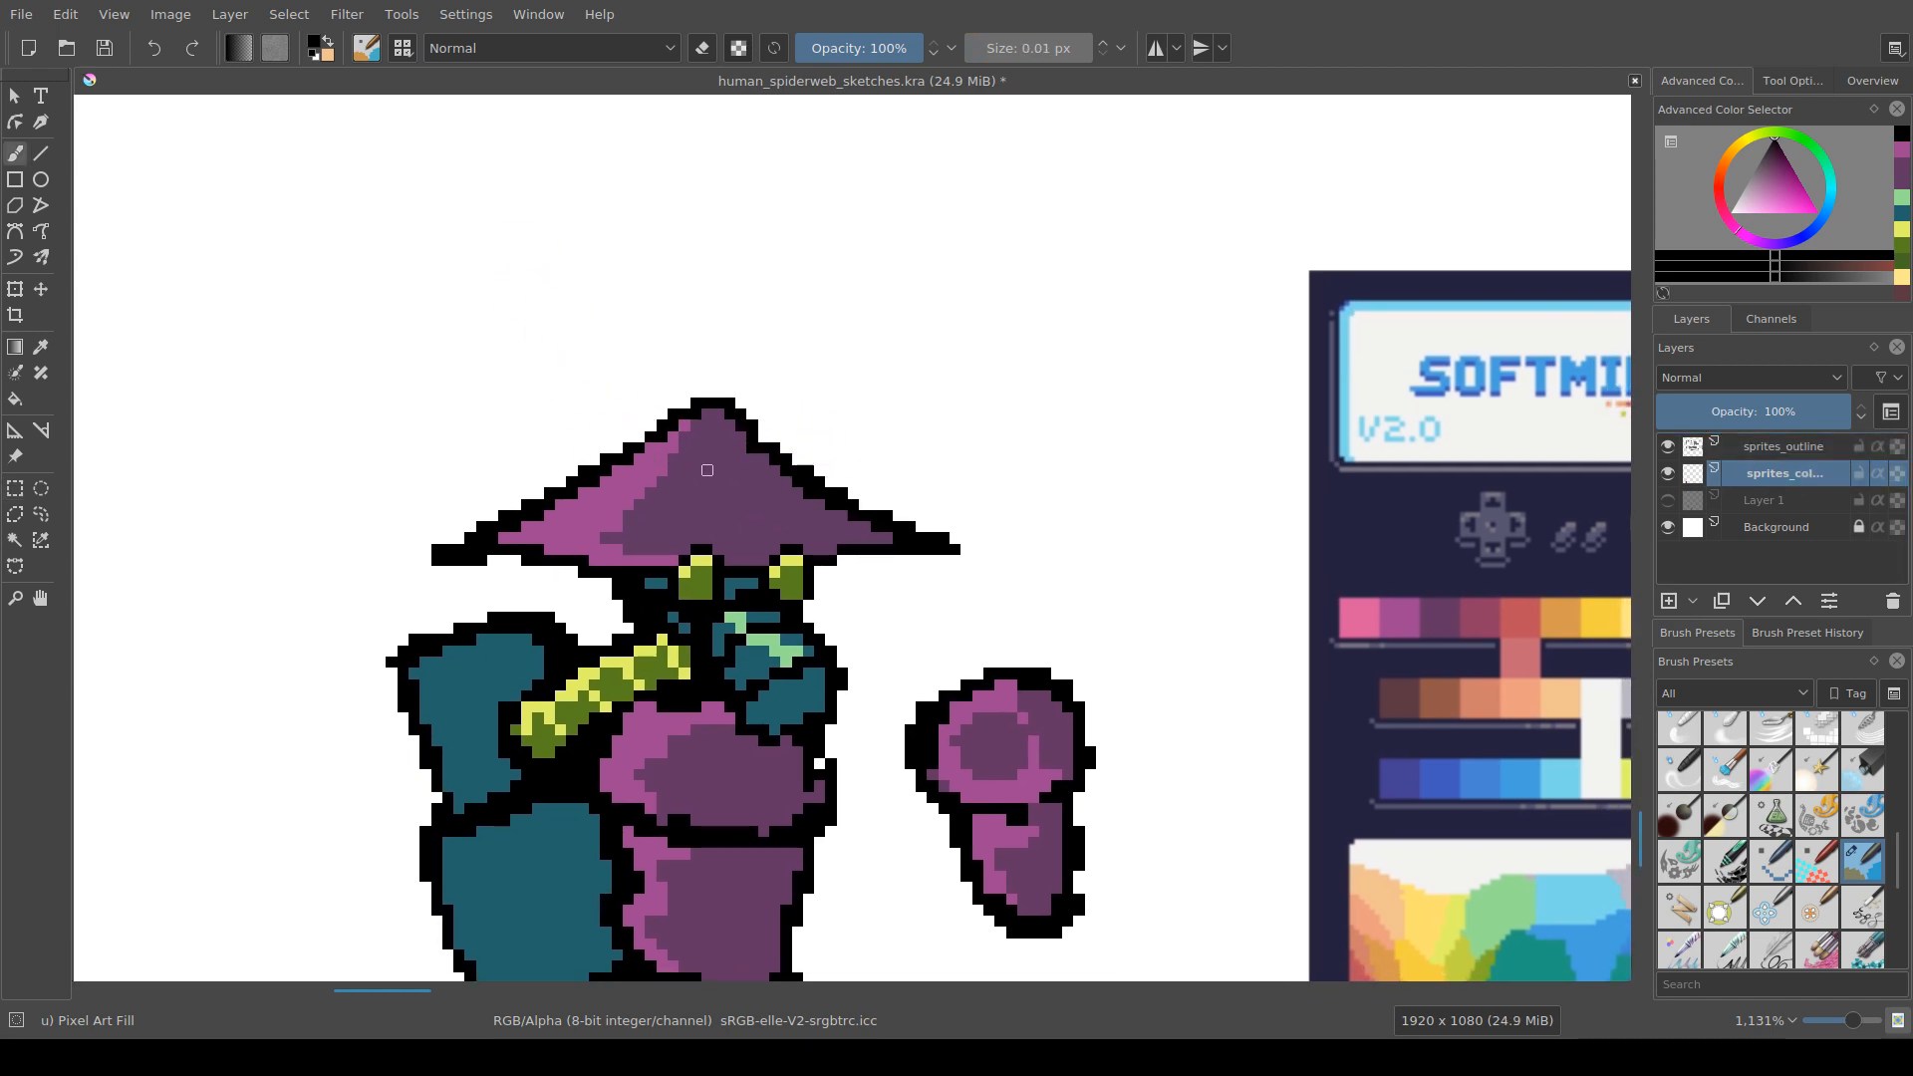
Step: Try a black checkered pixel pattern on the dark purple side of the hat
click(717, 482)
click(752, 482)
click(742, 493)
click(729, 506)
click(752, 504)
click(742, 515)
click(718, 504)
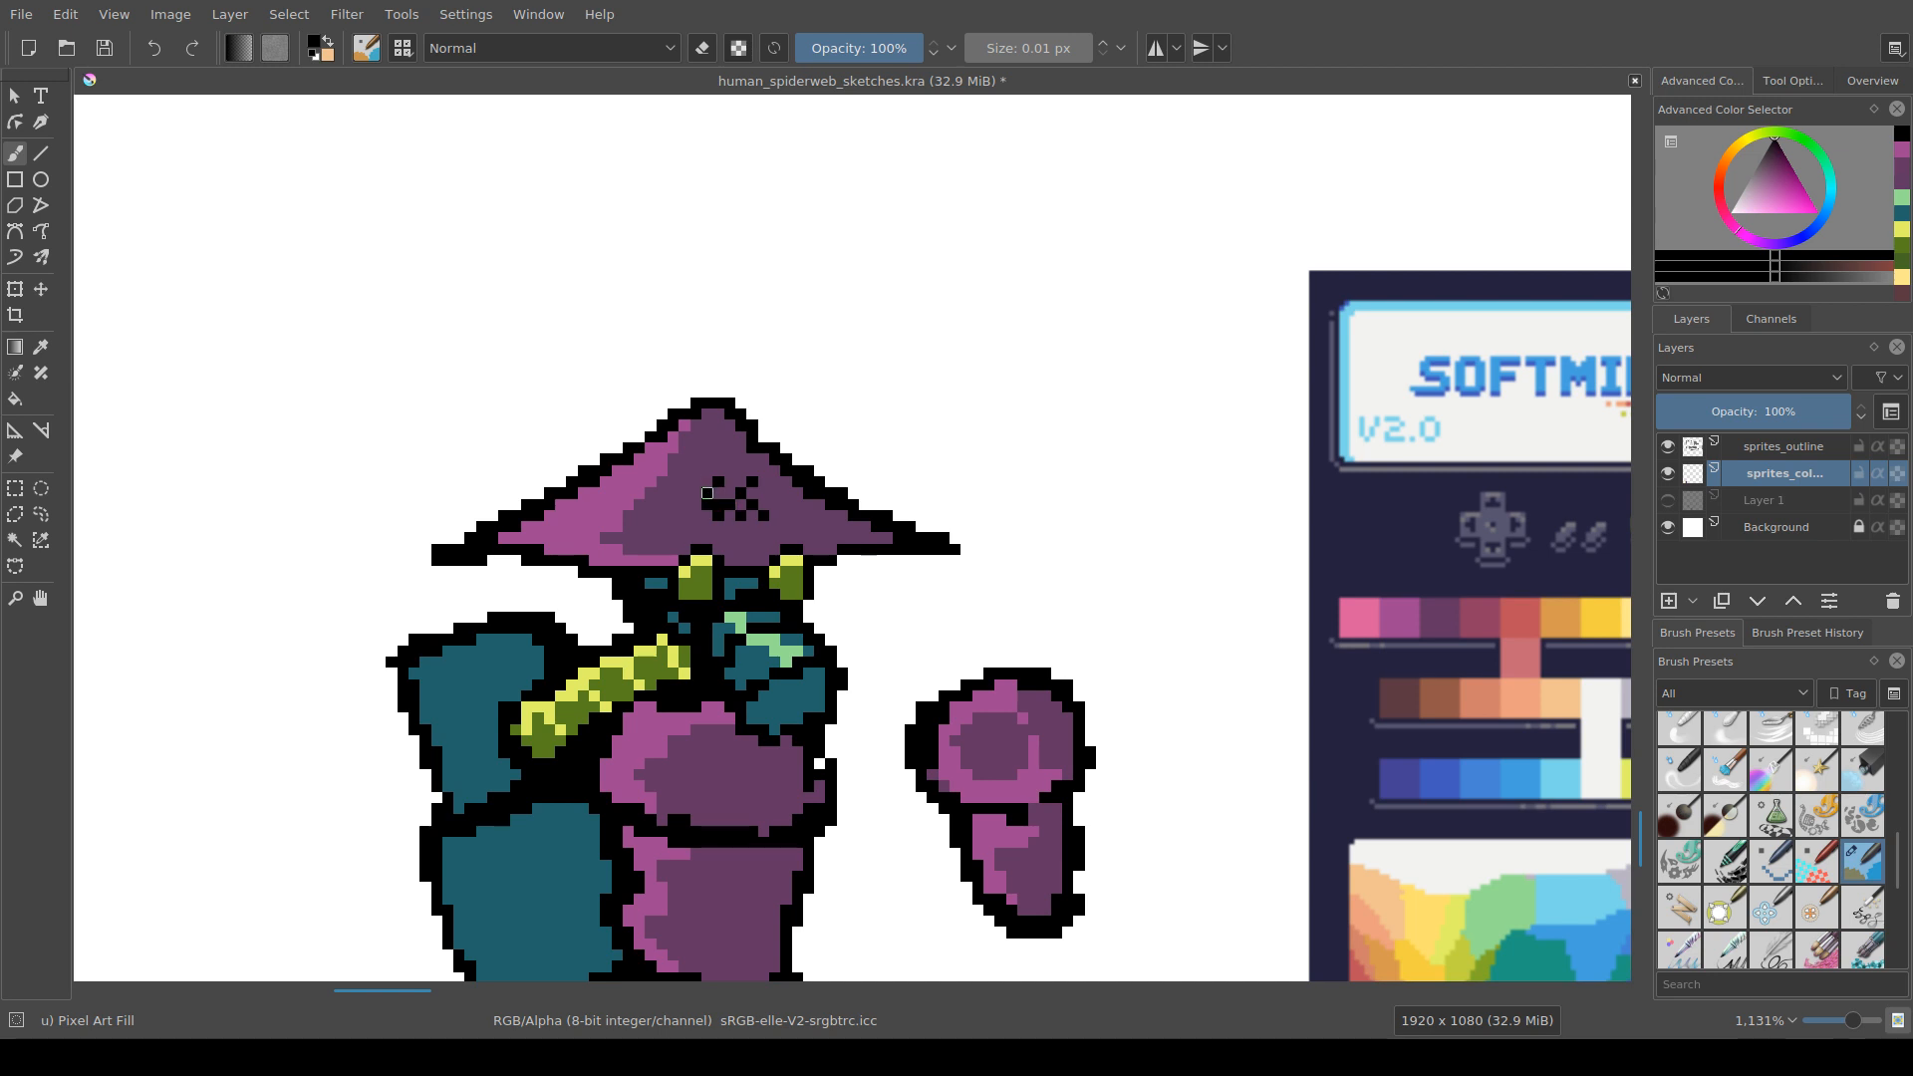
click(707, 471)
click(706, 447)
click(696, 458)
drag(741, 470, 729, 470)
key(ctrl+z)
click(764, 471)
click(763, 493)
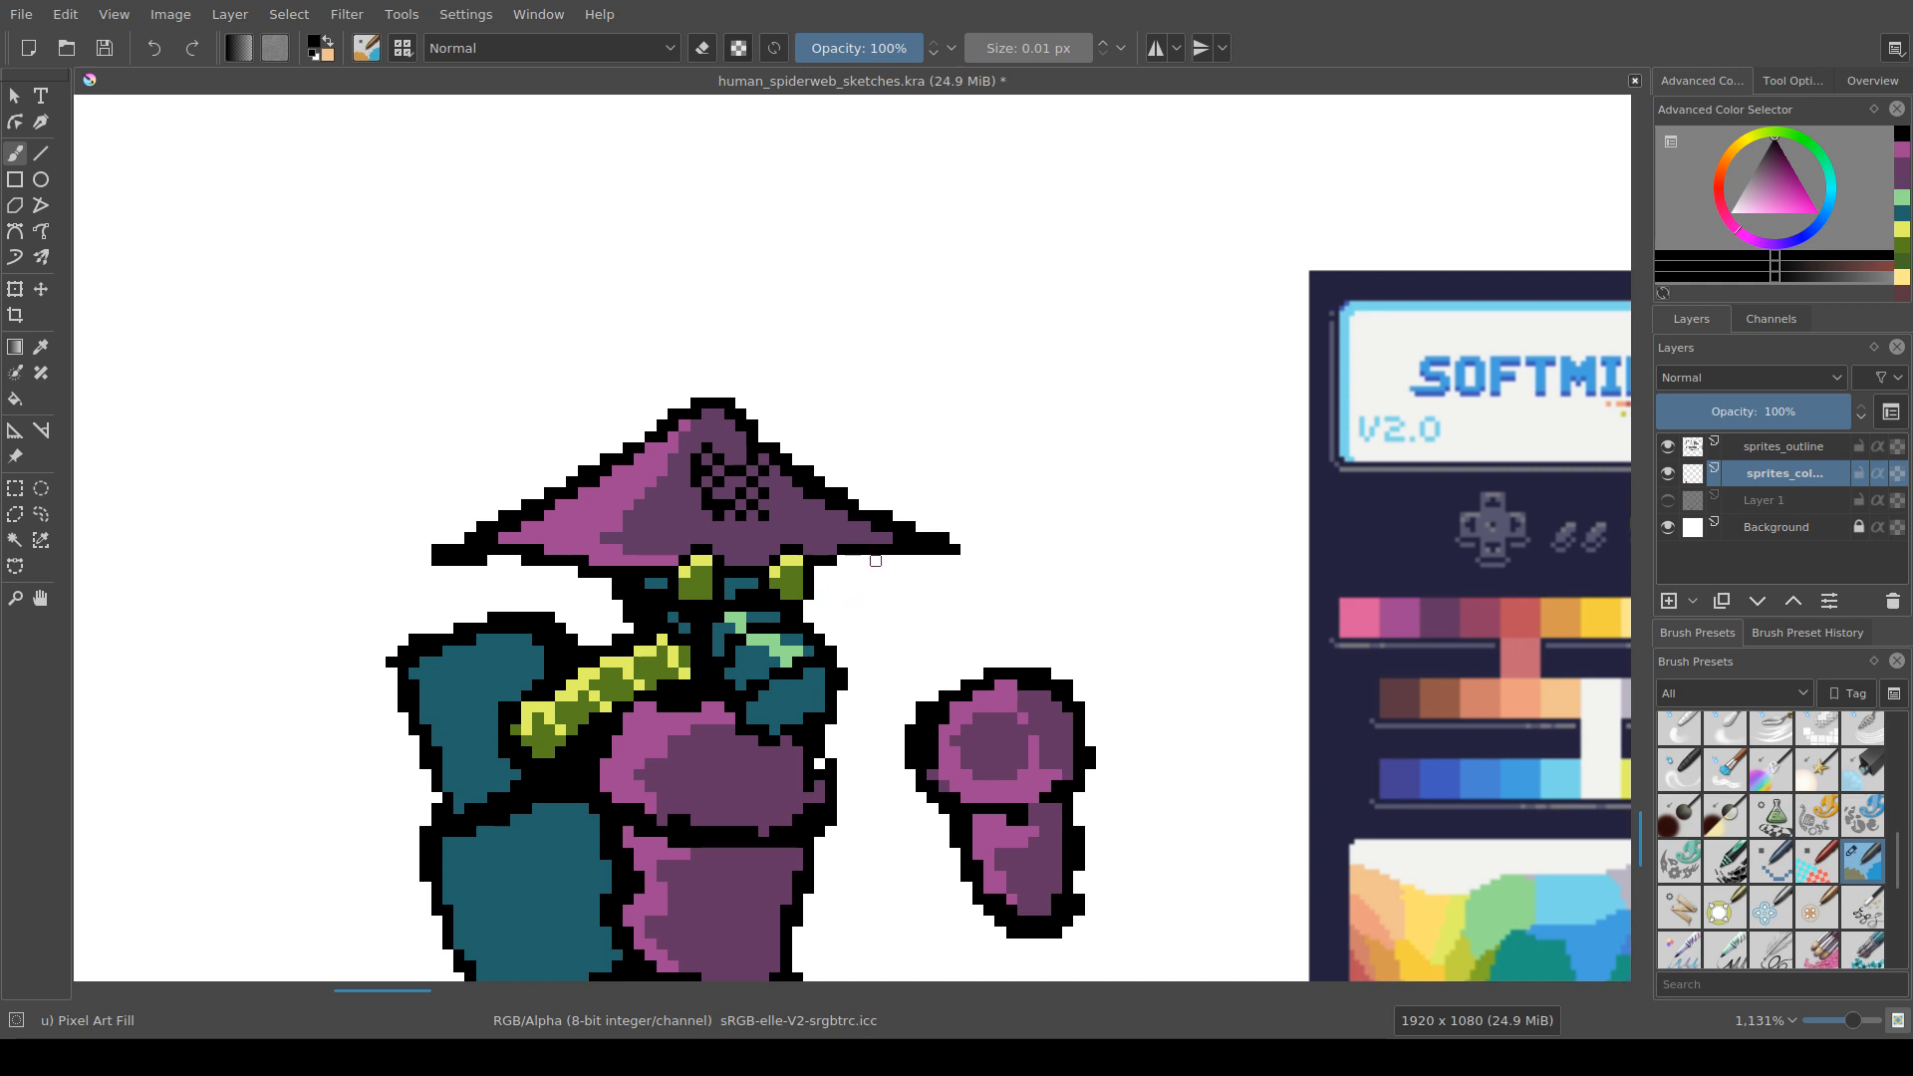
scroll(875, 561, down, 2)
scroll(913, 623, up, 4)
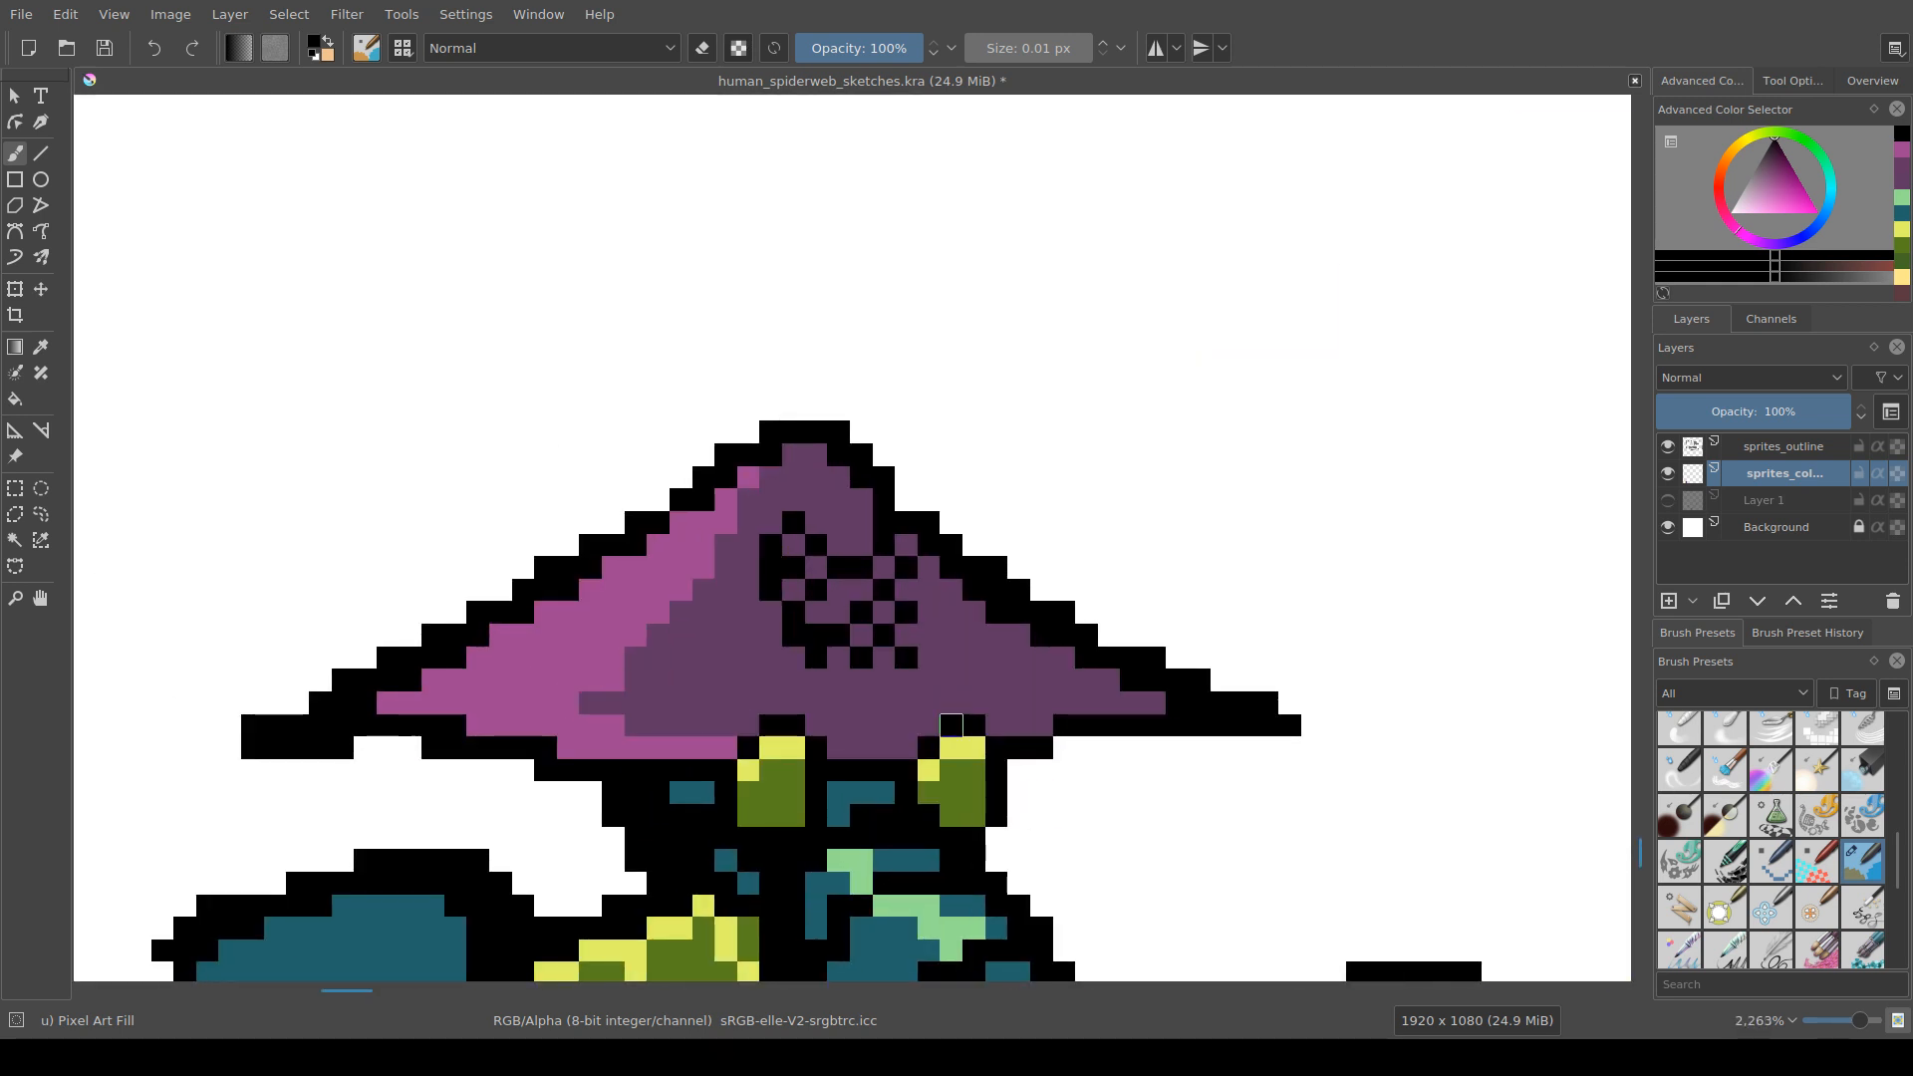
click(950, 725)
drag(749, 634, 715, 610)
drag(896, 543, 824, 560)
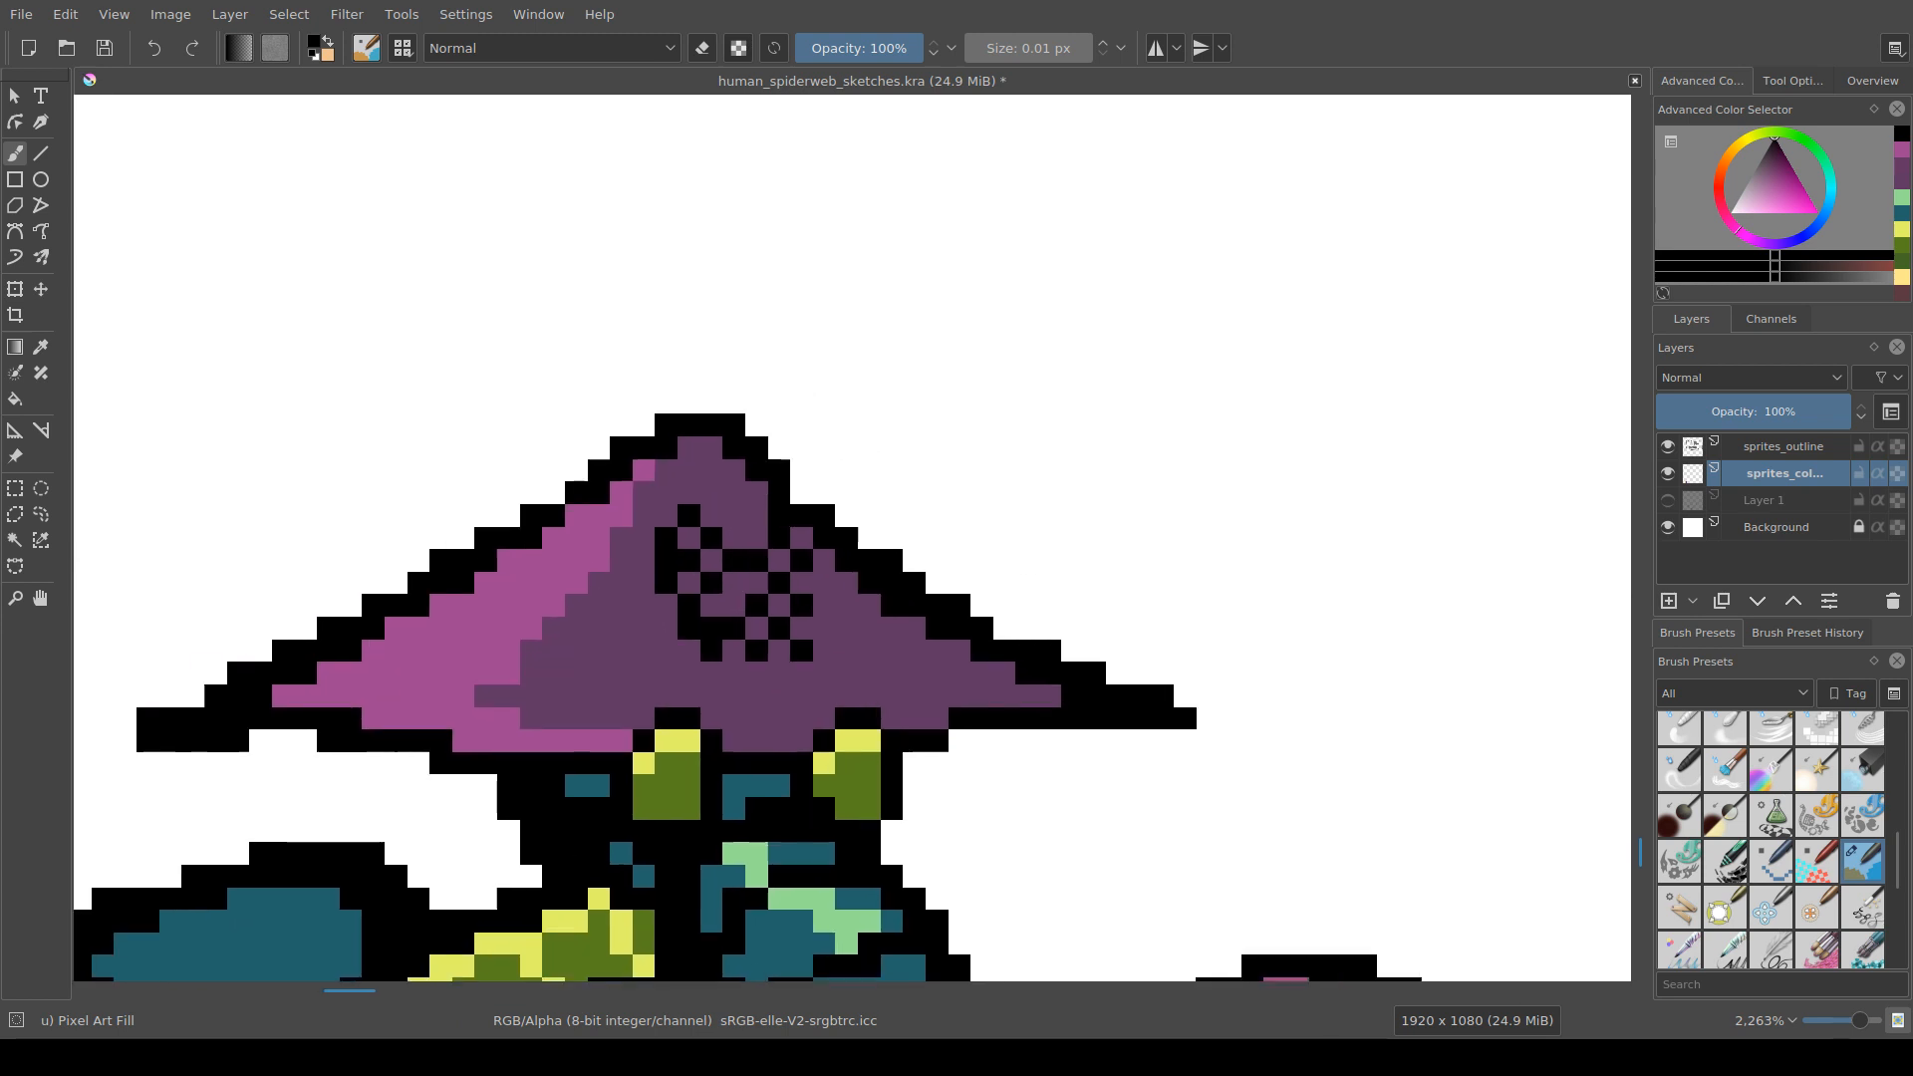
Step: Undo all the black checkered pixels painted on the hat
key(ctrl+z)
key(ctrl+z)
key(ctrl+z)
key(ctrl+z)
key(ctrl+z)
key(ctrl+z)
key(ctrl+z)
key(ctrl+z)
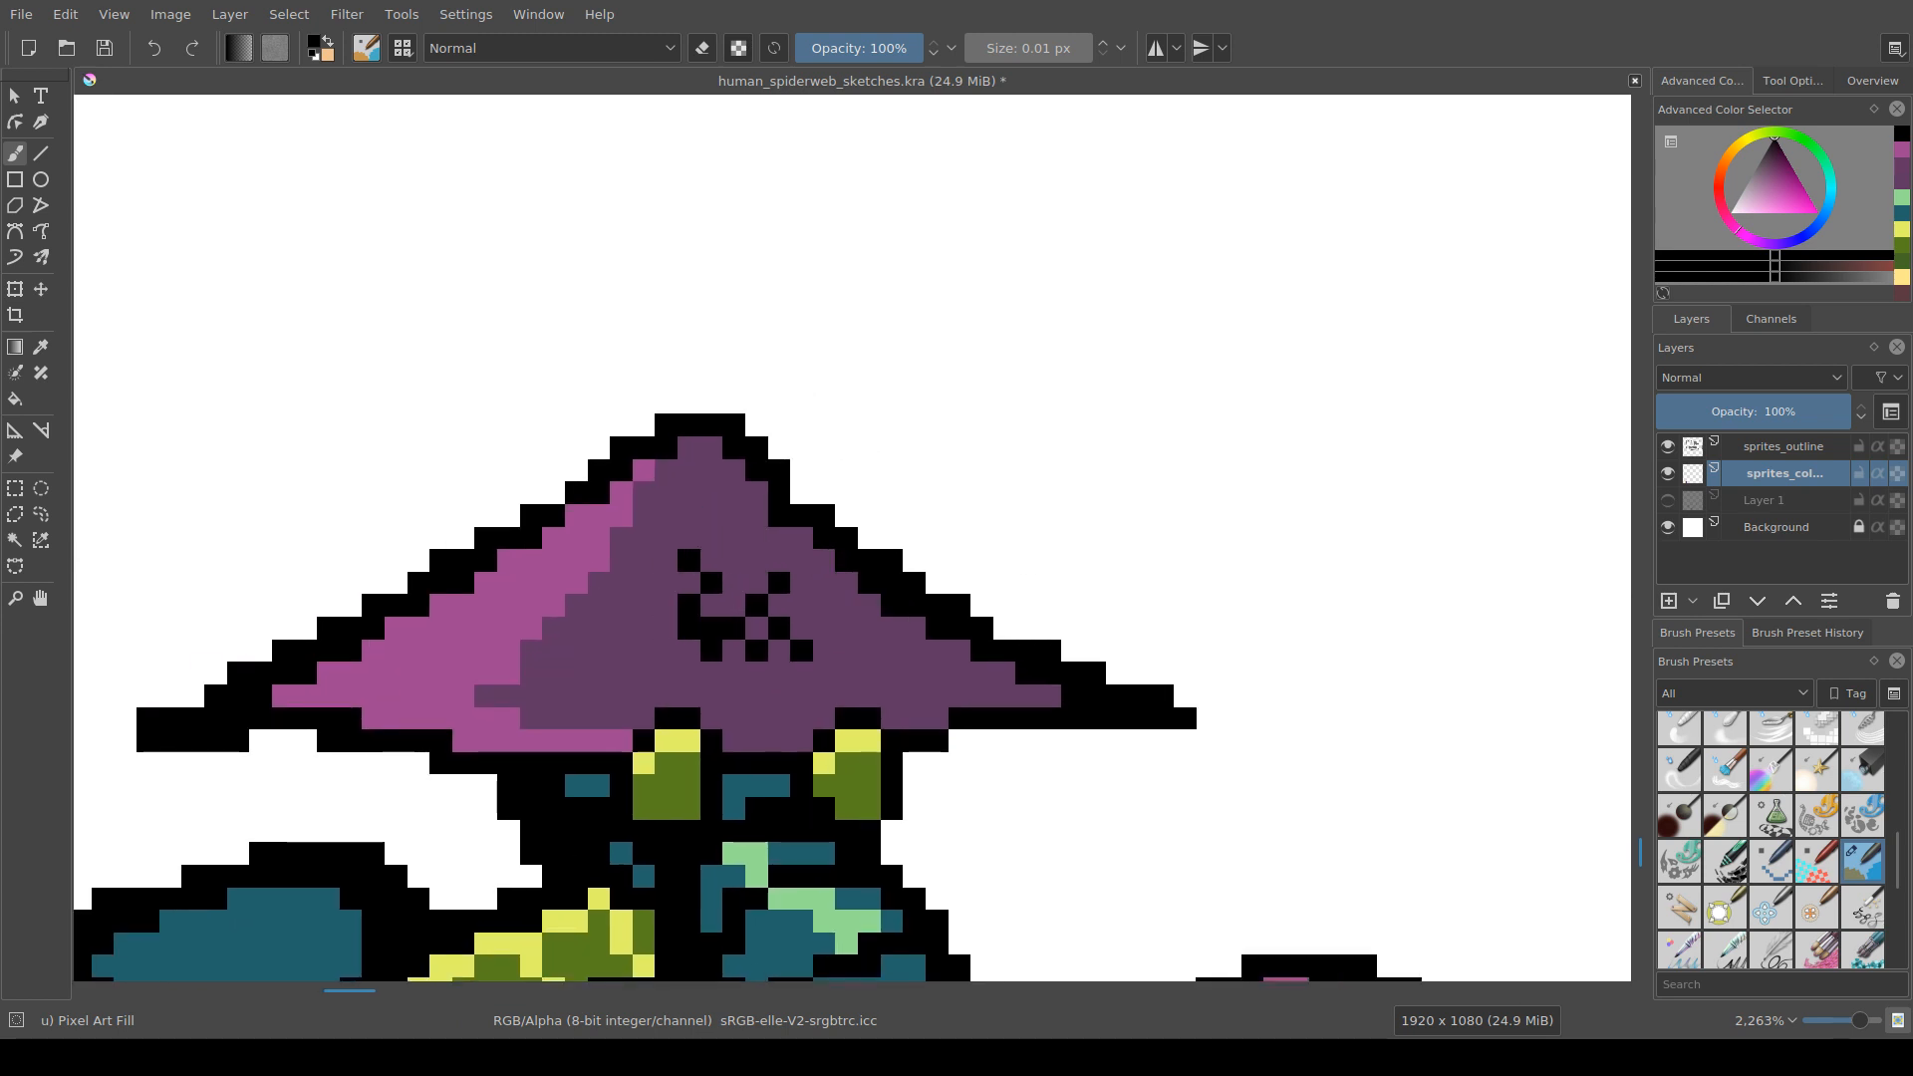
key(ctrl+z)
key(ctrl+z)
key(ctrl+z)
key(ctrl+z)
key(ctrl+z)
key(ctrl+z)
key(ctrl+z)
key(ctrl+z)
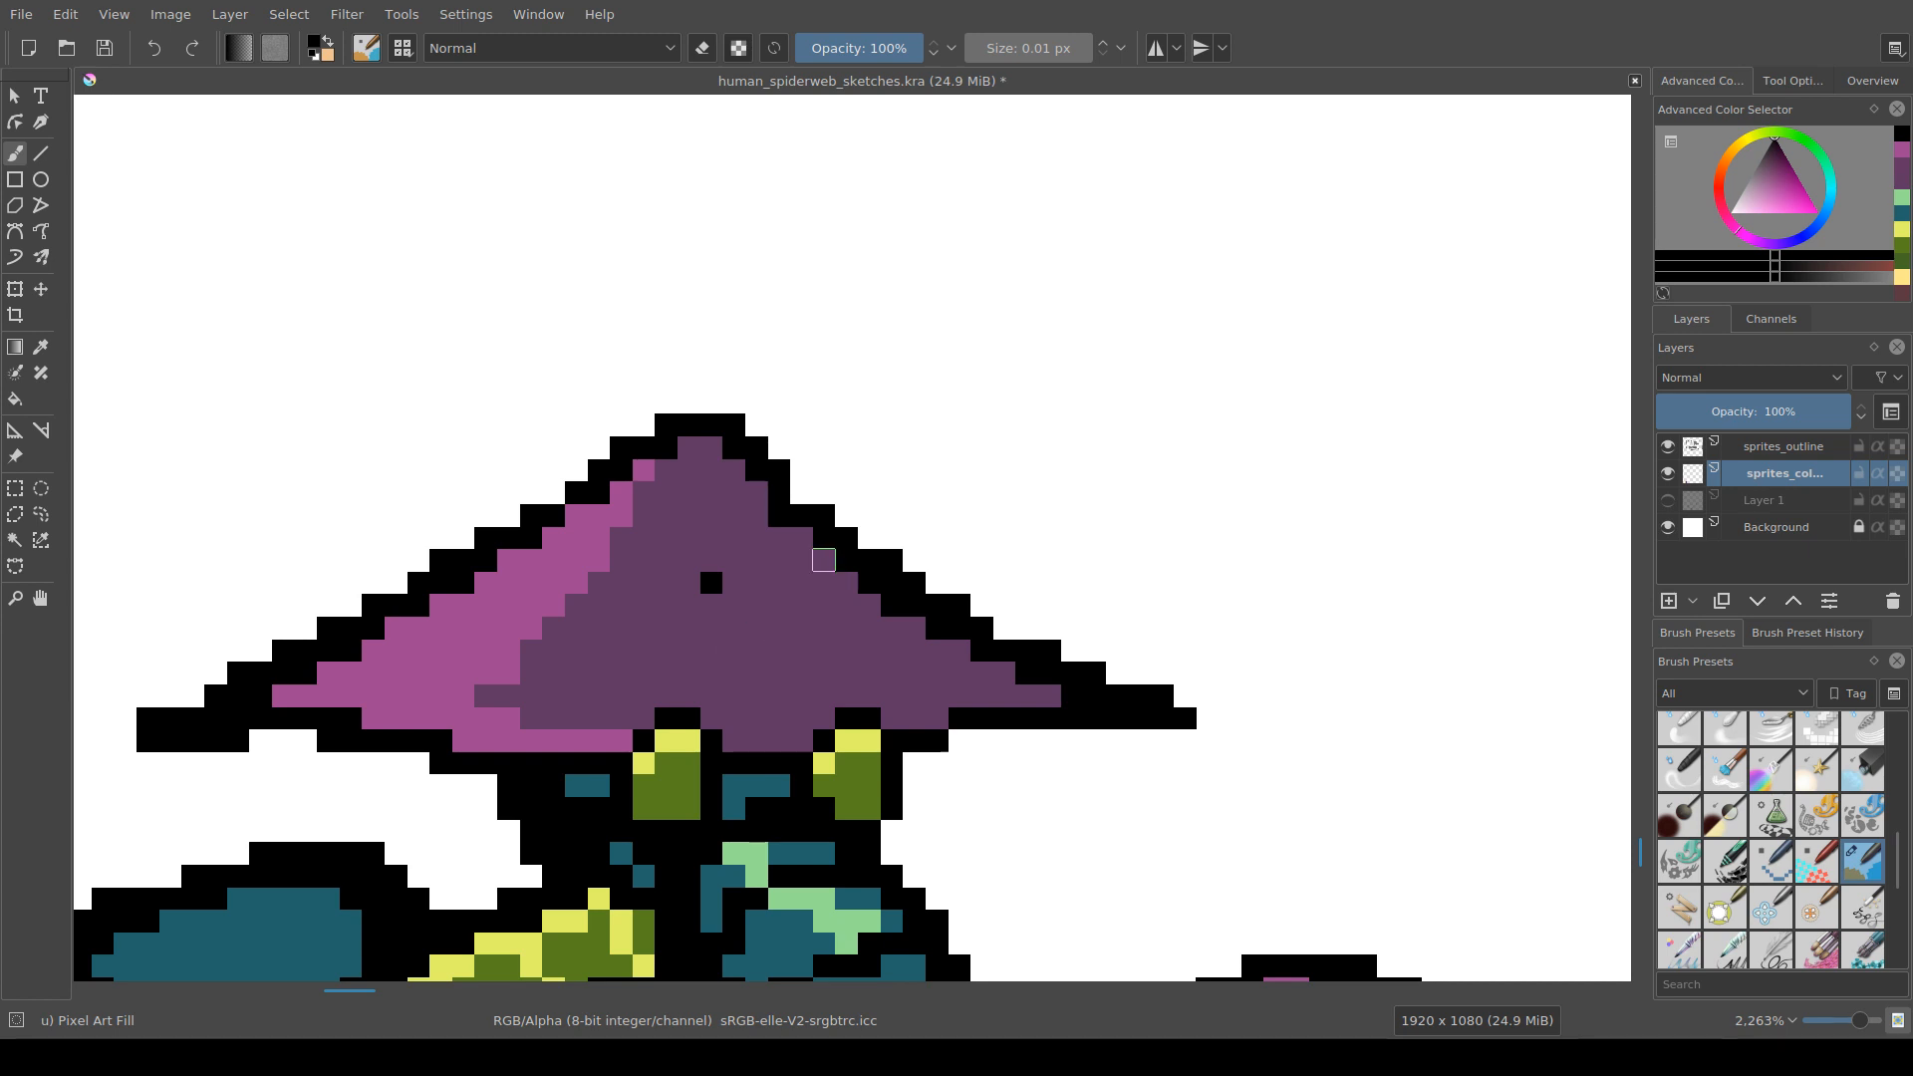
Step: Try to draw a small black box emblem on the hat's dark side and erase inside its upper edge
drag(518, 494, 510, 443)
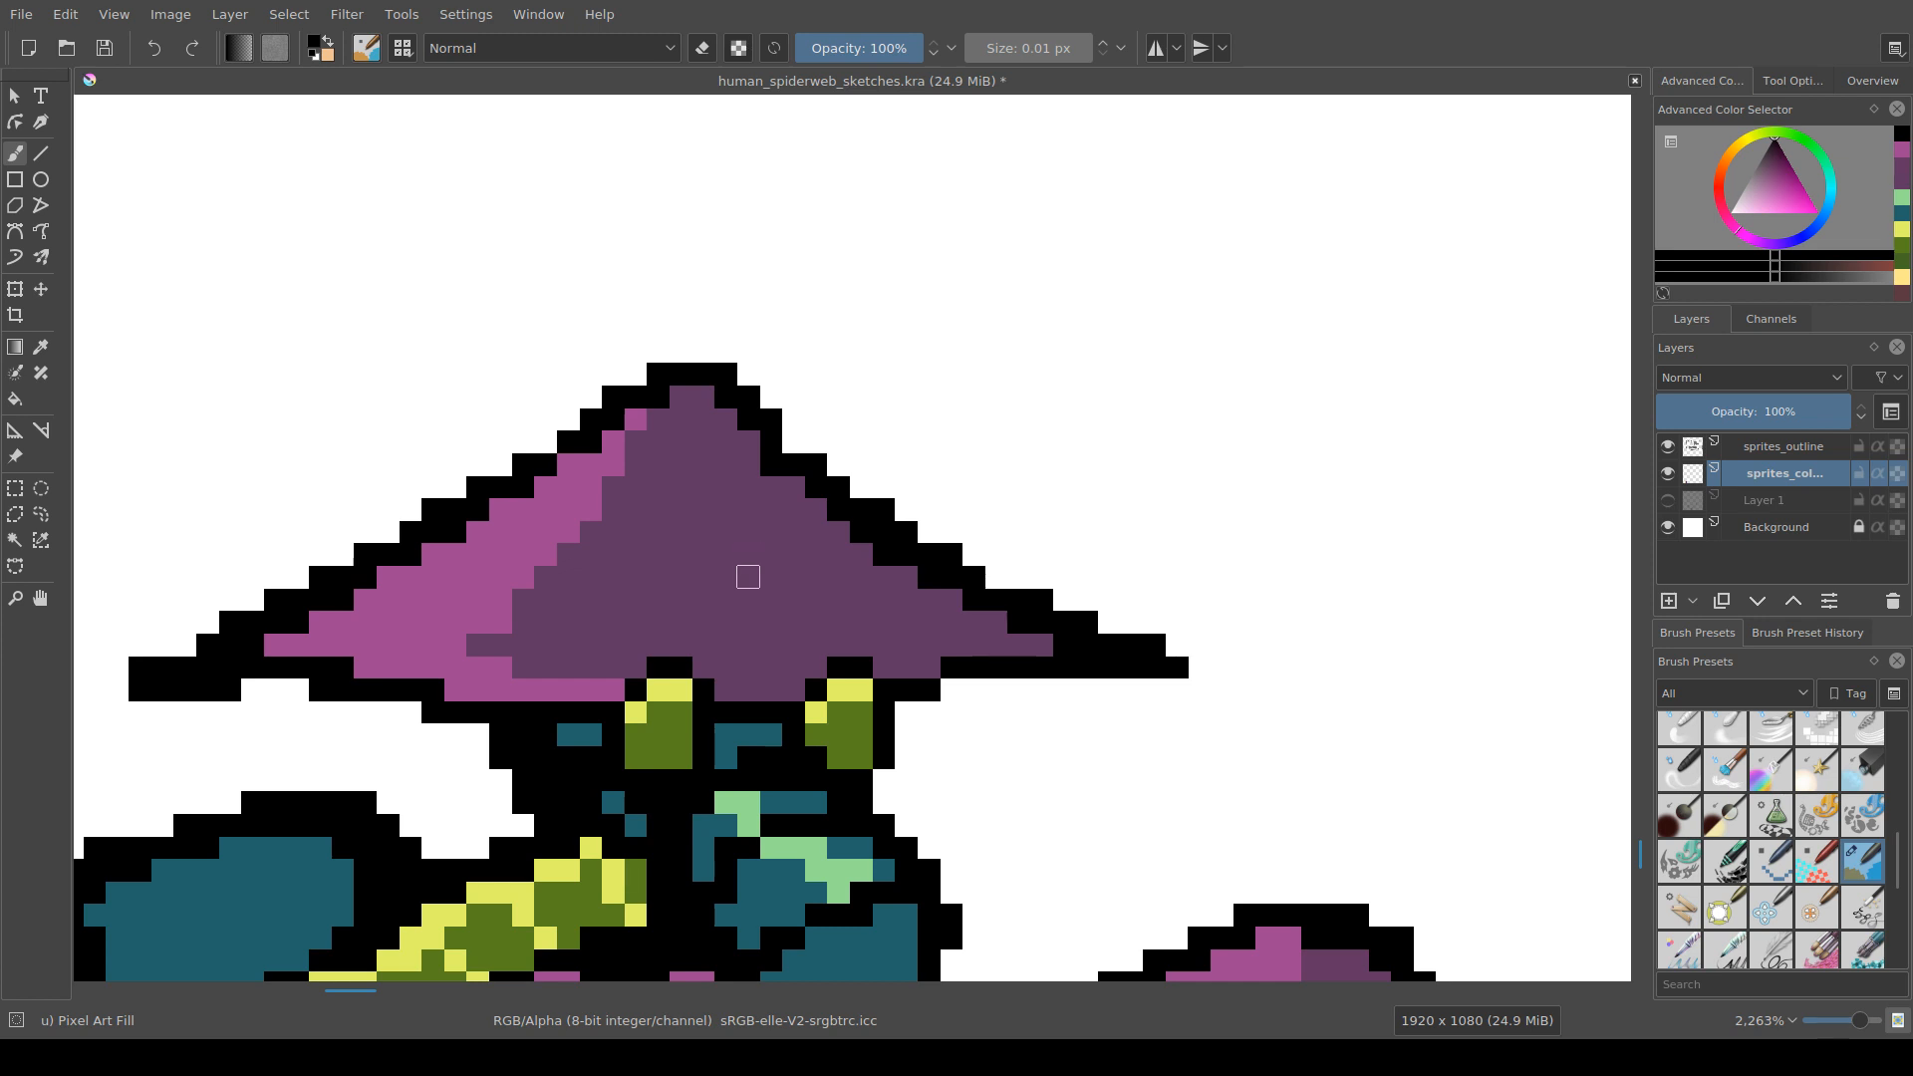
click(726, 623)
mouse_move(772, 623)
mouse_down()
mouse_move(752, 623)
mouse_move(813, 601)
mouse_move(794, 554)
mouse_move(749, 554)
mouse_move(702, 600)
mouse_move(726, 532)
mouse_move(794, 532)
mouse_move(726, 554)
mouse_up()
key(e)
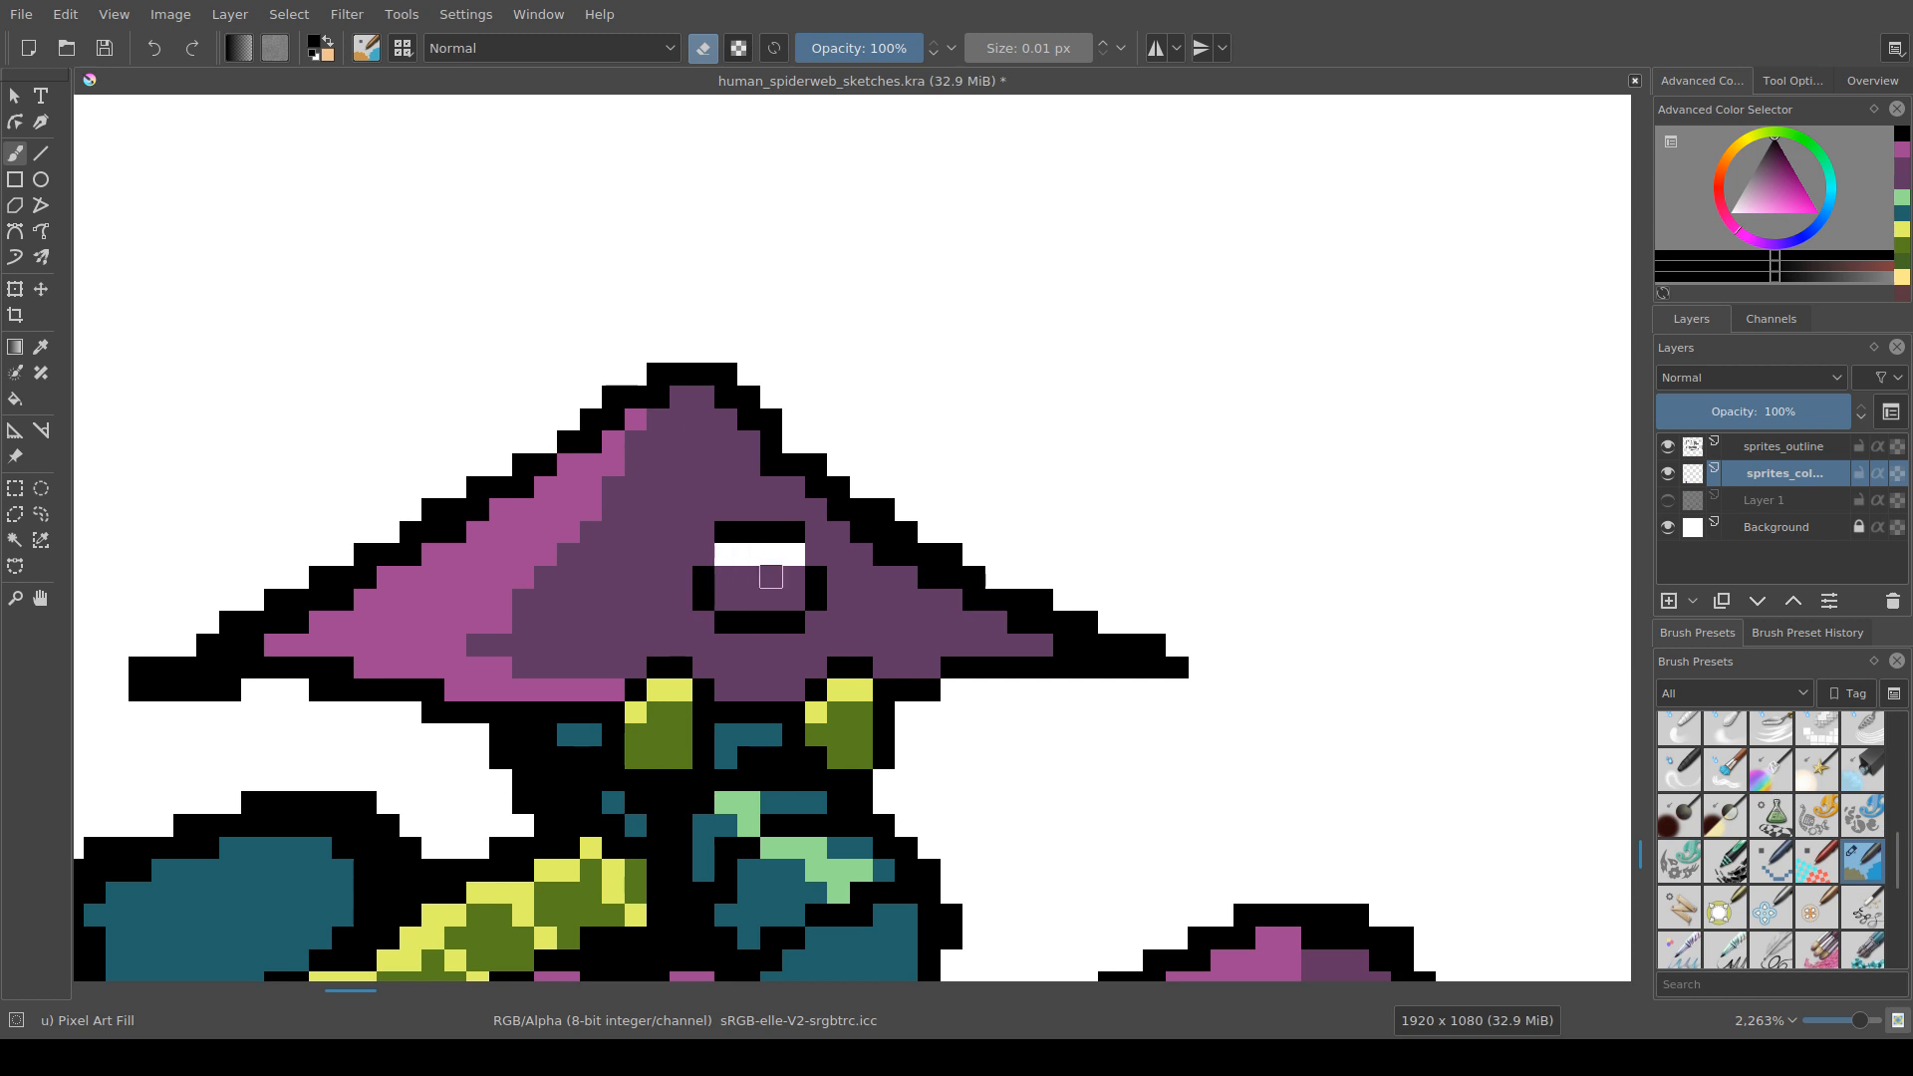
Step: Undo the erased pixels and the box emblem strokes on the hat
key(ctrl+z)
key(ctrl+z)
key(ctrl+z)
key(ctrl+z)
key(ctrl+z)
key(ctrl+z)
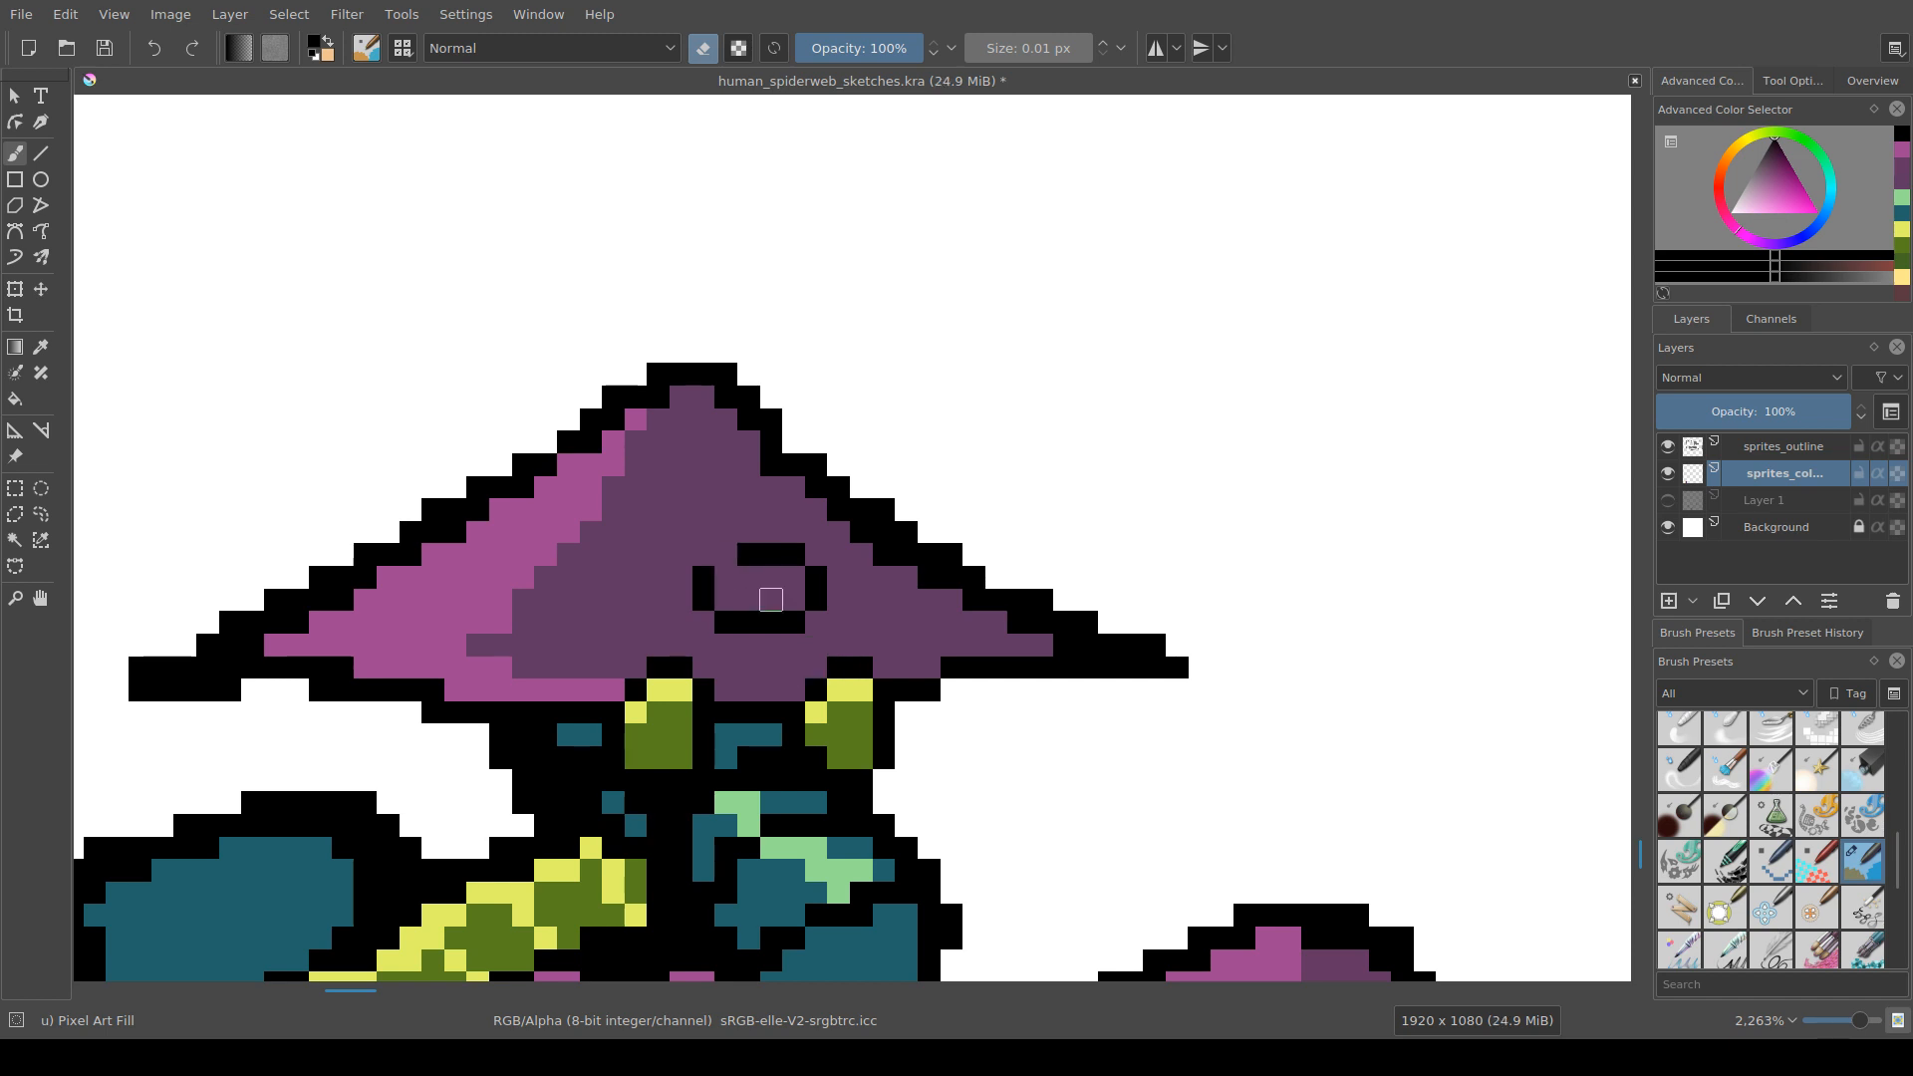
Step: Draw a black box with pointed ears on the hat's dark side, on the sprites_outline layer
click(1783, 447)
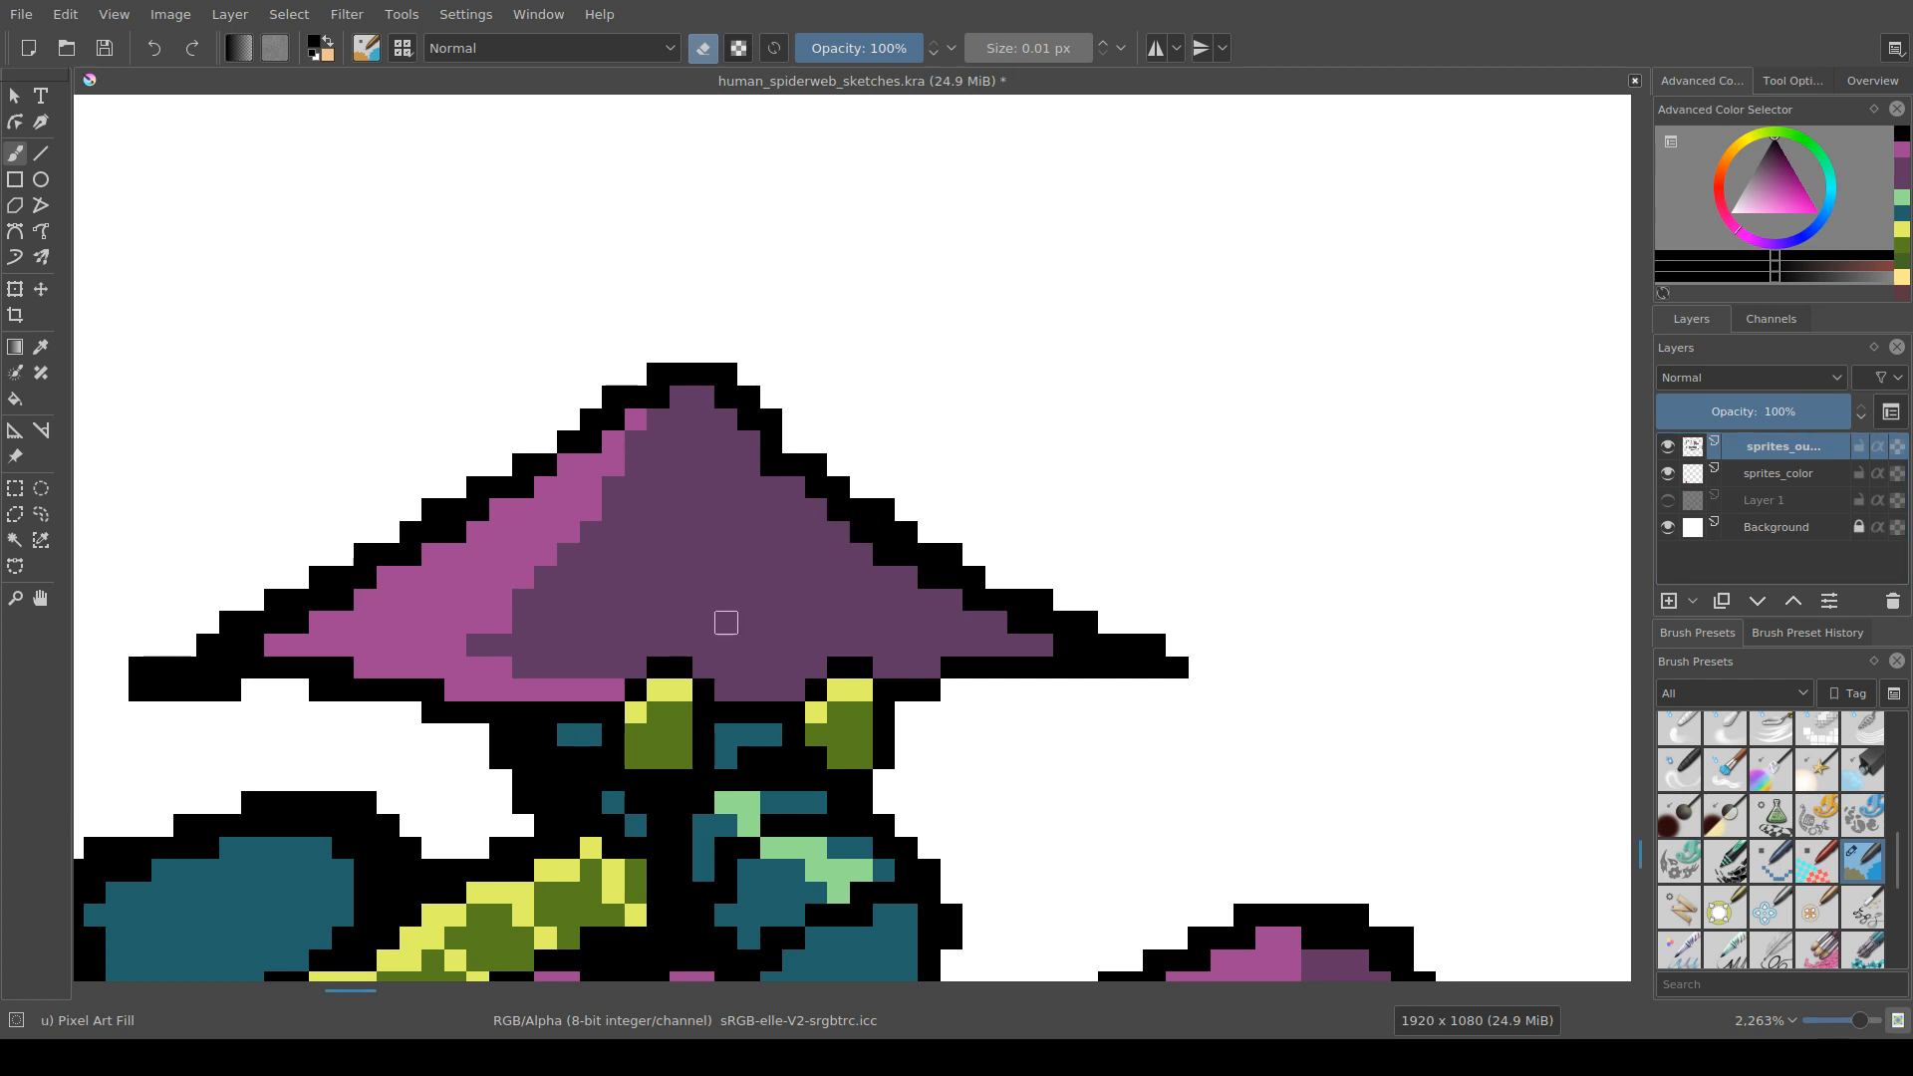
key(e)
mouse_move(721, 622)
mouse_down()
mouse_move(793, 623)
mouse_move(815, 600)
mouse_move(794, 532)
mouse_move(704, 532)
mouse_move(681, 600)
mouse_up()
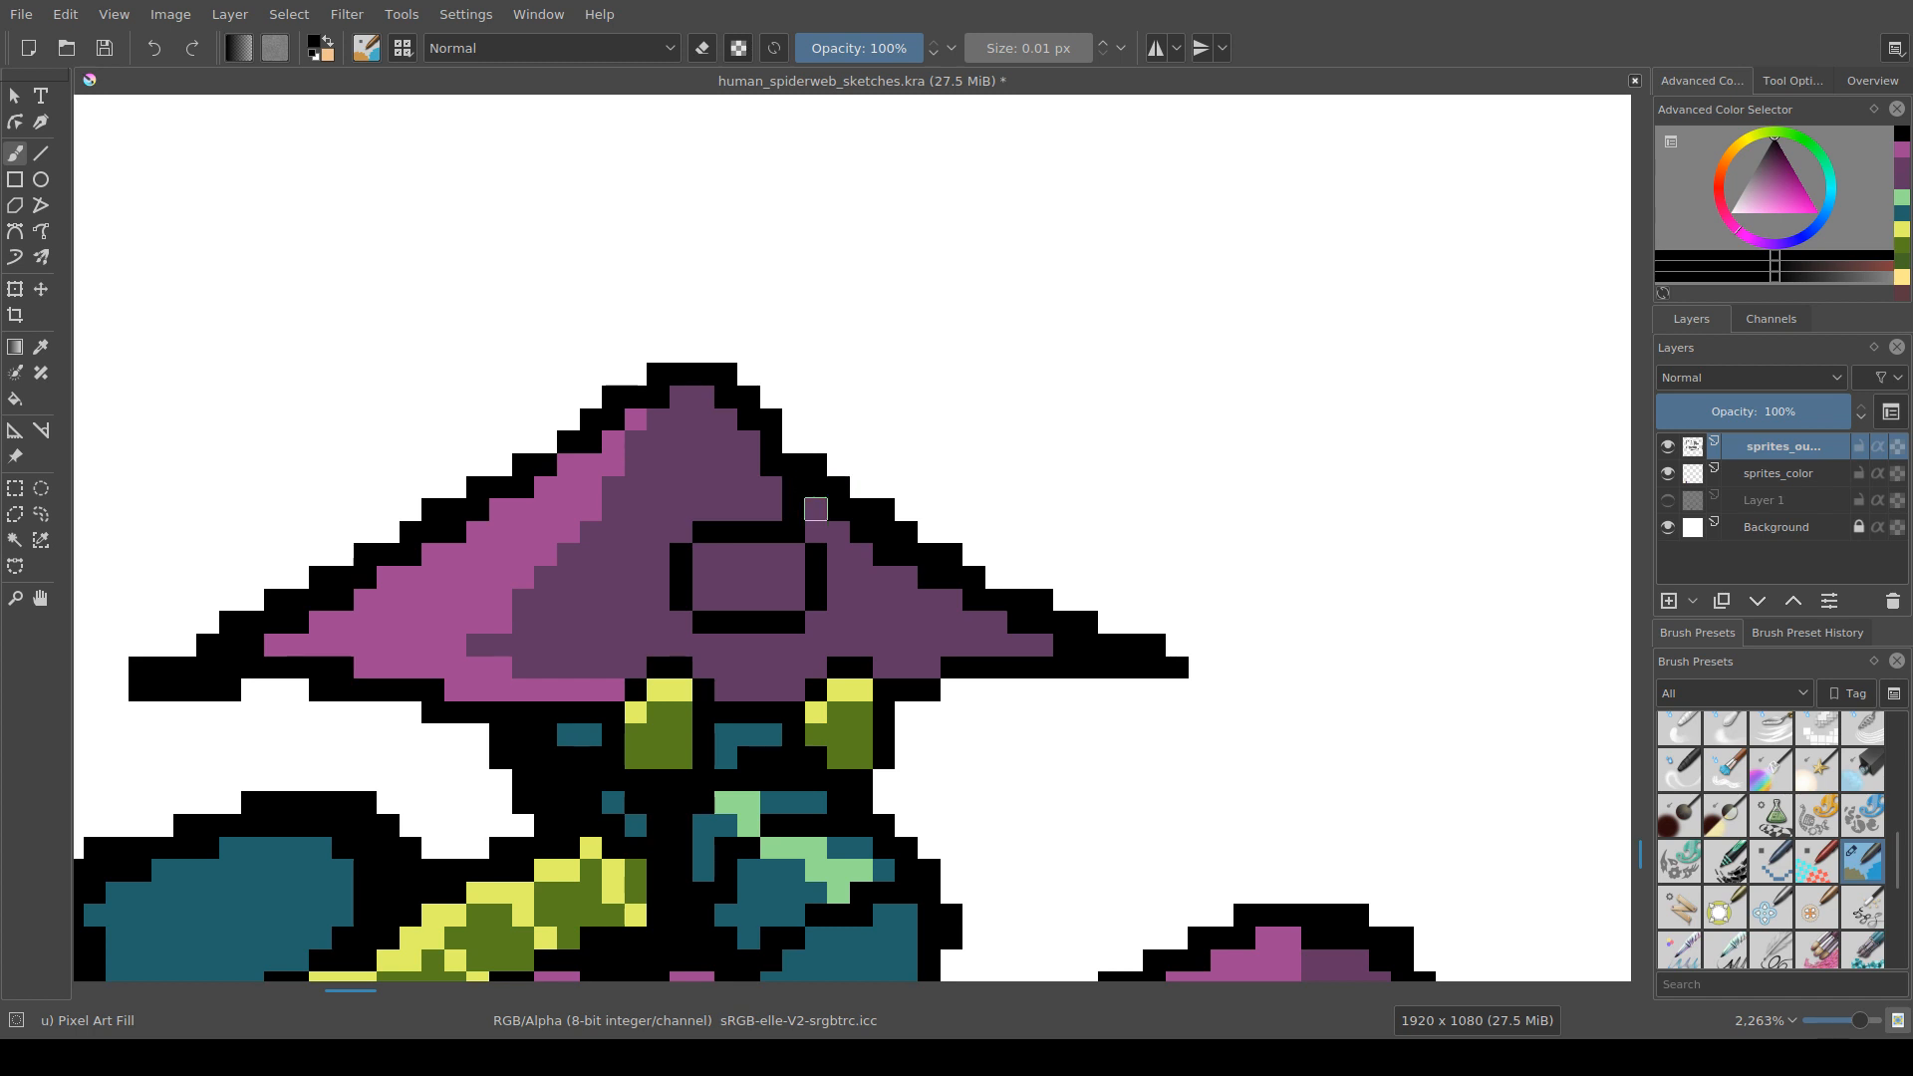
click(839, 532)
click(704, 509)
drag(680, 464, 659, 532)
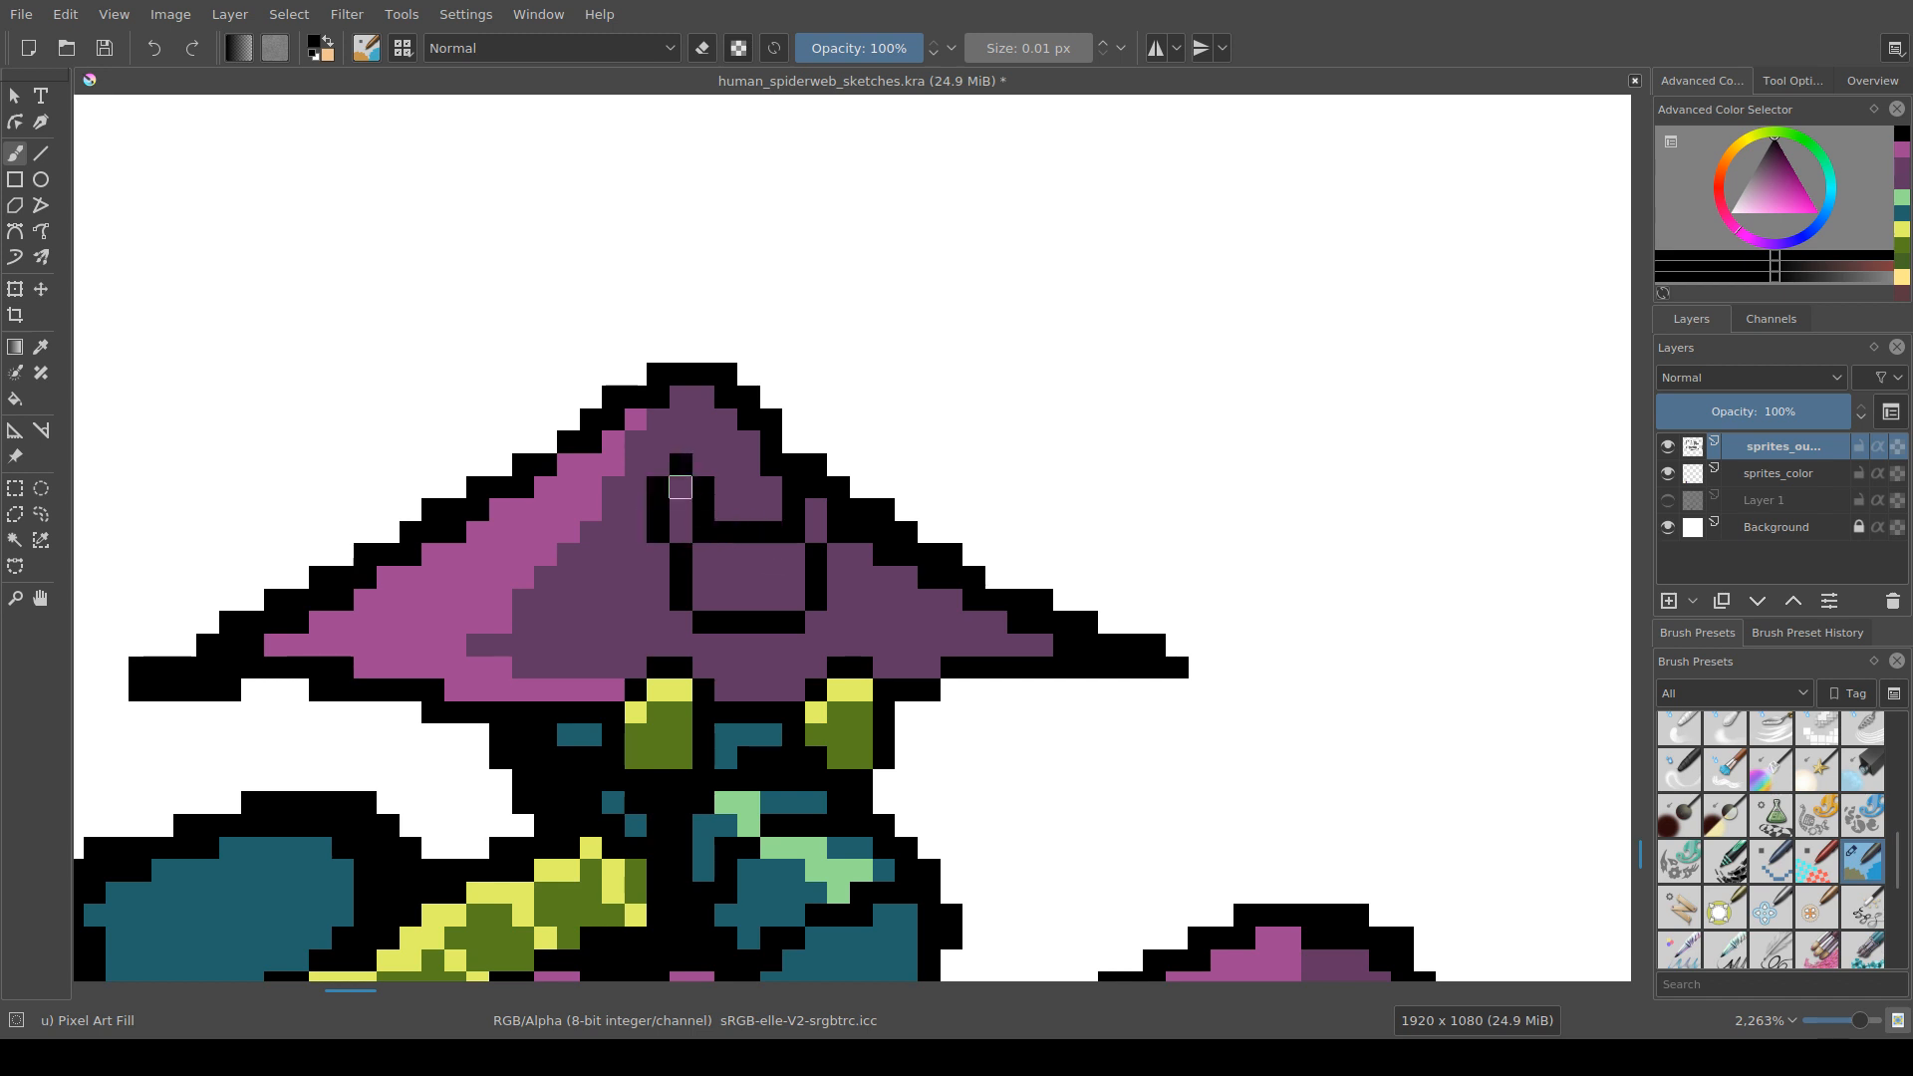
Step: Reshape the emblem's ears by filling and erasing single pixels at their tips, and save the file
click(681, 487)
key(e)
click(704, 487)
click(681, 465)
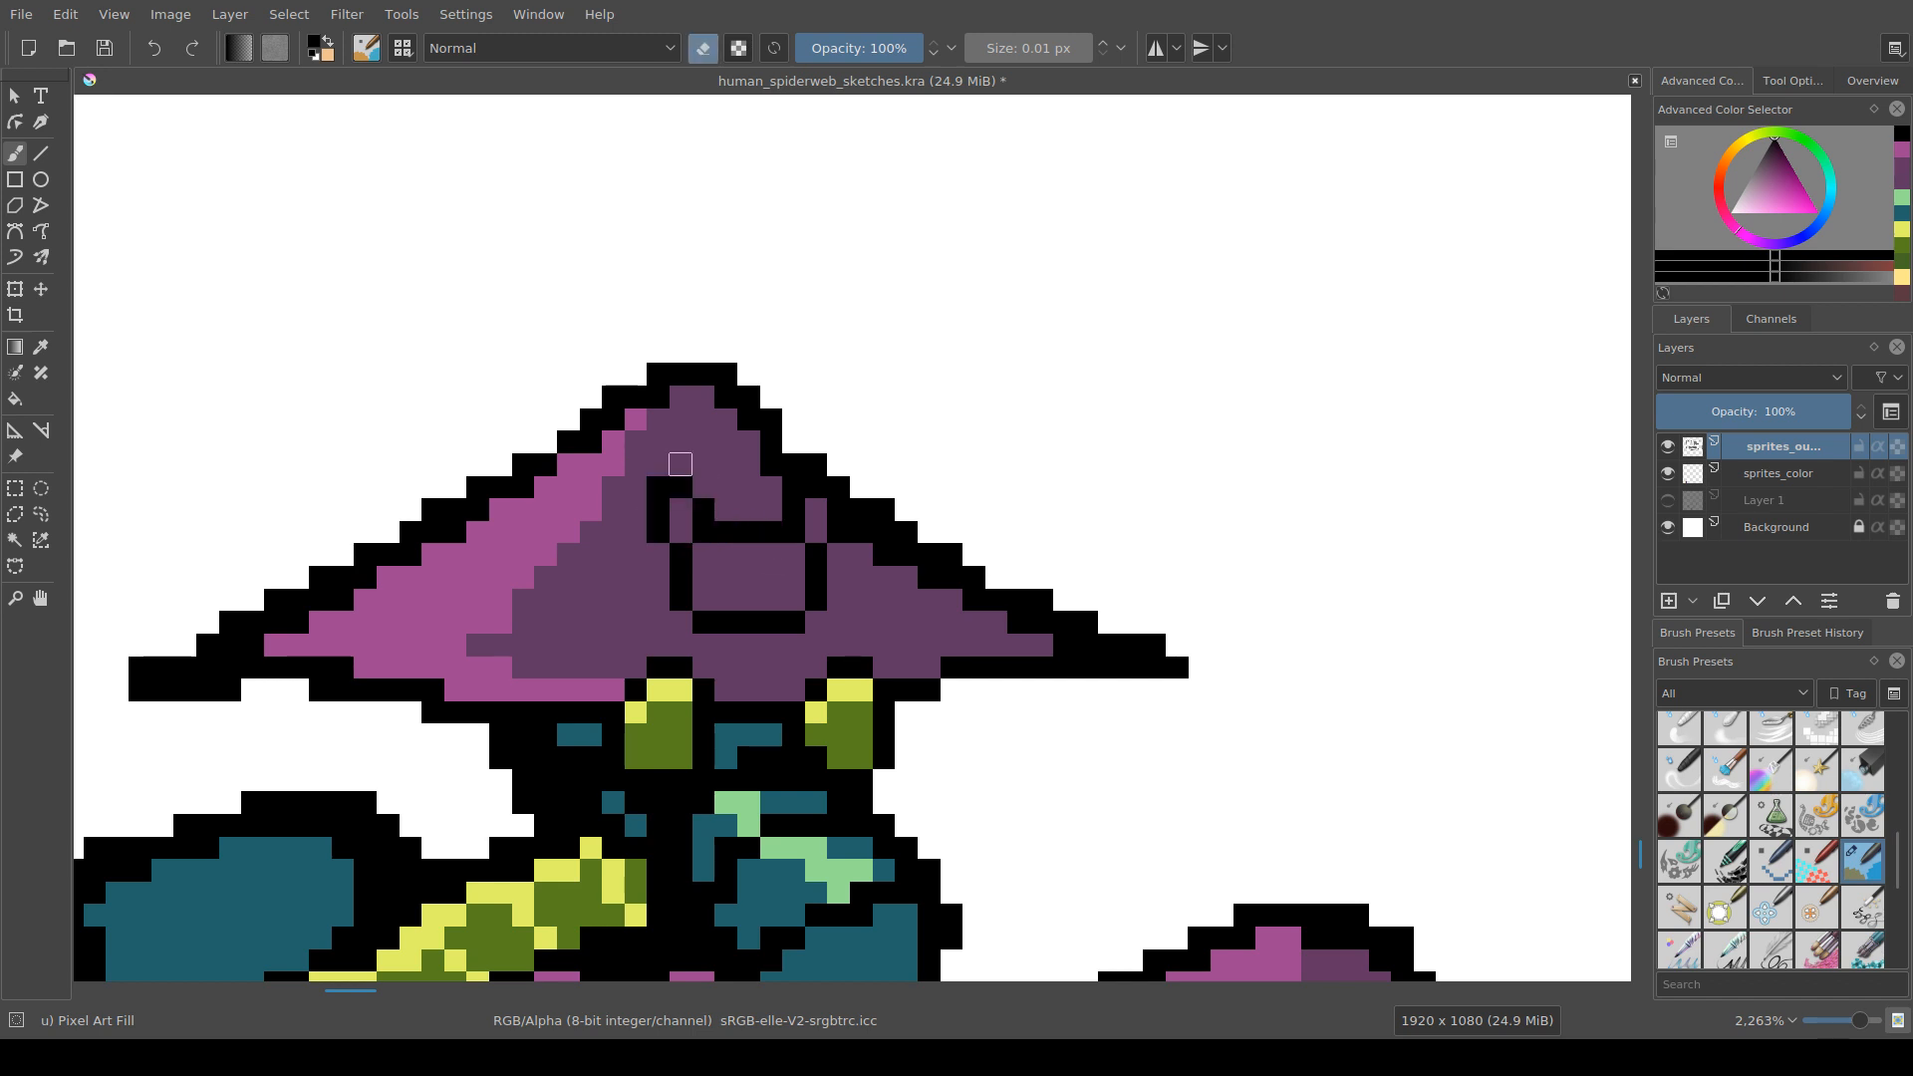
click(793, 488)
drag(796, 689, 848, 632)
key(ctrl+s)
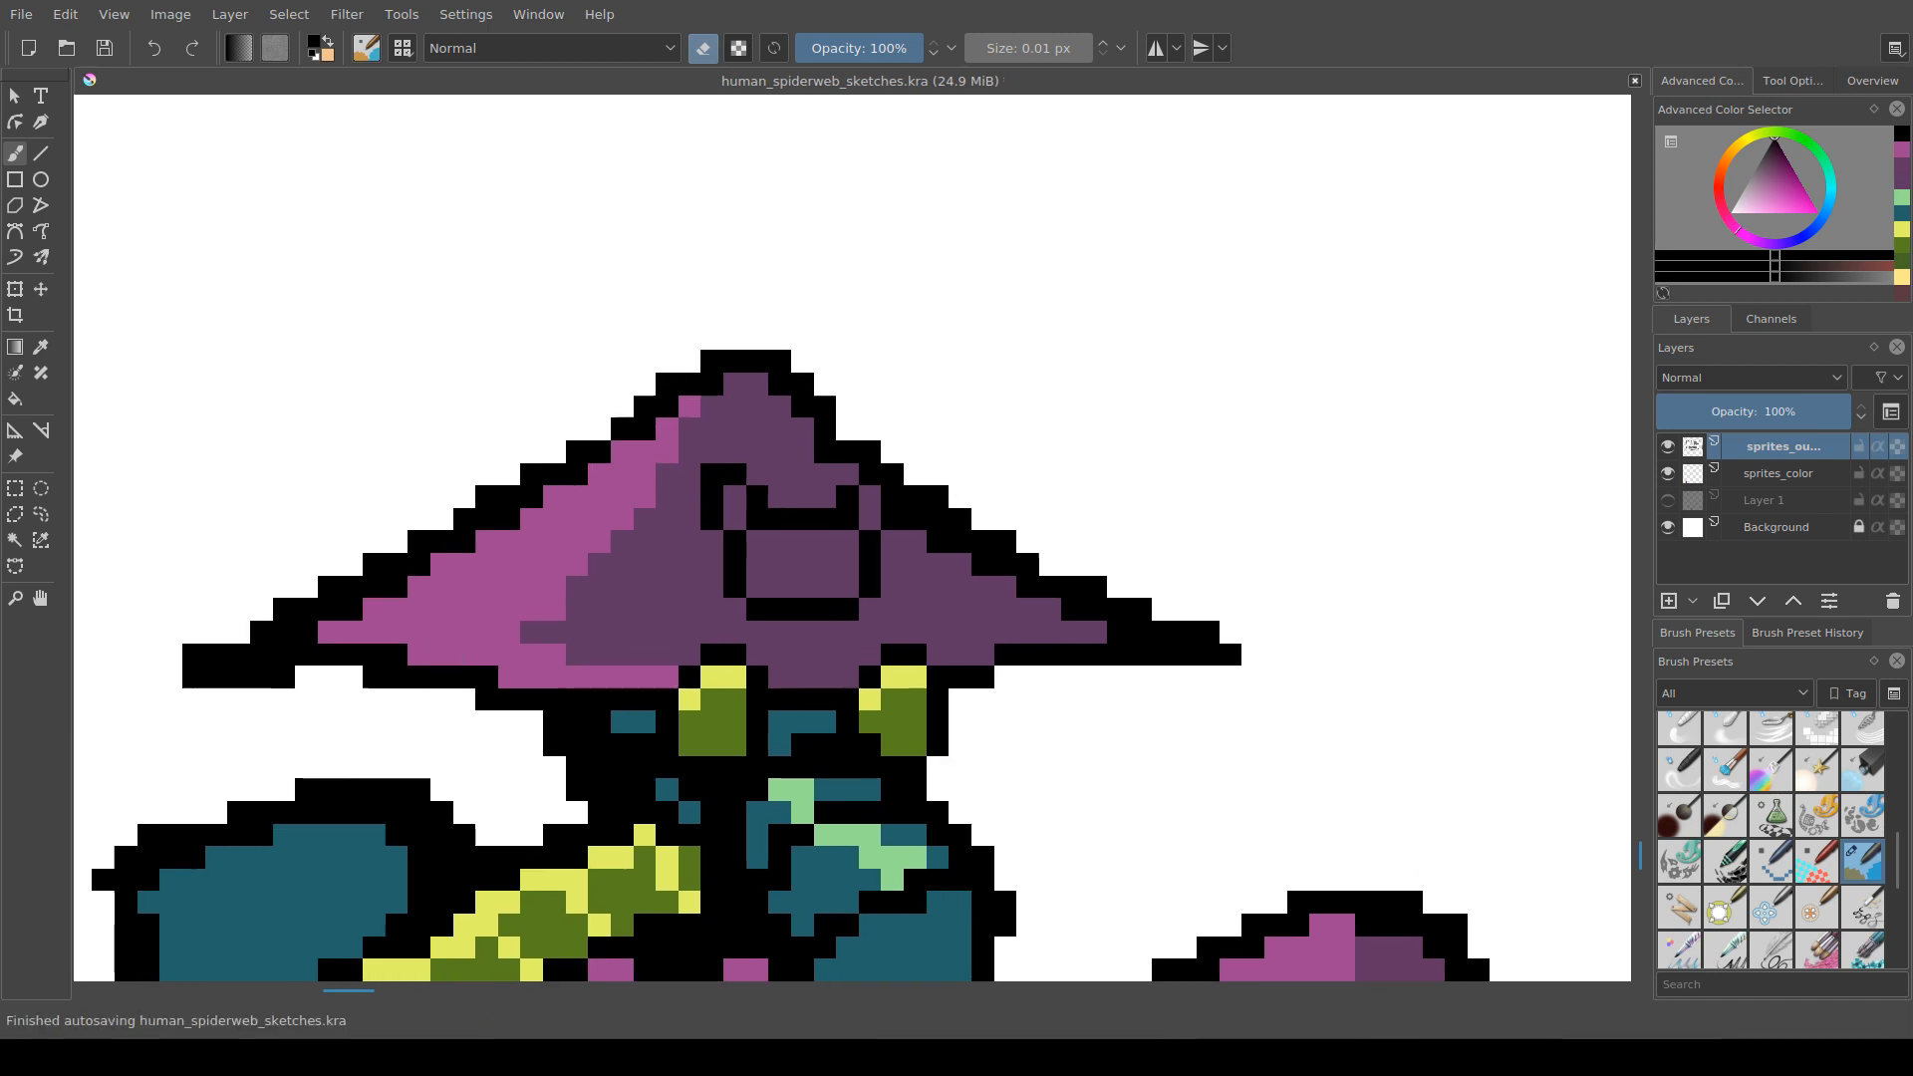
Step: Sample the golden yellow from the top color row of the Softmilk 32 palette image
scroll(848, 632, up, 1)
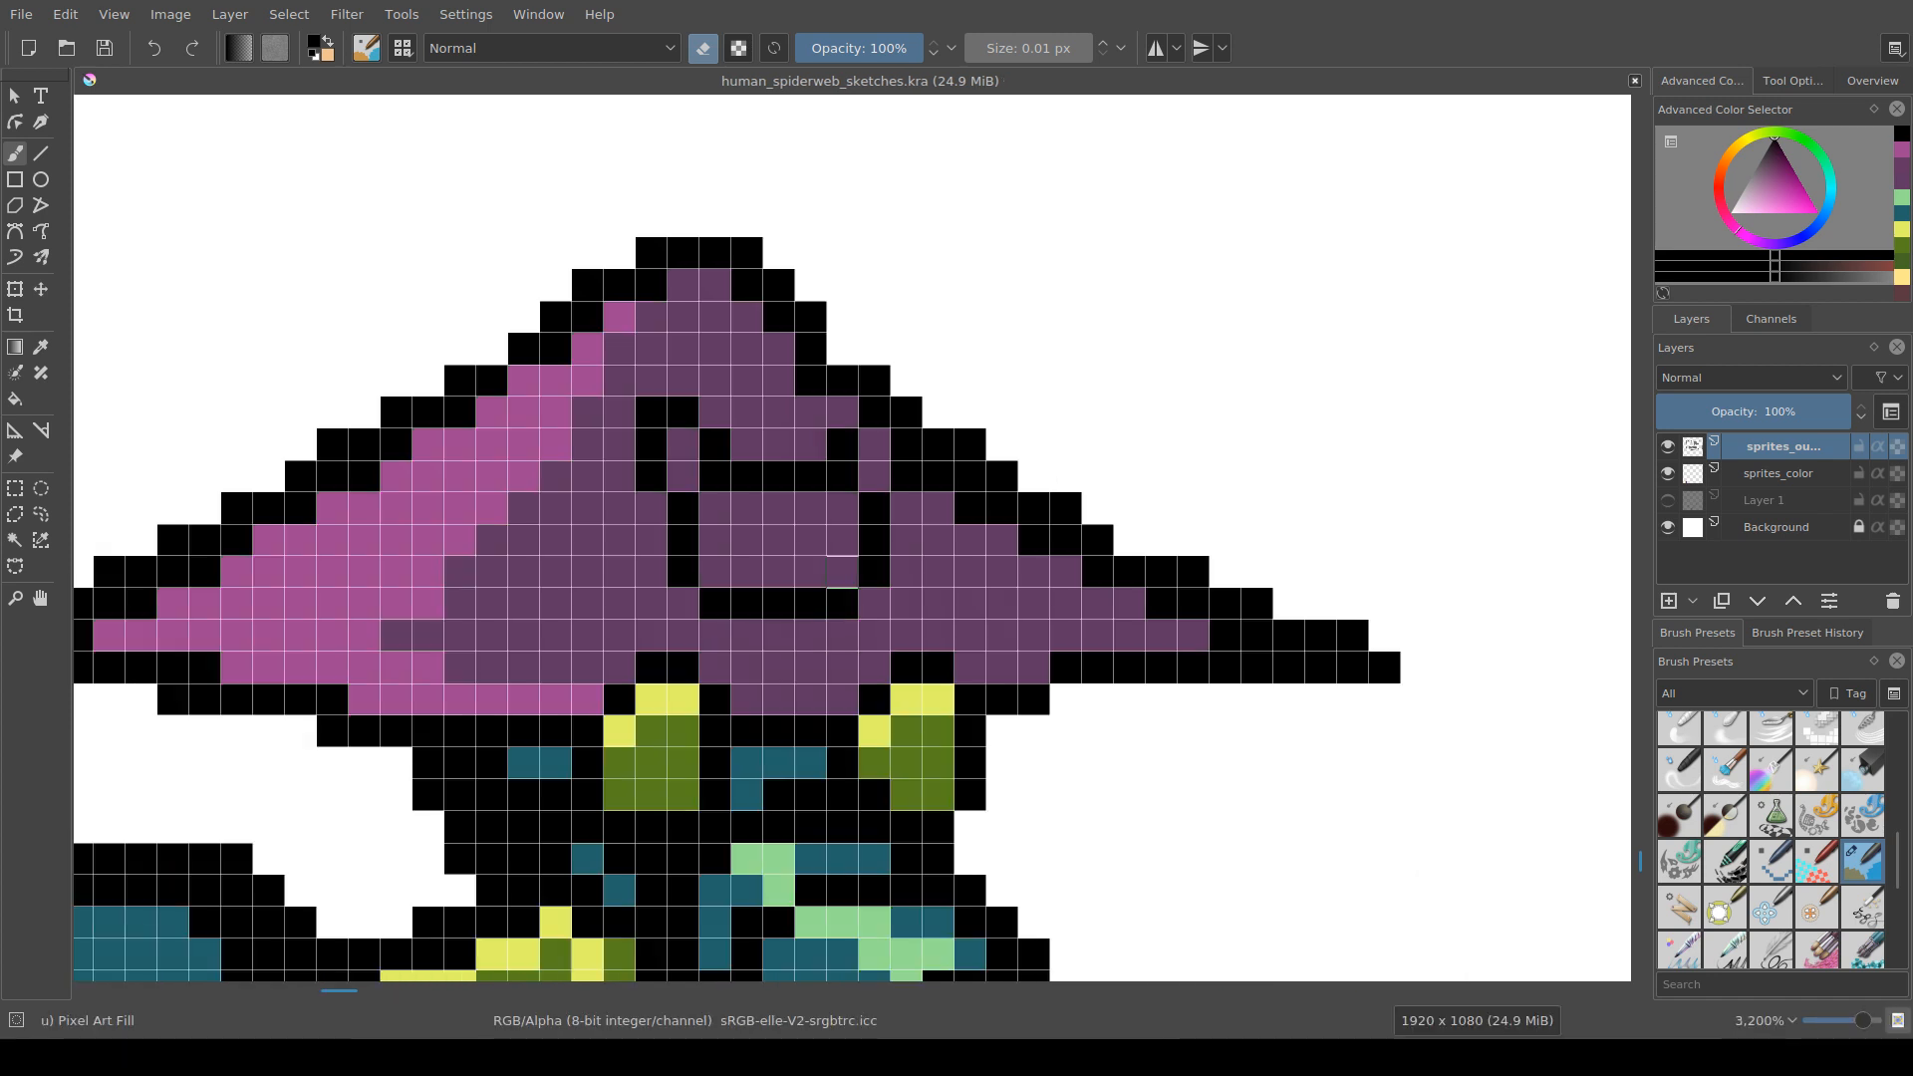
scroll(845, 606, down, 1)
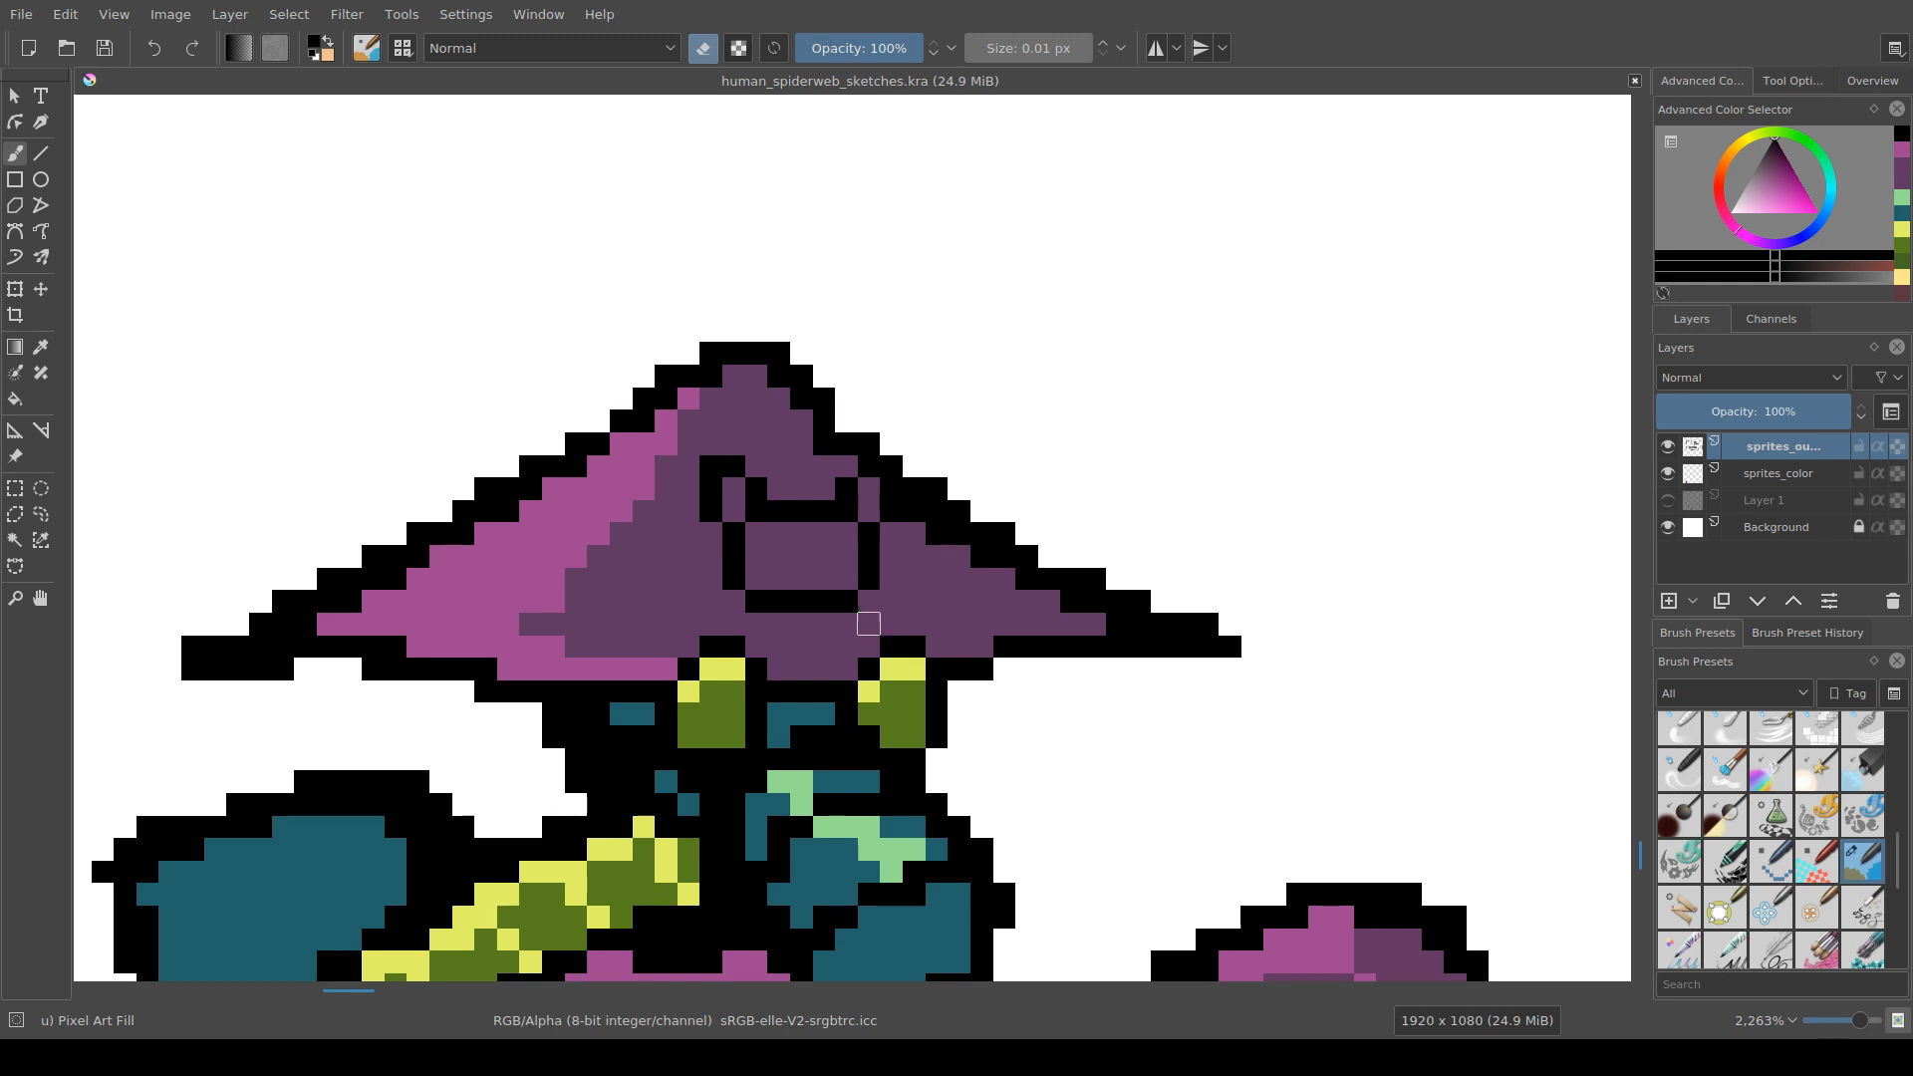
scroll(847, 623, down, 3)
mouse_move(913, 555)
mouse_down()
mouse_move(723, 615)
mouse_move(914, 448)
mouse_move(1212, 467)
mouse_move(706, 557)
mouse_up()
scroll(824, 578, up, 1)
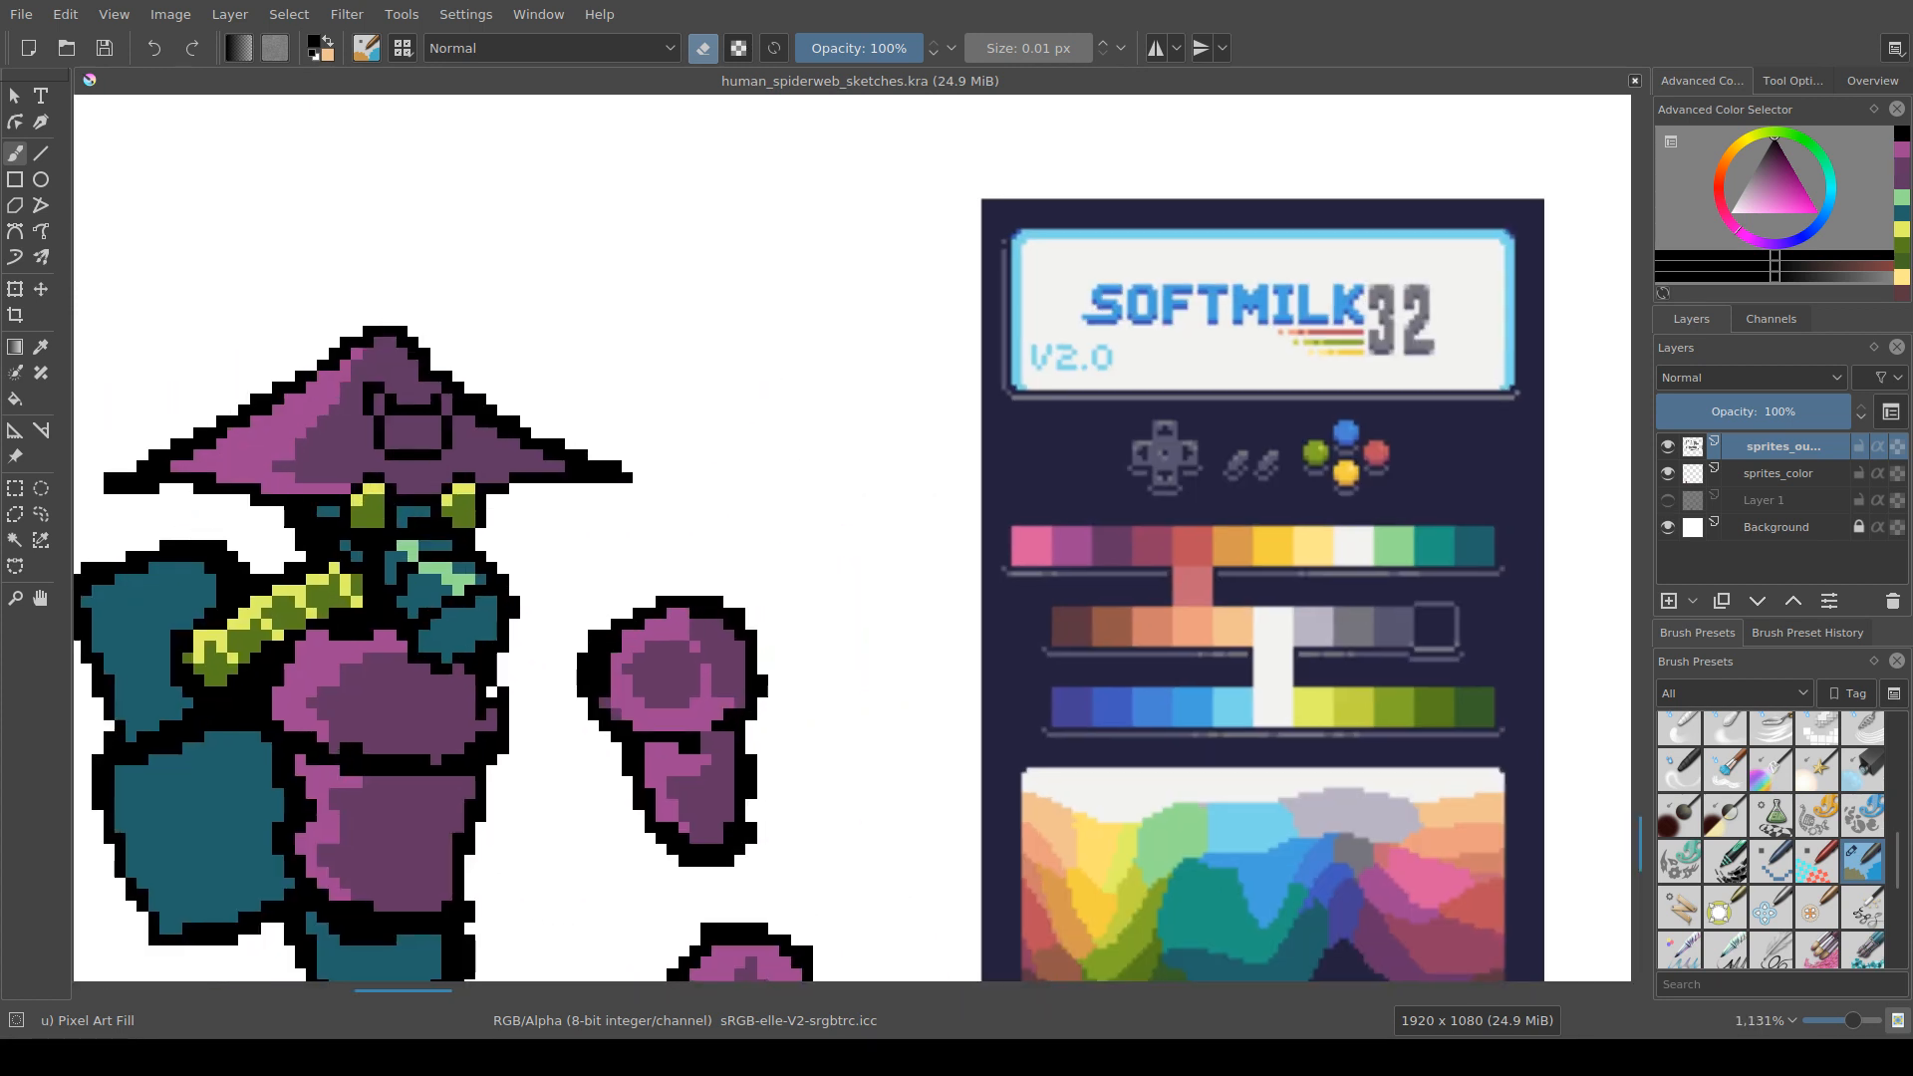
ctrl+click(1274, 551)
drag(514, 376, 620, 472)
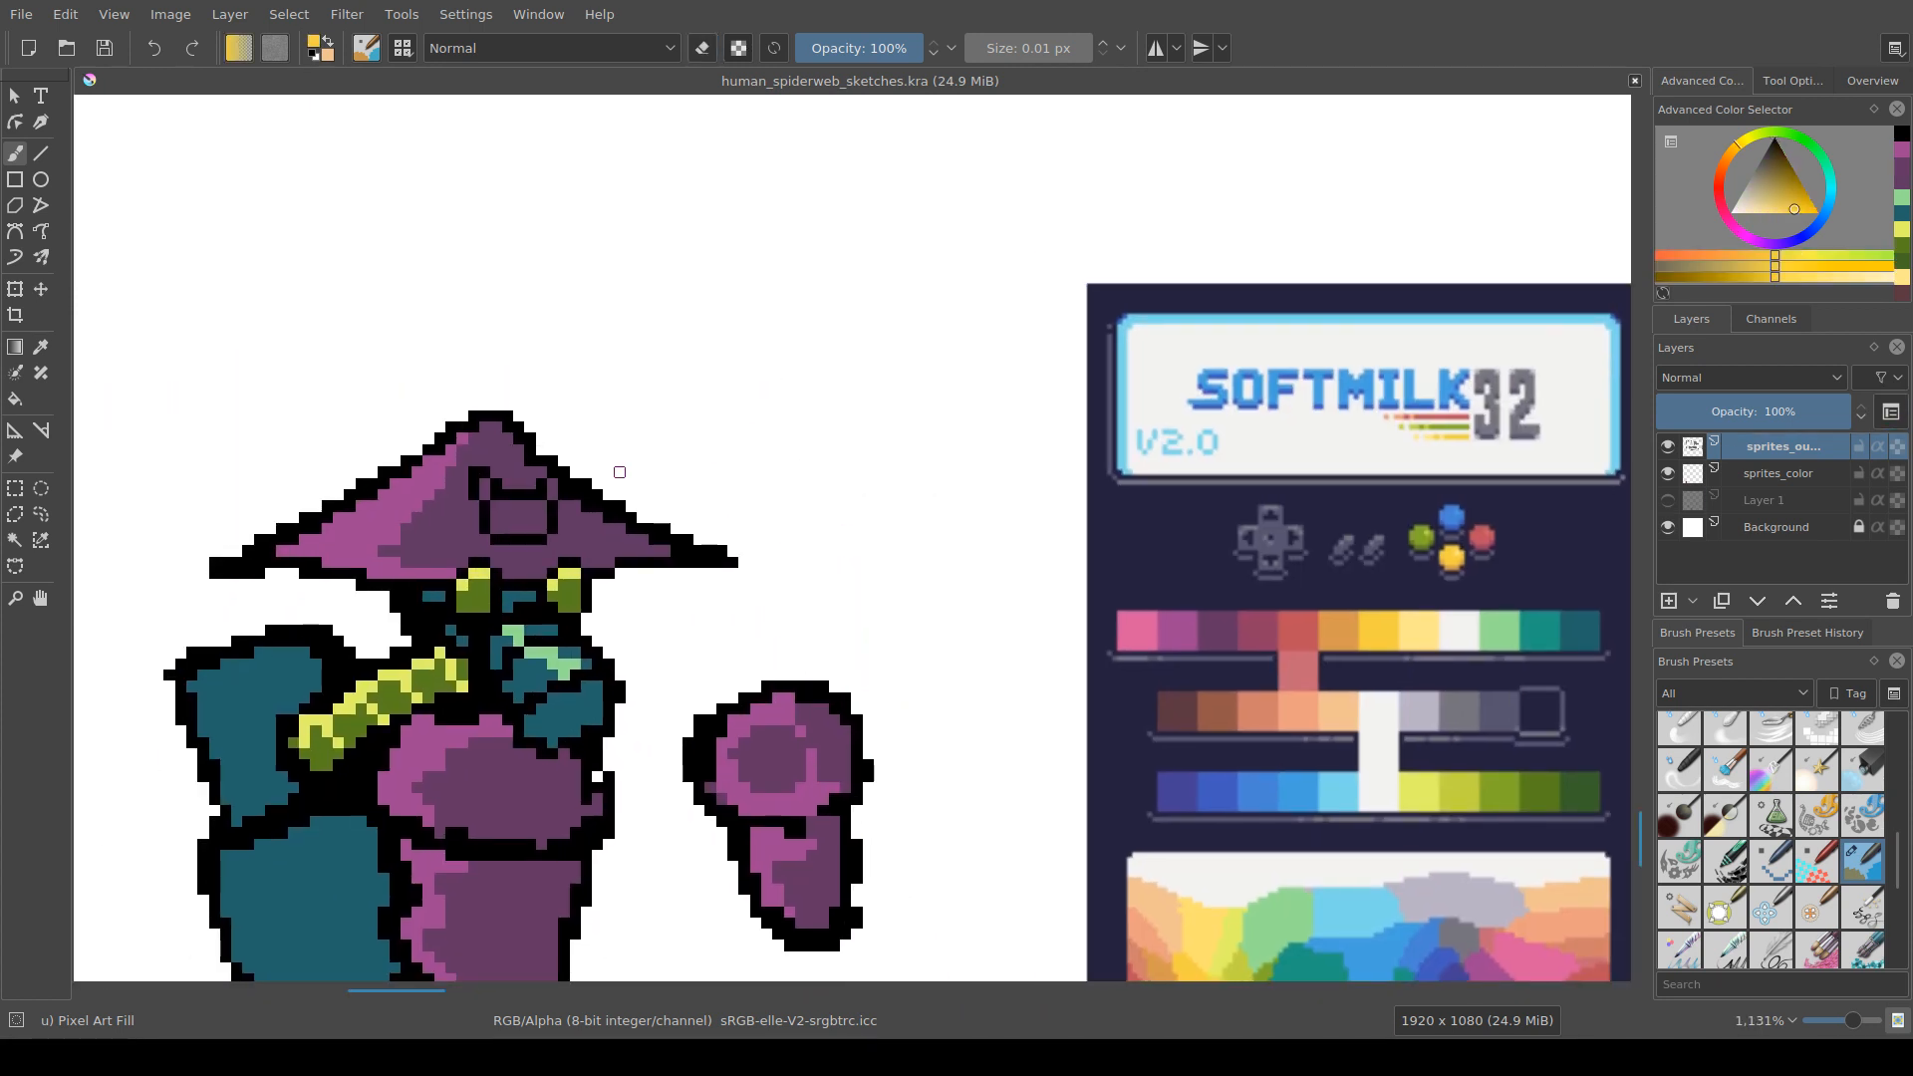
scroll(1589, 697, up, 3)
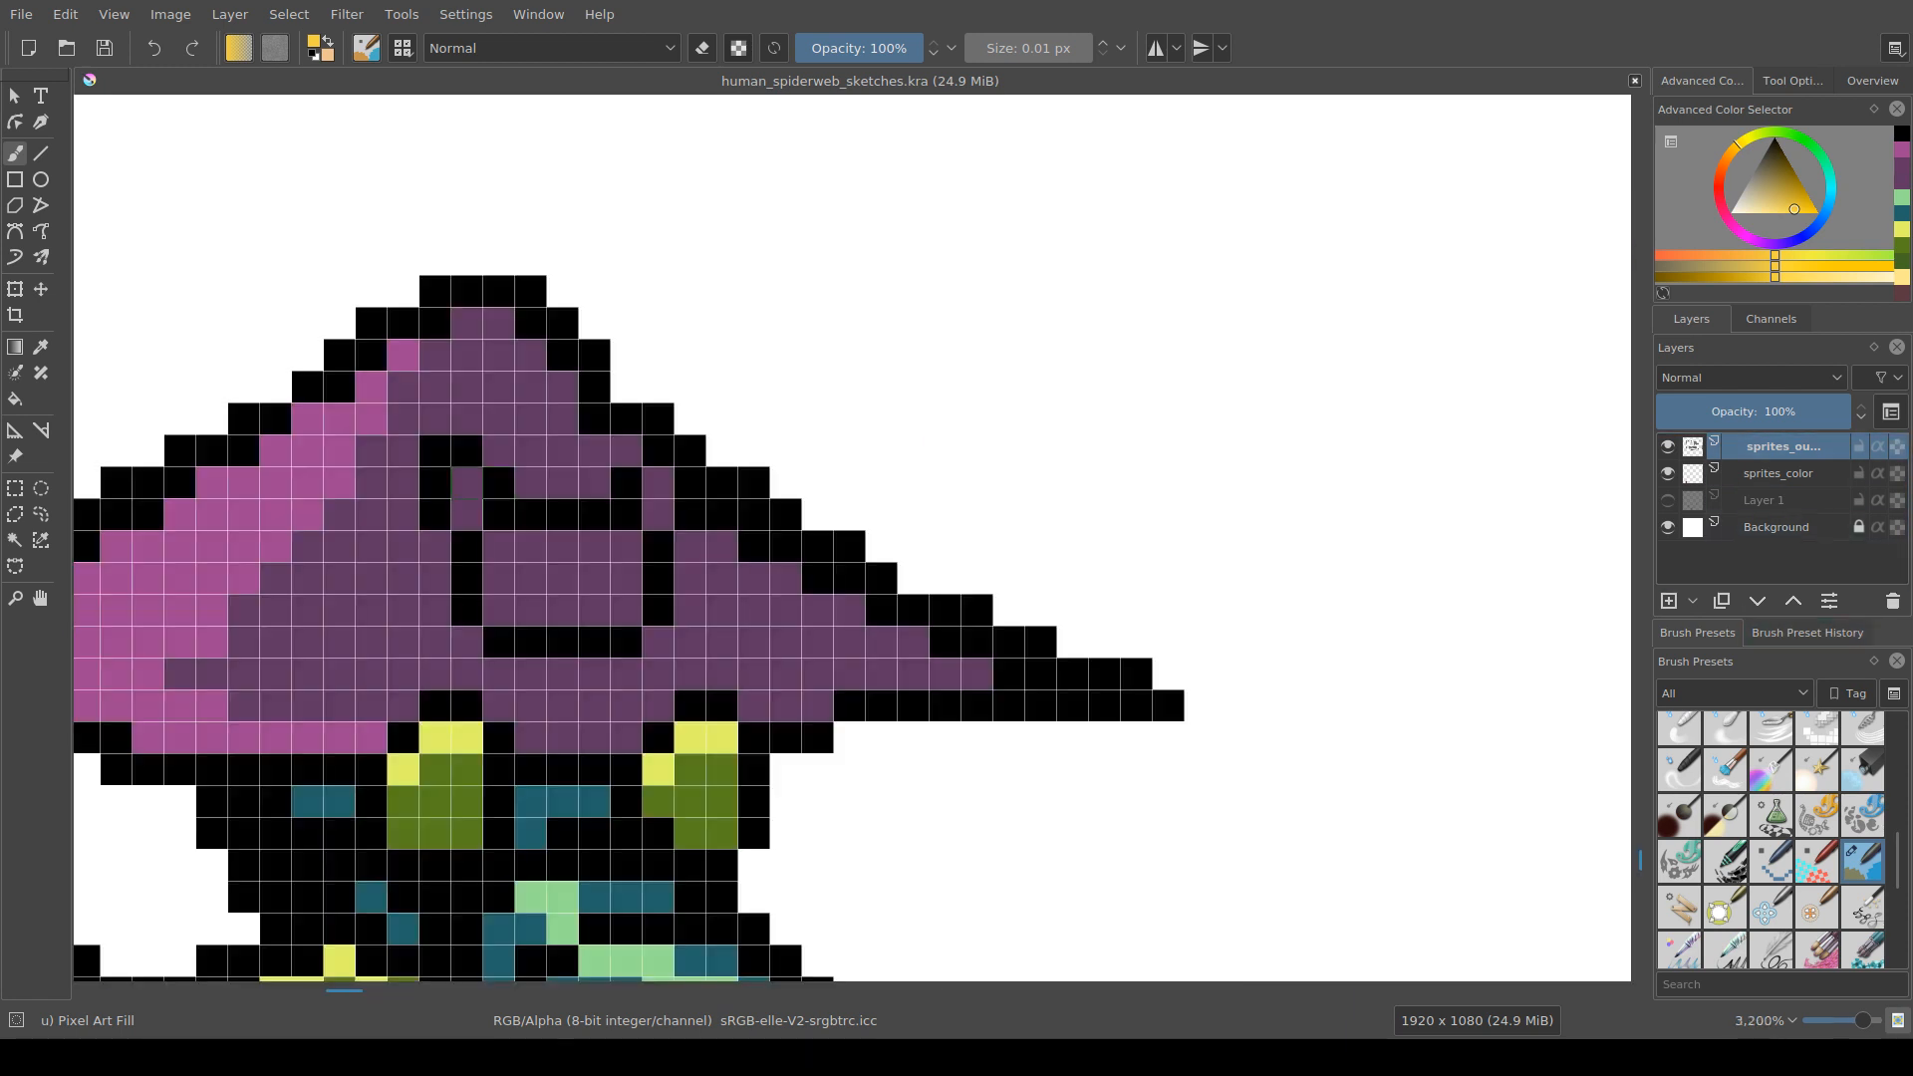
scroll(1348, 611, down, 4)
scroll(730, 512, up, 1)
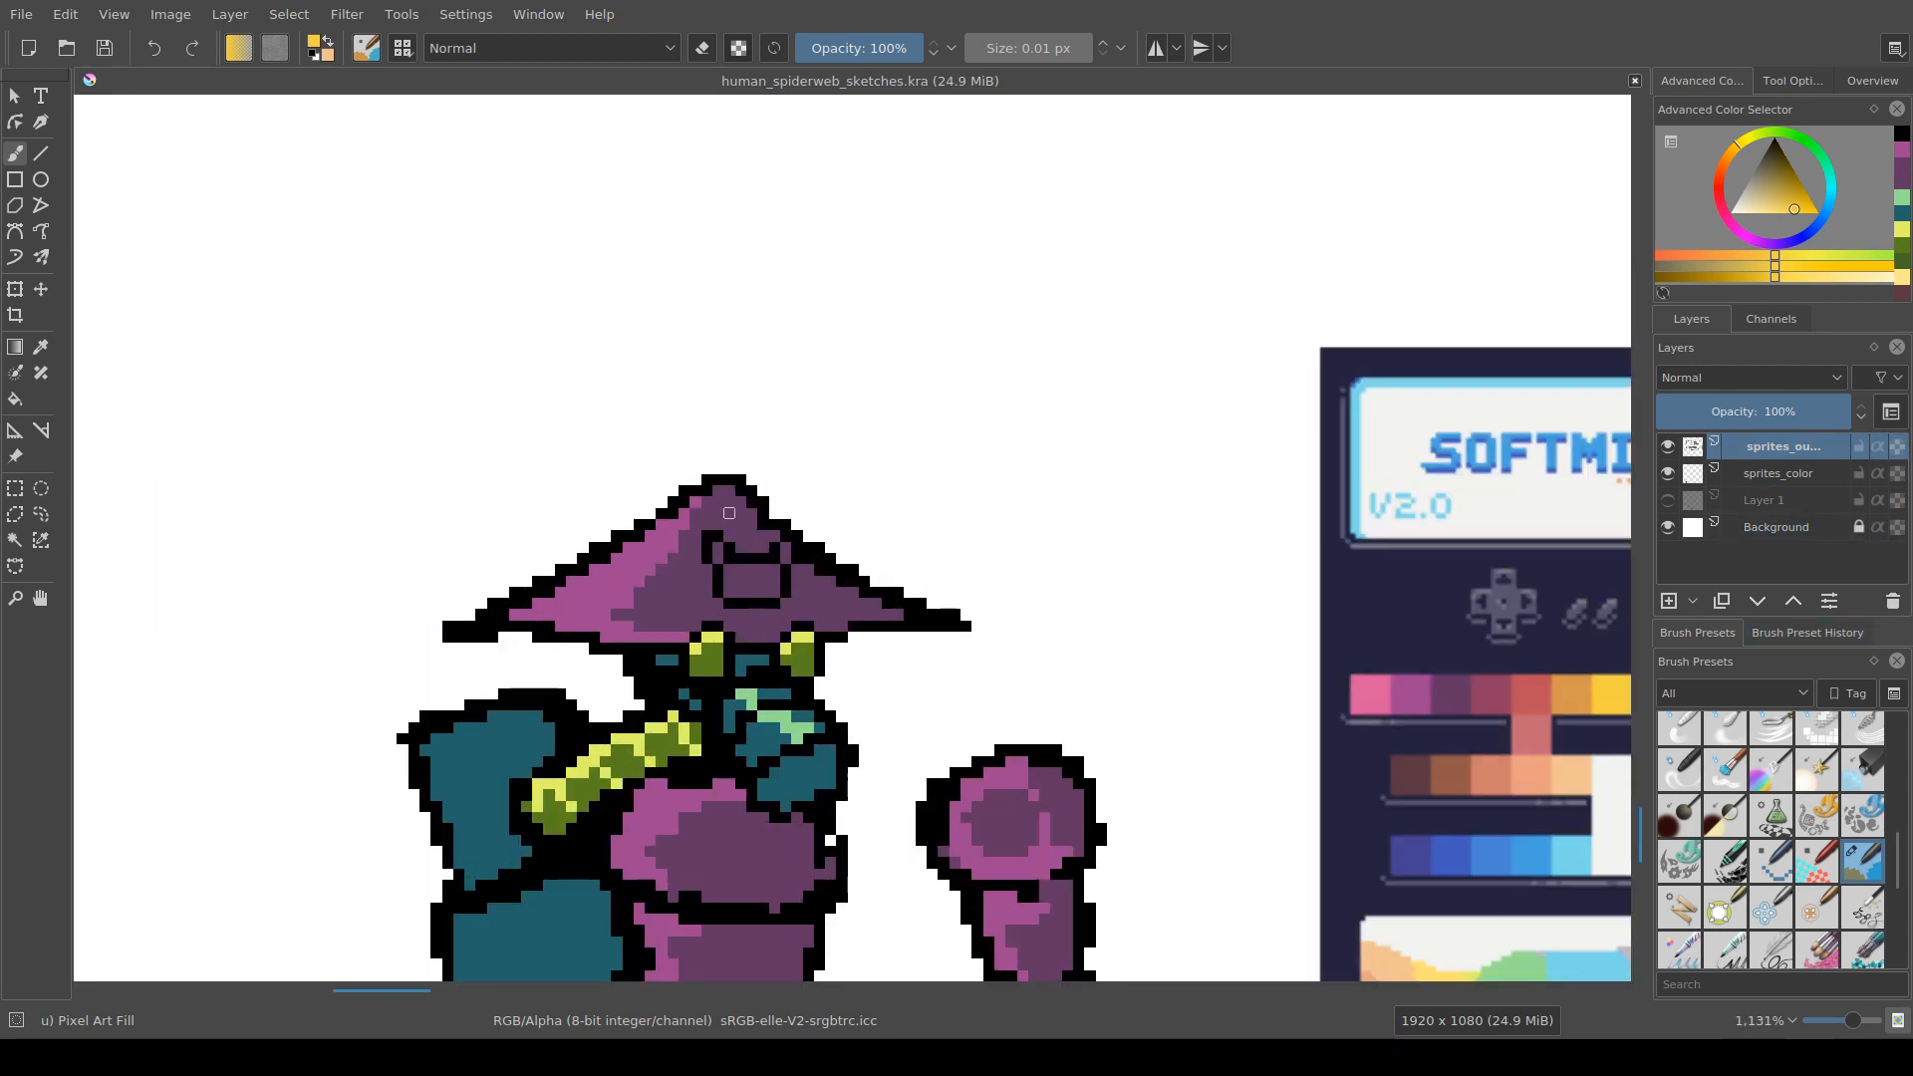
Step: Select the eared box emblem on the hat with a rectangular selection and delete it from the outline layer
key(ctrl+r)
mouse_move(701, 530)
mouse_down()
mouse_move(771, 568)
mouse_move(792, 610)
mouse_up()
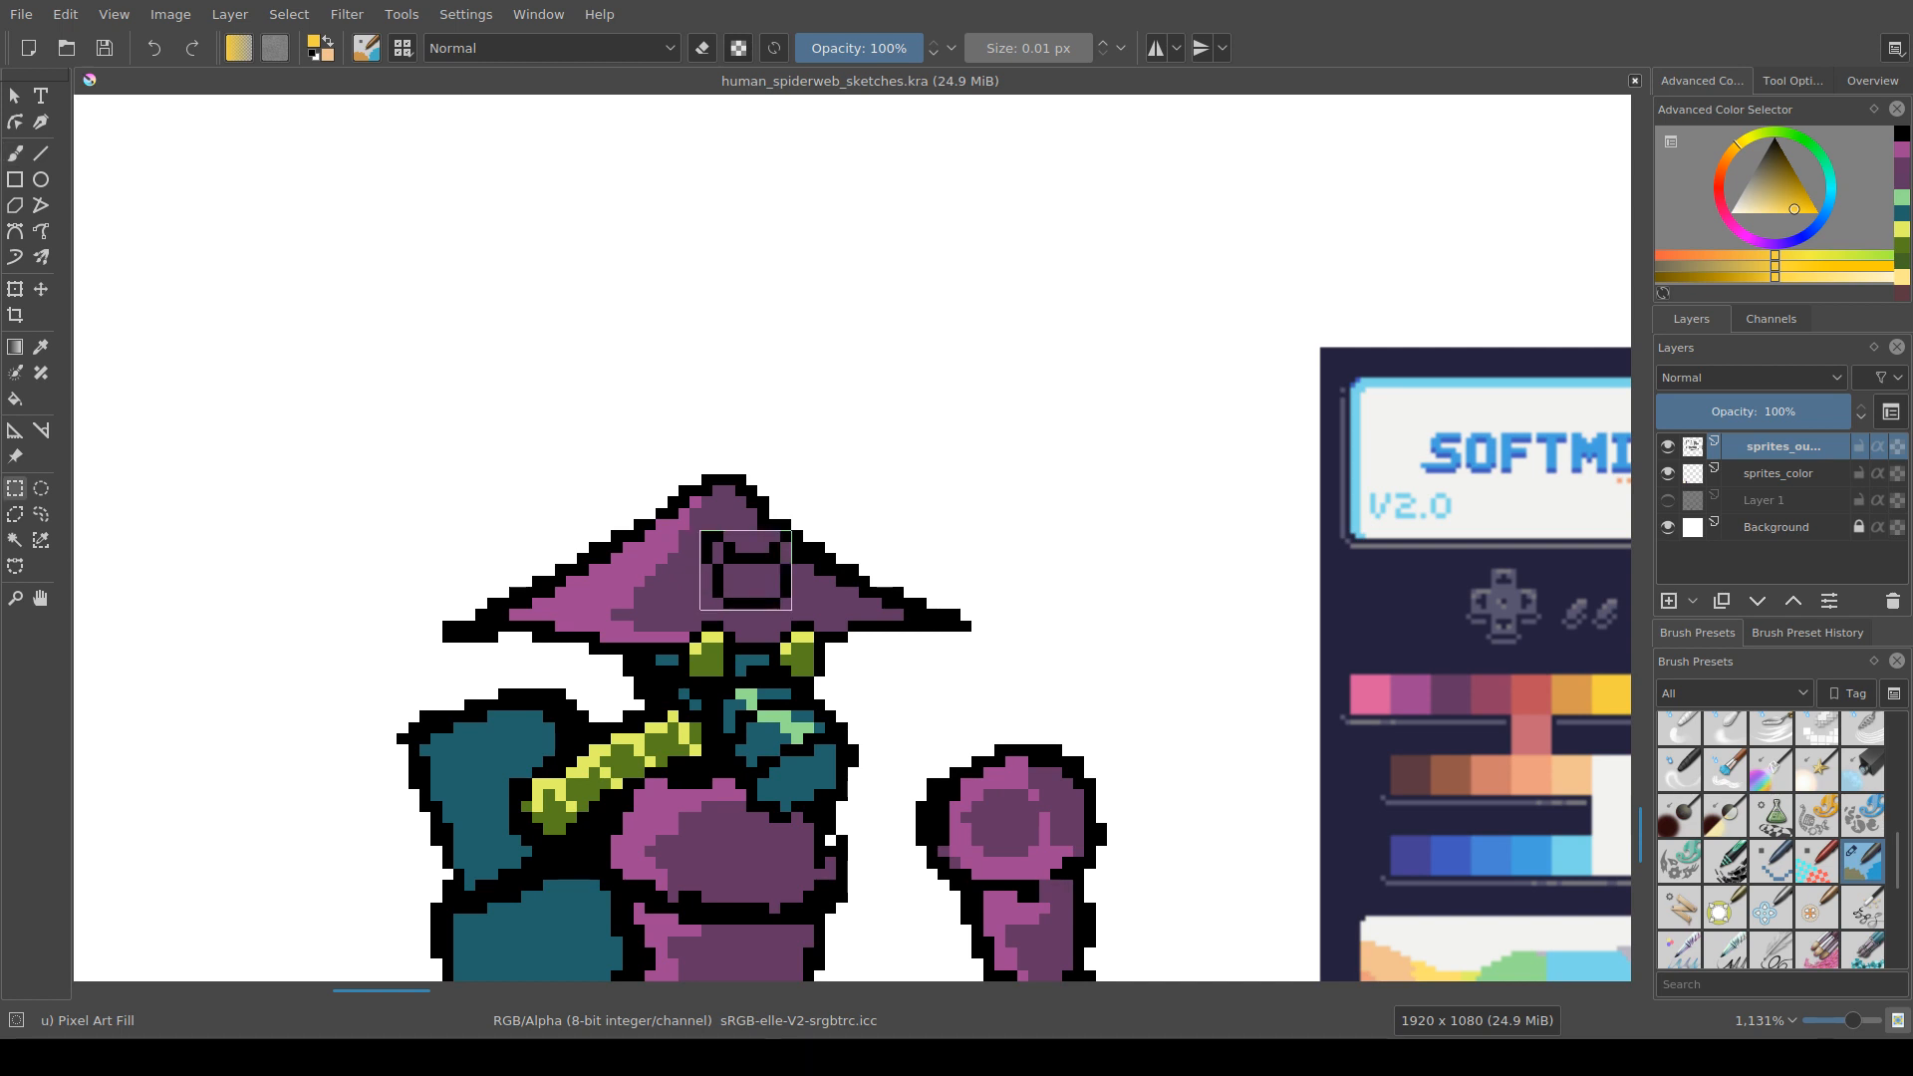
key(Delete)
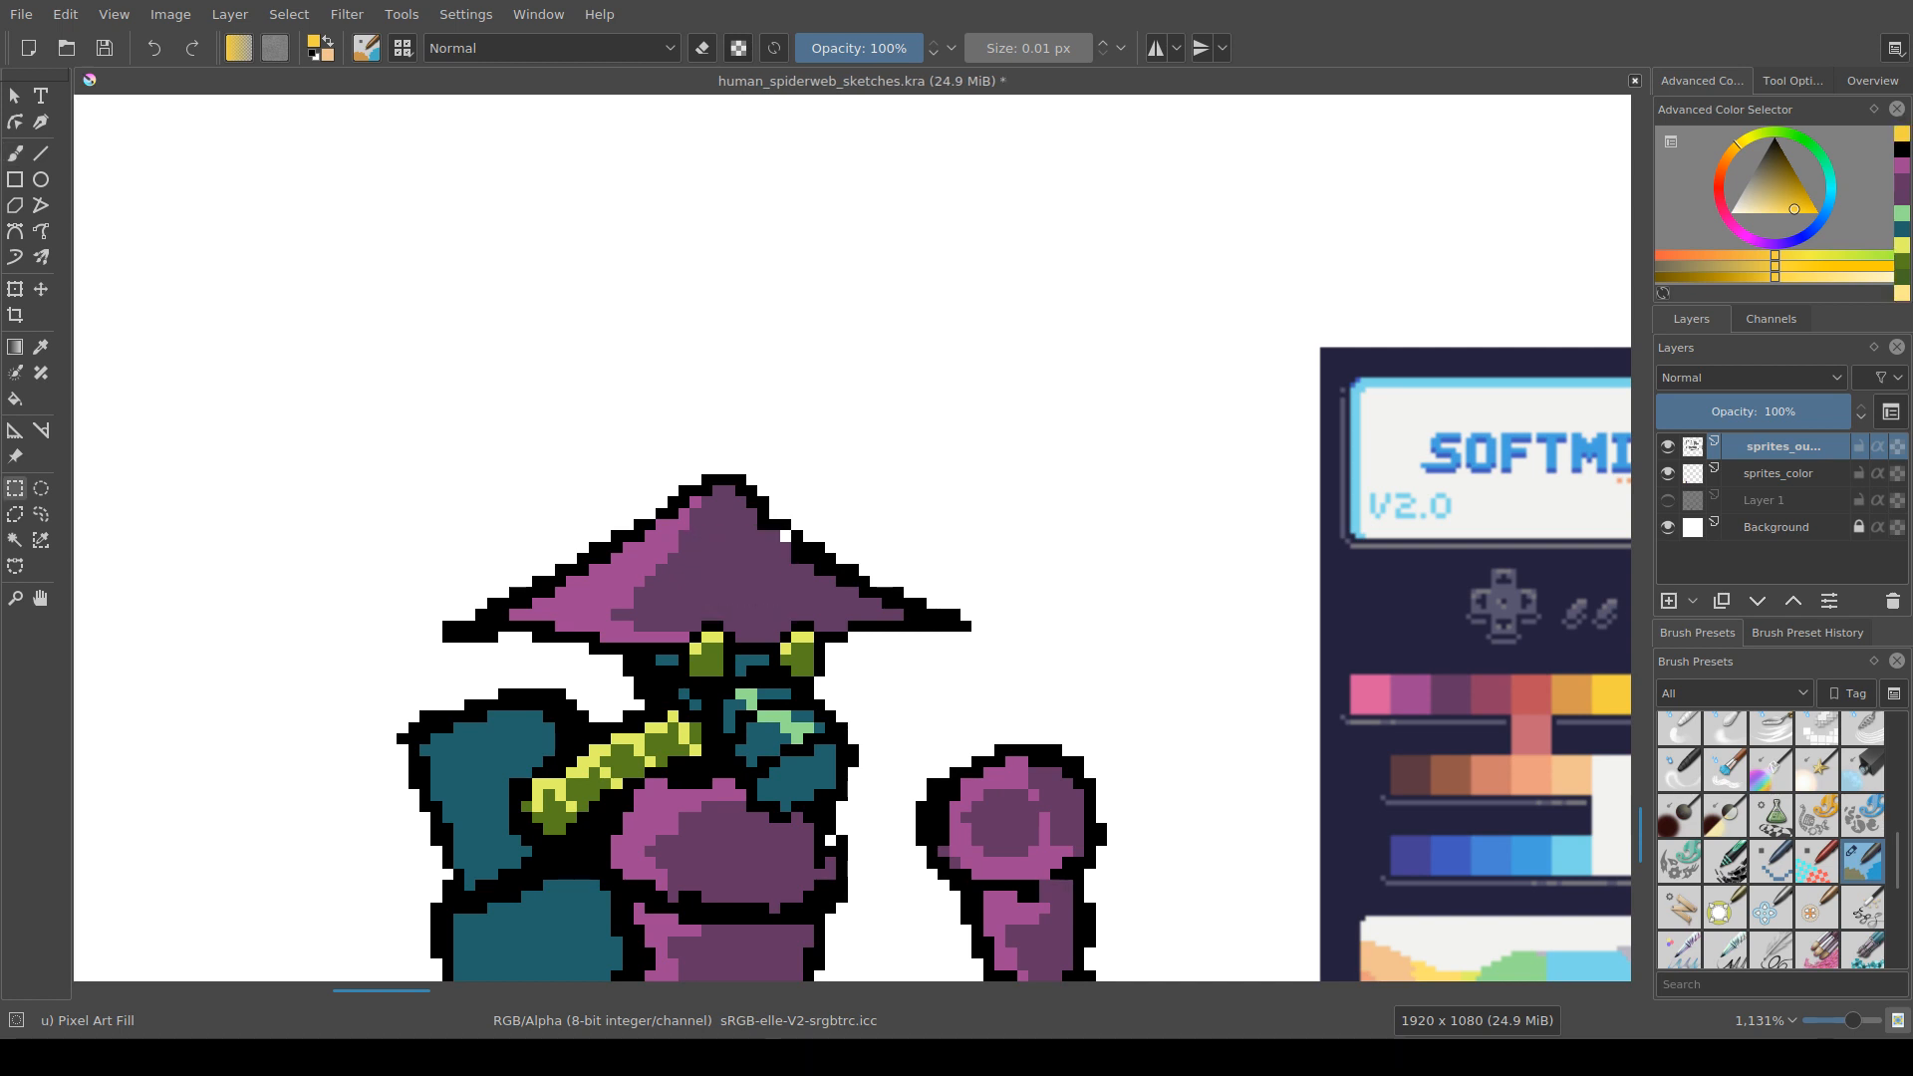
drag(783, 555, 813, 564)
key(Delete)
Step: Repaint the missing pixel in the hat's outline with sampled black and switch back to the golden yellow
key(b)
key(x)
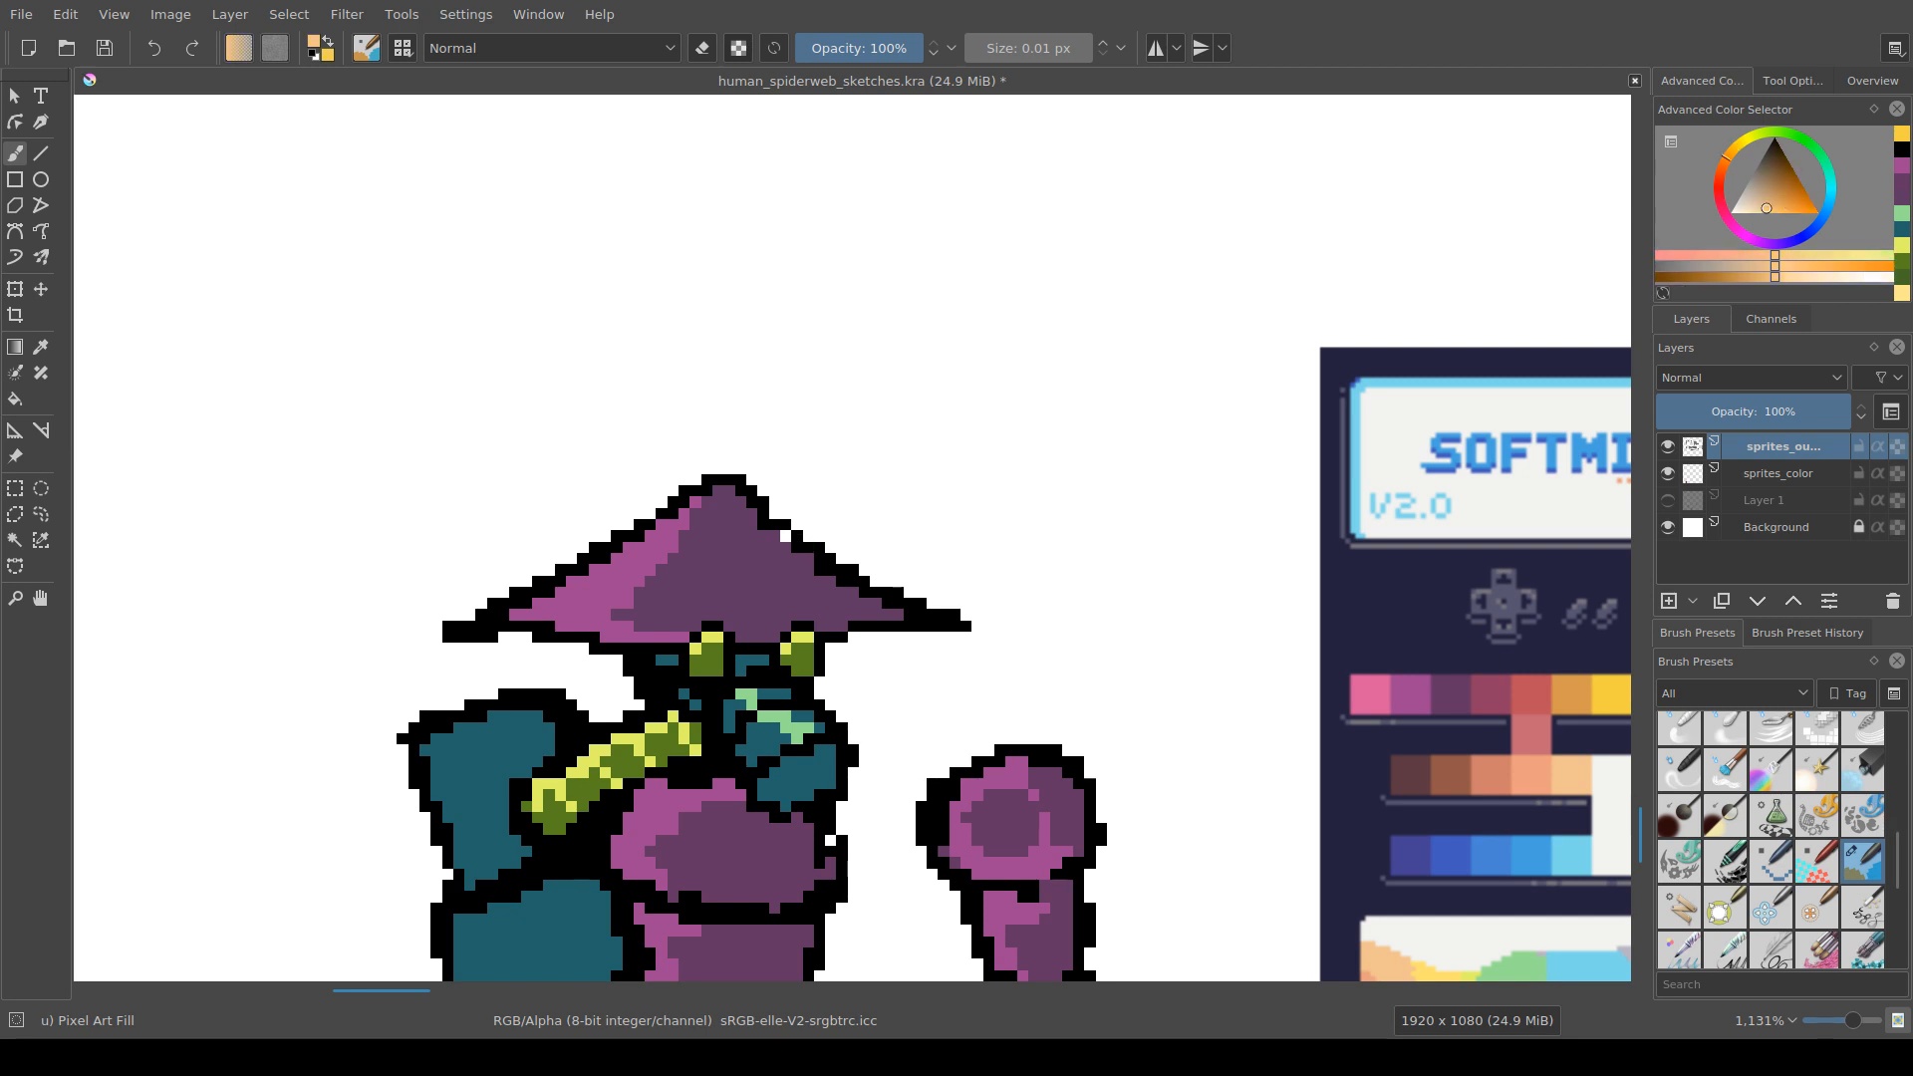
ctrl+click(808, 547)
click(786, 536)
key(x)
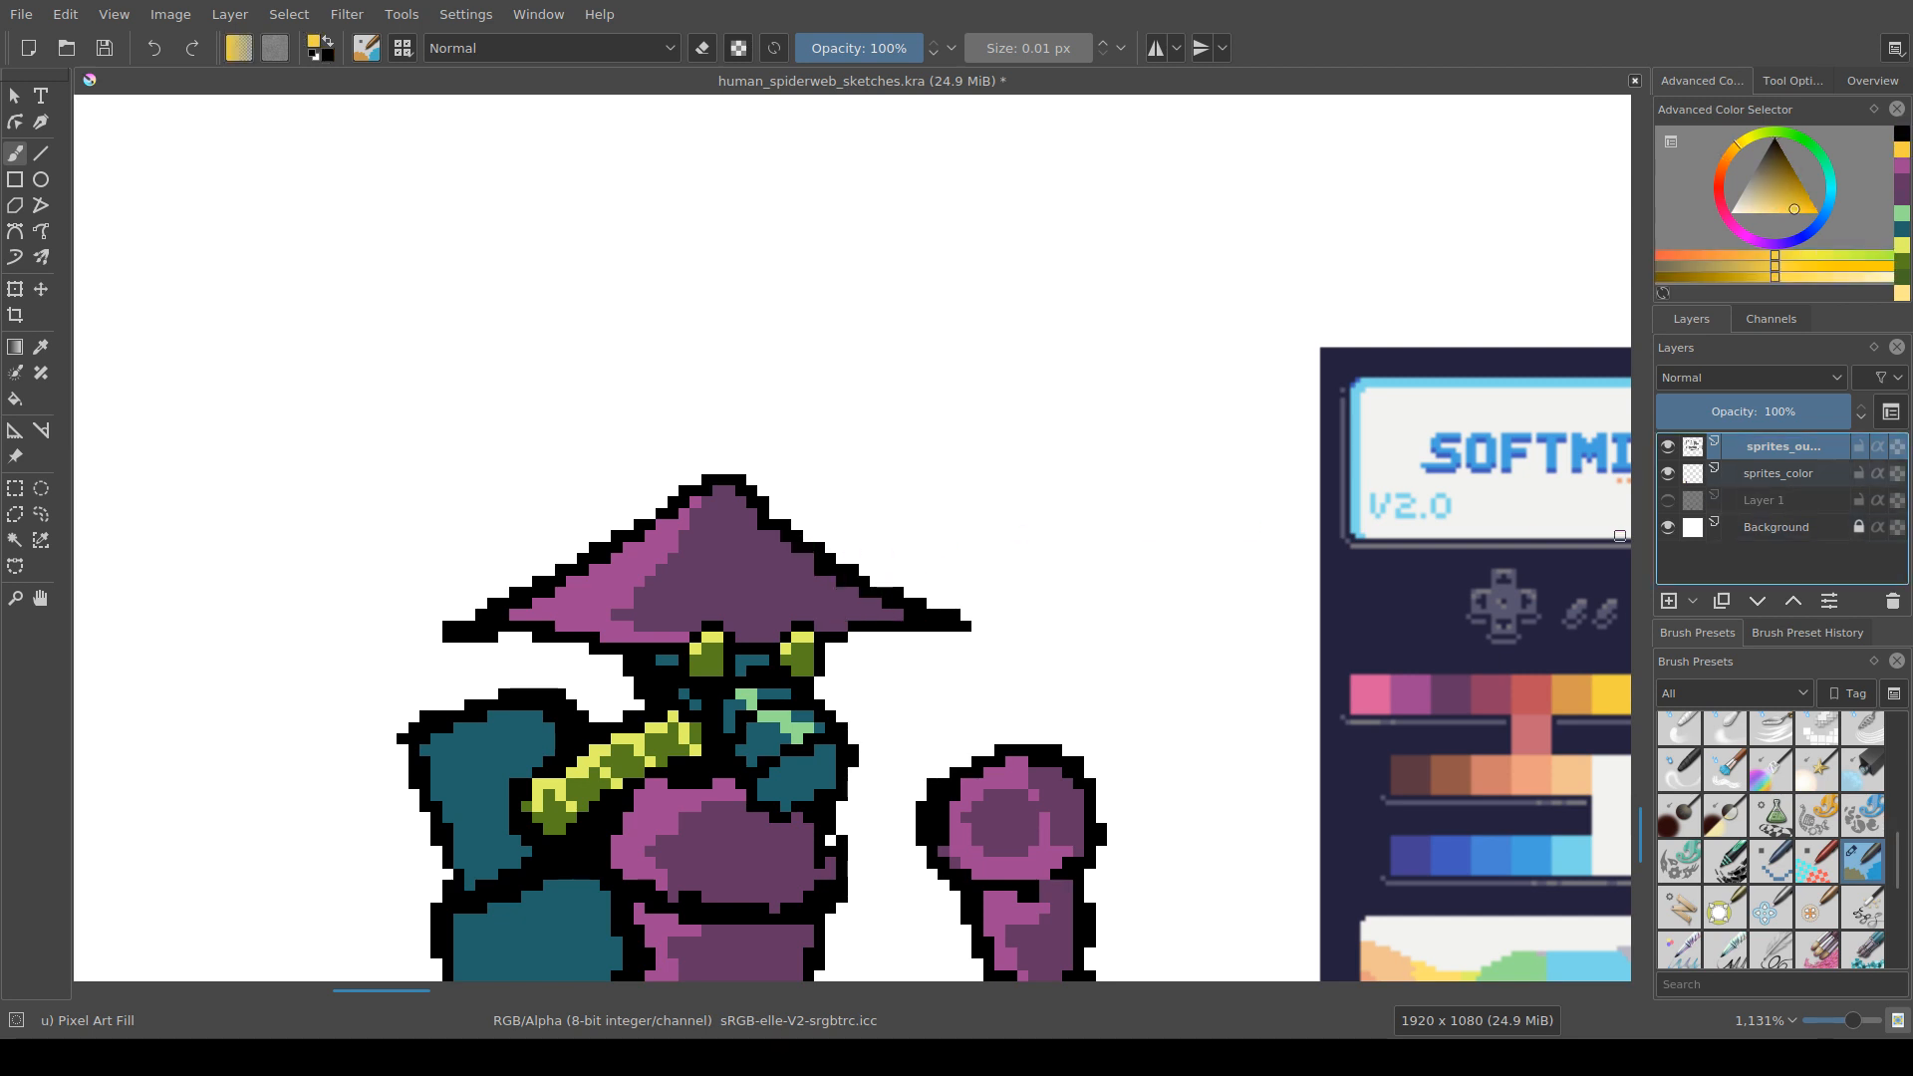
Step: Make the sprites_color layer active and save the file
click(1779, 474)
drag(796, 559, 825, 541)
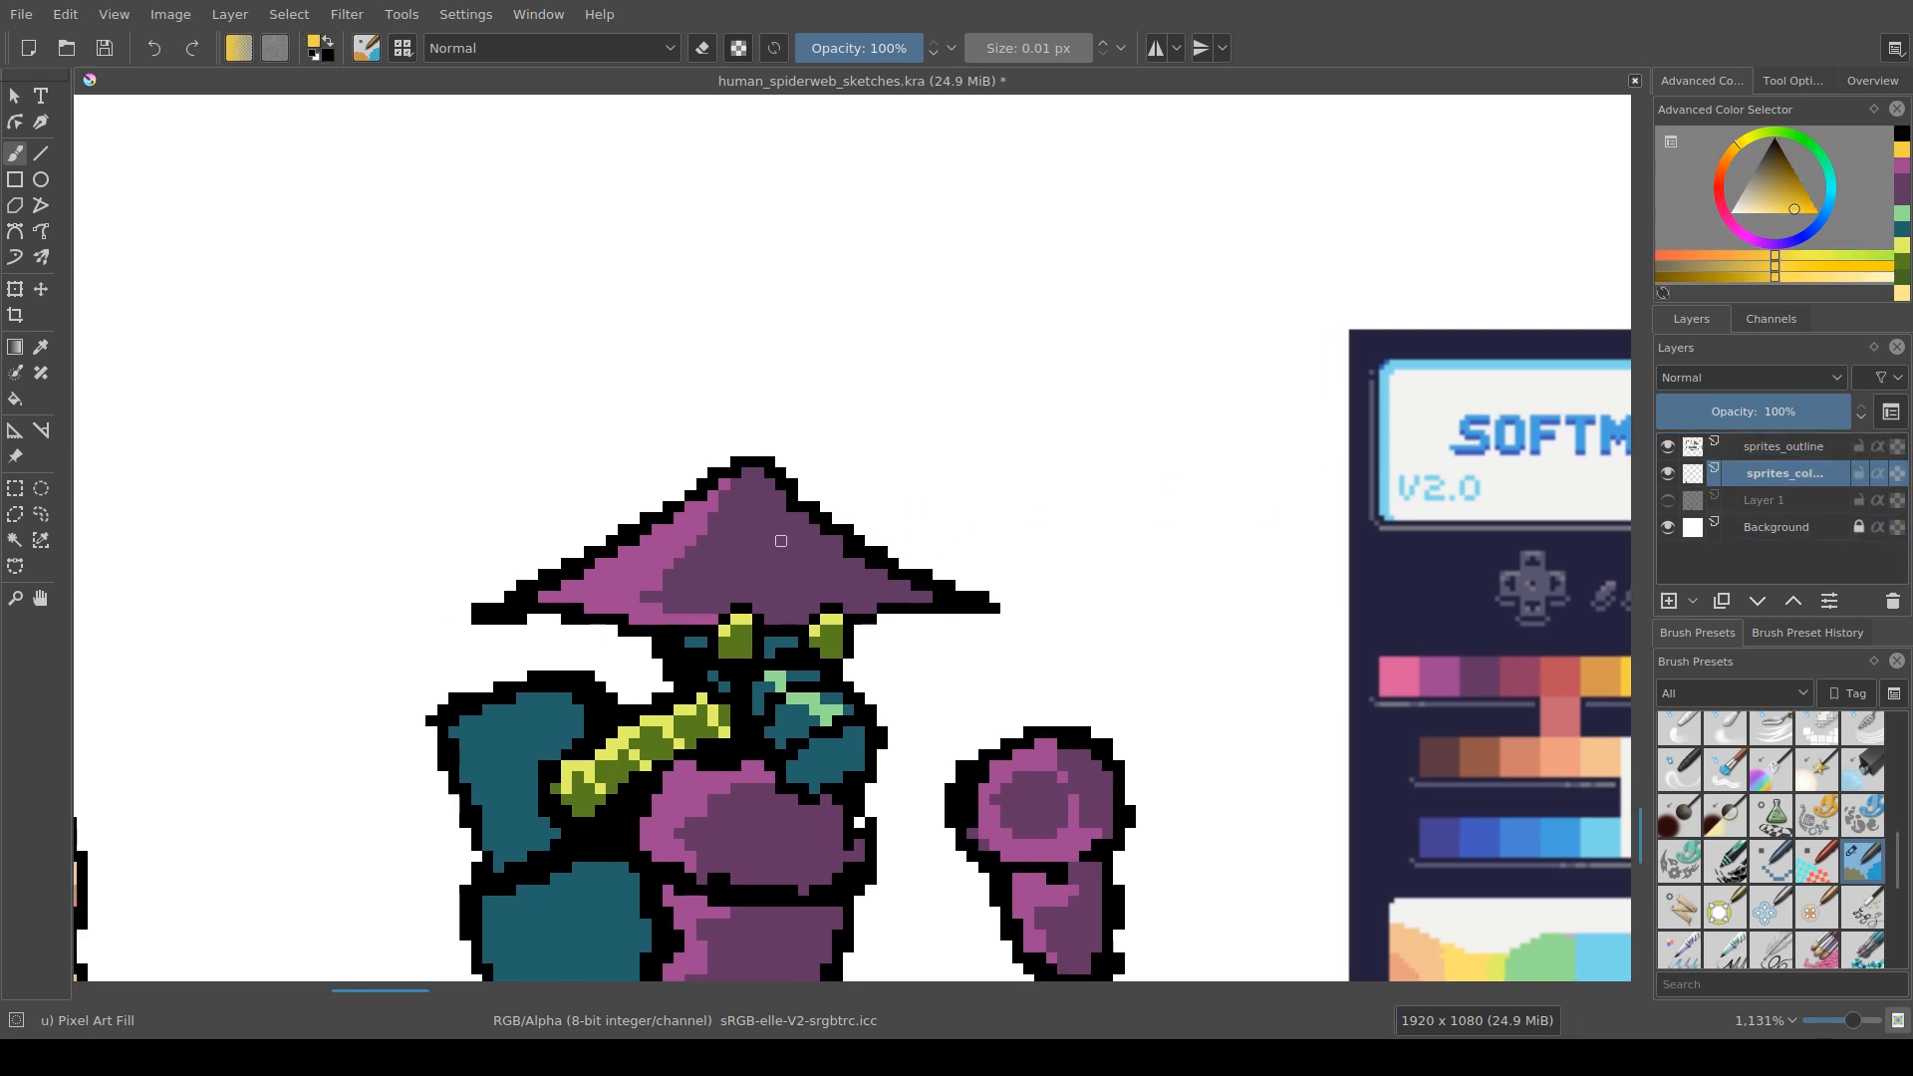
scroll(781, 541, up, 1)
drag(765, 623, 774, 582)
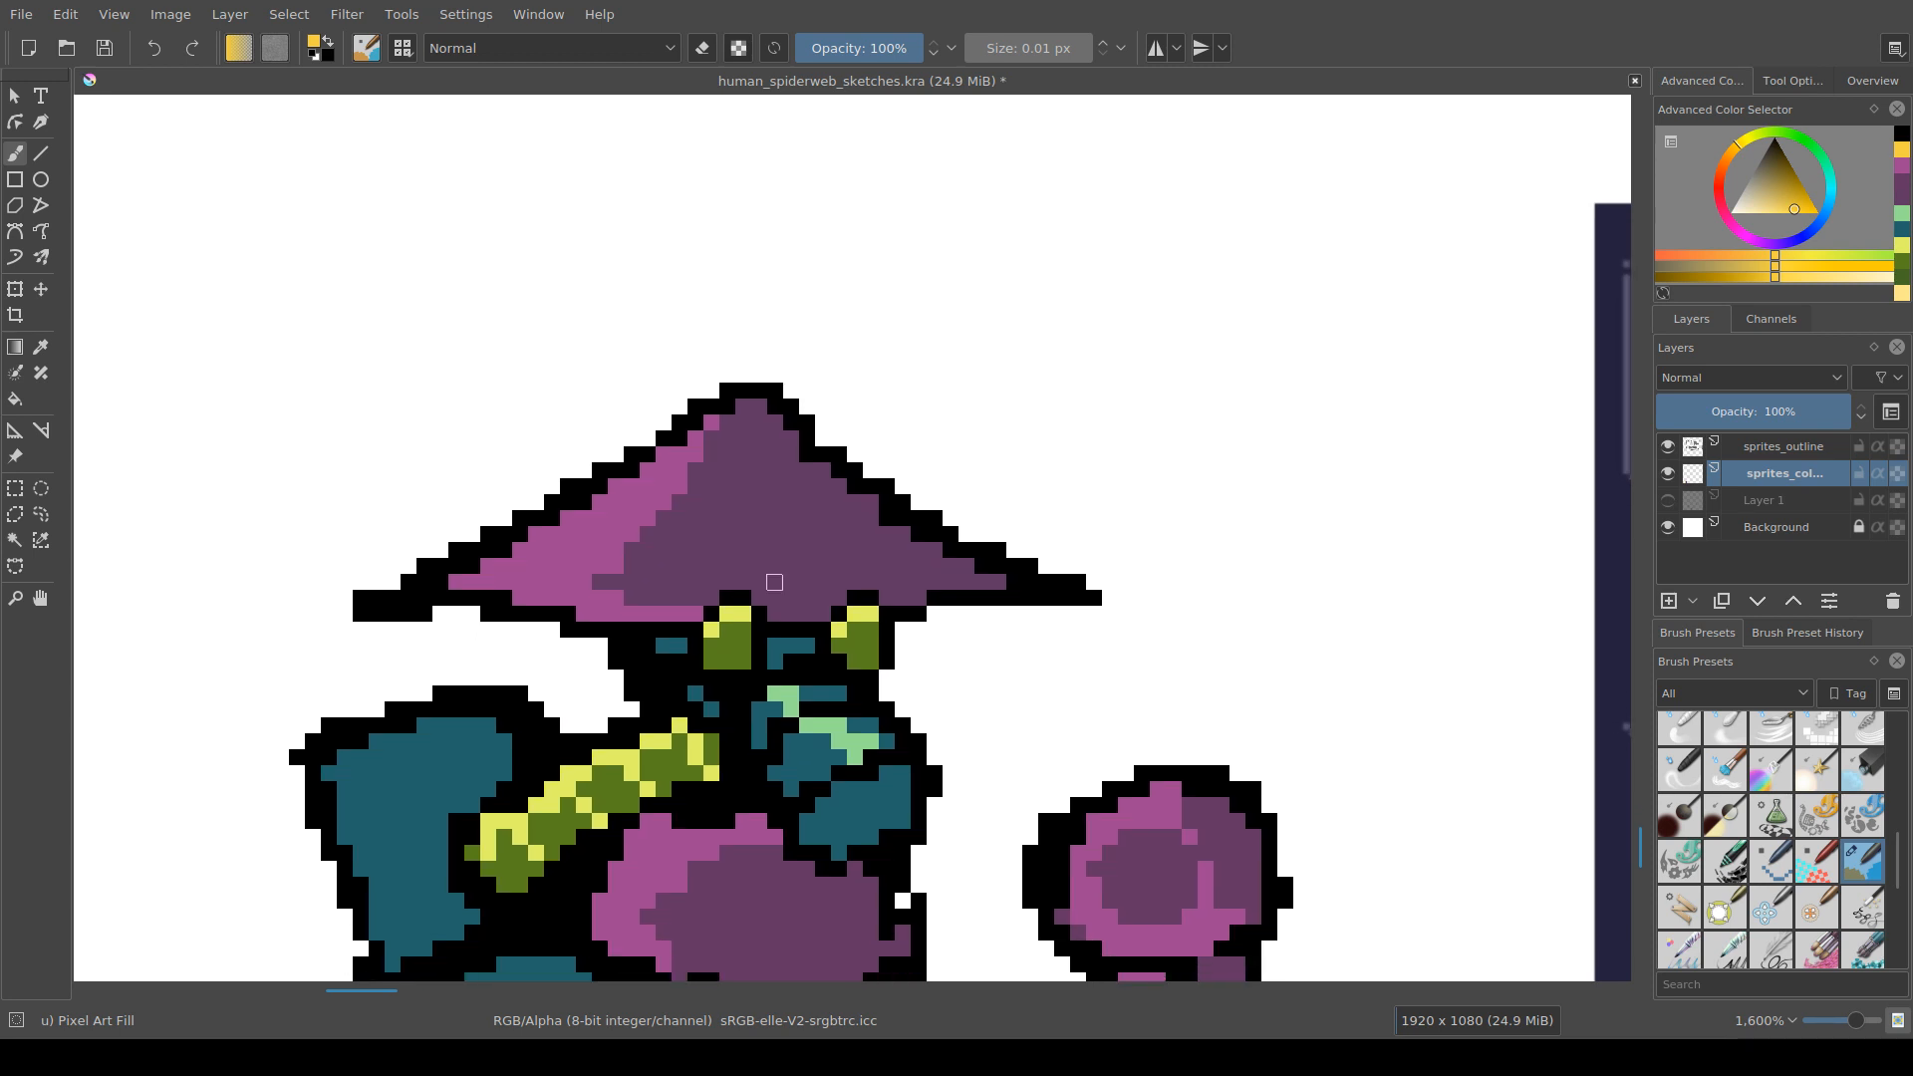
drag(807, 615, 853, 565)
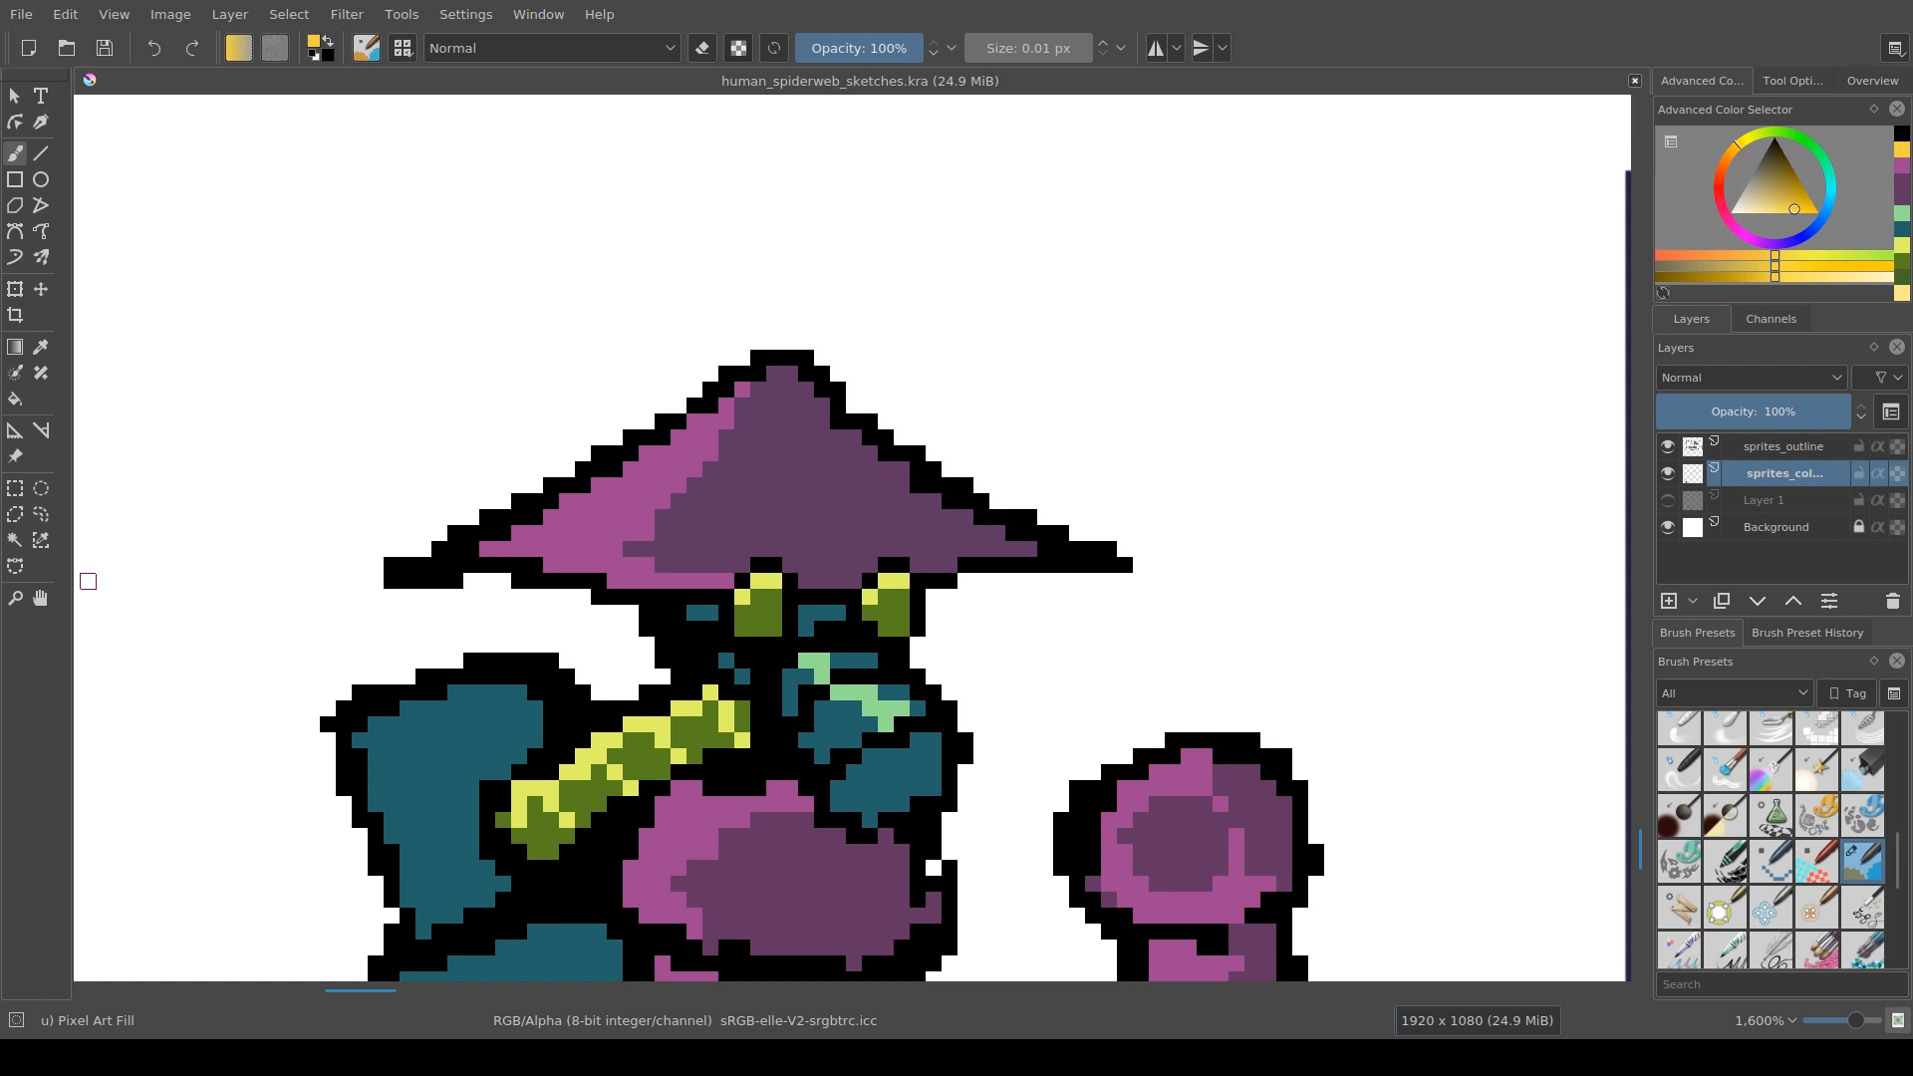
drag(711, 703, 702, 703)
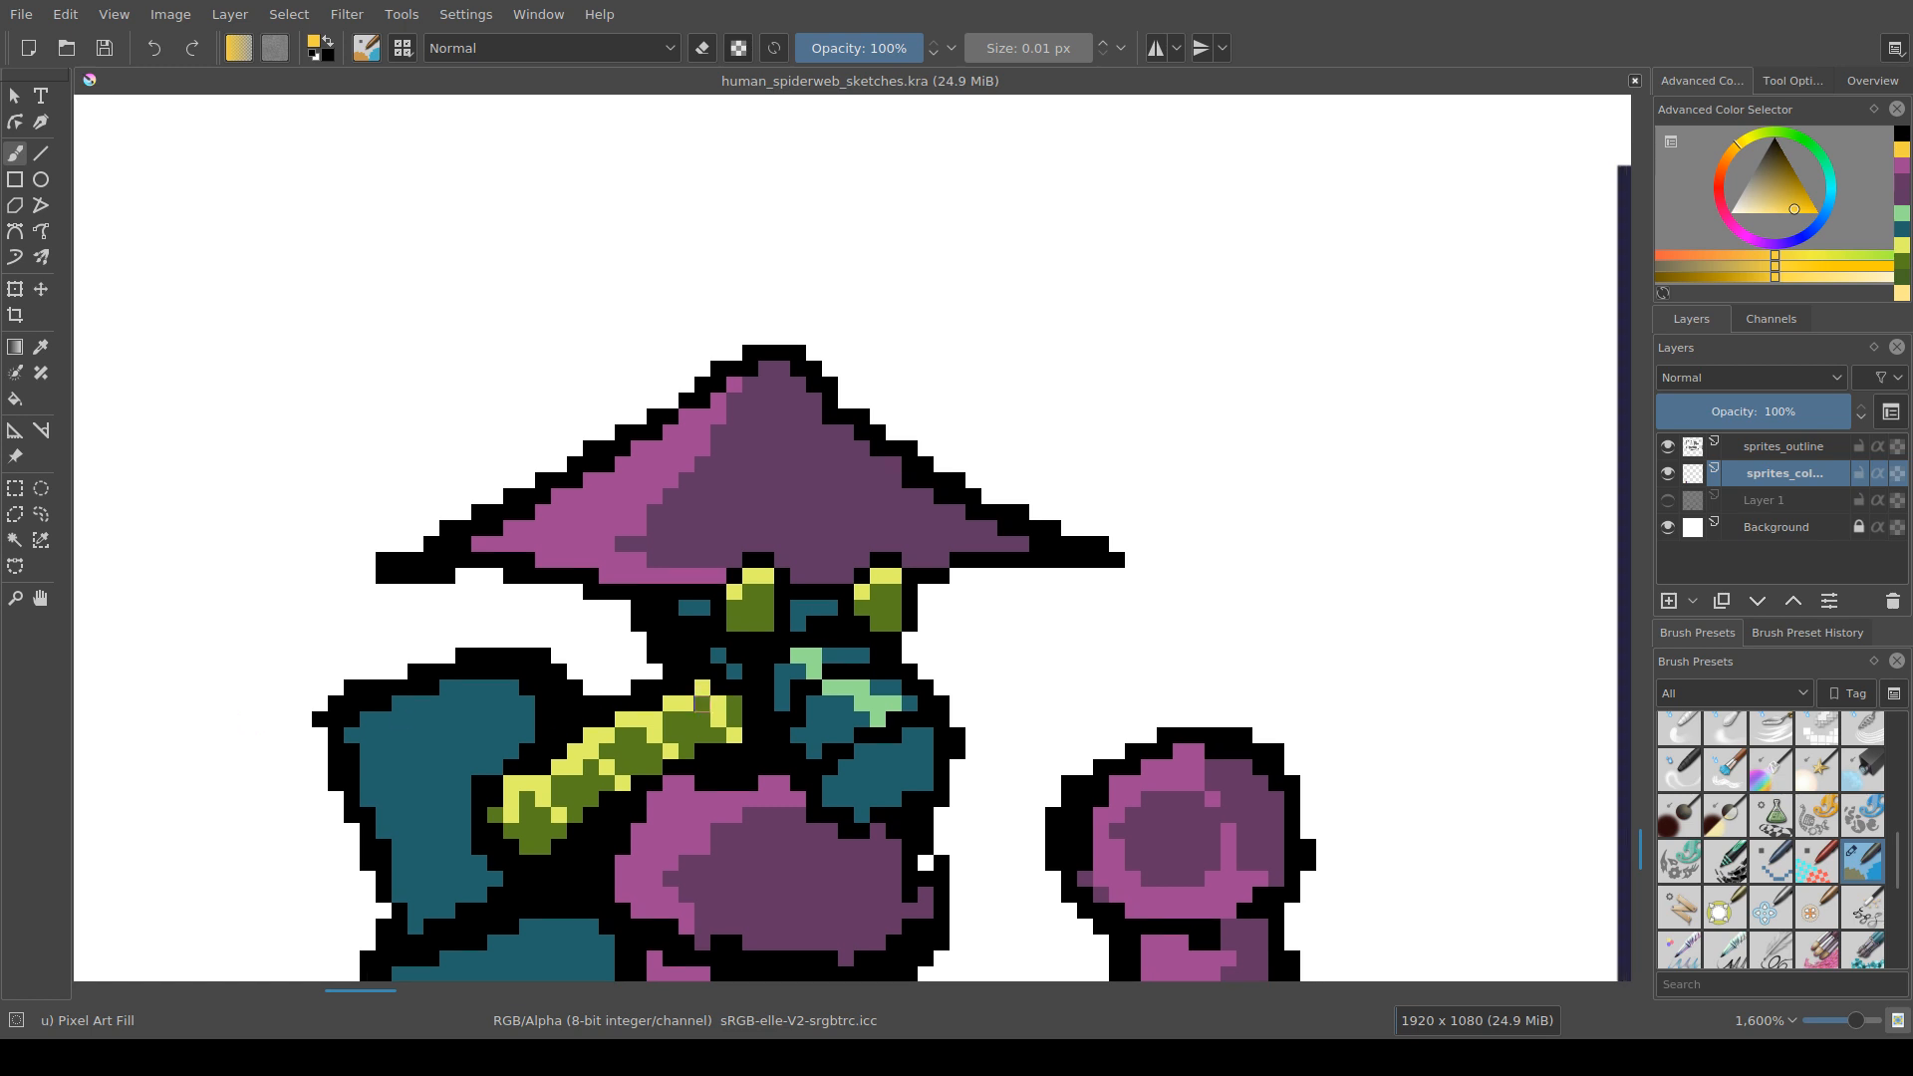
drag(670, 626, 685, 630)
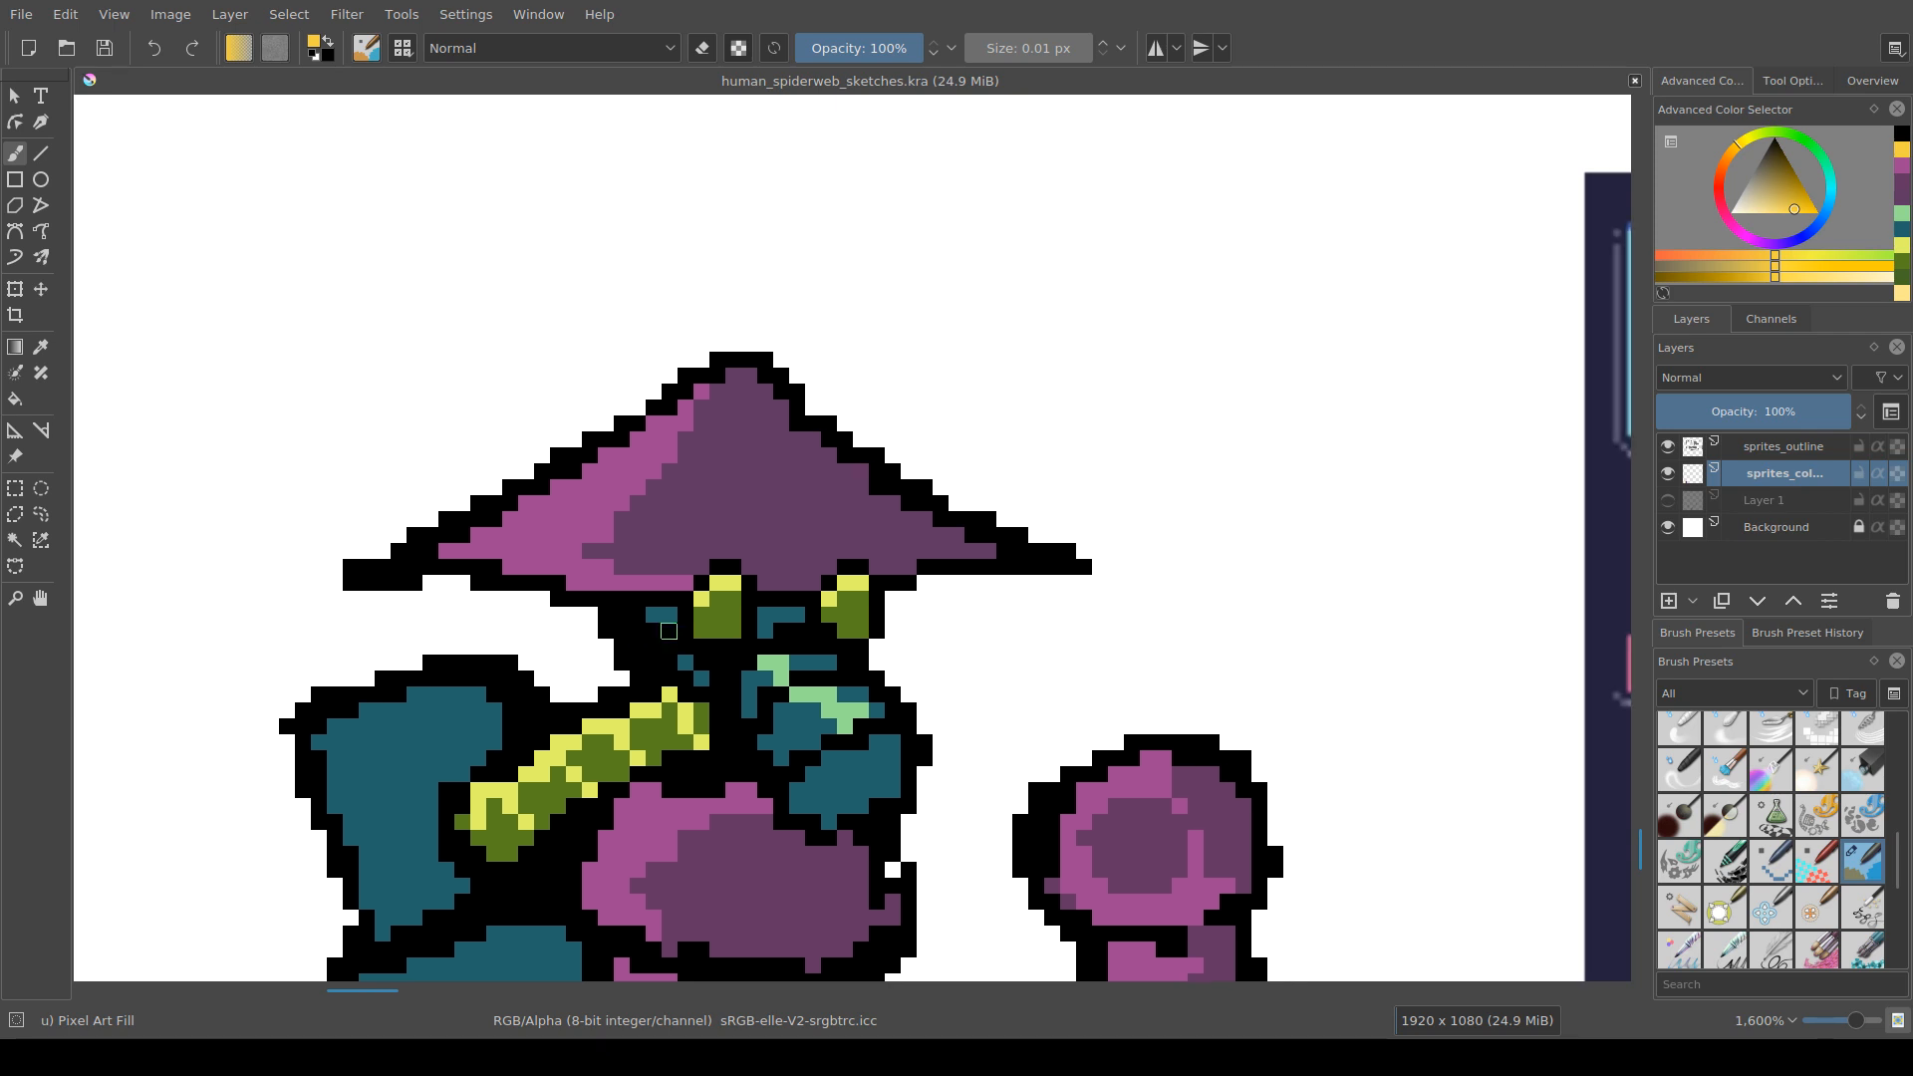
Step: Paint a golden yellow square with a raised pixel at its upper right corner on the hat's shaded side, undoing stray strokes
mouse_move(749, 489)
mouse_down()
mouse_move(797, 503)
mouse_move(797, 487)
mouse_move(750, 519)
mouse_move(765, 535)
mouse_move(798, 519)
mouse_move(765, 487)
mouse_move(813, 456)
mouse_up()
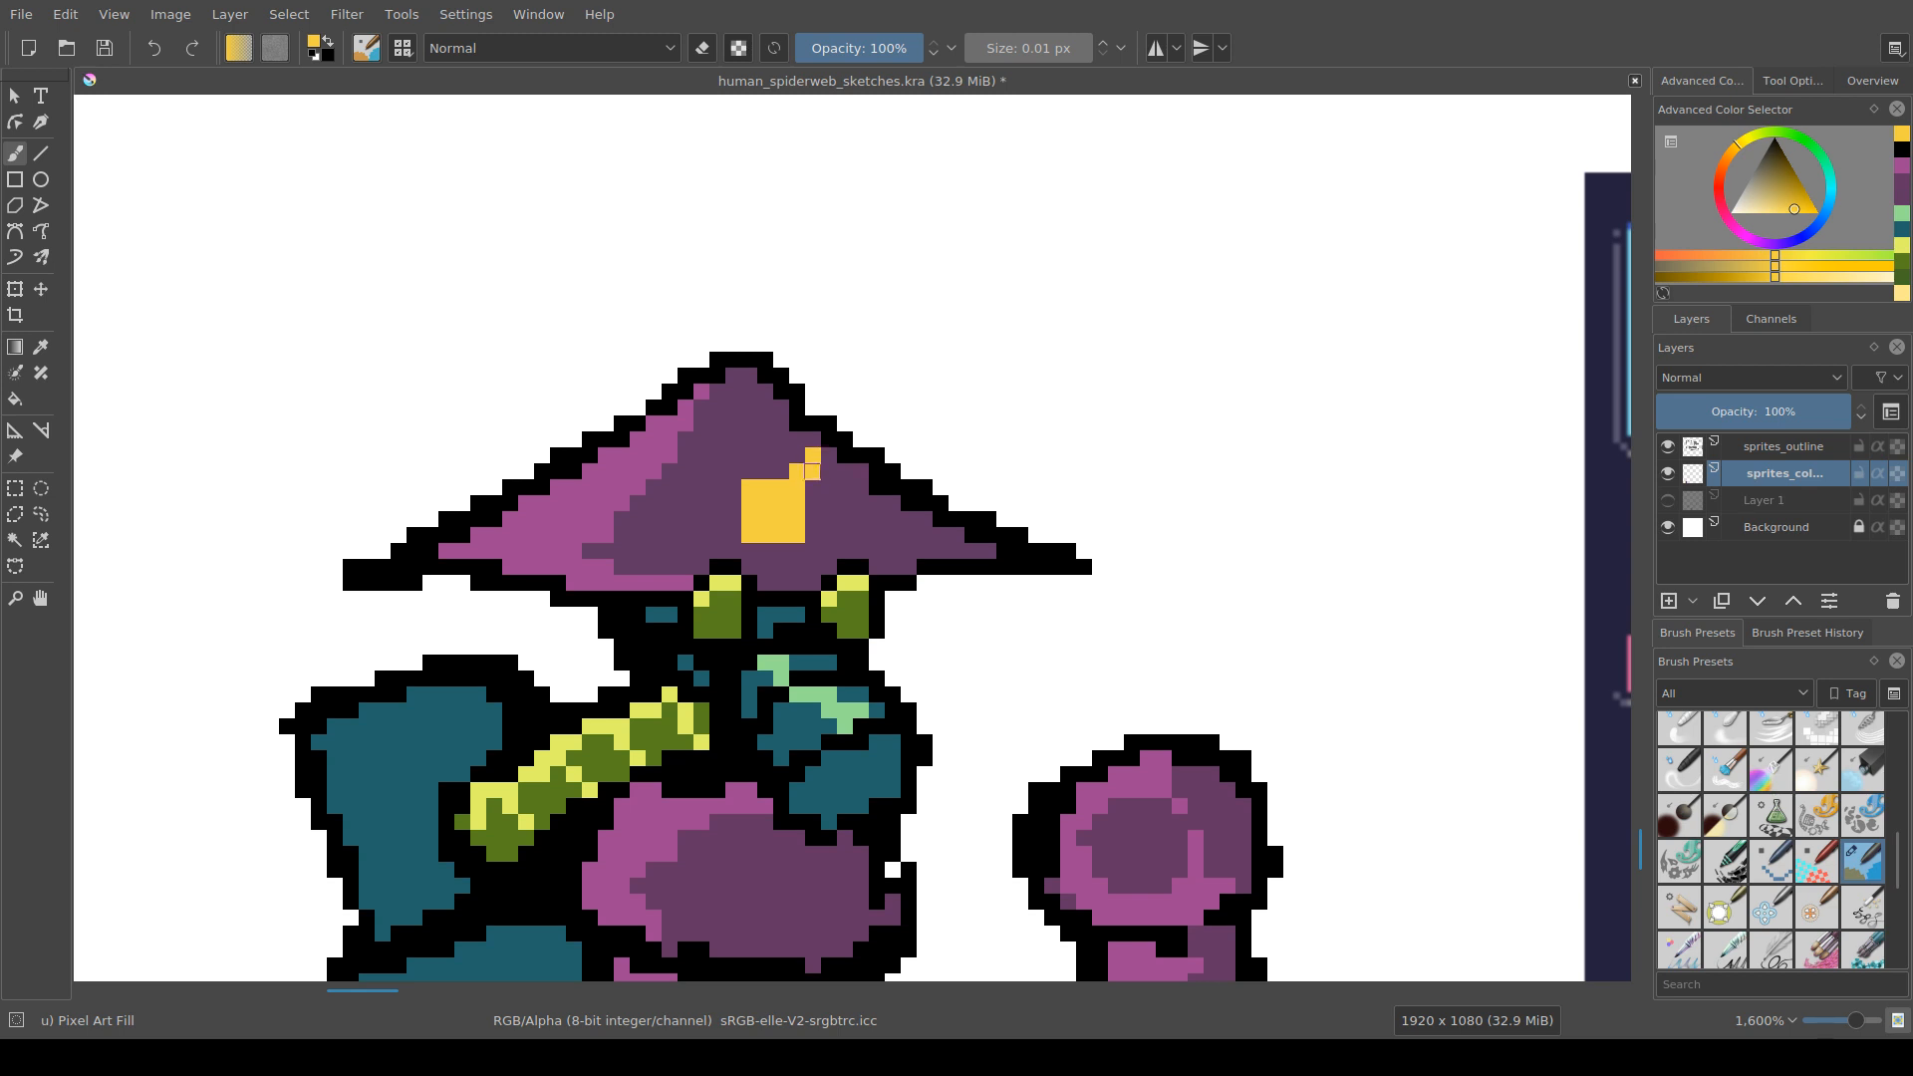
click(813, 487)
key(ctrl+z)
key(ctrl+z)
key(ctrl+z)
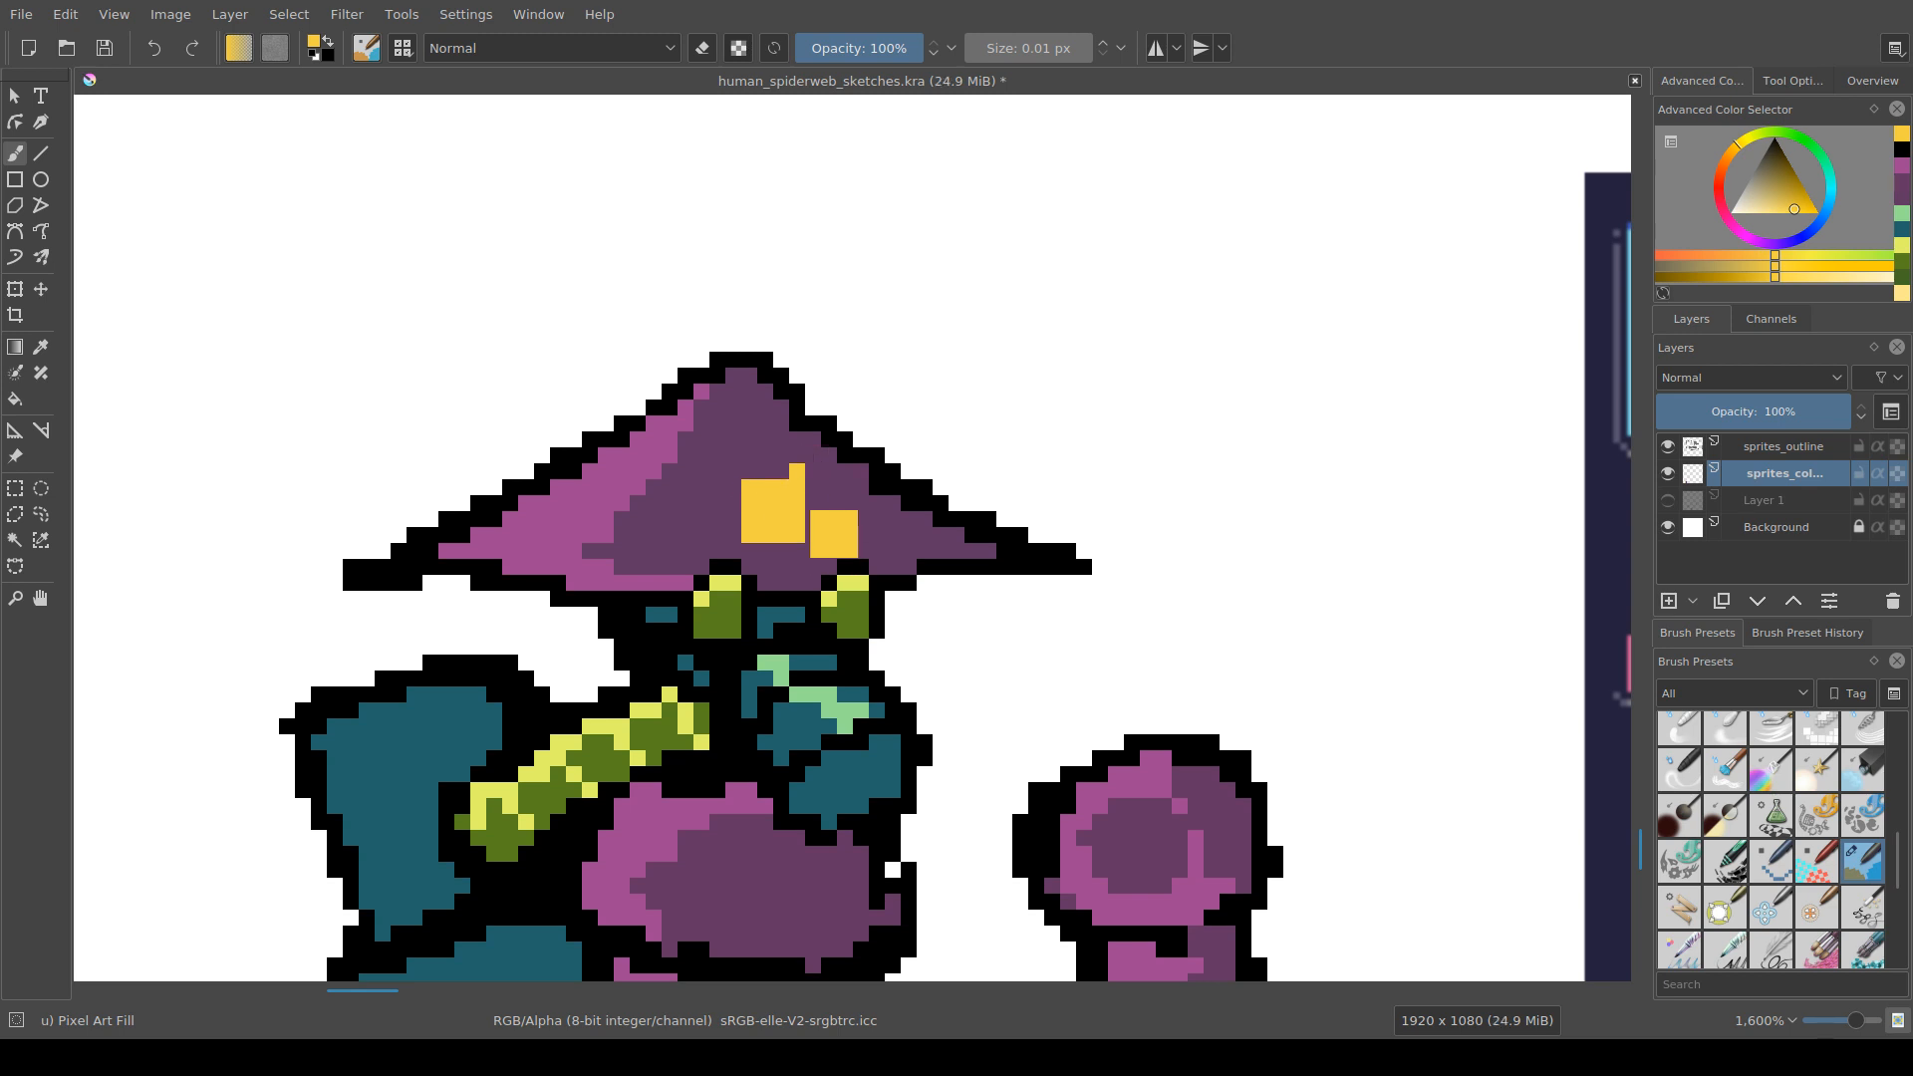
Step: Extend the yellow emblem's right ear upward and trim its inner side with the hat's sampled dark purple
click(781, 472)
drag(798, 456, 782, 456)
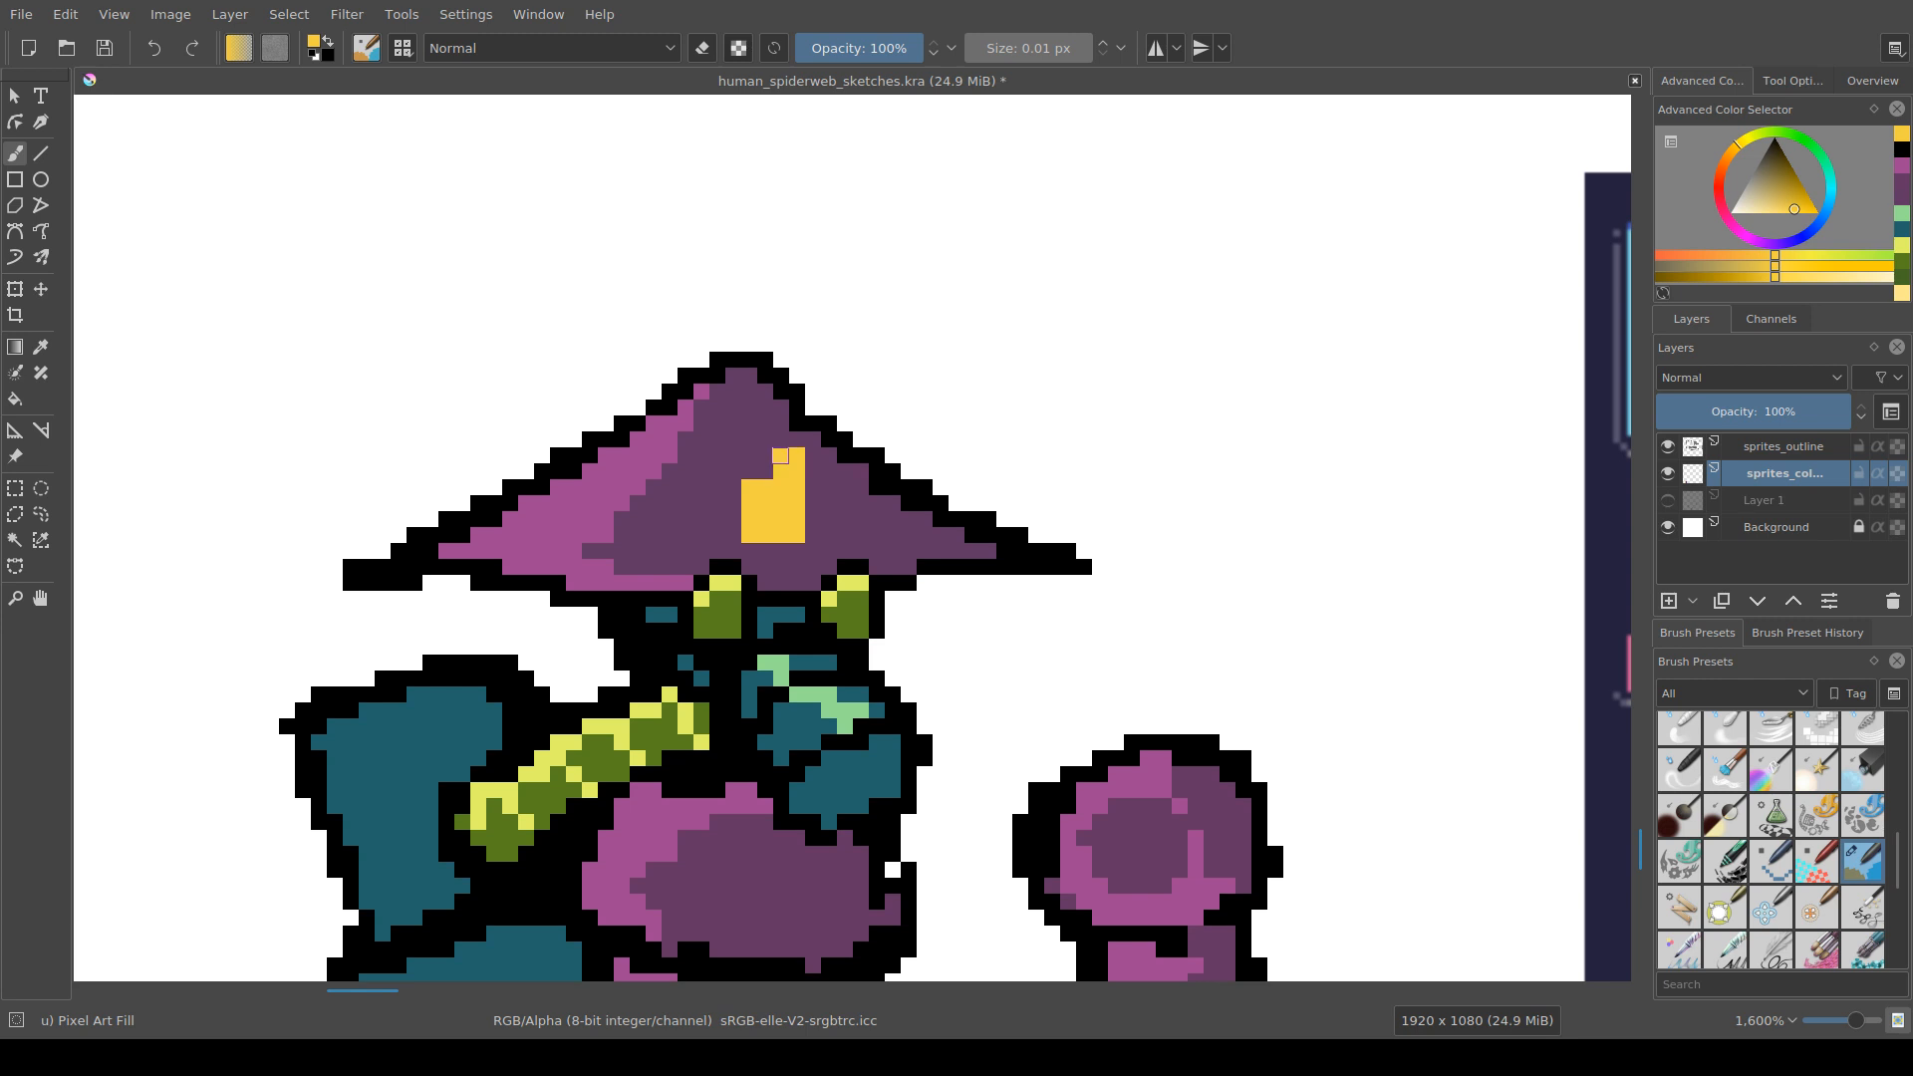
key(e)
key(e)
ctrl+click(765, 455)
click(781, 456)
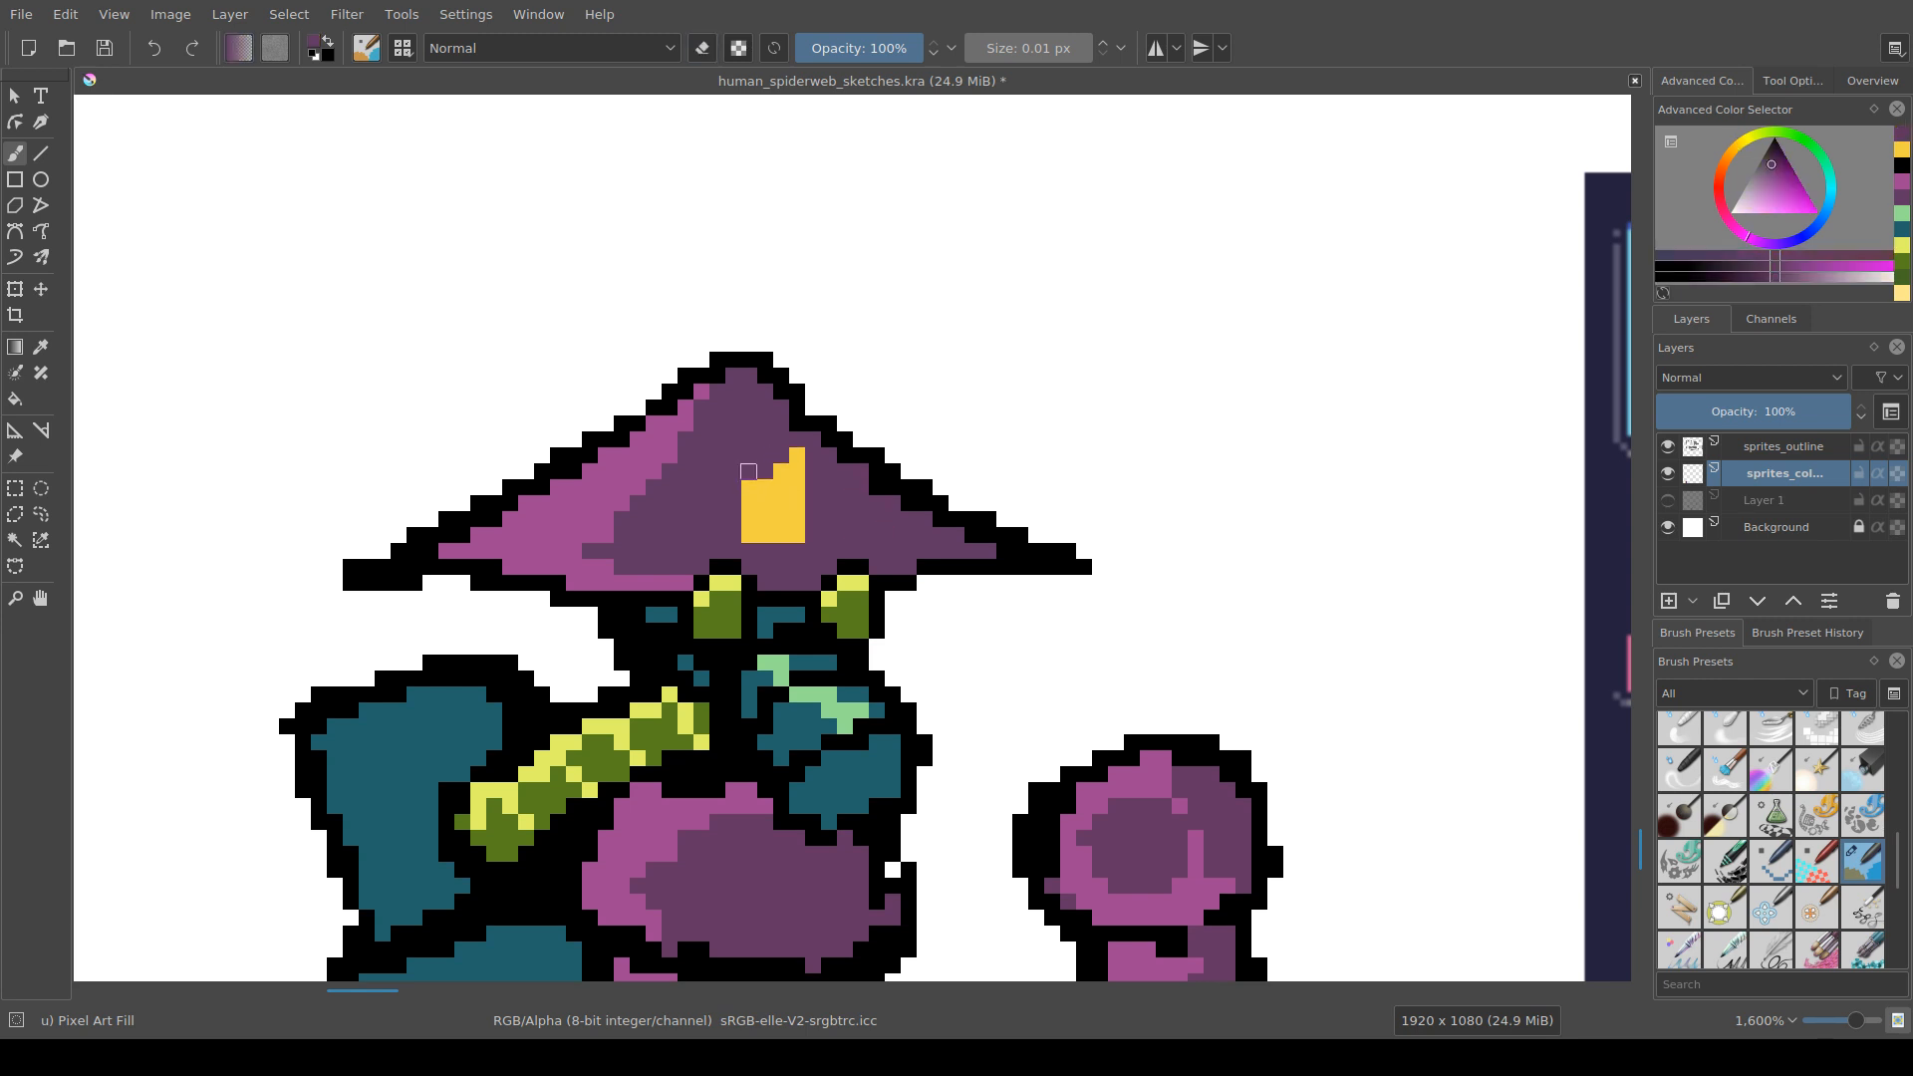
Step: Sample the golden yellow again and add a matching left ear to the hat emblem
ctrl+click(749, 487)
click(749, 471)
click(750, 455)
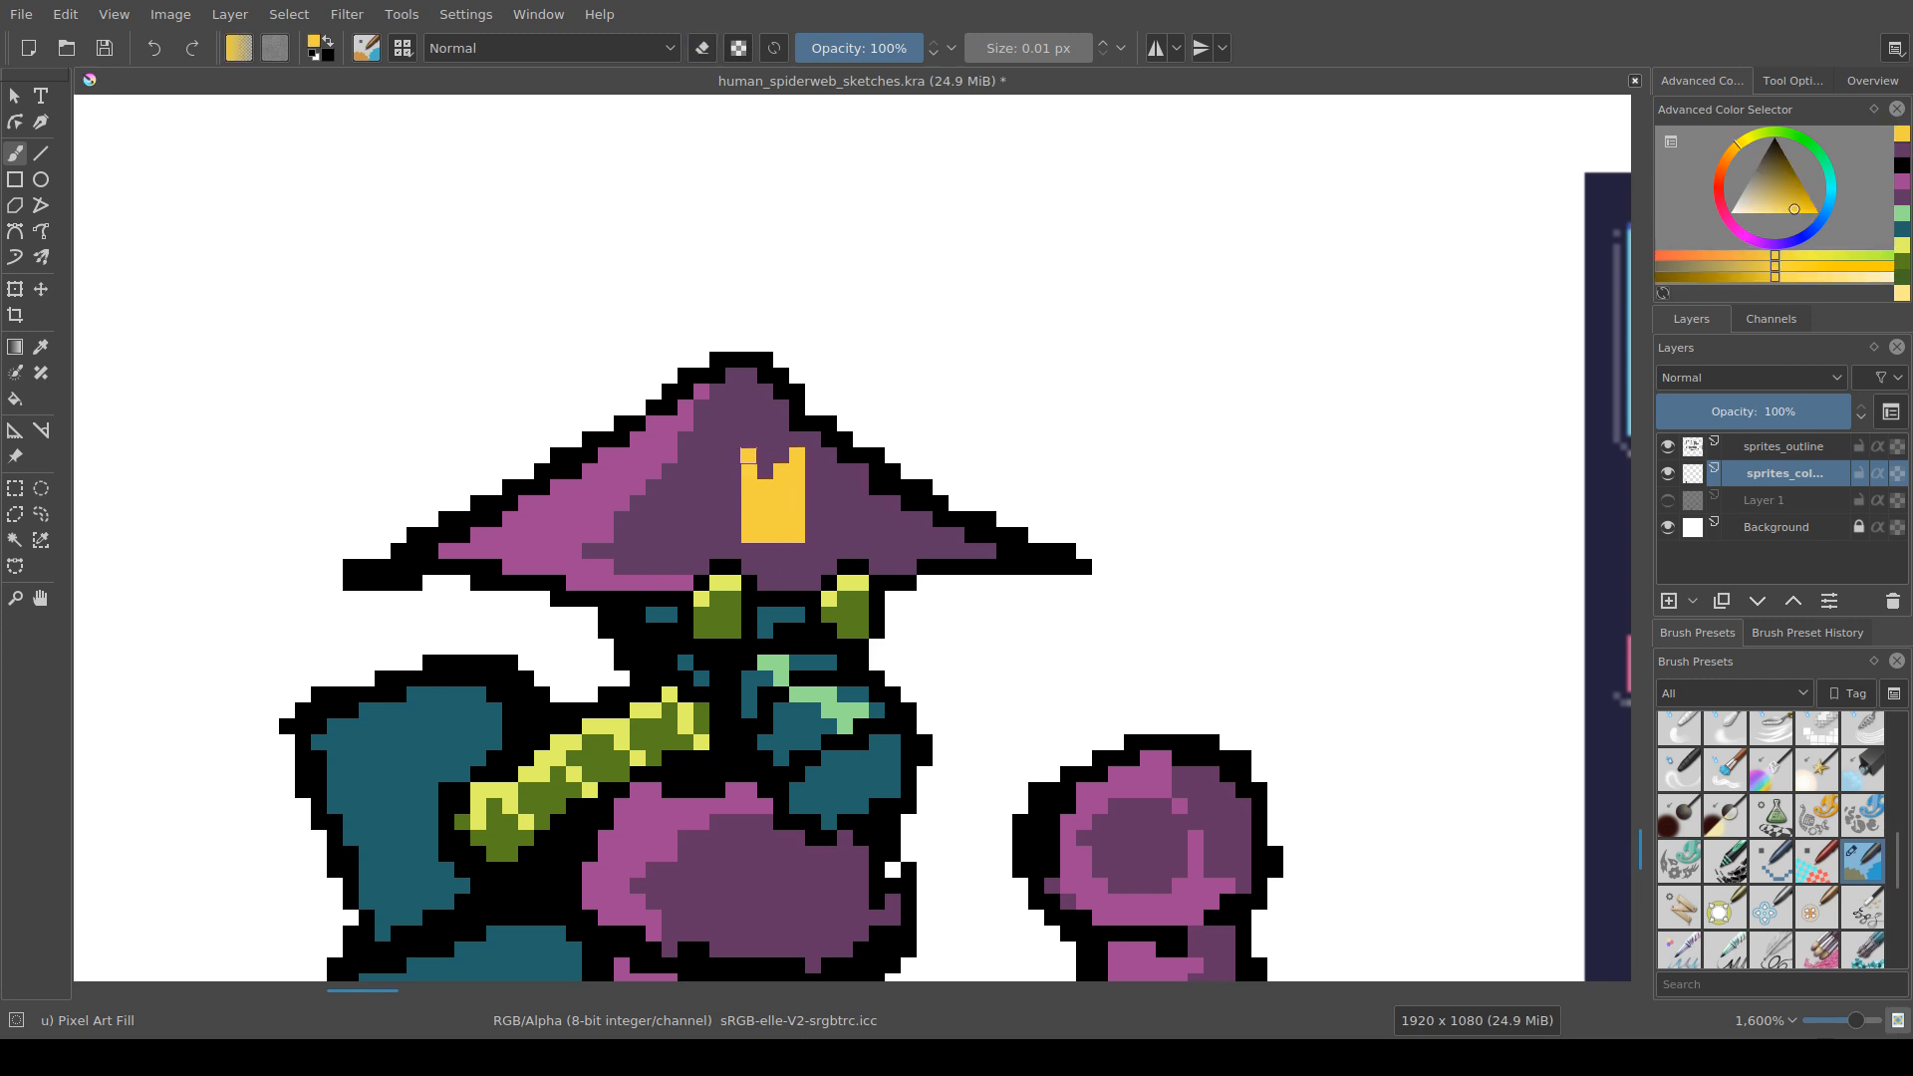
click(732, 455)
Step: Cover the left ear's outward pixels with sampled dark purple and repaint its upper pixel in golden yellow
ctrl+click(764, 455)
click(750, 456)
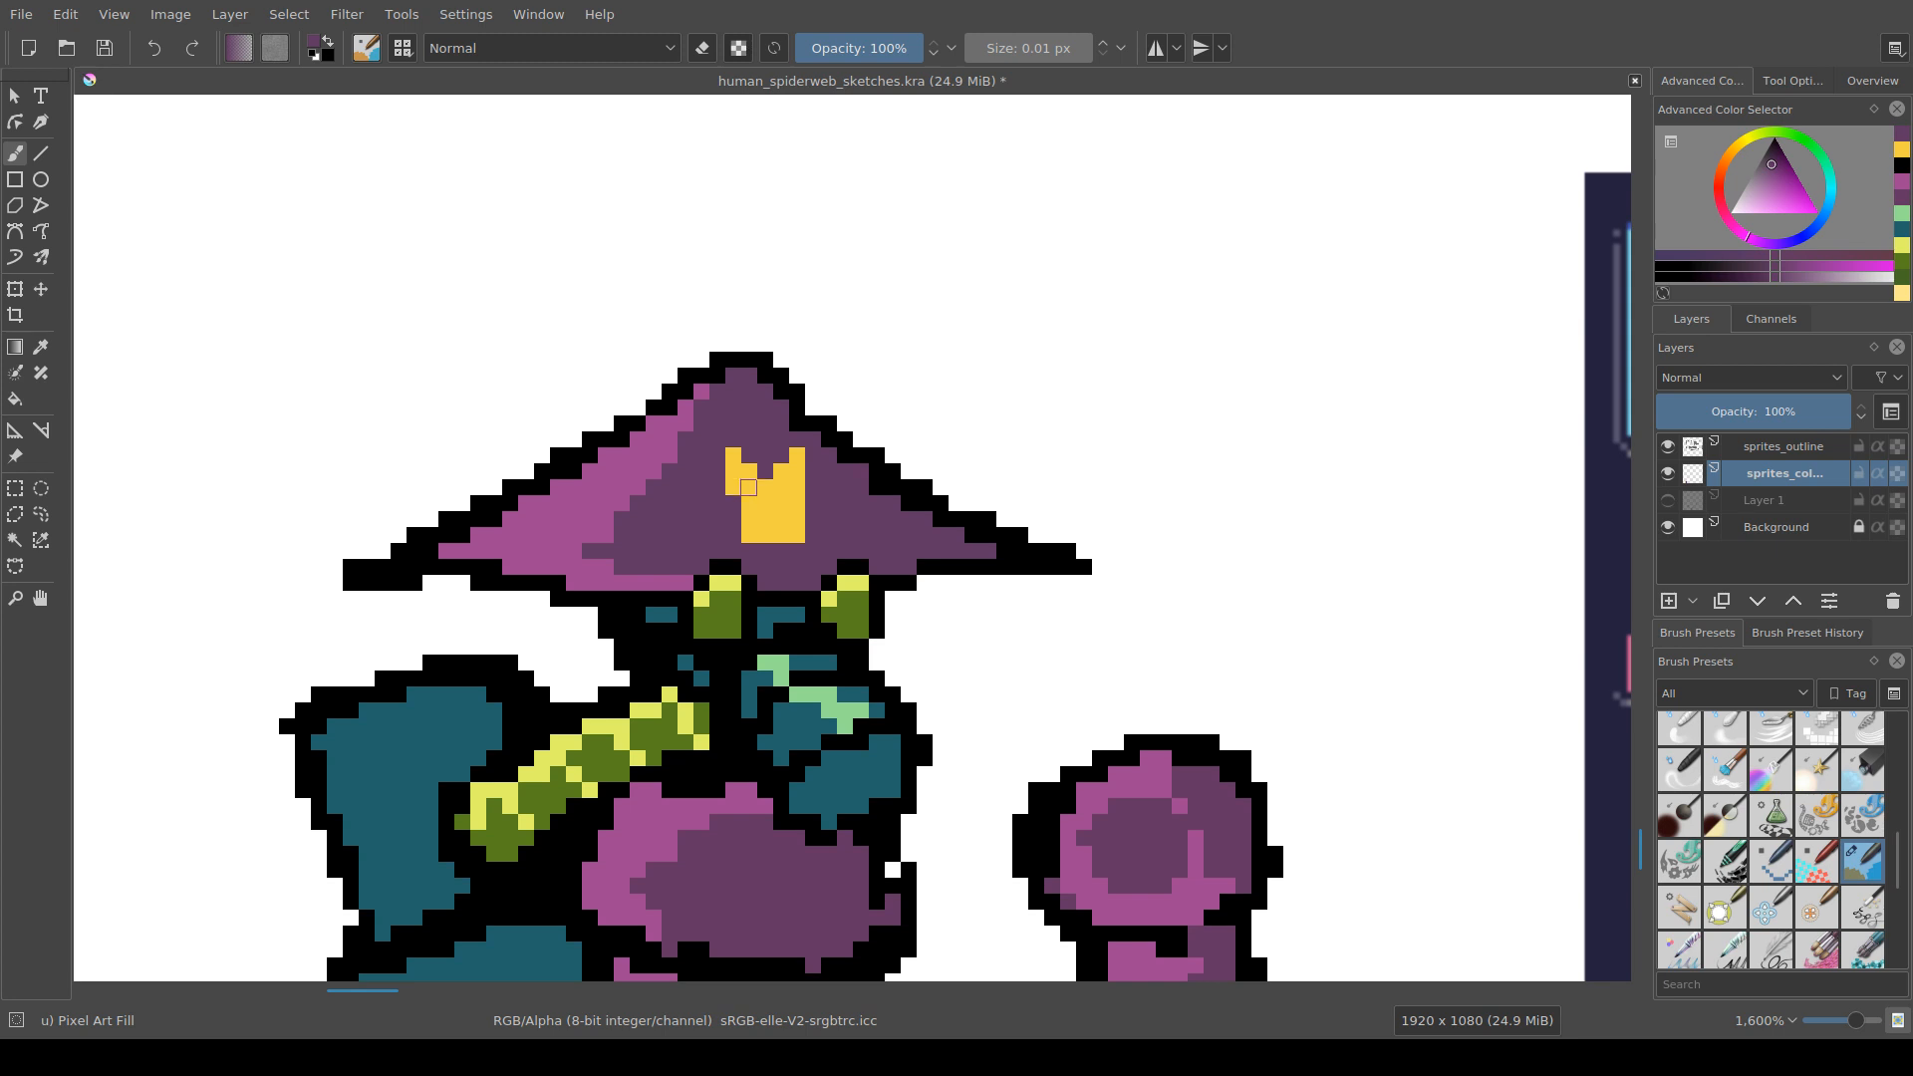
drag(732, 503, 733, 440)
key(e)
click(749, 455)
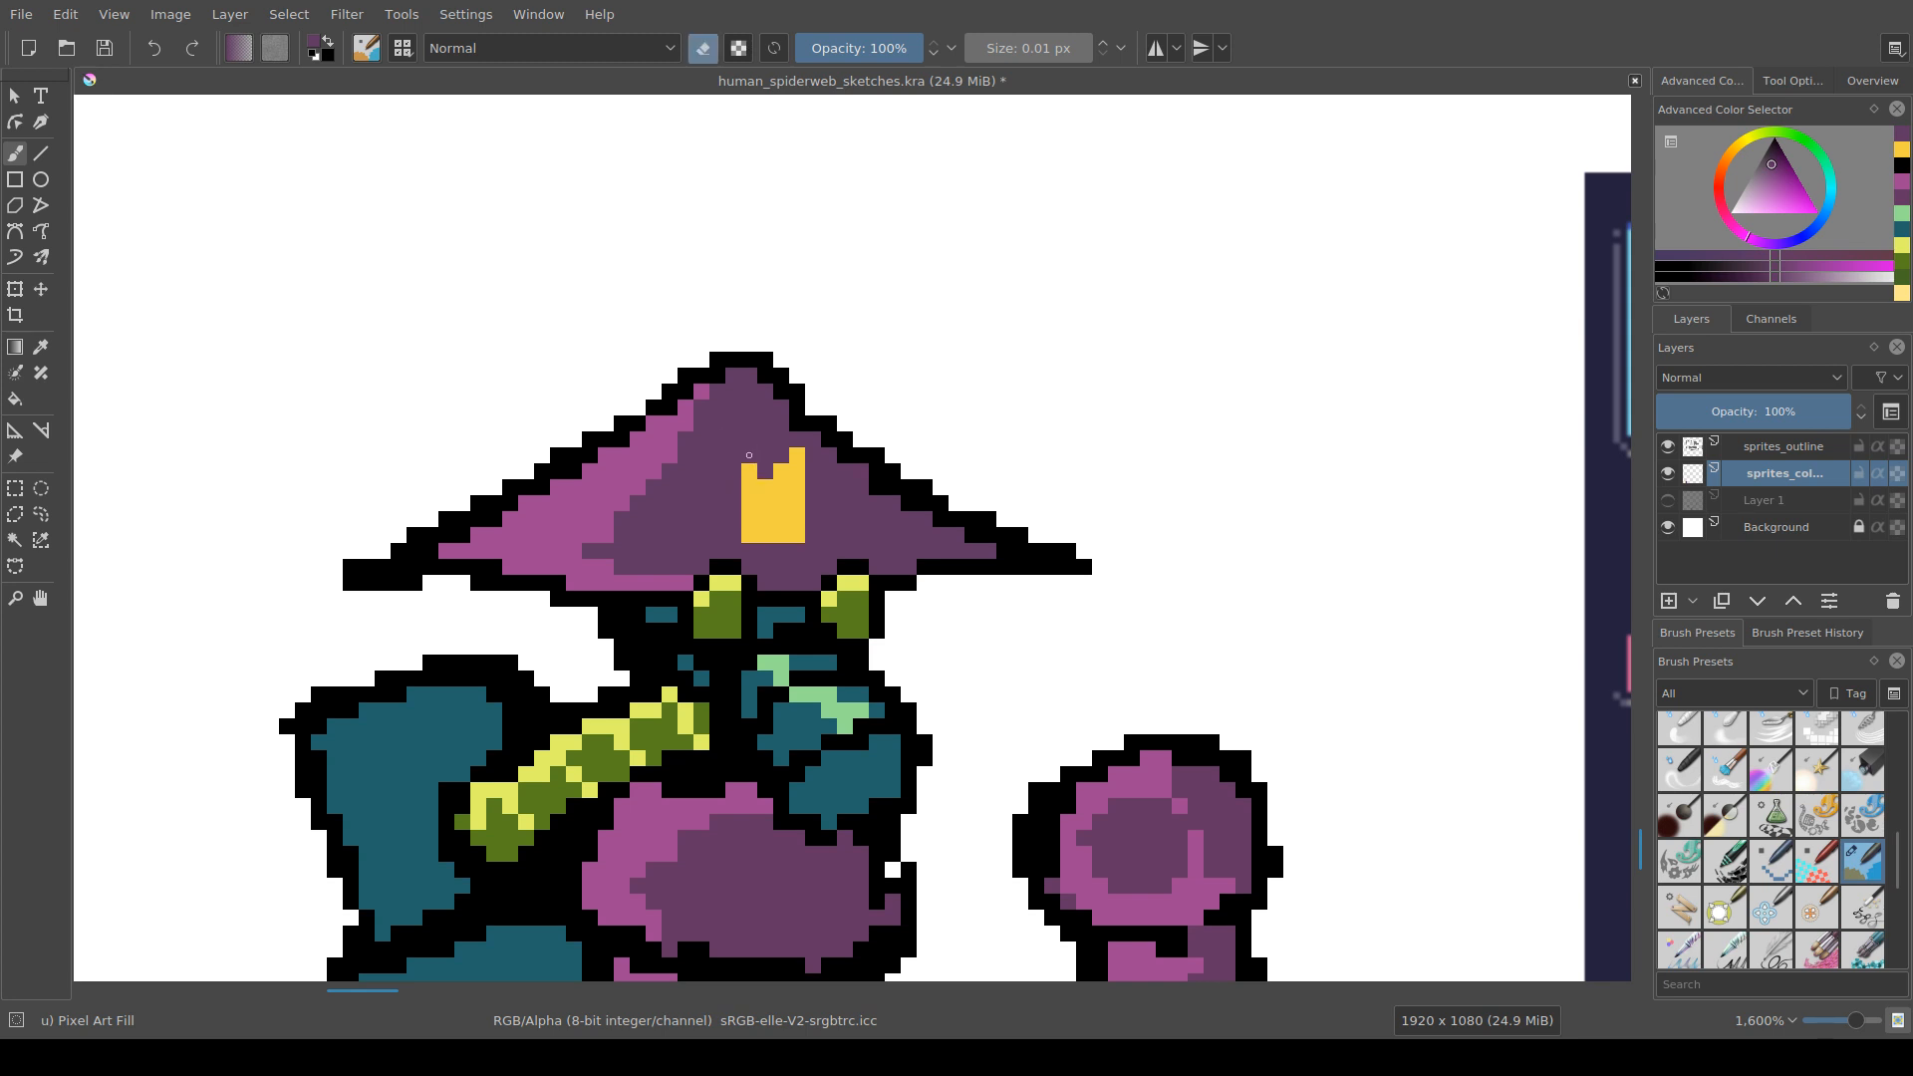
key(ctrl+z)
key(e)
ctrl+click(780, 488)
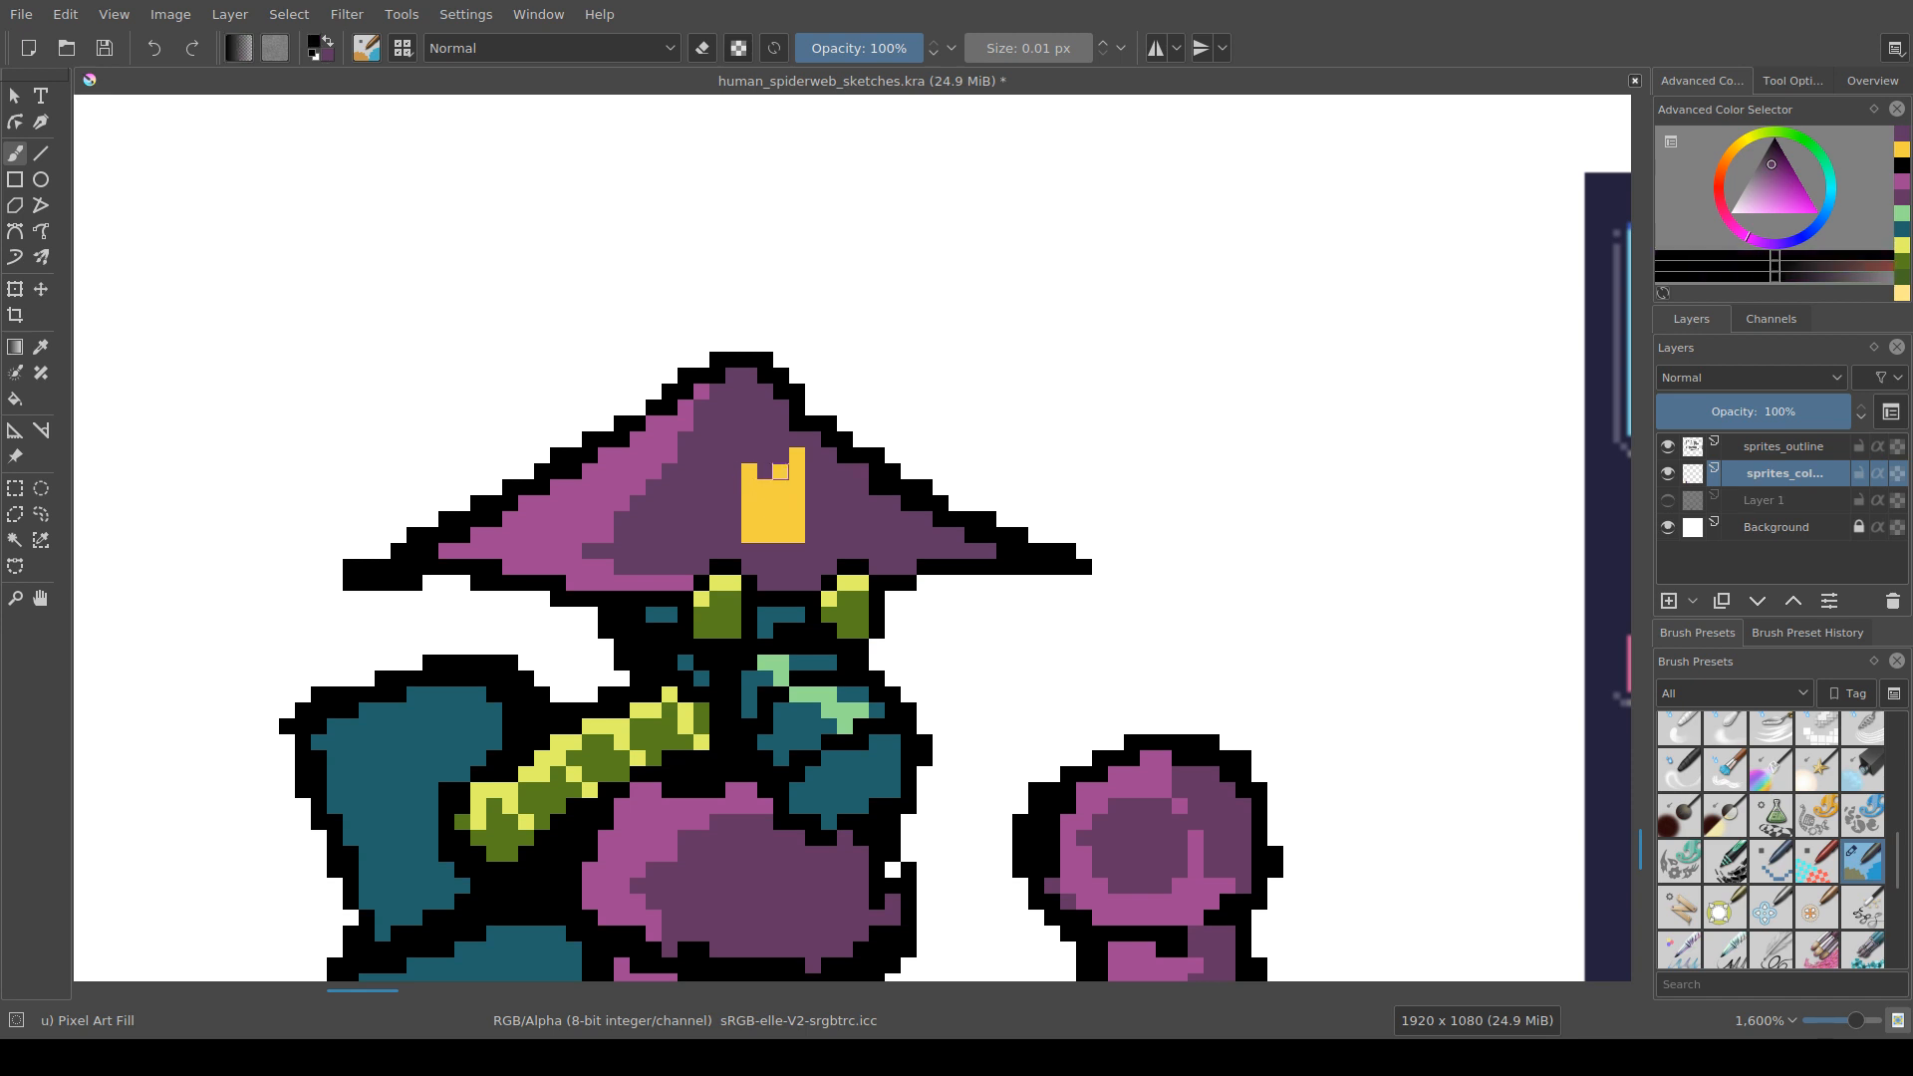
click(749, 455)
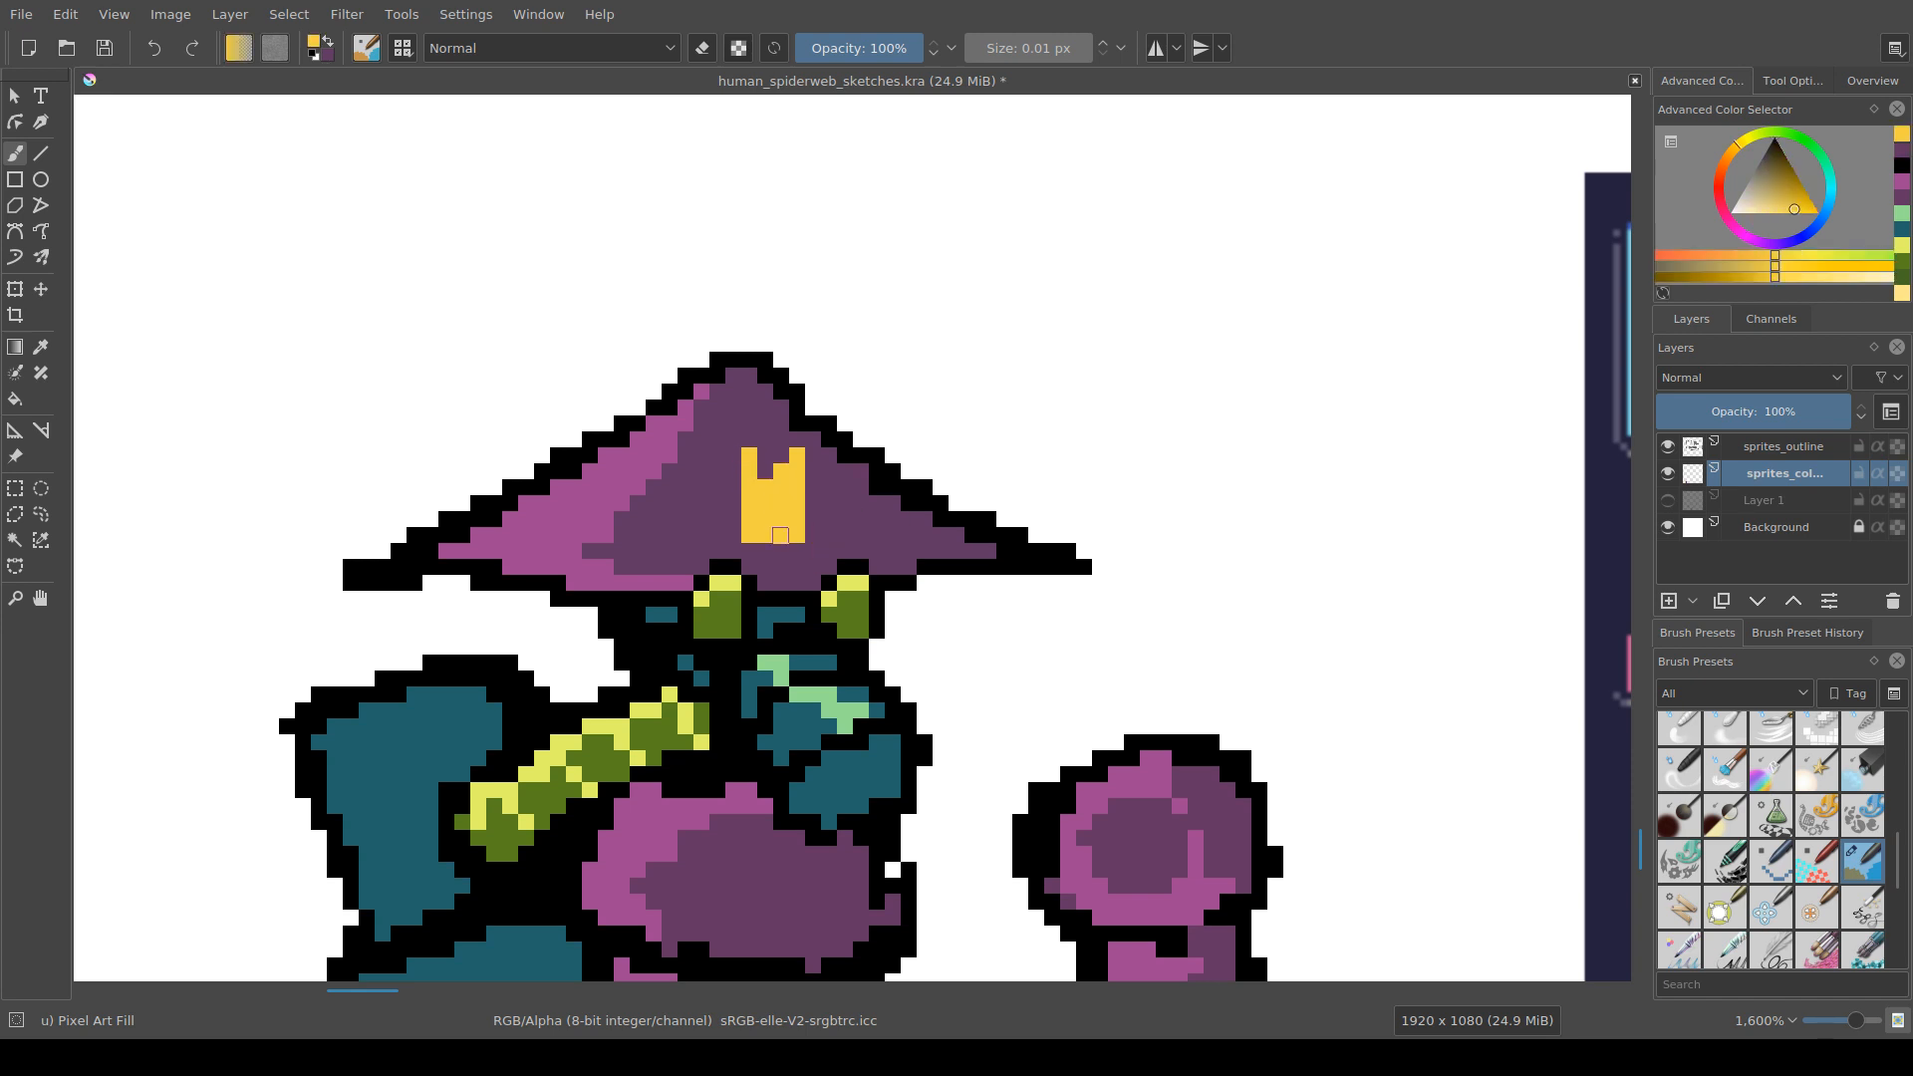
Step: Carve the emblem into a rabbit head by trimming the ear bases and lower corners with dark purple, and save the file
ctrl+click(814, 496)
click(797, 487)
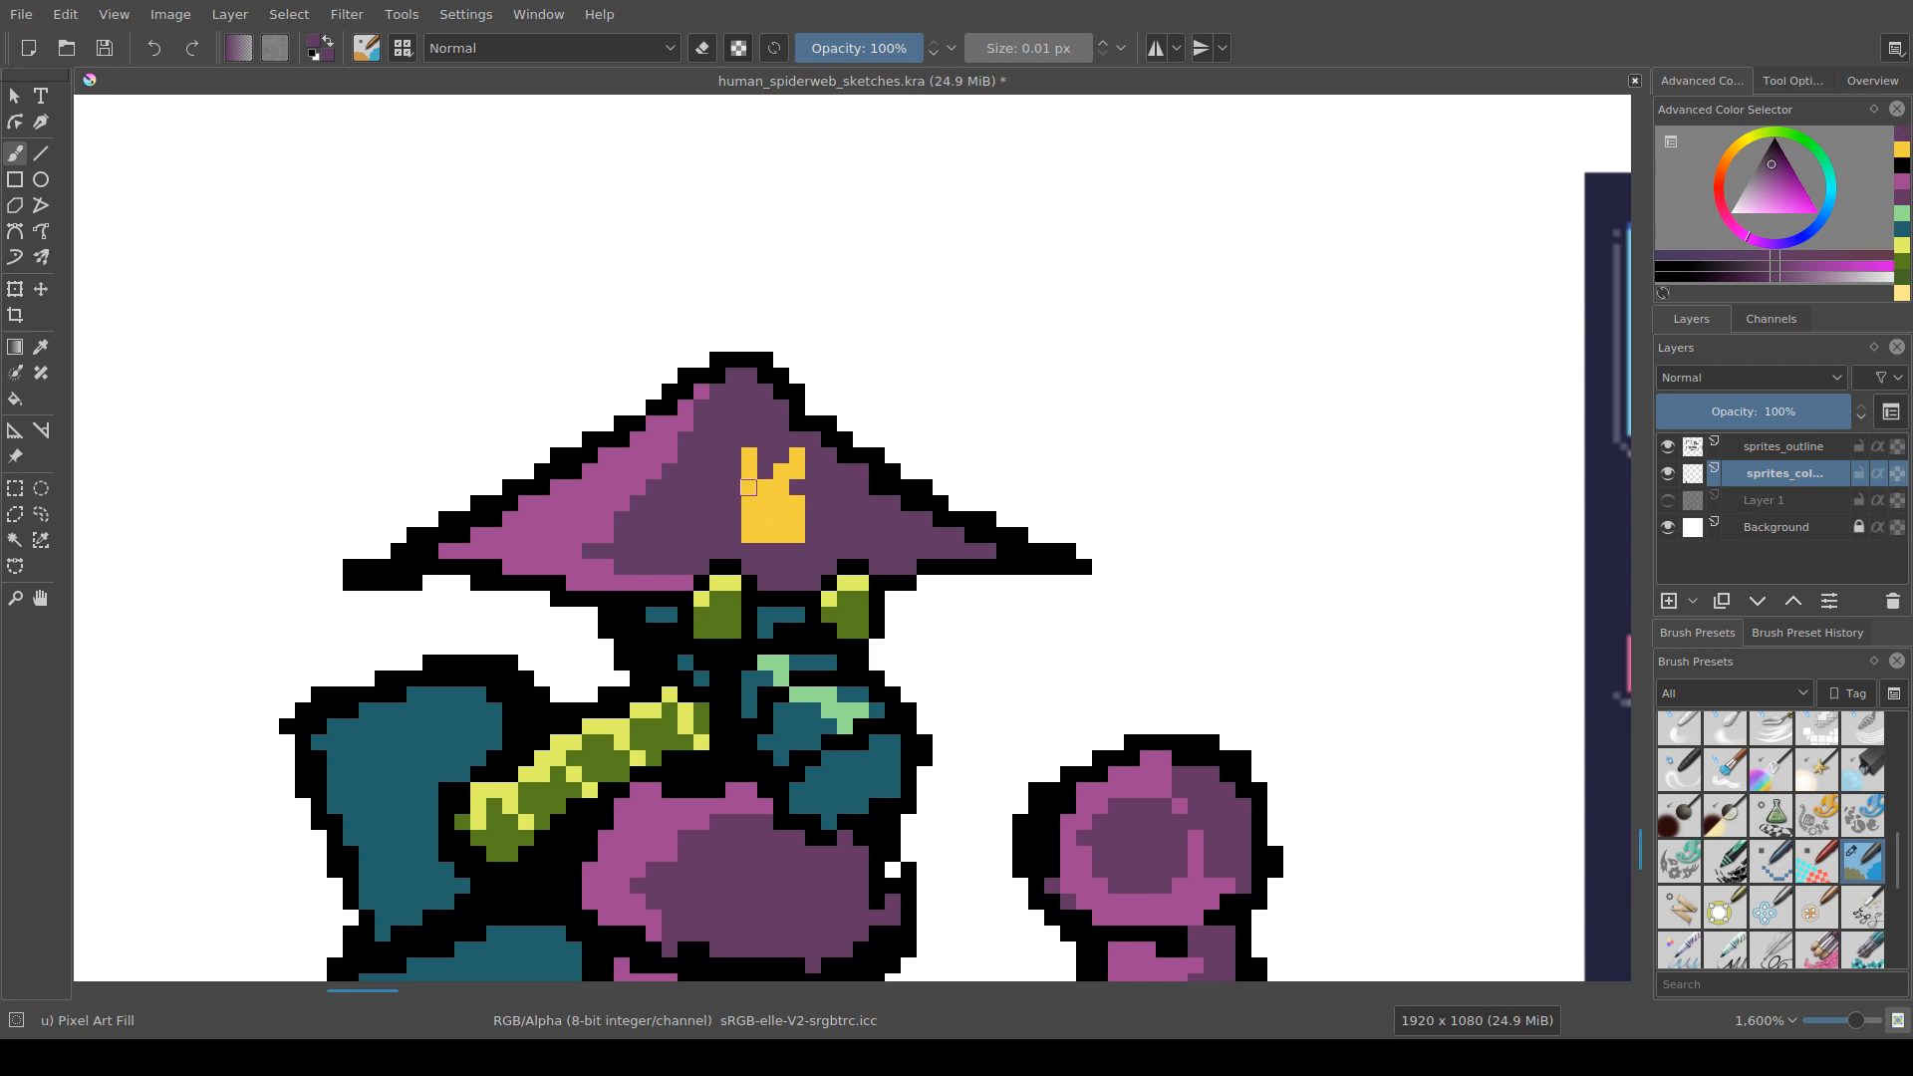
click(750, 487)
click(750, 535)
click(798, 535)
click(782, 471)
scroll(805, 538, down, 4)
scroll(896, 580, up, 5)
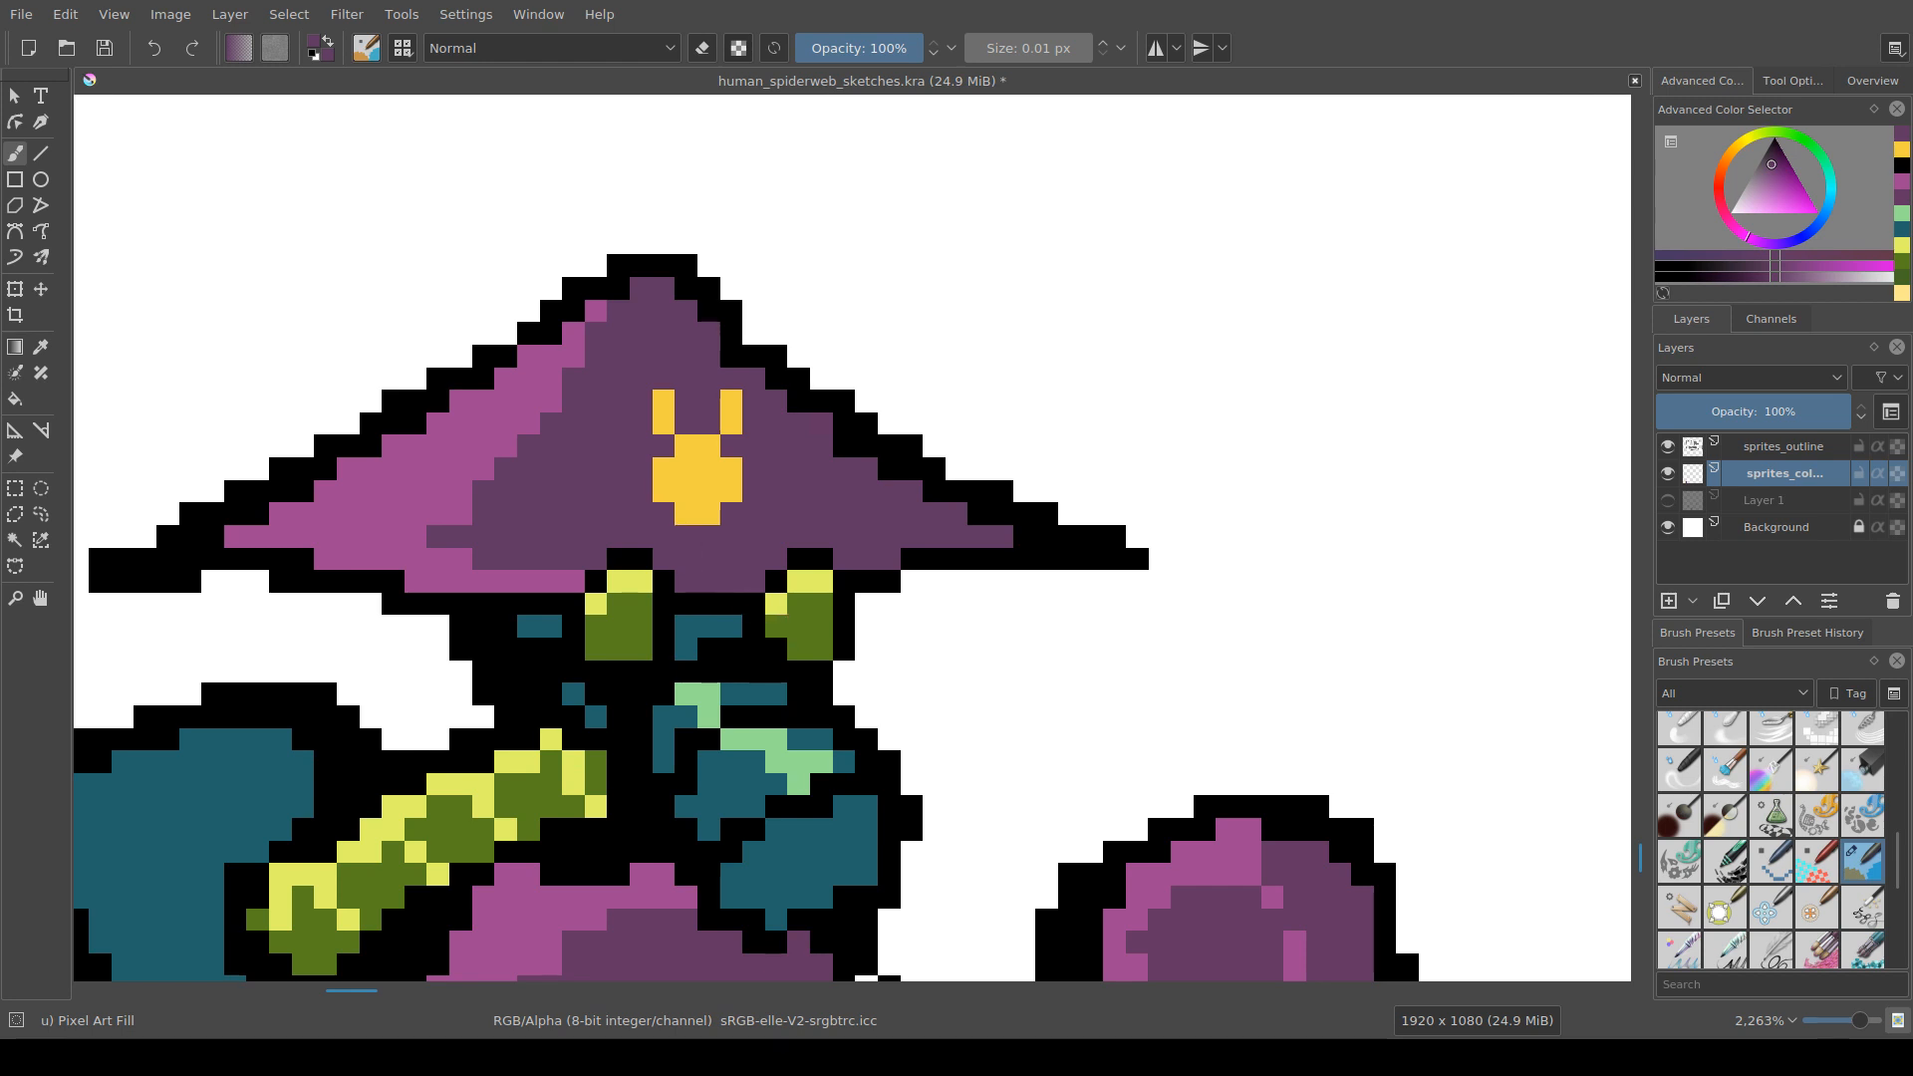
drag(687, 536, 764, 618)
key(ctrl+s)
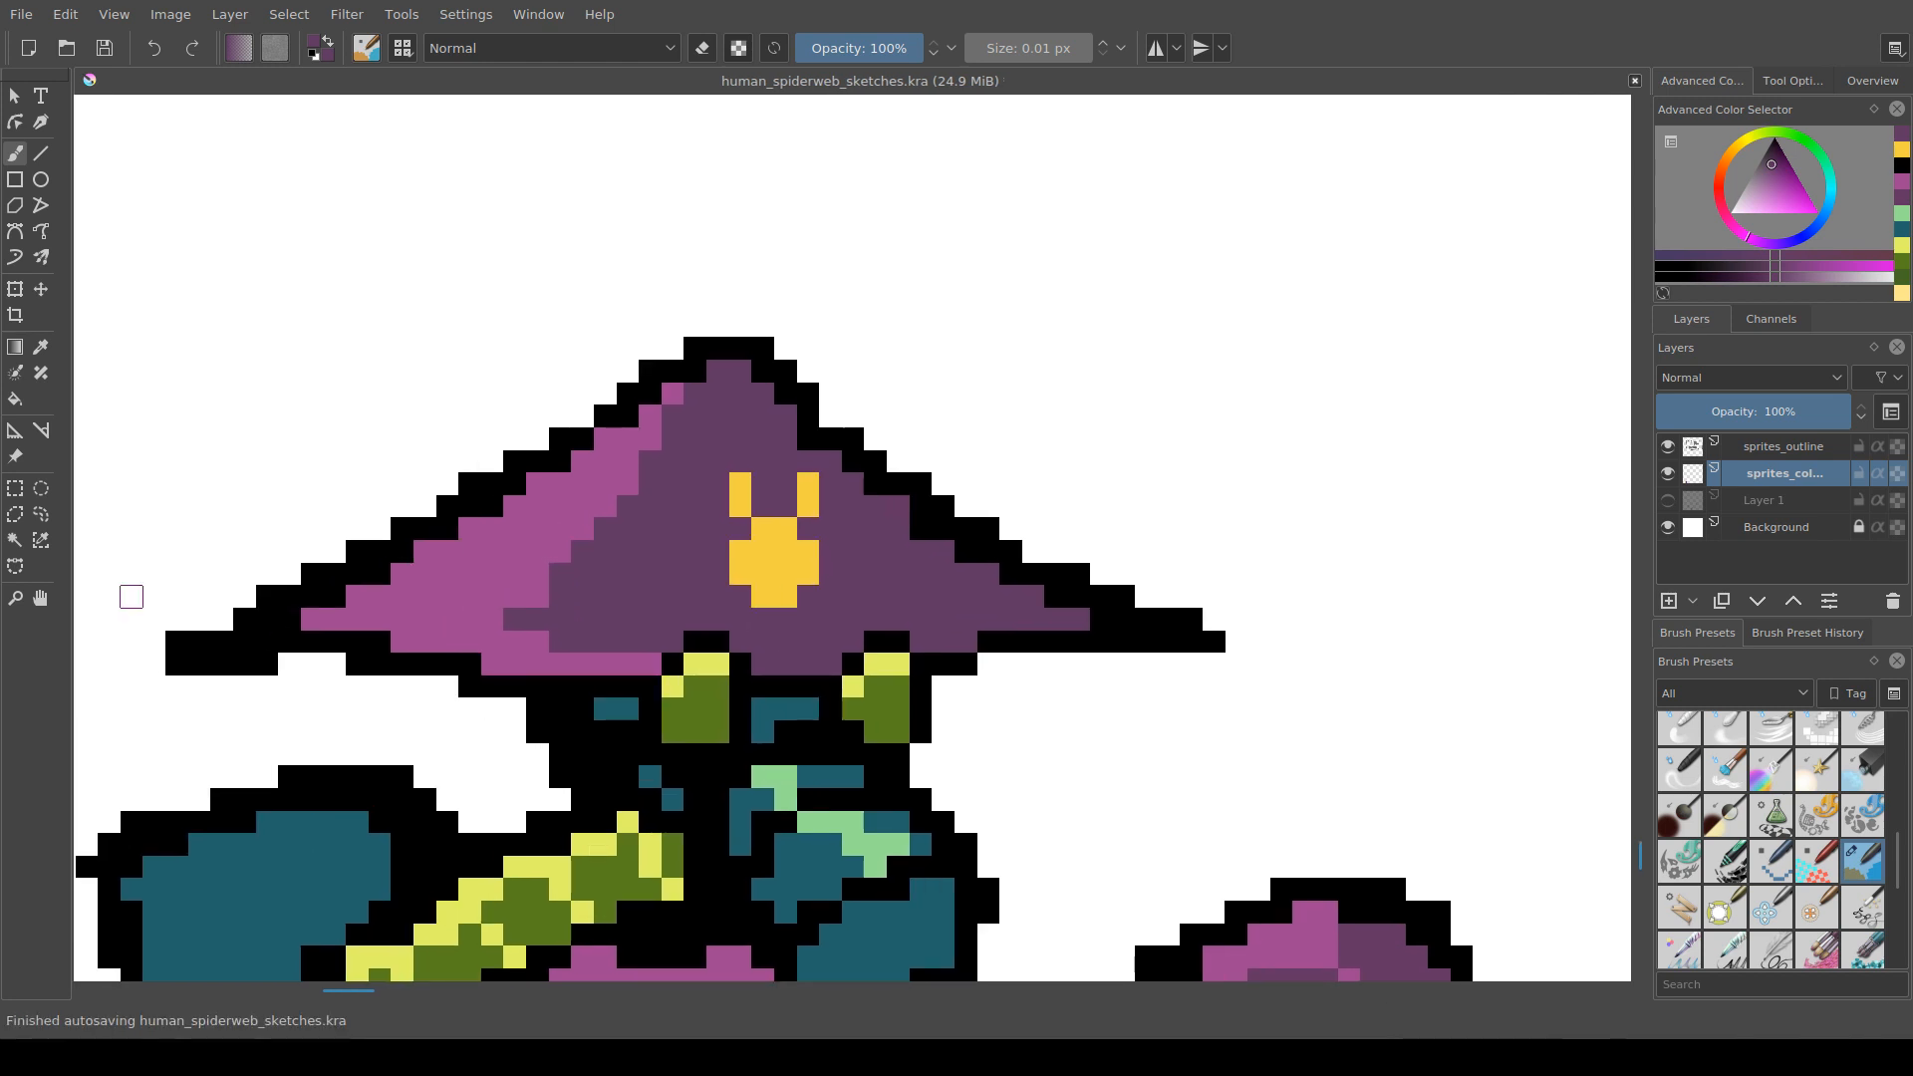
Step: Try a dark purple eye pixel inside the rabbit emblem's head and undo it
mouse_move(492, 731)
mouse_down()
mouse_move(565, 753)
mouse_move(538, 724)
mouse_up()
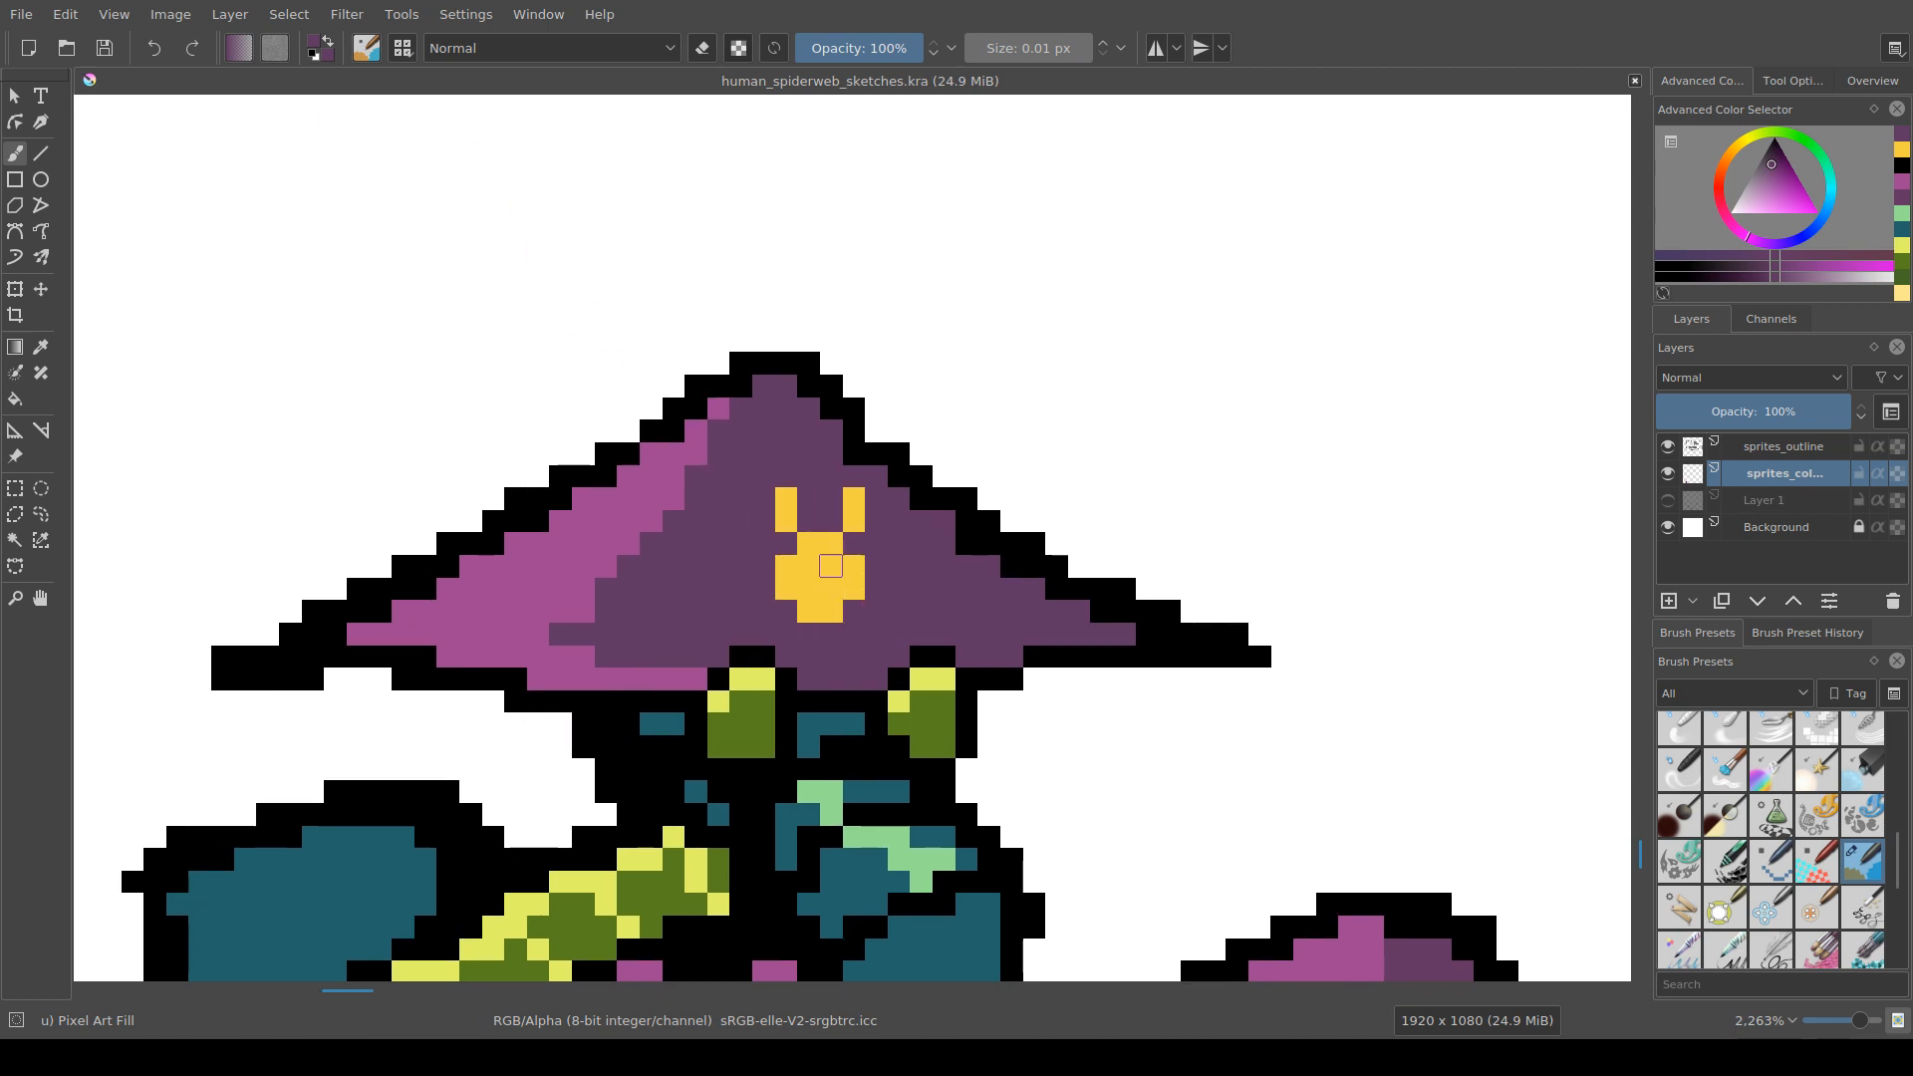
click(831, 566)
drag(919, 654, 867, 623)
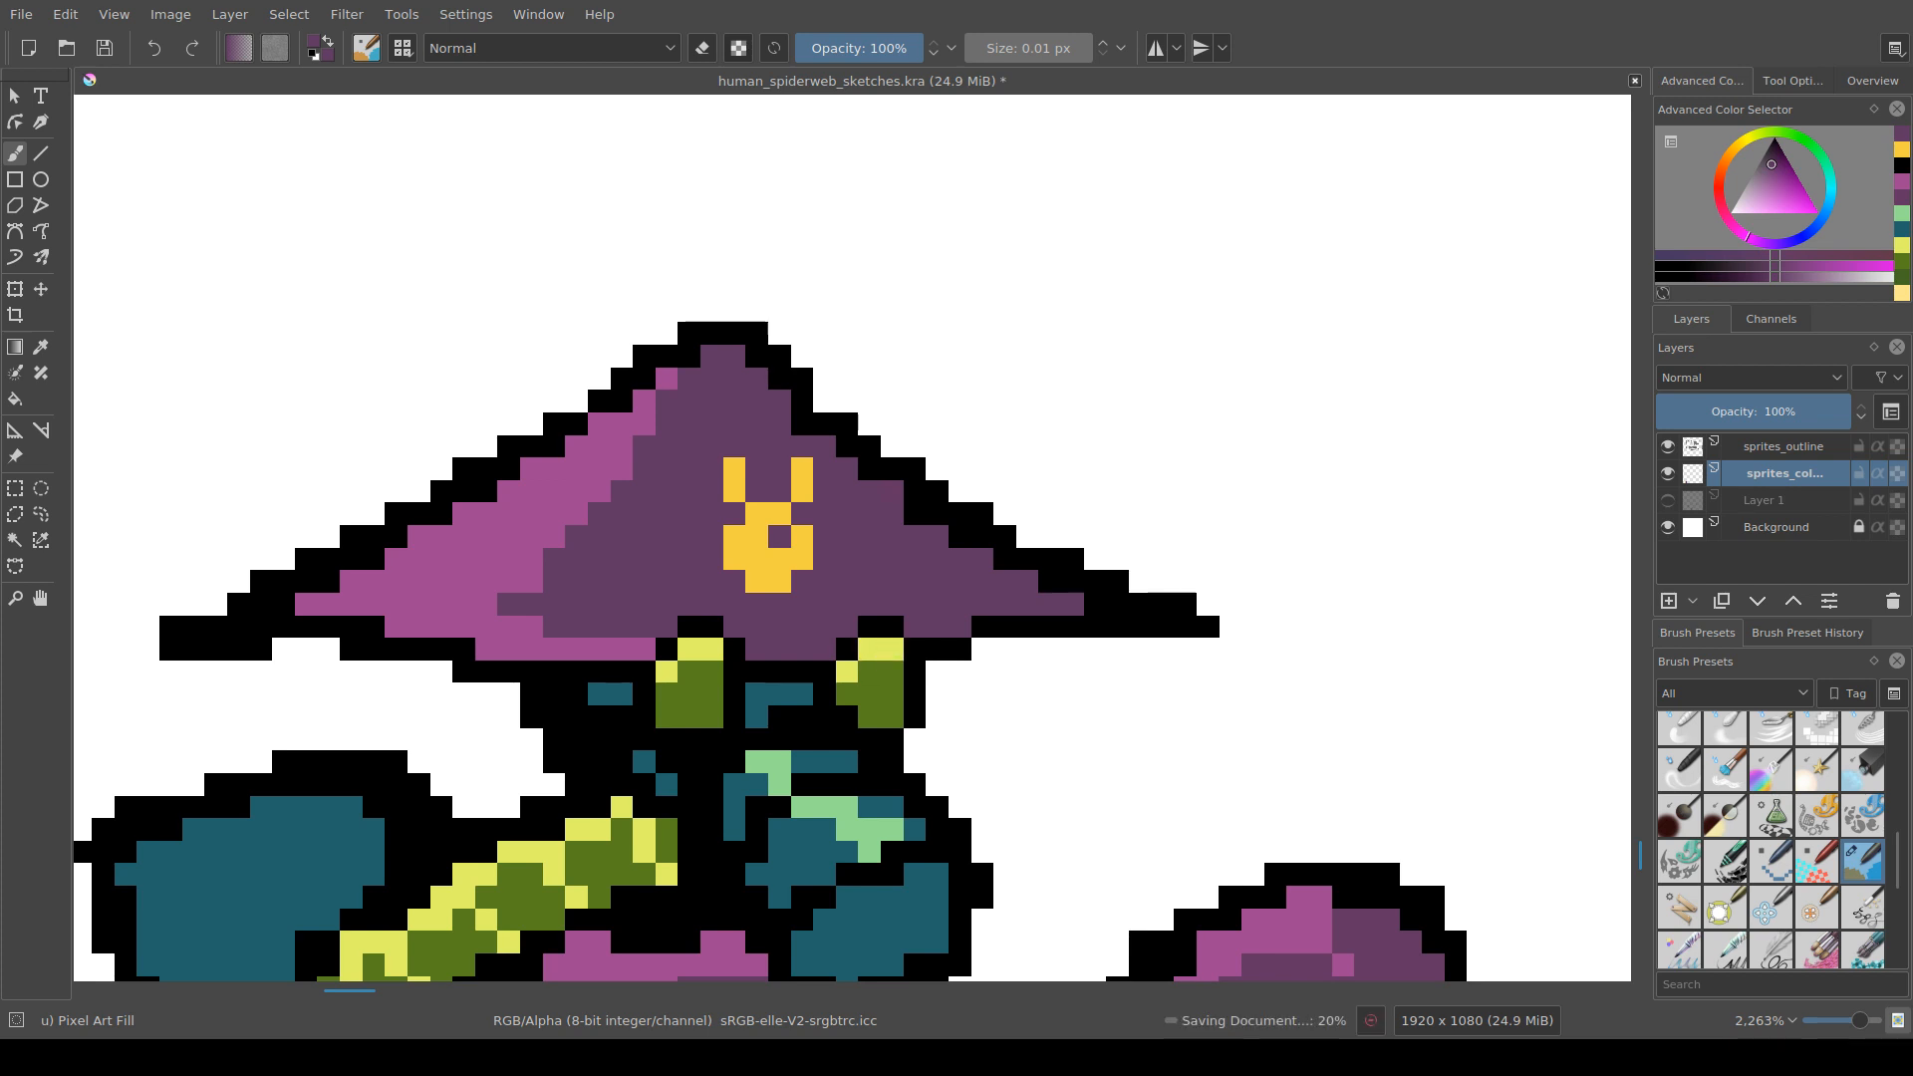
key(ctrl+z)
Step: Examine the whole character with its hat emblem beside the other body-part sprites
scroll(867, 581, down, 4)
scroll(867, 581, up, 2)
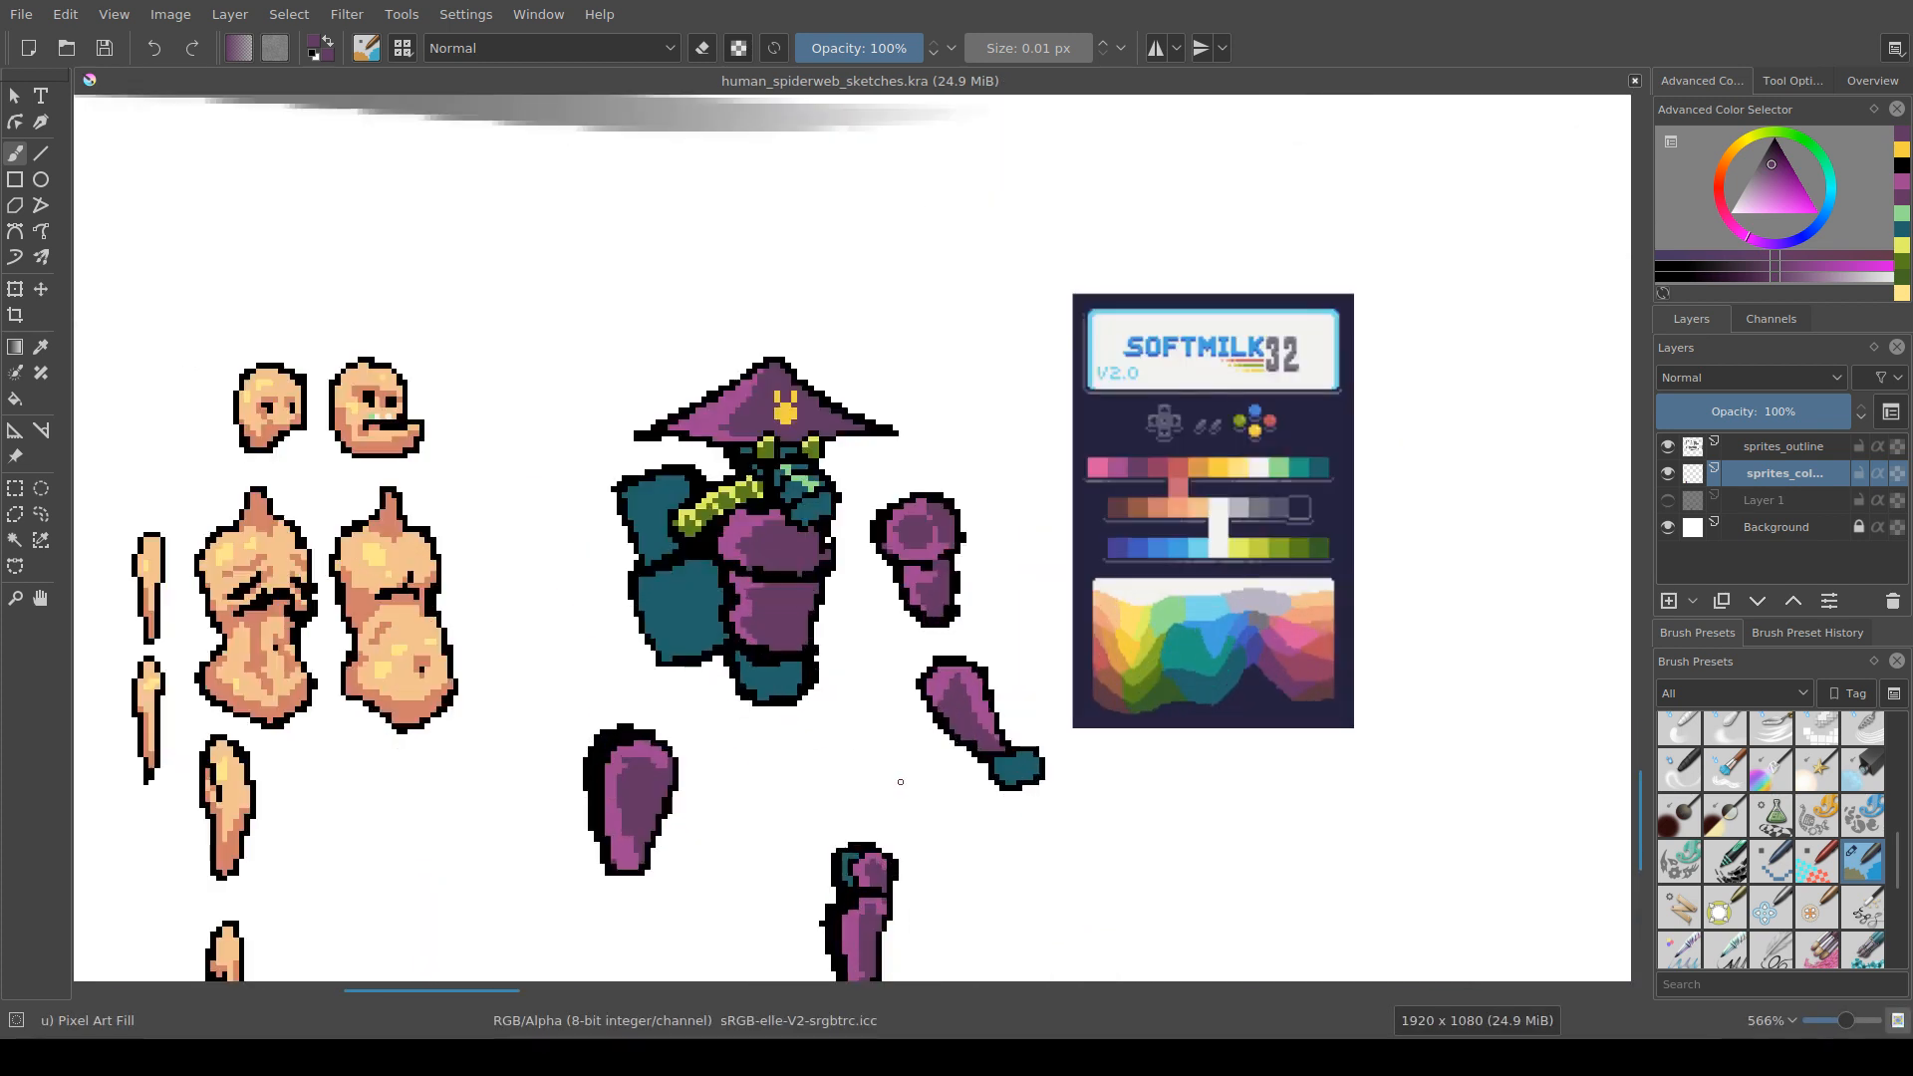
scroll(819, 696, down, 3)
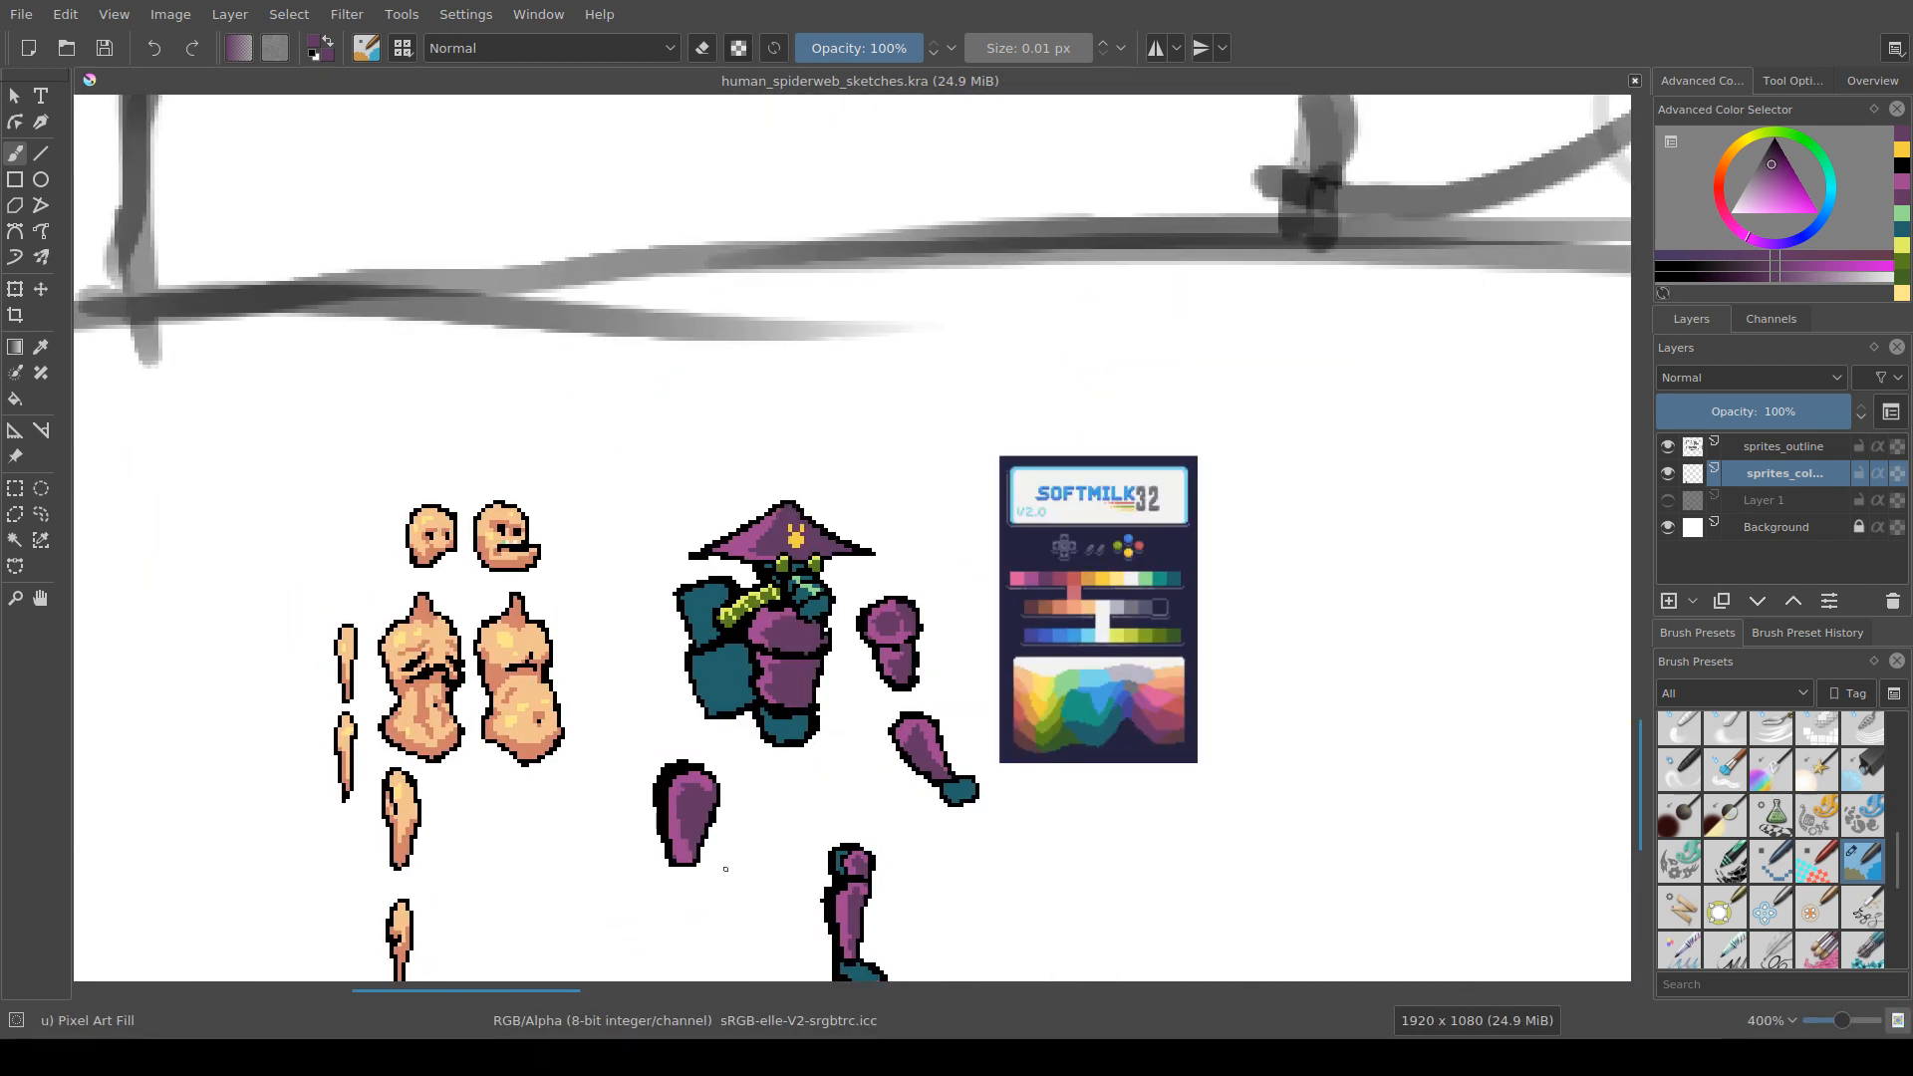
drag(726, 869, 867, 849)
scroll(907, 812, up, 1)
drag(1007, 722, 847, 756)
scroll(883, 789, down, 1)
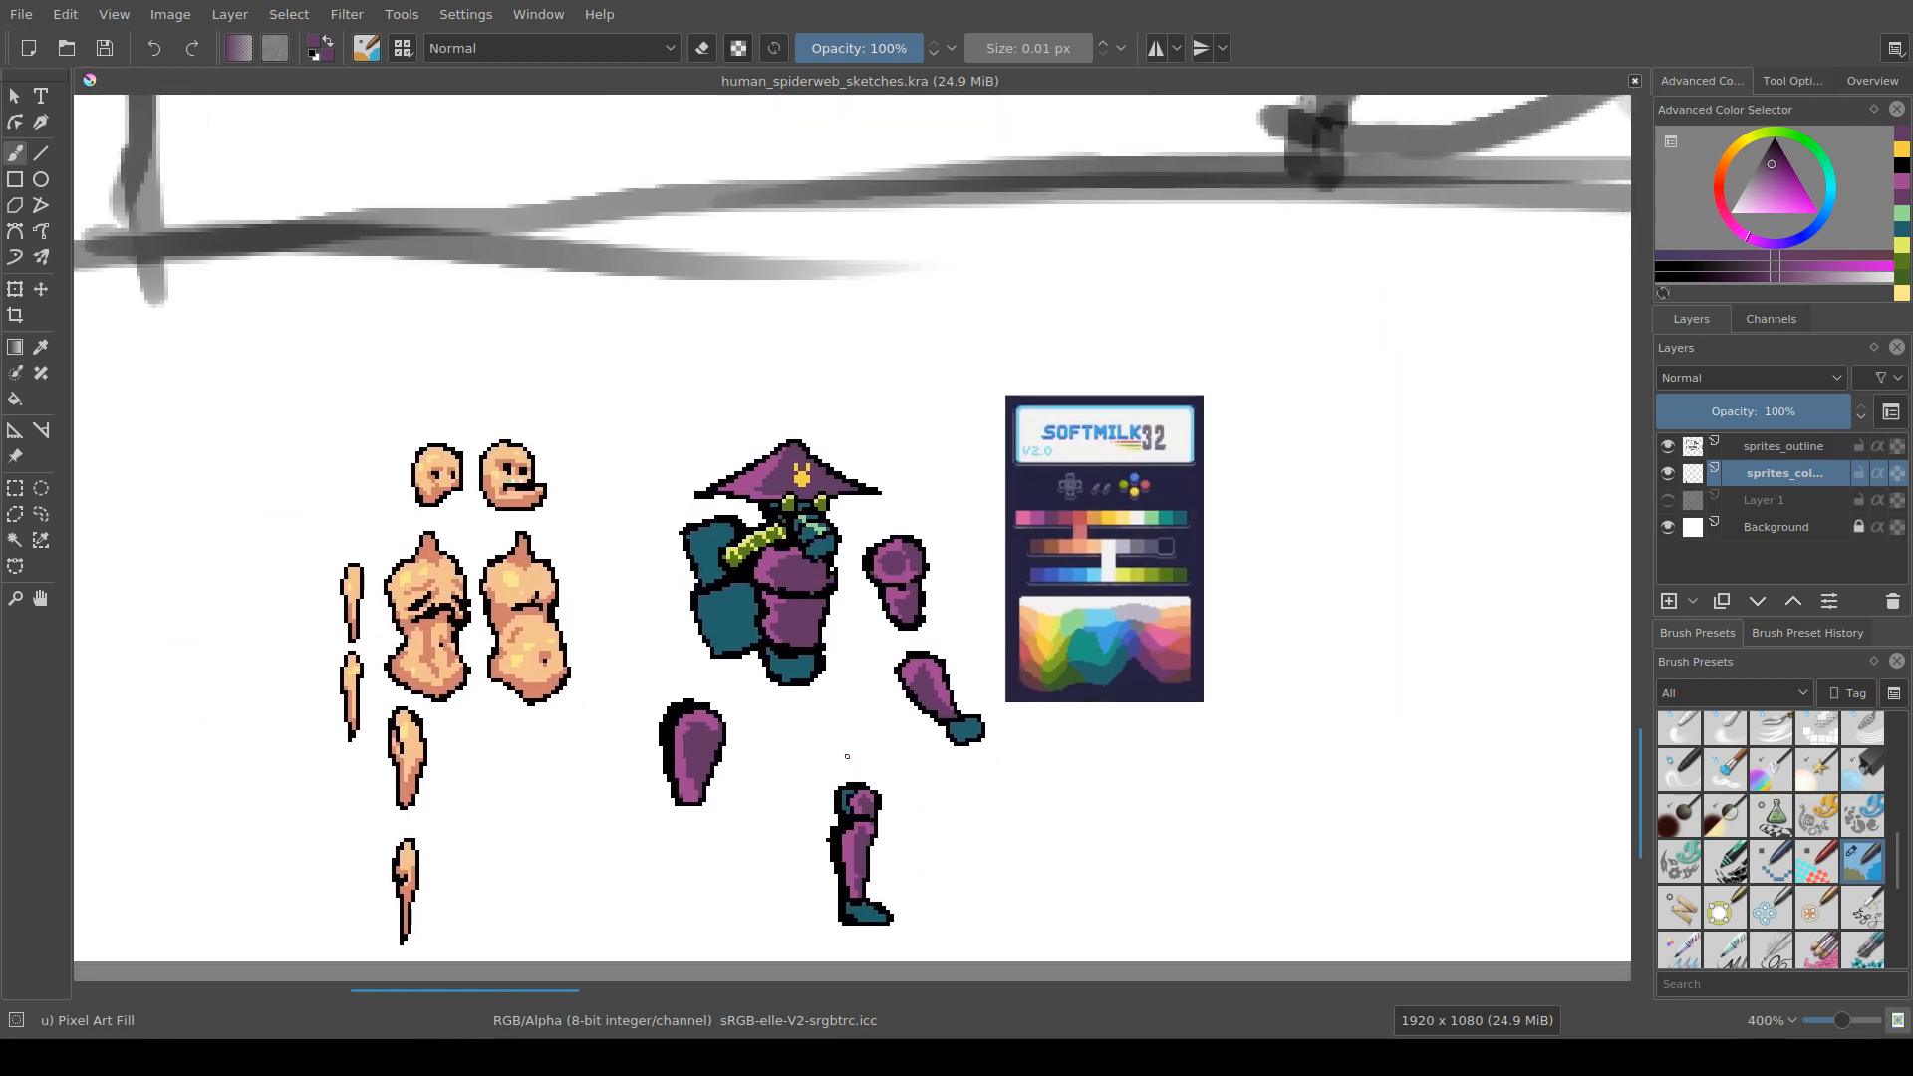
scroll(847, 756, down, 1)
scroll(847, 757, up, 2)
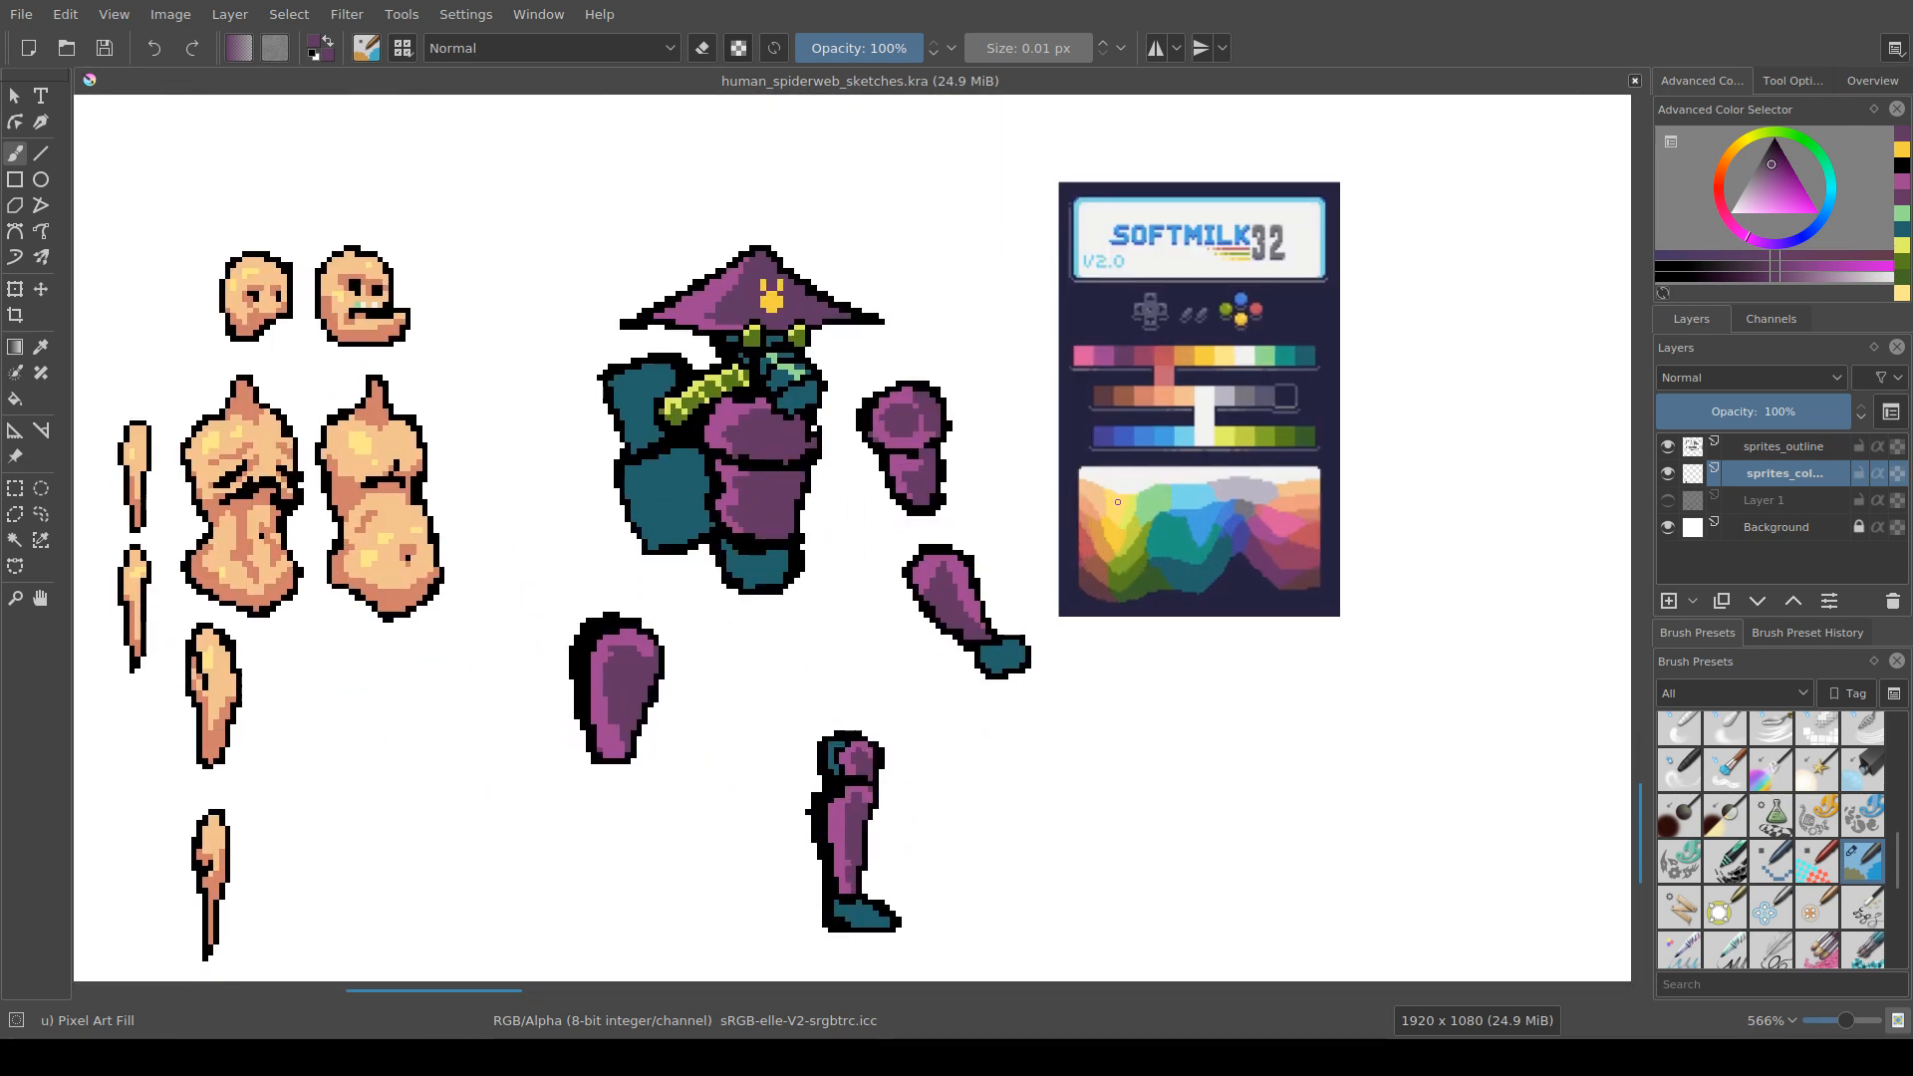
Step: With the sprites_color layer active, sample the light green from the top color row of the Softmilk 32 palette image
drag(1118, 502, 1063, 591)
click(1784, 474)
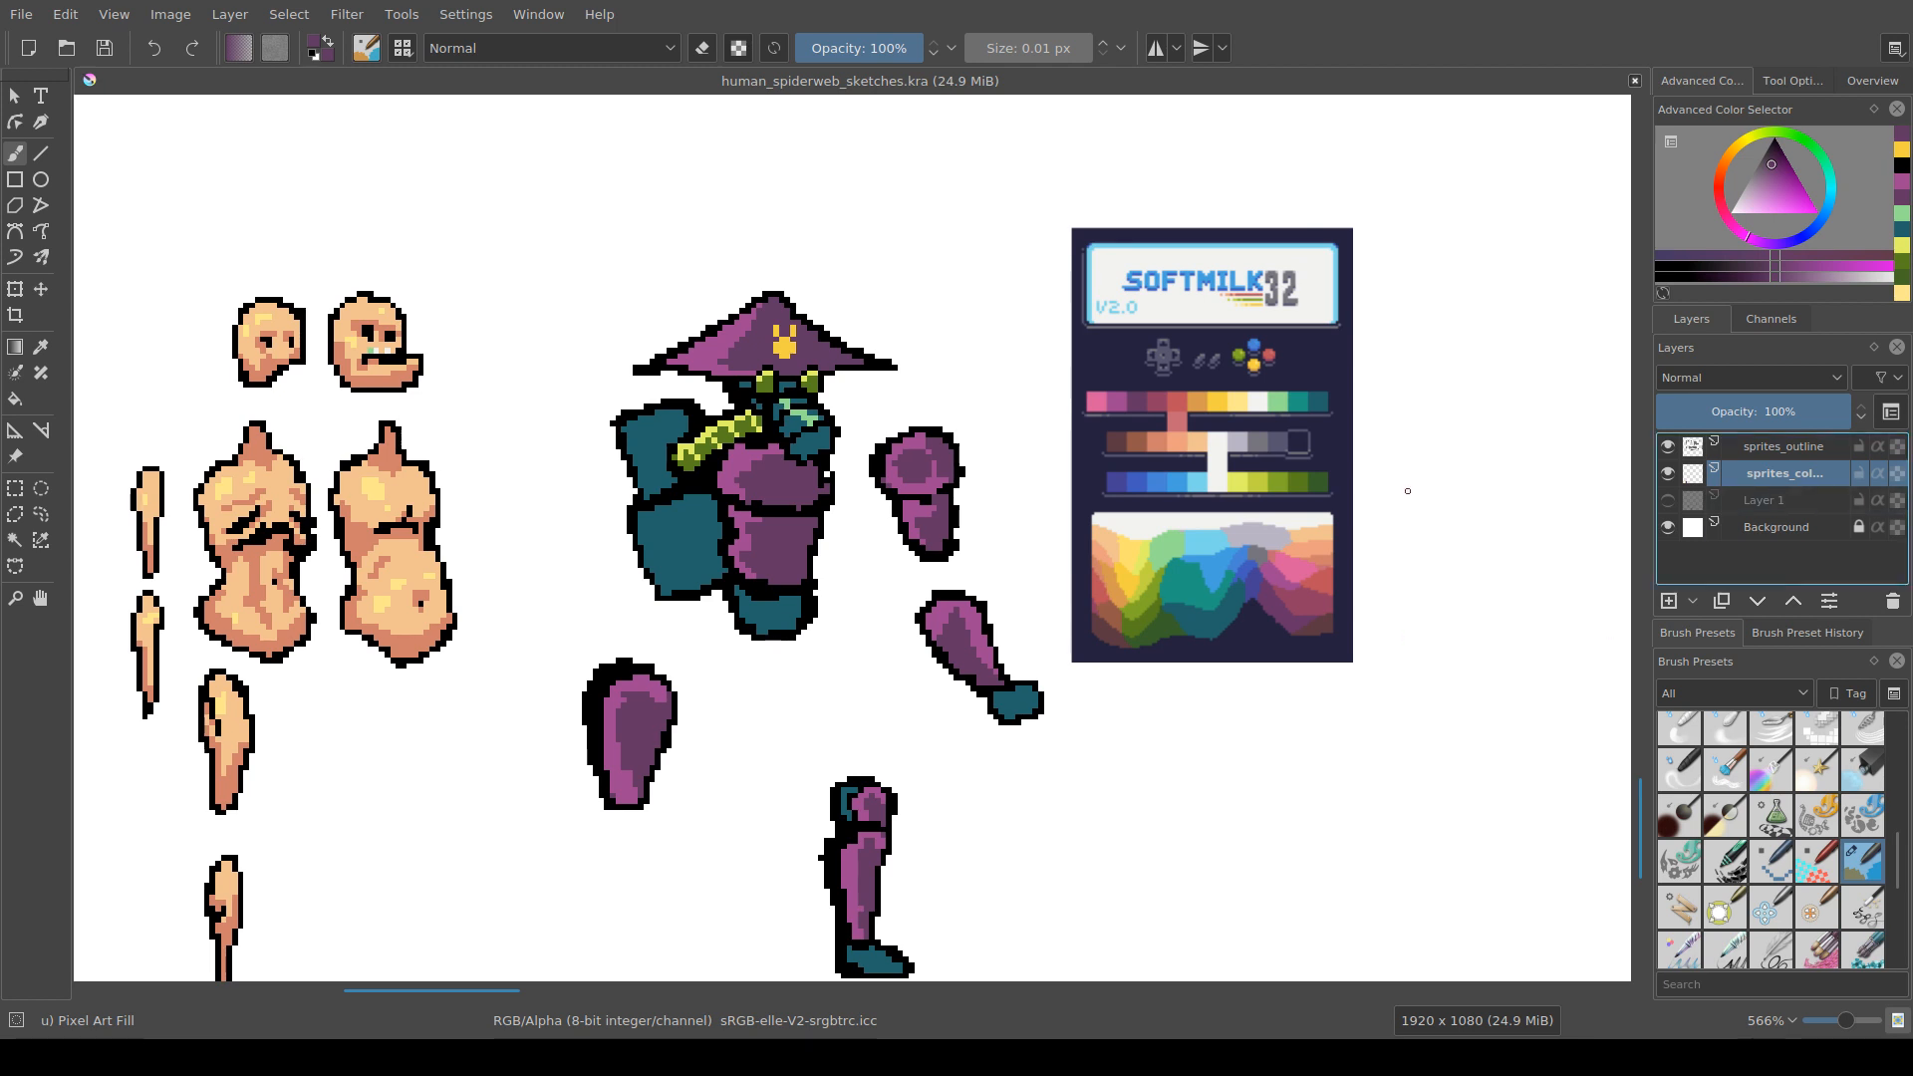
ctrl+click(1300, 400)
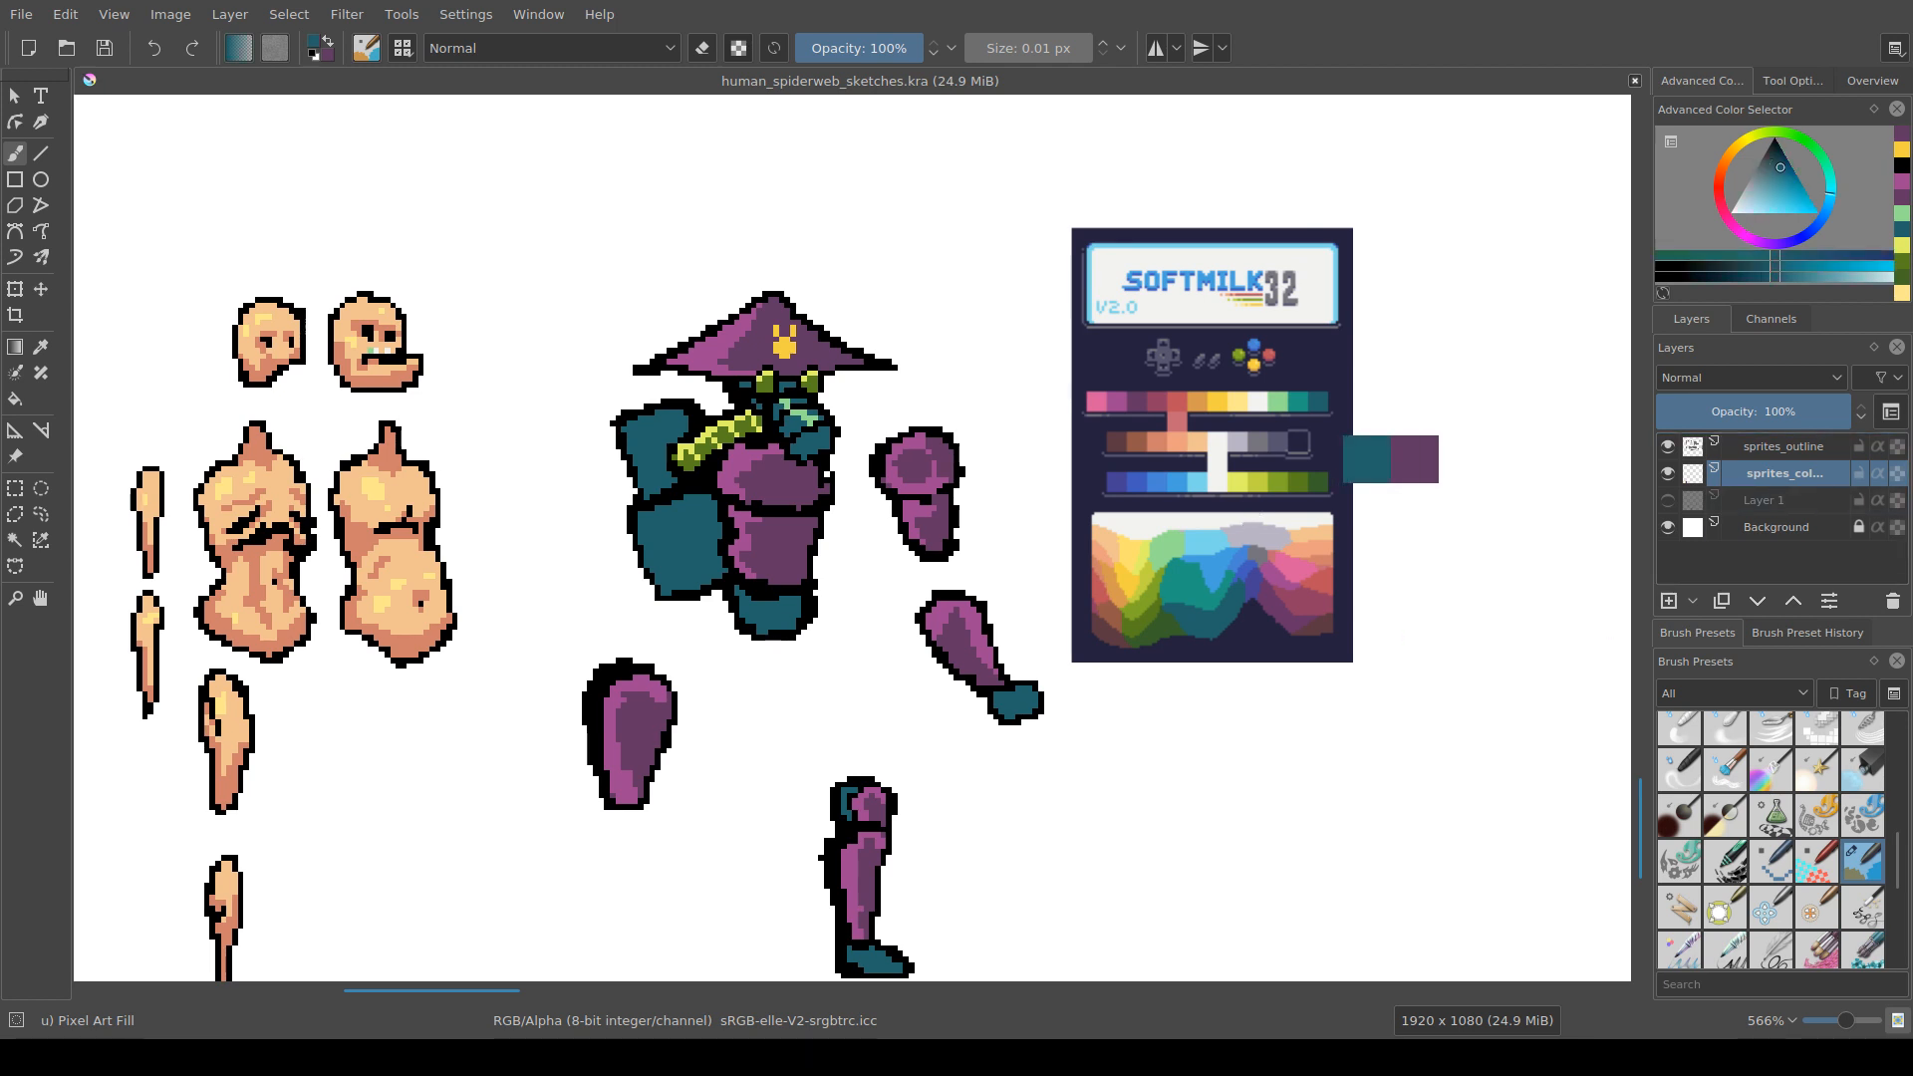
ctrl+click(1275, 397)
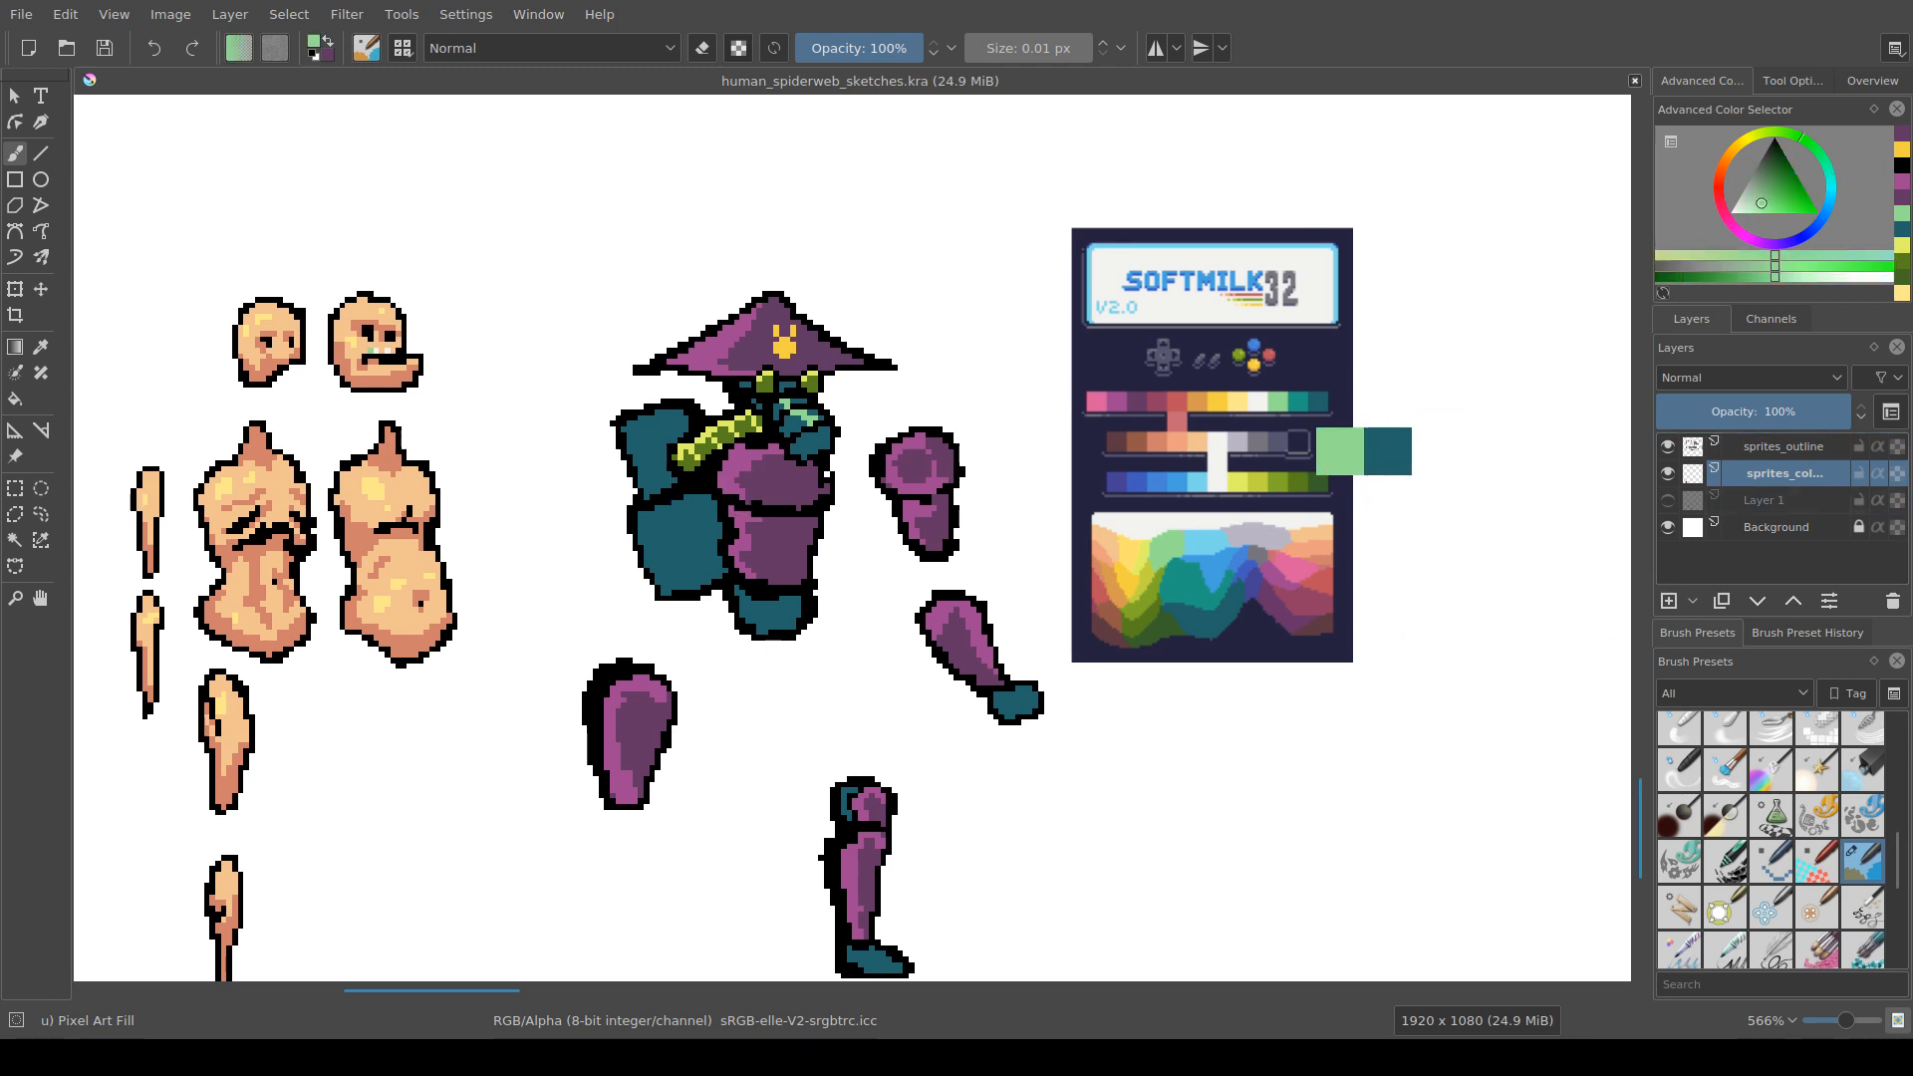
Step: Paint a light green highlight along the top edge of the upper teal shape behind the character's torso
scroll(675, 475, up, 1)
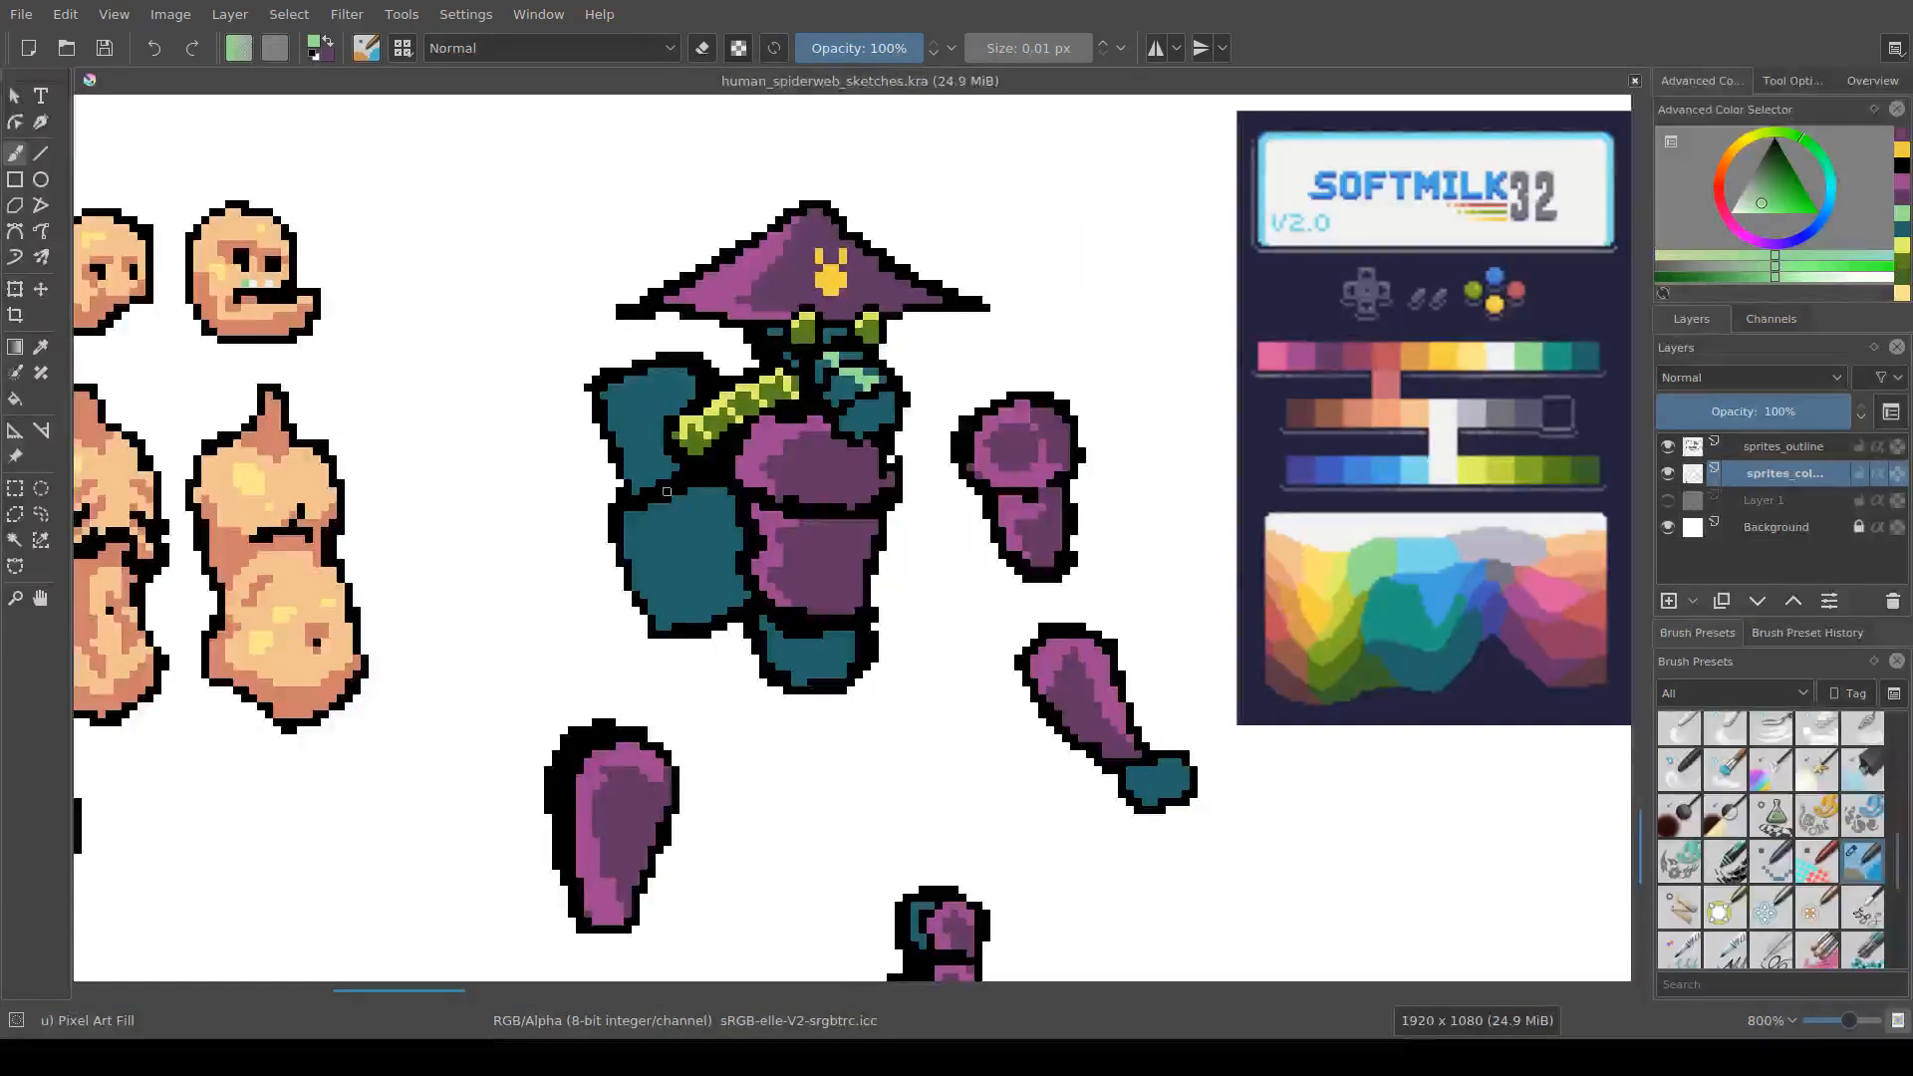
drag(890, 436, 896, 472)
drag(610, 433, 633, 425)
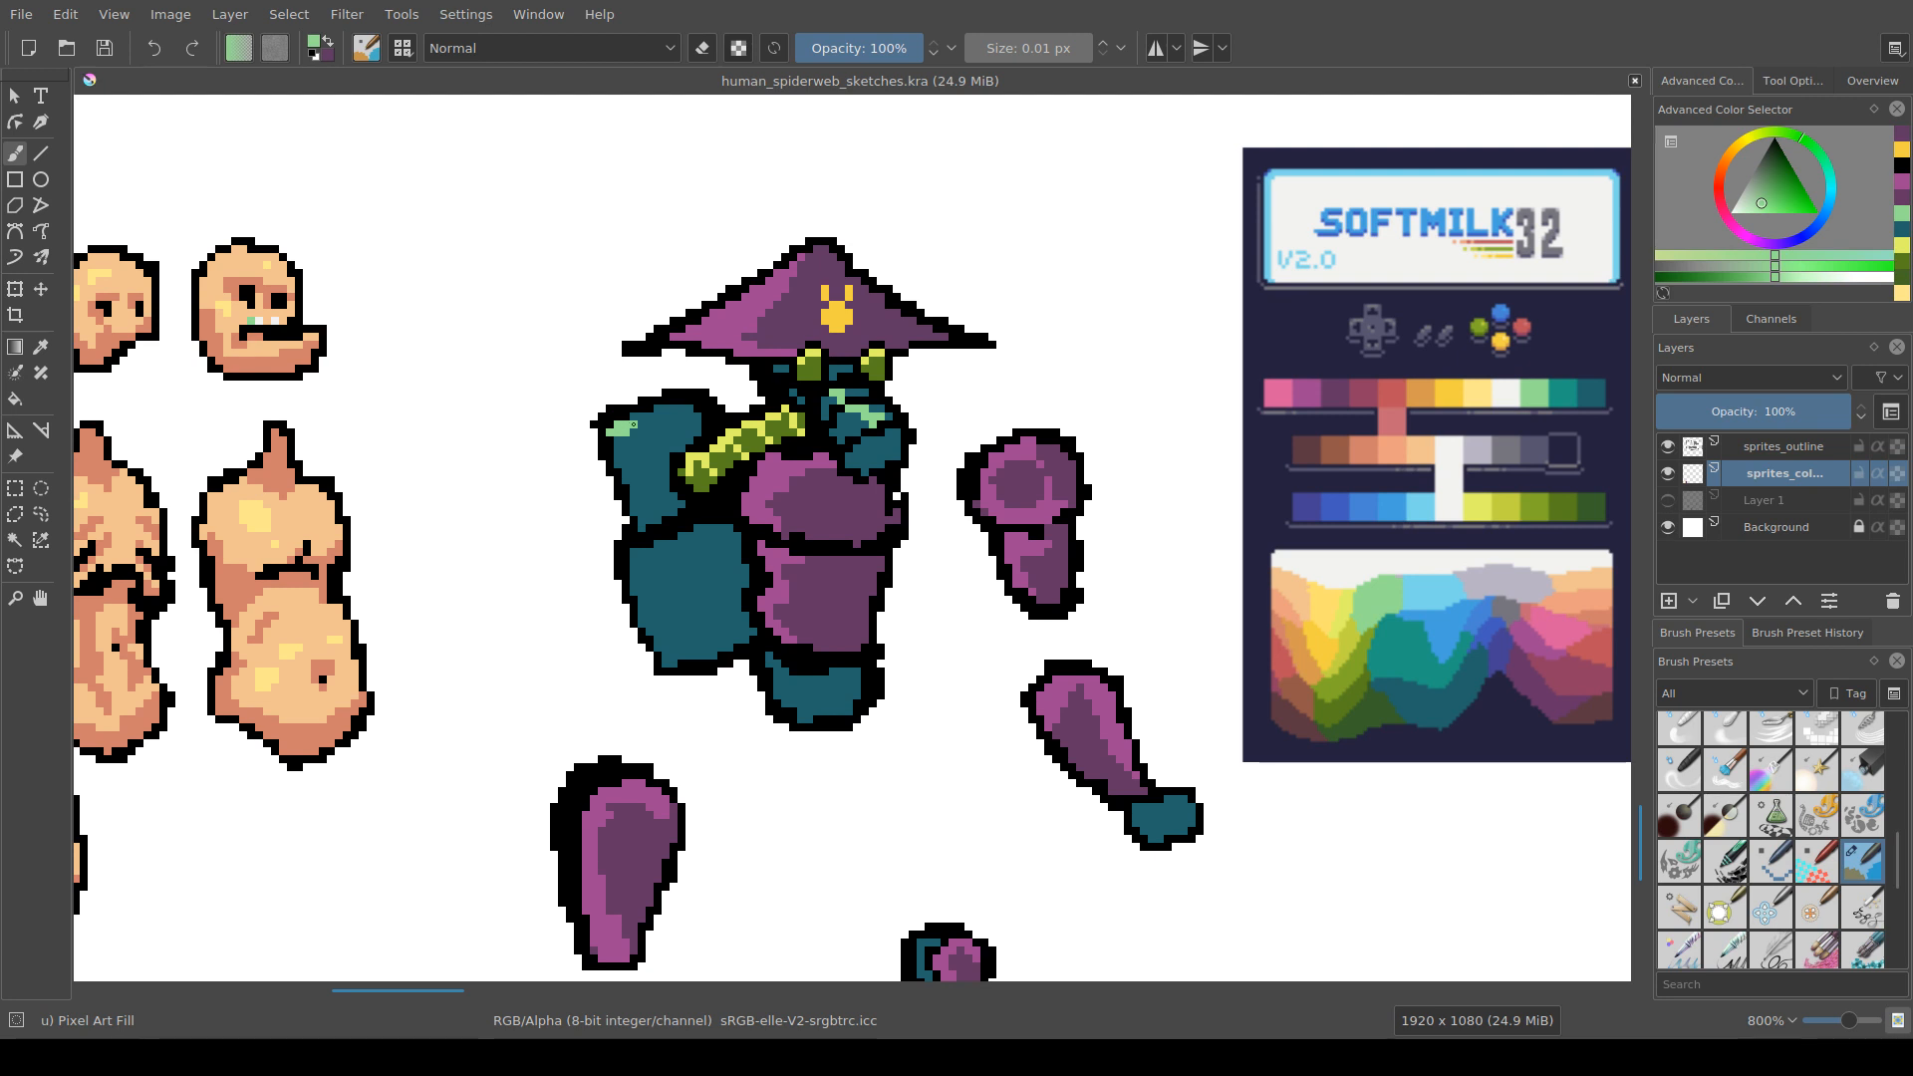
click(657, 408)
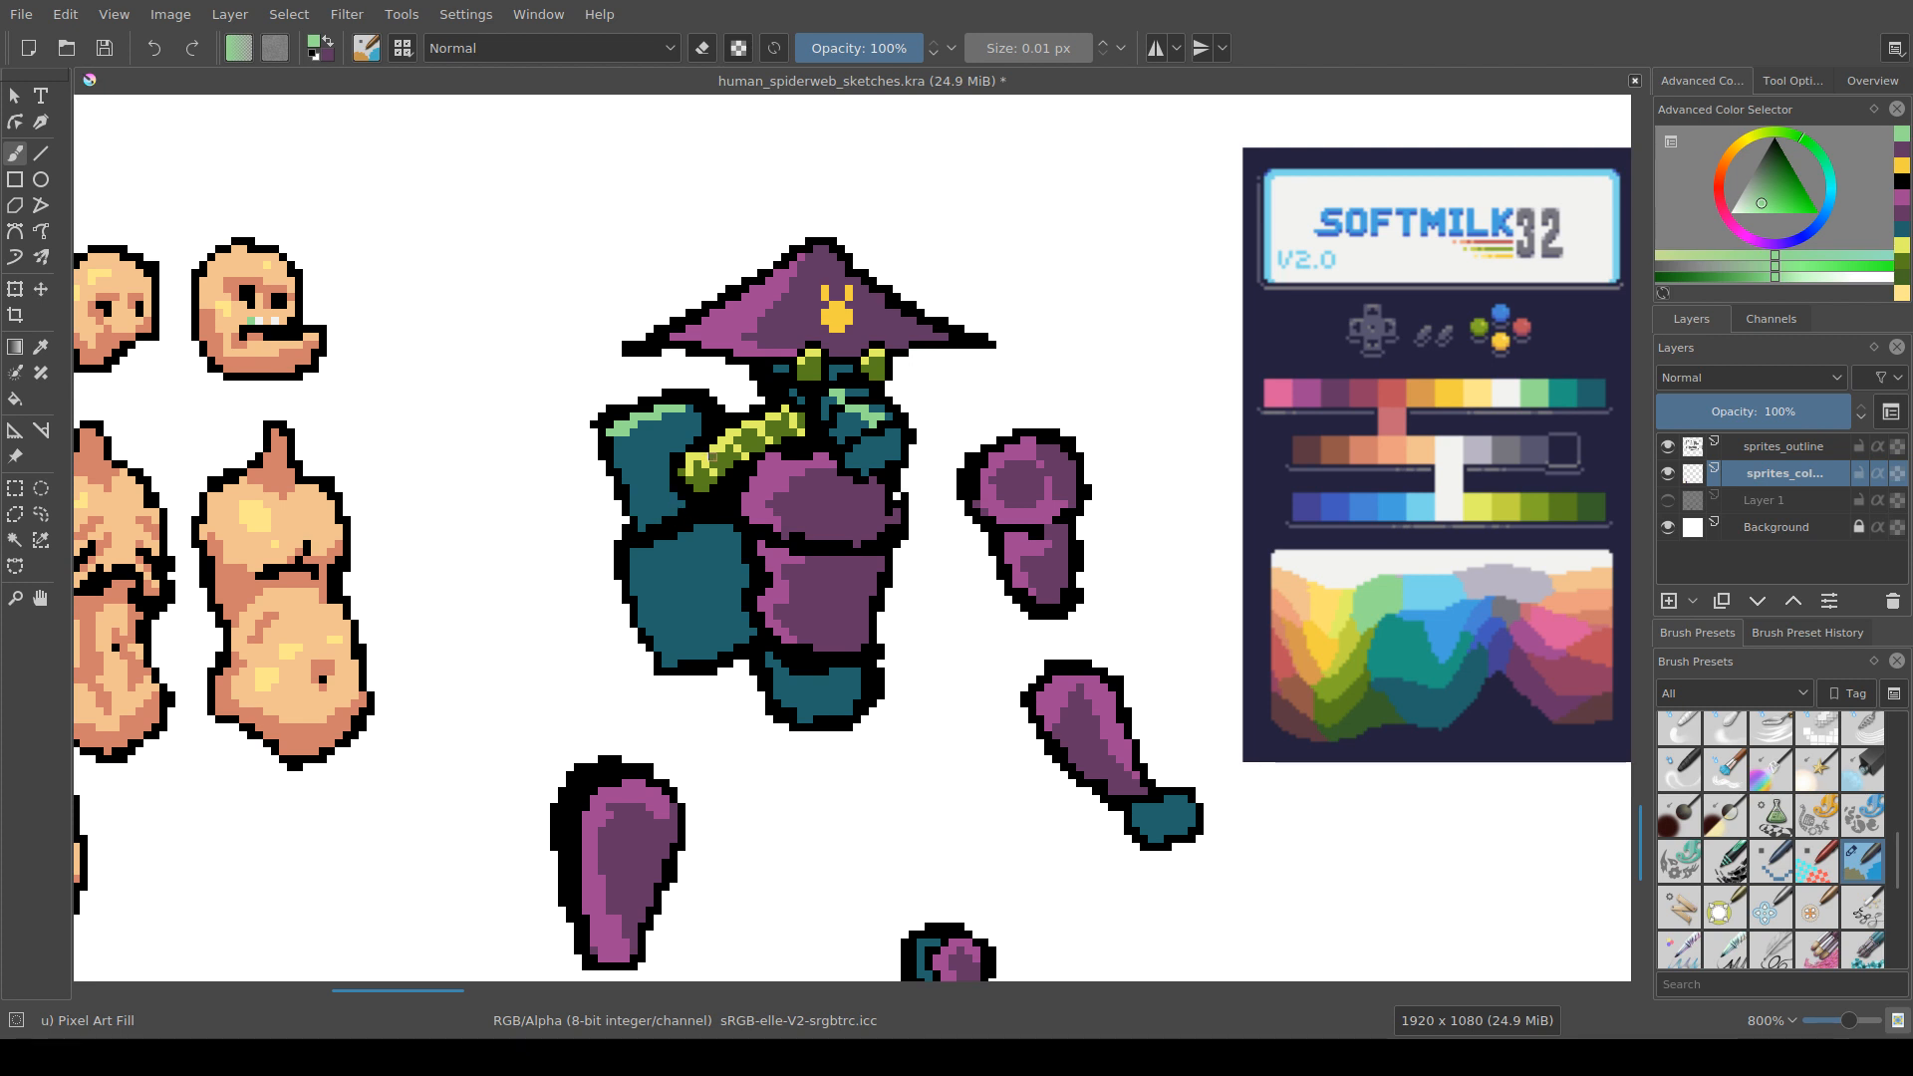
Step: Hide the sprites_outline and sprites_color layers, show Layer 1, and examine its rough sketch of the characters
scroll(892, 562, down, 4)
drag(892, 562, 644, 706)
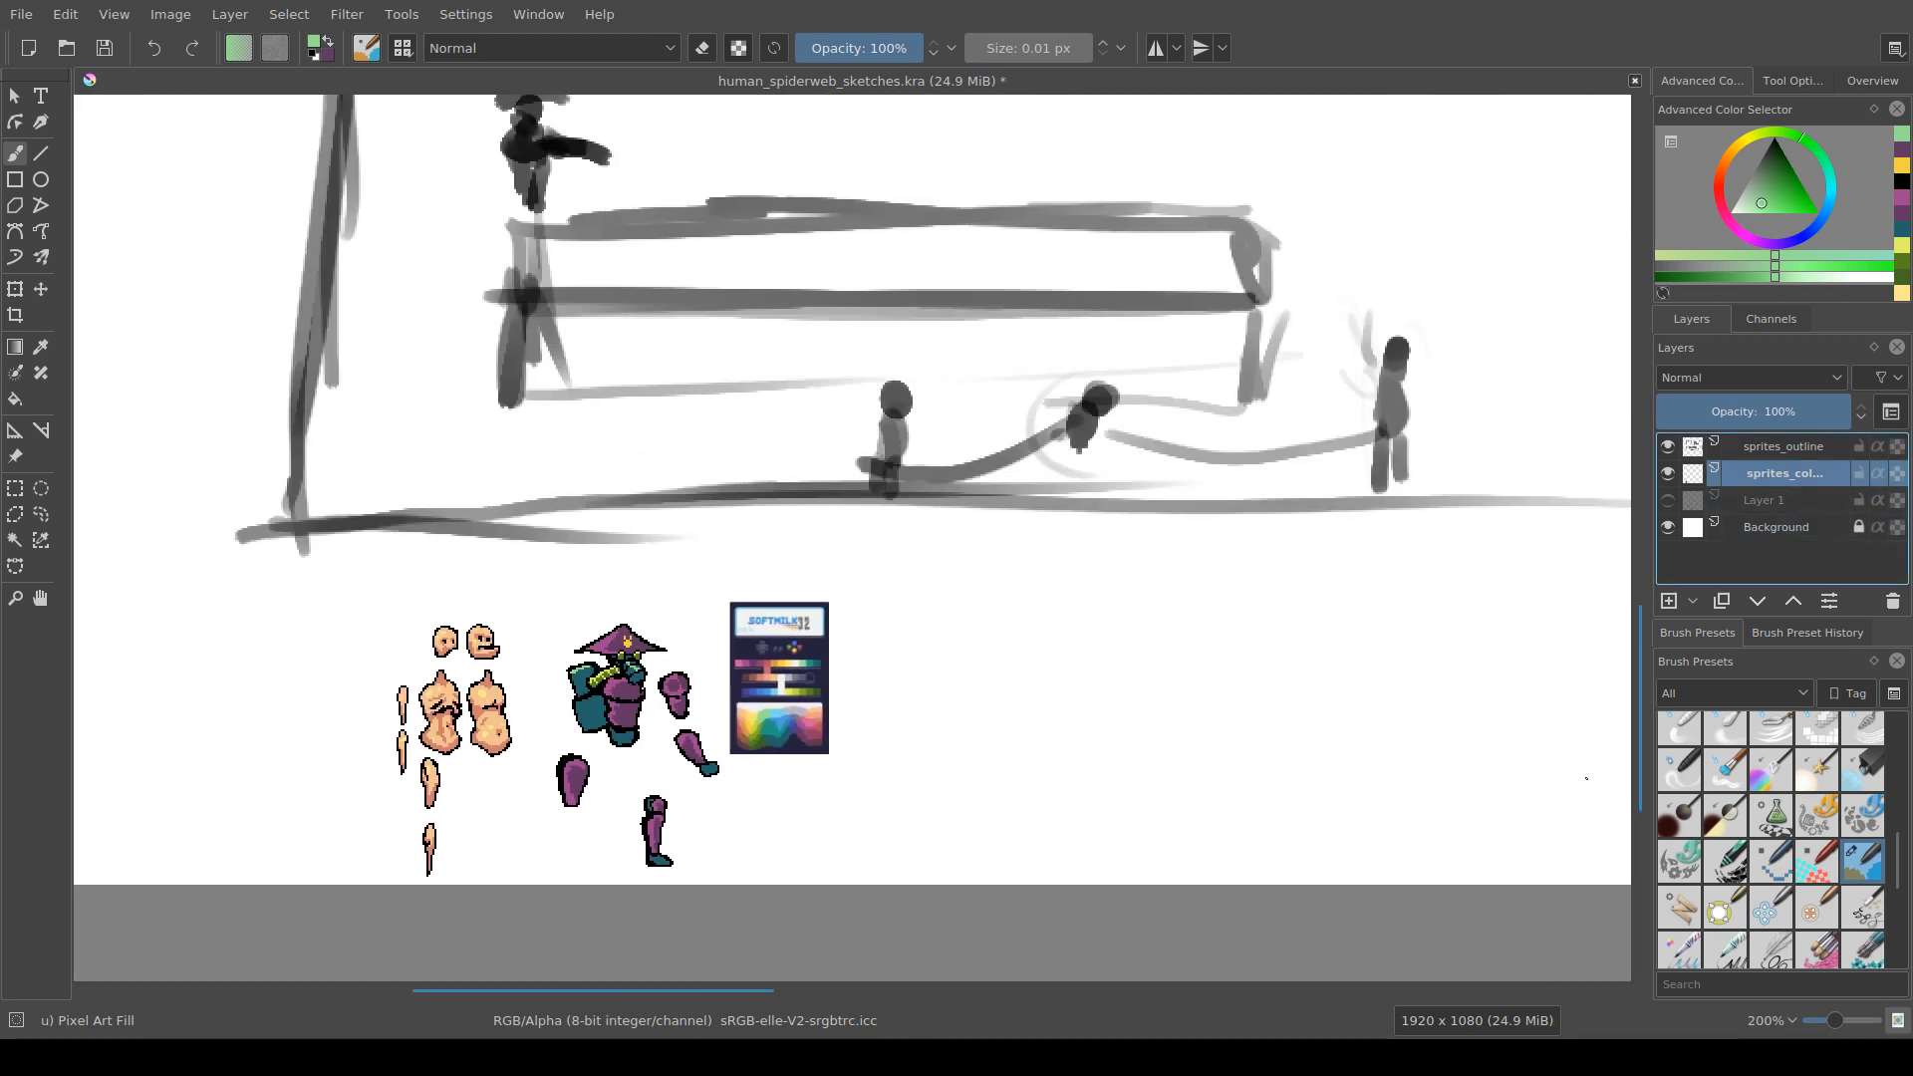
click(1668, 473)
click(1668, 446)
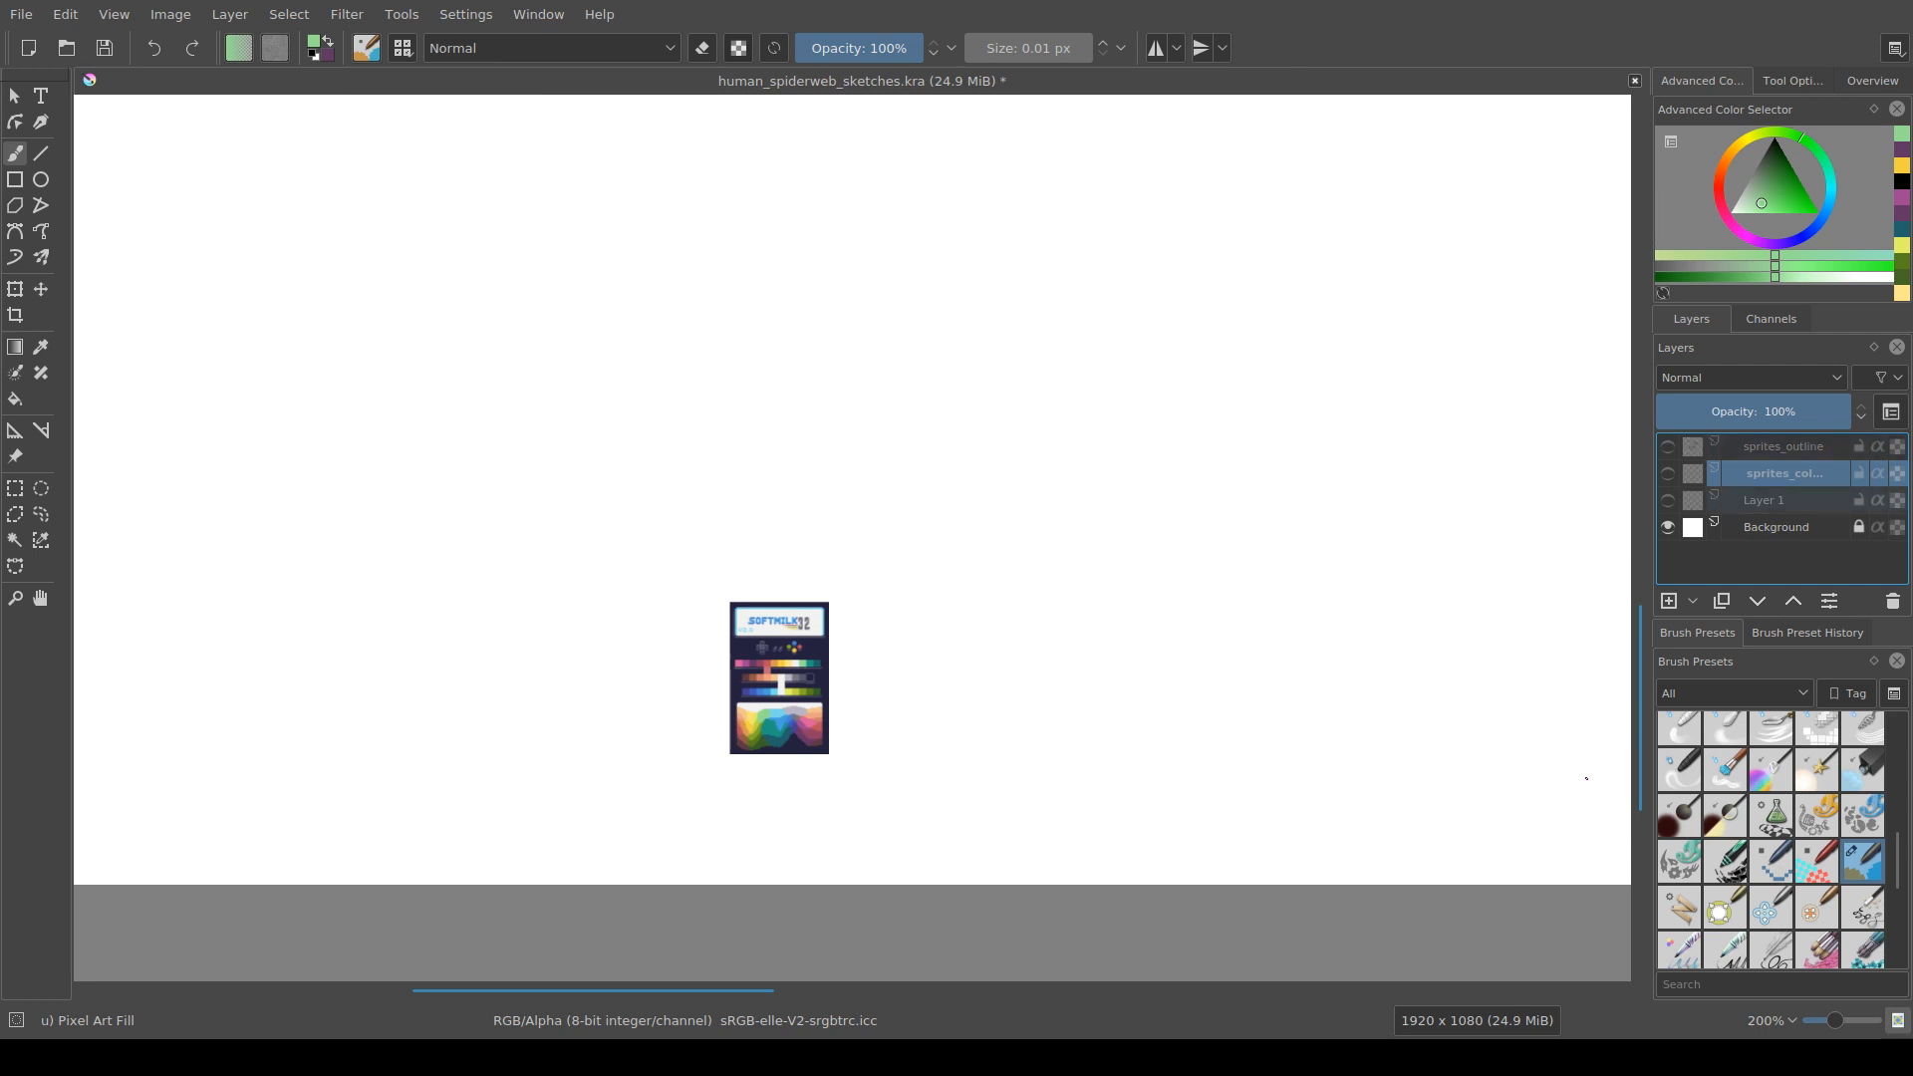
click(1668, 501)
scroll(495, 765, down, 4)
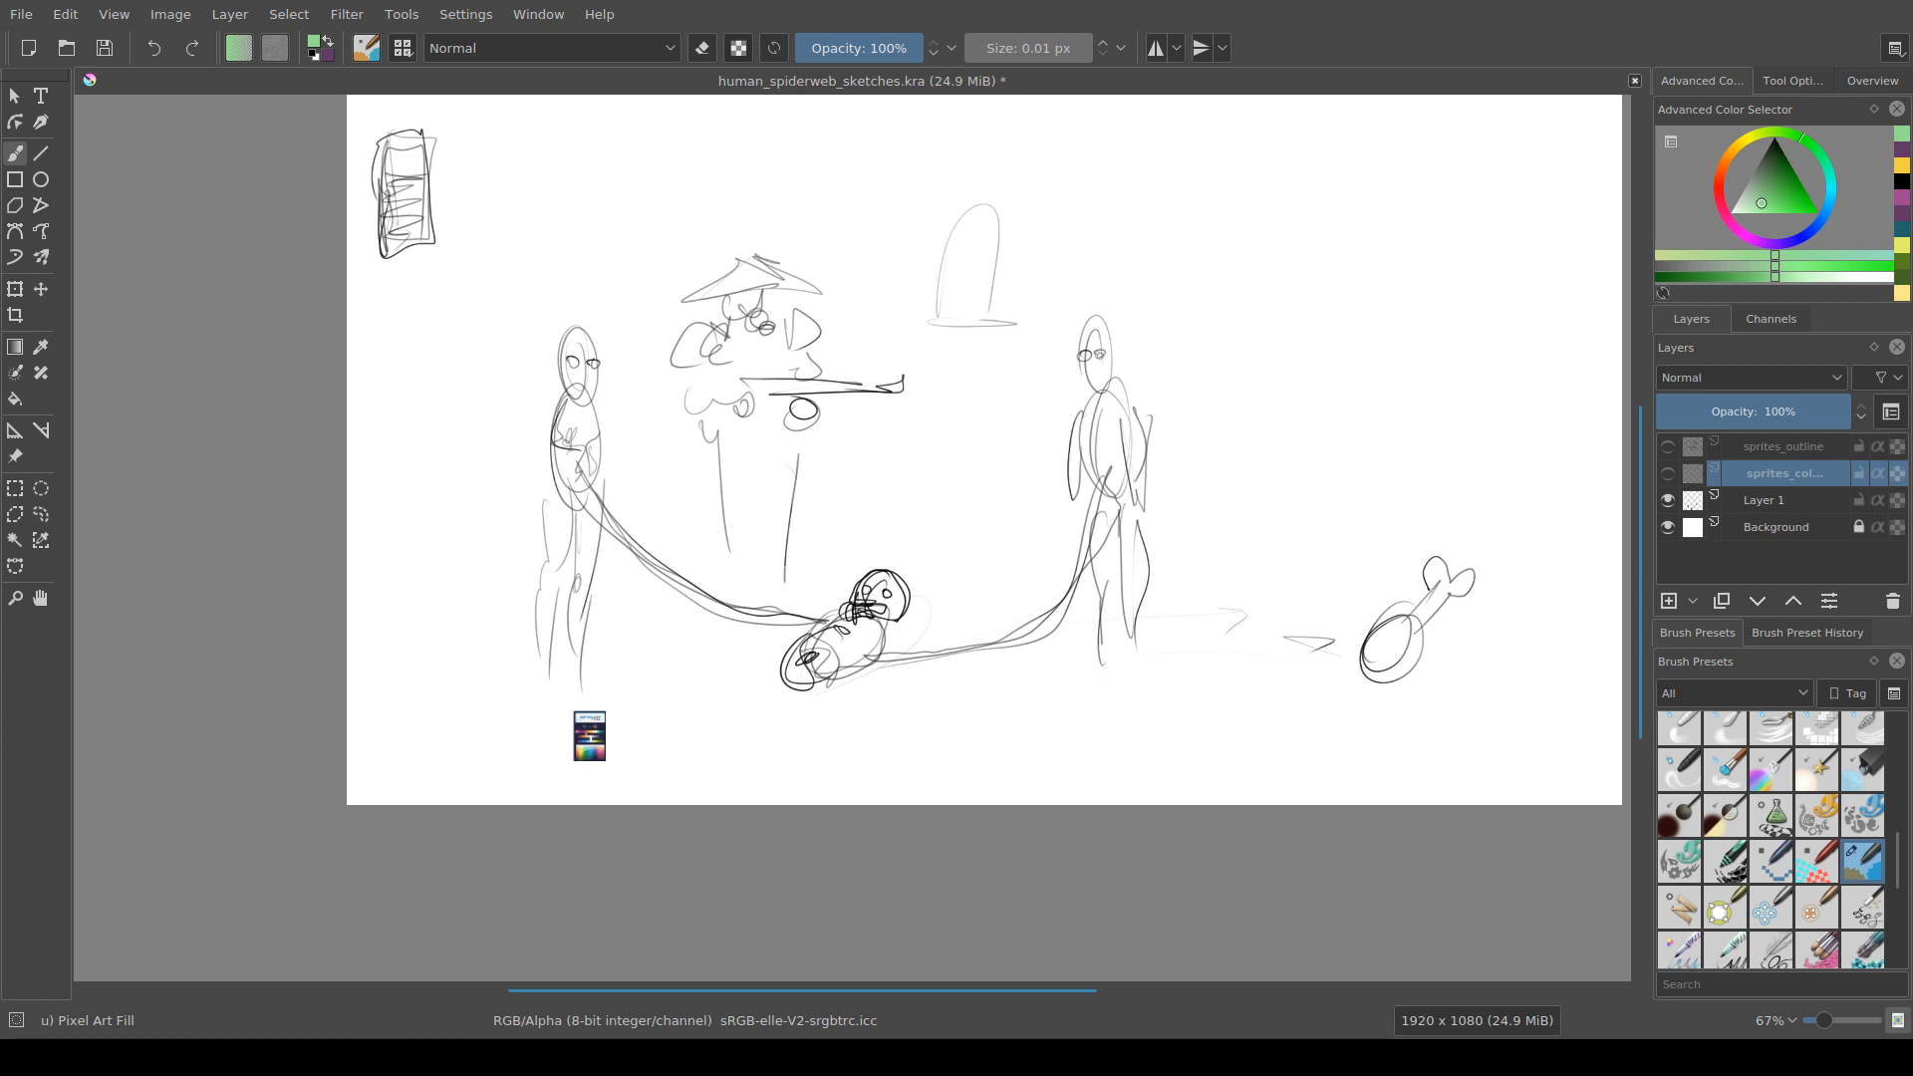
scroll(759, 536, up, 1)
drag(760, 536, 726, 609)
scroll(726, 610, down, 1)
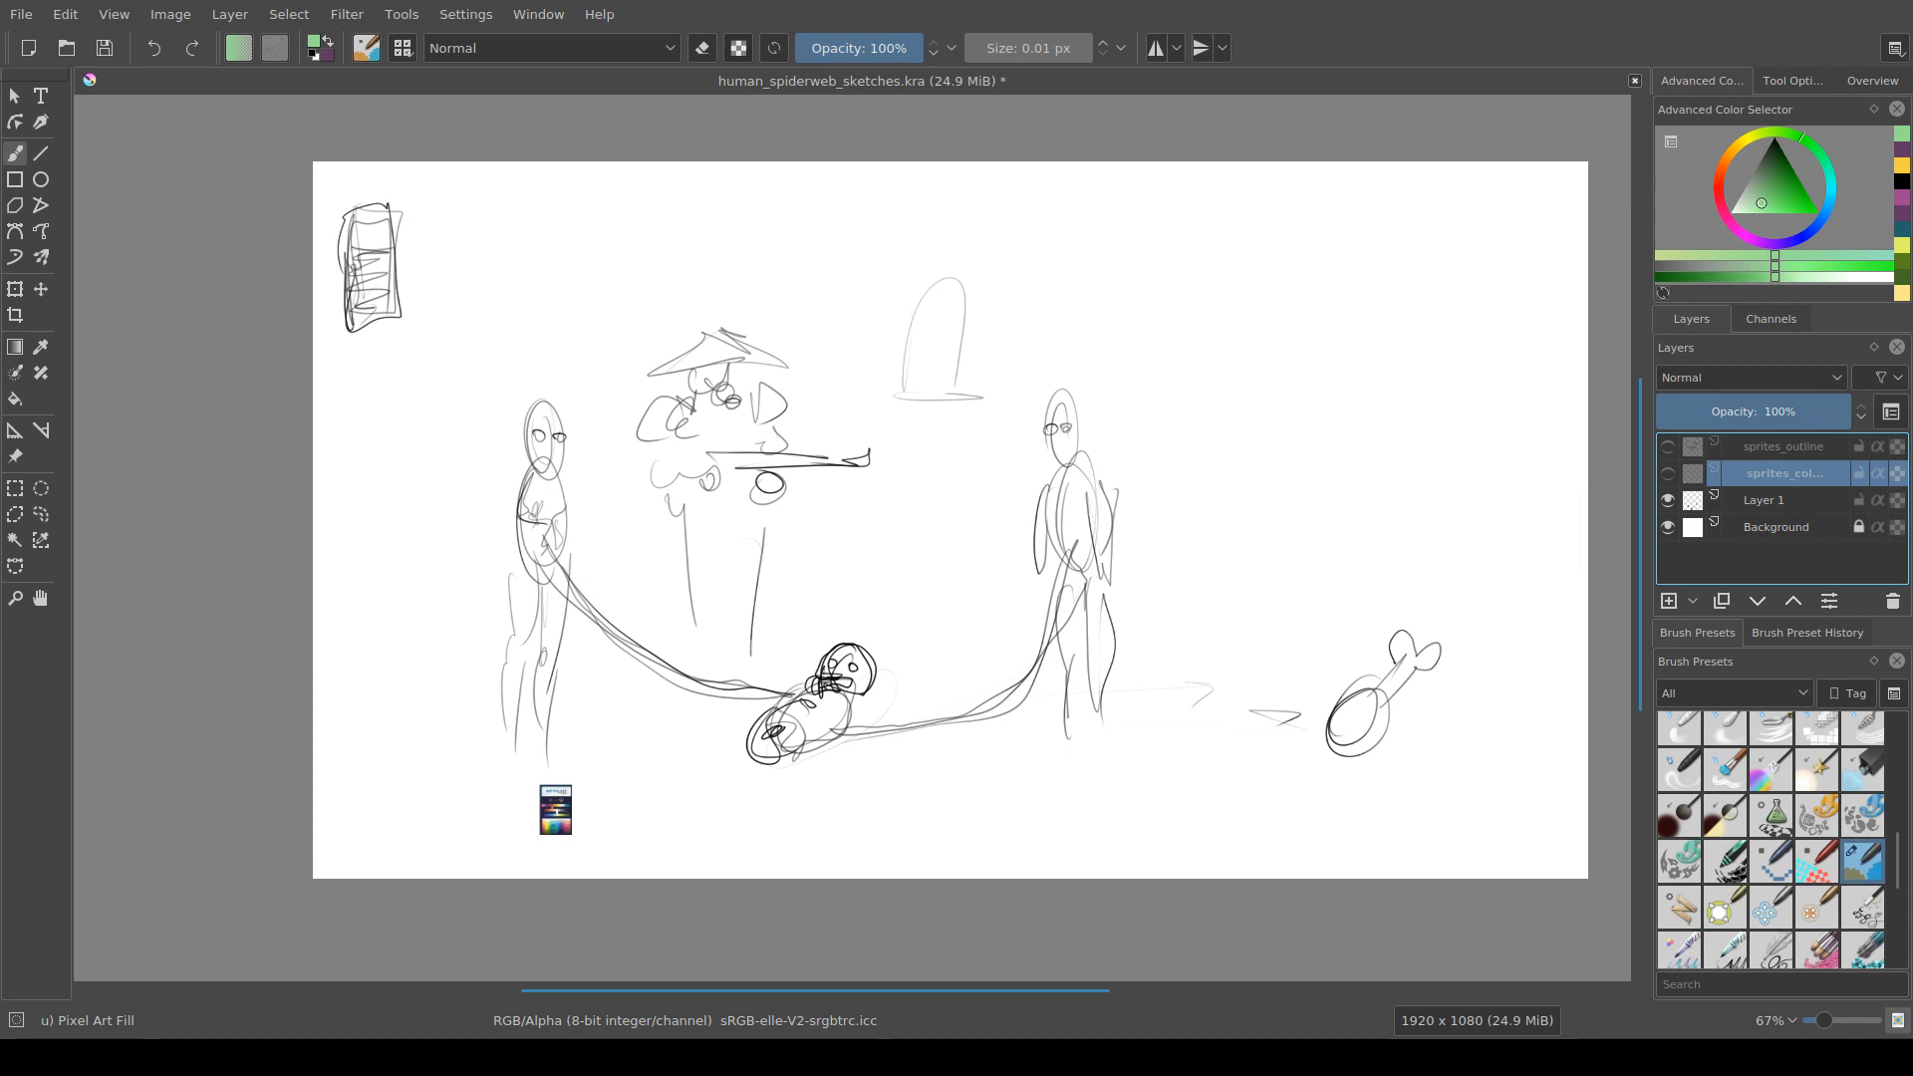
Step: Show the sprites_color and sprites_outline layers again and hide Layer 1
click(1668, 473)
click(1668, 446)
click(1668, 501)
scroll(659, 793, up, 3)
drag(648, 807, 871, 631)
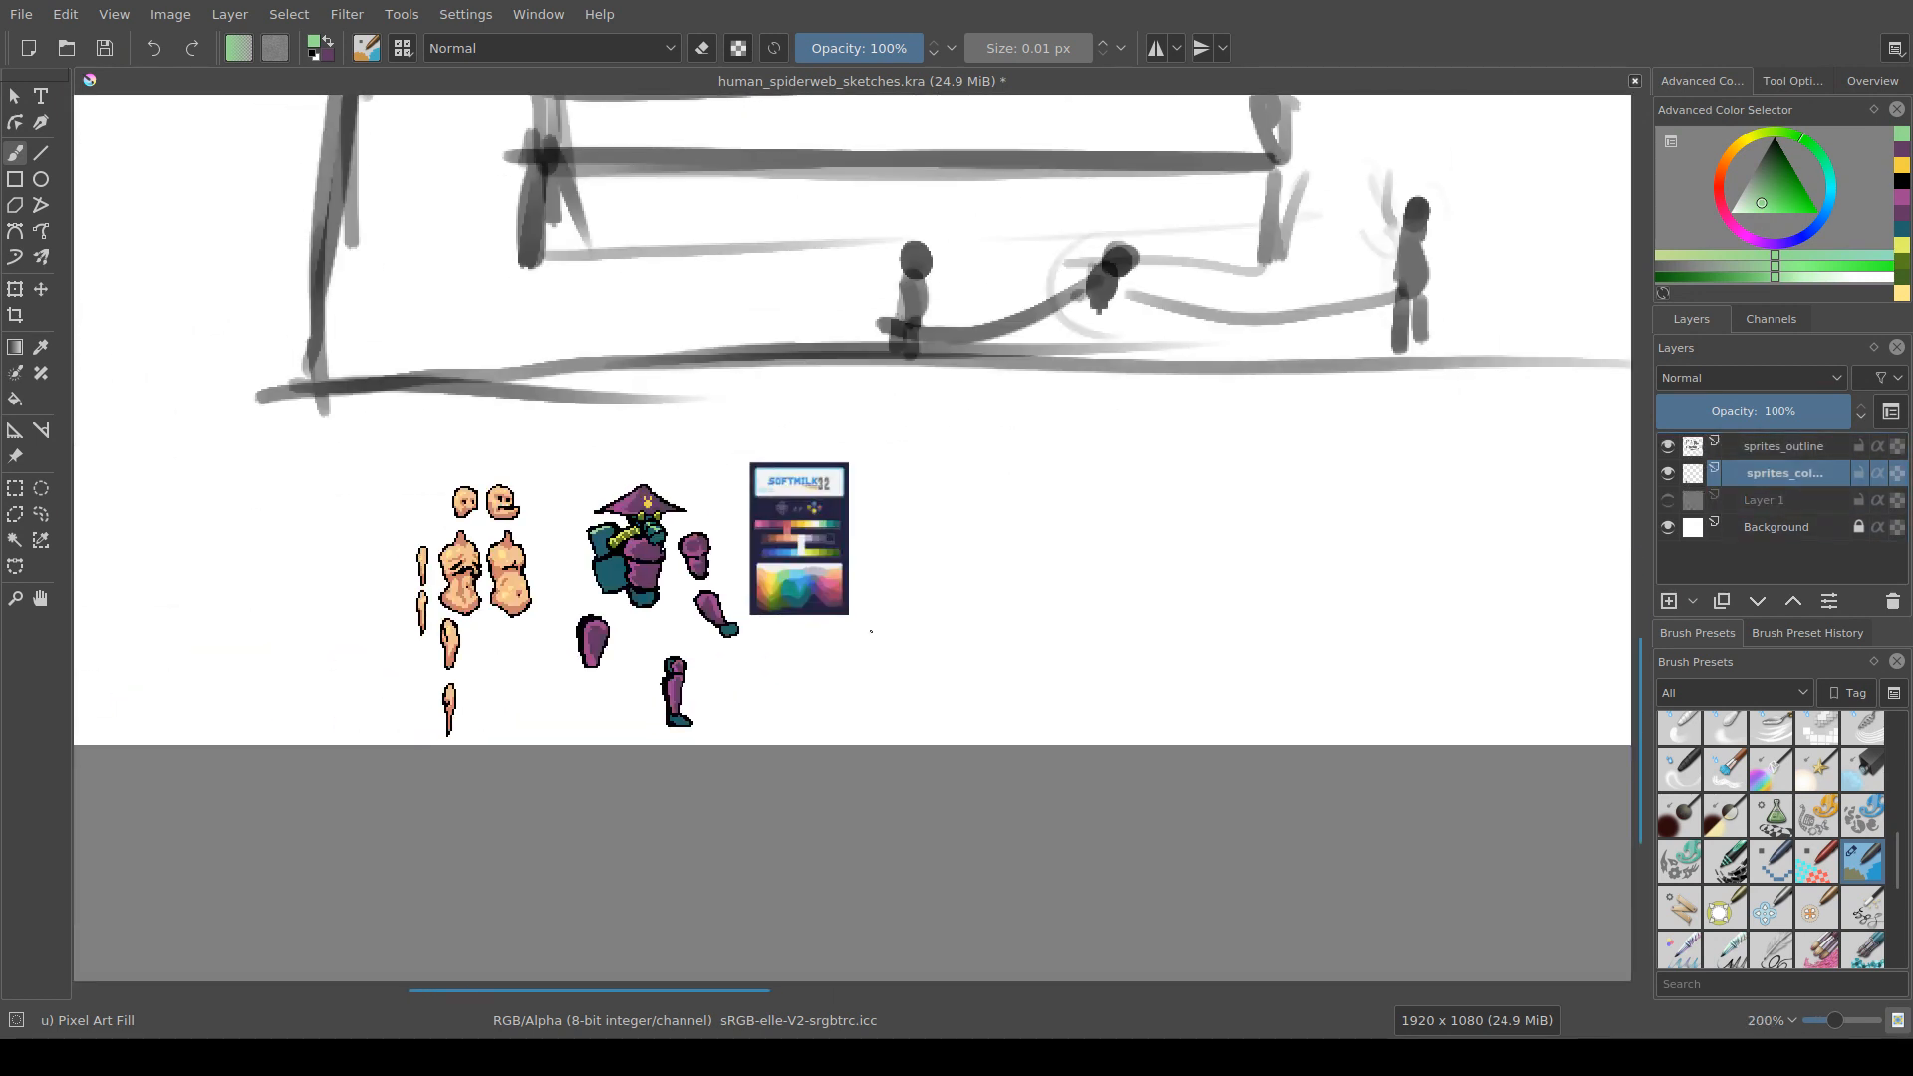
Step: Extend the light green highlight down the left side of the upper teal shape behind the torso
scroll(871, 631, up, 3)
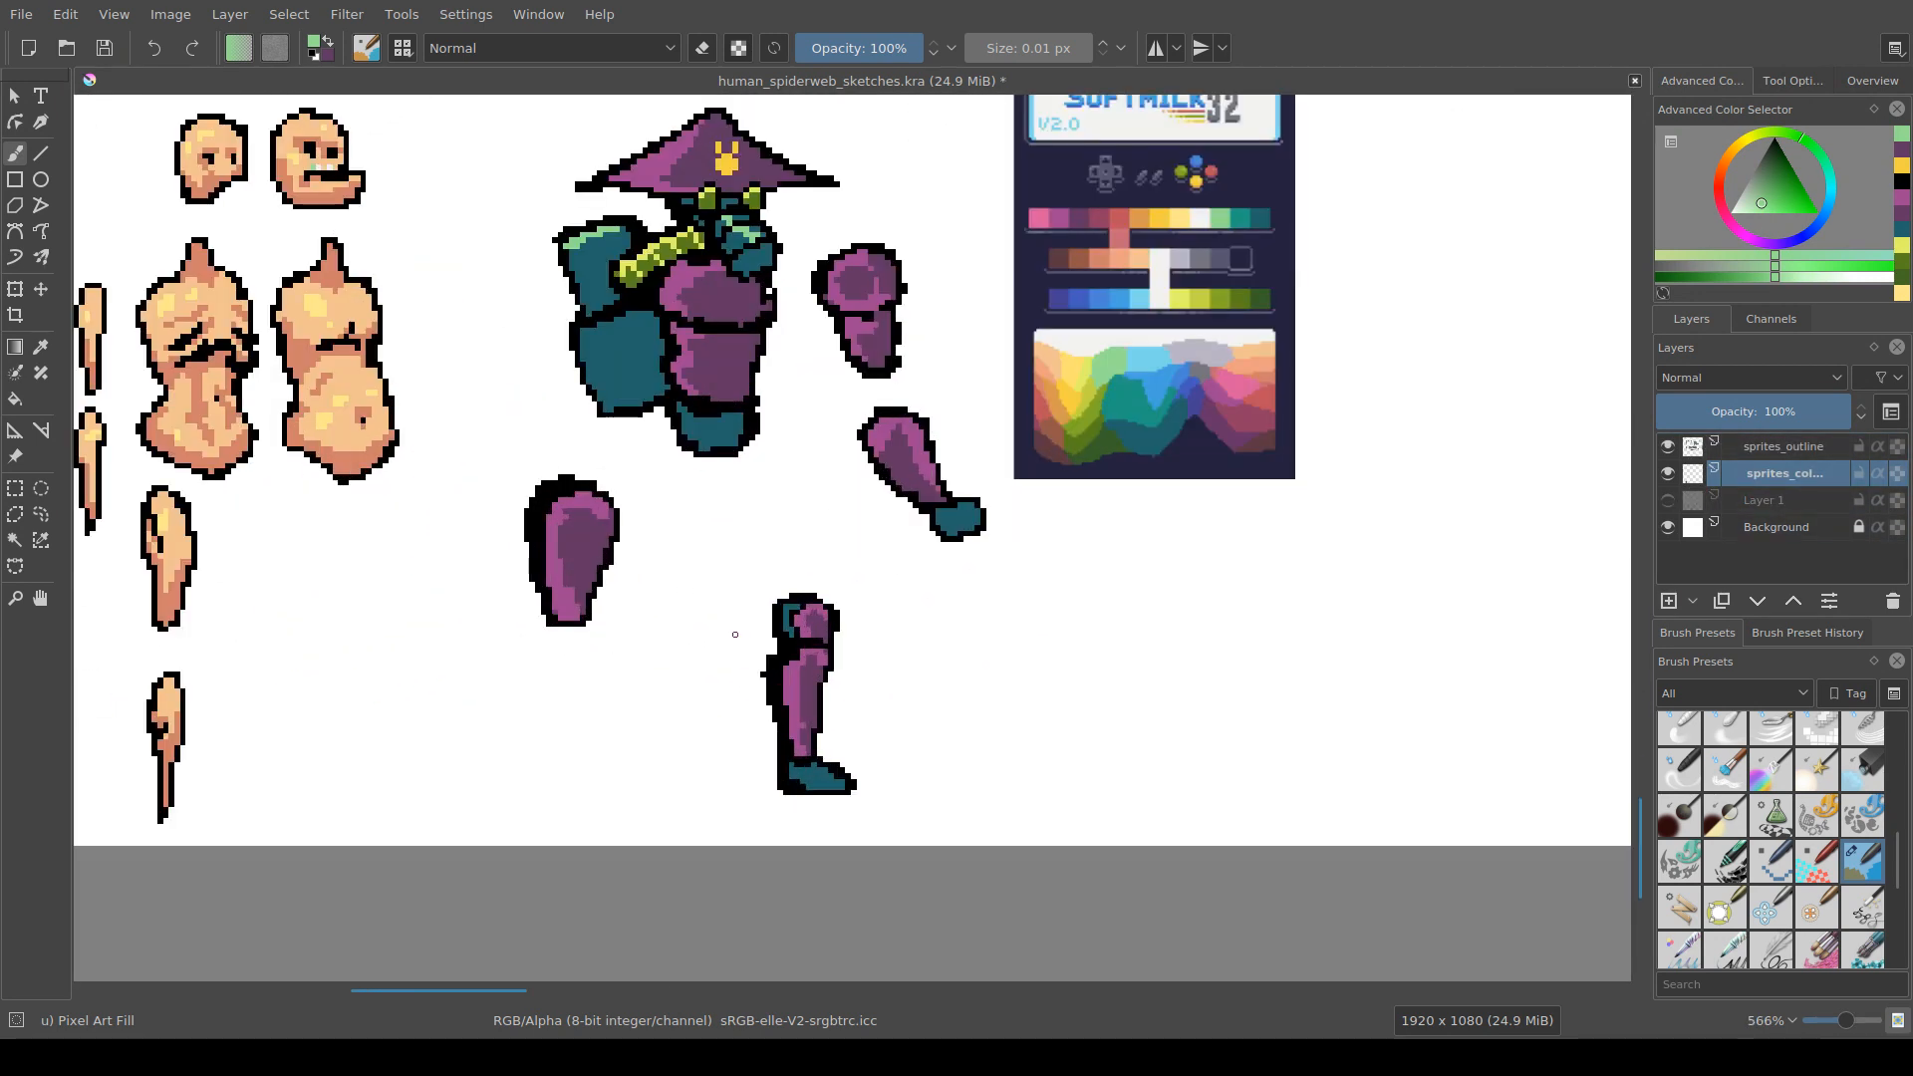
drag(735, 635, 672, 659)
drag(850, 684, 873, 774)
scroll(771, 565, up, 1)
drag(772, 565, 858, 560)
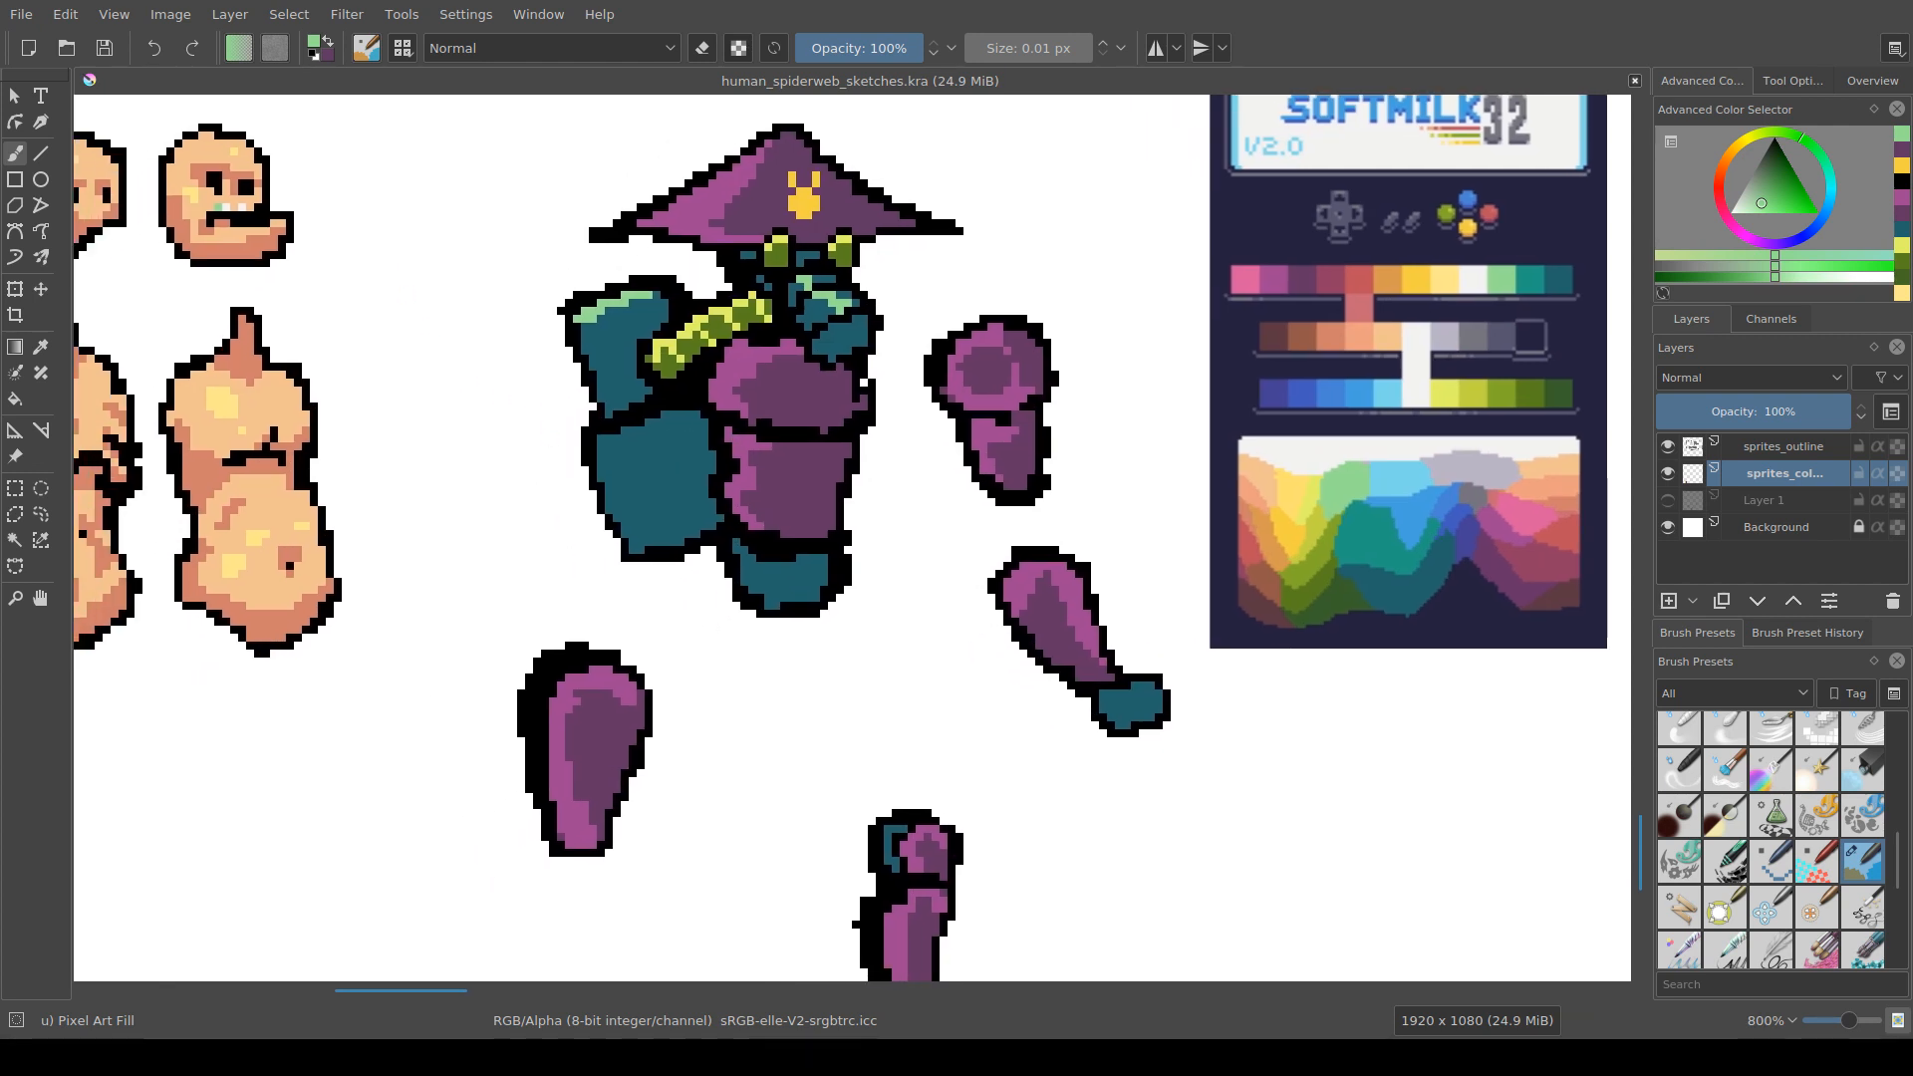
mouse_move(648, 318)
mouse_down()
mouse_move(630, 379)
mouse_move(569, 411)
mouse_move(593, 454)
mouse_up()
click(615, 365)
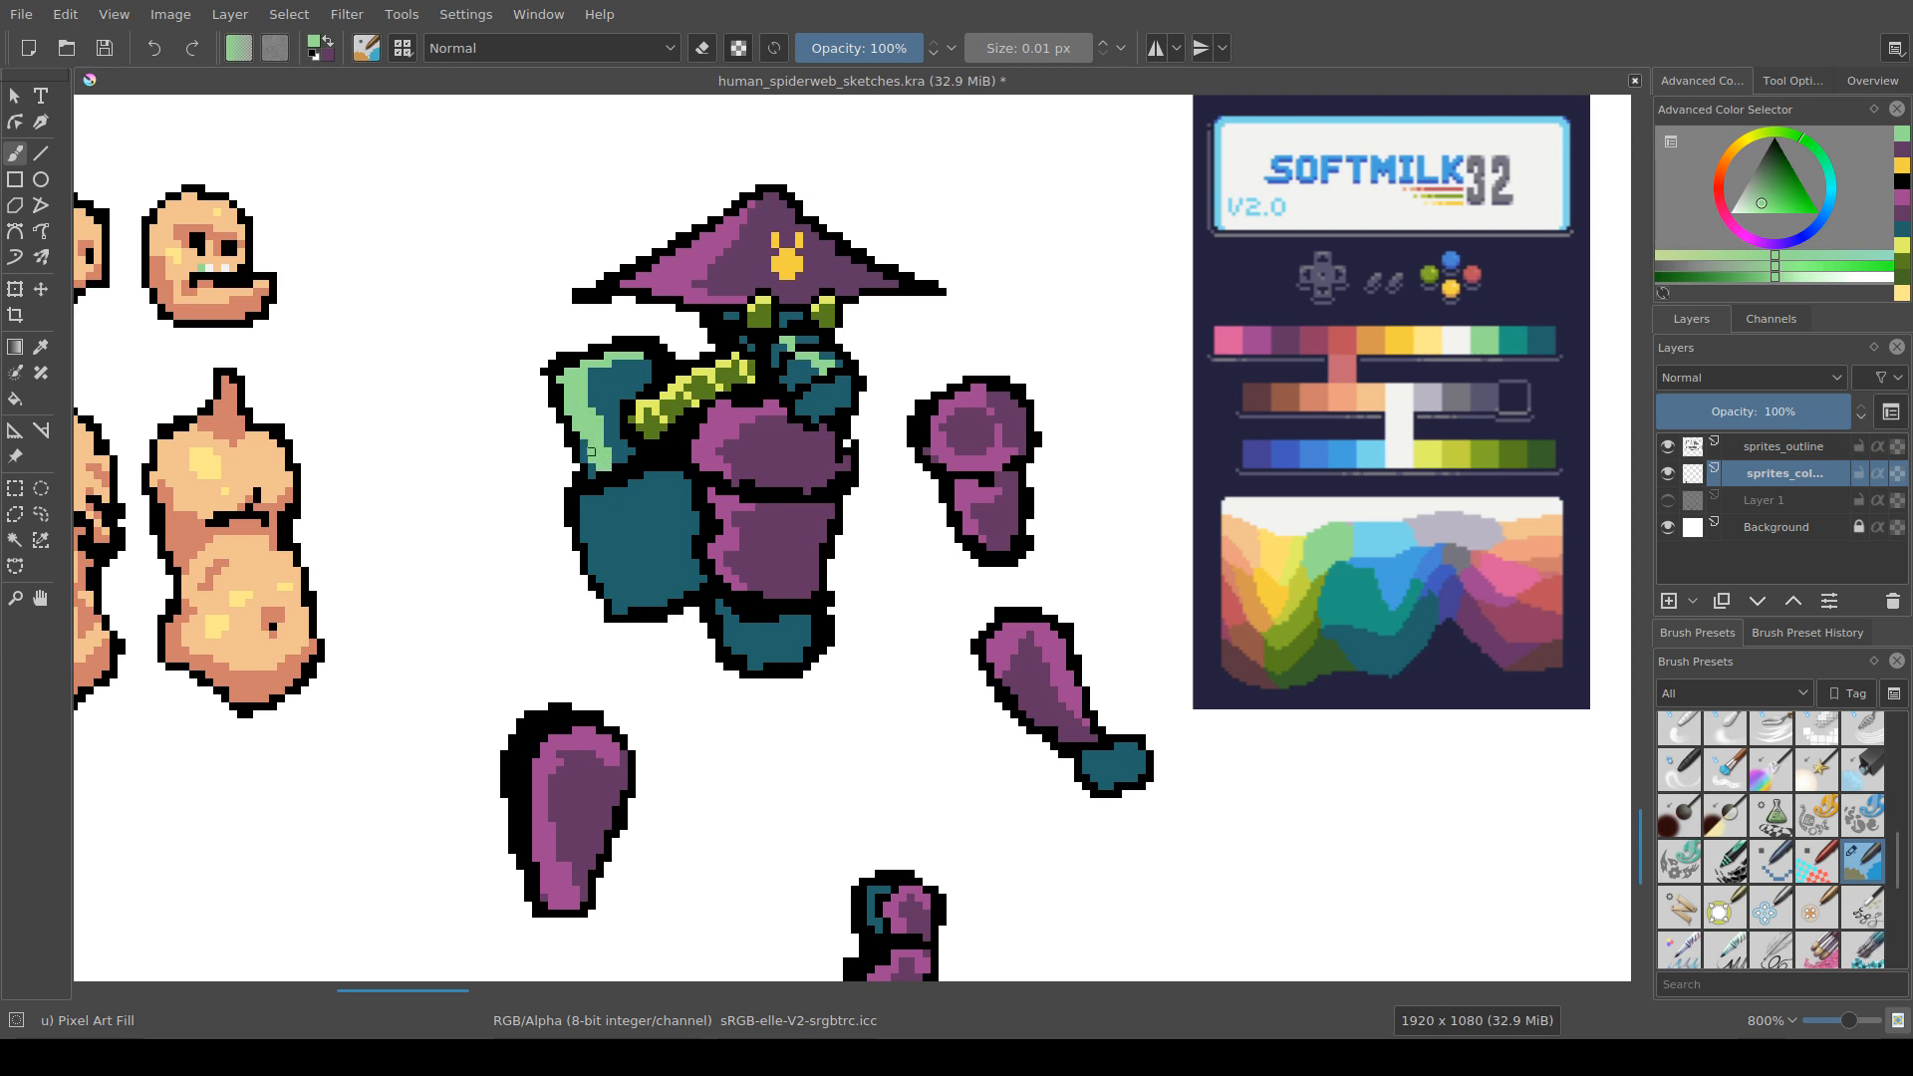
Step: Repaint the upper shape's outer left edge in sampled teal, and set light green as foreground and teal as background color
ctrl+click(641, 503)
drag(572, 414, 560, 387)
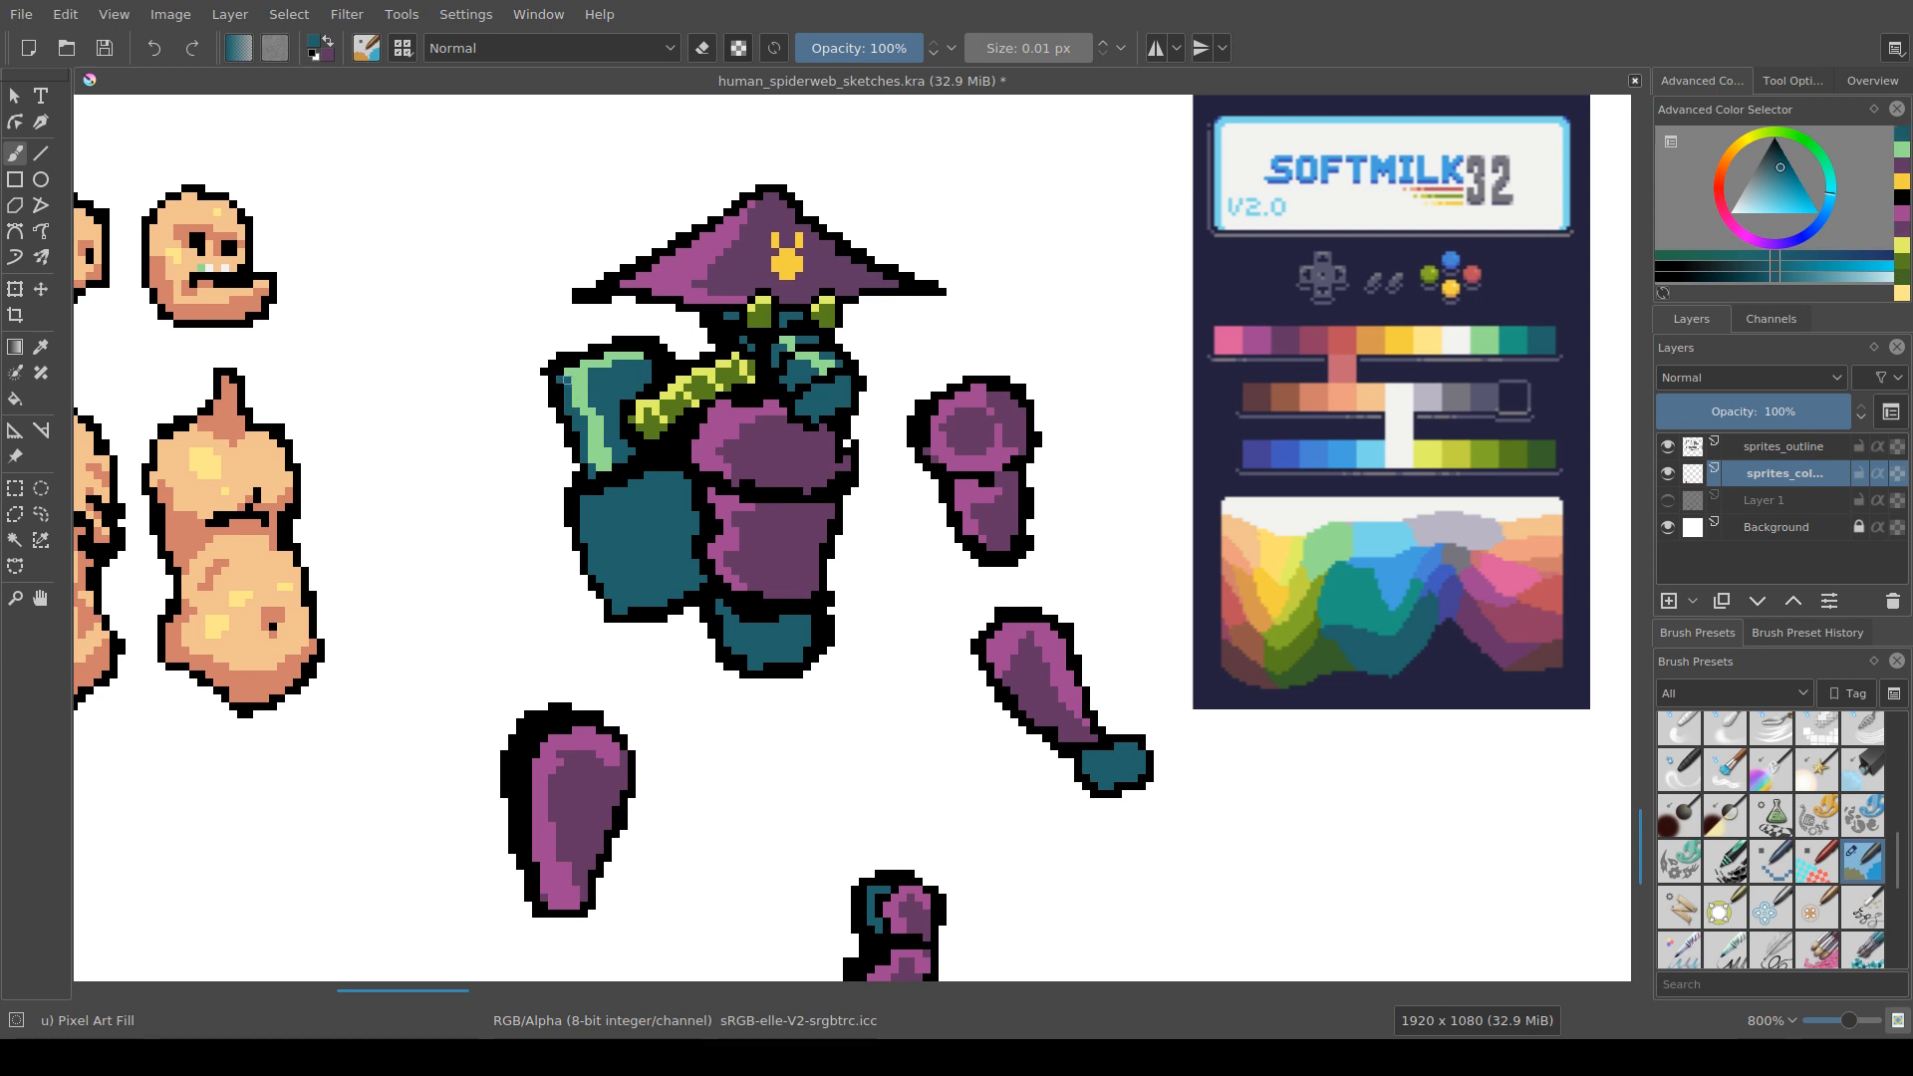
ctrl+click(579, 377)
key(x)
ctrl+click(602, 385)
key(x)
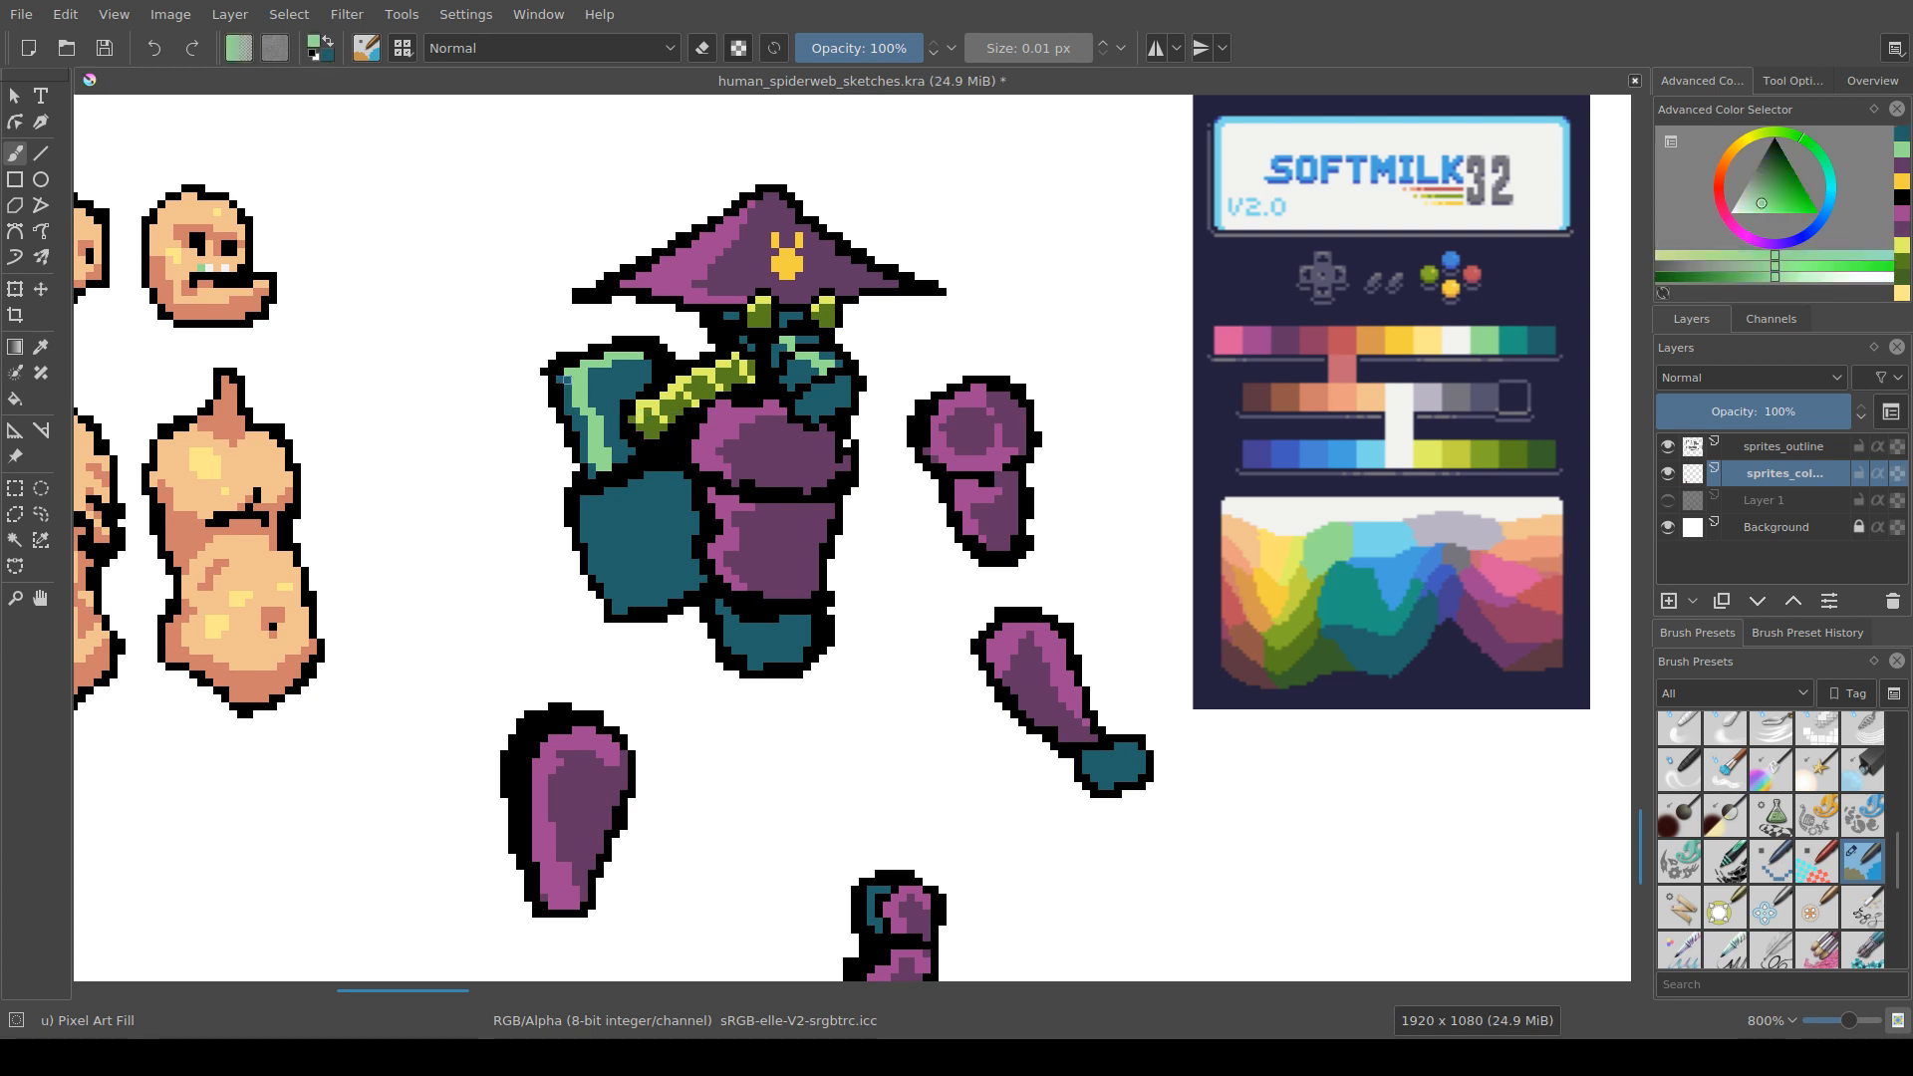
Step: Paint a light green highlight down the lower teal shape behind the torso and erase the stray pixel below it
click(565, 379)
mouse_move(609, 498)
mouse_down()
mouse_move(655, 627)
mouse_move(616, 491)
mouse_up()
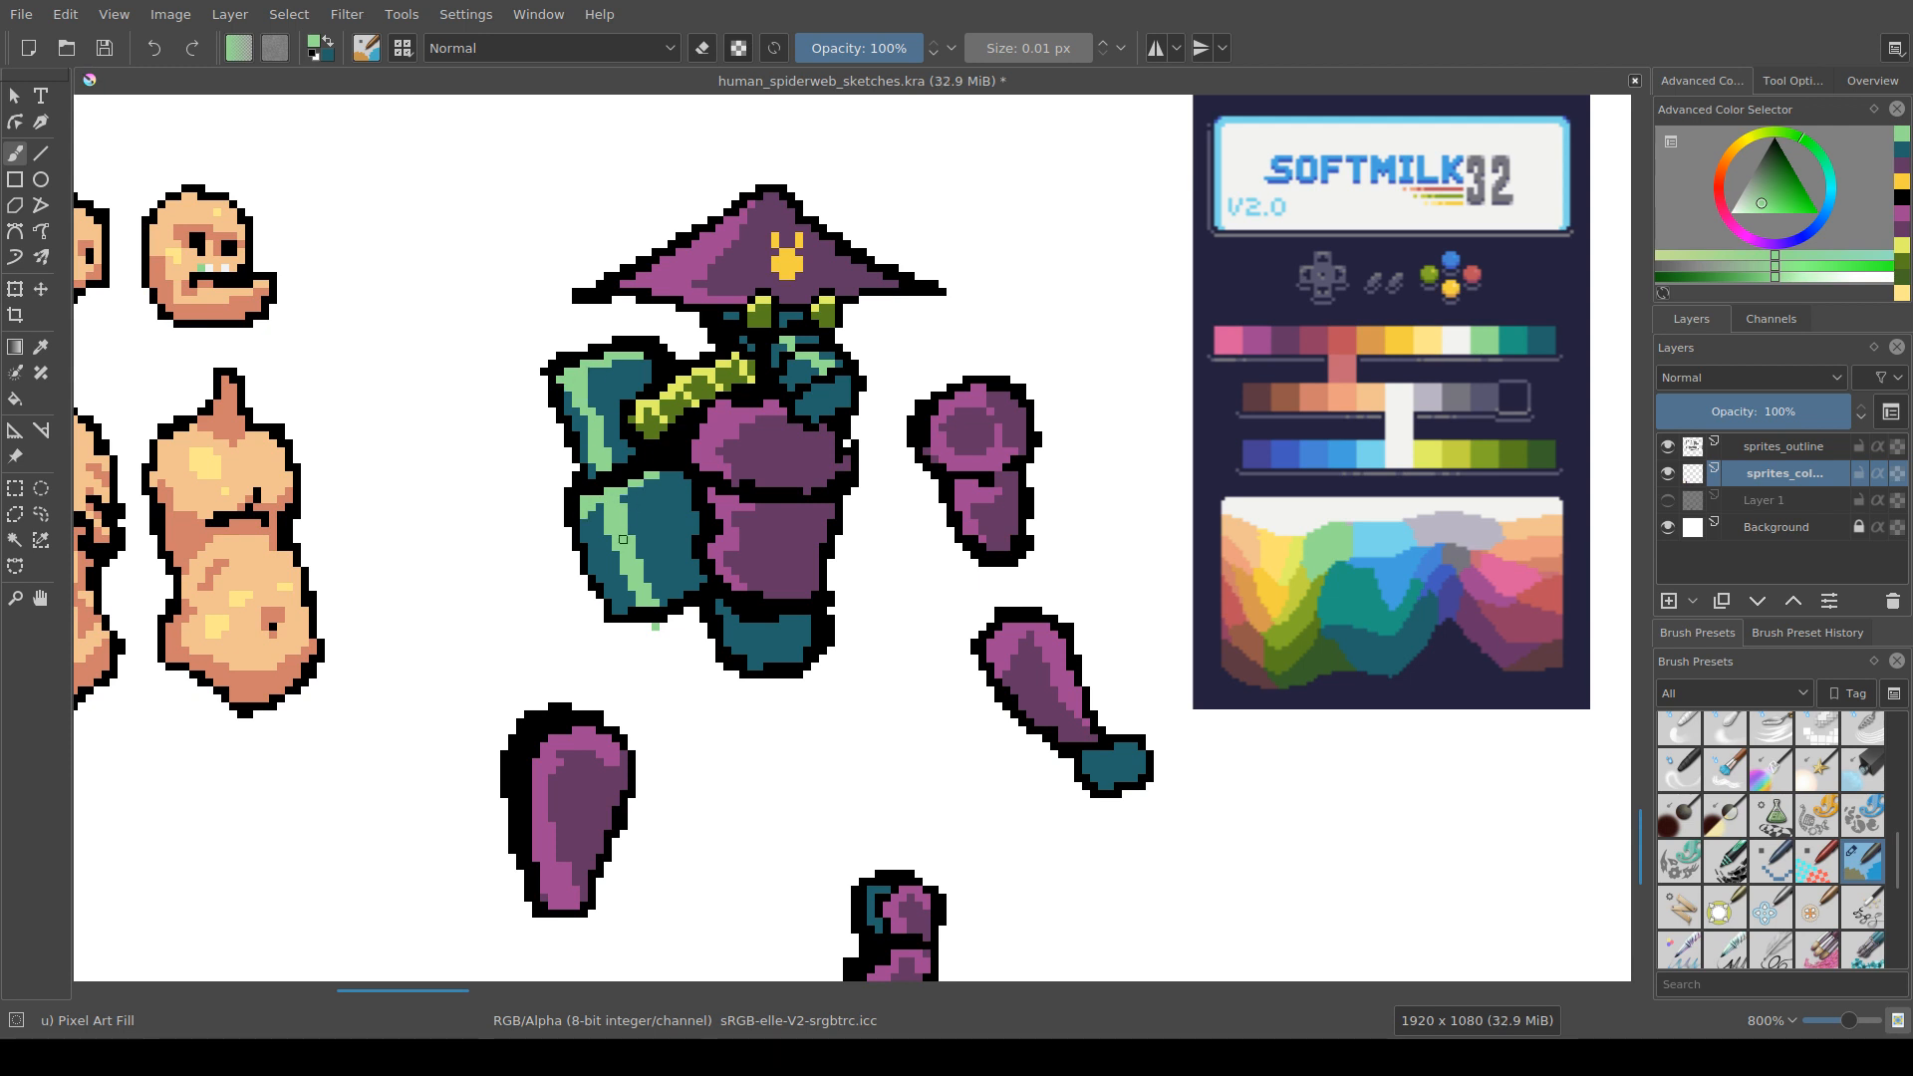
mouse_move(623, 539)
mouse_down()
mouse_move(587, 425)
mouse_move(505, 314)
mouse_up()
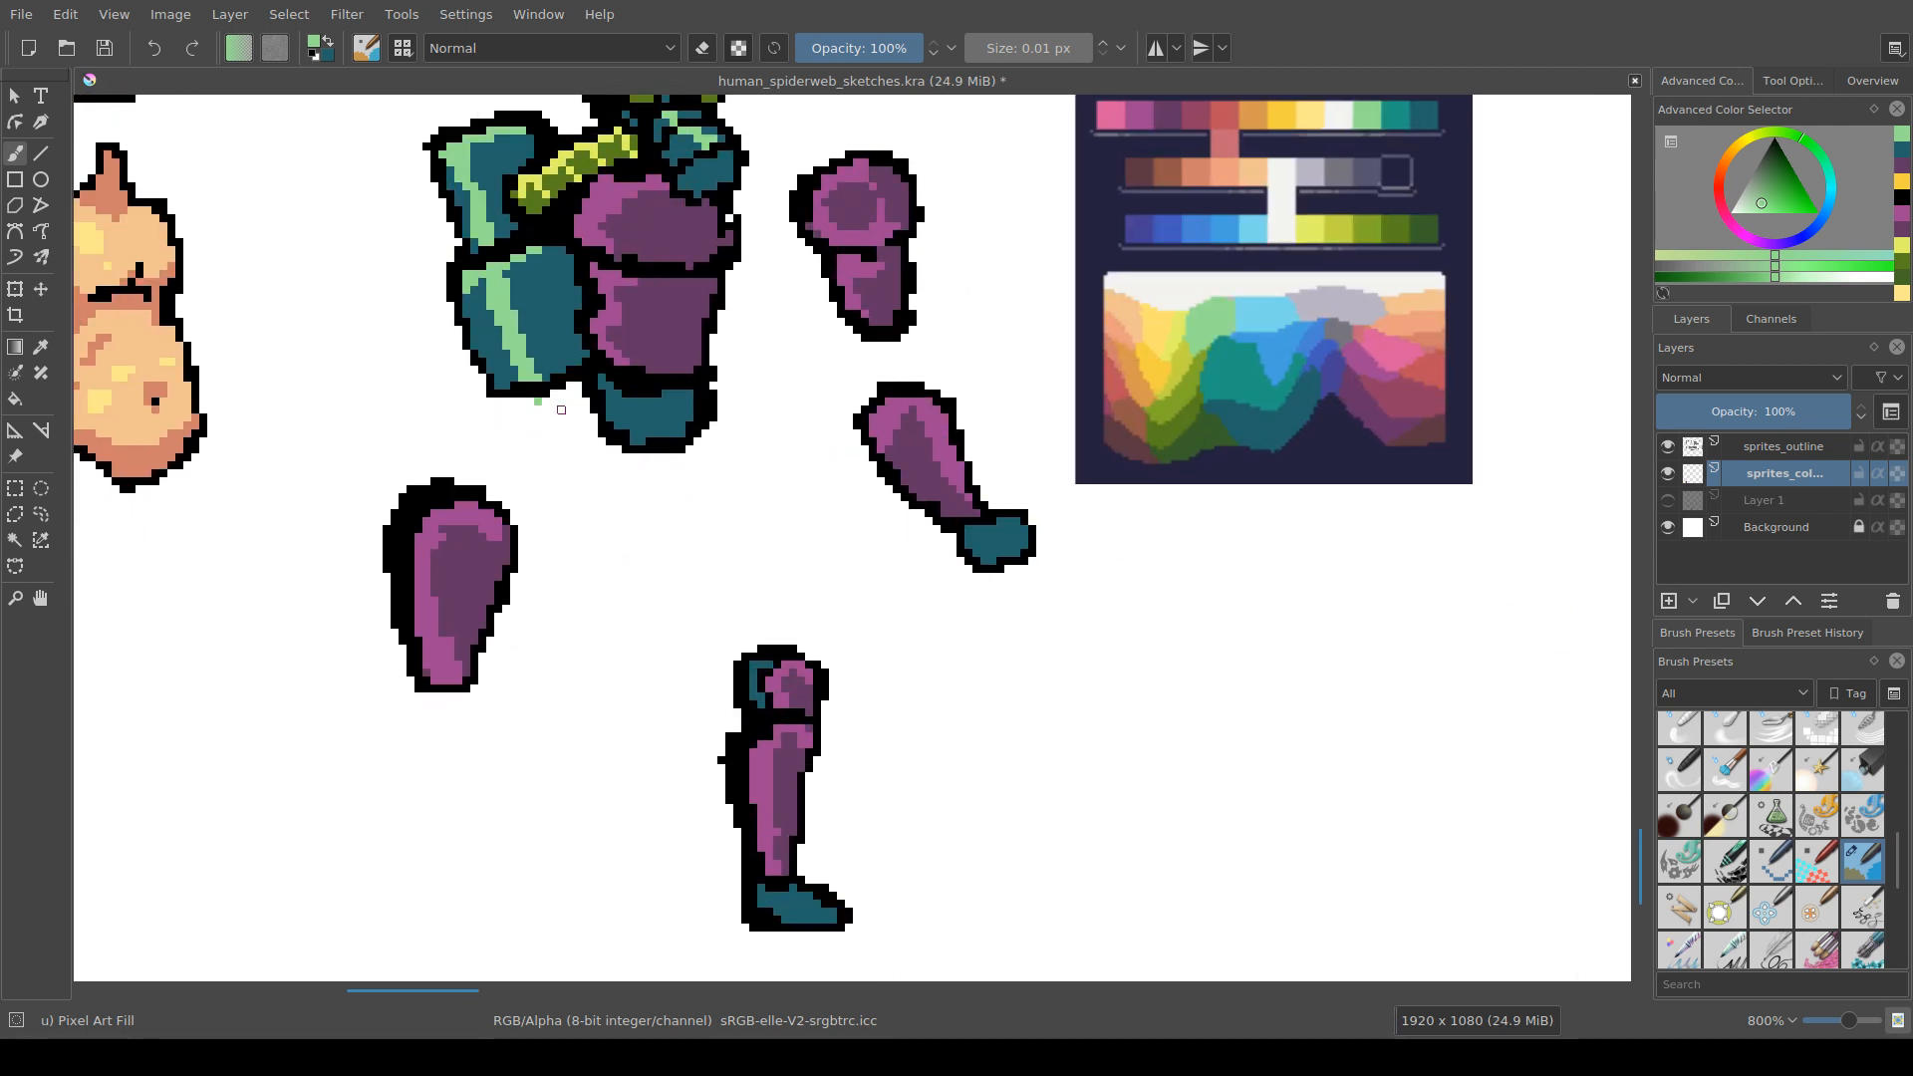
key(e)
click(538, 402)
key(e)
Step: Add light green highlights to the teal hip piece below the torso and to the teal hand of the separate forearm
mouse_move(602, 378)
mouse_down()
mouse_move(641, 440)
mouse_move(649, 402)
mouse_move(641, 419)
mouse_up()
mouse_move(657, 423)
mouse_down()
mouse_move(627, 489)
mouse_move(580, 439)
mouse_up()
mouse_move(899, 546)
mouse_down()
mouse_move(932, 559)
mouse_move(912, 538)
mouse_move(942, 538)
mouse_up()
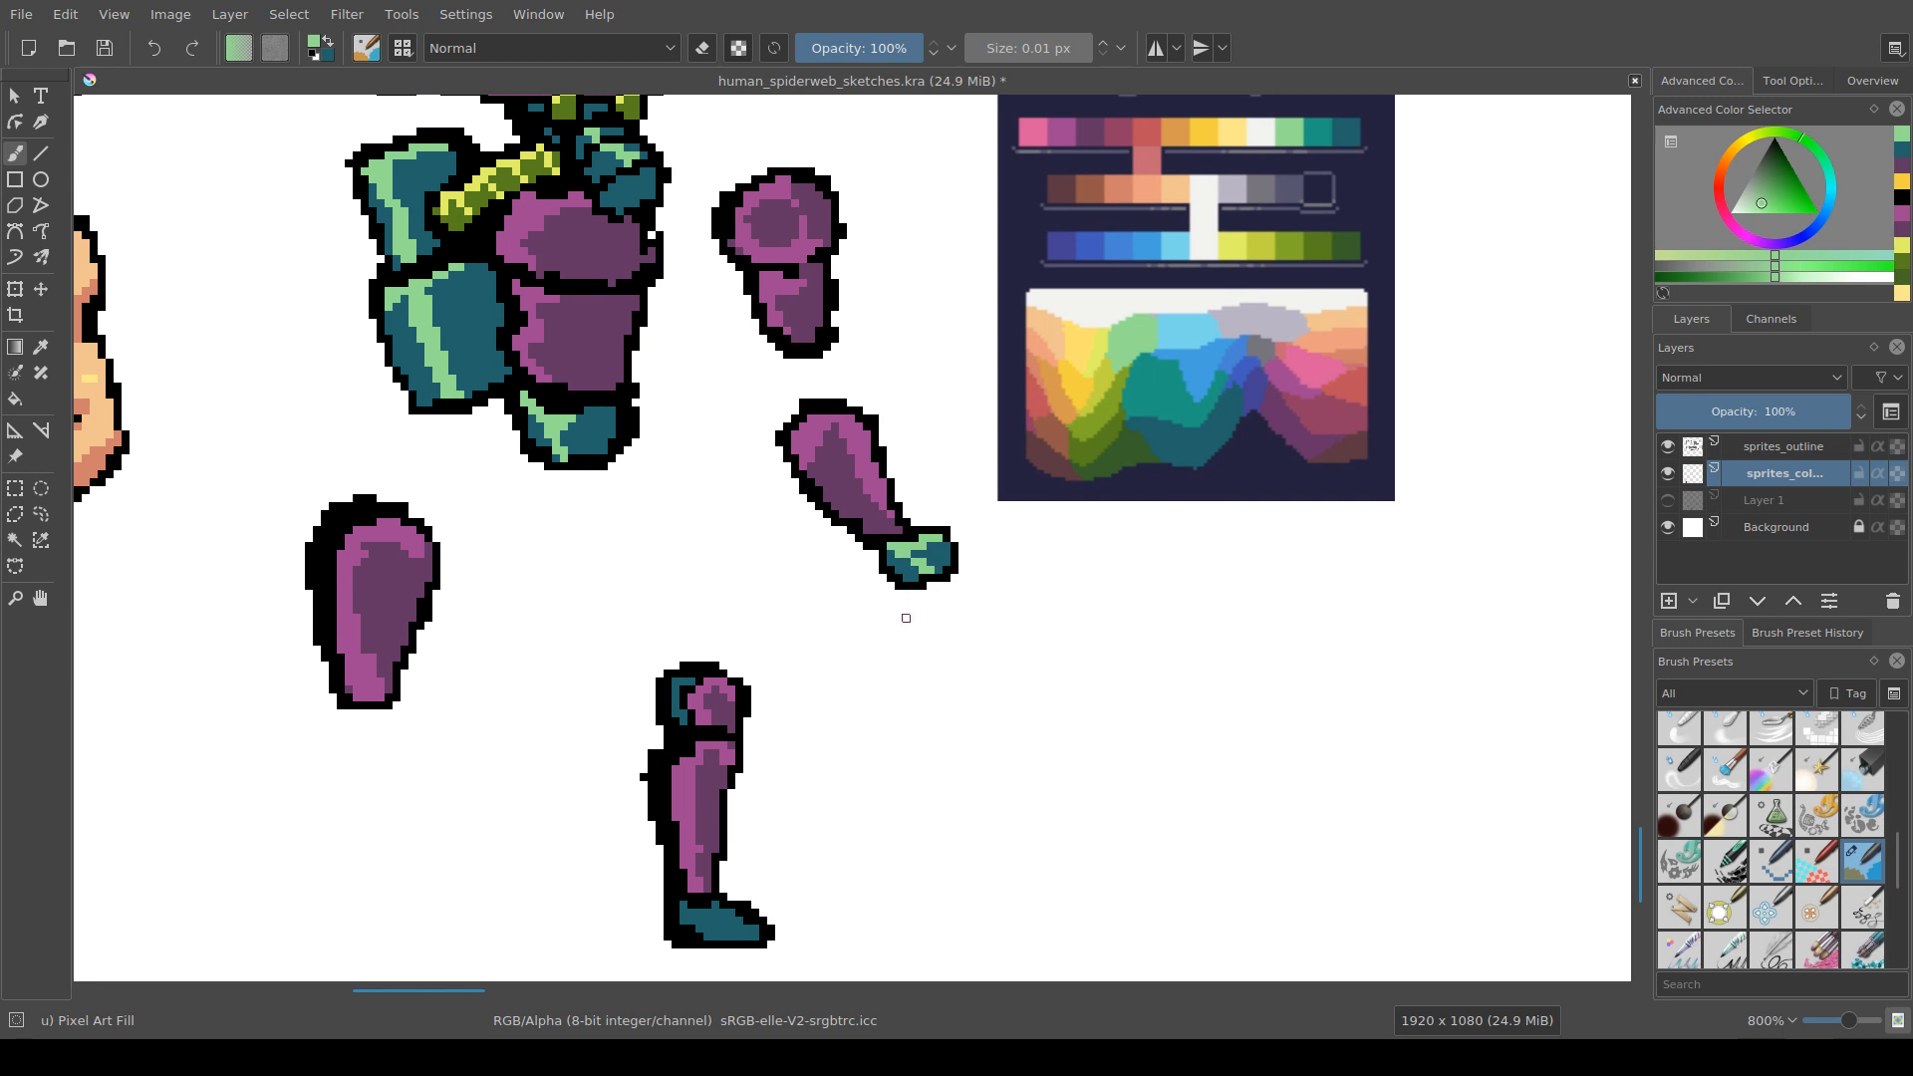
Step: Add light green highlights to the teal parts of the separate lower leg and foot, and save the file
drag(906, 618, 887, 408)
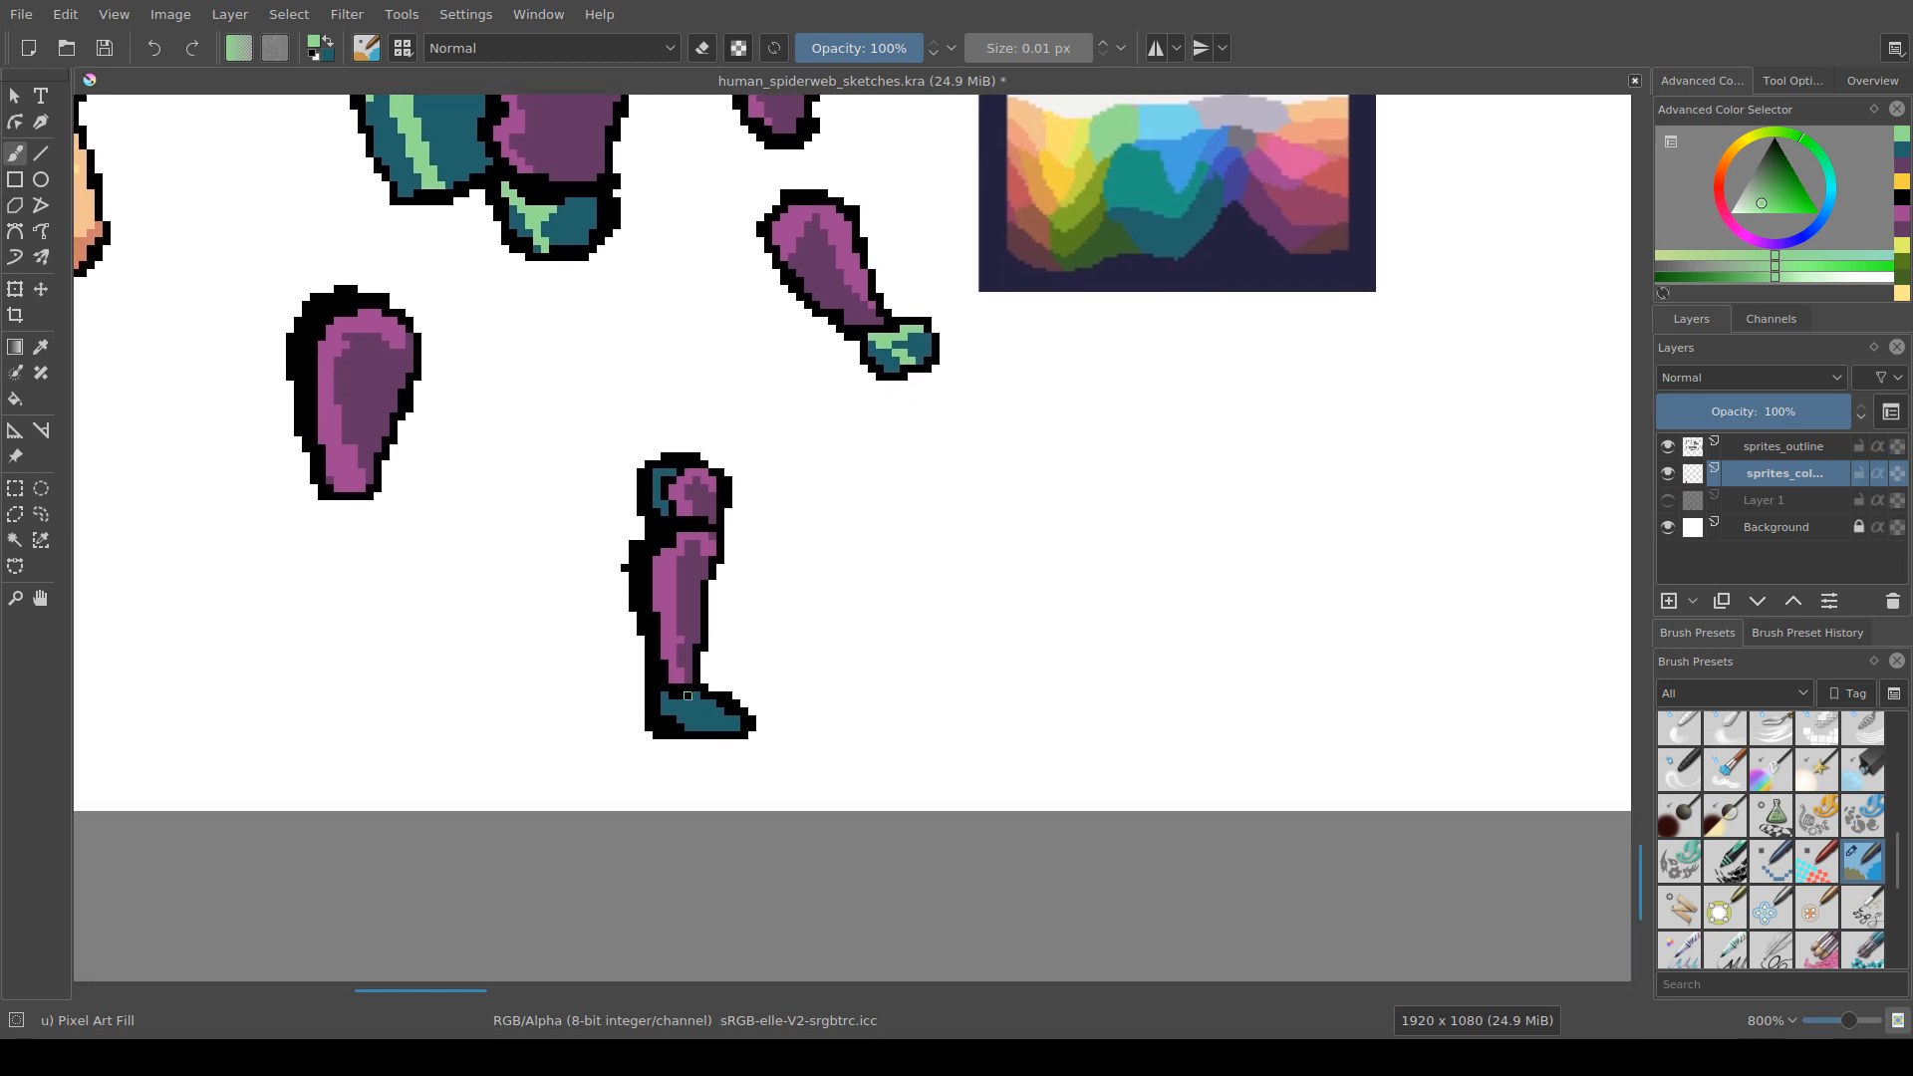
click(670, 708)
drag(680, 703, 689, 703)
drag(757, 598, 796, 844)
key(ctrl+s)
Step: Examine the complete set of character sprites, comparing the highlighted armored figure with the bare body parts beside it
scroll(768, 631, down, 3)
mouse_move(690, 673)
mouse_down()
mouse_move(728, 634)
mouse_move(689, 646)
mouse_move(701, 660)
mouse_up()
scroll(728, 633, up, 1)
scroll(958, 602, up, 1)
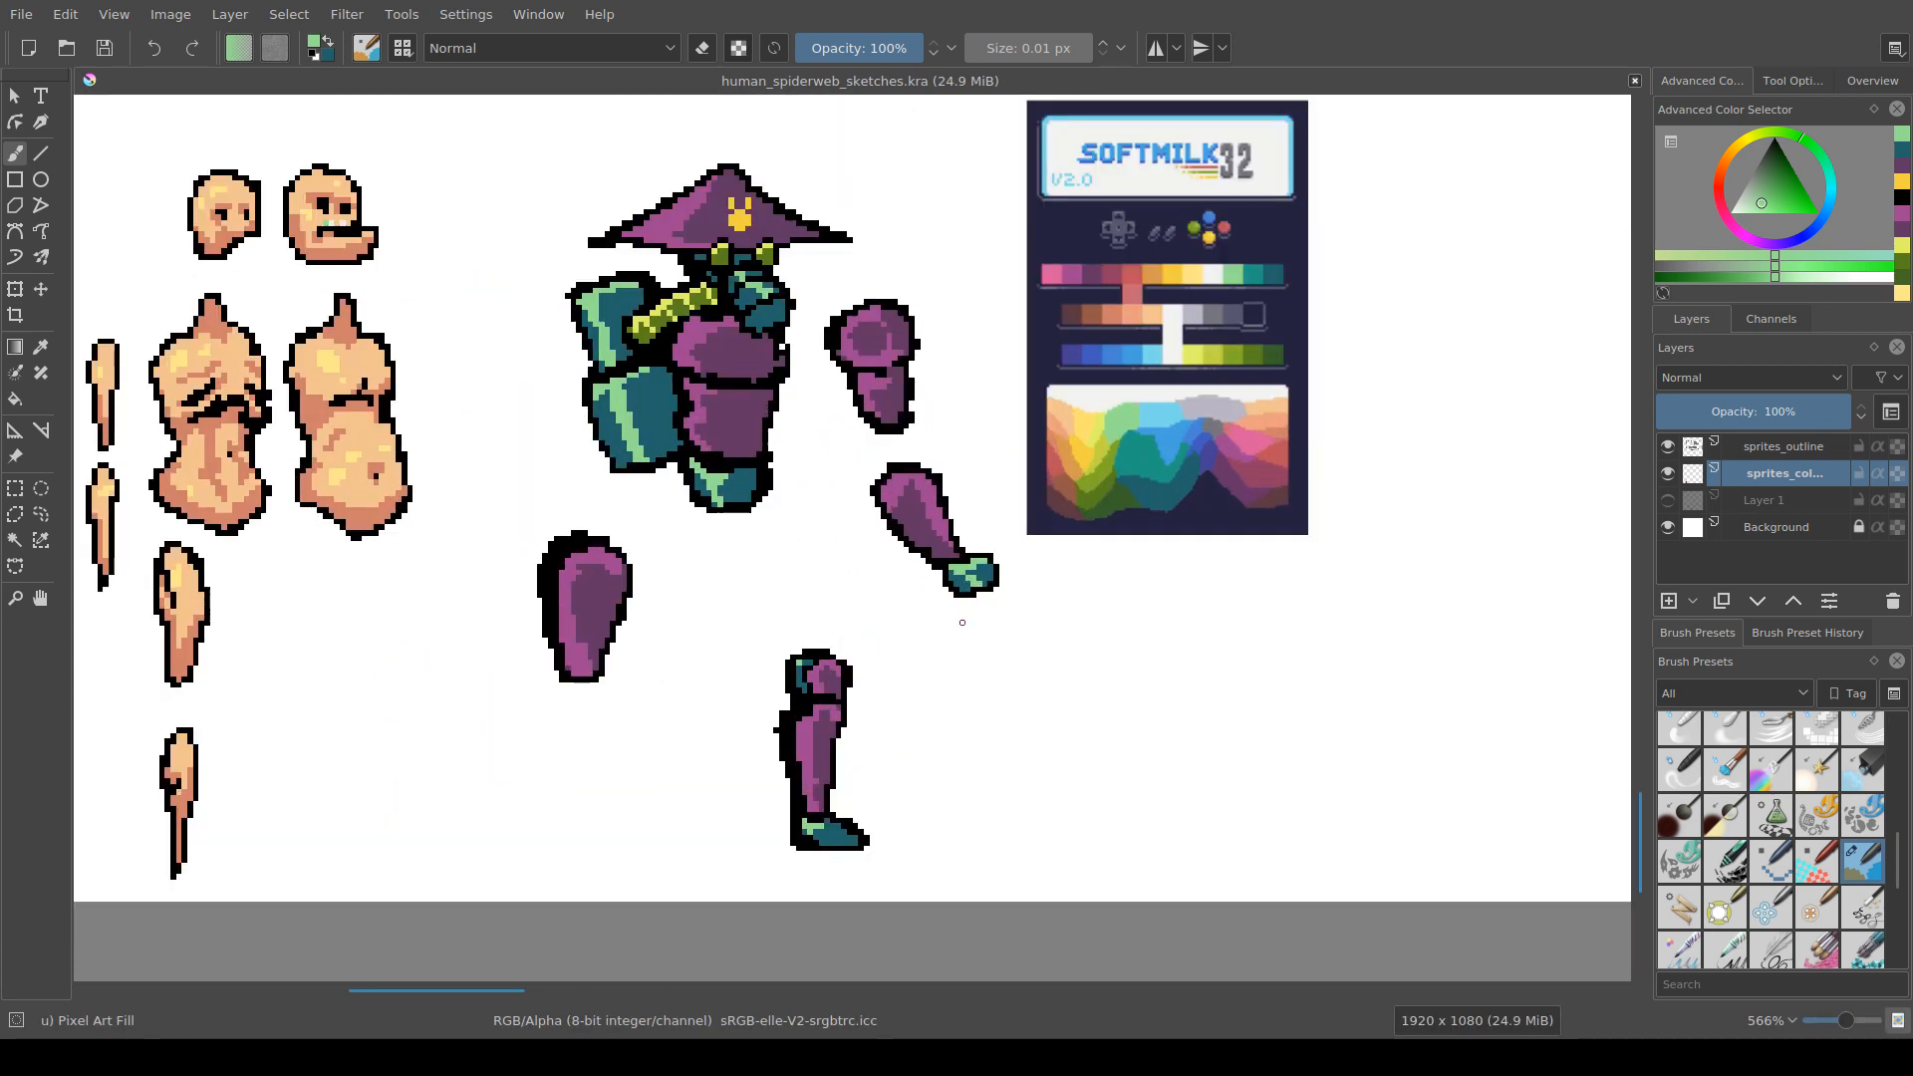
drag(960, 624, 1086, 672)
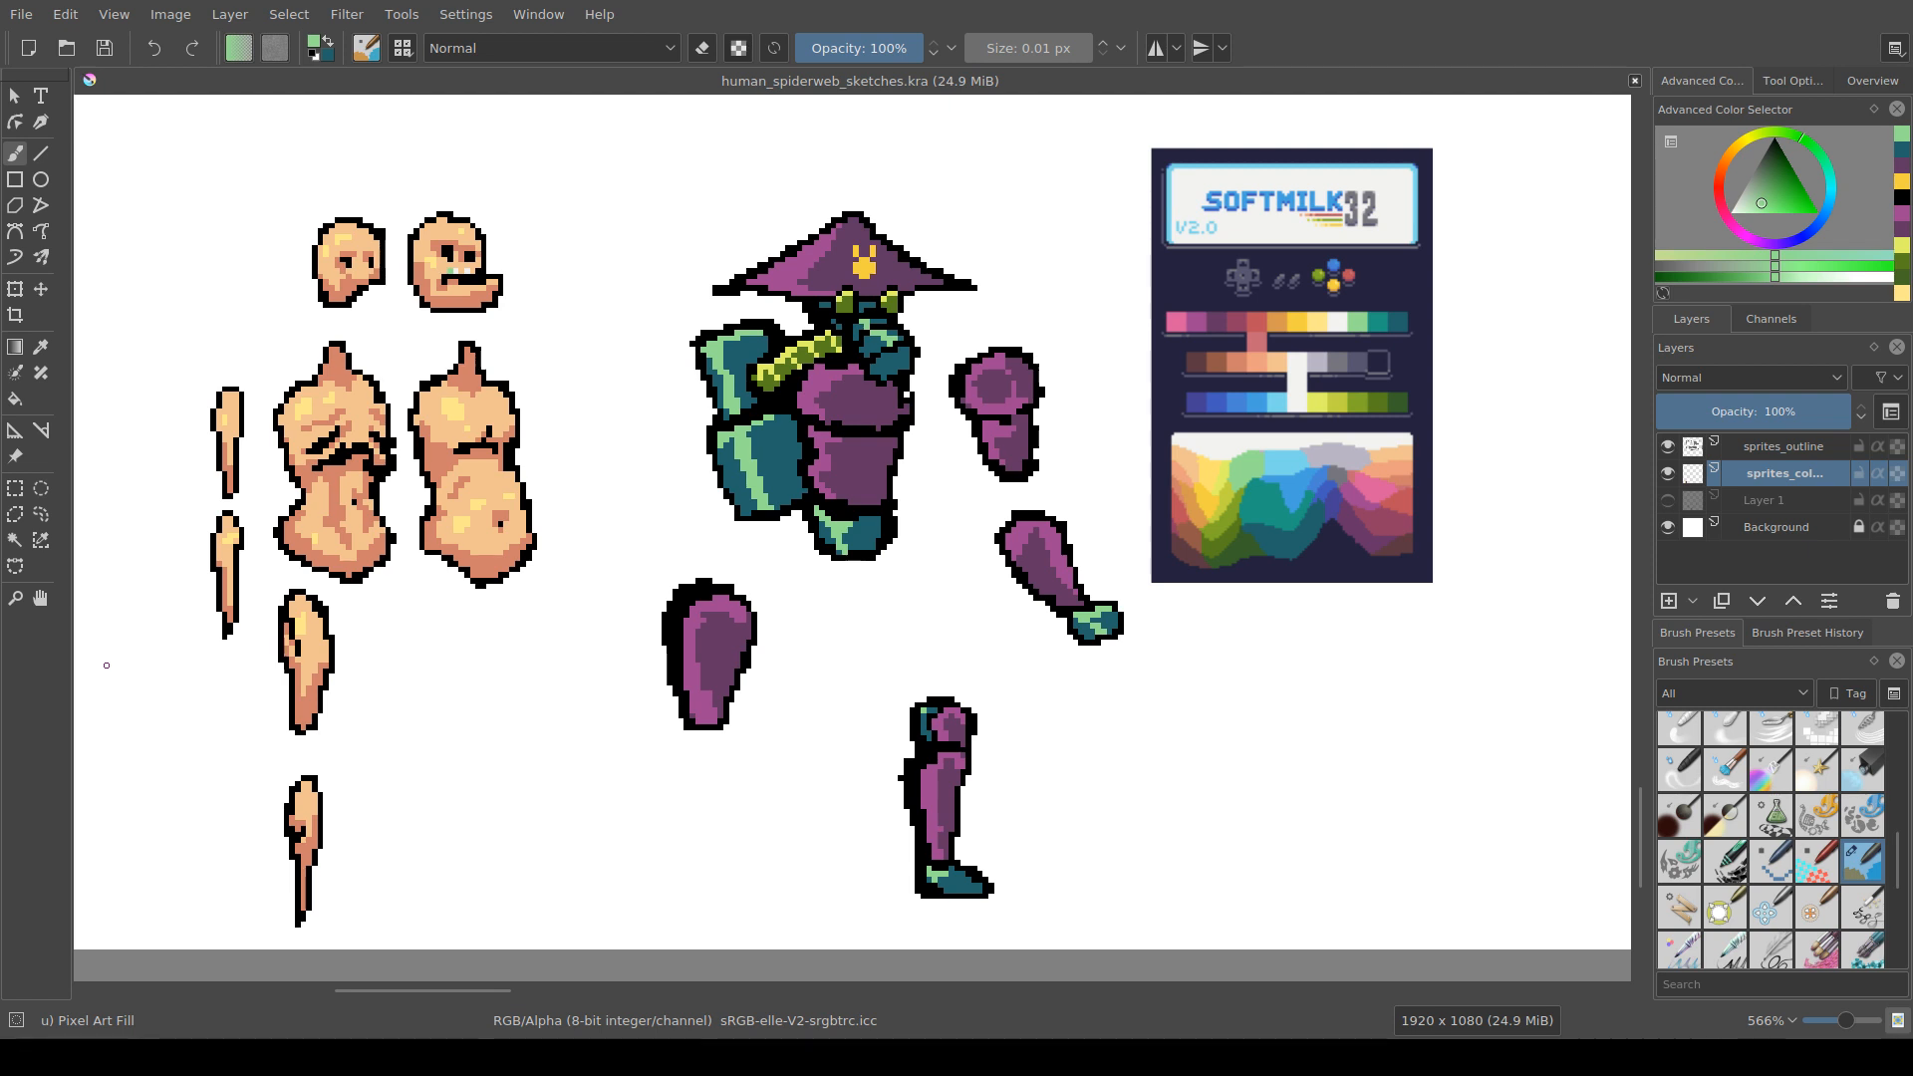
drag(444, 738, 603, 669)
scroll(560, 706, down, 1)
scroll(632, 633, up, 1)
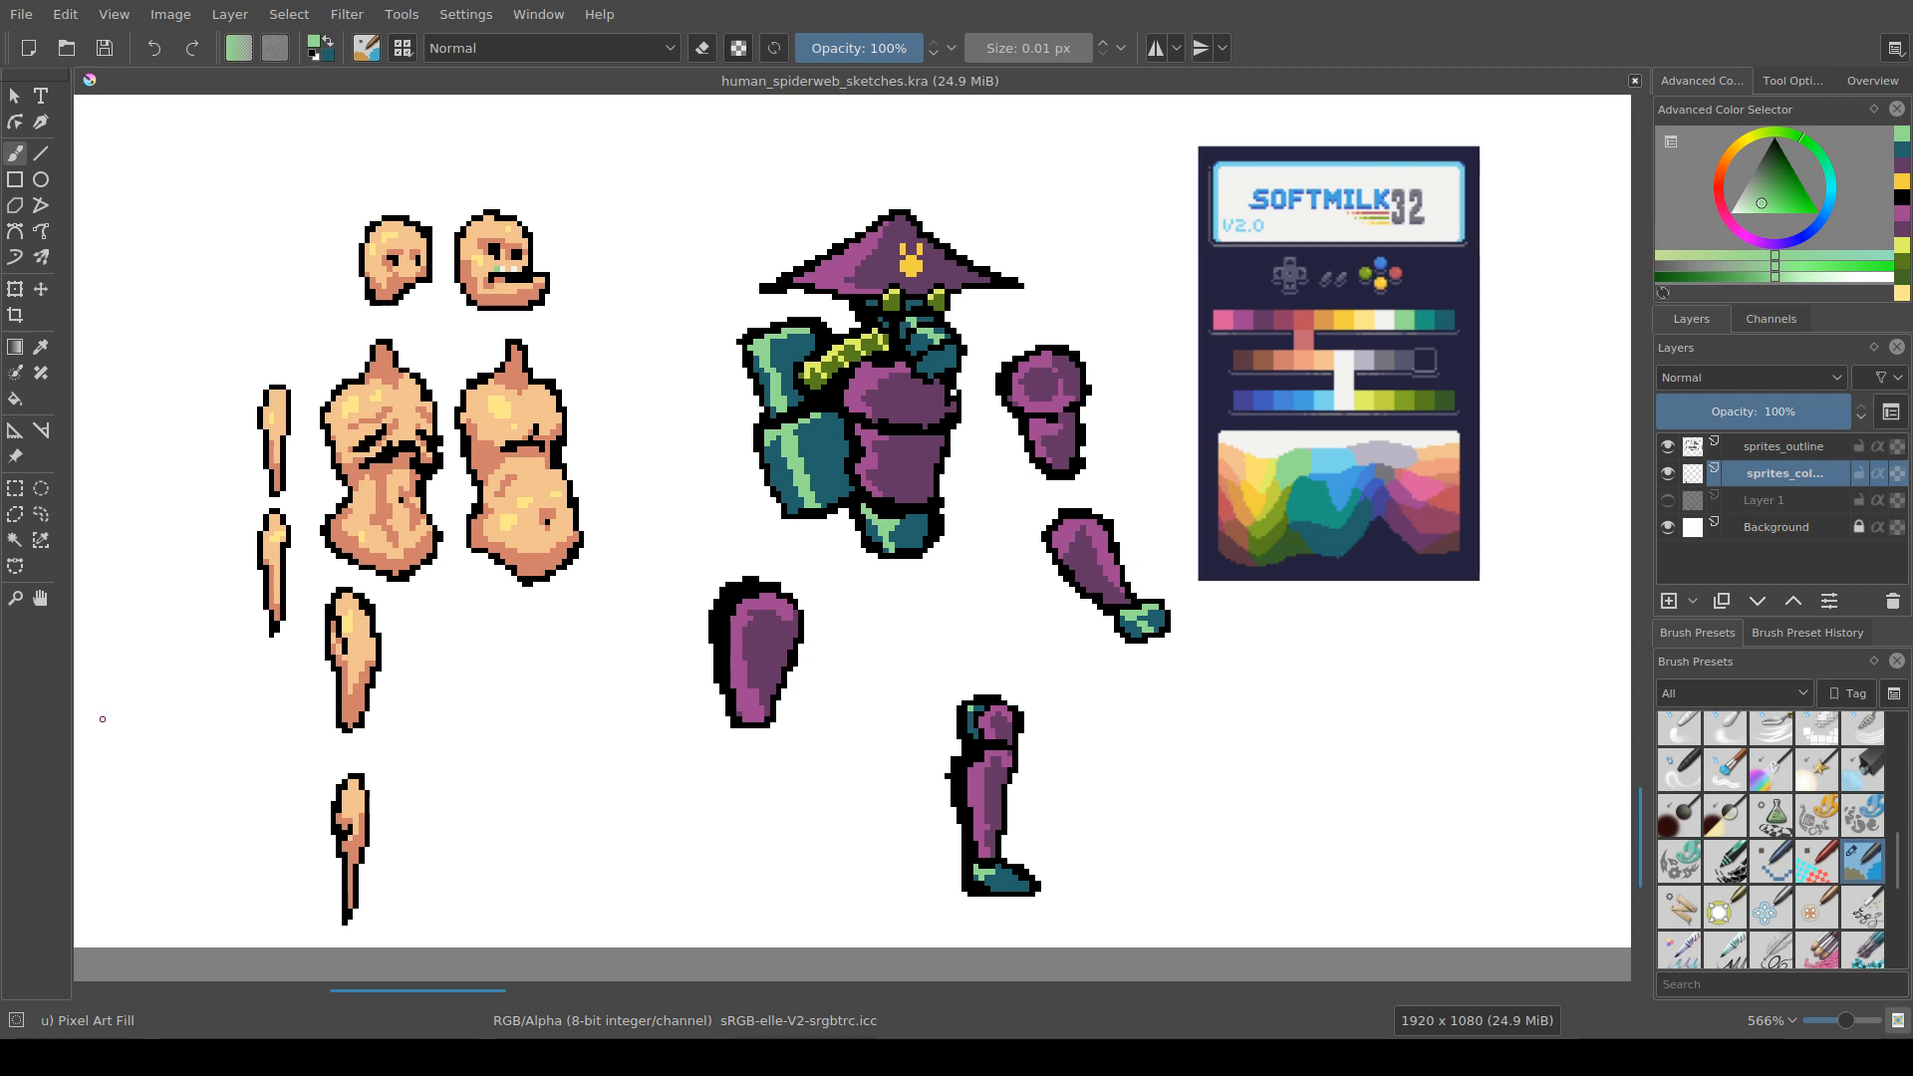
drag(497, 798, 458, 689)
scroll(477, 743, down, 1)
scroll(409, 754, up, 2)
scroll(459, 689, down, 1)
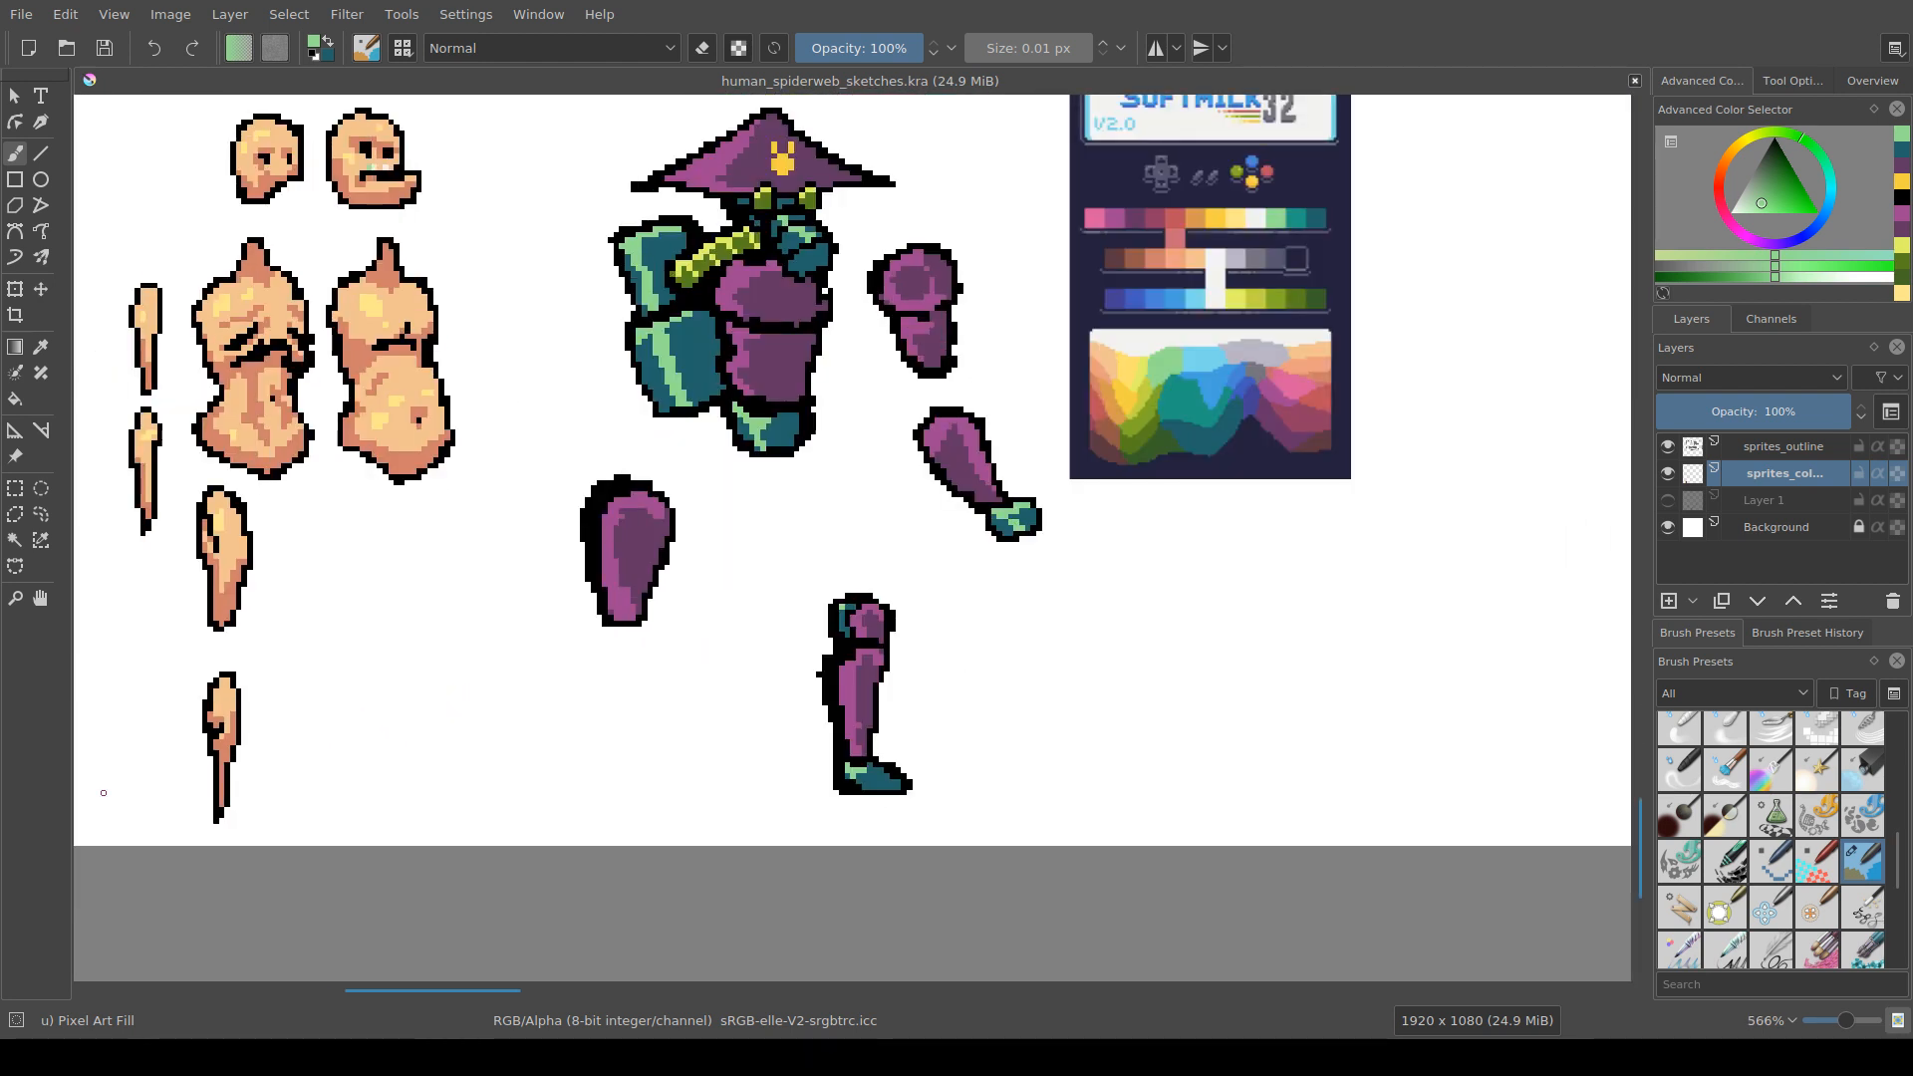
drag(532, 615, 742, 626)
scroll(633, 704, down, 1)
scroll(633, 704, up, 1)
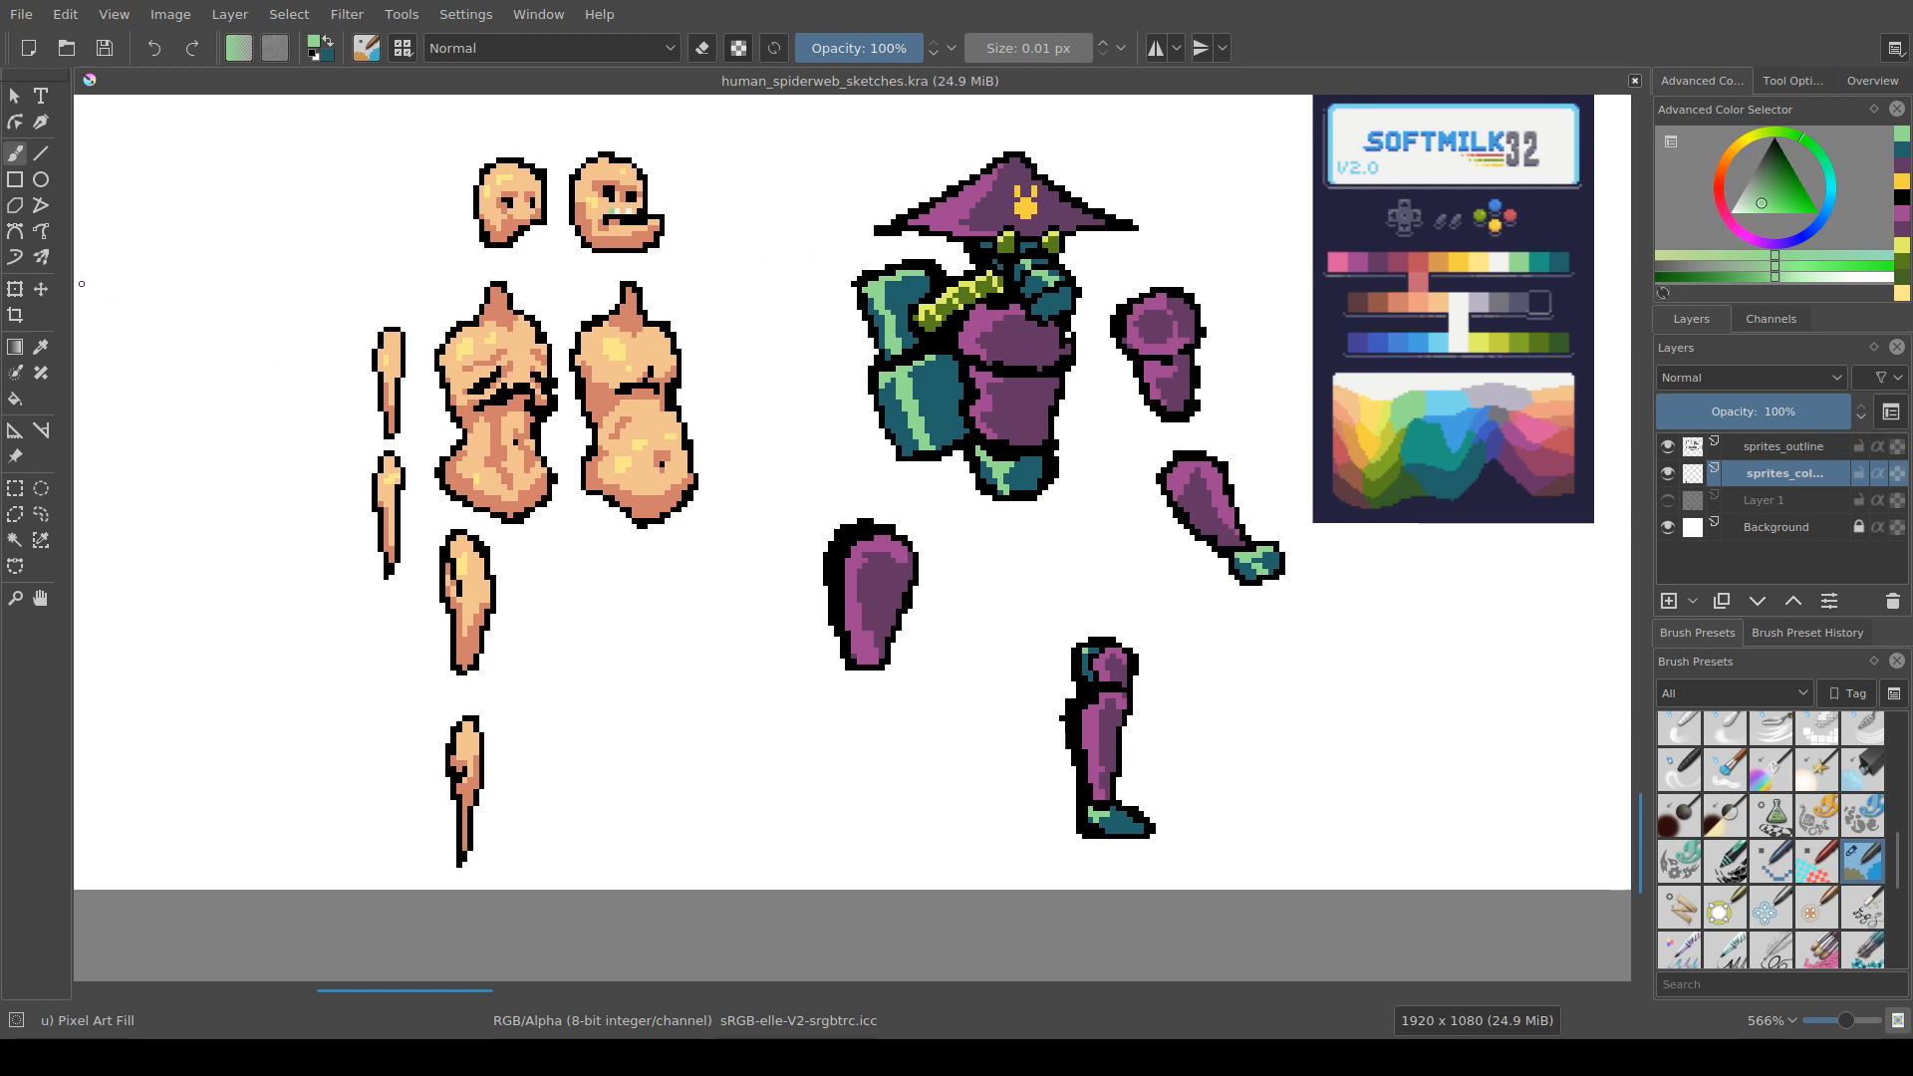
scroll(972, 356, down, 2)
drag(770, 422, 525, 549)
scroll(525, 549, up, 3)
scroll(571, 573, down, 2)
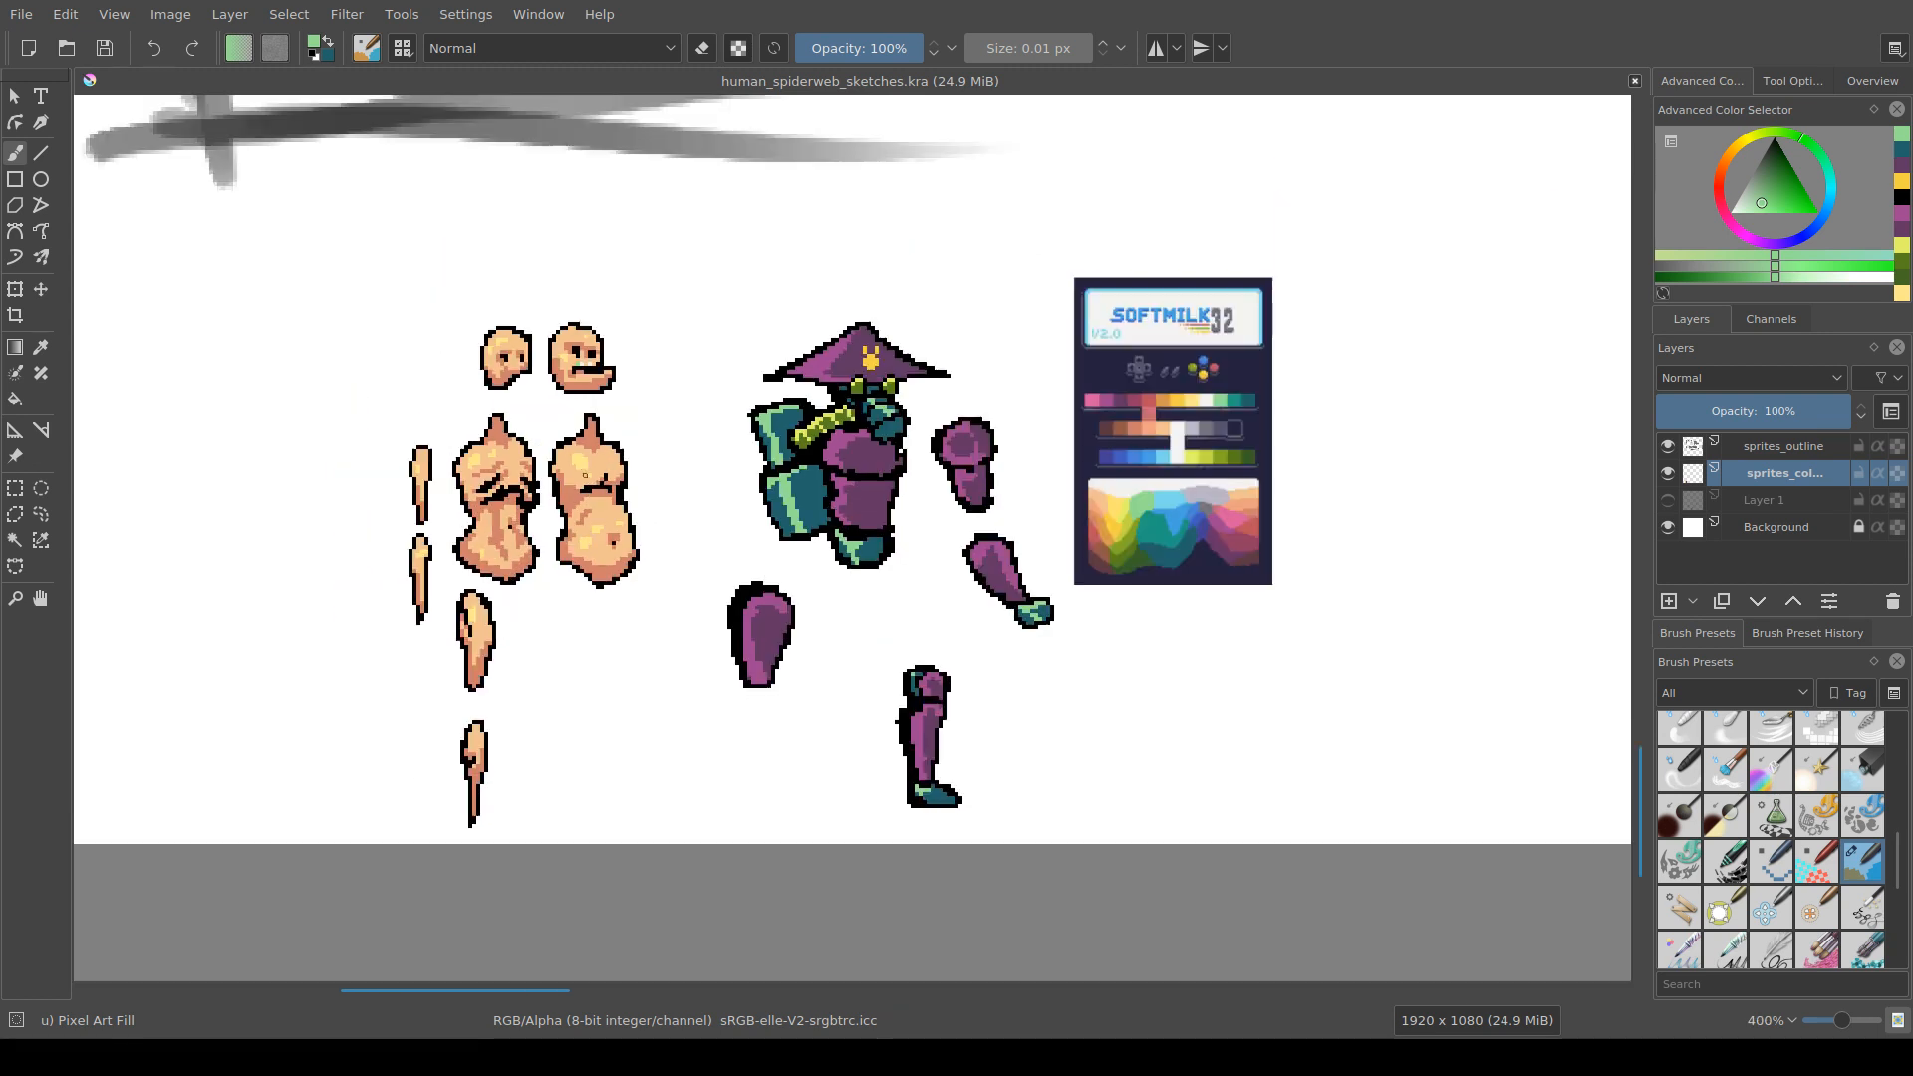
drag(651, 586, 594, 626)
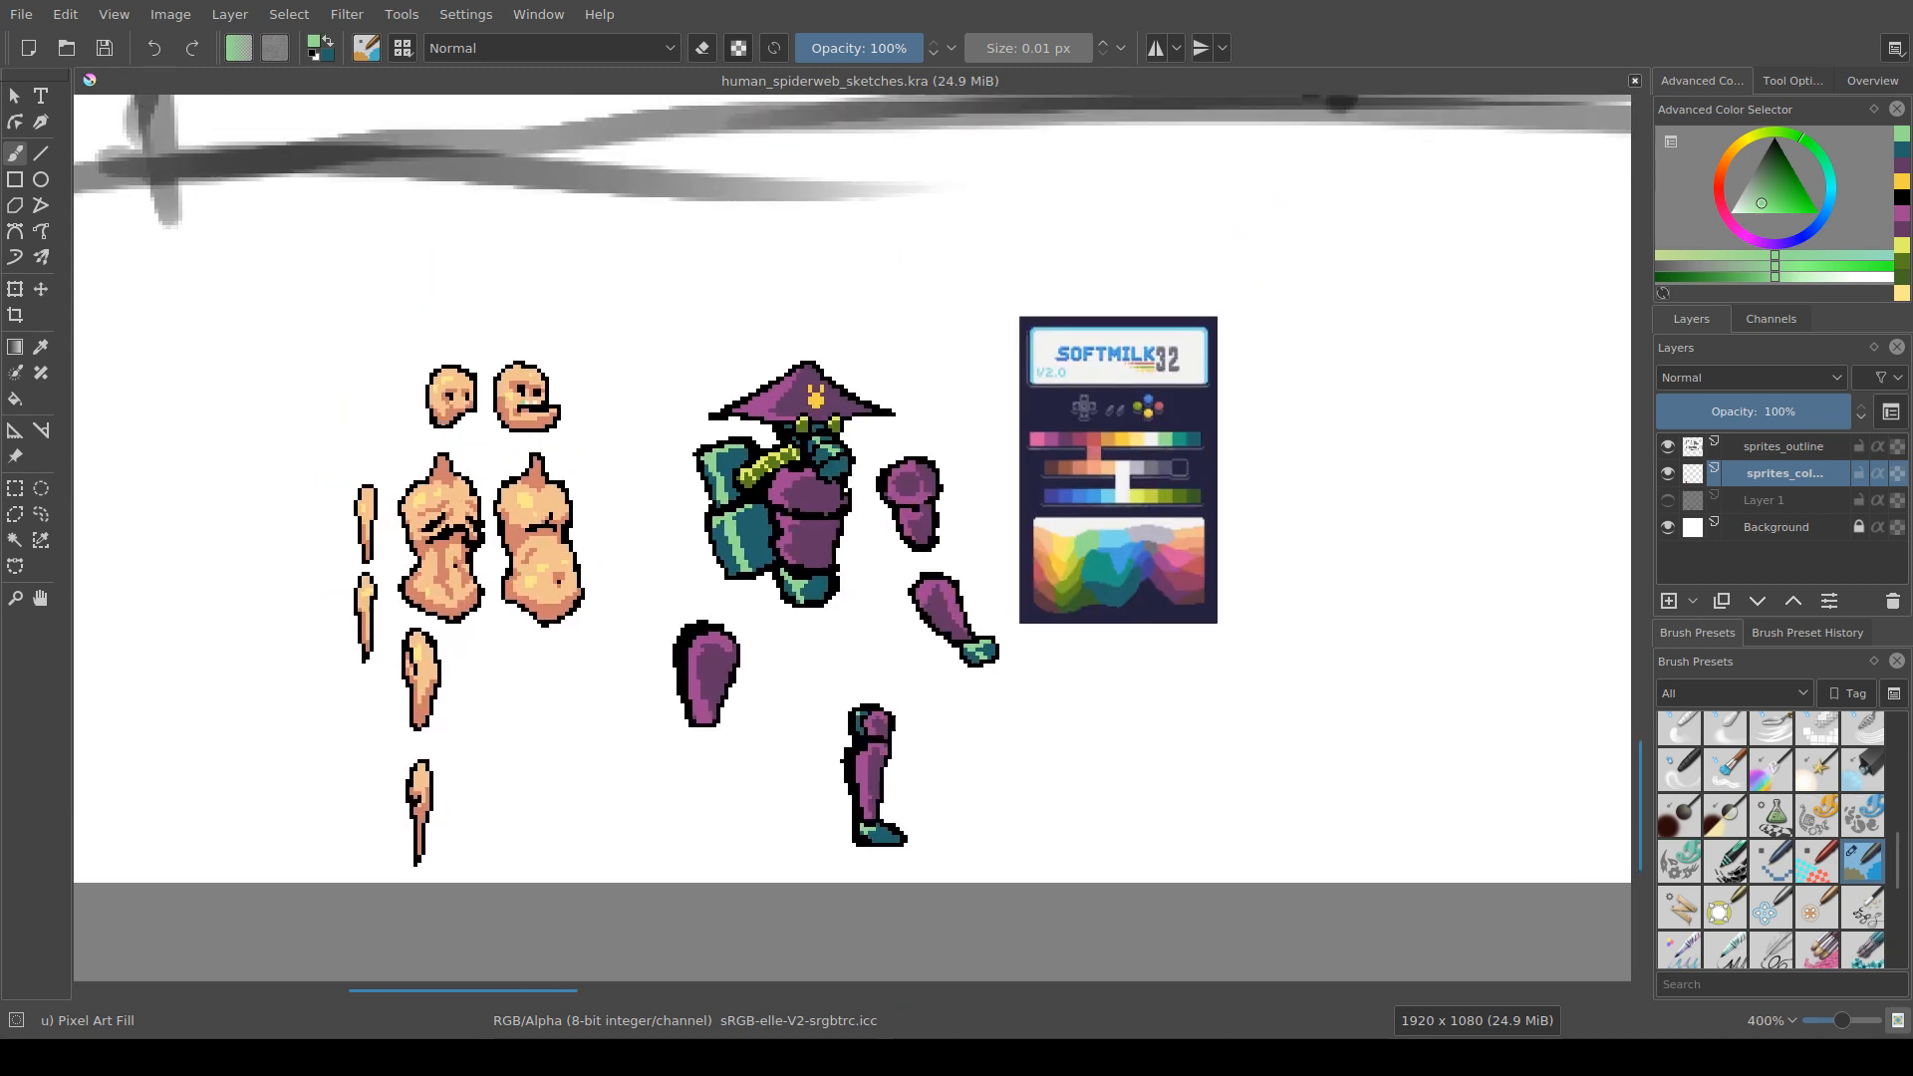
scroll(490, 463, up, 1)
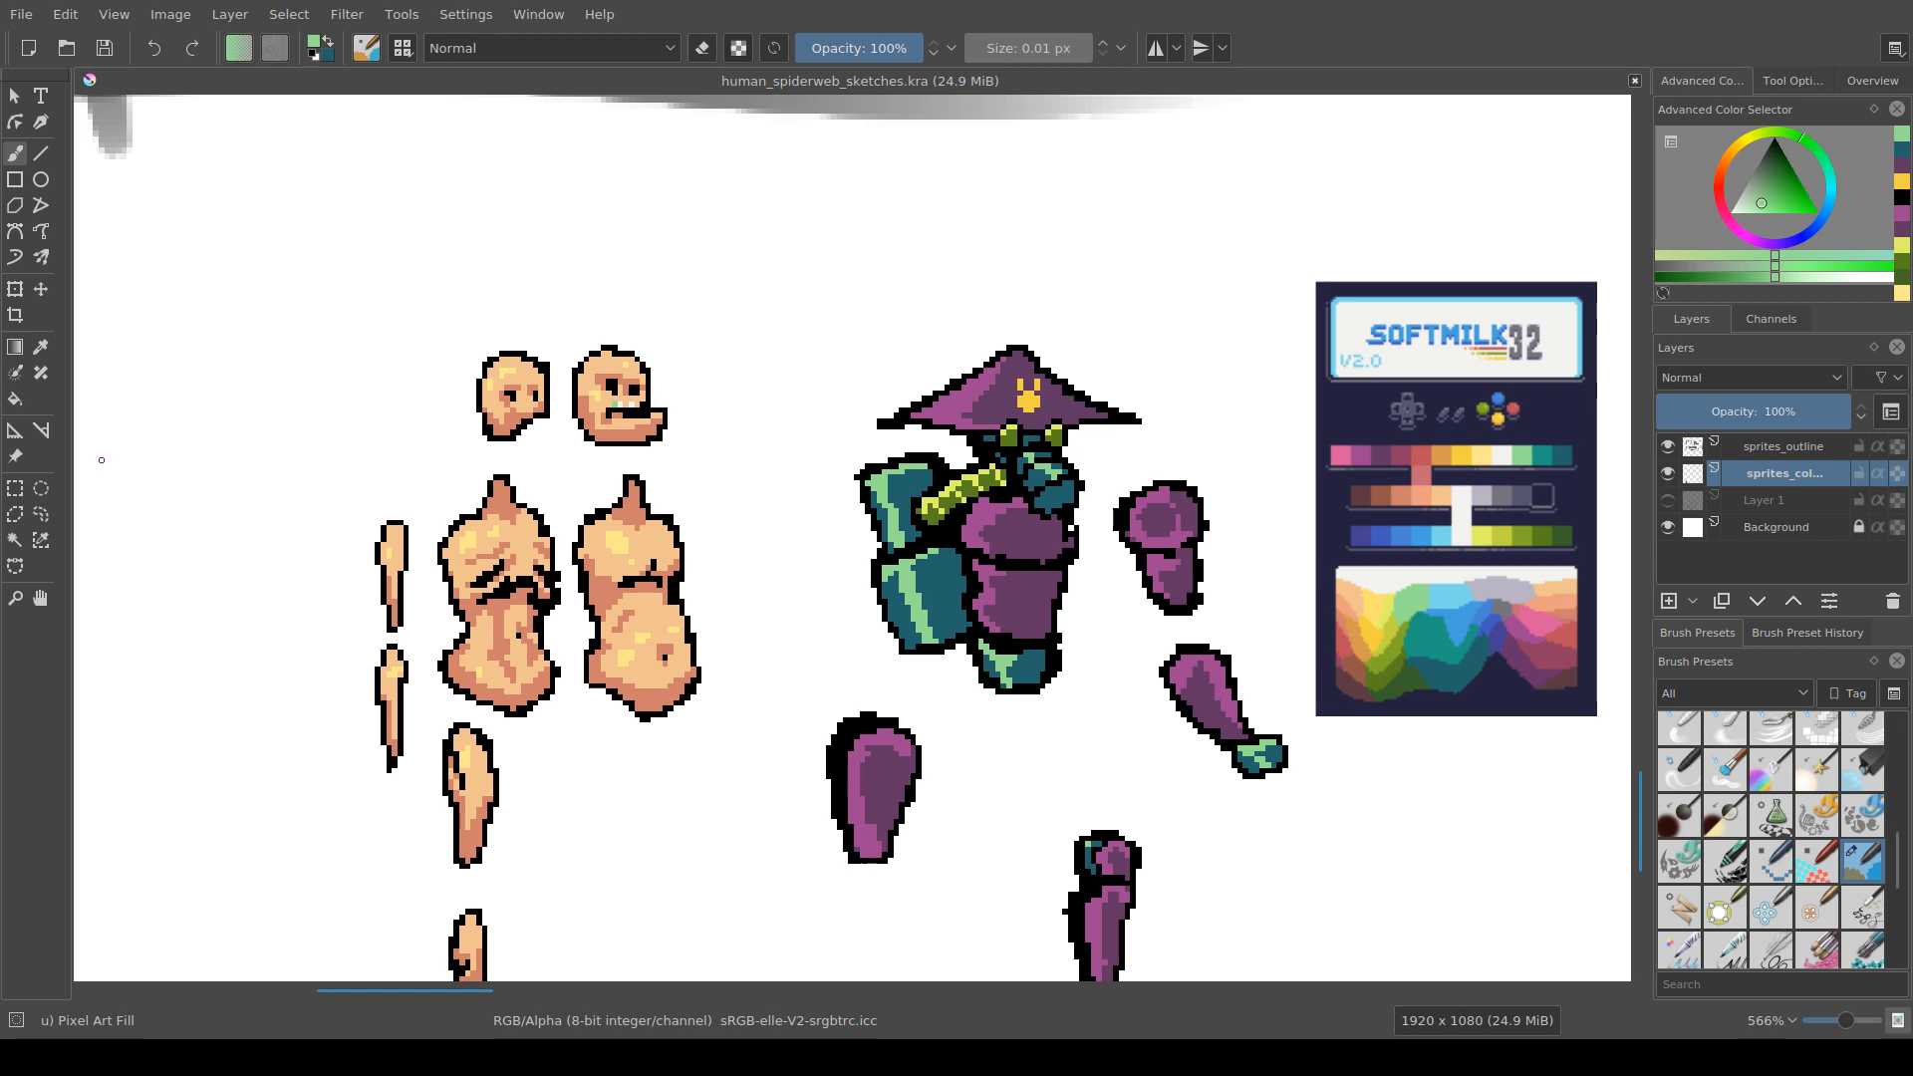
drag(602, 726, 564, 695)
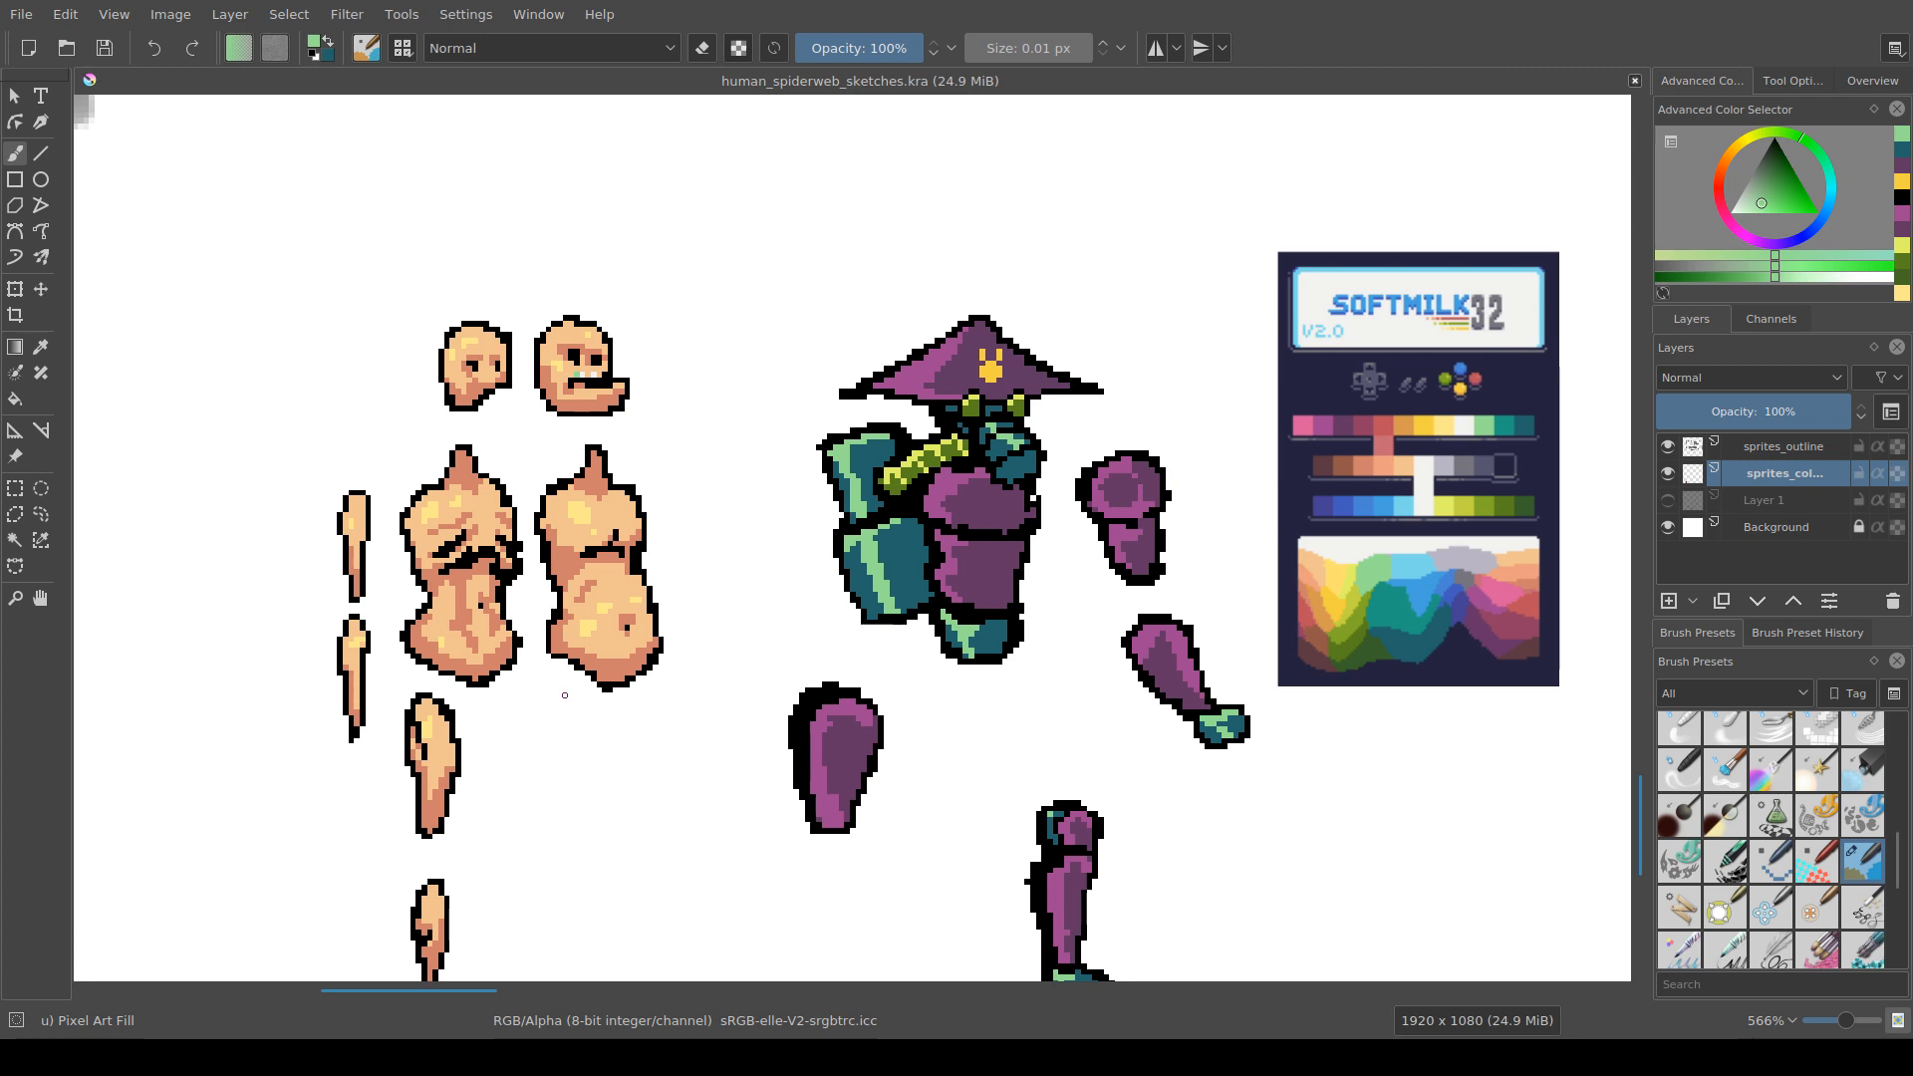
drag(565, 695, 427, 657)
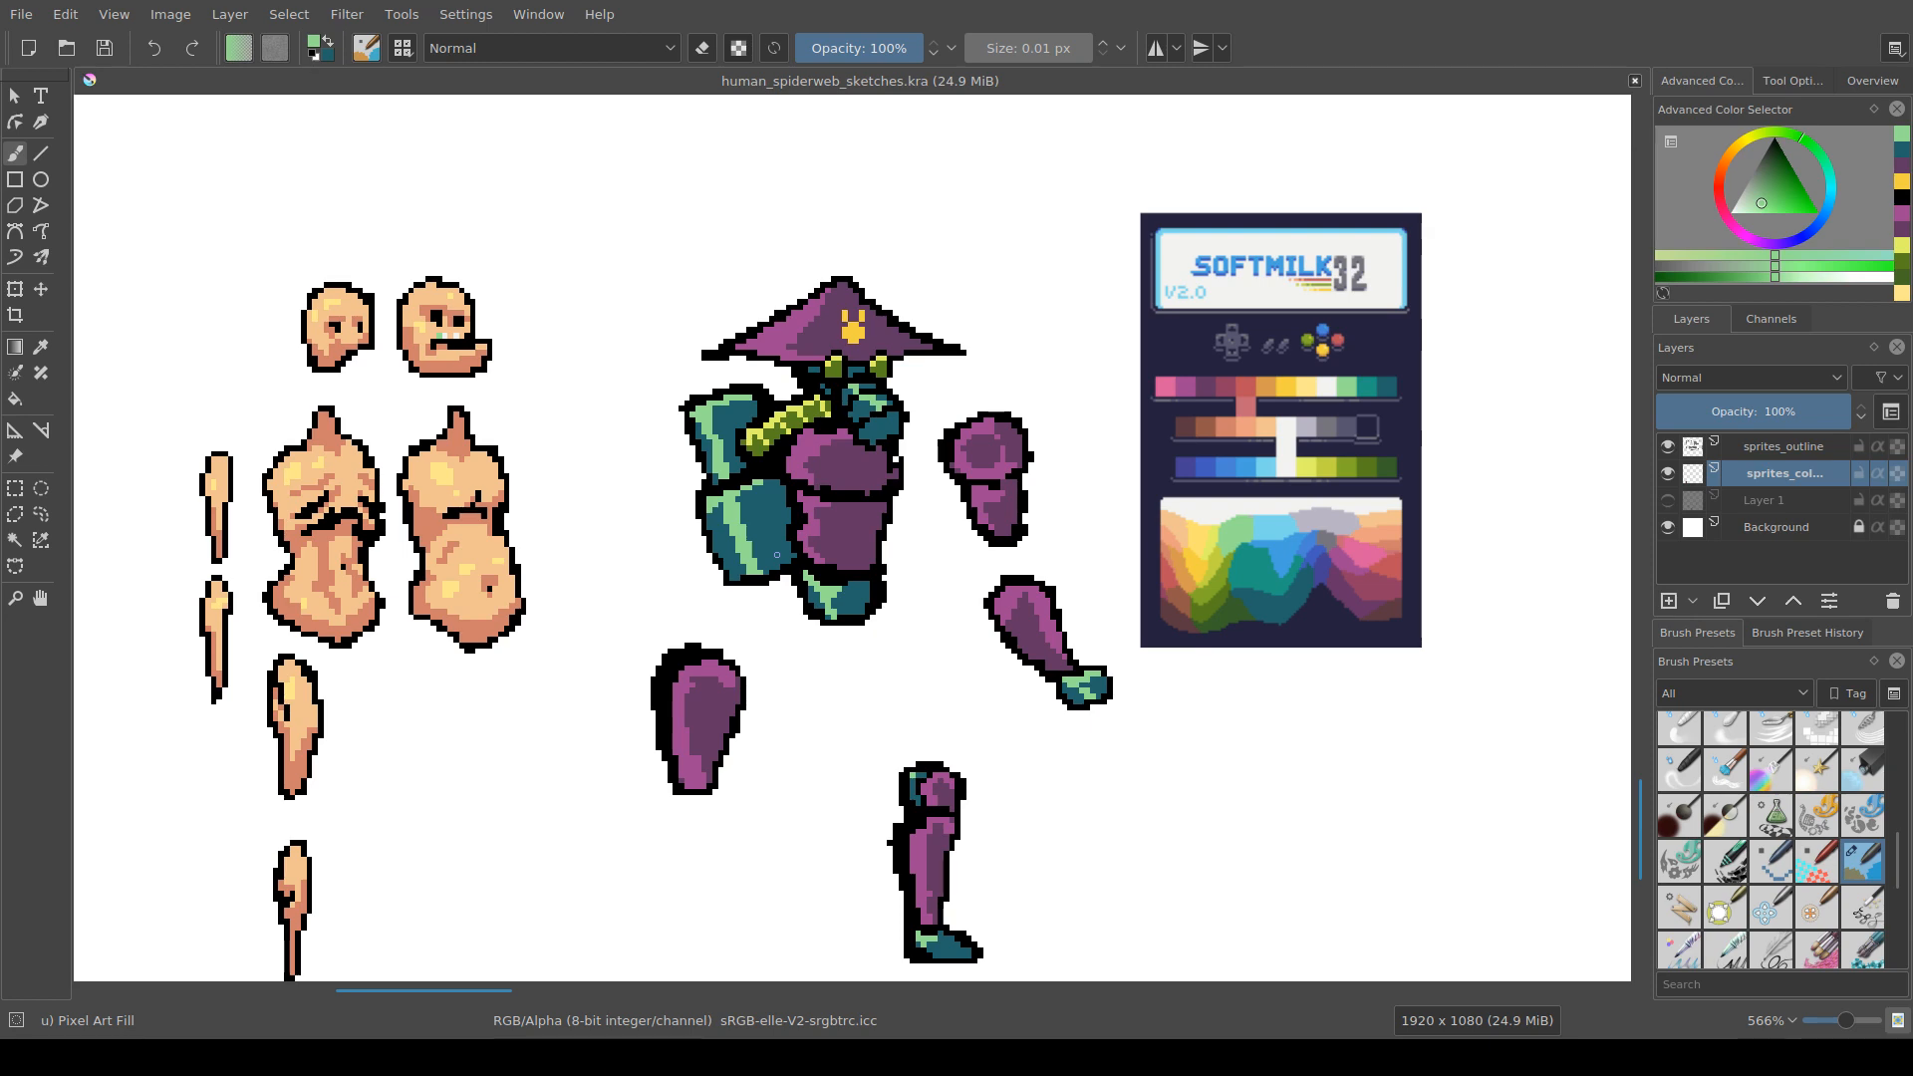
mouse_move(839, 544)
mouse_down()
mouse_move(803, 547)
mouse_move(820, 540)
mouse_up()
scroll(799, 585, up, 1)
scroll(803, 598, down, 2)
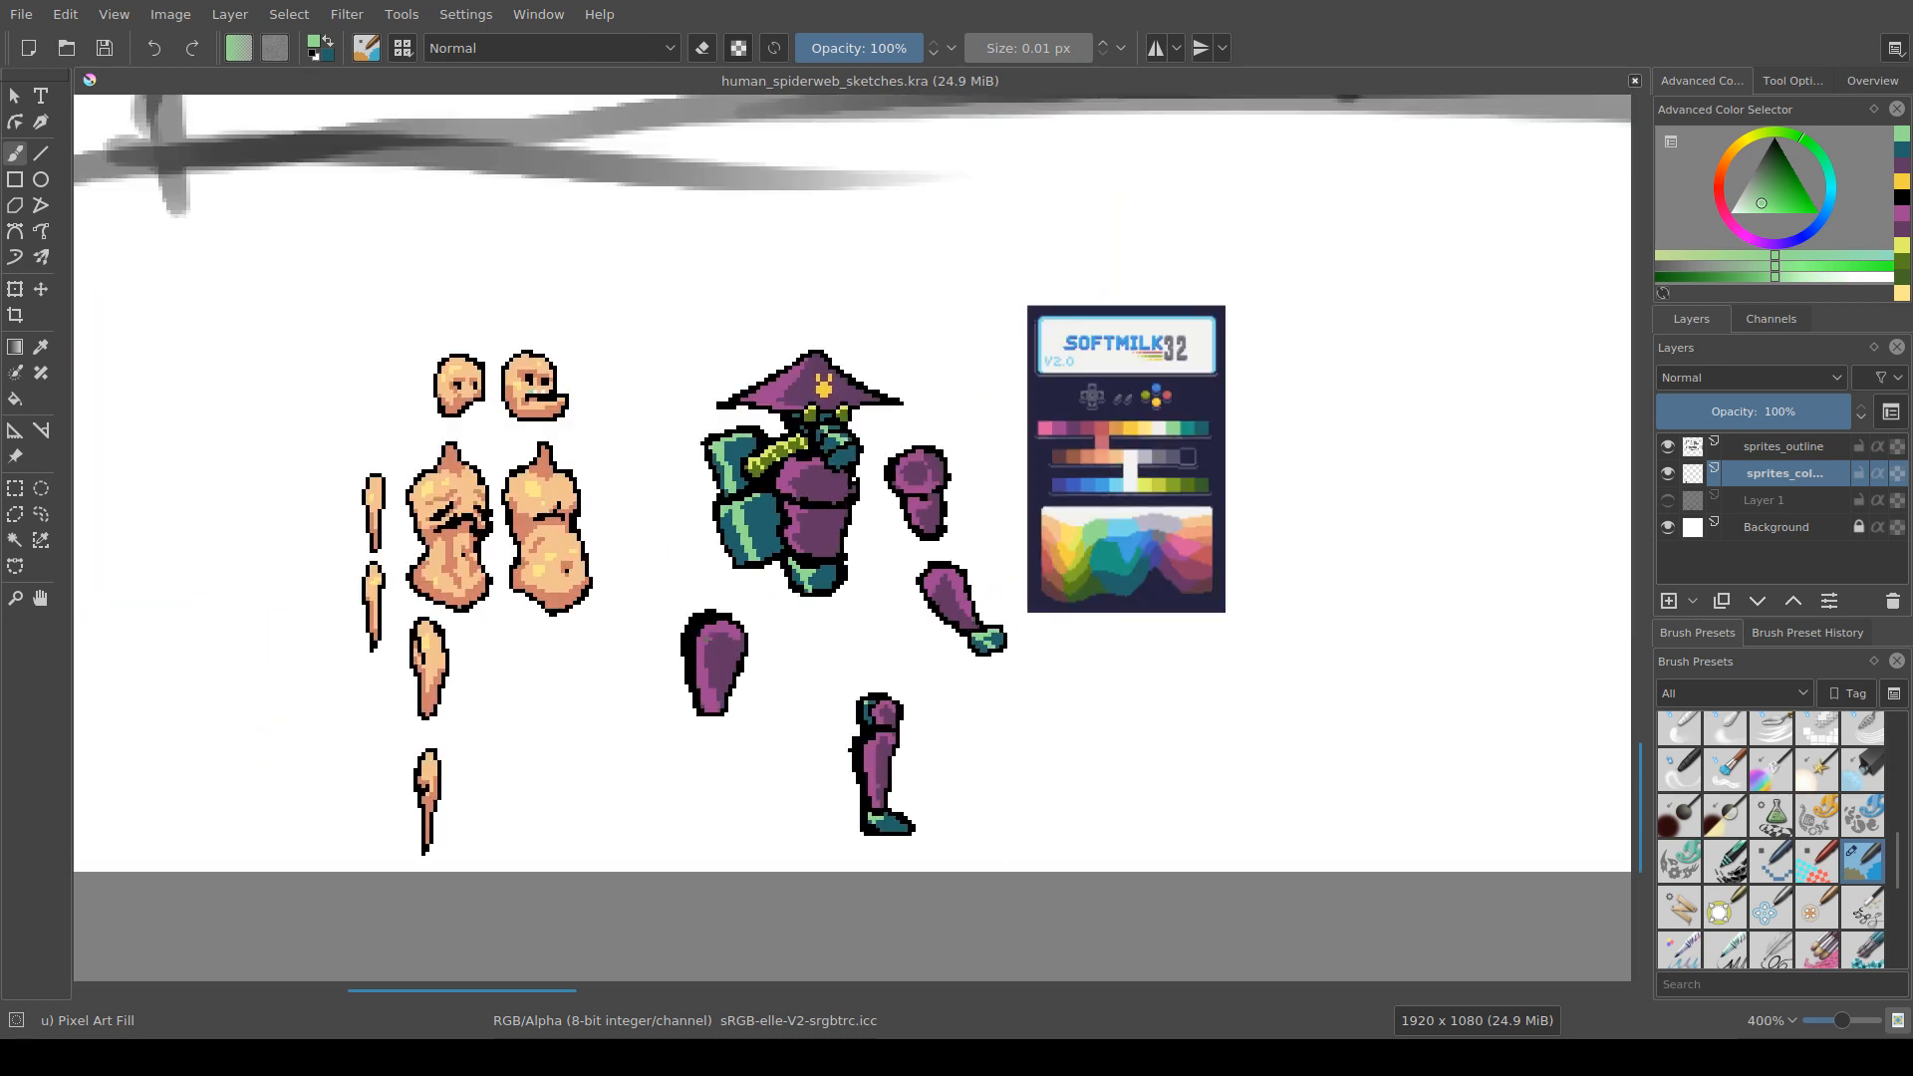
scroll(718, 627, up, 1)
drag(708, 649, 783, 615)
scroll(746, 604, up, 1)
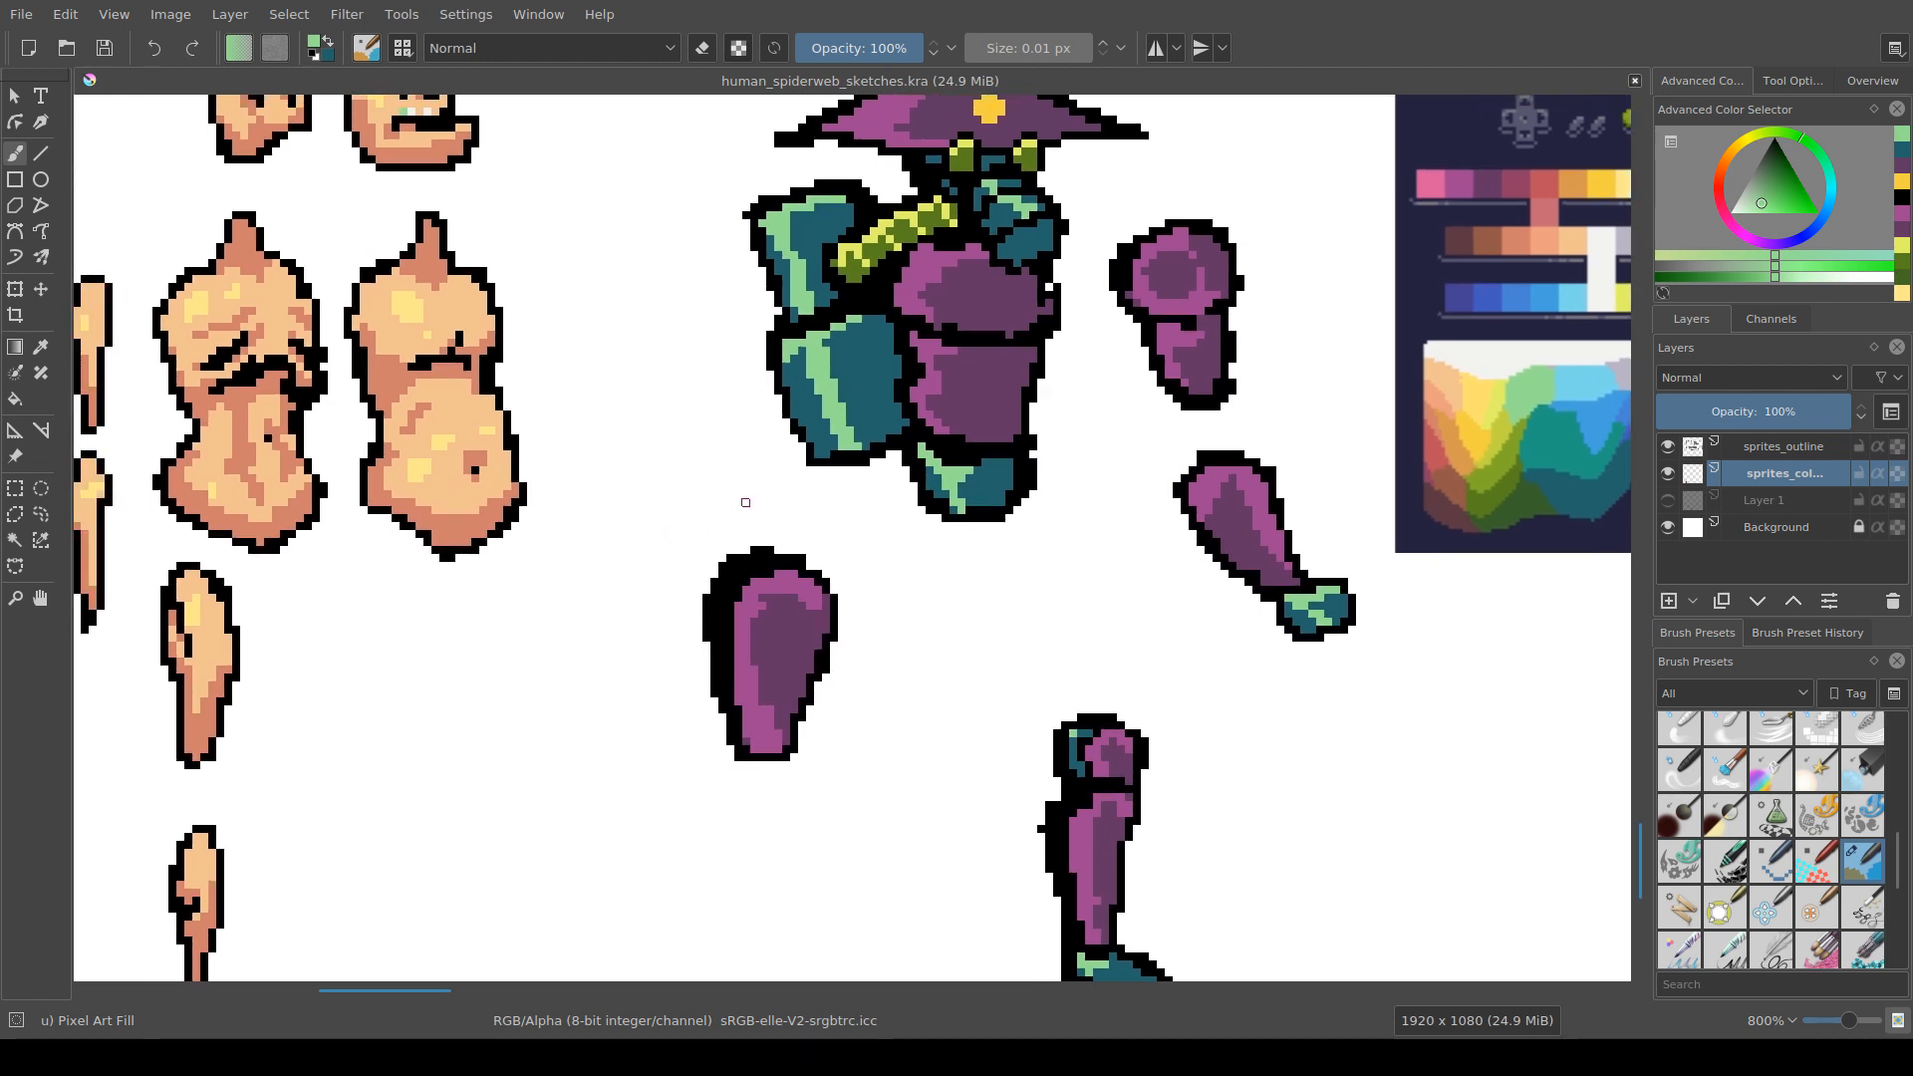
drag(1114, 552, 766, 570)
scroll(722, 607, down, 2)
scroll(695, 593, up, 2)
Step: On the sprites_outline layer, erase the uneven pixels on the upper torso's right edge and redraw that outline in sampled black
drag(738, 477, 676, 715)
scroll(708, 618, up, 2)
drag(723, 556, 672, 604)
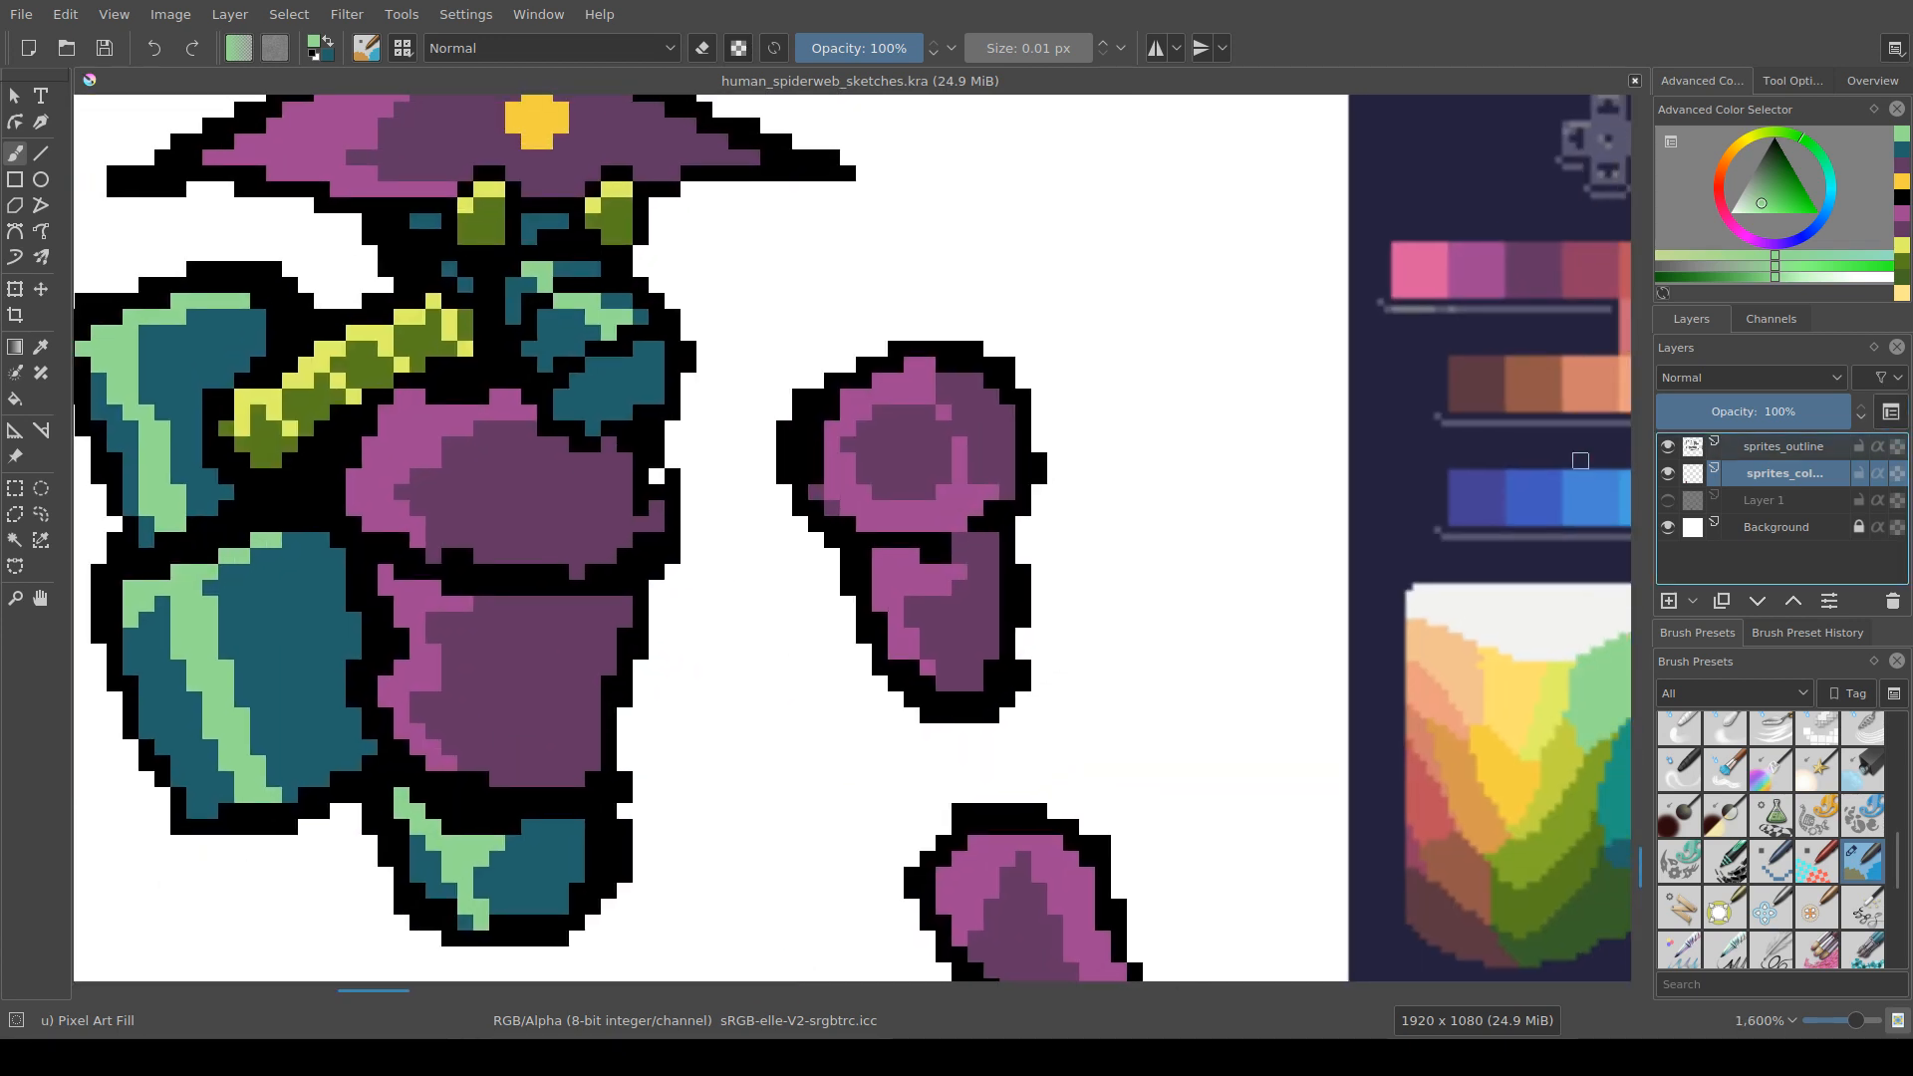
click(1784, 446)
drag(736, 556, 739, 566)
key(e)
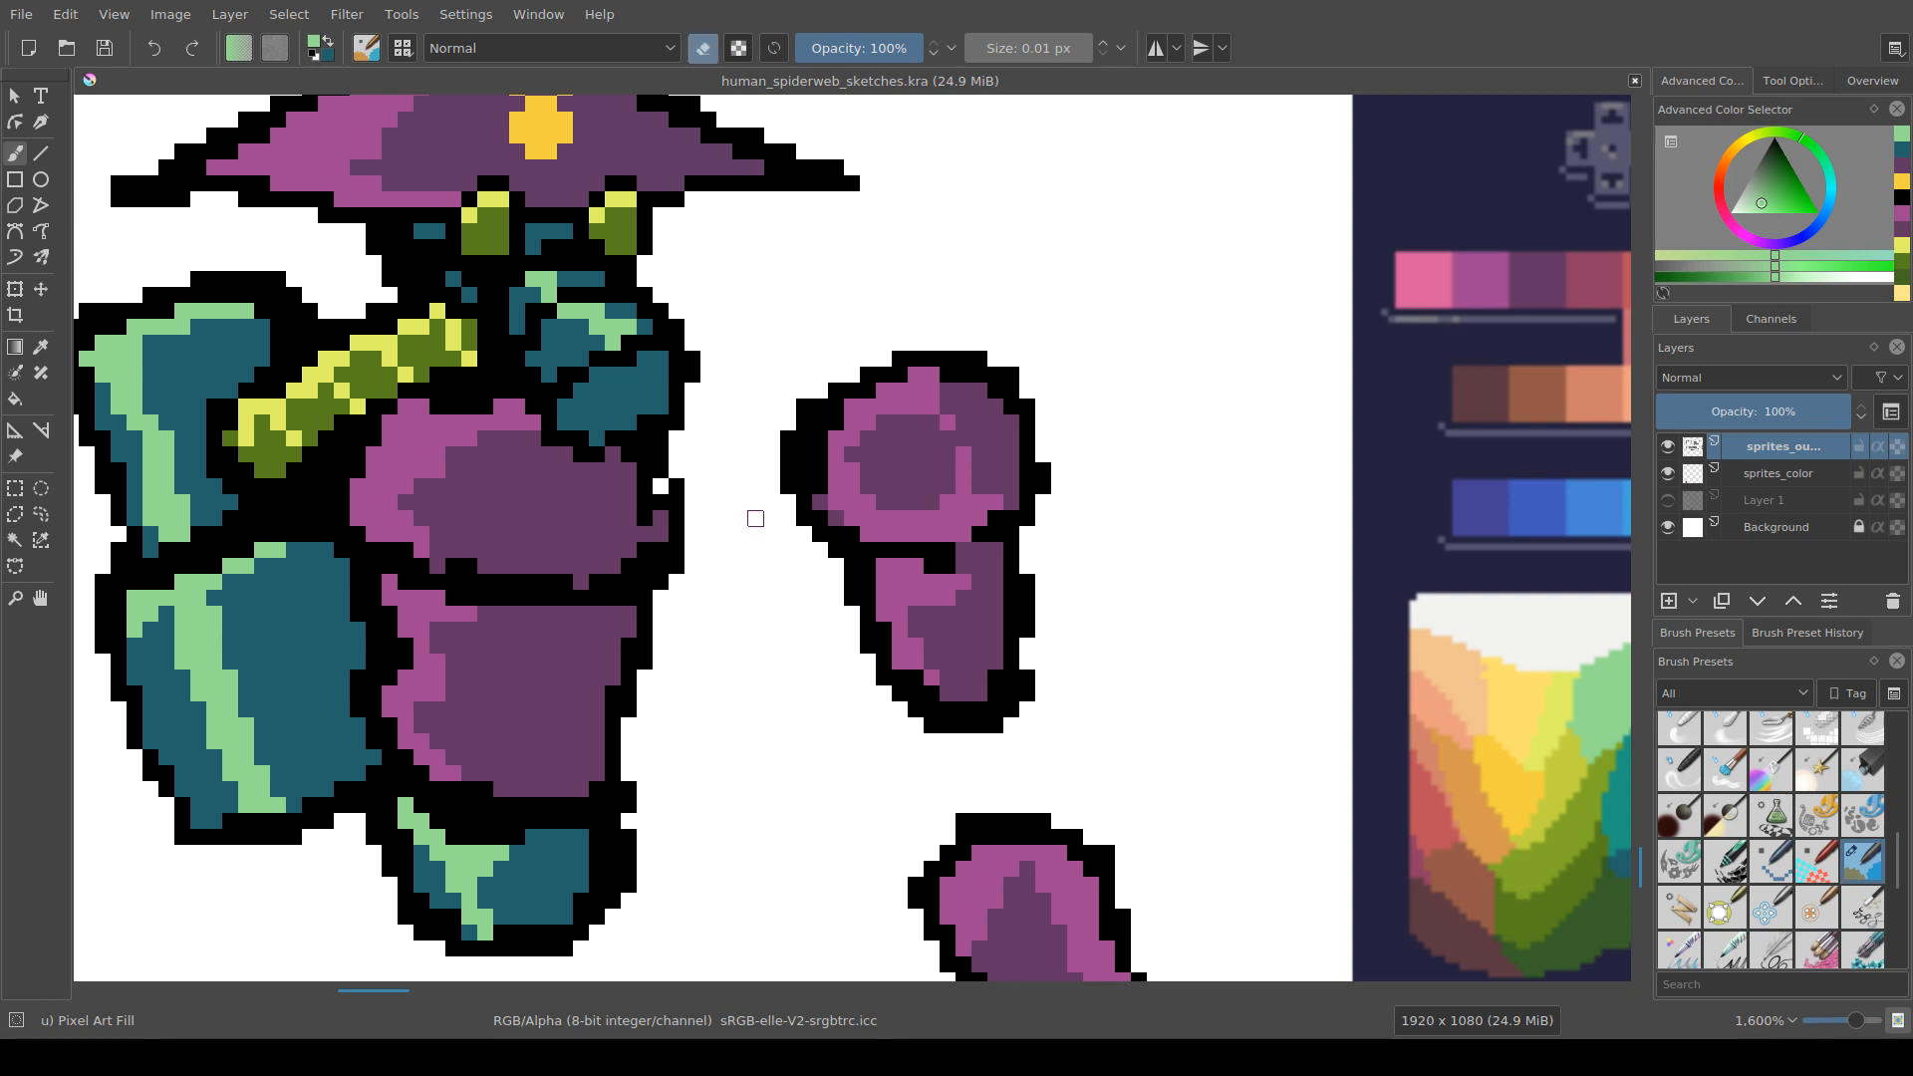
click(676, 500)
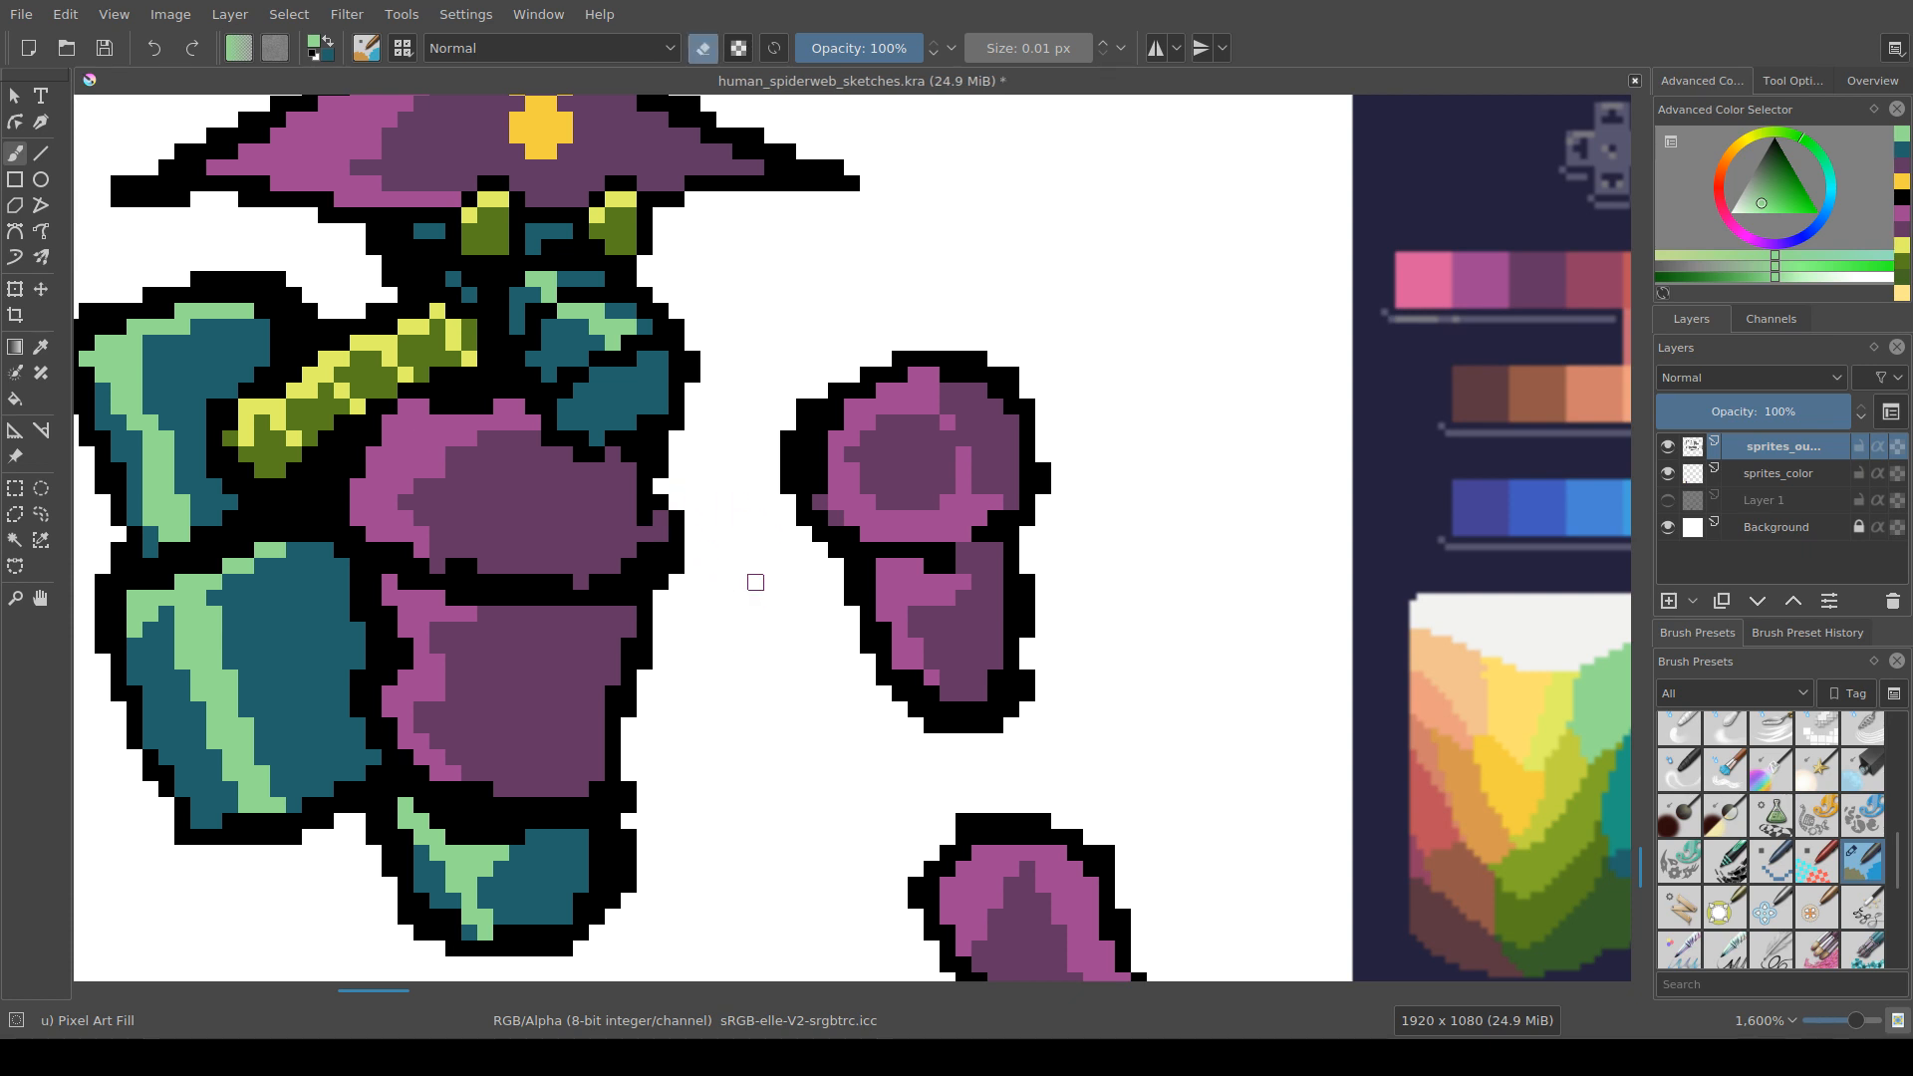
drag(660, 502, 644, 519)
click(676, 519)
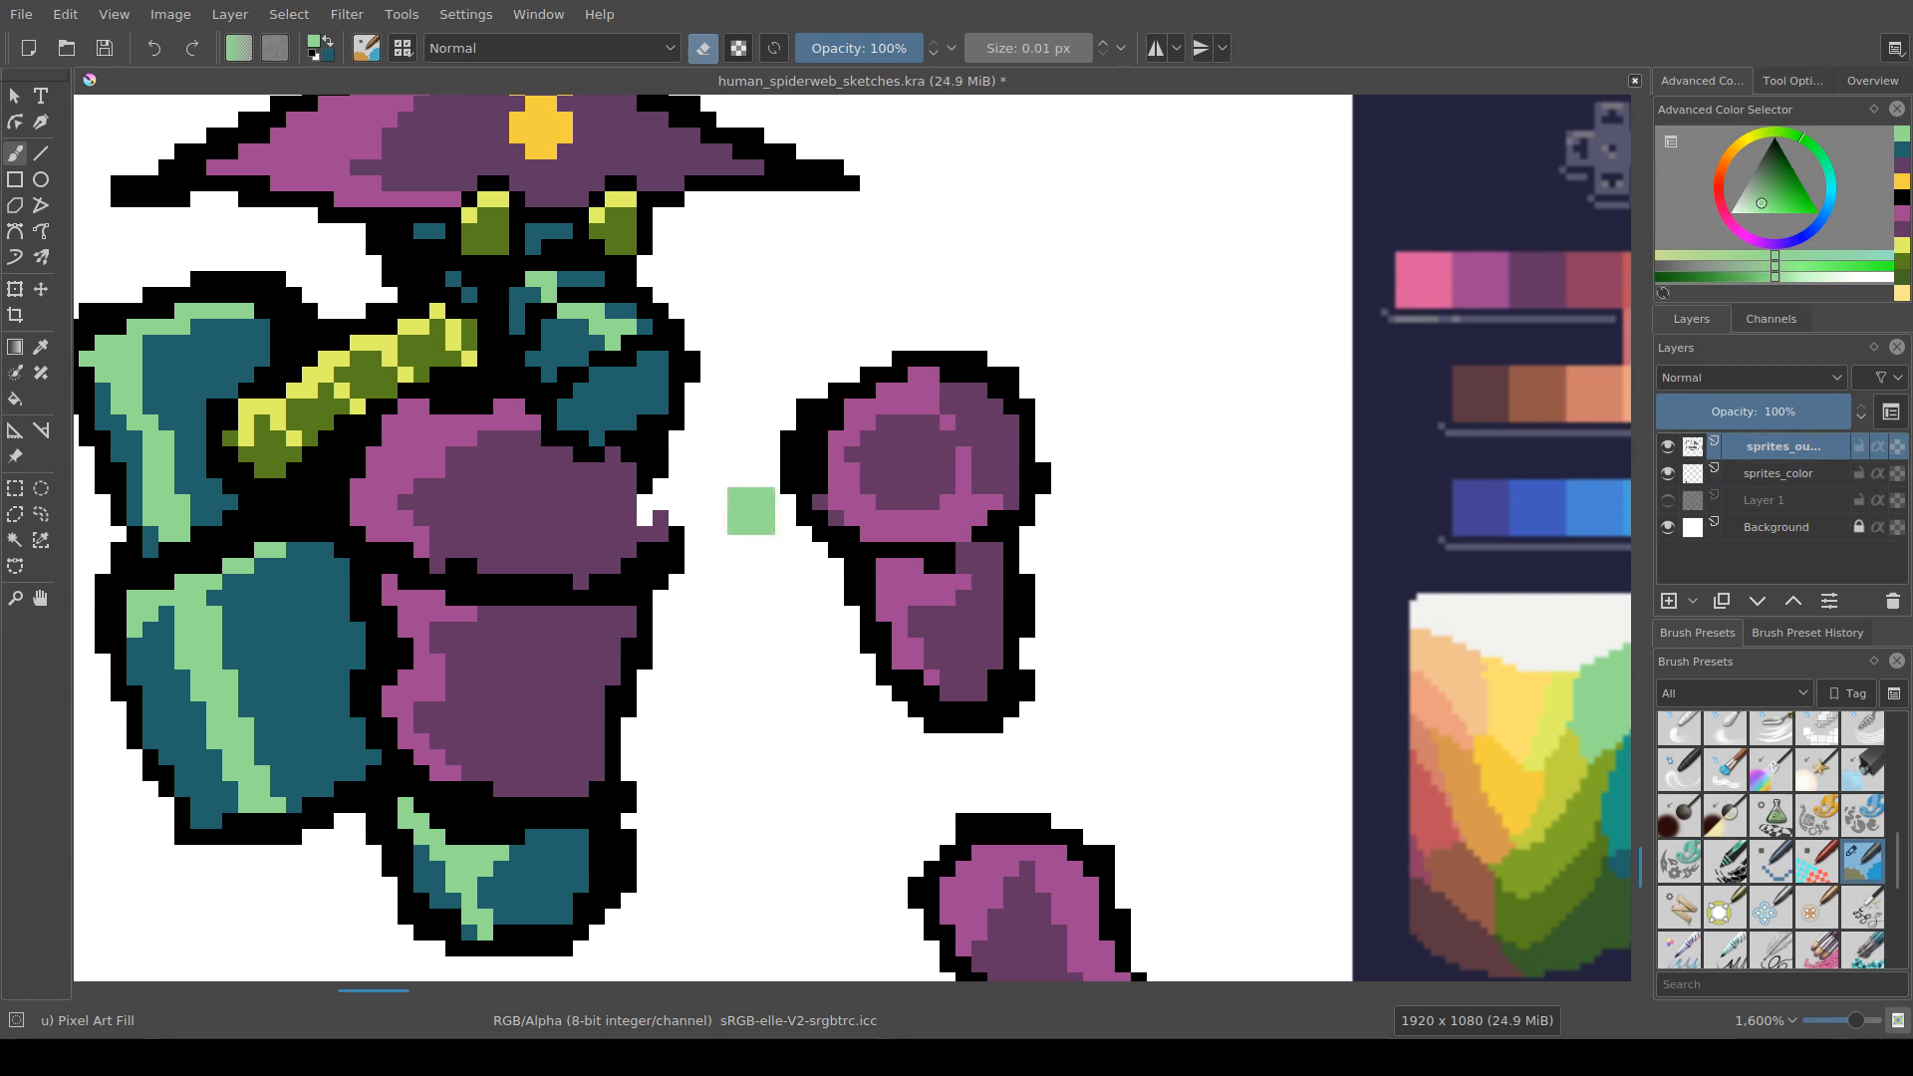
ctrl+click(660, 457)
drag(660, 486, 676, 518)
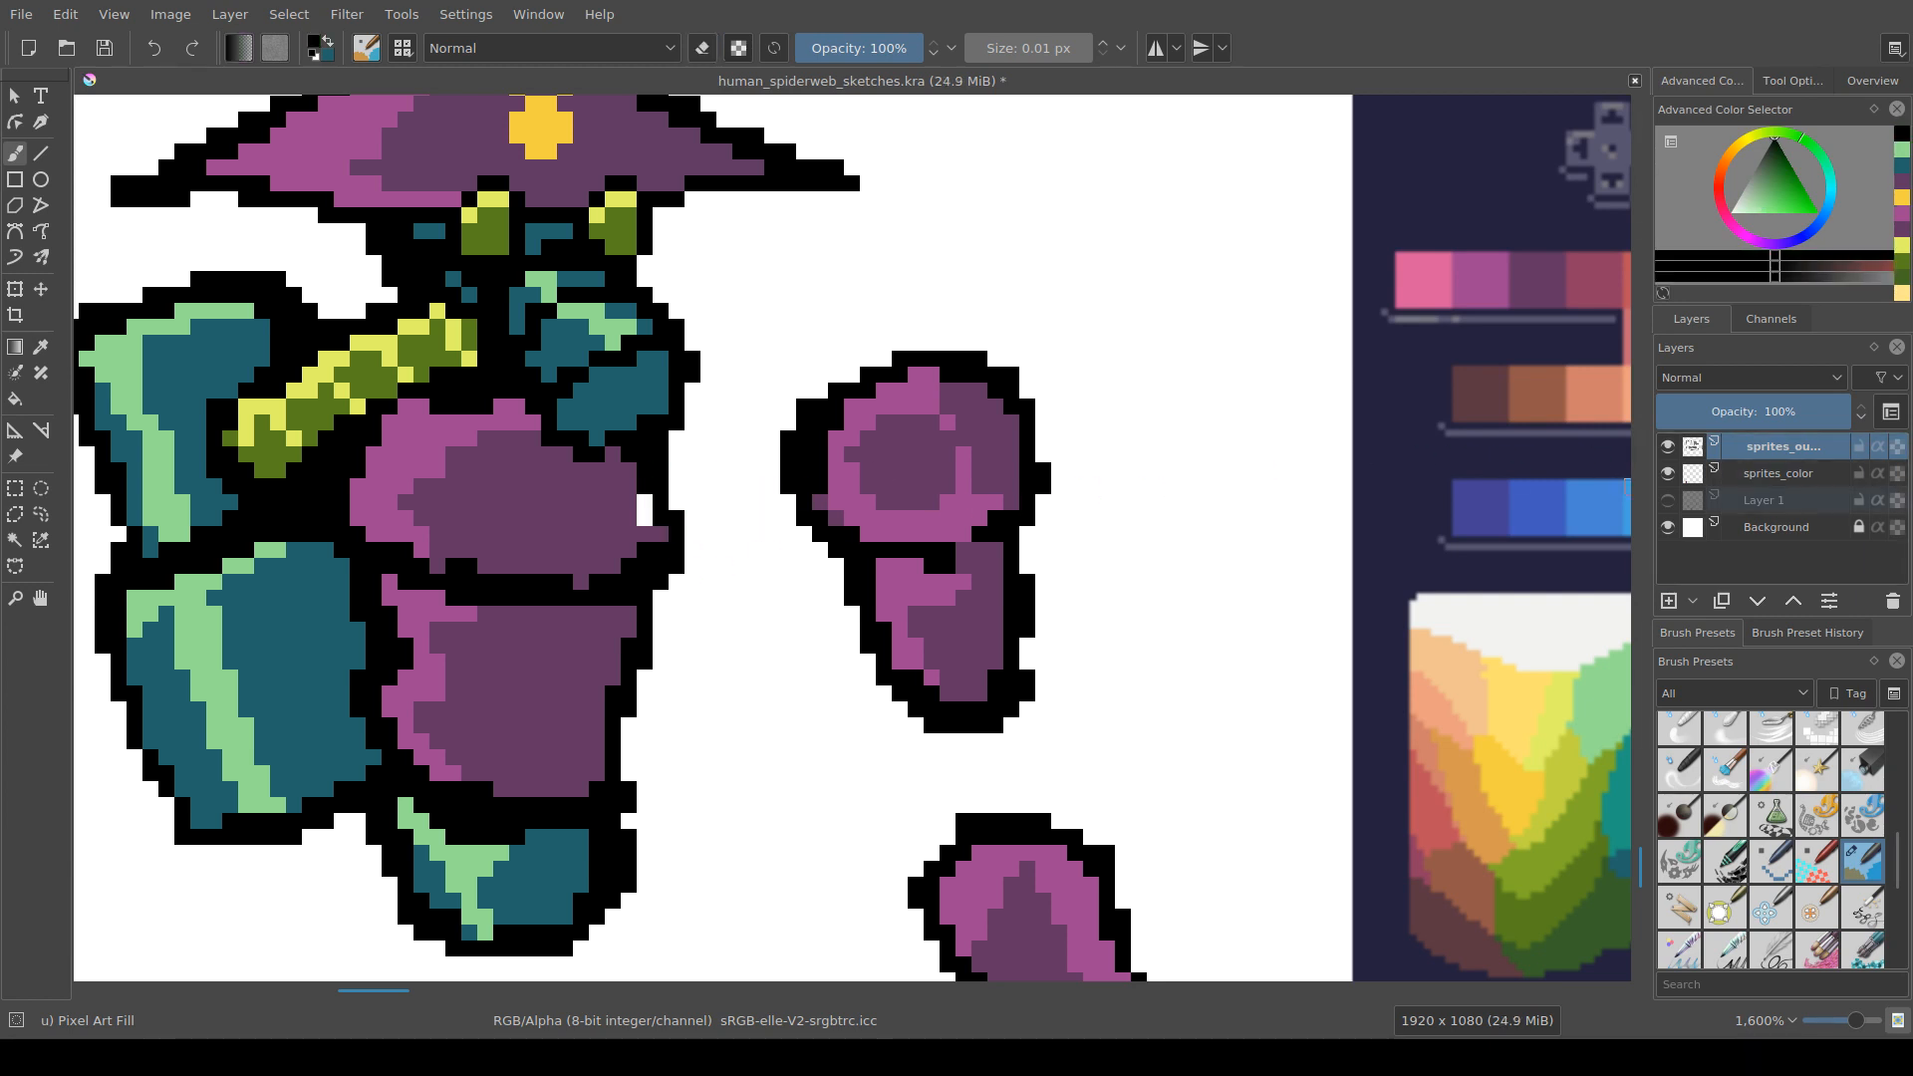
Step: On the sprites_color layer, fill the gap inside the torso's right edge with sampled dark purple and save the file
click(1782, 475)
ctrl+click(596, 486)
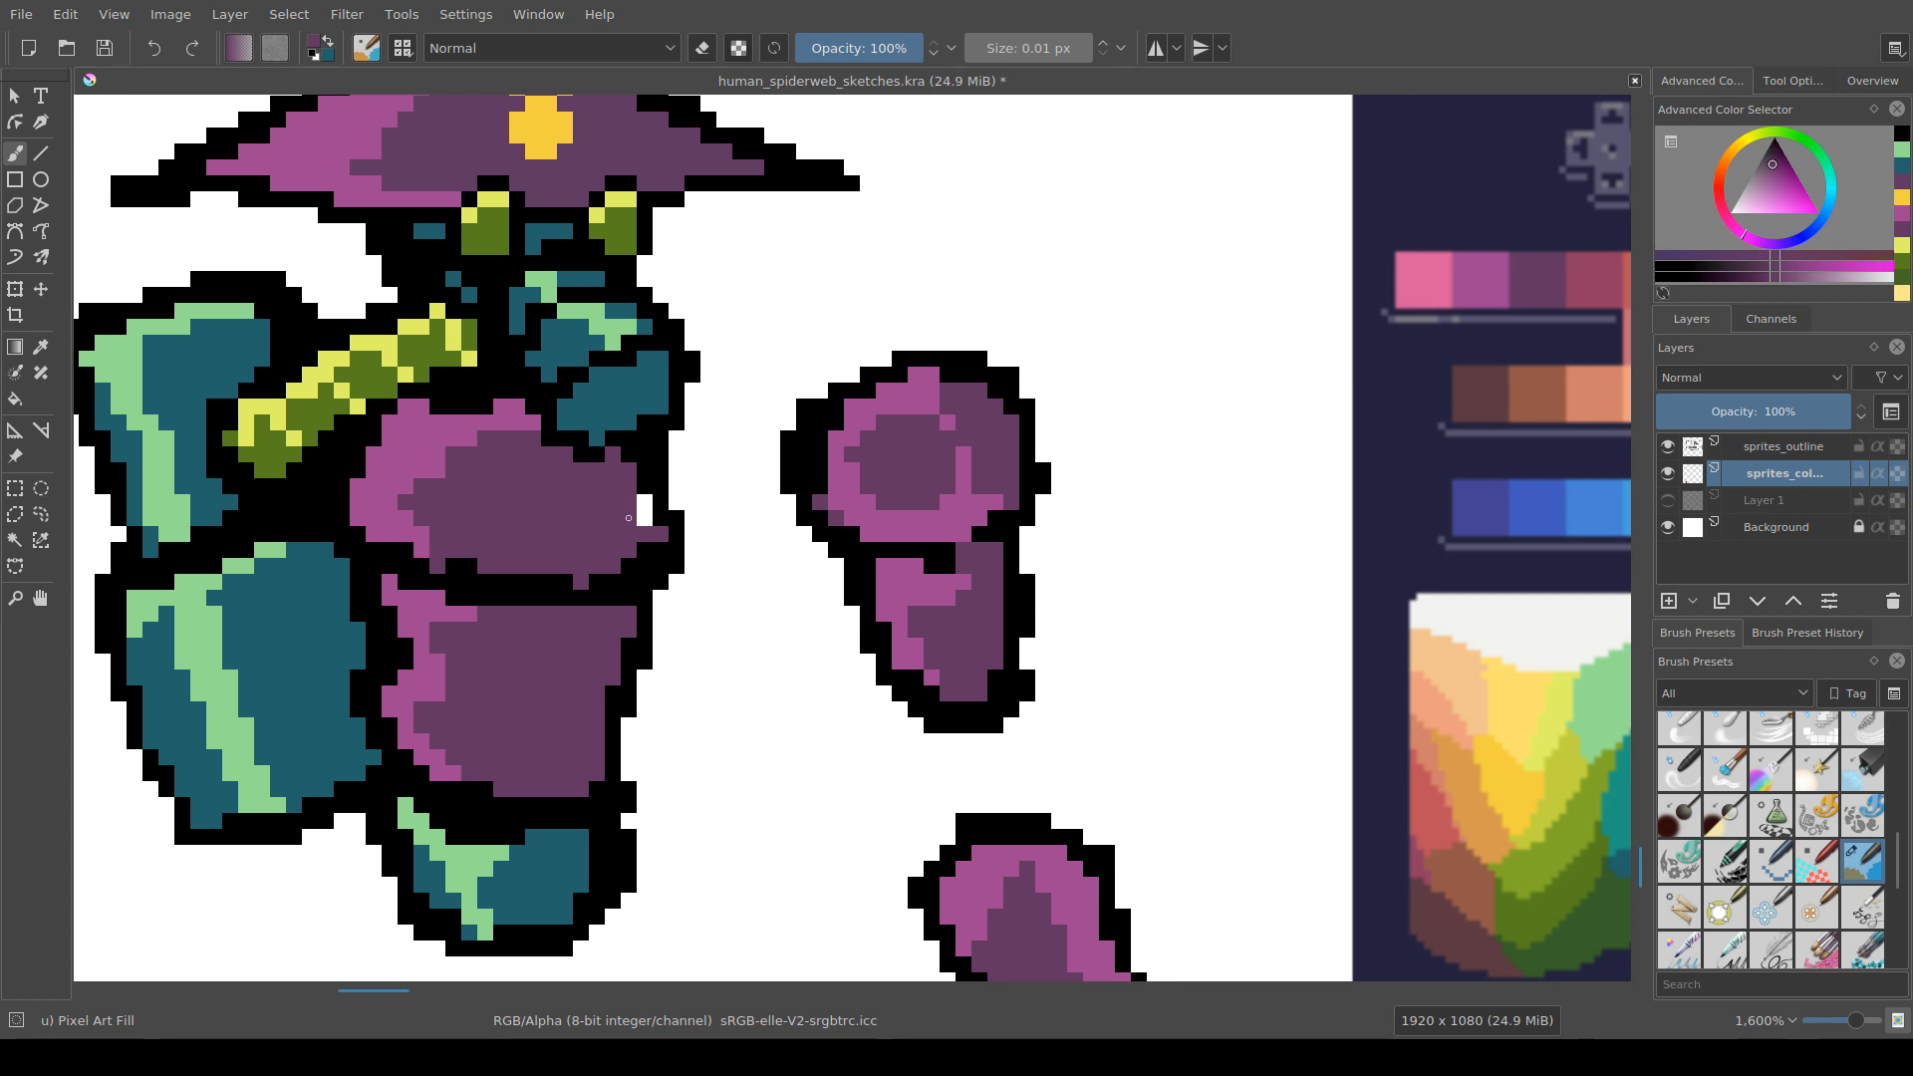
drag(644, 502, 645, 518)
key(ctrl+s)
Step: Set the paint color to the orange beside golden yellow, sampled from the Softmilk 32 palette's upper row
scroll(580, 519, down, 4)
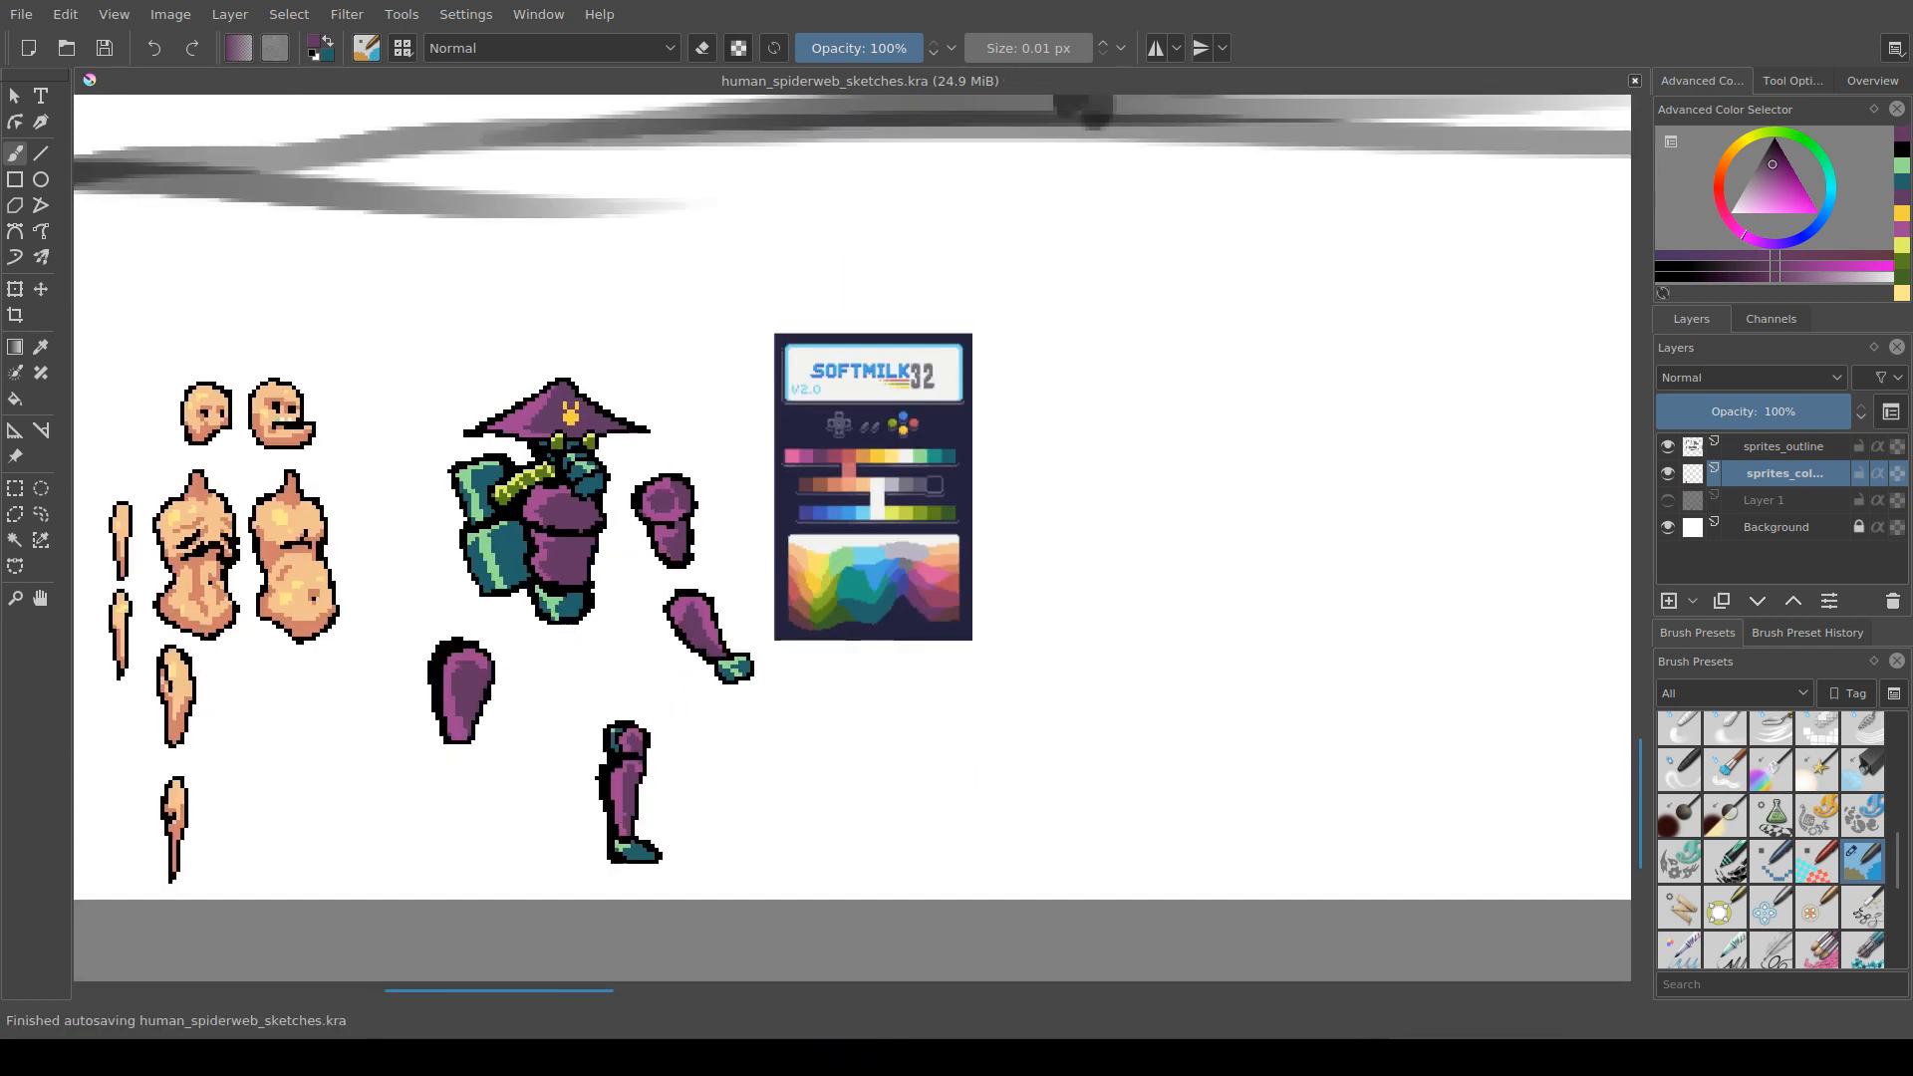
drag(416, 686, 623, 615)
scroll(651, 597, down, 1)
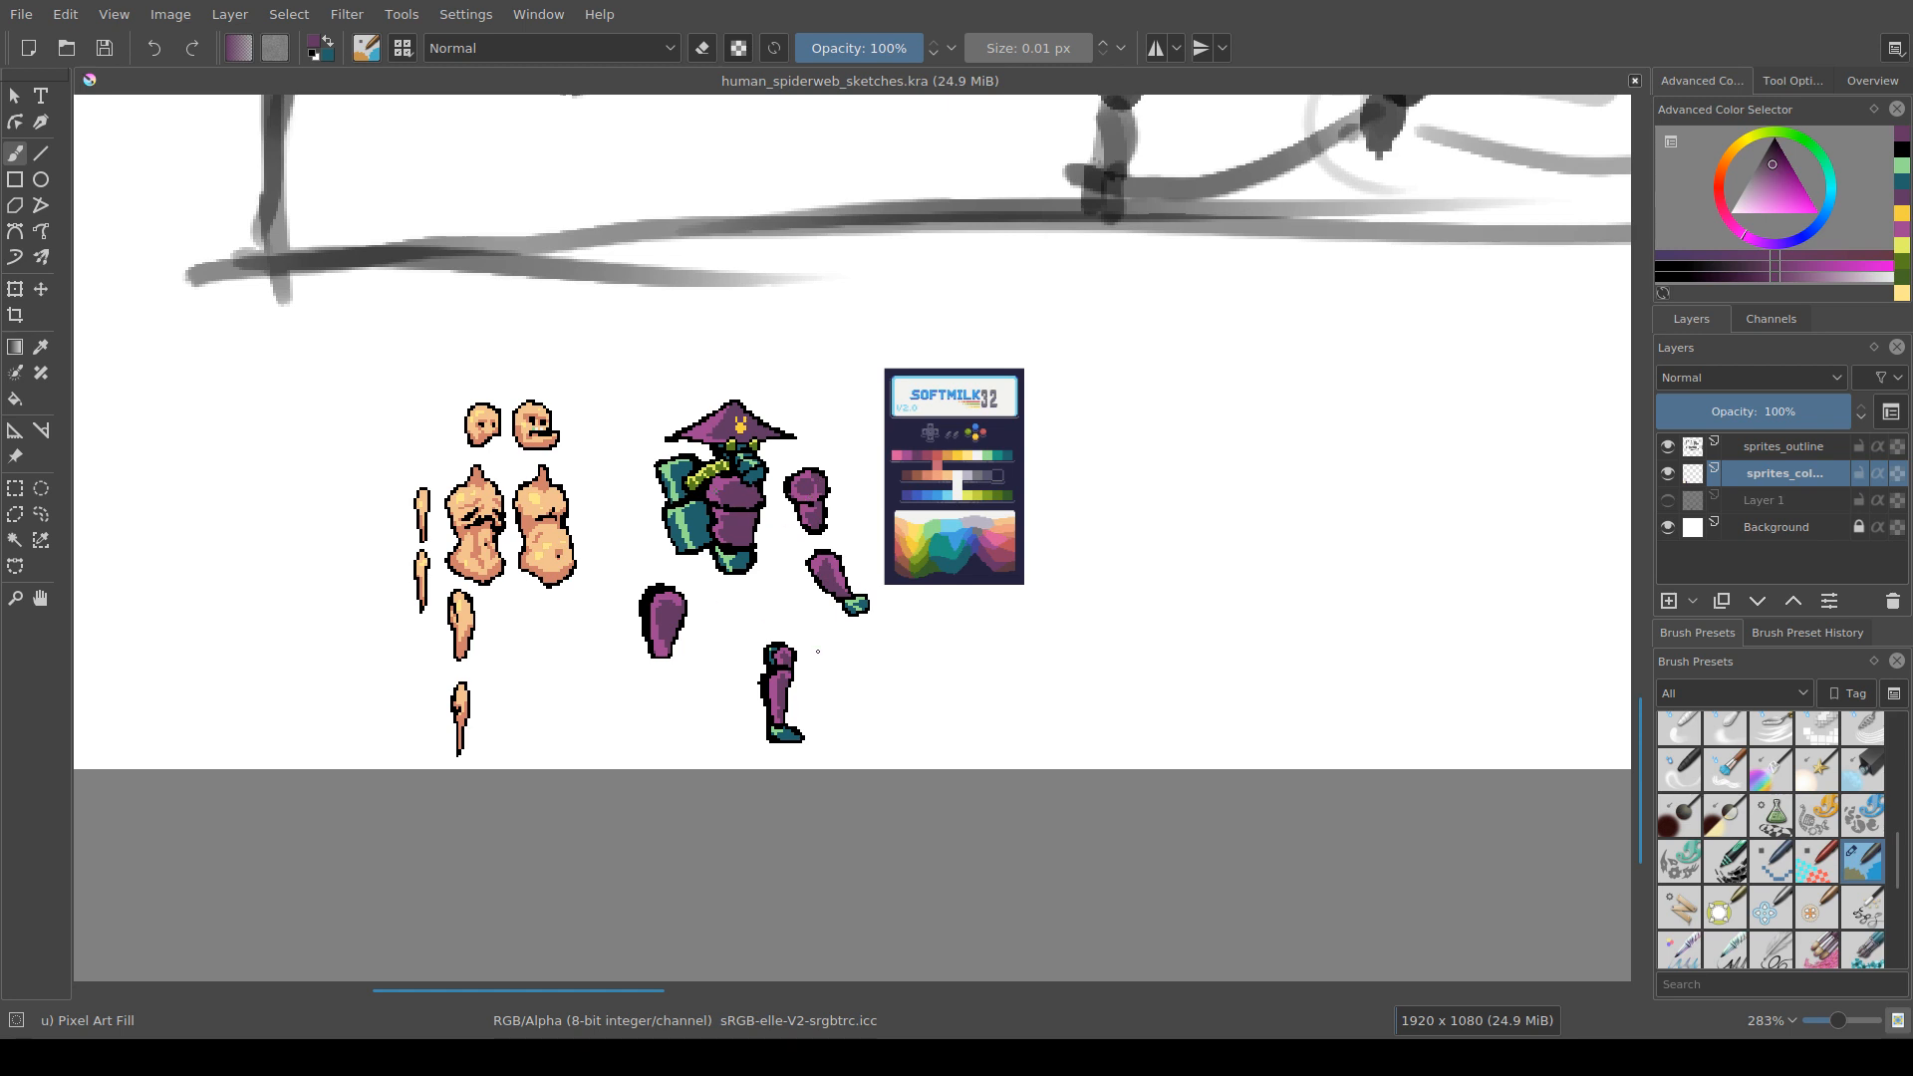
drag(803, 463, 813, 701)
scroll(813, 701, up, 3)
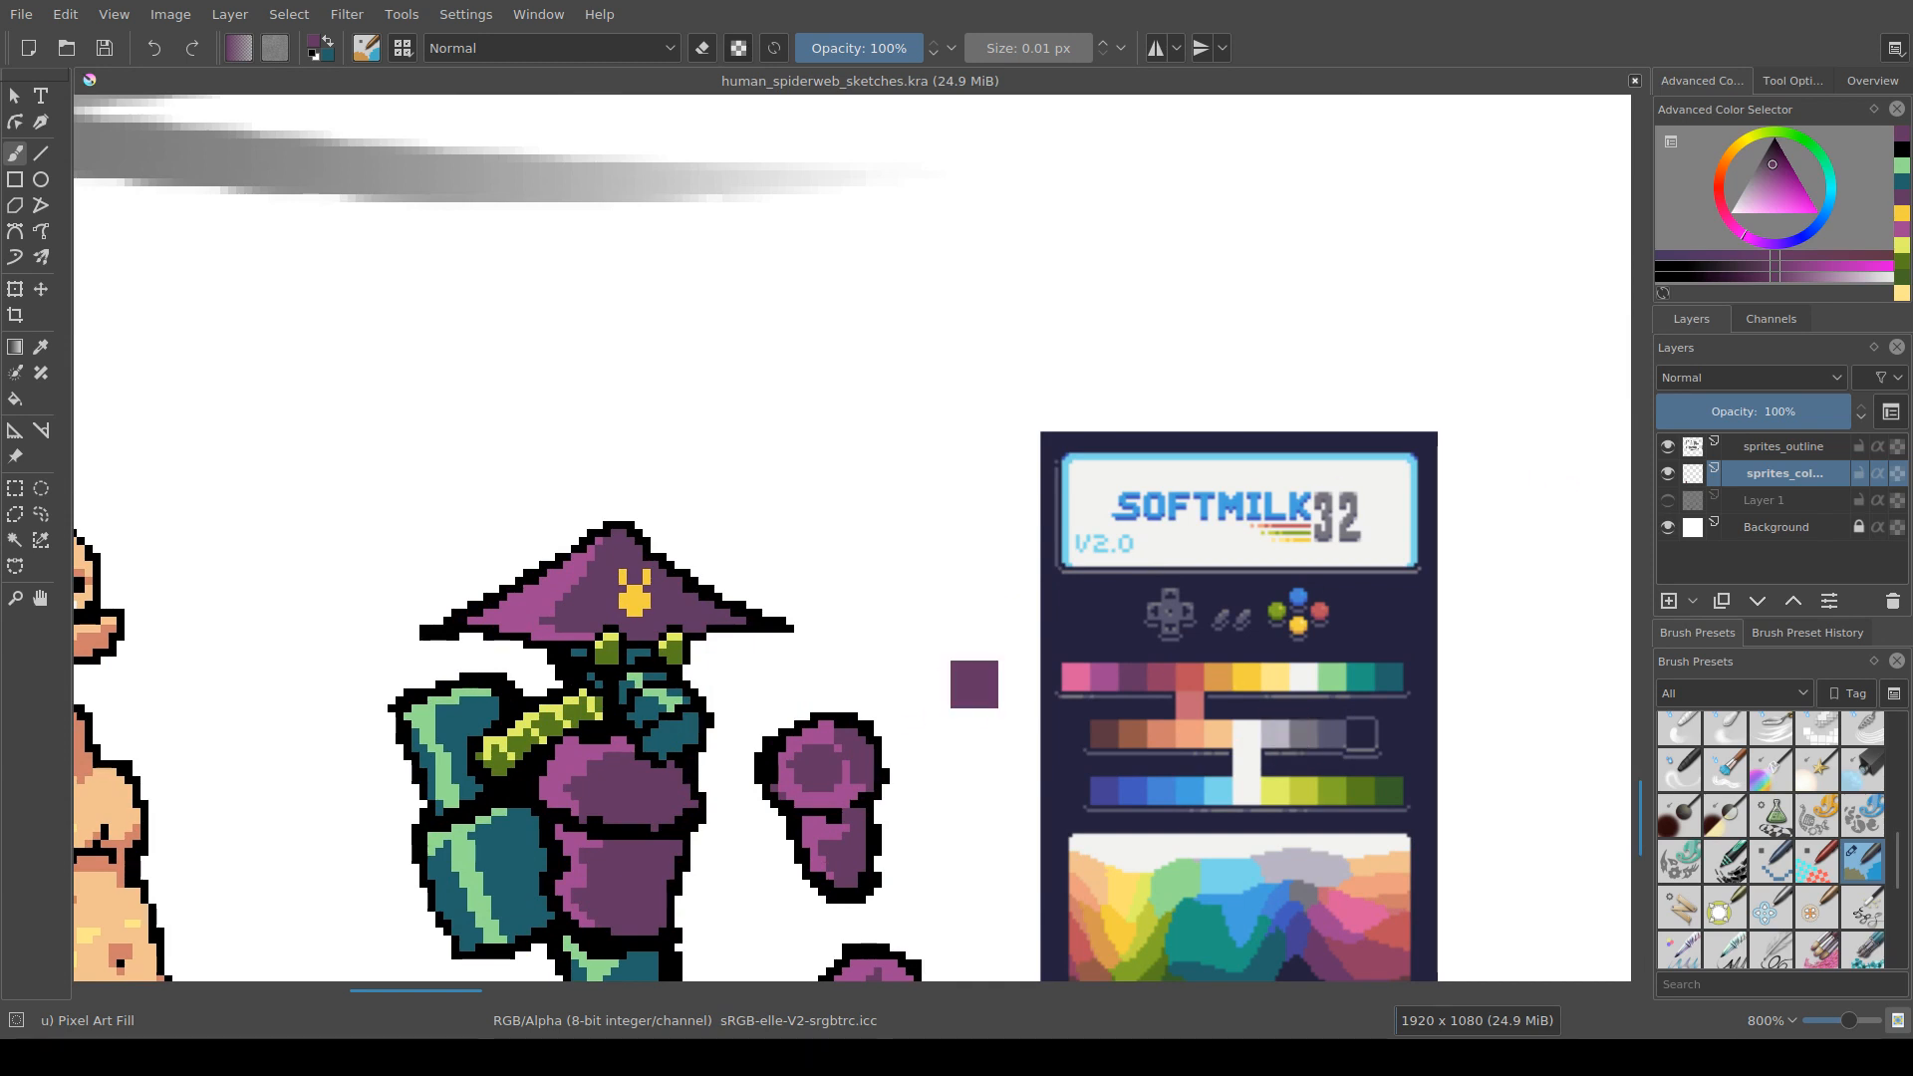
ctrl+click(633, 596)
ctrl+click(1274, 674)
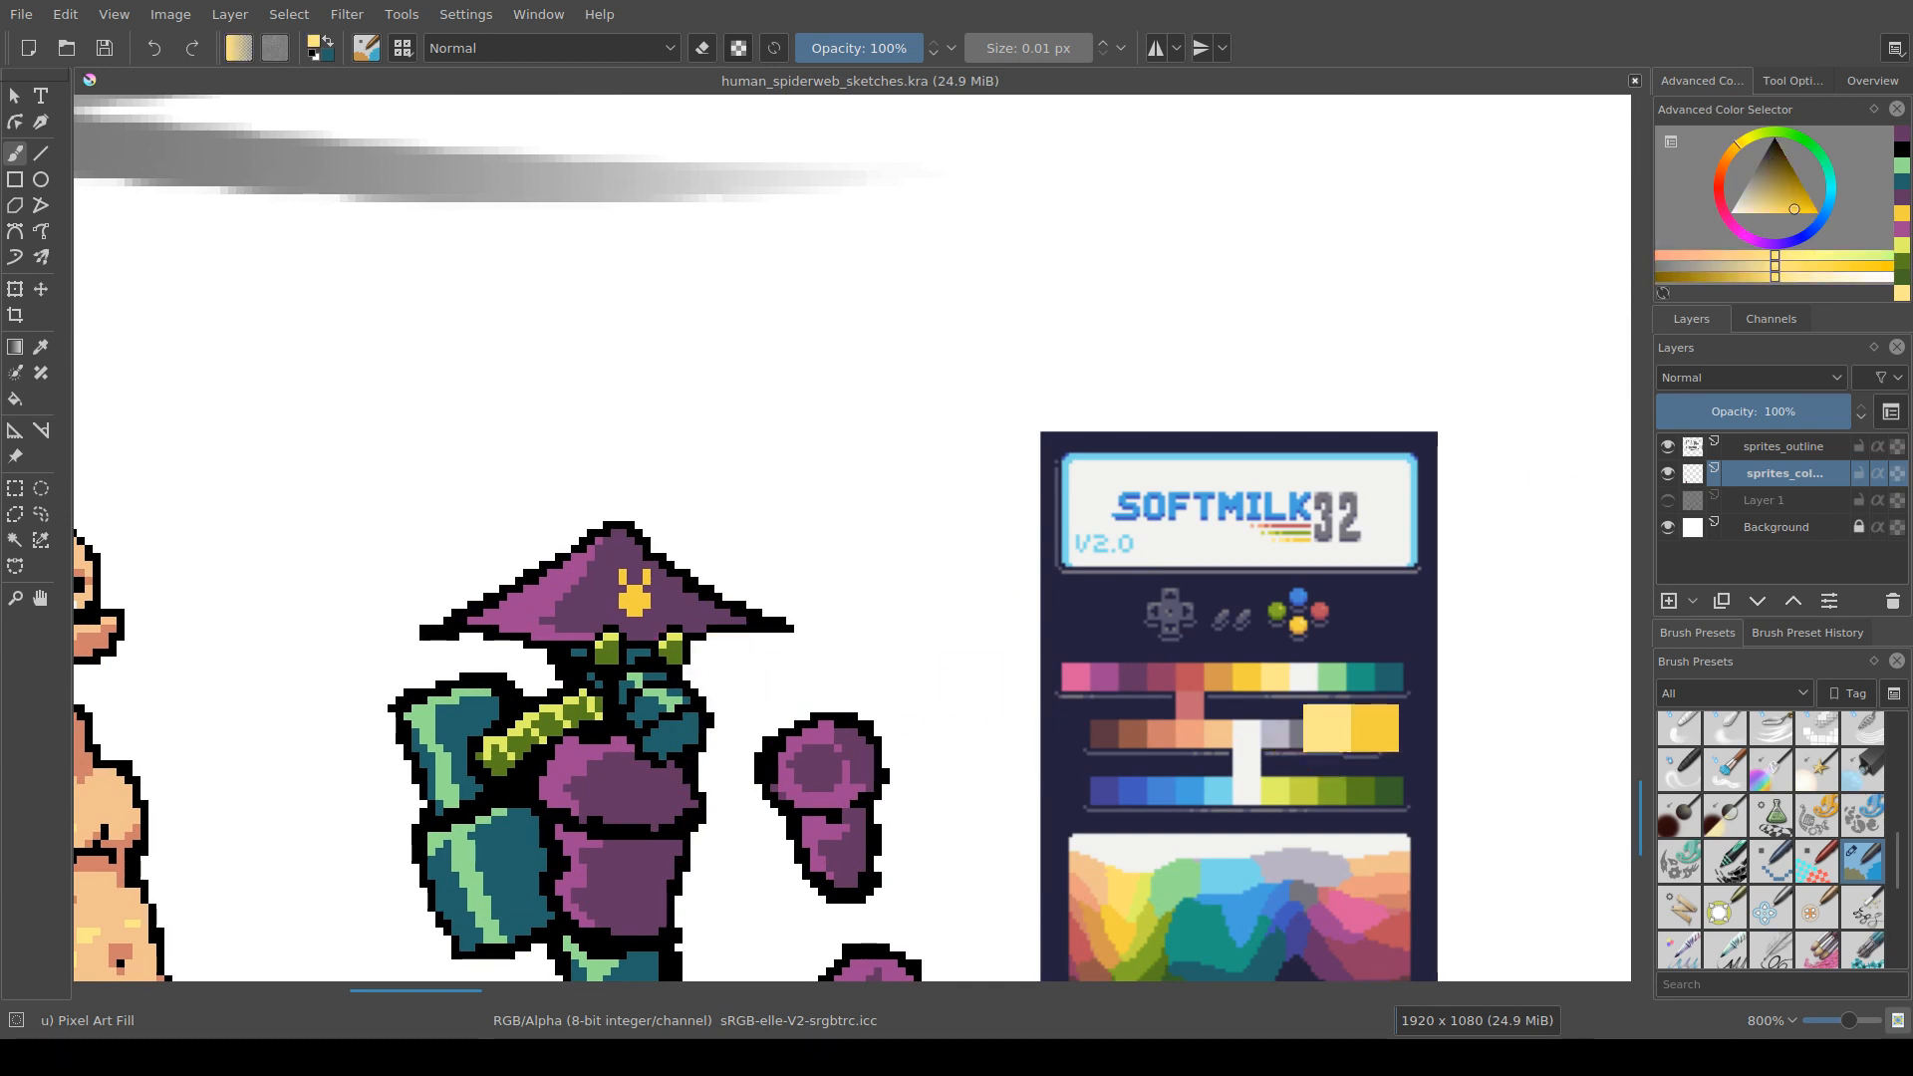
scroll(685, 666, up, 2)
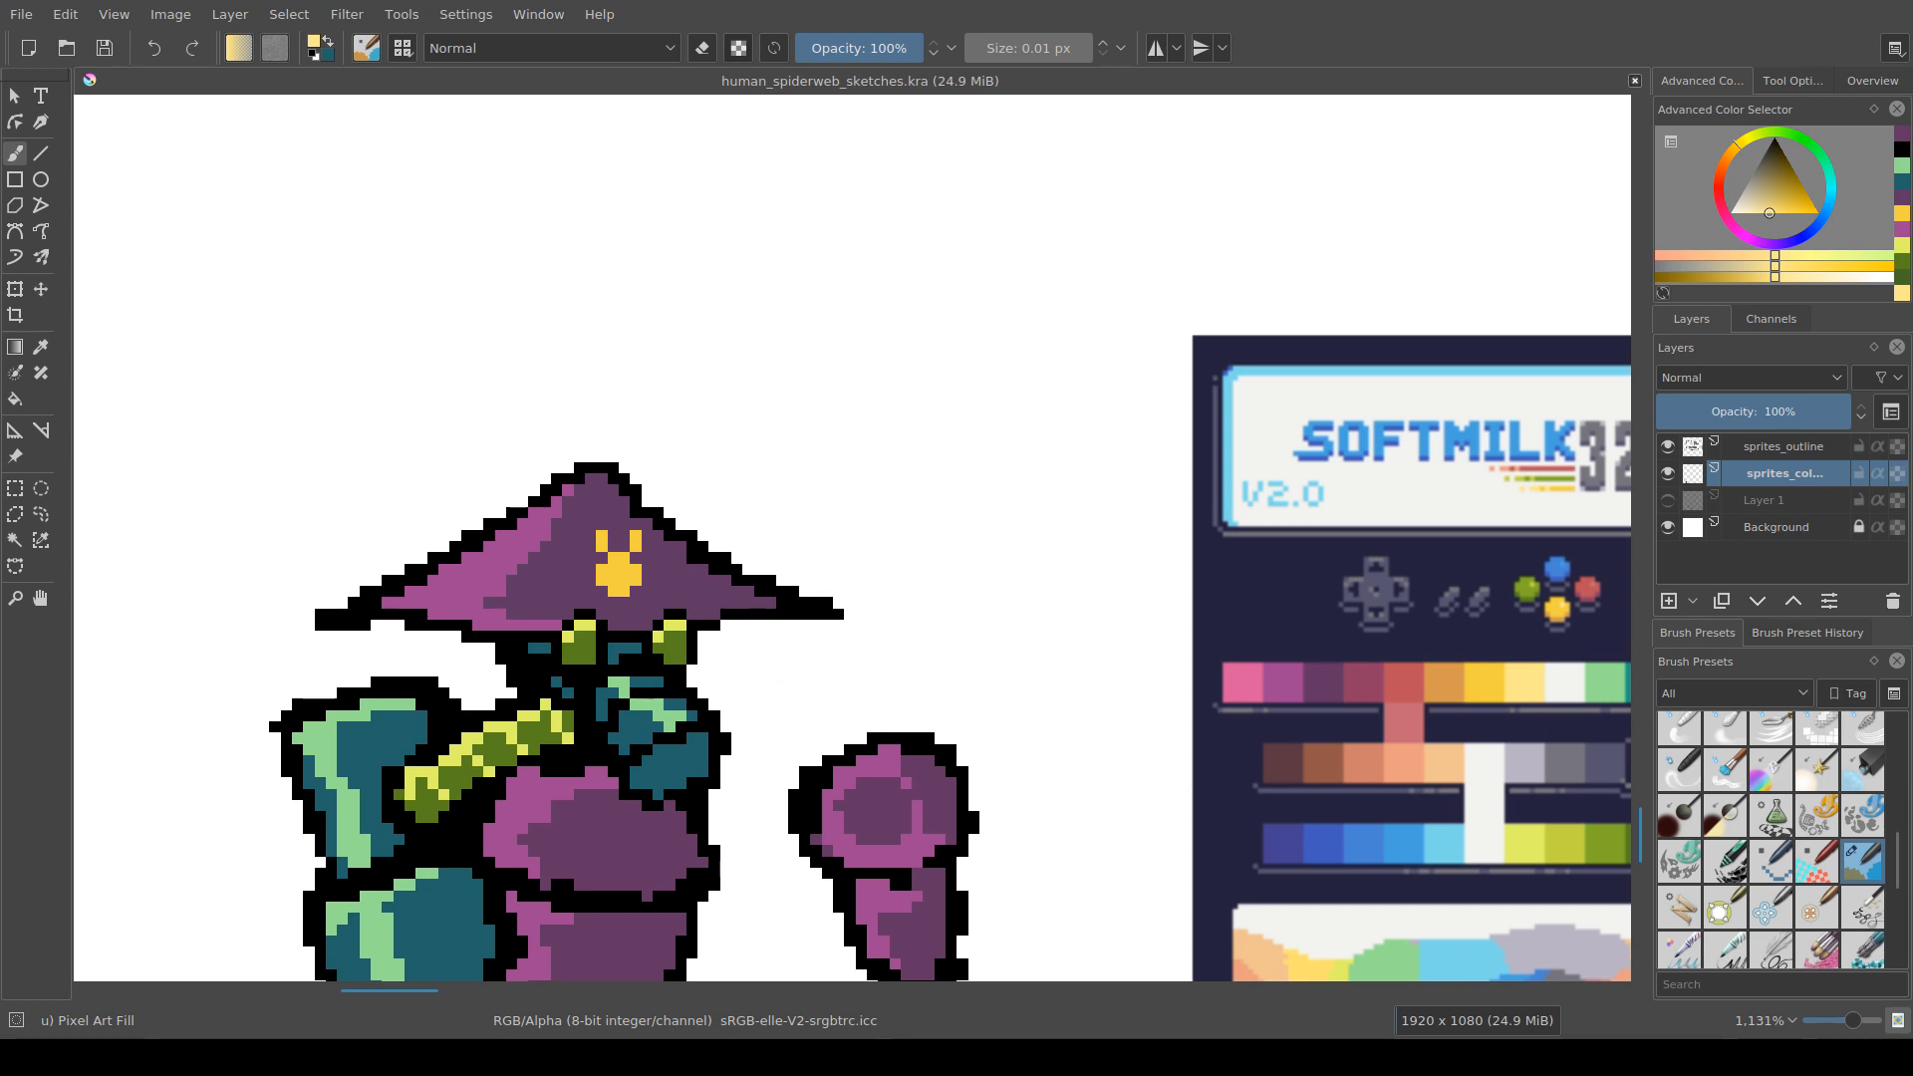
ctrl+click(1444, 683)
scroll(917, 625, up, 1)
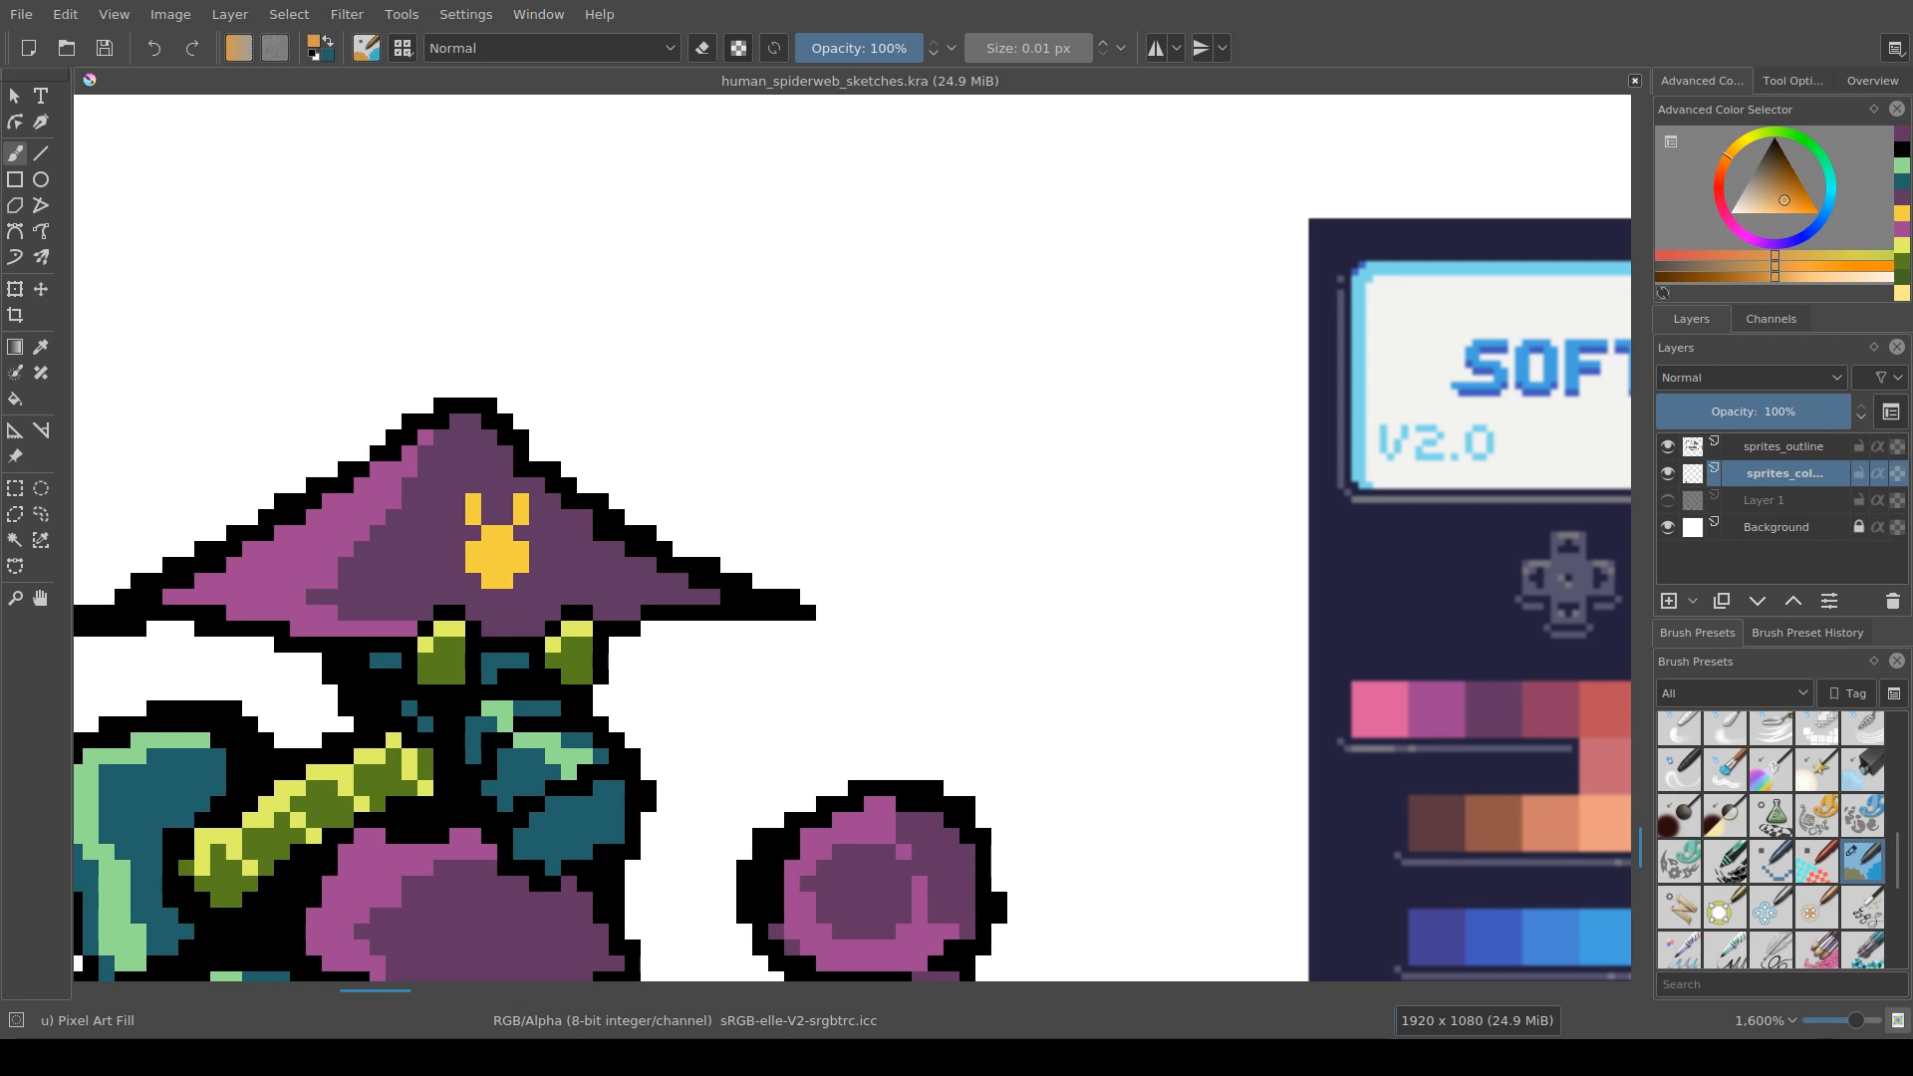
Step: Try shading the golden rabbit emblem's chin, right side and right ear in orange
drag(488, 660, 517, 615)
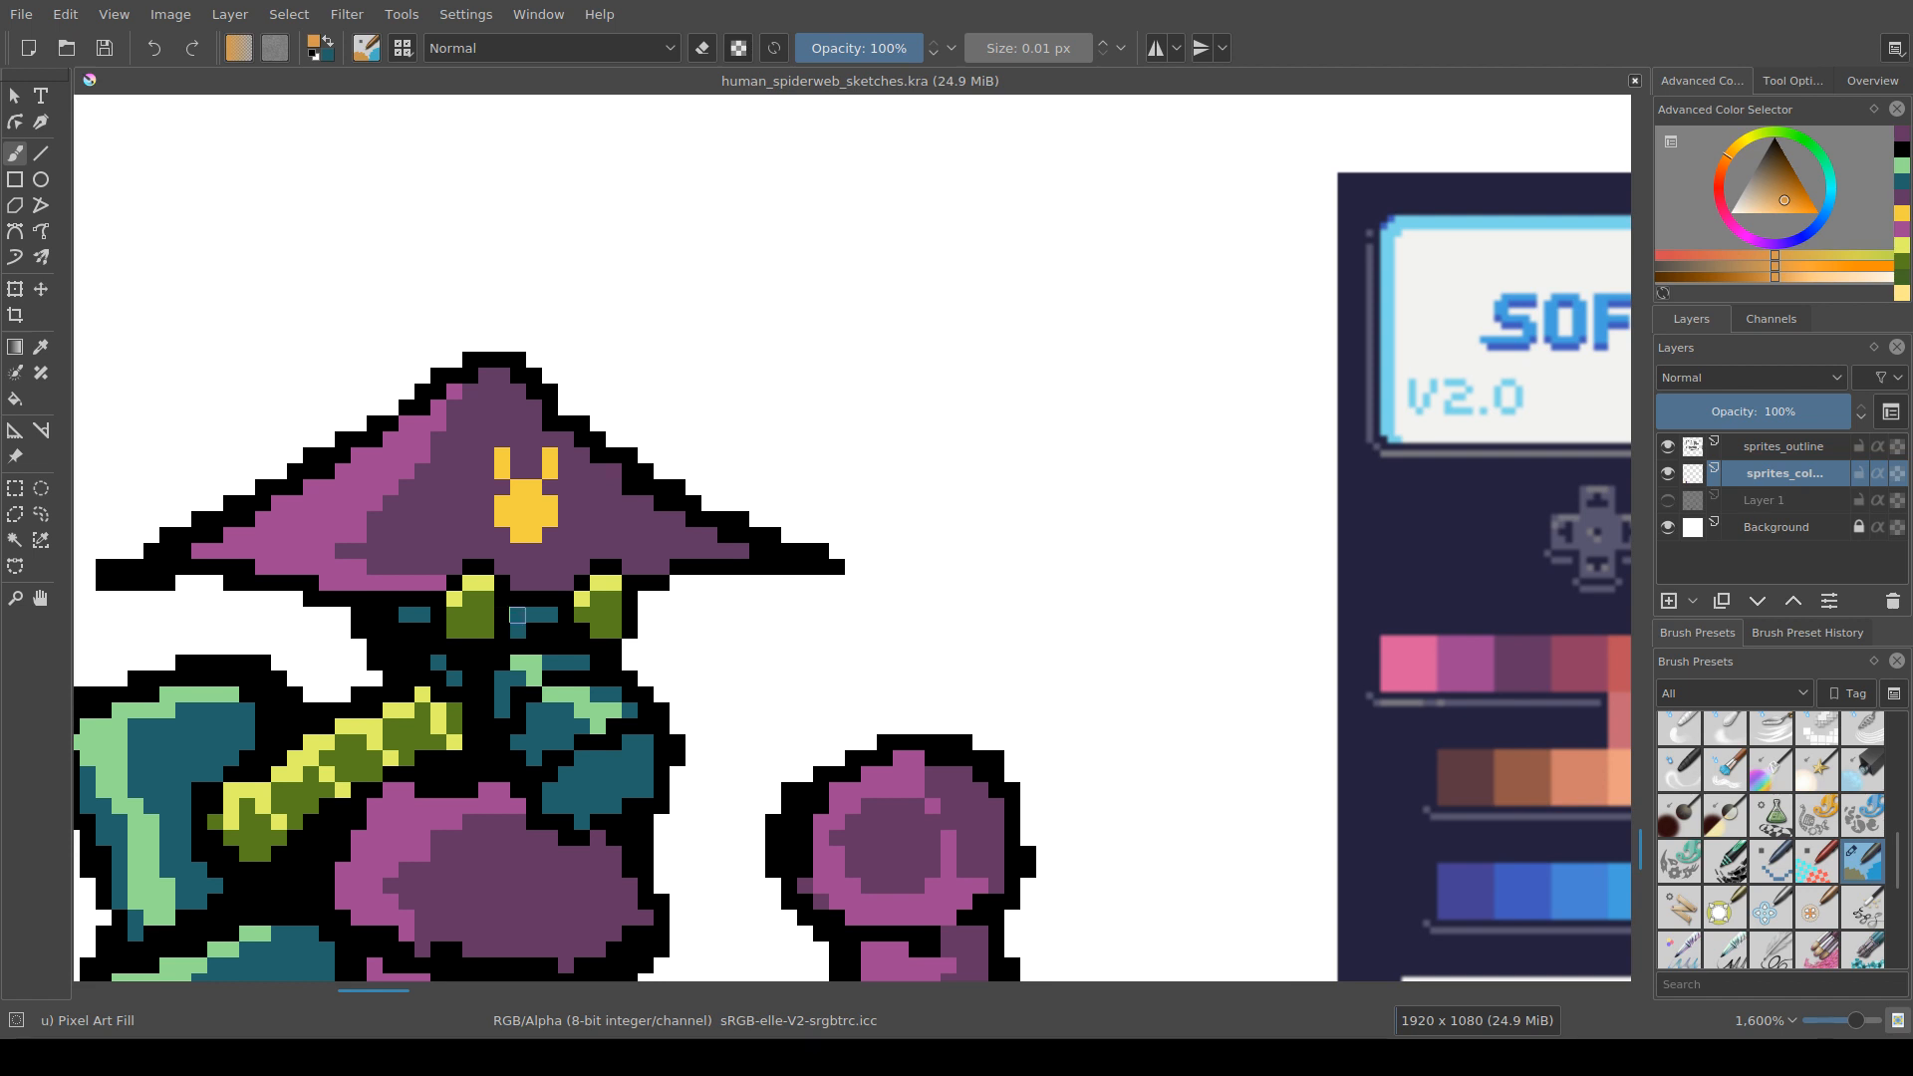
click(518, 535)
drag(518, 536, 549, 520)
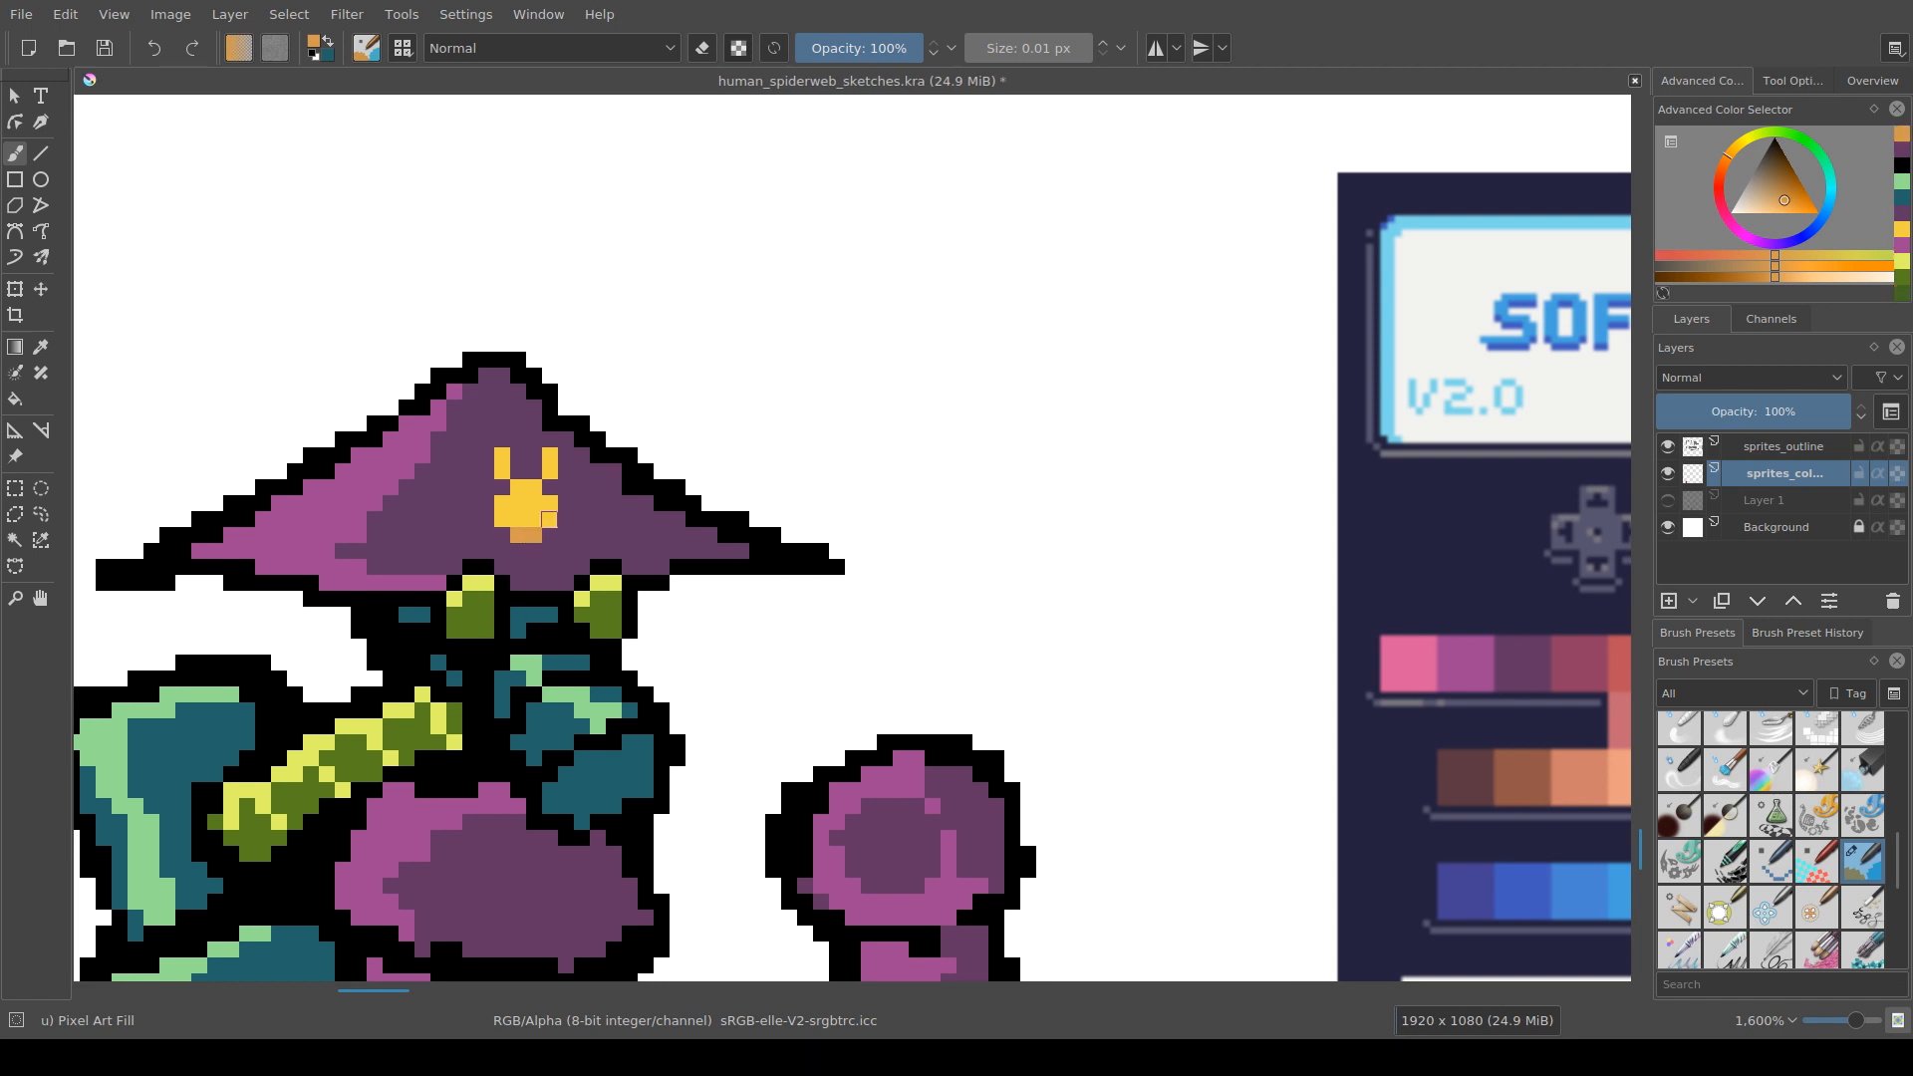
click(549, 503)
click(533, 487)
click(549, 472)
Step: Try adding orange pixels to the rabbit emblem's lower face, undo its orange shading, and save the file
scroll(611, 443, down, 2)
drag(842, 665, 905, 624)
scroll(832, 616, down, 1)
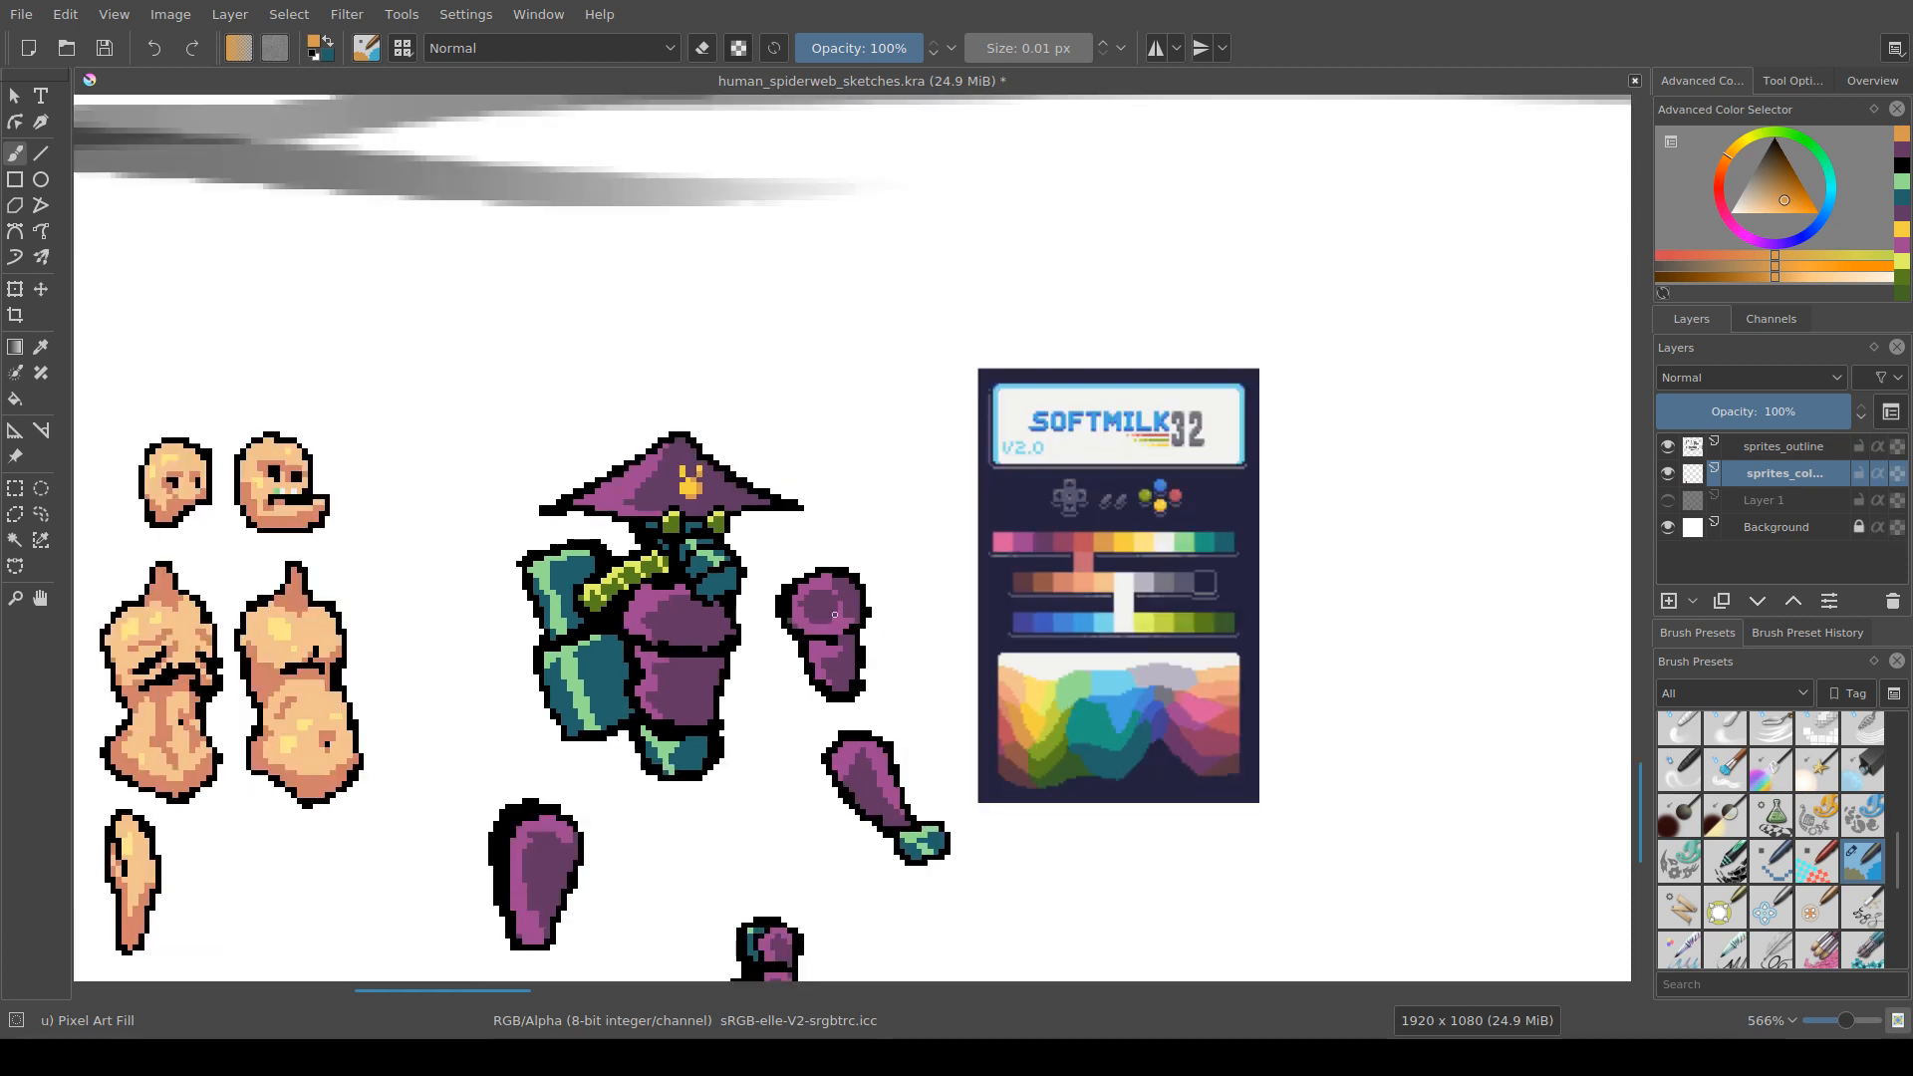
scroll(817, 615, up, 1)
scroll(817, 615, up, 2)
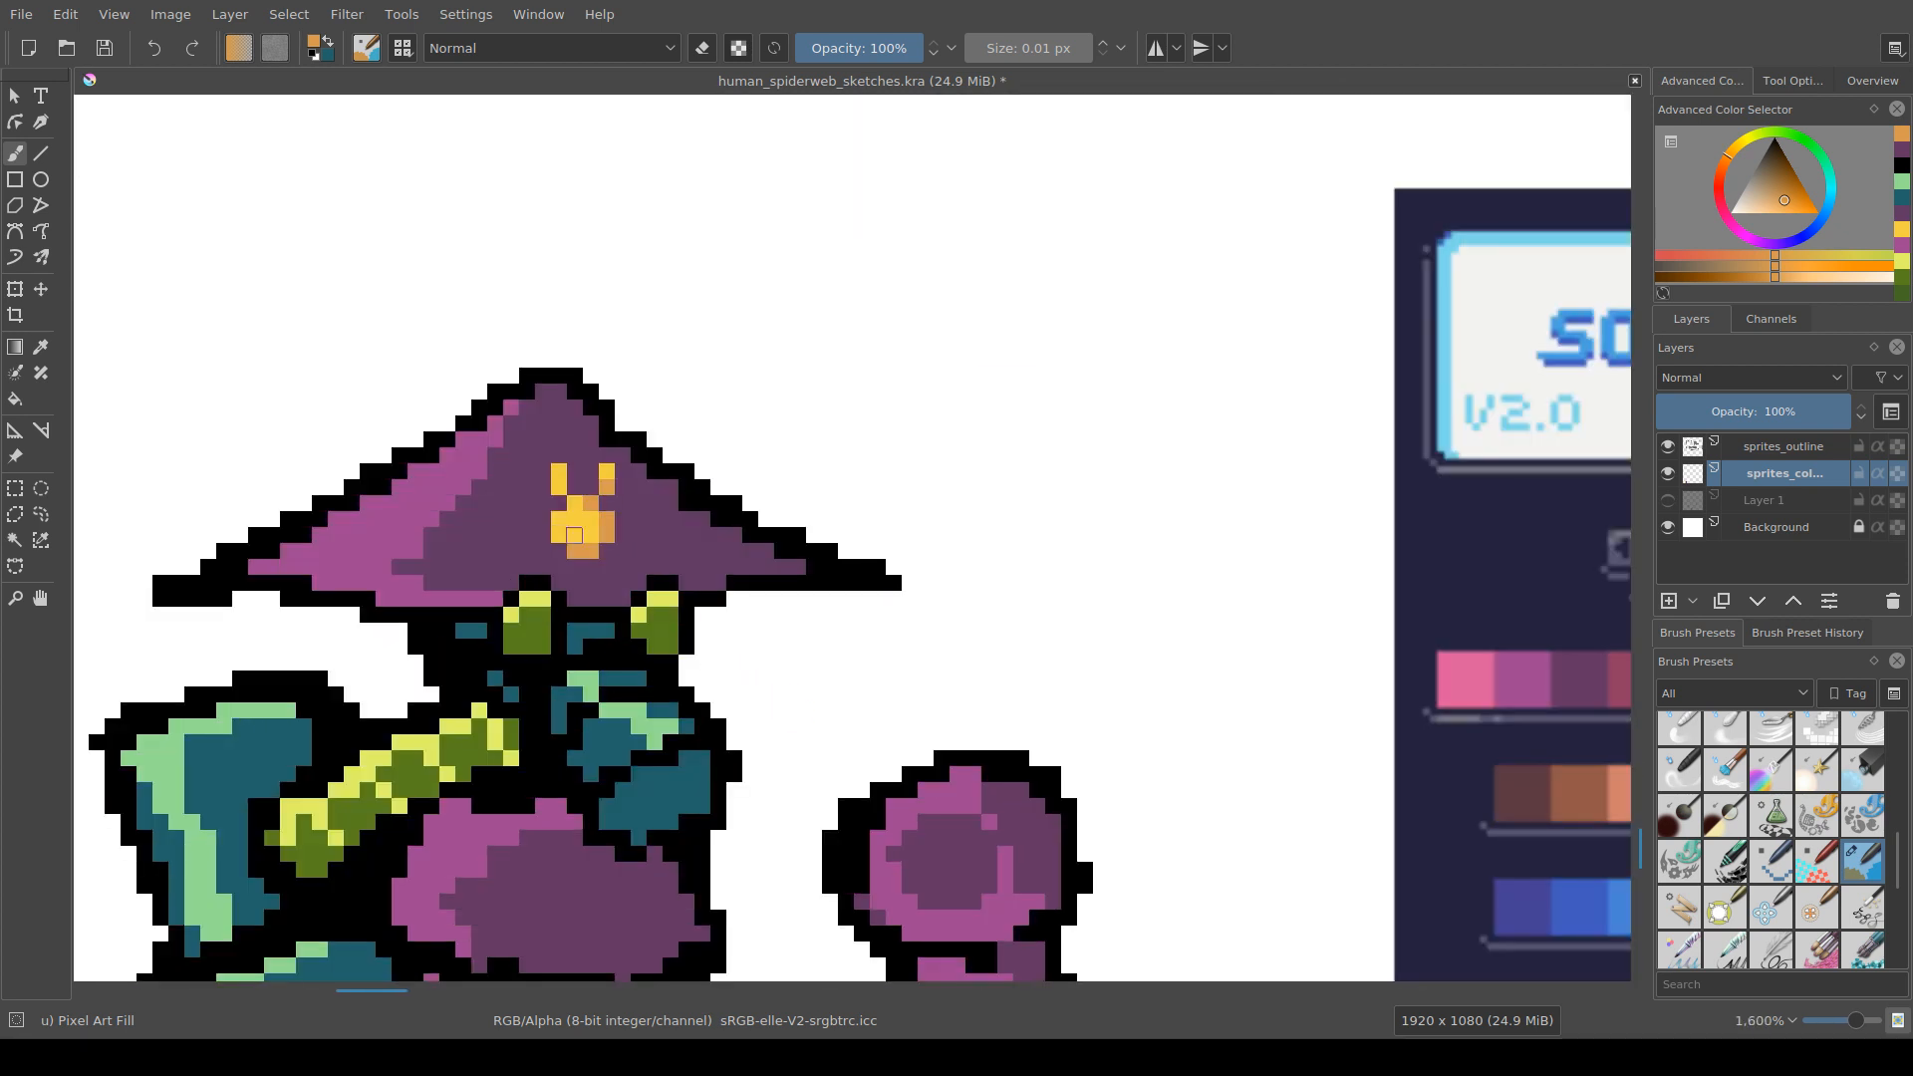
click(559, 536)
click(589, 535)
scroll(829, 646, down, 2)
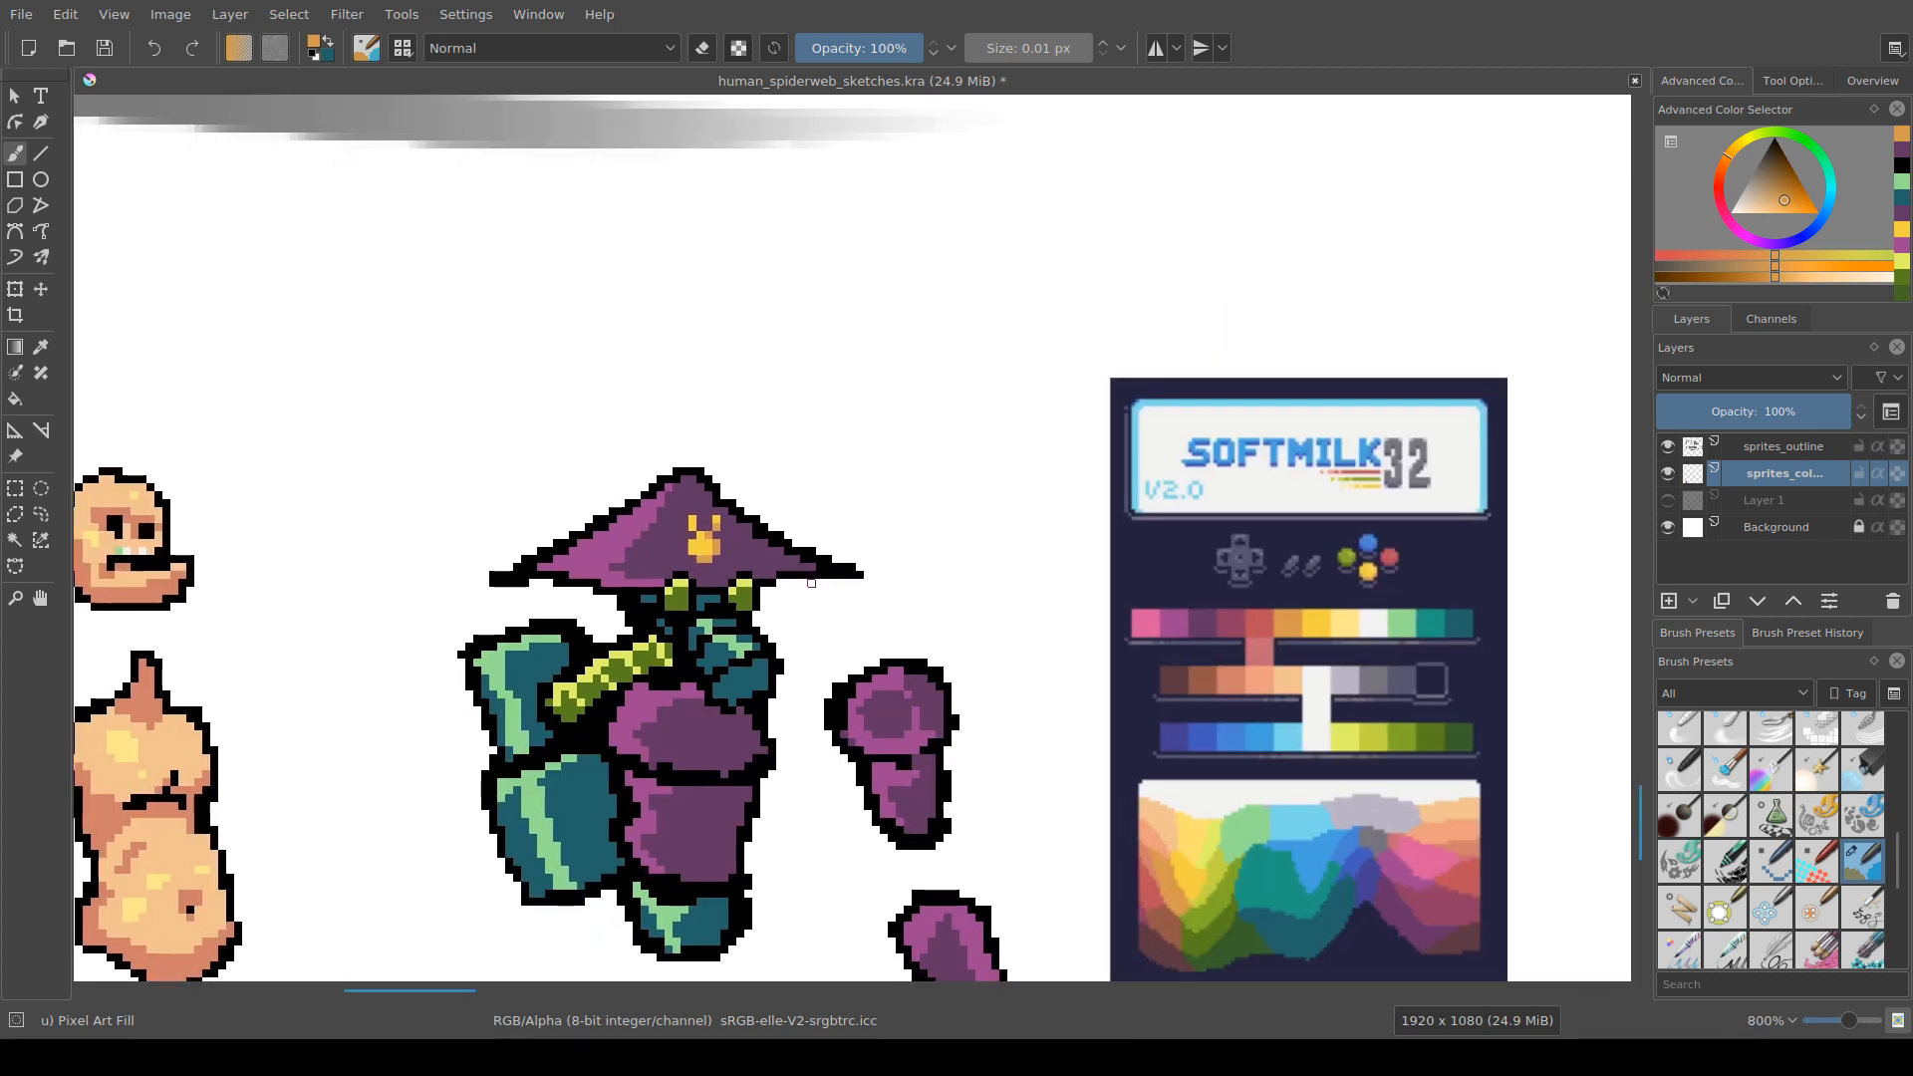
key(ctrl+s)
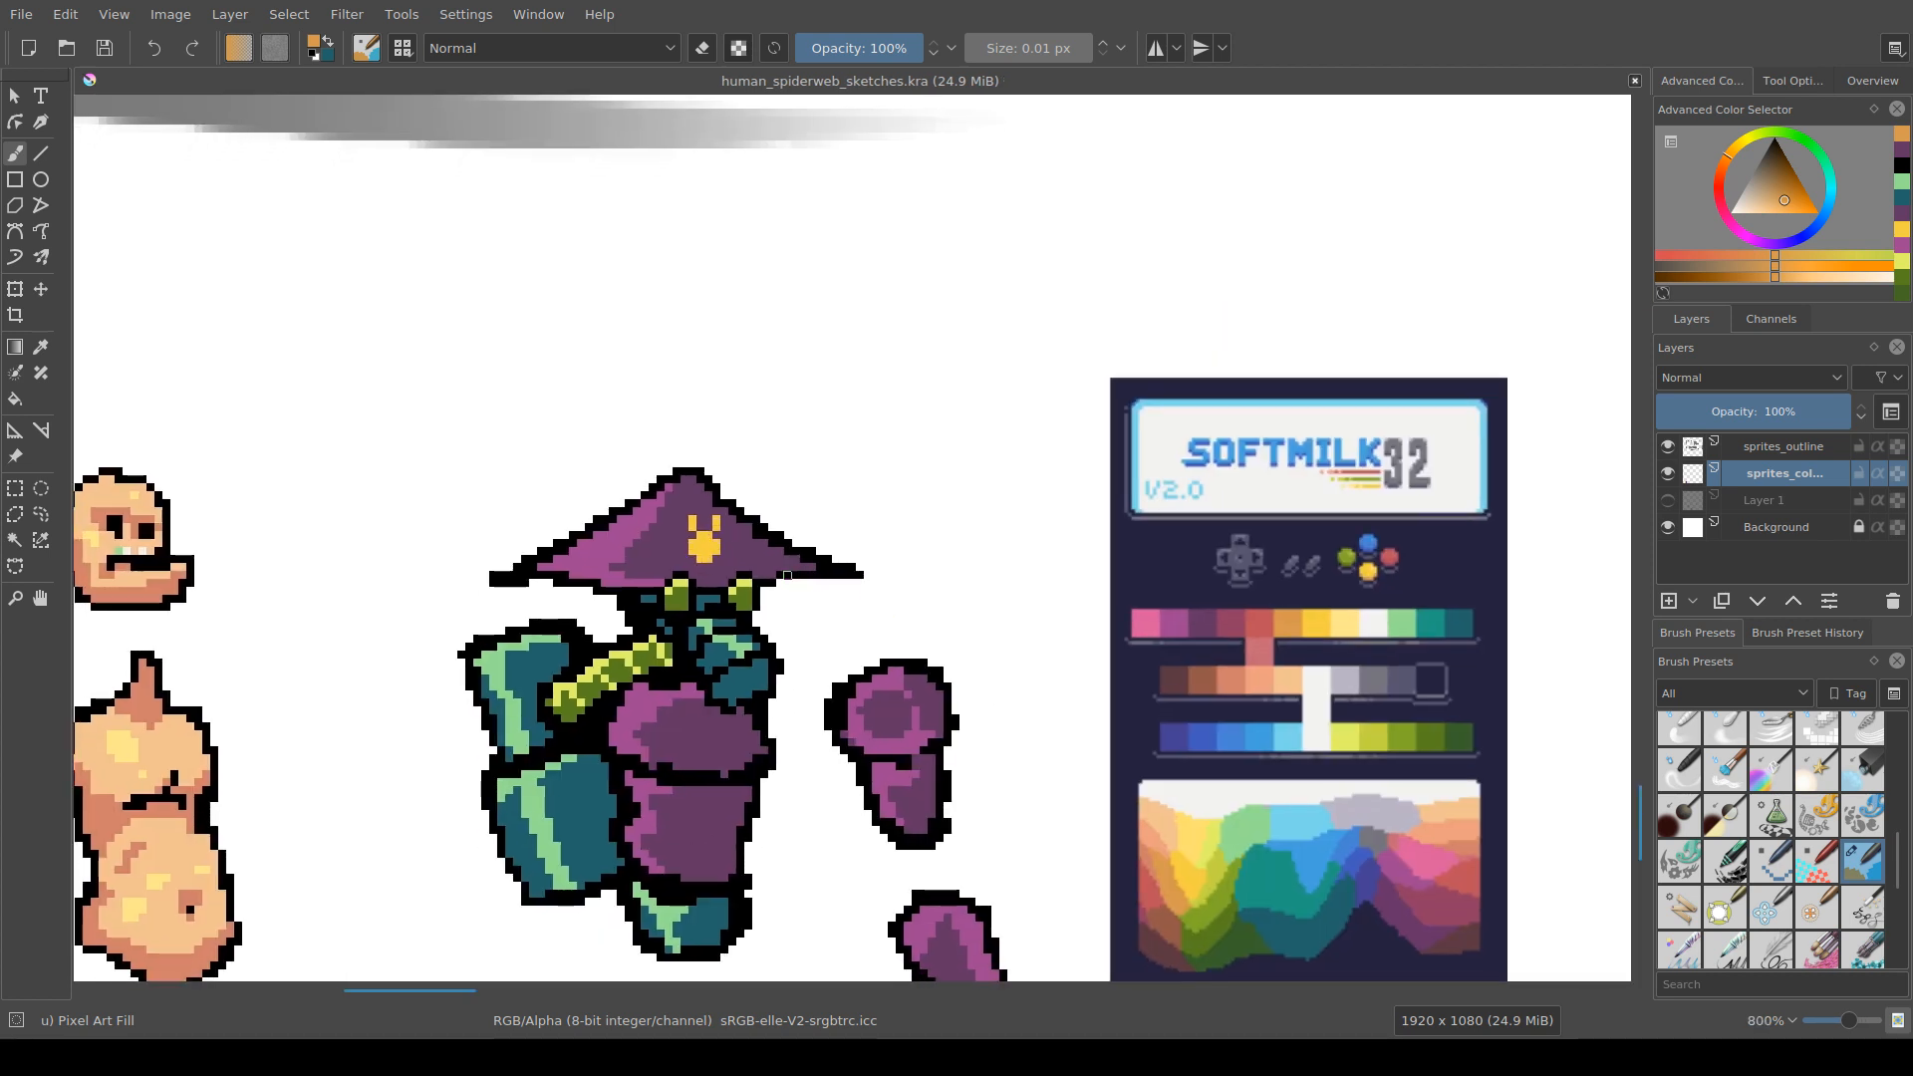
Step: Try a single orange pixel on the golden rabbit emblem's face, save the file, and remove the pixel again
scroll(785, 571, up, 2)
click(614, 515)
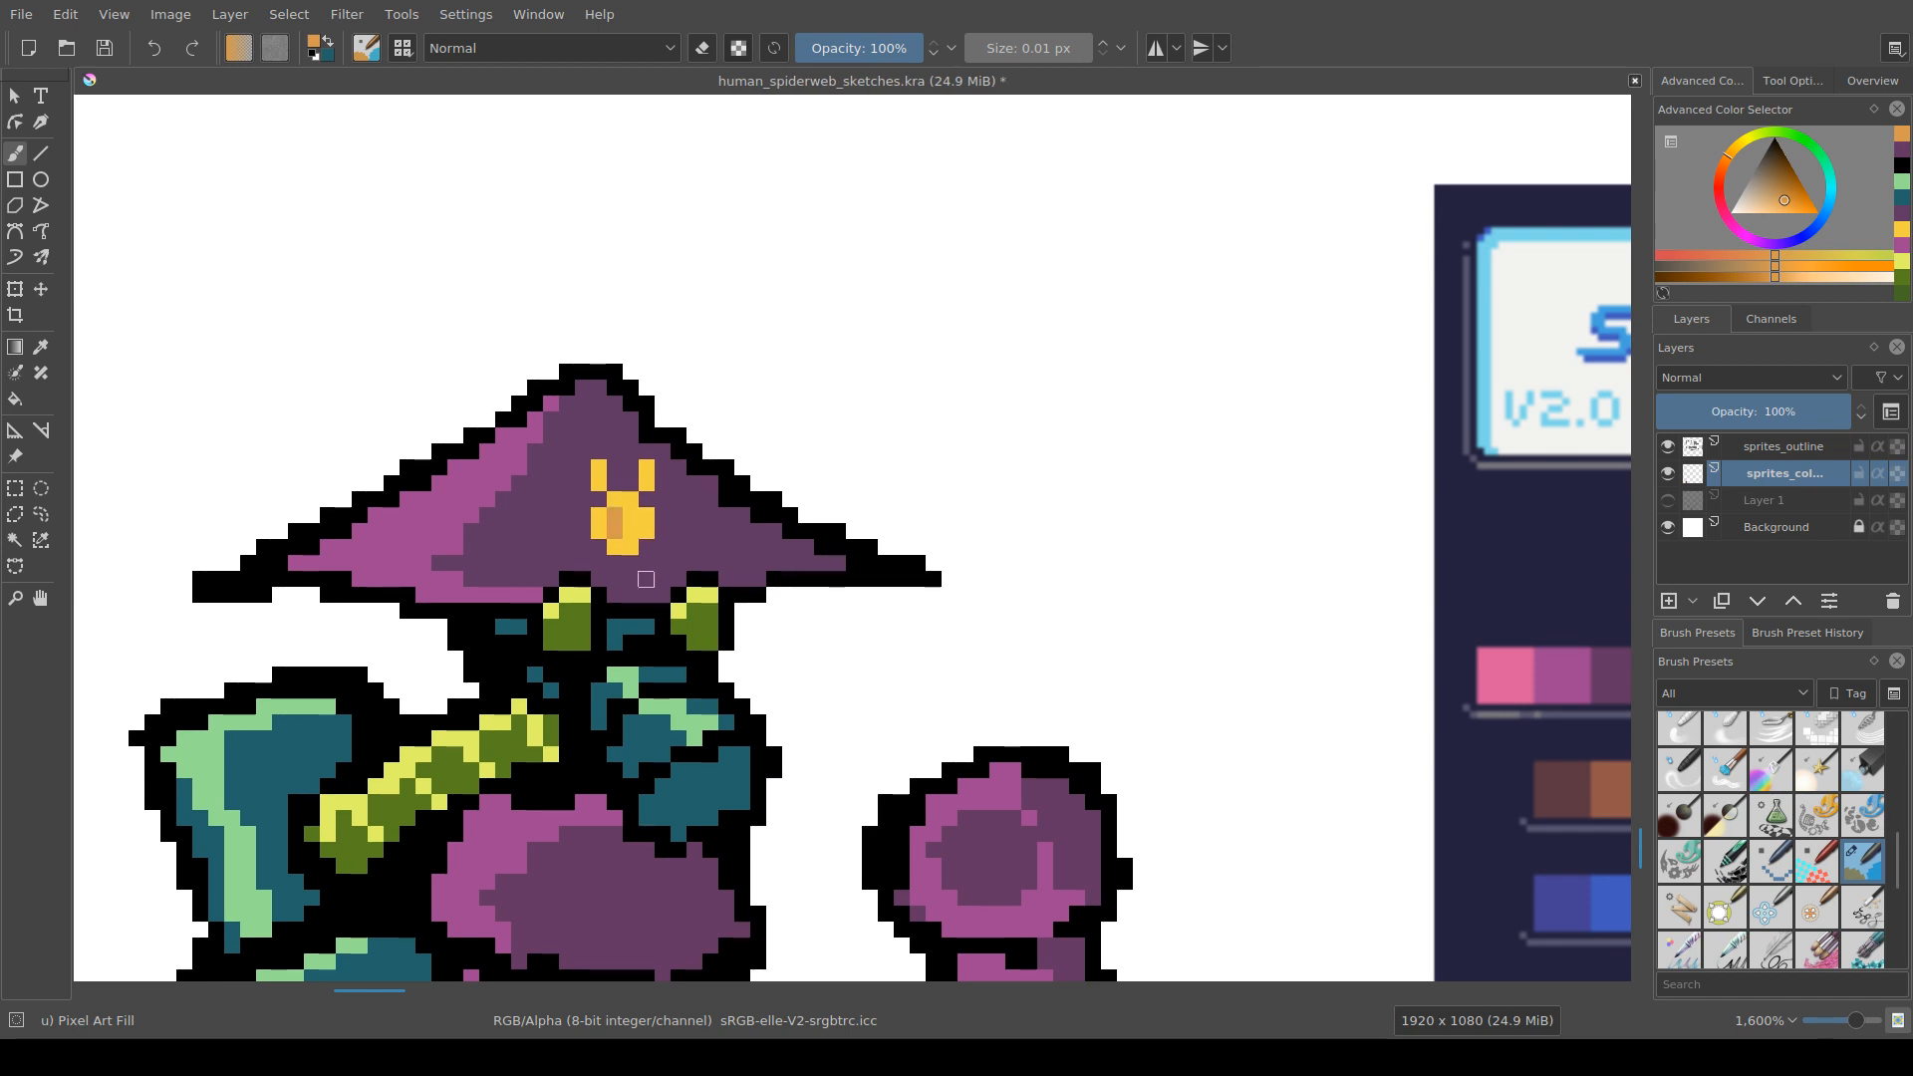
mouse_move(645, 580)
mouse_down()
mouse_move(721, 559)
mouse_move(704, 527)
mouse_up()
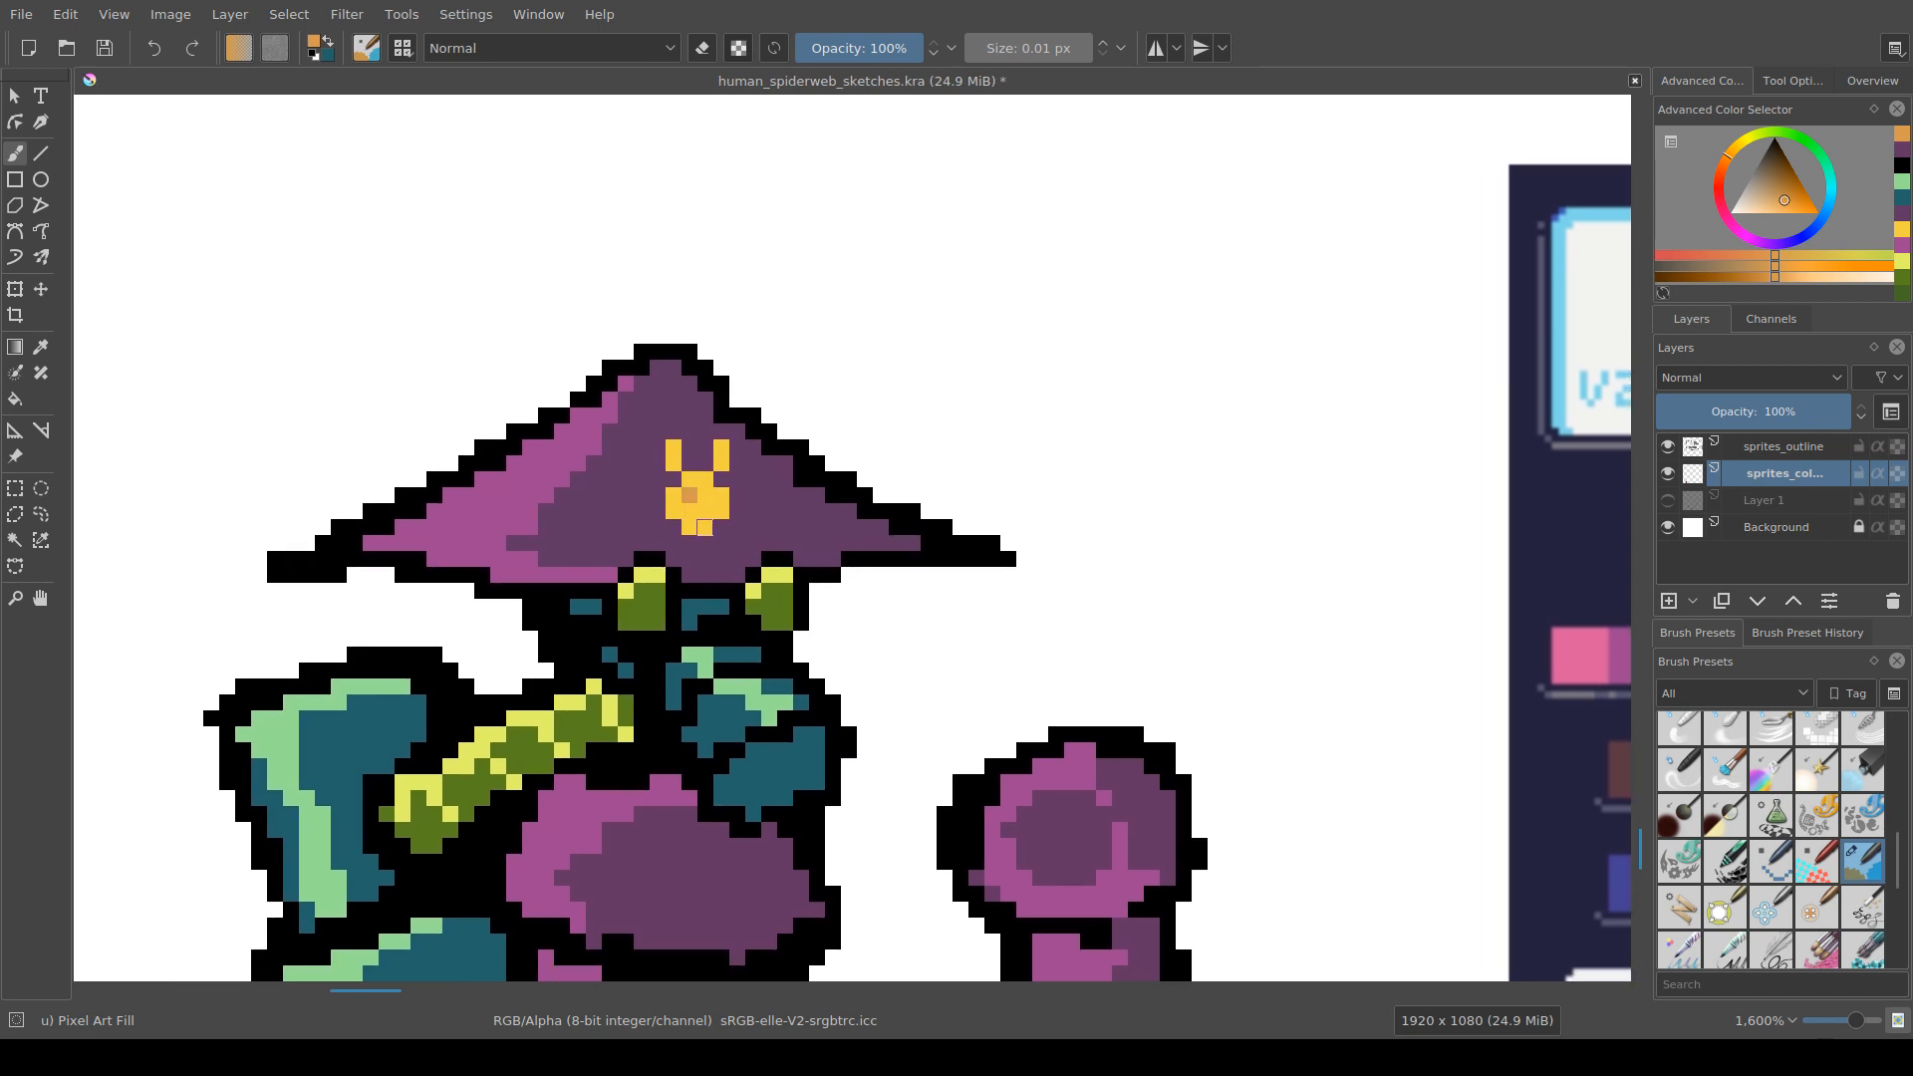
key(ctrl+s)
drag(671, 431, 638, 440)
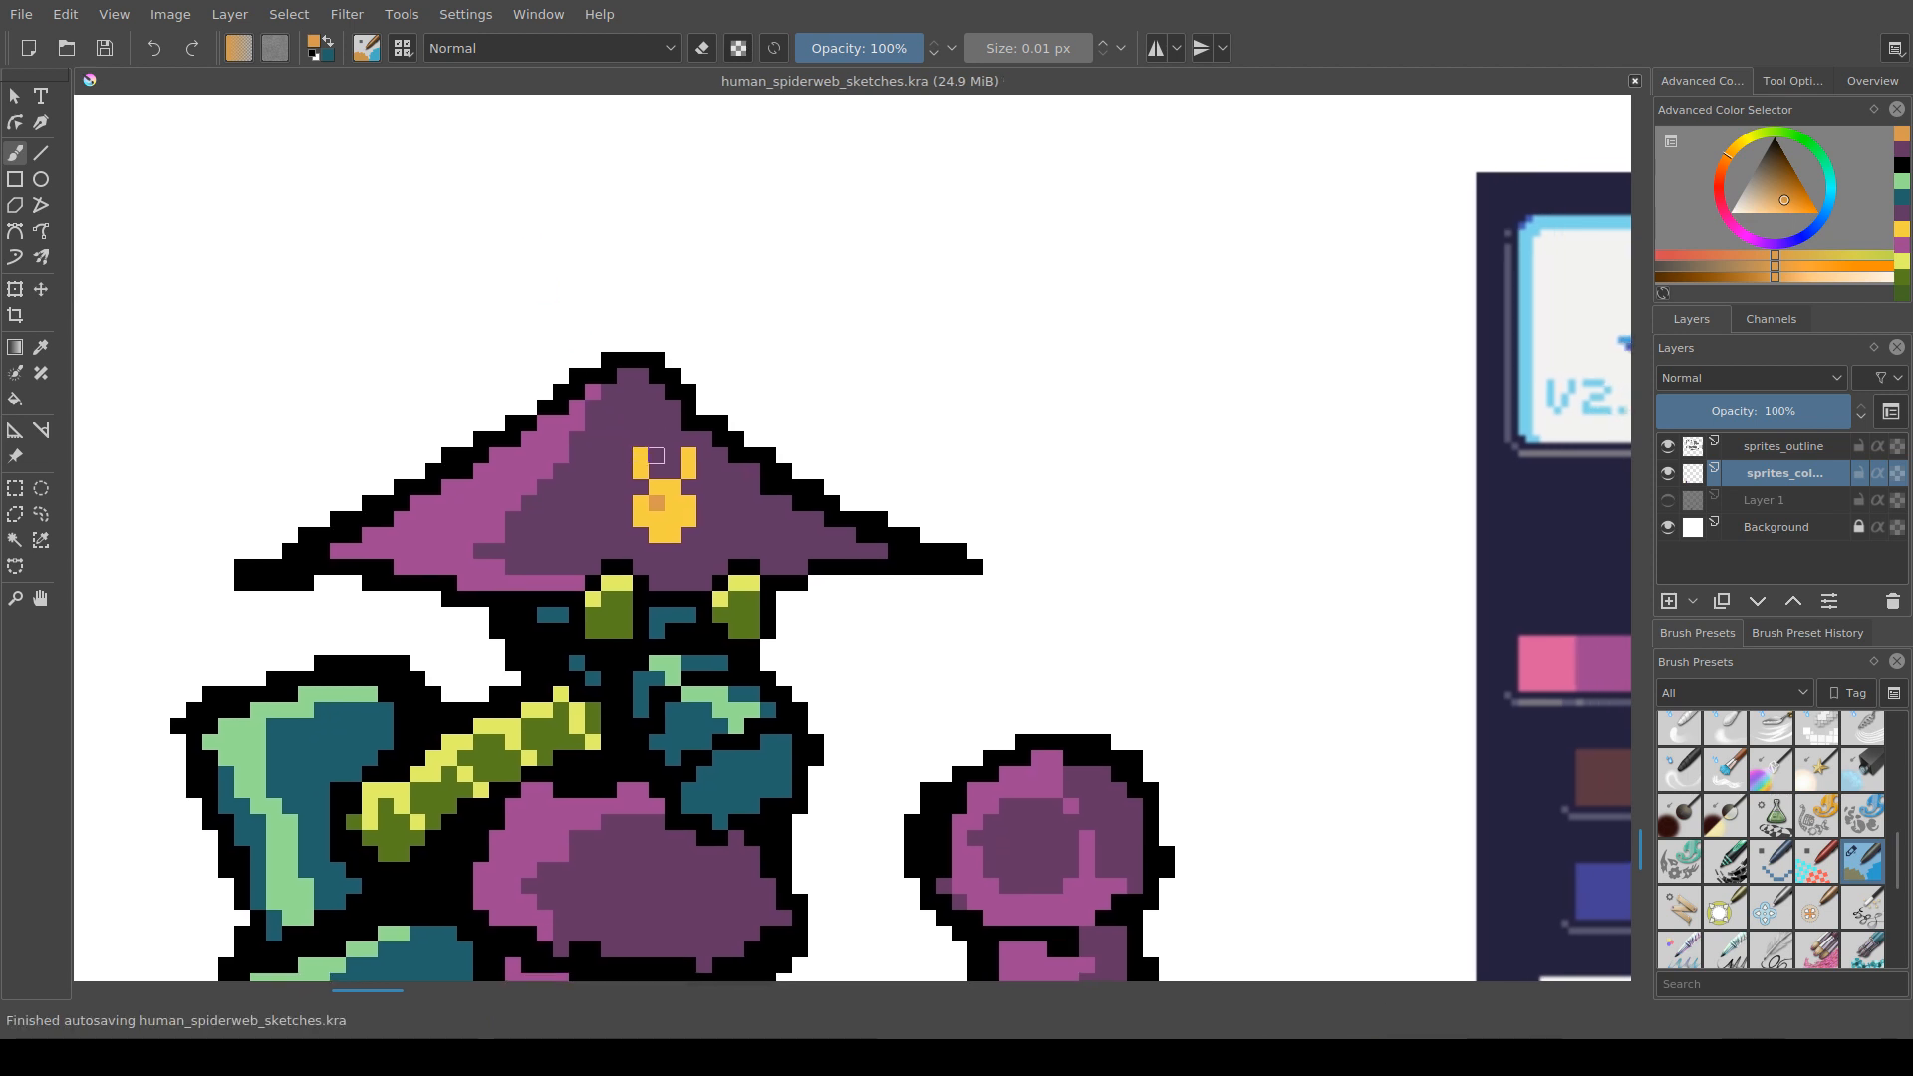
click(655, 503)
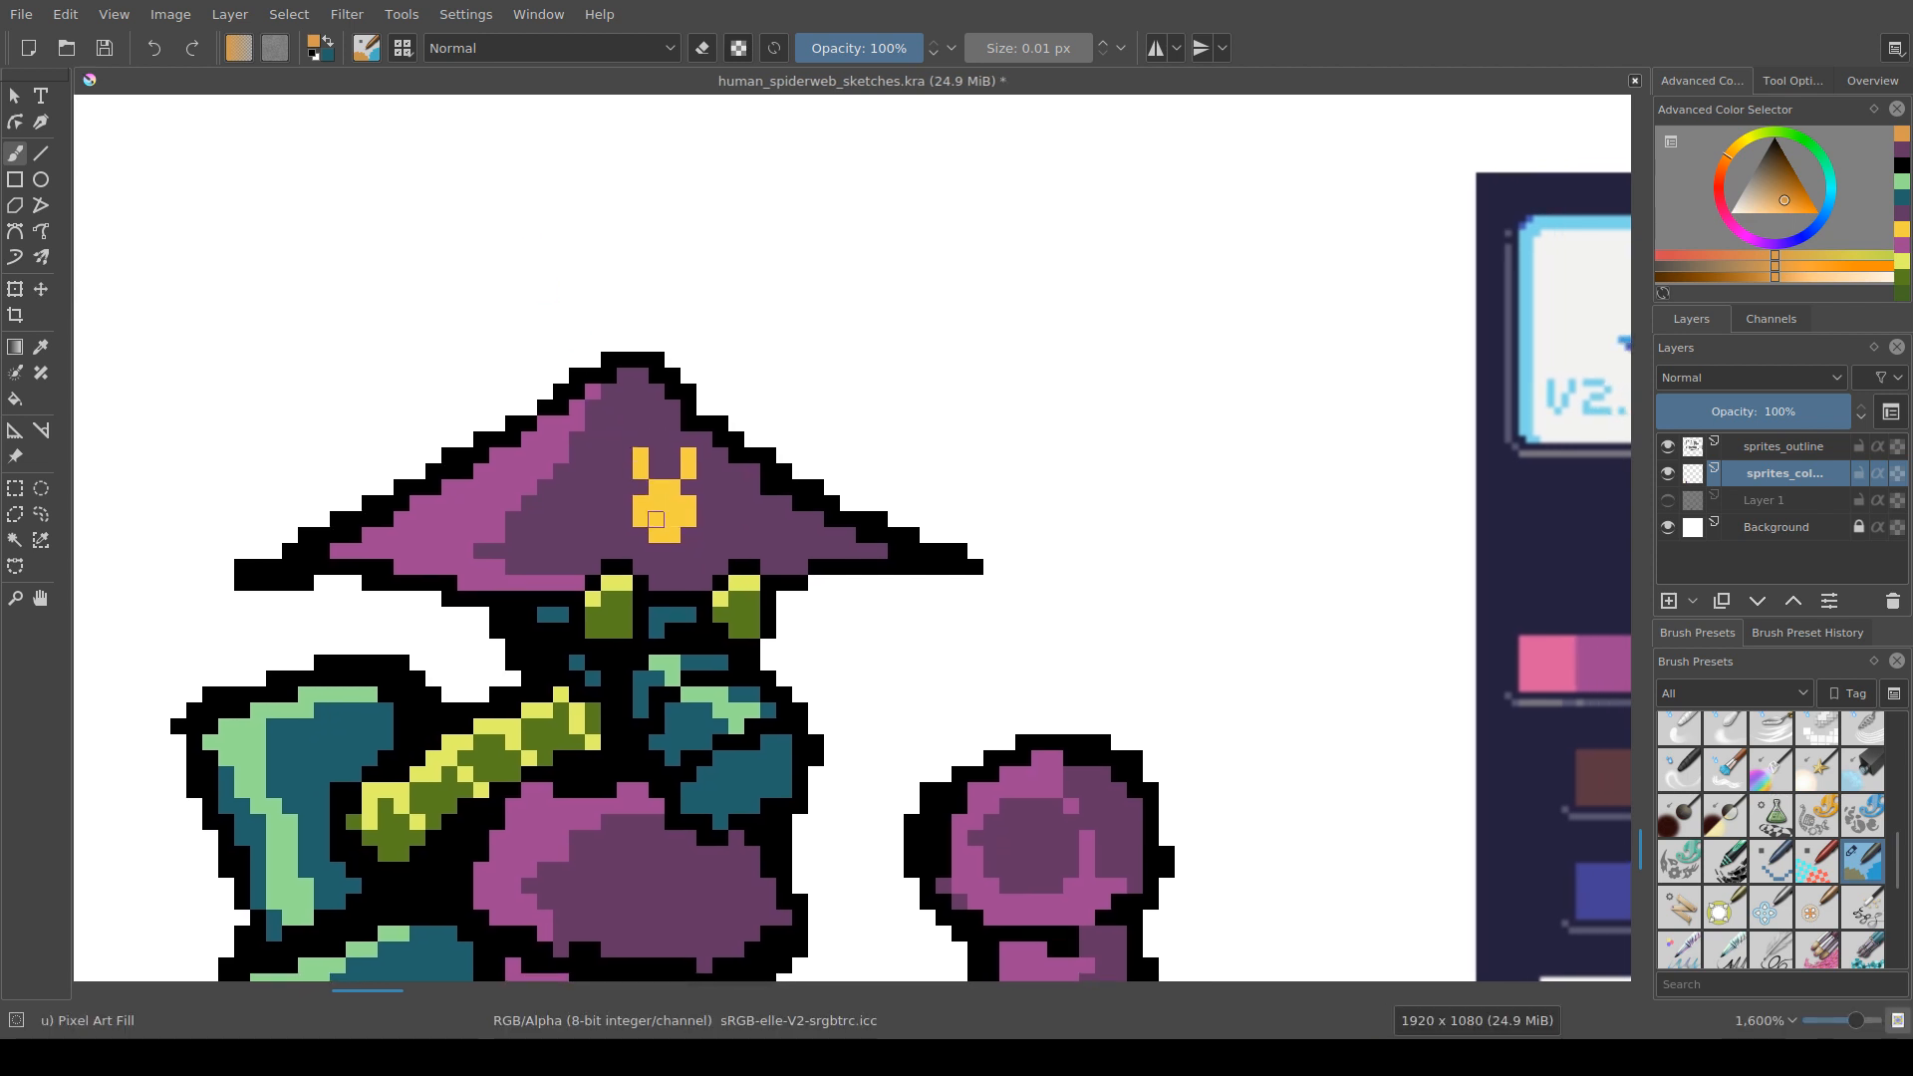
Step: Shade the golden rabbit emblem's left cheek, chin, top of the head and base of the left ear with orange pixels
click(640, 503)
click(641, 520)
click(656, 535)
click(673, 535)
click(655, 487)
click(640, 471)
scroll(782, 618, down, 4)
scroll(762, 882, up, 4)
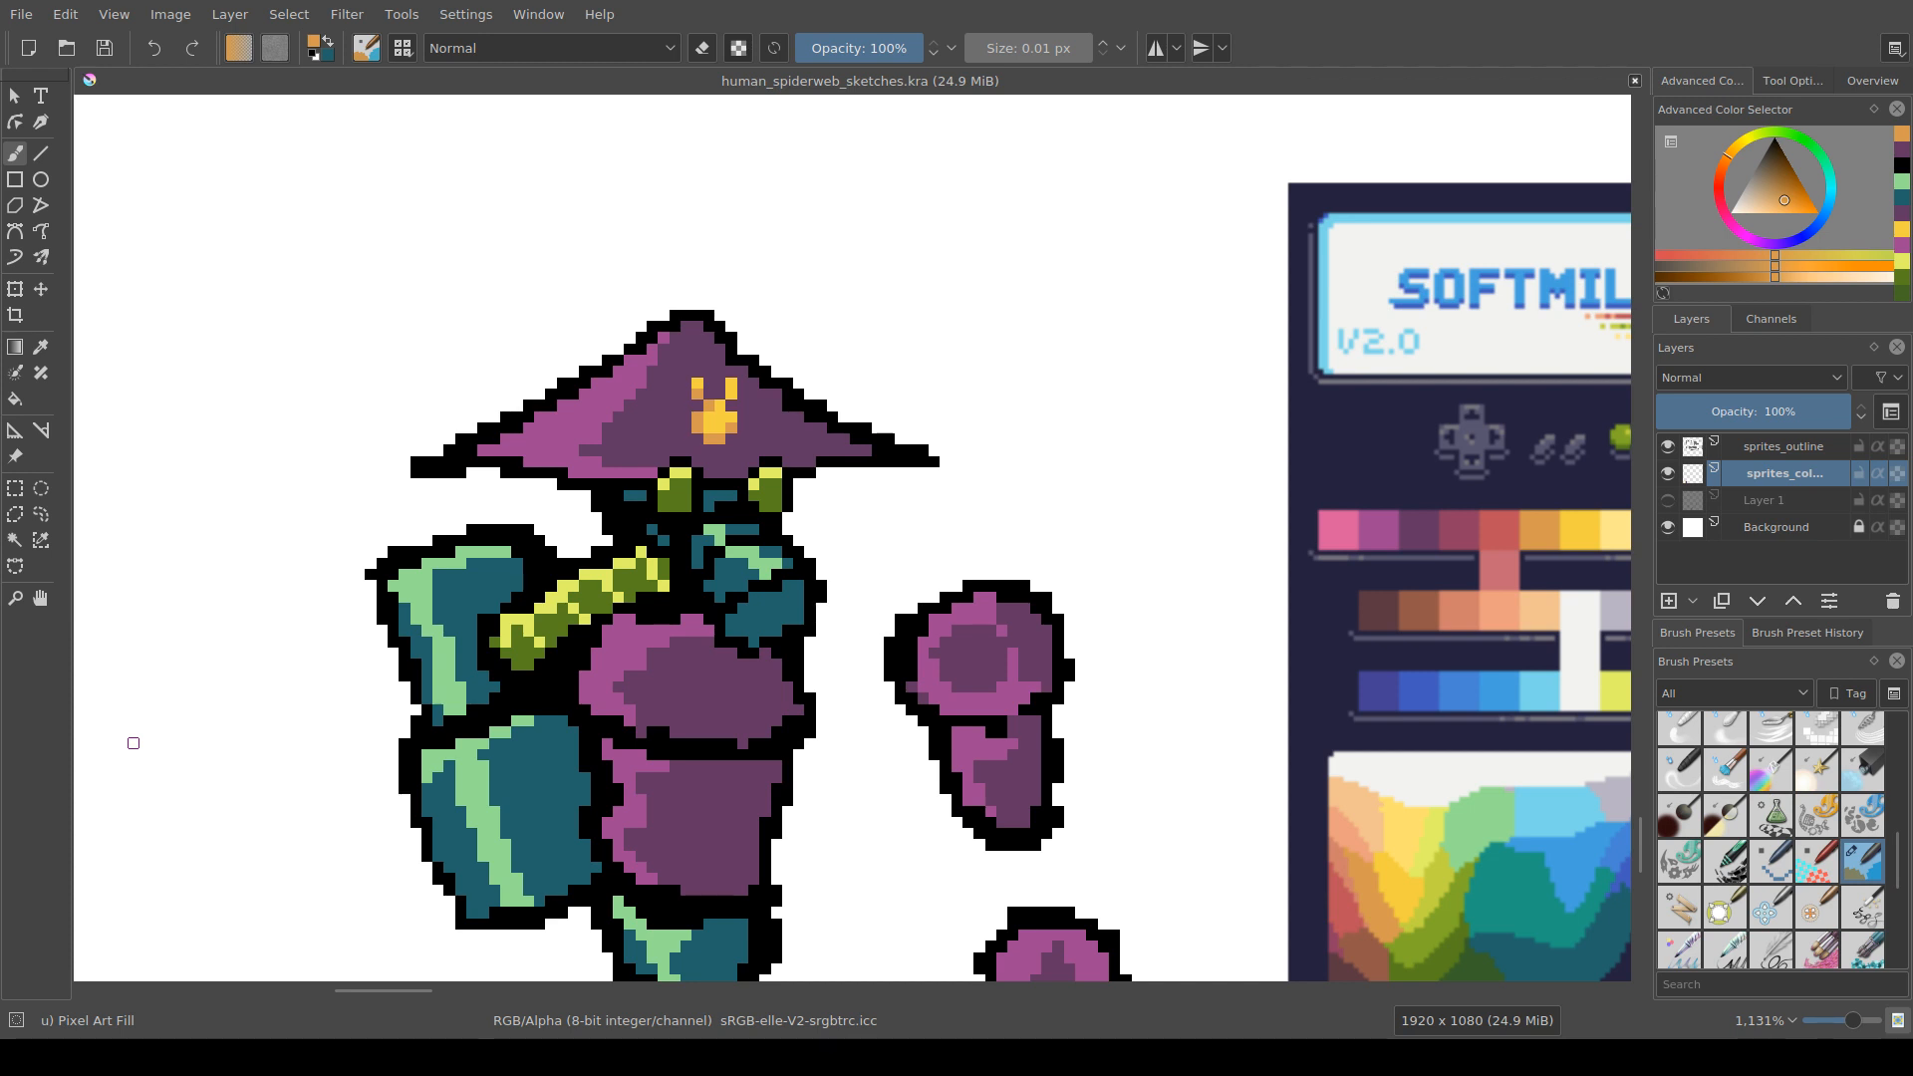
Step: Make sprites_outline the active layer with the brush left in painting mode
drag(686, 743, 637, 685)
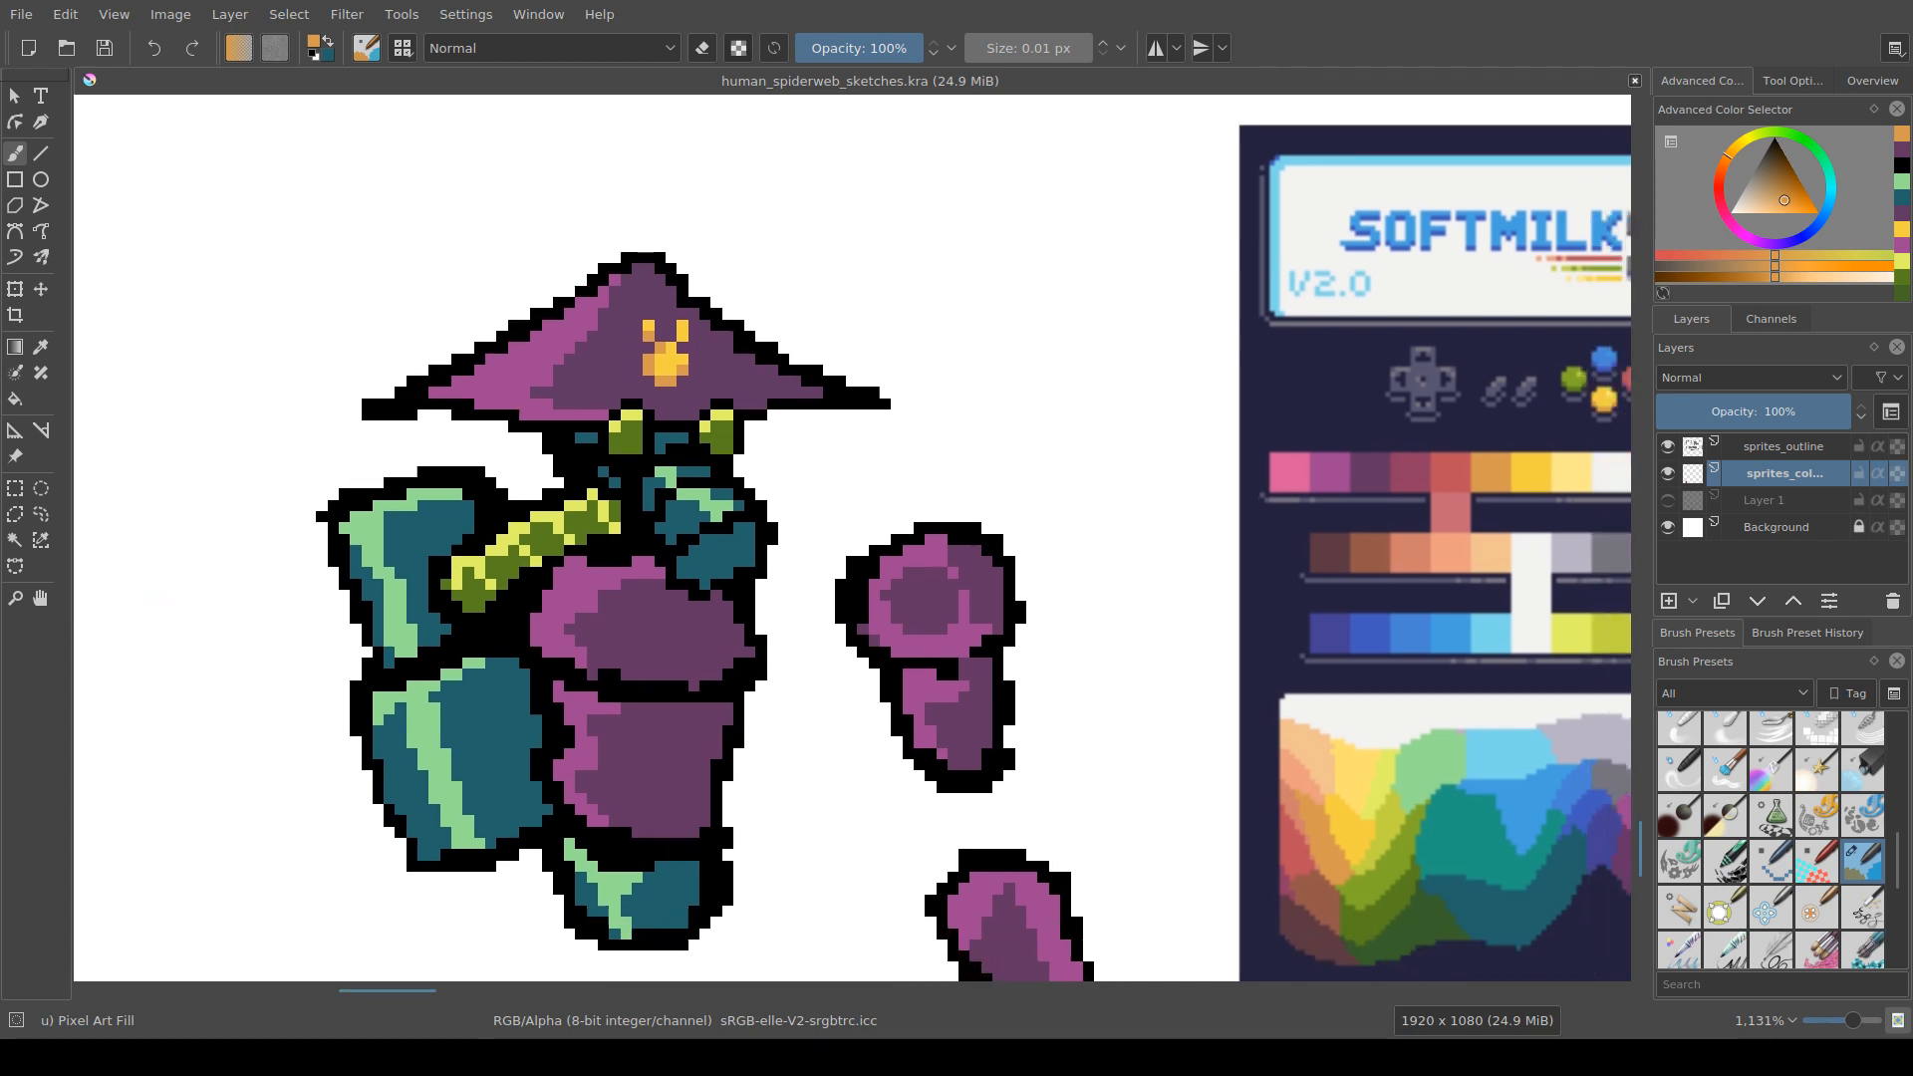
scroll(658, 637, down, 2)
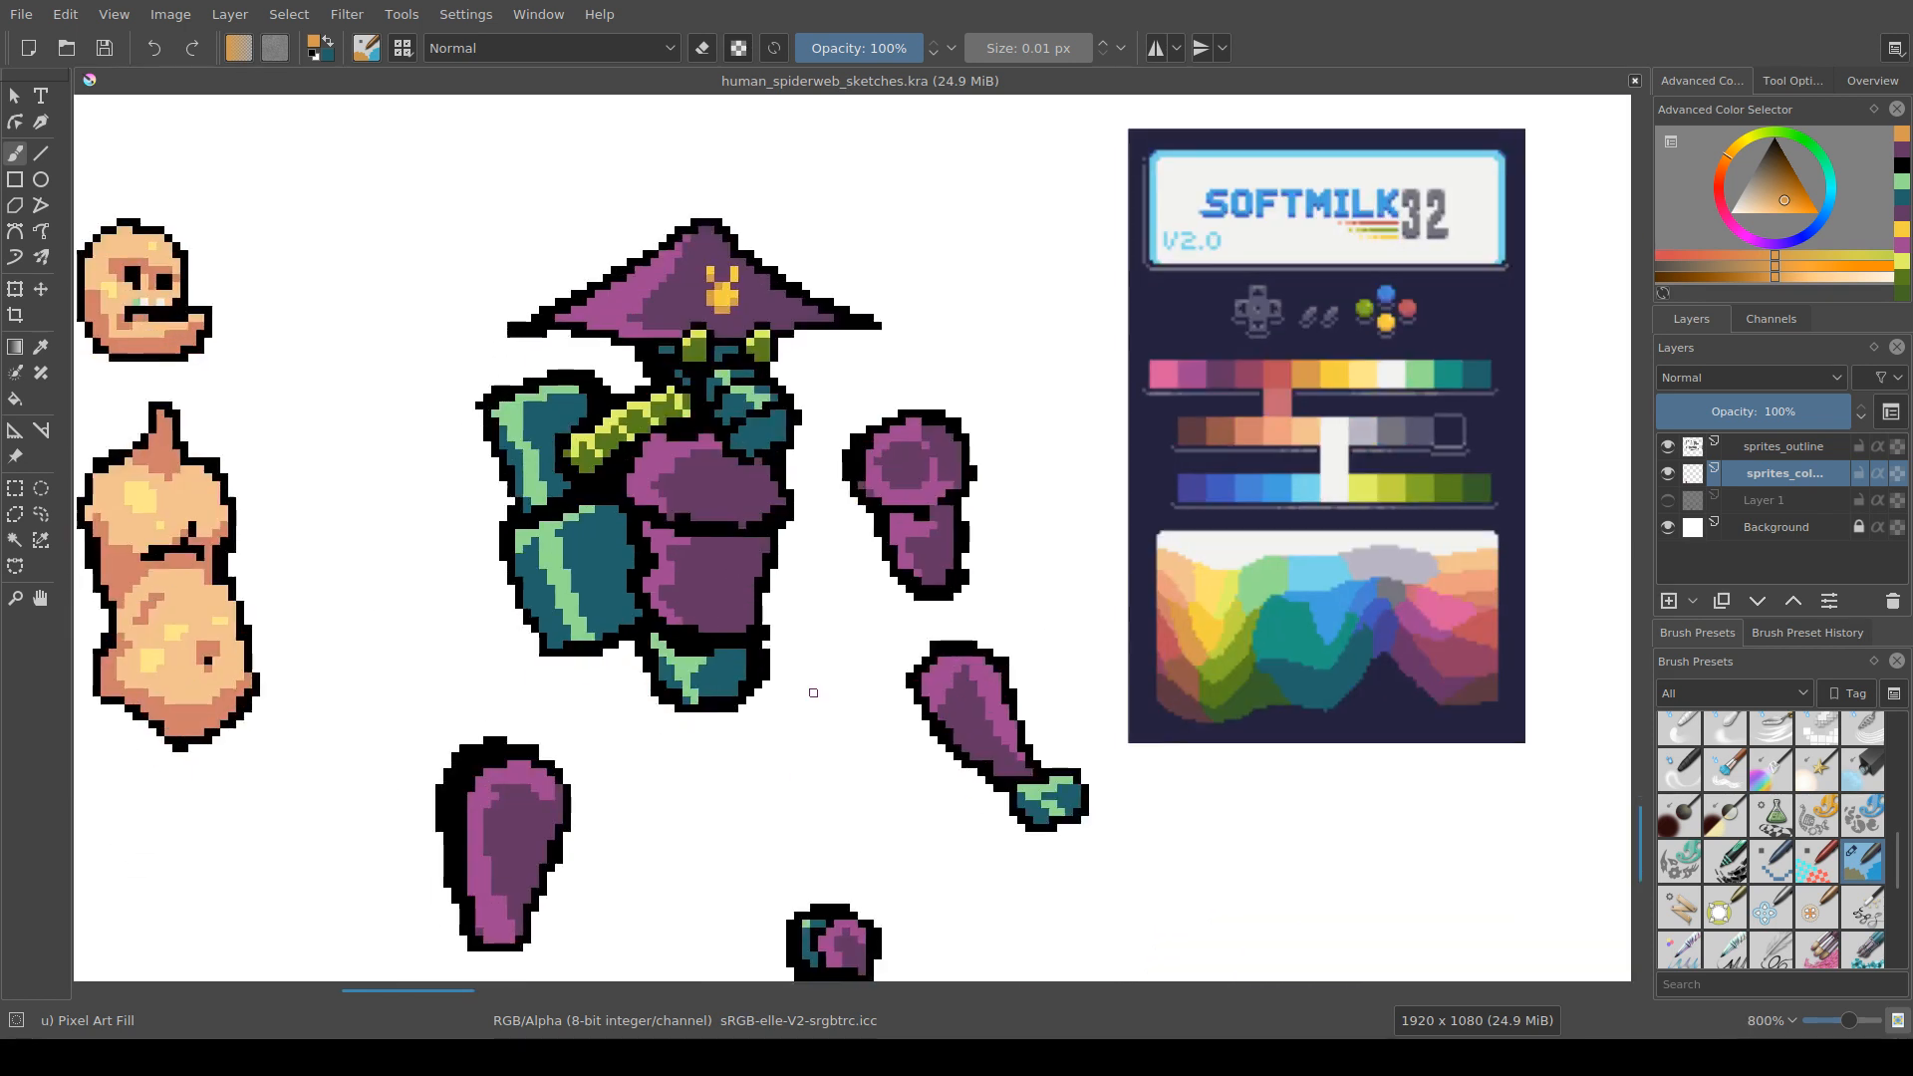
scroll(815, 698, down, 1)
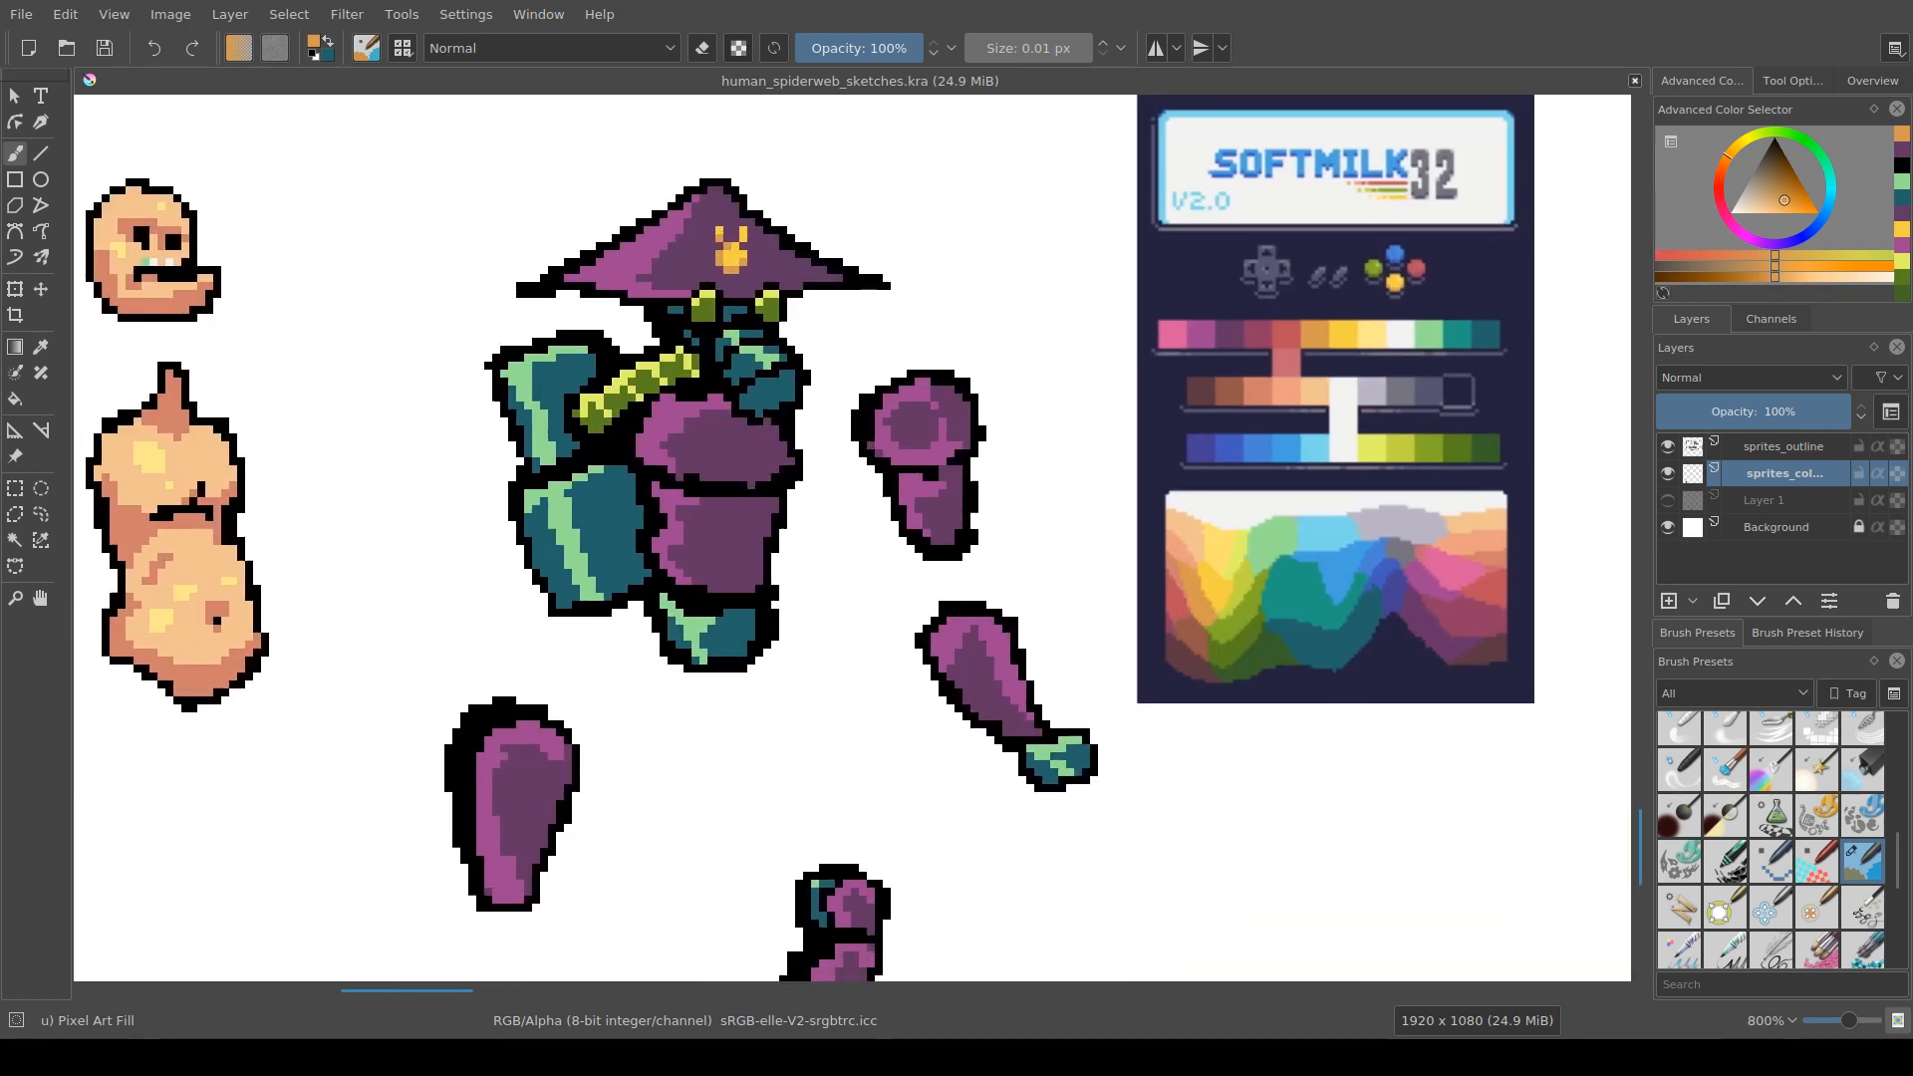
scroll(822, 745, down, 1)
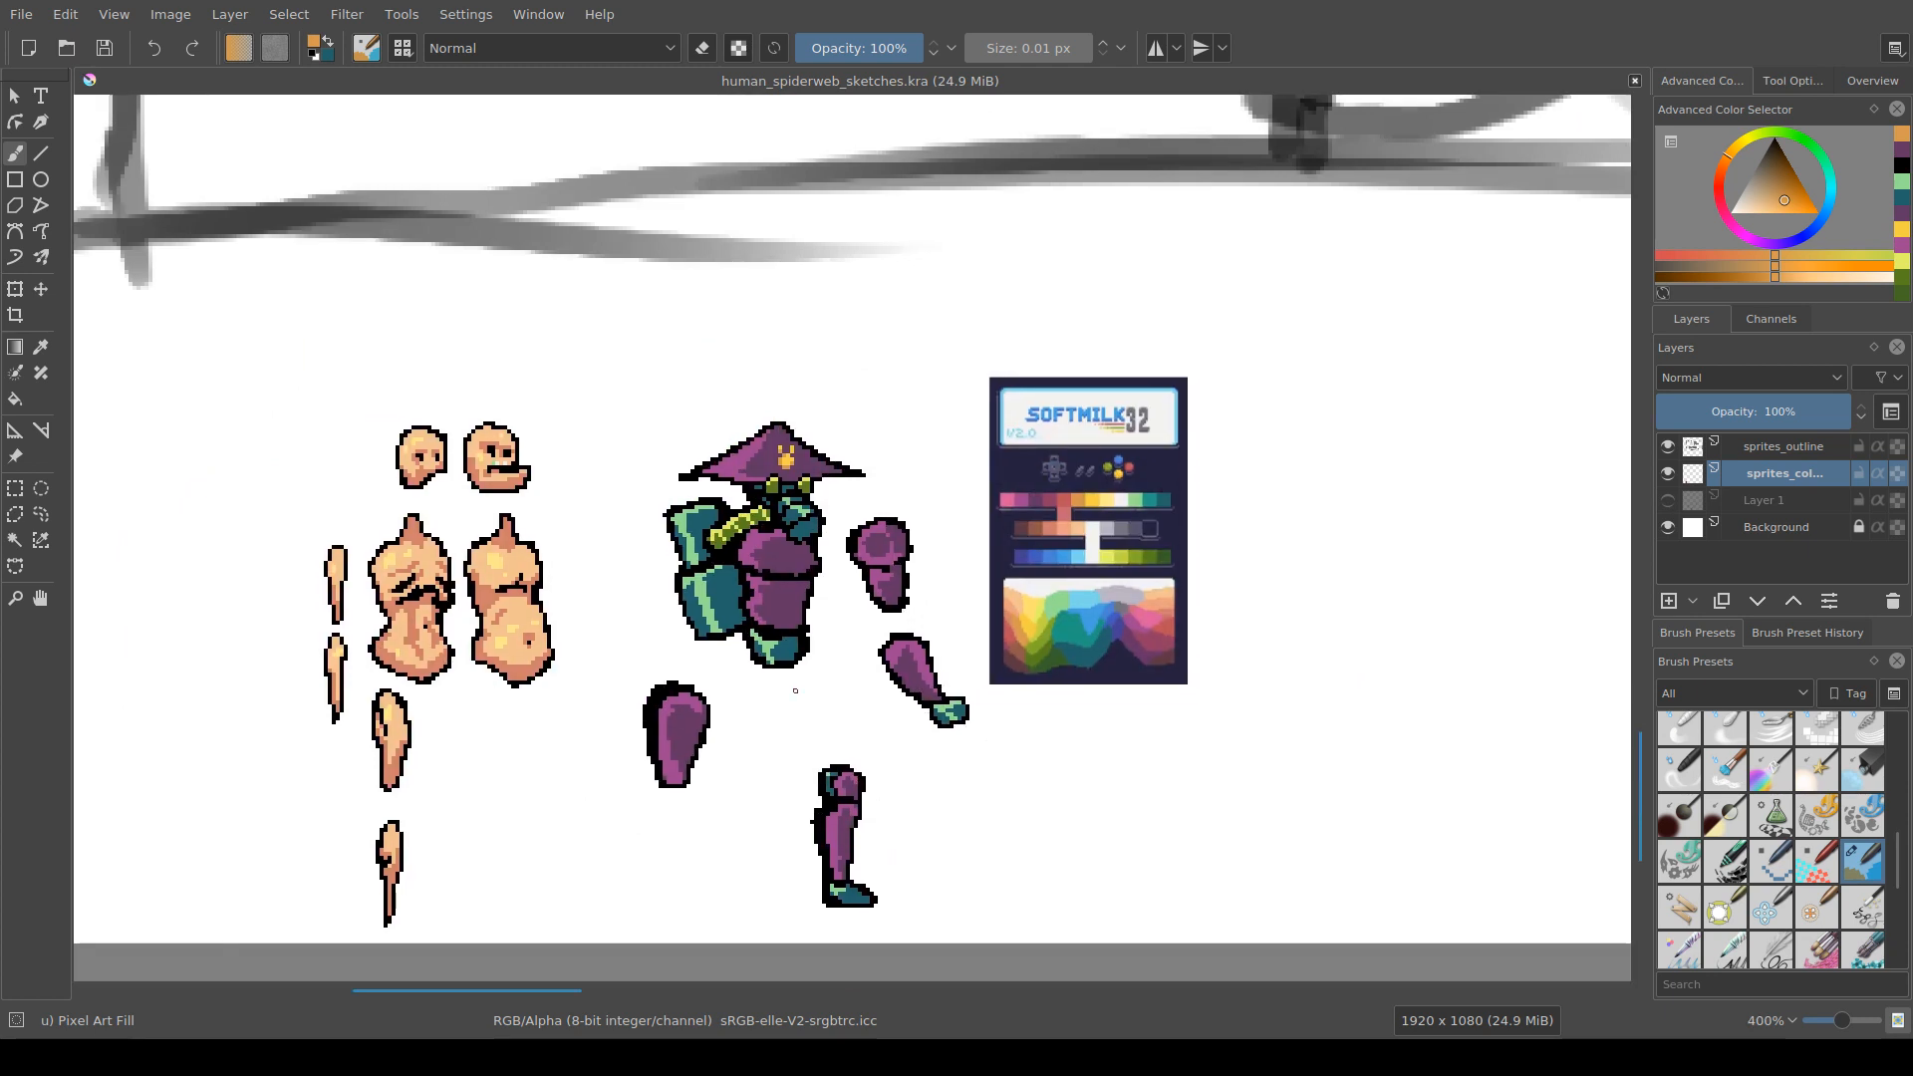
scroll(791, 642, up, 1)
scroll(794, 668, up, 1)
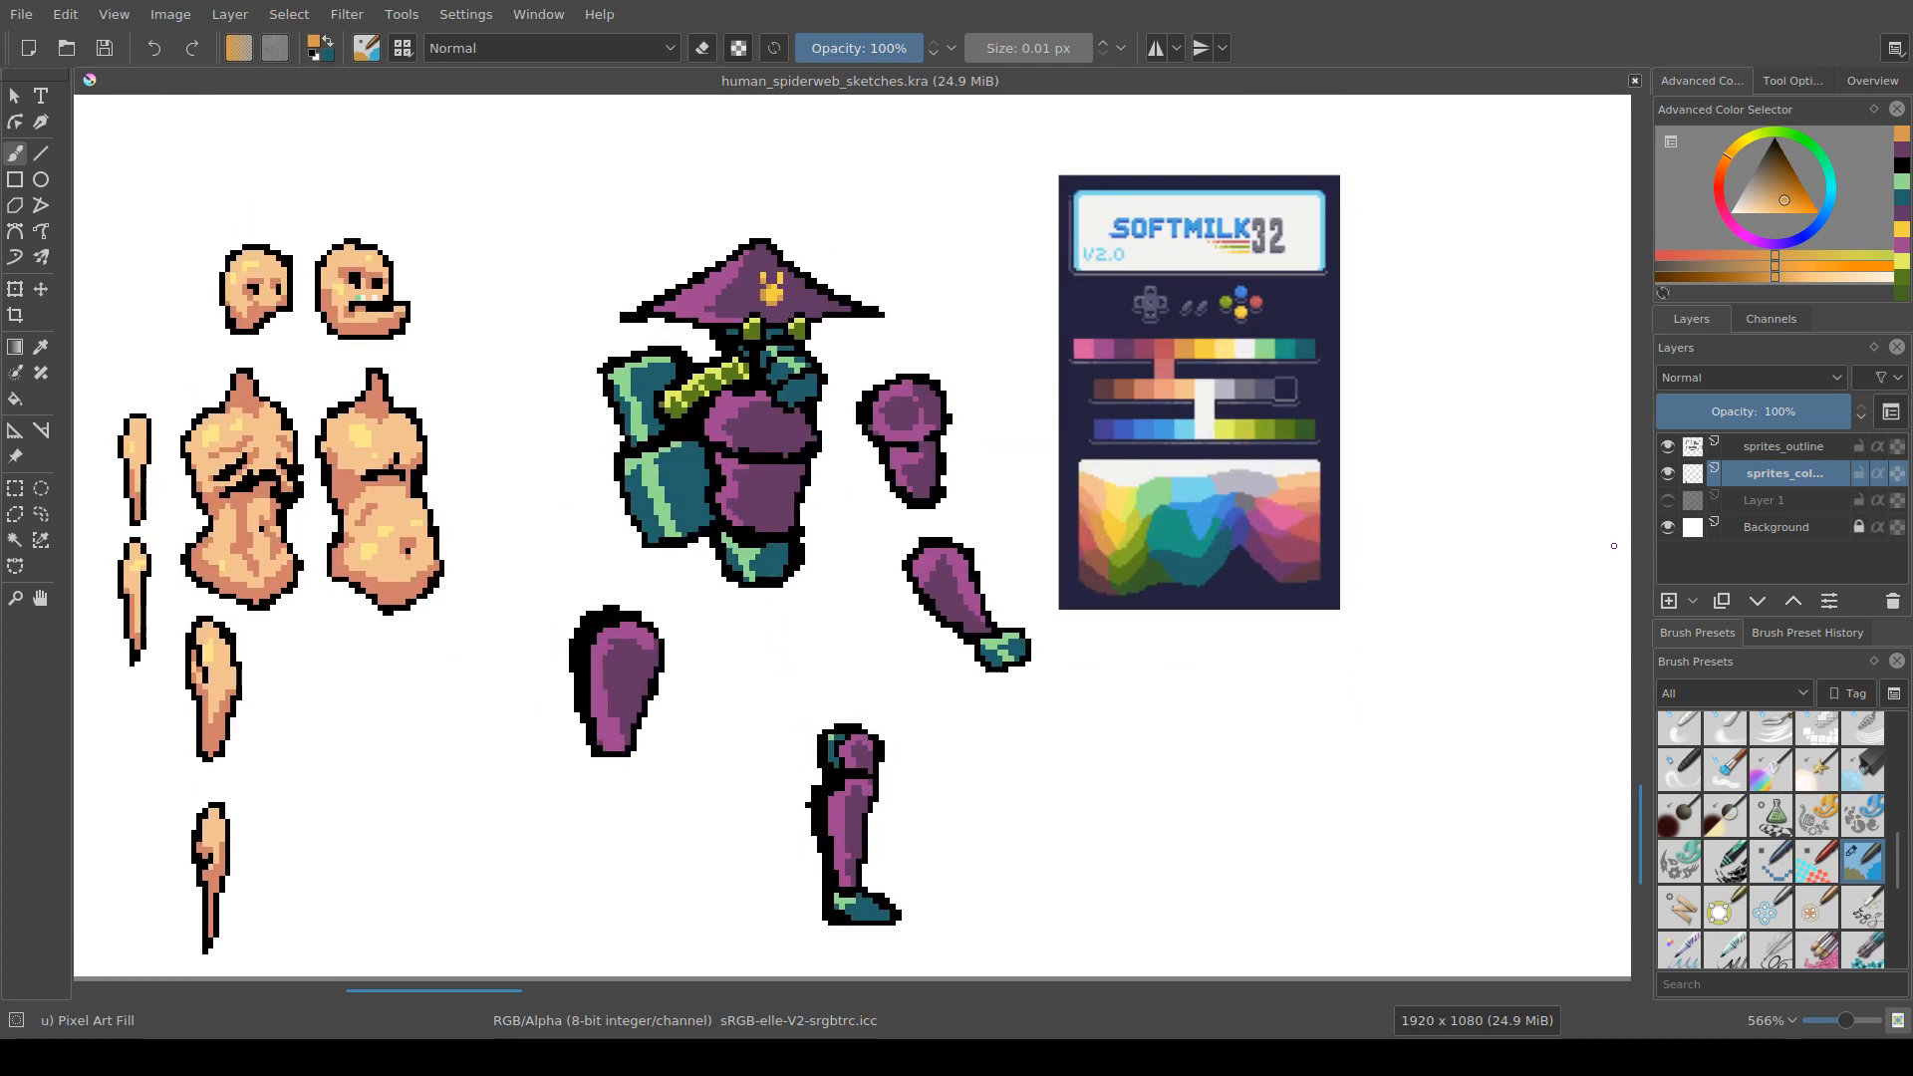
key(Page_Up)
scroll(966, 929, down, 1)
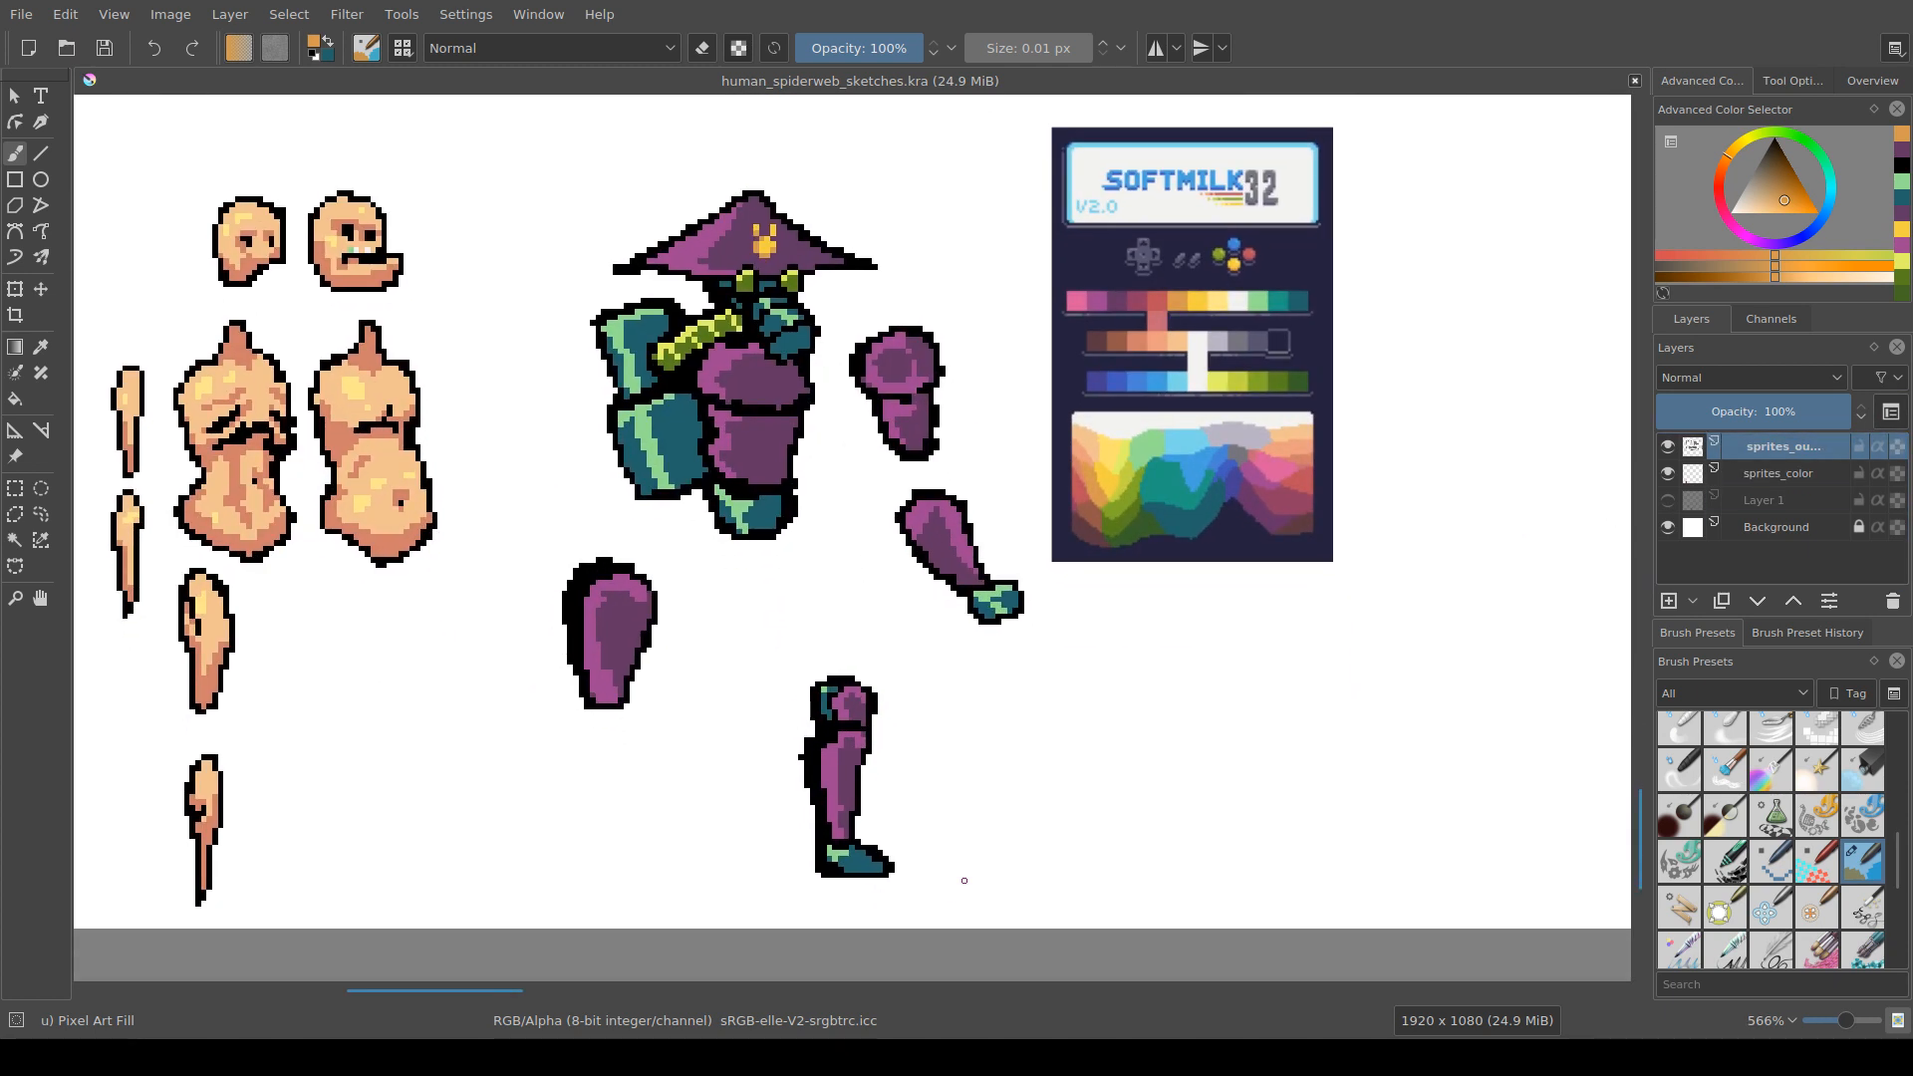
key(e)
key(e)
scroll(826, 627, left, 1)
scroll(826, 628, down, 1)
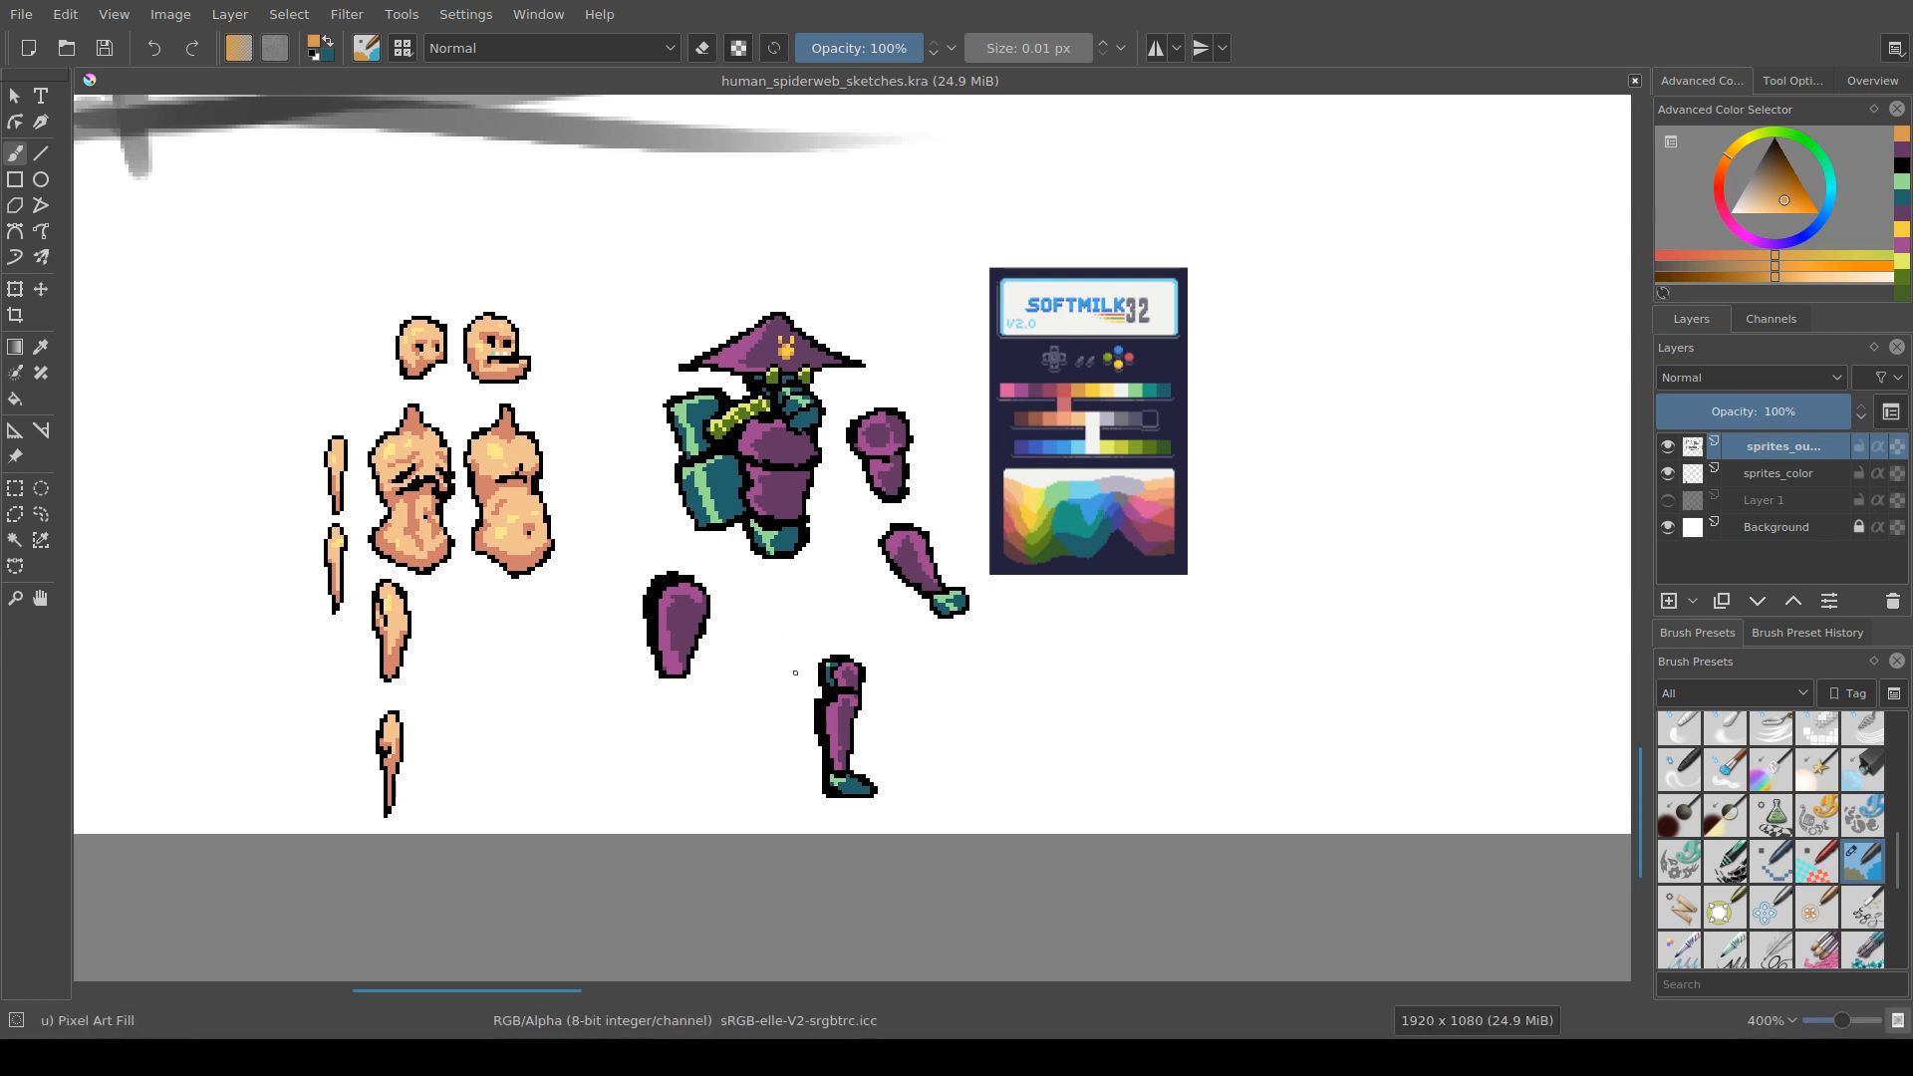
Step: Look over the human and hat-wearing character parts and the blank canvas area beside the separate leg
key(ctrl+r)
drag(852, 538, 890, 544)
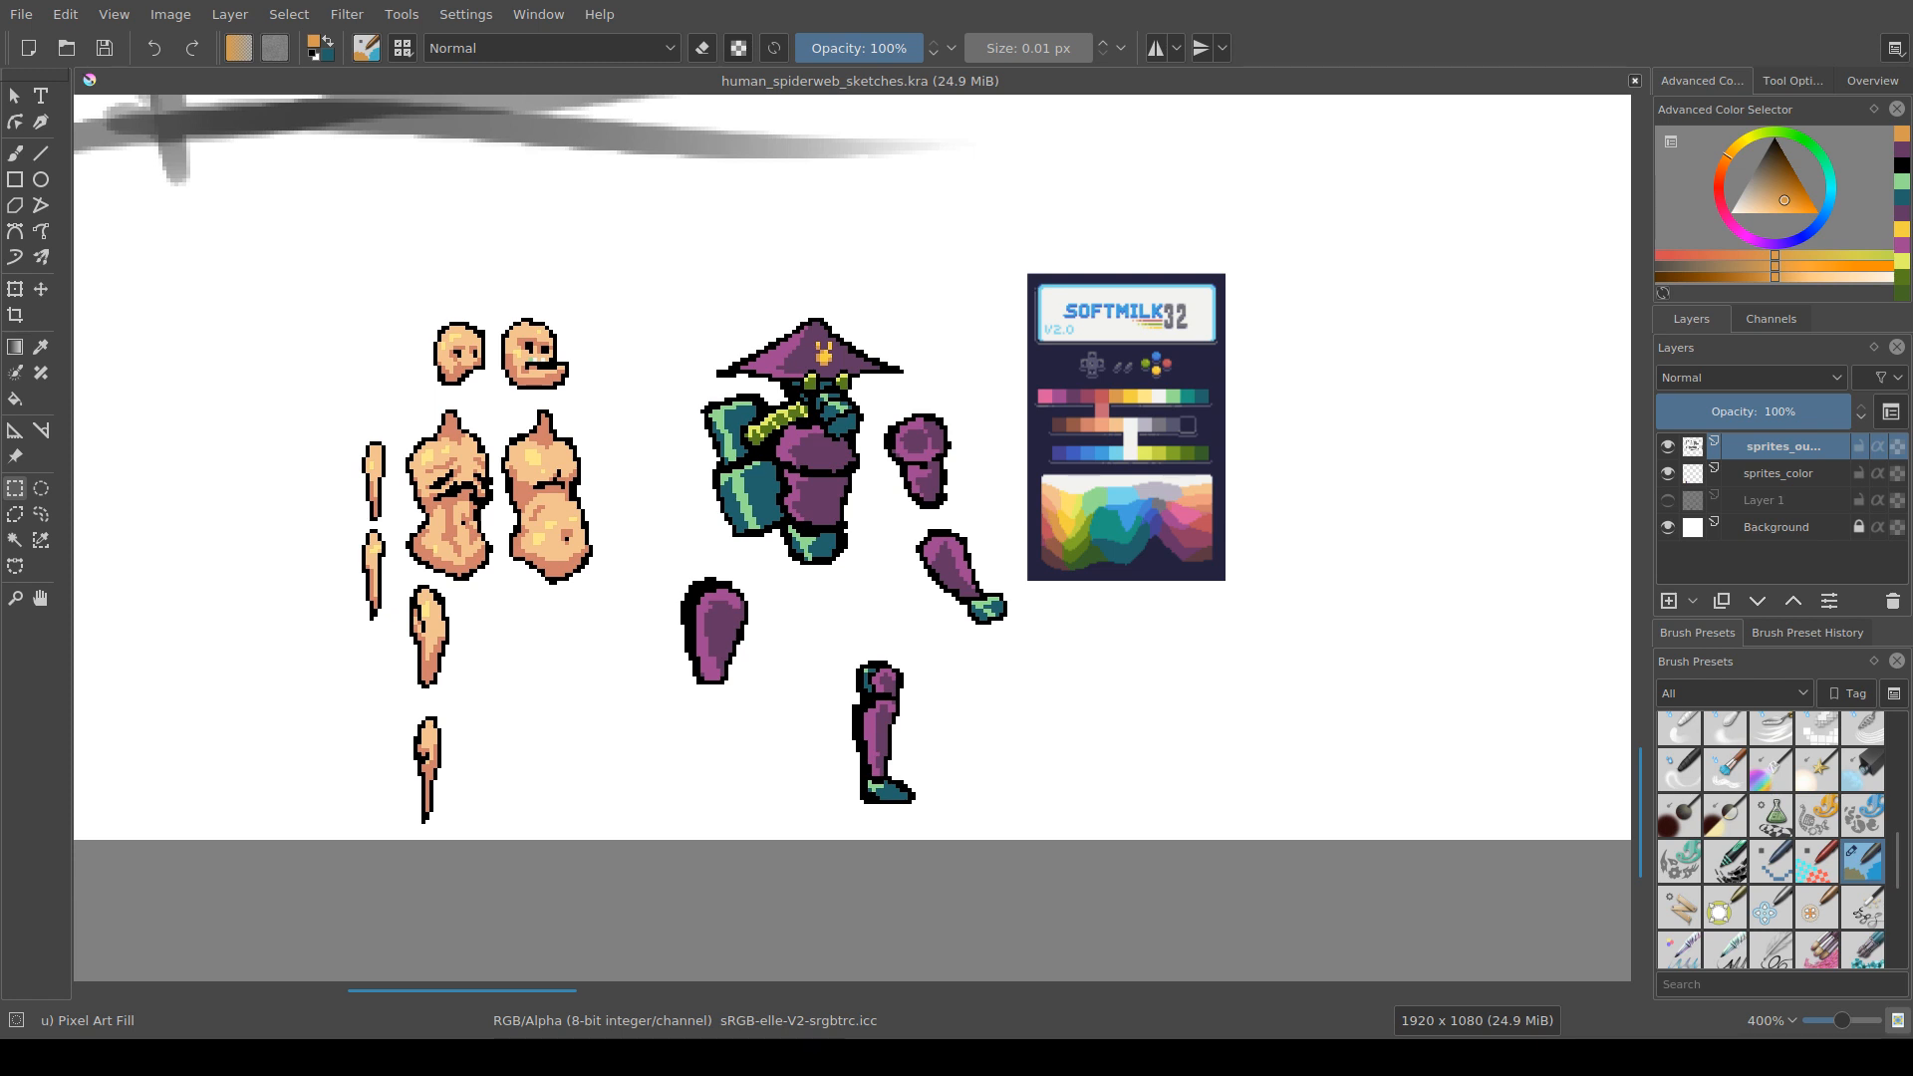
scroll(852, 466, down, 2)
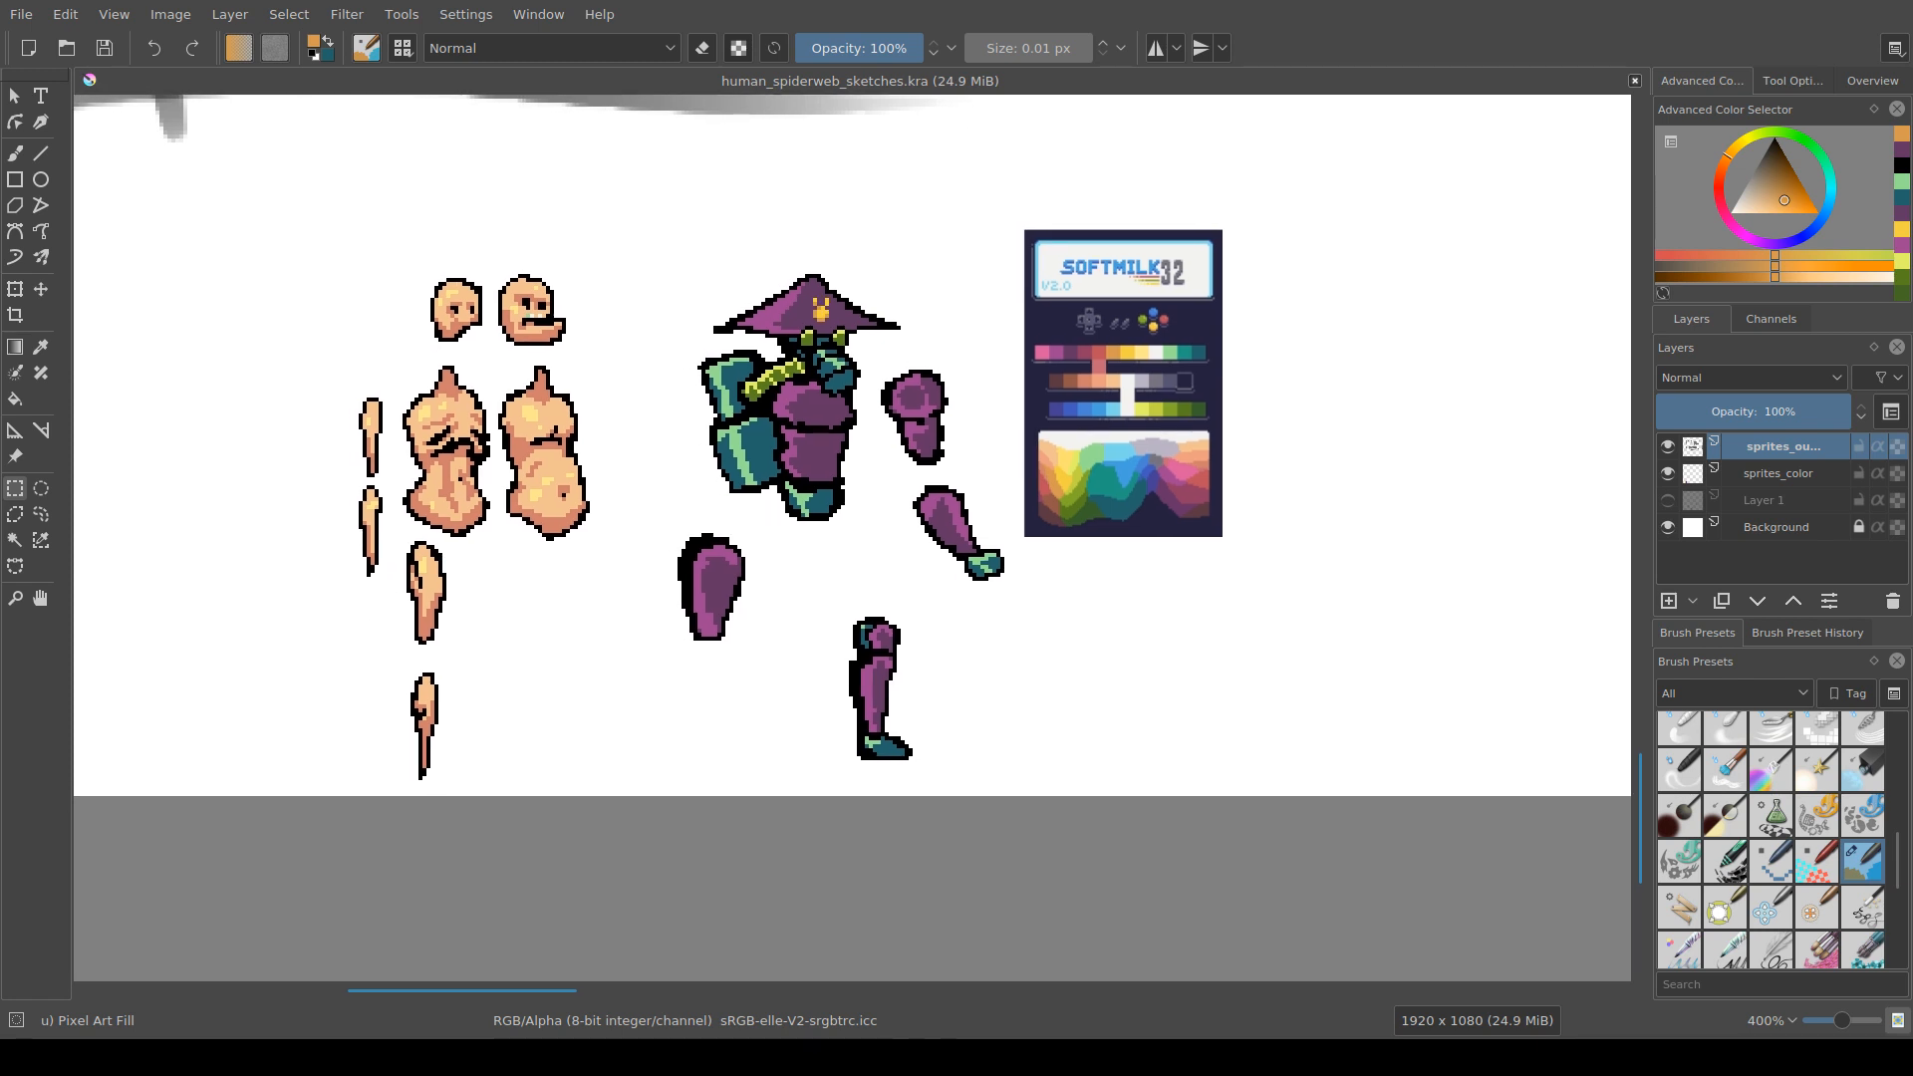
scroll(852, 452, up, 1)
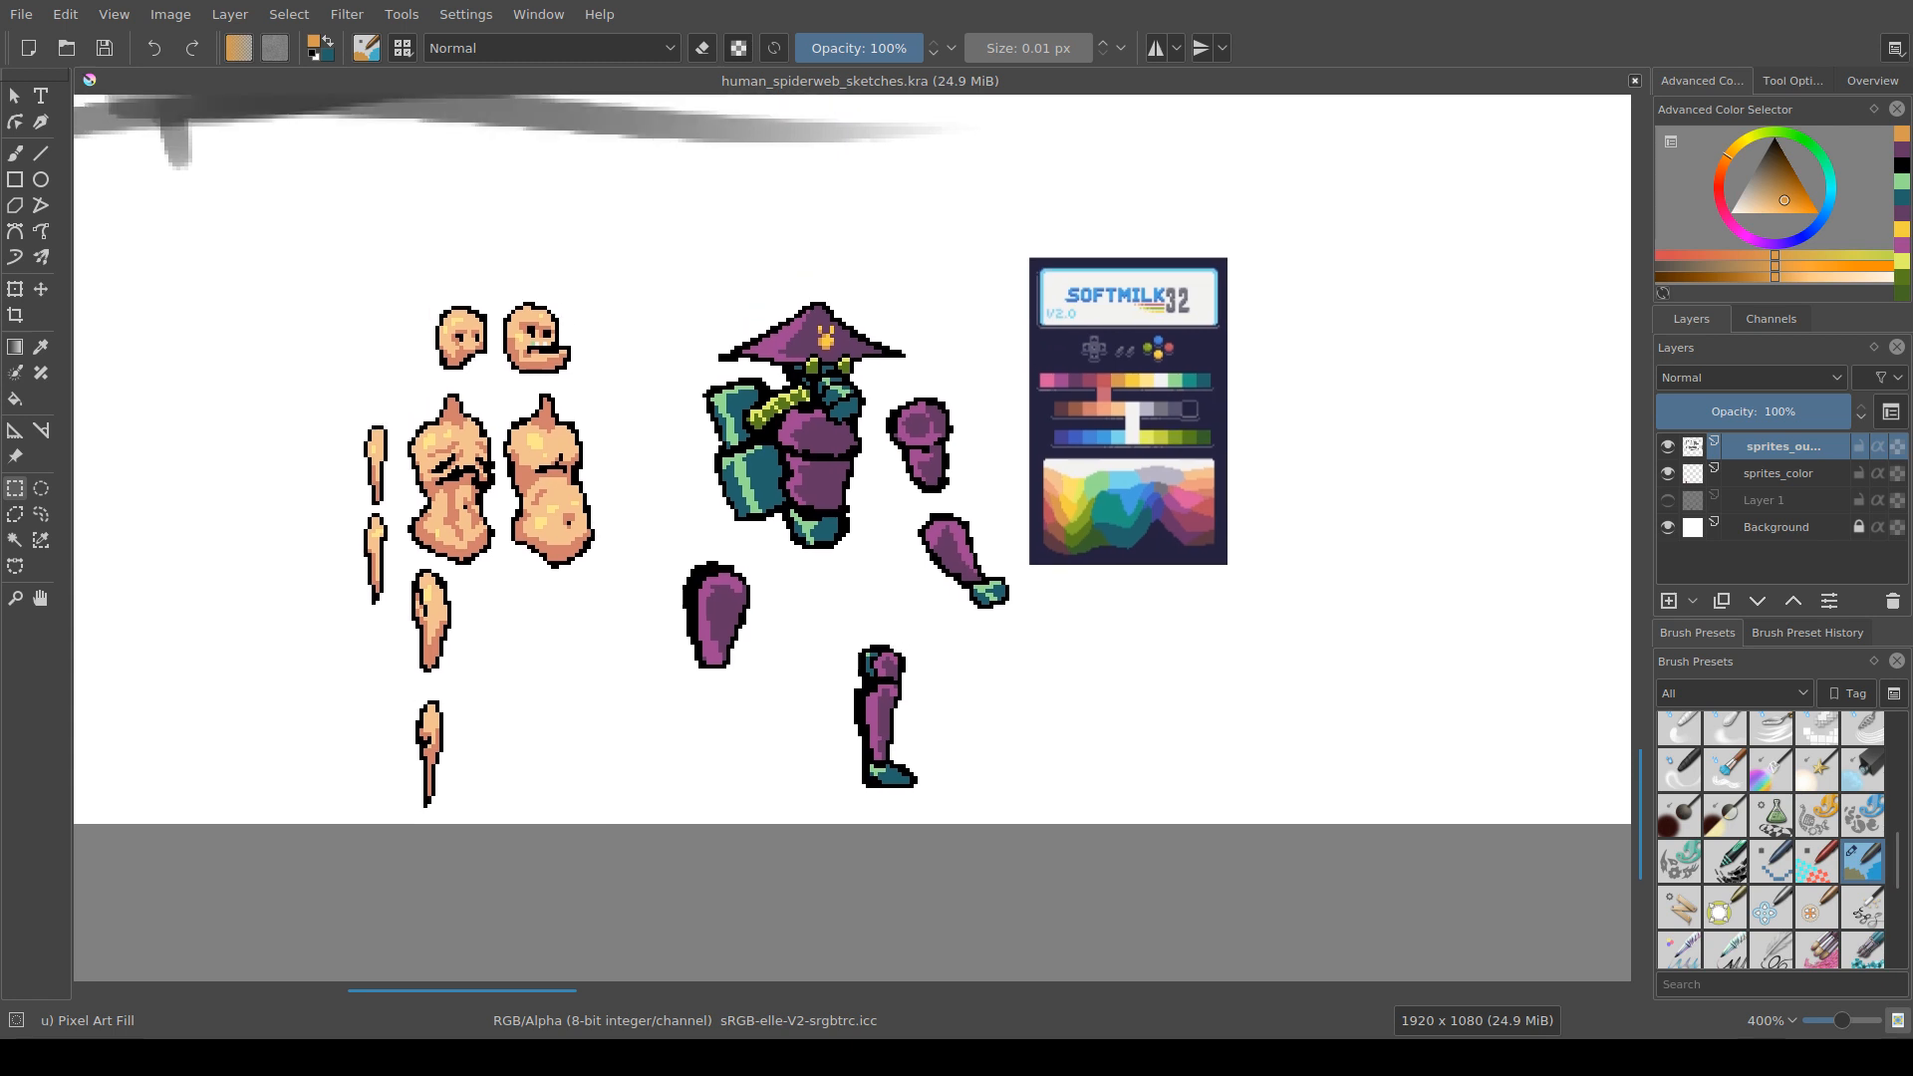
drag(712, 604, 703, 648)
scroll(703, 649, down, 1)
scroll(682, 653, up, 2)
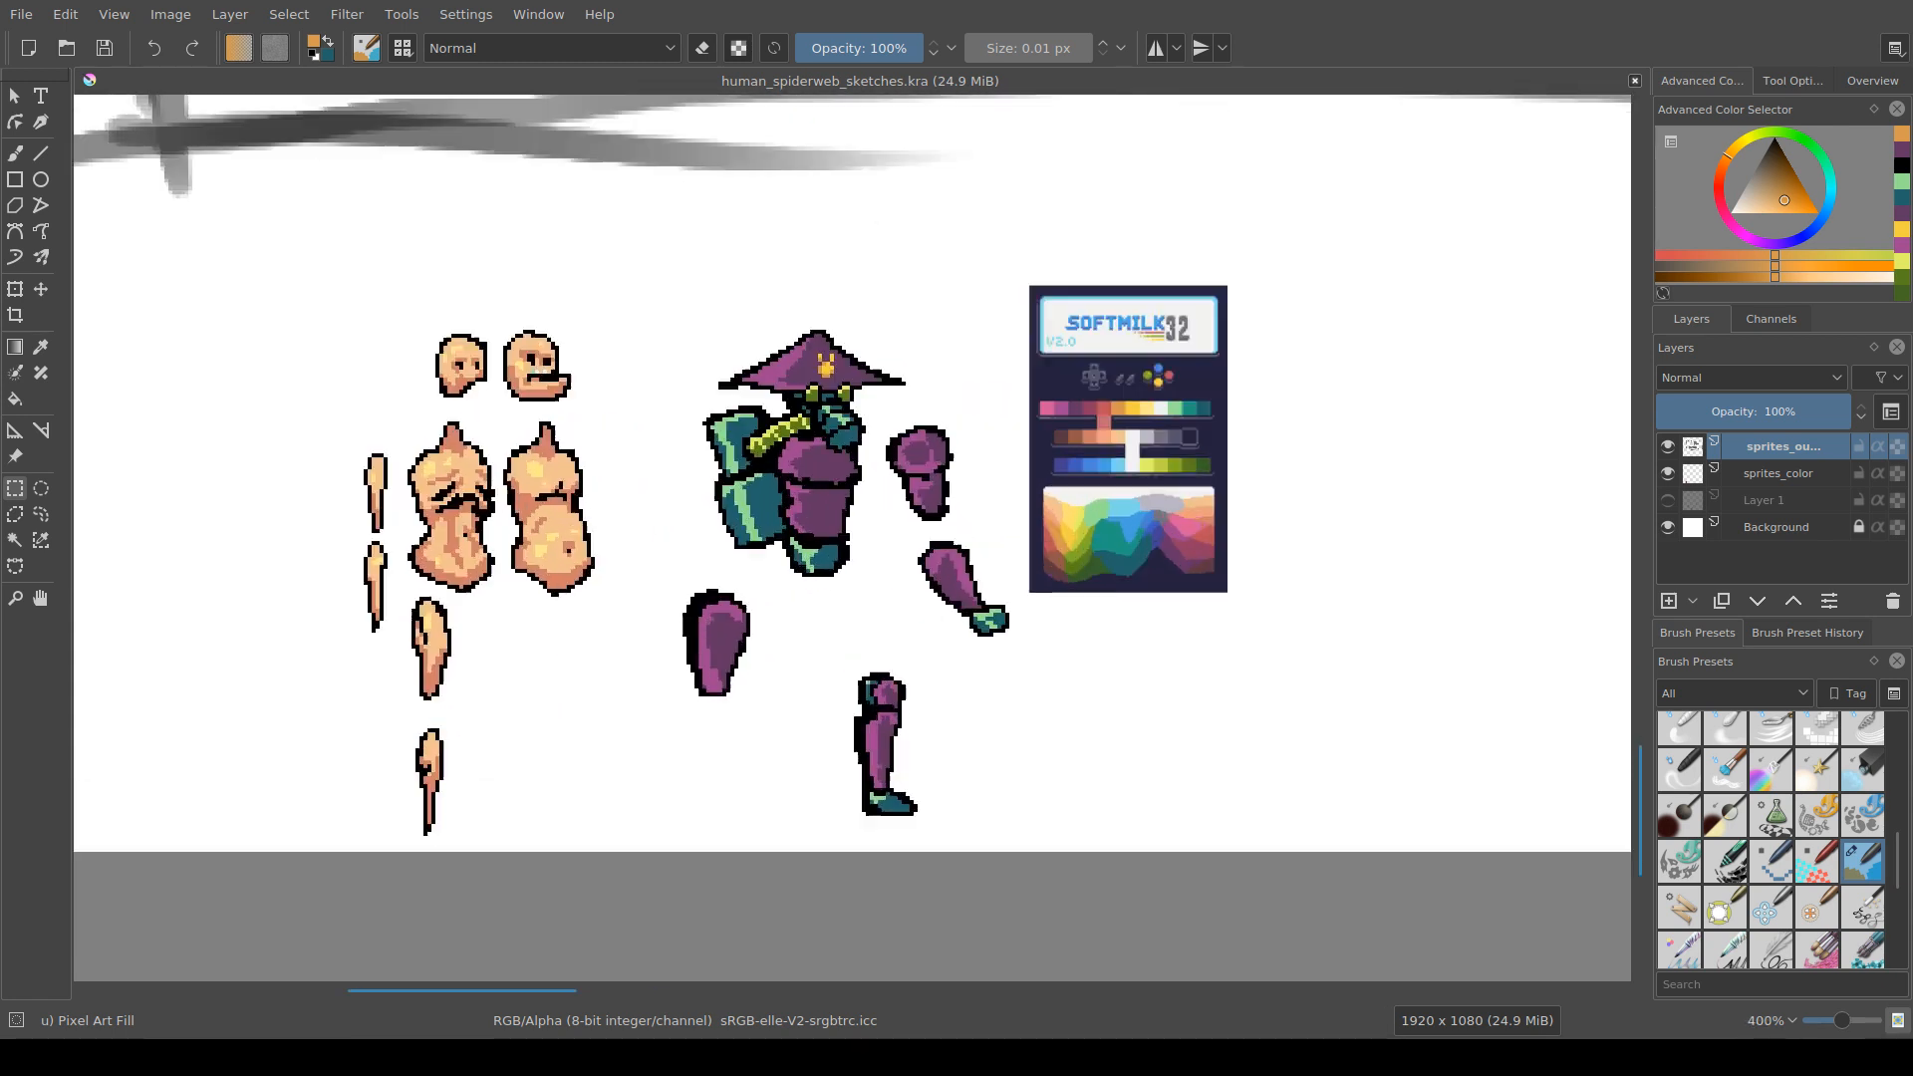
scroll(590, 661, down, 1)
drag(588, 653, 633, 692)
scroll(631, 688, up, 1)
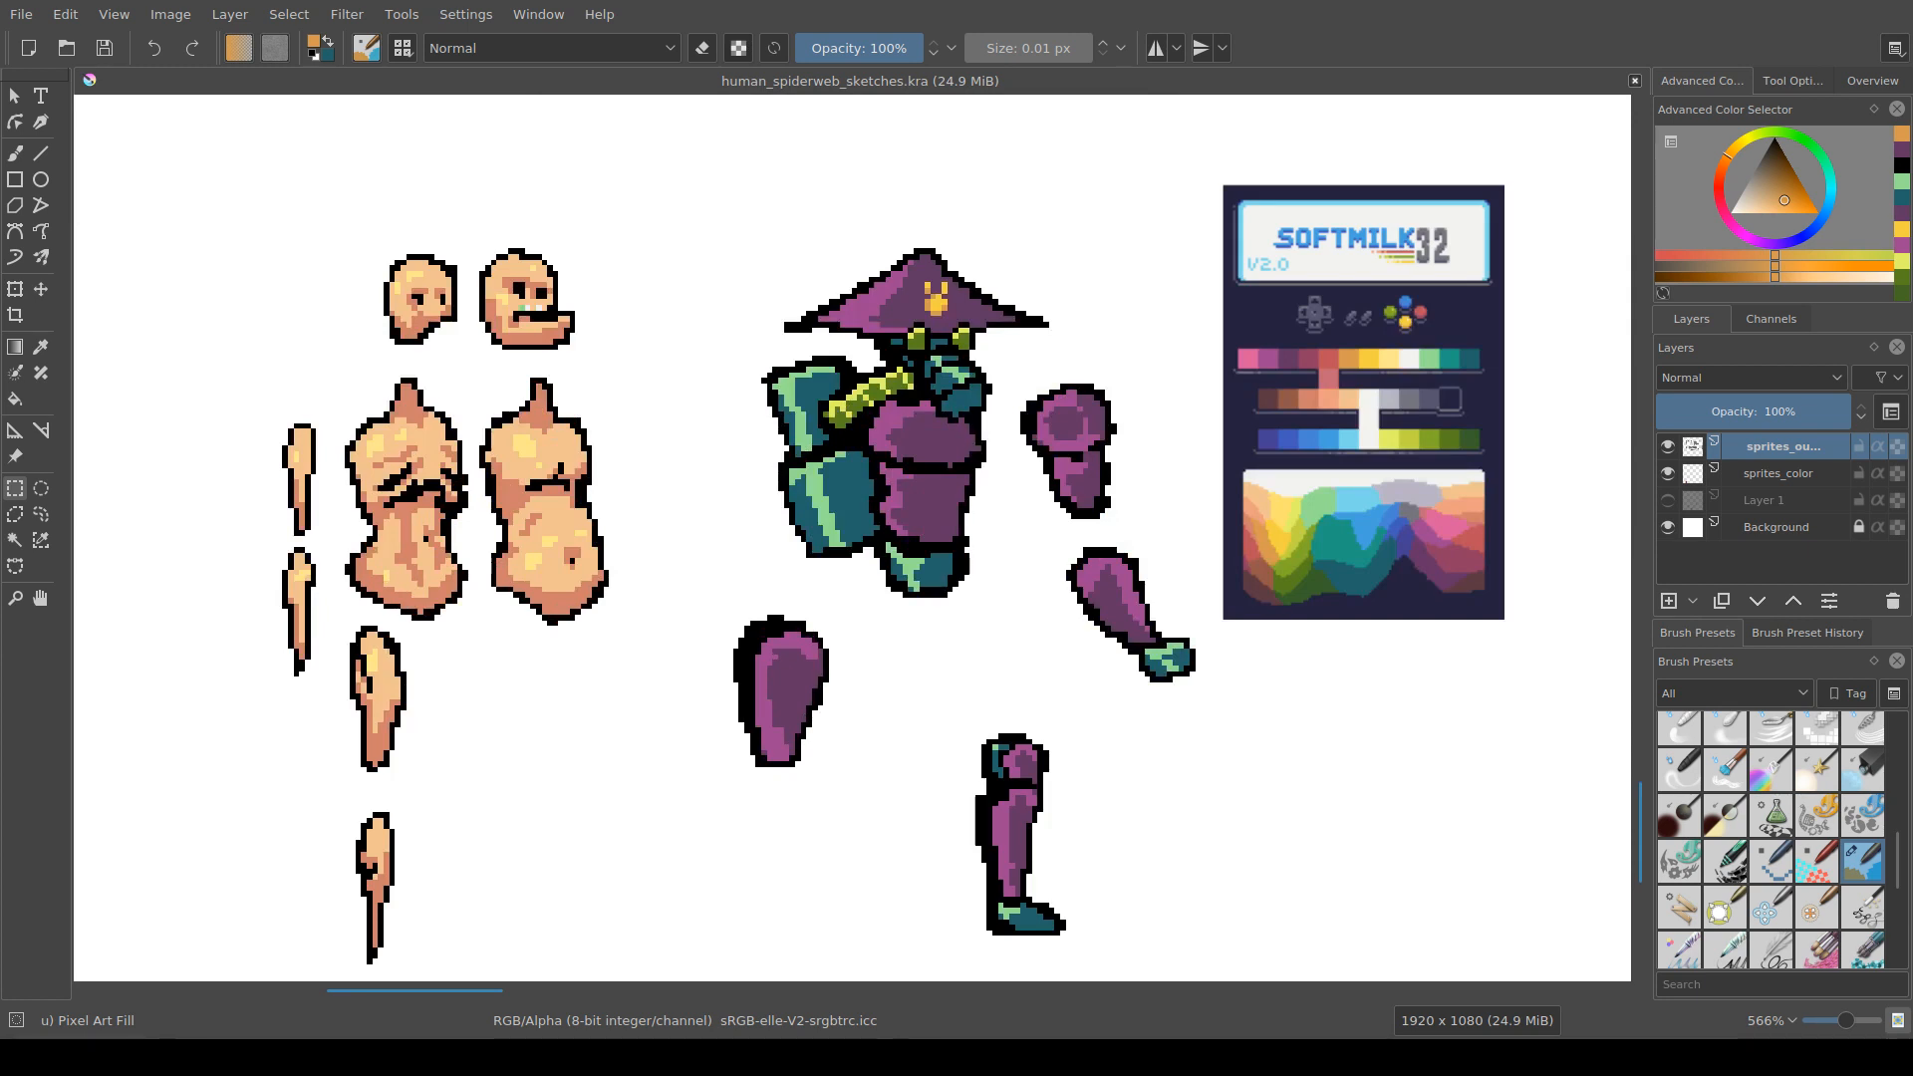
drag(631, 687, 538, 739)
drag(707, 812, 410, 628)
scroll(1071, 595, down, 1)
drag(619, 588, 504, 623)
scroll(549, 614, up, 1)
Step: With black sampled from the arm's outline, draw a roast chicken outline with two leg bones below the Softmilk 32 palette
key(b)
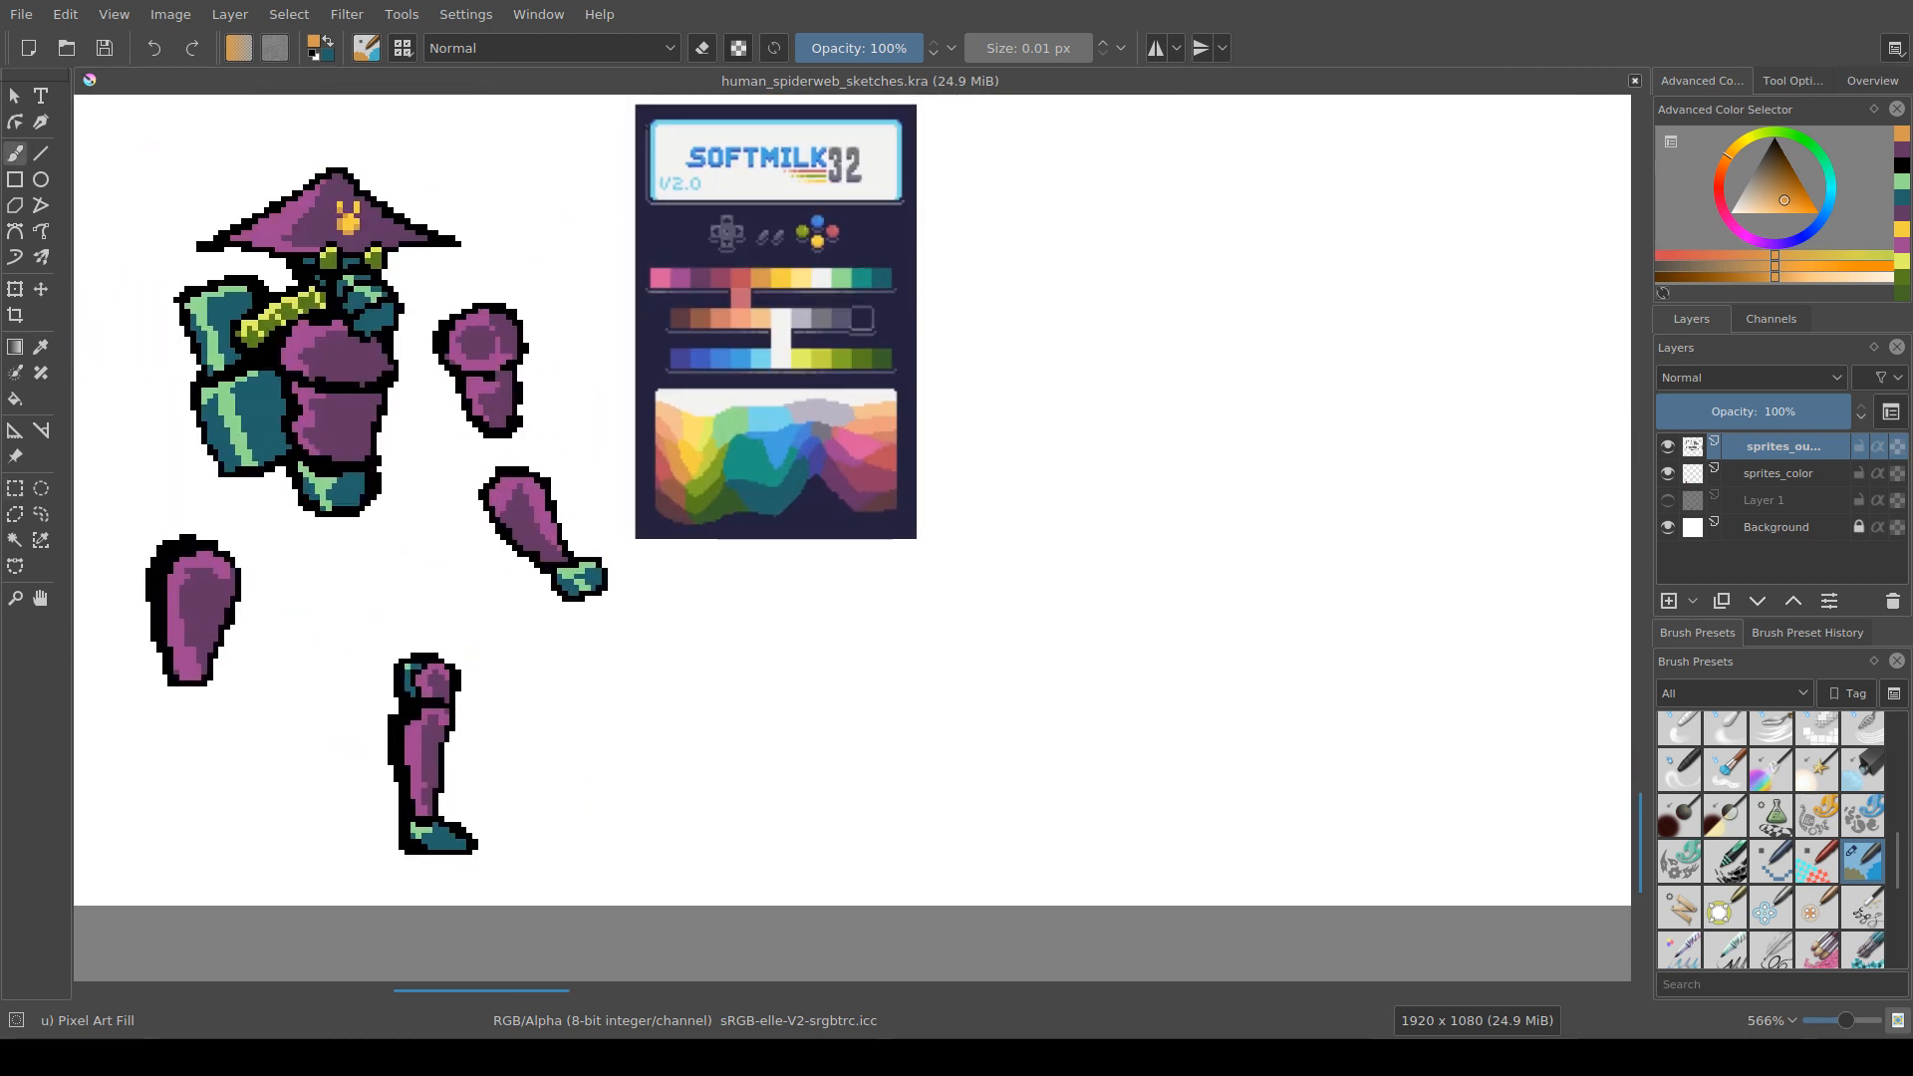
drag(418, 399, 444, 384)
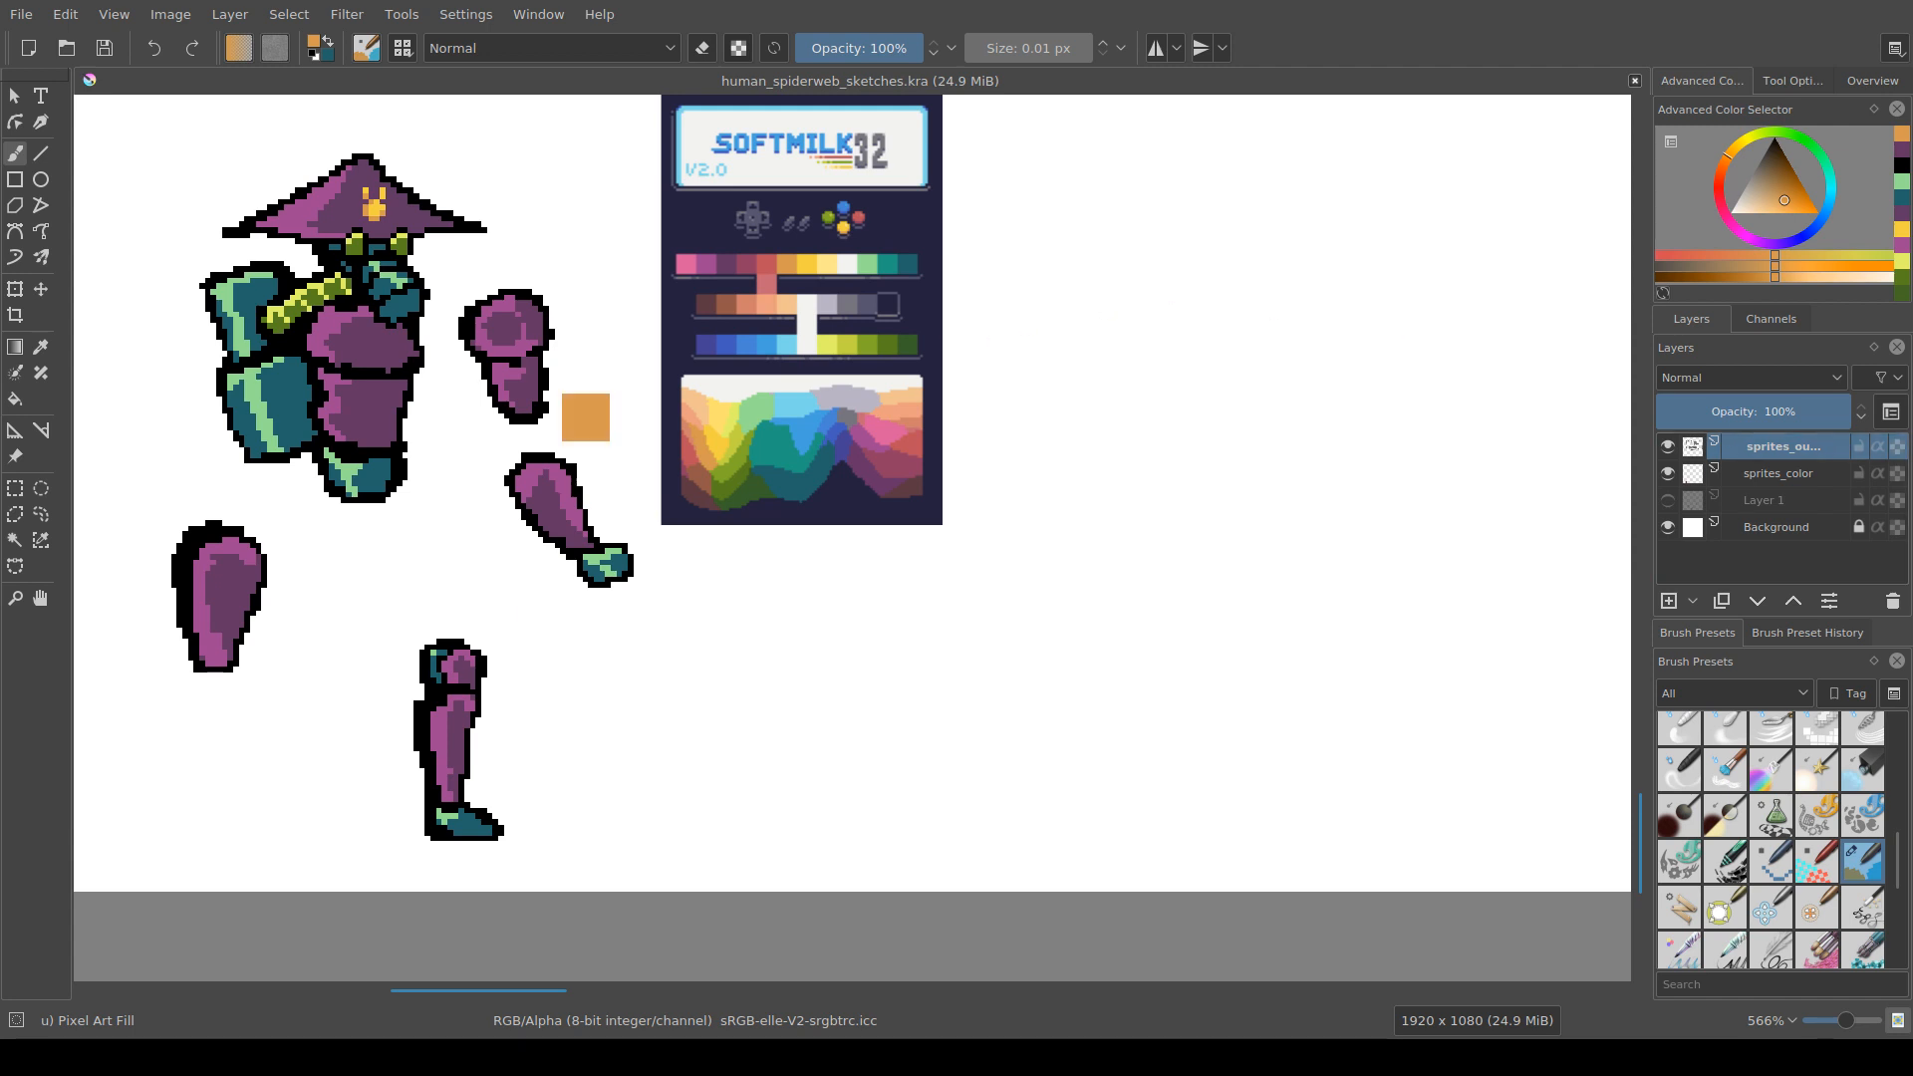
ctrl+click(548, 341)
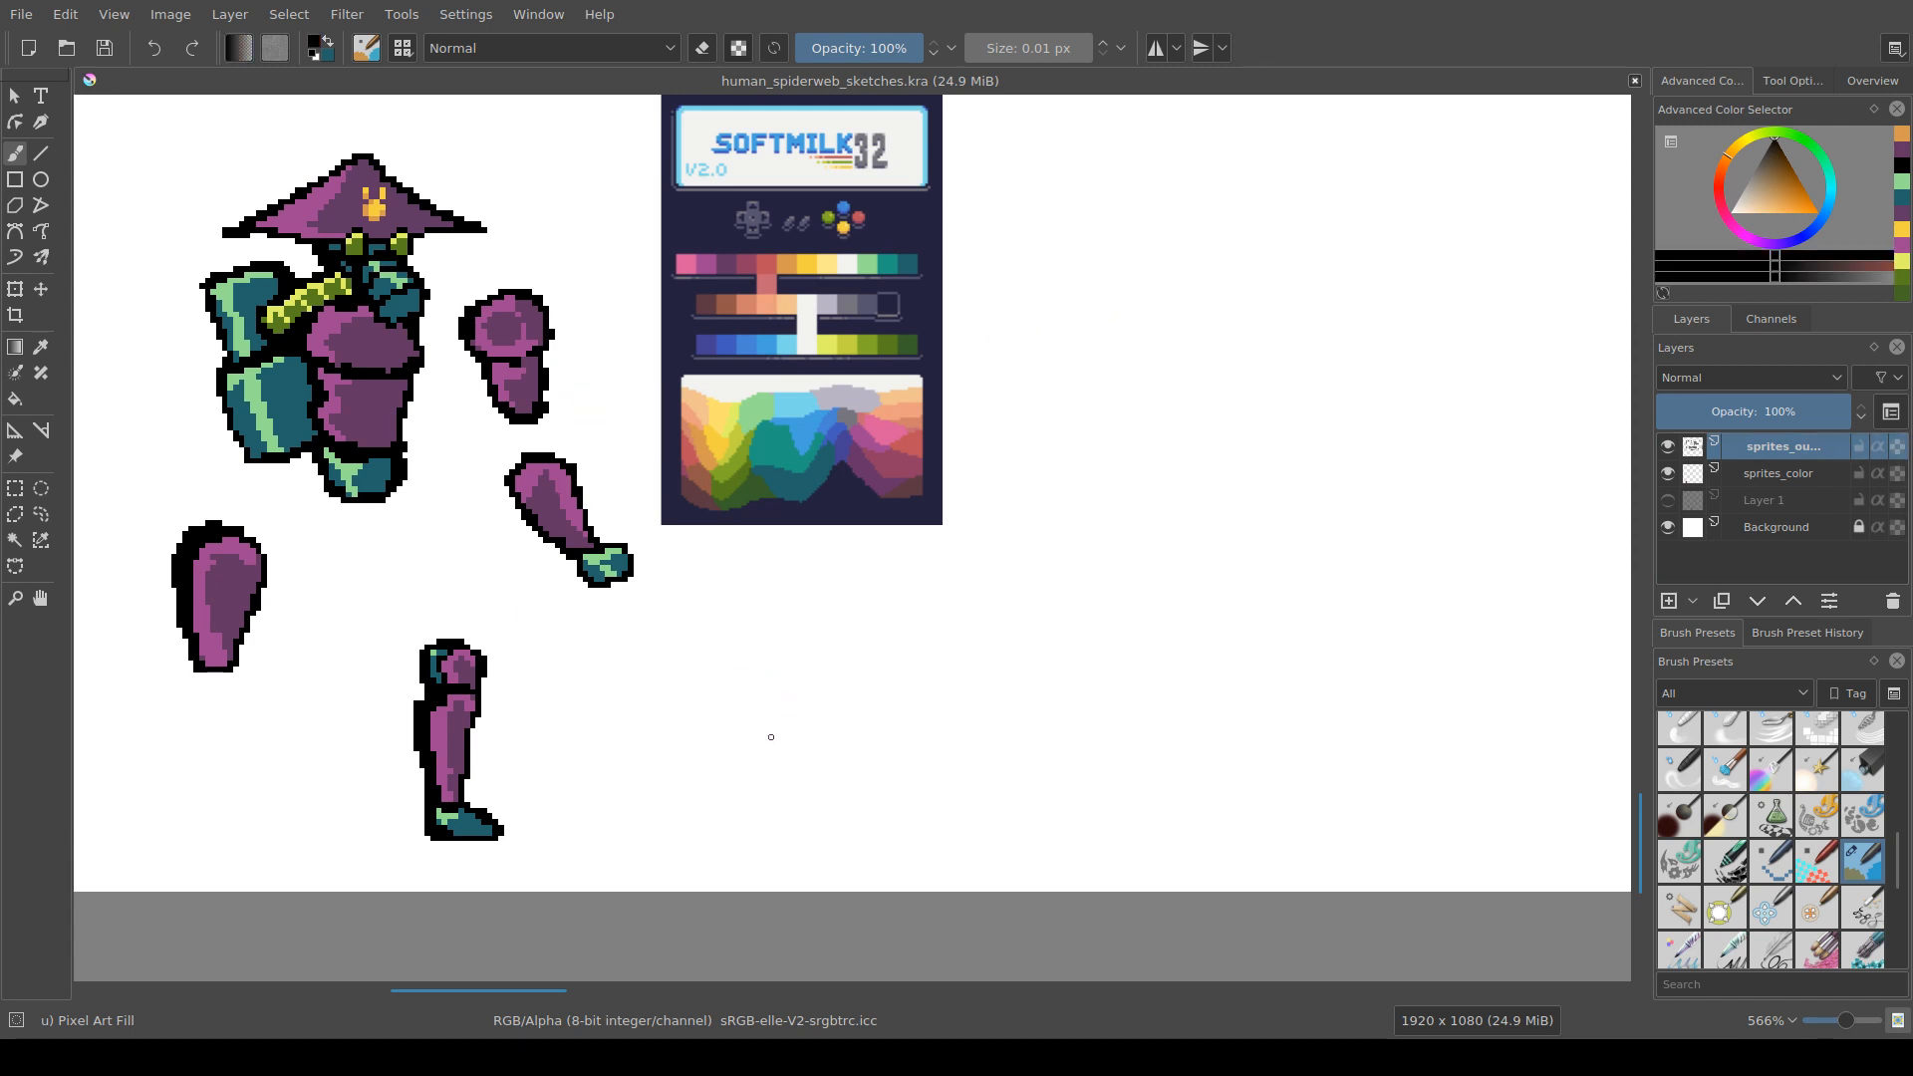
mouse_move(805, 720)
mouse_down()
mouse_move(776, 815)
mouse_move(867, 783)
mouse_move(873, 732)
mouse_move(850, 698)
mouse_move(805, 708)
mouse_move(867, 747)
mouse_move(886, 731)
mouse_move(867, 789)
mouse_move(925, 697)
mouse_move(942, 725)
mouse_move(872, 733)
mouse_move(858, 715)
mouse_move(903, 700)
mouse_up()
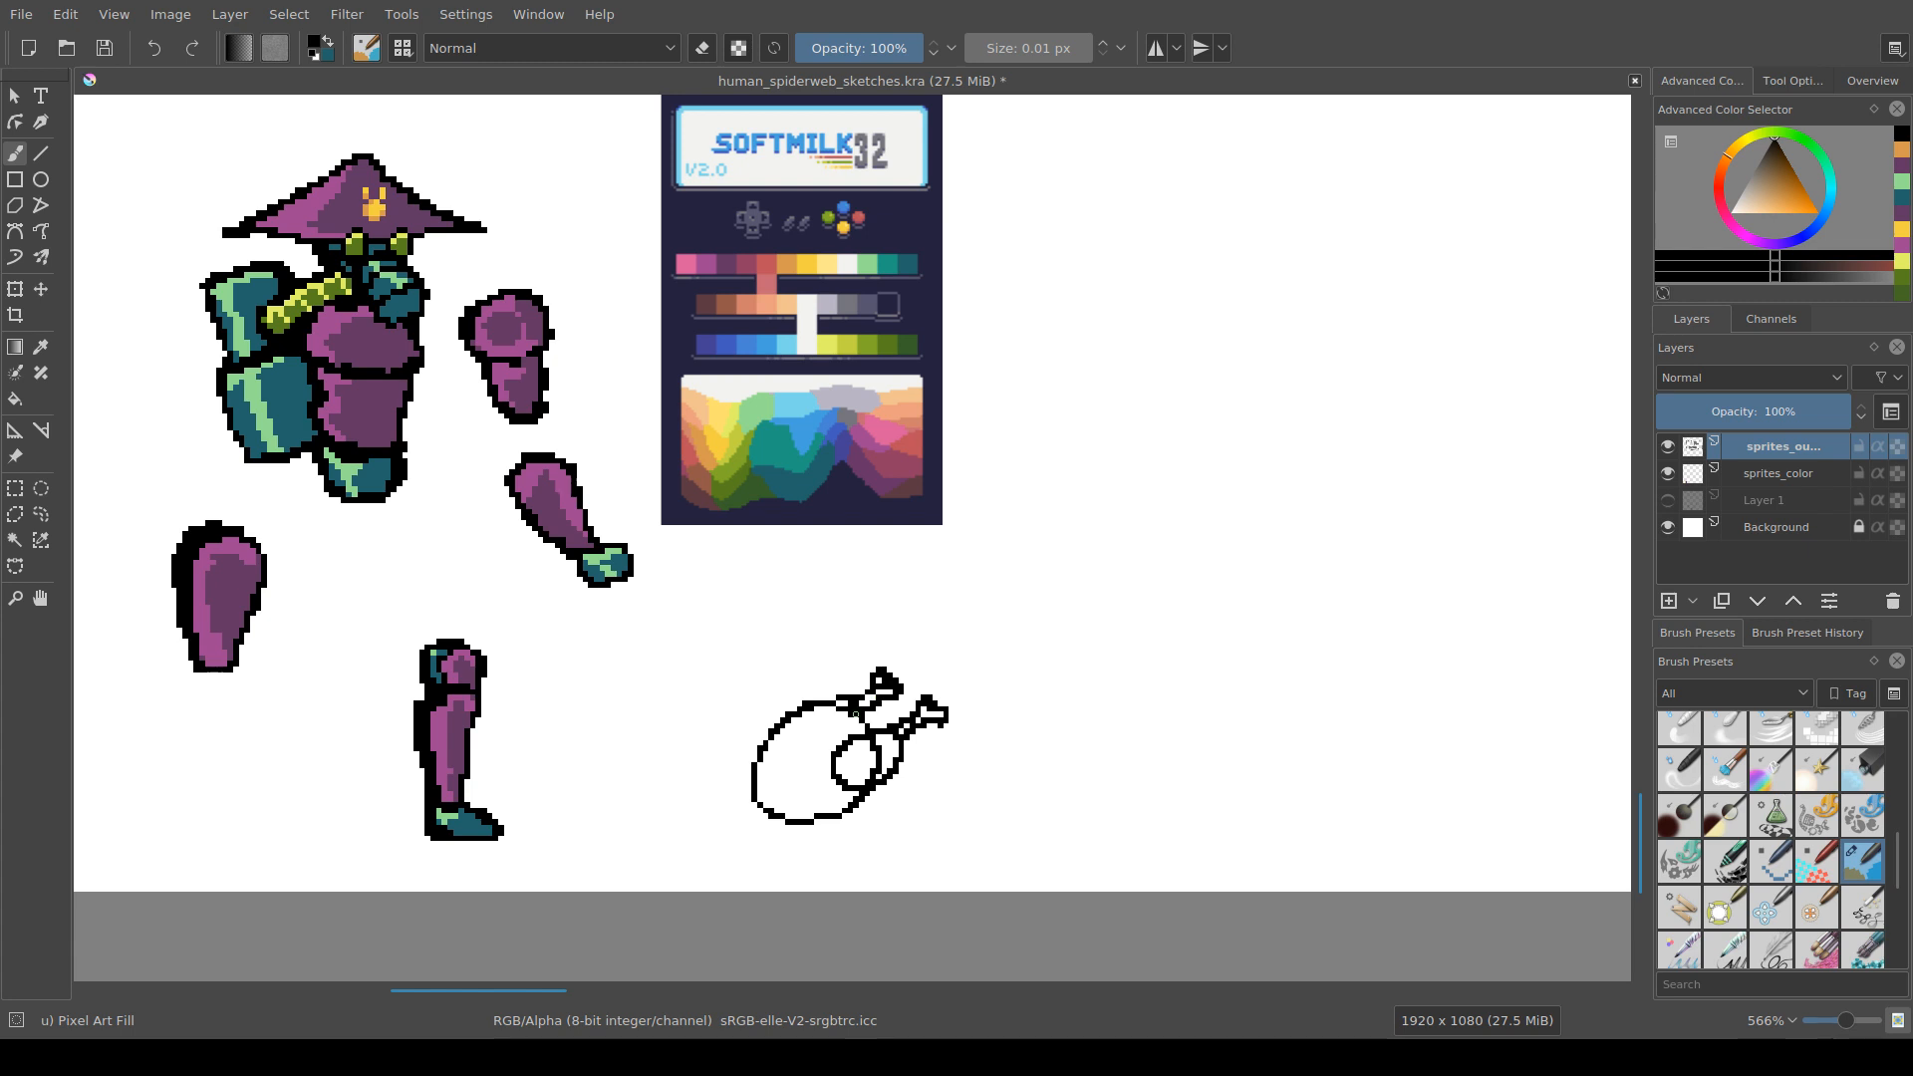
Step: Erase surplus outline pixels around the two bone ends of the roast chicken
key(e)
drag(895, 681, 887, 675)
key(ctrl+z)
drag(946, 720, 940, 726)
key(e)
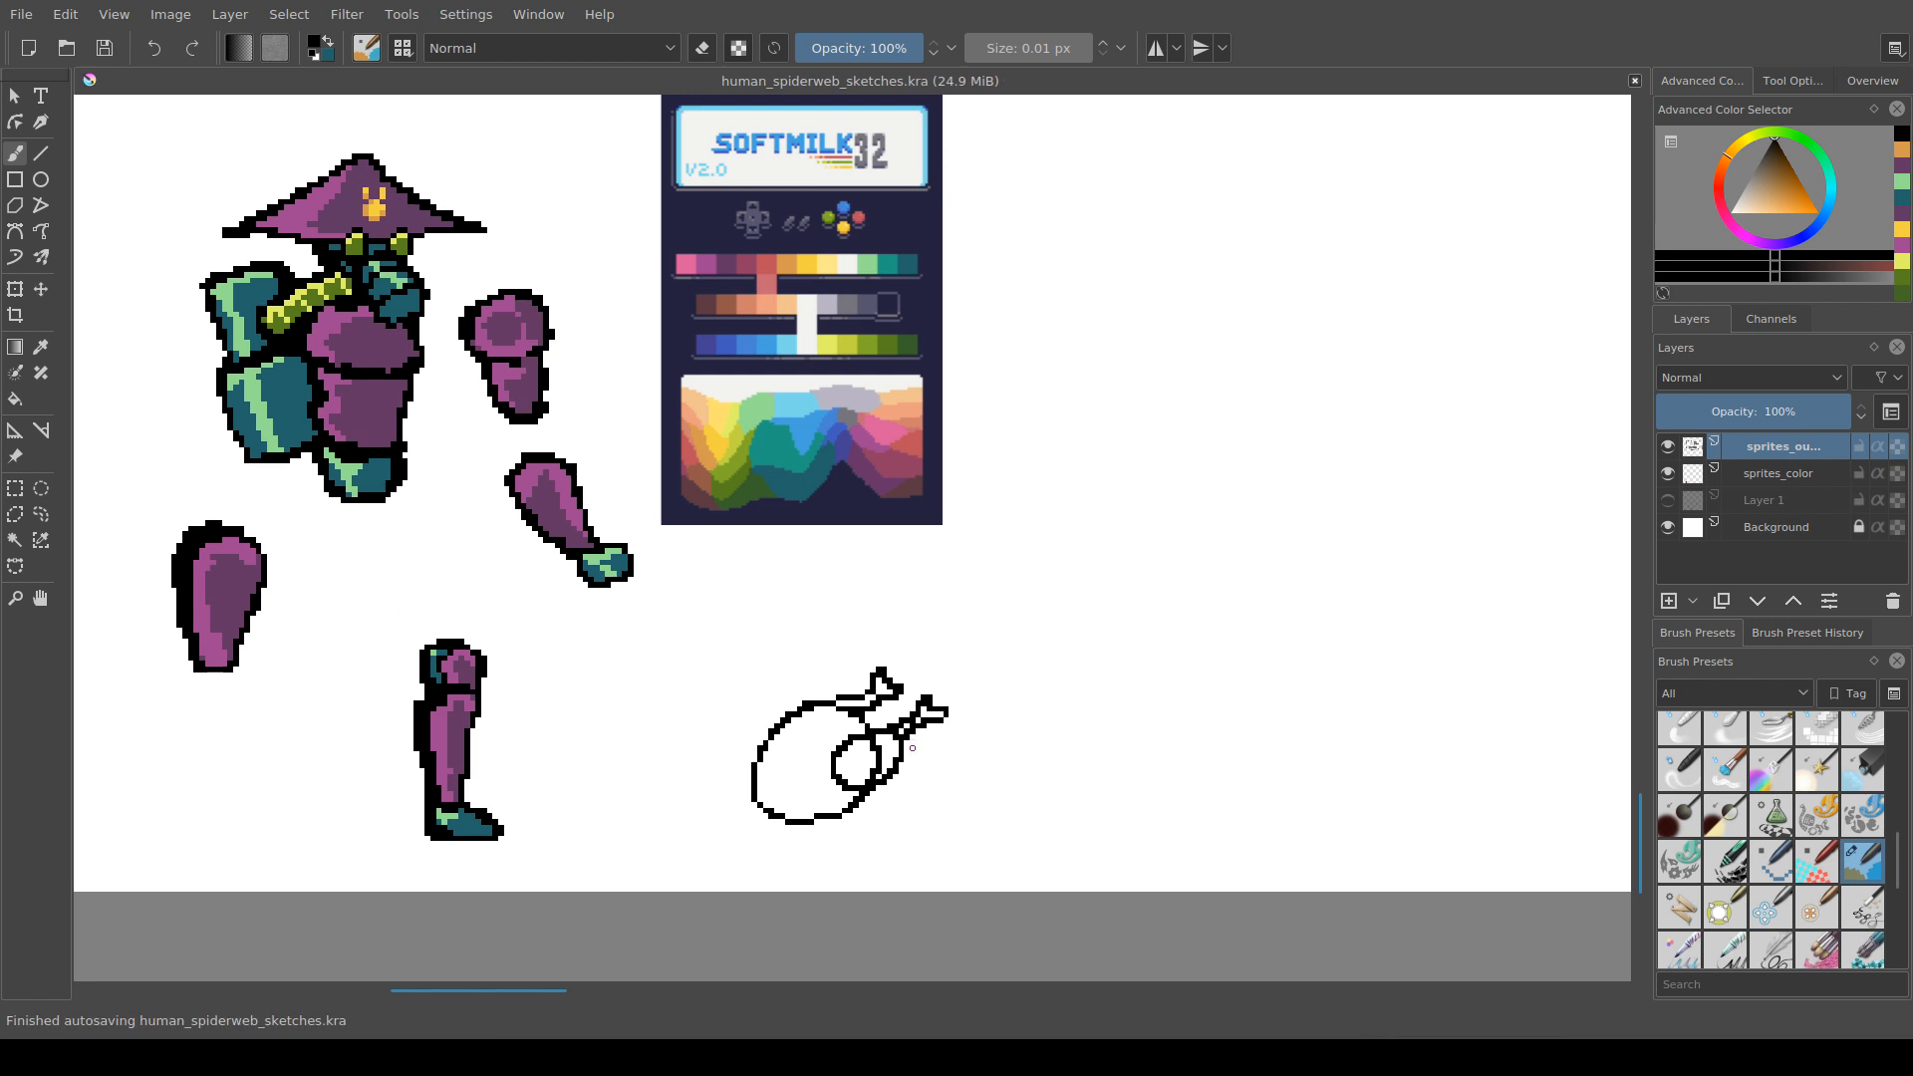
Step: Close the roast chicken's outline where the rear leg meets the body and erase the stray pixels beside it
drag(597, 714, 752, 727)
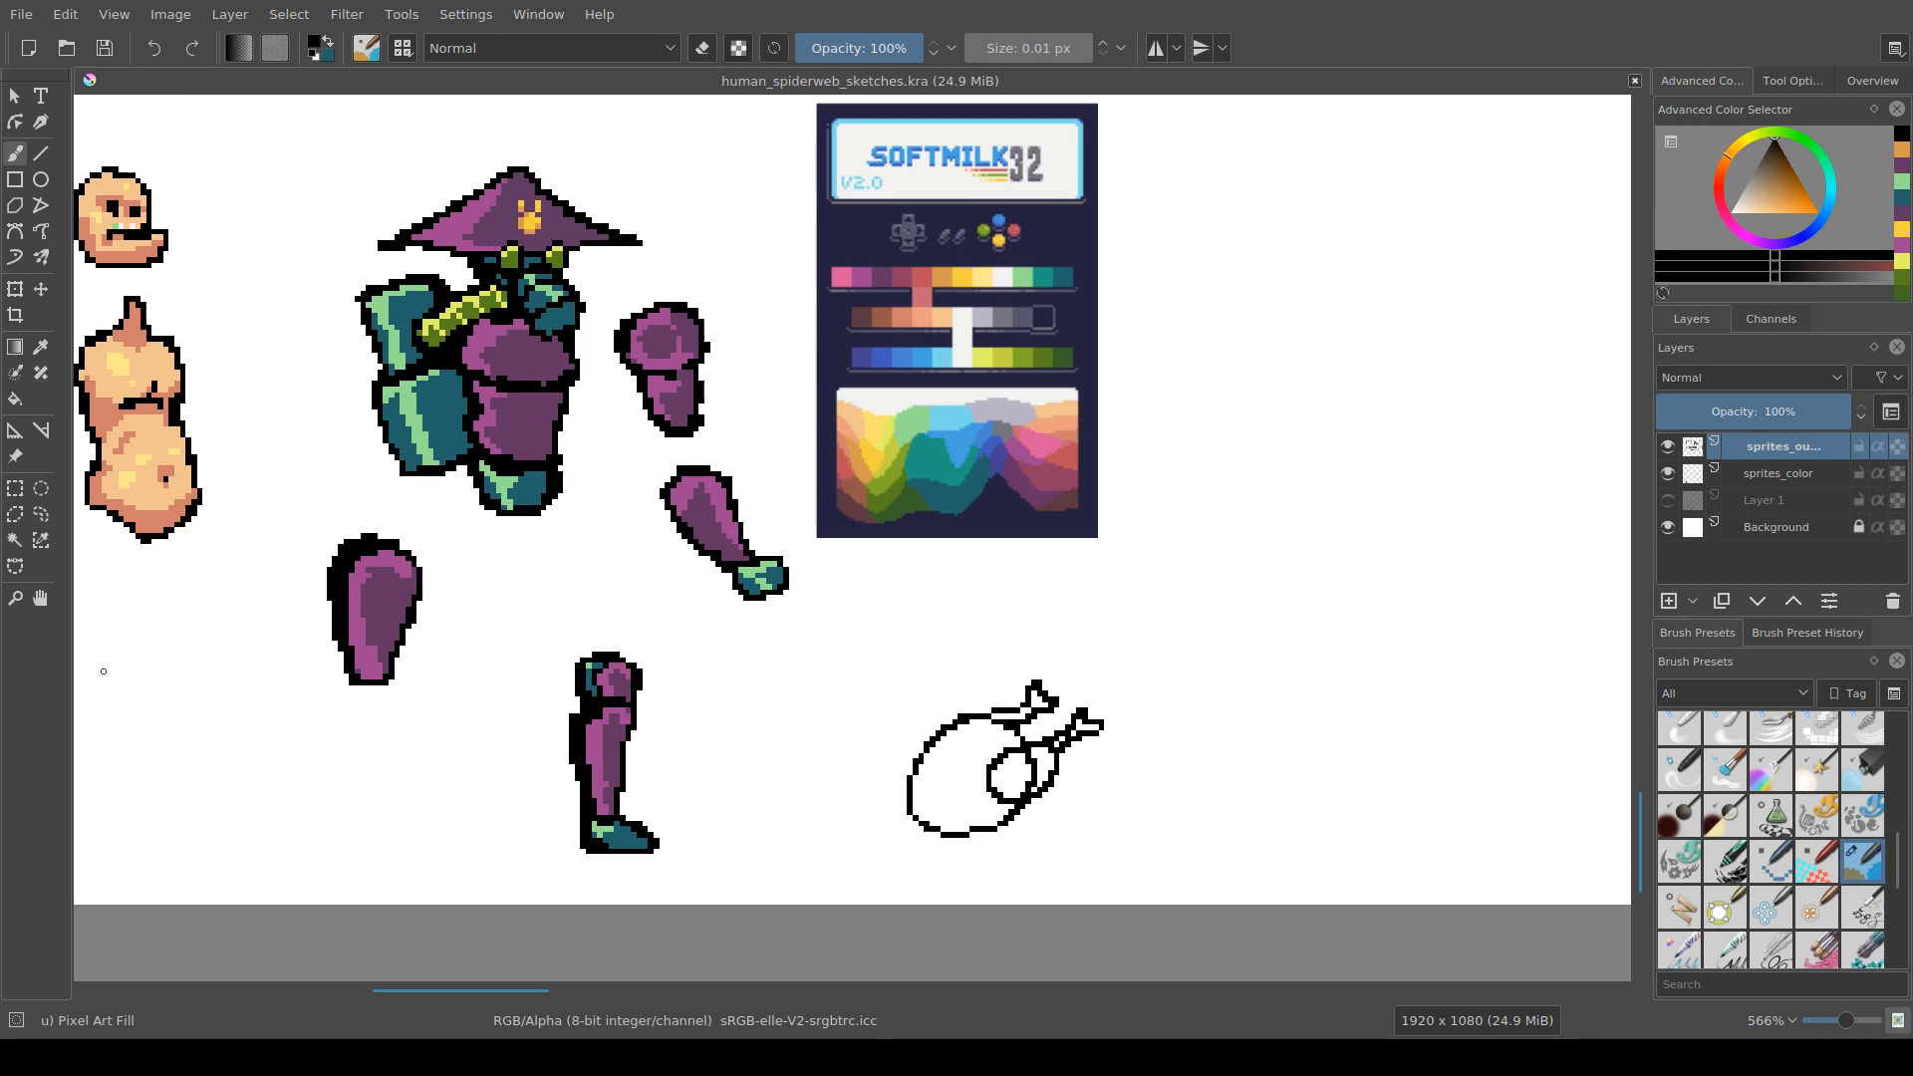
drag(957, 607, 705, 520)
drag(771, 685, 796, 680)
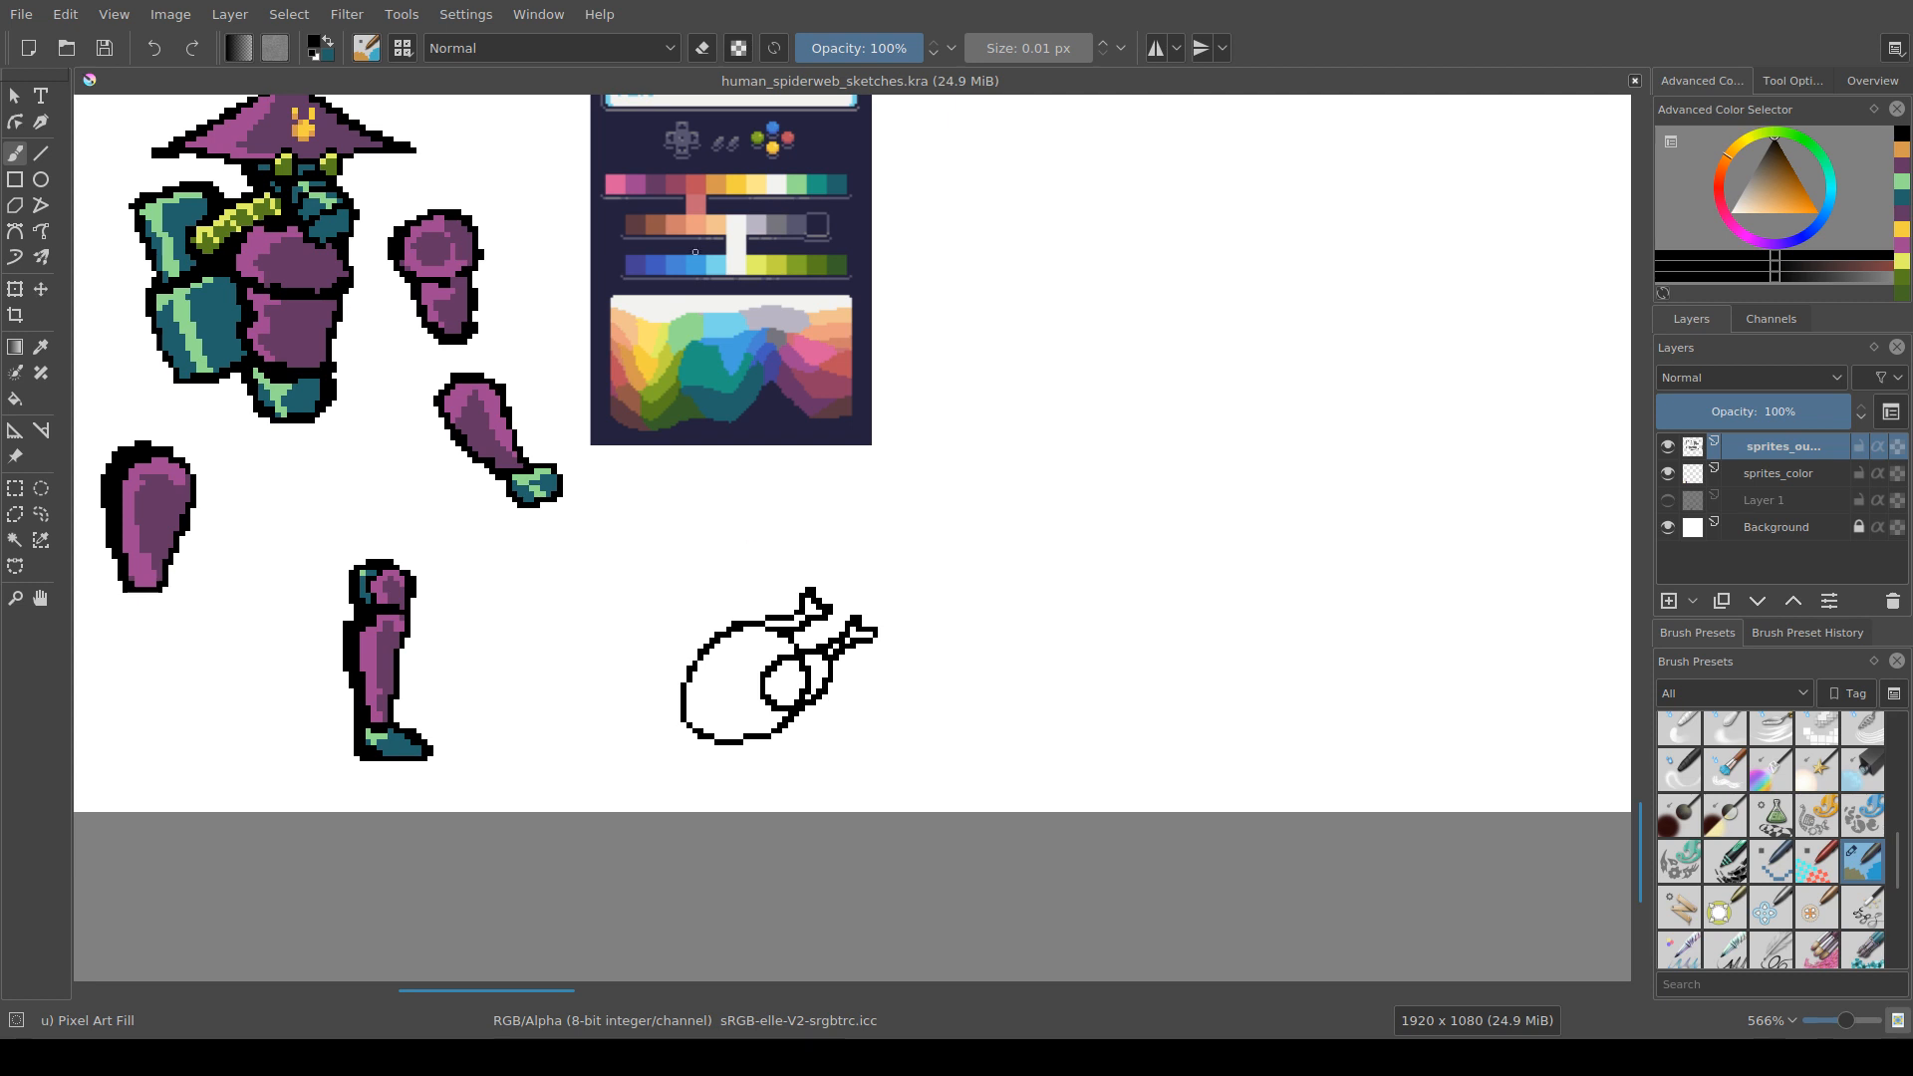
drag(695, 253, 694, 148)
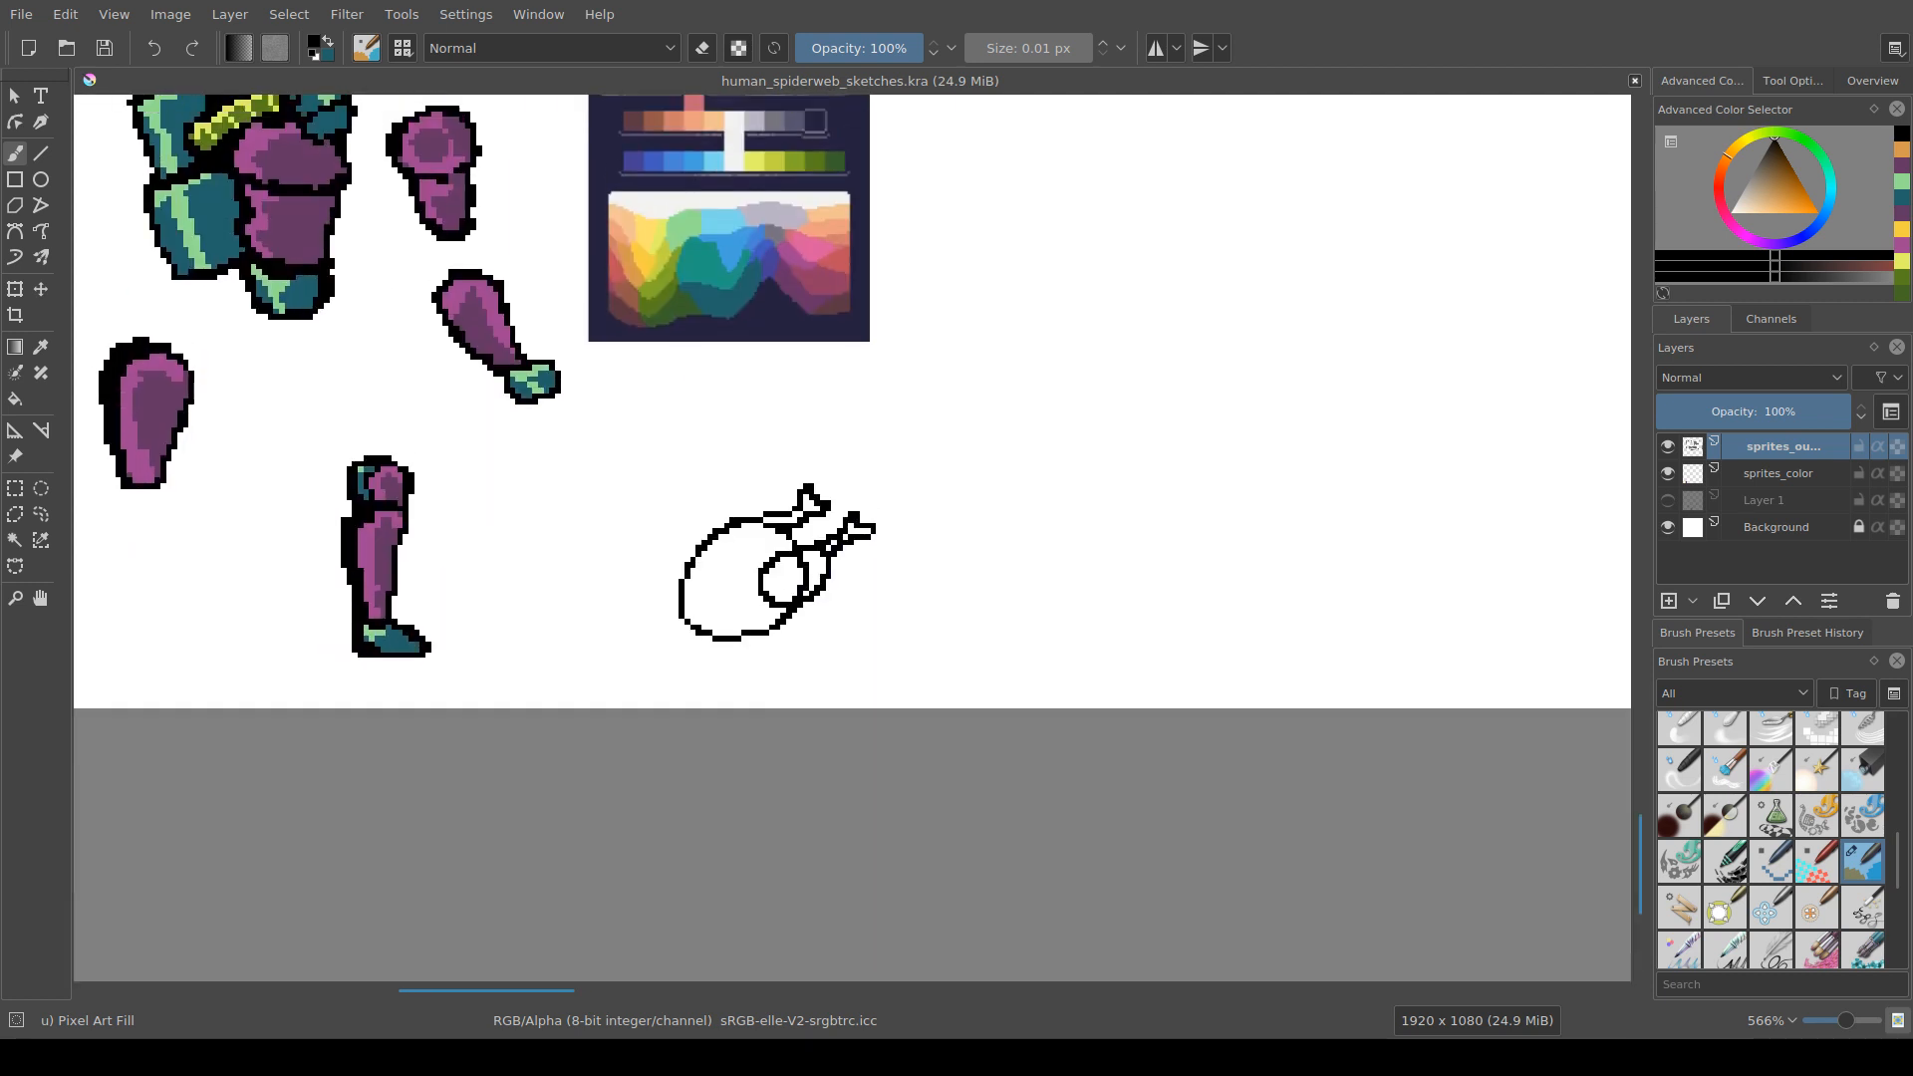
drag(759, 597, 742, 633)
scroll(799, 543, up, 2)
scroll(732, 633, down, 1)
drag(701, 521, 733, 588)
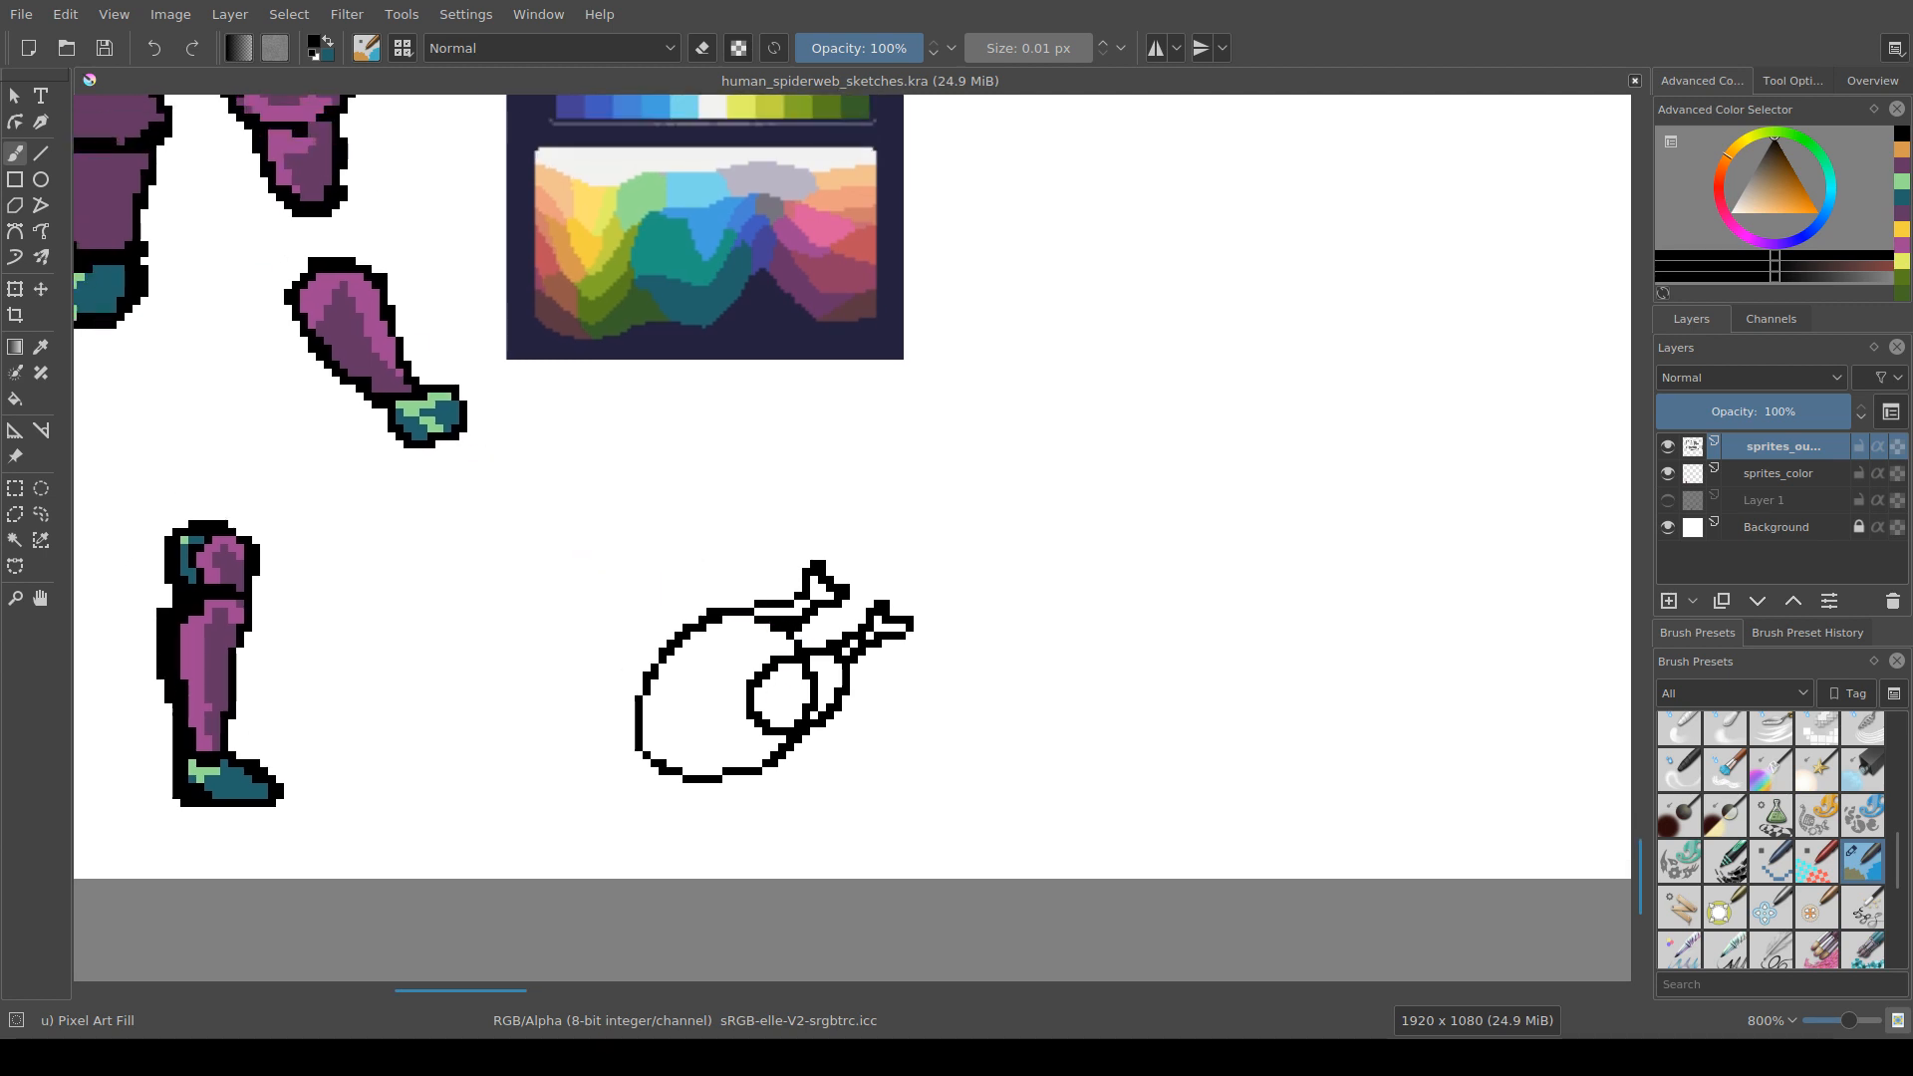
click(798, 635)
key(e)
drag(791, 619, 783, 620)
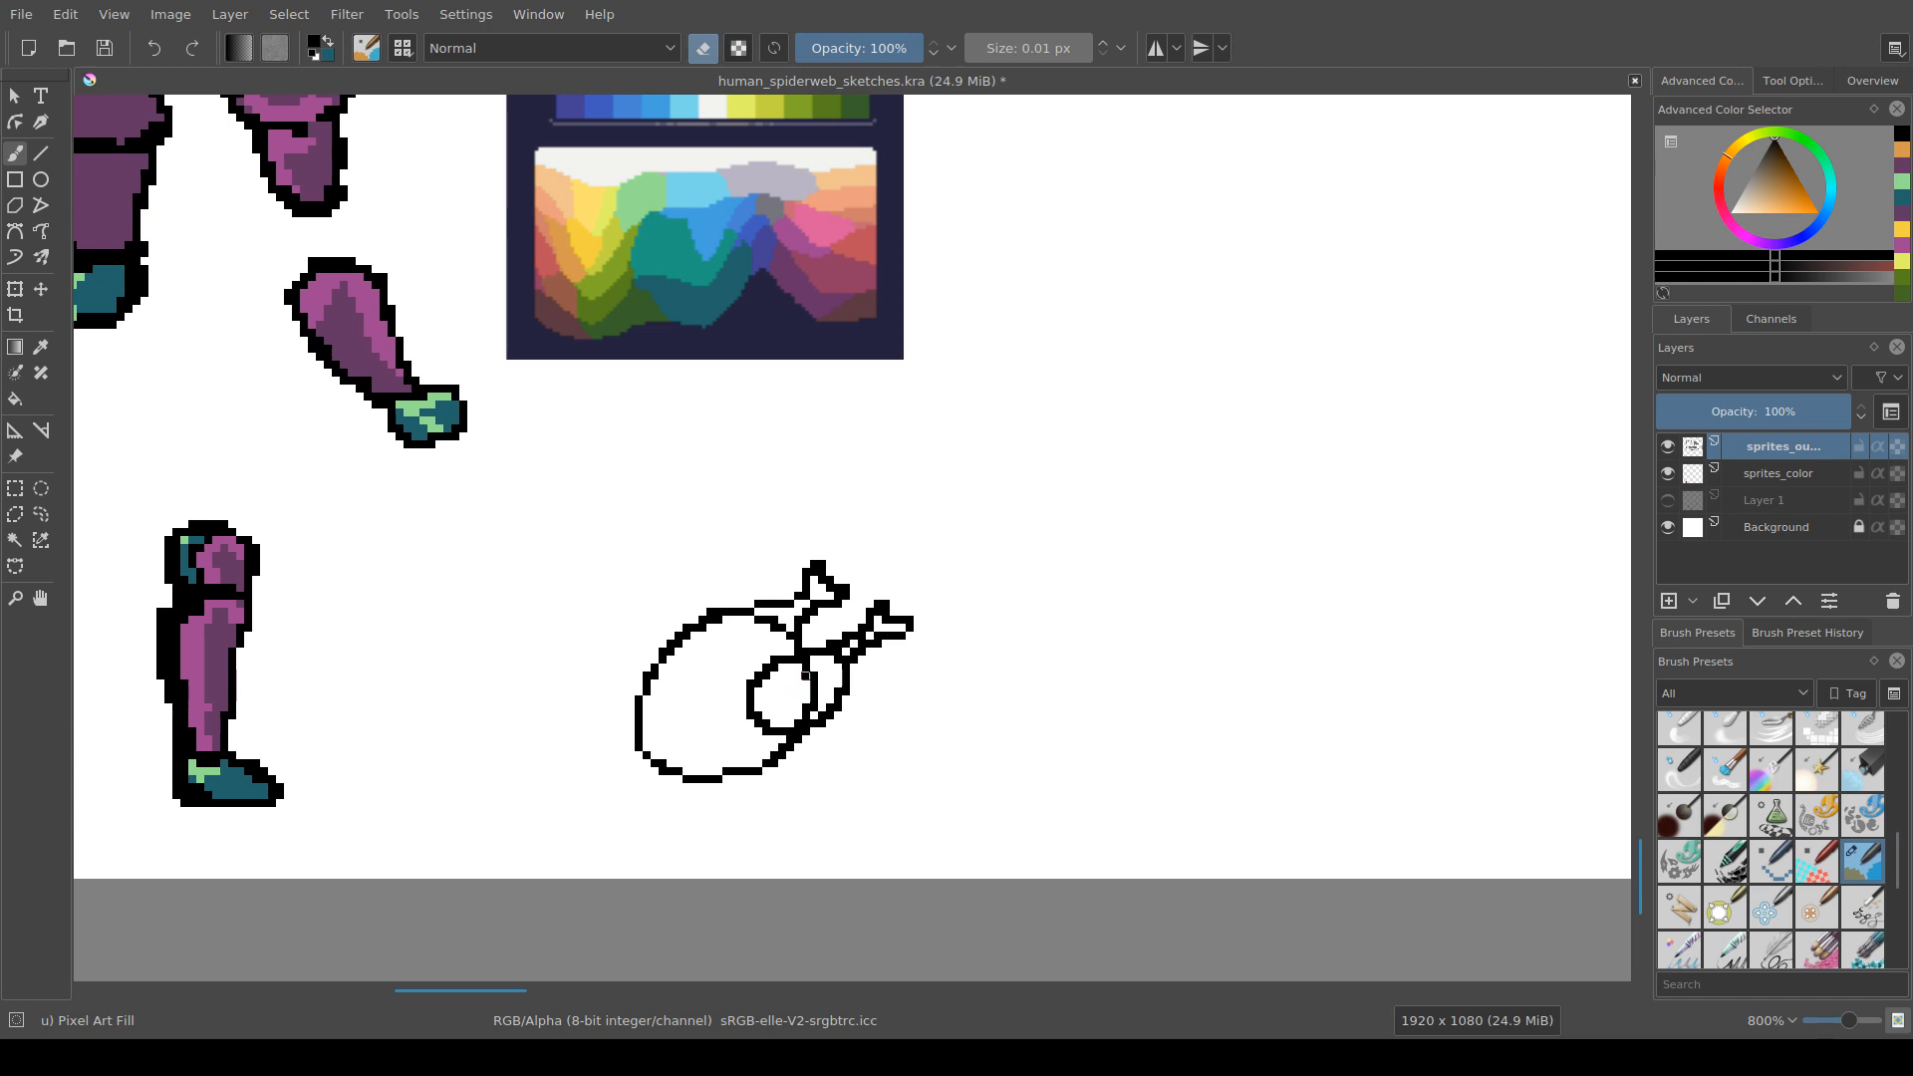
Step: Touch up the chicken's leg bone outlines and erase the body line crossing the inside of the front drumstick
key(e)
key(e)
mouse_move(822, 604)
mouse_down()
mouse_move(863, 636)
mouse_move(909, 620)
mouse_up()
key(e)
key(e)
key(e)
click(901, 628)
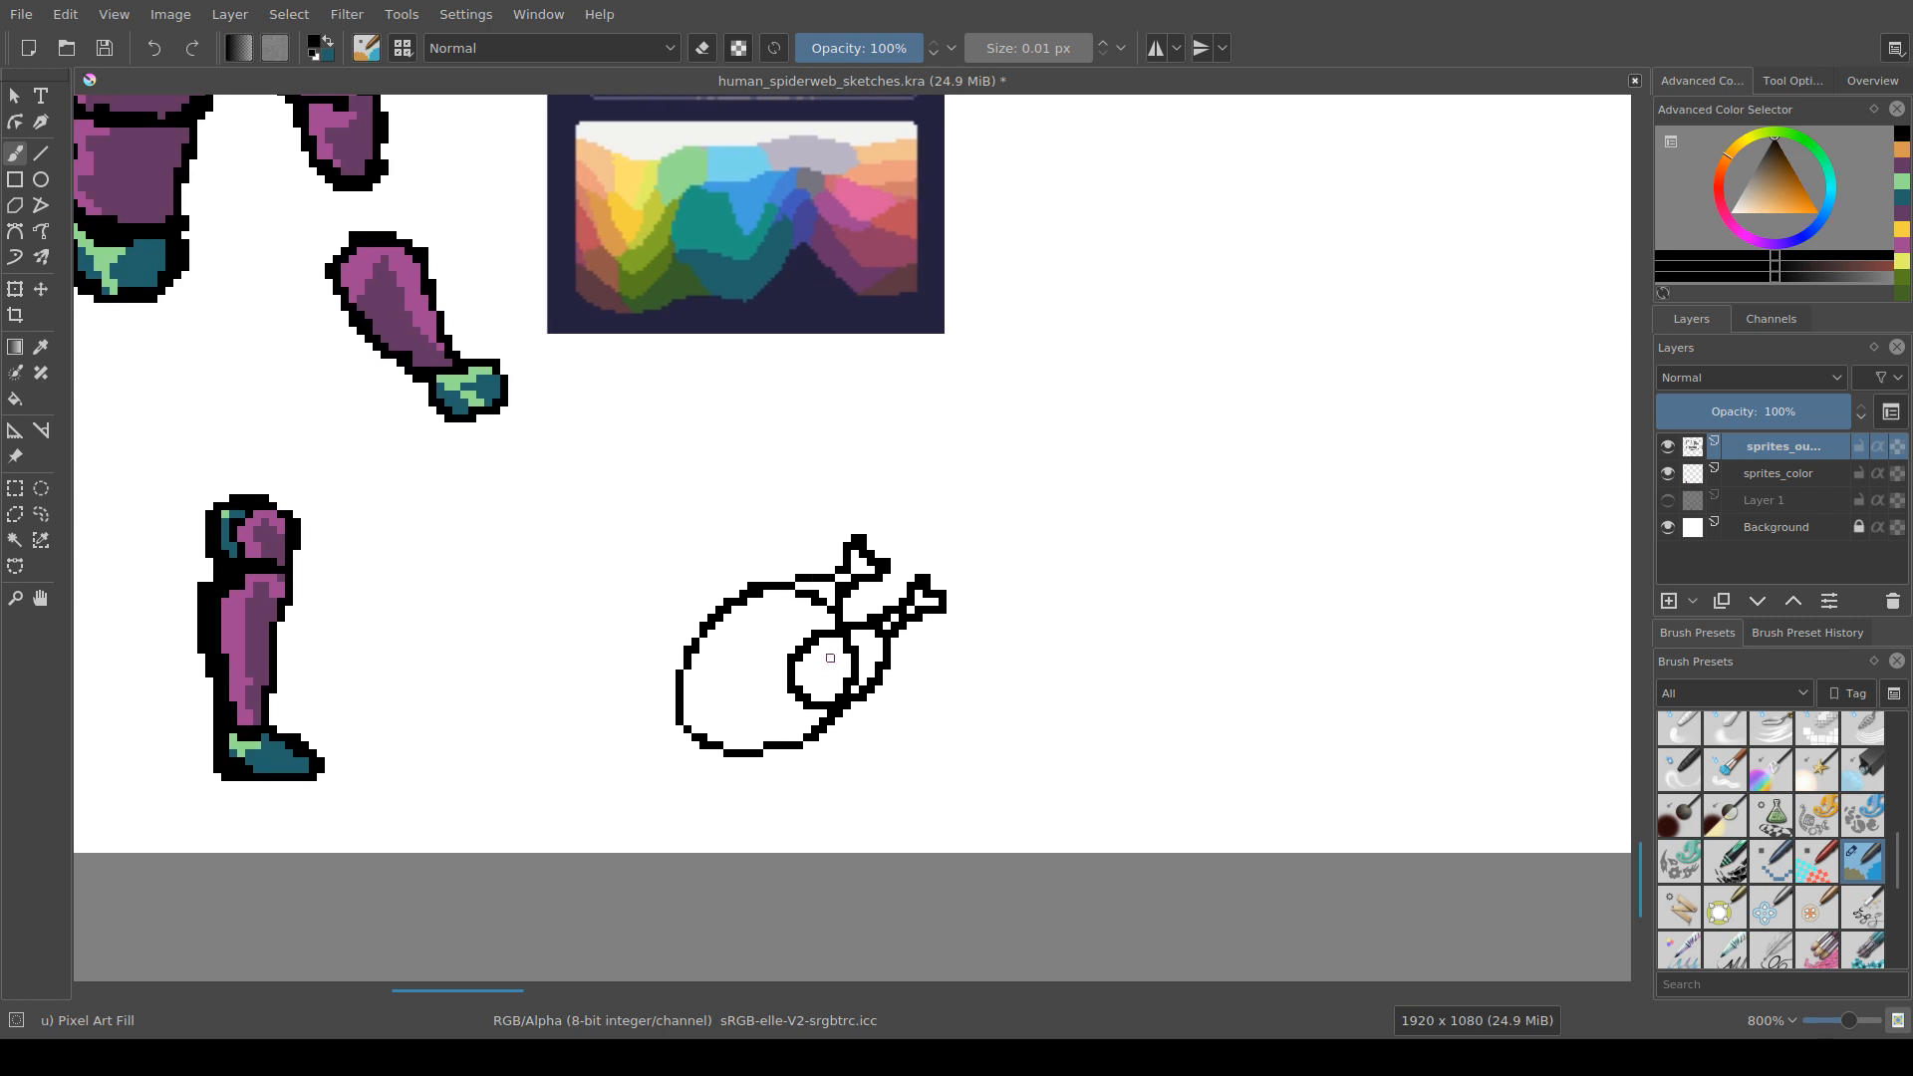
key(e)
Step: With the sprites_color layer active, select the blank area around all sprite outlines using Contiguous Selection
click(1778, 474)
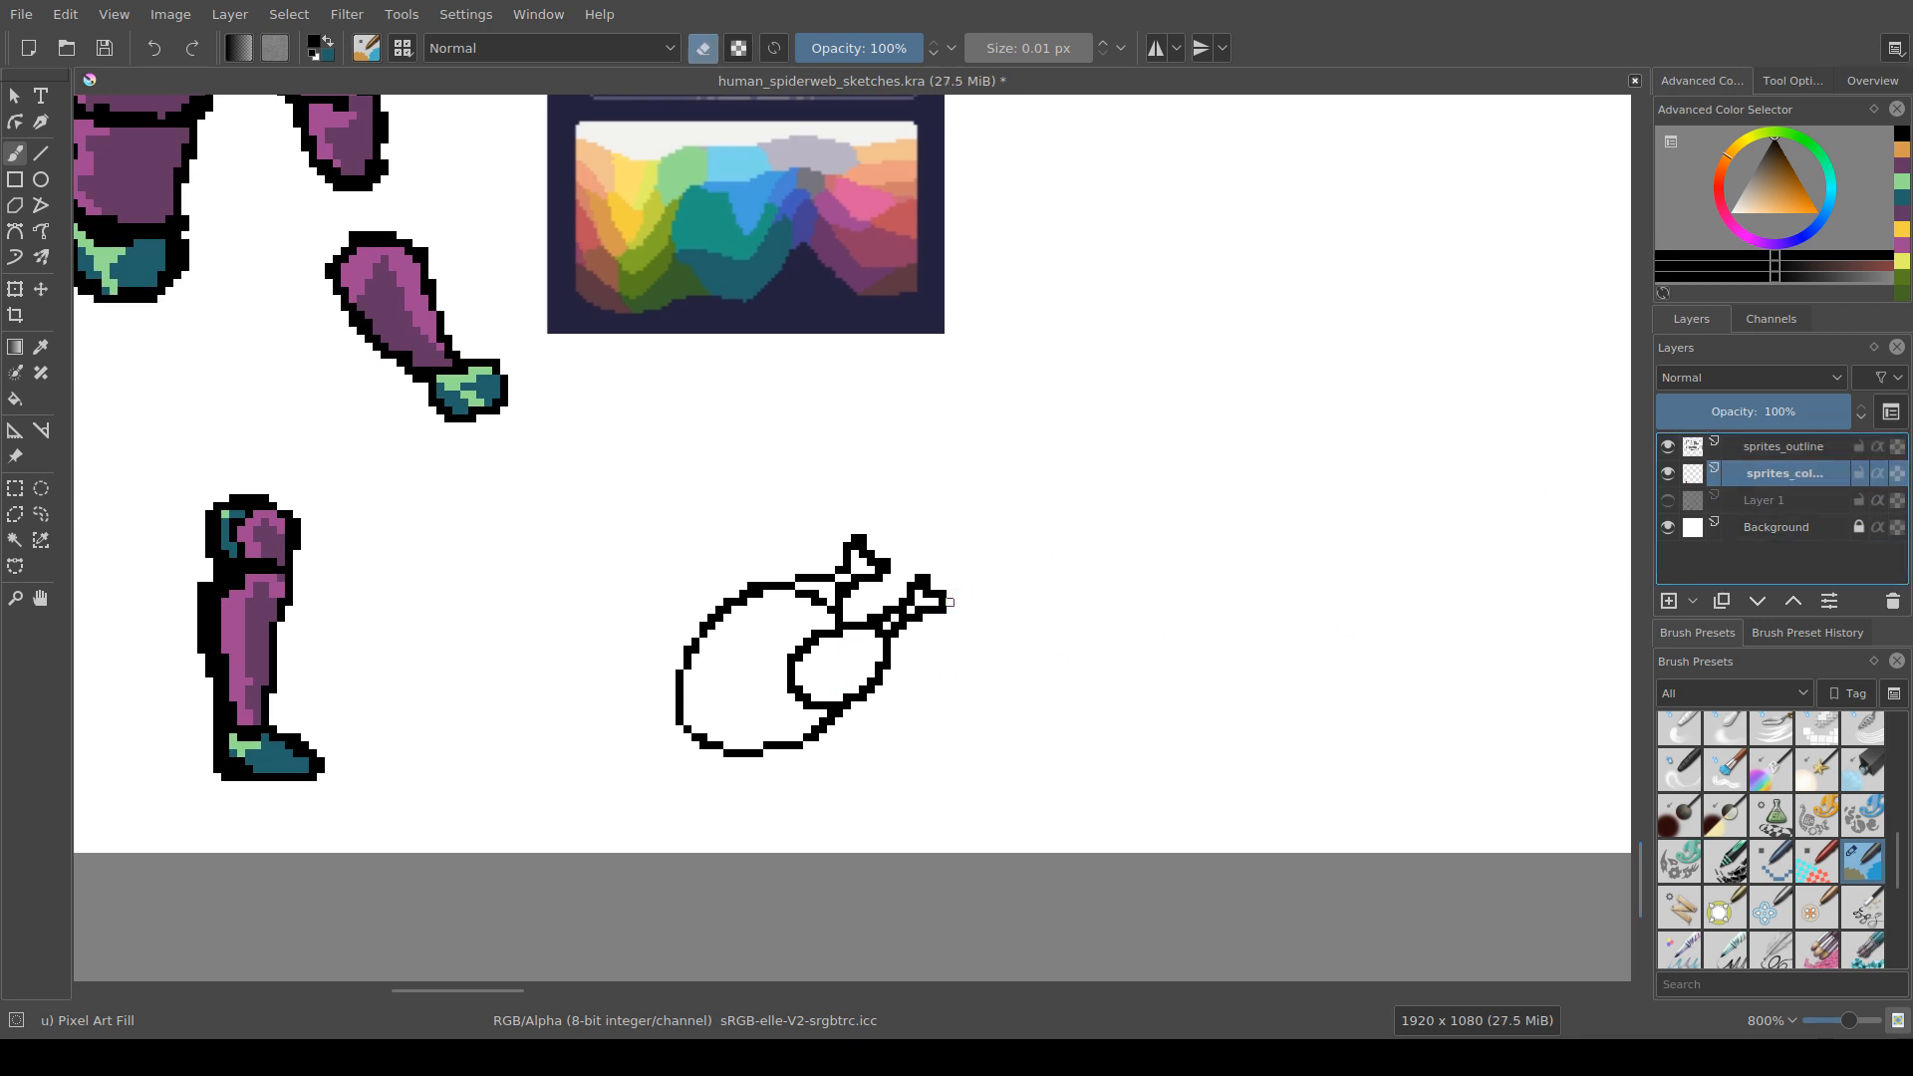
drag(797, 597, 818, 631)
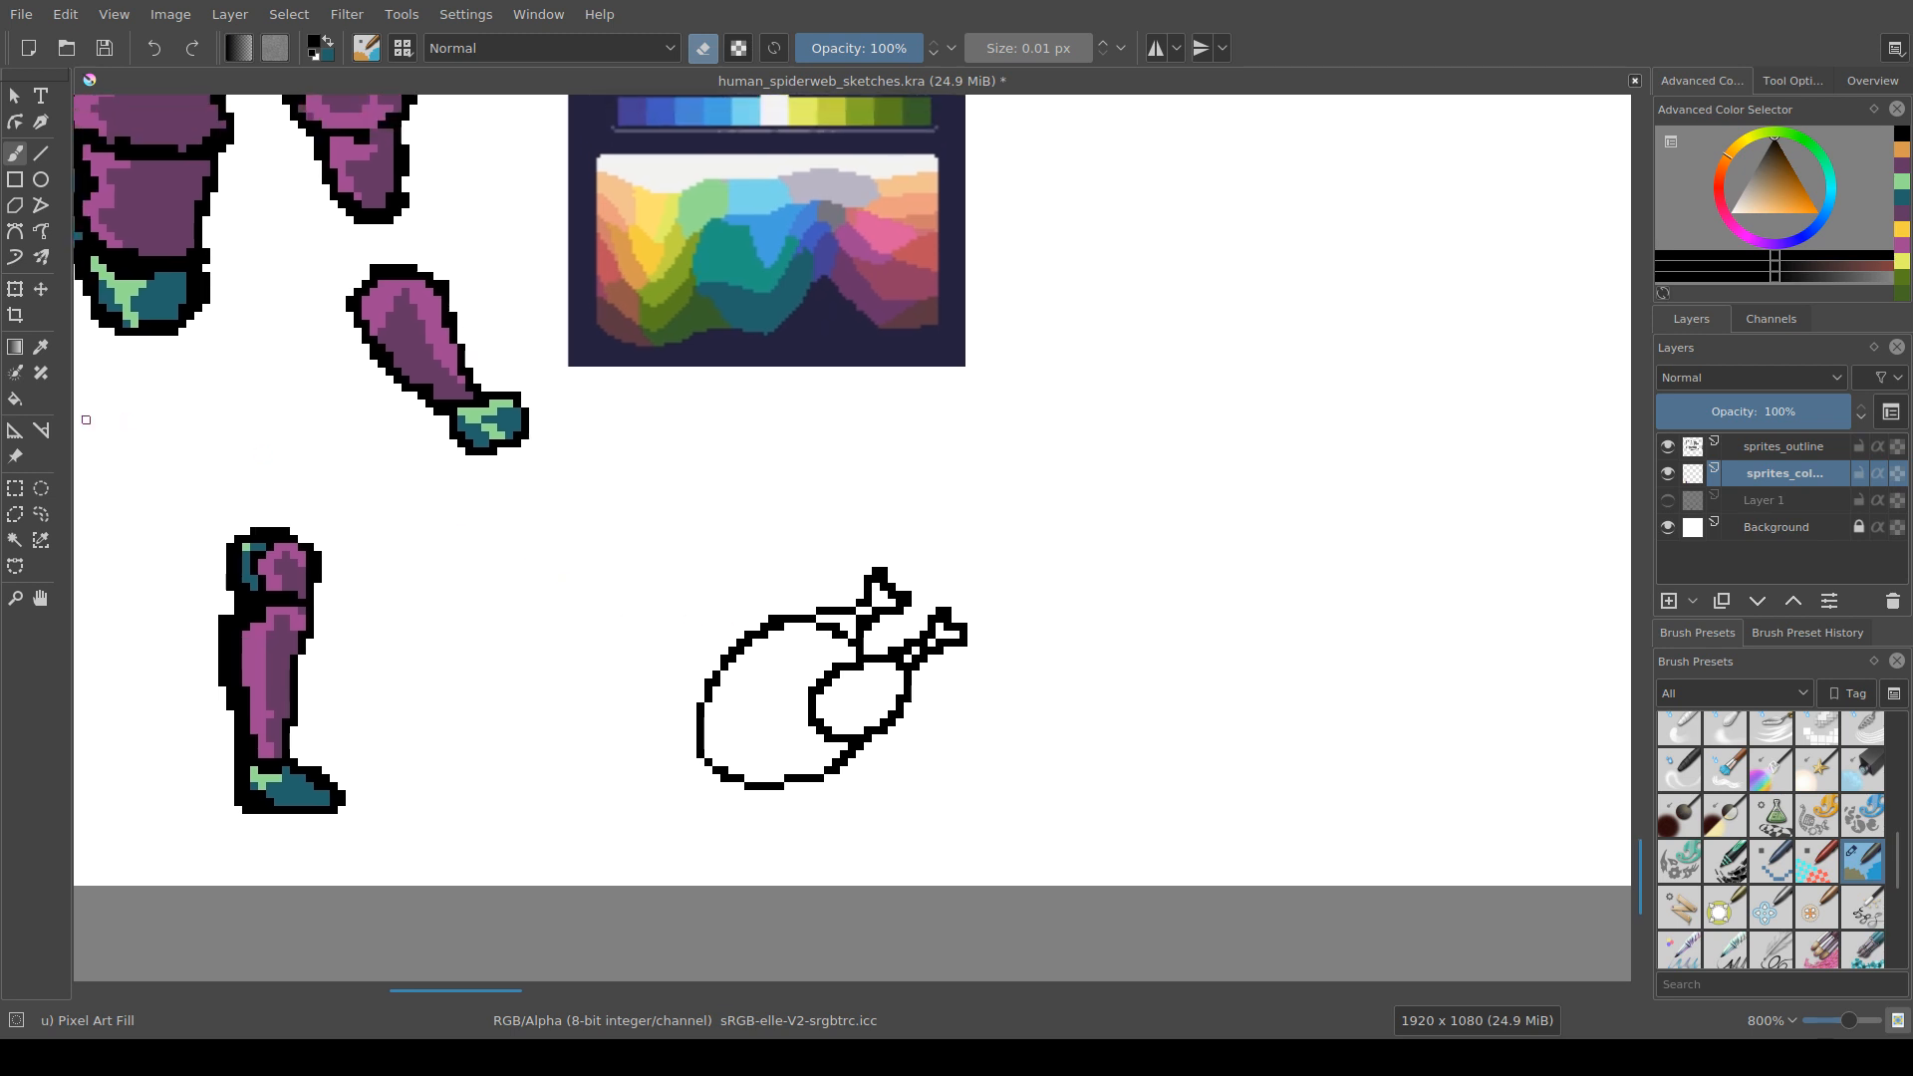
click(15, 540)
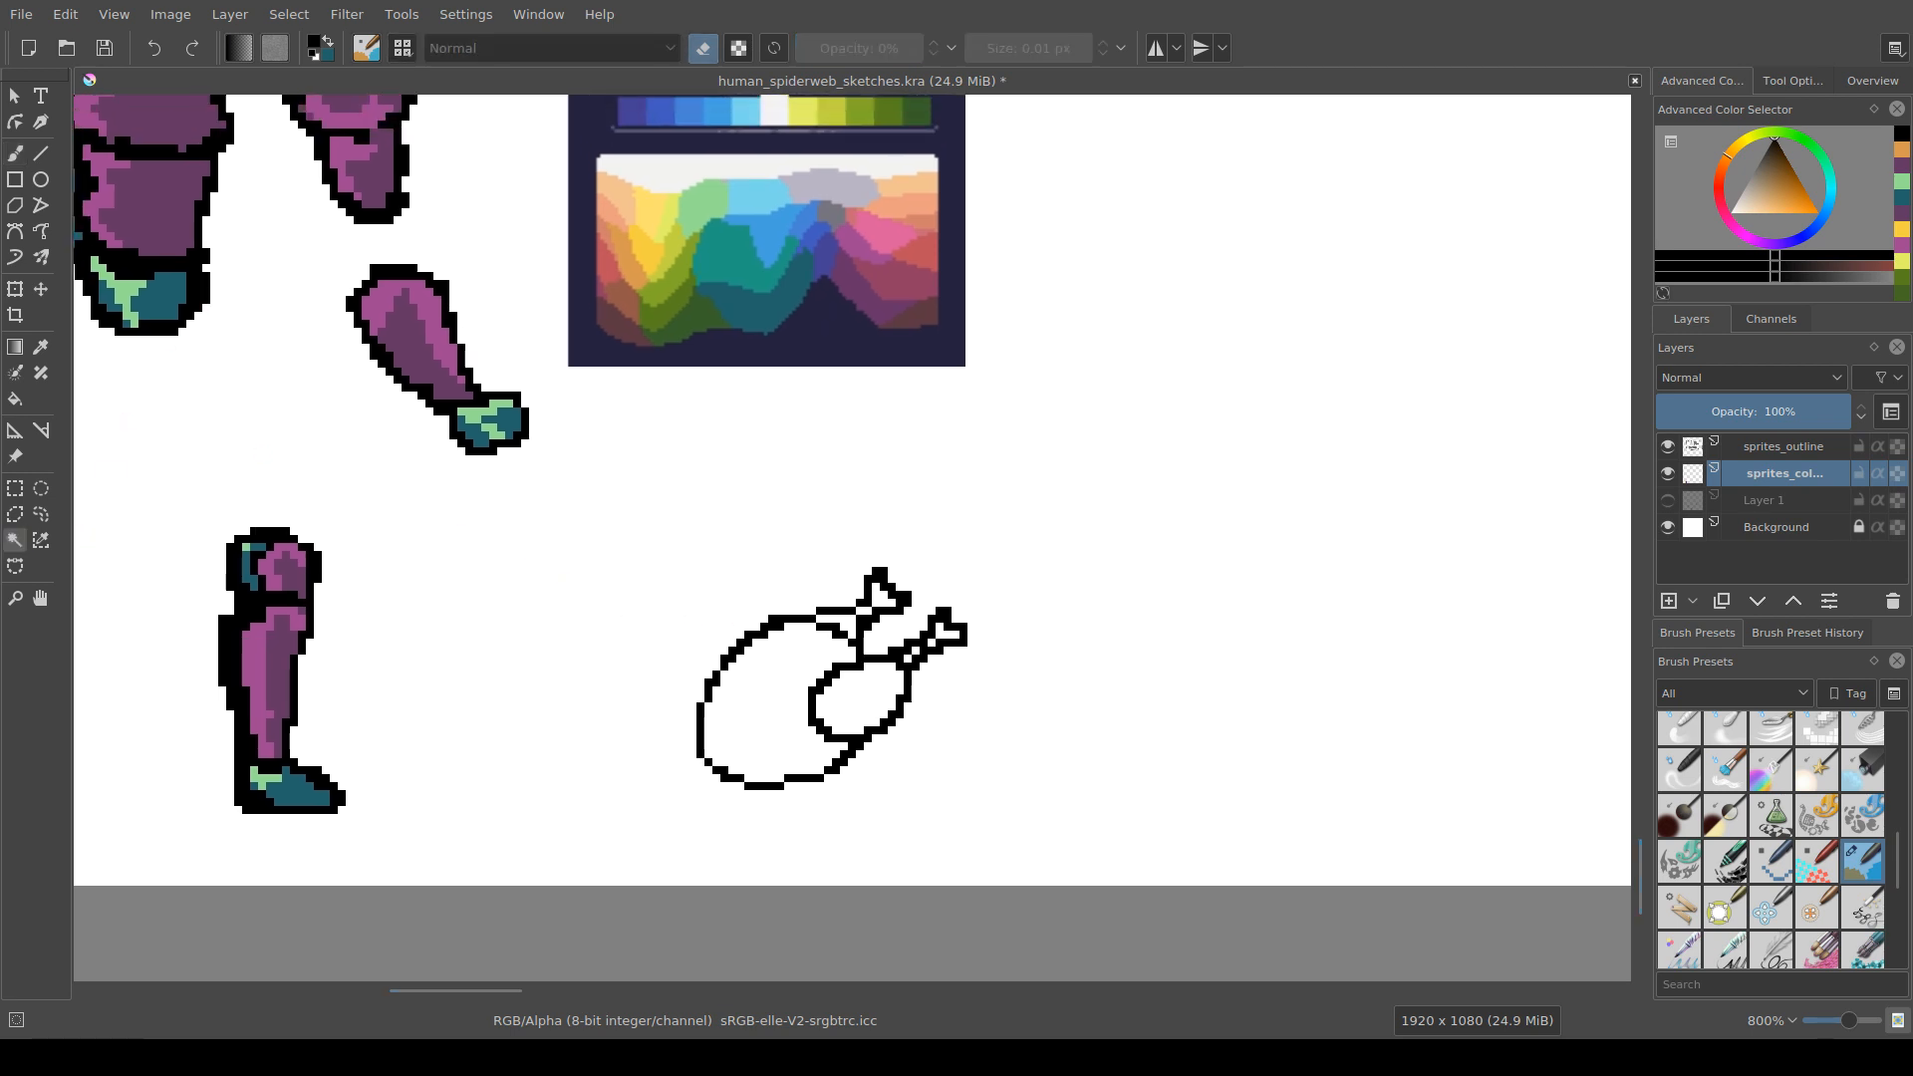
click(618, 618)
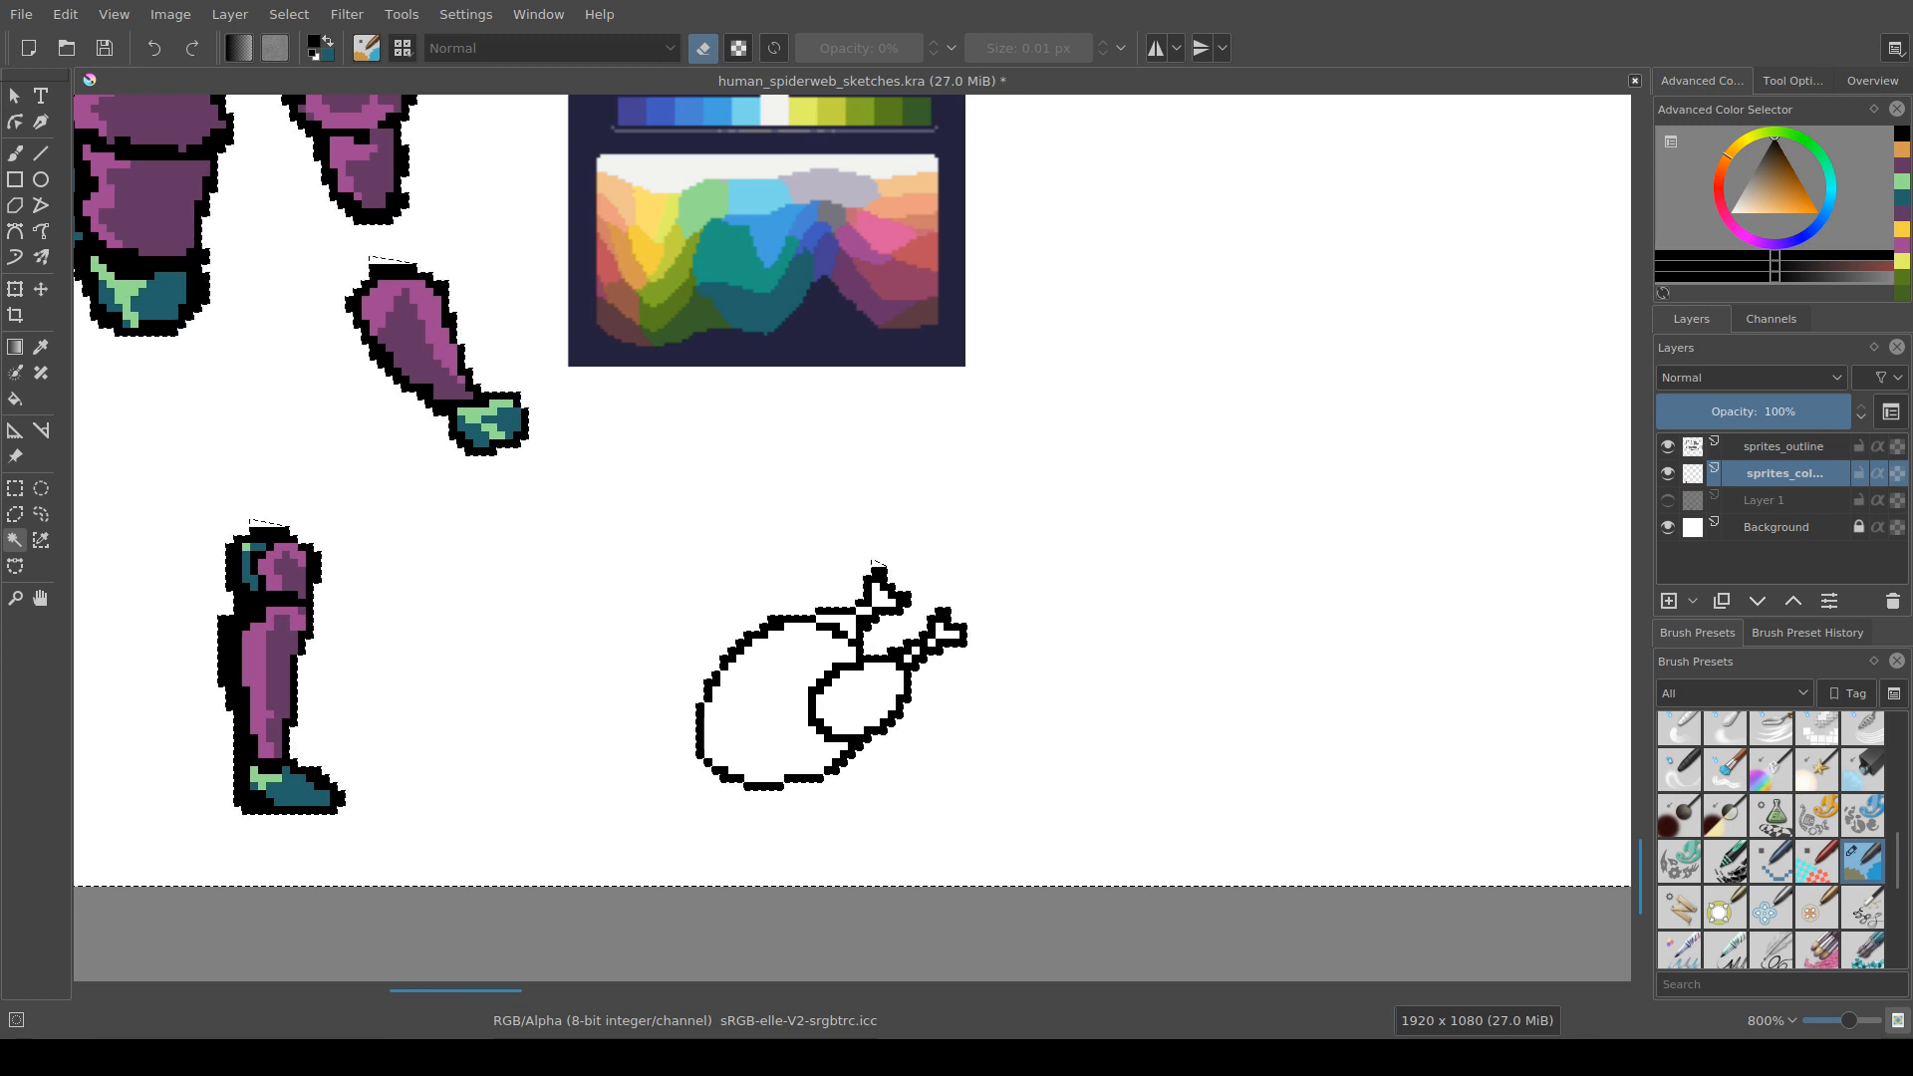
Step: Invert the selection to cover the sprites instead of the surrounding blank canvas, with the brush active
key(ctrl+shift+a)
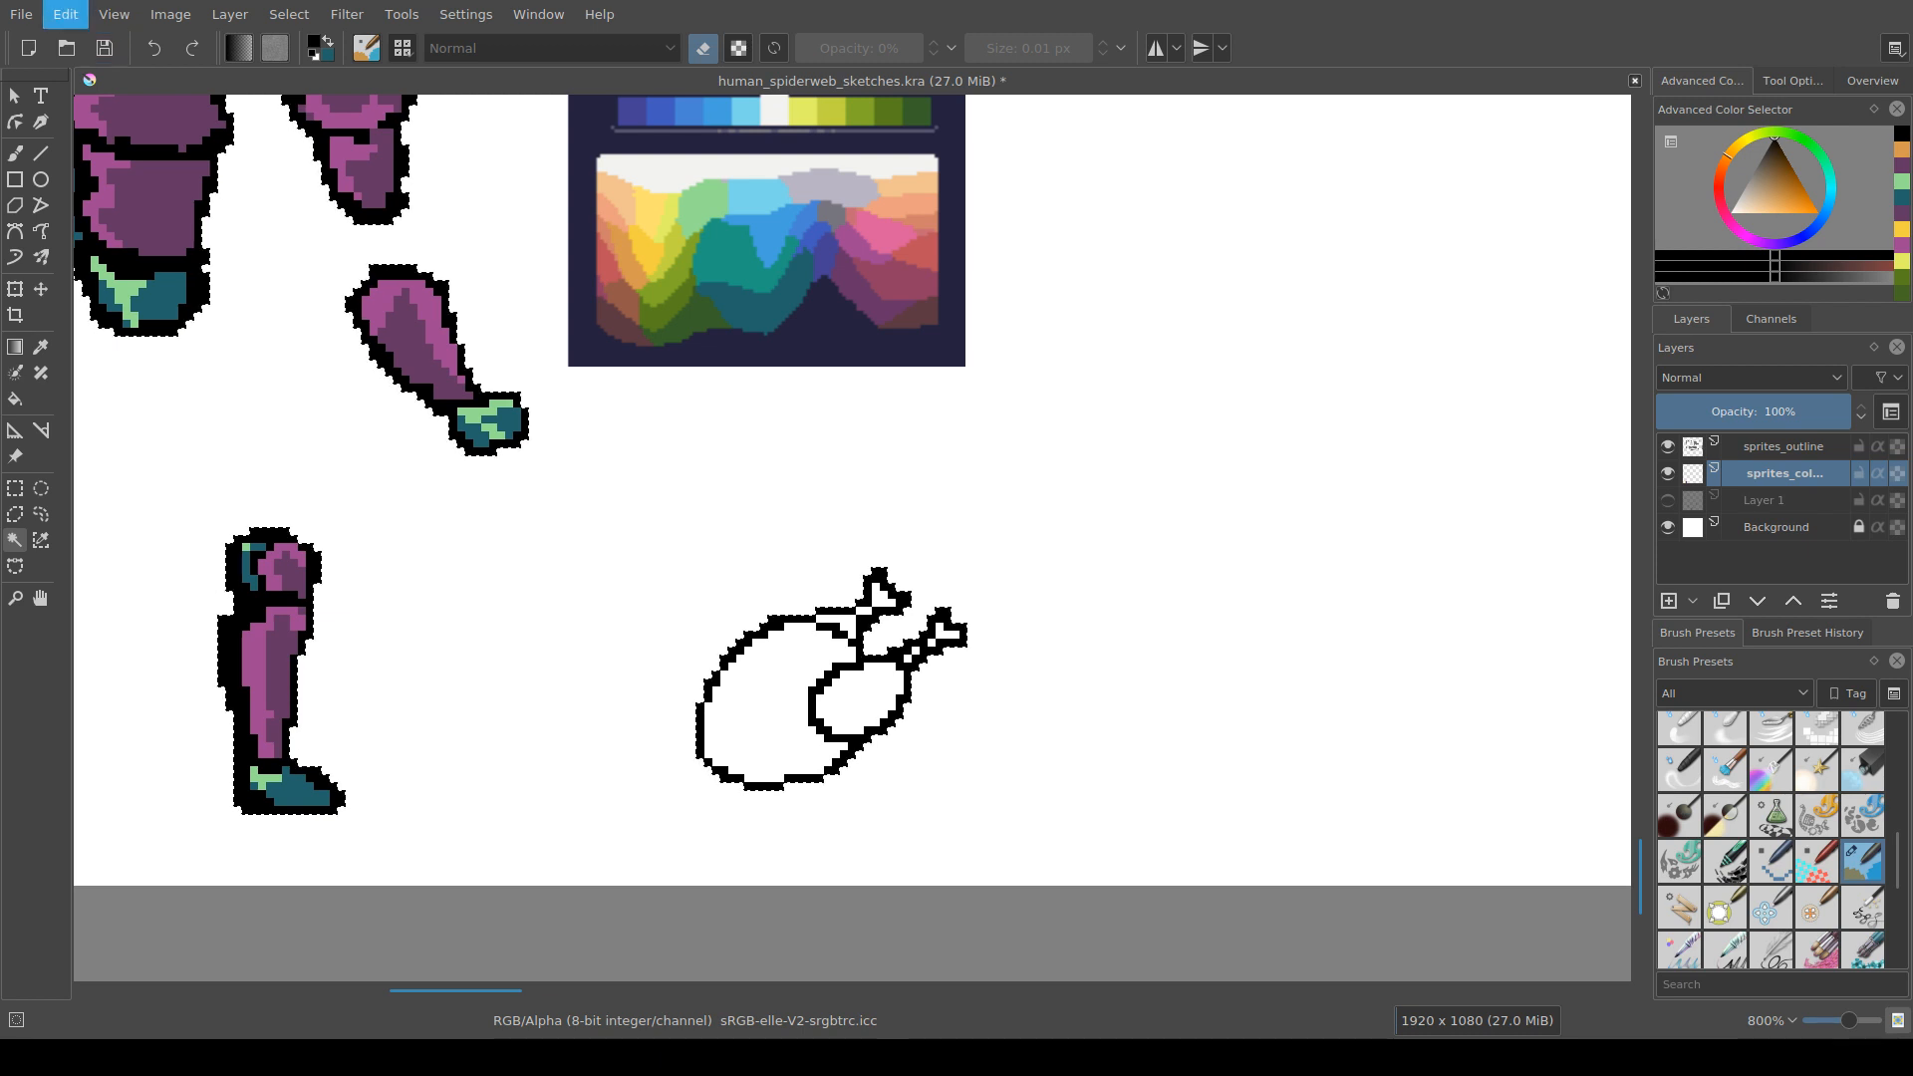
key(Right)
key(Right)
key(Right)
key(Right)
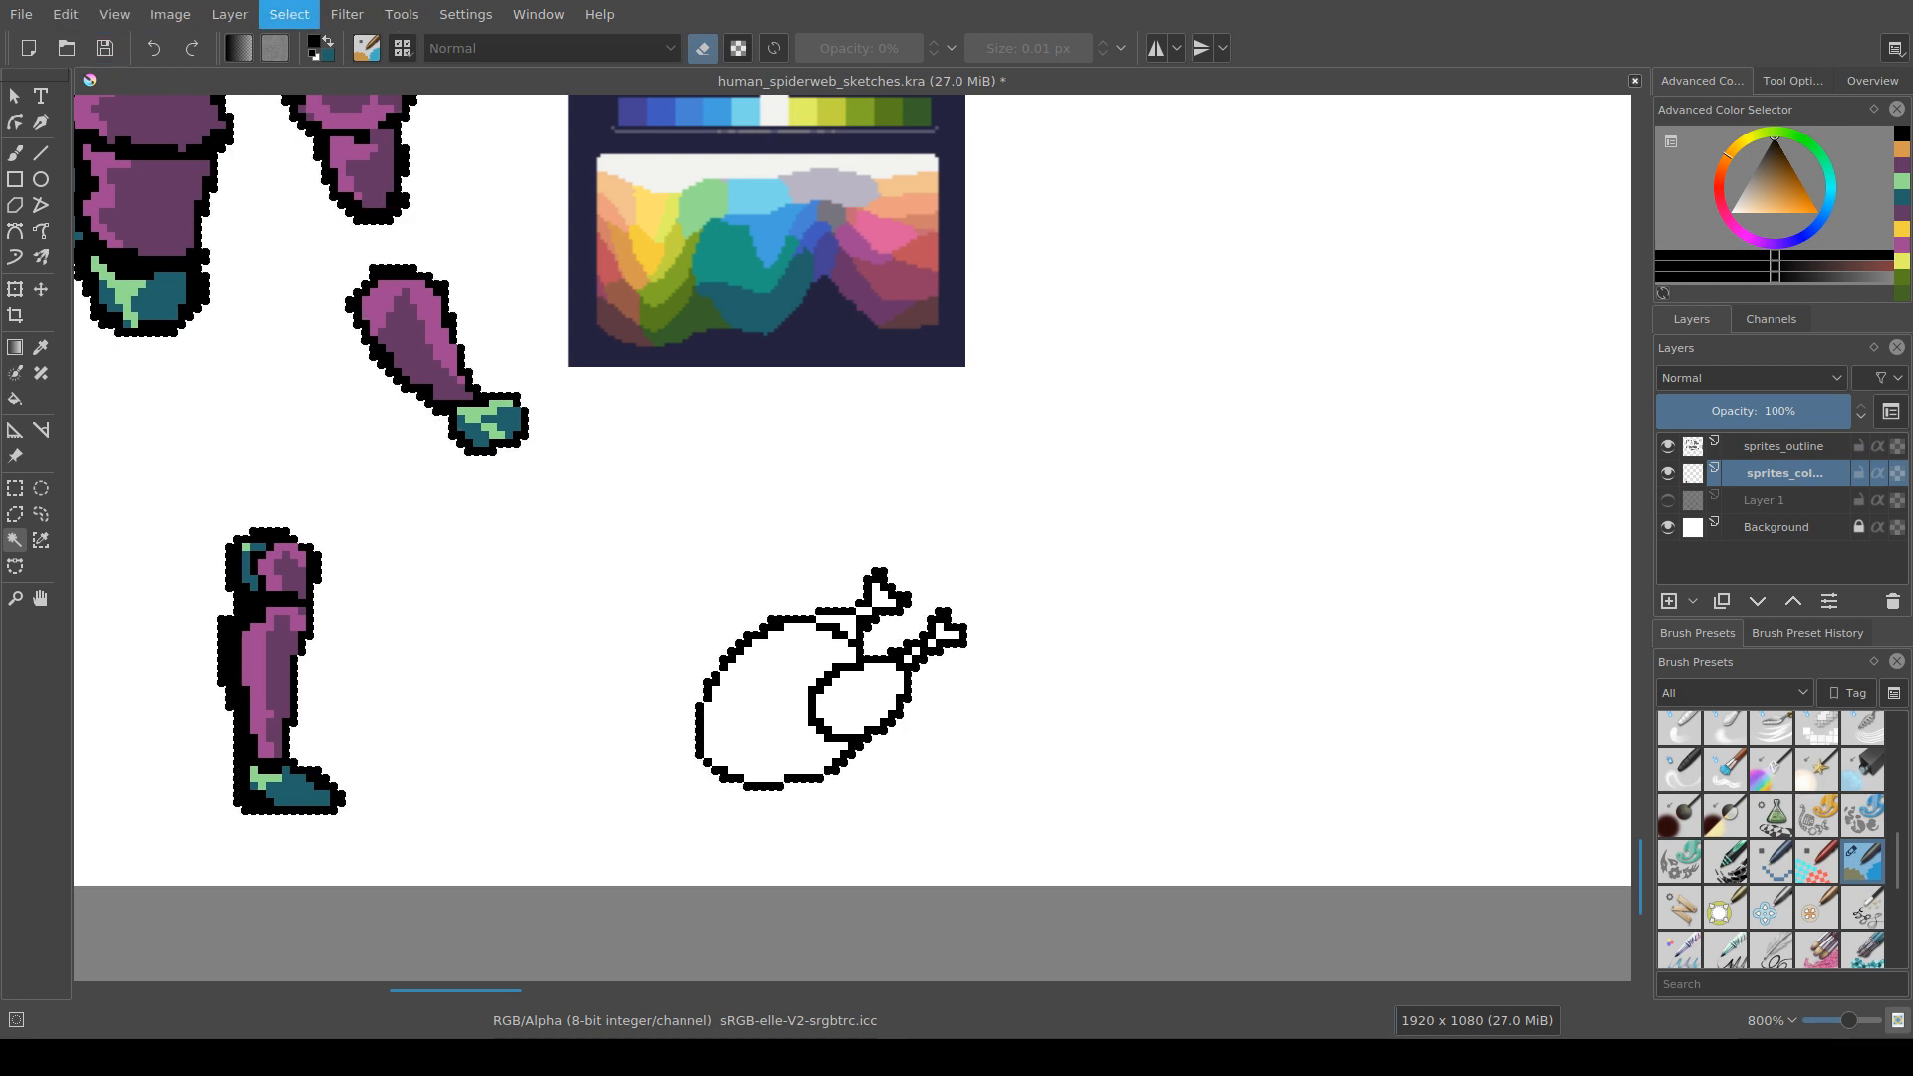
key(Escape)
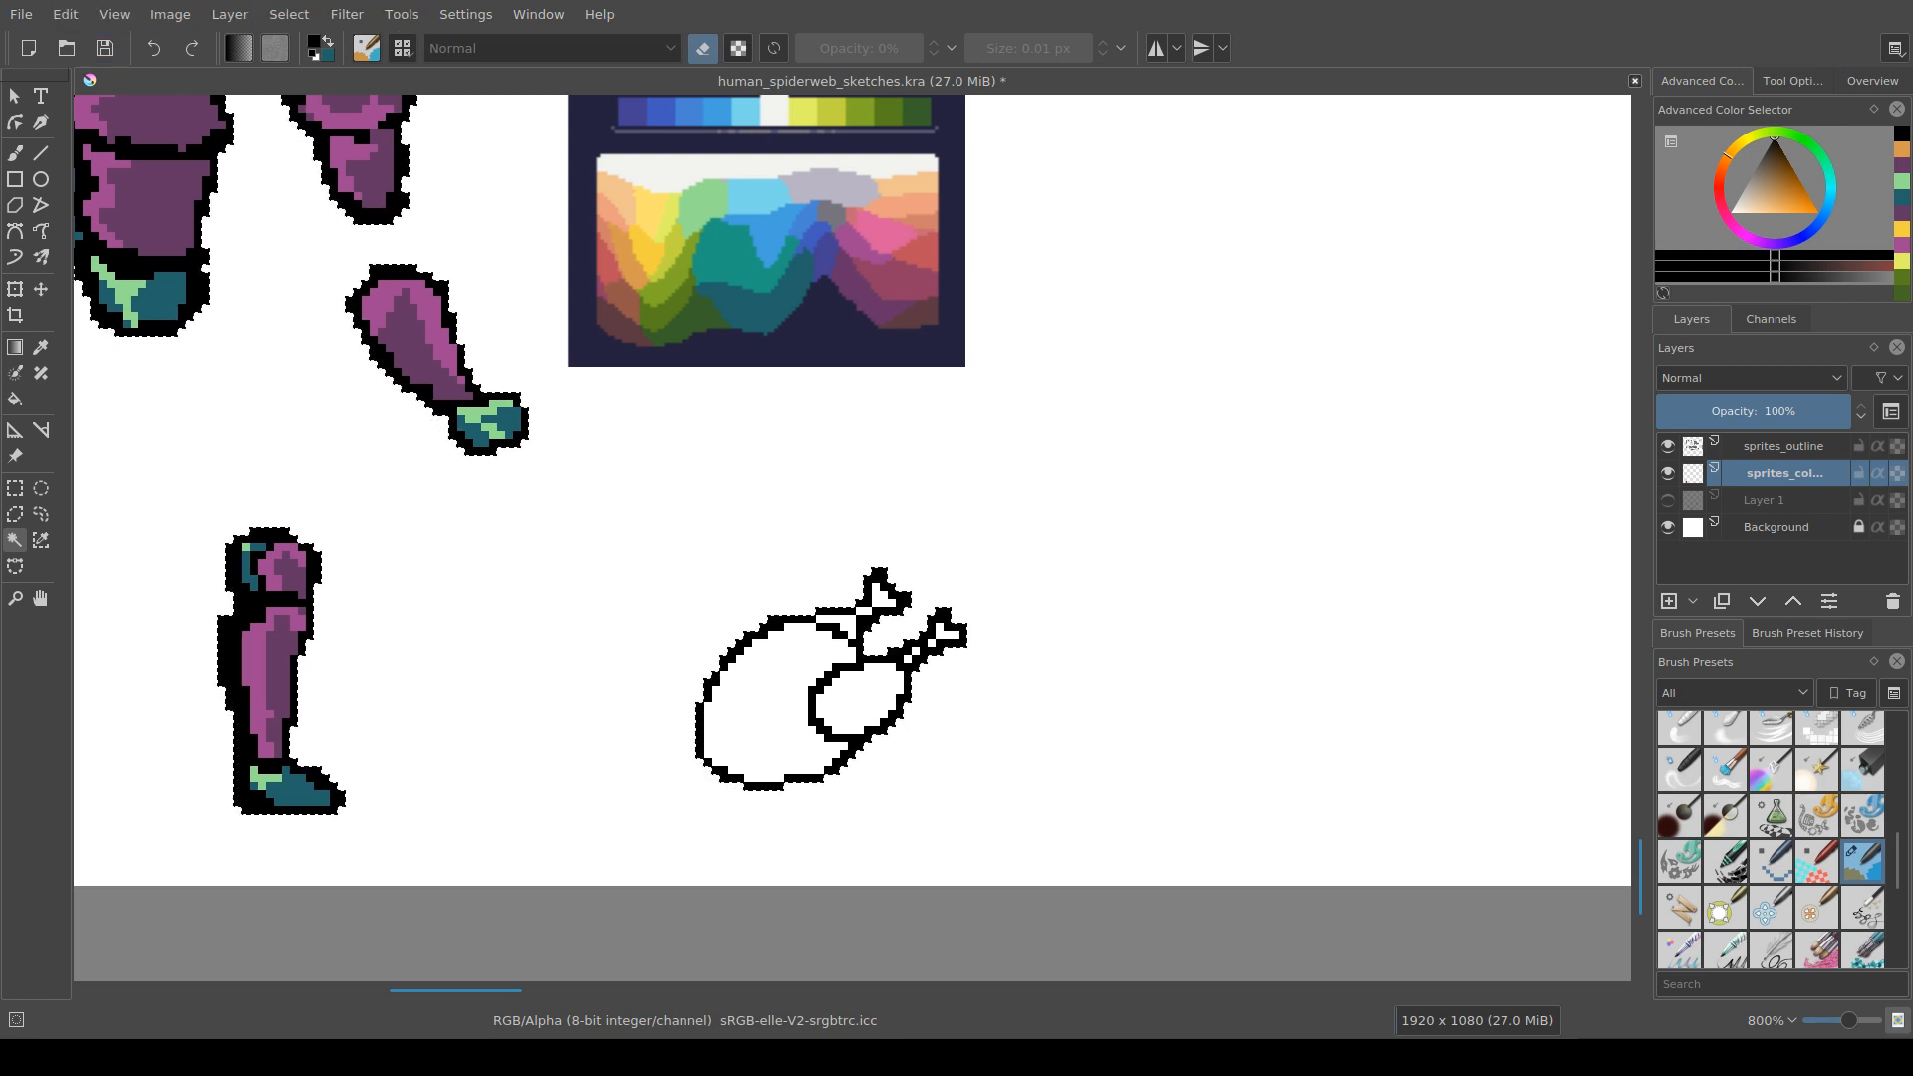
drag(853, 538, 863, 482)
key(ctrl+shift+i)
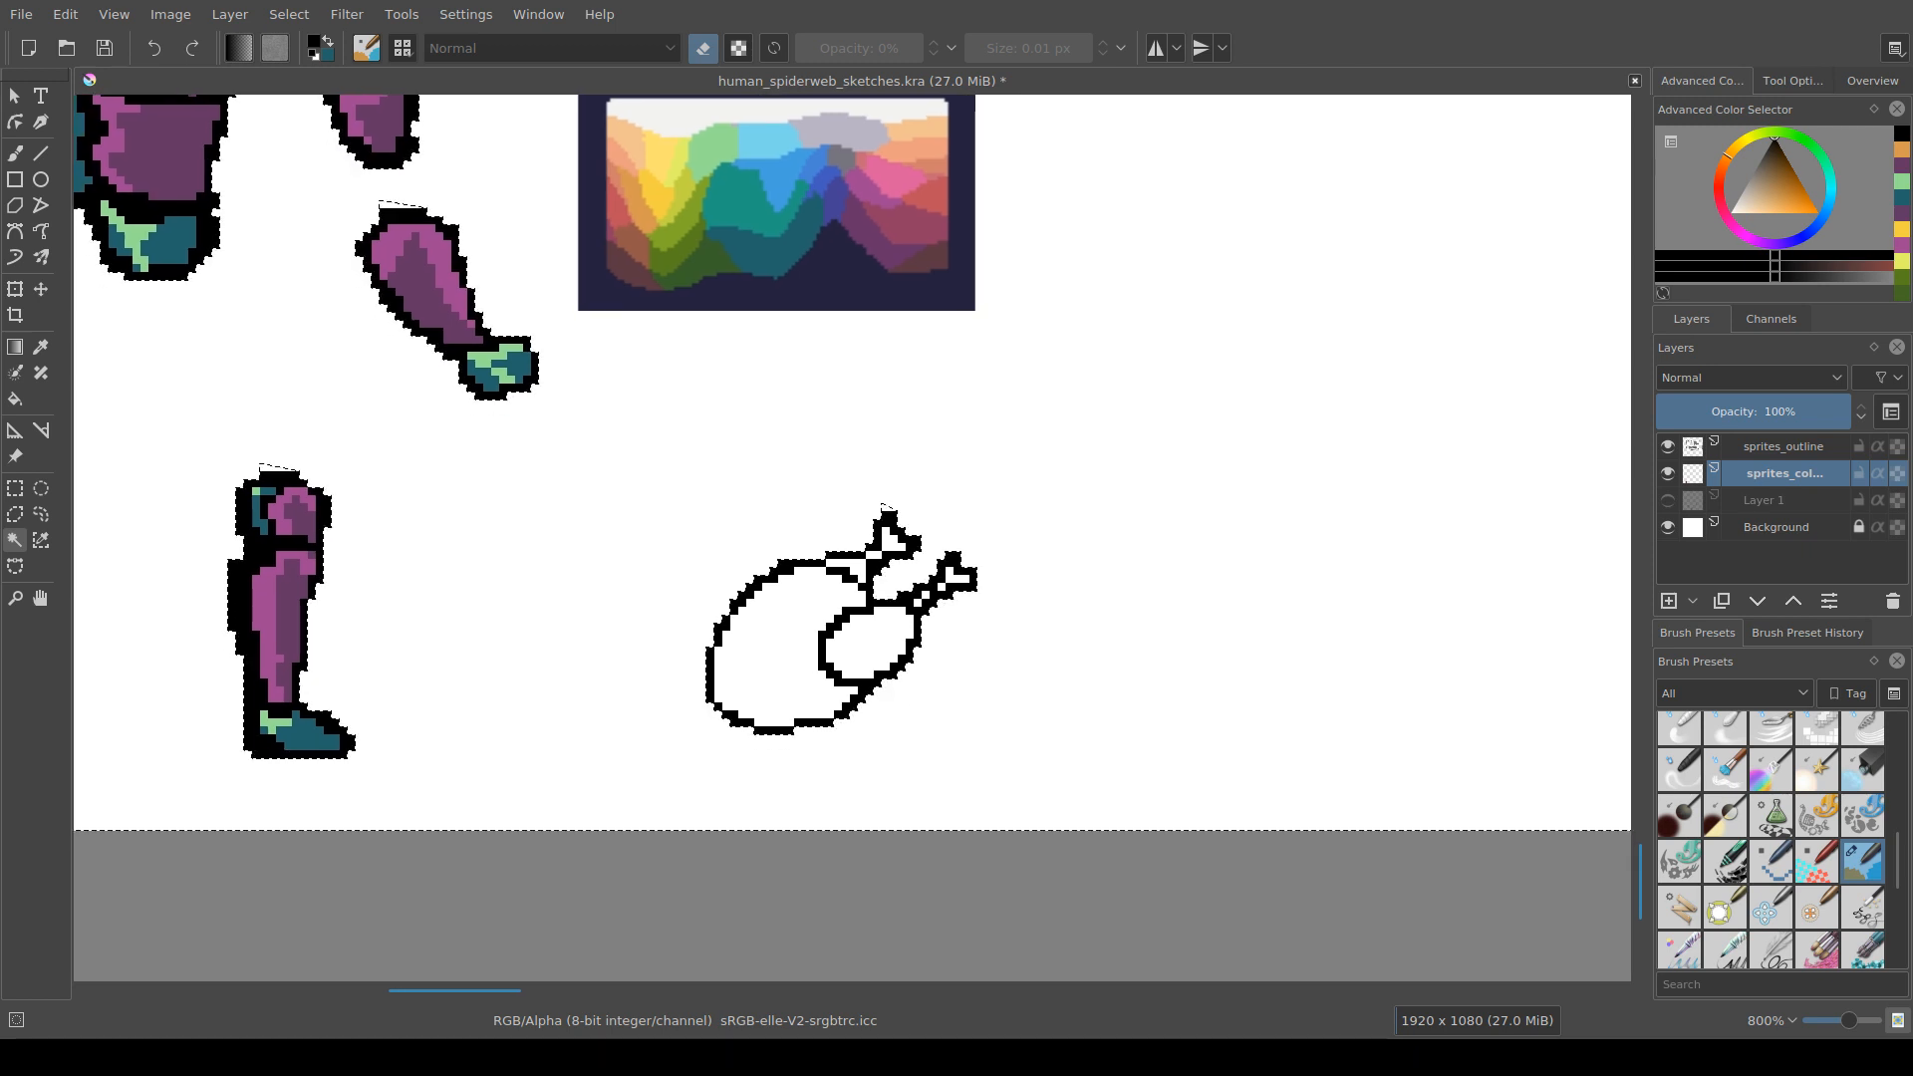
key(b)
click(289, 15)
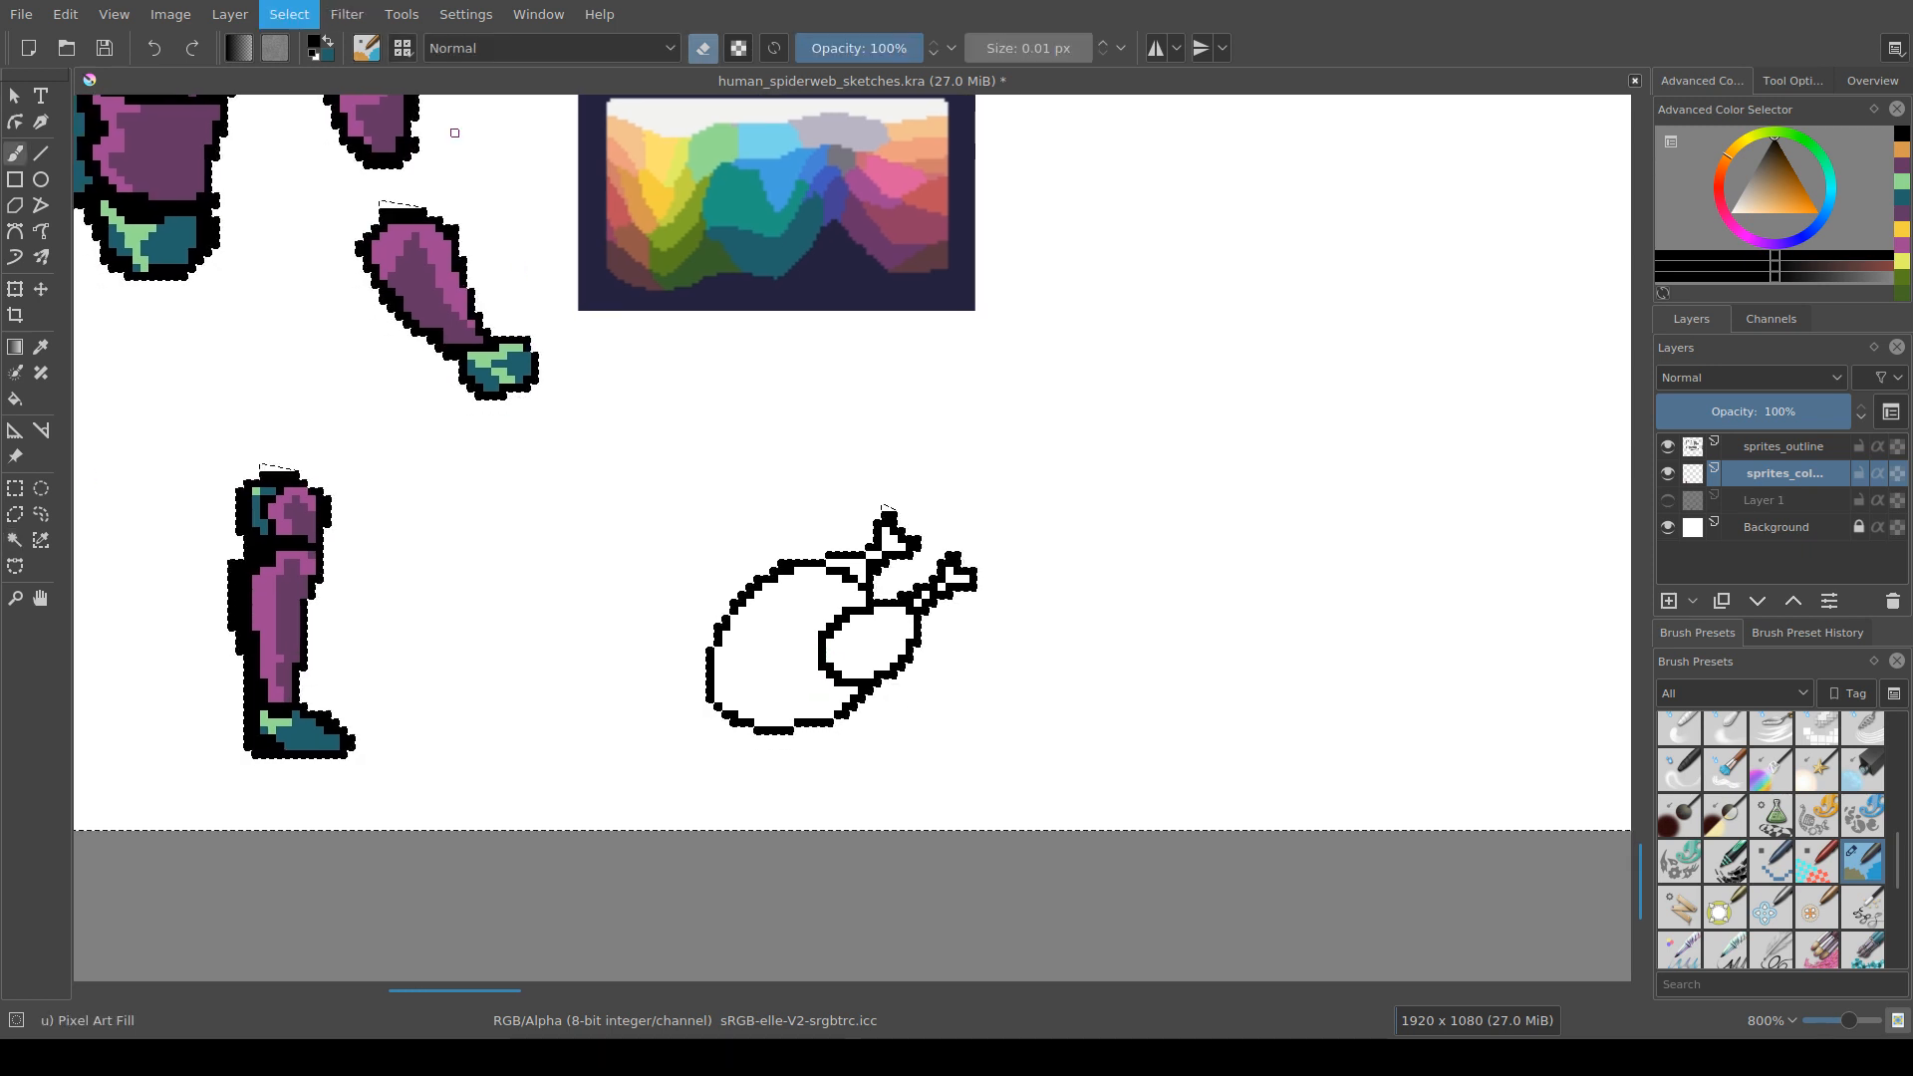
click(339, 110)
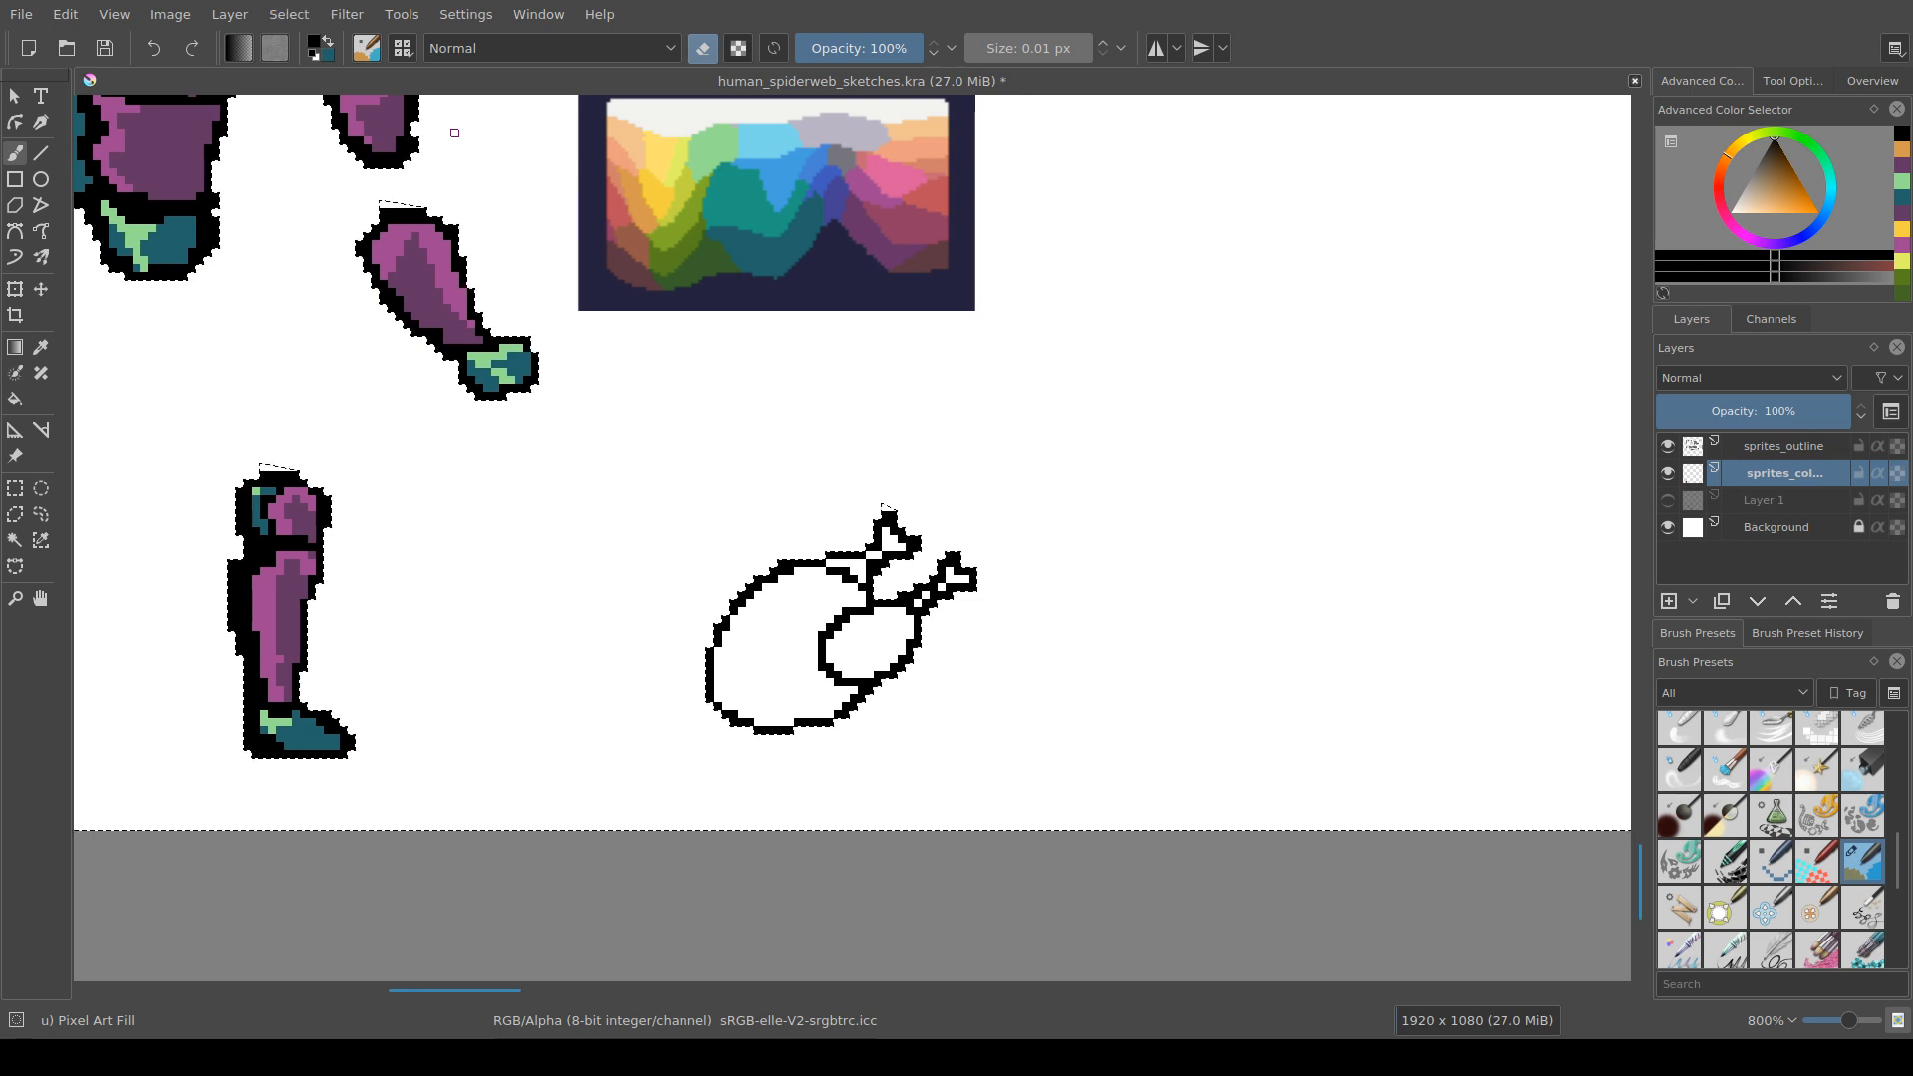
Step: On the sprites_color layer, paint the whole roast chicken with the medium brown sampled from the Softmilk 32 palette
click(1784, 446)
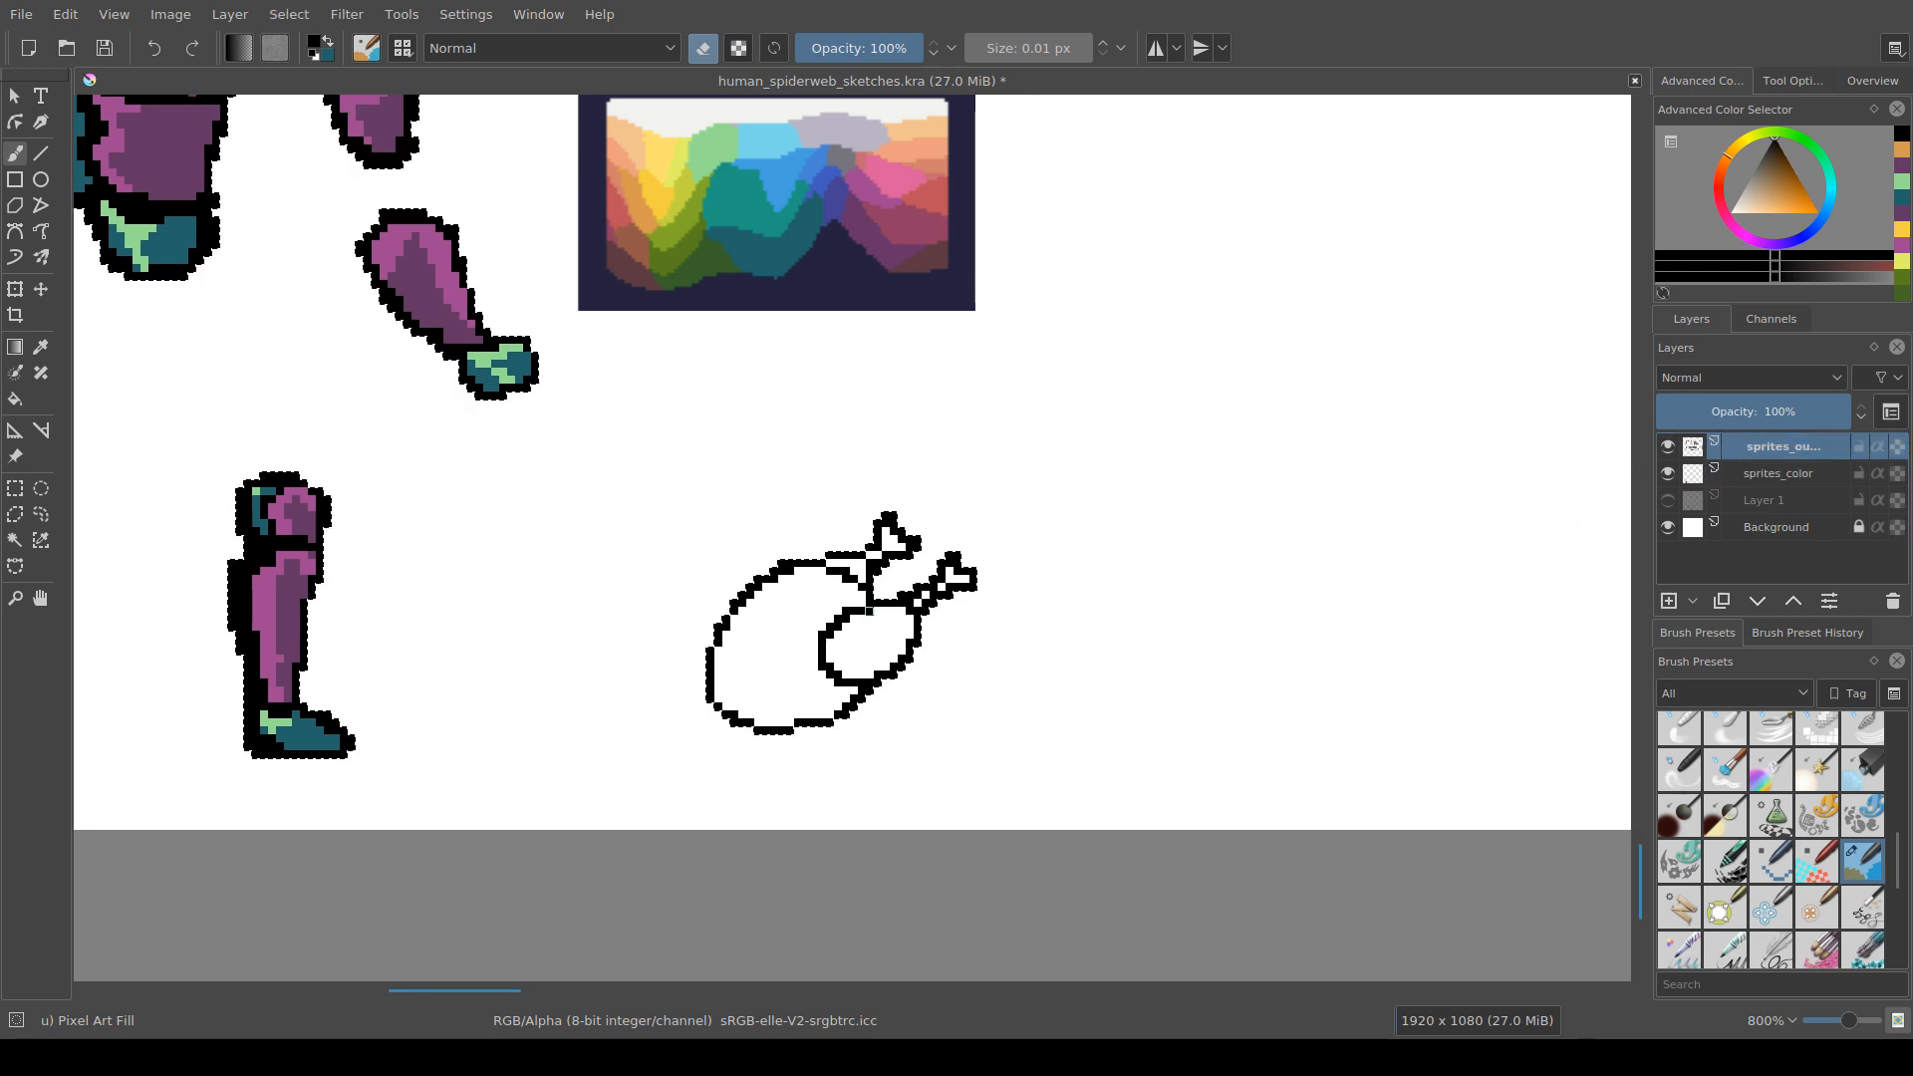
scroll(867, 628, down, 1)
drag(1231, 631, 1209, 631)
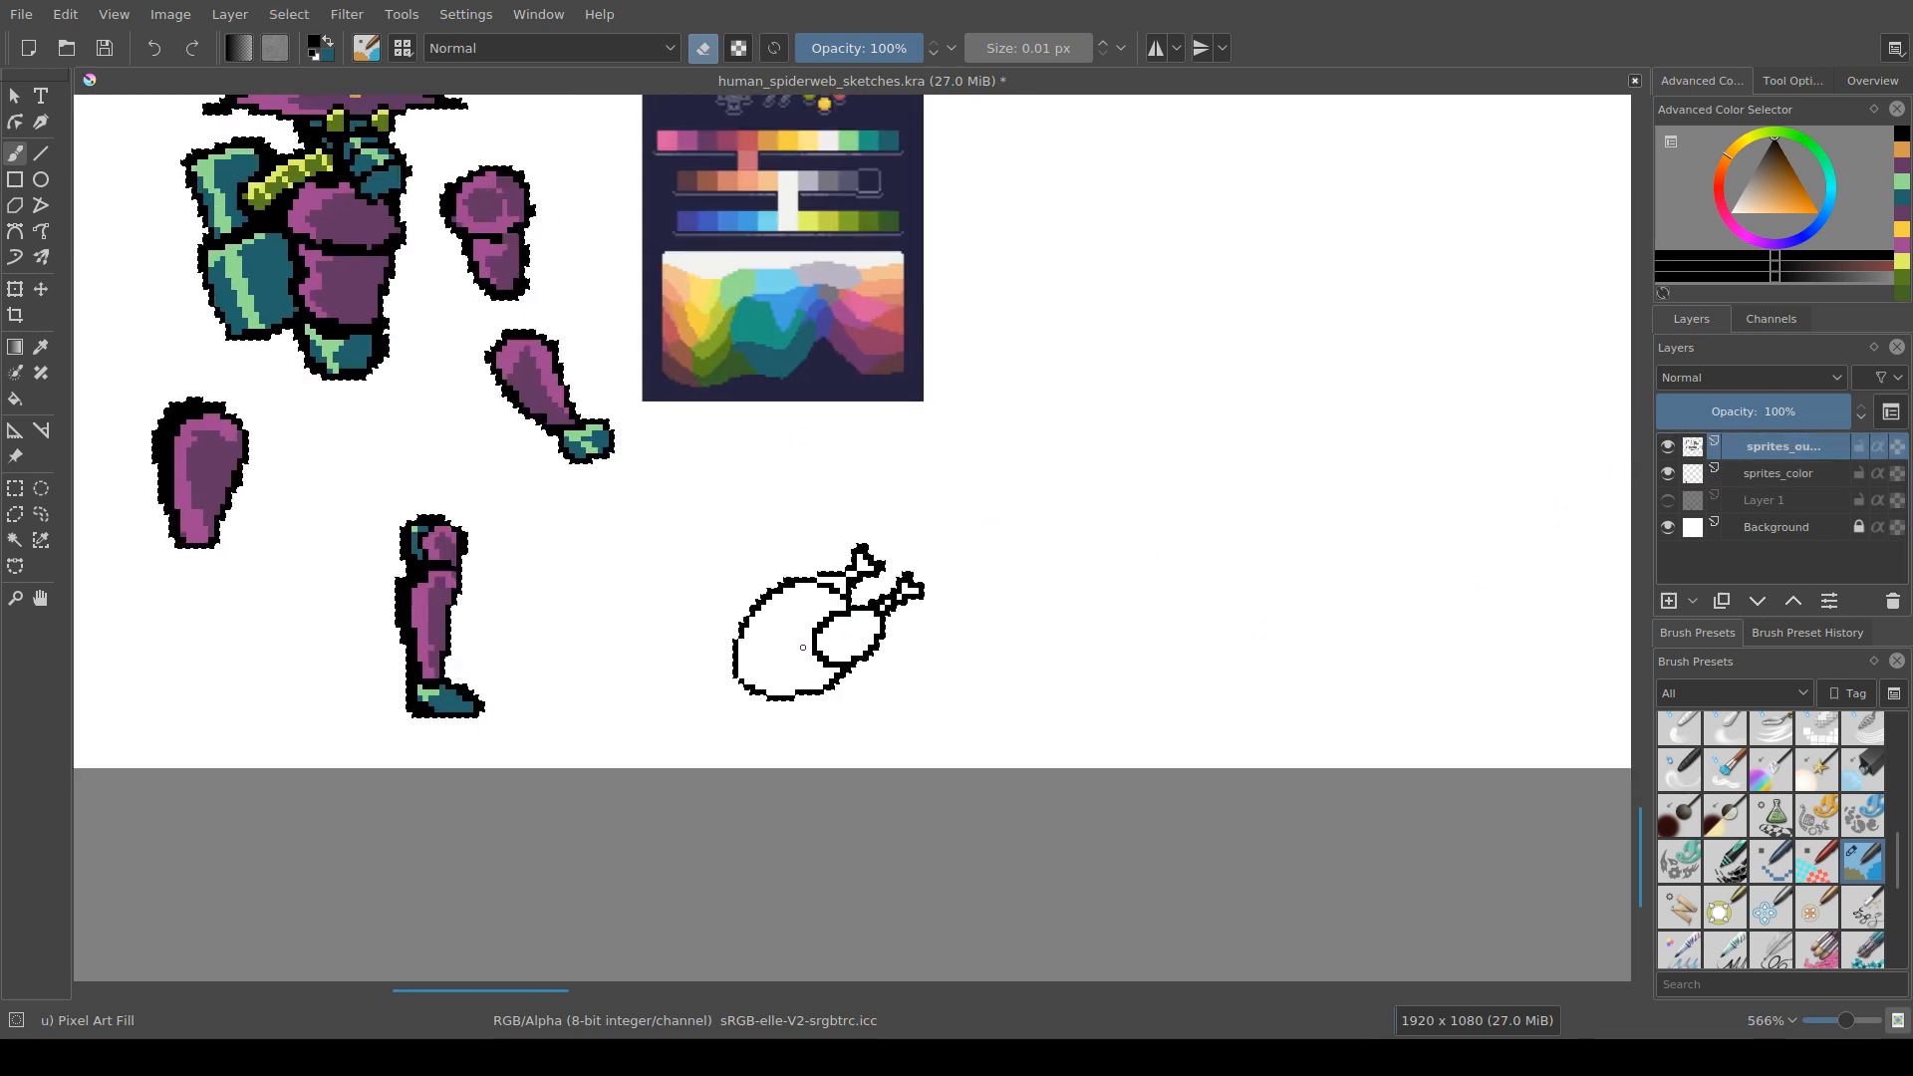
scroll(1107, 545, up, 1)
click(1780, 473)
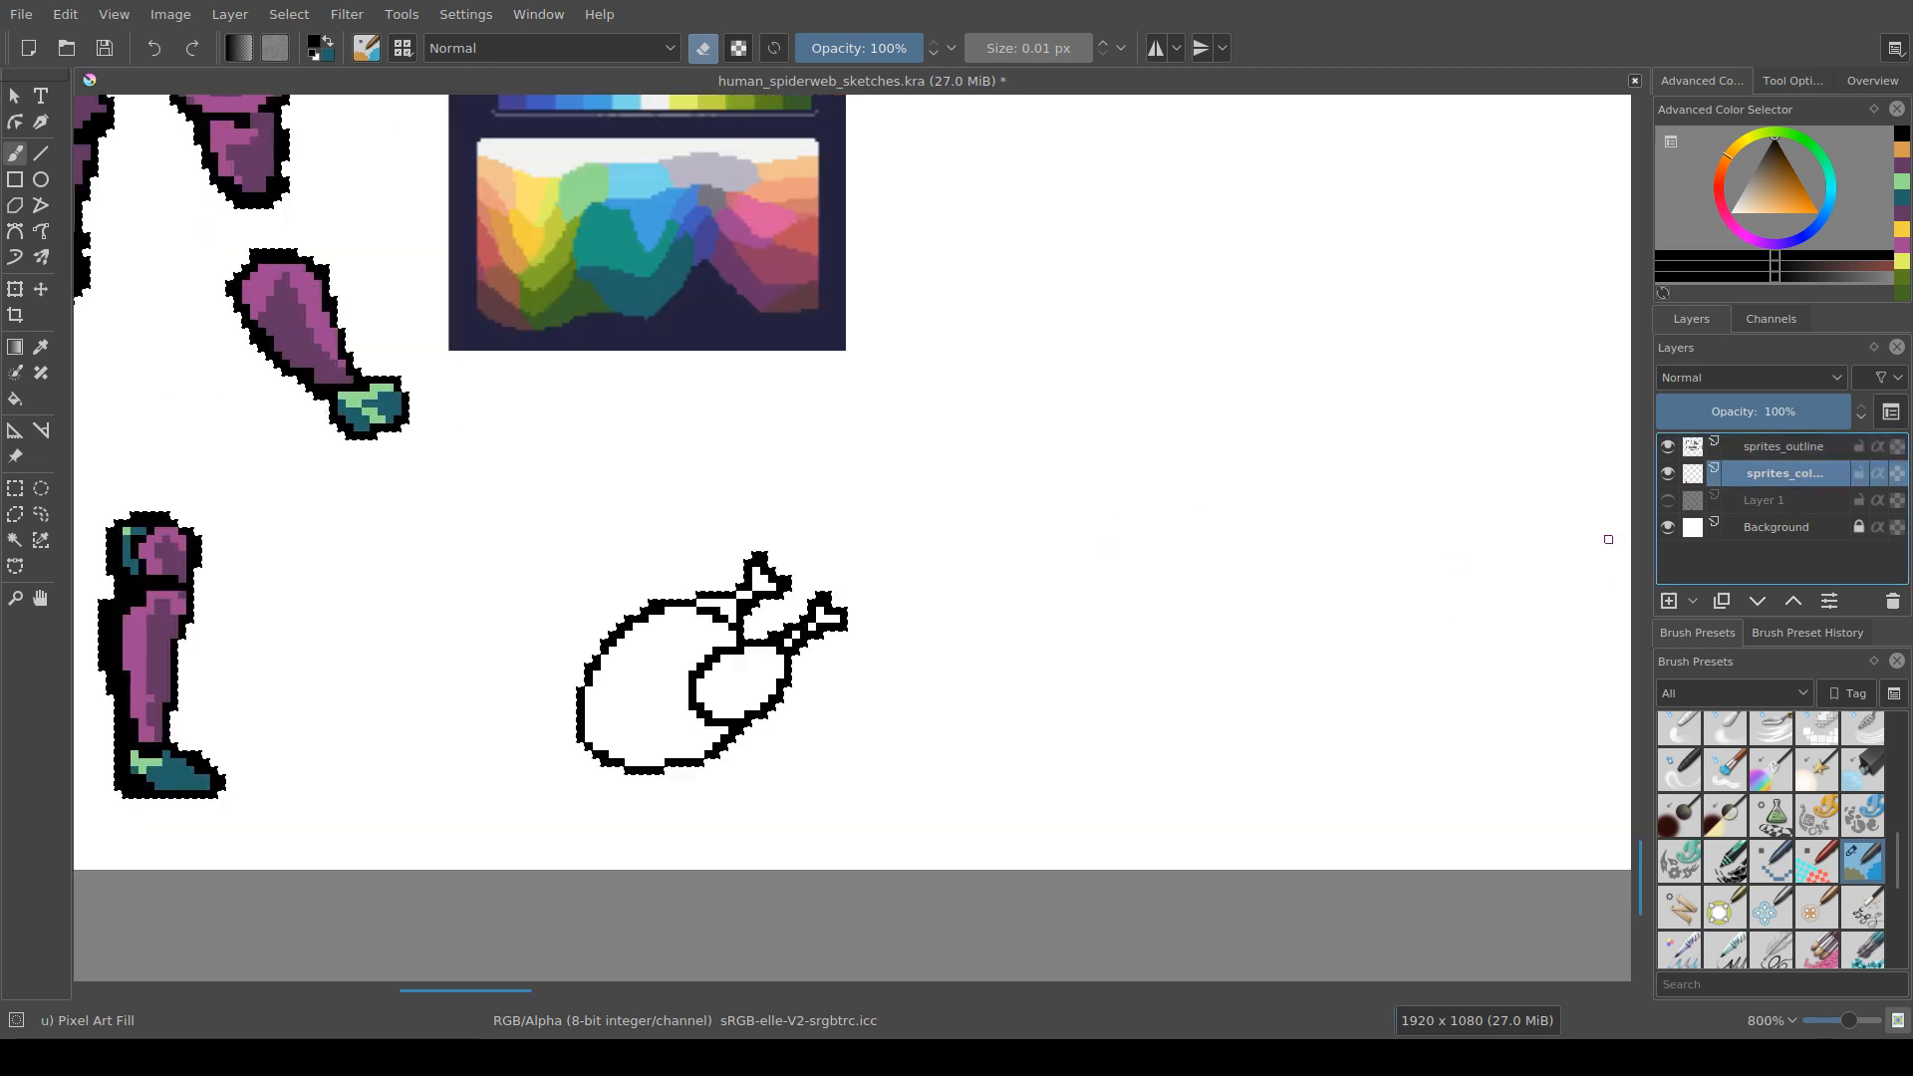
drag(876, 717, 890, 703)
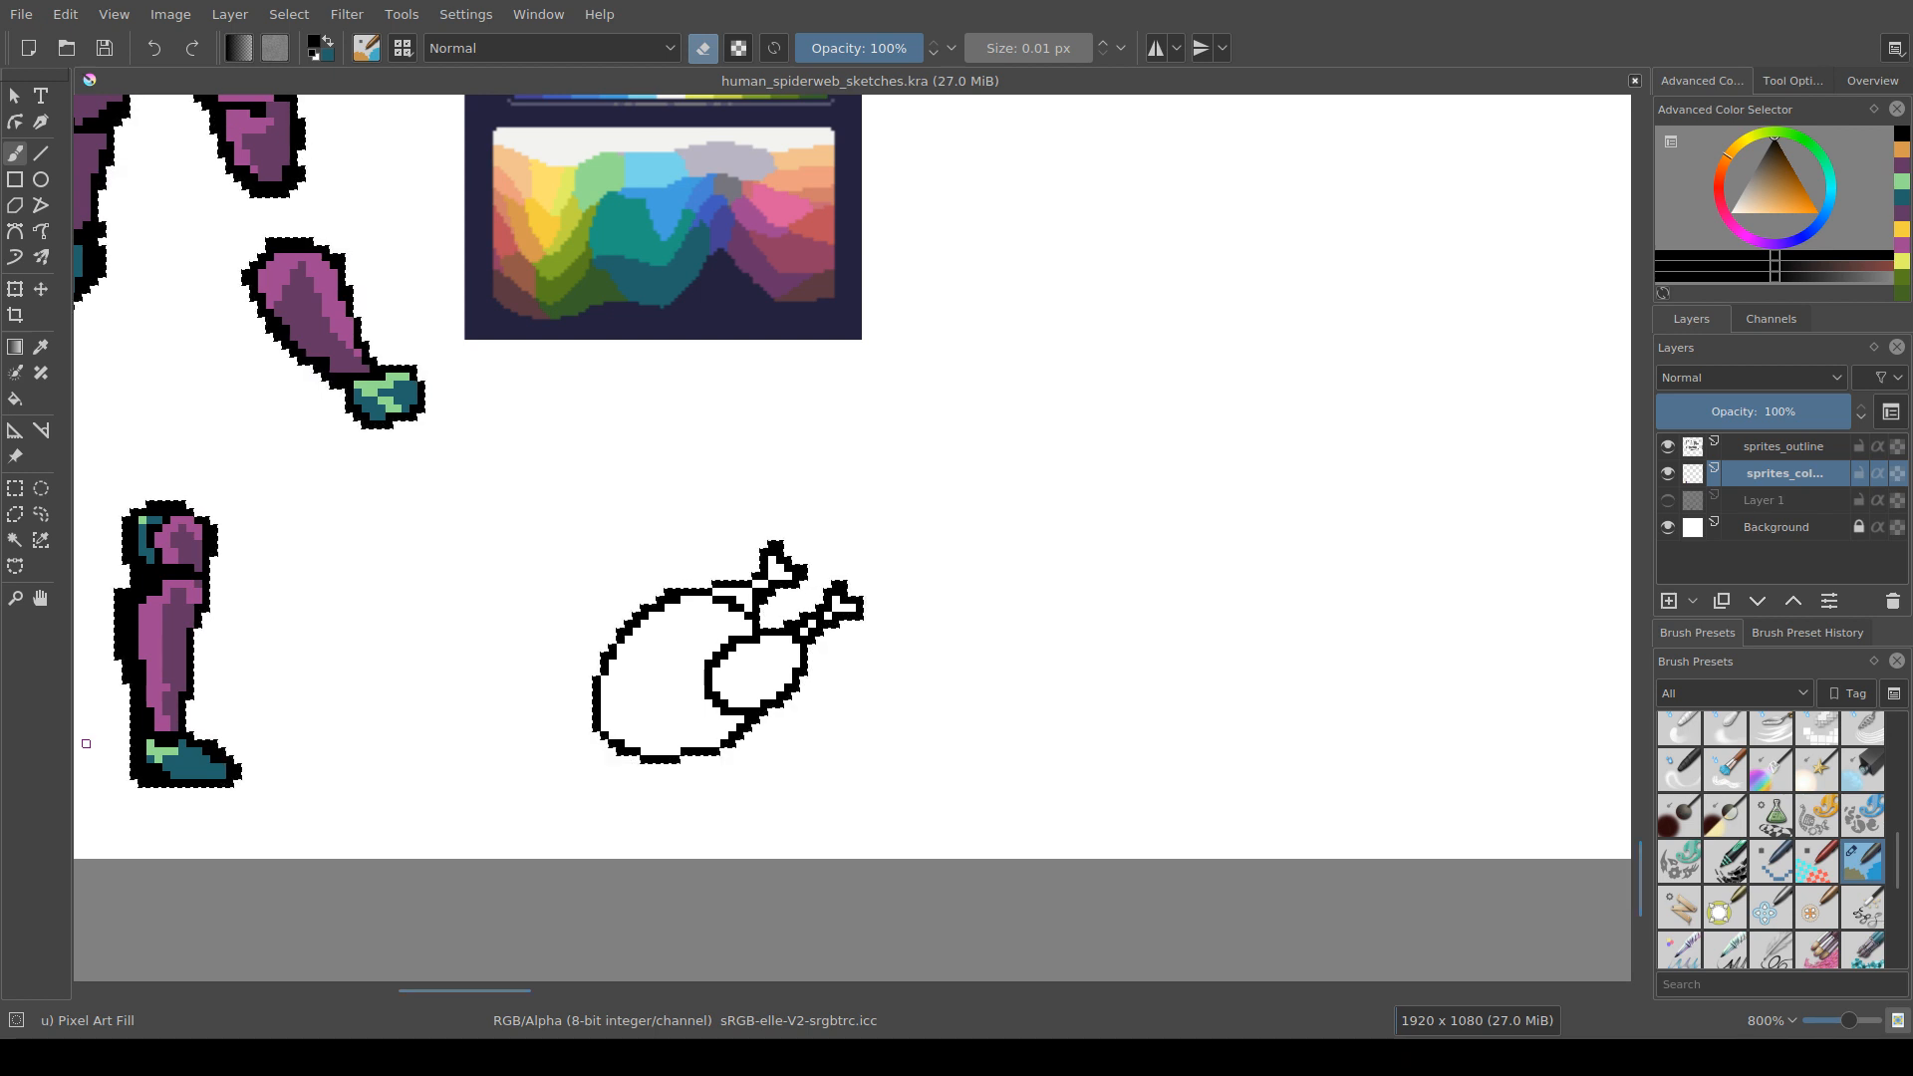
scroll(468, 664, right, 1)
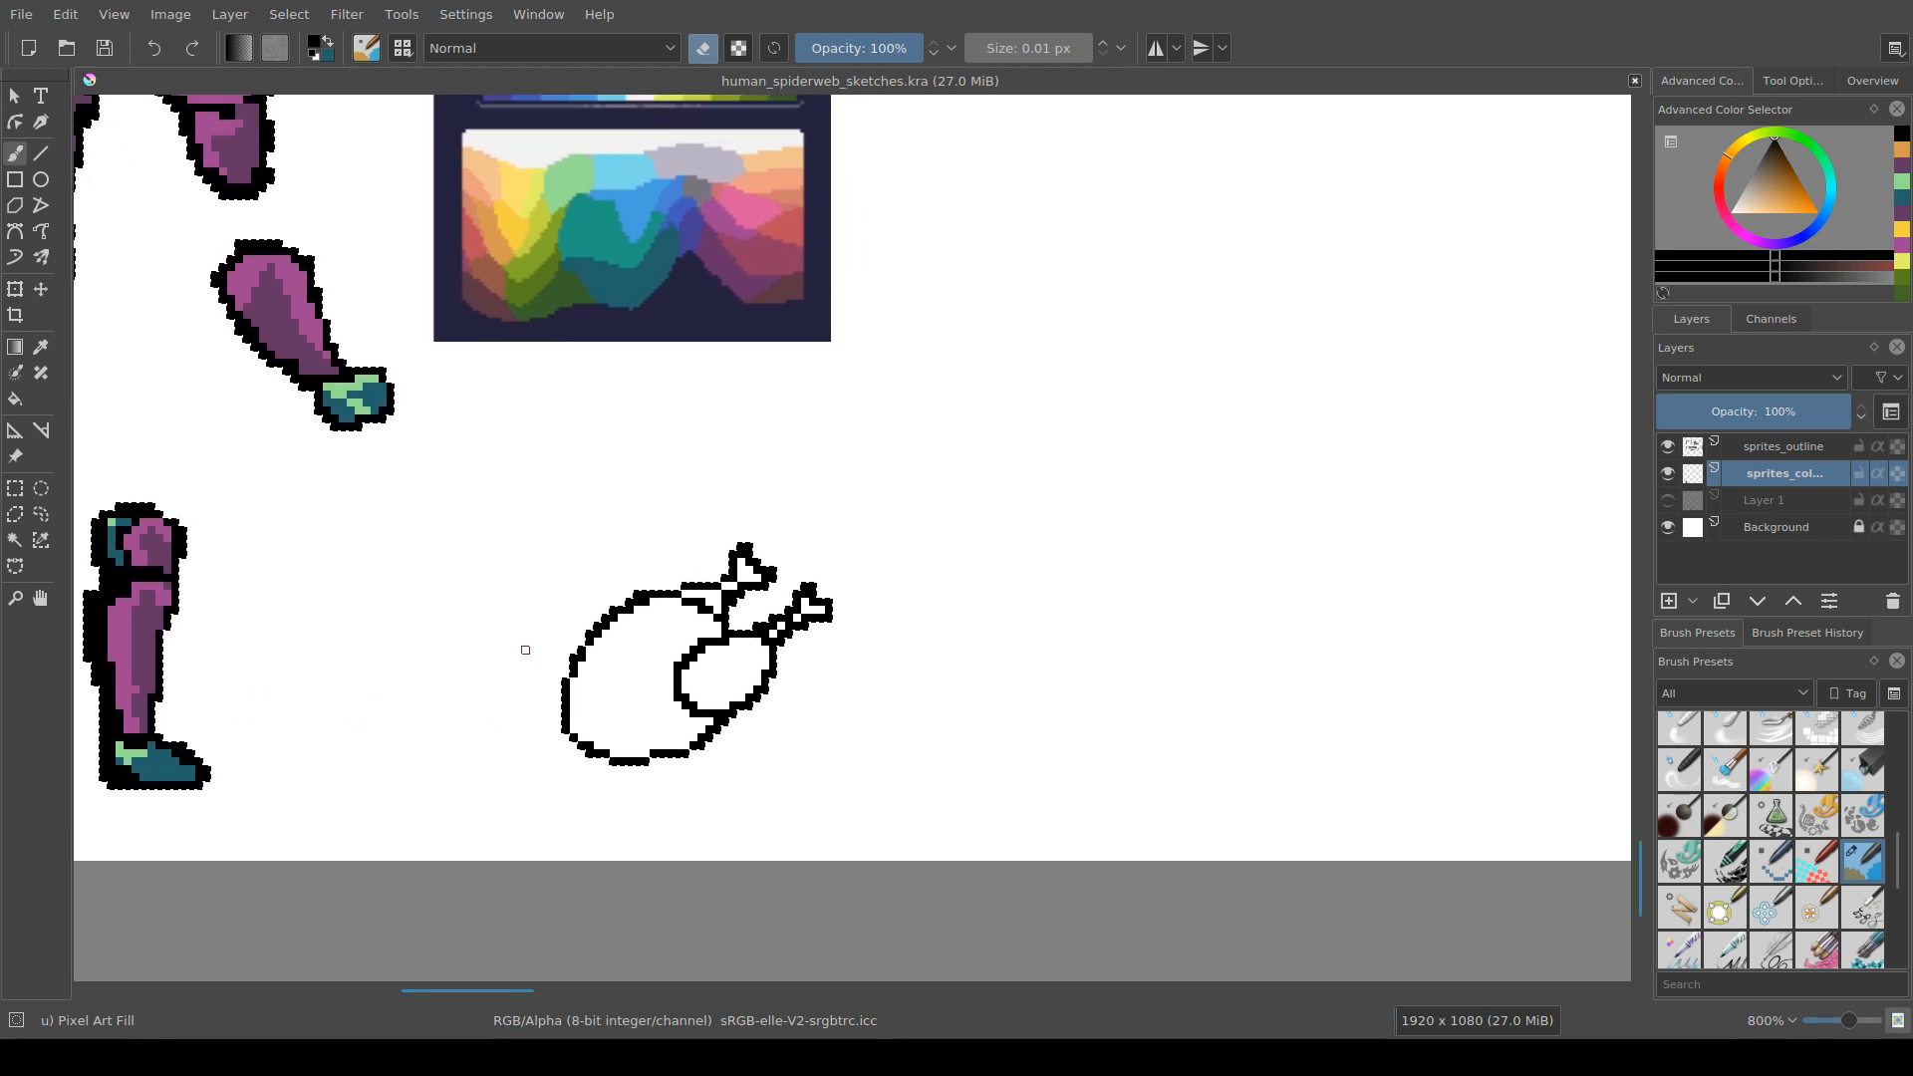
scroll(581, 649, right, 1)
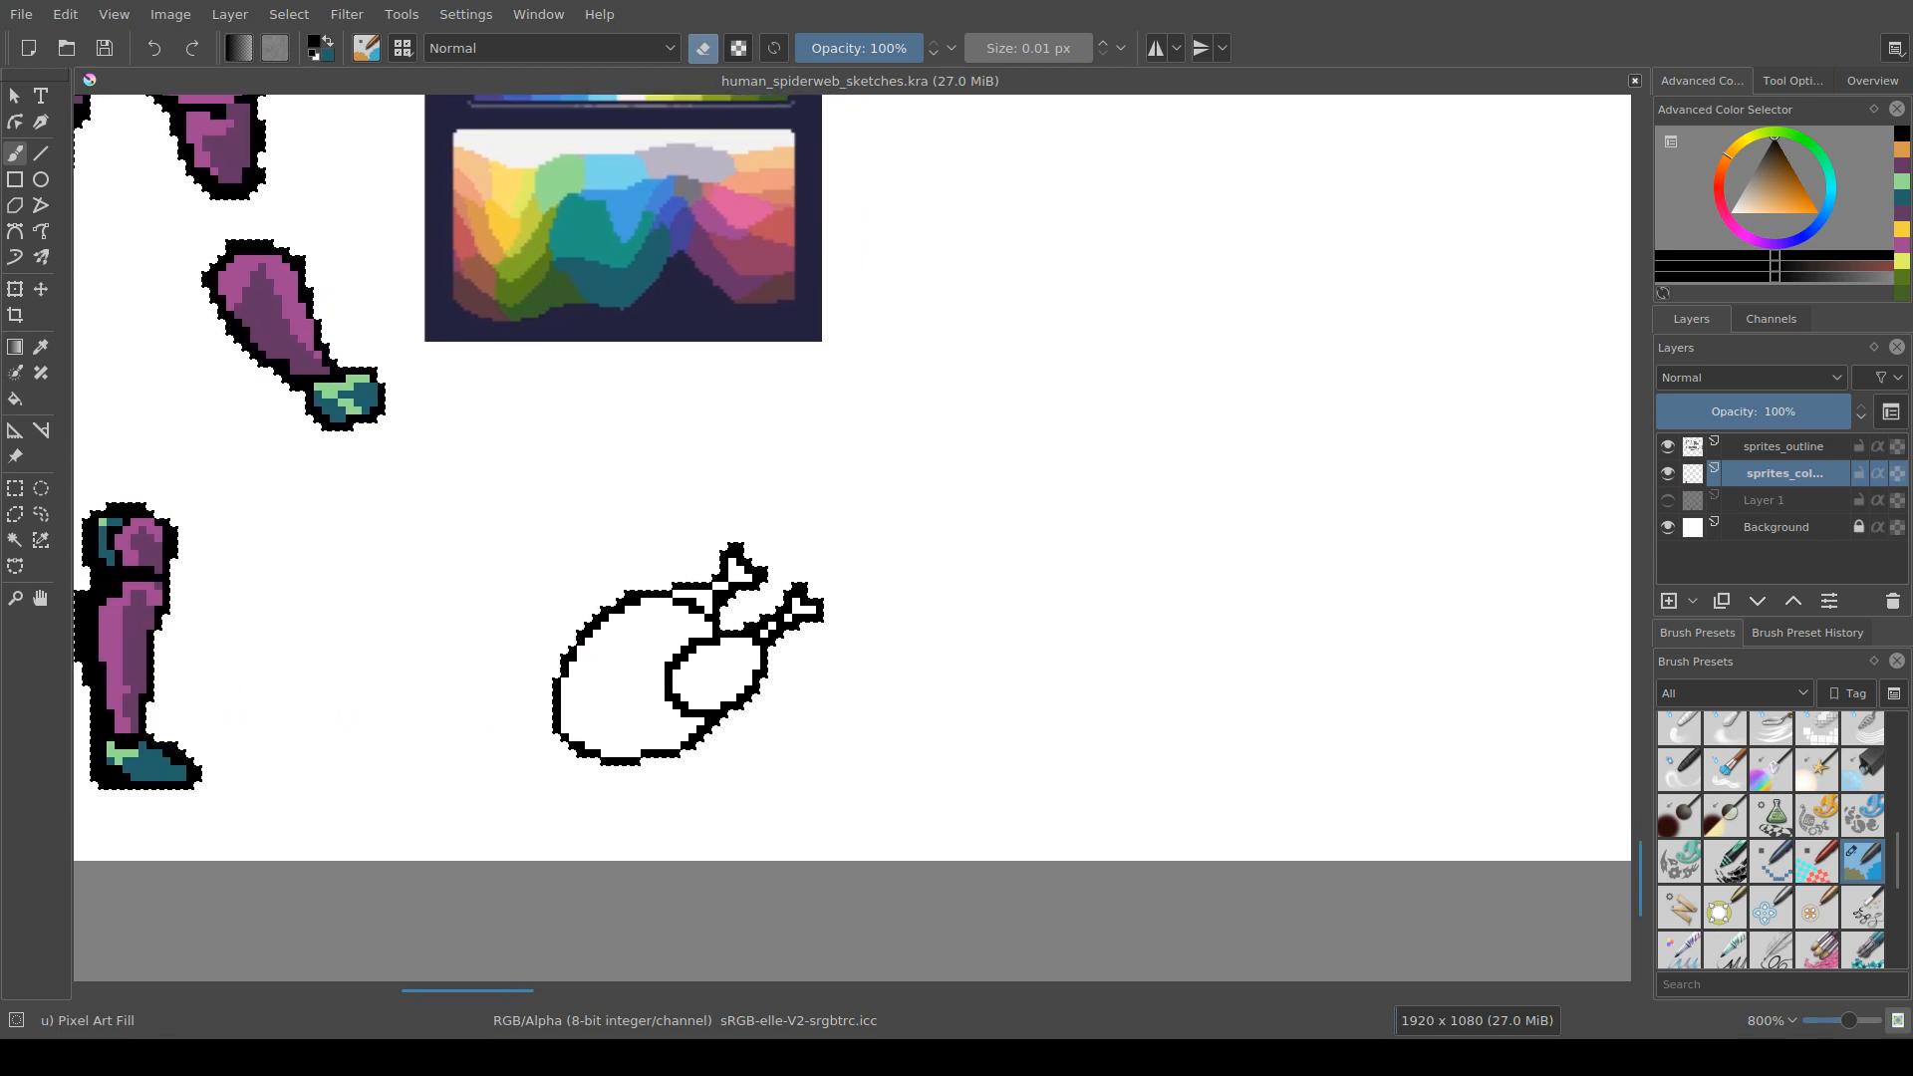
scroll(866, 626, up, 1)
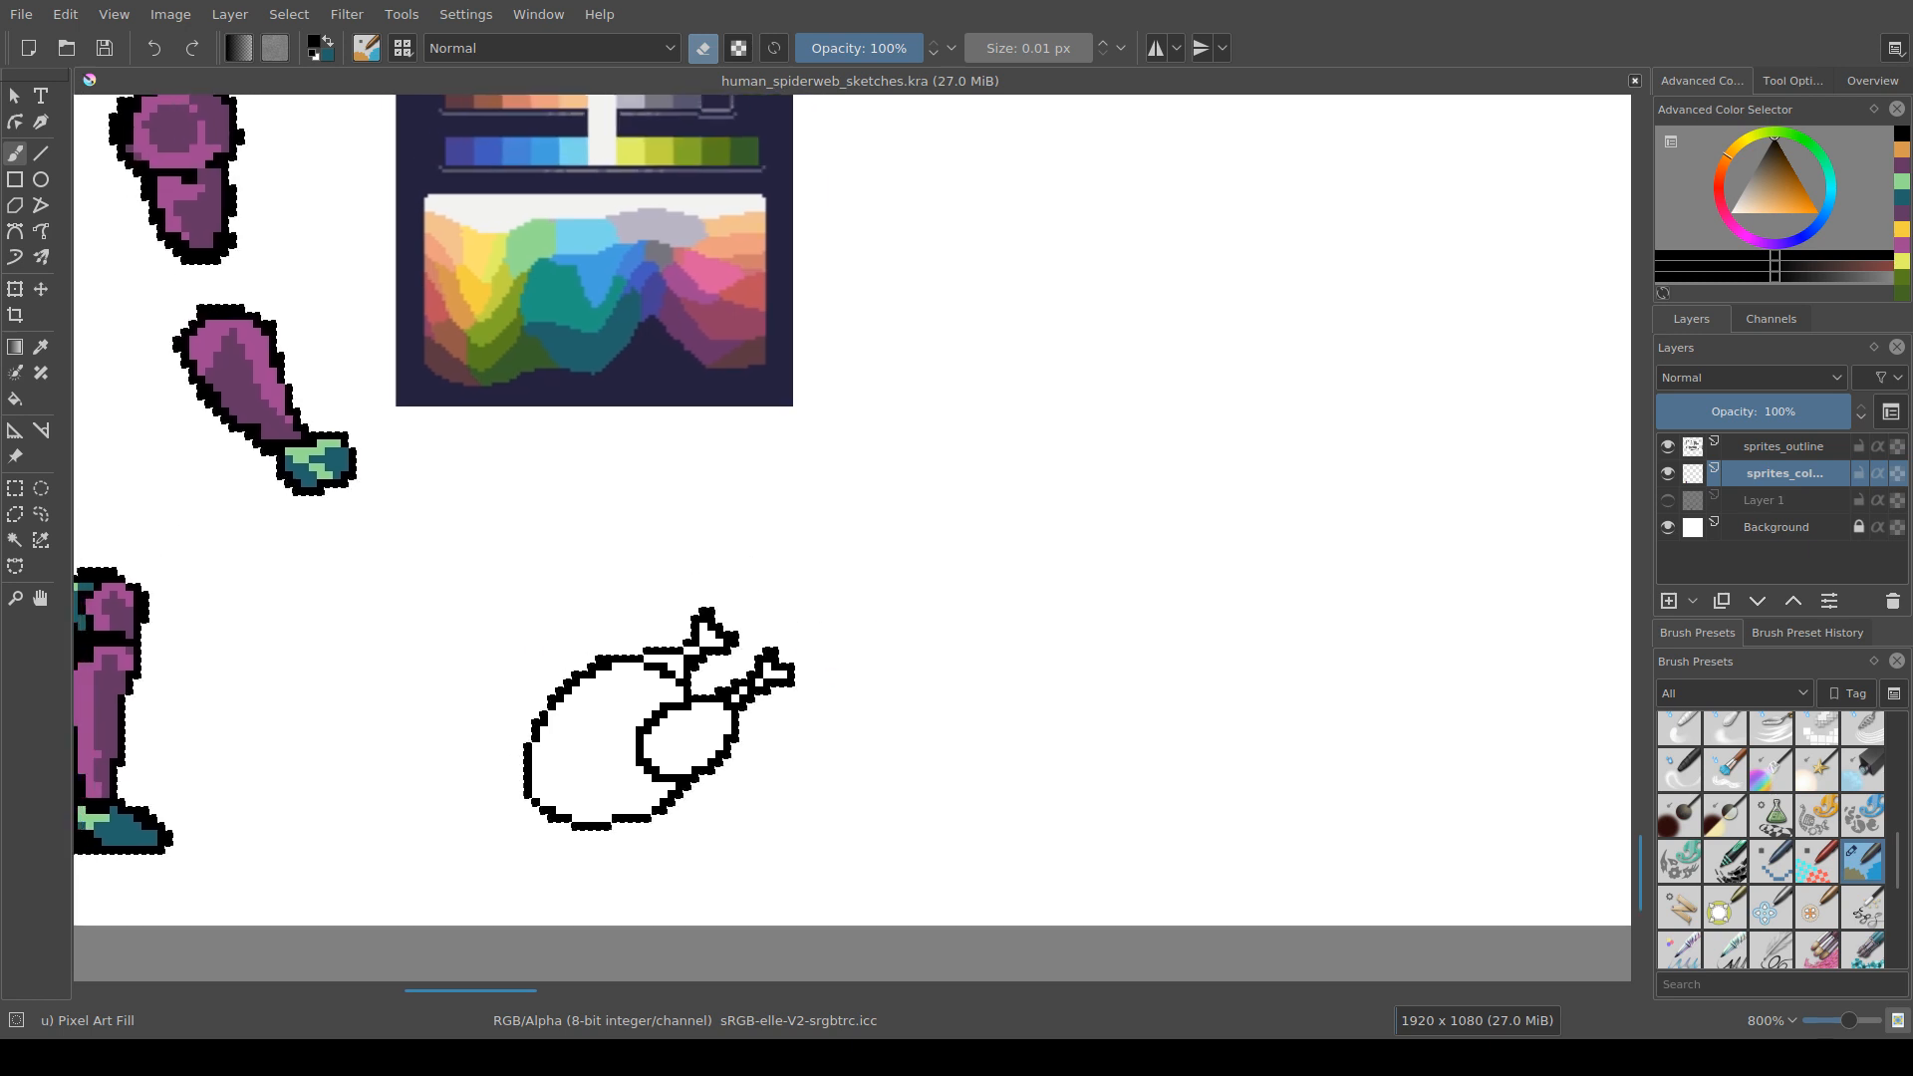
scroll(620, 409, up, 8)
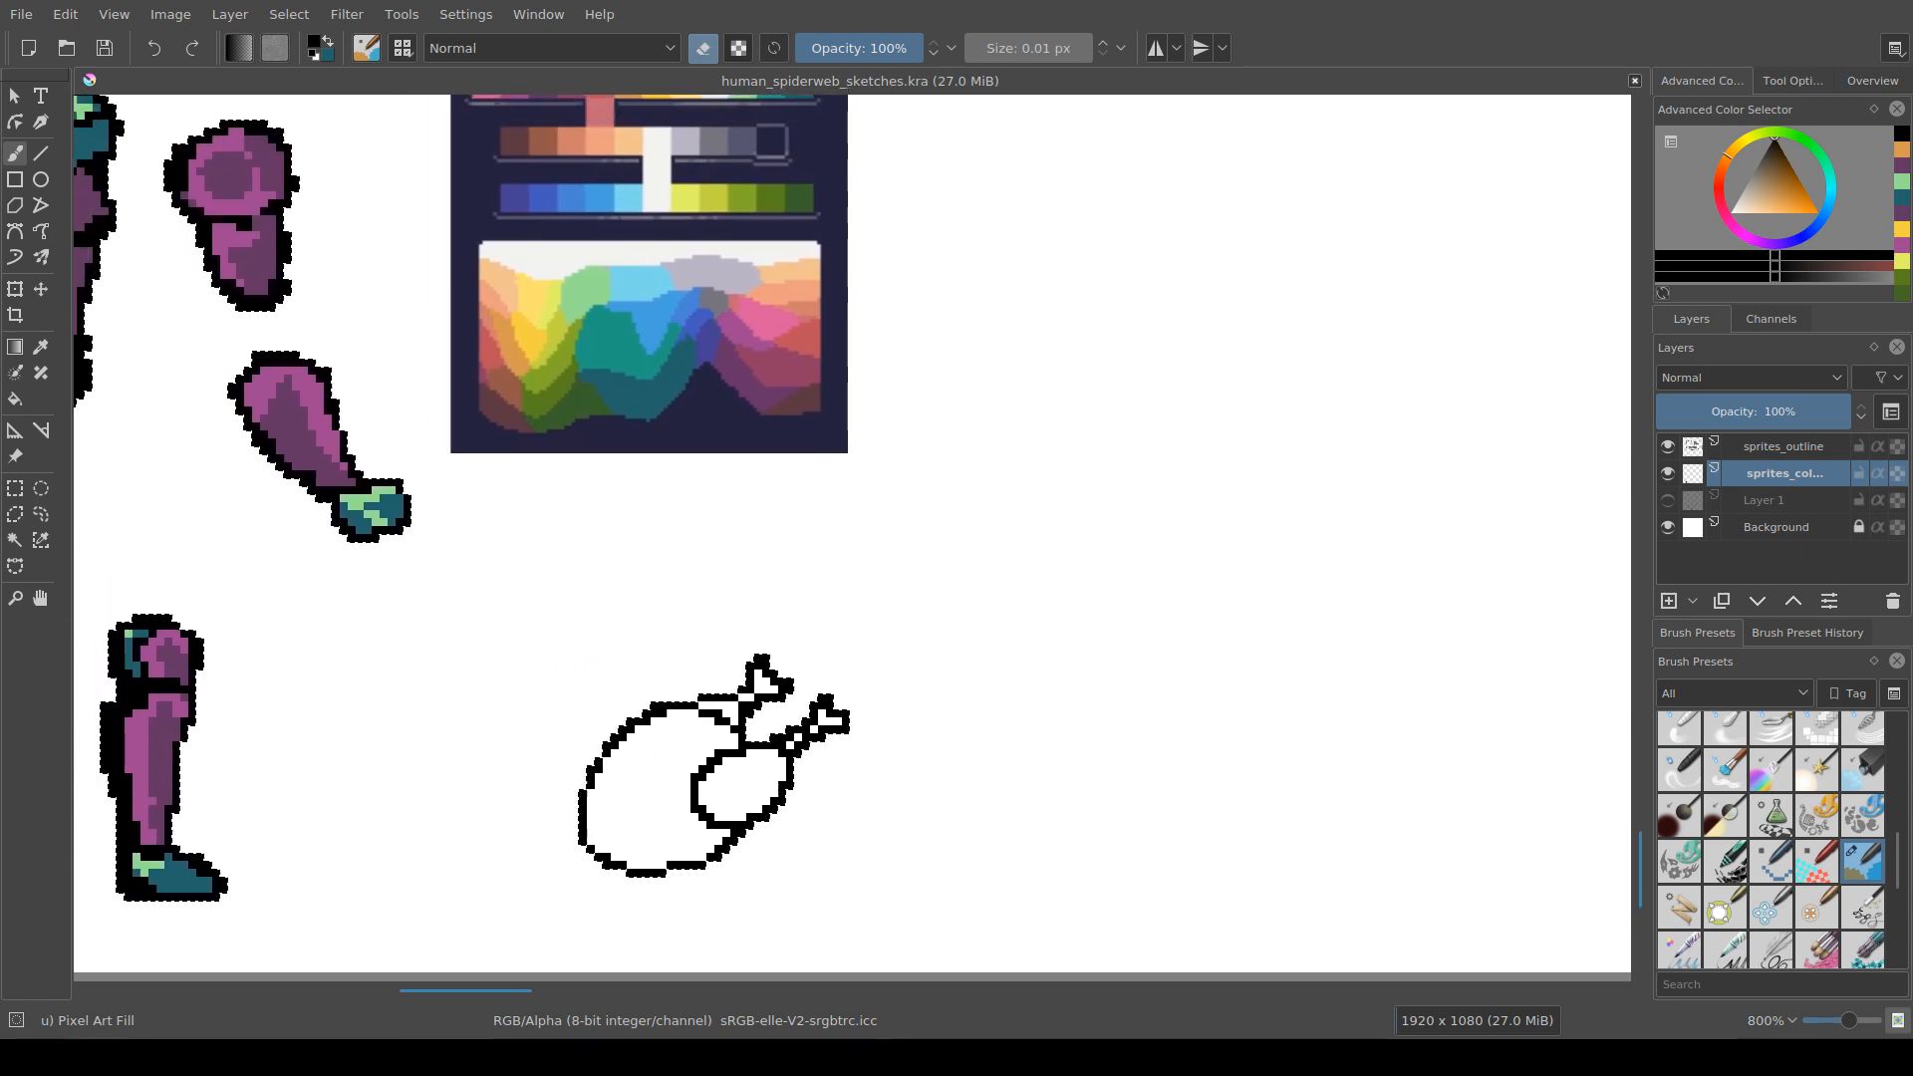
ctrl+click(564, 356)
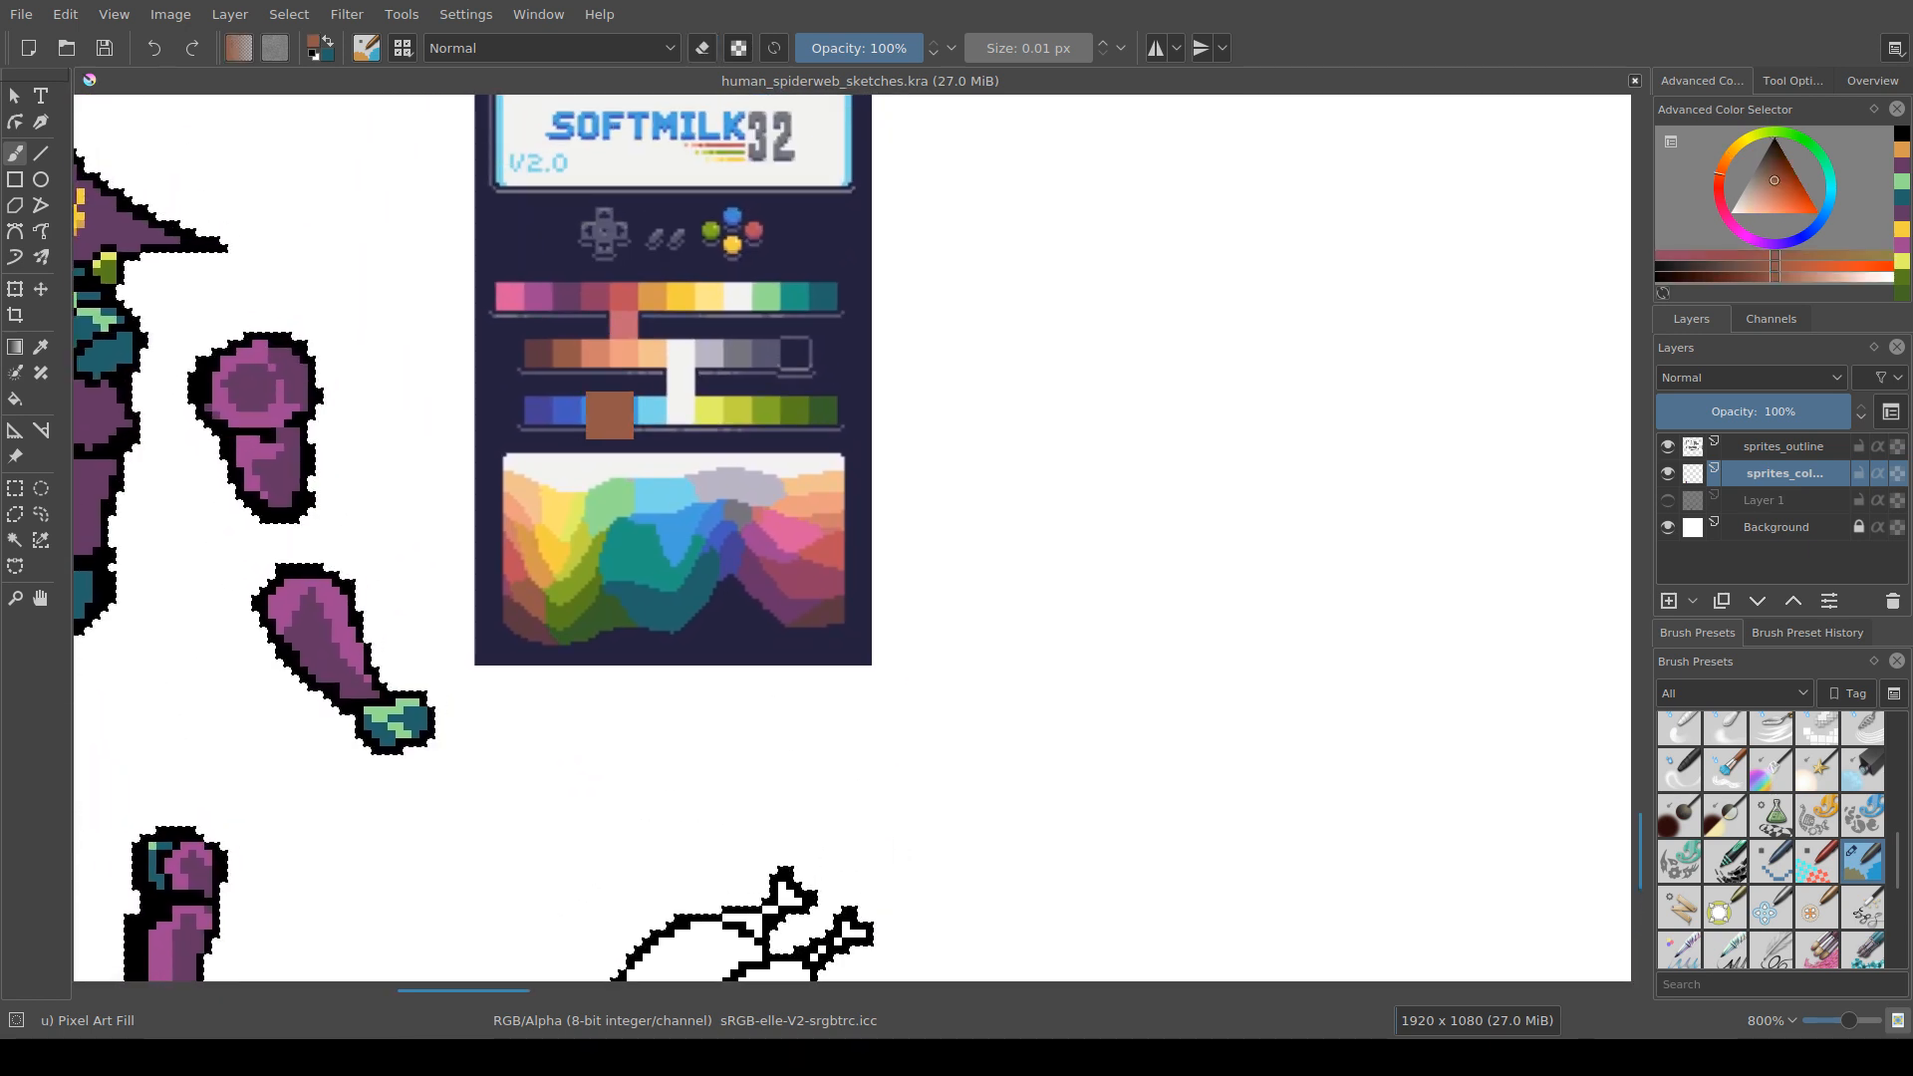
drag(688, 897, 618, 562)
drag(617, 694, 632, 670)
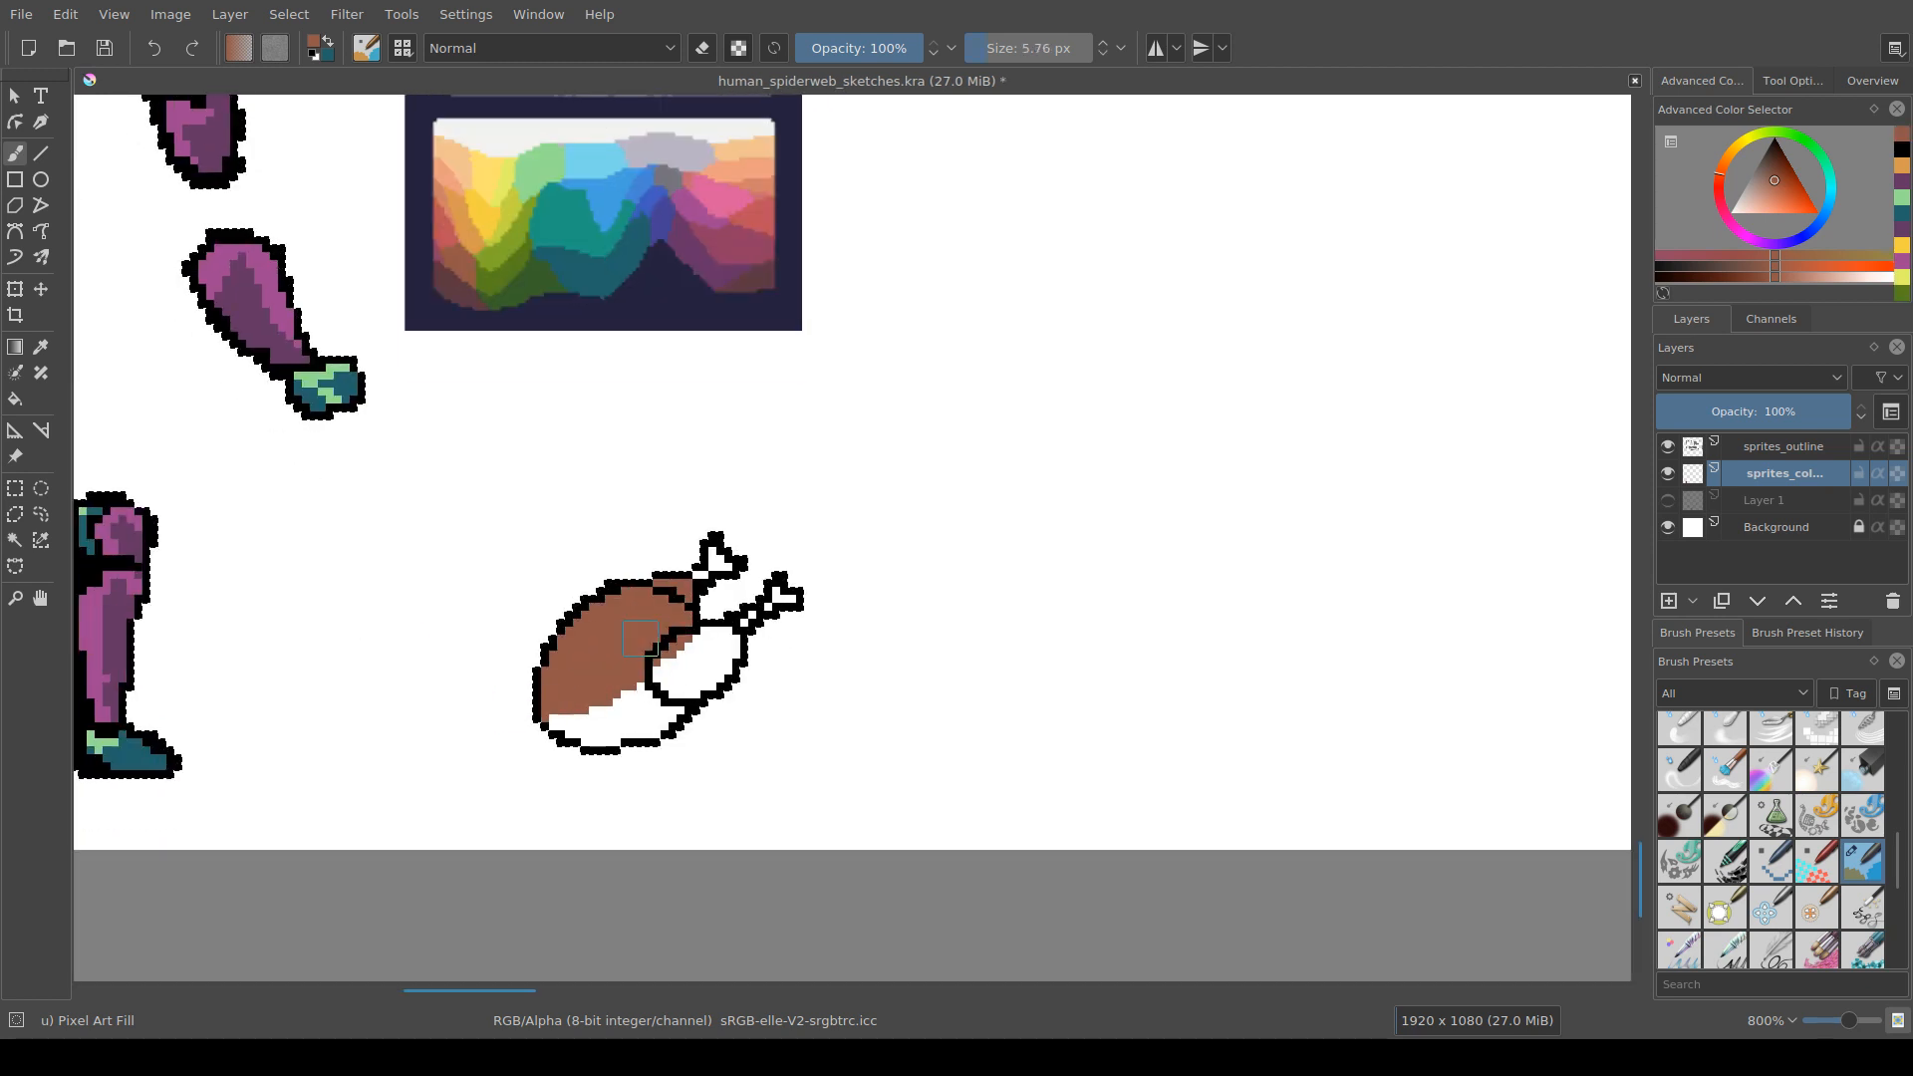
Step: Paint lighter orange-brown from the palette along the chicken body's upper and outer edge, the front drumstick and the leg bones
scroll(593, 768, up, 10)
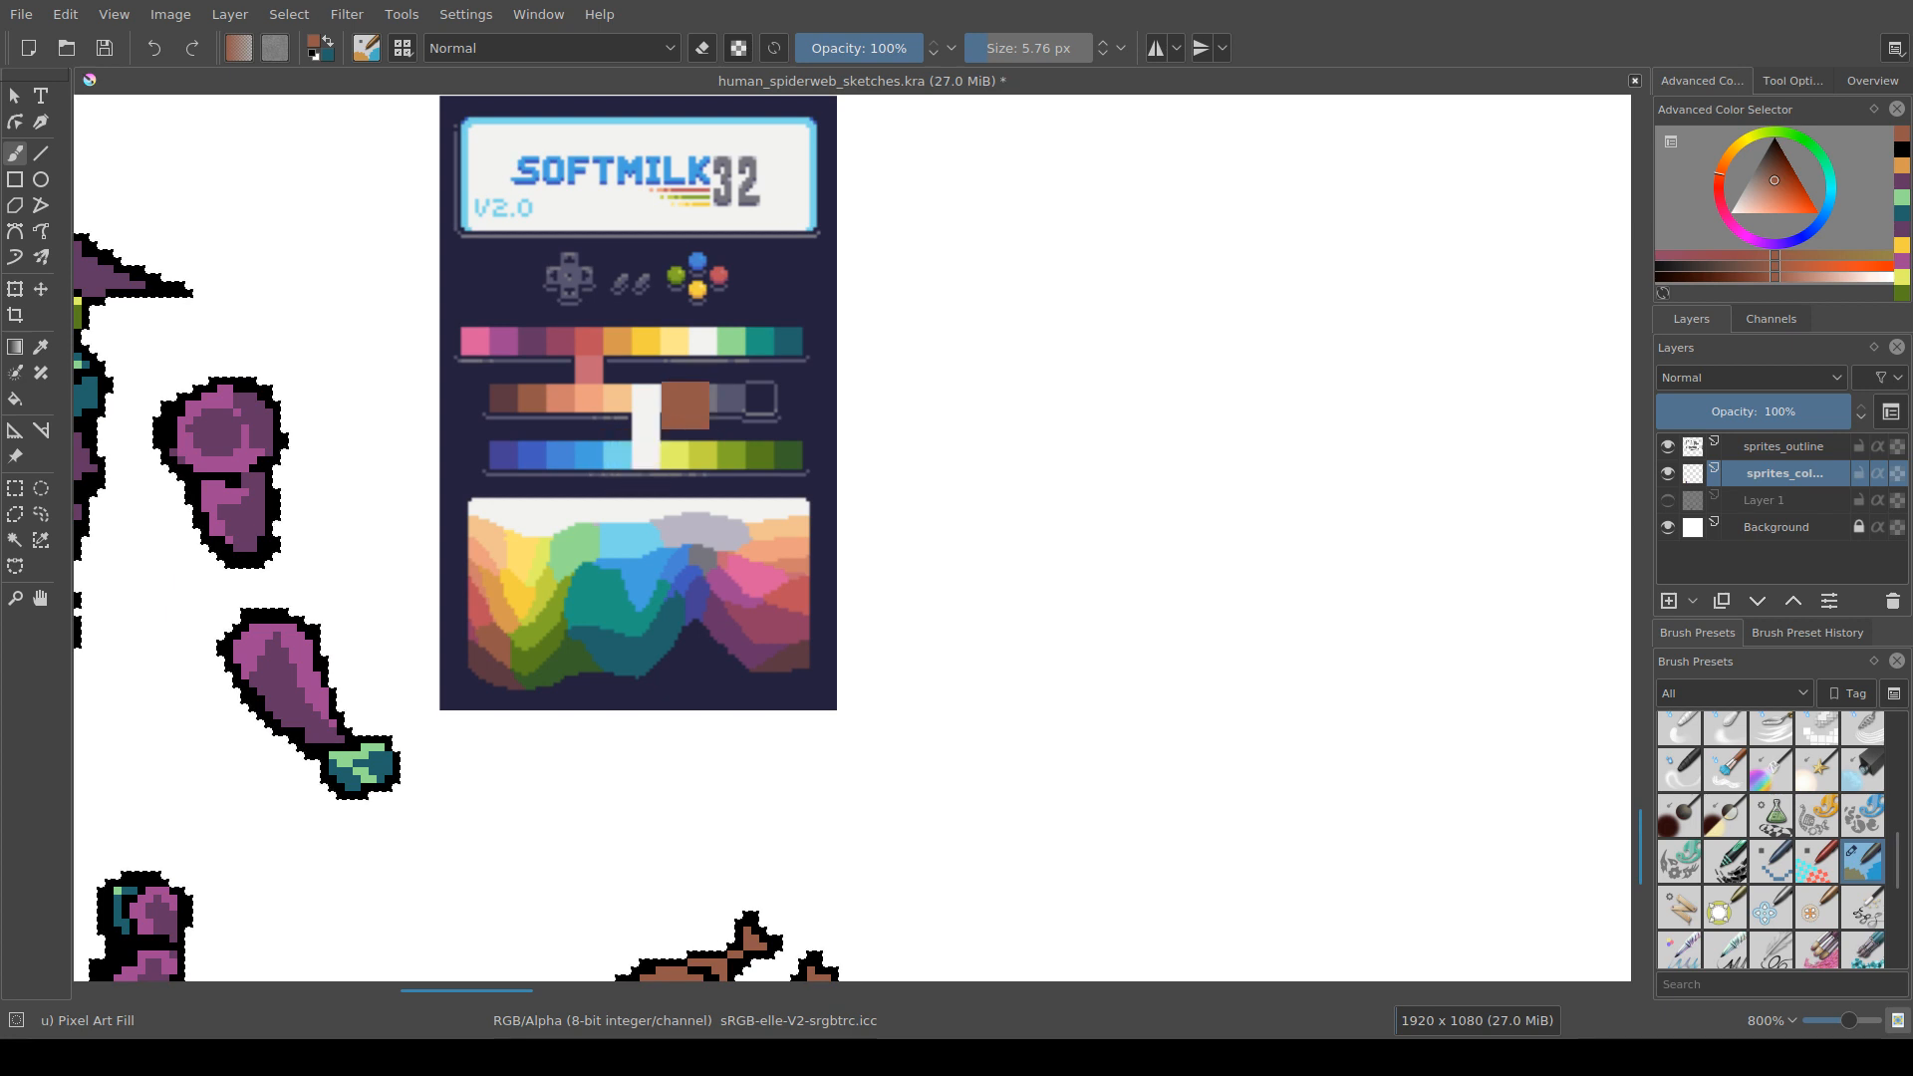
ctrl+click(534, 401)
mouse_move(598, 718)
mouse_down()
mouse_move(591, 597)
mouse_move(634, 361)
mouse_up()
mouse_move(730, 598)
mouse_down()
mouse_move(608, 702)
mouse_move(640, 655)
mouse_move(703, 628)
mouse_move(604, 752)
mouse_up()
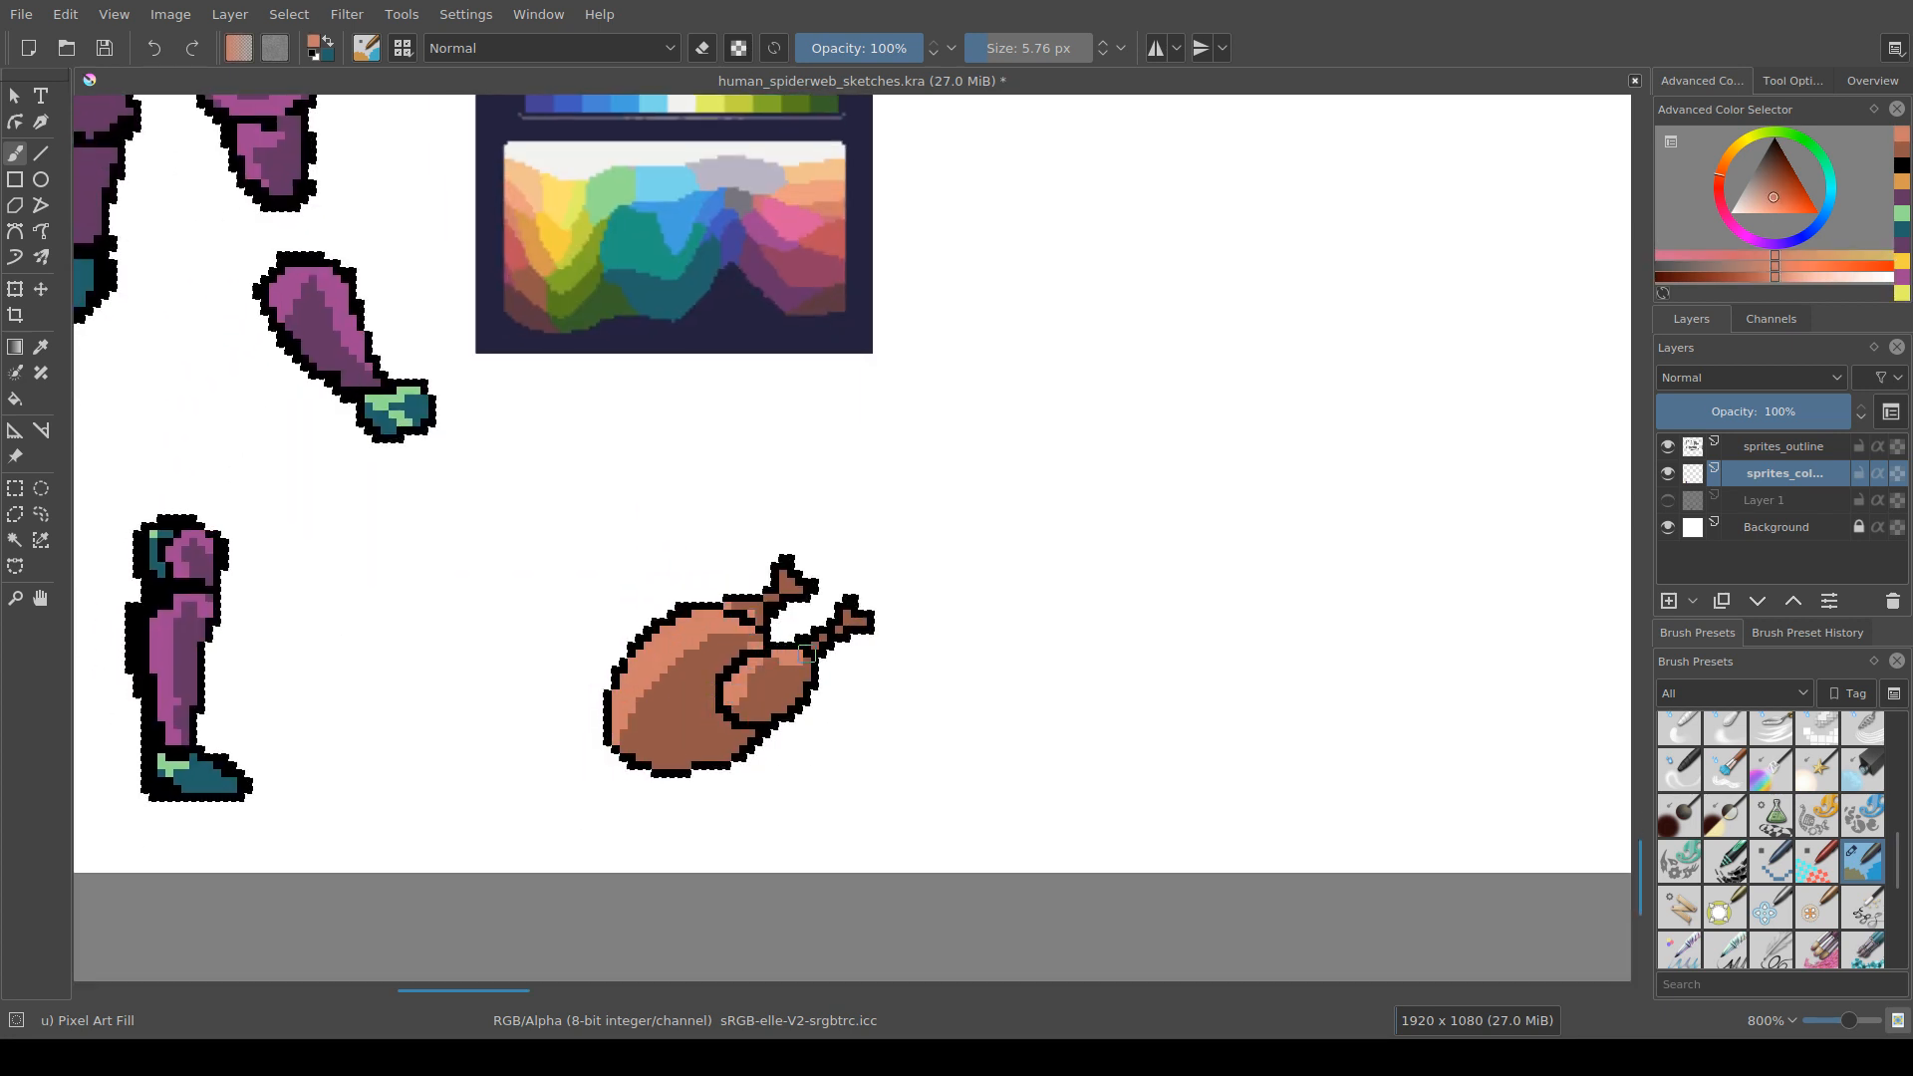
mouse_move(807, 653)
mouse_down()
mouse_move(844, 614)
mouse_move(775, 581)
mouse_up()
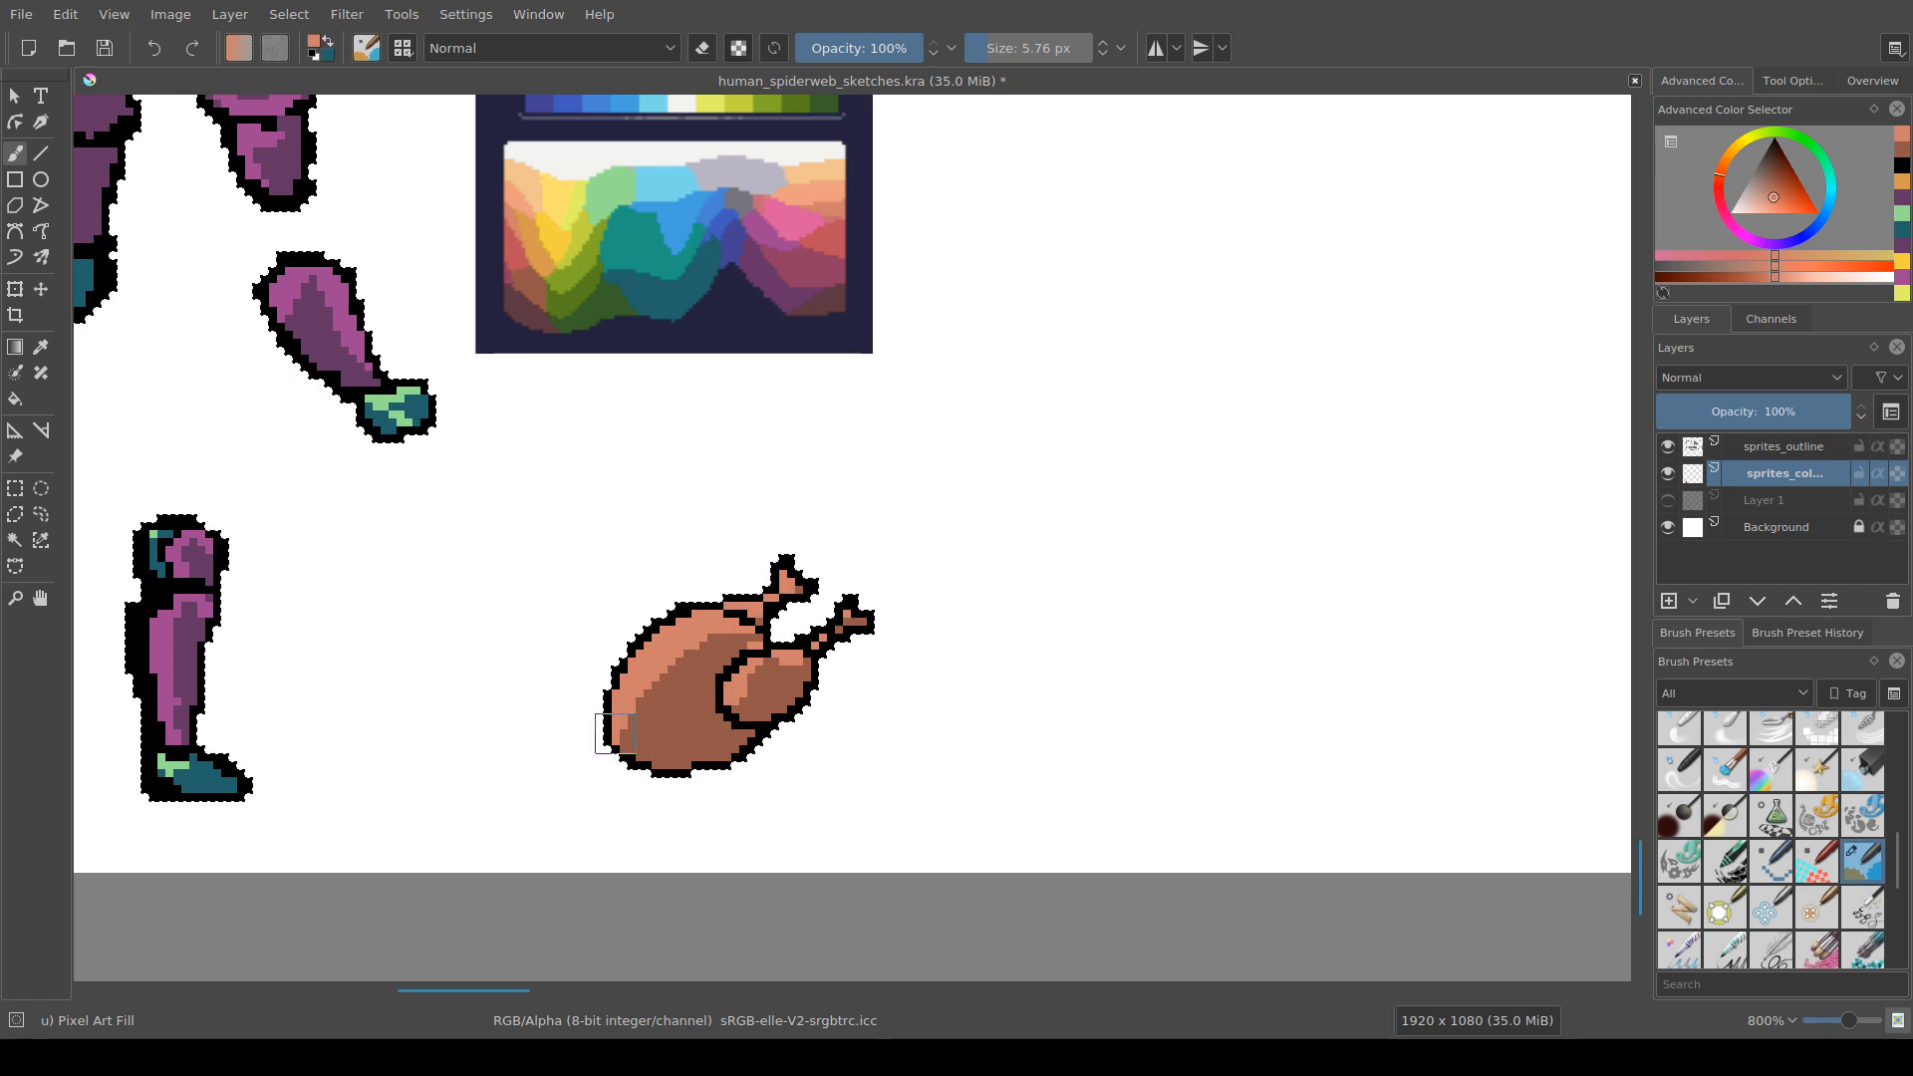
drag(618, 732, 672, 784)
Step: Try light peach highlights from the palette along the edges of the chicken's body and drumstick, and undo them
drag(678, 658, 693, 894)
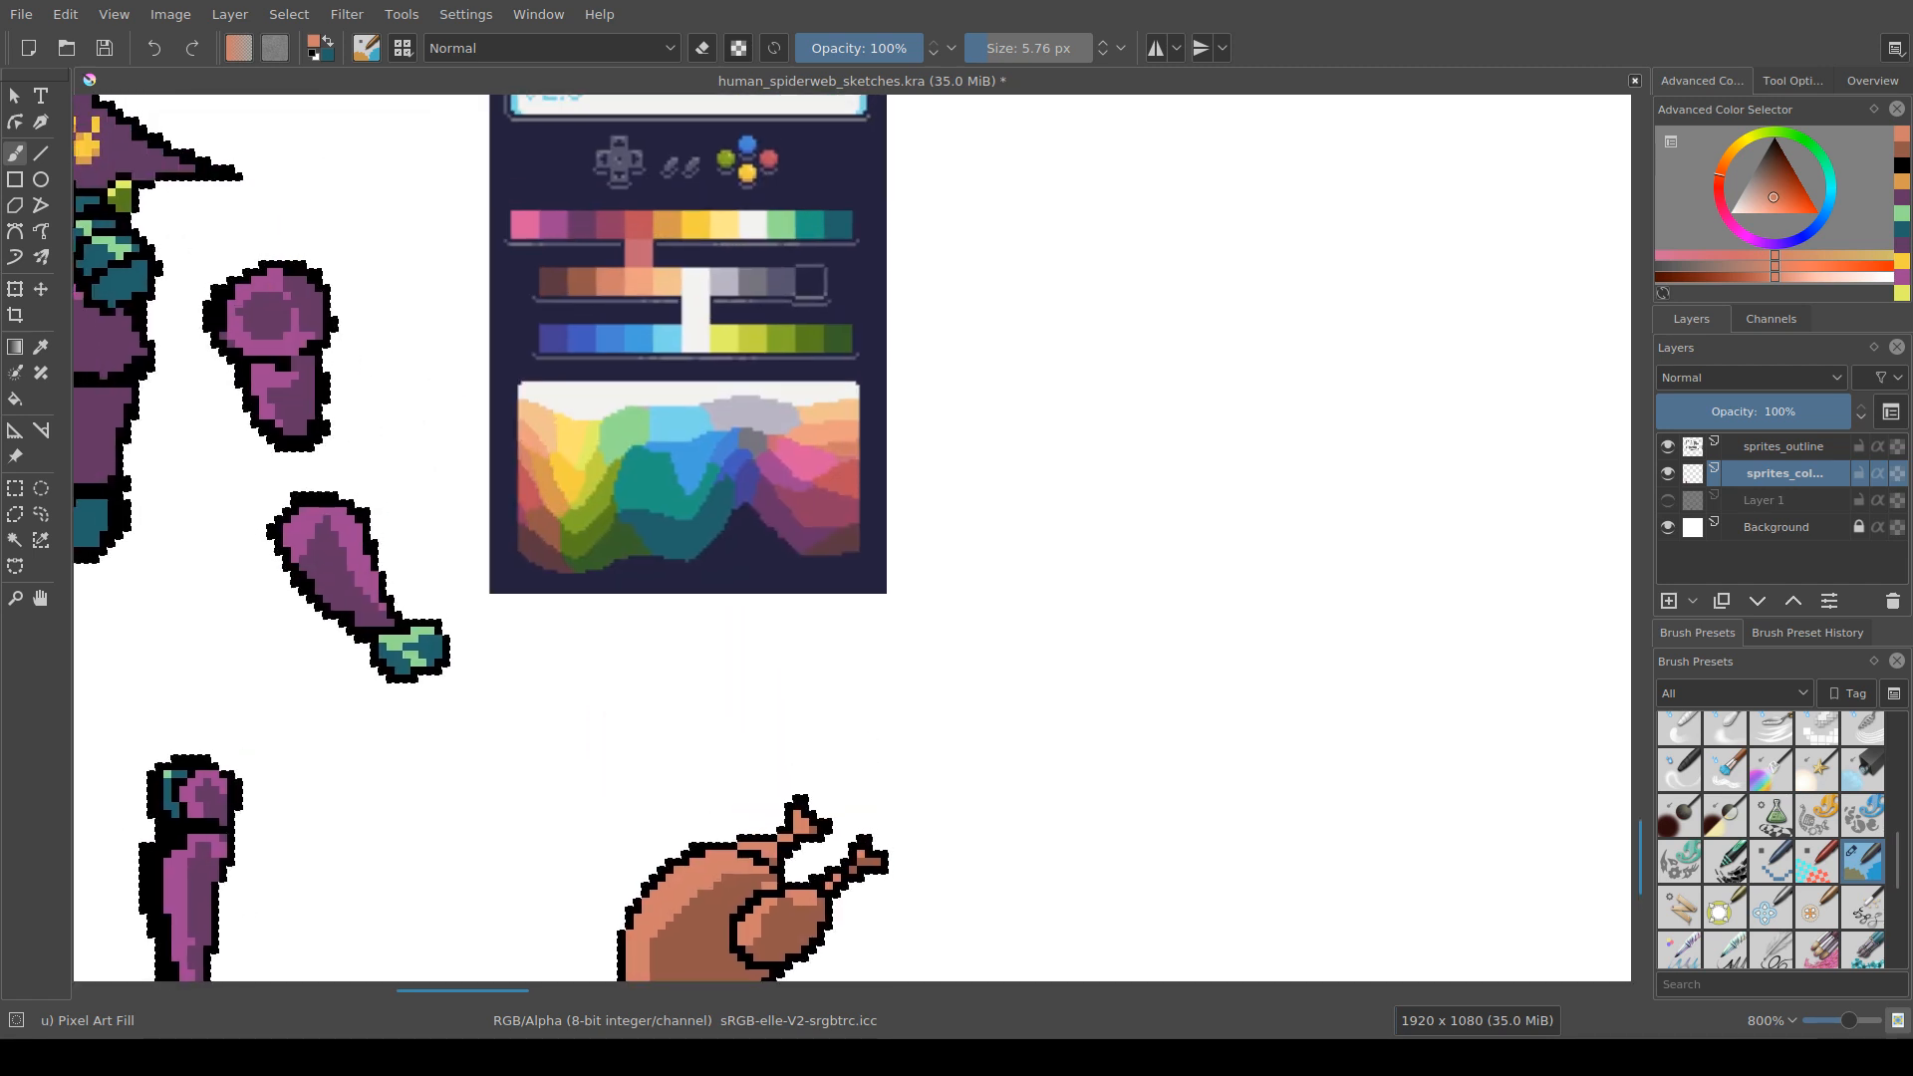
ctrl+click(646, 281)
drag(675, 778, 663, 458)
mouse_move(755, 673)
mouse_down()
mouse_move(674, 682)
mouse_move(760, 648)
mouse_up()
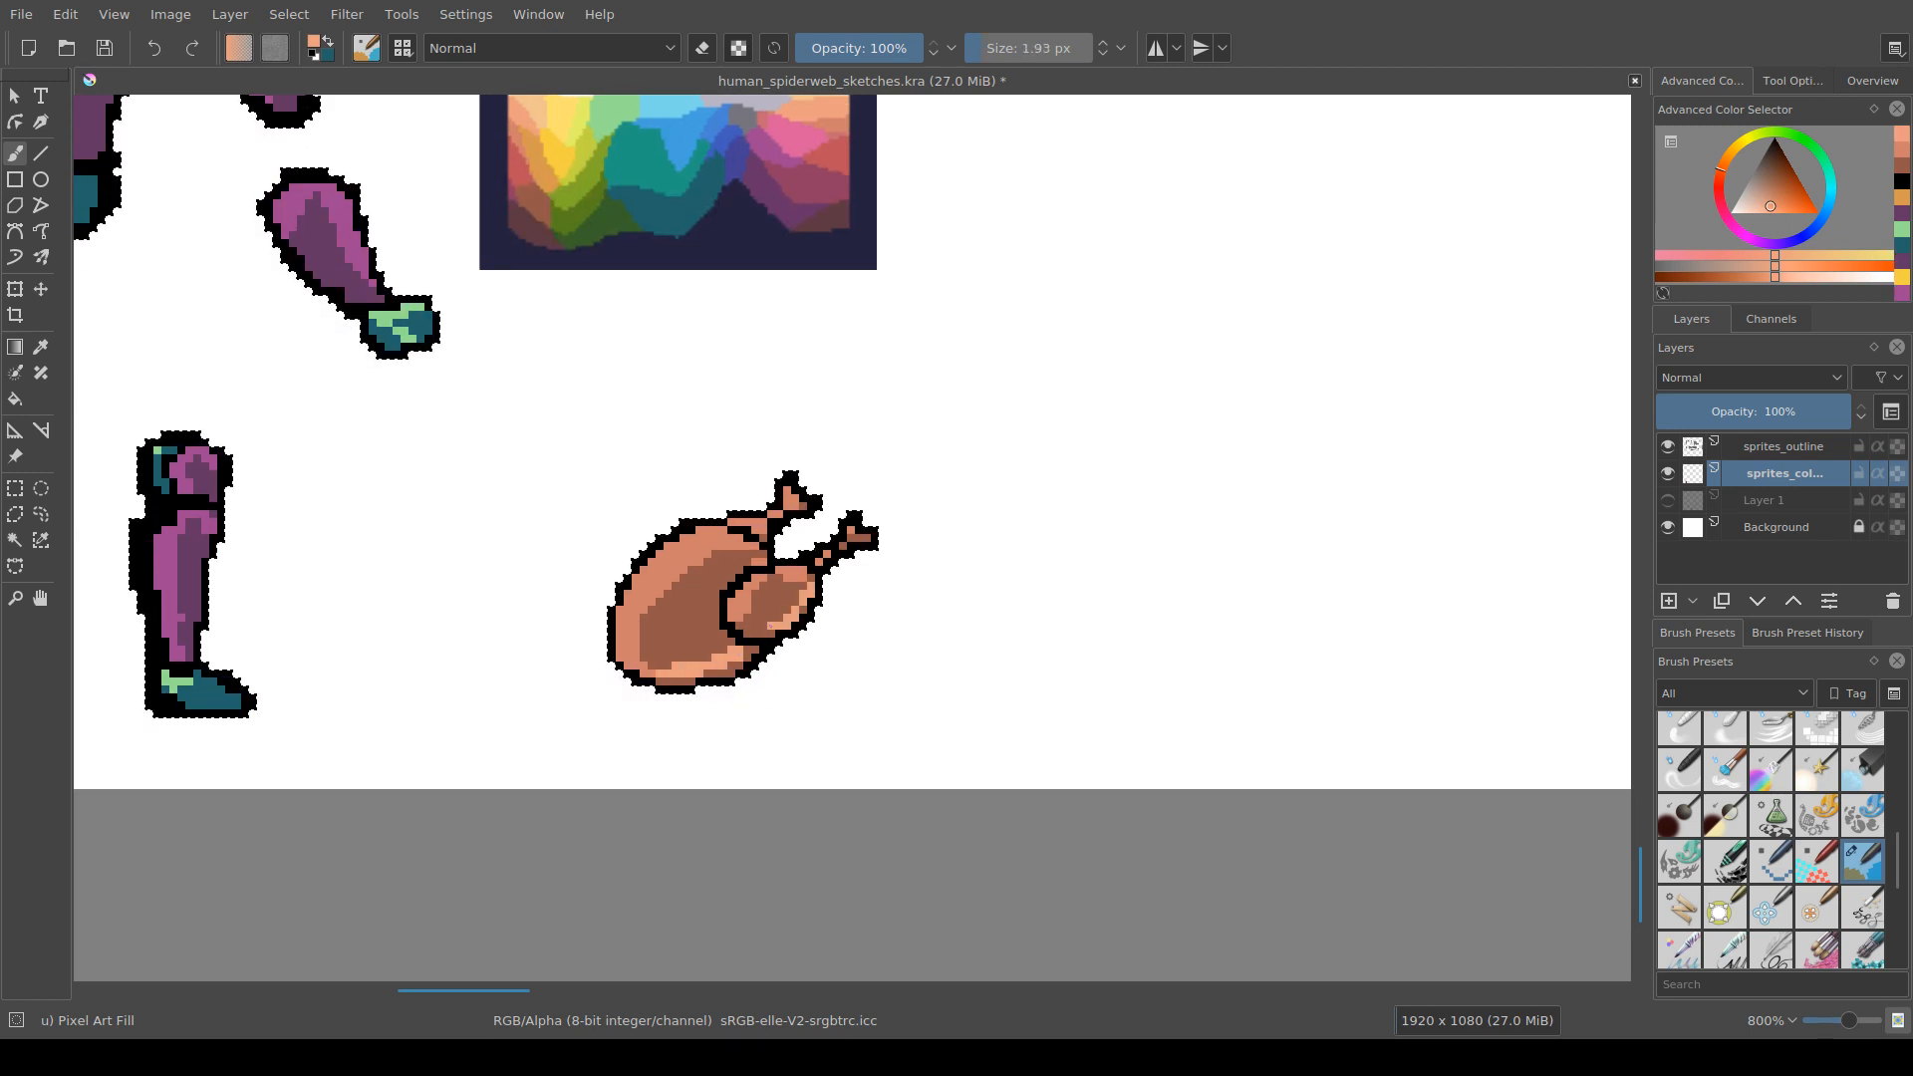
key(ctrl+z)
key(ctrl+z)
Step: Try red shading from the palette along the boundary between the chicken body's light and dark browns
drag(810, 395, 796, 661)
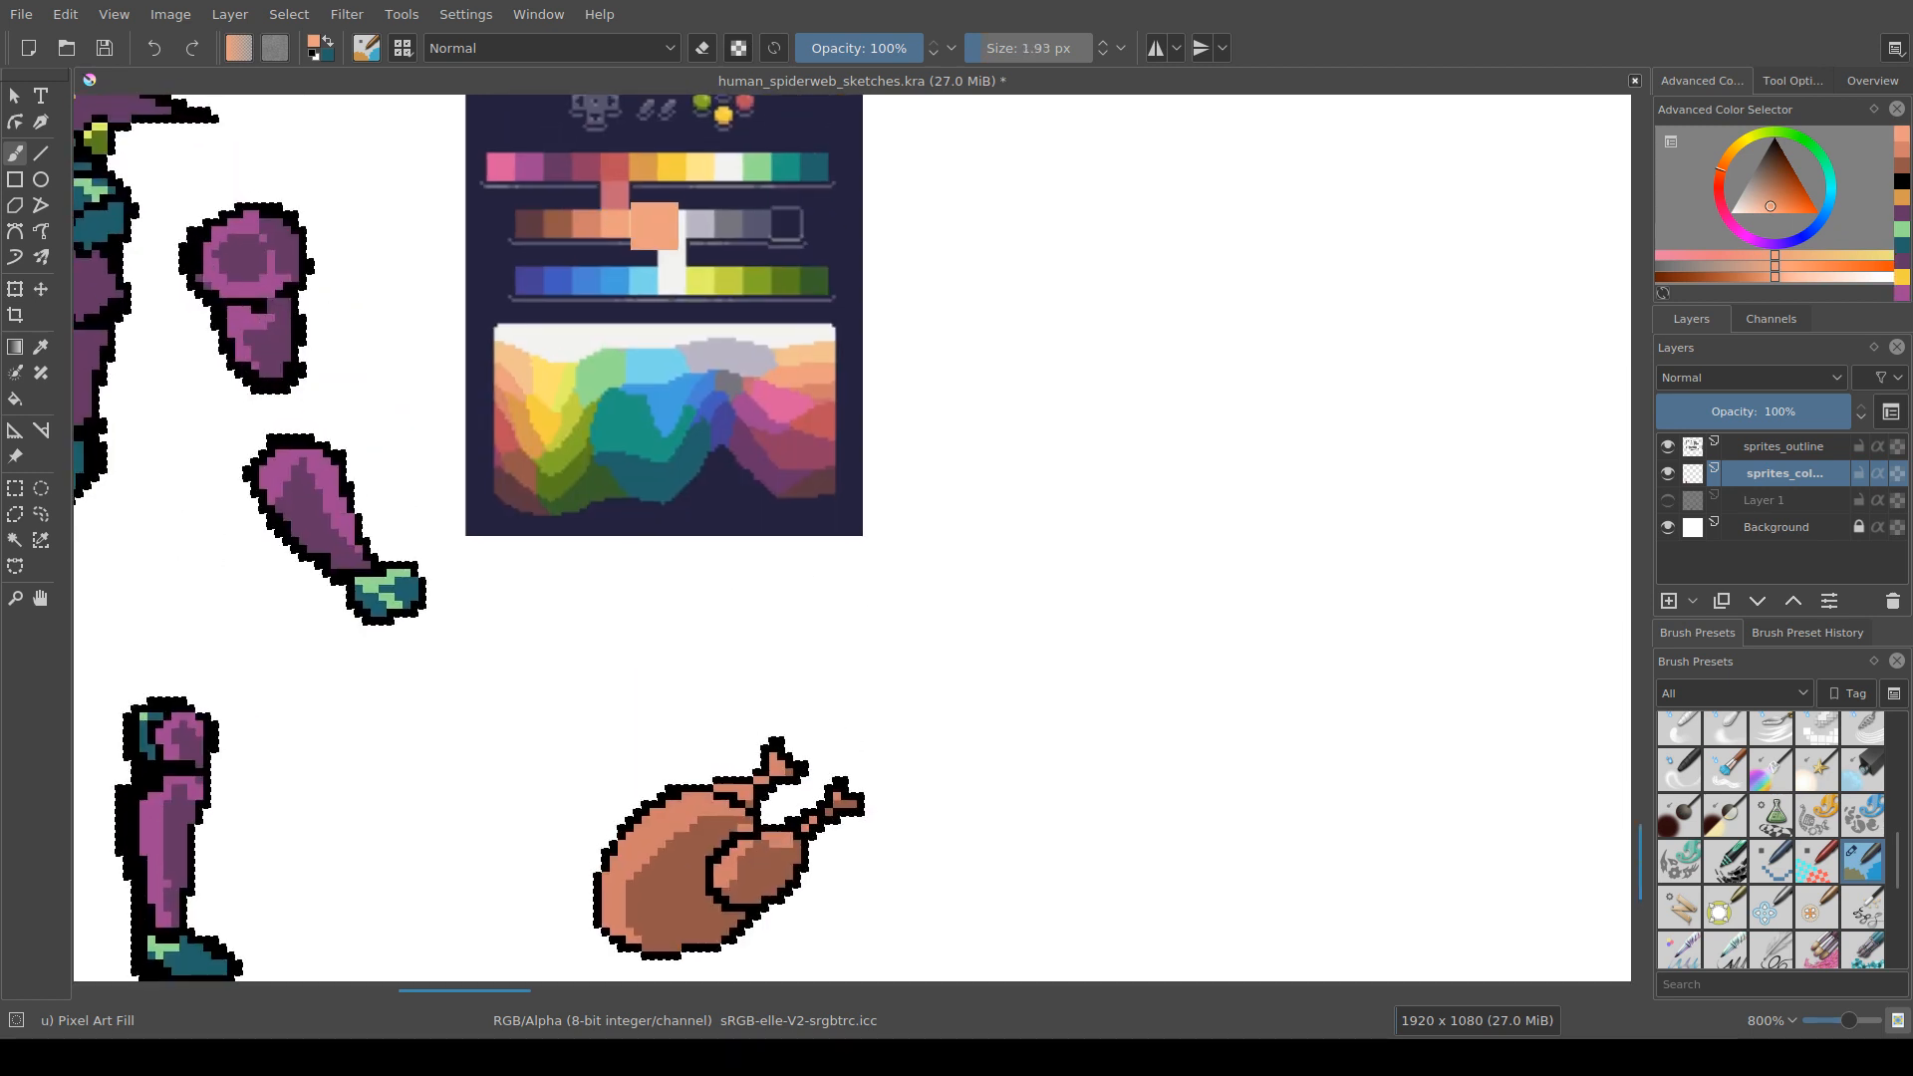
ctrl+click(616, 170)
mouse_move(694, 892)
mouse_down()
mouse_move(678, 618)
mouse_move(644, 575)
mouse_up()
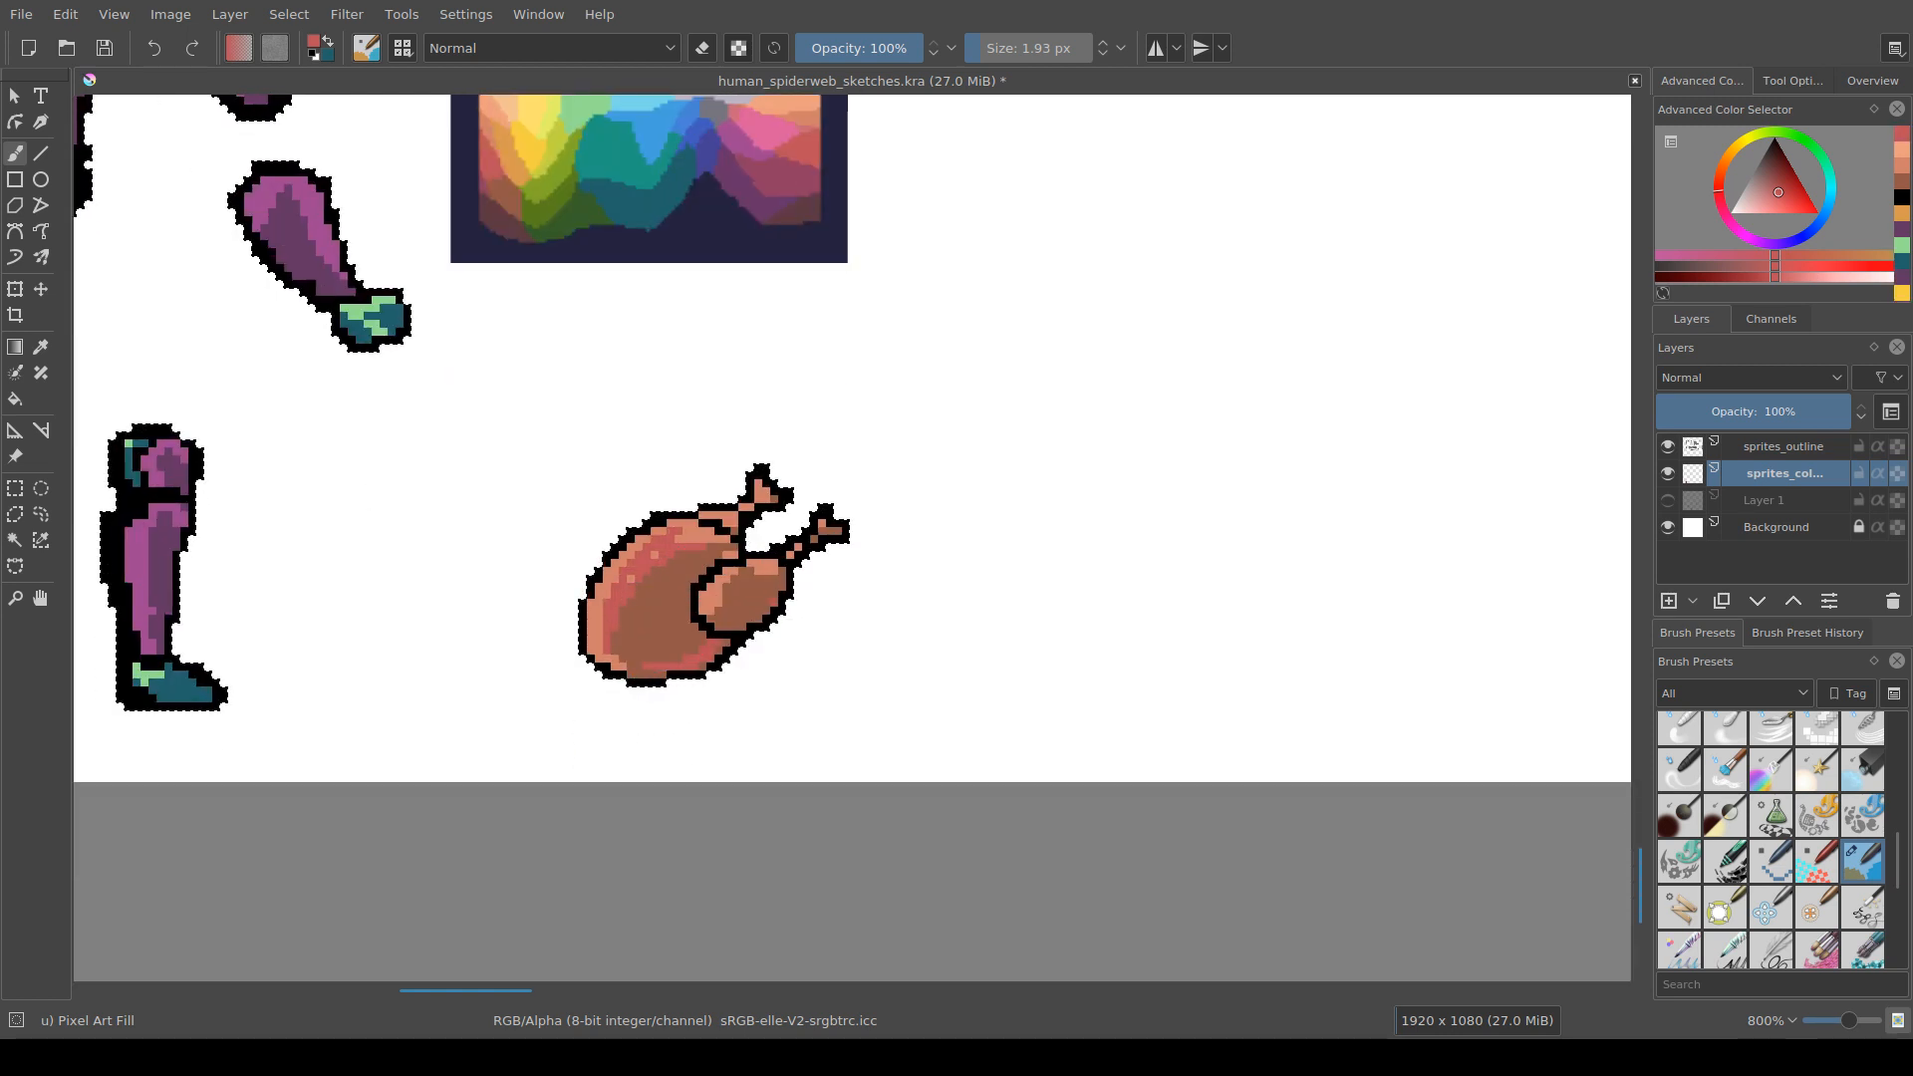
Step: Paint both of the chicken's leg bones with the palette's off-white and save the document
drag(798, 421, 750, 639)
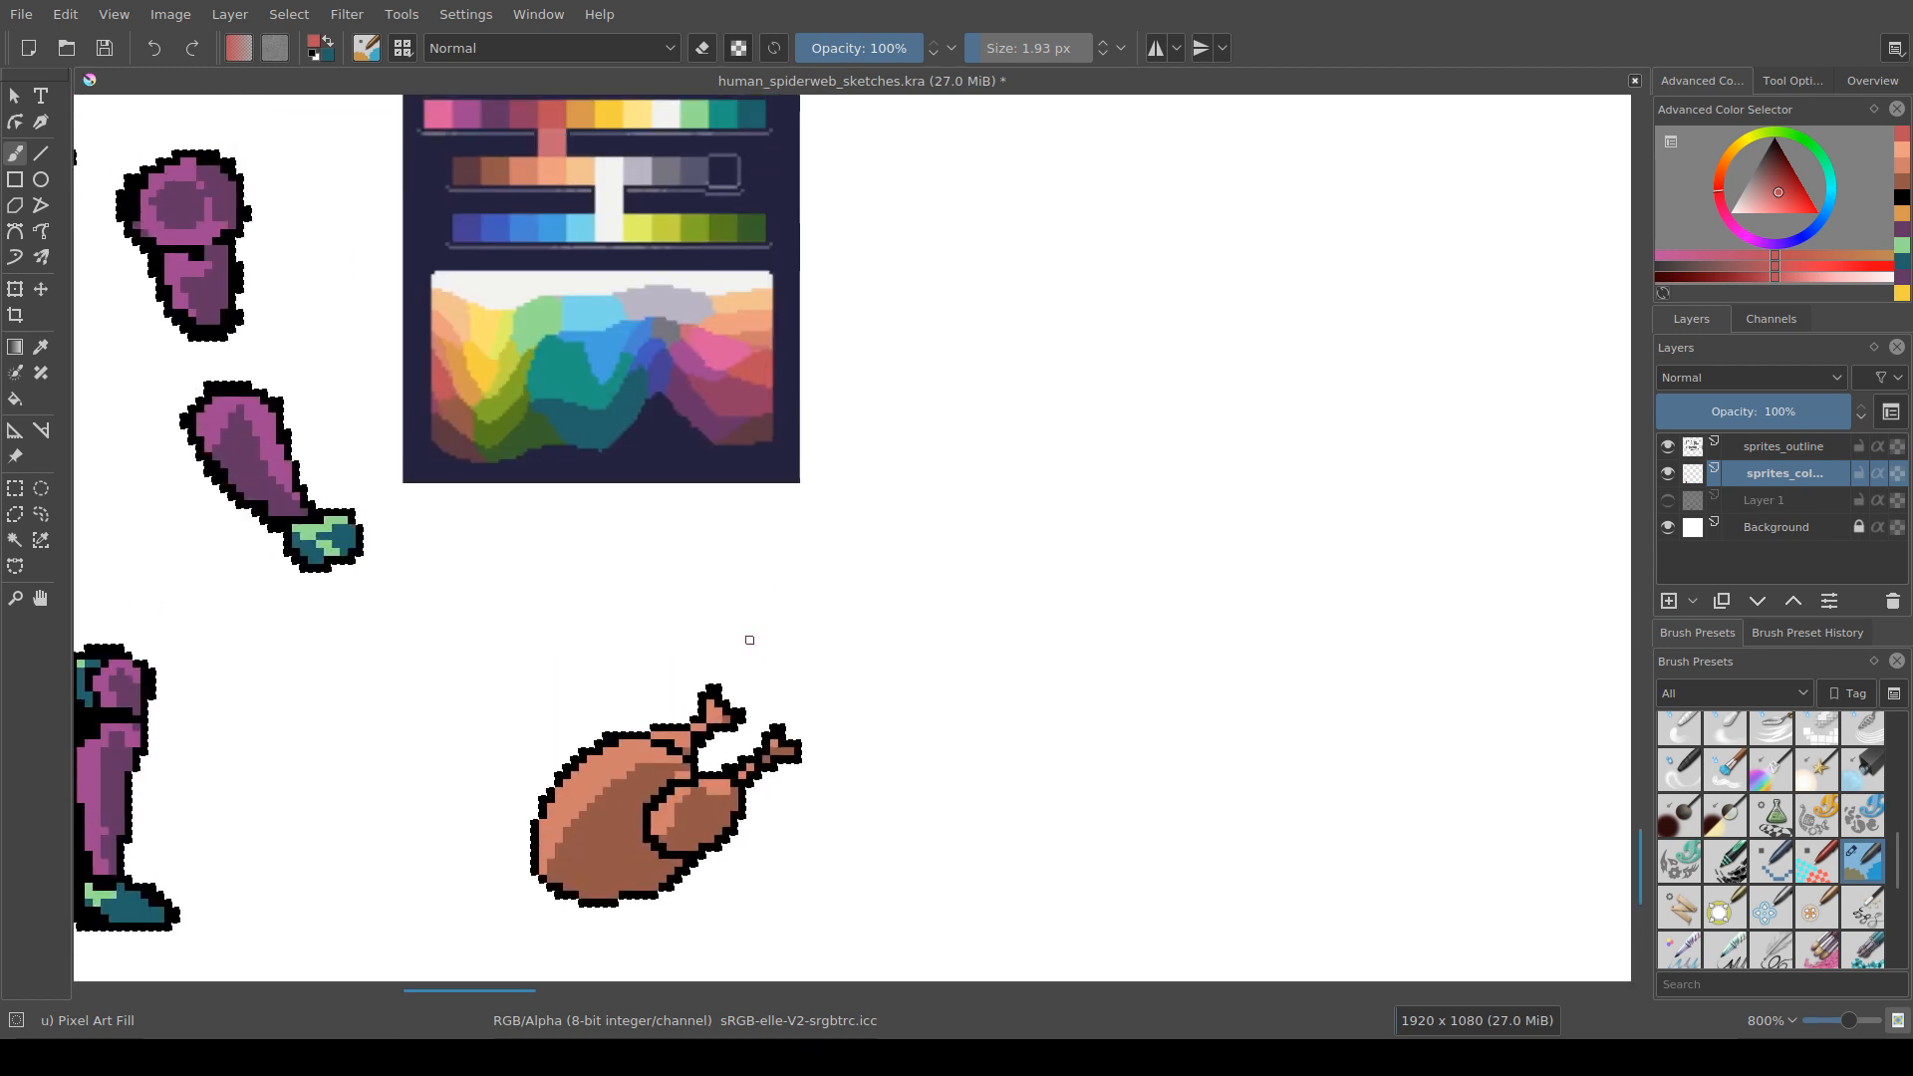
ctrl+click(634, 229)
drag(633, 229, 630, 124)
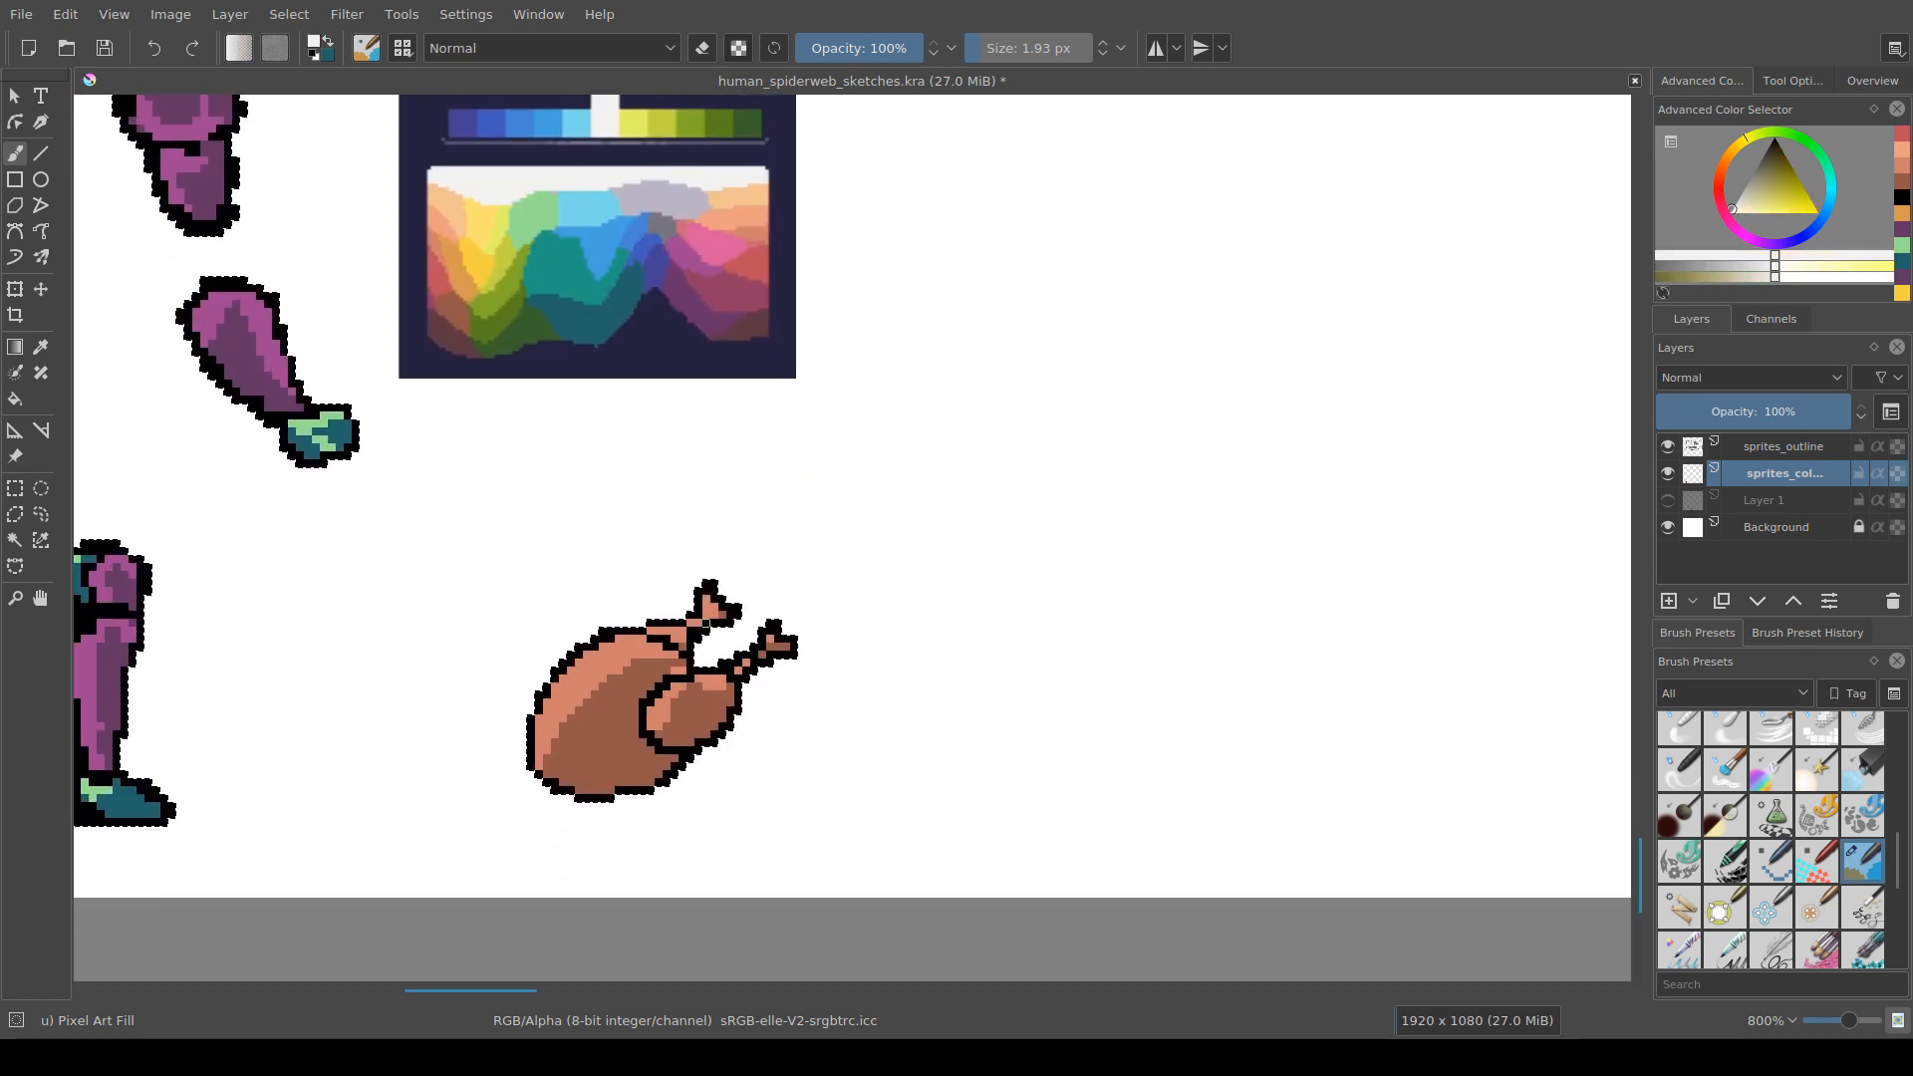
click(721, 605)
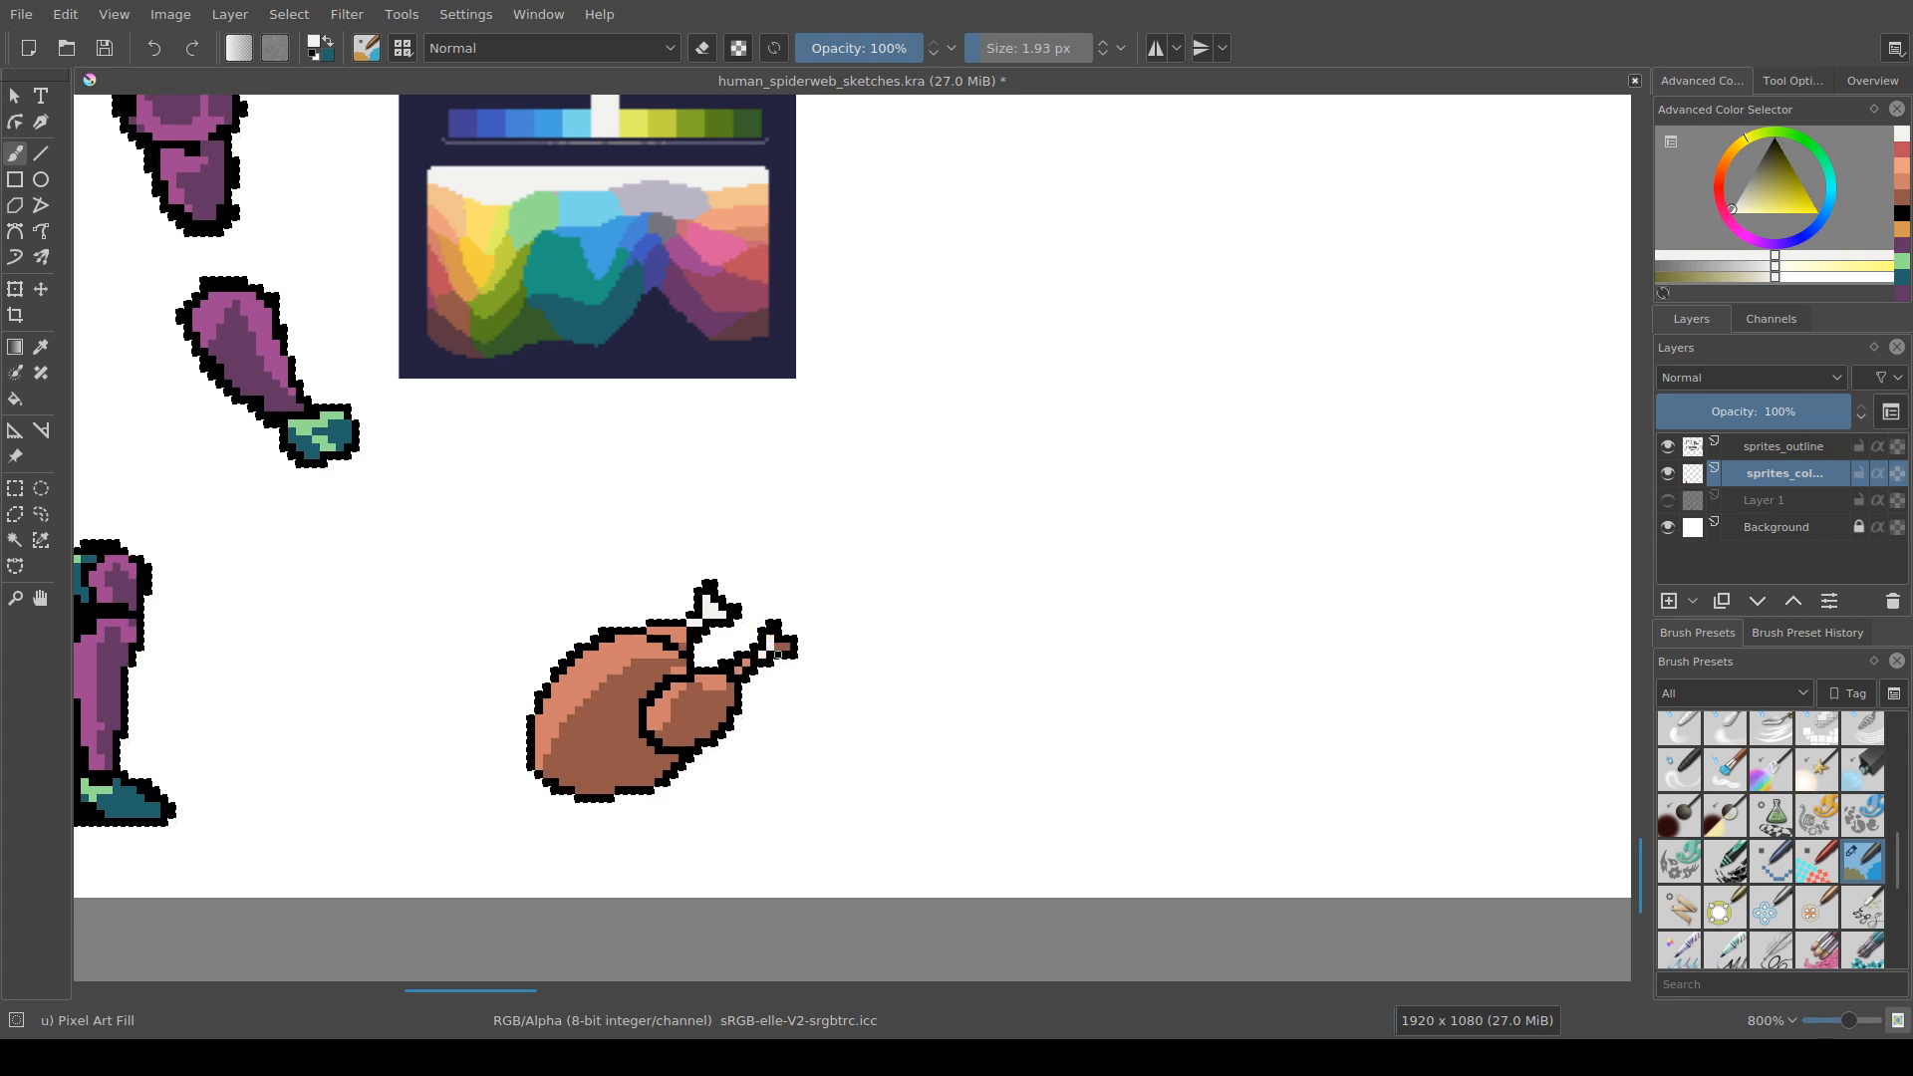
click(784, 646)
mouse_move(761, 694)
mouse_down()
mouse_move(778, 717)
mouse_move(779, 672)
mouse_move(762, 721)
mouse_up()
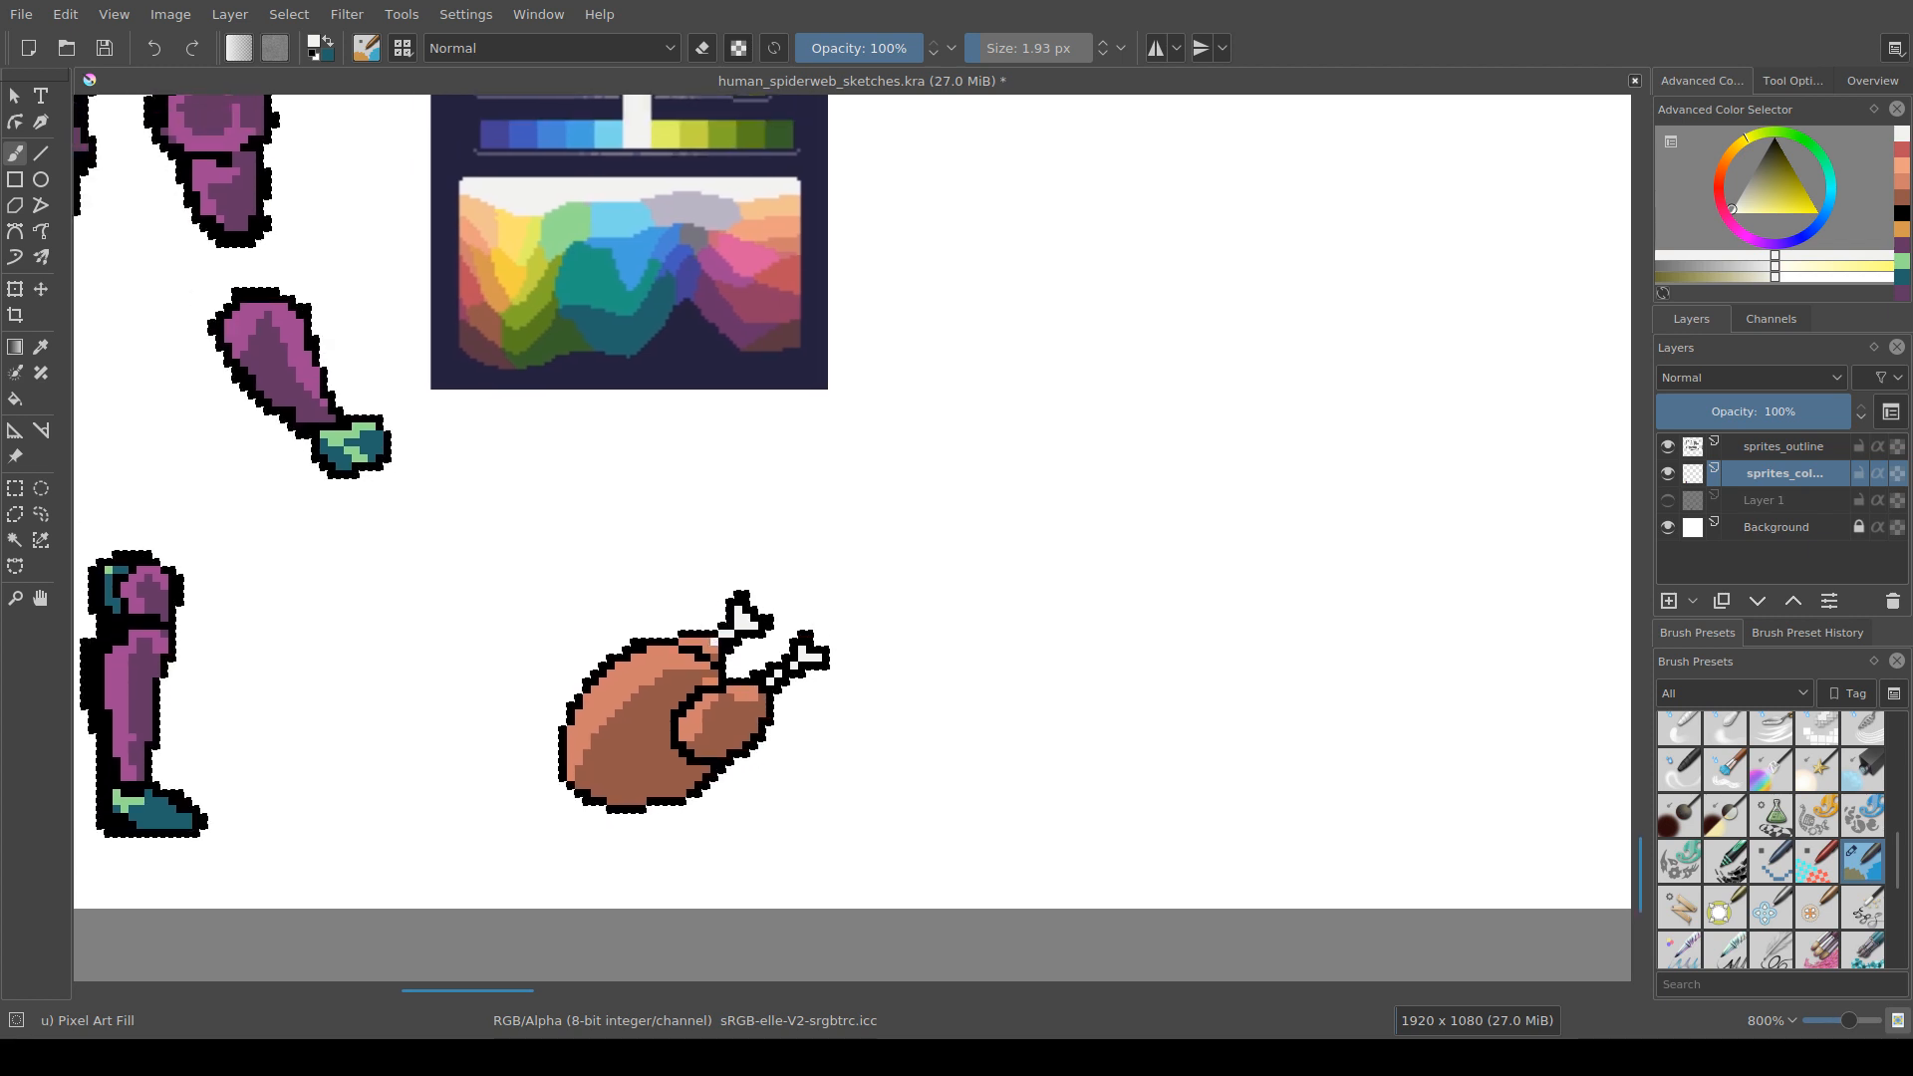
key(ctrl+s)
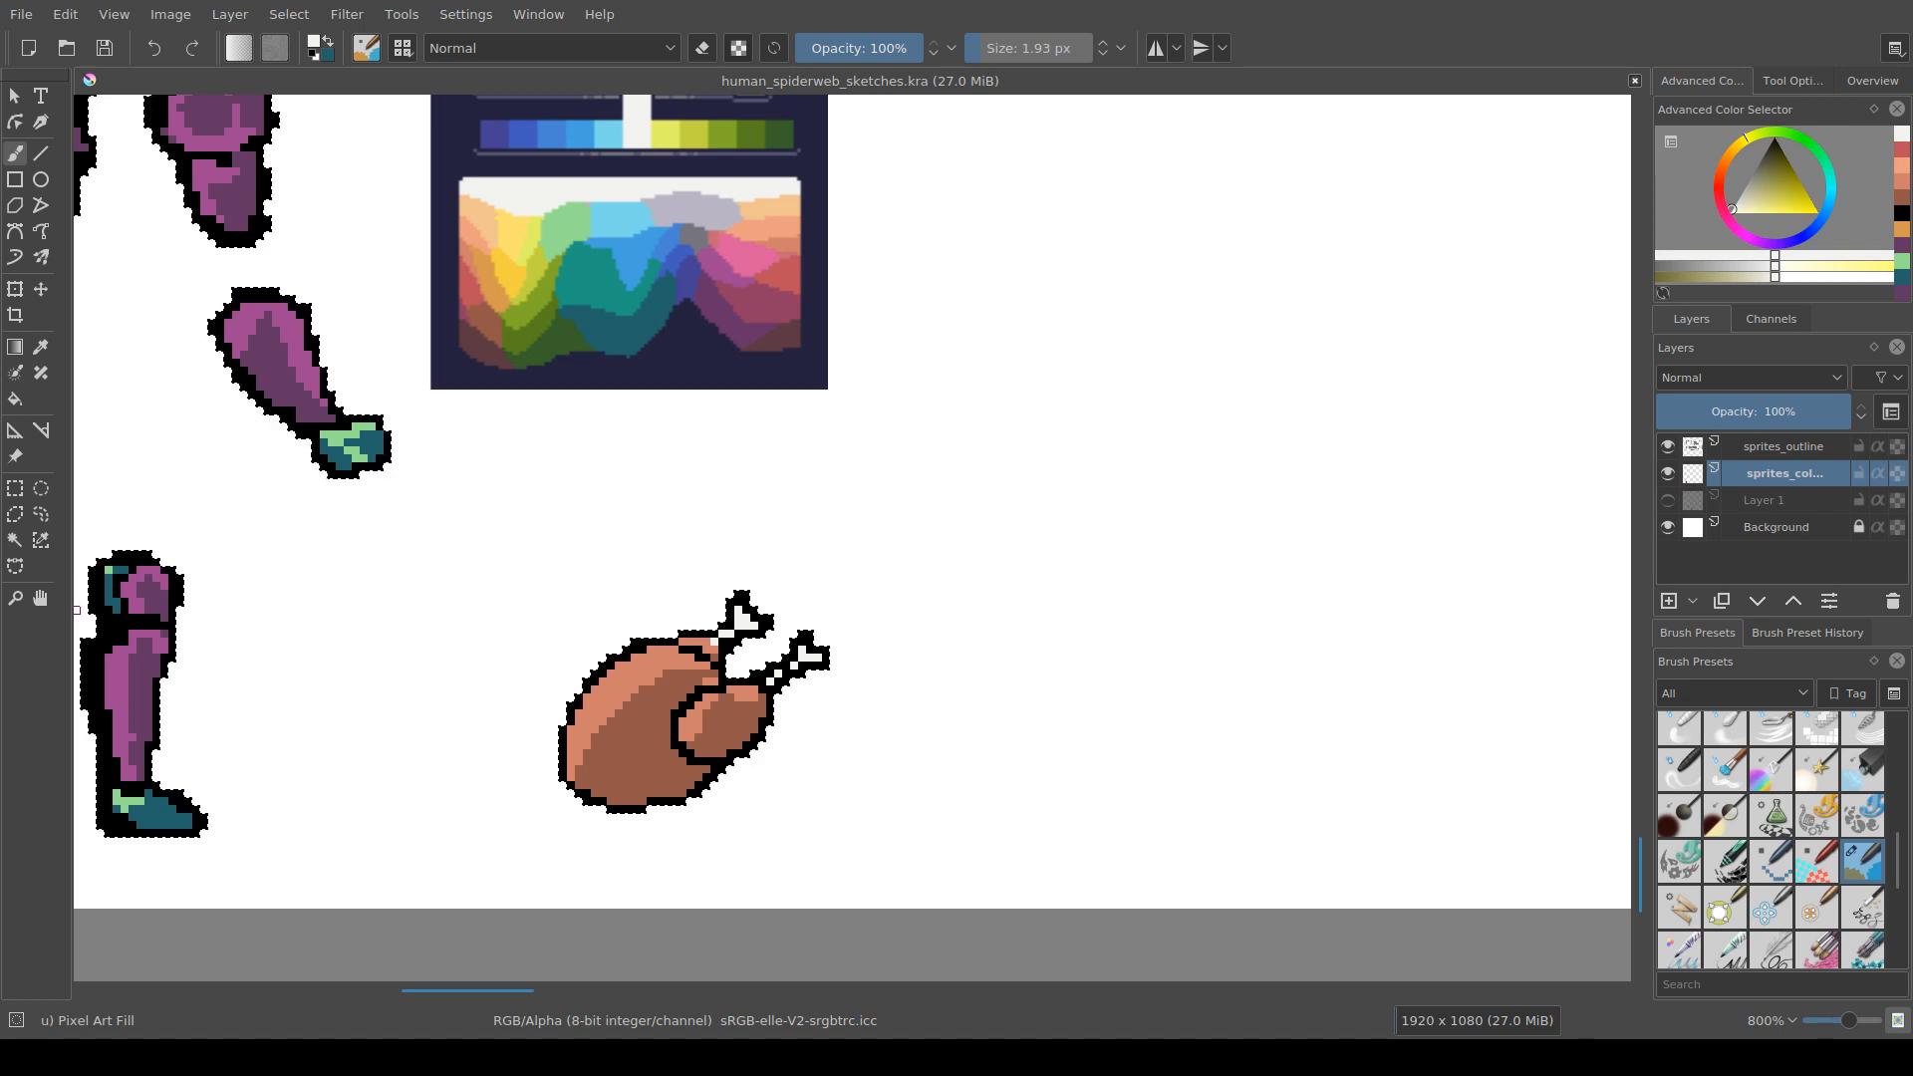
drag(451, 739, 498, 714)
scroll(581, 567, down, 1)
drag(568, 553, 936, 555)
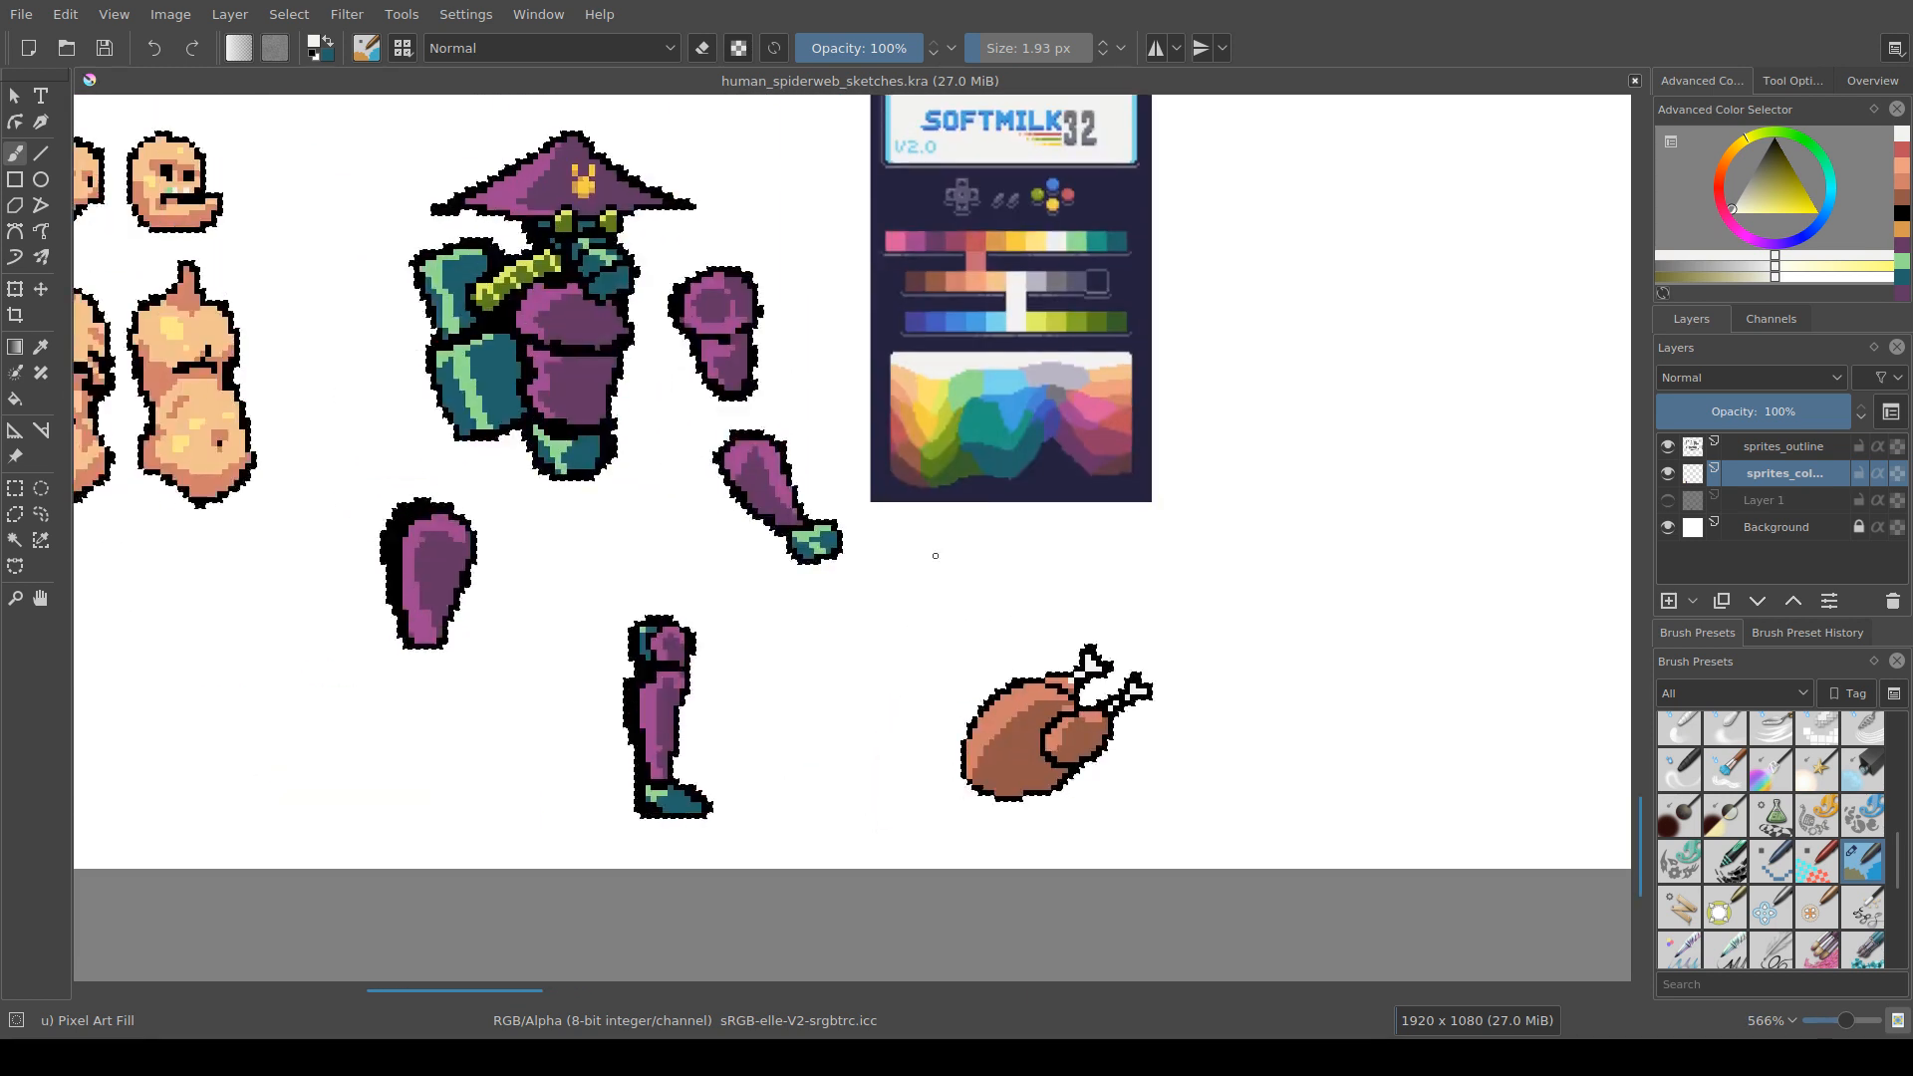
scroll(927, 563, down, 2)
scroll(1031, 642, up, 3)
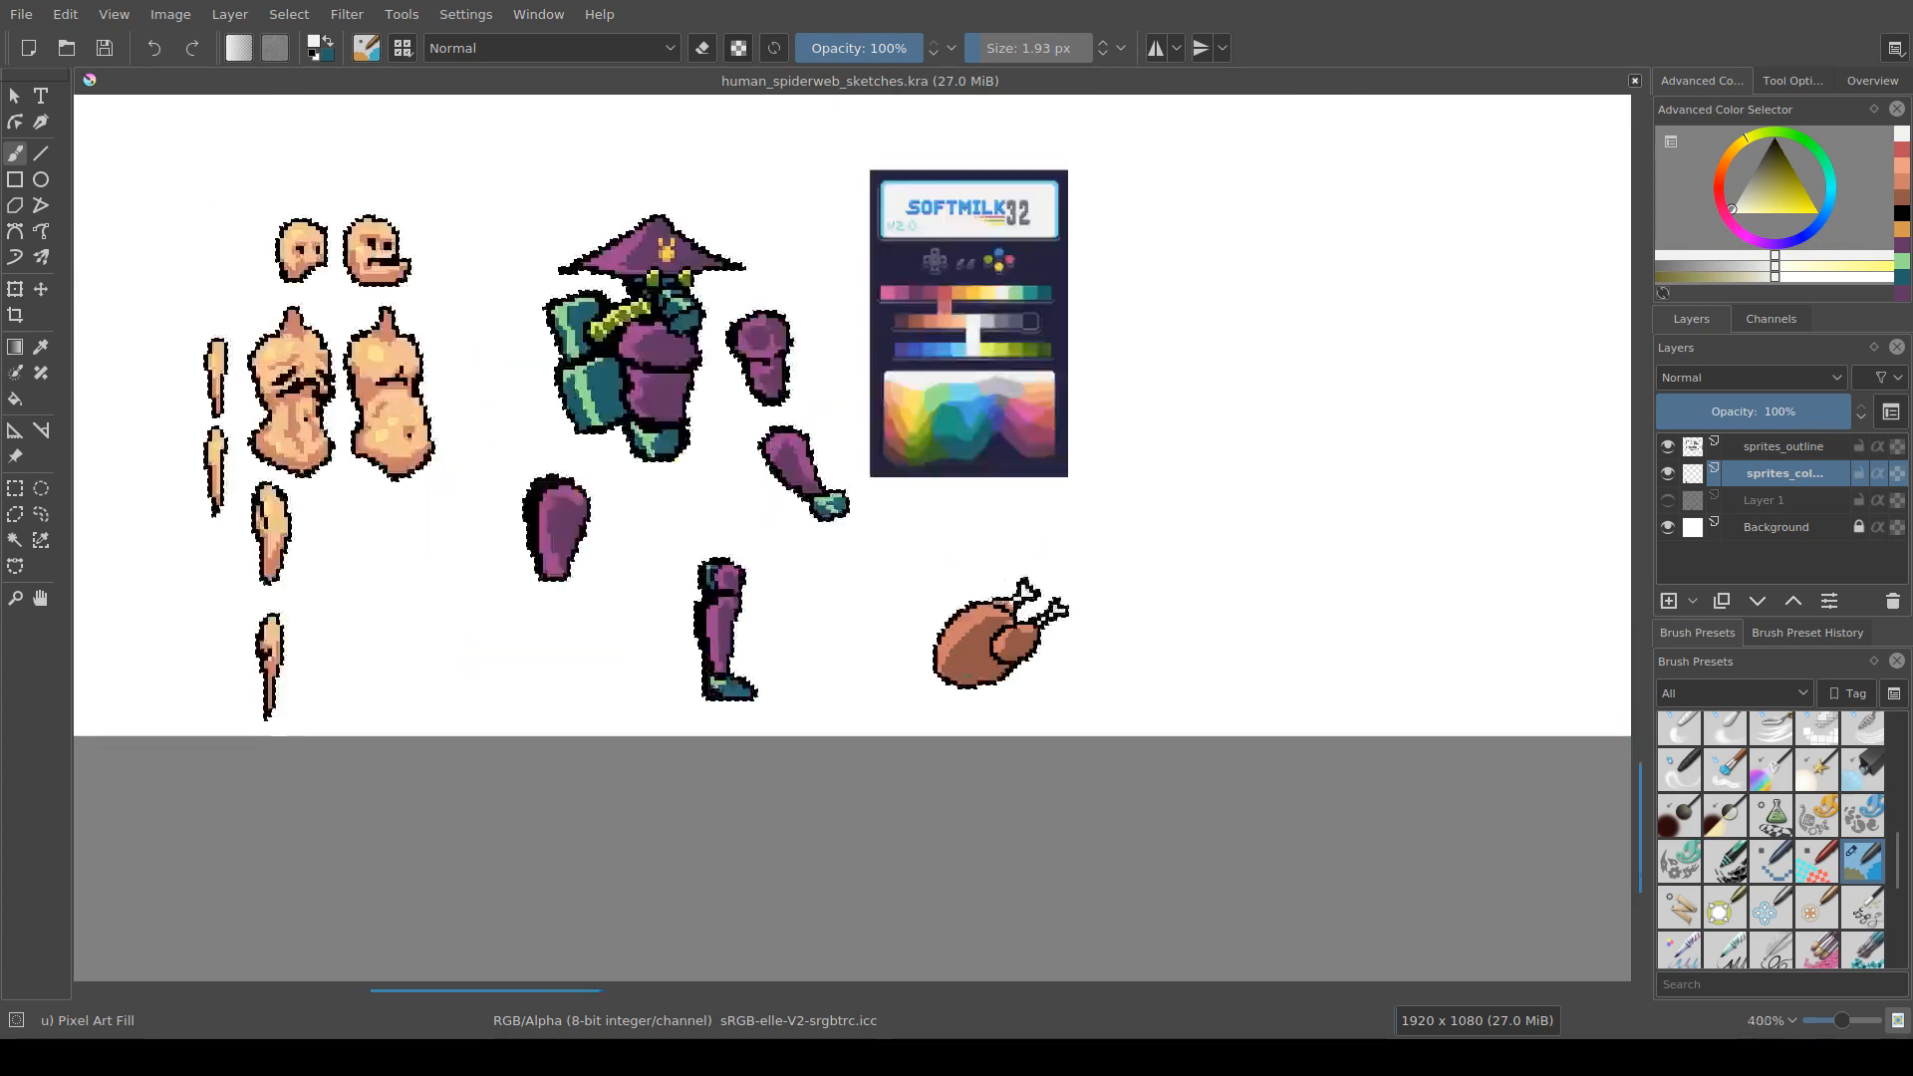
drag(841, 538, 674, 954)
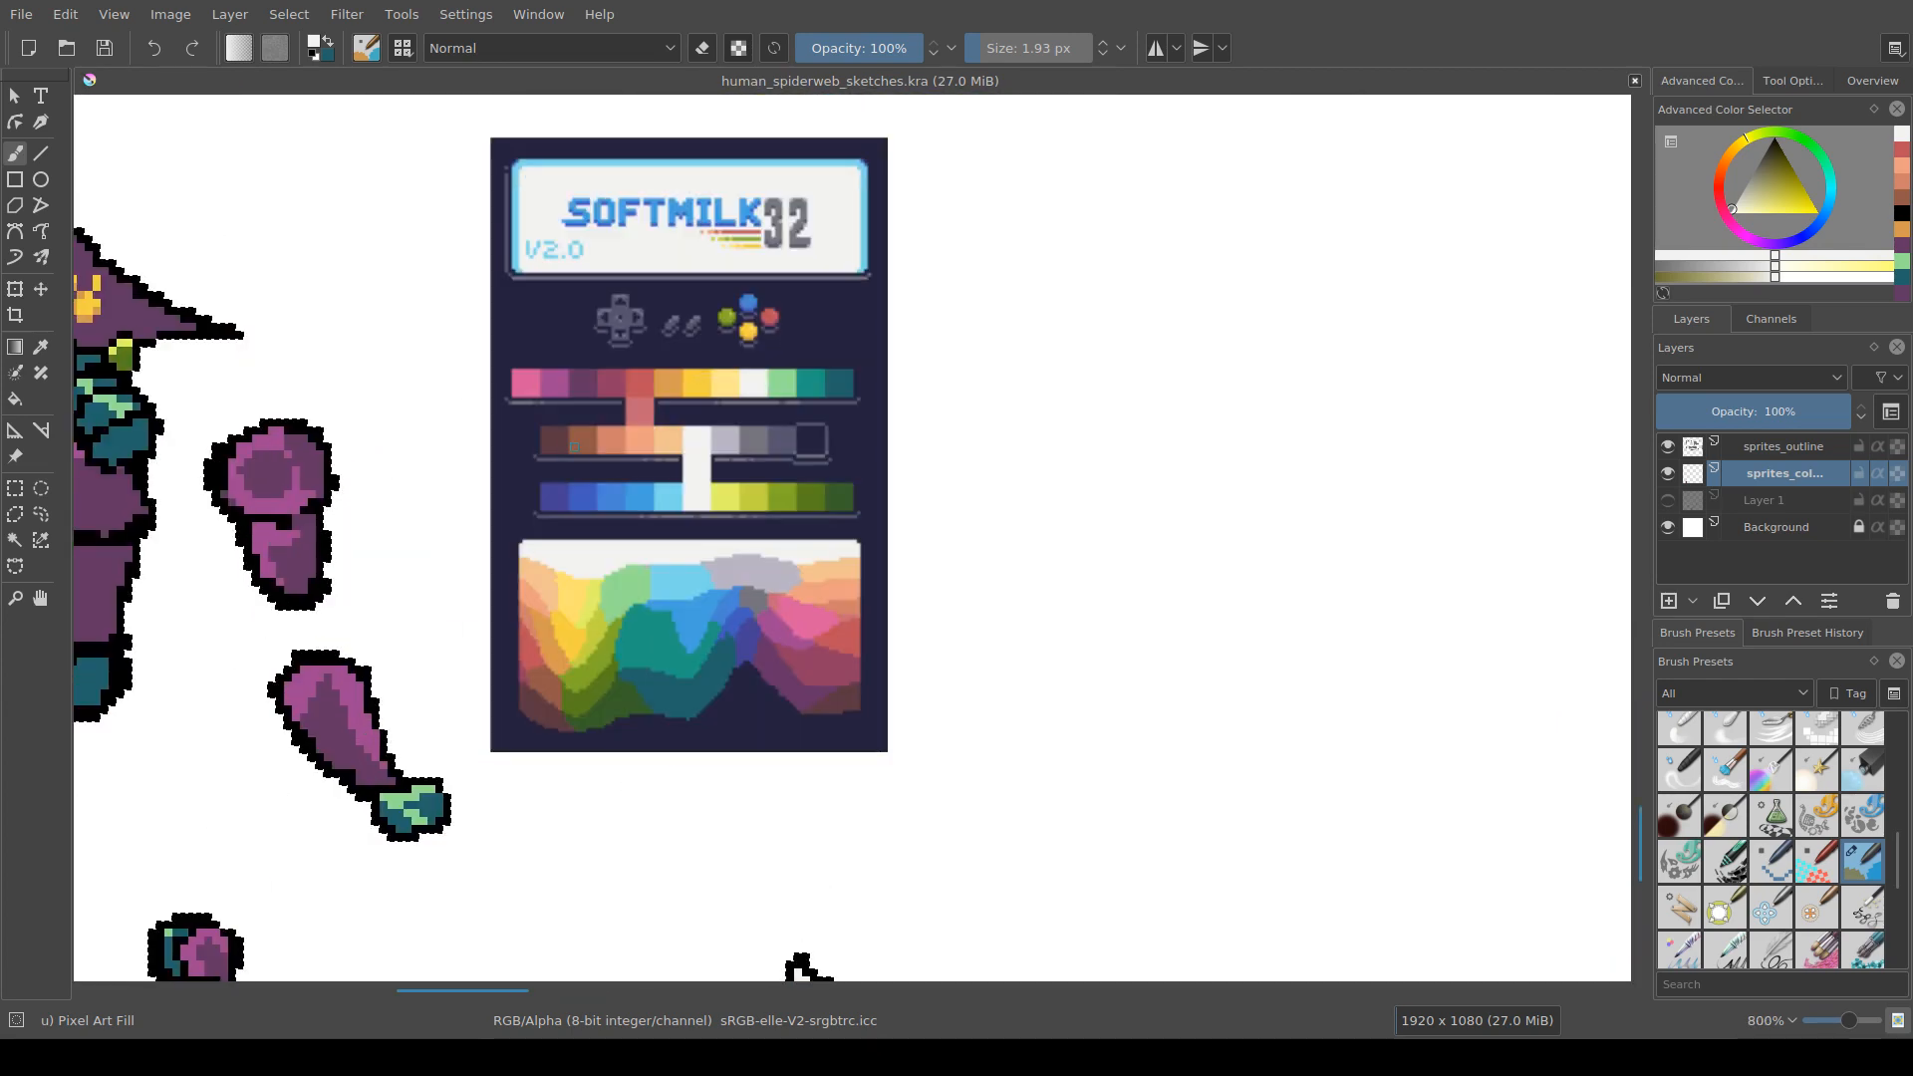
Step: Try wine-red shading from the palette along the underside of the chicken's body
ctrl+click(641, 387)
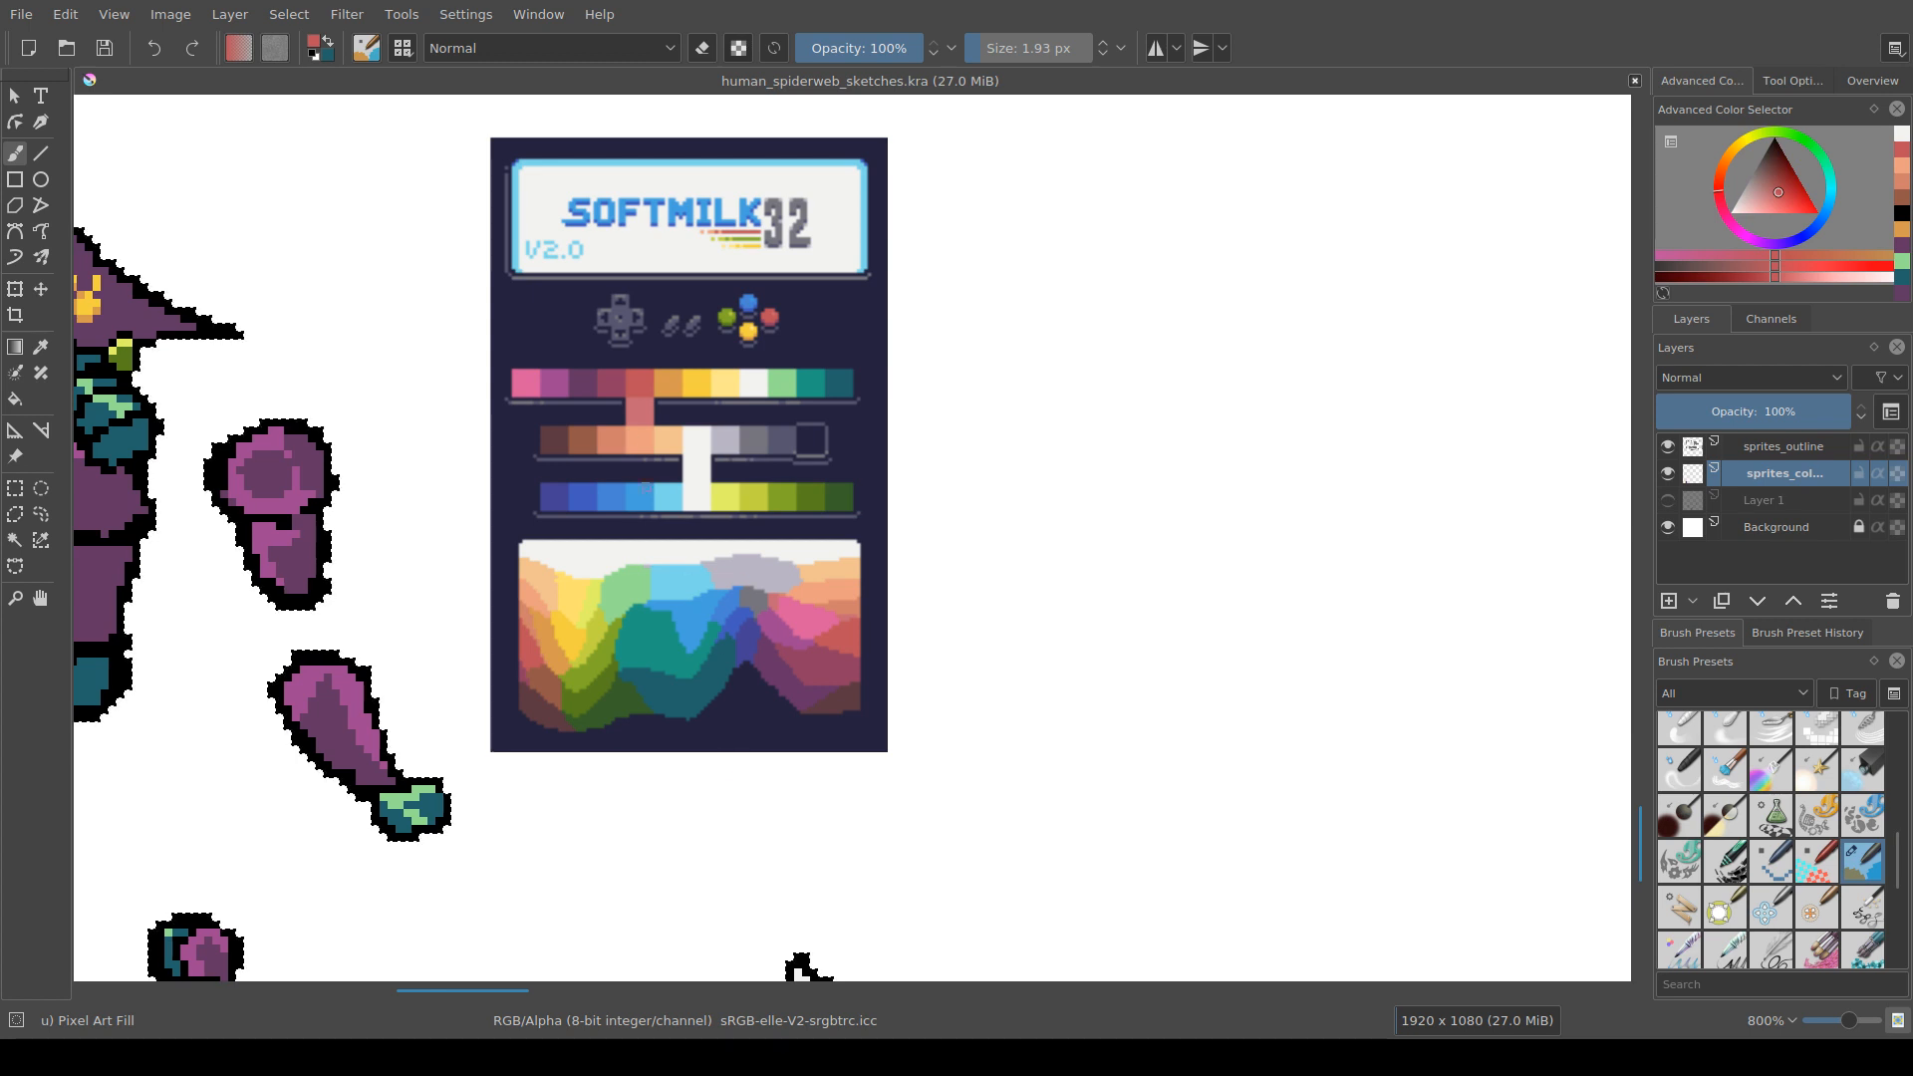
ctrl+click(610, 384)
drag(805, 884, 775, 510)
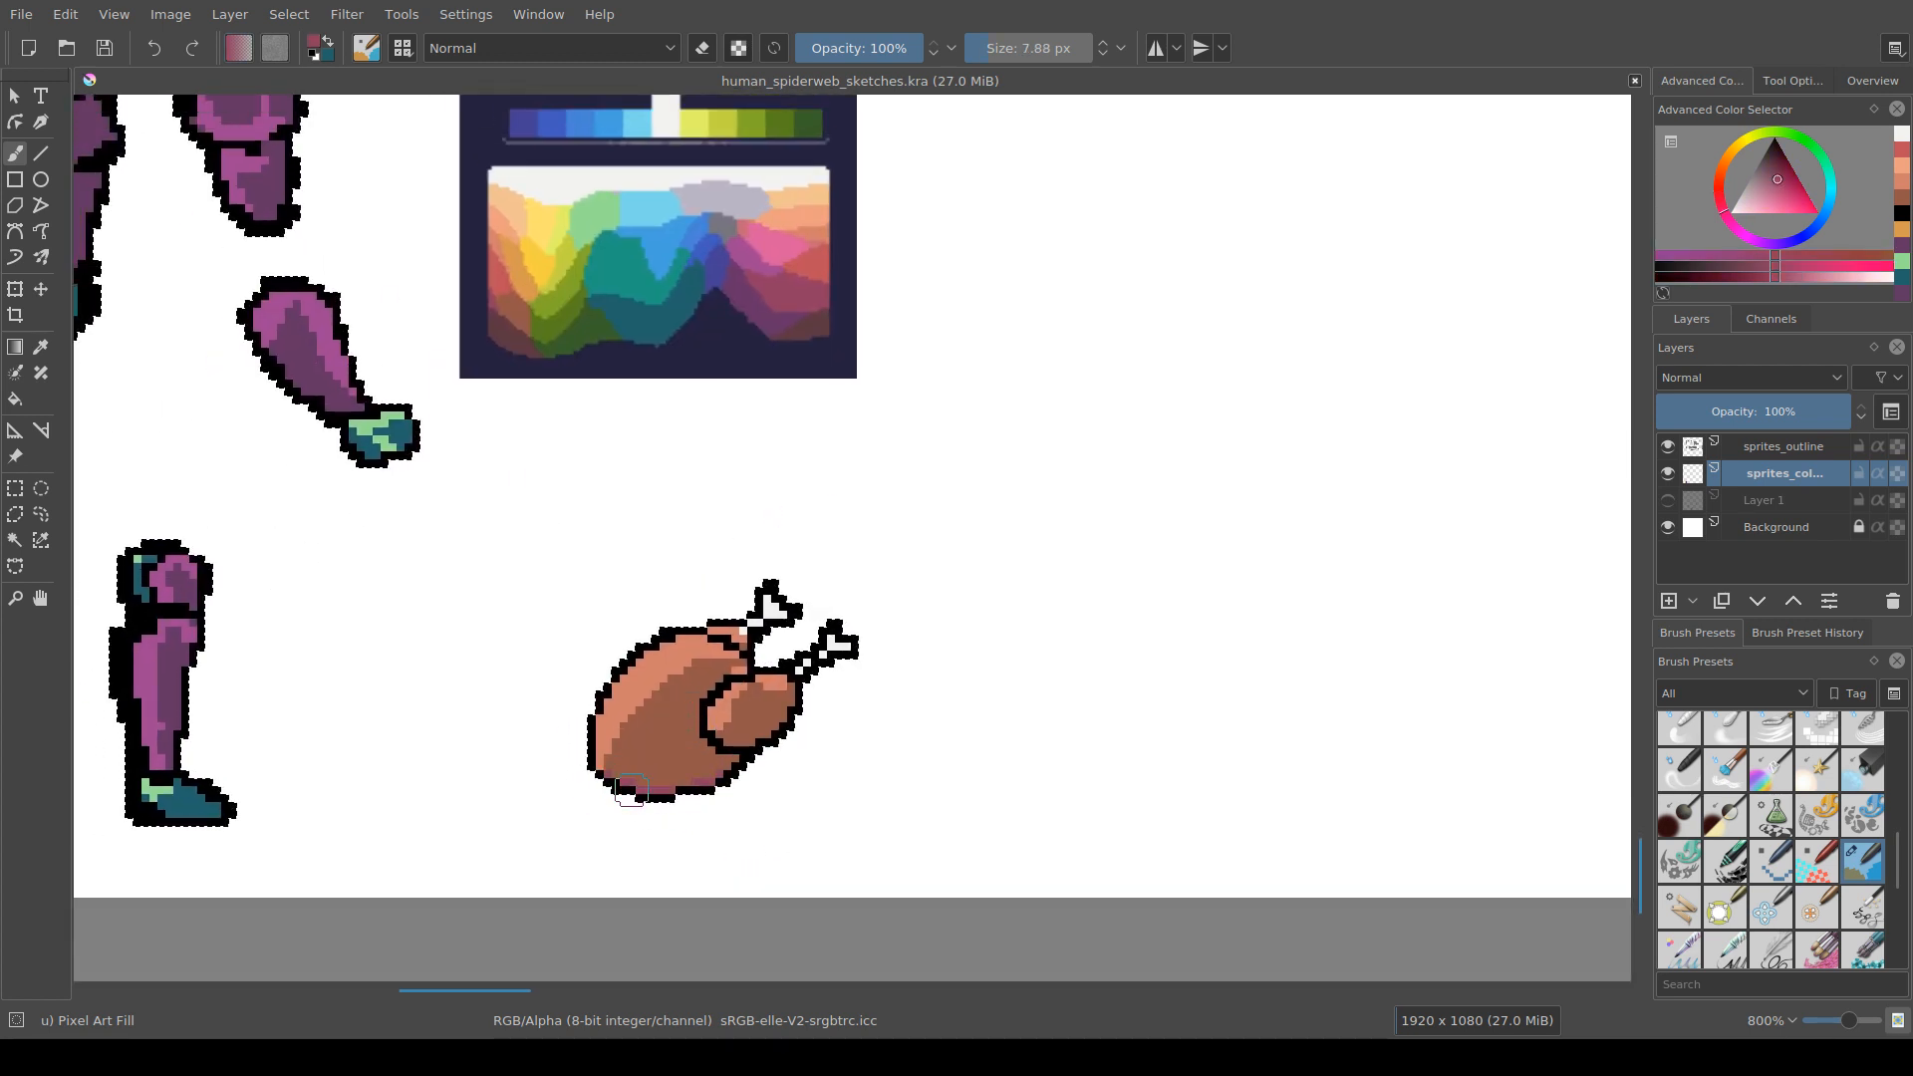
drag(743, 767, 787, 728)
drag(805, 608, 822, 916)
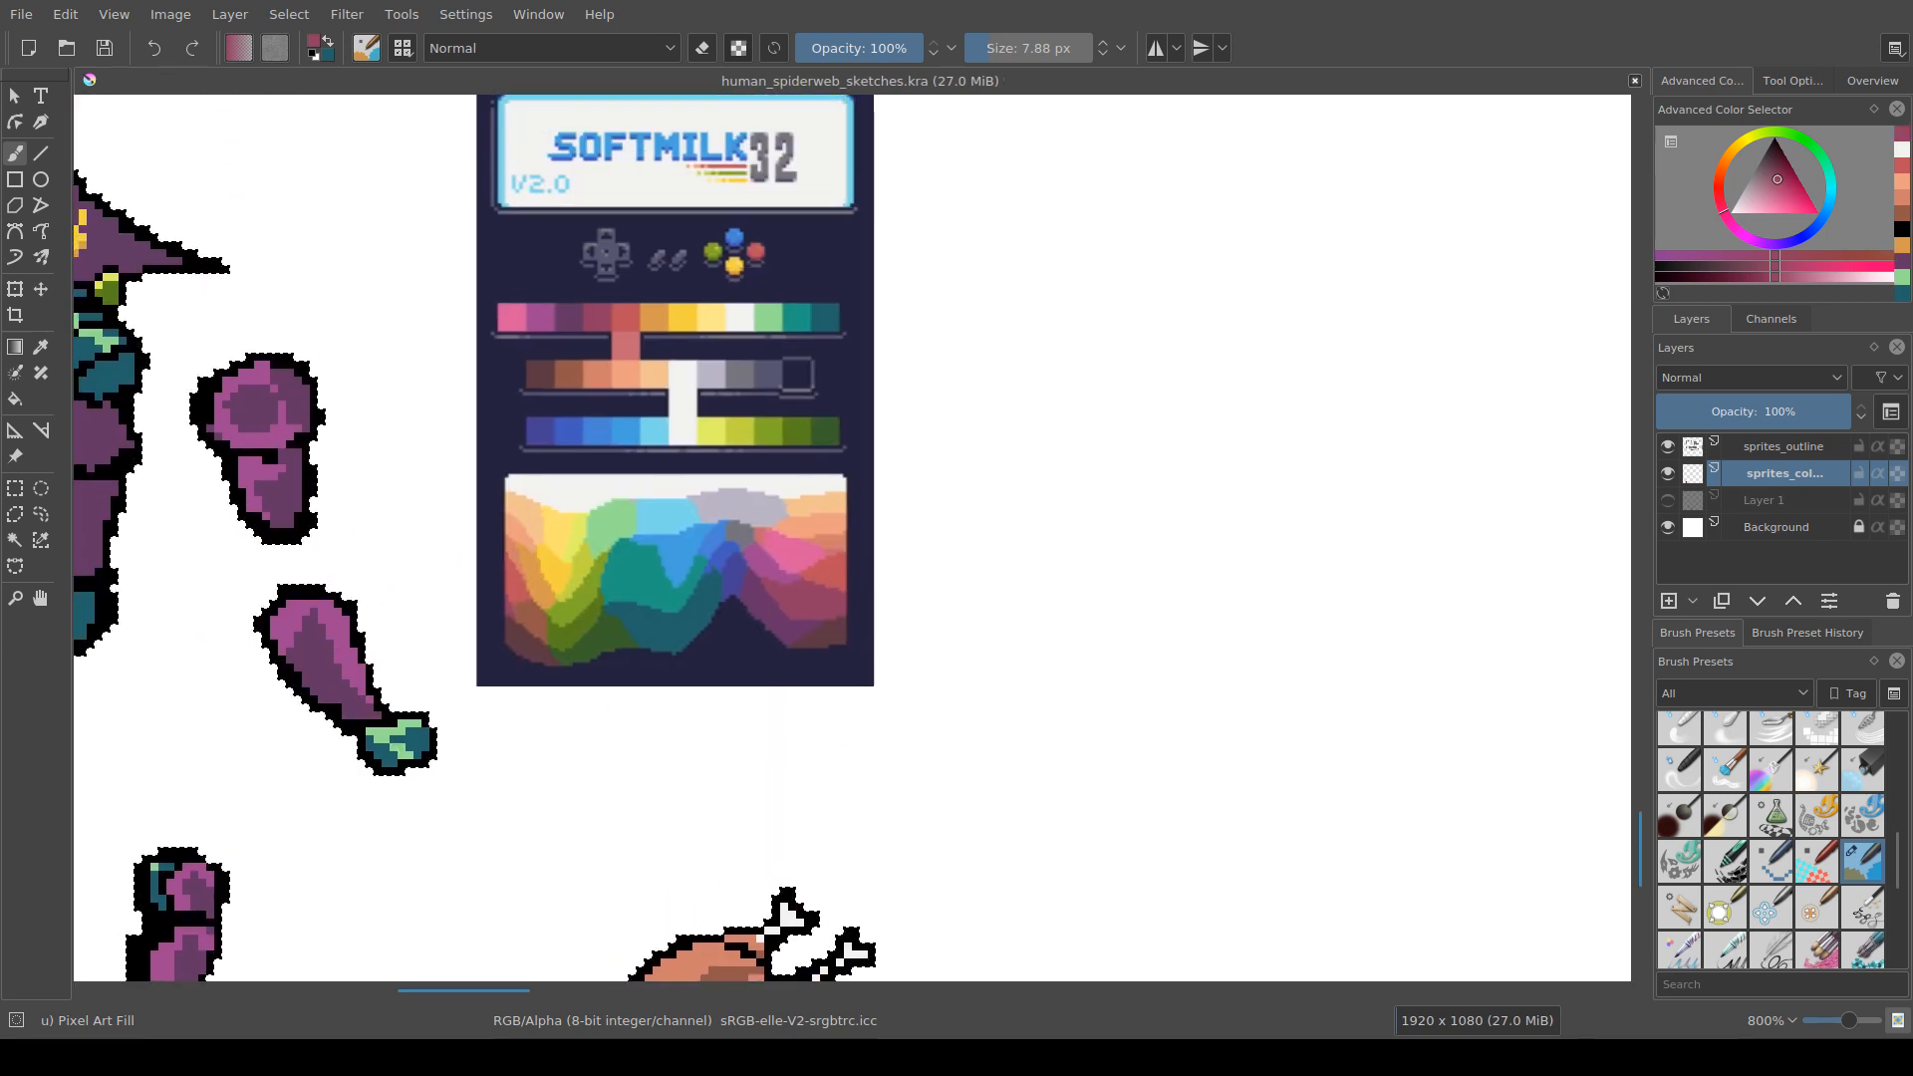
ctrl+click(599, 320)
drag(663, 437, 643, 154)
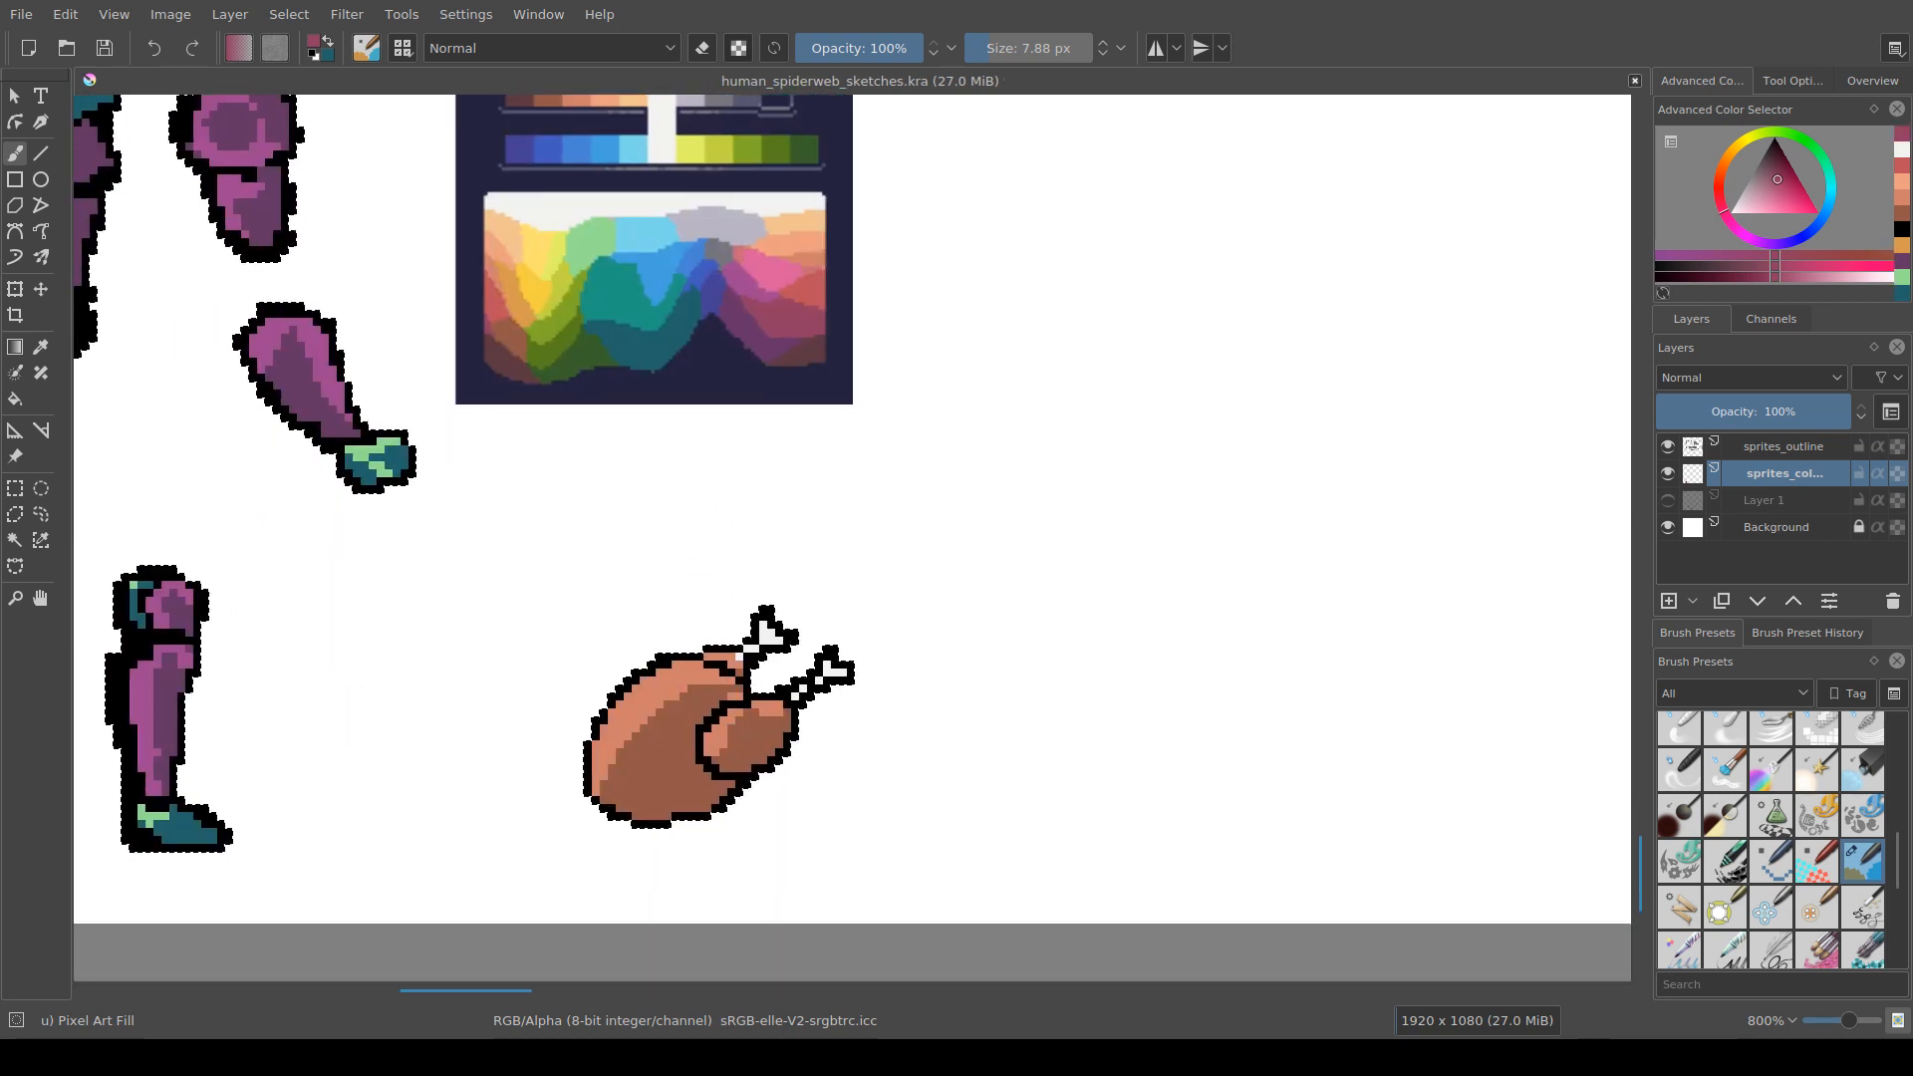
ctrl+click(745, 788)
drag(702, 592, 677, 902)
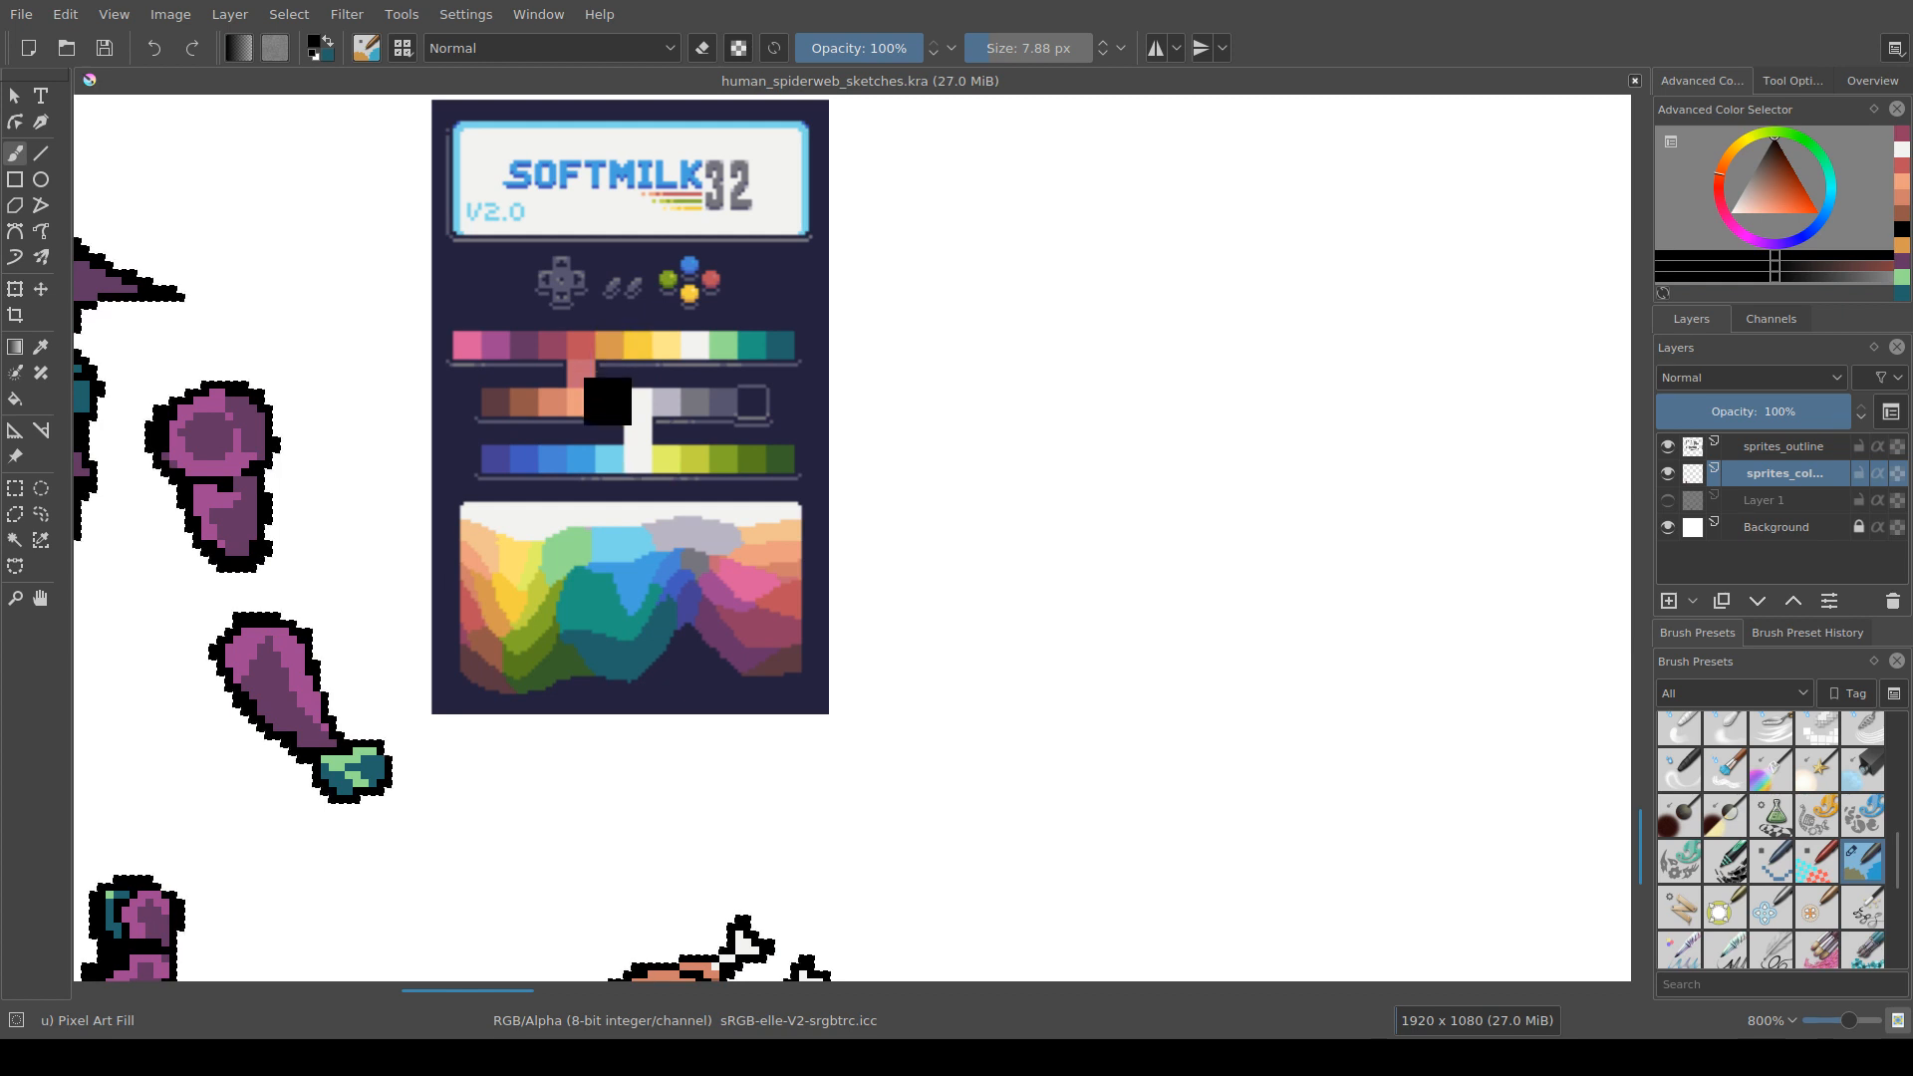
ctrl+click(554, 348)
drag(643, 469, 653, 128)
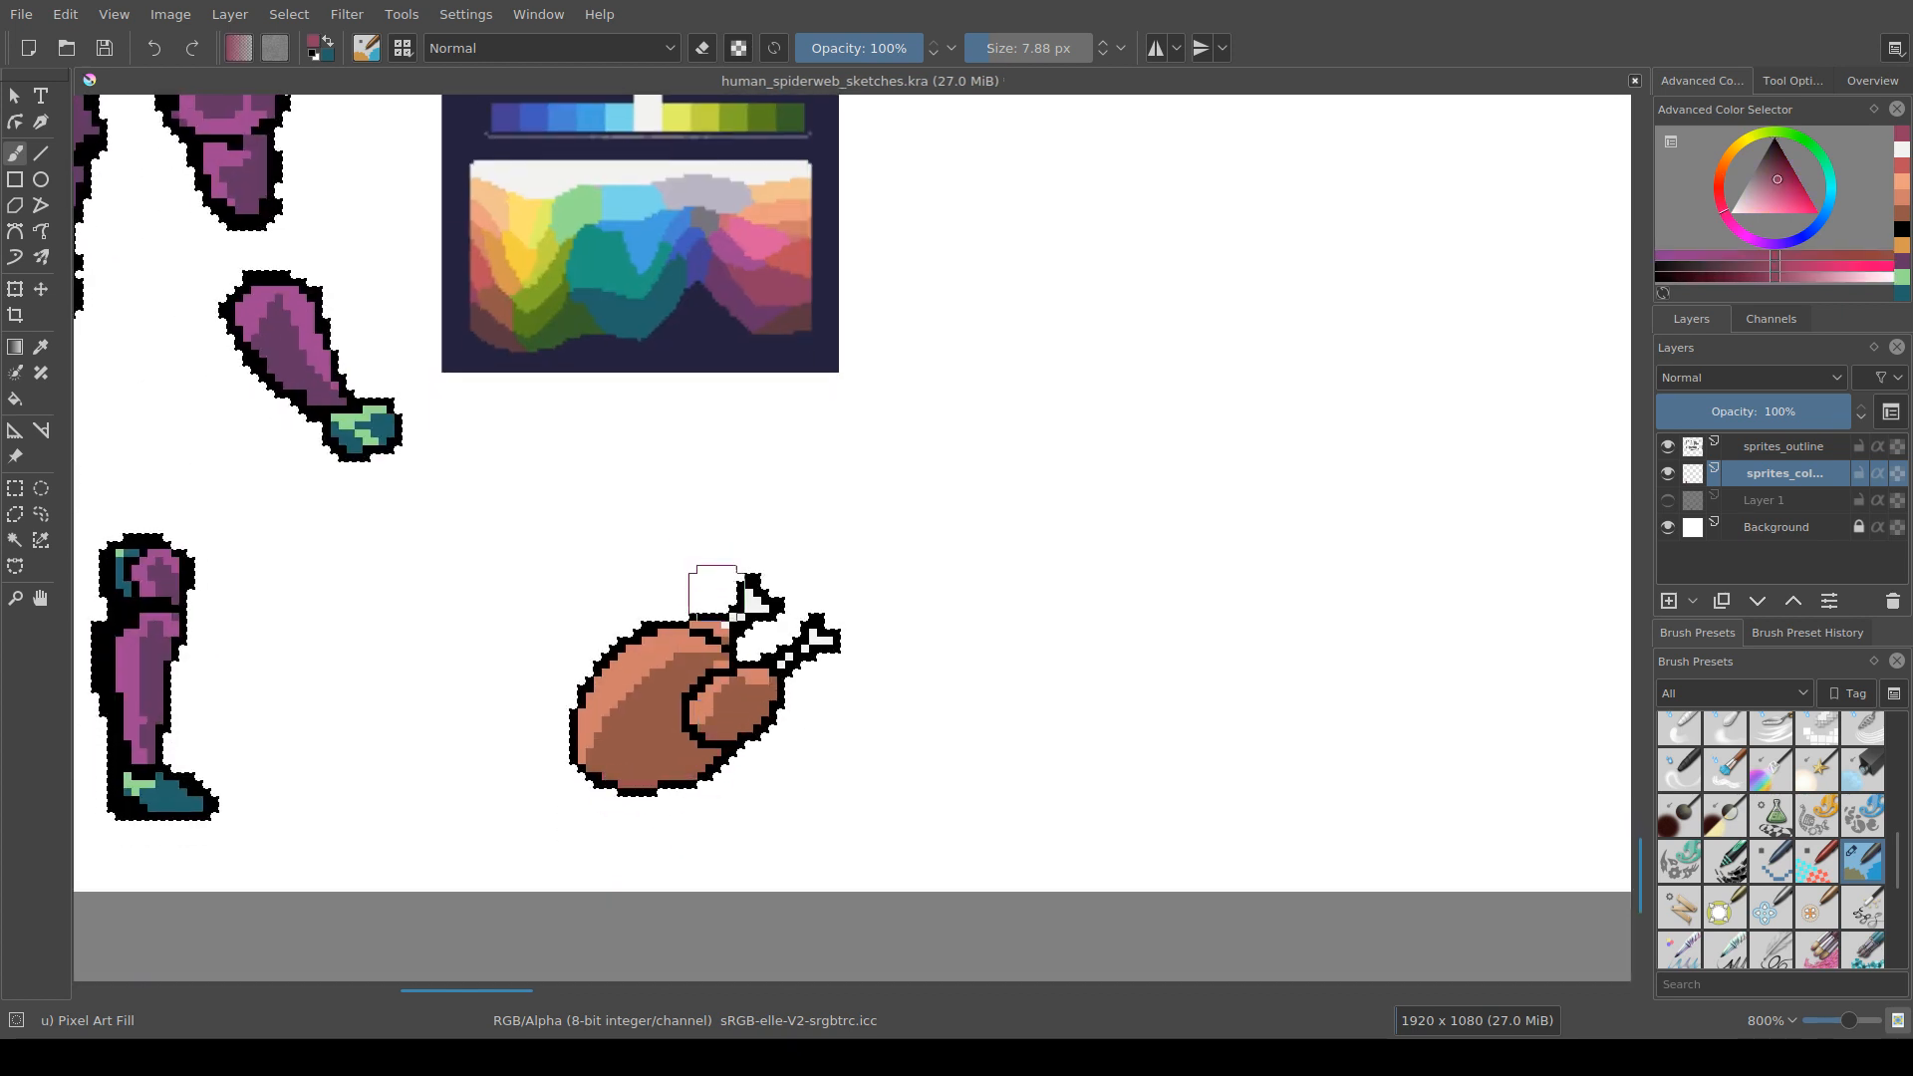
Step: Paint dark brown shading from the palette along the undersides of the chicken's body and front drumstick
drag(668, 472, 689, 599)
ctrl+click(826, 443)
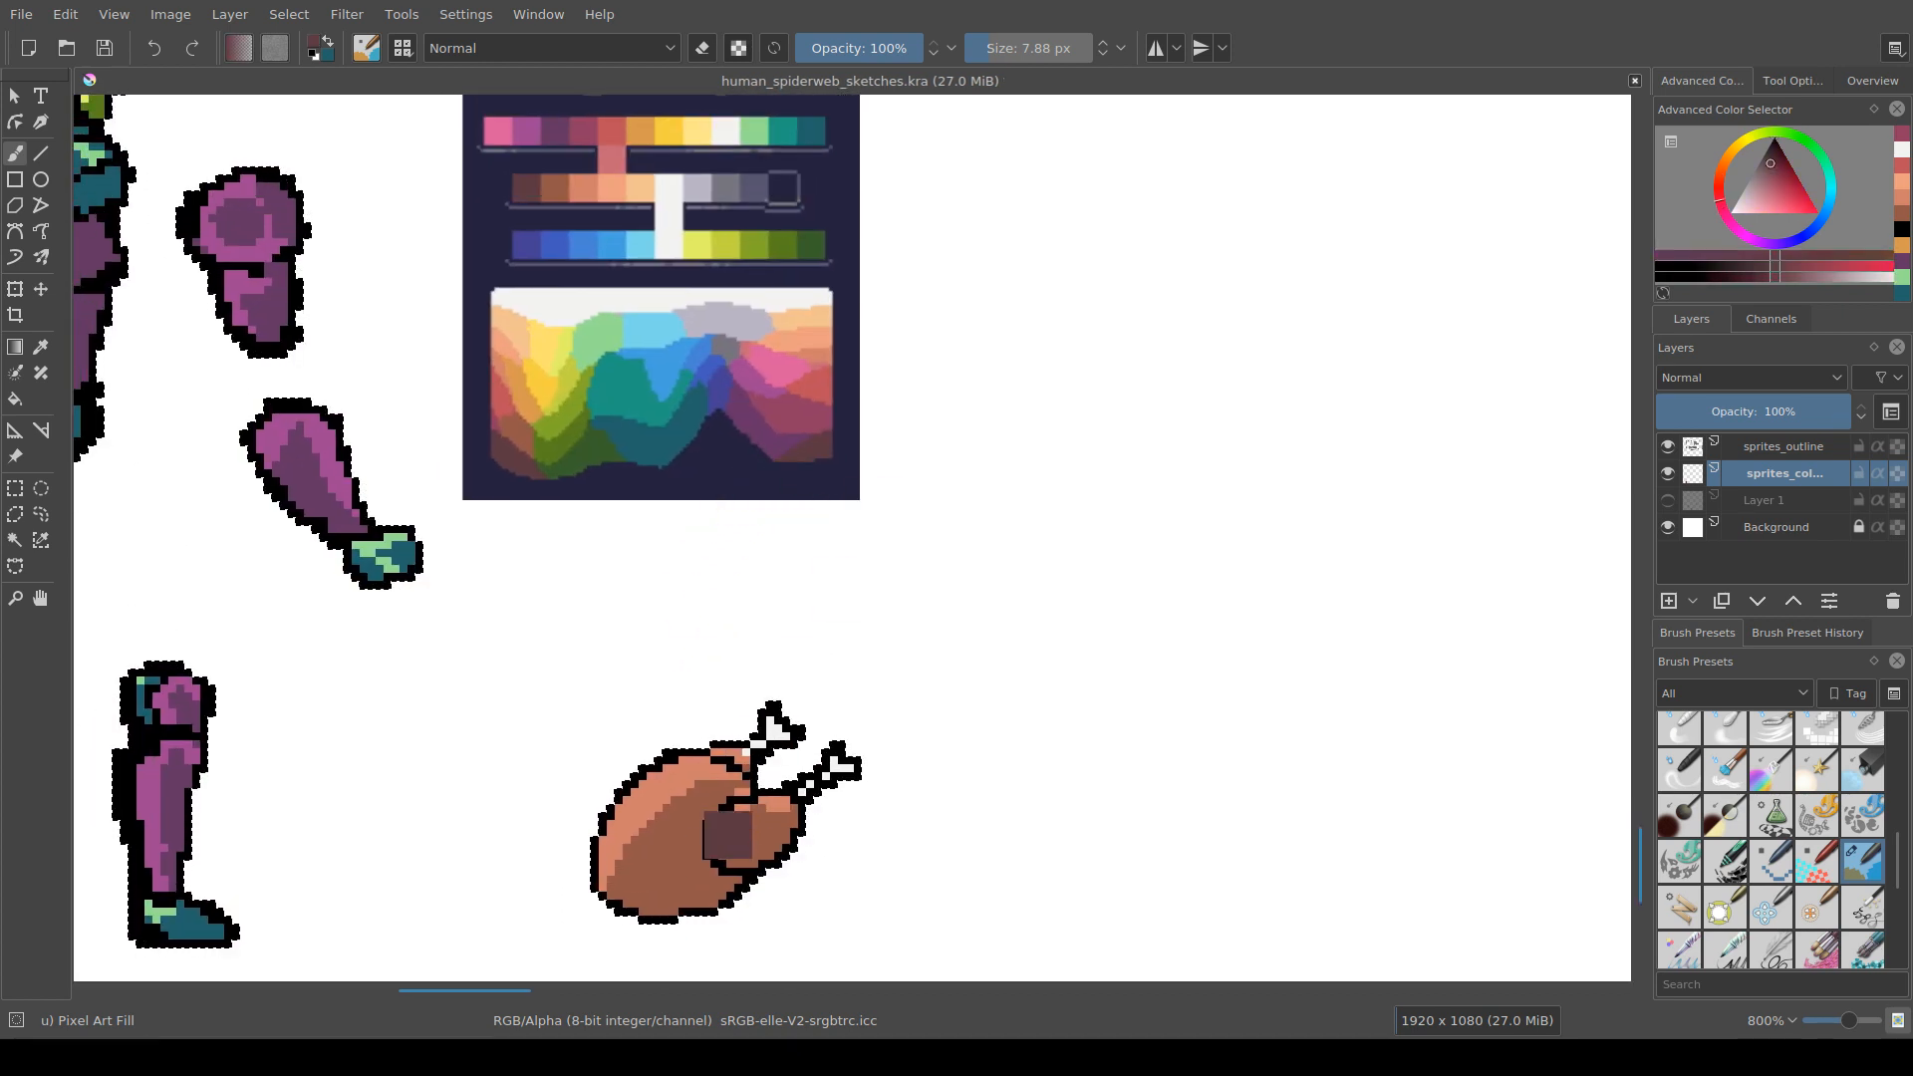
ctrl+click(674, 848)
ctrl+click(826, 445)
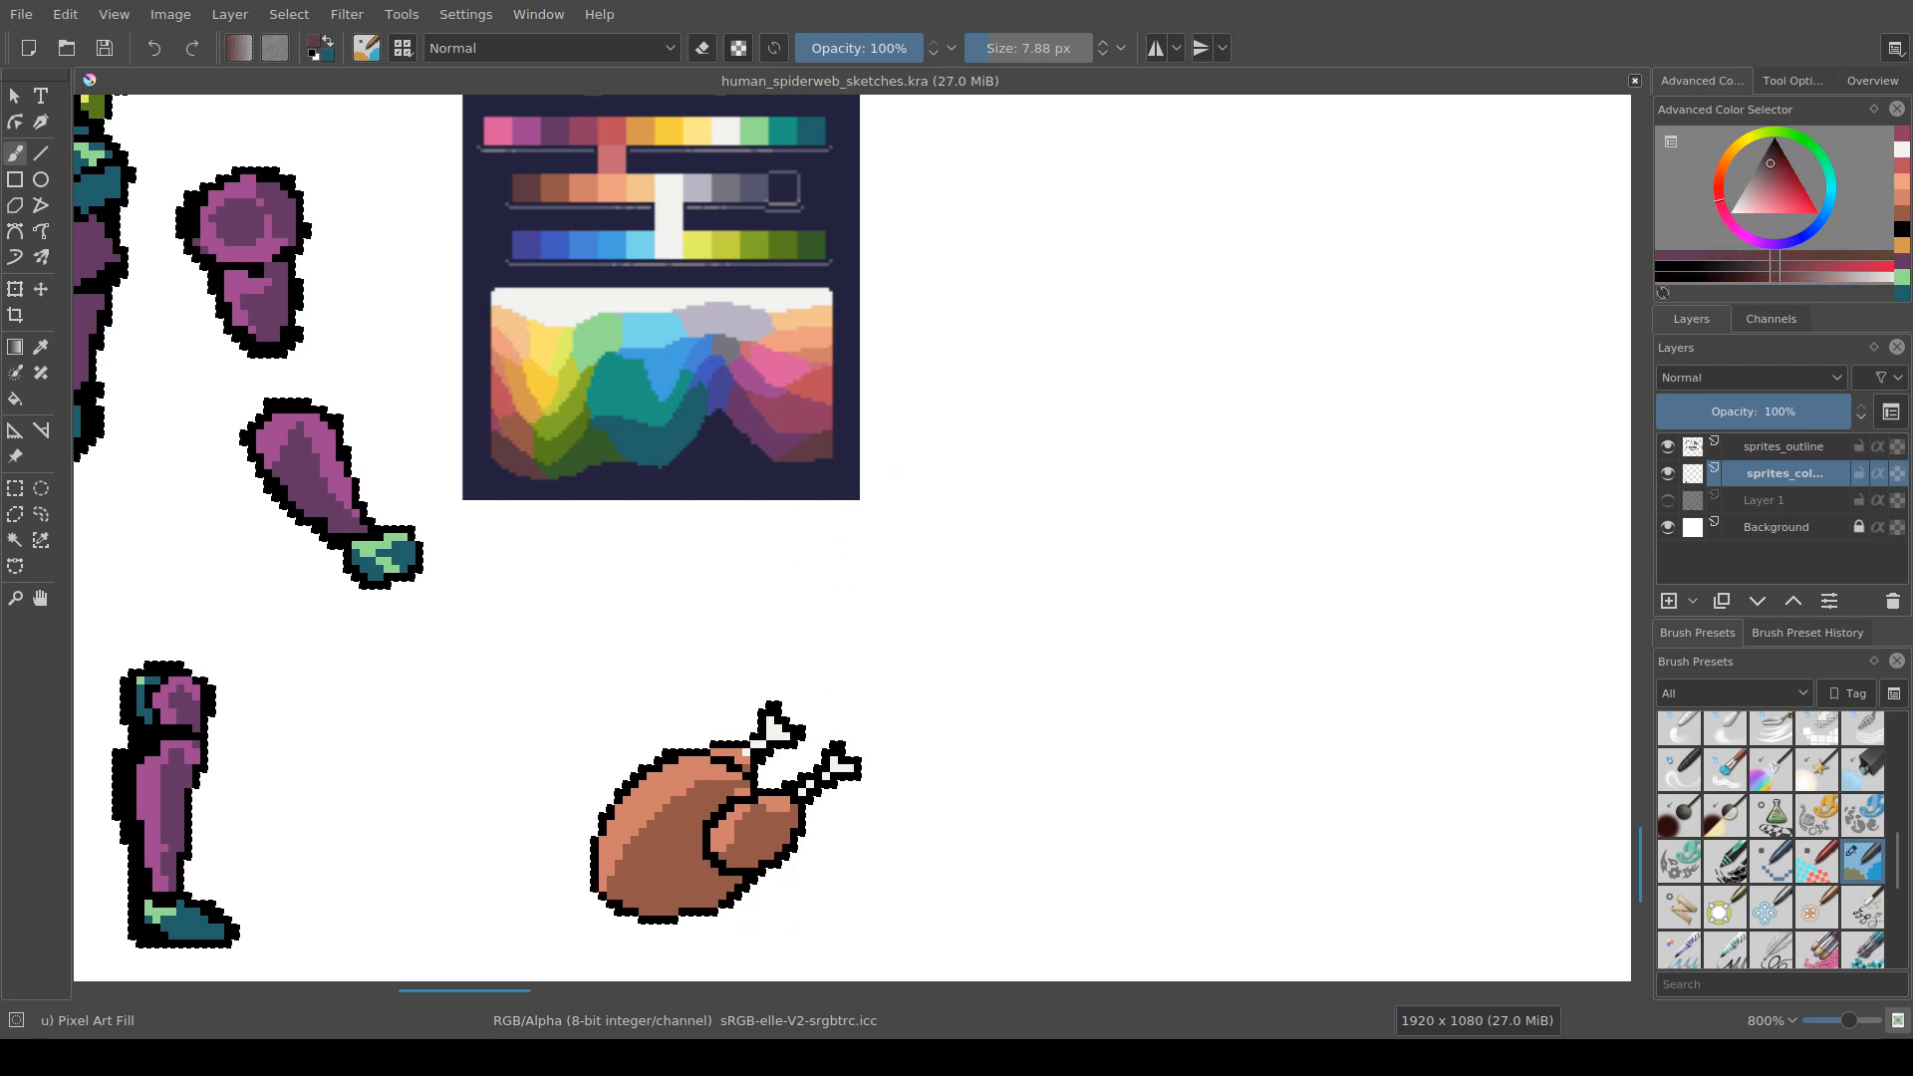
mouse_move(646, 920)
mouse_down()
mouse_move(647, 798)
mouse_move(766, 741)
mouse_move(742, 757)
mouse_up()
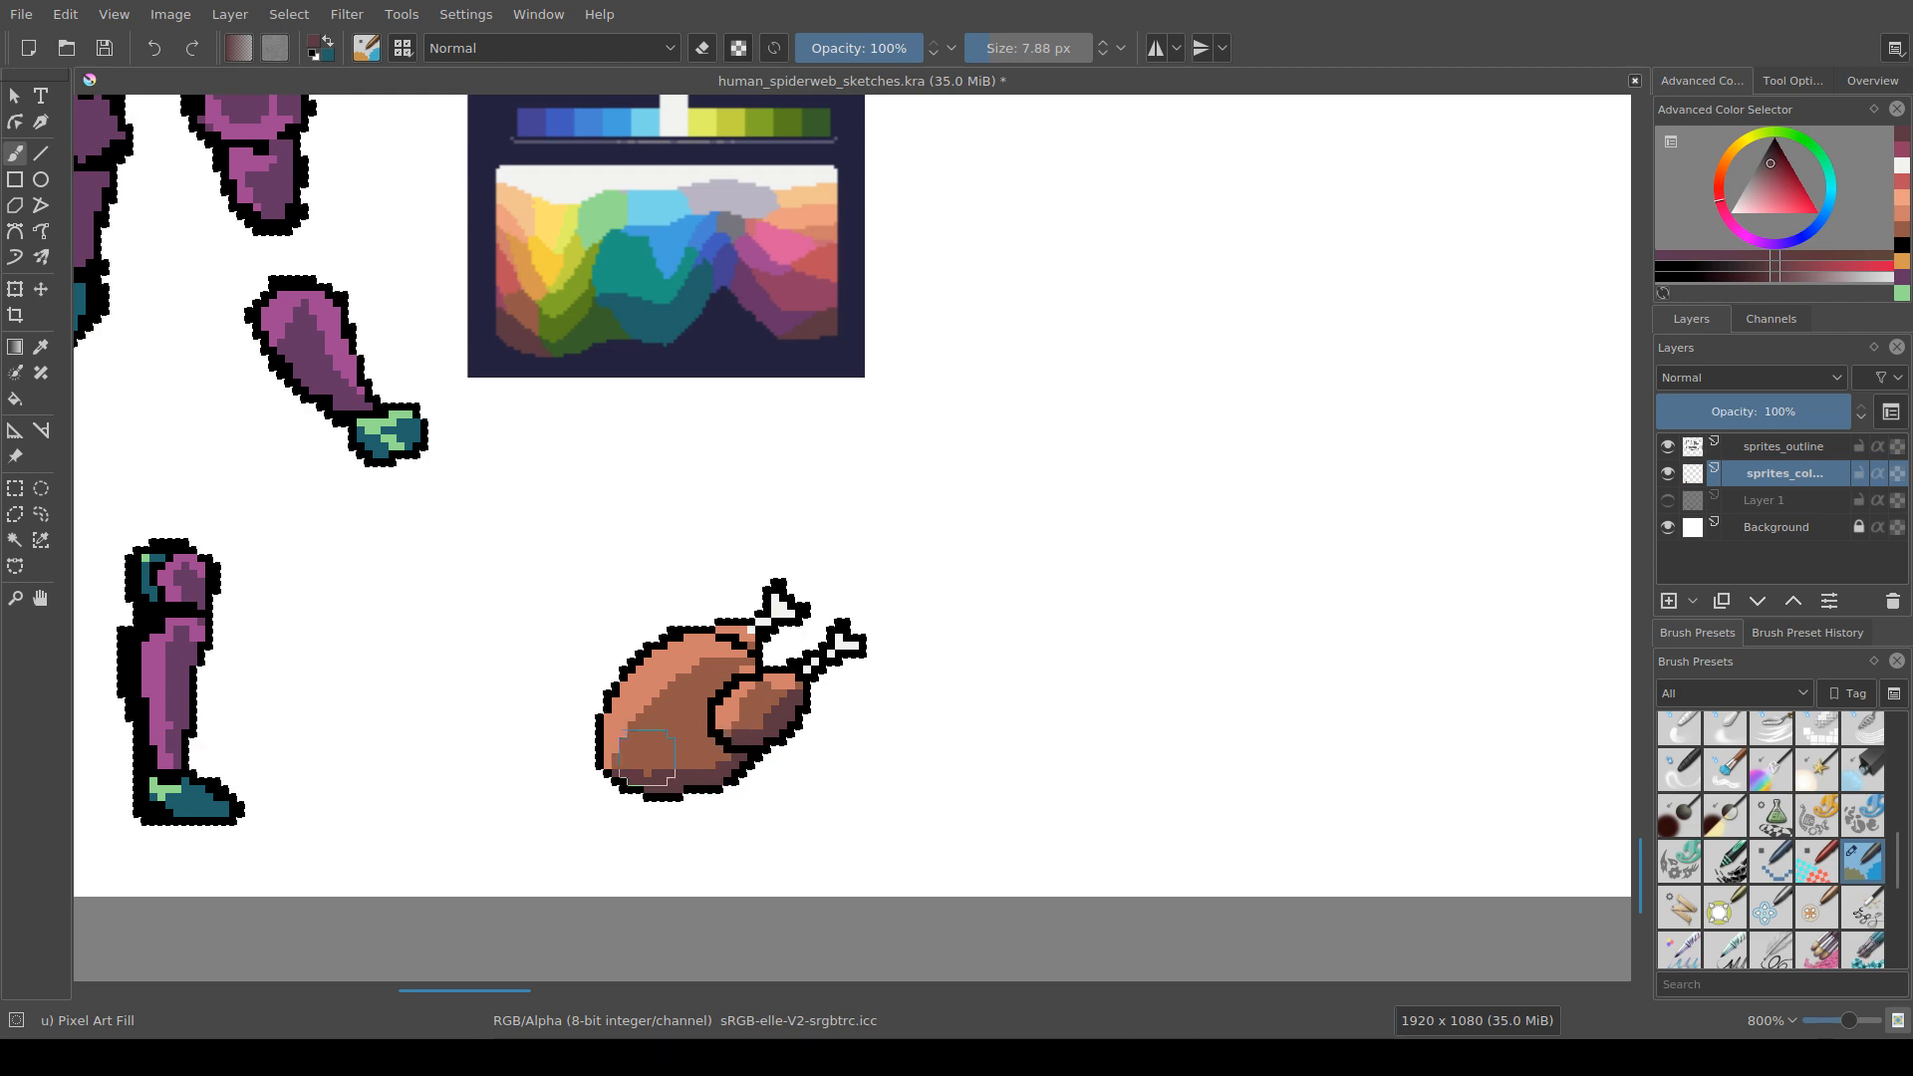
scroll(1026, 717, down, 3)
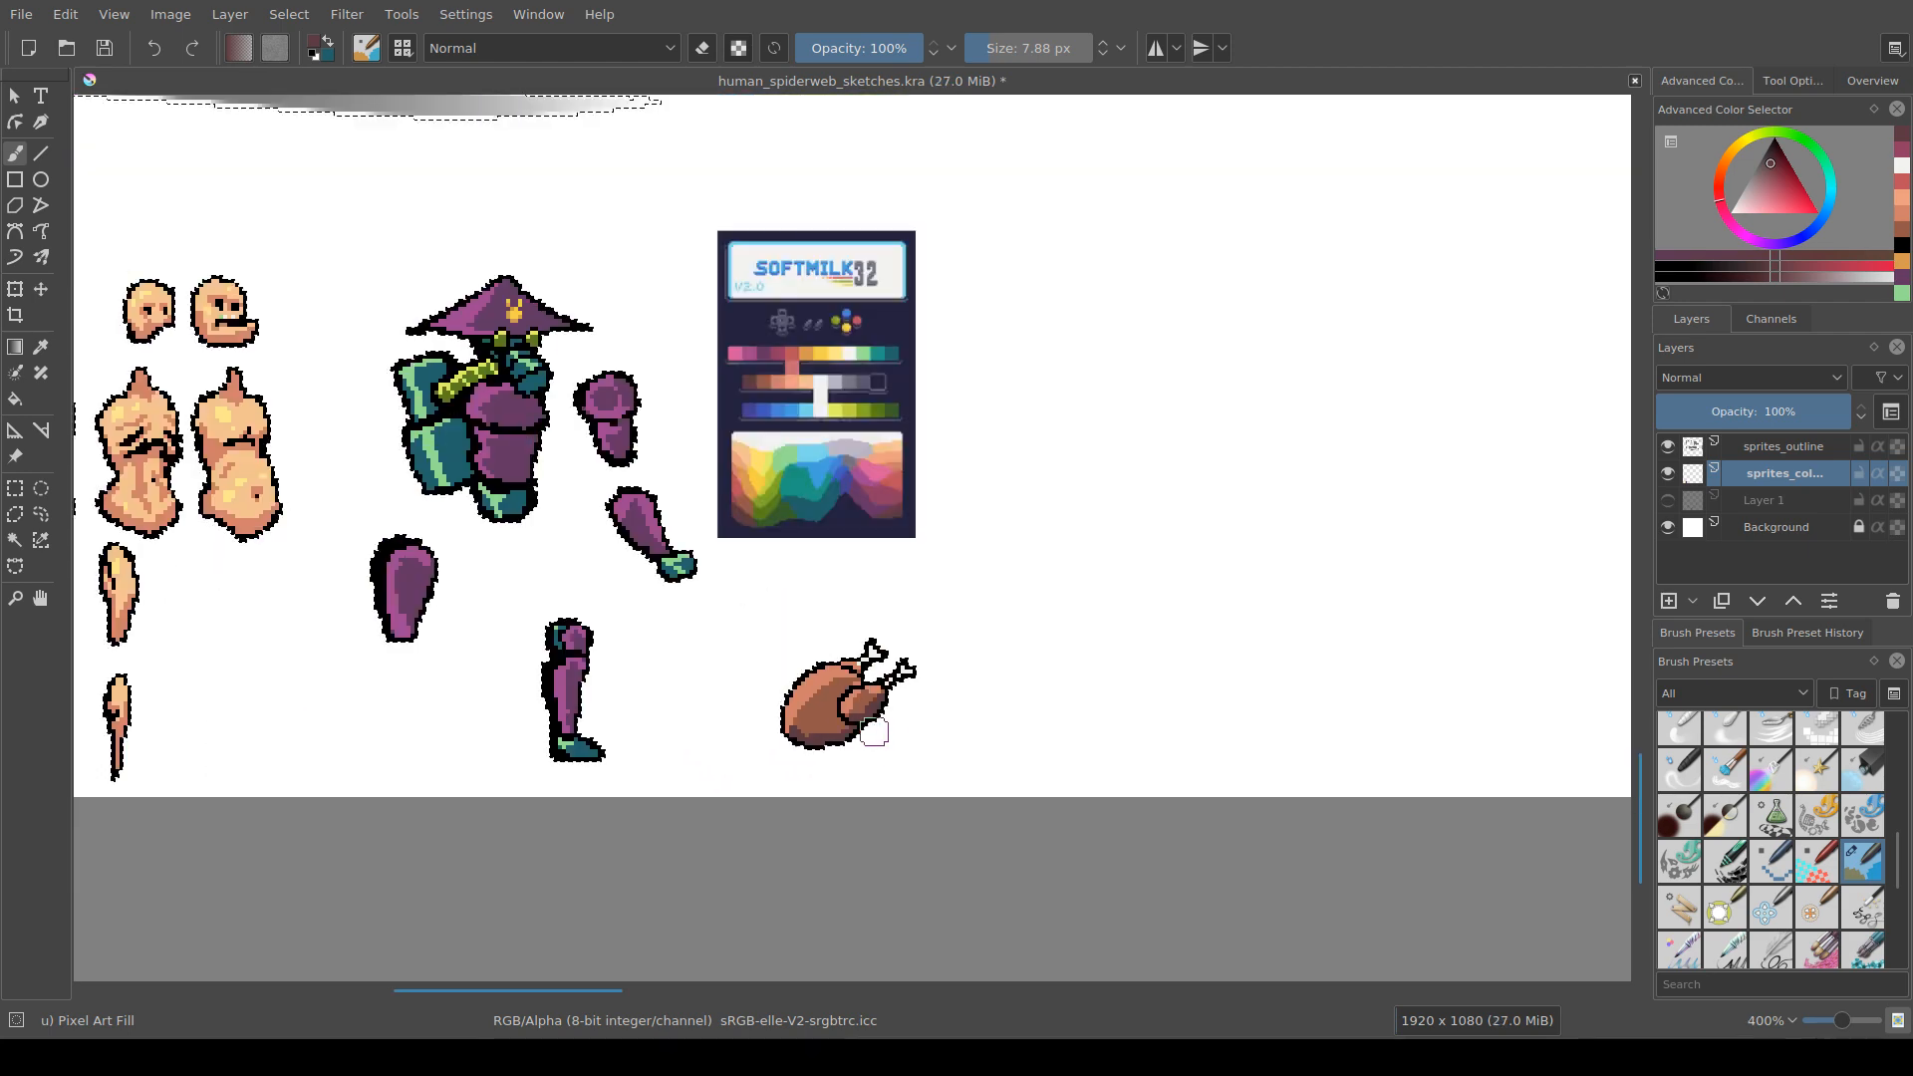
Step: Extend the lighter orange-brown around the chicken body's lower-left edge and save the document
scroll(863, 765, up, 4)
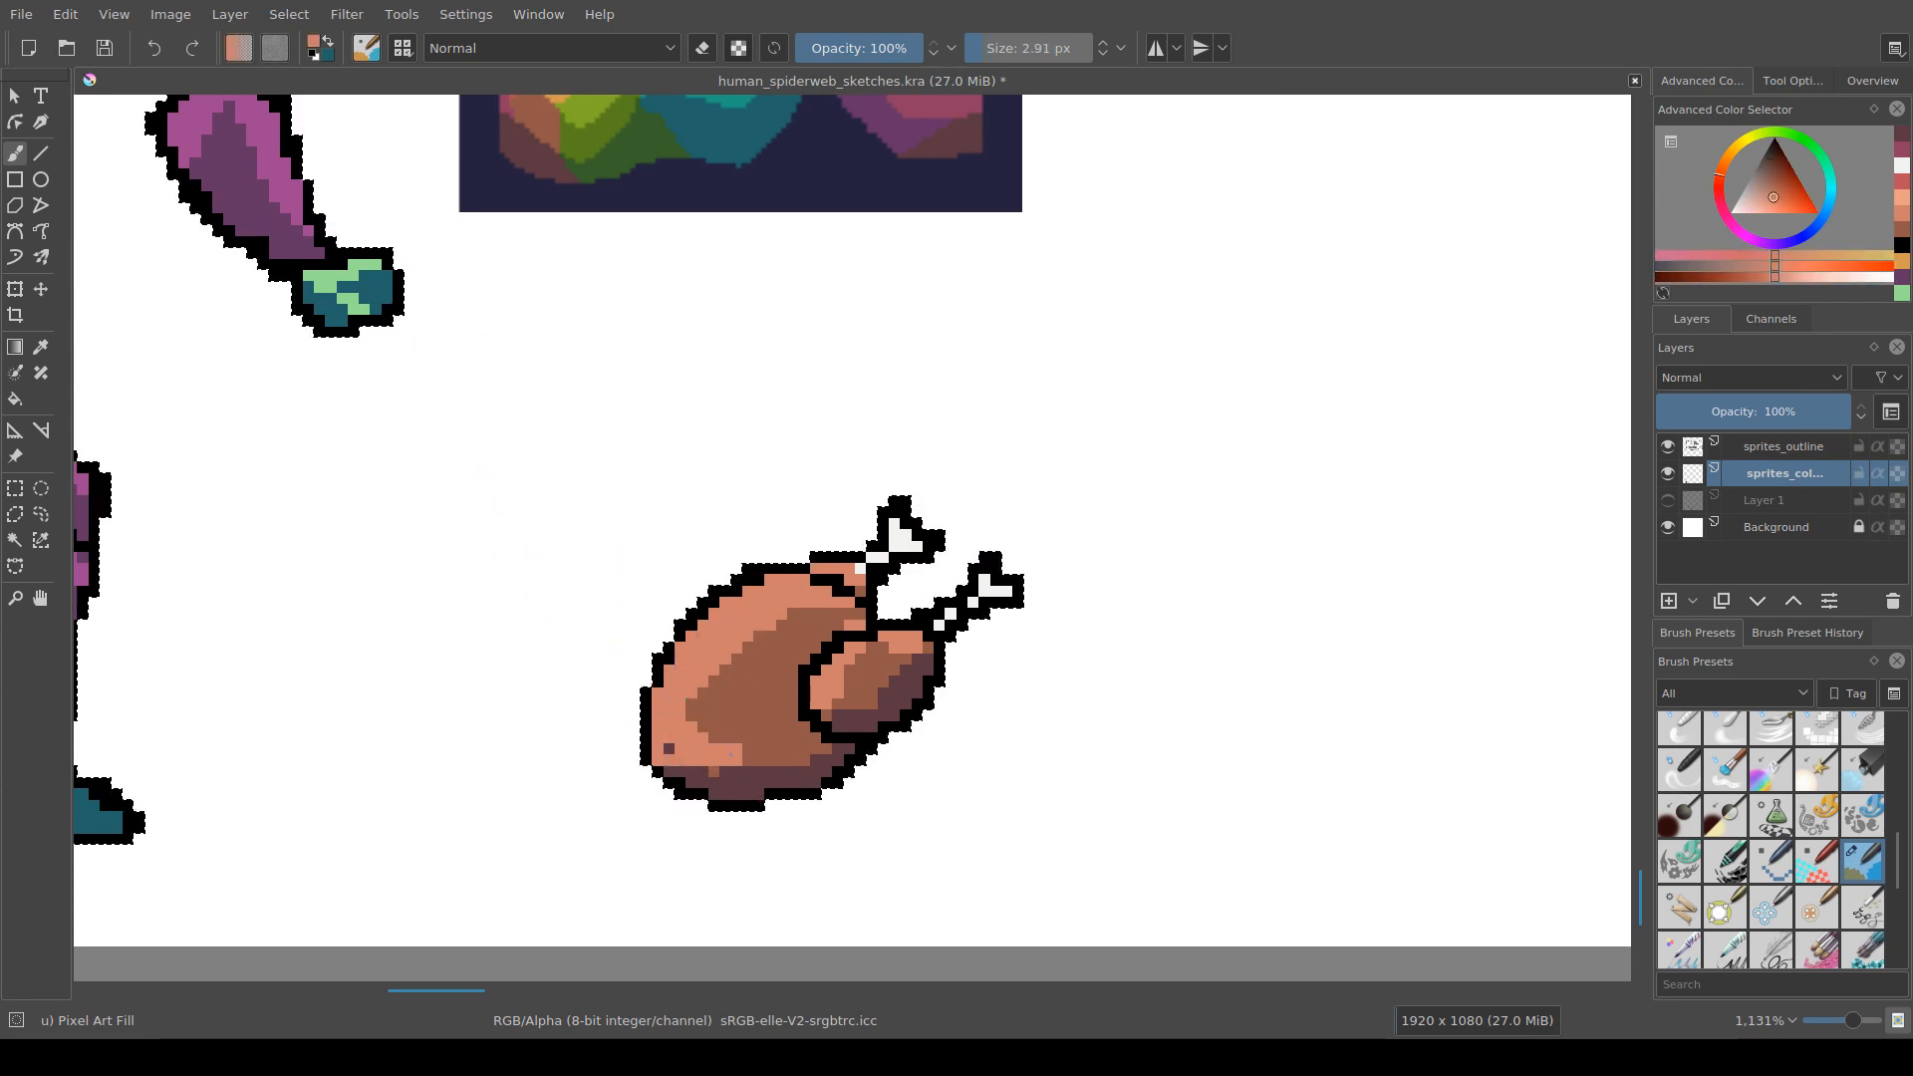
click(708, 722)
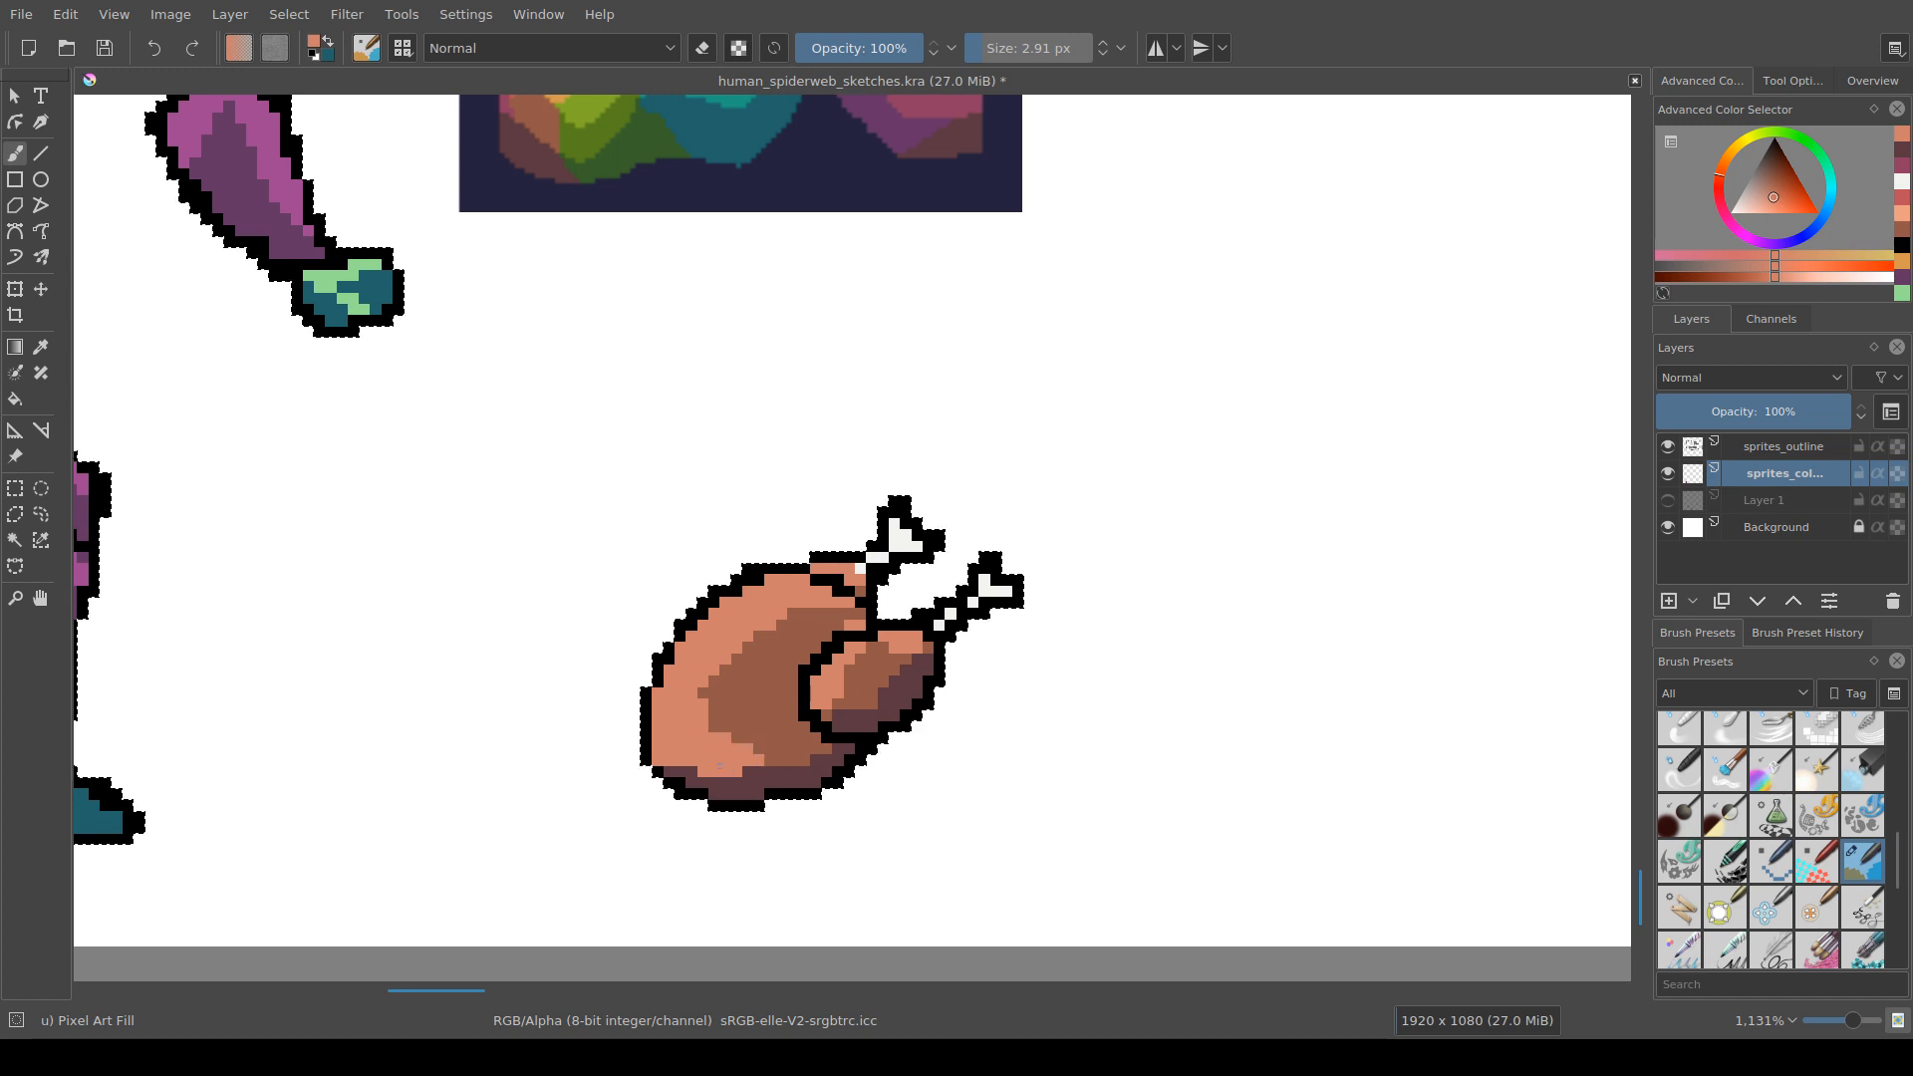
drag(728, 458, 769, 468)
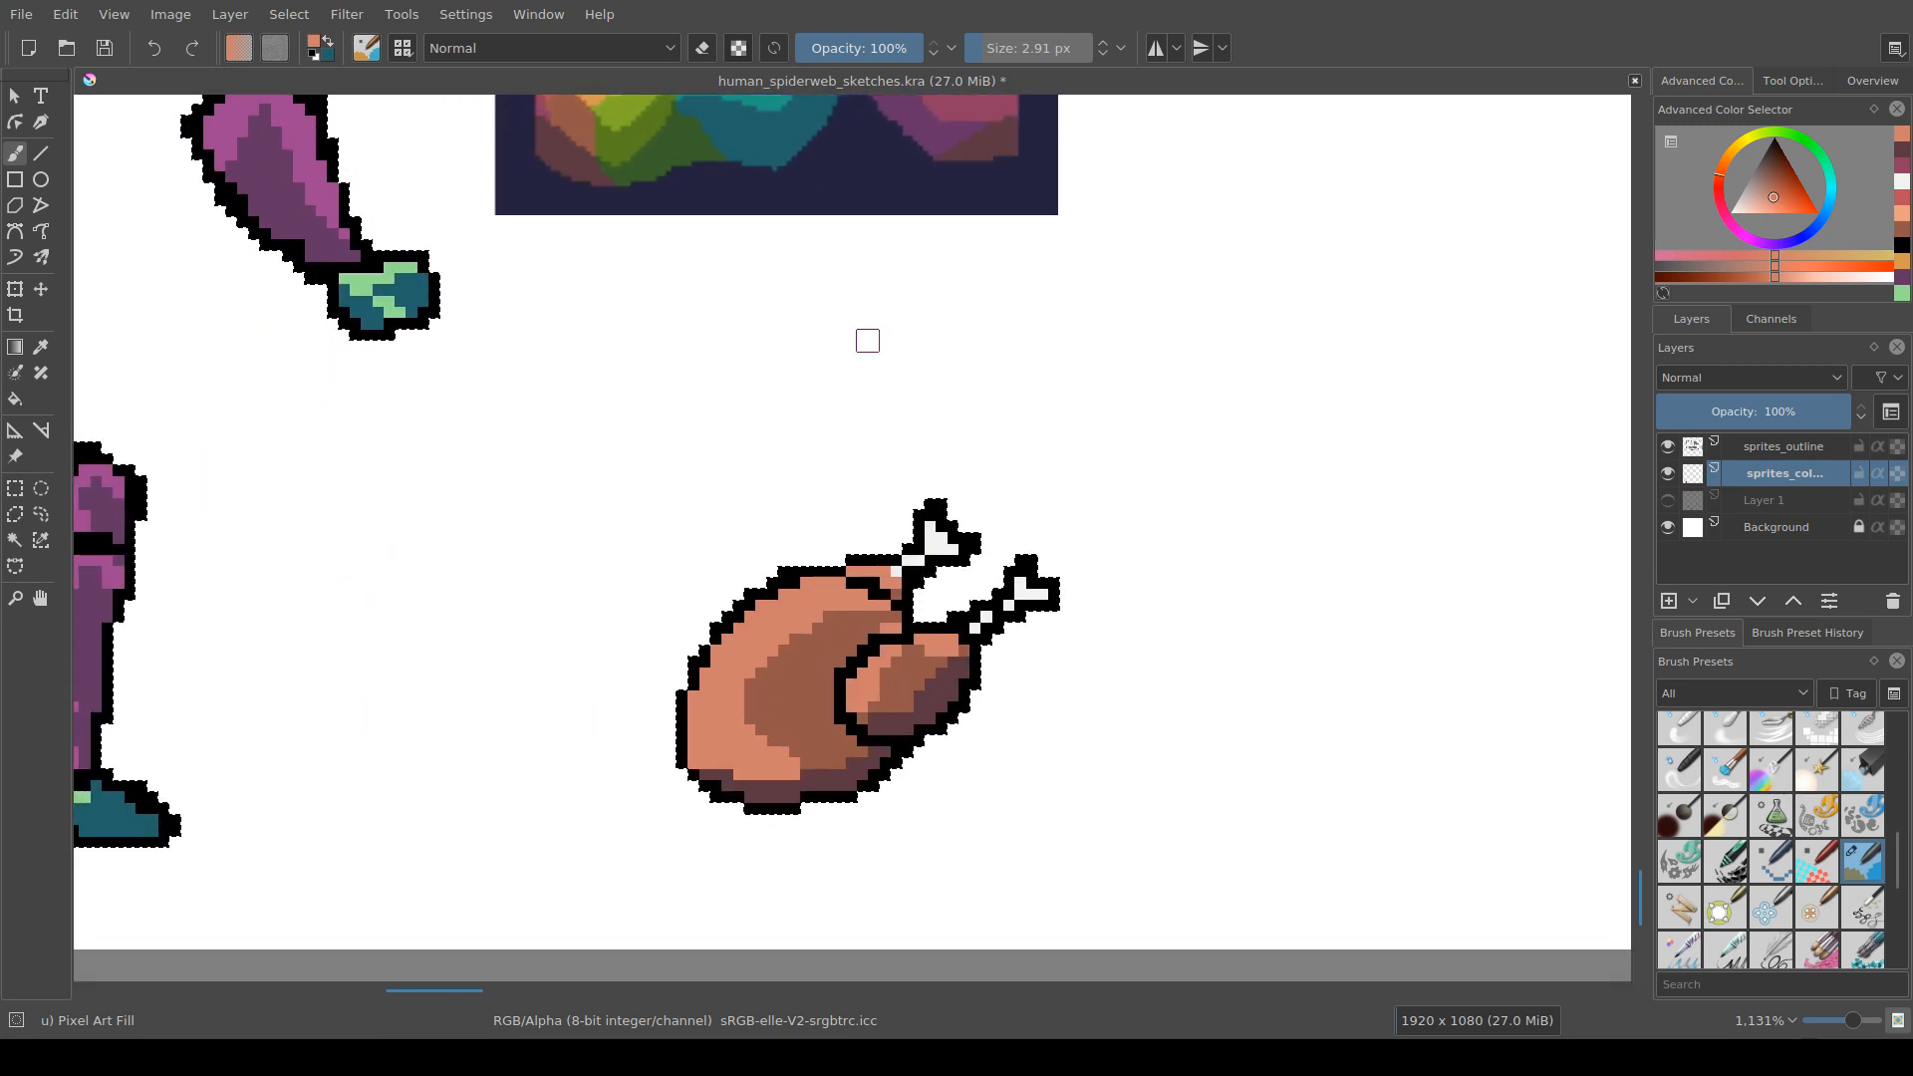
scroll(985, 456, down, 4)
scroll(897, 647, up, 4)
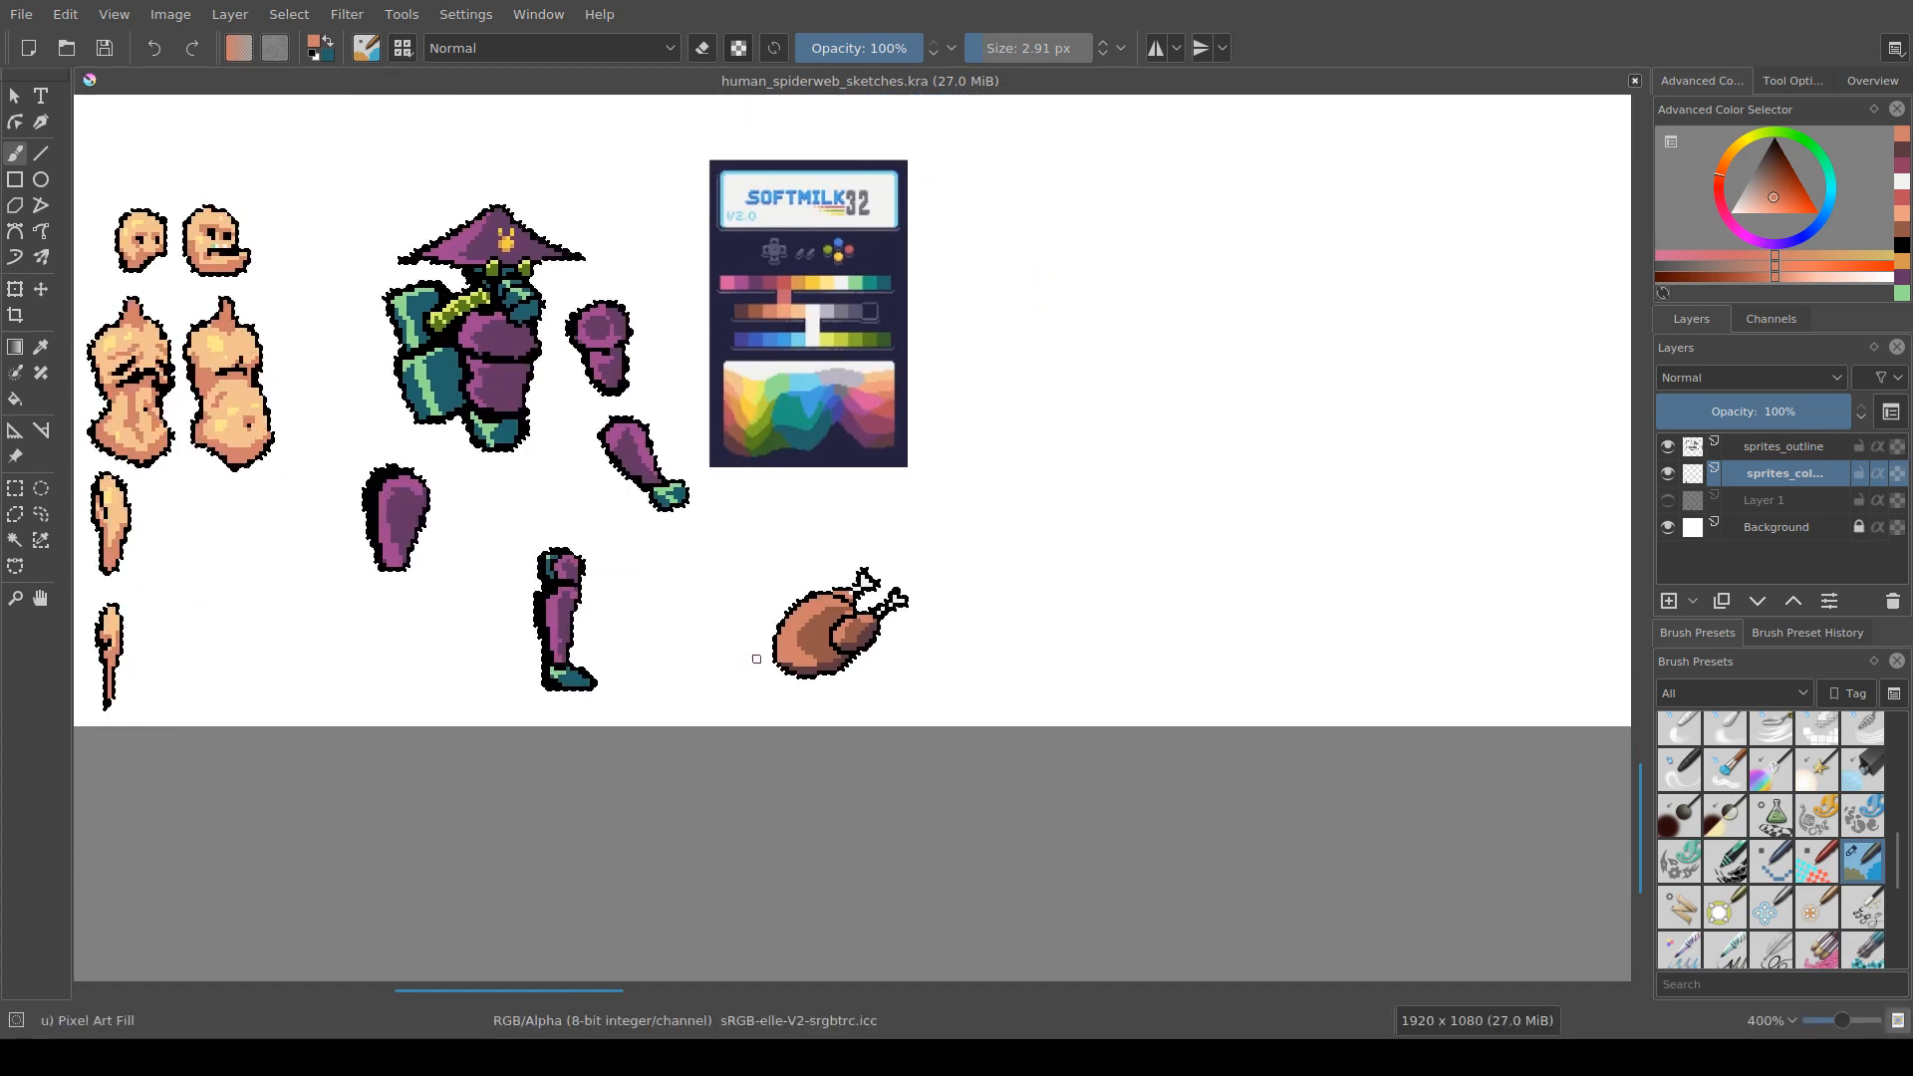
Step: Paint the chicken's medium brown onto the rear drumstick and widen that shade across the upper body
ctrl+click(785, 553)
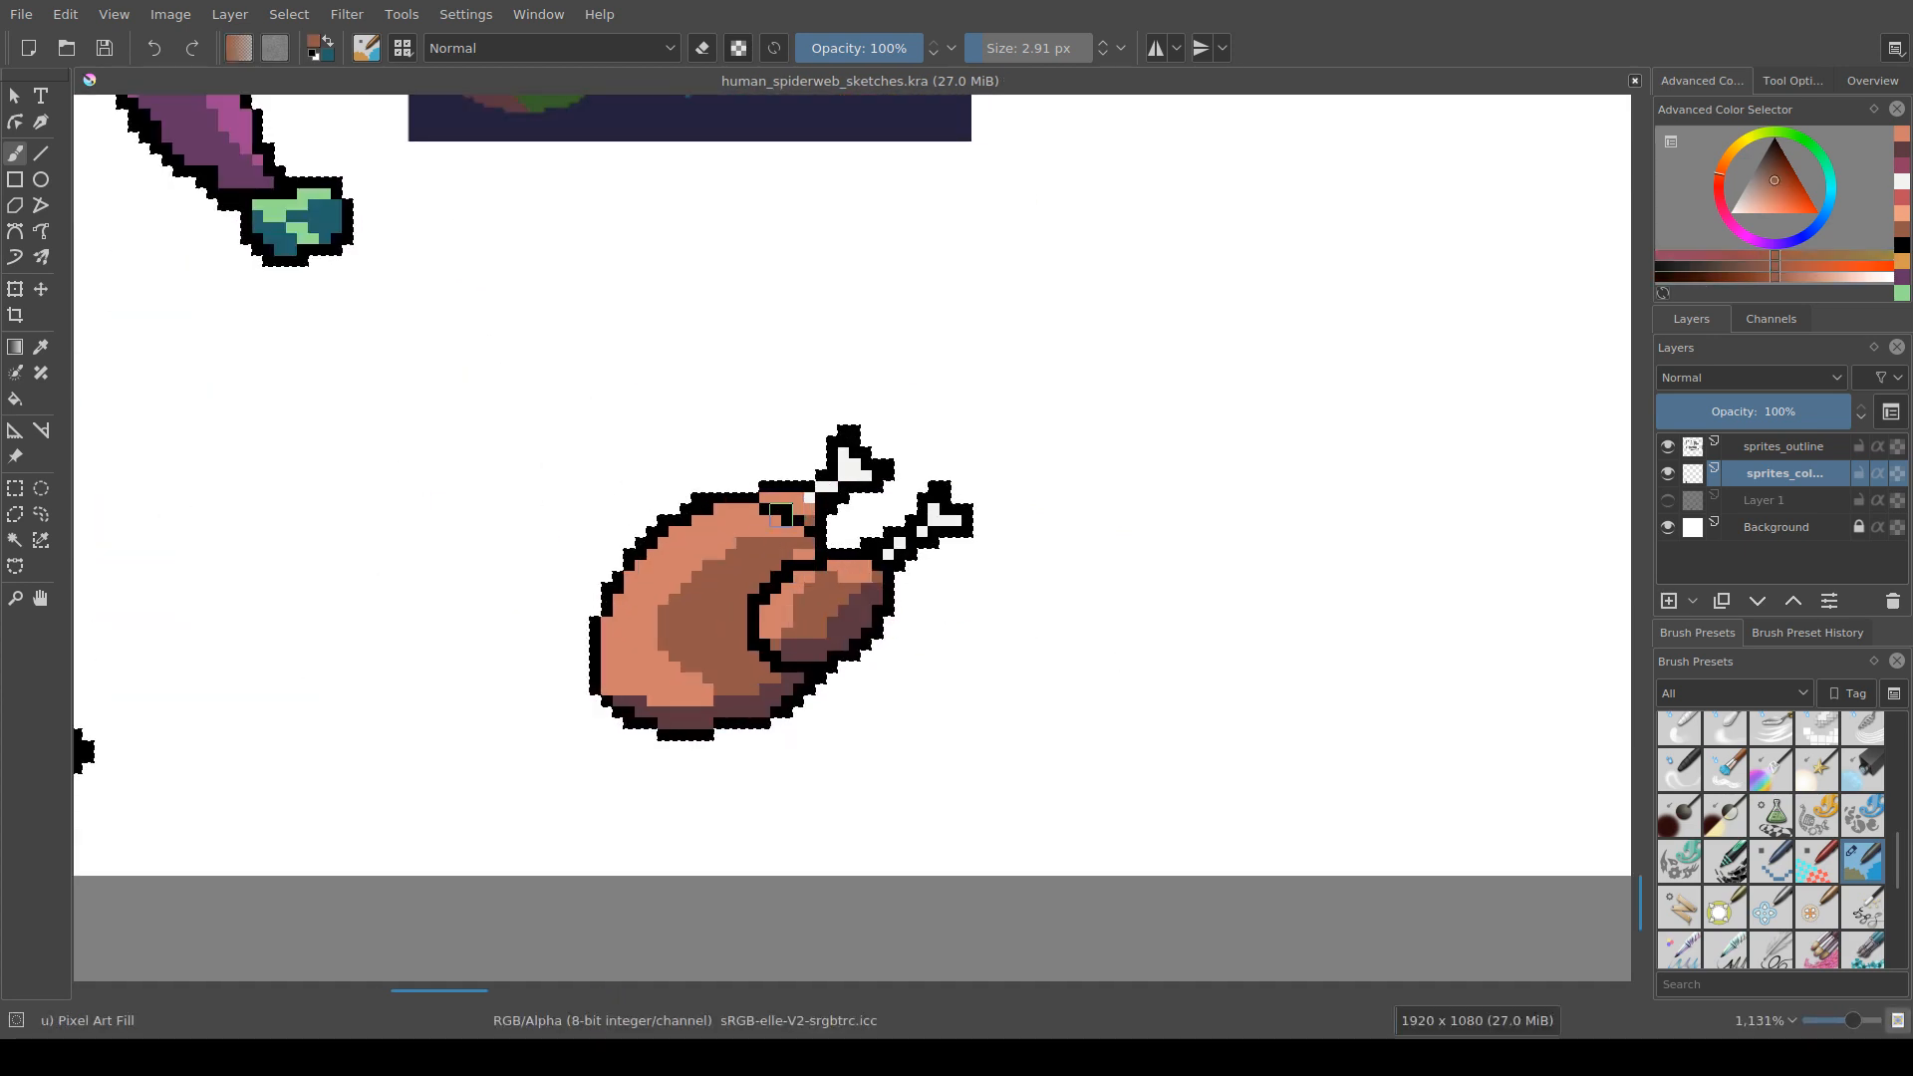
click(793, 506)
mouse_move(787, 528)
mouse_down()
mouse_move(736, 537)
mouse_move(735, 571)
mouse_move(726, 537)
mouse_move(679, 594)
mouse_up()
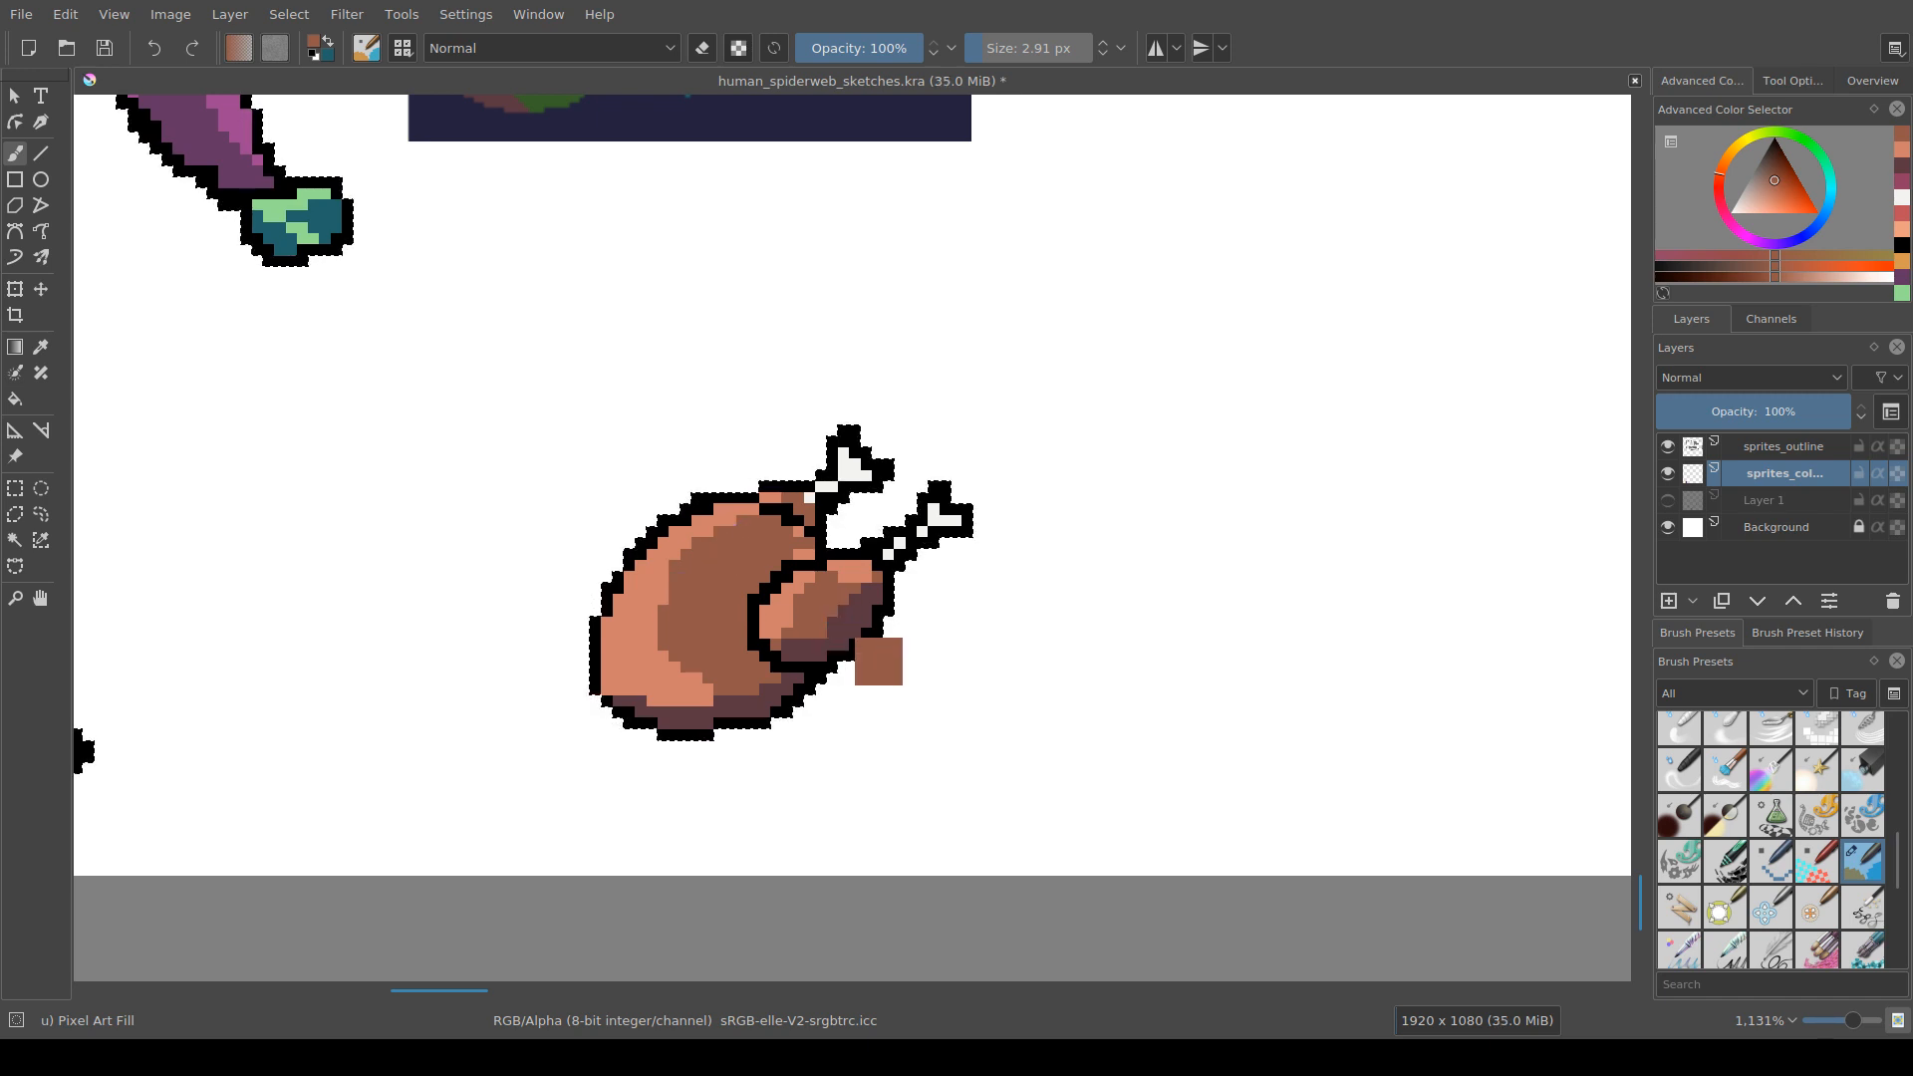
Step: Add dark brown shading from the front drumstick's shadow where the chicken's body meets the rear leg, and clear the selection
ctrl+click(805, 608)
ctrl+click(853, 615)
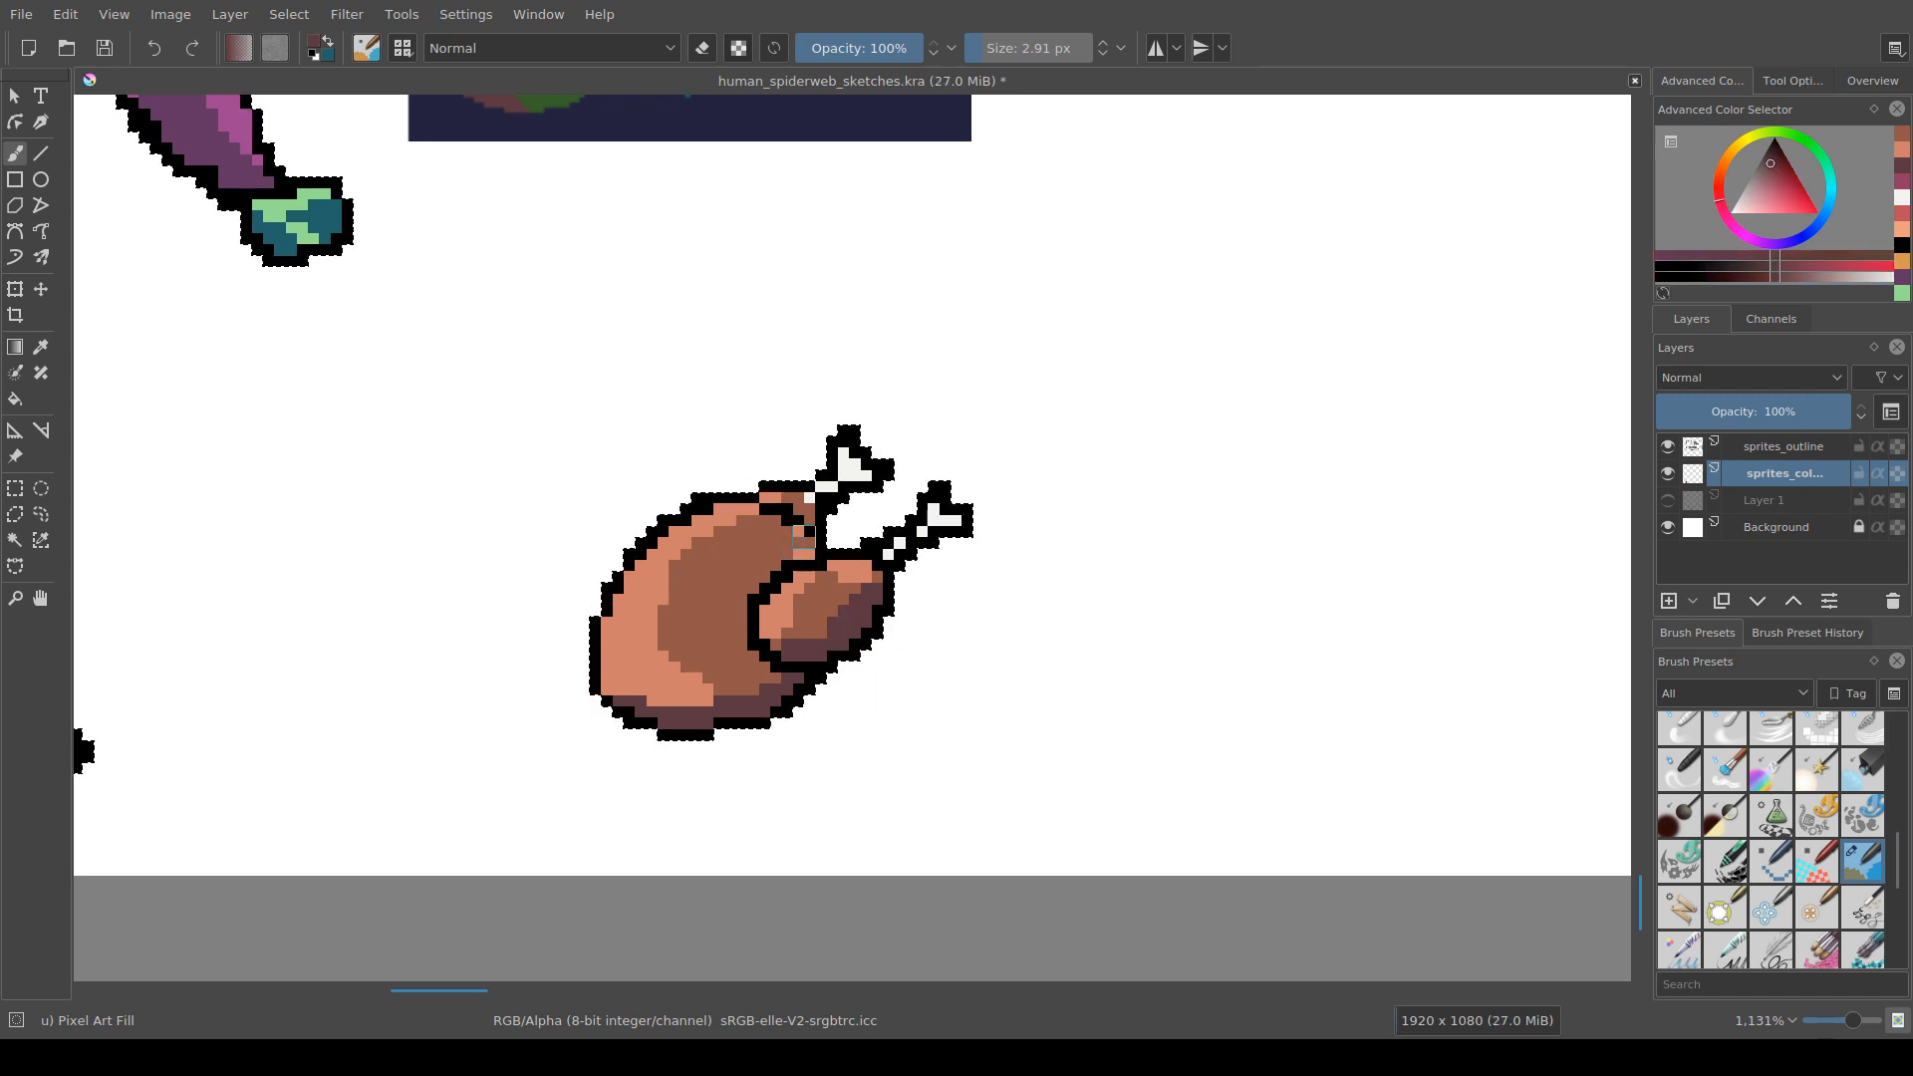
drag(804, 537, 933, 634)
click(816, 525)
scroll(913, 628, down, 5)
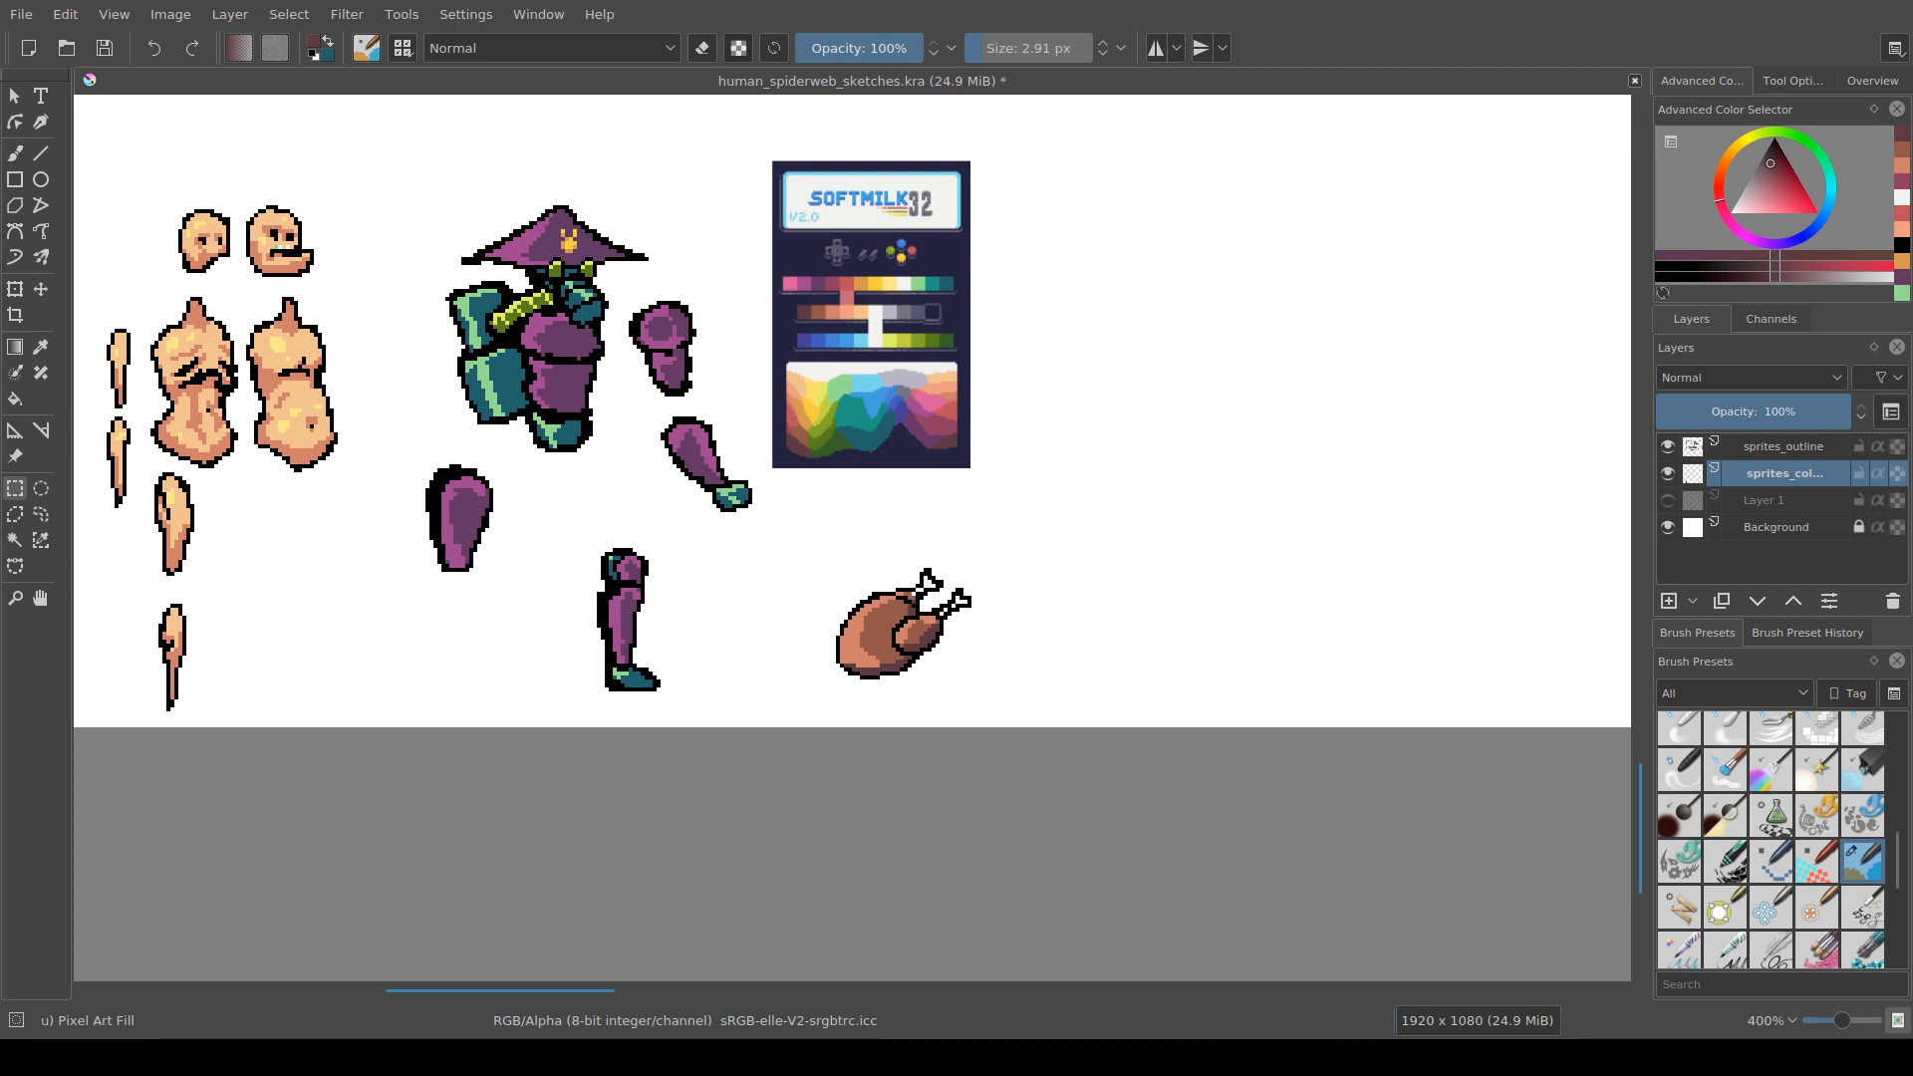
Step: Make the sprites_outline layer active and set the brush to the default black for a new outline
drag(932, 635, 854, 677)
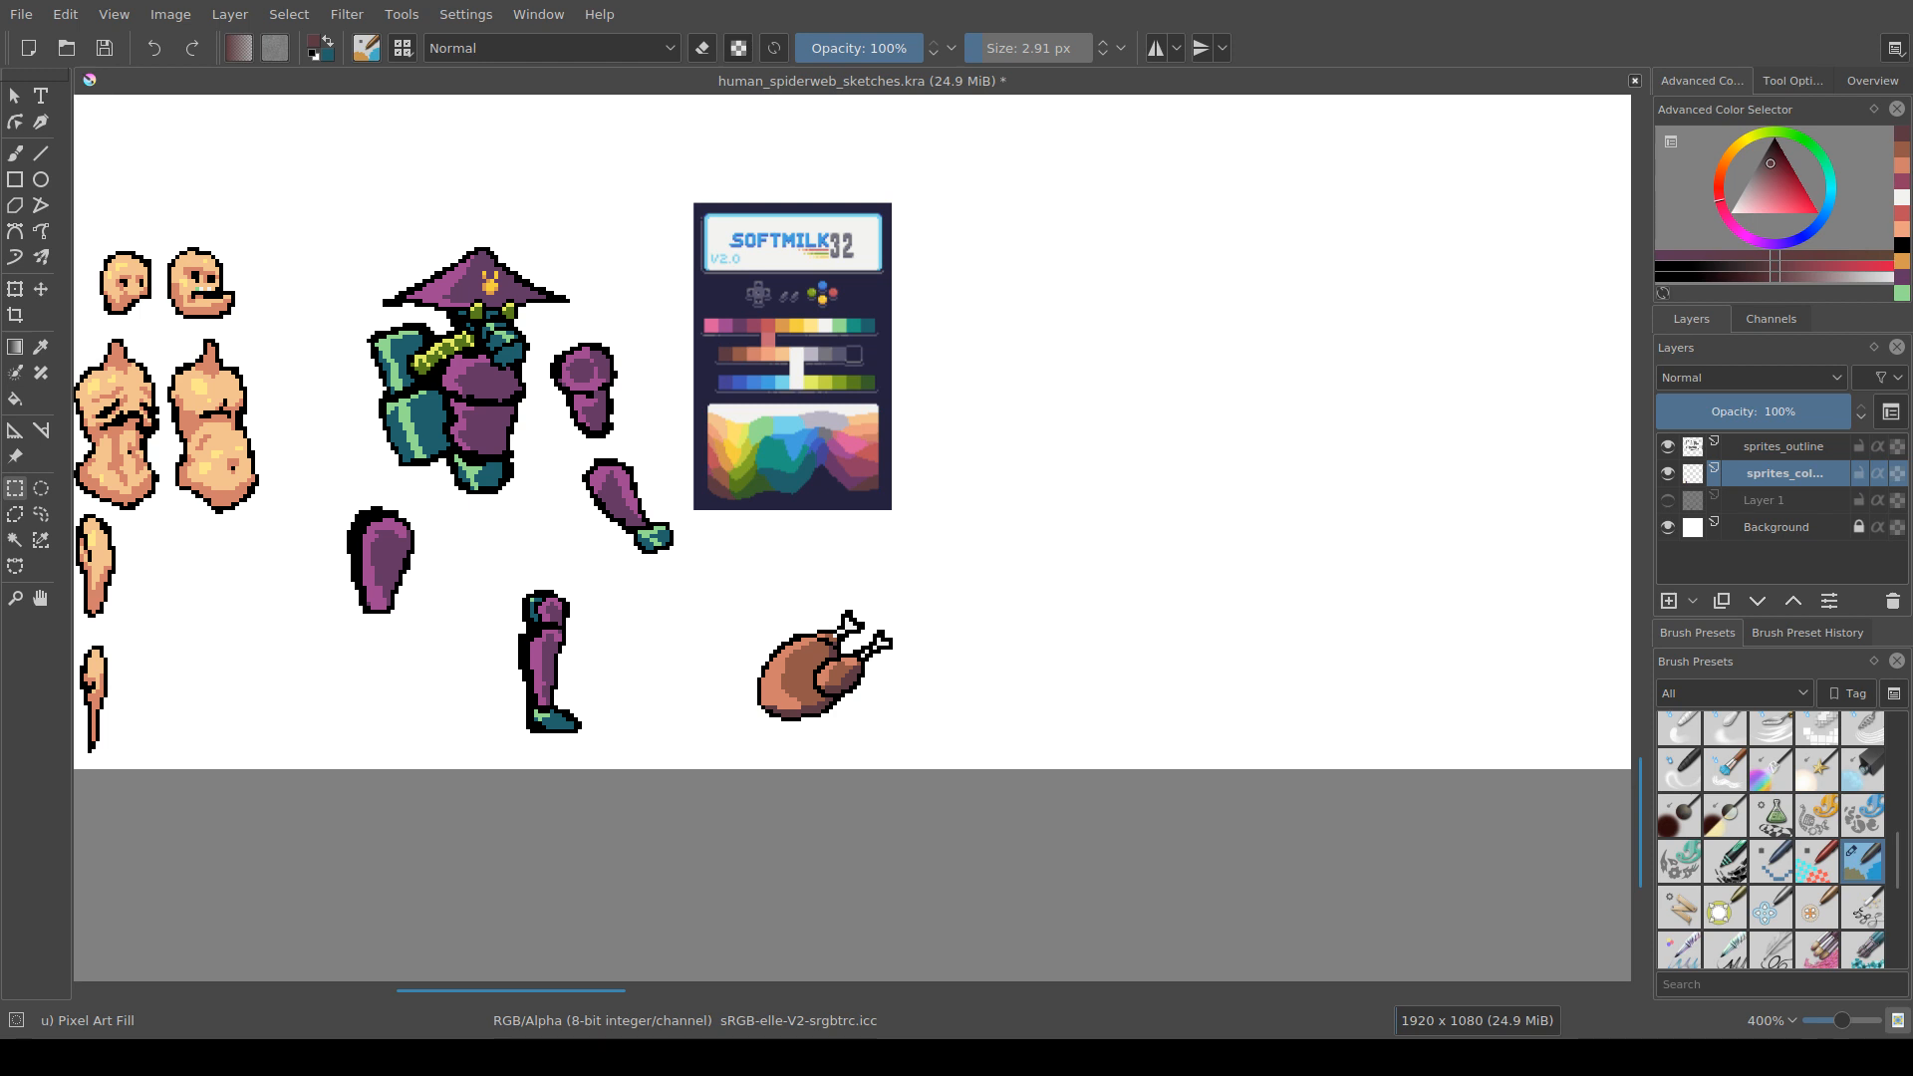
drag(340, 542, 423, 675)
scroll(406, 587, up, 3)
scroll(510, 631, down, 3)
key(Page_Up)
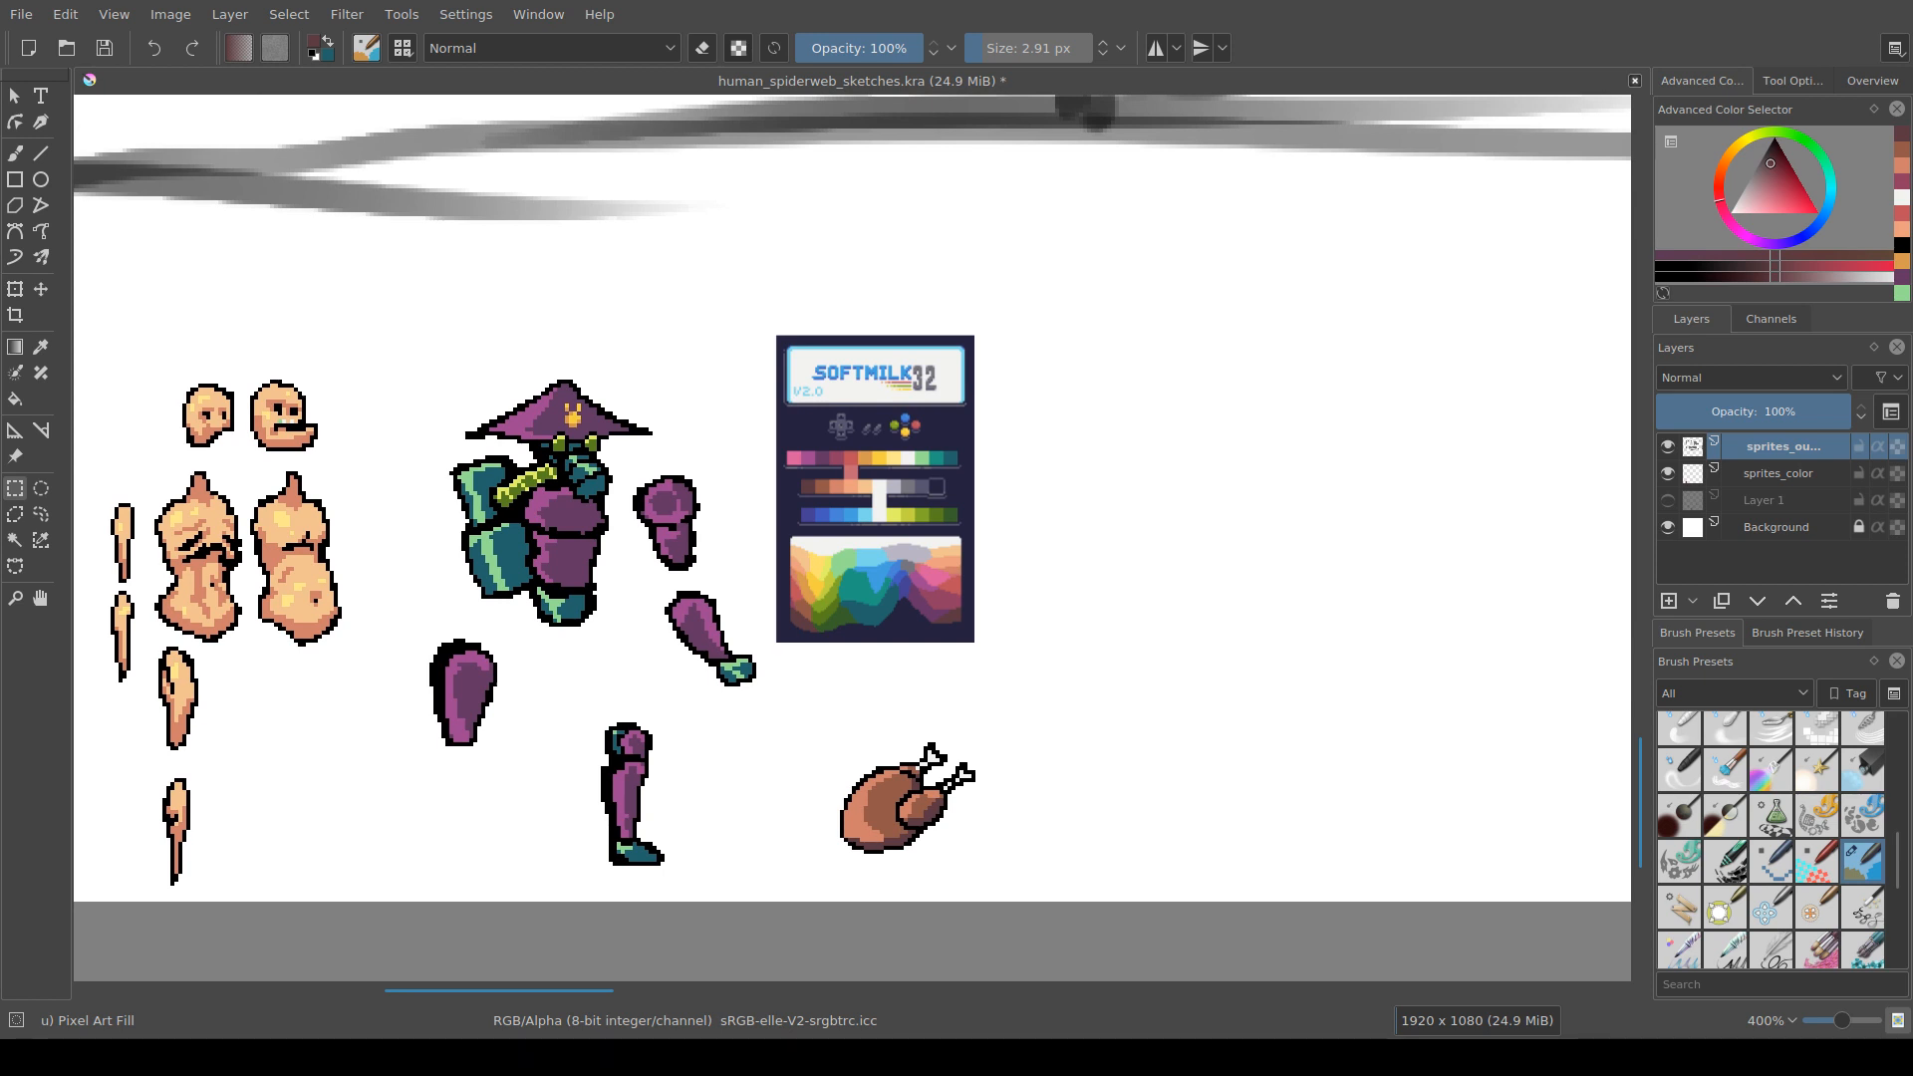
mouse_move(598, 498)
mouse_down()
mouse_move(616, 589)
mouse_move(635, 543)
mouse_move(629, 564)
mouse_up()
key(b)
scroll(631, 563, up, 1)
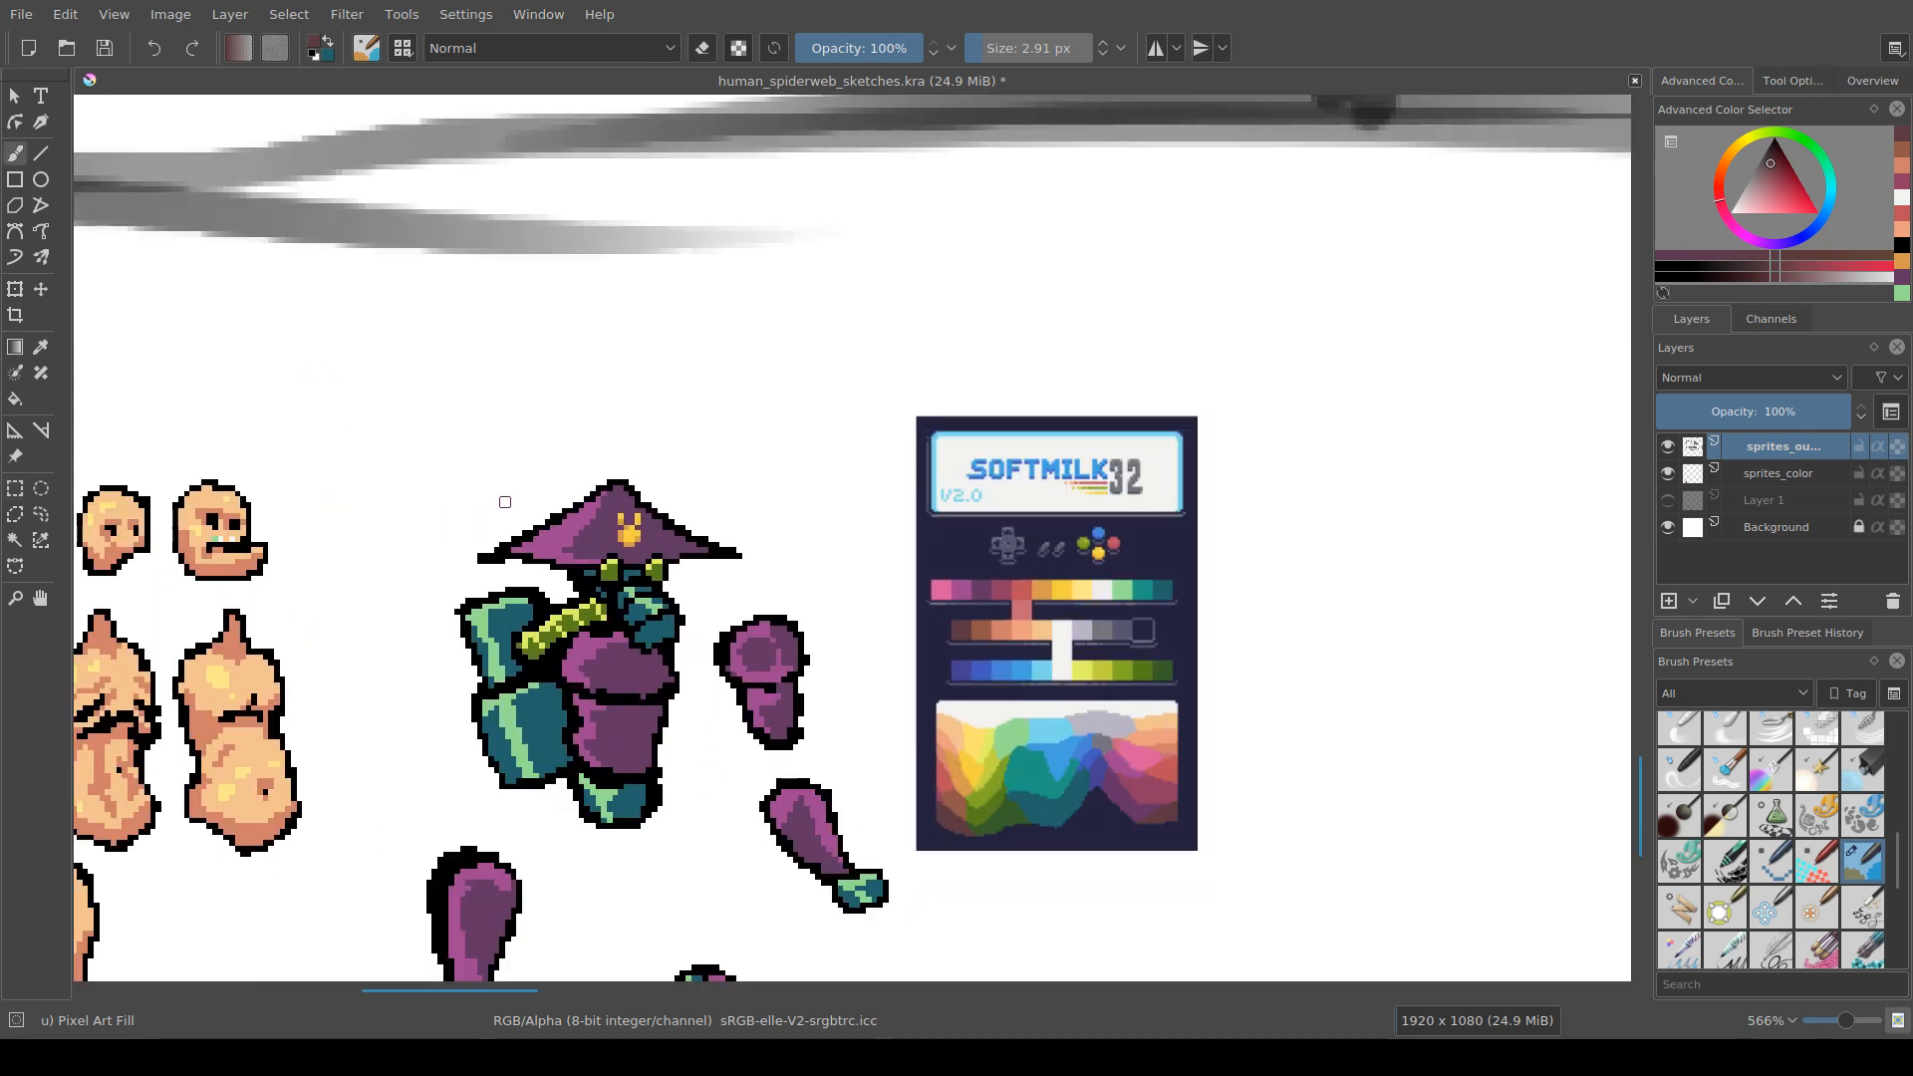
drag(517, 372, 526, 386)
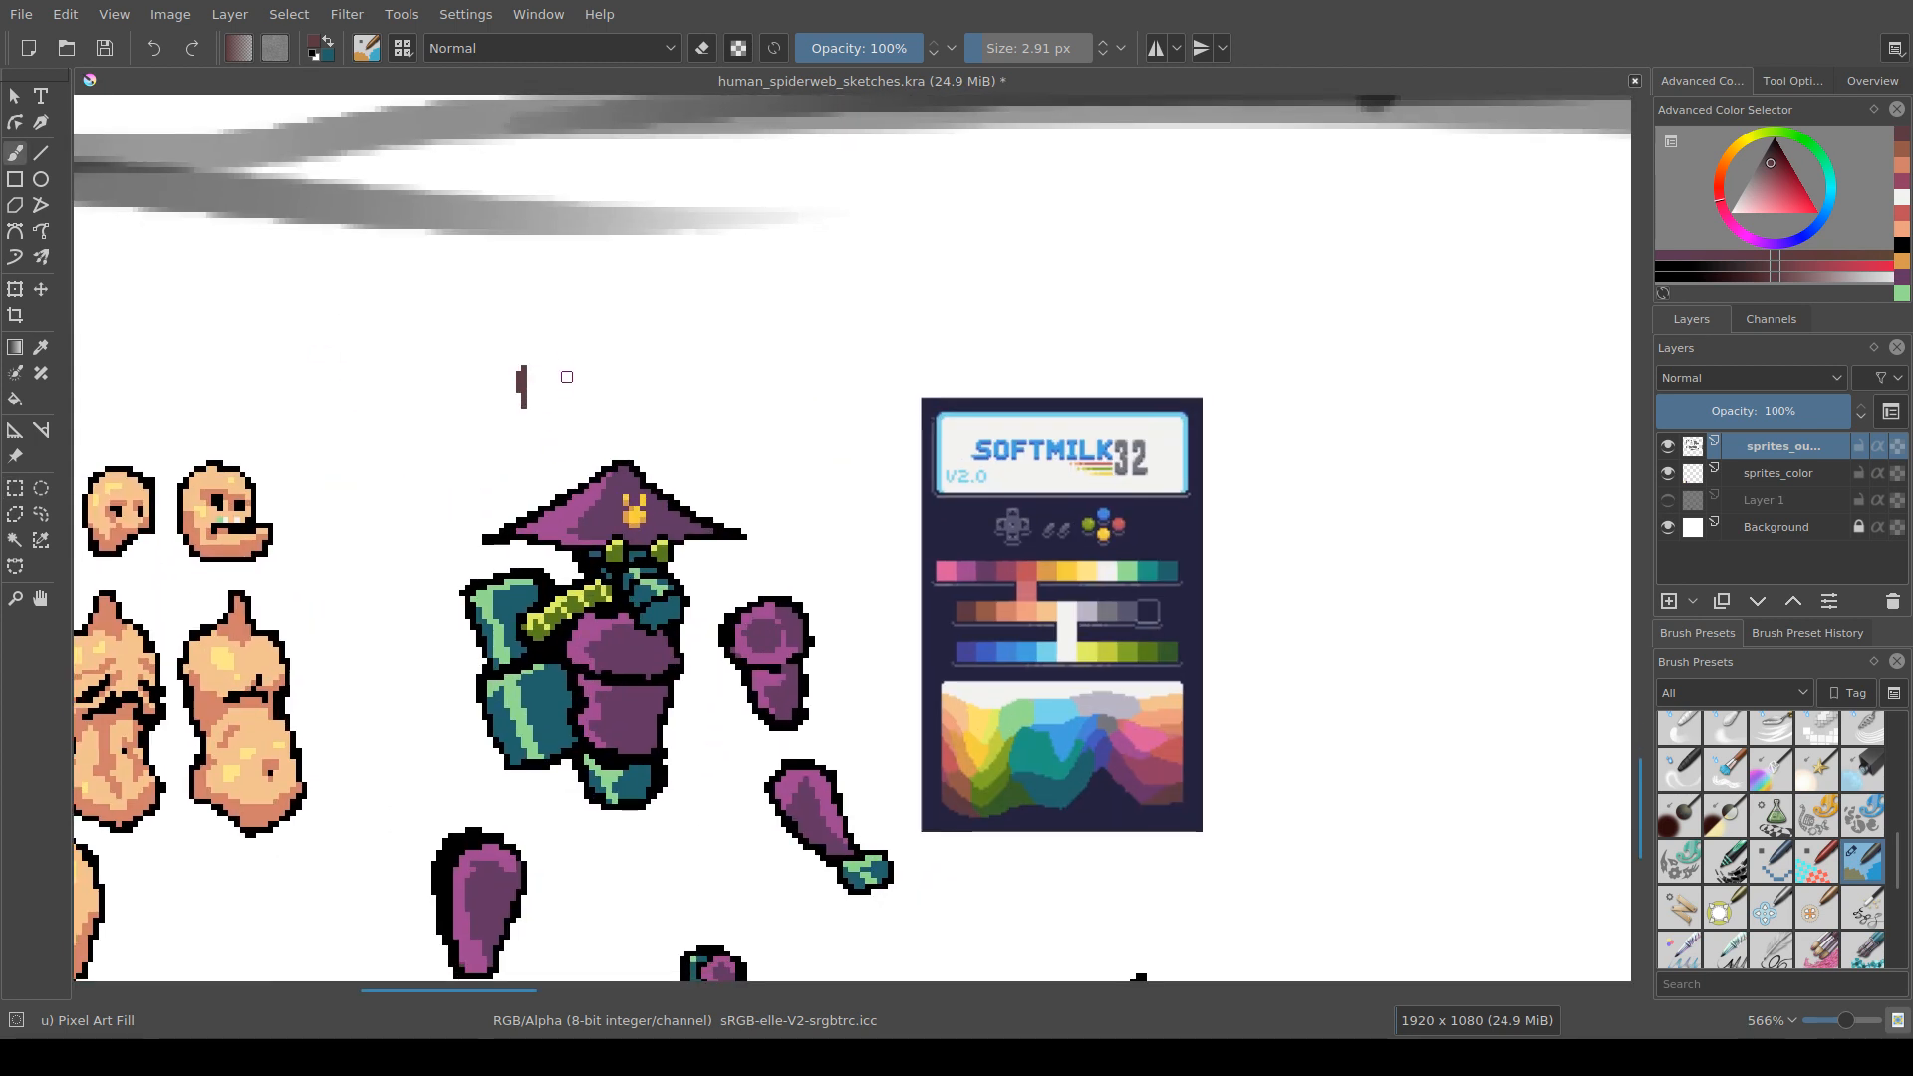
key(ctrl+z)
key(d)
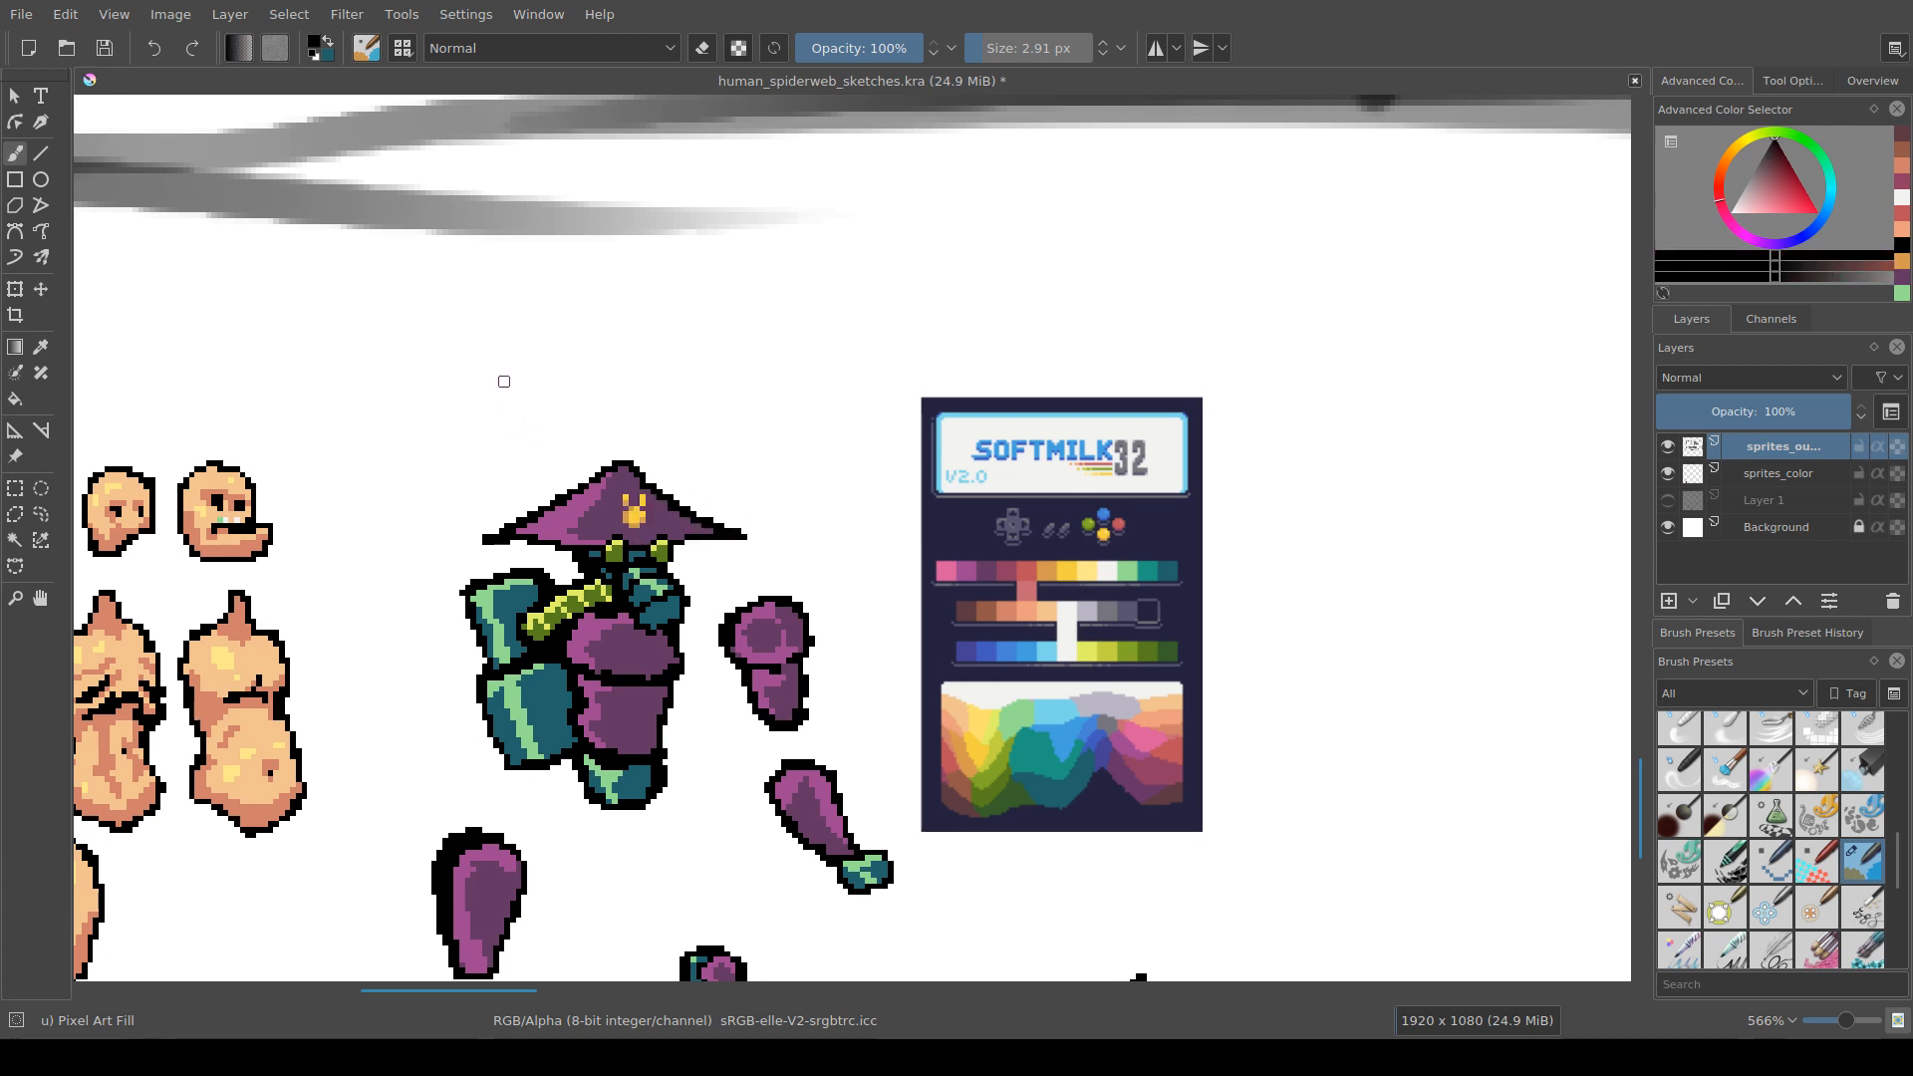
Step: Draw a long black gun barrel line with a stepped muzzle end above the hatted figure
mouse_move(487, 362)
mouse_down()
mouse_move(793, 354)
mouse_move(789, 374)
mouse_move(595, 381)
mouse_move(634, 409)
mouse_up()
key(ctrl+z)
key(ctrl+z)
key(ctrl+z)
key(ctrl+z)
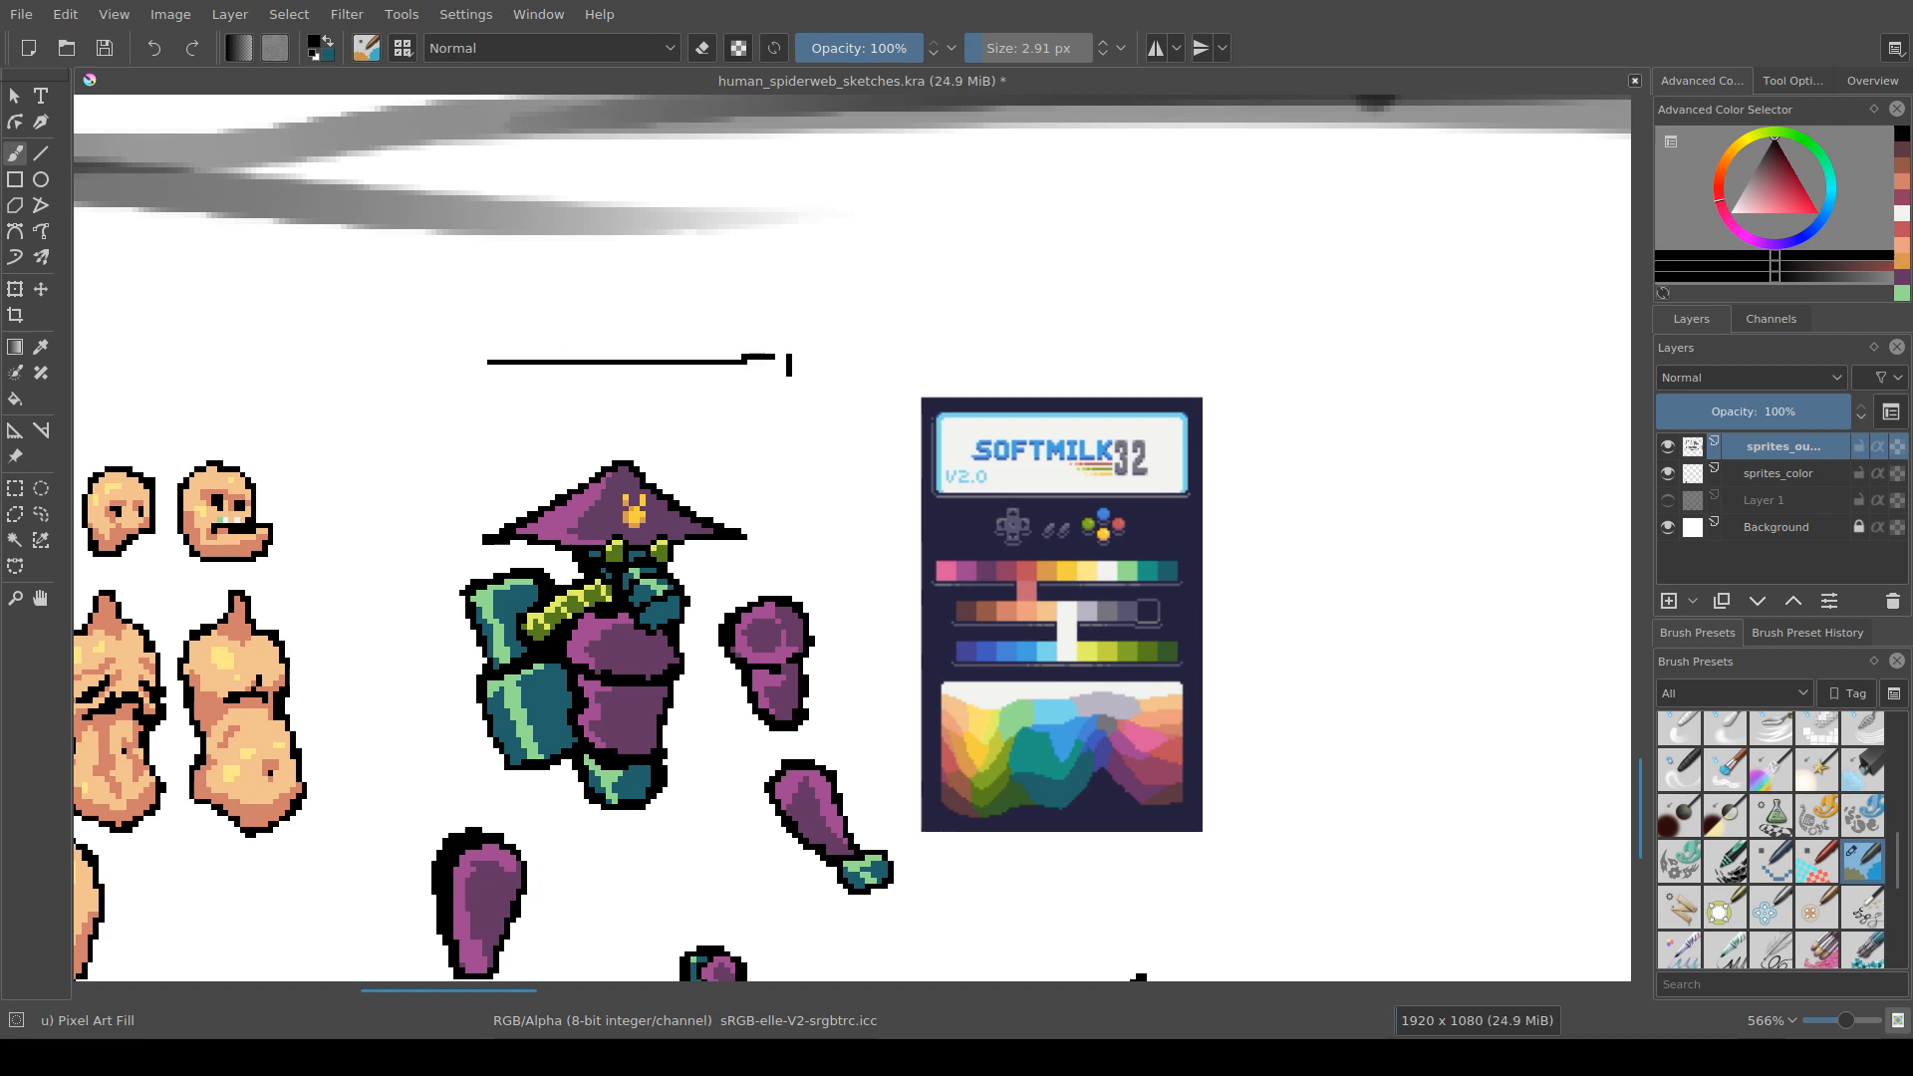
Step: Outline the gun's stock, curved sling, fore-end and upper edge in black to the left of the armored lower leg
mouse_move(709, 487)
mouse_down()
mouse_move(676, 206)
mouse_move(942, 134)
mouse_up()
mouse_move(572, 732)
mouse_down()
mouse_move(611, 617)
mouse_move(574, 603)
mouse_move(809, 620)
mouse_move(536, 643)
mouse_move(618, 674)
mouse_up()
mouse_move(640, 667)
mouse_down()
mouse_move(663, 648)
mouse_move(674, 667)
mouse_up()
mouse_move(658, 646)
mouse_down()
mouse_move(591, 669)
mouse_move(629, 652)
mouse_up()
mouse_move(544, 635)
mouse_down()
mouse_move(523, 615)
mouse_move(510, 638)
mouse_move(504, 617)
mouse_up()
mouse_move(465, 617)
mouse_down()
mouse_move(459, 661)
mouse_move(520, 654)
mouse_move(455, 625)
mouse_move(518, 603)
mouse_up()
mouse_move(518, 603)
mouse_down()
mouse_move(683, 660)
mouse_move(716, 604)
mouse_up()
mouse_move(708, 631)
mouse_down()
mouse_move(689, 651)
mouse_move(707, 646)
mouse_up()
mouse_move(692, 647)
mouse_down()
mouse_move(676, 636)
mouse_move(729, 621)
mouse_move(604, 679)
mouse_move(630, 687)
mouse_up()
Step: Refine the gun's outline around the receiver by alternately erasing stray pixels and redrawing black edges
key(e)
key(e)
mouse_move(546, 654)
mouse_down()
mouse_move(636, 648)
mouse_move(555, 672)
mouse_move(606, 680)
mouse_up()
key(e)
mouse_move(633, 649)
mouse_down()
mouse_move(557, 627)
mouse_move(591, 670)
mouse_move(586, 630)
mouse_move(614, 658)
mouse_move(575, 628)
mouse_up()
key(e)
mouse_move(560, 630)
mouse_down()
mouse_move(596, 597)
mouse_move(641, 625)
mouse_up()
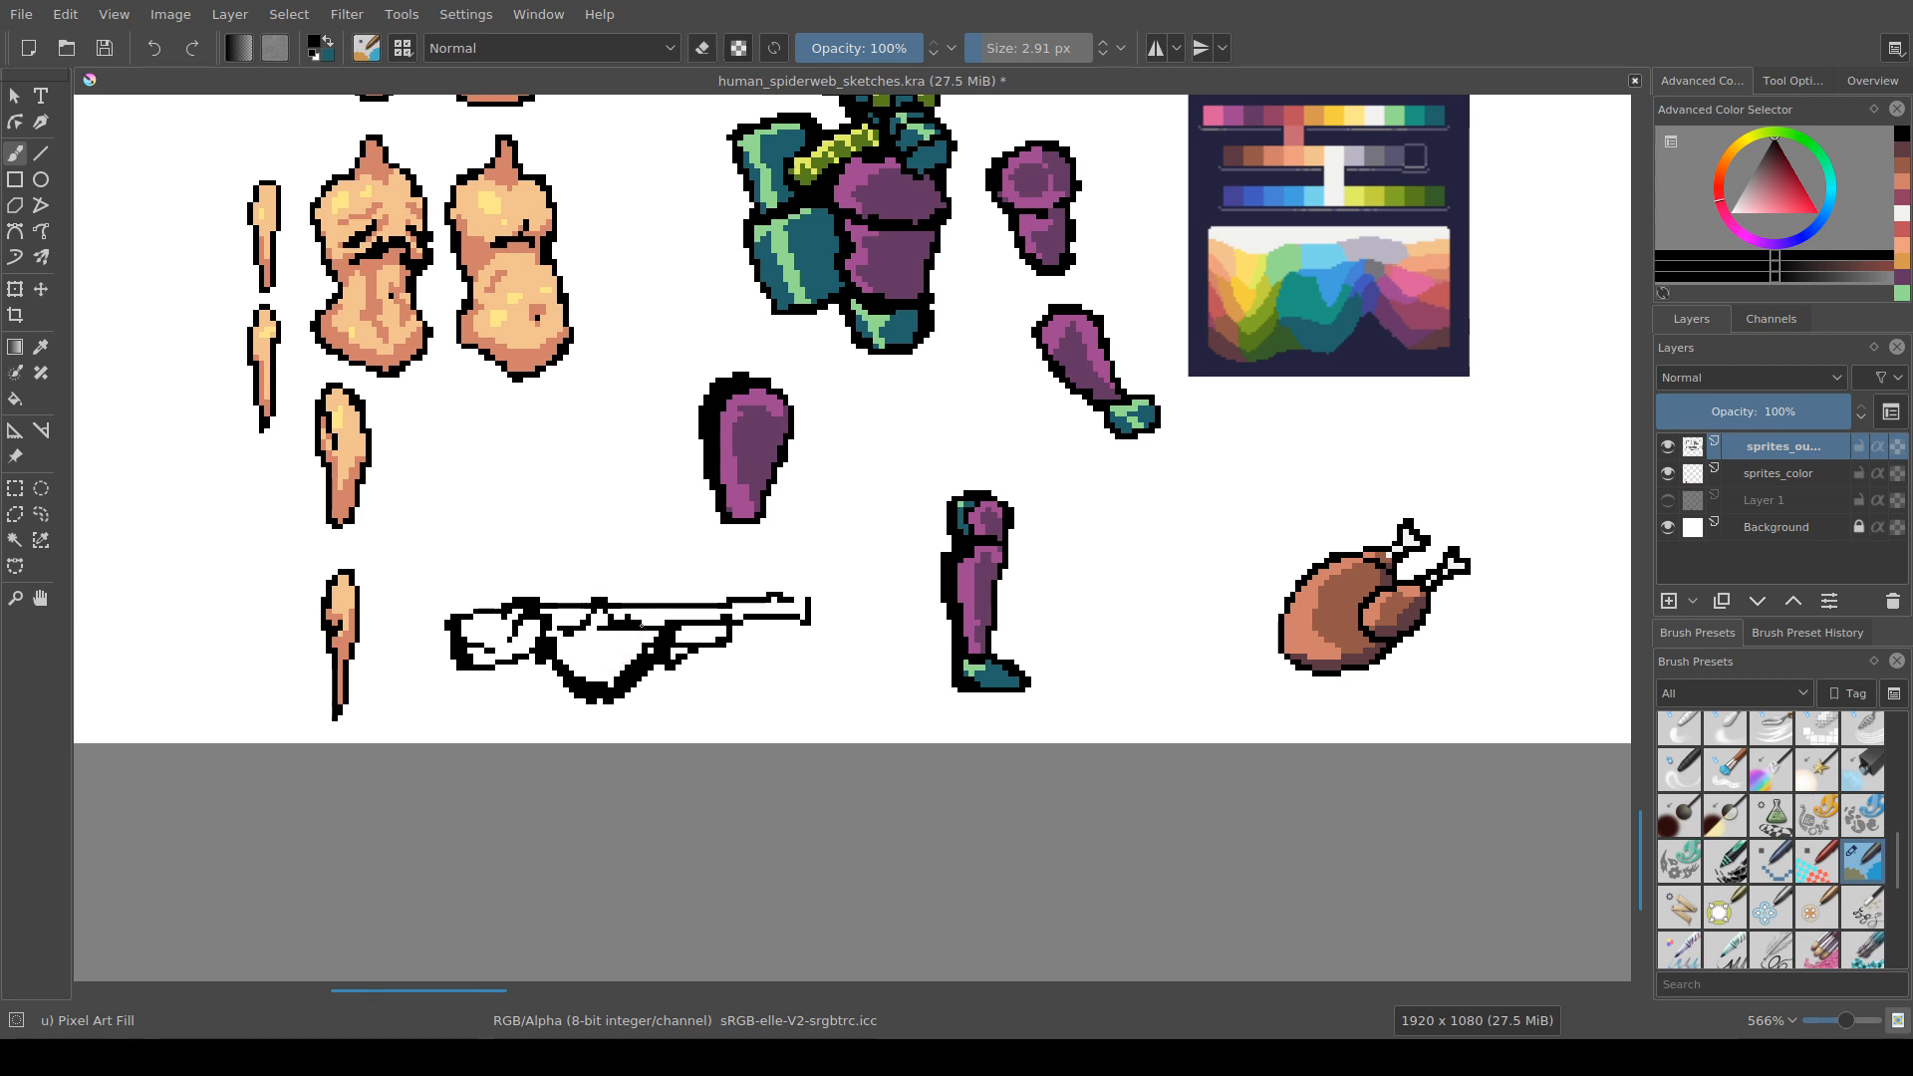
Step: Erase excess outline pixels inside the gun's curved sling and upper stock, and save the document
key(e)
key(e)
key(e)
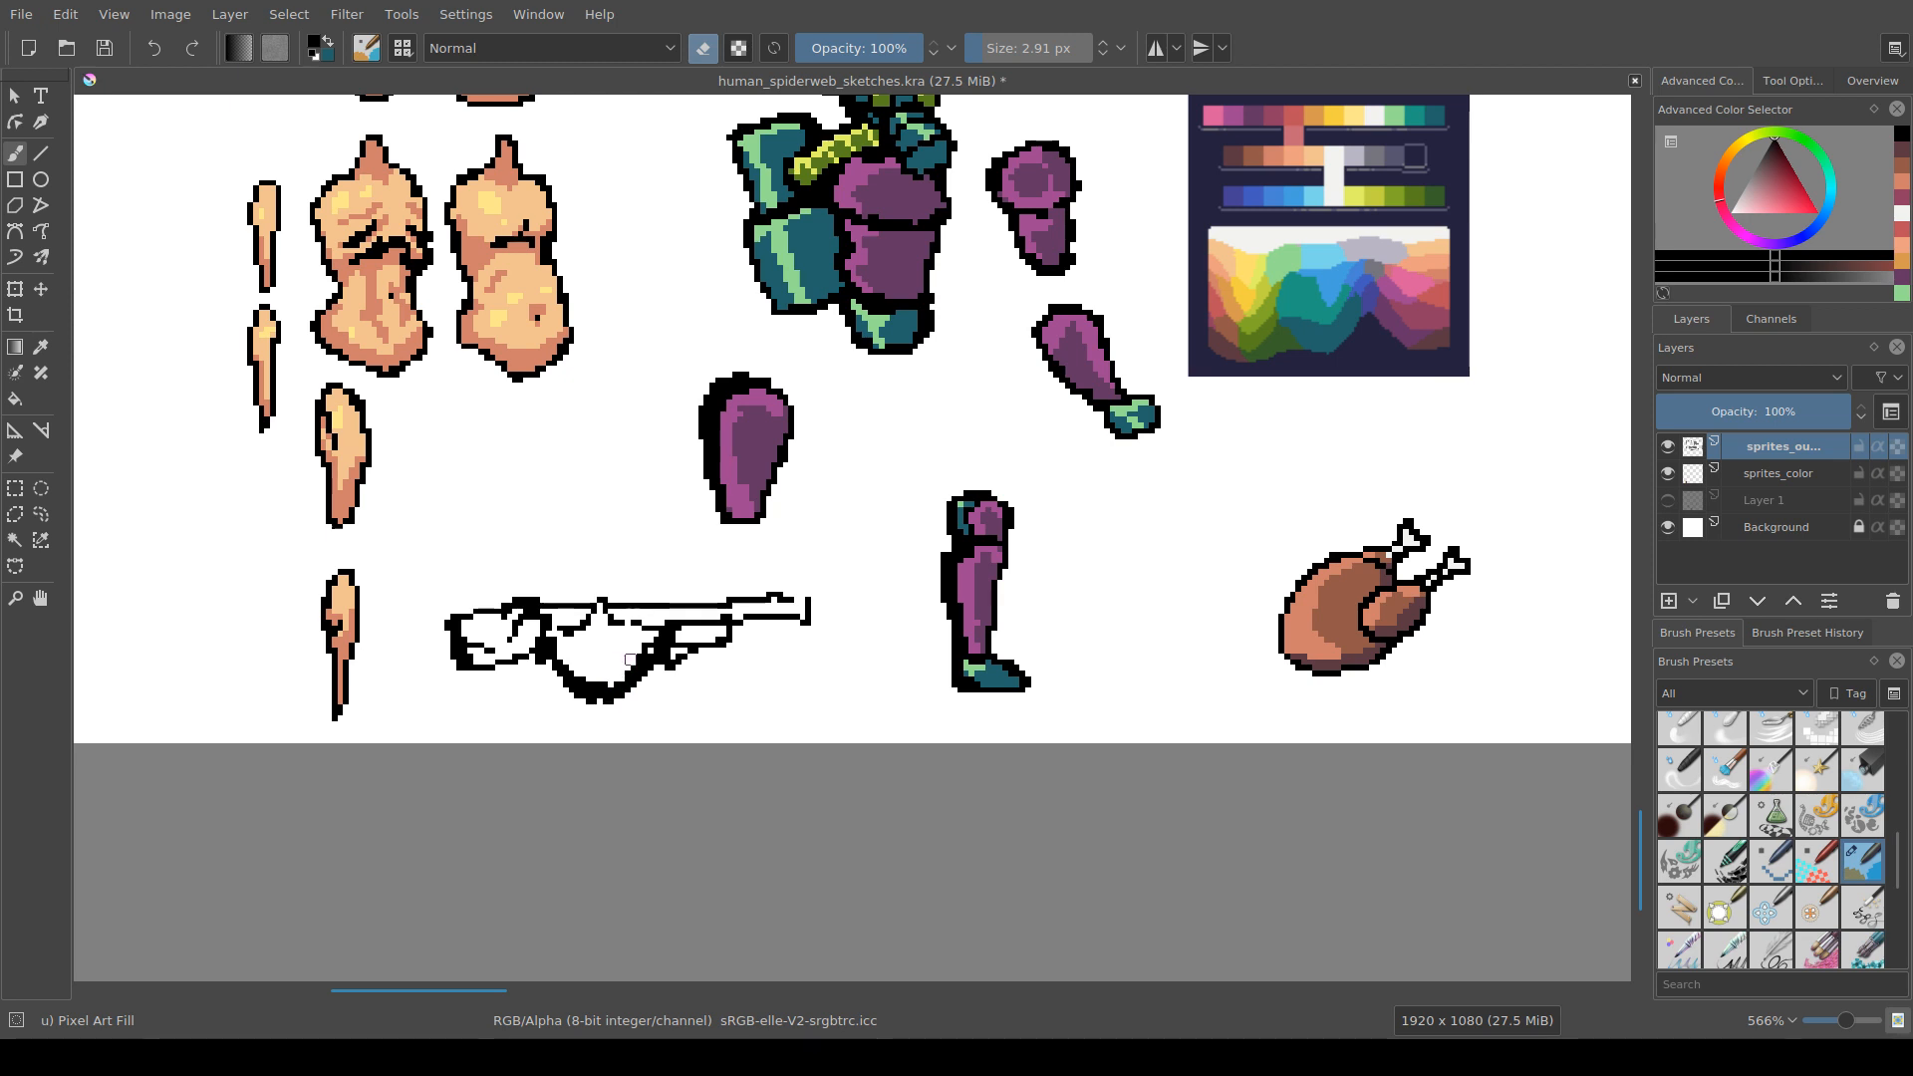
drag(635, 662, 647, 646)
mouse_move(530, 626)
mouse_down()
mouse_move(511, 642)
mouse_move(512, 620)
mouse_up()
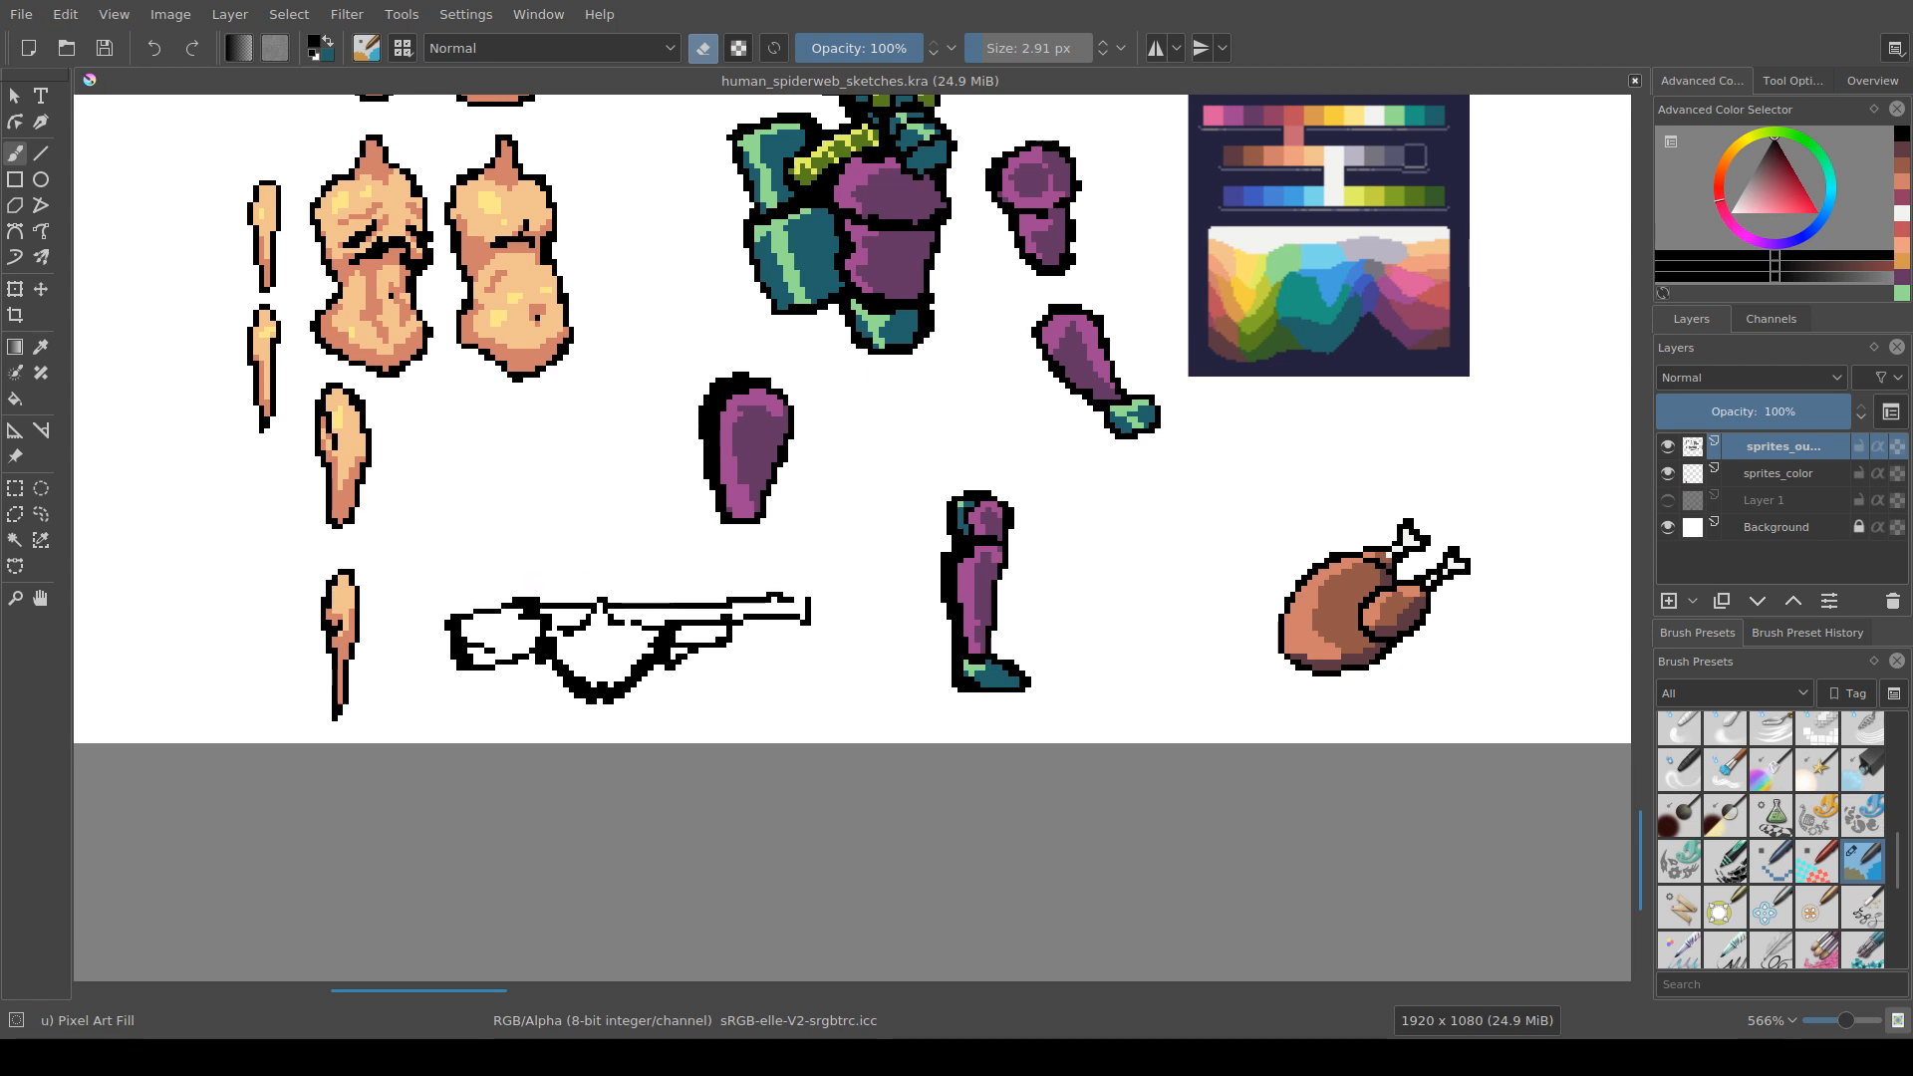
Step: Close the gap at the upper corner of the gun's muzzle with black outline pixels
drag(614, 535, 606, 543)
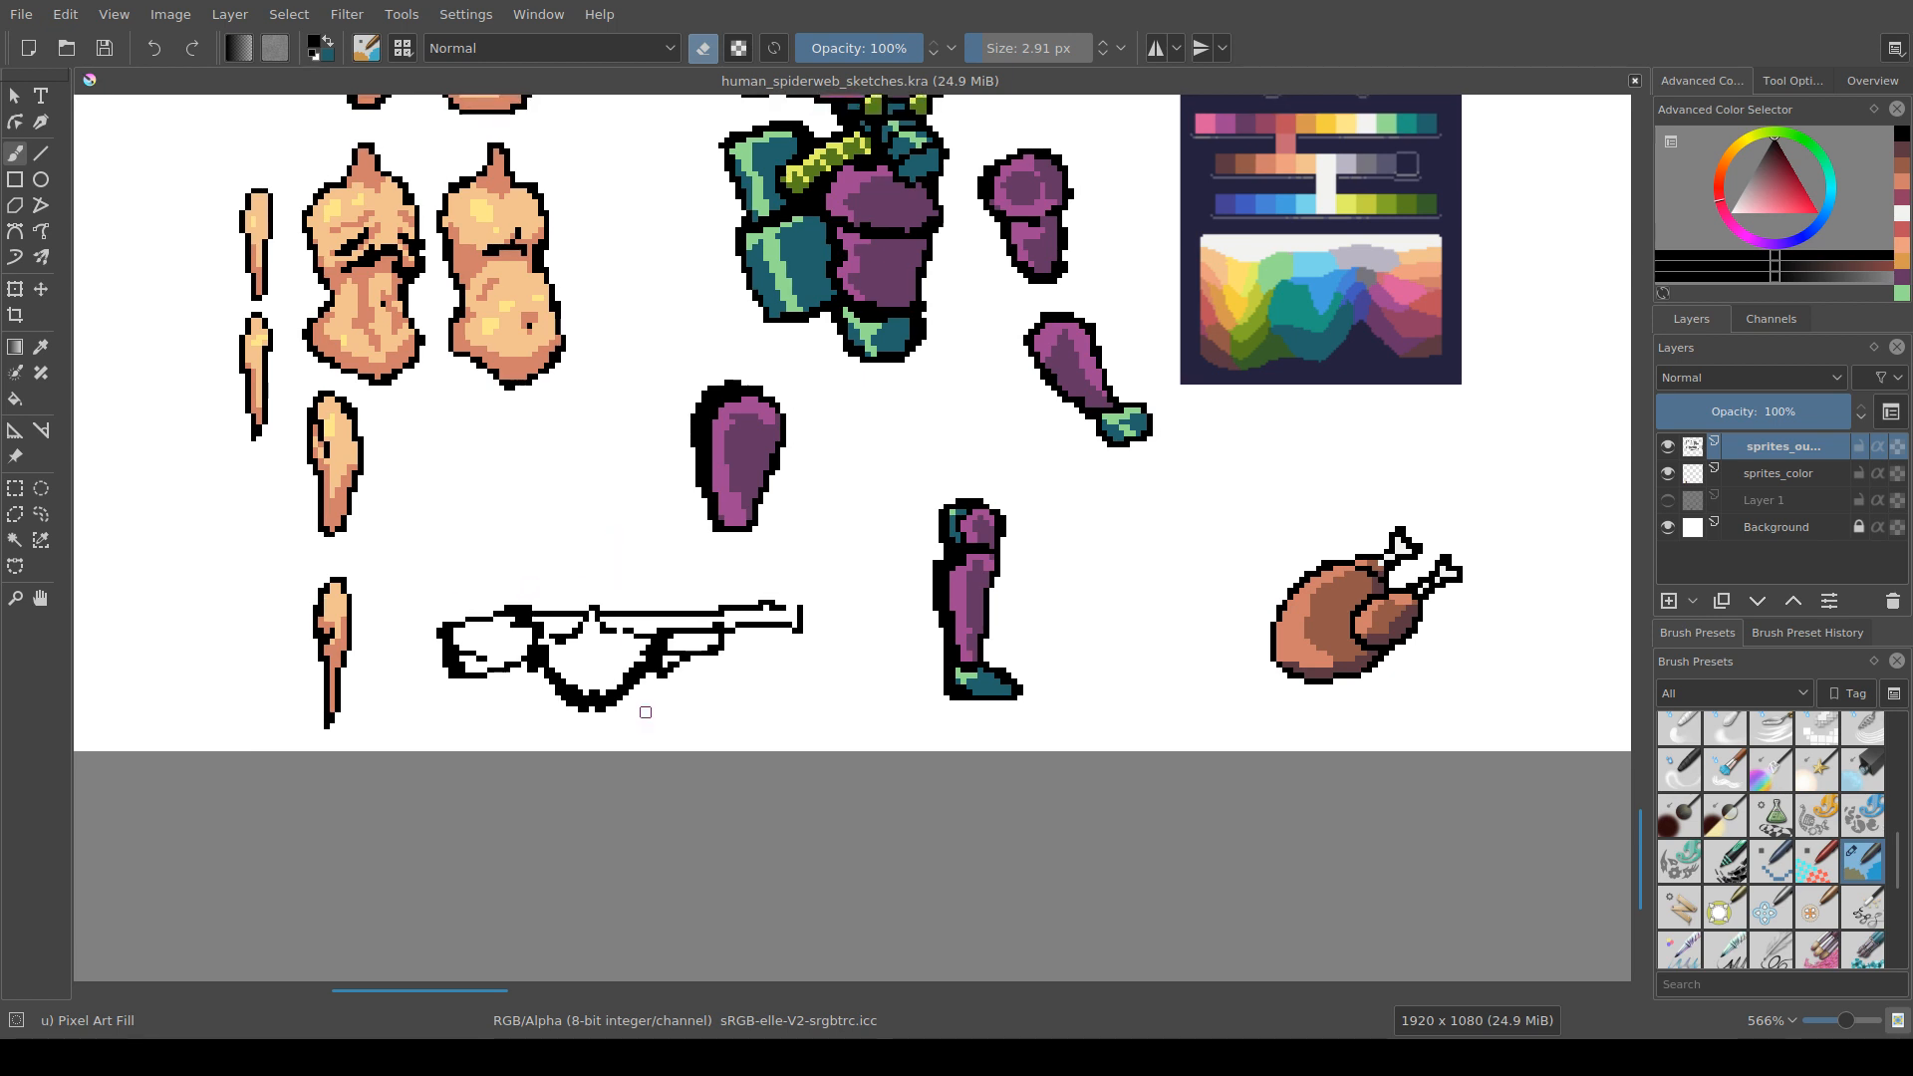
scroll(647, 711, up, 2)
drag(637, 631, 653, 685)
scroll(646, 684, down, 1)
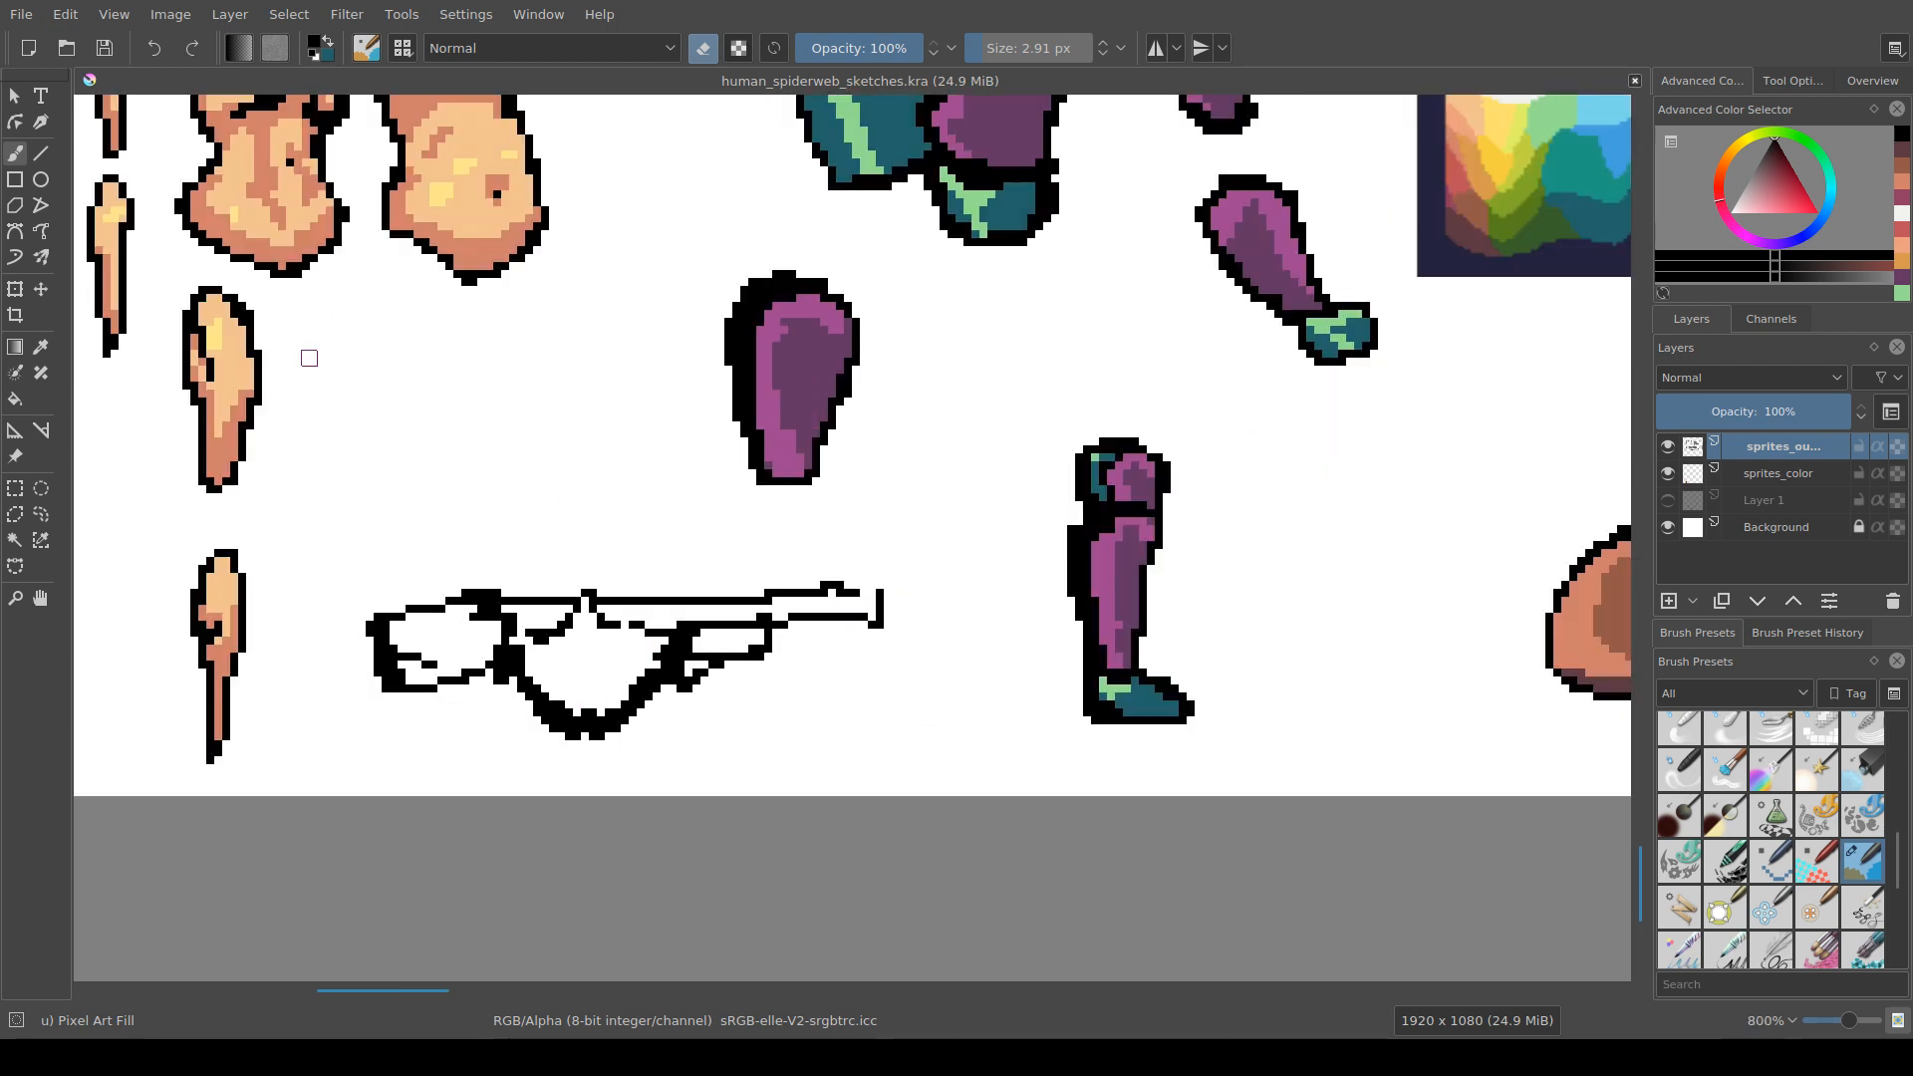
key(e)
click(867, 591)
drag(605, 684, 710, 632)
drag(733, 562, 627, 680)
drag(1511, 671, 1287, 534)
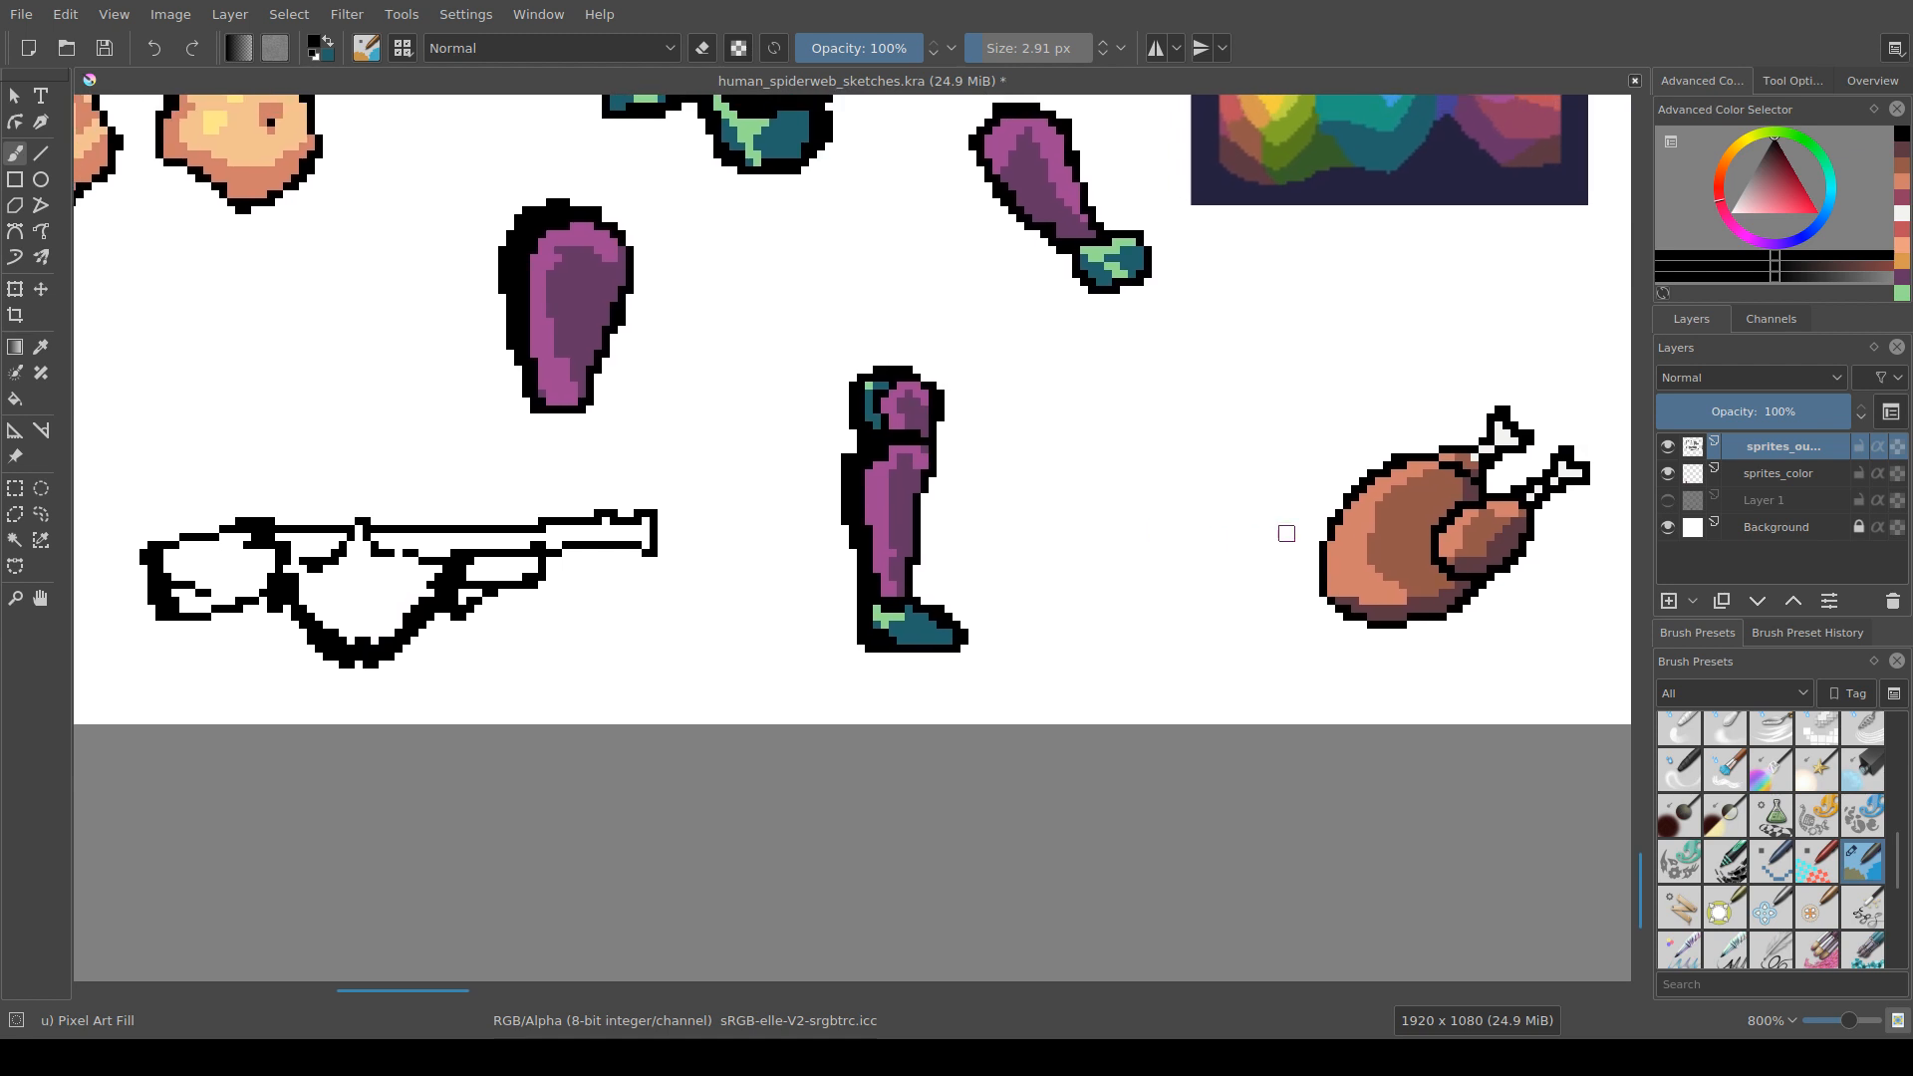
Step: Fill the gun's stock and fore-end on the sprites_color layer with the dark purple sampled from the thigh sprite
drag(1437, 550, 1798, 608)
ctrl+click(940, 369)
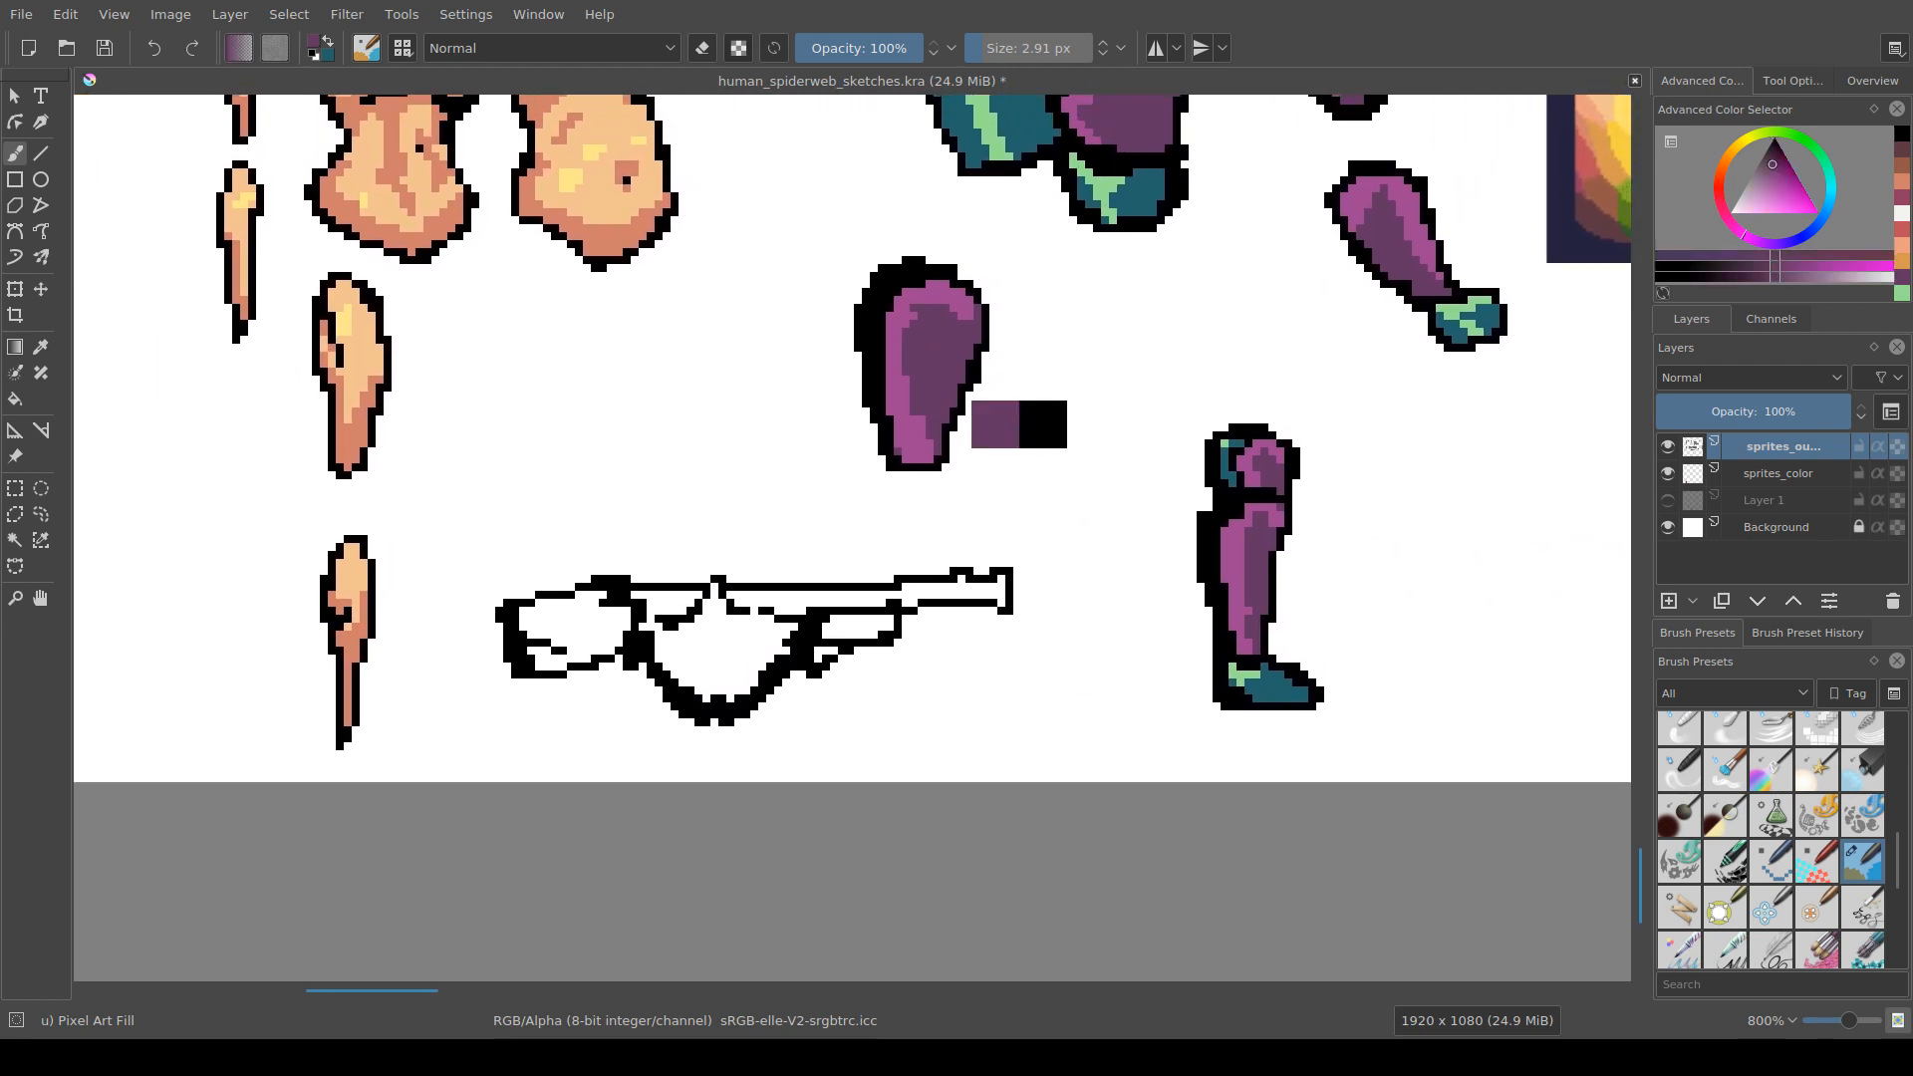
drag(894, 473, 897, 517)
drag(544, 660, 538, 710)
key(ctrl+z)
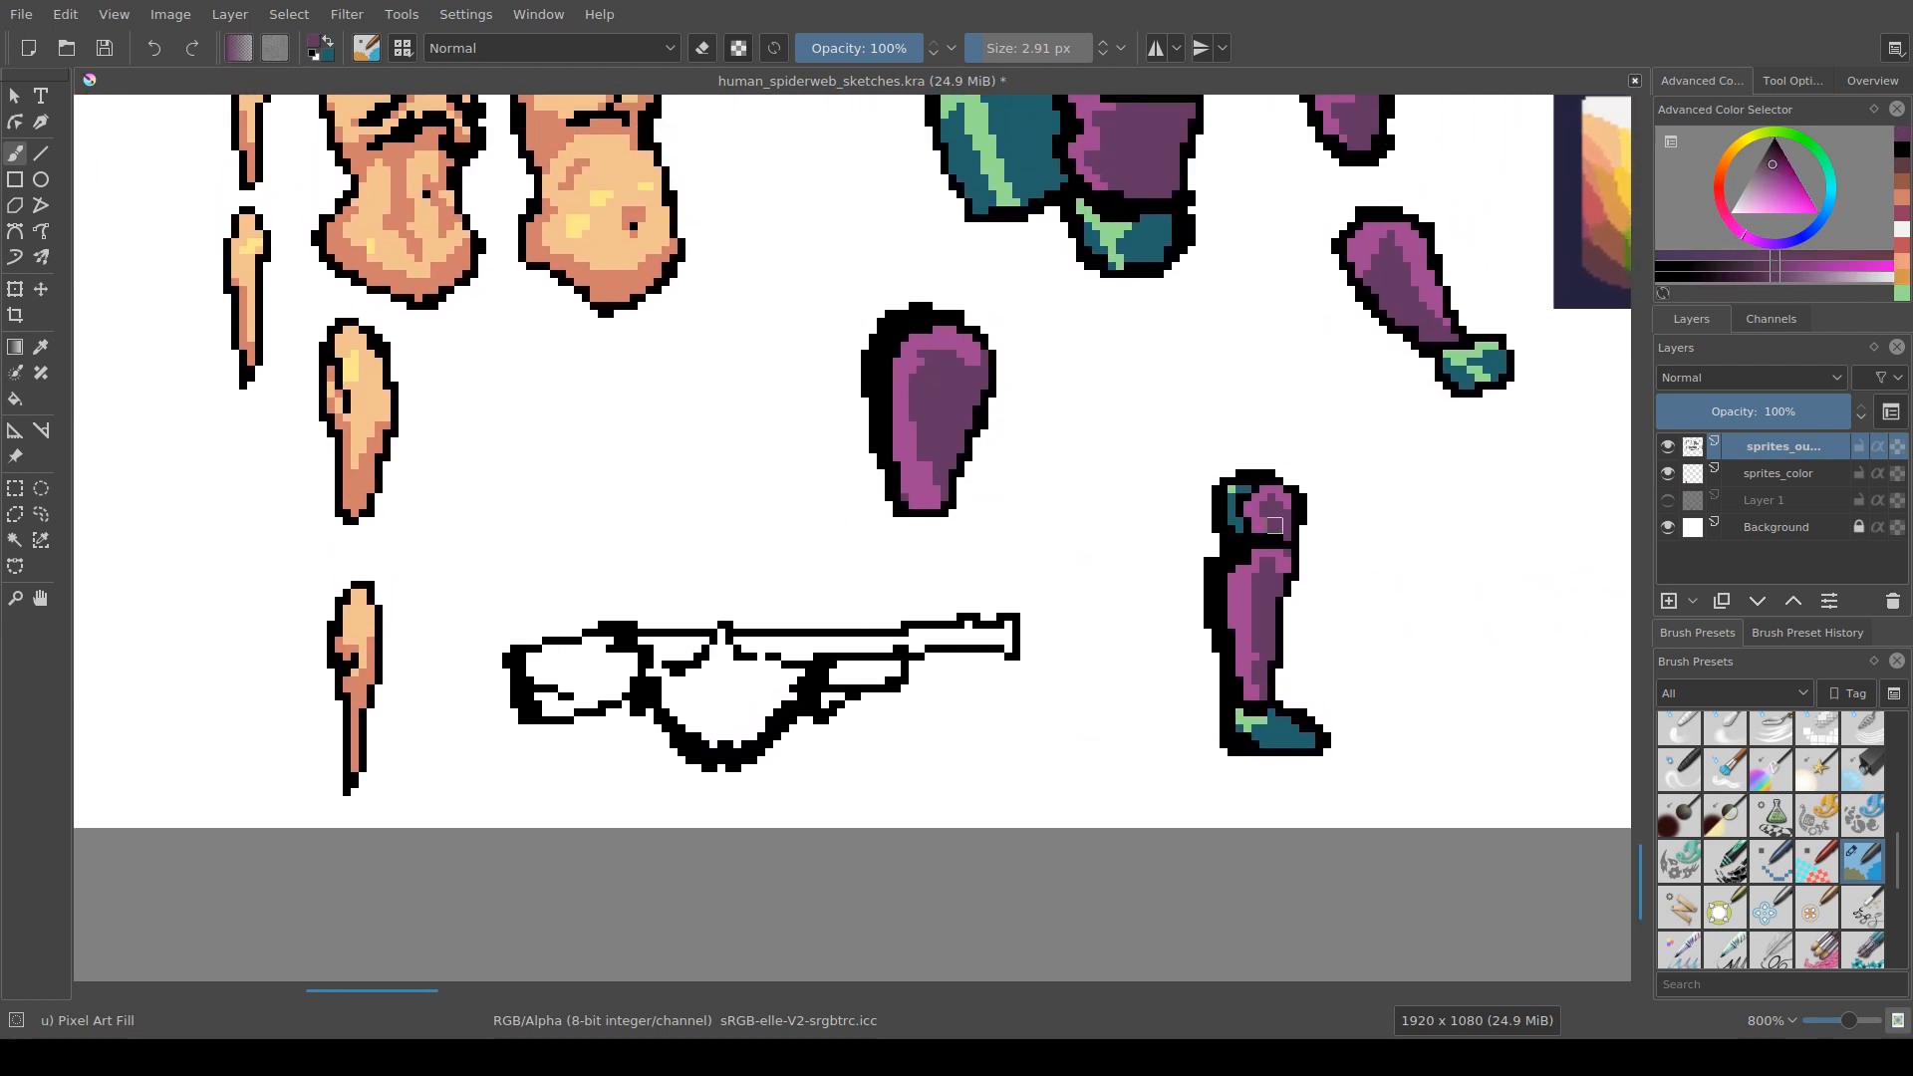
click(1778, 474)
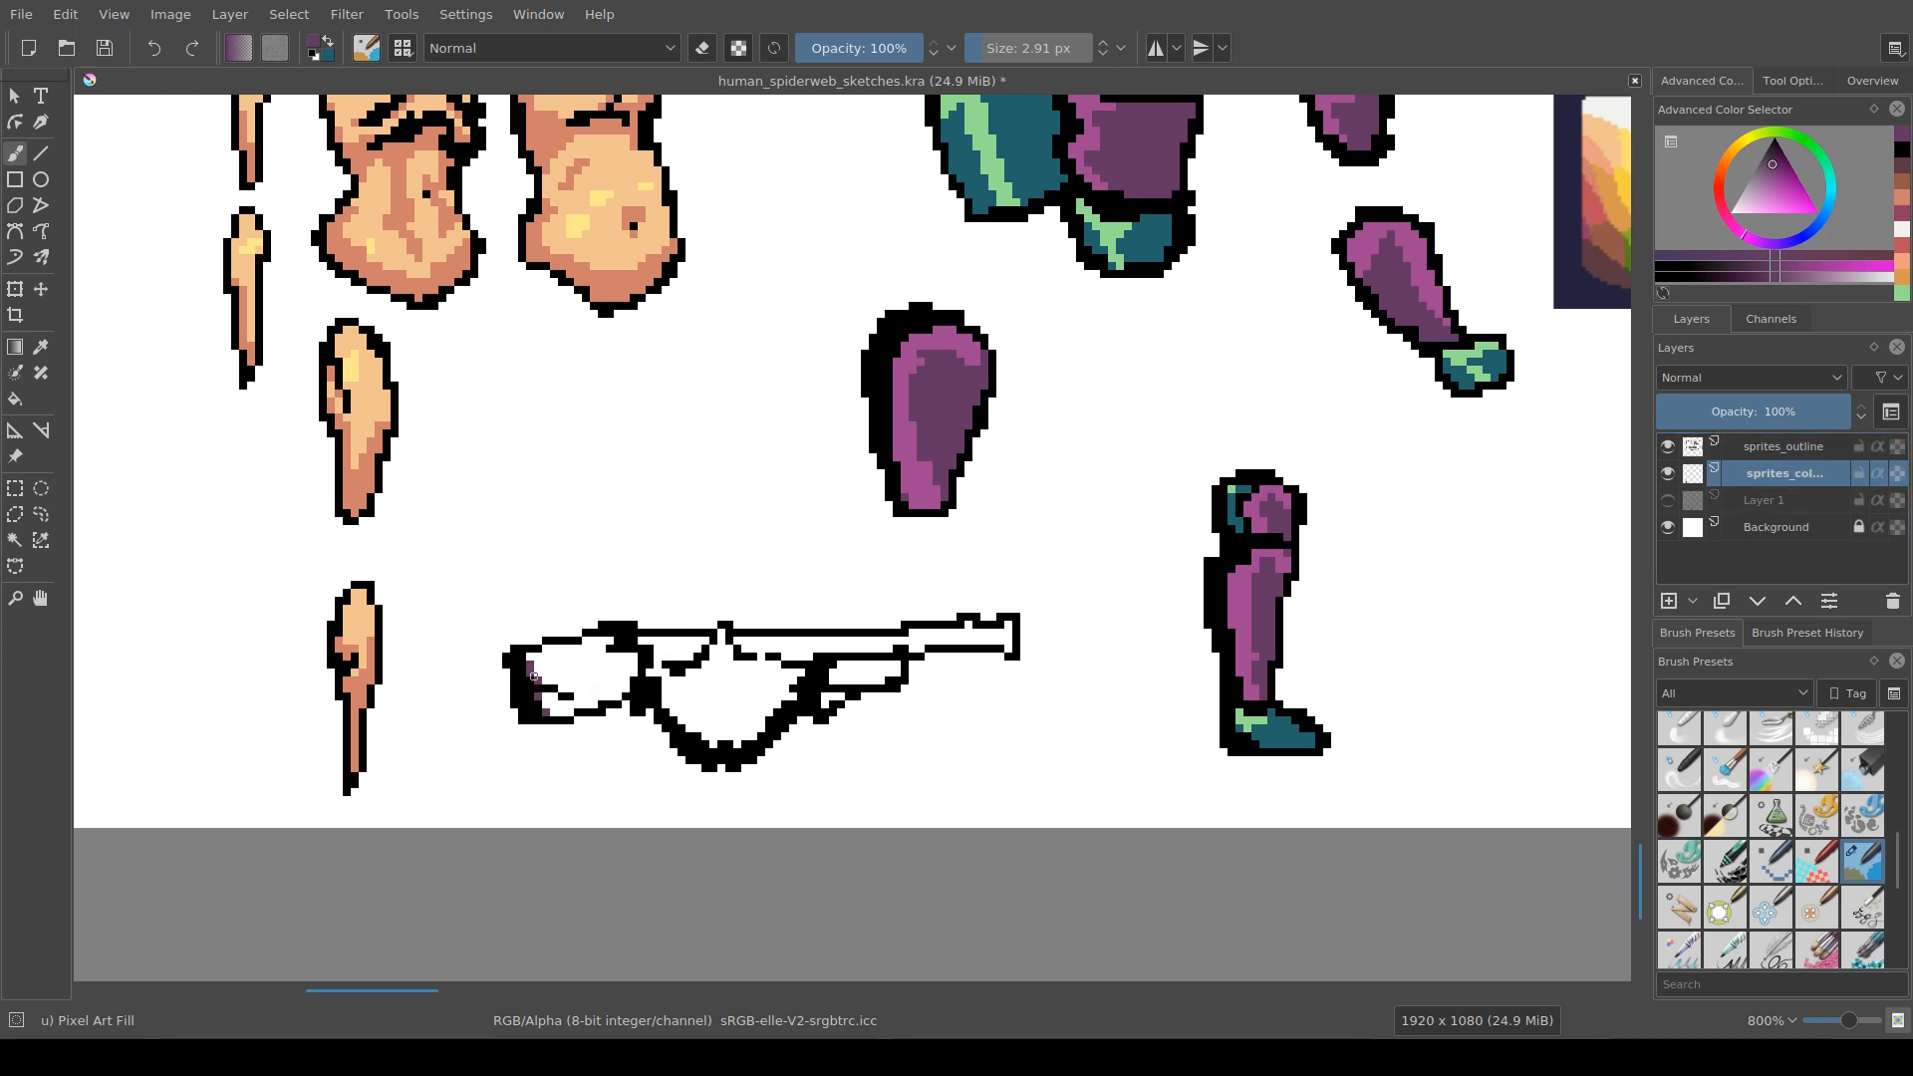
mouse_move(534, 660)
mouse_down()
mouse_move(558, 708)
mouse_move(565, 685)
mouse_move(621, 693)
mouse_move(581, 708)
mouse_move(589, 685)
mouse_move(565, 692)
mouse_move(598, 661)
mouse_move(550, 652)
mouse_move(628, 654)
mouse_up()
drag(842, 674, 797, 662)
Step: Fill the gun's barrel and receiver on the sprites_color layer with the light grey sampled from the Softmilk 32 palette
mouse_move(795, 660)
mouse_down()
mouse_move(779, 681)
mouse_move(849, 655)
mouse_move(809, 662)
mouse_move(636, 808)
mouse_move(397, 934)
mouse_up()
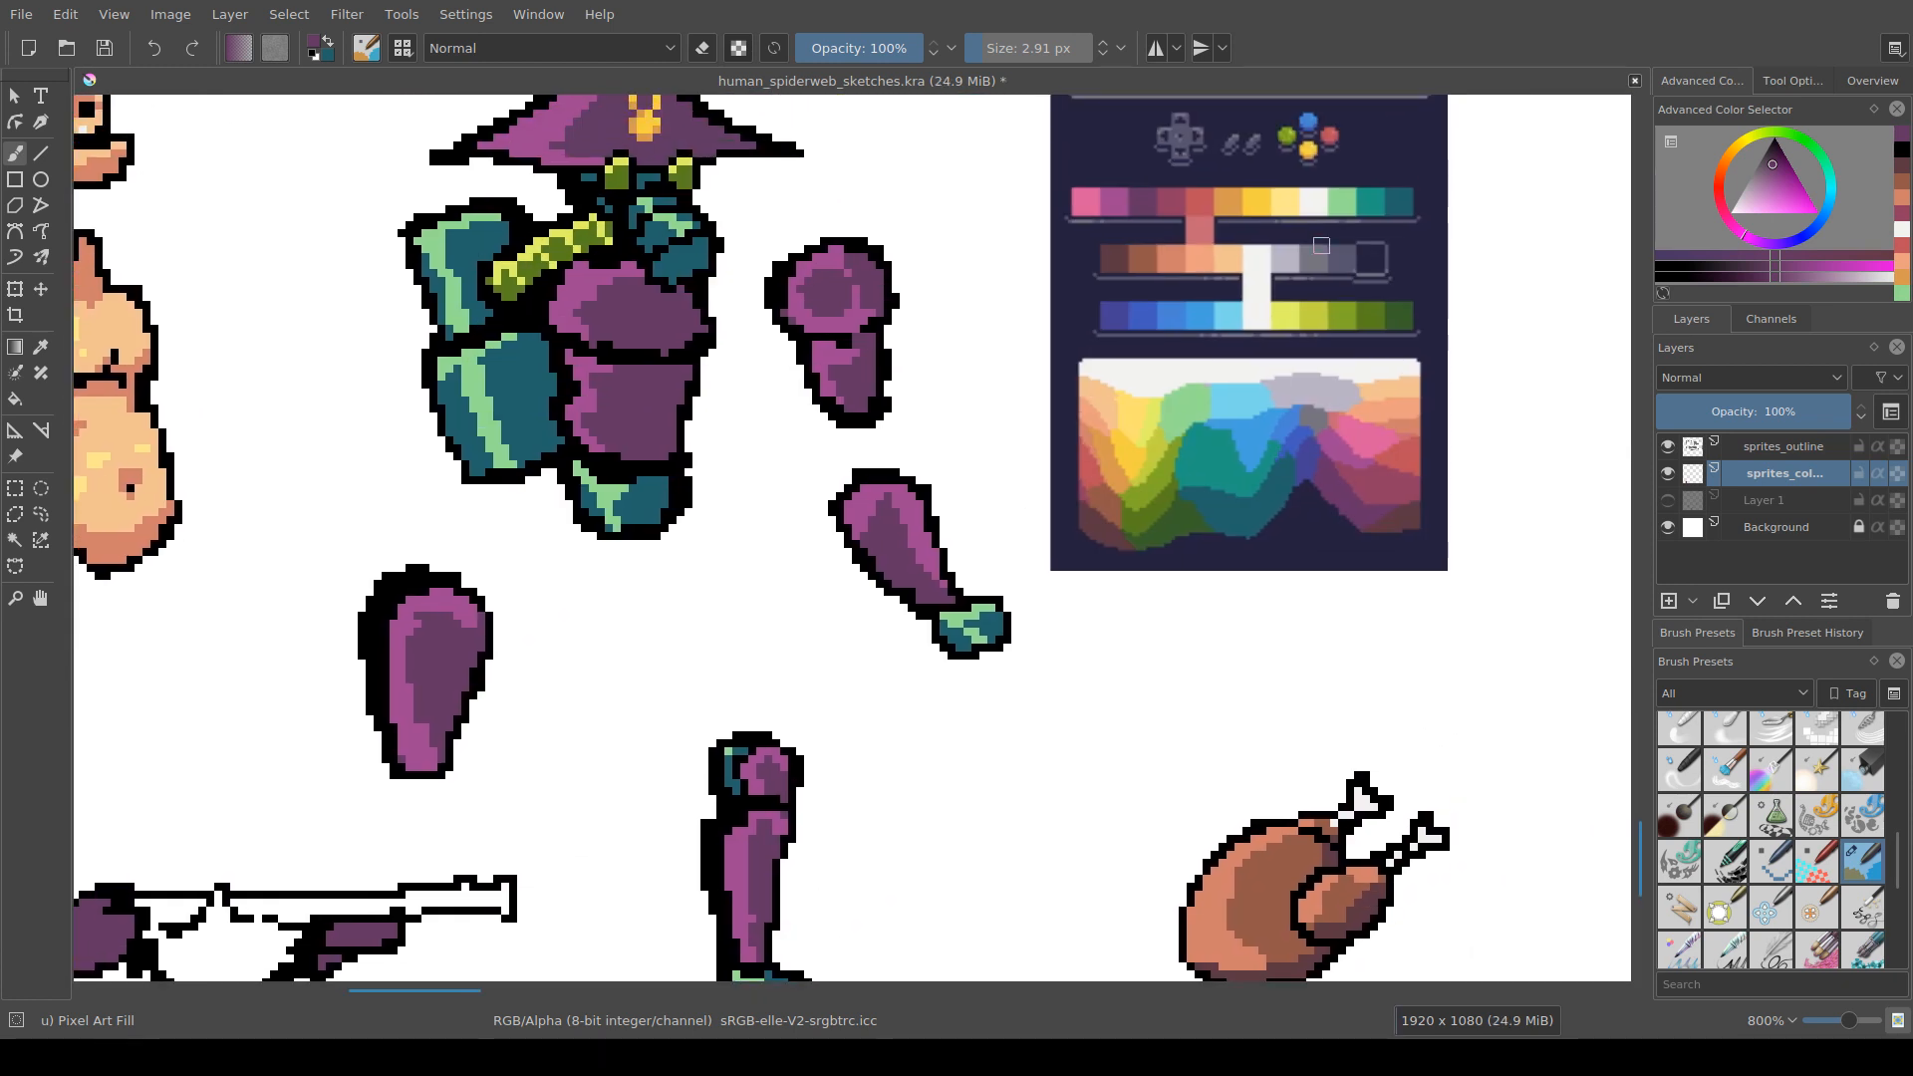
ctrl+click(1288, 262)
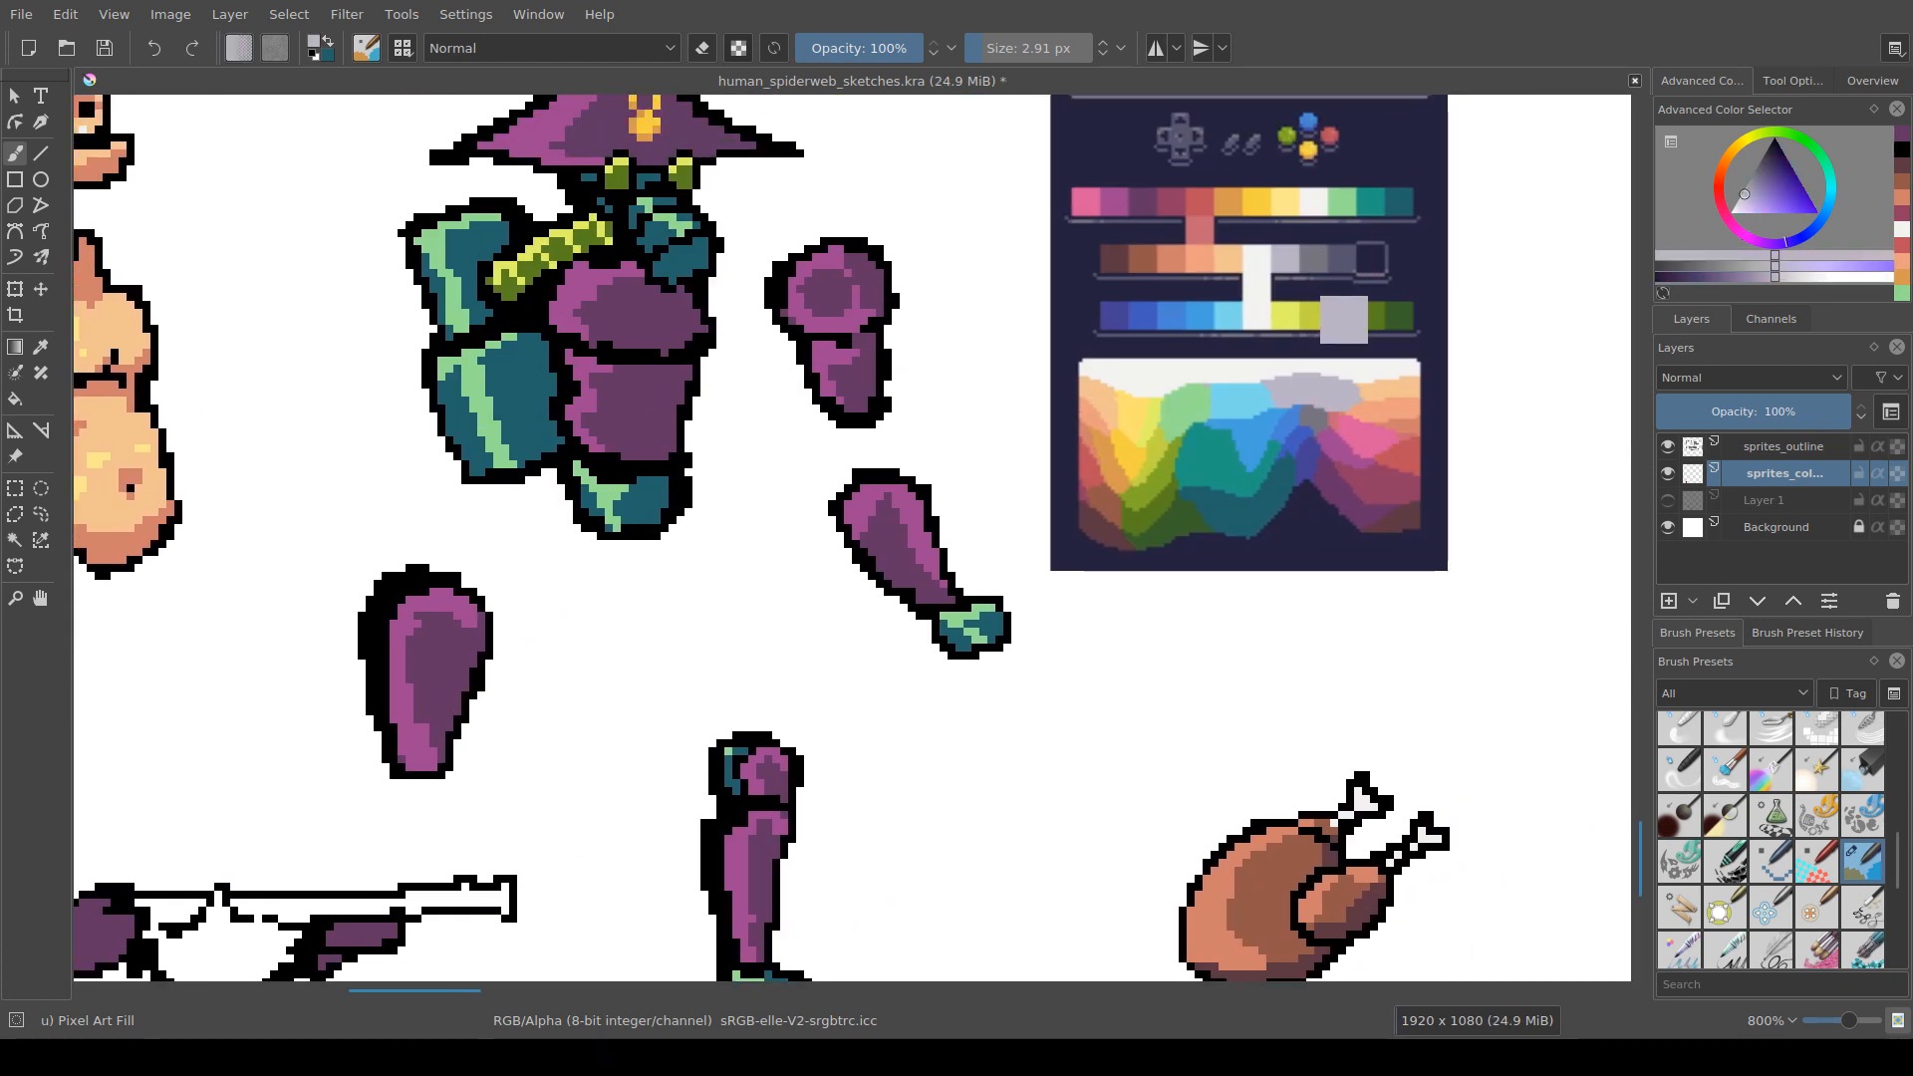
drag(939, 517, 1146, 367)
mouse_move(378, 754)
mouse_down()
mouse_move(367, 765)
mouse_move(615, 760)
mouse_move(621, 739)
mouse_move(709, 760)
mouse_move(716, 741)
mouse_up()
drag(987, 661, 700, 775)
Step: Shade a straight strip along the lower edge of the gun's barrel and receiver with the darker grey from the palette
ctrl+click(1244, 222)
drag(199, 831, 704, 574)
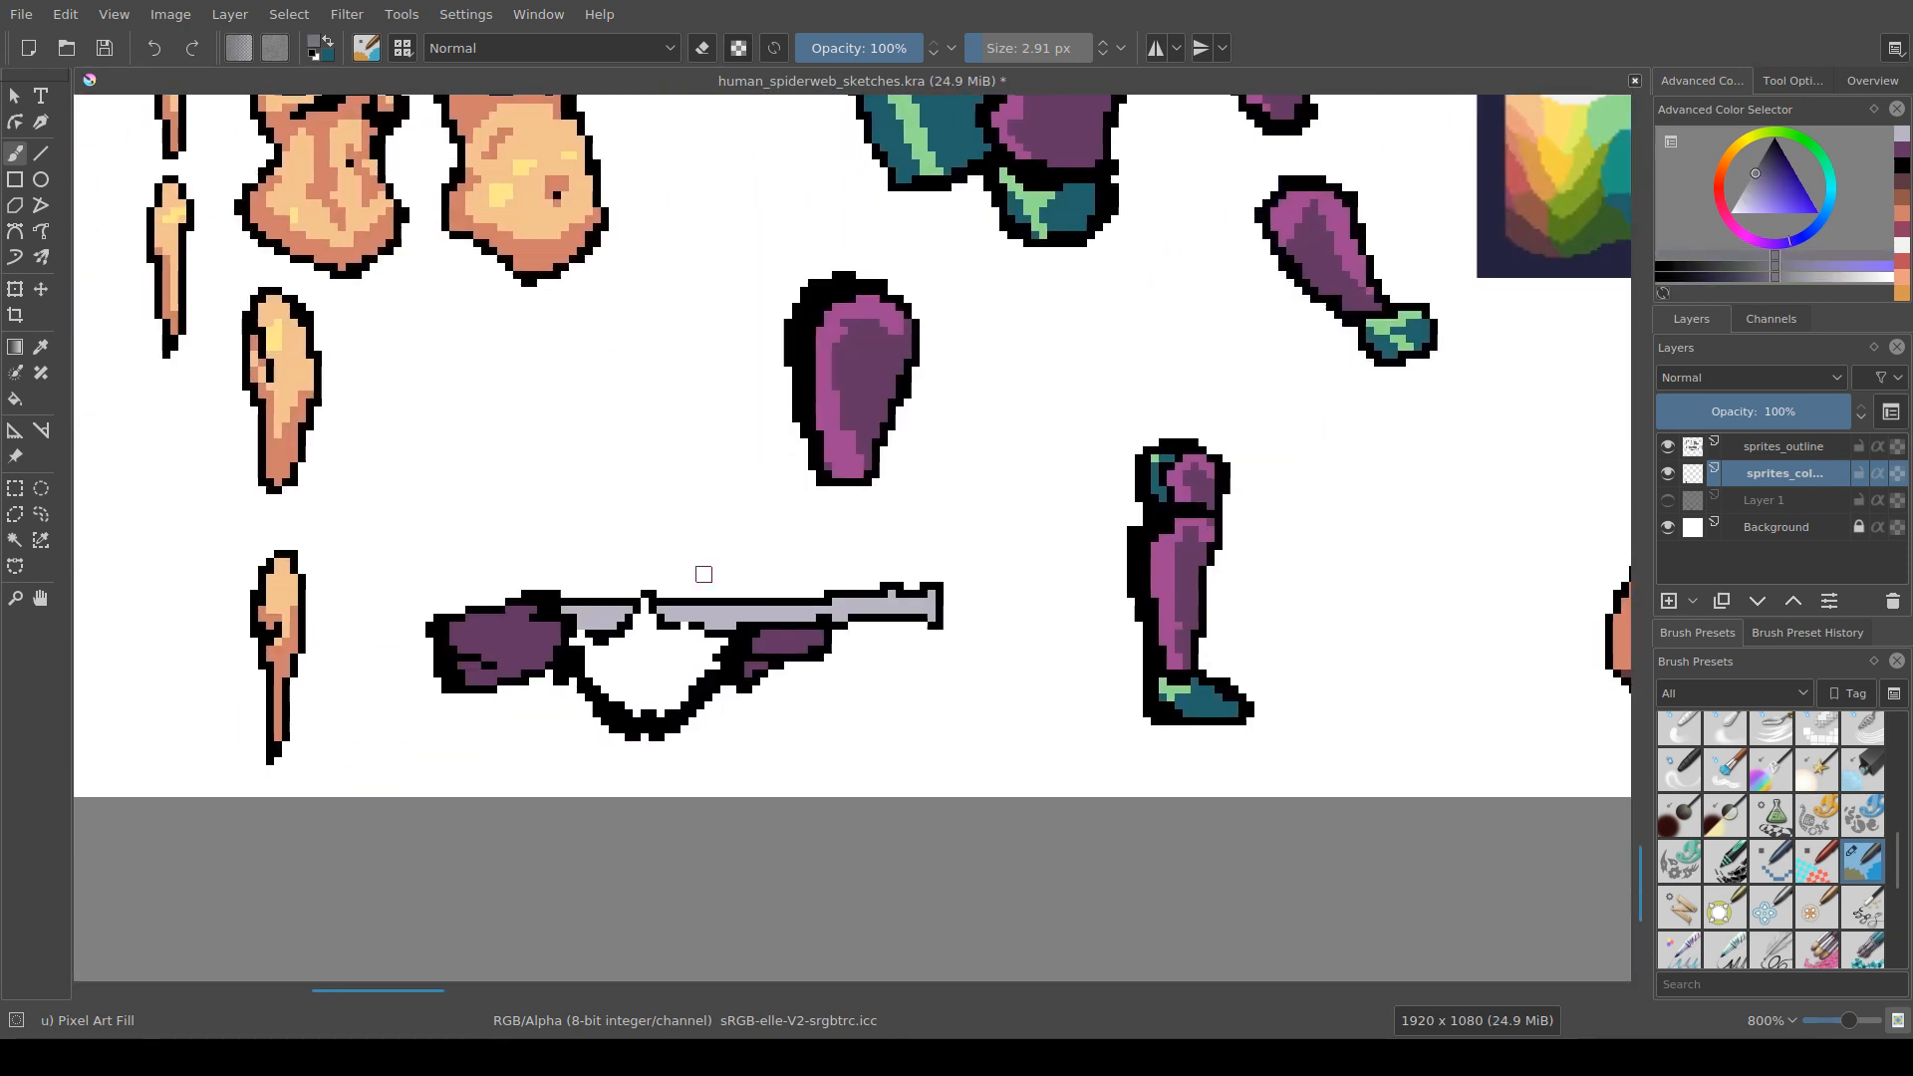
key(ctrl+r)
drag(561, 607, 848, 622)
drag(565, 613, 848, 624)
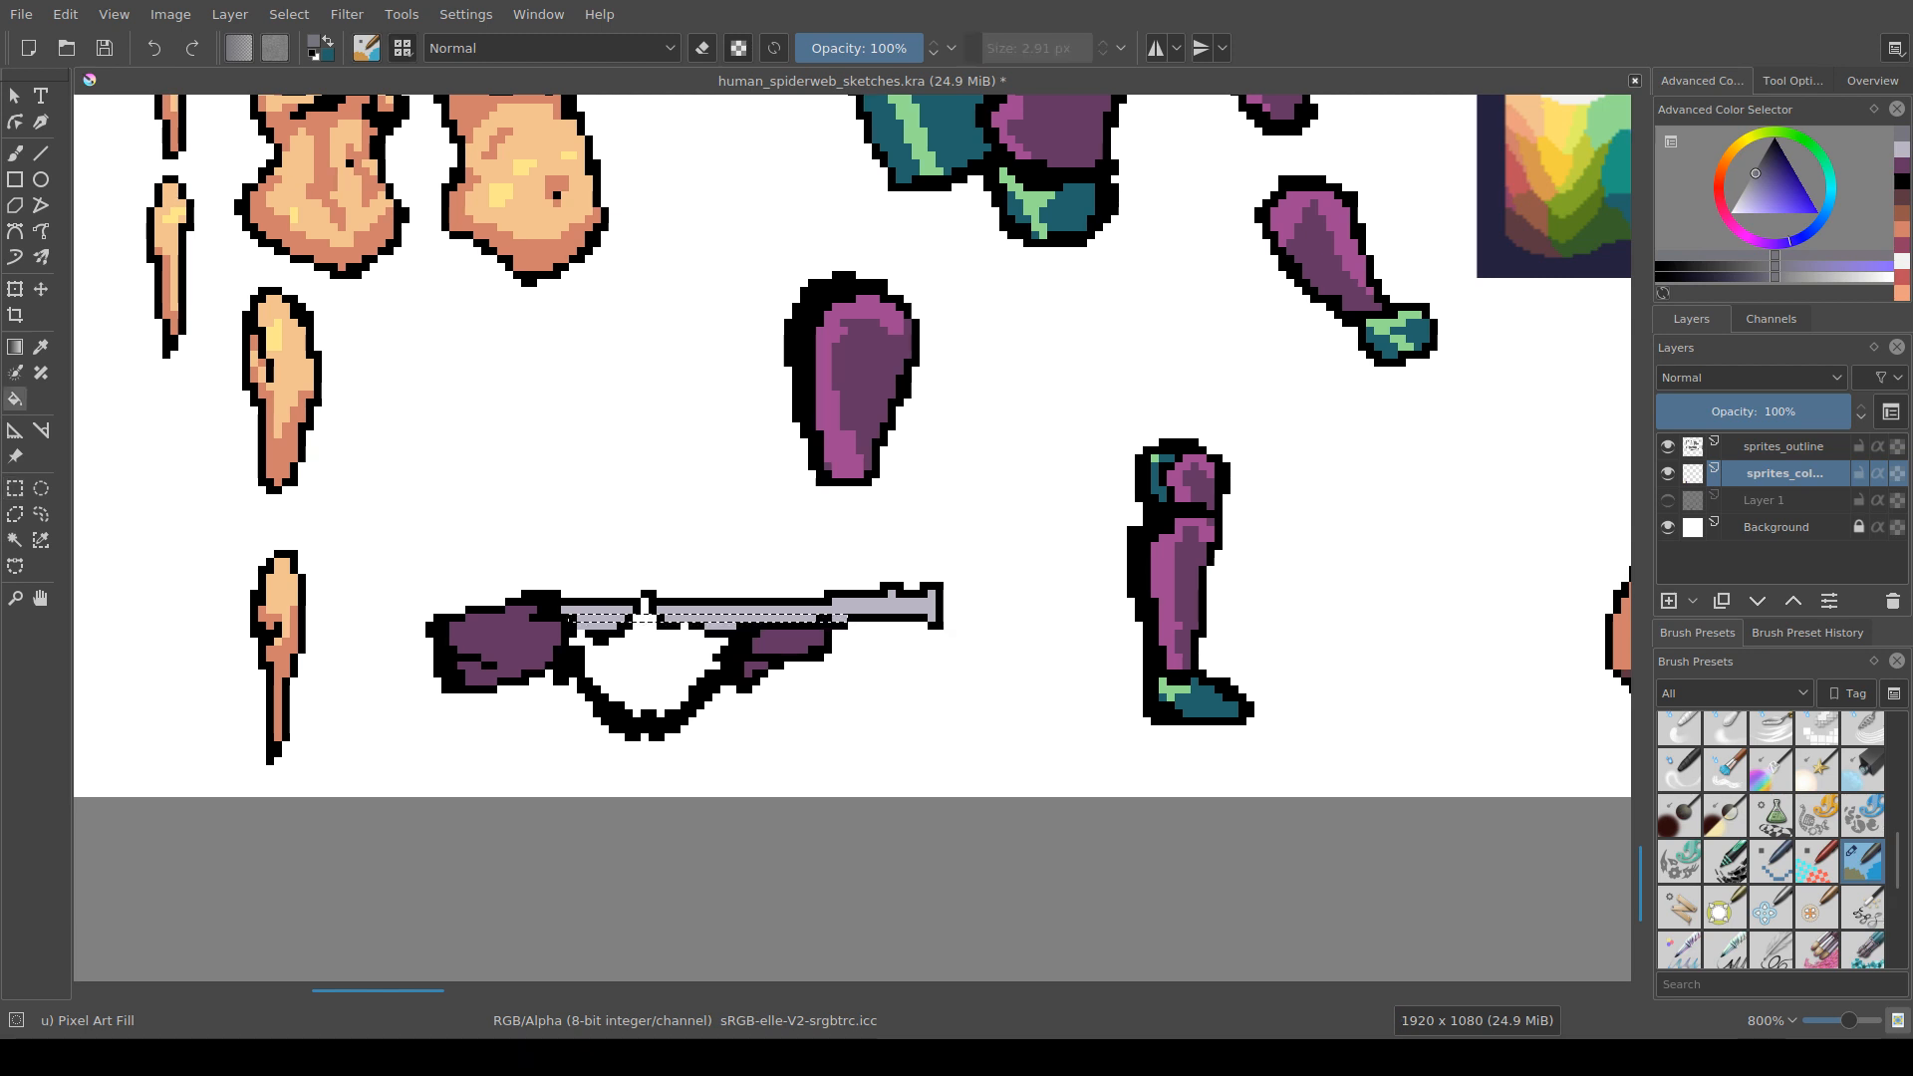
key(ctrl+shift+a)
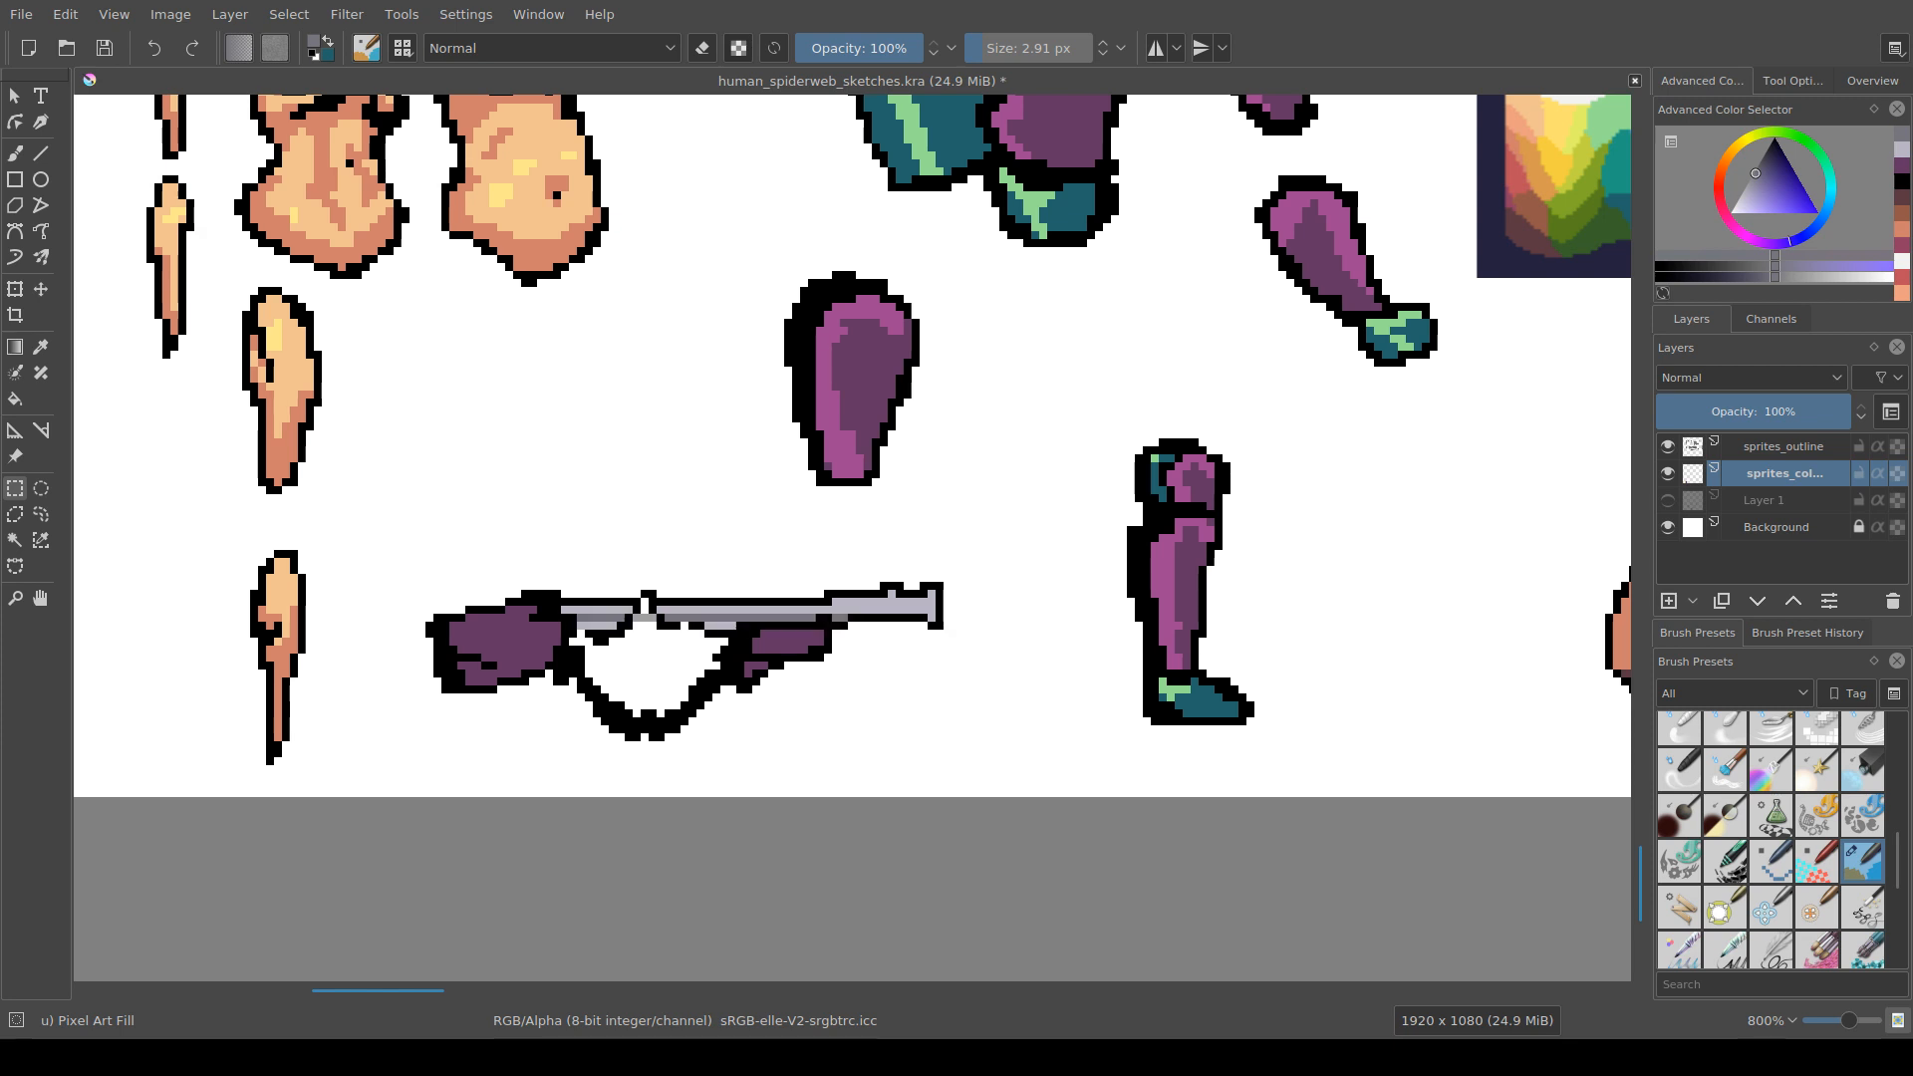
Step: Shade the lower half of the gun's thicker muzzle section with the same darker grey, and clear the selection
drag(840, 607, 935, 613)
key(ctrl+i)
key(f)
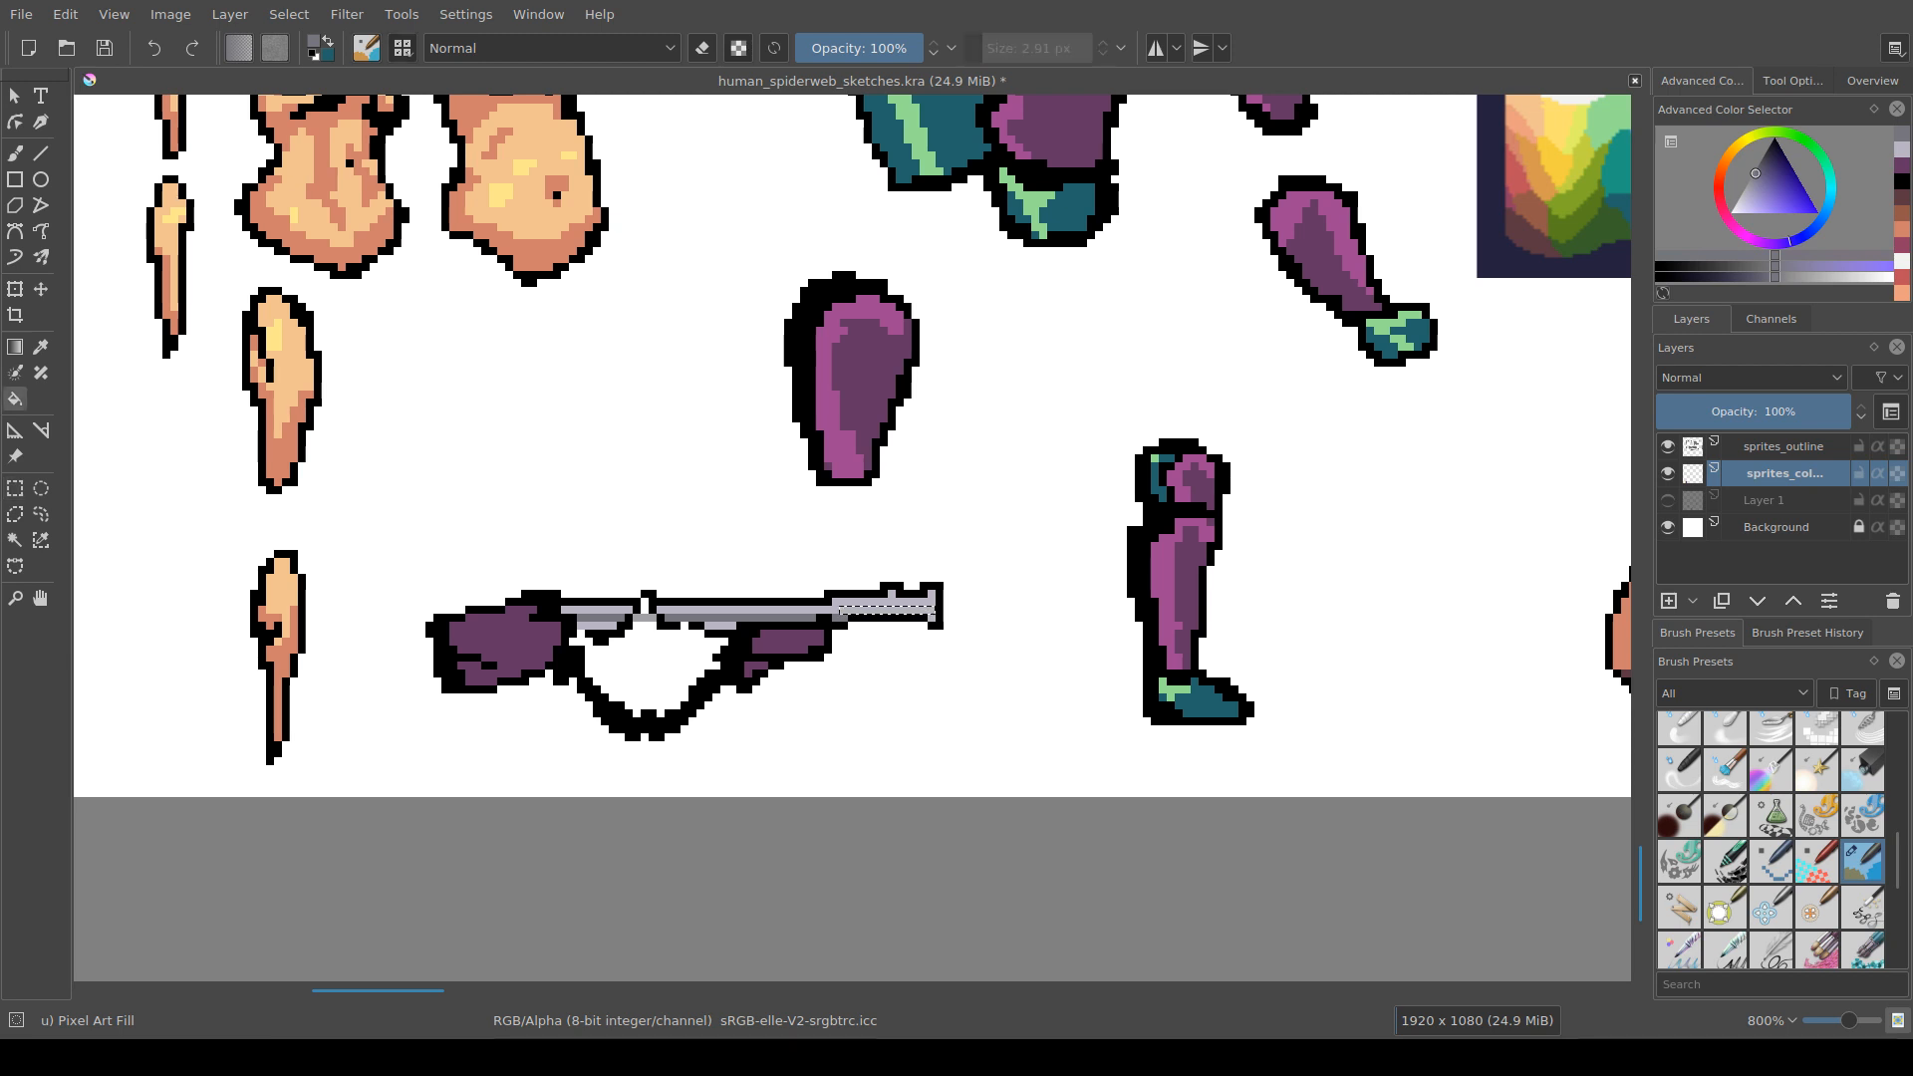
key(ctrl+r)
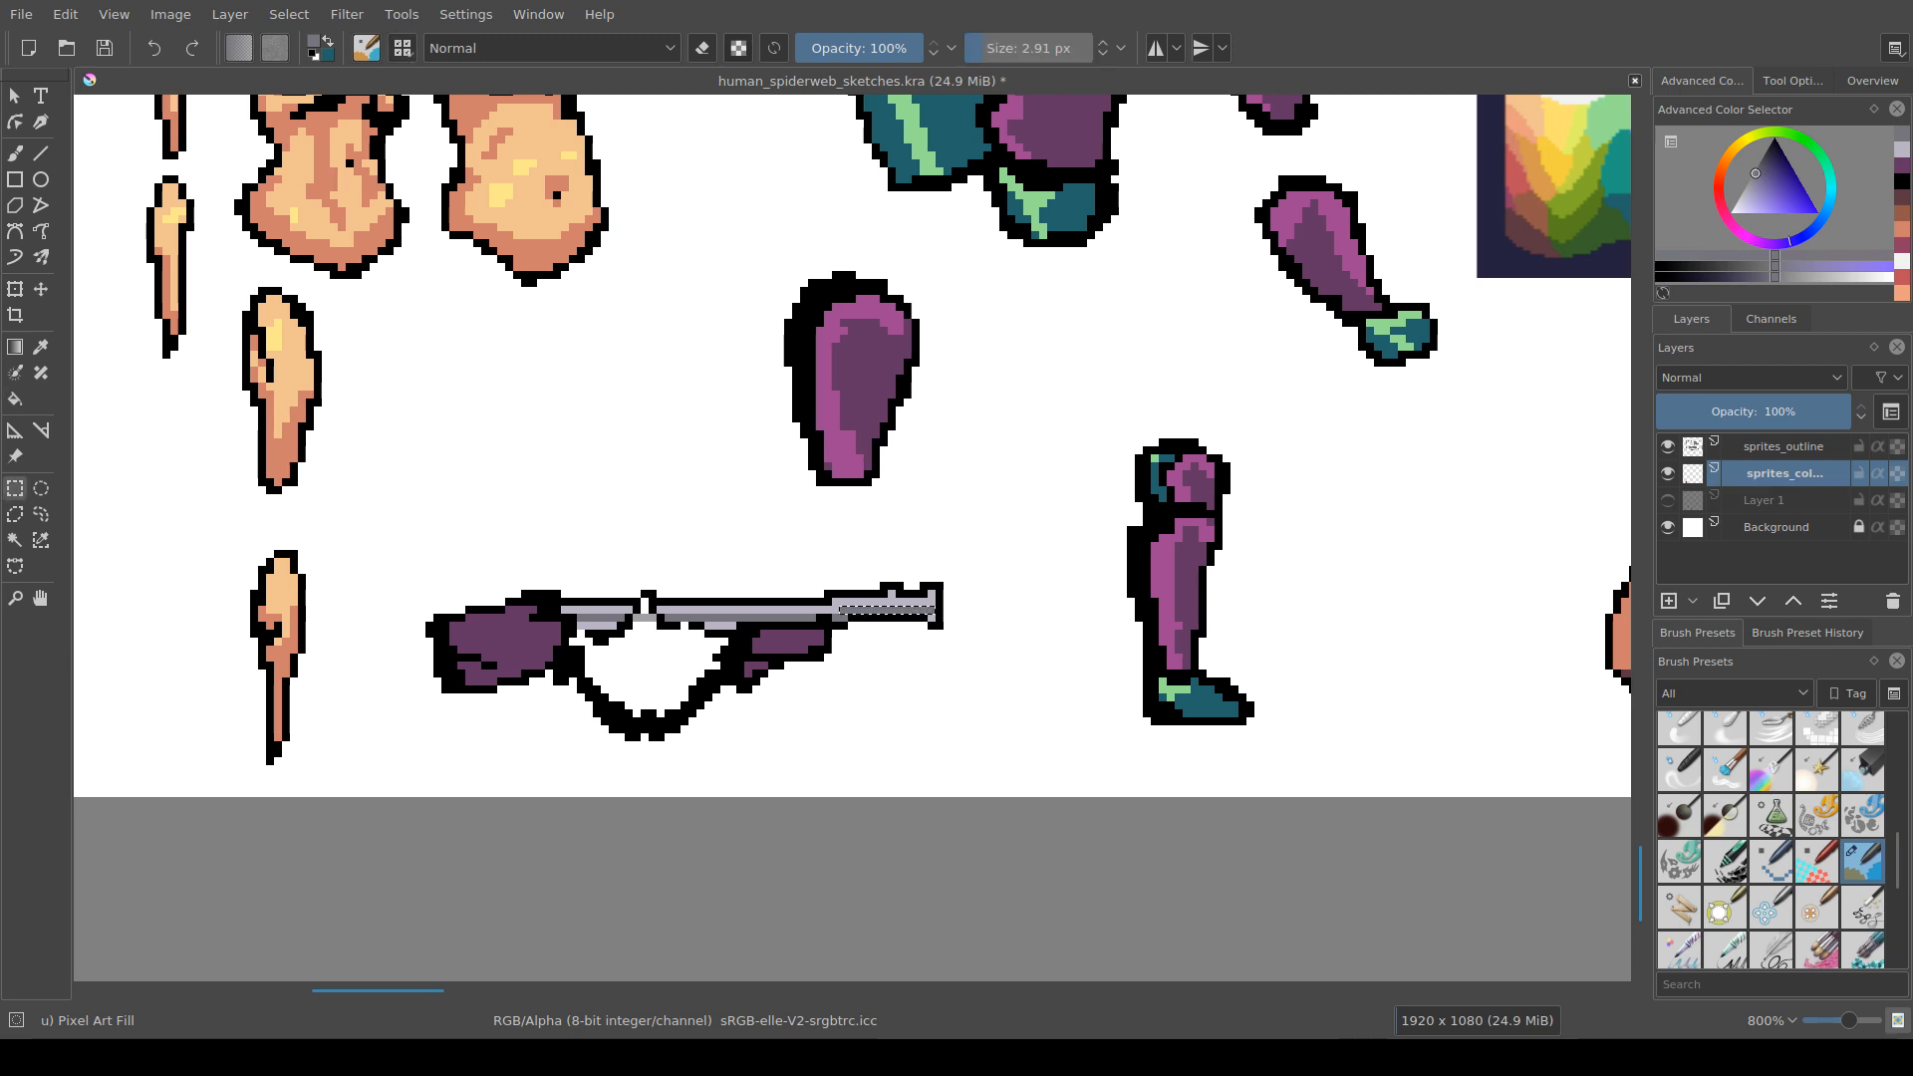
key(ctrl+shift+a)
Step: Draw a black outline along the underside of the gun's muzzle on the sprites_outline layer, and save the document
drag(903, 650, 906, 702)
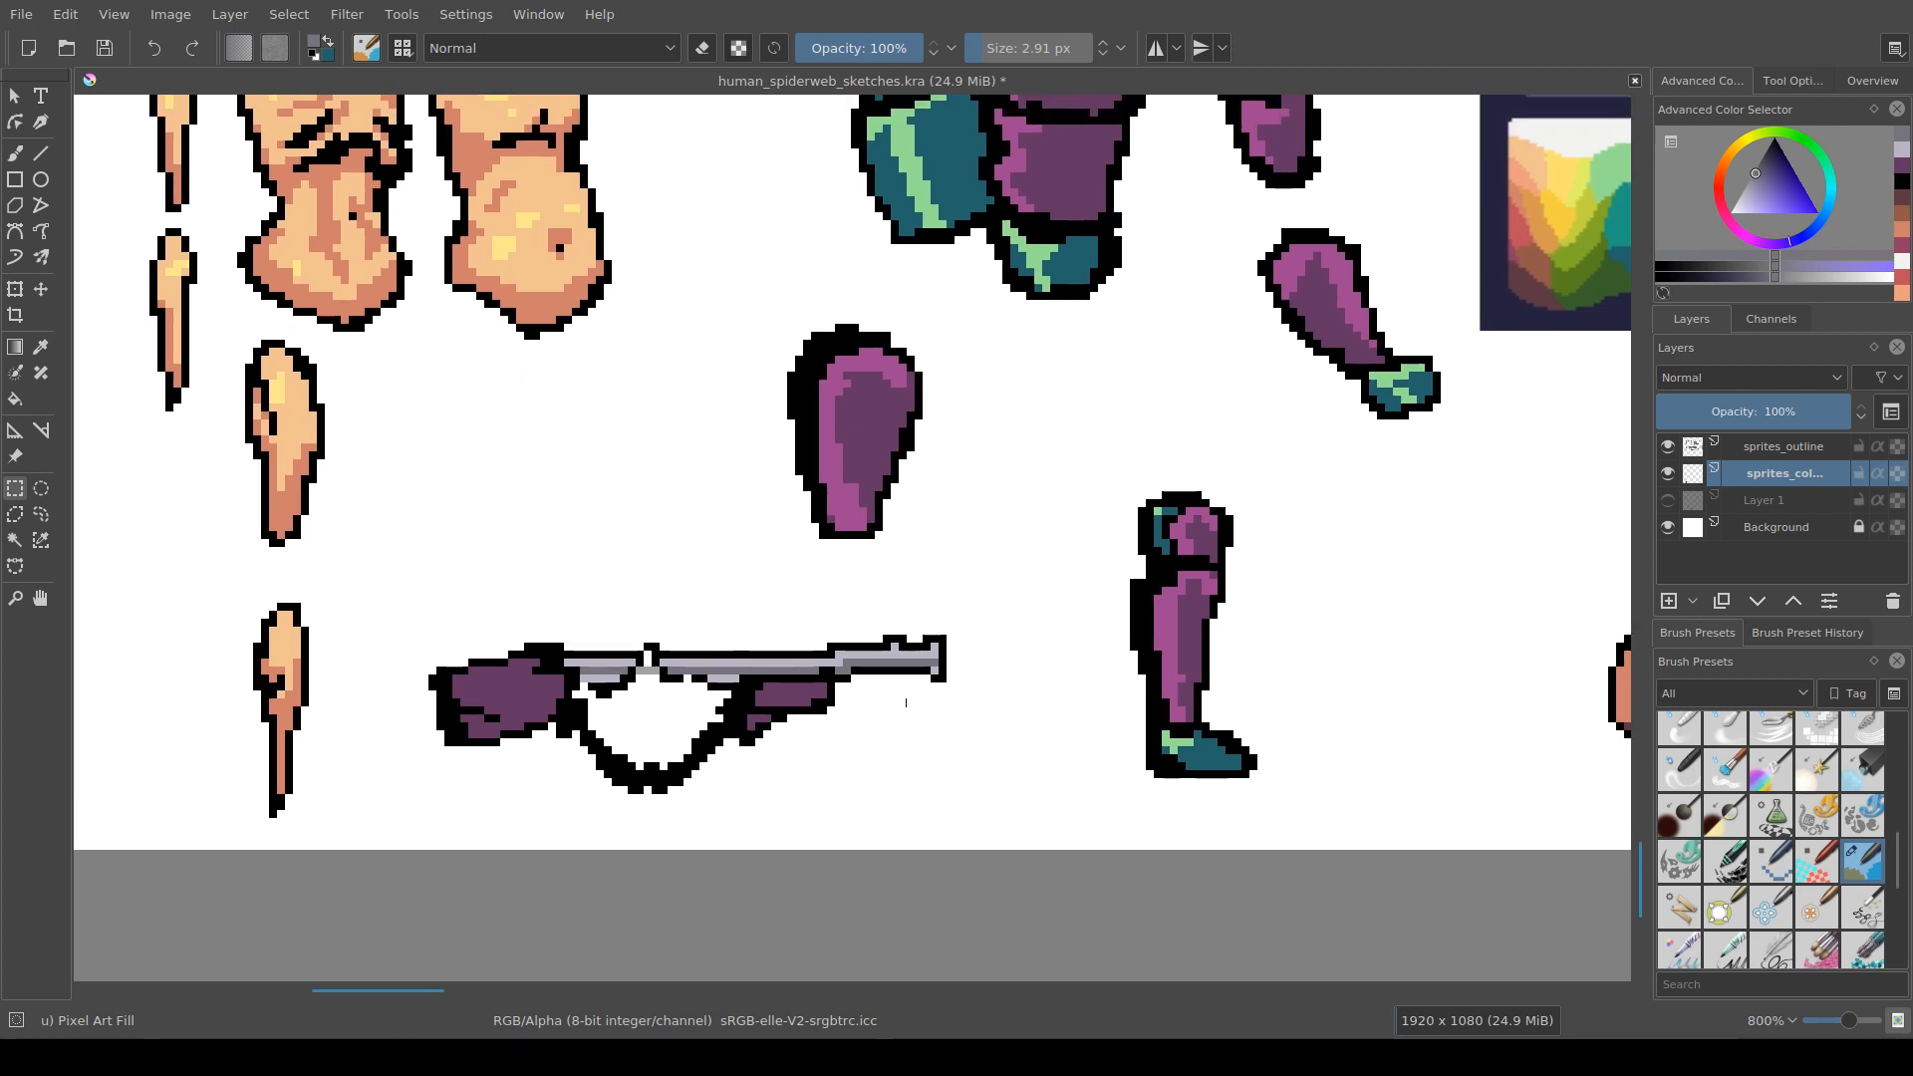
key(Page_Up)
key(e)
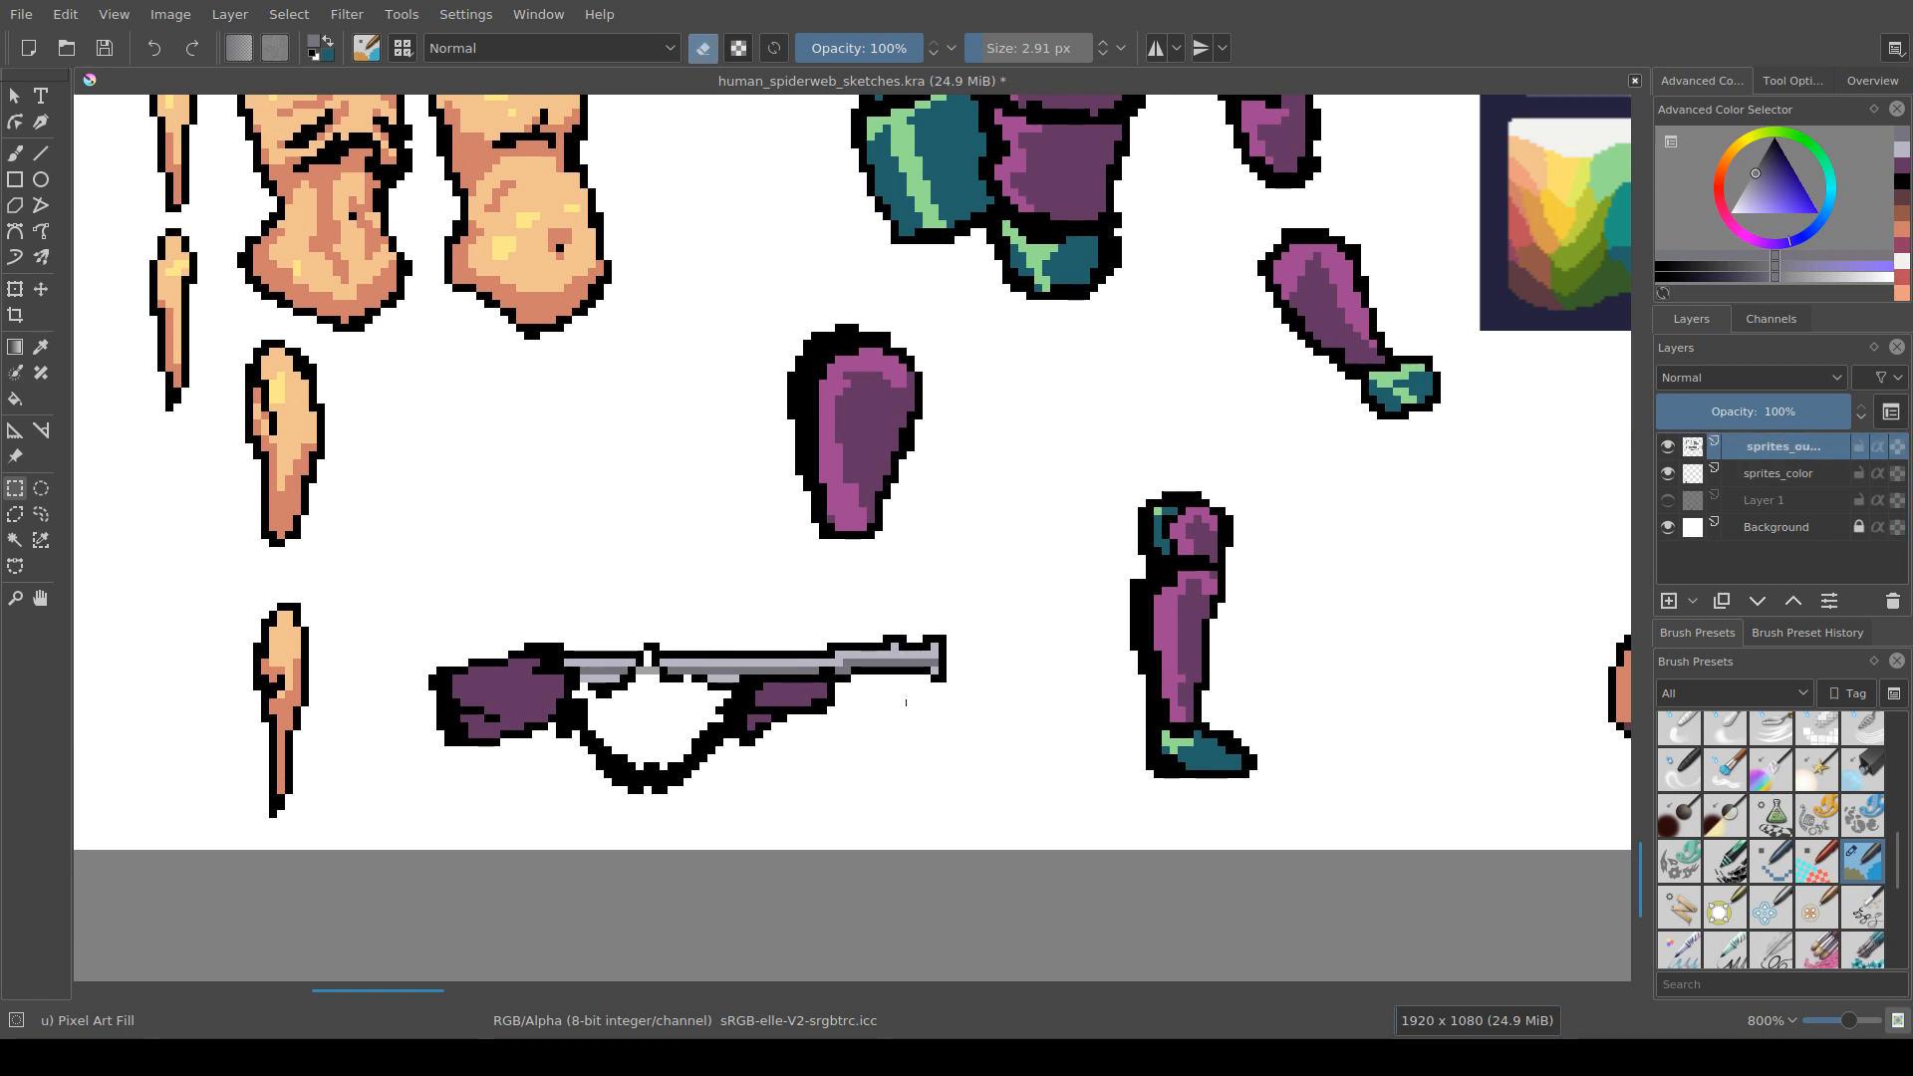
key(b)
key(e)
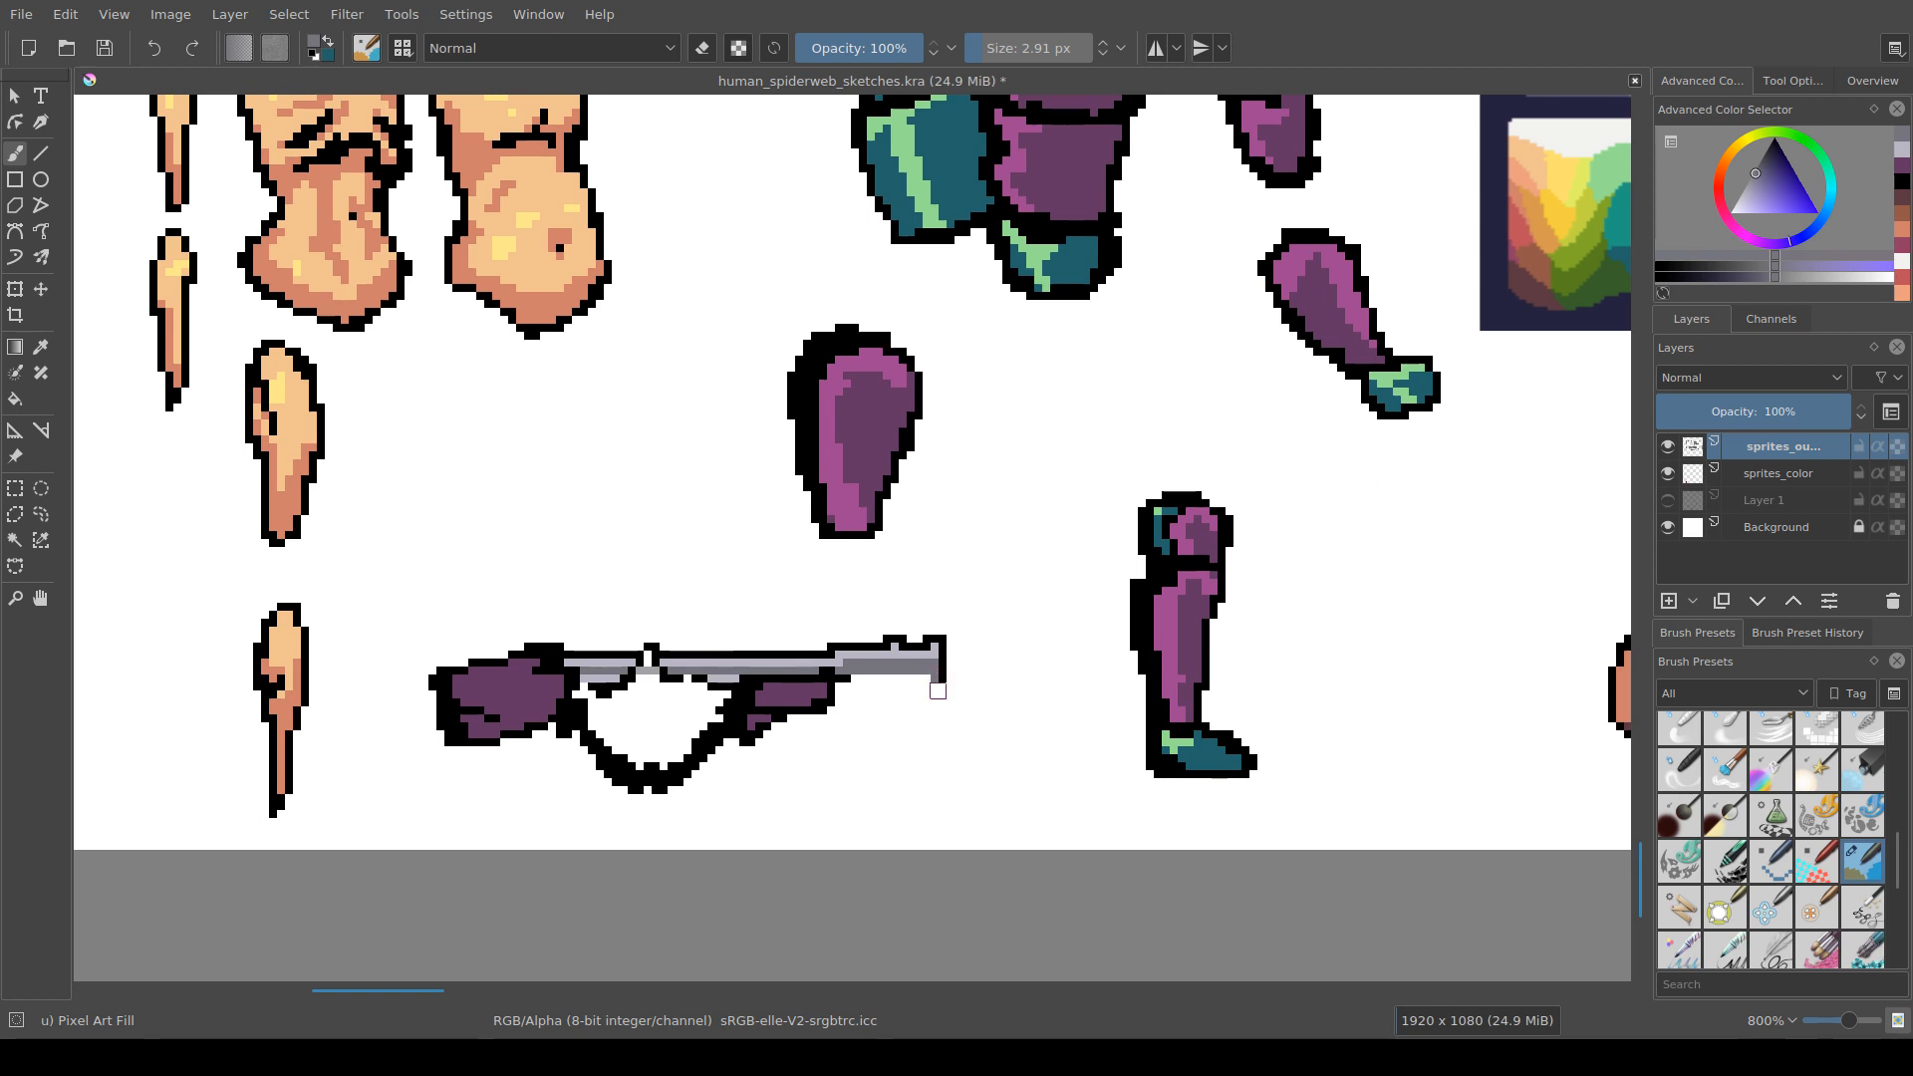
ctrl+click(938, 684)
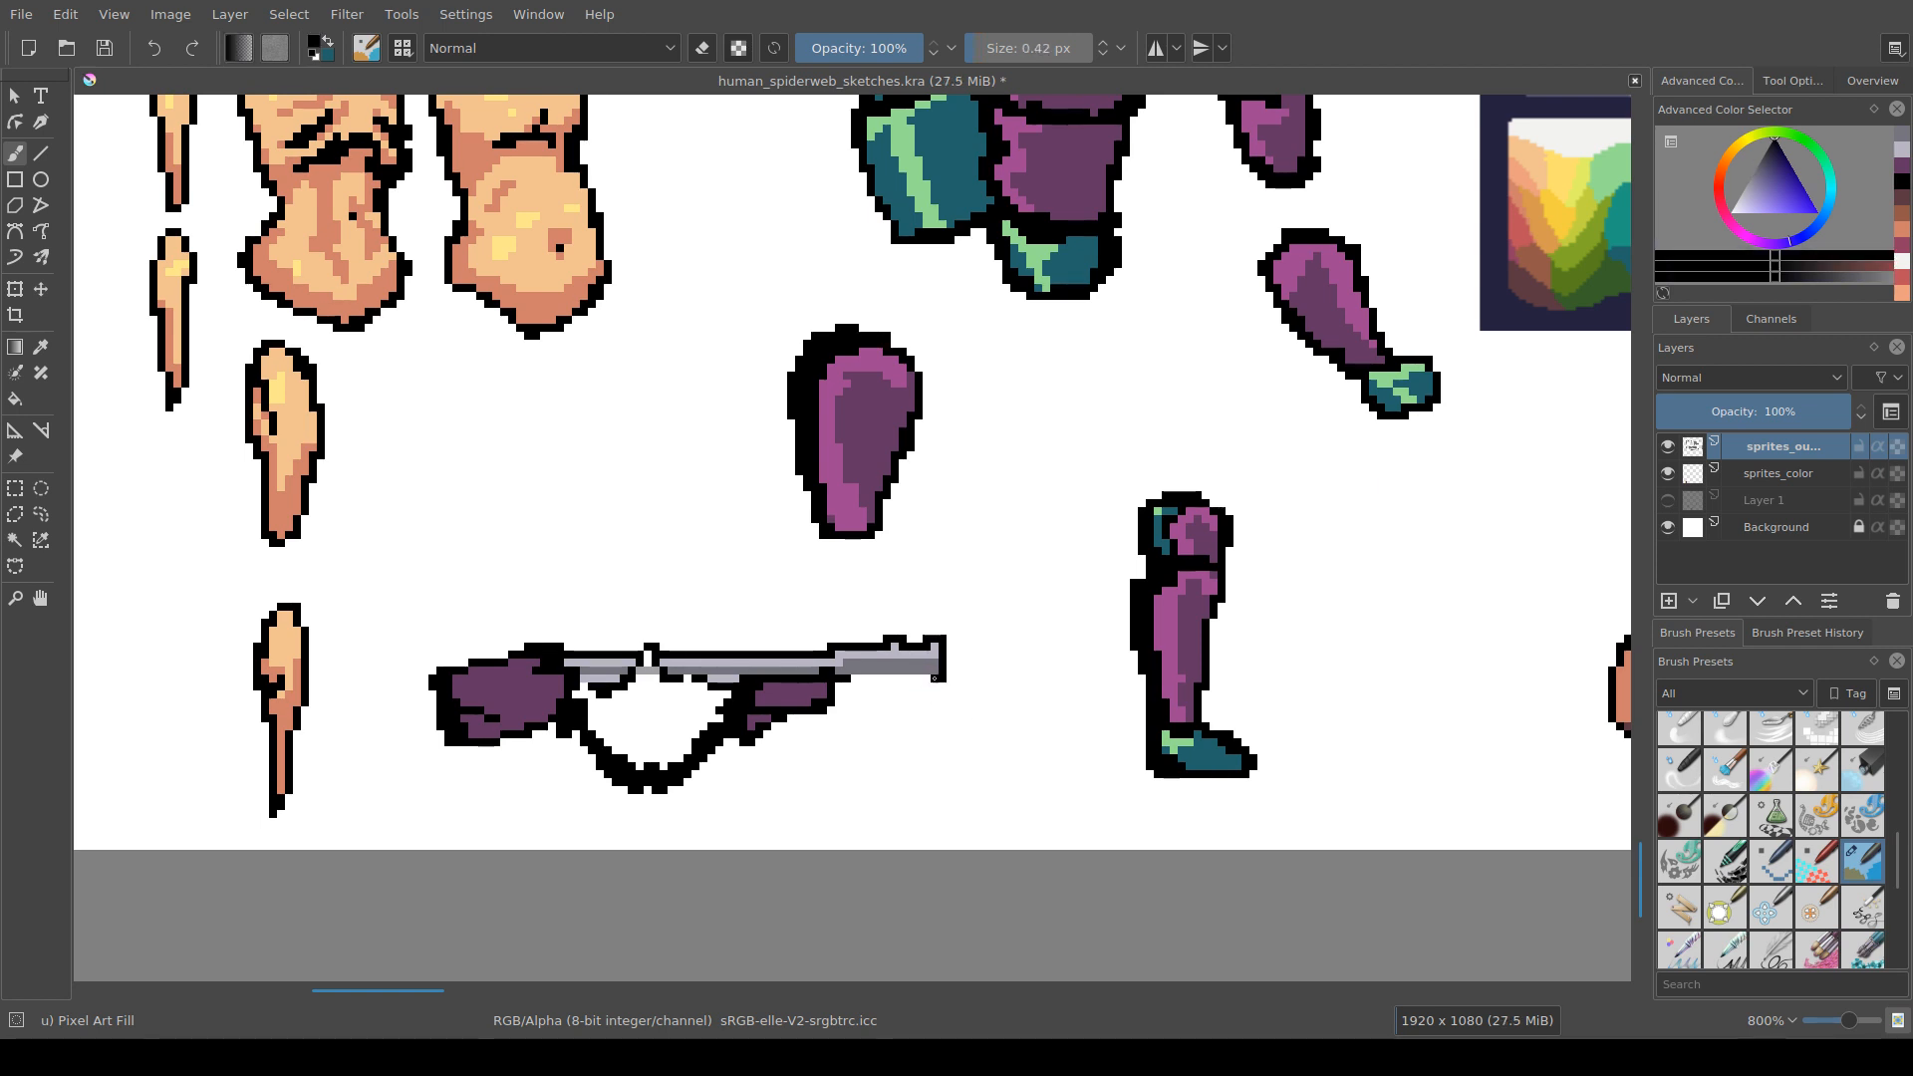
drag(934, 679, 862, 686)
key(e)
key(ctrl+s)
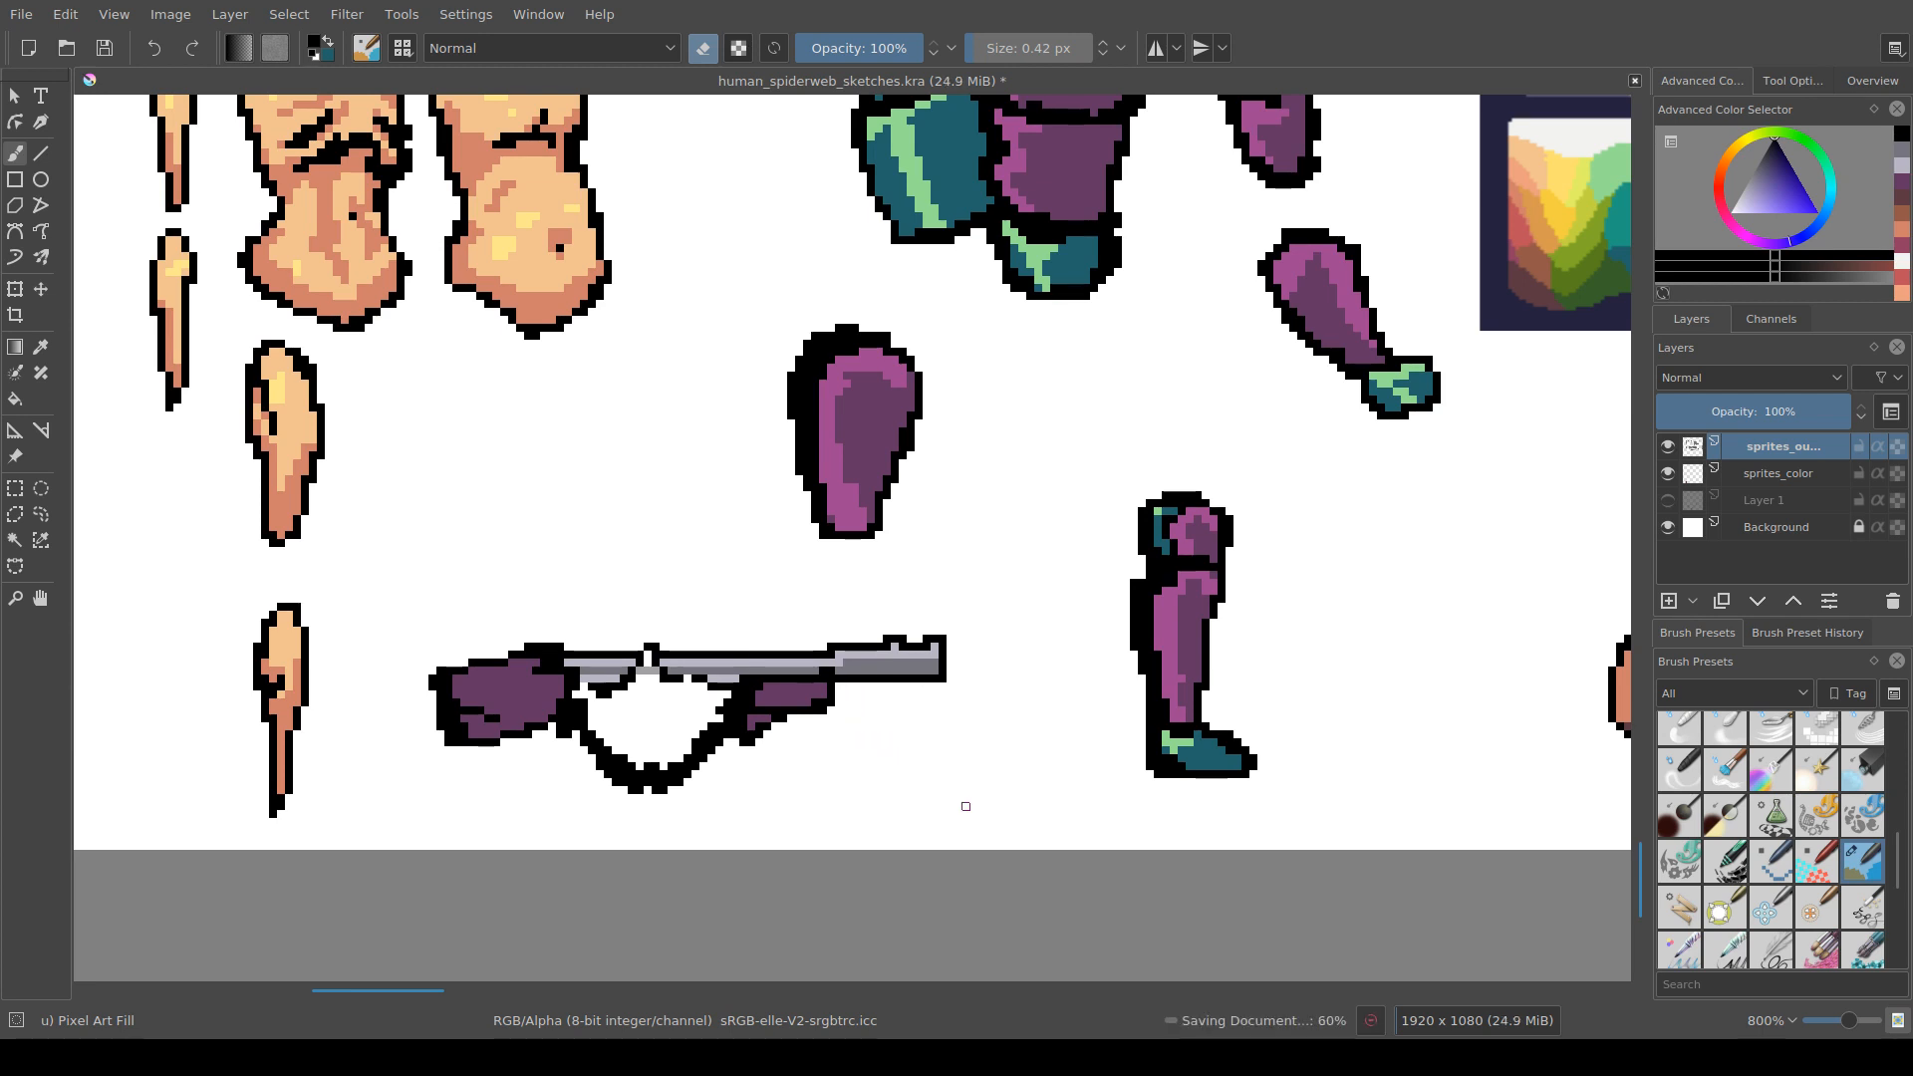
Step: Fill the area enclosed by the gun's curved sling on the sprites_color layer with the light skin tone sampled from the torso sprite
scroll(965, 867, down, 1)
drag(836, 809, 839, 808)
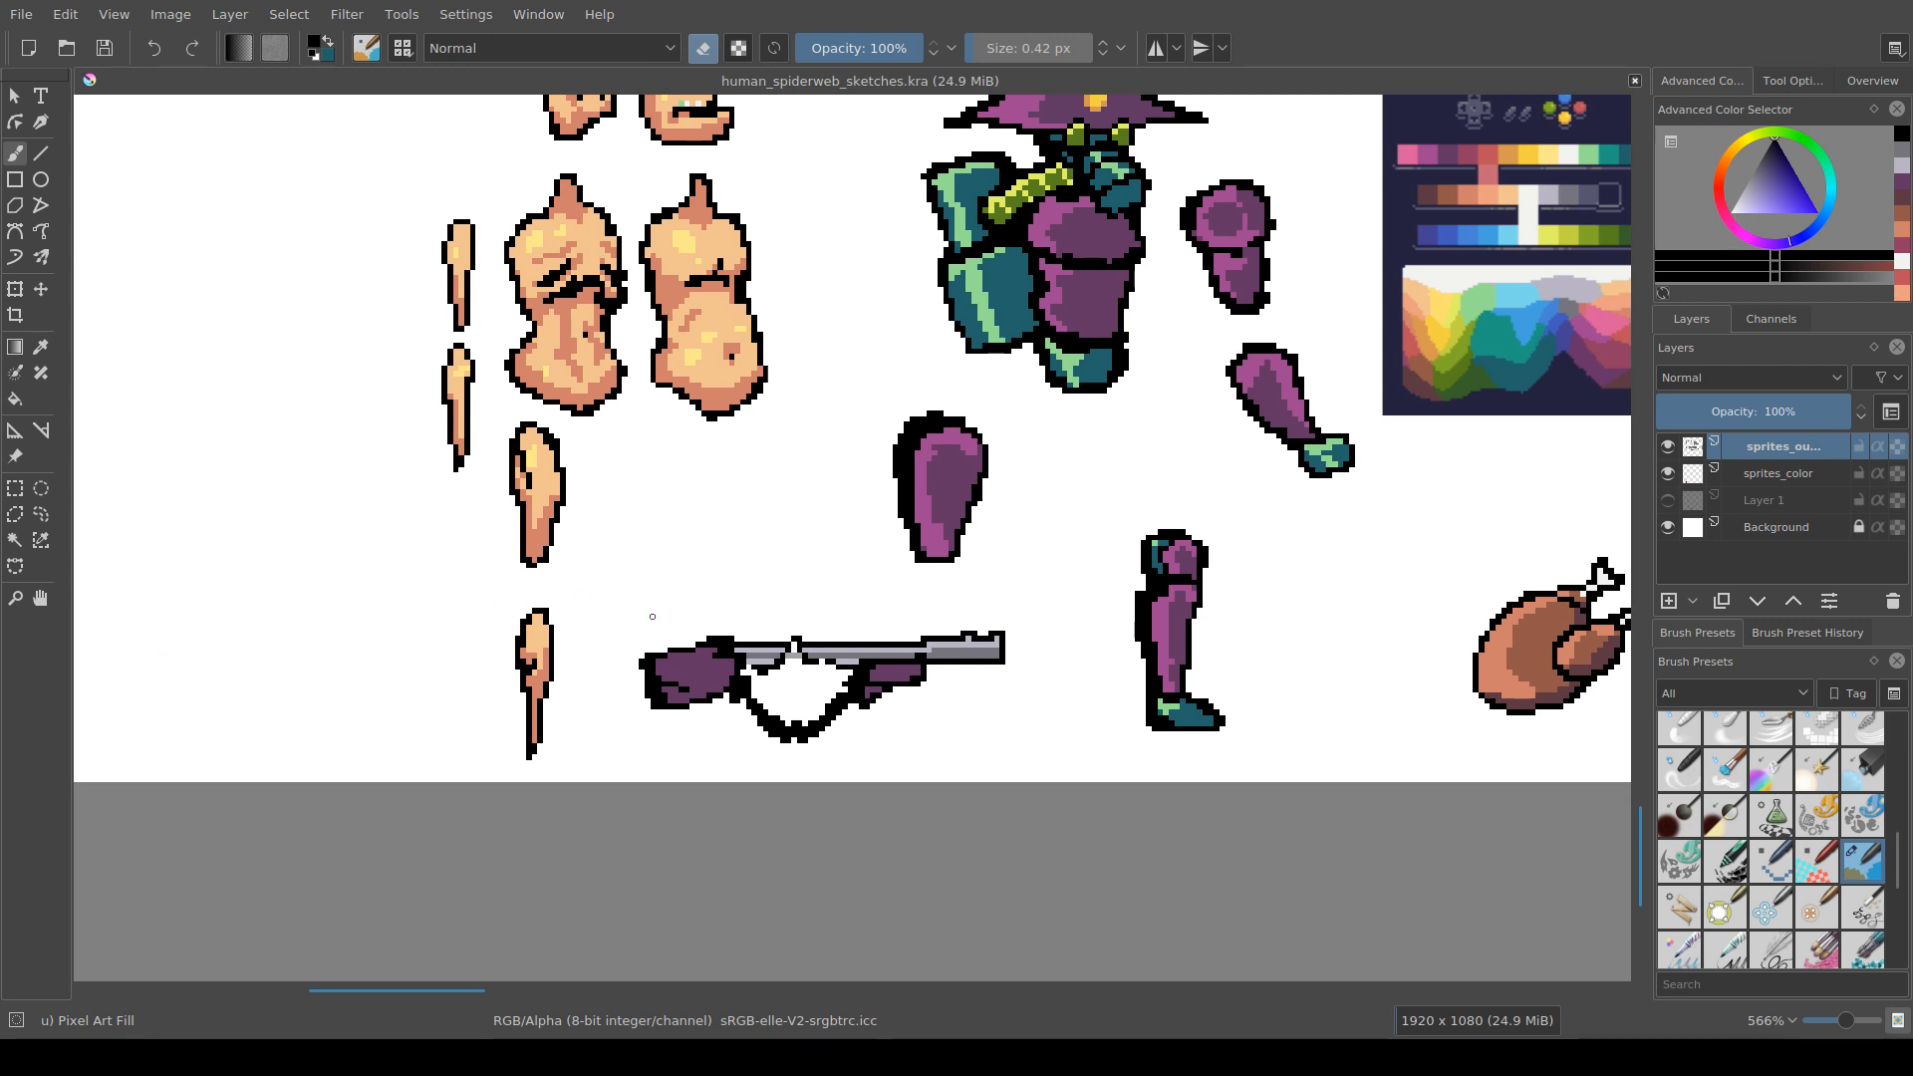
drag(966, 454, 622, 564)
scroll(623, 564, down, 1)
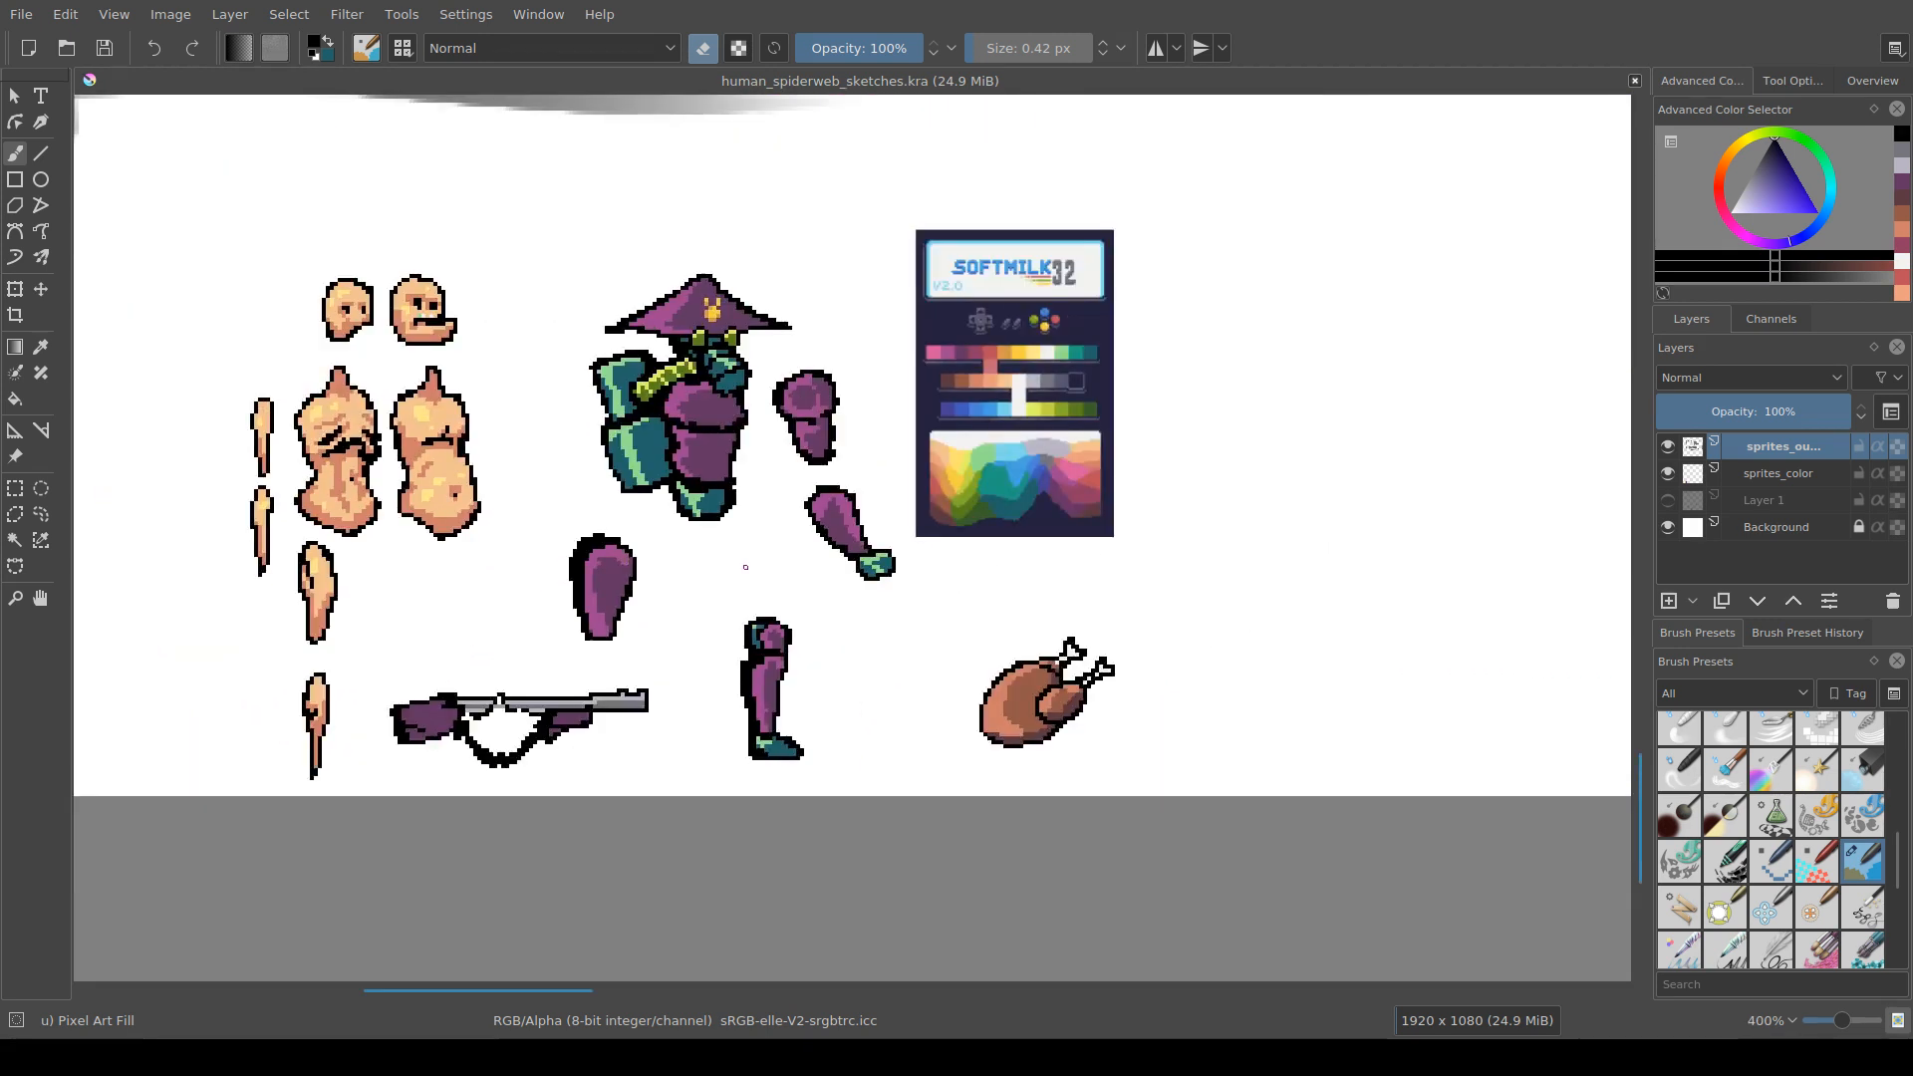
drag(745, 567, 928, 465)
scroll(805, 533, up, 1)
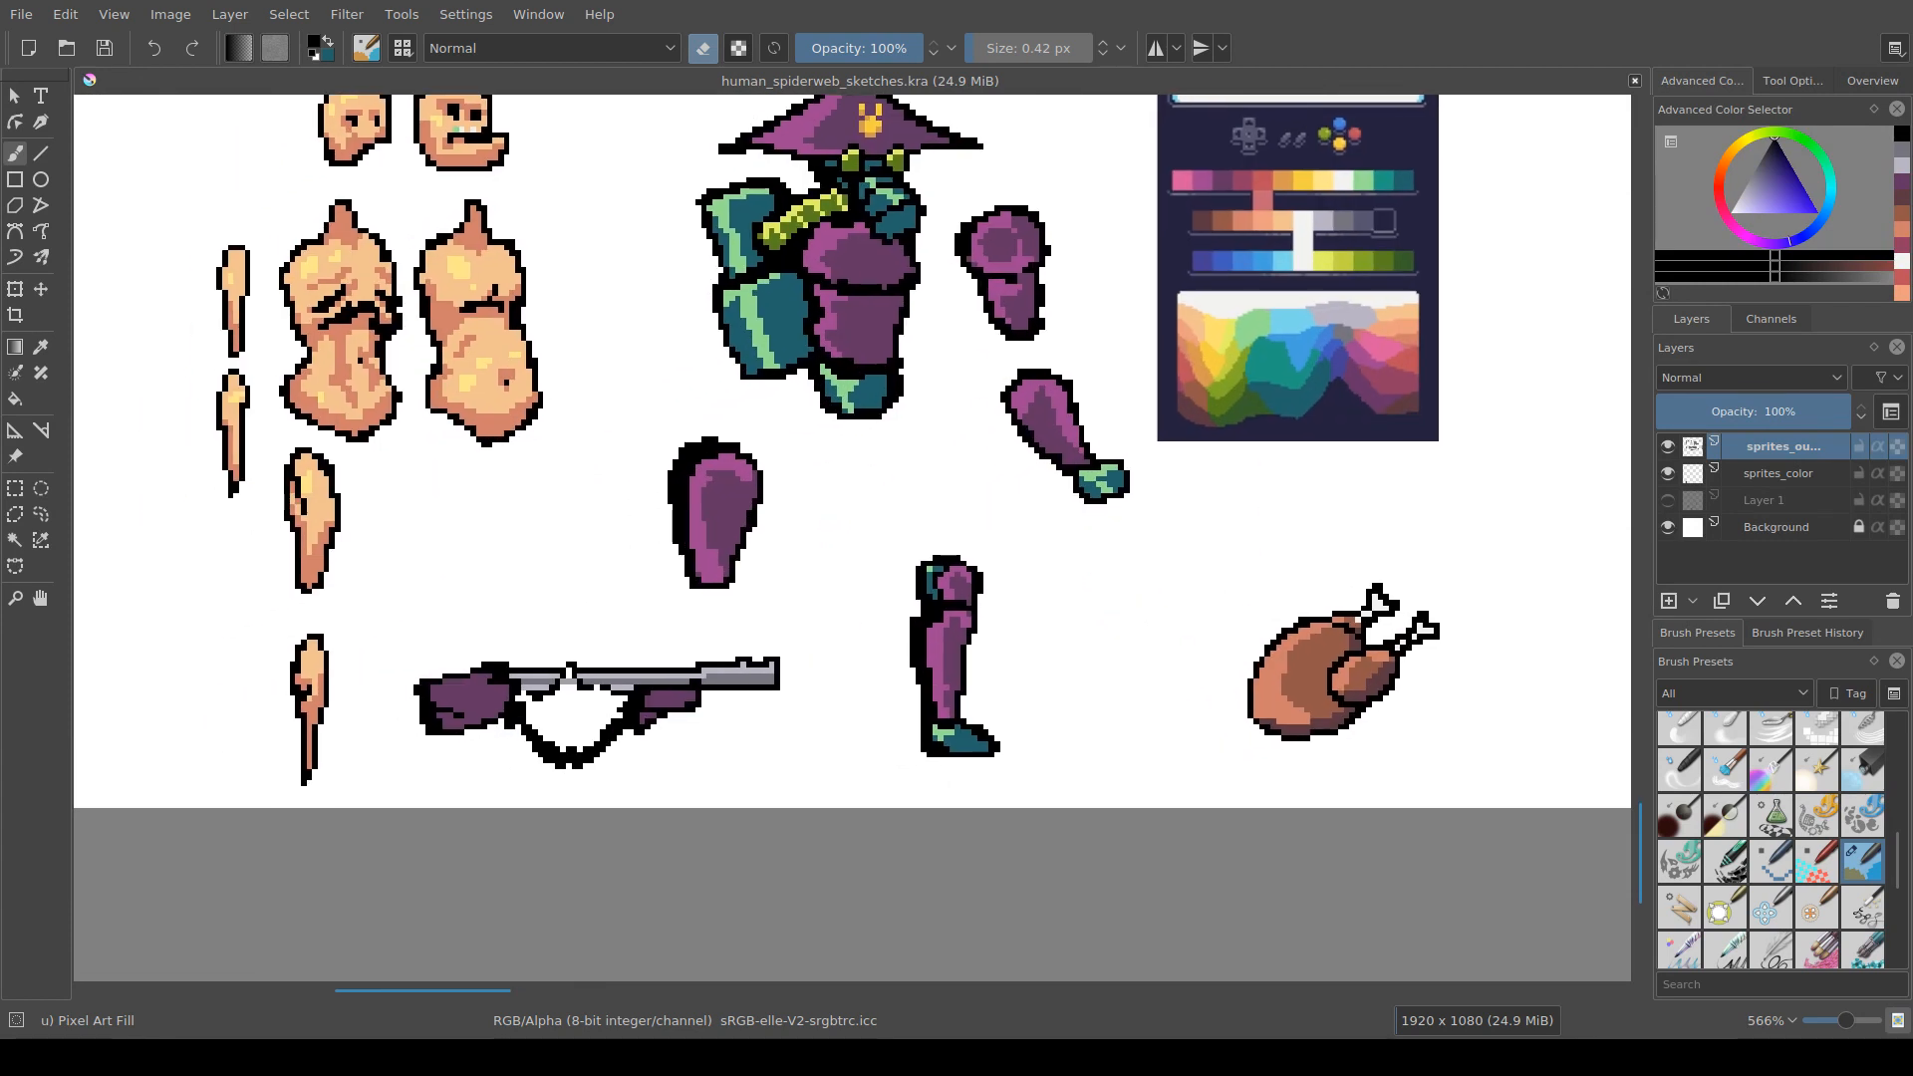
ctrl+click(486, 386)
key(e)
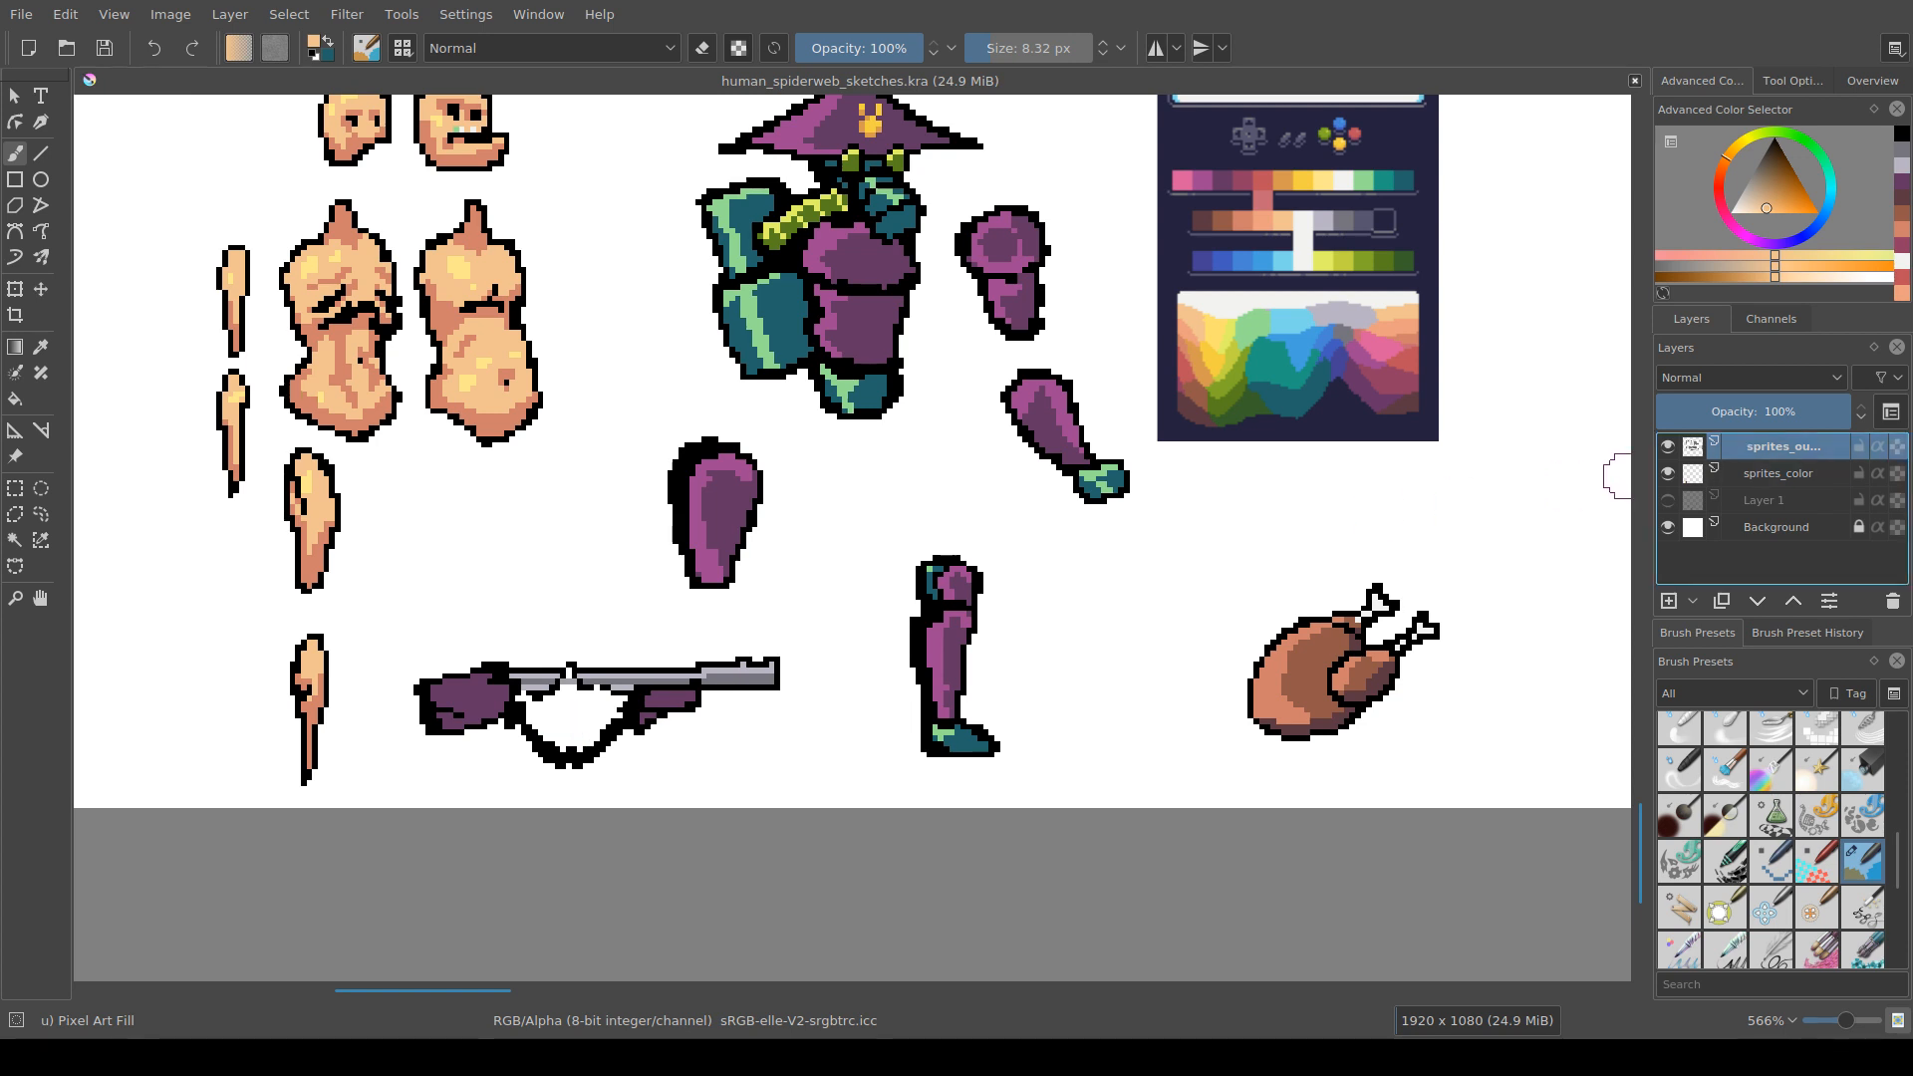
click(1778, 474)
mouse_move(550, 723)
mouse_down()
mouse_move(535, 709)
mouse_move(571, 747)
mouse_move(565, 686)
mouse_move(572, 742)
mouse_move(605, 713)
mouse_move(592, 698)
mouse_move(617, 702)
mouse_up()
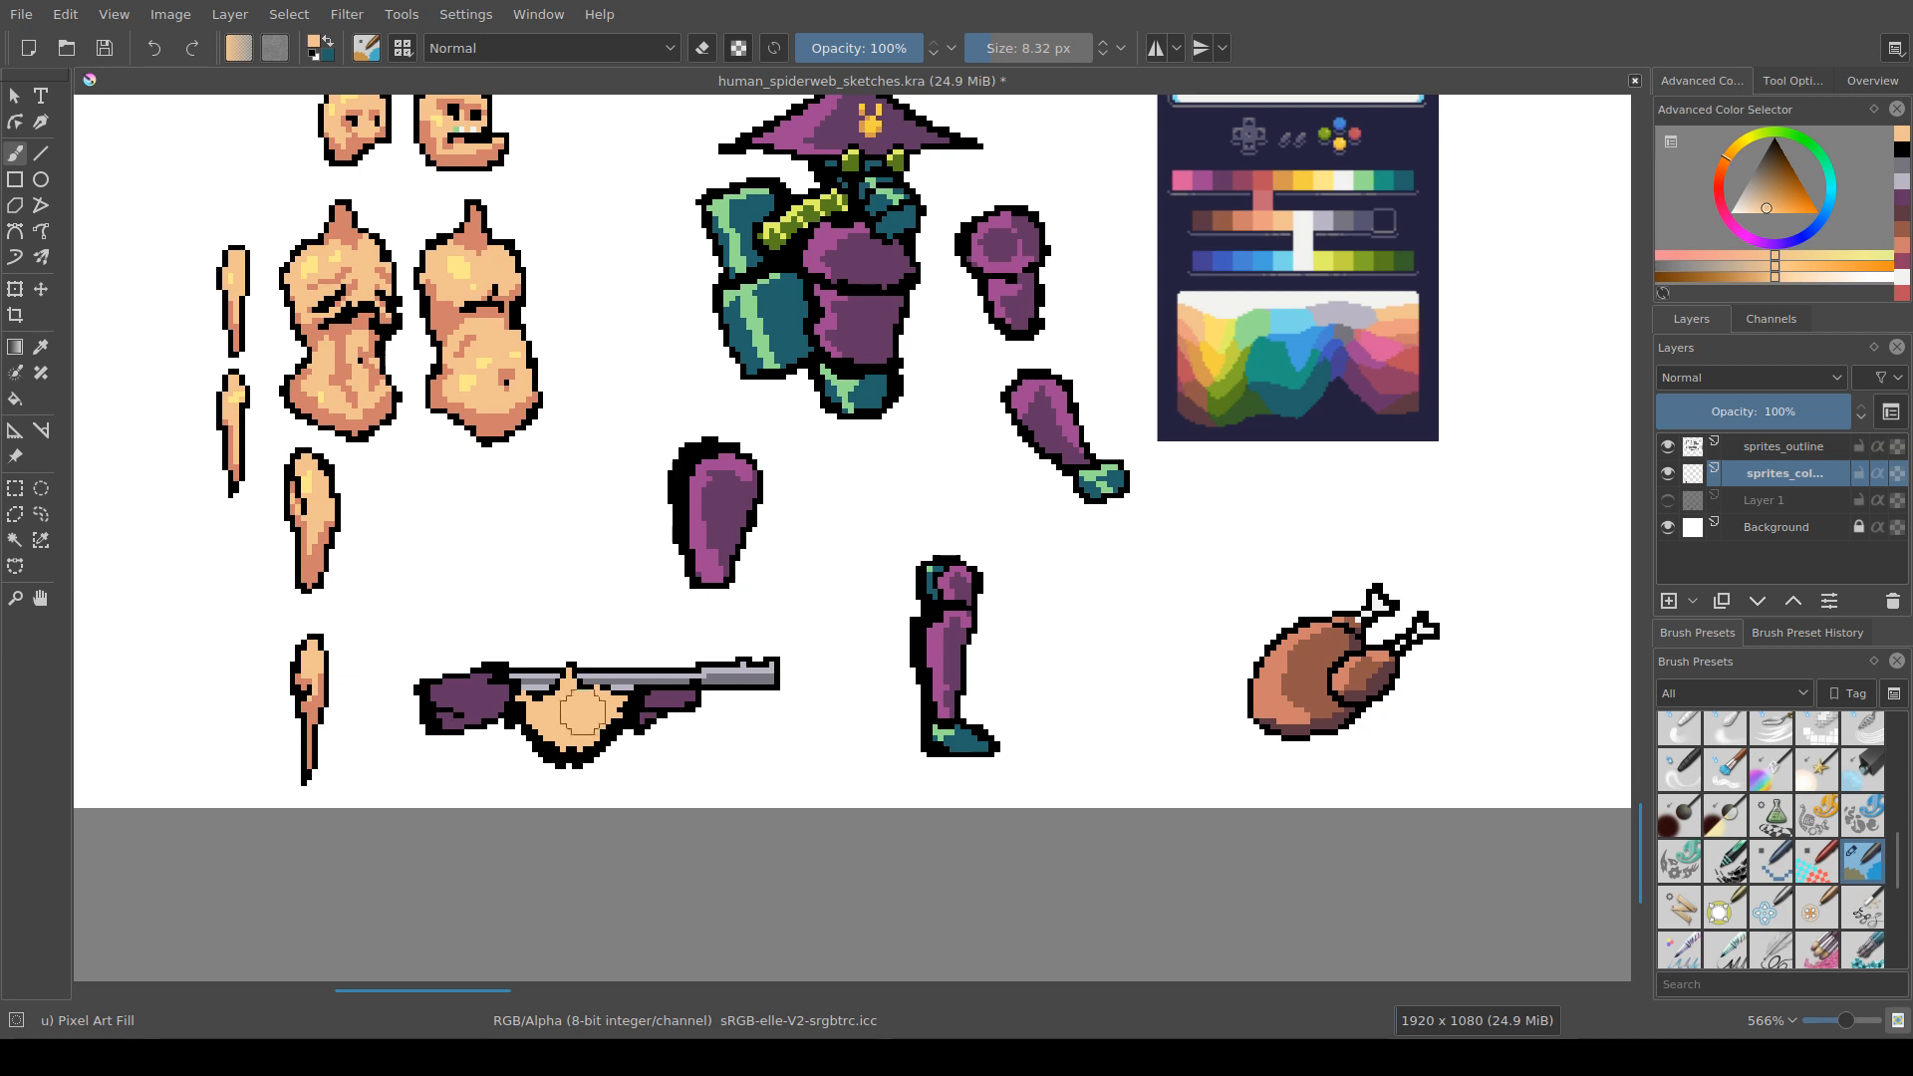
Step: Paint a pale yellow highlight and reddish shading inside the gun's curved sling area, and save the document
ctrl+click(455, 267)
mouse_move(581, 724)
mouse_down()
mouse_move(558, 717)
mouse_move(586, 714)
mouse_move(572, 704)
mouse_move(665, 729)
mouse_move(617, 765)
mouse_move(559, 717)
mouse_move(649, 638)
mouse_move(604, 650)
mouse_move(608, 667)
mouse_move(673, 651)
mouse_up()
ctrl+click(1333, 423)
key(bracketleft)
key(ctrl+z)
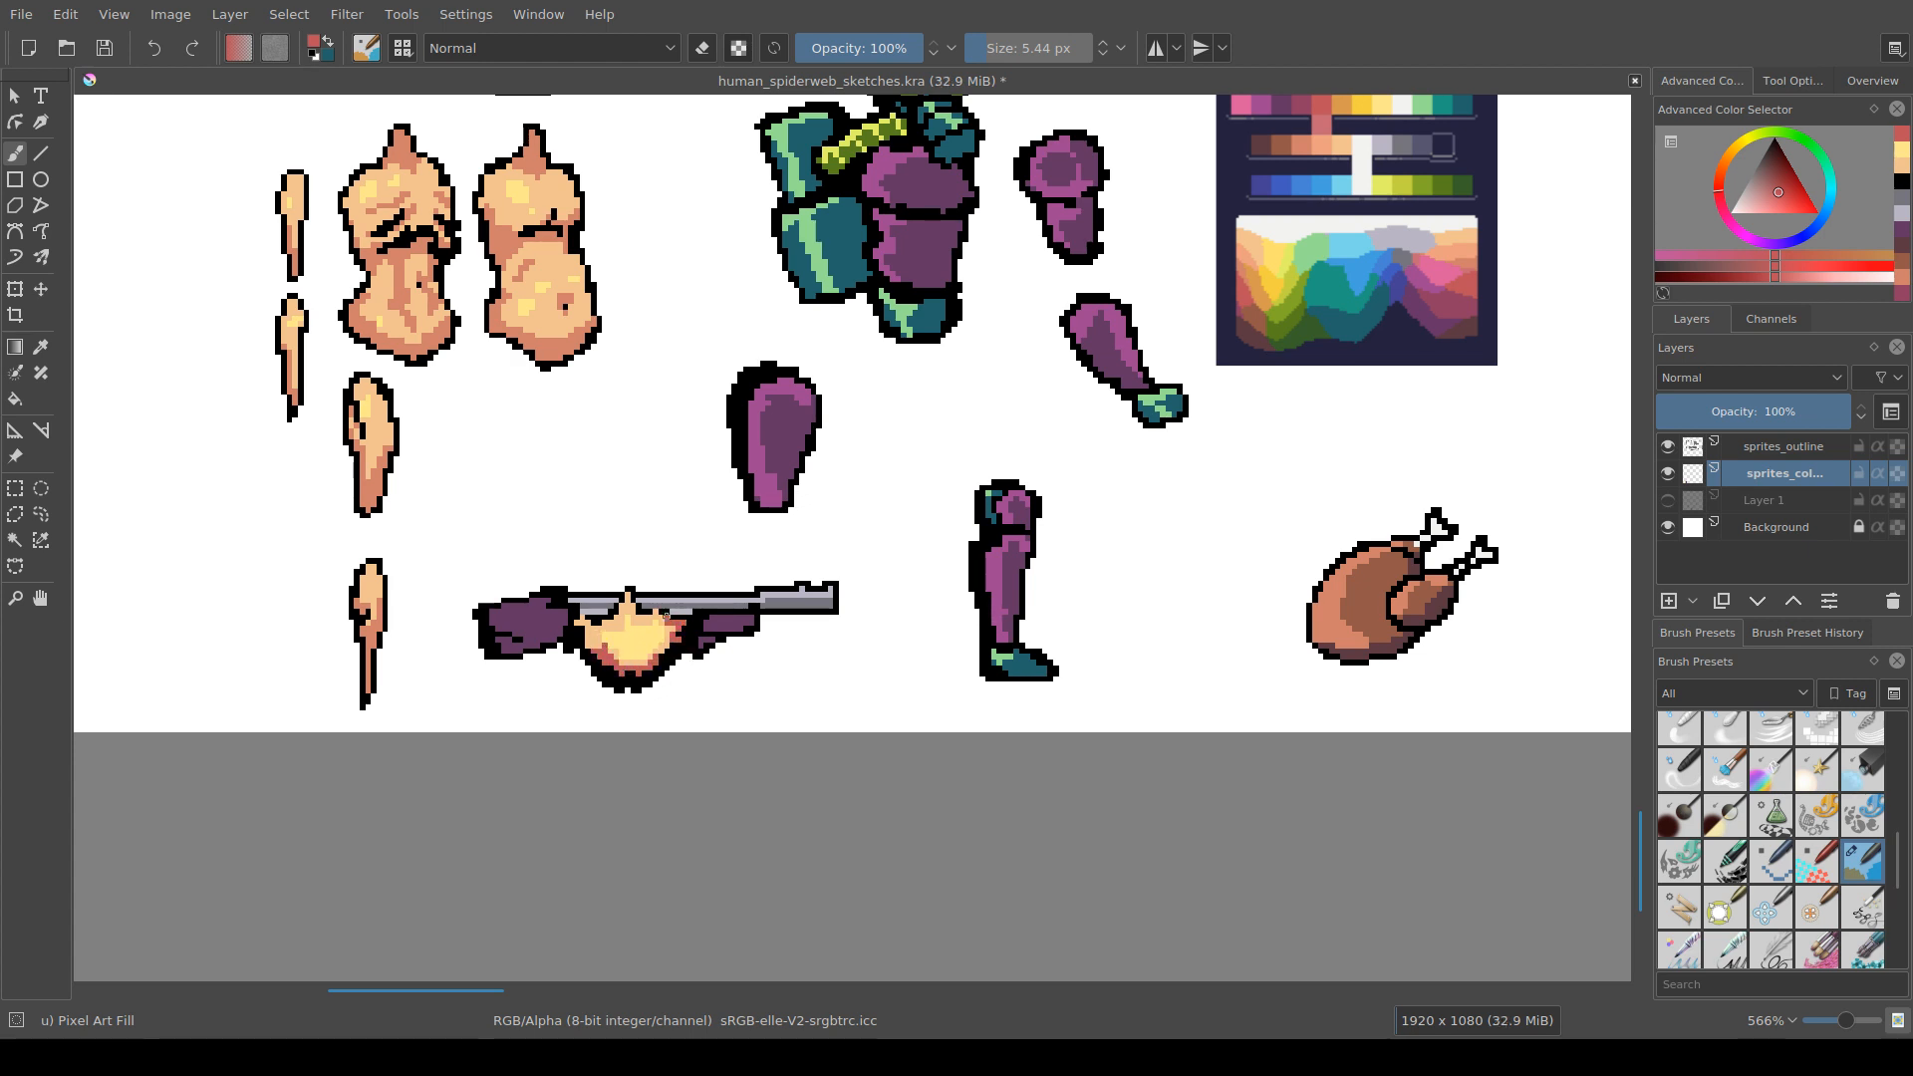
mouse_move(633, 618)
mouse_down()
mouse_move(653, 626)
mouse_move(648, 659)
mouse_move(610, 652)
mouse_move(700, 673)
mouse_move(688, 714)
mouse_up()
key(ctrl+s)
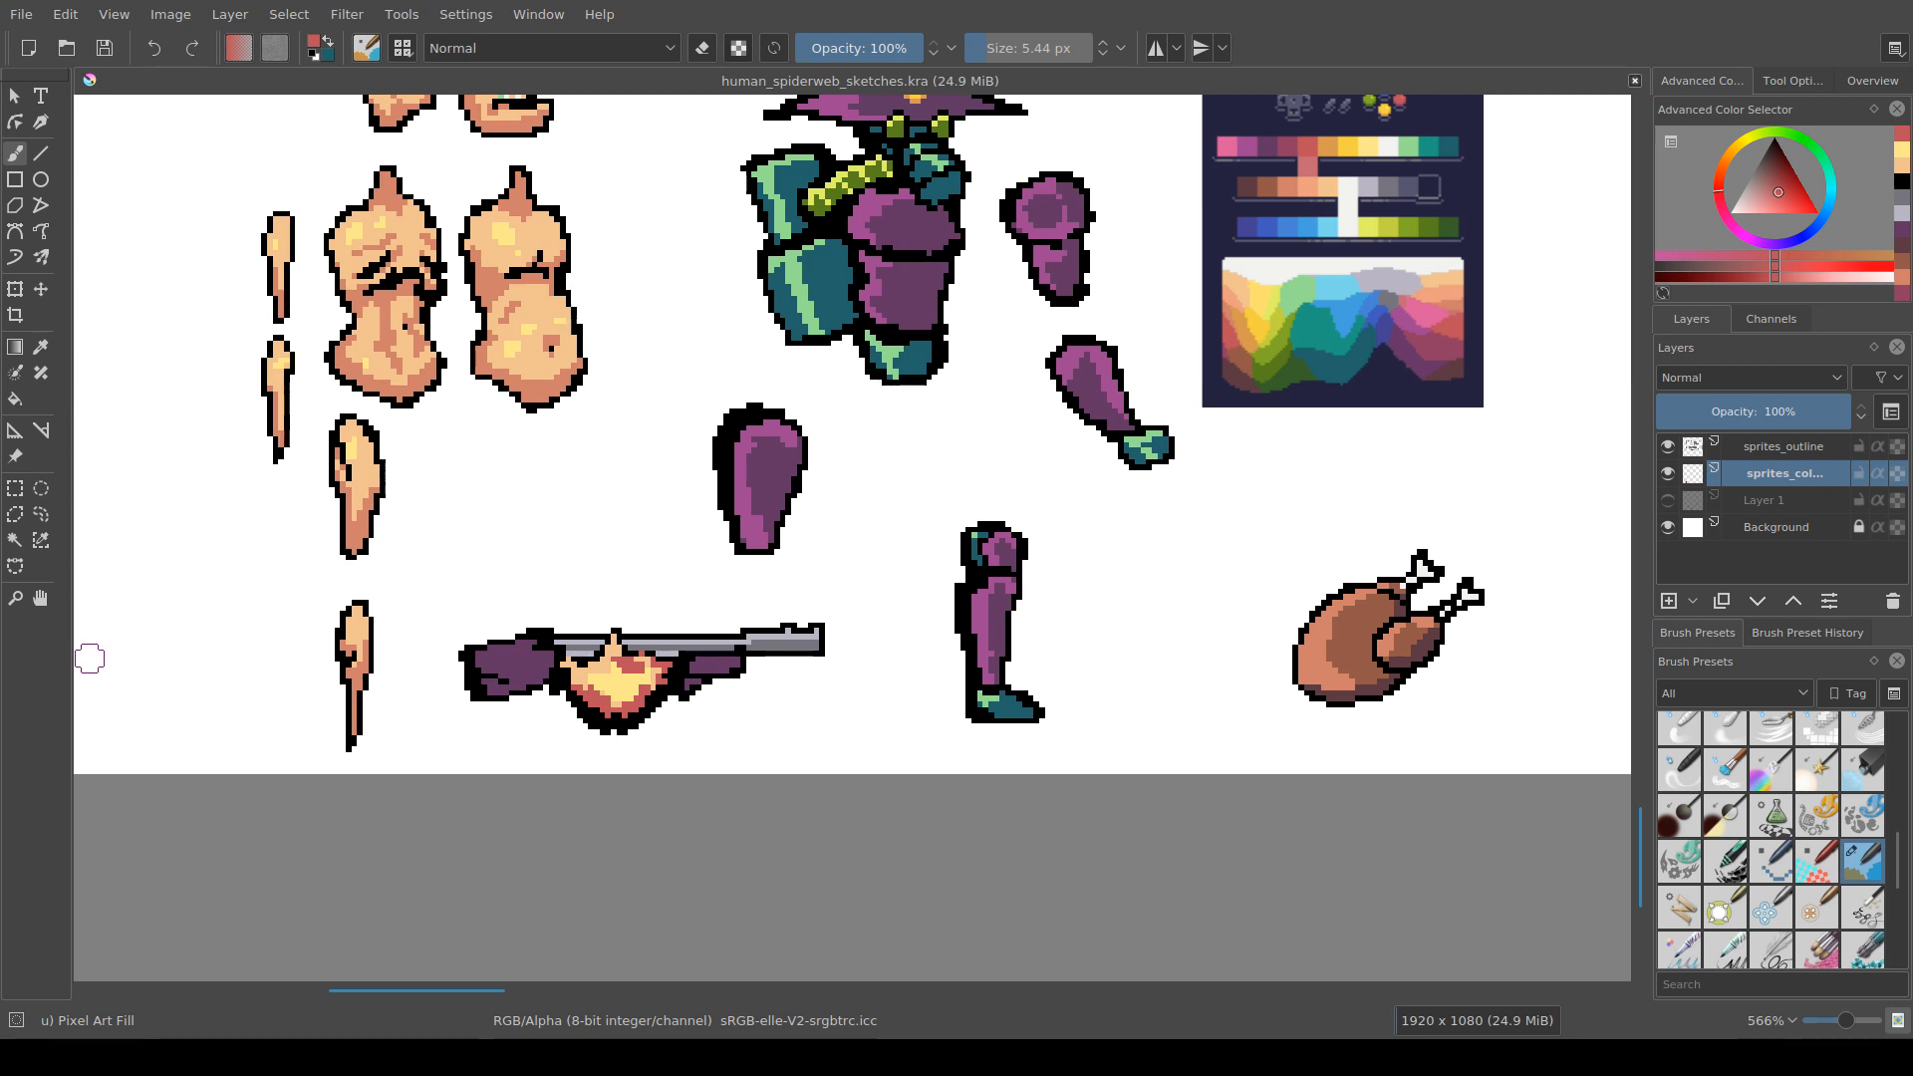
drag(716, 586, 638, 620)
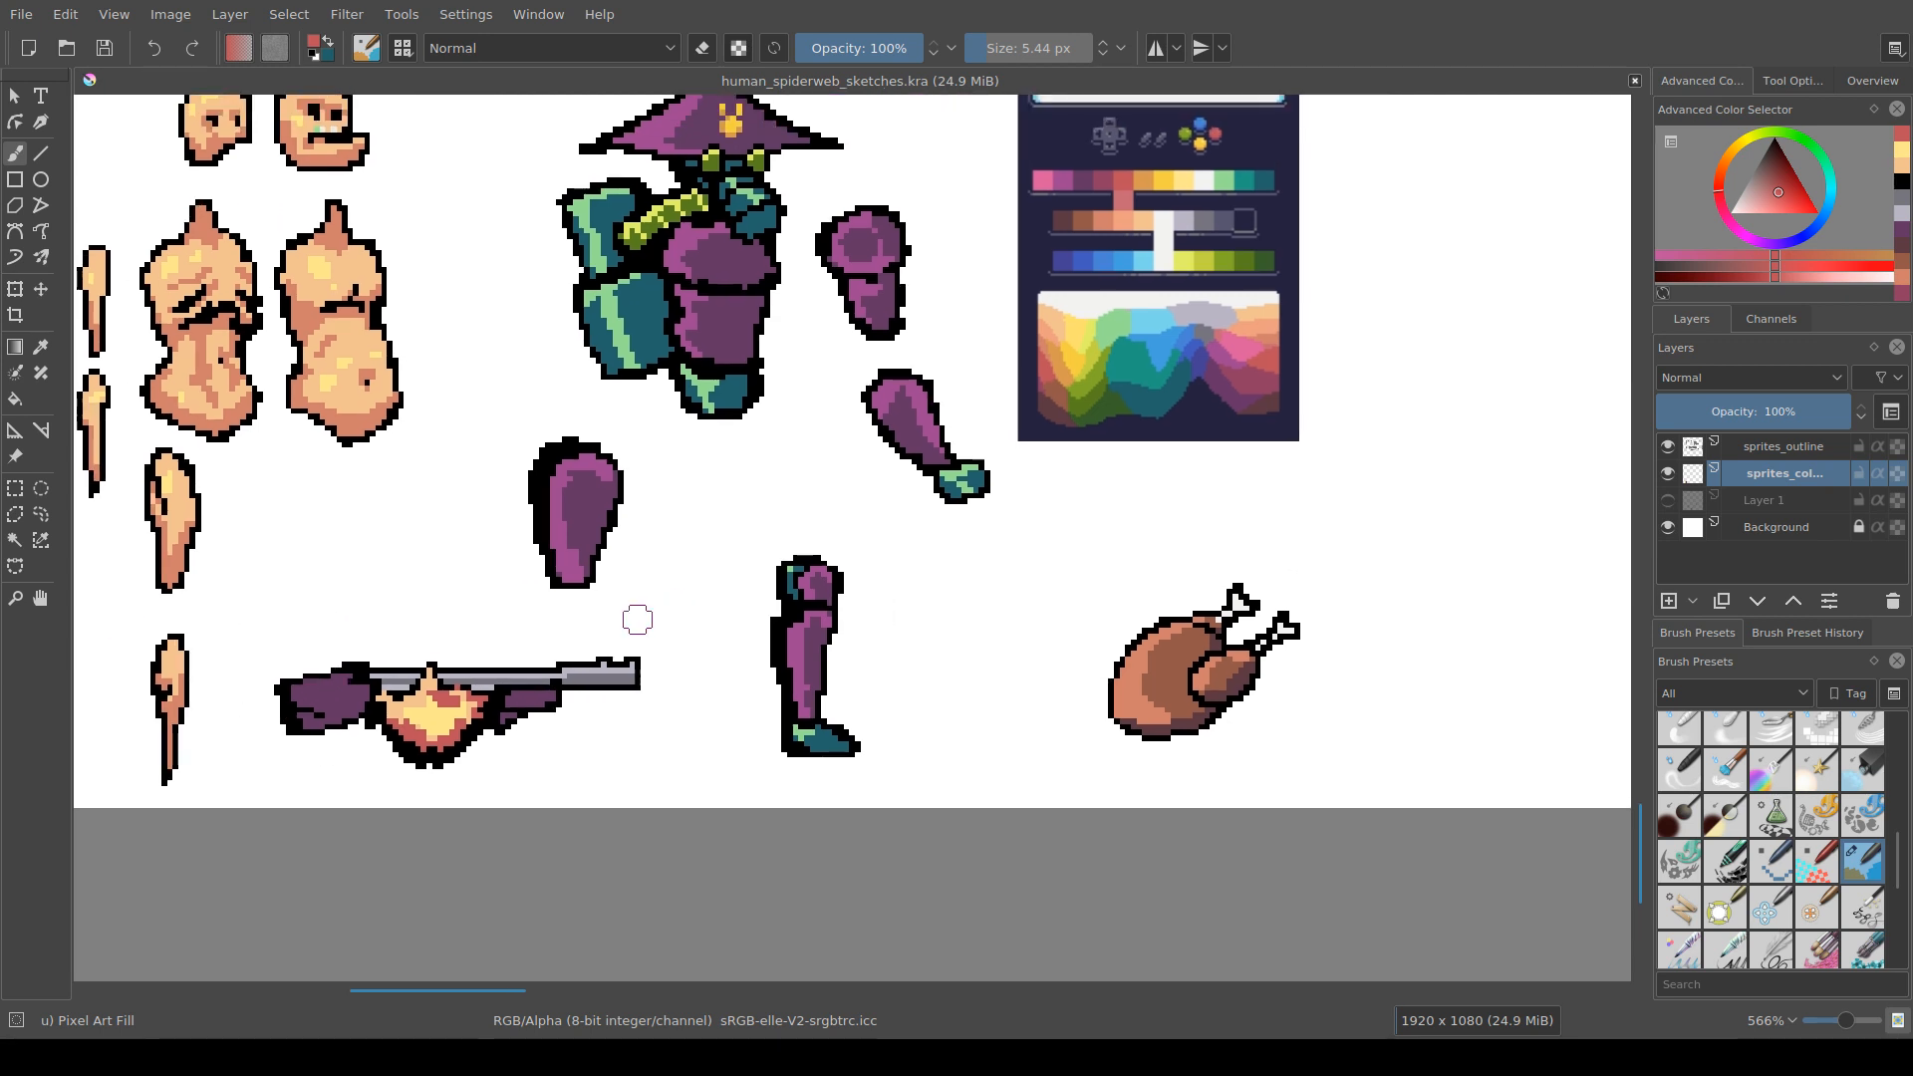
drag(1150, 265, 1145, 230)
ctrl+click(1183, 145)
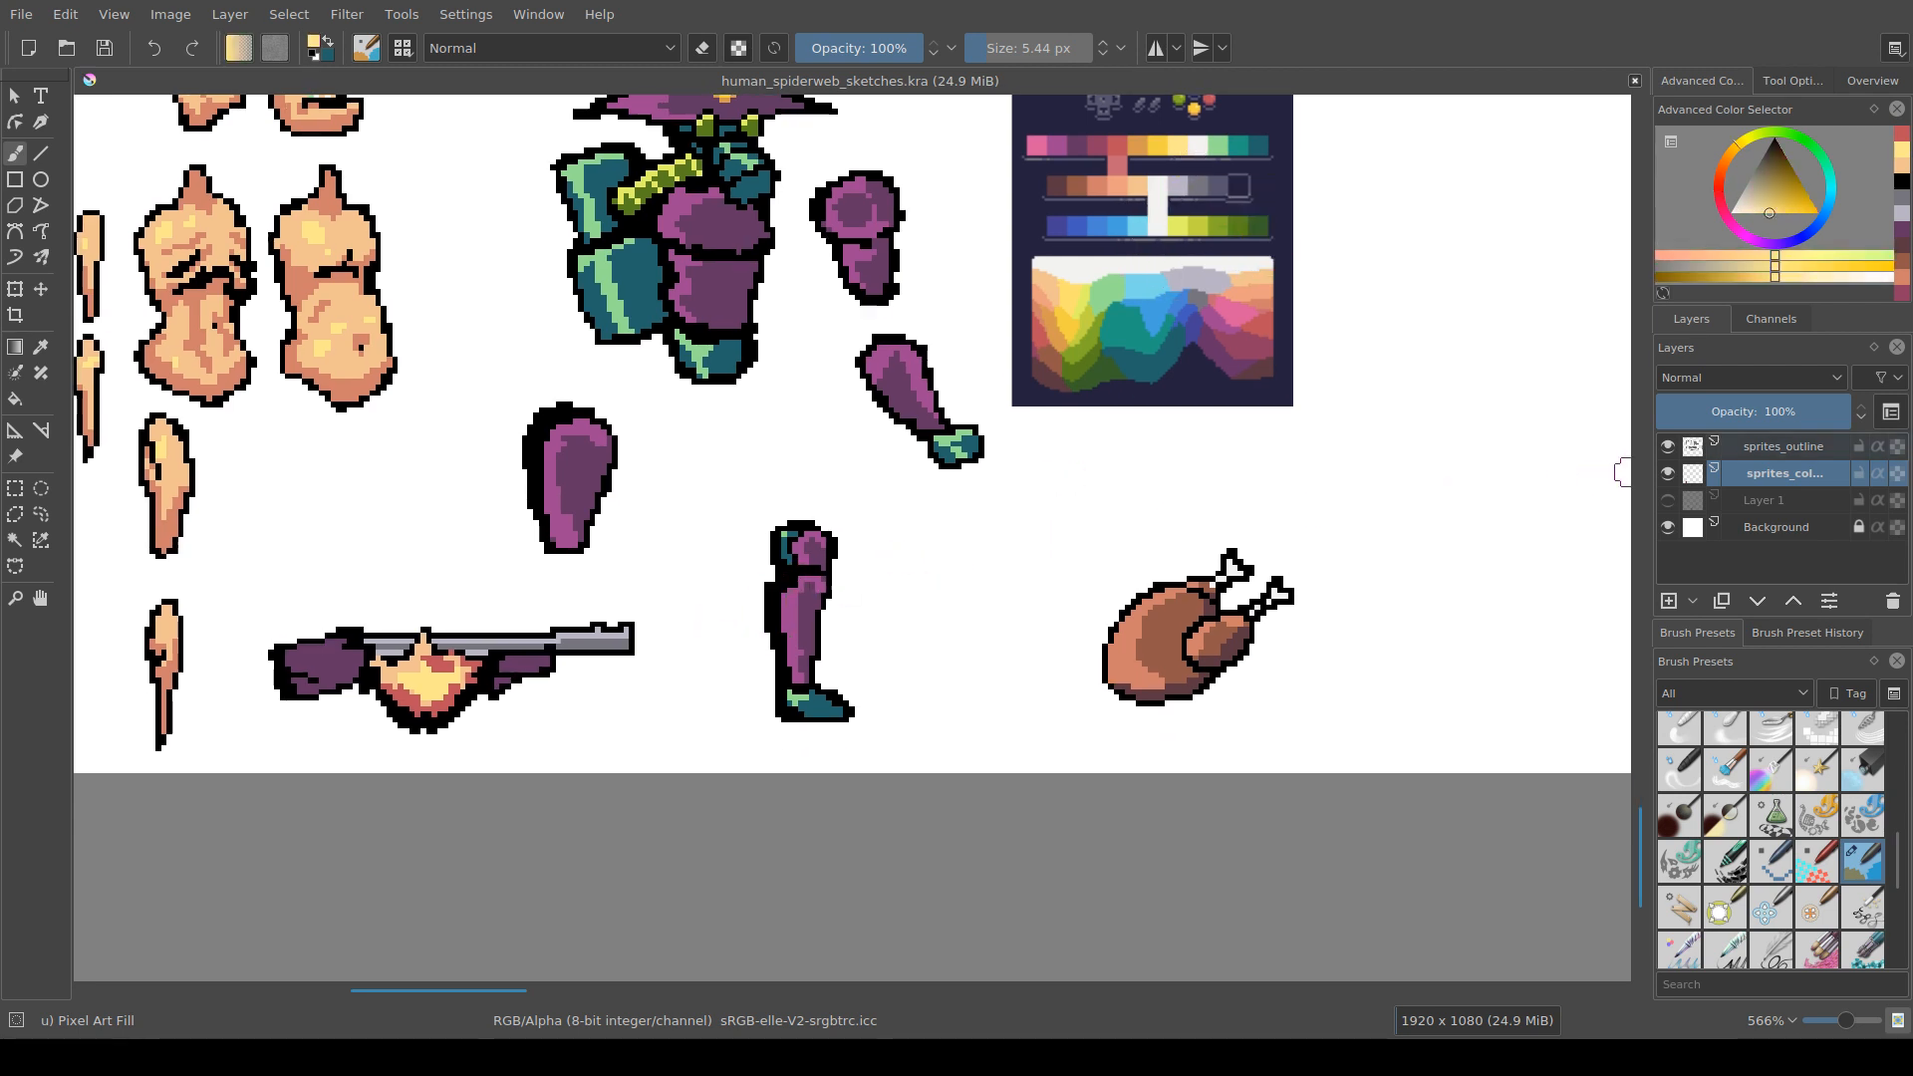
Step: Move the thigh sprite's outline on the sprites_outline layer so it sits directly beneath the armored torso
key(Page_Up)
key(ctrl+r)
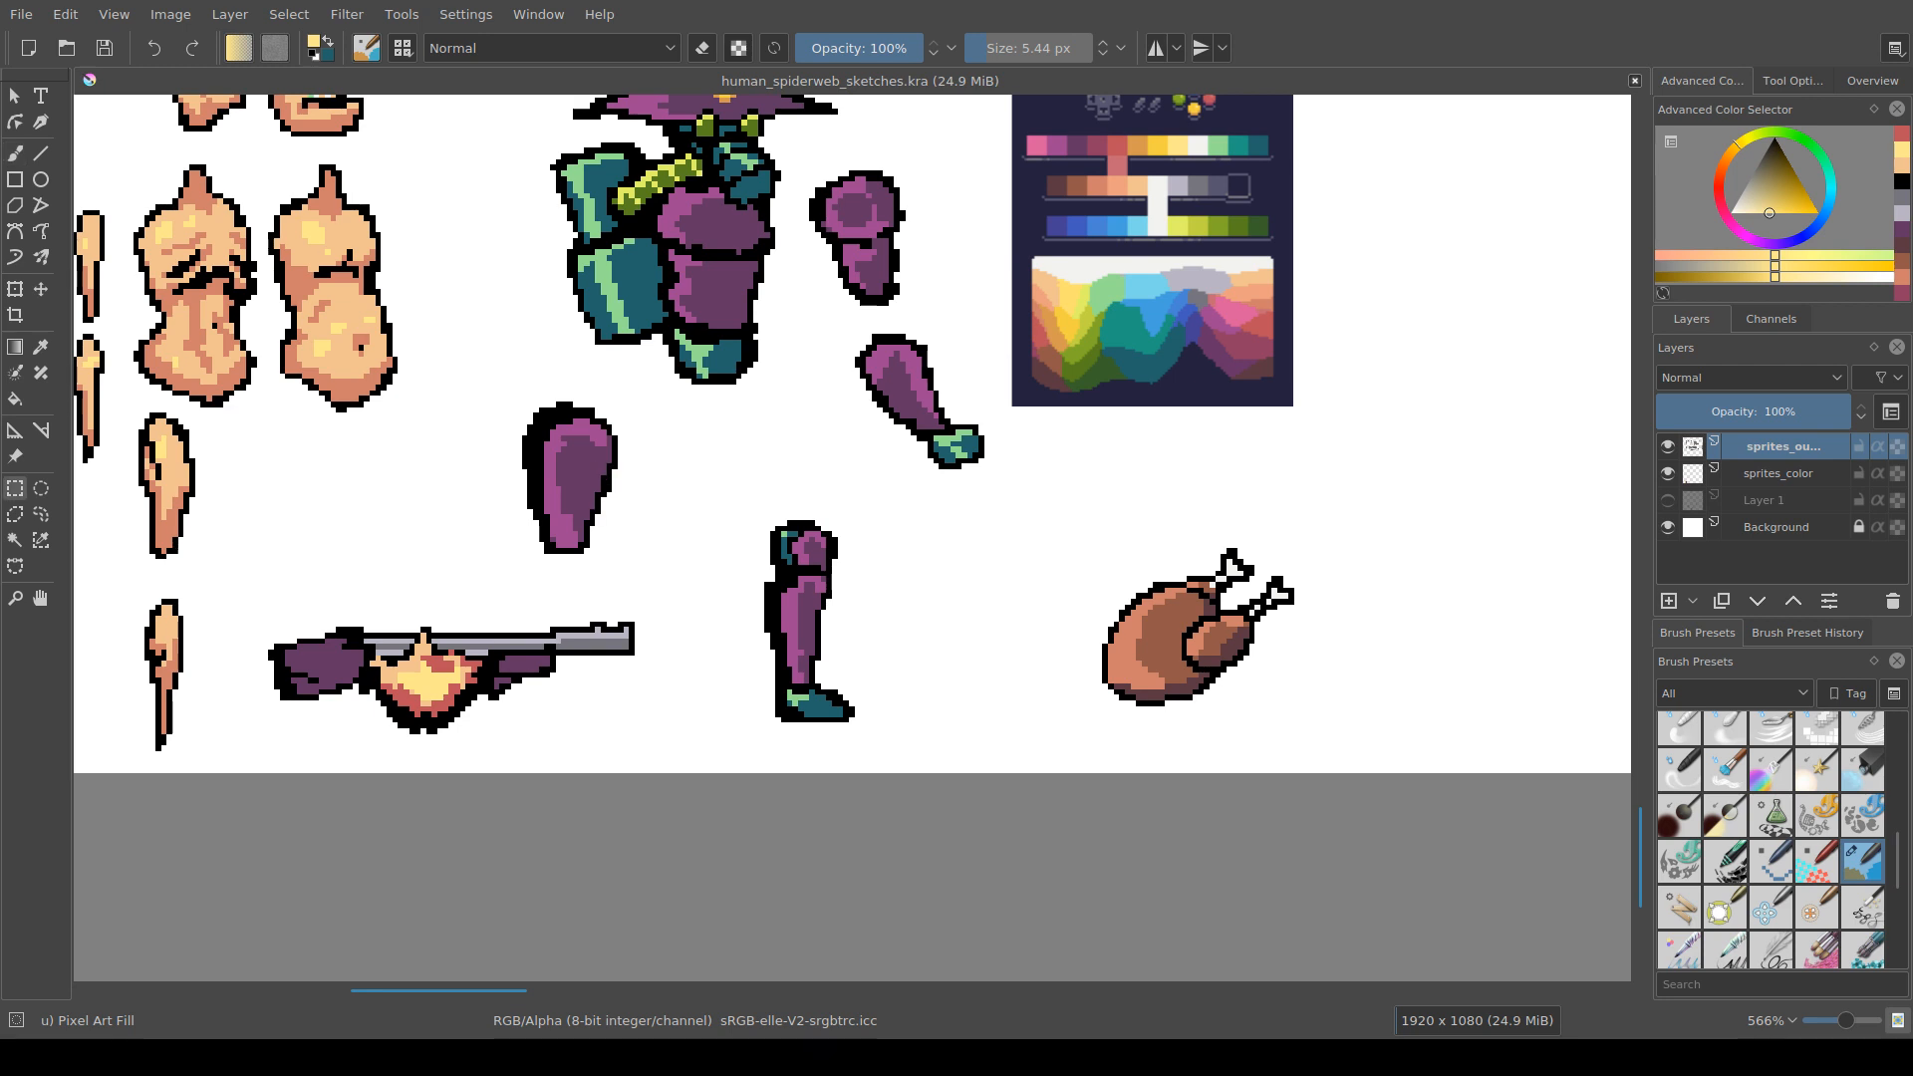
drag(511, 390, 624, 566)
key(t)
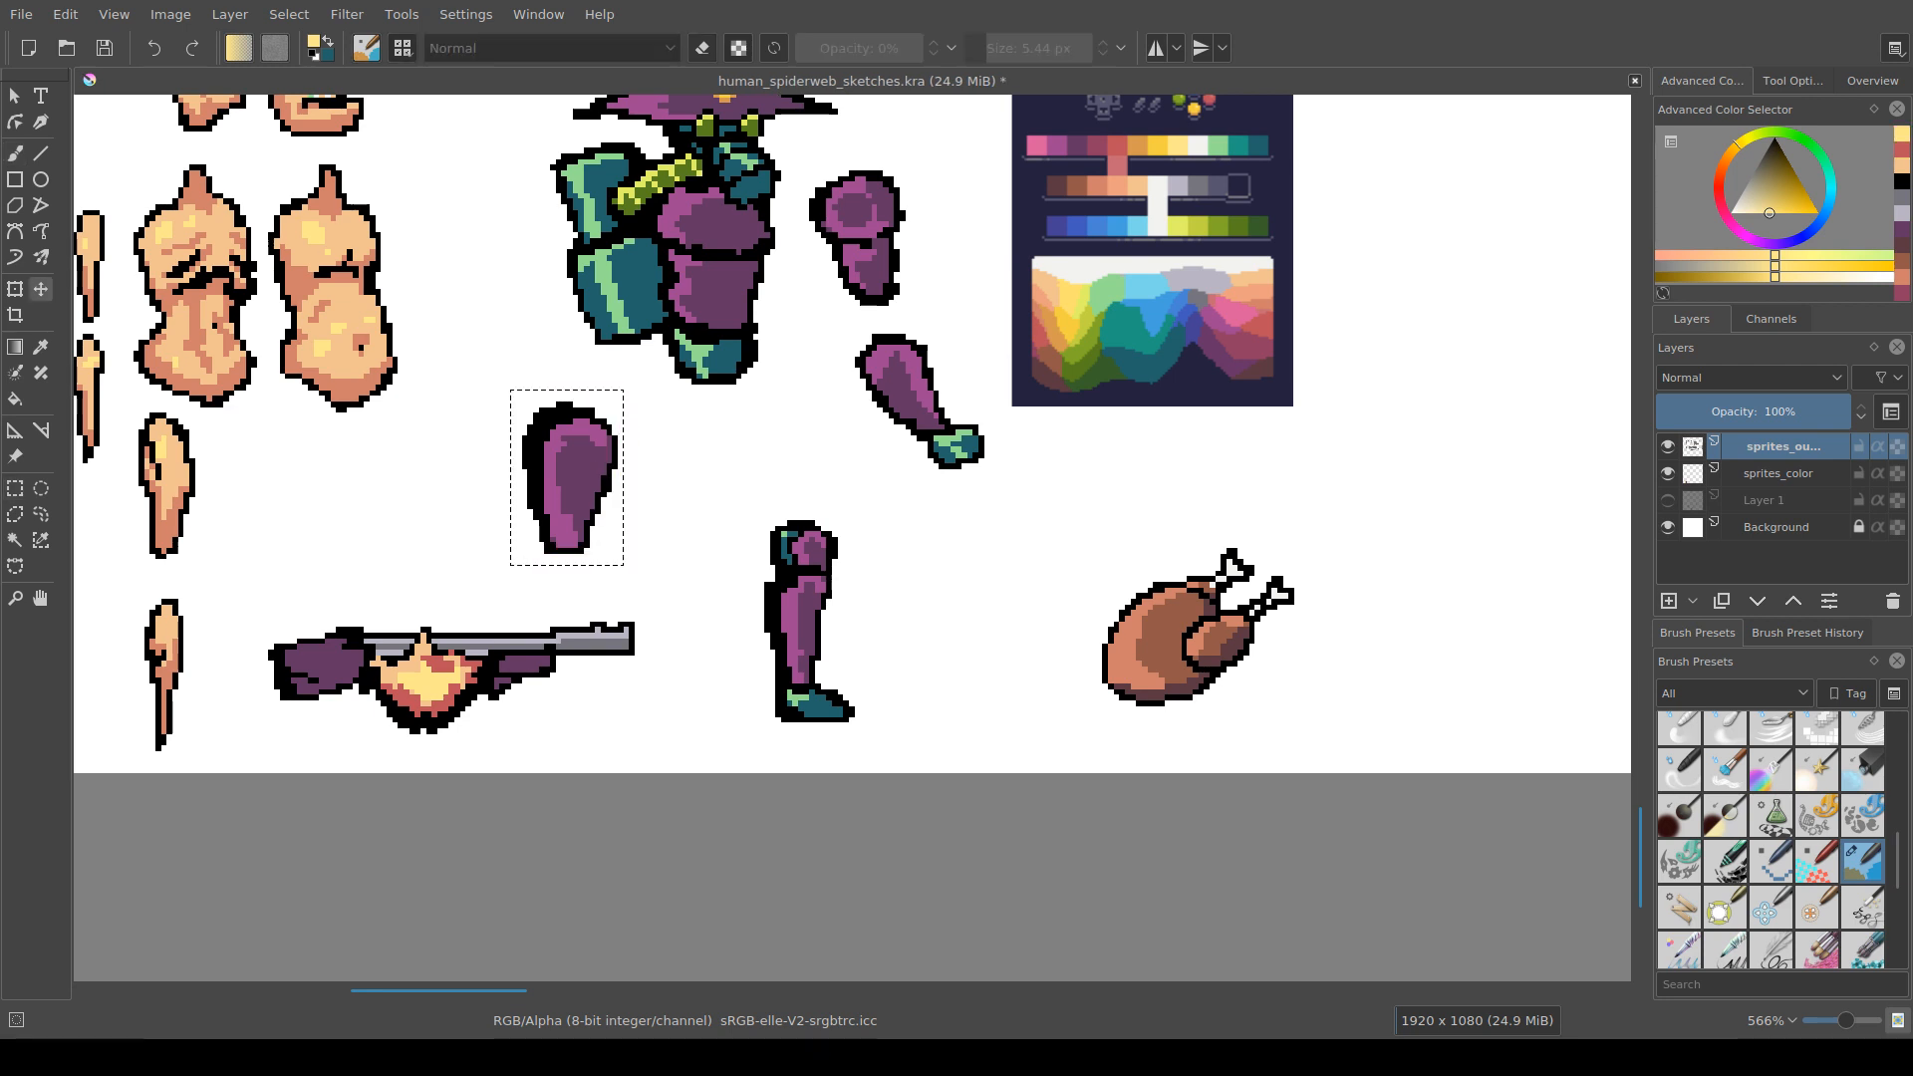
drag(567, 477, 704, 477)
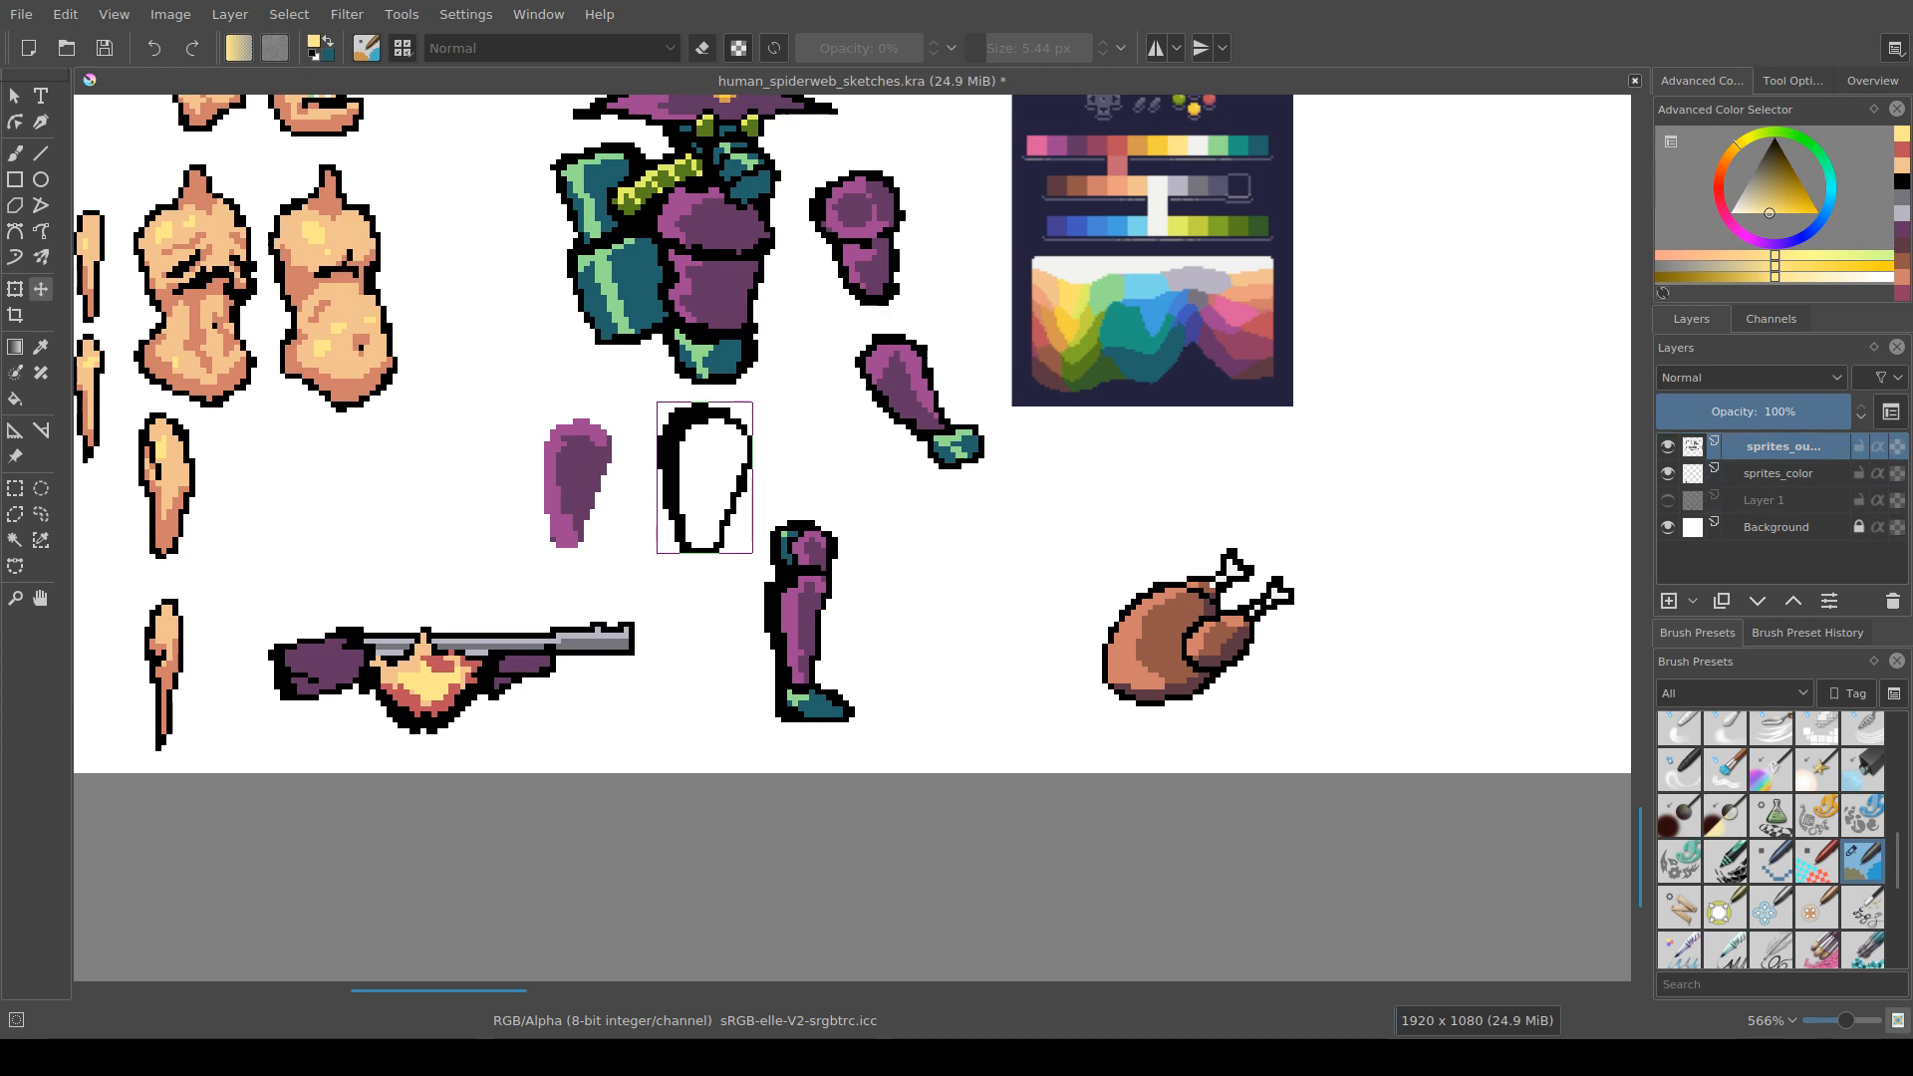
Step: Move the lower leg sprite's outline so it sits directly beneath the relocated thigh outline
key(ctrl+r)
drag(769, 515, 888, 729)
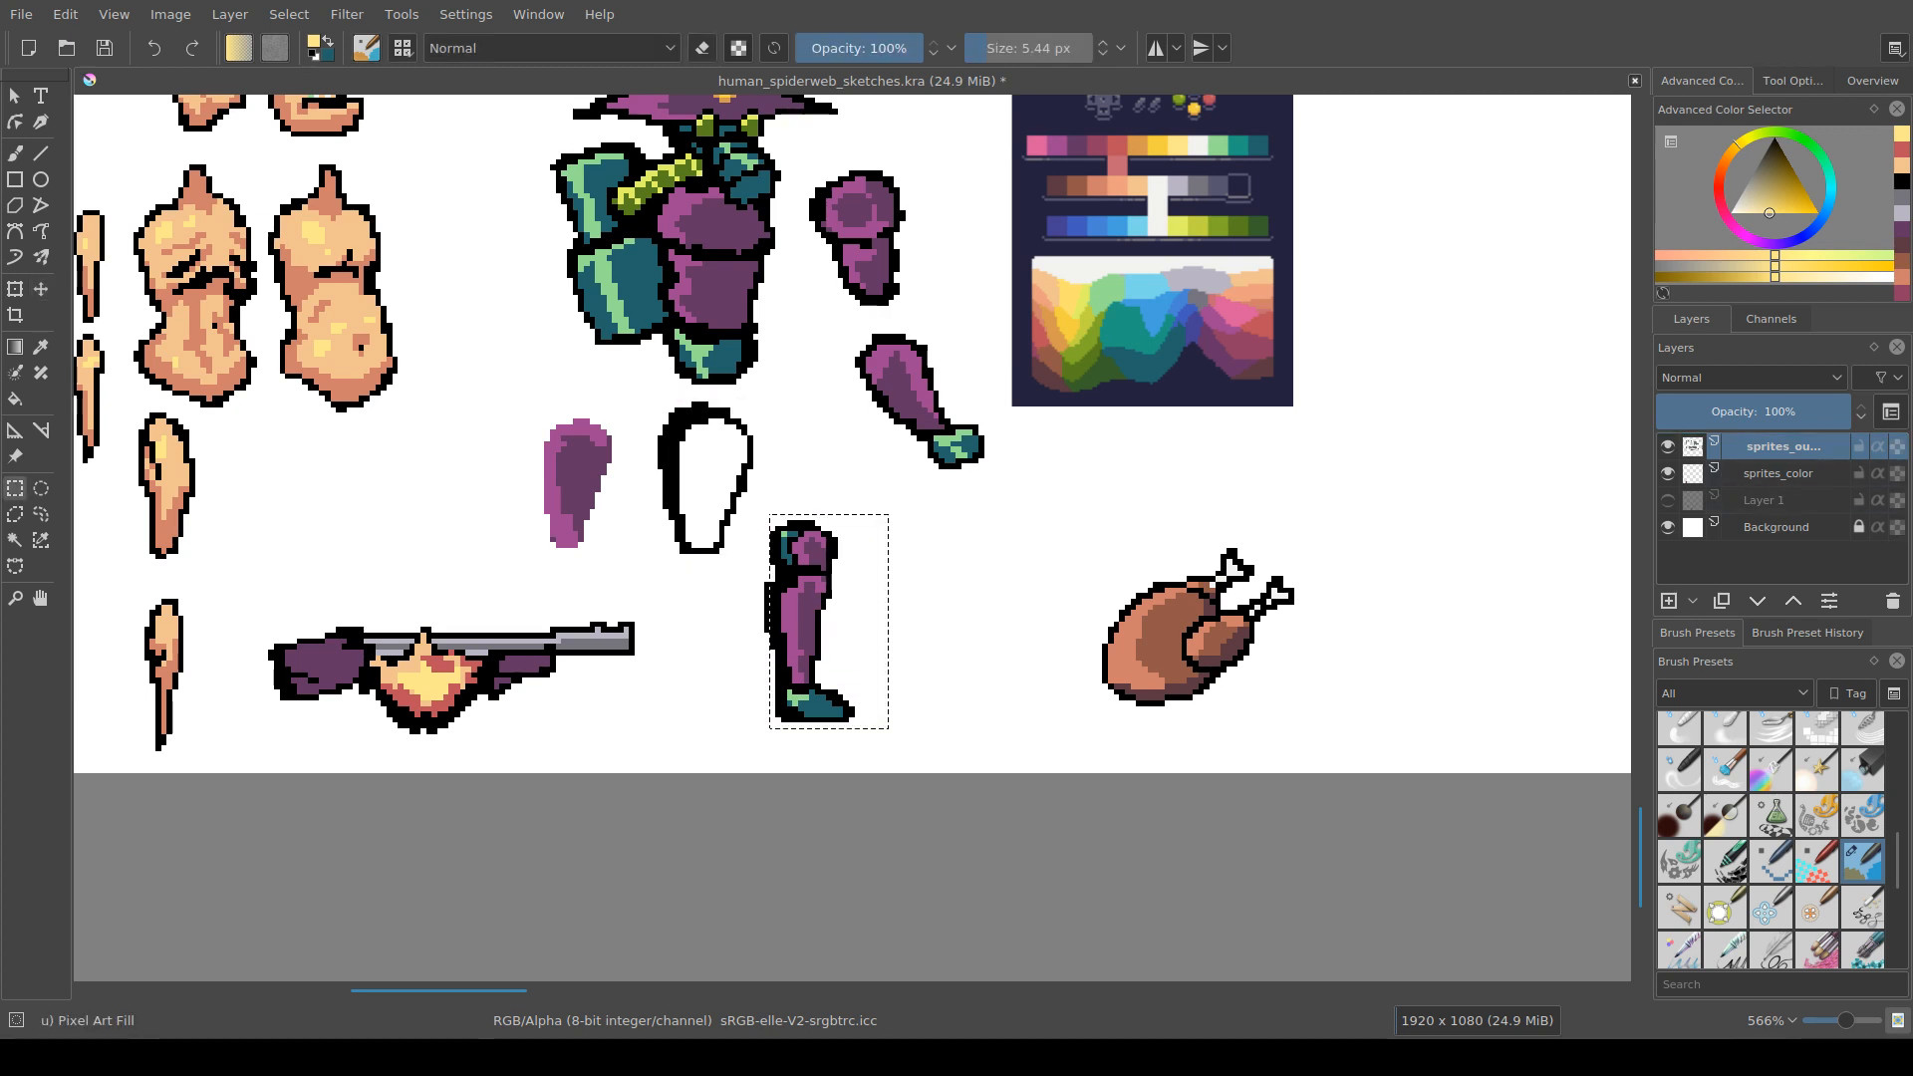
key(ctrl+shift+a)
drag(753, 516, 877, 733)
key(t)
drag(812, 617, 711, 663)
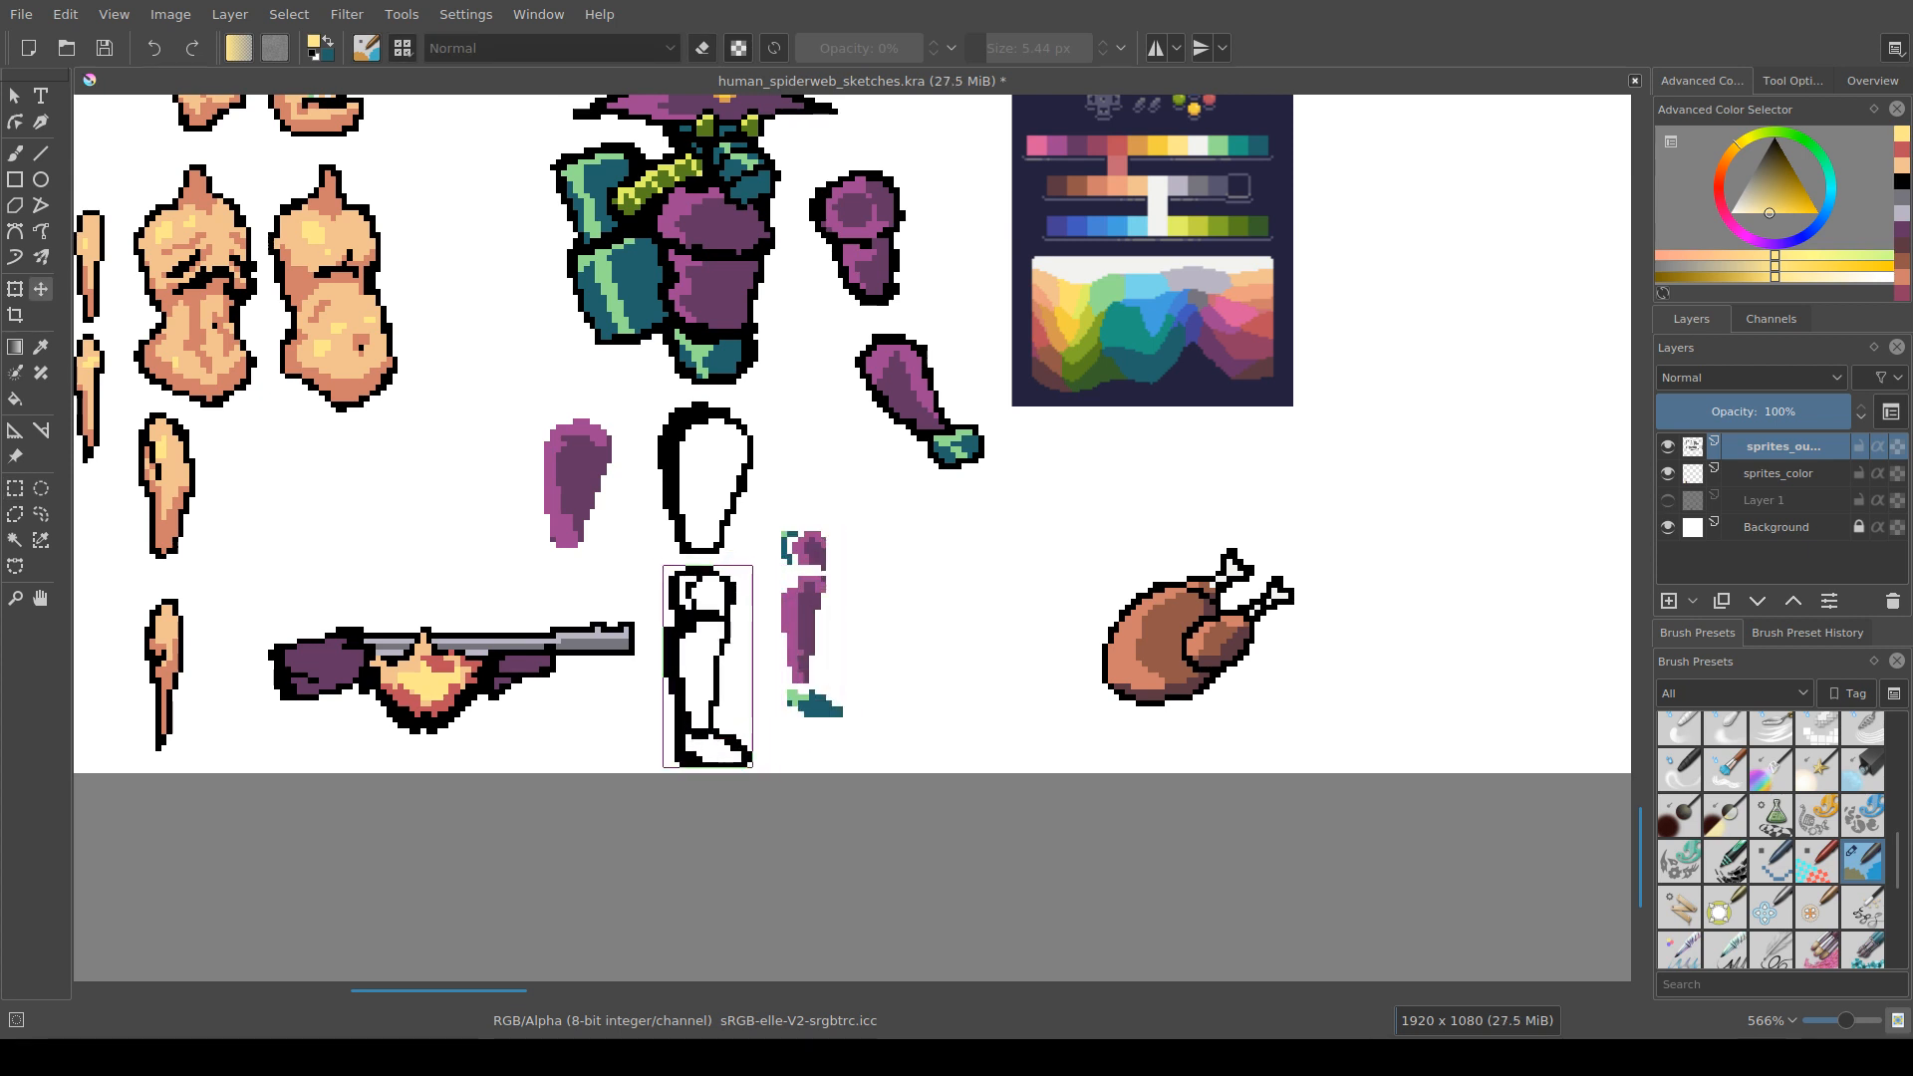
Step: Move the lower leg's colors on the sprites_color layer into its relocated outline
click(1779, 474)
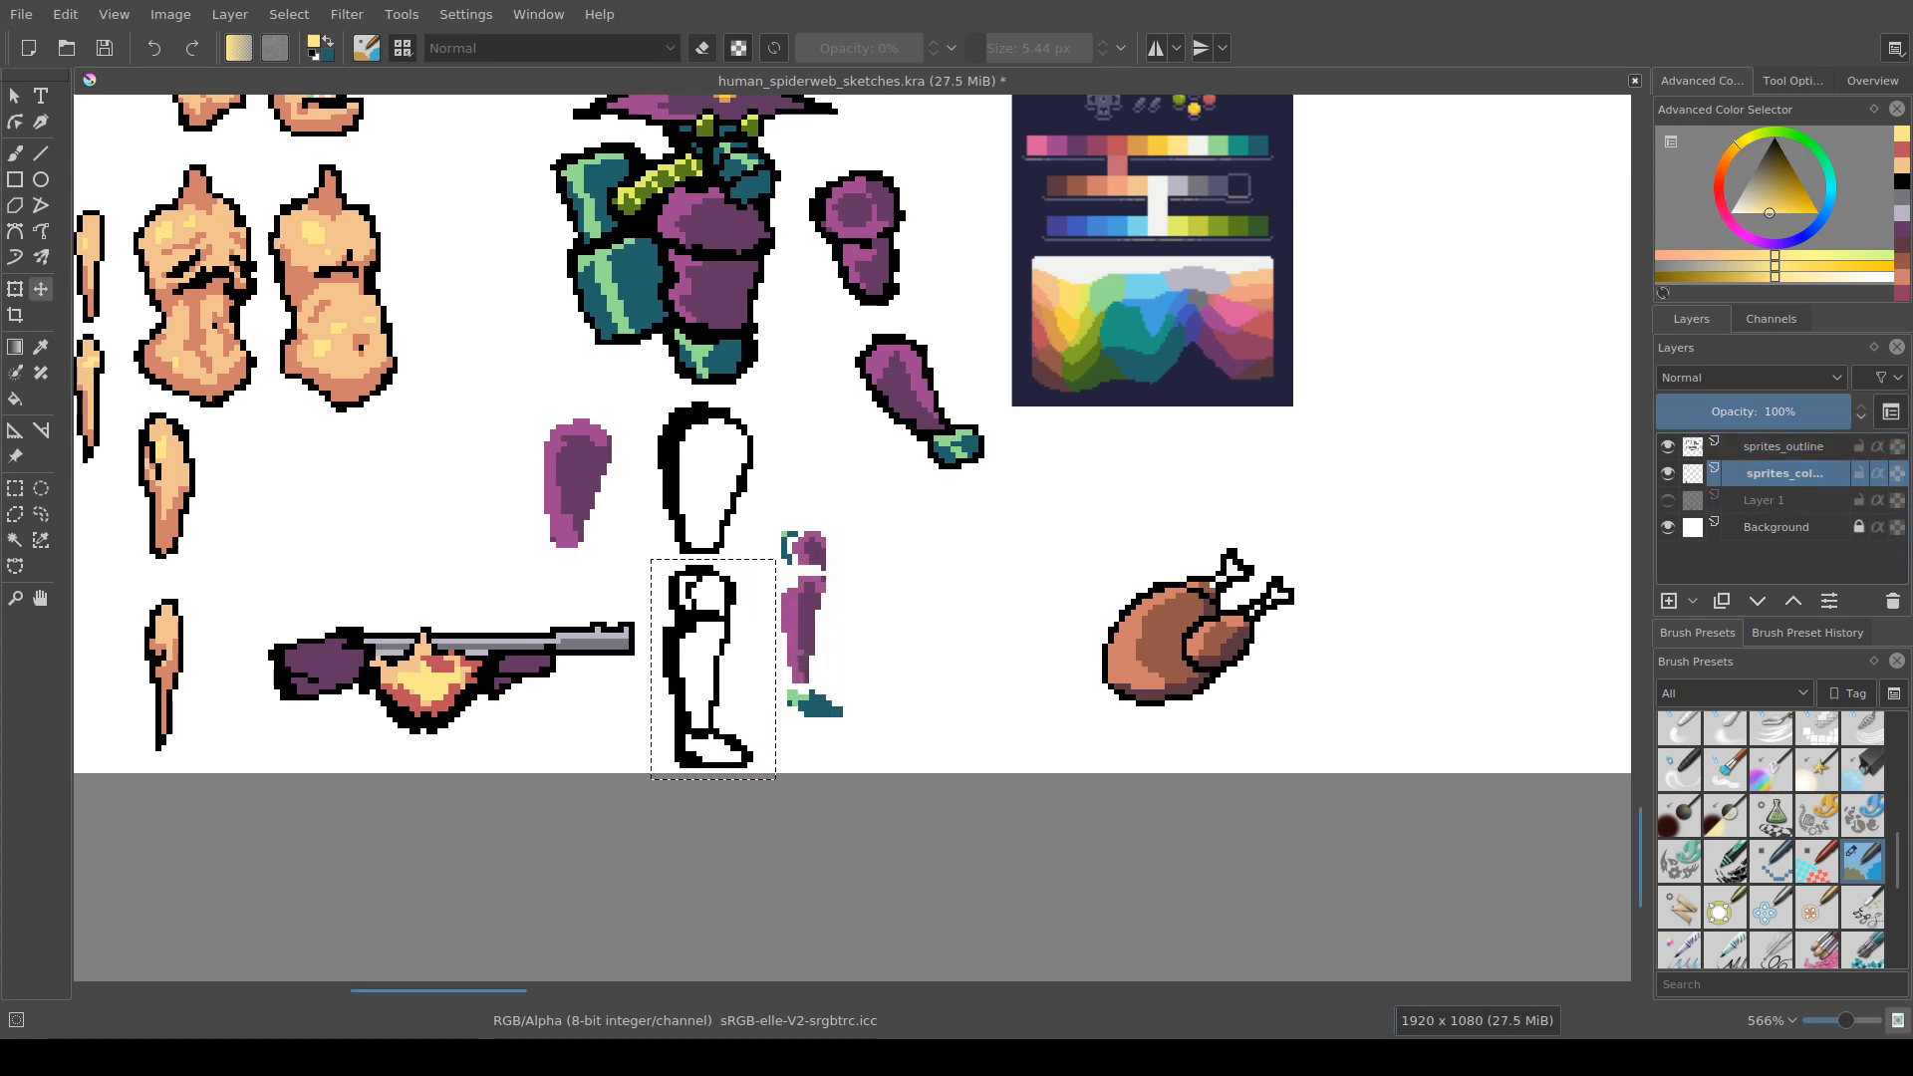
key(ctrl+r)
drag(768, 515, 893, 745)
key(t)
drag(815, 628, 713, 674)
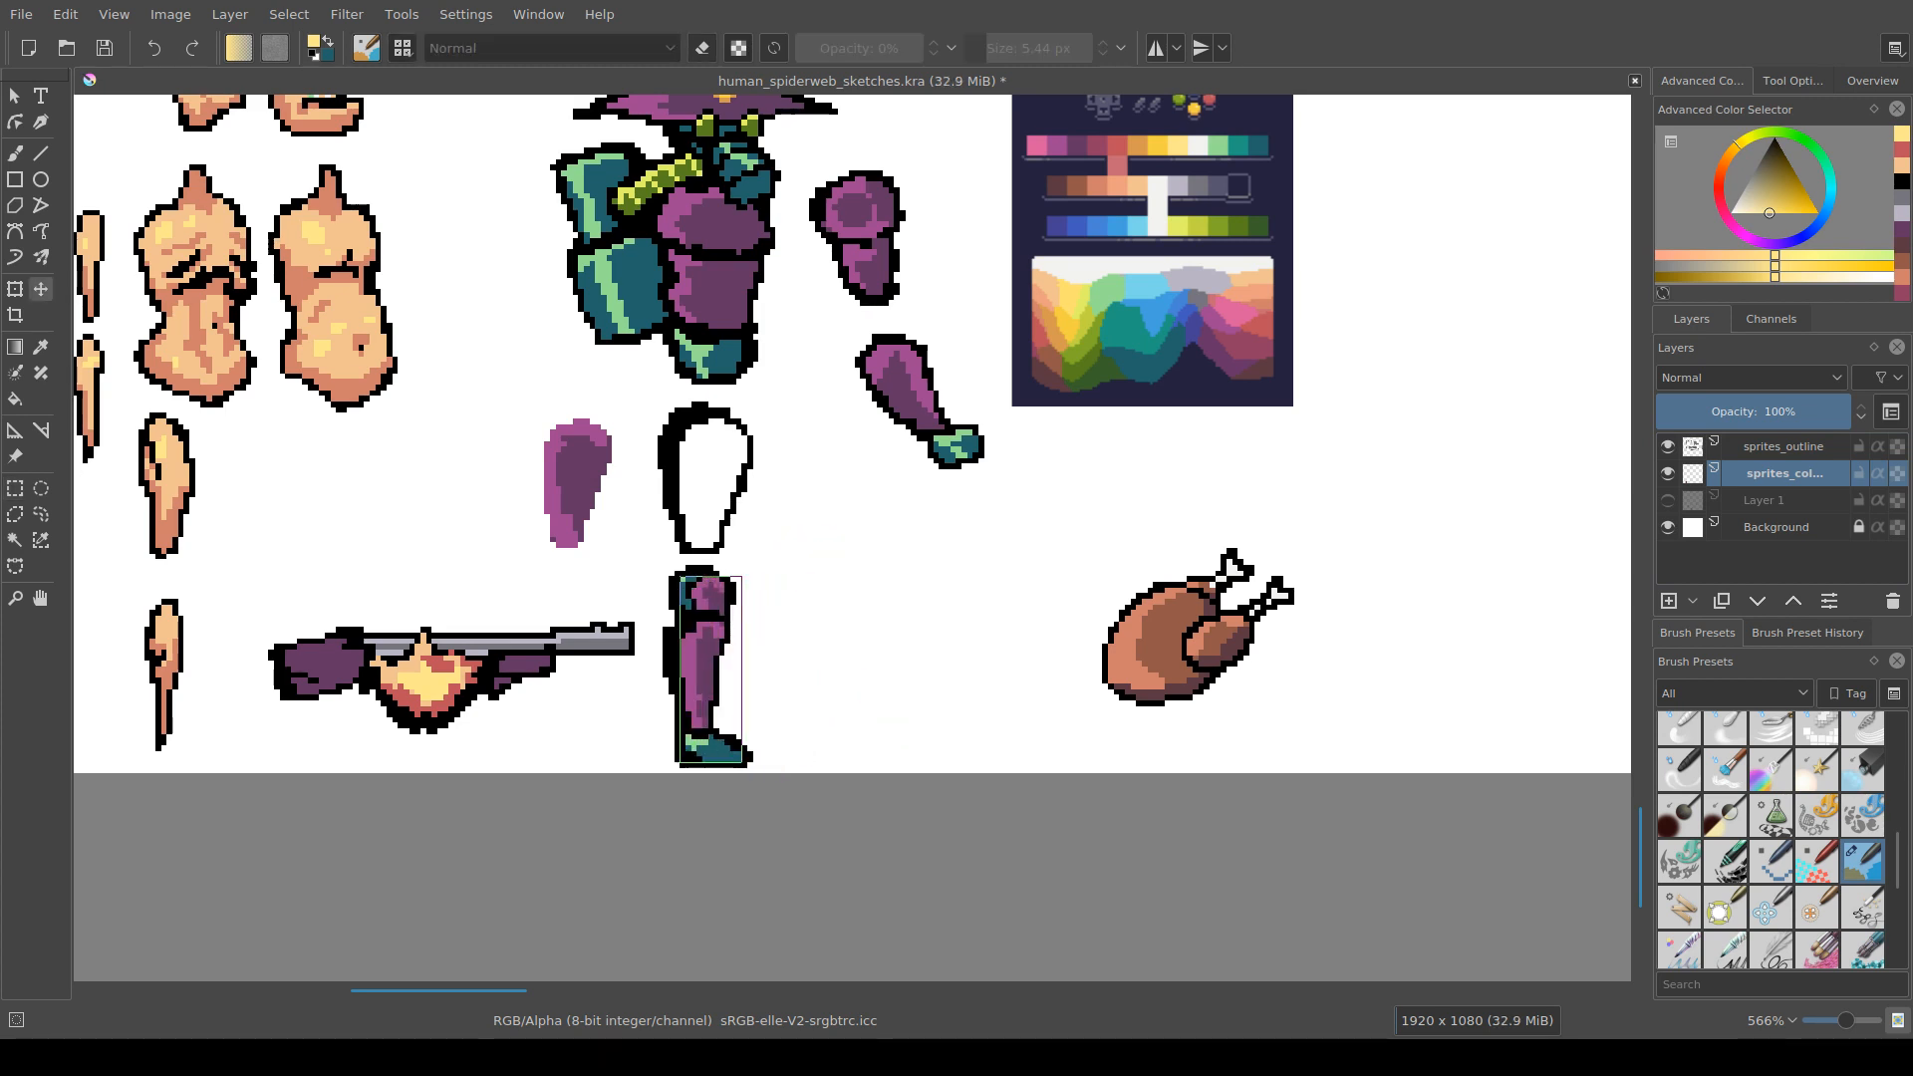
Step: Move the thigh's purple colors into its relocated outline, nudging them right to align
key(ctrl+r)
mouse_move(517, 413)
mouse_down()
mouse_move(607, 510)
mouse_move(619, 554)
mouse_up()
key(t)
drag(578, 483, 708, 483)
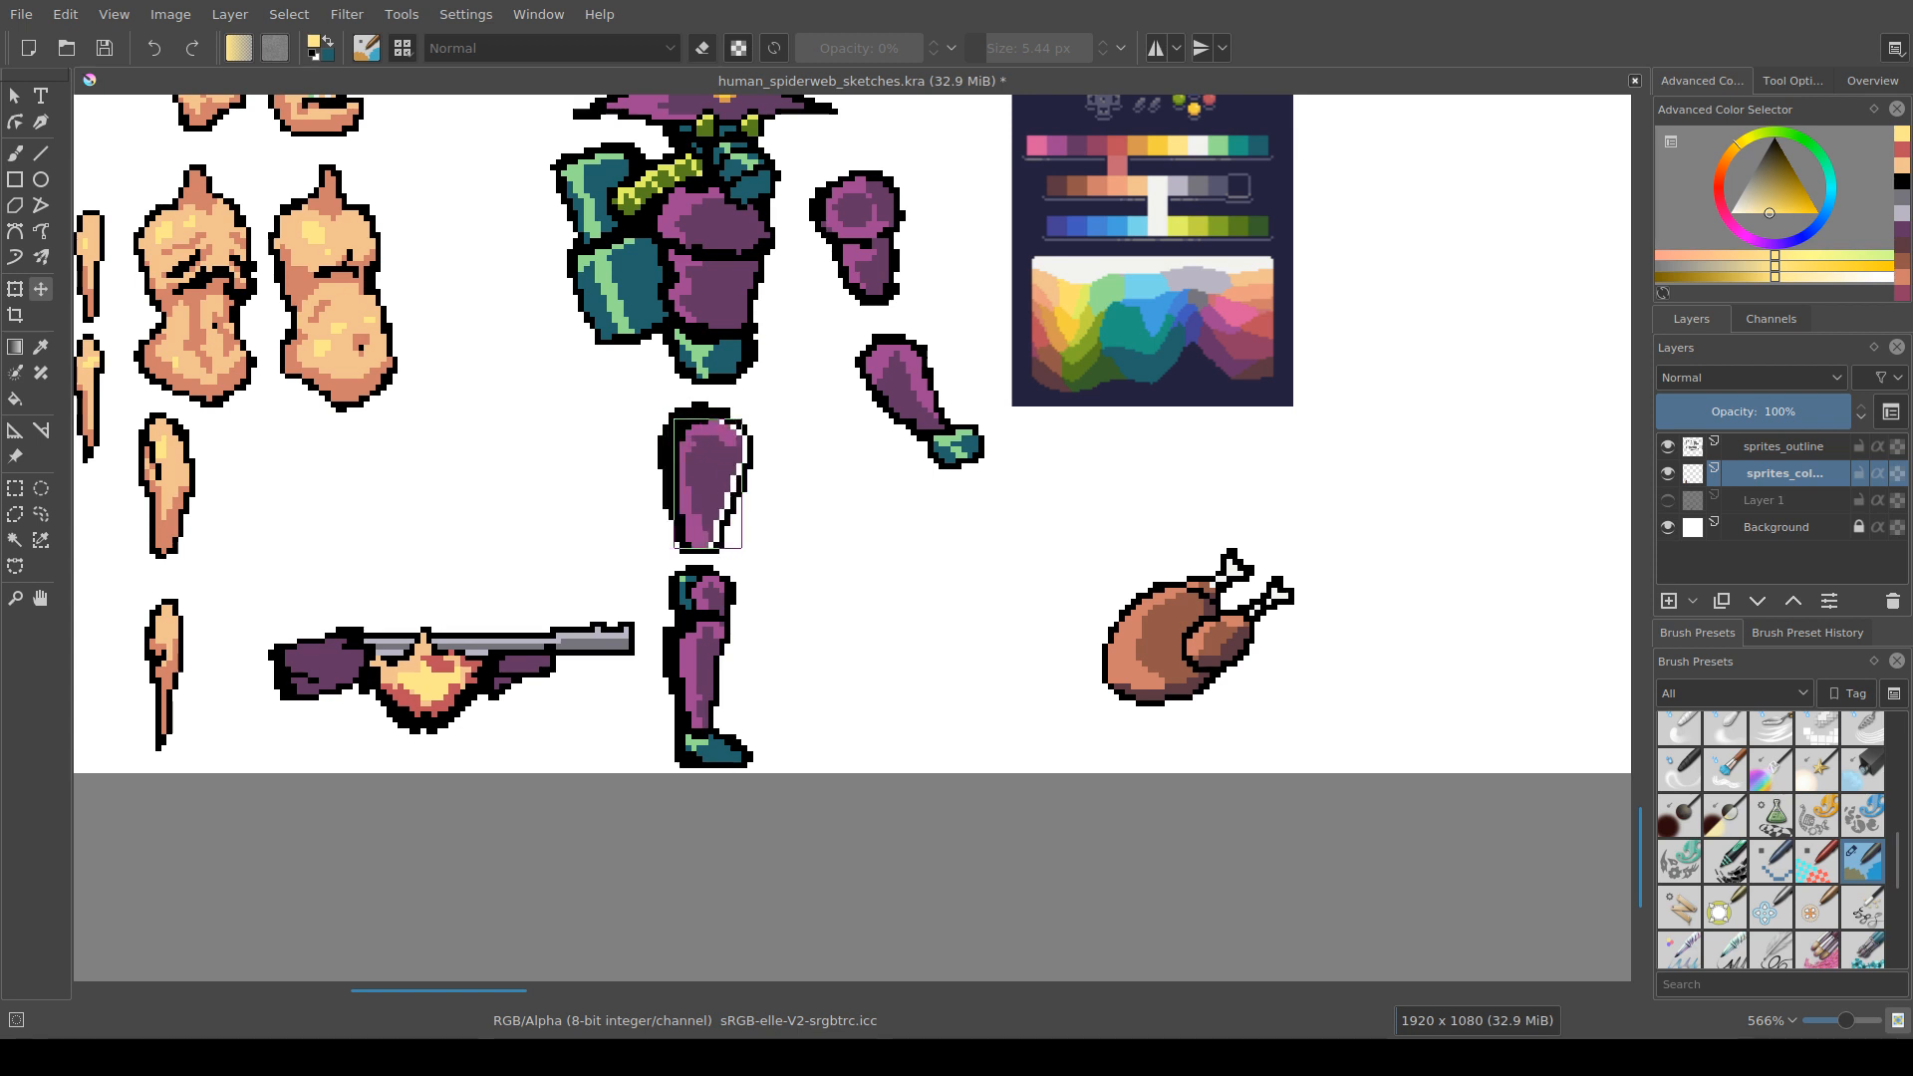
key(Right)
Step: Select the area around the gun on the sprites_outline layer, save the document, and clear the selection
key(ctrl+r)
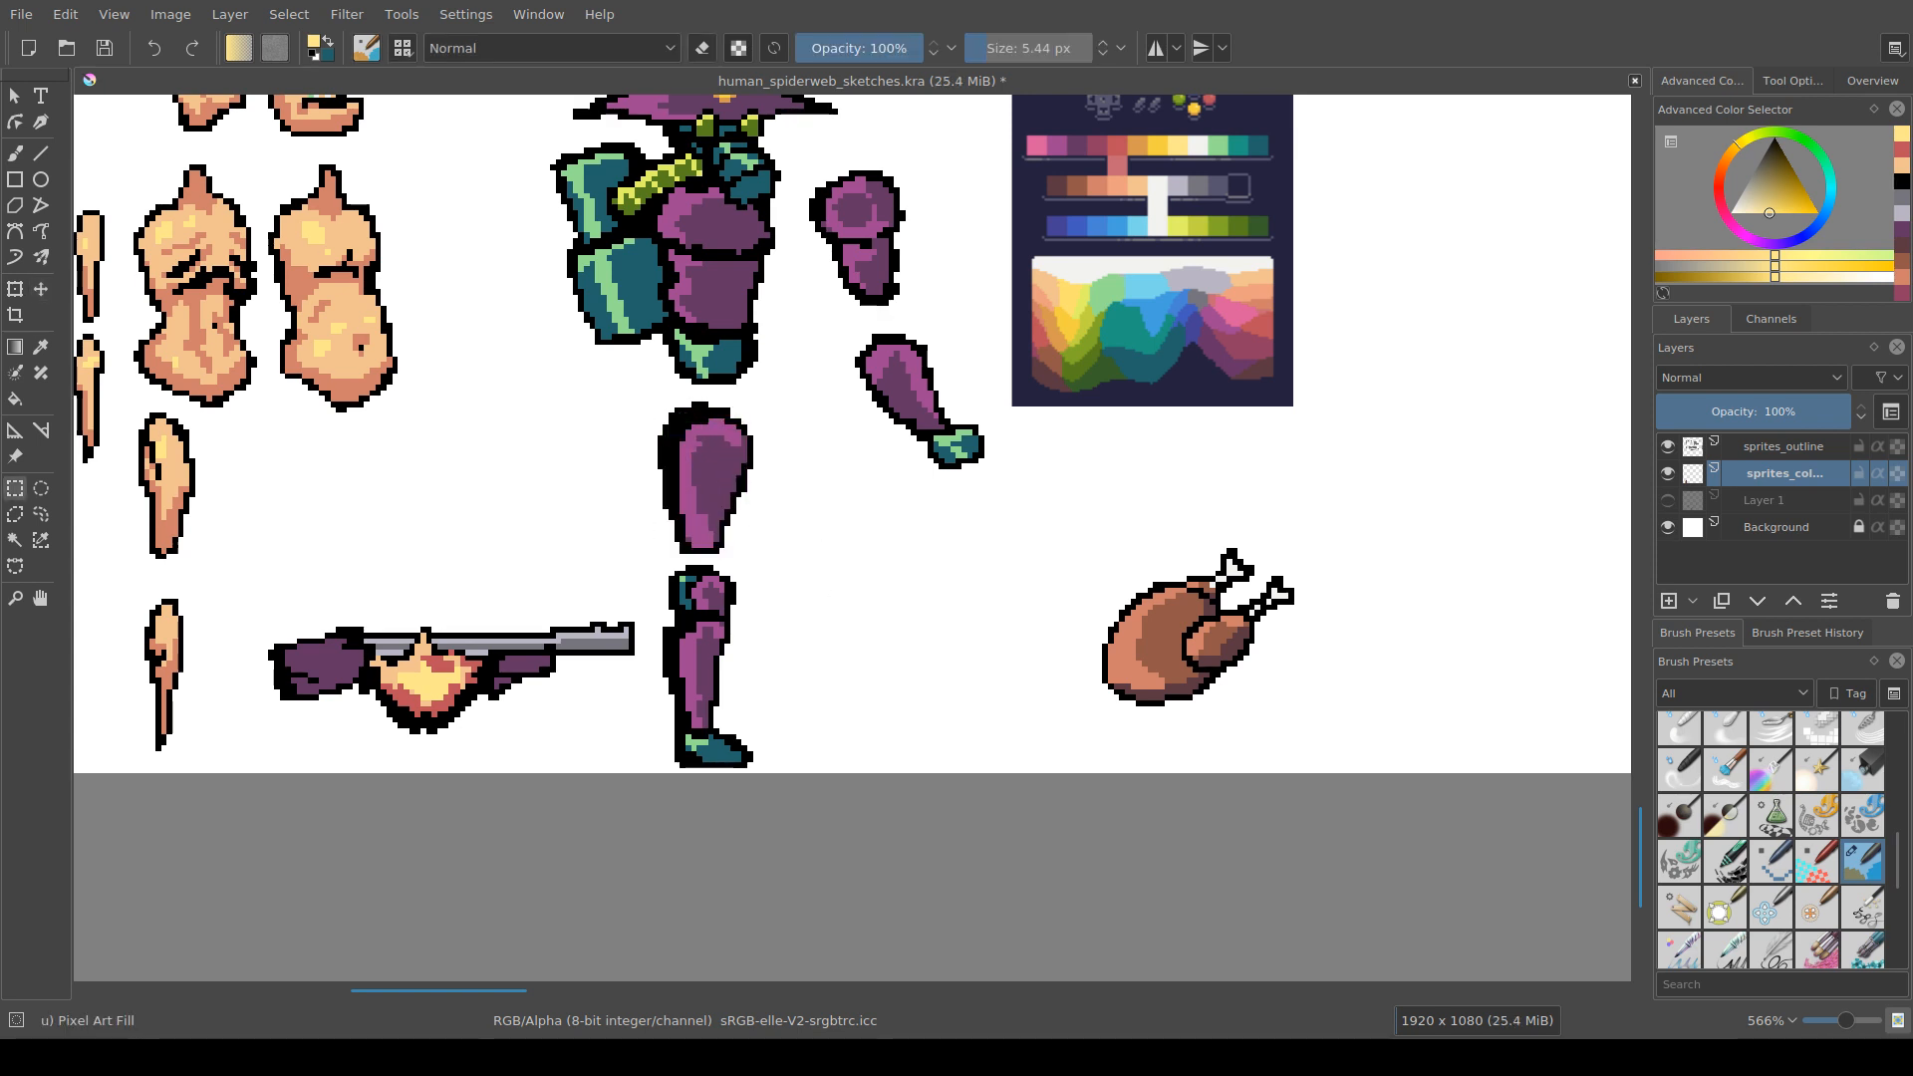
click(1783, 447)
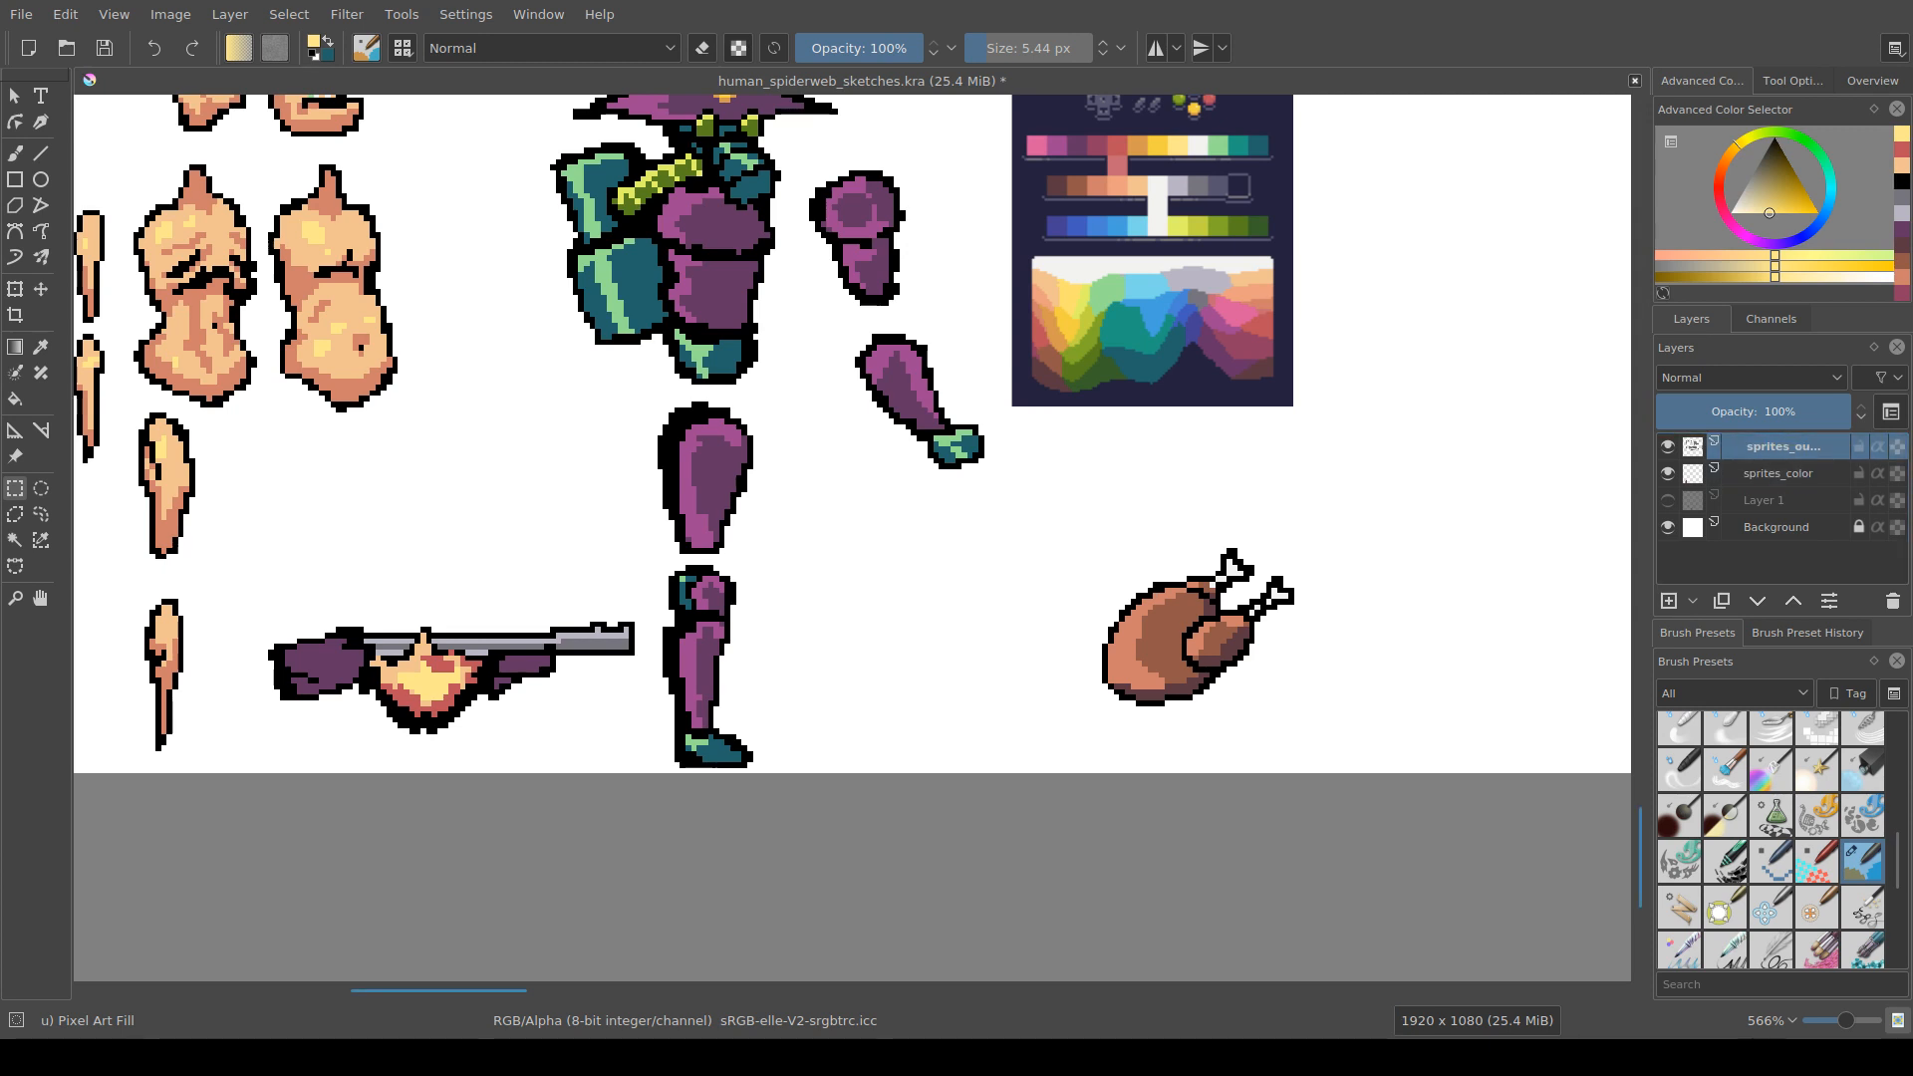
mouse_move(256, 605)
mouse_down()
mouse_move(574, 696)
mouse_move(639, 745)
mouse_up()
key(ctrl+s)
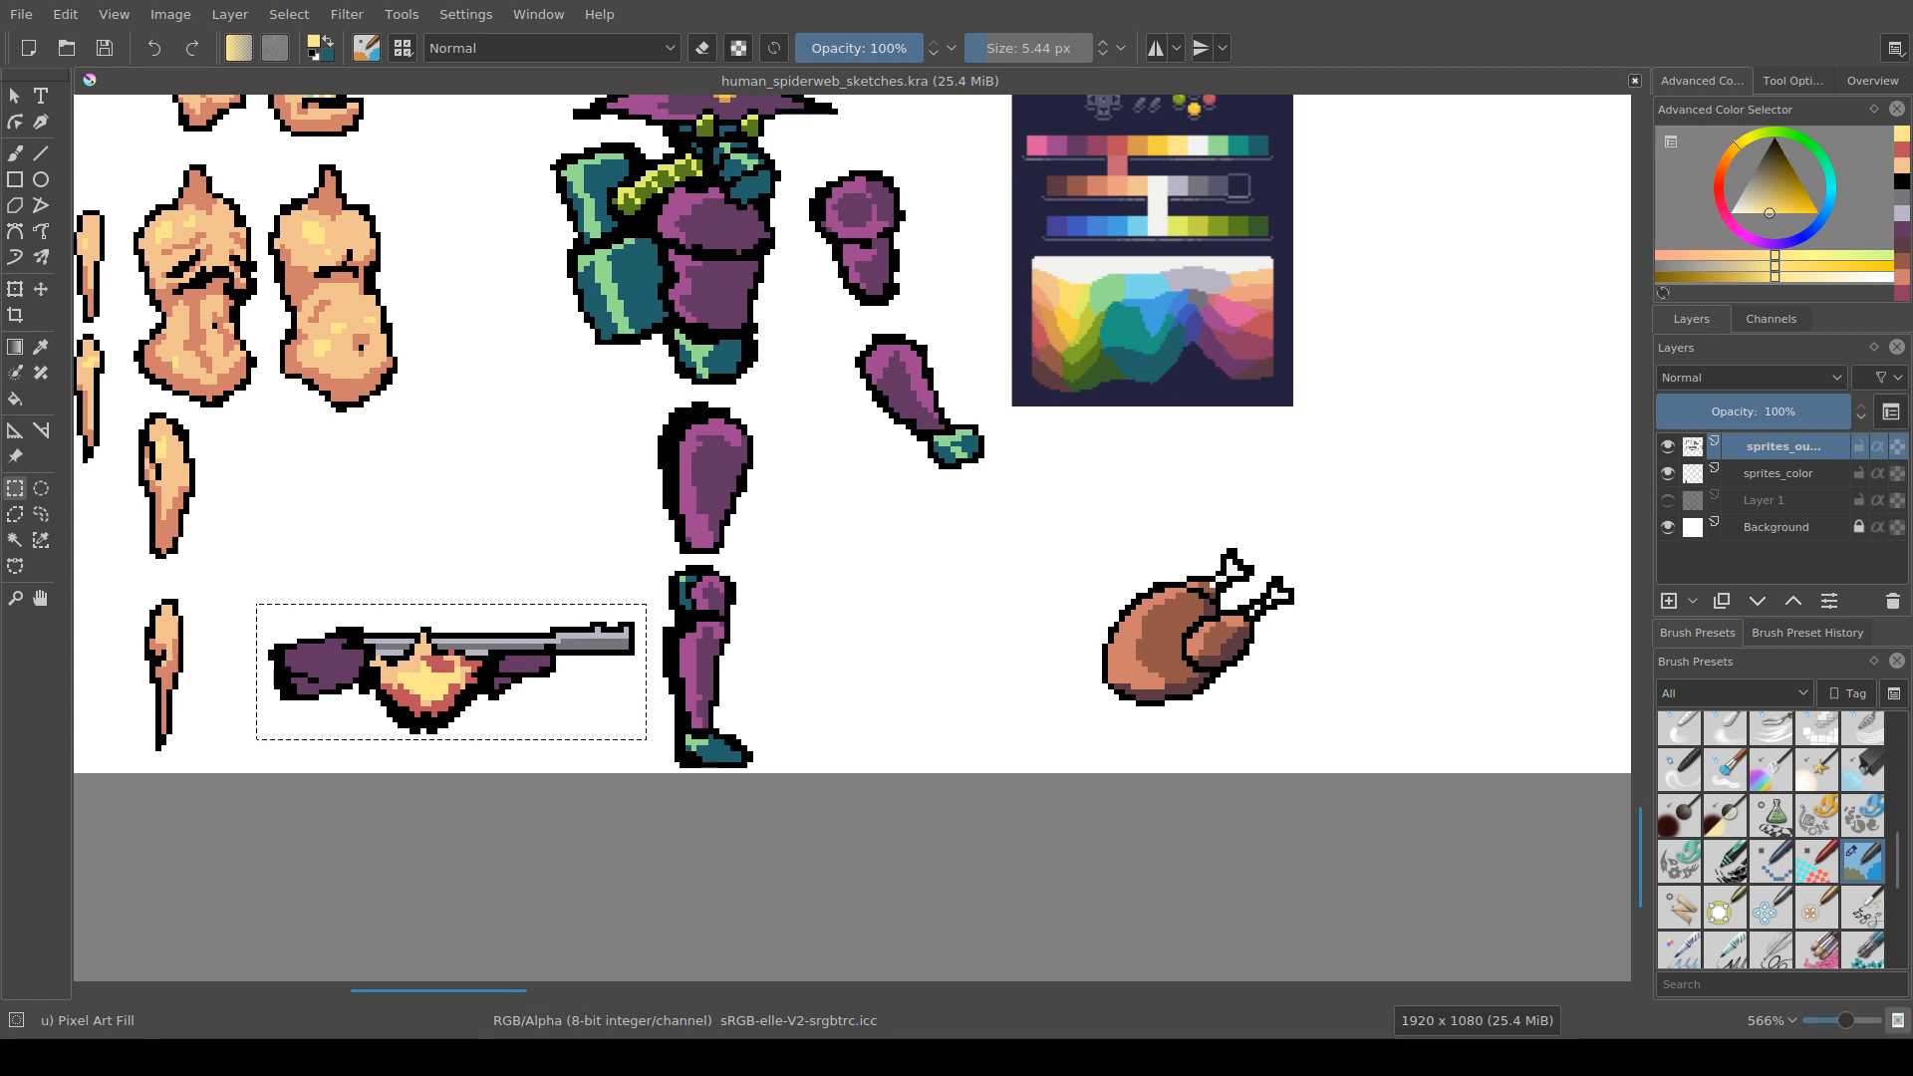
drag(698, 598, 770, 514)
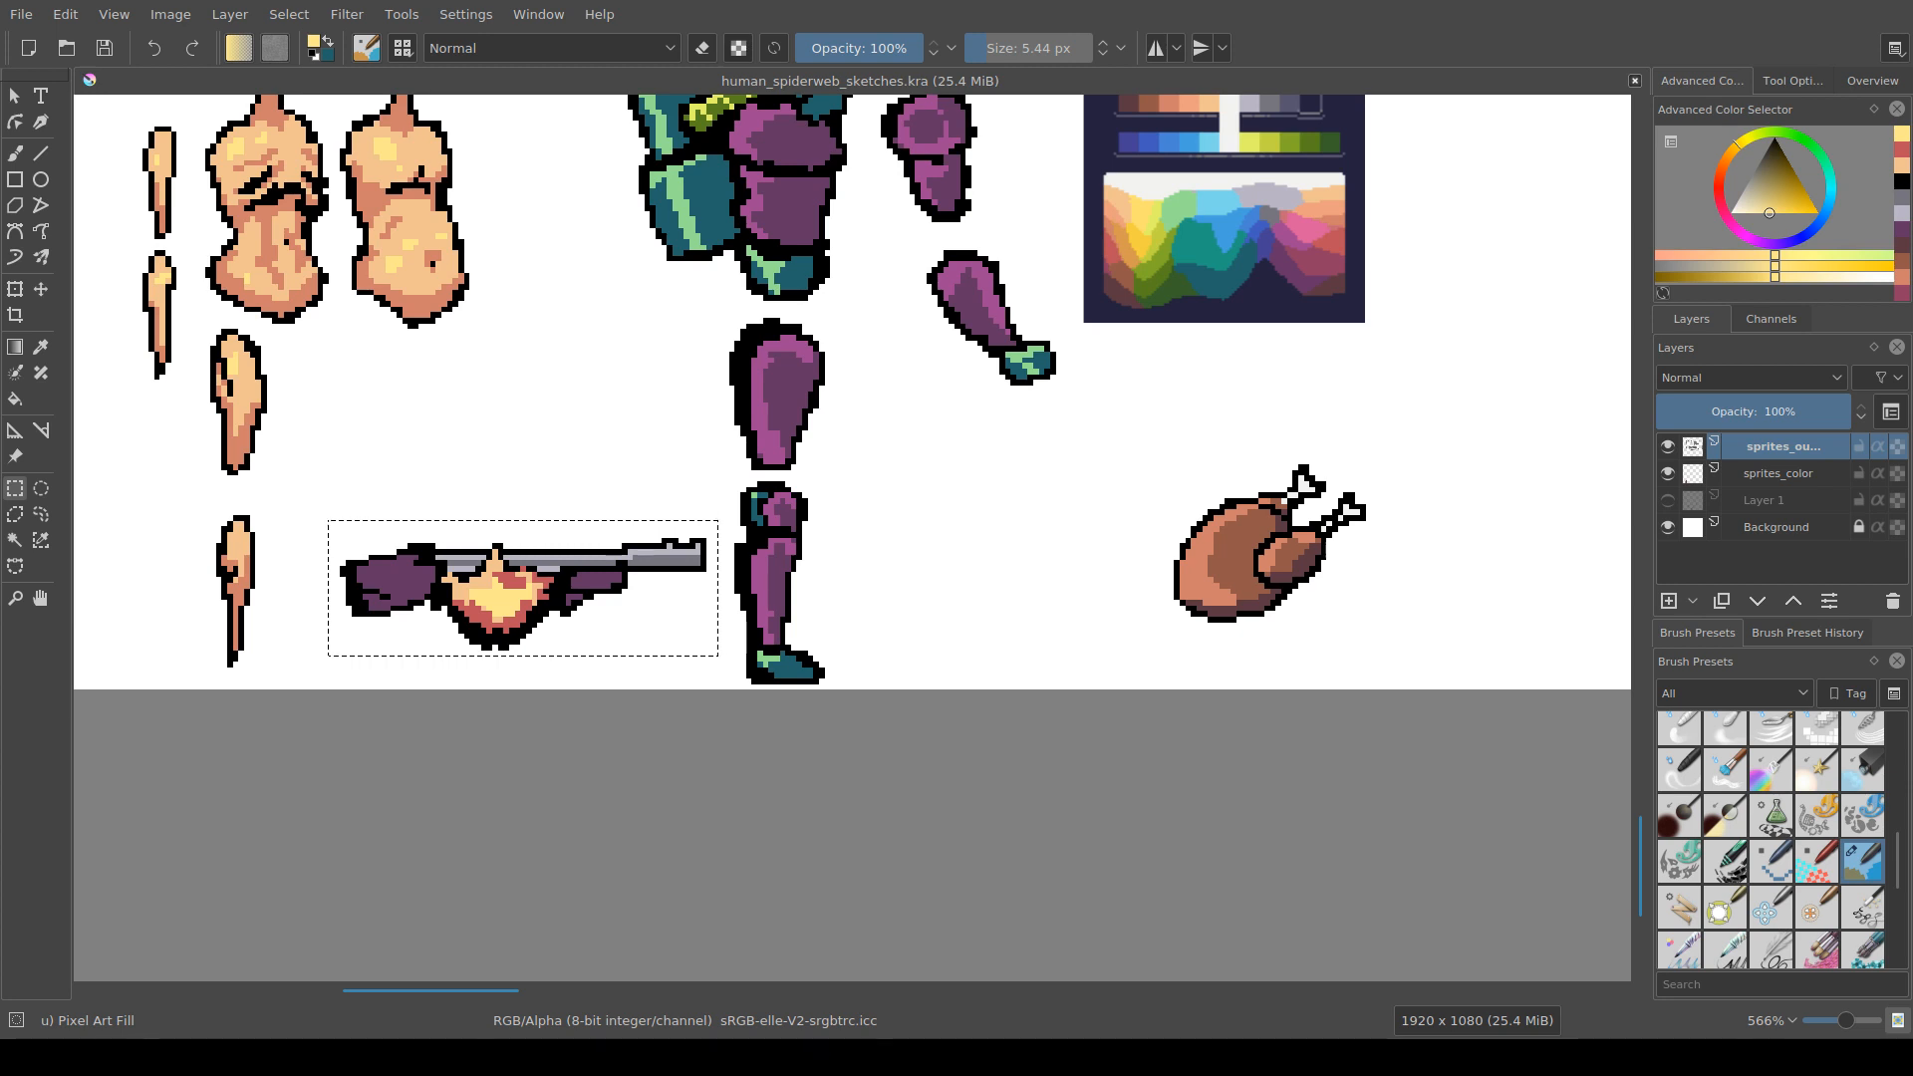
drag(817, 498, 848, 543)
key(ctrl+shift+a)
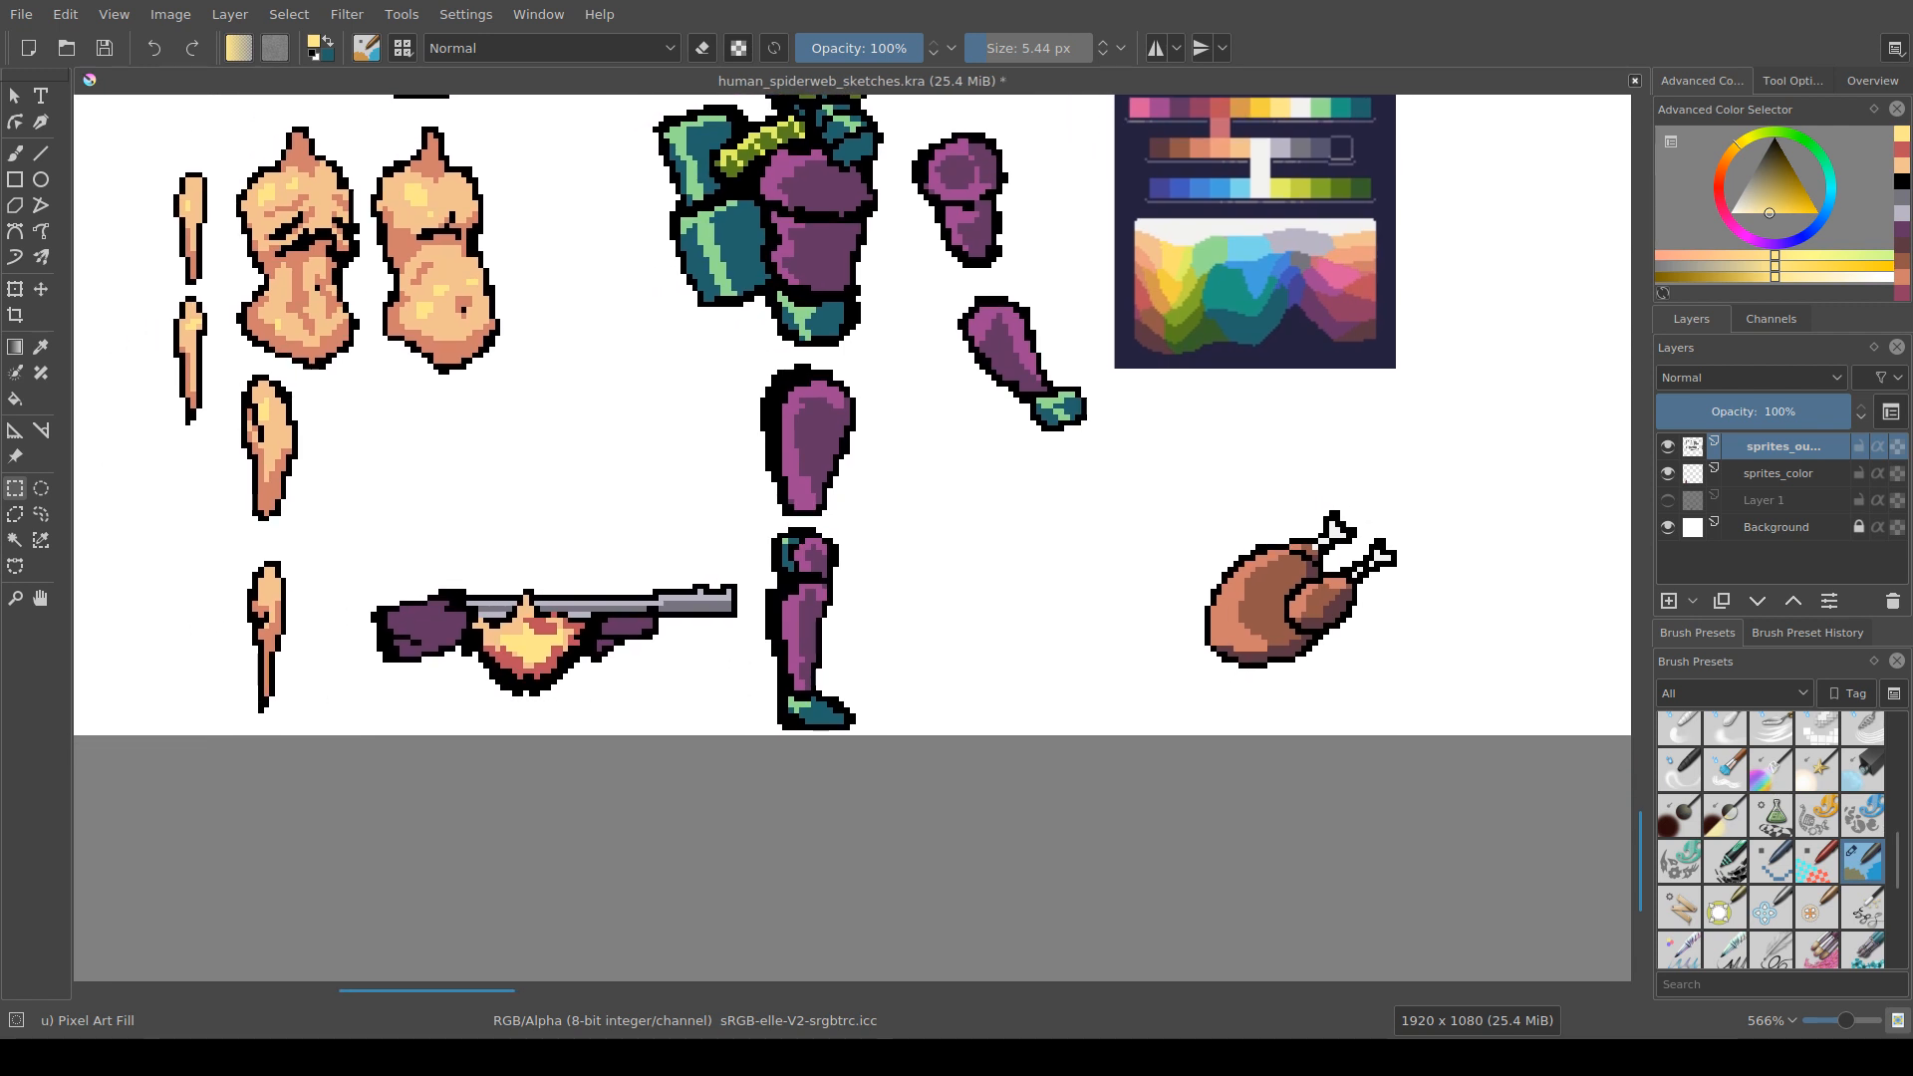
drag(569, 618, 600, 579)
scroll(595, 568, up, 1)
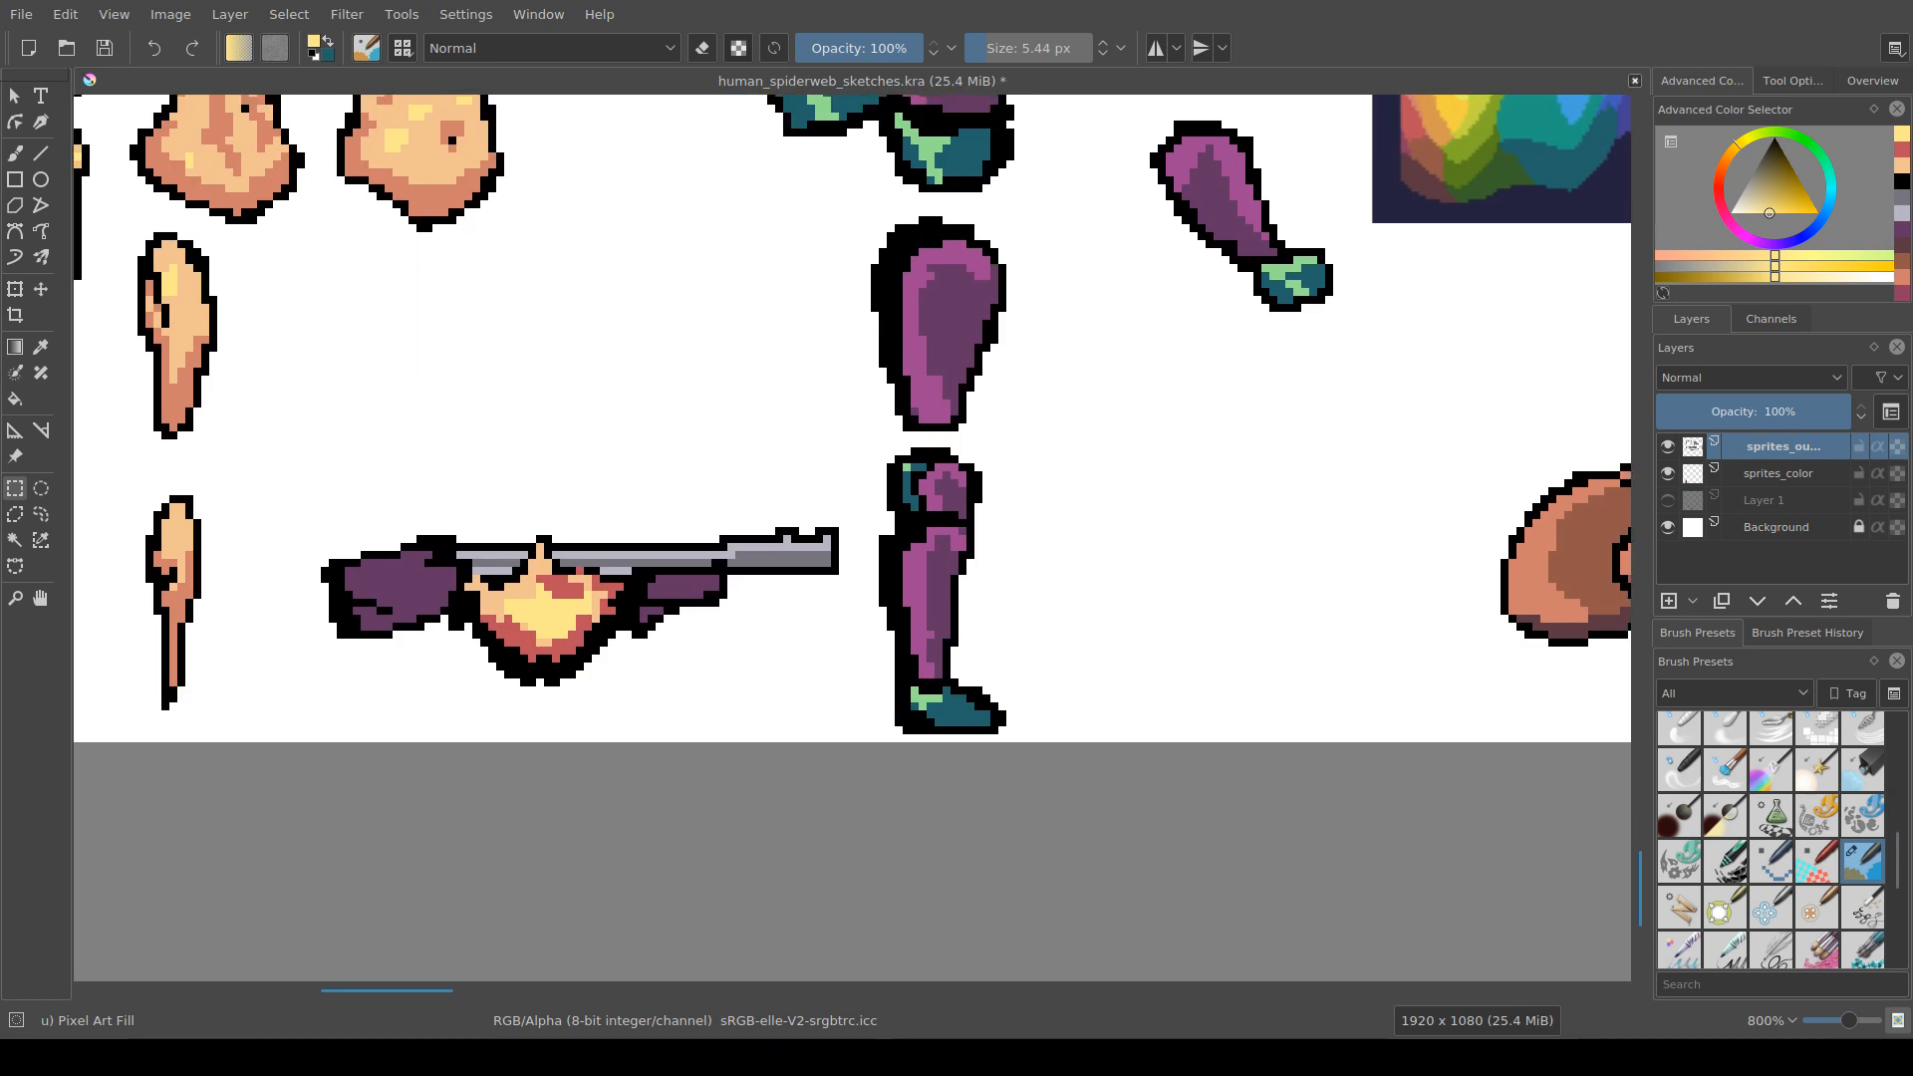
Step: Paint highlights on the gun's stock and fore-end on the sprites_color layer with the leg's lighter purple, then save the document
key(b)
ctrl+click(965, 397)
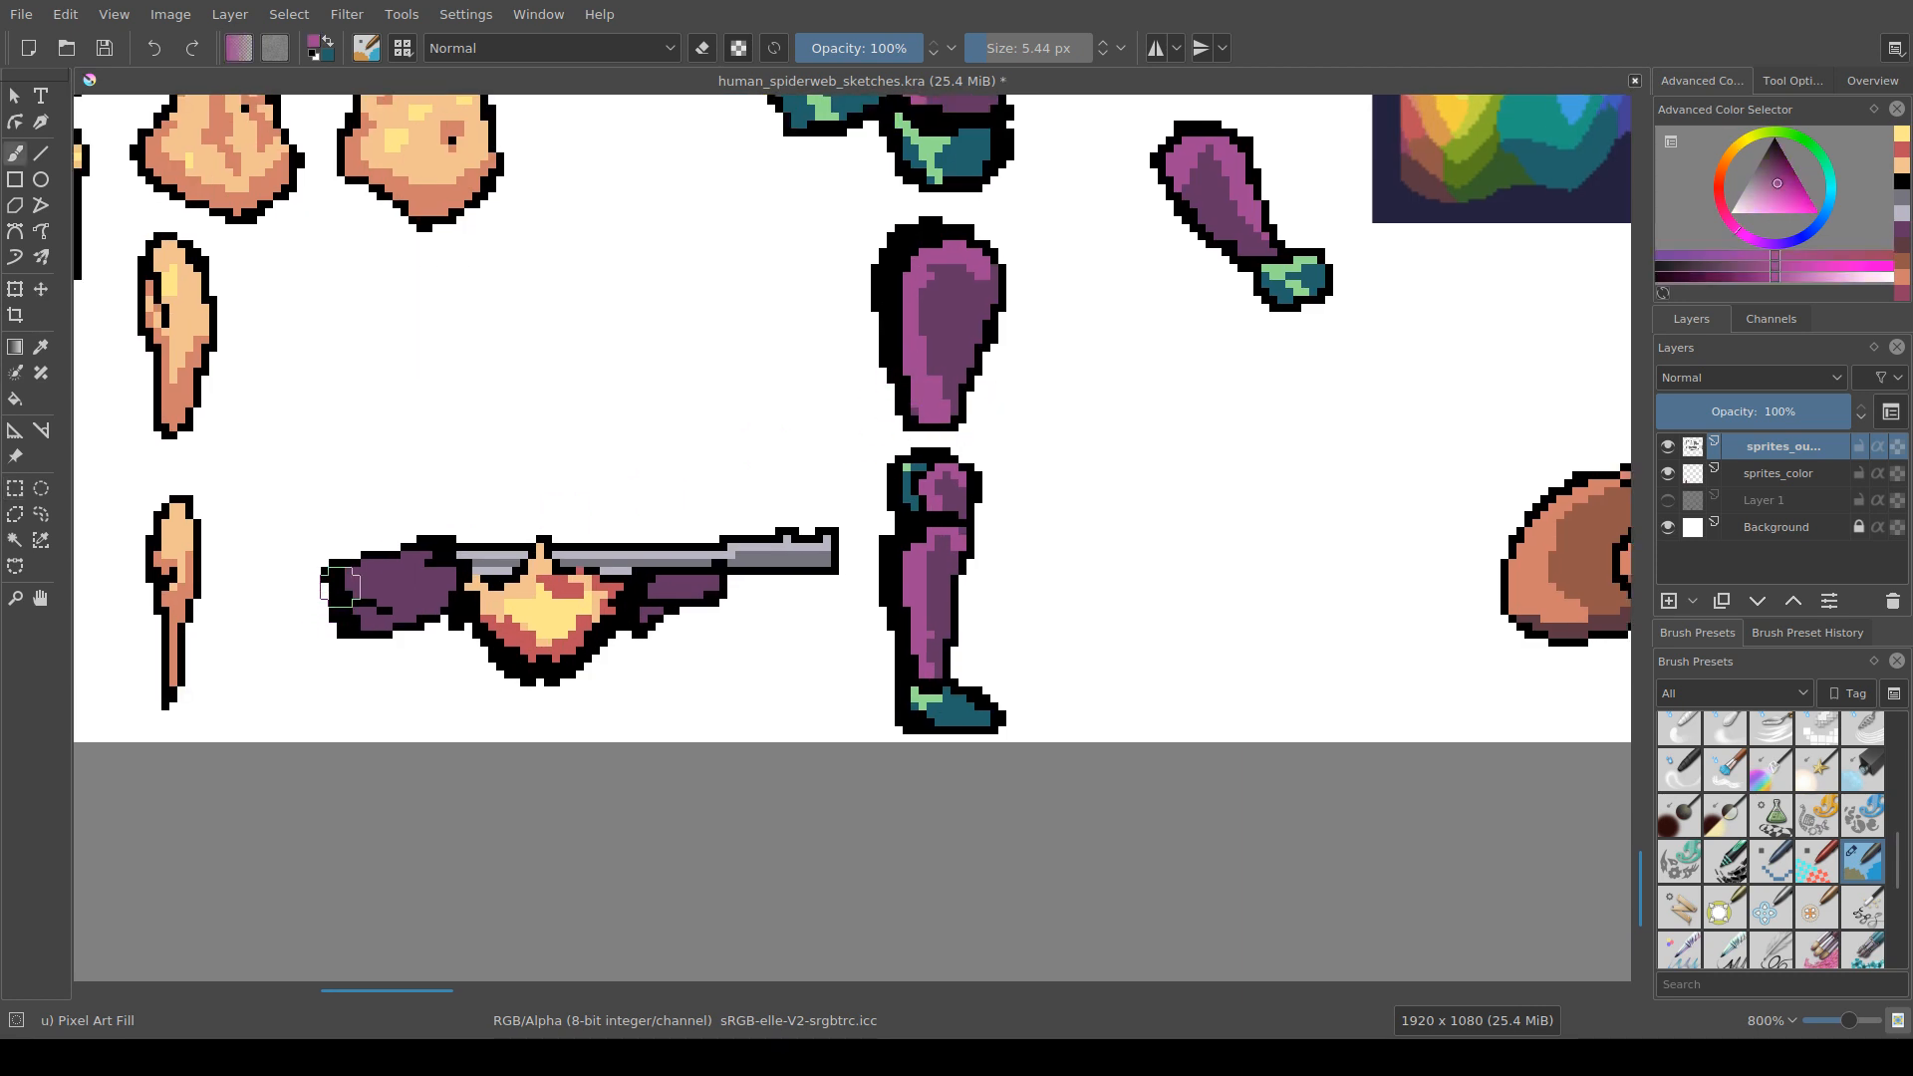
mouse_move(341, 585)
mouse_down()
mouse_move(349, 575)
mouse_move(431, 544)
mouse_up()
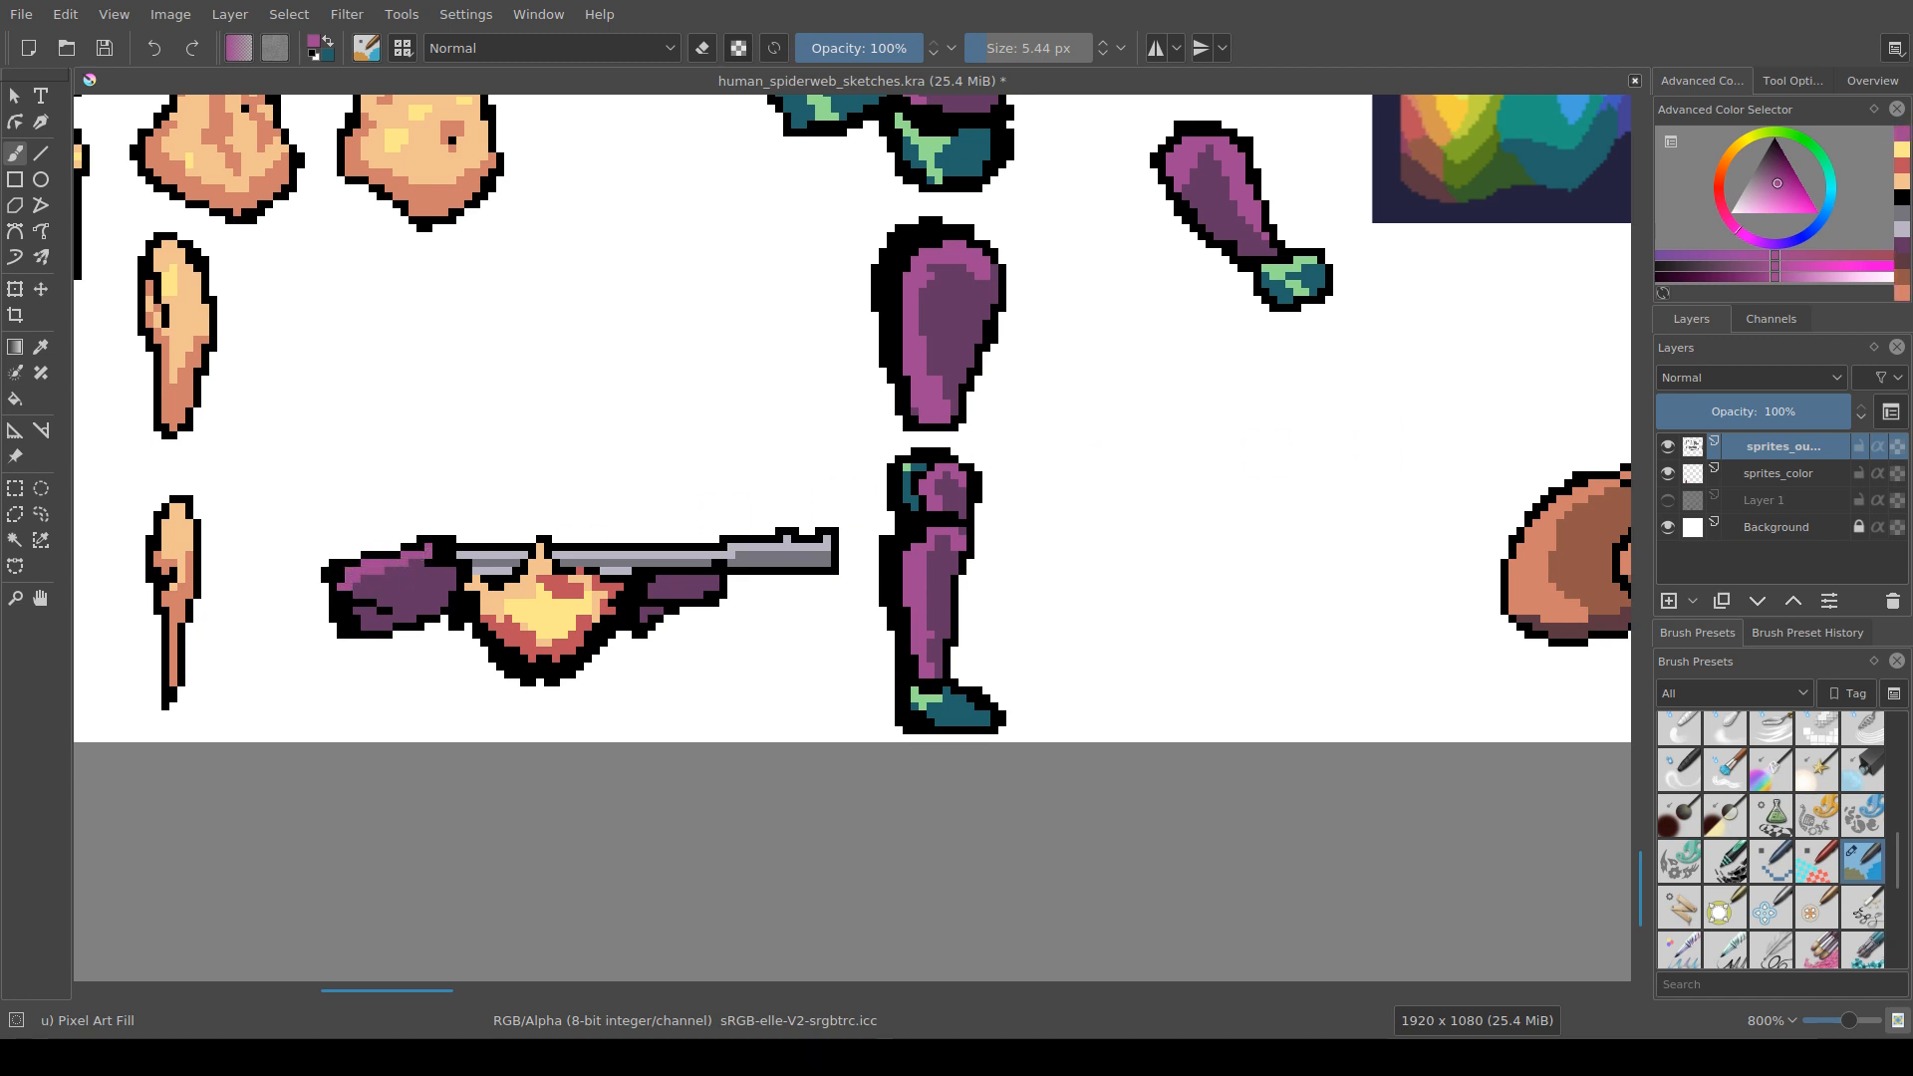
click(1778, 473)
key(ctrl+z)
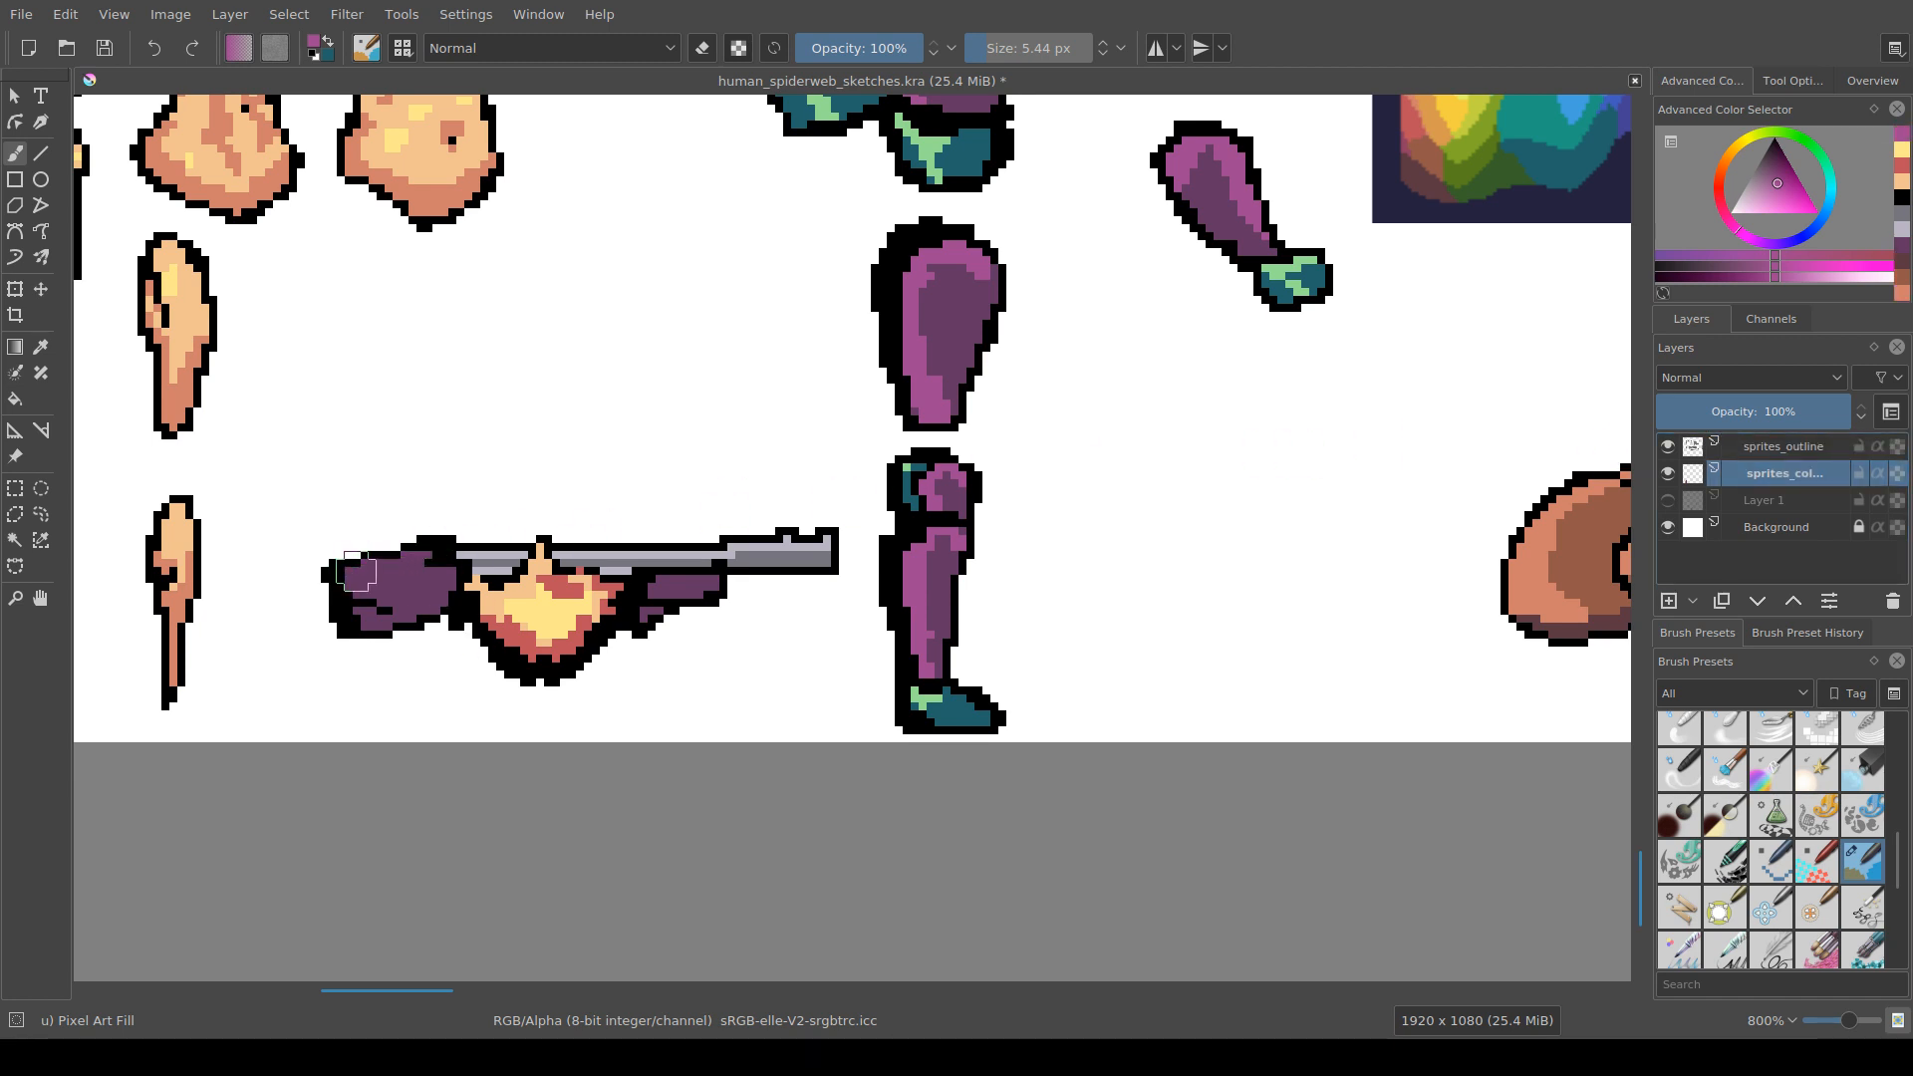
mouse_move(359, 570)
mouse_down()
mouse_move(430, 553)
mouse_move(354, 588)
mouse_move(384, 602)
mouse_up()
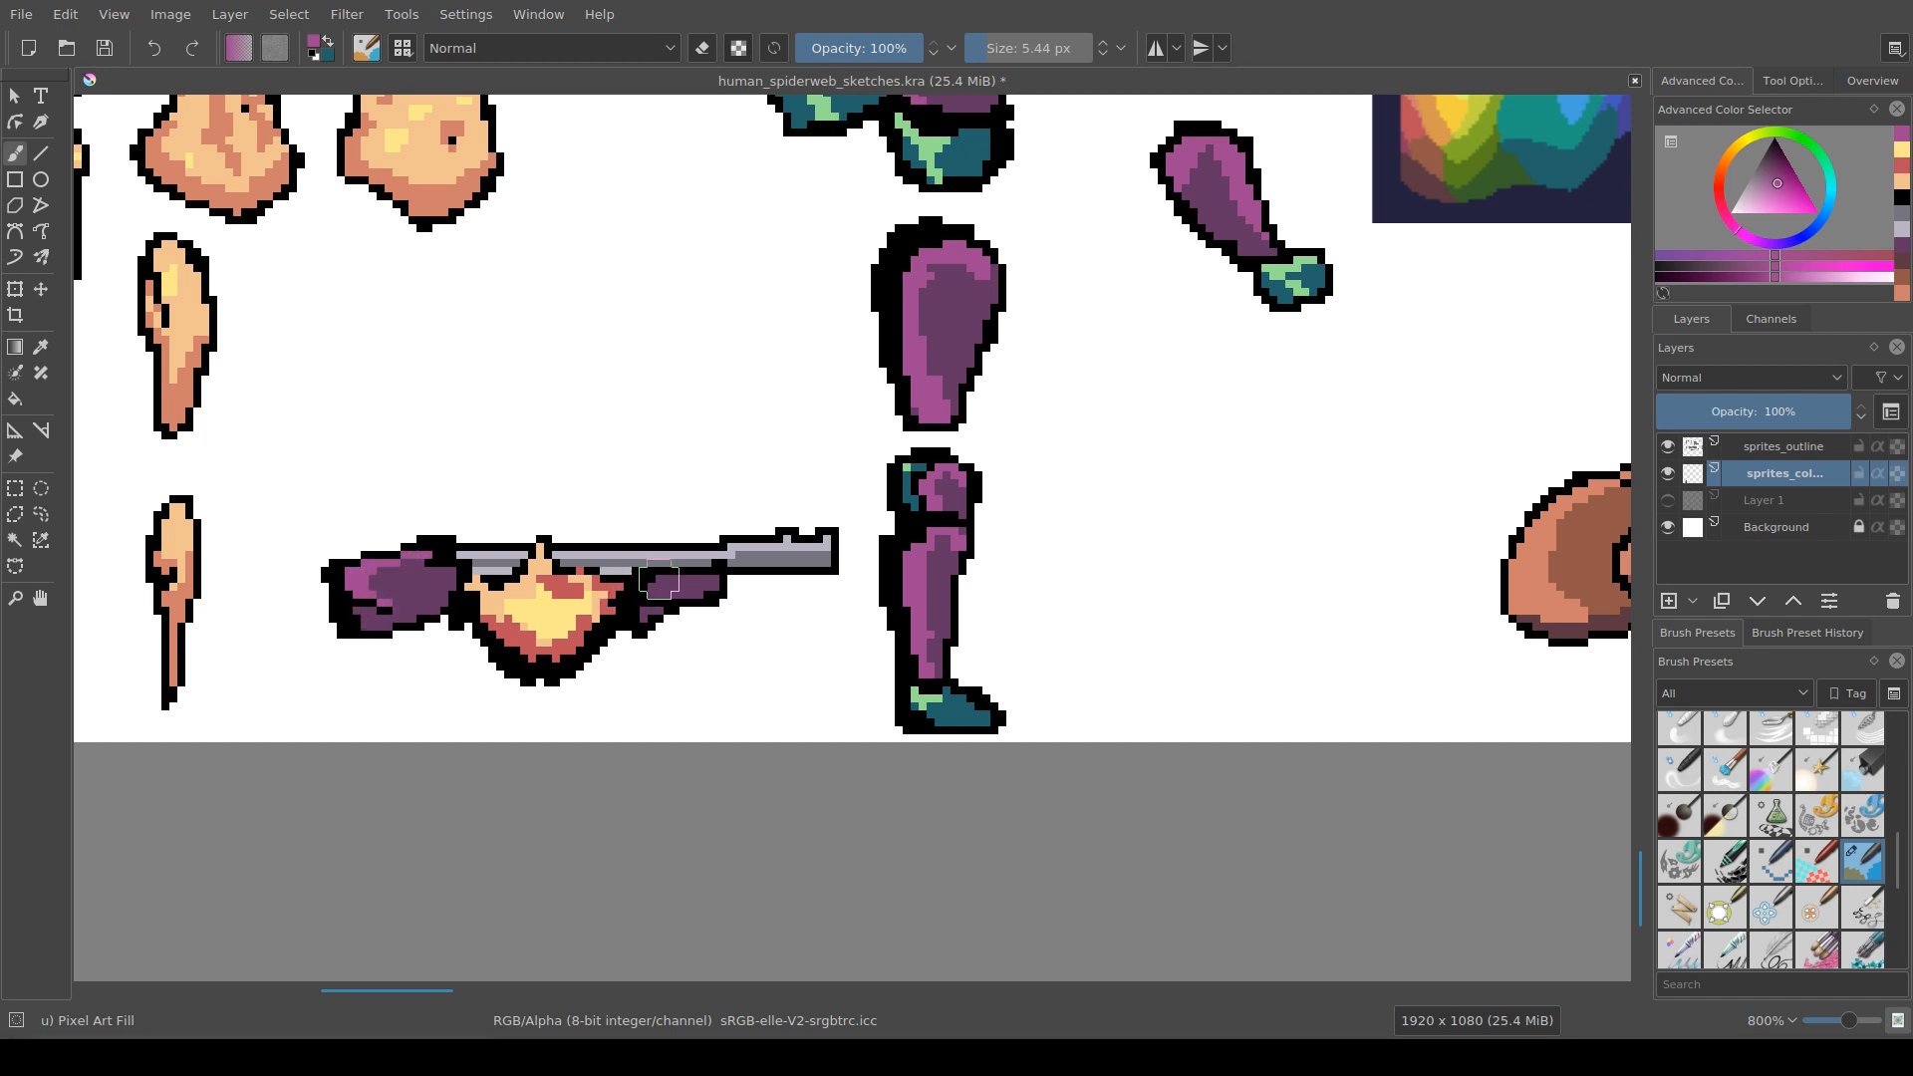
mouse_move(660, 580)
mouse_down()
mouse_move(724, 577)
mouse_move(663, 610)
mouse_up()
mouse_move(786, 549)
mouse_down()
mouse_move(722, 625)
mouse_move(669, 637)
mouse_up()
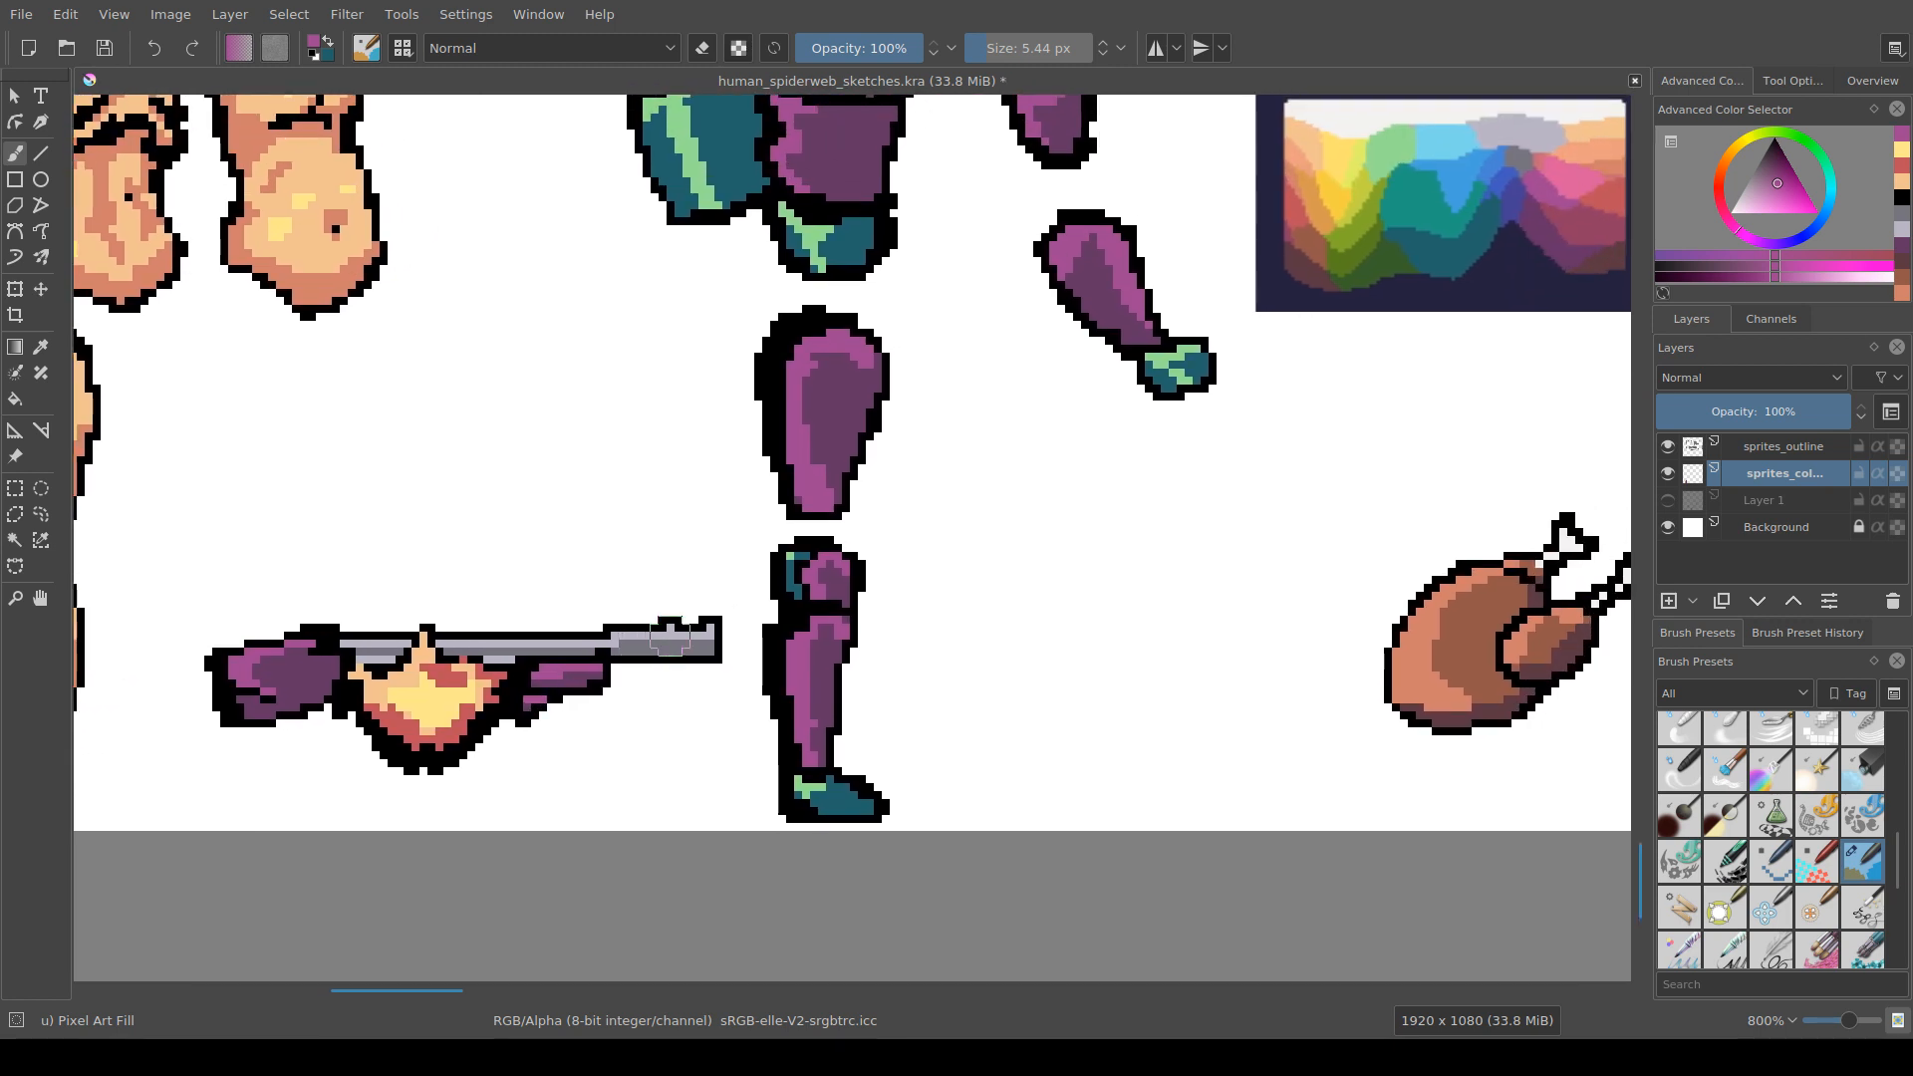
key(ctrl+s)
Step: Move the gun's outline on the sprites_outline layer to the other side of the leg, beneath the forearm sprite
key(minus)
key(minus)
key(minus)
key(plus)
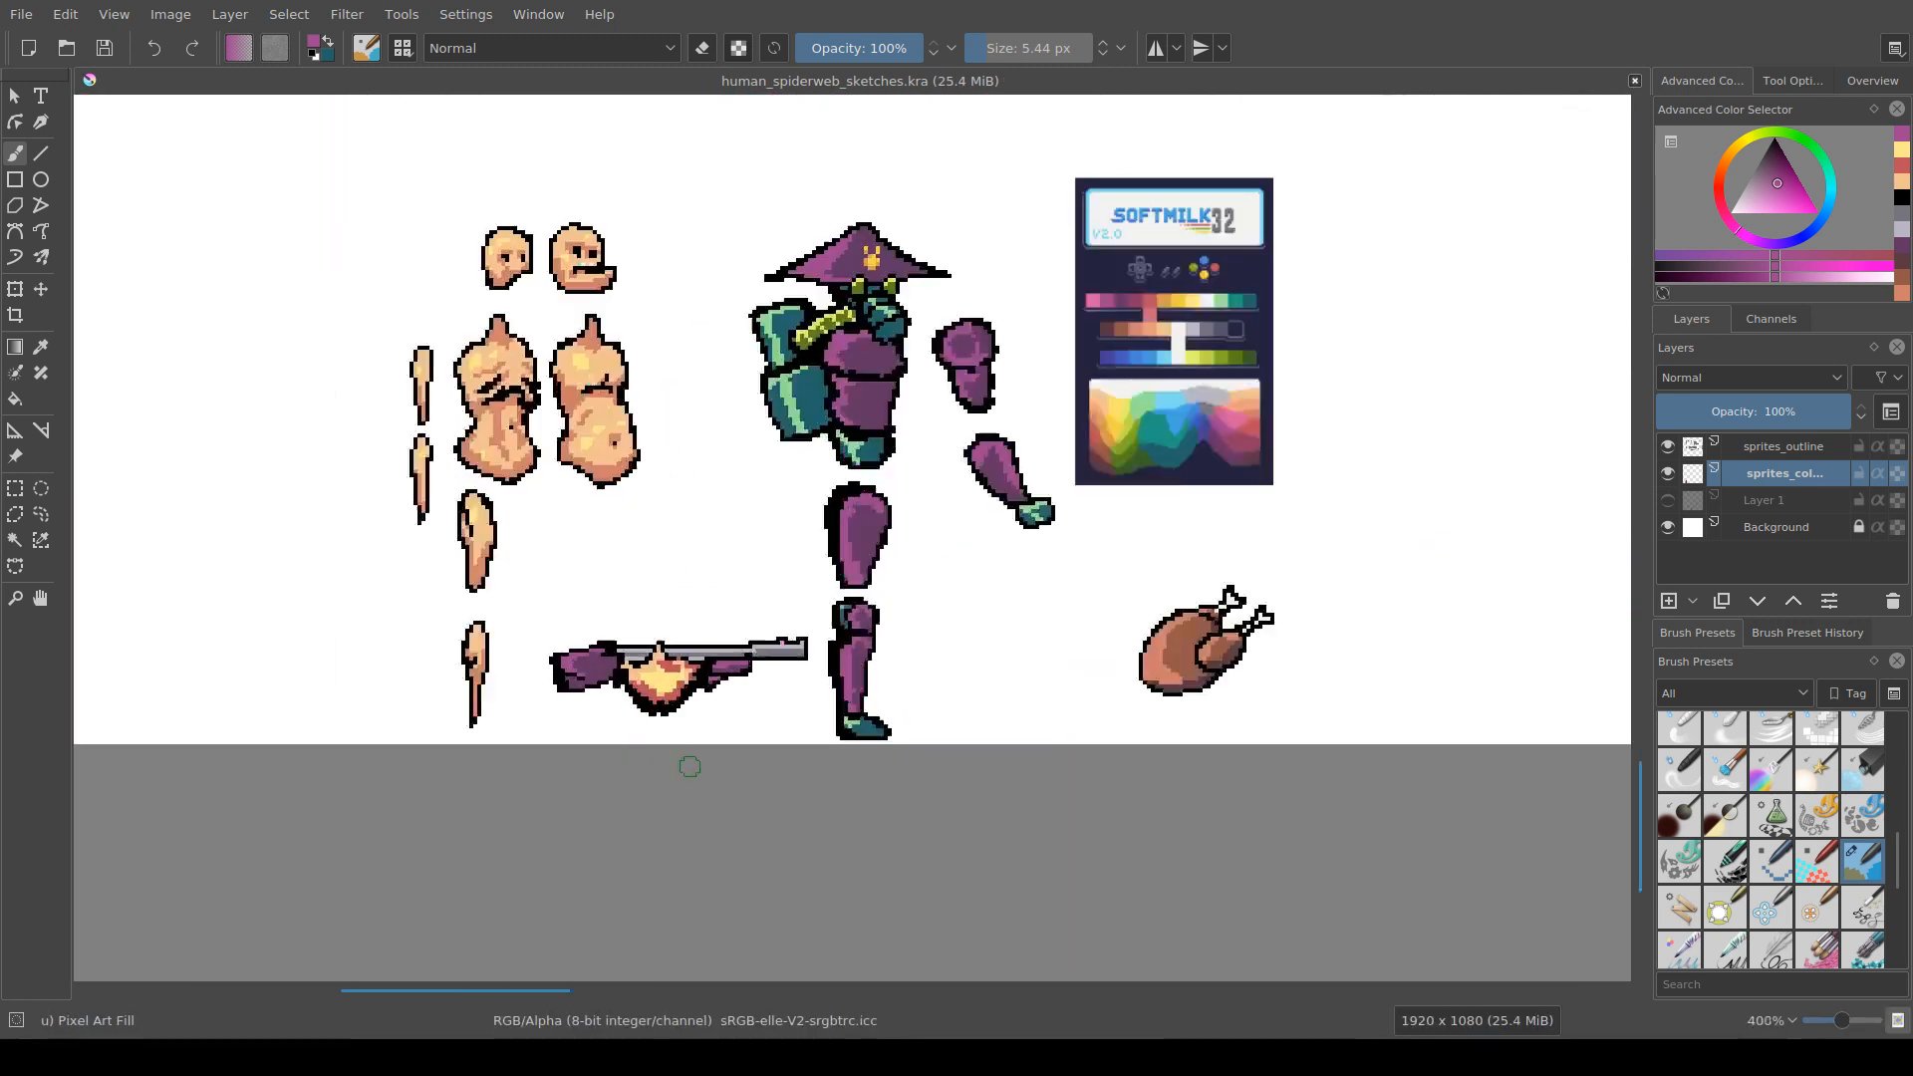
key(plus)
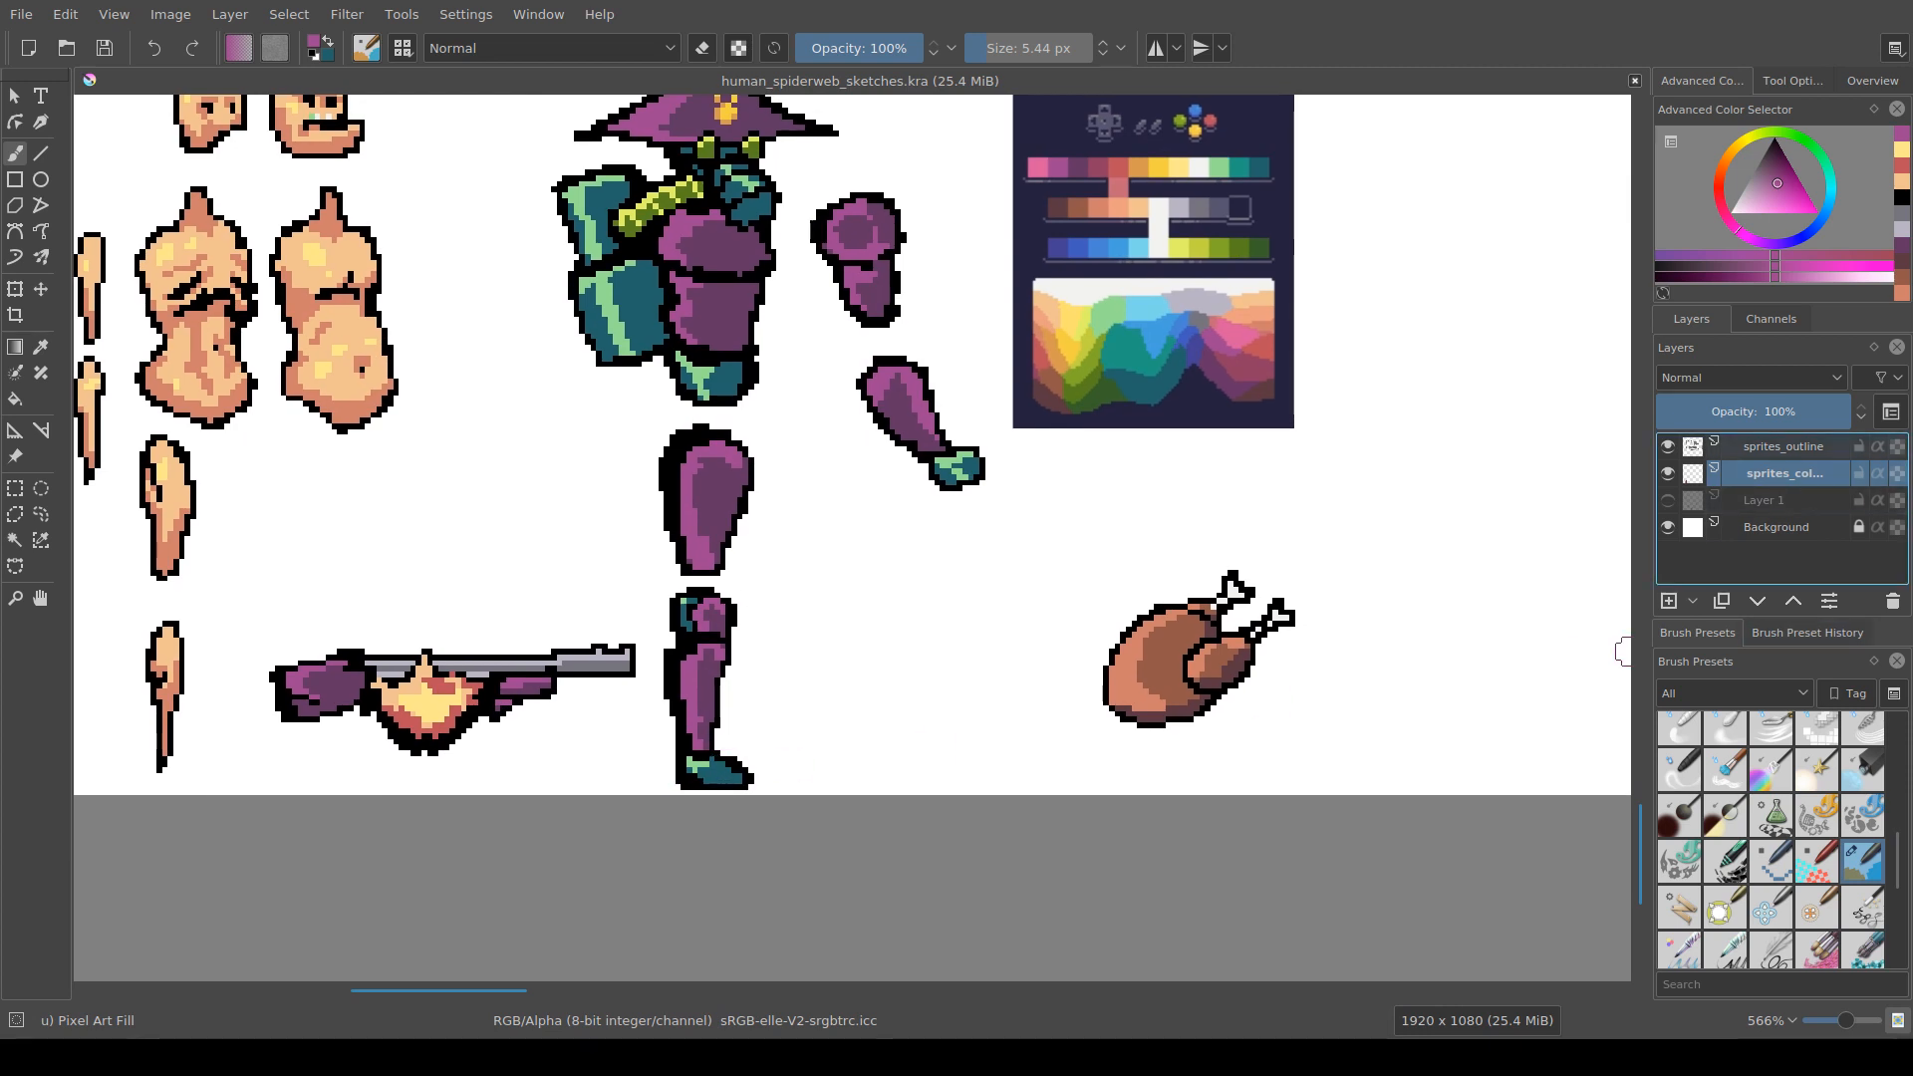
click(1782, 446)
scroll(672, 836, down, 1)
click(15, 488)
drag(378, 668, 954, 666)
key(t)
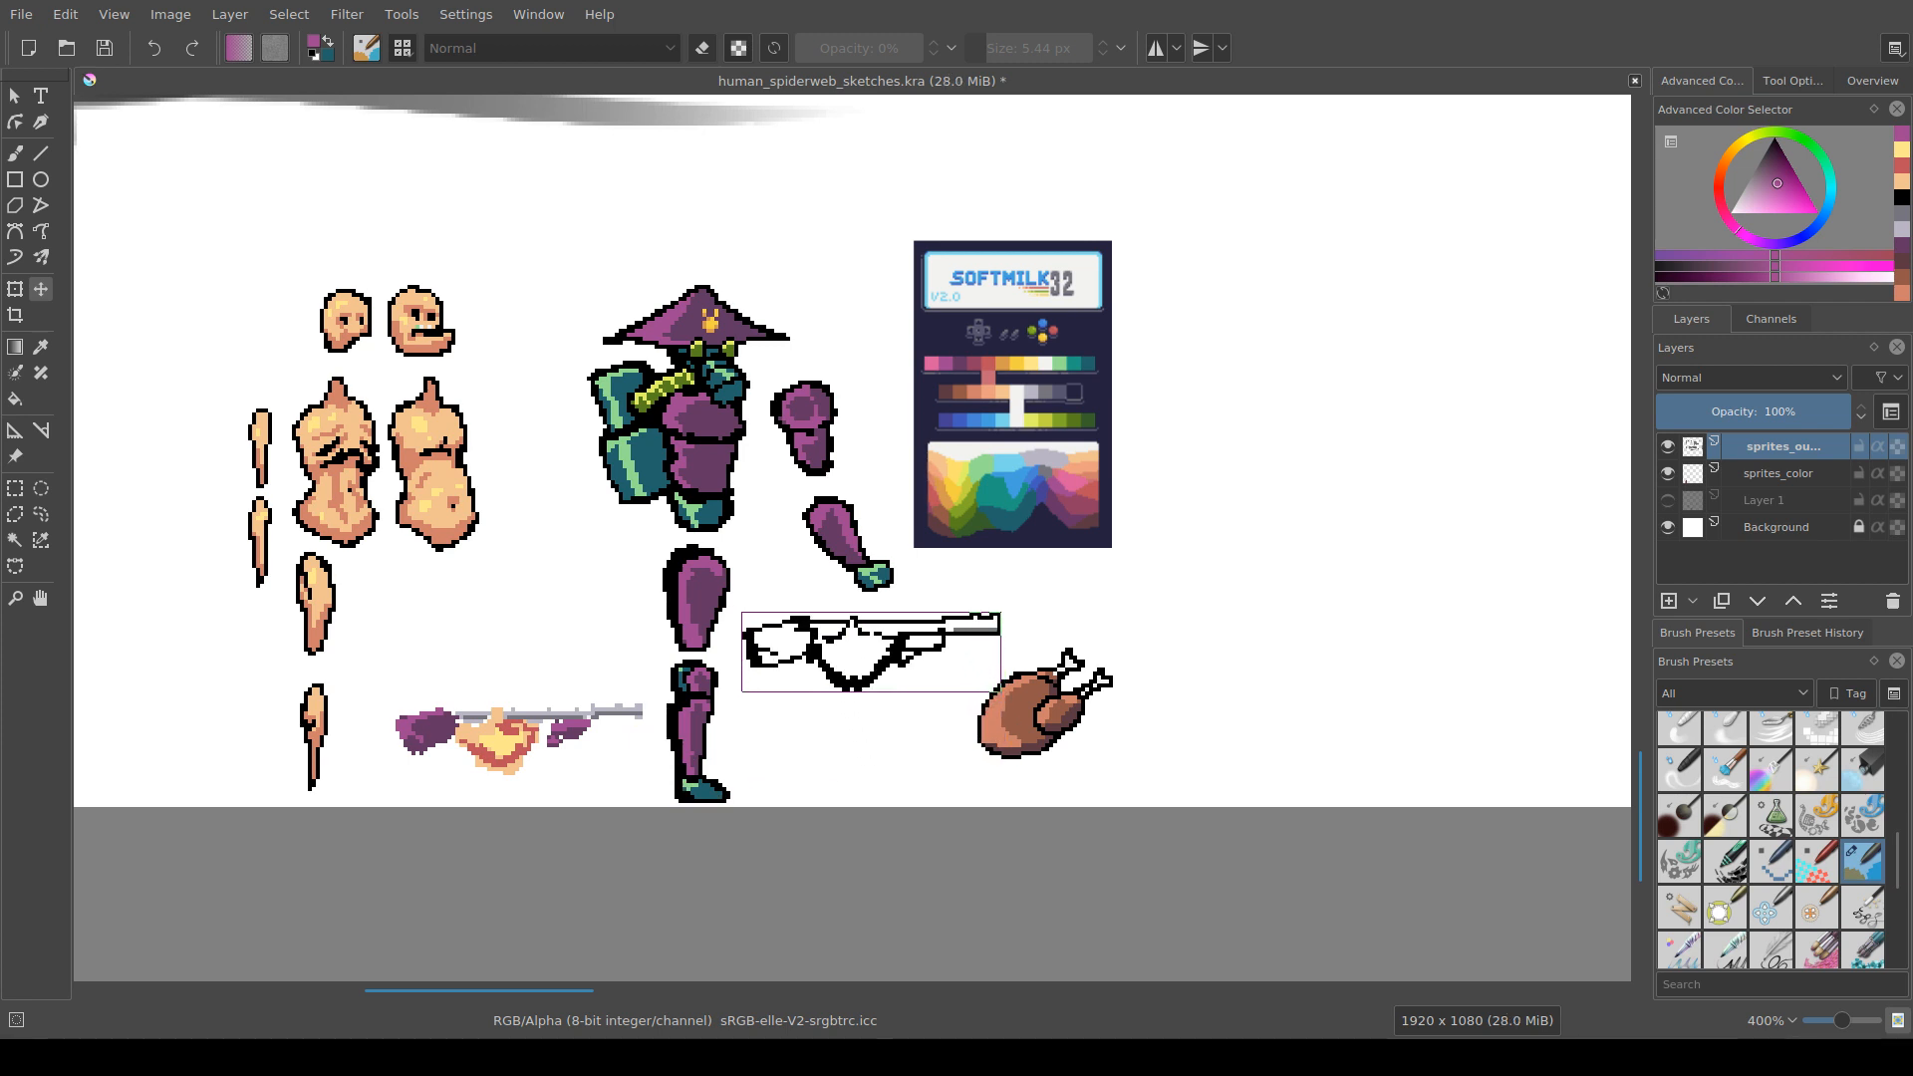
Step: Move the gun's colors on the sprites_color layer into its relocated outline, clear the selection, and save the document
click(1778, 473)
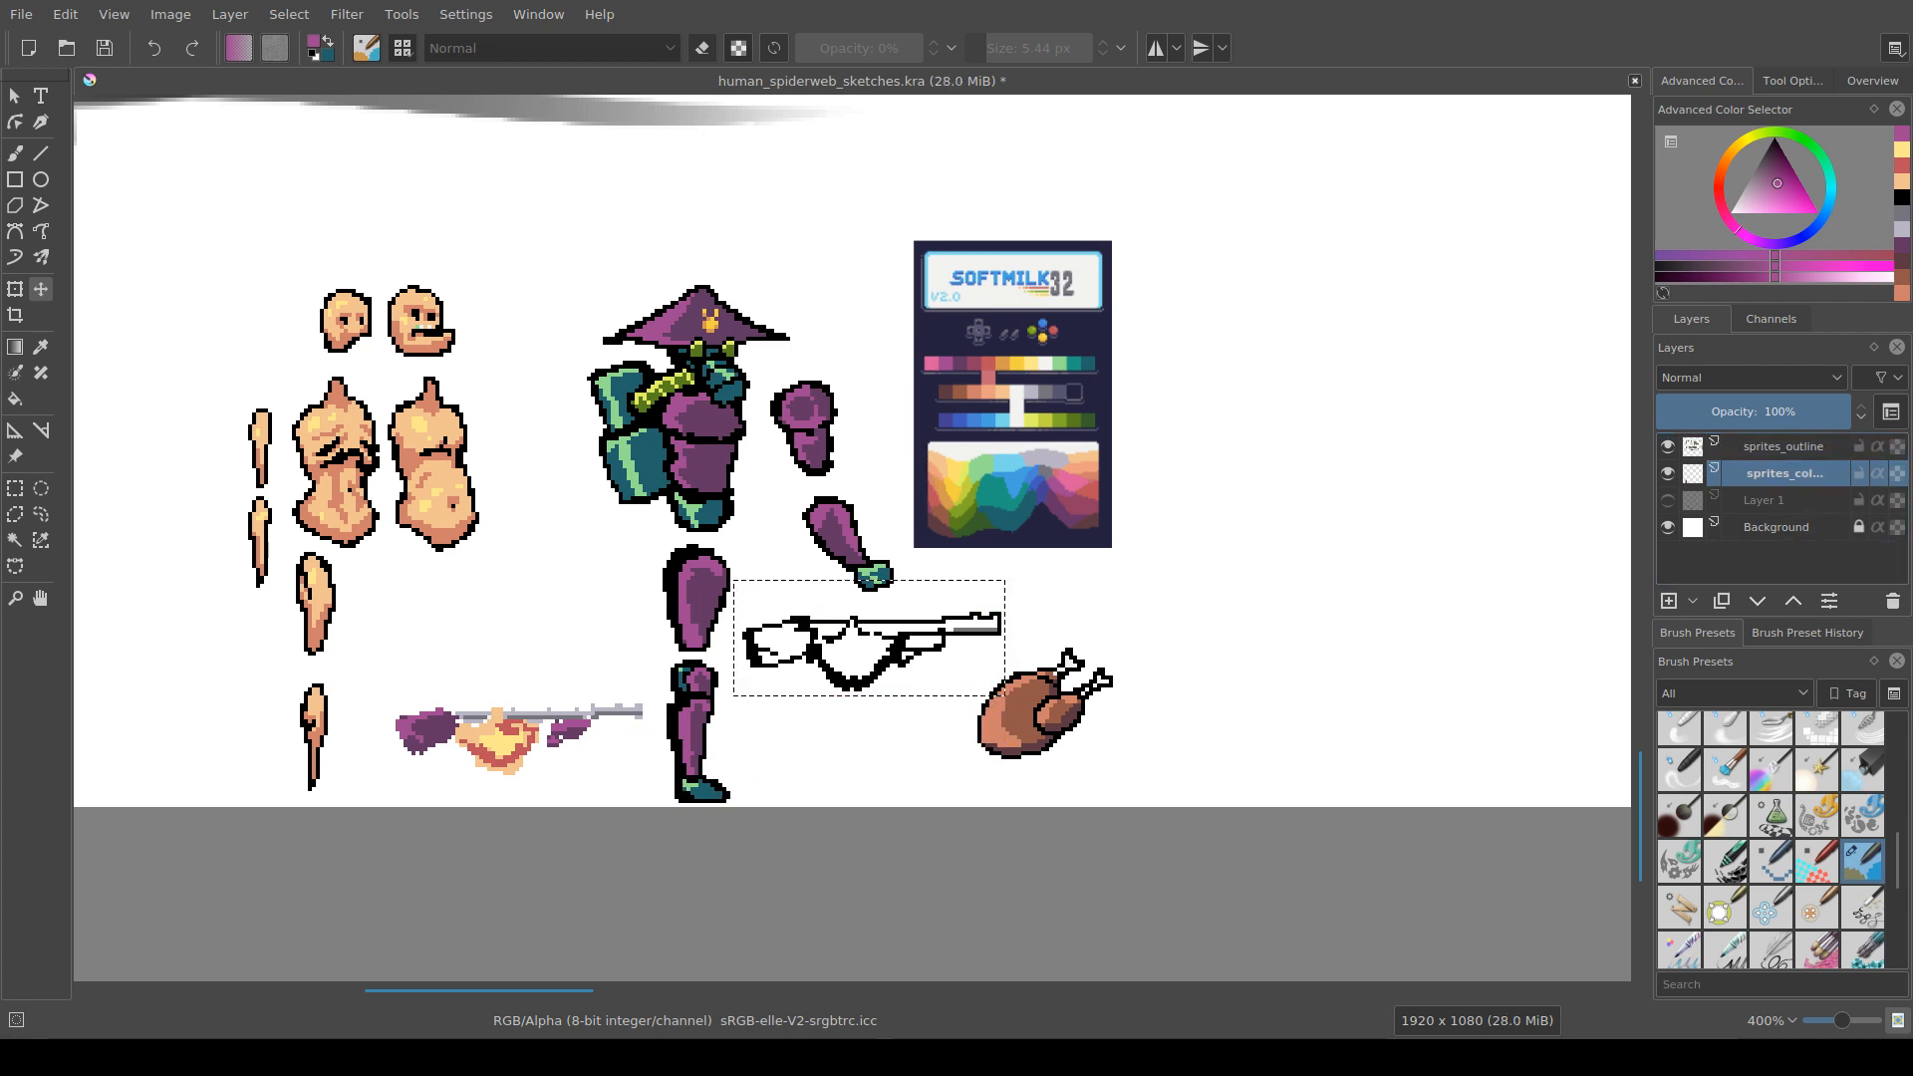
key(ctrl+r)
drag(381, 680, 648, 784)
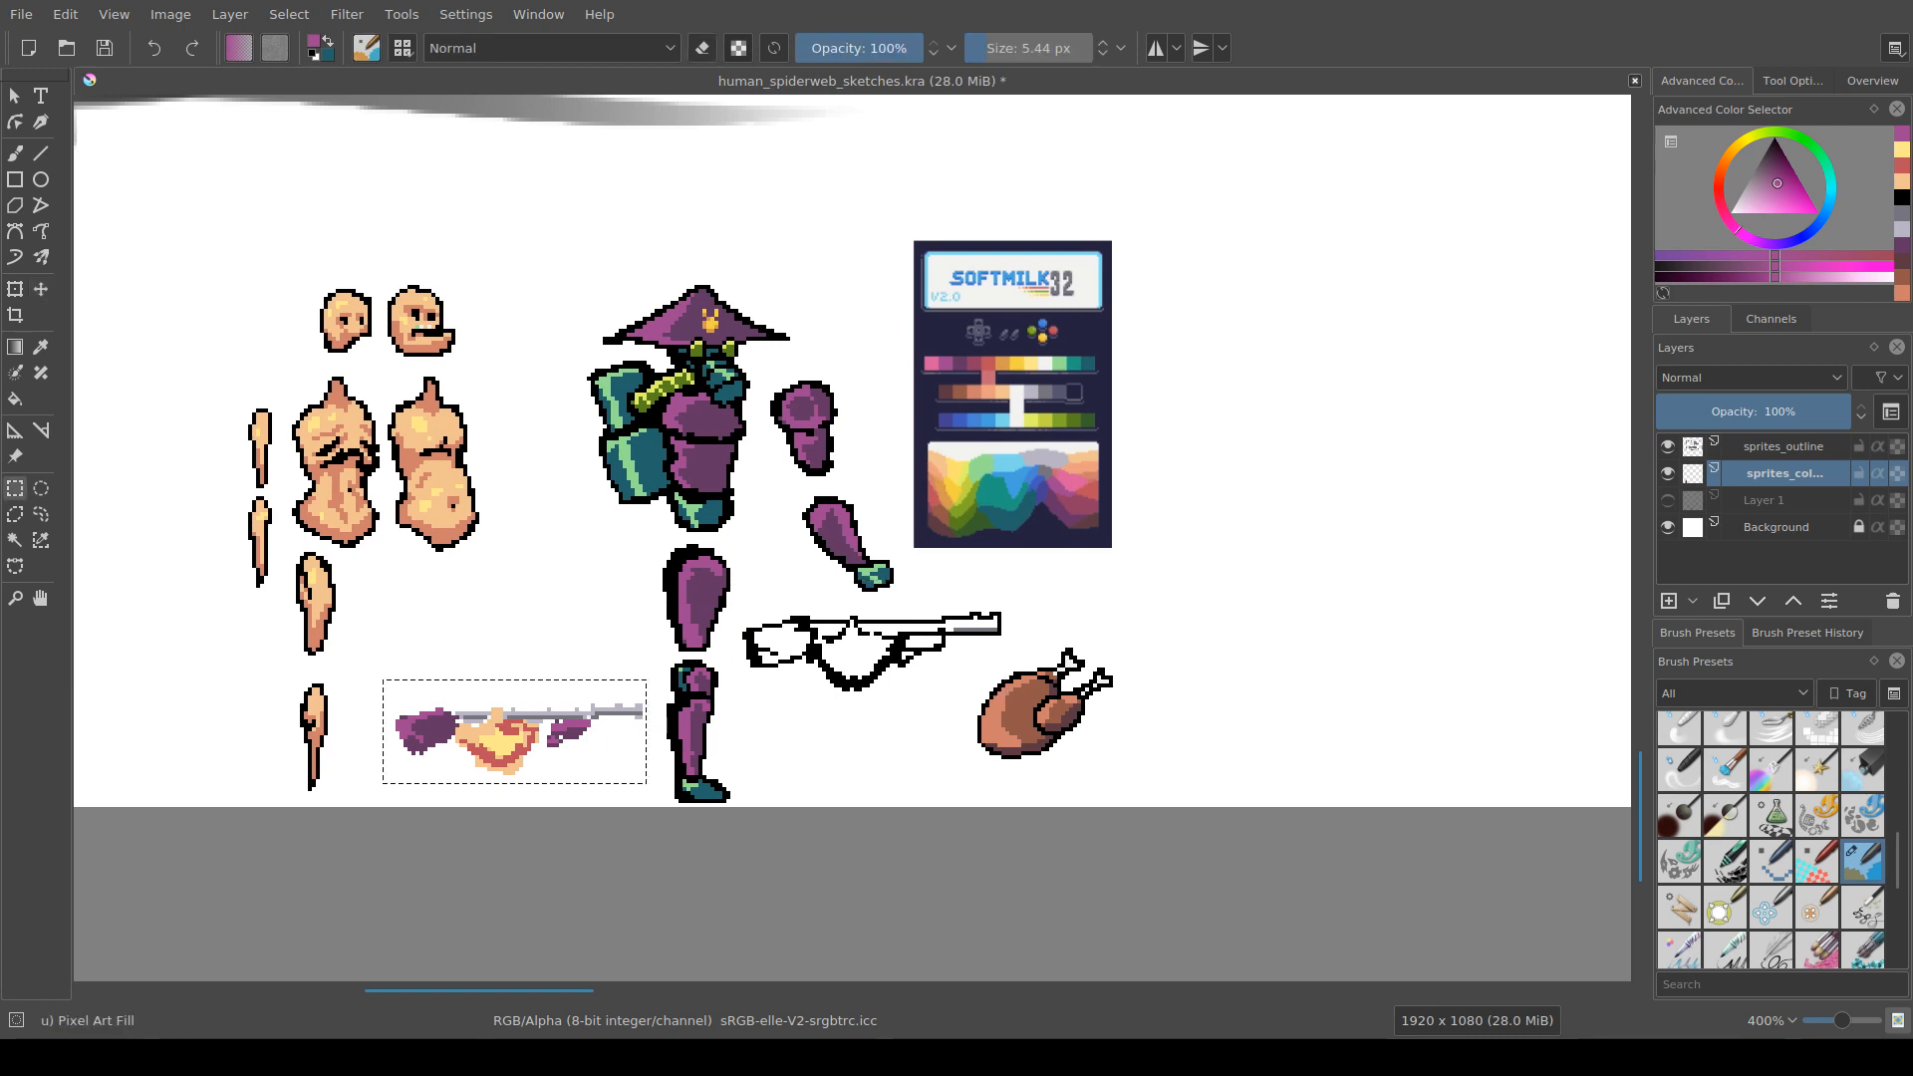
key(t)
mouse_move(518, 742)
mouse_down()
mouse_move(656, 752)
mouse_move(871, 657)
mouse_move(789, 670)
mouse_up()
key(ctrl+r)
key(ctrl+shift+a)
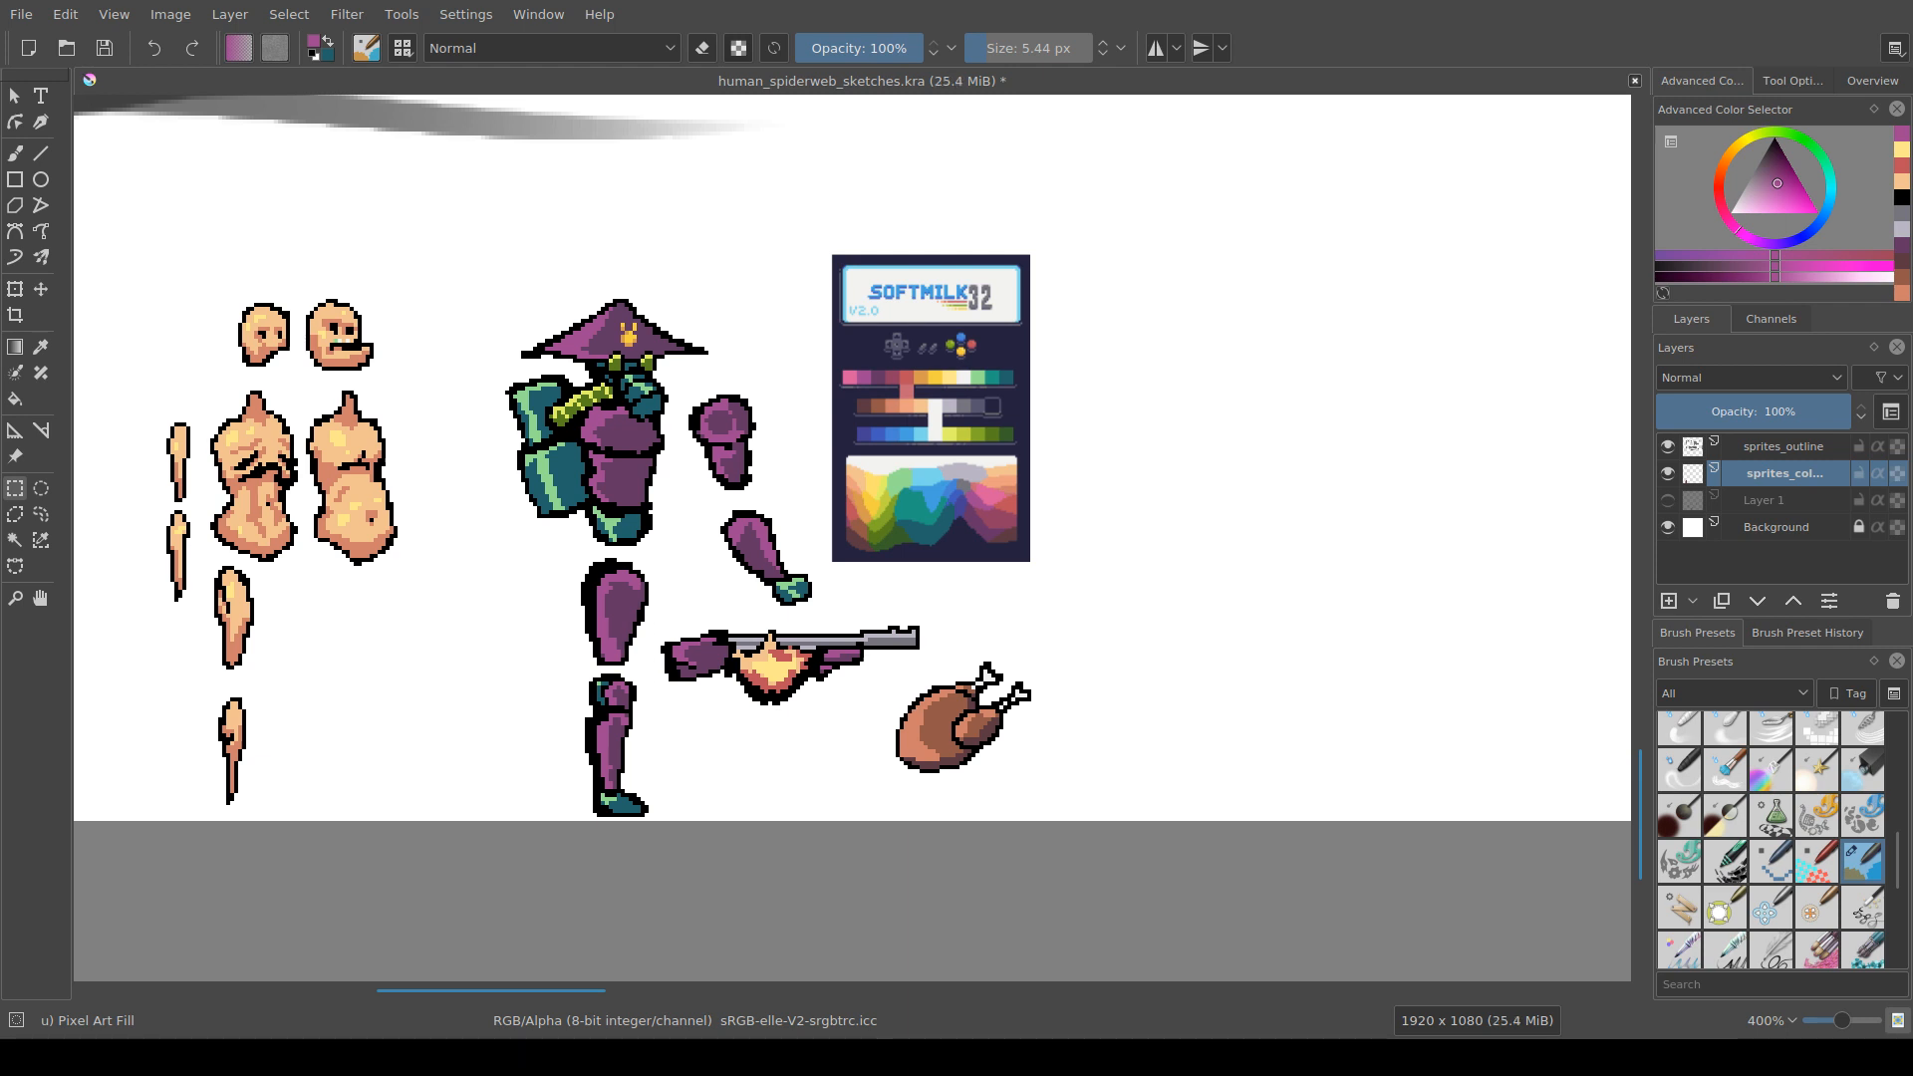
scroll(809, 737, down, 2)
key(ctrl+s)
Step: Examine the gun's coloring and how the armored figure, gun, and roast chicken sprites are arranged
drag(809, 737, 912, 746)
scroll(808, 739, up, 1)
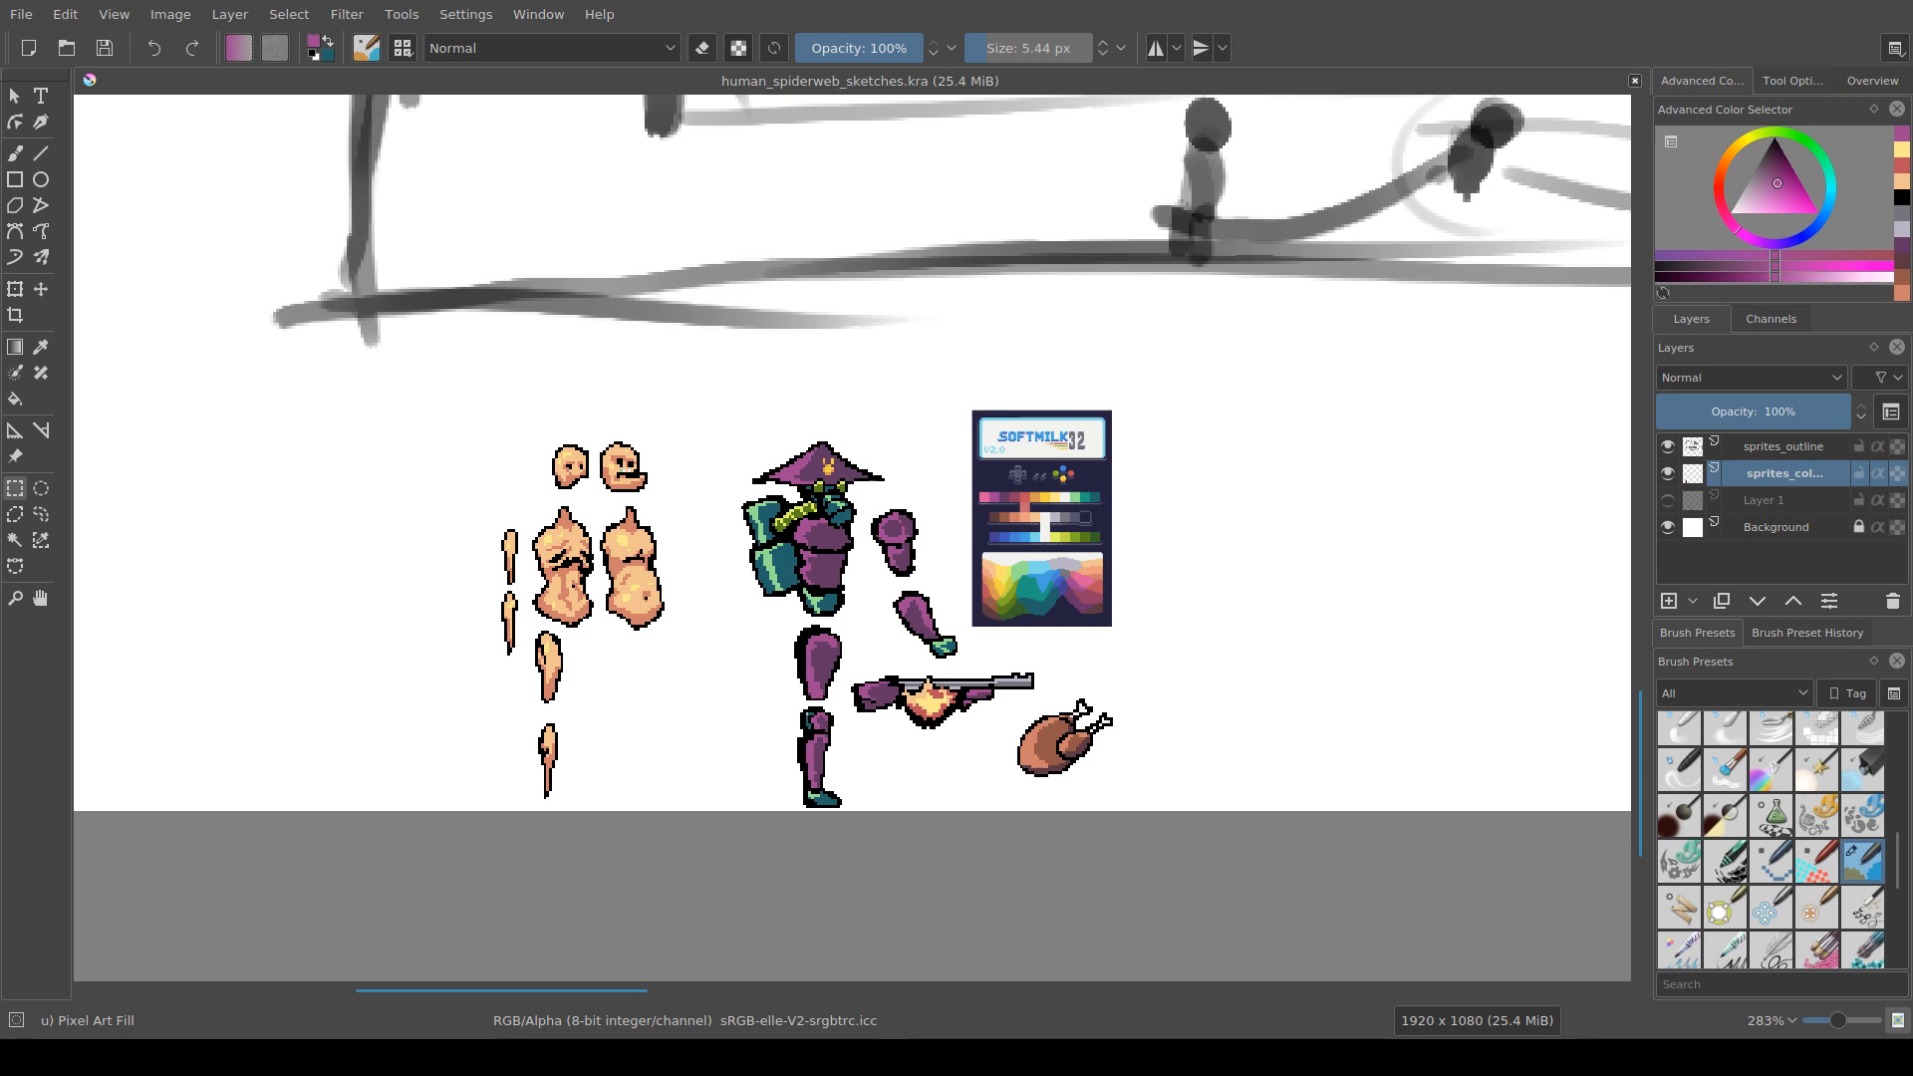
drag(1178, 669, 1040, 589)
scroll(867, 618, up, 1)
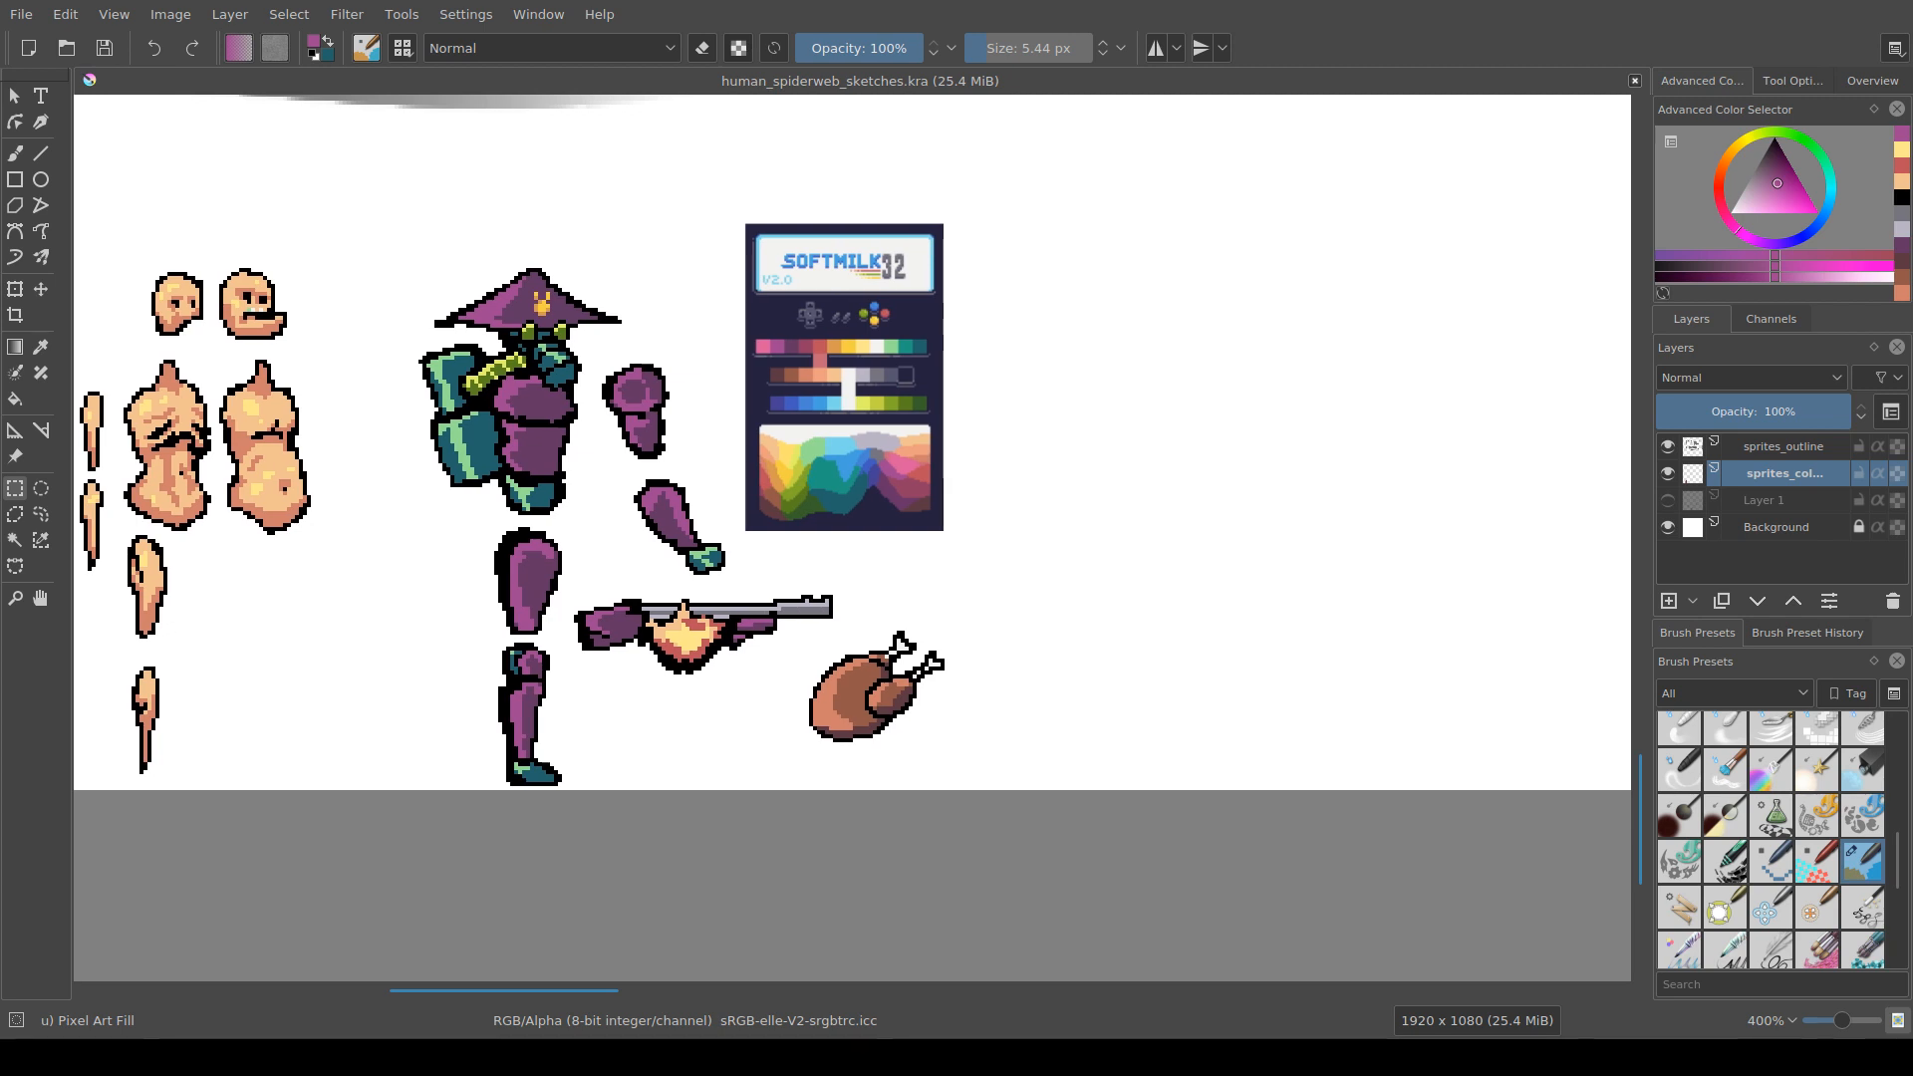
scroll(907, 623, up, 1)
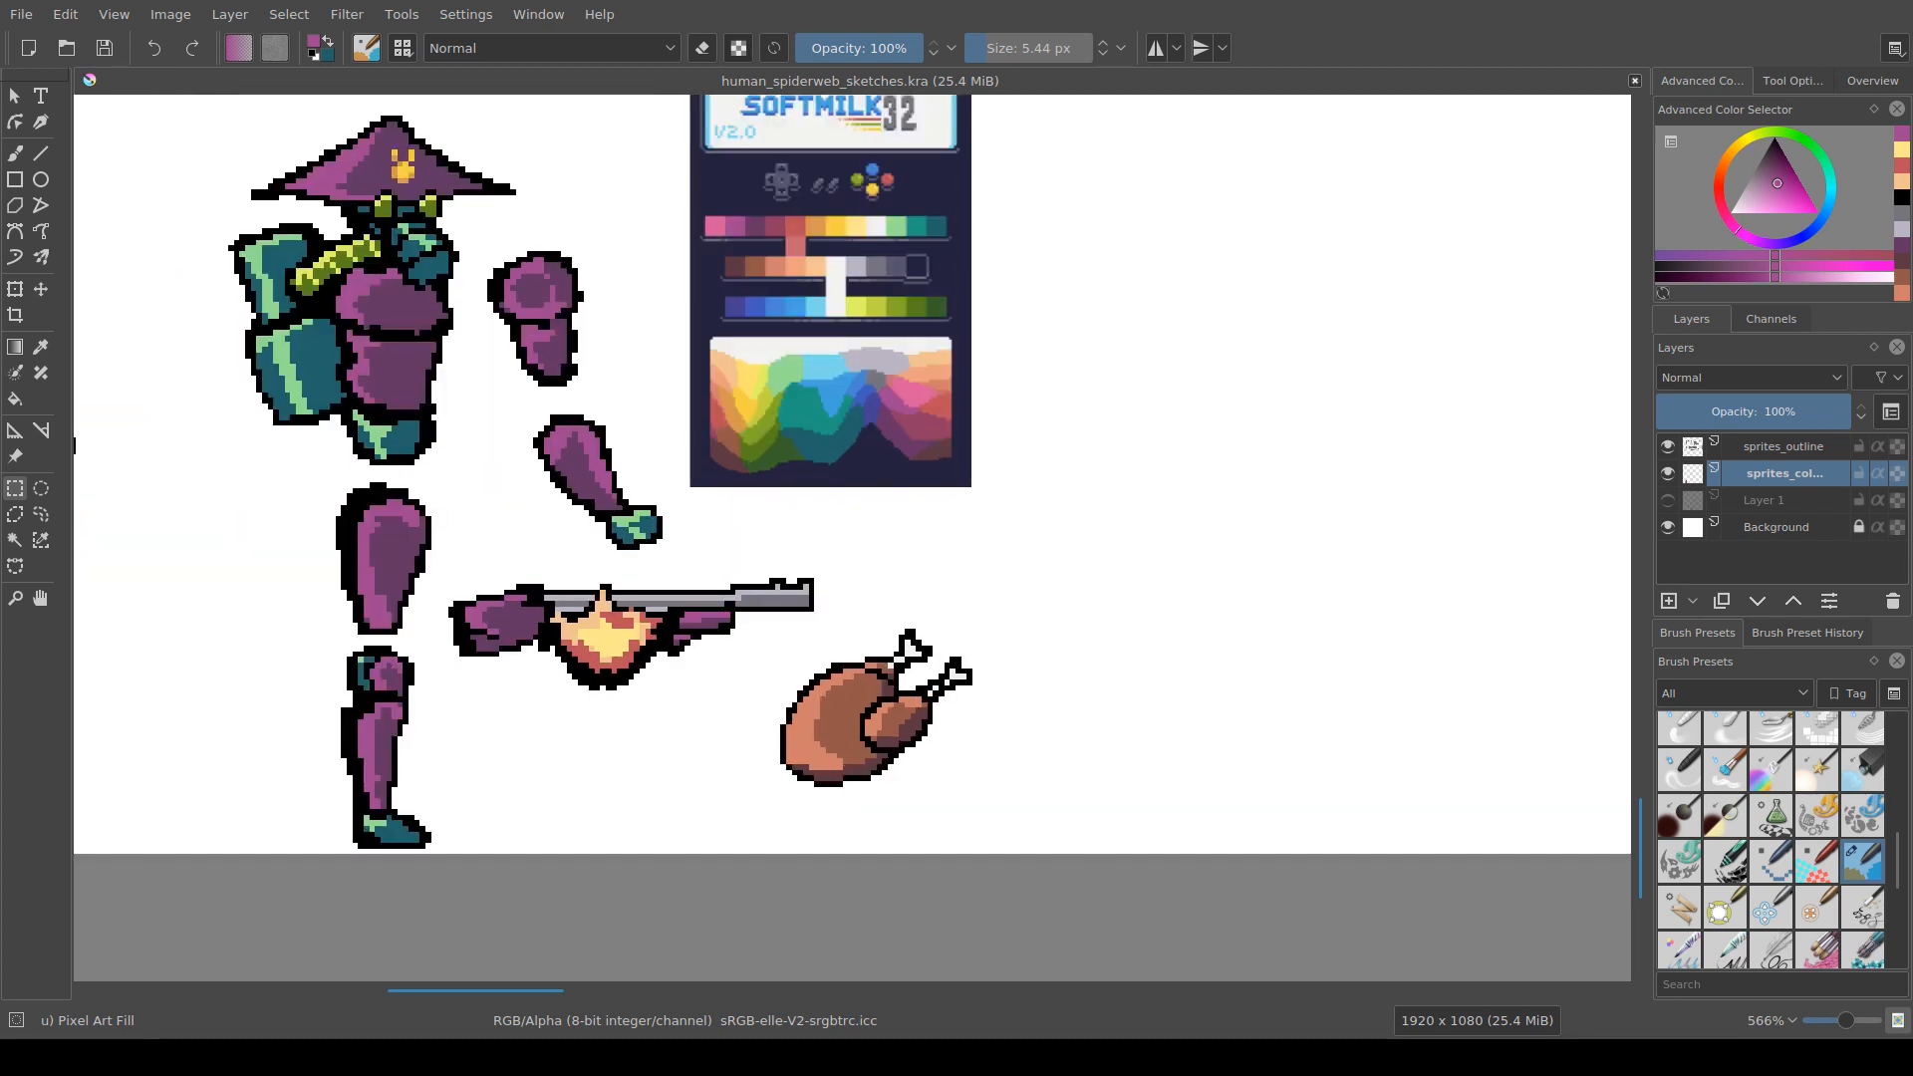
scroll(556, 757, up, 2)
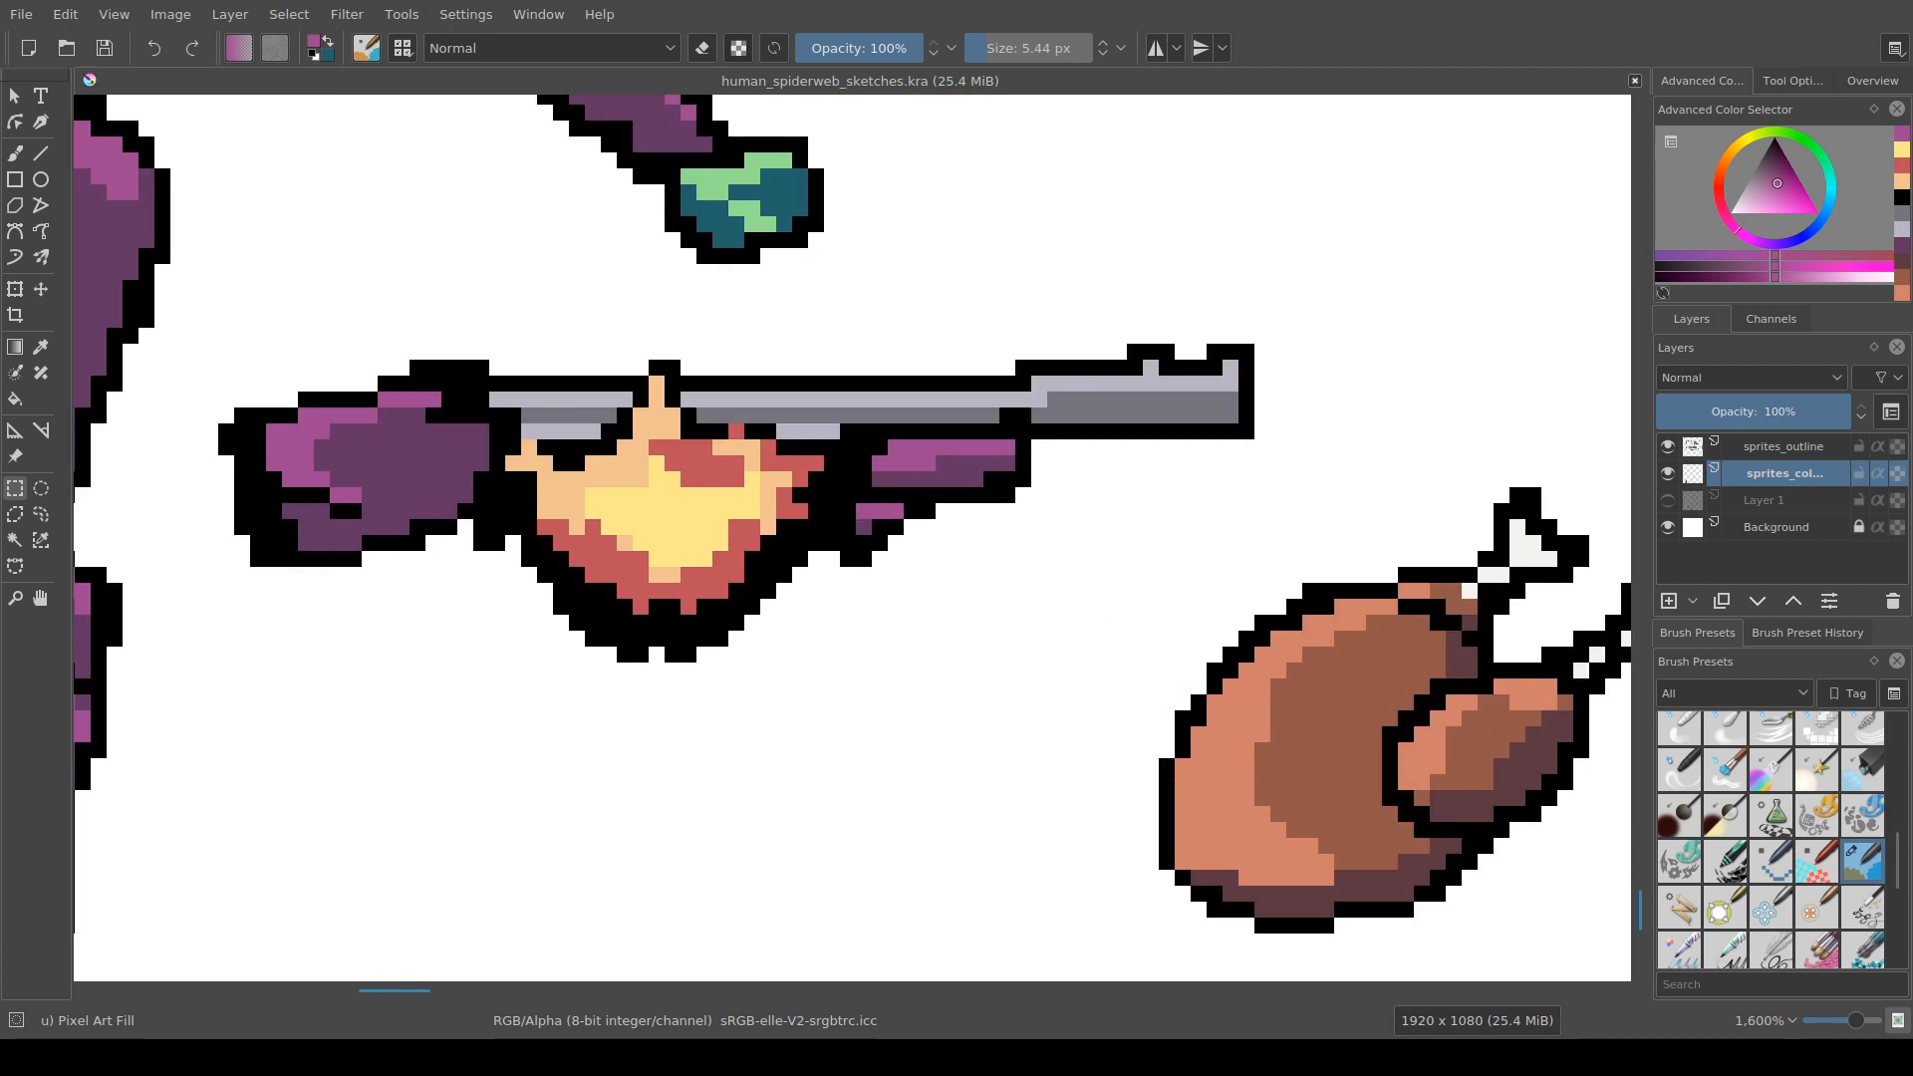
scroll(631, 525, down, 1)
scroll(873, 694, down, 2)
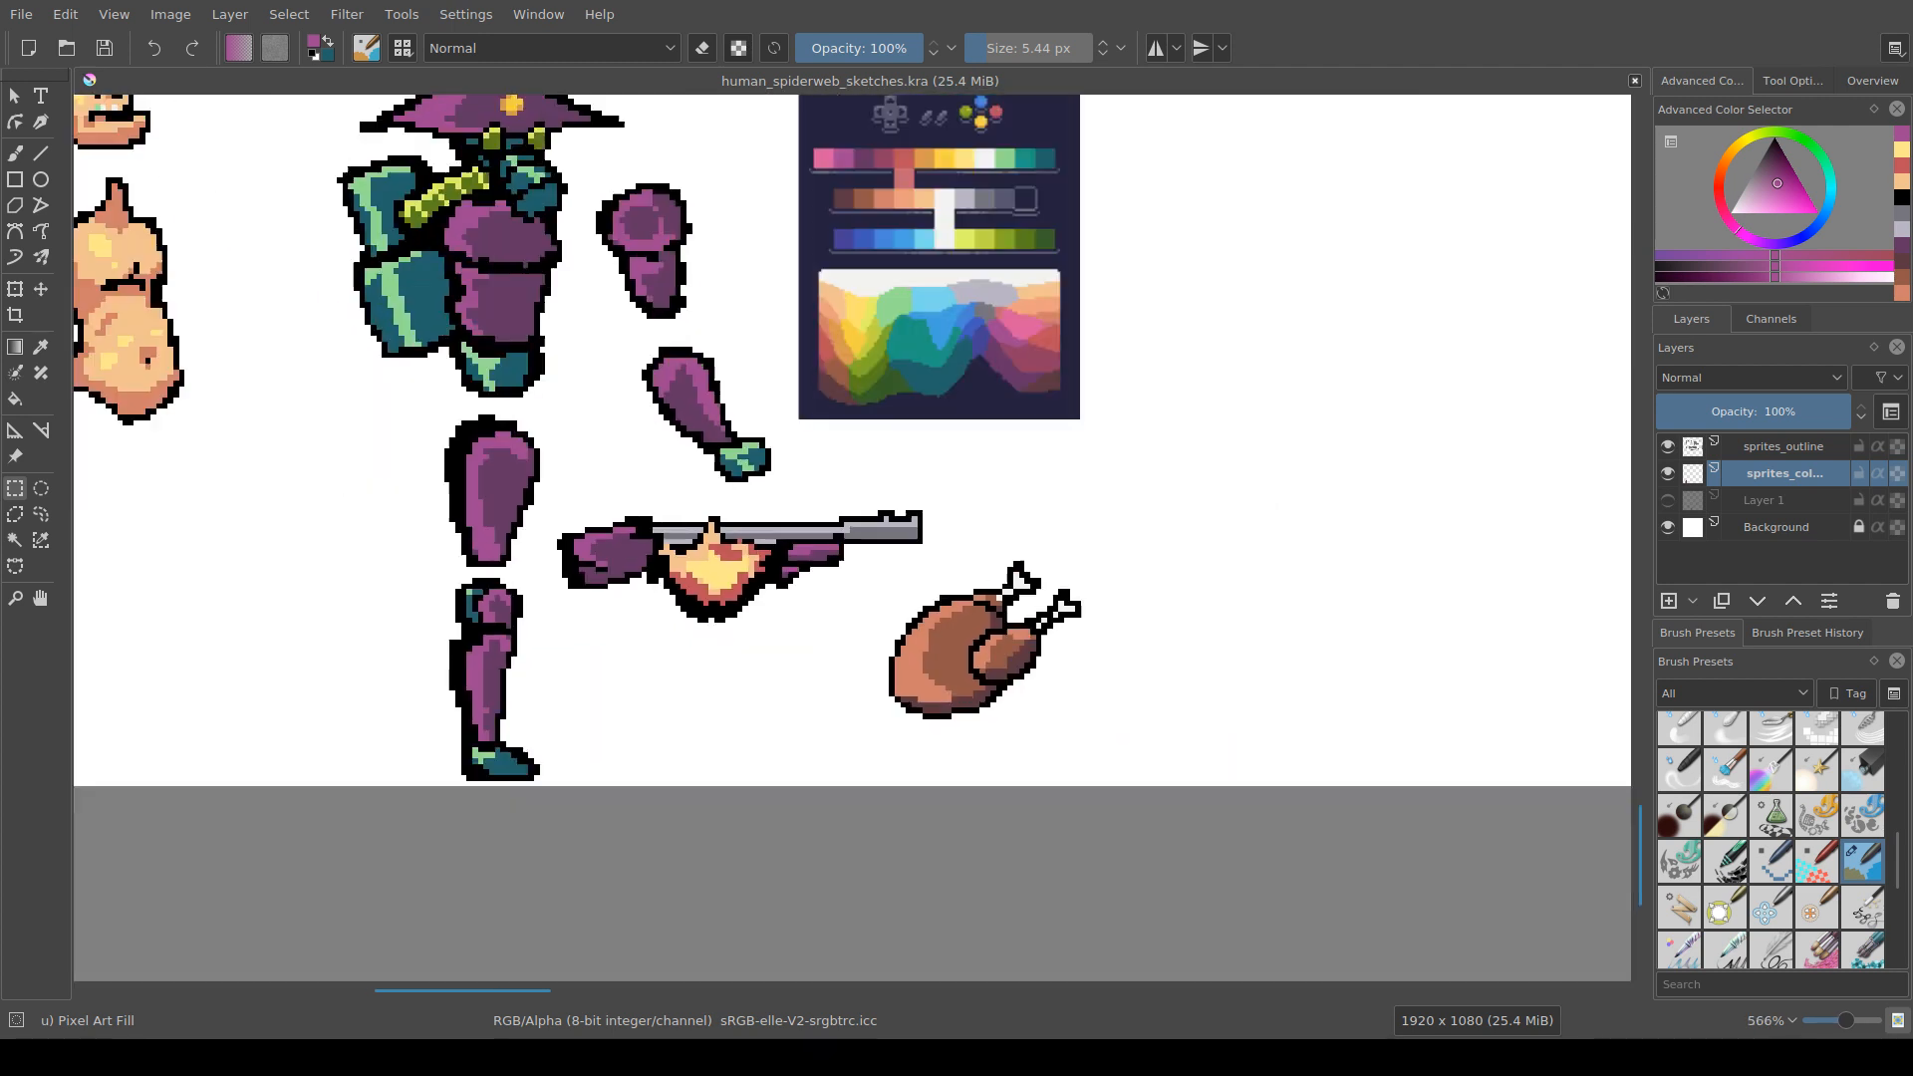
scroll(872, 694, up, 1)
drag(873, 694, 871, 706)
scroll(852, 583, down, 1)
drag(791, 547, 827, 614)
scroll(977, 526, up, 1)
drag(978, 526, 1021, 464)
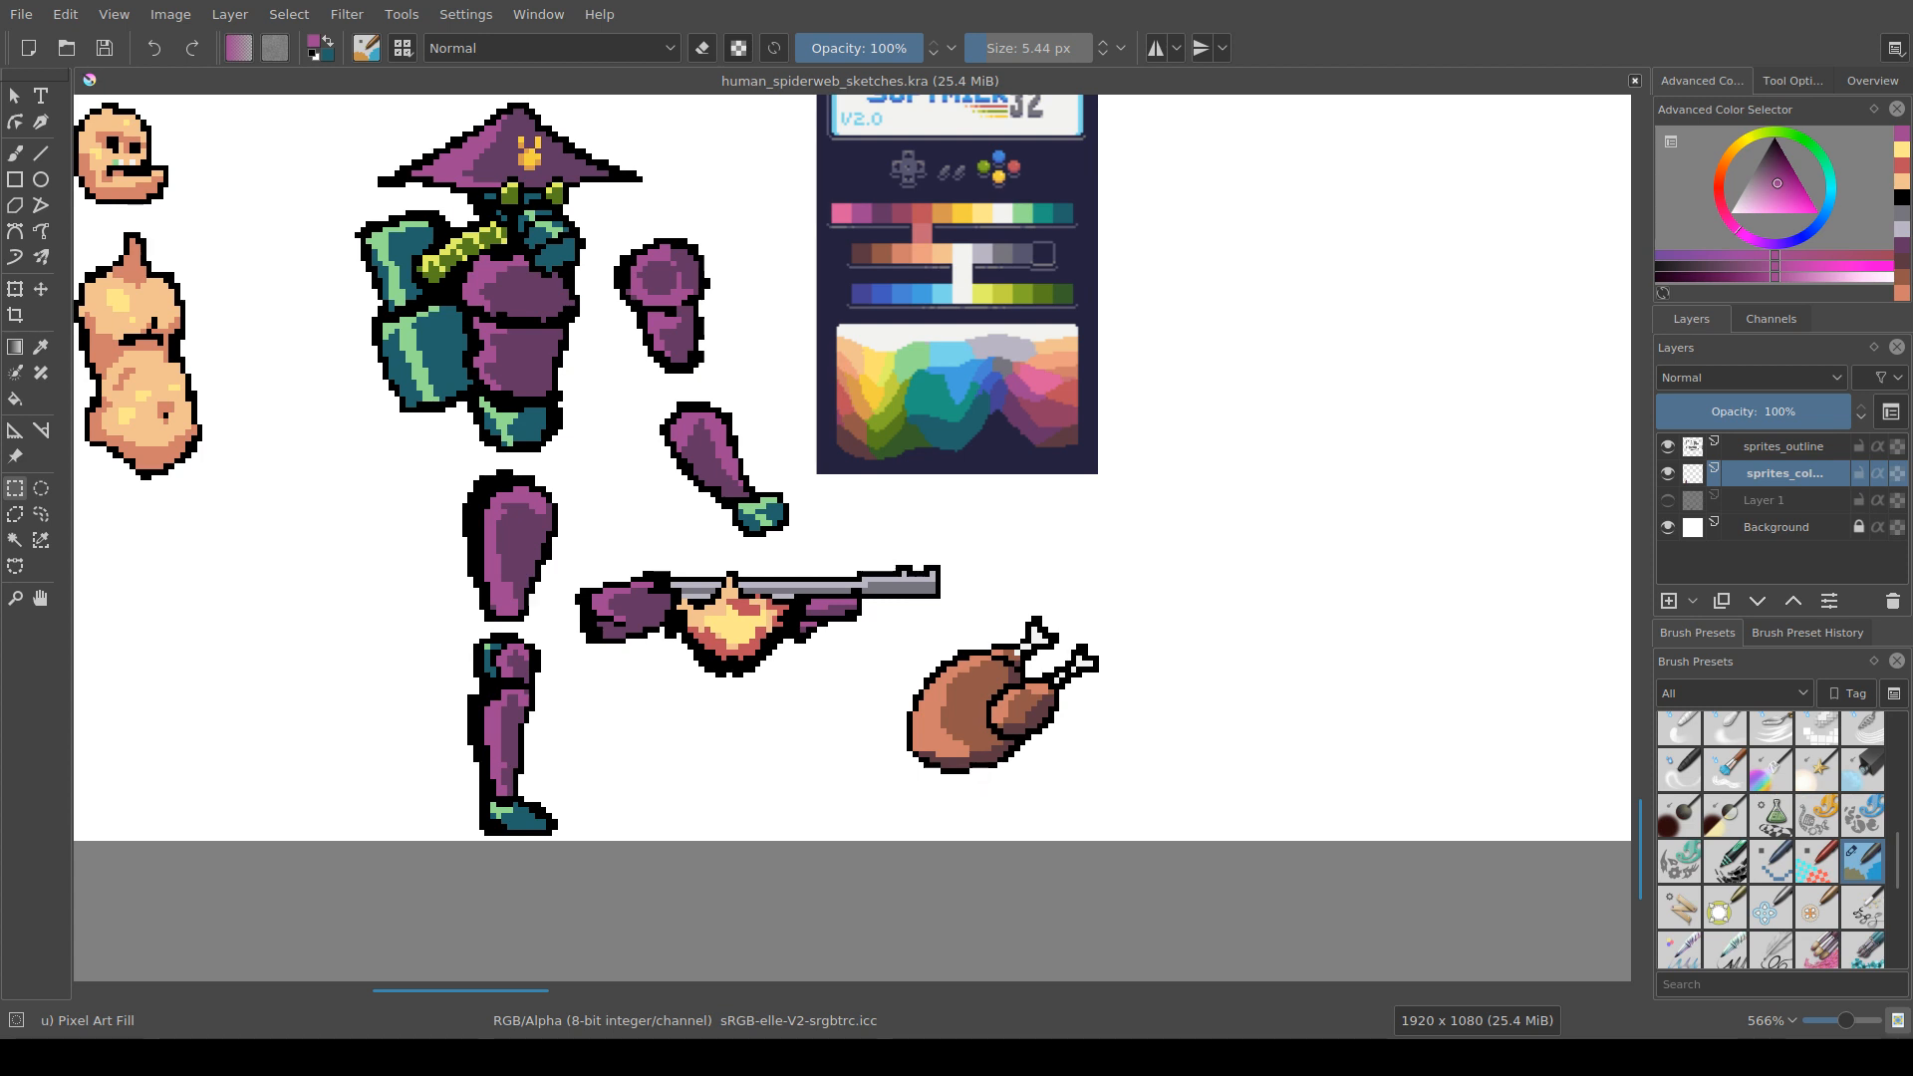
mouse_move(852, 538)
mouse_down()
mouse_move(881, 555)
mouse_move(863, 563)
mouse_up()
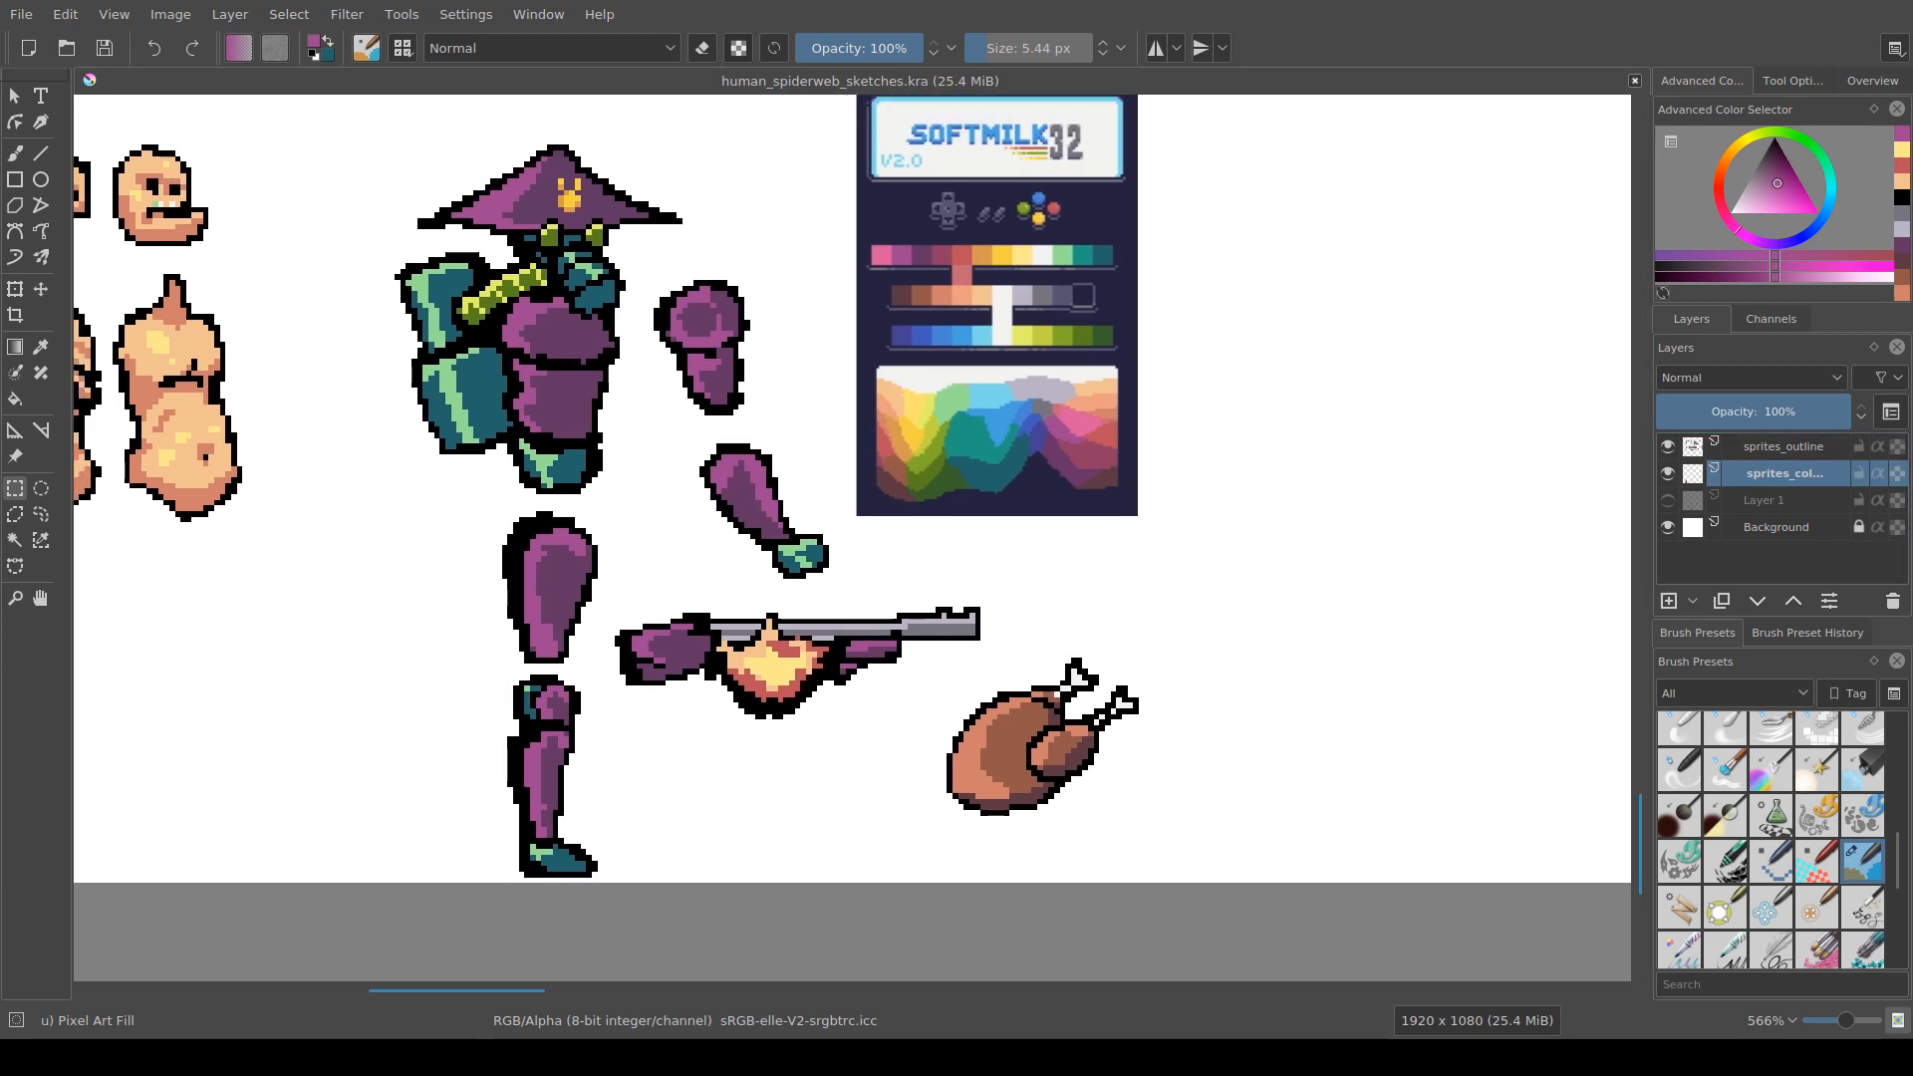
Step: Move the roast chicken's outline on the sprites_outline layer to the empty space beside the armored lower leg
drag(929, 655, 1059, 804)
key(Page_Up)
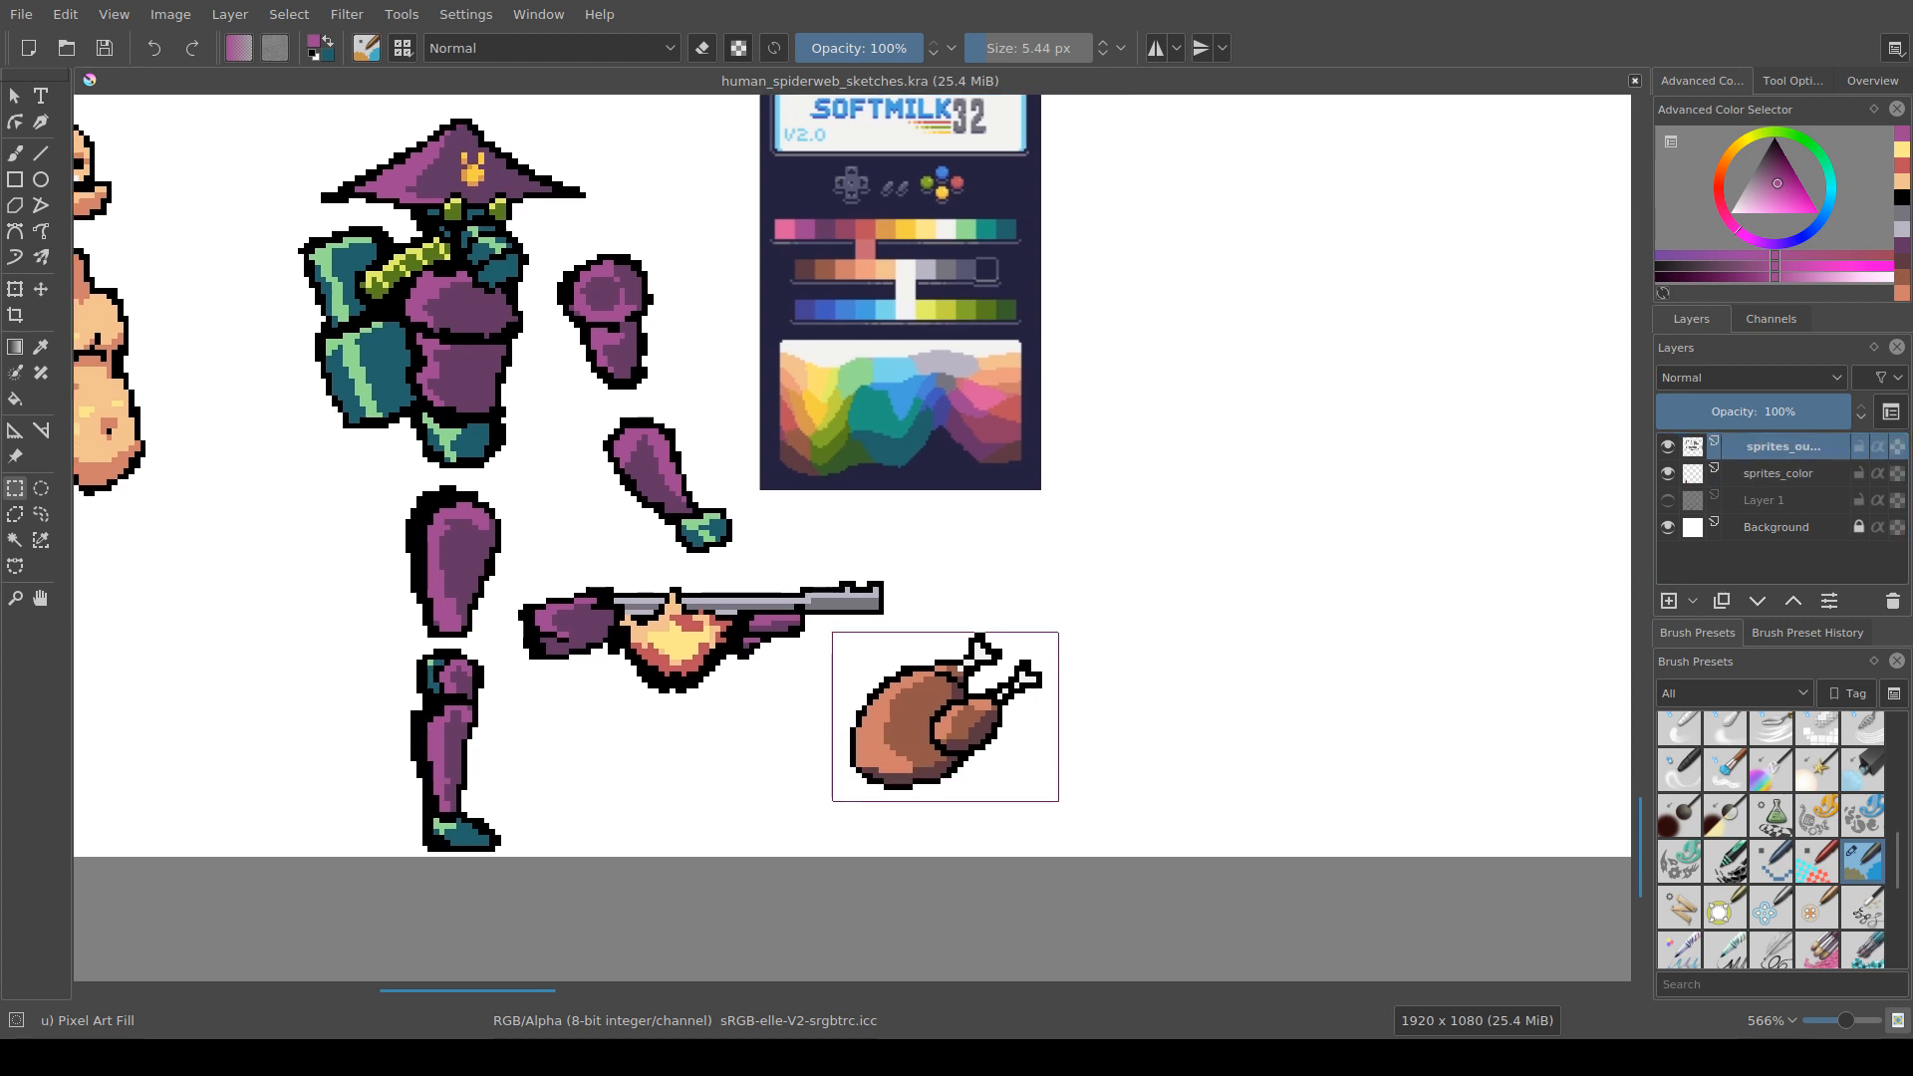
key(minus)
key(t)
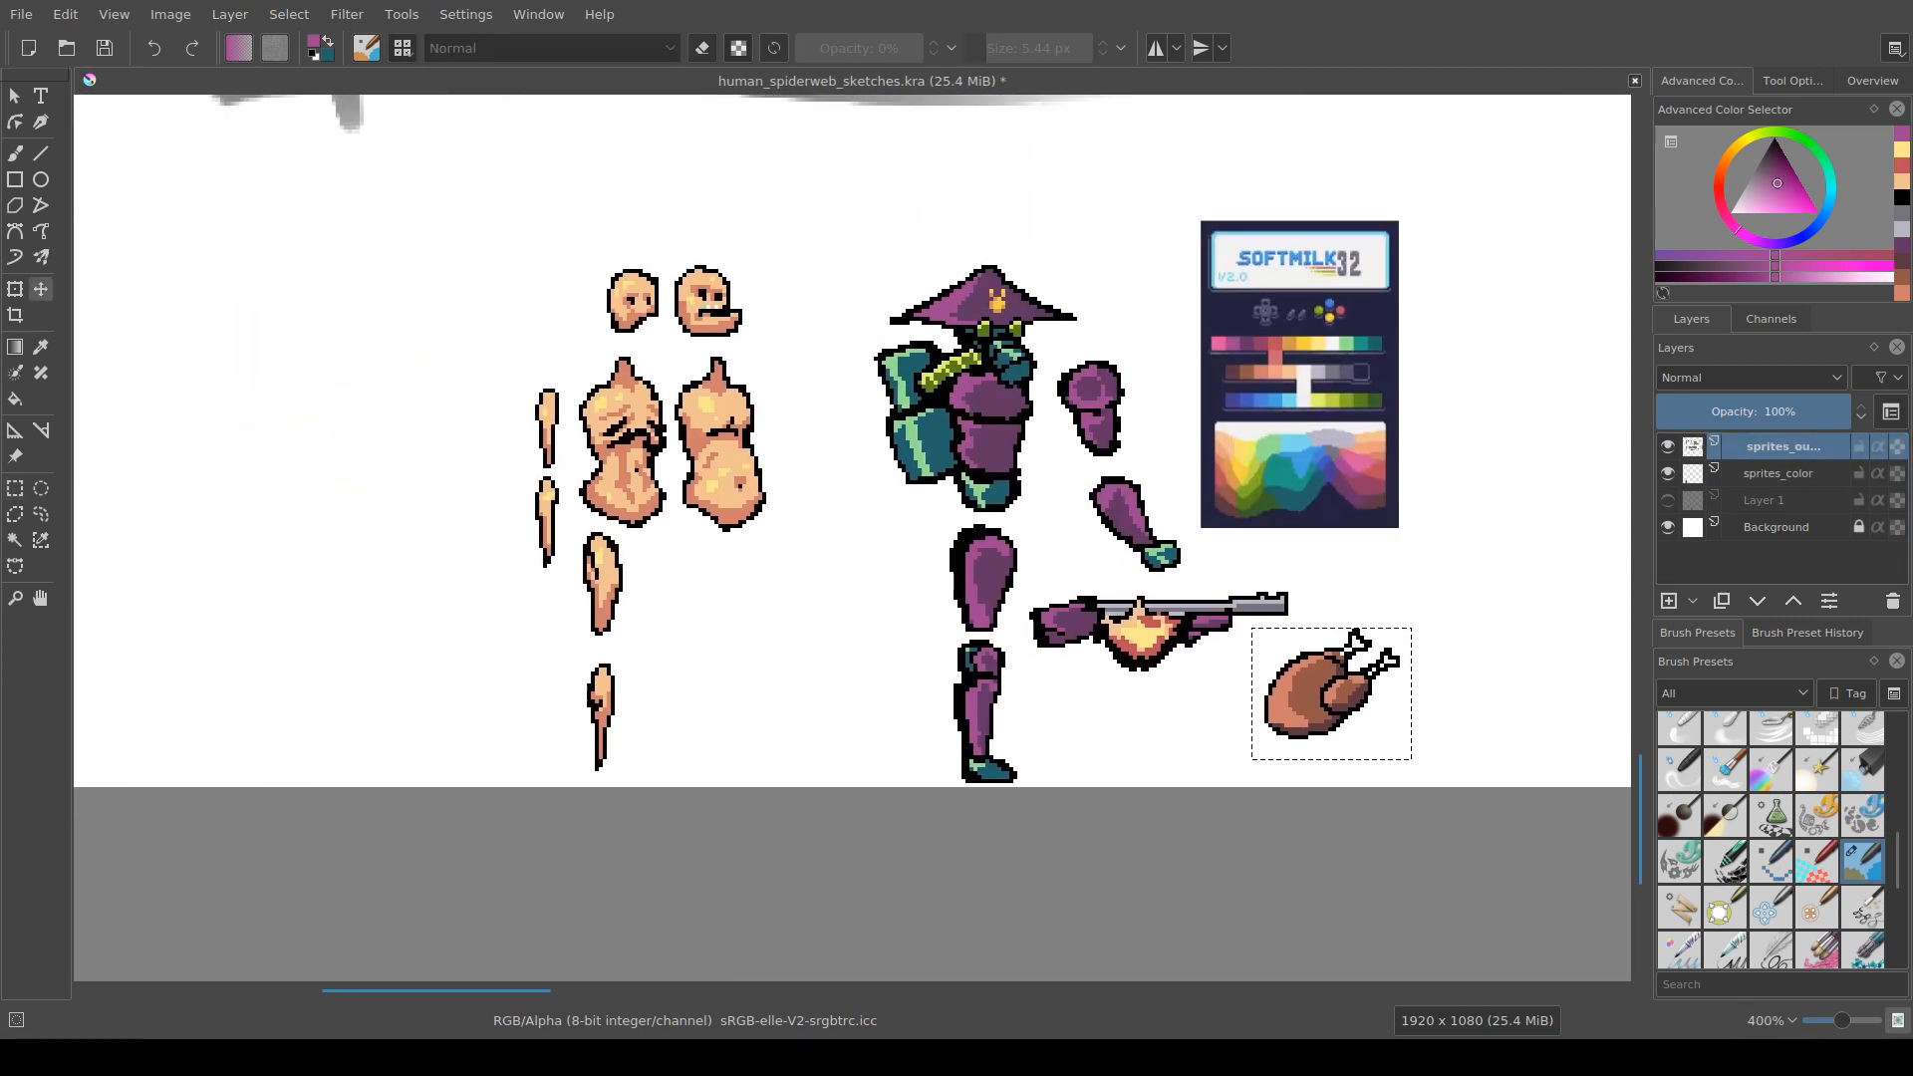
drag(1357, 636, 888, 667)
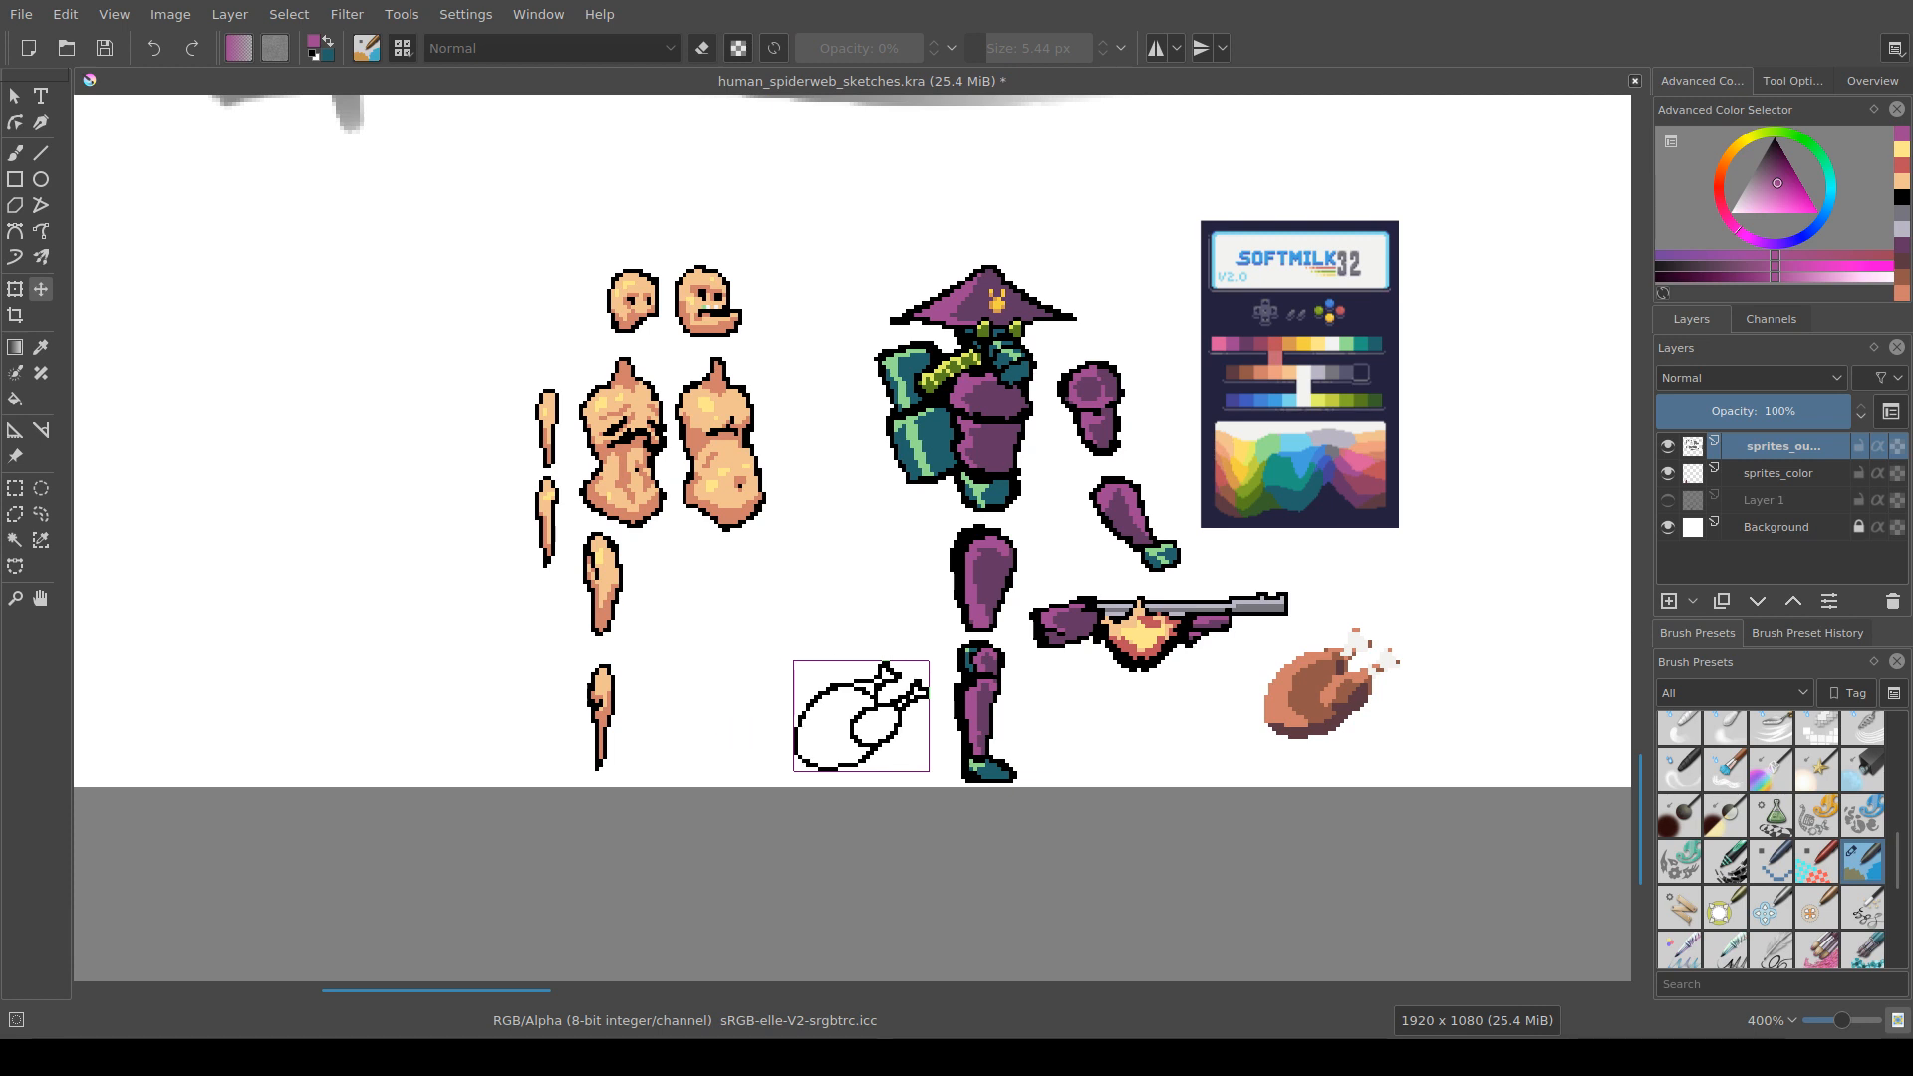
Step: Move the roast chicken's colors on the sprites_color layer into its relocated outline, nudging them into alignment, and clear the selection
click(1783, 473)
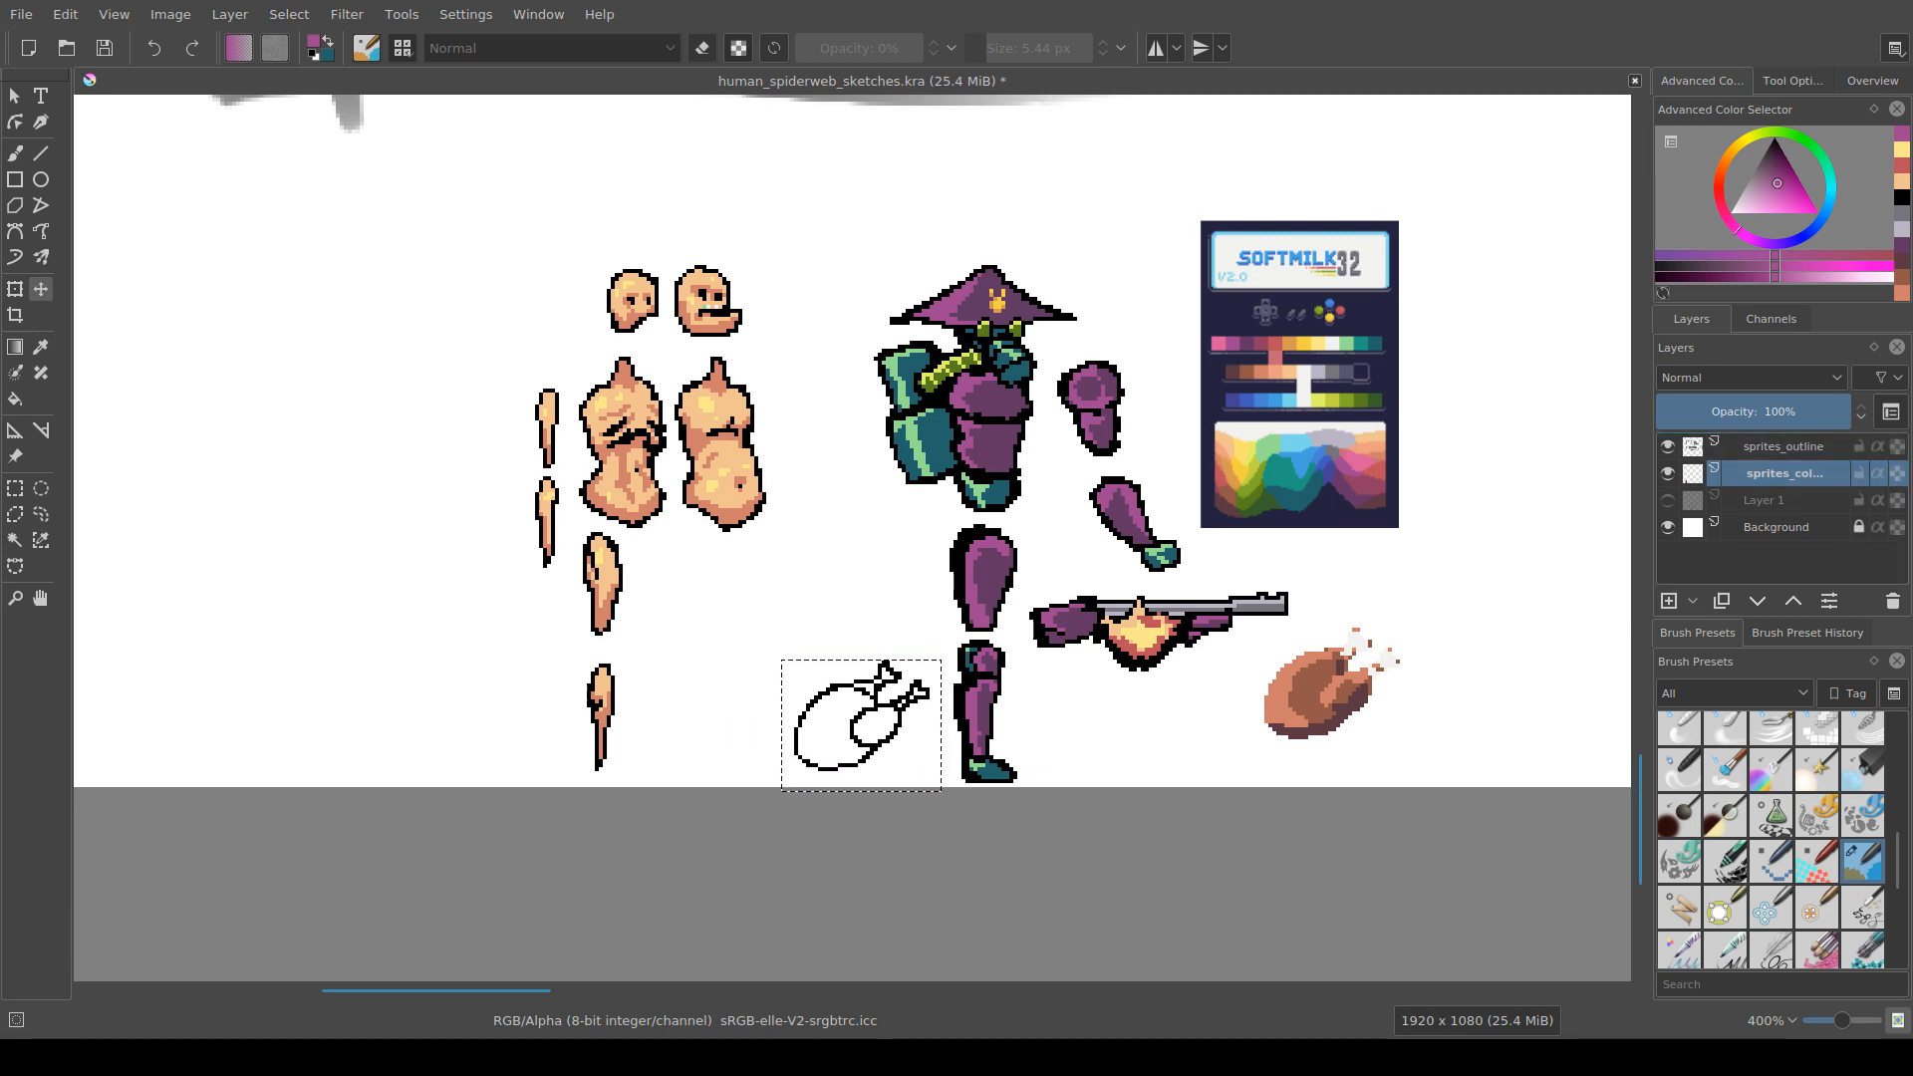
key(ctrl+r)
drag(1262, 622, 1407, 748)
key(t)
drag(1336, 687, 865, 728)
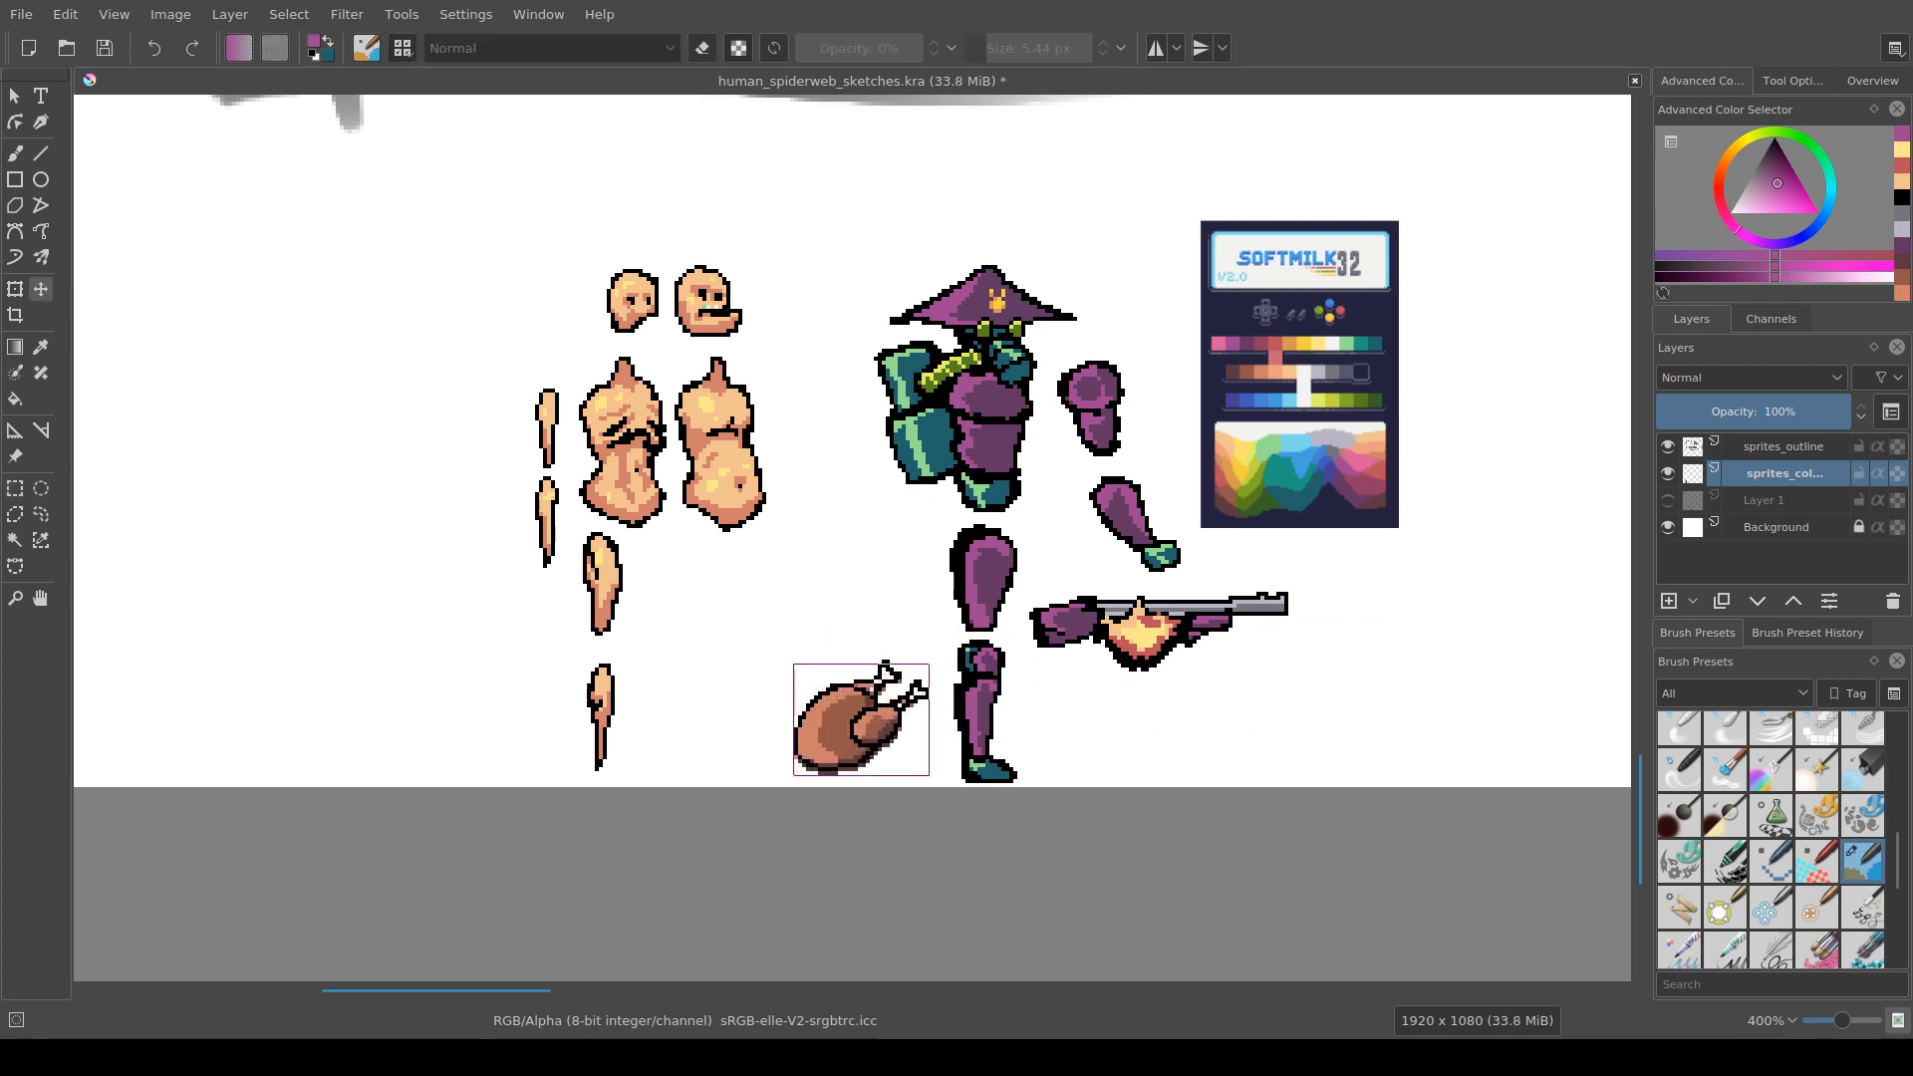
key(Right)
key(Up)
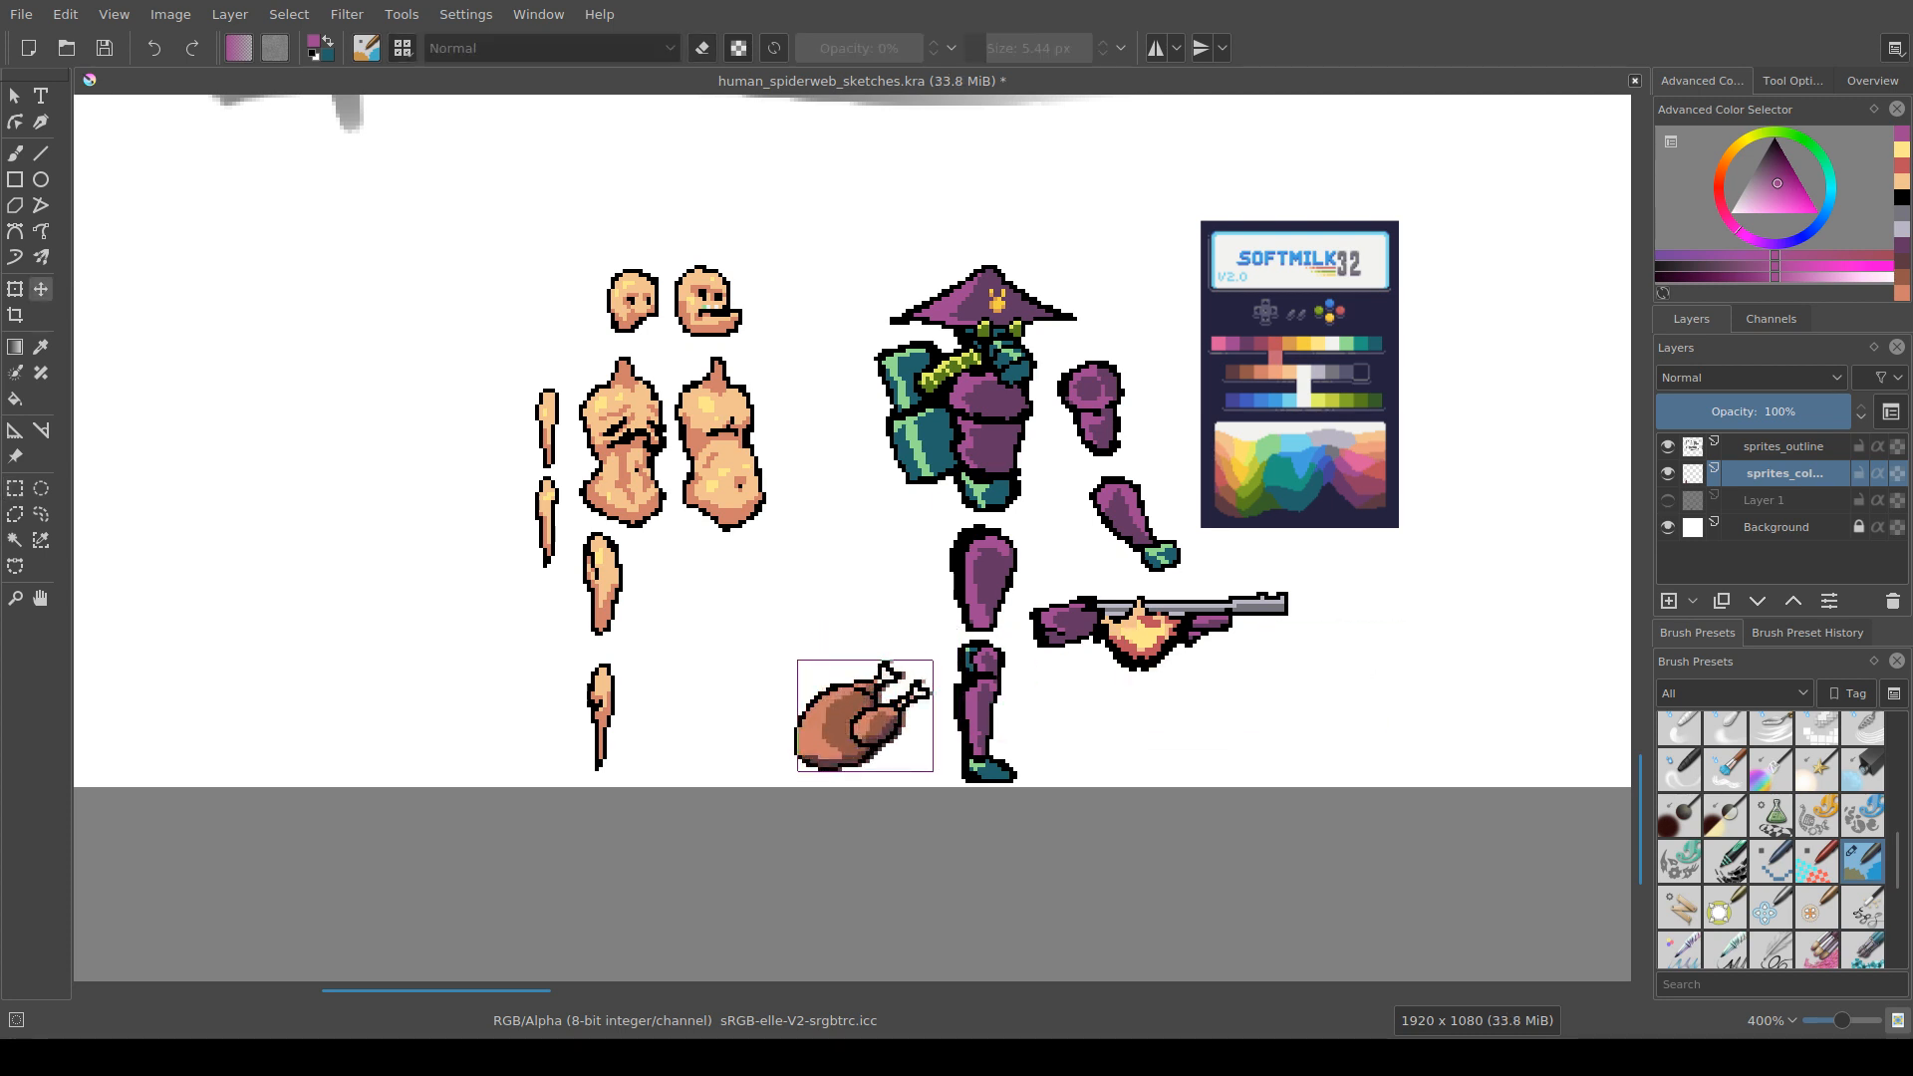
key(Left)
key(ctrl+r)
key(ctrl+shift+a)
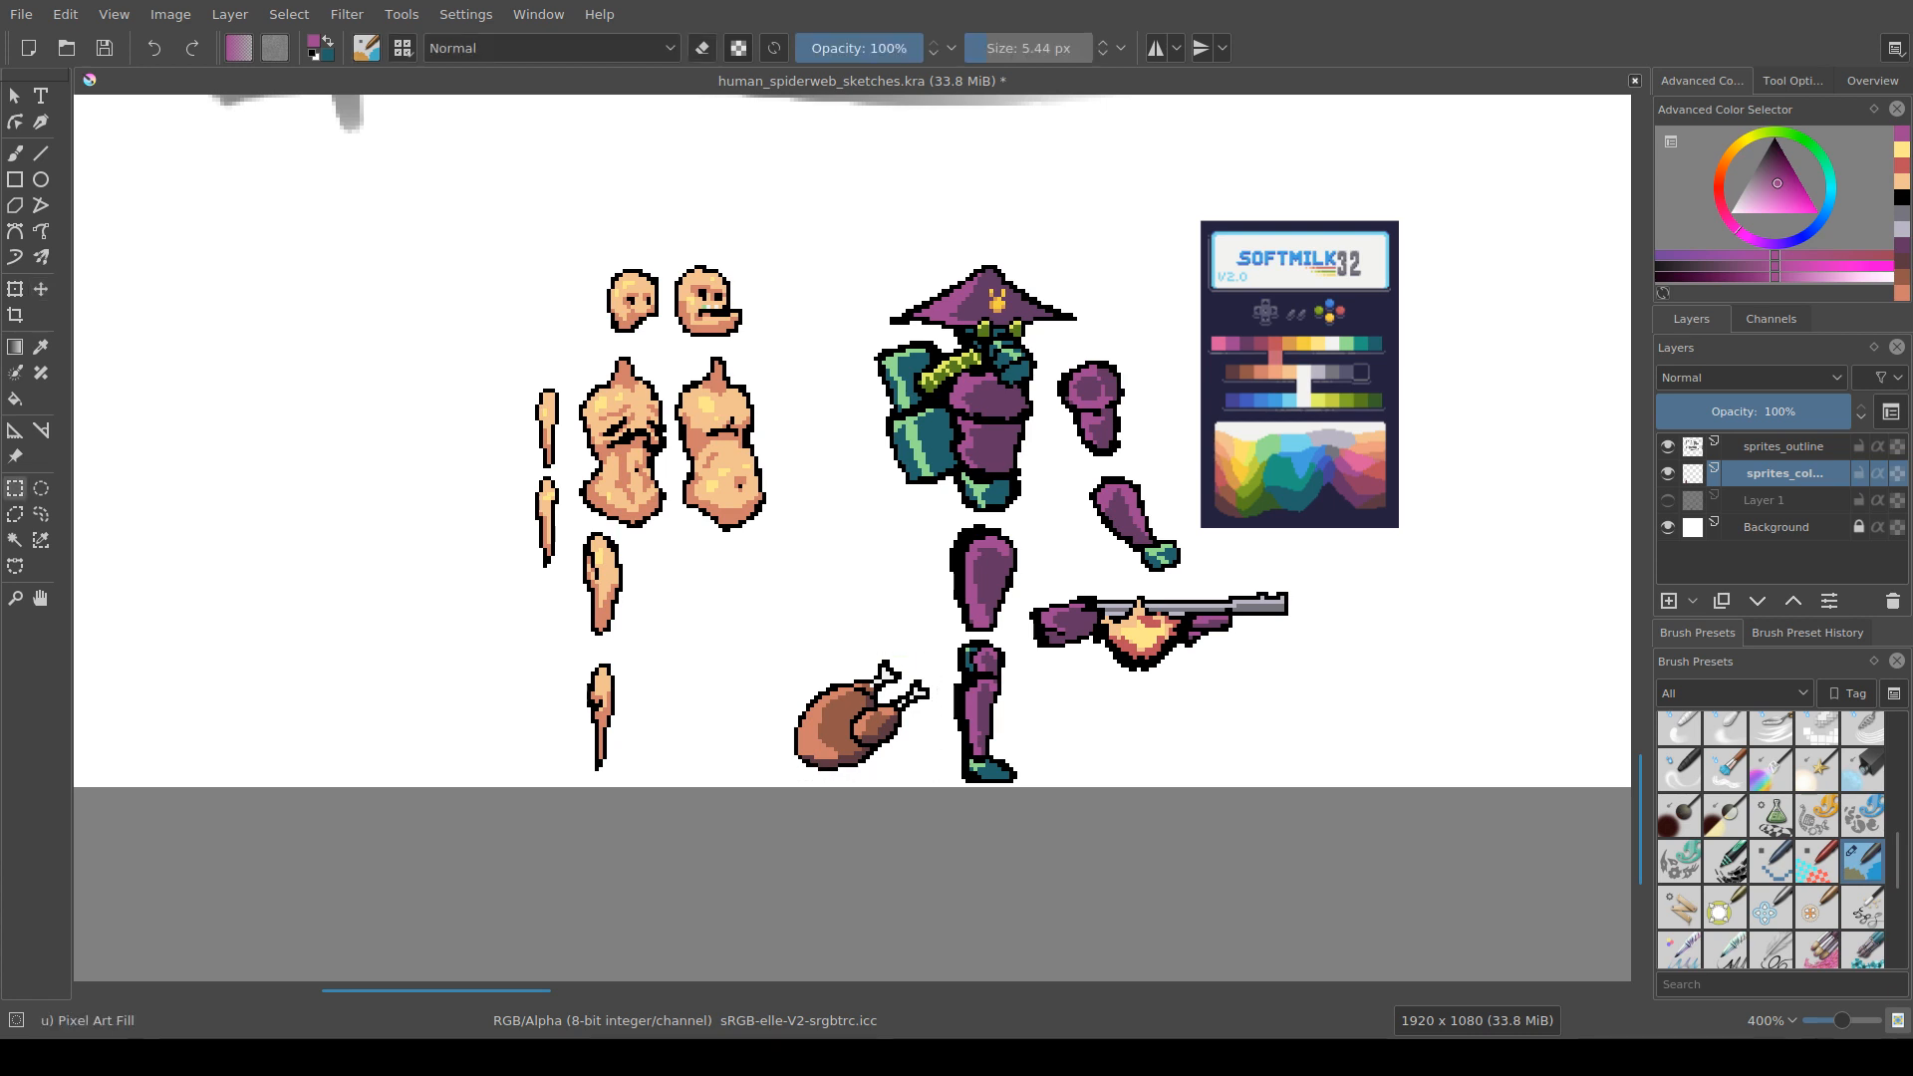
Step: Save the document with the sprites_color layer active and switch to the brush for painting near the gun's muzzle
scroll(852, 538, up, 1)
drag(1146, 558, 614, 507)
click(1784, 473)
key(ctrl+s)
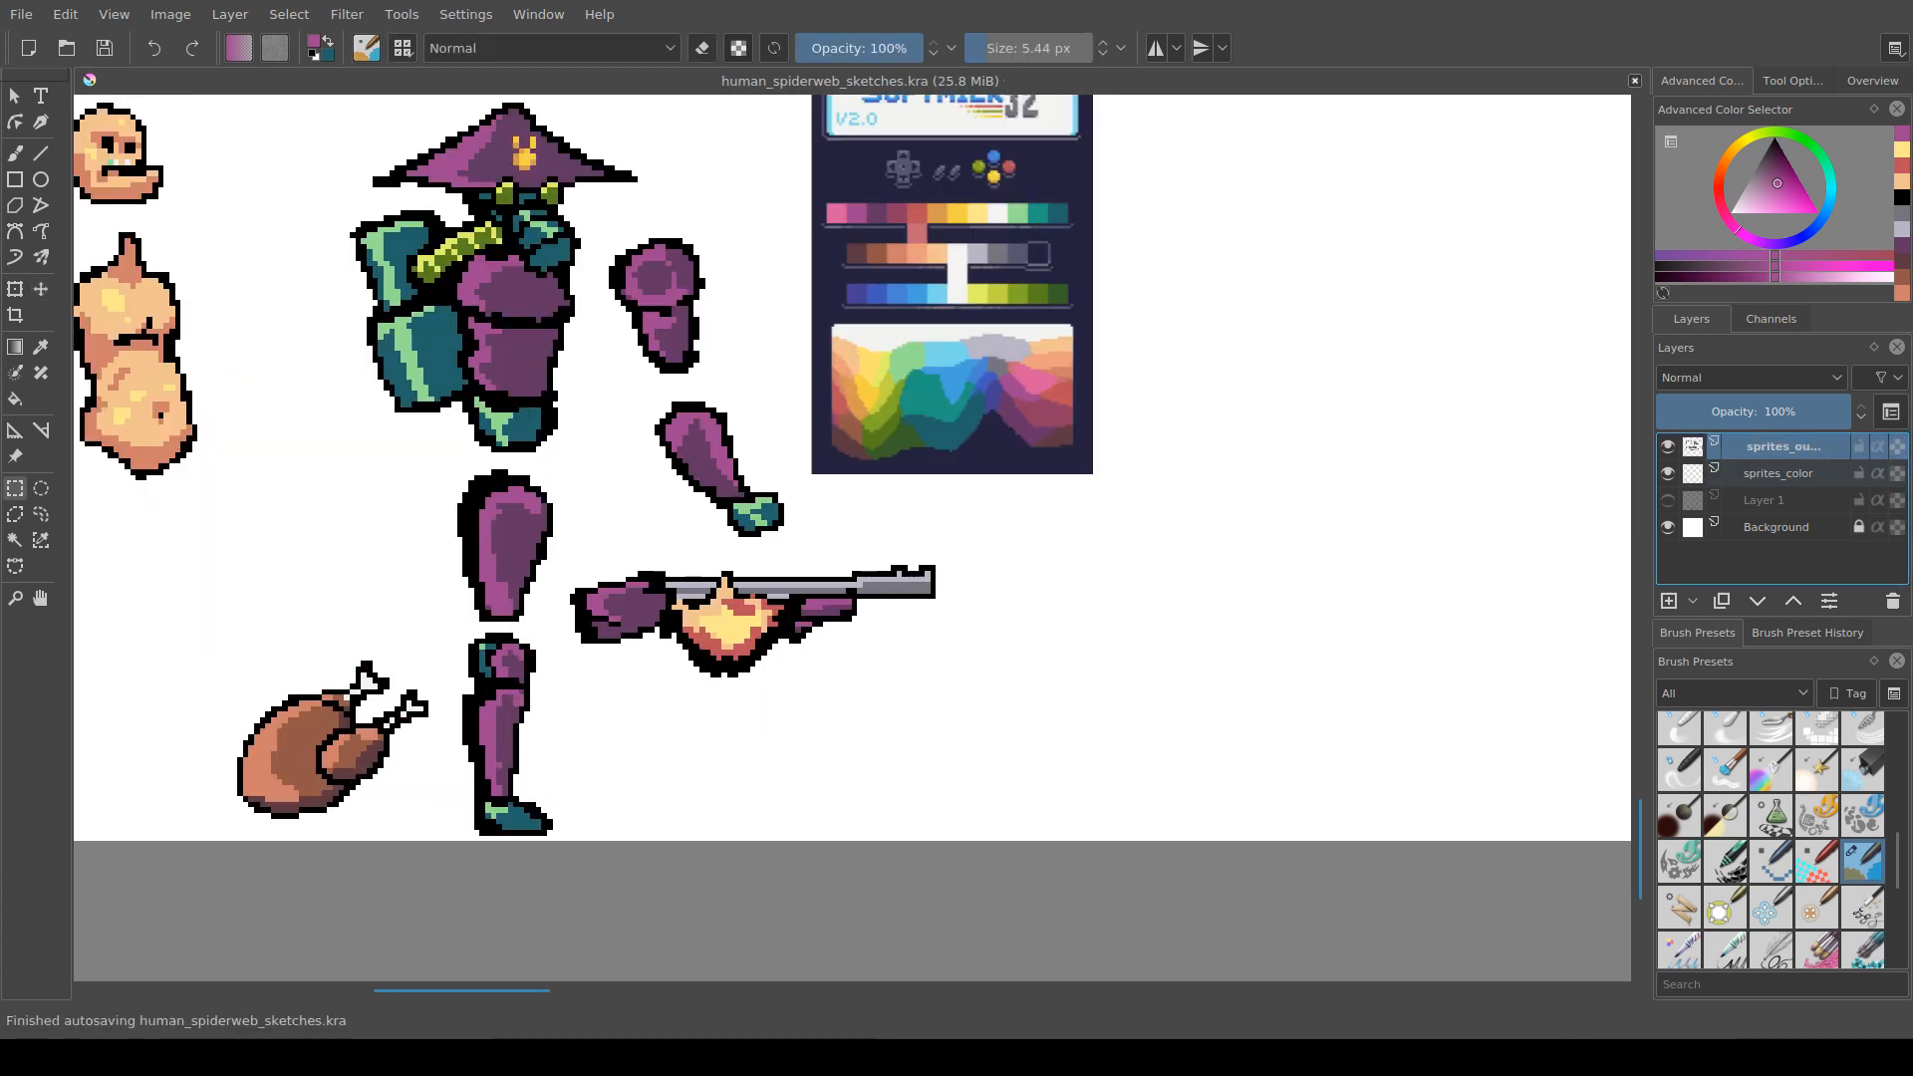
scroll(919, 598, up, 1)
key(b)
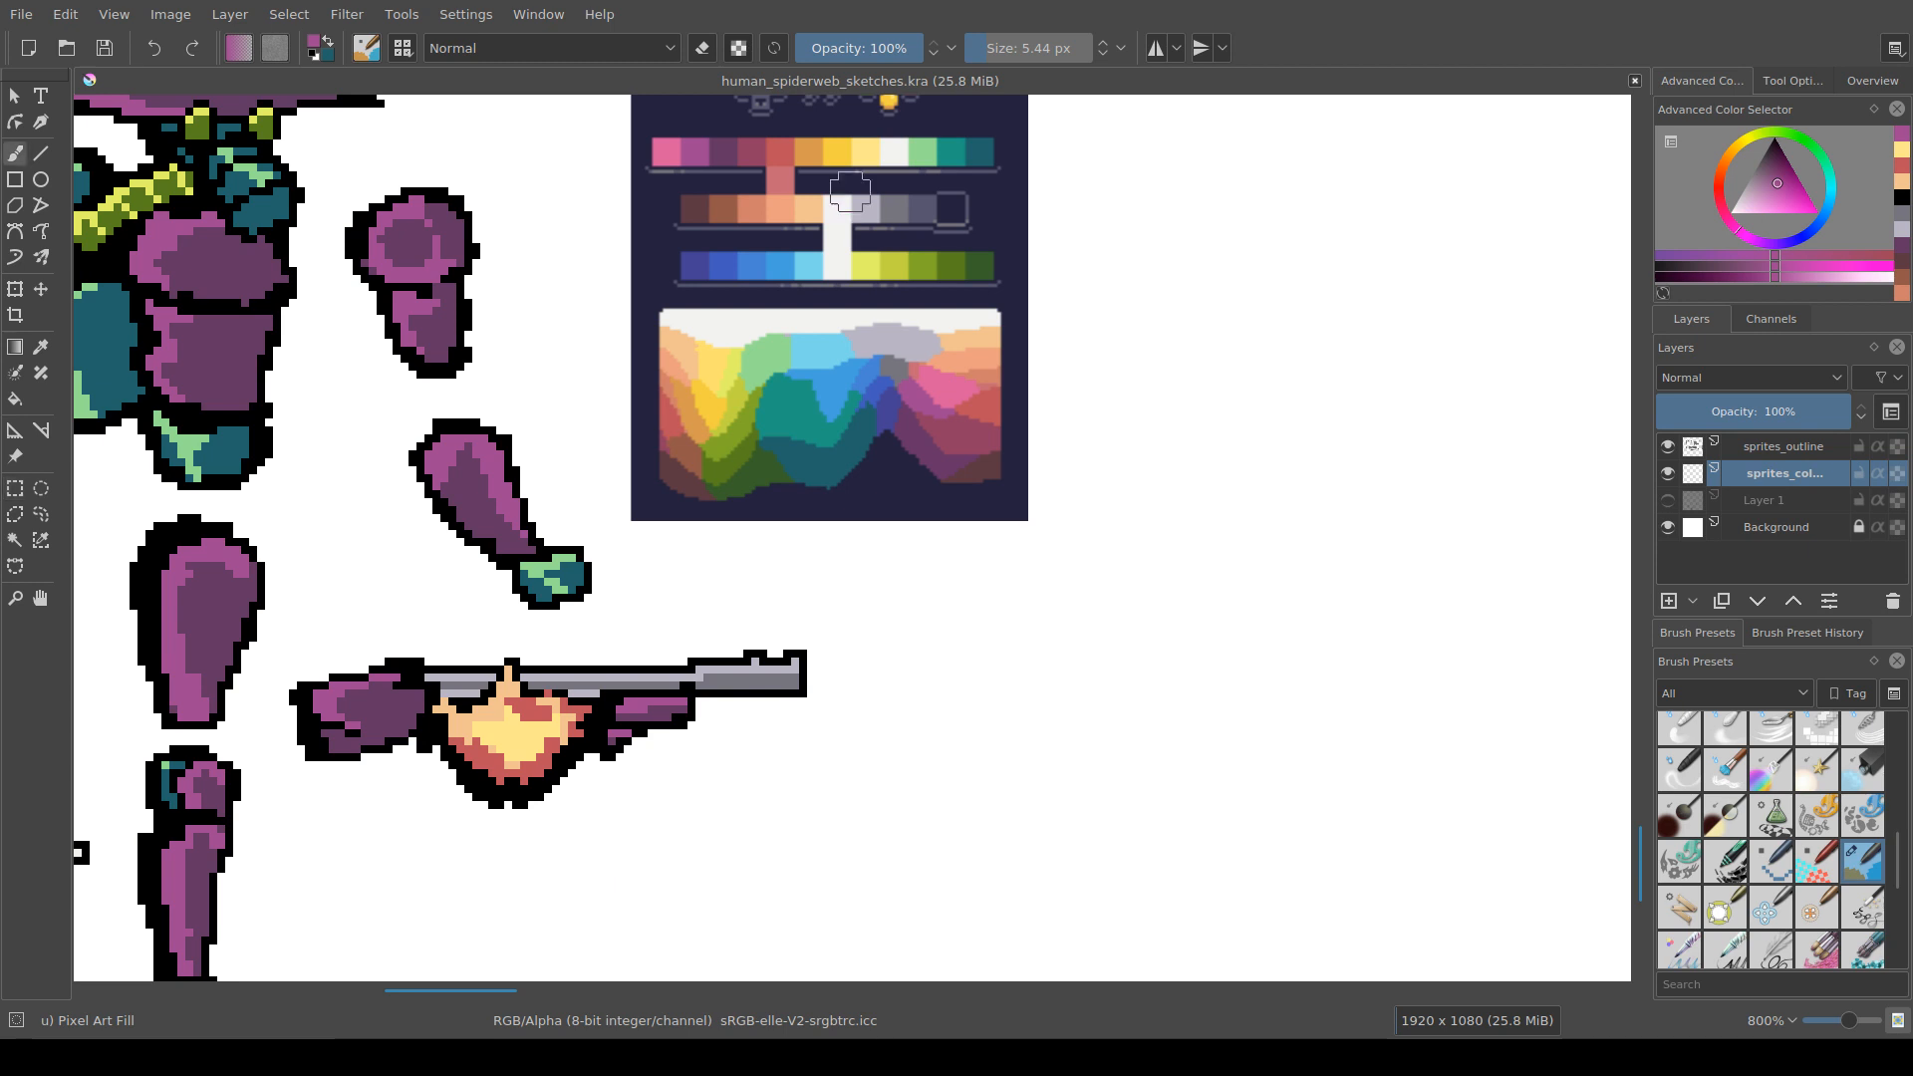
Step: Try to paint an off-white muzzle flash shape at the end of the gun barrel
ctrl+click(826, 160)
ctrl+click(826, 160)
drag(898, 654, 875, 640)
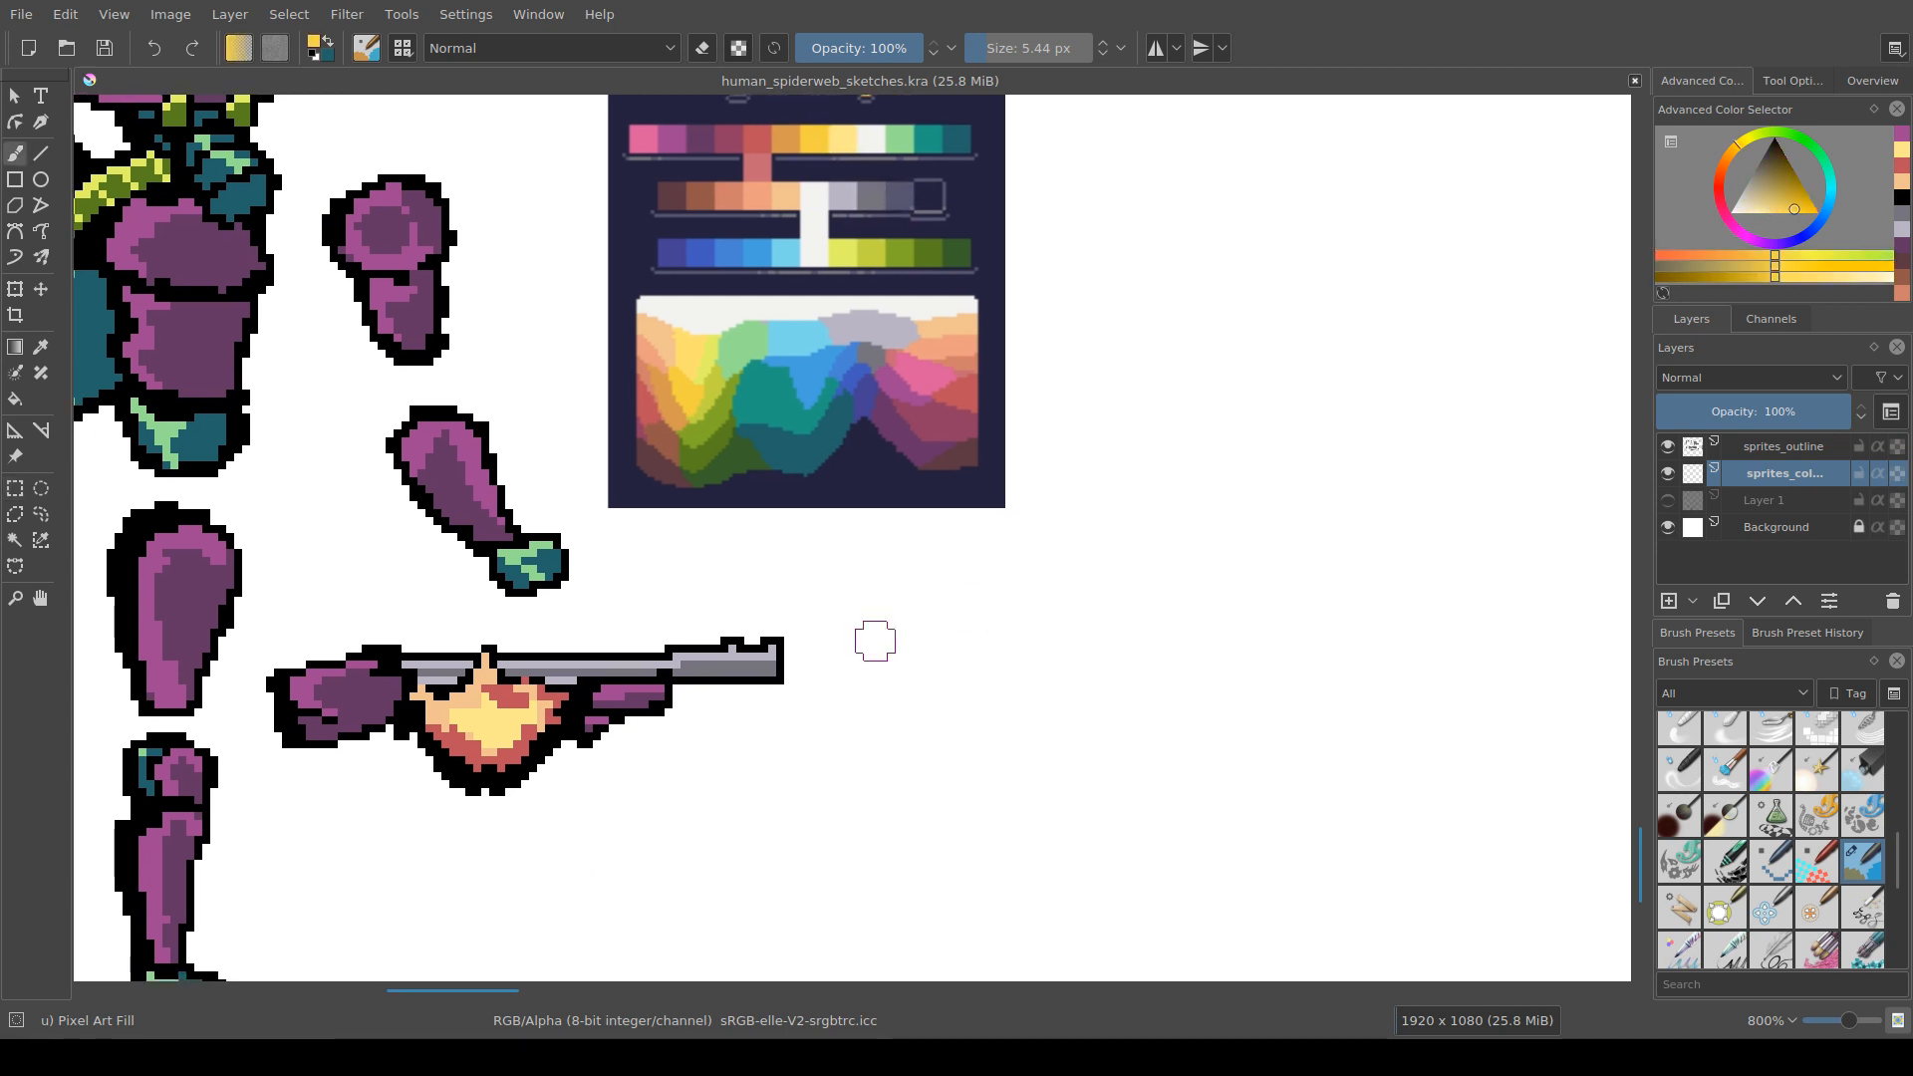
ctrl+click(863, 142)
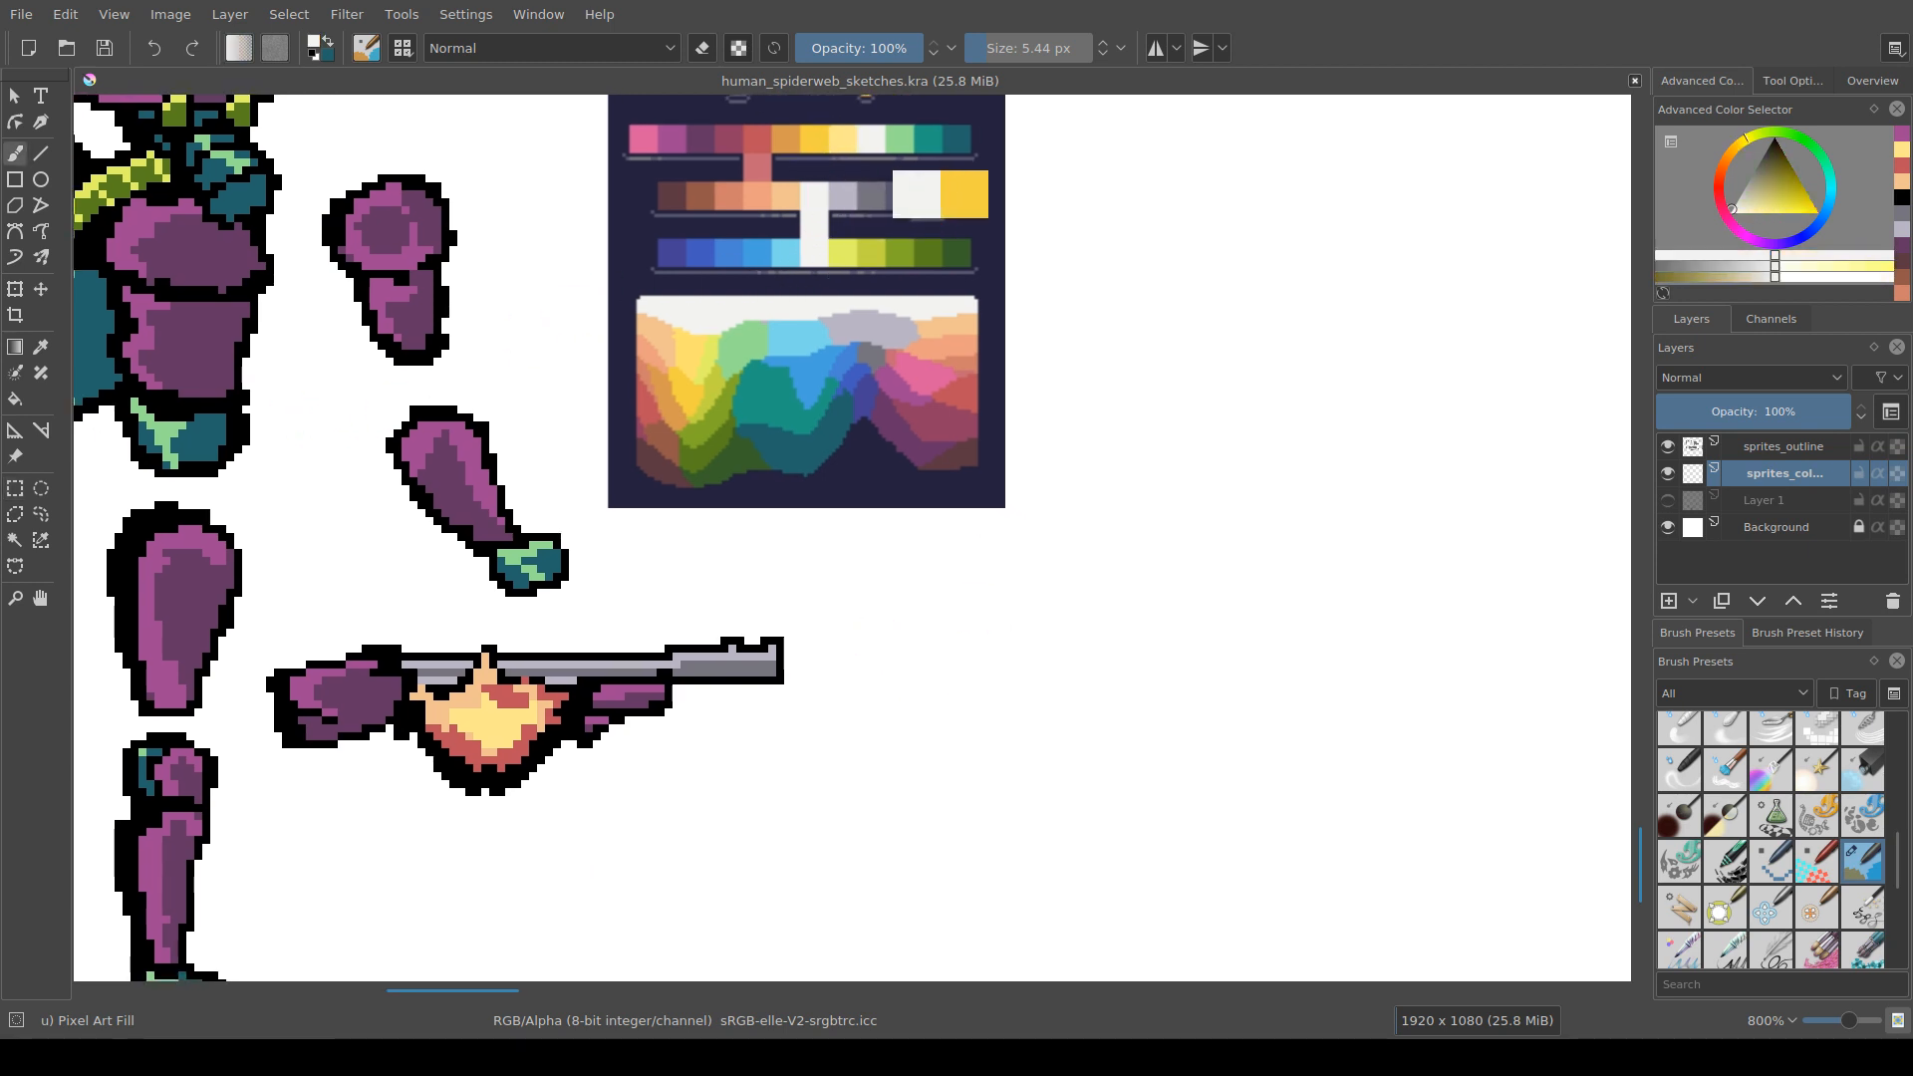
drag(863, 141, 835, 114)
mouse_move(824, 613)
mouse_down()
mouse_move(764, 623)
mouse_move(800, 640)
mouse_move(777, 640)
mouse_move(792, 655)
mouse_move(793, 623)
mouse_move(813, 669)
mouse_up()
drag(865, 313, 852, 370)
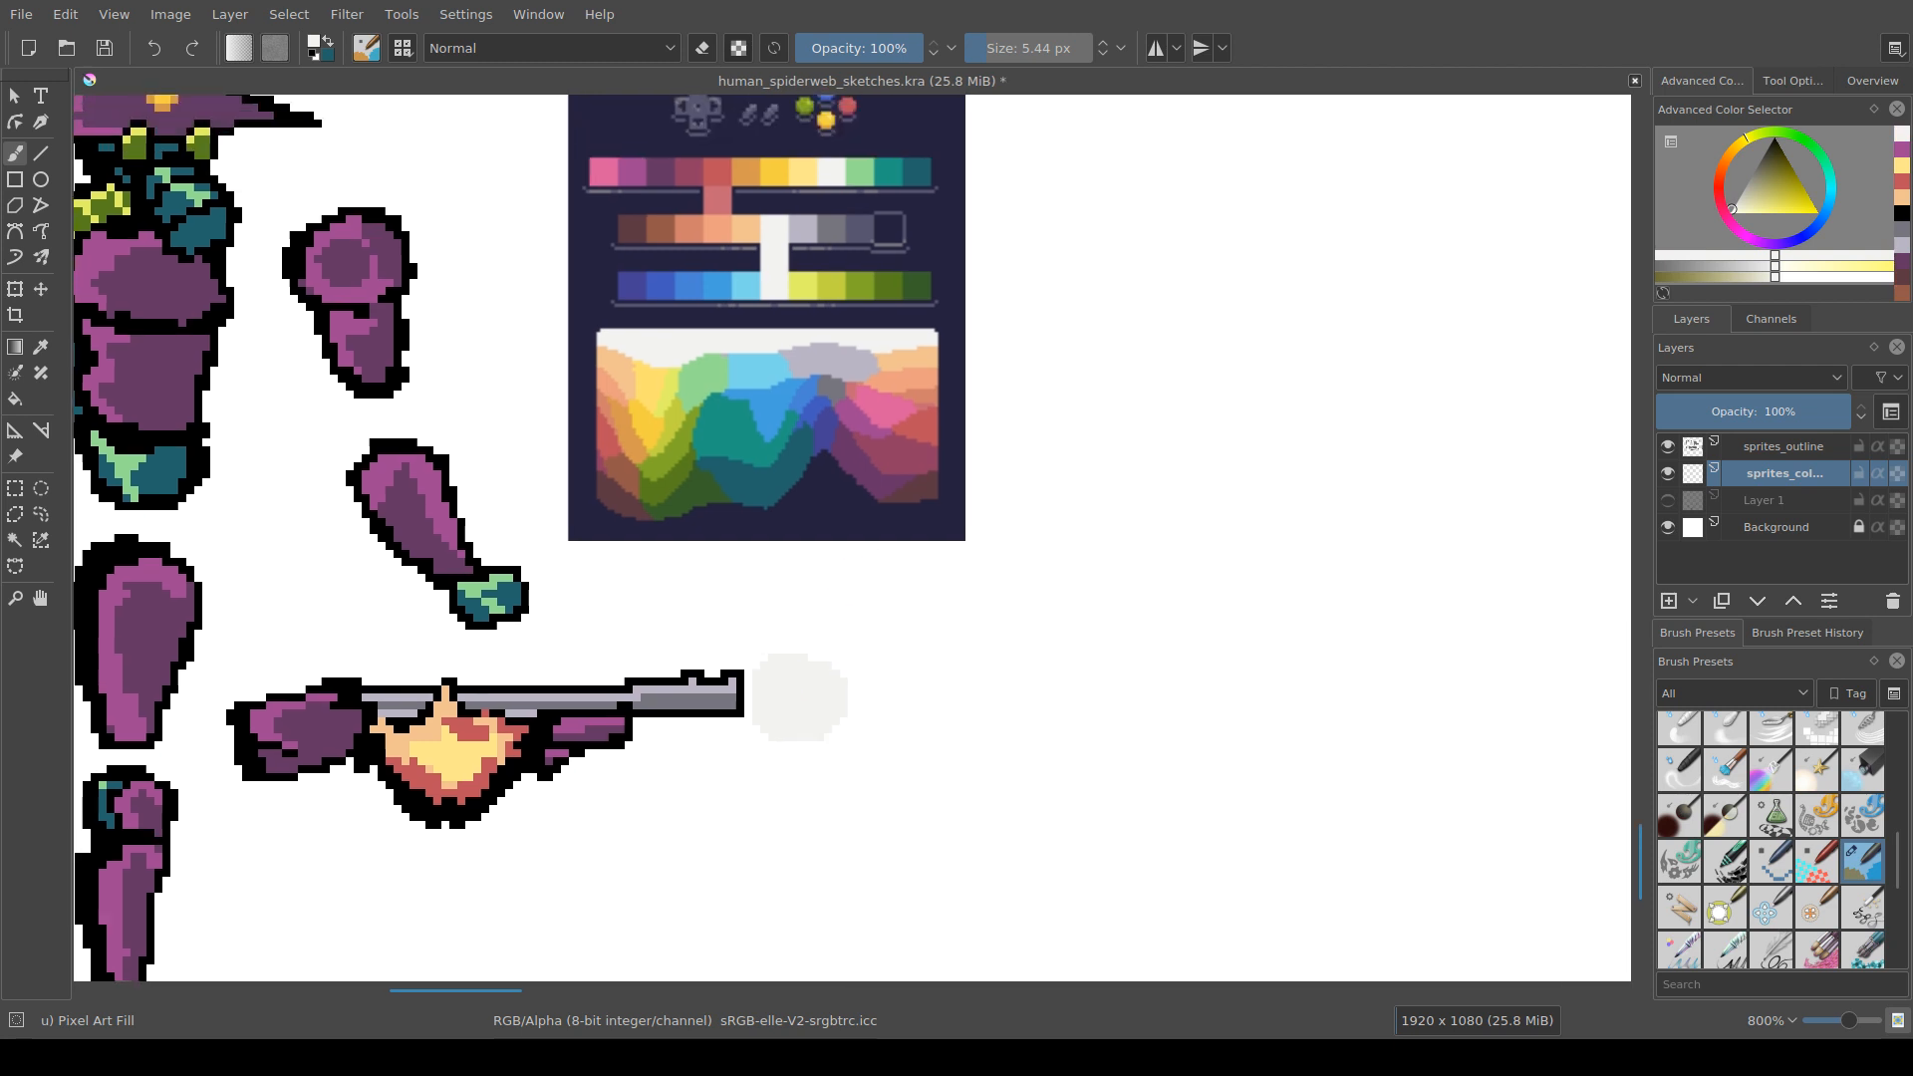
key(ctrl+z)
Step: Paint a muzzle flash at the barrel's end with a pale yellow base, a golden yellow middle, and a pointed orange tip
ctrl+click(805, 174)
mouse_move(763, 696)
mouse_down()
mouse_move(803, 673)
mouse_move(819, 697)
mouse_move(788, 664)
mouse_move(827, 705)
mouse_move(781, 720)
mouse_move(820, 674)
mouse_move(851, 705)
mouse_move(791, 641)
mouse_up()
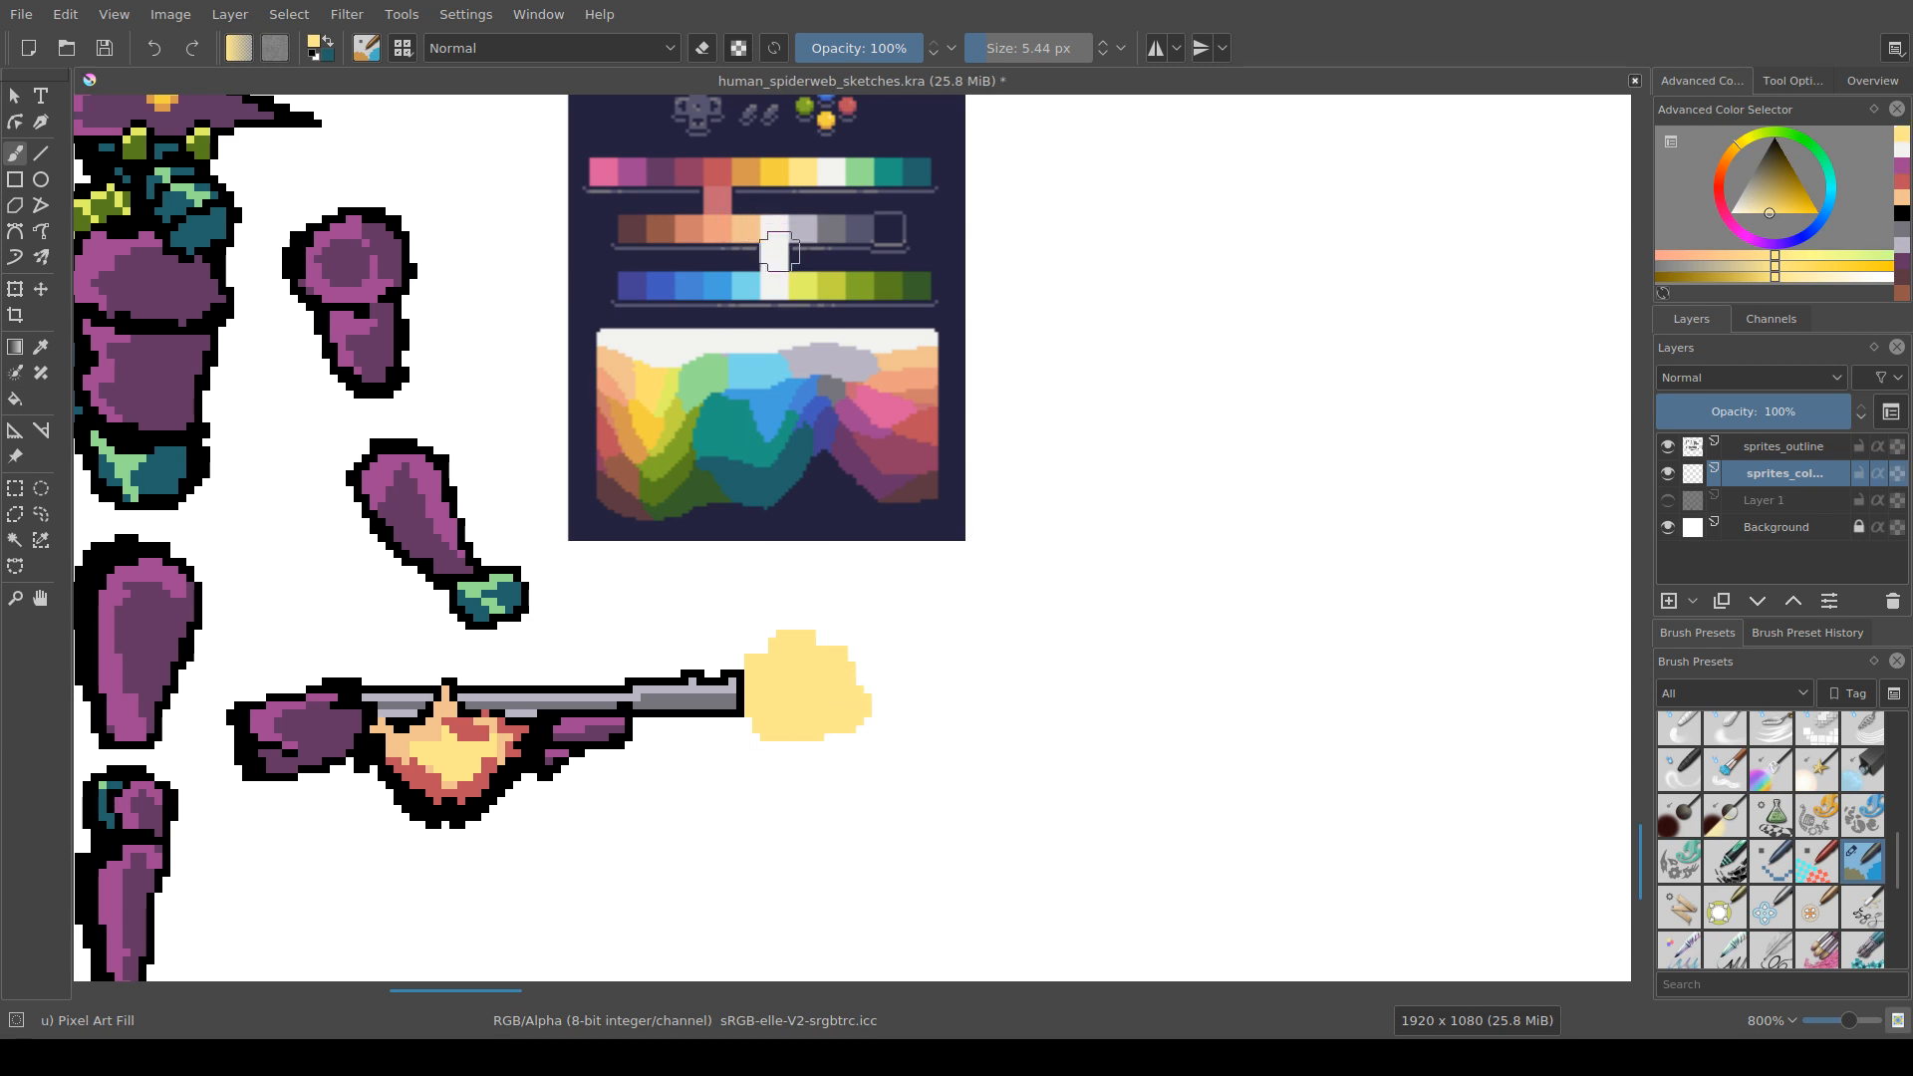
ctrl+click(774, 171)
mouse_move(858, 674)
mouse_down()
mouse_move(820, 650)
mouse_move(844, 666)
mouse_move(851, 722)
mouse_move(900, 665)
mouse_move(900, 712)
mouse_move(892, 680)
mouse_move(955, 689)
mouse_move(915, 713)
mouse_move(884, 686)
mouse_up()
ctrl+click(746, 224)
click(890, 670)
Step: Refine the muzzle flash's edges and the boundaries between its pale yellow, golden, and orange bands with a 2.09 px brush
ctrl+click(857, 673)
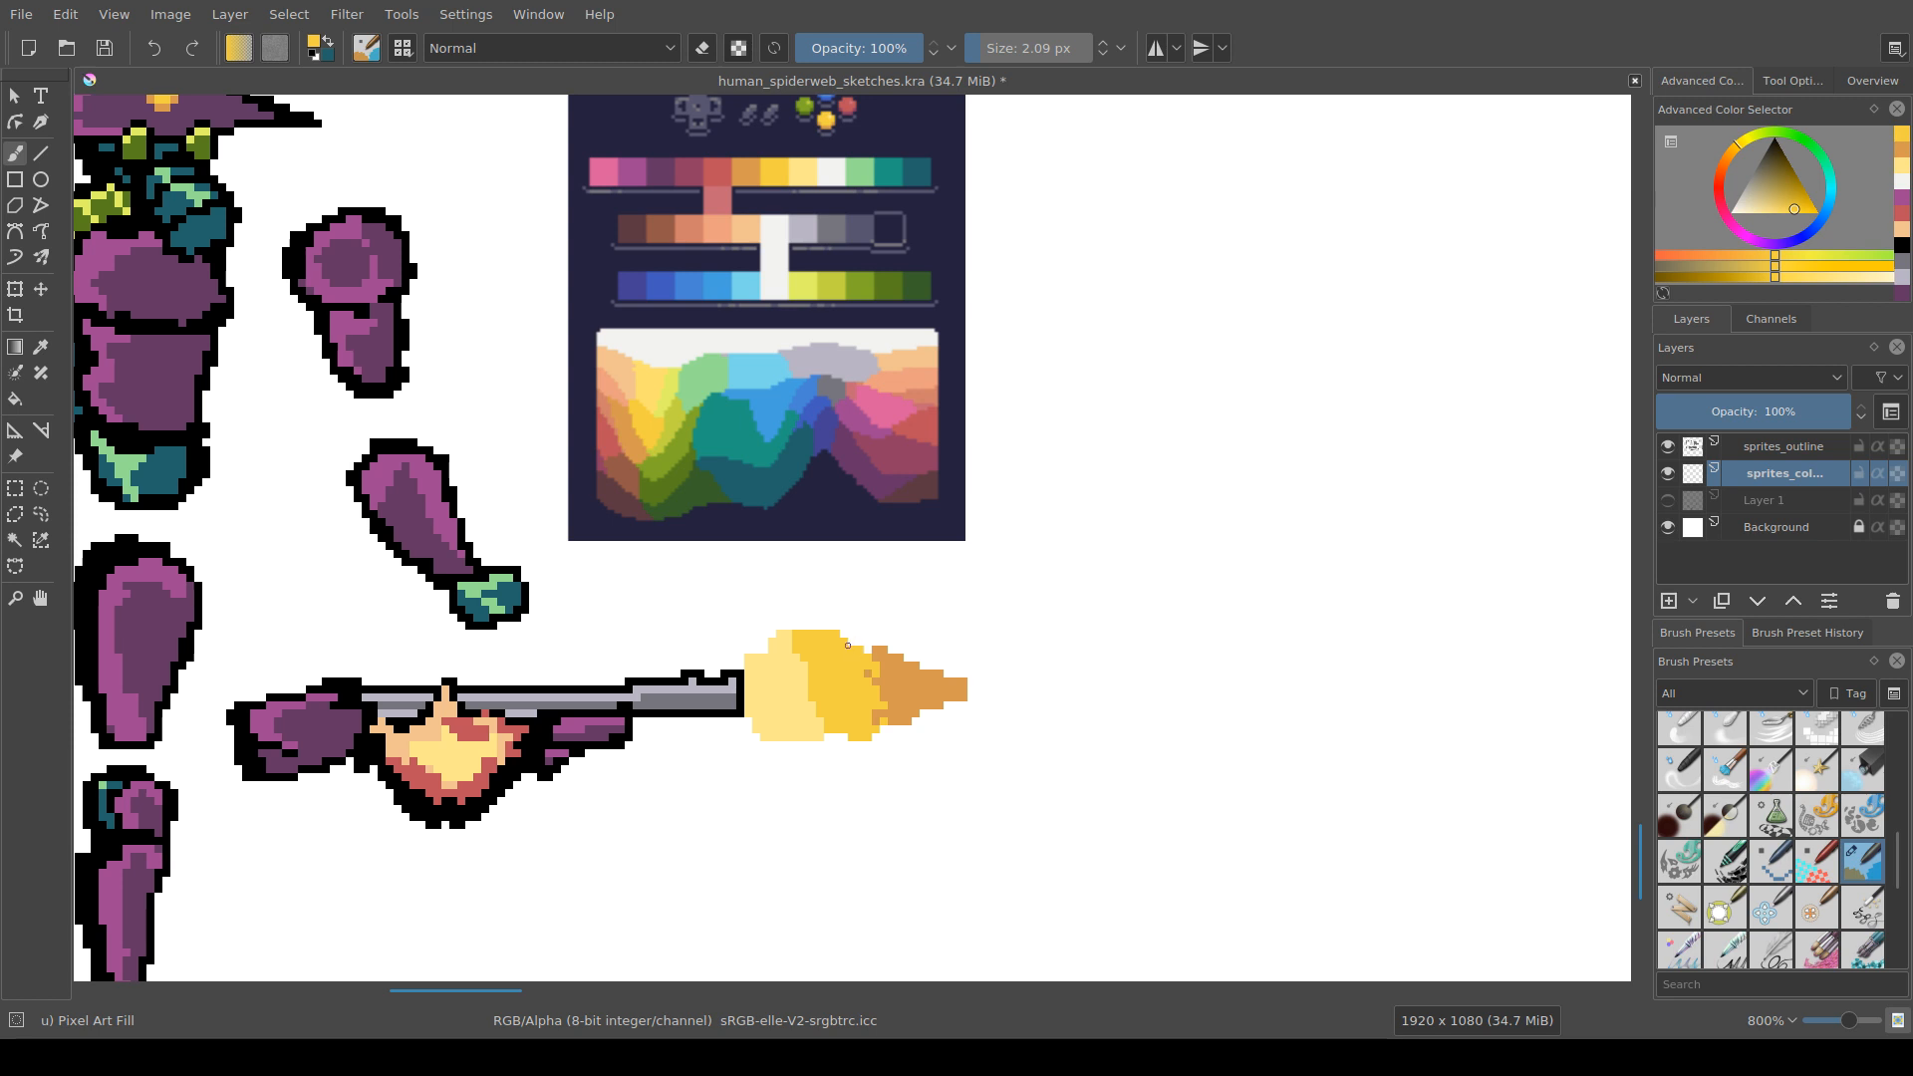
ctrl+click(863, 646)
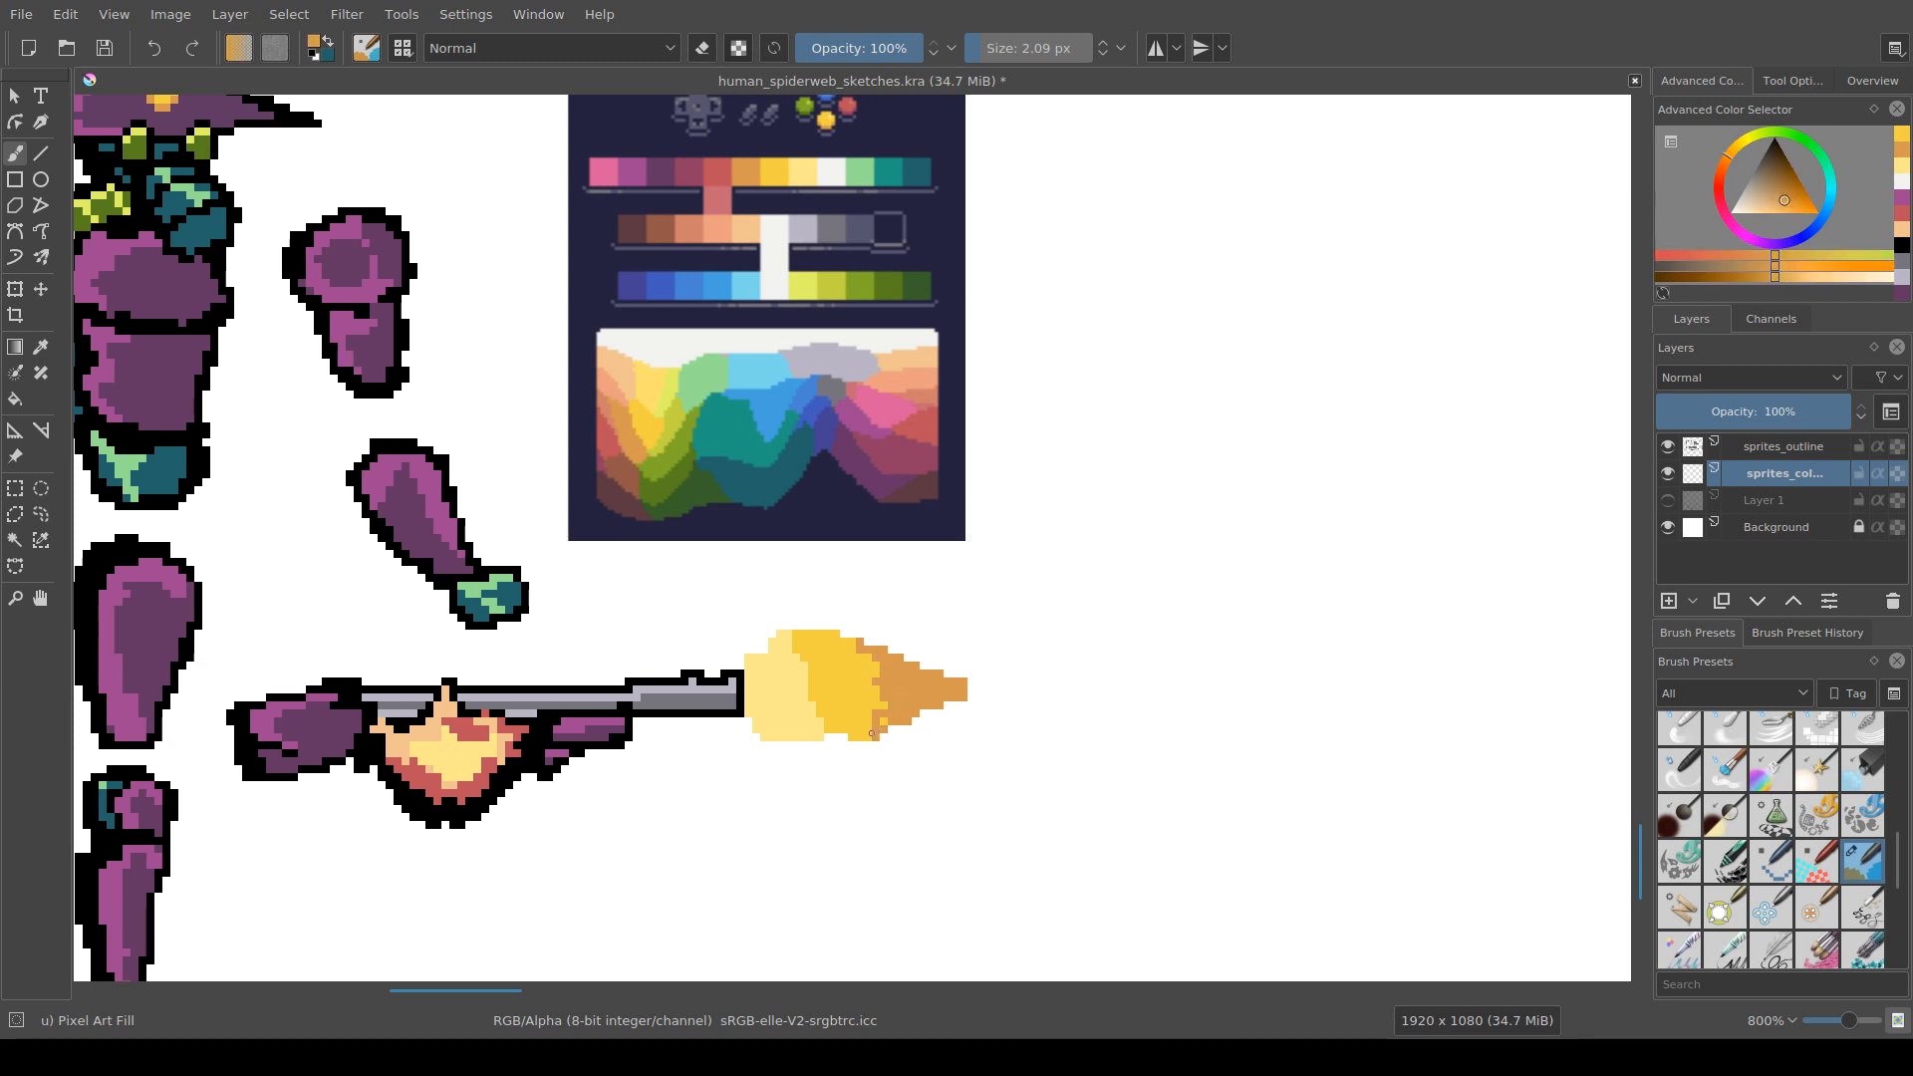
ctrl+click(847, 740)
mouse_move(816, 701)
mouse_down()
mouse_move(904, 694)
mouse_move(839, 645)
mouse_move(847, 725)
mouse_move(816, 733)
mouse_move(856, 726)
mouse_move(816, 733)
mouse_move(807, 710)
mouse_move(856, 701)
mouse_move(832, 685)
mouse_move(848, 685)
mouse_move(831, 725)
mouse_move(791, 717)
mouse_move(847, 741)
mouse_move(792, 740)
mouse_up()
ctrl+click(871, 685)
key(ctrl+z)
ctrl+click(806, 709)
ctrl+click(847, 742)
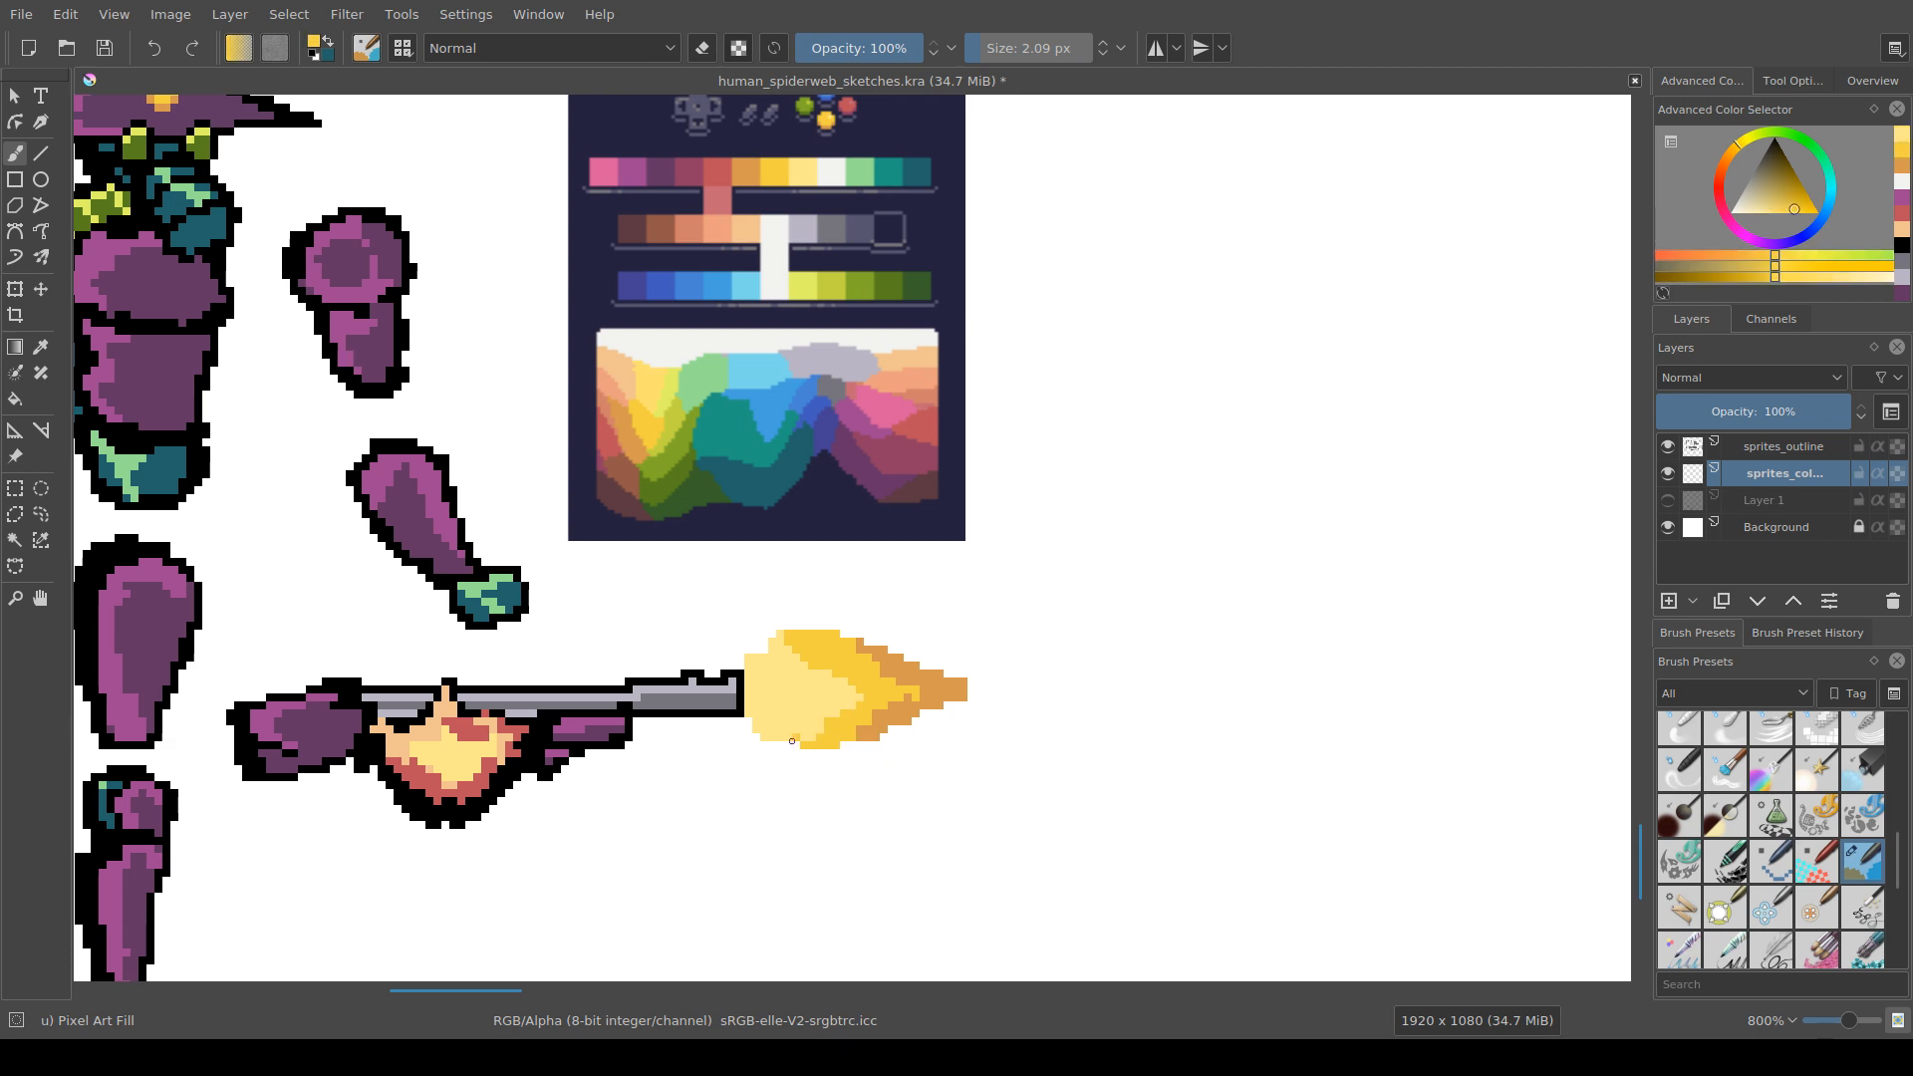
Step: Paint a small off-white core at the muzzle flash's base near the barrel and save the document
ctrl+click(903, 228)
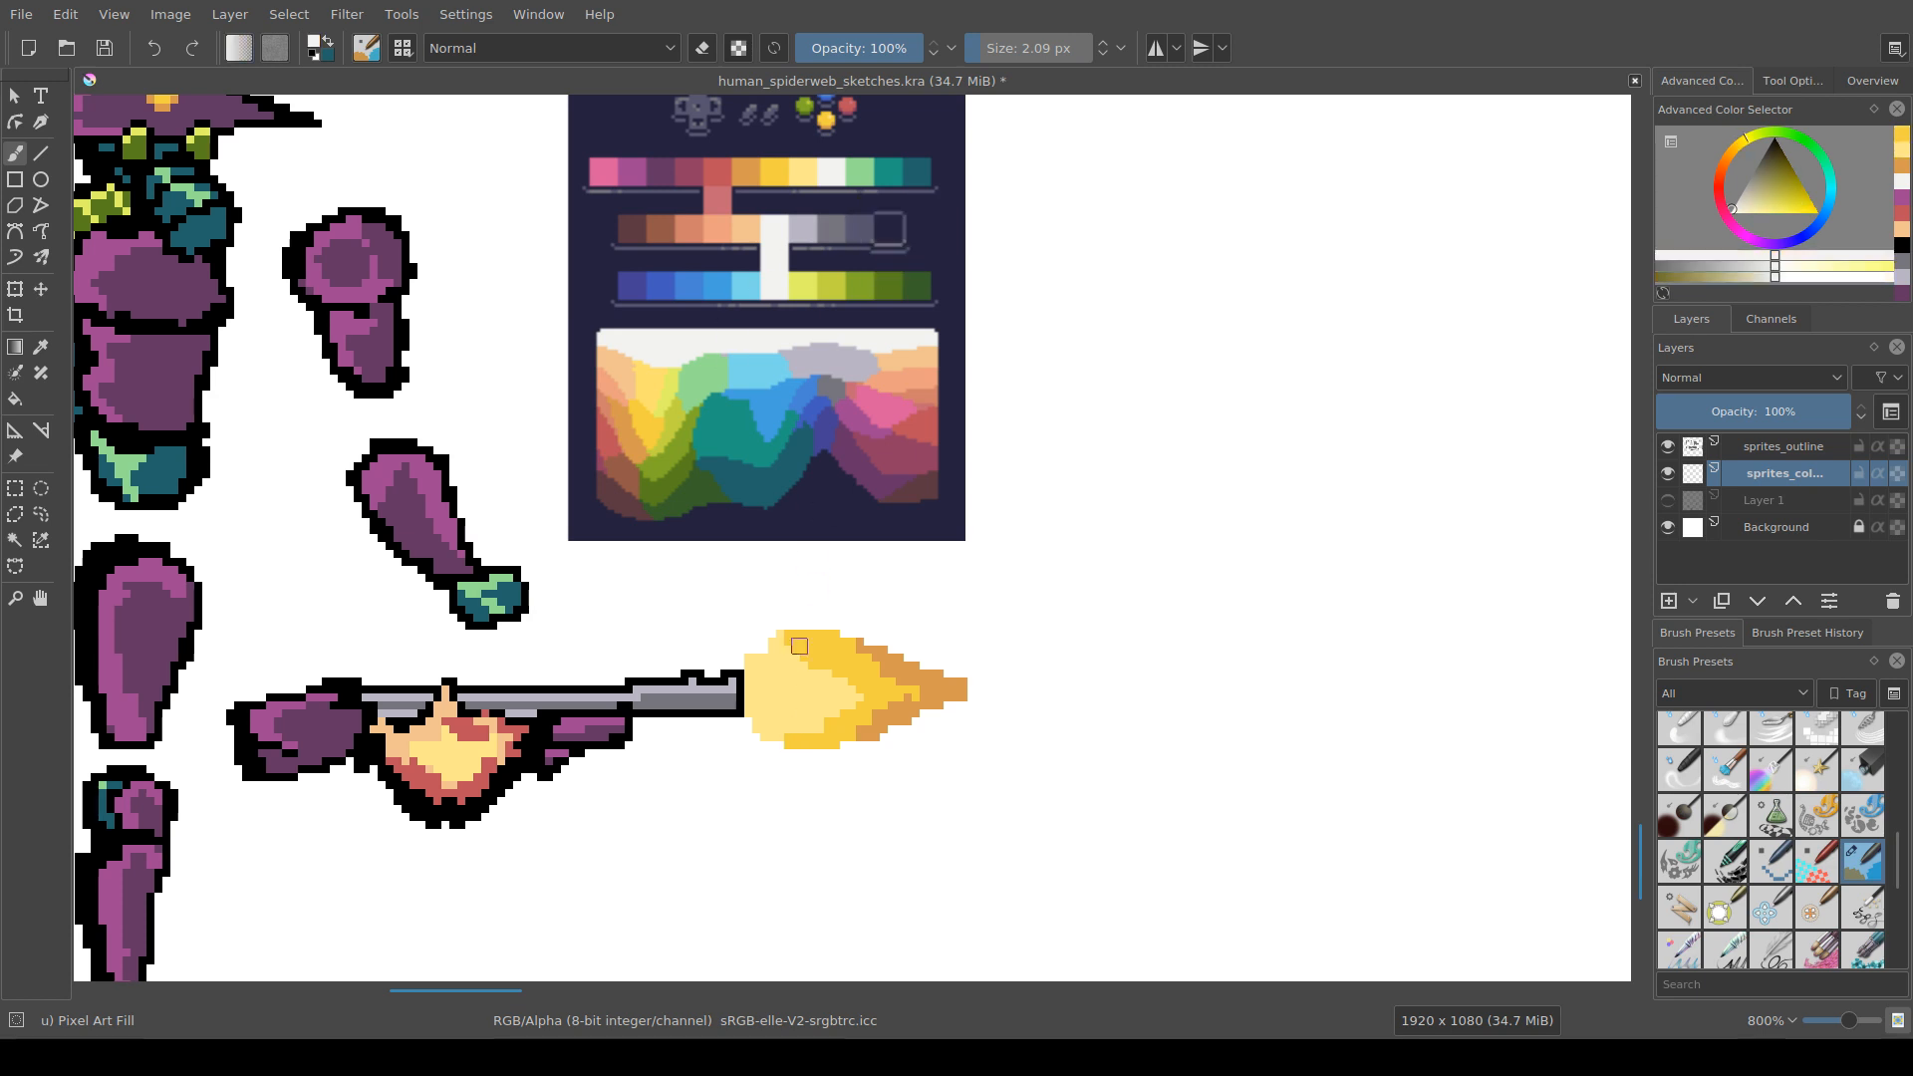
drag(760, 685, 800, 694)
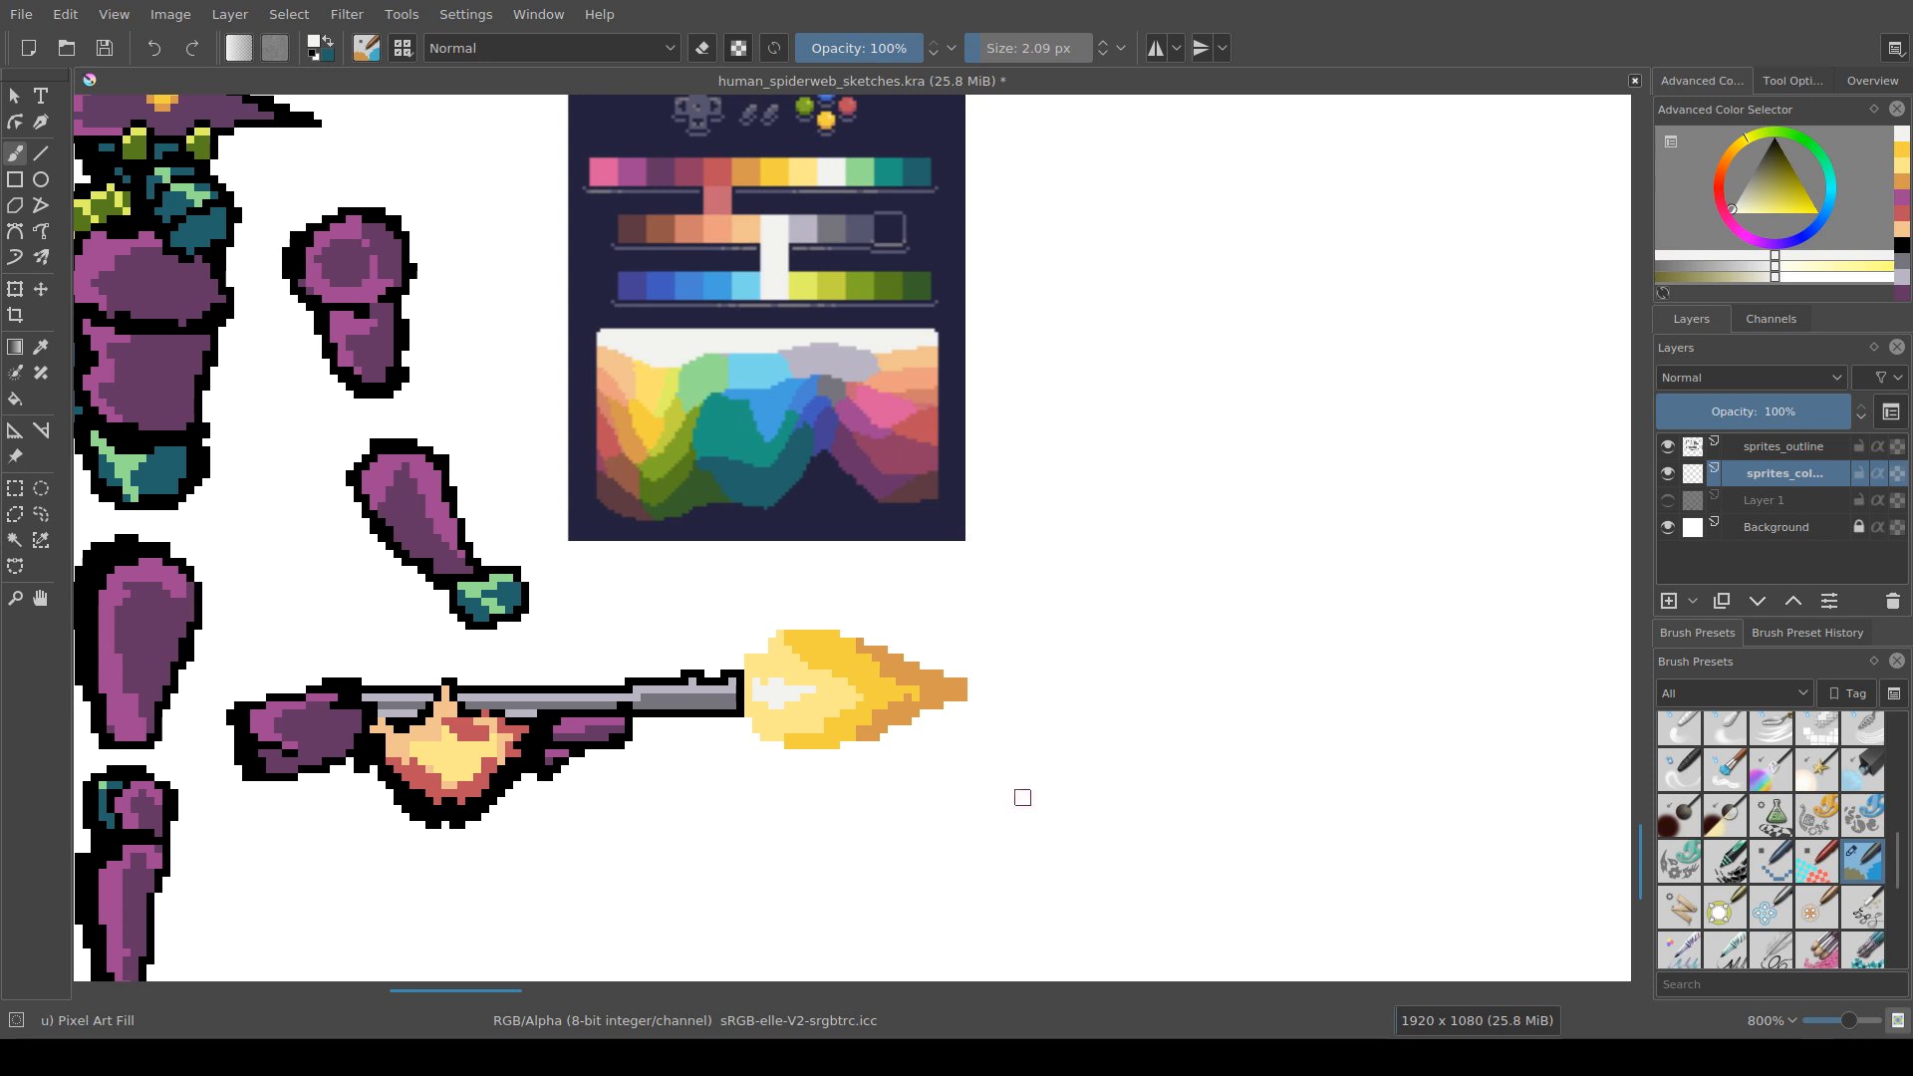
scroll(1092, 856, down, 3)
drag(1092, 856, 950, 704)
key(ctrl+s)
scroll(918, 701, down, 2)
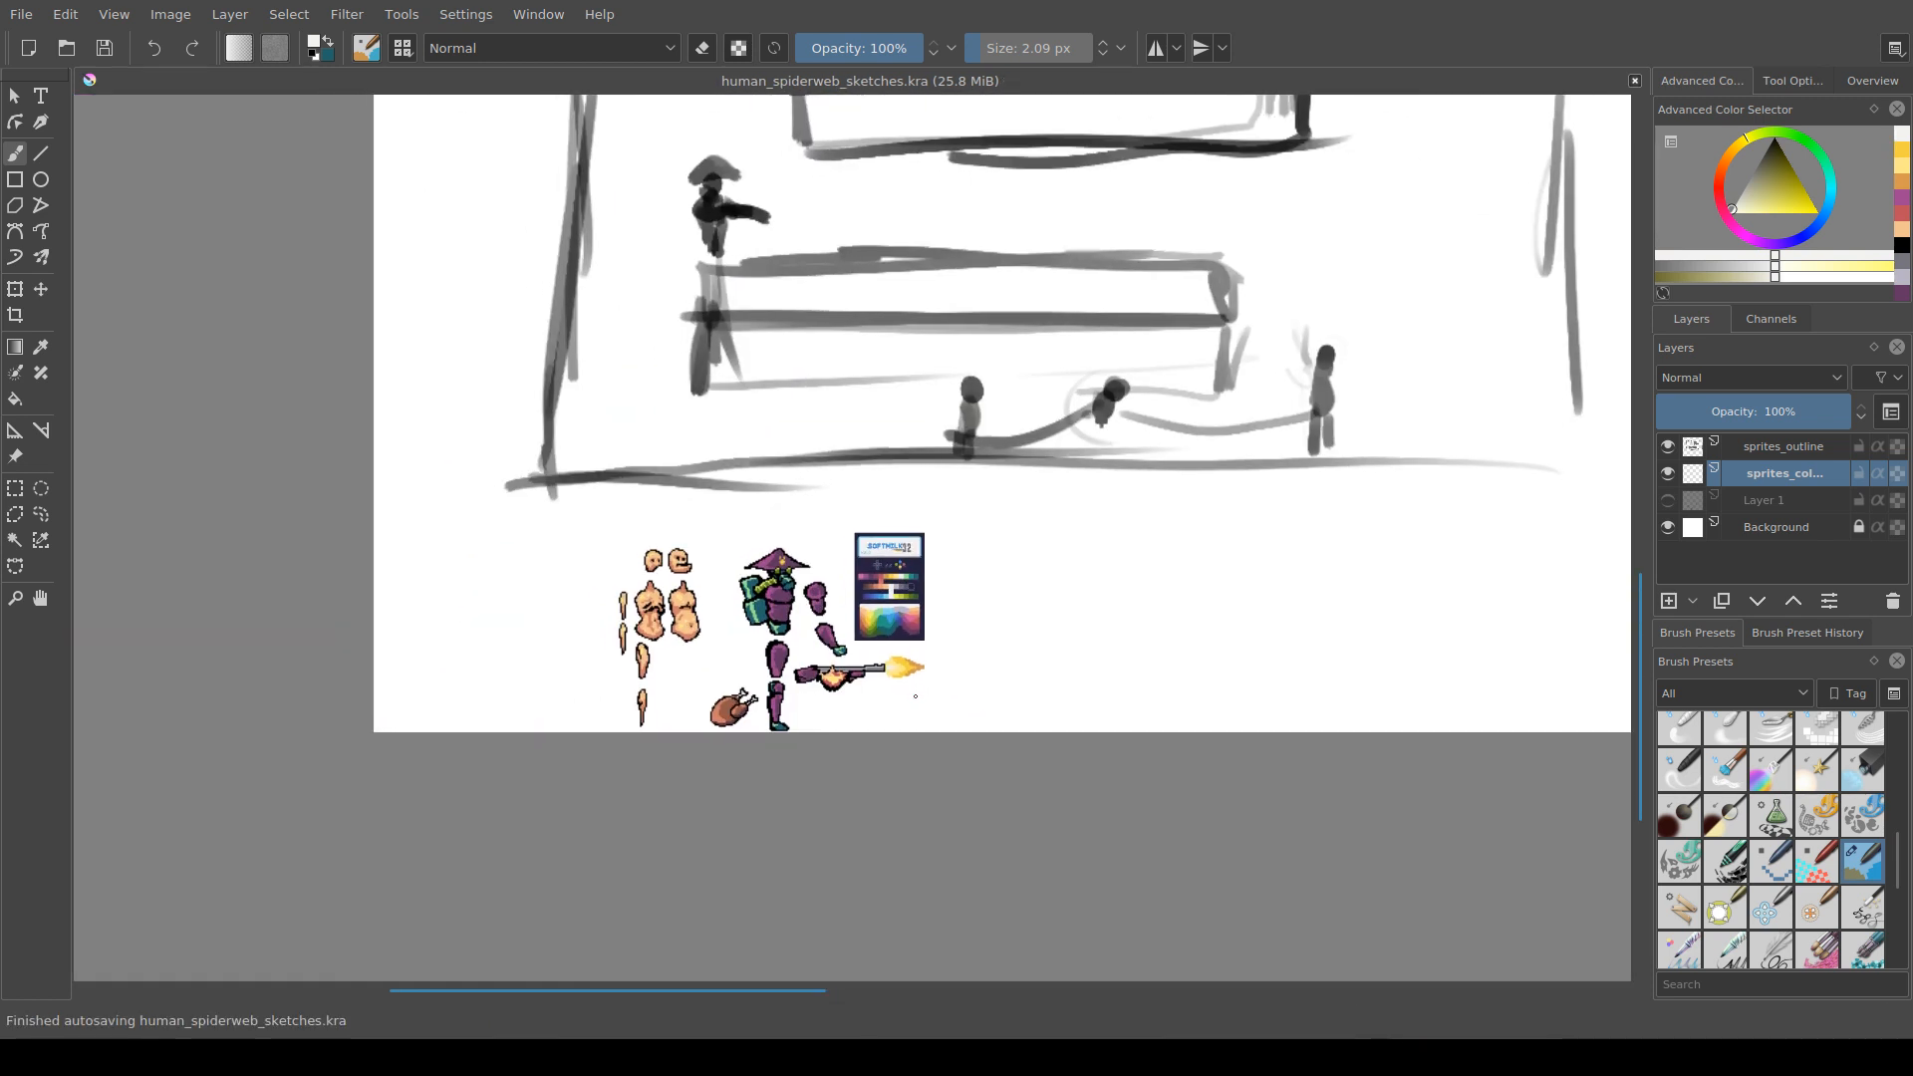
Step: Examine the sprite sheet at several magnifications to judge the gun, muzzle flash, and body parts together
scroll(921, 708, up, 1)
scroll(921, 707, up, 1)
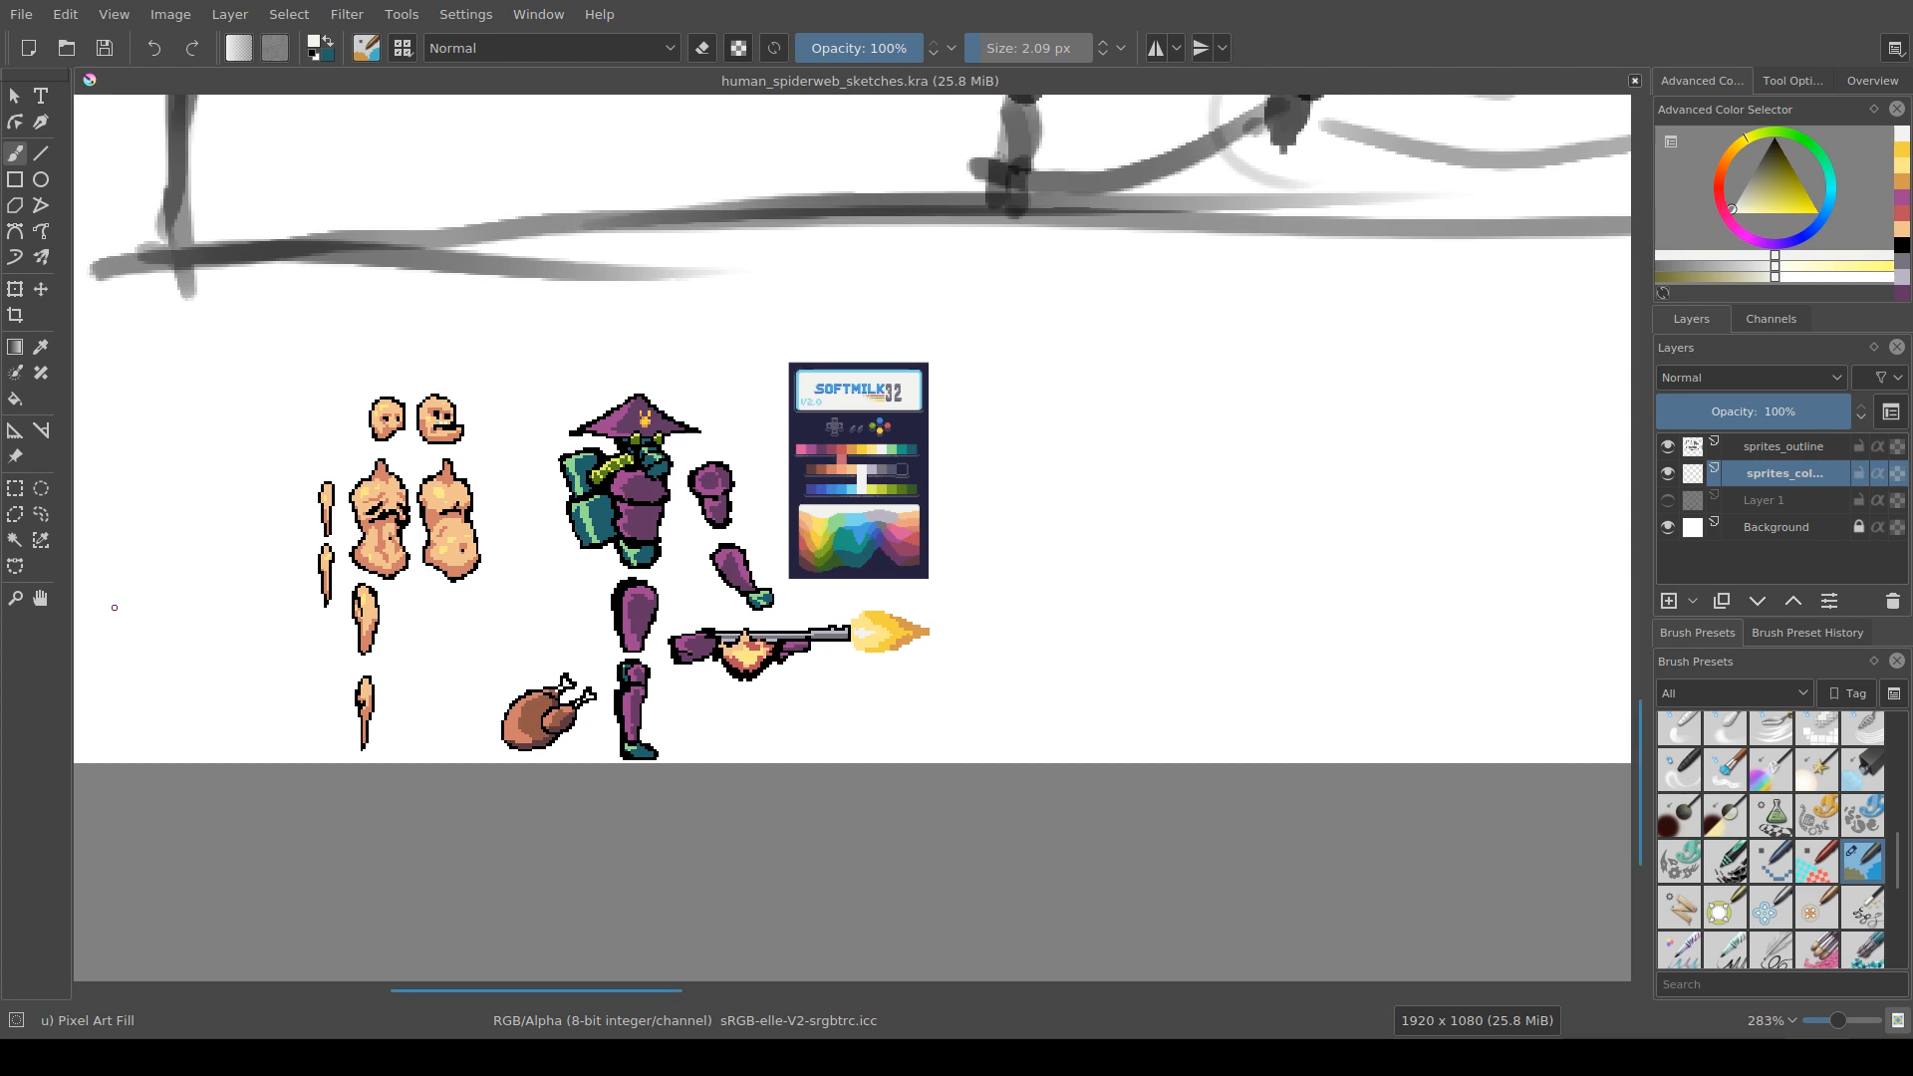
scroll(748, 630, up, 5)
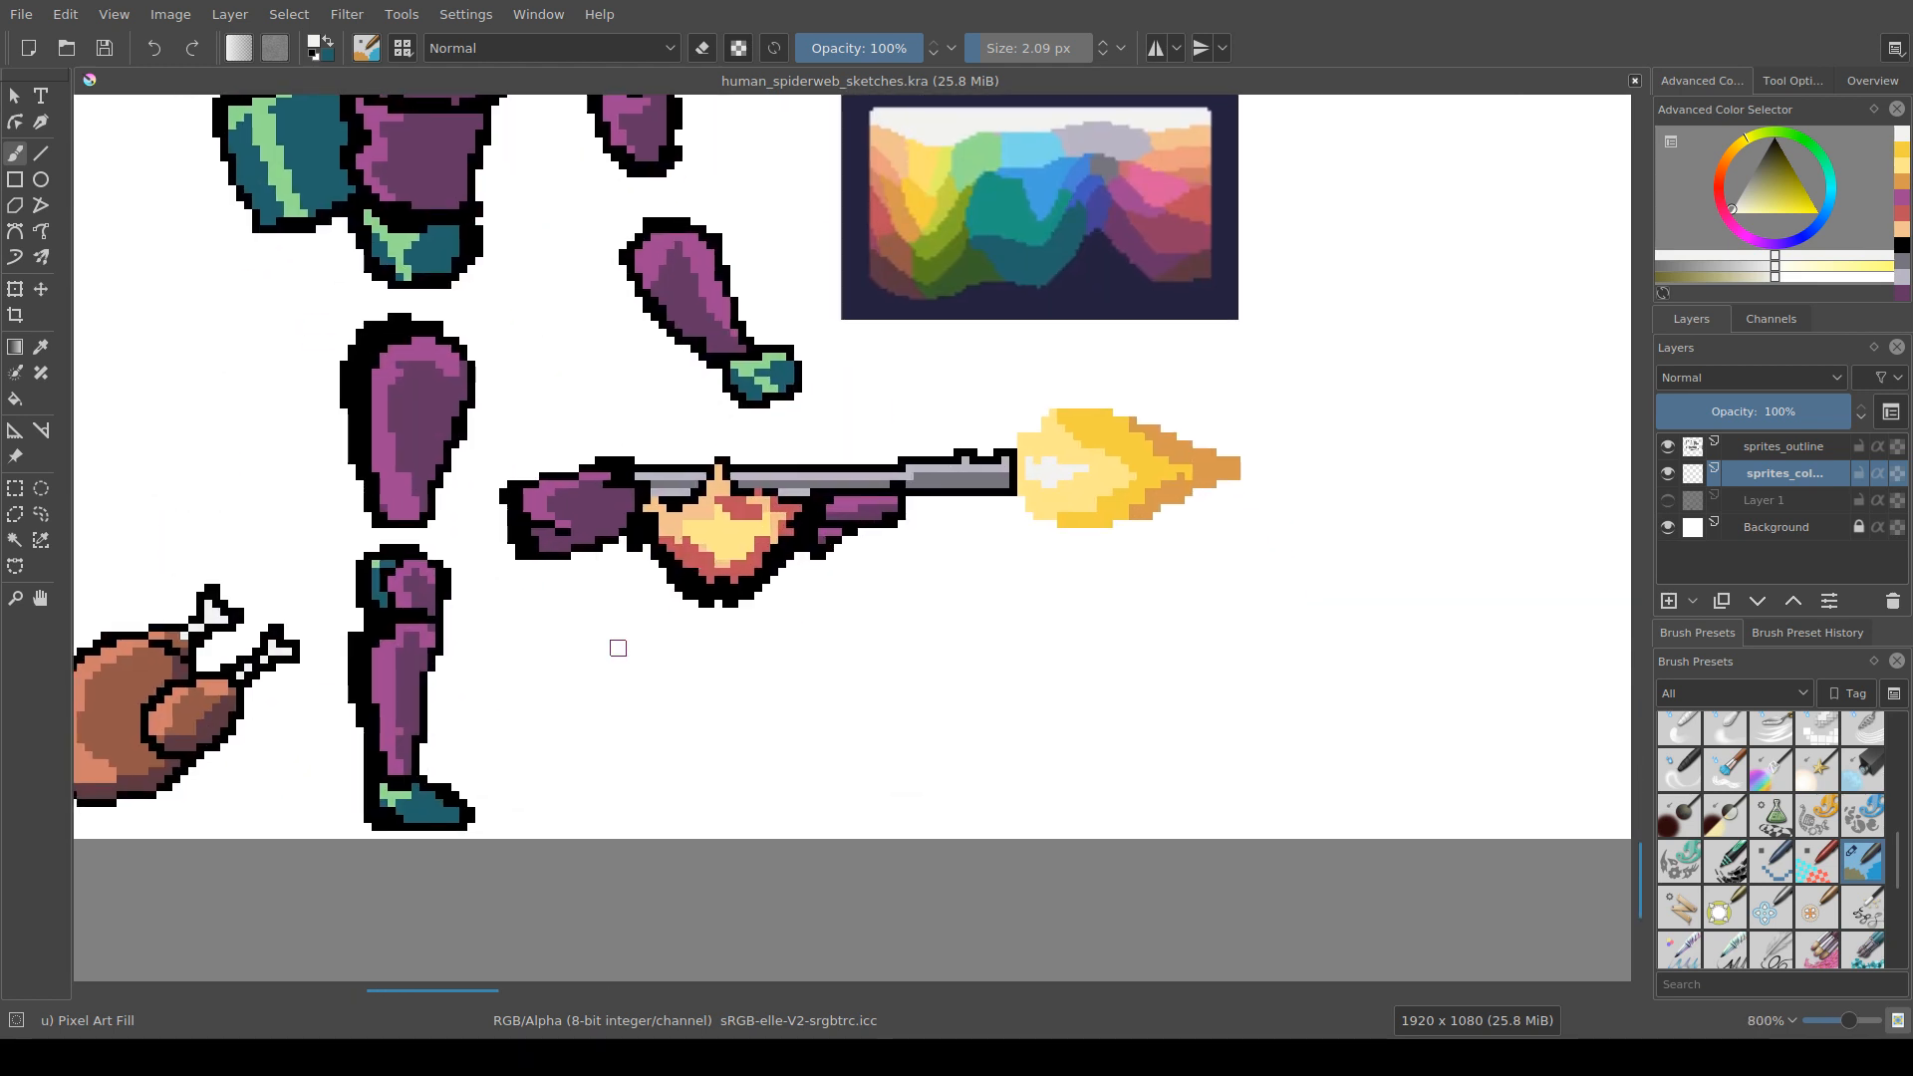
scroll(815, 639, down, 4)
scroll(574, 688, up, 5)
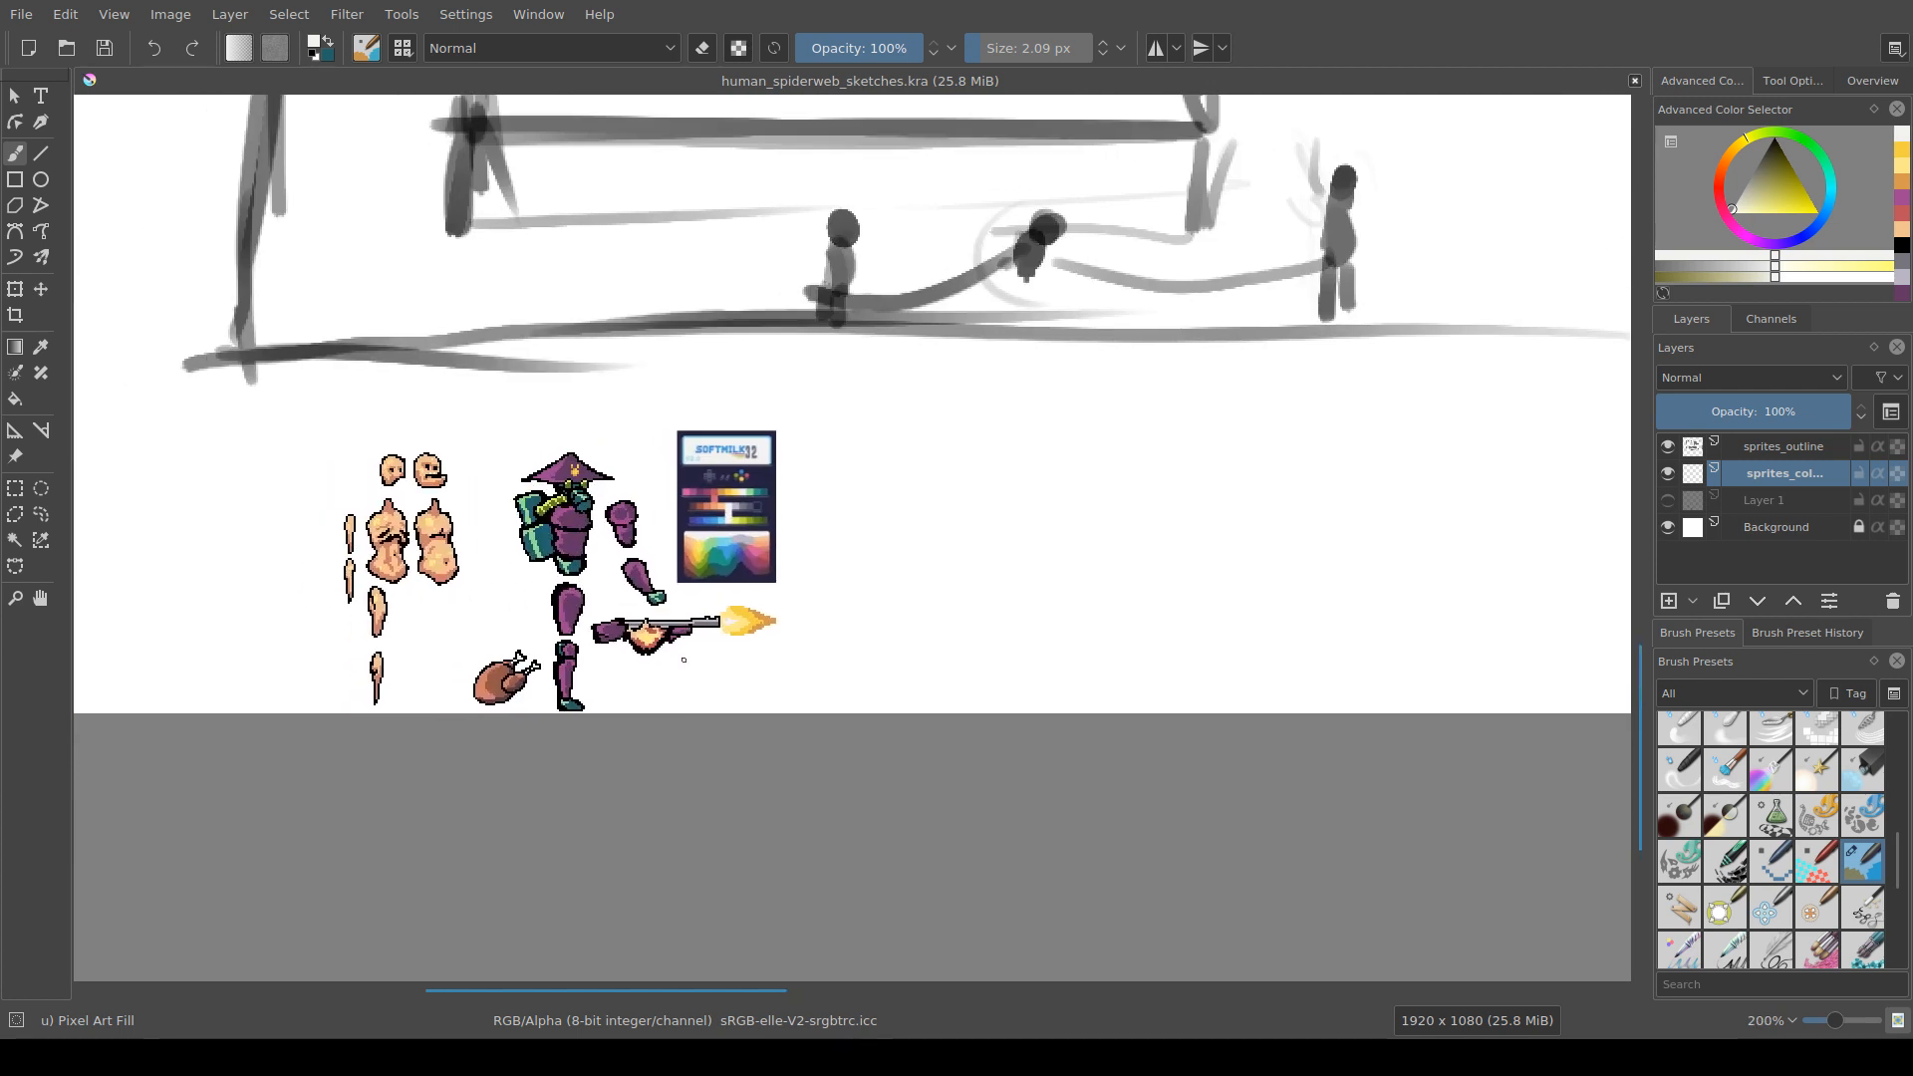
scroll(812, 638, down, 3)
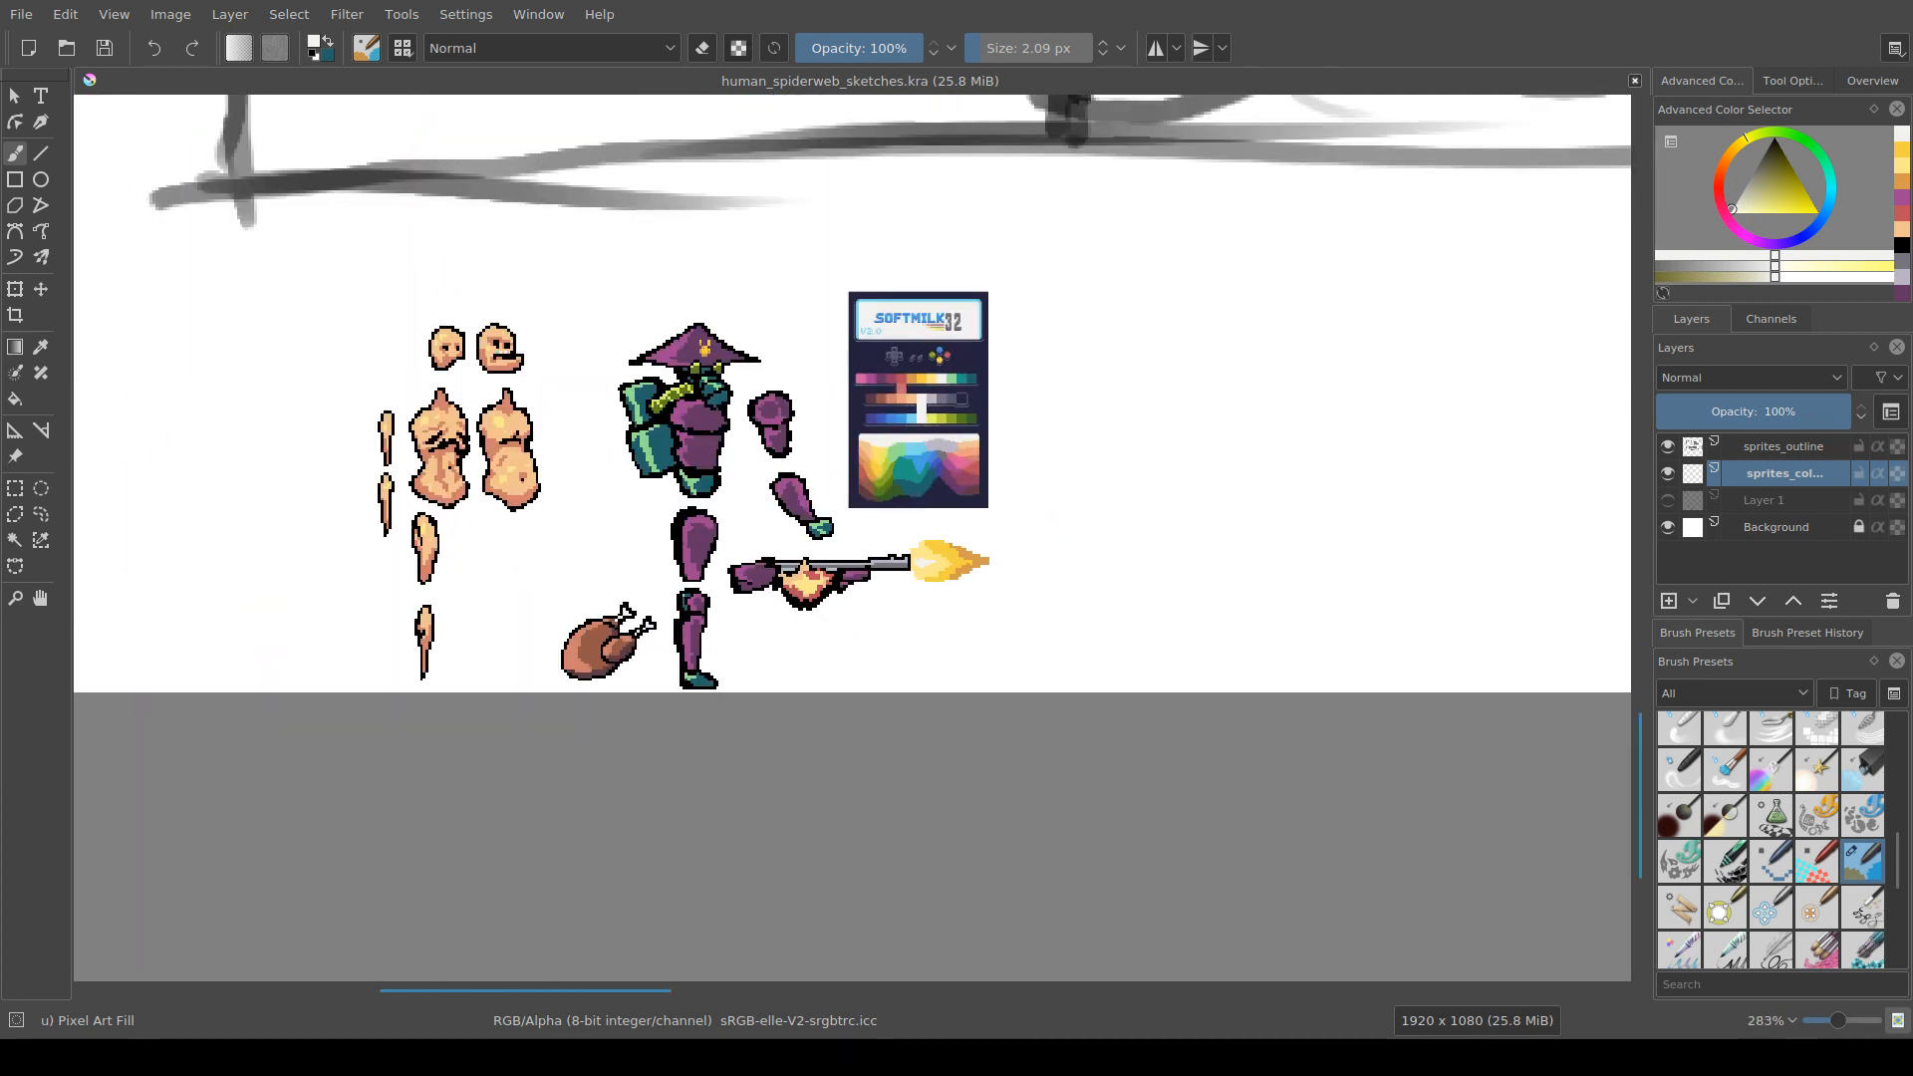
scroll(610, 618, up, 2)
drag(448, 573, 726, 531)
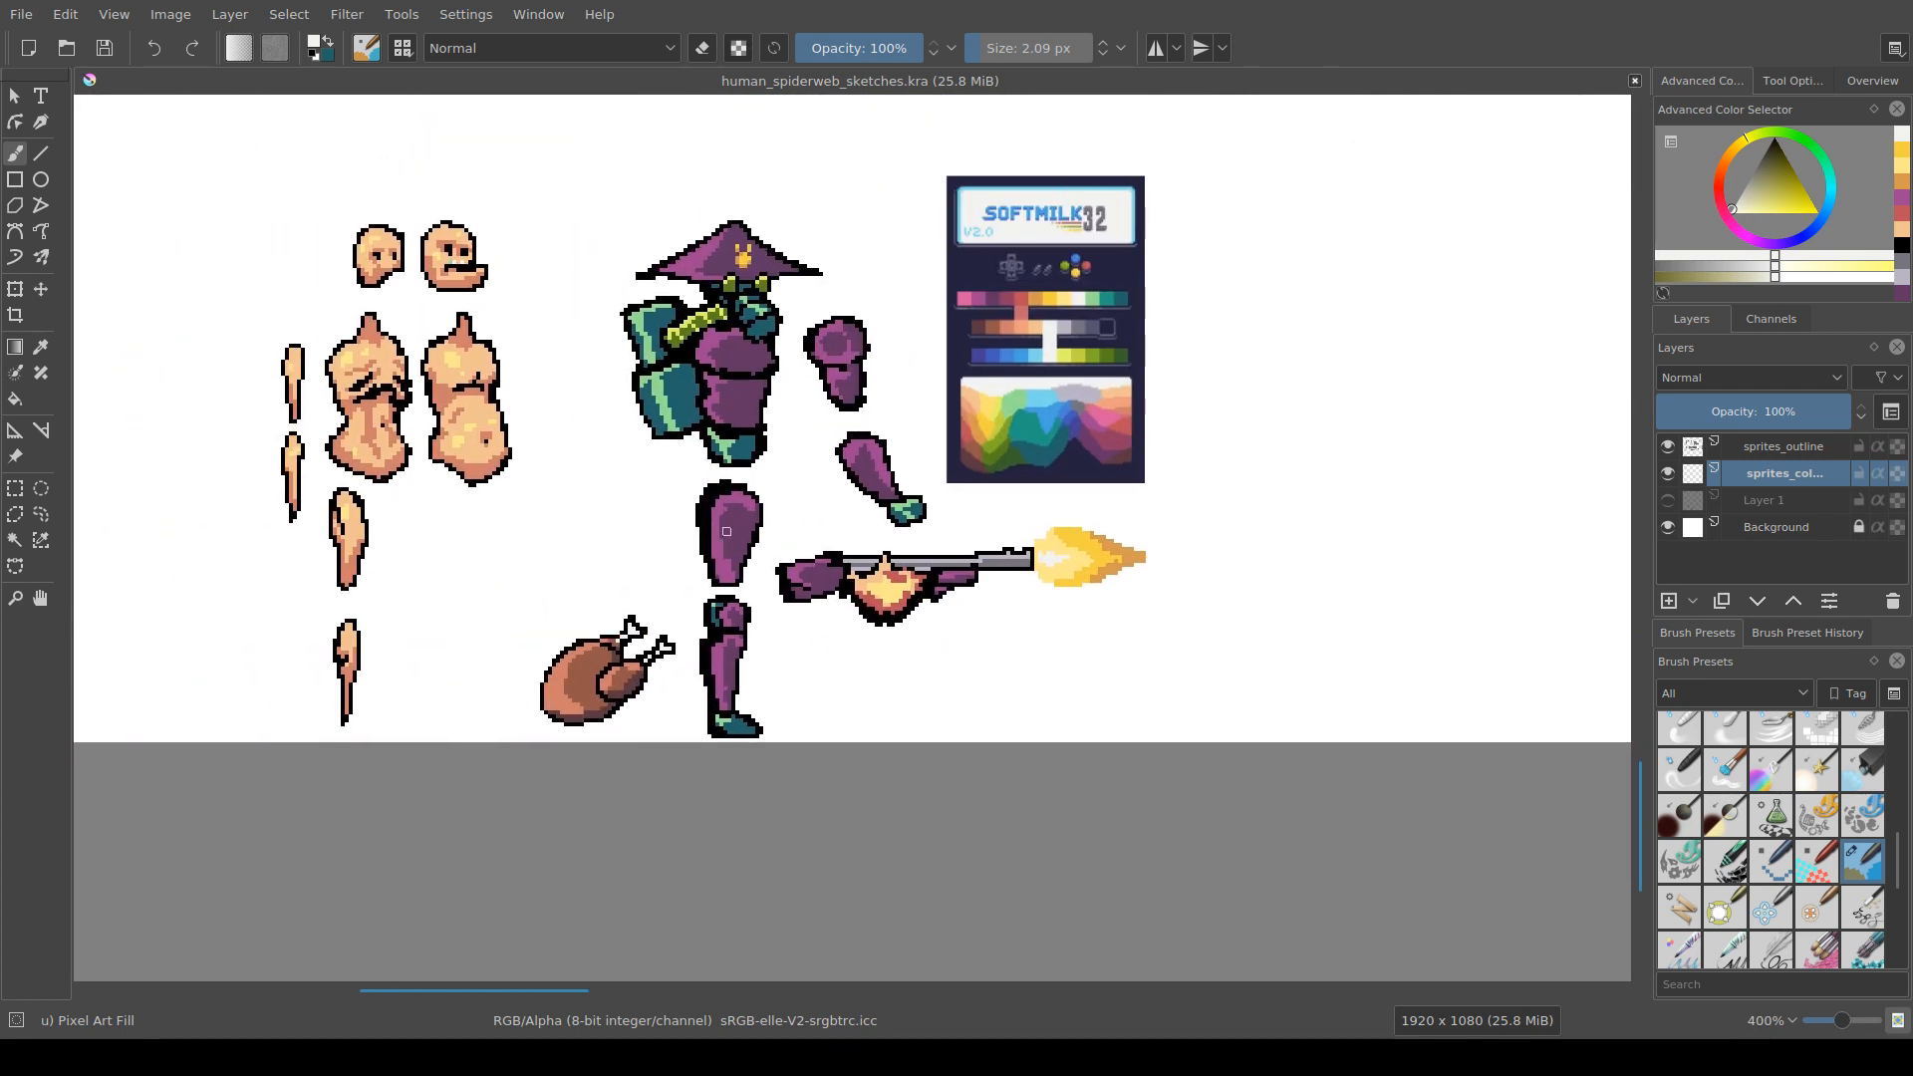
drag(595, 465, 778, 494)
scroll(613, 551, down, 1)
drag(1416, 514, 1332, 534)
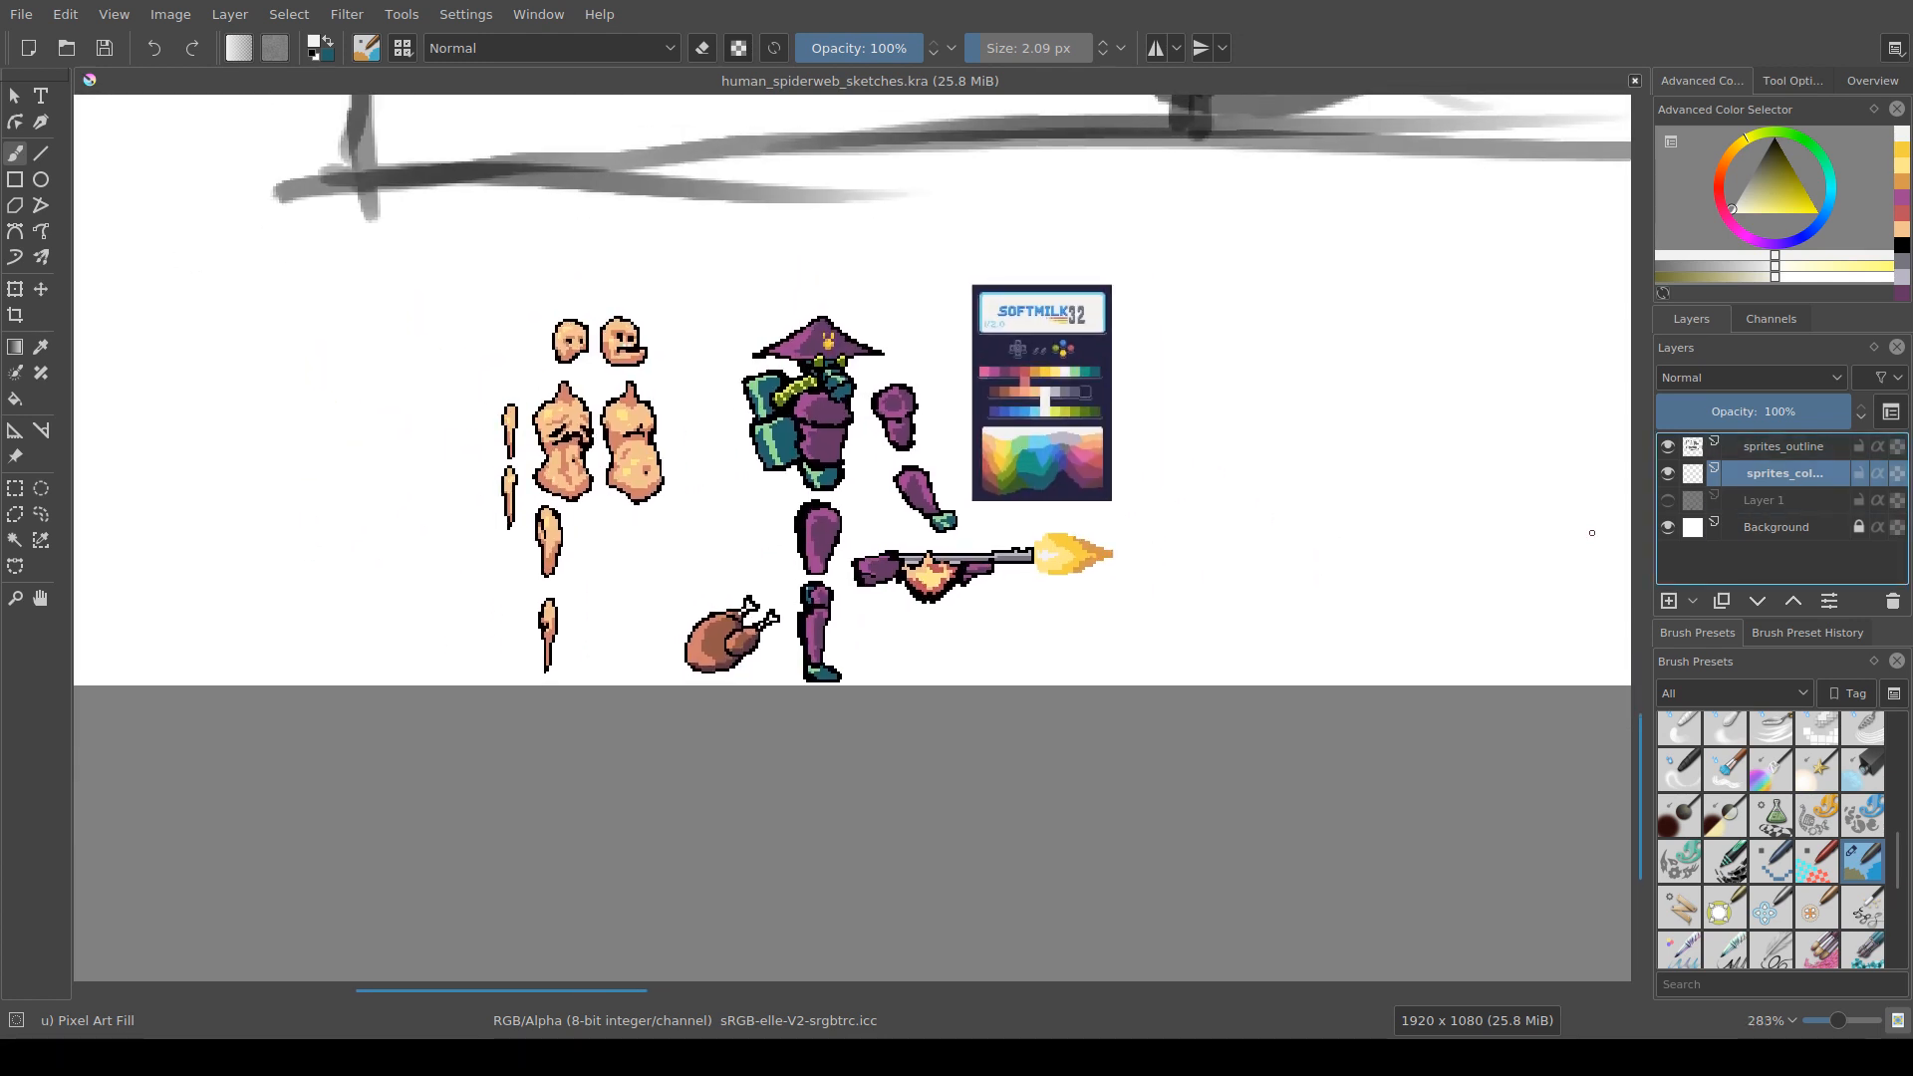
Step: Move the Softmilk 32 palette reference on the sprites_color layer to the empty area left of the bare-skinned body parts
click(1782, 447)
drag(1561, 553, 1620, 548)
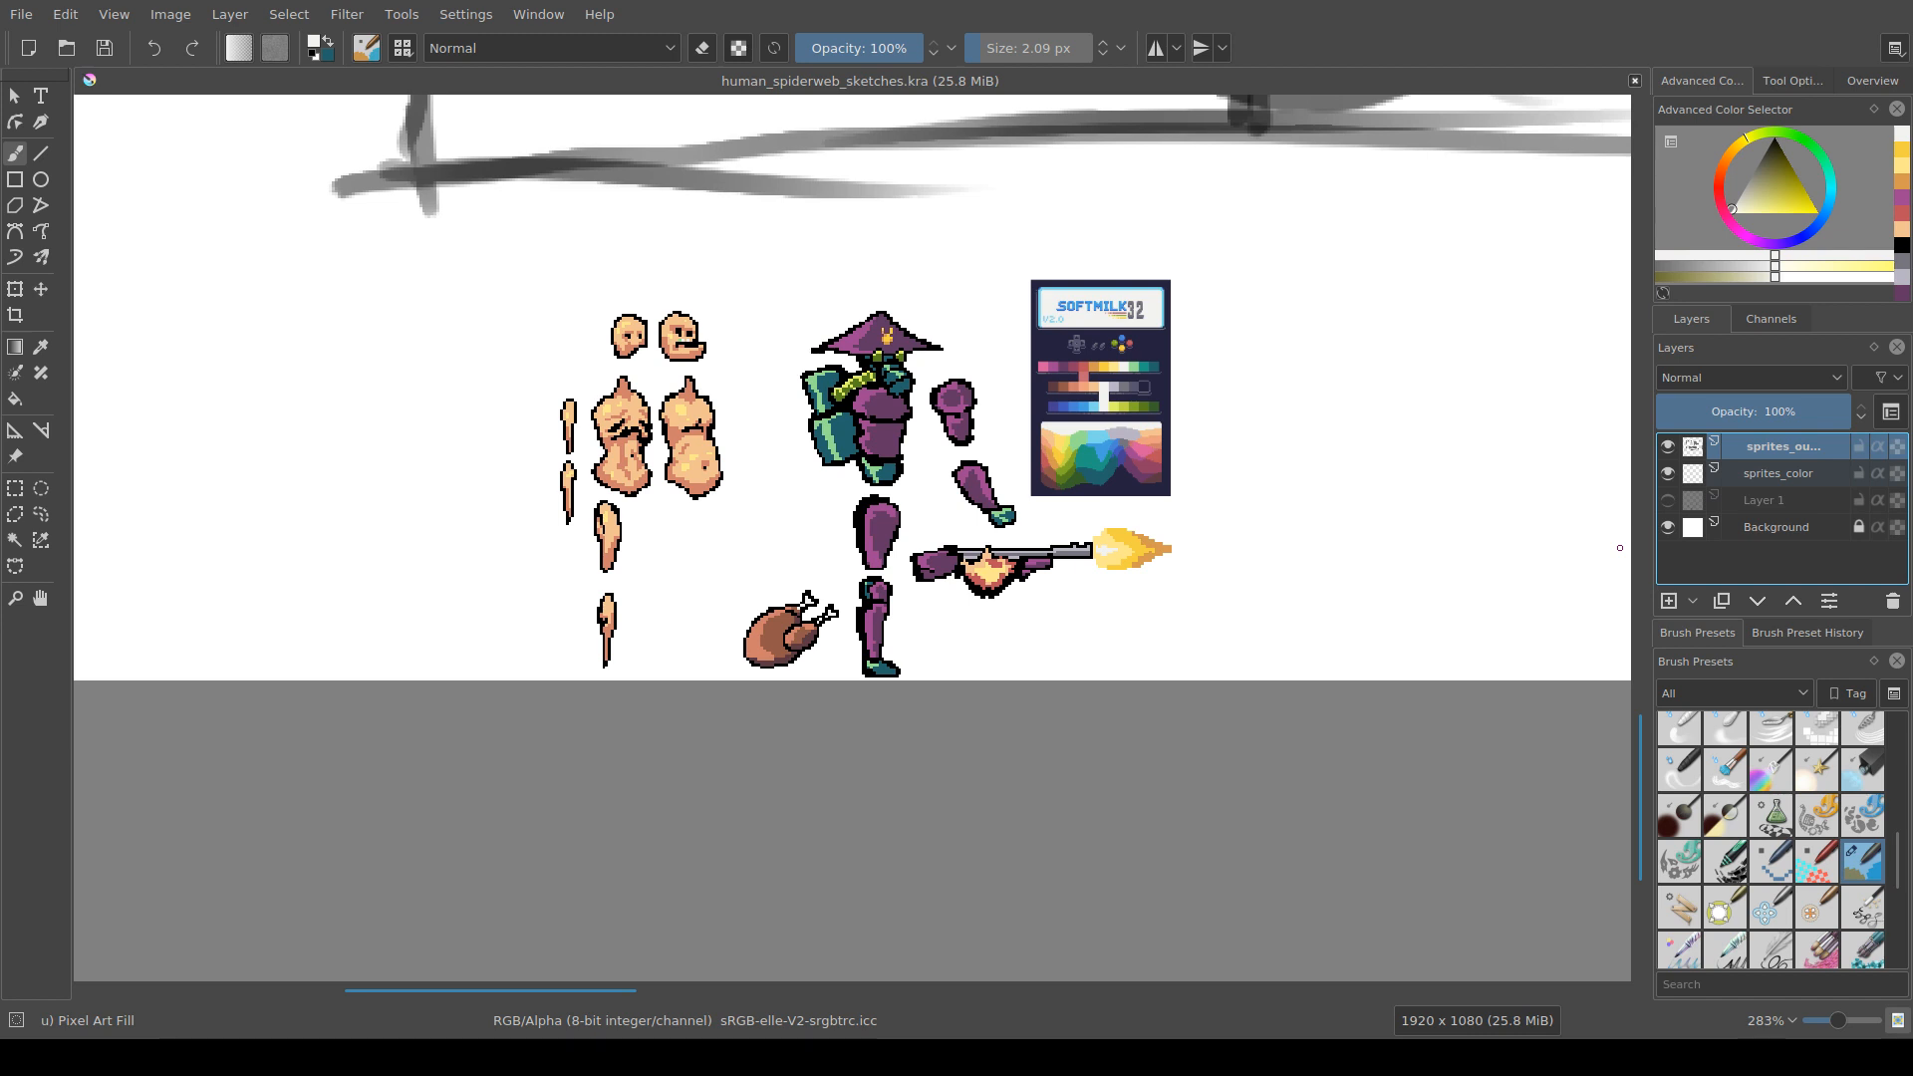
click(1780, 473)
scroll(634, 567, up, 1)
drag(636, 564, 326, 635)
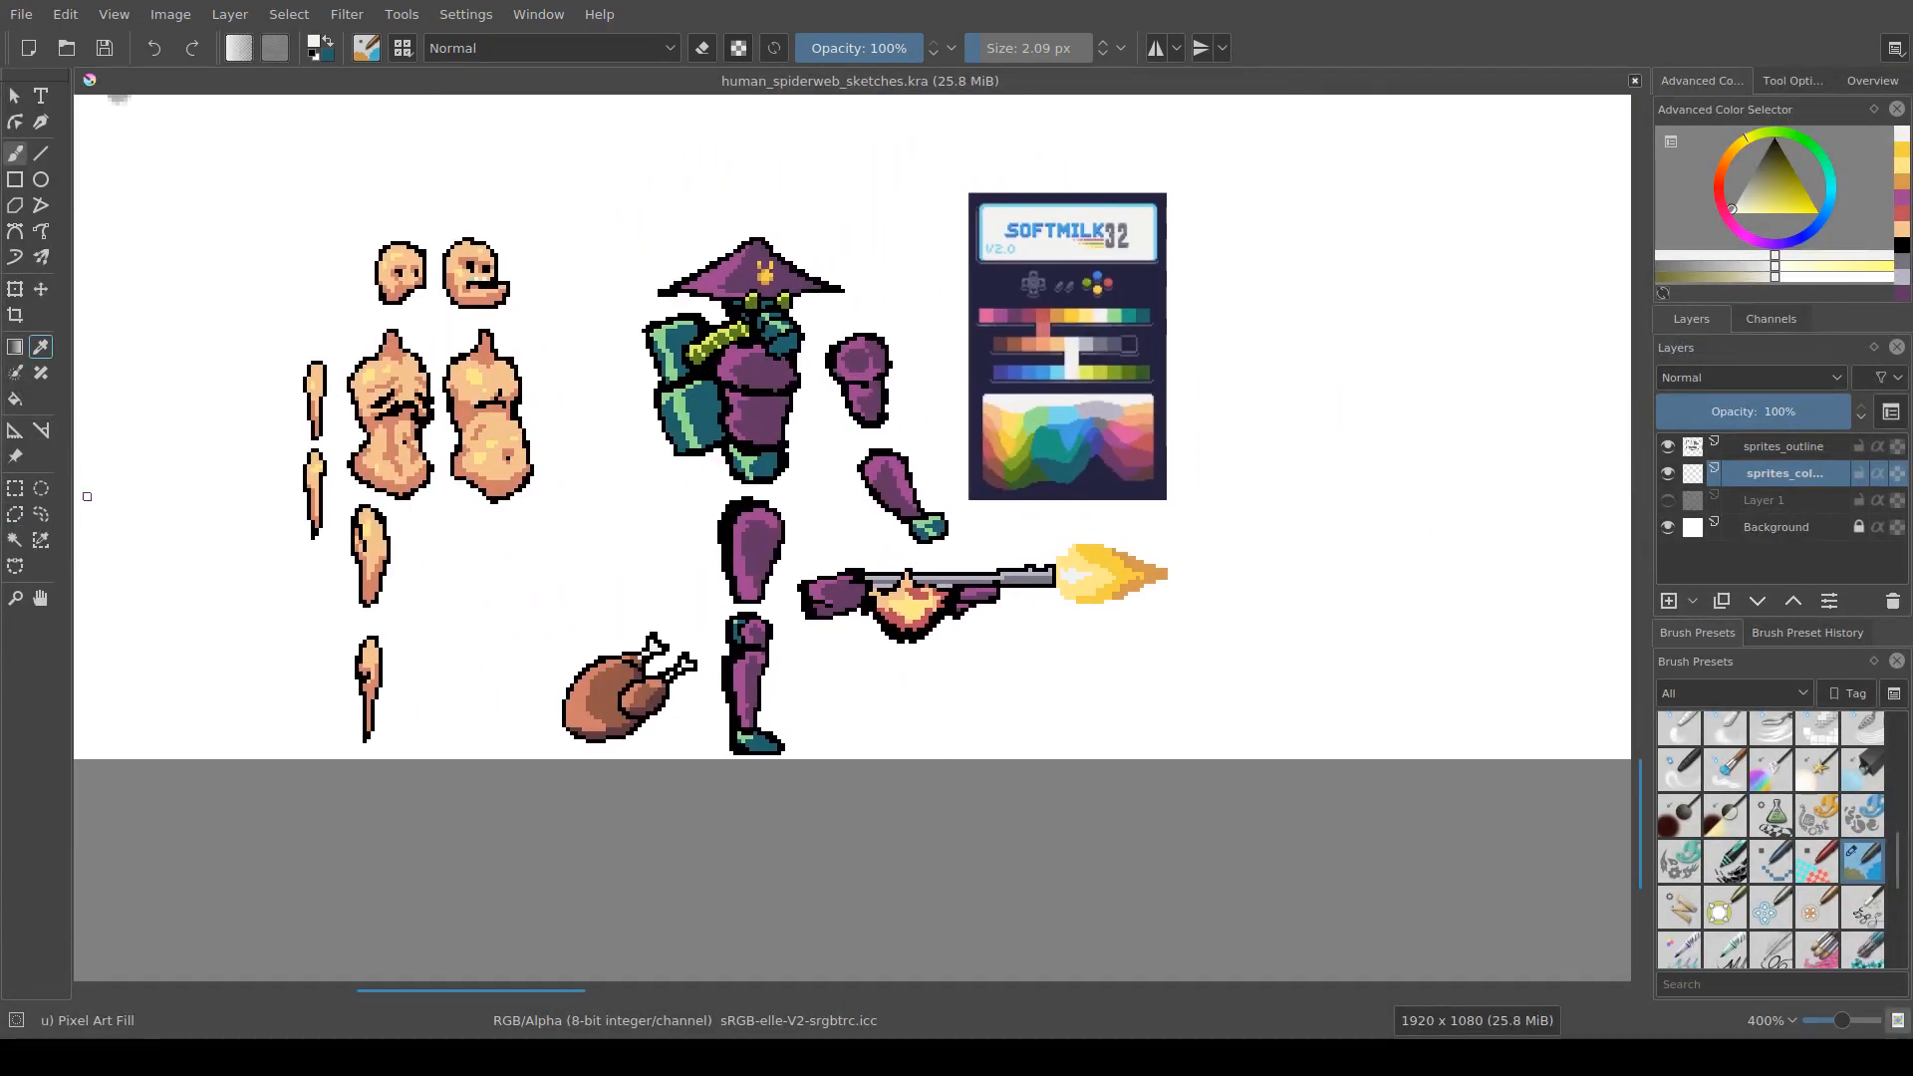
click(15, 457)
drag(1067, 347, 181, 346)
drag(181, 346, 666, 407)
scroll(665, 406, up, 1)
scroll(674, 620, up, 1)
scroll(674, 619, down, 1)
drag(674, 620, 647, 636)
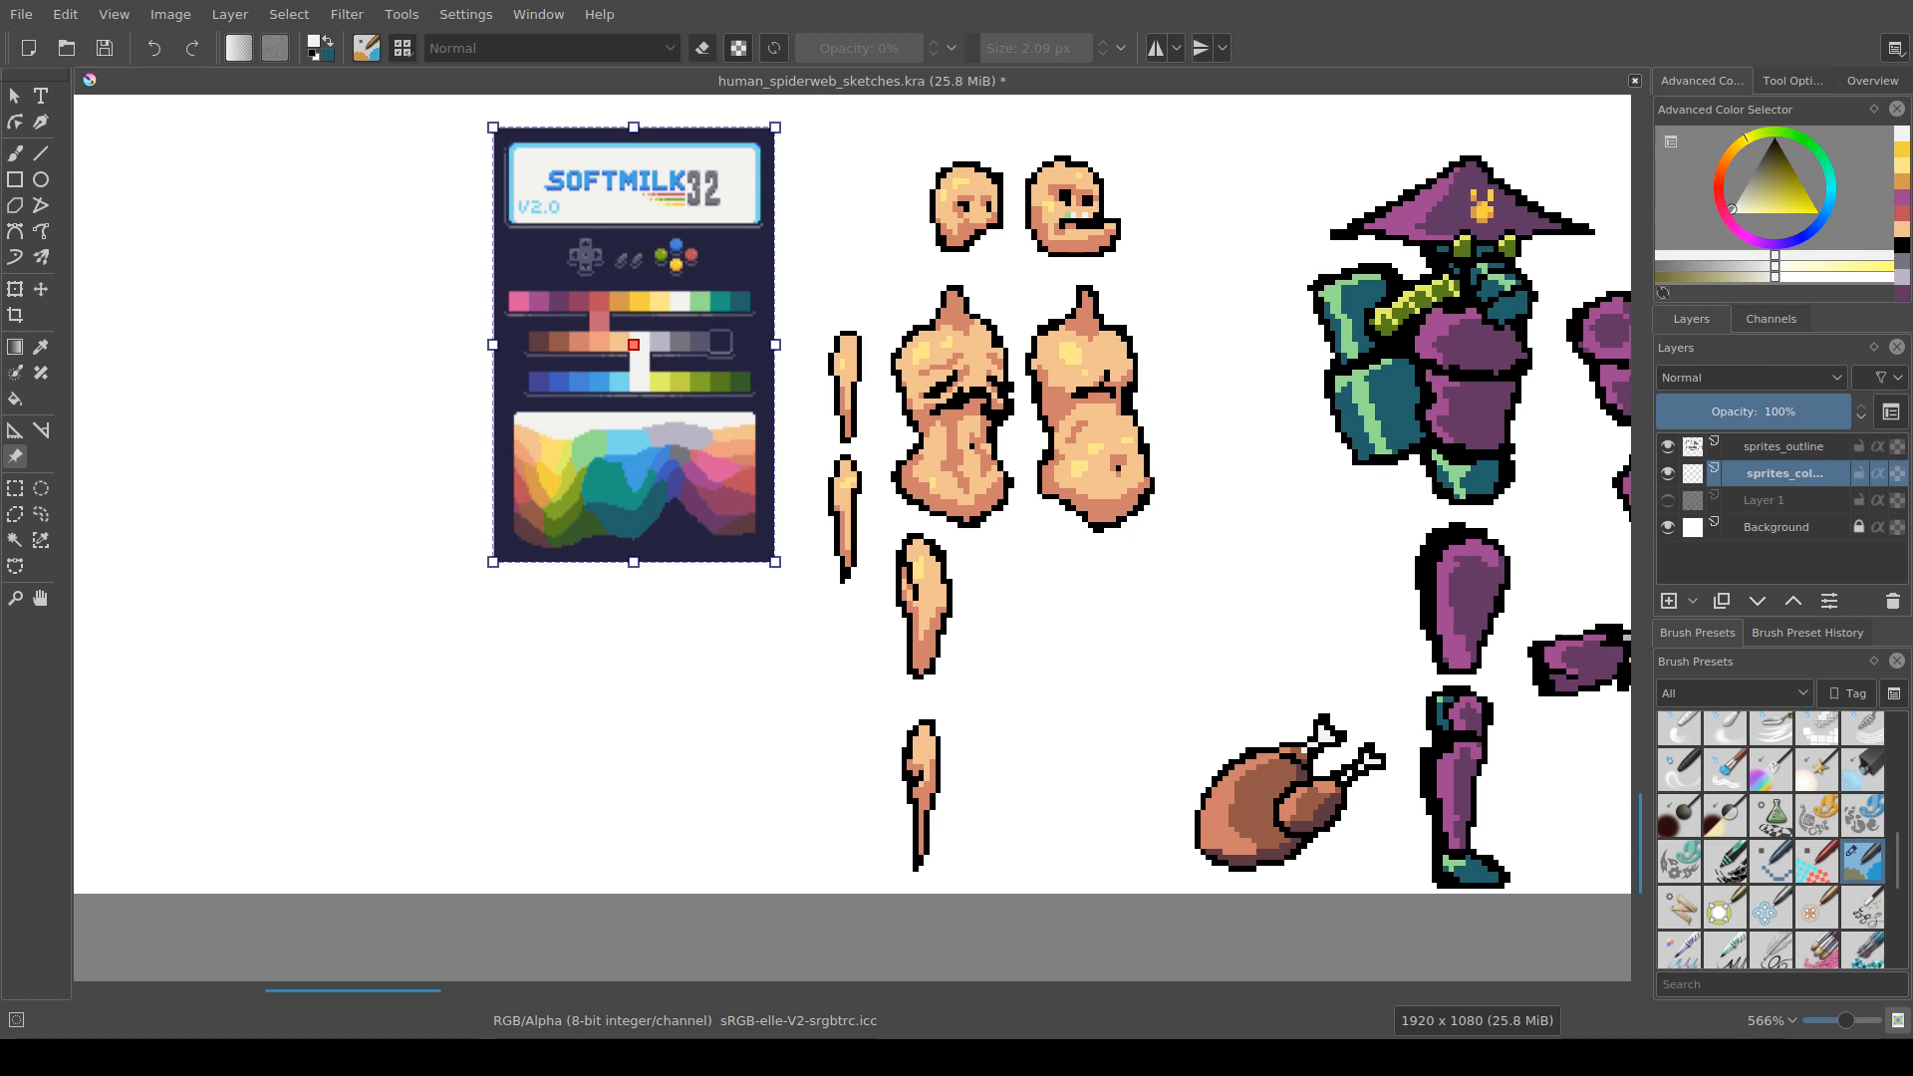
mouse_move(647, 635)
mouse_down()
mouse_move(693, 647)
mouse_move(652, 658)
mouse_up()
key(ctrl+r)
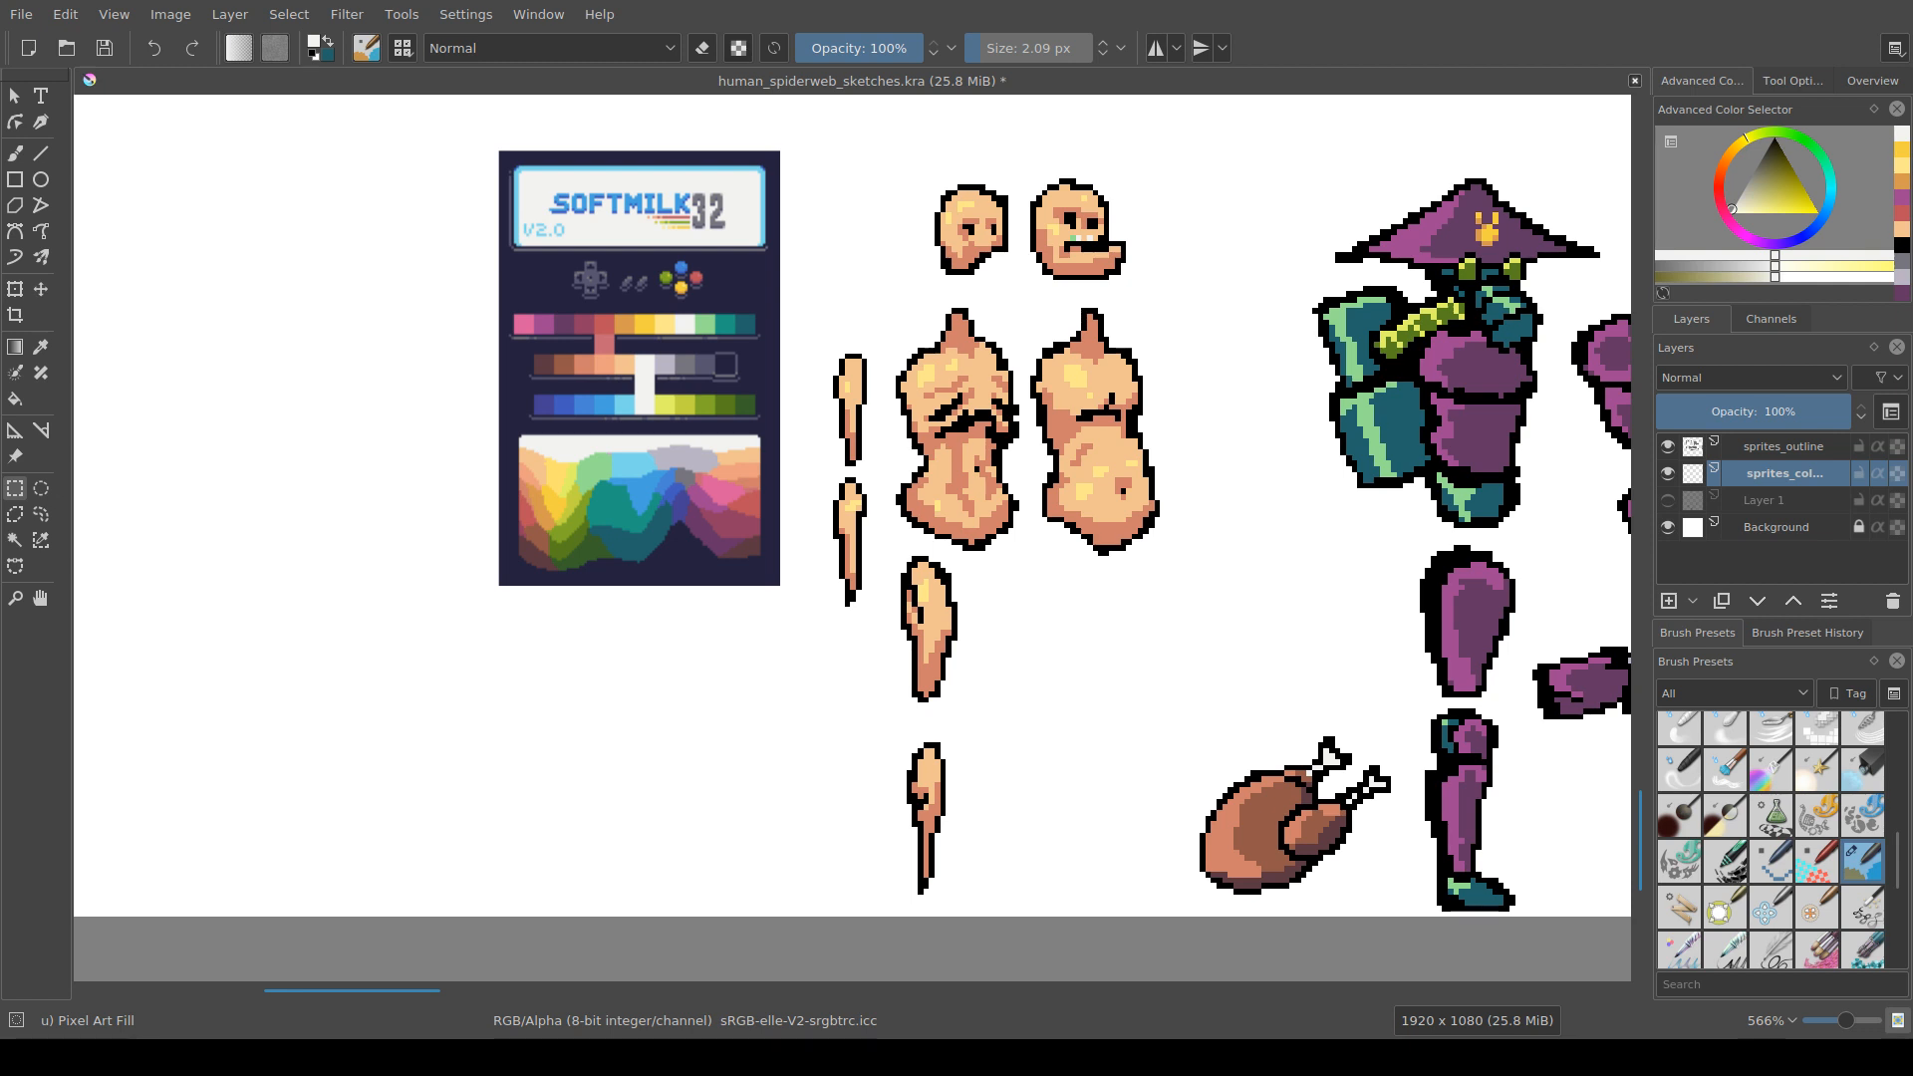
drag(1096, 598, 1065, 569)
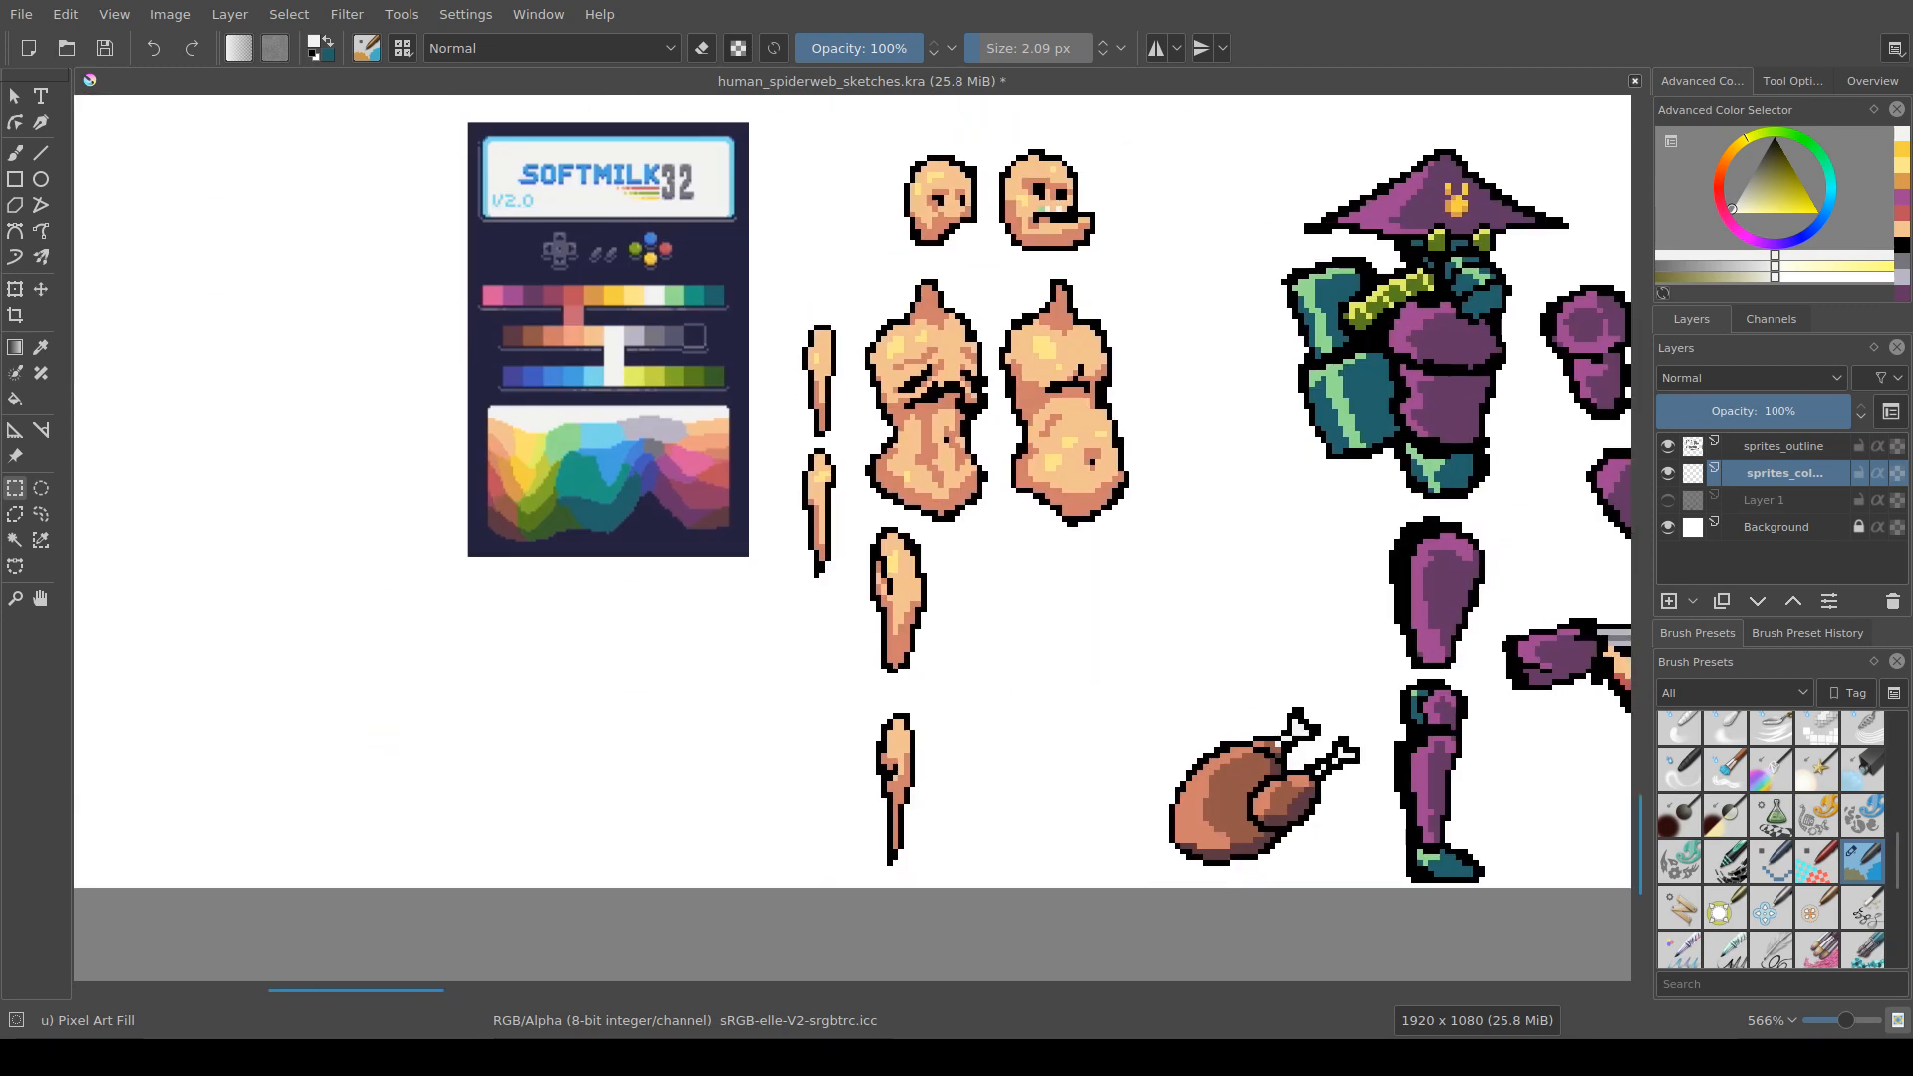
Step: Paint a small red horizontal strip below the Softmilk 32 palette and texture it with darker magenta-red patches
key(b)
ctrl+click(572, 296)
drag(649, 566, 646, 524)
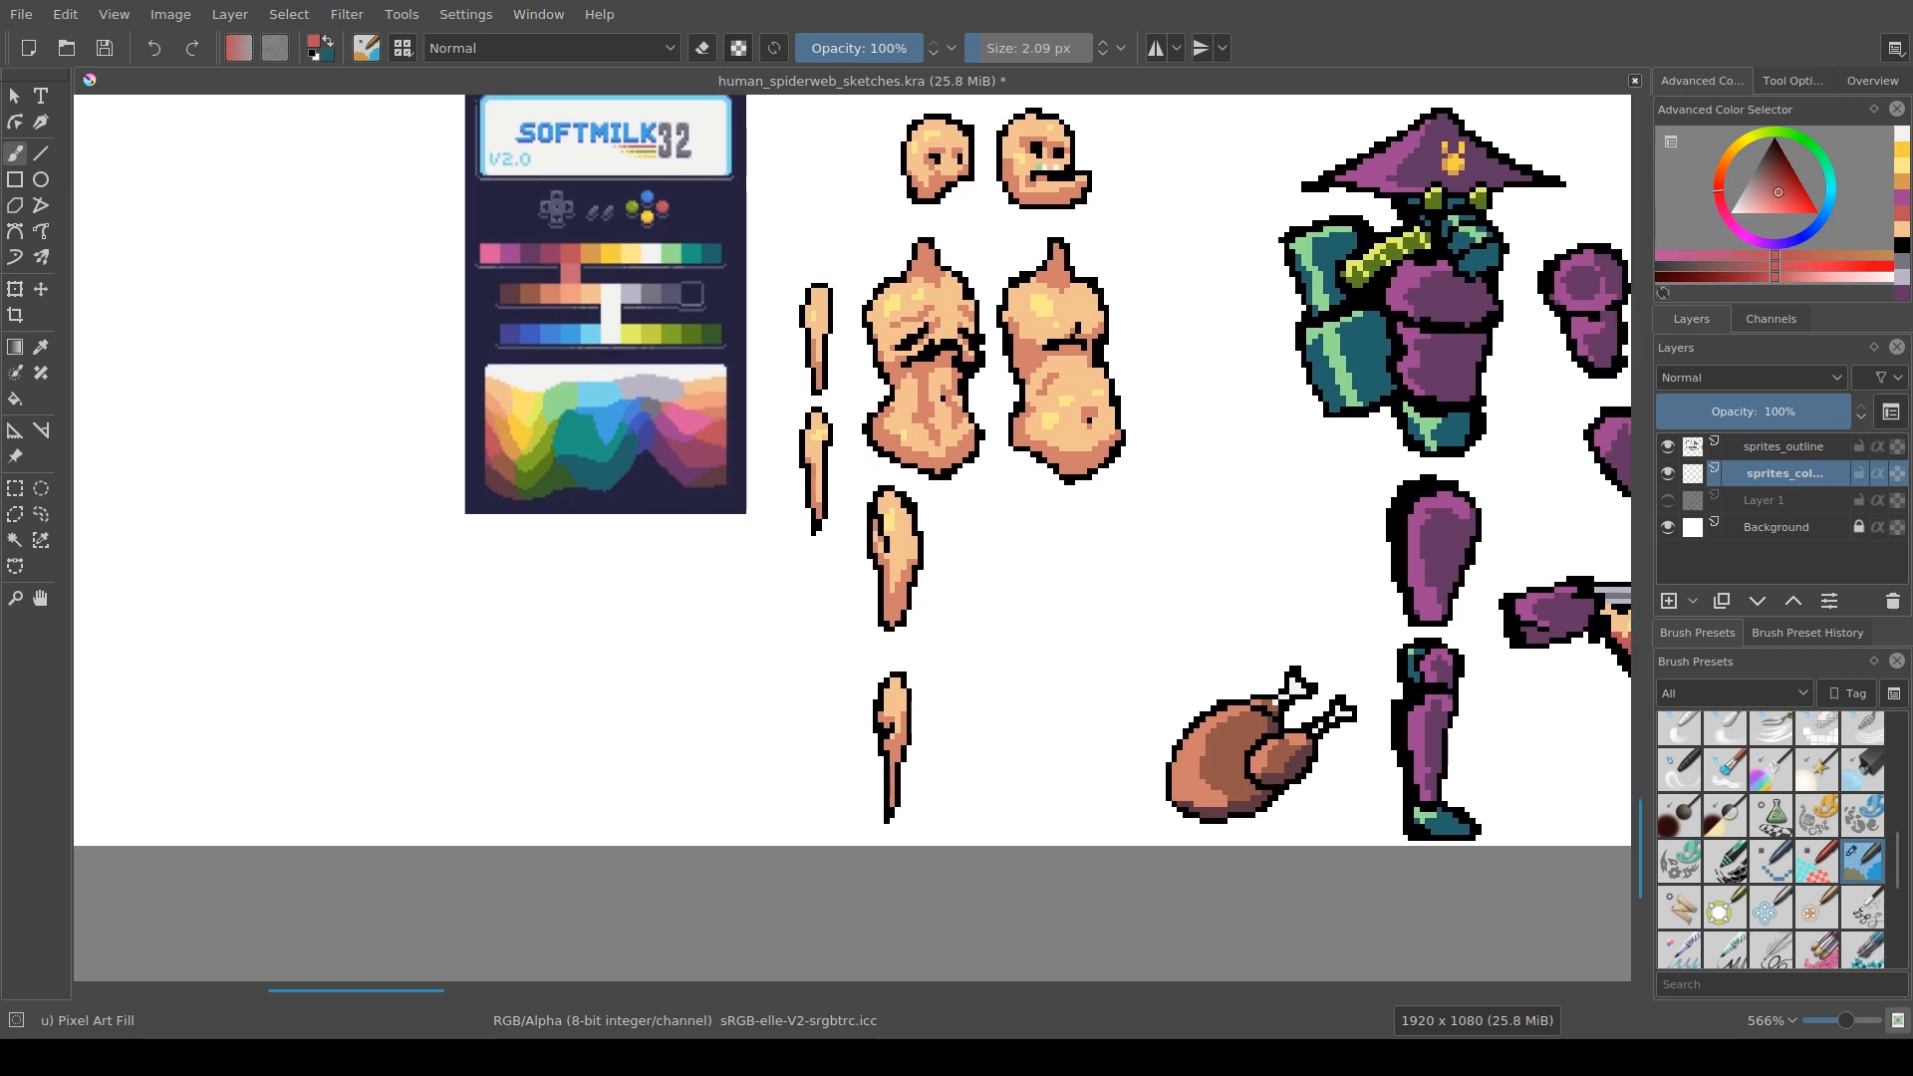
drag(555, 623, 658, 620)
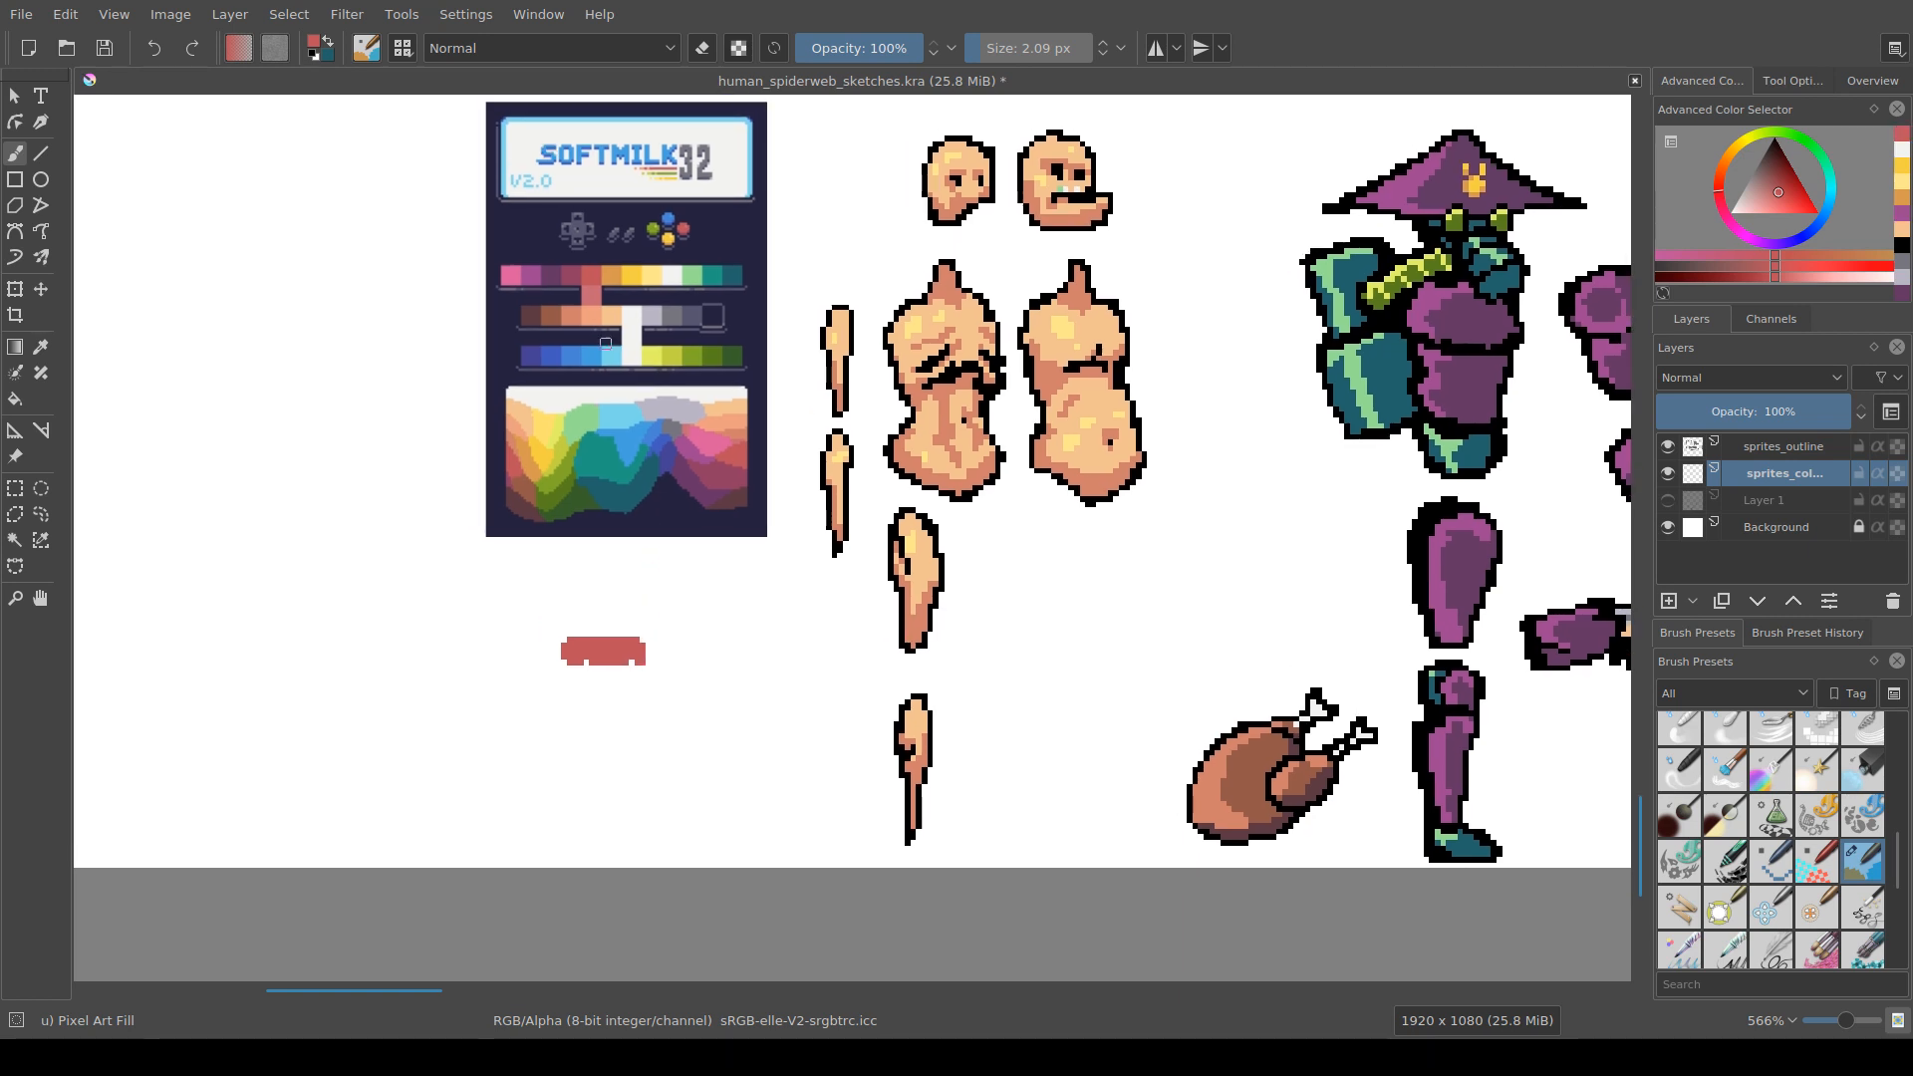
ctrl+click(593, 280)
ctrl+click(577, 278)
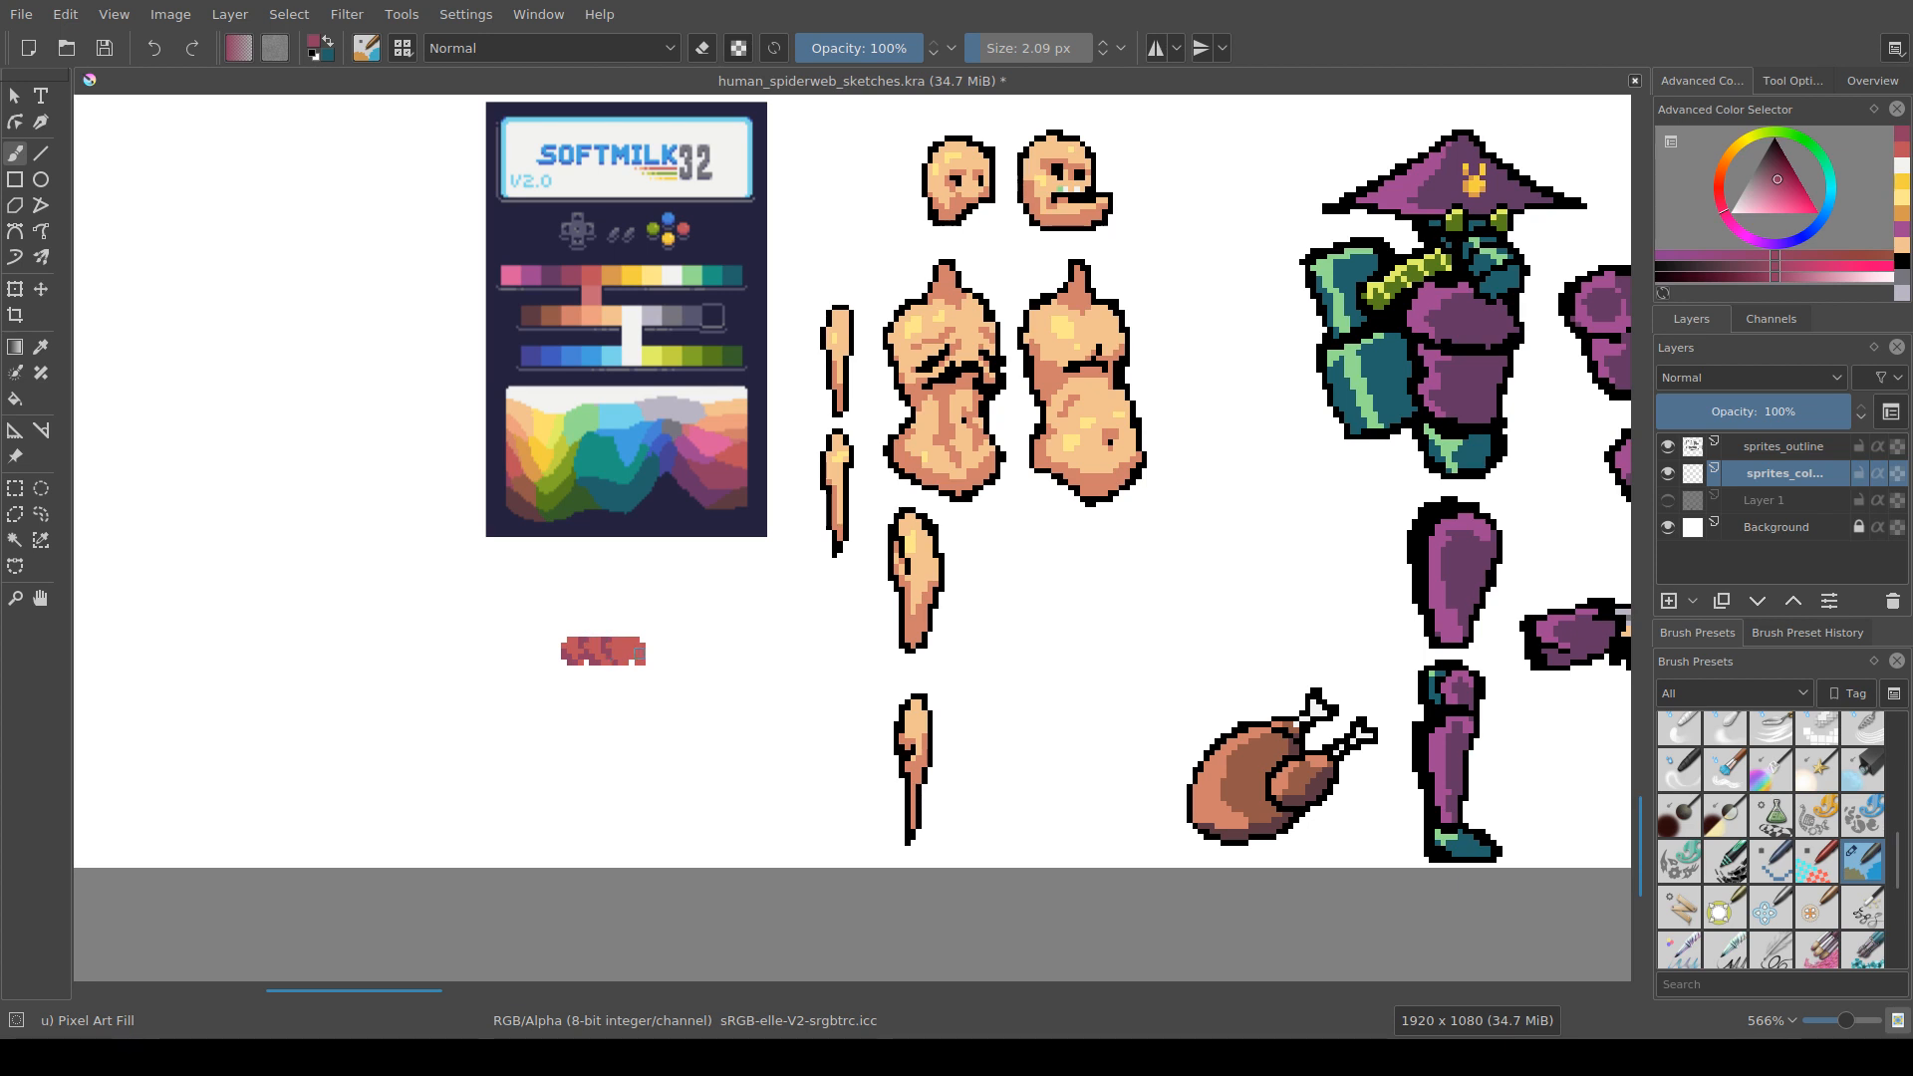
drag(626, 646, 618, 639)
ctrl+click(636, 644)
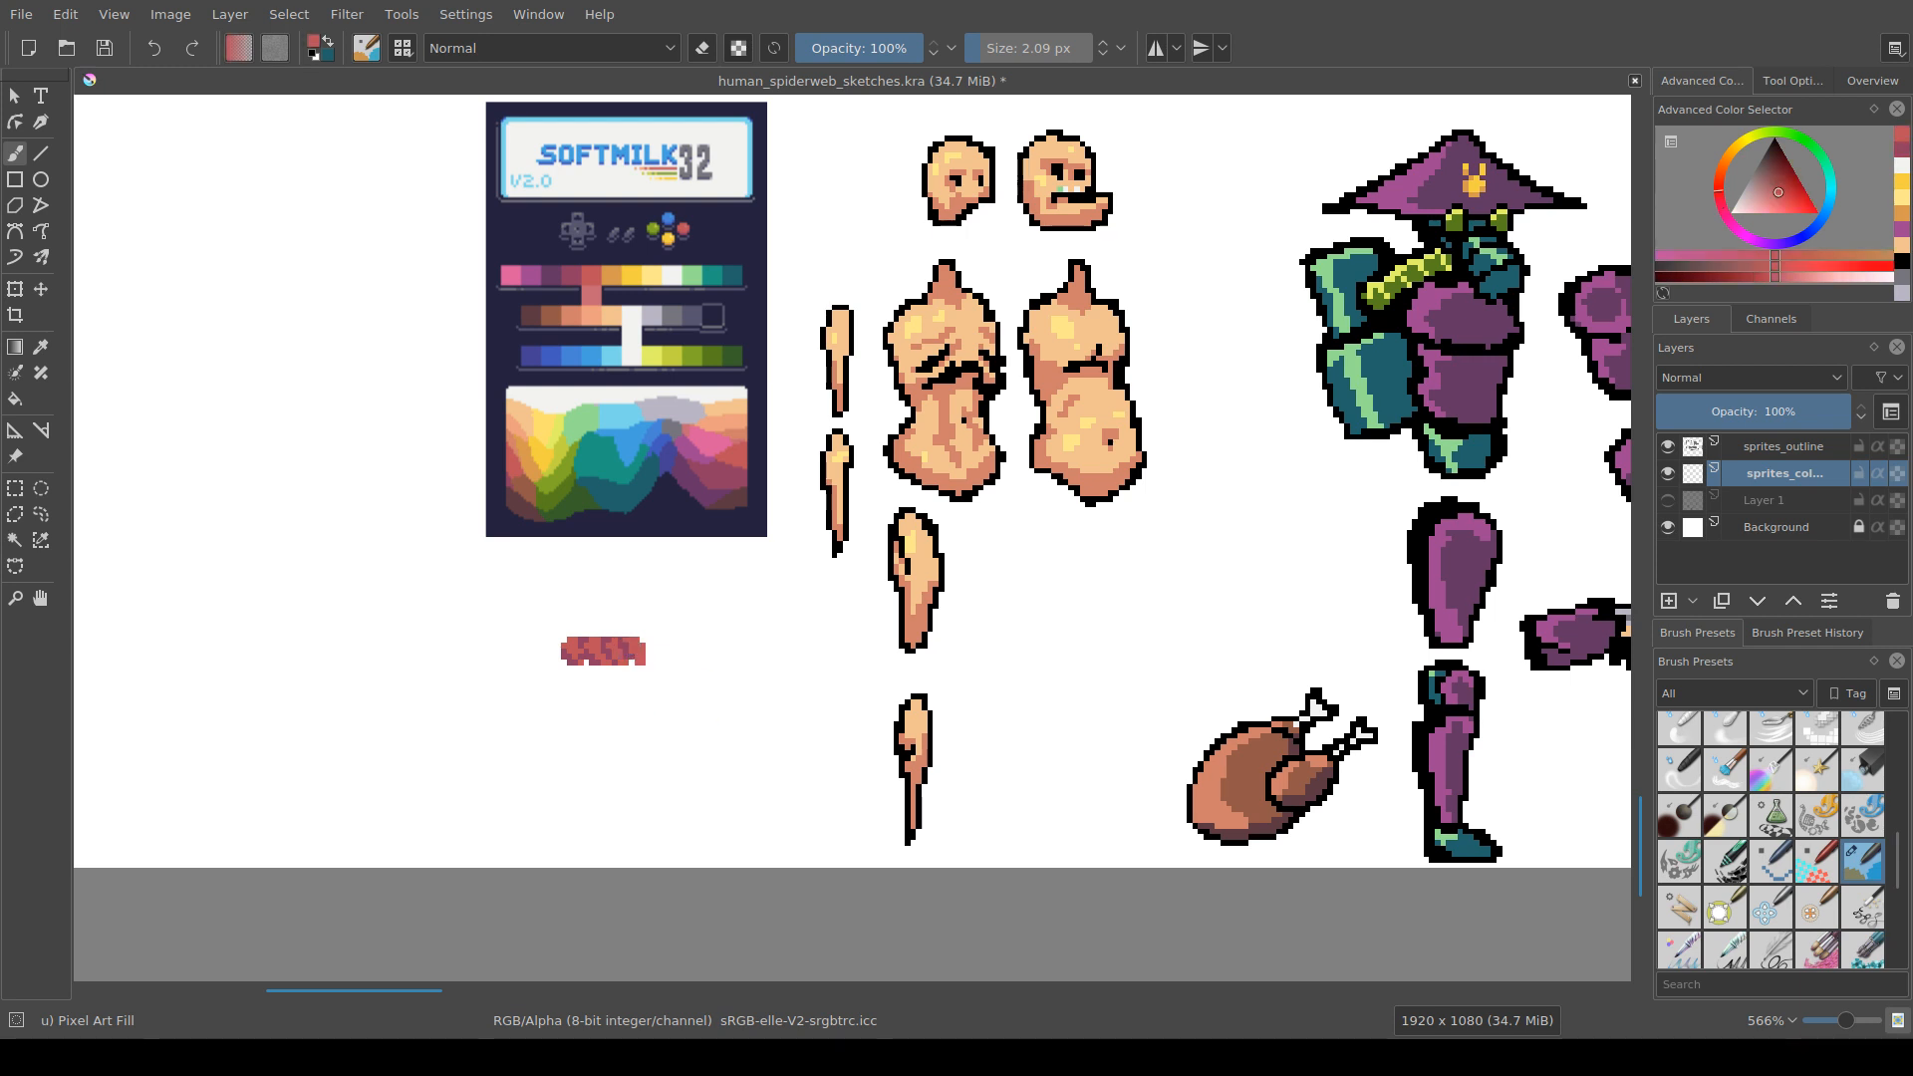
ctrl+click(603, 645)
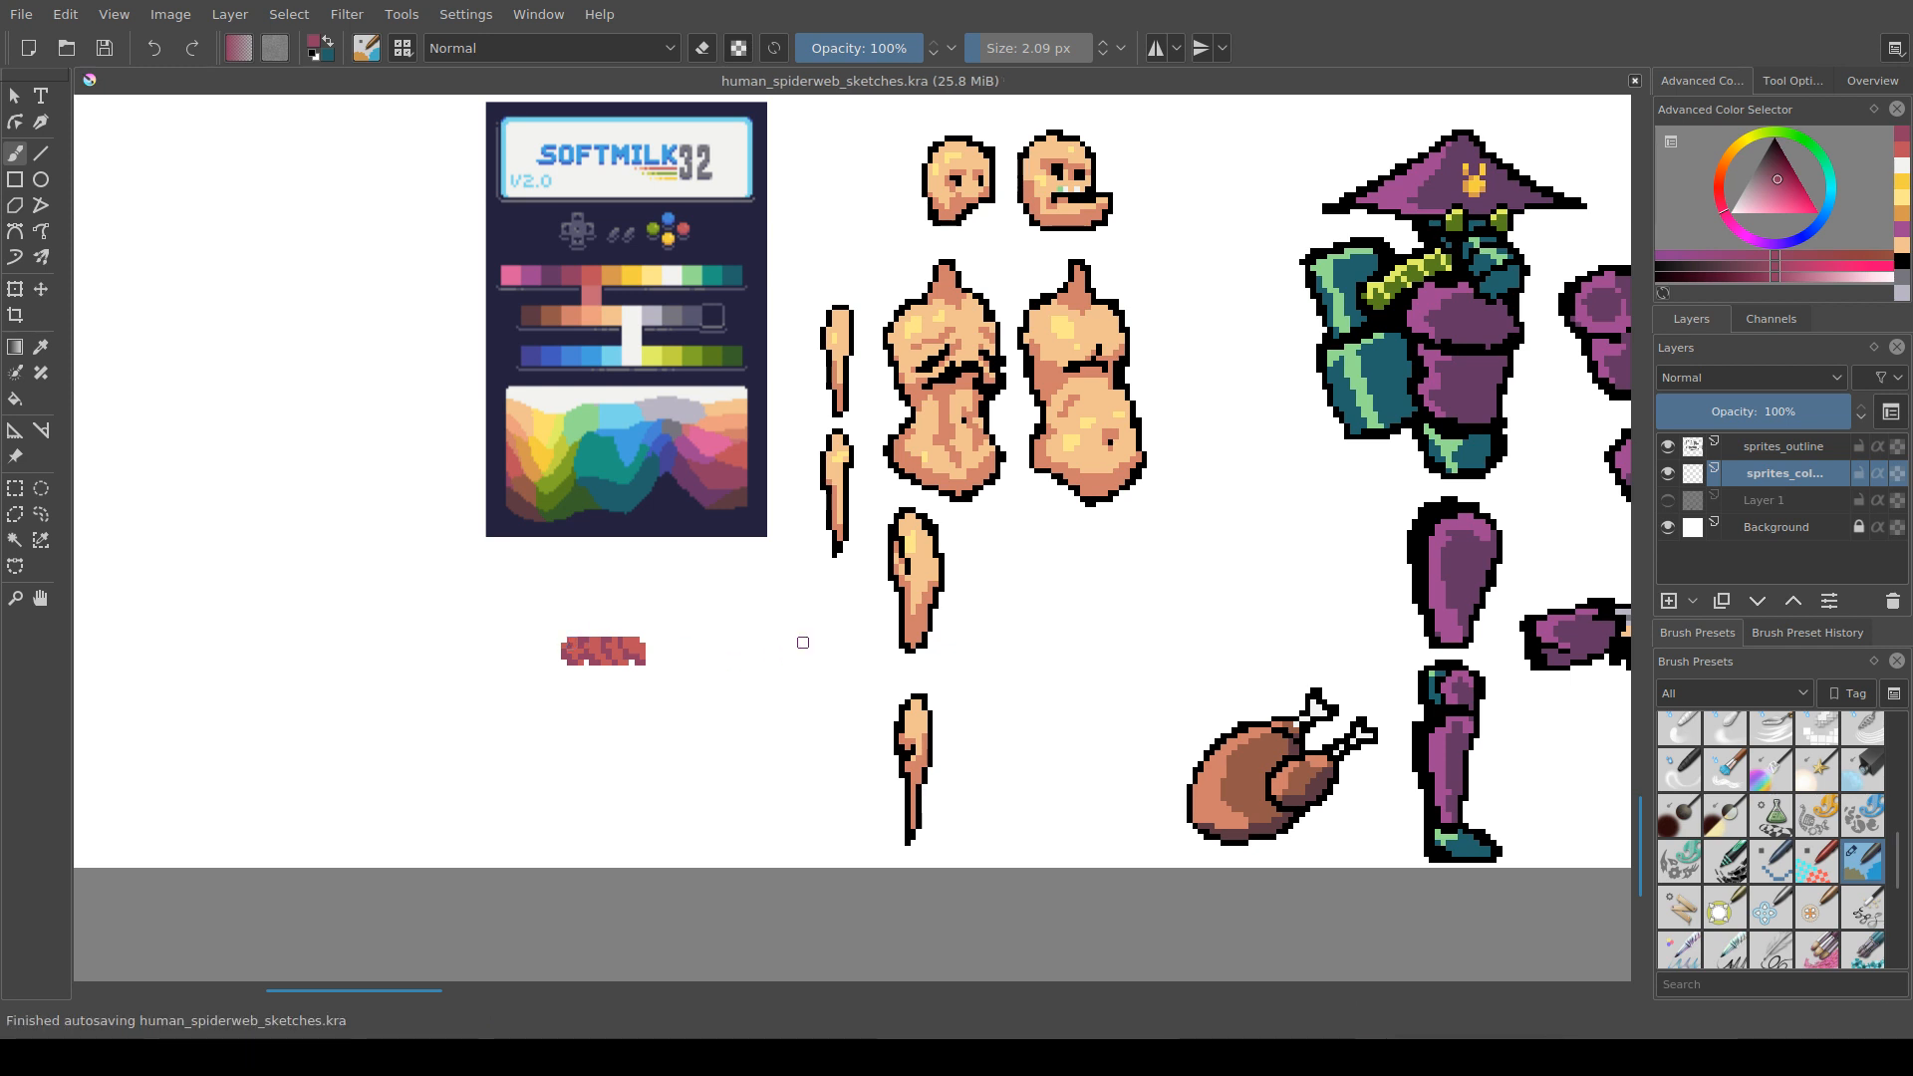
Step: Examine the spacing between the relocated palette, body parts, armored character, and firing gun
drag(984, 631, 549, 655)
drag(874, 479, 841, 502)
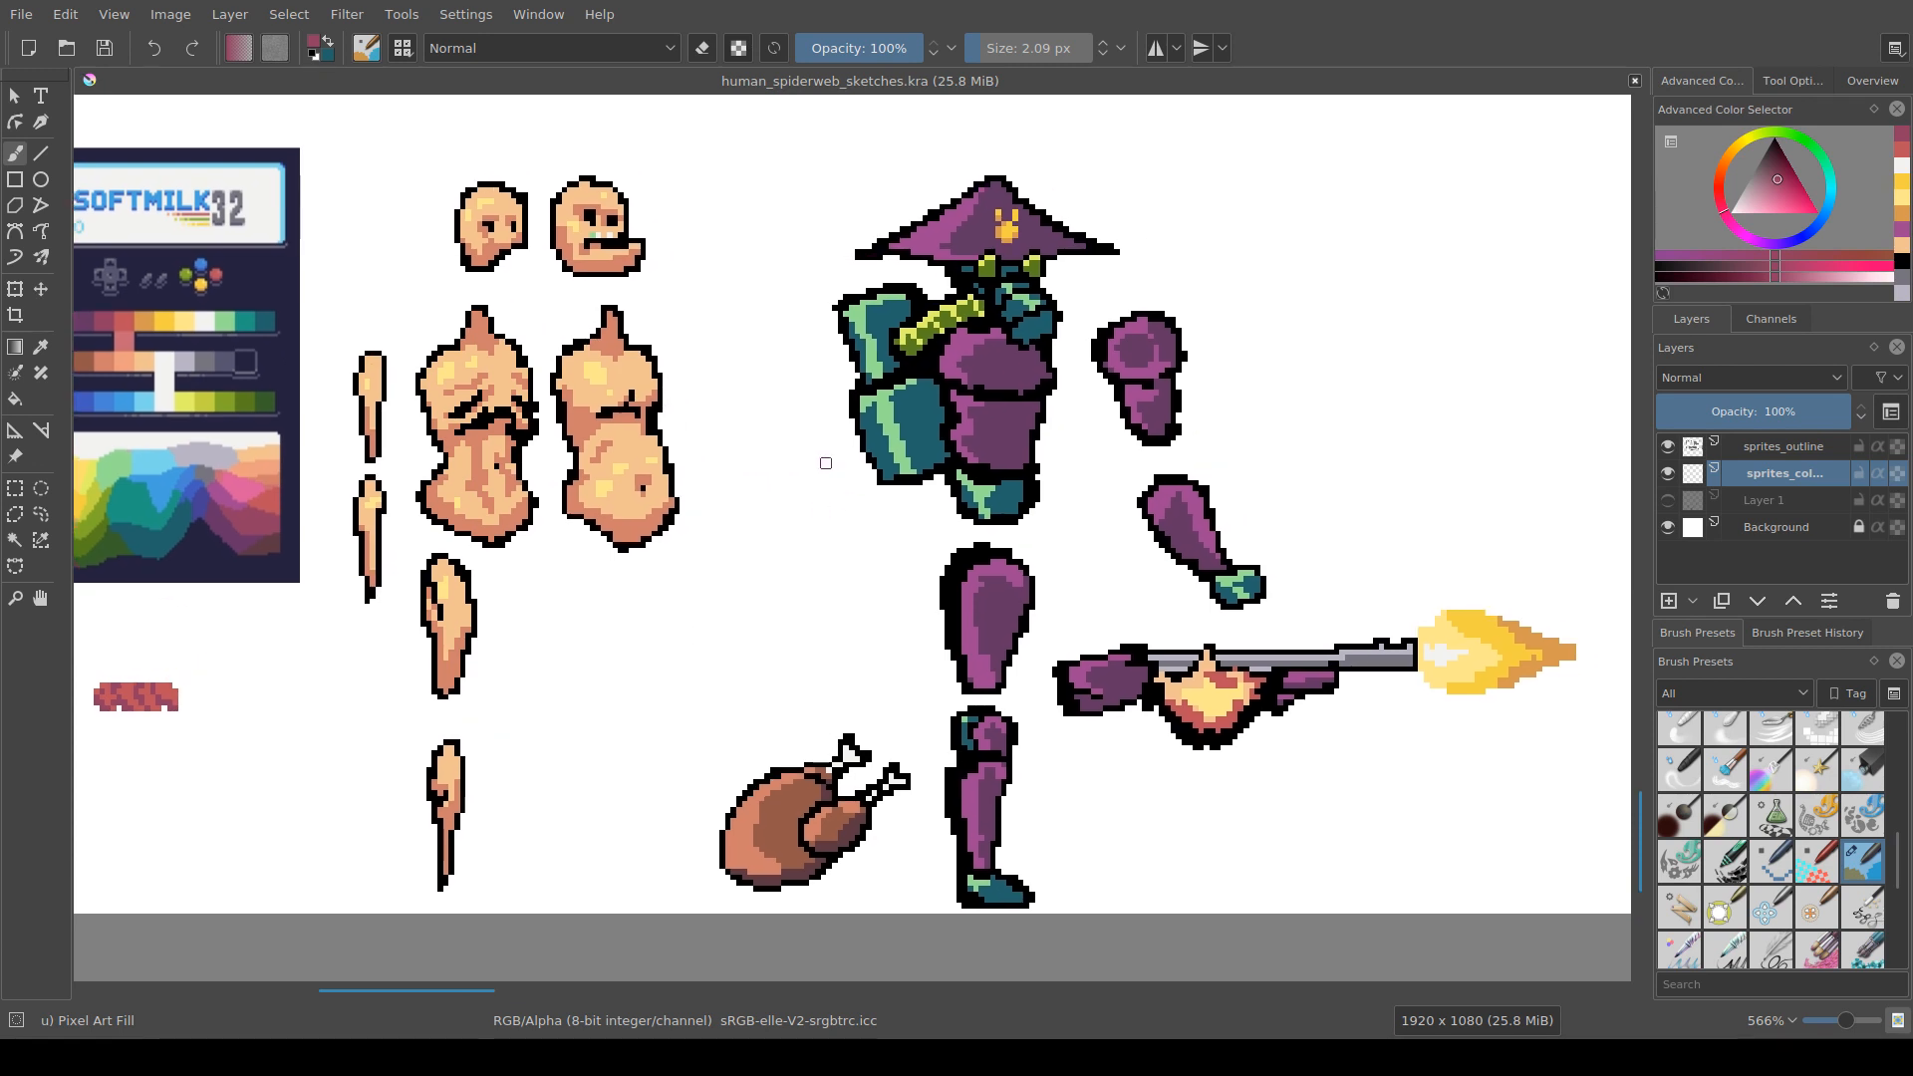
scroll(1146, 653, down, 1)
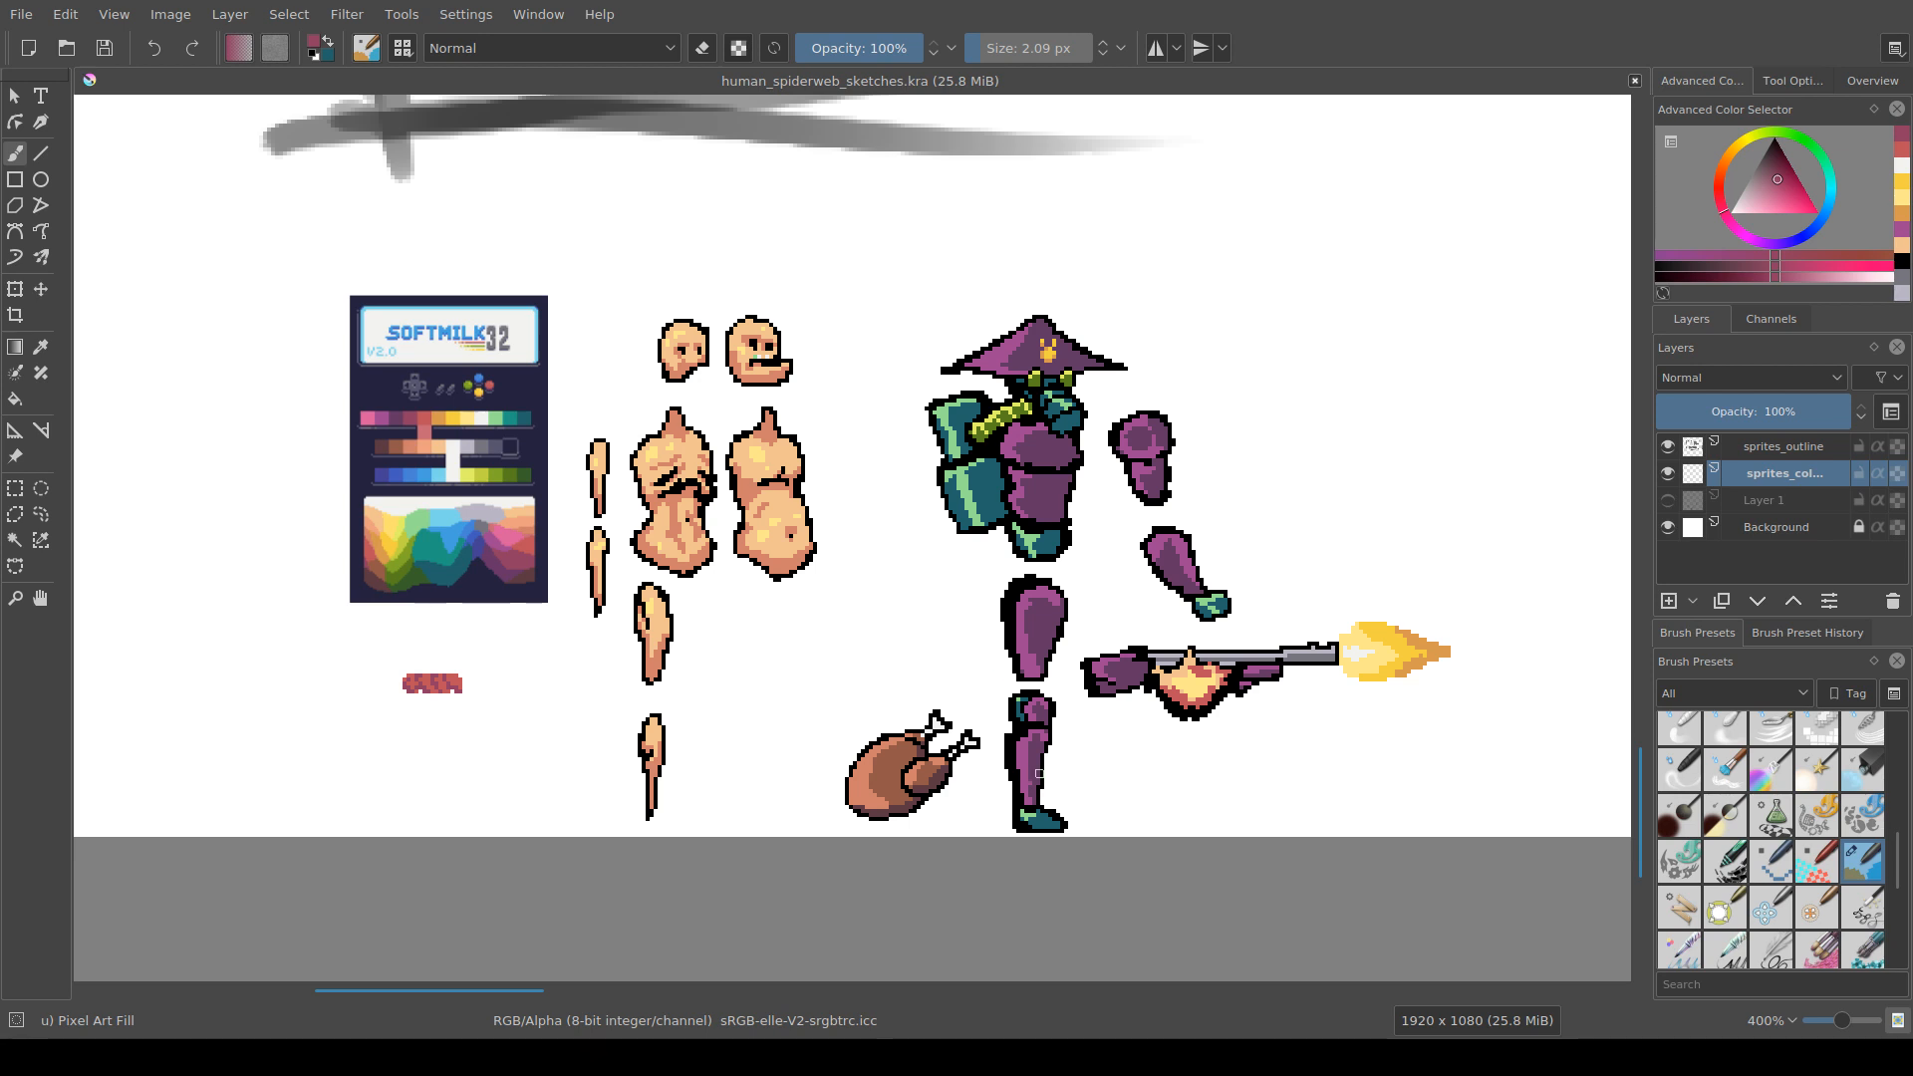
drag(1039, 774, 1023, 759)
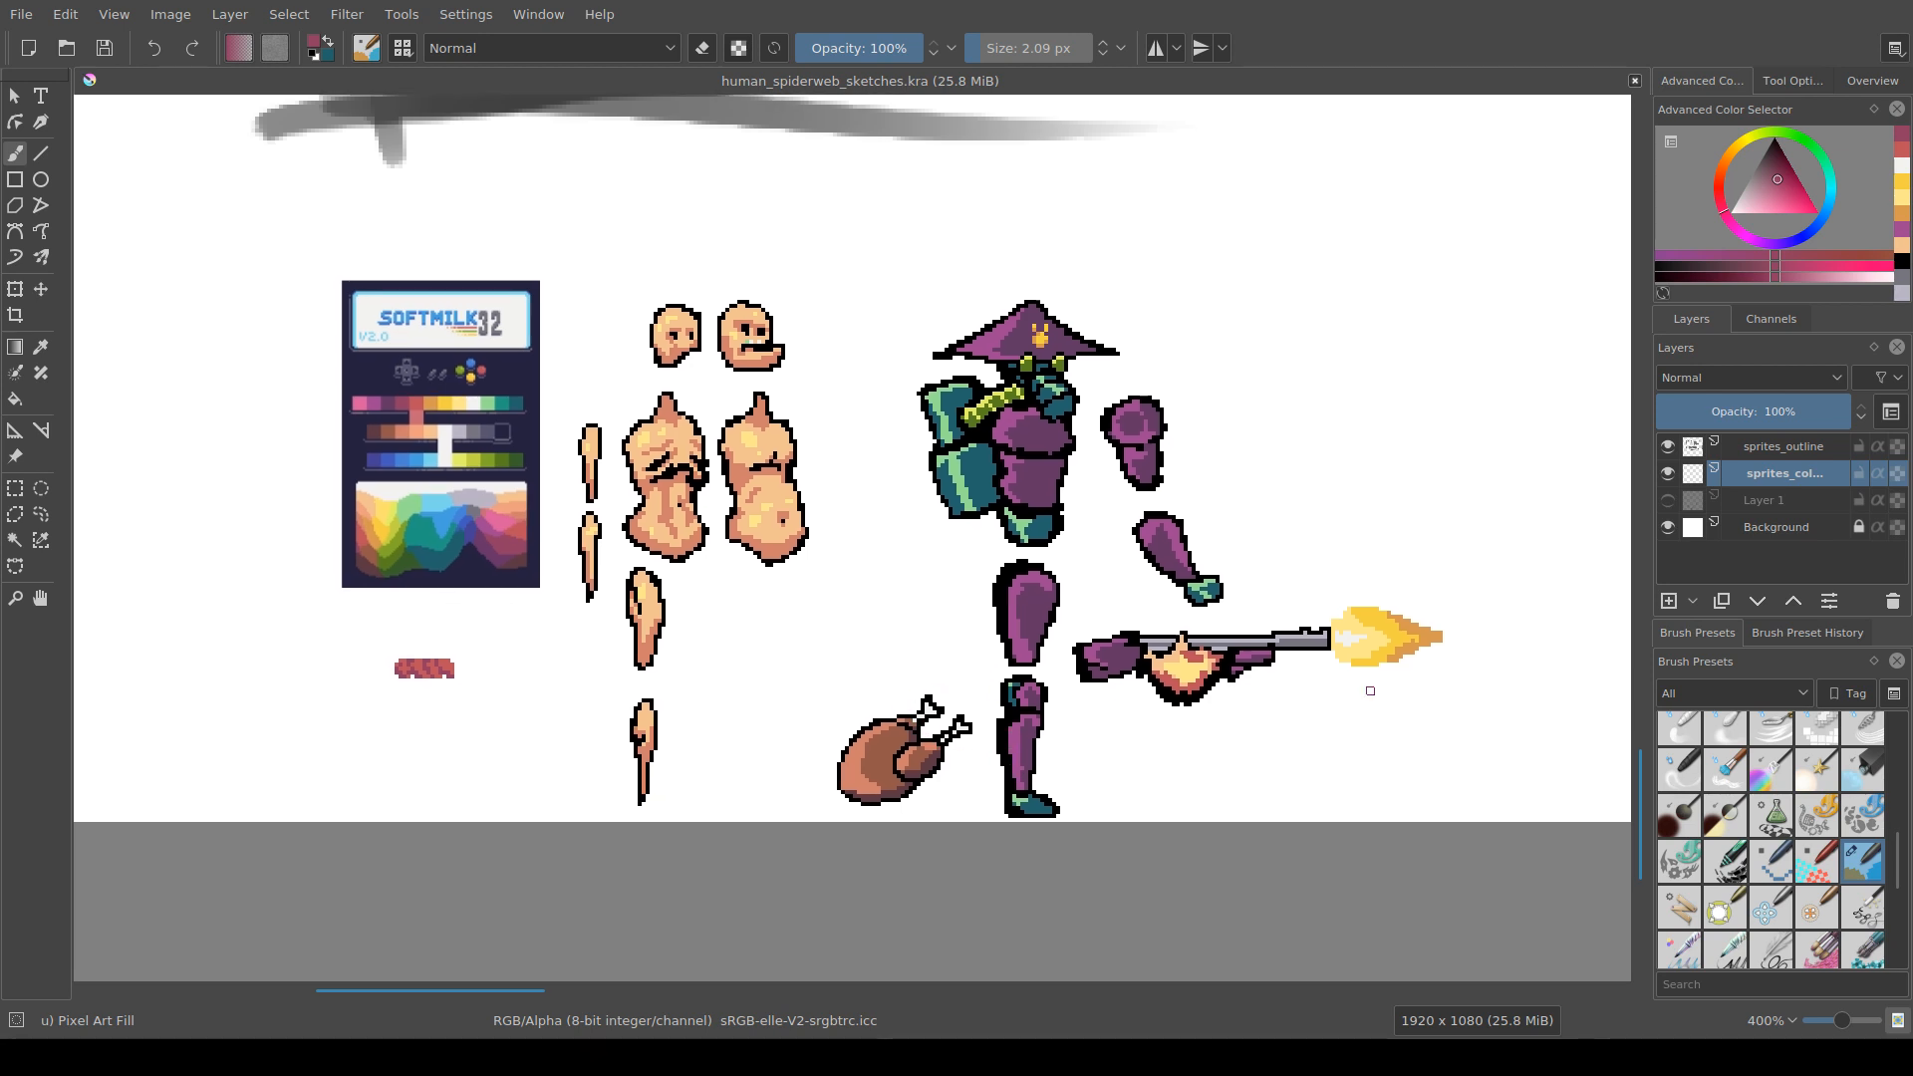
drag(1415, 727, 1217, 708)
scroll(1203, 730, up, 1)
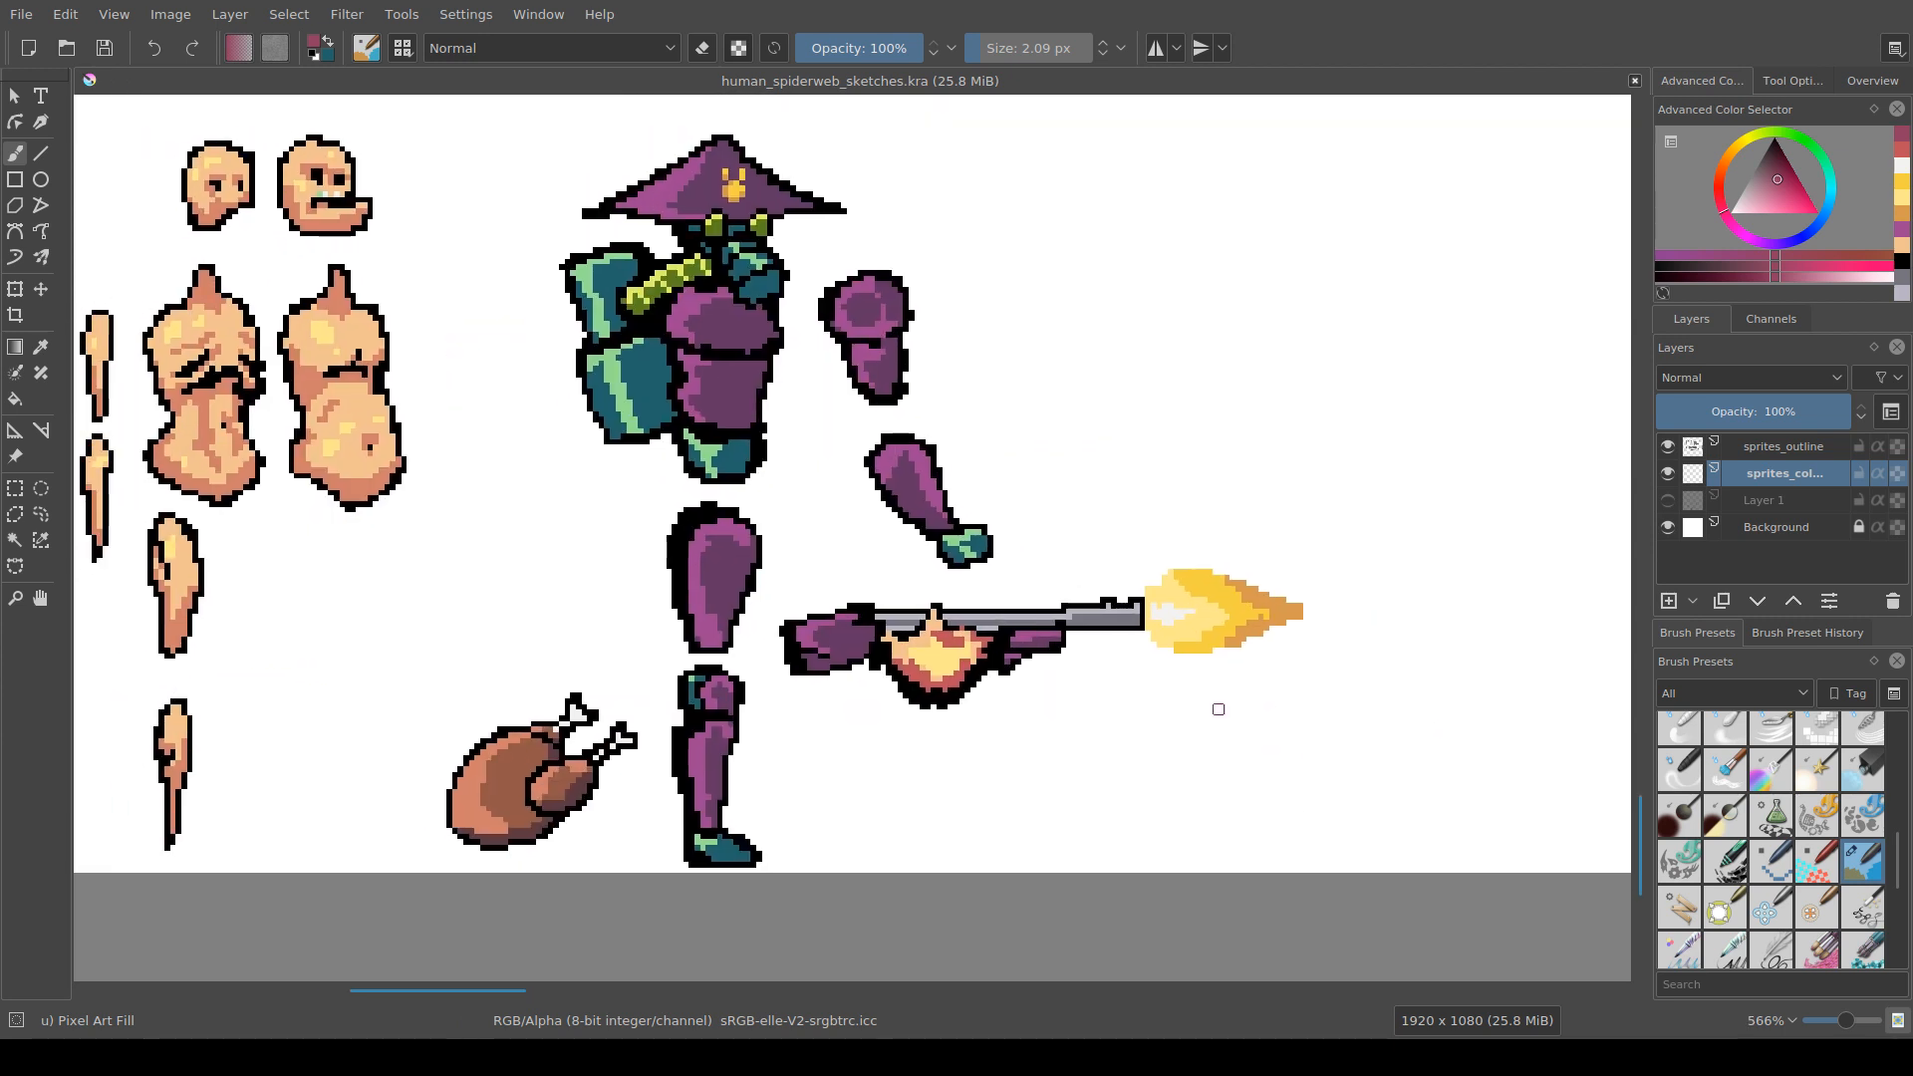
drag(874, 707, 967, 699)
scroll(1016, 735, down, 1)
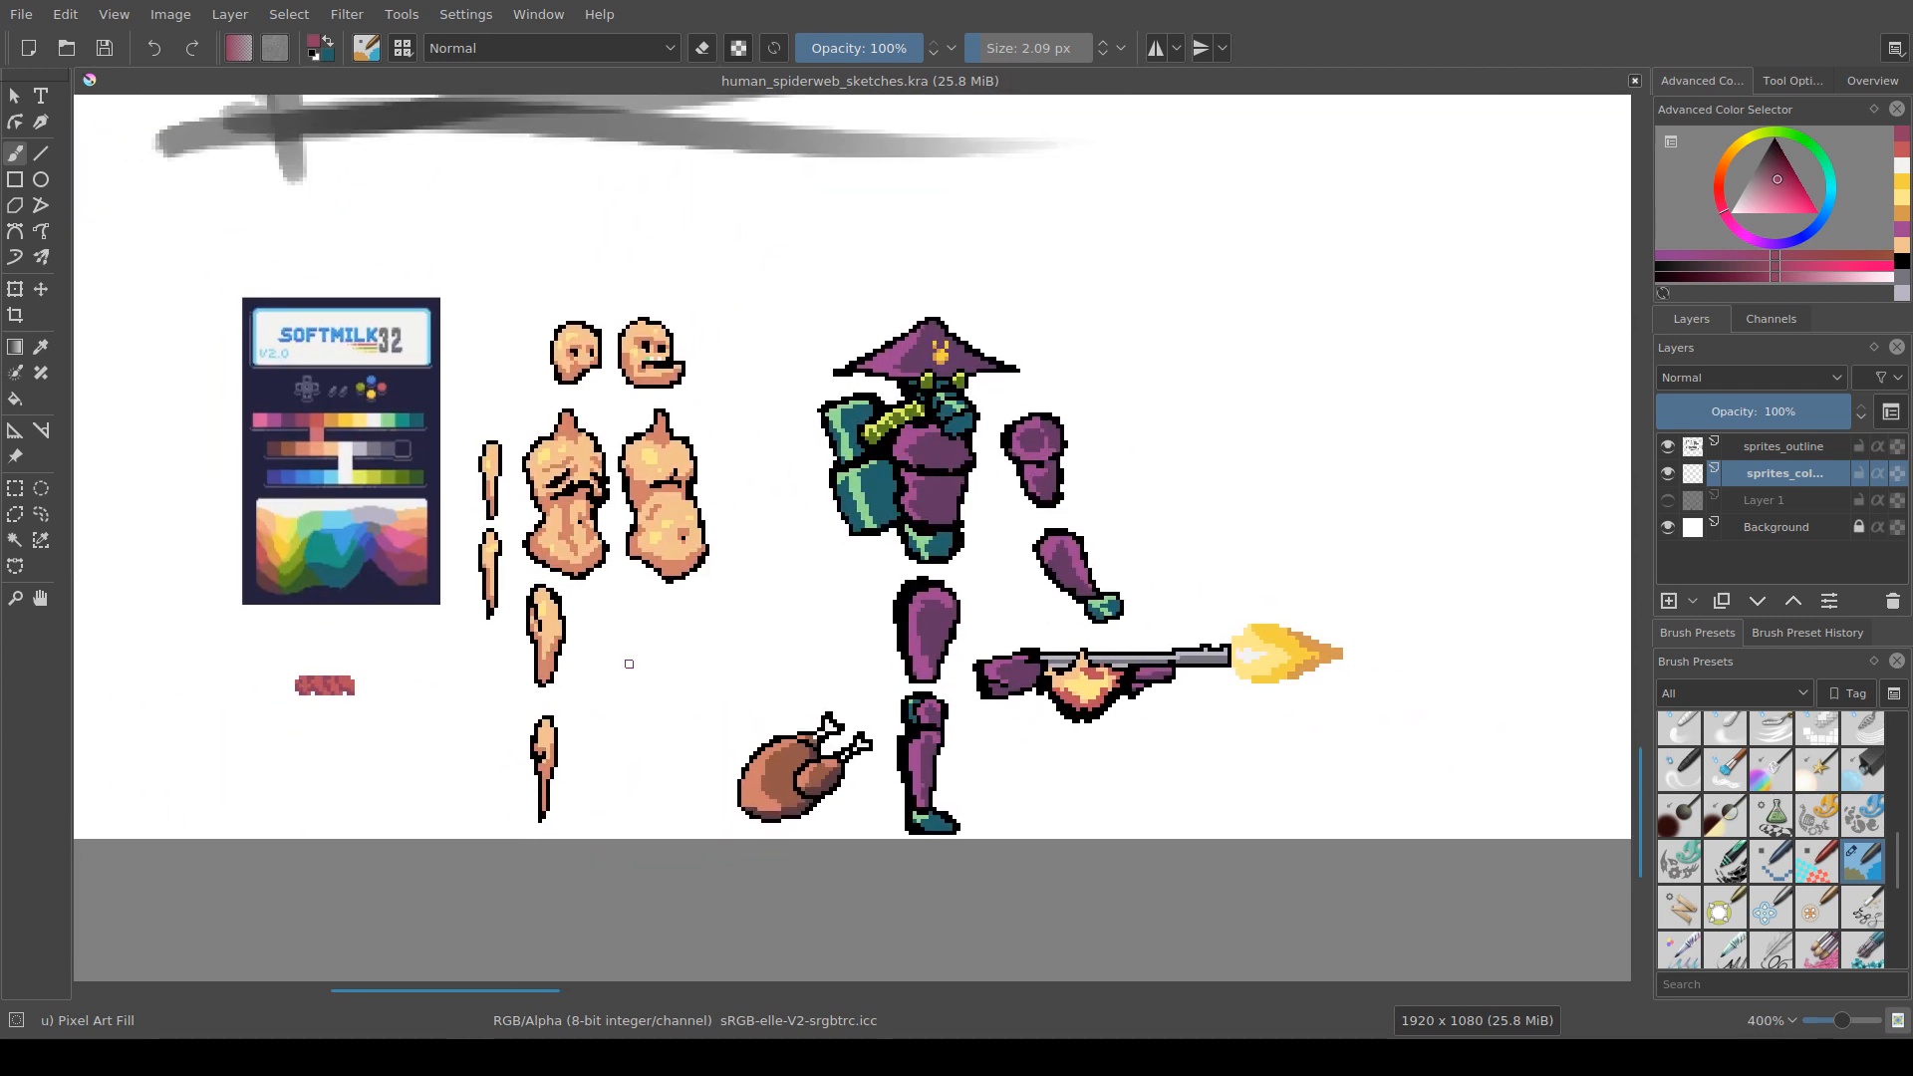
drag(389, 675, 345, 666)
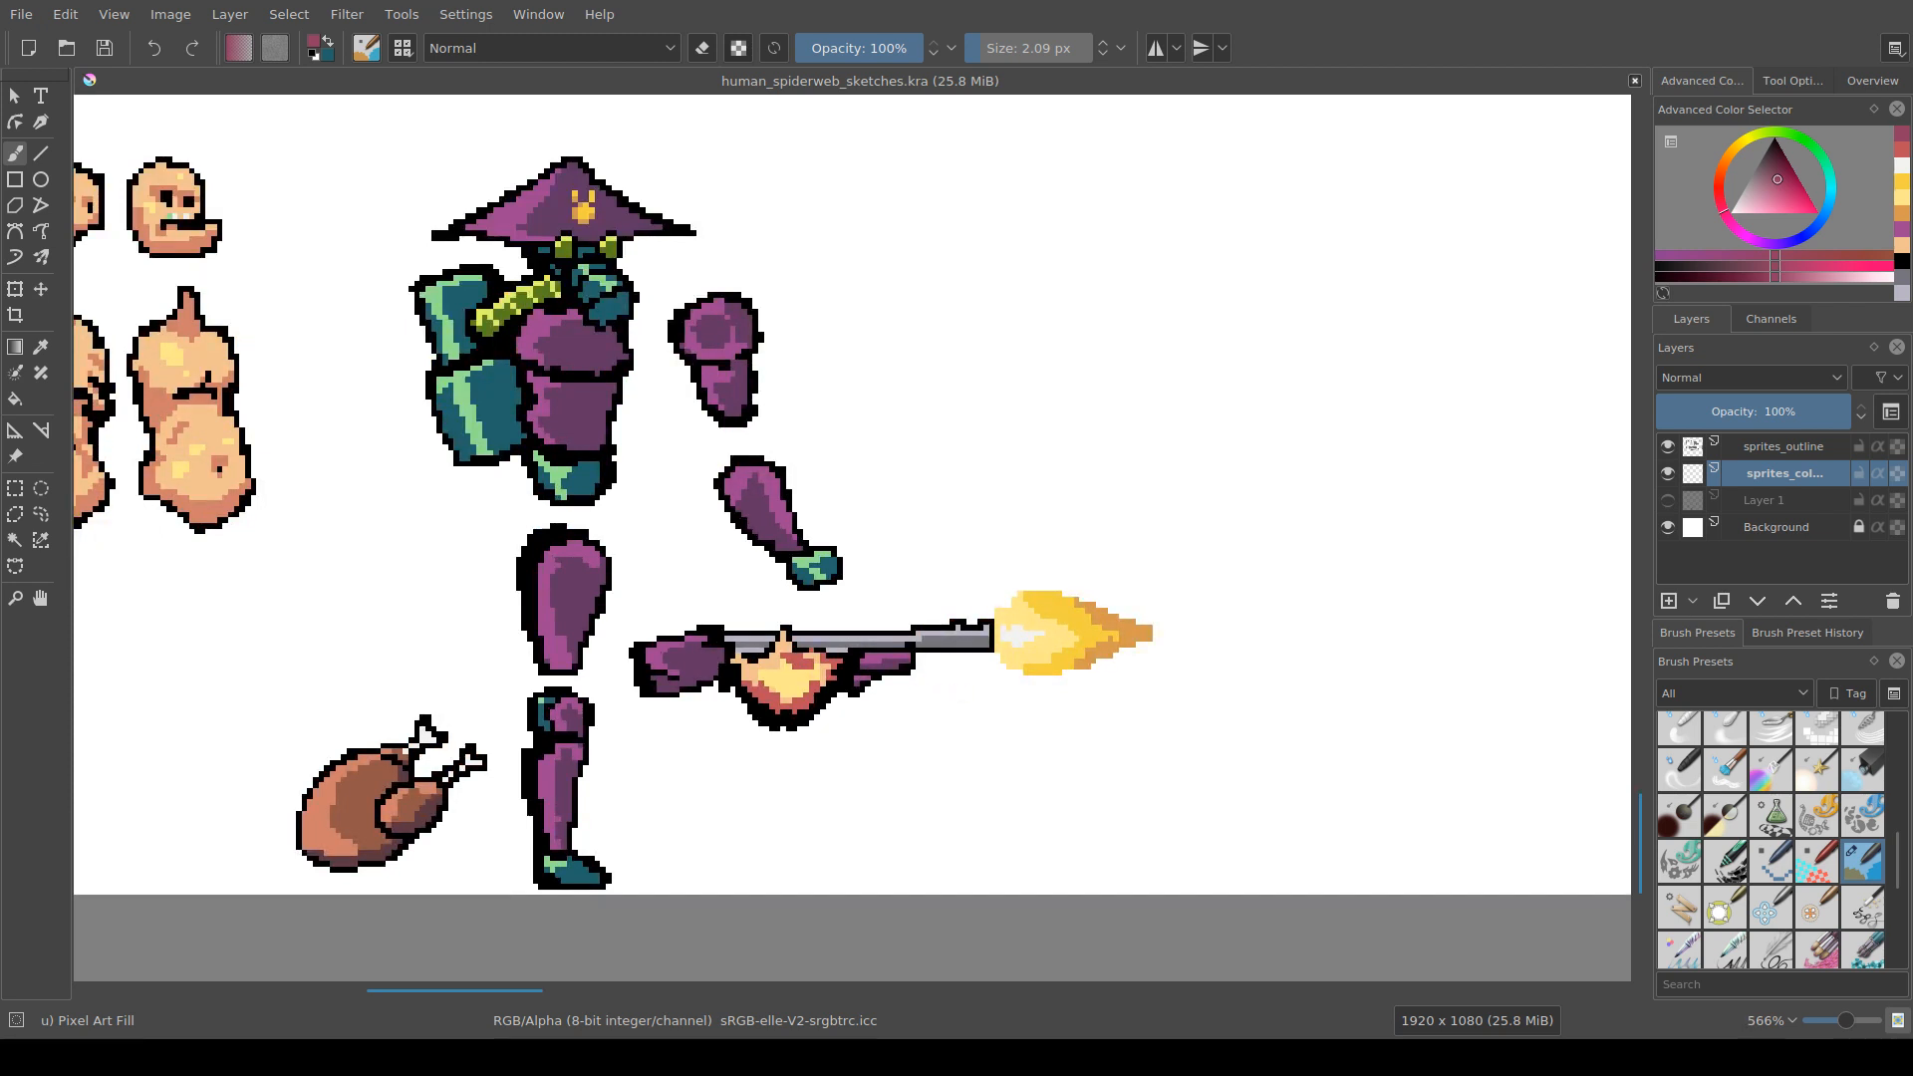
drag(959, 685, 1088, 600)
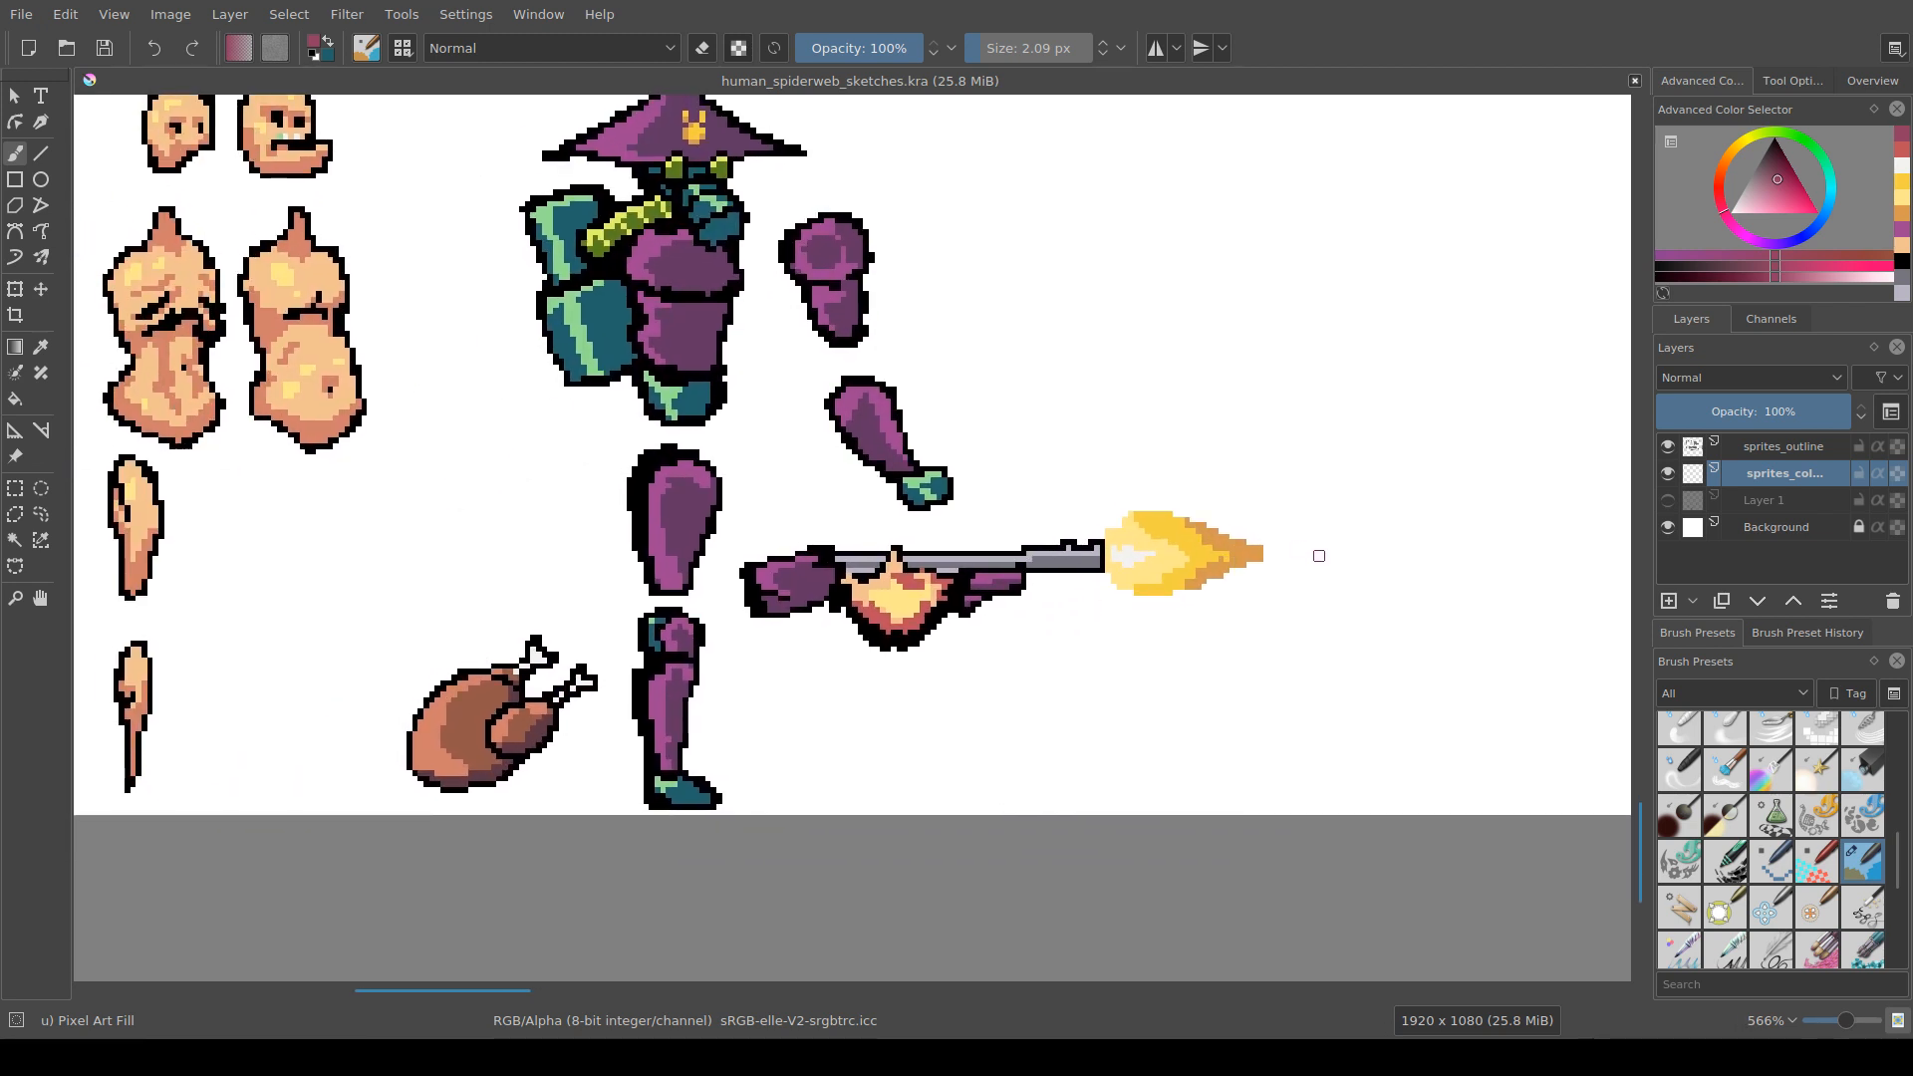
drag(1315, 551, 1127, 582)
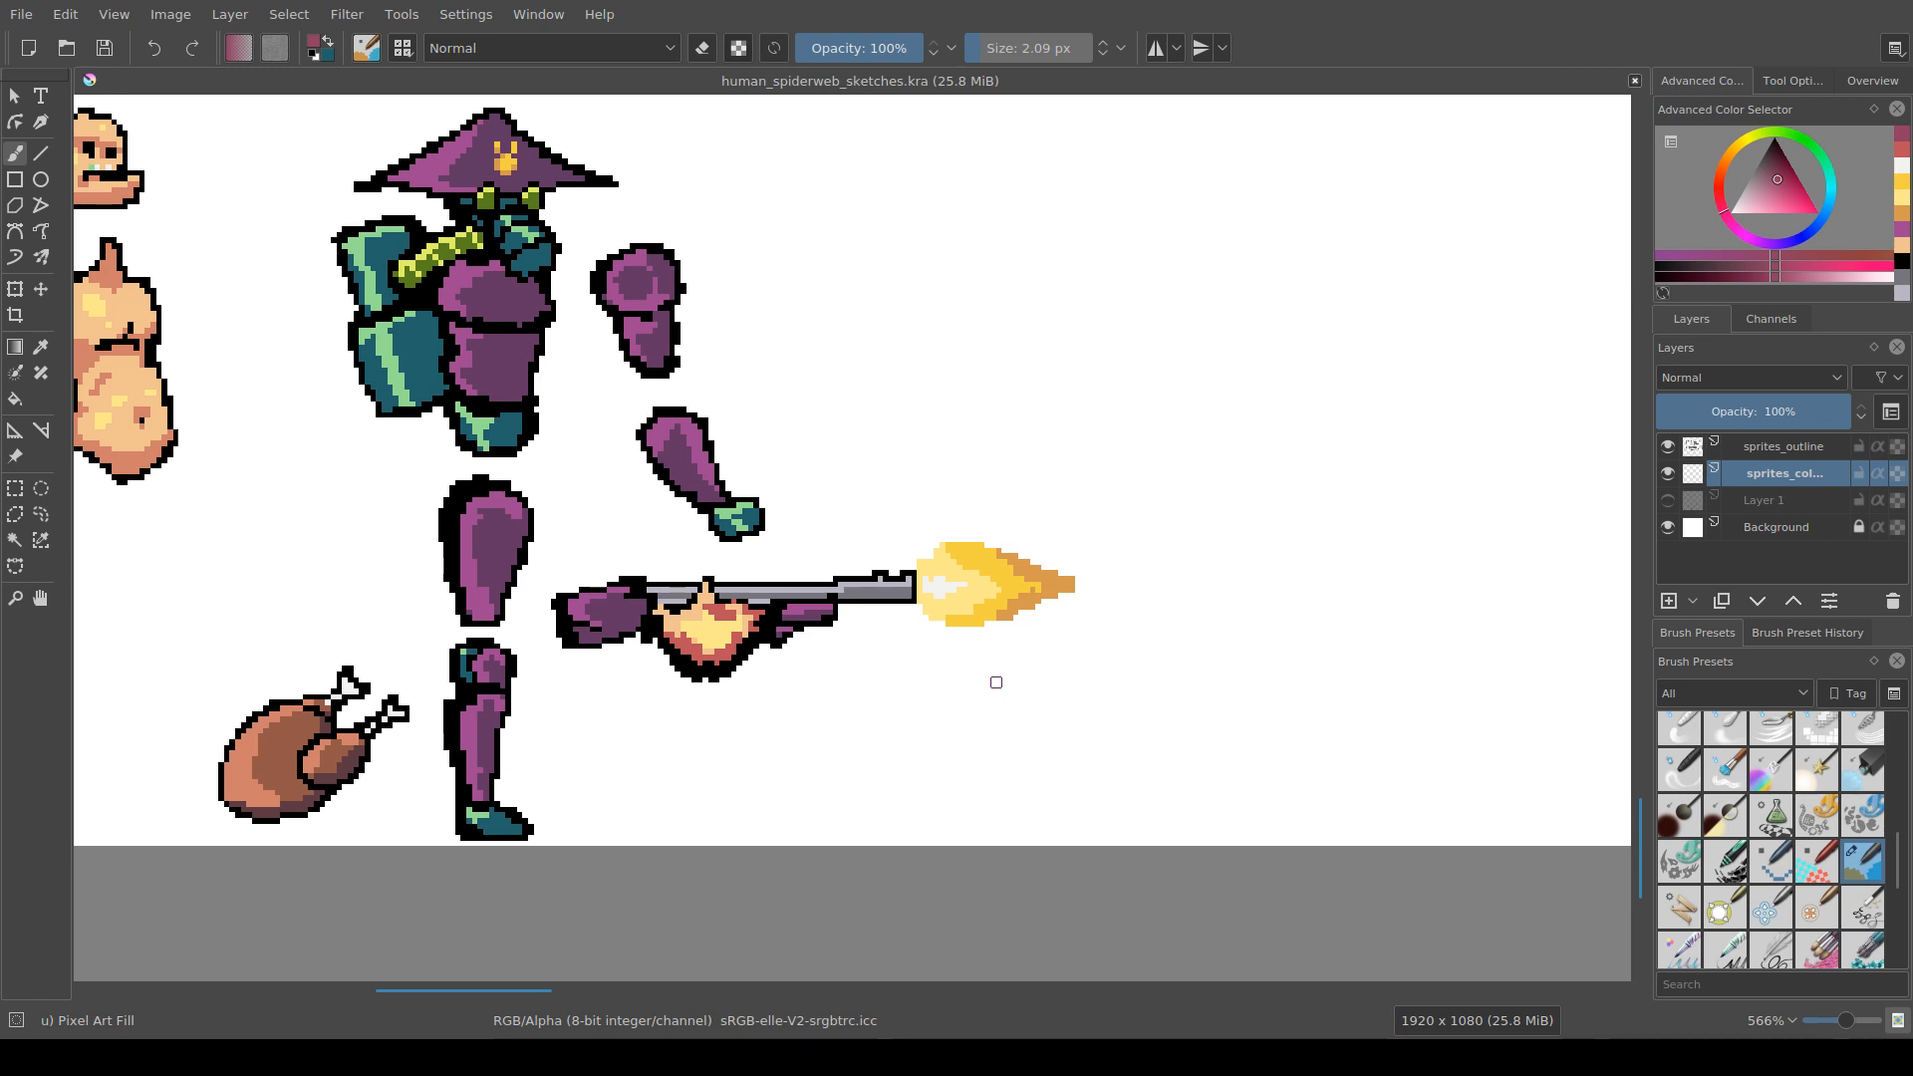
Step: Select the muzzle flash and move it a short distance away from the gun barrel's end
drag(906, 678, 690, 682)
scroll(691, 682, up, 2)
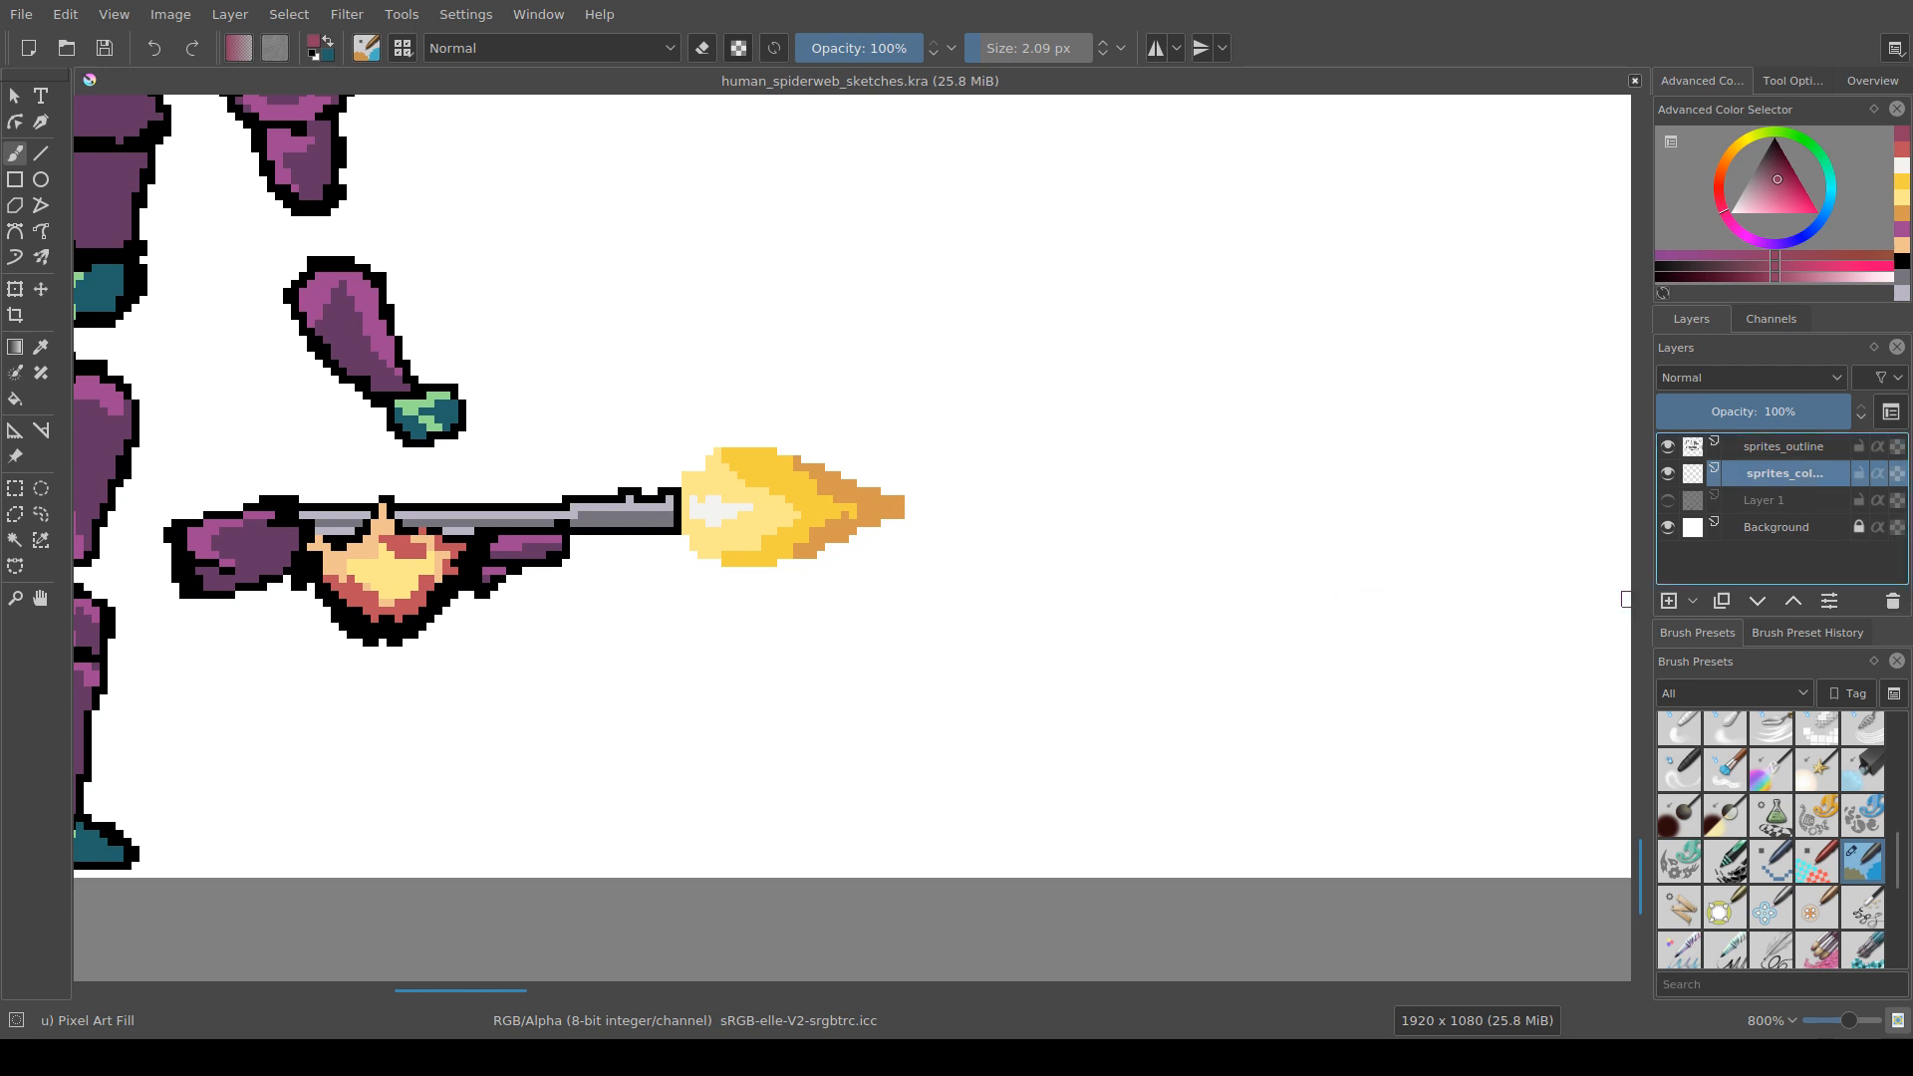
key(ctrl+r)
drag(679, 440, 912, 590)
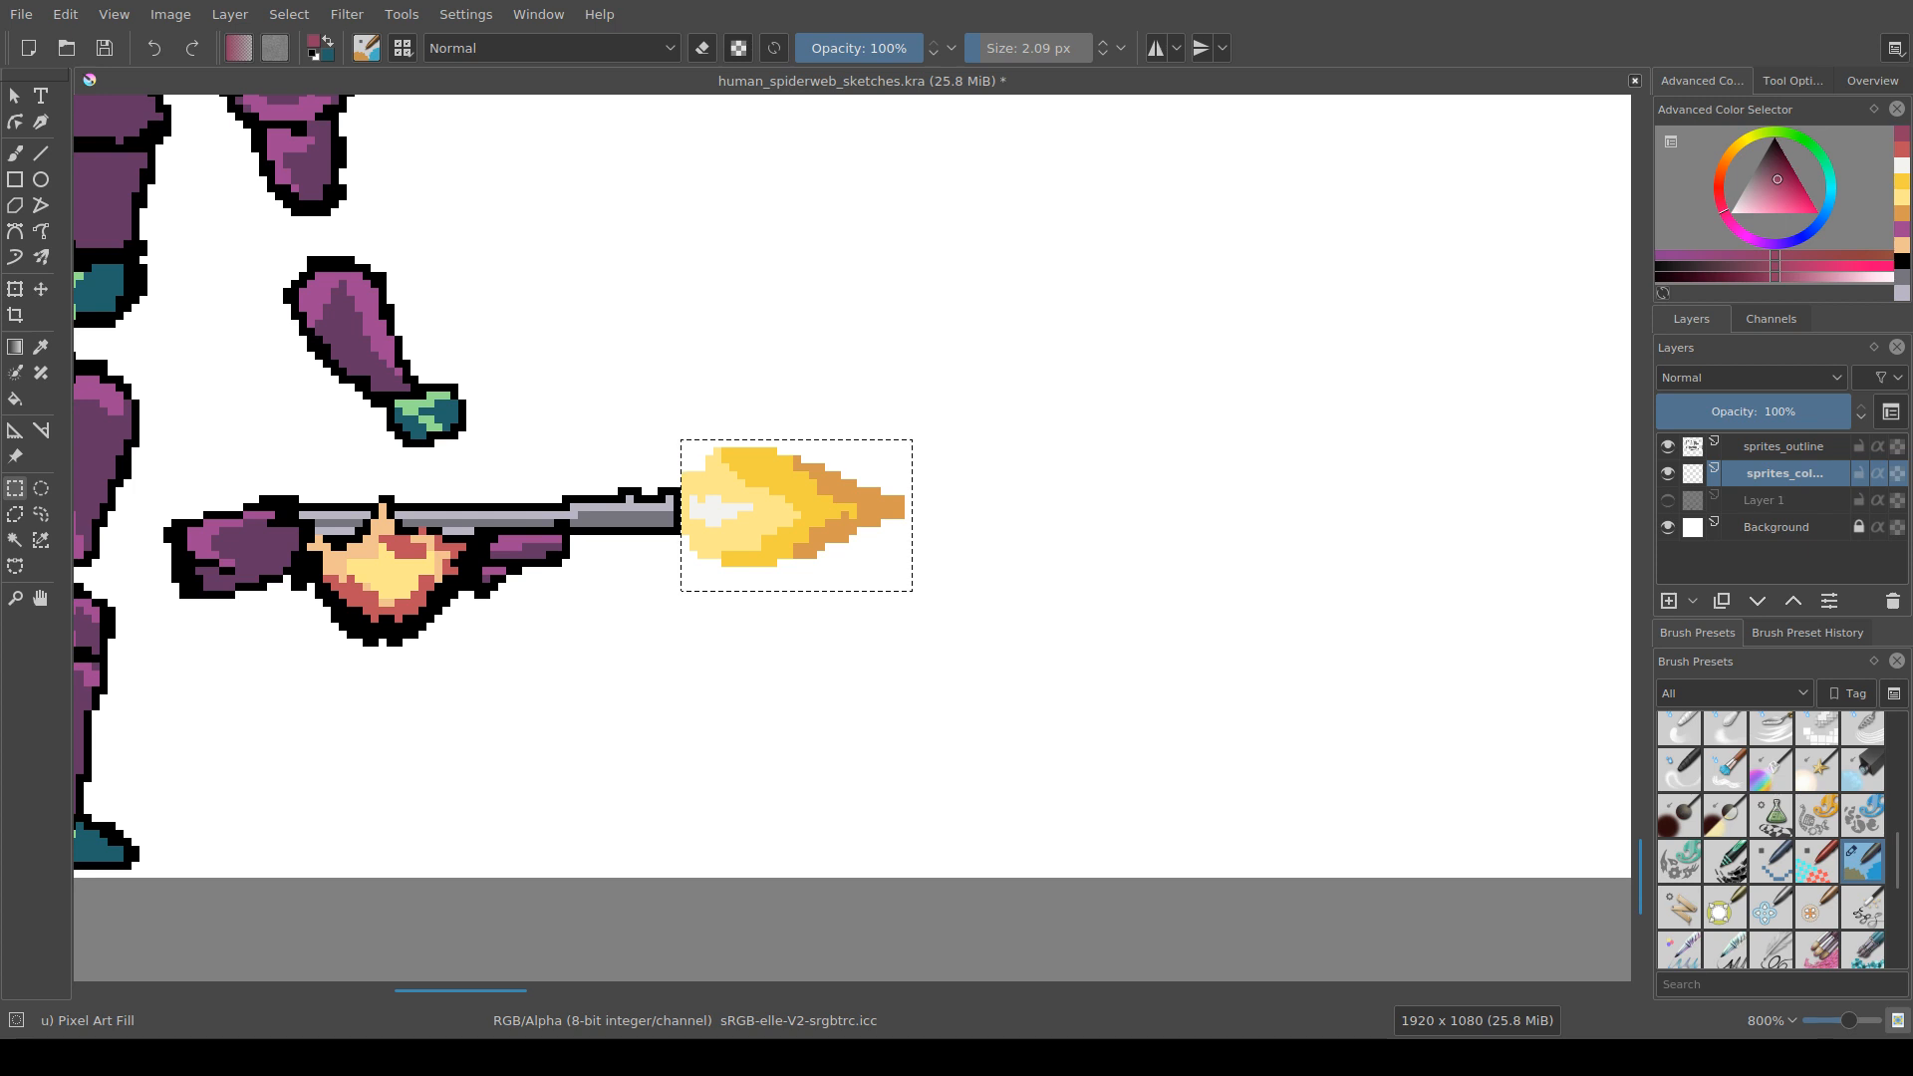
key(t)
drag(793, 508, 856, 508)
drag(856, 508, 668, 532)
key(ctrl+r)
key(b)
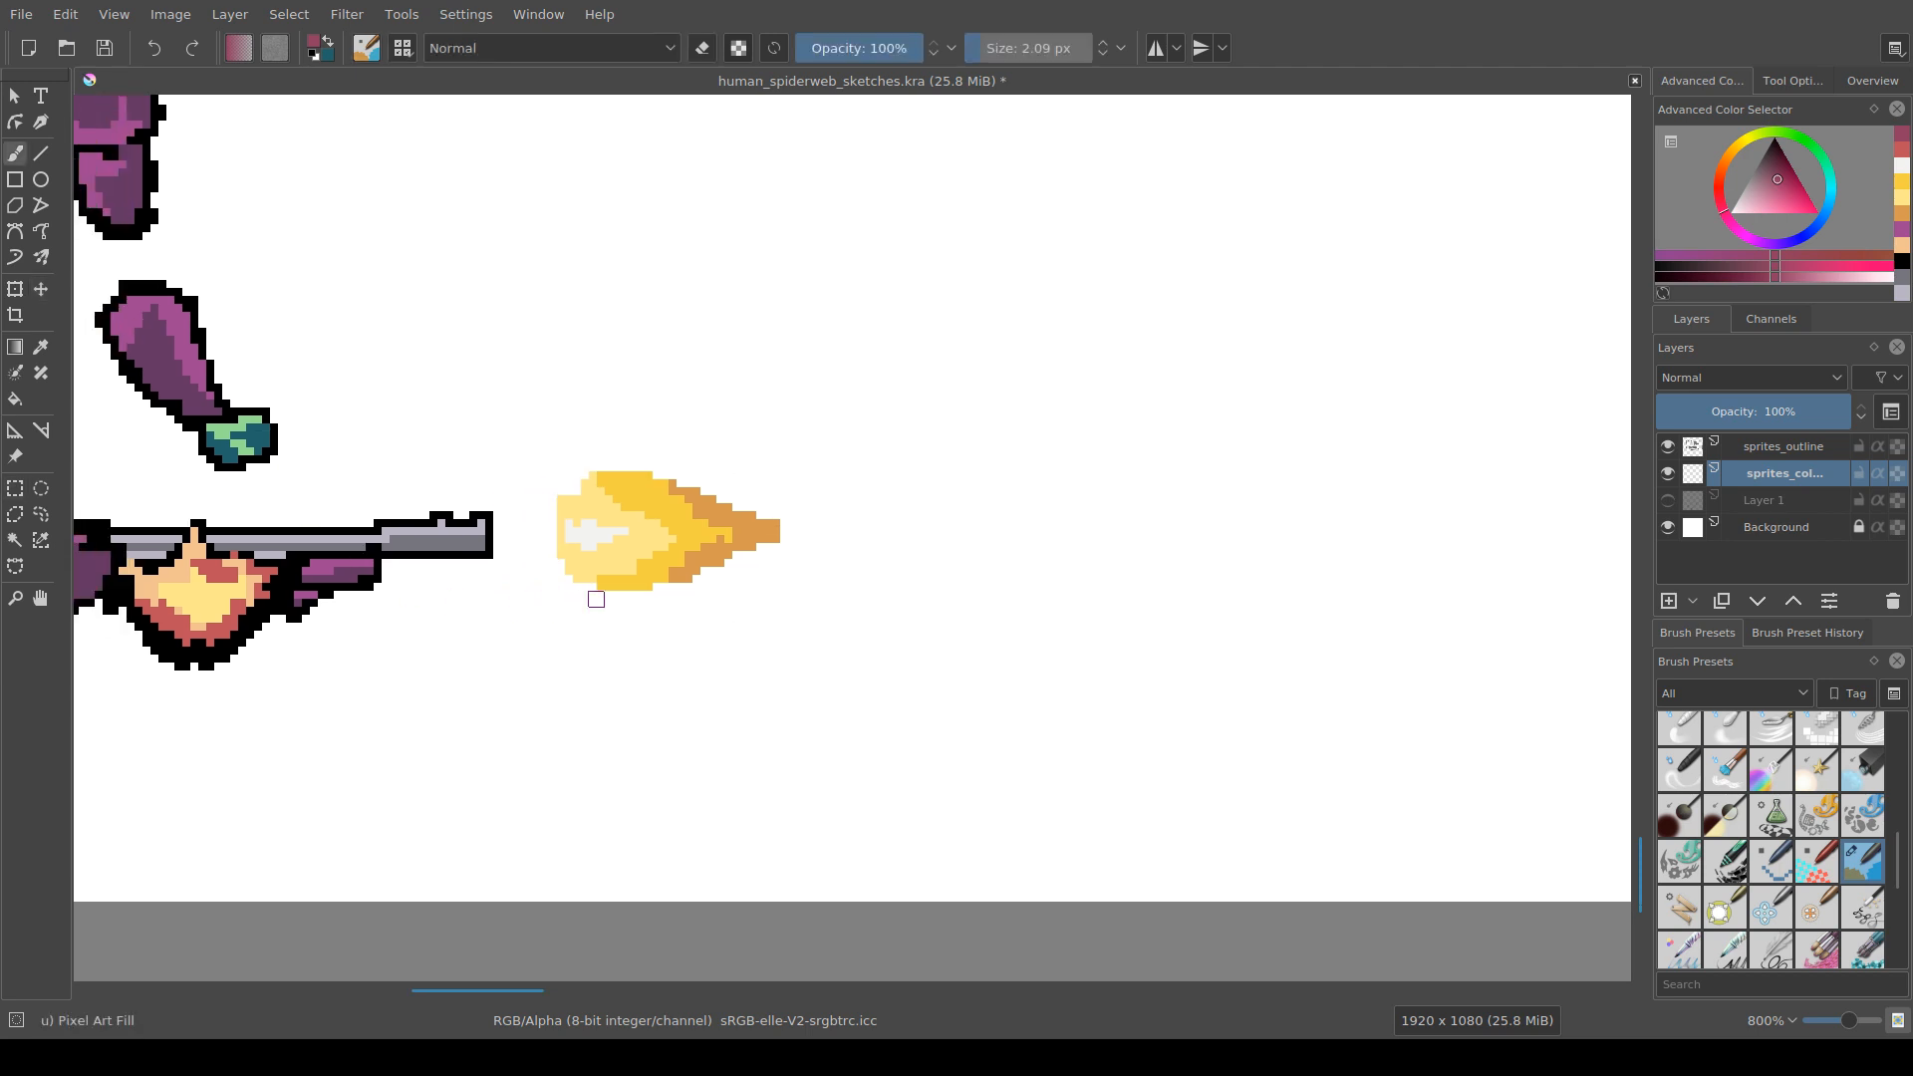
Step: Round out the flash's barrel-facing side by extending its off-white core and its pale yellow and golden bands
drag(594, 597, 610, 587)
ctrl+click(645, 532)
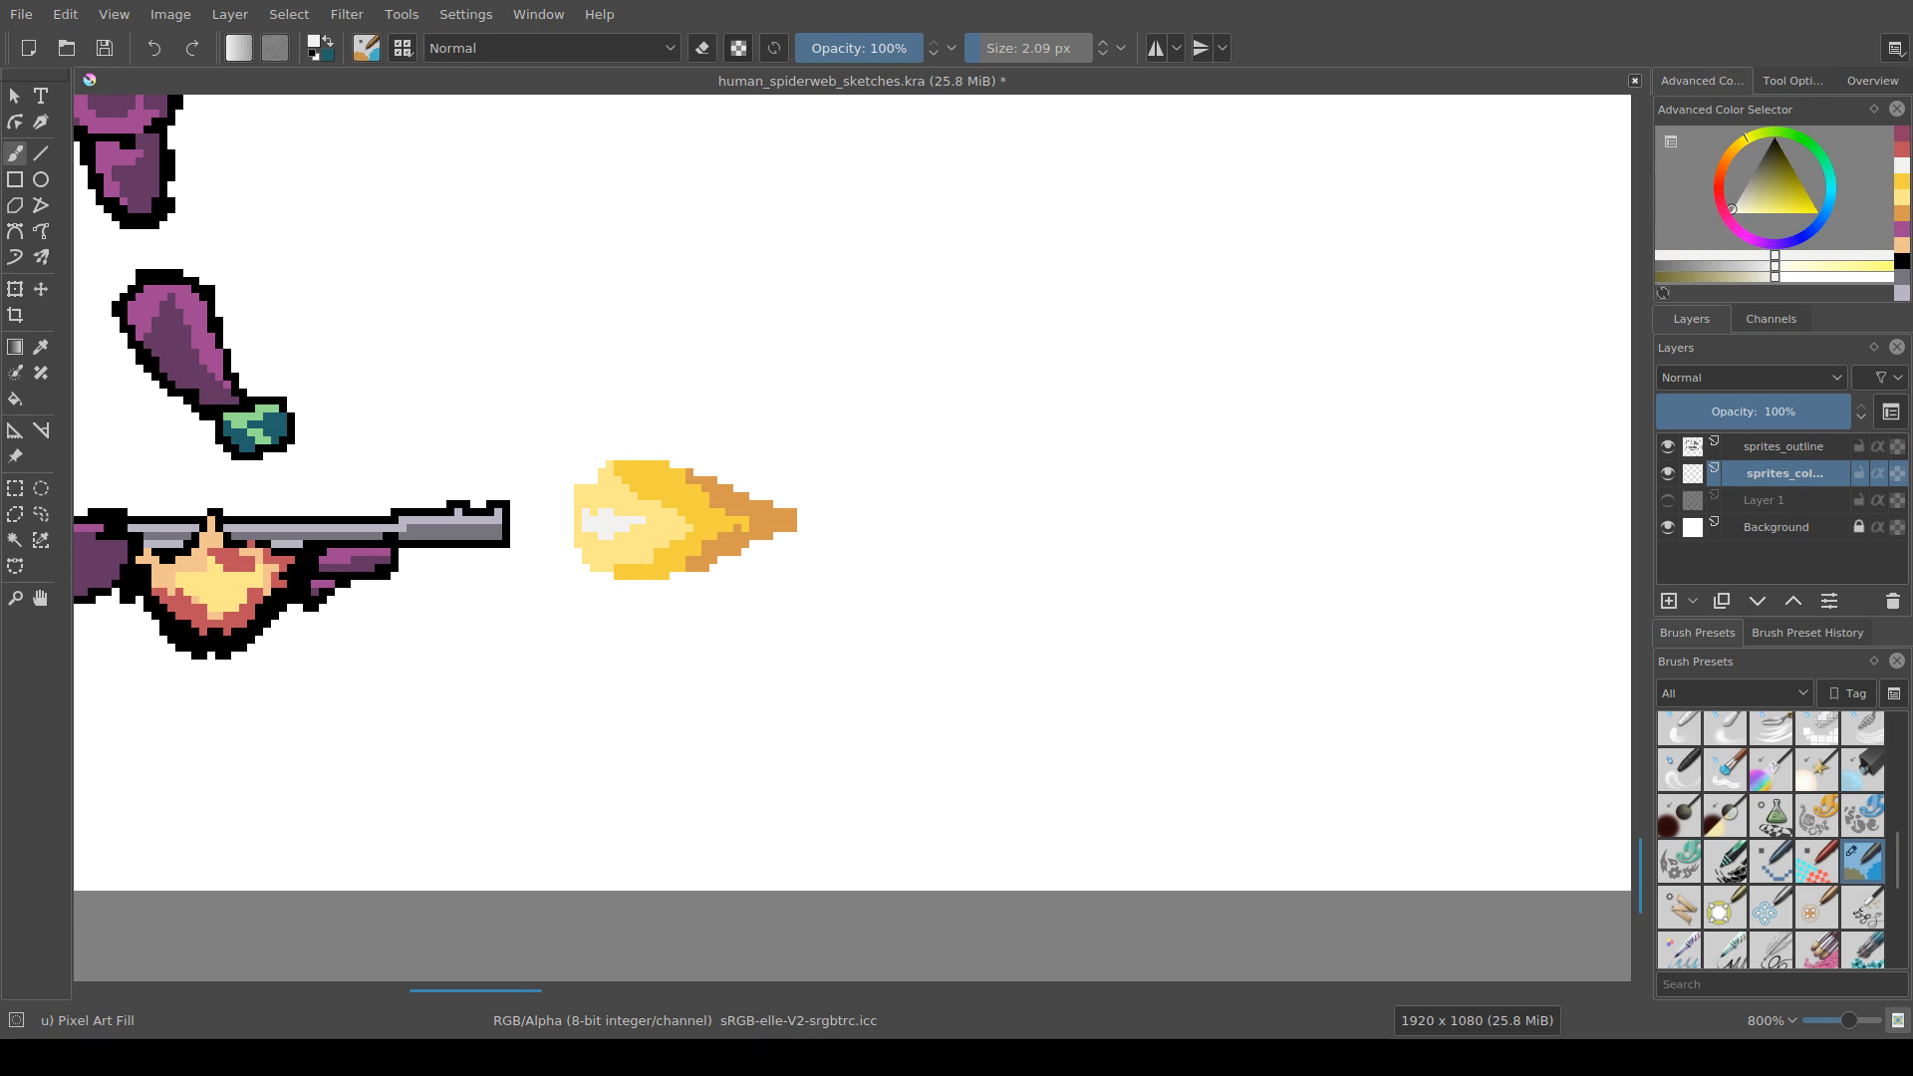
mouse_move(606, 524)
mouse_down()
mouse_move(629, 492)
mouse_move(582, 483)
mouse_move(566, 532)
mouse_move(606, 572)
mouse_up()
ctrl+click(629, 493)
mouse_move(566, 524)
mouse_down()
mouse_move(598, 484)
mouse_move(574, 556)
mouse_move(598, 572)
mouse_move(582, 491)
mouse_move(628, 477)
mouse_move(606, 452)
mouse_move(654, 484)
mouse_move(582, 459)
mouse_move(566, 476)
mouse_move(590, 572)
mouse_move(558, 532)
mouse_move(574, 476)
mouse_move(550, 524)
mouse_move(574, 564)
mouse_move(558, 492)
mouse_move(597, 484)
mouse_move(549, 523)
mouse_move(590, 563)
mouse_move(558, 507)
mouse_move(589, 571)
mouse_move(549, 547)
mouse_move(550, 484)
mouse_move(541, 499)
mouse_move(582, 443)
mouse_move(566, 452)
mouse_move(637, 460)
mouse_up()
ctrl+click(630, 477)
ctrl+click(598, 485)
ctrl+click(590, 572)
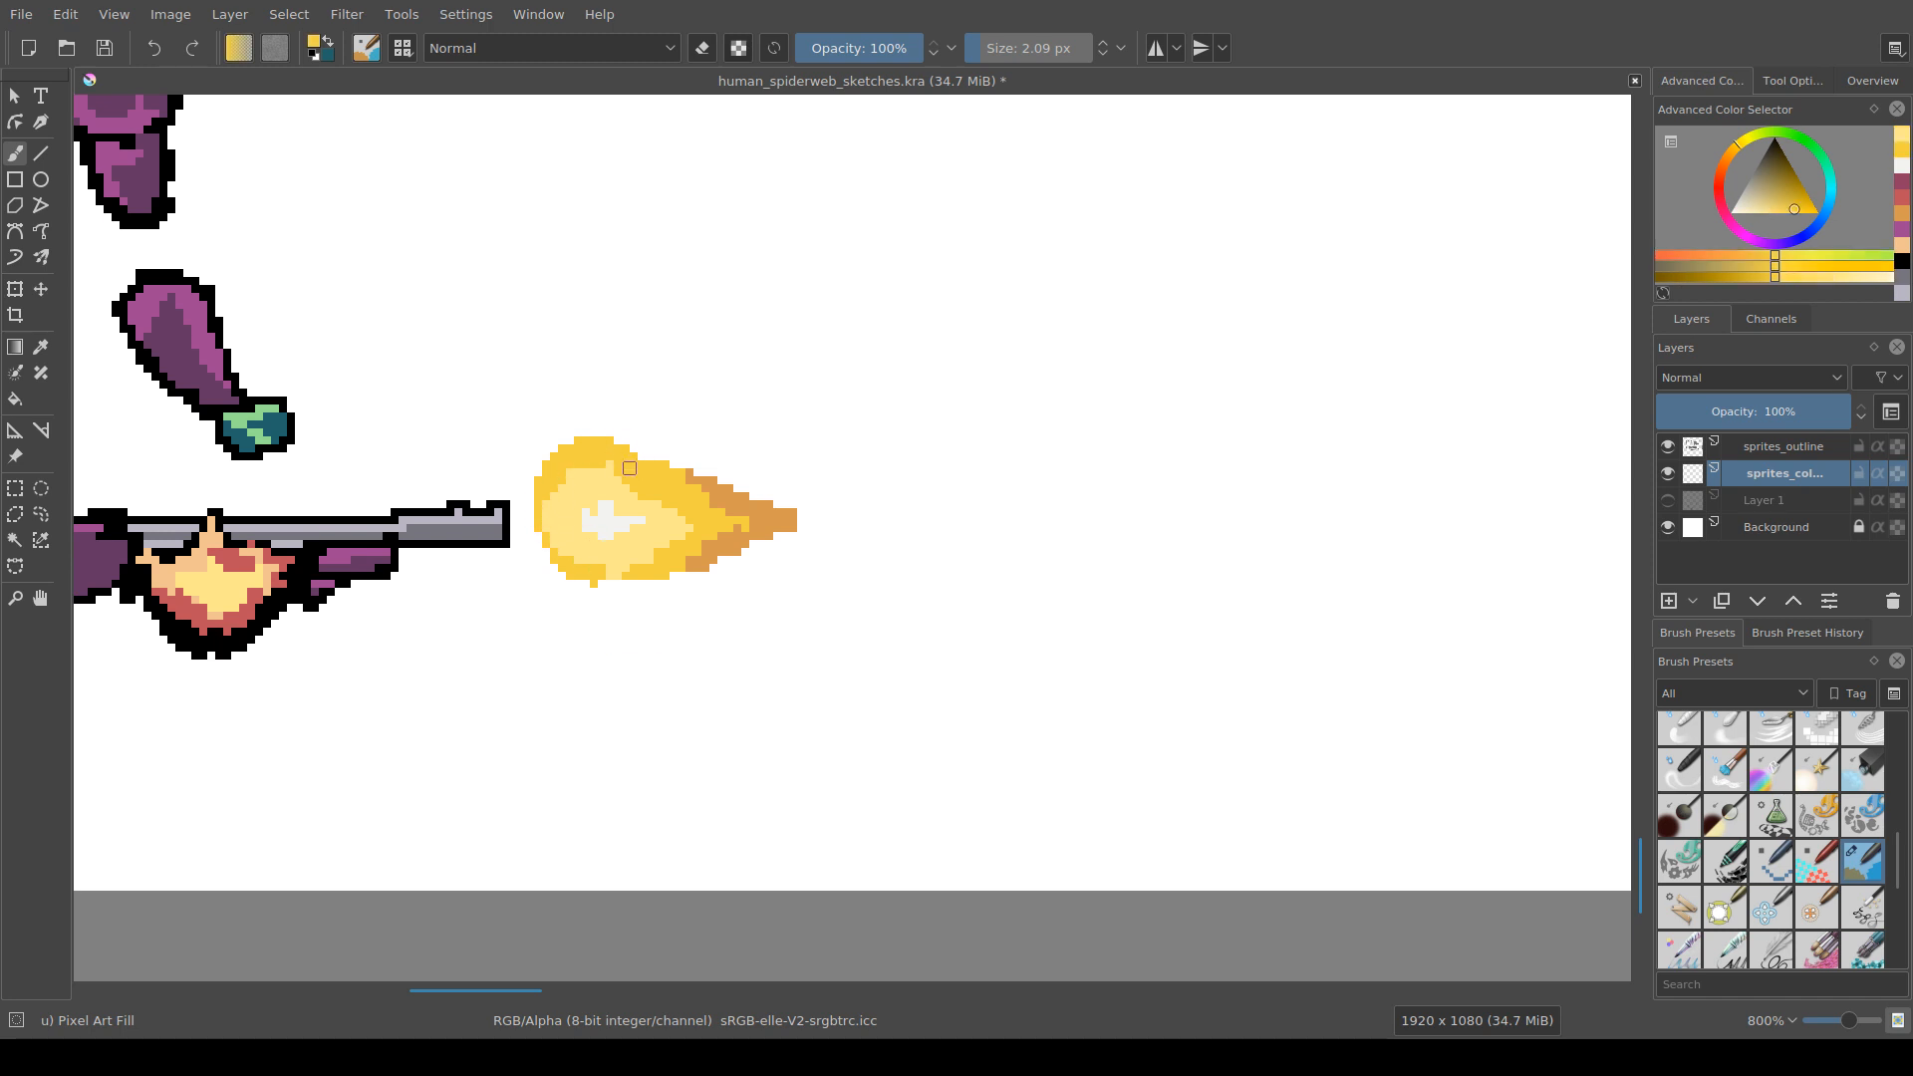
Step: Separate the rounded golden fireball from the pointed orange tip by erasing the flash pixels between them
key(e)
mouse_move(699, 570)
mouse_down()
mouse_move(677, 461)
mouse_move(669, 572)
mouse_up()
click(669, 572)
mouse_move(675, 500)
mouse_down()
mouse_move(669, 550)
mouse_move(601, 571)
mouse_move(622, 573)
mouse_up()
key(ctrl+z)
ctrl+click(661, 486)
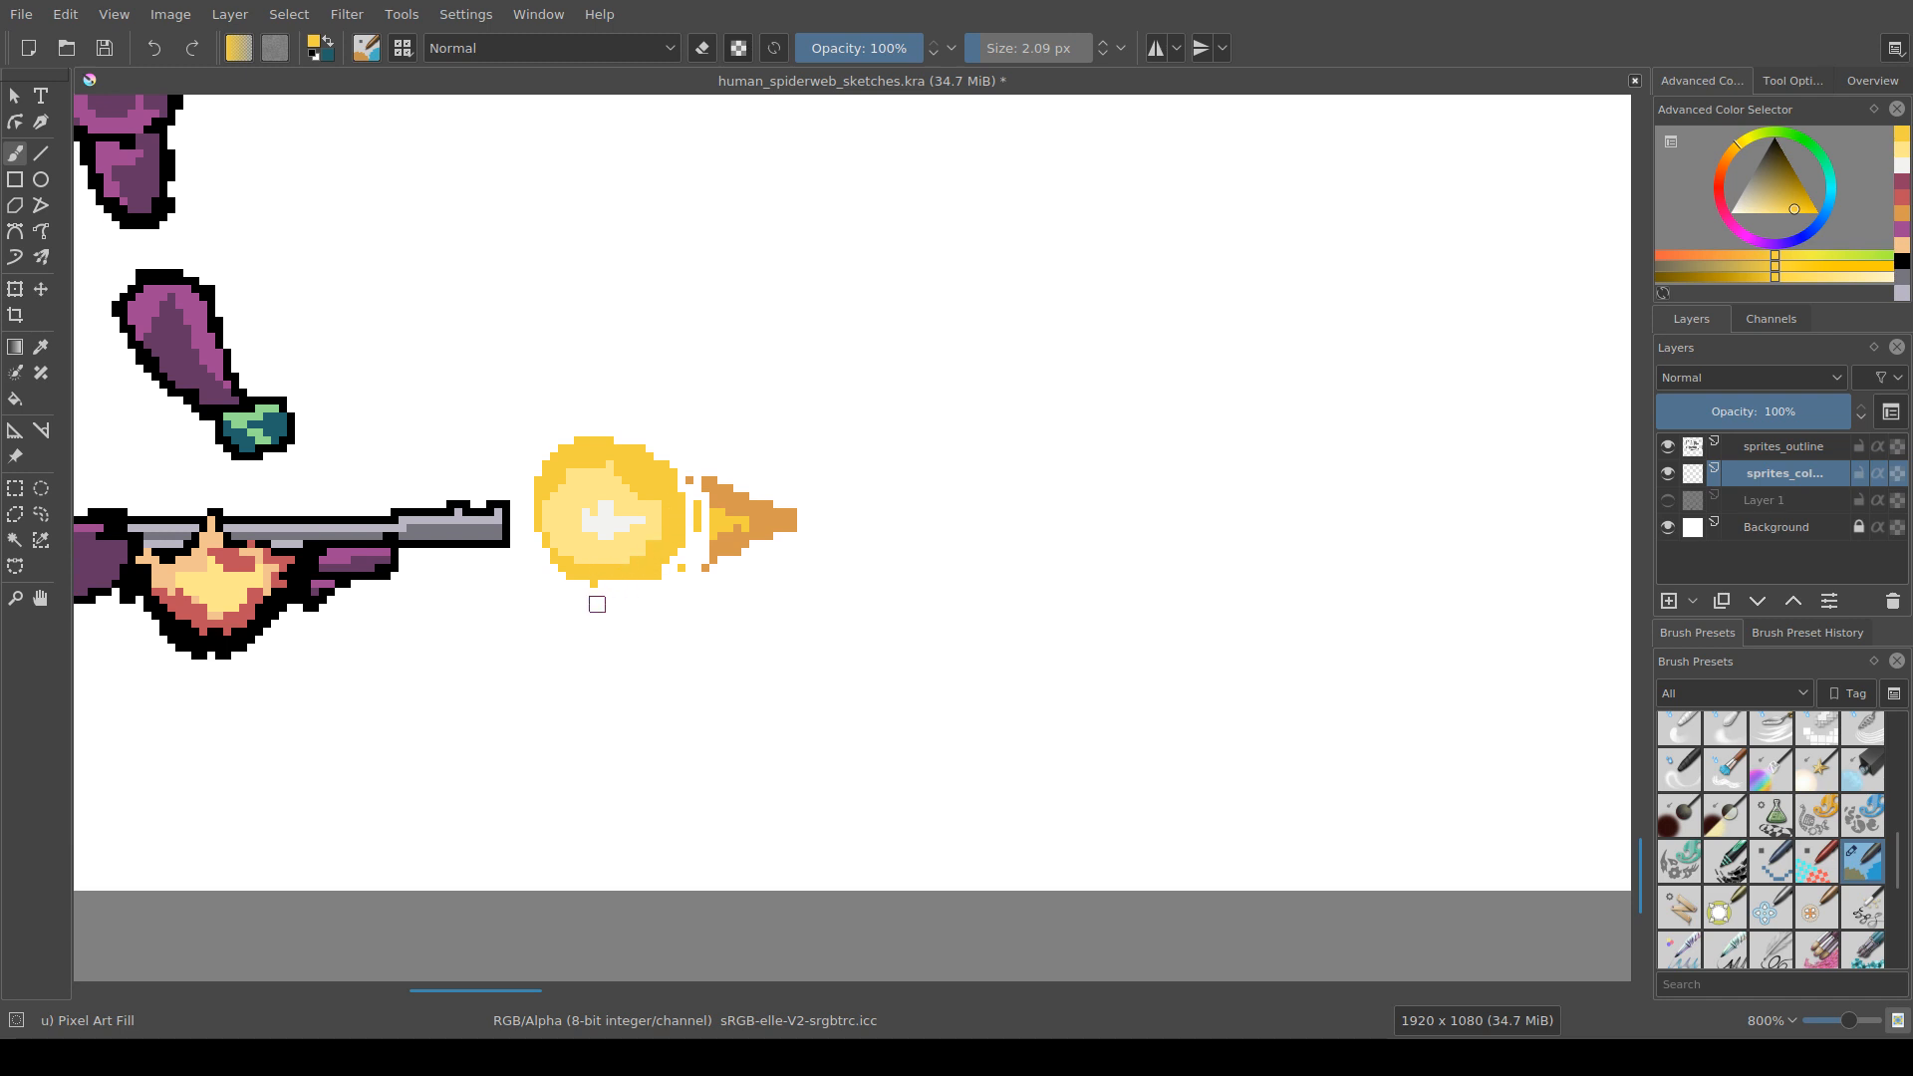
key(e)
key(e)
key(e)
mouse_move(633, 576)
mouse_down()
mouse_move(672, 544)
mouse_move(665, 469)
mouse_up()
mouse_move(693, 532)
mouse_down()
mouse_move(685, 491)
mouse_move(694, 547)
mouse_move(702, 523)
mouse_move(660, 485)
mouse_move(638, 405)
mouse_move(669, 452)
mouse_move(597, 428)
mouse_move(526, 484)
mouse_move(558, 579)
mouse_move(541, 564)
mouse_move(582, 595)
mouse_move(653, 564)
mouse_move(646, 579)
mouse_move(629, 580)
mouse_move(685, 523)
mouse_move(669, 547)
mouse_move(677, 506)
mouse_up()
Step: Surround the golden fireball with an orange band, filling gaps inside it with golden yellow and tidying its barrel-facing edge
key(e)
ctrl+click(731, 501)
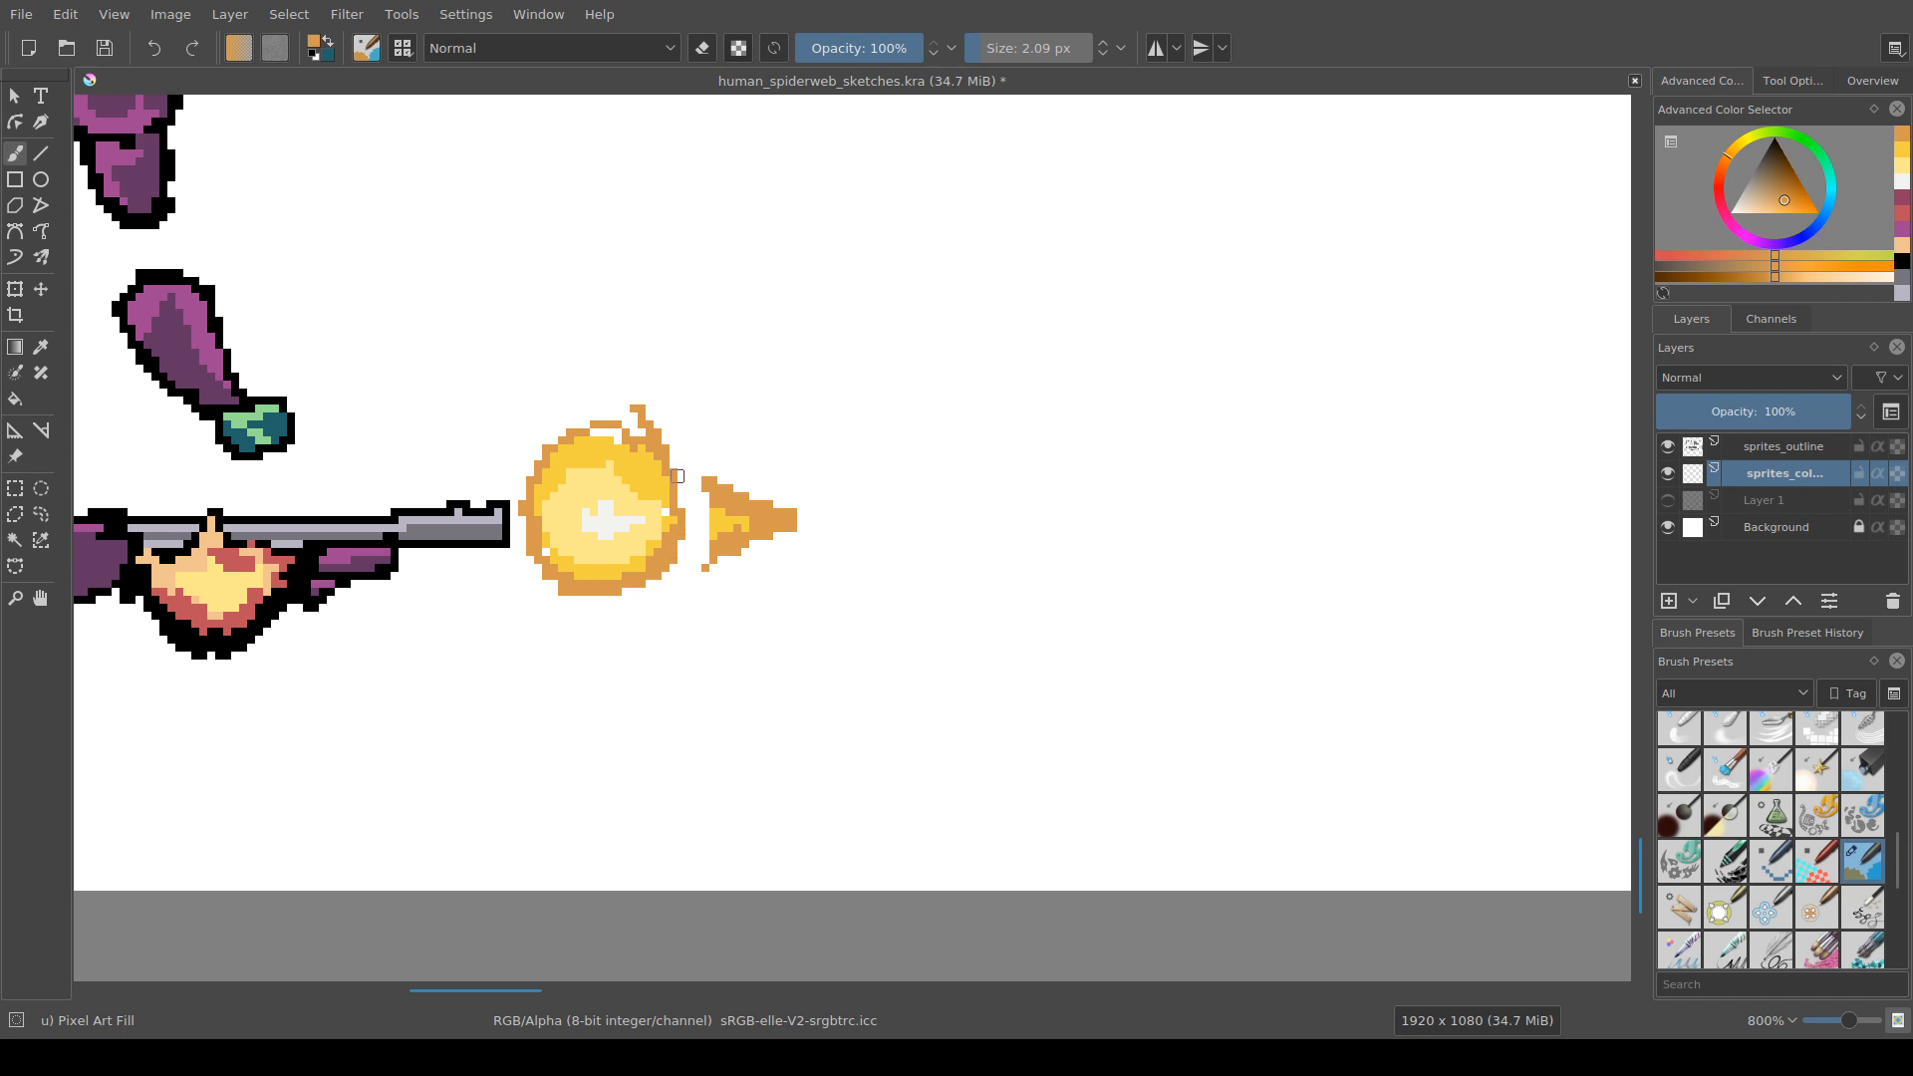
ctrl+click(653, 493)
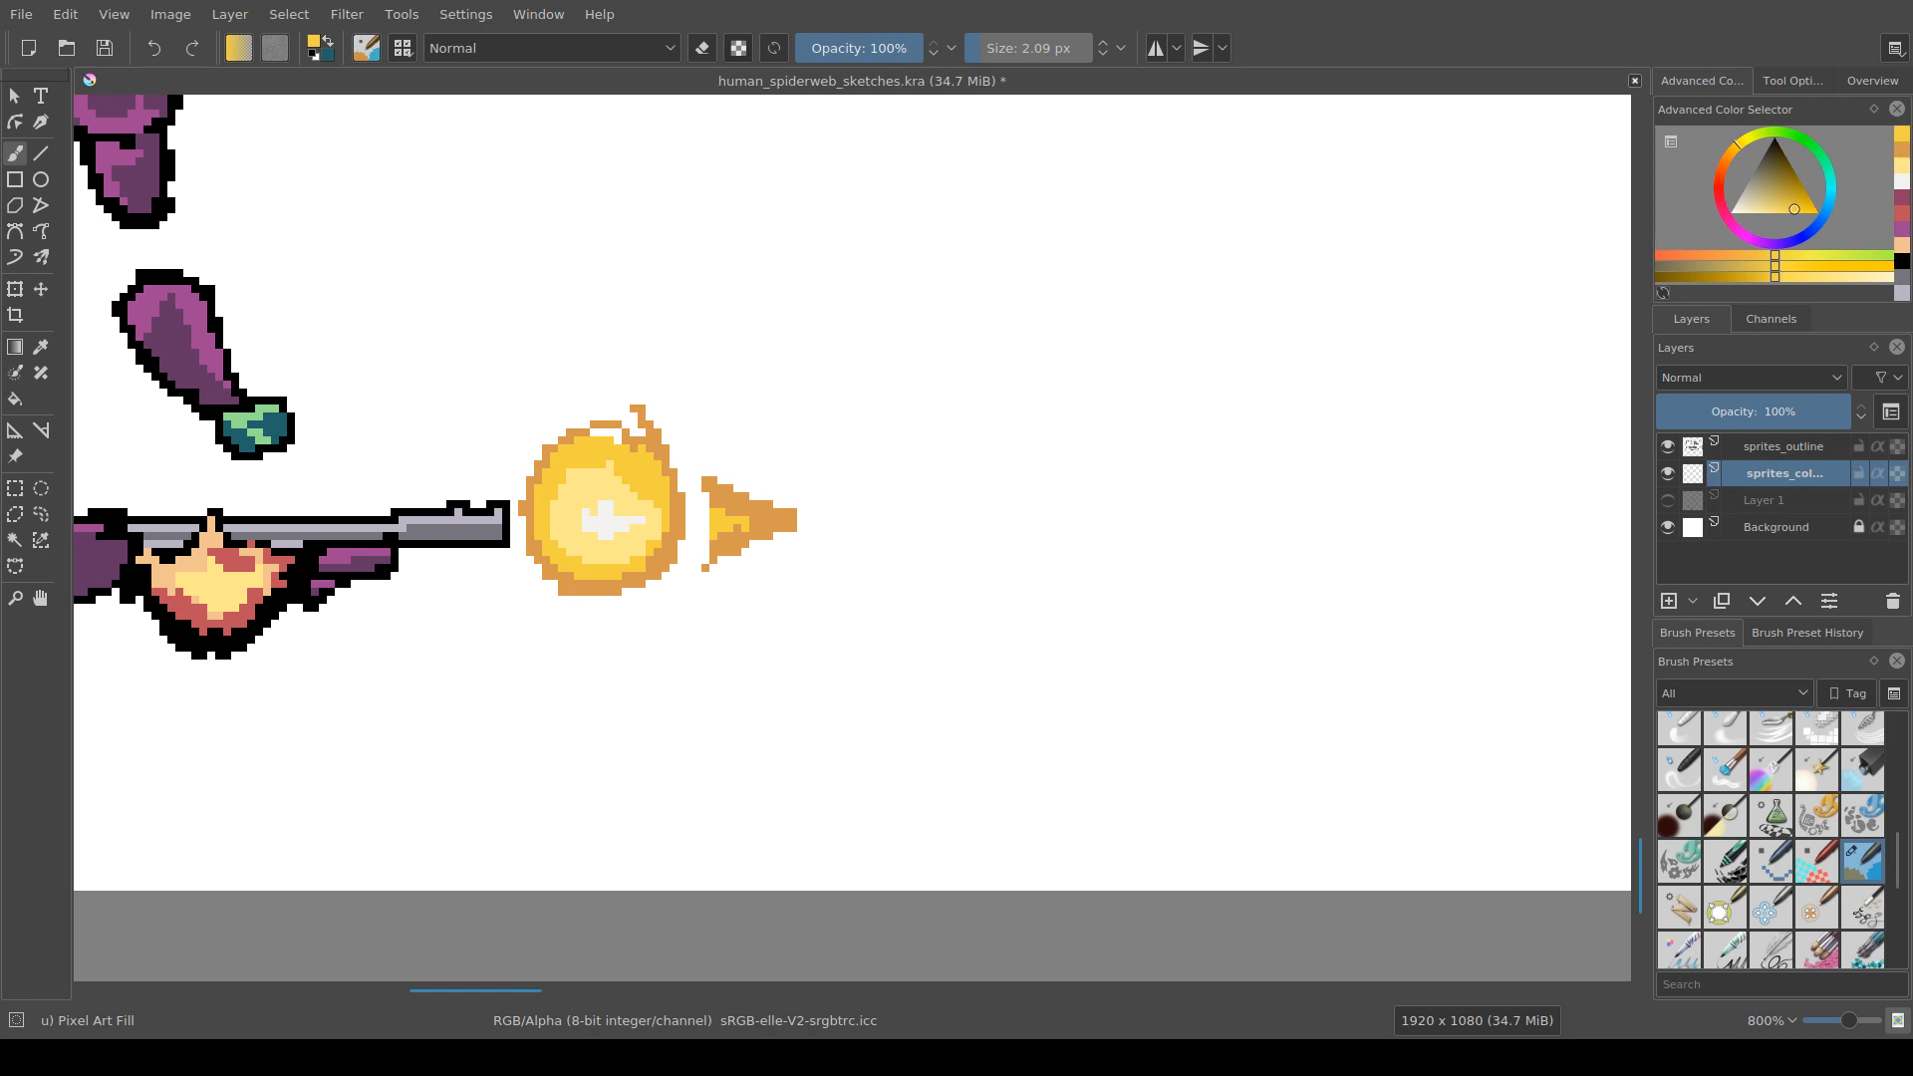
ctrl+click(563, 551)
drag(518, 517, 526, 517)
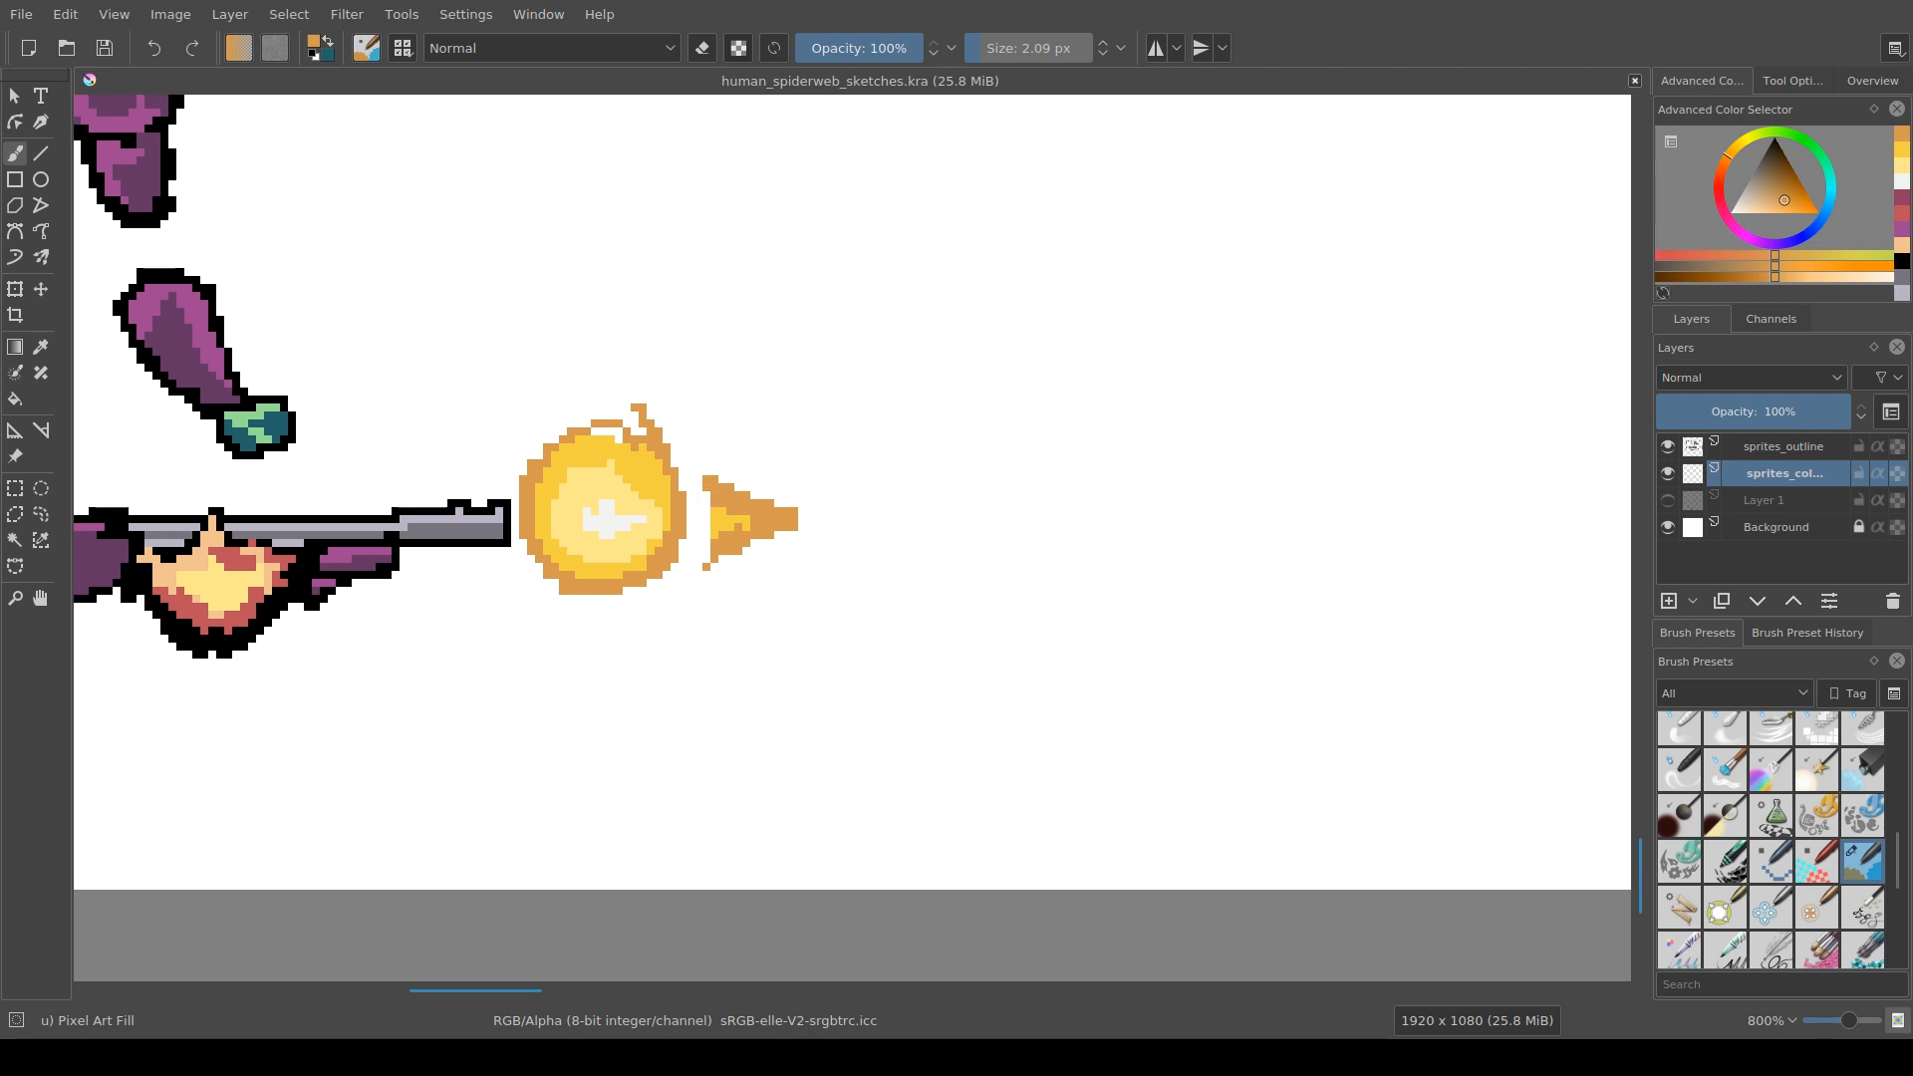
Step: Even out the fireball's off-white core and yellow bands, and draw orange flame points along its upper edge
mouse_move(629, 492)
mouse_down()
mouse_move(694, 550)
mouse_move(687, 584)
mouse_move(699, 546)
mouse_move(714, 569)
mouse_move(700, 622)
mouse_move(826, 641)
mouse_up()
ctrl+click(679, 575)
ctrl+click(717, 589)
ctrl+click(729, 558)
ctrl+click(786, 512)
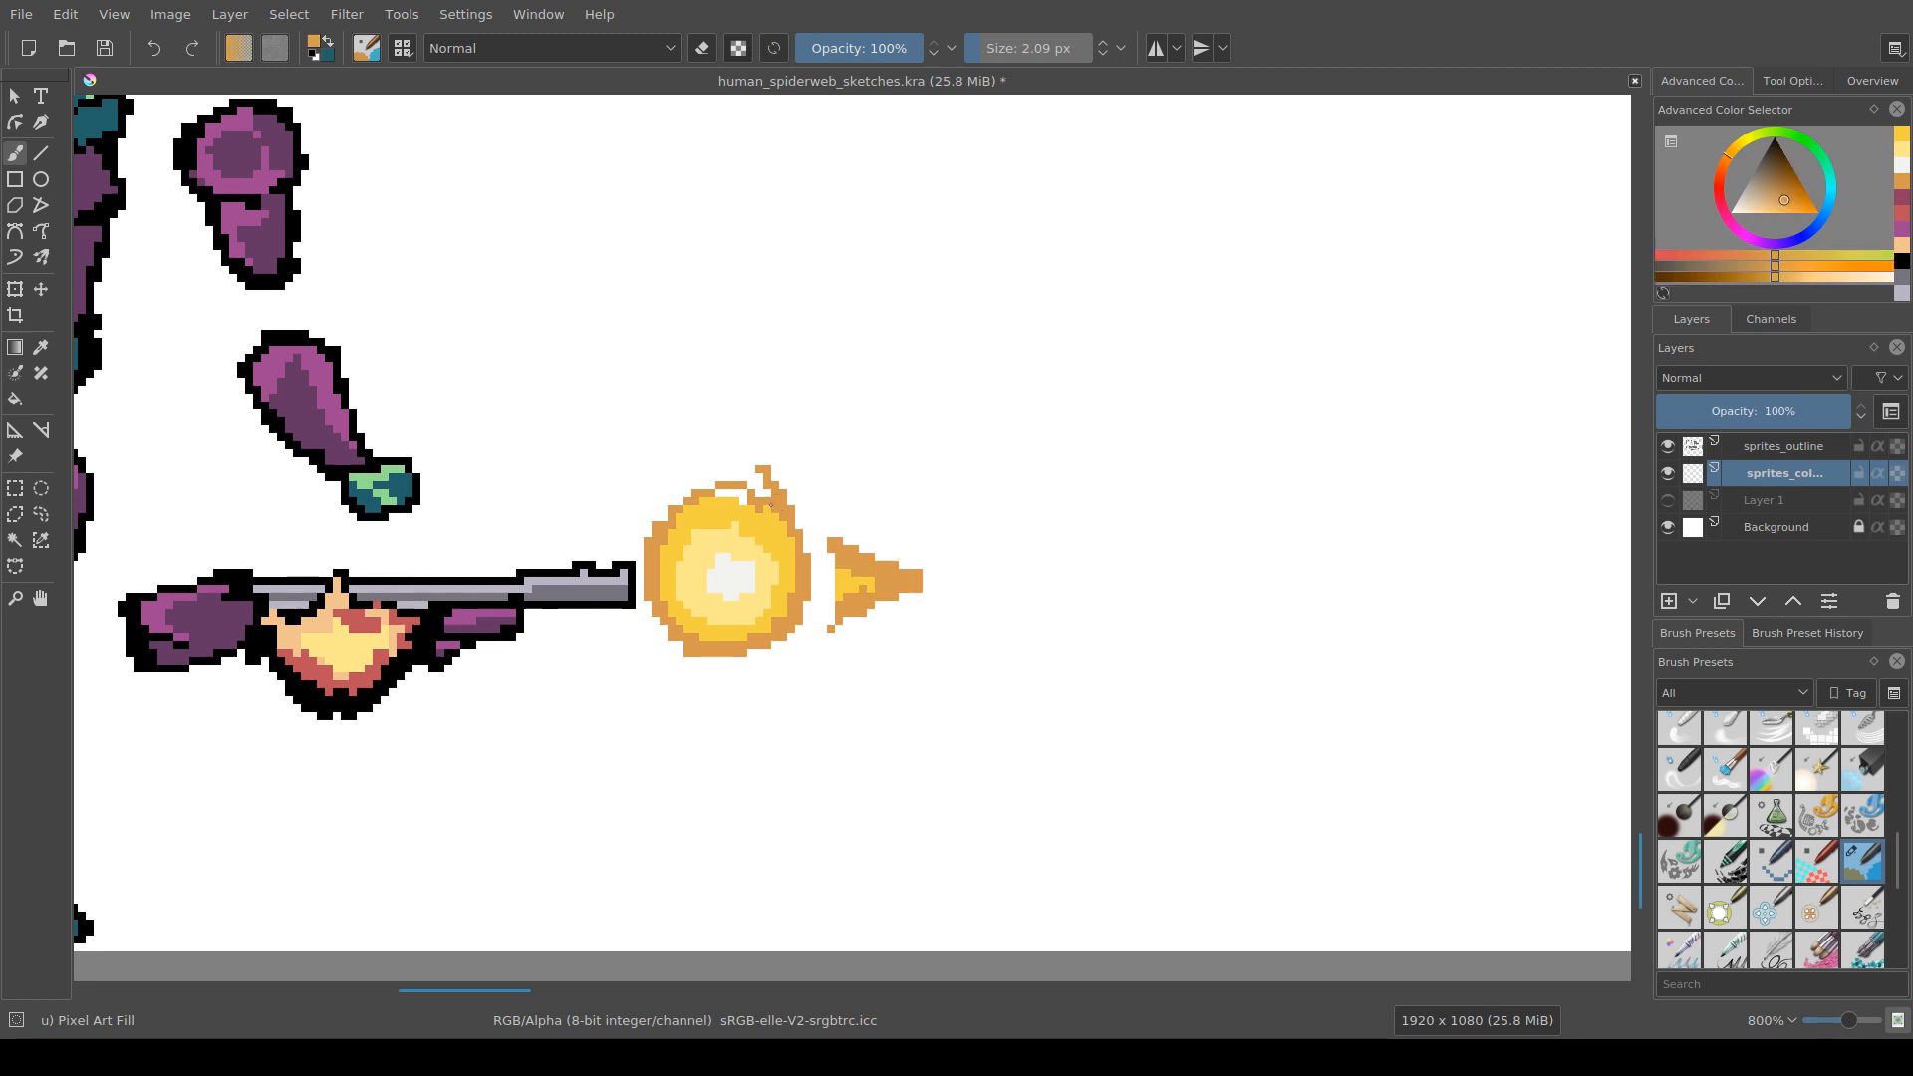
mouse_move(763, 493)
mouse_down()
mouse_move(755, 513)
mouse_move(691, 497)
mouse_move(660, 537)
mouse_move(651, 504)
mouse_move(651, 553)
mouse_up()
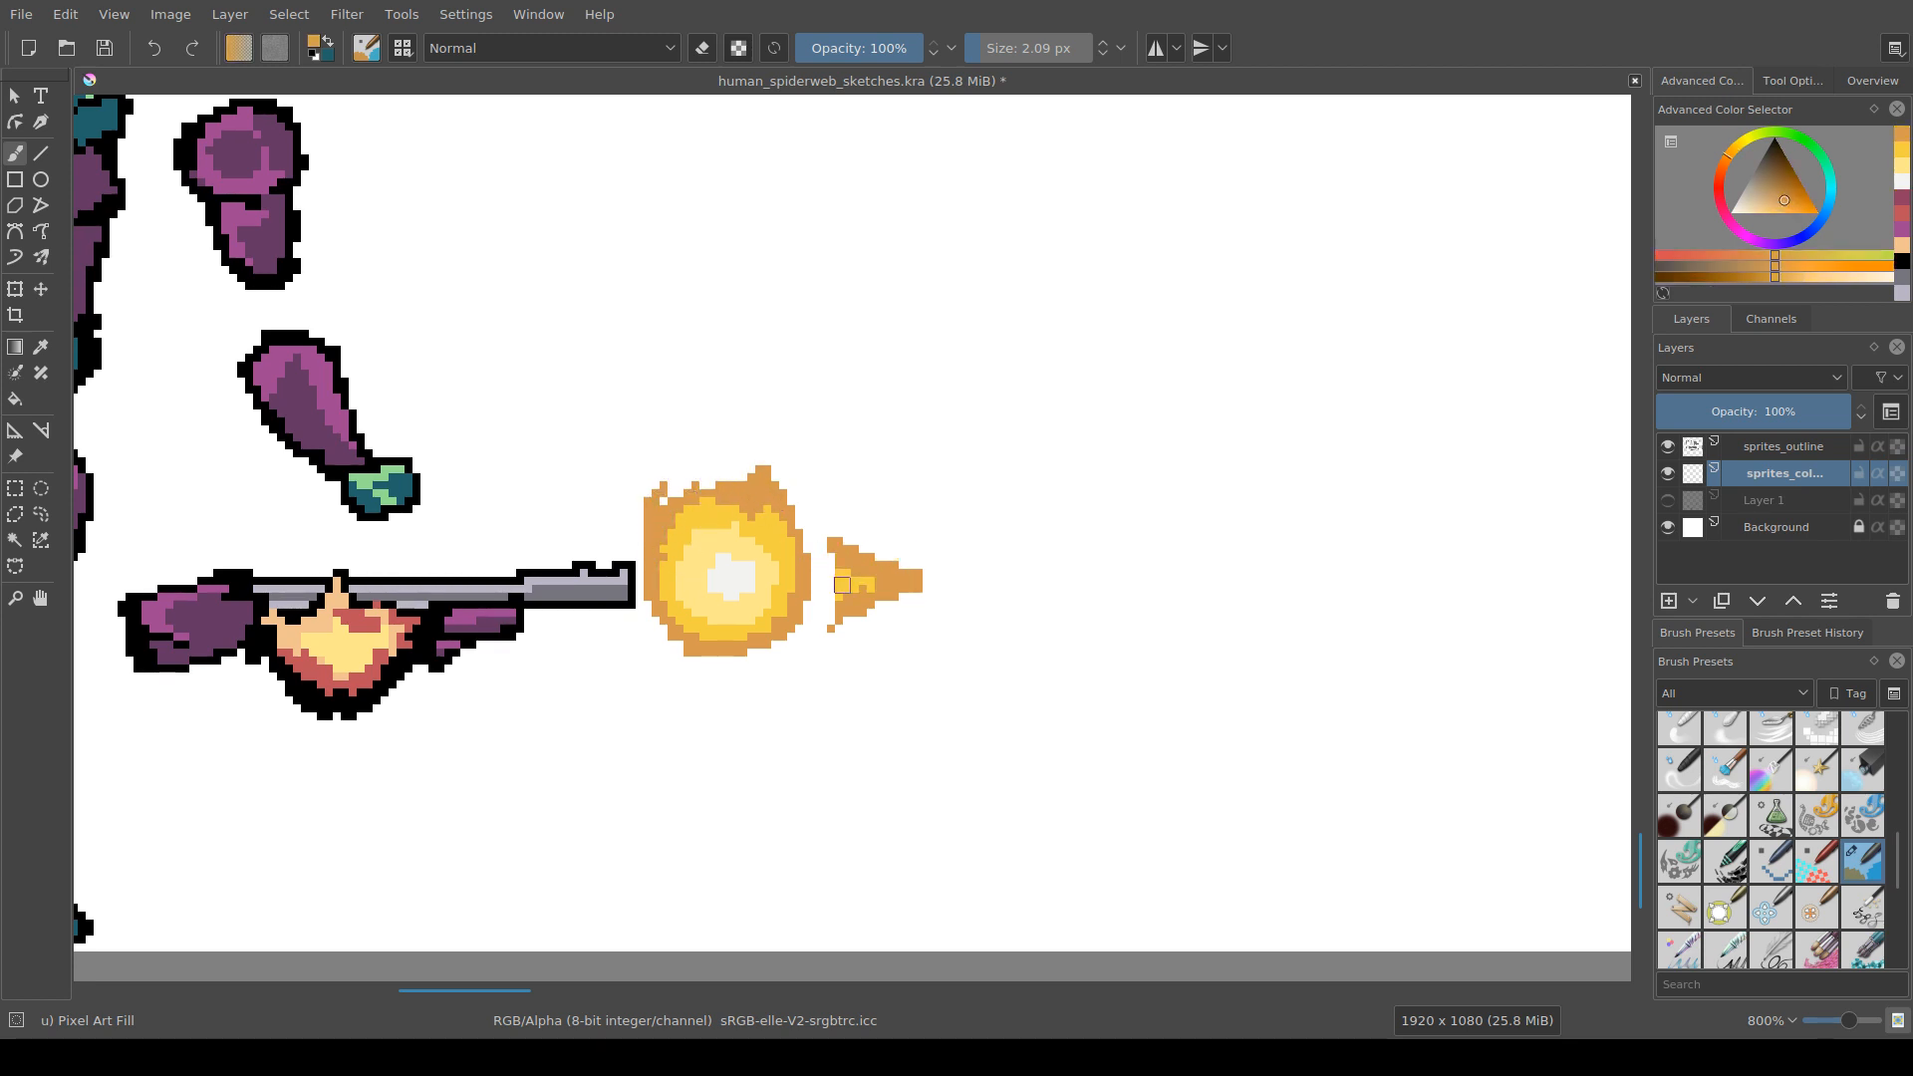
Step: Erase the leftover pointed orange flash tip beside the fireball and save the document
key(e)
mouse_move(840, 549)
mouse_down()
mouse_move(826, 649)
mouse_move(859, 513)
mouse_move(875, 552)
mouse_move(843, 553)
mouse_move(883, 616)
mouse_move(922, 545)
mouse_move(922, 601)
mouse_up()
key(ctrl+s)
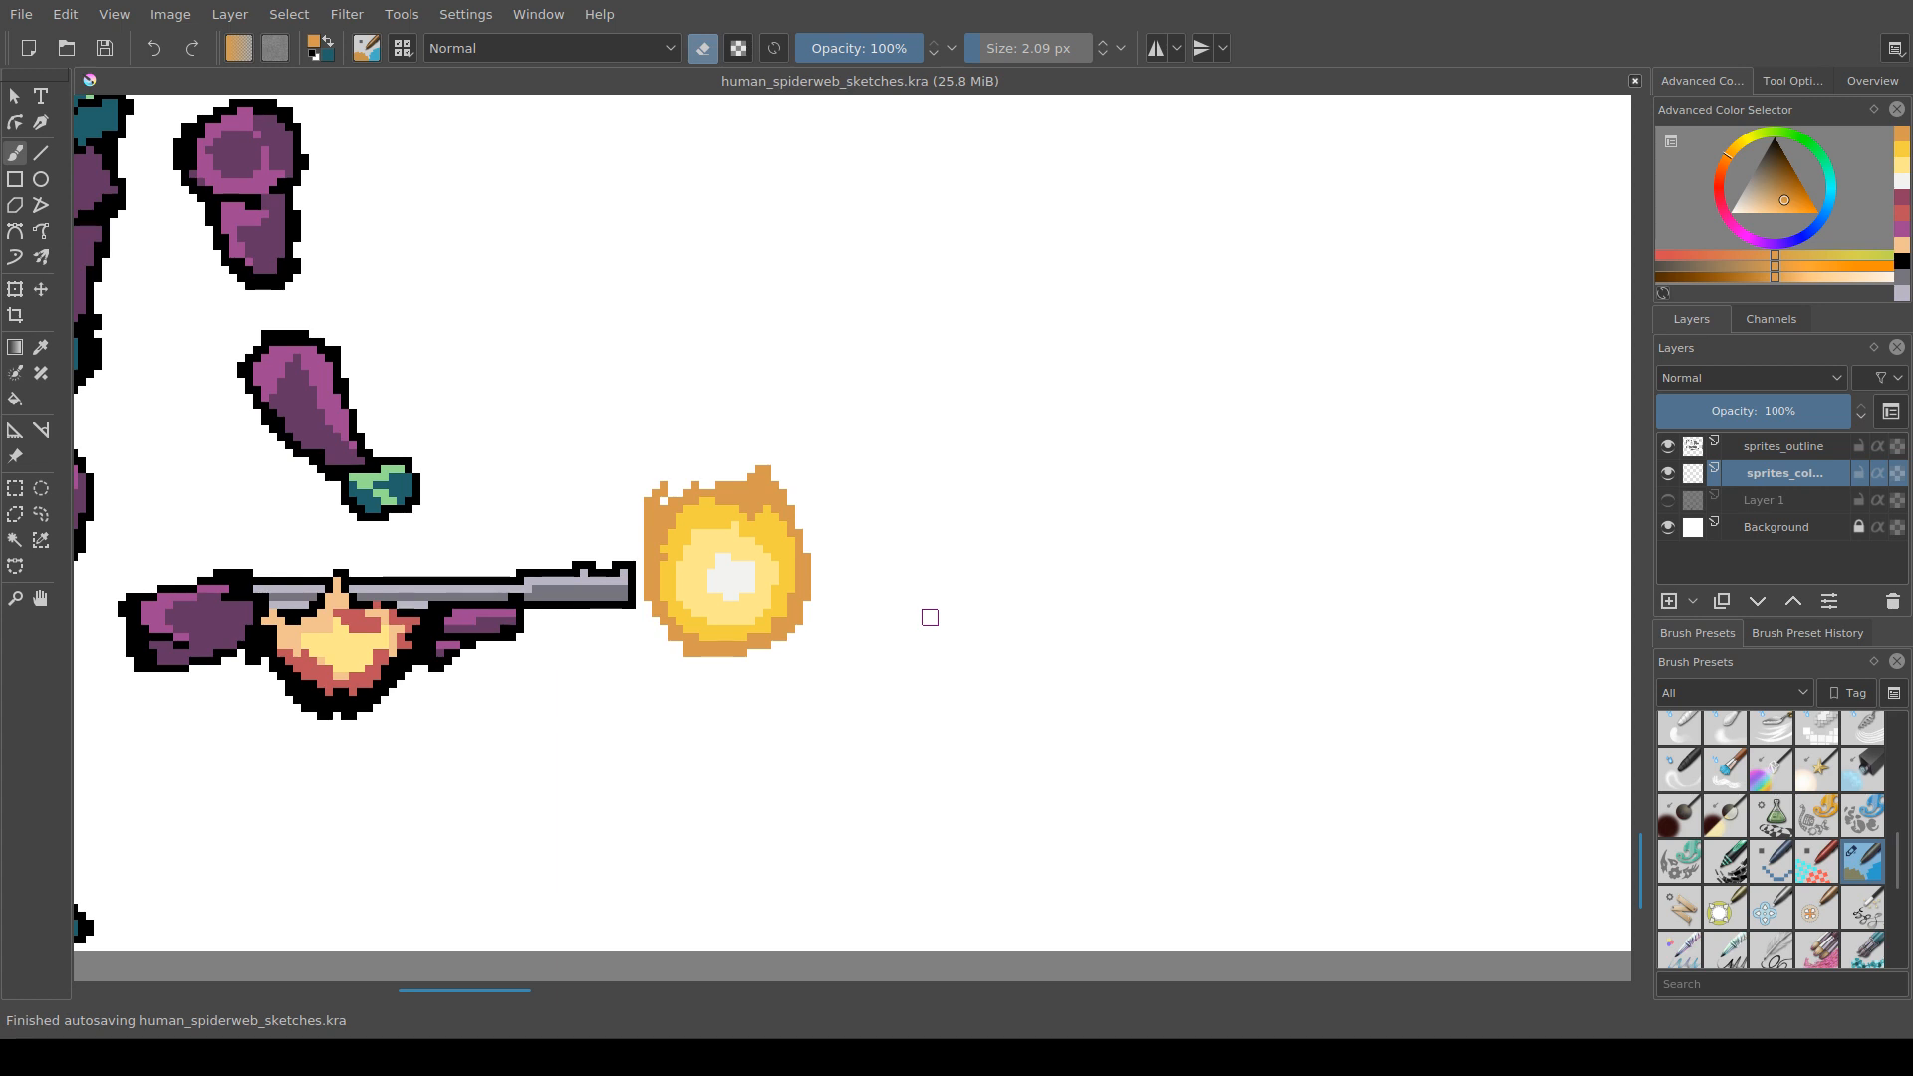
Step: Reshape the fireball's upper orange edge into several narrow flame tongues and trim the one nearest the gun barrel
scroll(908, 617, down, 1)
drag(850, 634, 982, 558)
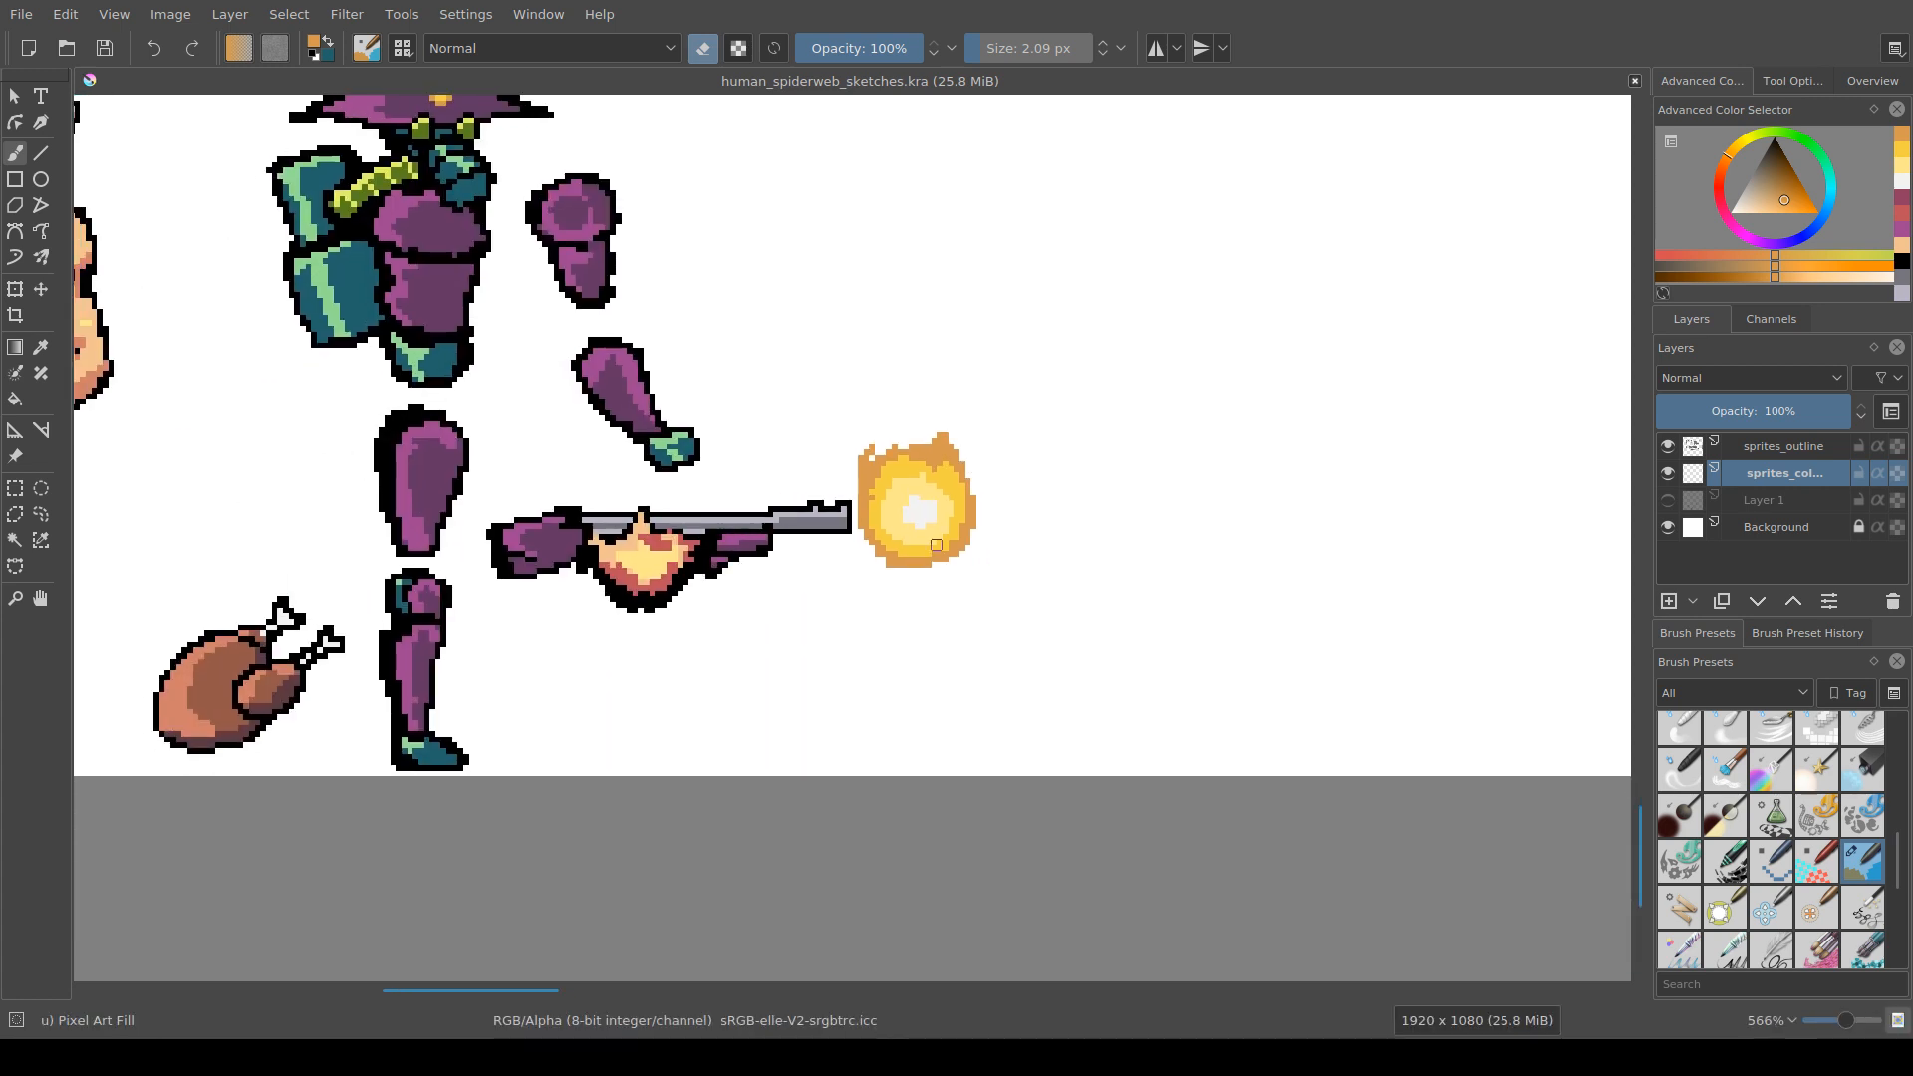
scroll(937, 545, down, 1)
scroll(773, 661, up, 4)
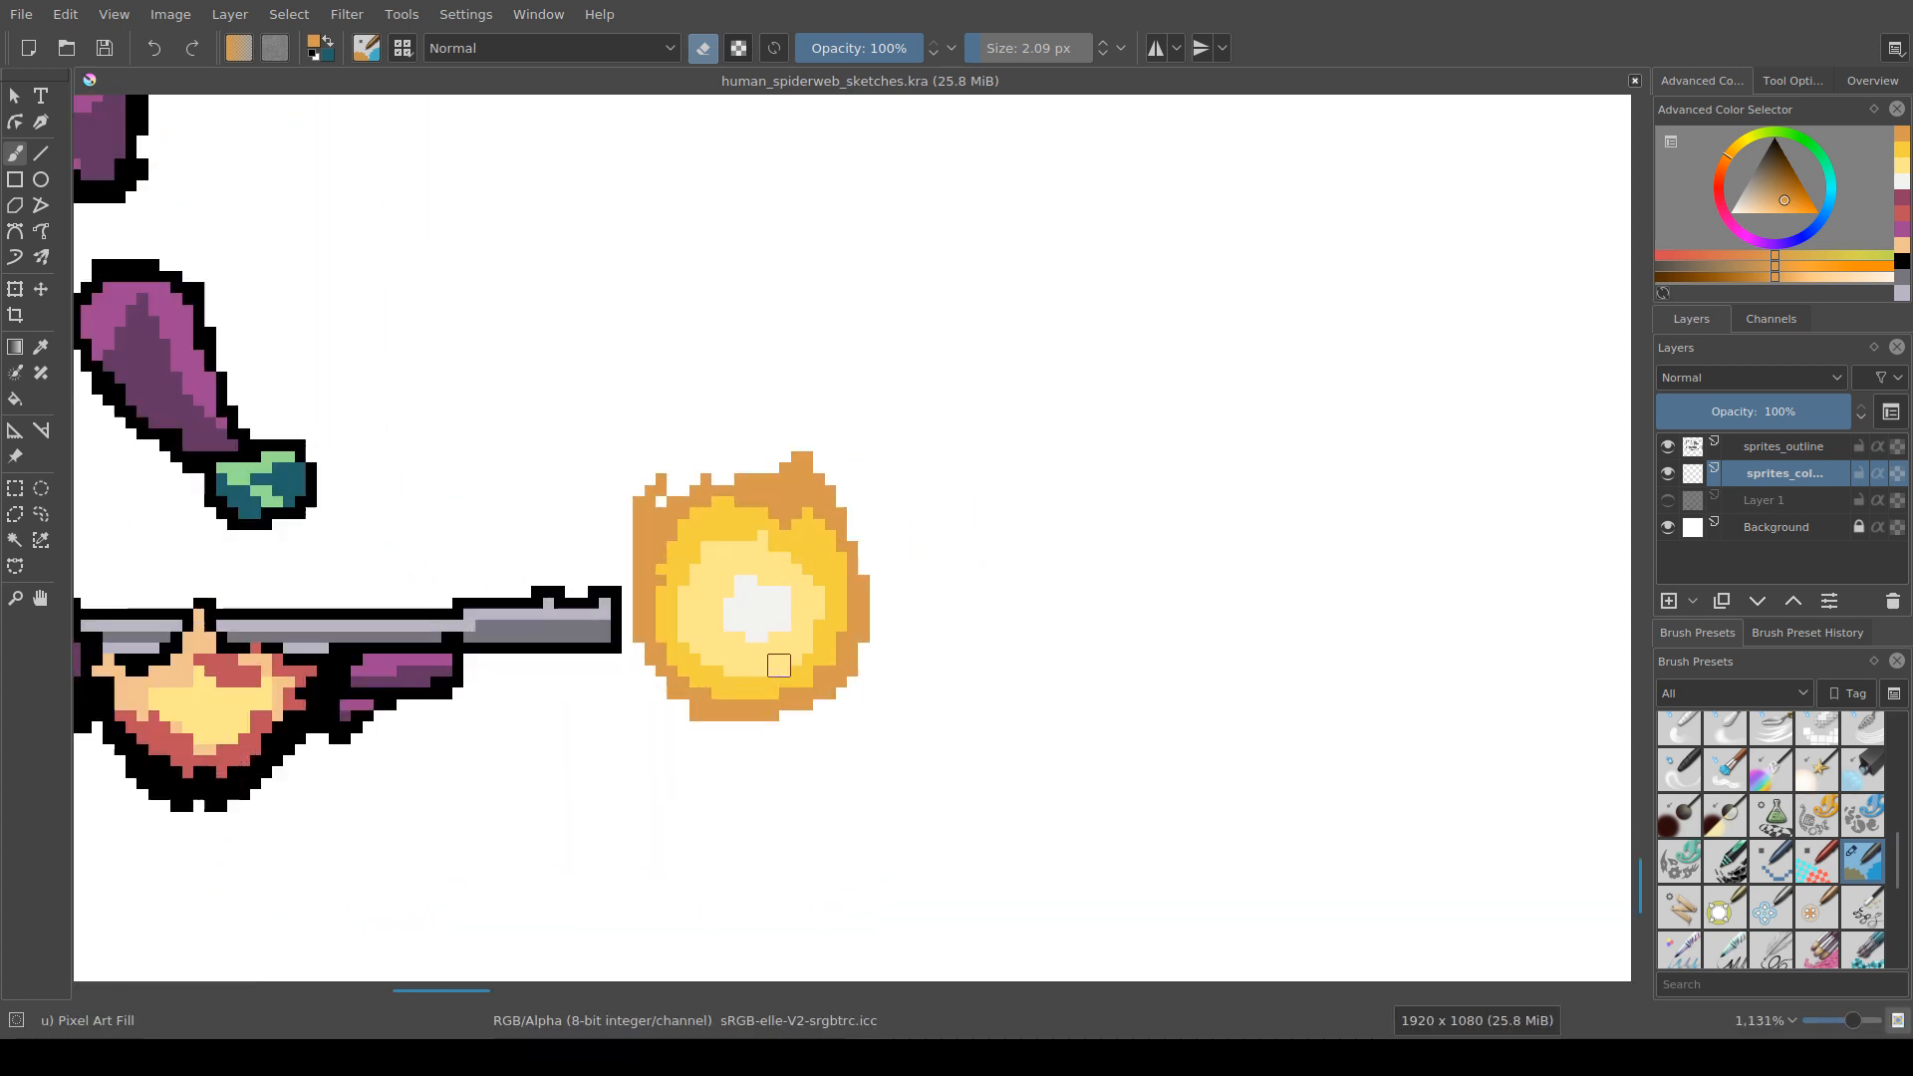
key(e)
mouse_move(663, 506)
mouse_down()
mouse_move(667, 438)
mouse_move(689, 495)
mouse_move(711, 438)
mouse_move(711, 461)
mouse_move(756, 485)
mouse_move(780, 428)
mouse_move(791, 452)
mouse_move(690, 438)
mouse_move(689, 462)
mouse_move(666, 429)
mouse_move(643, 451)
mouse_move(785, 437)
mouse_up()
key(e)
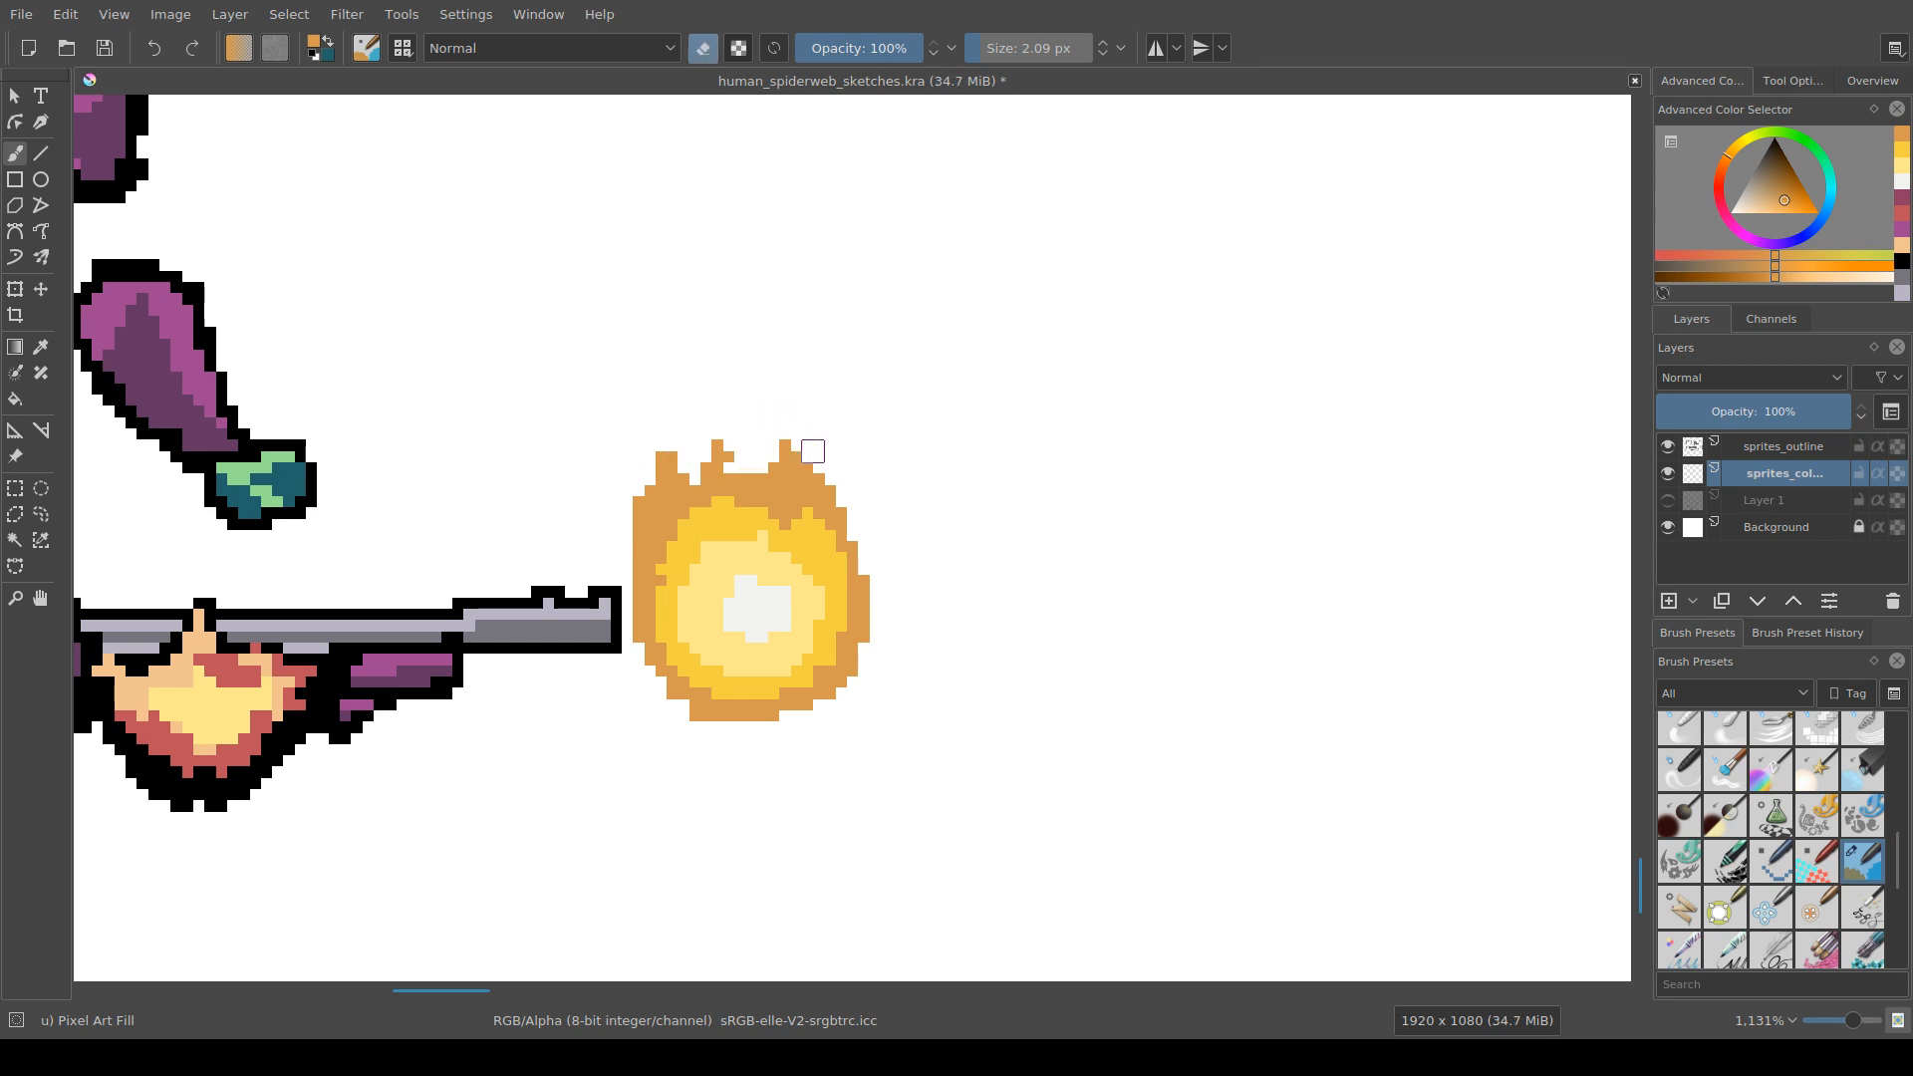
click(723, 452)
key(e)
drag(726, 468, 729, 433)
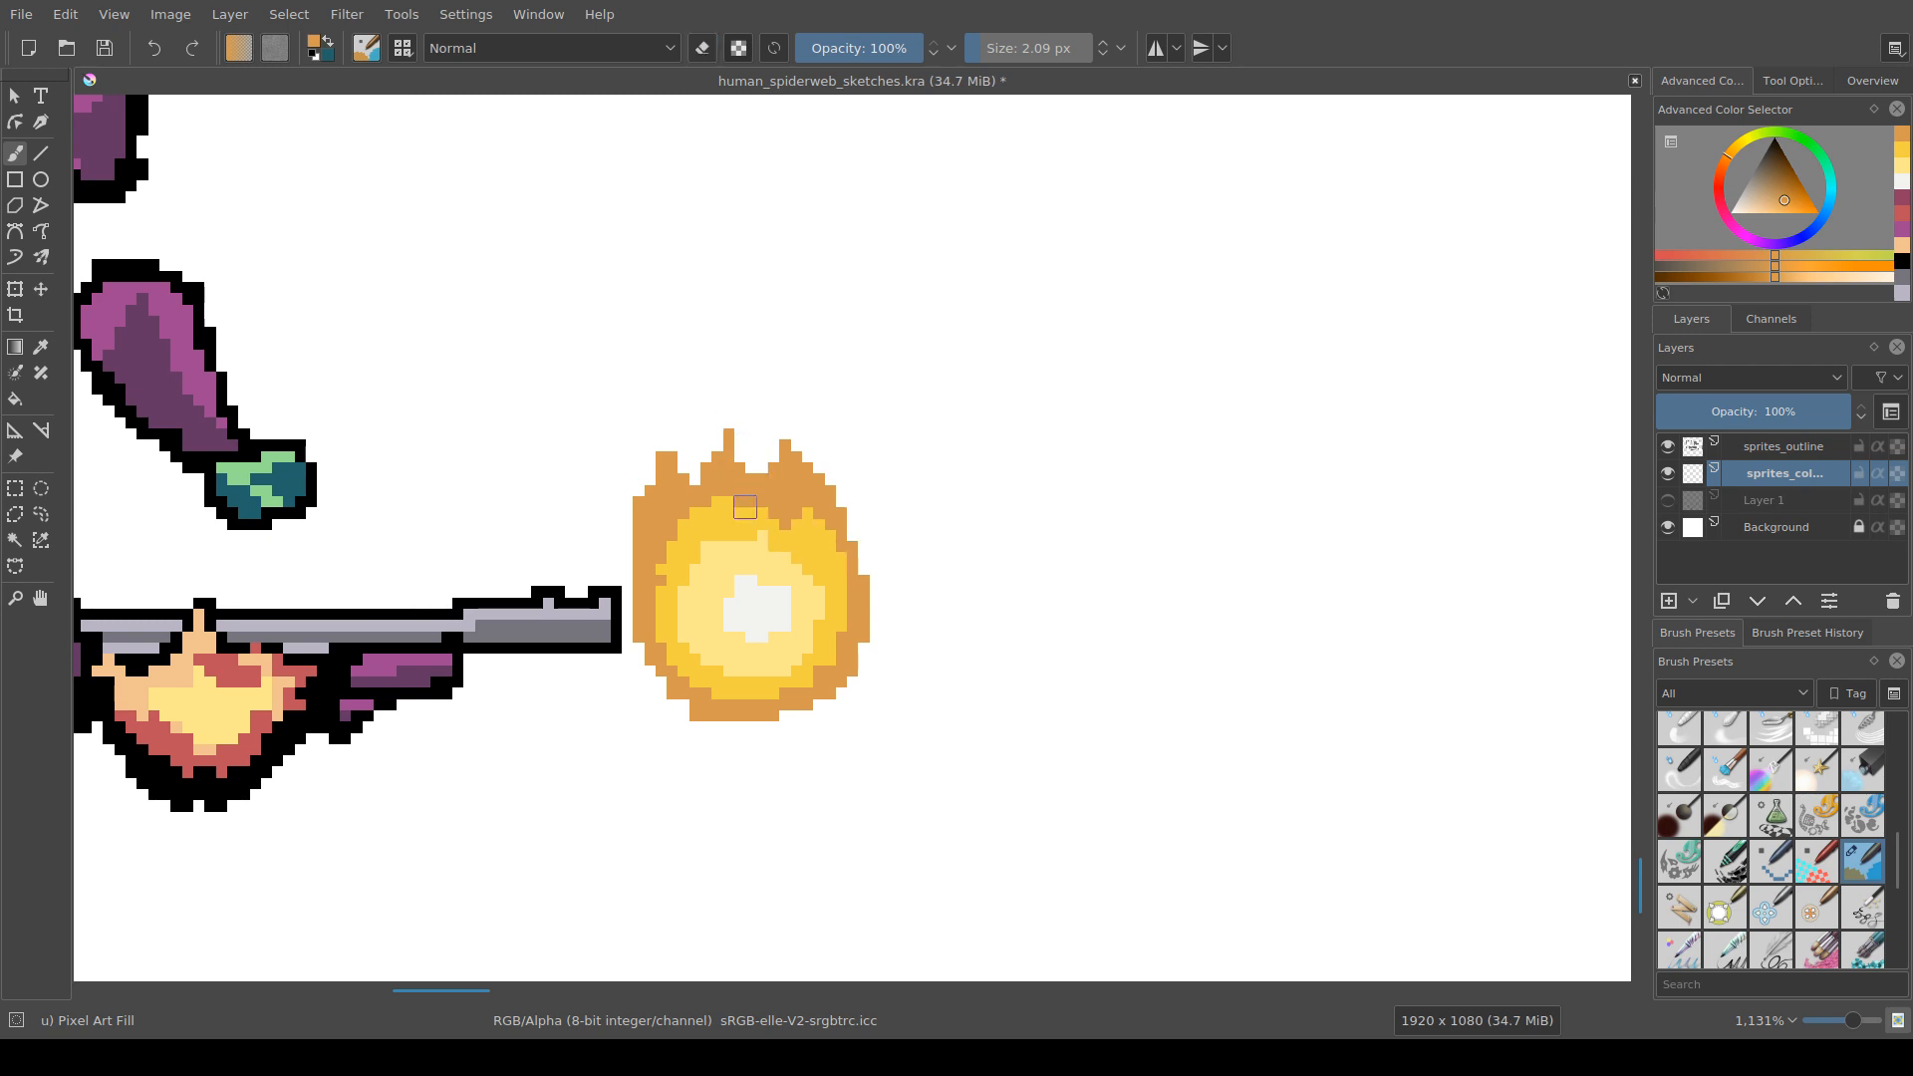
key(e)
drag(665, 468, 654, 462)
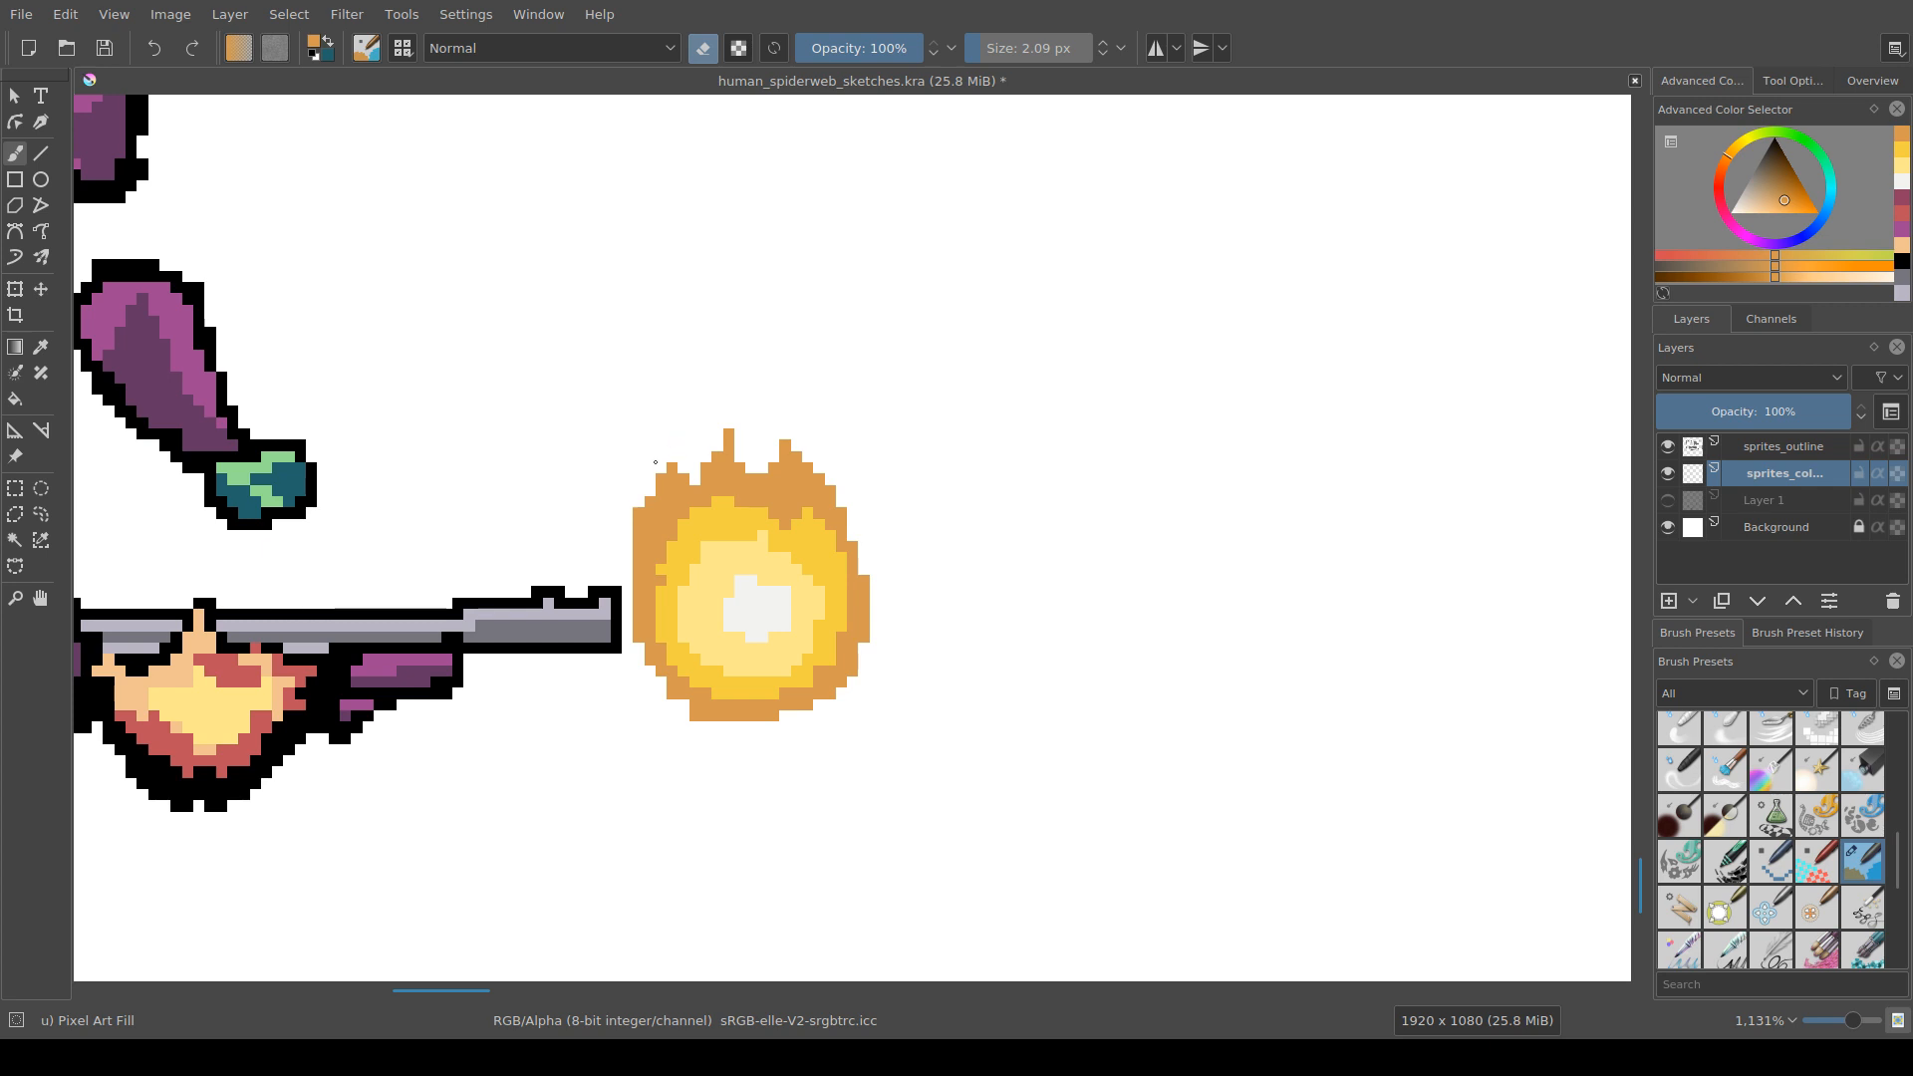
Step: Examine the flaming fireball alongside the gun, armored character, body parts, and palette
scroll(654, 462, down, 6)
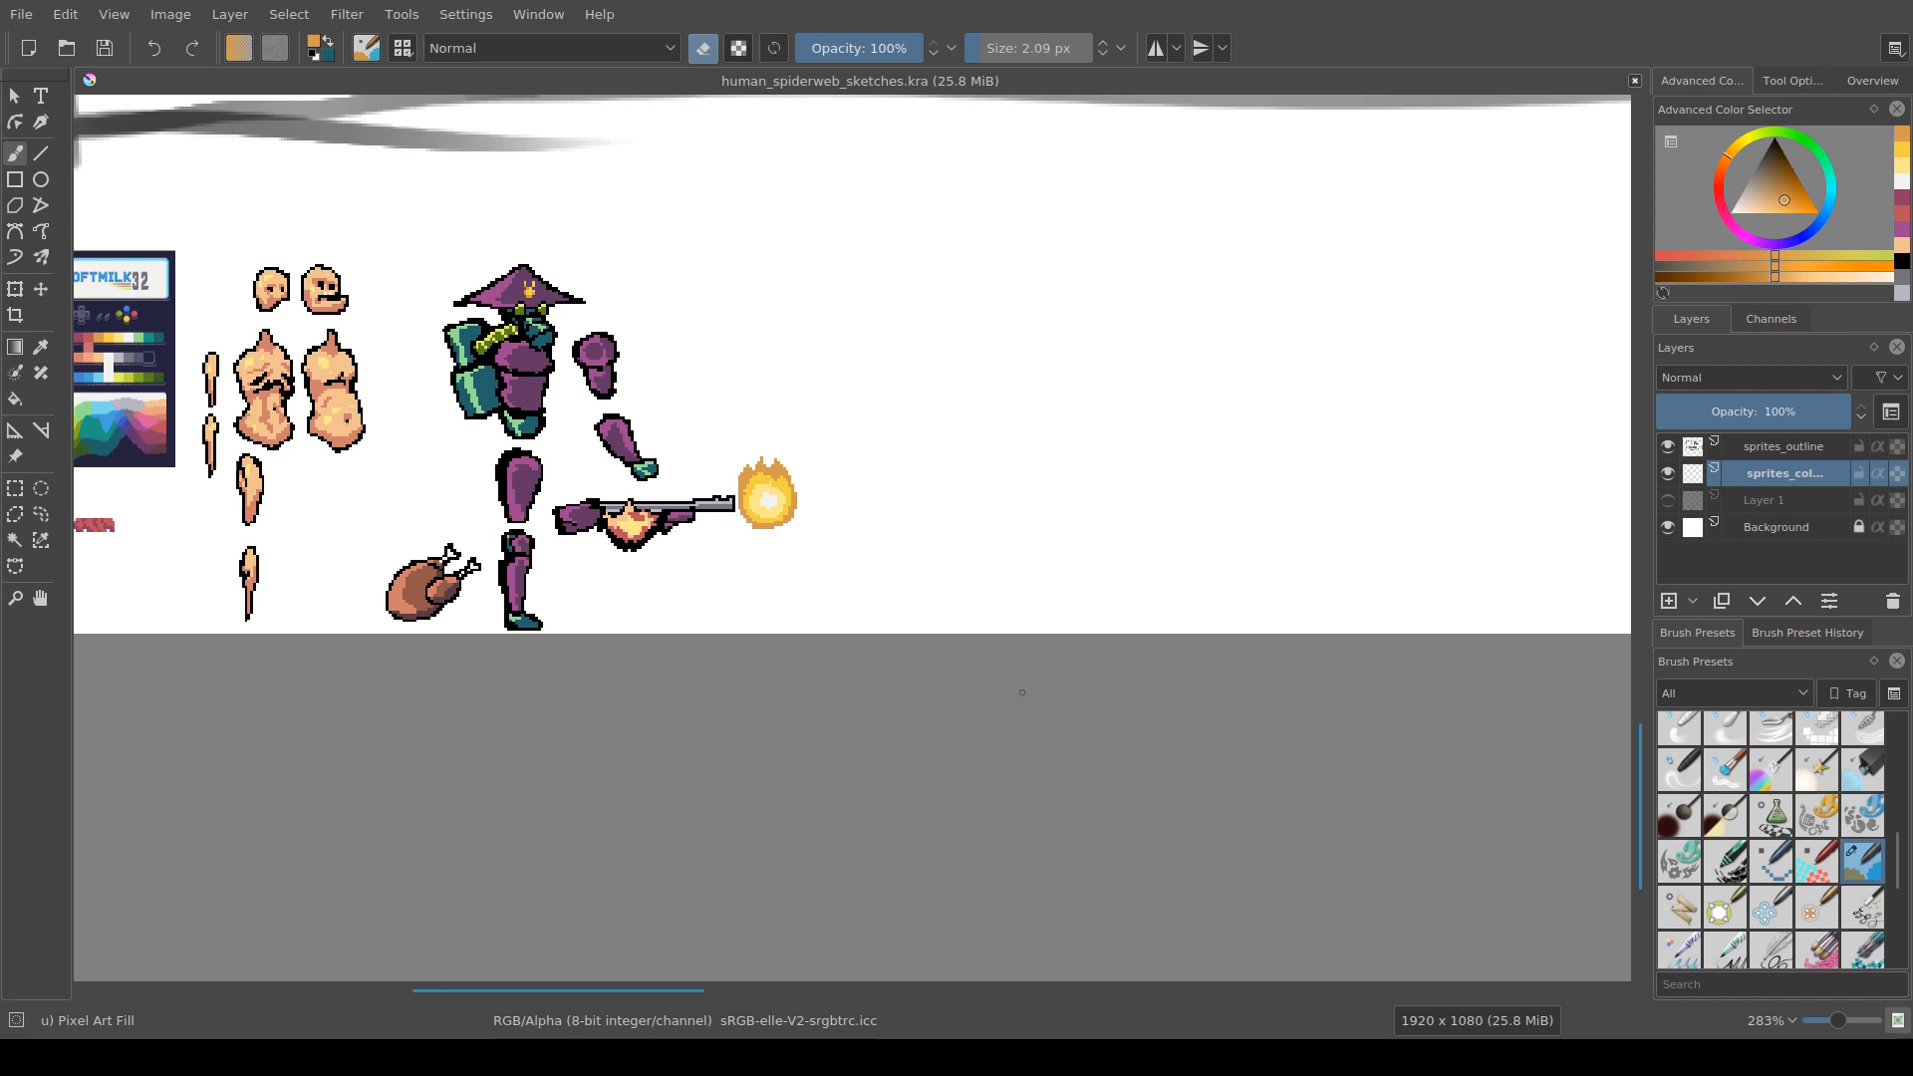
drag(1073, 655, 1097, 712)
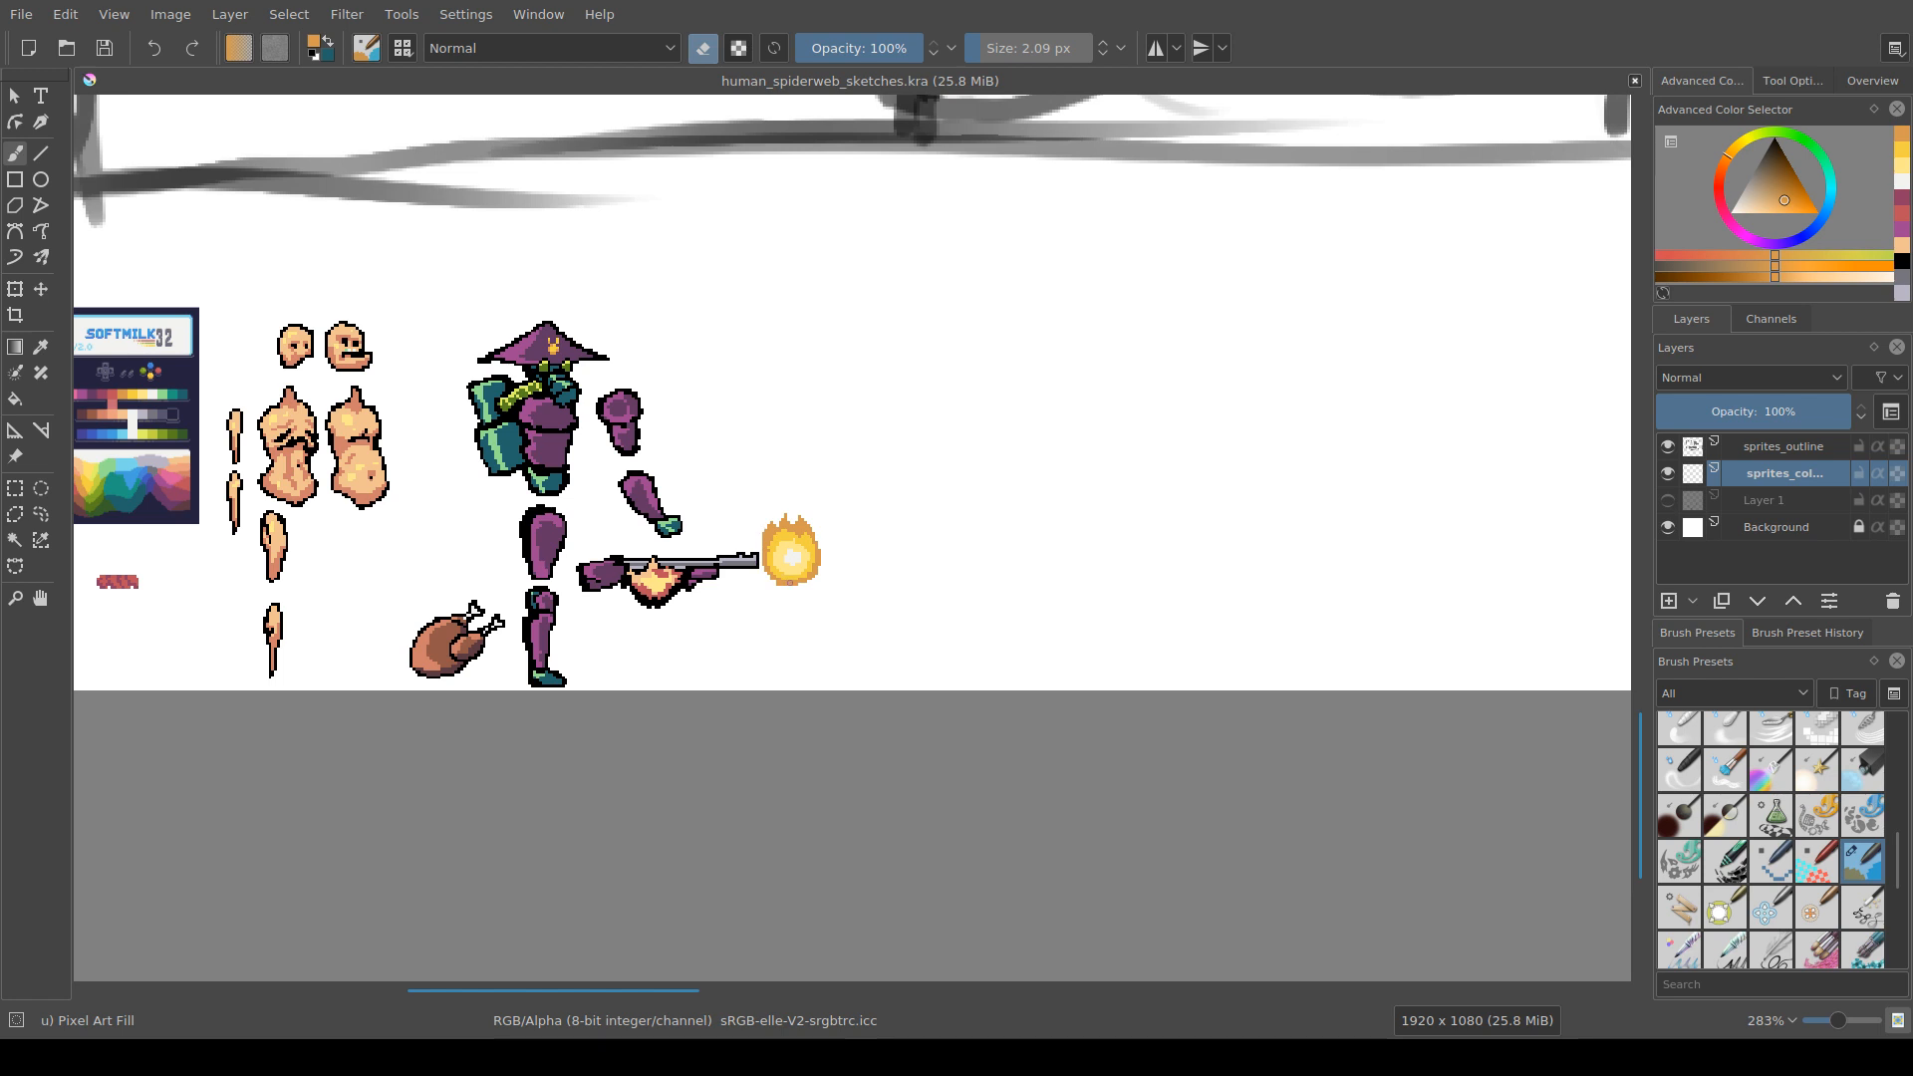
scroll(946, 721, up, 2)
drag(777, 547, 929, 592)
scroll(726, 534, down, 1)
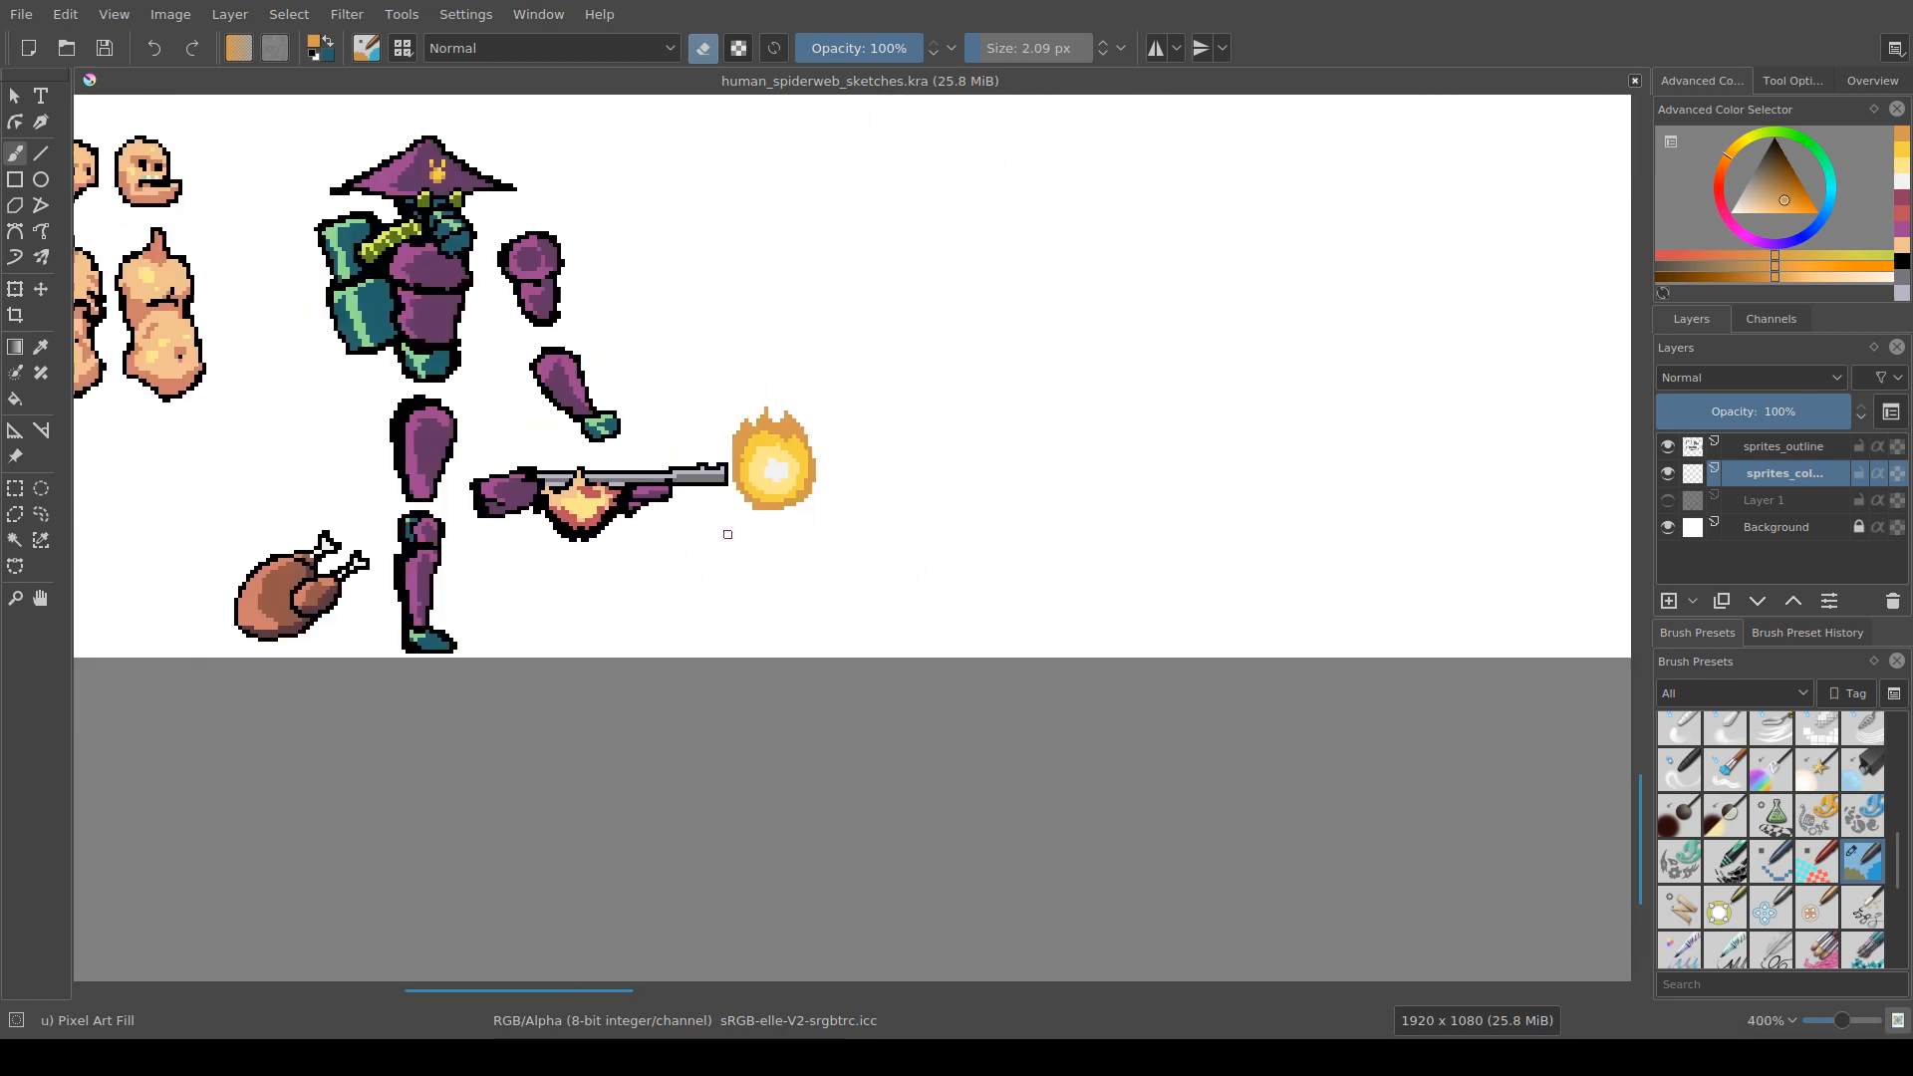
drag(591, 576, 926, 620)
drag(616, 553, 737, 594)
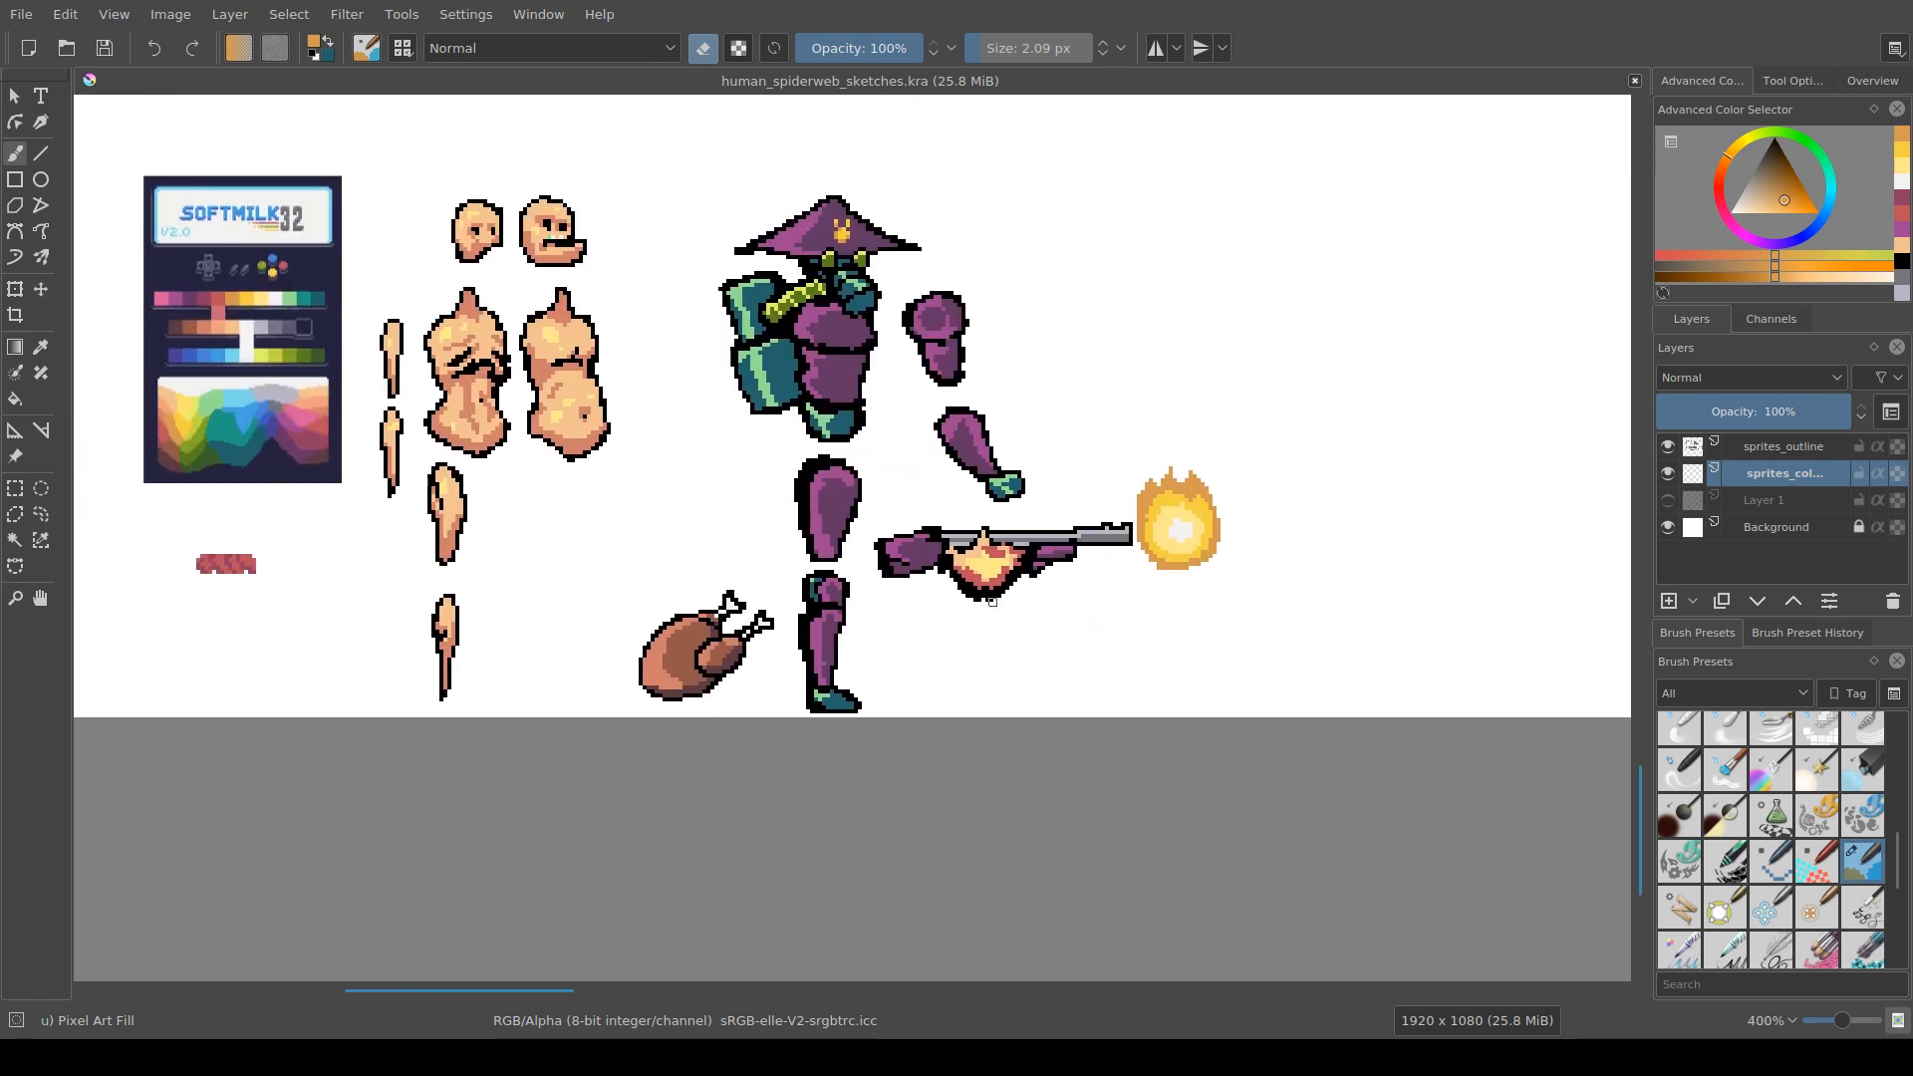
drag(1122, 611, 803, 667)
Step: Select the fireball's orange outer band and fill it with the red sampled from the Softmilk 32 palette
scroll(803, 665, up, 1)
drag(543, 680, 1107, 659)
drag(369, 421, 527, 488)
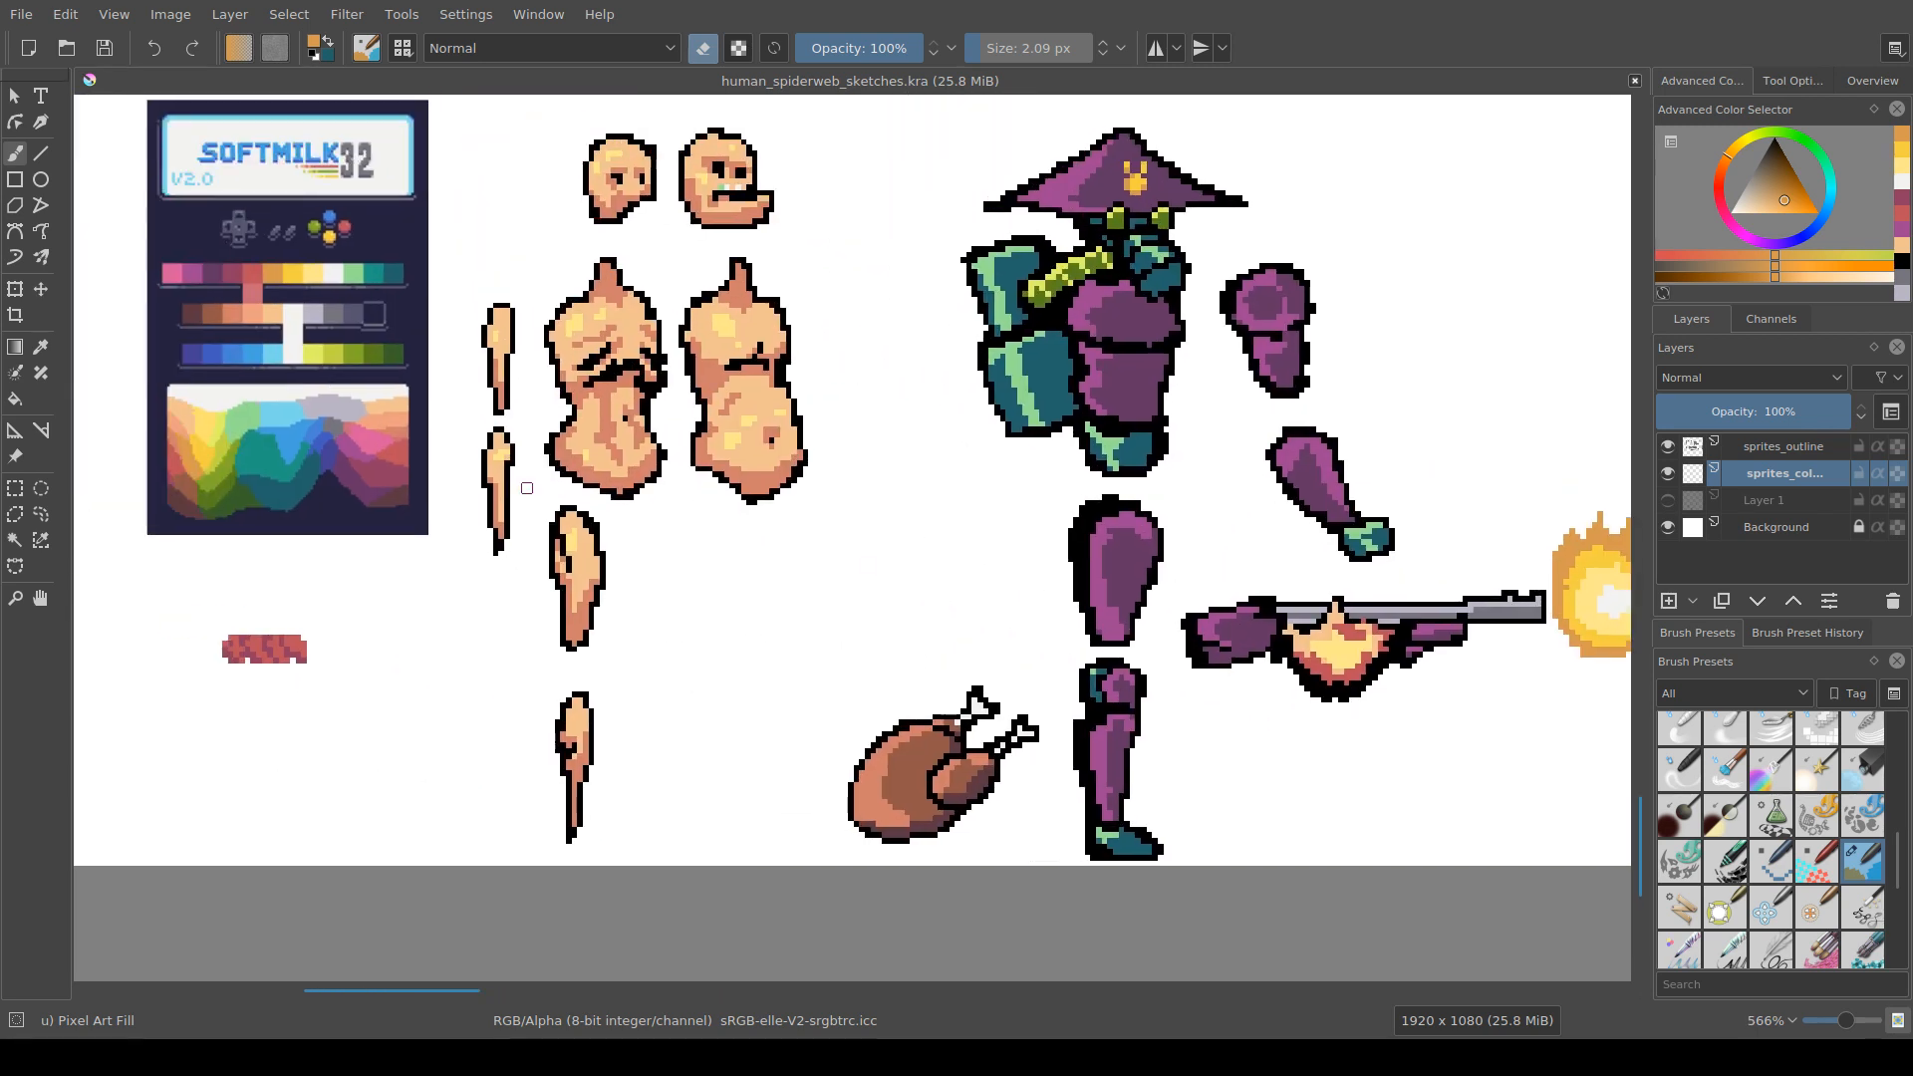
ctrl+click(273, 271)
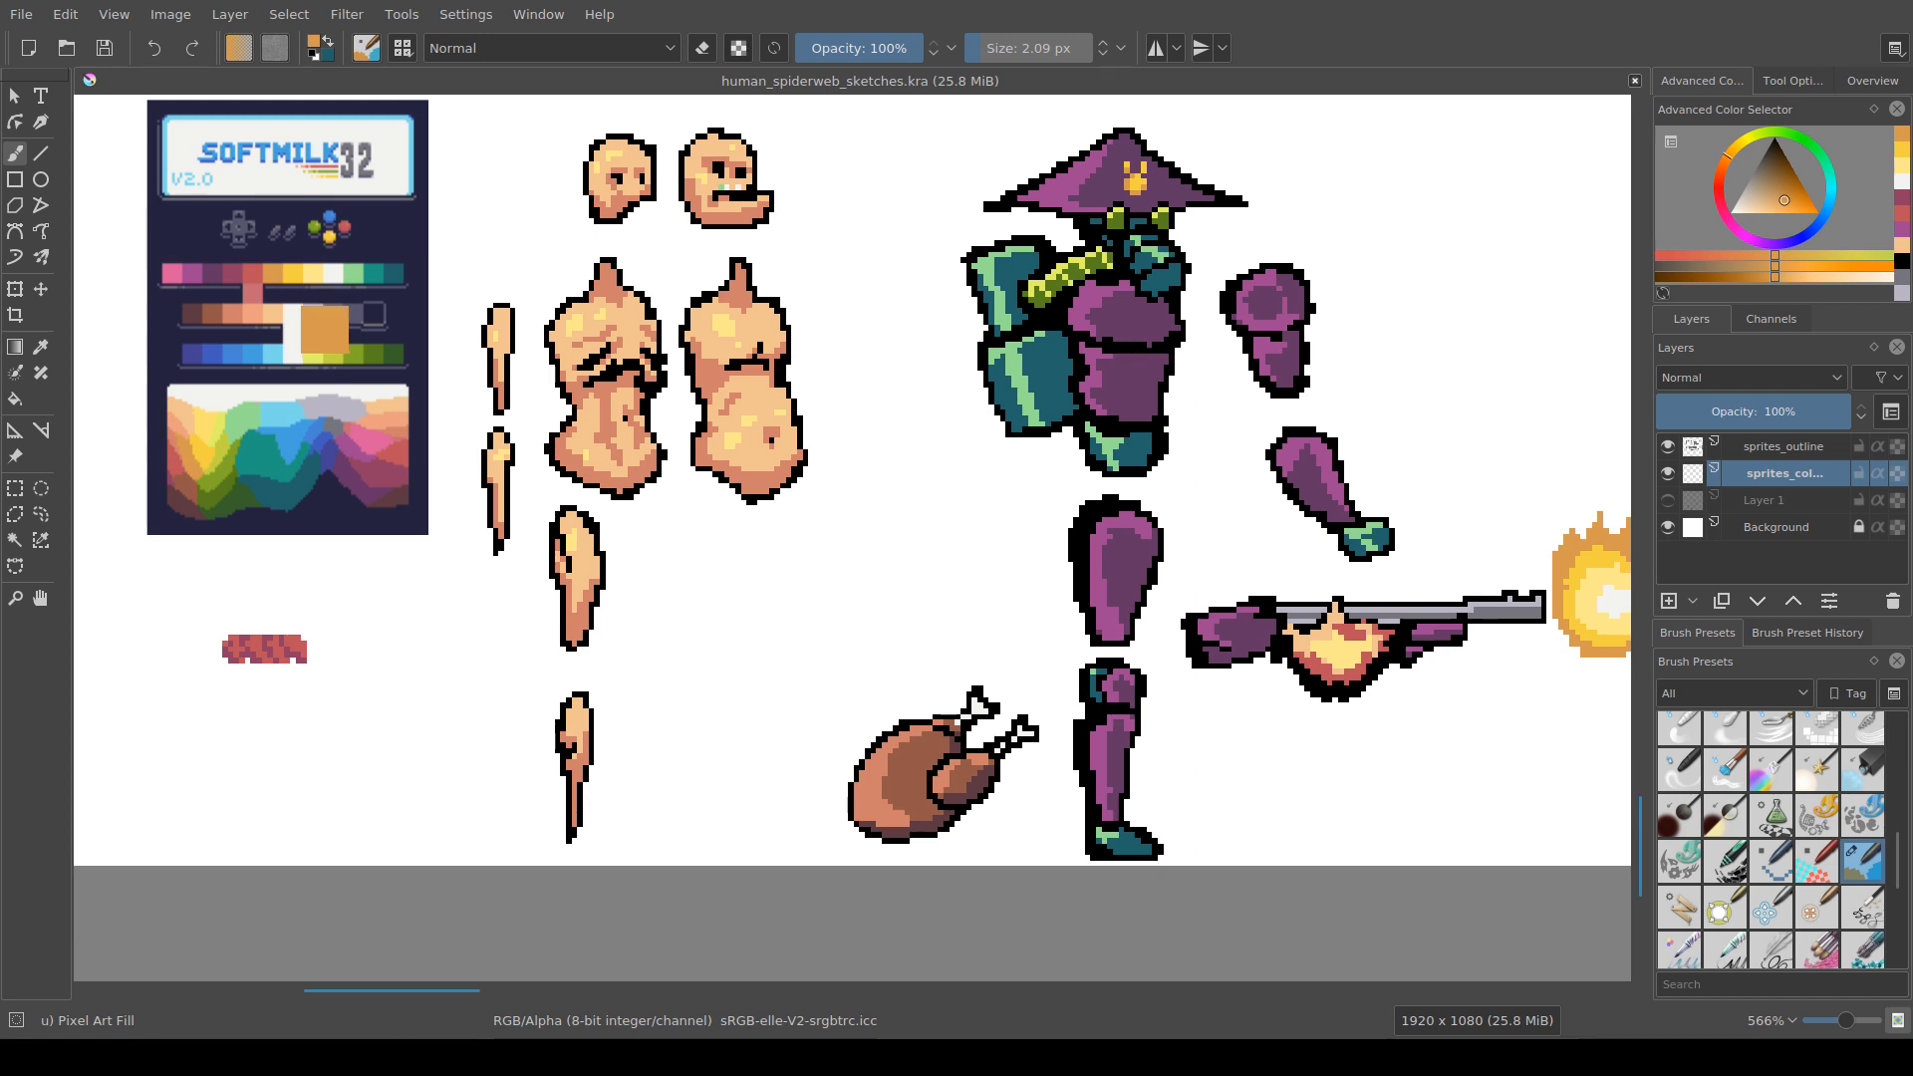
ctrl+click(253, 271)
scroll(544, 454, right, 10)
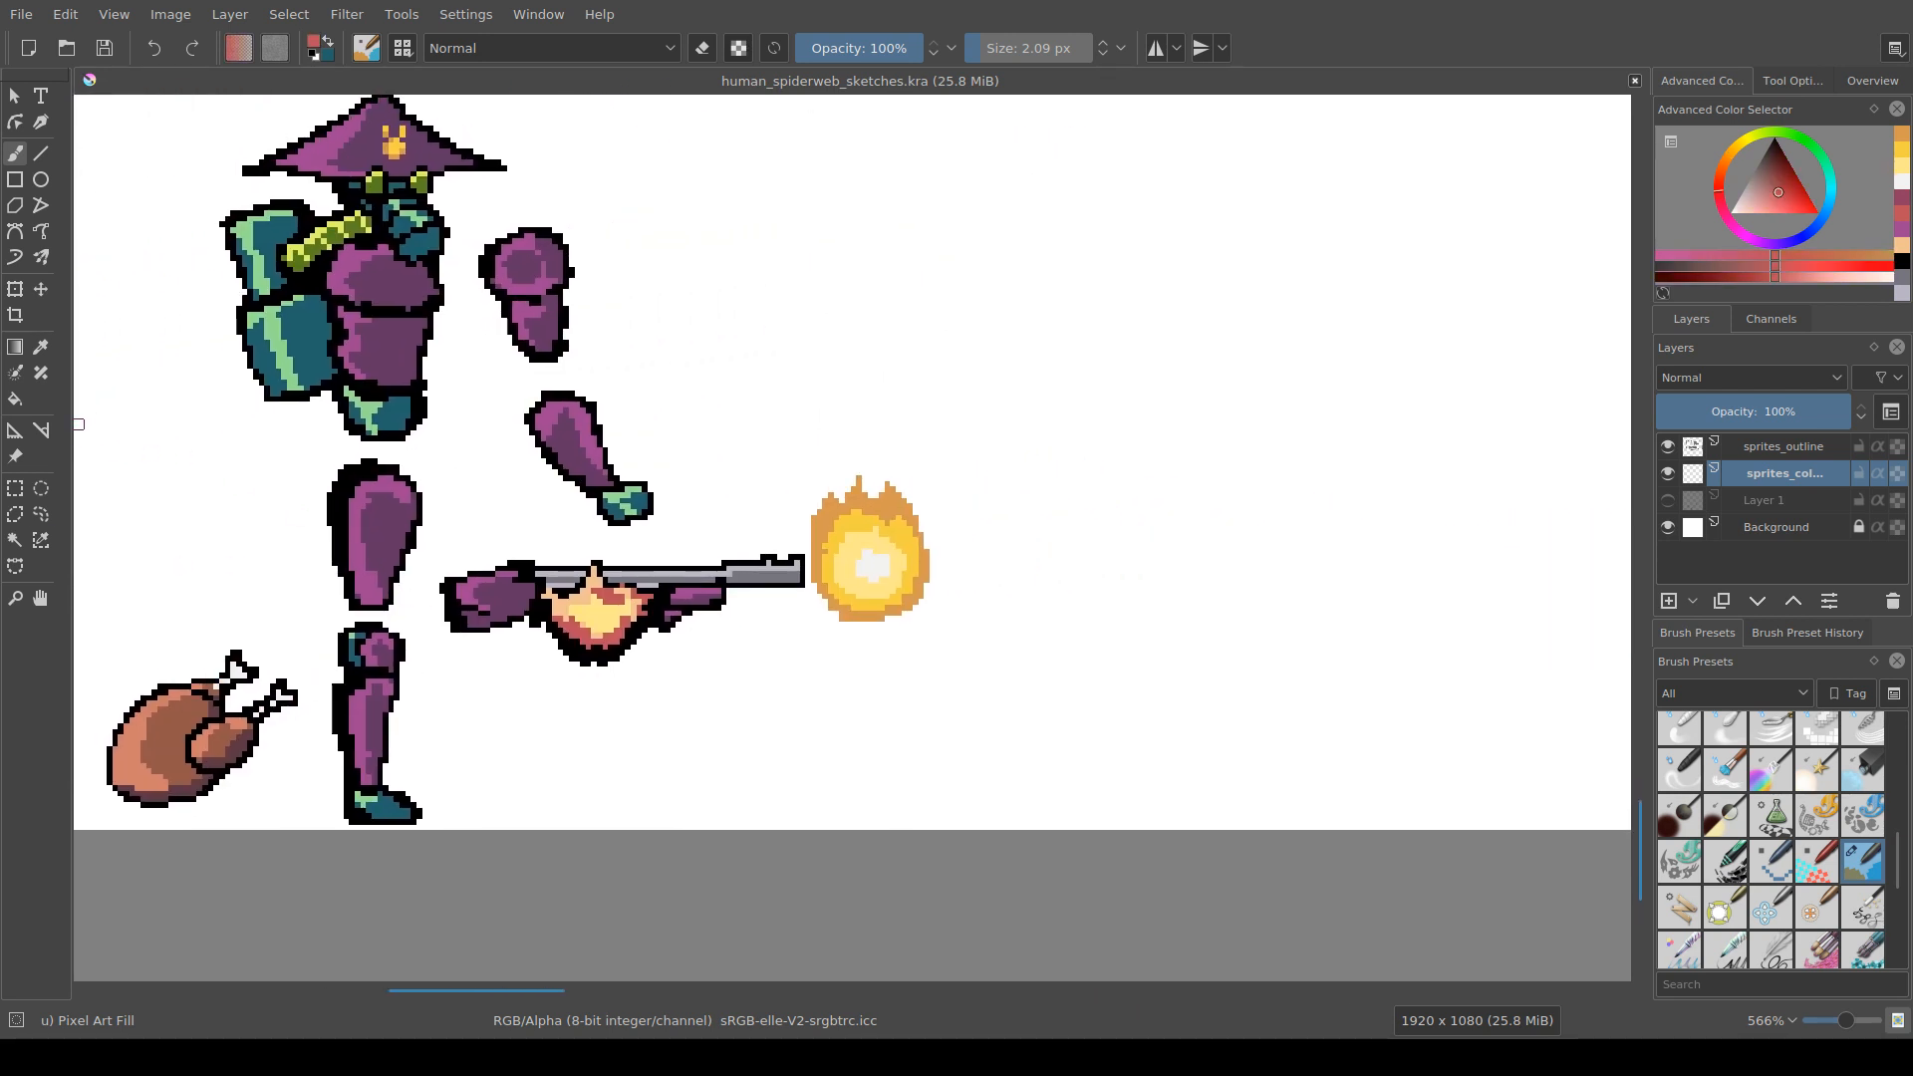
click(15, 540)
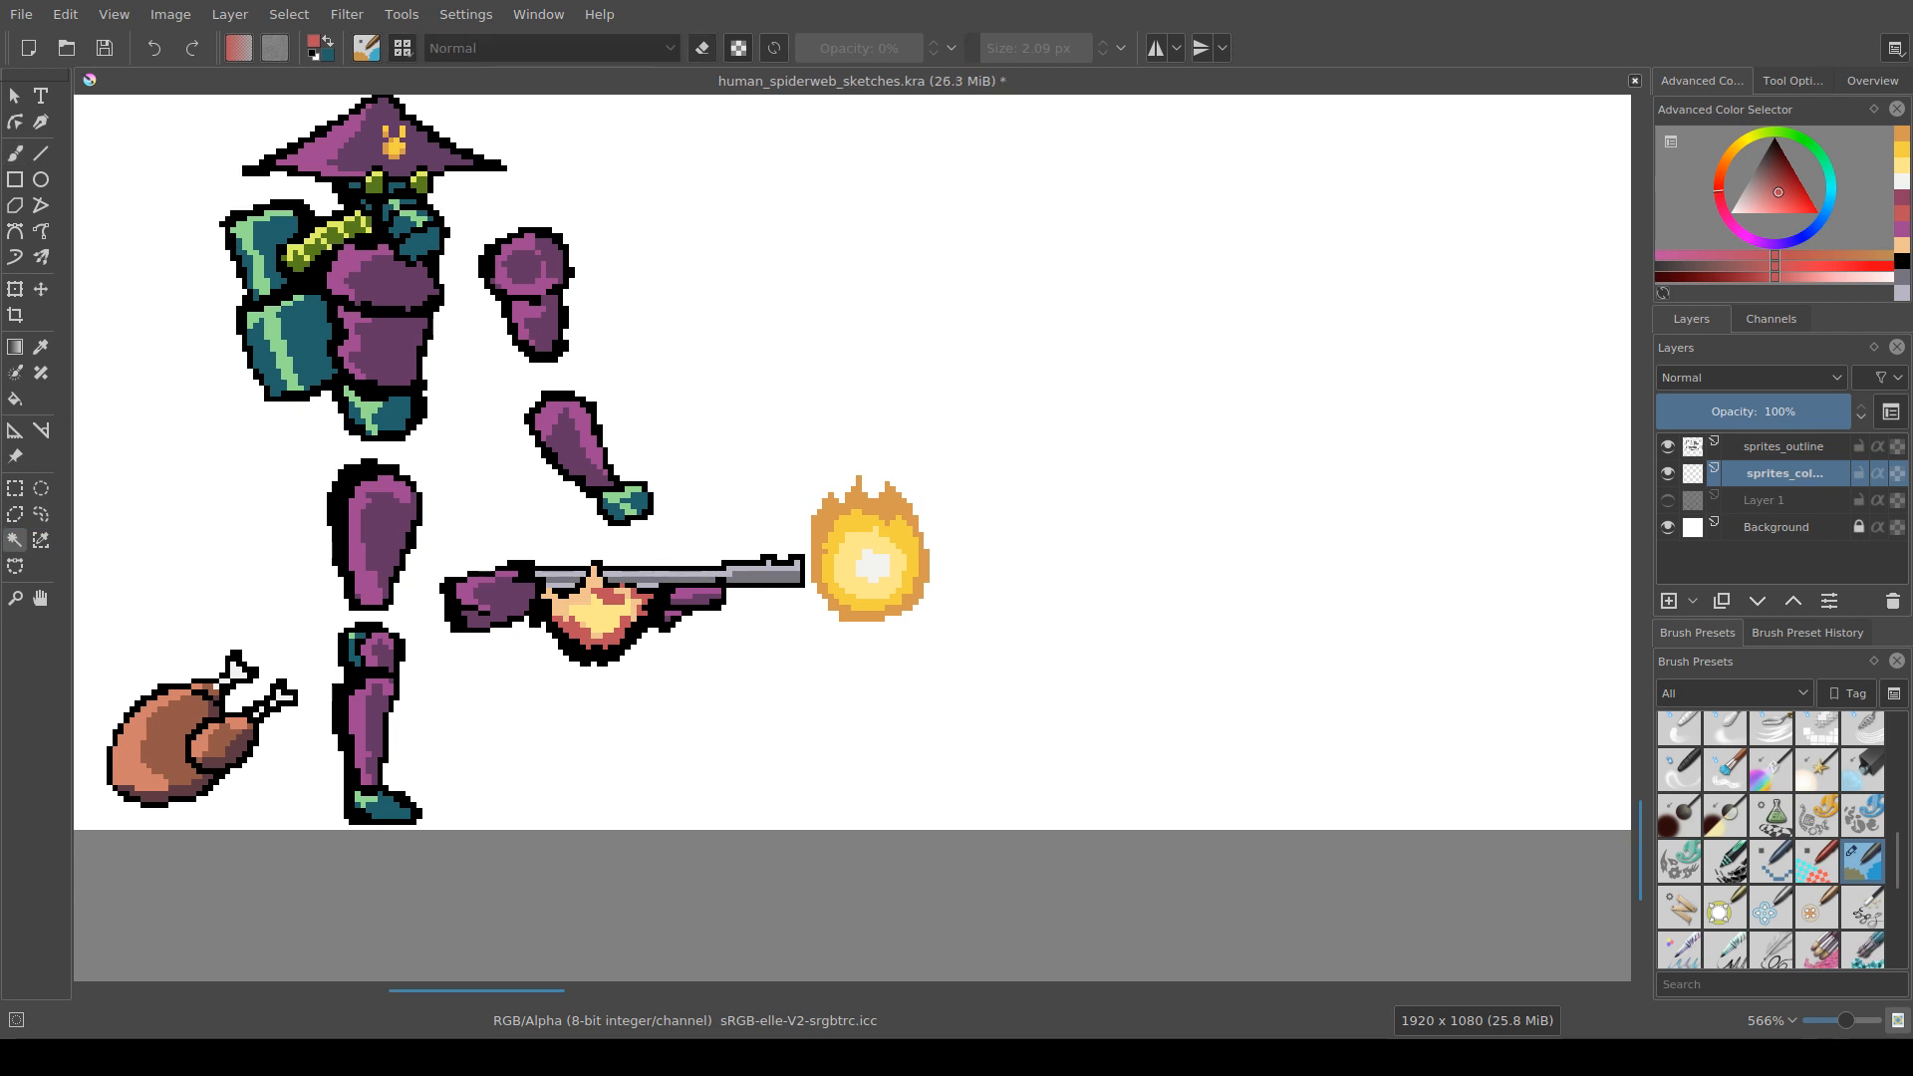
click(889, 506)
key(f)
click(890, 506)
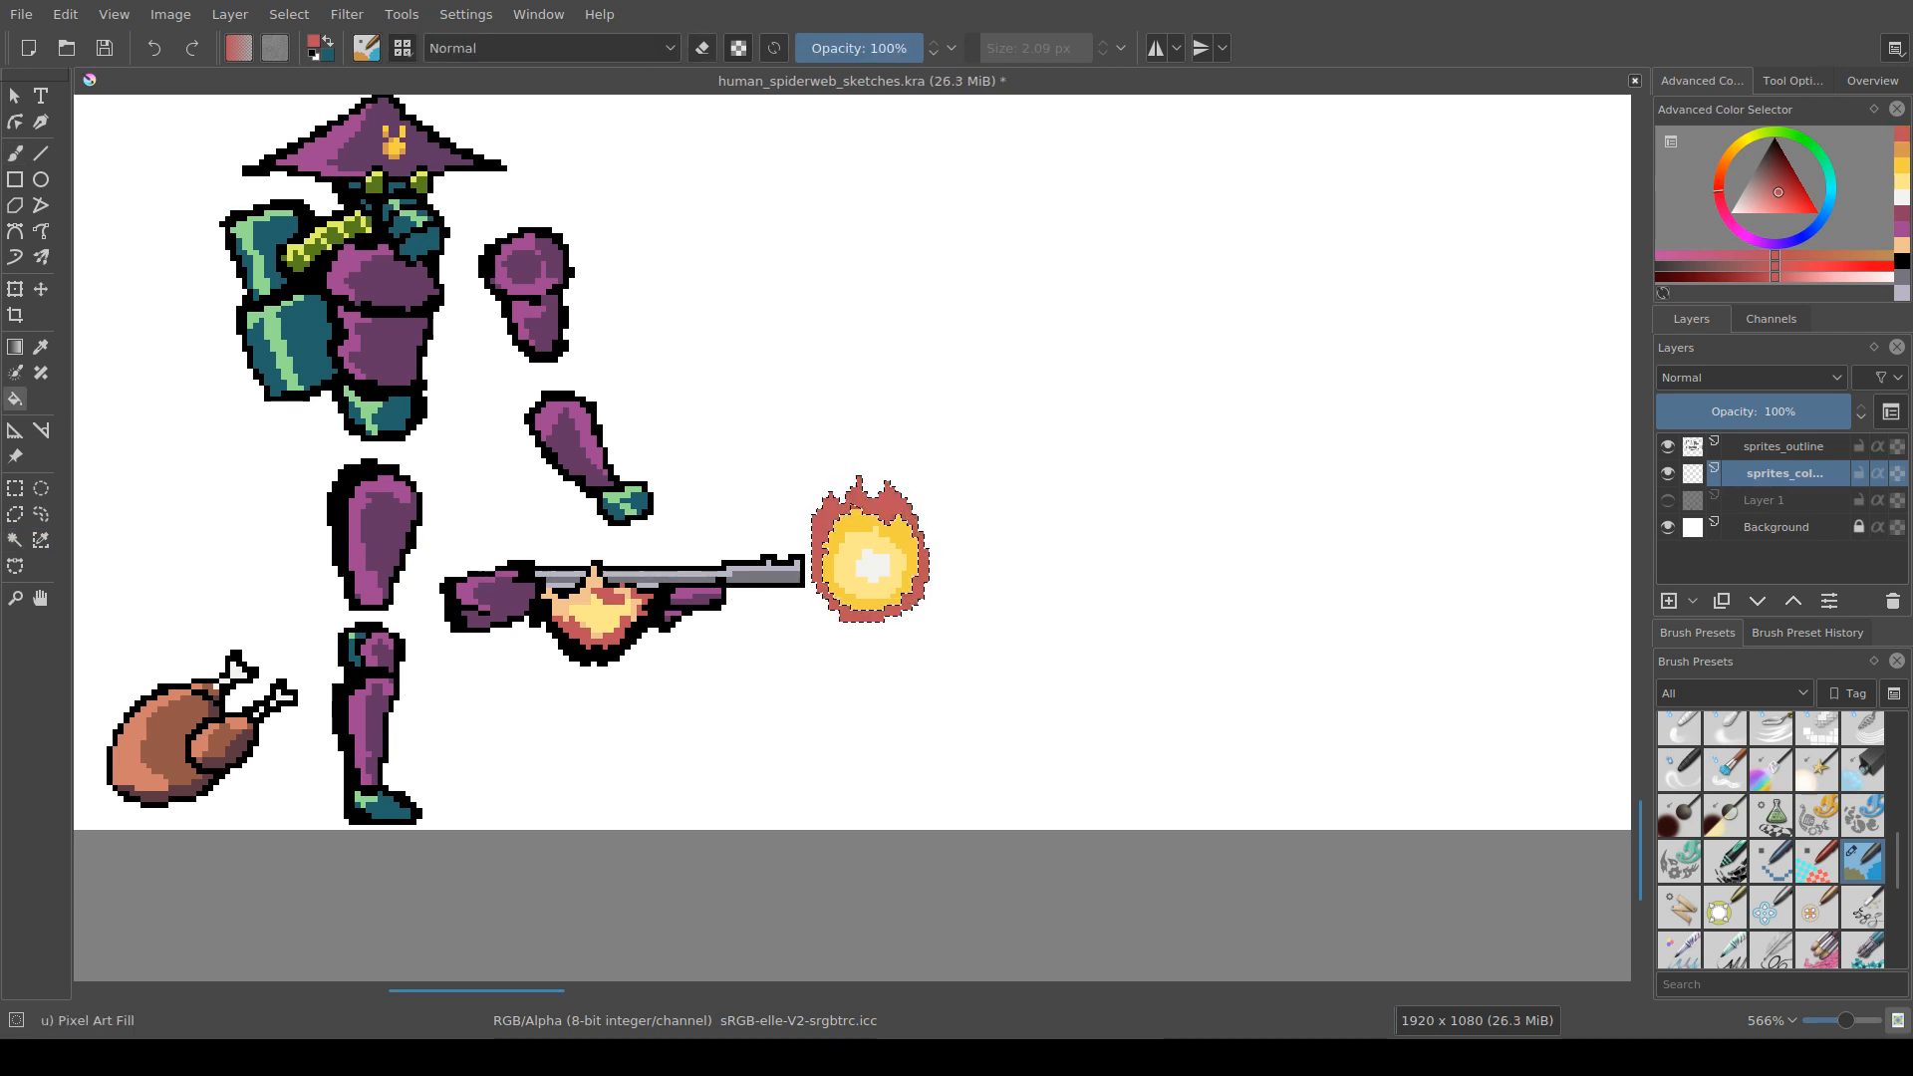
Step: Undo the red fill to compare the fireball's orange and red outer bands
drag(890, 506, 878, 515)
key(ctrl+r)
click(981, 653)
scroll(982, 665, down, 2)
scroll(1059, 724, up, 2)
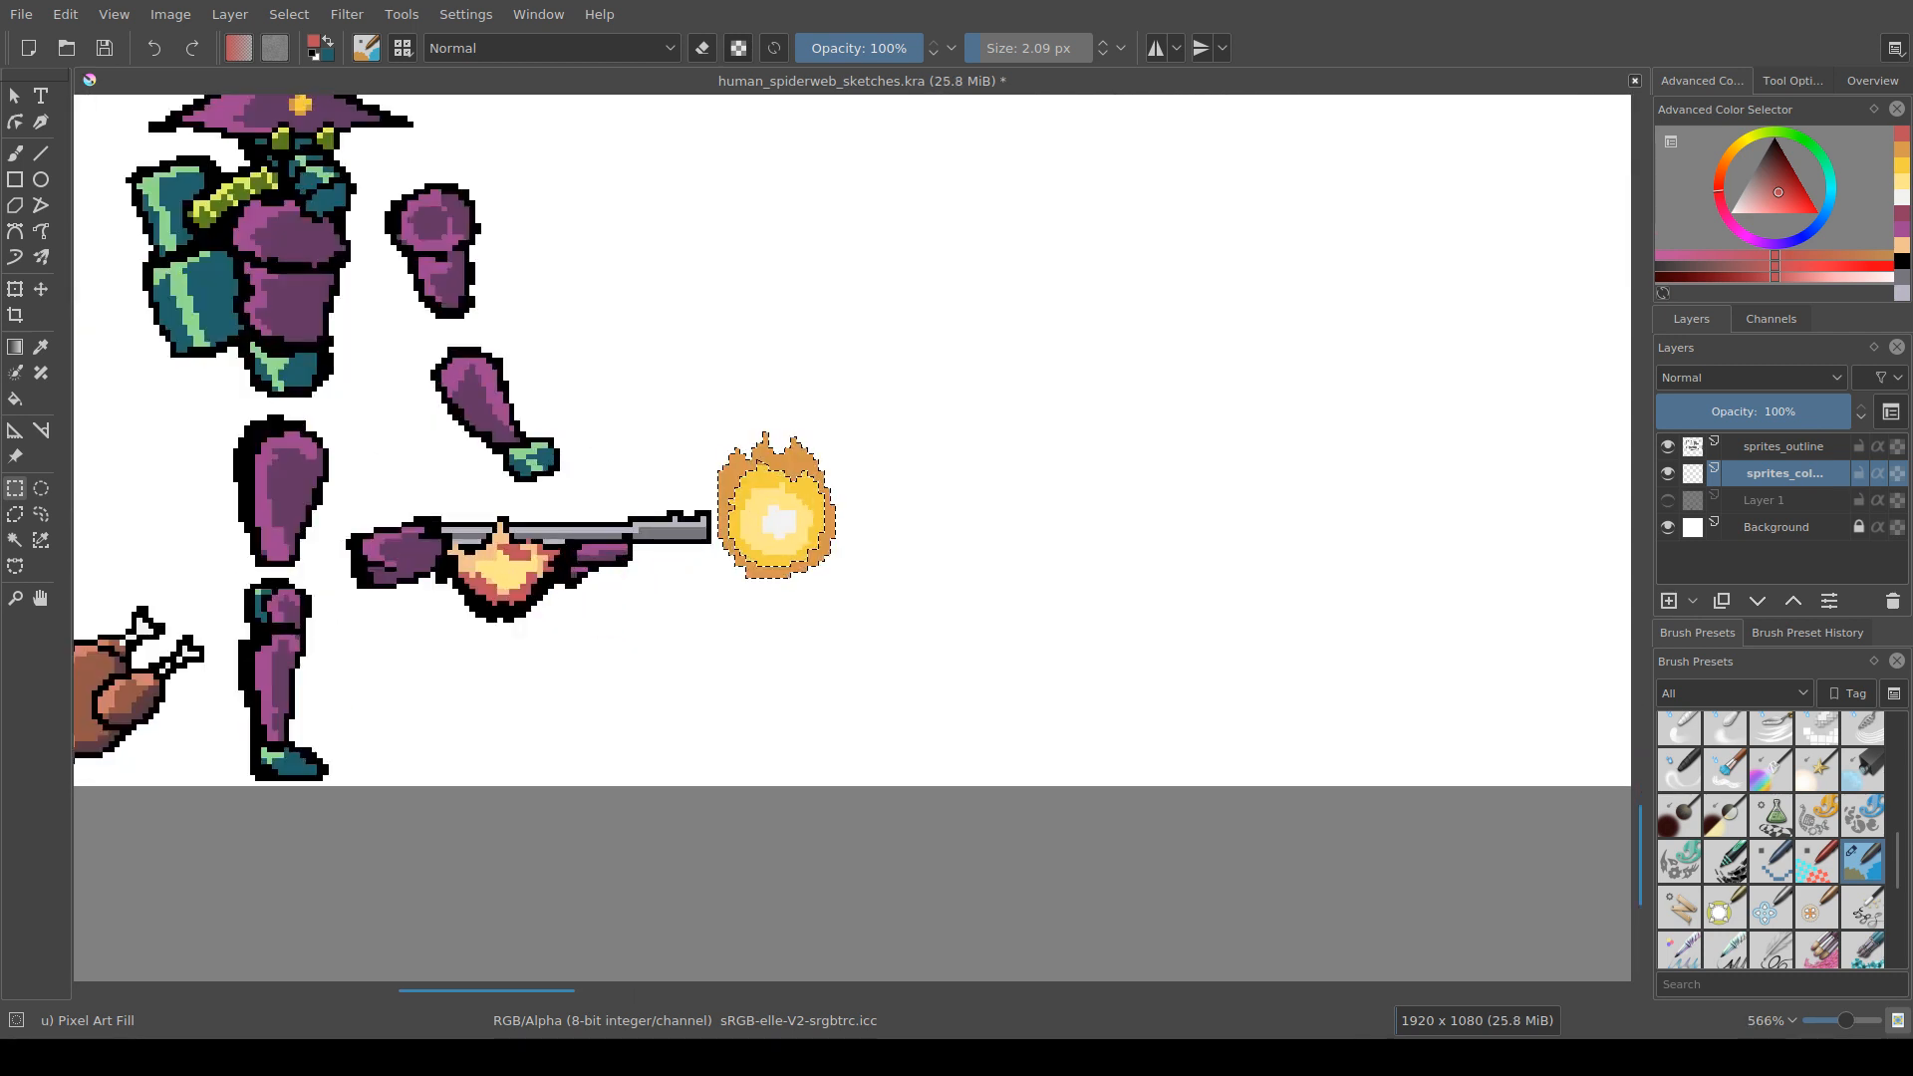
key(ctrl+y)
key(ctrl+y)
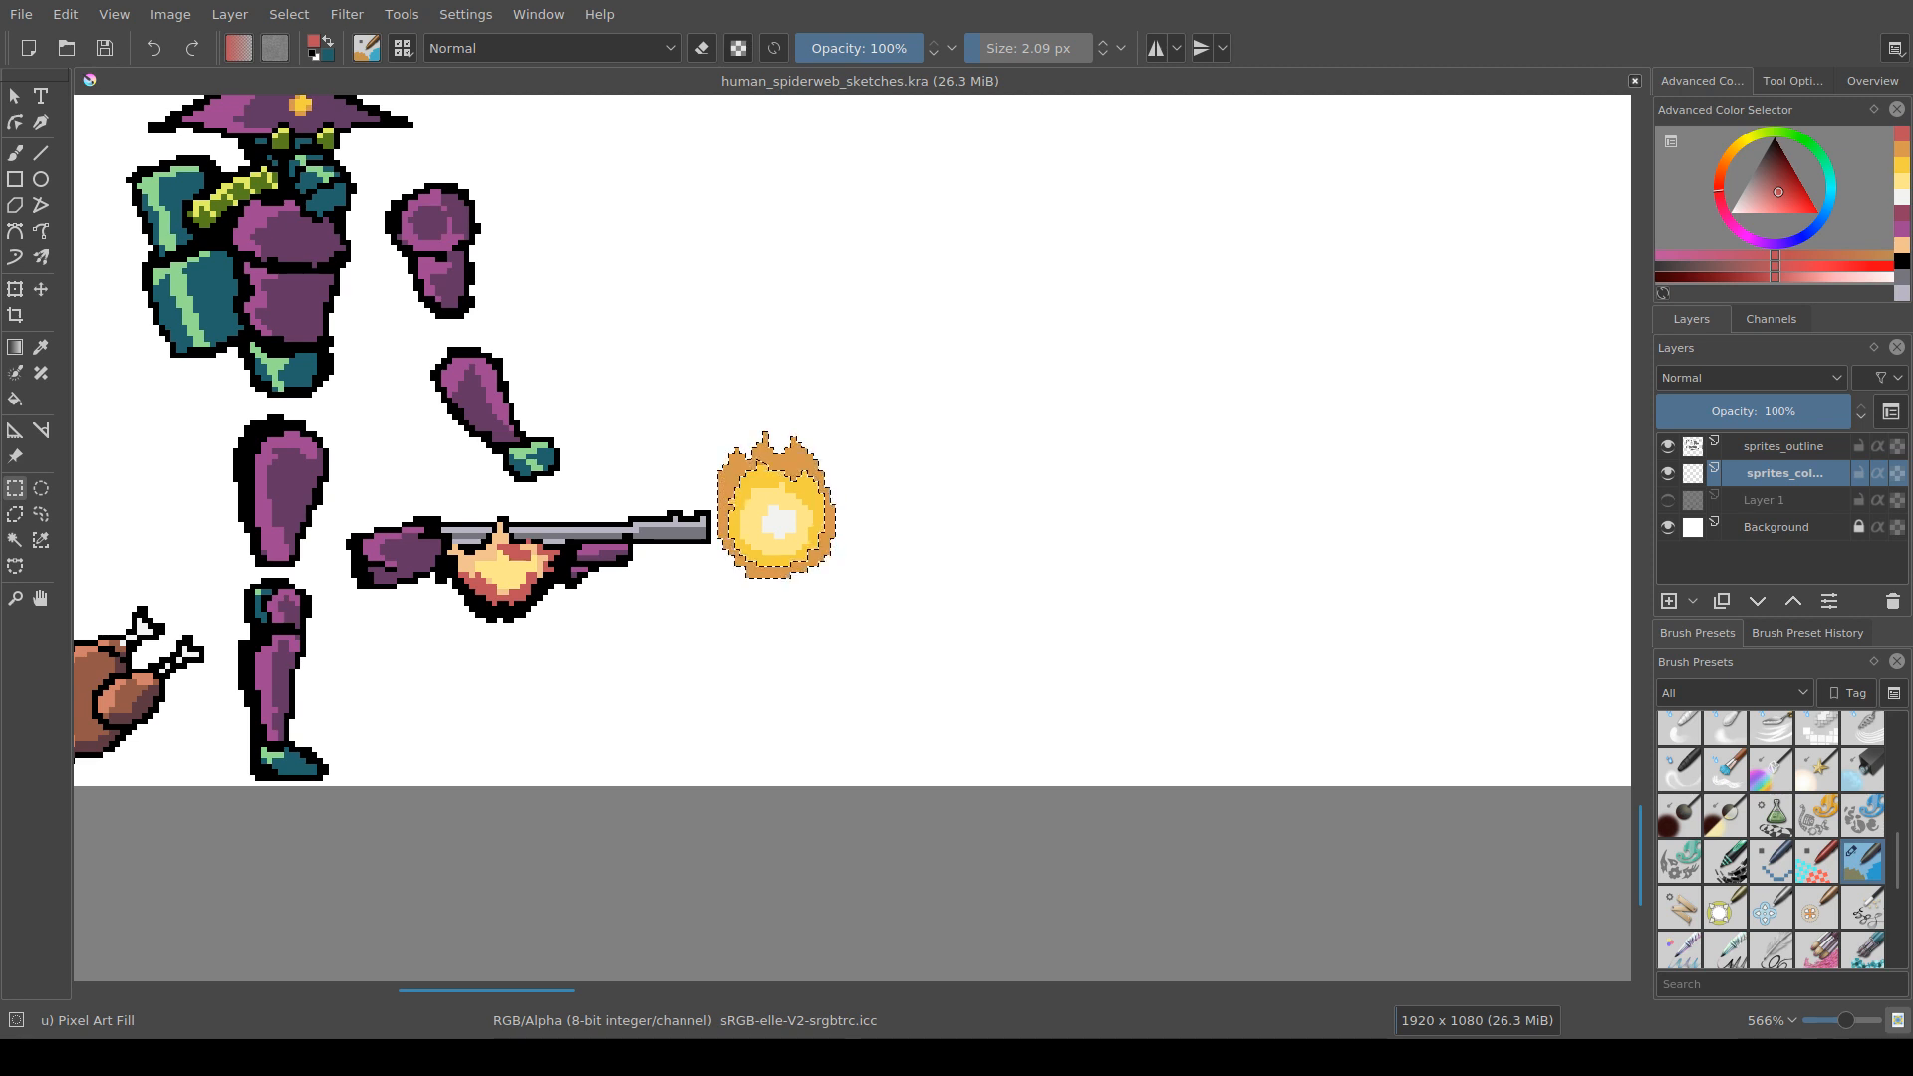
Step: Keep the fireball's outer band red, clear the selection, and save the document
drag(777, 518, 781, 521)
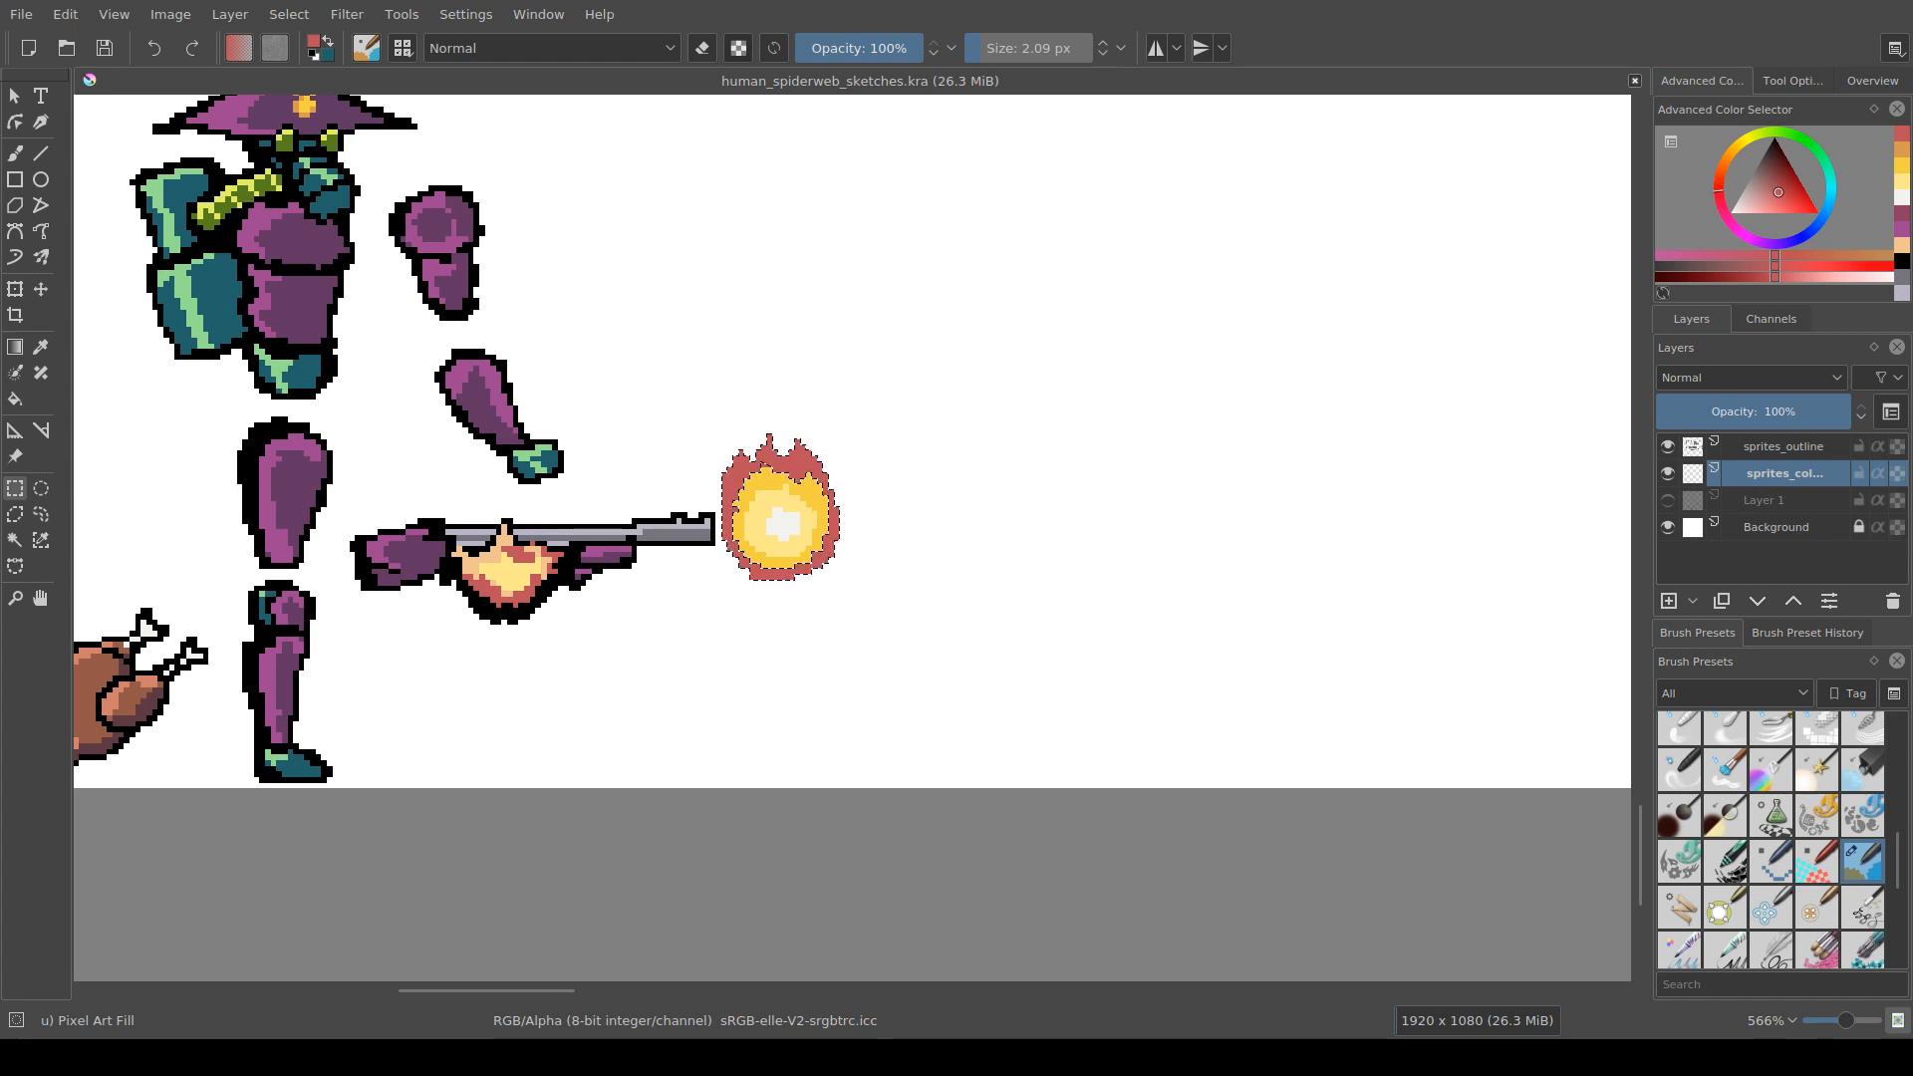
drag(780, 523, 820, 528)
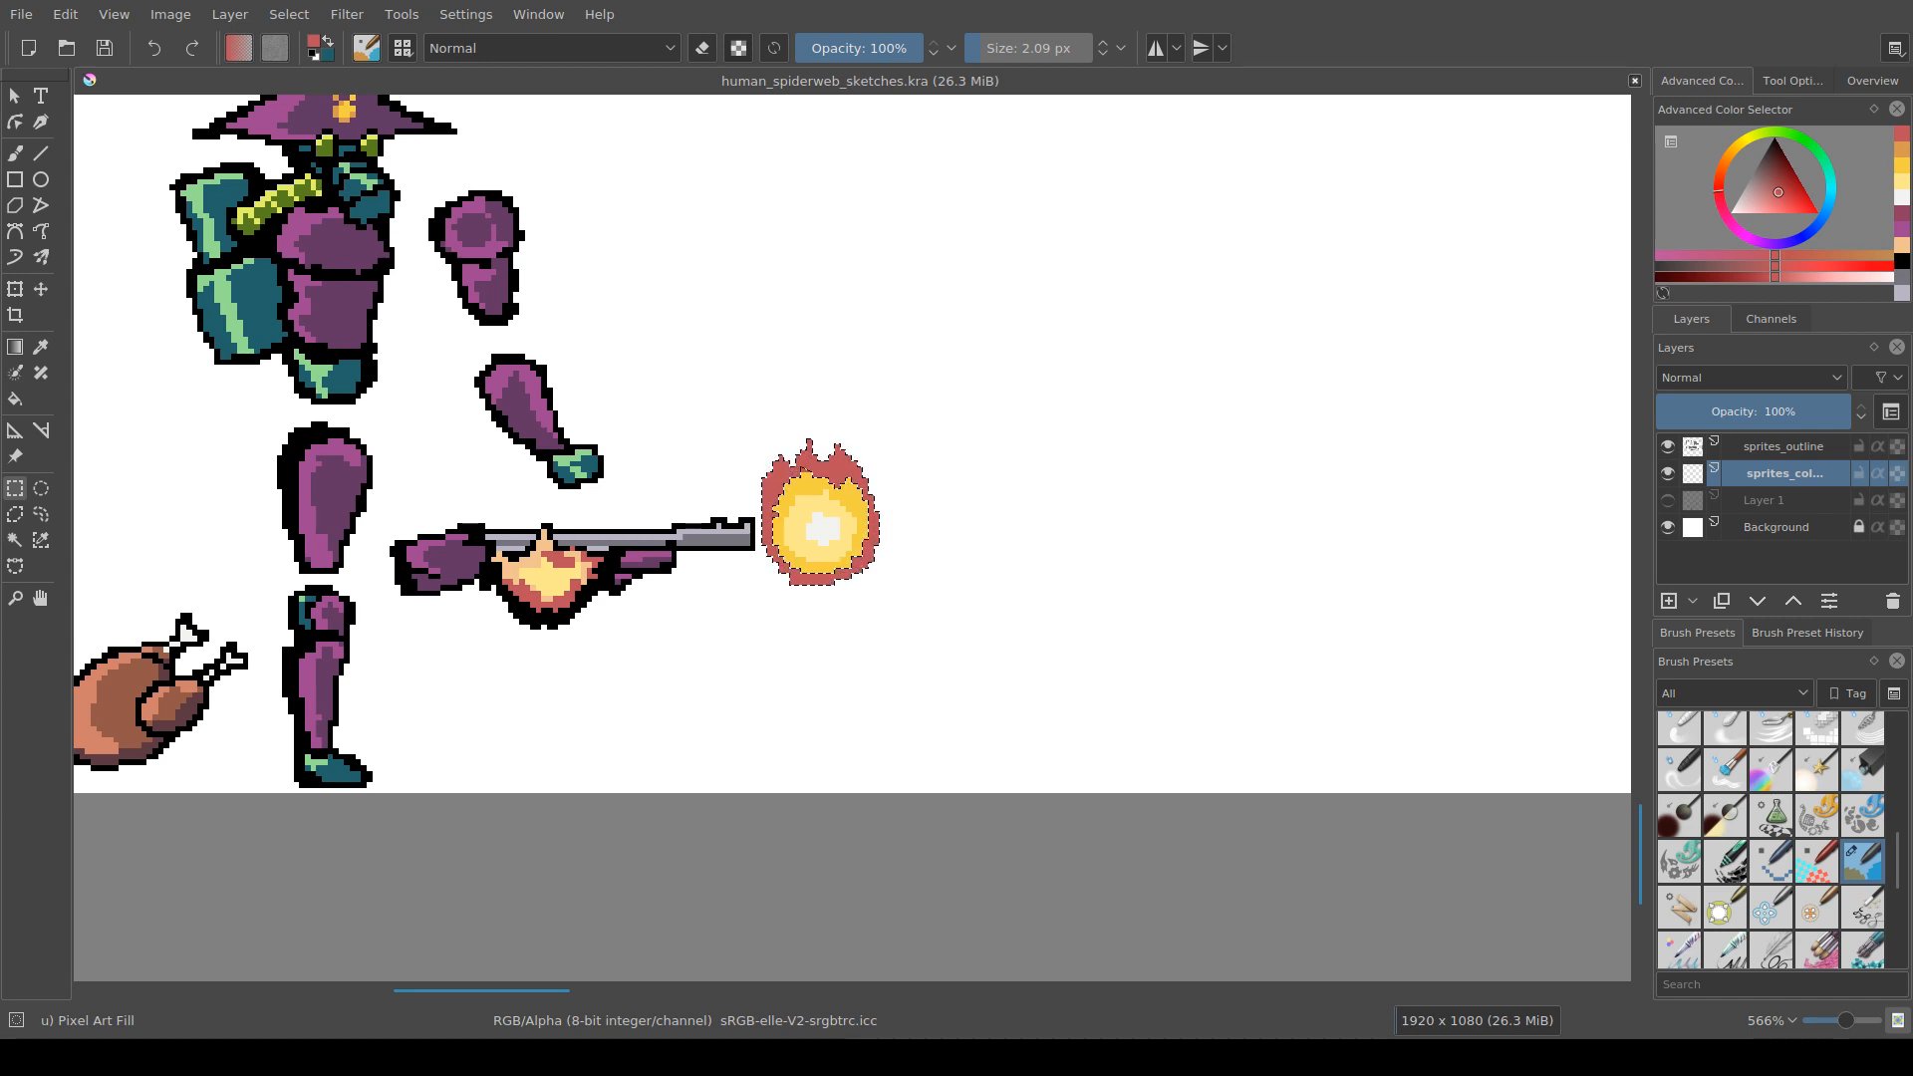
drag(820, 528, 868, 561)
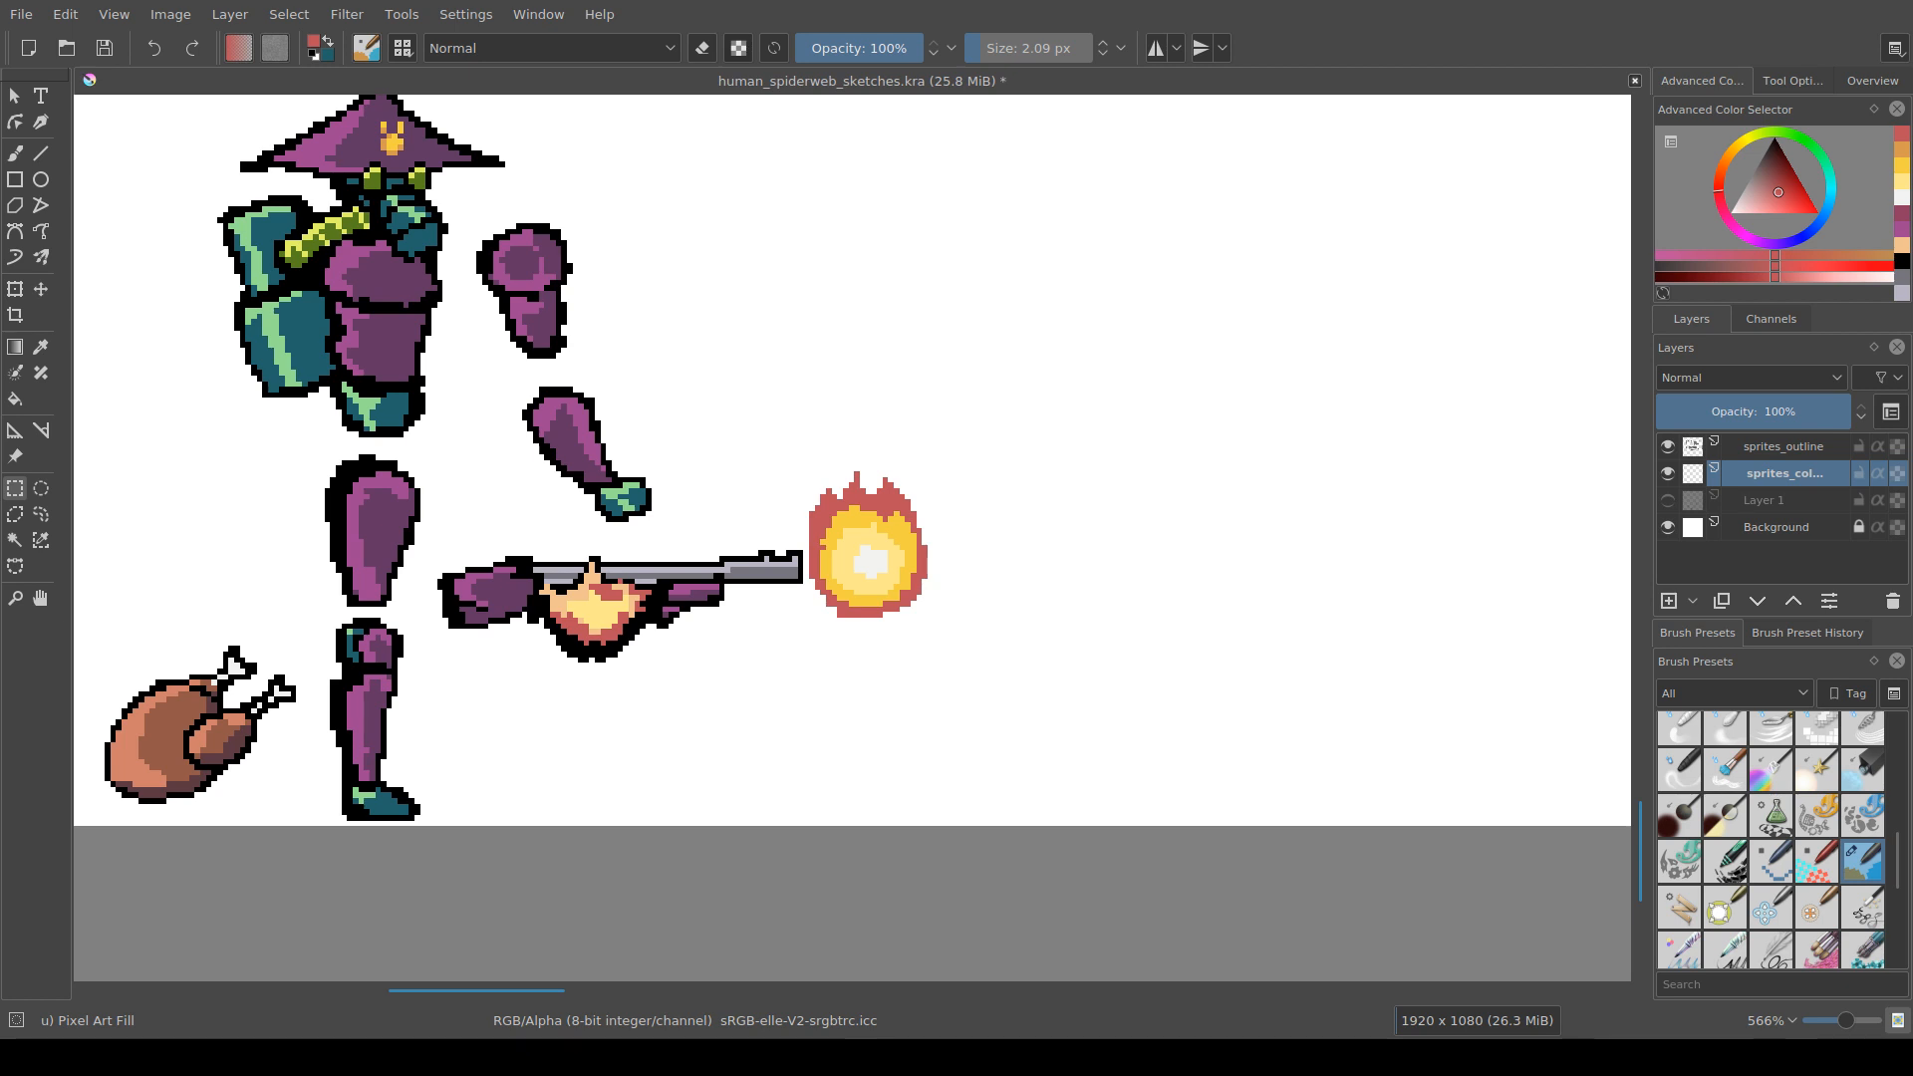
key(ctrl+s)
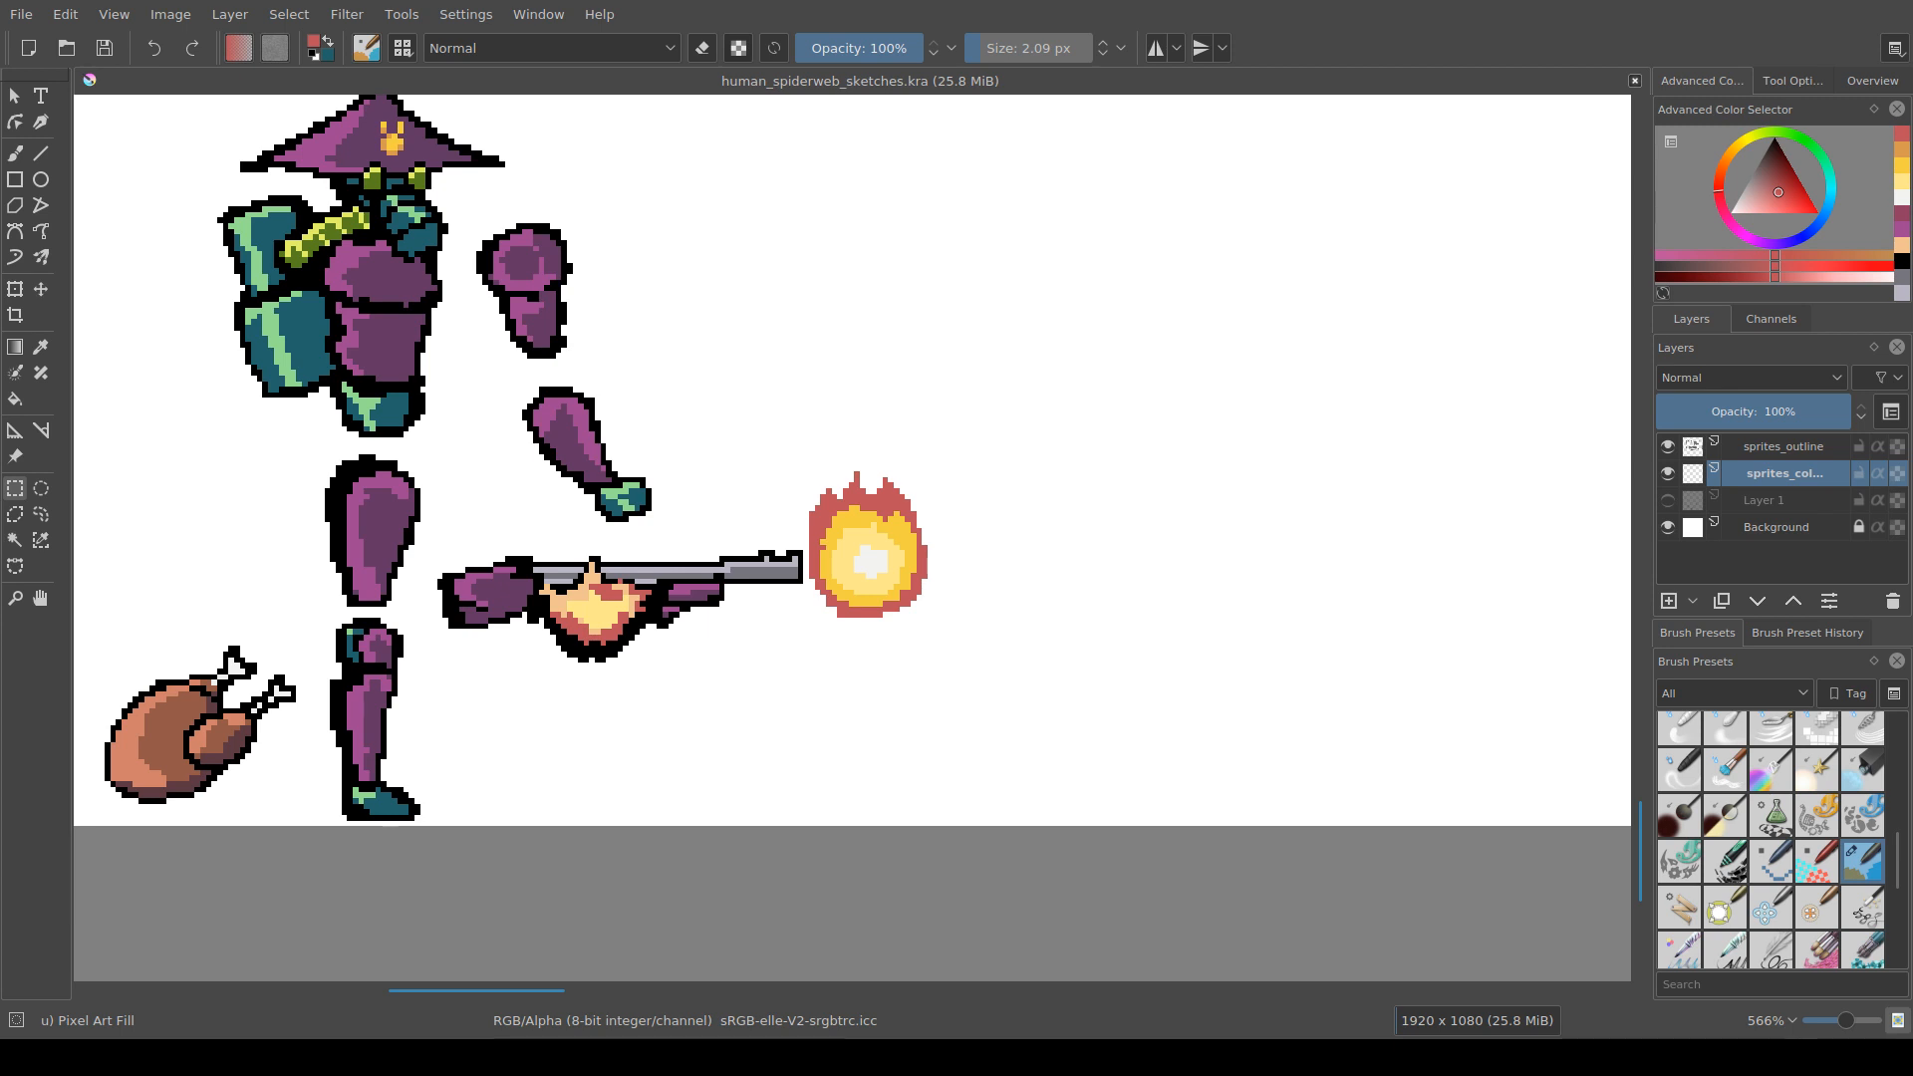
Step: Examine the red-edged fireball together with the complete set of sprites and the palette
drag(754, 534, 1228, 585)
scroll(985, 528, down, 1)
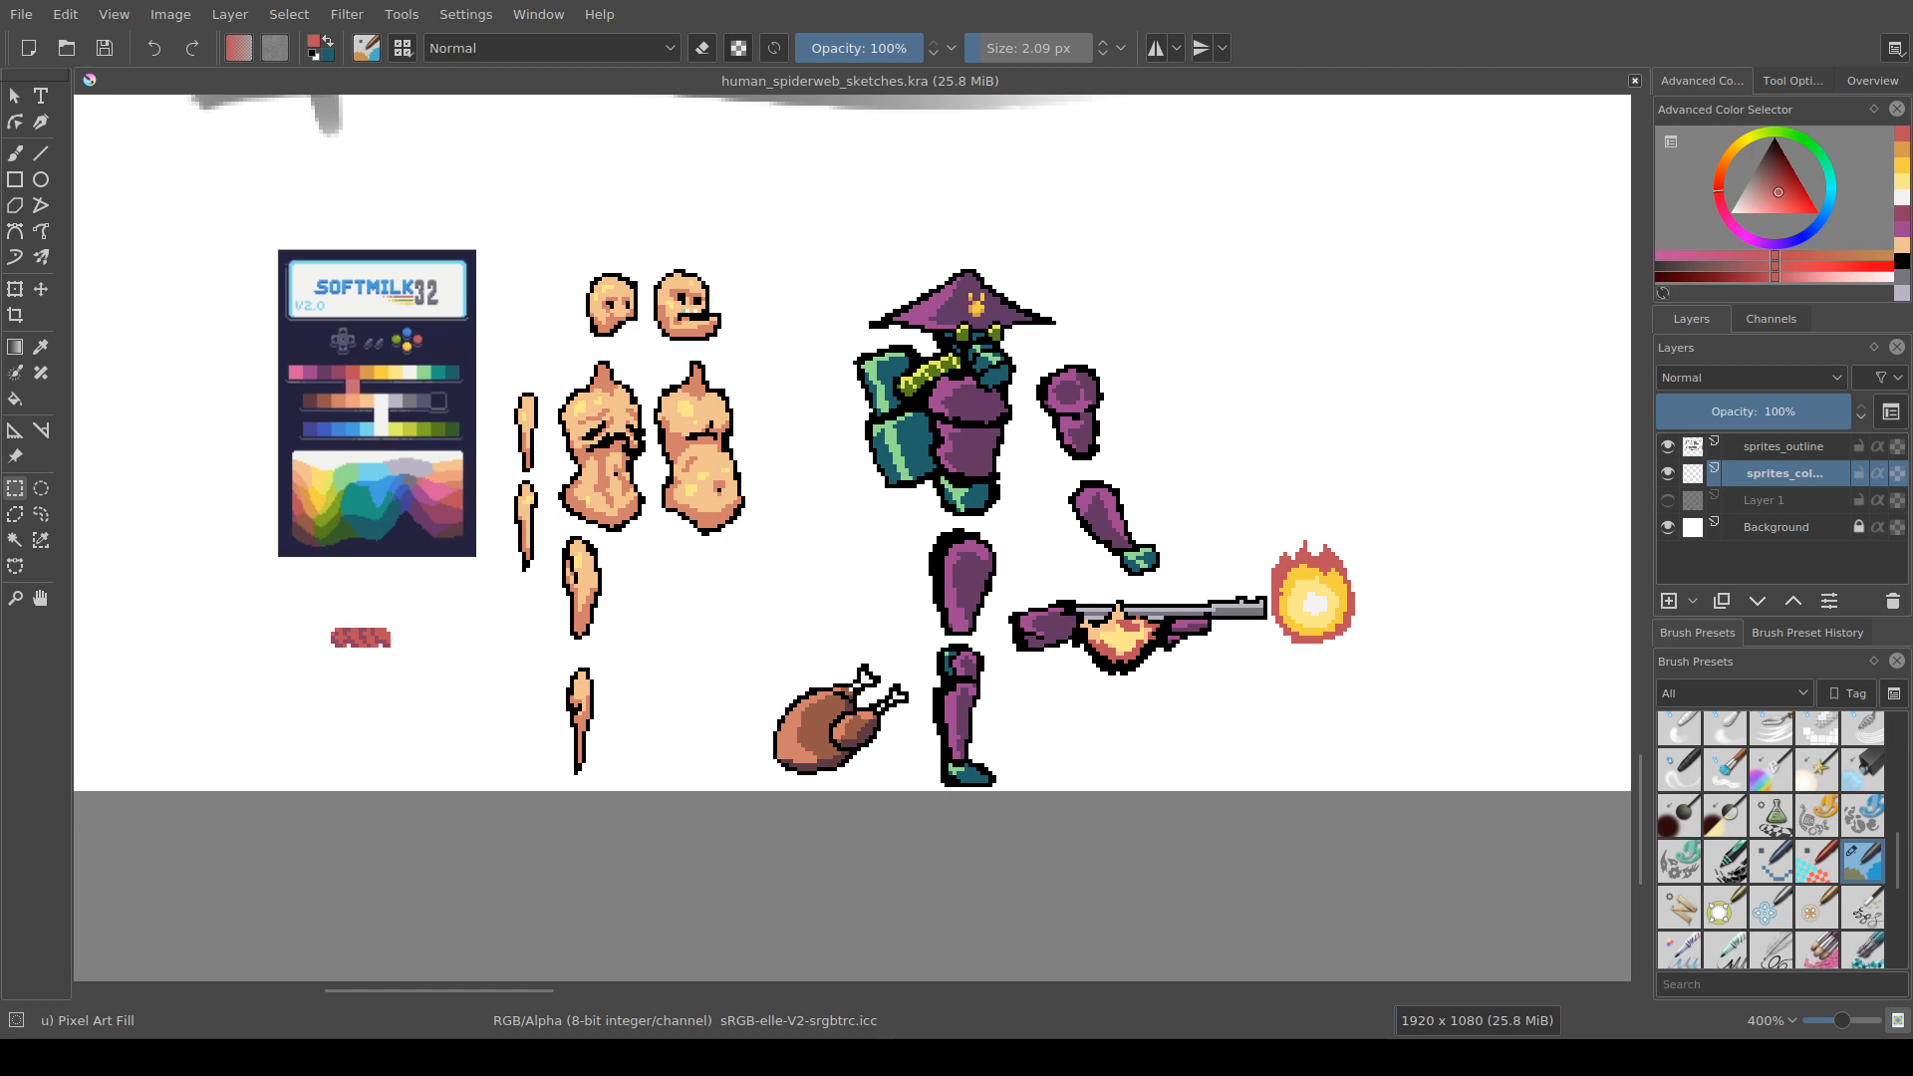
drag(852, 538, 725, 547)
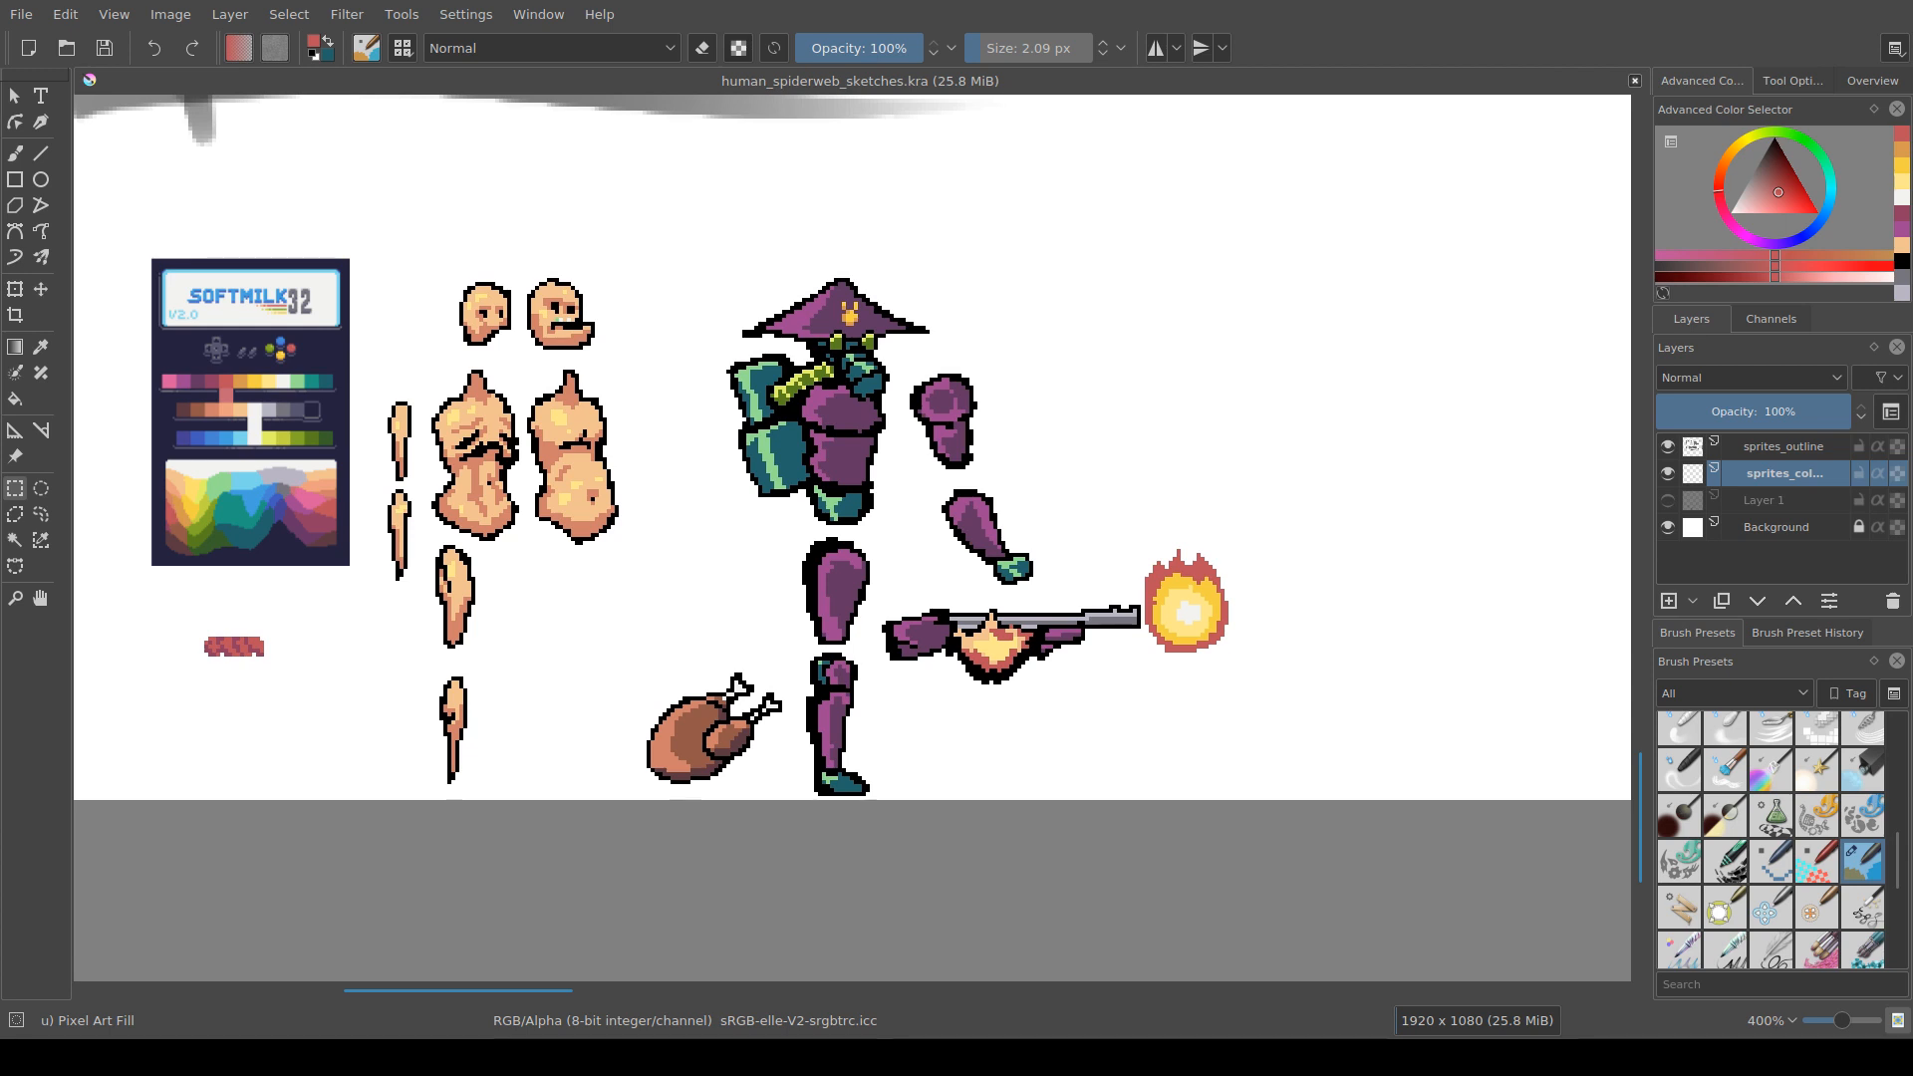
drag(852, 538, 913, 591)
drag(839, 677, 882, 637)
scroll(891, 658, down, 1)
scroll(575, 648, up, 1)
scroll(869, 620, up, 1)
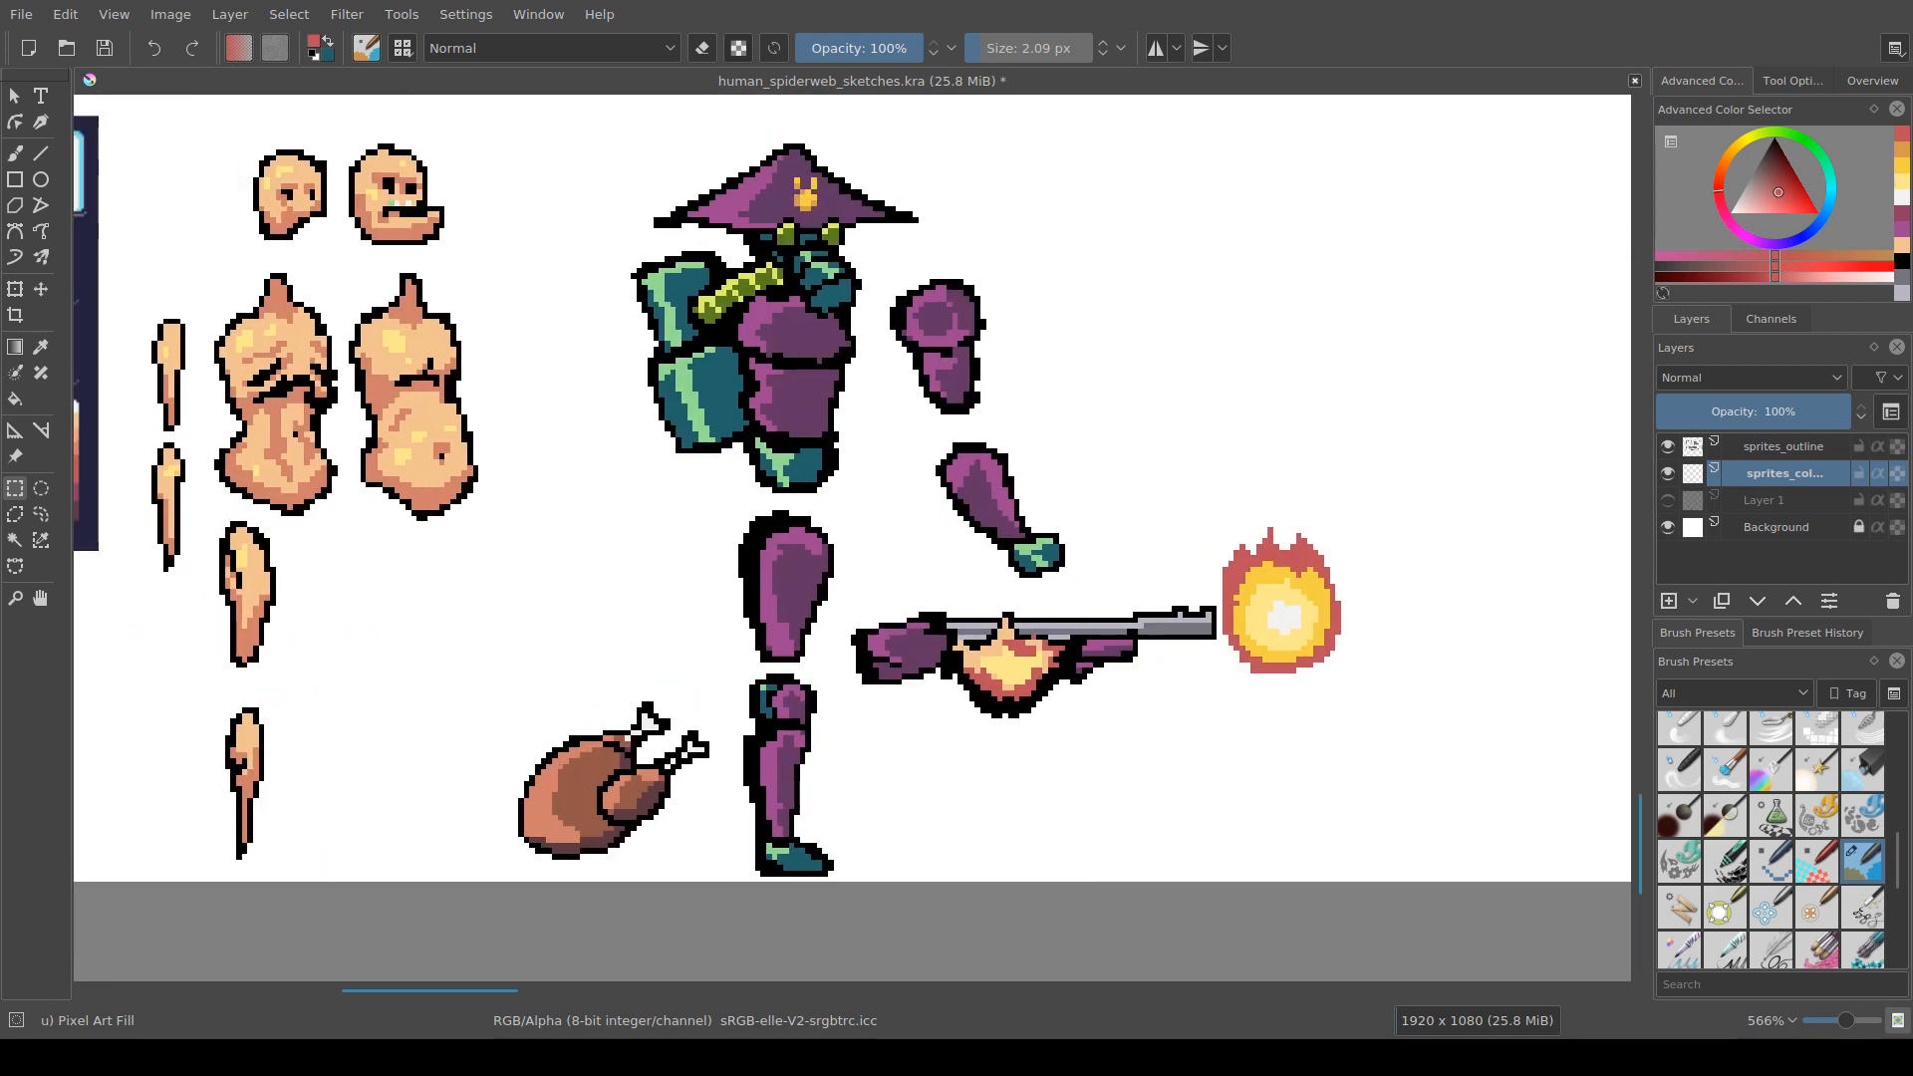
Step: Return to the Freehand Brush tool and save the sprite document
key(b)
drag(659, 585, 708, 613)
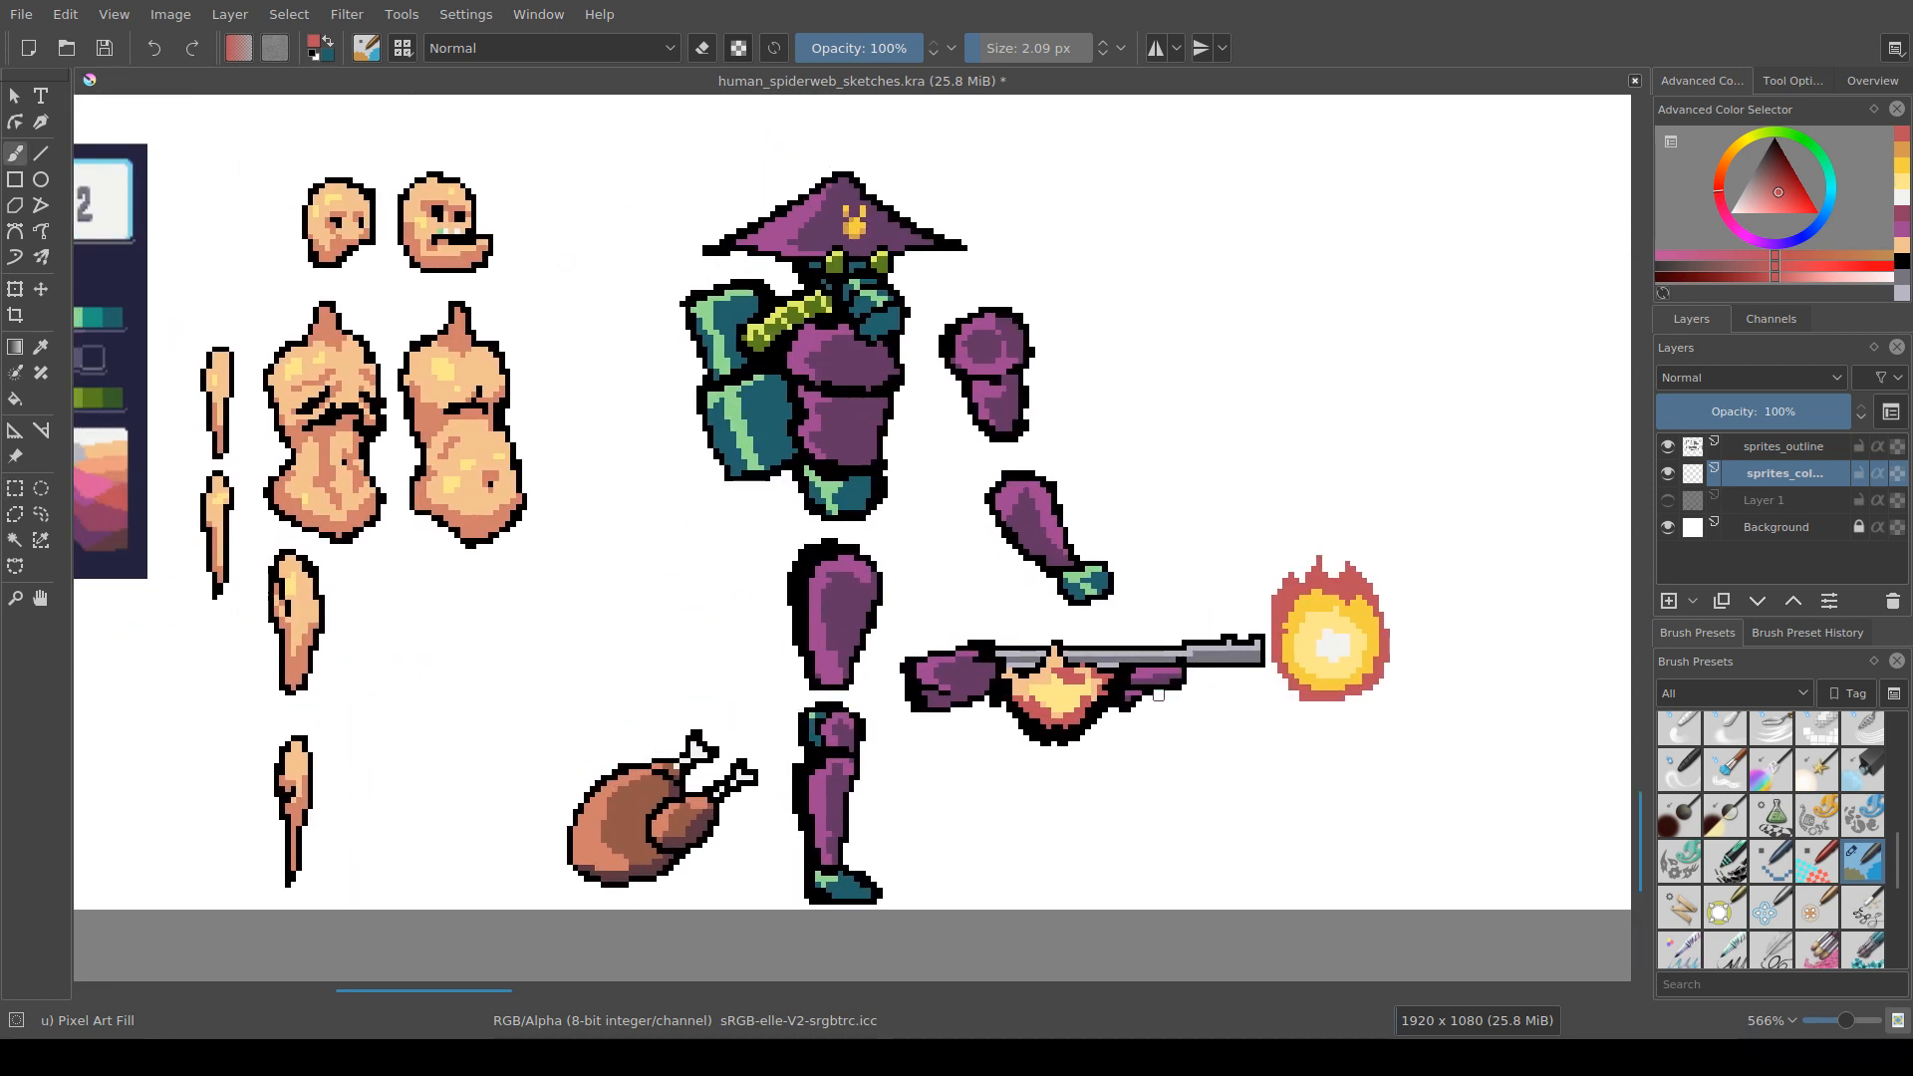
drag(971, 588, 878, 588)
key(ctrl+s)
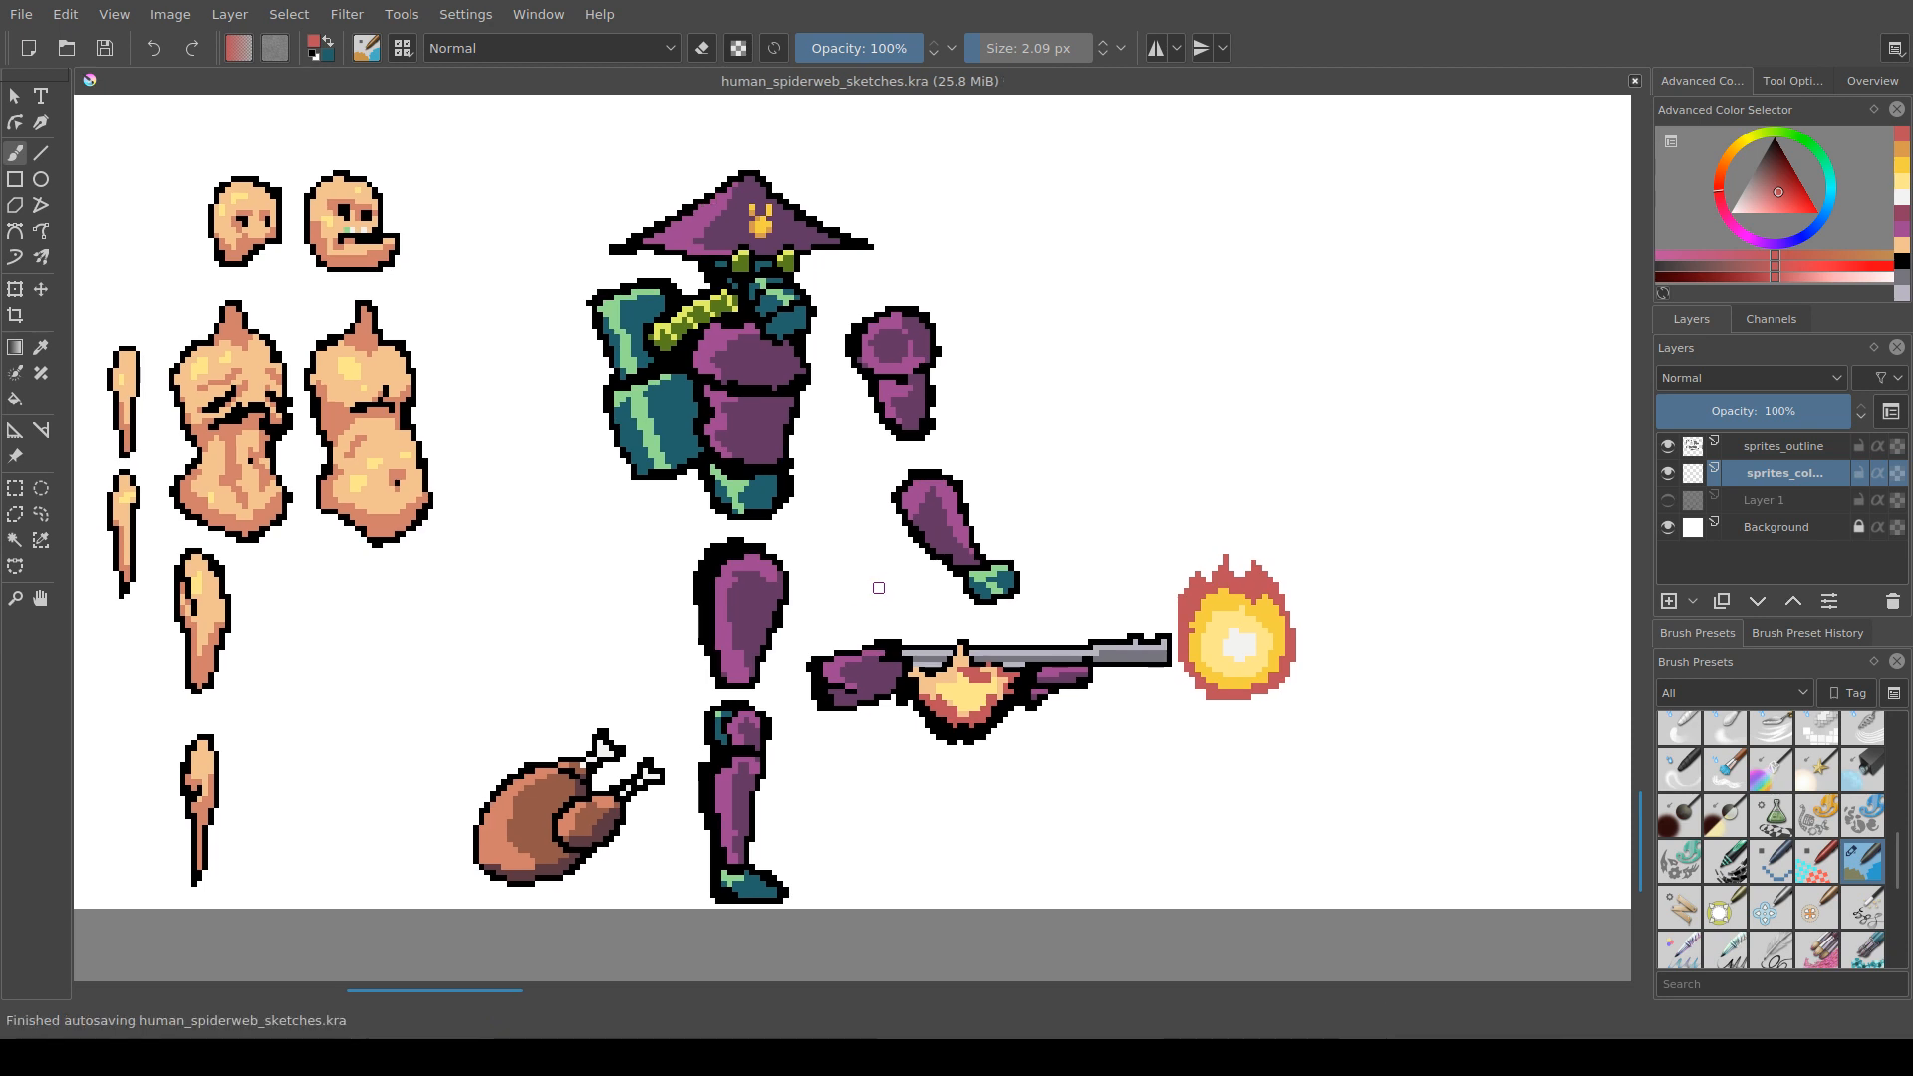
scroll(862, 632, up, 2)
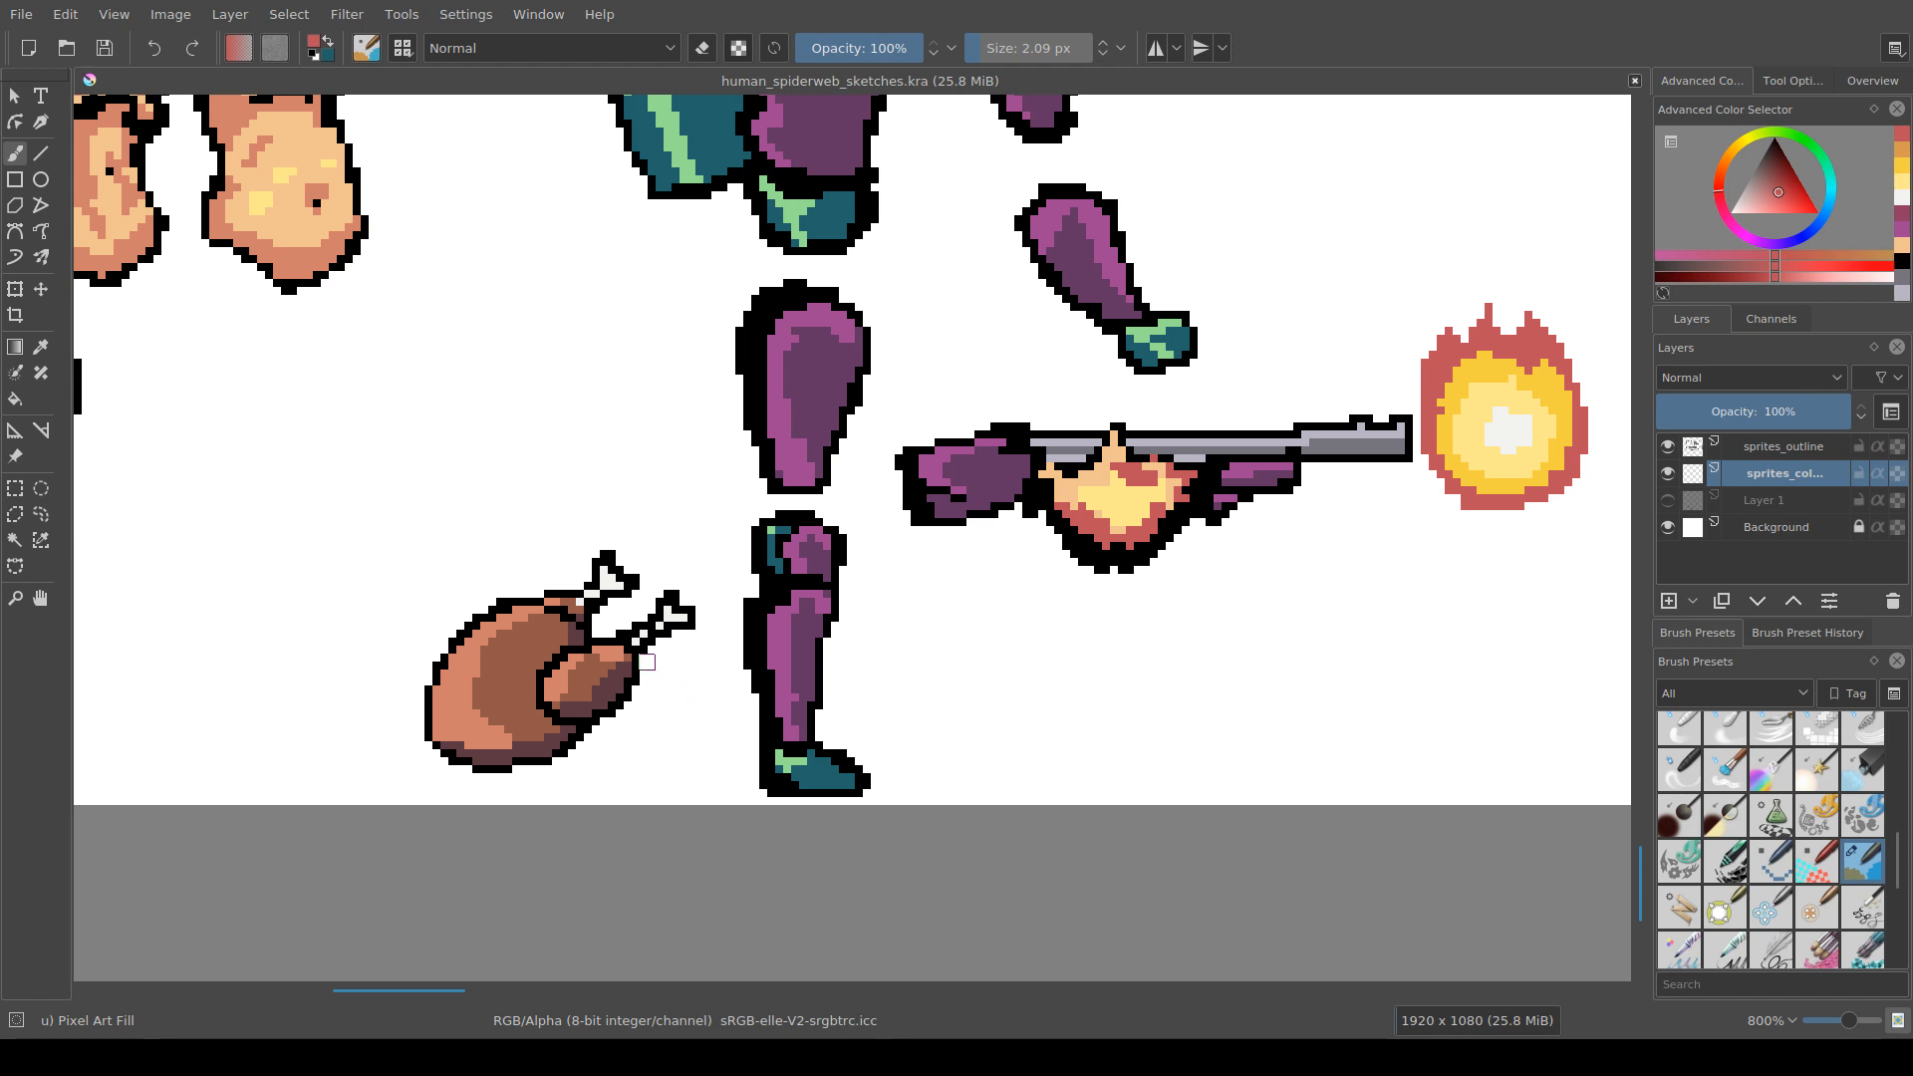
scroll(608, 717, down, 3)
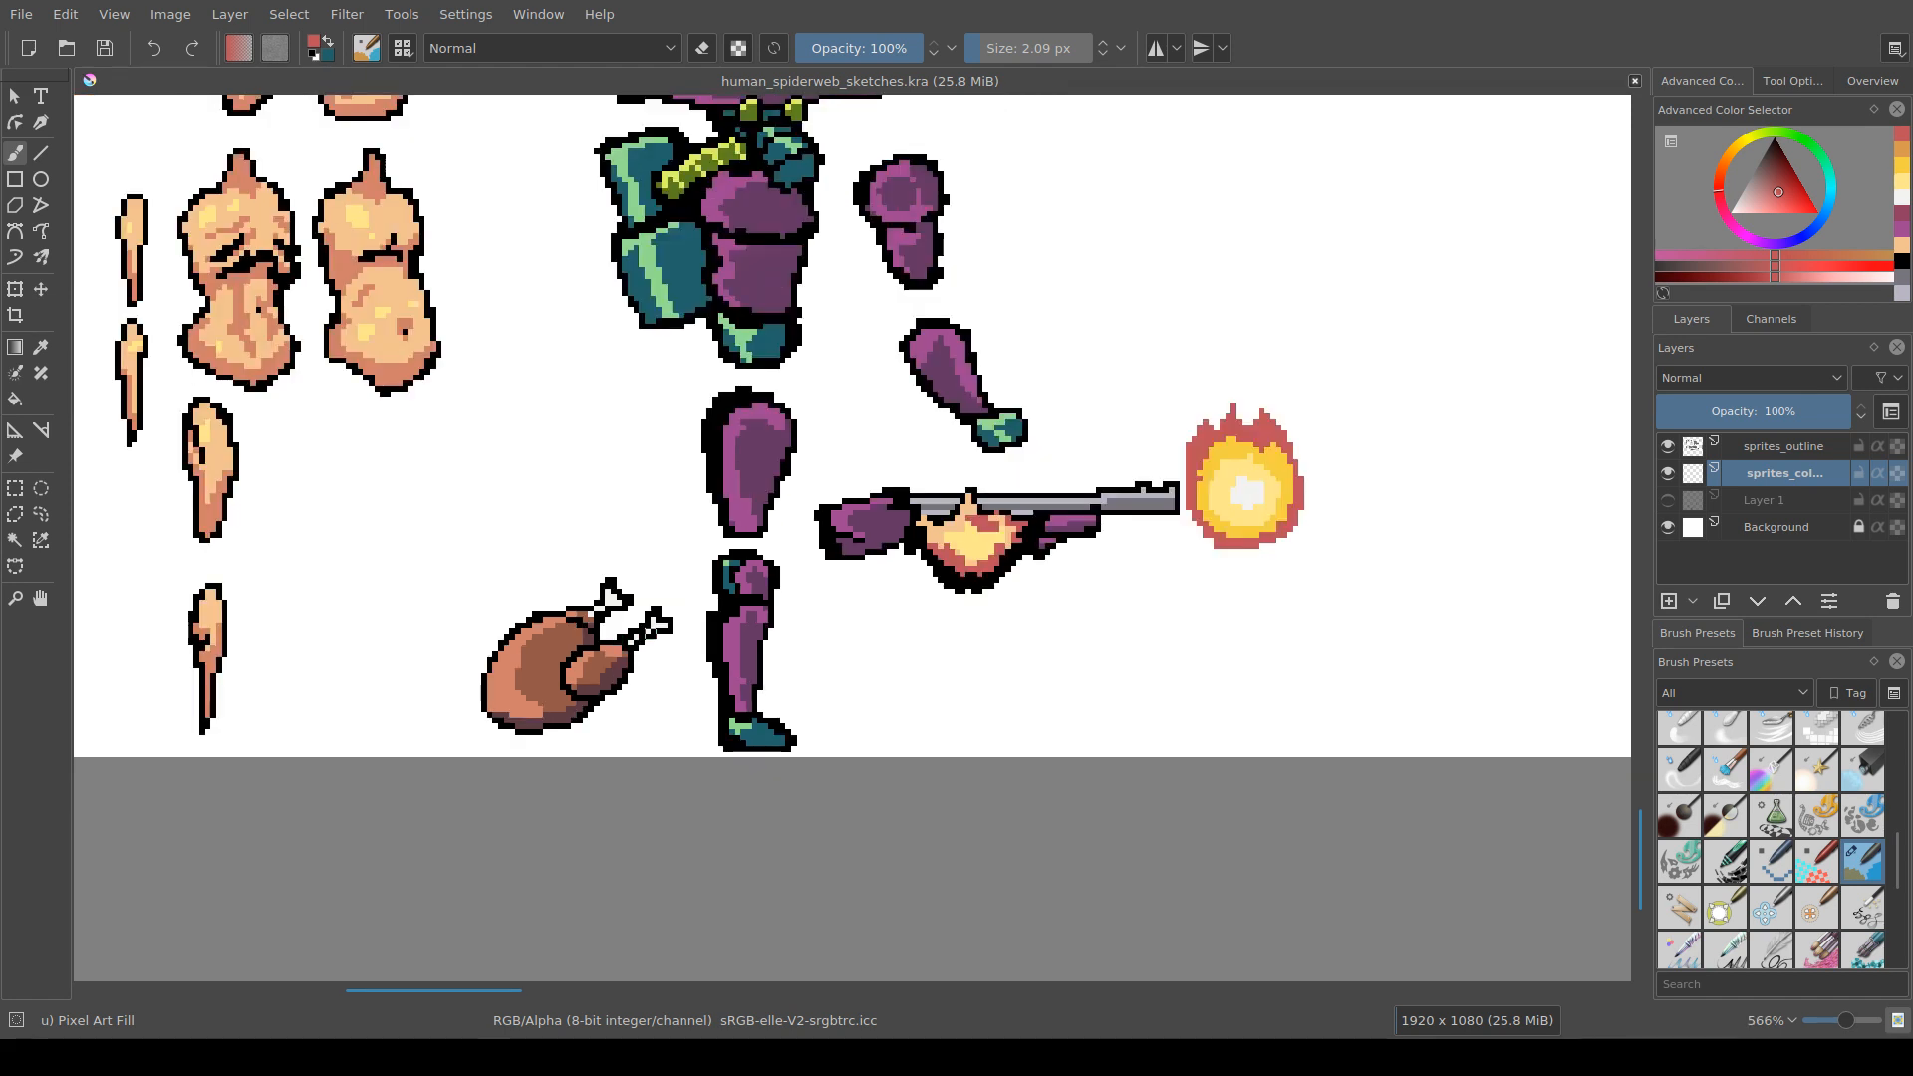
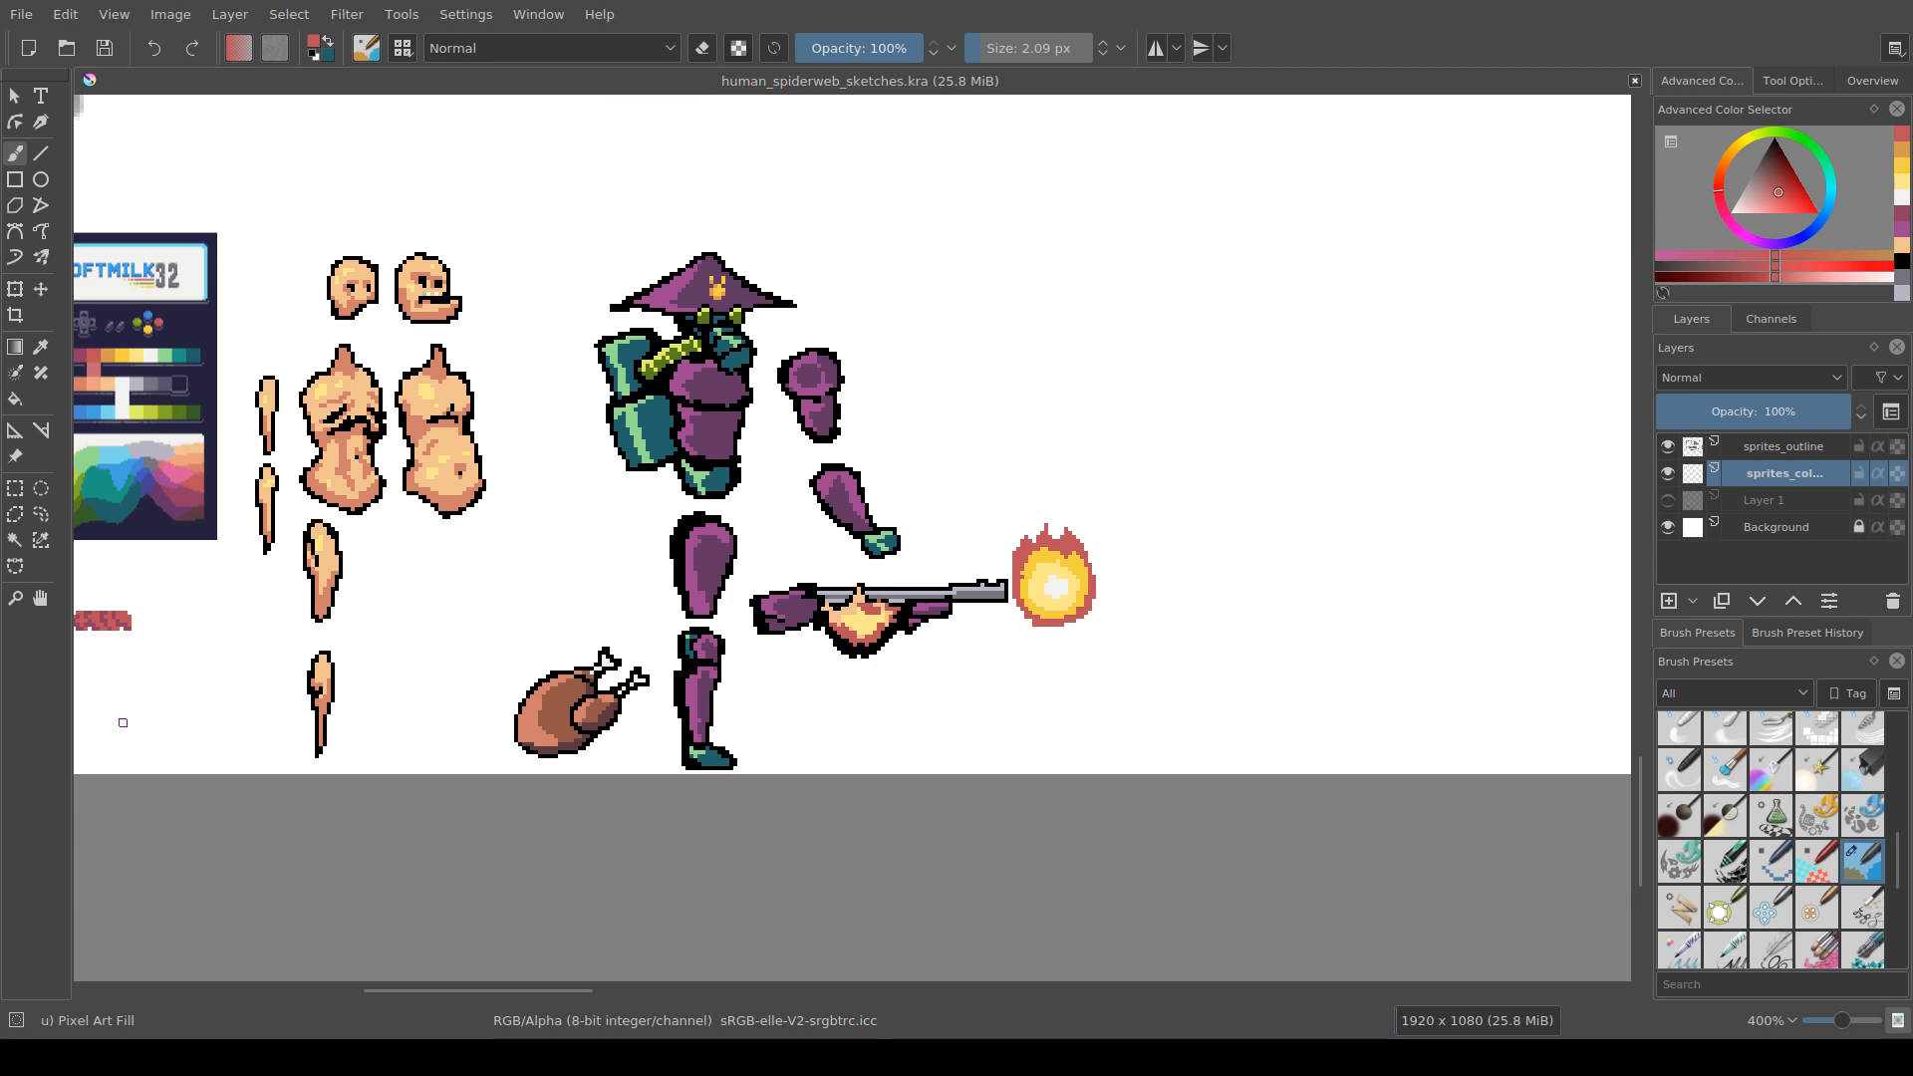
drag(636, 702, 697, 710)
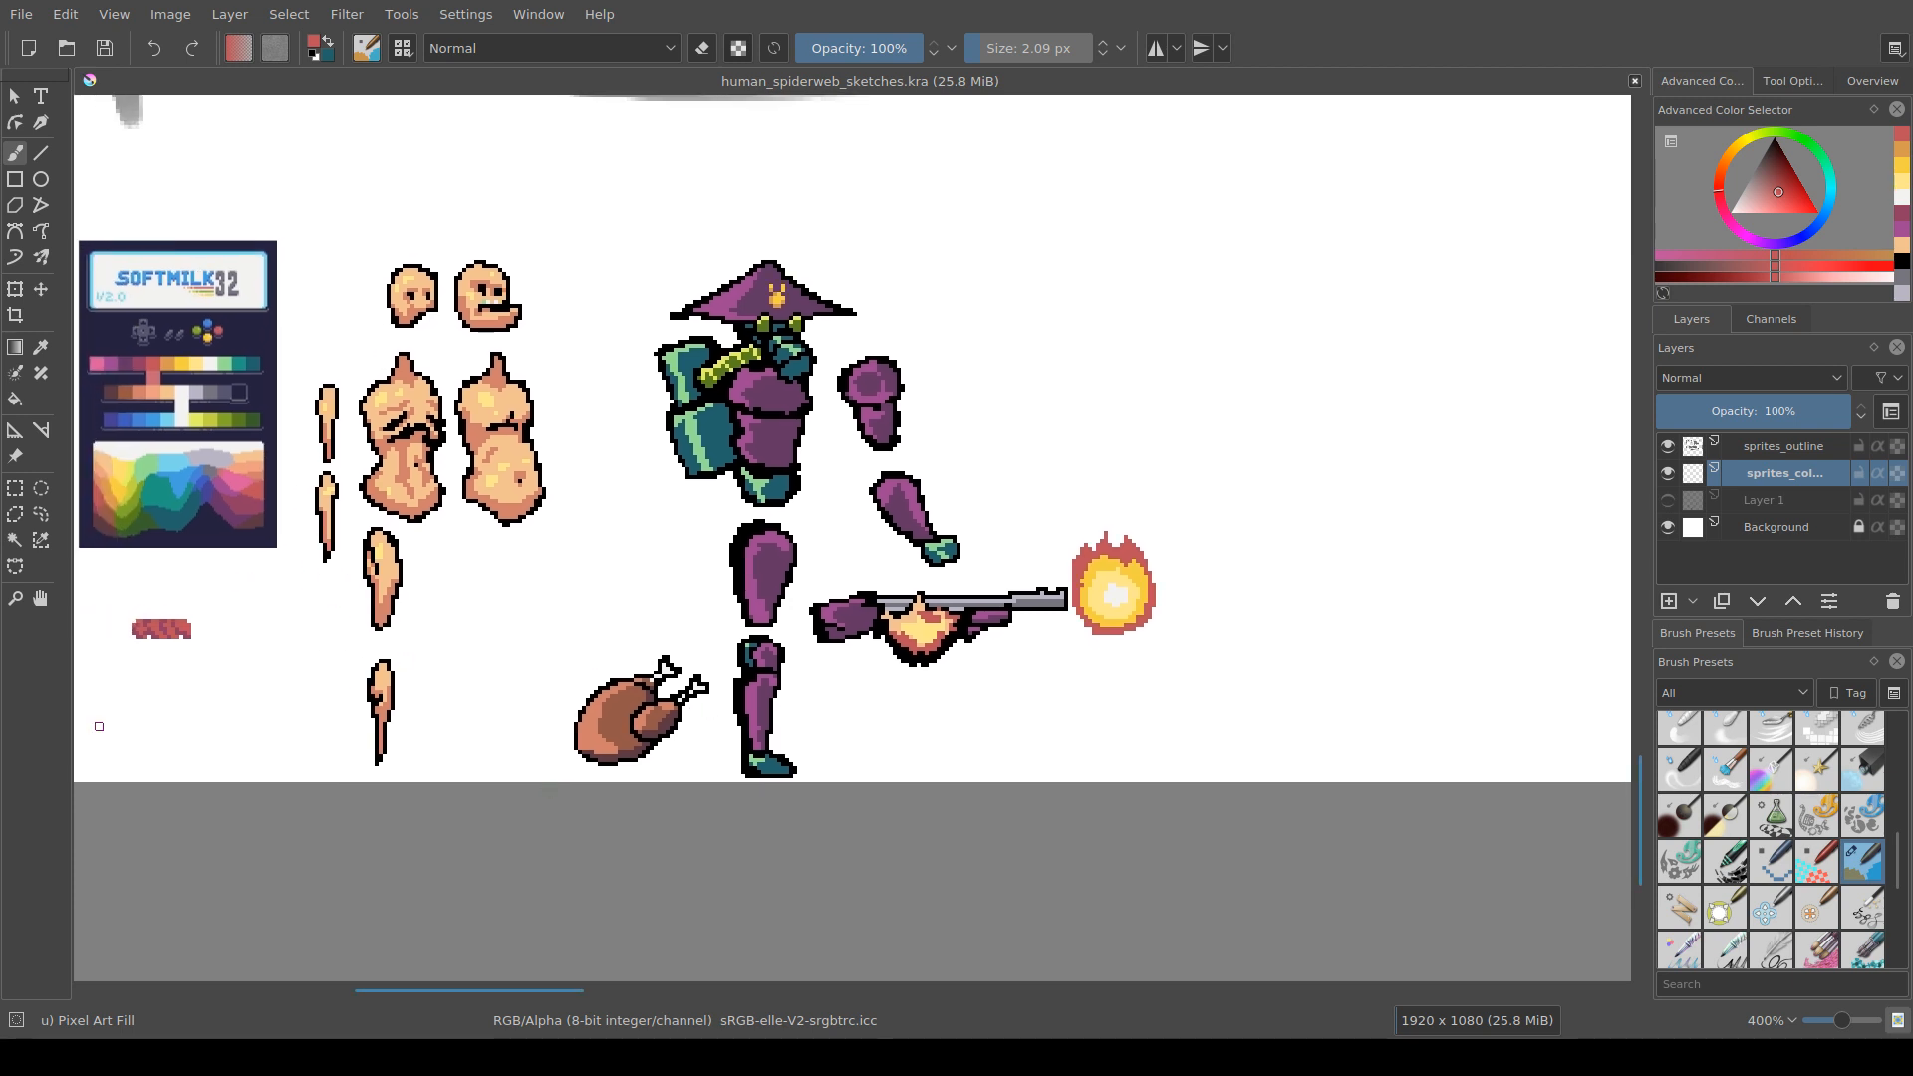
Step: Examine the finished sprites, the Softmilk palette and the room sketch above them at several zoom levels
drag(561, 723, 566, 743)
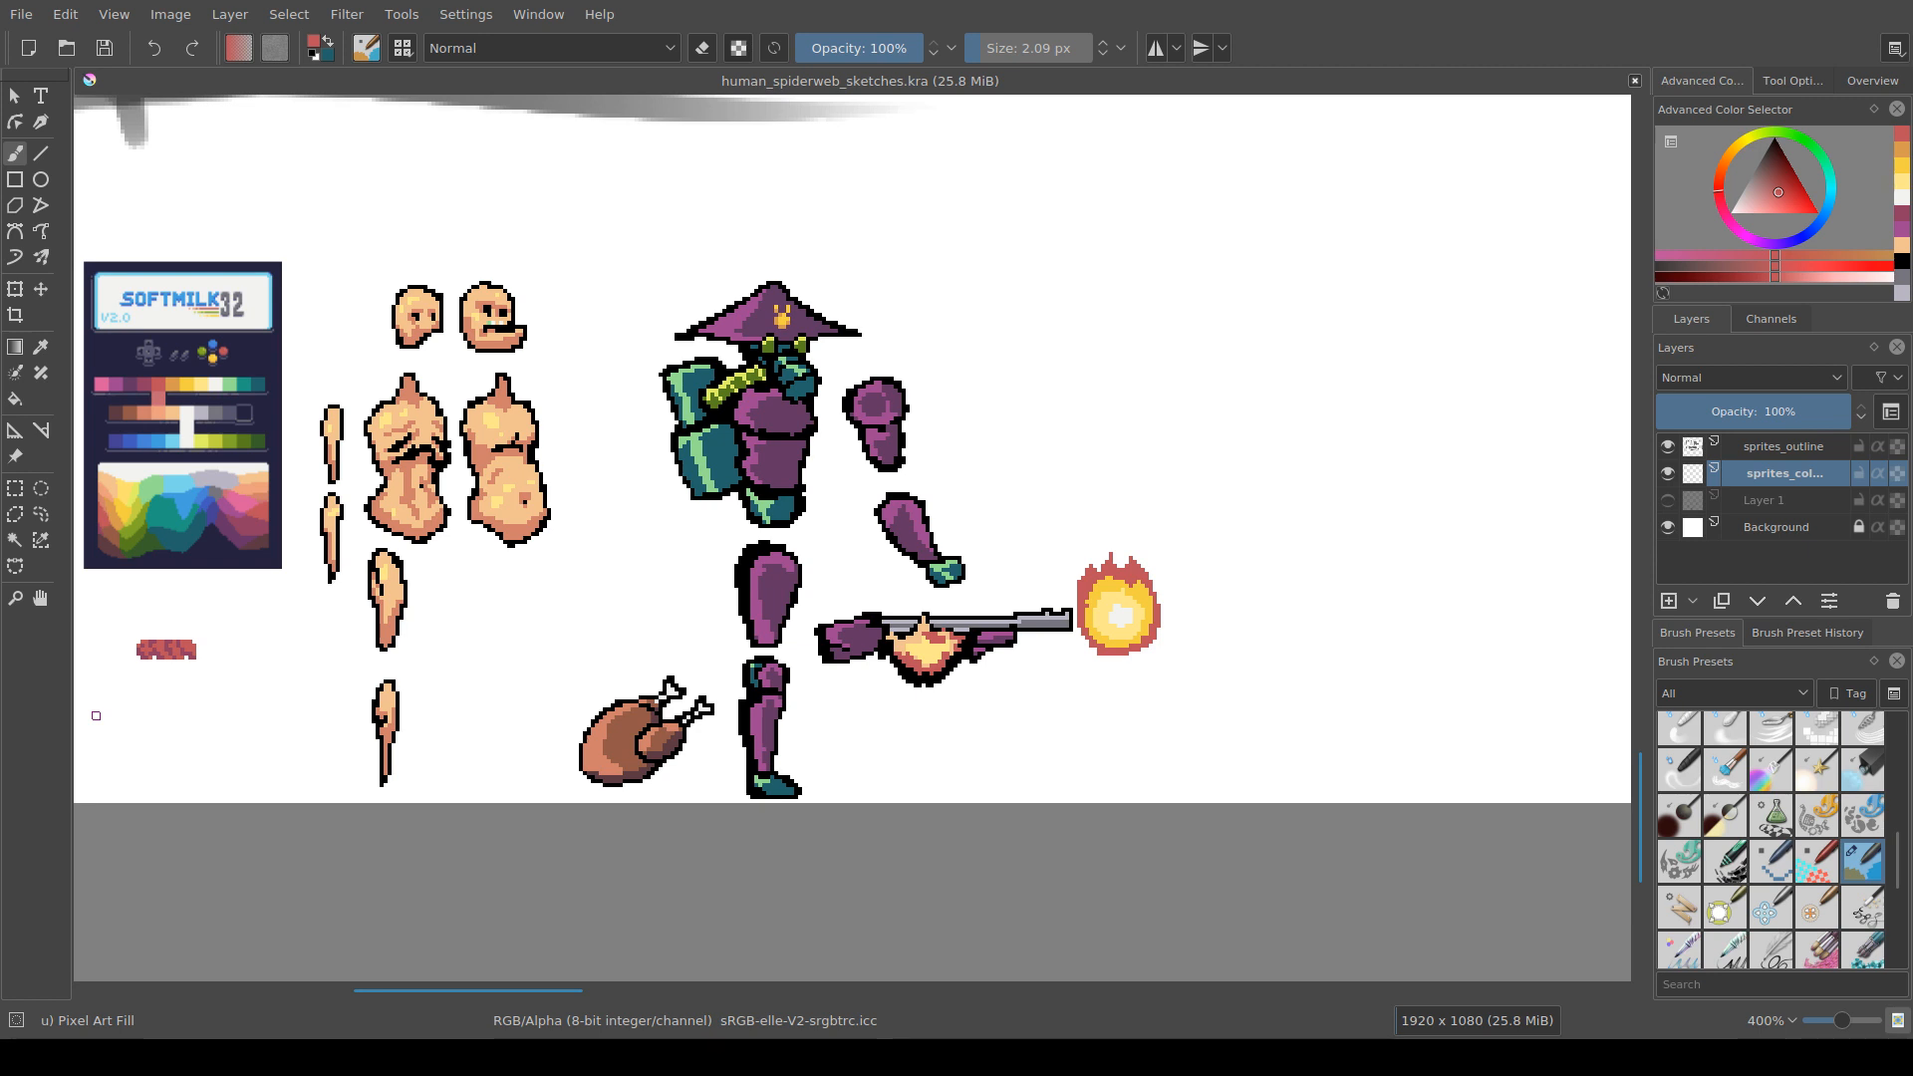
drag(689, 724, 590, 719)
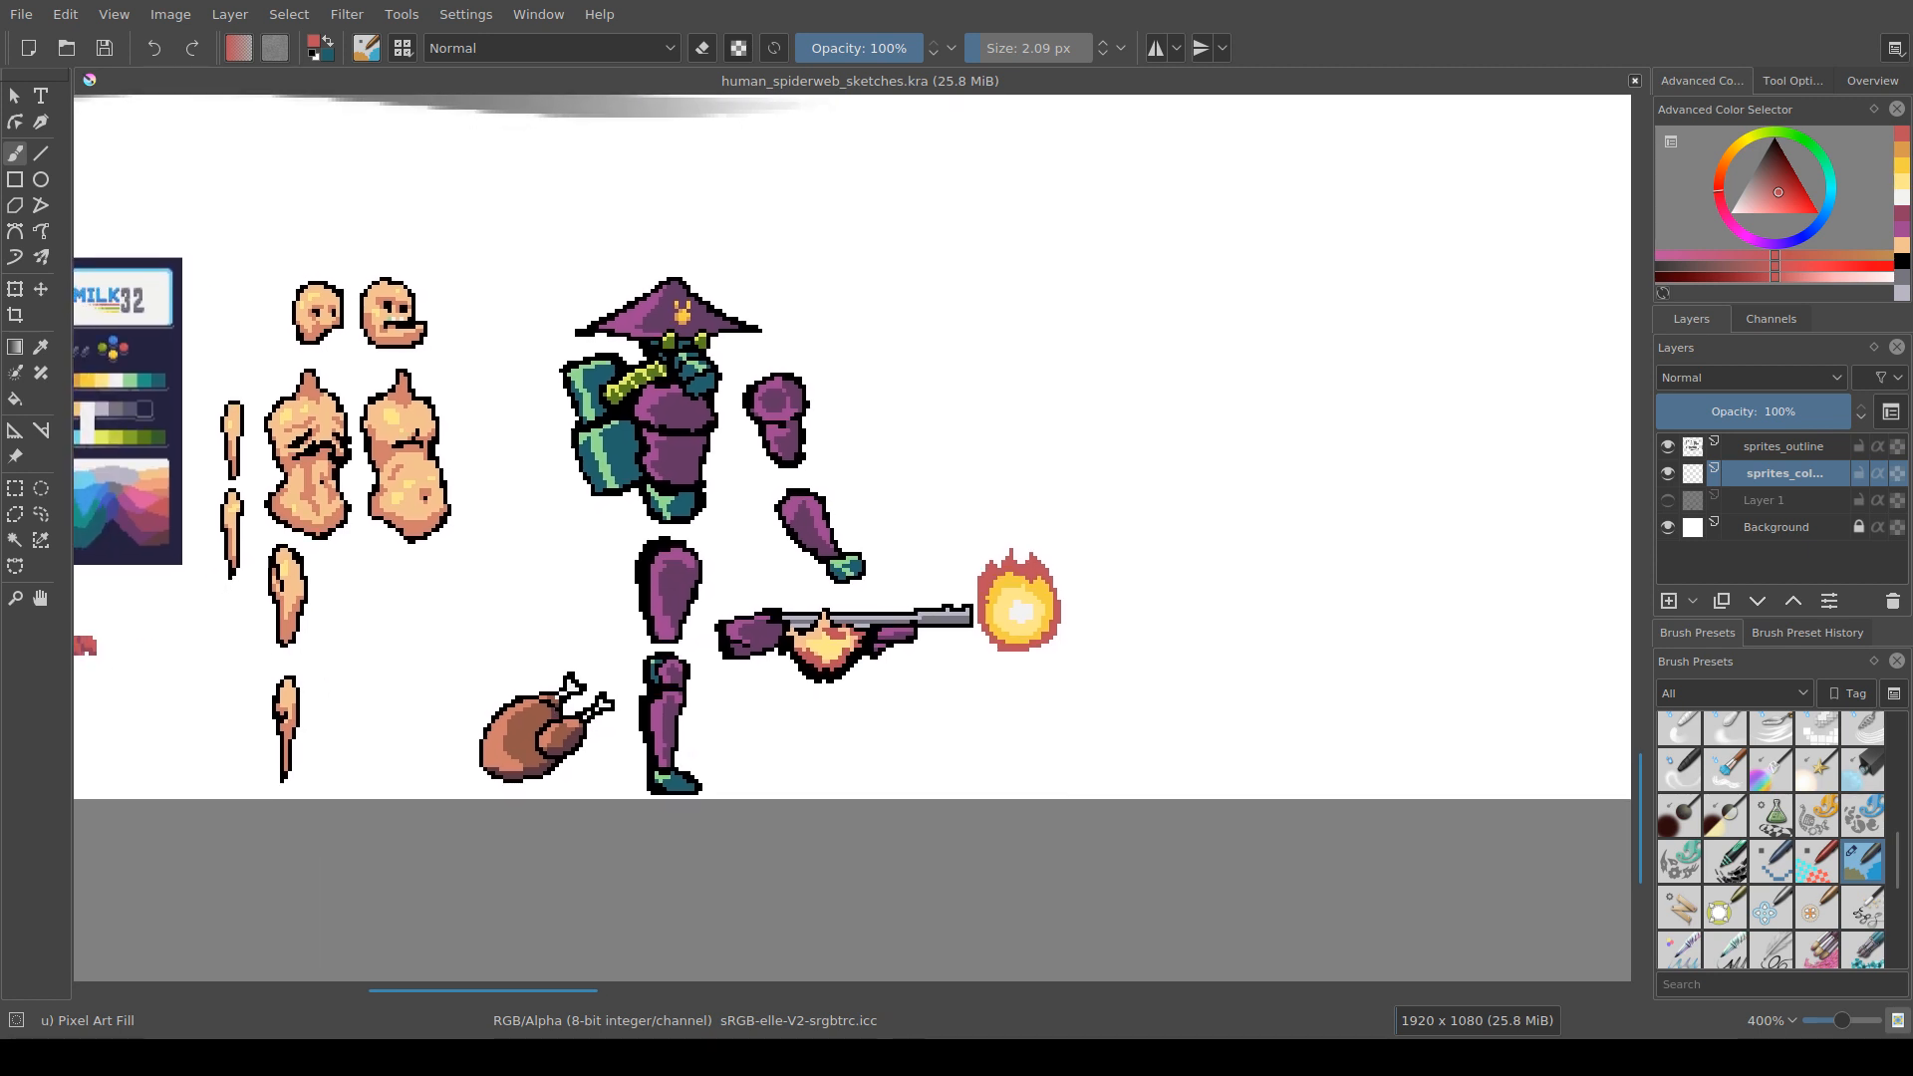
drag(750, 757, 790, 688)
scroll(837, 685, down, 1)
scroll(721, 705, up, 1)
drag(629, 609, 739, 646)
scroll(807, 709, up, 1)
scroll(802, 666, down, 1)
scroll(713, 683, up, 1)
scroll(847, 683, down, 2)
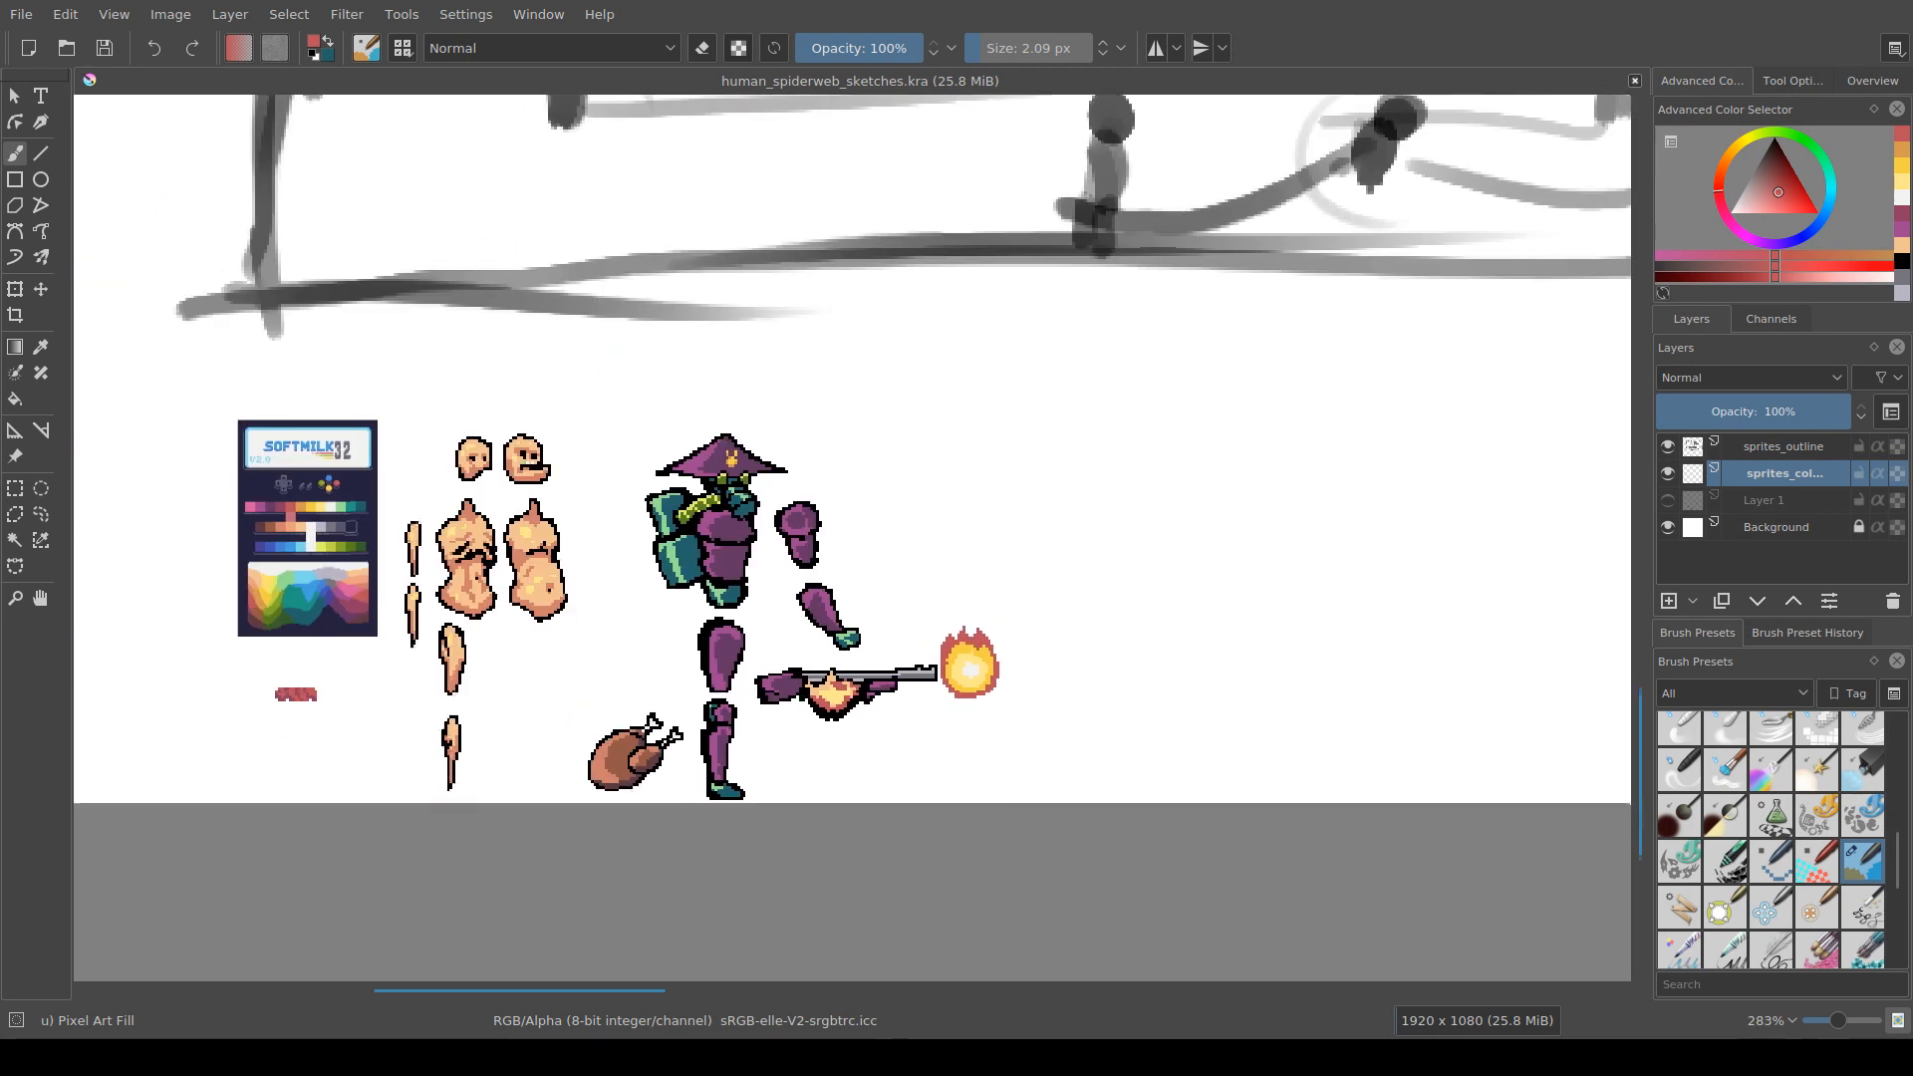
drag(847, 683, 917, 644)
scroll(442, 666, up, 1)
drag(341, 723, 620, 685)
scroll(595, 675, up, 2)
drag(820, 550, 613, 656)
scroll(800, 586, down, 1)
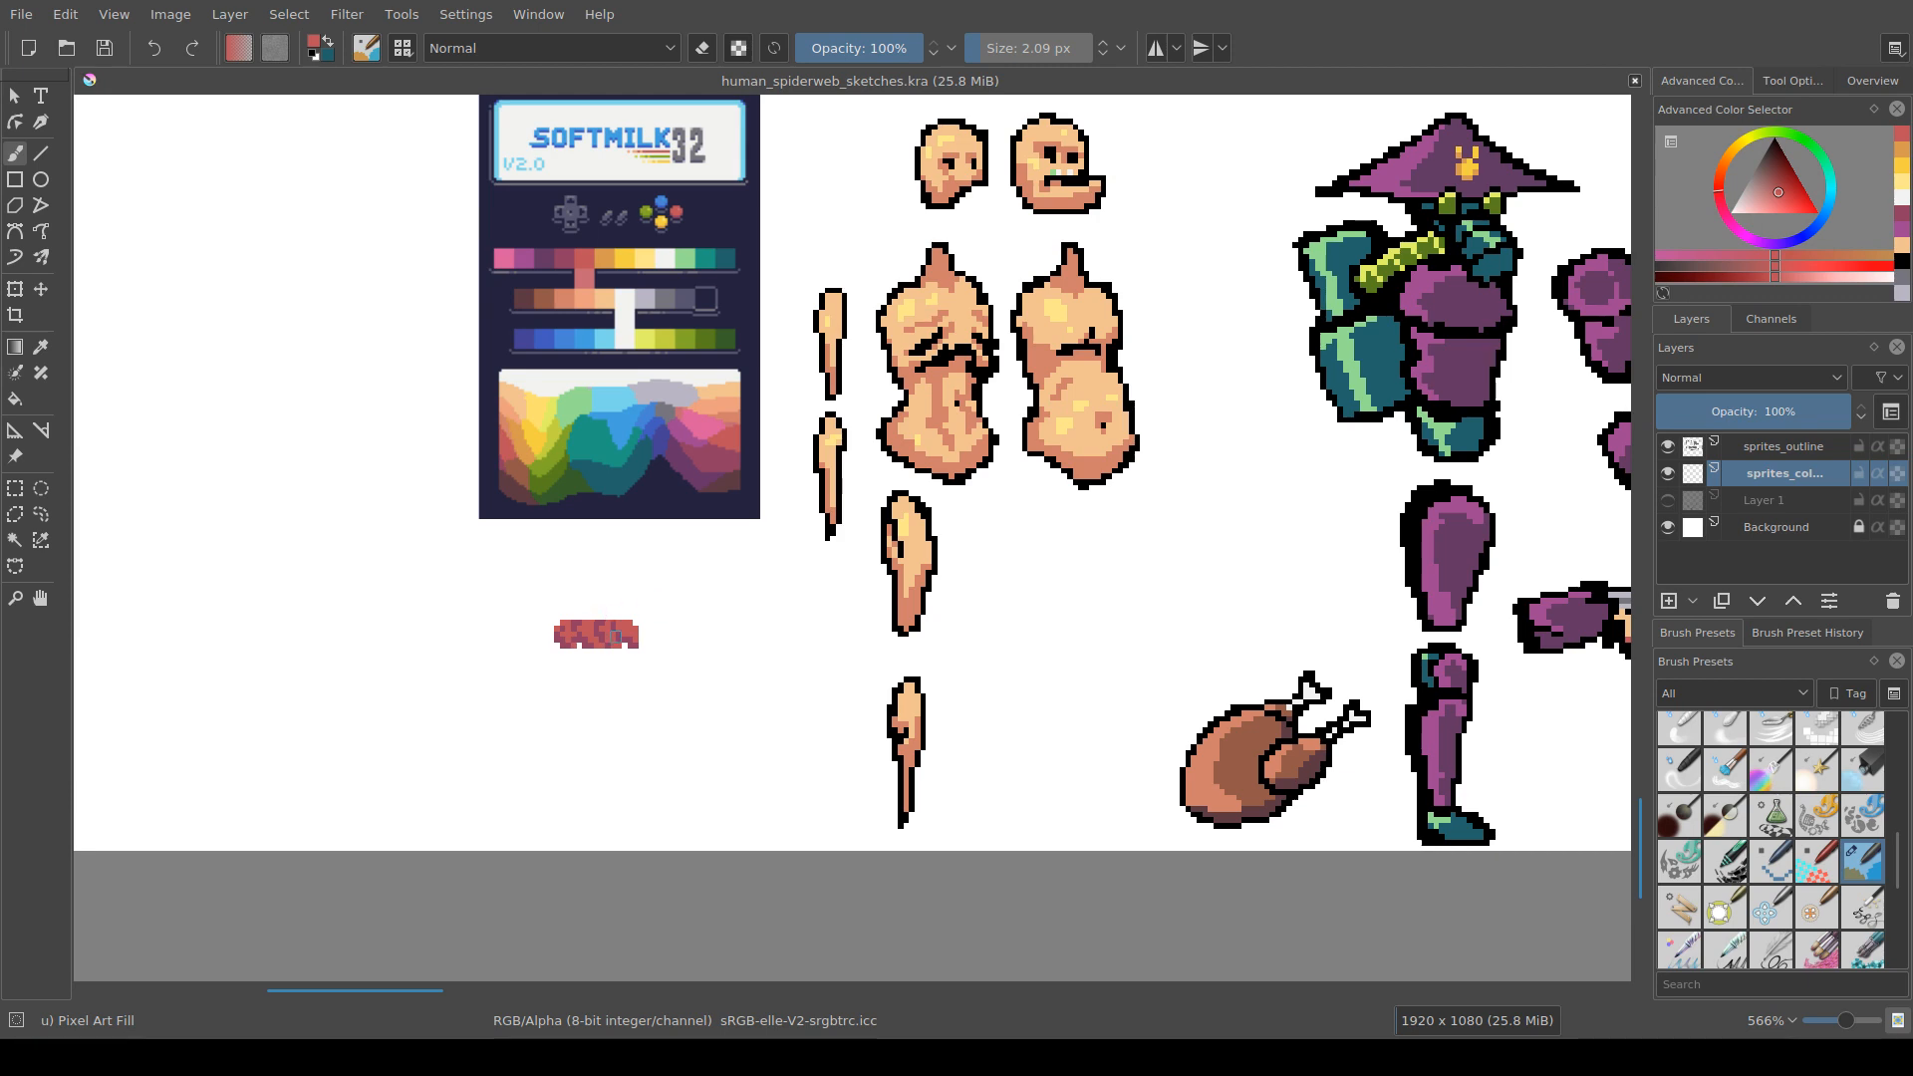
scroll(682, 621, down, 2)
scroll(681, 621, down, 2)
drag(705, 628, 676, 700)
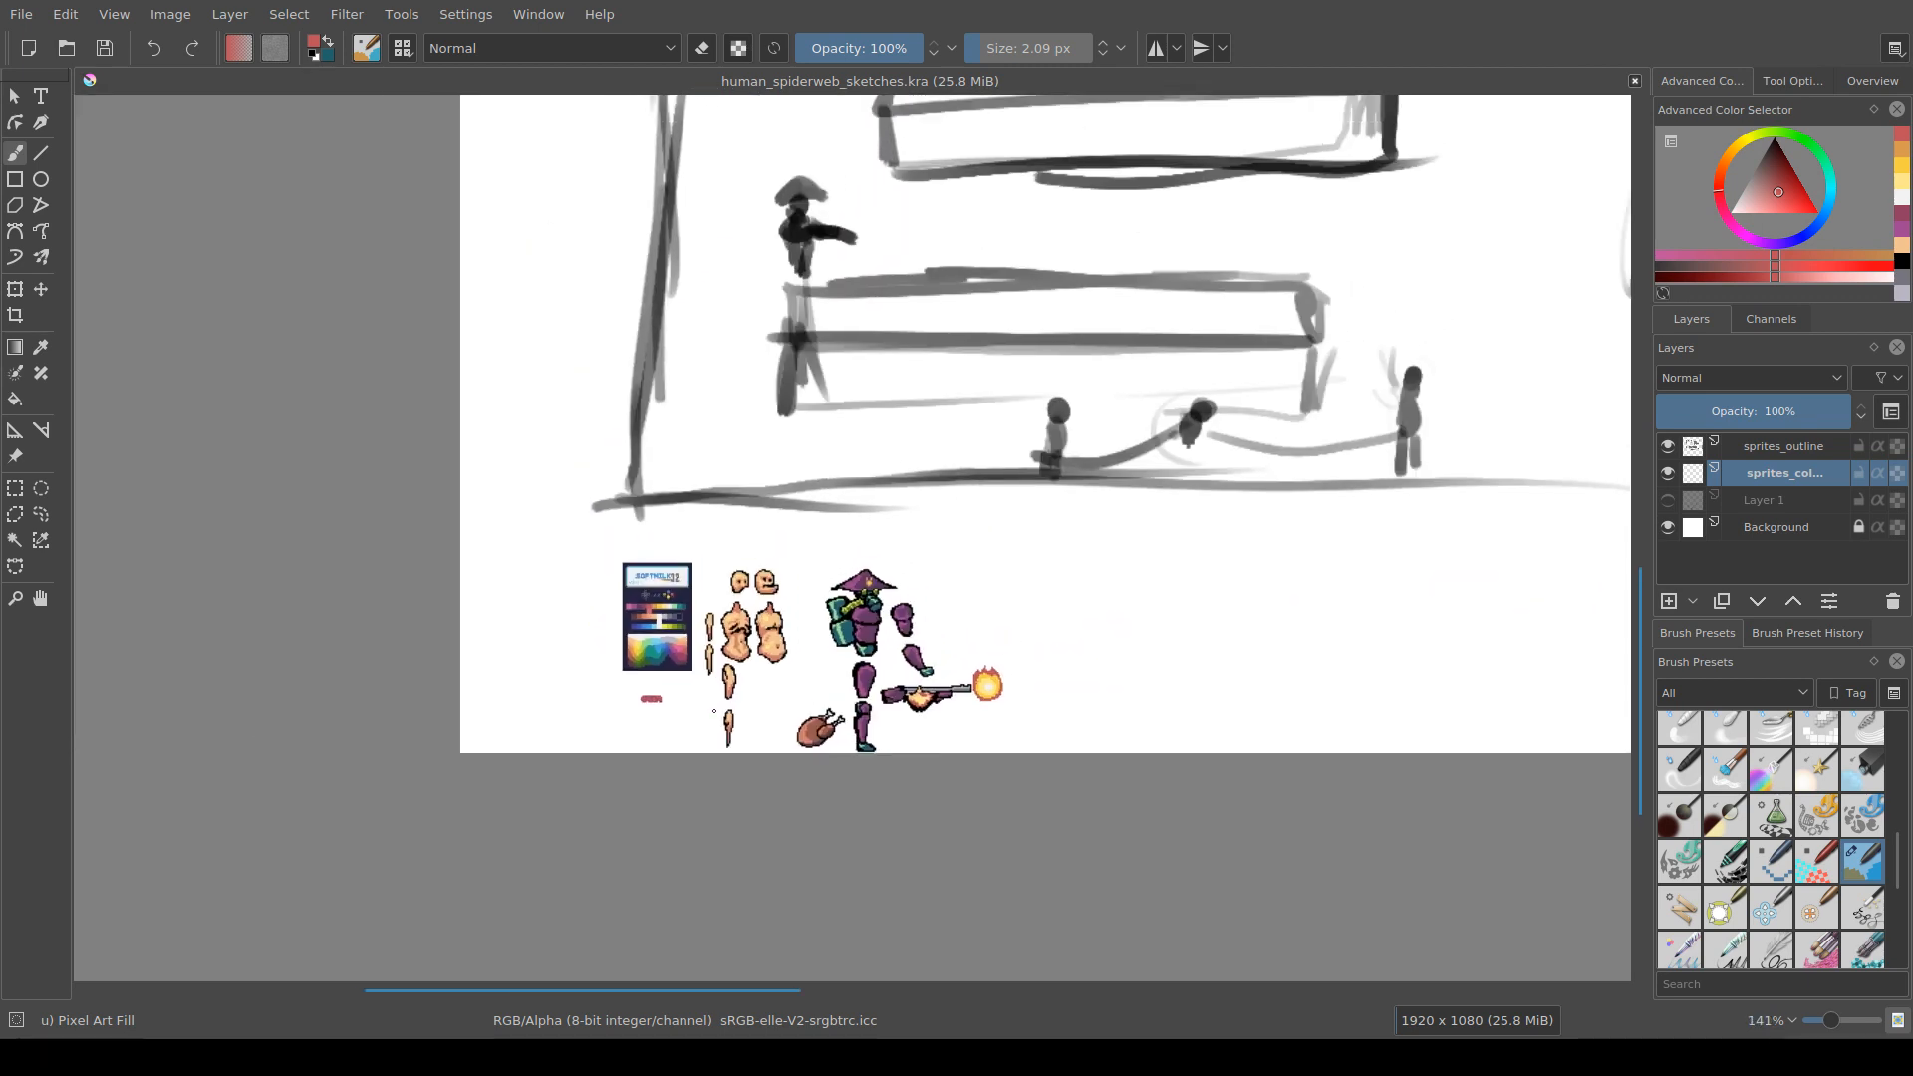
scroll(675, 703, up, 1)
scroll(645, 688, up, 3)
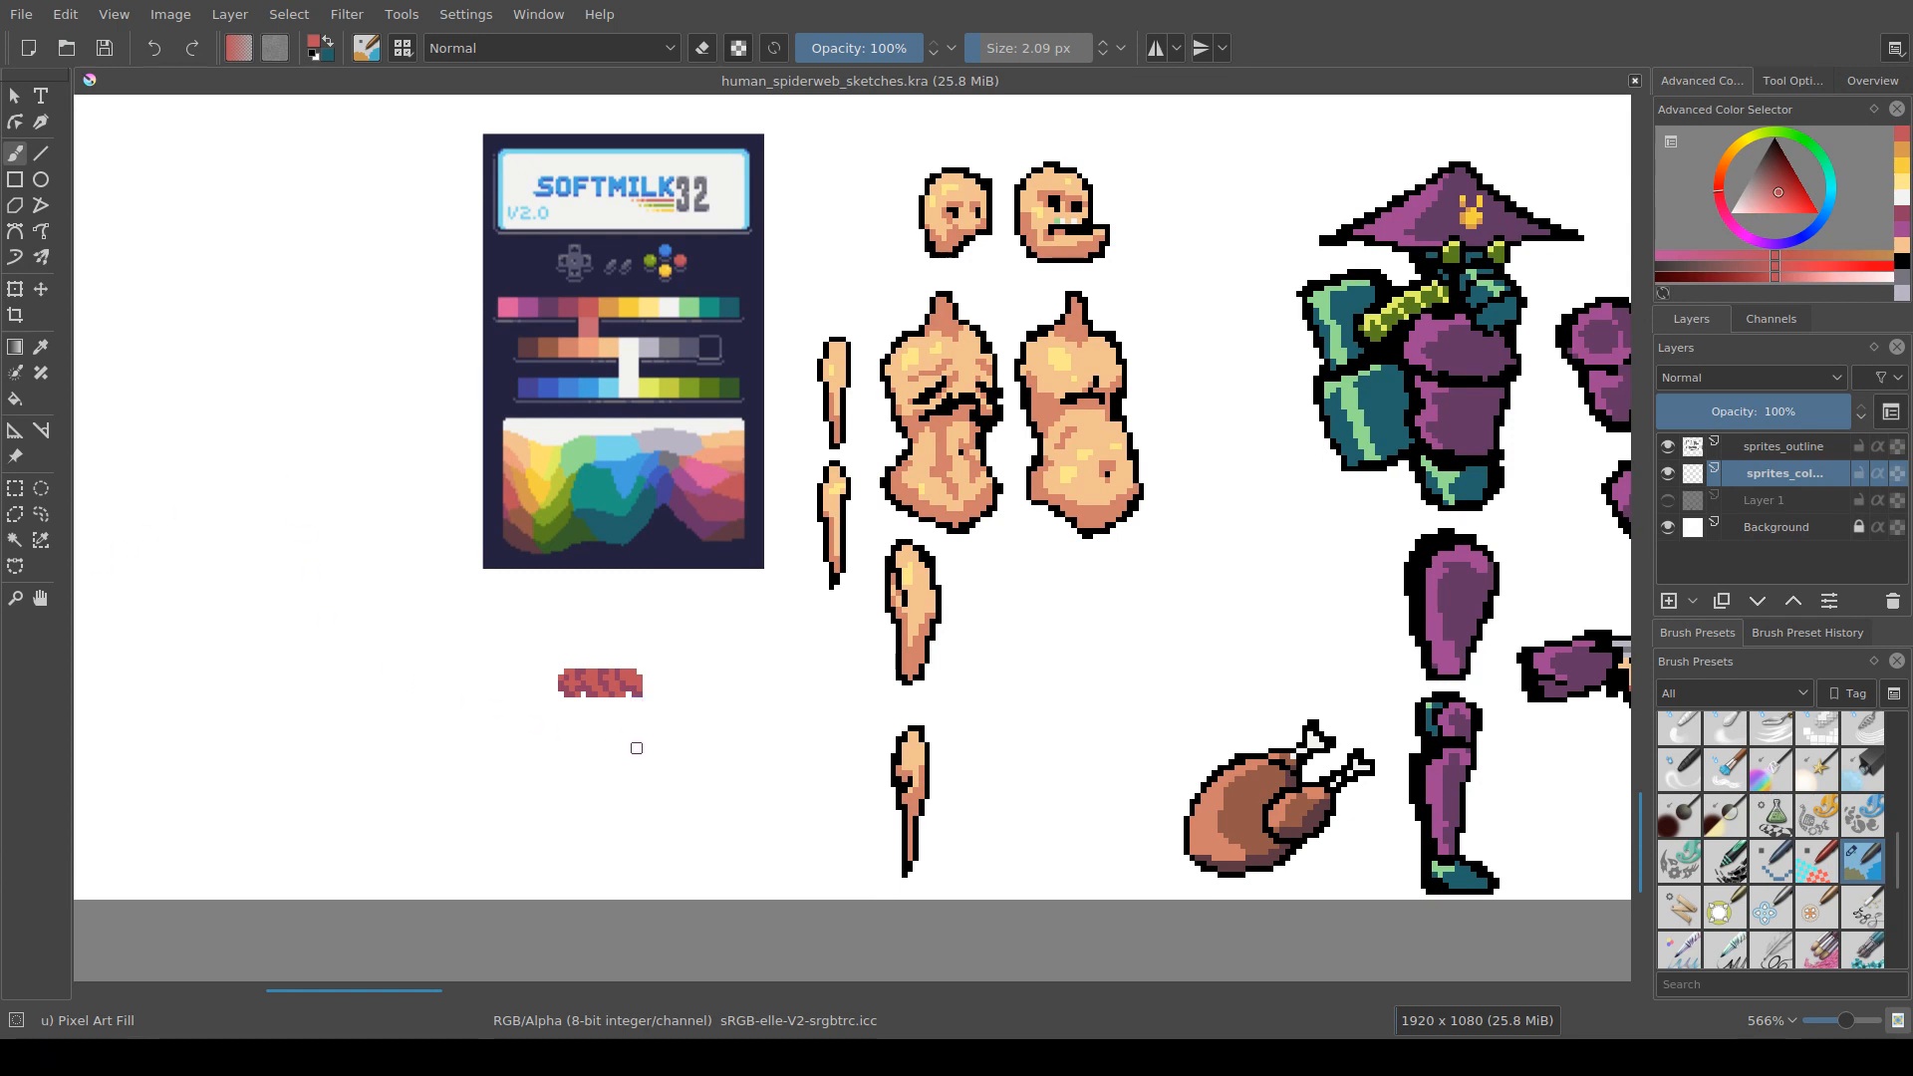
Step: Extend the red test strip below the palette with sampled red, add darker sampled purple-red strokes over it, and save the document
drag(636, 748, 599, 716)
ctrl+click(596, 655)
click(607, 651)
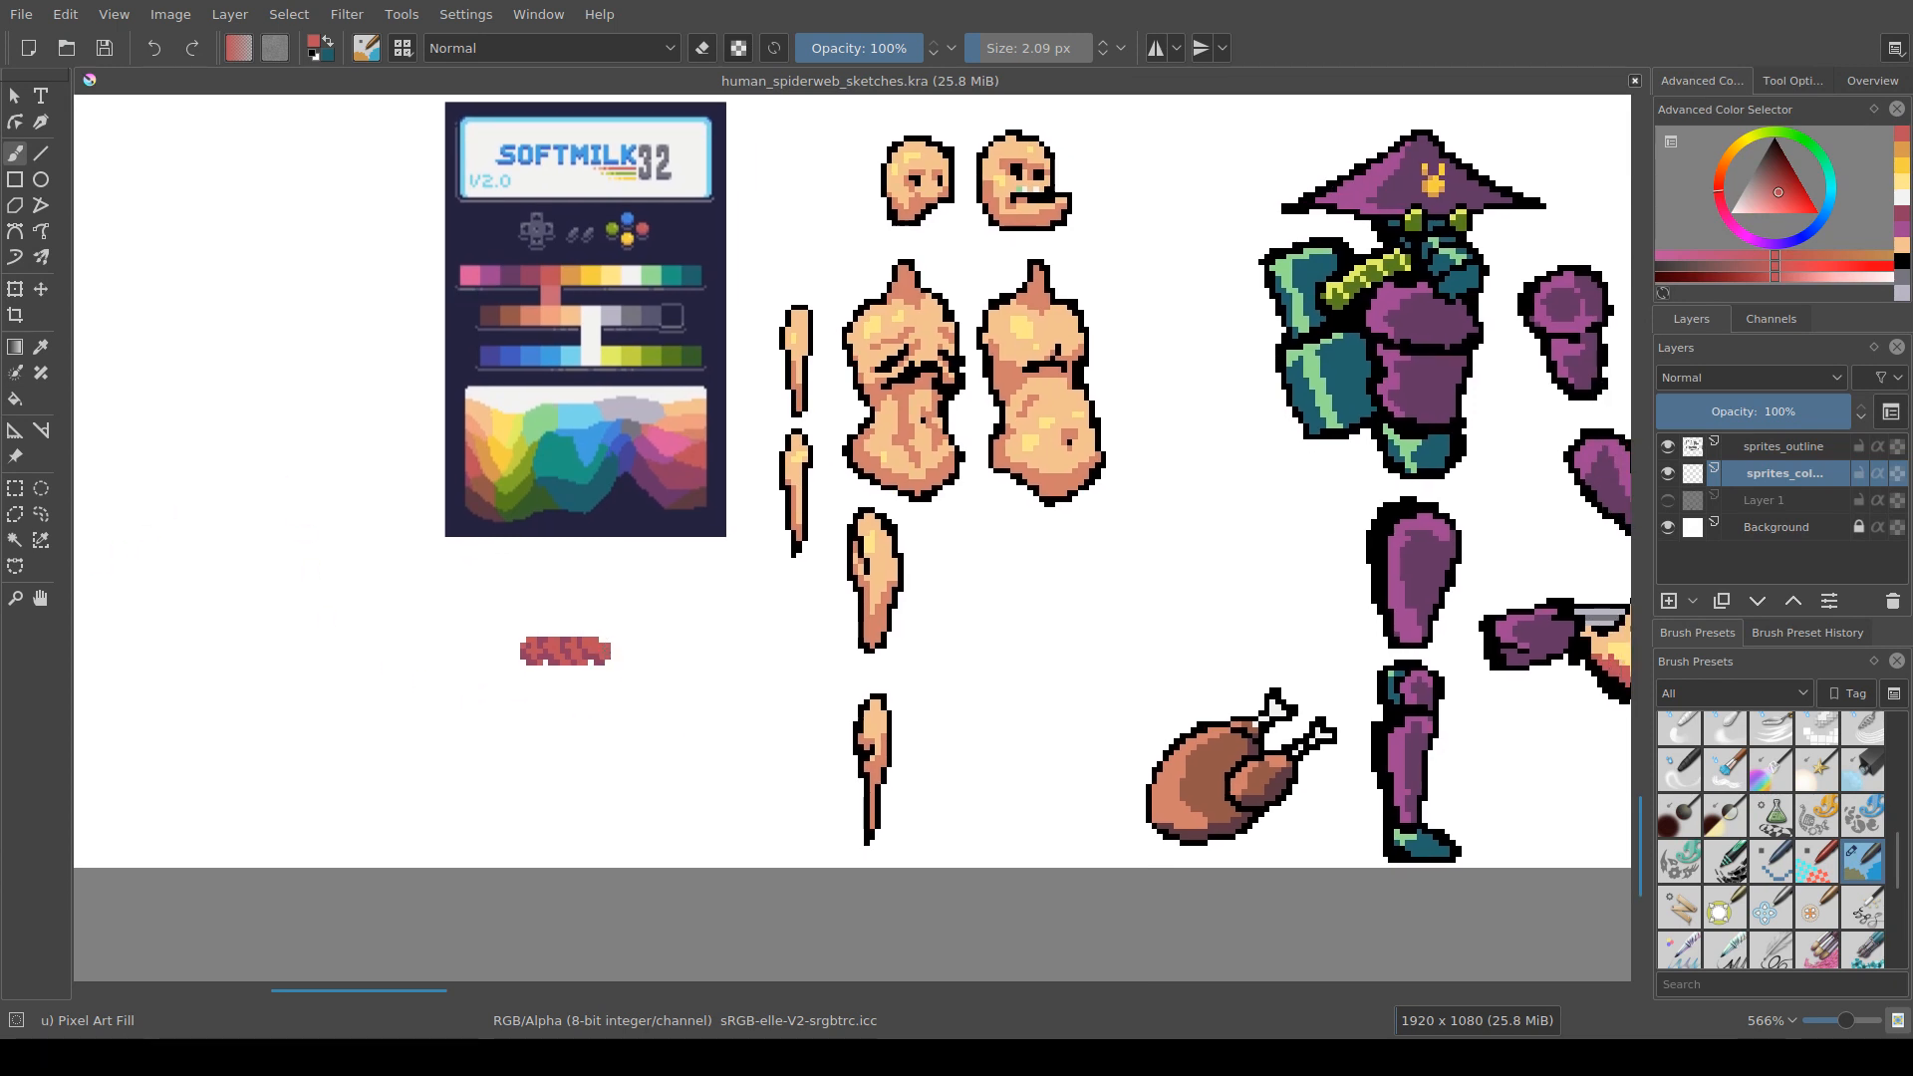
drag(609, 652, 619, 658)
drag(618, 660, 627, 659)
ctrl+click(596, 660)
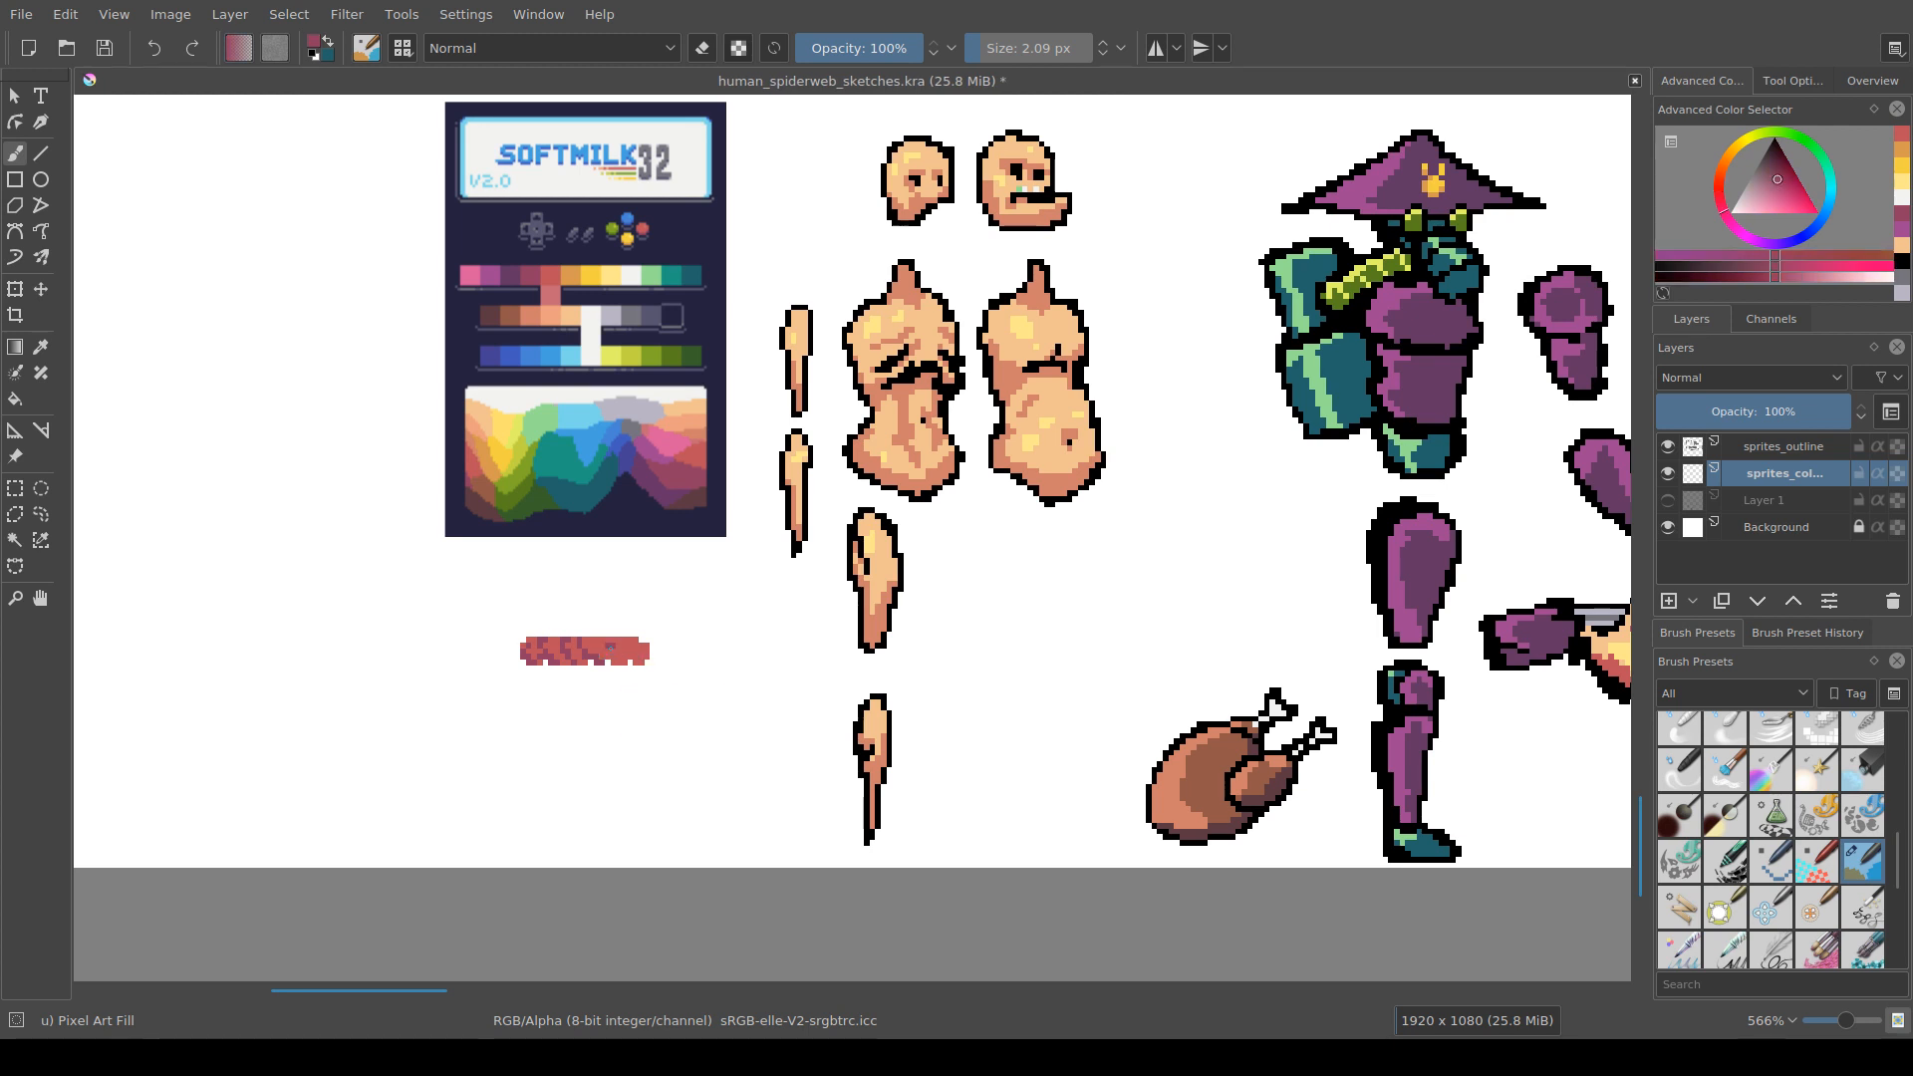
drag(616, 650, 615, 661)
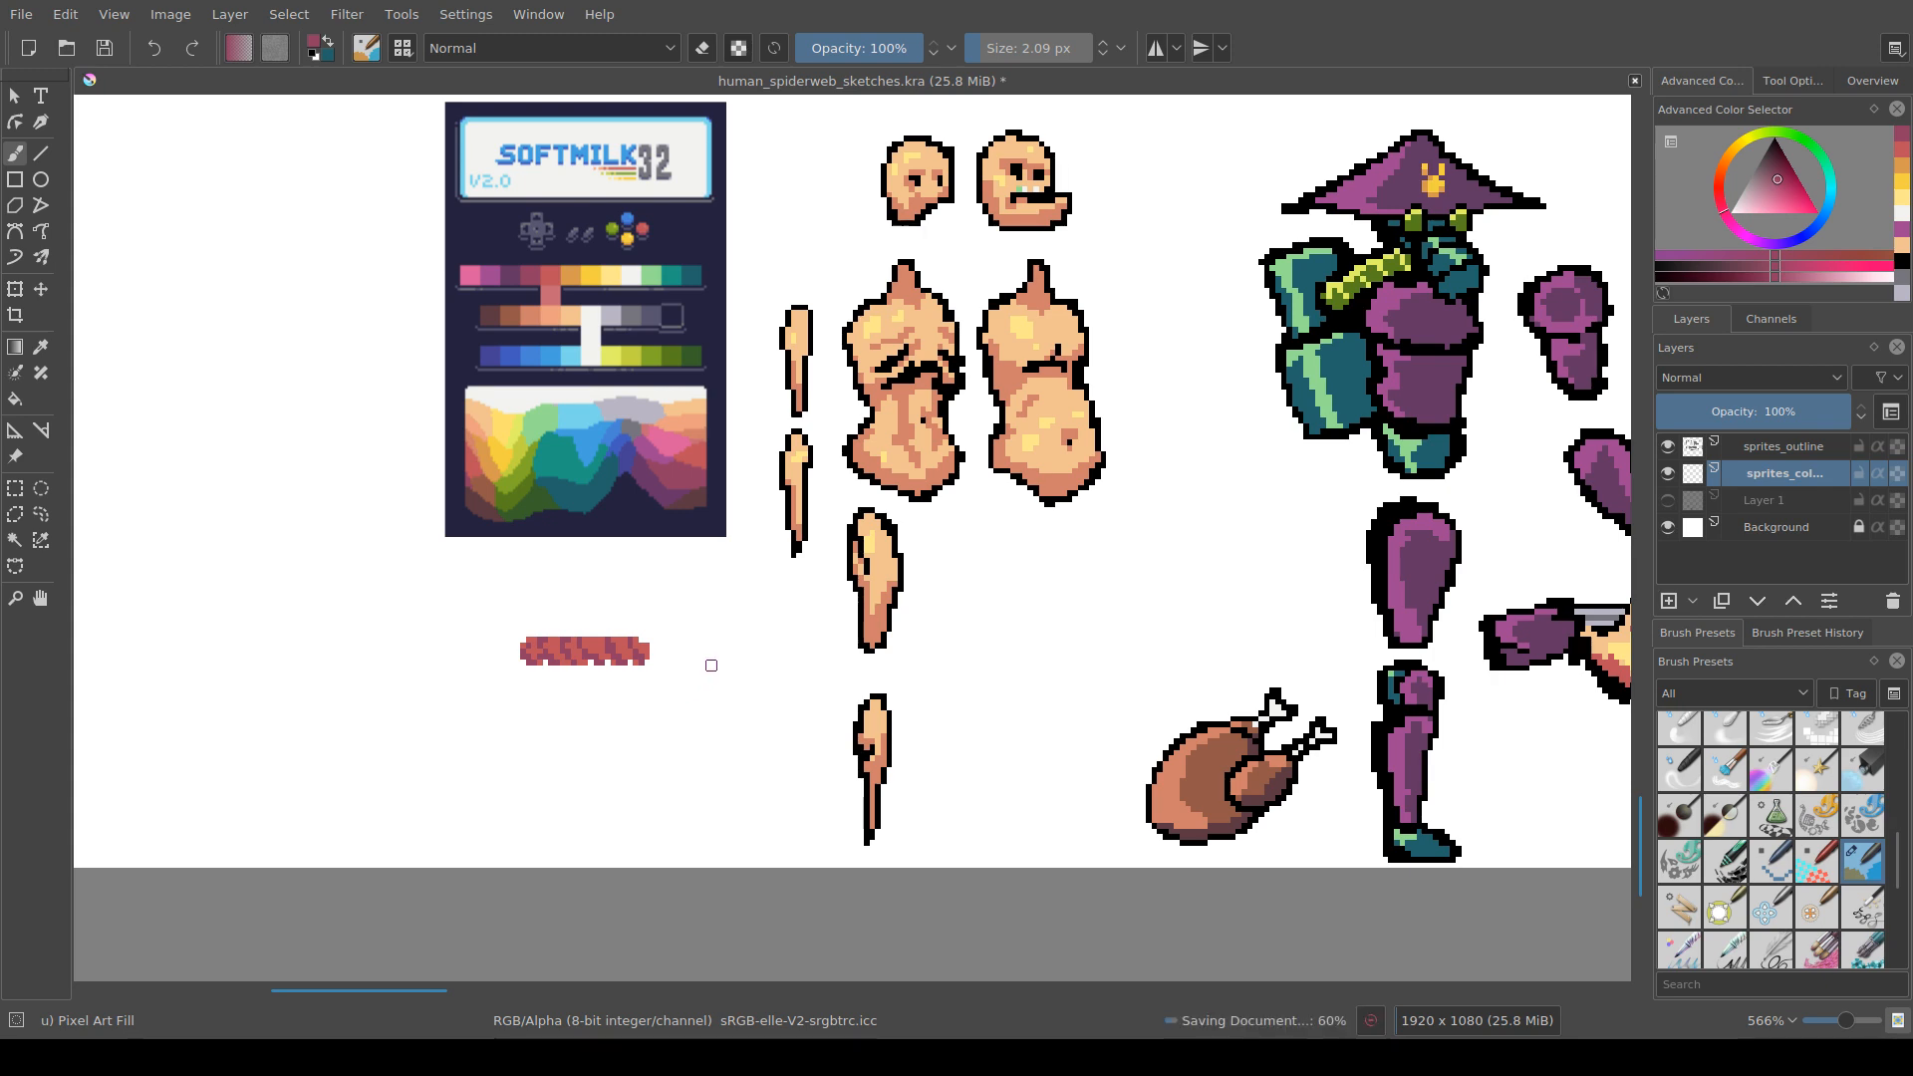
Step: Compare the sprites and the extended color strip with the figures in the room sketch
scroll(713, 687, down, 3)
scroll(749, 708, up, 2)
scroll(434, 683, down, 1)
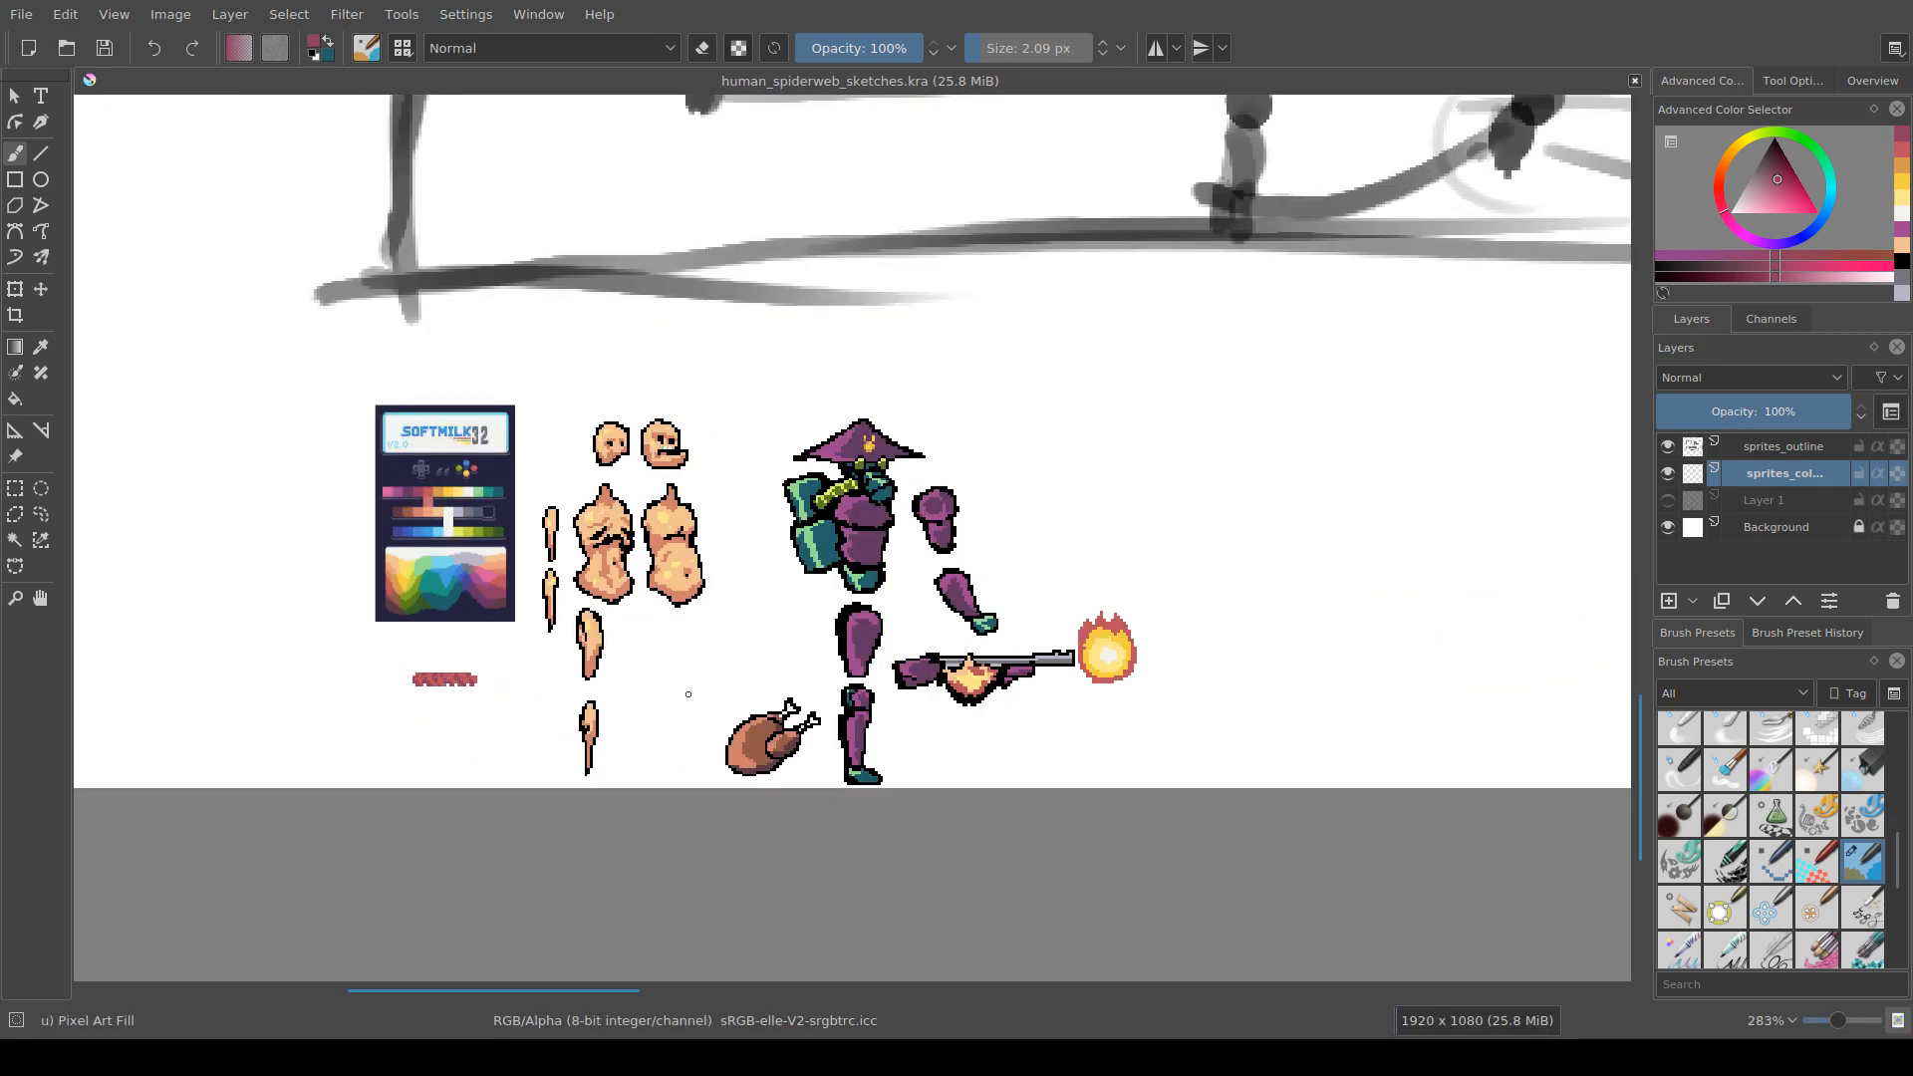
scroll(704, 648, down, 1)
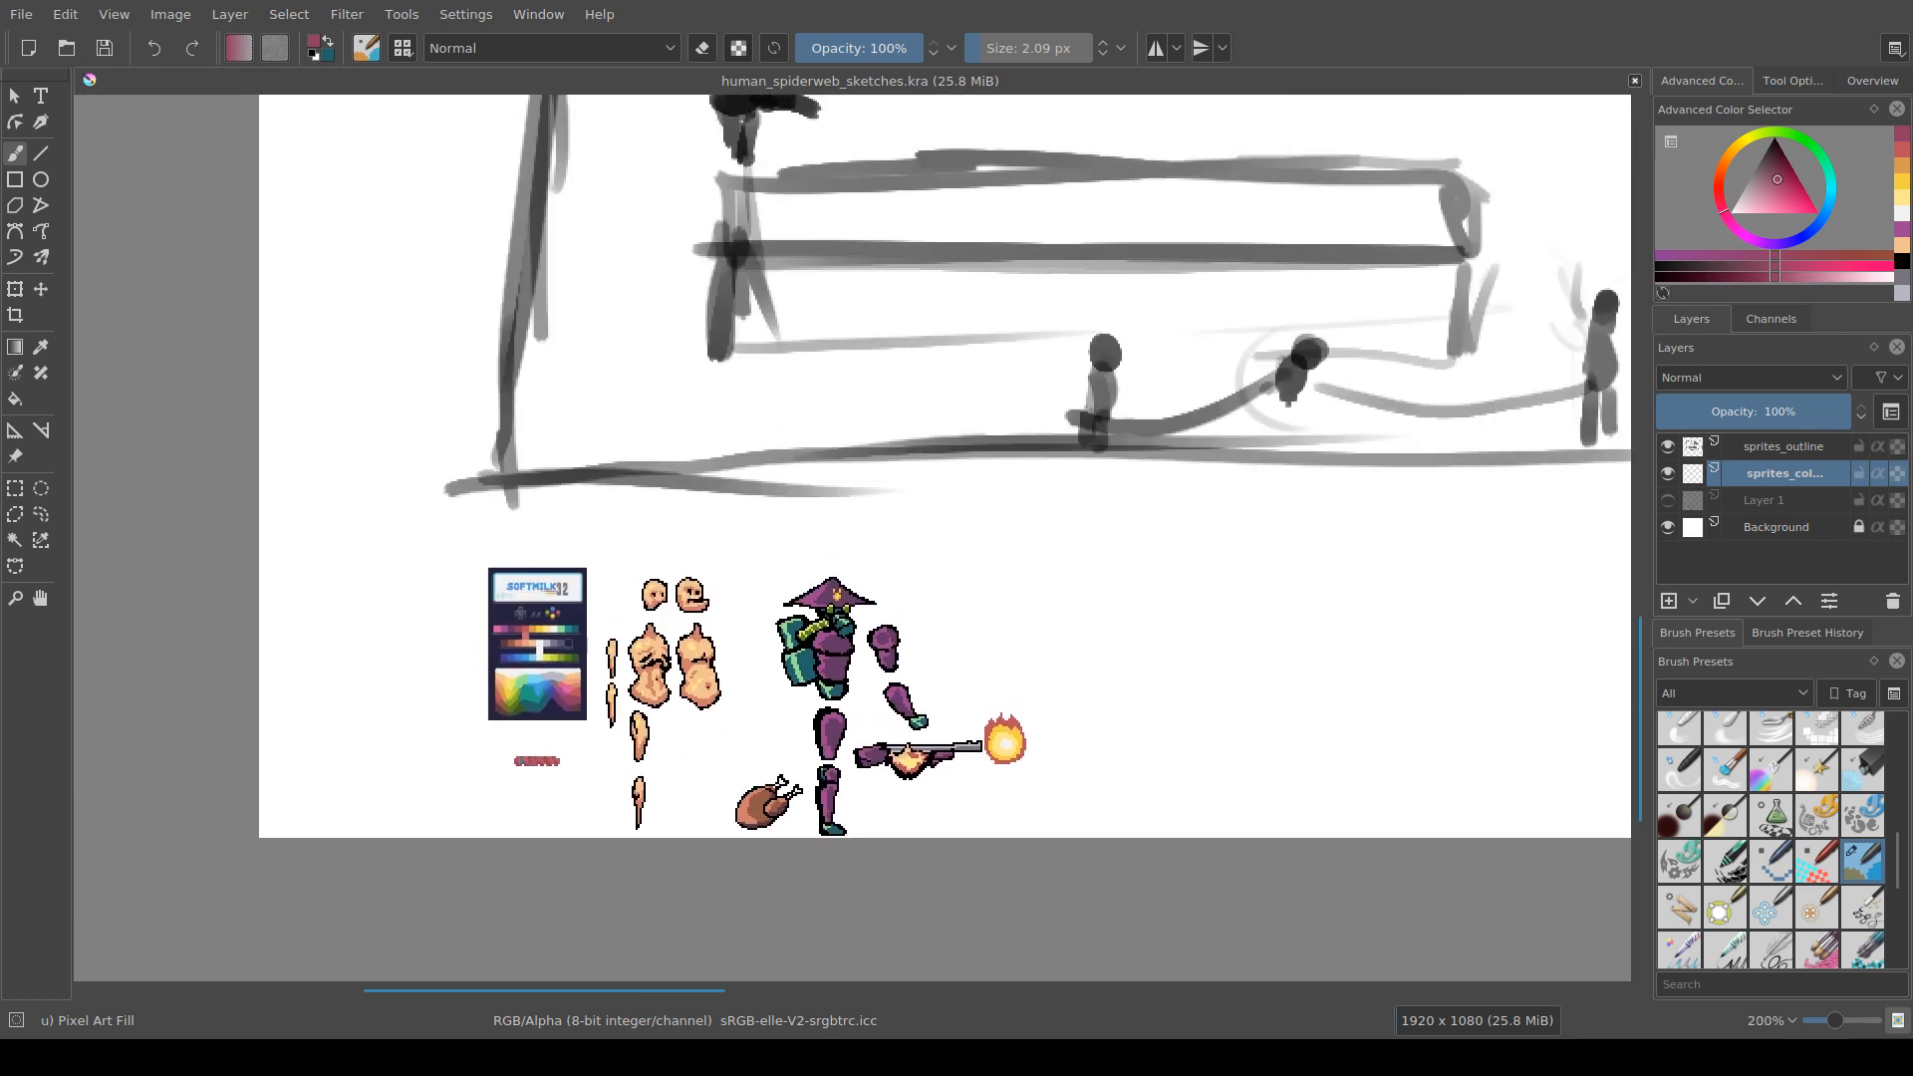
scroll(698, 688, down, 1)
scroll(764, 756, down, 2)
scroll(764, 756, up, 2)
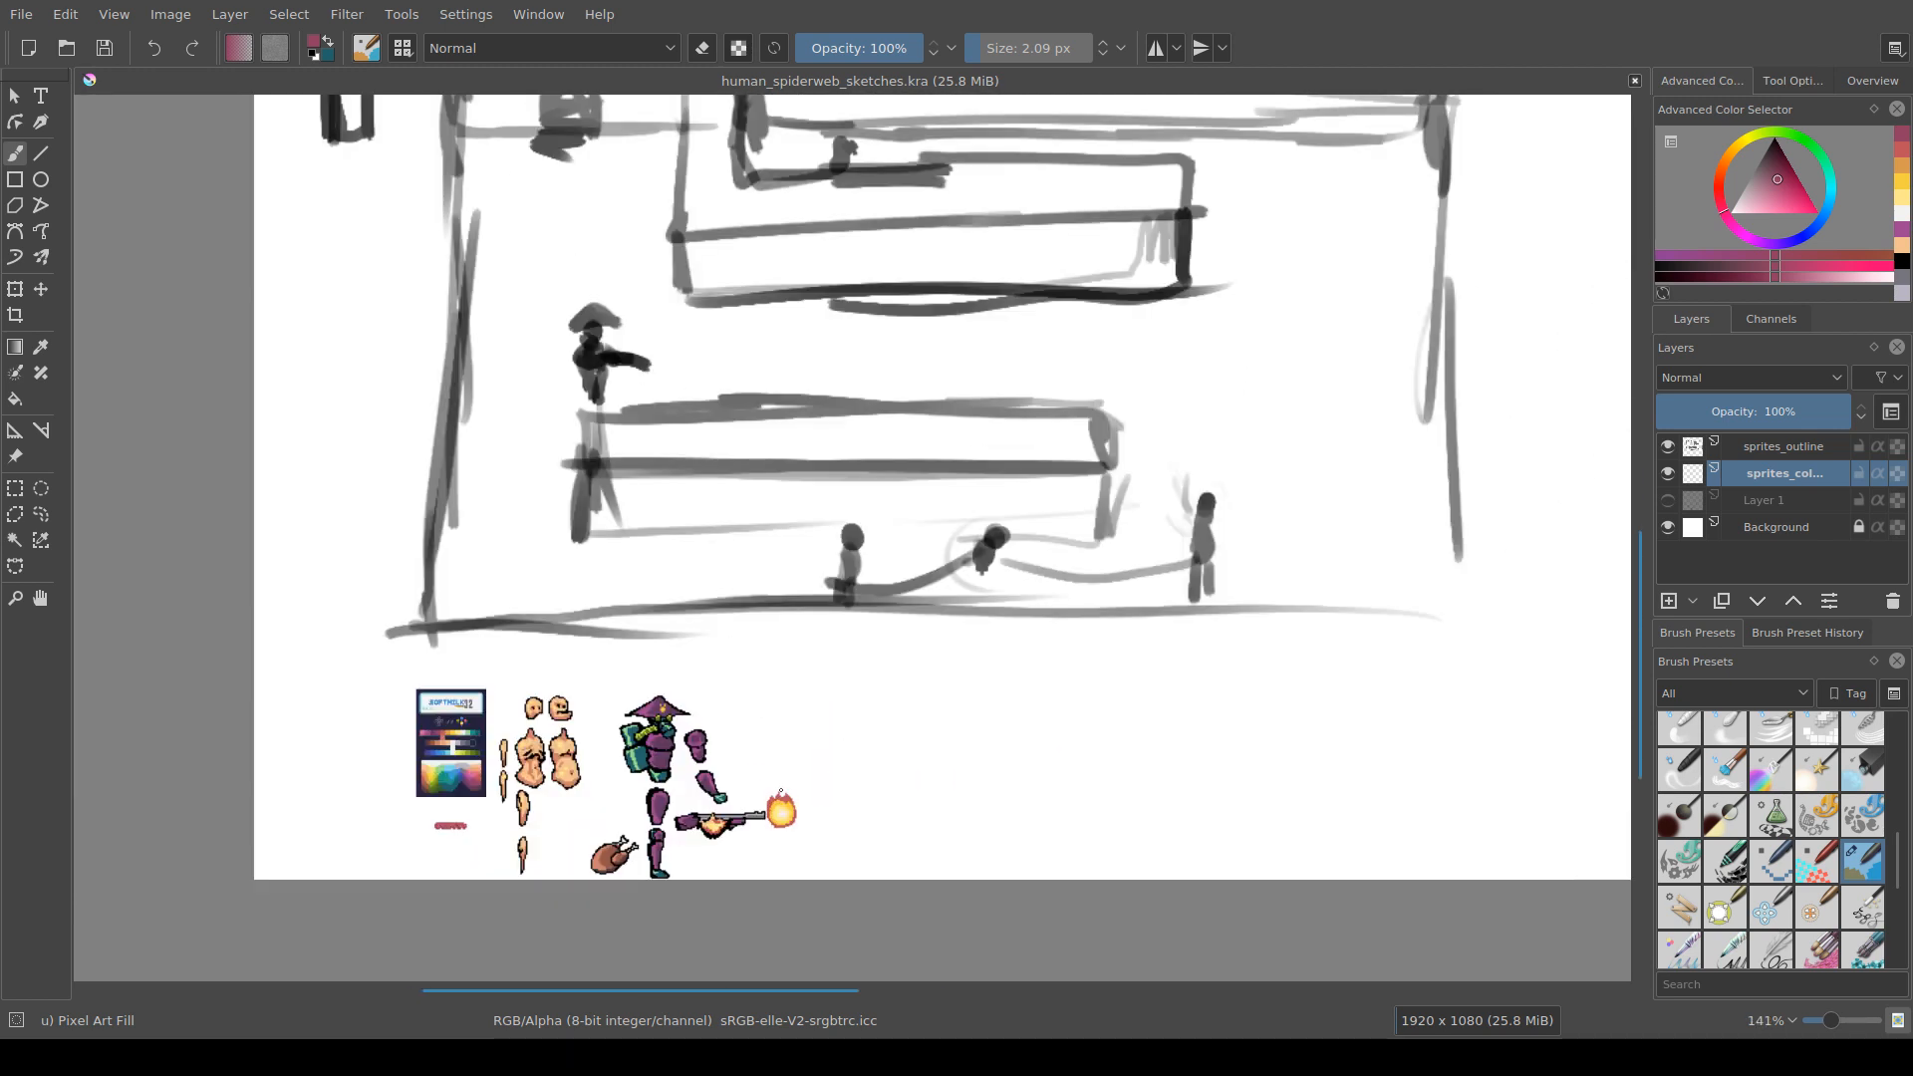
scroll(780, 794, up, 2)
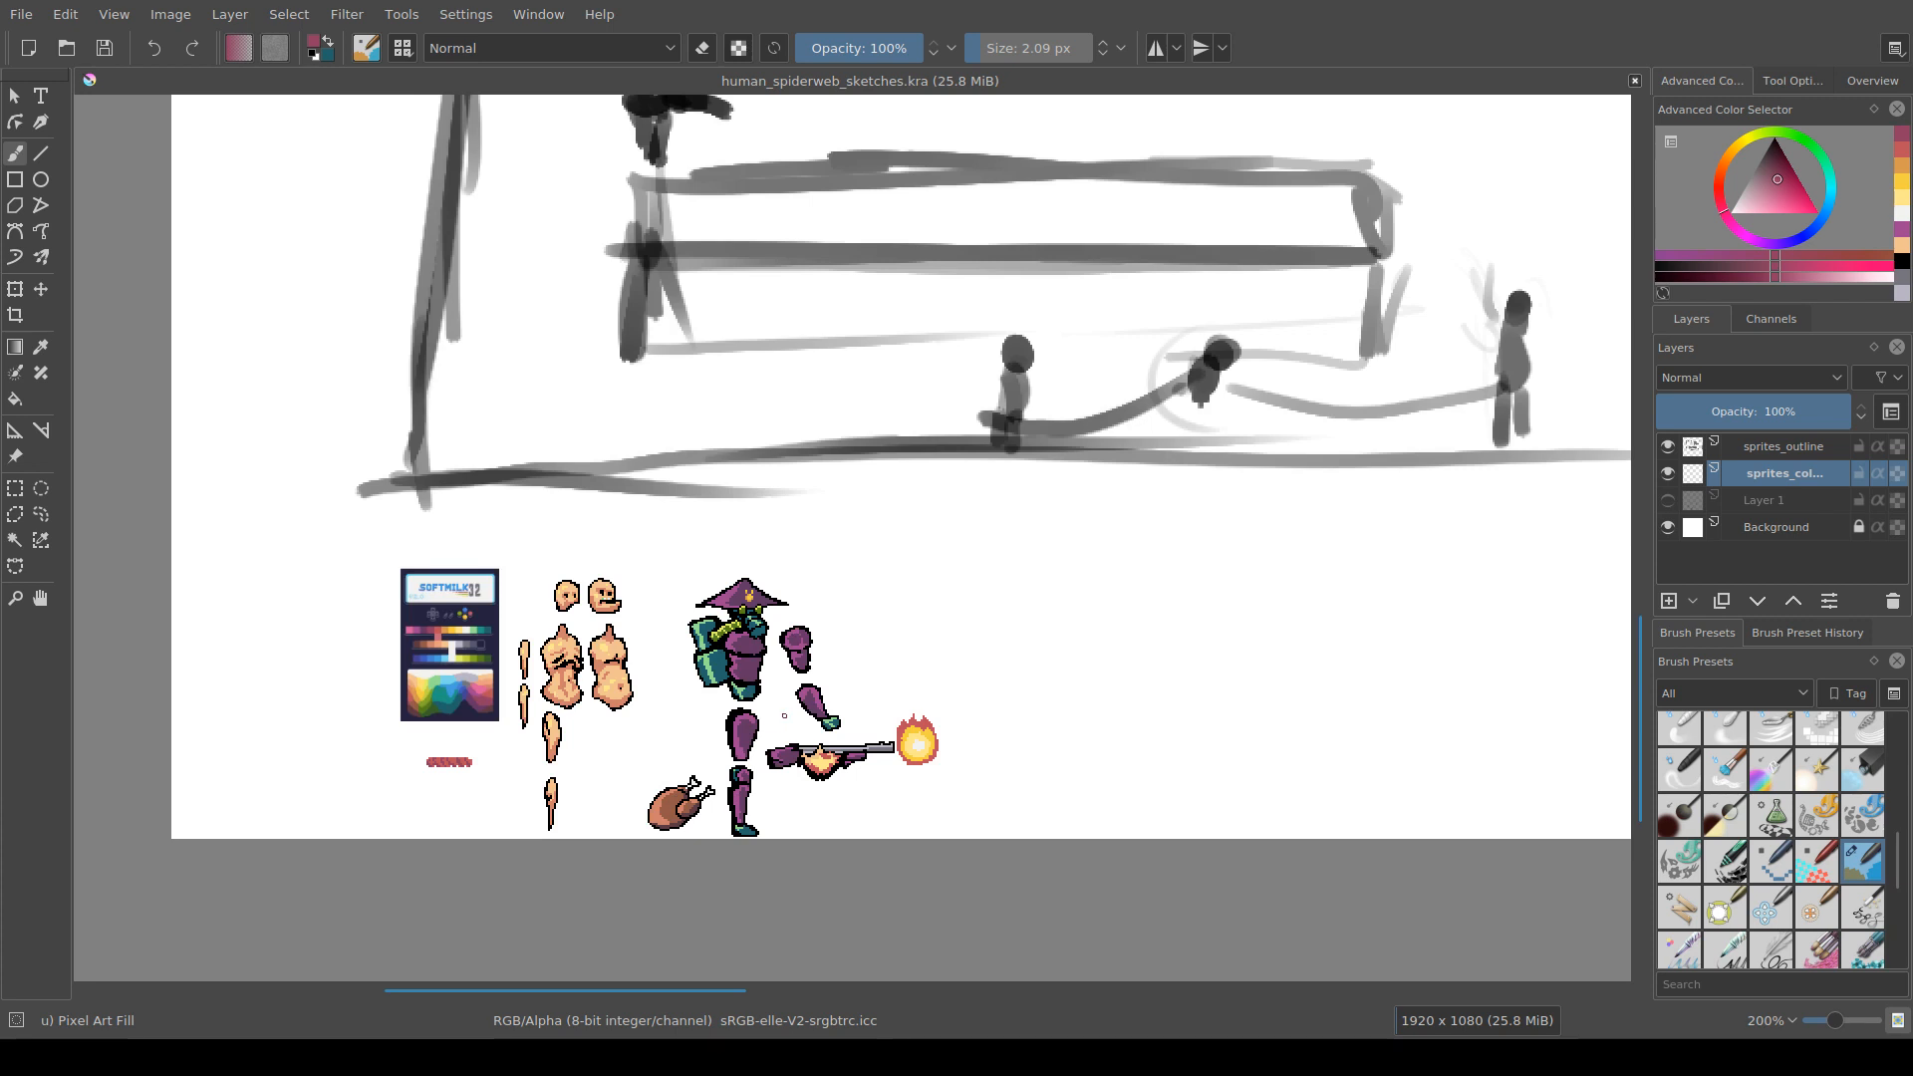
scroll(784, 716, up, 1)
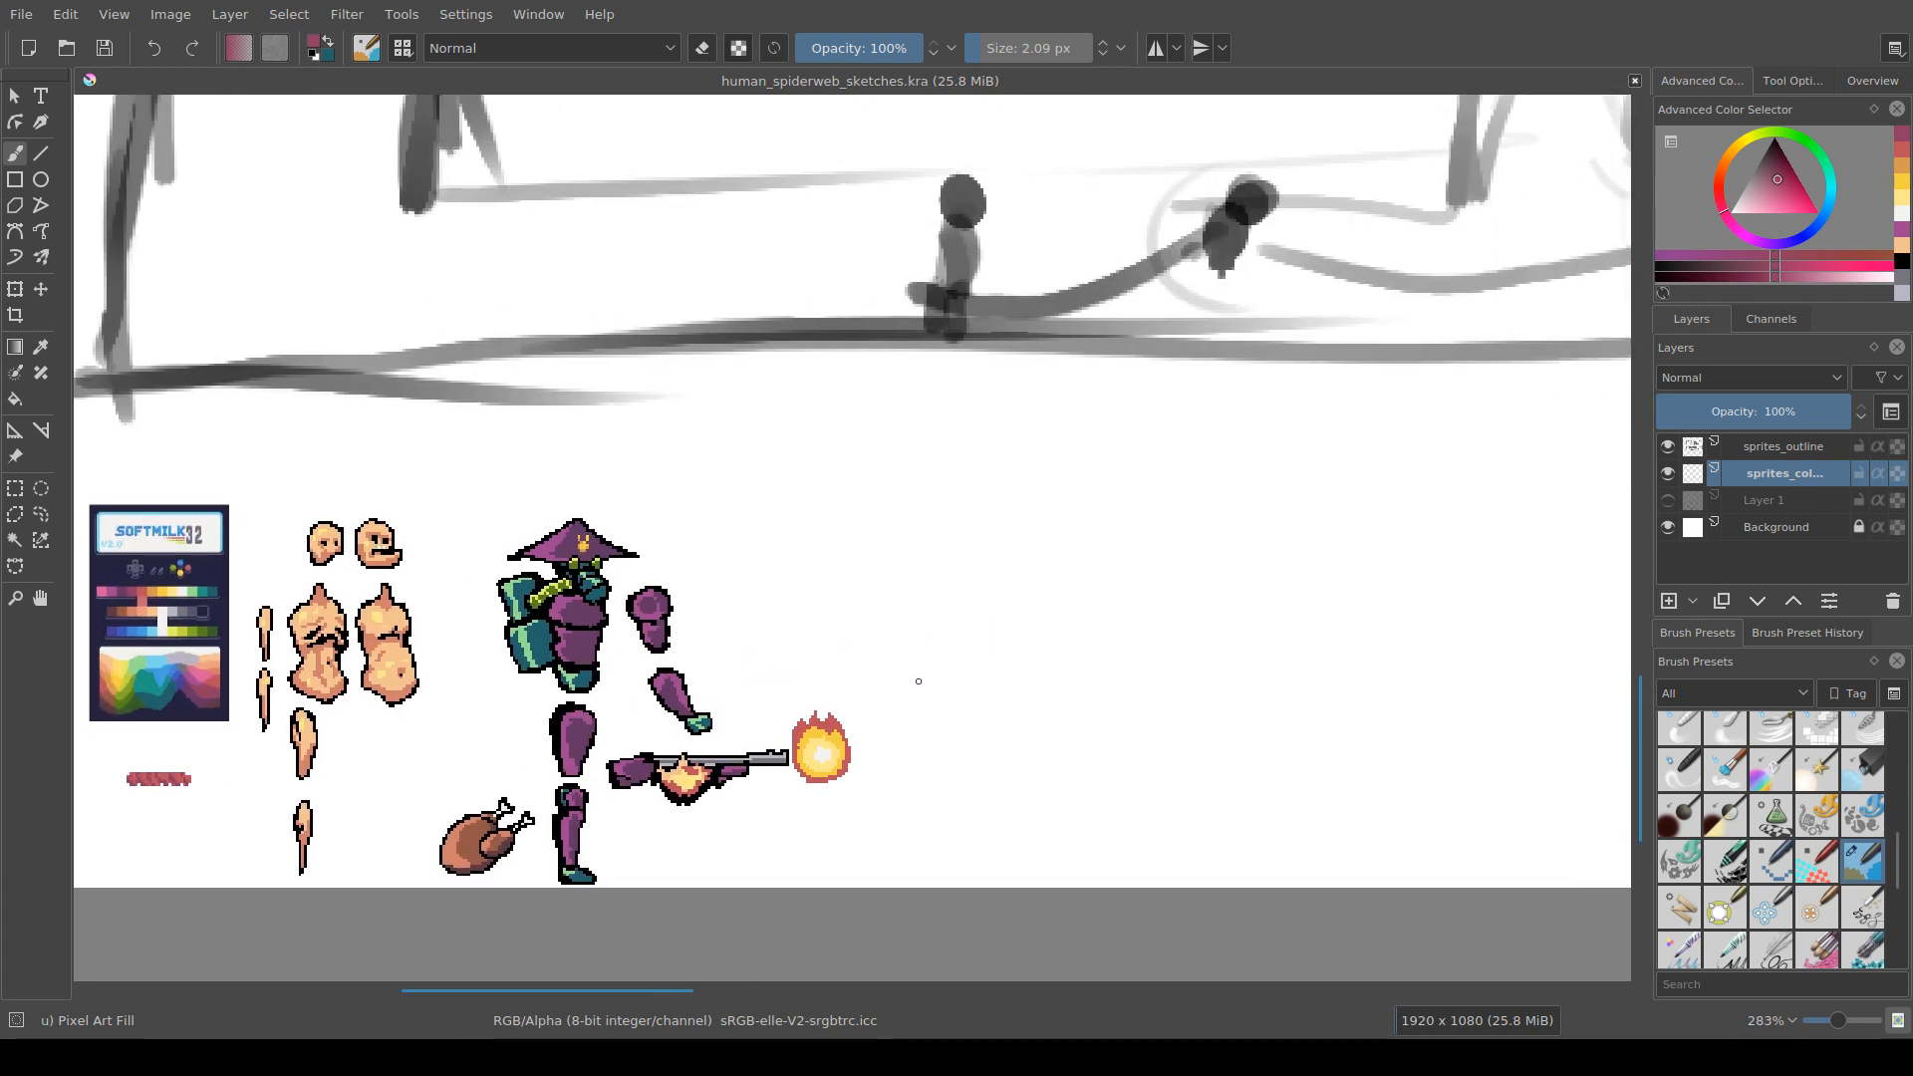
Step: Make the sprites_outline layer active and examine the full room sketch and the blank area beside the fireball
click(1784, 448)
drag(618, 518, 633, 733)
scroll(634, 732, down, 1)
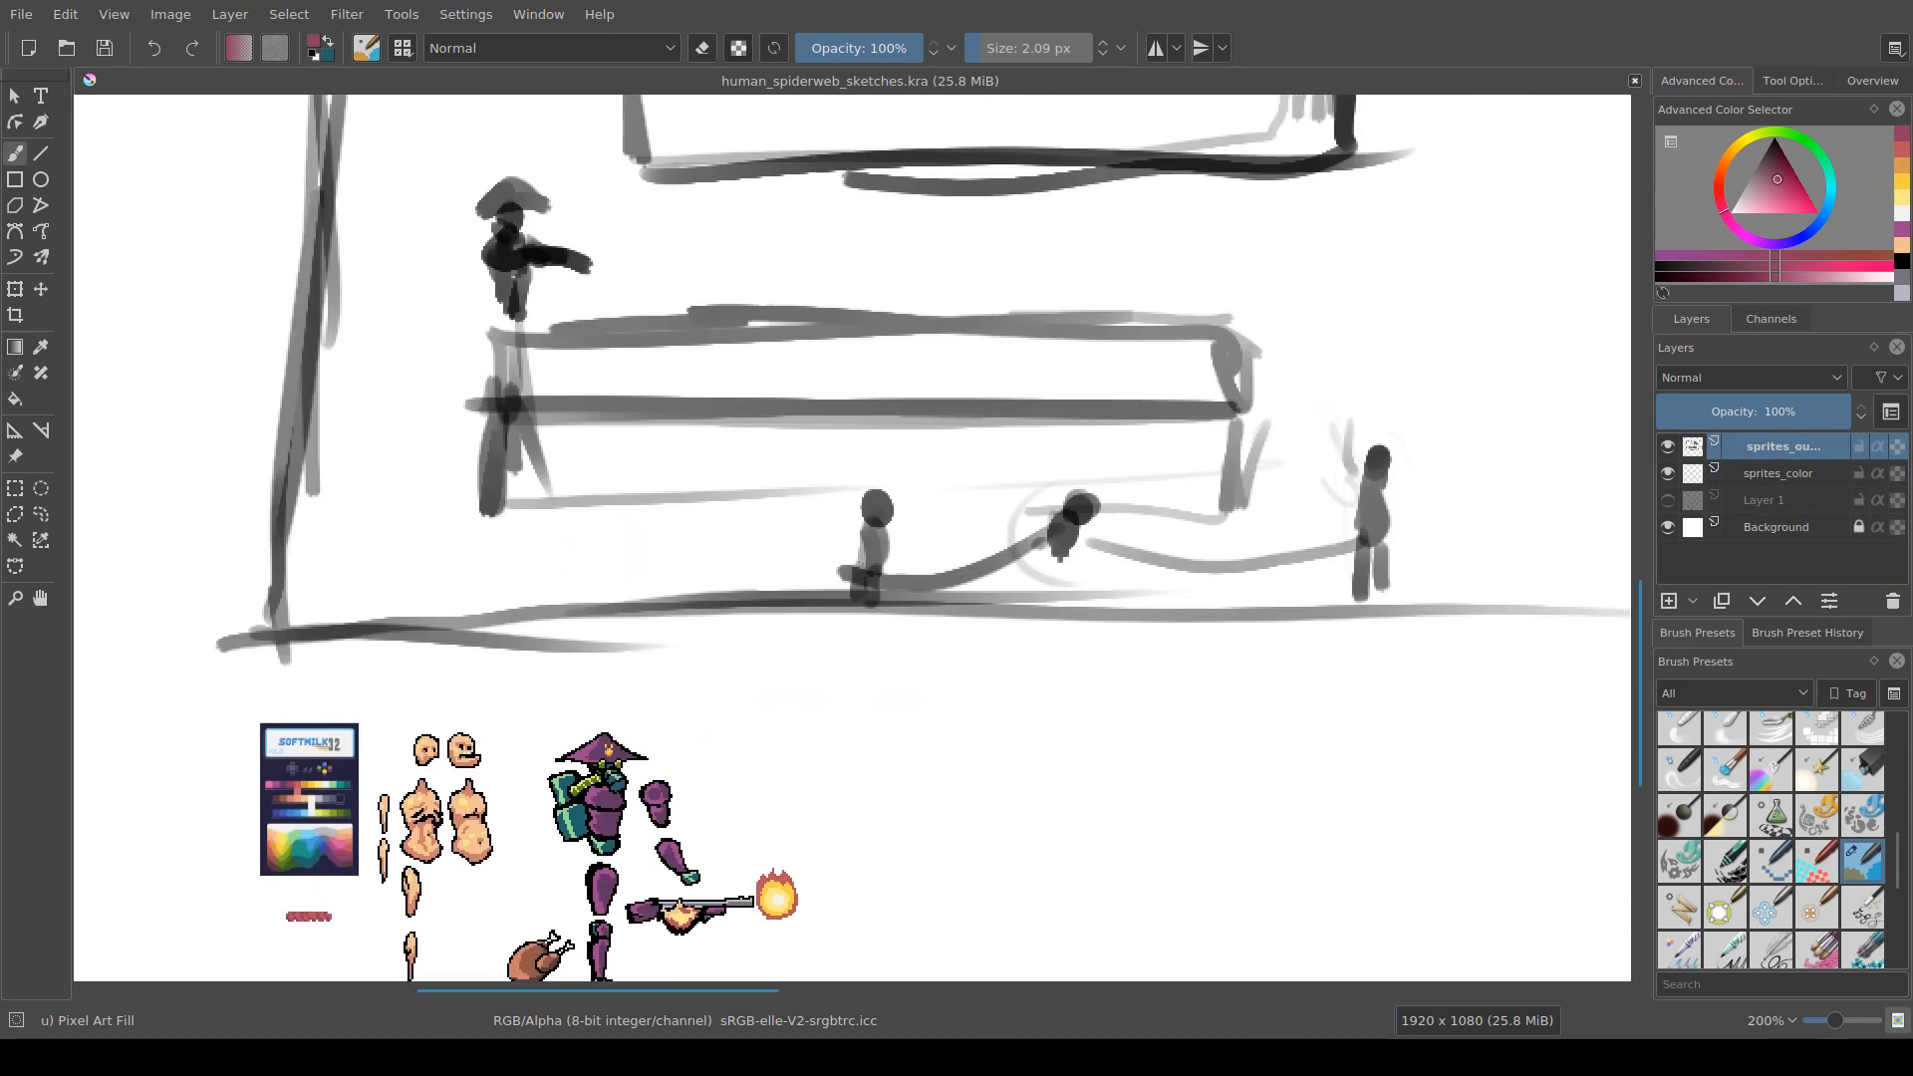
scroll(658, 410, down, 2)
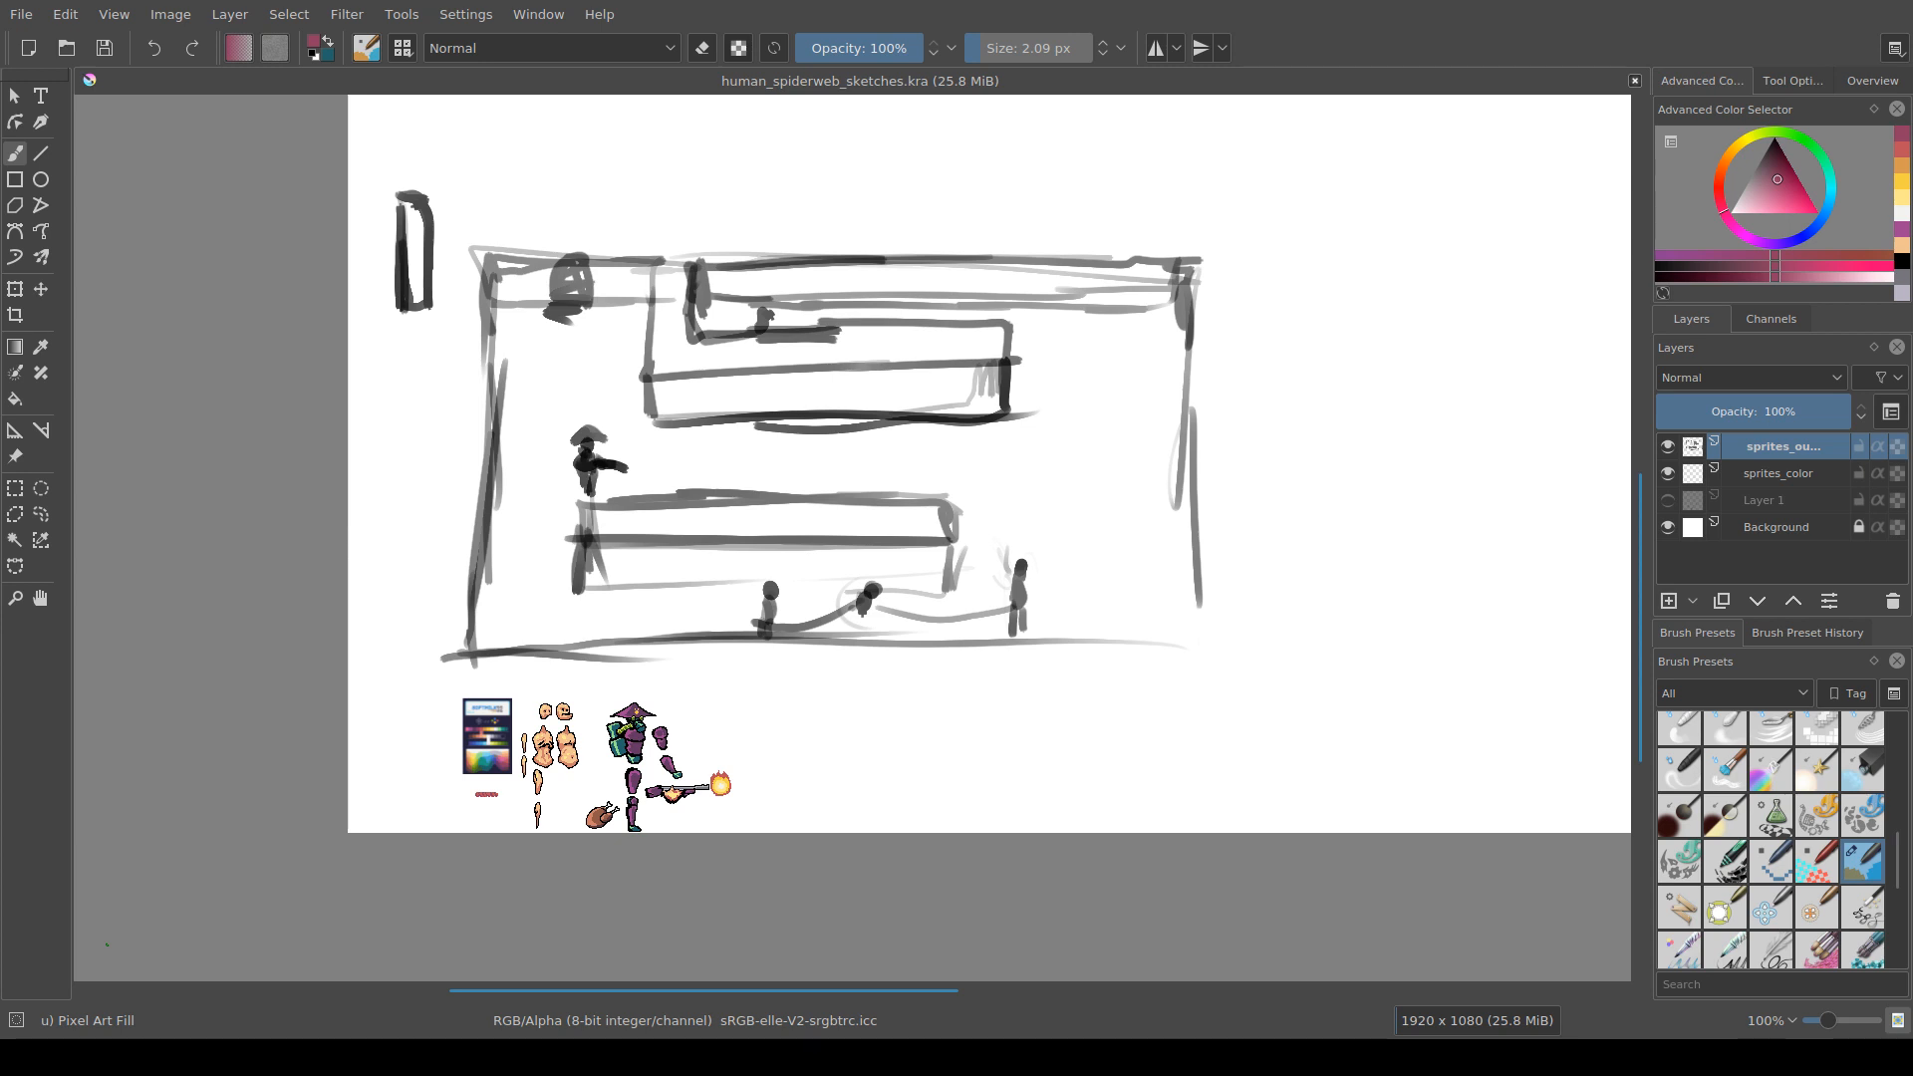
drag(755, 713, 800, 665)
scroll(800, 664, up, 2)
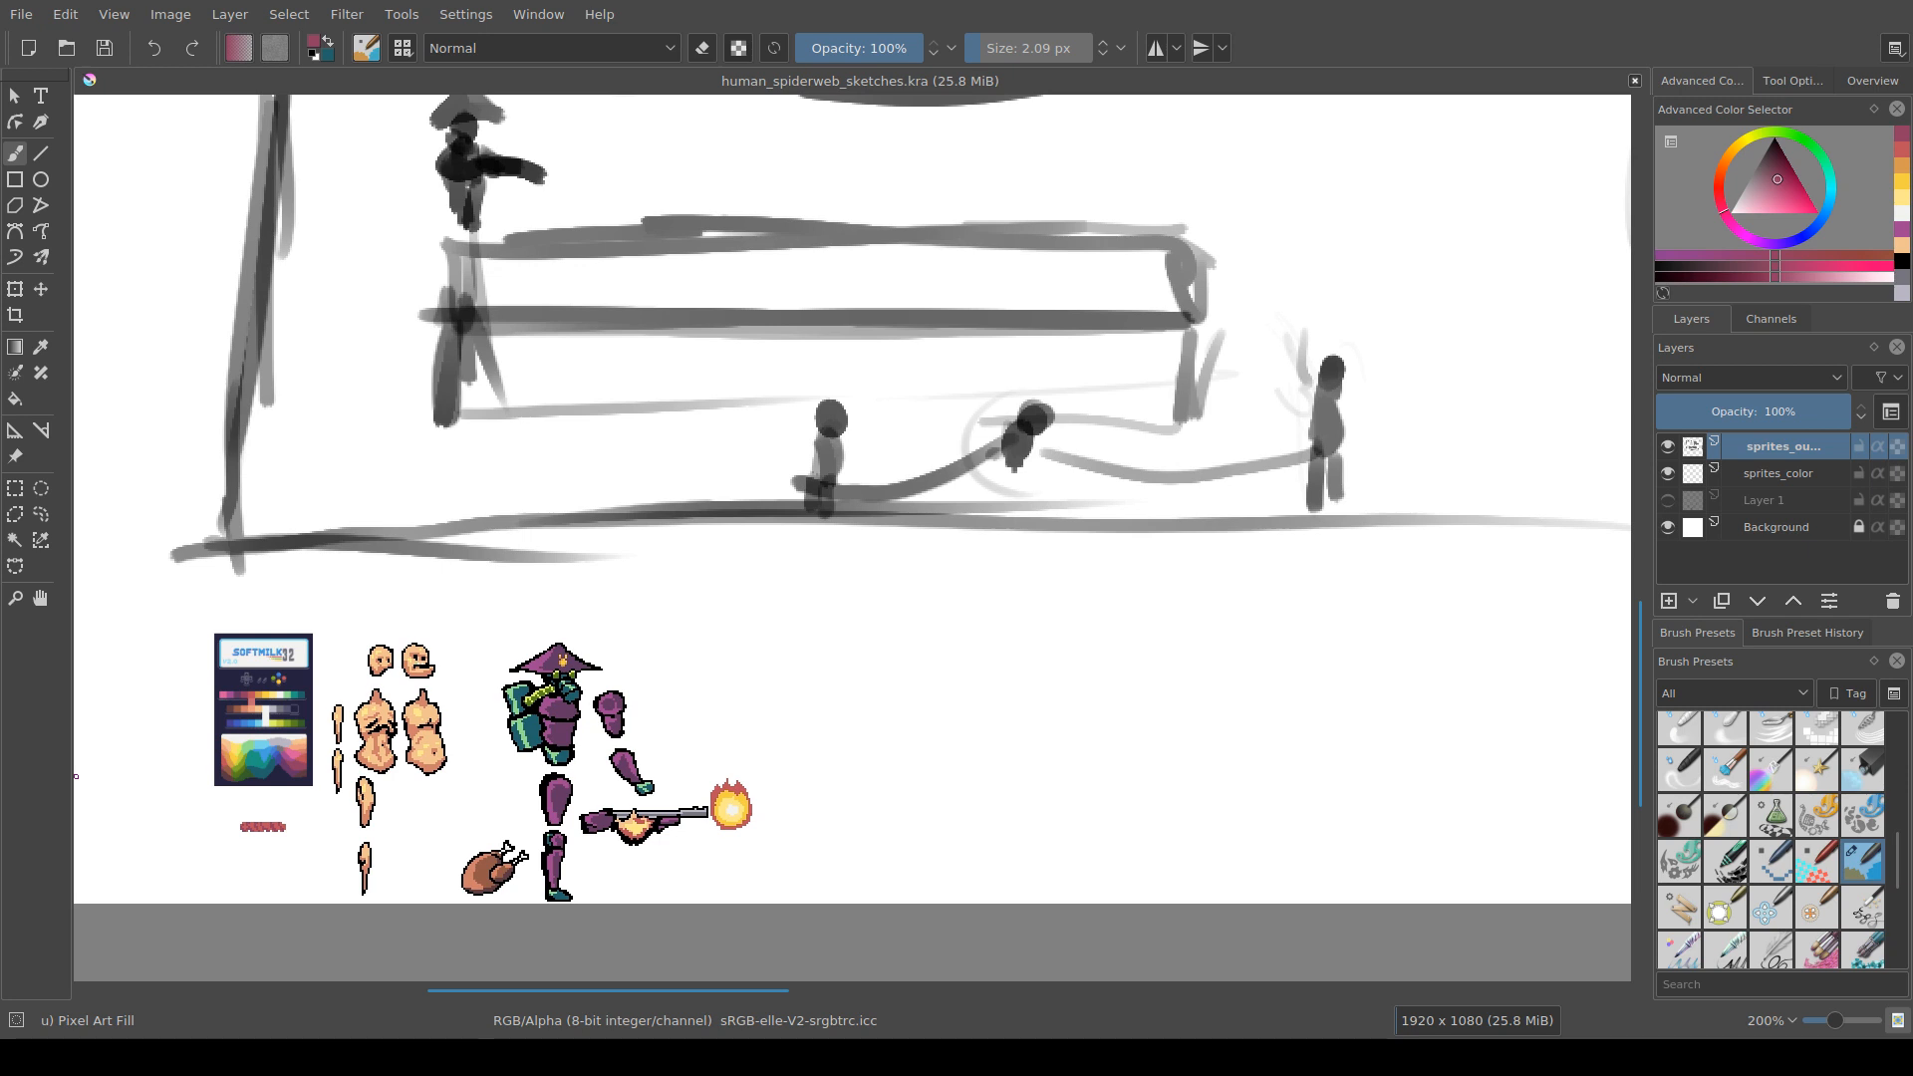
drag(662, 812, 511, 710)
scroll(450, 747, up, 2)
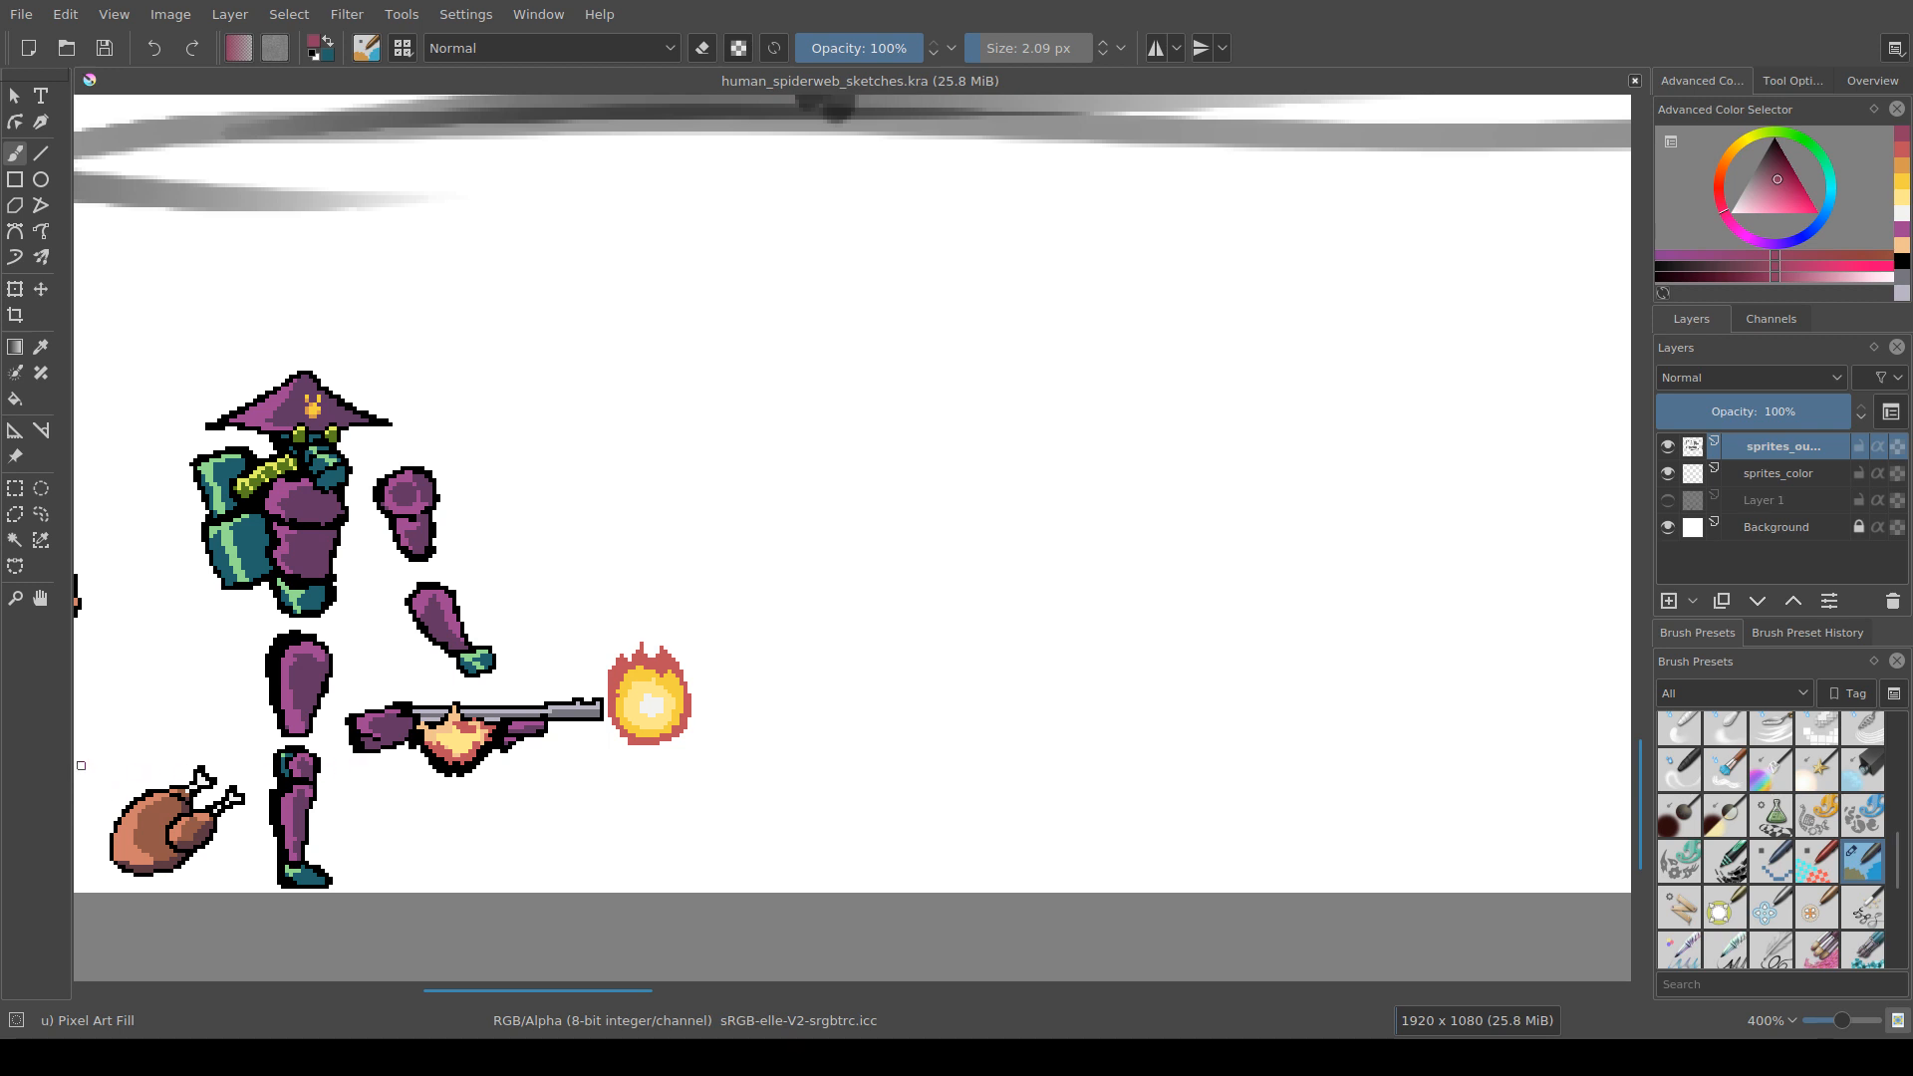
drag(538, 803, 664, 951)
scroll(658, 687, down, 1)
scroll(777, 742, down, 2)
scroll(664, 947, down, 2)
drag(663, 946, 666, 745)
scroll(648, 757, up, 5)
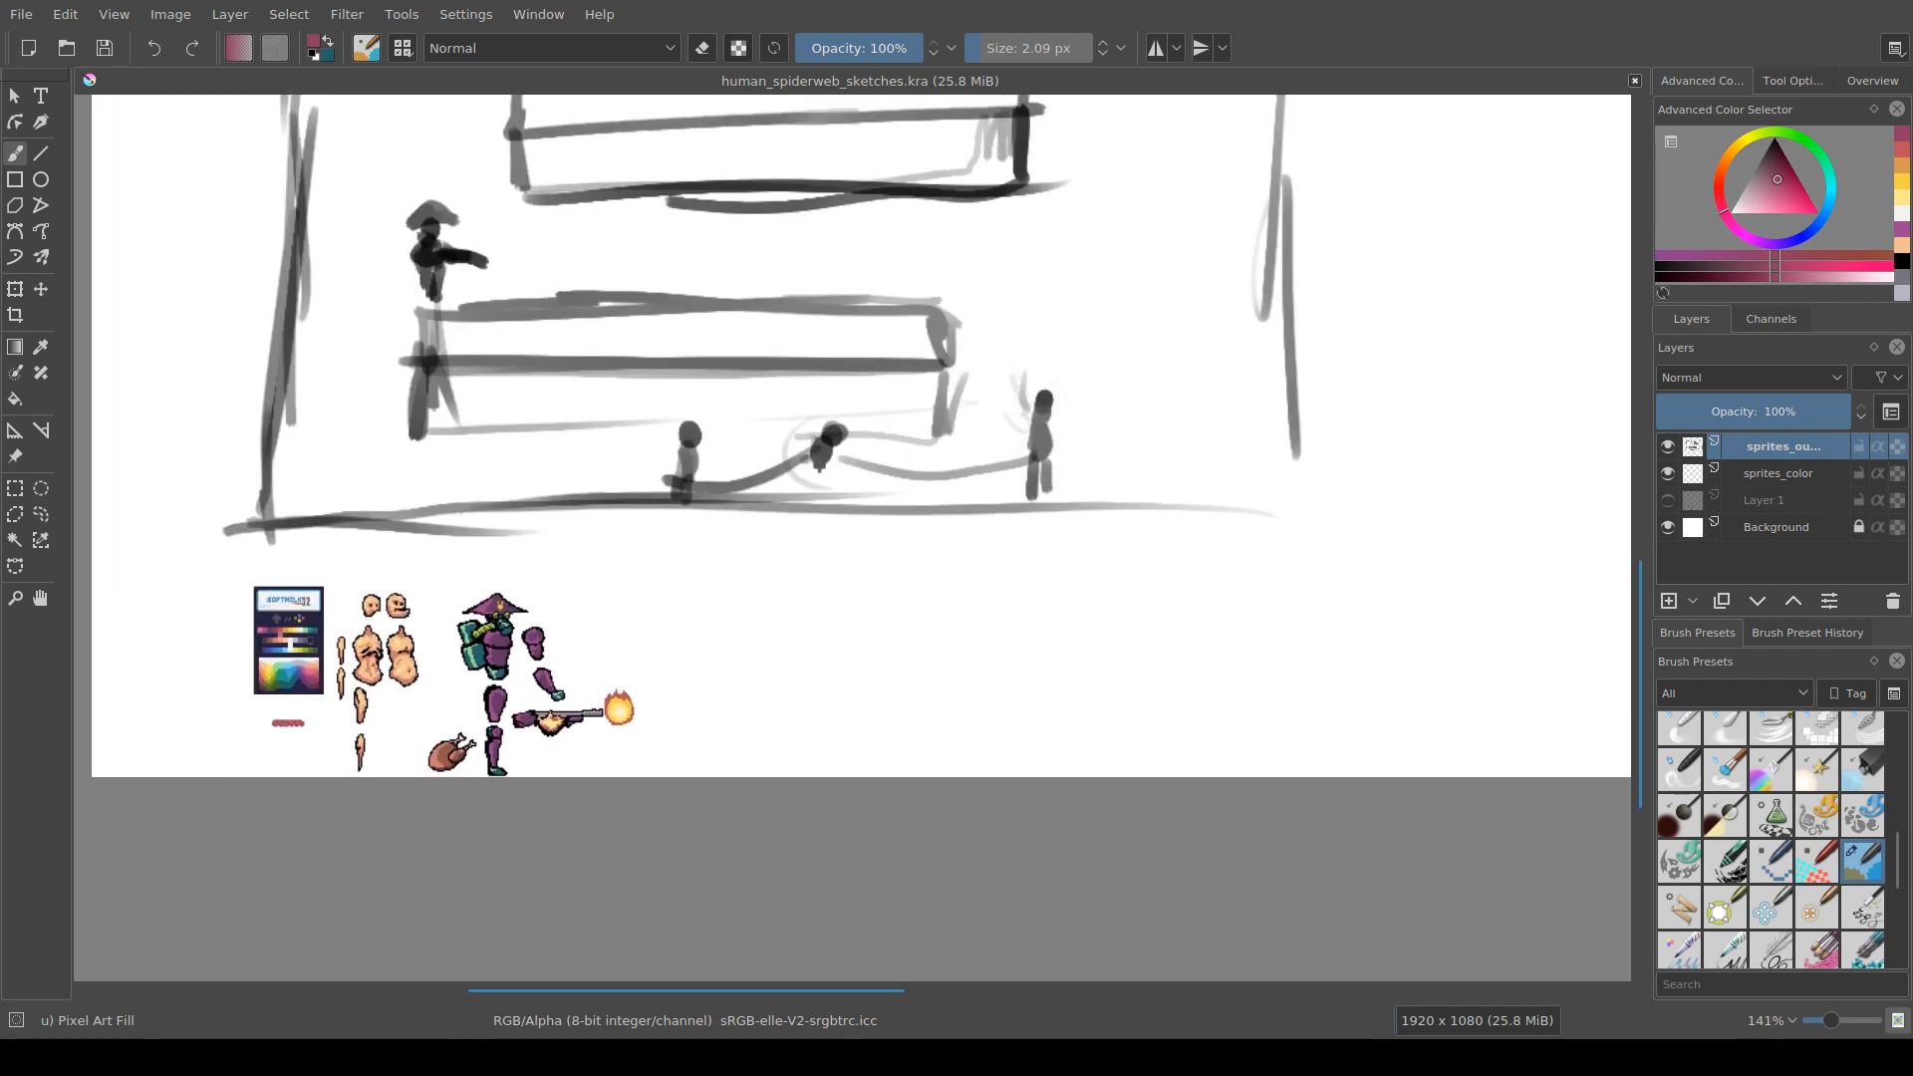
mouse_move(820, 754)
mouse_down()
mouse_move(1173, 912)
mouse_move(1136, 831)
mouse_up()
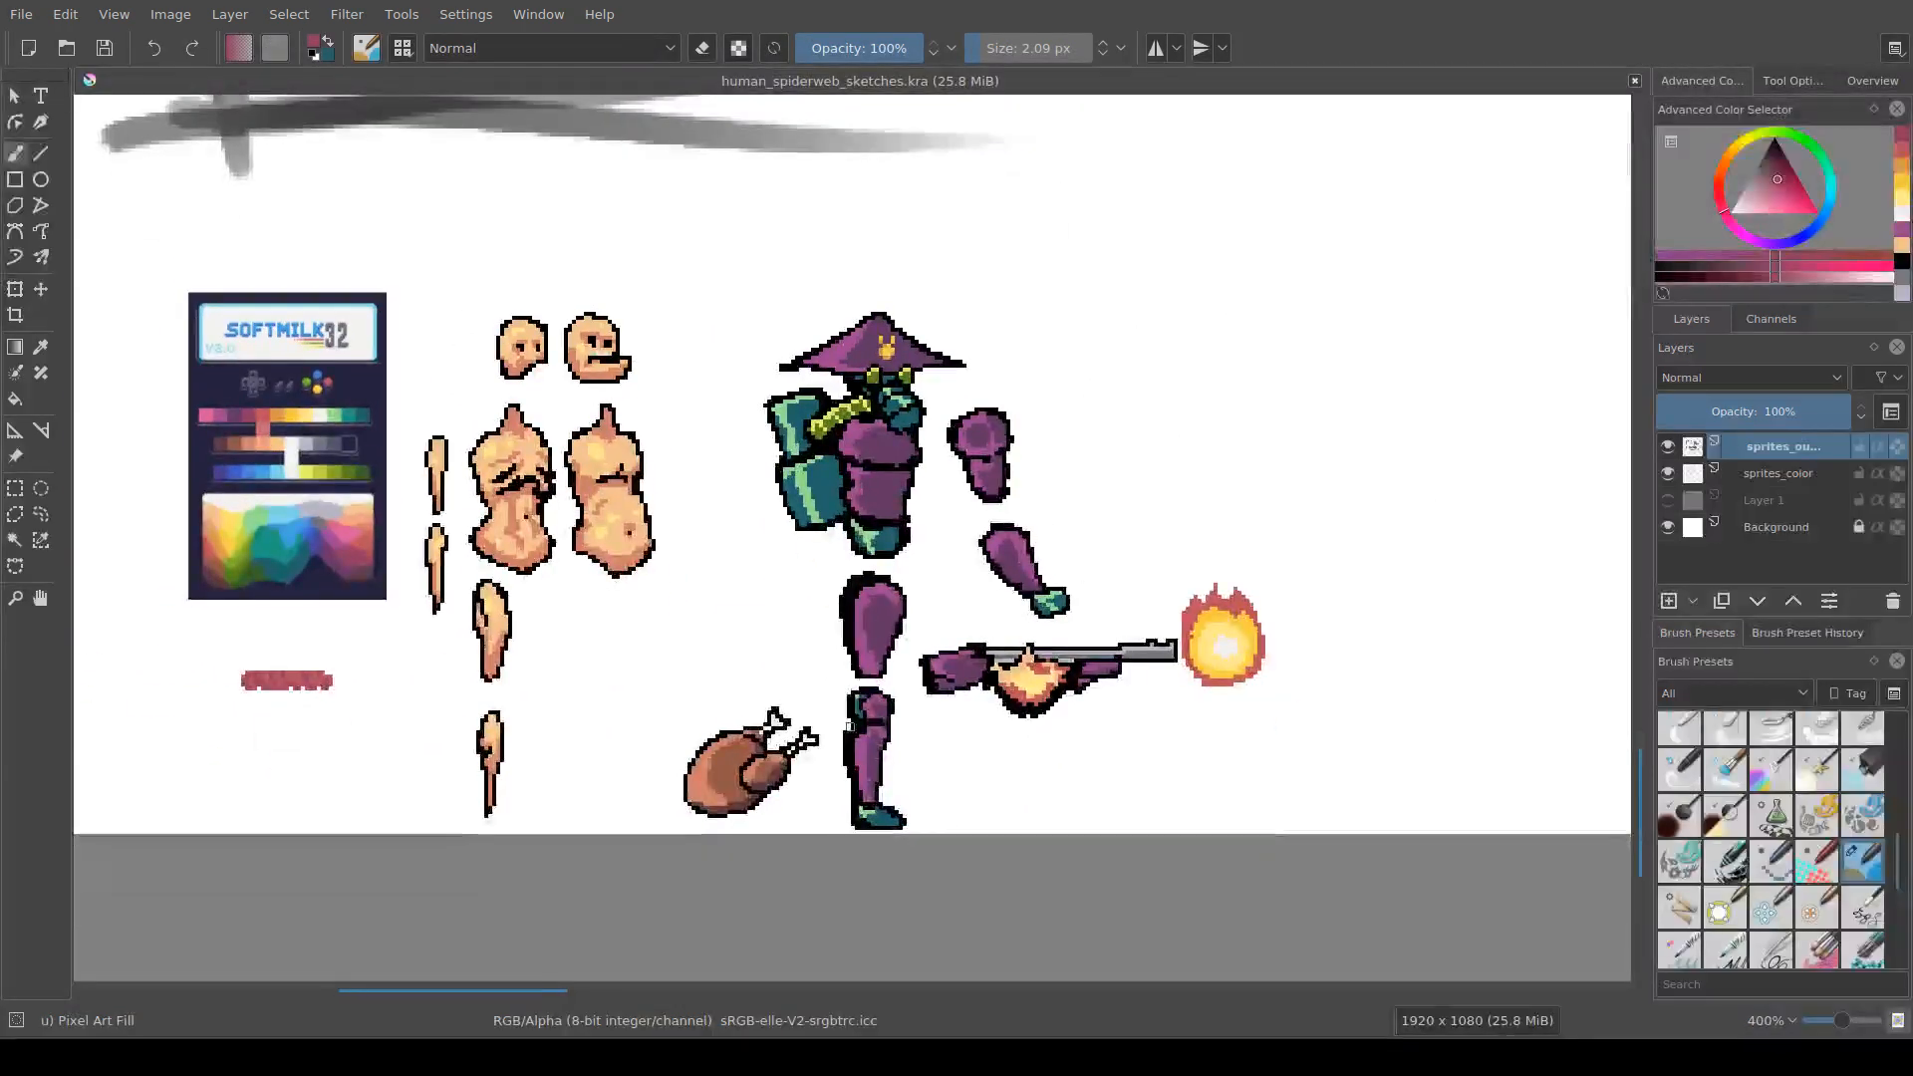
scroll(884, 690, down, 1)
mouse_move(883, 691)
mouse_down()
mouse_move(636, 764)
mouse_move(602, 752)
mouse_up()
scroll(635, 763, down, 1)
scroll(618, 733, down, 2)
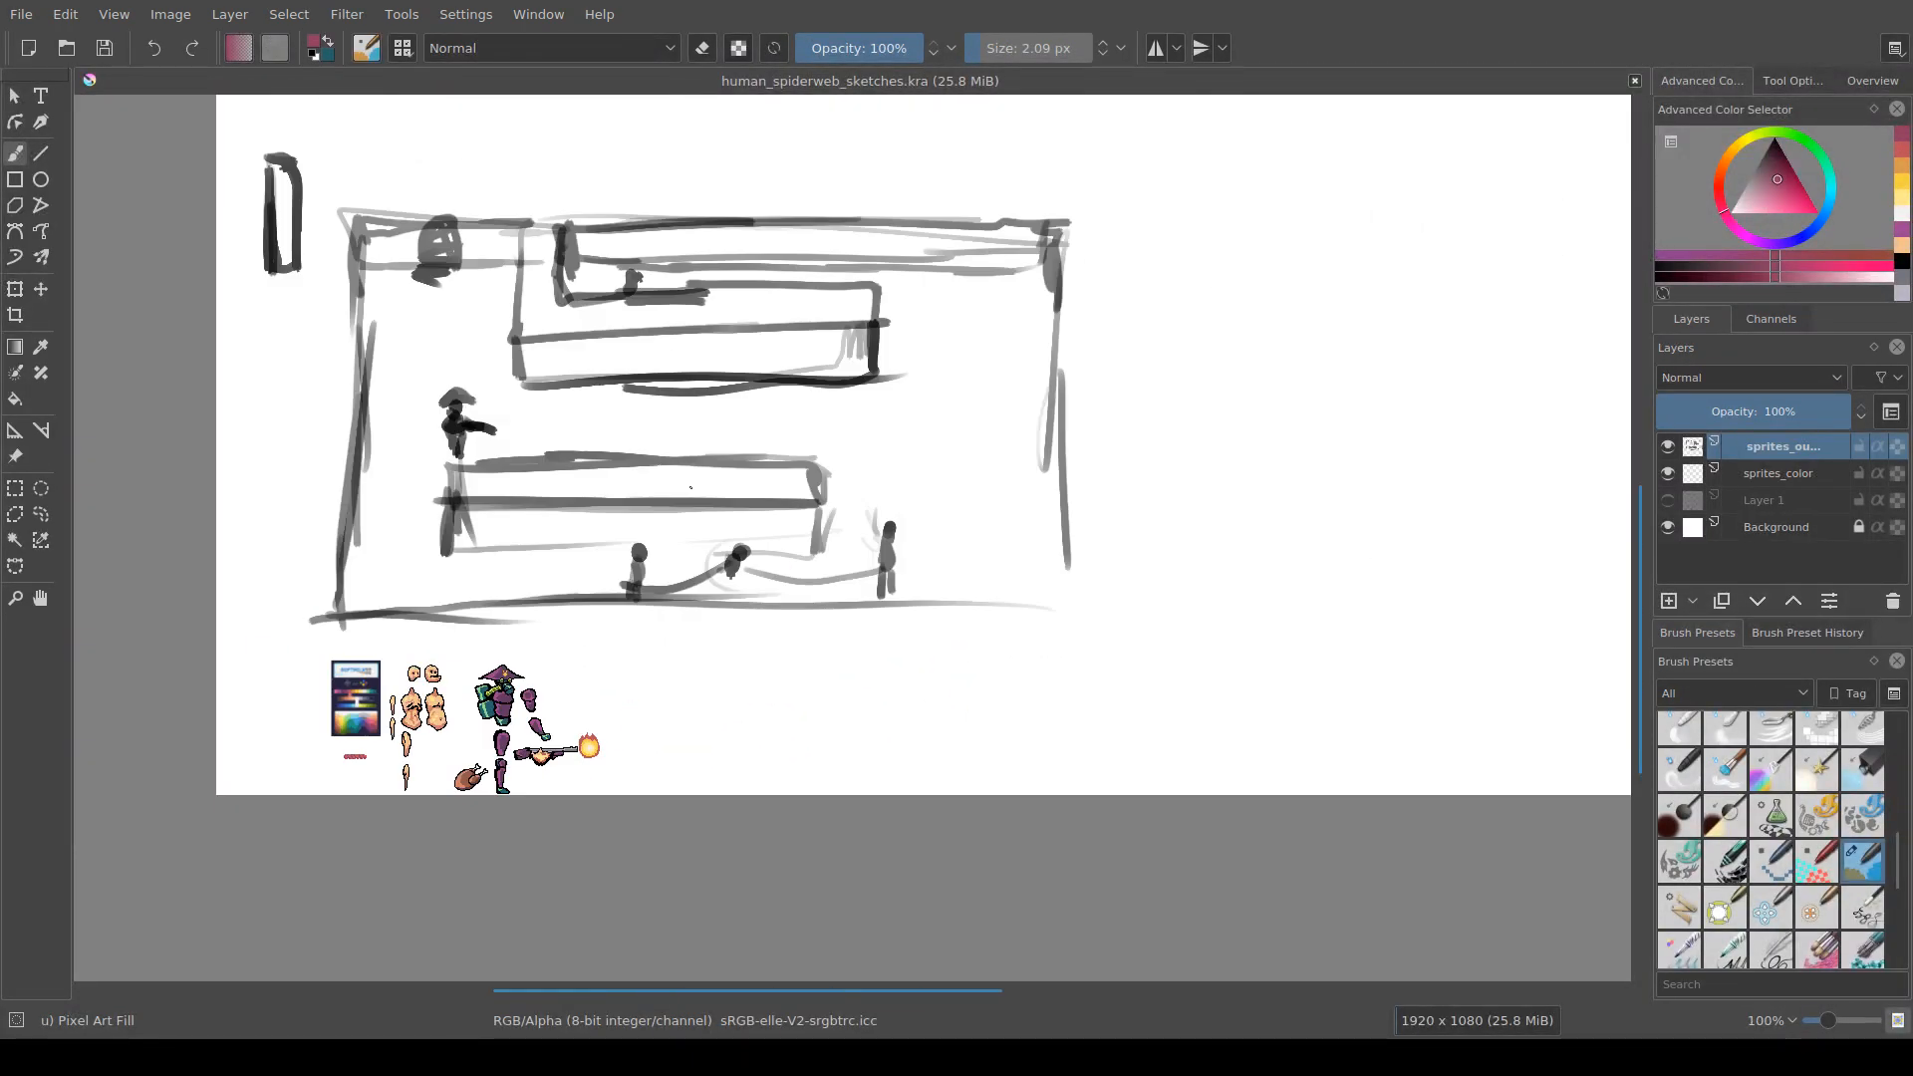
scroll(399, 585, up, 2)
drag(400, 585, 592, 430)
drag(864, 752, 585, 682)
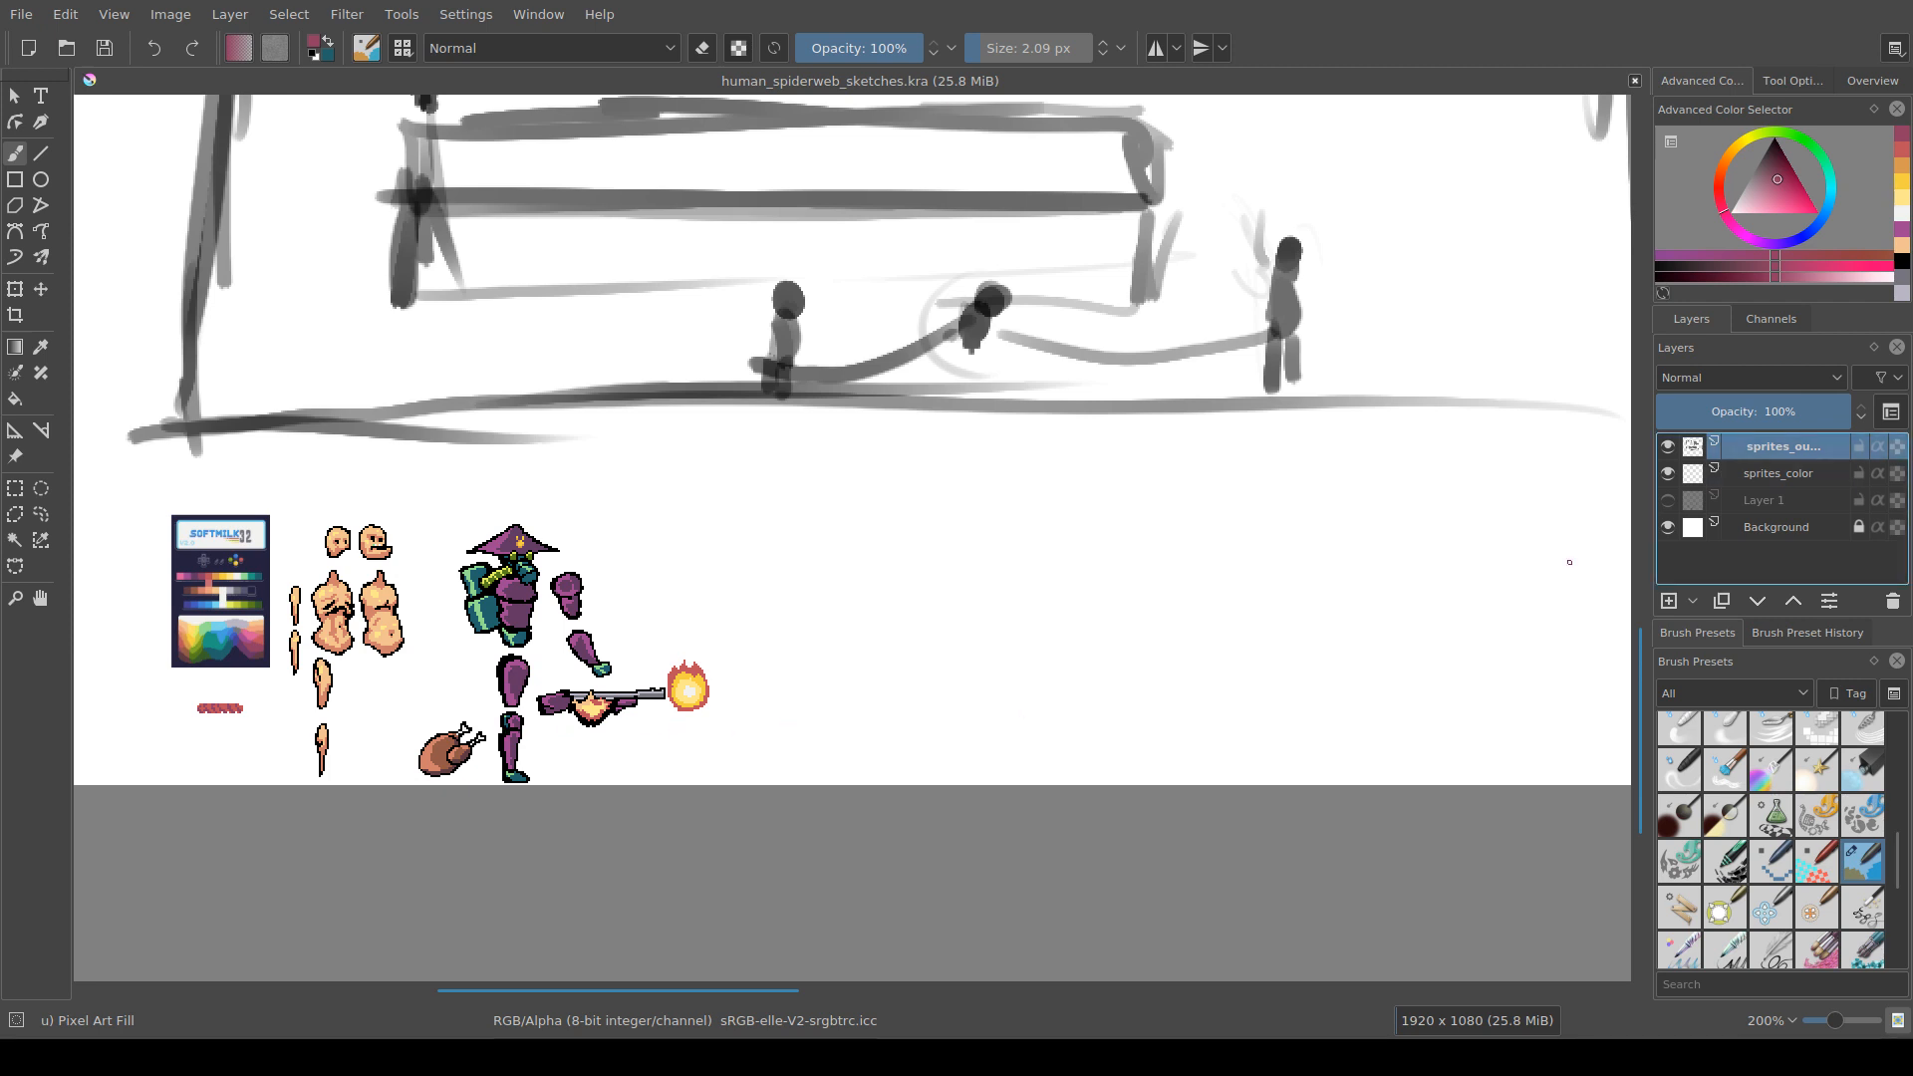
Step: Undo the stray filled square over the rifle and reset the brush color to black
drag(1022, 661, 996, 662)
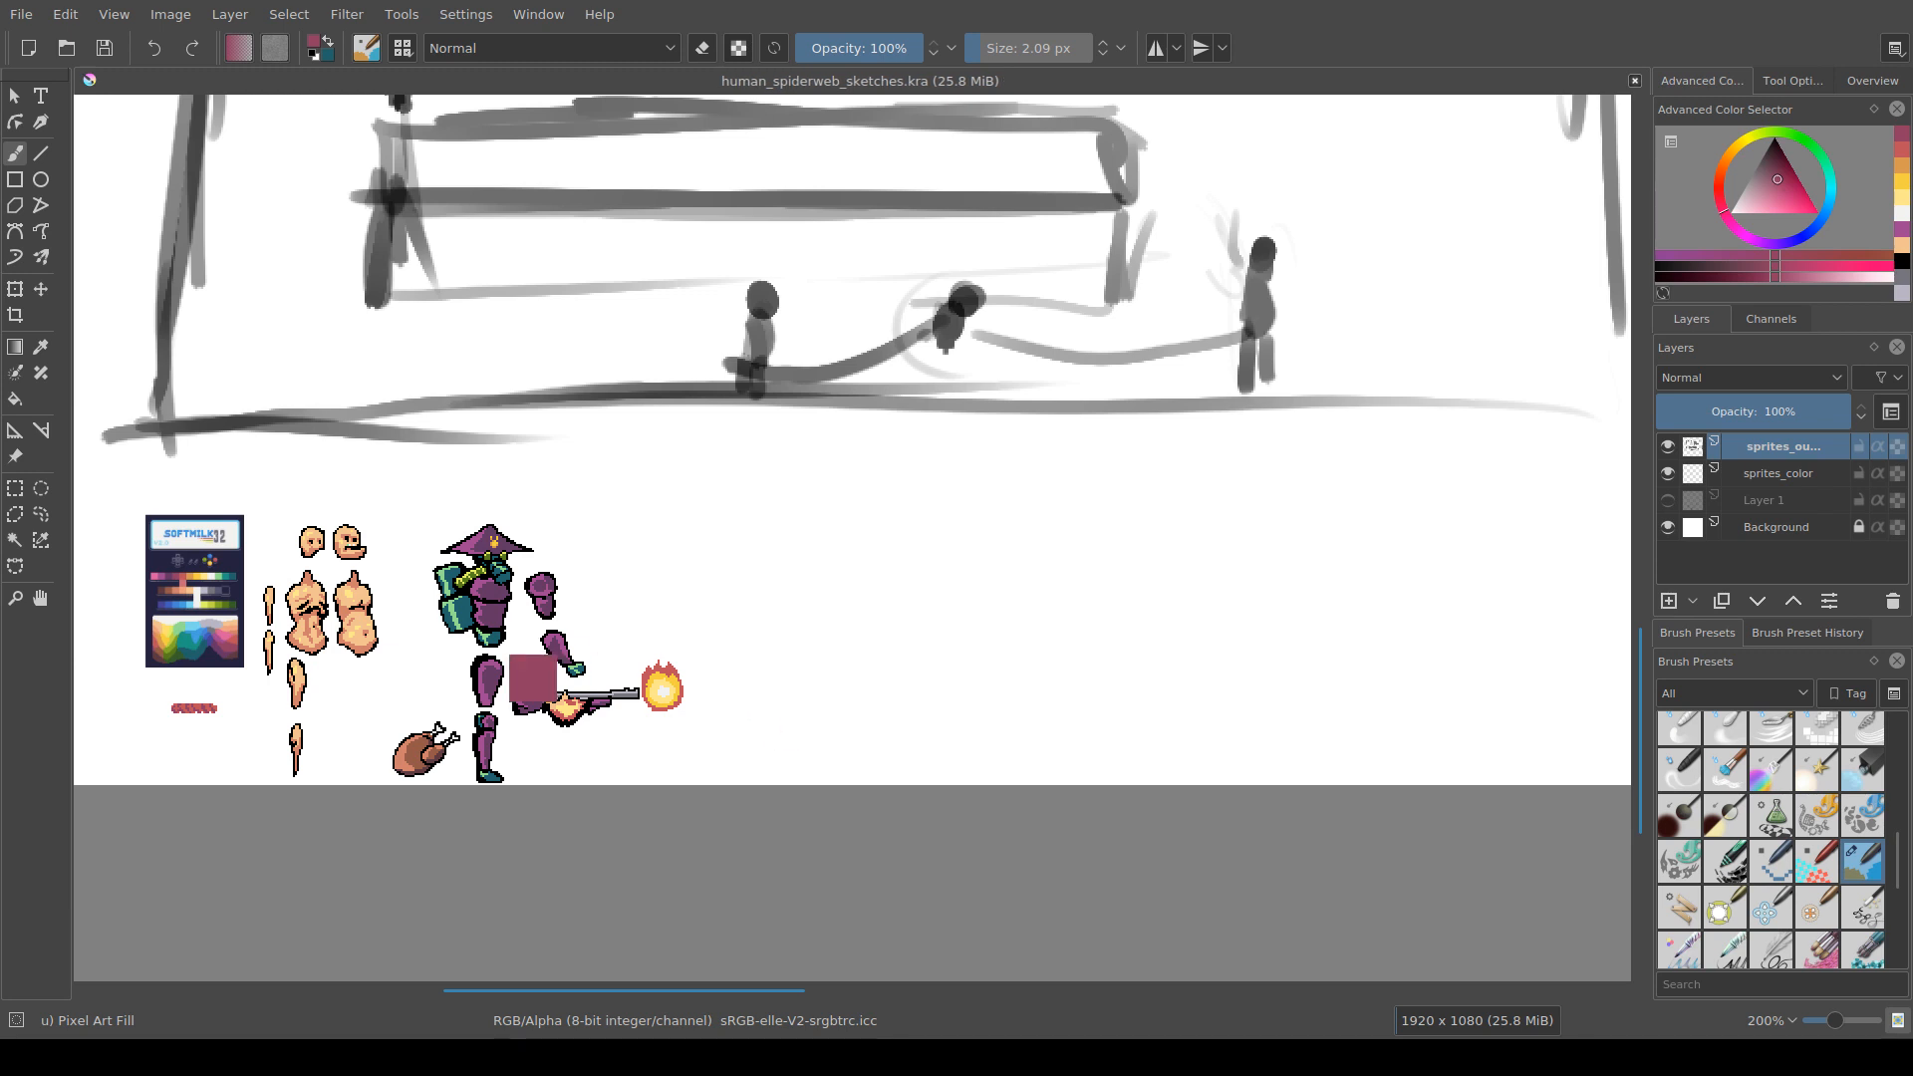
click(535, 715)
key(d)
key(ctrl+z)
Step: Sketch a vertical height guide with three tick marks beyond the fireball, and a tall rectangular frame with a hatched perspective floor beside it
drag(773, 738, 808, 740)
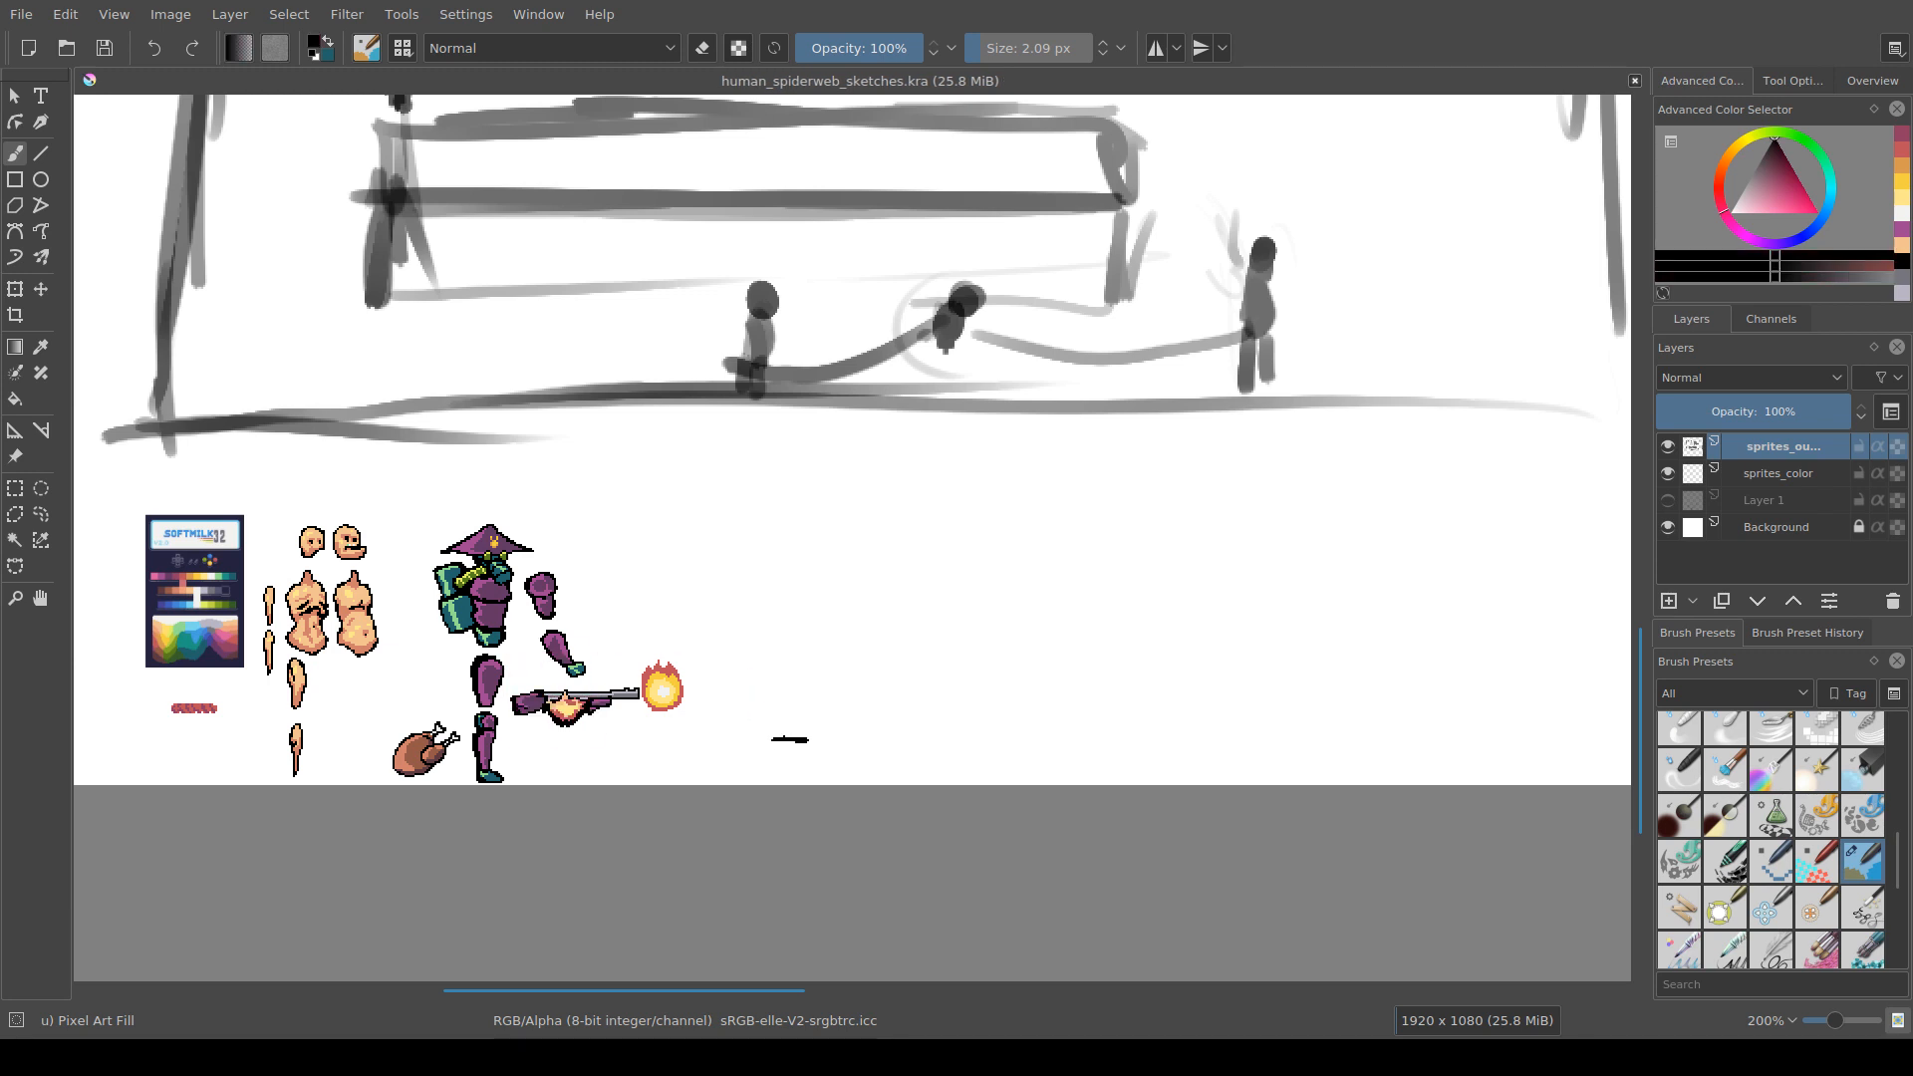
mouse_move(766, 503)
mouse_down()
mouse_move(808, 504)
mouse_move(783, 508)
mouse_up()
mouse_move(773, 598)
mouse_down()
mouse_move(775, 743)
mouse_move(768, 536)
mouse_move(776, 629)
mouse_up()
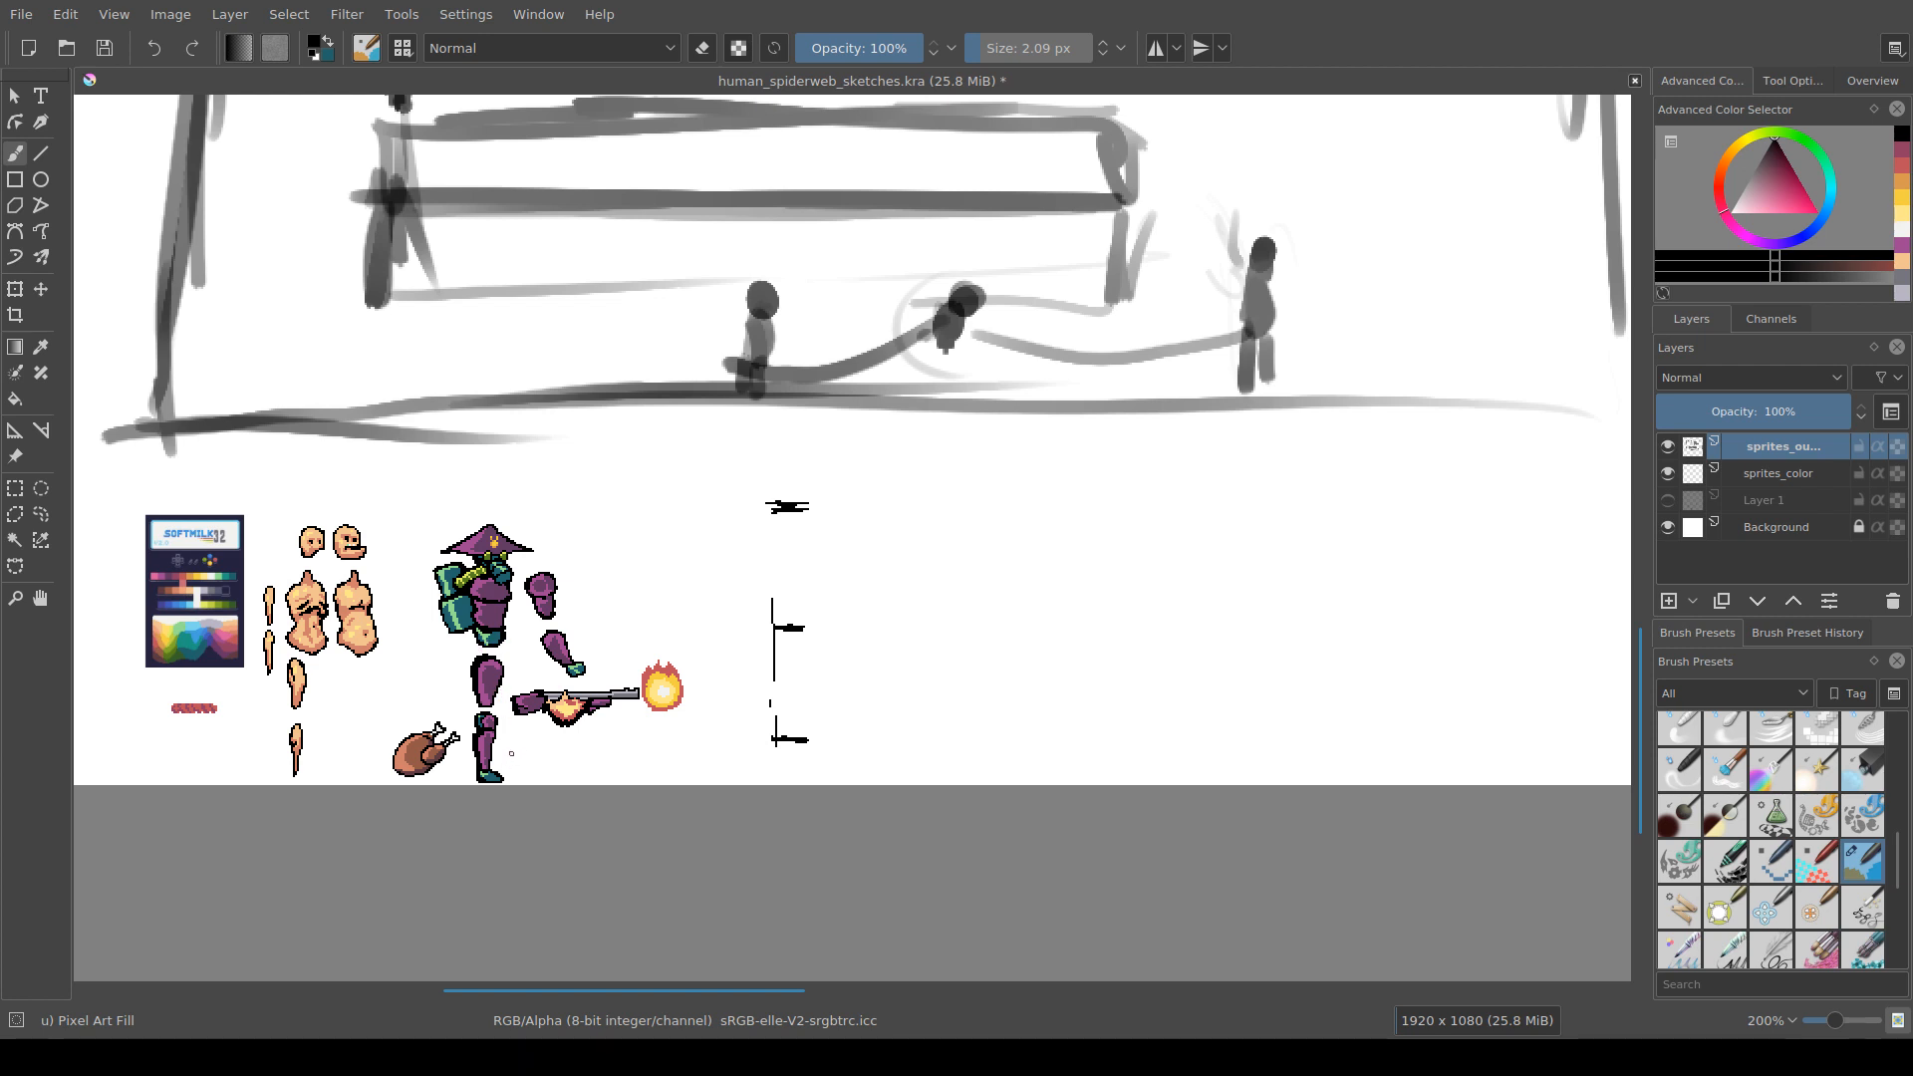
drag(848, 660, 722, 673)
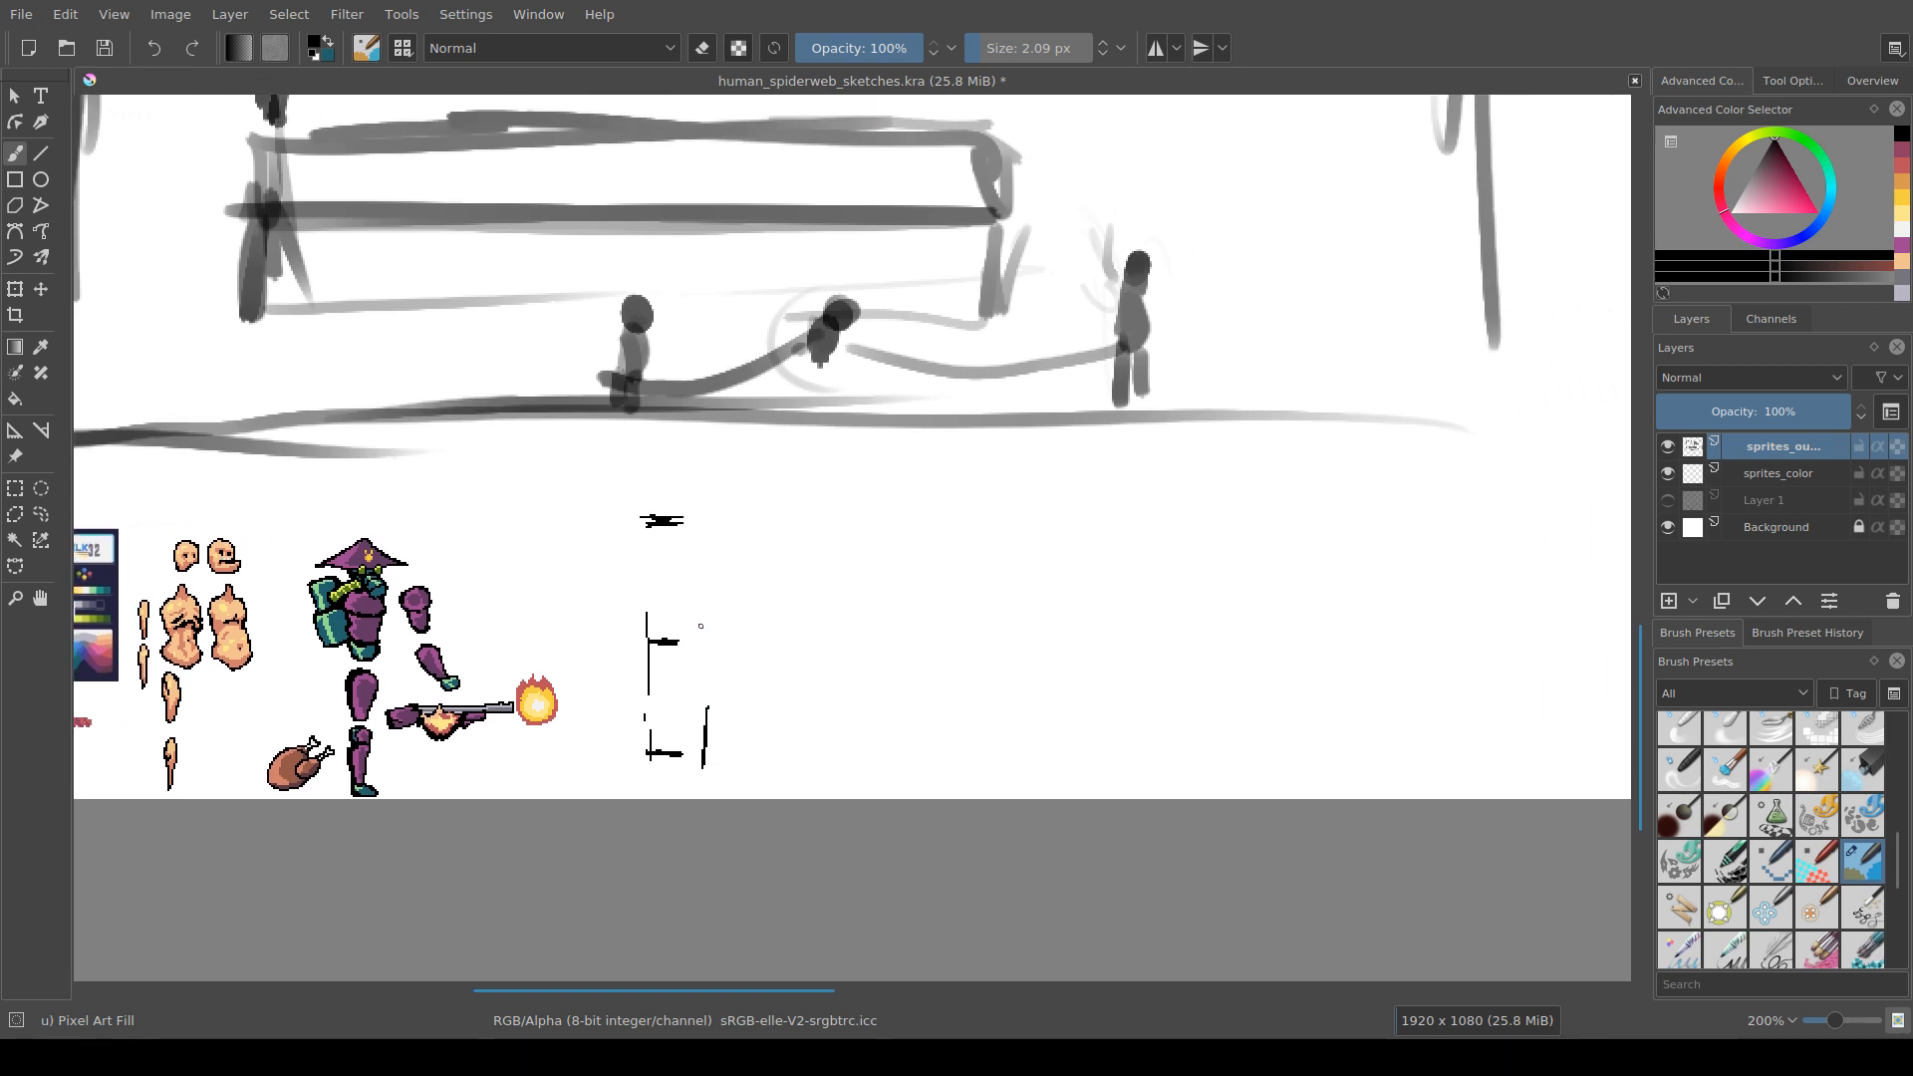
mouse_move(710, 738)
mouse_down()
mouse_move(706, 515)
mouse_move(798, 519)
mouse_move(825, 751)
mouse_move(700, 750)
mouse_move(697, 688)
mouse_move(735, 706)
mouse_move(708, 742)
mouse_move(801, 741)
mouse_move(751, 704)
mouse_move(736, 721)
mouse_move(787, 735)
mouse_move(729, 746)
mouse_up()
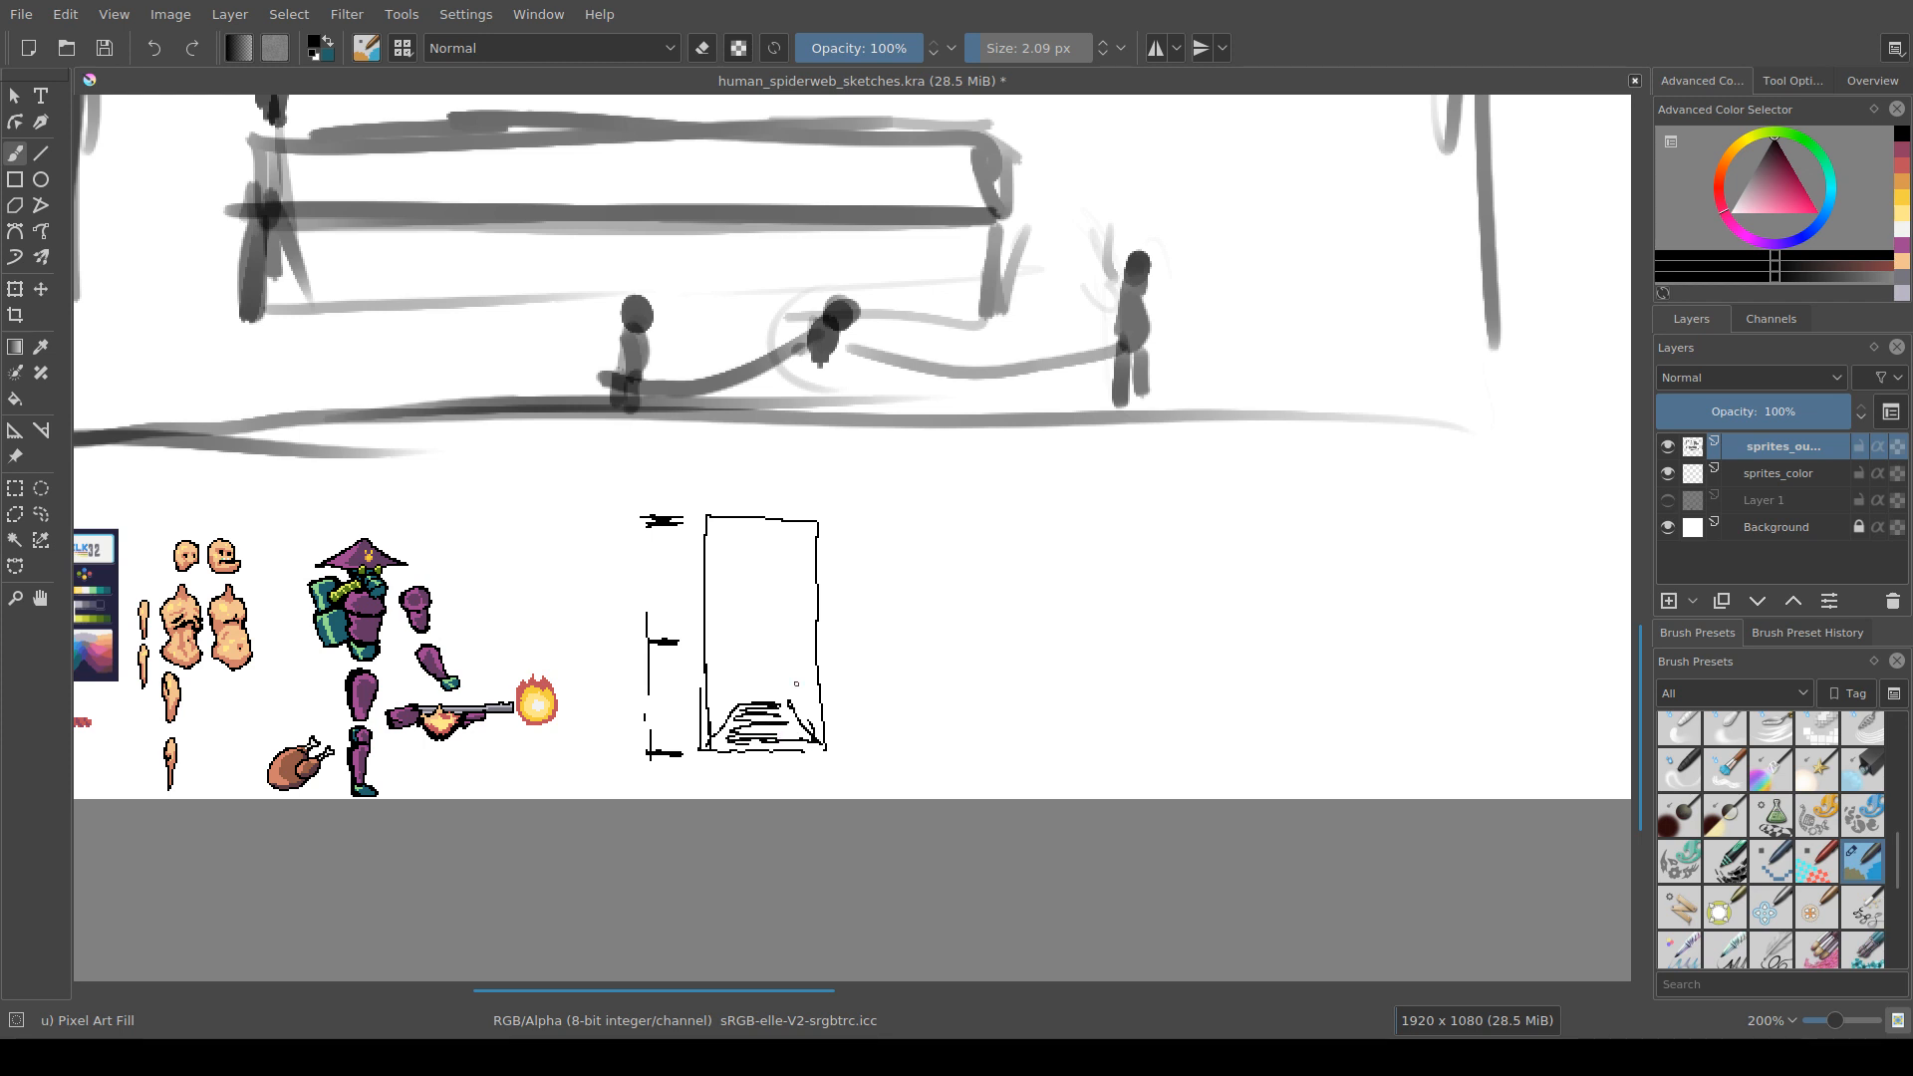
Step: Draw long vertical black strokes inside the rectangular frame along both sides to suggest receding side walls
drag(791, 645, 794, 687)
drag(802, 560, 817, 708)
drag(716, 657, 722, 726)
mouse_move(727, 622)
mouse_down()
mouse_move(723, 706)
mouse_move(739, 700)
mouse_up()
drag(738, 559, 739, 652)
drag(738, 669, 739, 688)
drag(738, 527, 793, 691)
drag(786, 584, 795, 692)
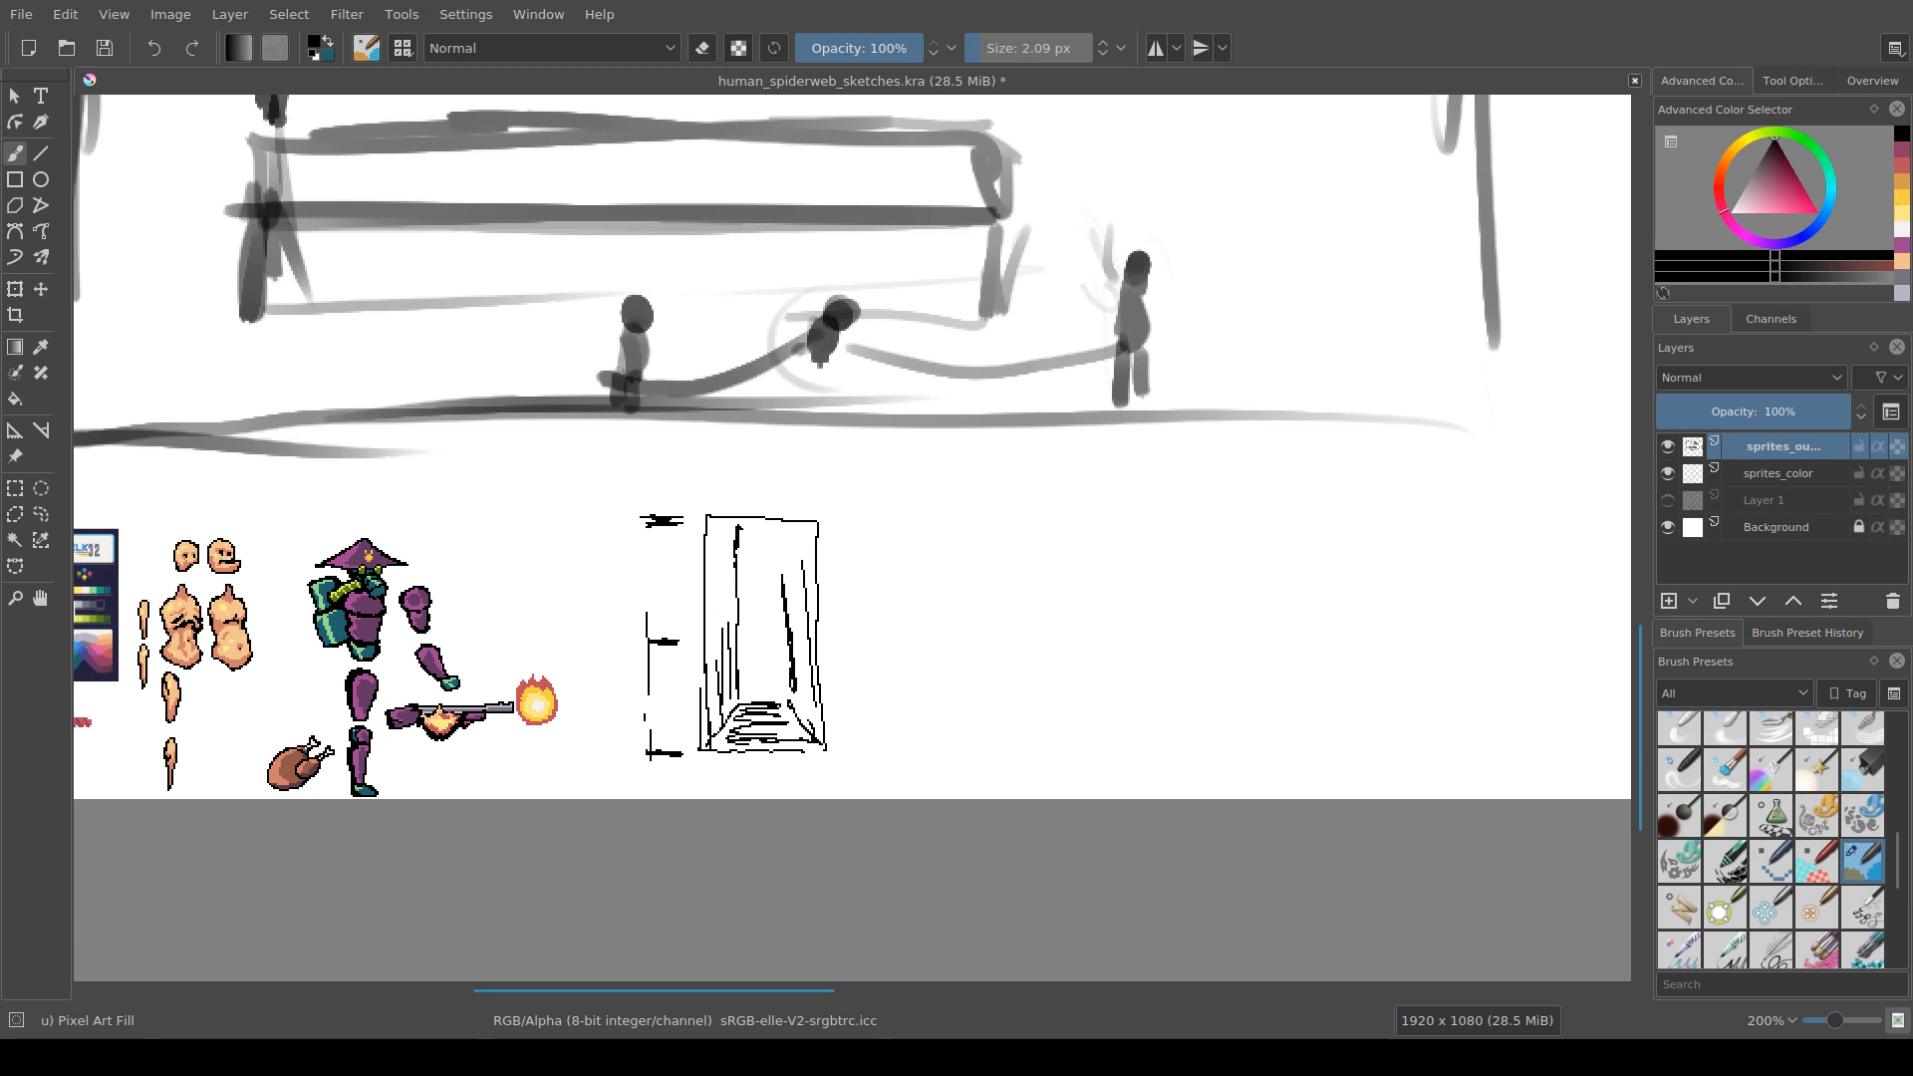
Step: Complete the inner wall edges from the frame's top edge down to the hatched floor and save the document
mouse_move(786, 522)
mouse_down()
mouse_move(789, 633)
mouse_move(773, 581)
mouse_up()
drag(725, 658, 728, 716)
mouse_move(737, 566)
mouse_down()
mouse_move(734, 652)
mouse_move(784, 704)
mouse_up()
scroll(852, 453, up, 3)
mouse_move(777, 633)
mouse_down()
mouse_move(783, 687)
mouse_move(724, 729)
mouse_up()
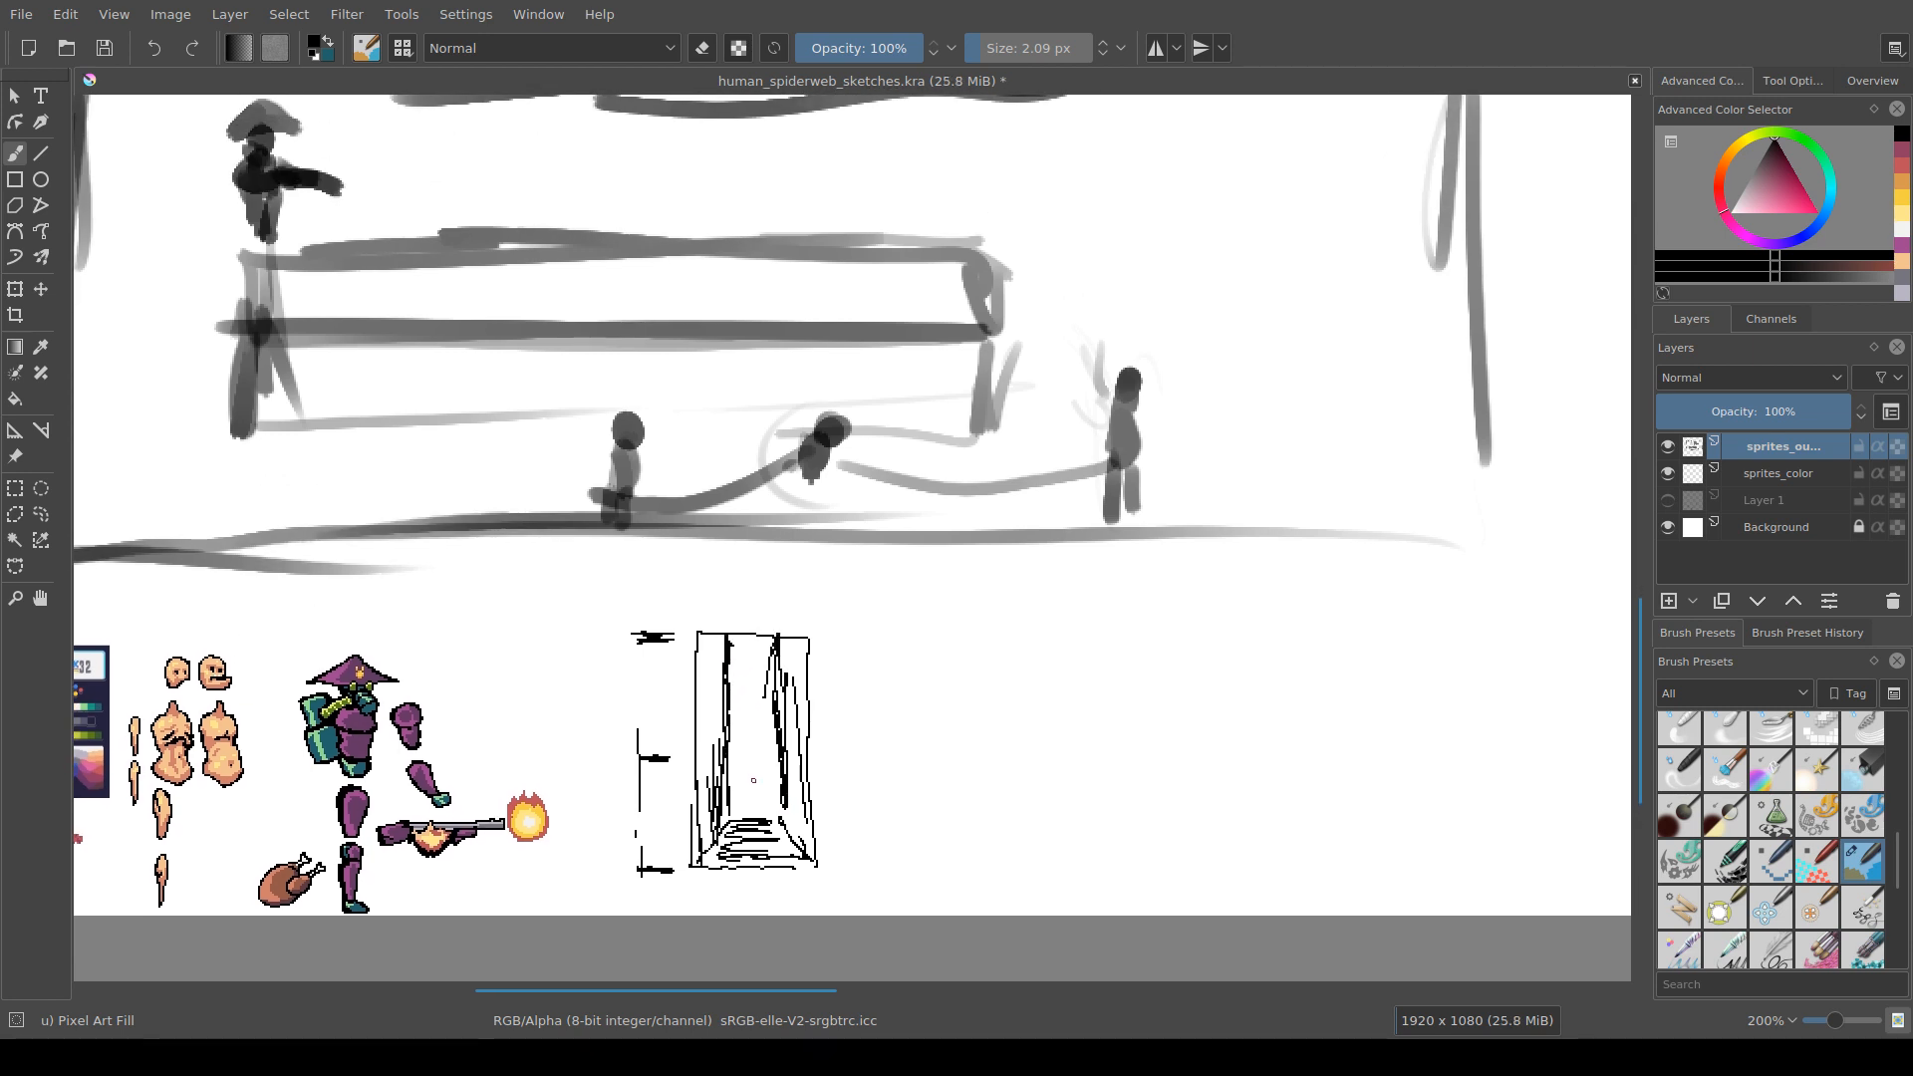
key(ctrl+s)
scroll(753, 769, down, 2)
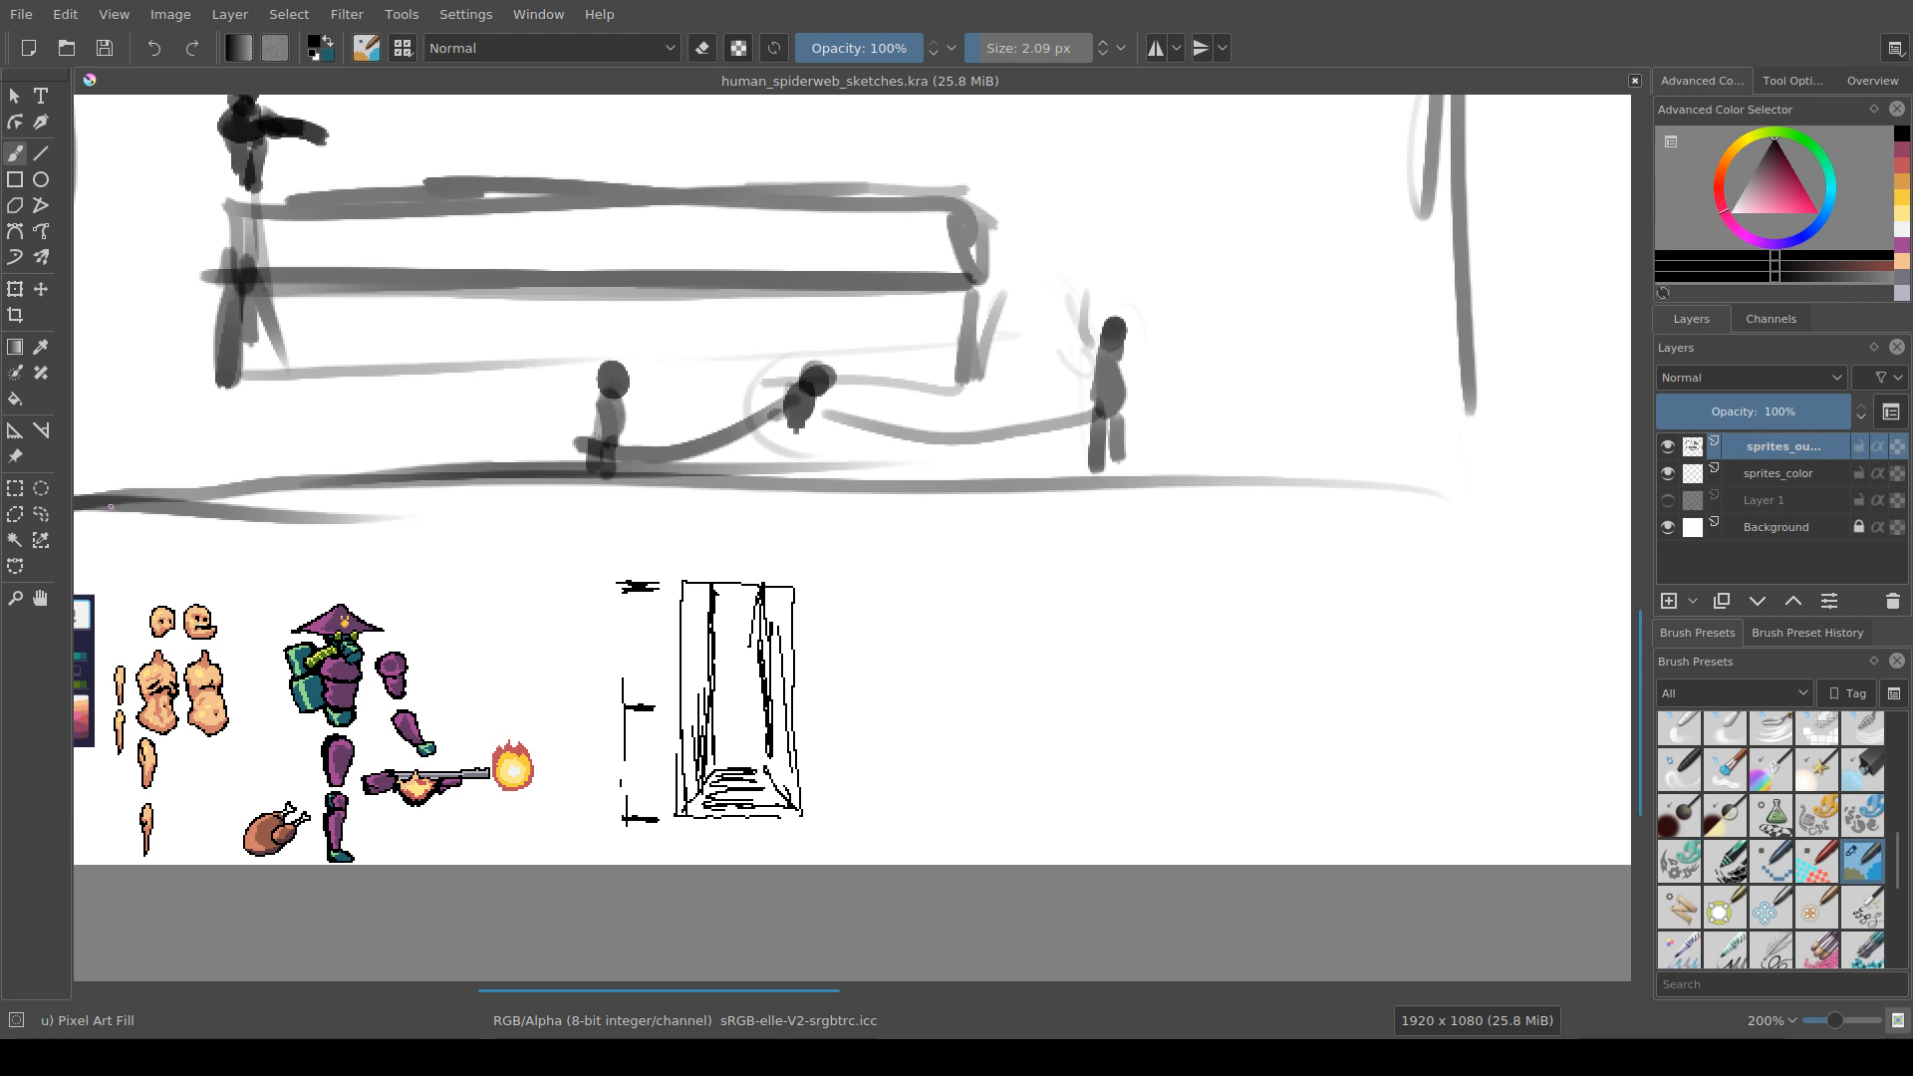
drag(264, 708, 531, 692)
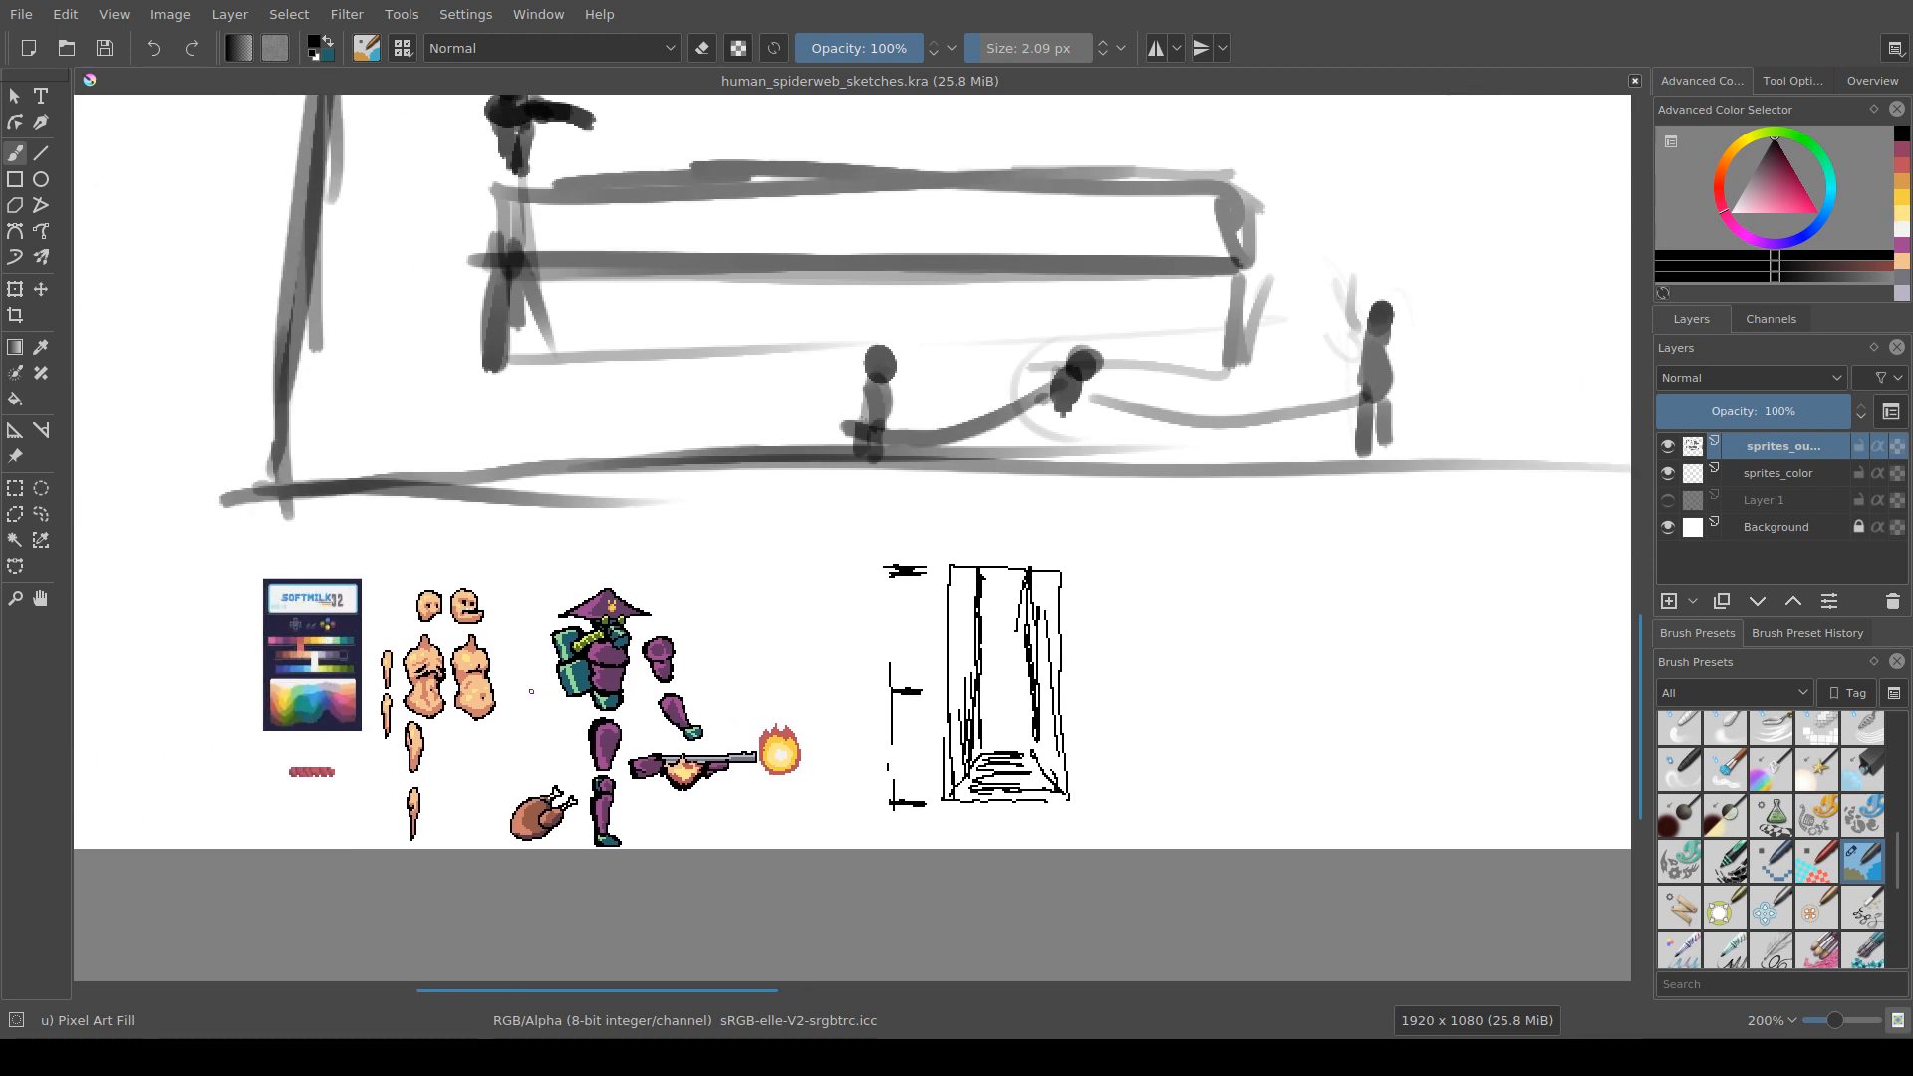
drag(1176, 658, 967, 637)
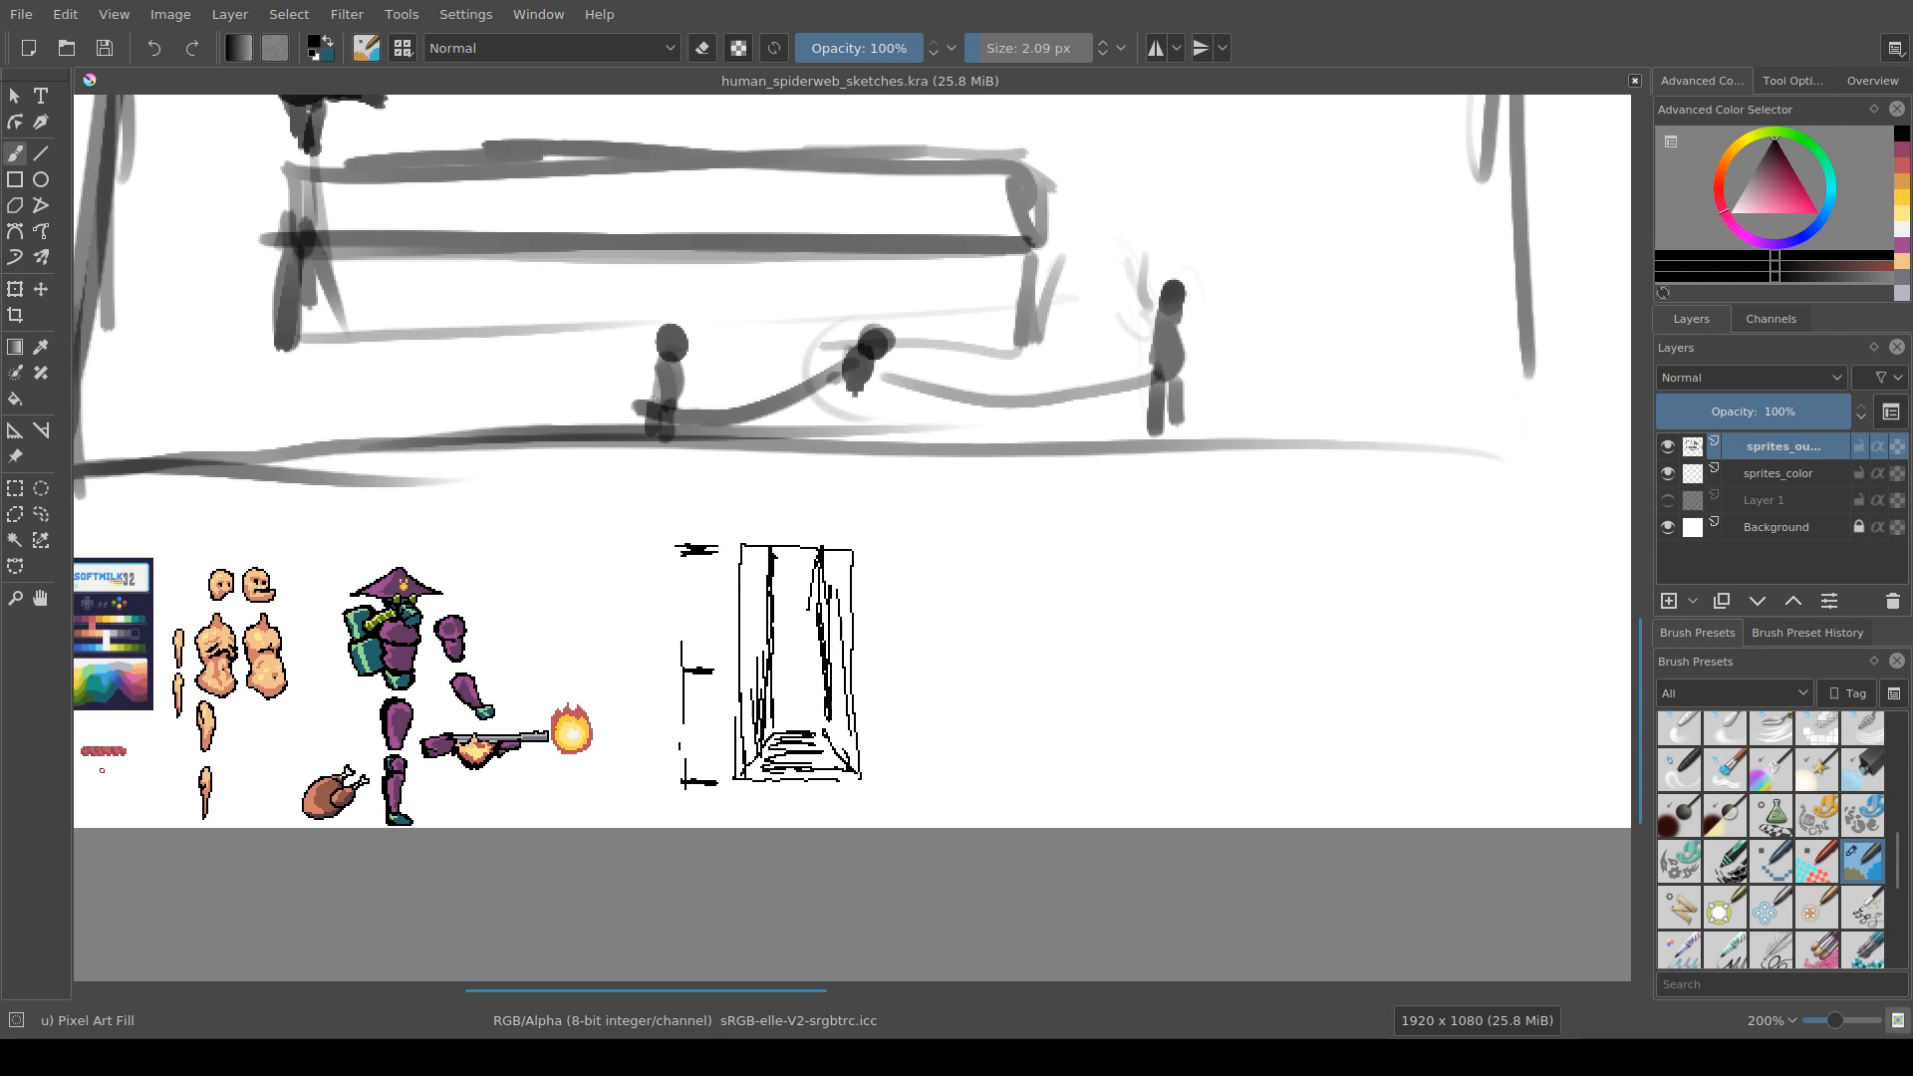
Step: Thicken the lower-left corner of the tall box sketch beside the character sprites
drag(691, 683, 556, 669)
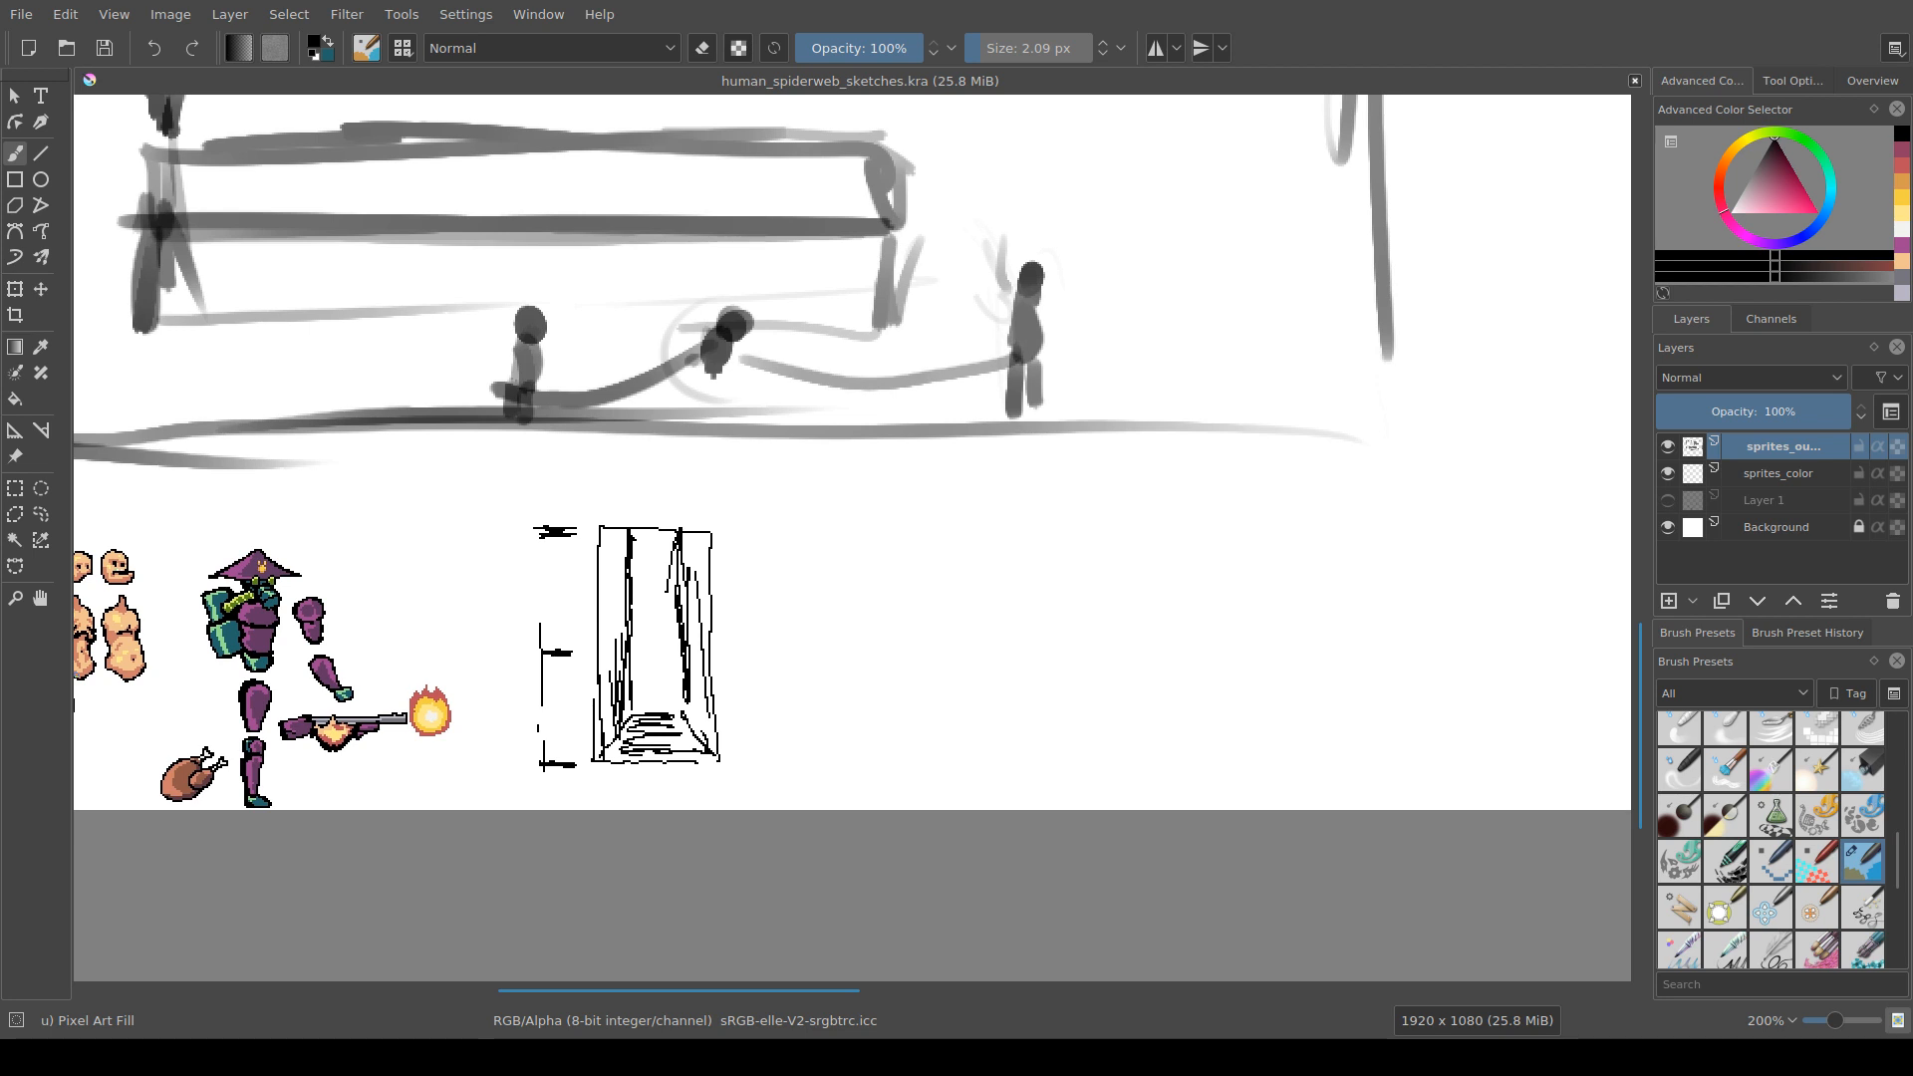
drag(598, 593, 624, 614)
drag(664, 748, 703, 683)
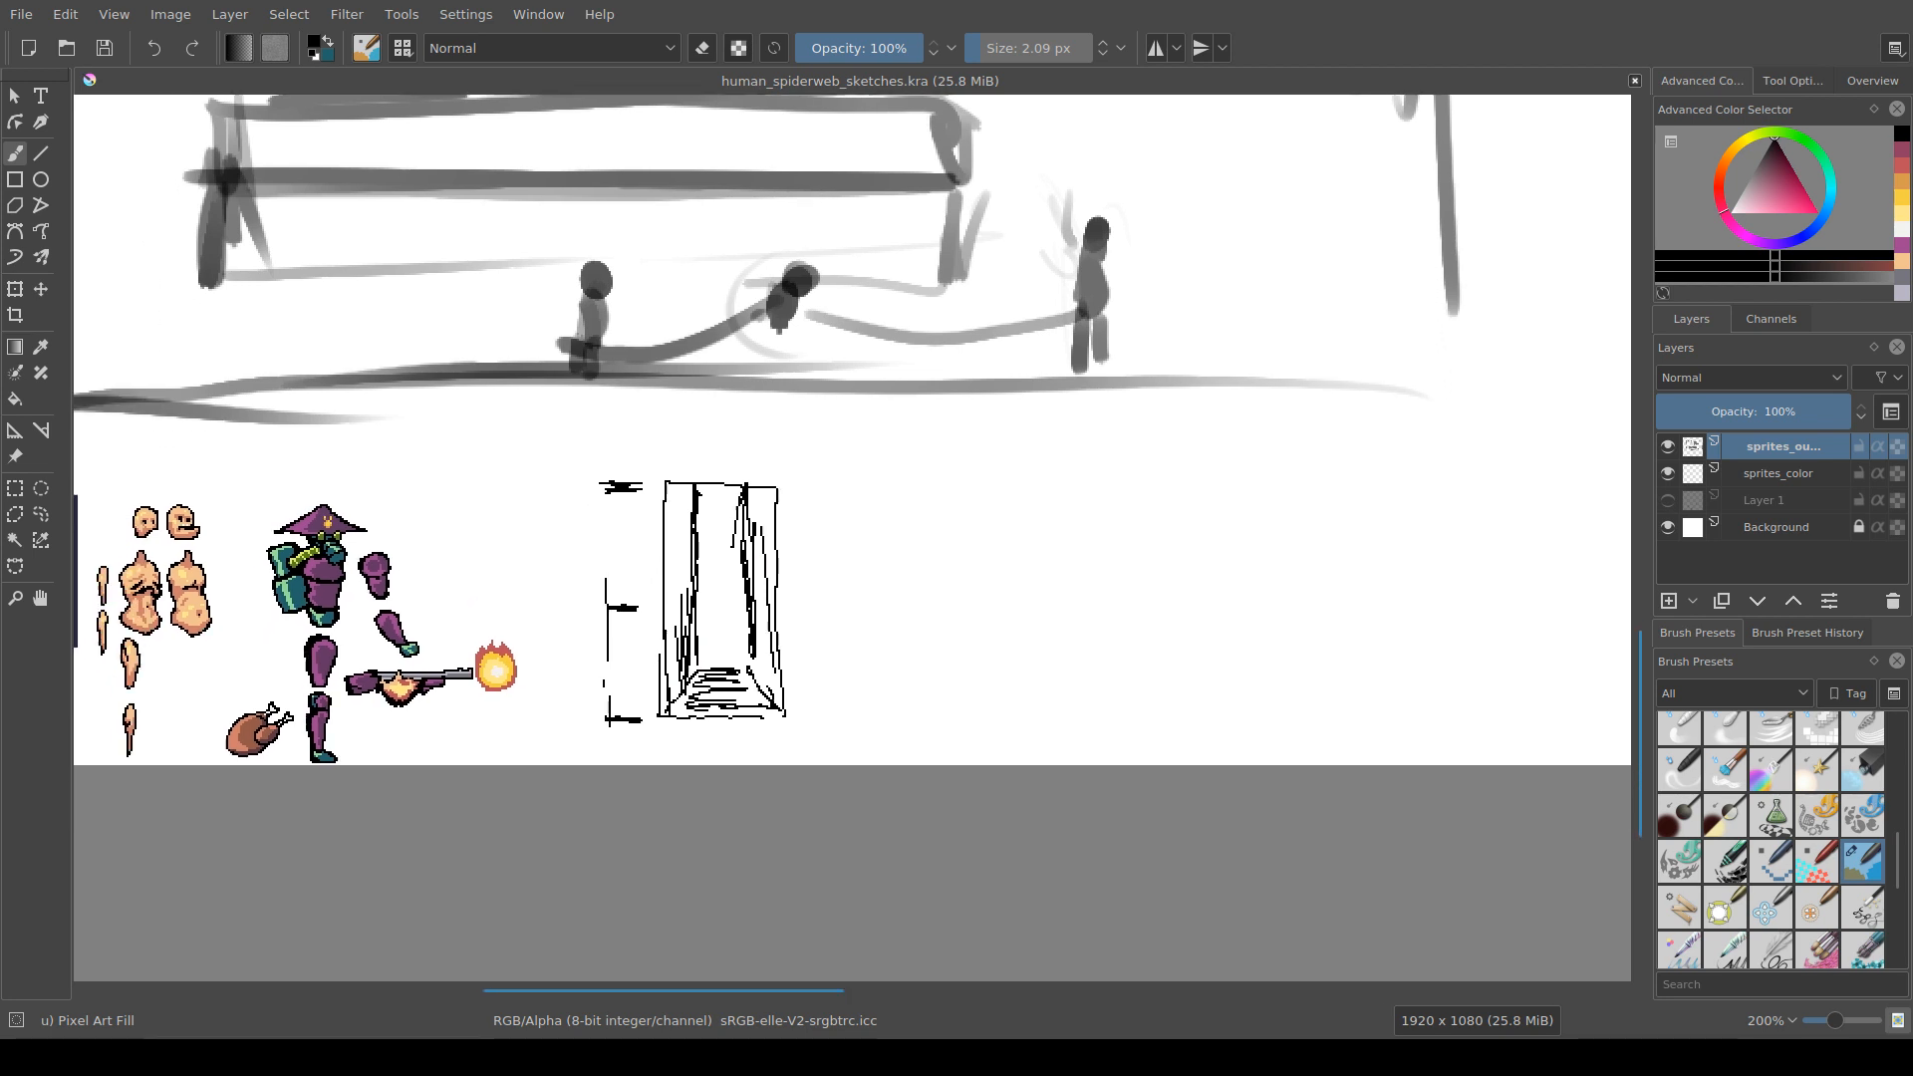
scroll(703, 682, up, 1)
drag(905, 688, 809, 796)
scroll(801, 721, up, 1)
scroll(762, 642, down, 1)
drag(762, 643, 648, 652)
scroll(461, 779, down, 1)
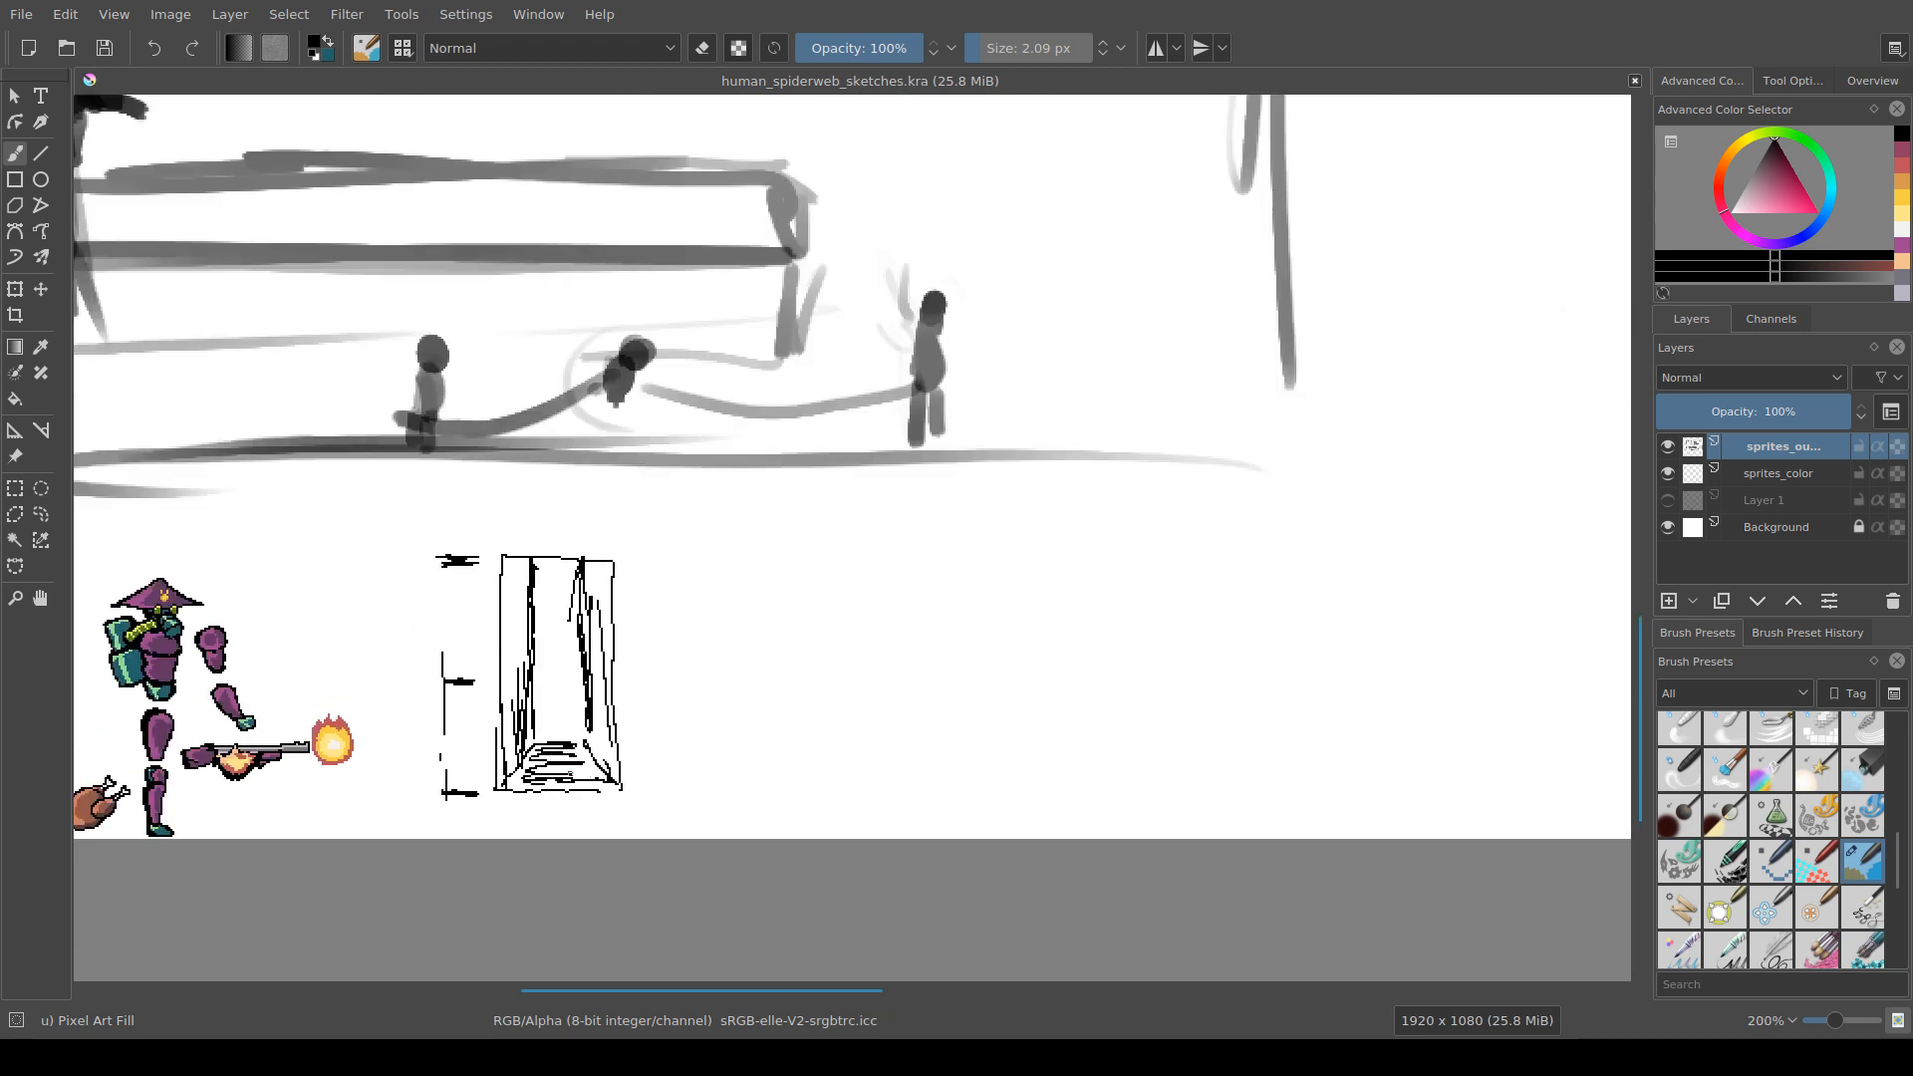
drag(497, 775, 465, 763)
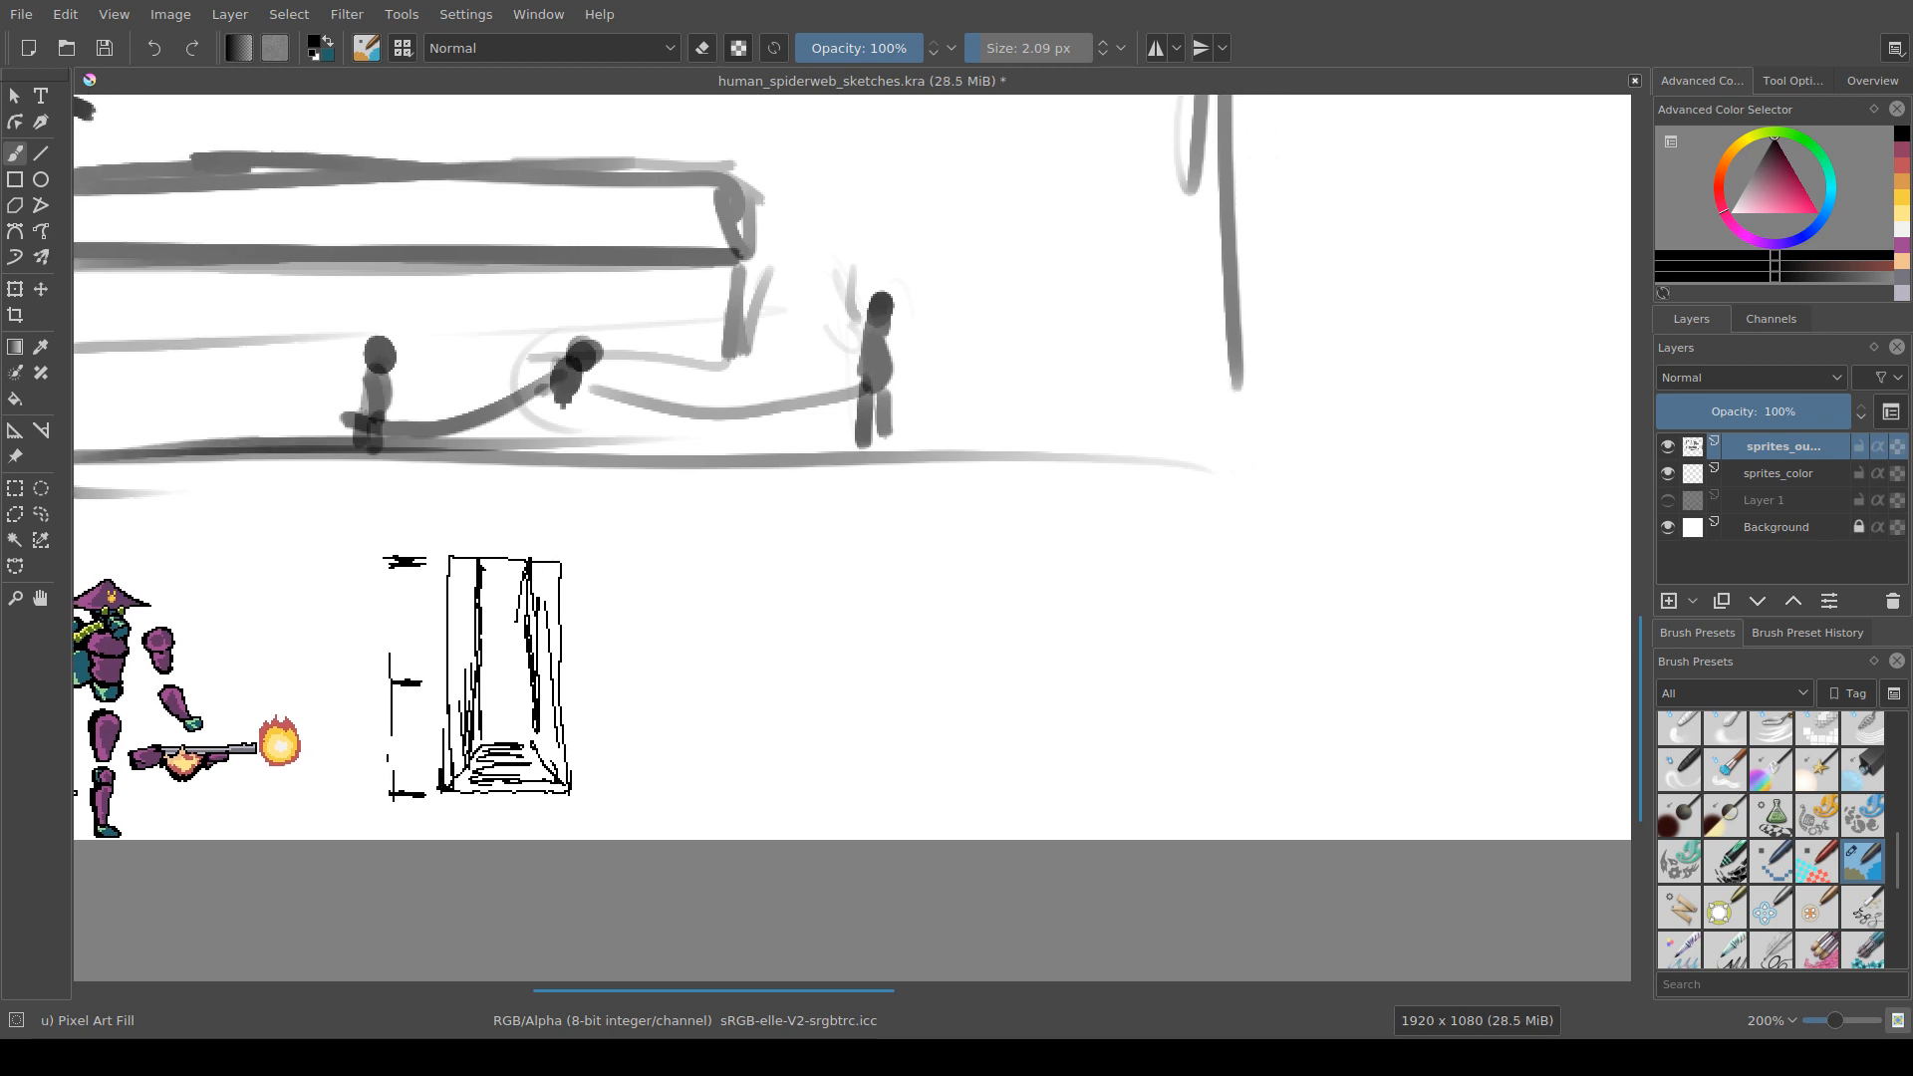
Step: Sketch a wider open box adjoining the tall box's right side, with a horizontal band above it, and undo the last stroke
mouse_move(570, 792)
mouse_down()
mouse_move(702, 796)
mouse_move(696, 649)
mouse_up()
mouse_move(582, 558)
mouse_down()
mouse_move(714, 556)
mouse_move(693, 762)
mouse_up()
mouse_move(566, 566)
mouse_down()
mouse_move(705, 562)
mouse_move(706, 523)
mouse_move(703, 488)
mouse_move(573, 486)
mouse_move(561, 557)
mouse_move(560, 481)
mouse_move(701, 484)
mouse_move(708, 552)
mouse_move(725, 532)
mouse_move(564, 538)
mouse_up()
mouse_move(564, 539)
mouse_down()
mouse_move(685, 536)
mouse_move(622, 532)
mouse_move(687, 528)
mouse_move(696, 508)
mouse_move(574, 513)
mouse_move(564, 465)
mouse_up()
mouse_move(561, 515)
mouse_down()
mouse_move(565, 455)
mouse_move(692, 445)
mouse_move(711, 516)
mouse_move(708, 483)
mouse_up()
mouse_move(493, 489)
mouse_down()
mouse_move(553, 573)
mouse_move(609, 551)
mouse_up()
mouse_move(589, 543)
mouse_down()
mouse_move(849, 539)
mouse_move(555, 495)
mouse_move(568, 518)
mouse_move(983, 542)
mouse_move(602, 530)
mouse_move(422, 556)
mouse_up()
key(ctrl+z)
Step: Erase the grey ground line and figure strokes behind the new band, with the eraser size set to about 11 px
key(e)
mouse_move(730, 616)
mouse_down()
mouse_move(805, 492)
mouse_move(752, 453)
mouse_move(703, 471)
mouse_move(719, 460)
mouse_up()
key(e)
key(e)
mouse_move(681, 558)
shift+mouse_down()
mouse_move(725, 558)
mouse_move(654, 548)
mouse_move(725, 528)
mouse_move(768, 542)
mouse_move(691, 506)
mouse_move(651, 503)
mouse_move(648, 523)
mouse_move(685, 494)
mouse_move(651, 478)
mouse_move(756, 431)
mouse_move(789, 483)
shift+mouse_up()
key(e)
mouse_move(732, 424)
mouse_down()
mouse_move(787, 429)
mouse_move(661, 420)
mouse_move(674, 436)
mouse_up()
key(e)
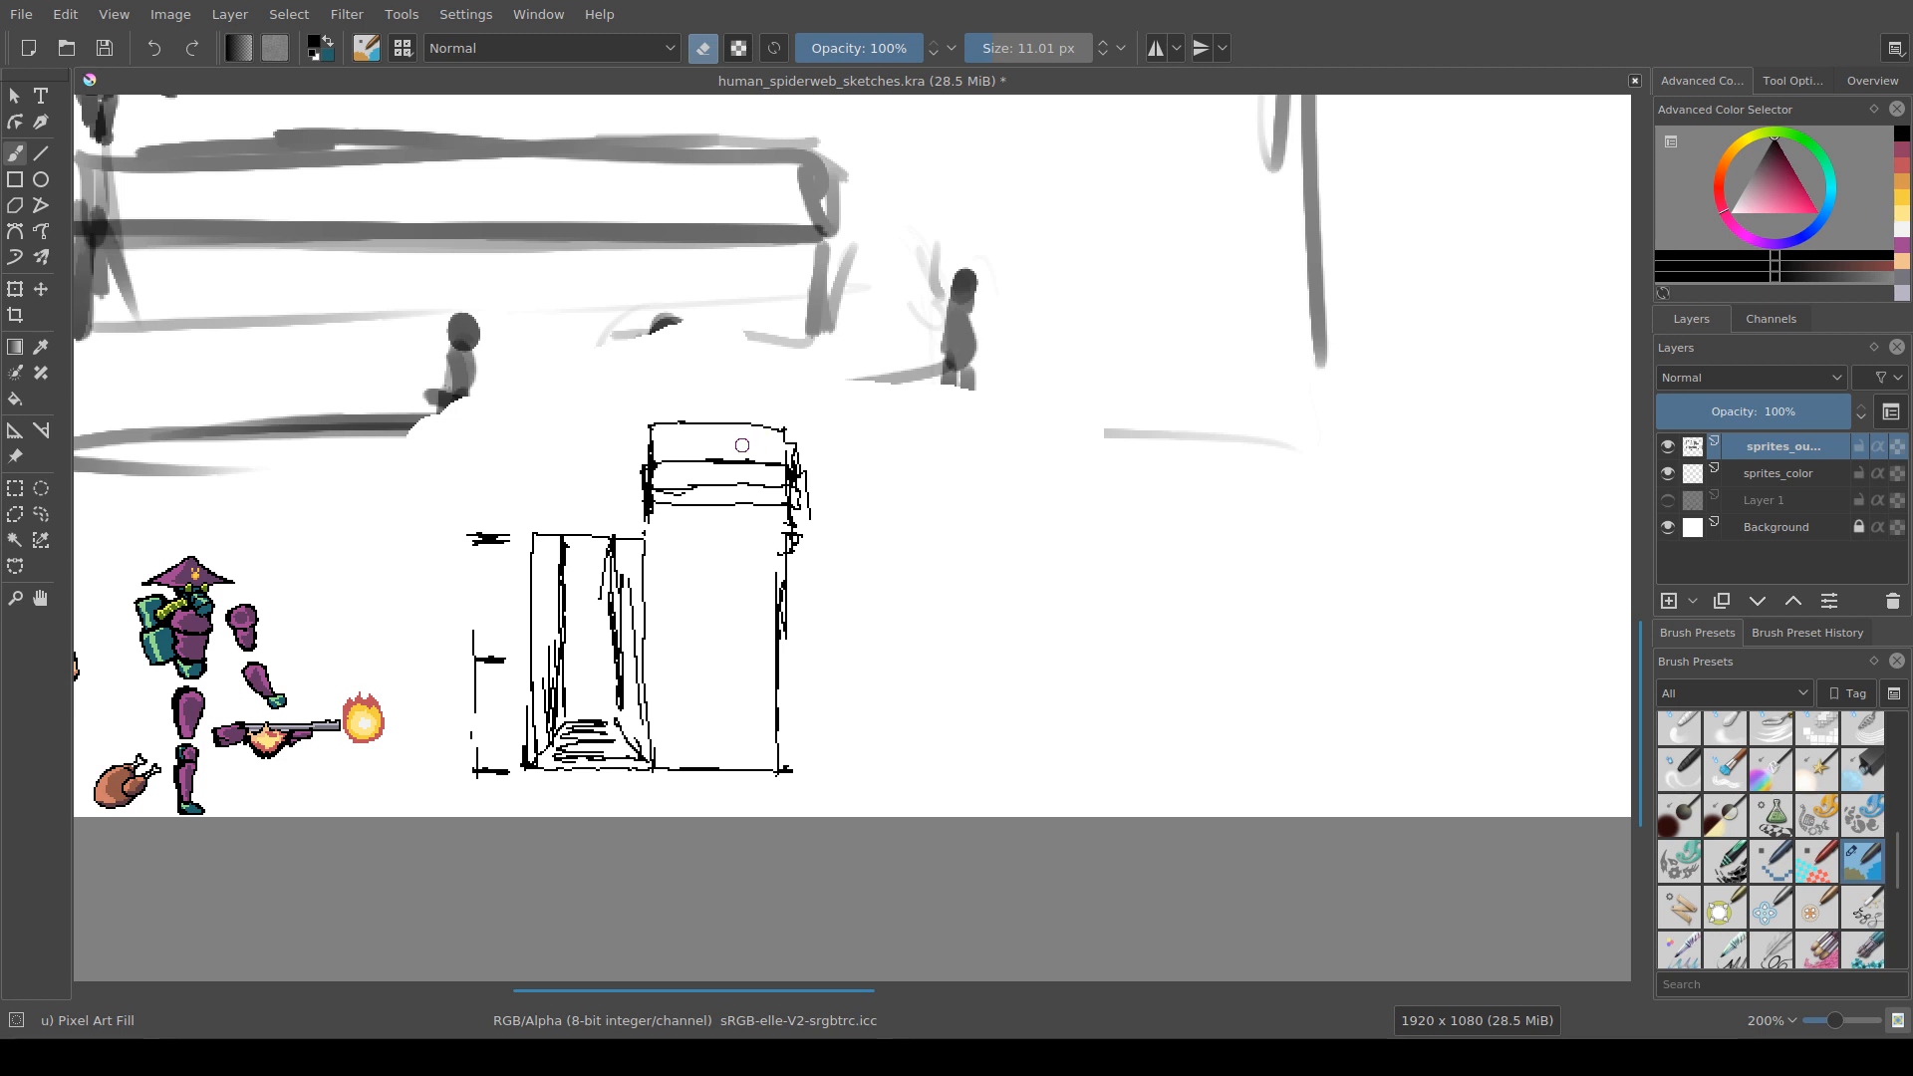
Step: Erase the stray marks beside the upper band and the extra line beneath it
mouse_move(793, 445)
mouse_down()
mouse_move(807, 529)
mouse_move(876, 592)
mouse_up()
key(e)
drag(709, 535, 683, 535)
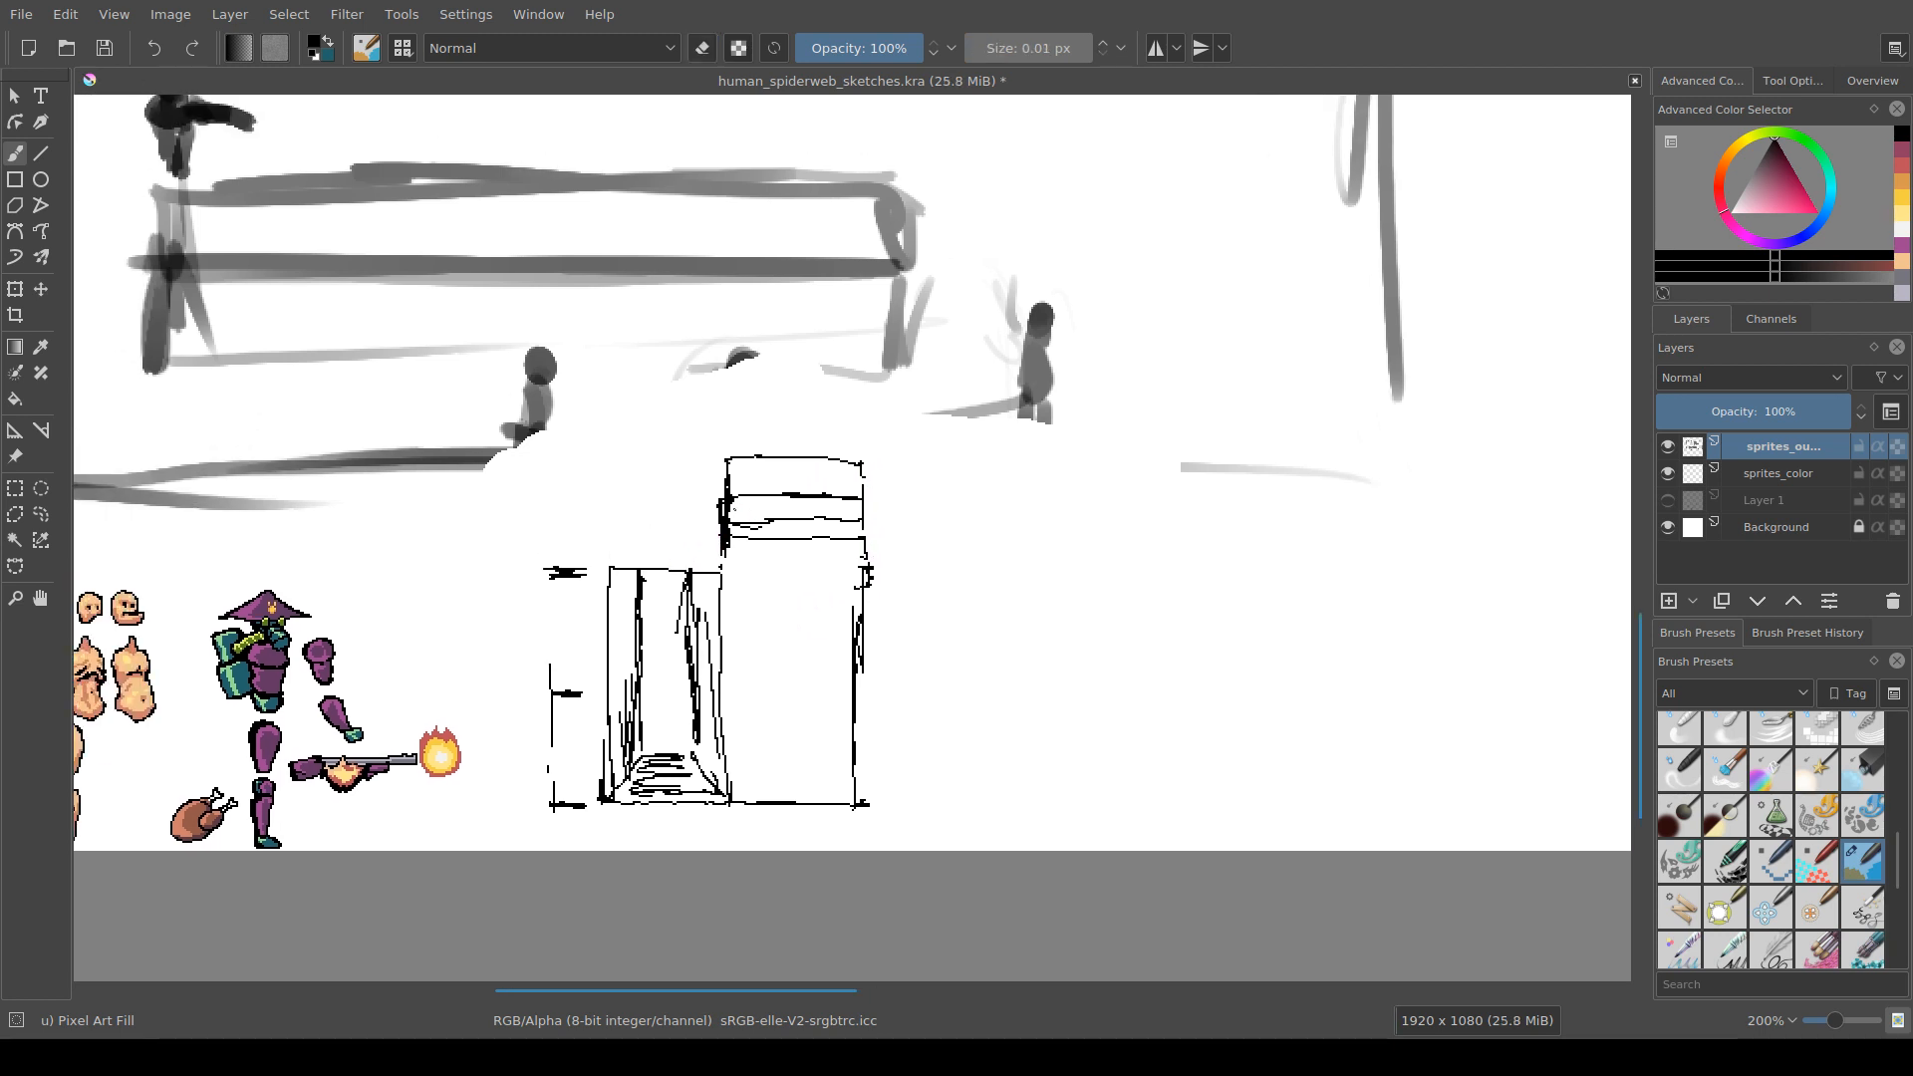
key(e)
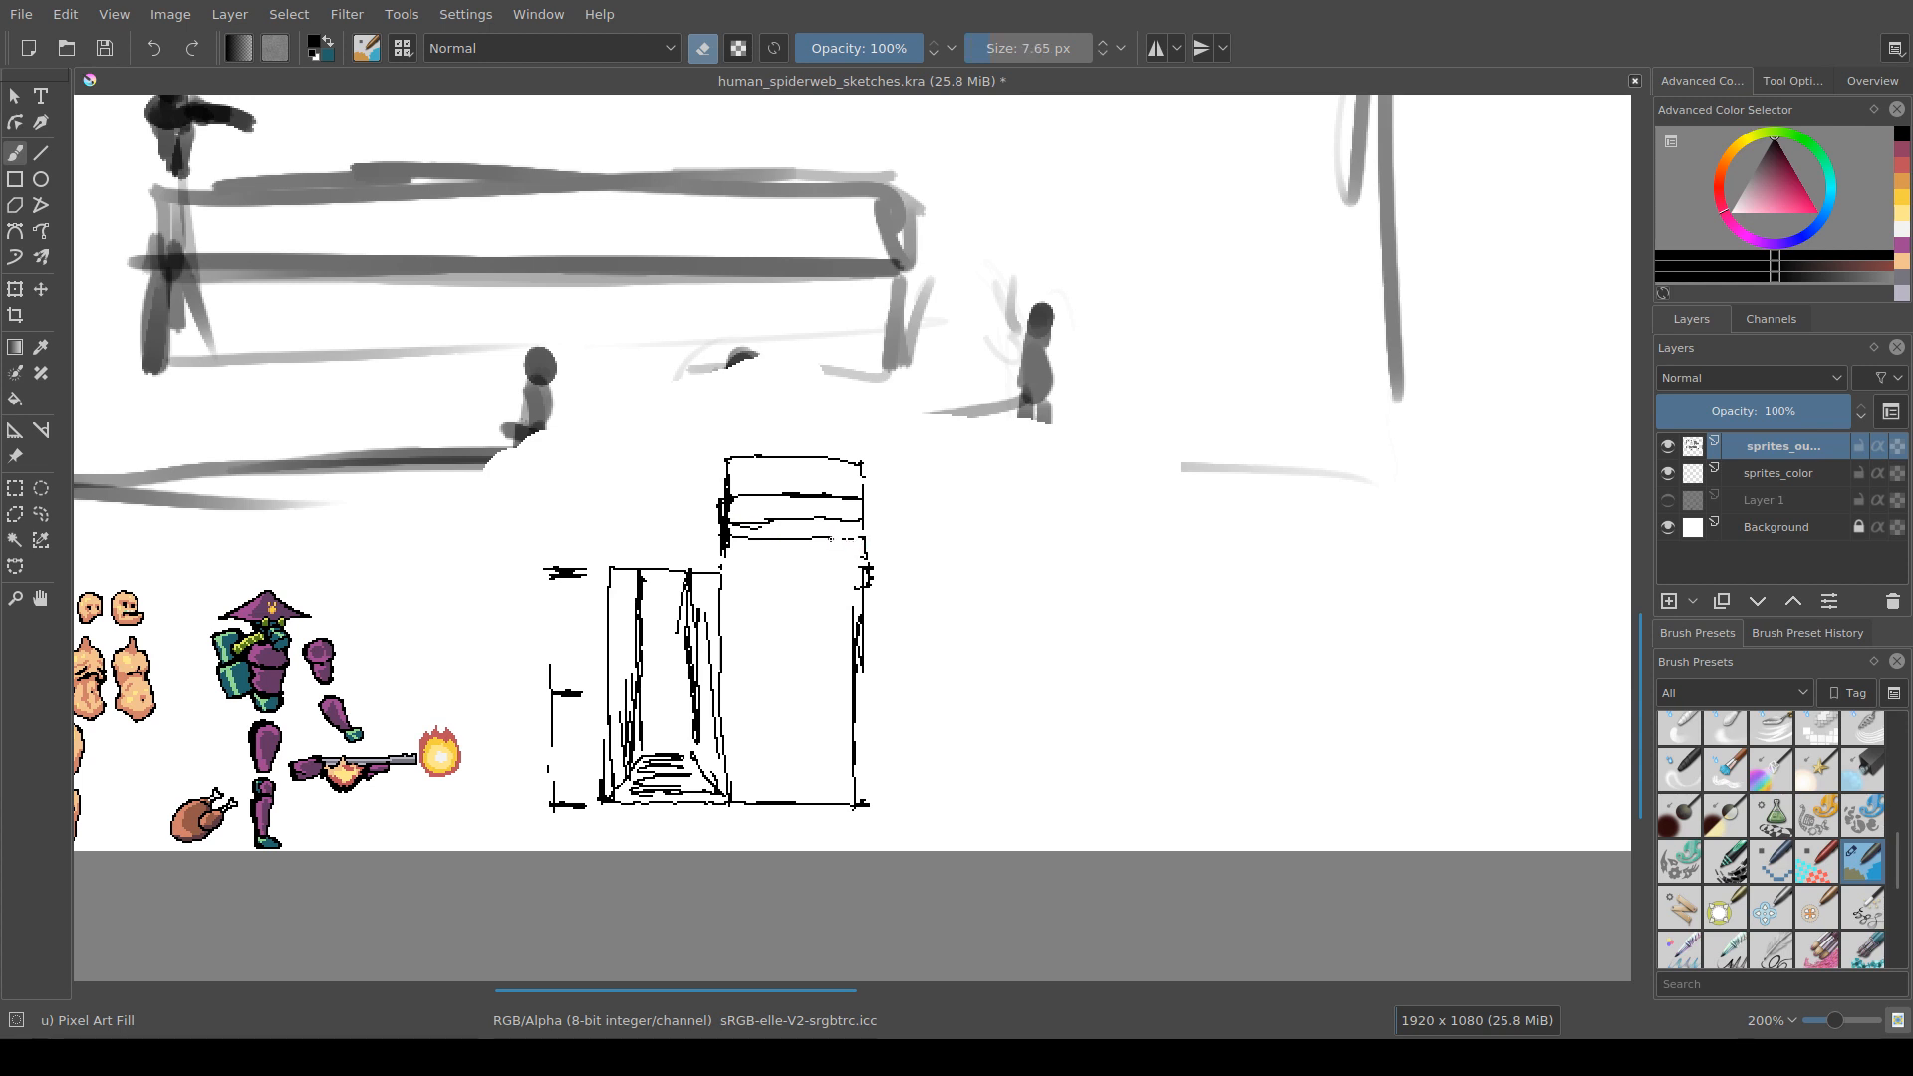
mouse_move(831, 539)
mouse_down()
mouse_move(739, 539)
mouse_move(853, 540)
mouse_move(621, 522)
mouse_move(615, 453)
mouse_move(615, 502)
mouse_move(727, 454)
mouse_up()
Step: Extend the upper band leftward over the narrower box by sketching a matching segment, and save the document
key(e)
drag(718, 461, 610, 466)
drag(610, 467, 624, 520)
mouse_move(614, 501)
mouse_down()
mouse_move(720, 499)
mouse_move(604, 529)
mouse_up()
drag(697, 647, 684, 601)
key(ctrl+s)
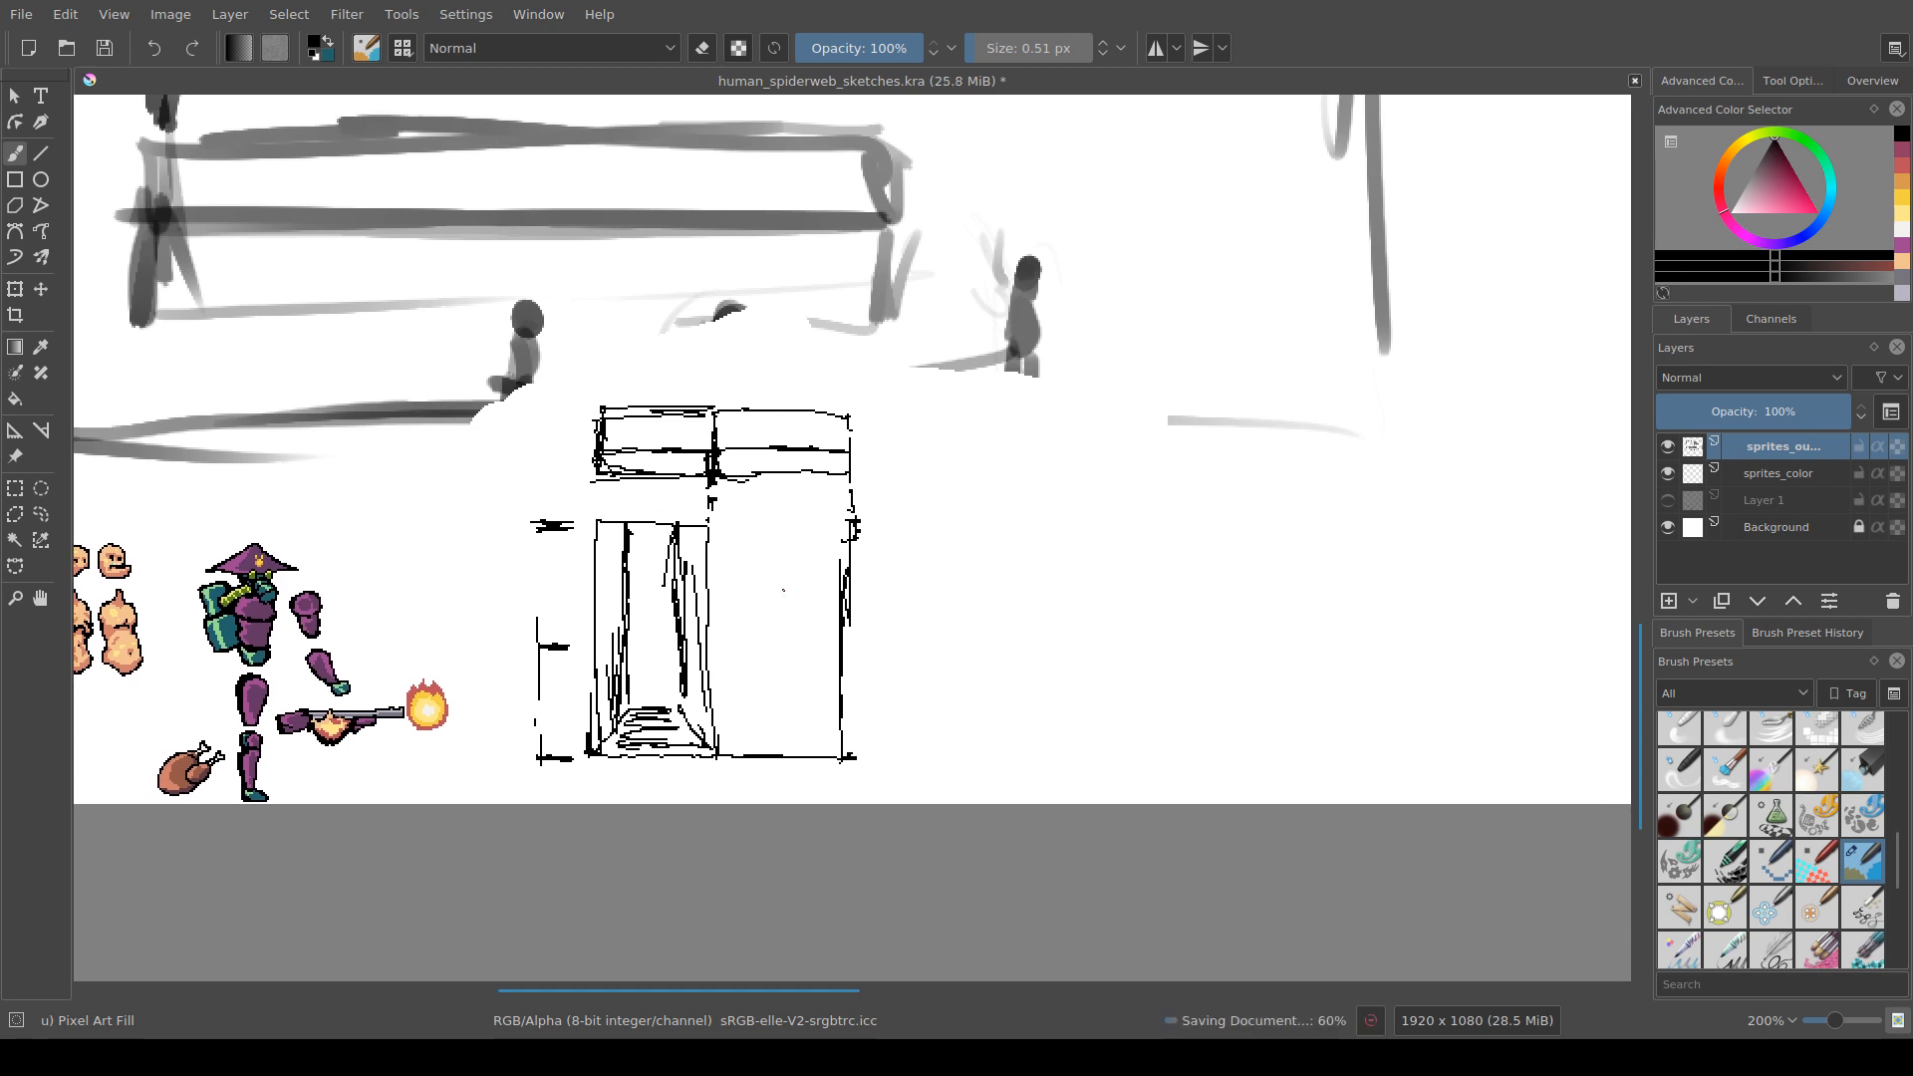
Step: Examine the base and proportions of the box sketch close up and next to the character sprites
scroll(831, 865, up, 1)
drag(831, 865, 749, 875)
scroll(739, 698, up, 1)
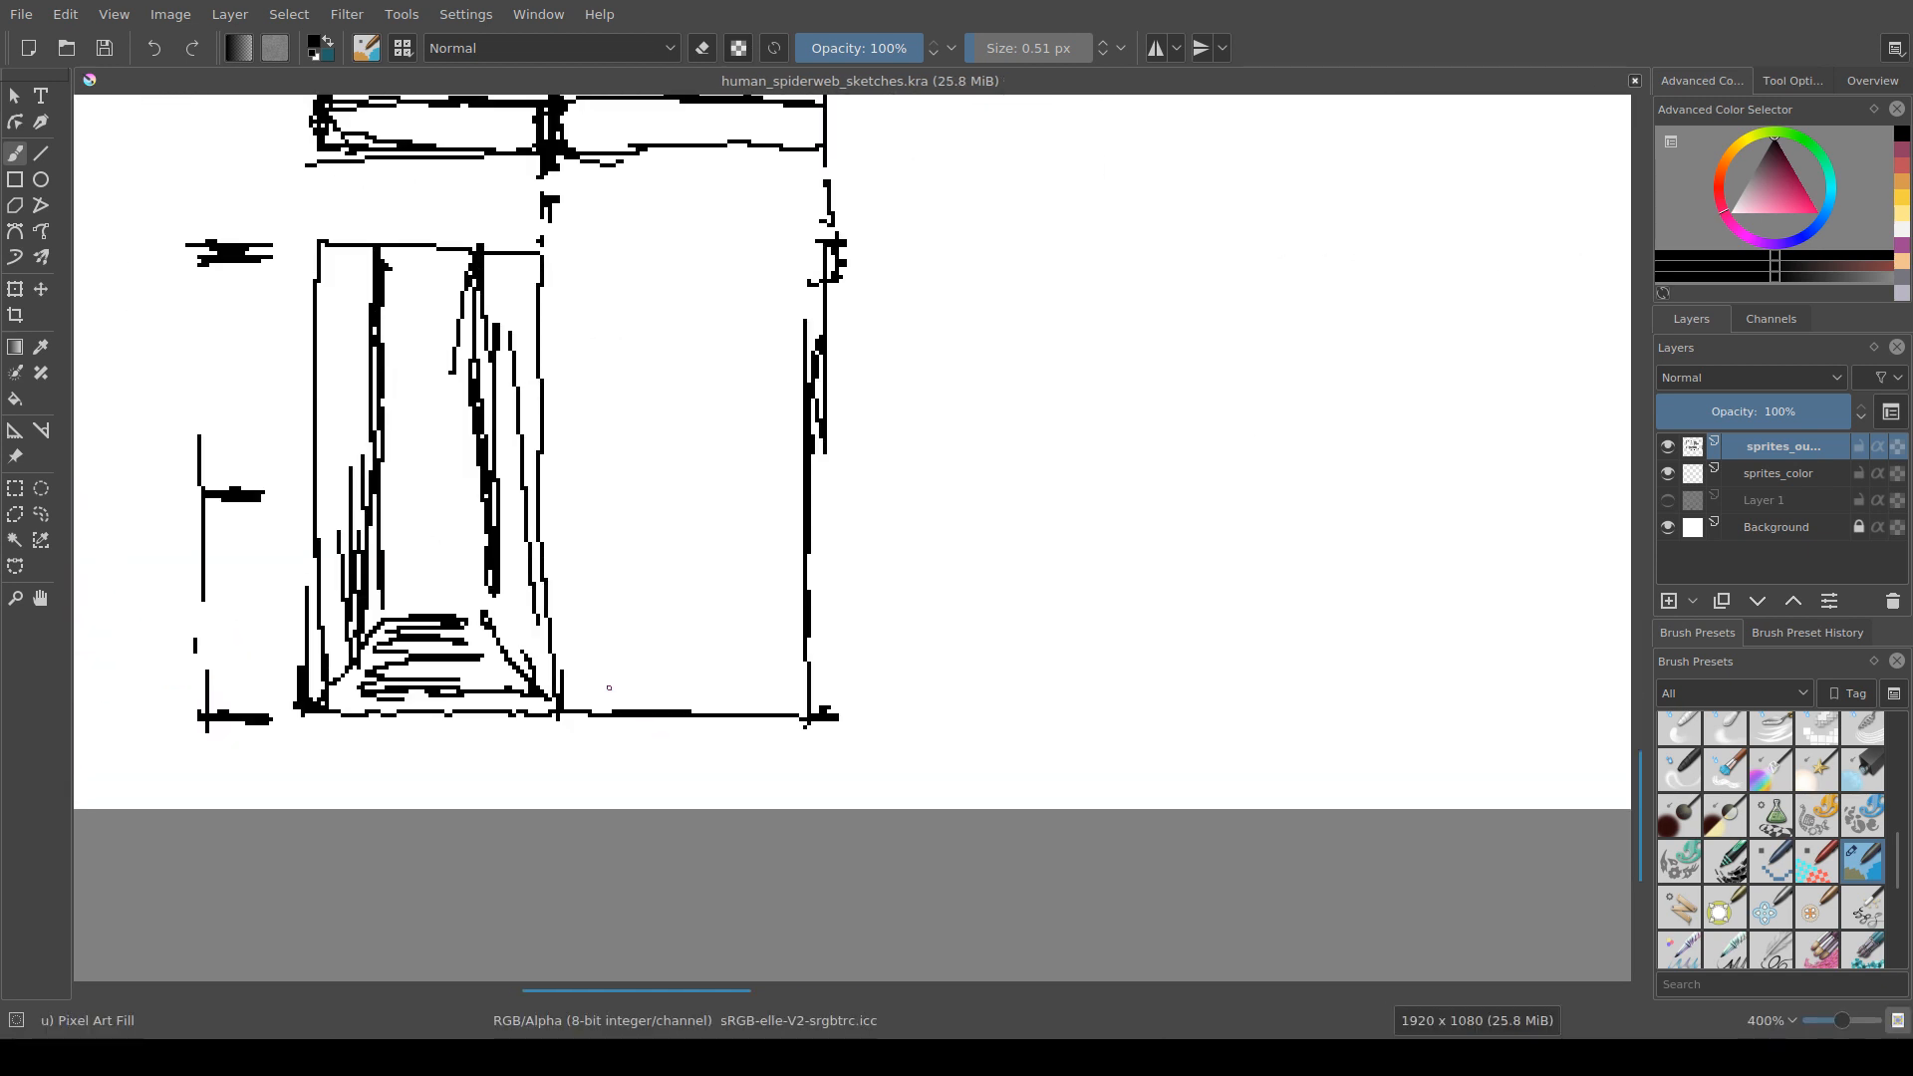
scroll(738, 697, up, 1)
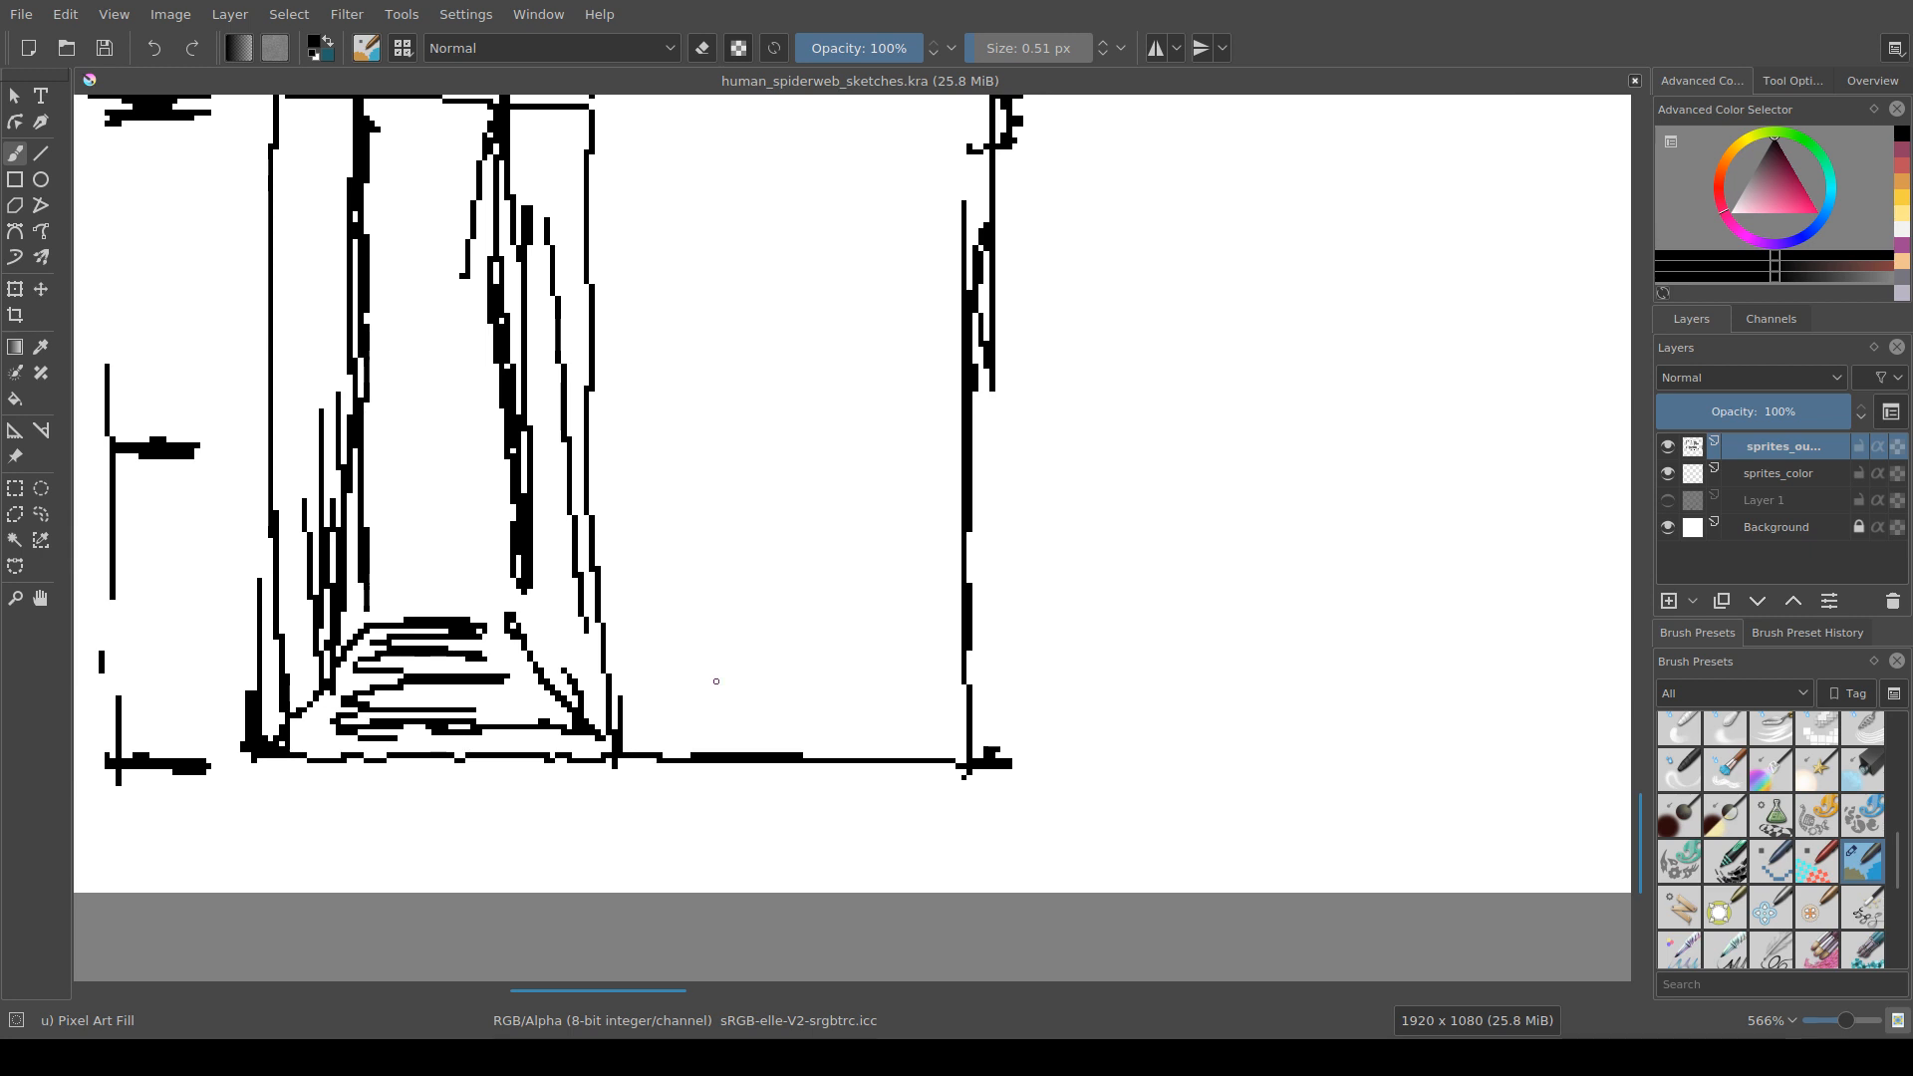
scroll(812, 669, down, 3)
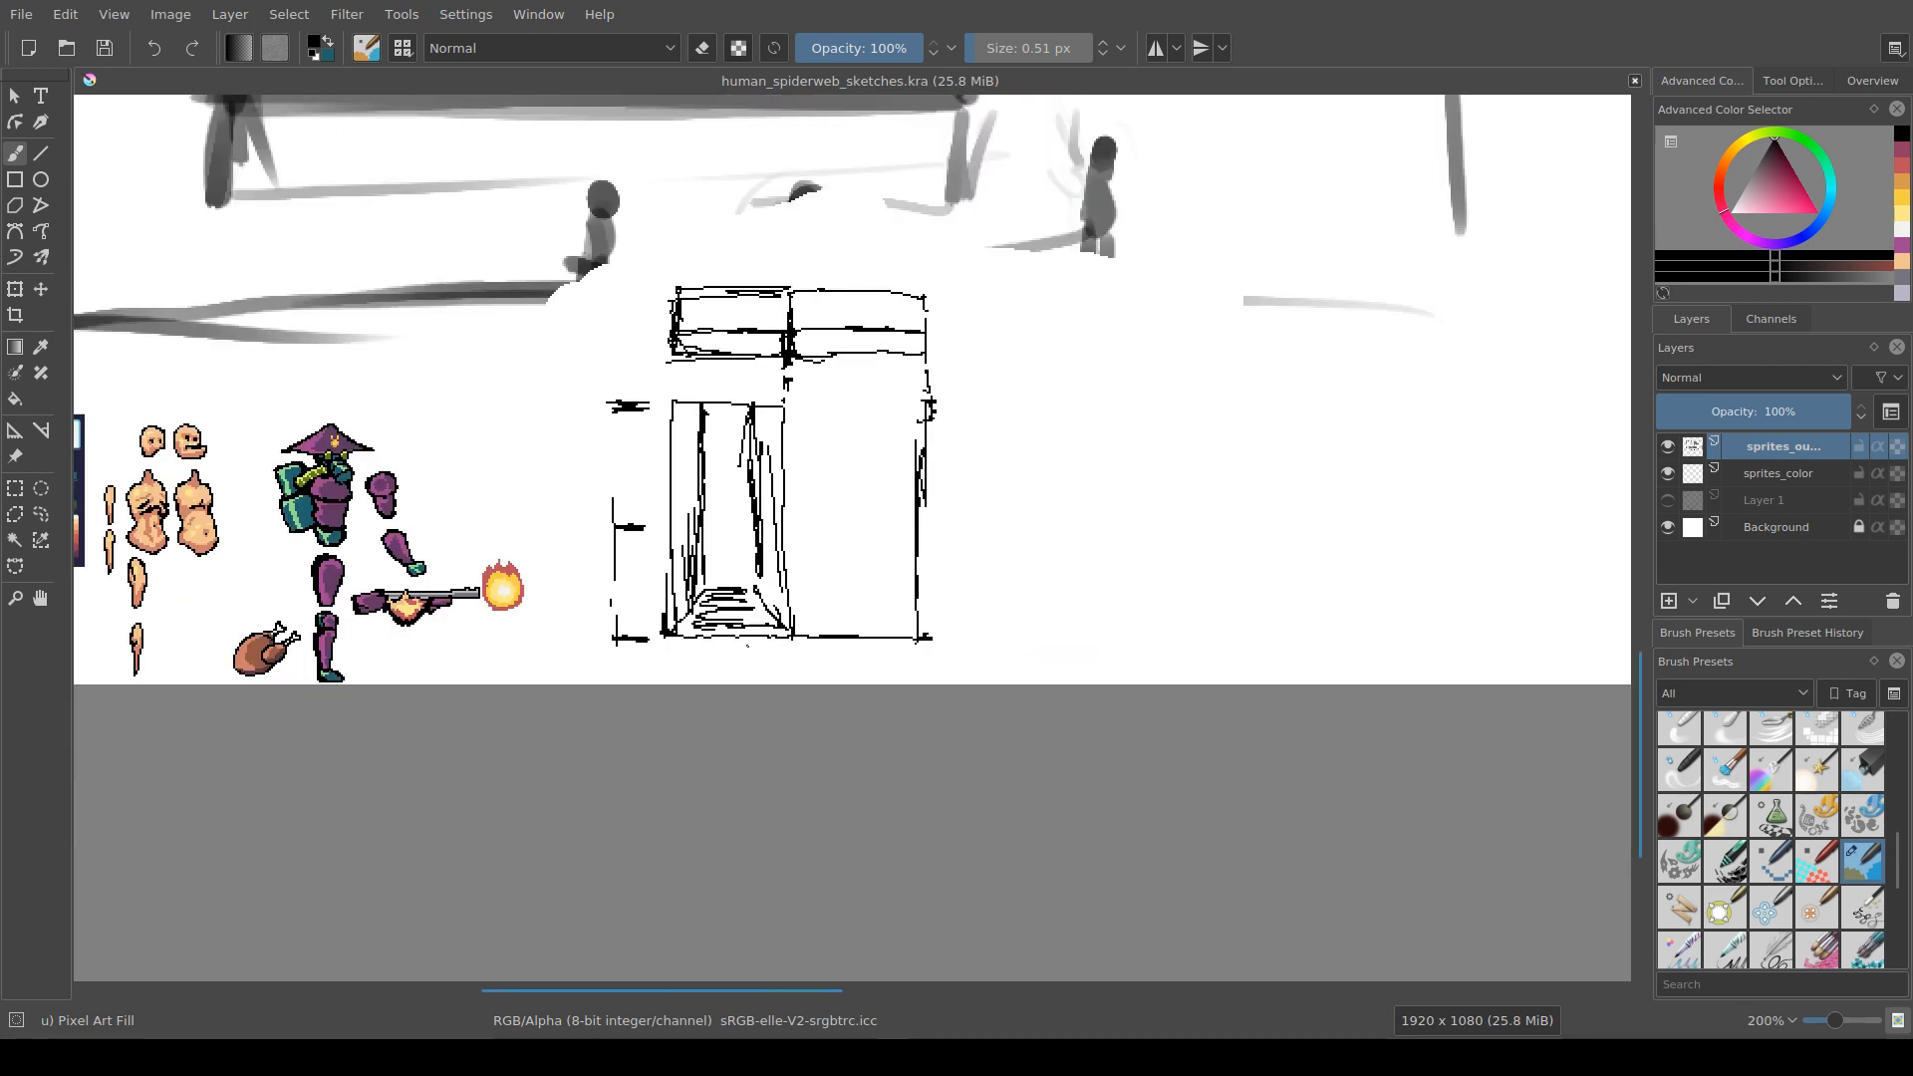
drag(831, 634, 698, 684)
scroll(817, 753, down, 1)
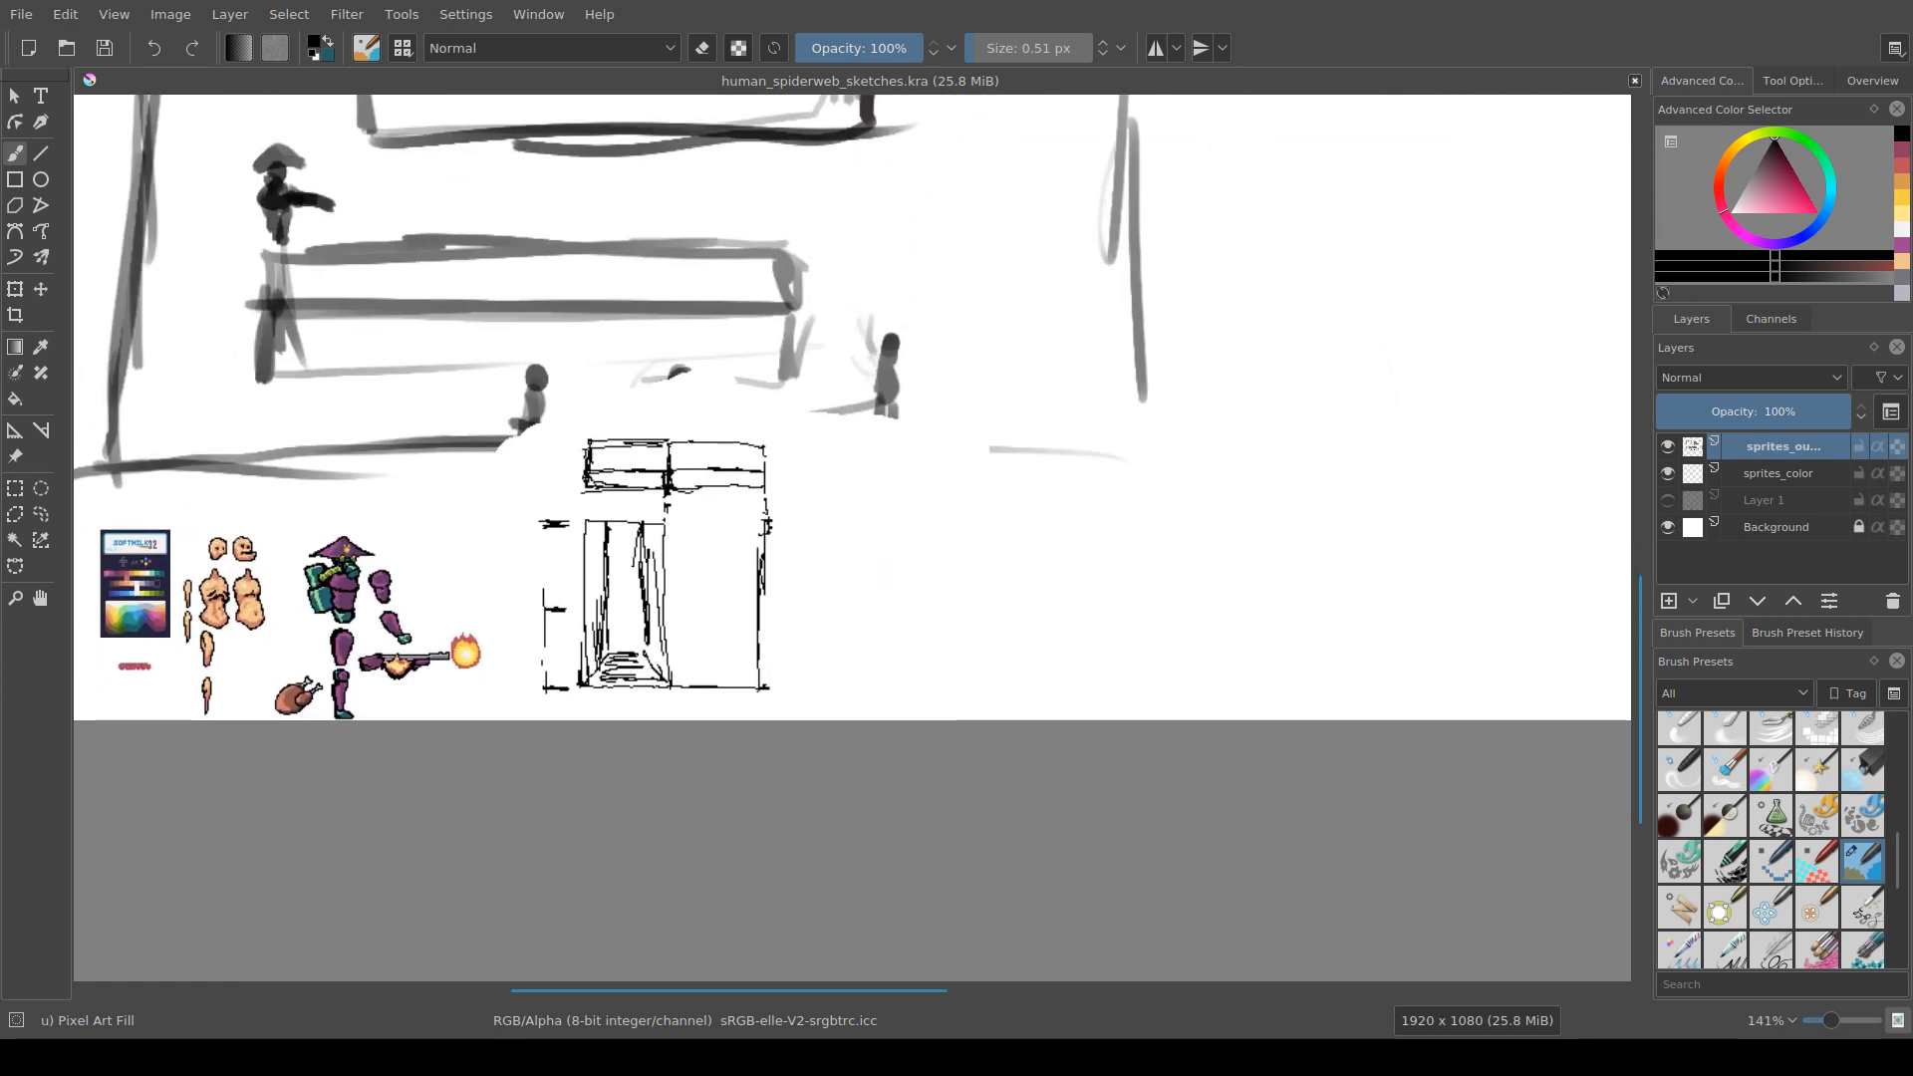
scroll(697, 684, up, 2)
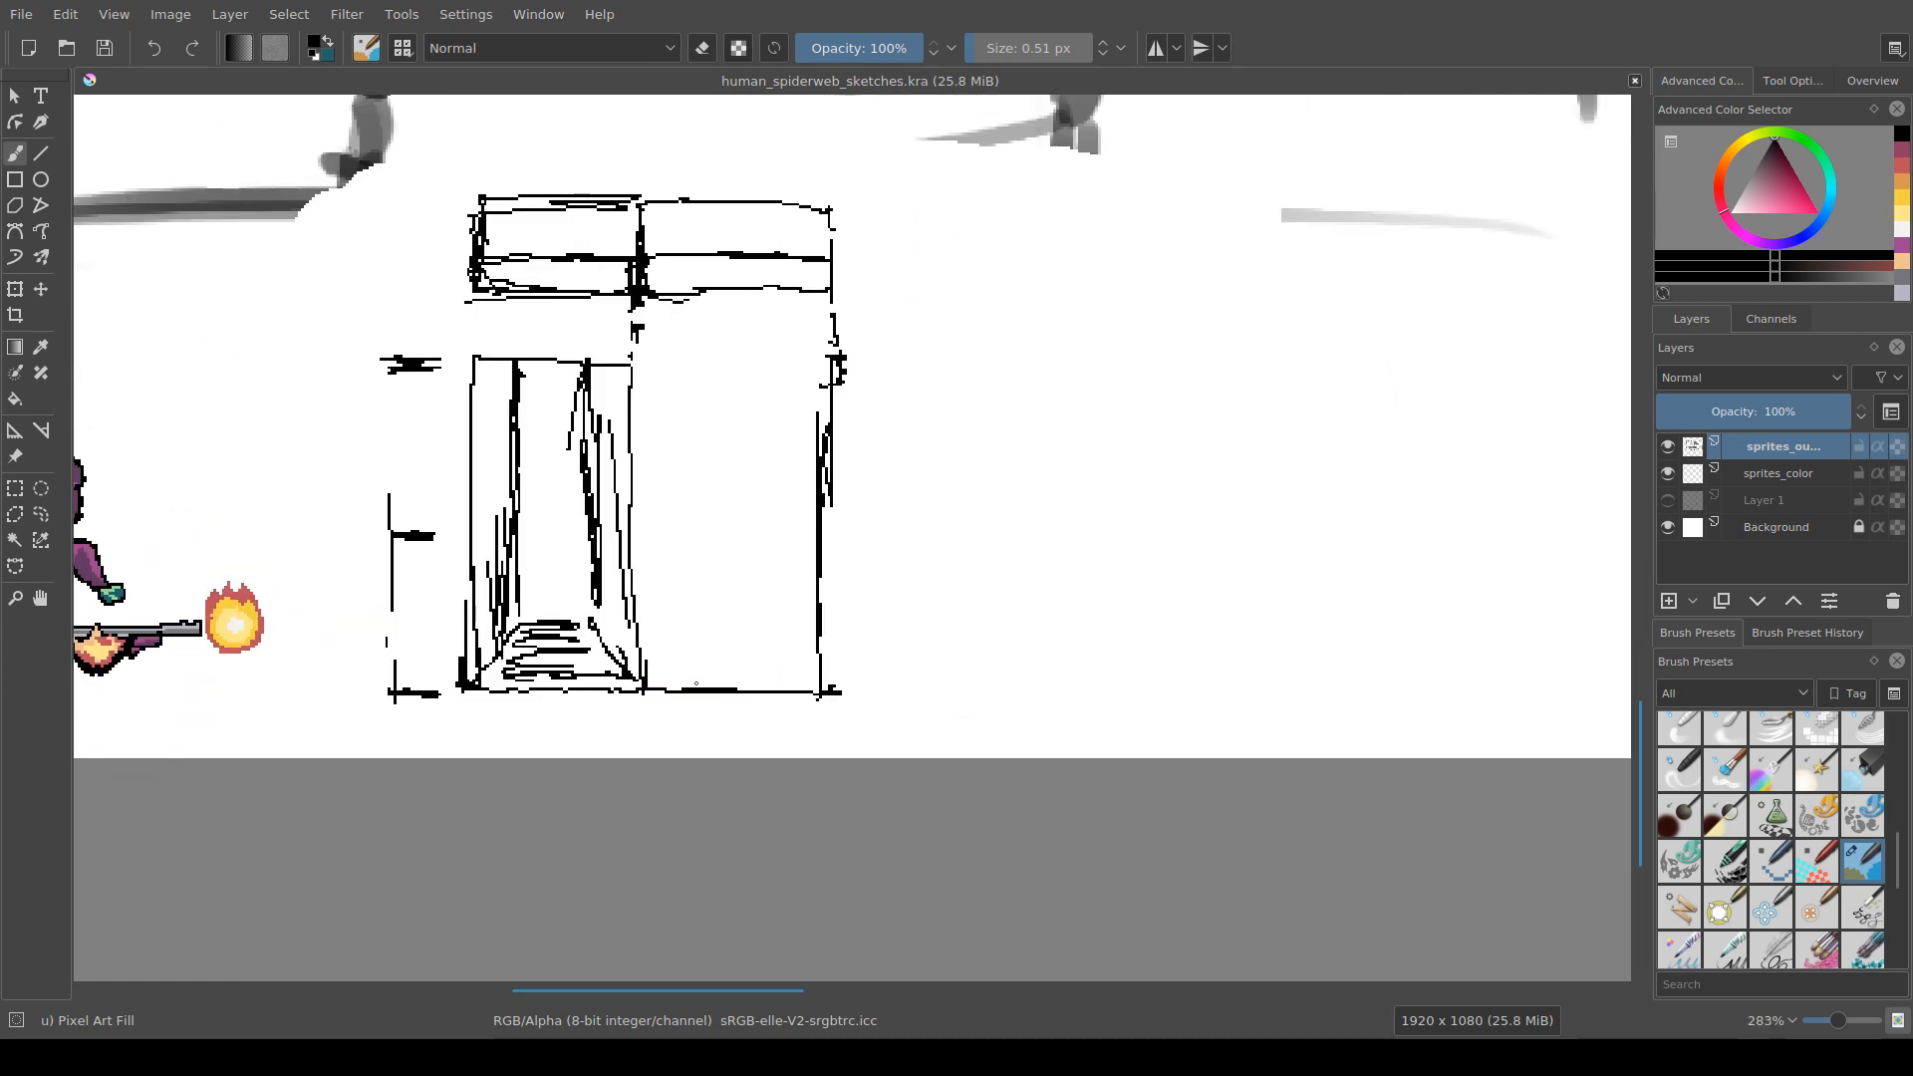
drag(699, 681, 653, 720)
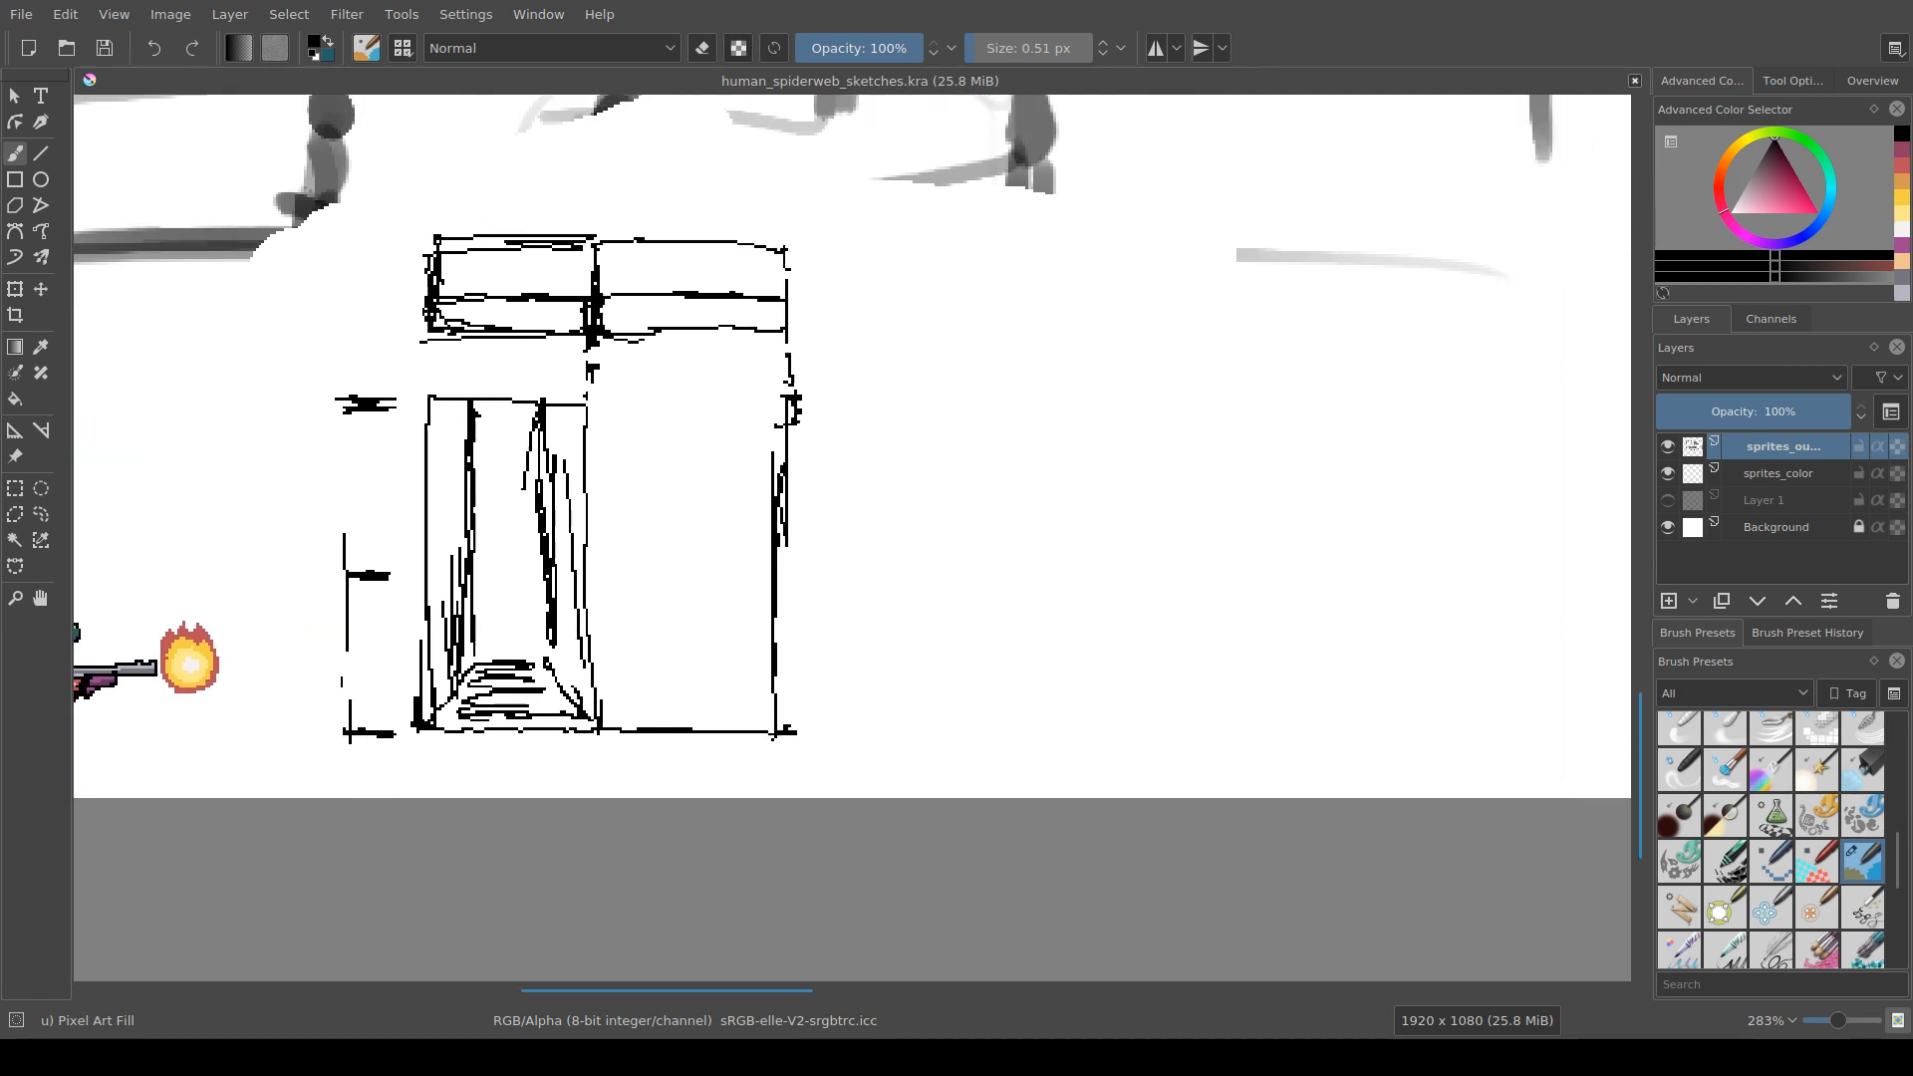
mouse_move(794, 681)
mouse_down()
mouse_move(753, 708)
mouse_move(782, 663)
mouse_up()
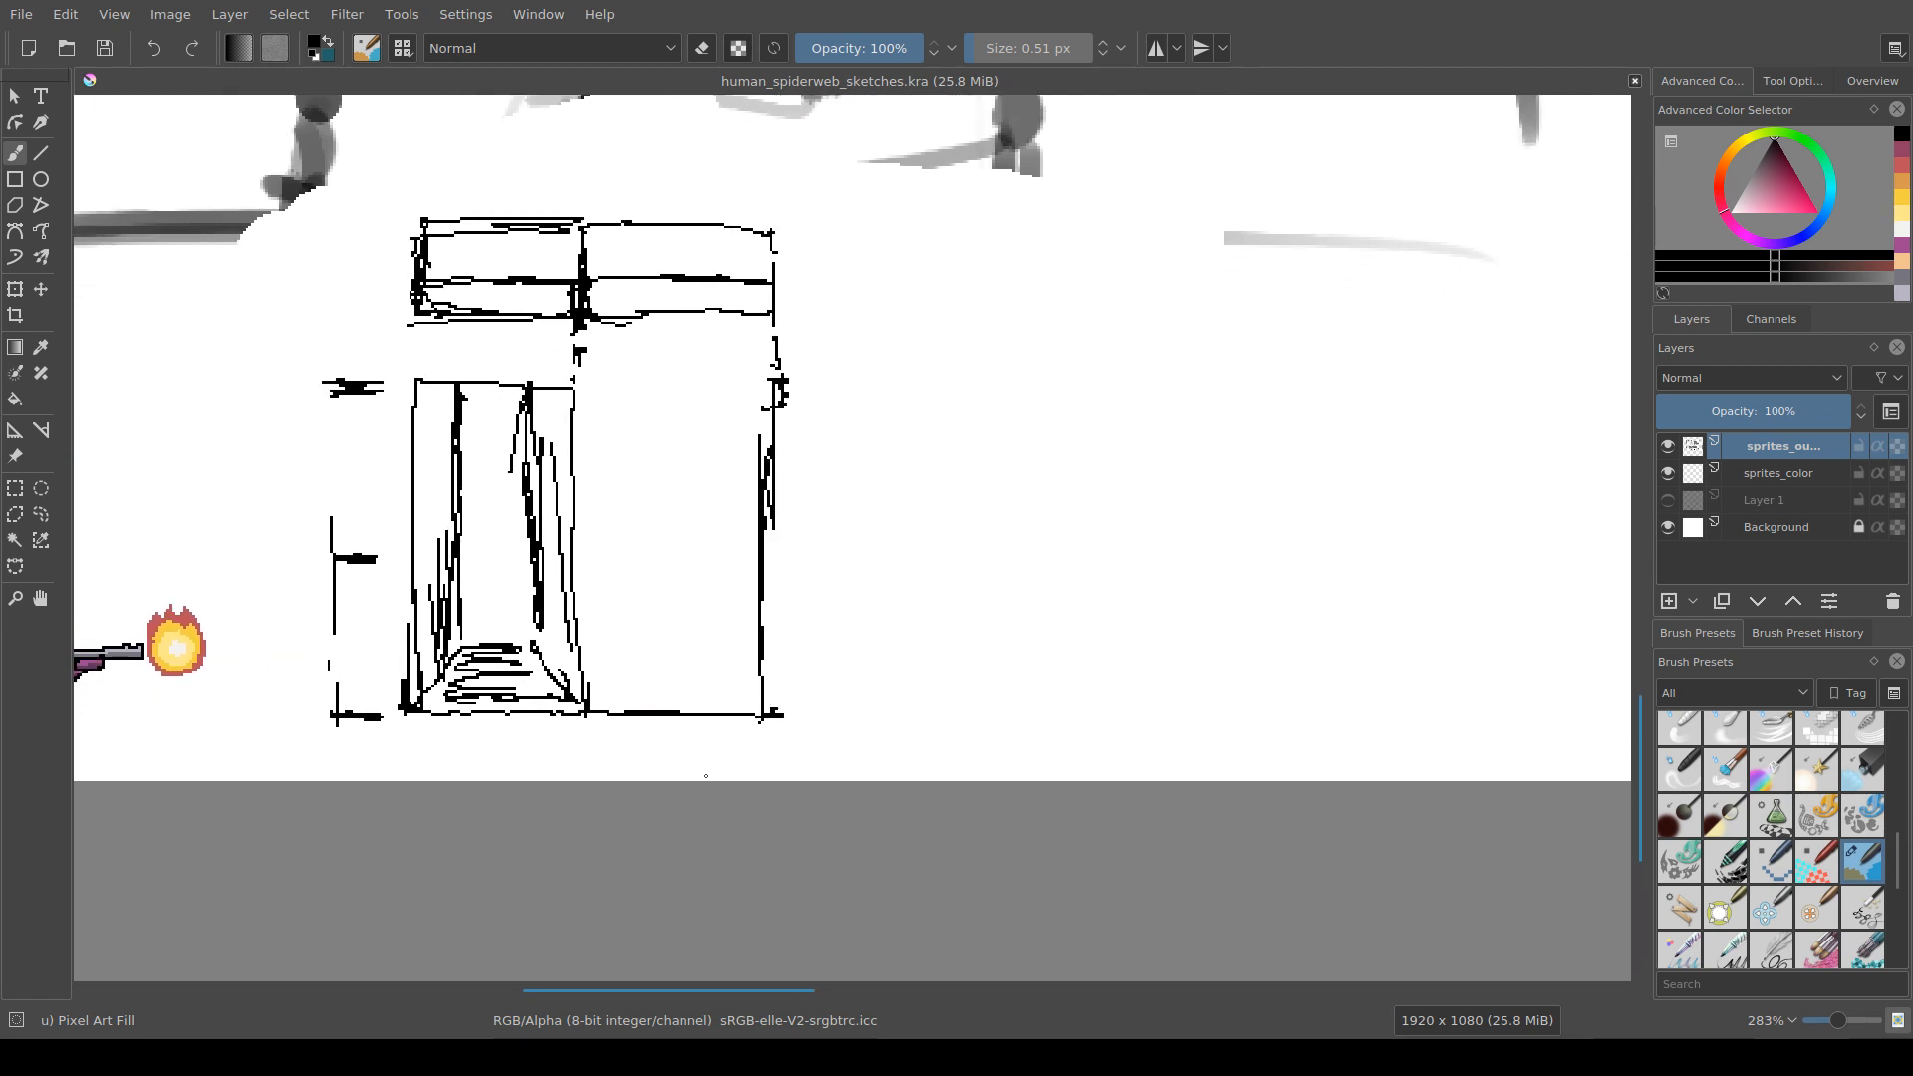
Step: Measure the width of the wider box's base with a rectangular selection, and clear the selection
key(ctrl+r)
mouse_move(580, 696)
mouse_down()
mouse_move(762, 756)
mouse_move(616, 742)
mouse_move(728, 746)
mouse_move(724, 770)
mouse_move(540, 714)
mouse_move(772, 760)
mouse_up()
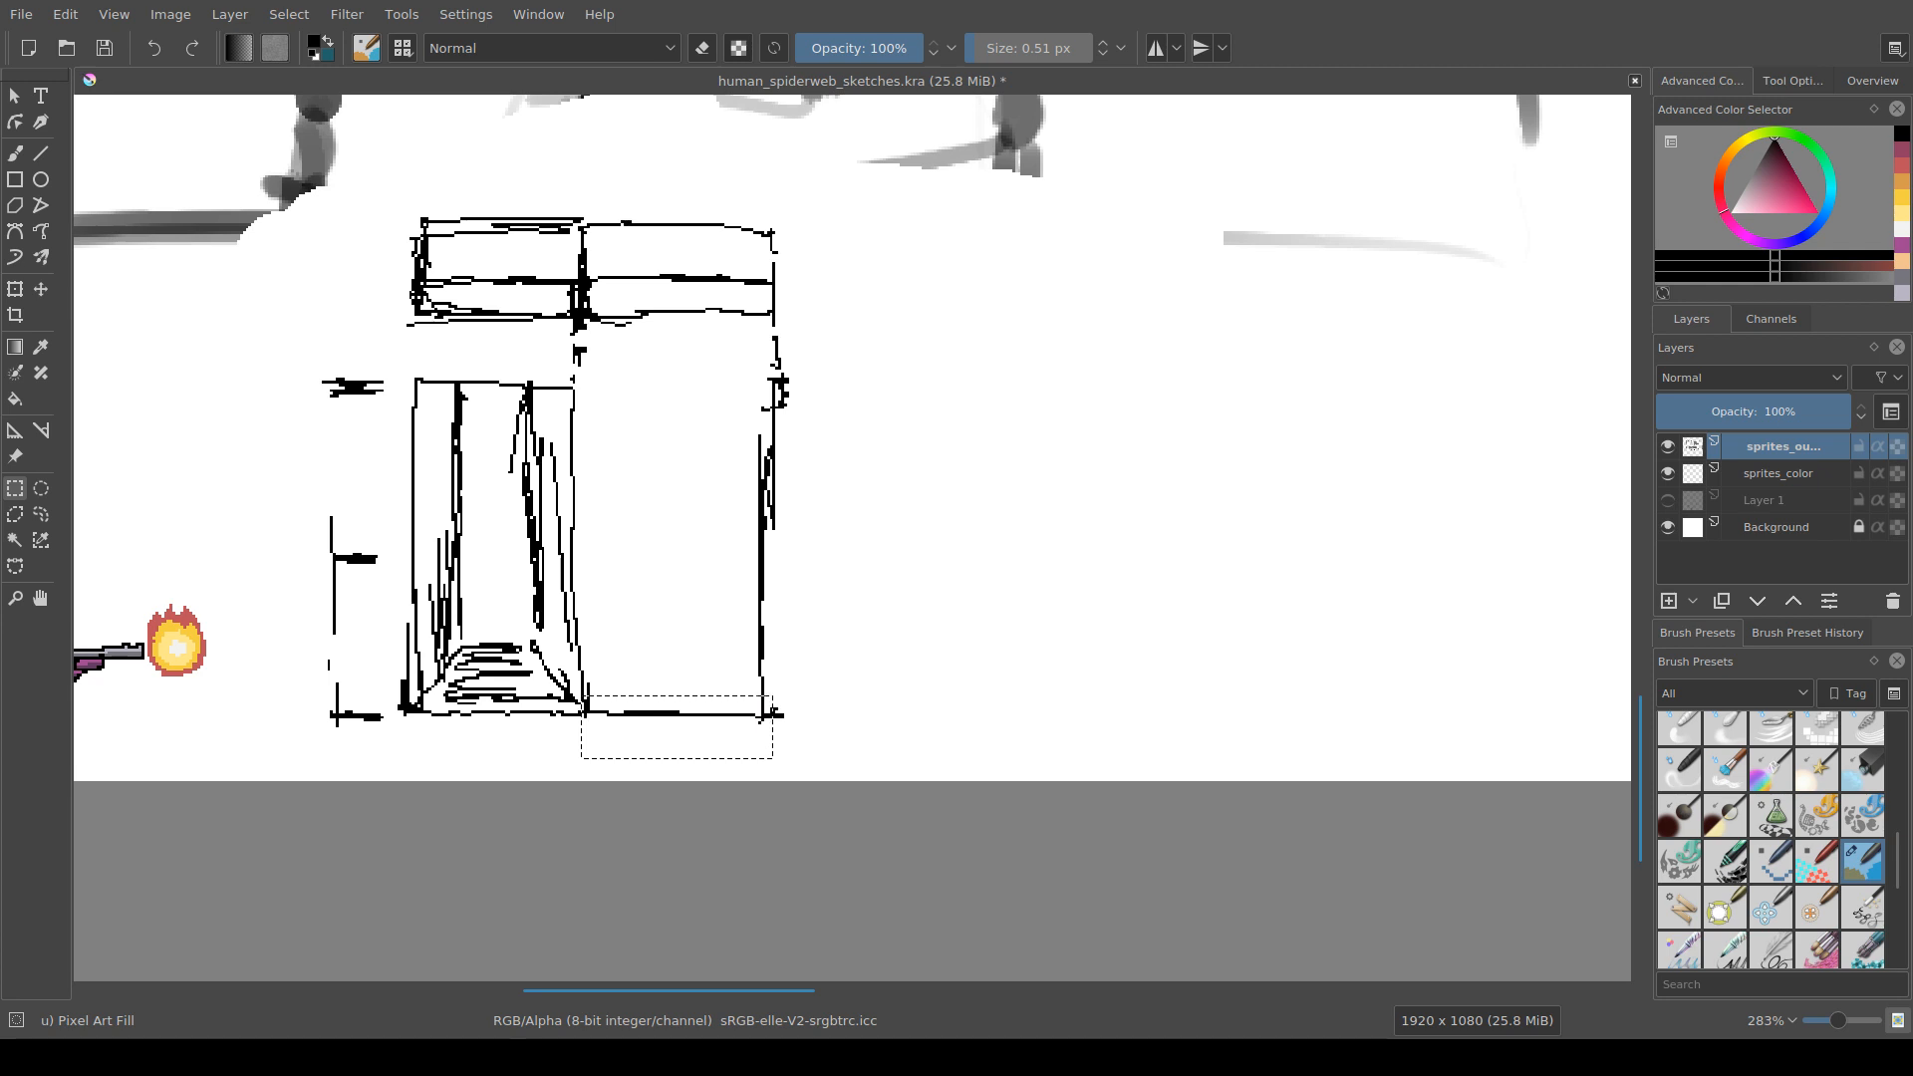
key(ctrl+shift+a)
drag(575, 673, 769, 730)
click(1793, 81)
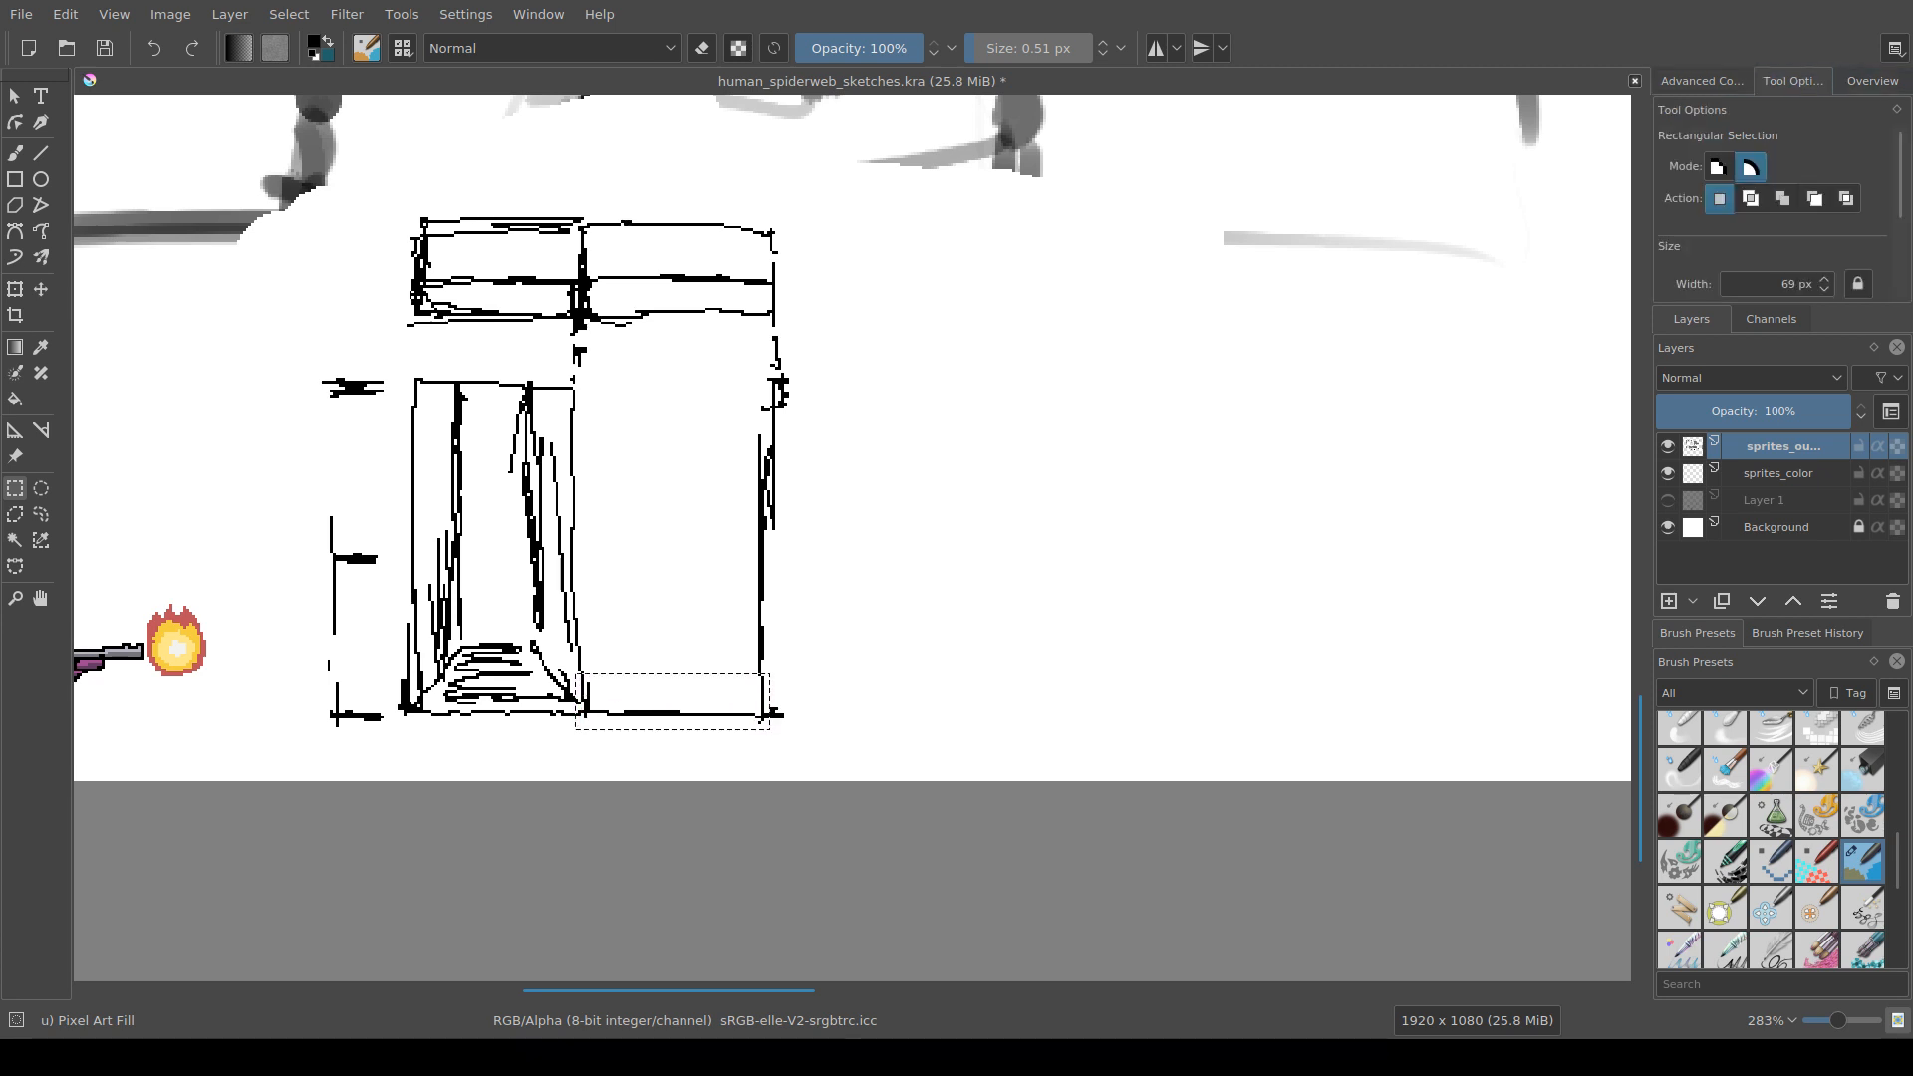
click(1702, 81)
key(ctrl+shift+a)
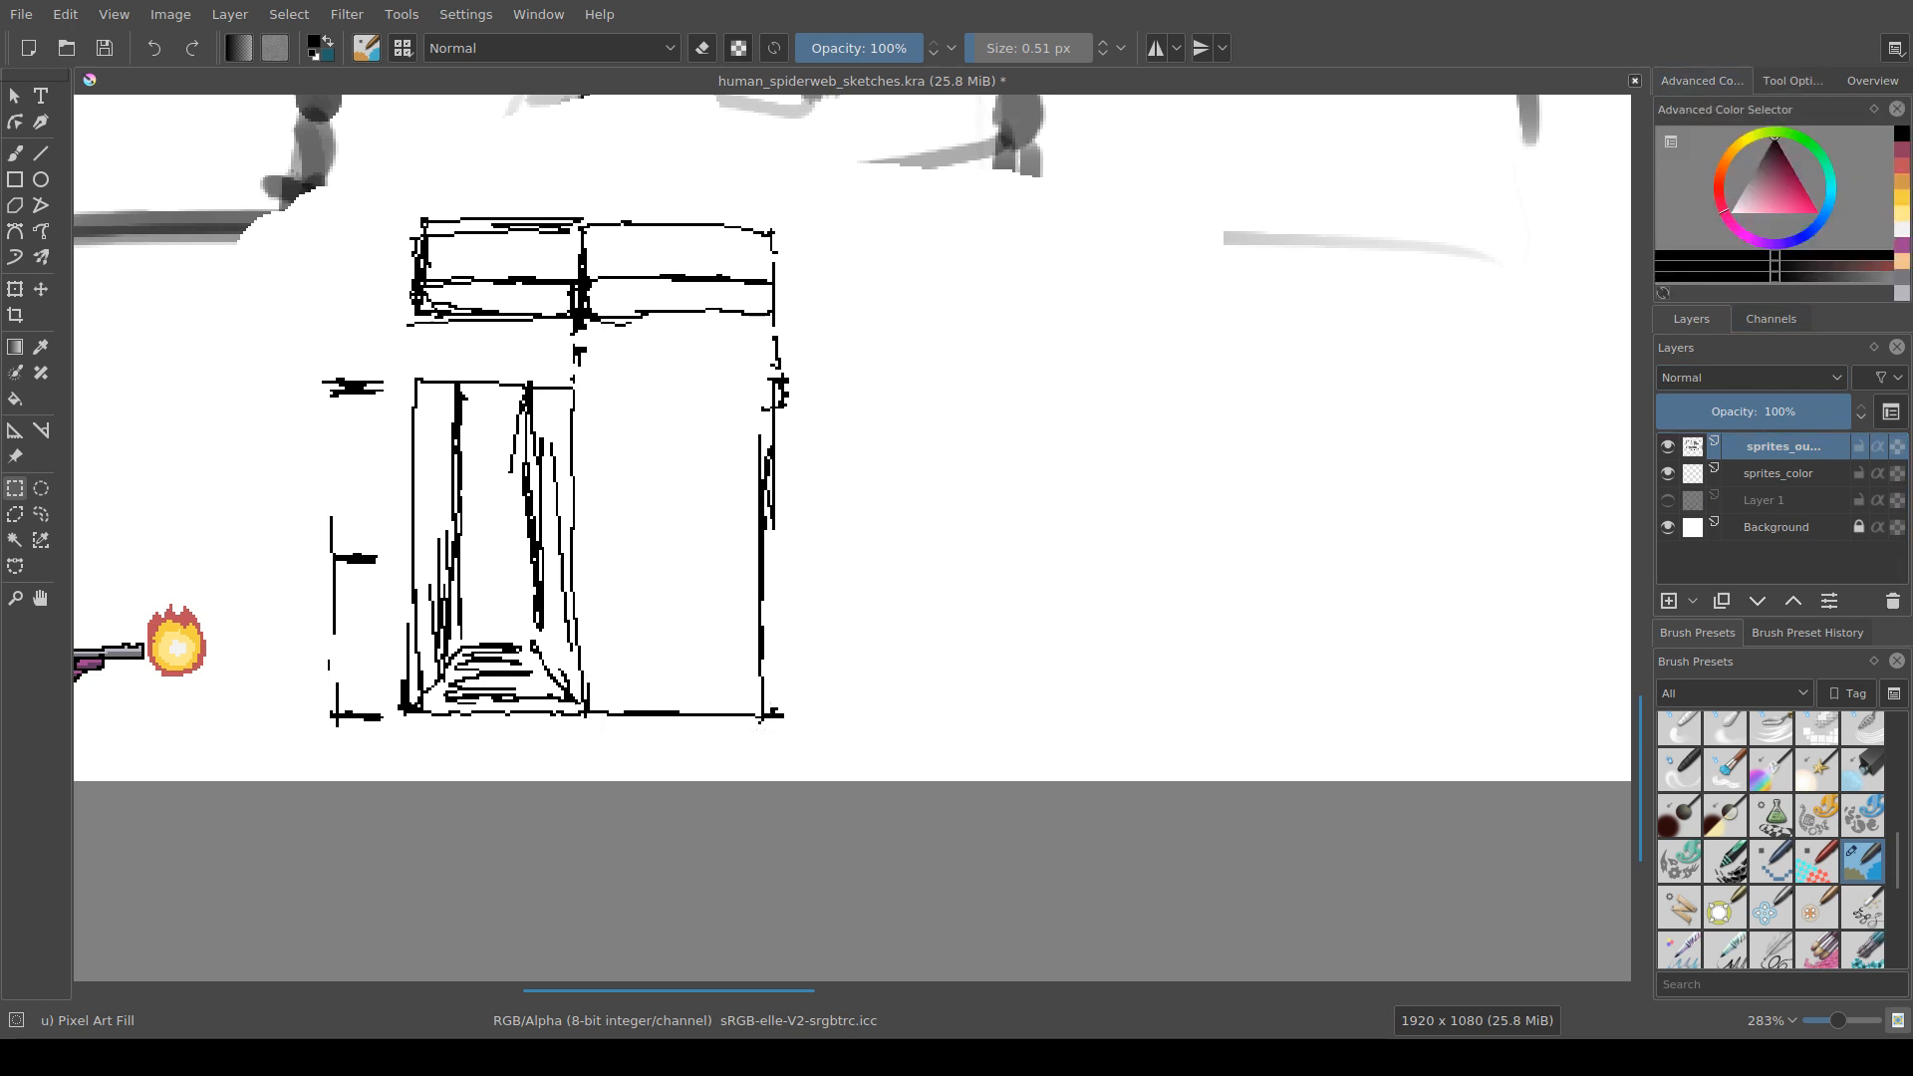
Step: Select a rectangular strip spanning exactly the base of the wider box, and save the document
drag(607, 630, 780, 623)
scroll(779, 623, up, 1)
scroll(885, 732, up, 2)
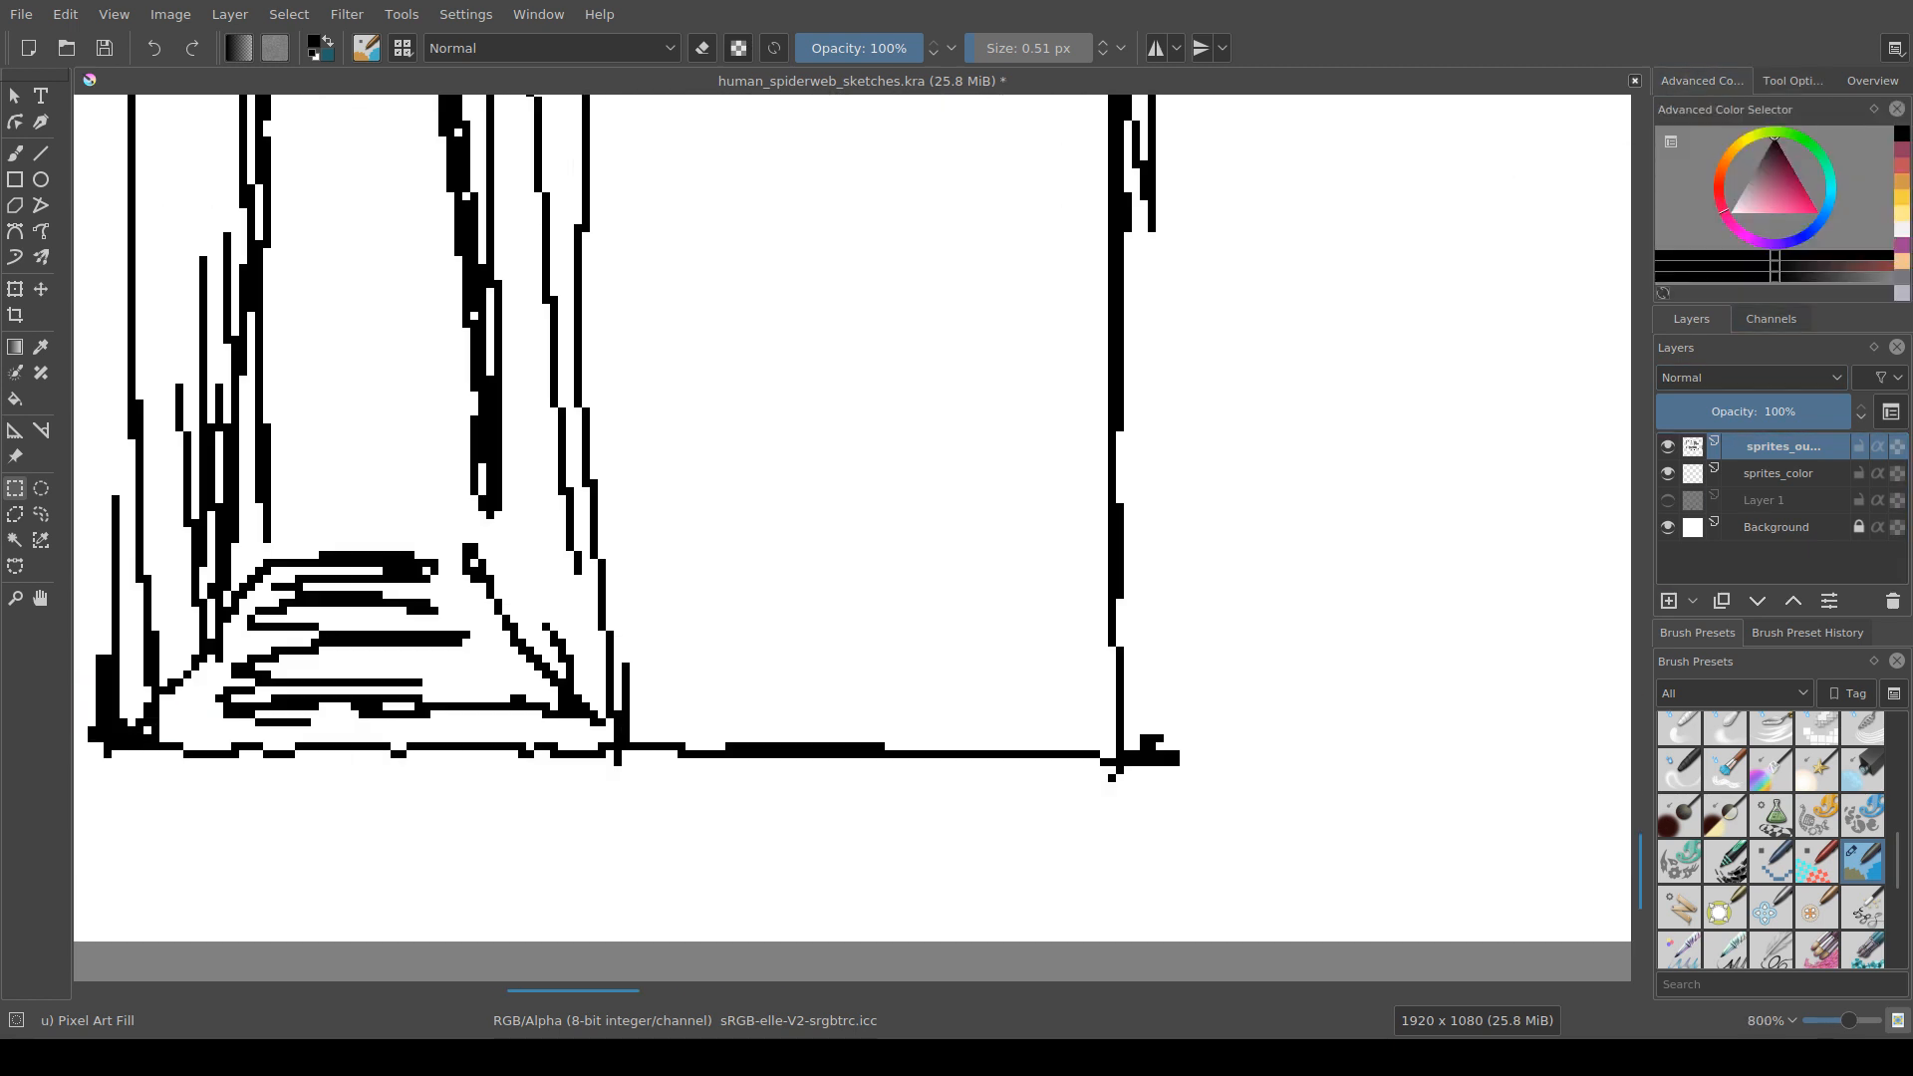
scroll(818, 761, up, 1)
drag(818, 761, 783, 692)
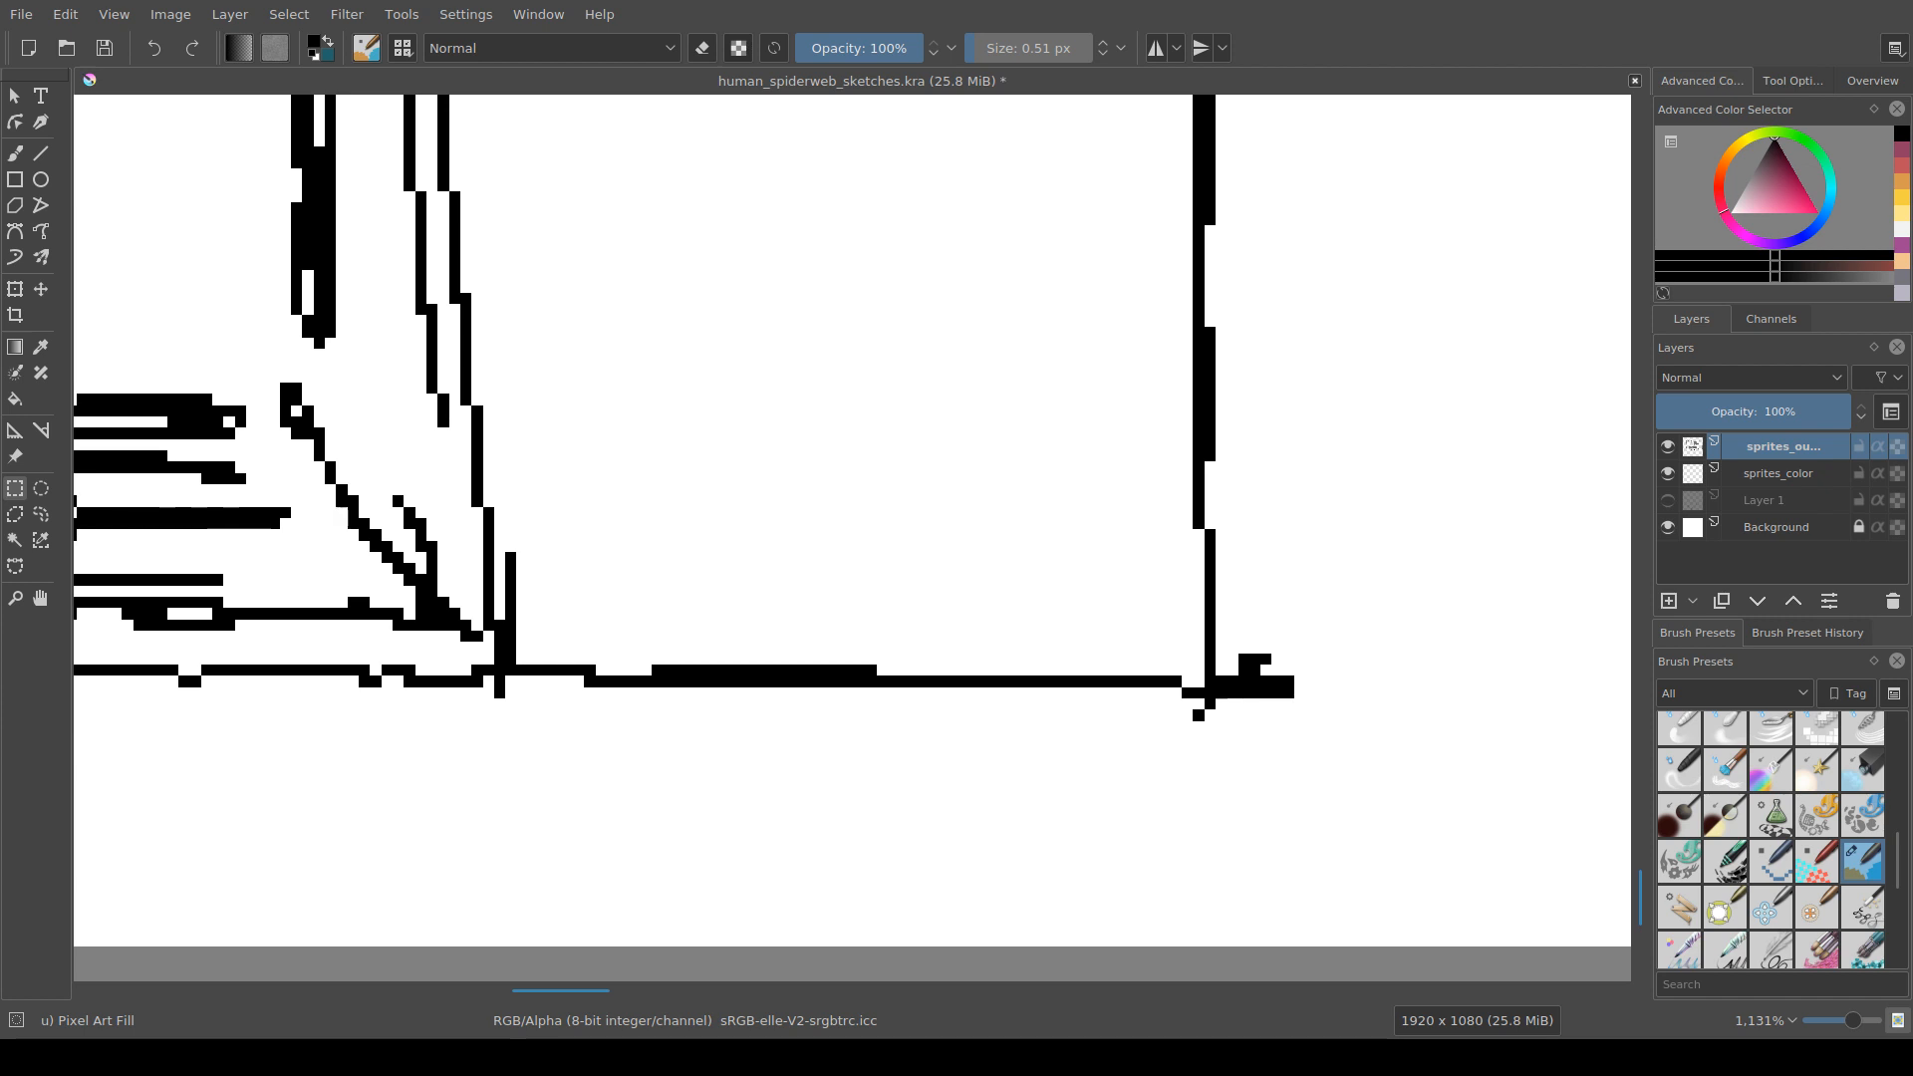
drag(458, 609, 1215, 743)
drag(634, 406, 578, 766)
scroll(579, 767, down, 4)
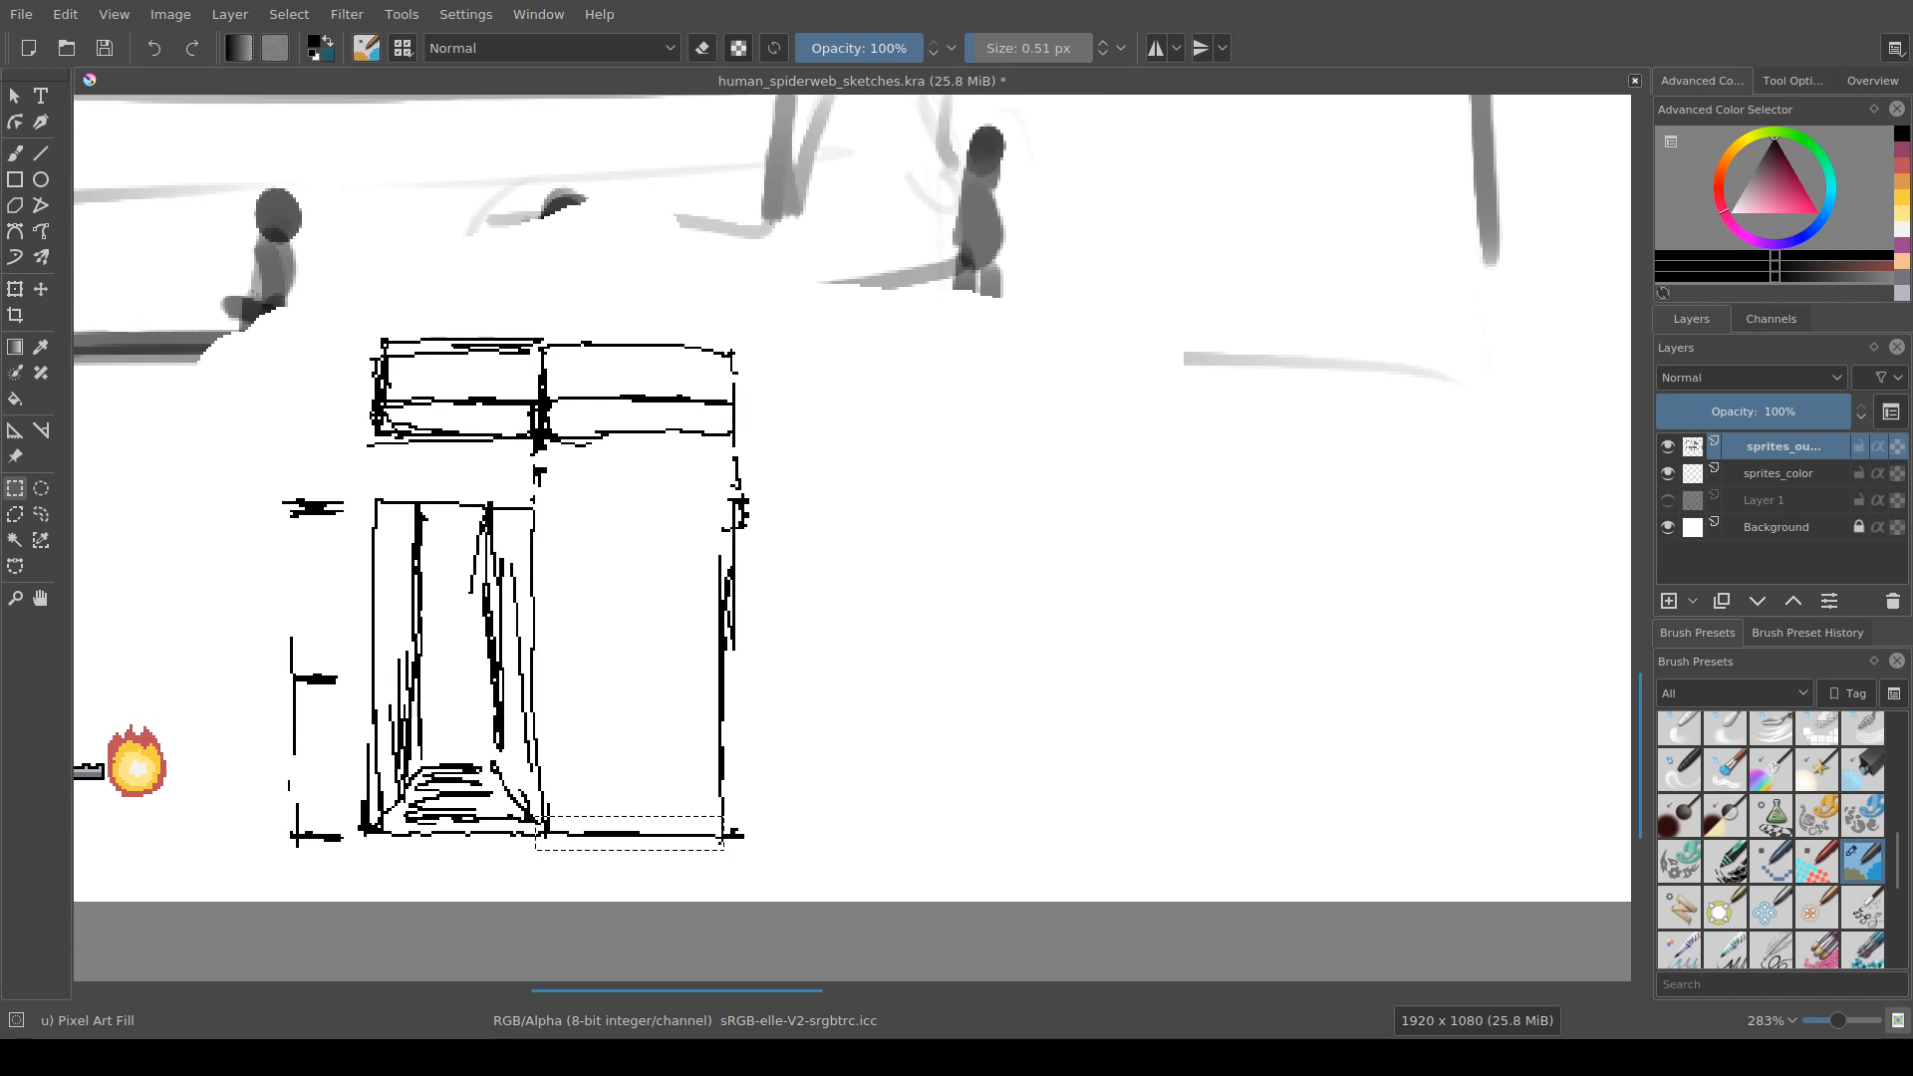
key(ctrl+s)
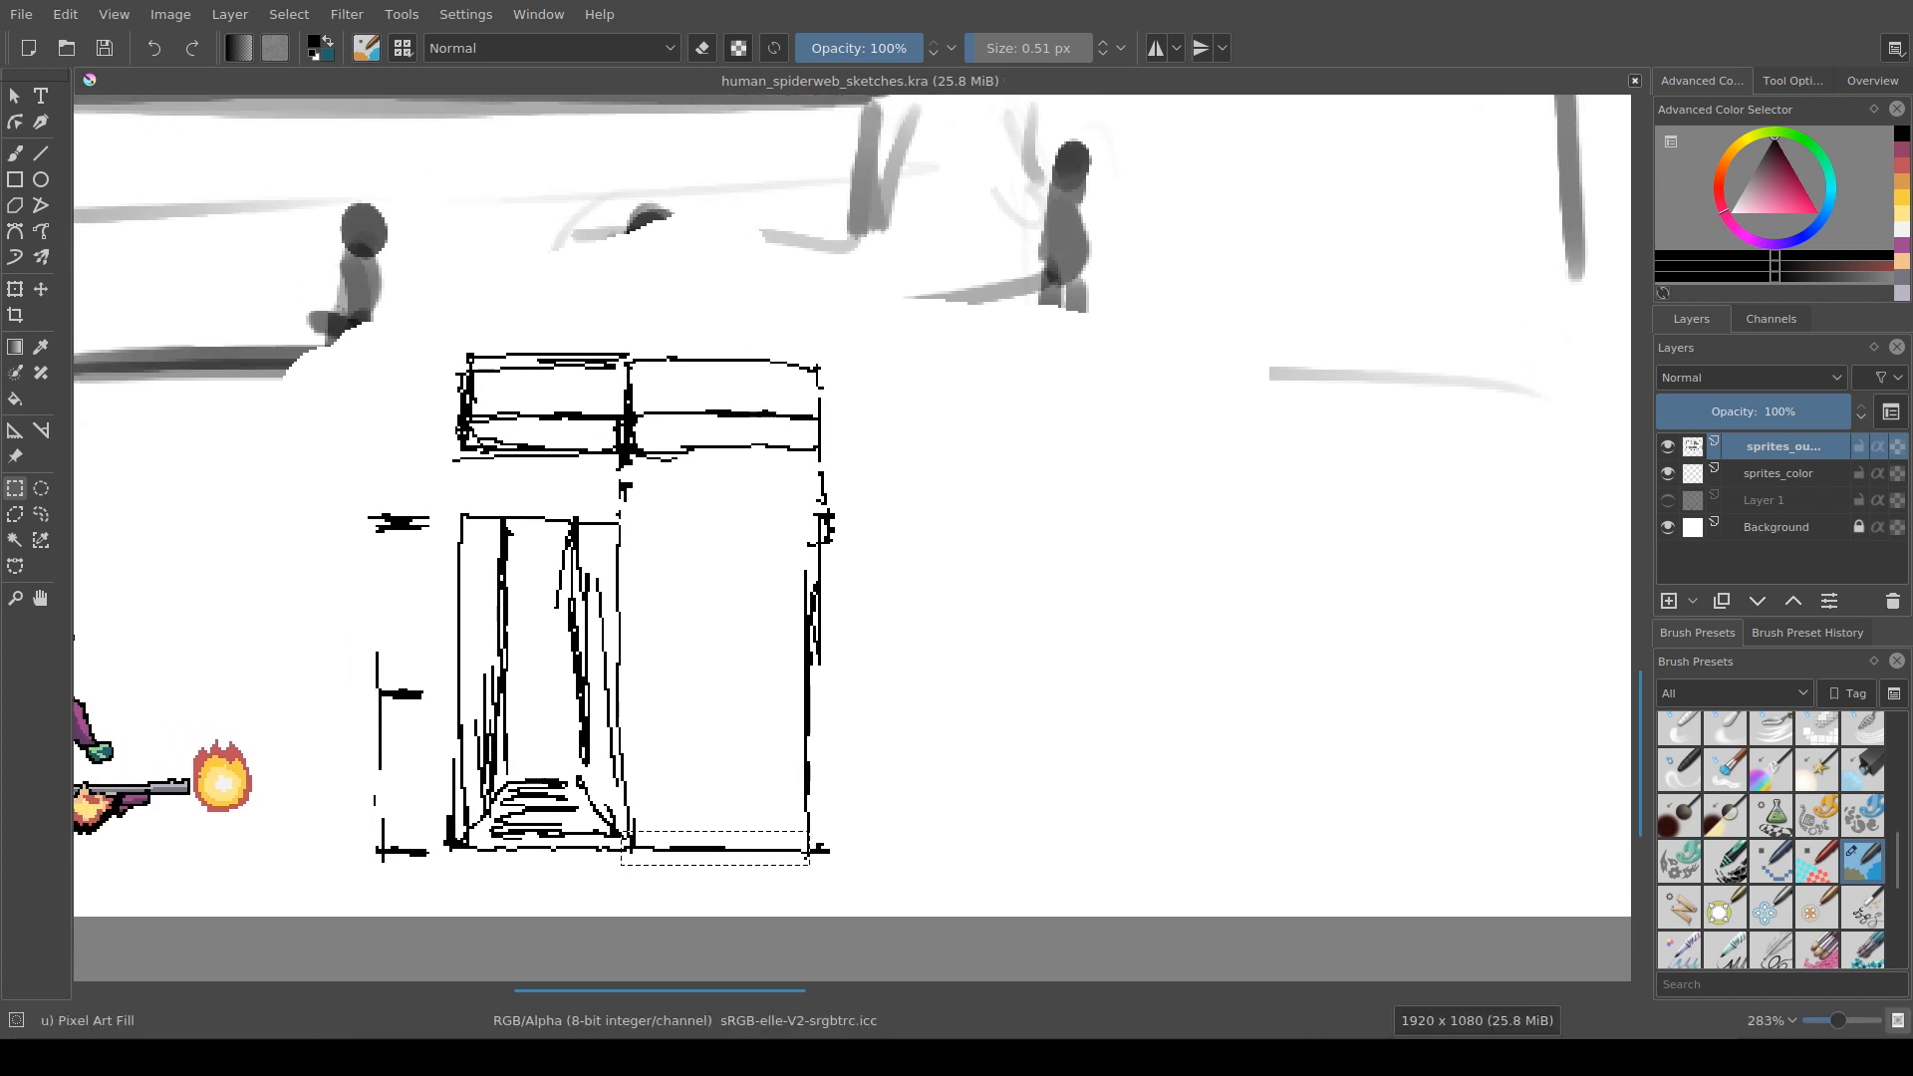
Step: Compare the size of the box sketch with the character sprites and inspect the selected base strip
click(1872, 82)
click(1702, 82)
drag(317, 655, 1026, 588)
scroll(1026, 588, down, 2)
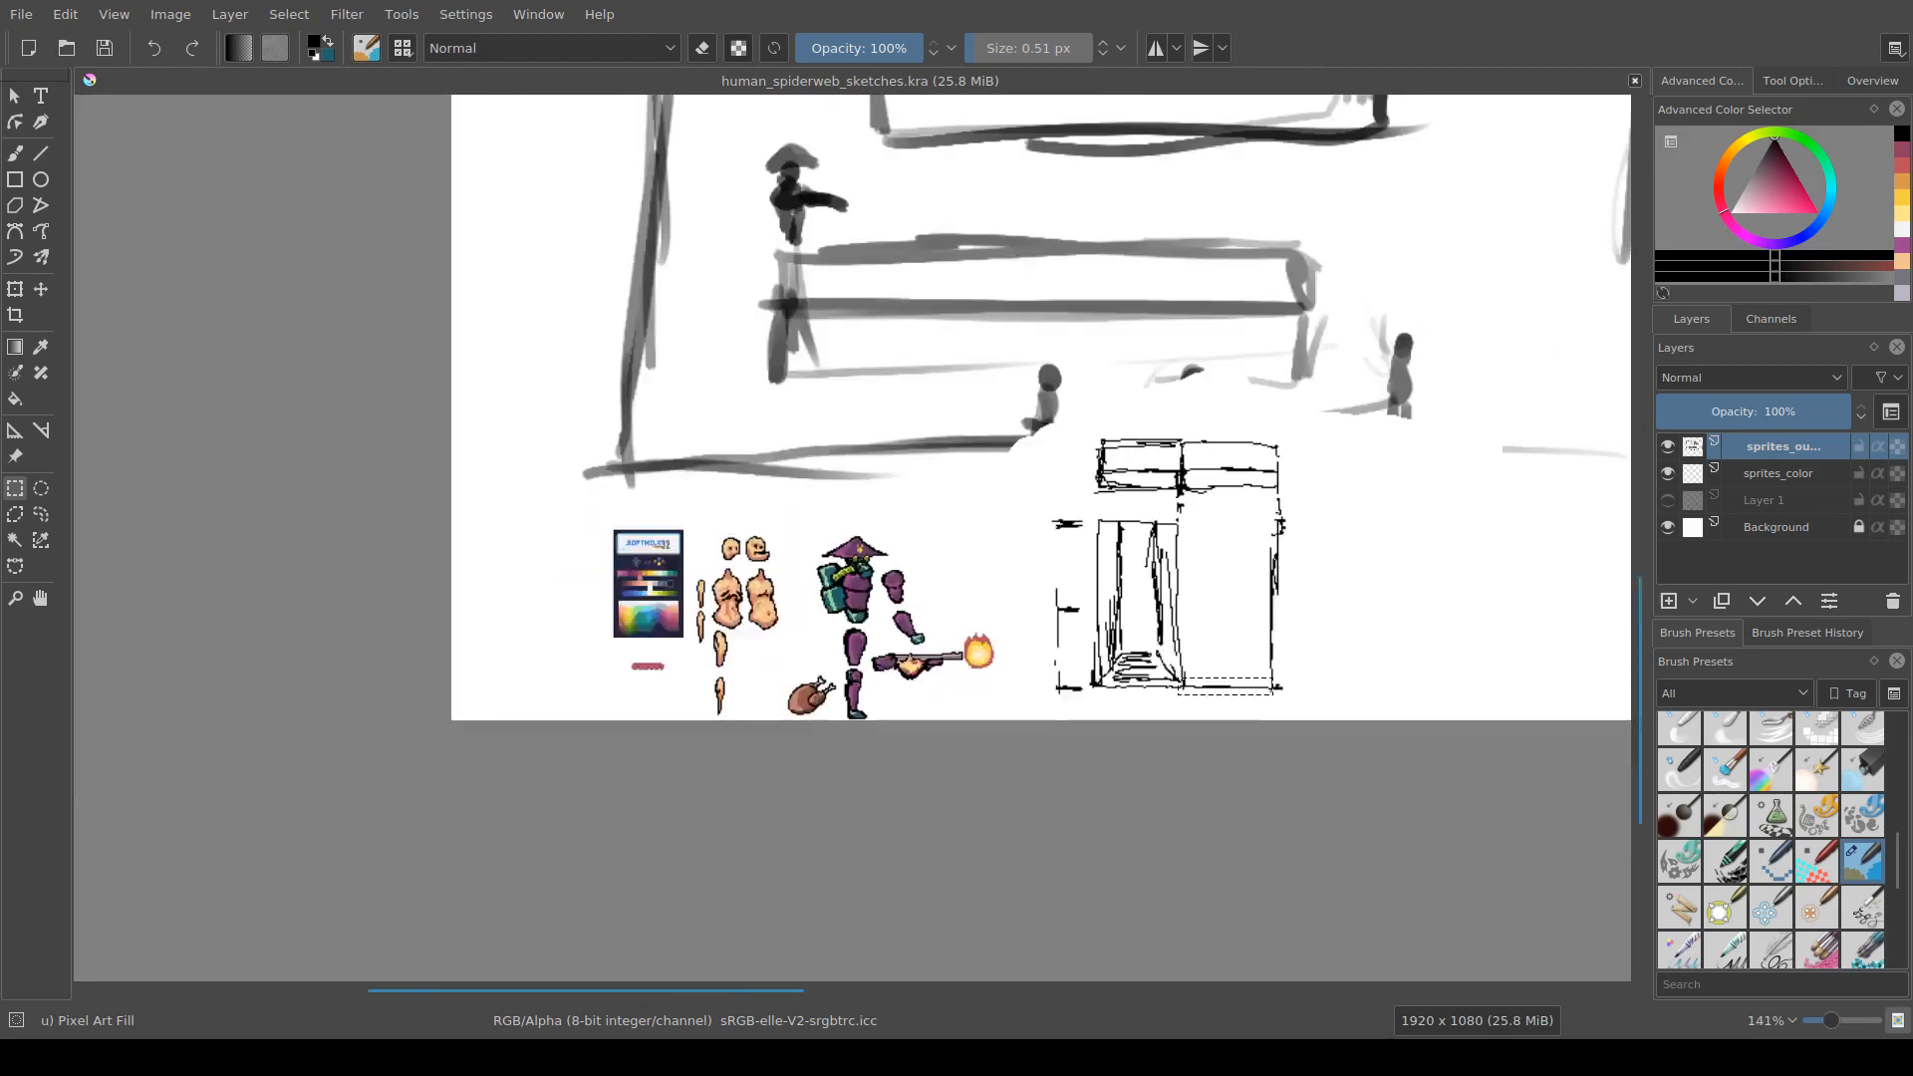
scroll(1154, 640, up, 2)
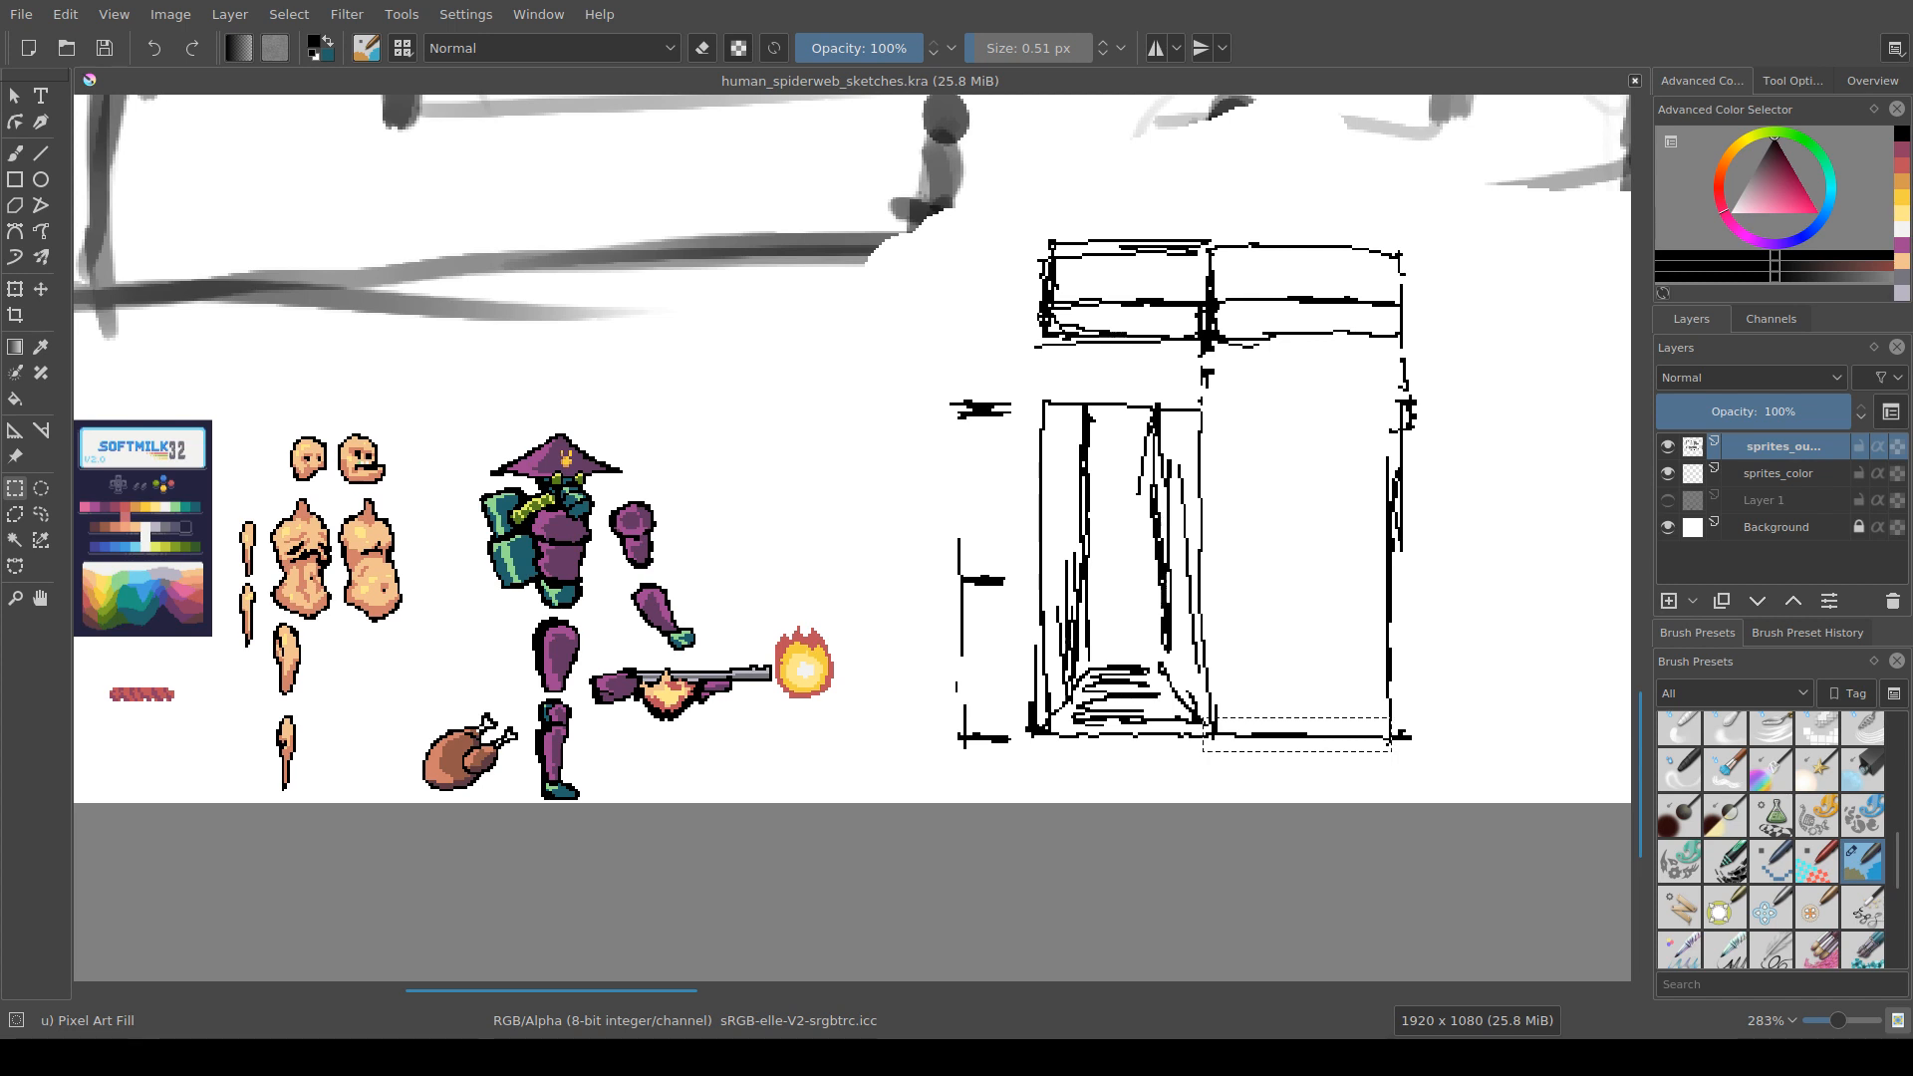
drag(1295, 638, 1064, 635)
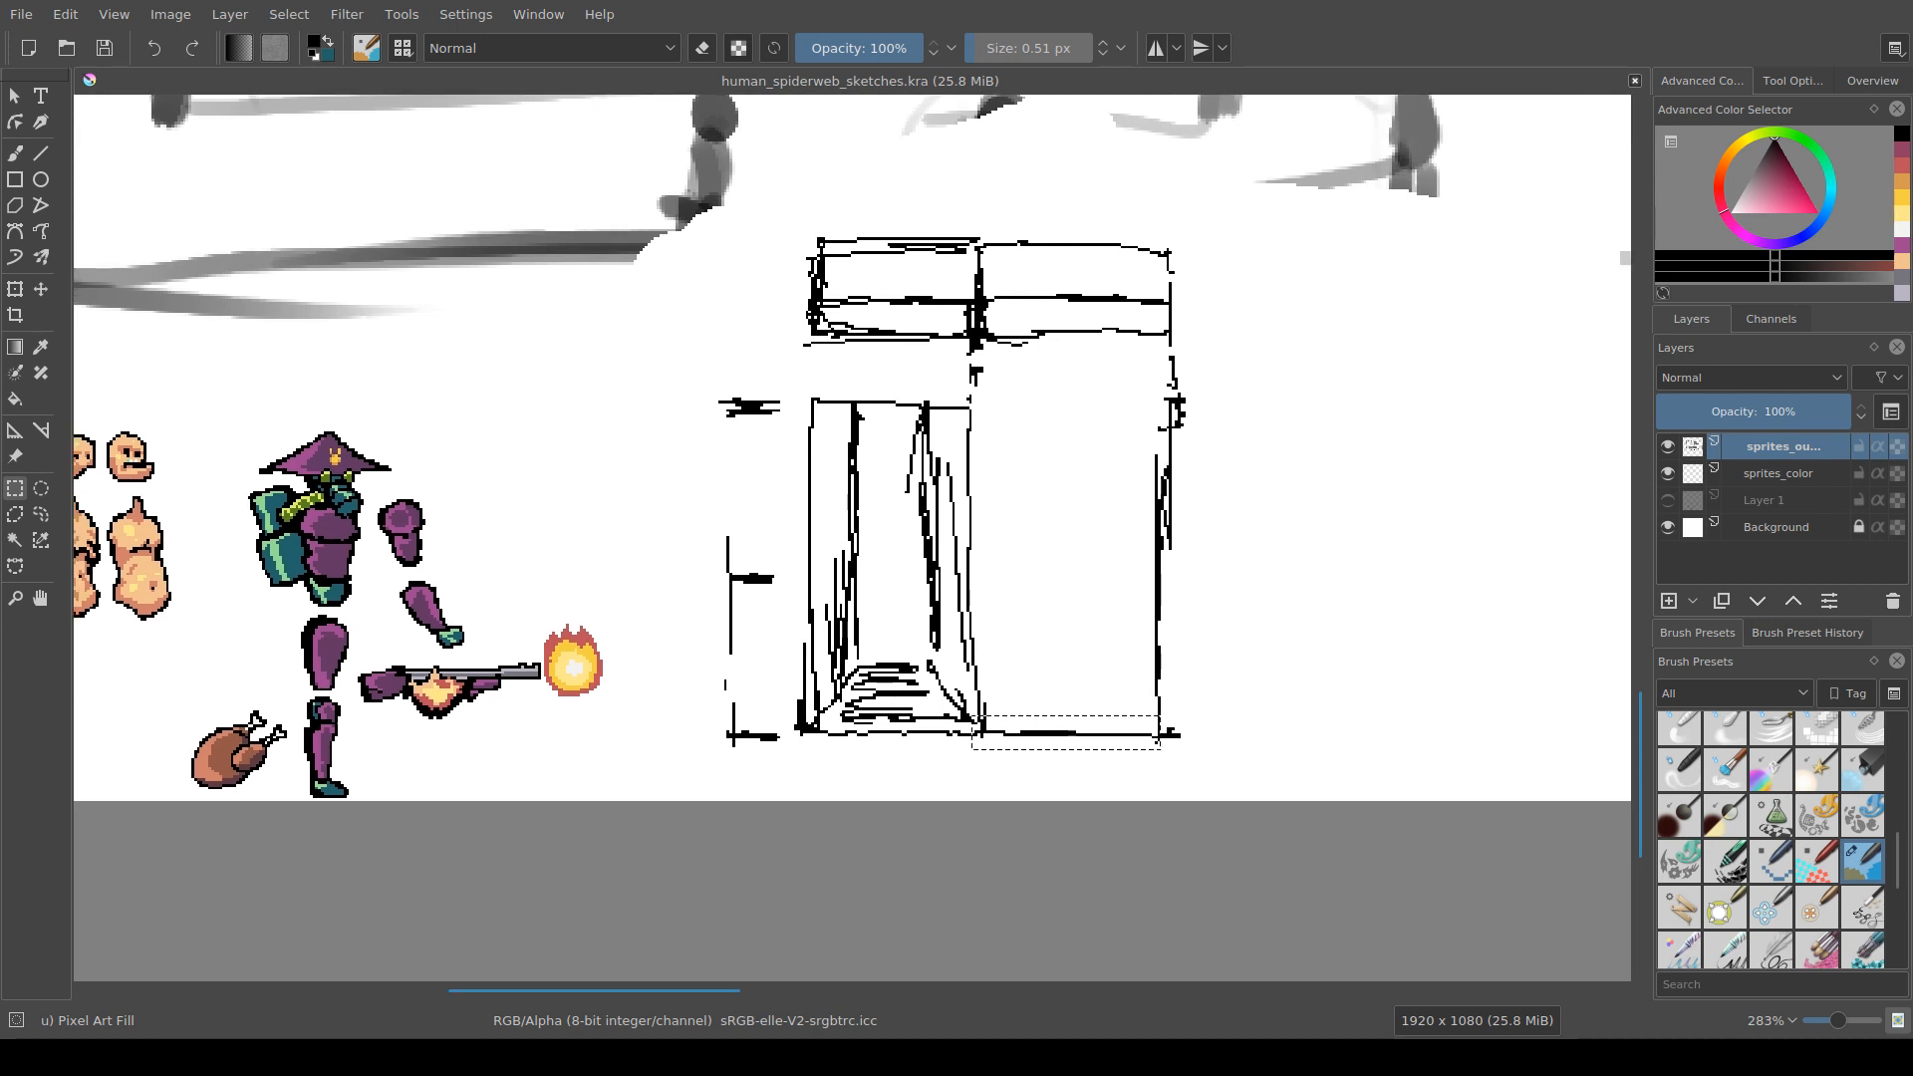
drag(897, 648, 627, 614)
scroll(779, 639, up, 1)
scroll(478, 753, down, 4)
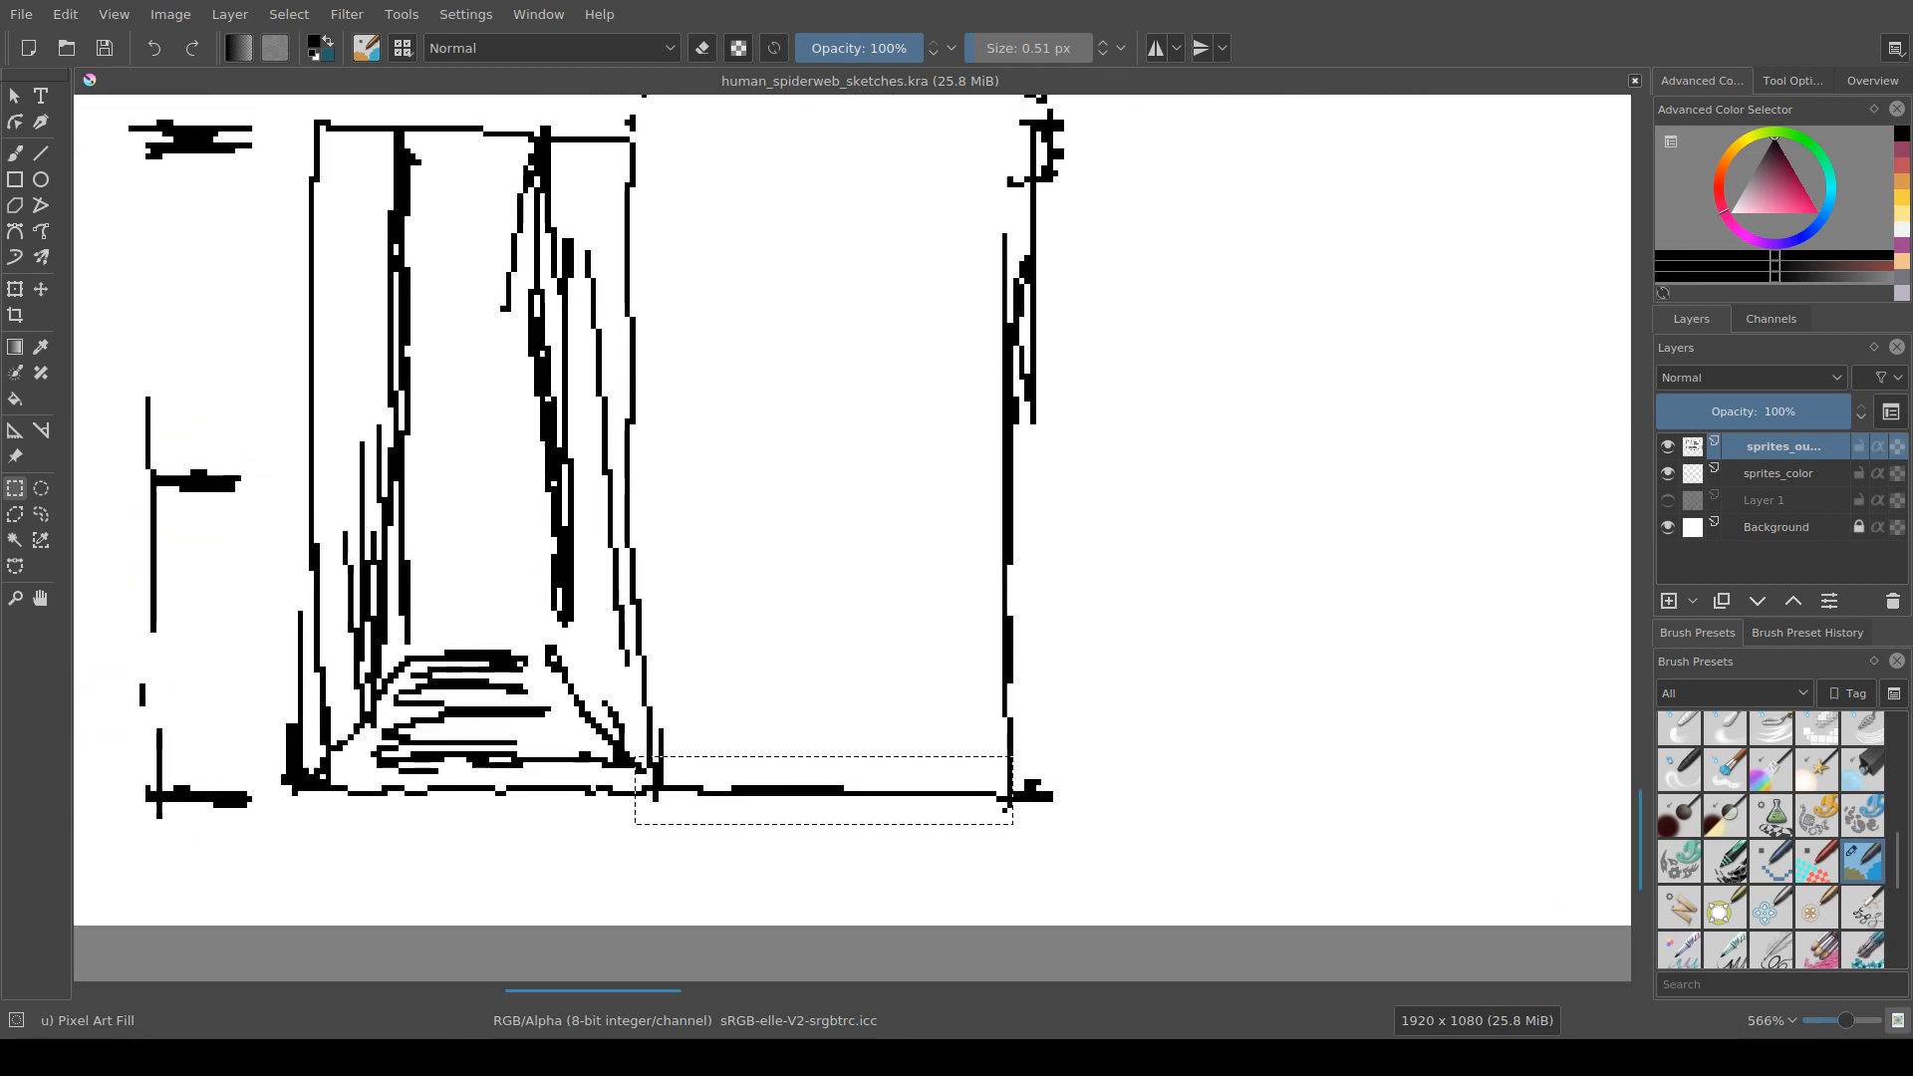
drag(478, 754, 460, 791)
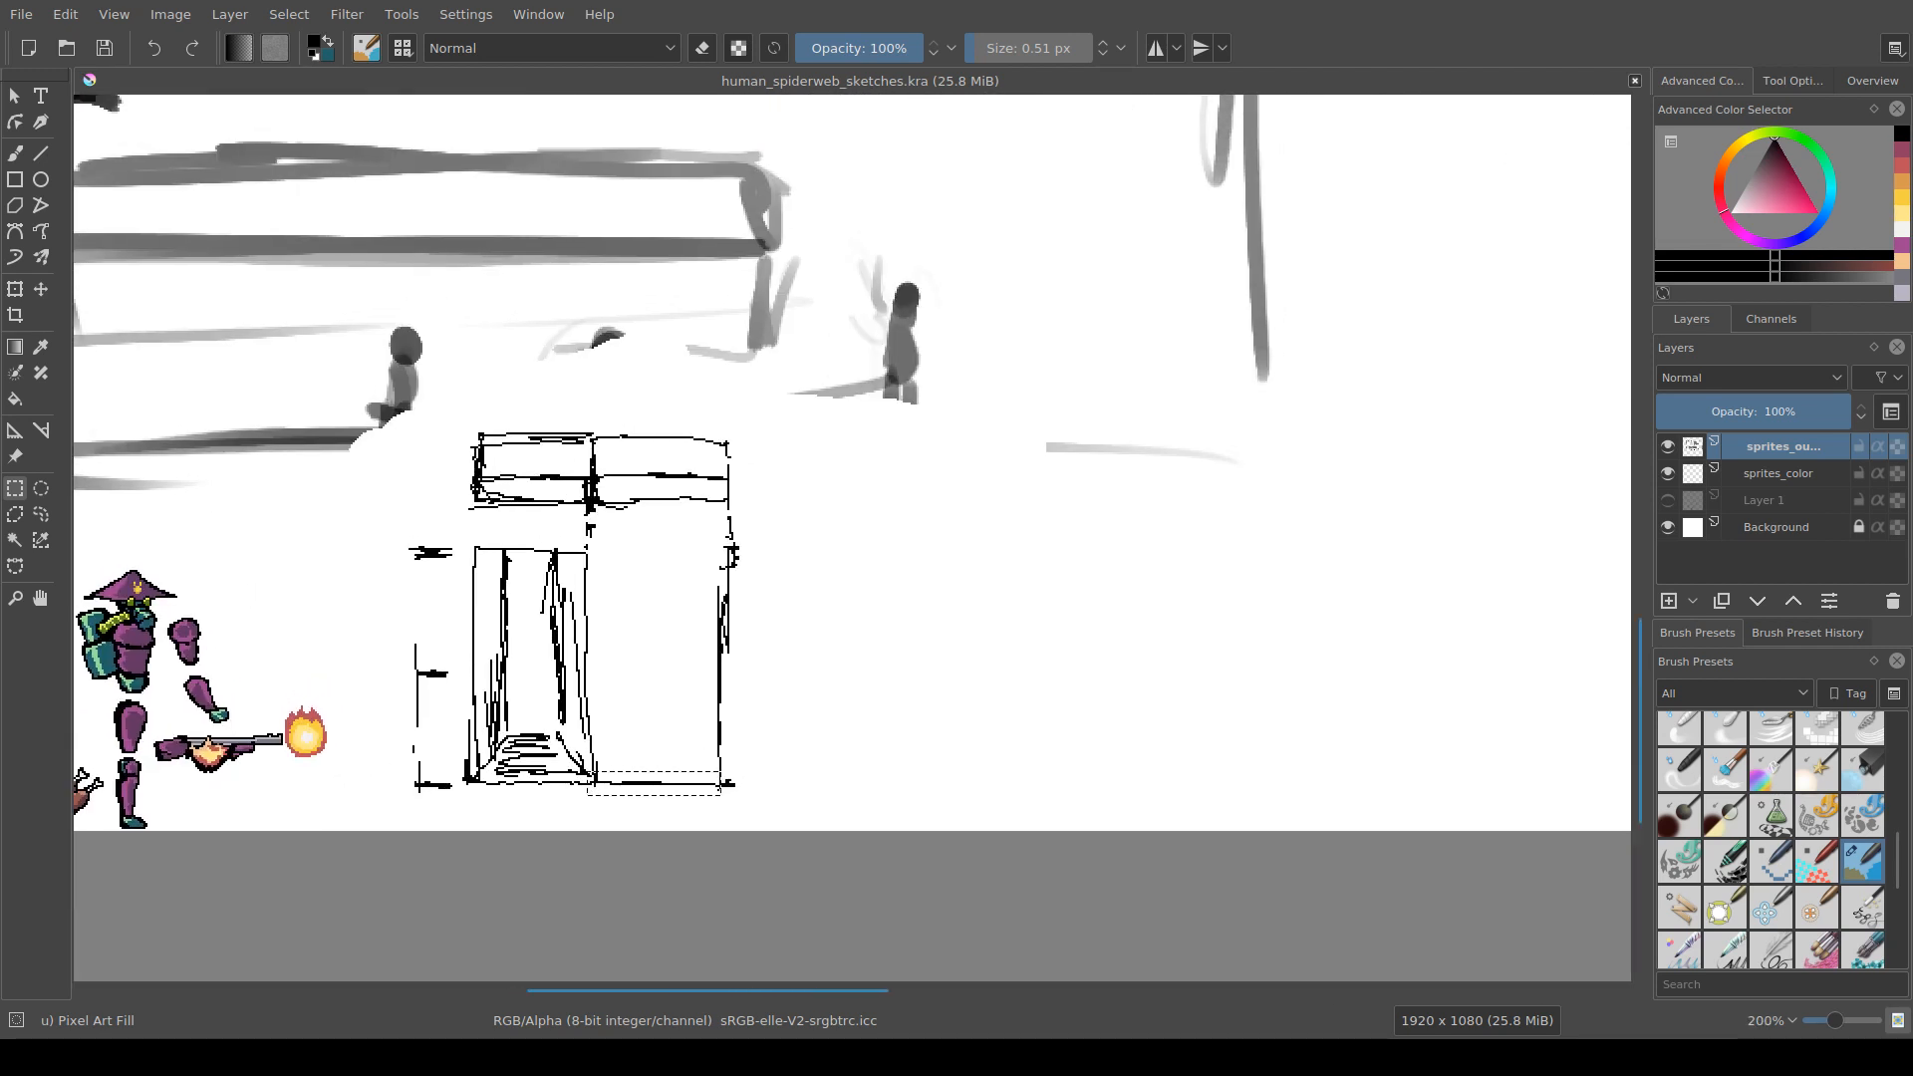
scroll(679, 805, up, 3)
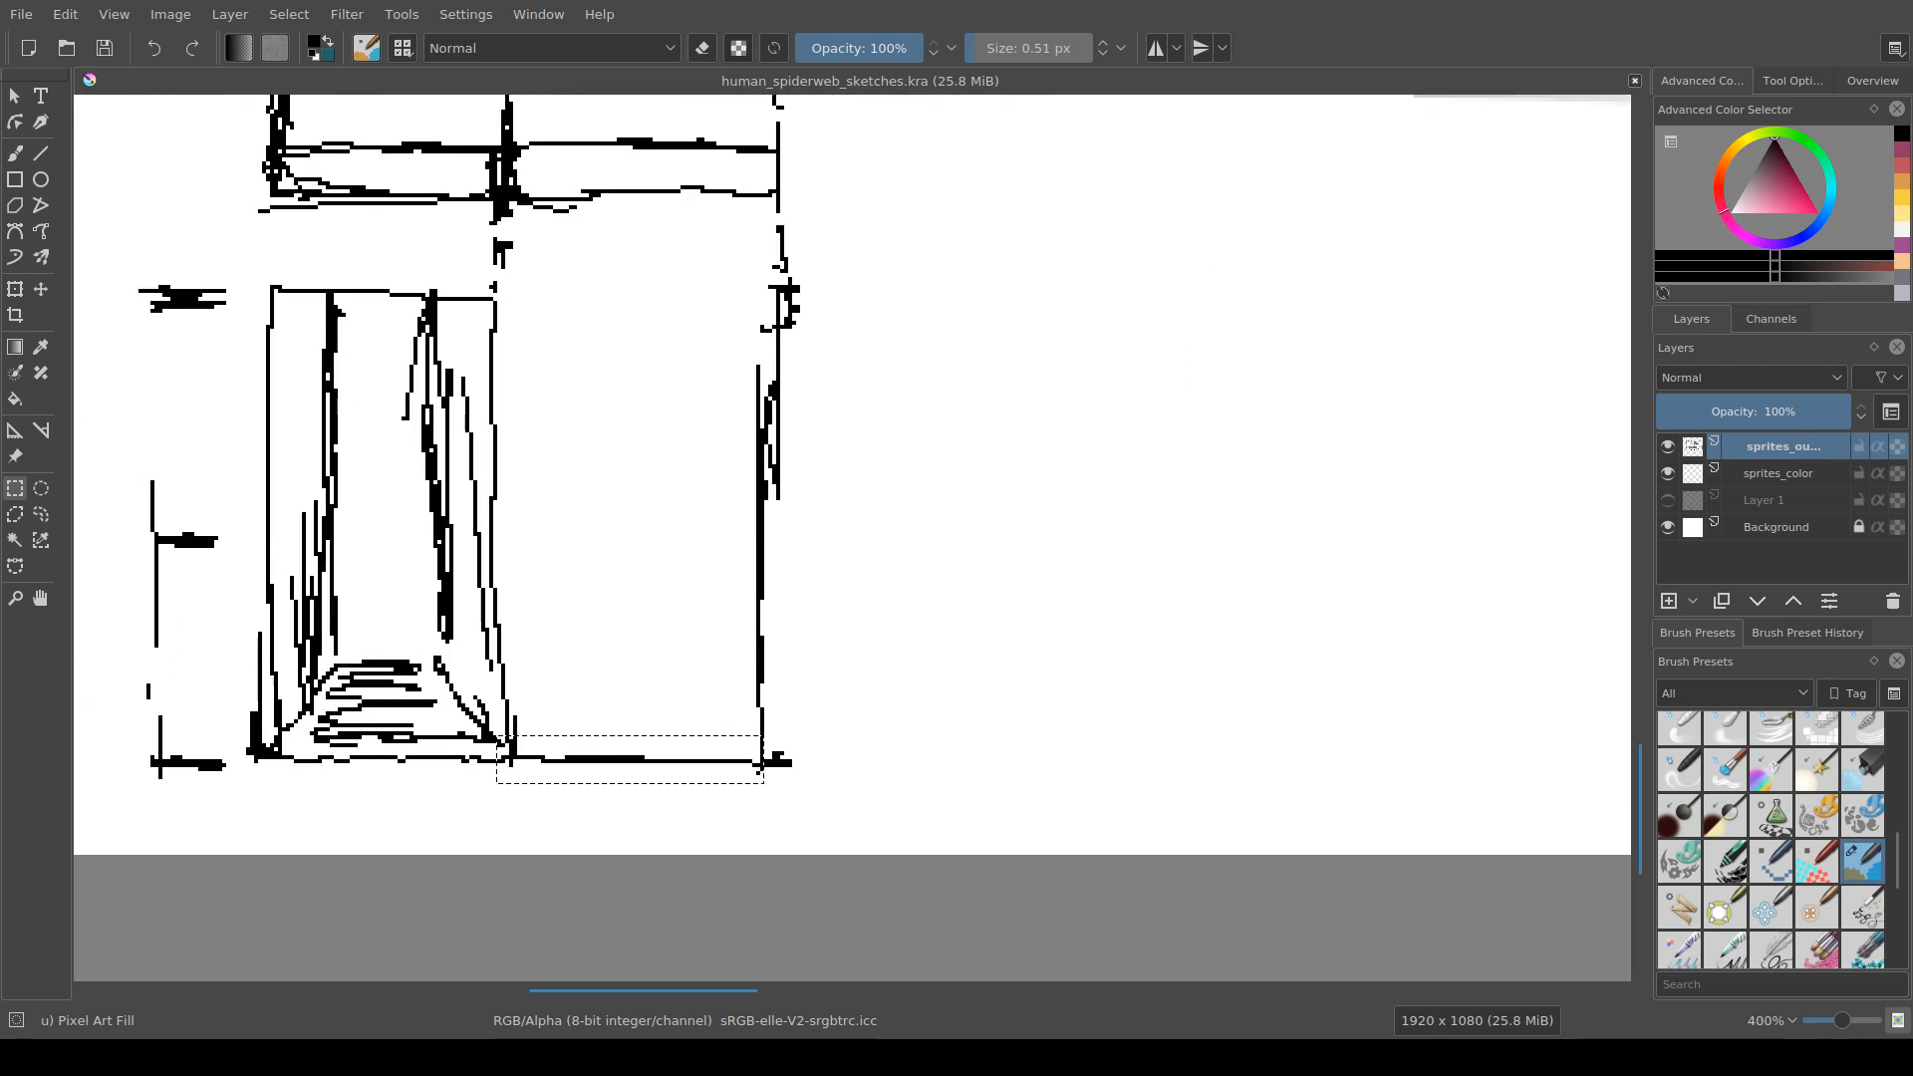
Step: Select a rectangular strip around the lower line of the band above the wider box
drag(679, 805, 716, 893)
drag(535, 254, 815, 318)
scroll(601, 373, up, 2)
drag(602, 372, 524, 658)
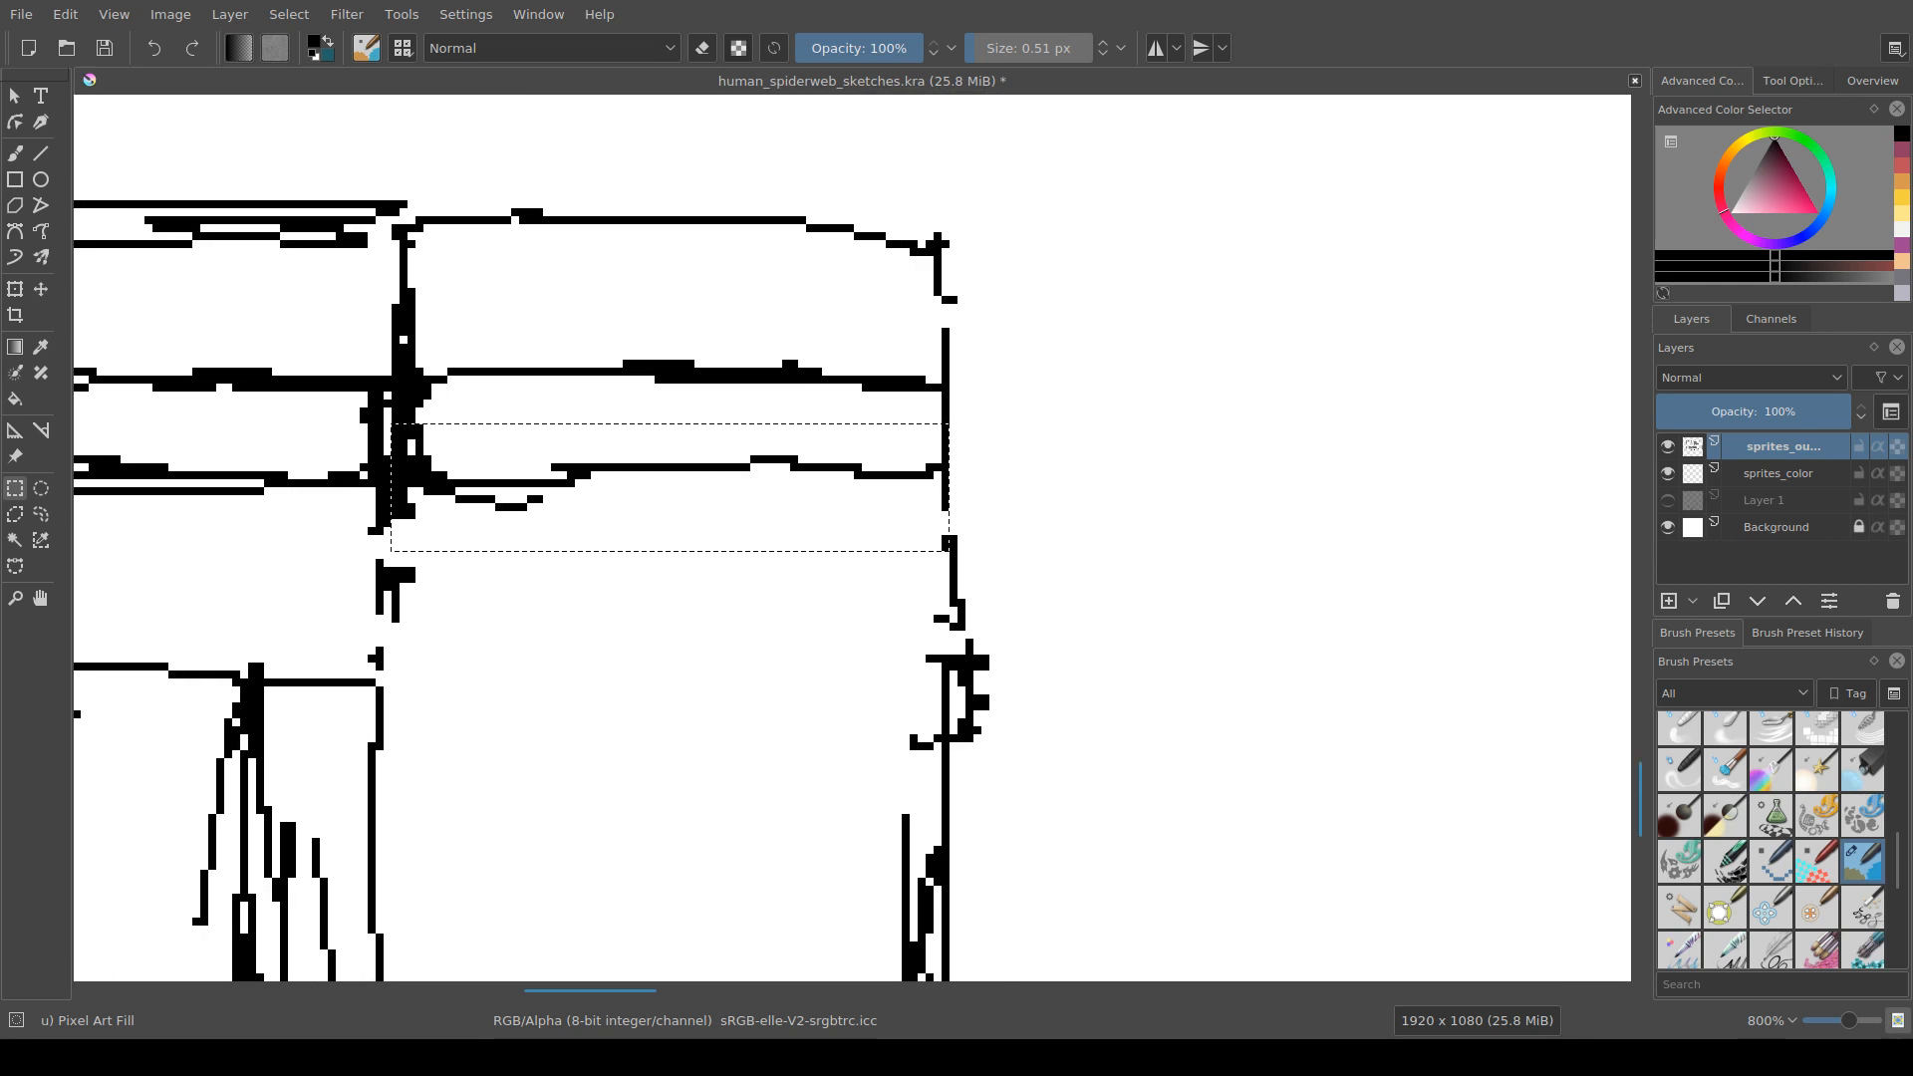
scroll(374, 448, up, 1)
scroll(598, 448, up, 1)
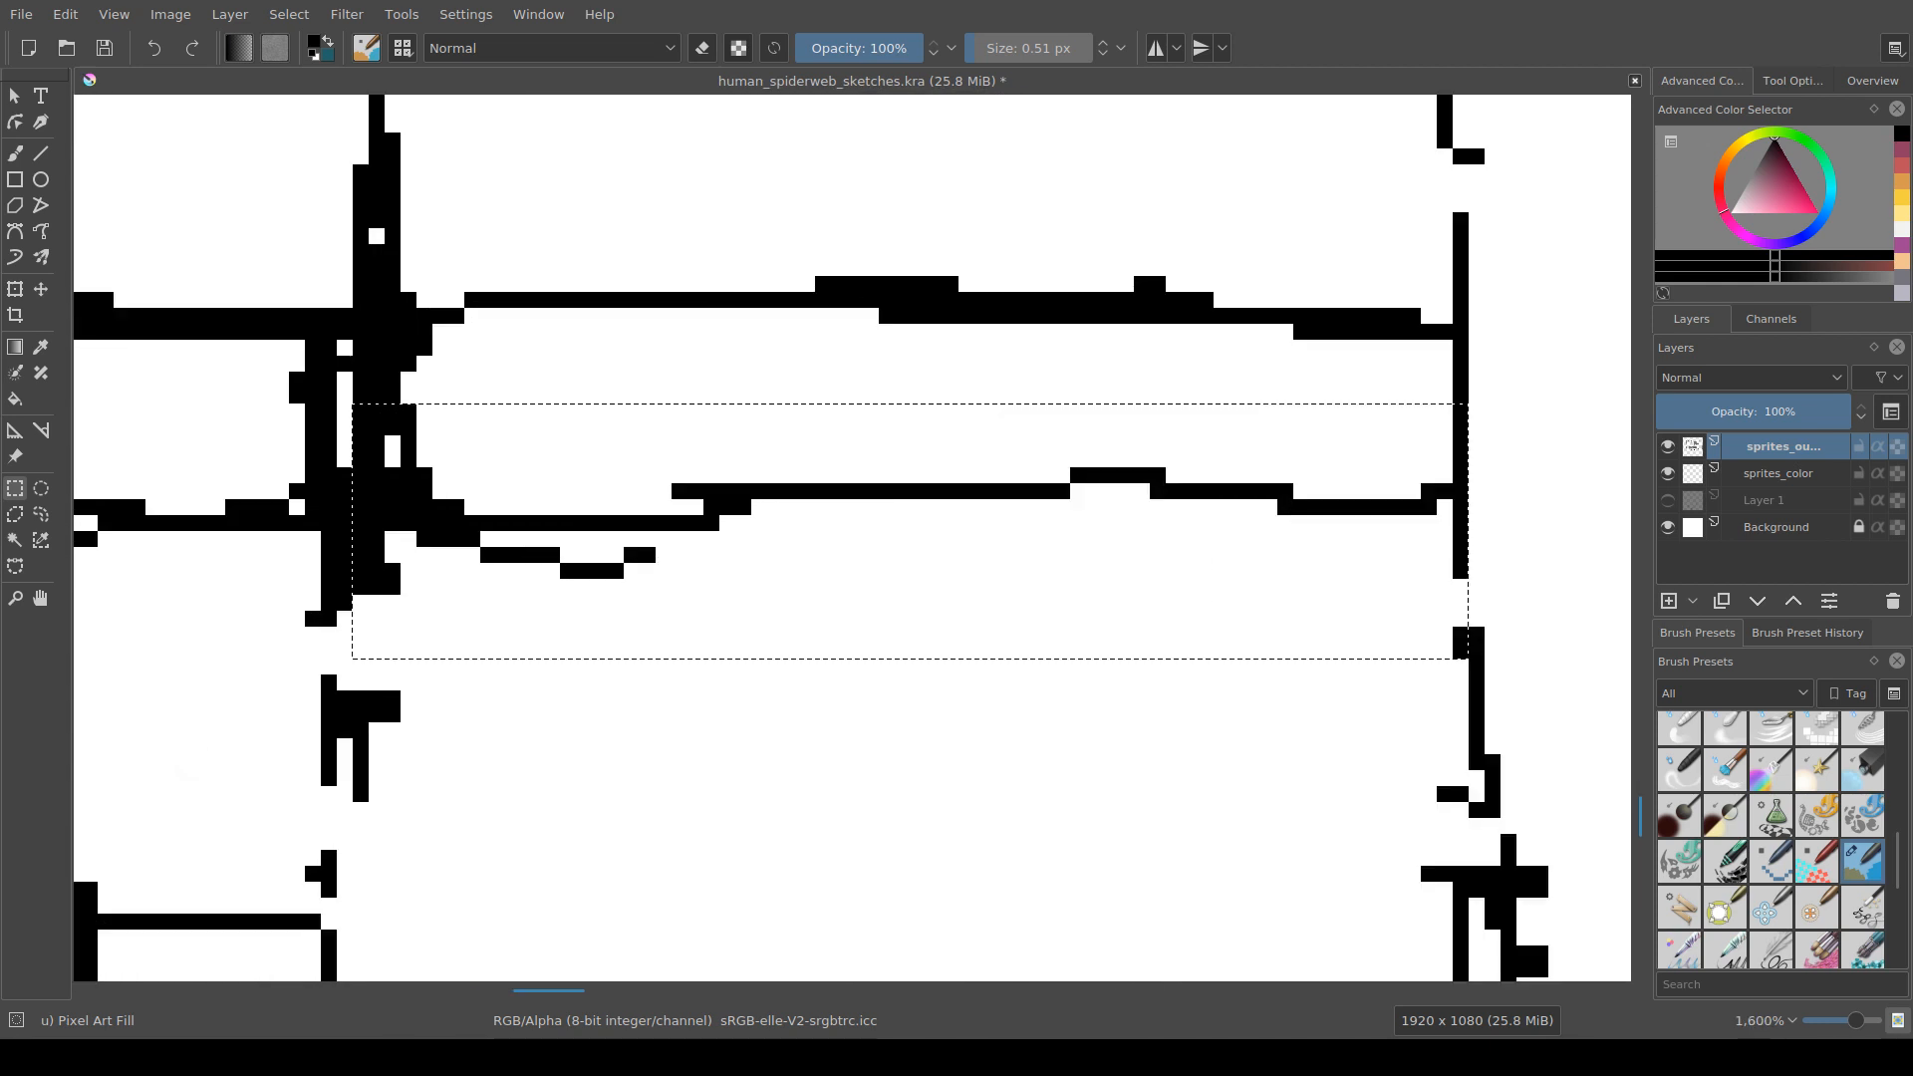
Step: Draw a dotted row of single black pixels at every second pixel across the selected strip's full width
key(b)
drag(360, 604, 351, 563)
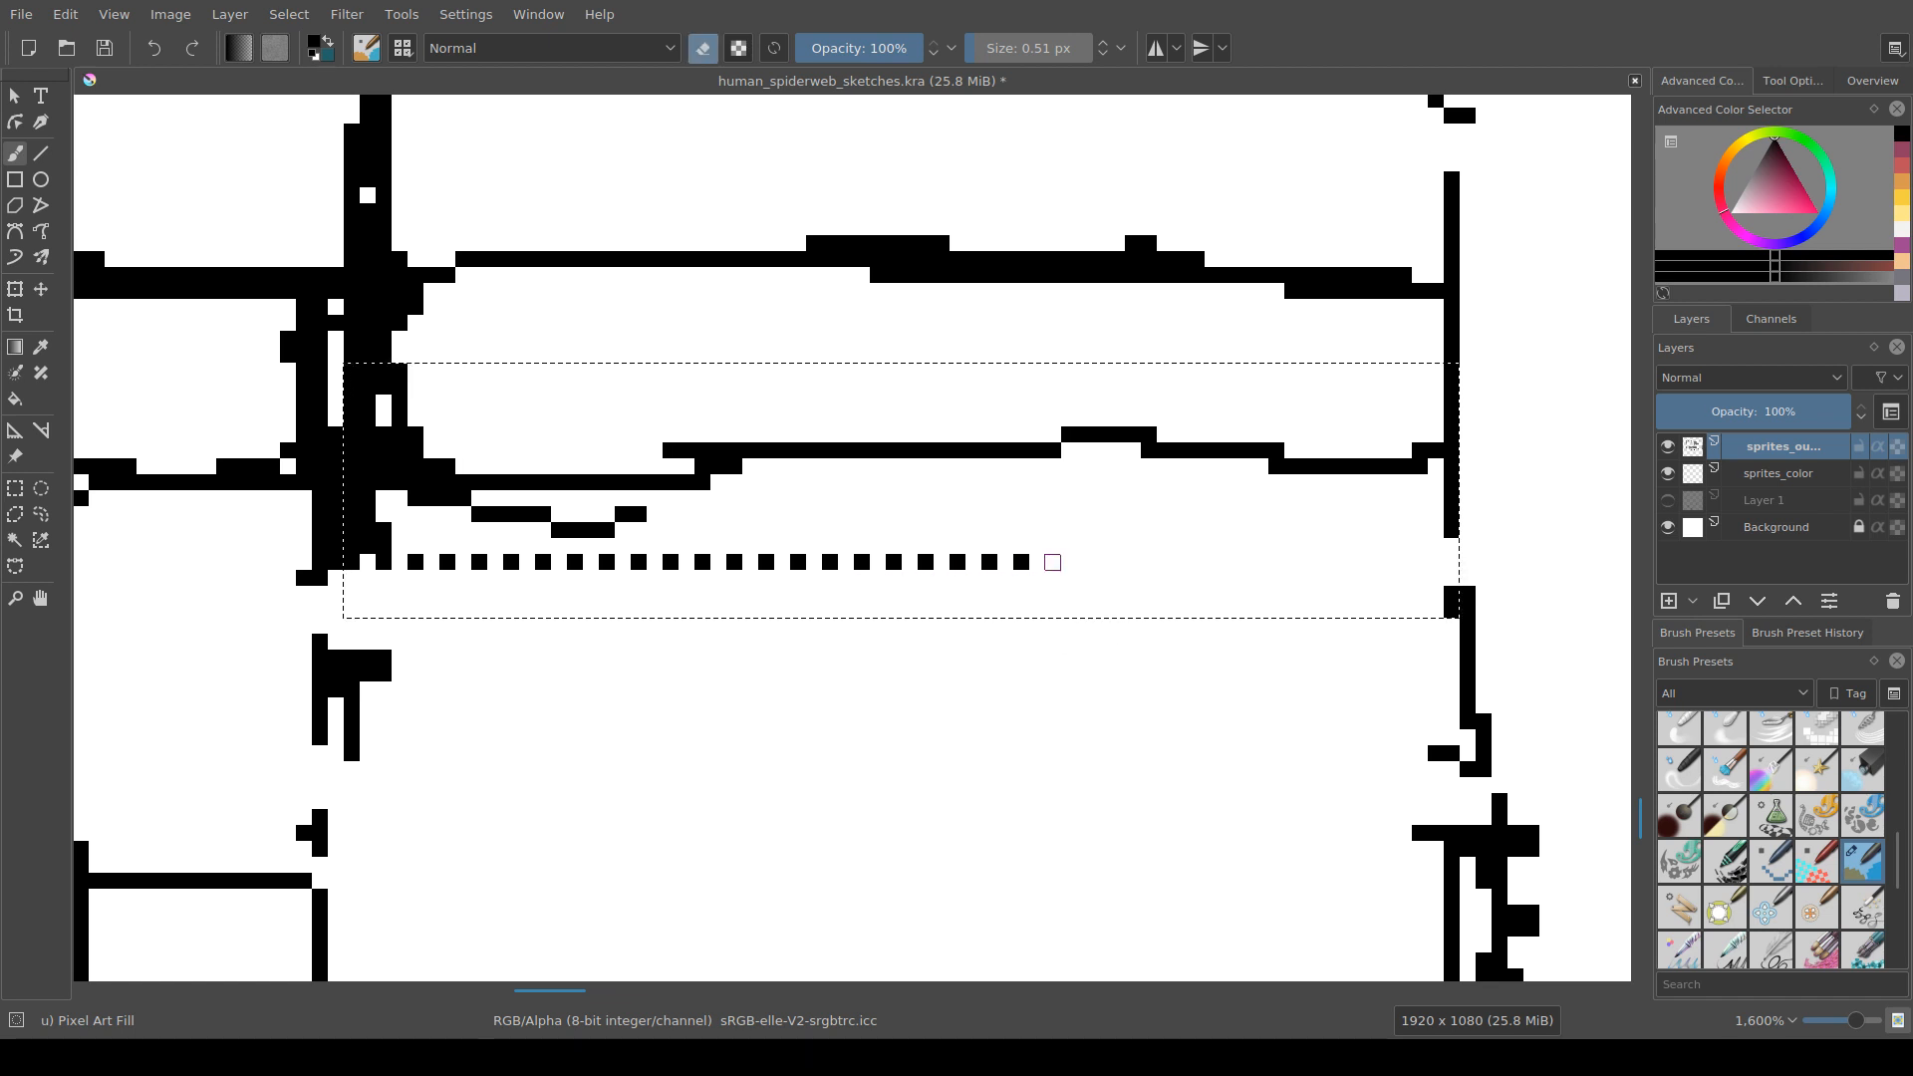
click(1053, 563)
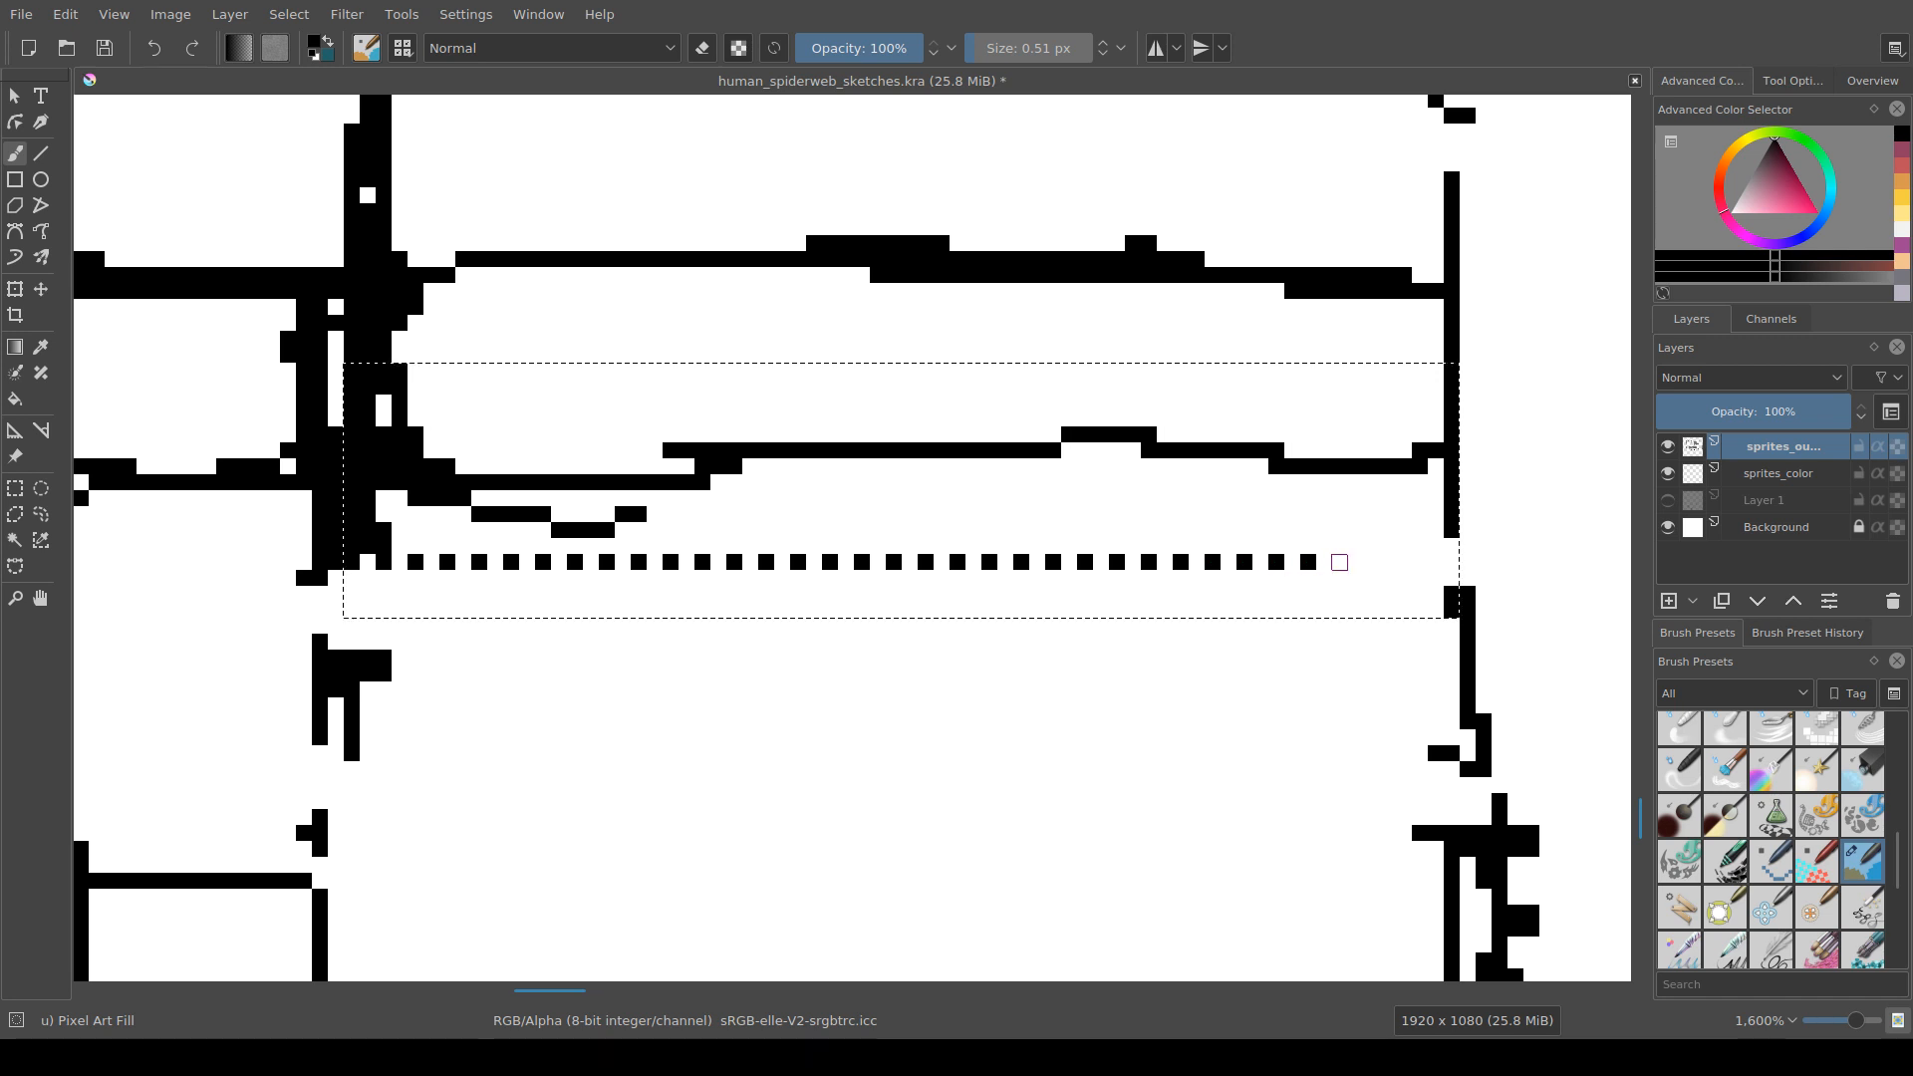
click(1372, 562)
Step: Add a second row of marks below the dots at every fourth pixel, lengthening every other mark downward like ruler ticks
drag(1211, 609, 1220, 582)
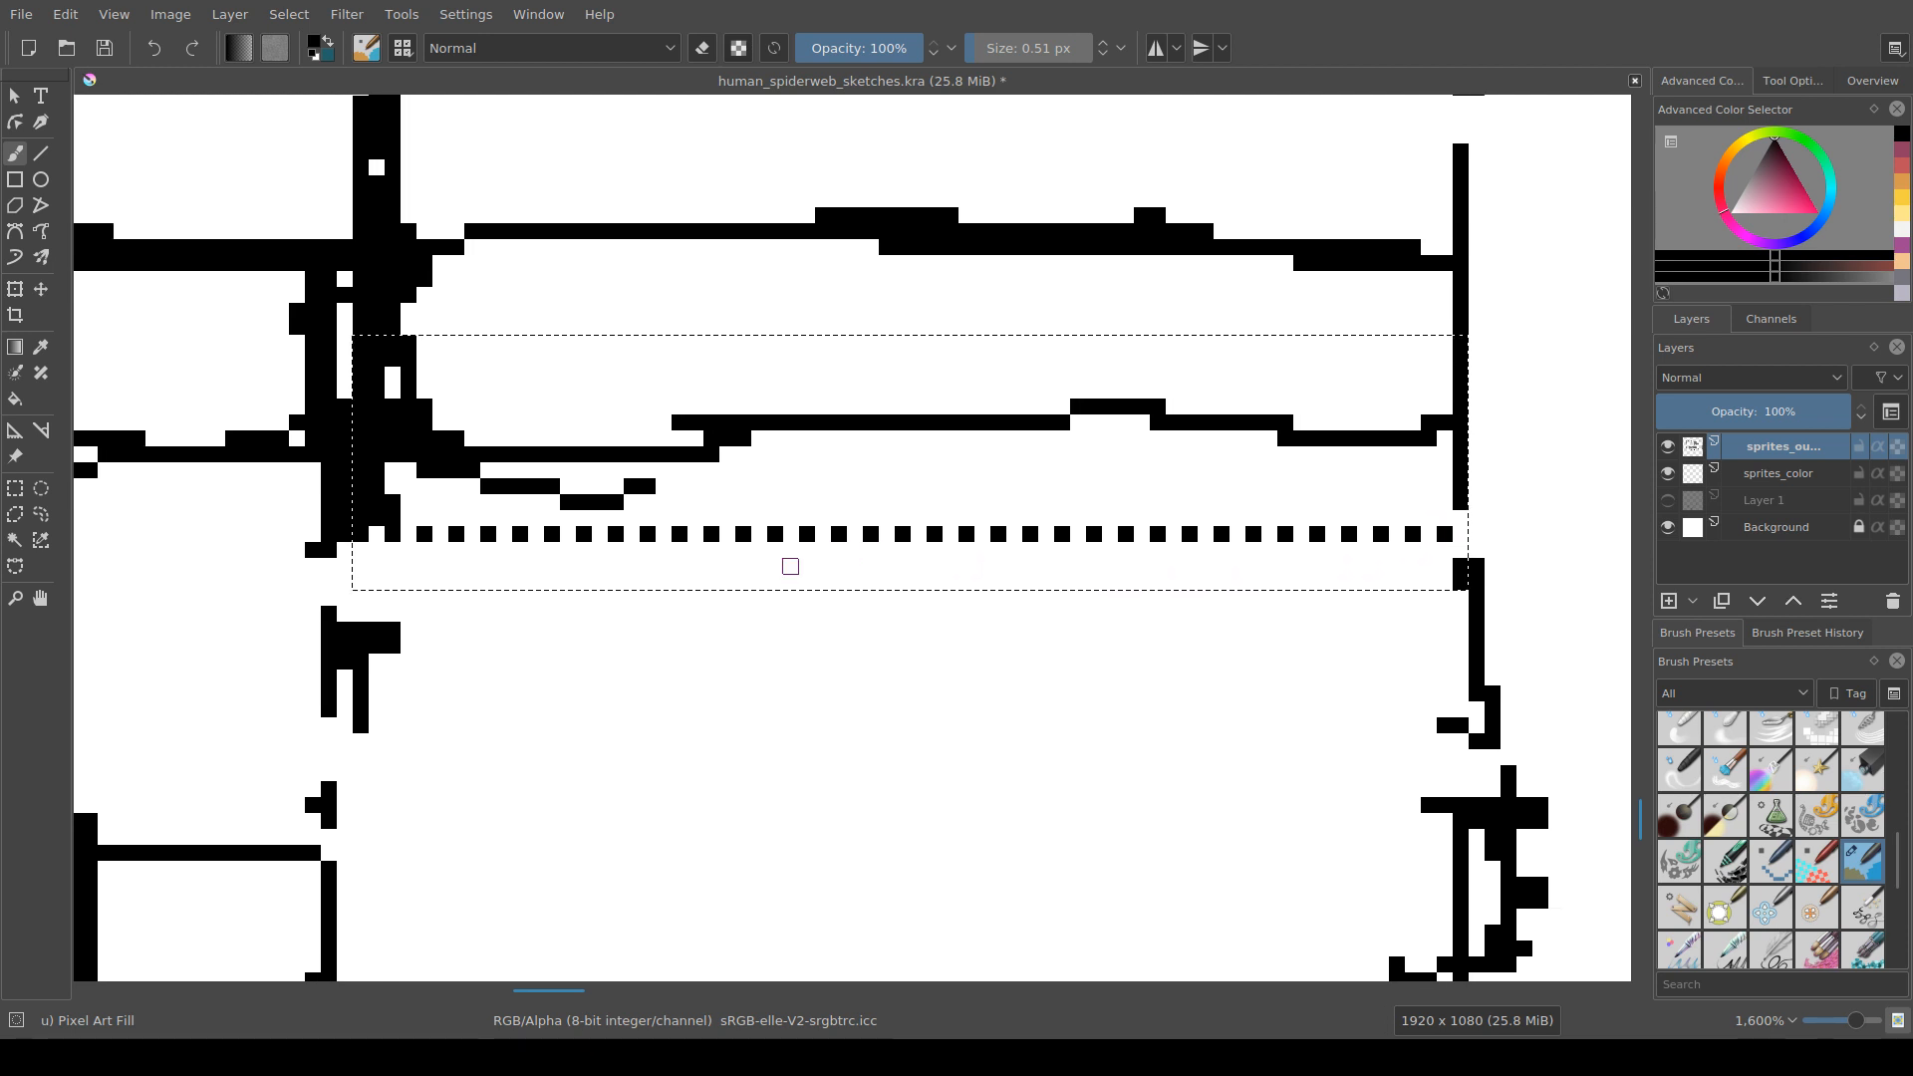
drag(615, 487, 637, 474)
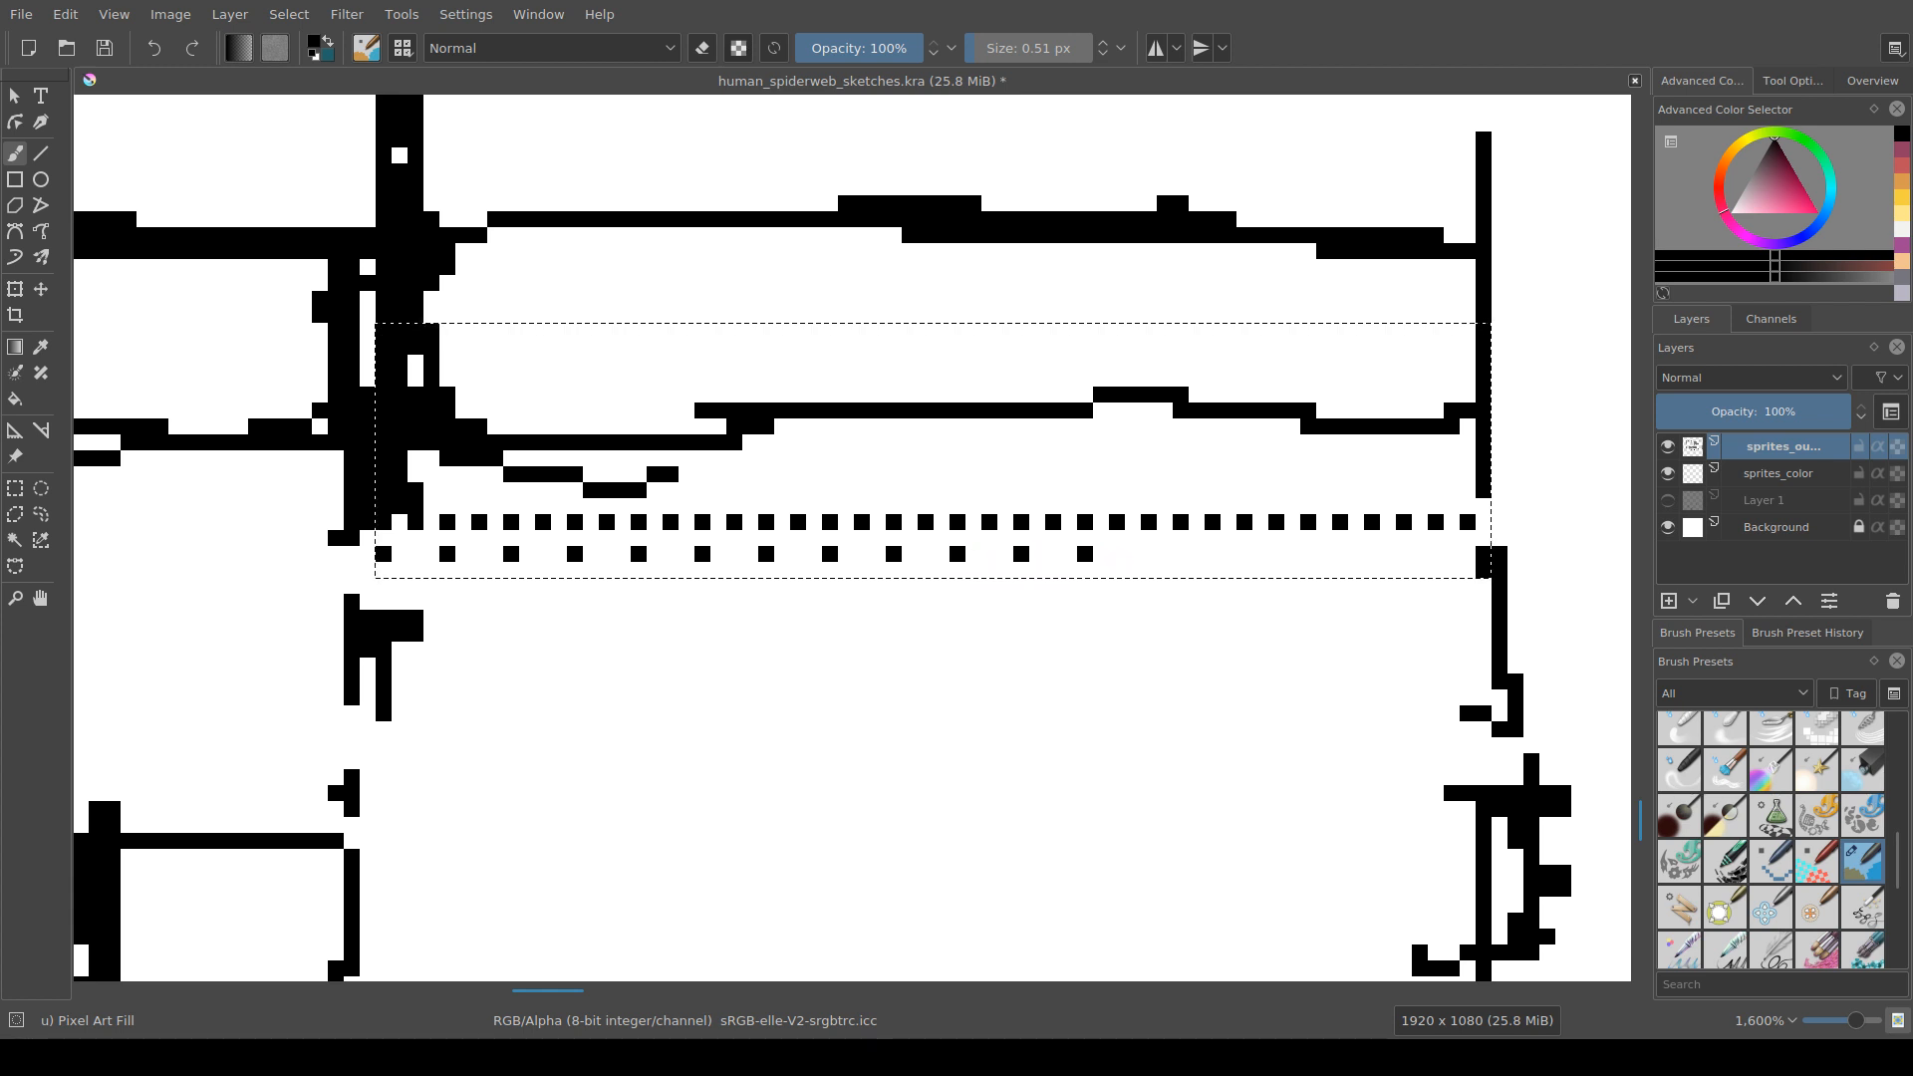
click(1149, 554)
drag(1217, 554, 1118, 551)
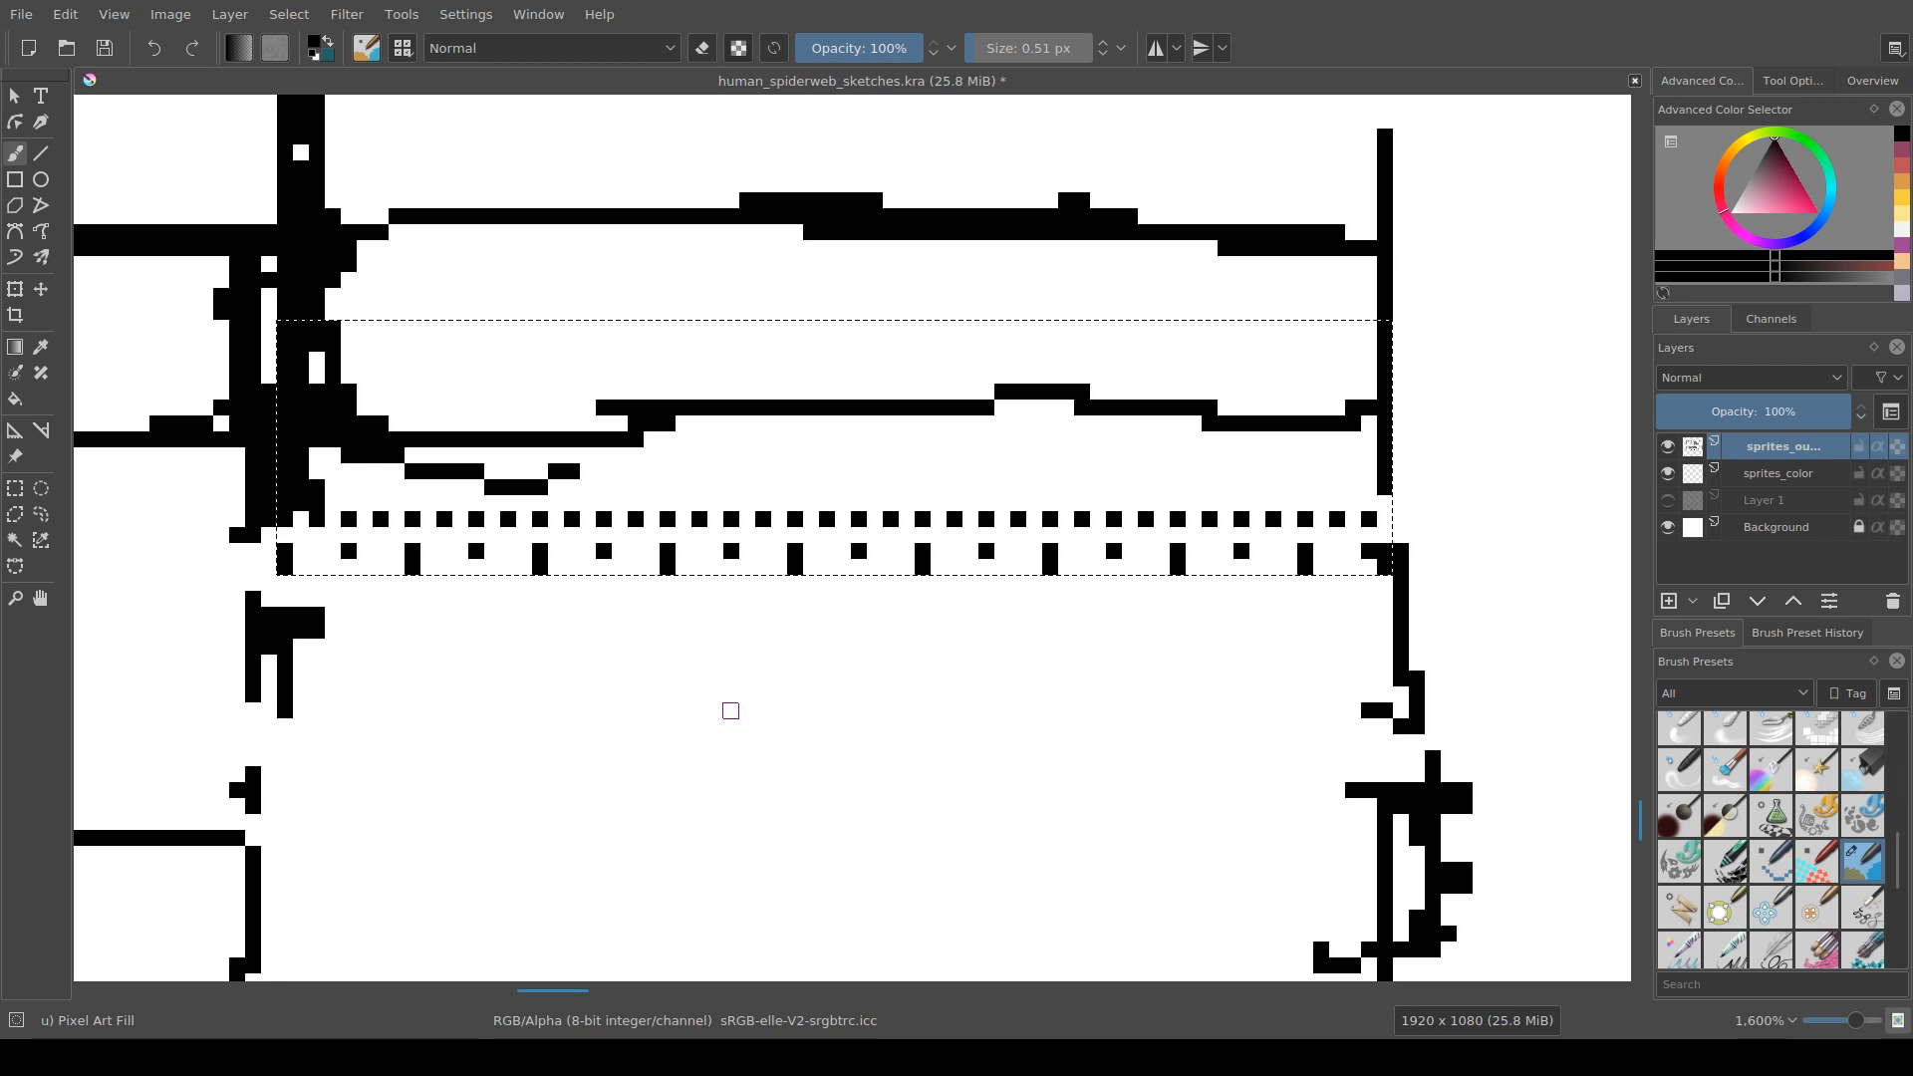
Step: Examine the ruler marks along the full width of the wider box and compare them with the surrounding sketch
drag(683, 712, 729, 710)
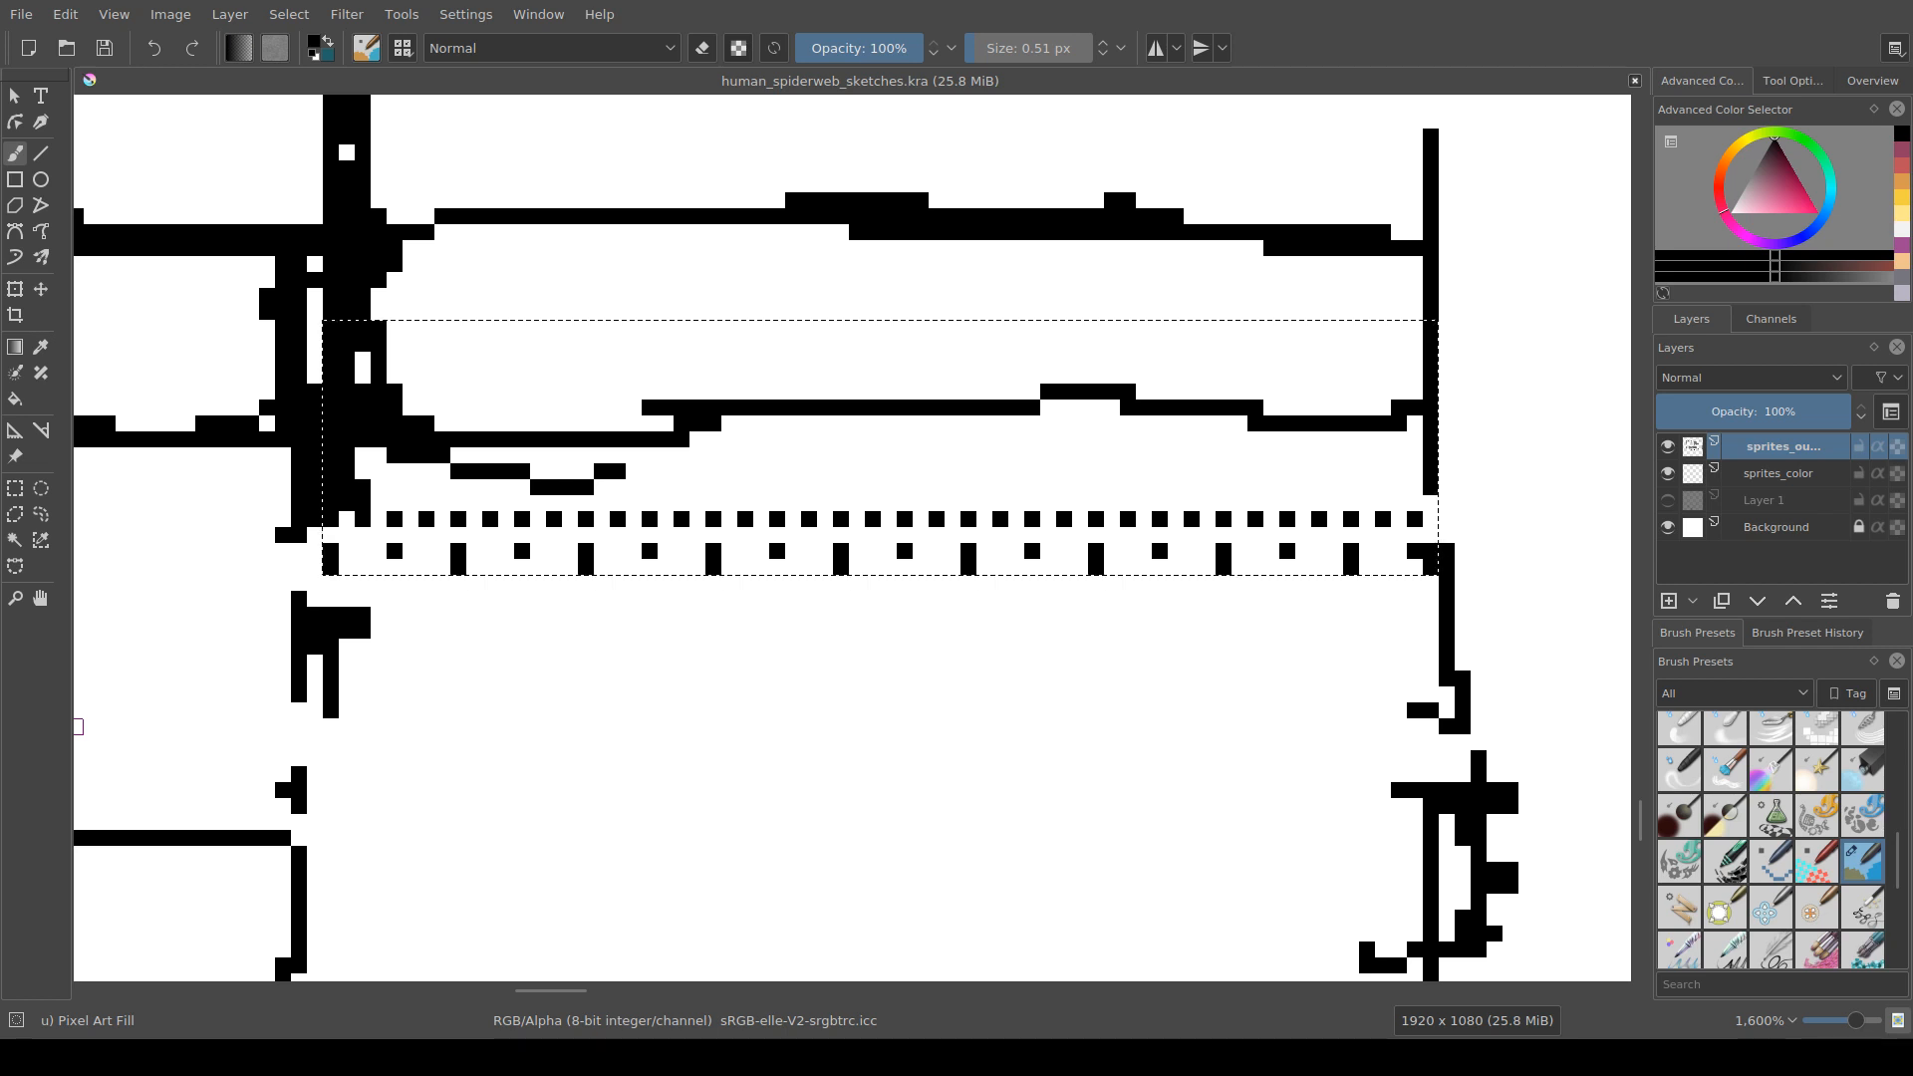
drag(618, 775, 549, 684)
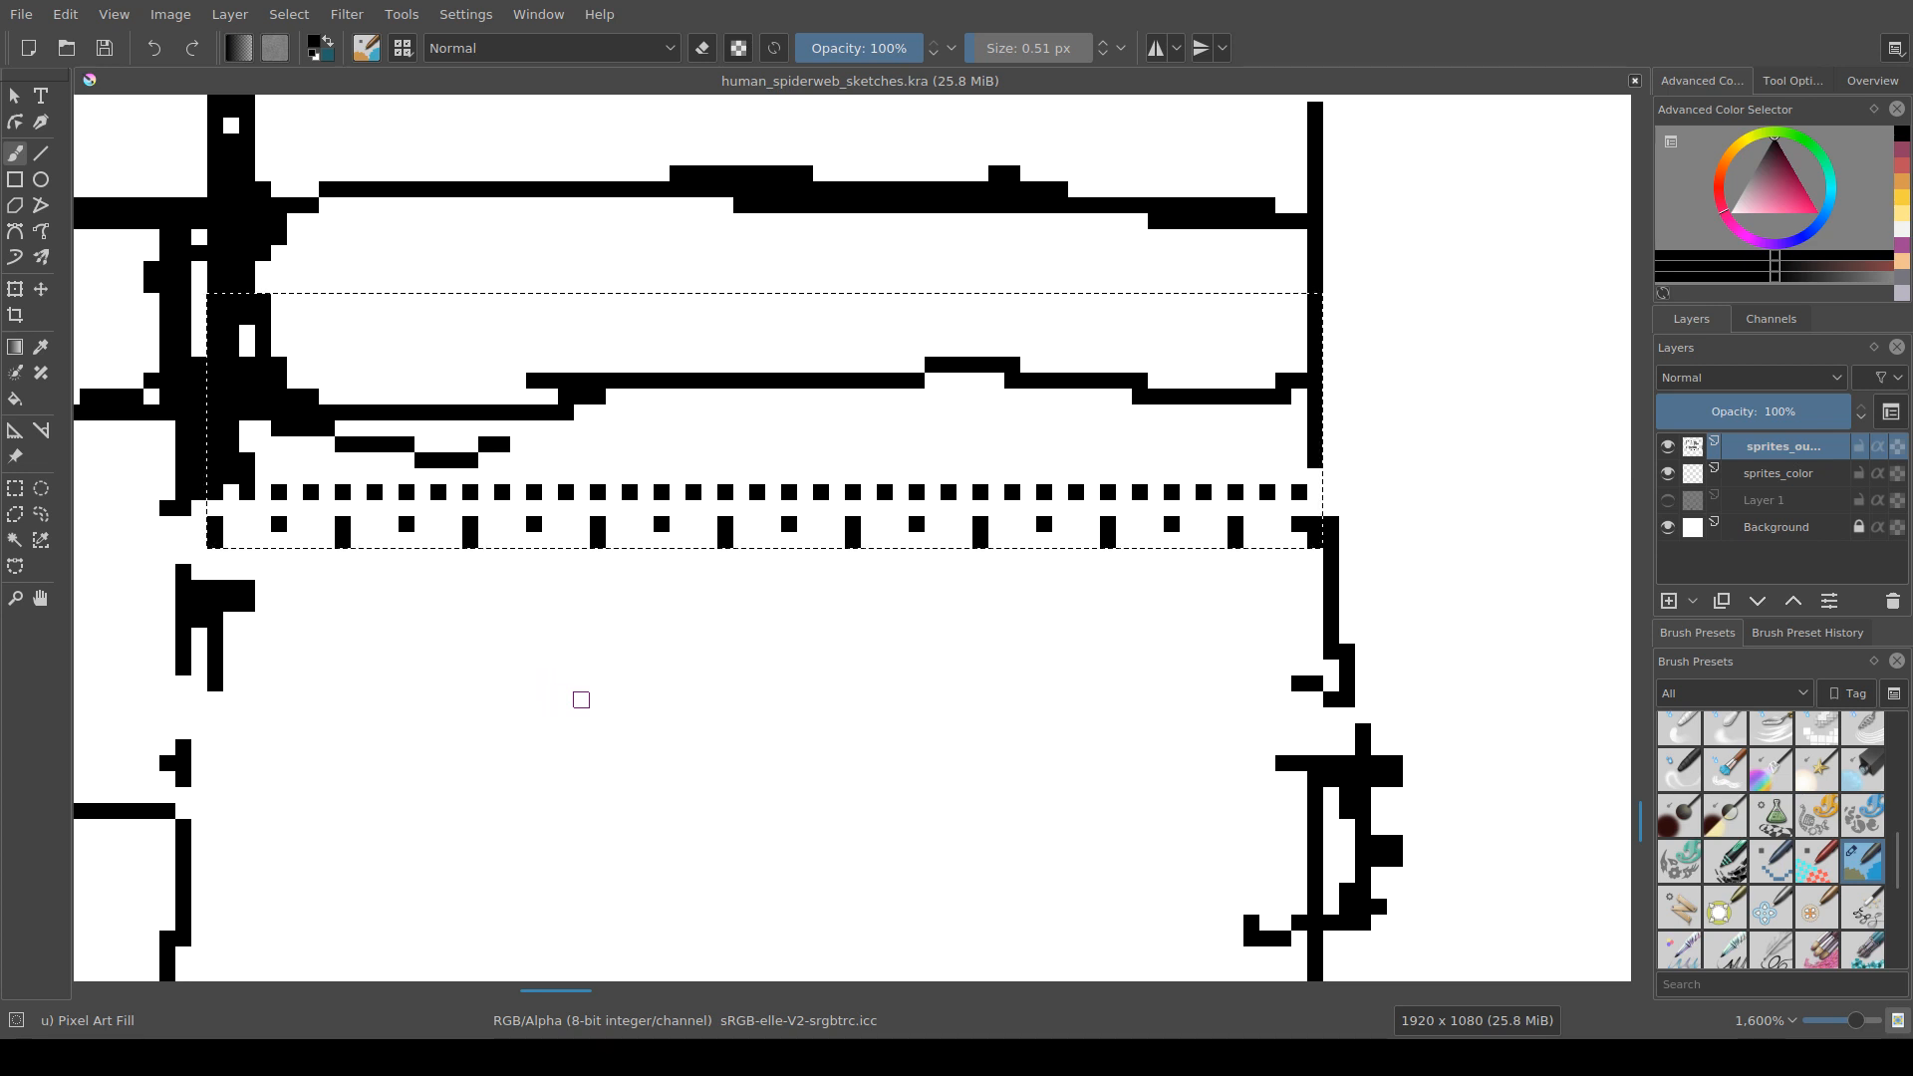
mouse_move(581, 700)
mouse_down()
mouse_move(563, 719)
mouse_move(656, 701)
mouse_up()
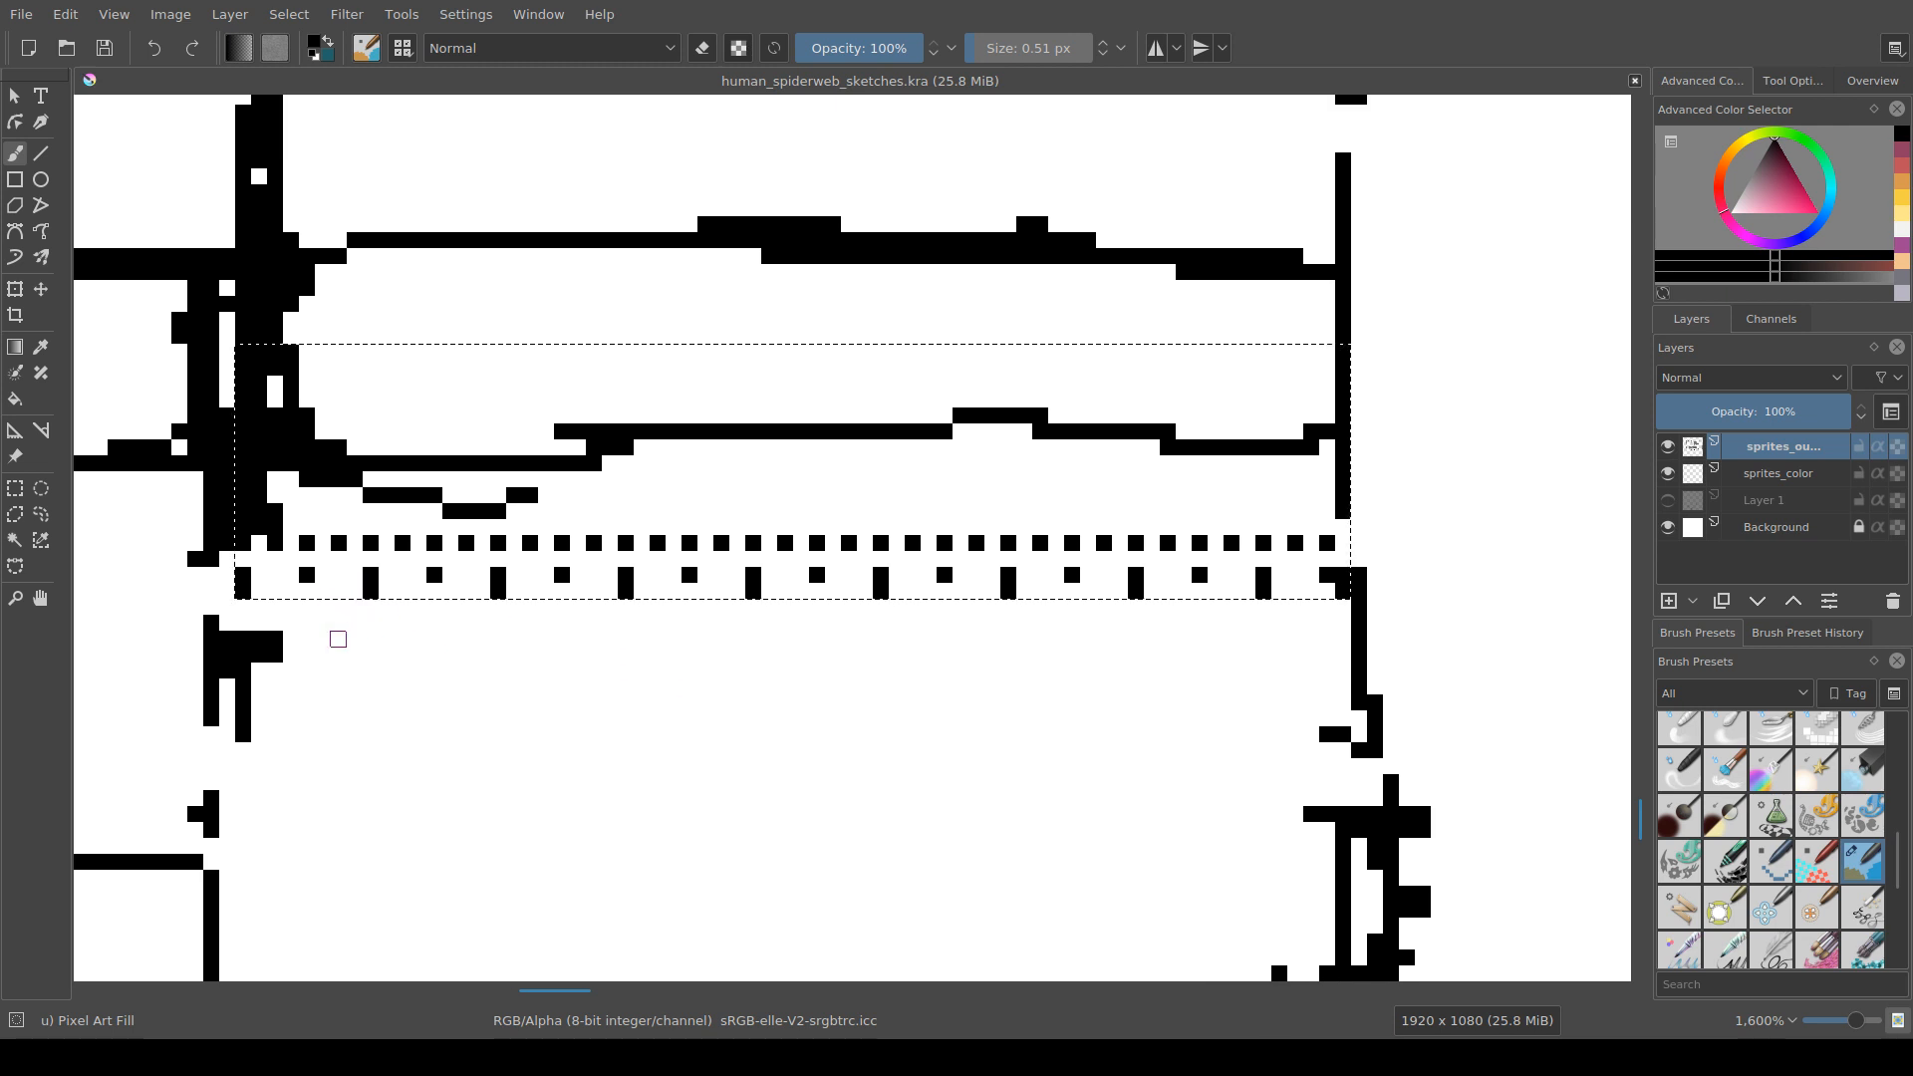
scroll(659, 700, down, 3)
scroll(659, 700, down, 1)
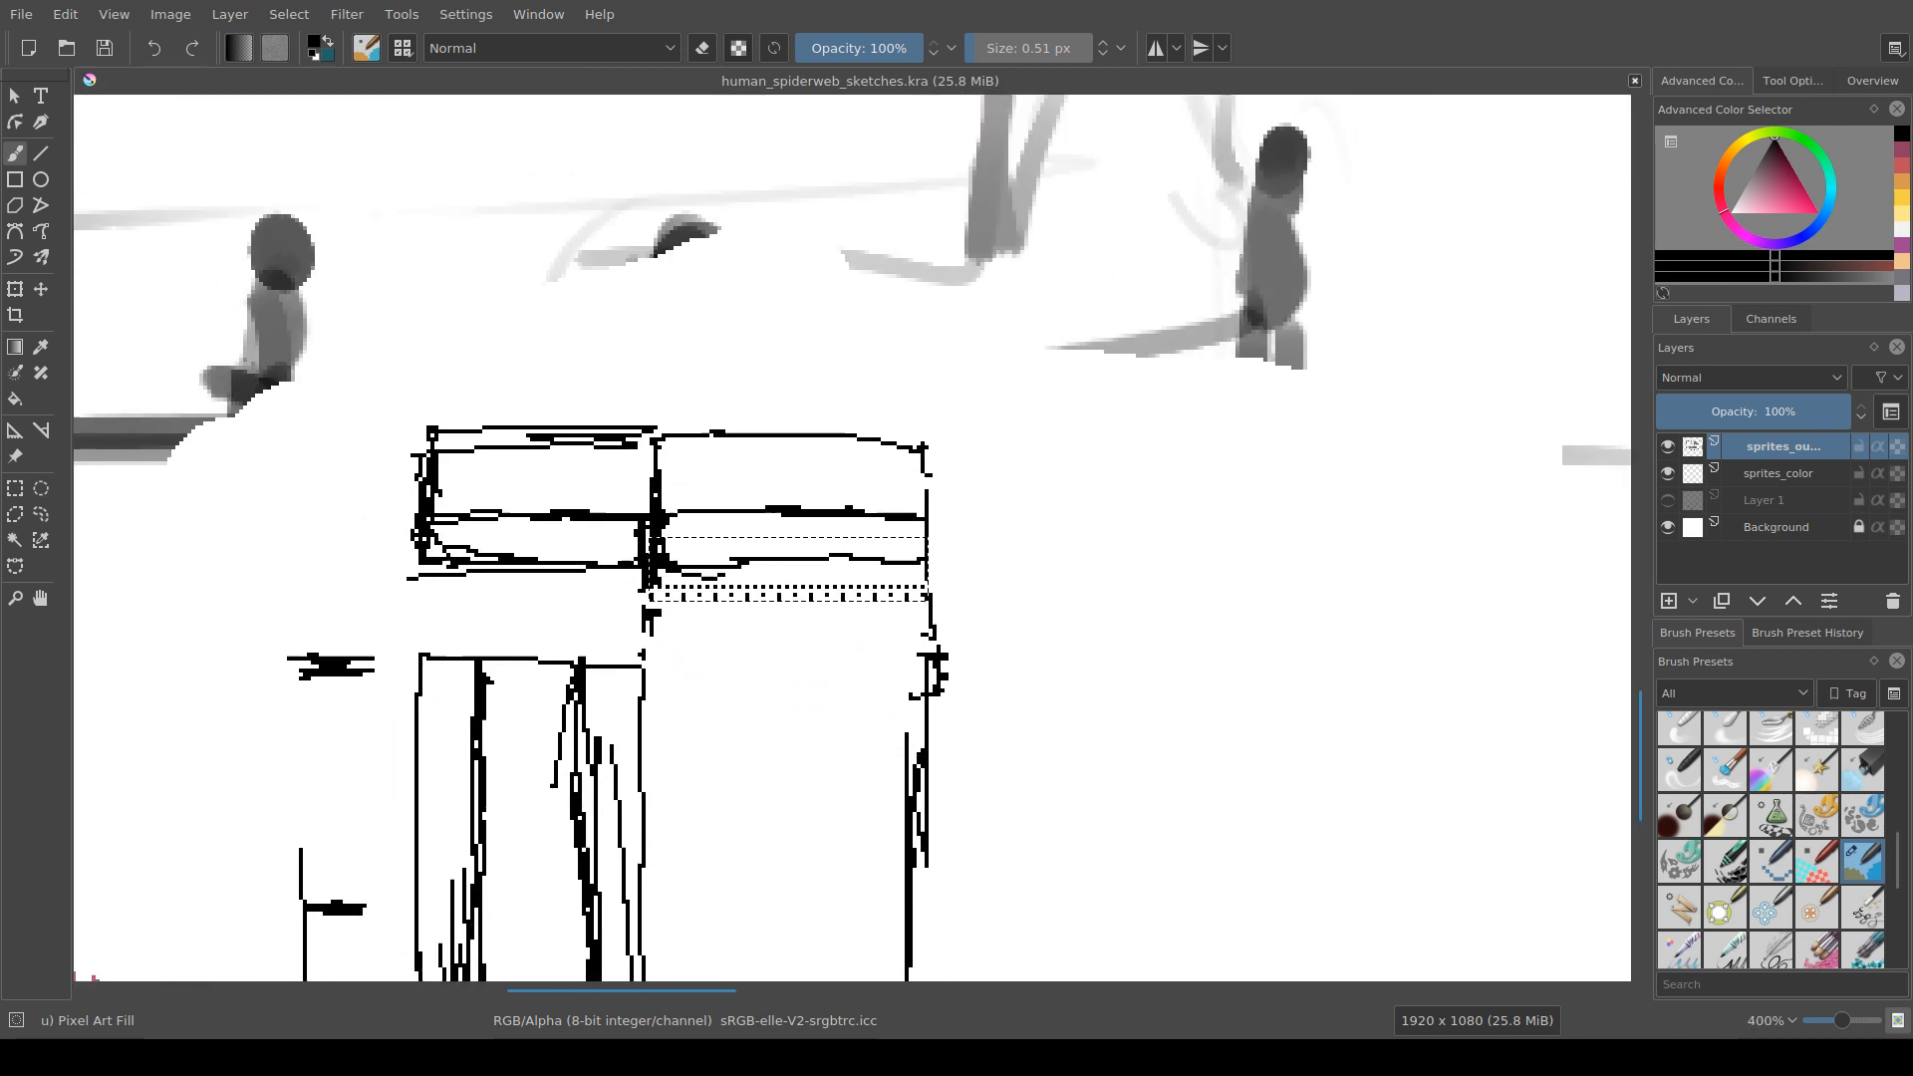
scroll(827, 617, up, 3)
scroll(593, 658, up, 2)
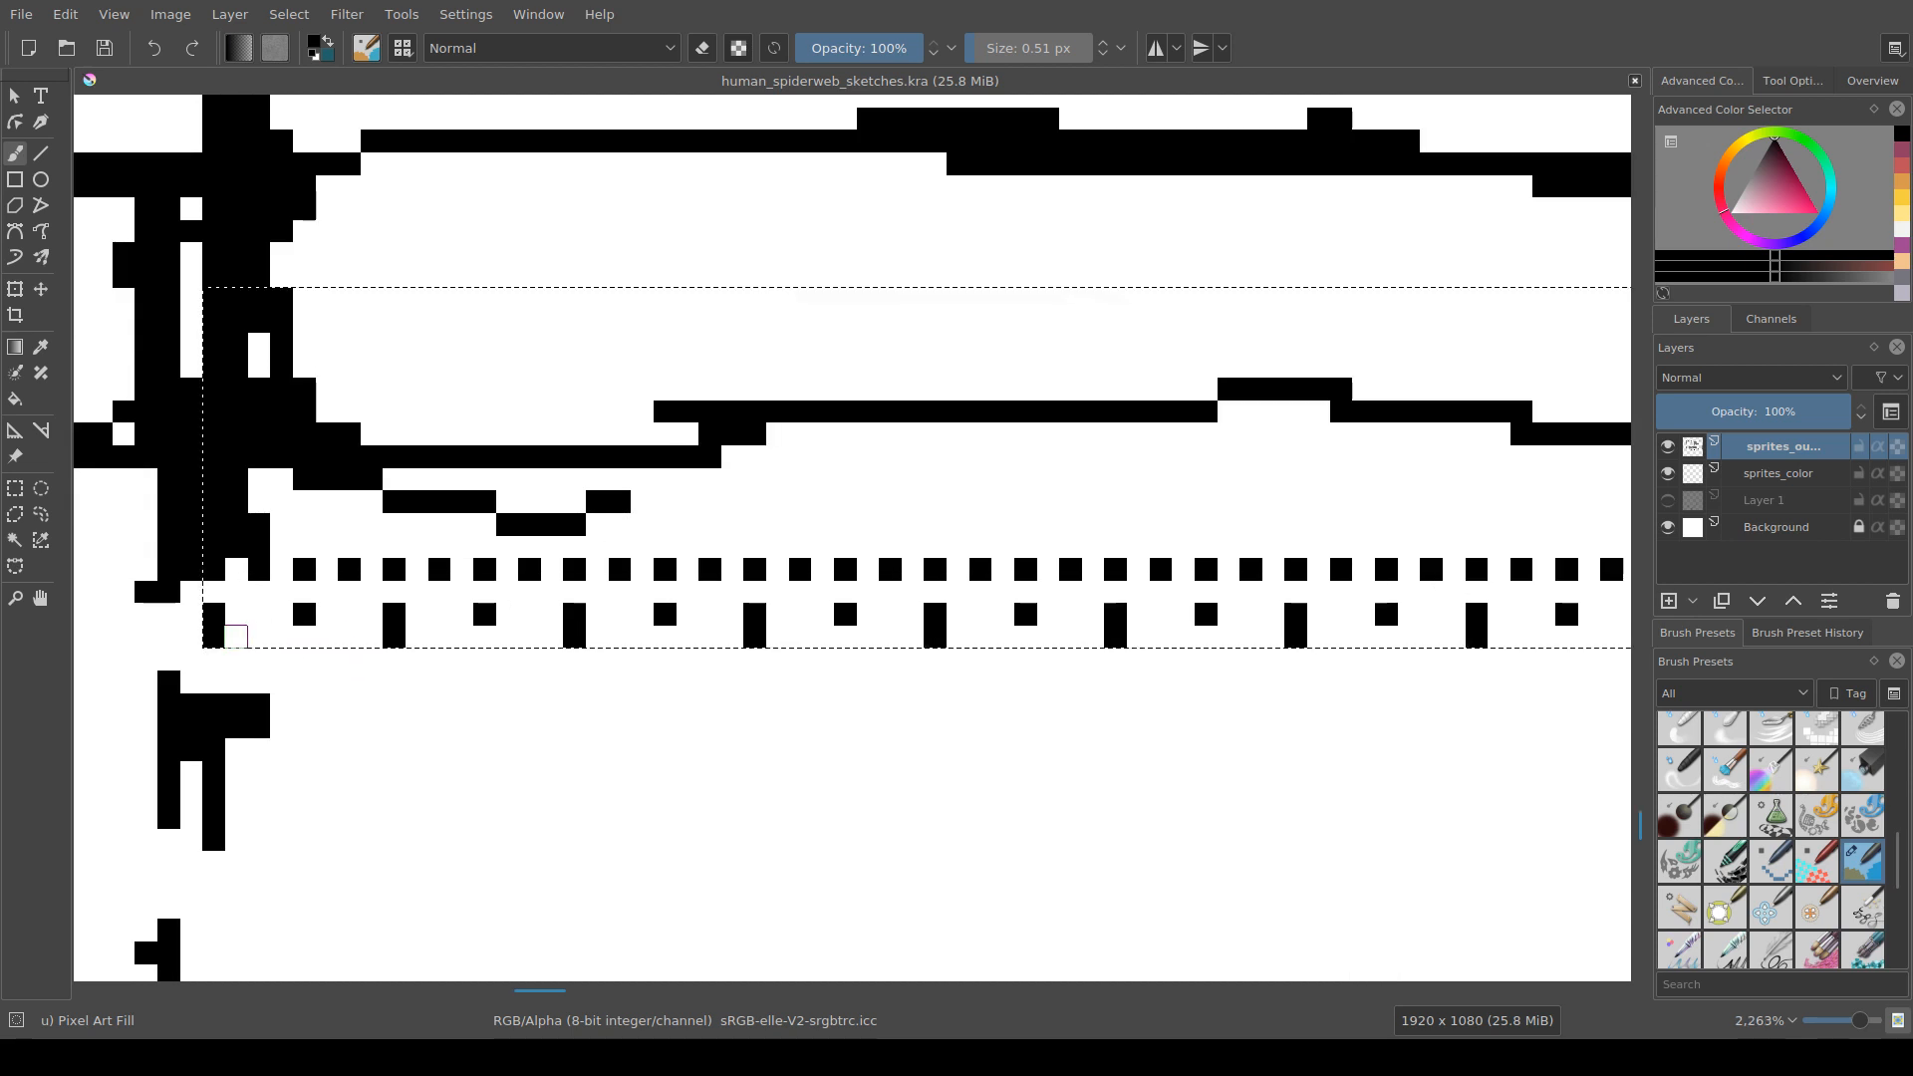
drag(371, 683, 260, 657)
scroll(483, 734, down, 1)
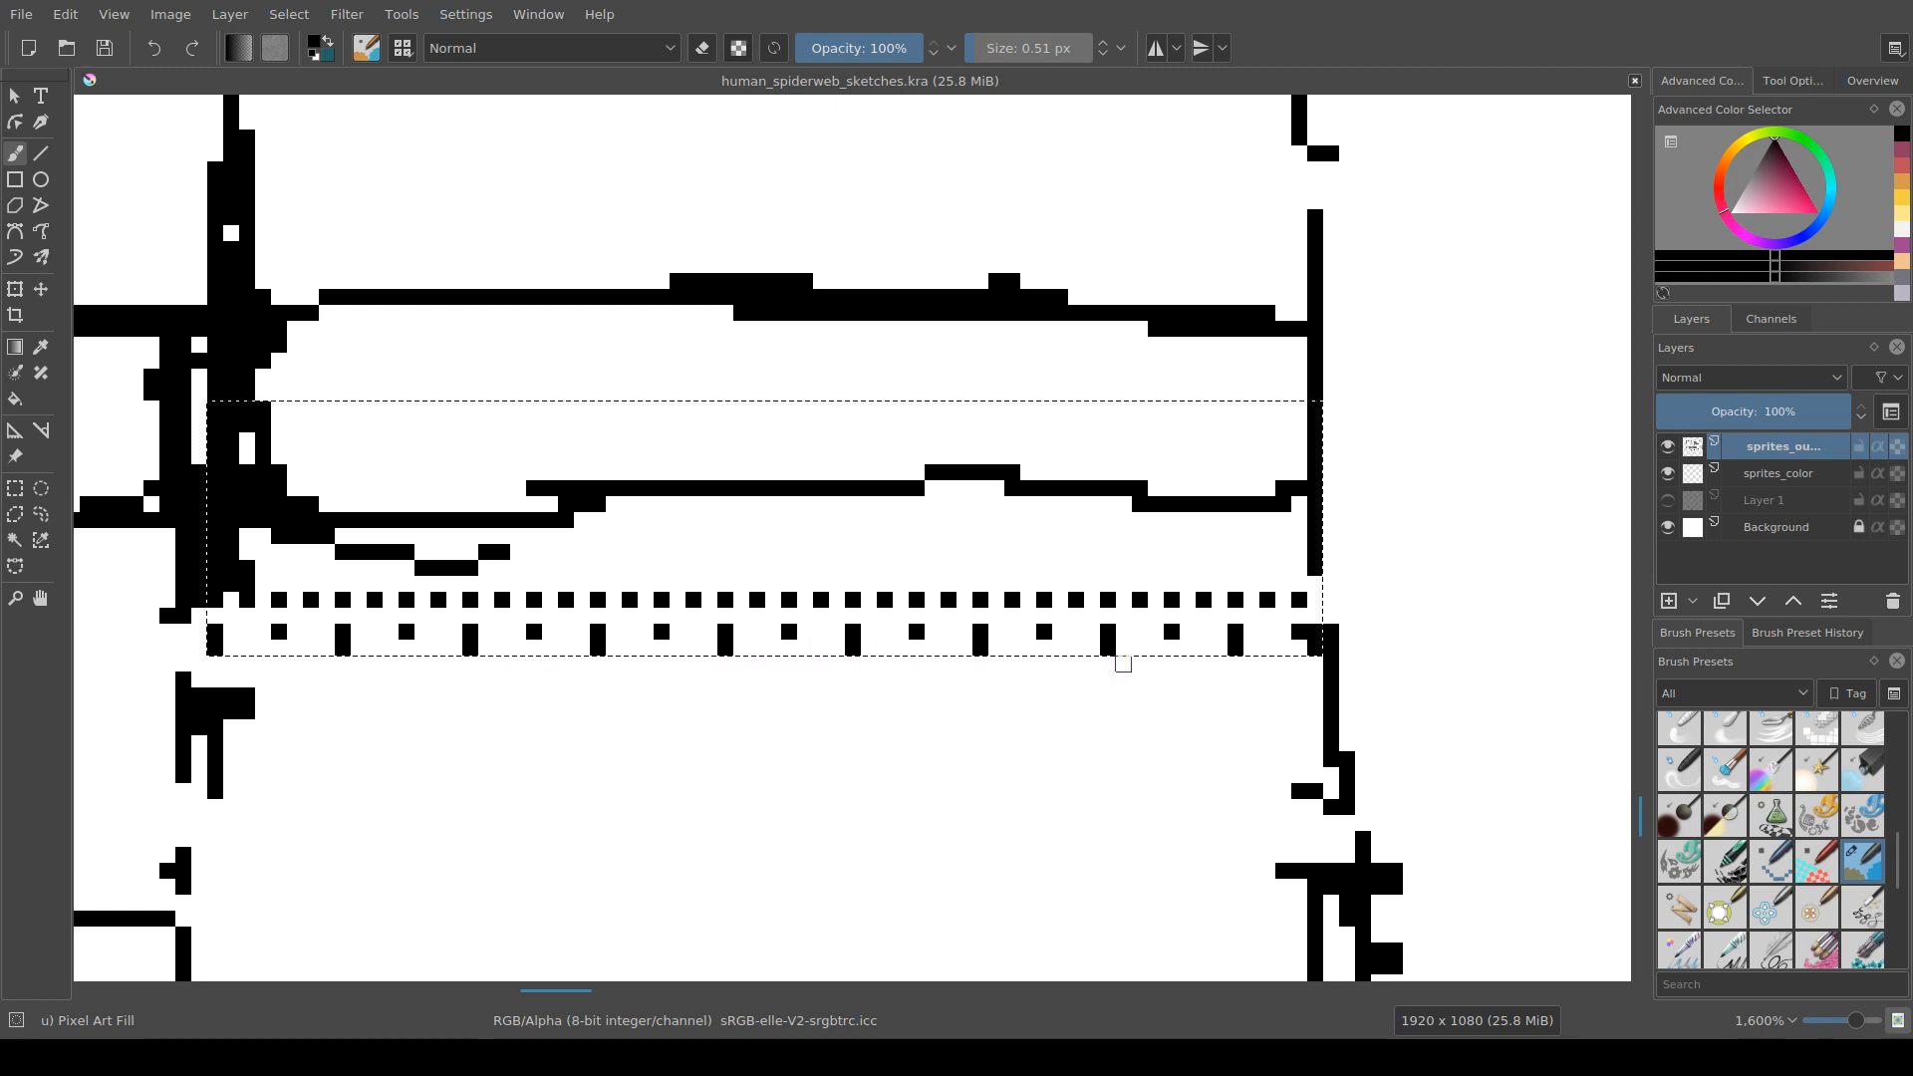
Step: Measure the wider box's band with a rectangular selection reaching from the first to the eighth long ruler tick
drag(1139, 711, 1130, 712)
key(ctrl+r)
click(1114, 696)
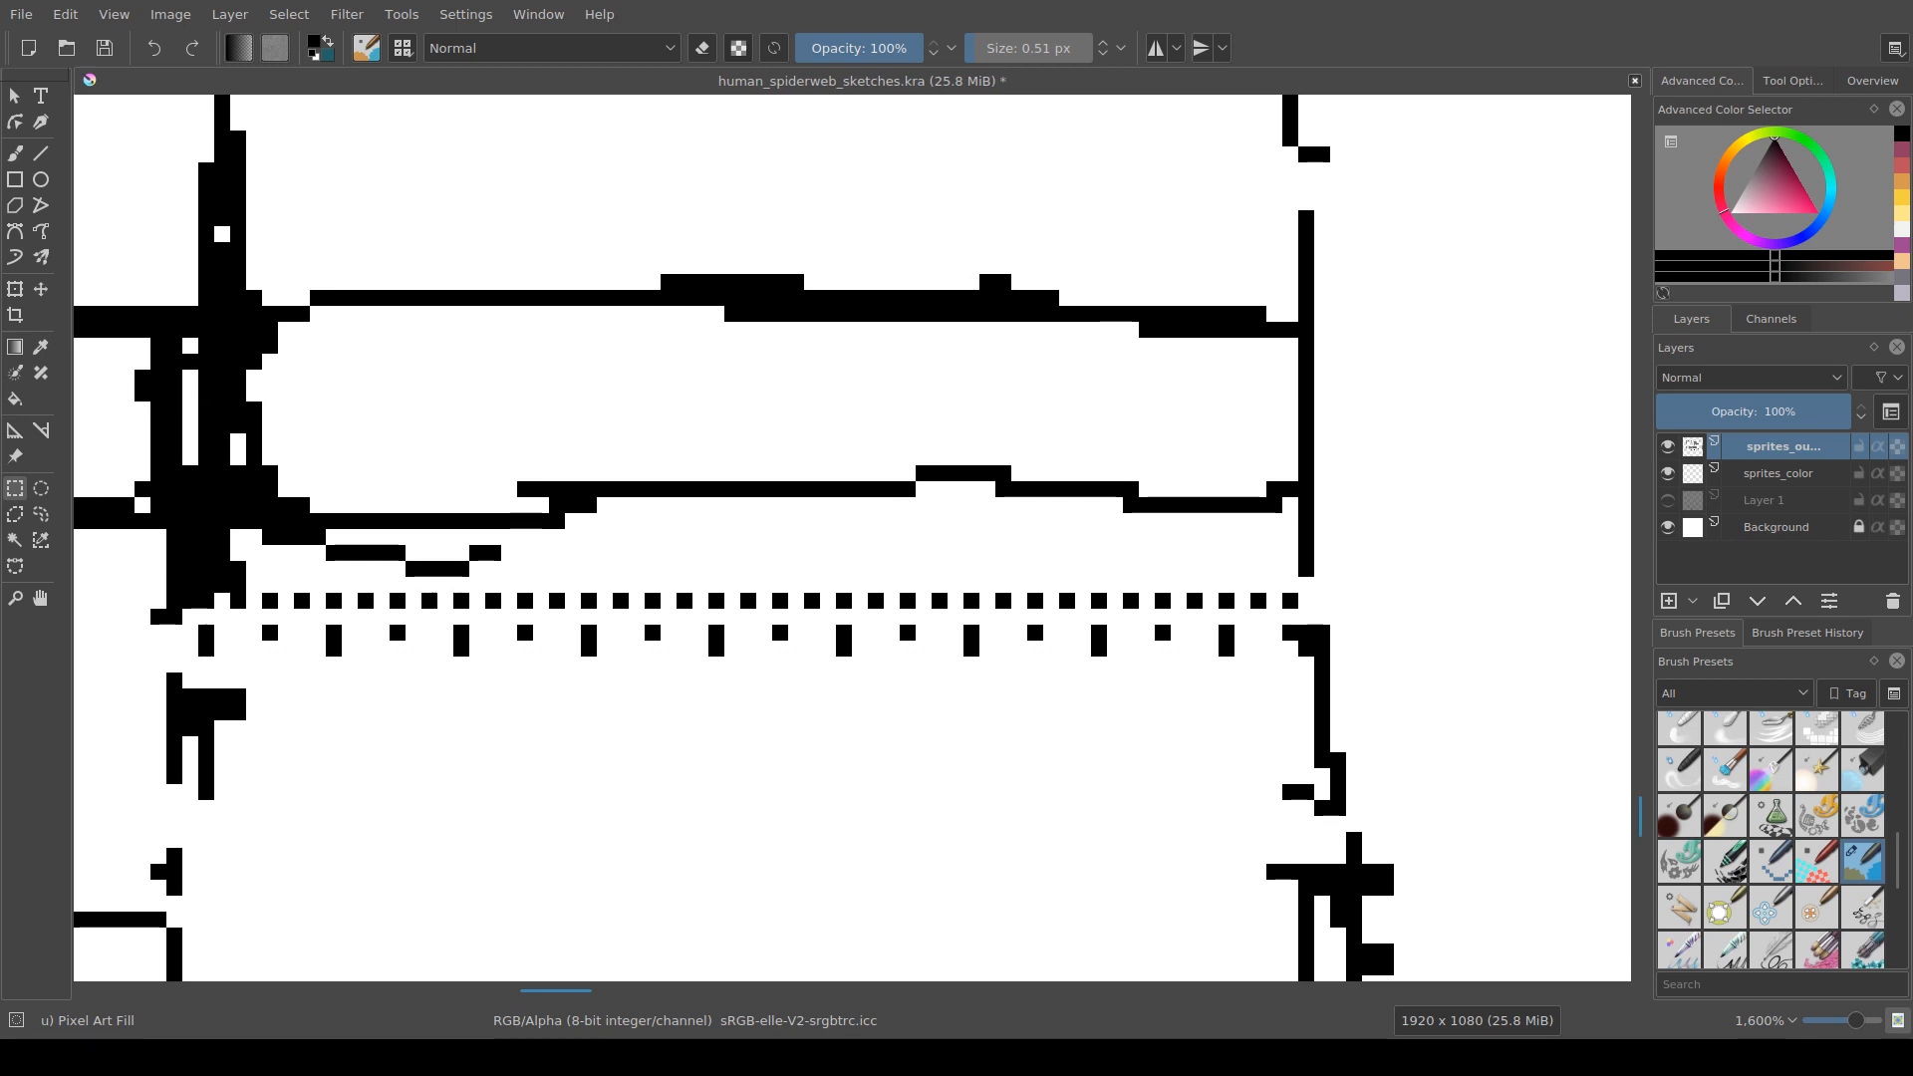
drag(1106, 657, 197, 225)
scroll(595, 510, down, 3)
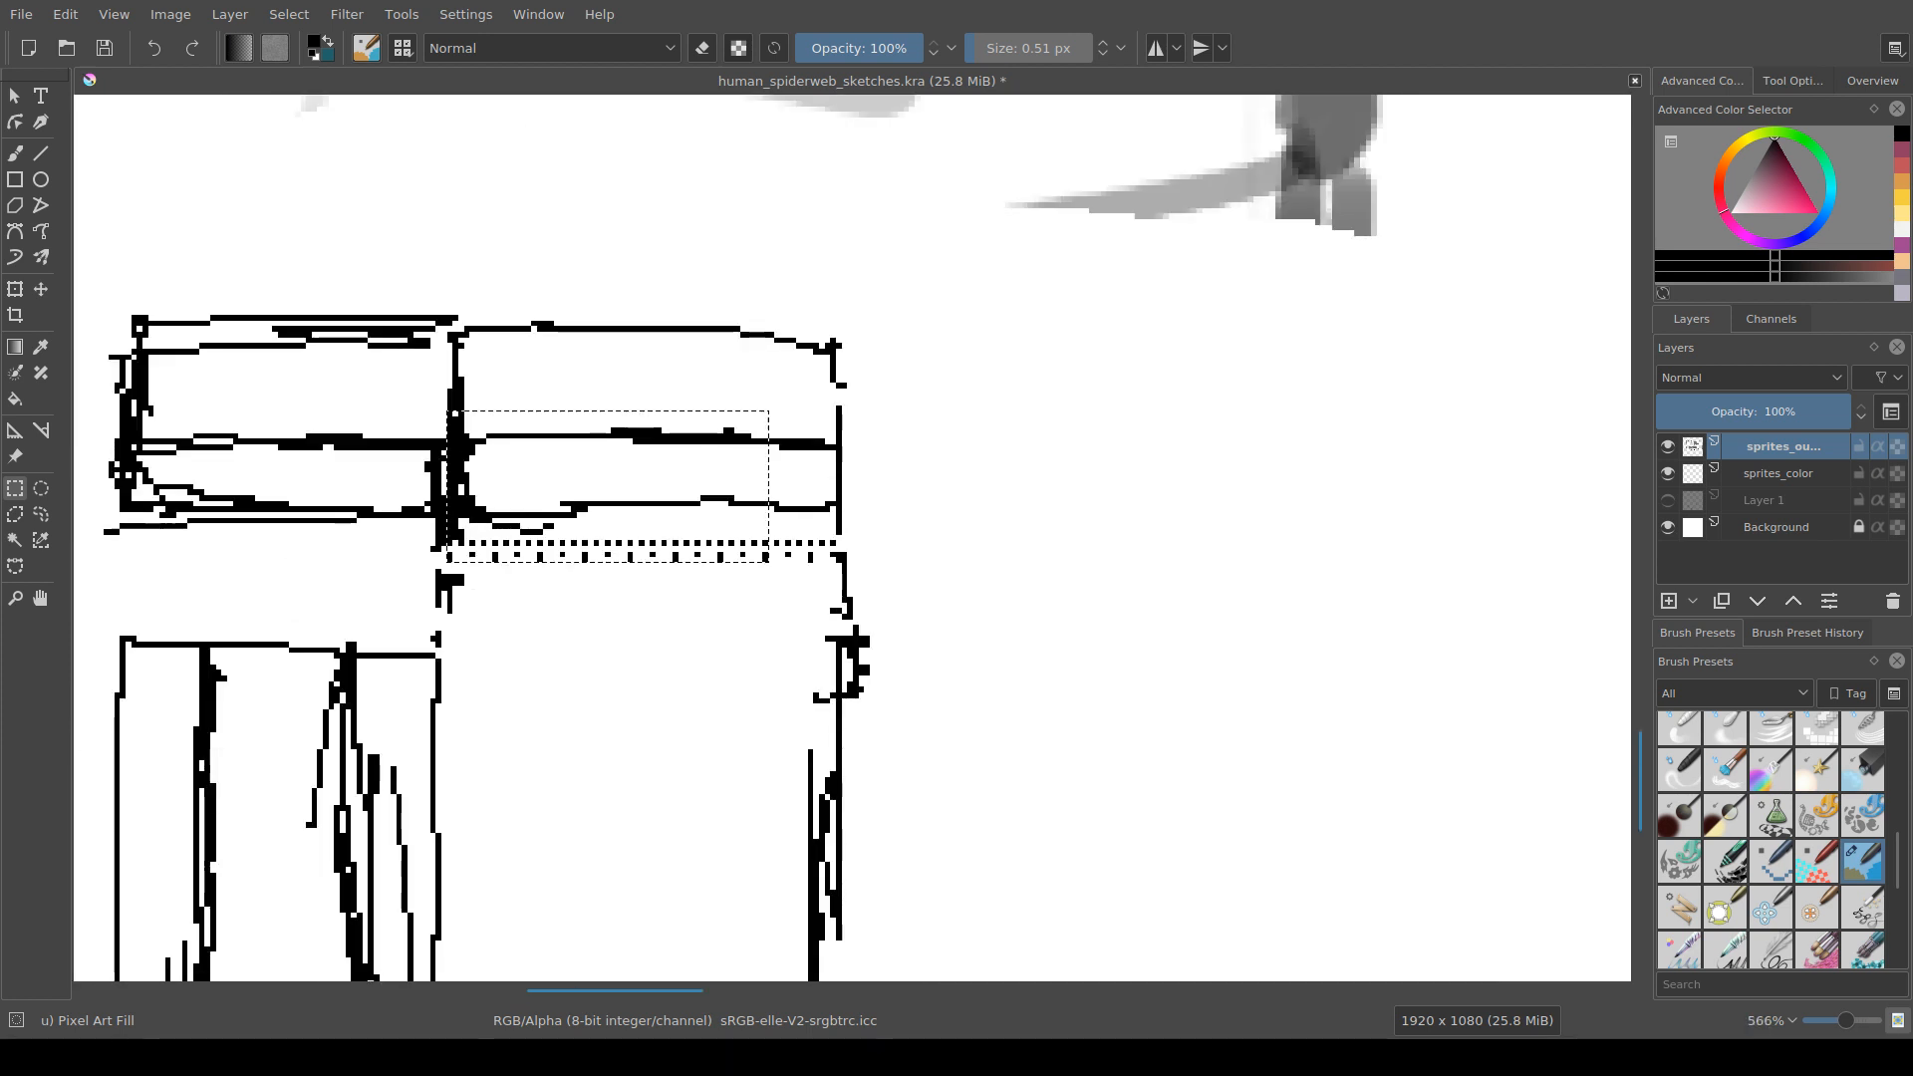
drag(594, 511, 666, 218)
scroll(791, 427, down, 2)
drag(791, 427, 762, 668)
scroll(801, 658, up, 2)
scroll(804, 464, up, 1)
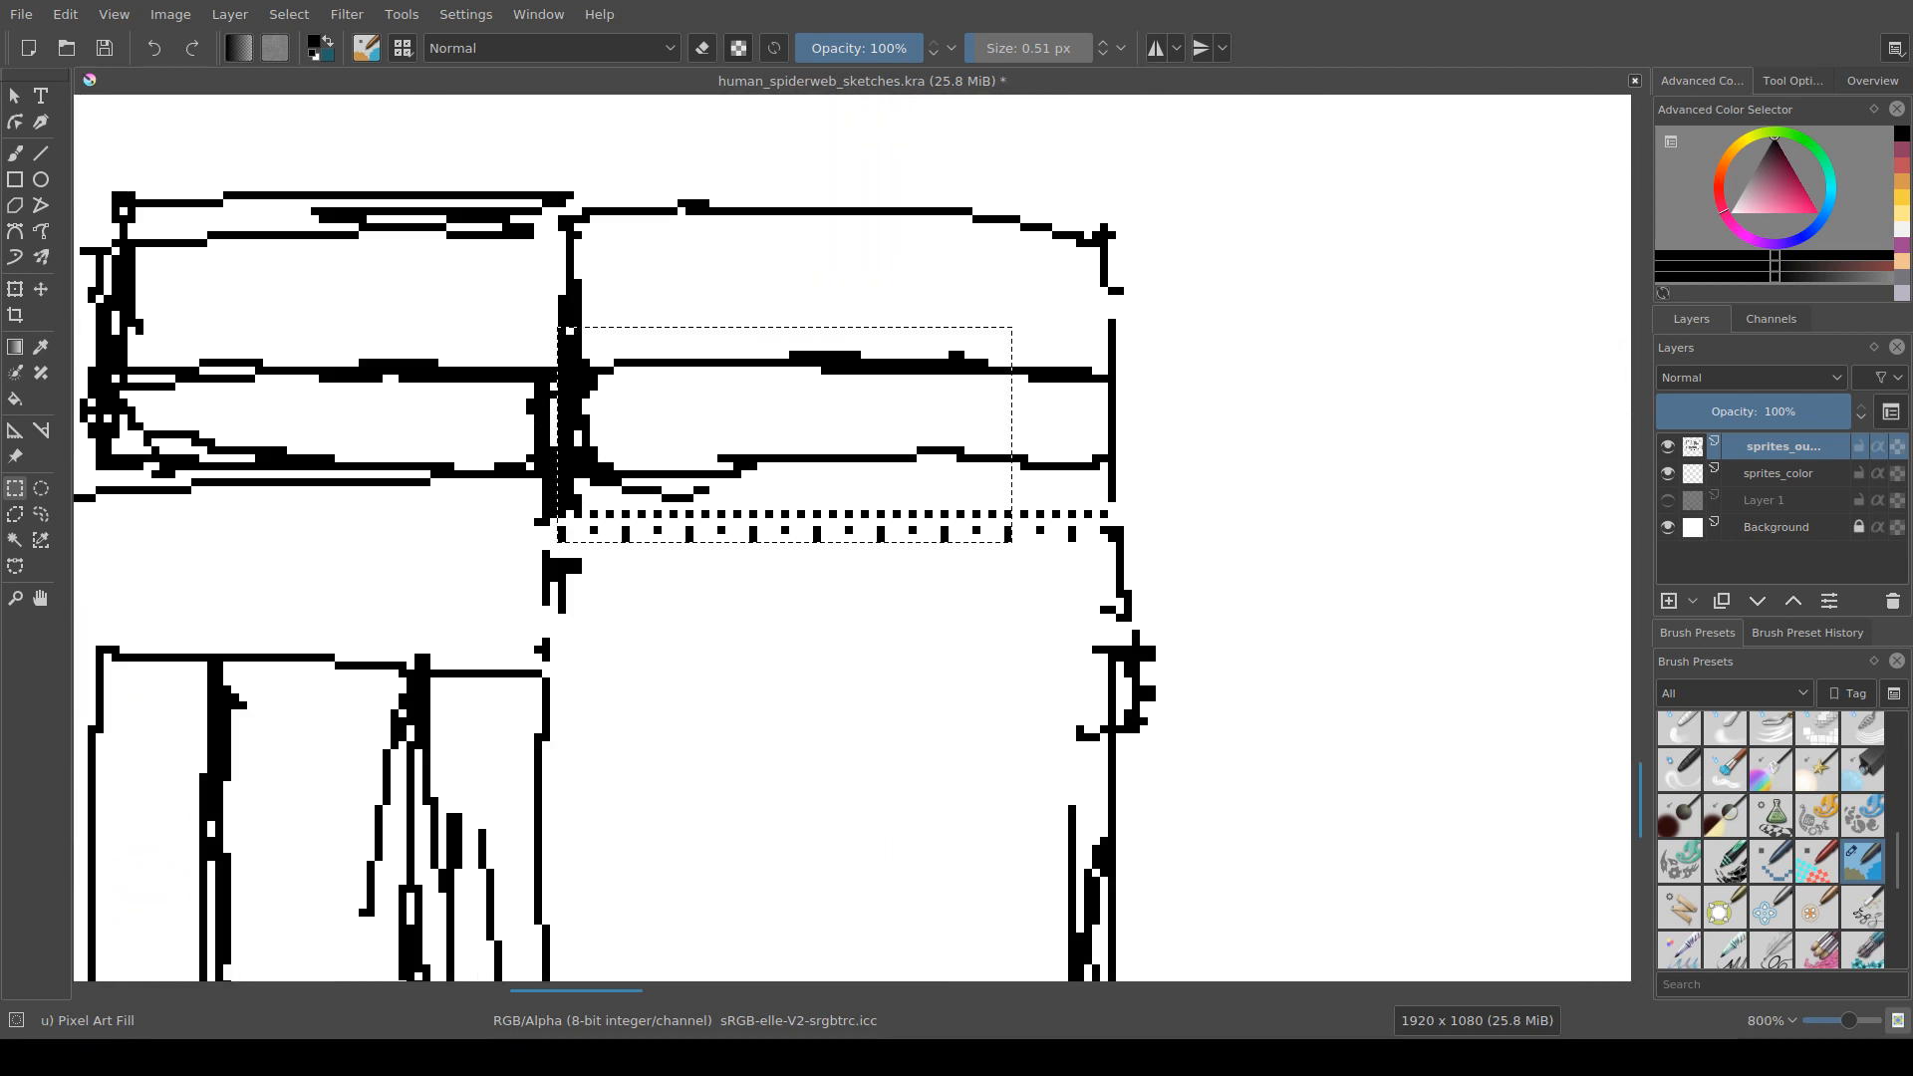
Step: Select the wider box's lower band down to just above the ruler ticks and delete its lower line and dotted row
drag(804, 464, 717, 510)
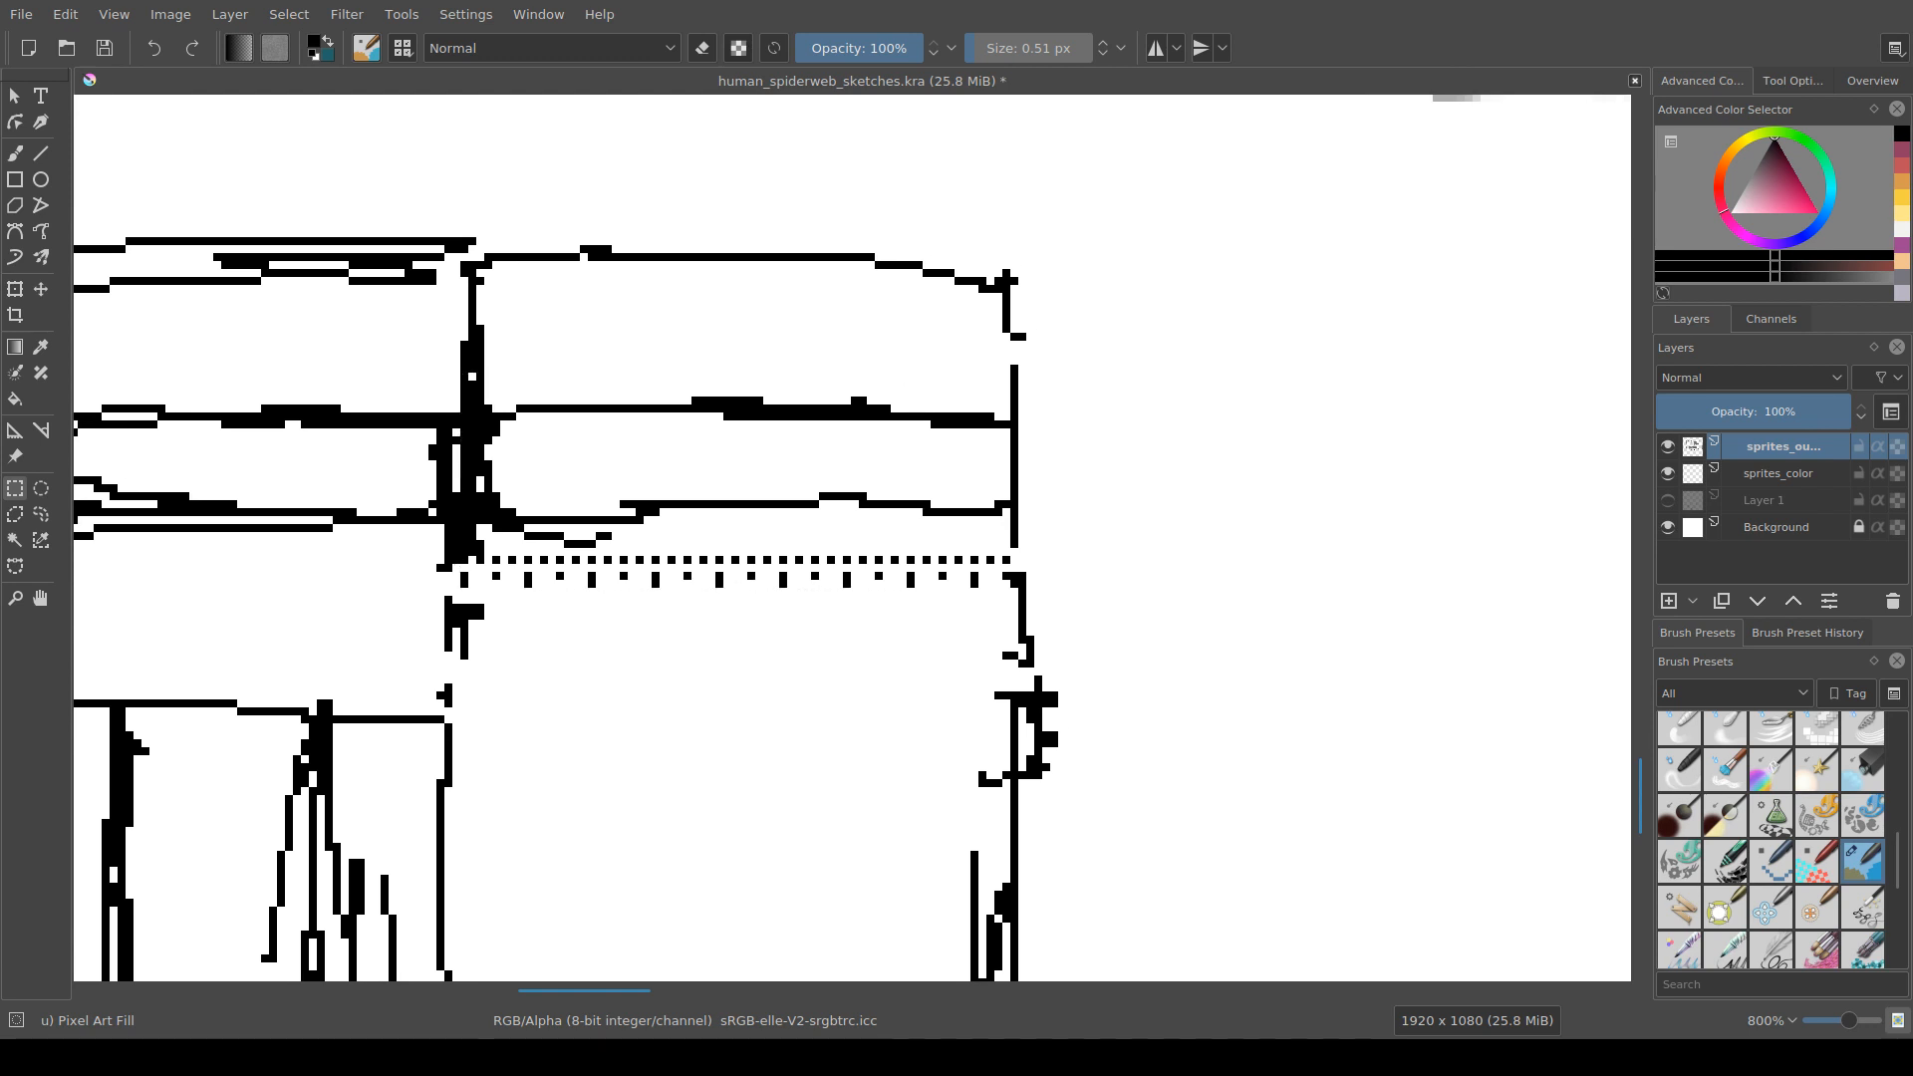
mouse_move(459, 588)
mouse_down()
mouse_move(932, 524)
mouse_move(961, 500)
mouse_move(971, 242)
mouse_move(985, 356)
mouse_move(954, 411)
mouse_up()
scroll(852, 538, up, 1)
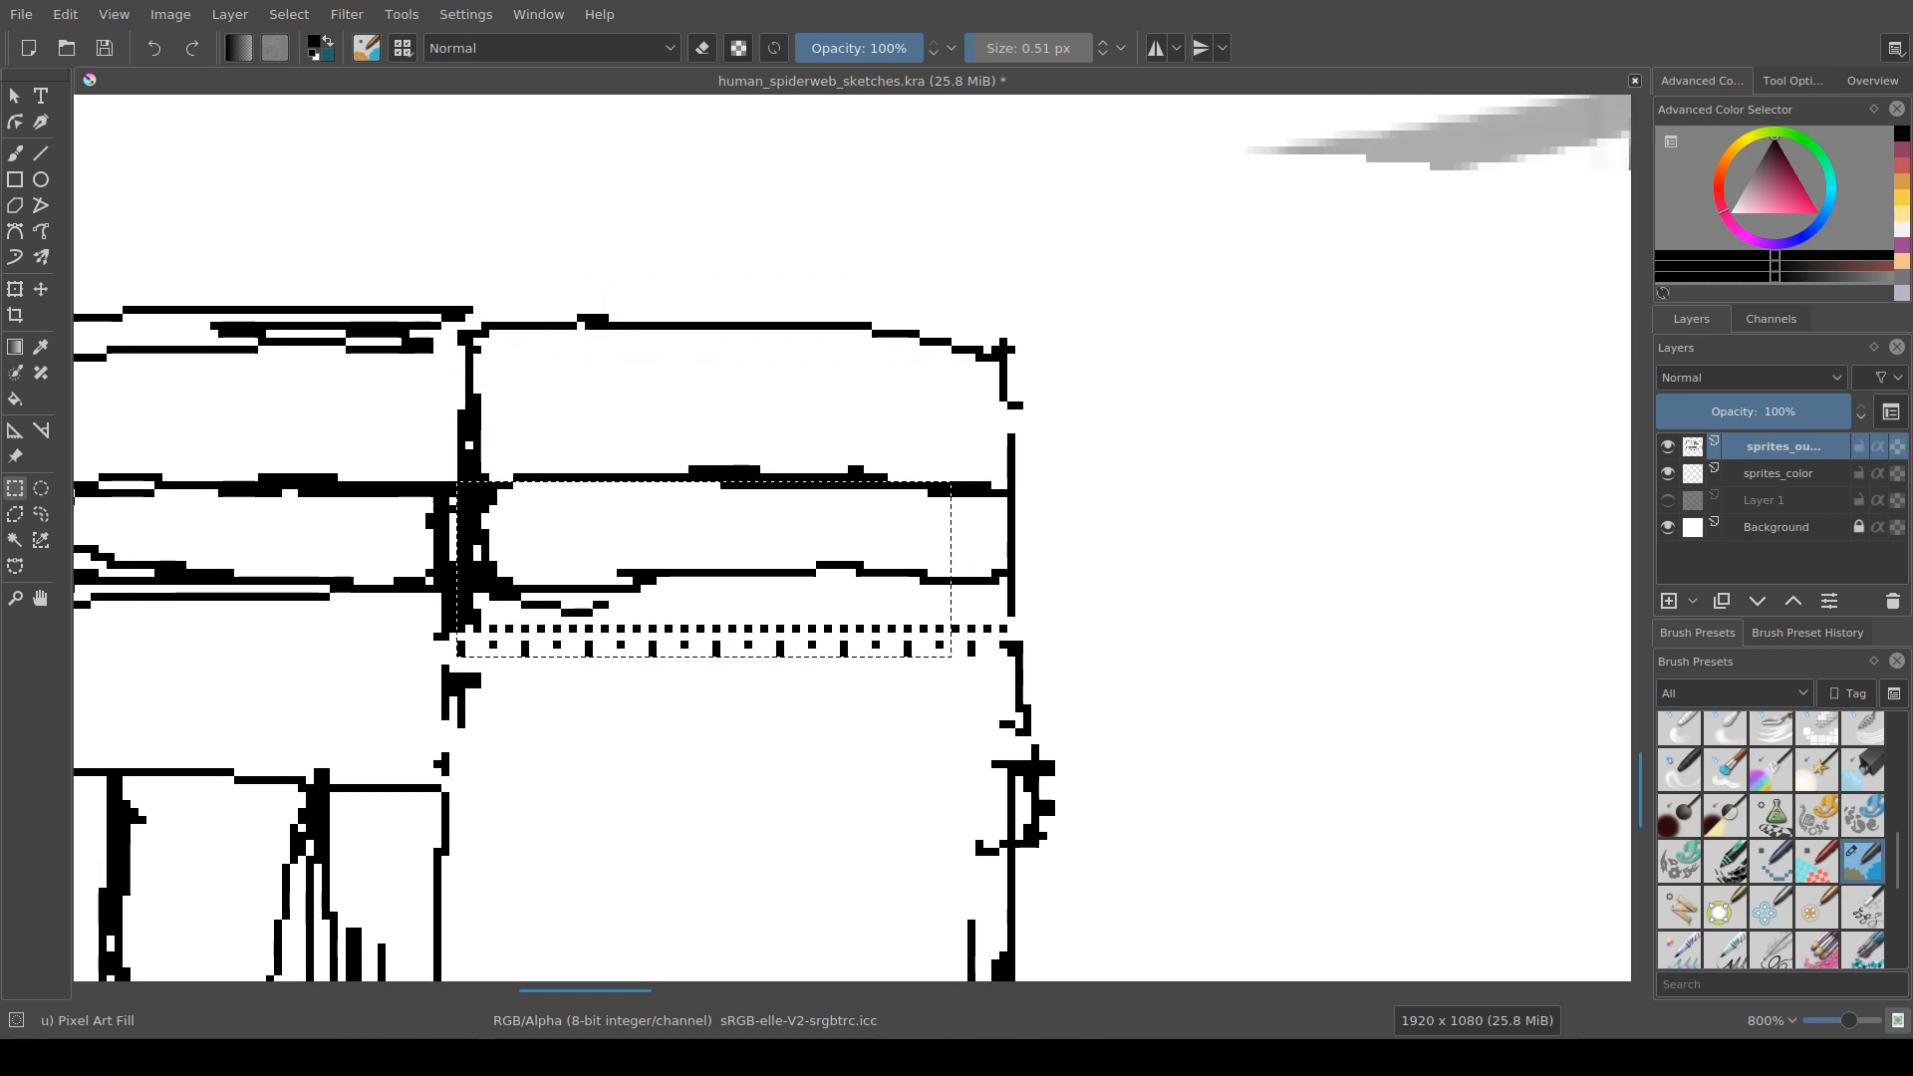
key(e)
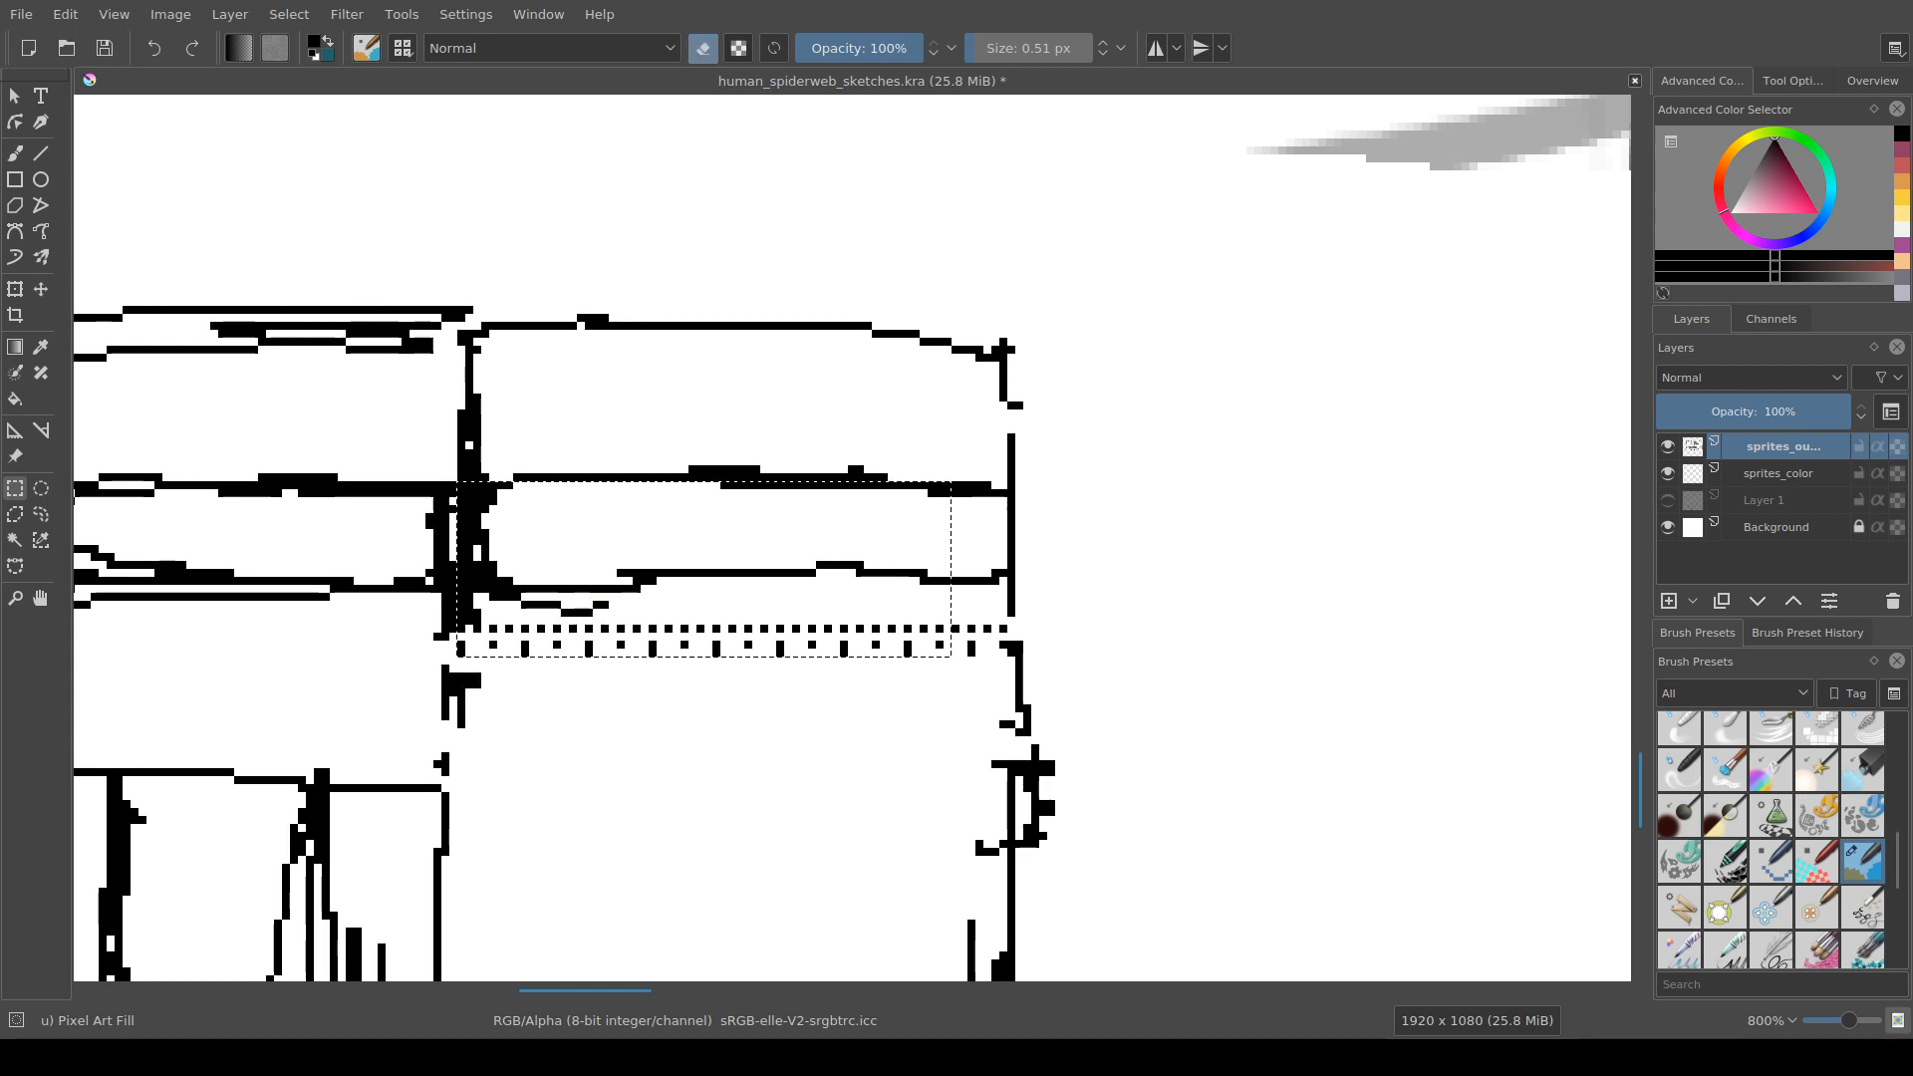
drag(456, 481, 781, 509)
key(minus)
key(Delete)
key(plus)
key(plus)
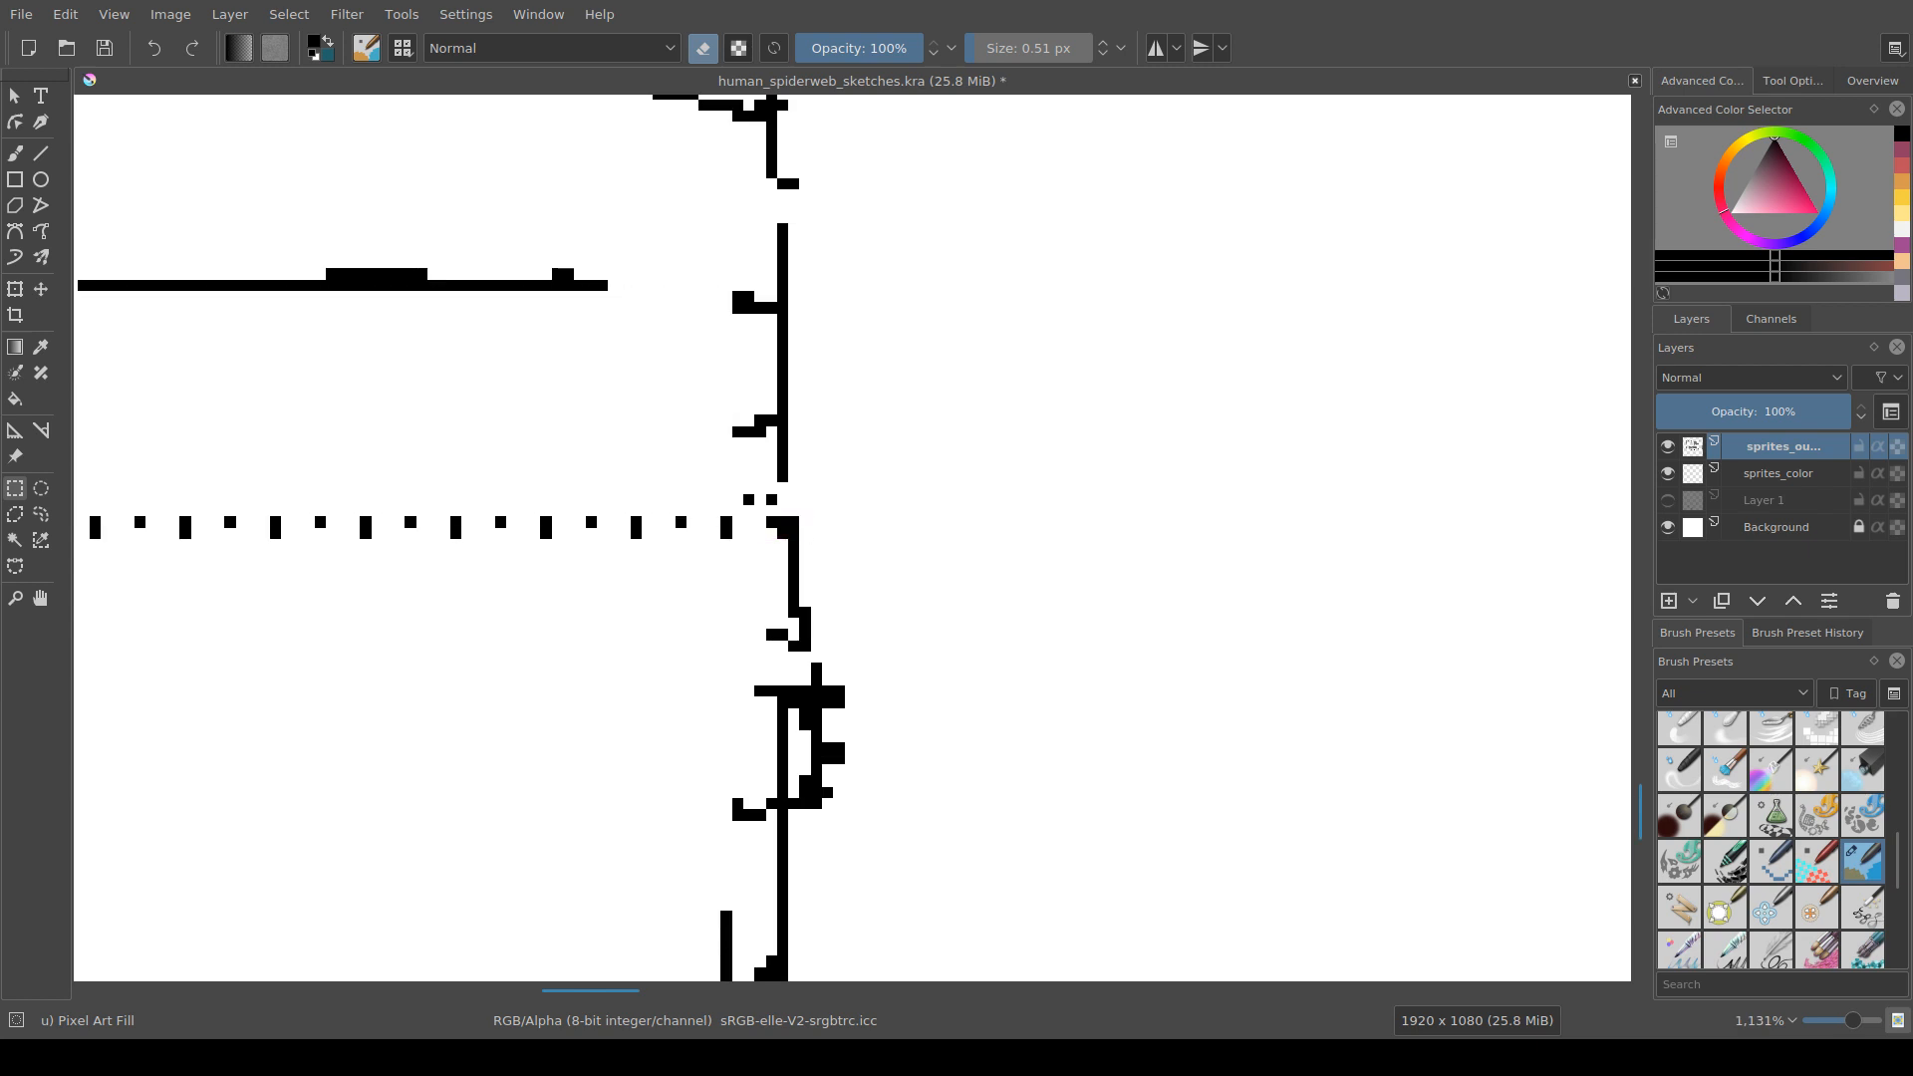
Step: Delete the black corner pixels touching the ruler's right end, clear the selection and save the file
key(Delete)
key(ctrl+shift+a)
key(ctrl+s)
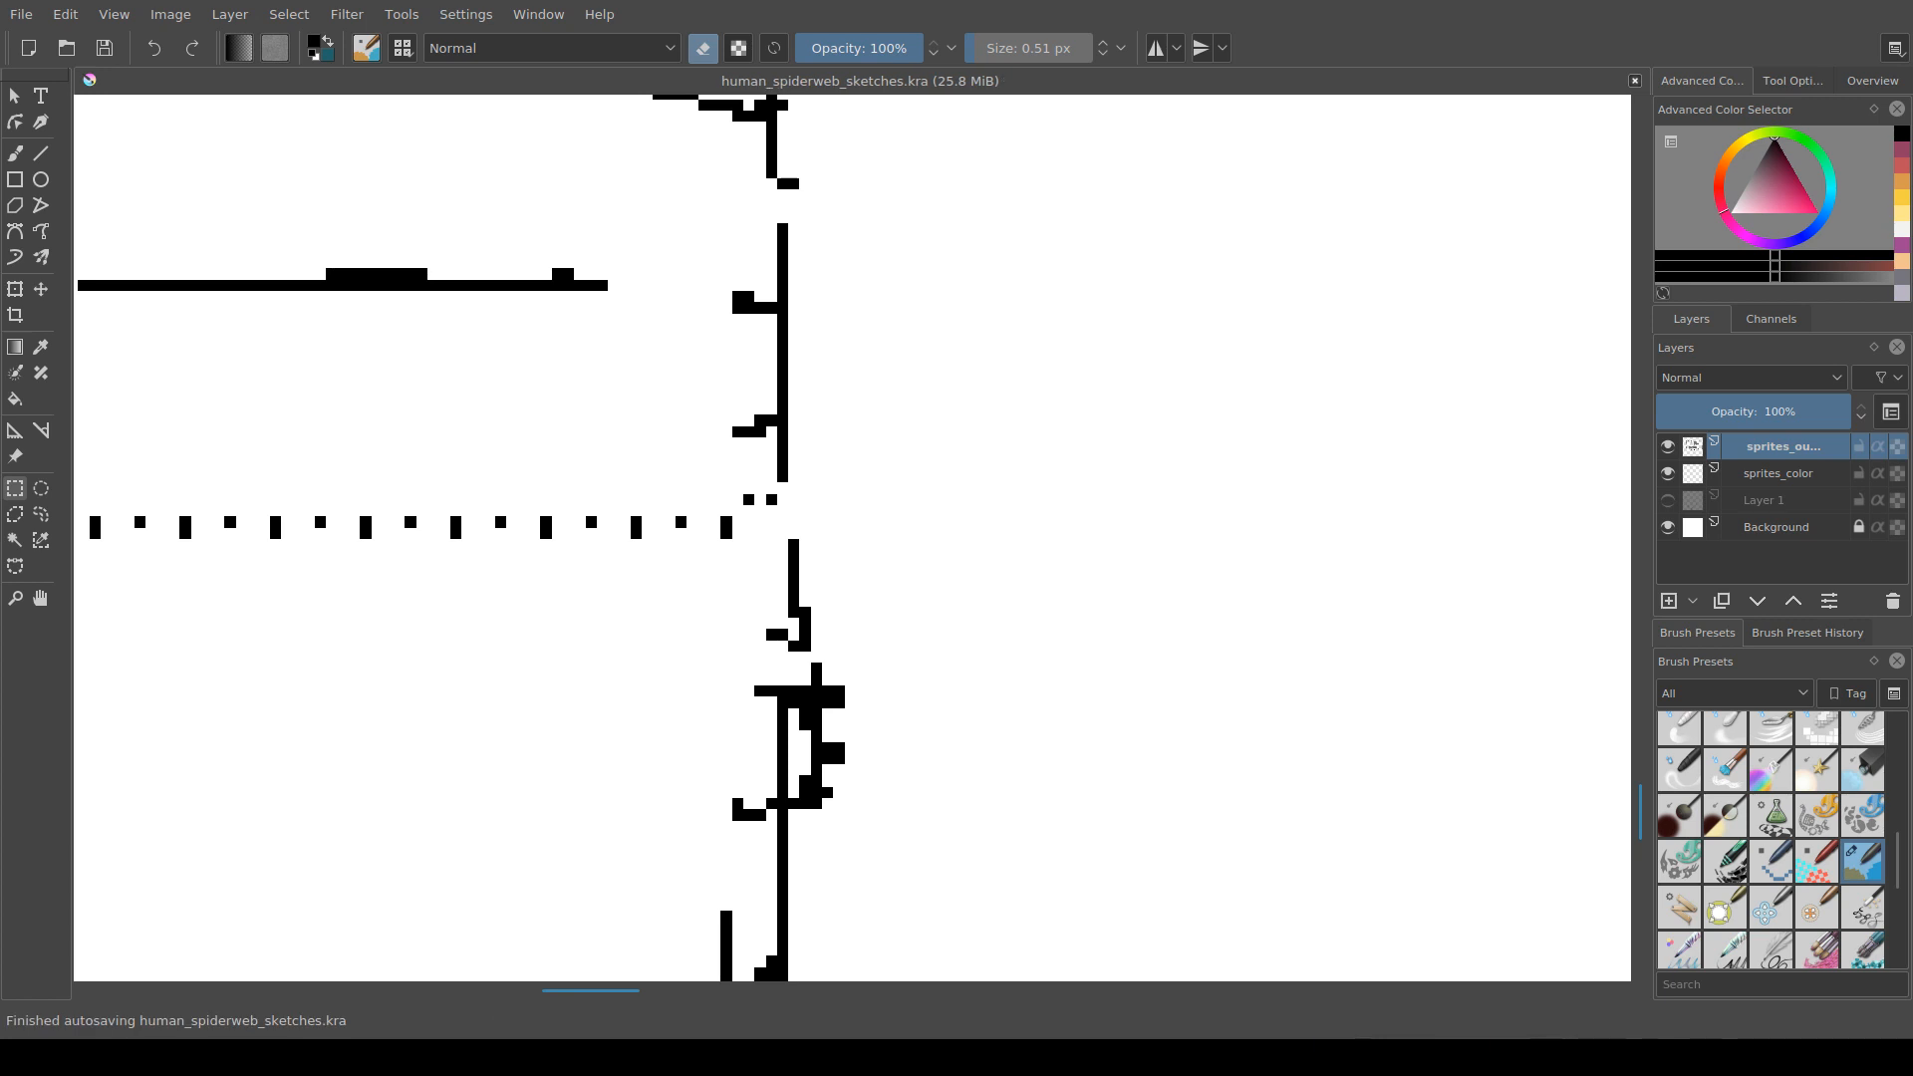
Step: Extend the ruler rightward with one short and one long tick, erase the two leftover dots above it, and save
key(b)
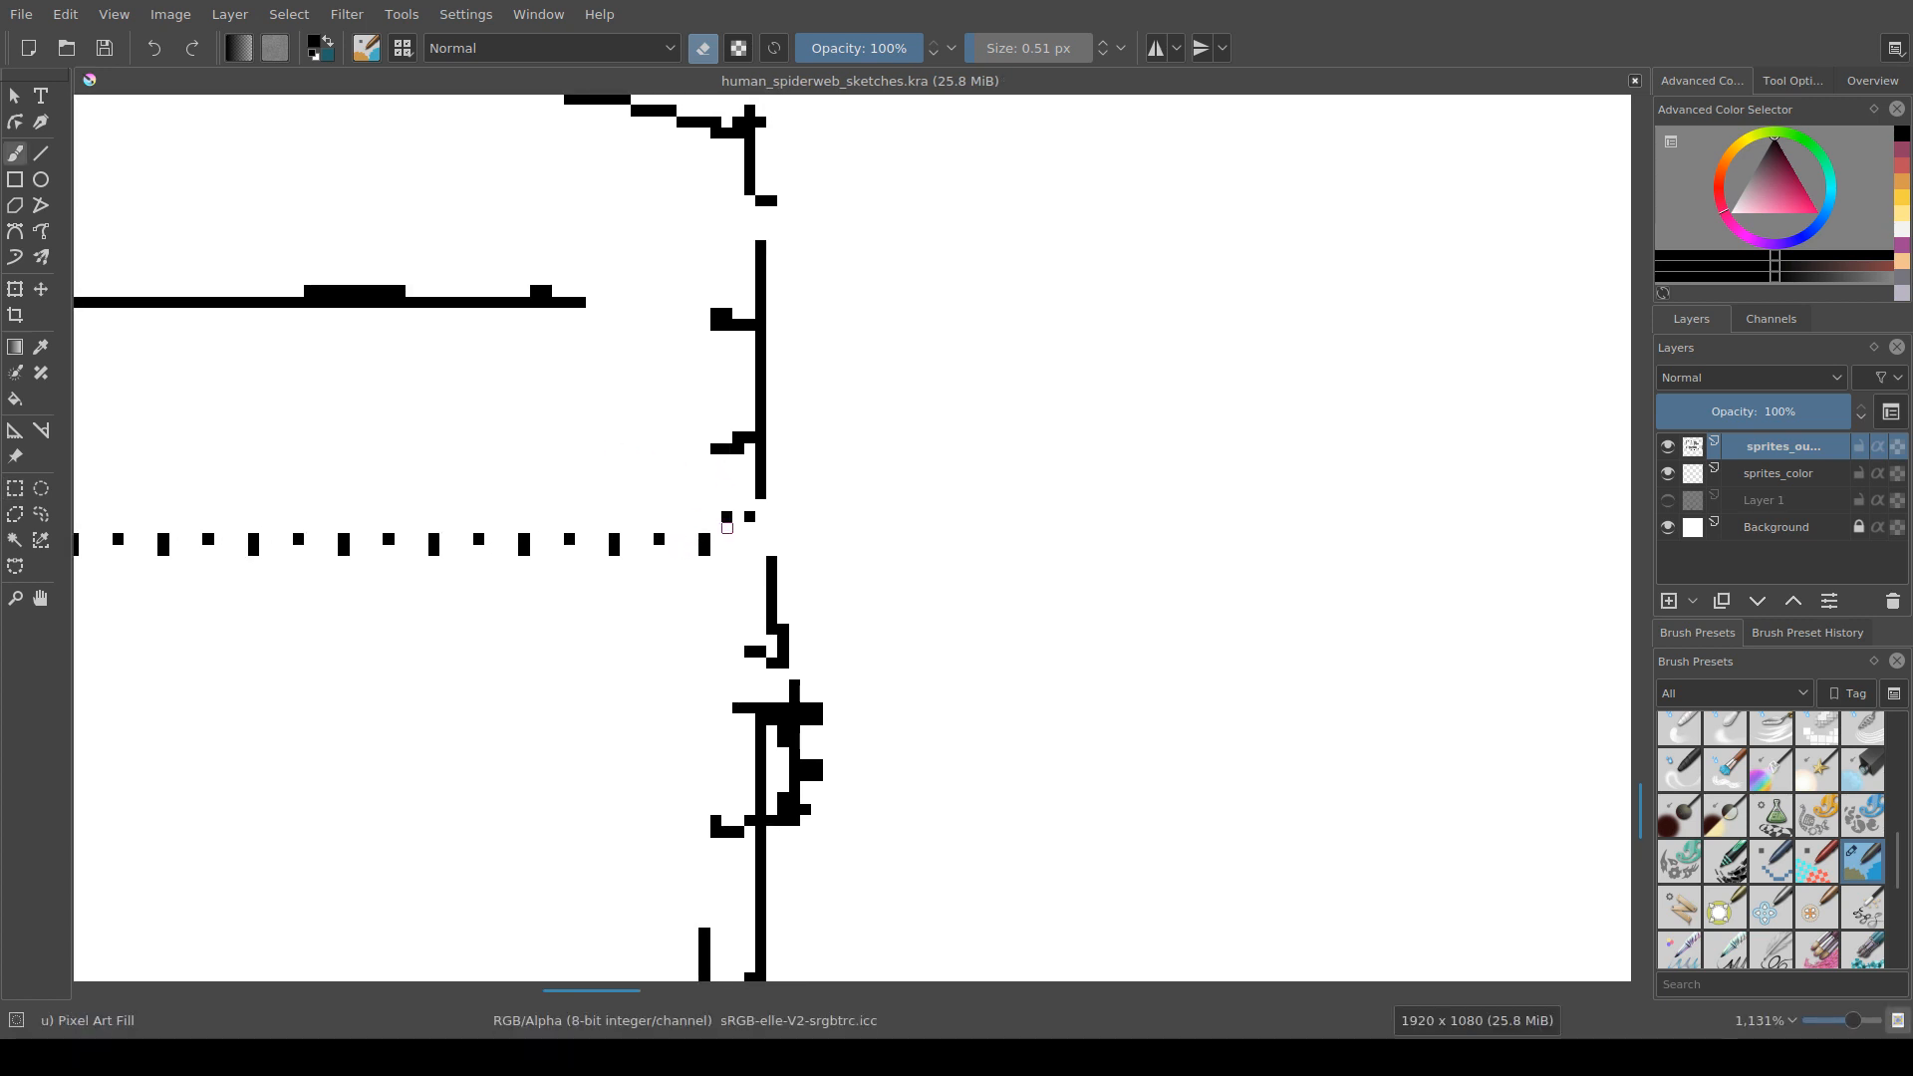
click(738, 539)
key(e)
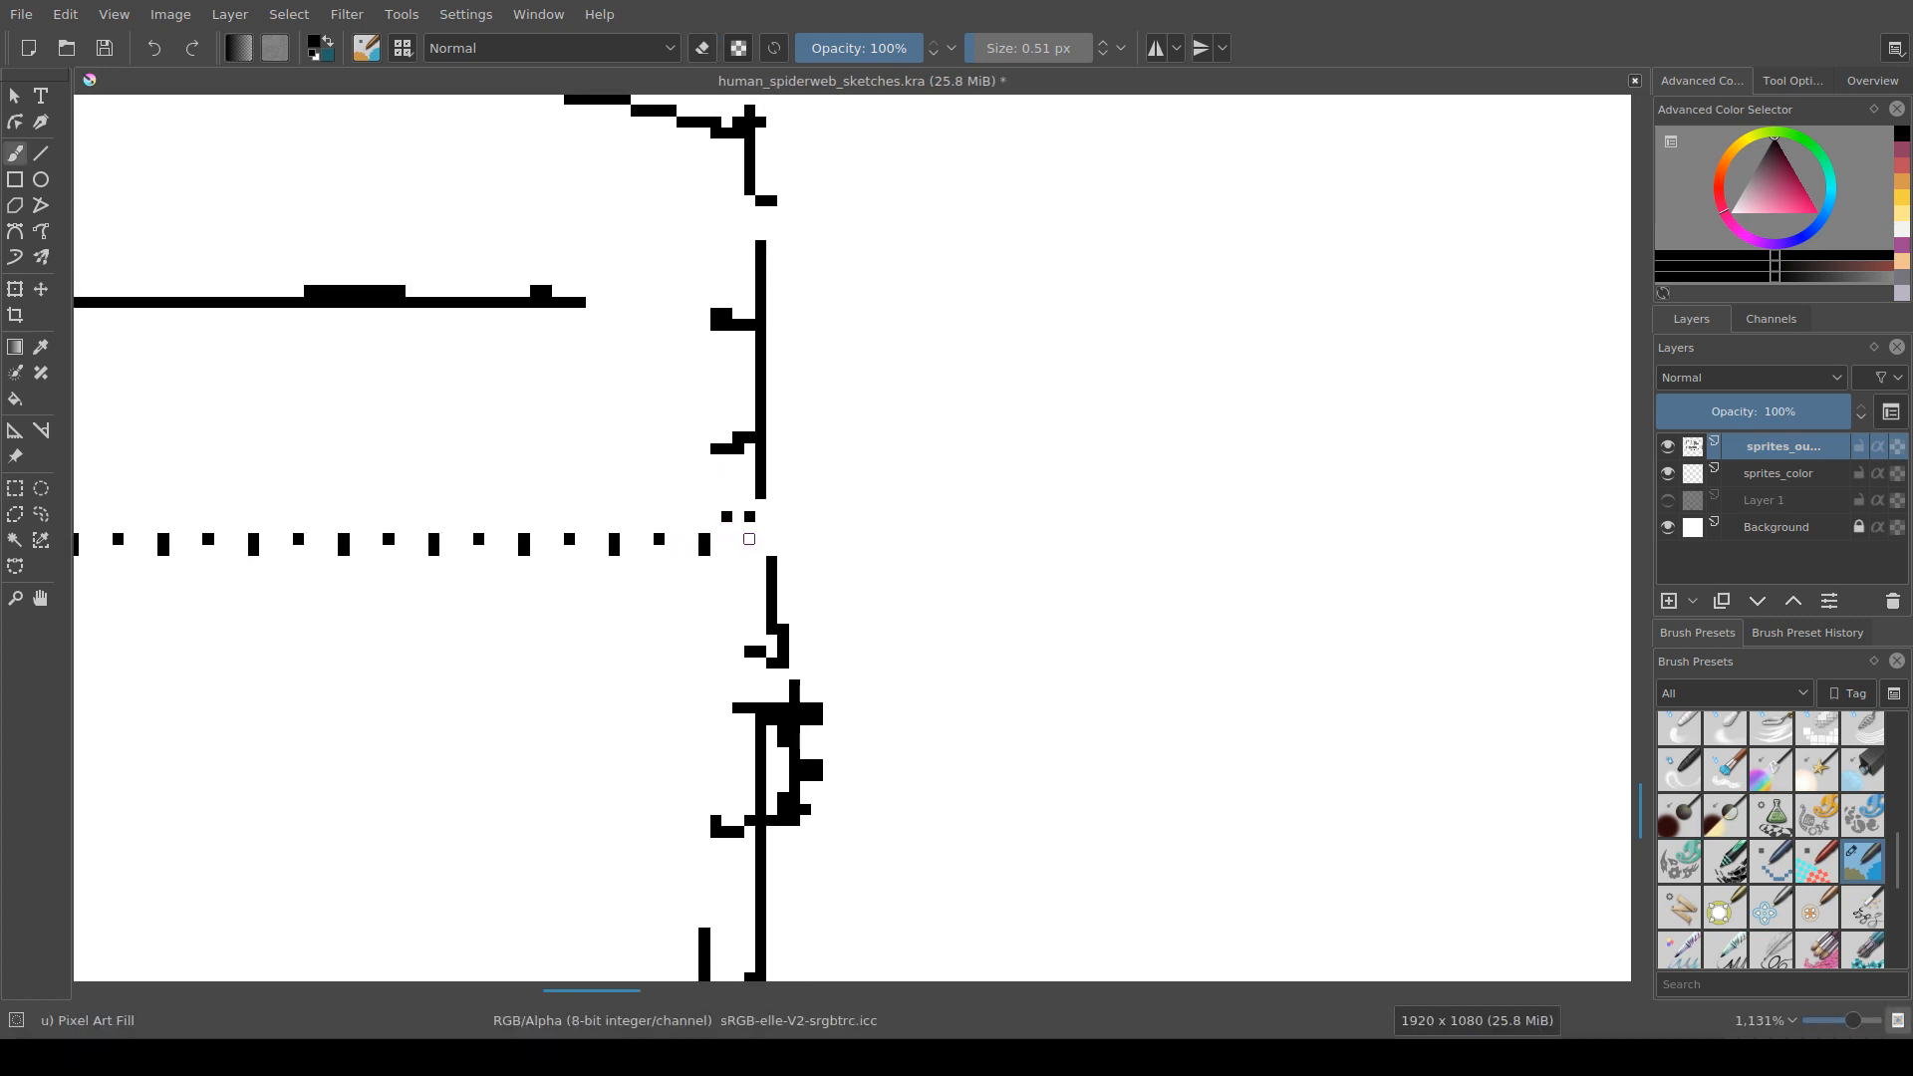
click(738, 539)
key(e)
click(738, 539)
key(e)
click(794, 544)
key(e)
drag(754, 516, 704, 516)
key(ctrl+s)
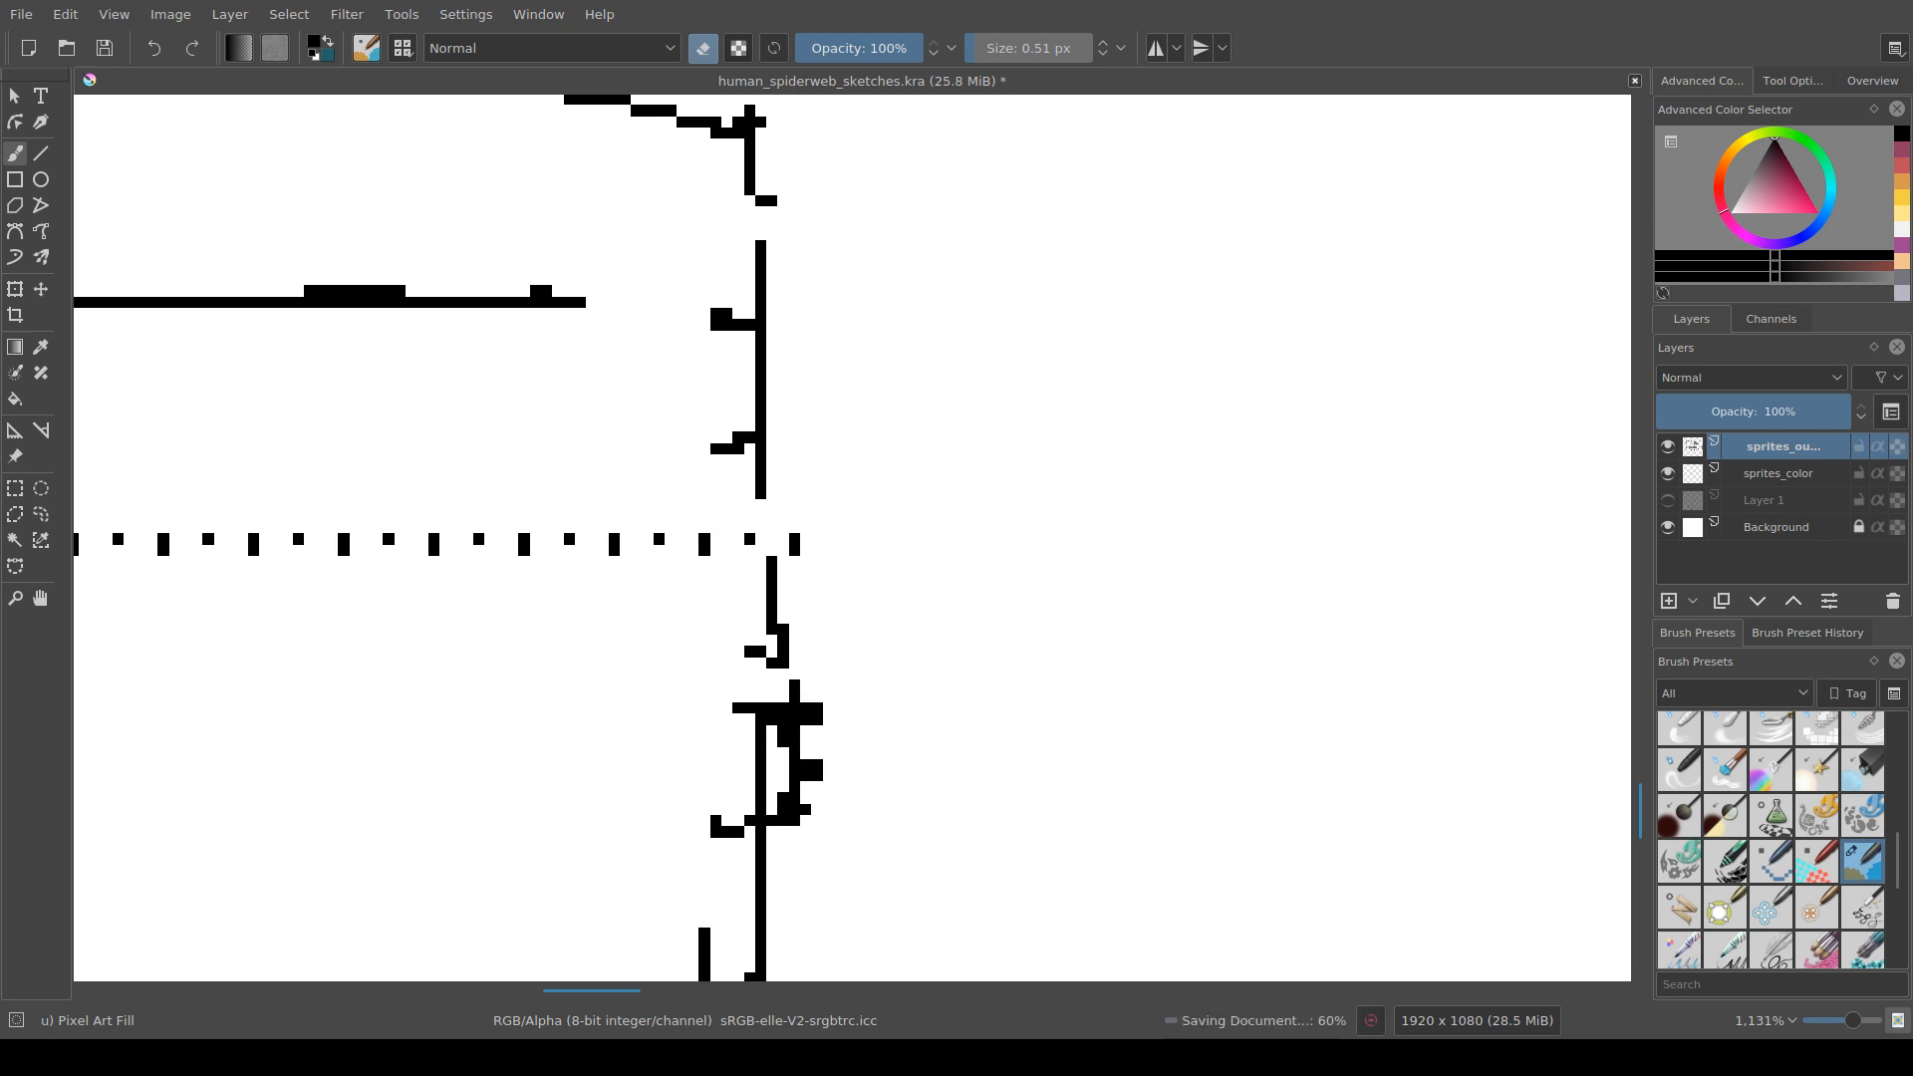
Step: Delete the right side line of the wider box below the ruler together with its lower right corner
scroll(786, 500, down, 2)
scroll(933, 501, down, 3)
drag(933, 500, 888, 973)
key(ctrl+r)
scroll(852, 538, down, 3)
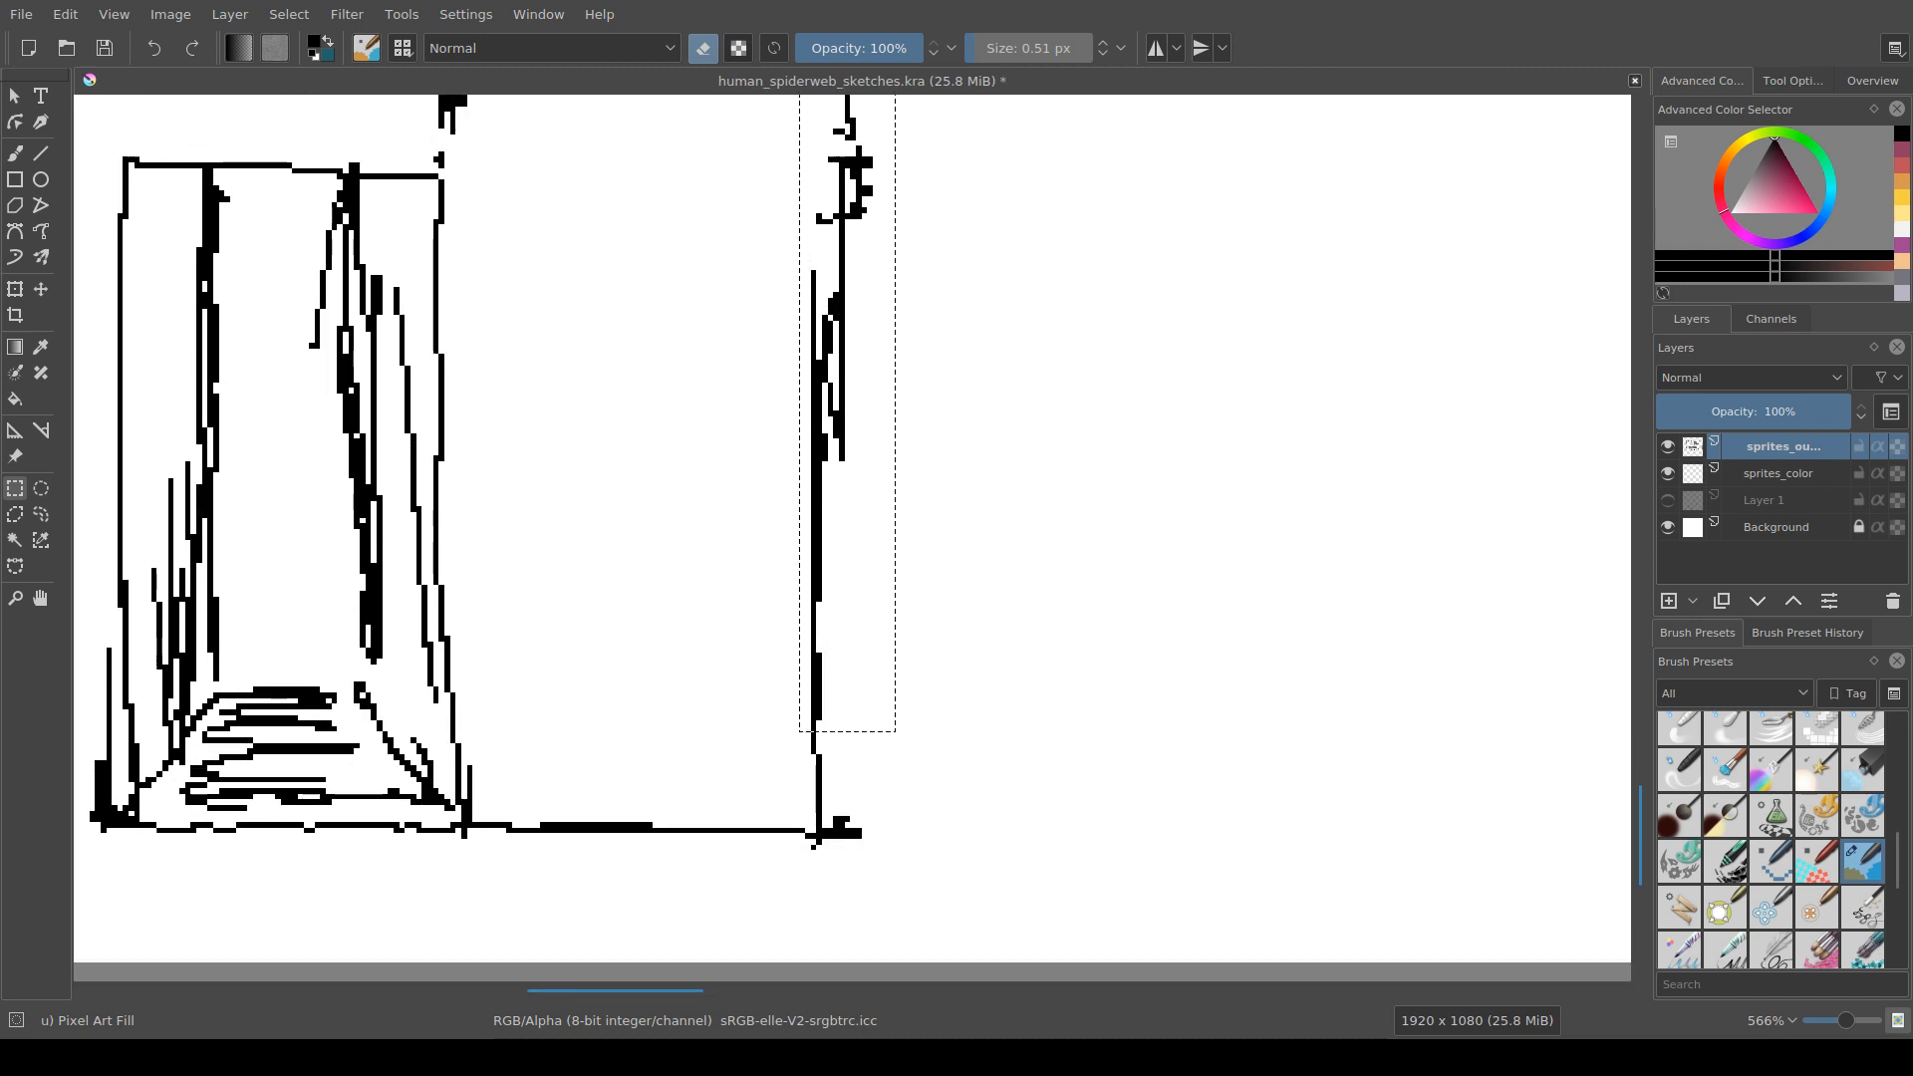
key(Delete)
drag(766, 674, 992, 952)
key(Delete)
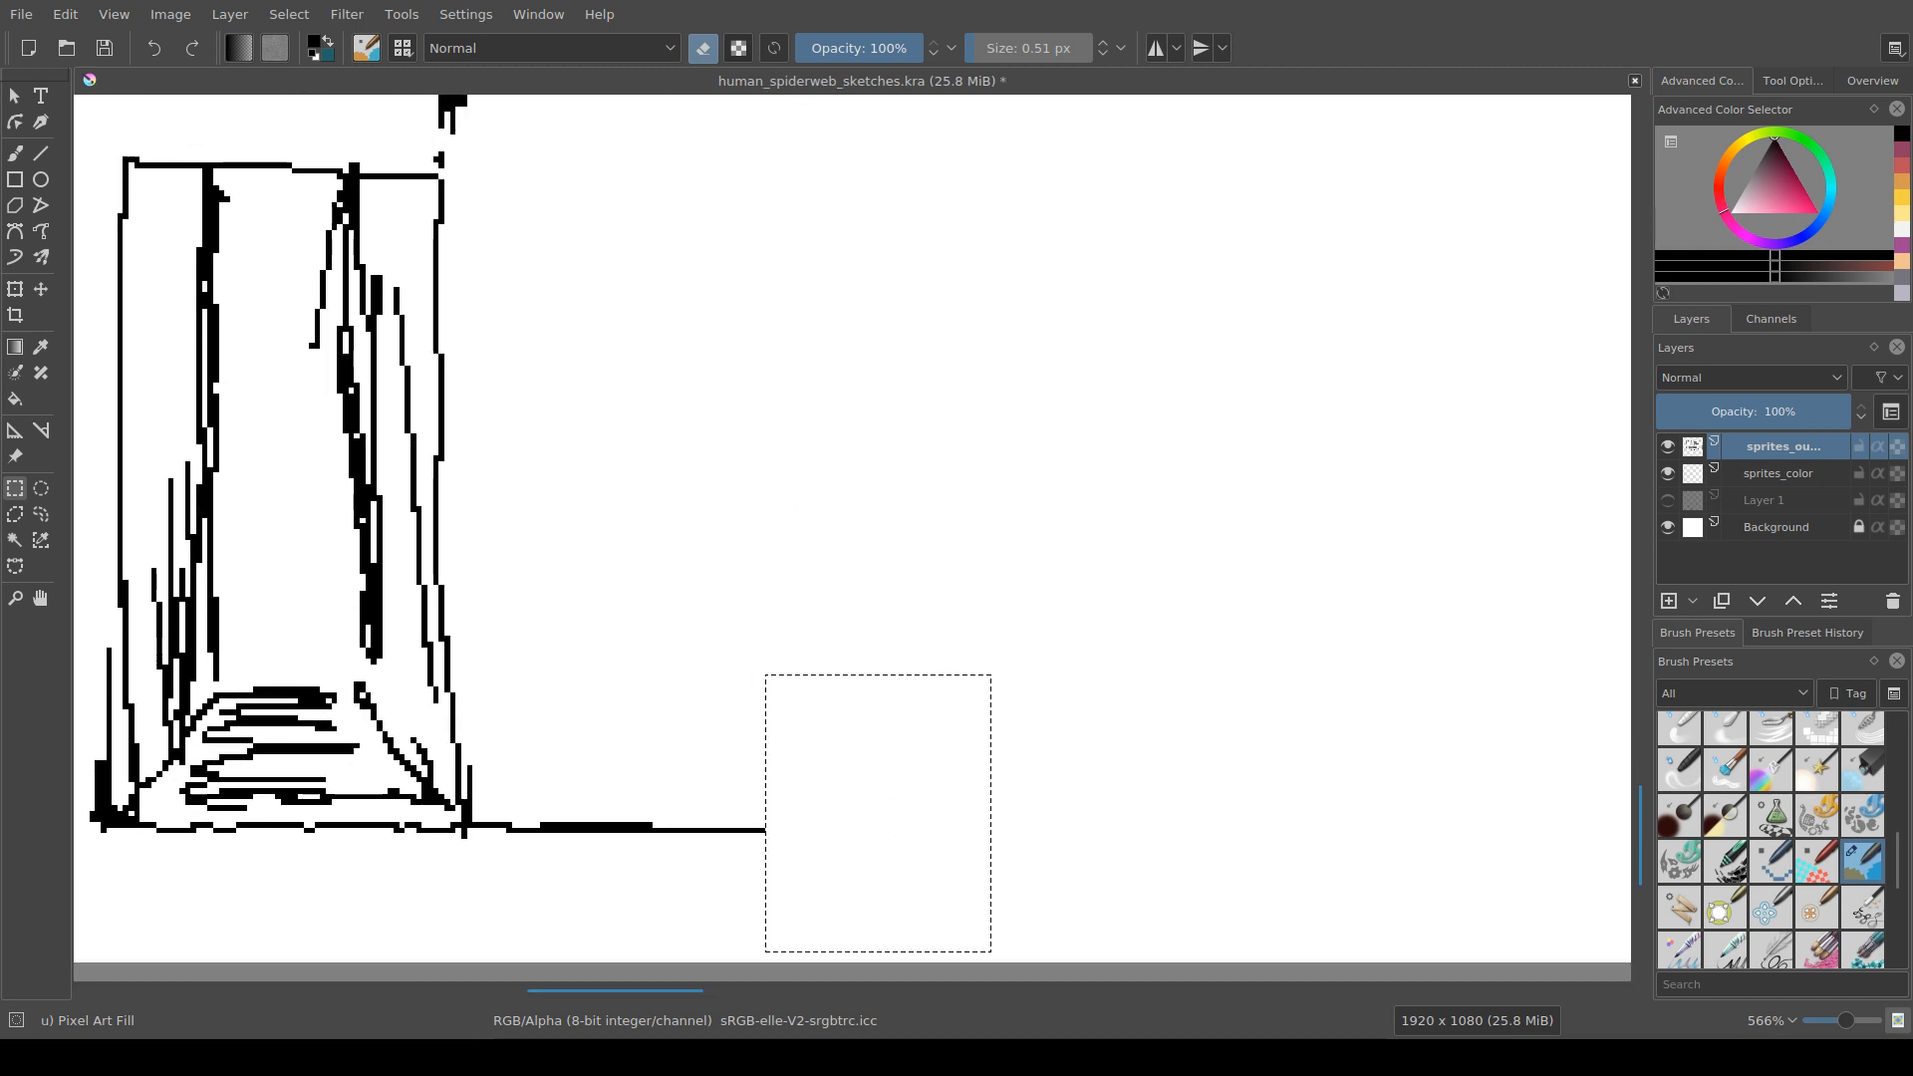
key(ctrl+shift+a)
Step: Delete the remaining floor line and stray marks in the area below the ruler
drag(797, 458, 911, 605)
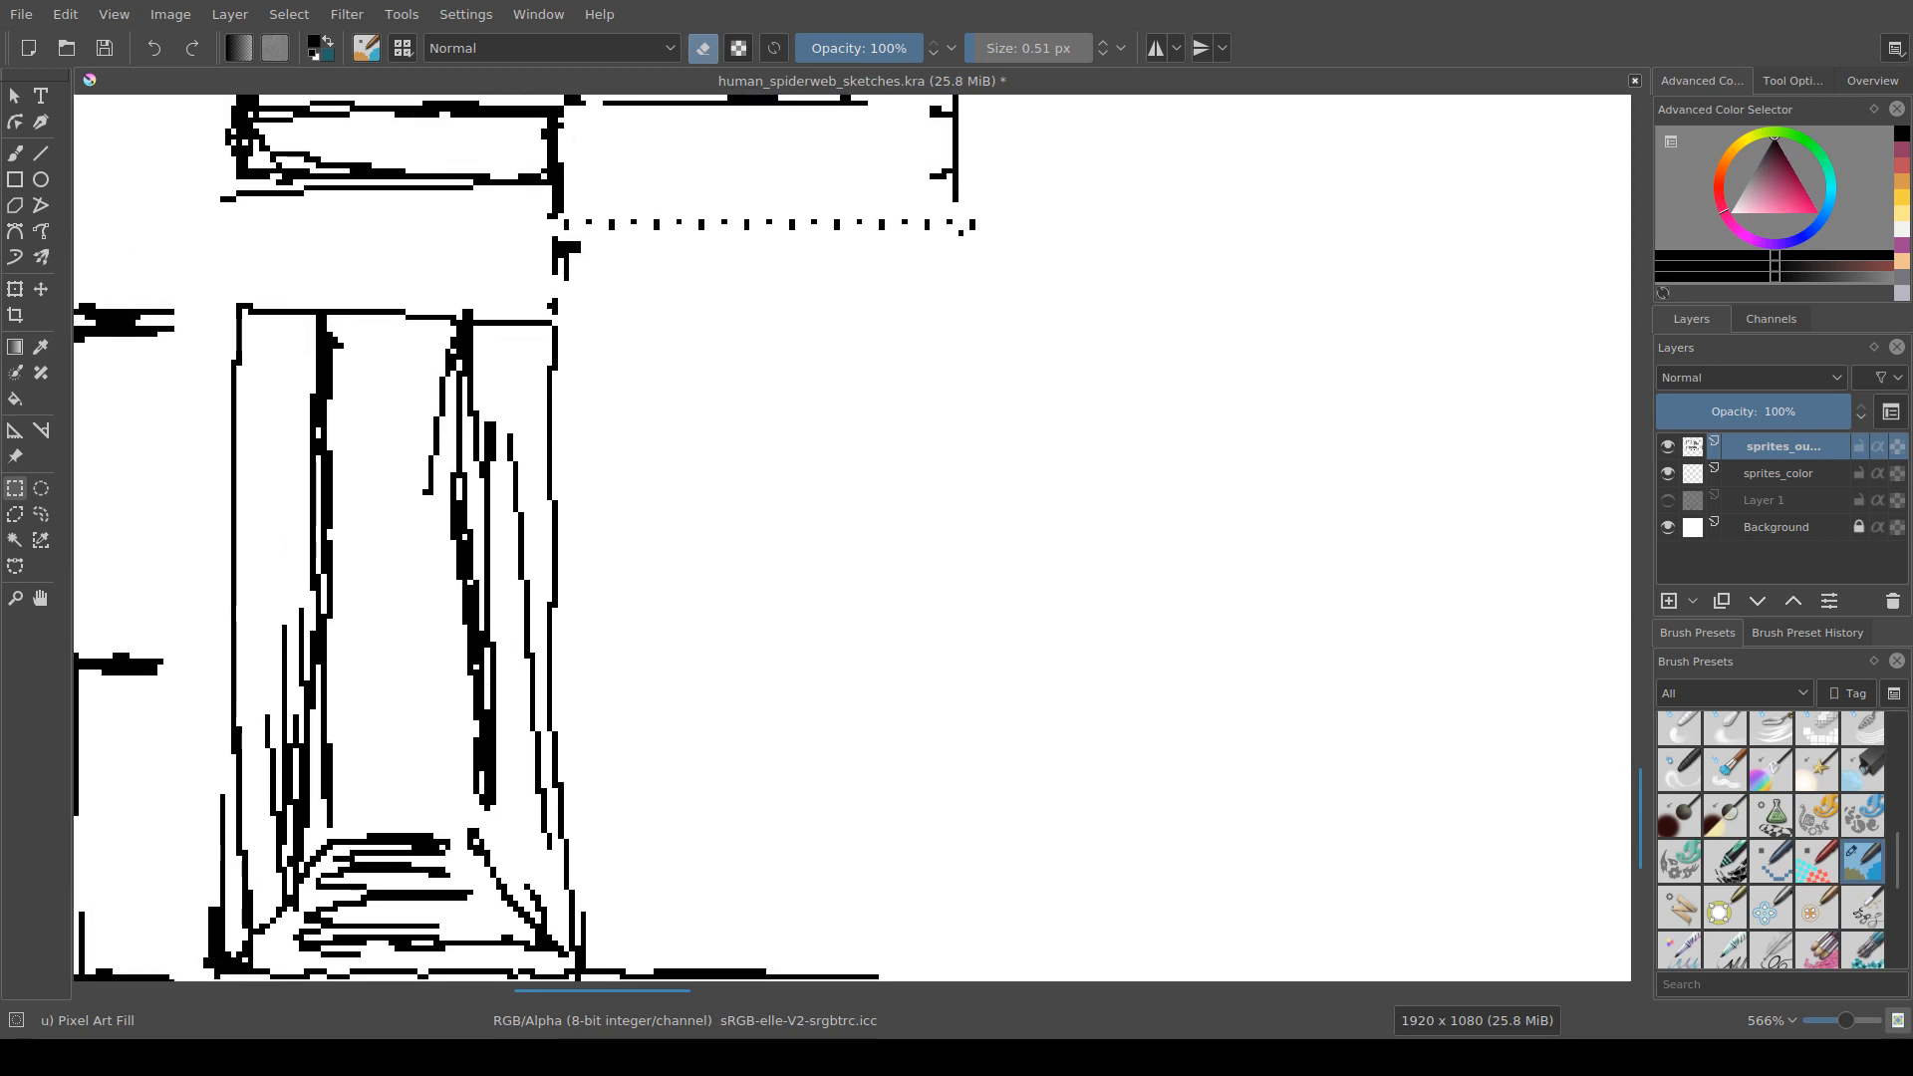
drag(558, 236, 914, 920)
drag(897, 847, 899, 864)
drag(798, 498, 805, 719)
key(Delete)
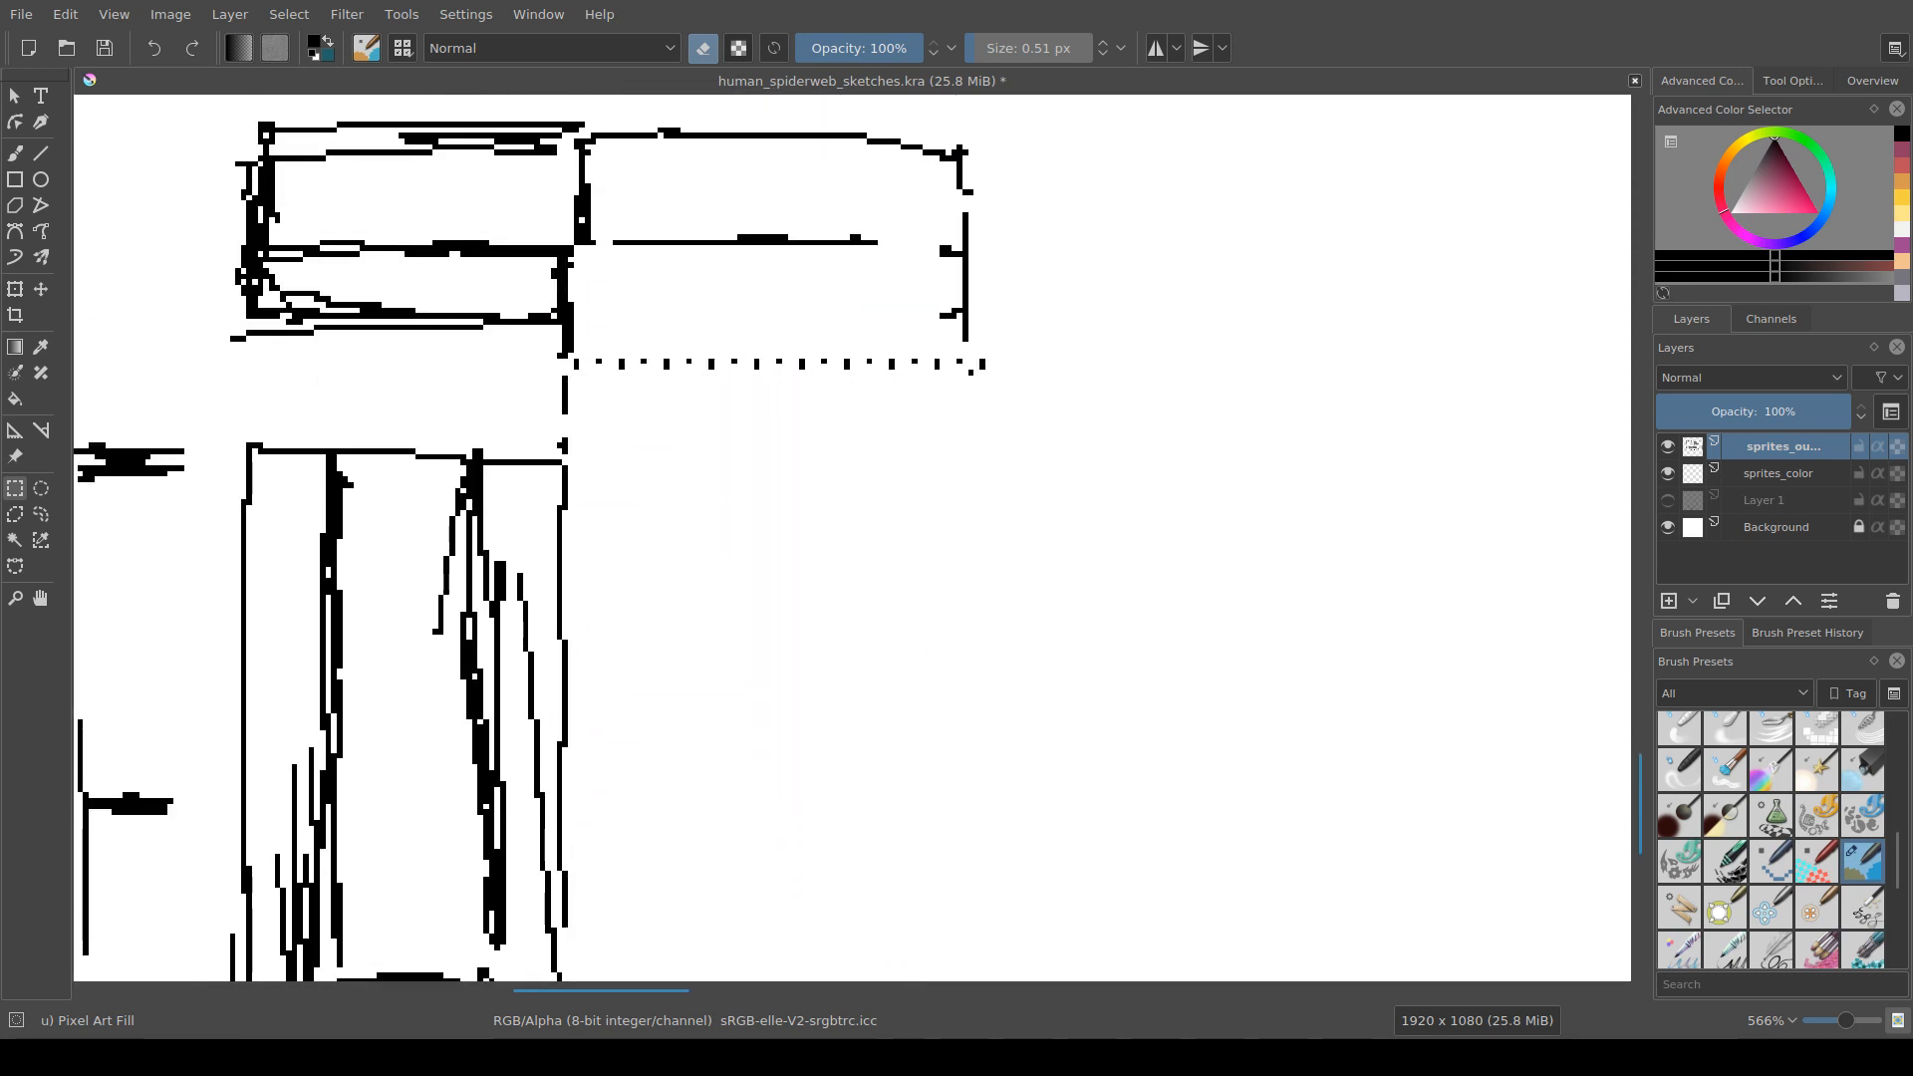
Step: Delete the vertical divider and the left part of the horizontal line inside the wider box's upper section
drag(857, 499, 778, 615)
drag(485, 231, 771, 432)
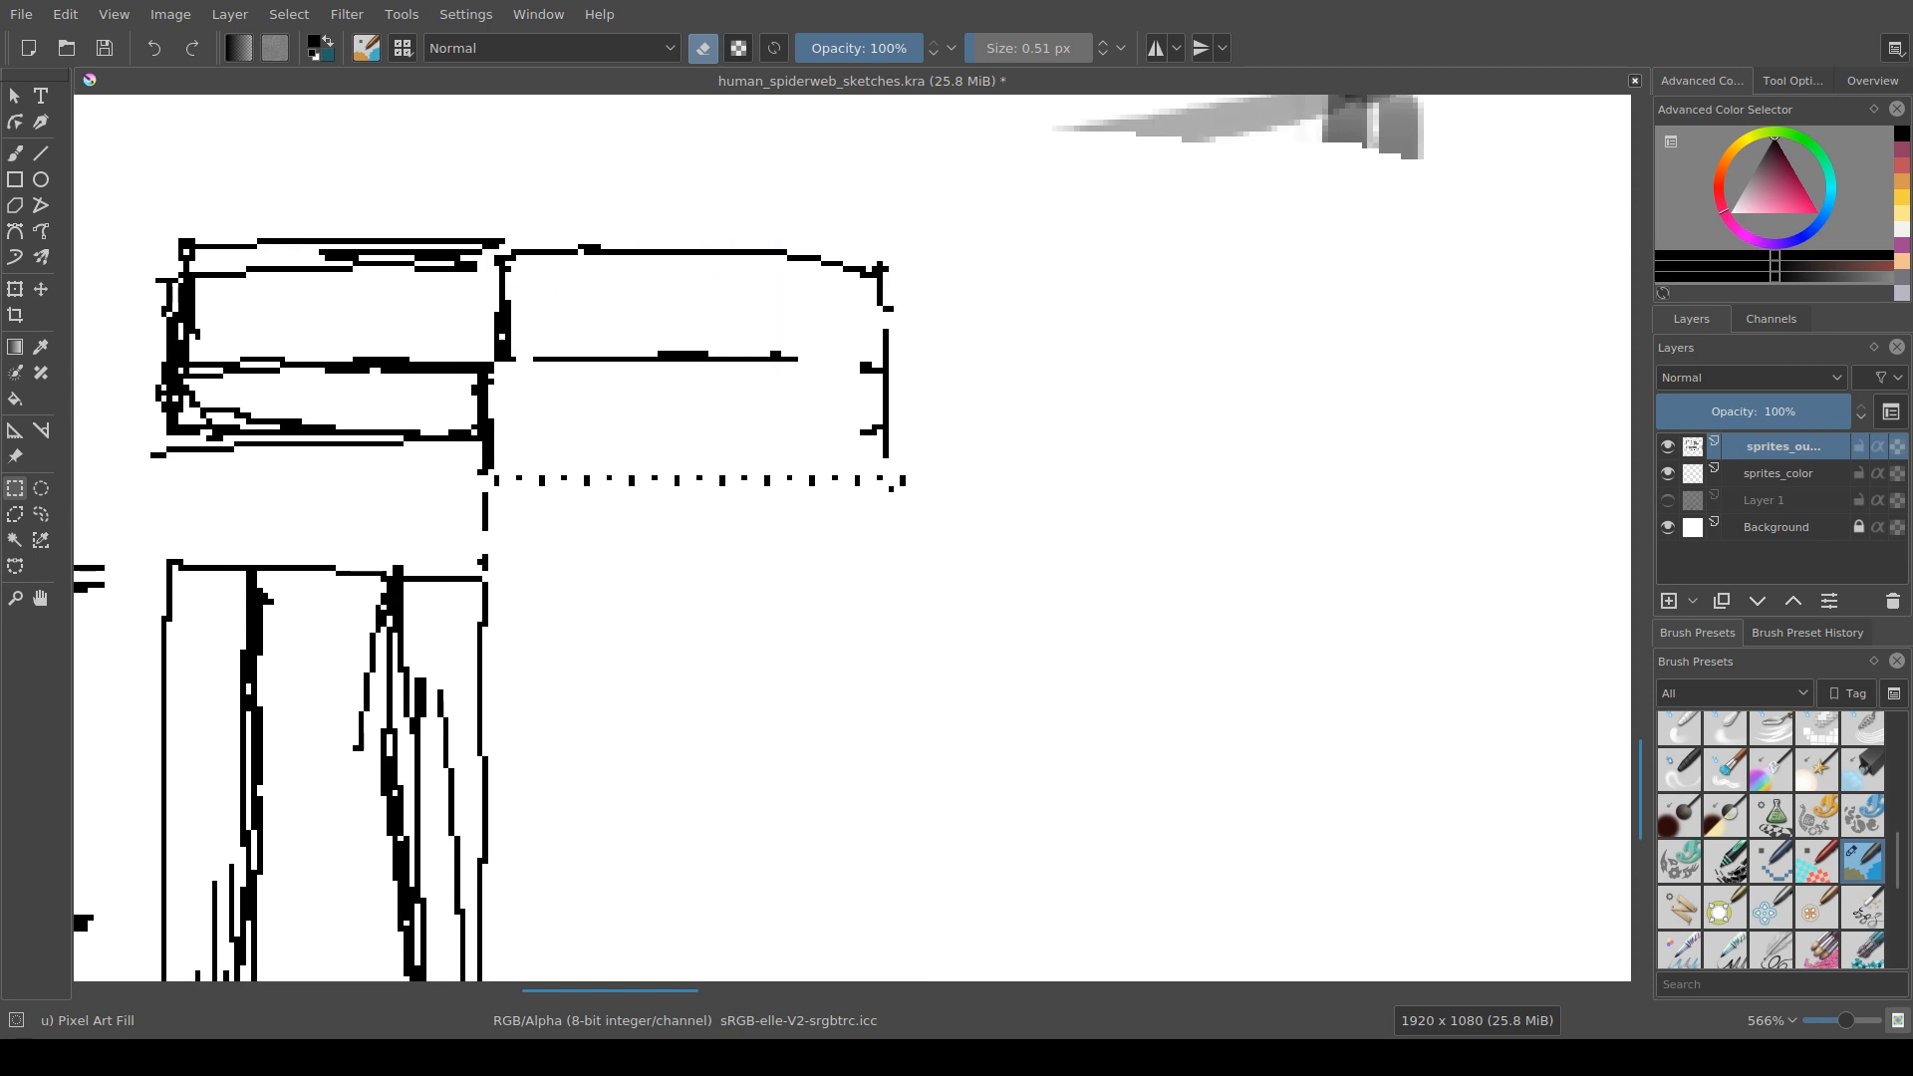
drag(491, 254, 708, 469)
key(Delete)
key(ctrl+shift+a)
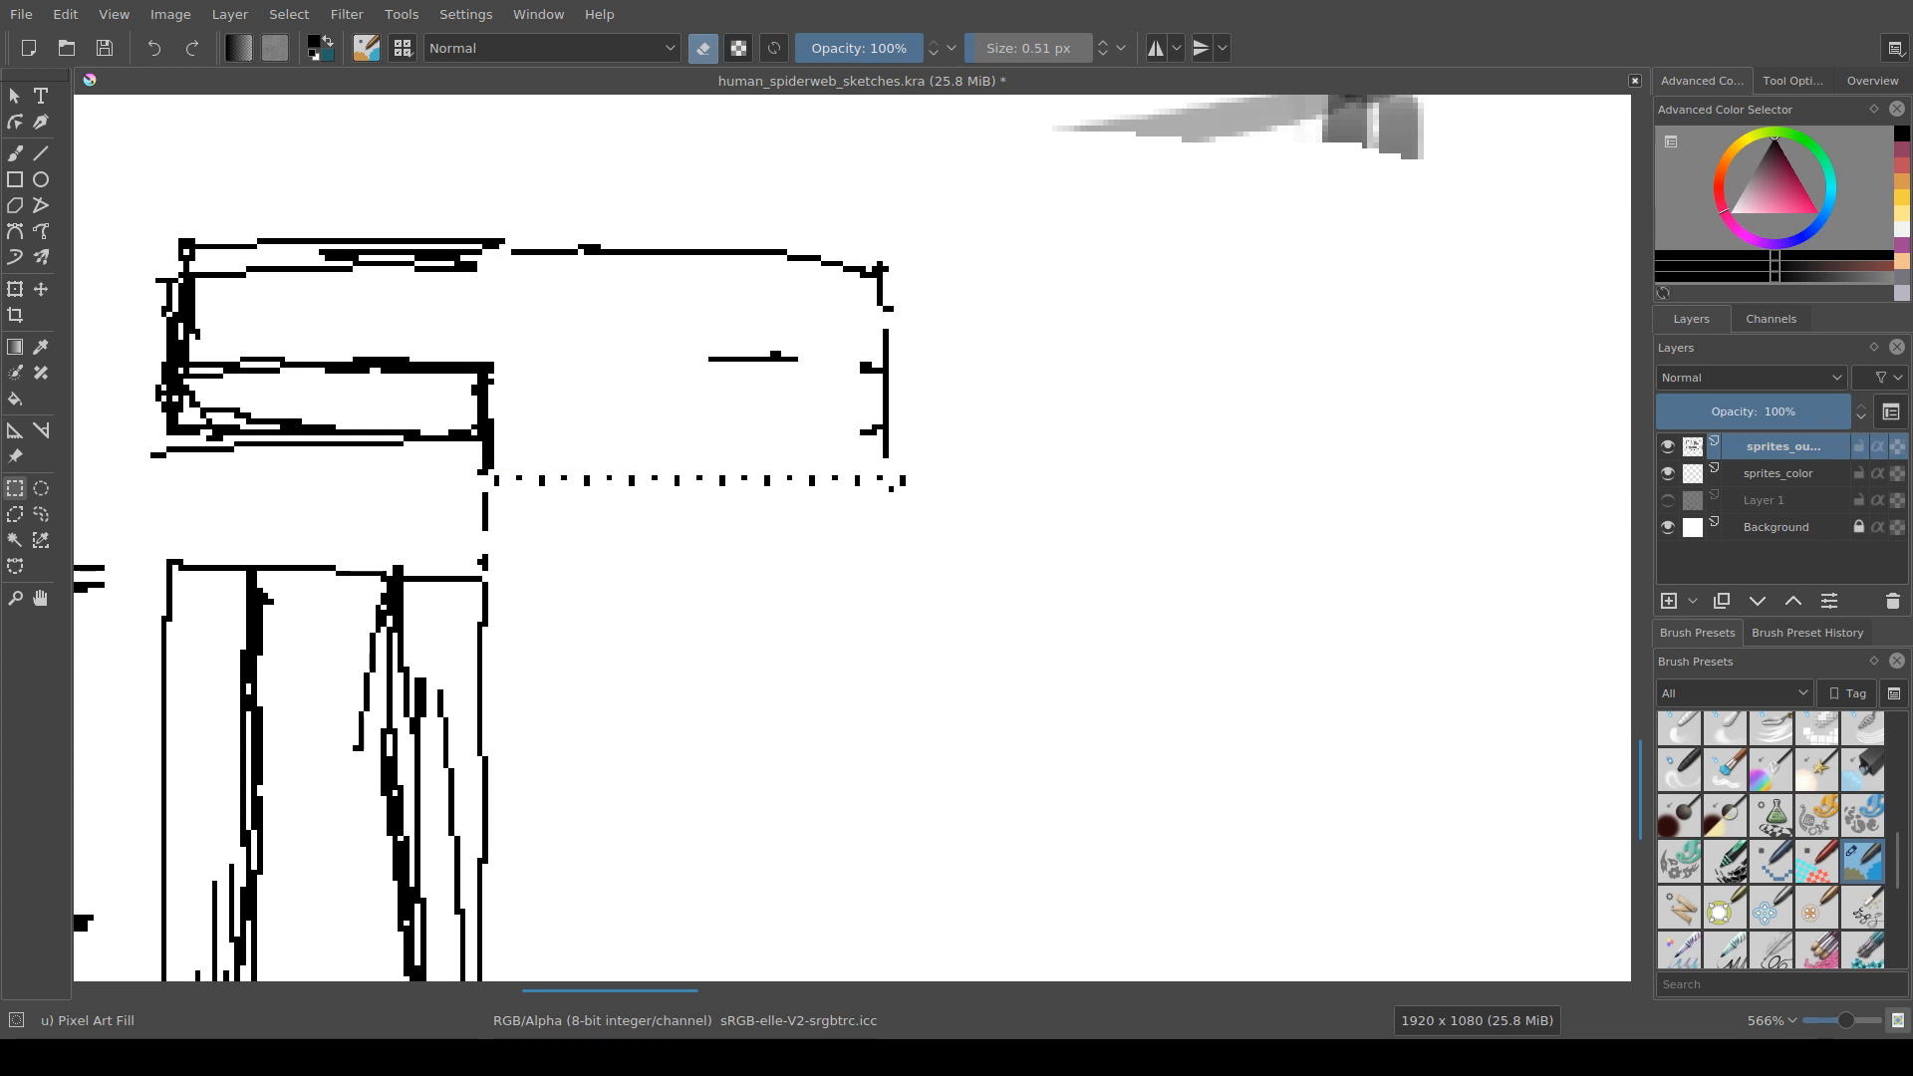
Step: Select a horizontal strip in the wider box, from its left edge to the right side line, ending above the ruler
drag(492, 356, 886, 471)
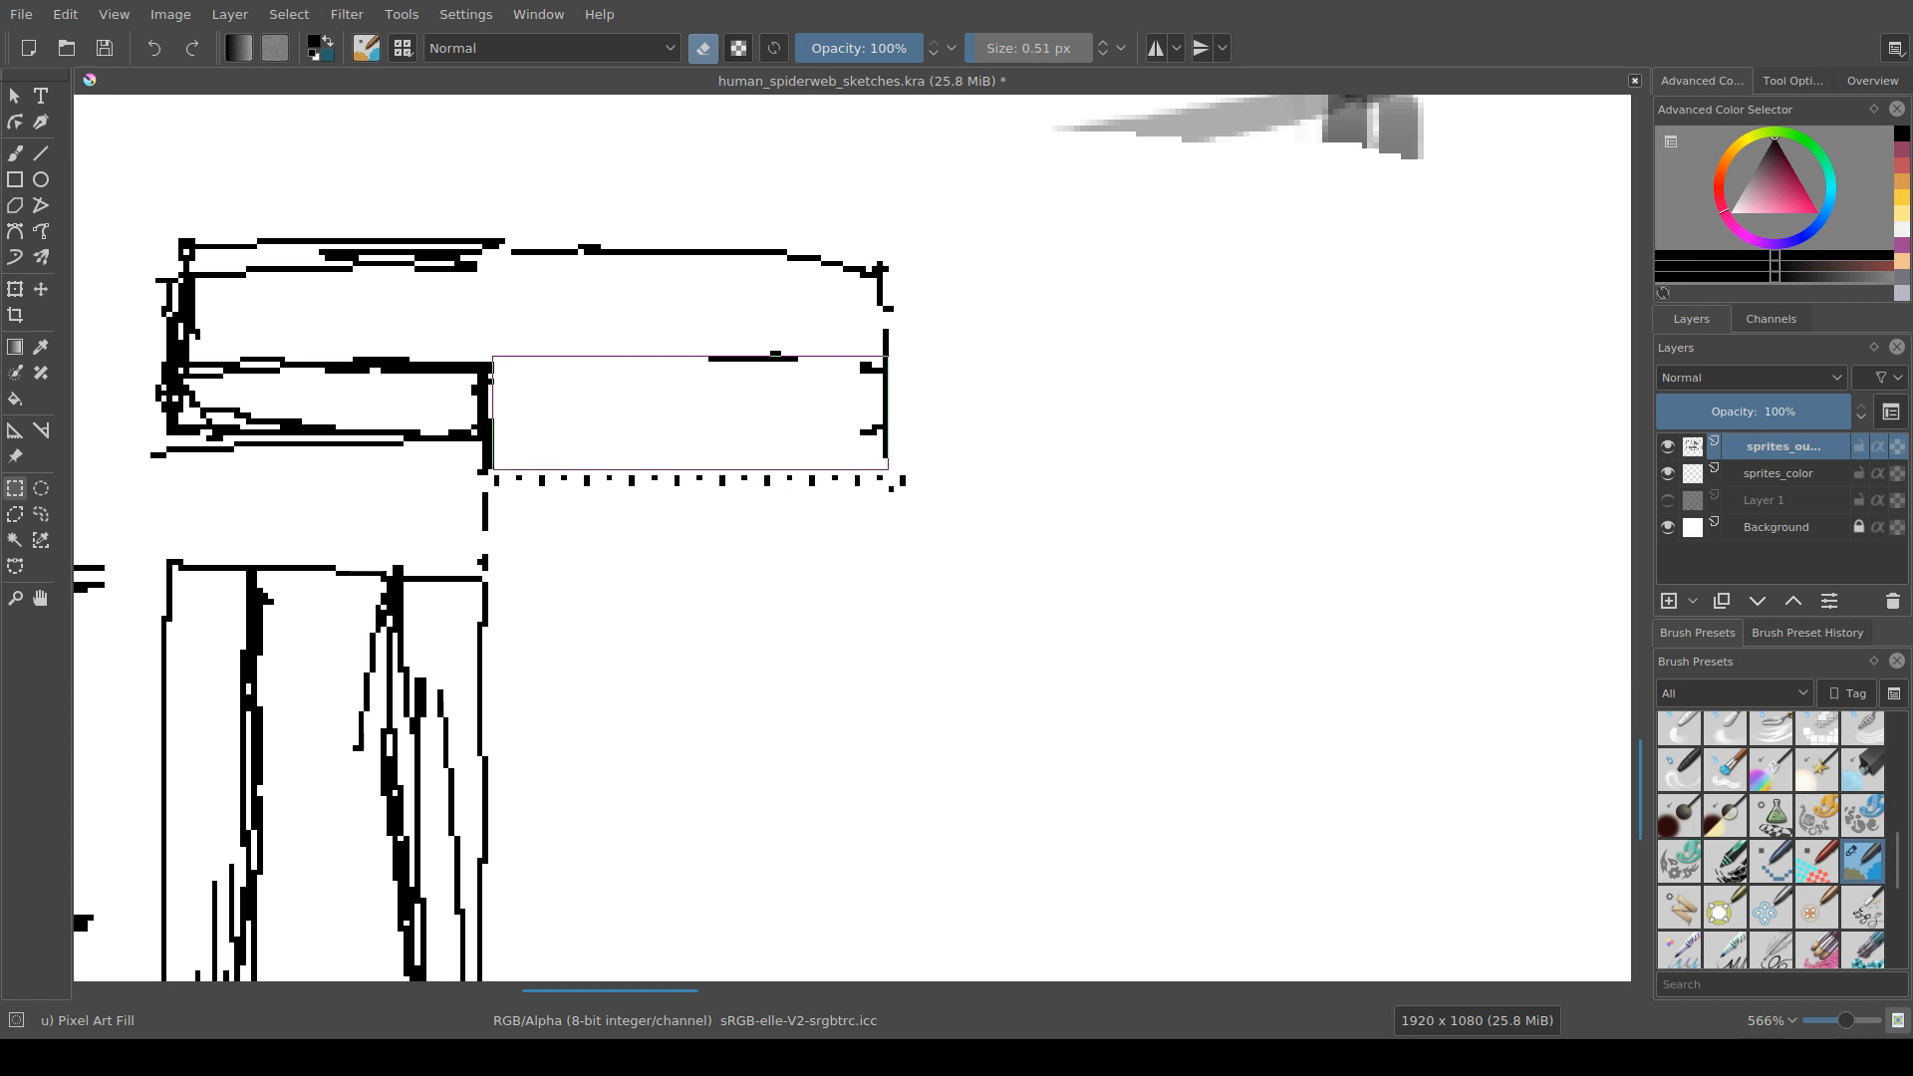
scroll(906, 521, down, 1)
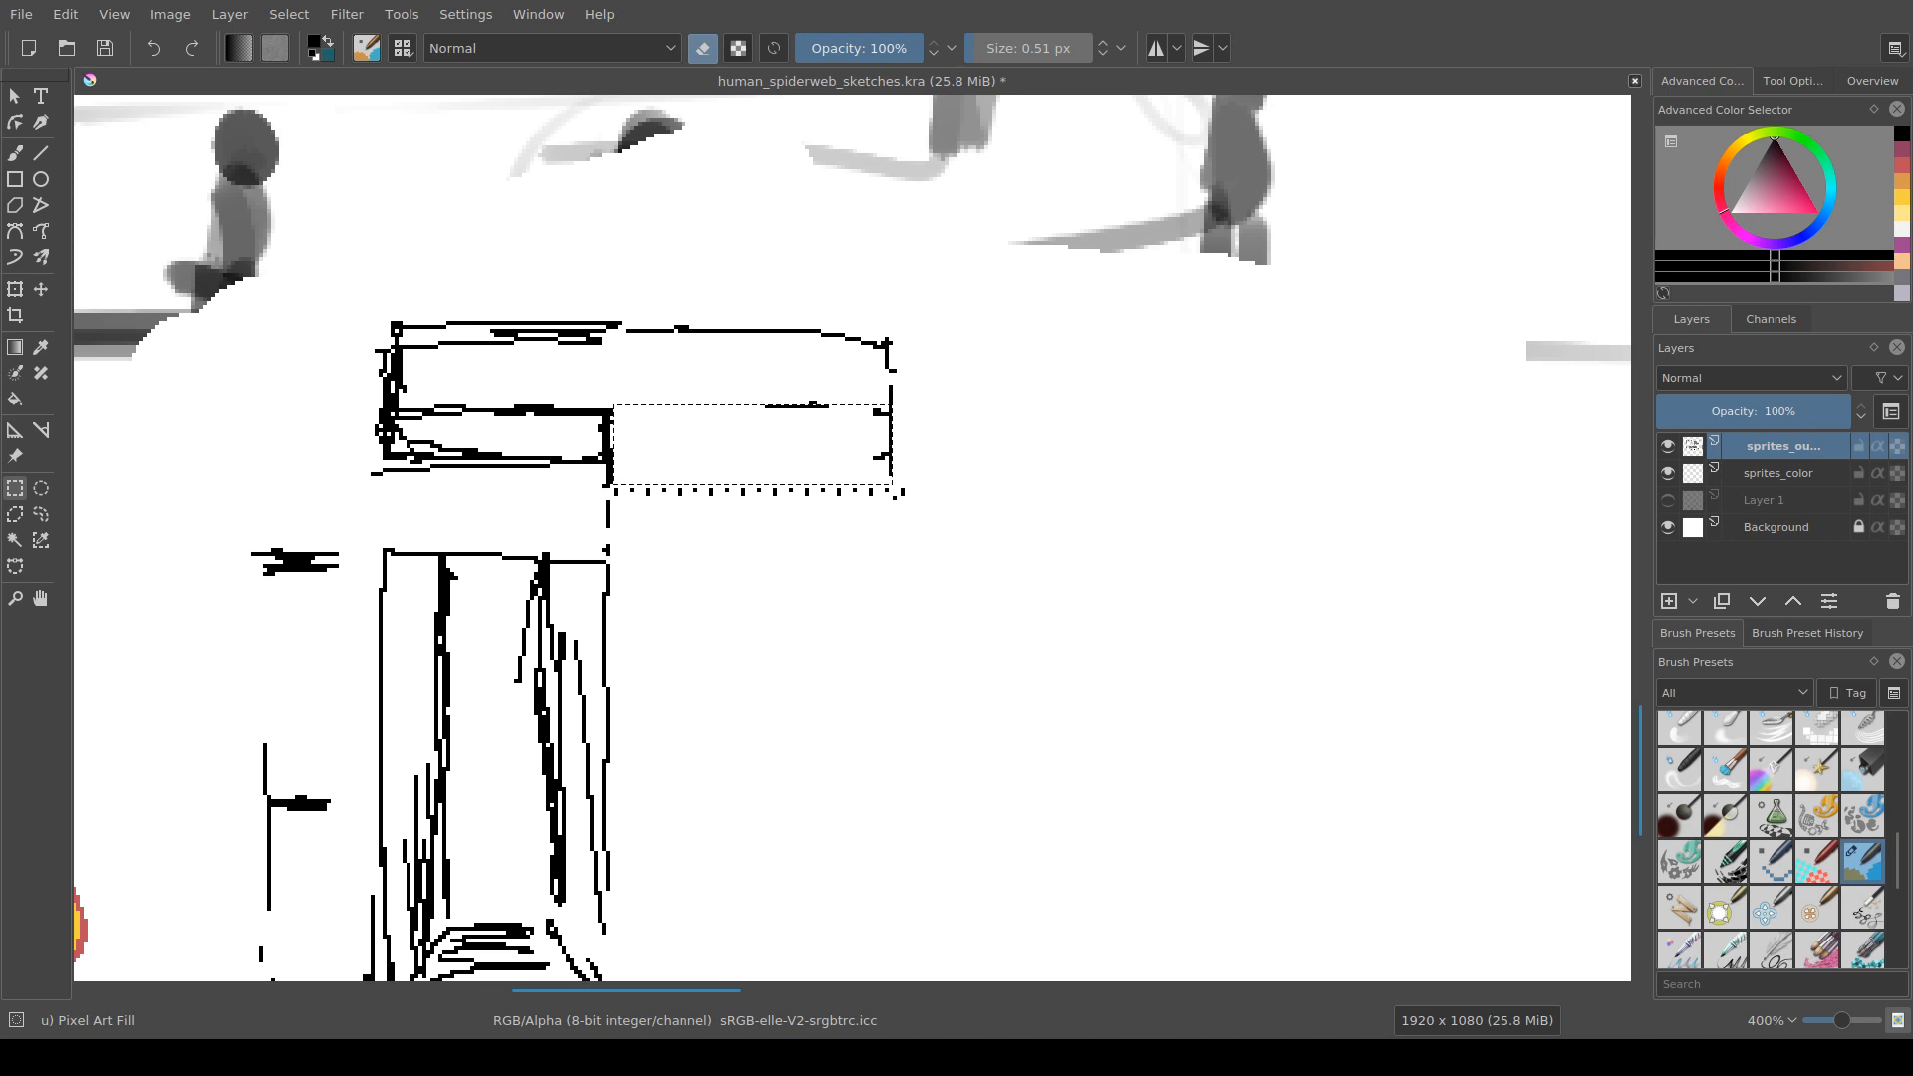
key(Delete)
key(ctrl+z)
drag(611, 403, 887, 461)
Step: Pick a medium grey from the Softmilk 32 palette as the painting colour with eraser mode off
drag(1047, 469, 1357, 469)
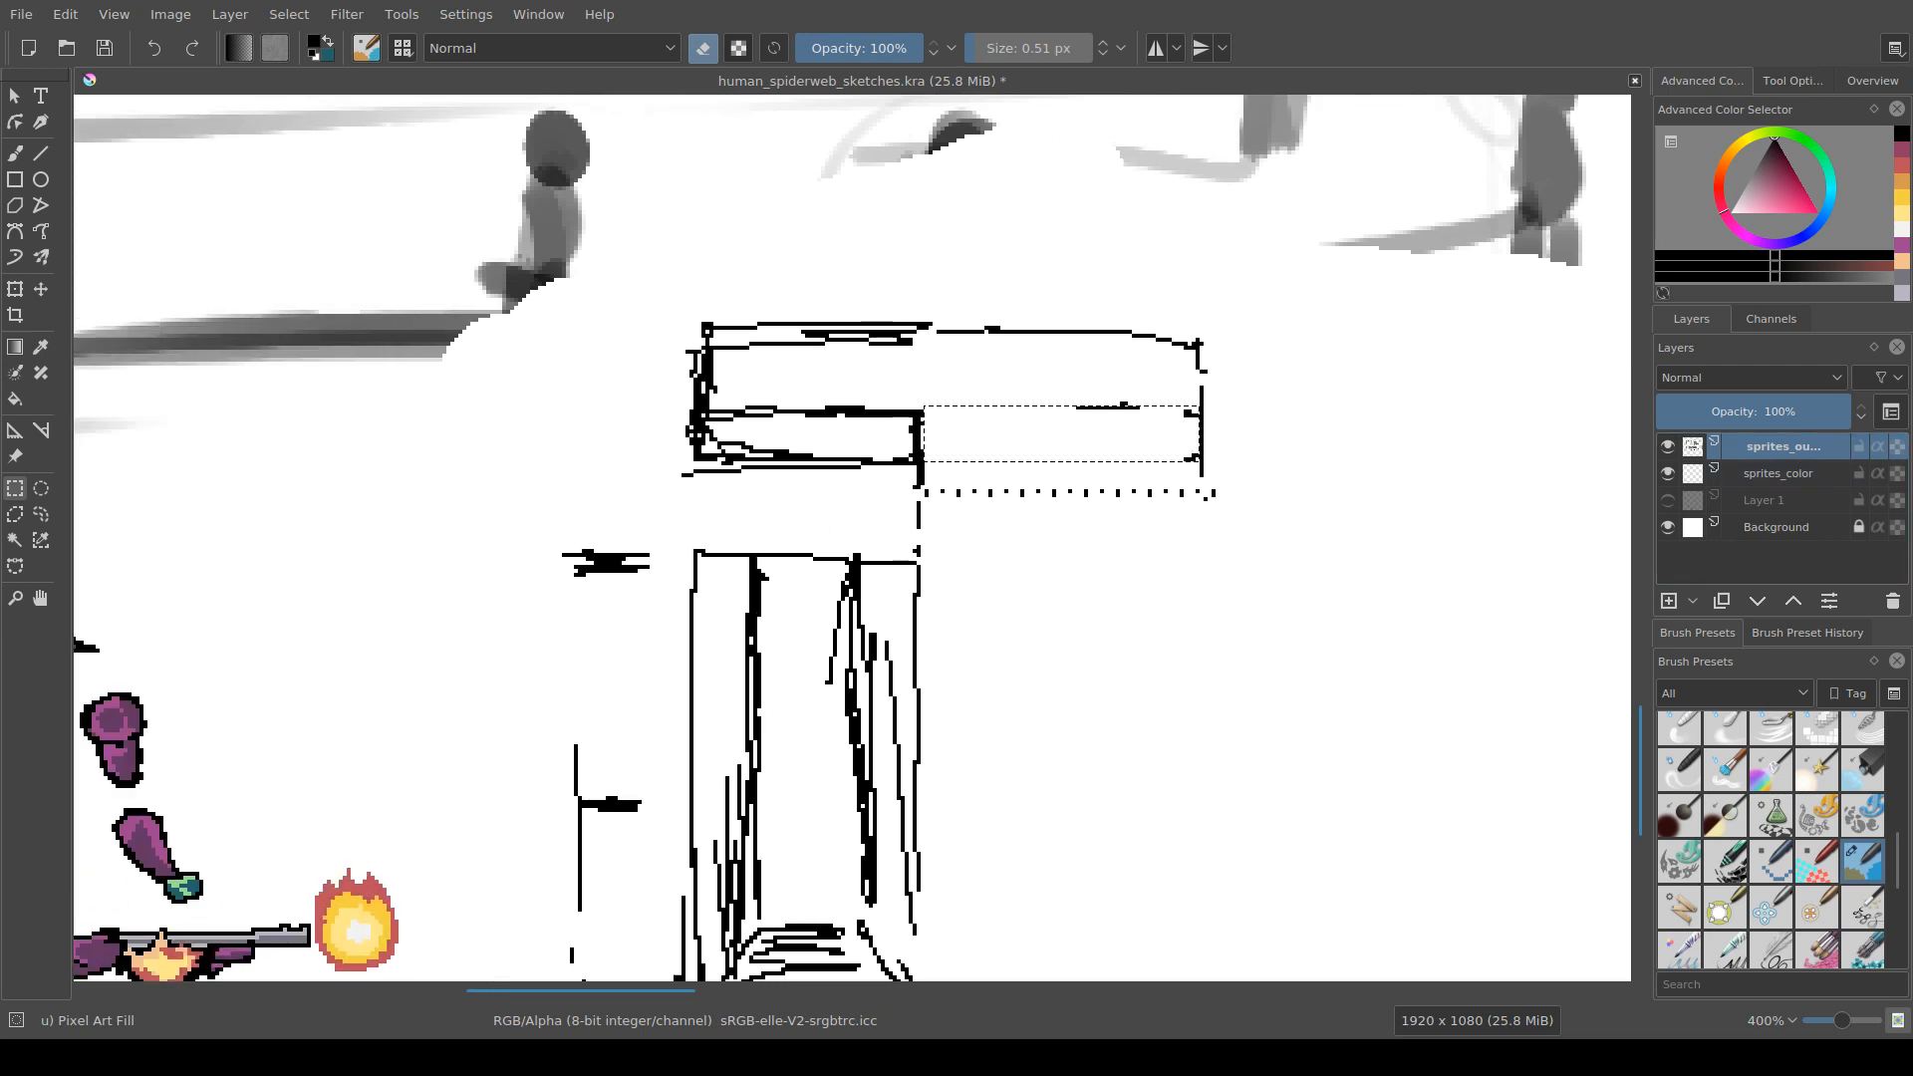
scroll(991, 582, down, 1)
drag(990, 582, 1560, 515)
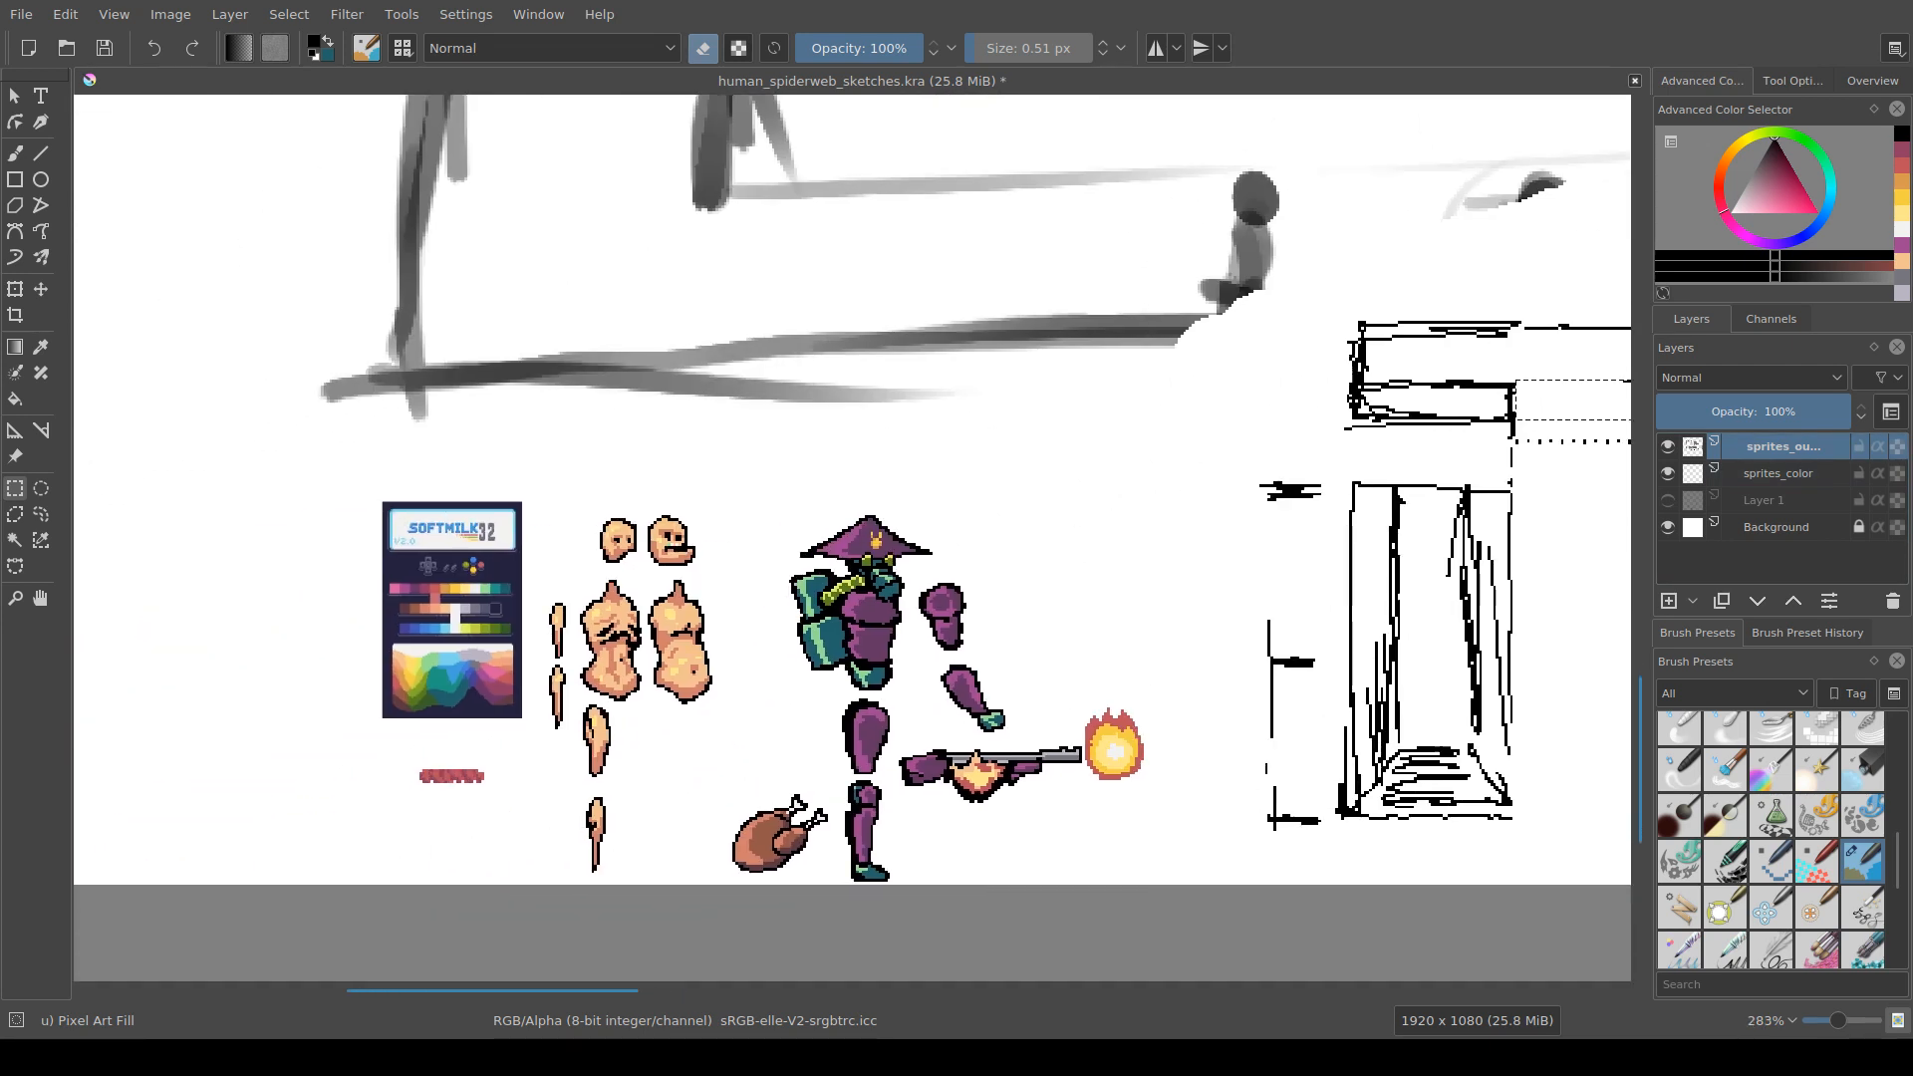
scroll(389, 698, up, 3)
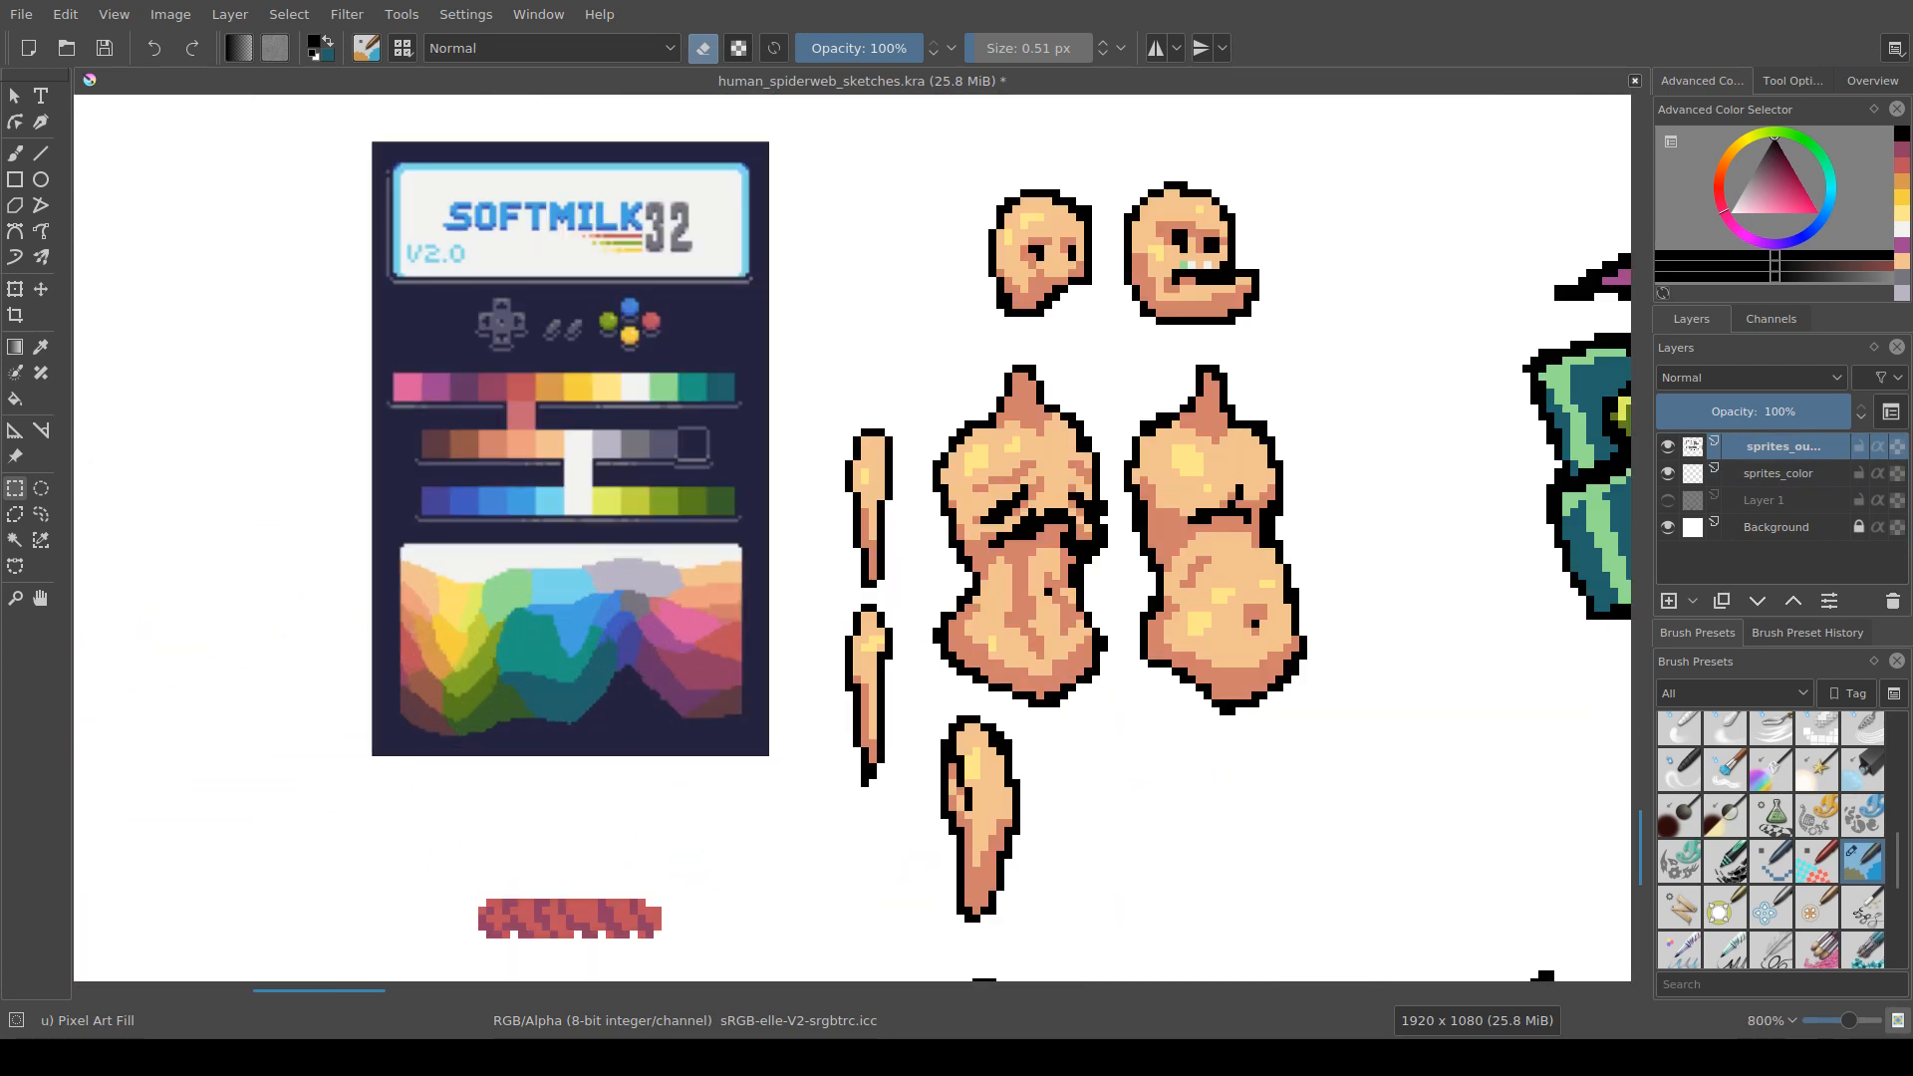
key(b)
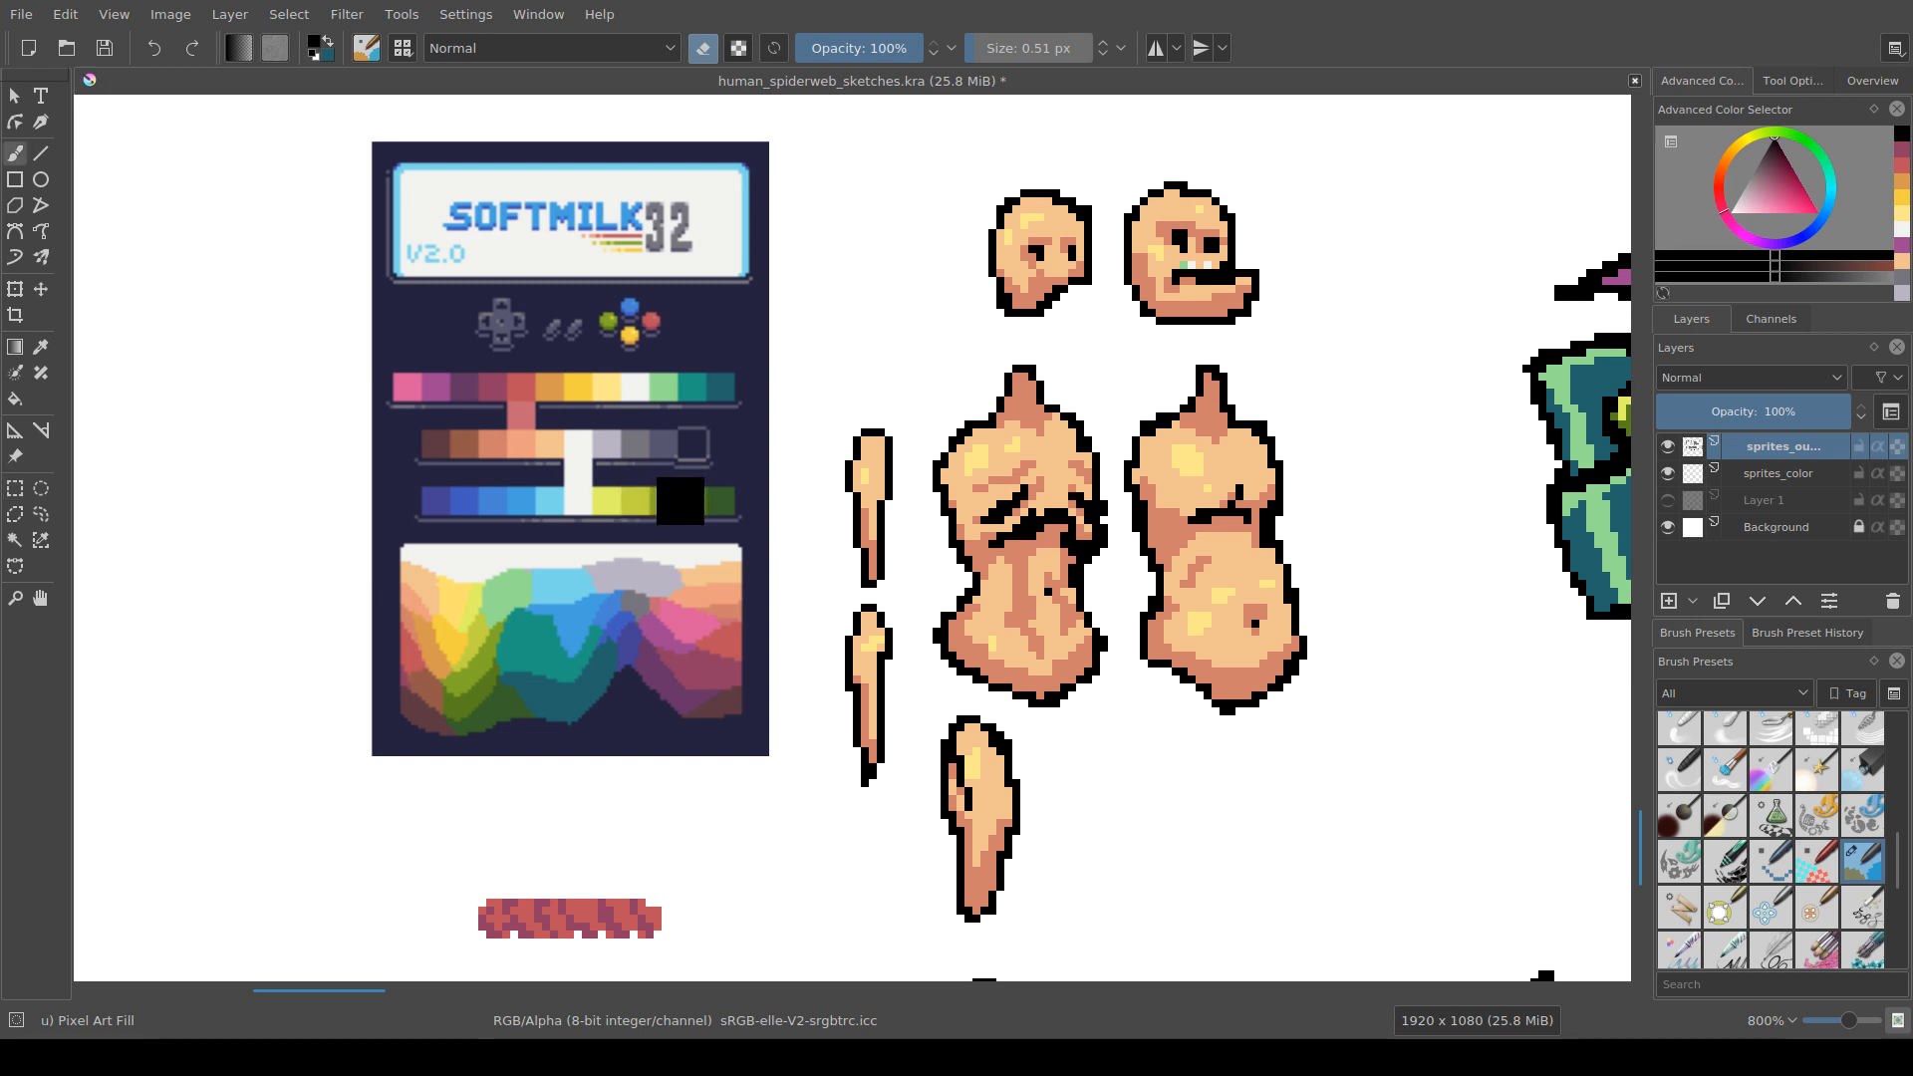
ctrl+click(630, 444)
drag(1459, 428, 551, 615)
drag(1504, 480, 337, 611)
Step: Fill the selected strip of the wider box with the grey
scroll(338, 611, down, 2)
drag(964, 513, 903, 583)
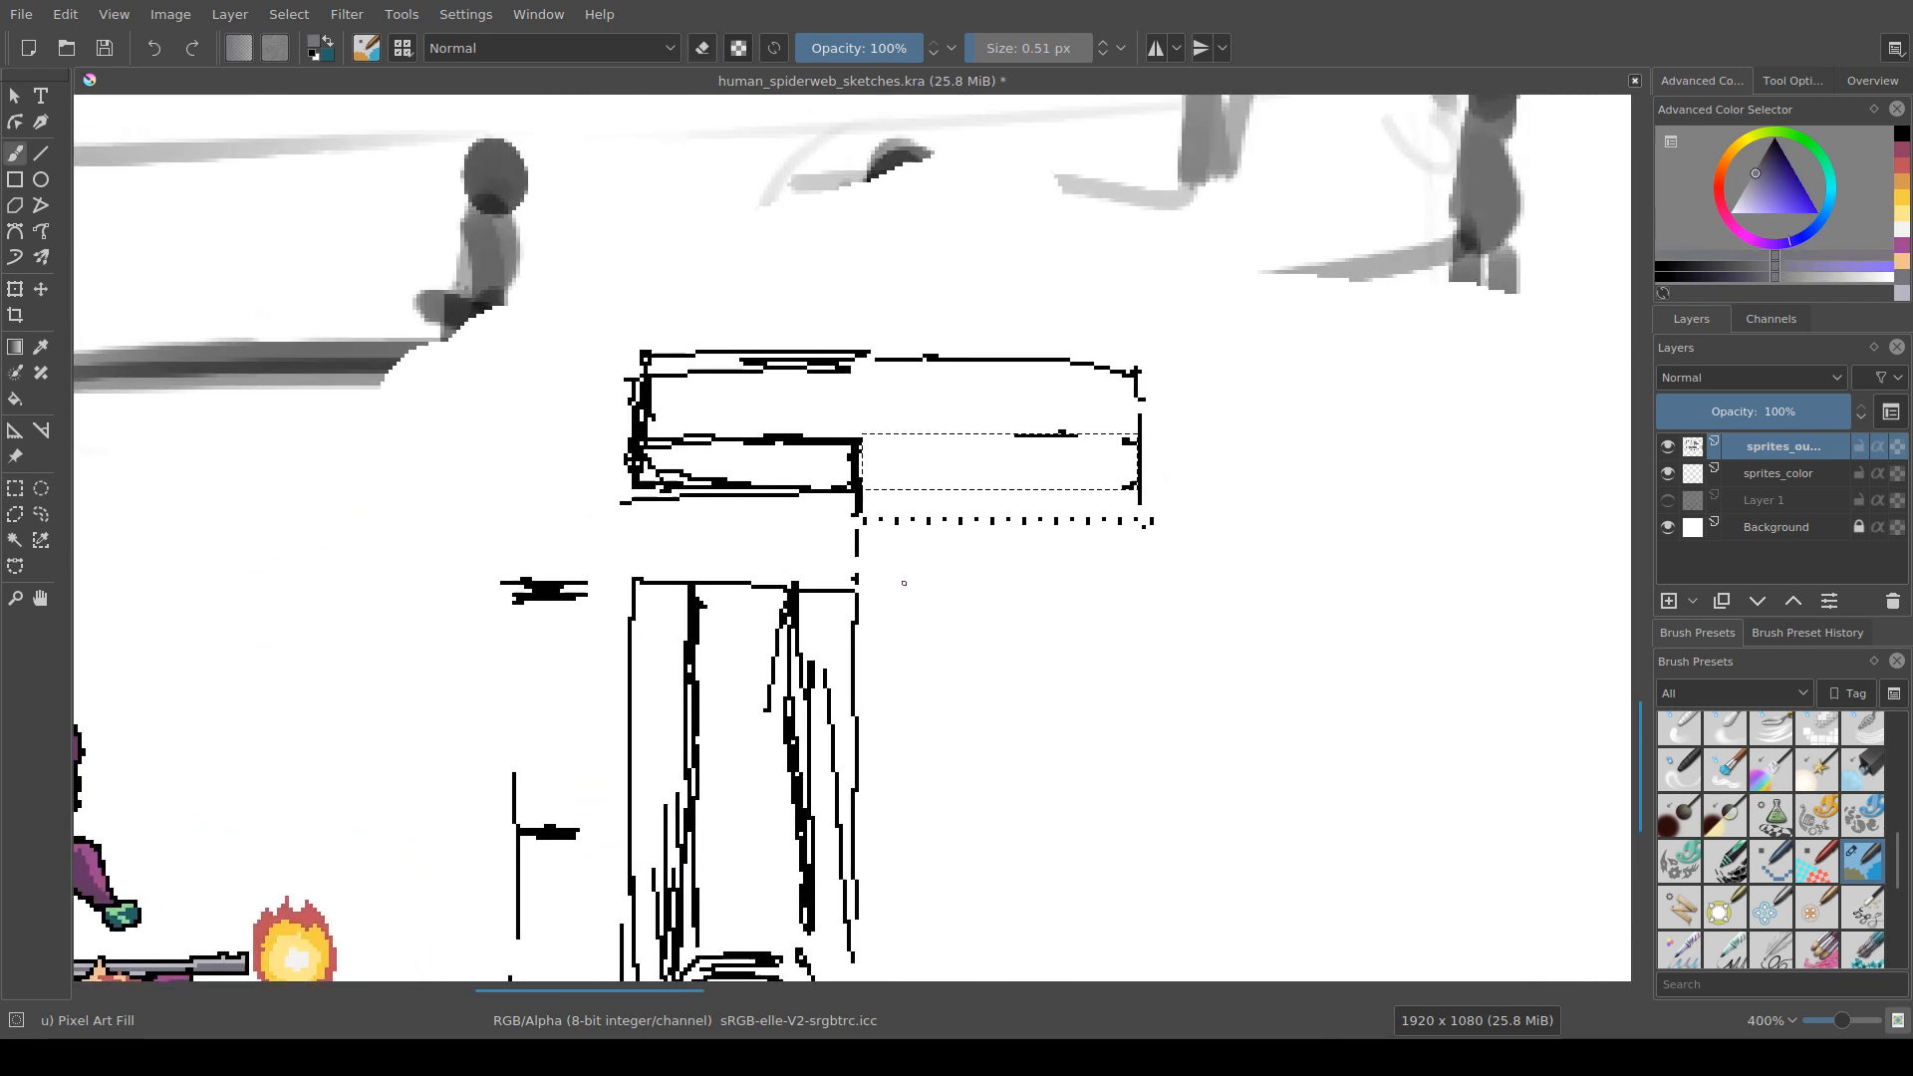
key(f)
click(991, 453)
drag(996, 458, 821, 524)
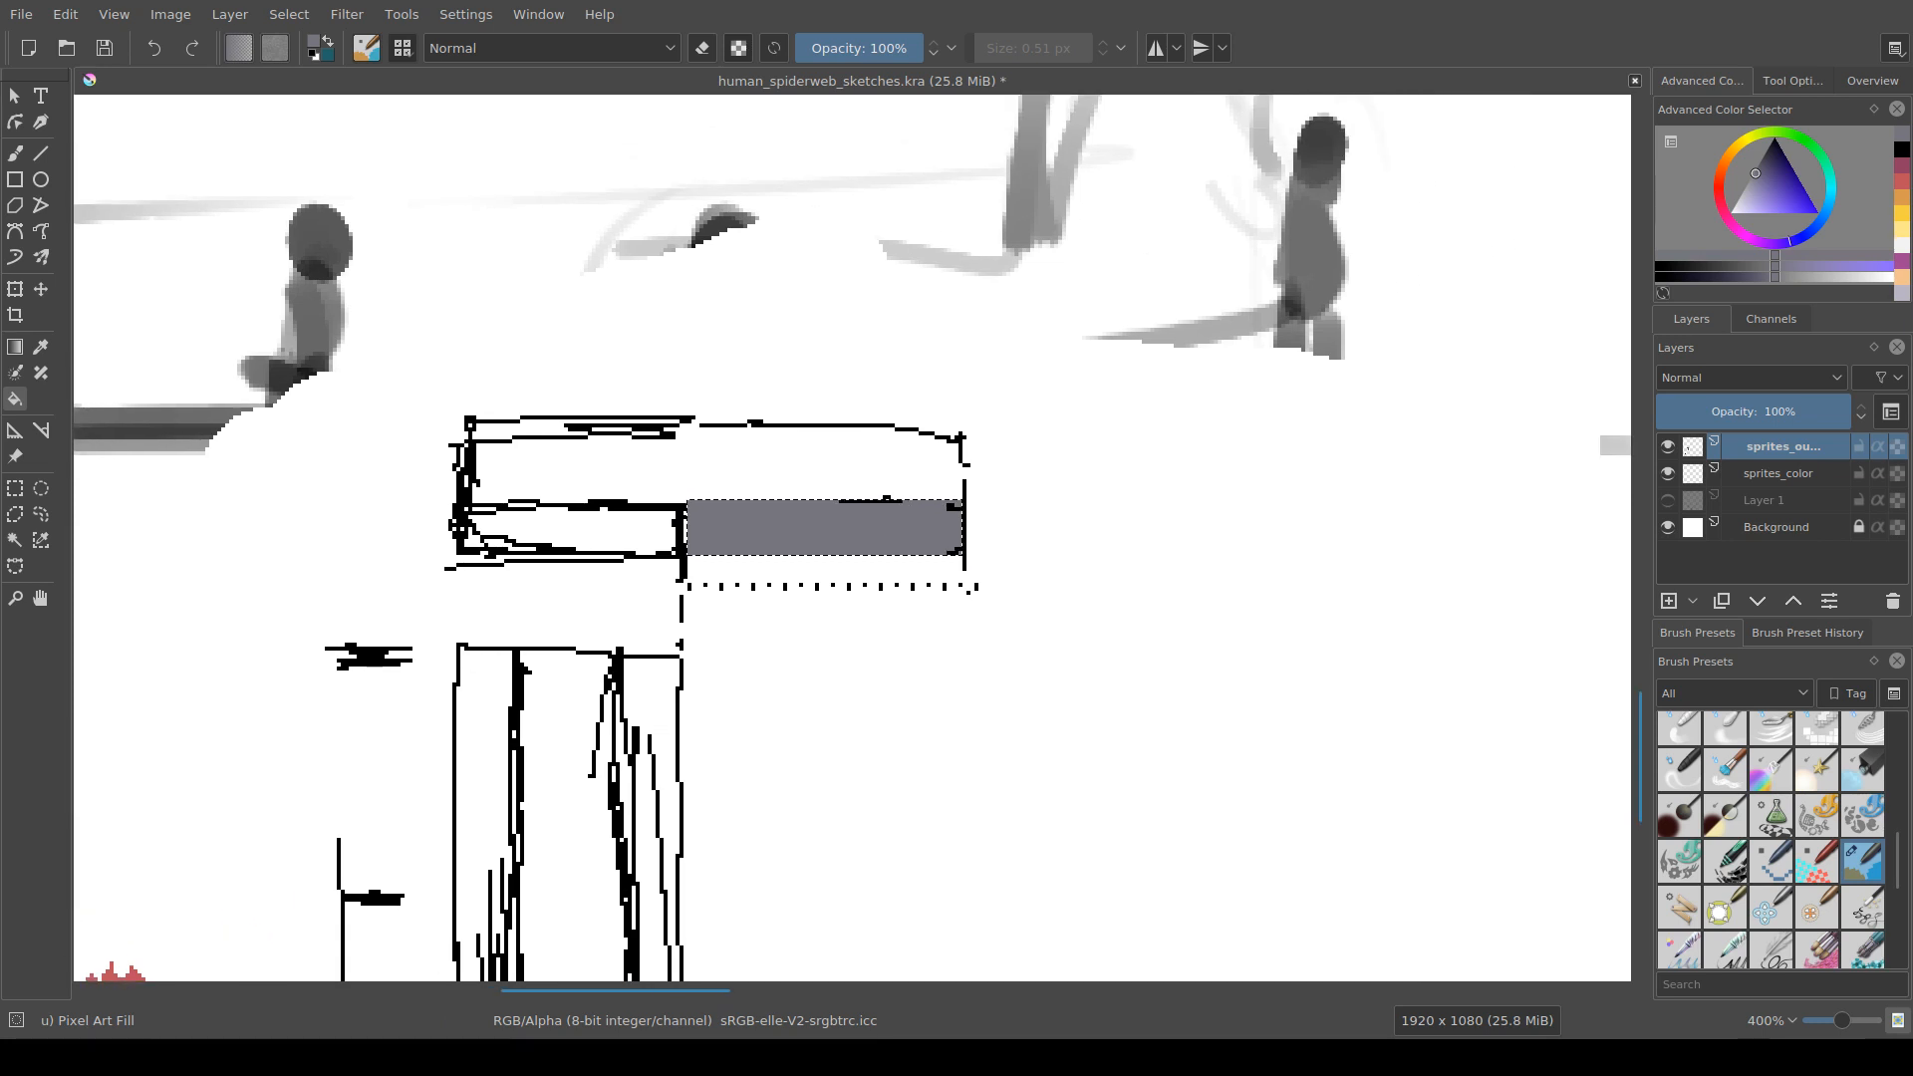
Step: Select the wider box's upper section, from the top of the medium grey strip up to the top outline
key(ctrl+r)
drag(690, 421, 963, 500)
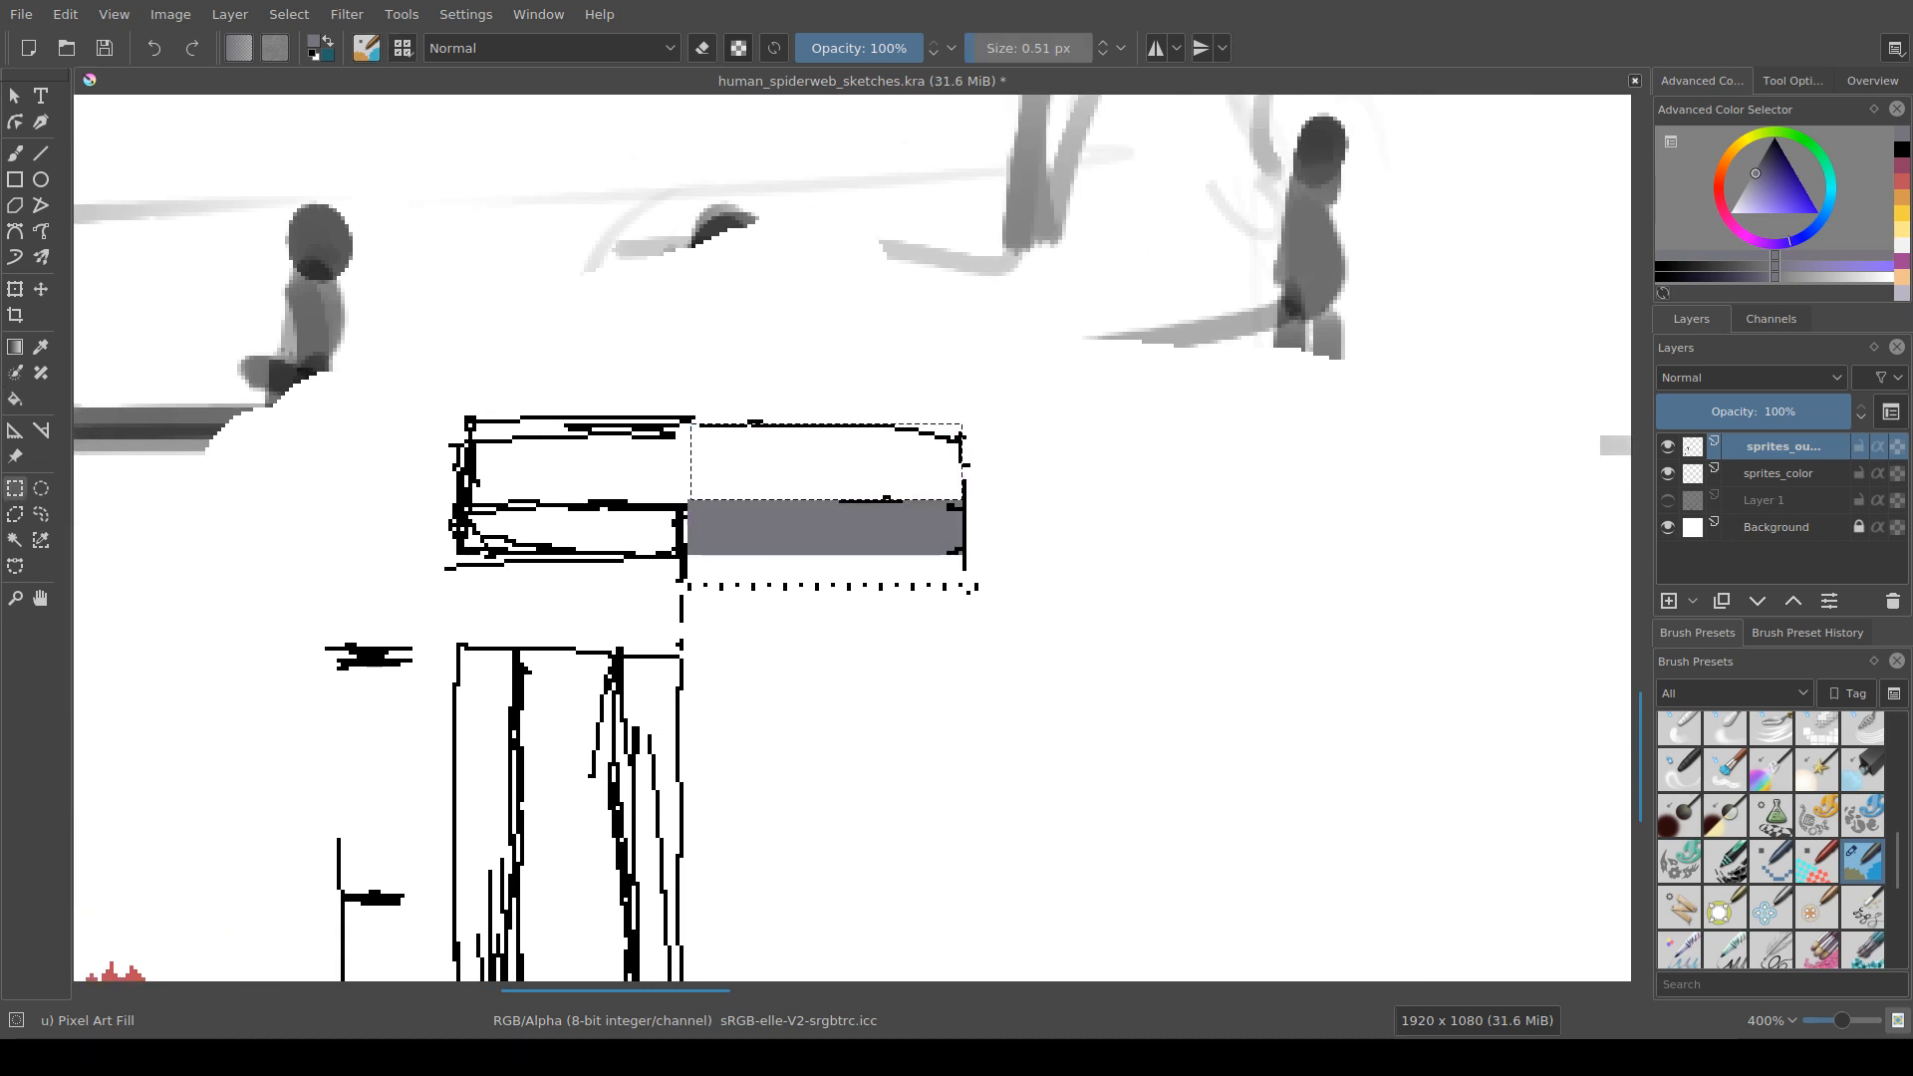
scroll(737, 533, up, 3)
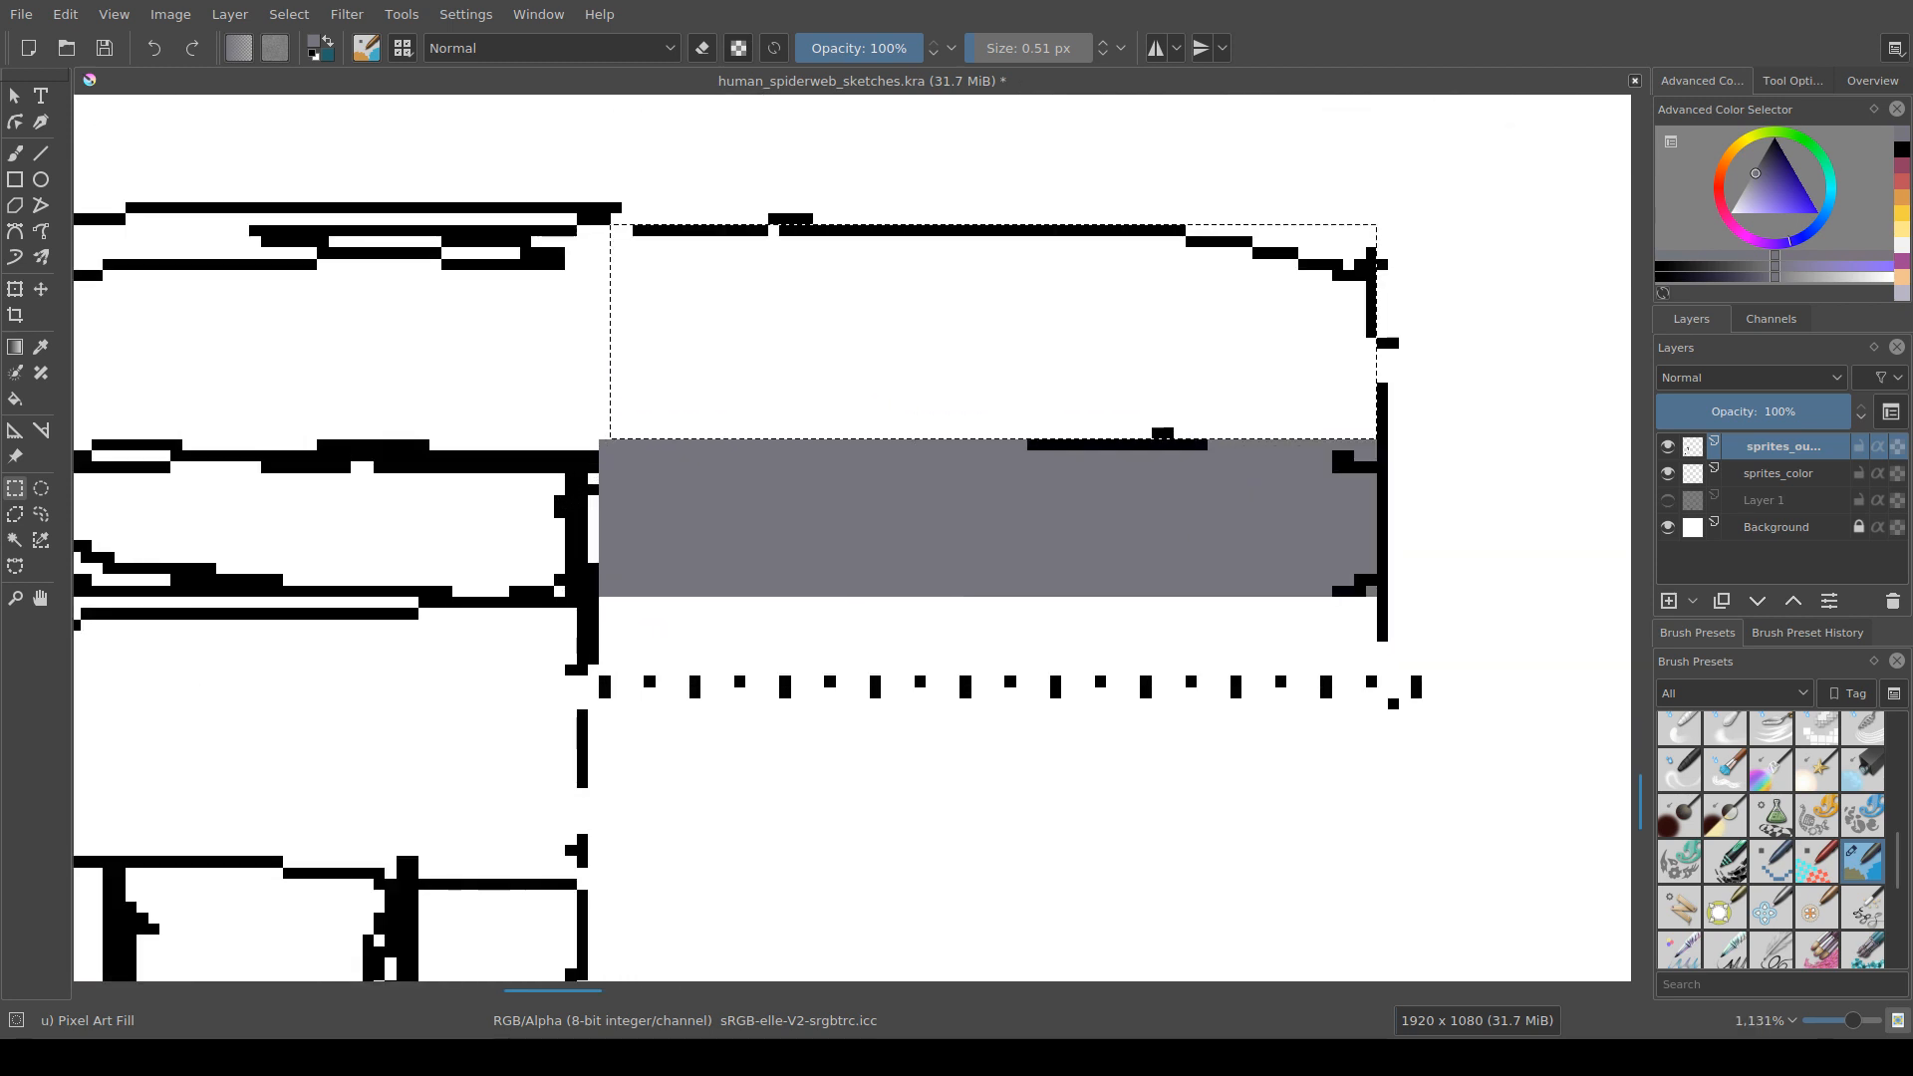
drag(736, 534, 602, 618)
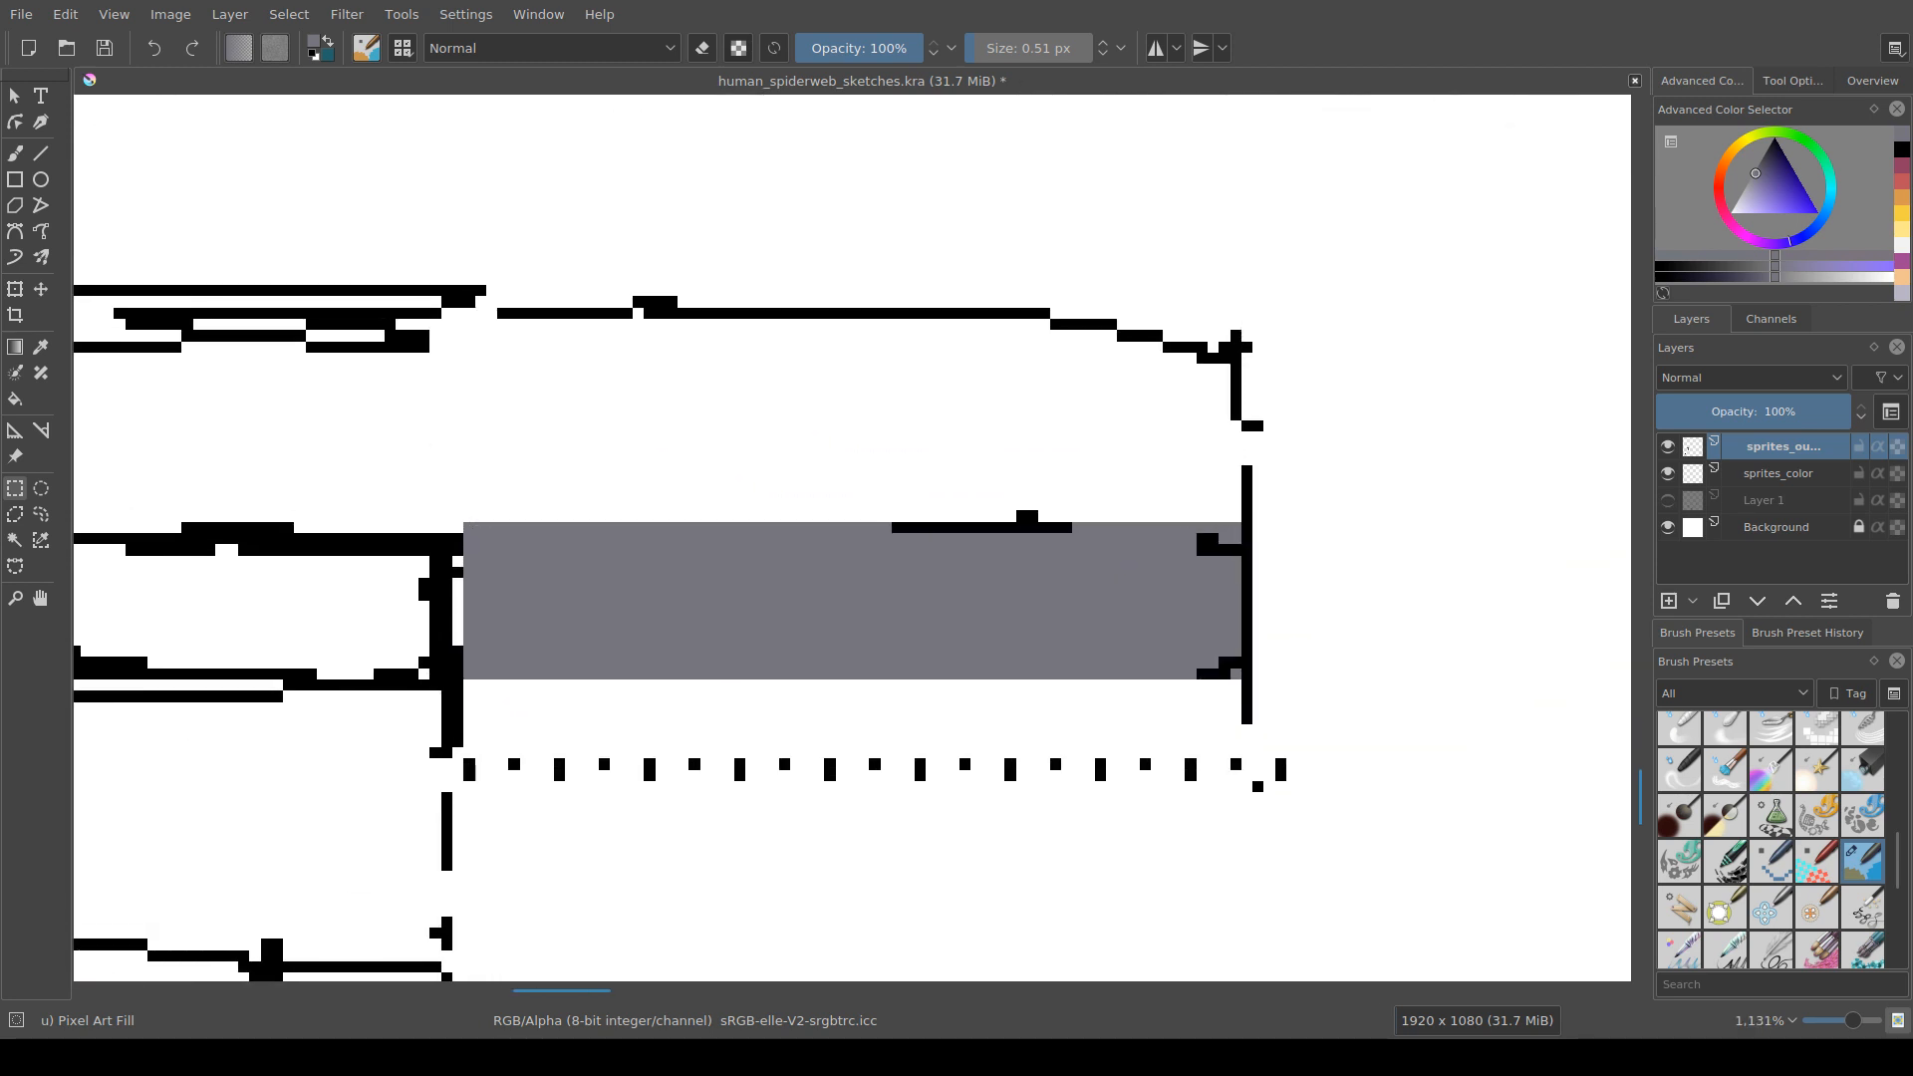
drag(462, 522, 1241, 307)
Step: Fill the selected upper section of the wider box with the light lavender-grey from the Softmilk 32 palette
key(minus)
key(f)
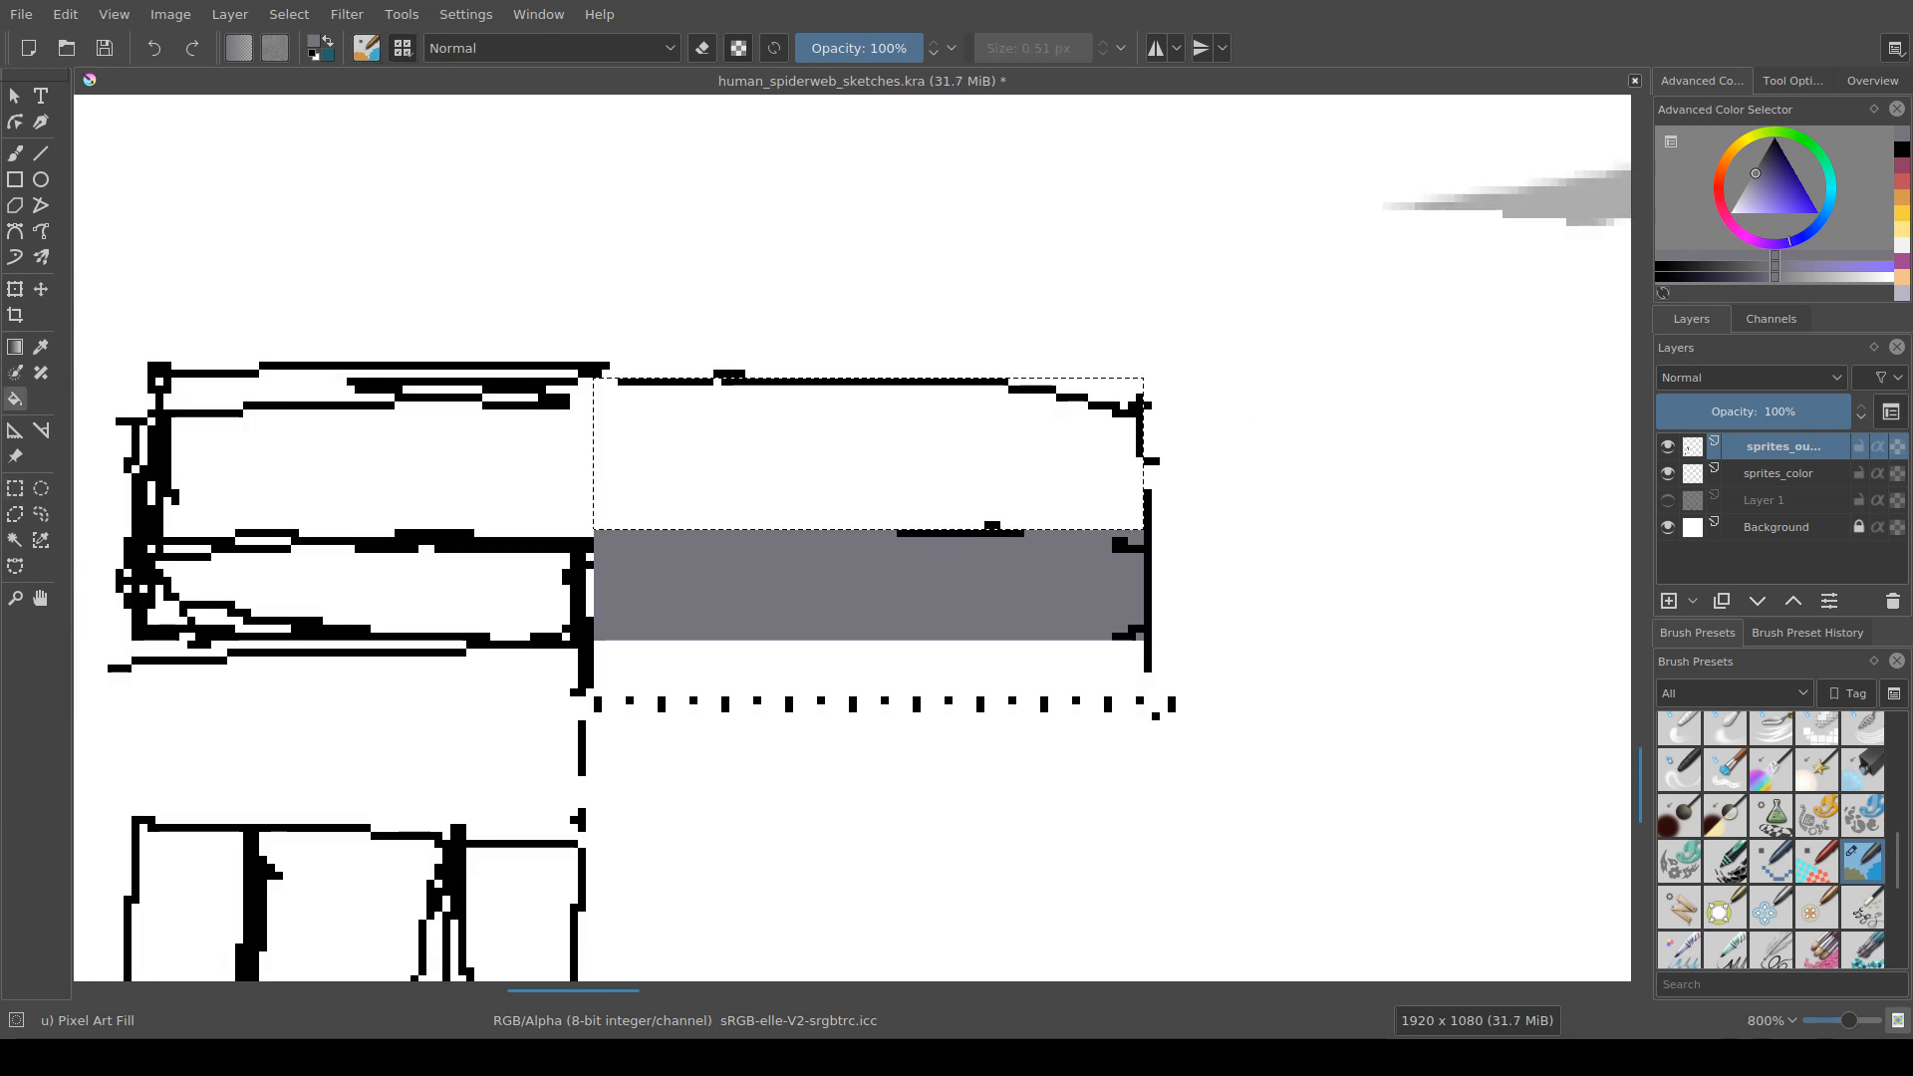
key(minus)
key(minus)
key(minus)
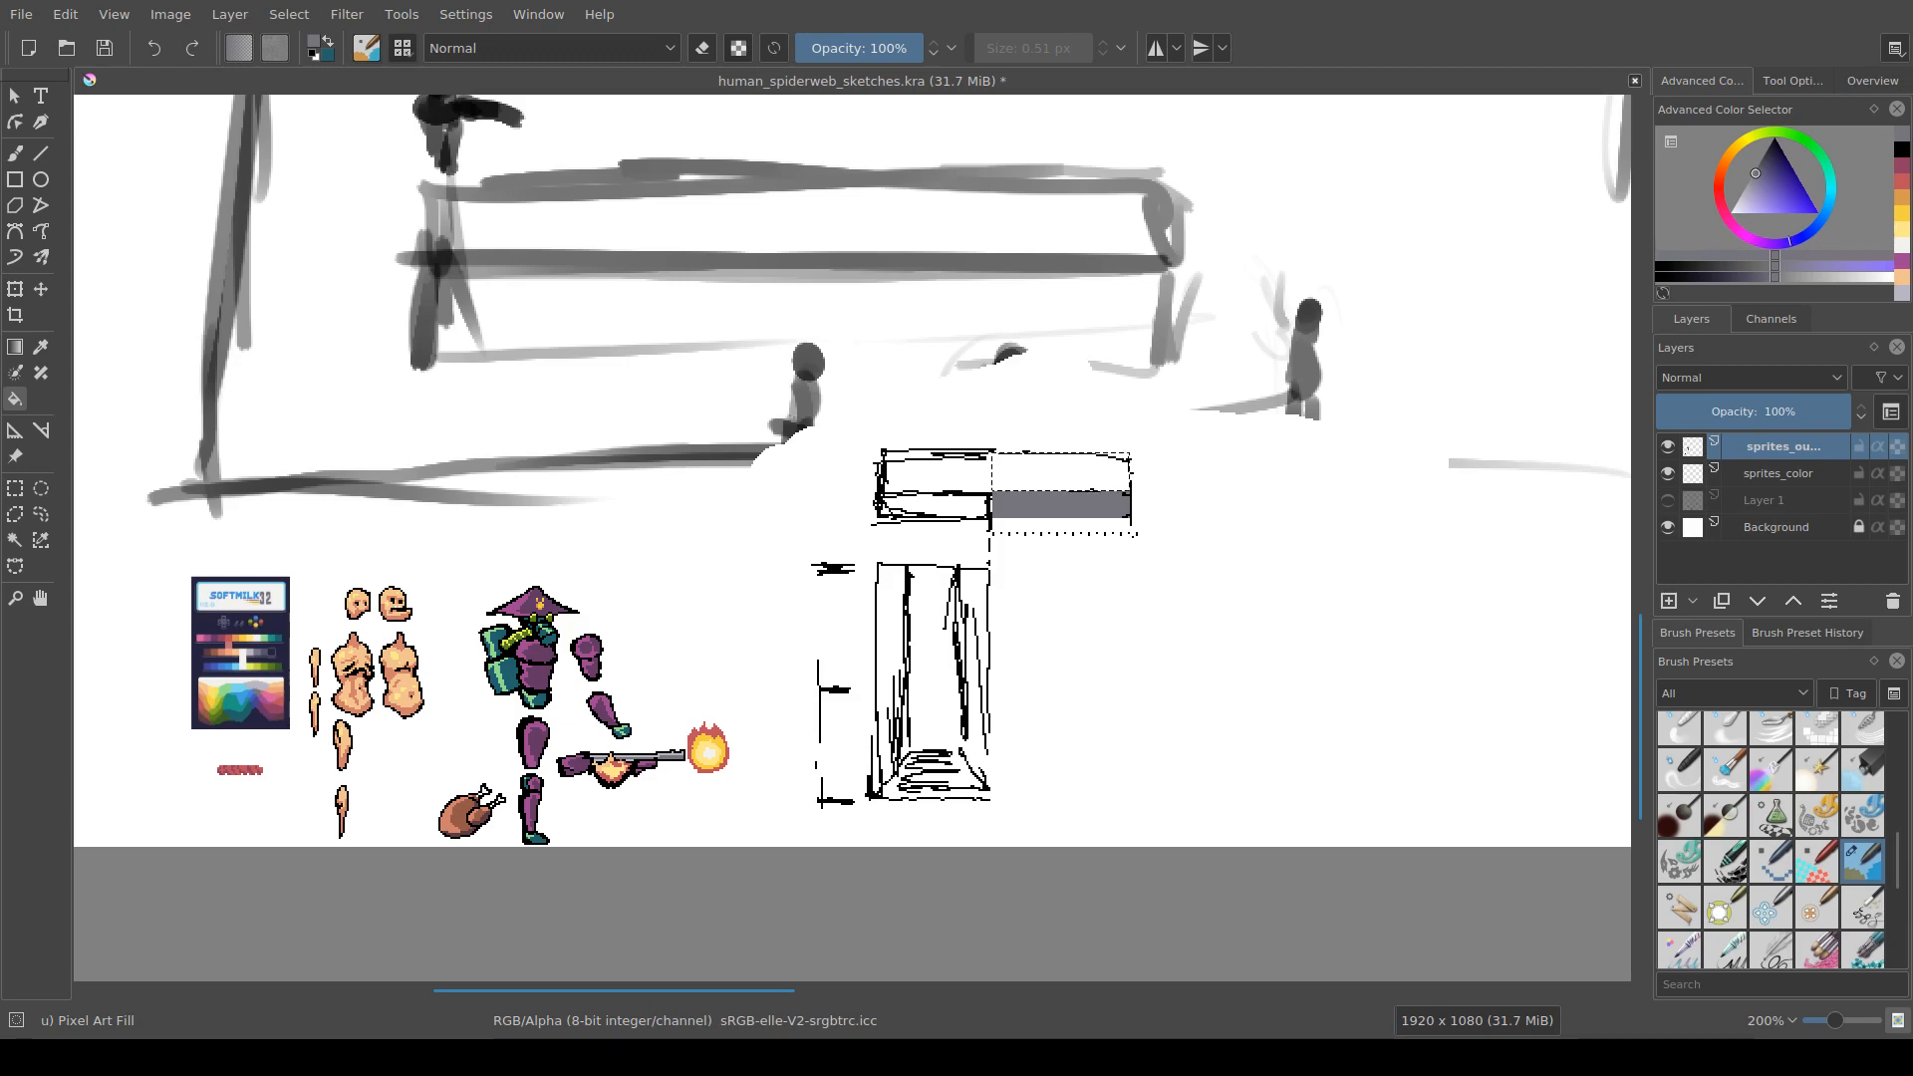
scroll(384, 709, up, 2)
drag(383, 708, 748, 693)
ctrl+click(482, 581)
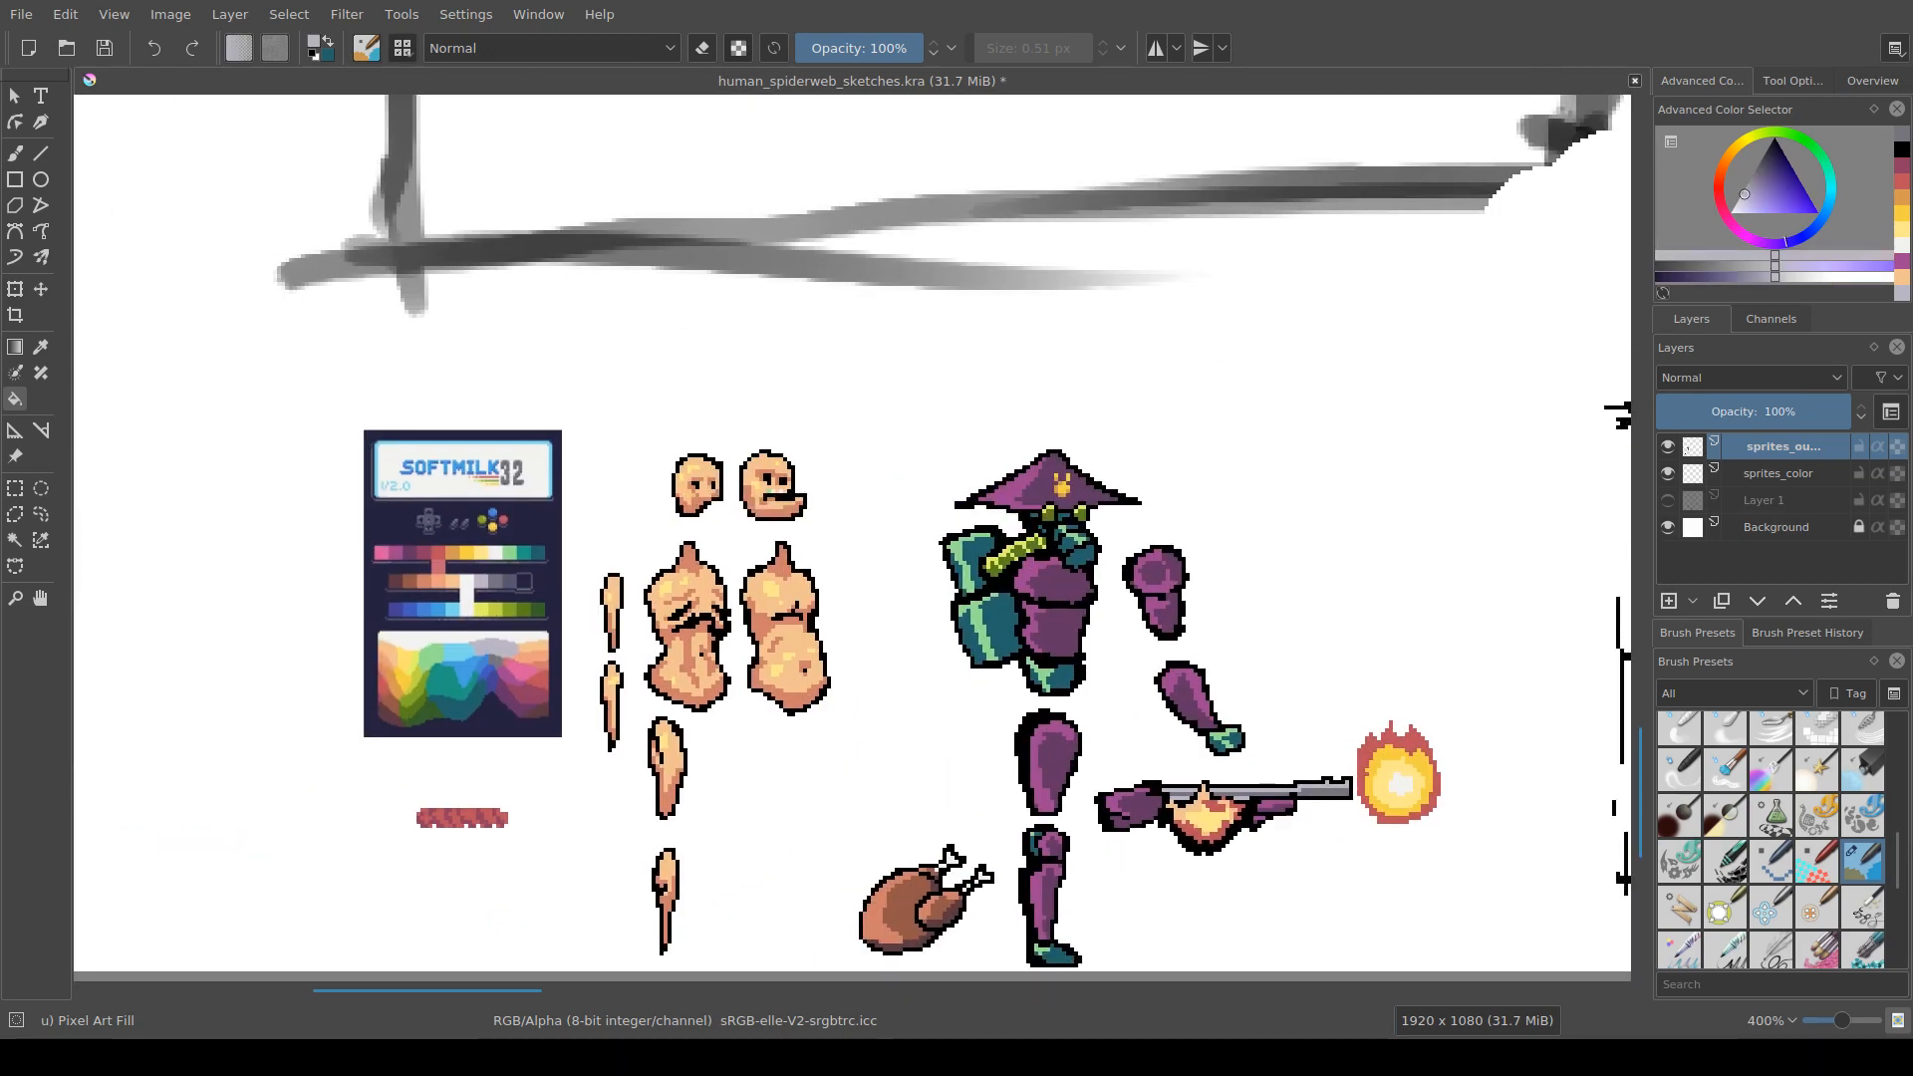
drag(1395, 398, 346, 628)
scroll(981, 439, up, 1)
click(1036, 456)
Step: Move the Softmilk 32 palette reference image from beside the character sprites to just right of the wider box
drag(344, 777, 639, 695)
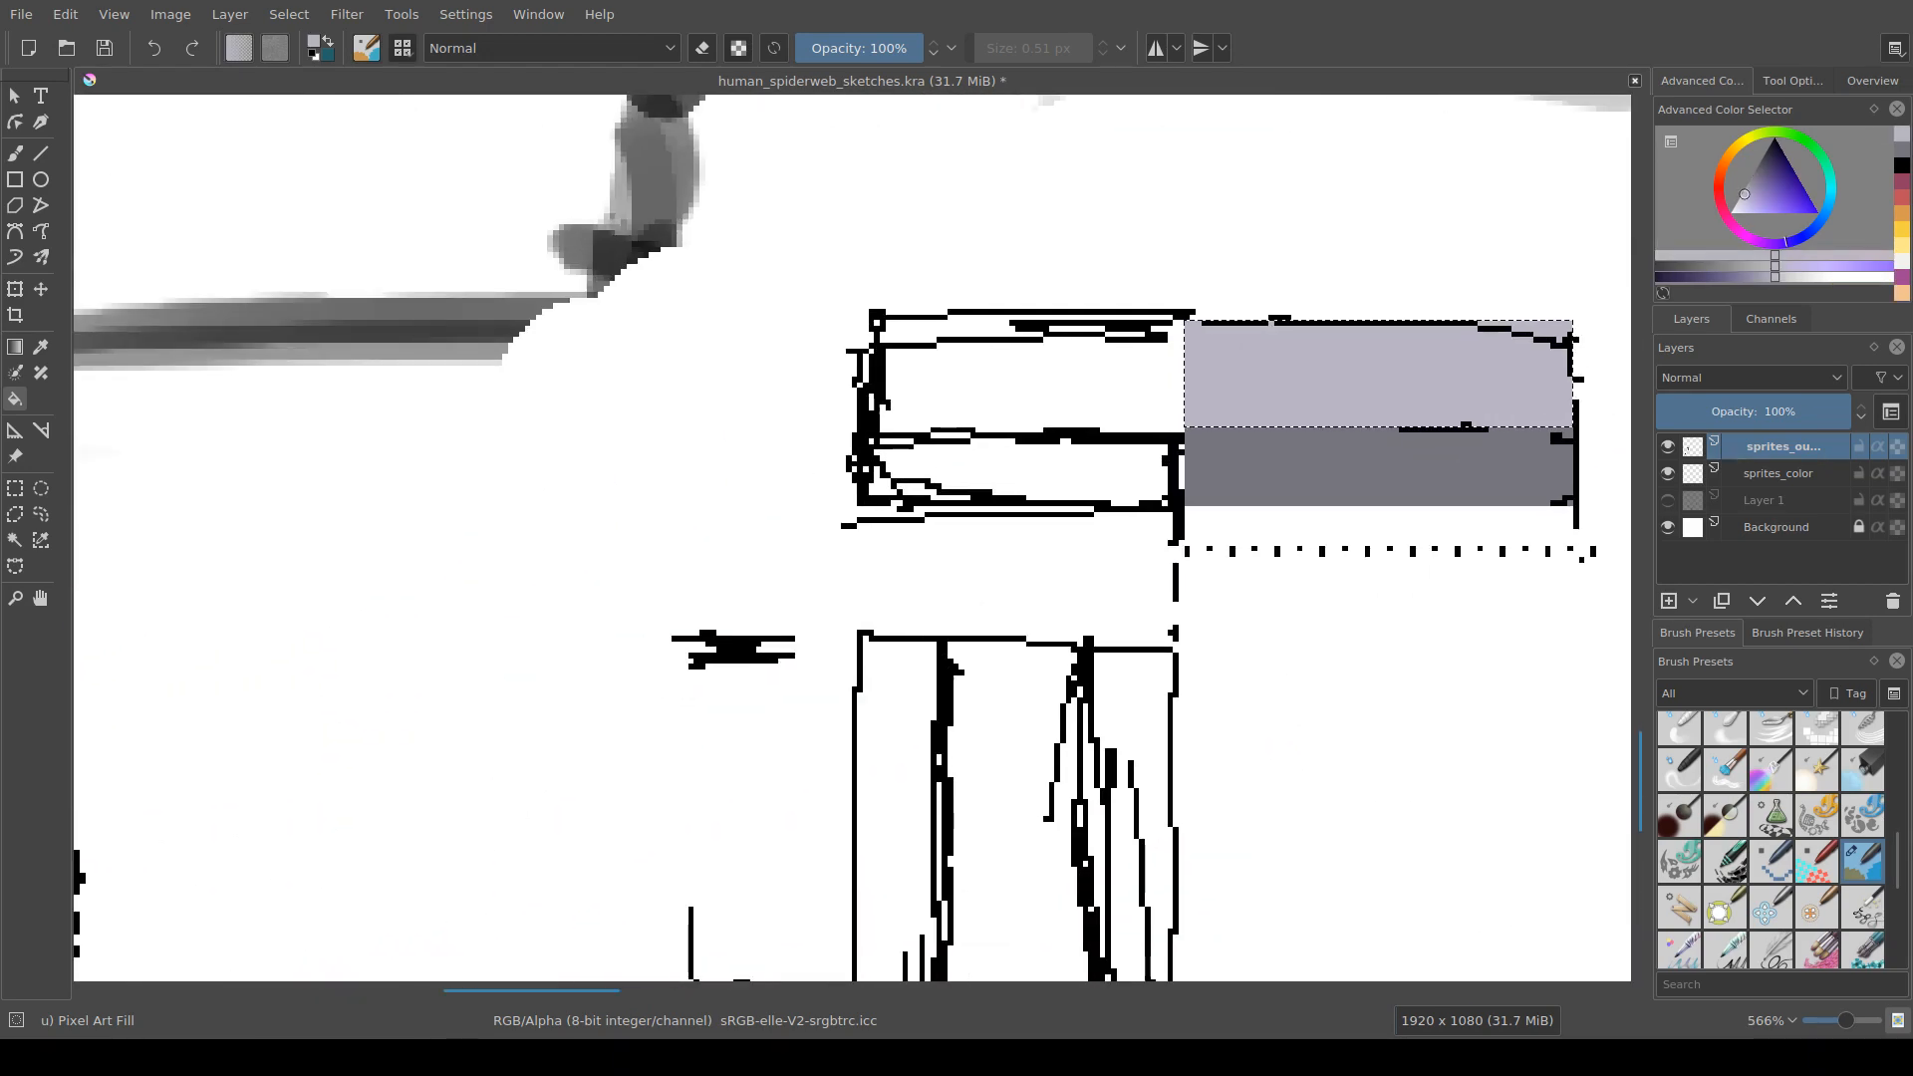
scroll(639, 694, down, 2)
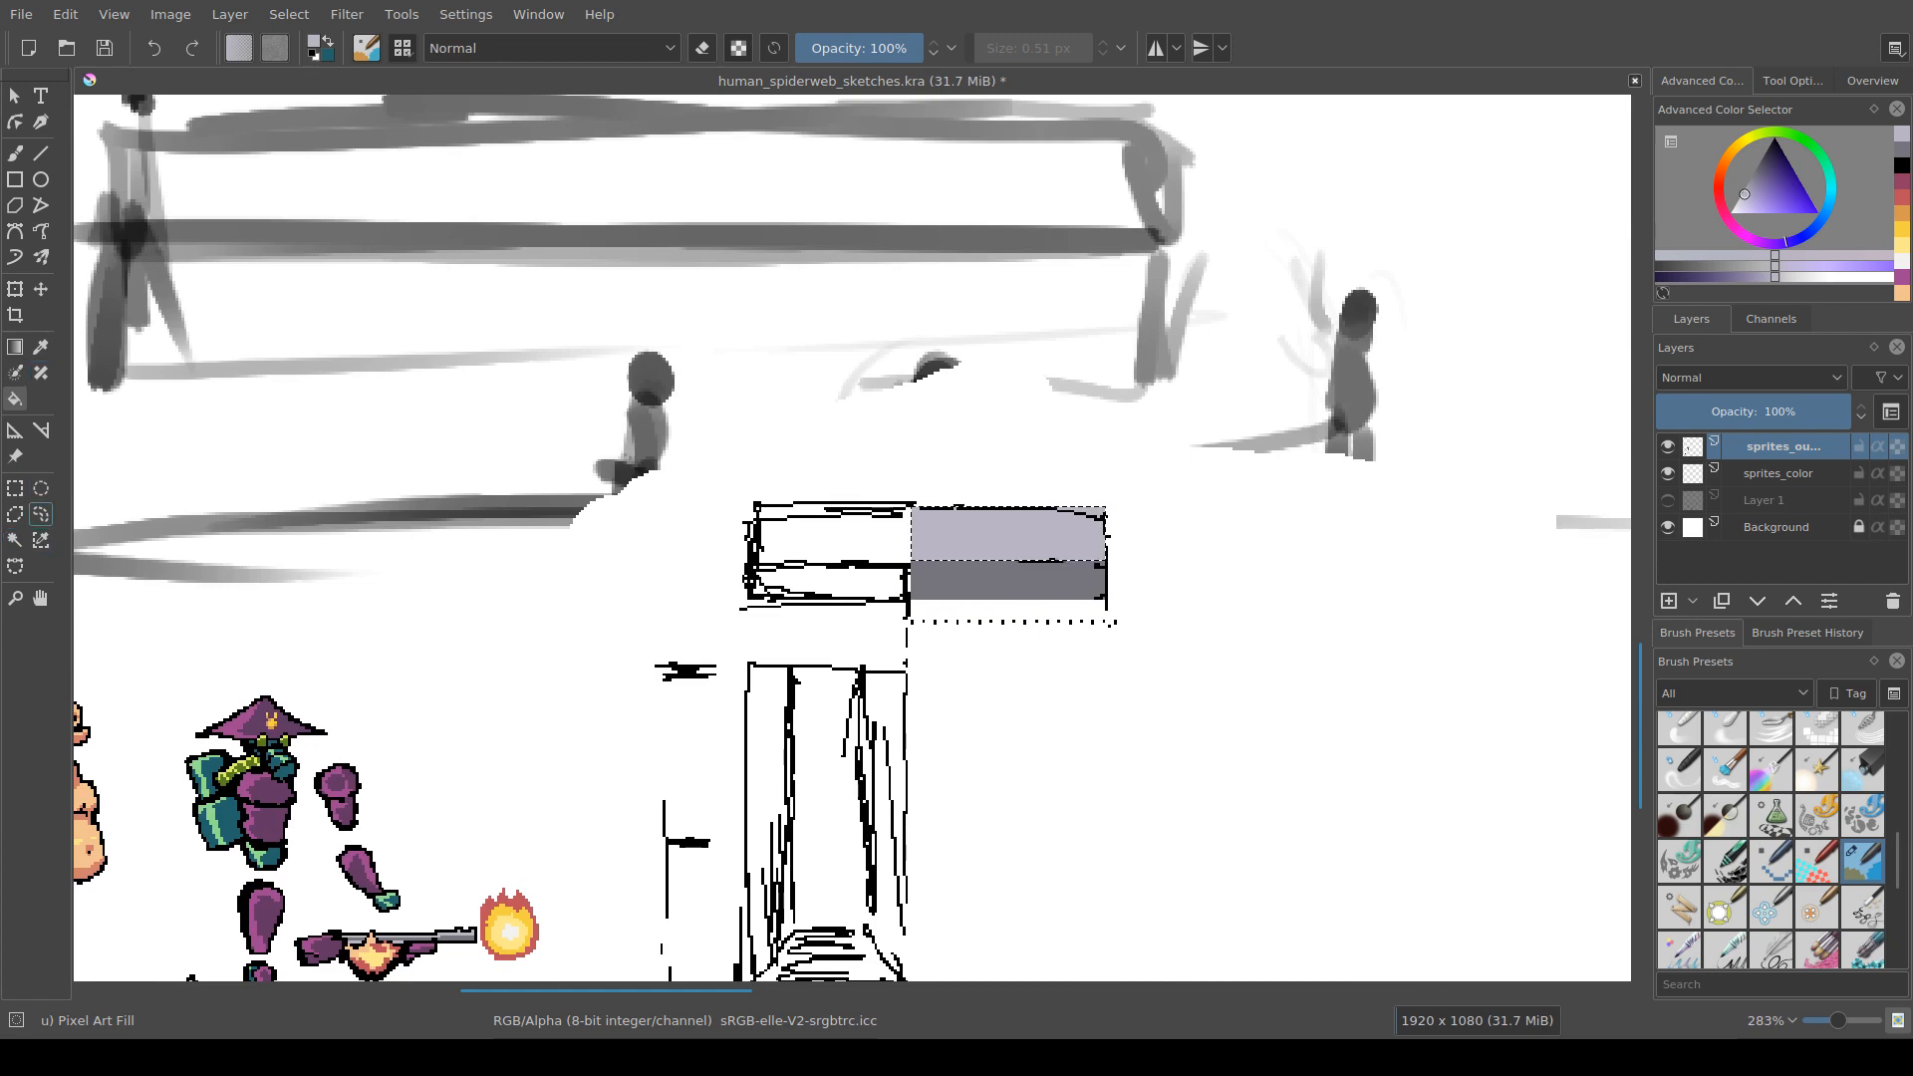
click(15, 456)
scroll(329, 727, up, 1)
mouse_move(329, 728)
mouse_down()
mouse_move(618, 601)
mouse_move(633, 677)
mouse_up()
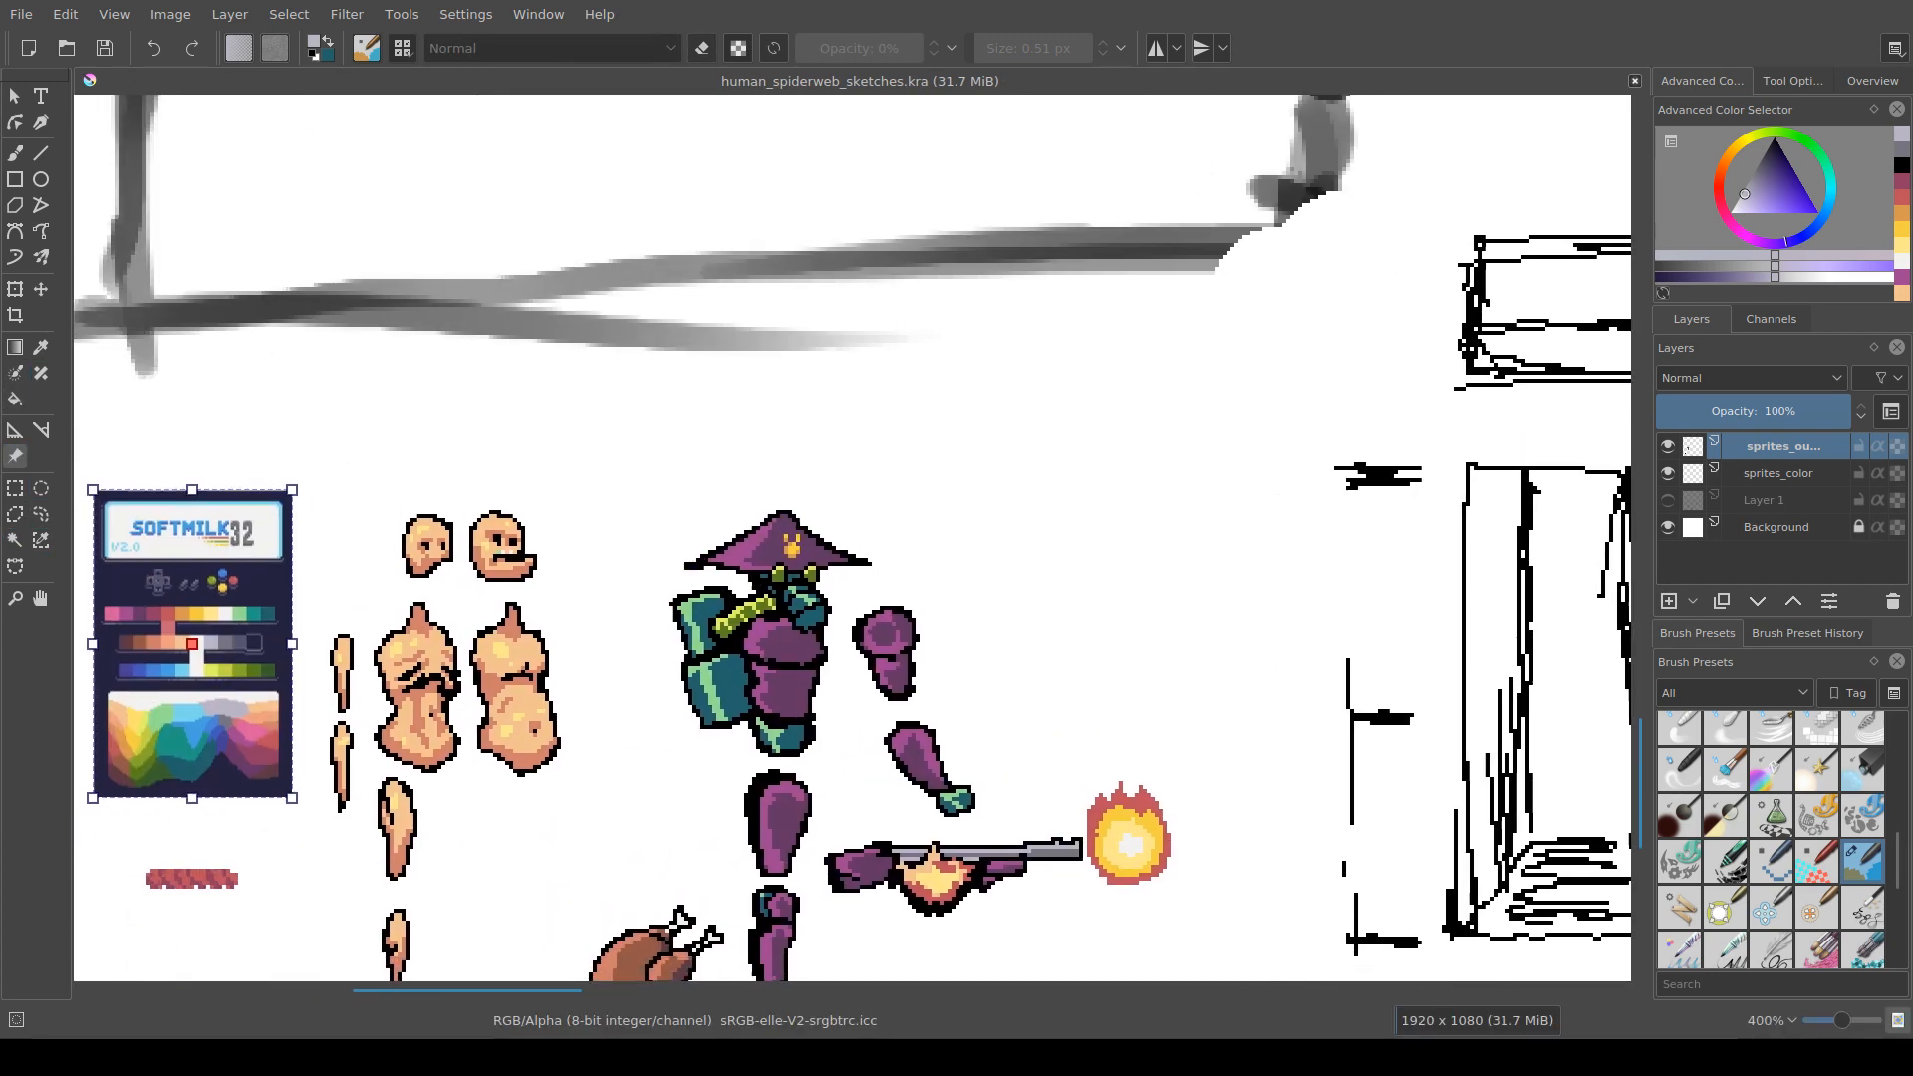
scroll(634, 677, down, 1)
drag(319, 652, 1300, 414)
mouse_move(1299, 413)
mouse_down()
mouse_move(594, 557)
mouse_move(958, 539)
mouse_up()
scroll(824, 703, up, 2)
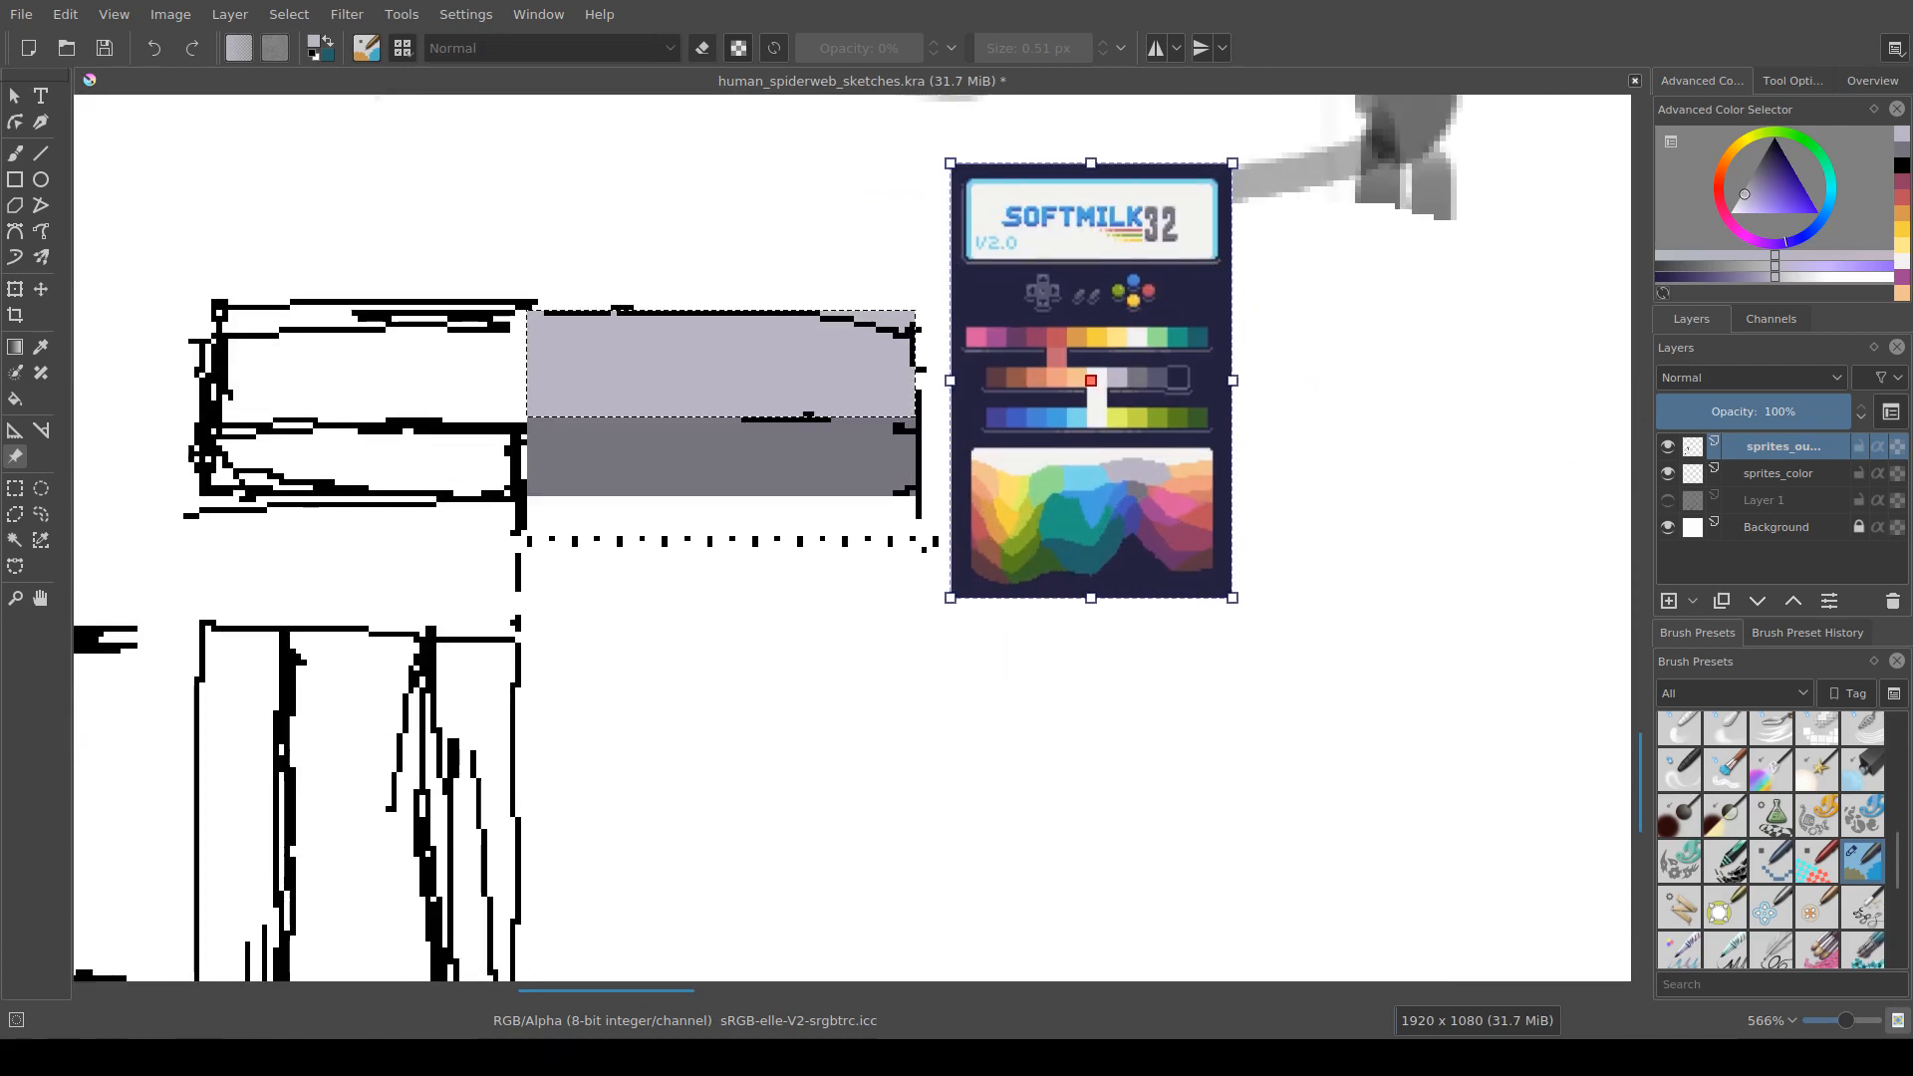
Step: Select a tall rectangle under the medium grey strip, as wide as the wider box and reaching down to the structure's base line
key(ctrl+r)
drag(526, 497, 892, 794)
drag(887, 678, 852, 932)
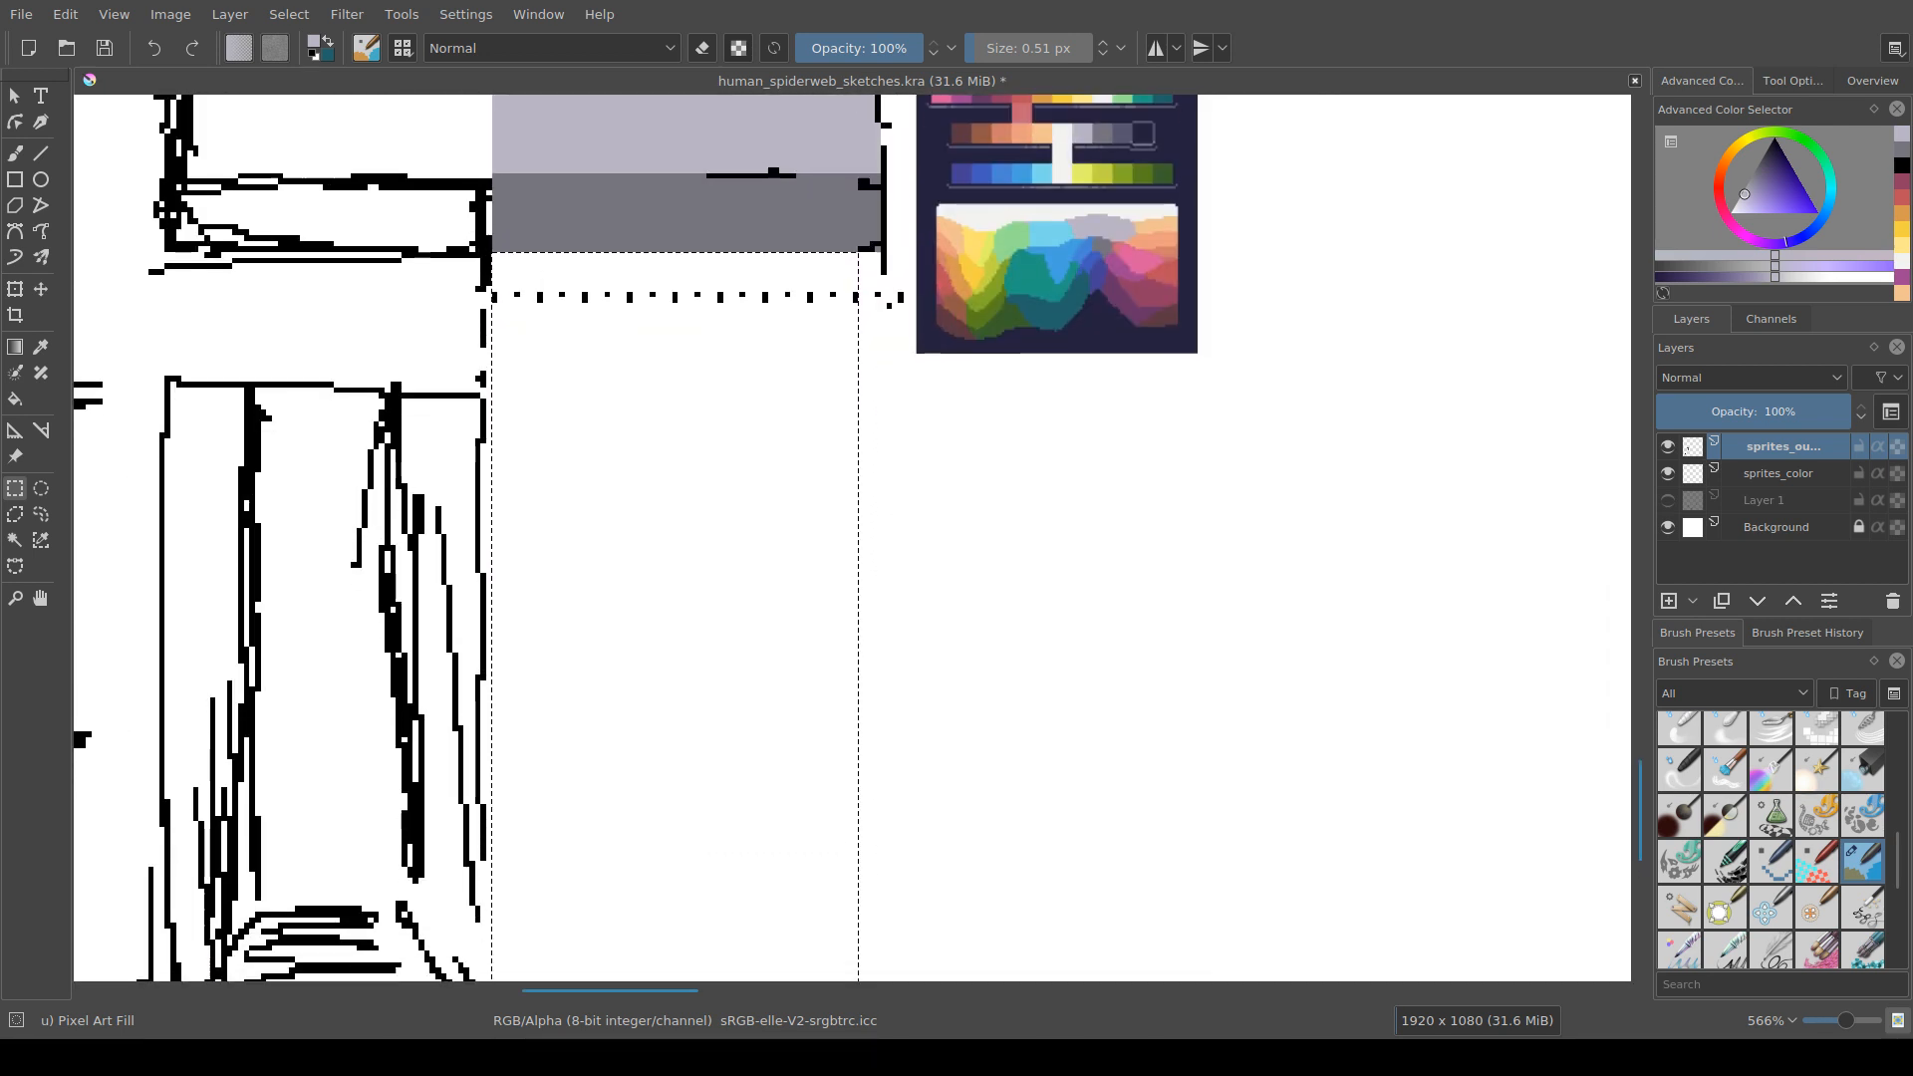
drag(491, 252, 892, 868)
drag(892, 867, 890, 1003)
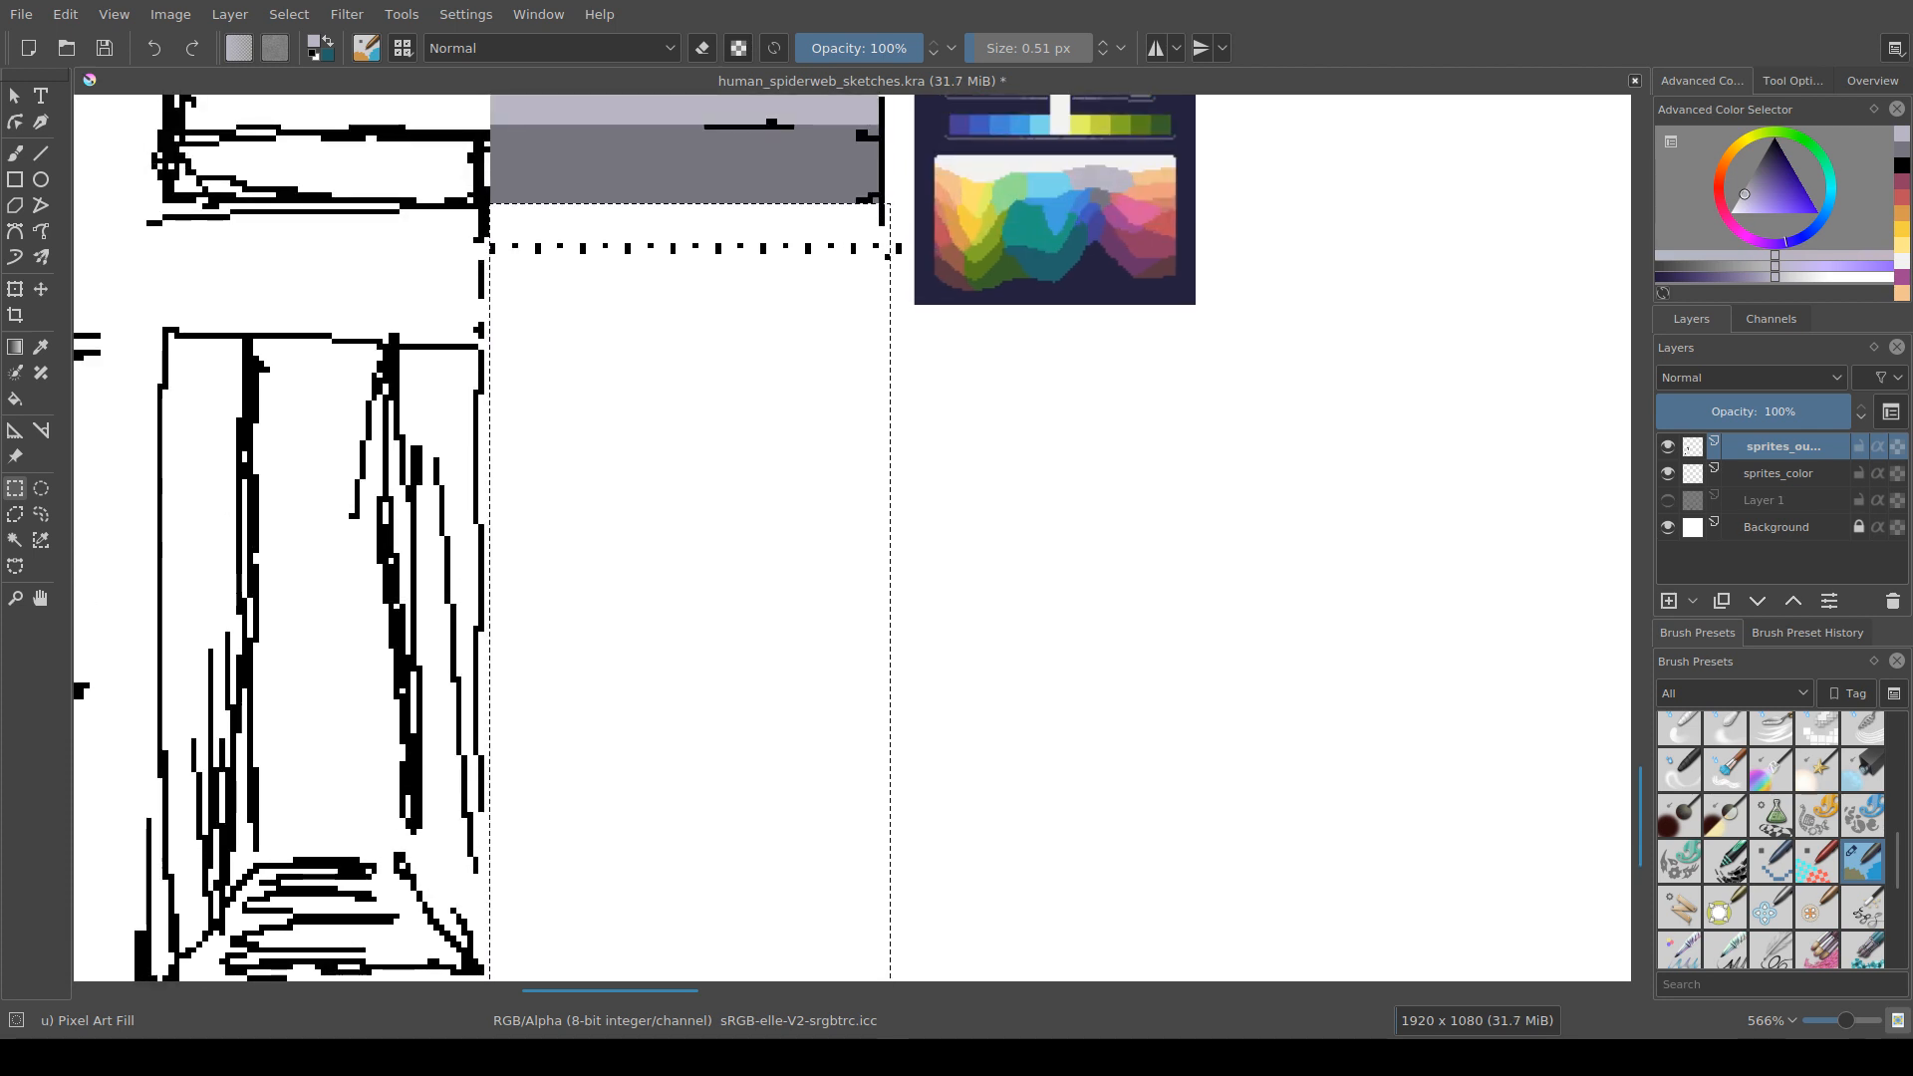
Step: Fill the selected tall rectangle with the dark blue-grey from the Softmilk 32 palette and clear the selection
key(f)
click(687, 558)
drag(688, 558, 638, 678)
key(ctrl+z)
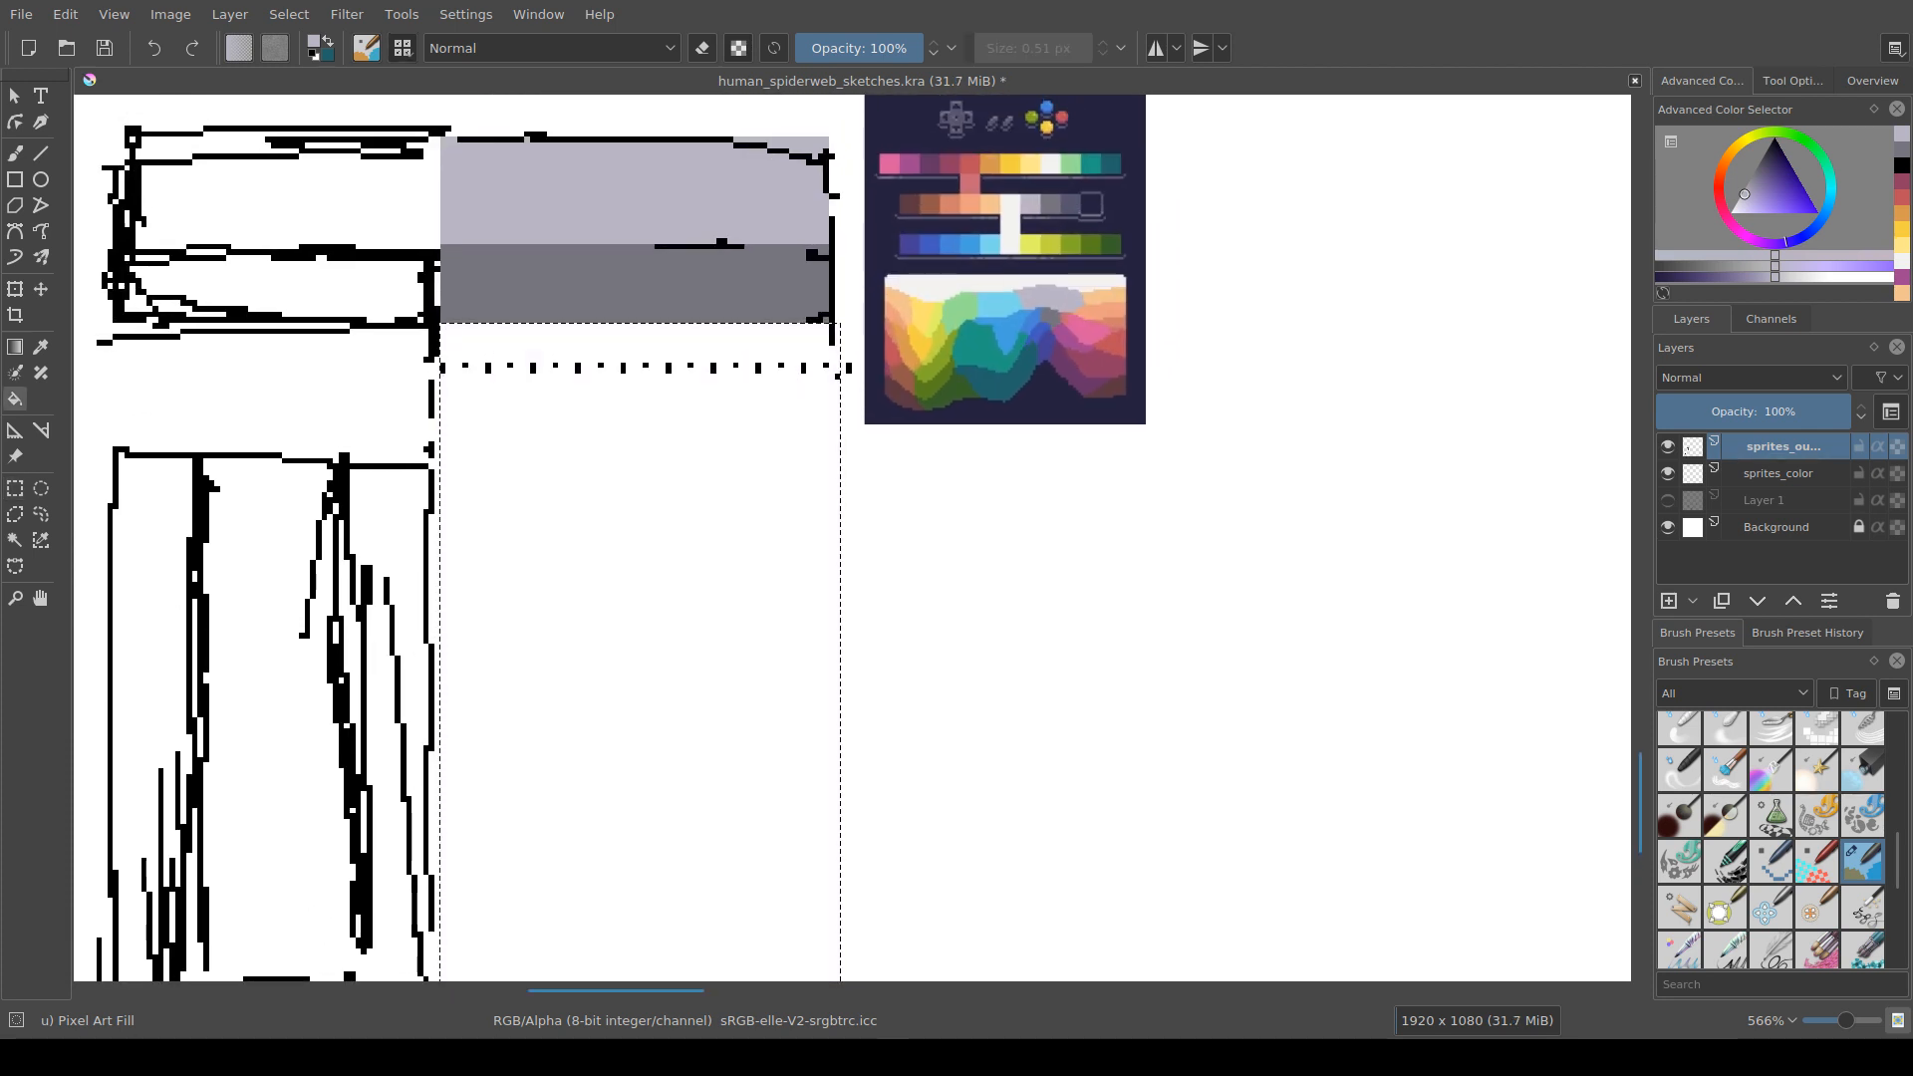
ctrl+click(1070, 205)
click(697, 498)
key(ctrl+shift+a)
drag(640, 558, 602, 512)
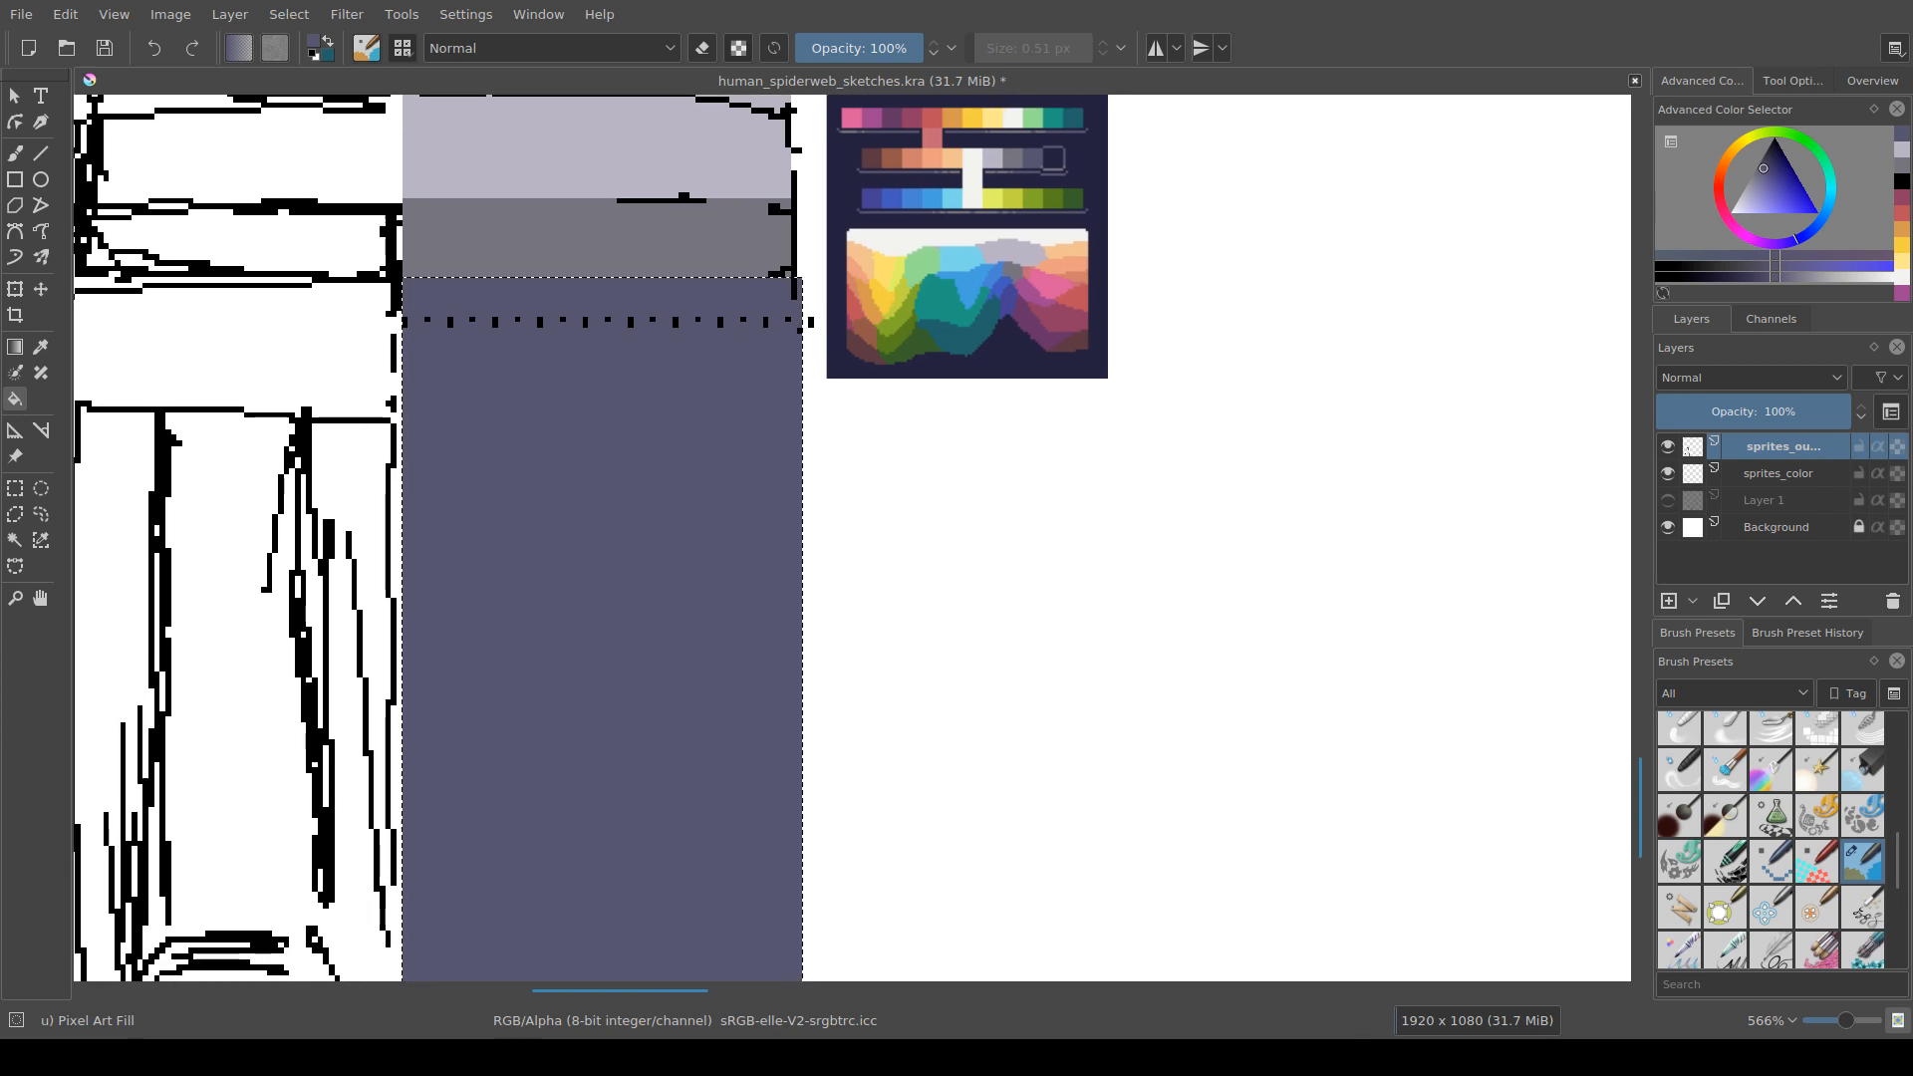
Step: Trim the thin excess strip off the right edge of the dark blue-grey column
key(ctrl+r)
mouse_move(797, 266)
mouse_down()
mouse_move(810, 837)
mouse_move(831, 582)
mouse_up()
key(Delete)
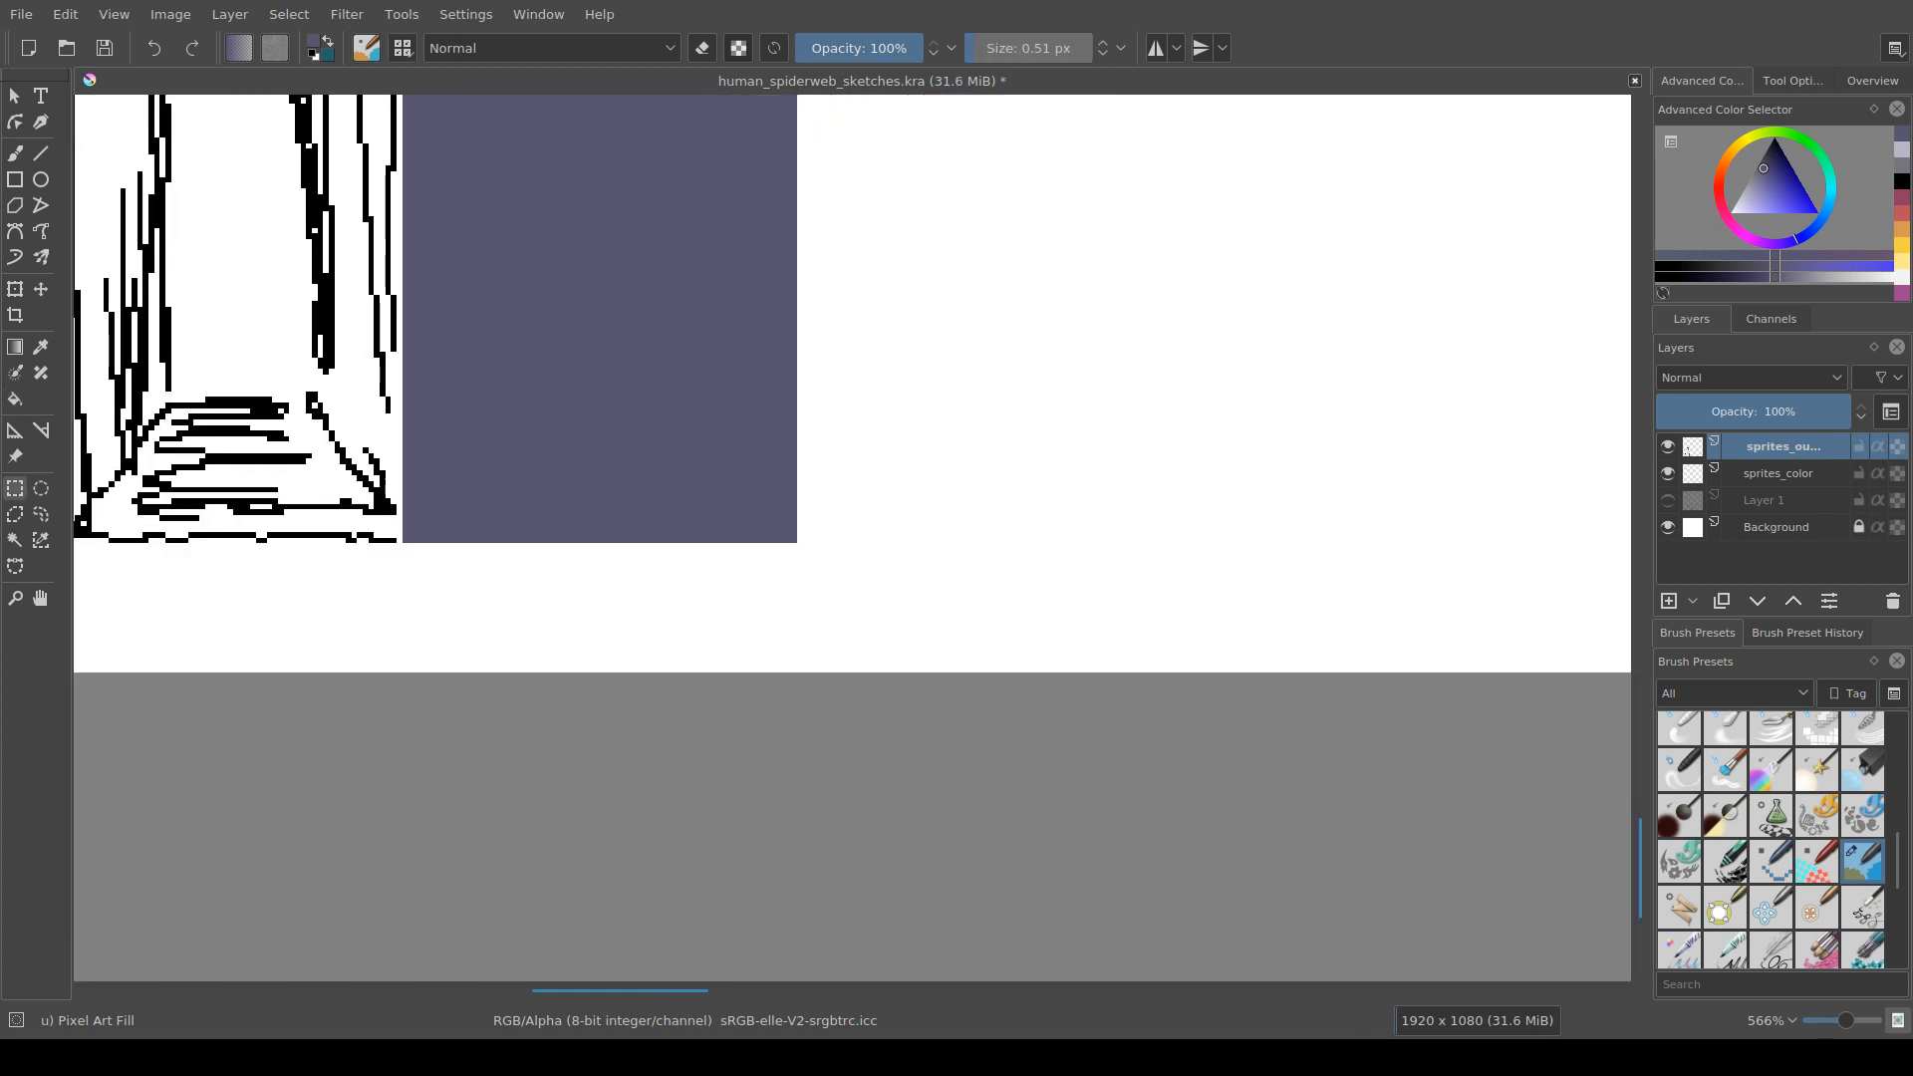
drag(682, 373, 798, 740)
scroll(798, 739, down, 2)
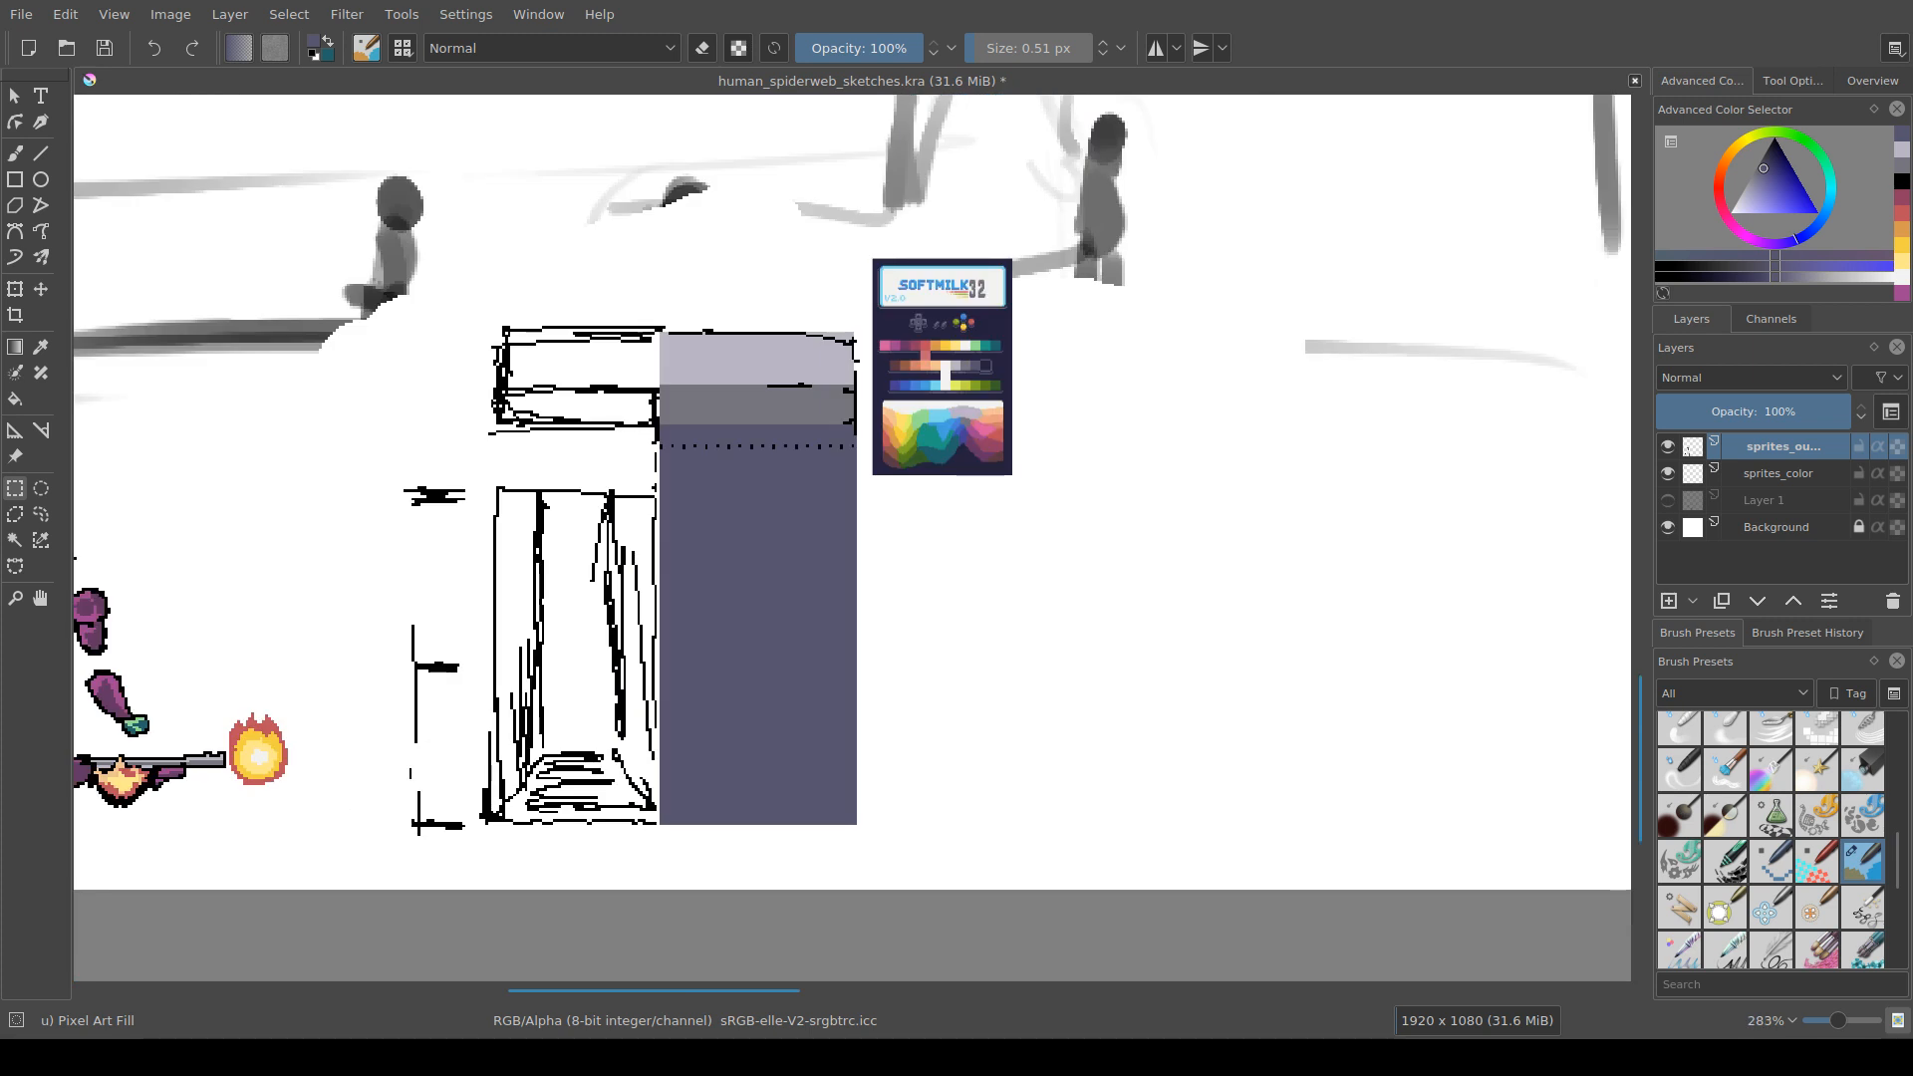
Step: Try isolating the filled blocks with contiguous selections on the sprites_outline and sprites_color layers, and a small rectangular selection inside the dark column
scroll(714, 486, up, 2)
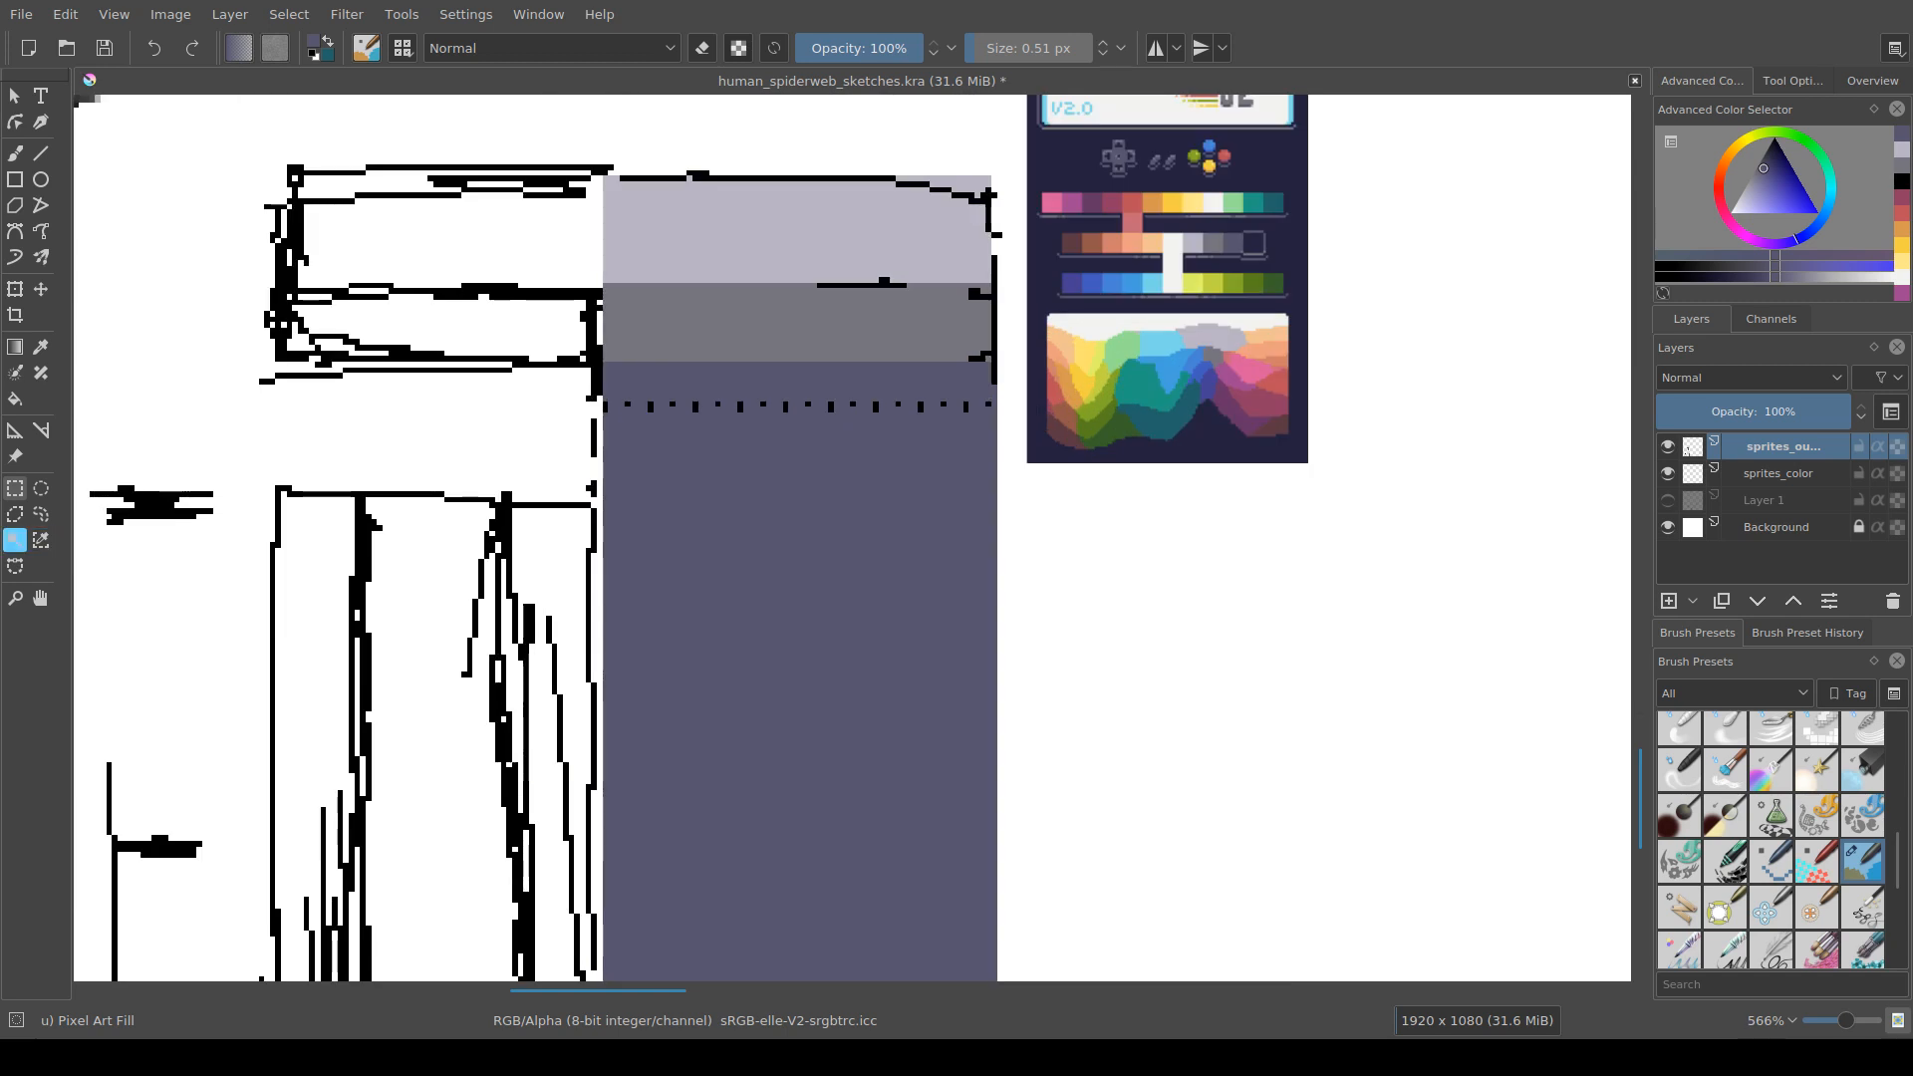
click(15, 540)
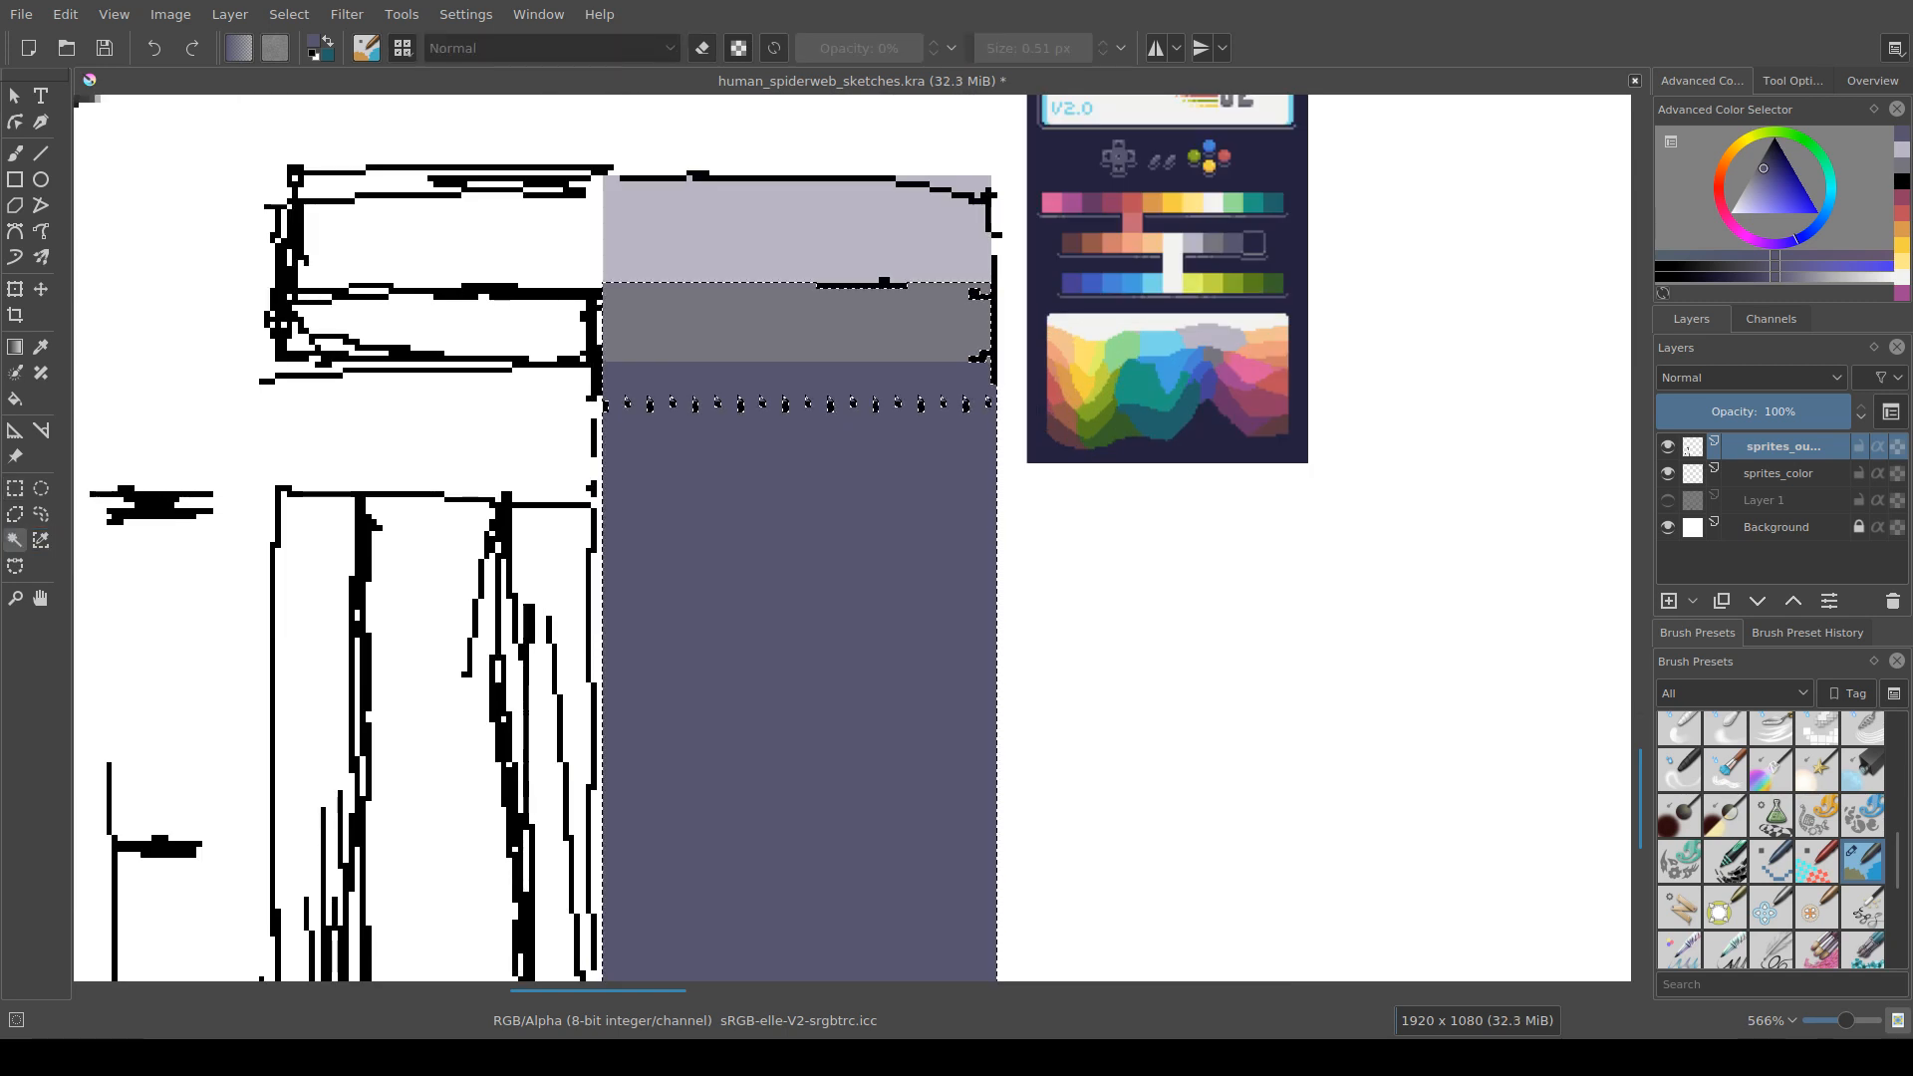
click(429, 429)
click(1780, 473)
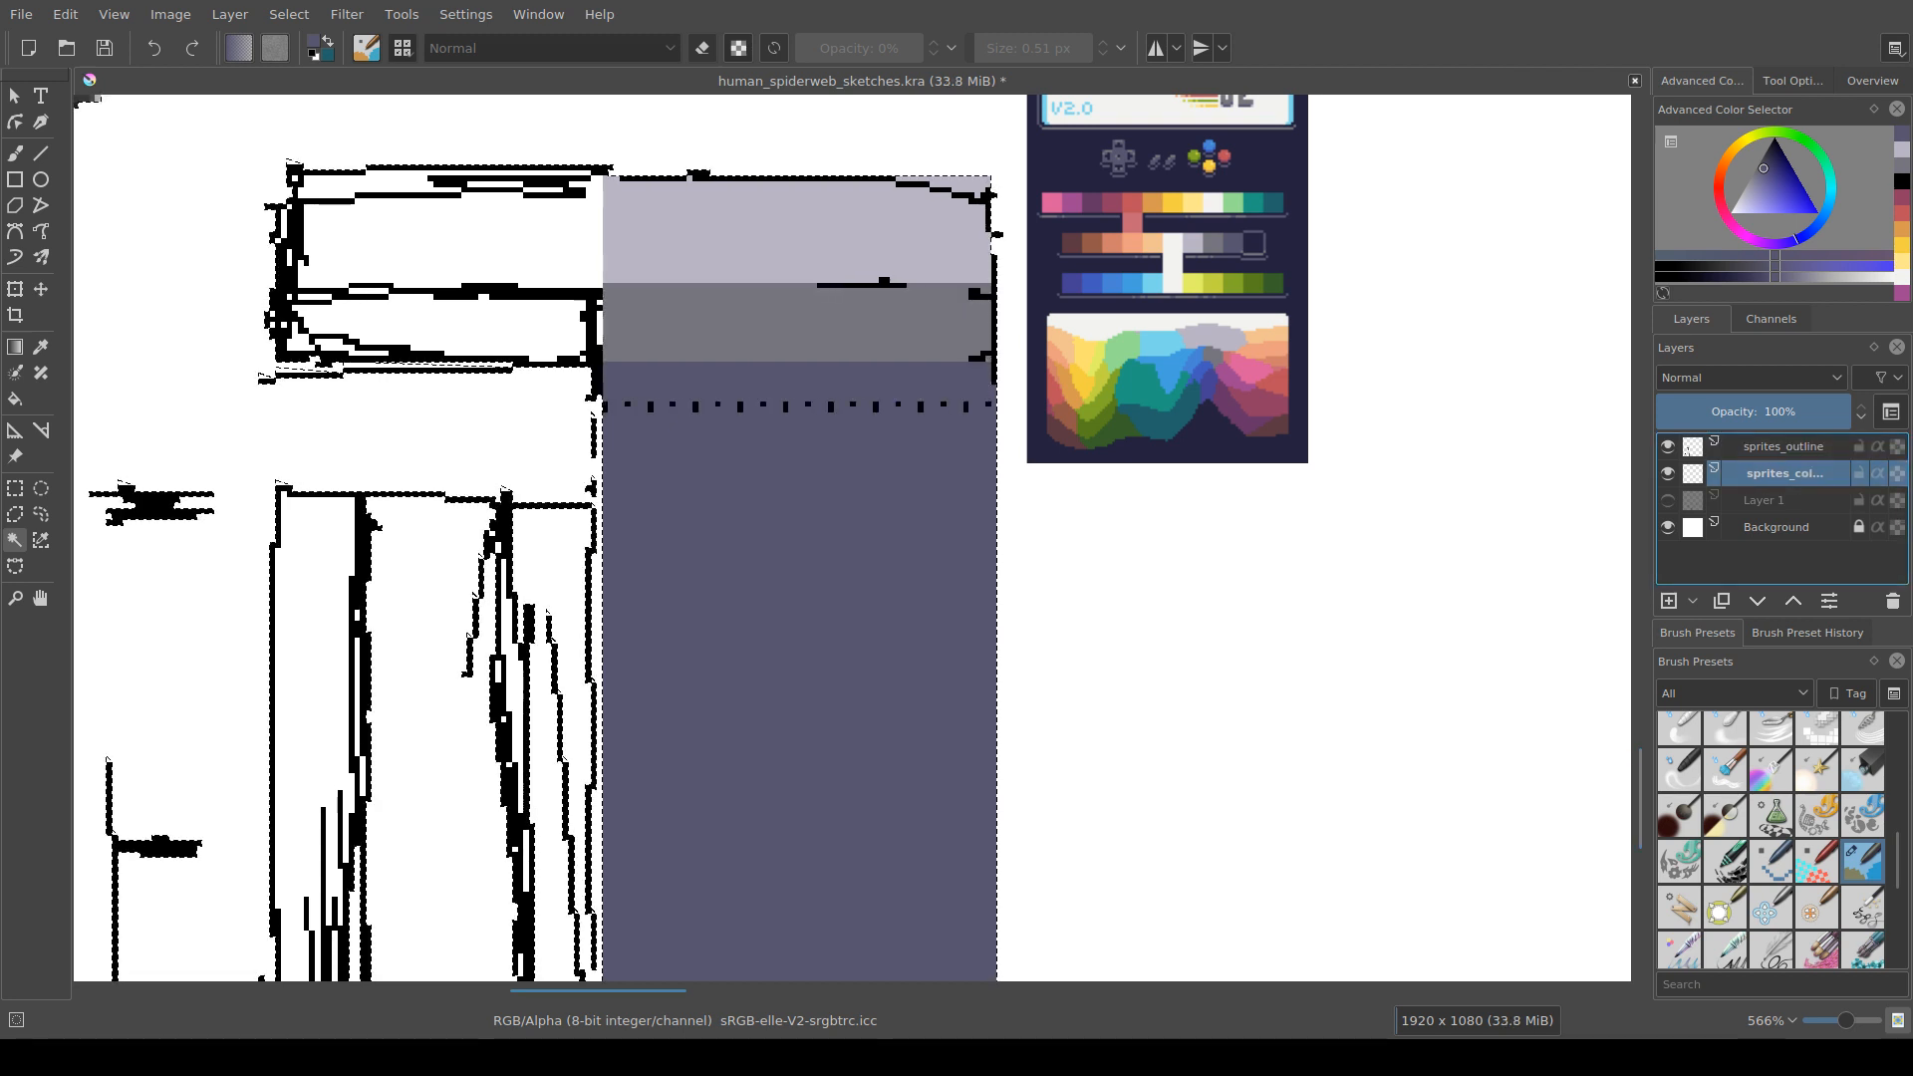
click(797, 519)
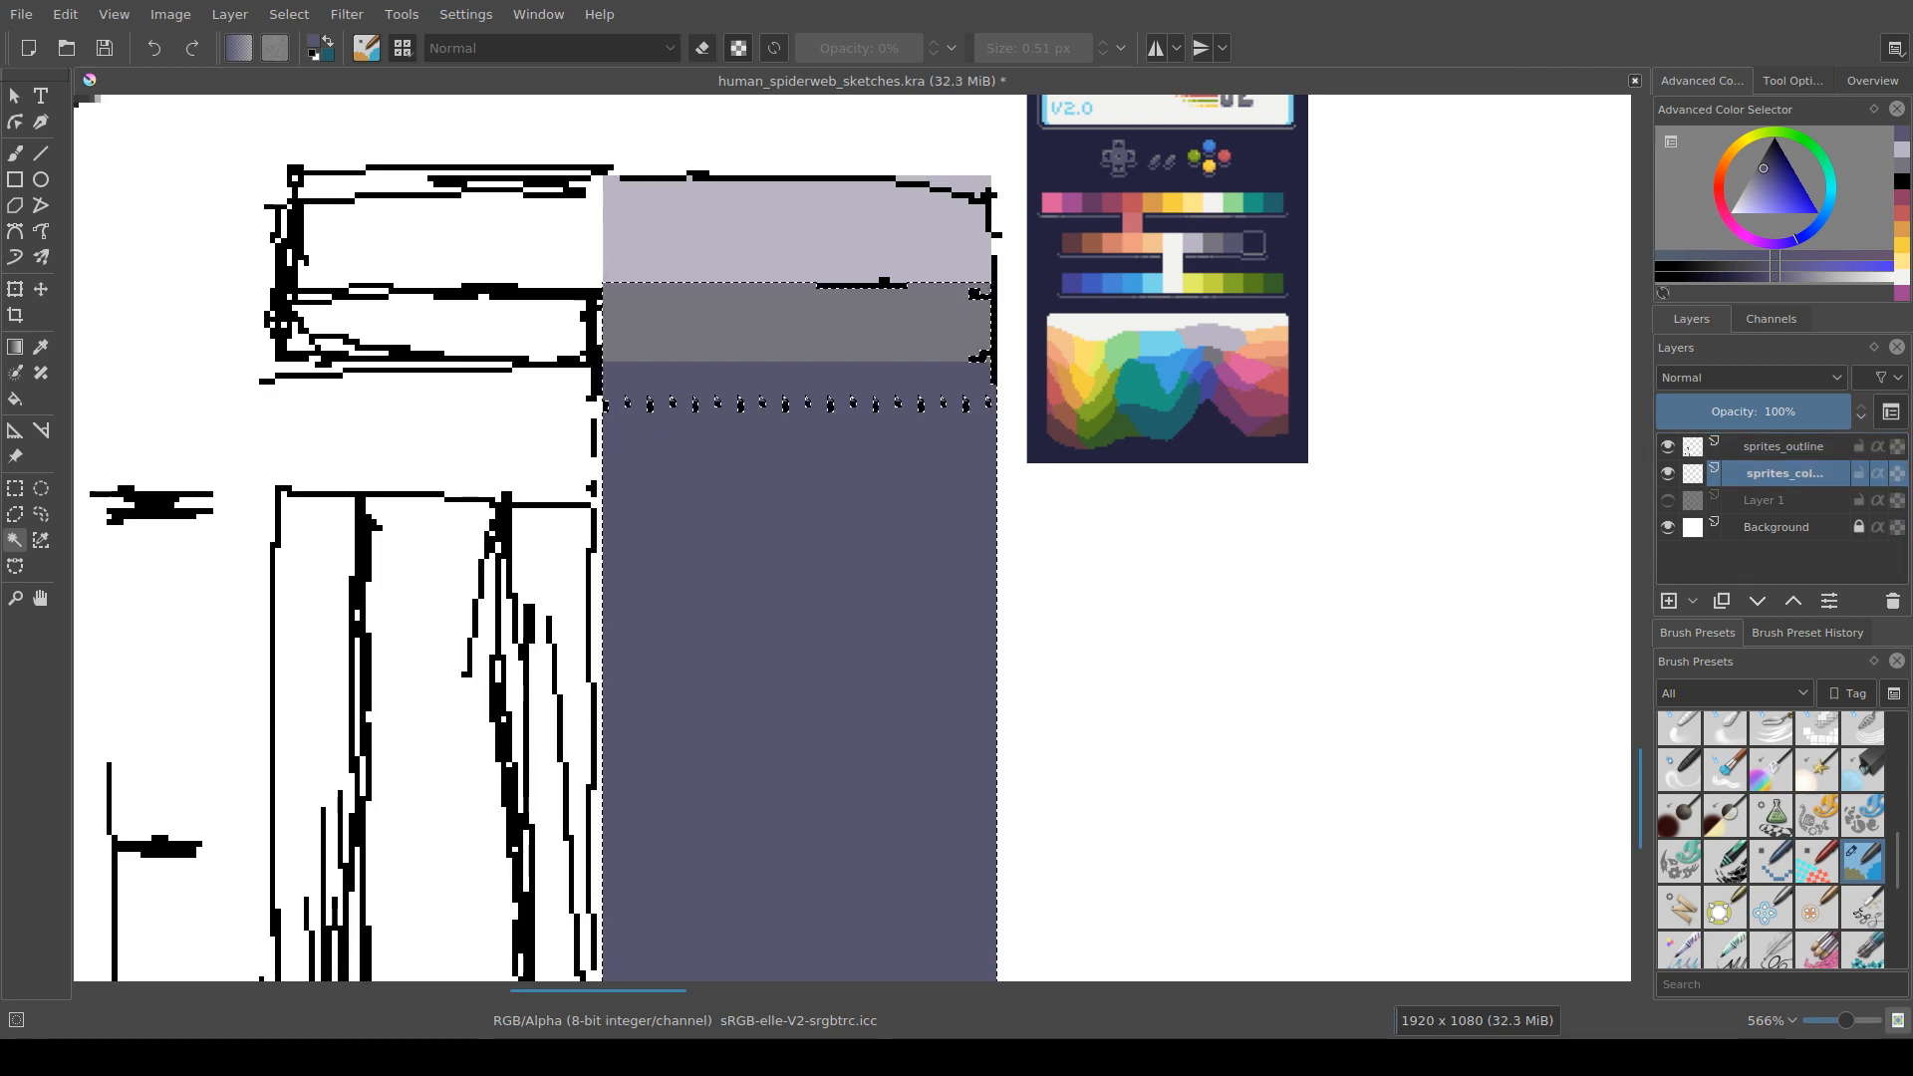
click(1687, 450)
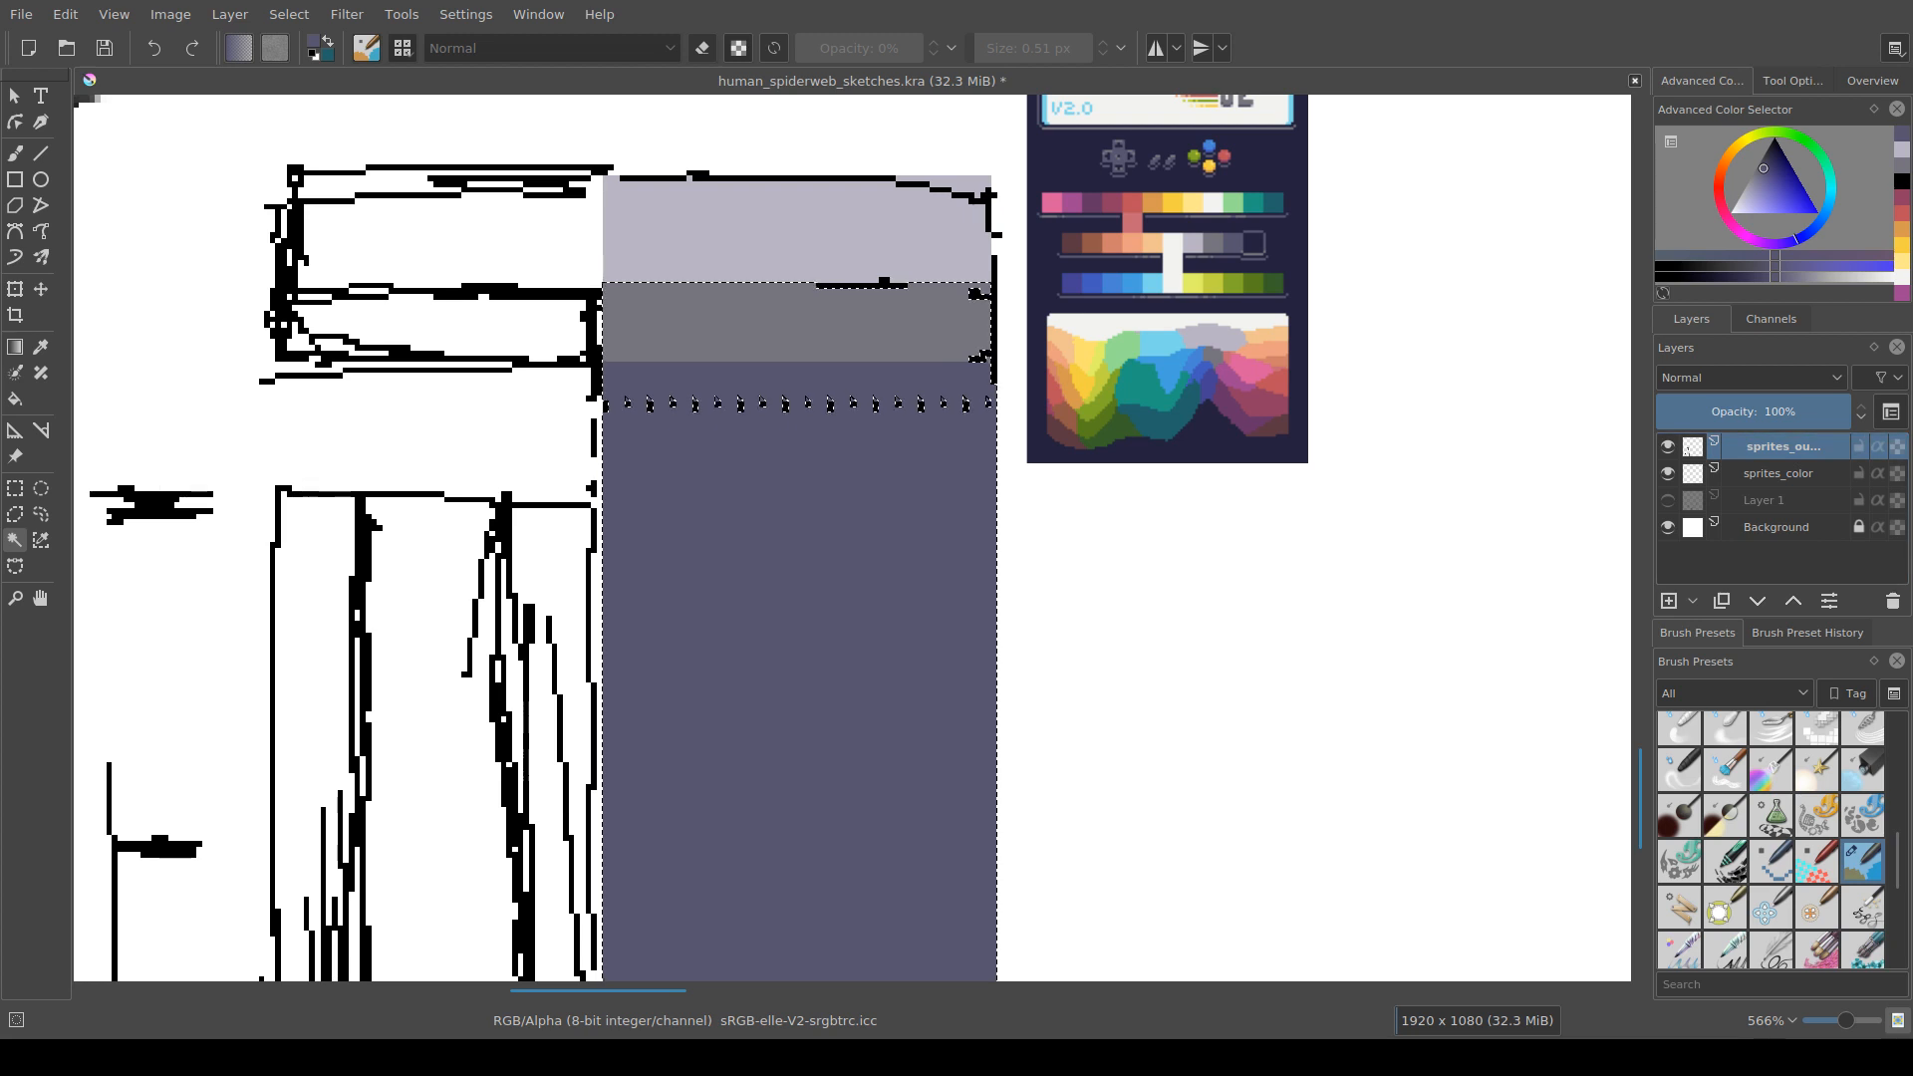
click(15, 488)
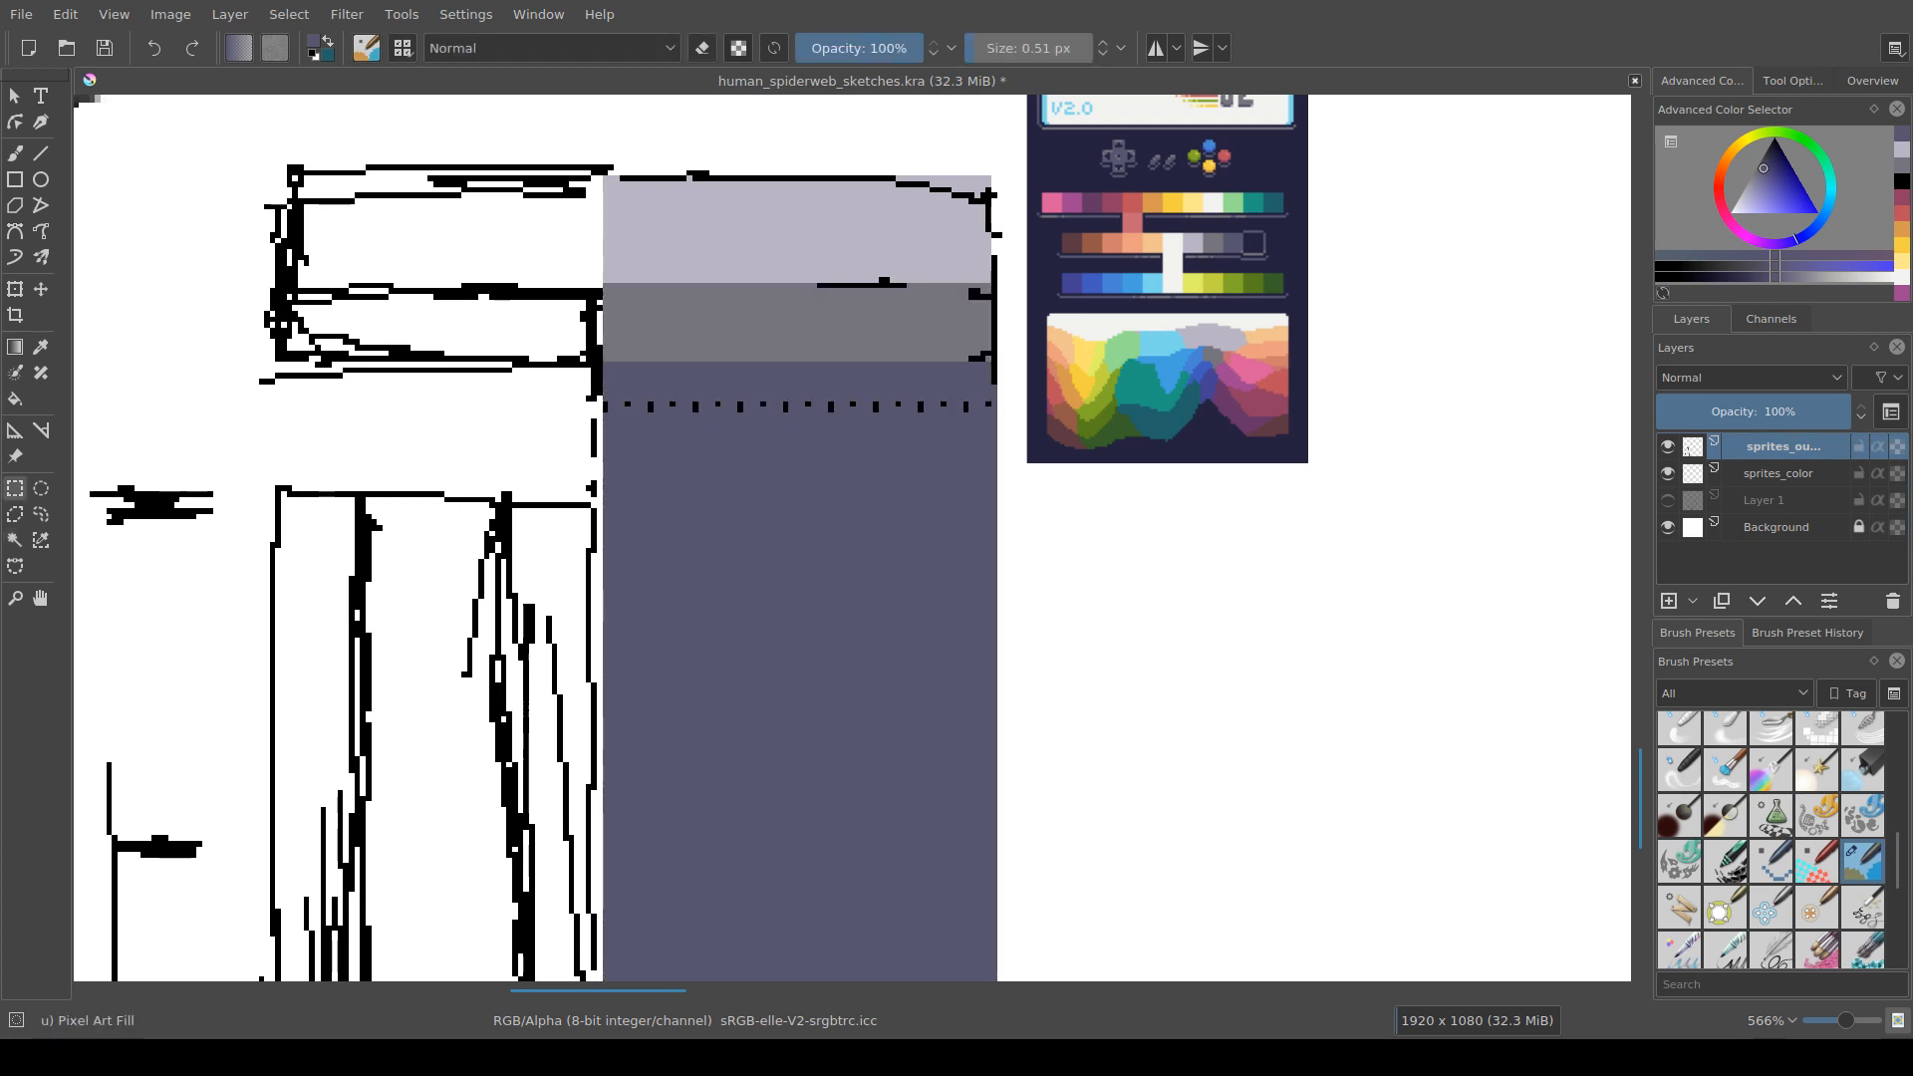
click(1096, 558)
drag(629, 475, 743, 536)
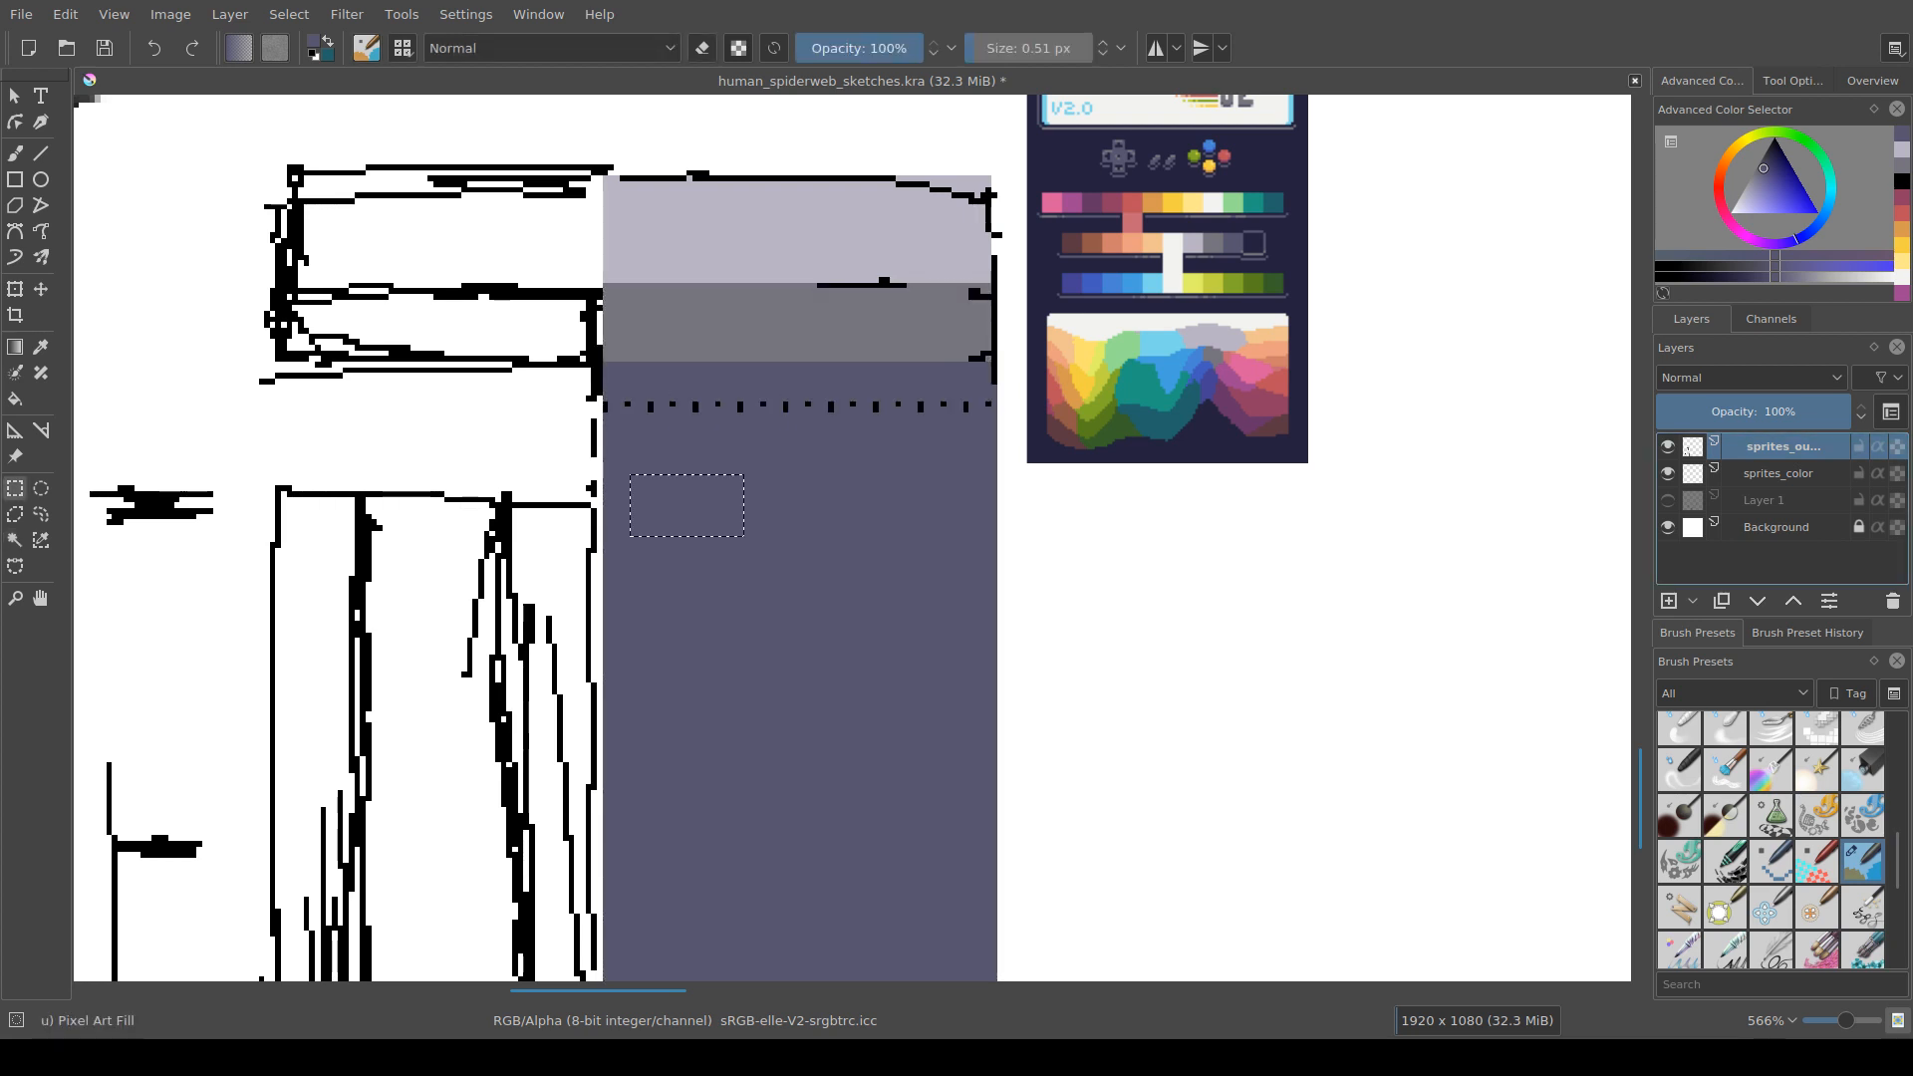
Step: Toggle the visibility of the sprites_color and sprites_outline layers to check which one holds the outlines and fills
click(1668, 473)
click(1668, 473)
click(1668, 446)
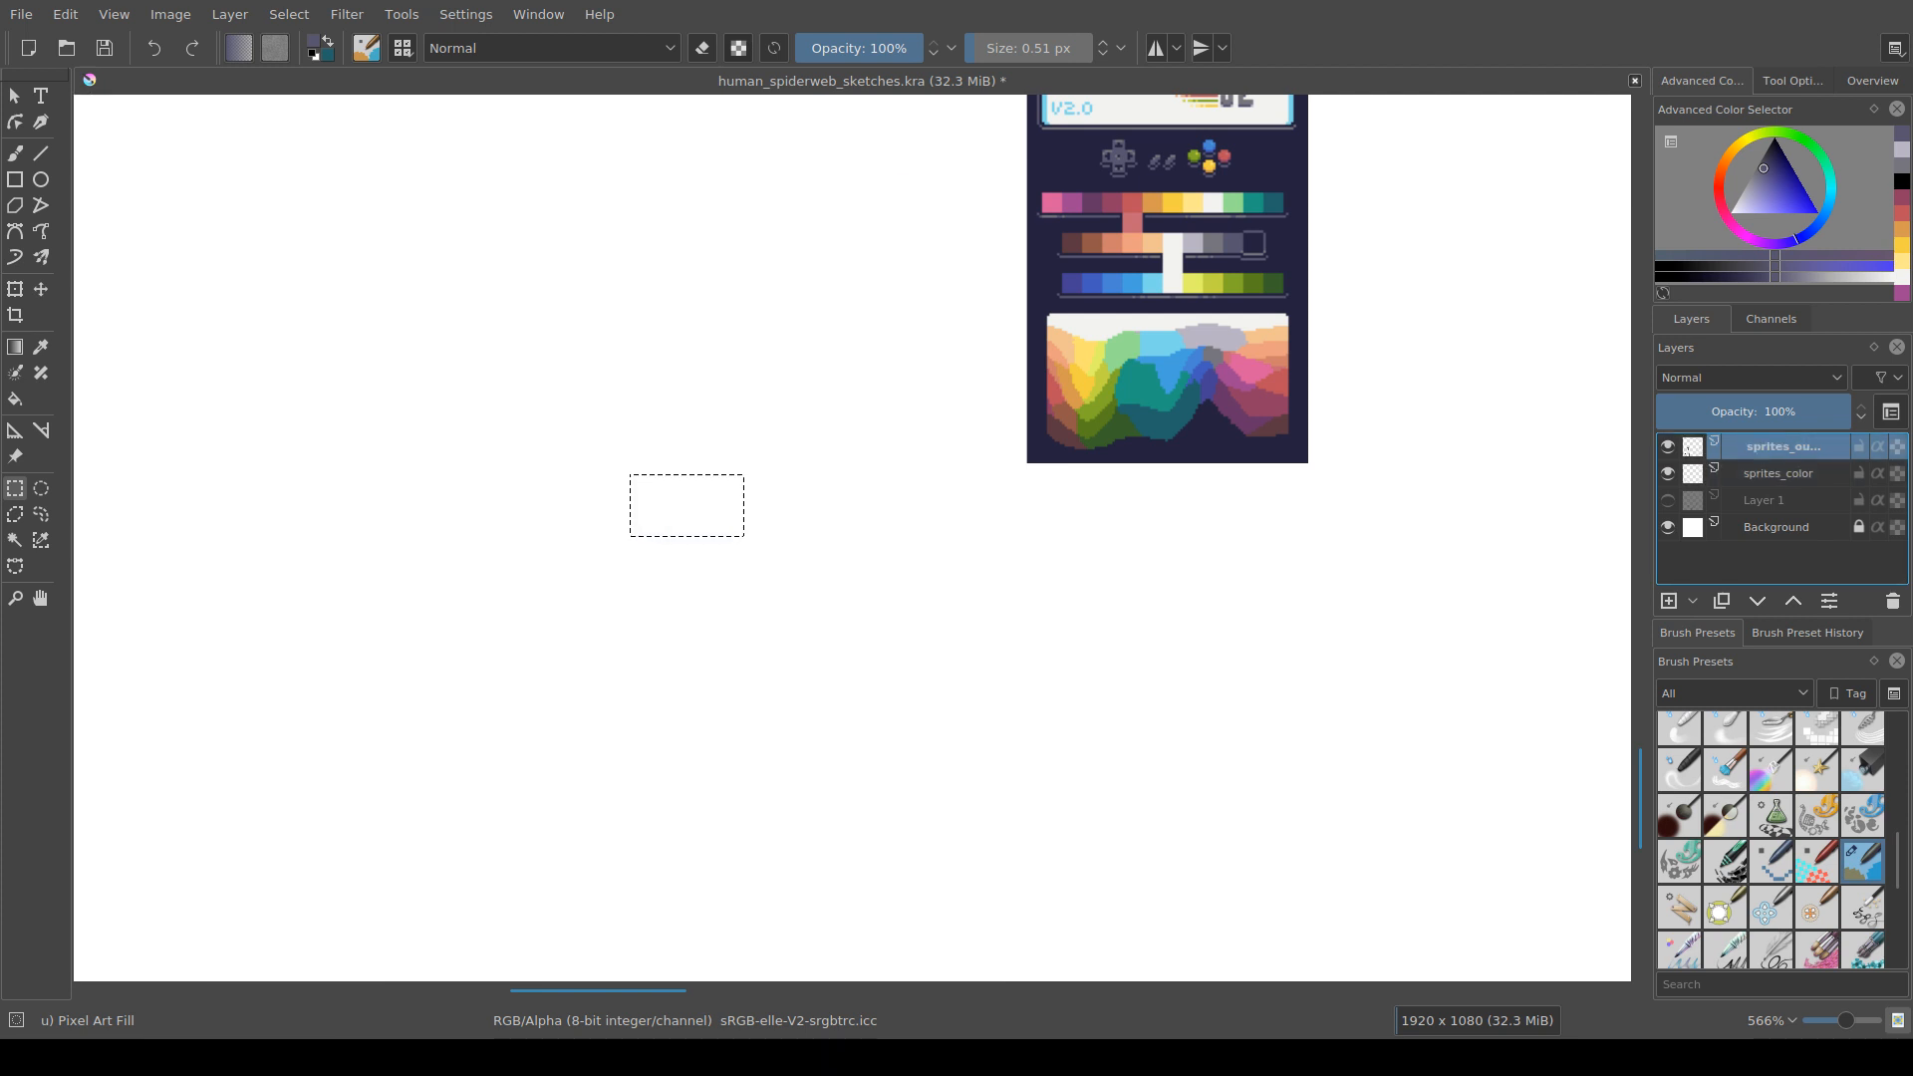
click(1668, 446)
scroll(787, 419, down, 1)
scroll(962, 209, up, 1)
scroll(967, 209, down, 1)
scroll(936, 199, up, 2)
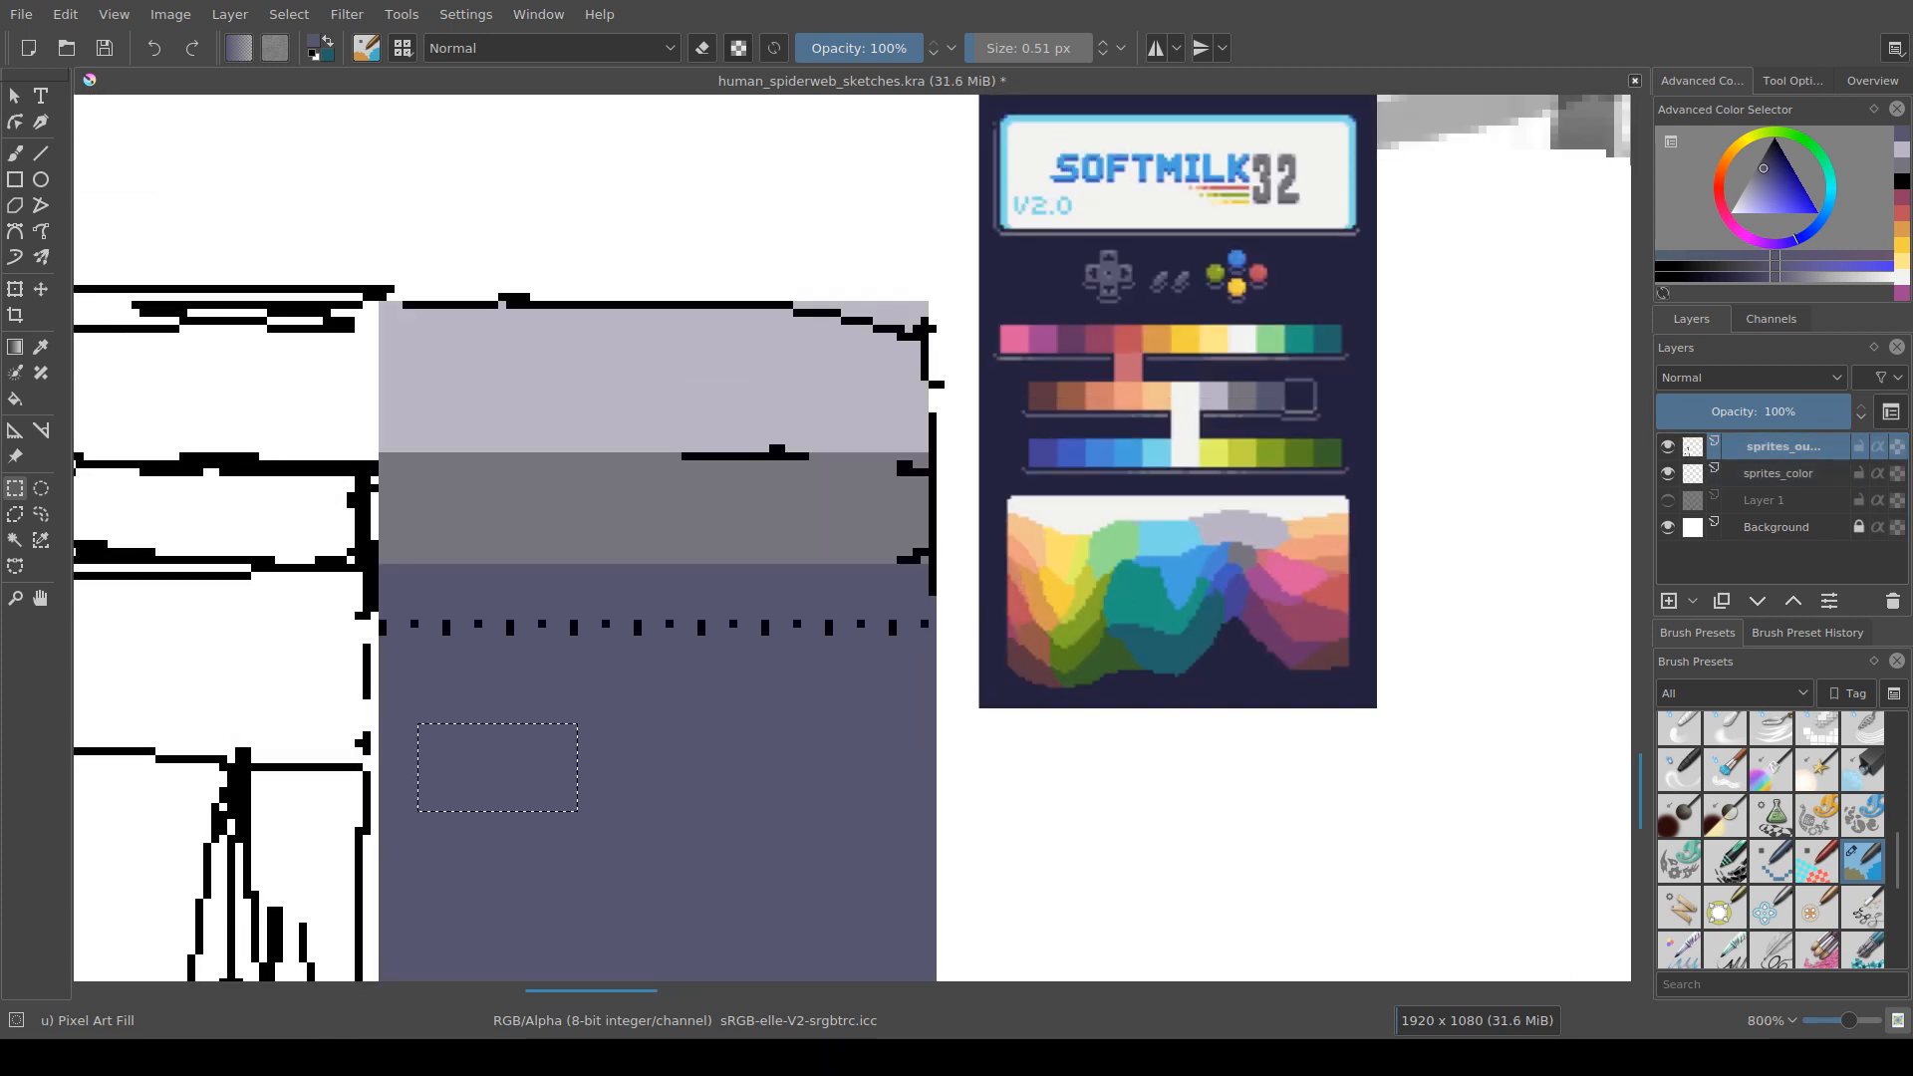
Step: Delete the leftover black line and its small bump at the boundary between the light and medium grey areas
drag(666, 453, 800, 452)
key(Delete)
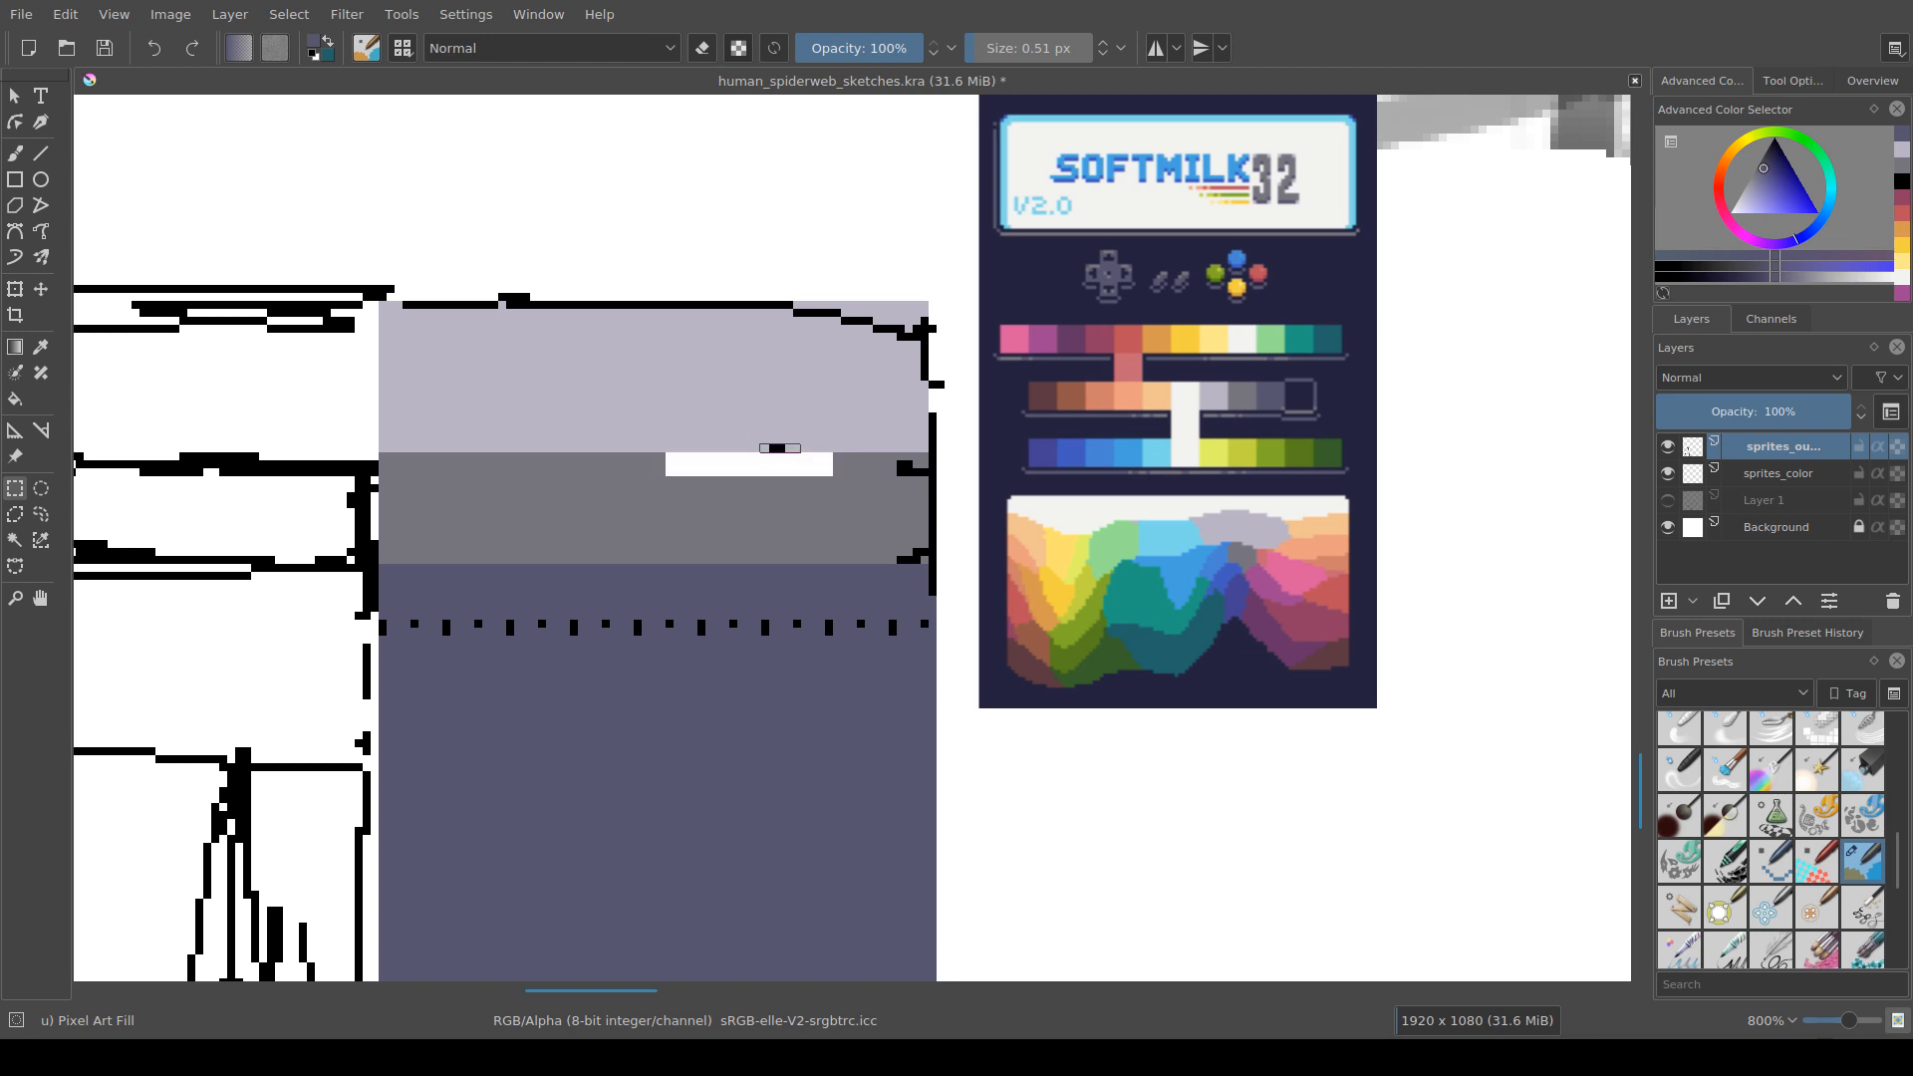
key(Delete)
Step: Review the rough sketches on Layer 1 with both sprite layers hidden, and restore the original layer visibility
scroll(867, 609, down, 10)
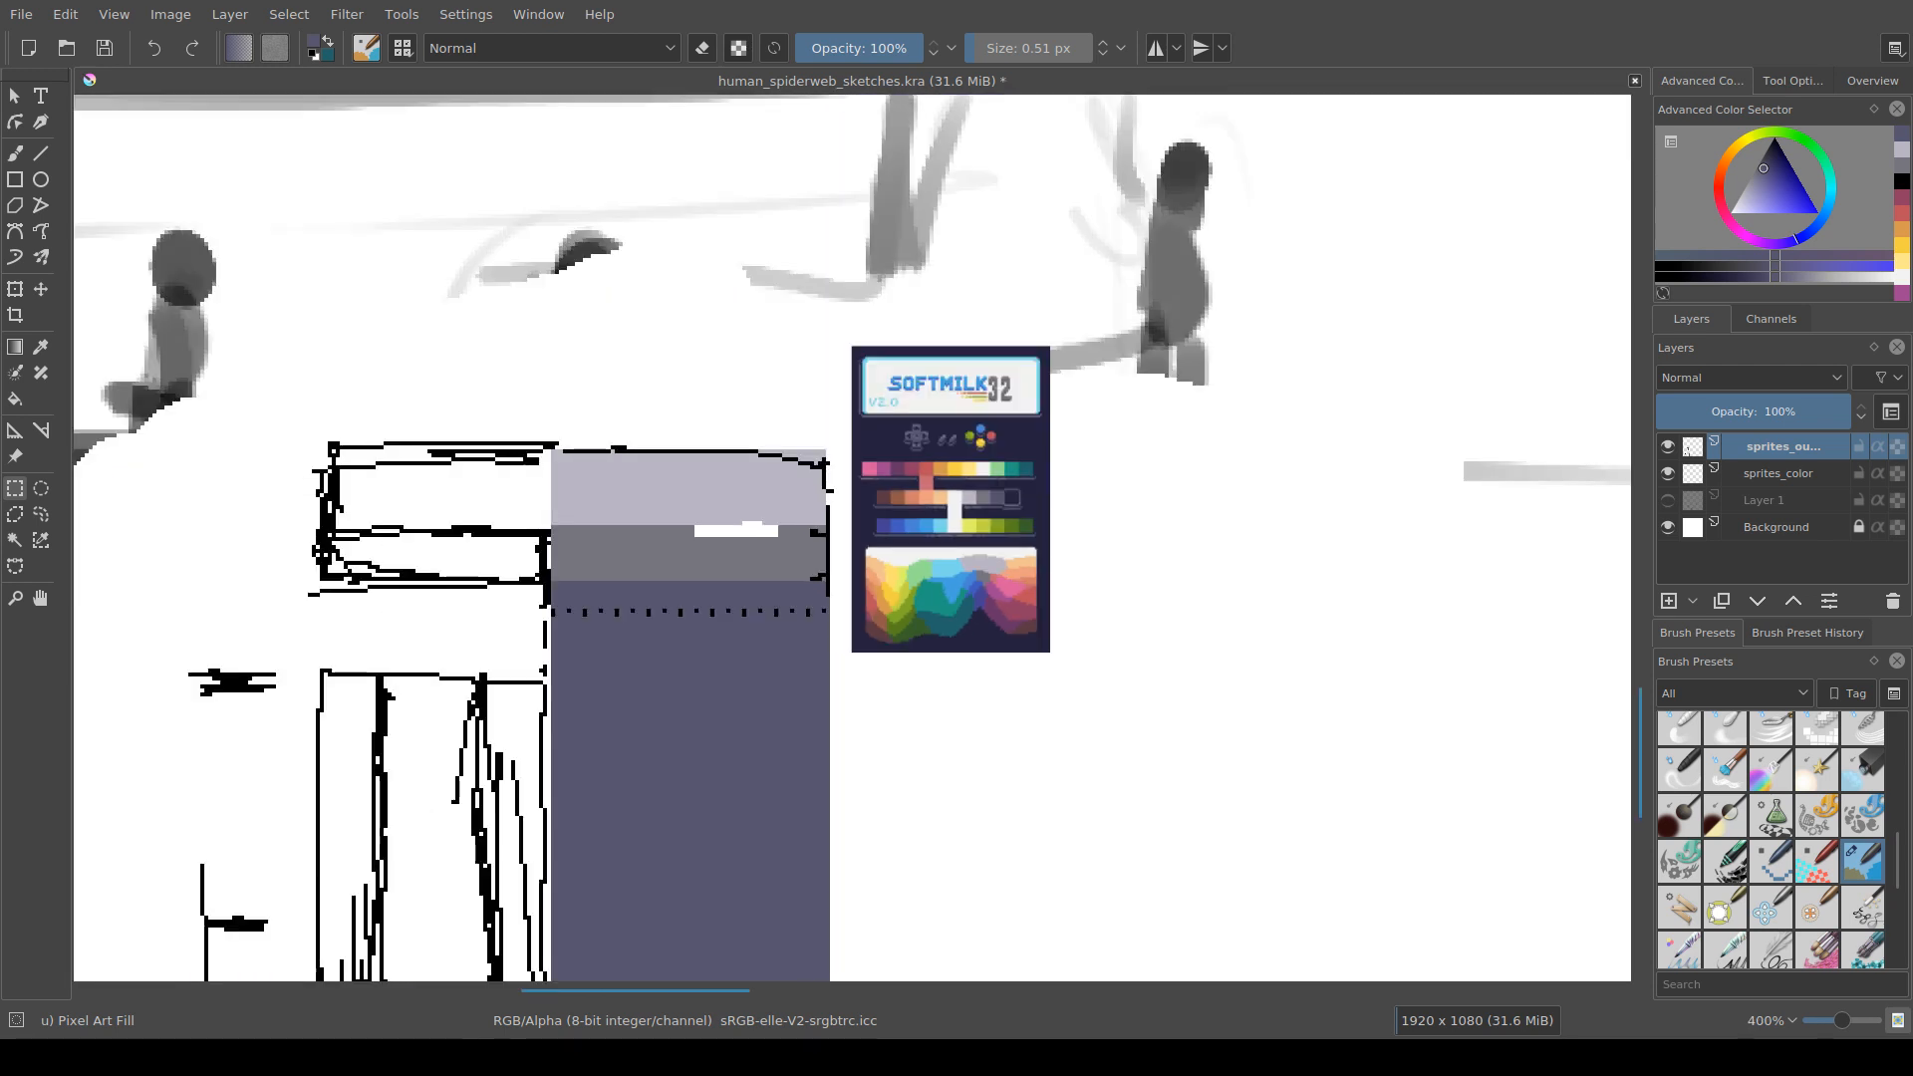
click(1668, 474)
click(1668, 447)
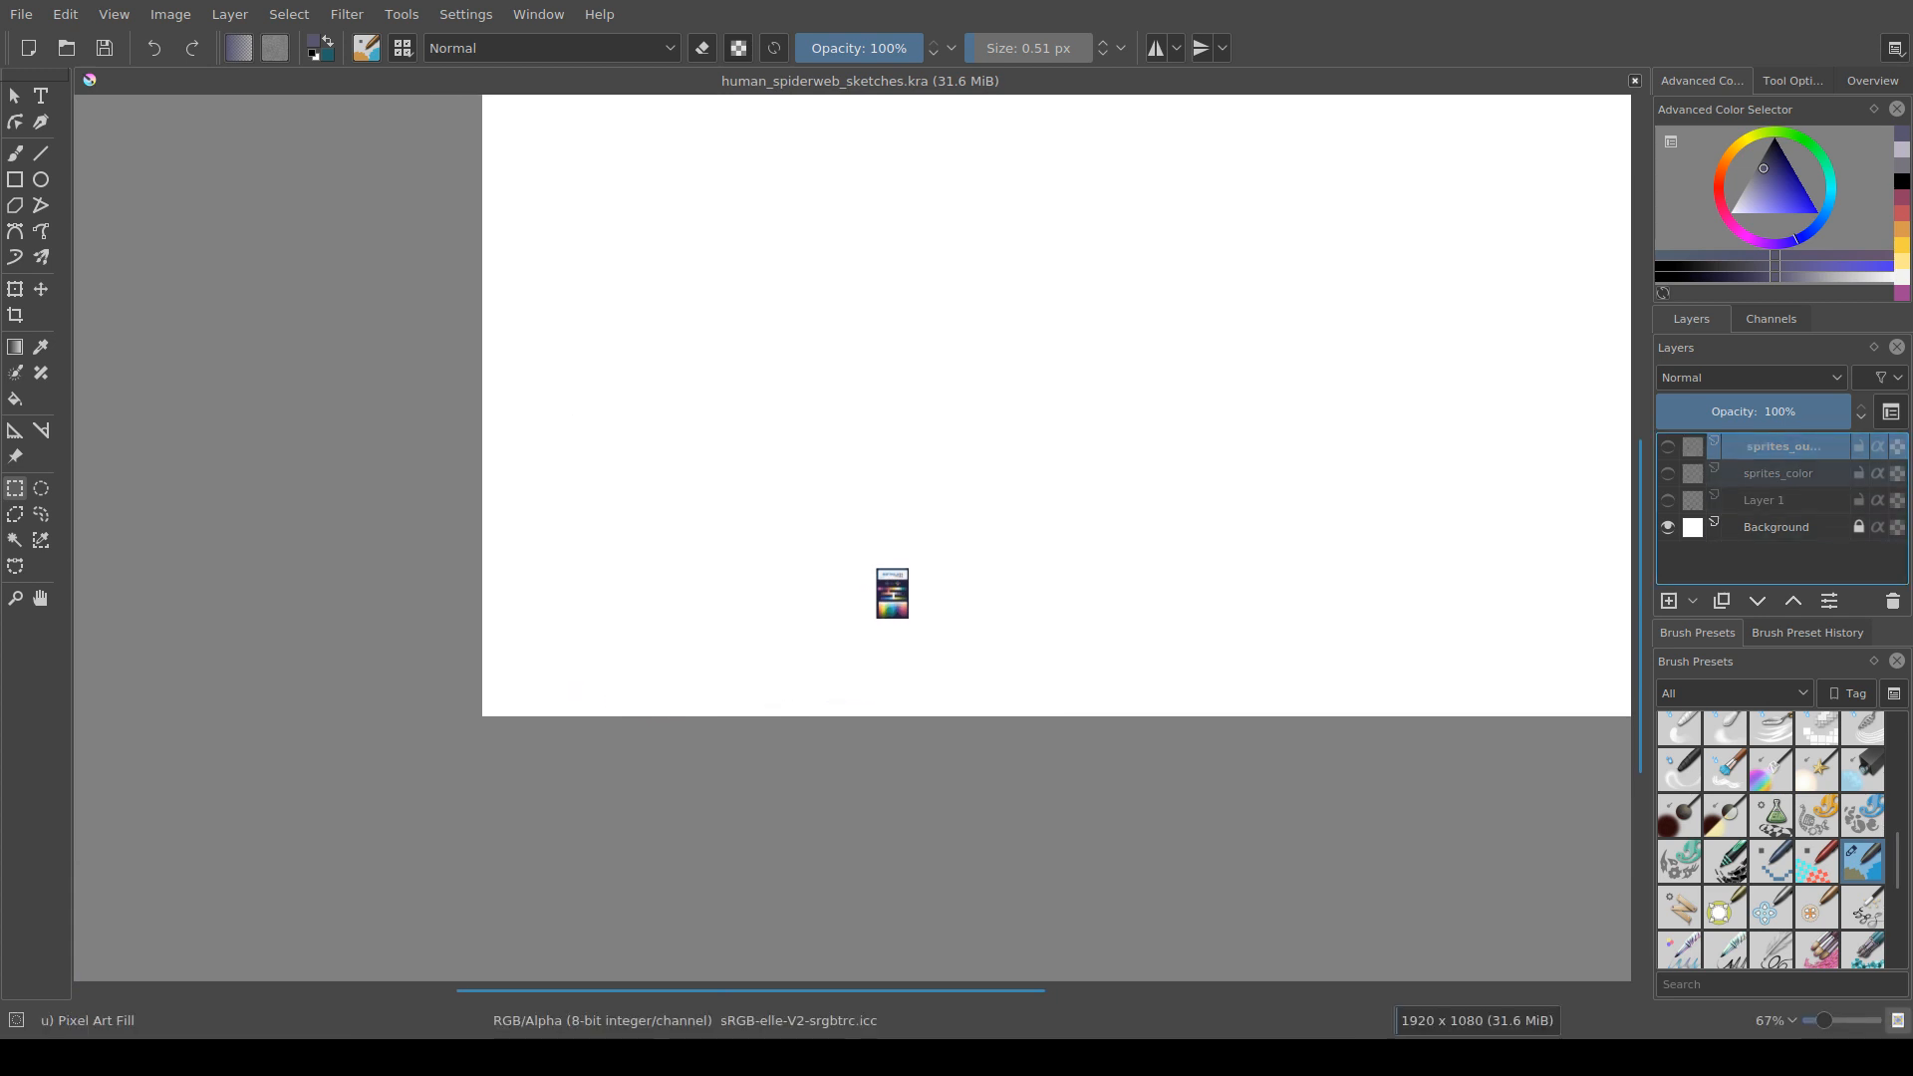
click(1668, 500)
drag(1156, 478, 867, 633)
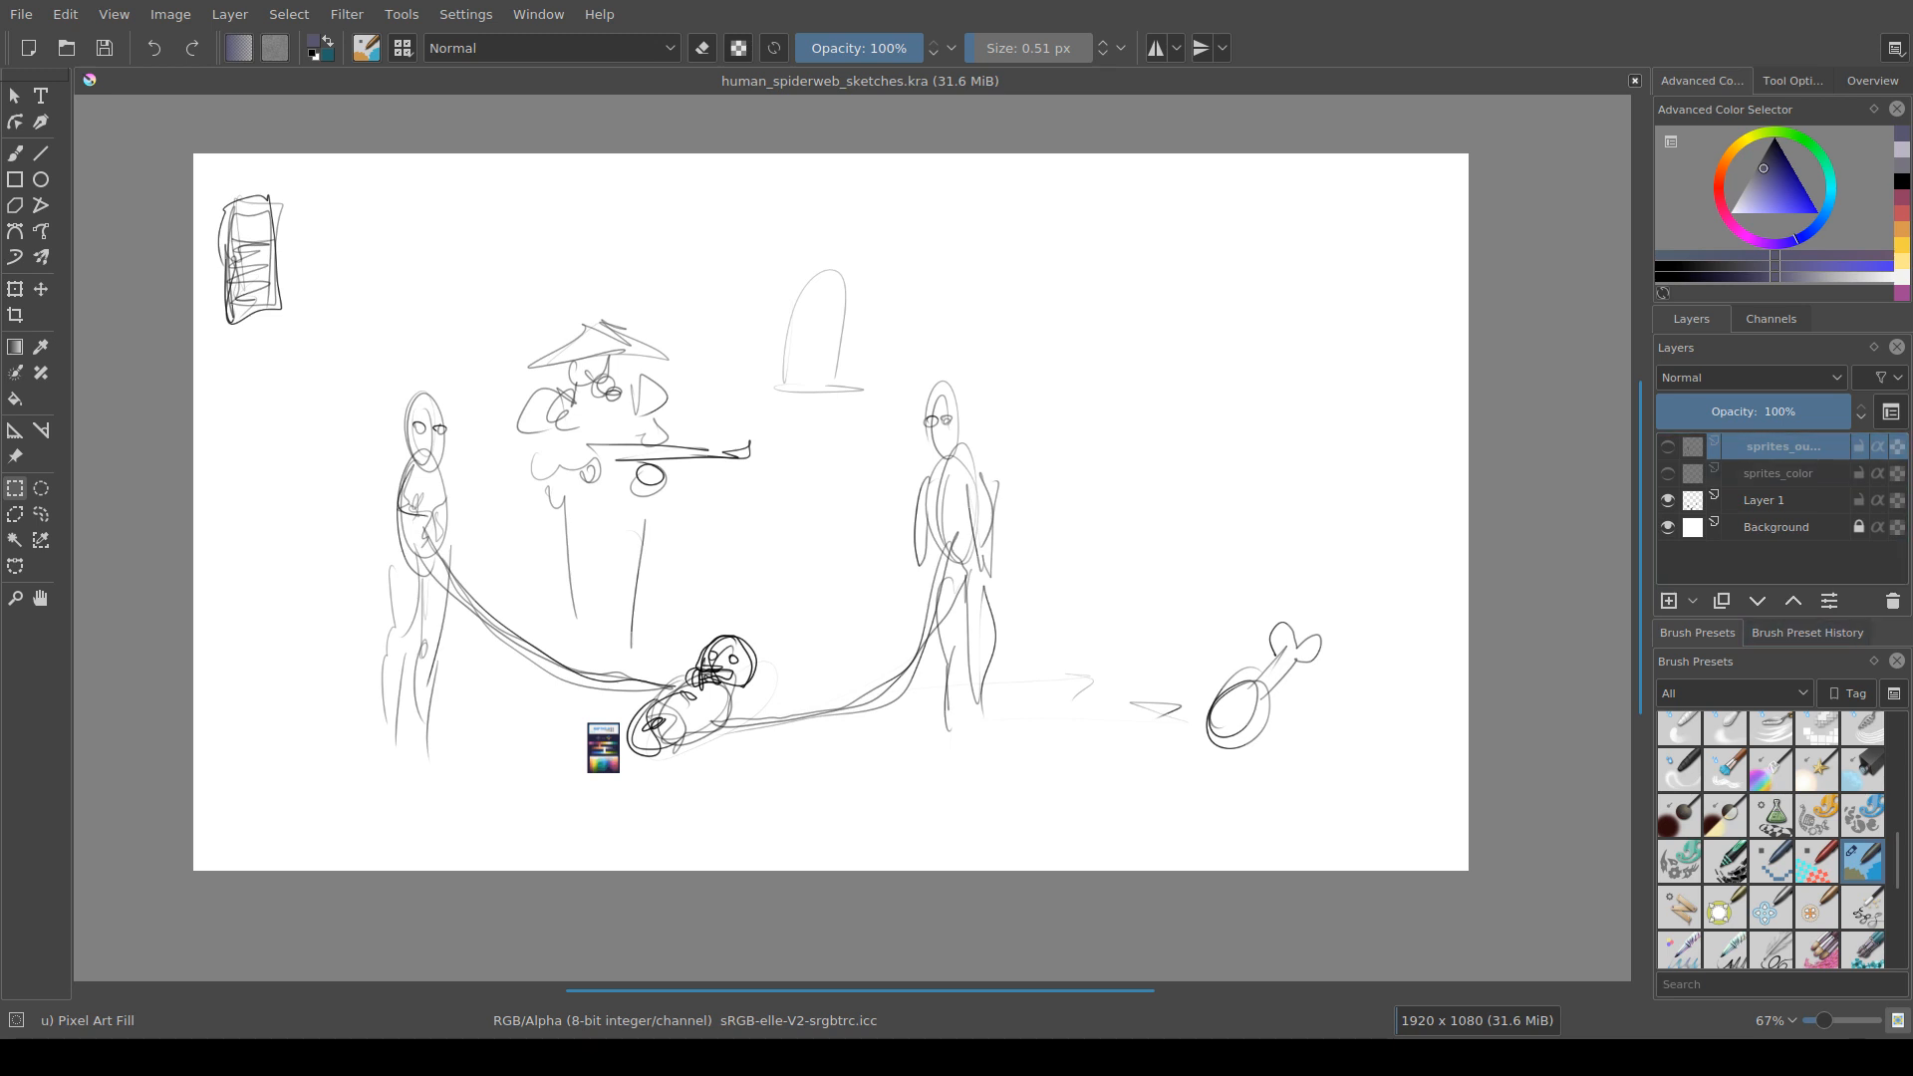
click(1668, 473)
click(1668, 446)
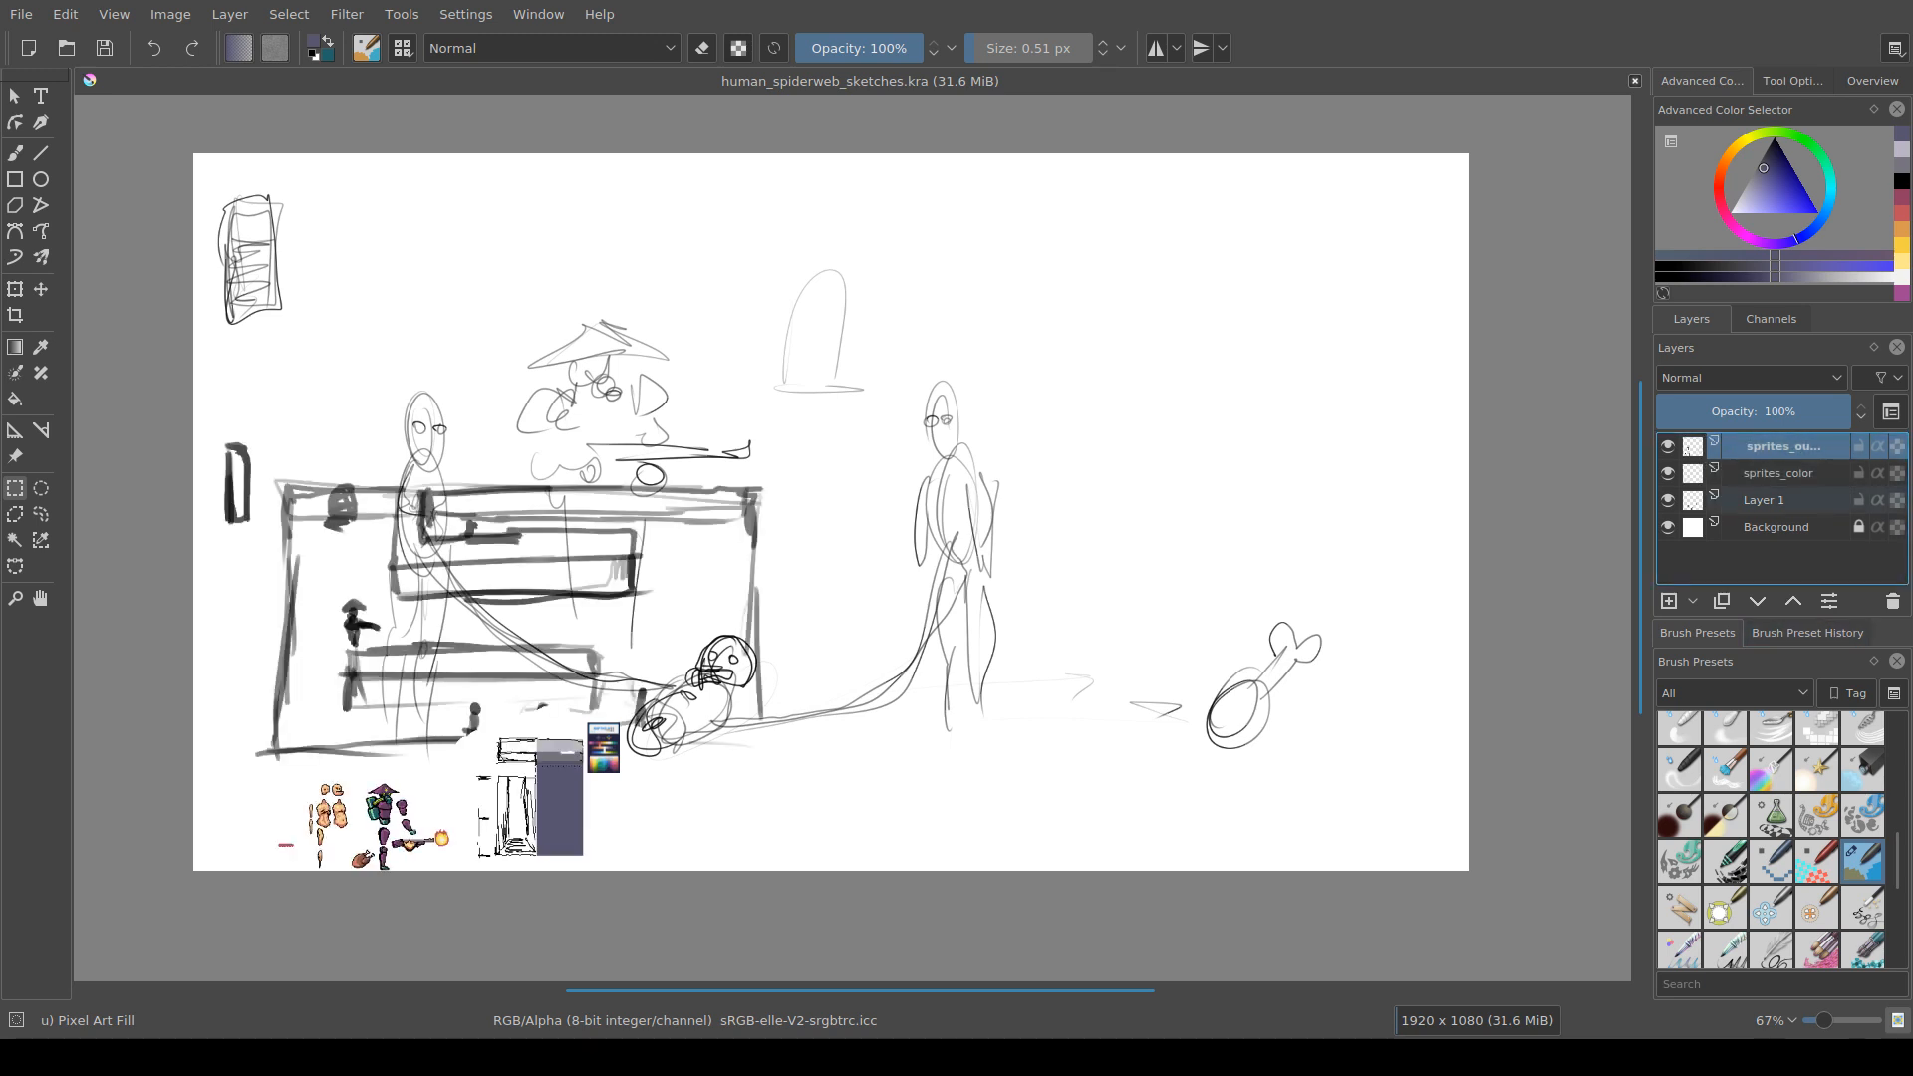
click(1668, 500)
scroll(473, 846, up, 5)
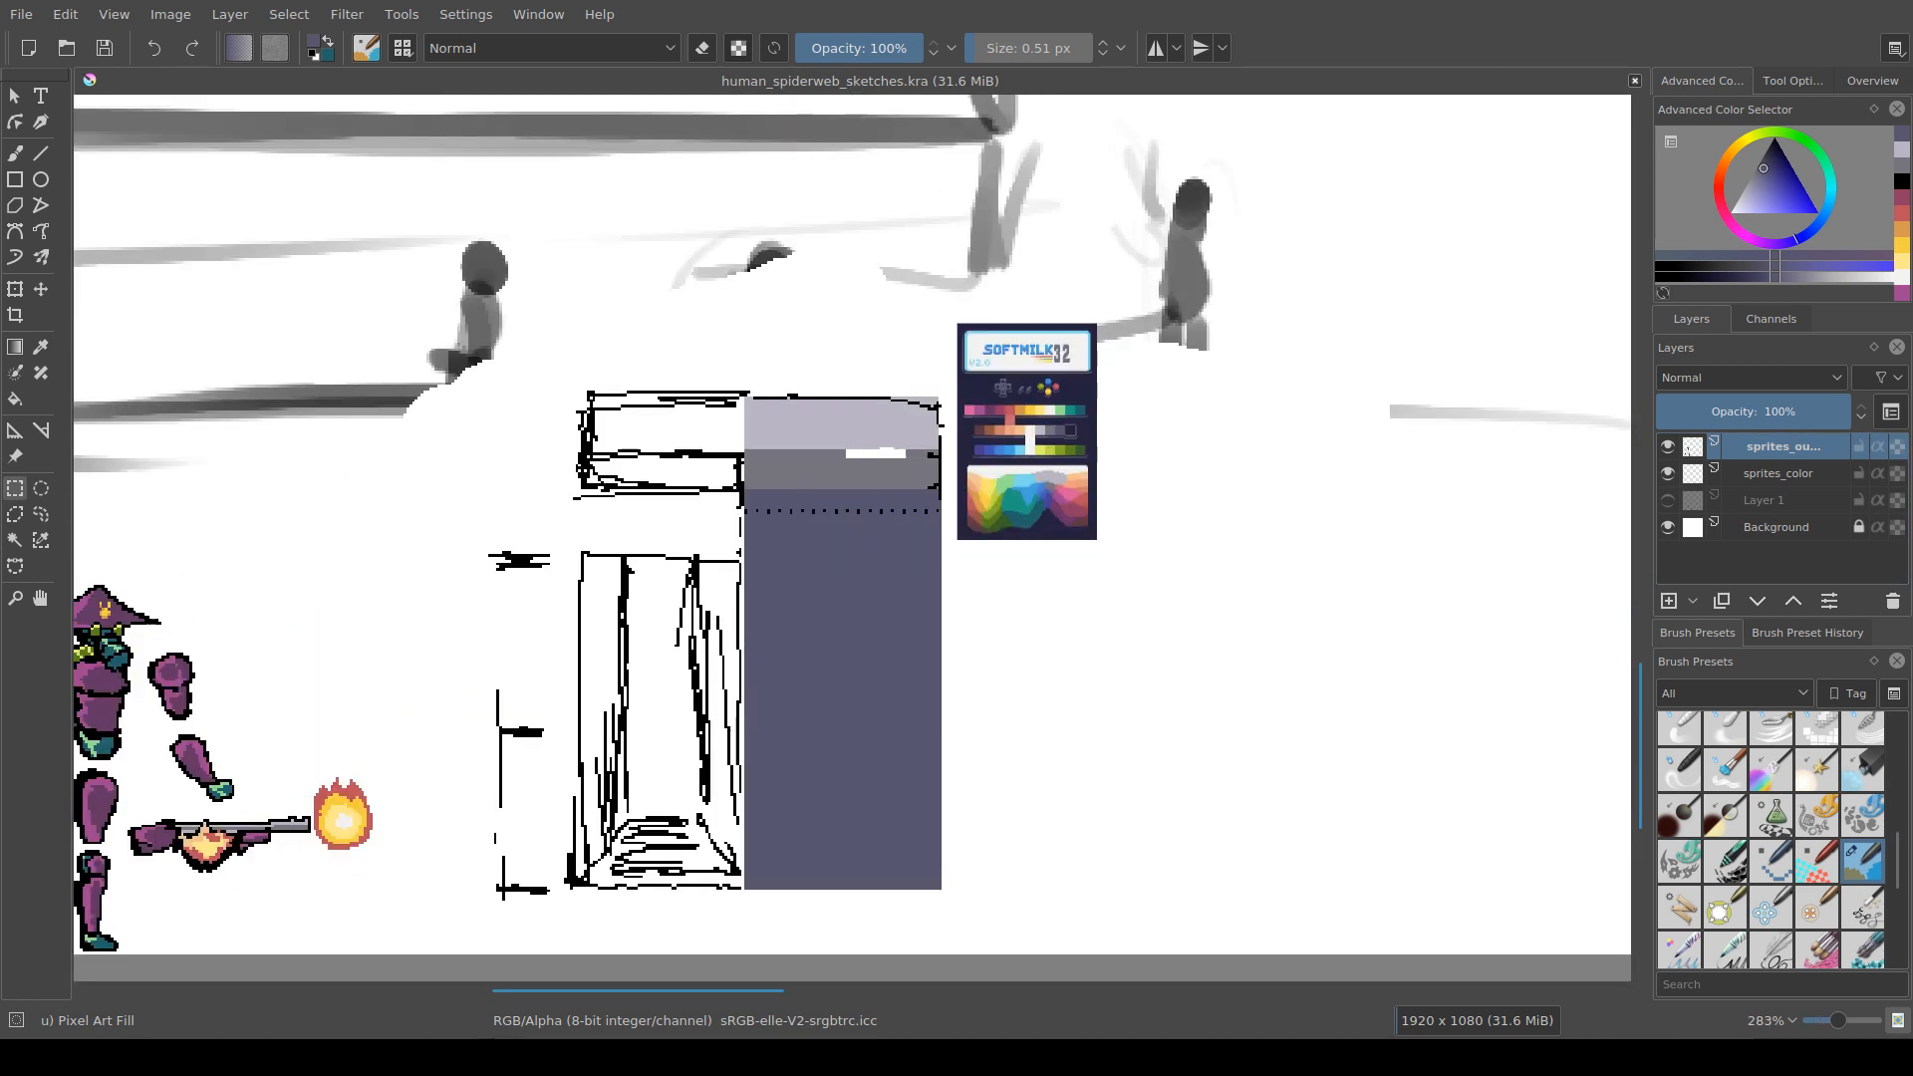
Step: Select the white gap along the upper edge of the medium grey strip and fill it with the strip's grey
scroll(953, 426, up, 5)
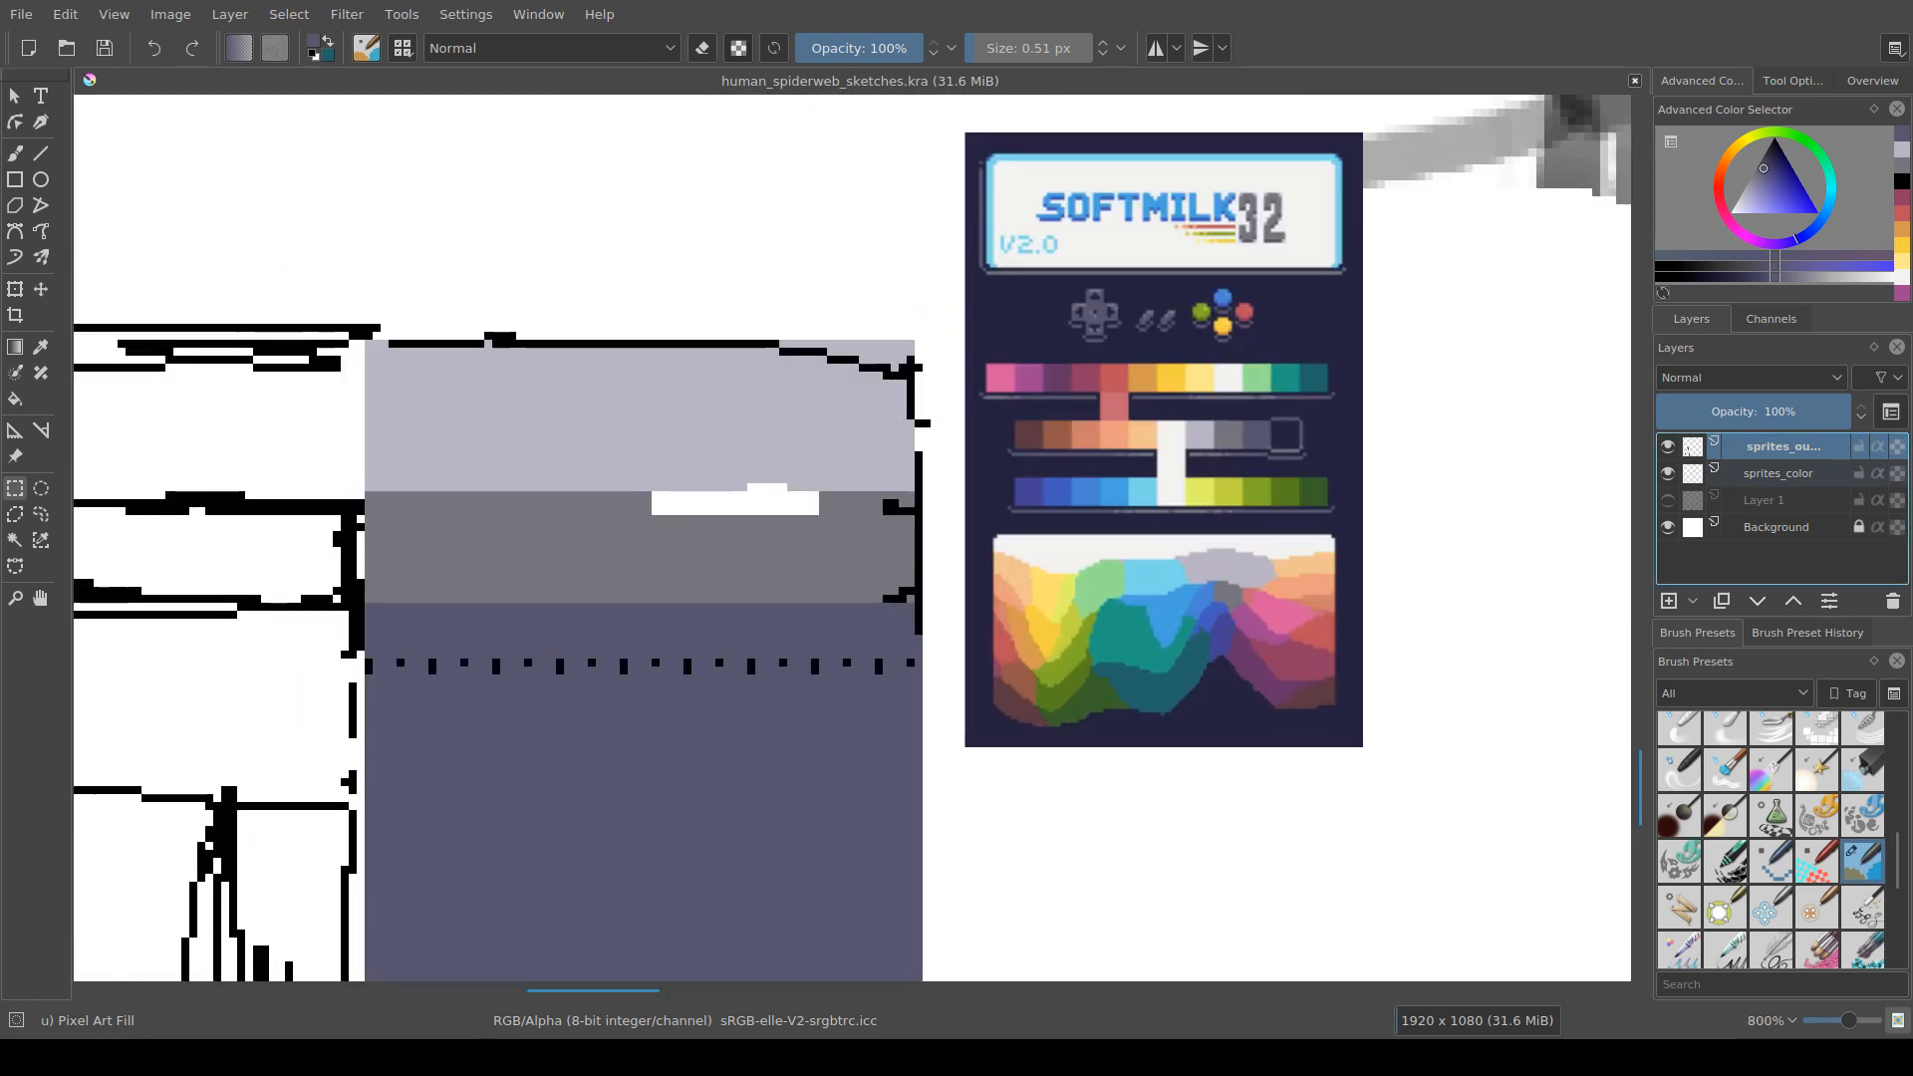
drag(607, 524, 863, 491)
click(619, 491)
key(f)
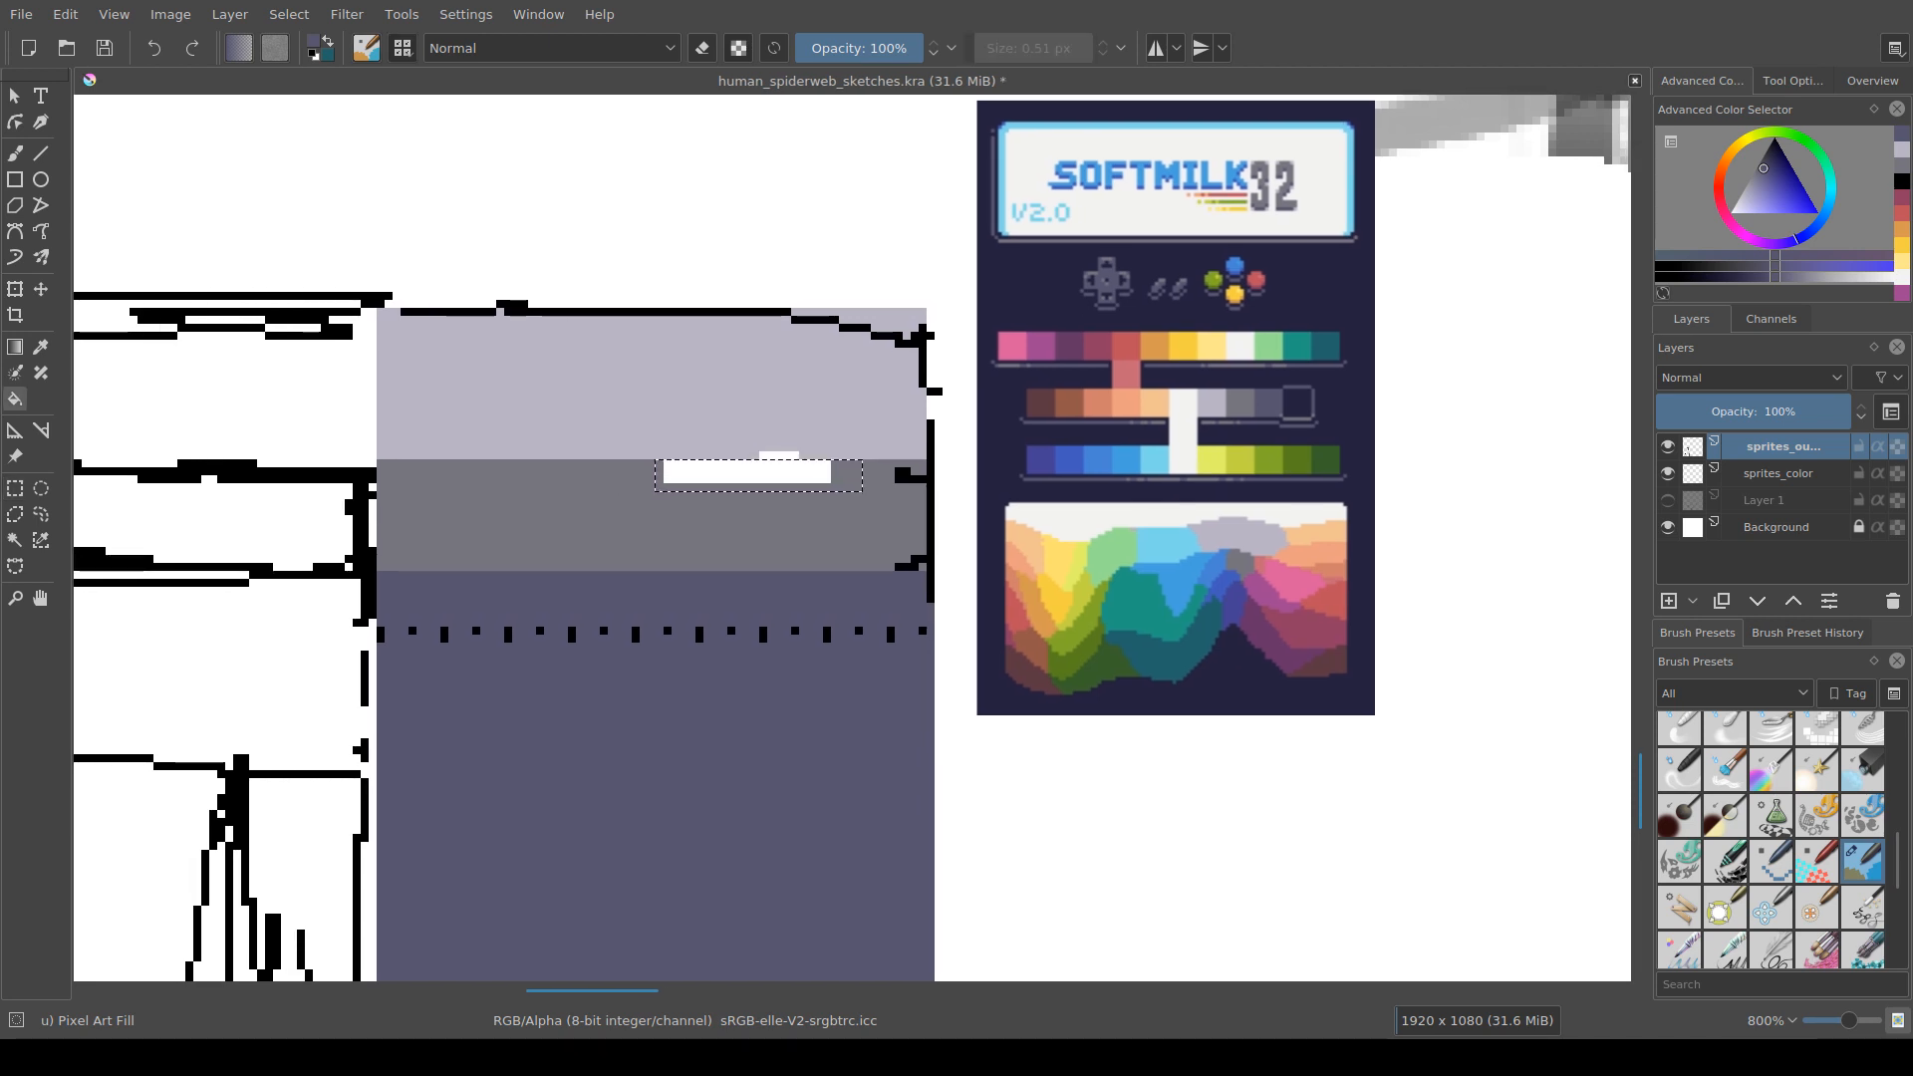
click(747, 471)
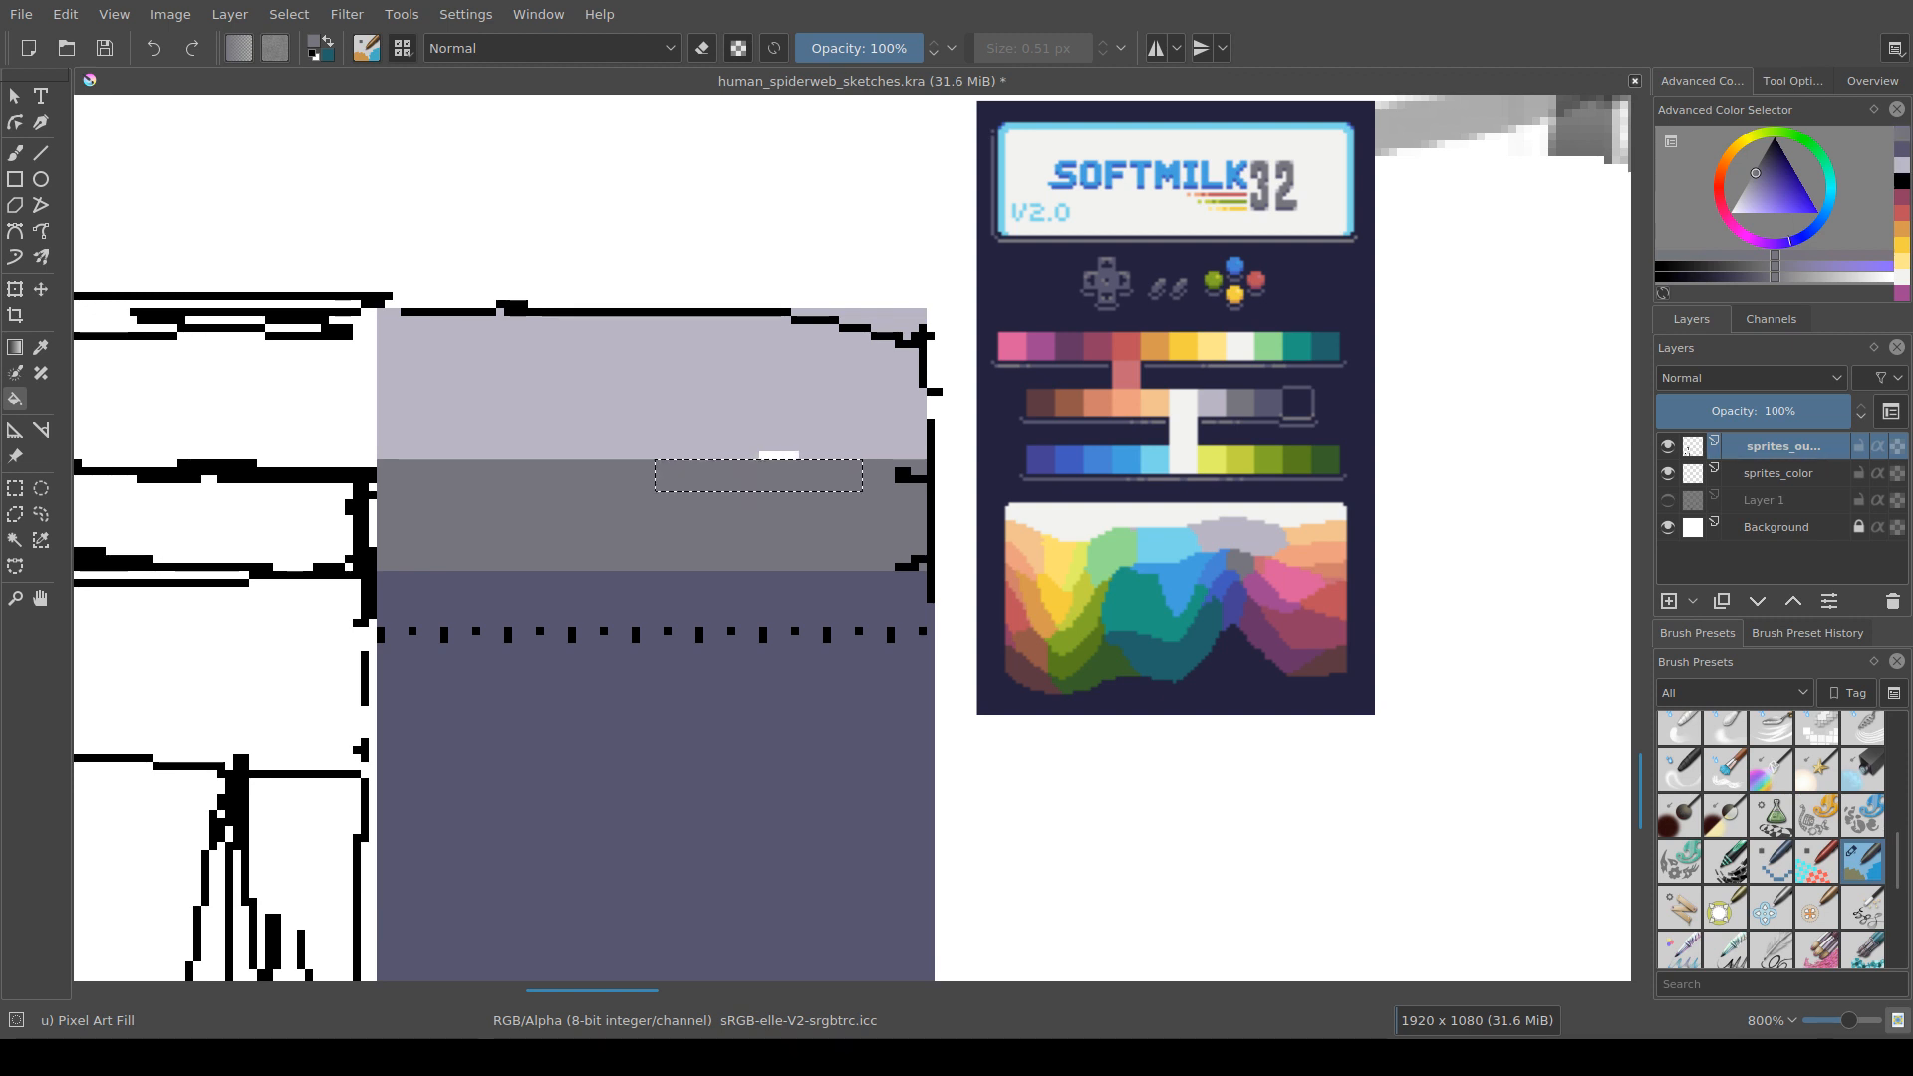
Step: Select the white gap along the lower edge of the light grey area and fill it with that light grey on the sprites_color layer
key(ctrl+r)
key(ctrl+shift+a)
drag(734, 427, 814, 460)
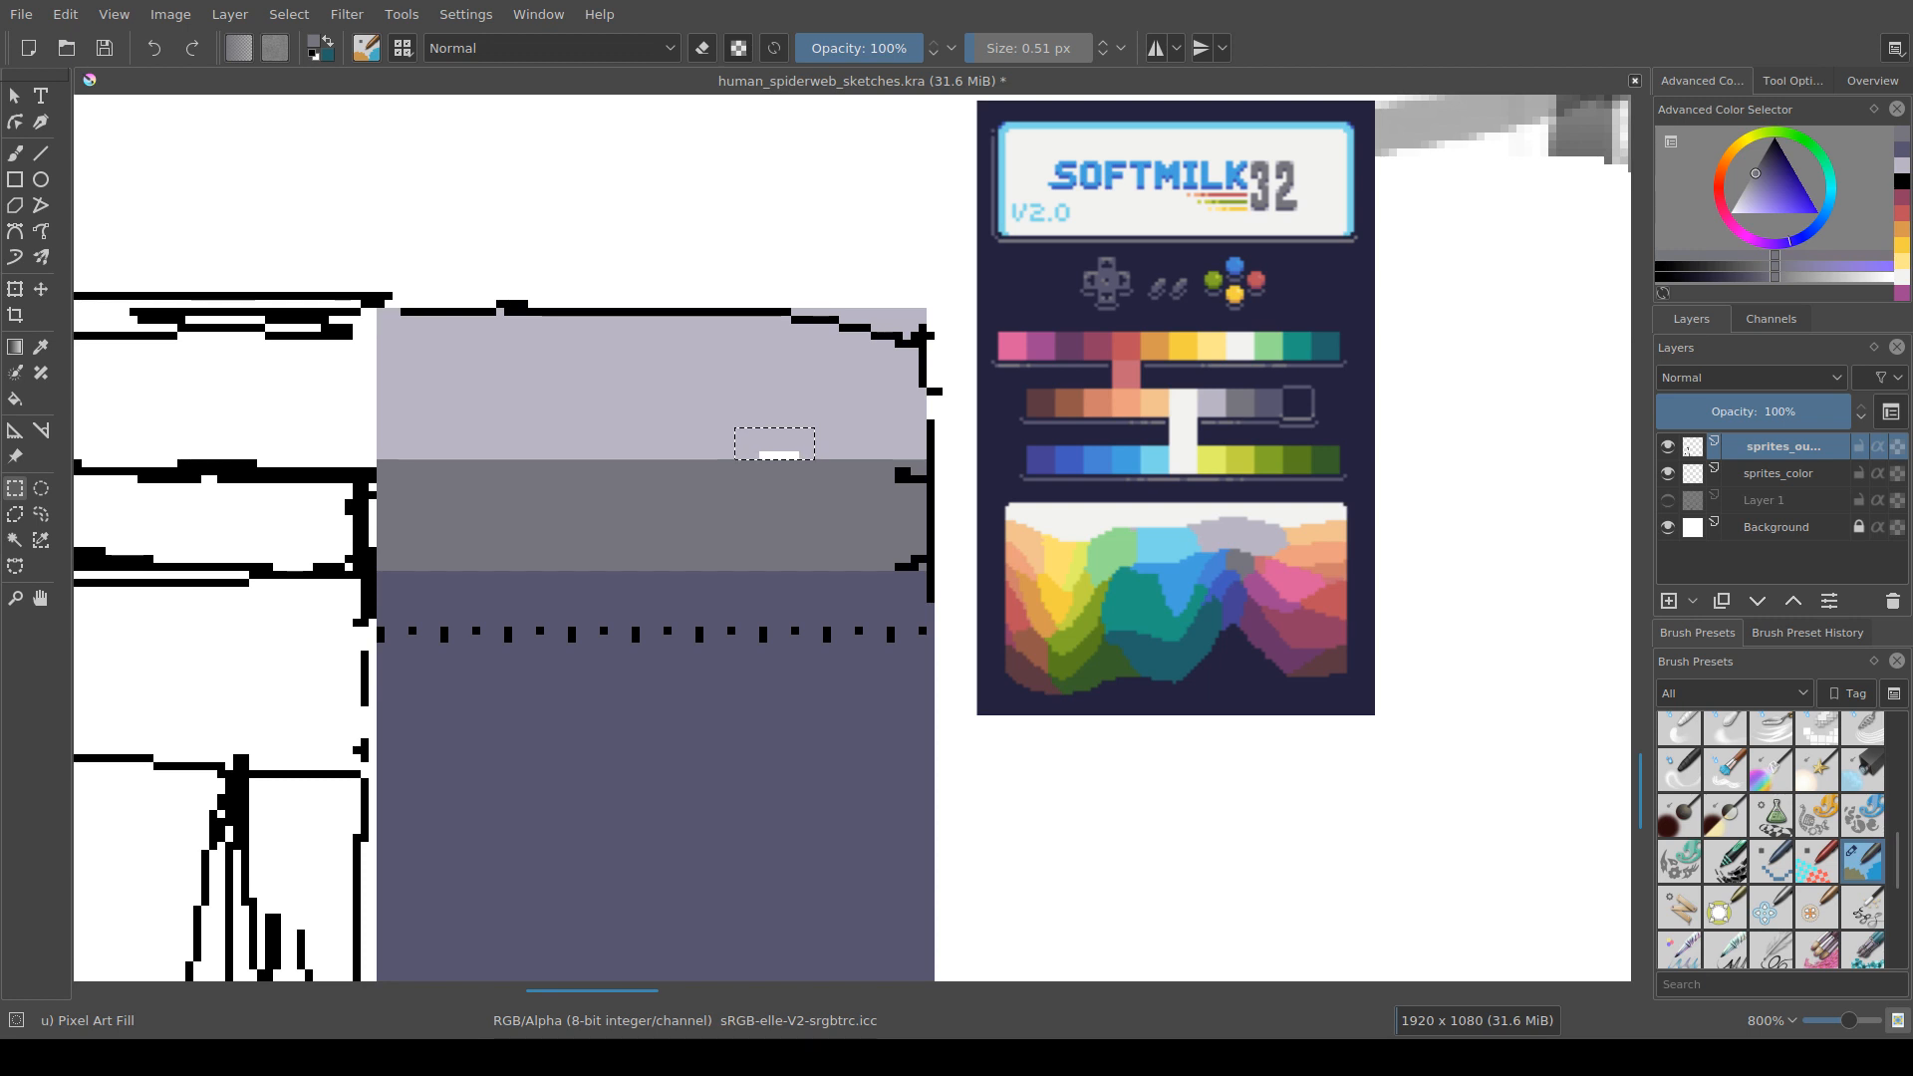
click(1783, 473)
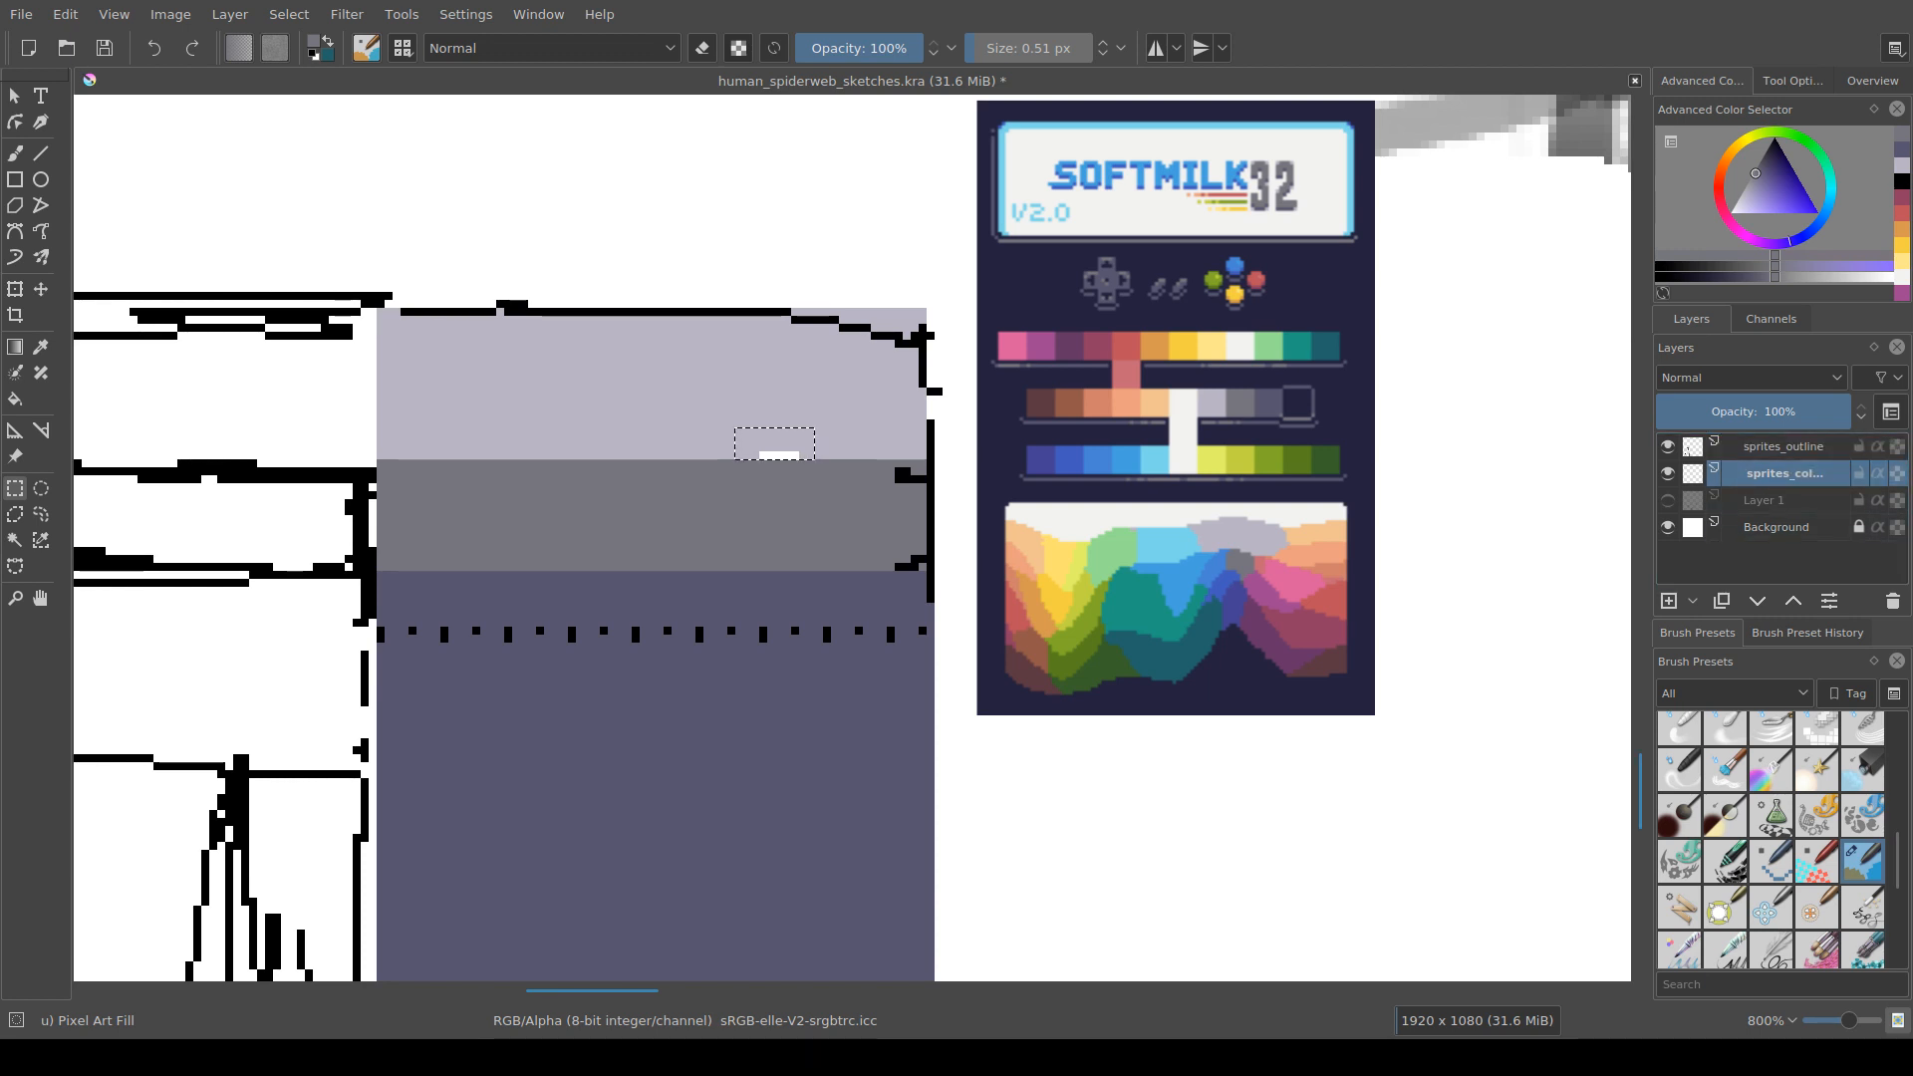
key(f)
ctrl+click(777, 440)
click(779, 456)
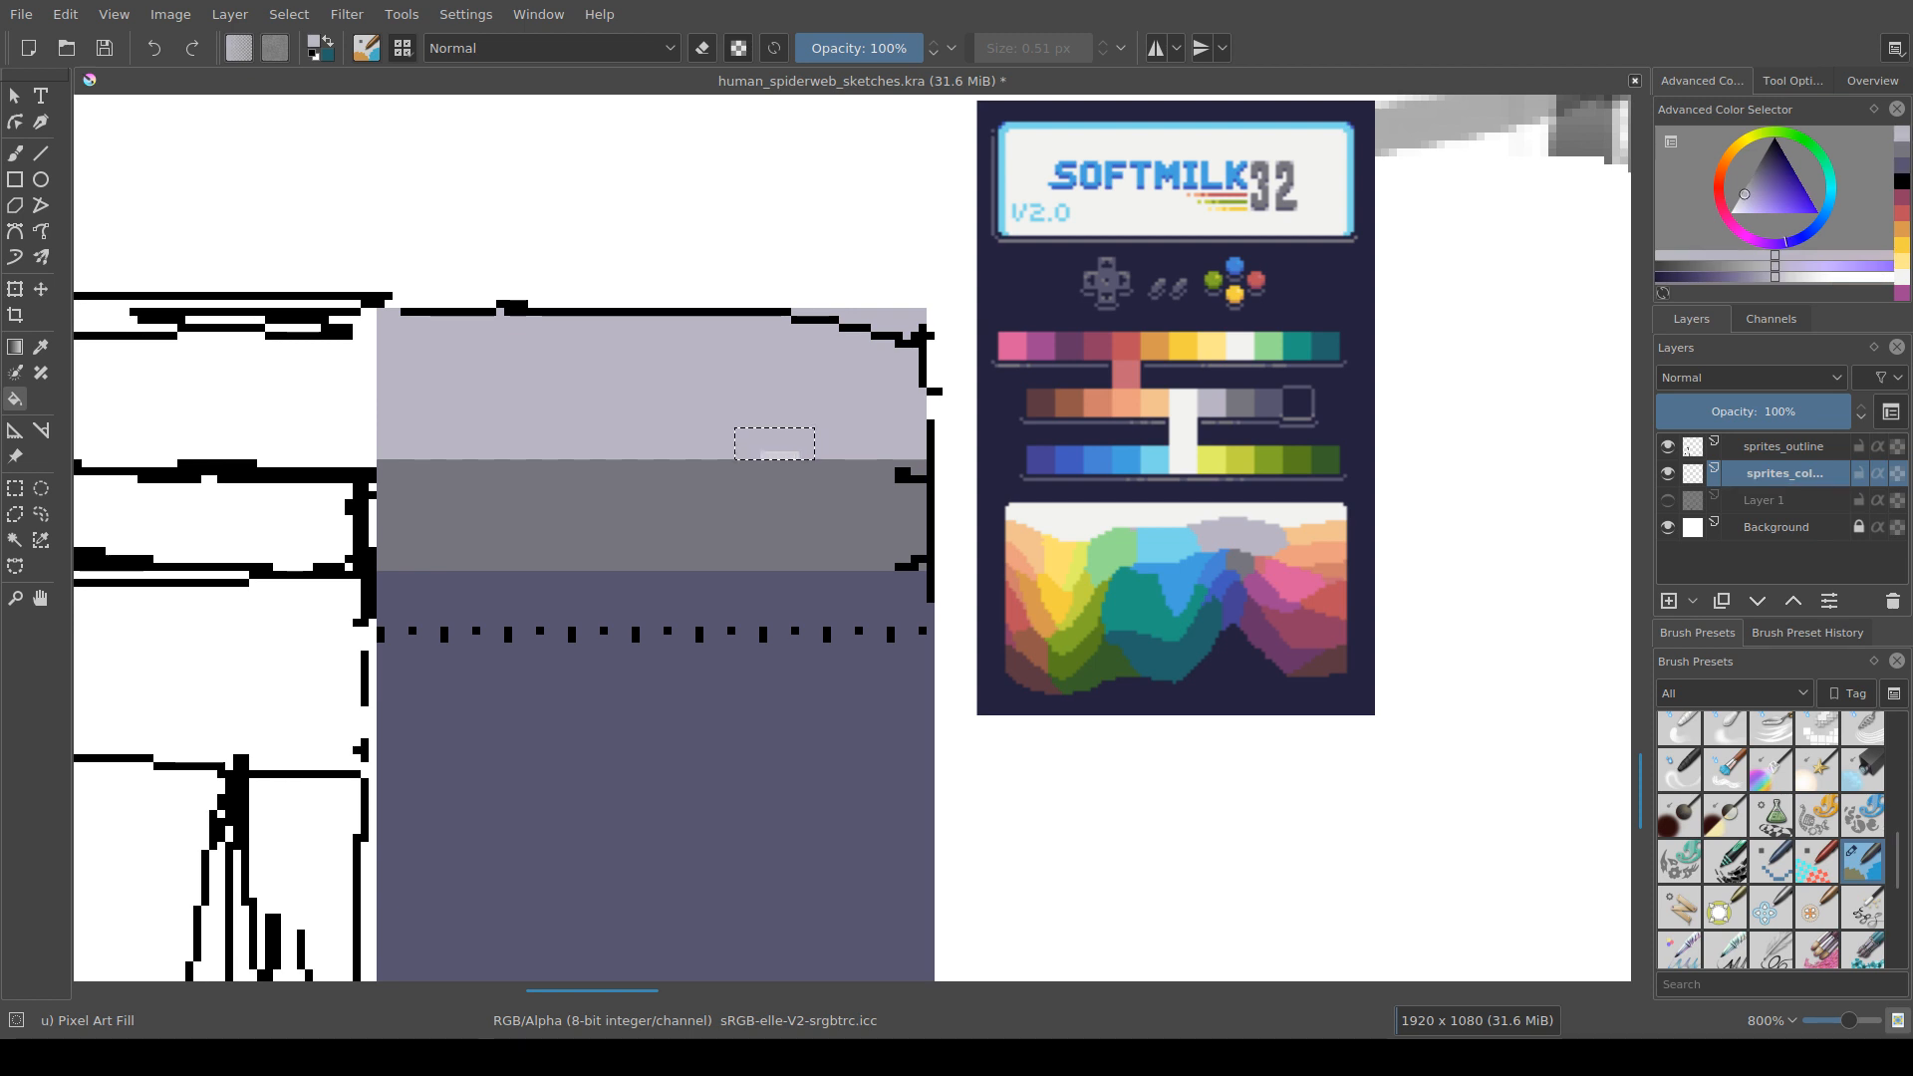
click(779, 455)
click(780, 453)
Step: Clear the rough outline and colour across the upper light grey area on both sprite layers, refill it with light grey, and save the file
key(ctrl+r)
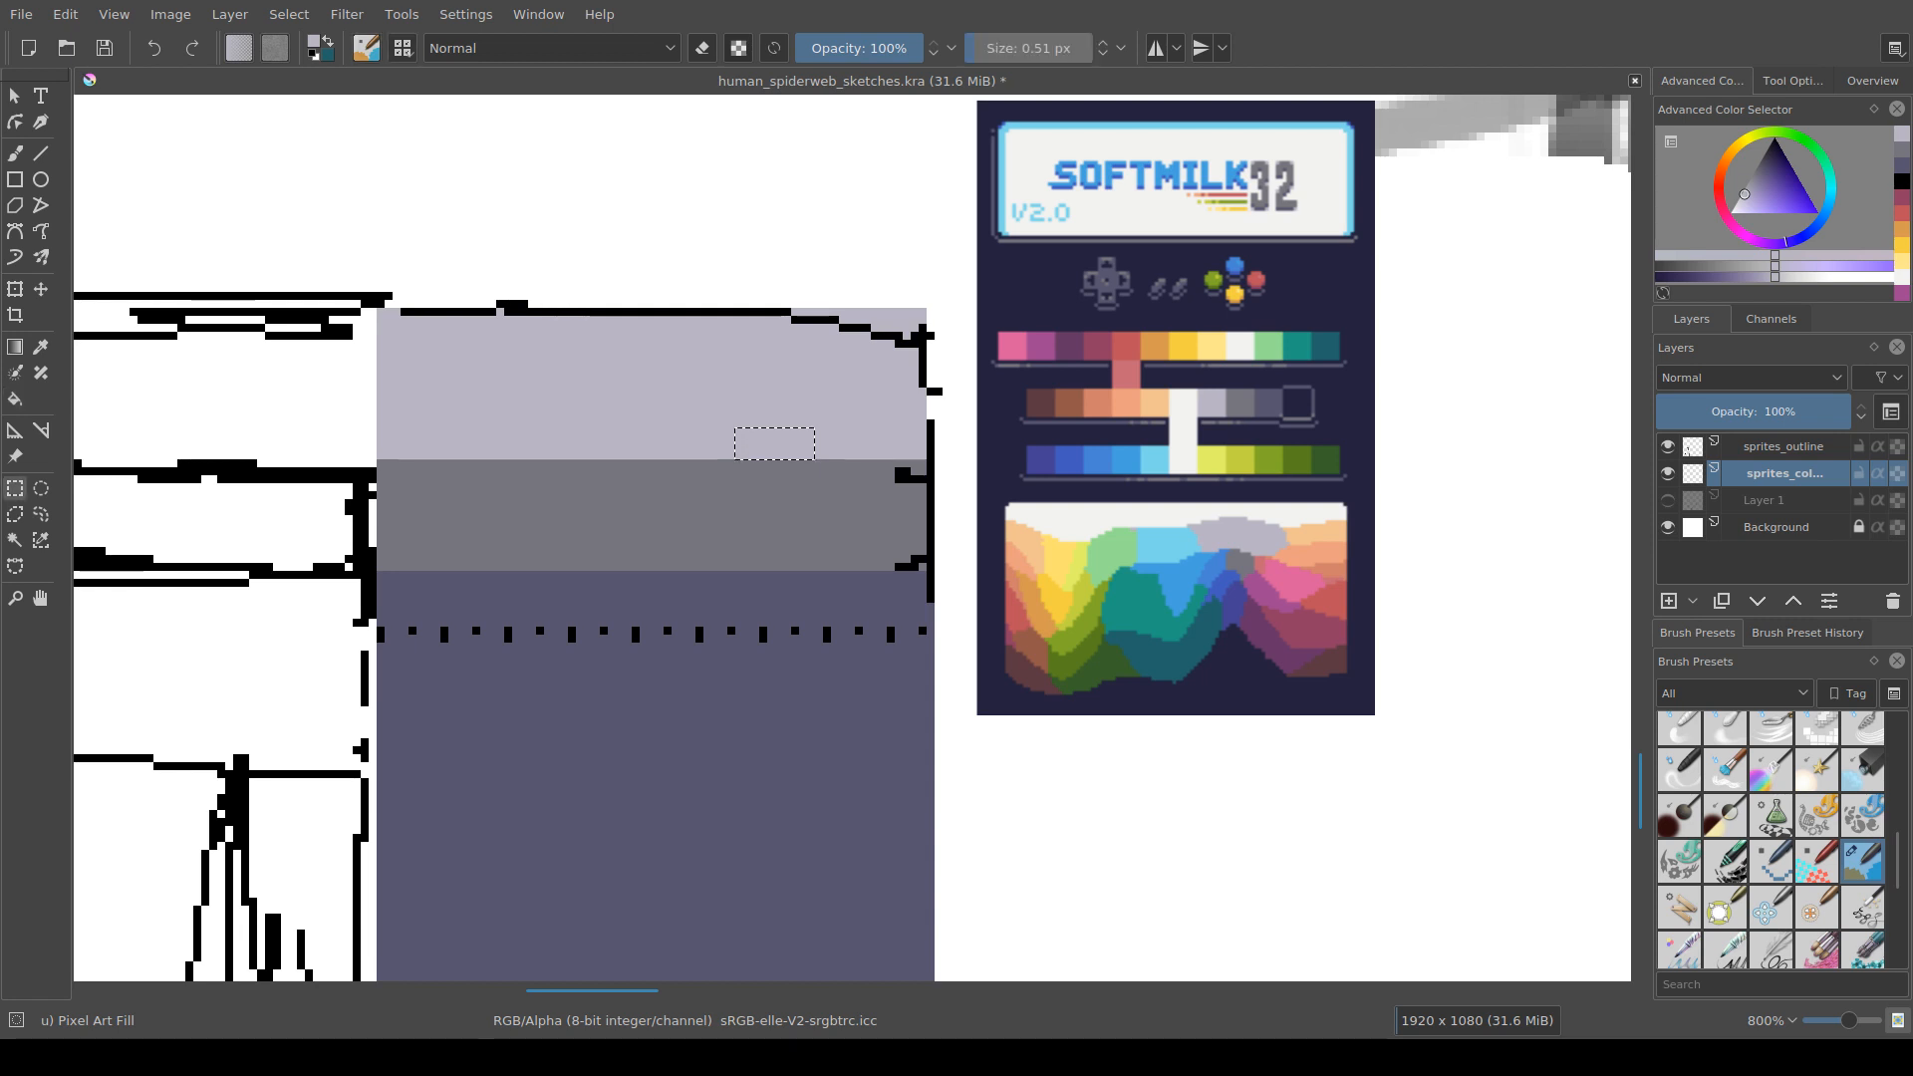
key(ctrl+shift+a)
drag(391, 308, 926, 403)
key(Delete)
click(1782, 446)
key(Delete)
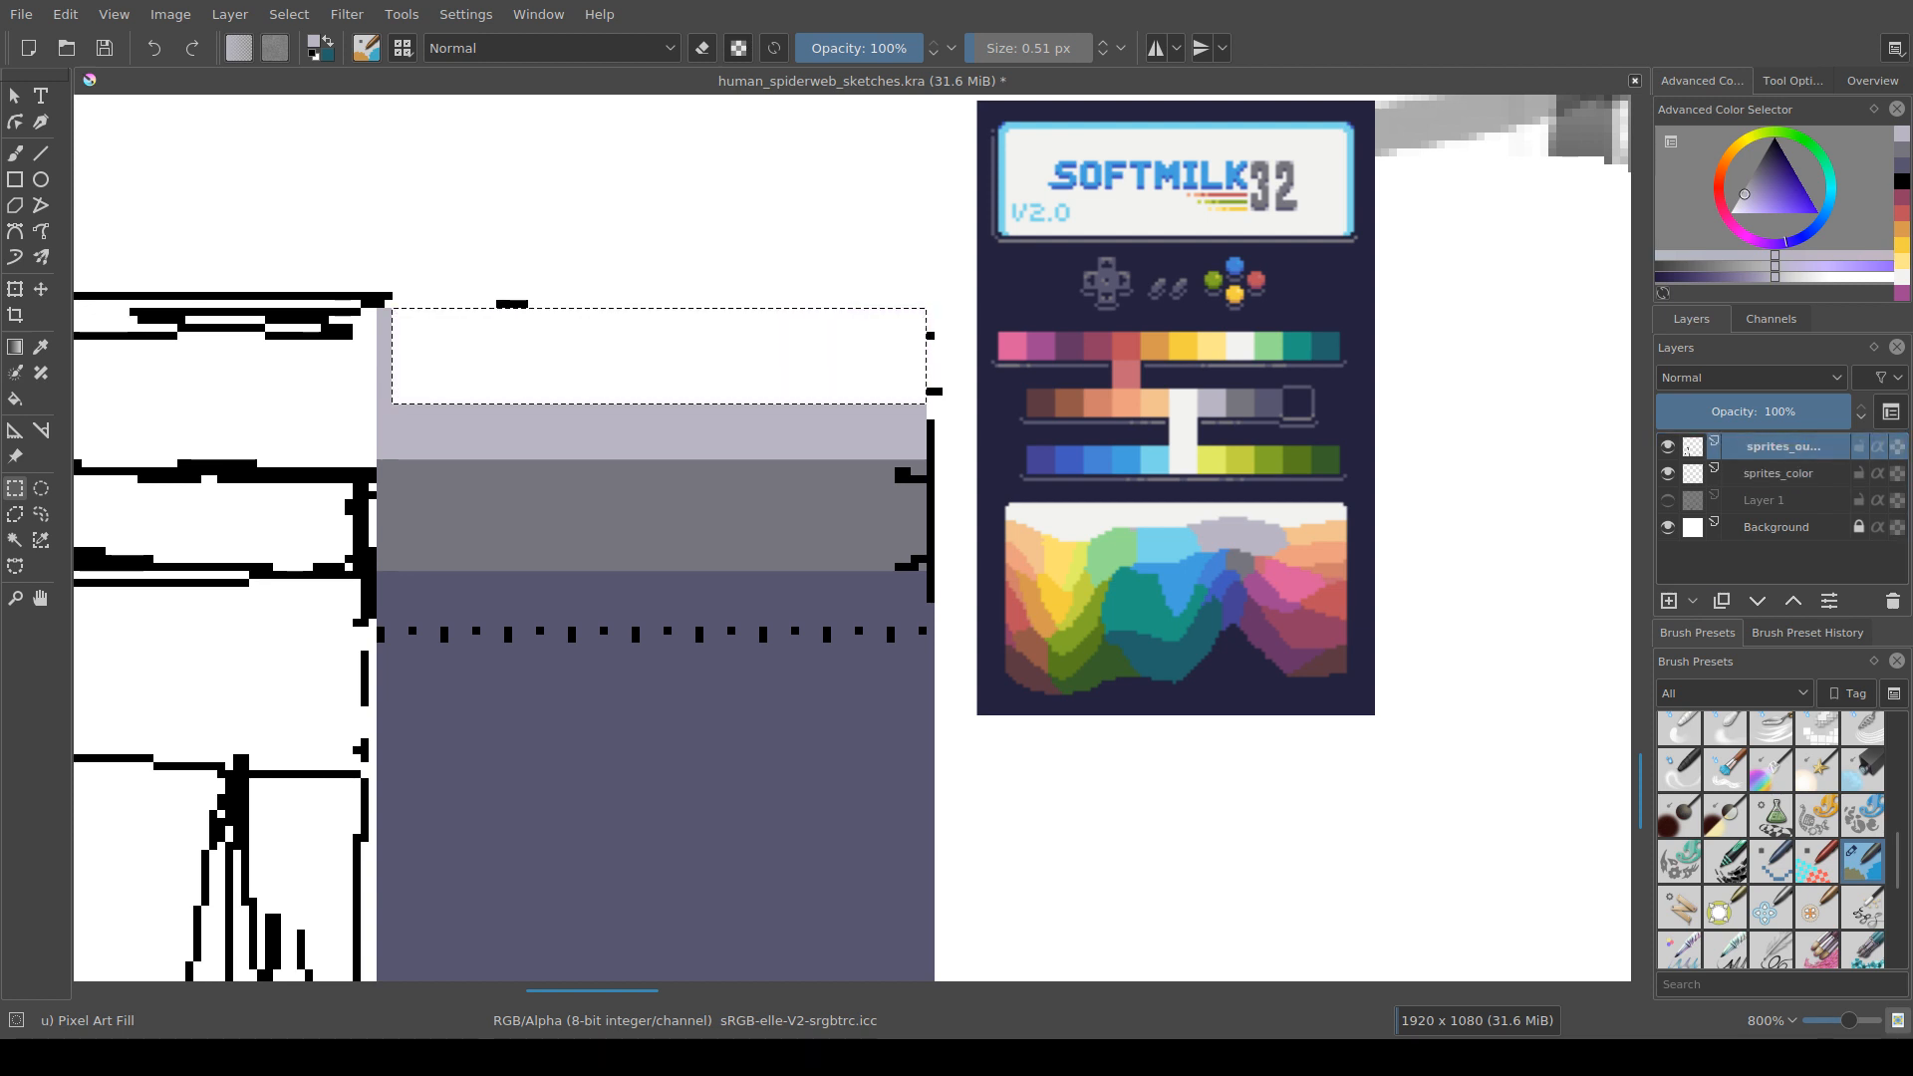
key(f)
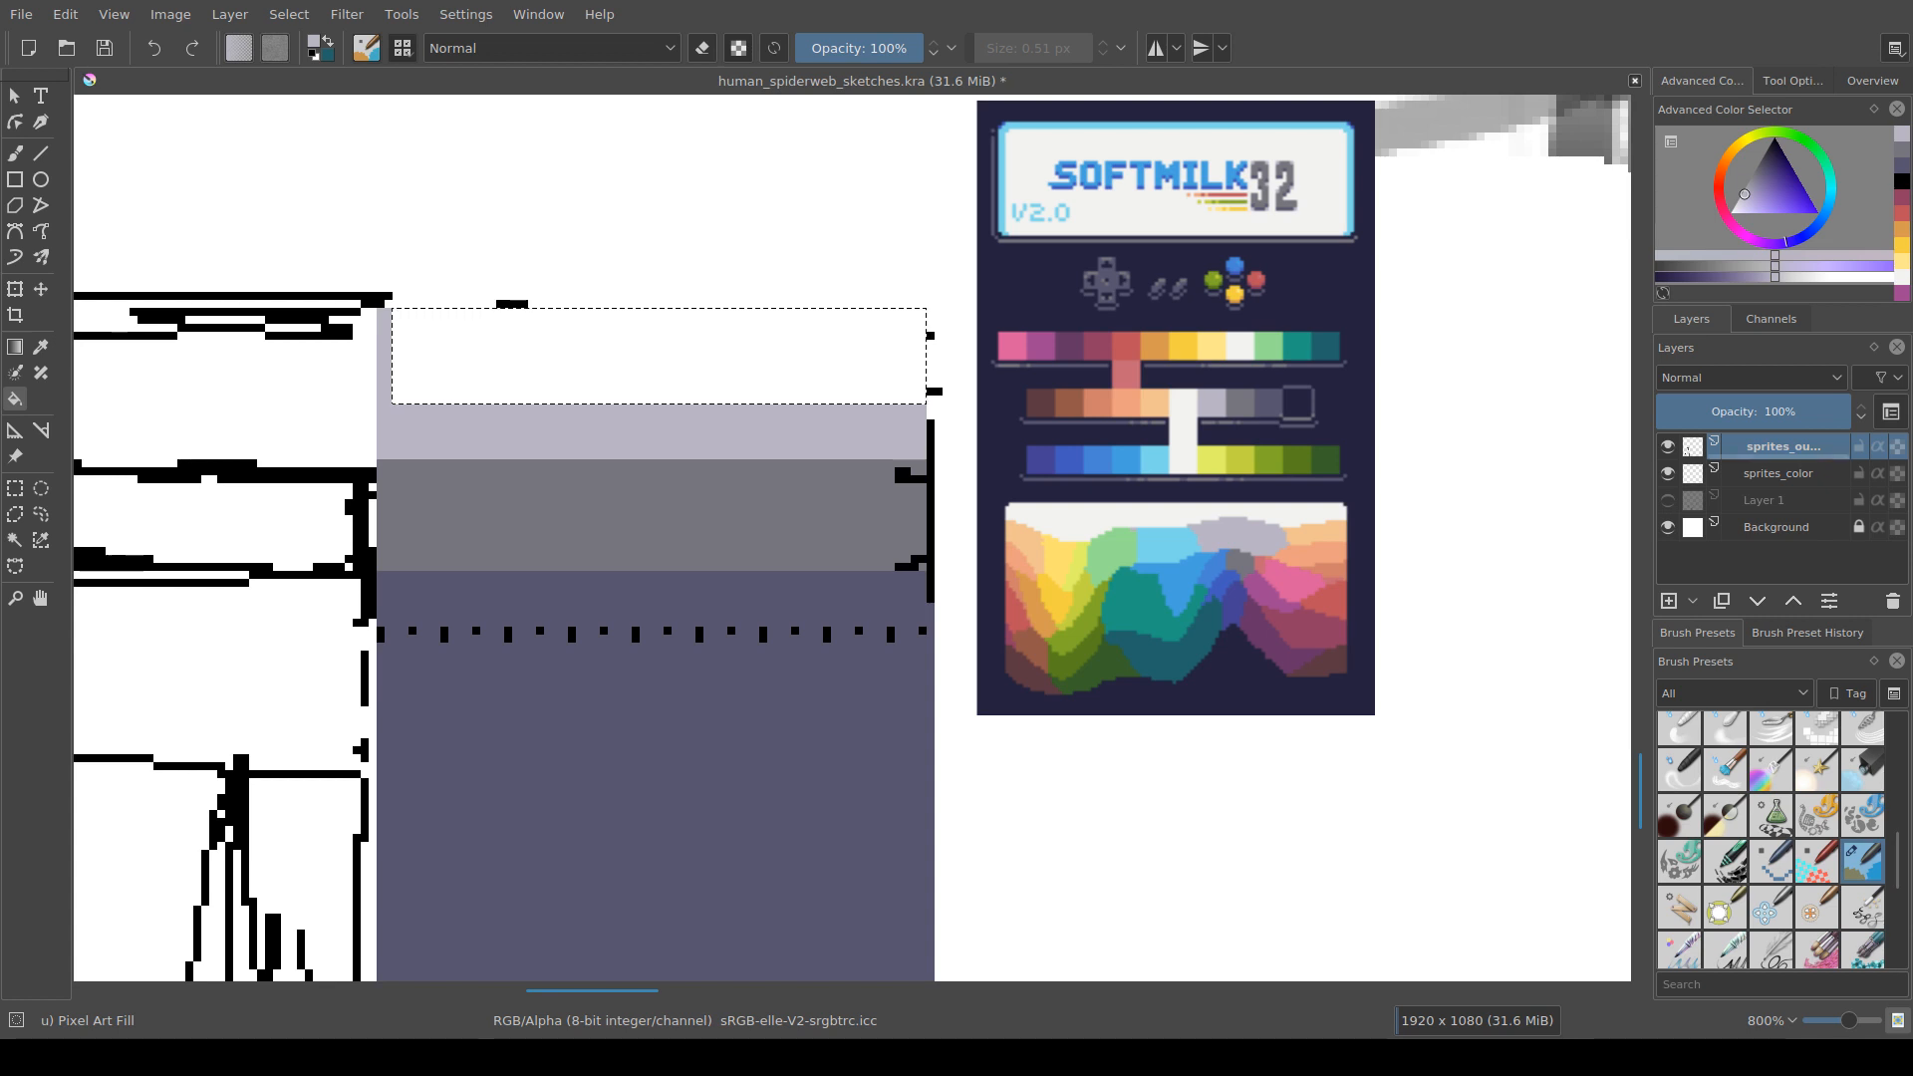
click(659, 356)
key(ctrl+s)
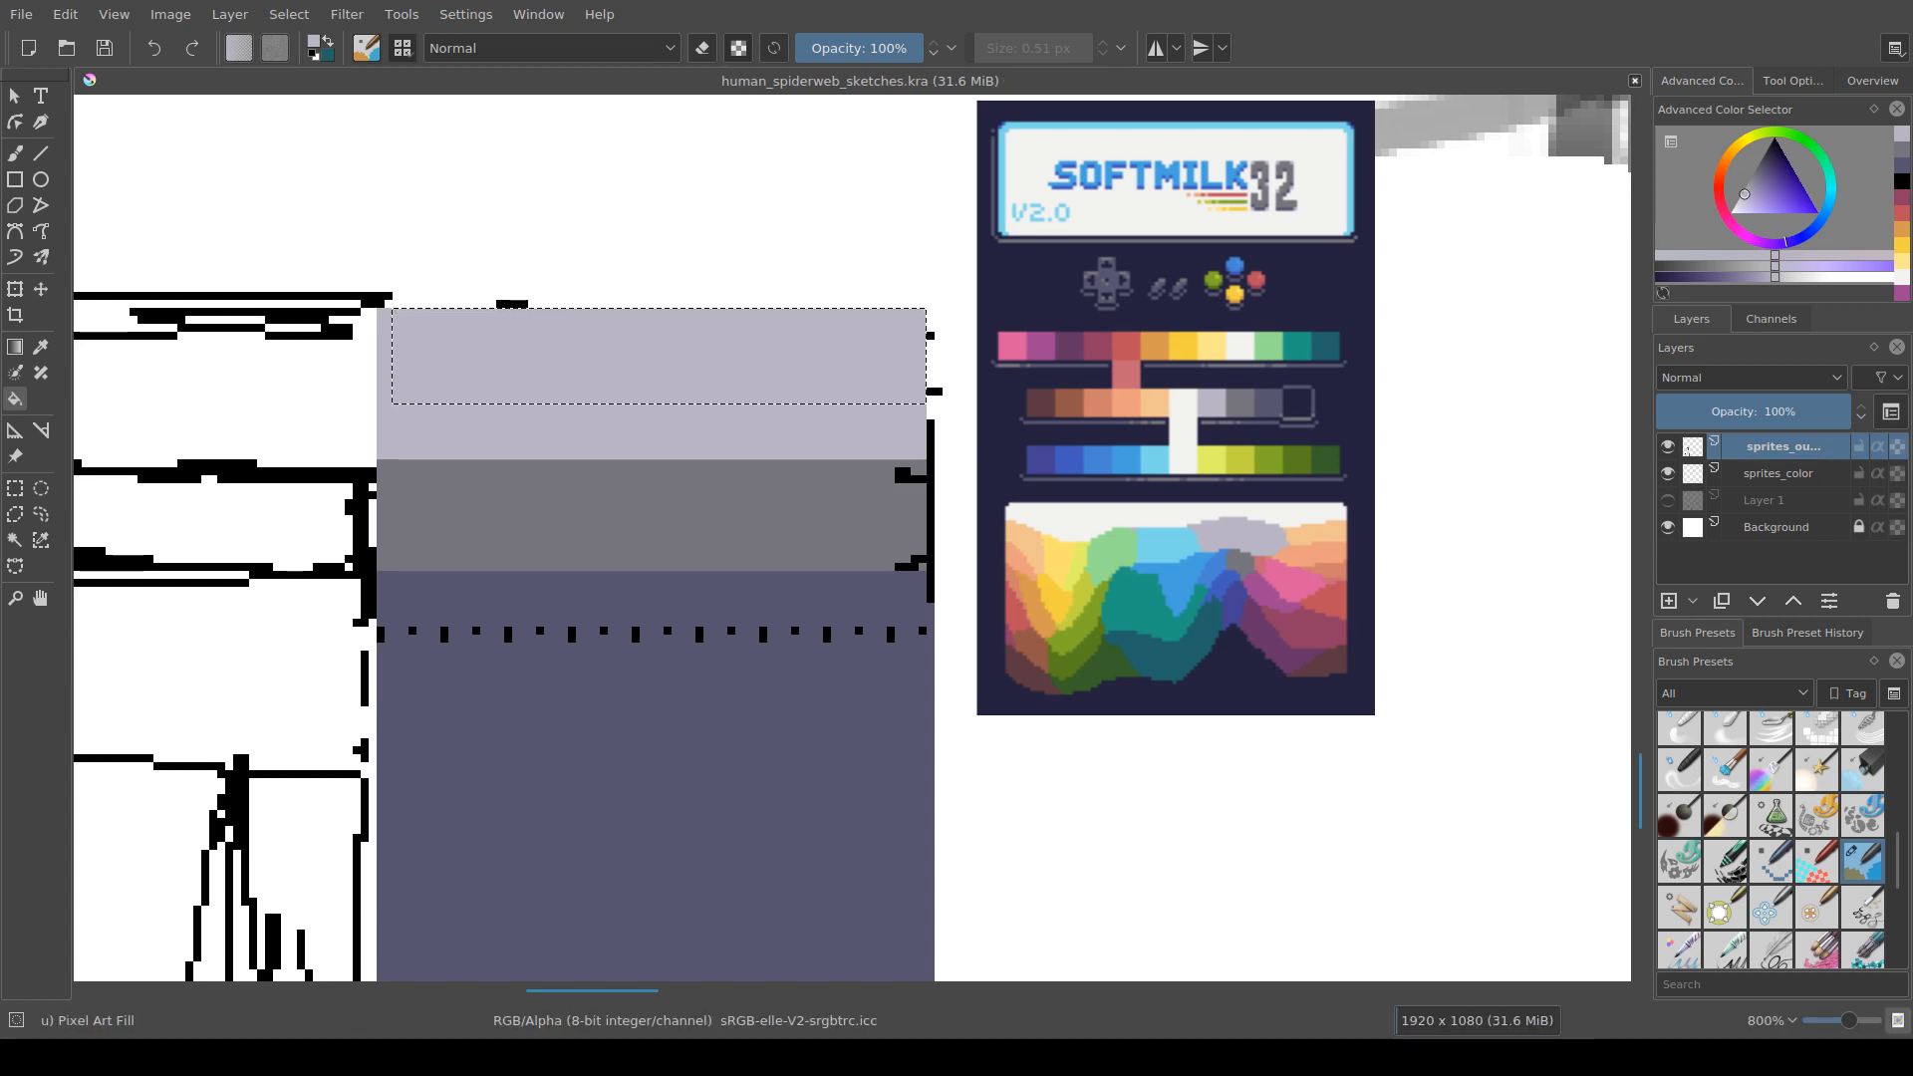
Step: Clear the black marks at the outer end of the medium grey strip and refill the cleared area with the same medium grey
drag(600, 610, 549, 507)
scroll(615, 648, down, 2)
scroll(549, 508, up, 1)
drag(735, 453, 735, 566)
scroll(736, 566, up, 2)
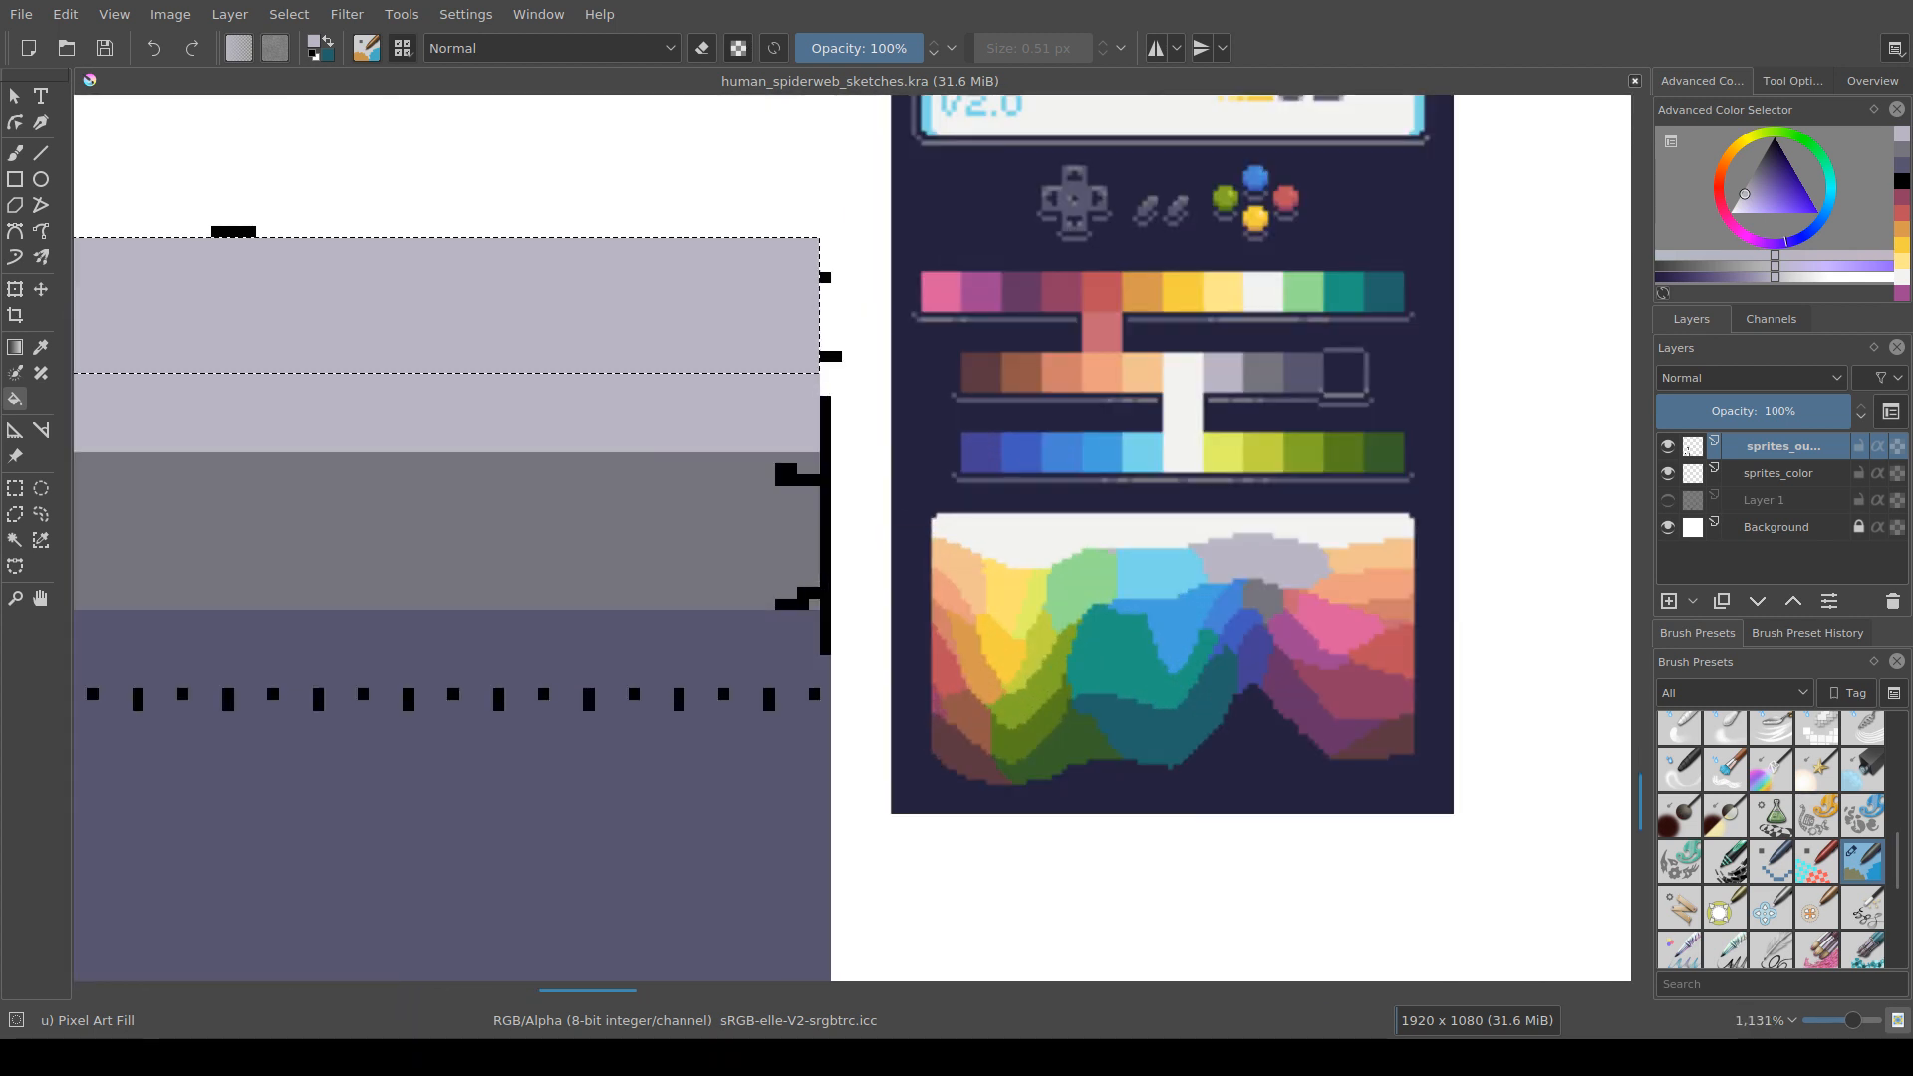
key(ctrl+r)
drag(752, 453, 819, 609)
key(BackSpace)
key(f)
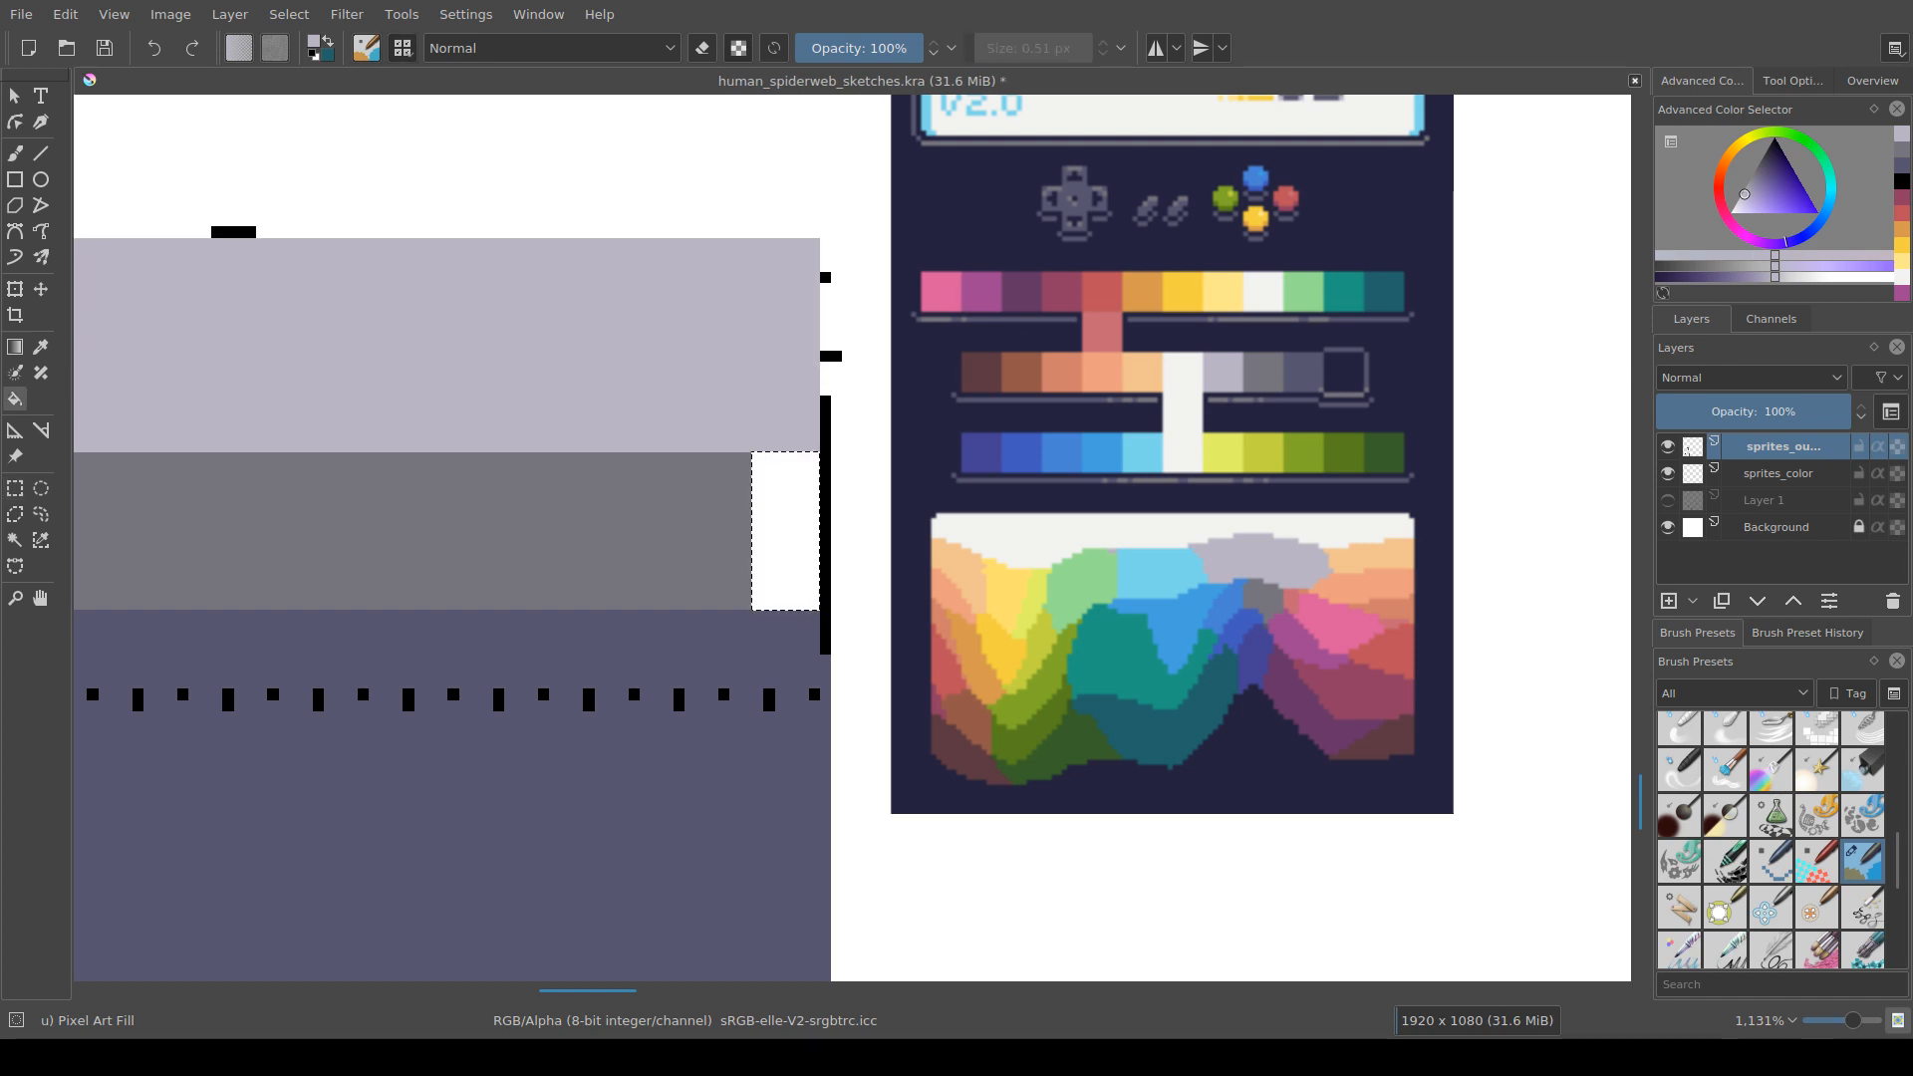
click(786, 531)
scroll(881, 565, down, 2)
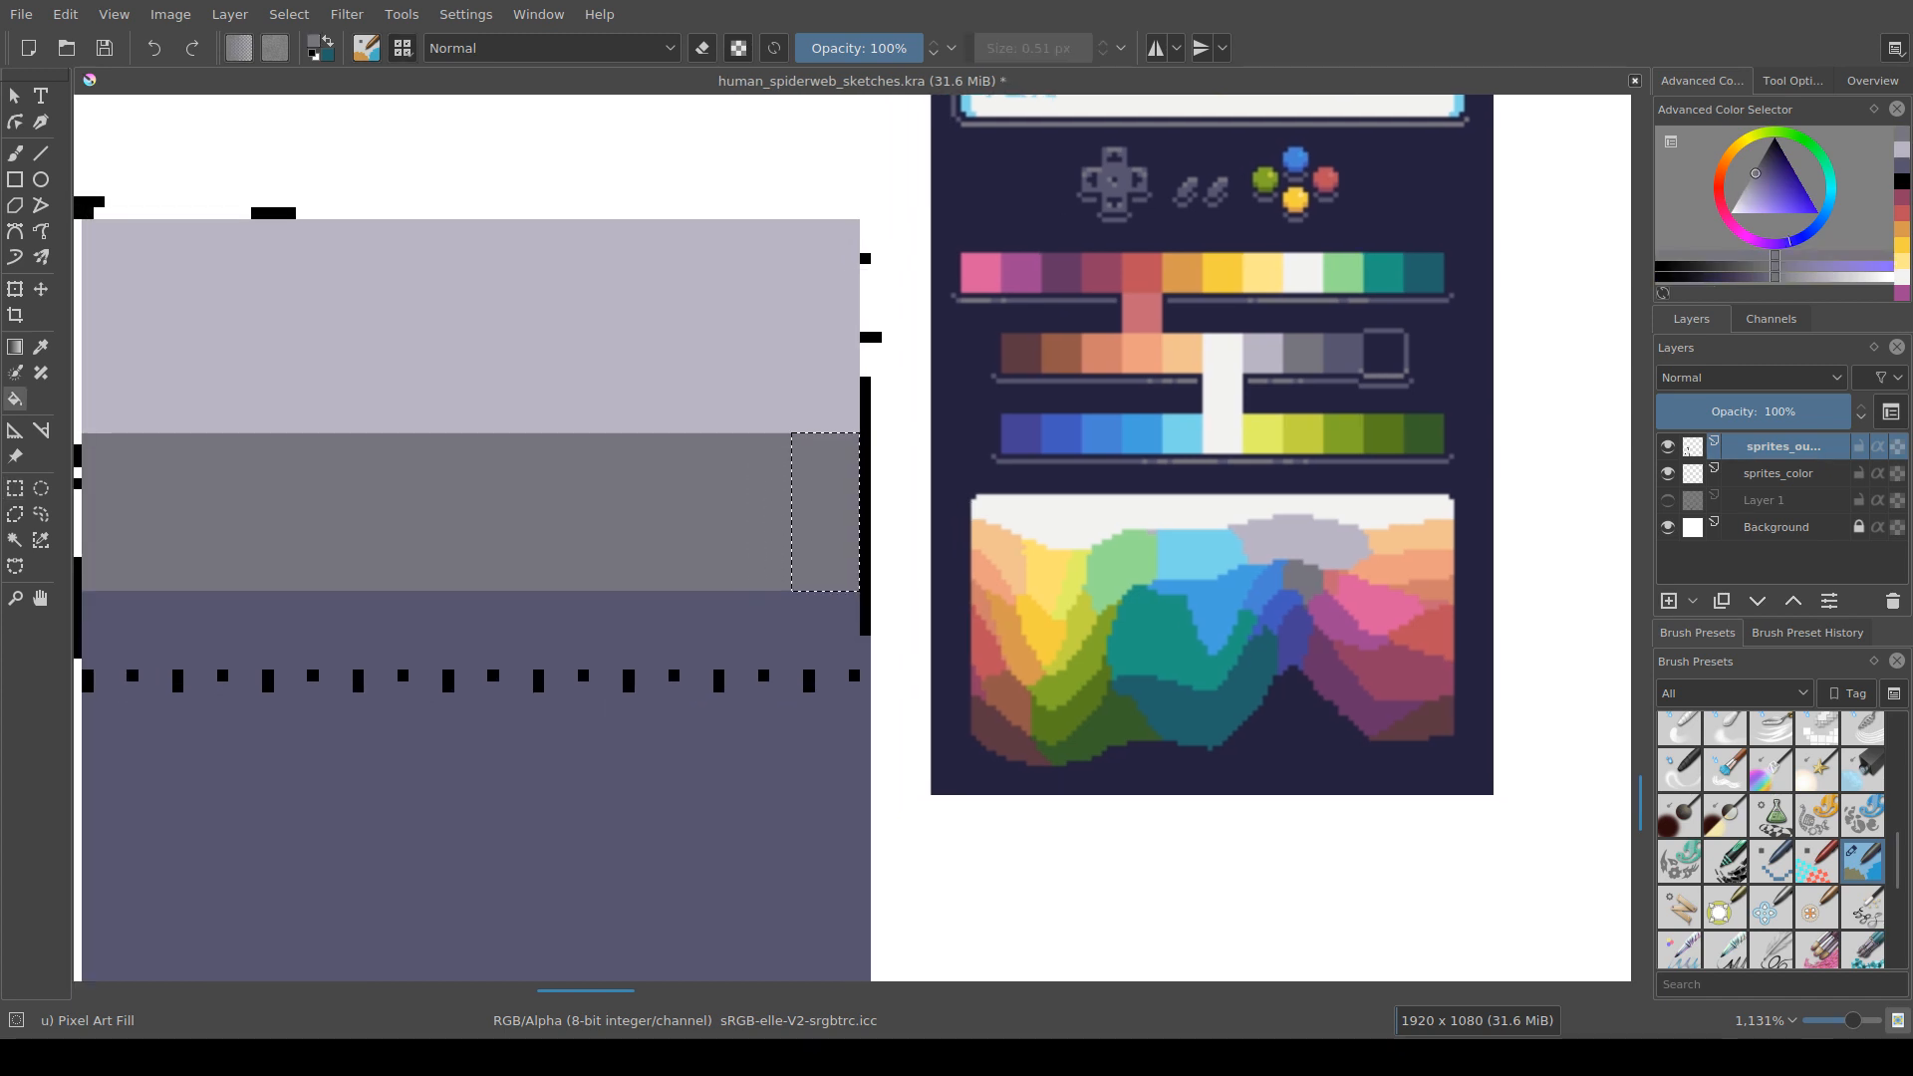
scroll(490, 658, up, 2)
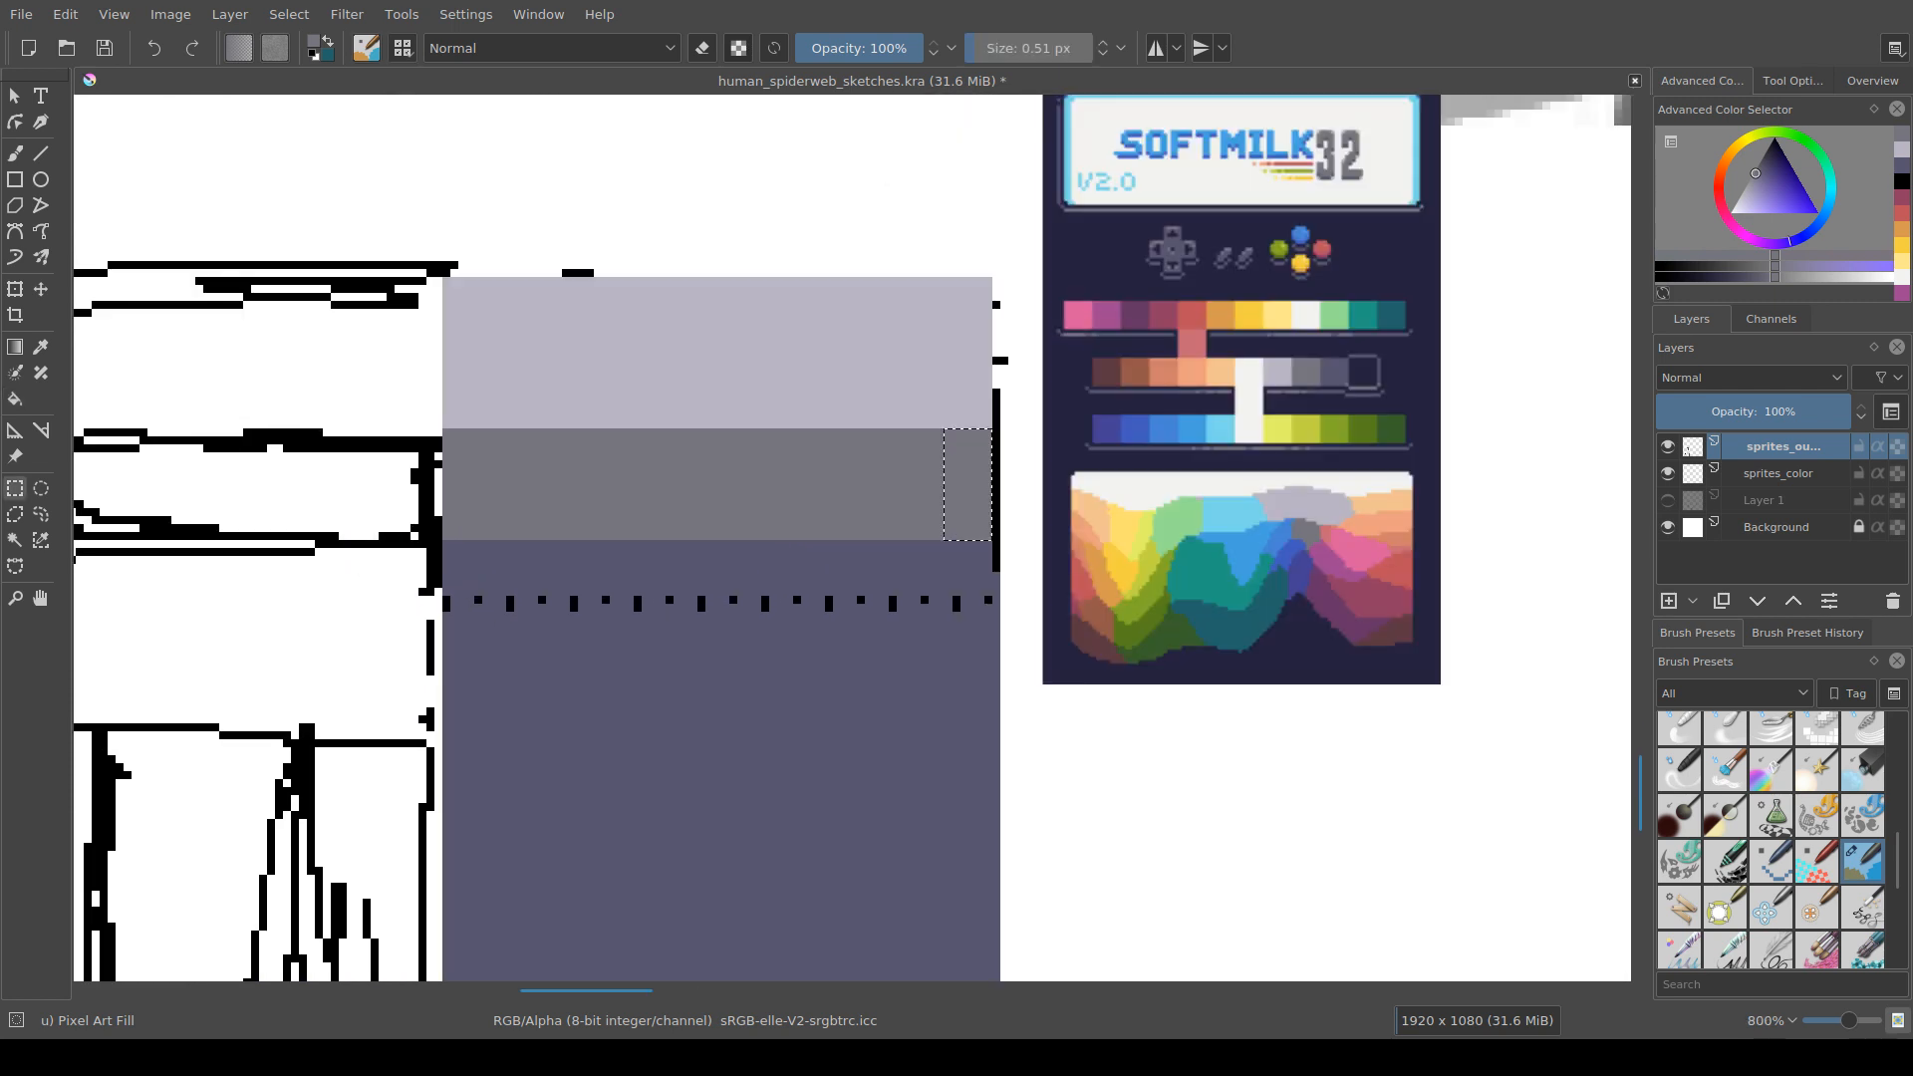
drag(433, 577, 1224, 613)
drag(1185, 662, 935, 612)
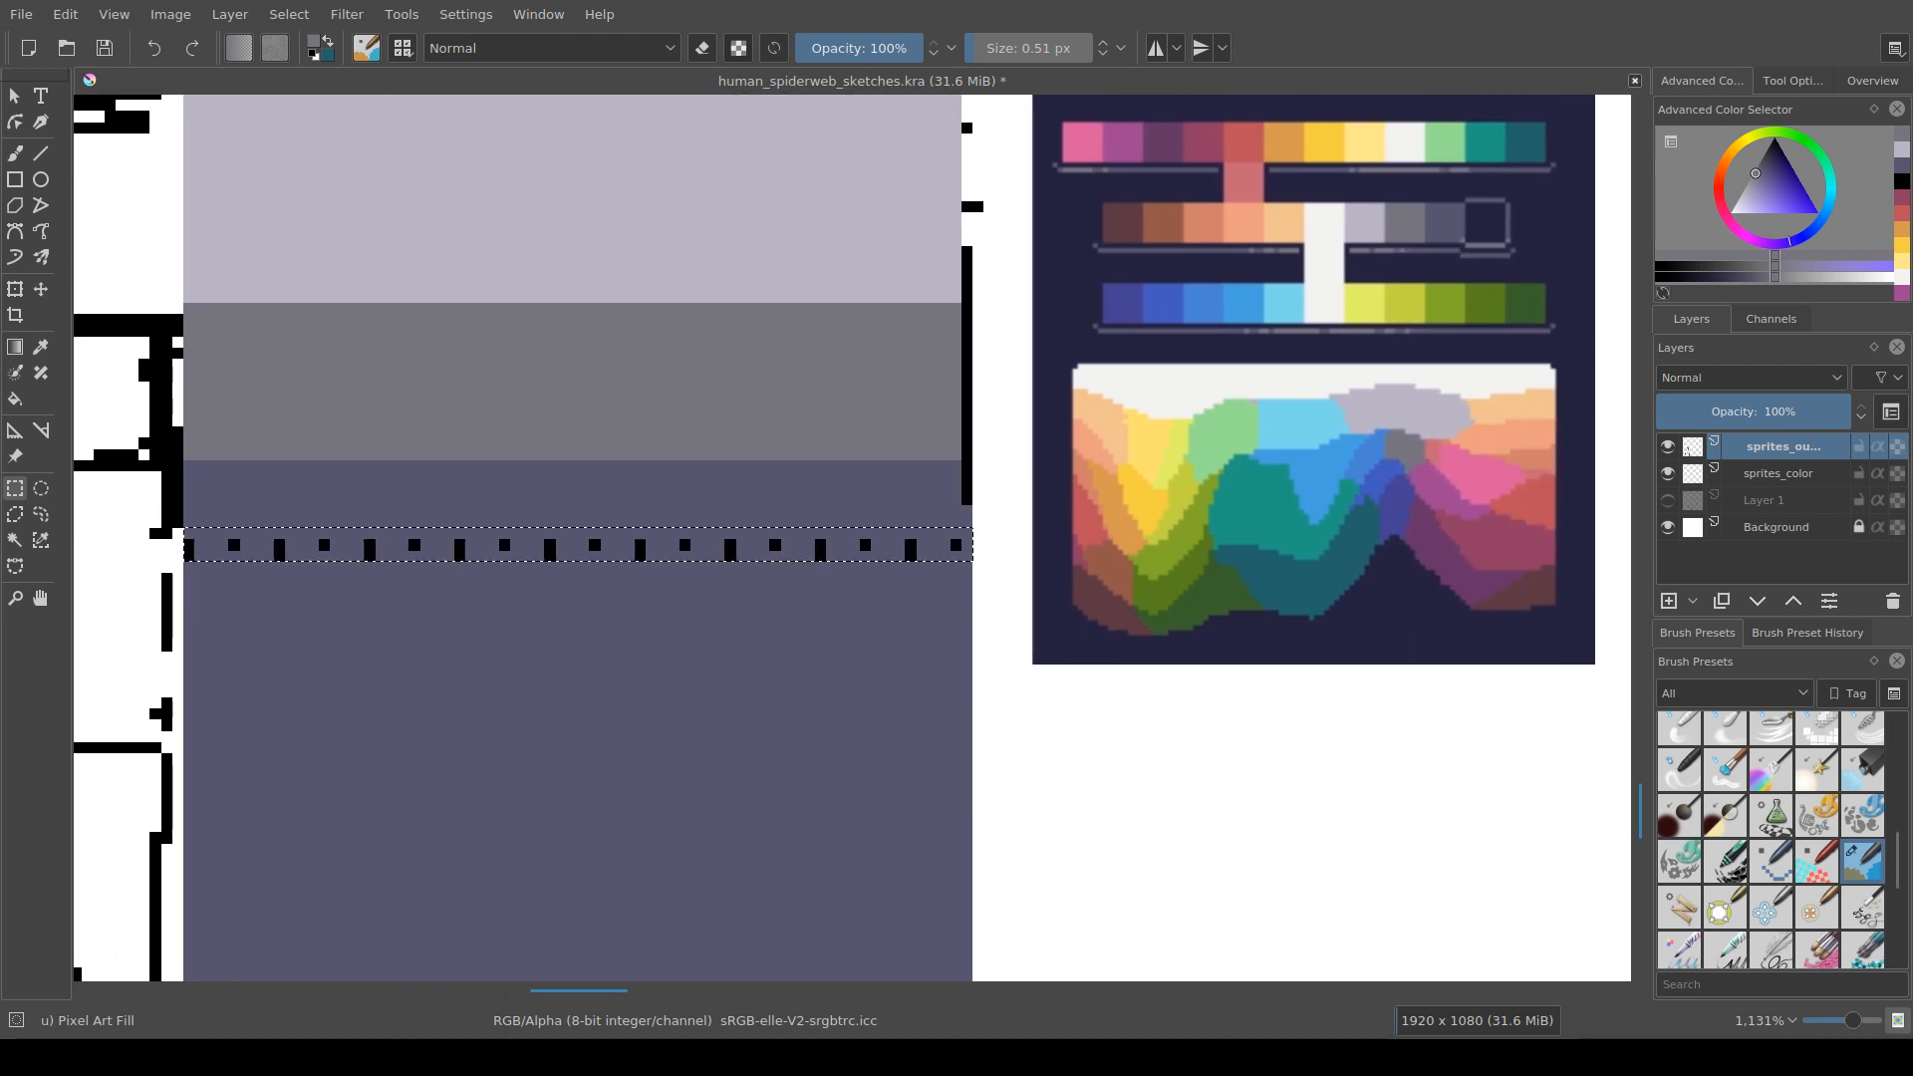
scroll(905, 629, up, 1)
drag(638, 635, 677, 640)
scroll(845, 632, down, 3)
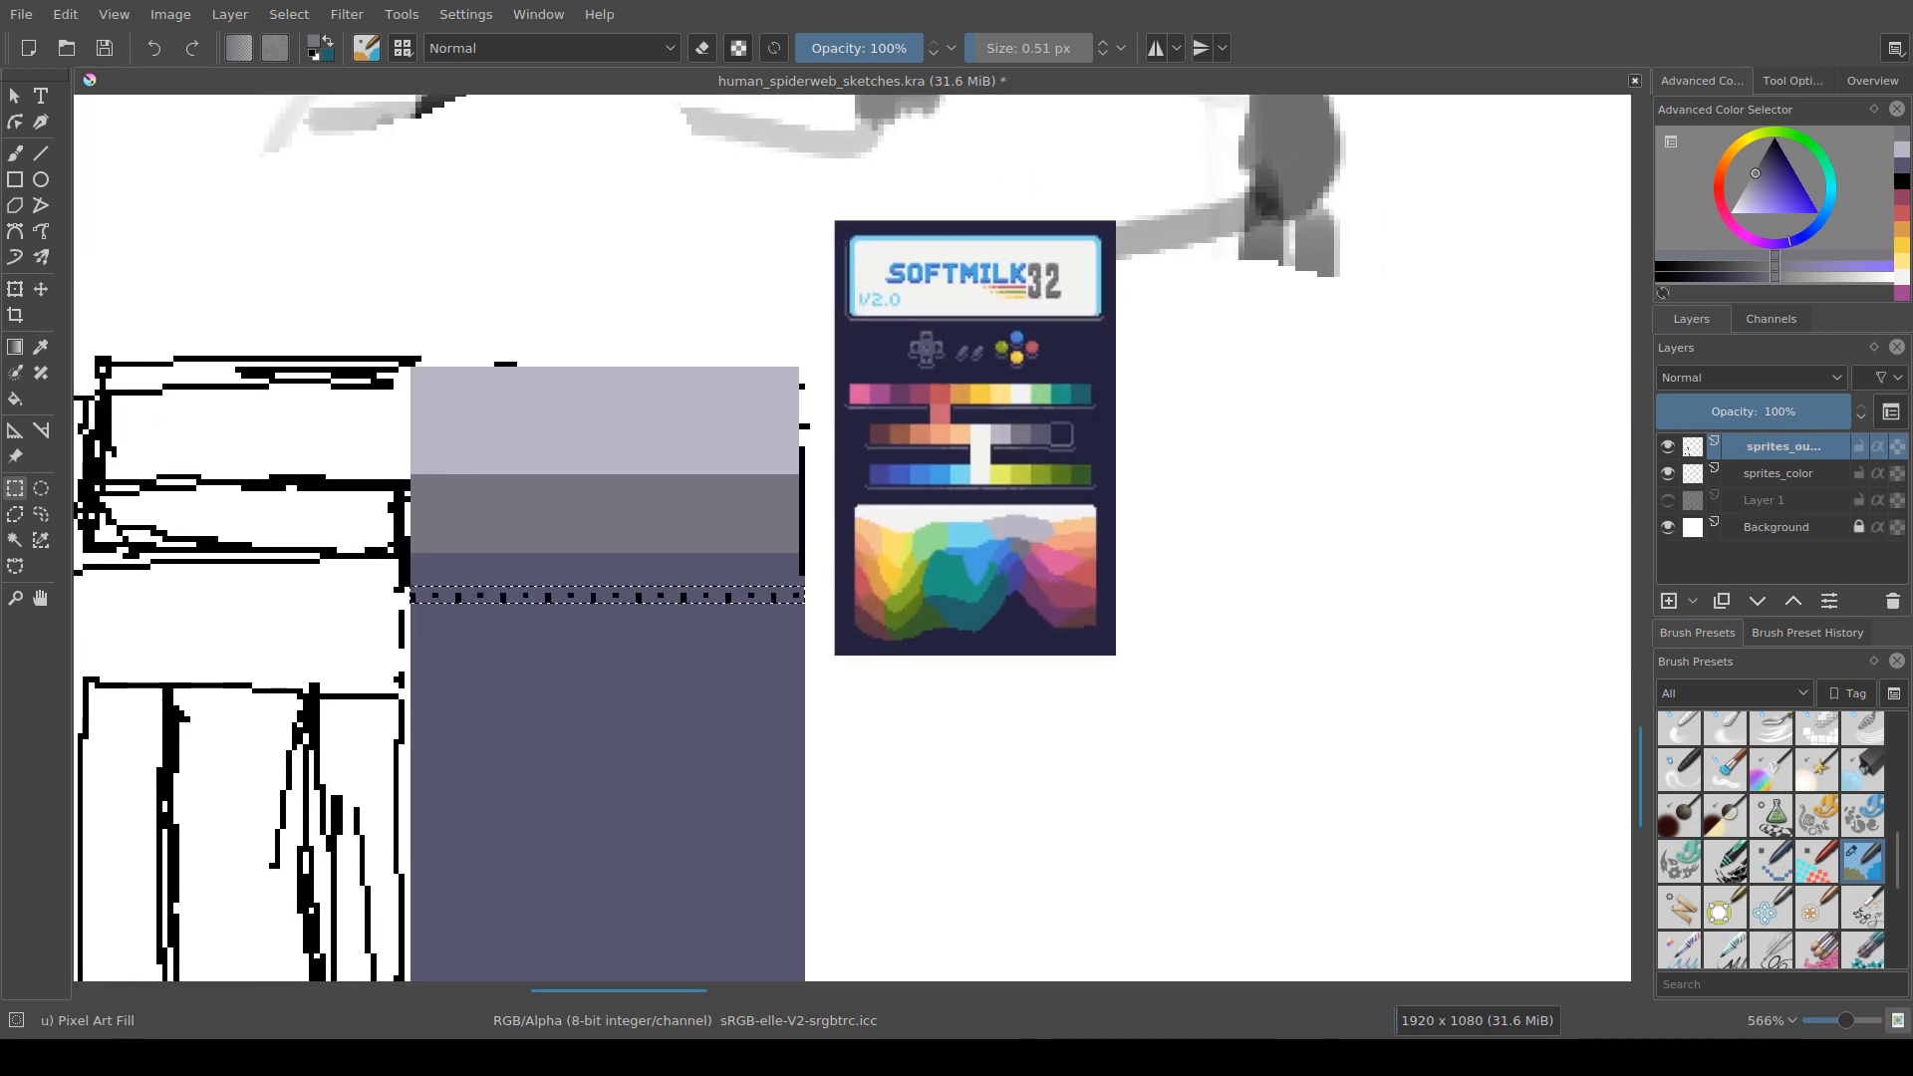
Step: Delete the leftover black outline and overhanging fill along the full height of the block's outer edge beside the palette, and clear the selection
drag(798, 378, 833, 816)
scroll(845, 812, down, 5)
key(Delete)
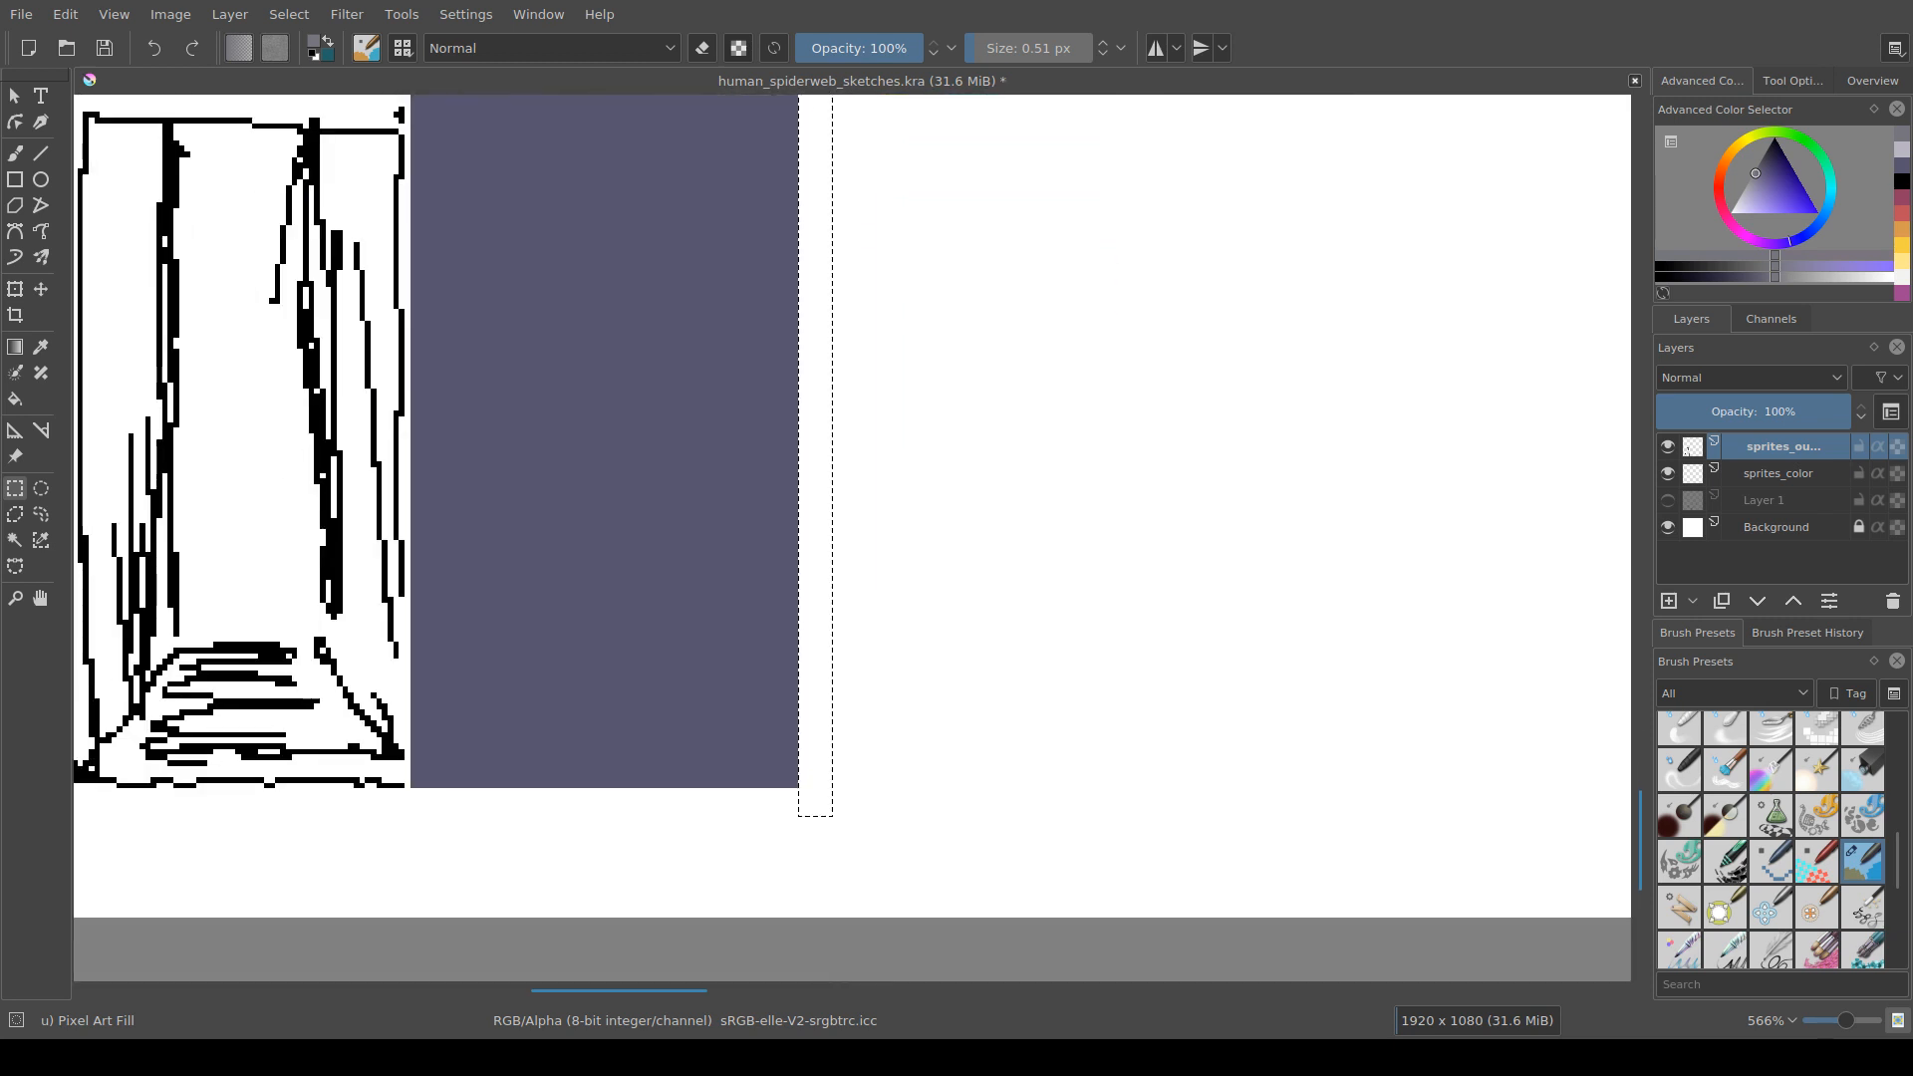
drag(700, 111, 707, 588)
key(ctrl+shift+a)
Step: Paint a tall black dash just outside the block's edge facing the palette, continuing the spacing of the dotted row
scroll(707, 587, up, 1)
scroll(566, 518, up, 1)
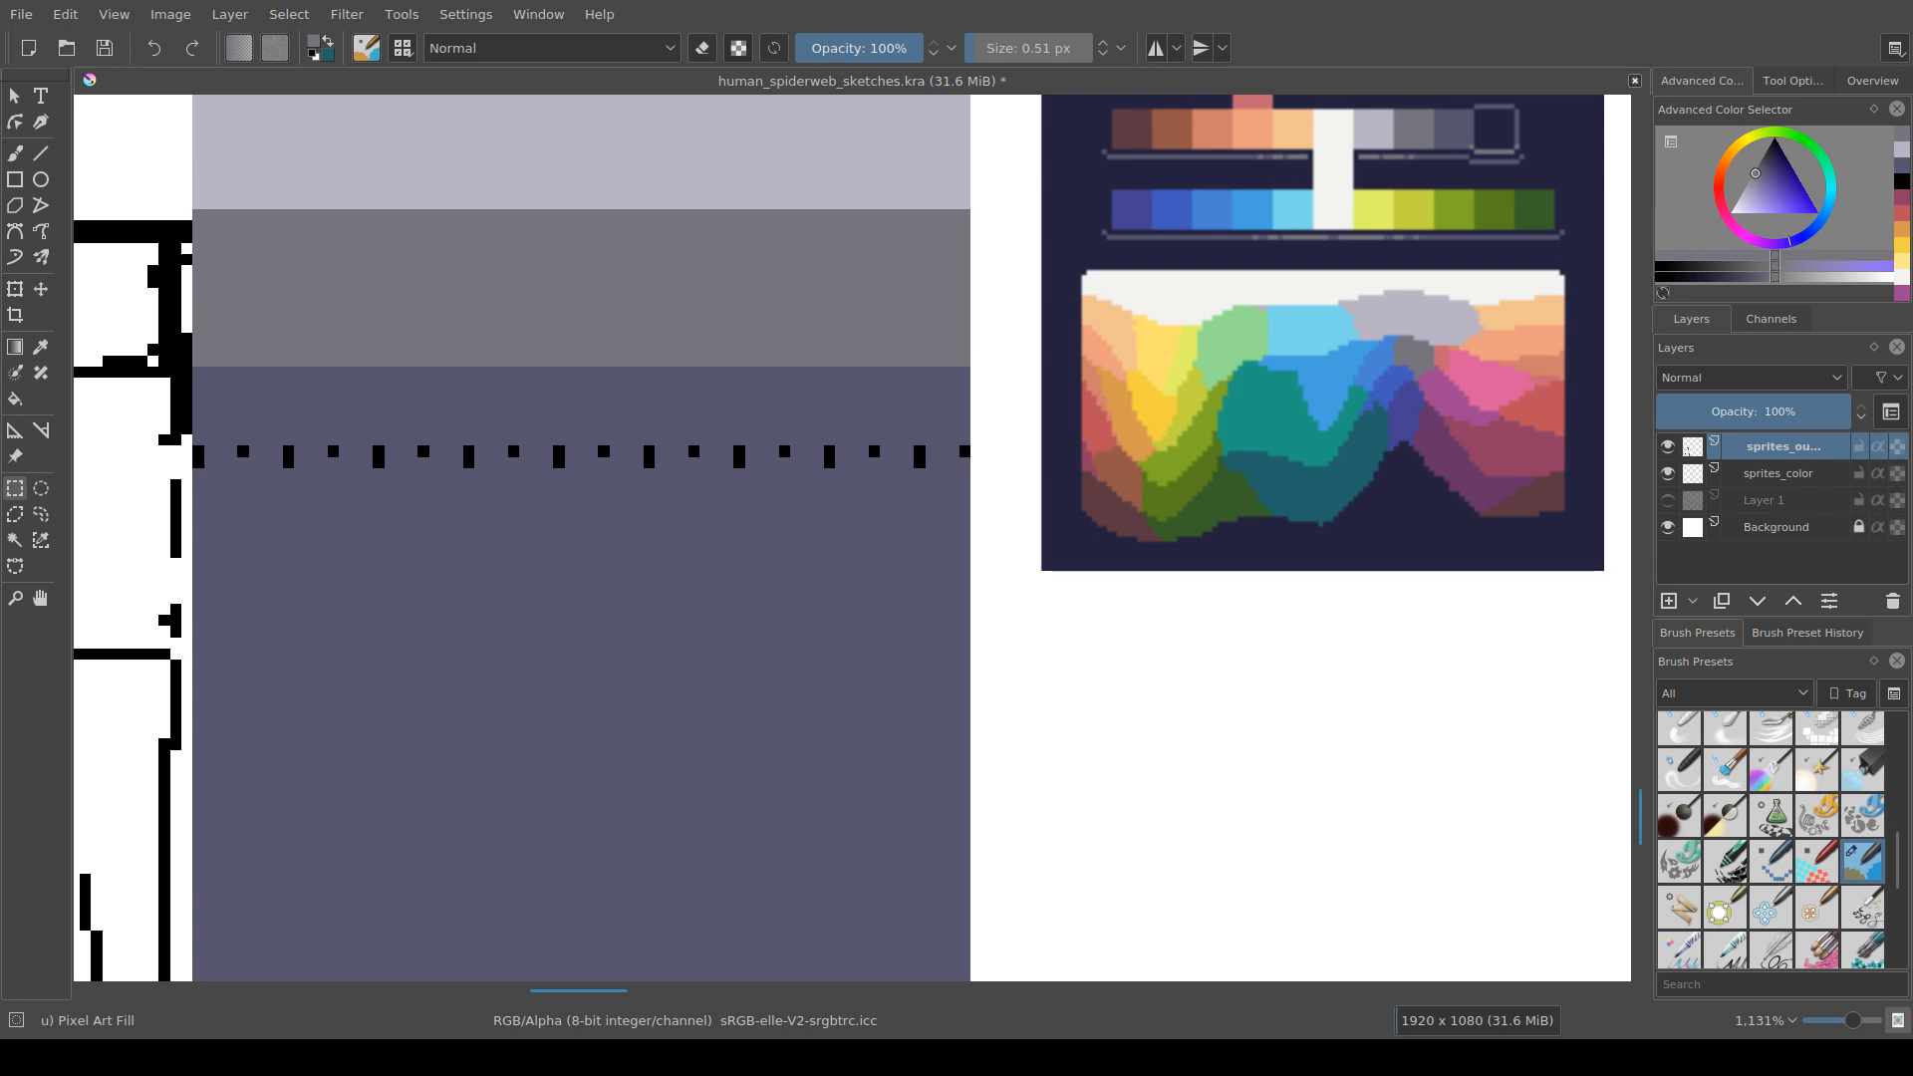
drag(897, 538, 700, 538)
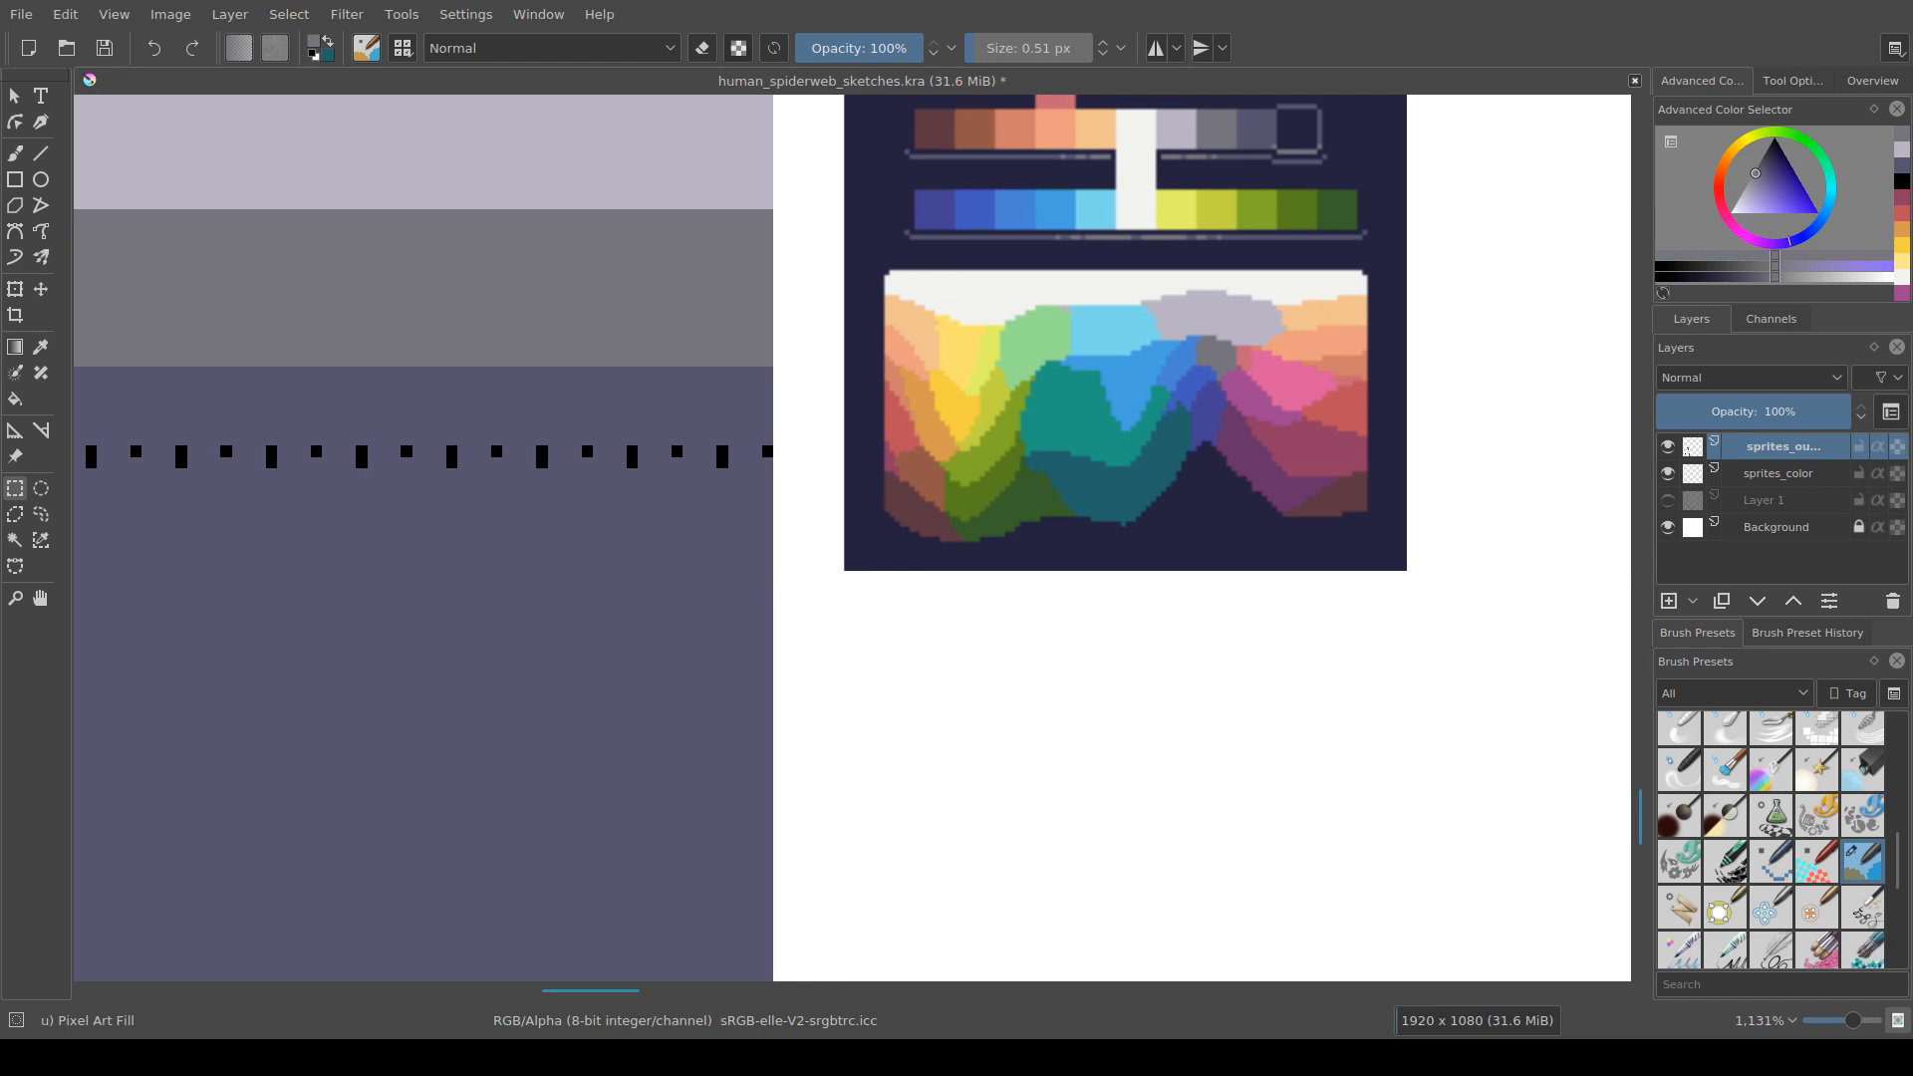
key(b)
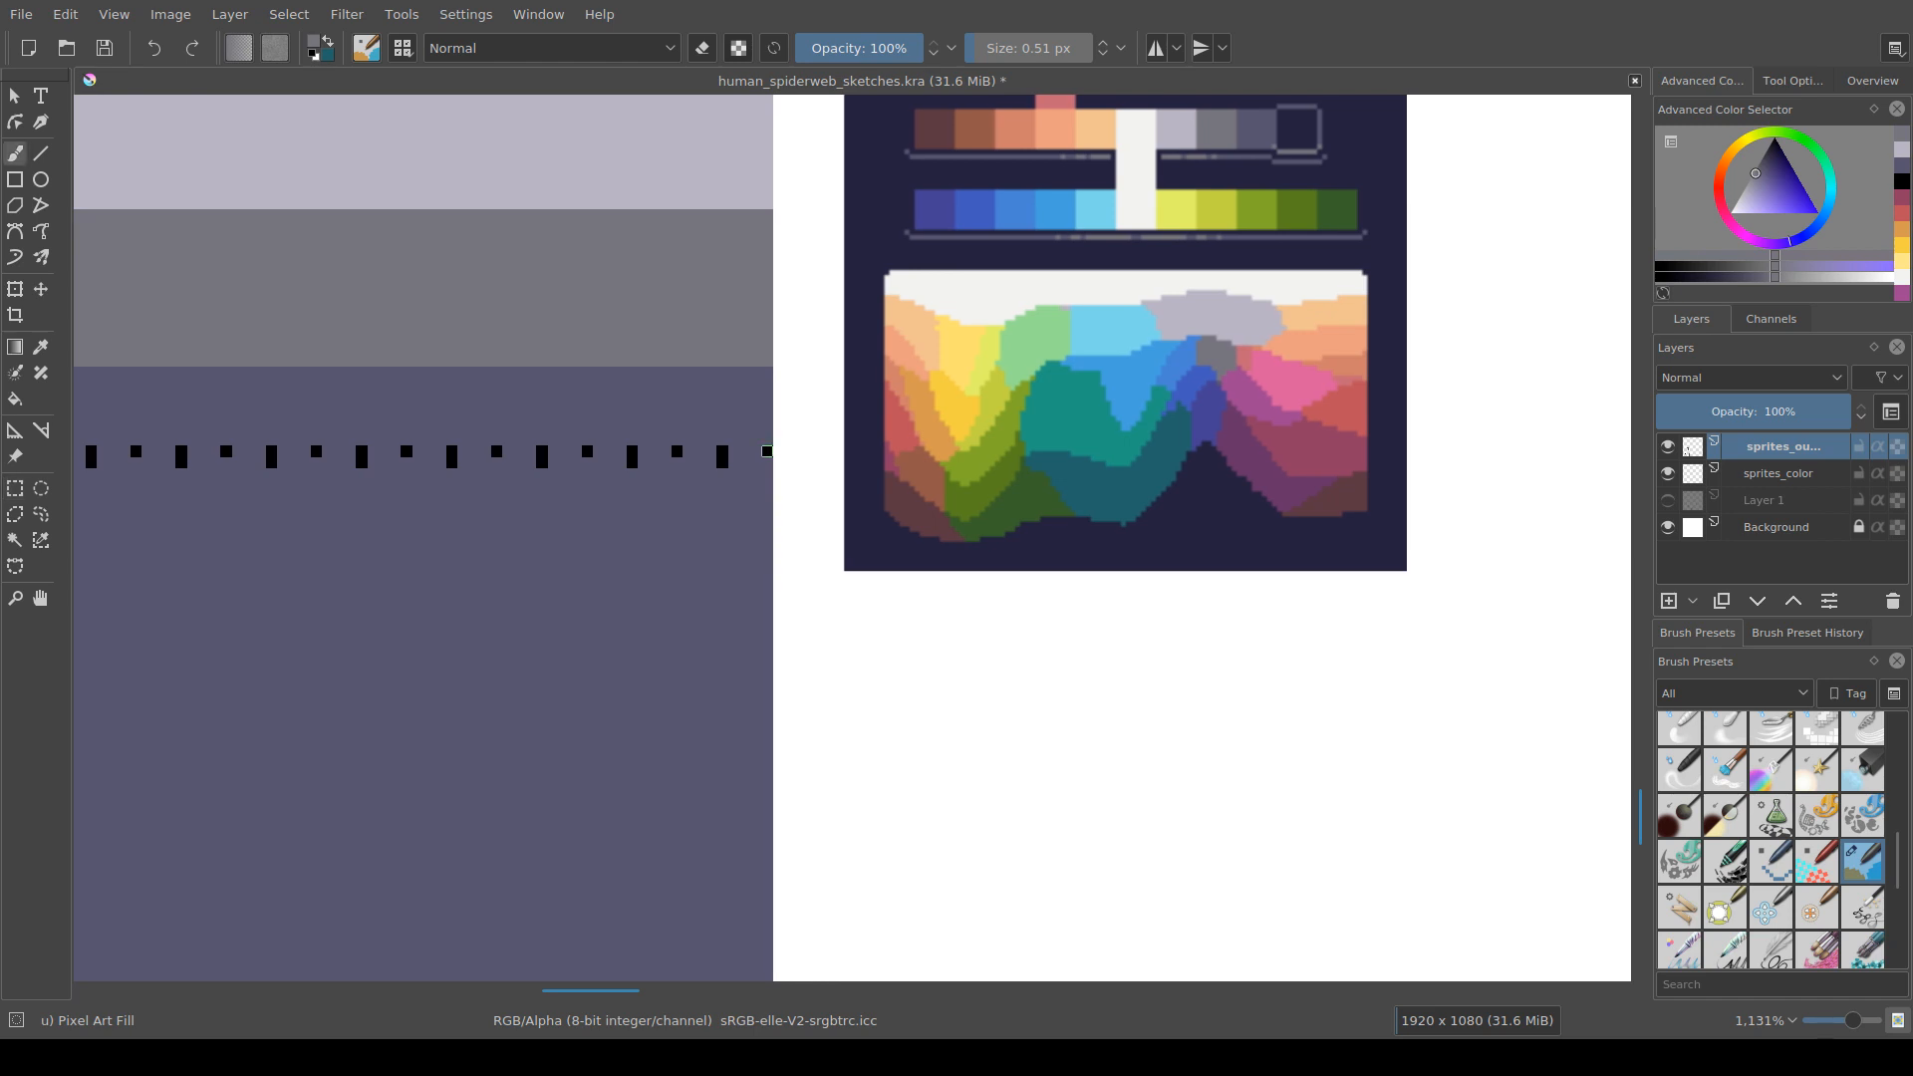
scroll(778, 495, up, 1)
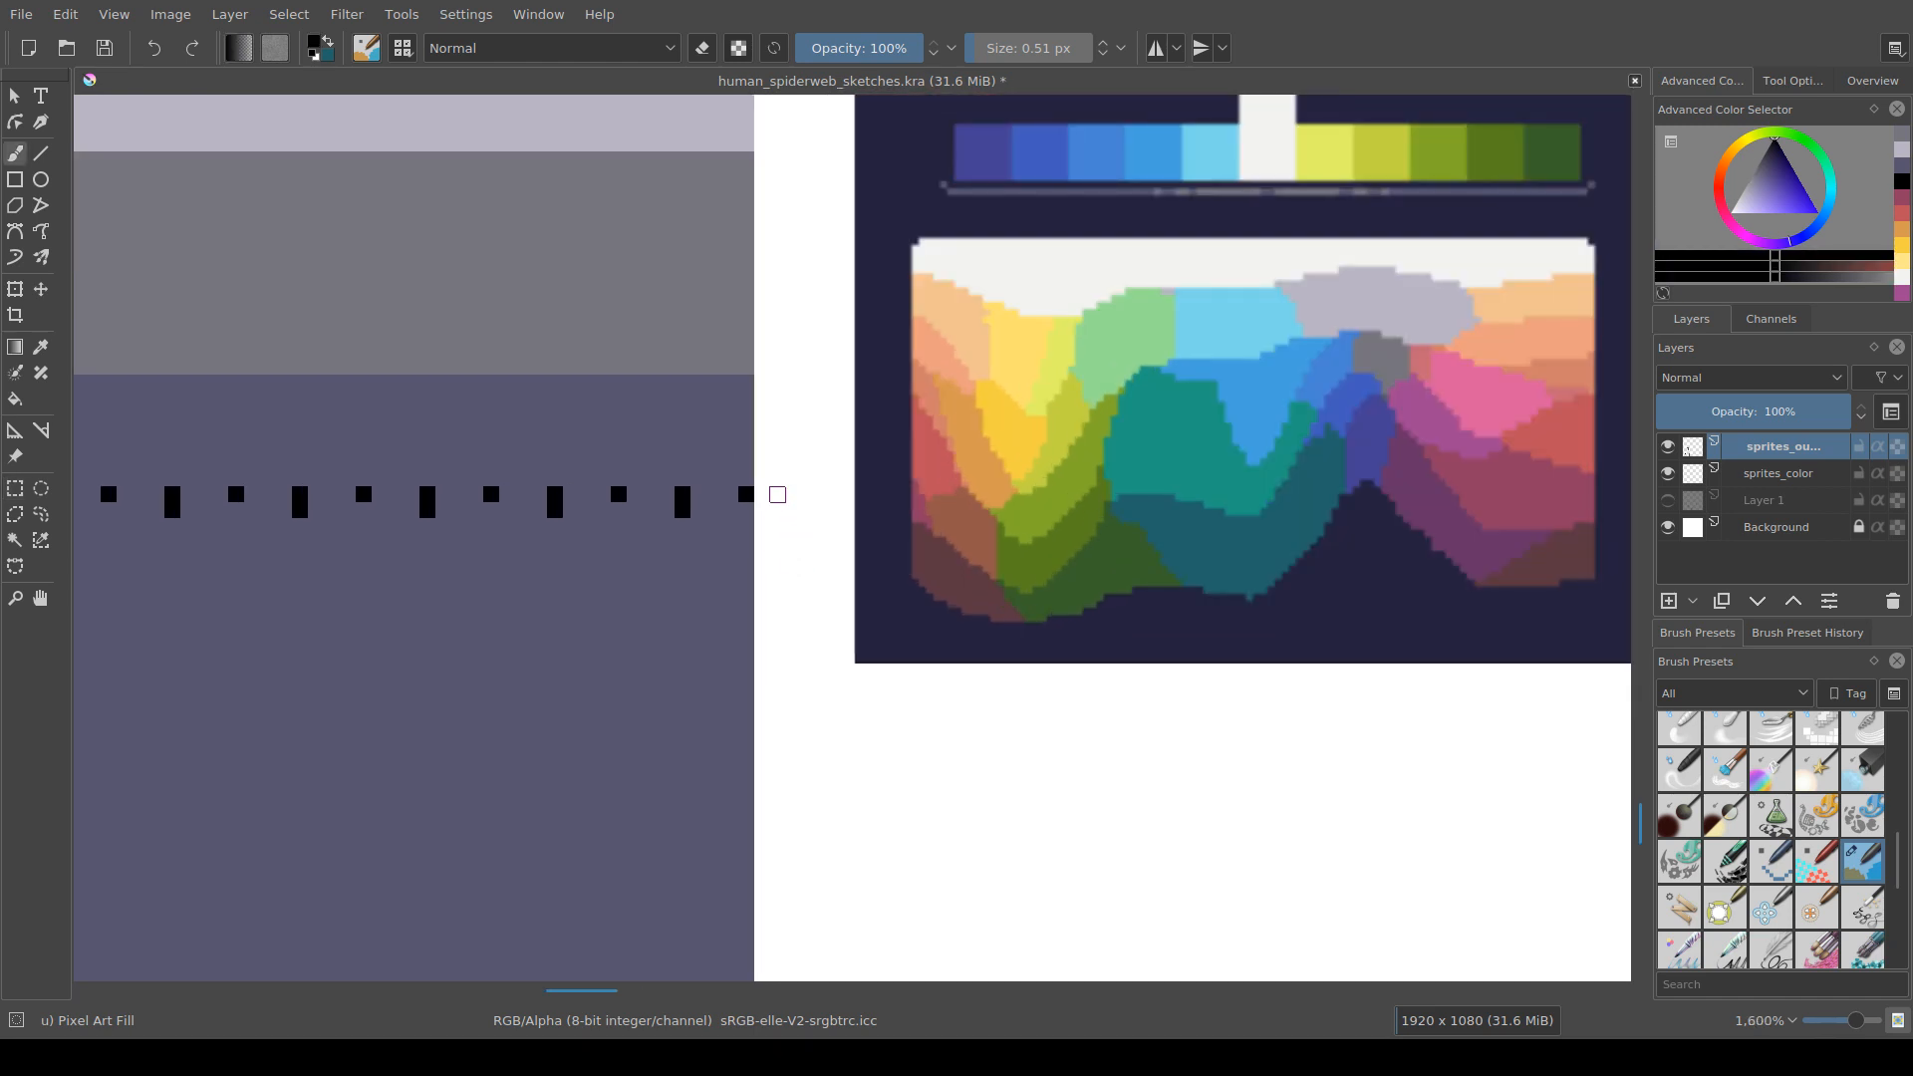
click(793, 494)
drag(810, 494, 810, 511)
scroll(777, 598, down, 2)
scroll(778, 595, down, 2)
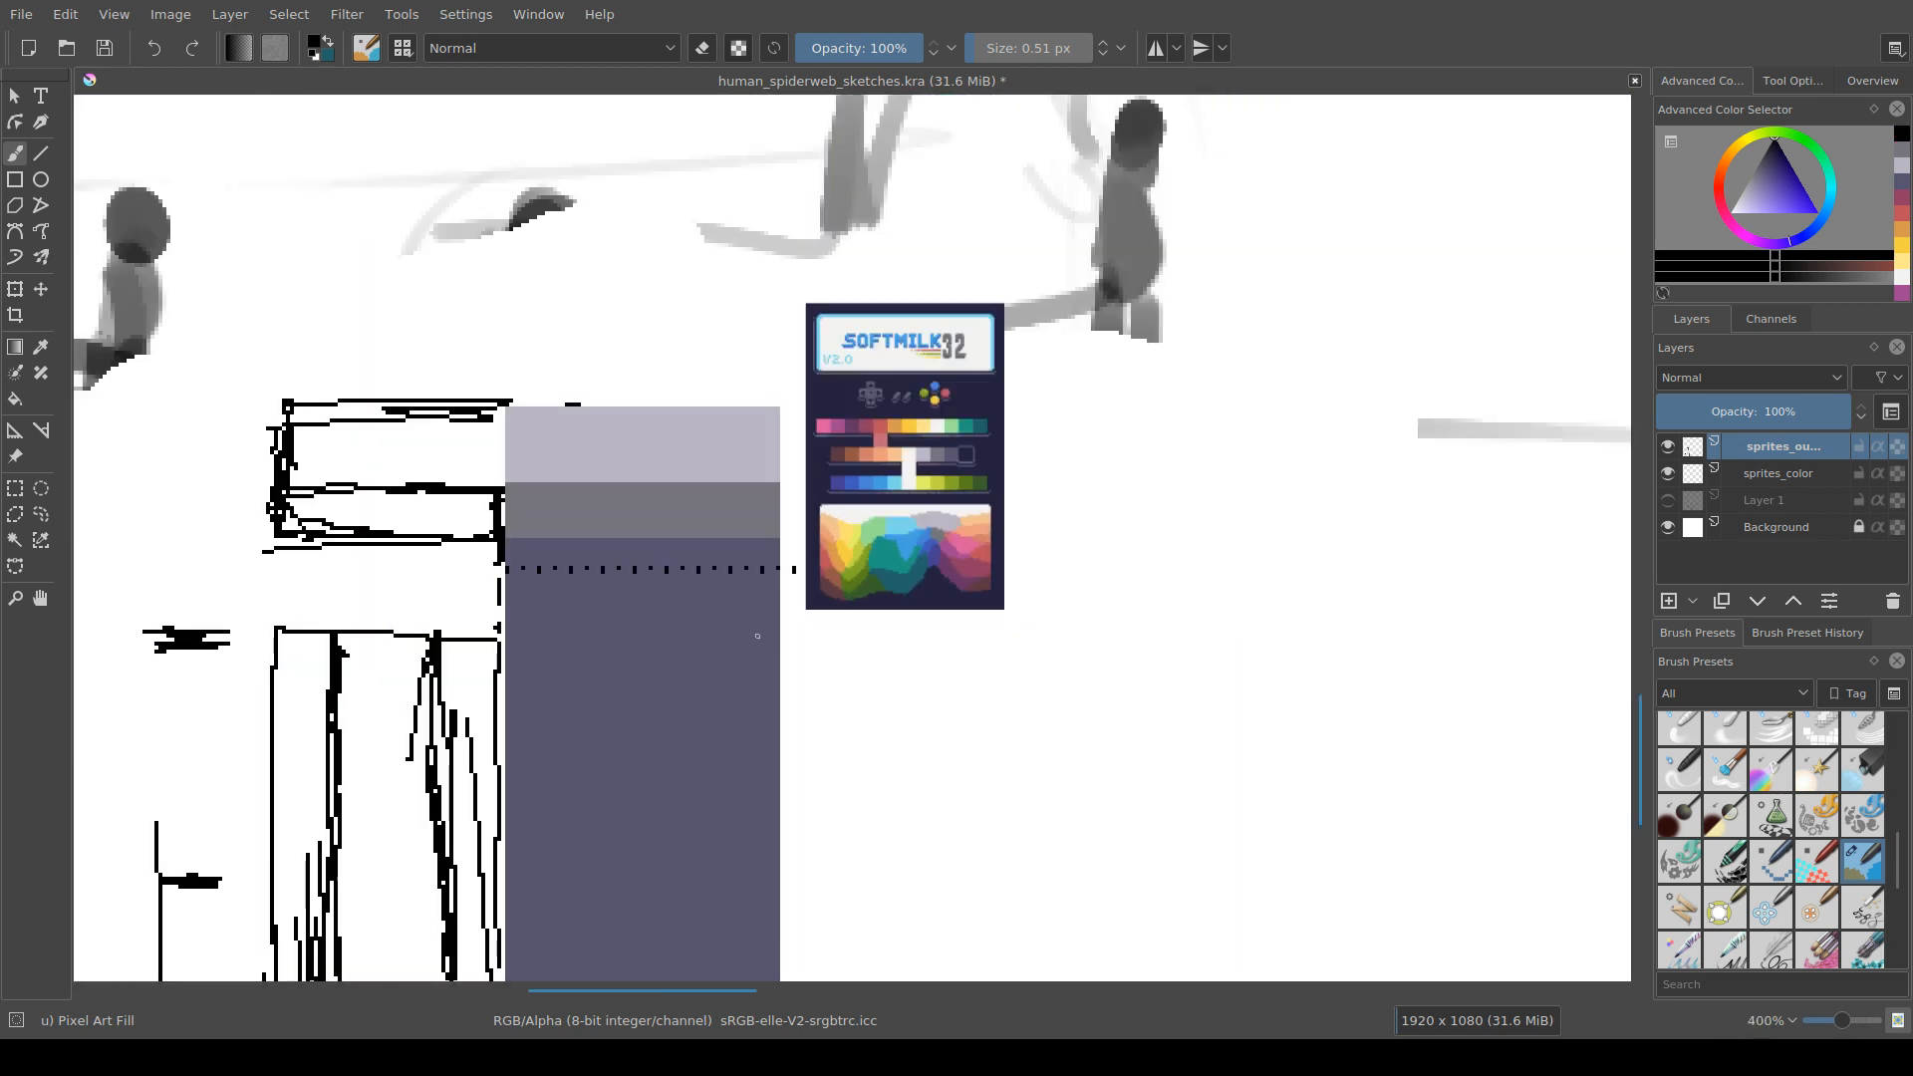
Step: Widen the dark grey block out to the new dash by filling a narrow full-height strip with its sampled dark grey
ctrl+click(757, 633)
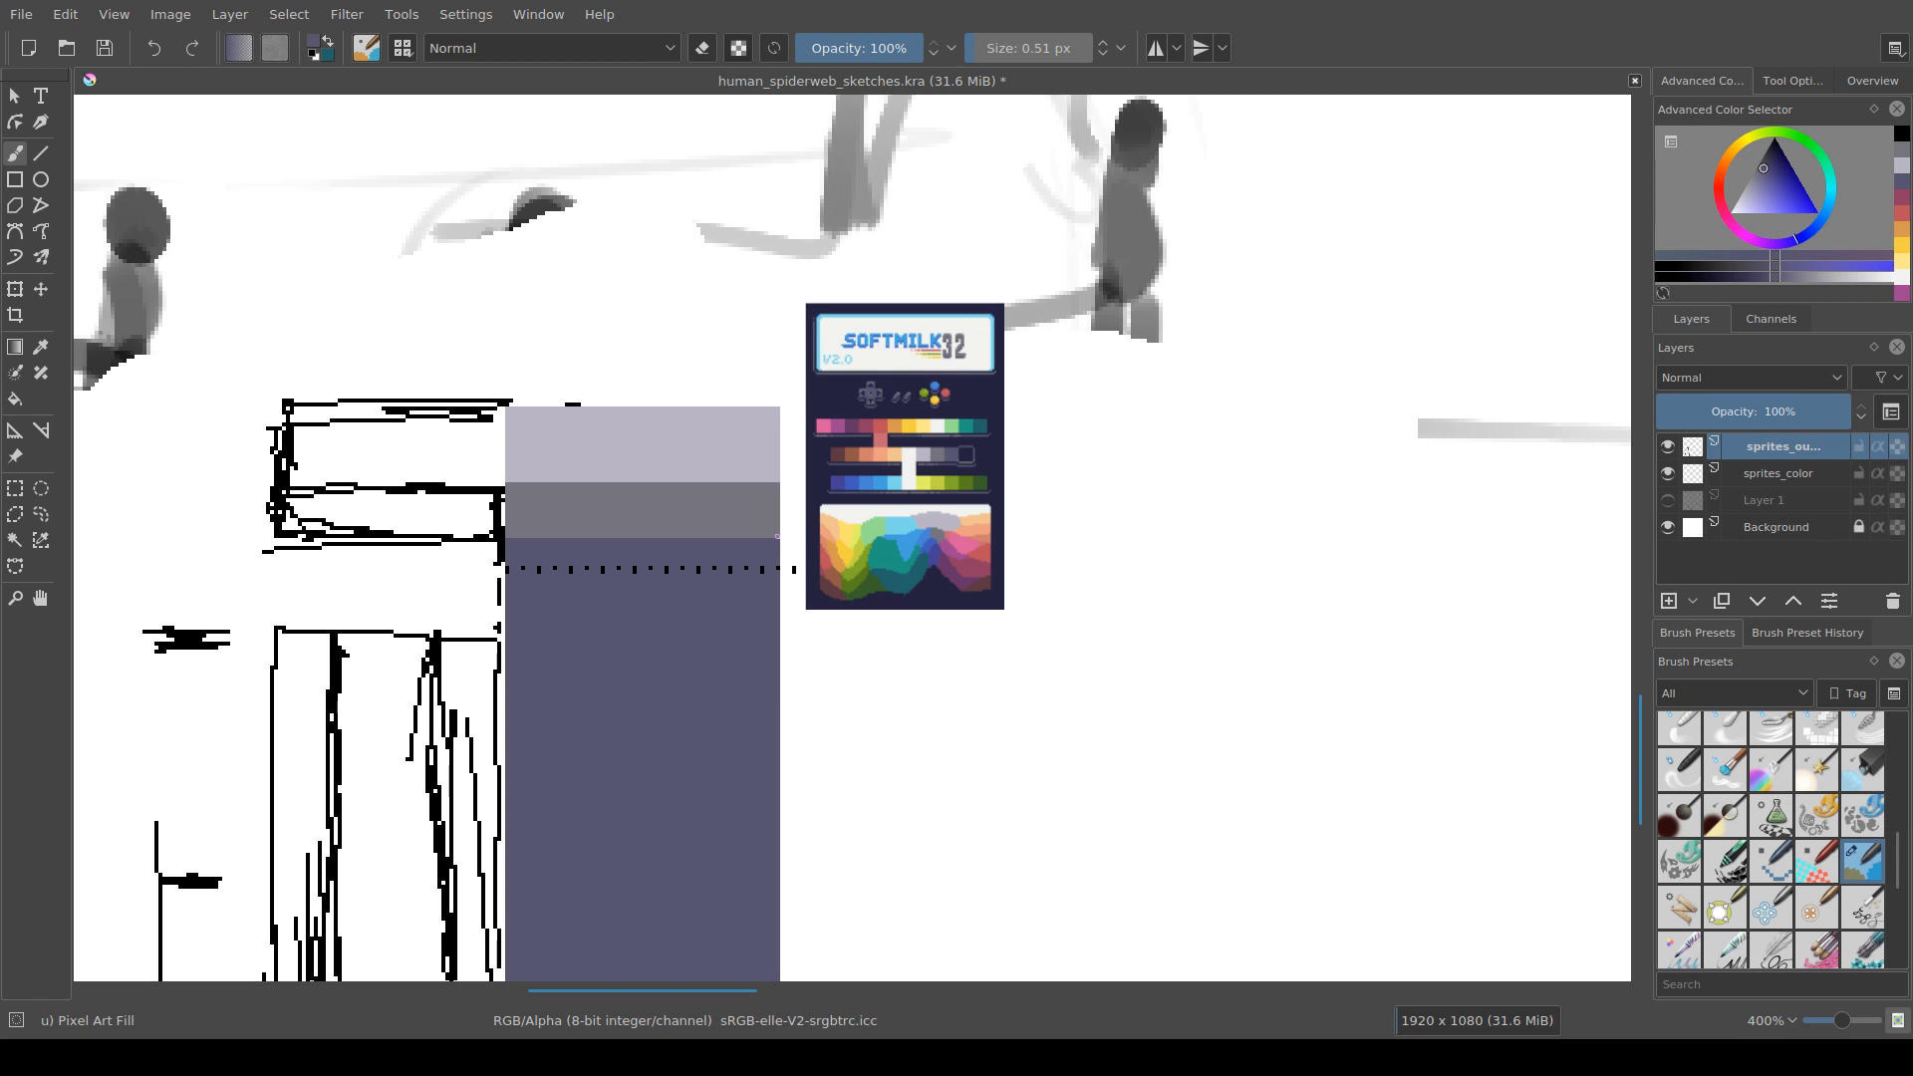
key(ctrl+r)
drag(780, 538, 796, 969)
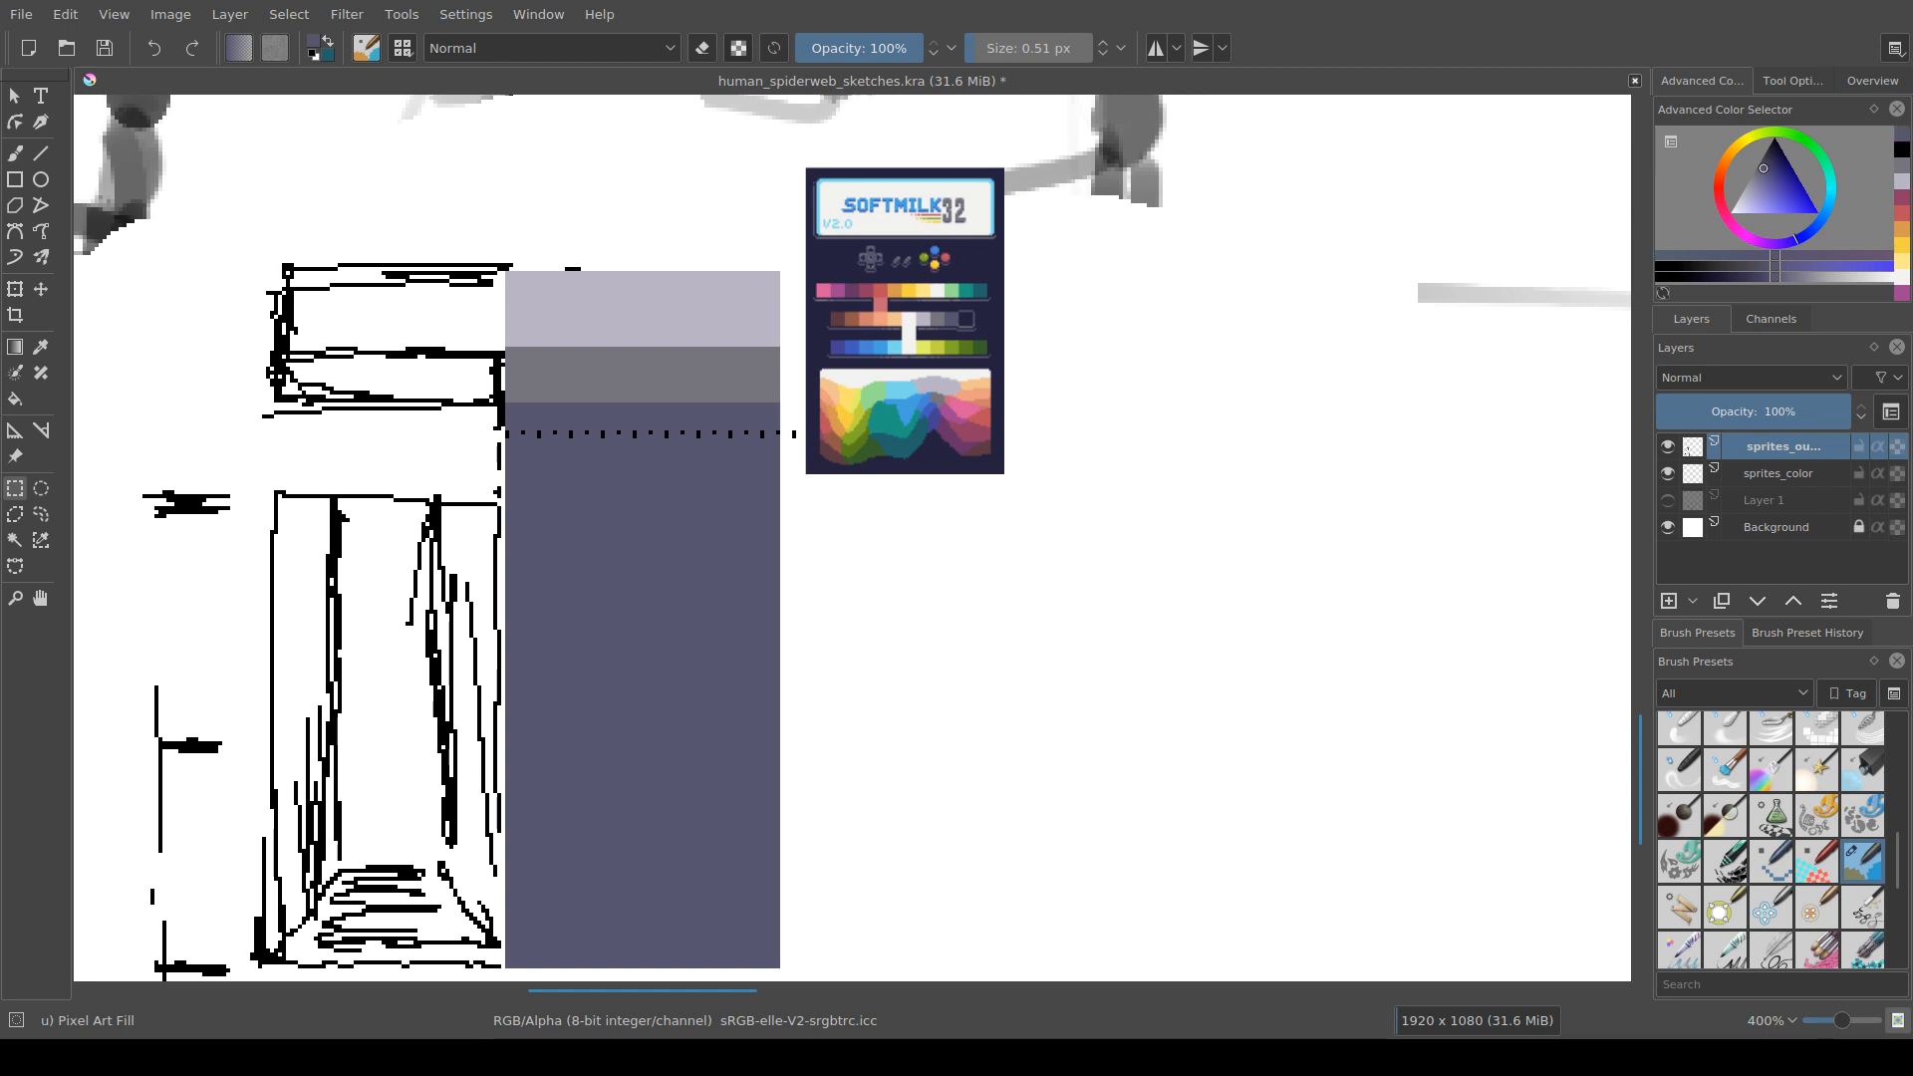
key(f)
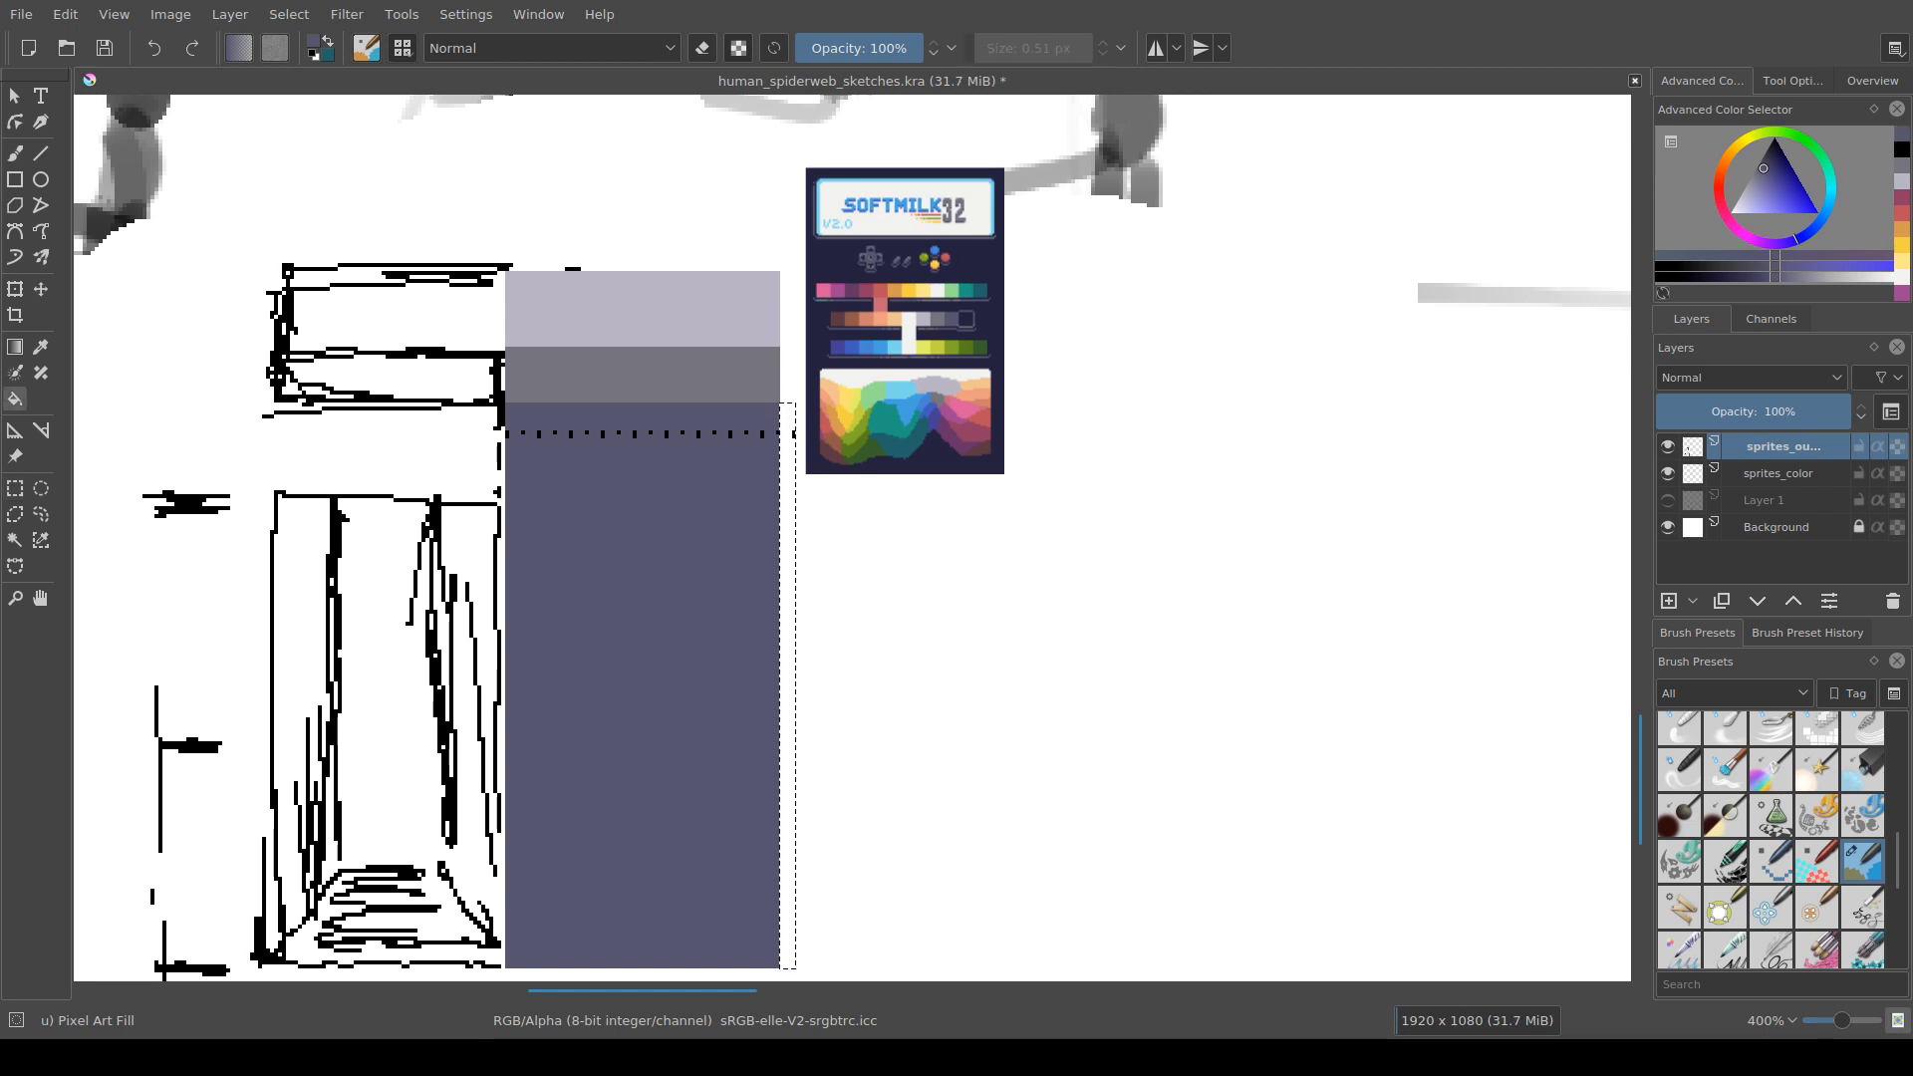
click(788, 428)
Step: Extend the medium grey strip to the widened block's edge by filling the adjoining gap with its sampled grey, and save the file
drag(800, 403, 751, 590)
scroll(751, 590, up, 2)
key(ctrl+r)
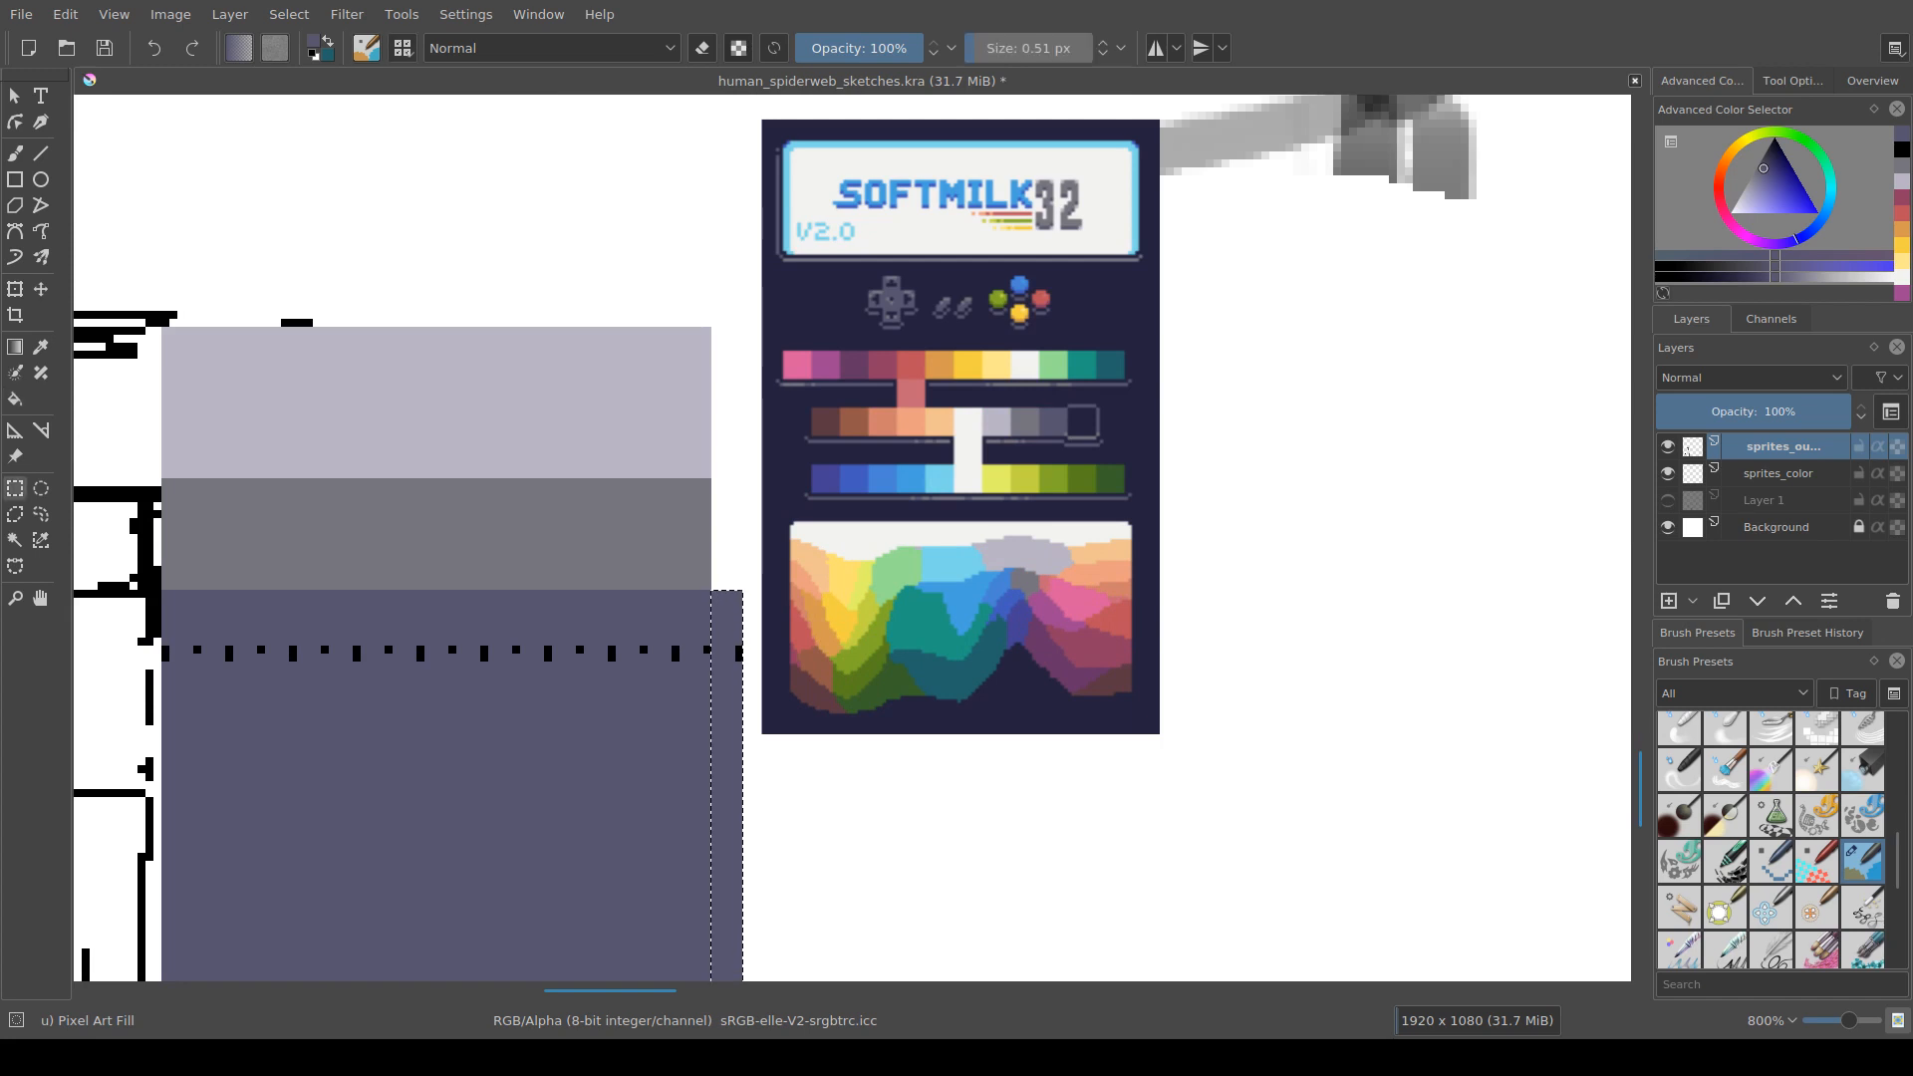
drag(711, 471, 743, 589)
key(f)
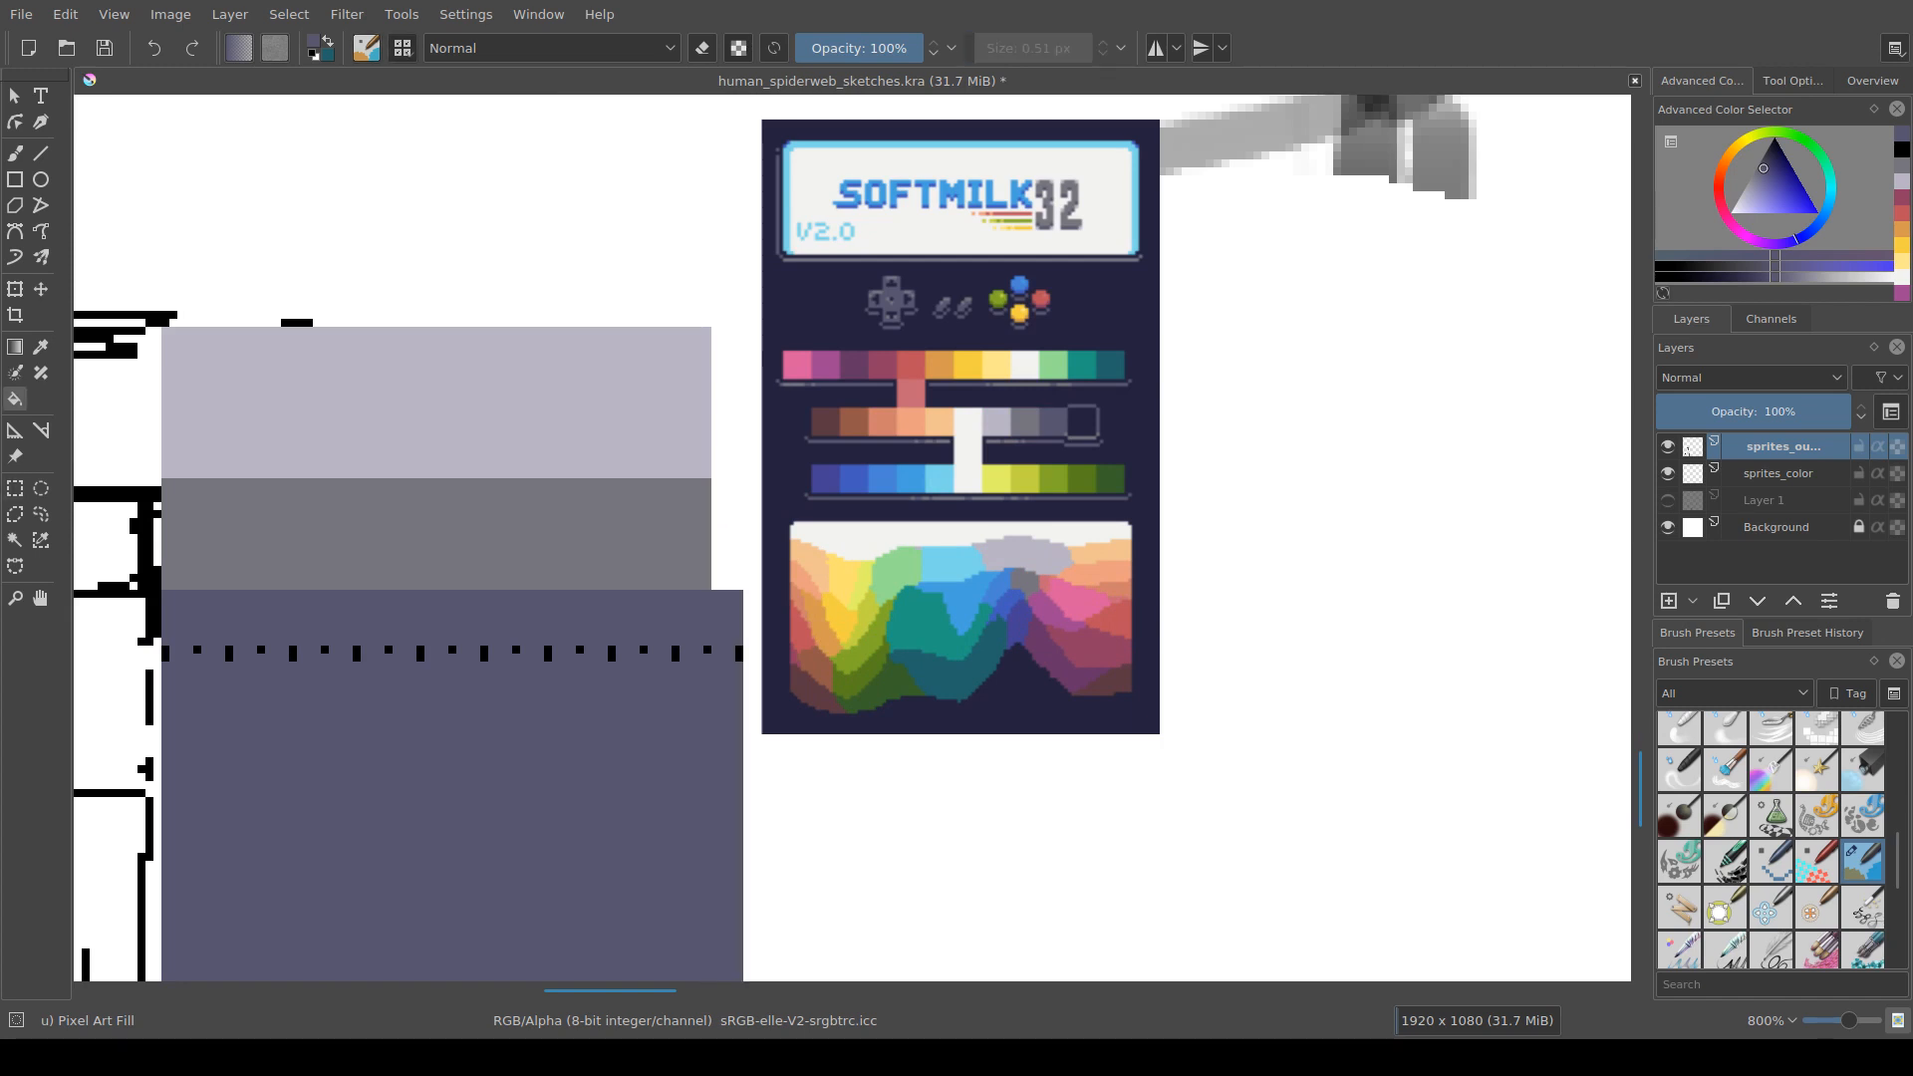
key(ctrl+r)
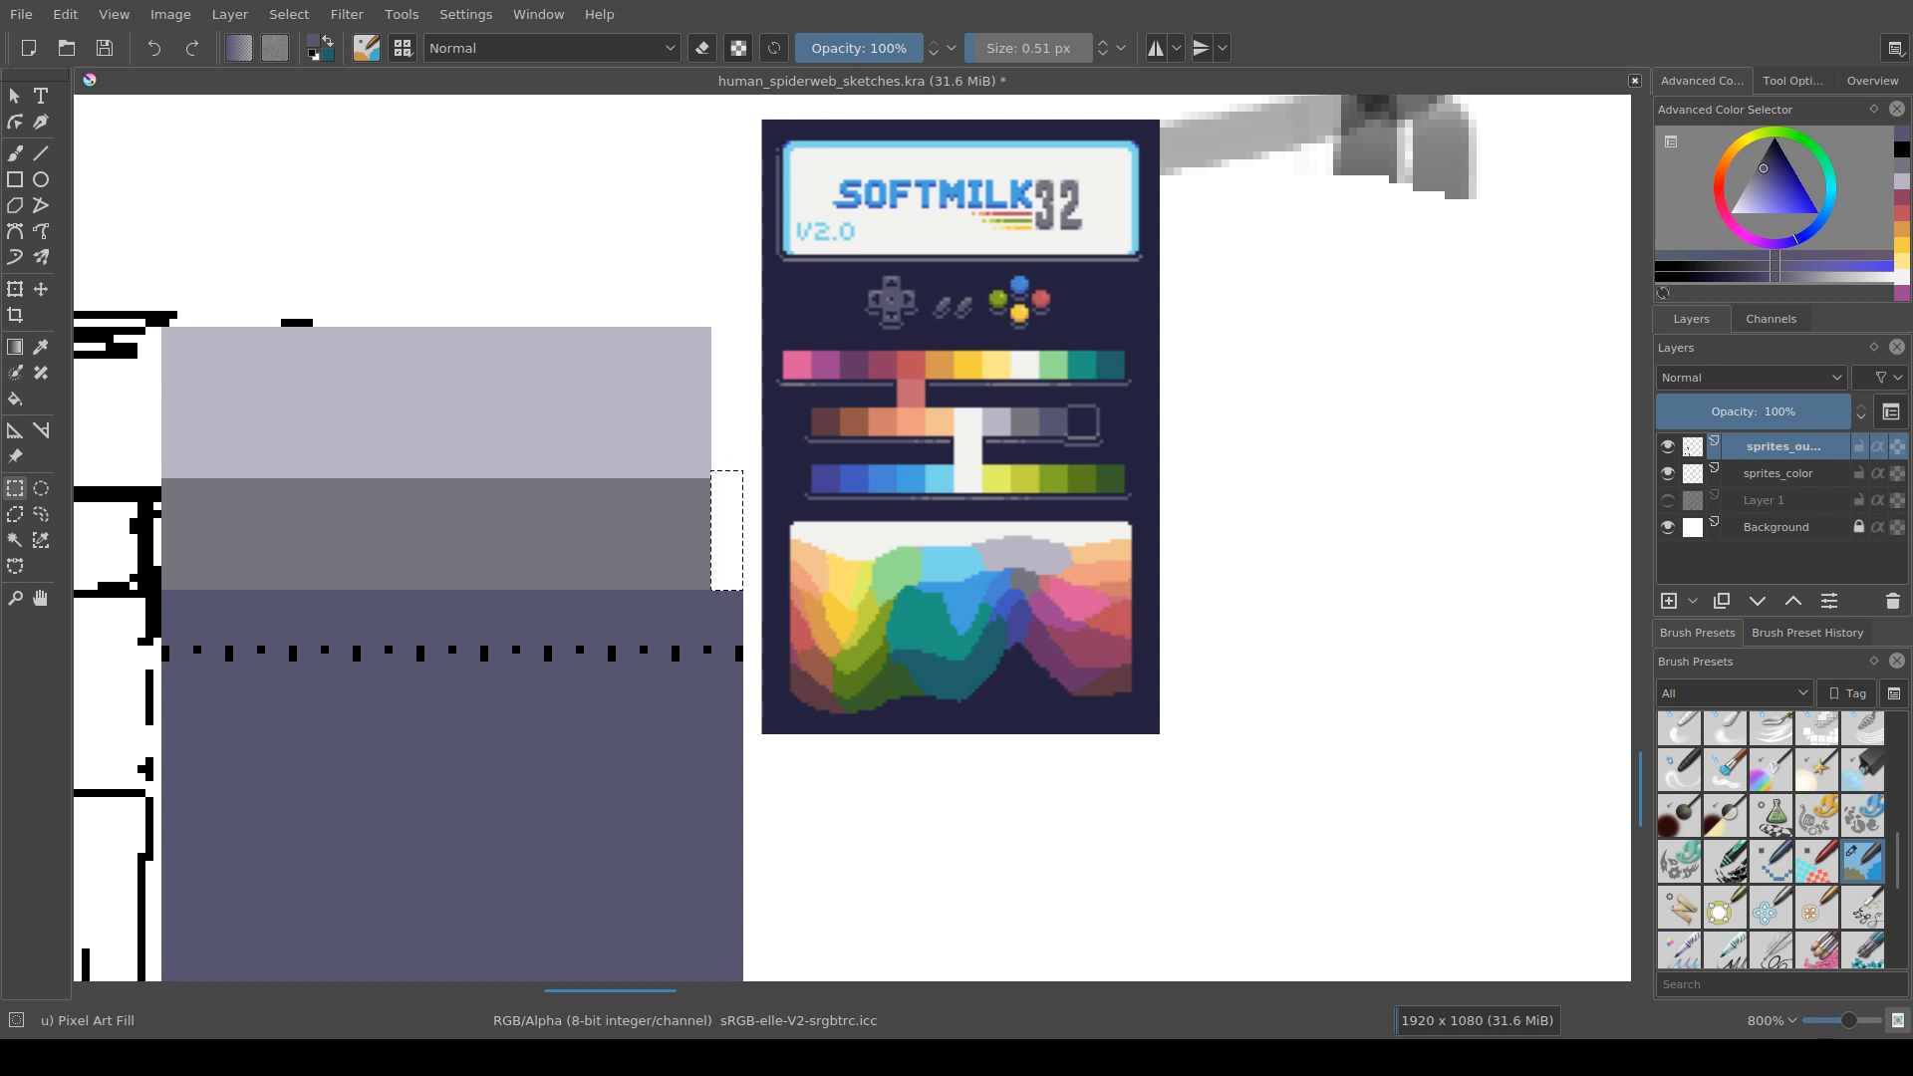
key(f)
ctrl+click(691, 534)
click(727, 532)
drag(727, 532, 729, 561)
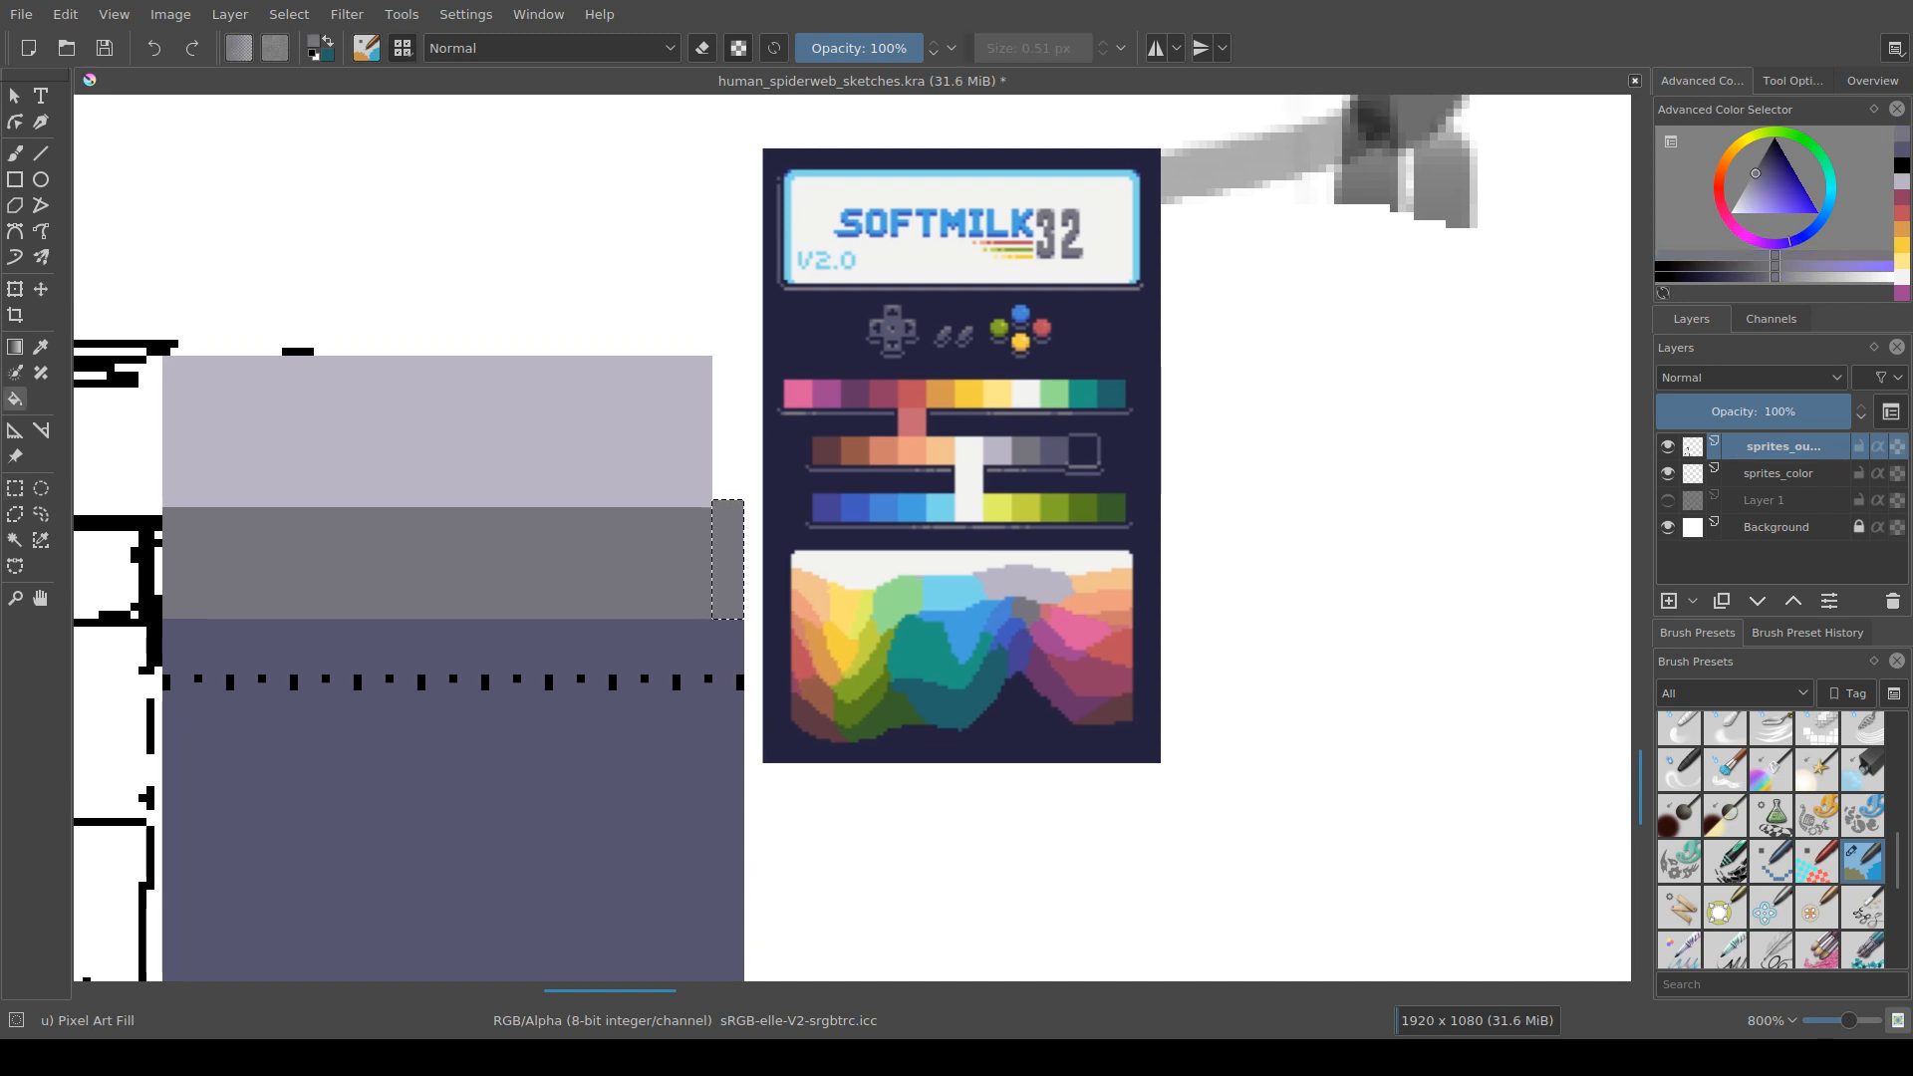
key(ctrl+r)
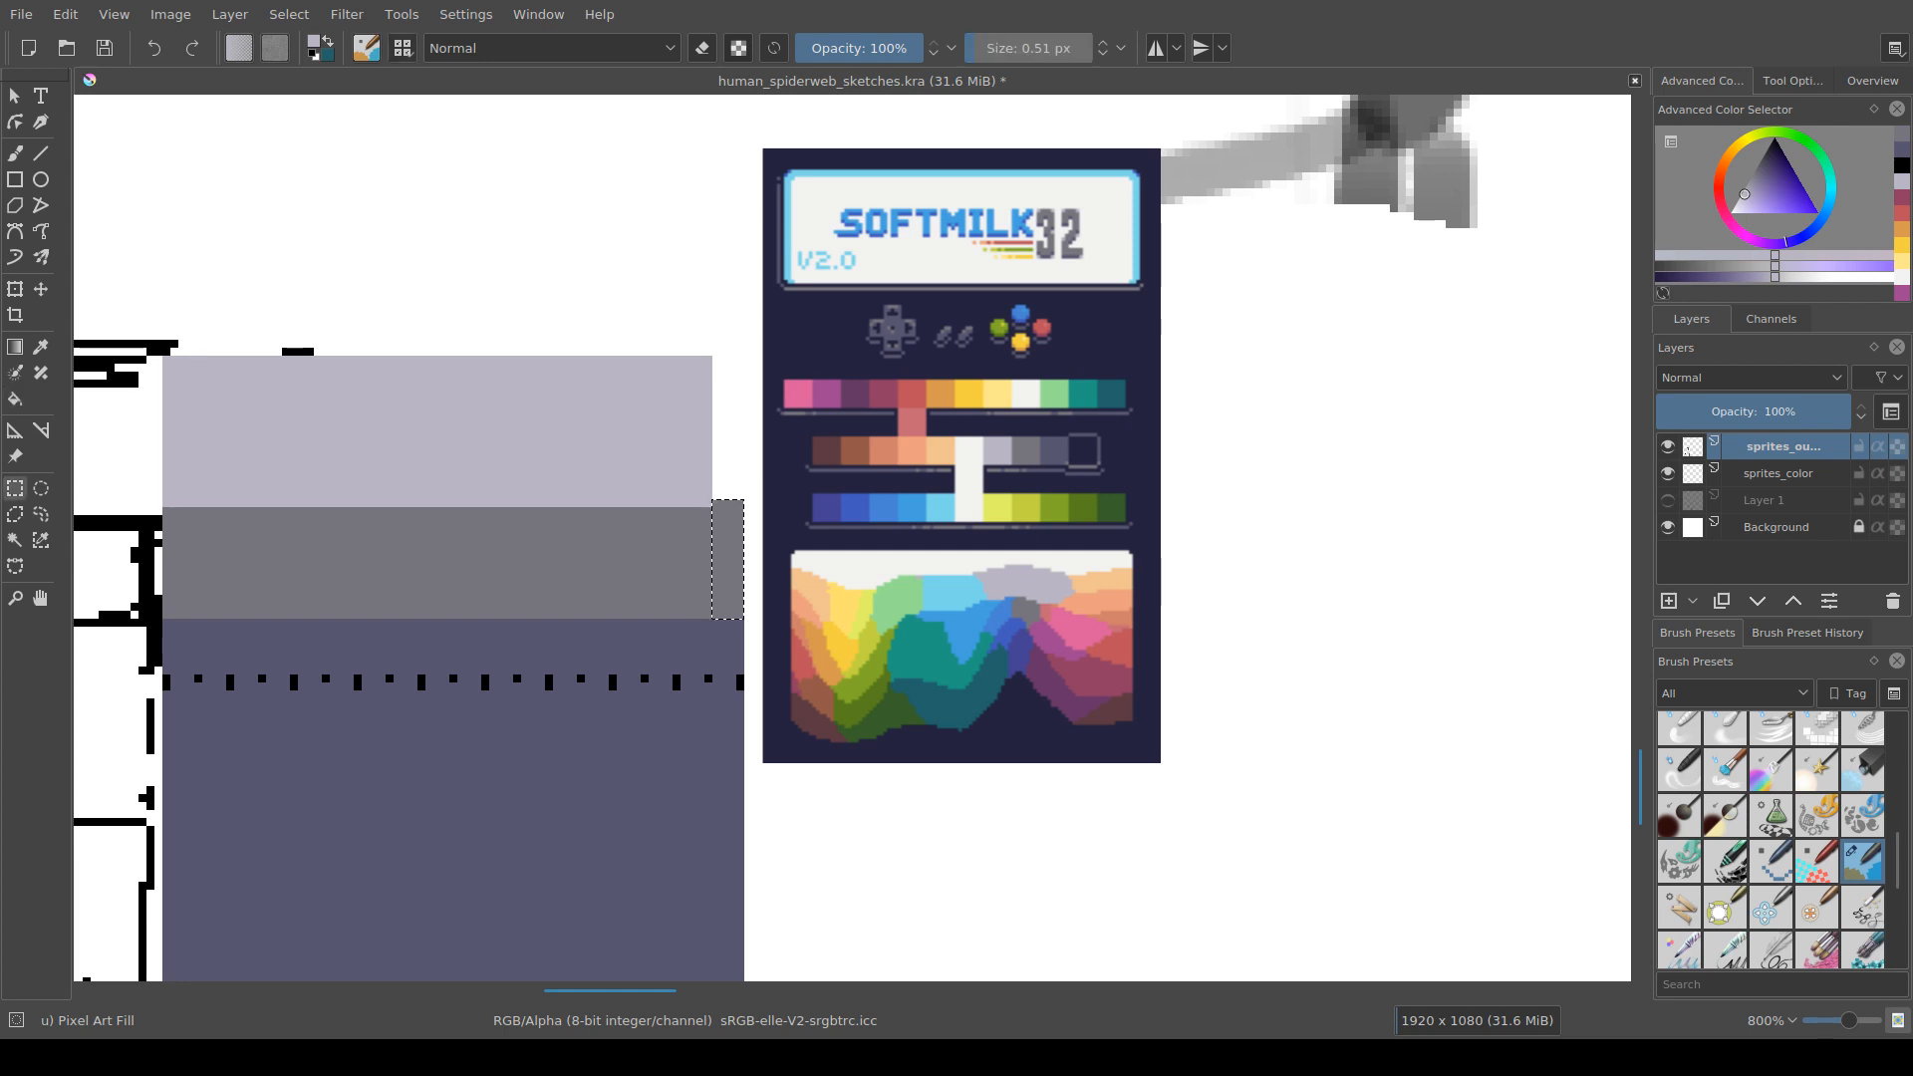
key(ctrl+s)
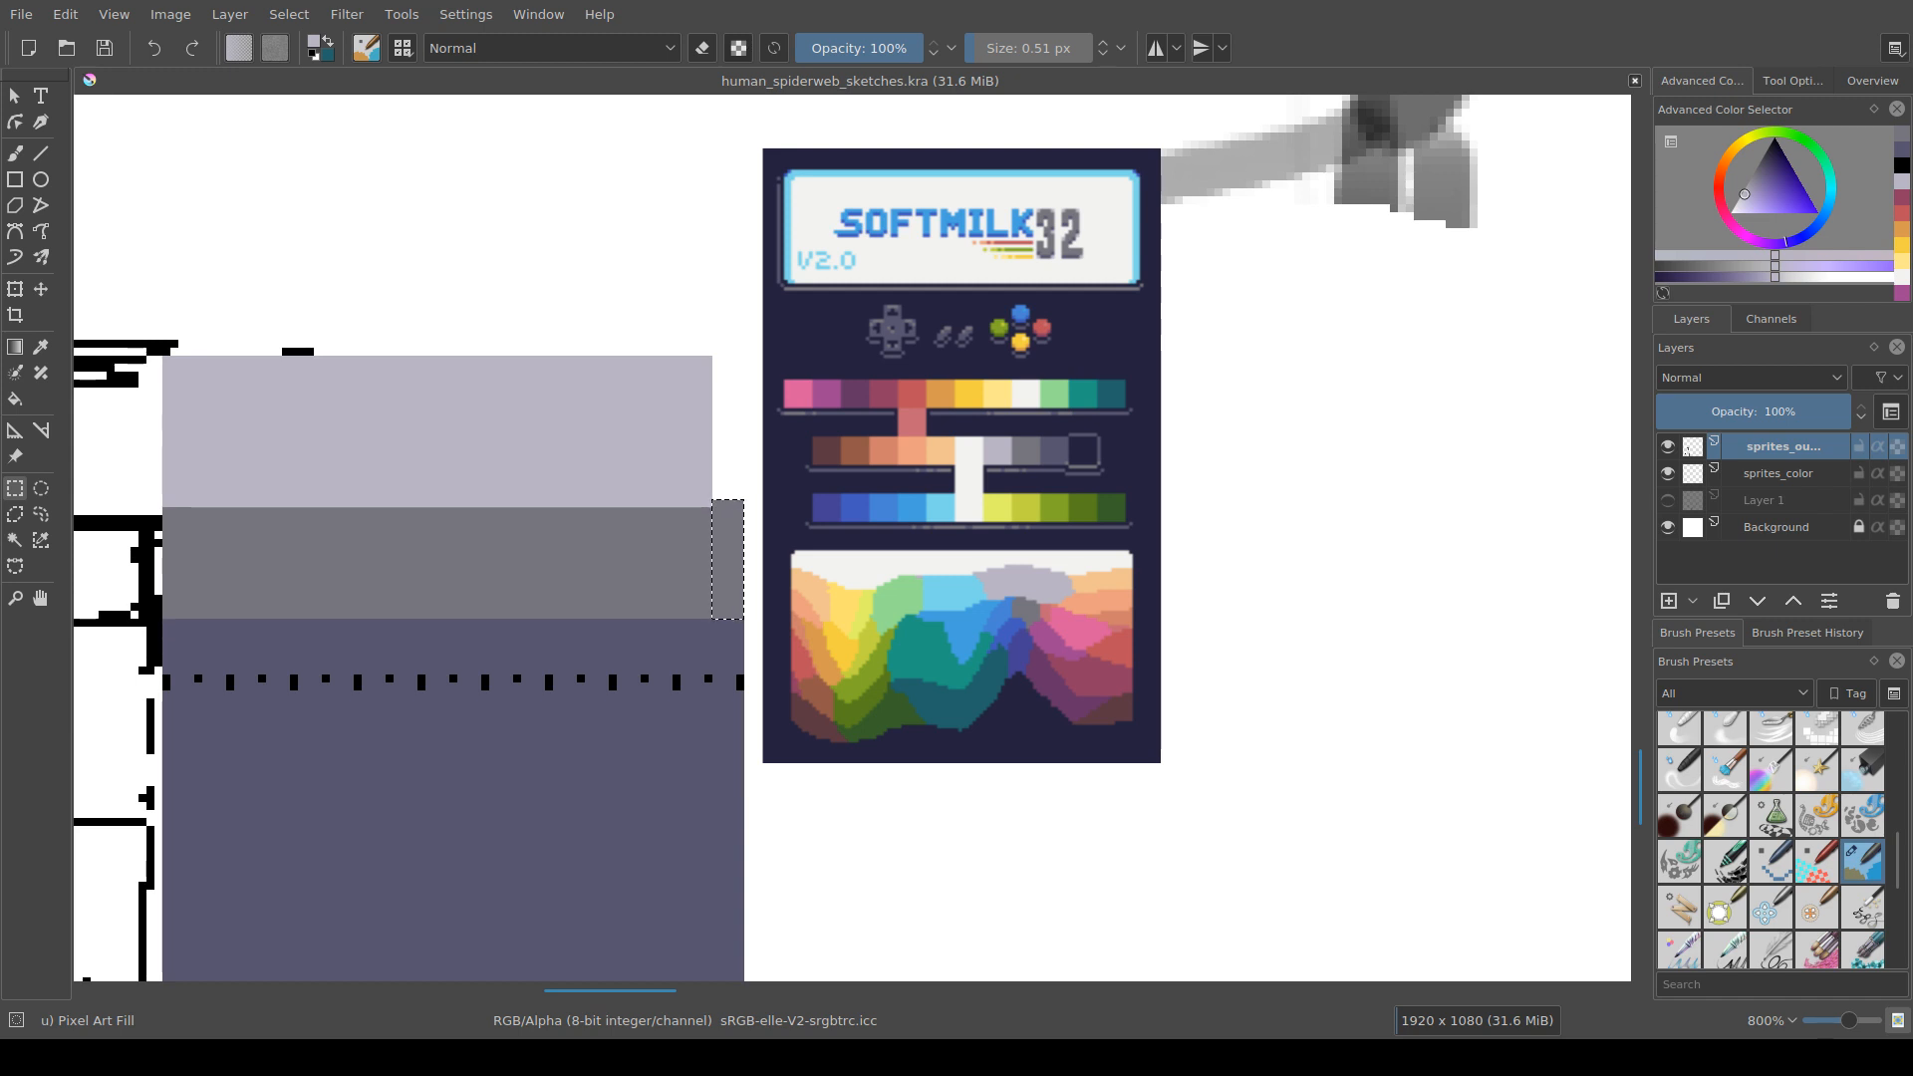
Step: Extend the light grey area to the widened edge, filling both the white gap and the medium grey overlap with its sampled colour, and deselect
drag(851, 538, 844, 551)
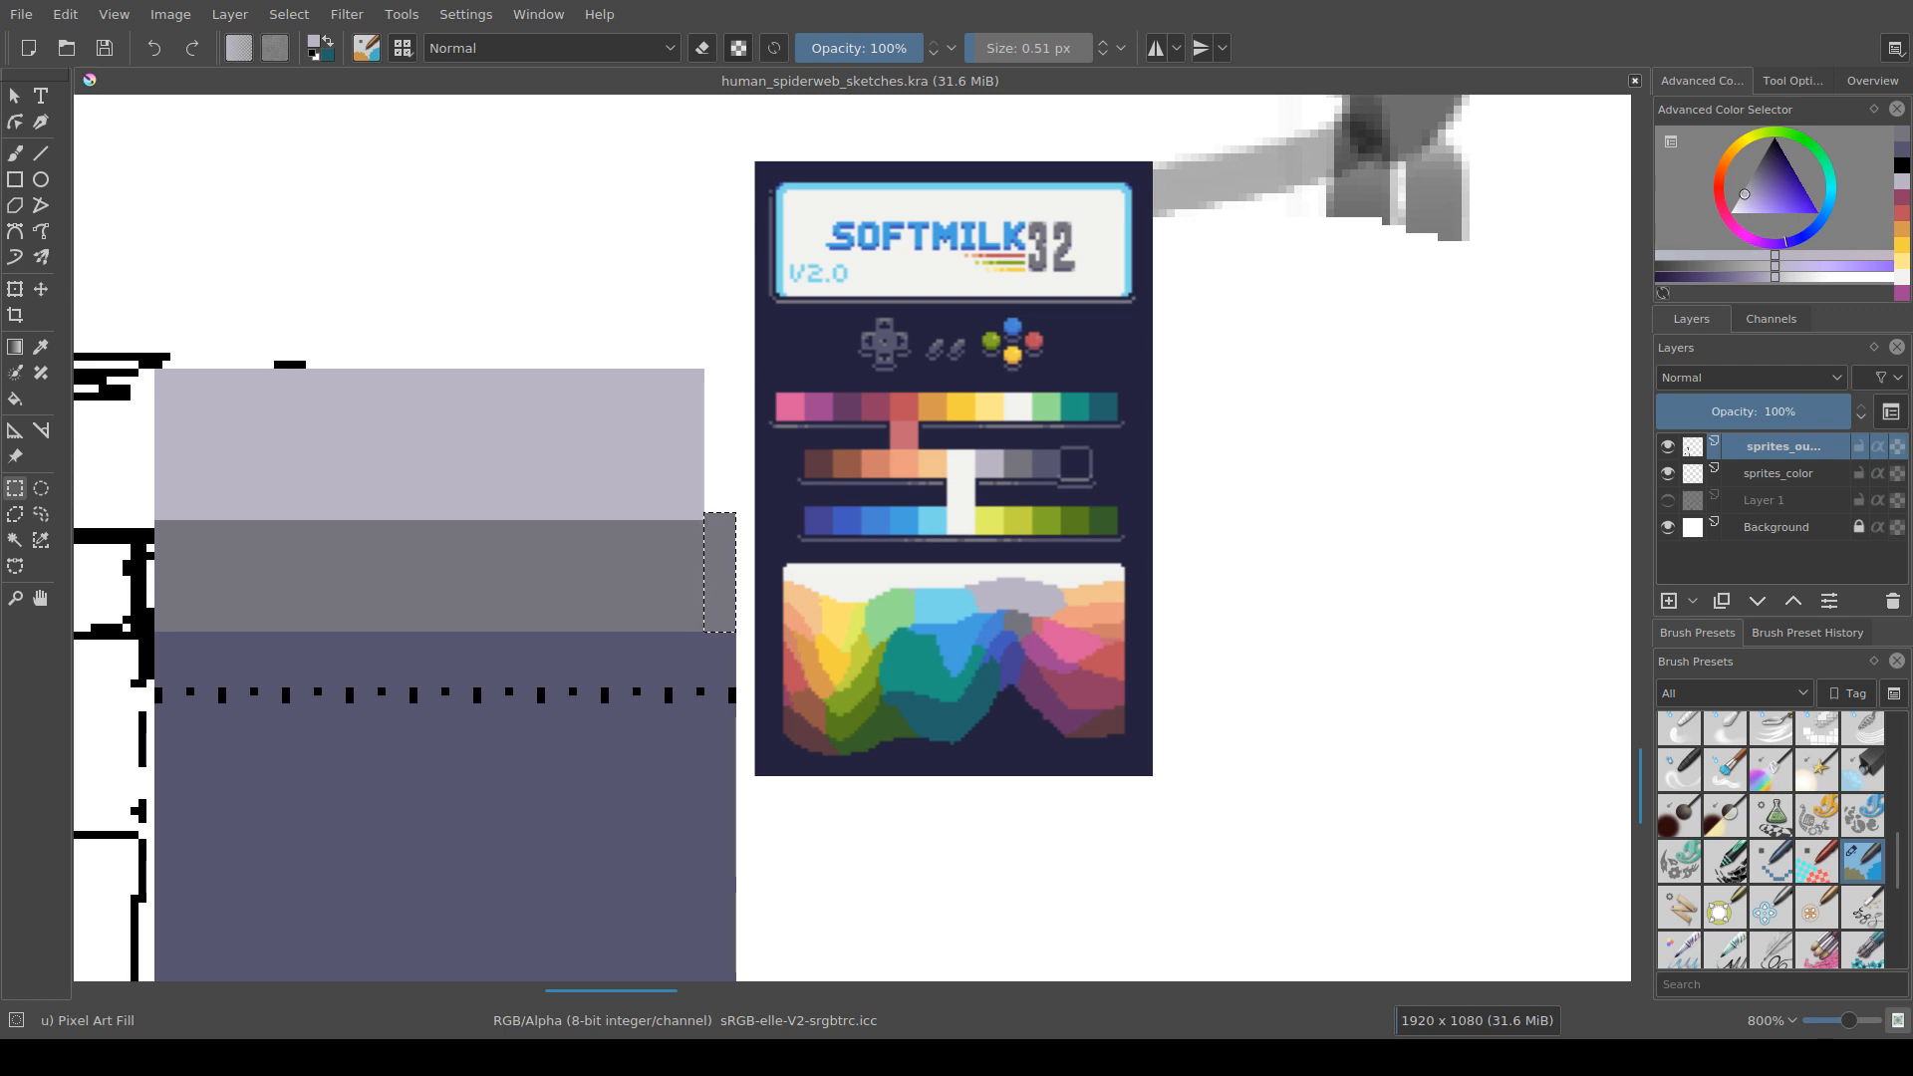
drag(852, 538, 795, 580)
key(ctrl+shift+a)
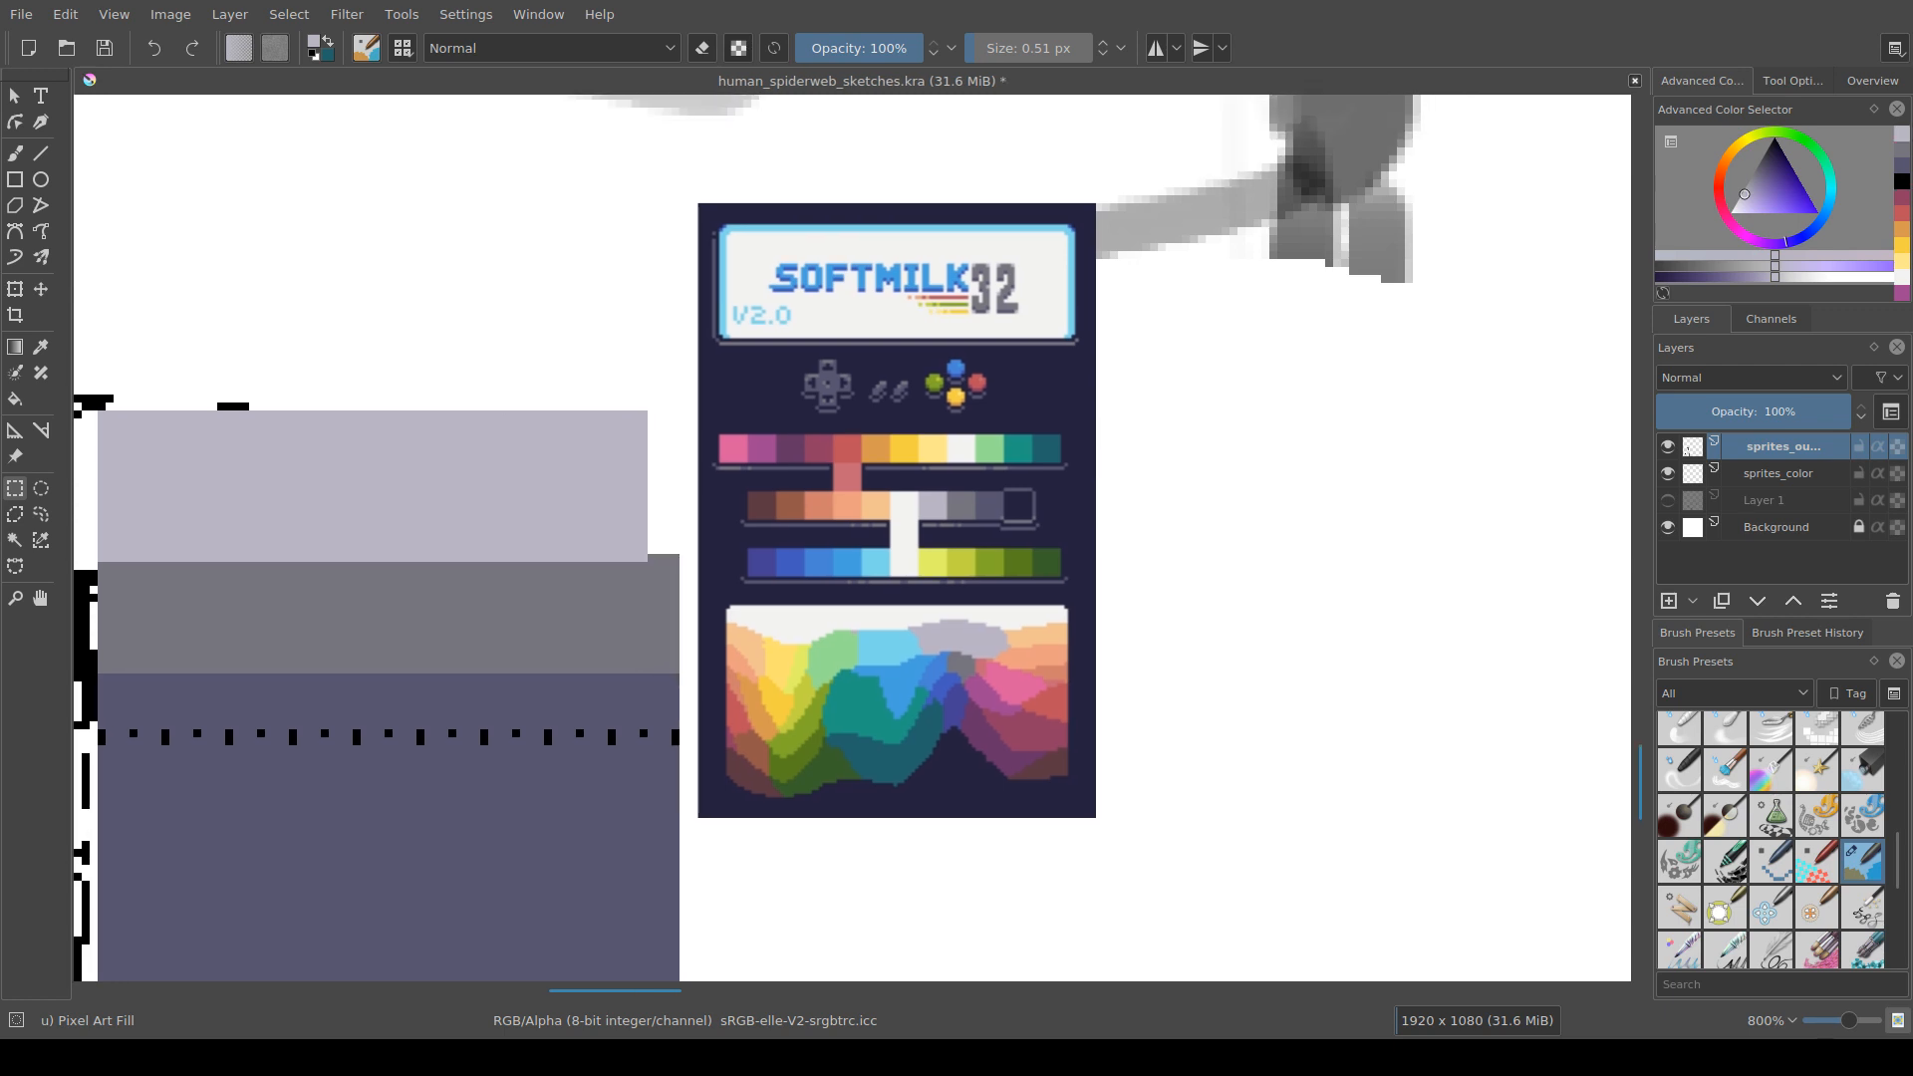
drag(647, 410, 680, 561)
key(f)
ctrl+click(662, 504)
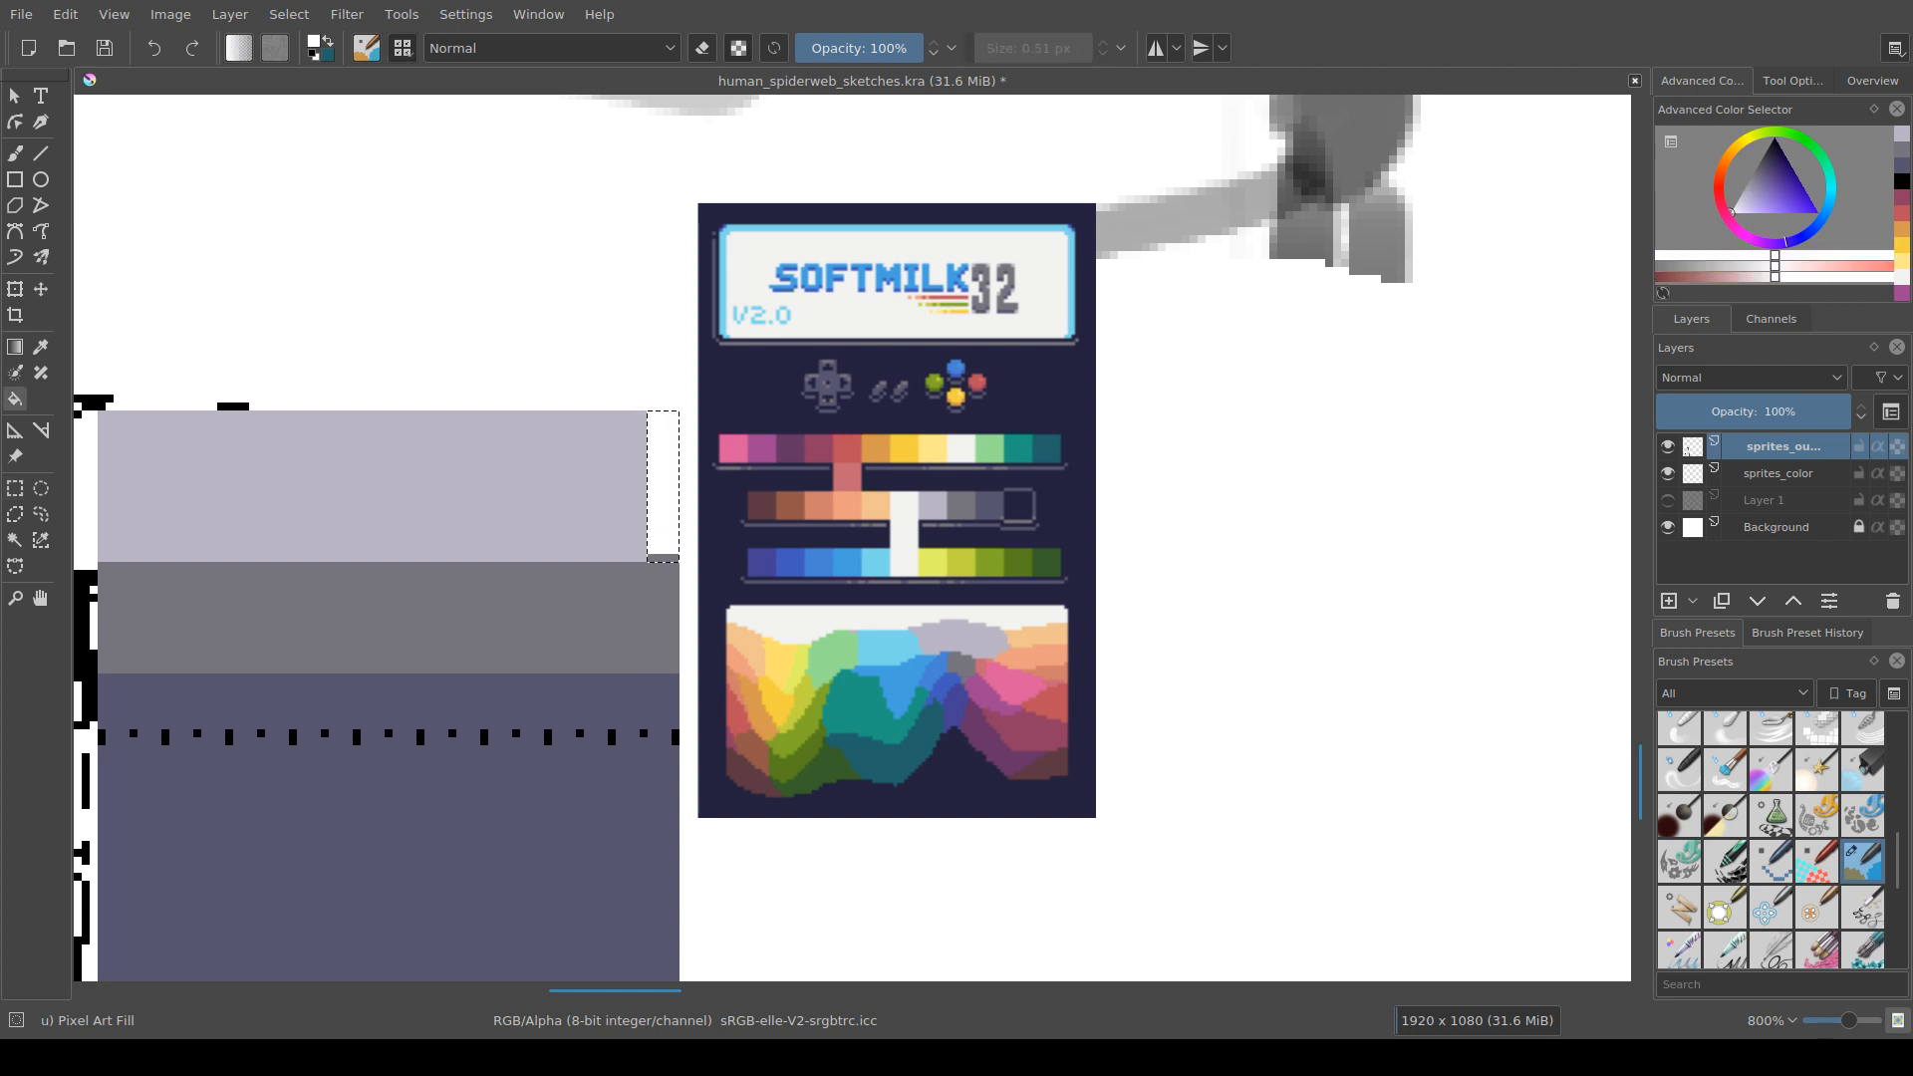
ctrl+click(628, 489)
click(662, 488)
click(664, 558)
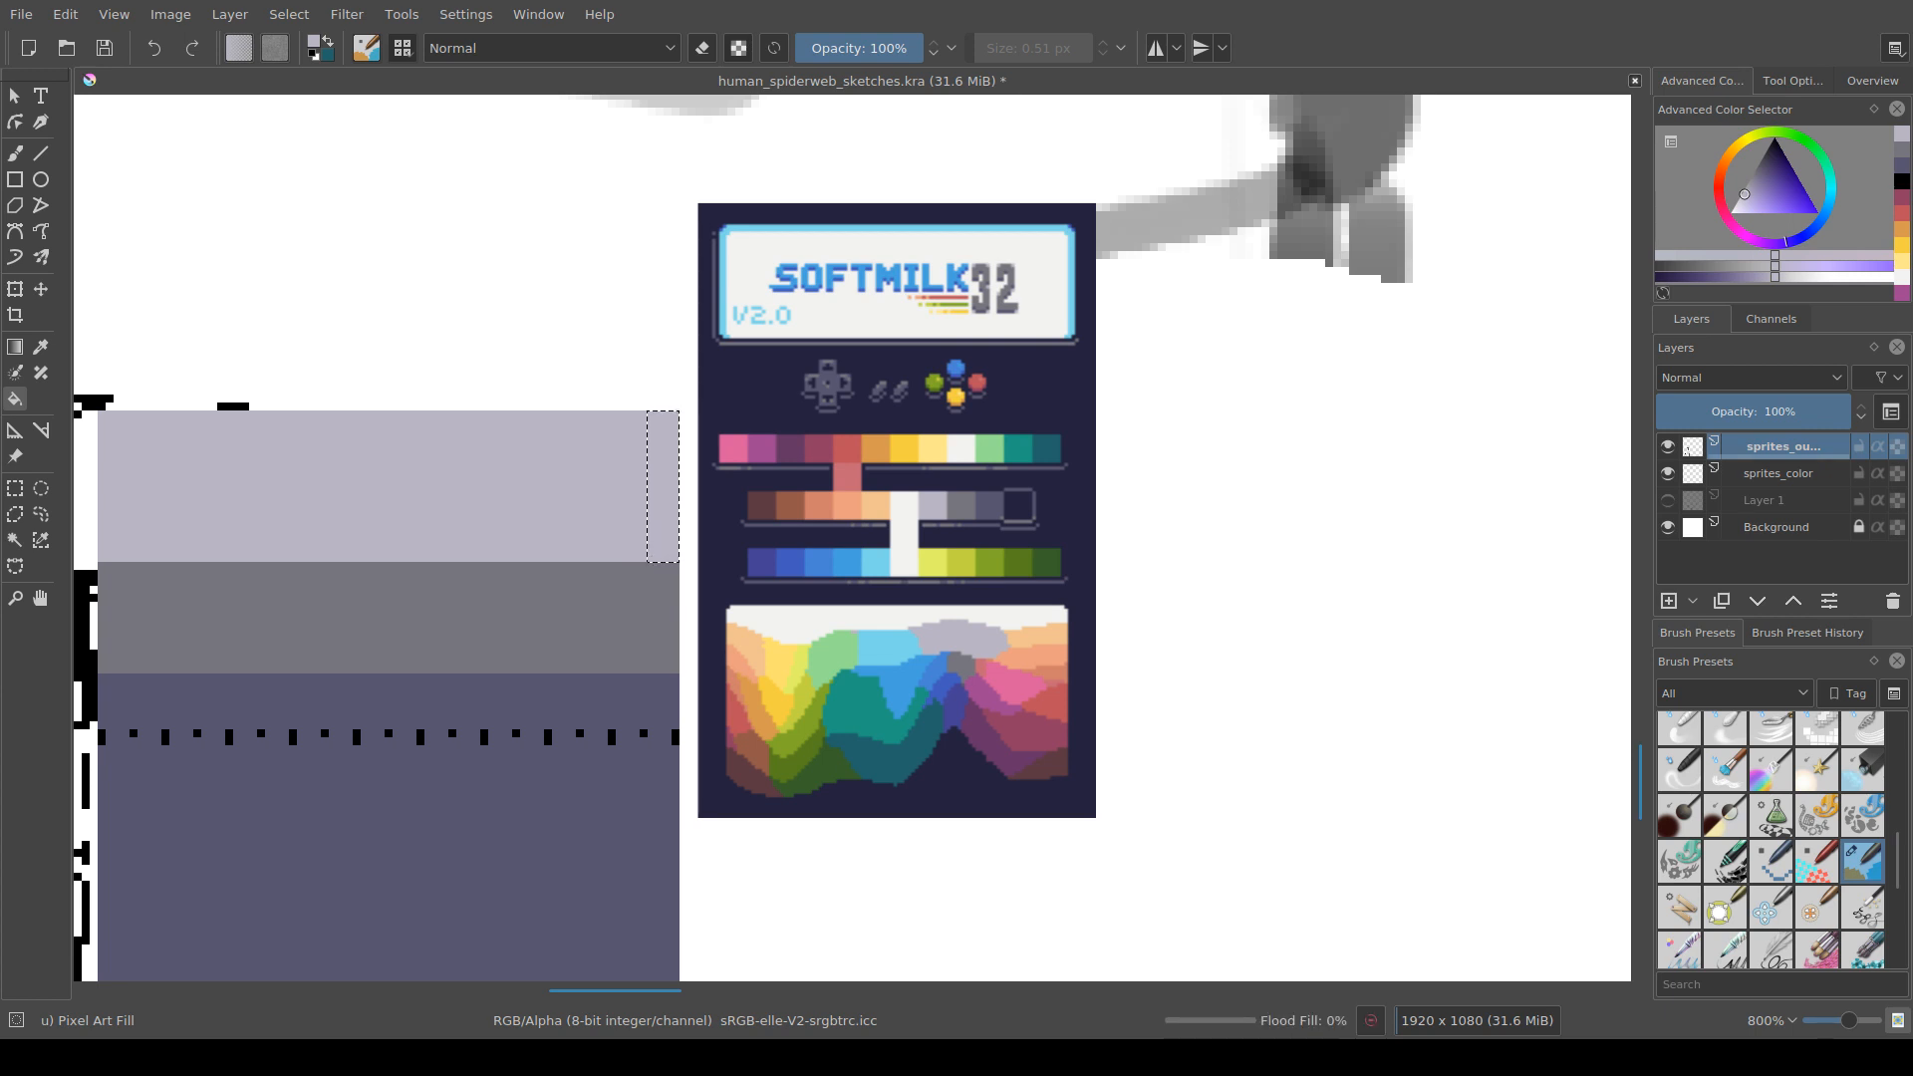
drag(664, 558, 883, 473)
key(ctrl+r)
key(ctrl+shift+a)
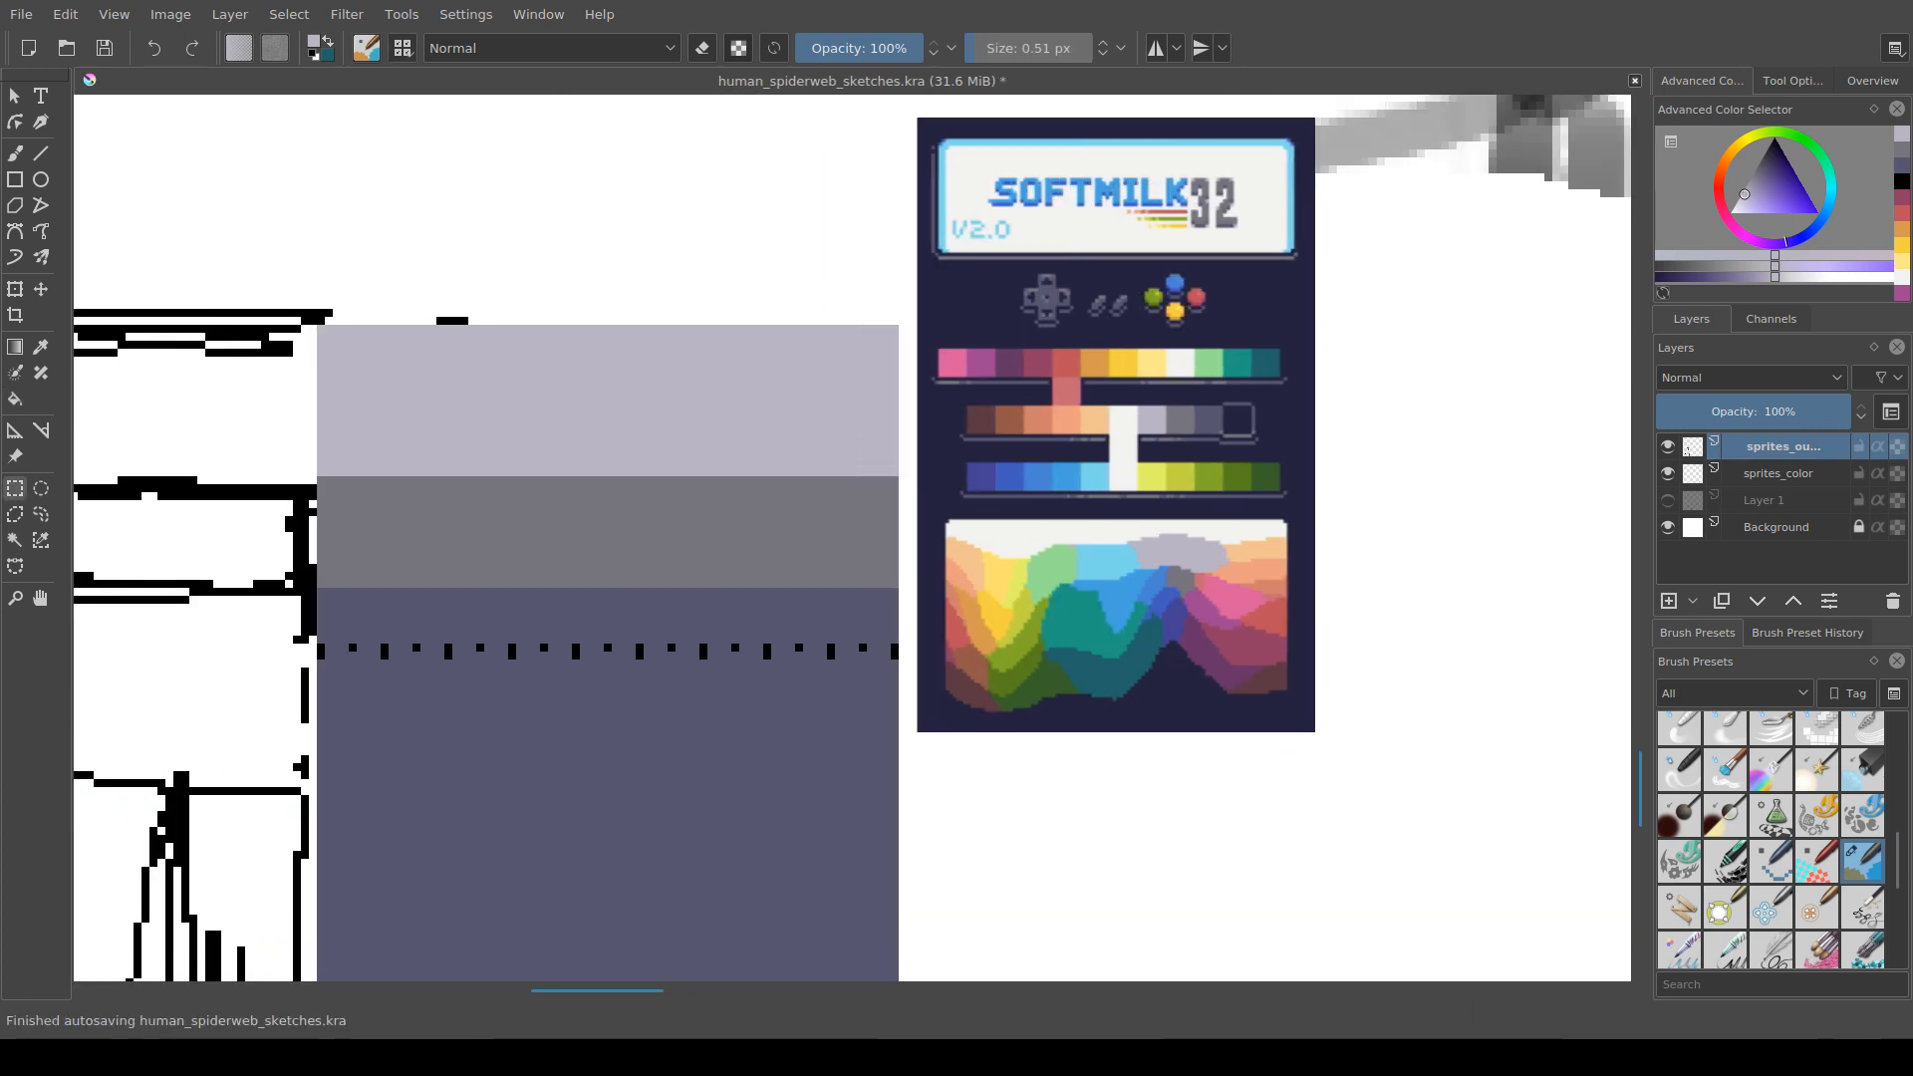
drag(816, 748, 720, 643)
scroll(706, 682, down, 2)
scroll(720, 643, up, 2)
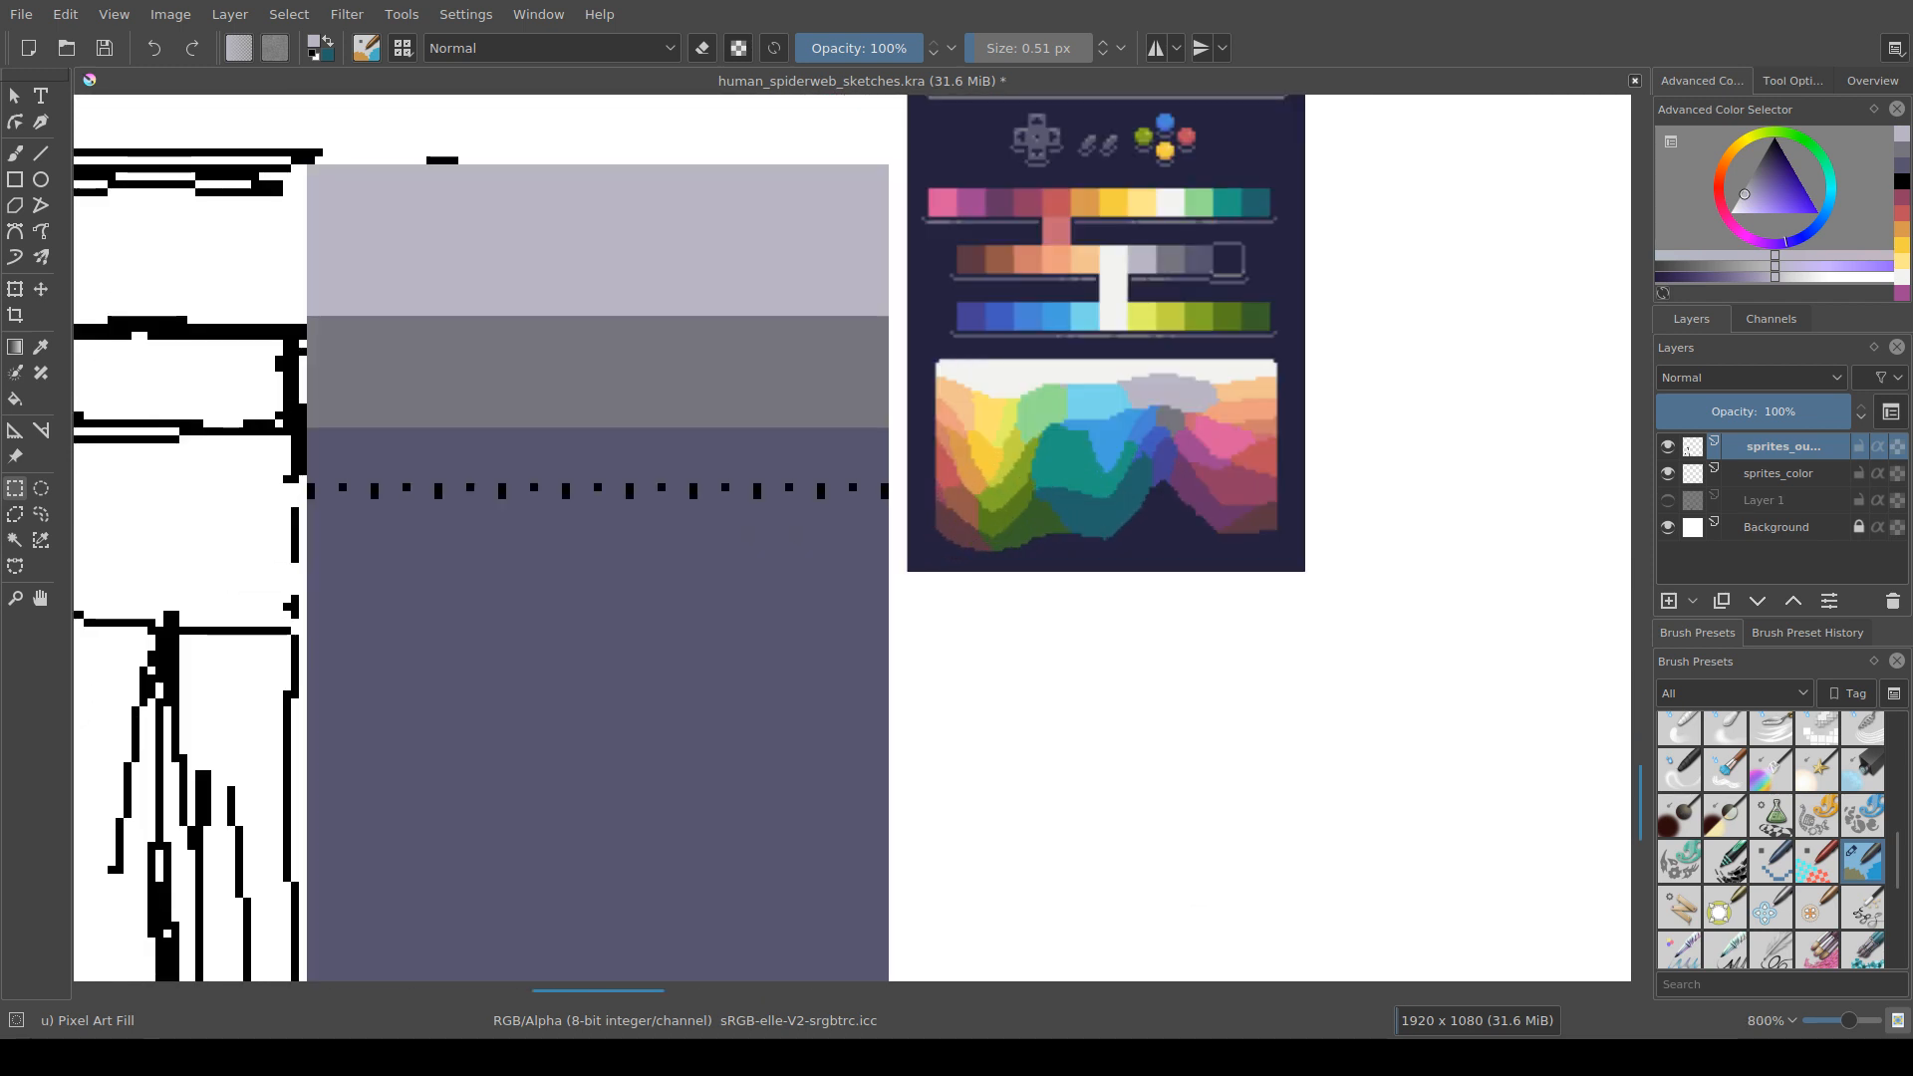
scroll(708, 614, down, 1)
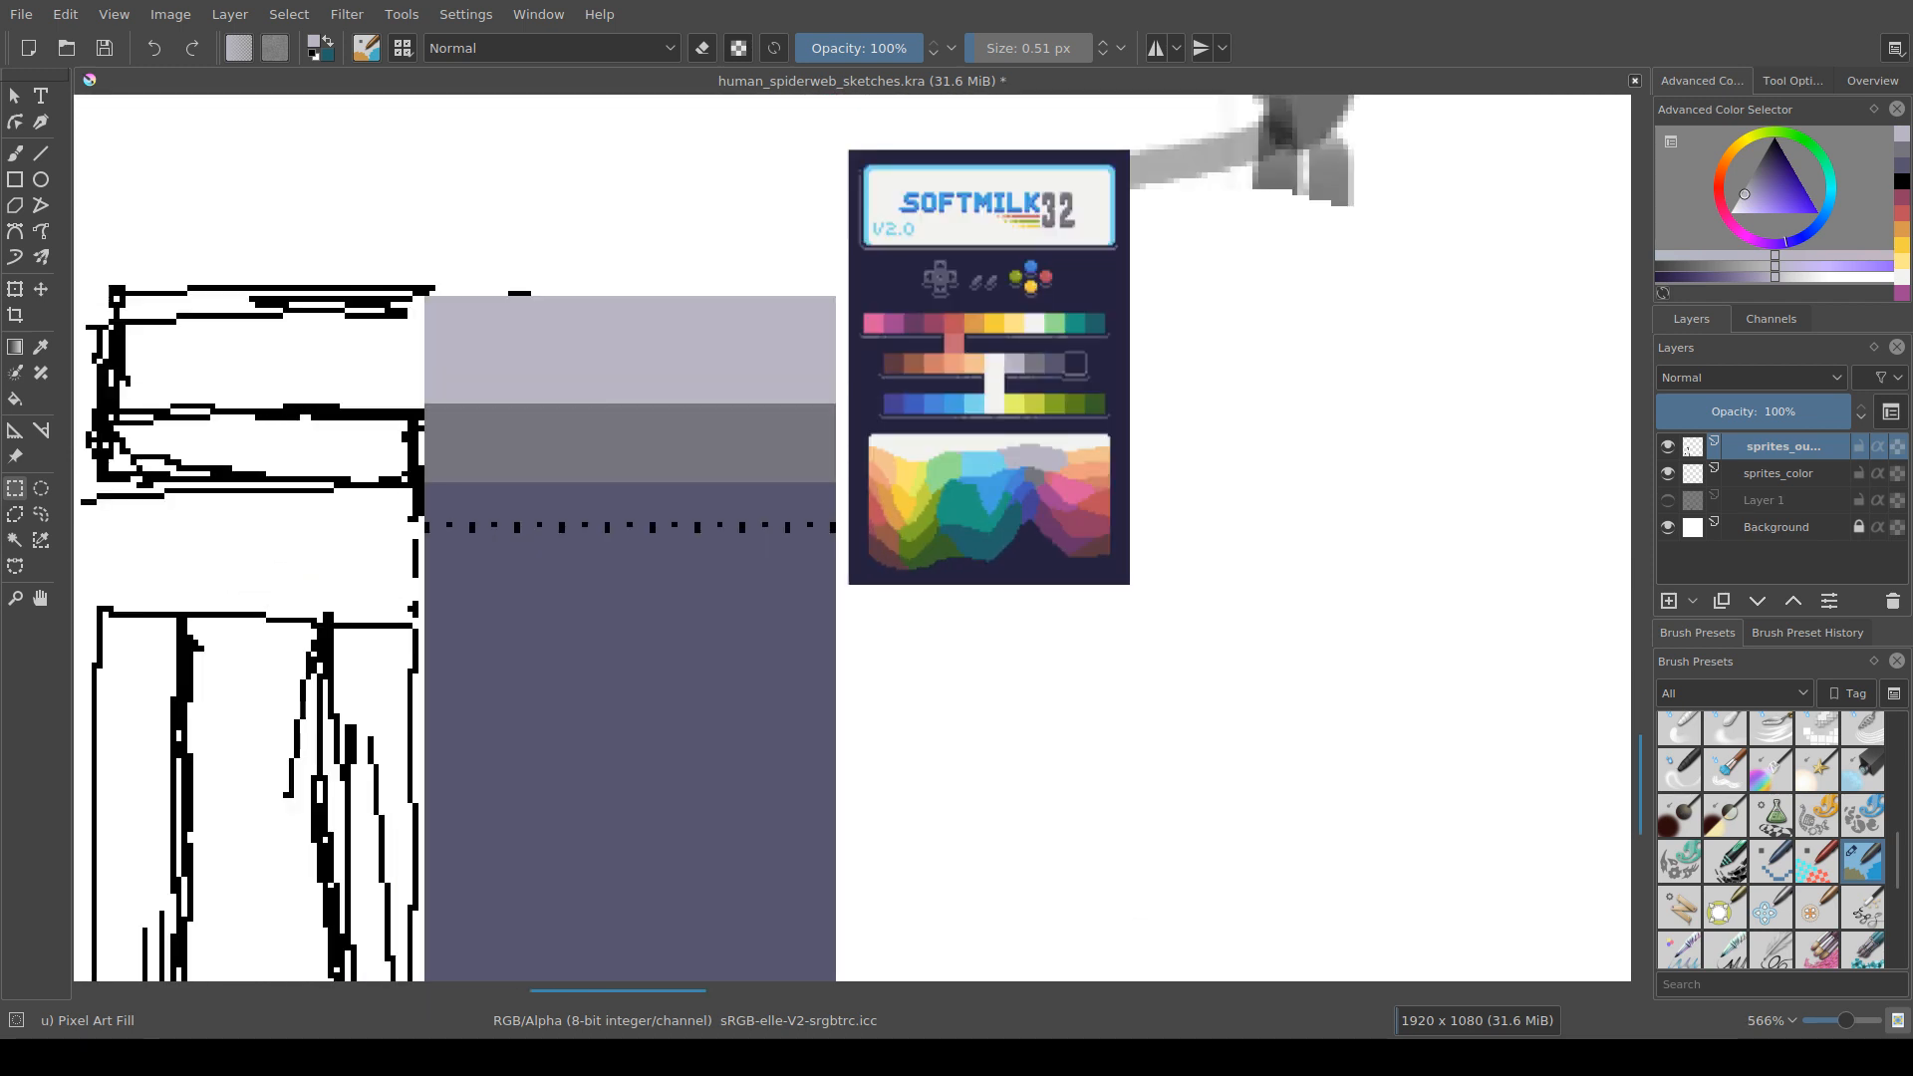
Step: Cut the dotted row out of the dark grey block onto its own layer and place it just beneath the palette image
drag(425, 516, 837, 544)
key(ctrl+shift+a)
key(ctrl+x)
key(ctrl+v)
key(t)
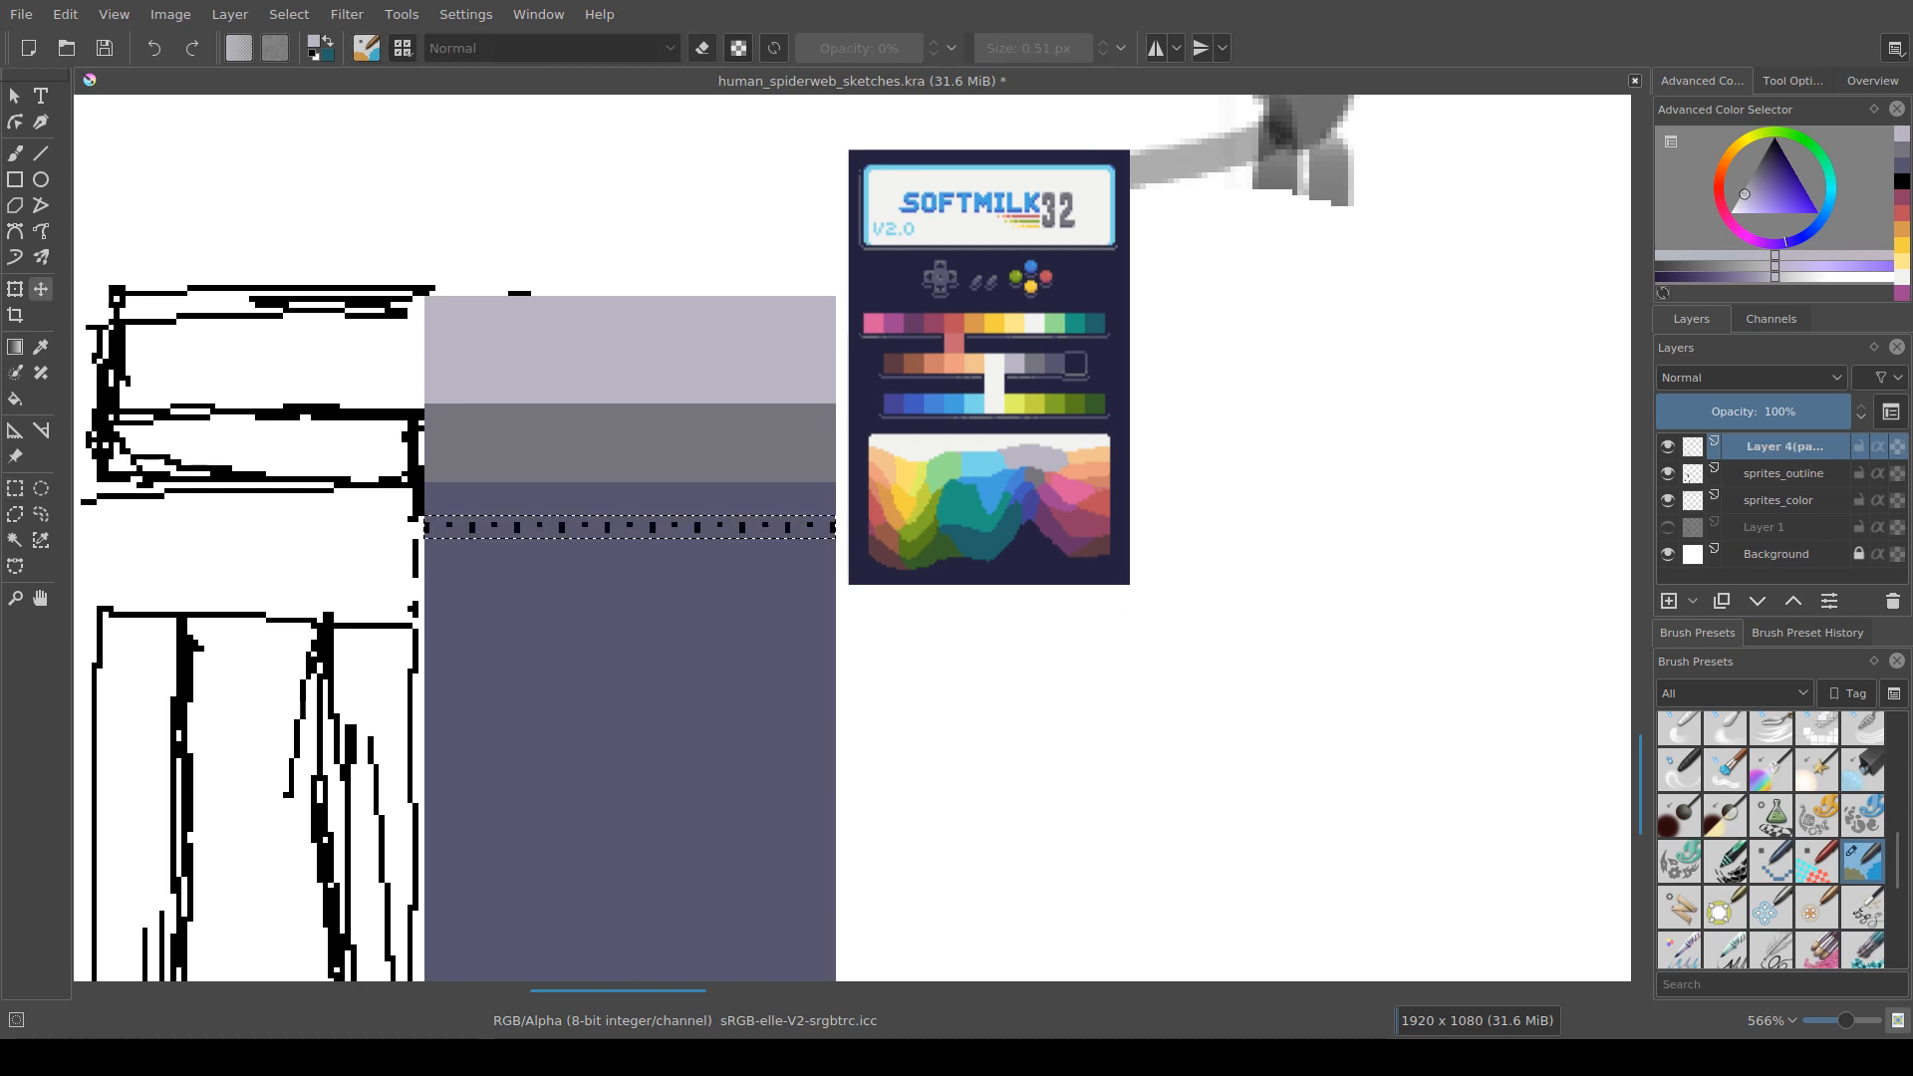
drag(658, 532, 1080, 606)
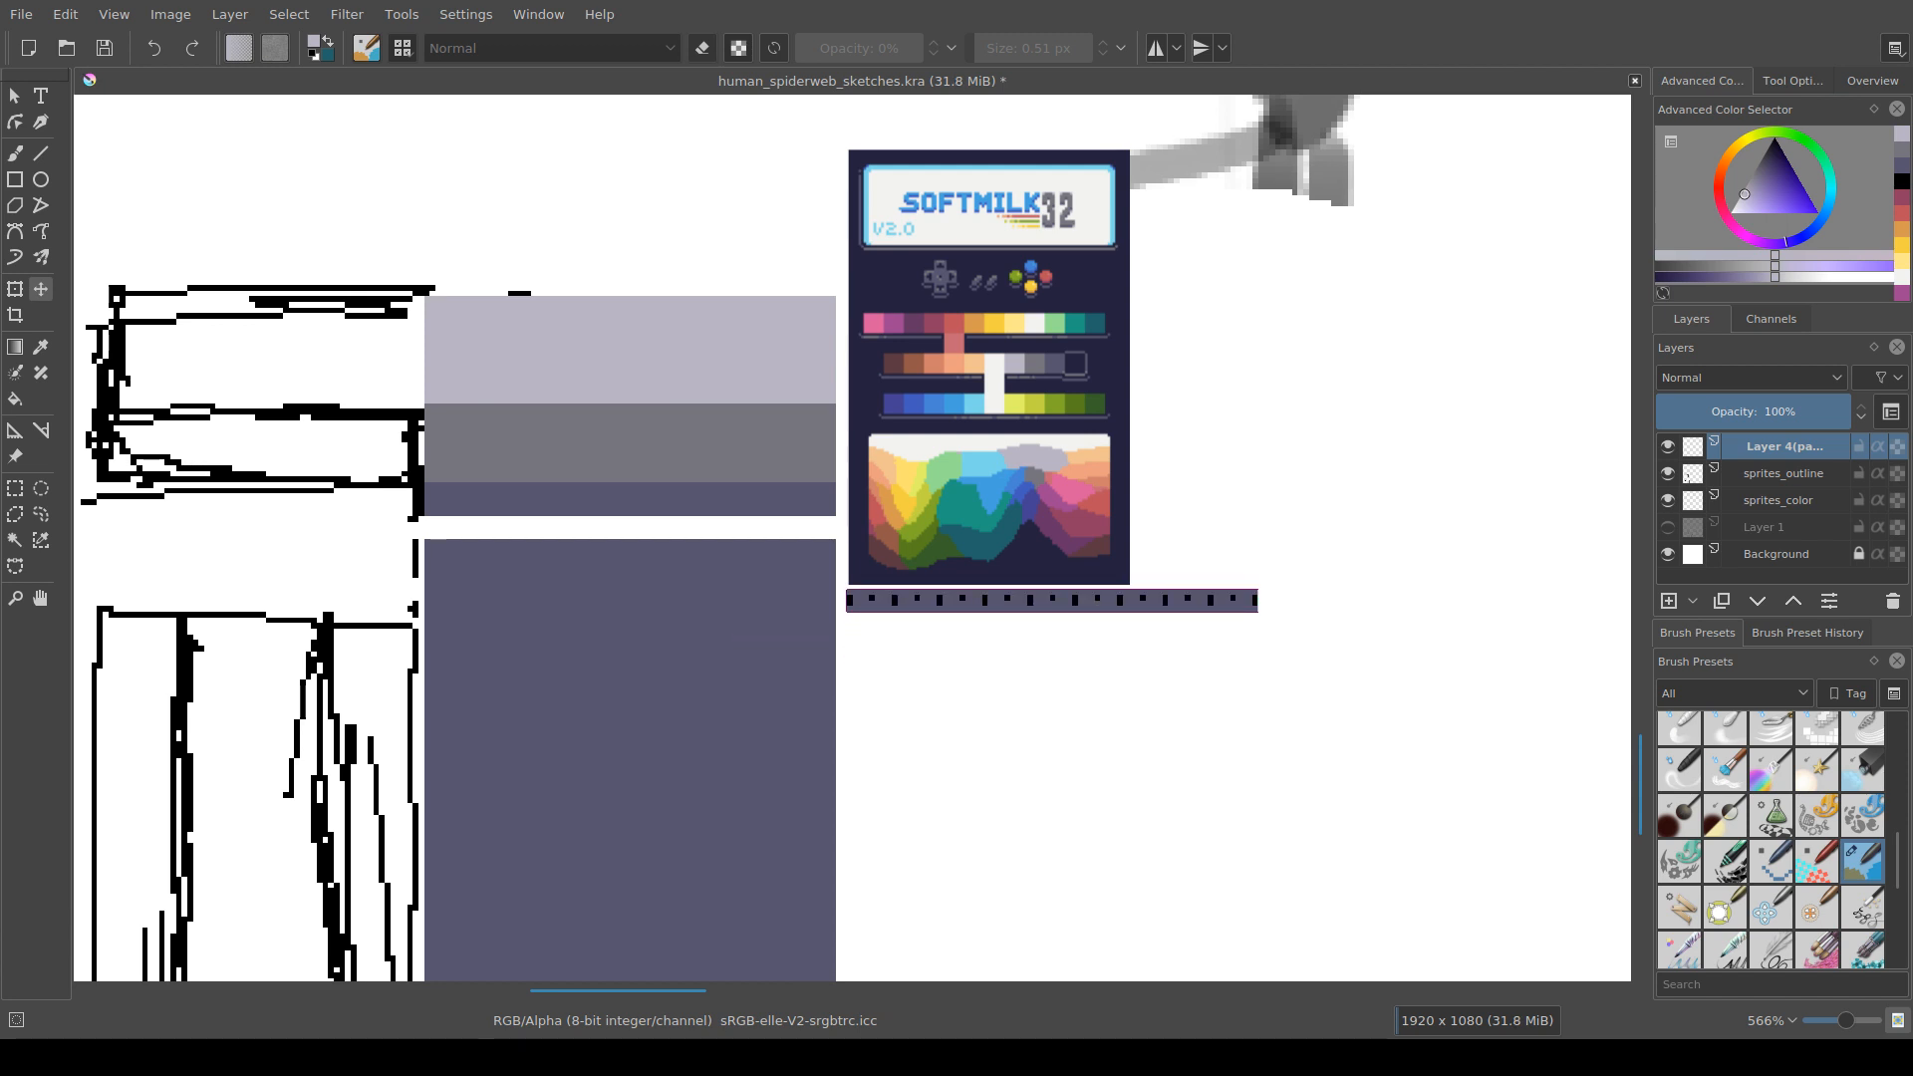
Step: Fill the white gap left across the block with its sampled dark grey, and deselect
key(ctrl+r)
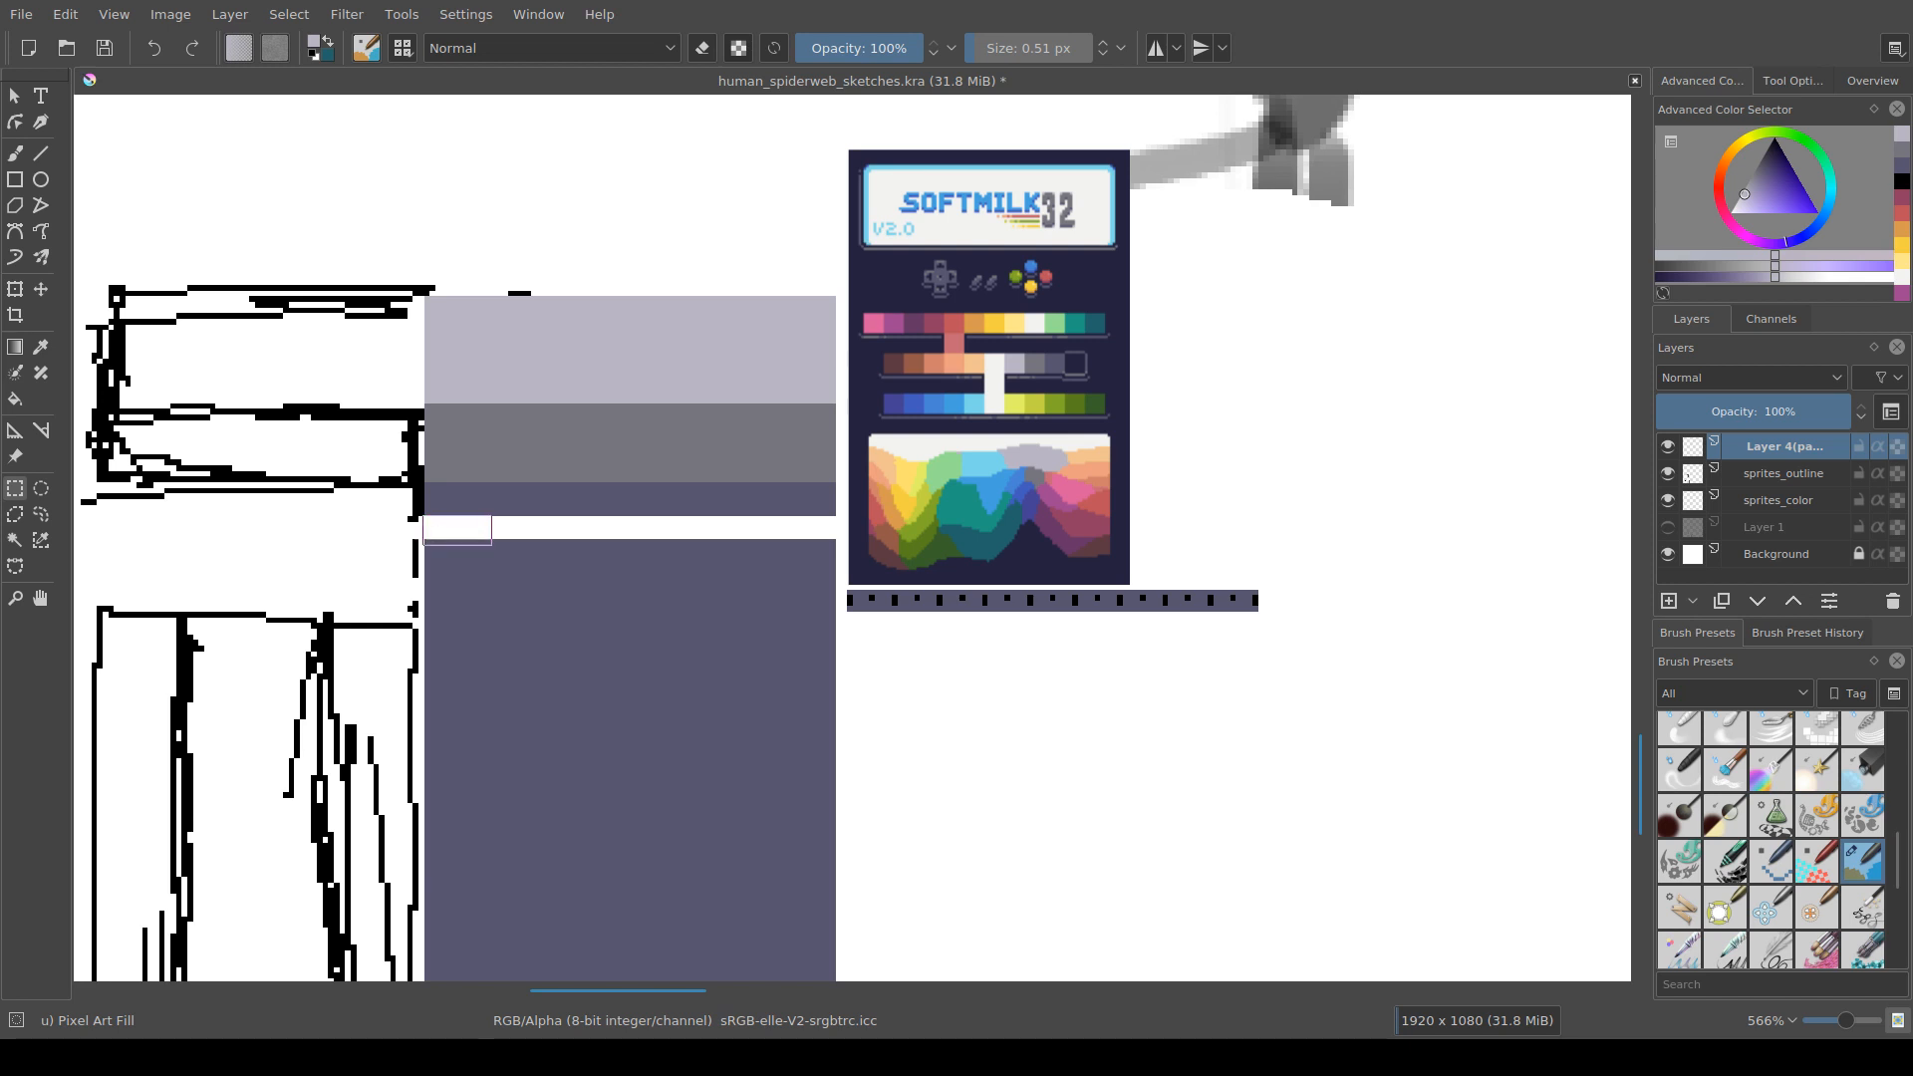
drag(491, 545, 836, 539)
key(f)
ctrl+click(777, 565)
click(775, 528)
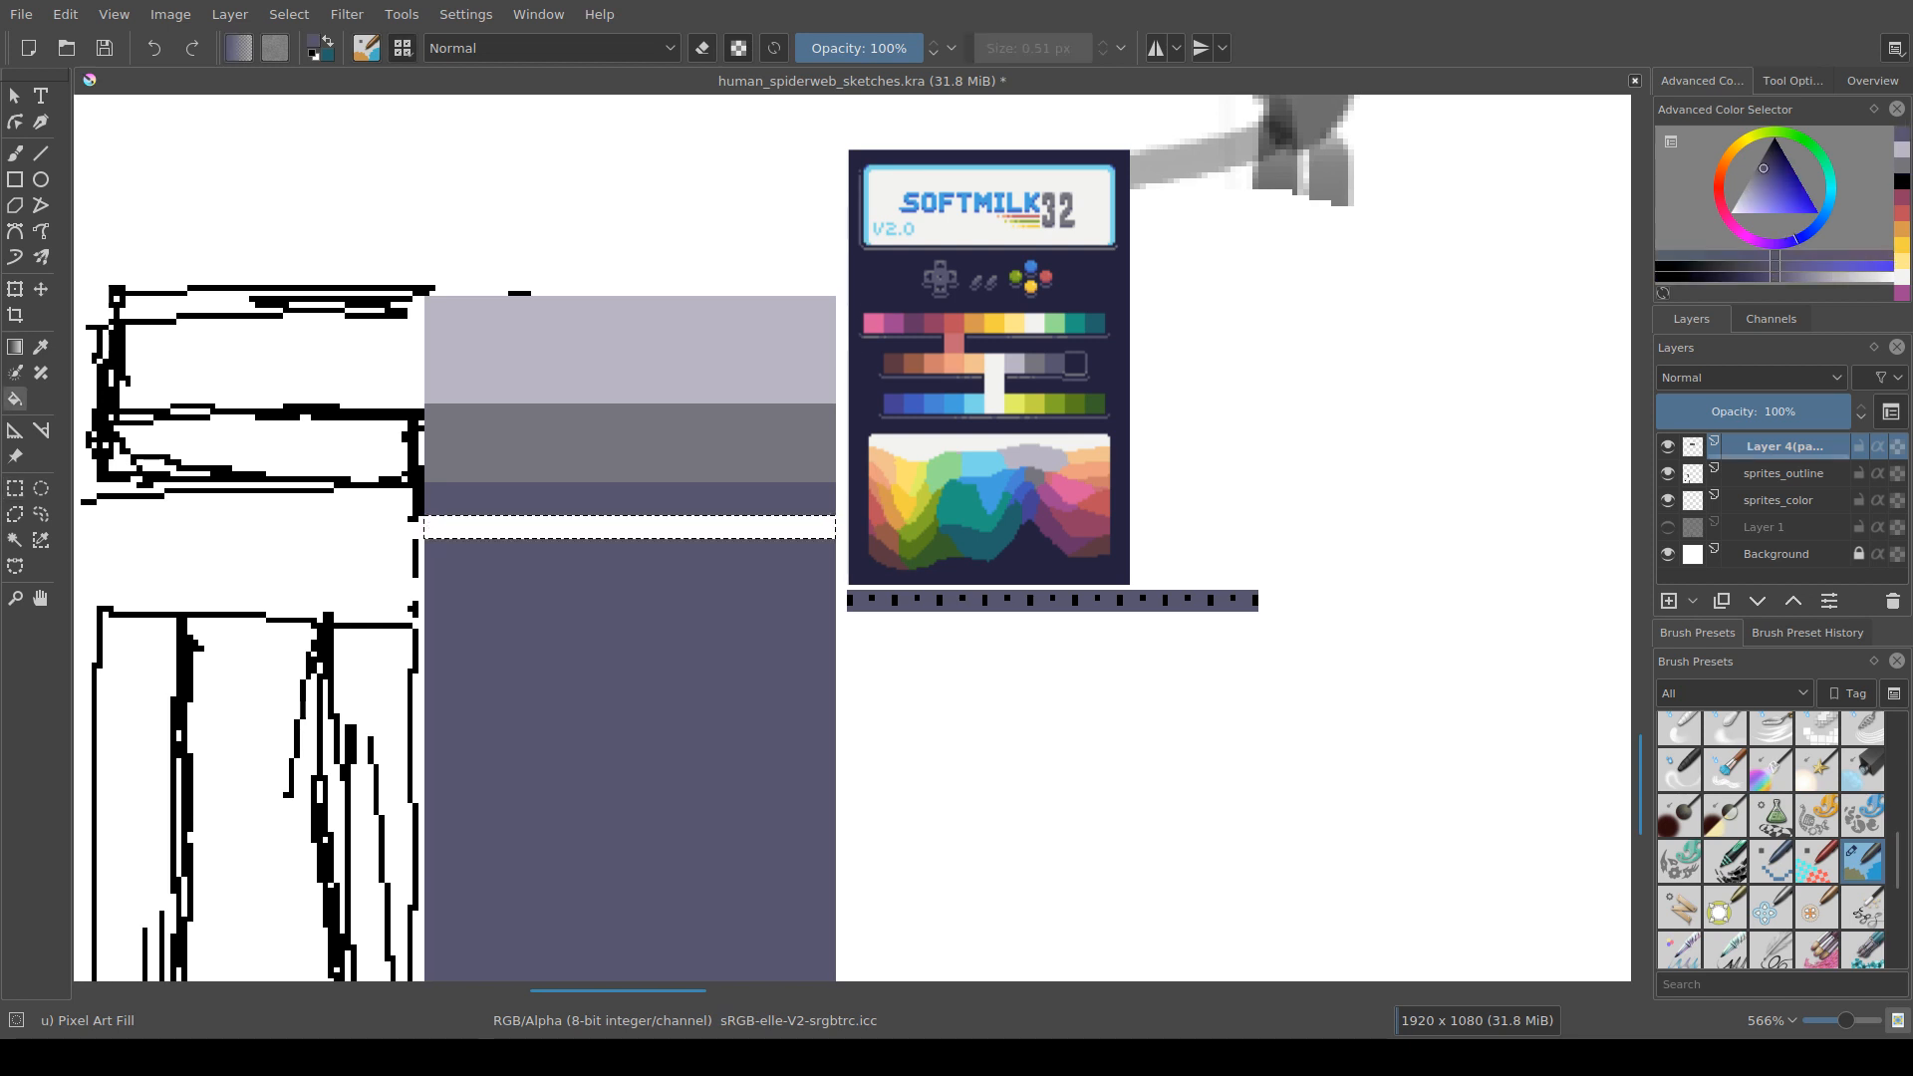
key(ctrl+r)
key(ctrl+shift+a)
mouse_move(703, 575)
mouse_down()
mouse_move(787, 515)
mouse_move(734, 591)
mouse_up()
scroll(787, 515, down, 2)
click(15, 540)
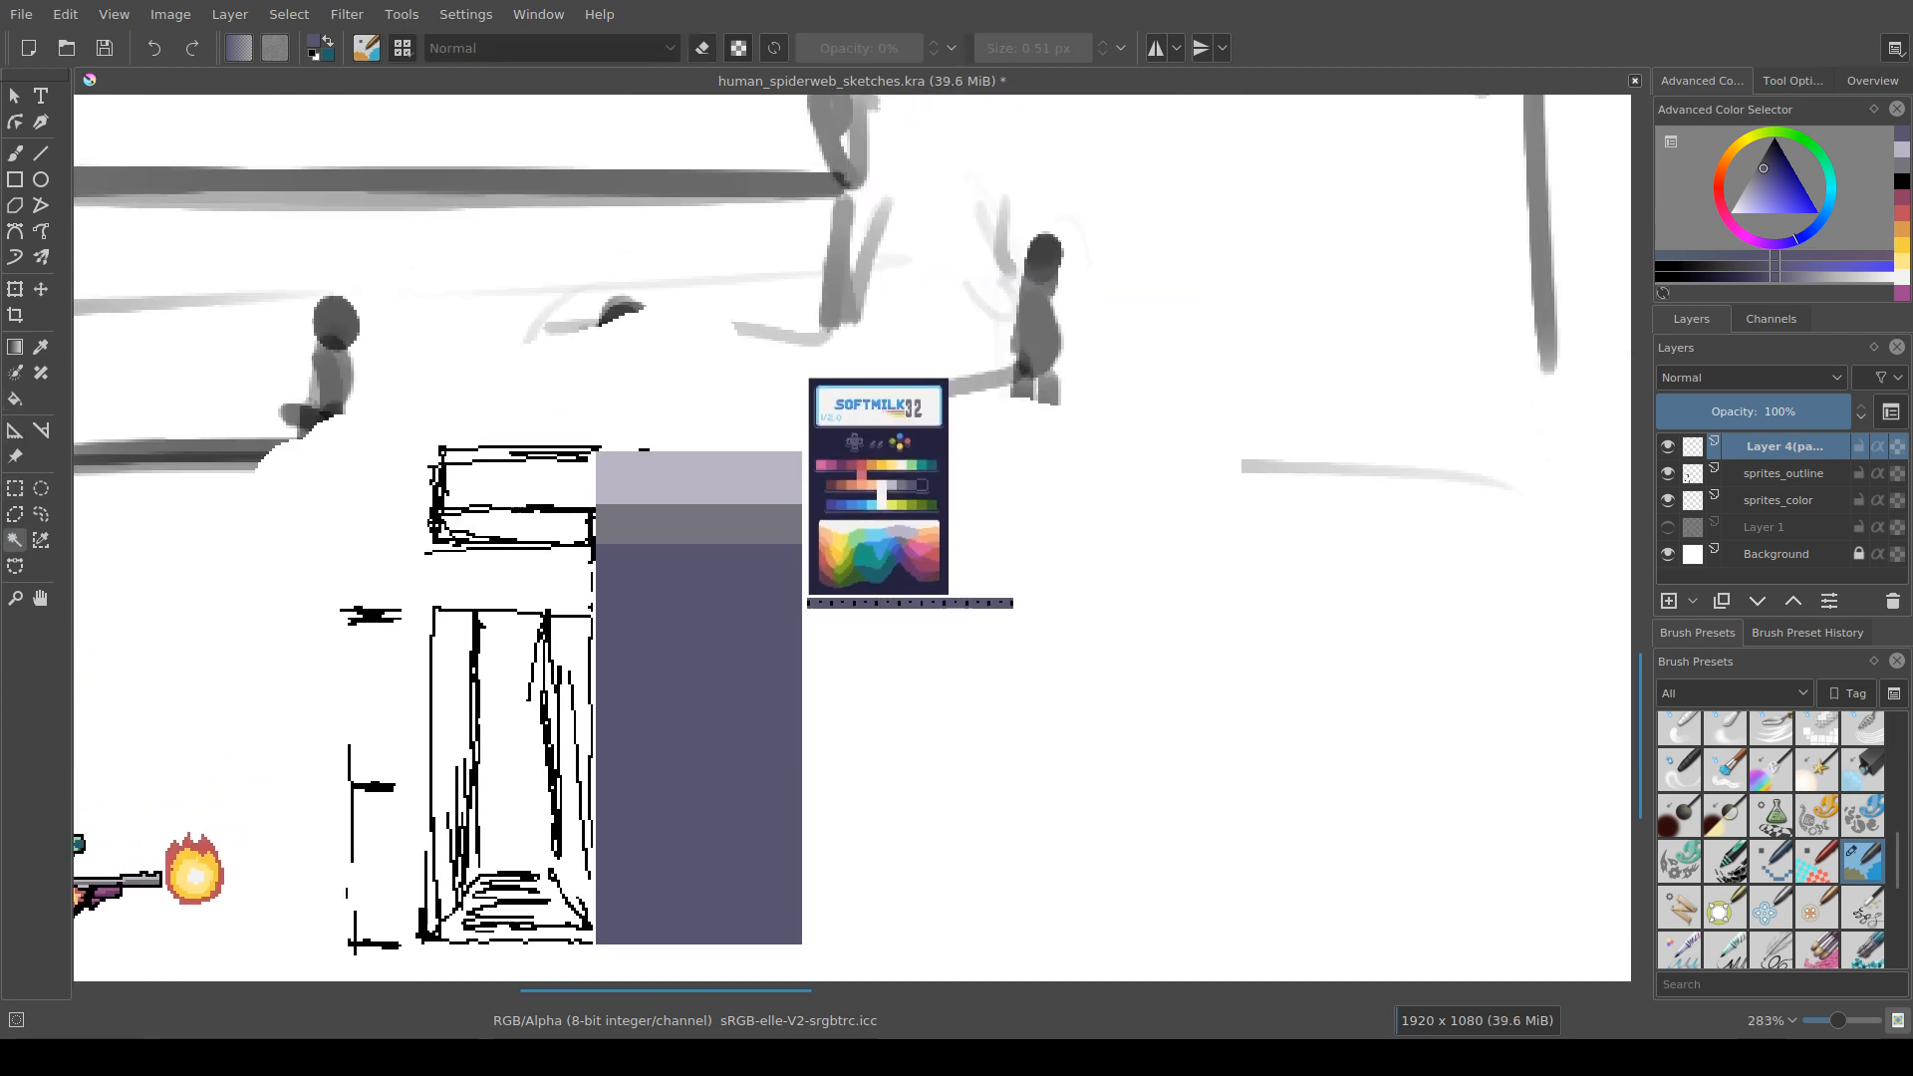
click(777, 490)
scroll(778, 525, up, 3)
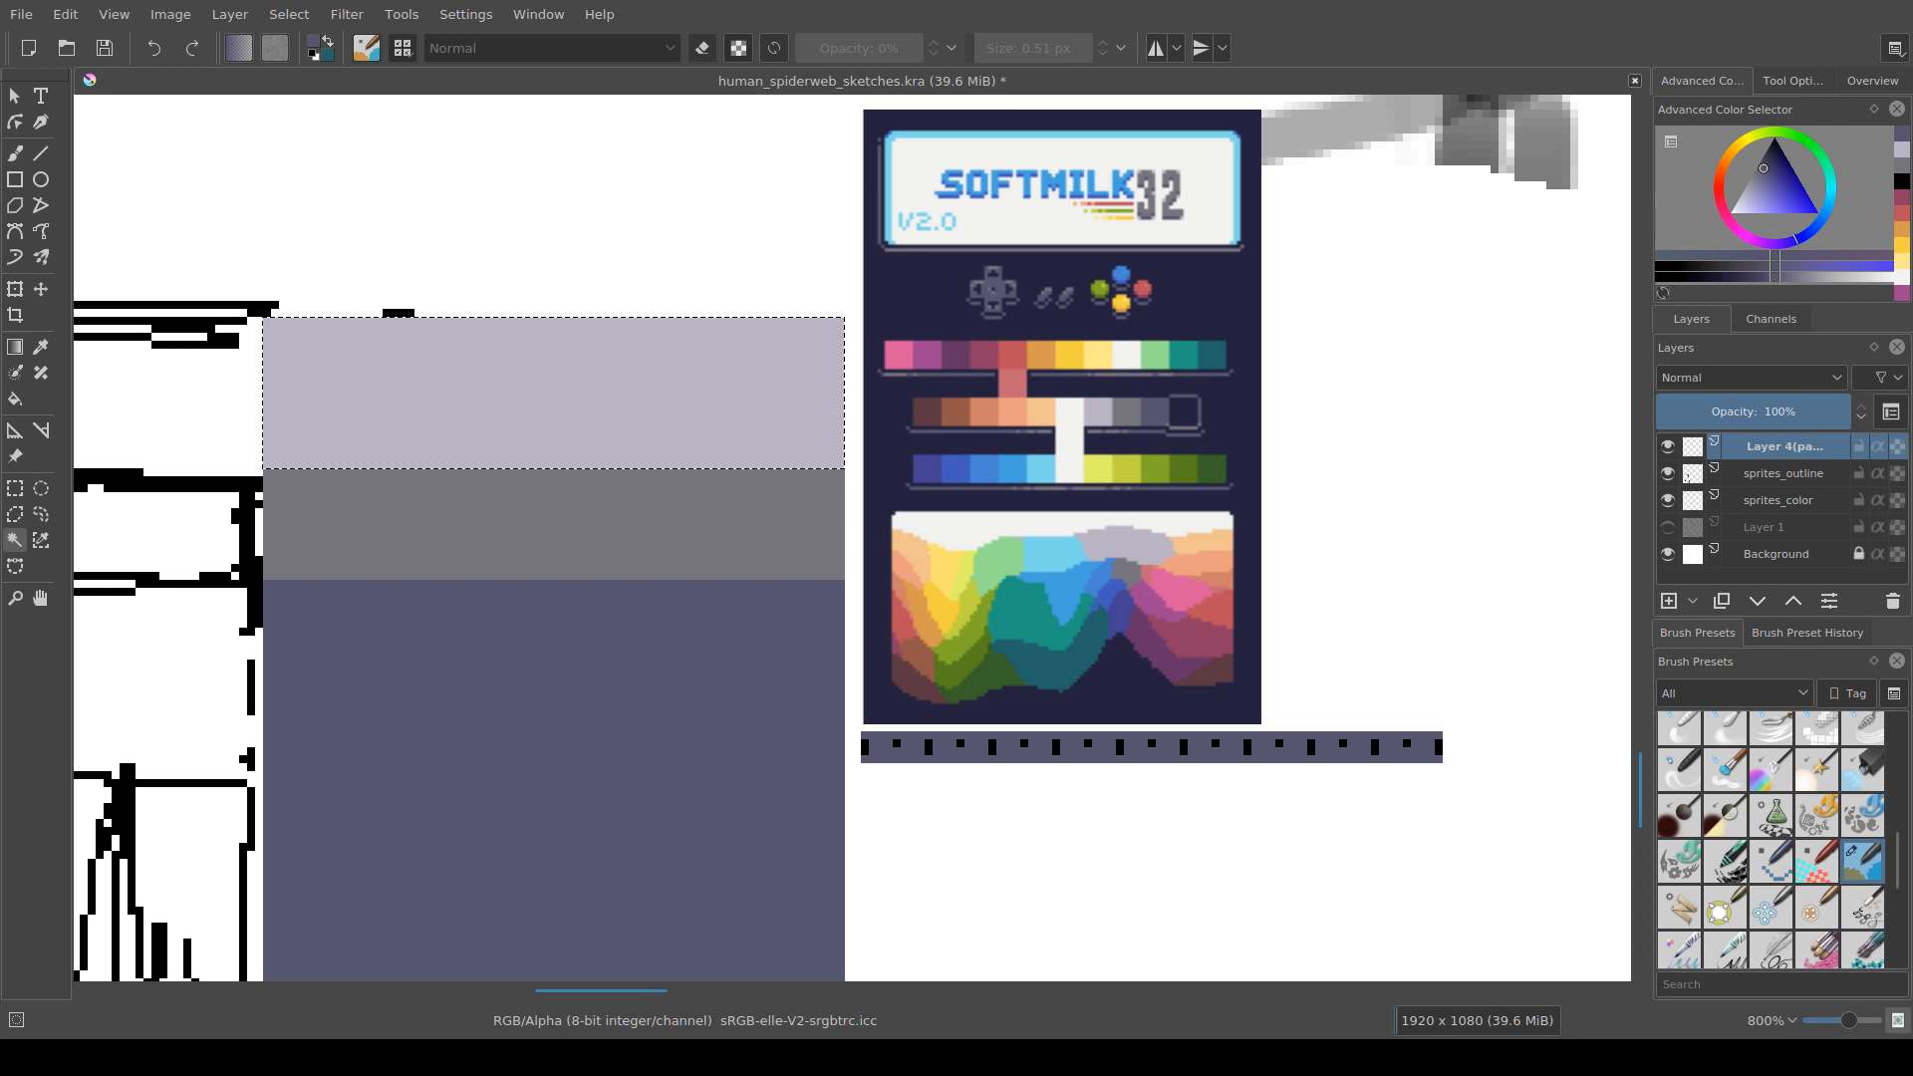
click(778, 526)
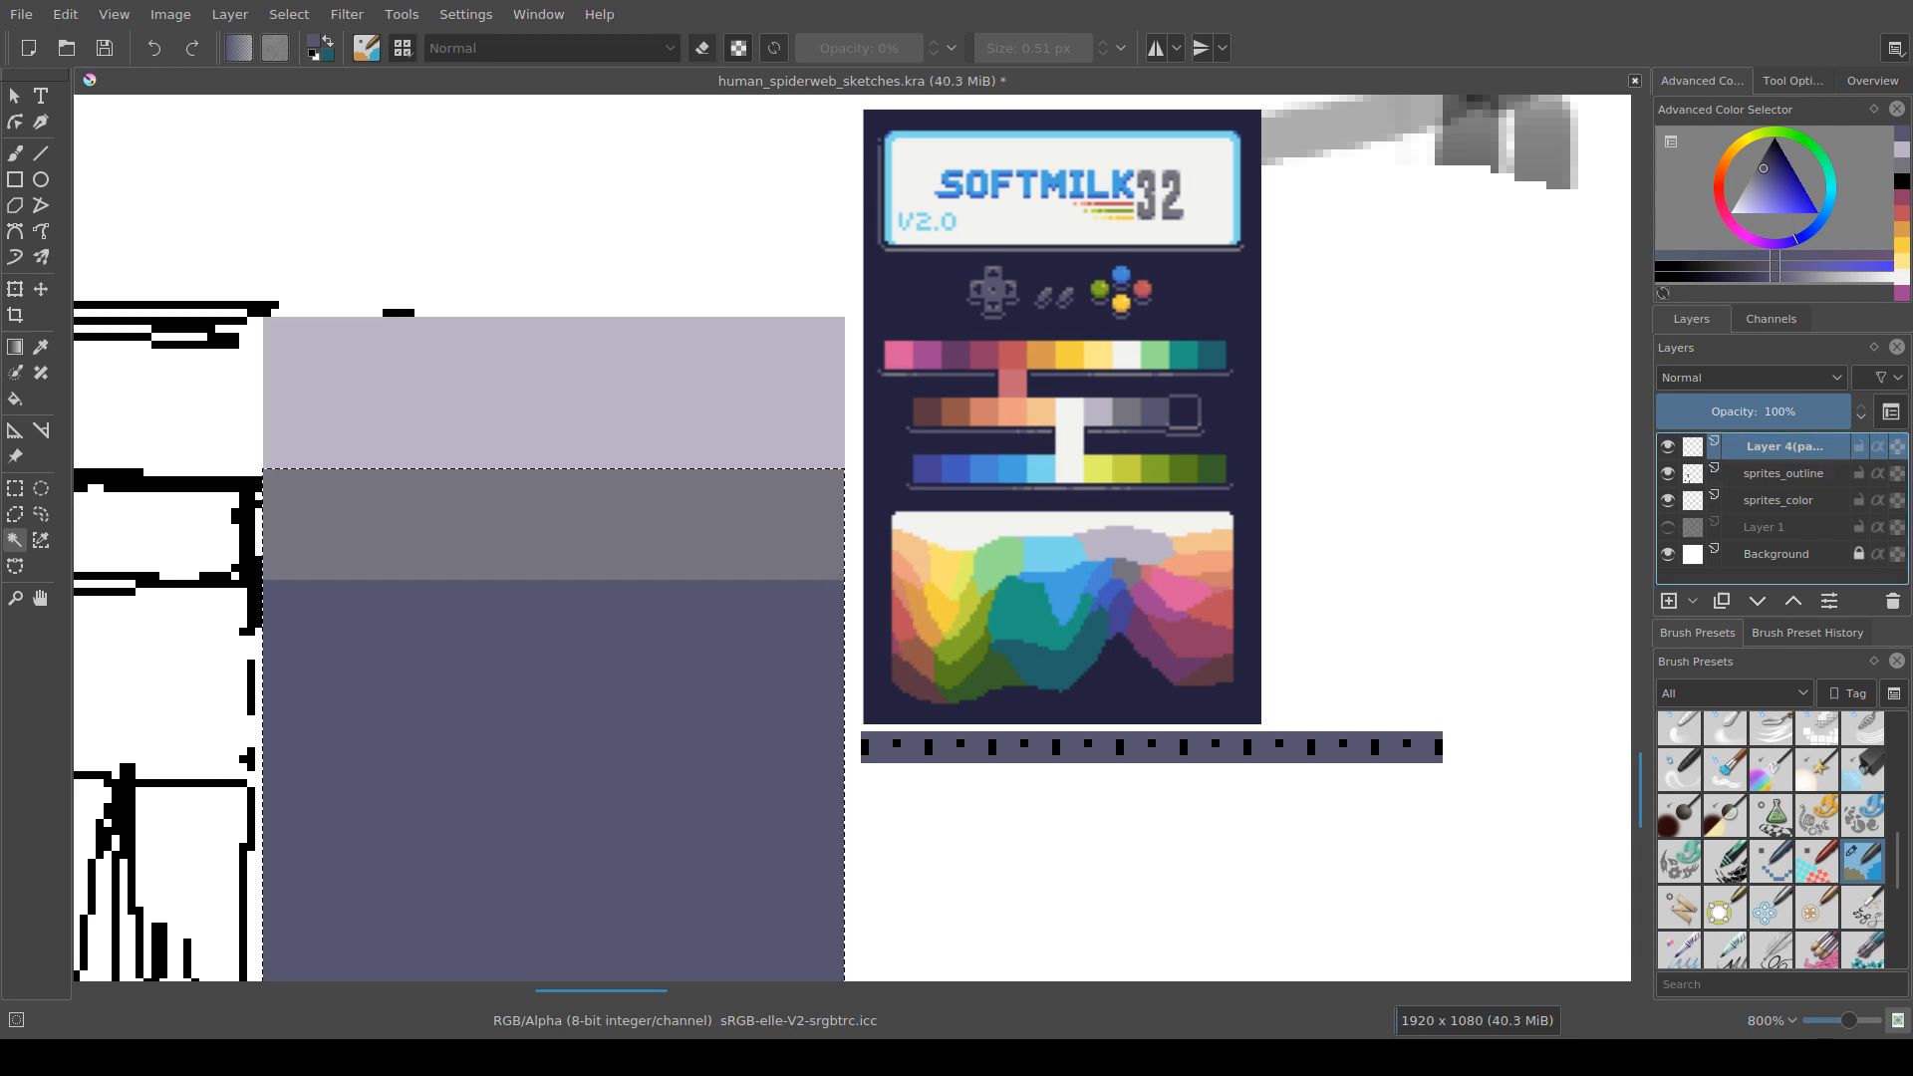
click(1793, 80)
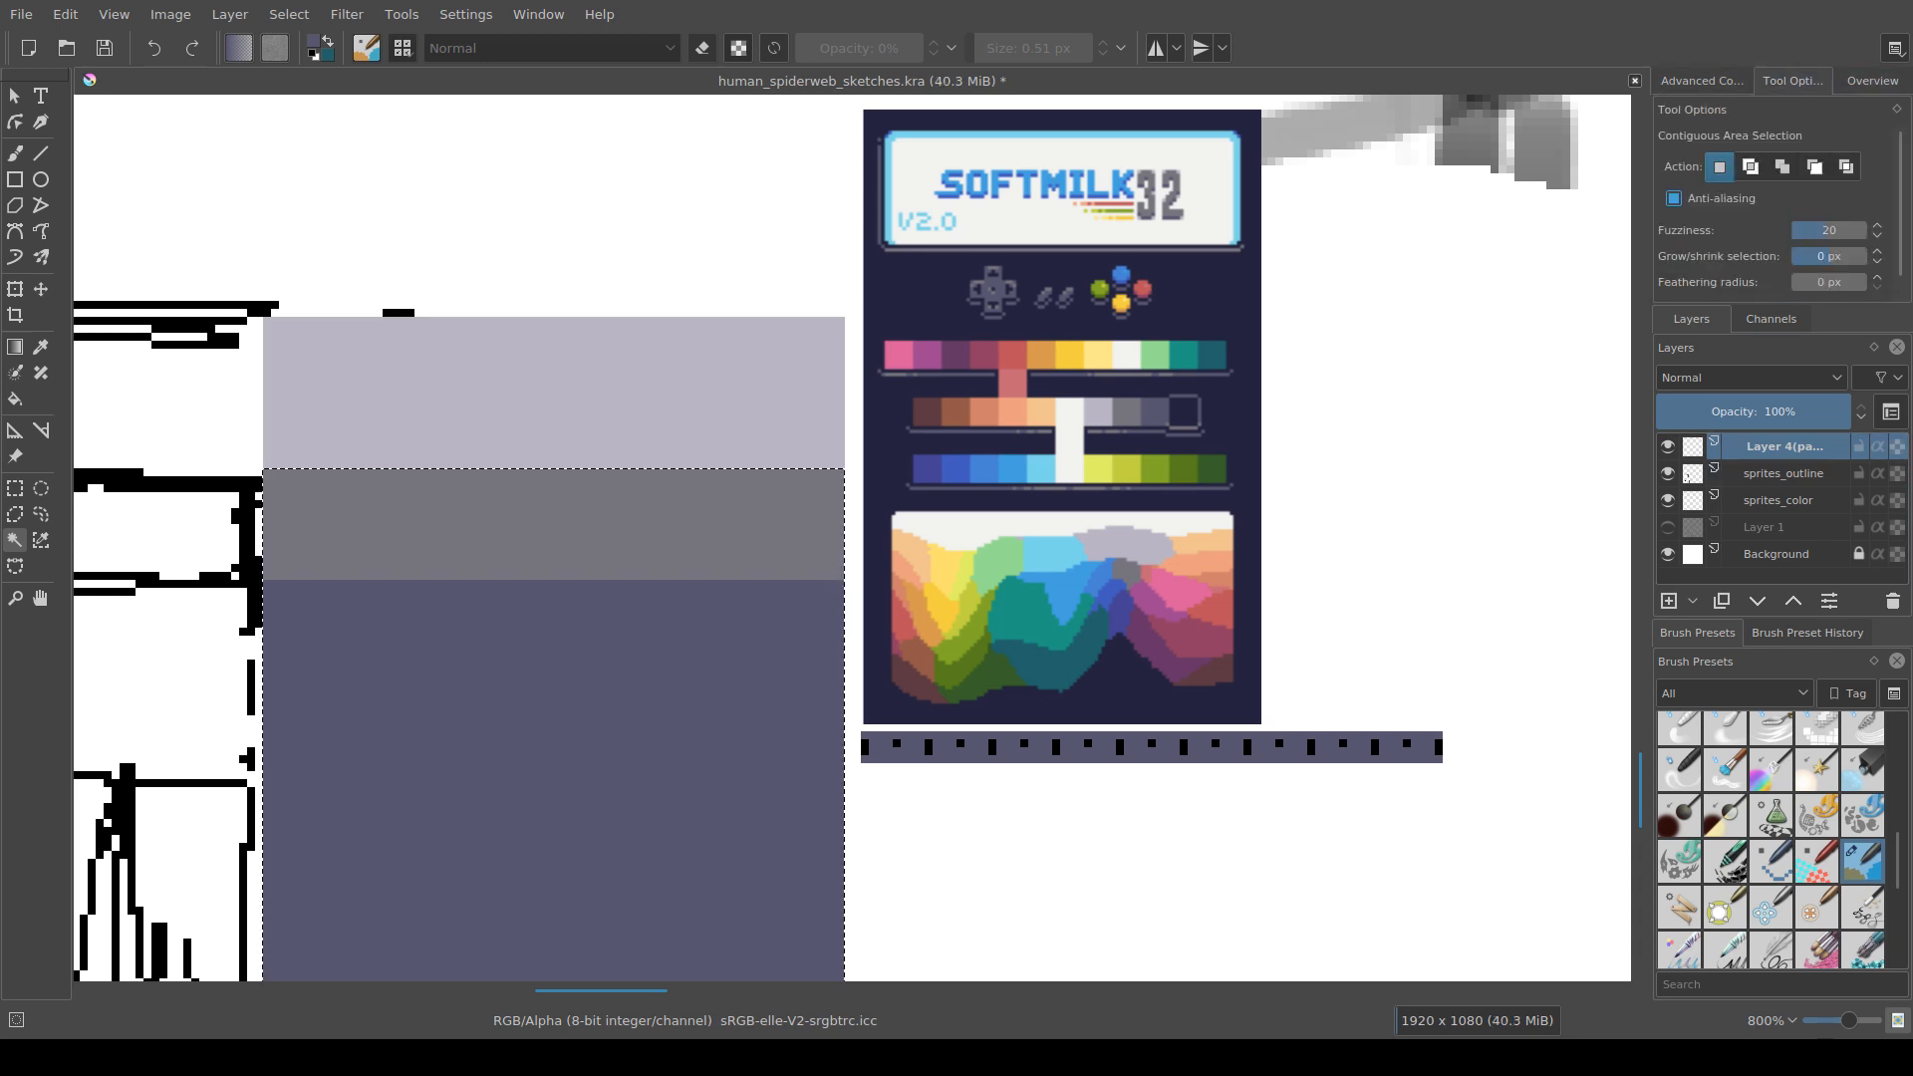
drag(777, 558, 830, 487)
Step: Select only the medium grey strip beneath the light grey area and fill it with the palette's brown
key(ctrl+r)
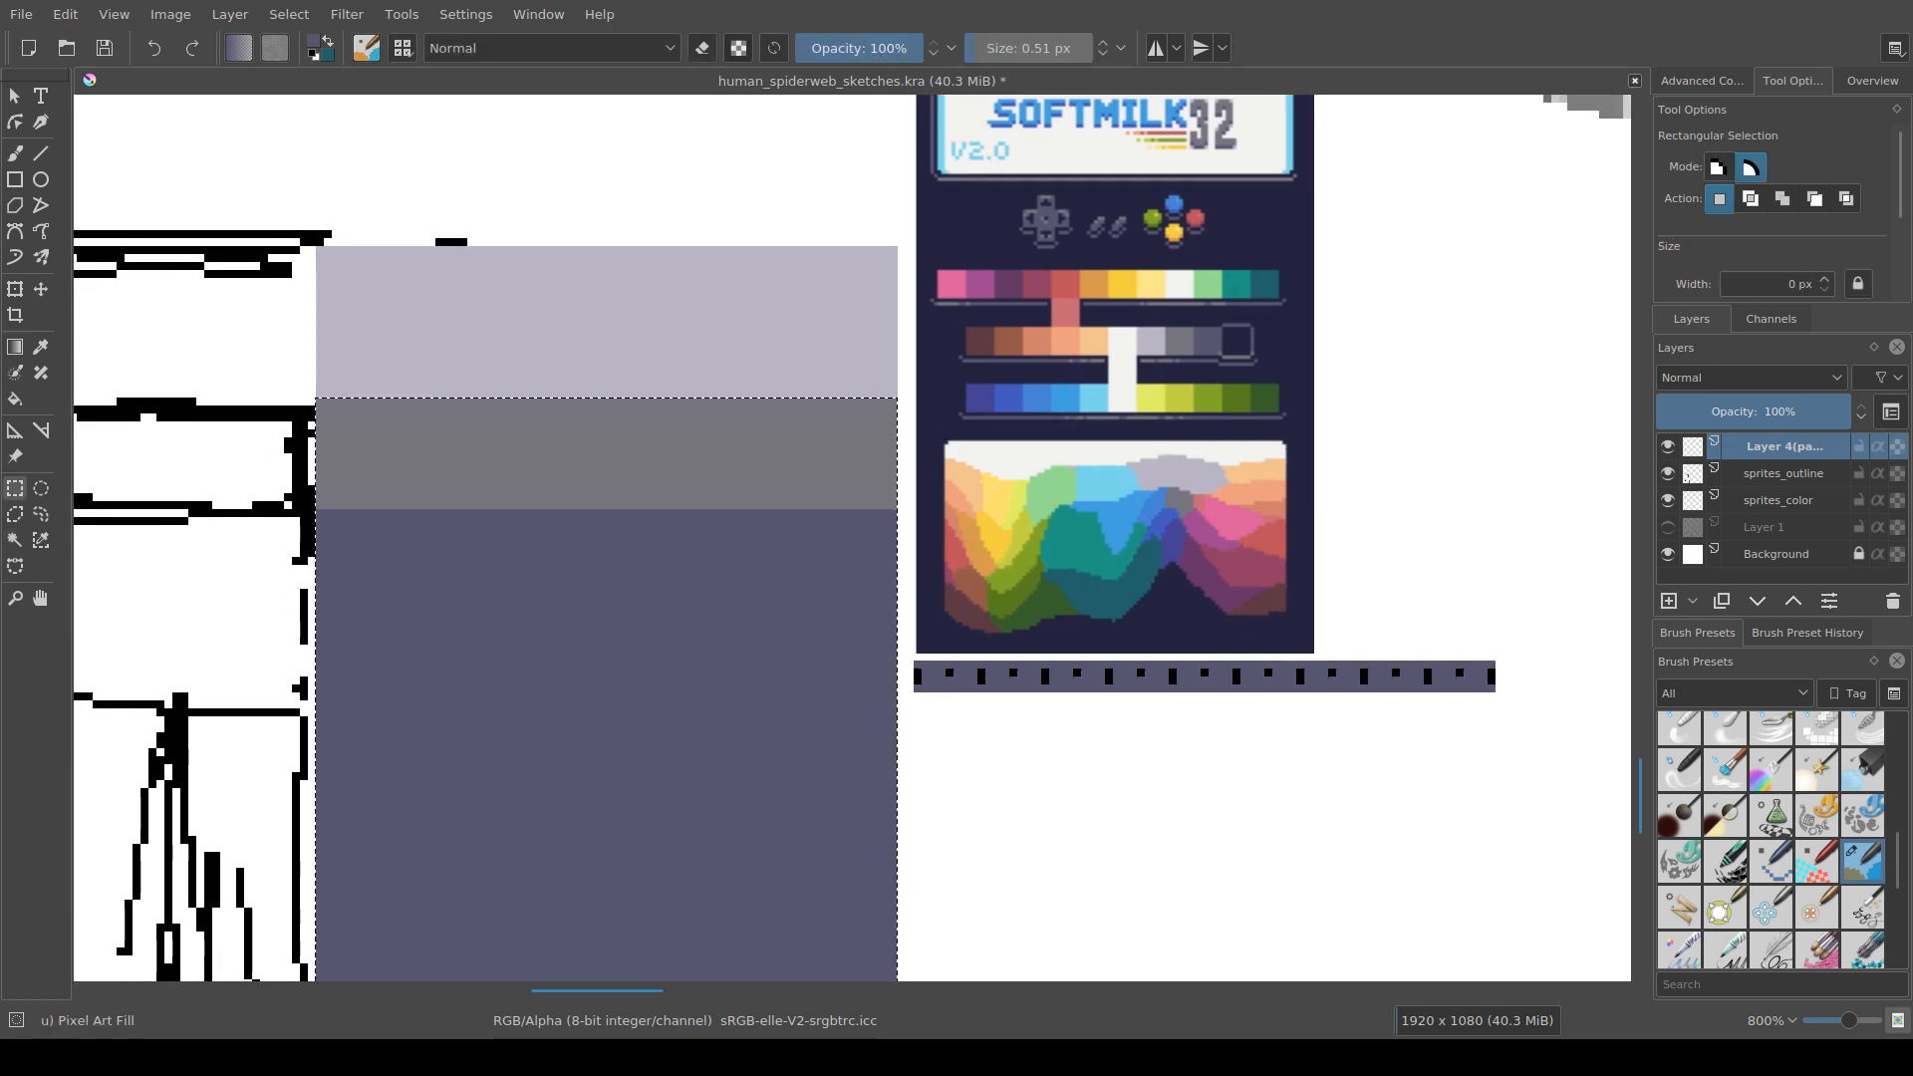
key(ctrl+shift+a)
drag(314, 397, 896, 510)
key(f)
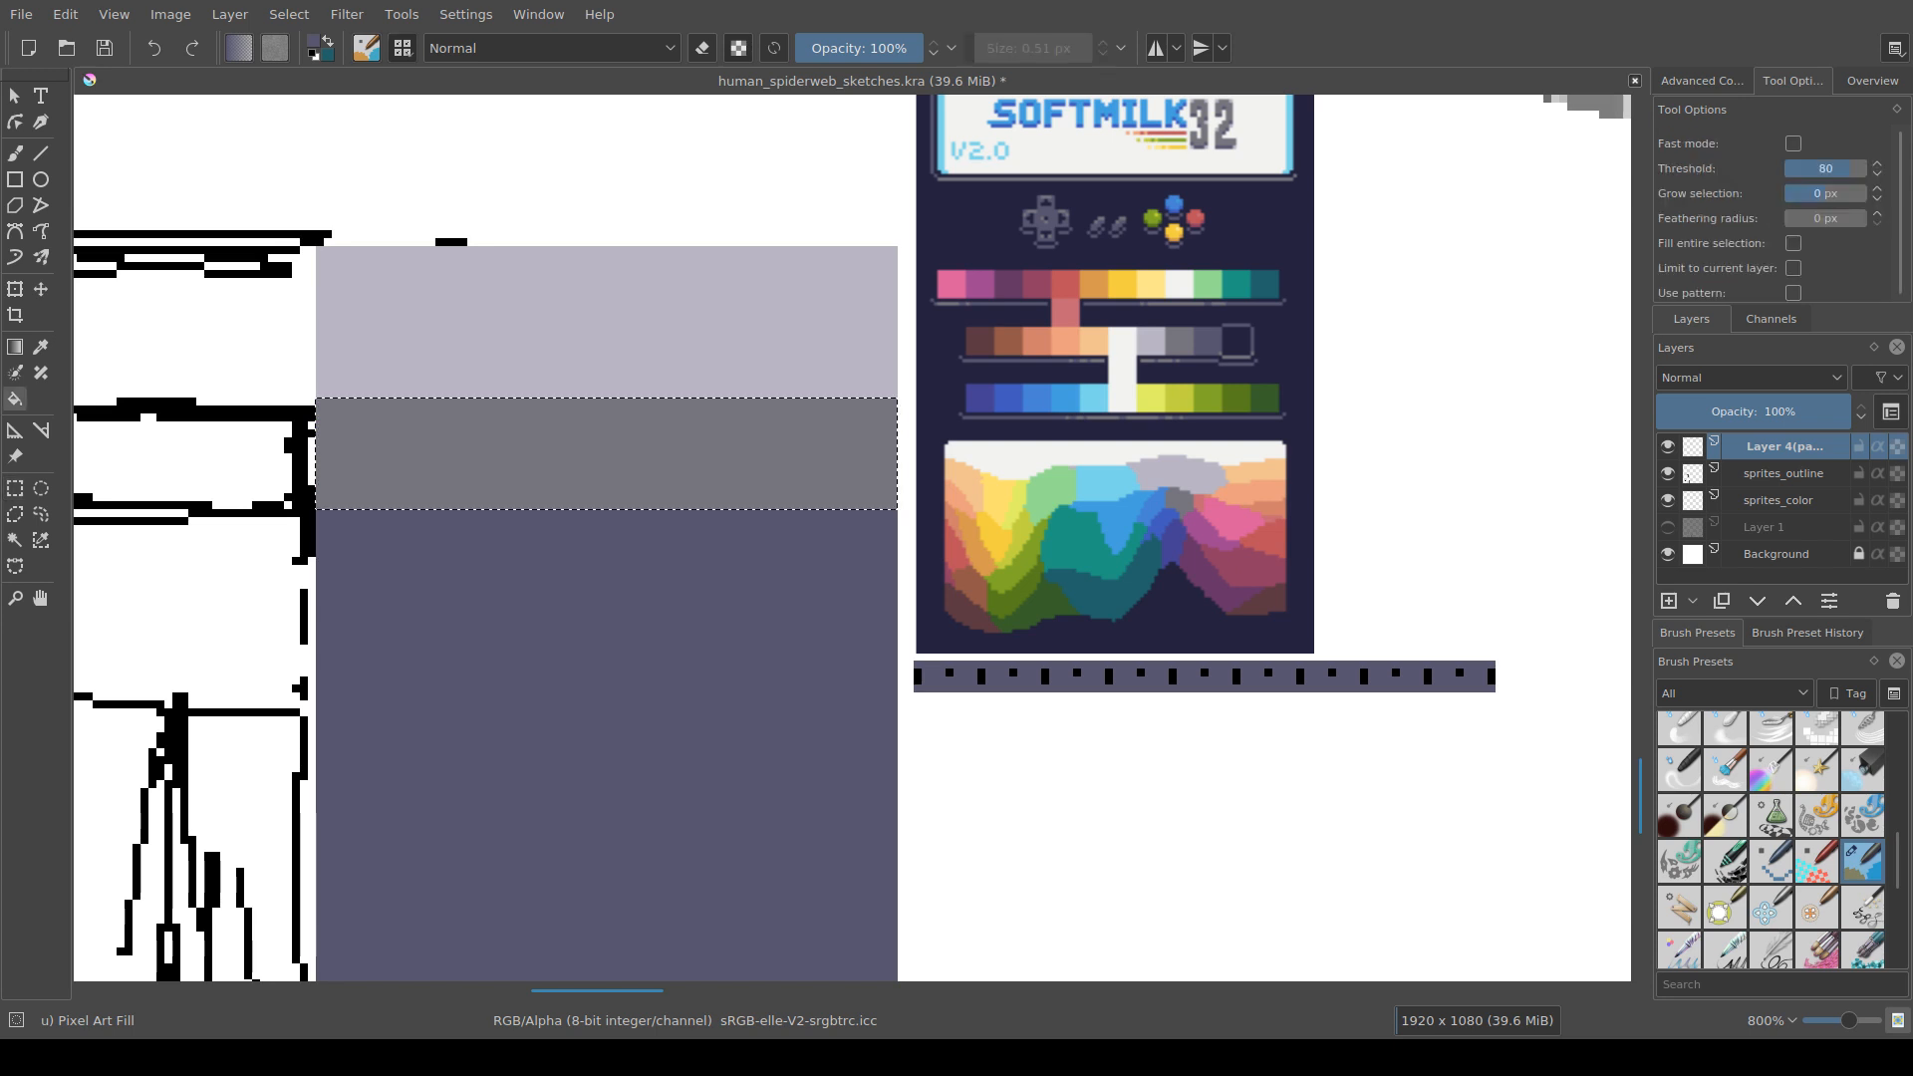
click(597, 459)
drag(543, 759, 658, 606)
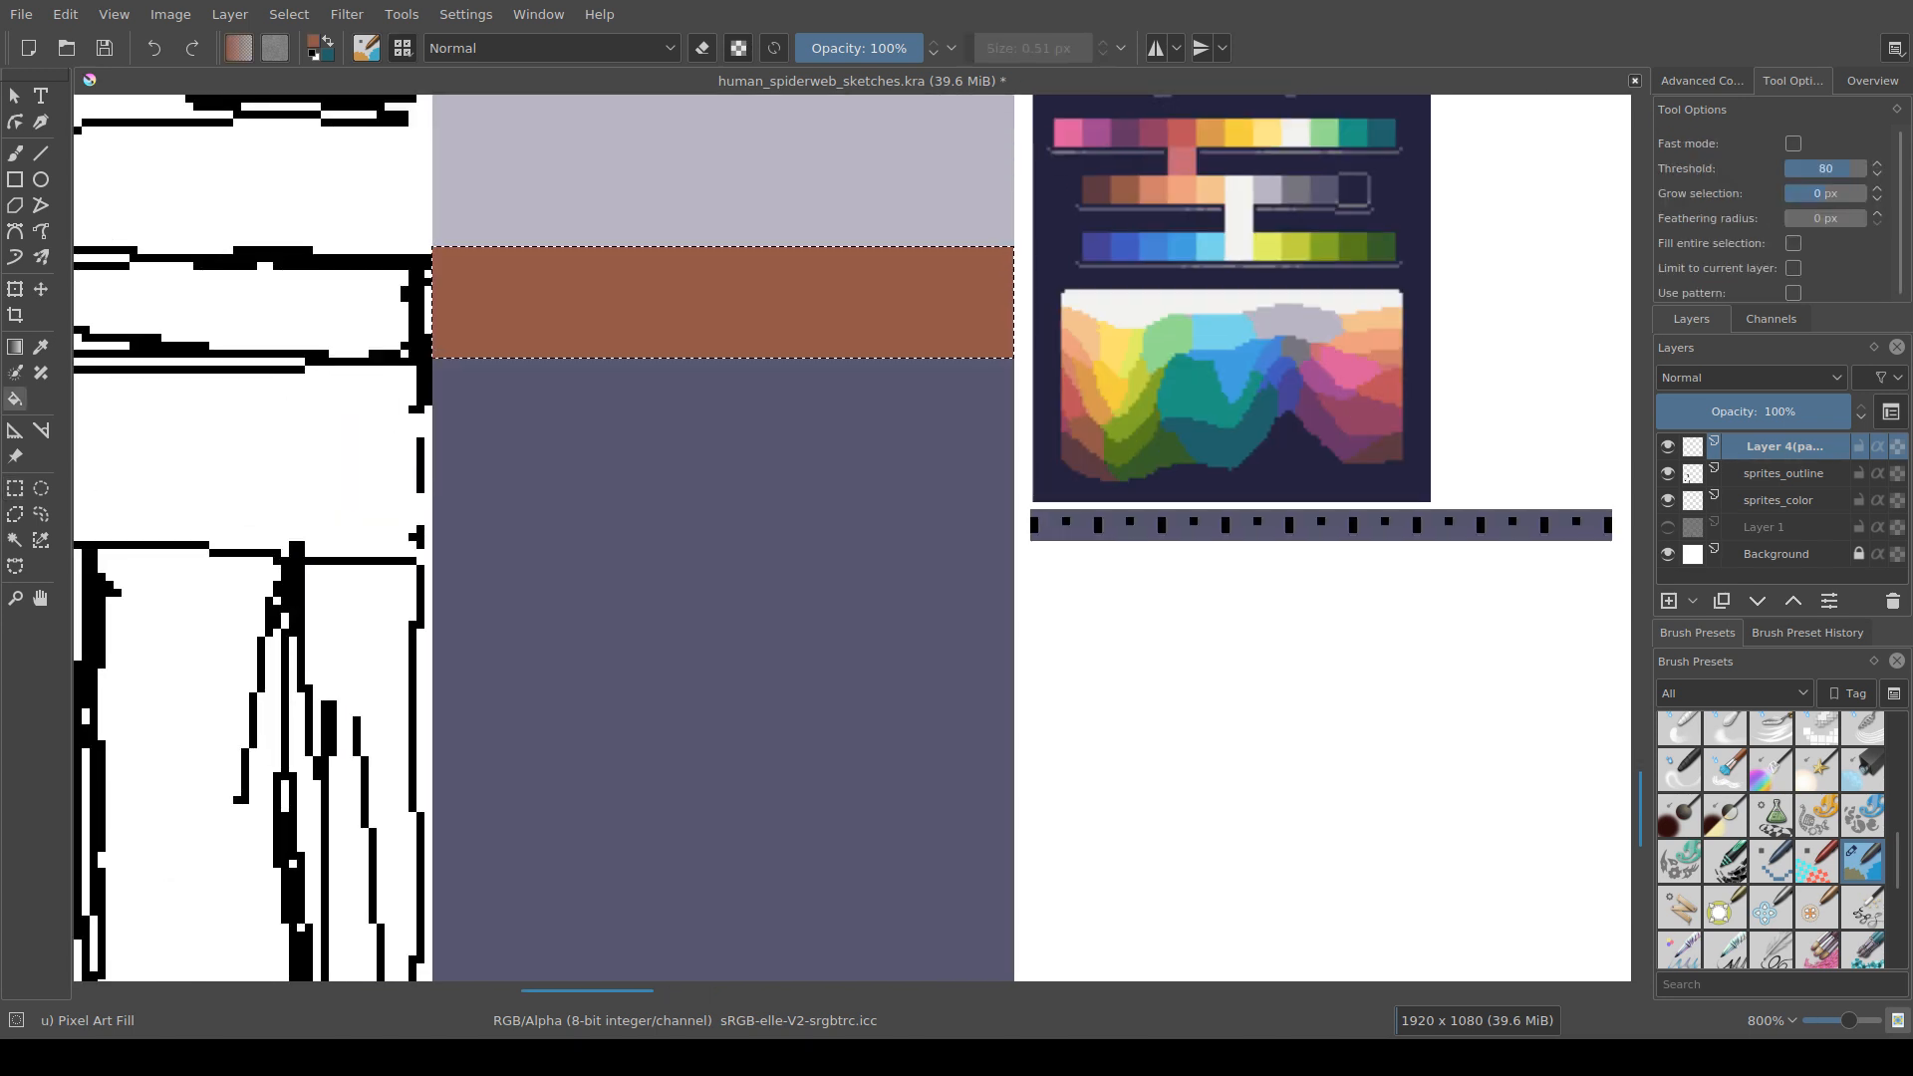
Step: Select the large dark grey block by contiguous area with grow/shrink at 0 px and fill it with medium grey
scroll(659, 605, down, 2)
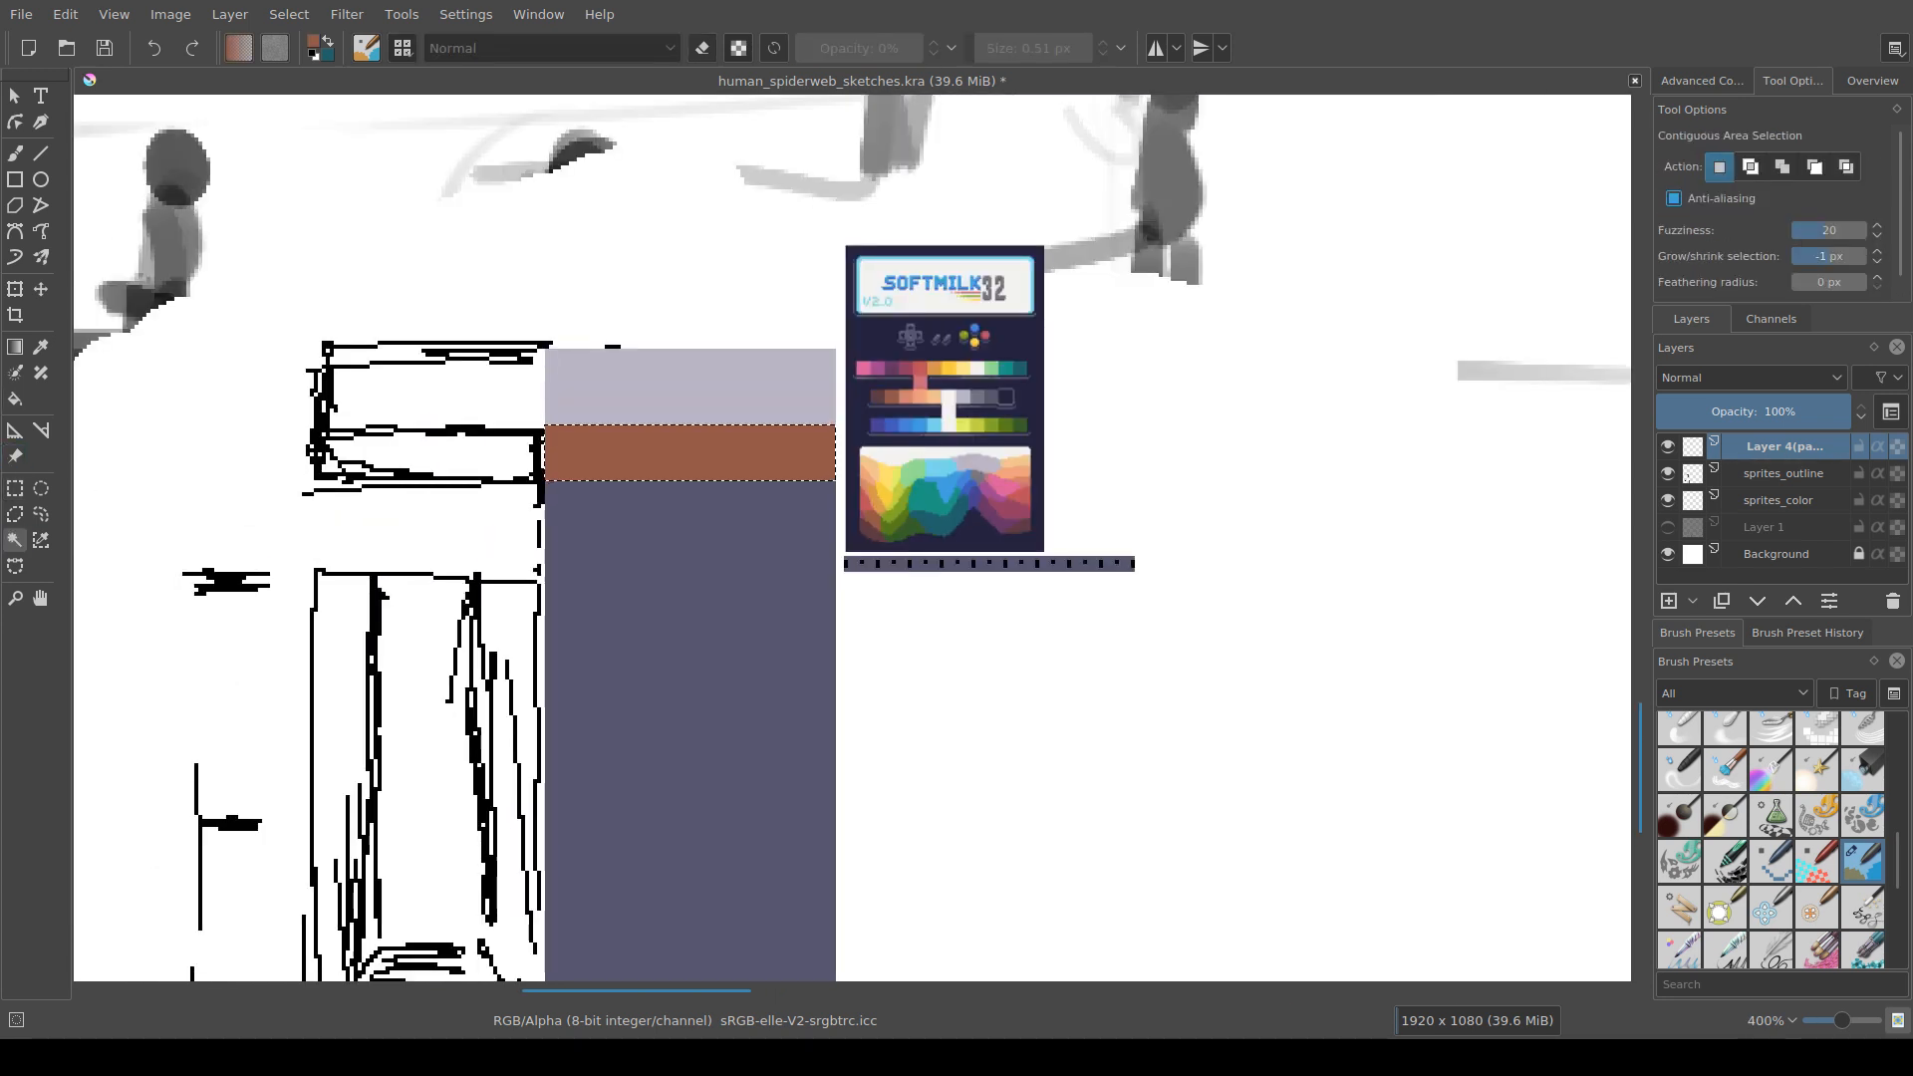
click(15, 540)
click(689, 598)
drag(689, 598, 680, 451)
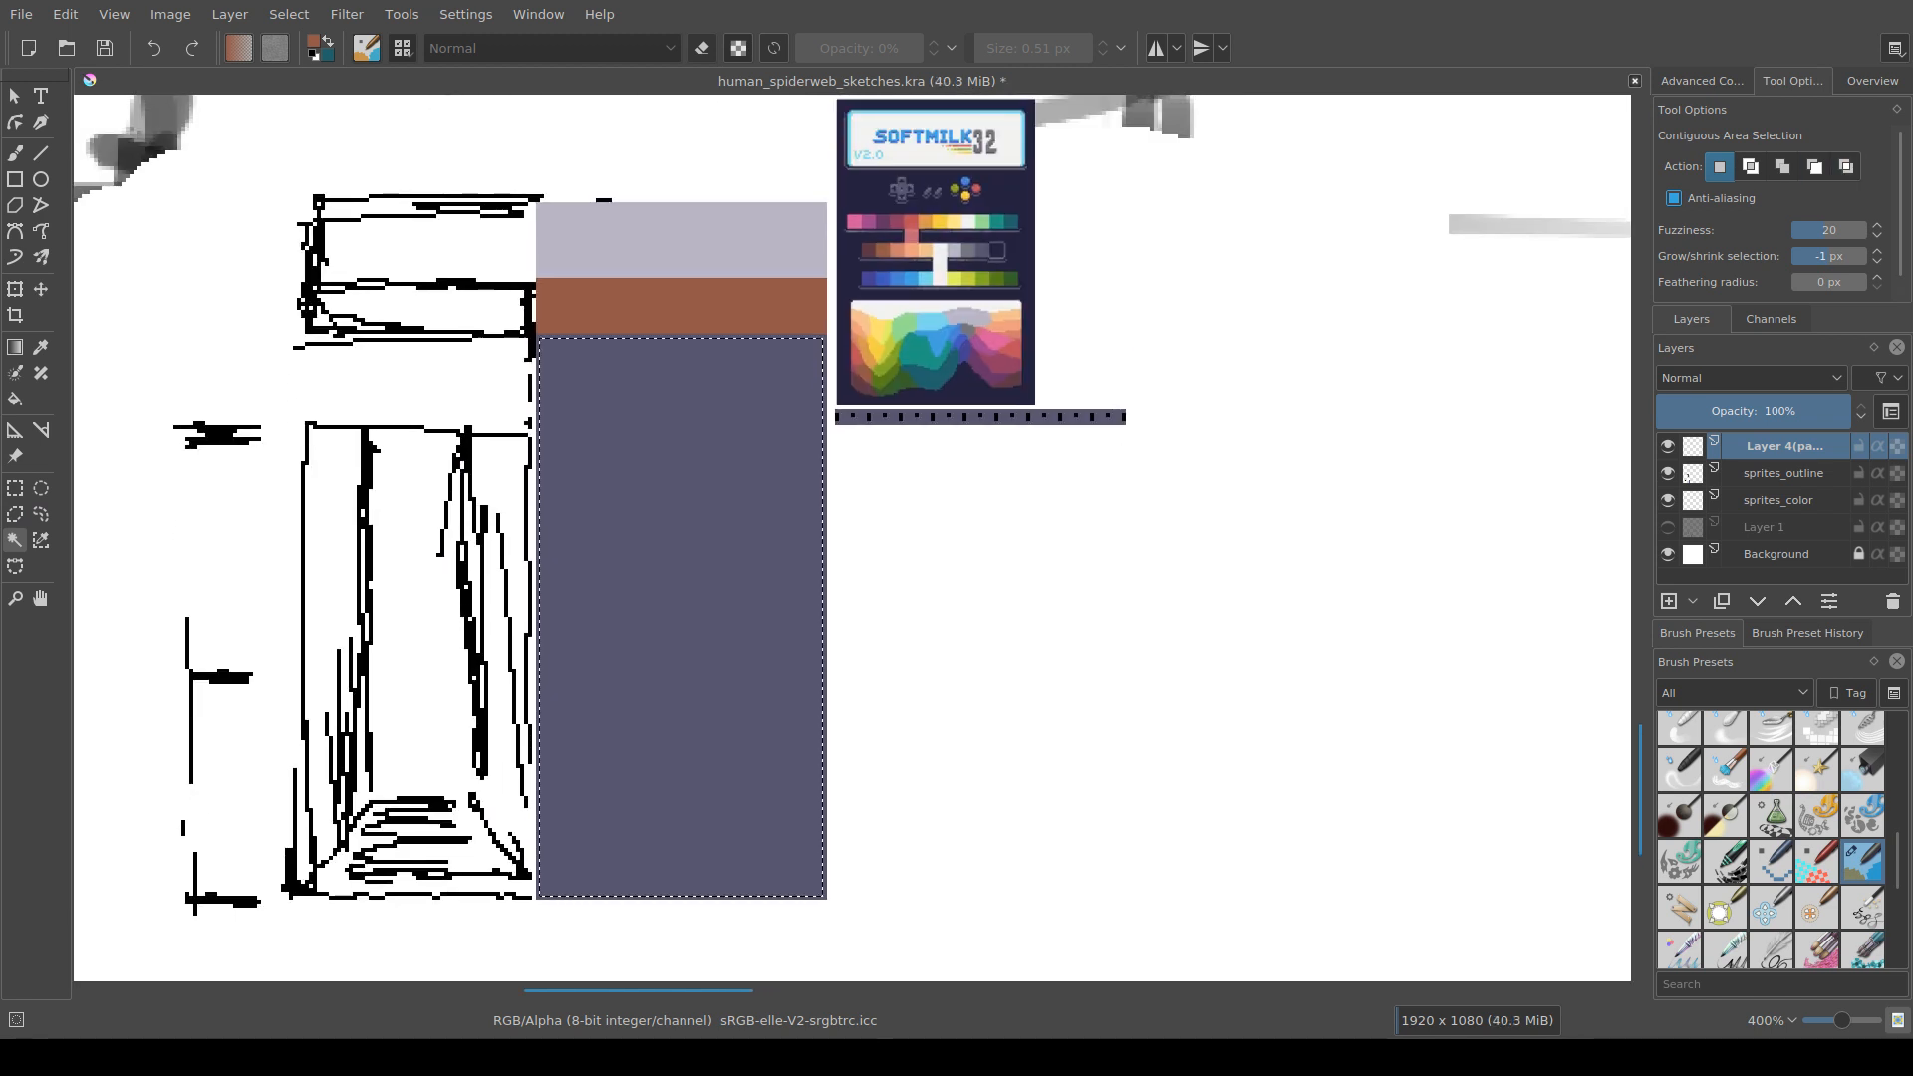
click(1877, 251)
click(688, 558)
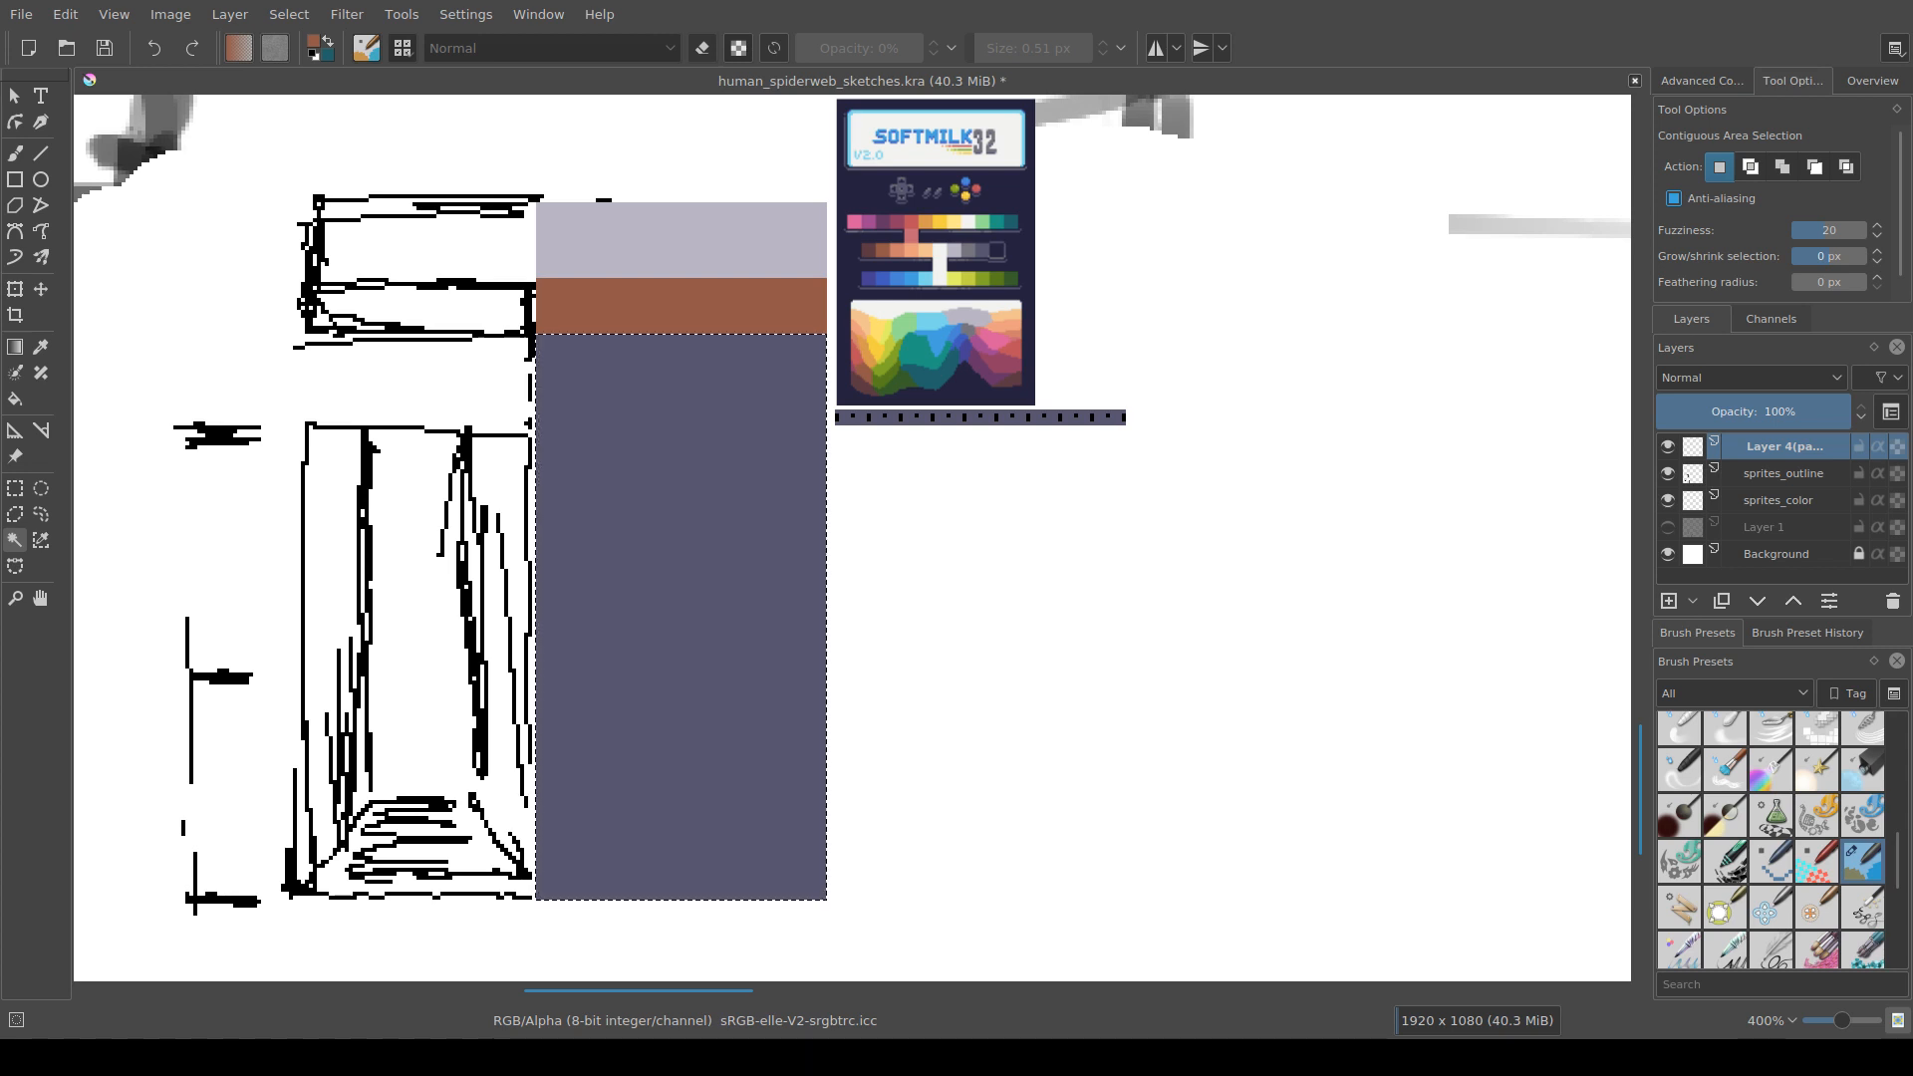
drag(688, 558, 693, 615)
key(f)
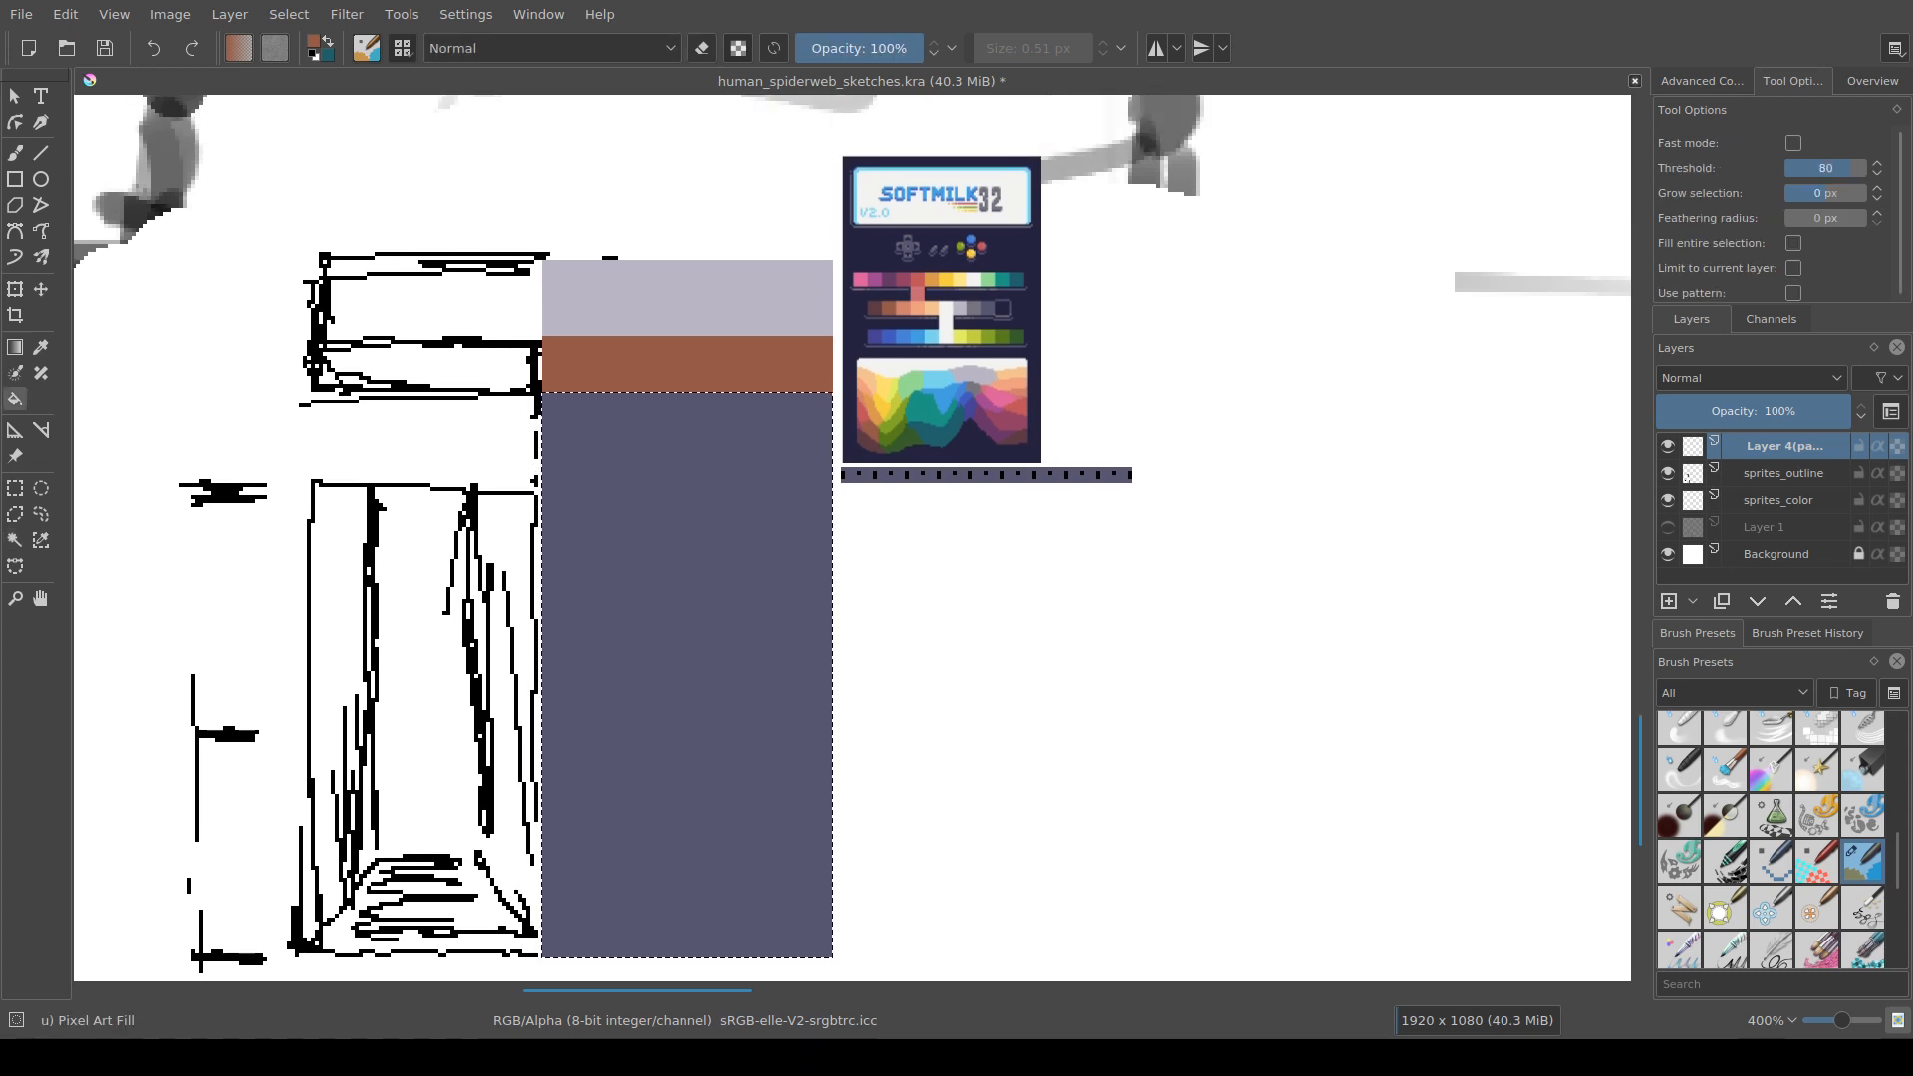
click(747, 409)
drag(747, 409, 733, 498)
Step: Fill the brown strip with the dark grey sampled from the palette, and deselect
scroll(732, 498, up, 1)
scroll(702, 498, up, 1)
click(15, 540)
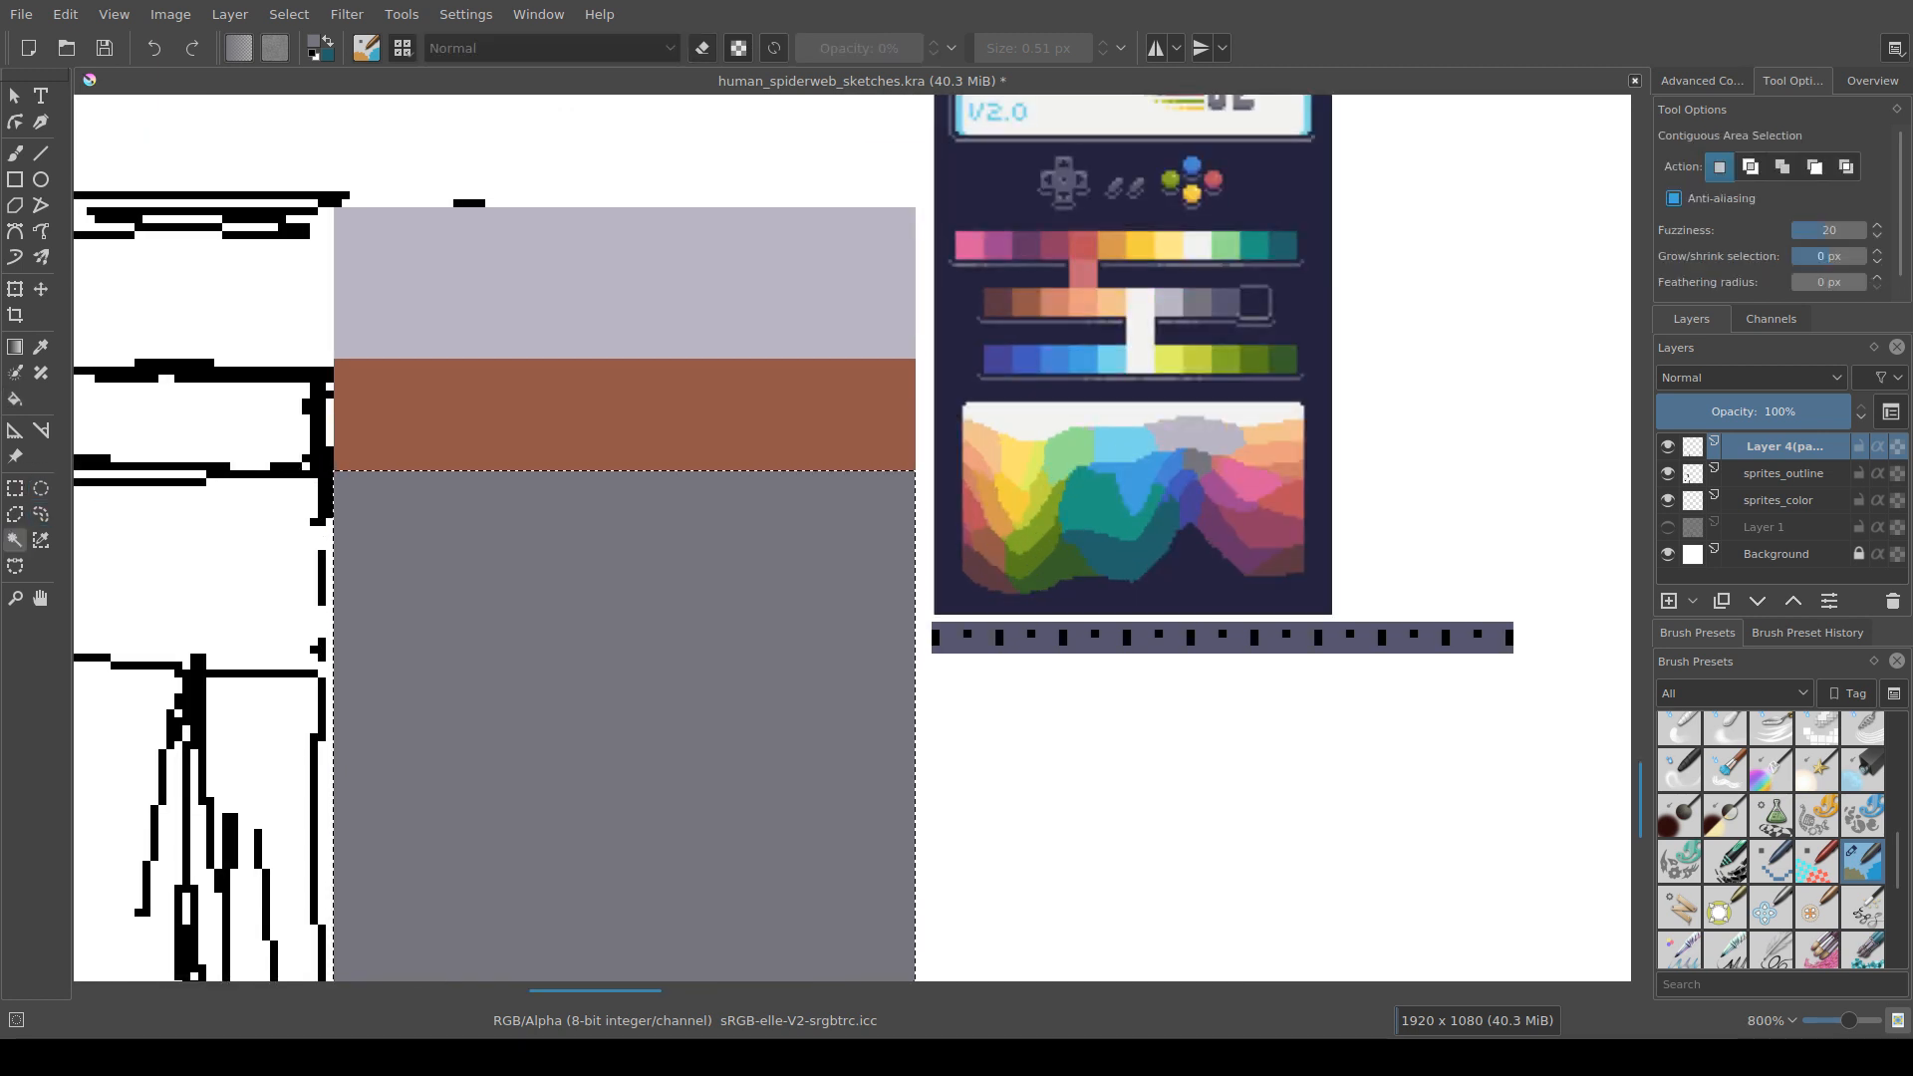
click(697, 418)
key(f)
ctrl+click(1225, 303)
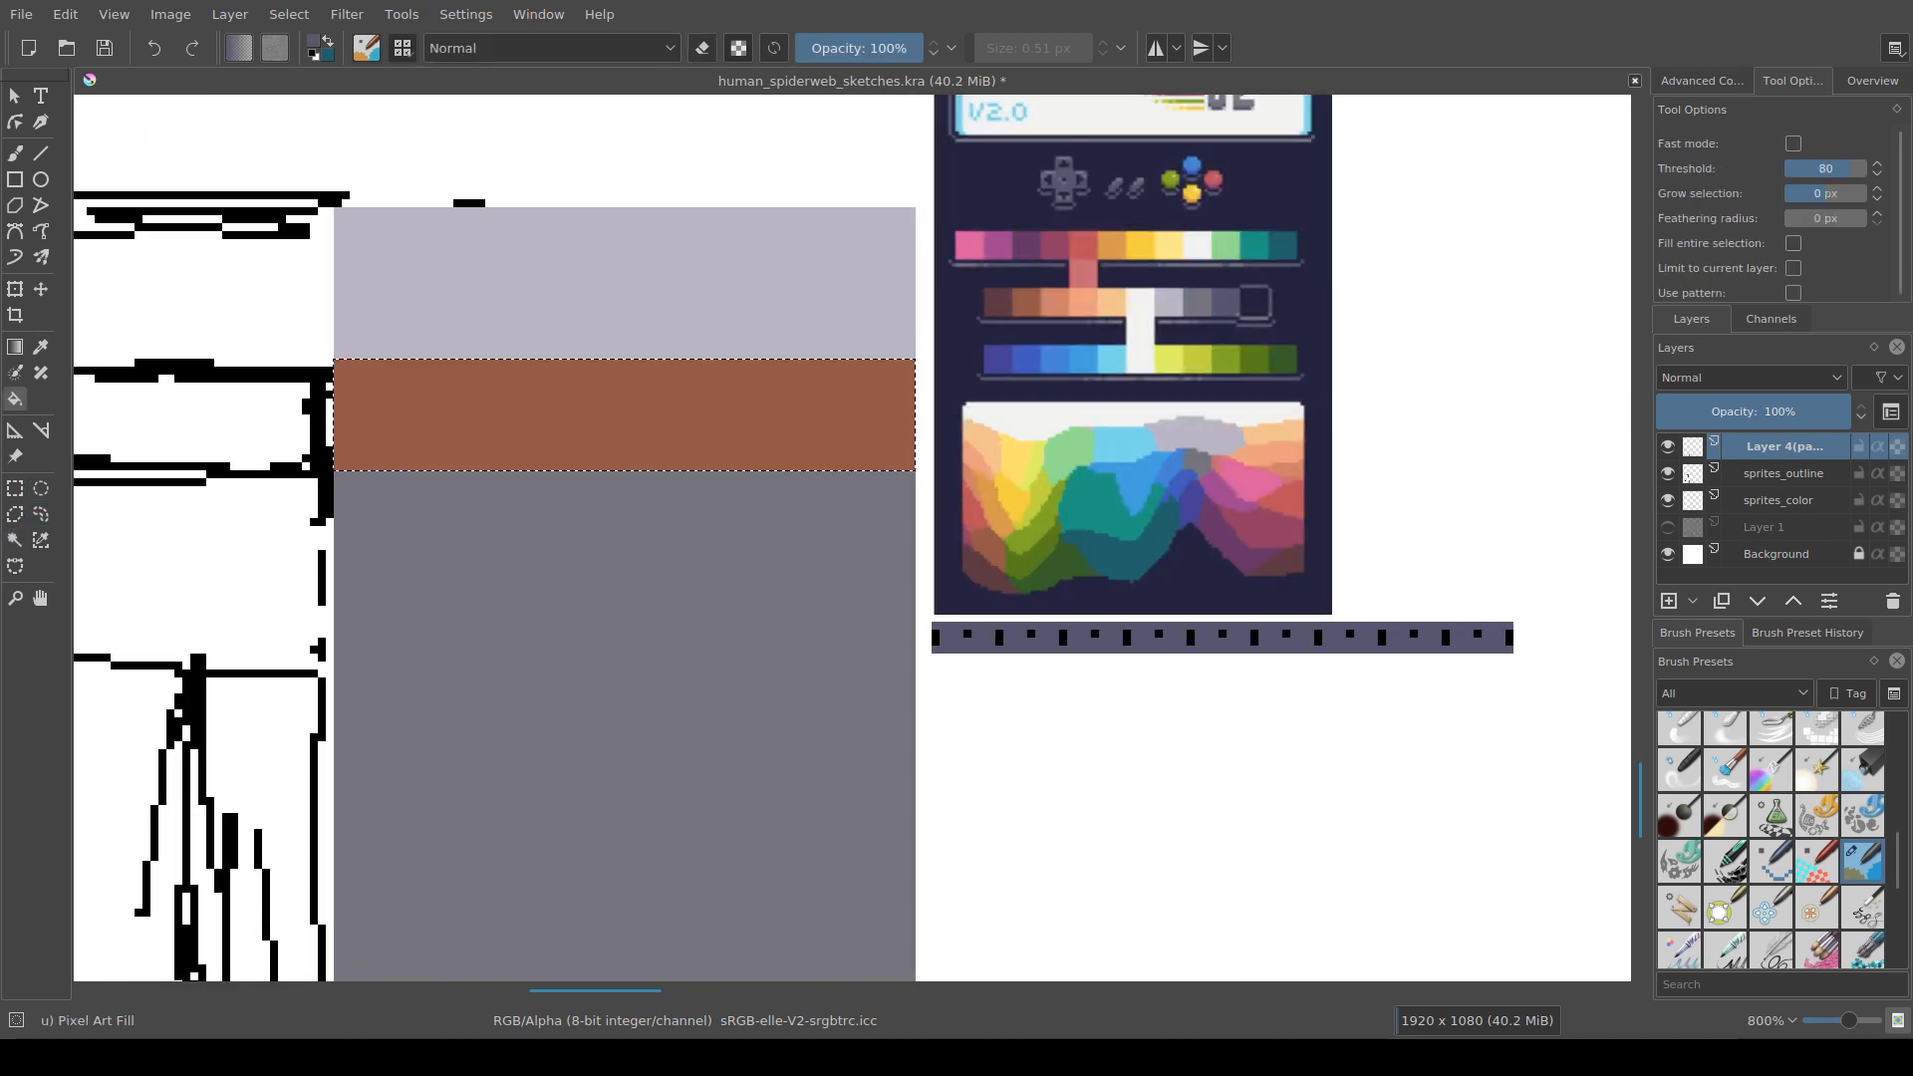
click(747, 418)
scroll(935, 477, down, 2)
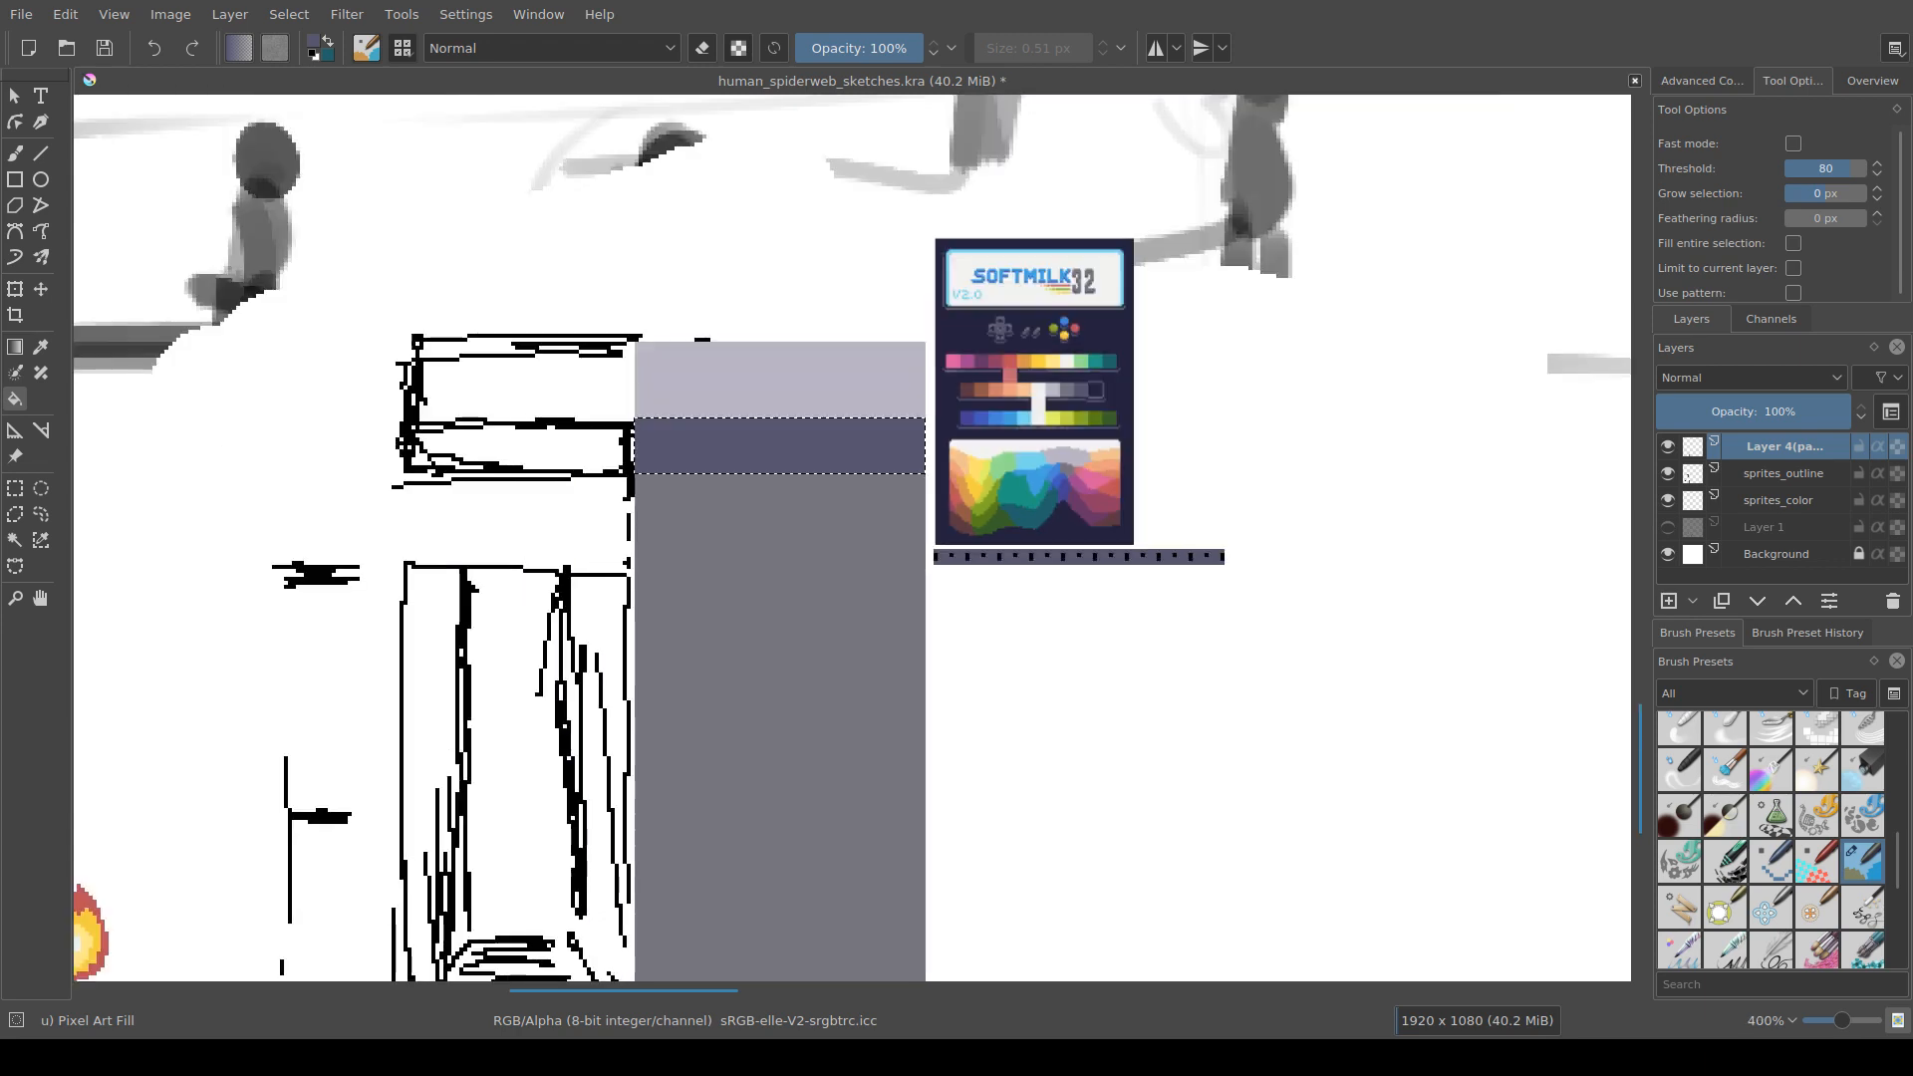
drag(935, 476, 936, 420)
key(ctrl+shift+a)
Step: Move the dotted row onto the upper edge of the dark grey strip, directly beneath the light grey area, and save the file
key(ctrl+r)
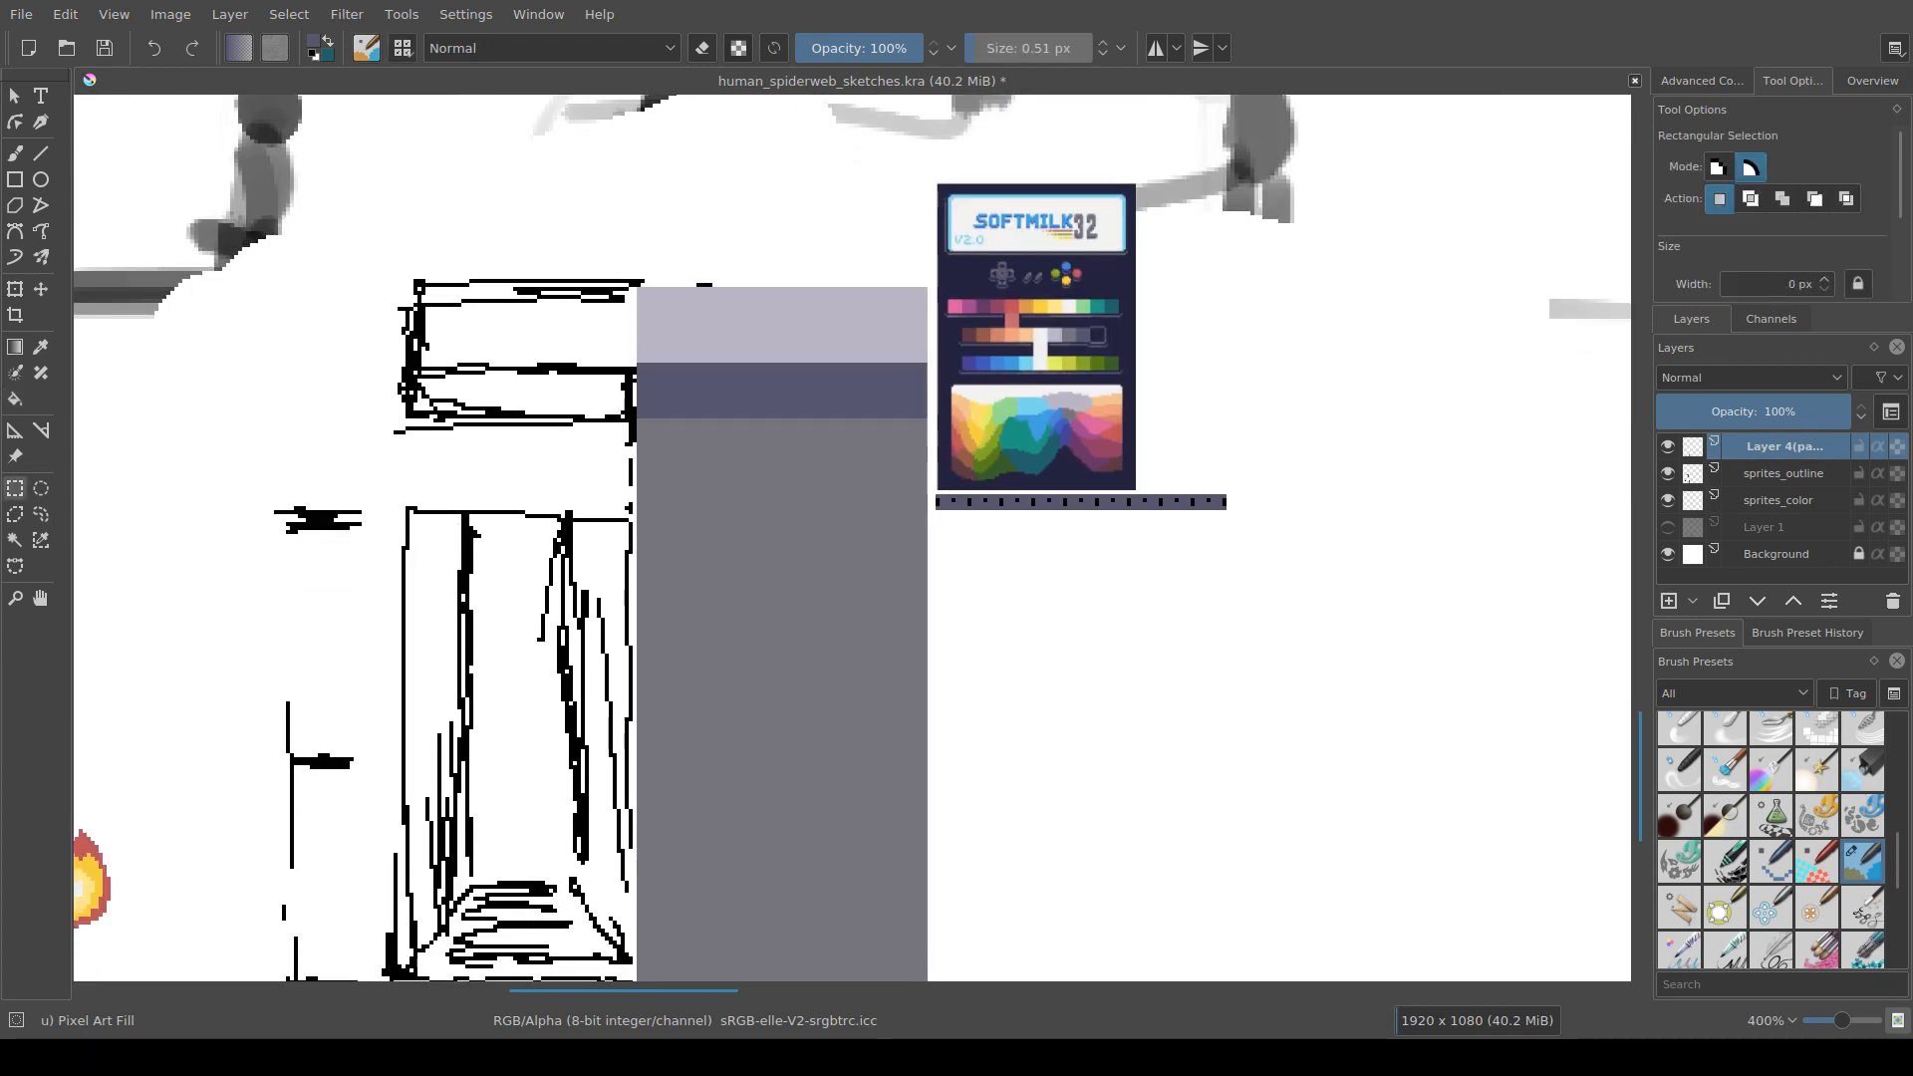
scroll(832, 216, down, 2)
scroll(817, 254, up, 3)
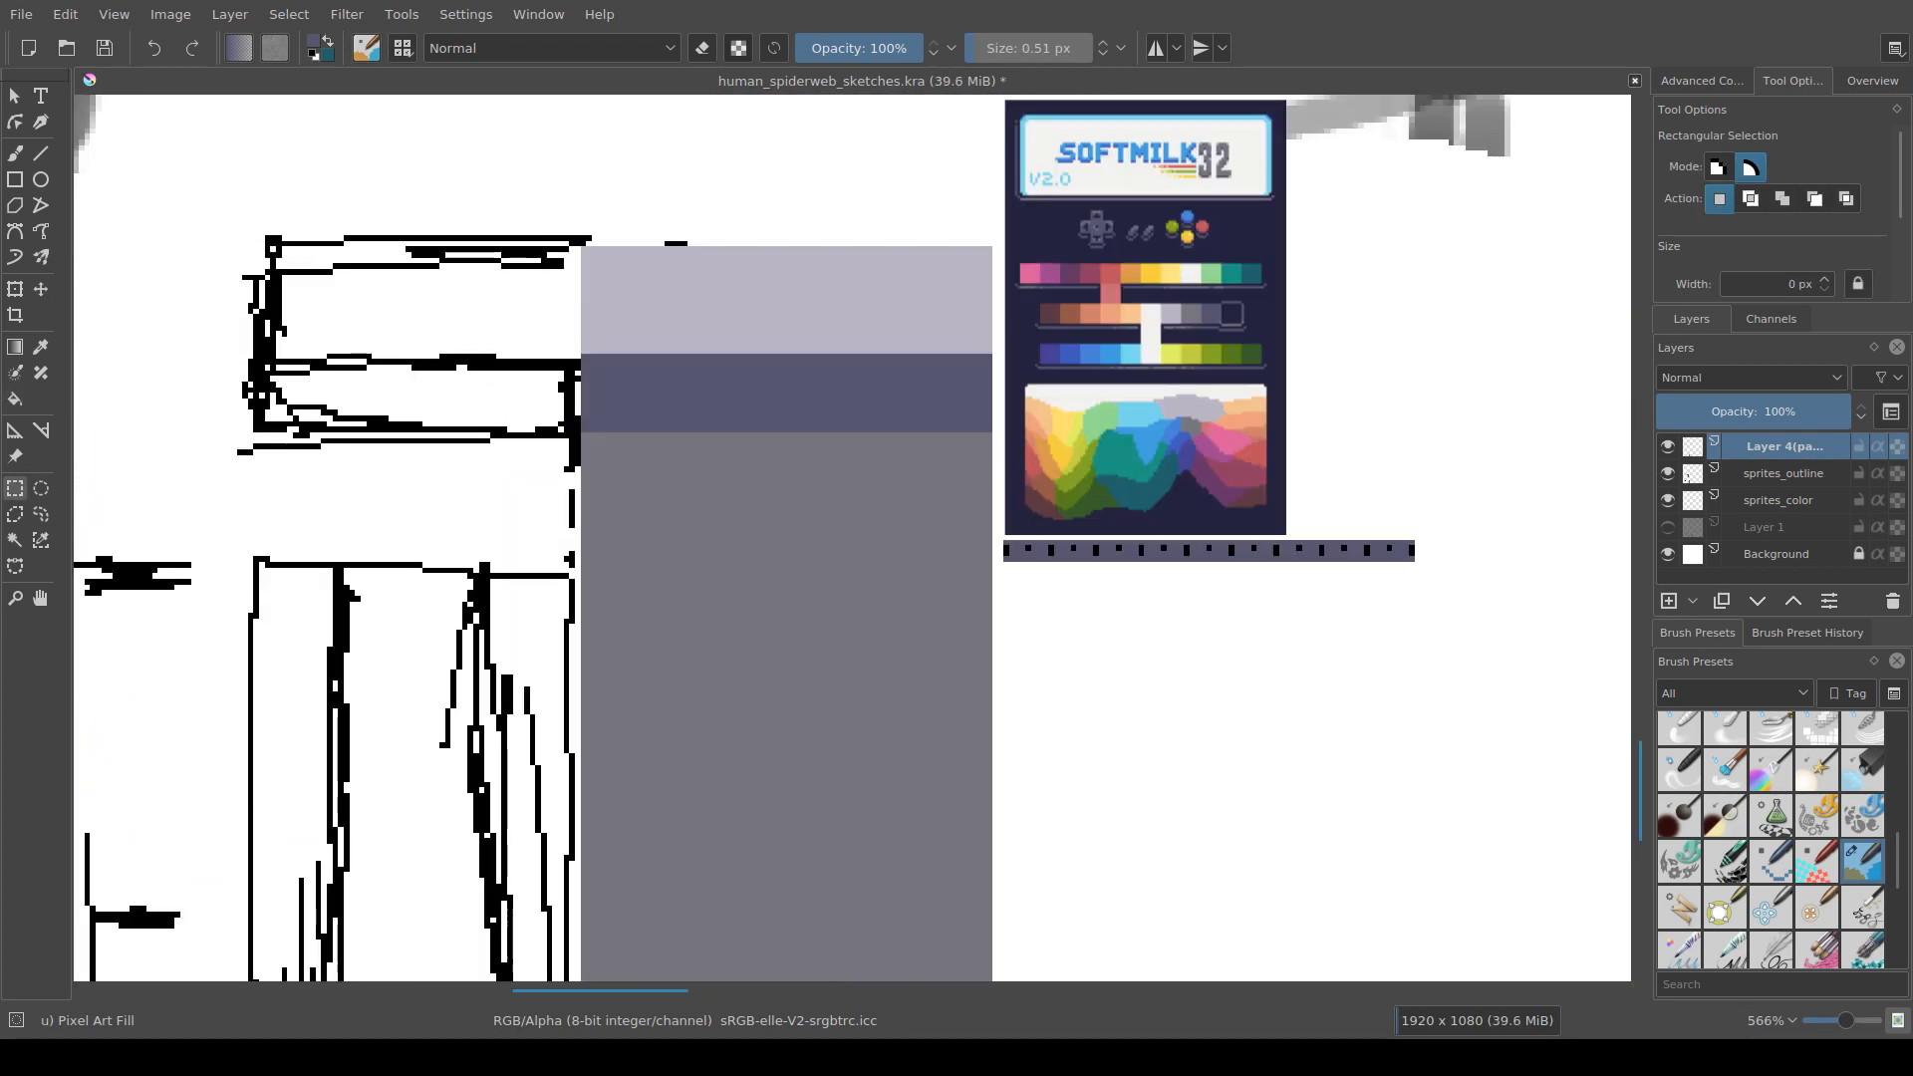
drag(595, 436, 584, 475)
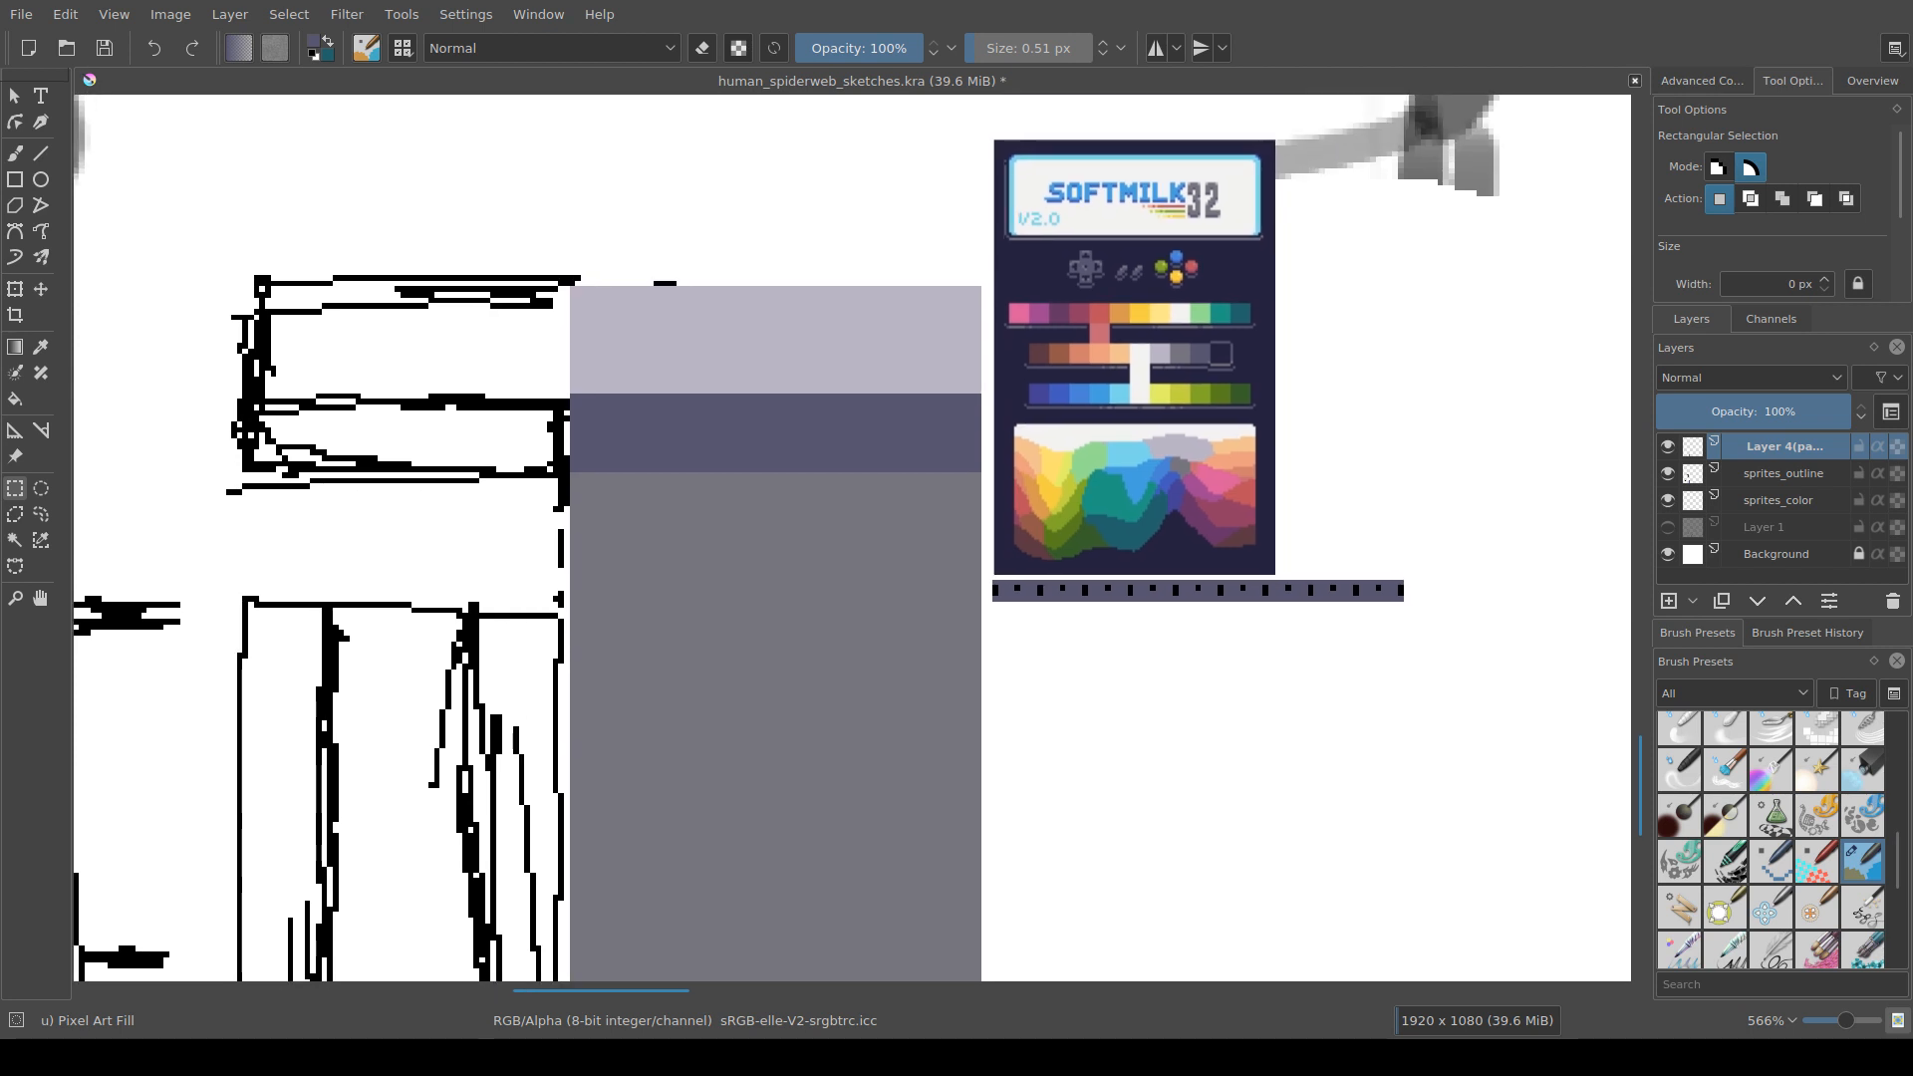
key(b)
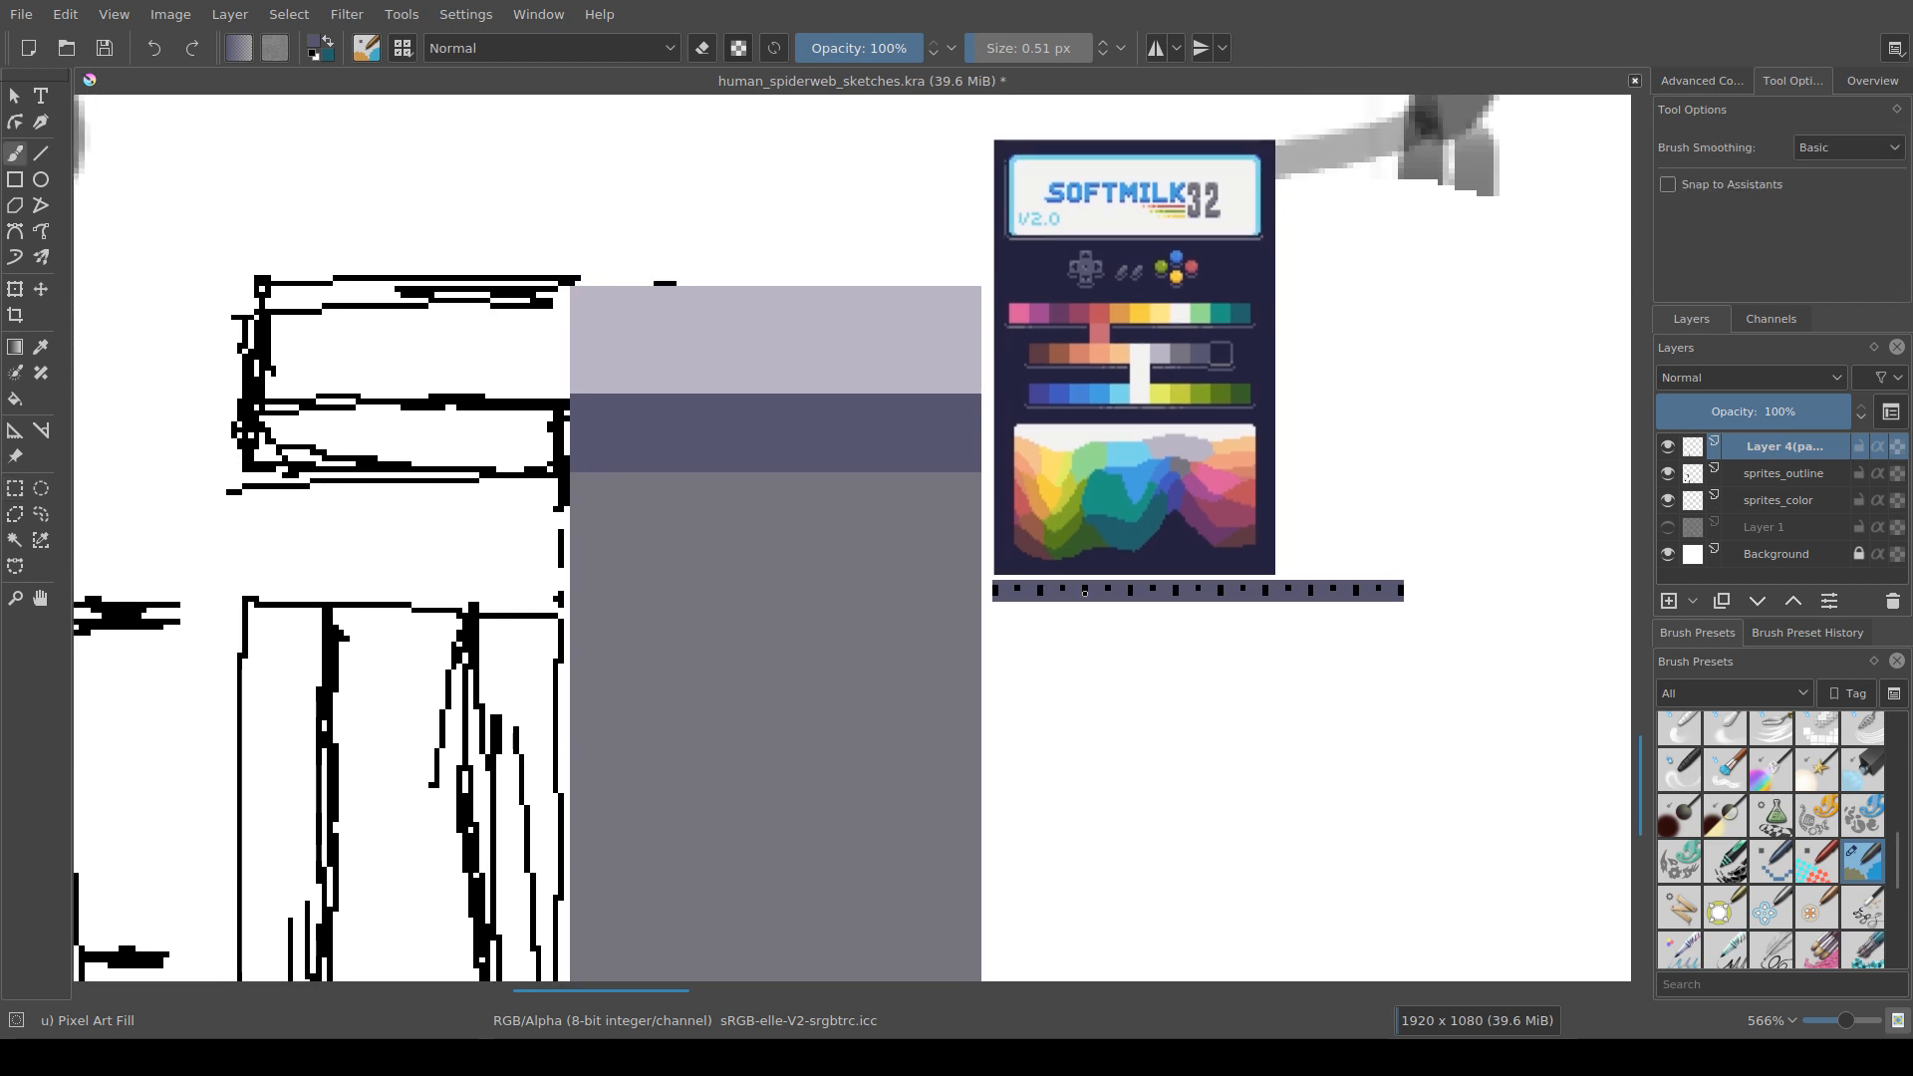
key(ctrl+r)
drag(985, 578, 1409, 607)
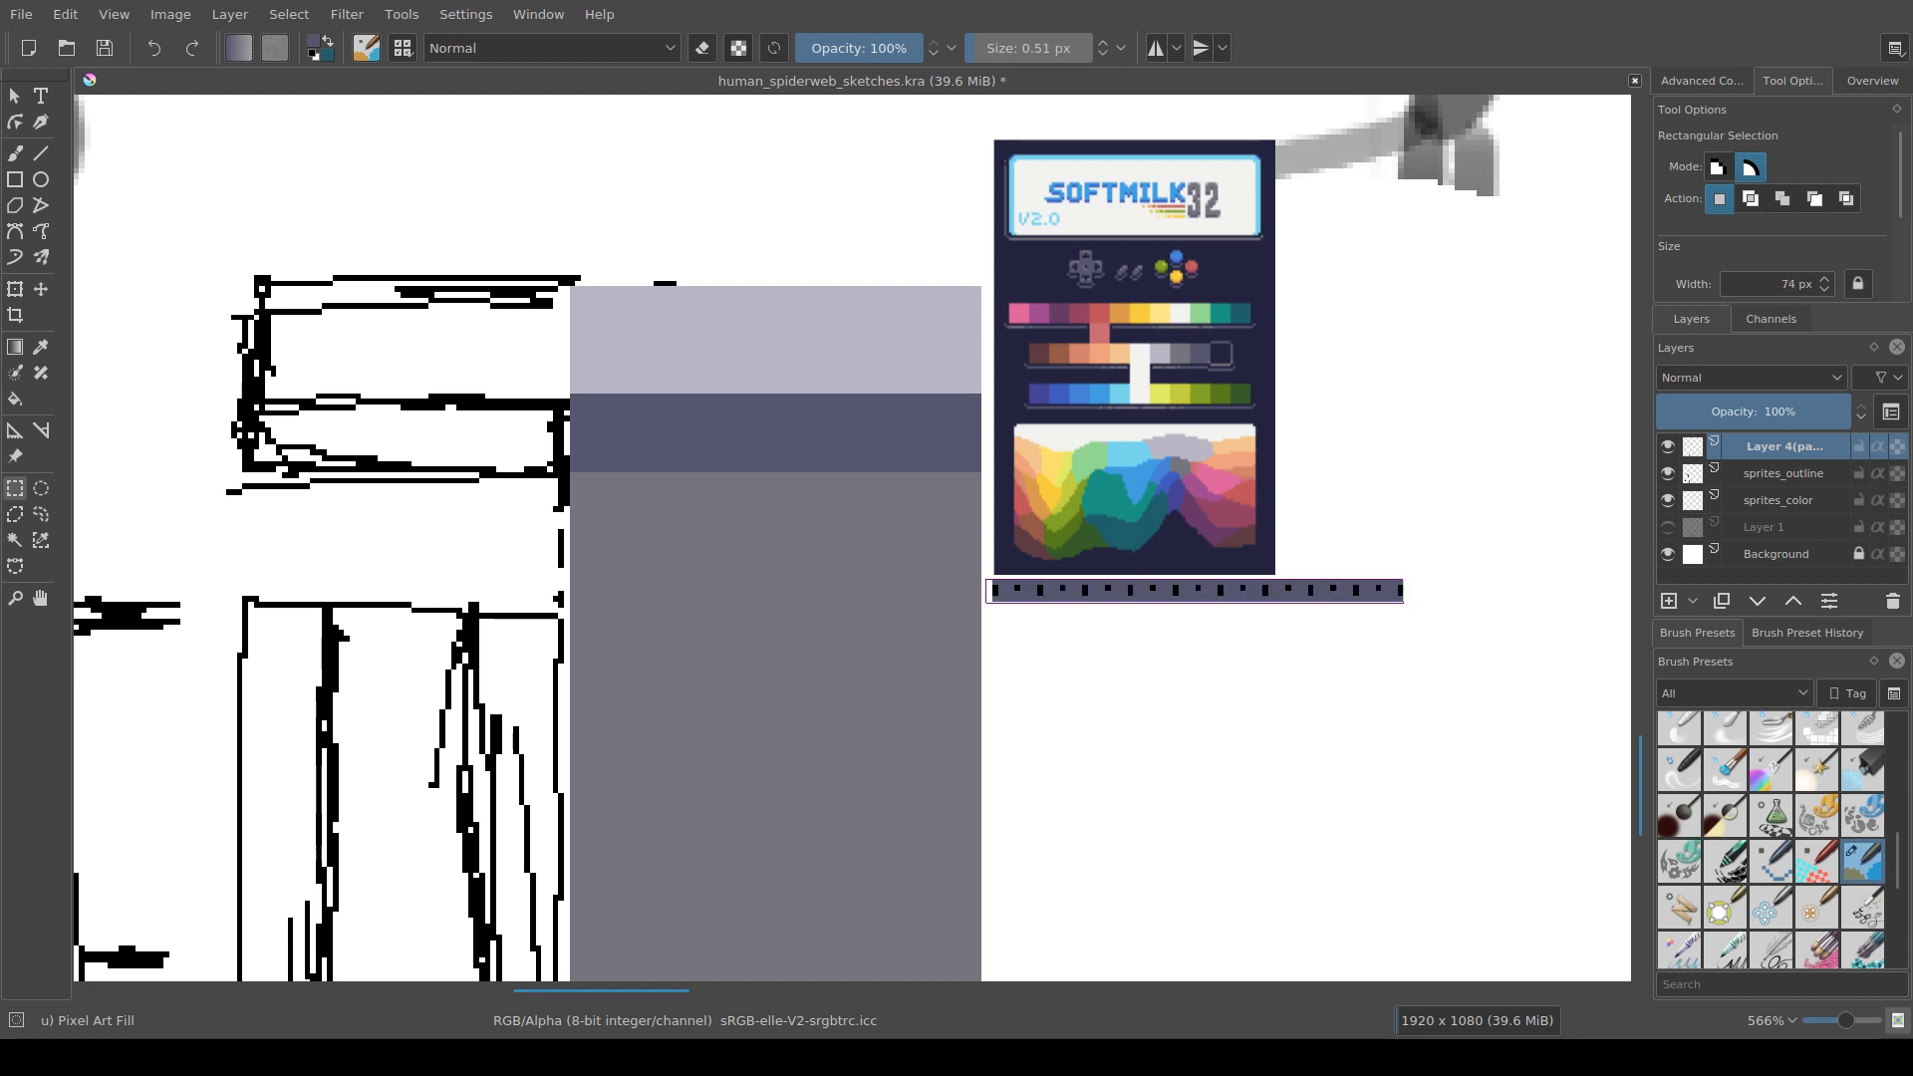
key(t)
drag(1286, 592, 862, 411)
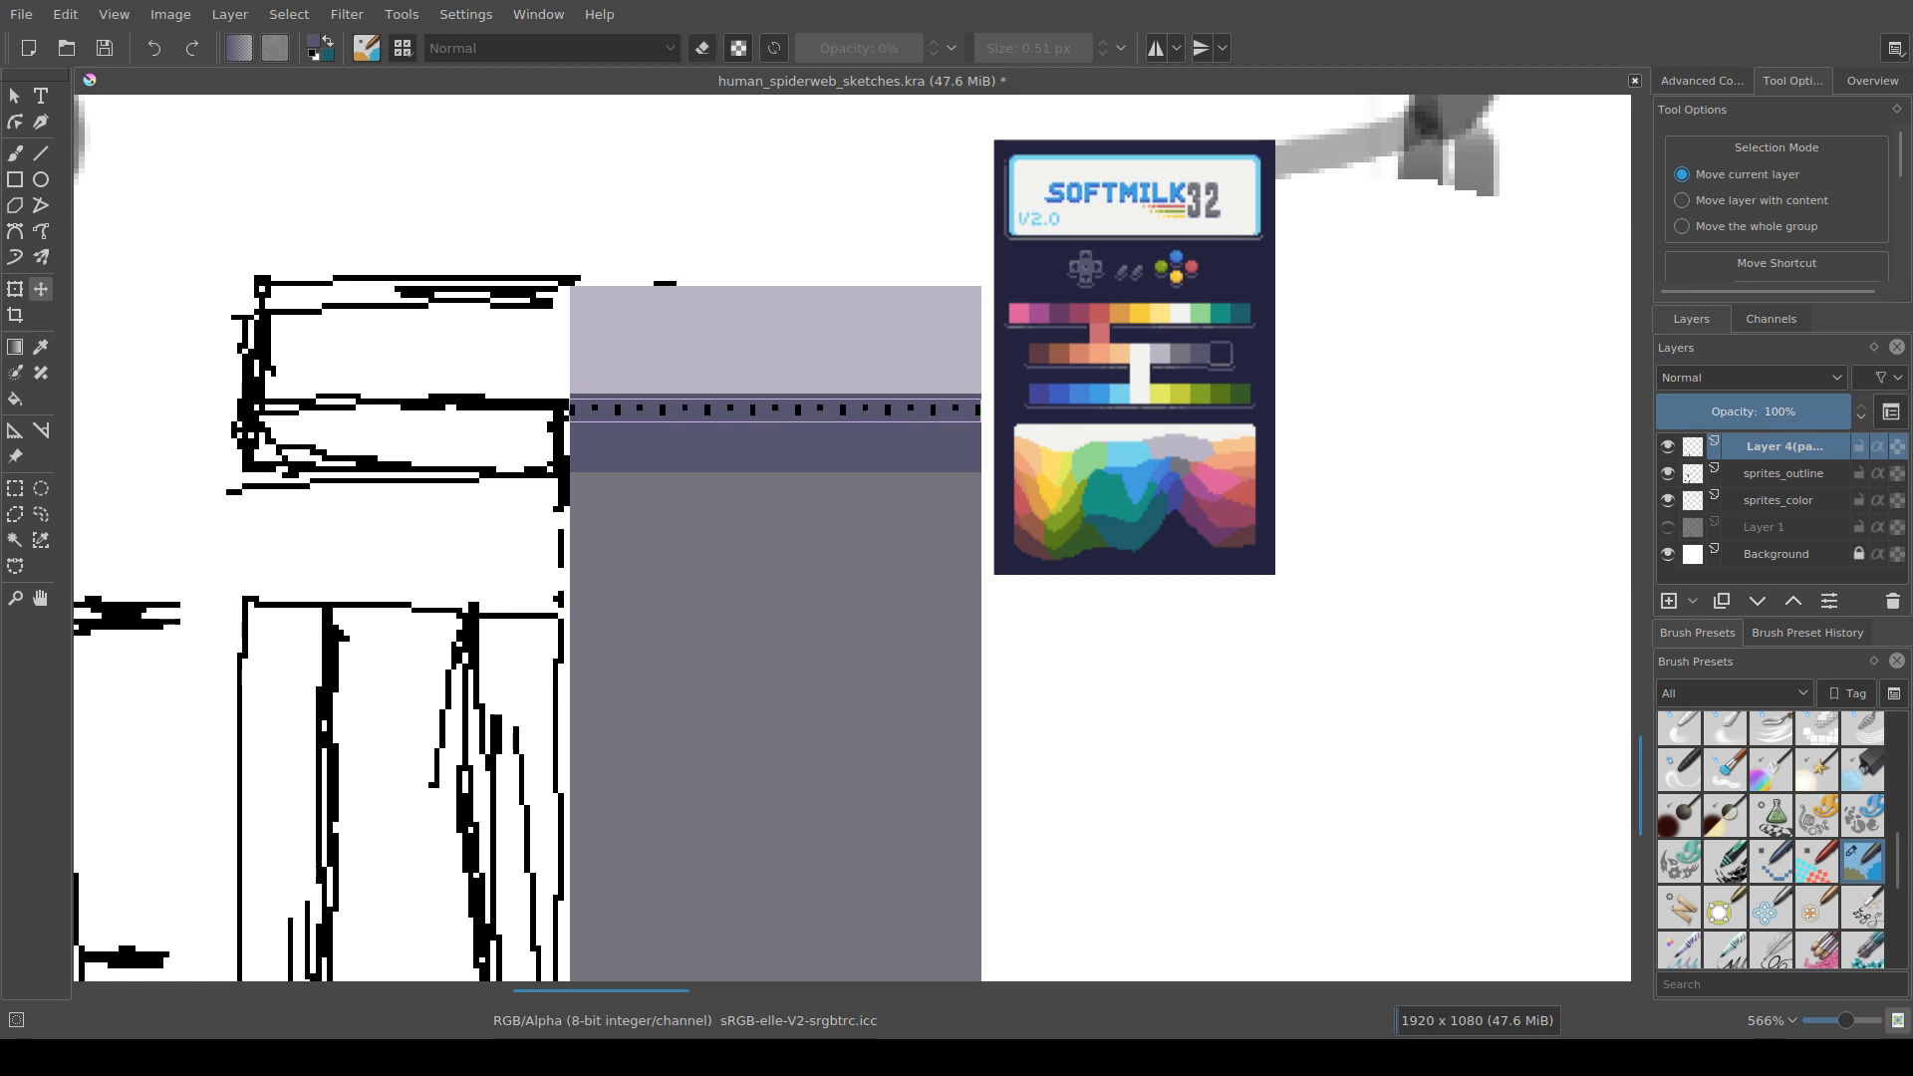
key(ctrl+r)
scroll(1186, 689, down, 3)
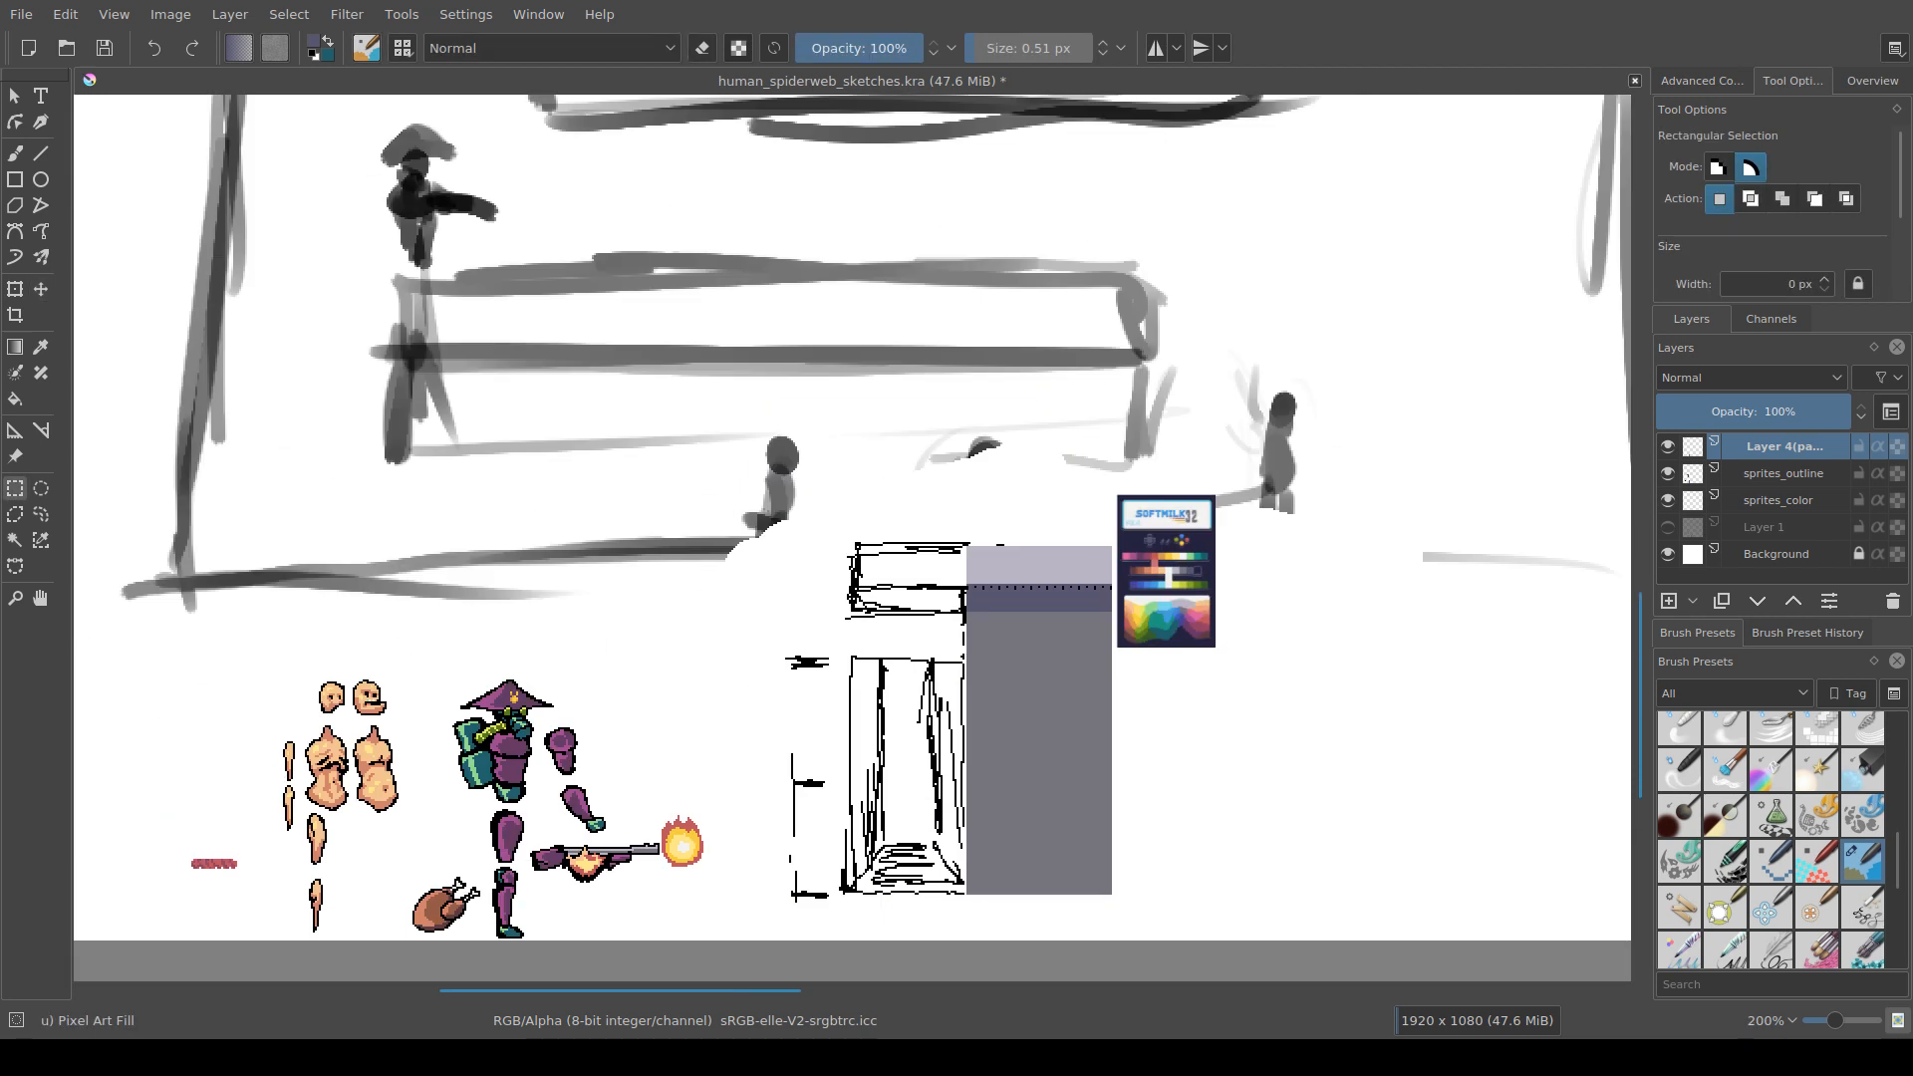
drag(1187, 690, 1062, 706)
scroll(896, 668, up, 4)
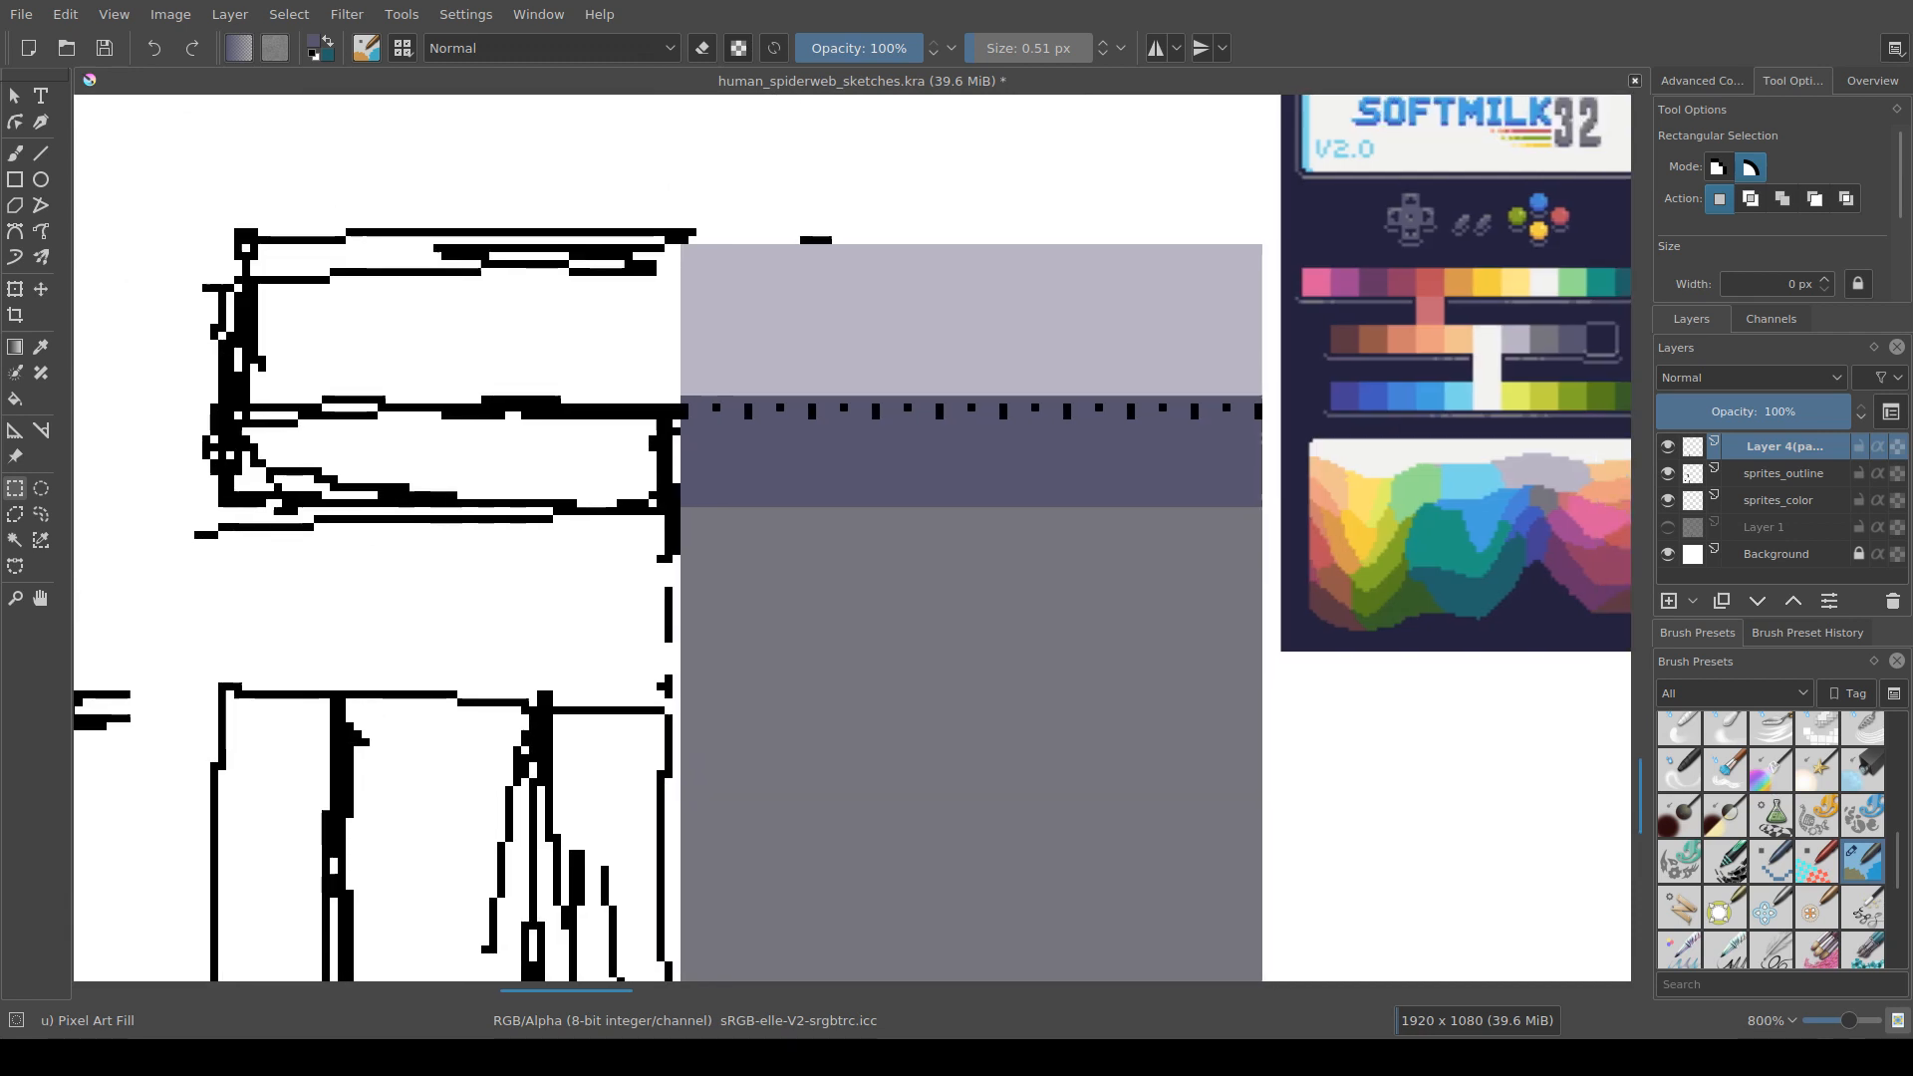
key(ctrl+s)
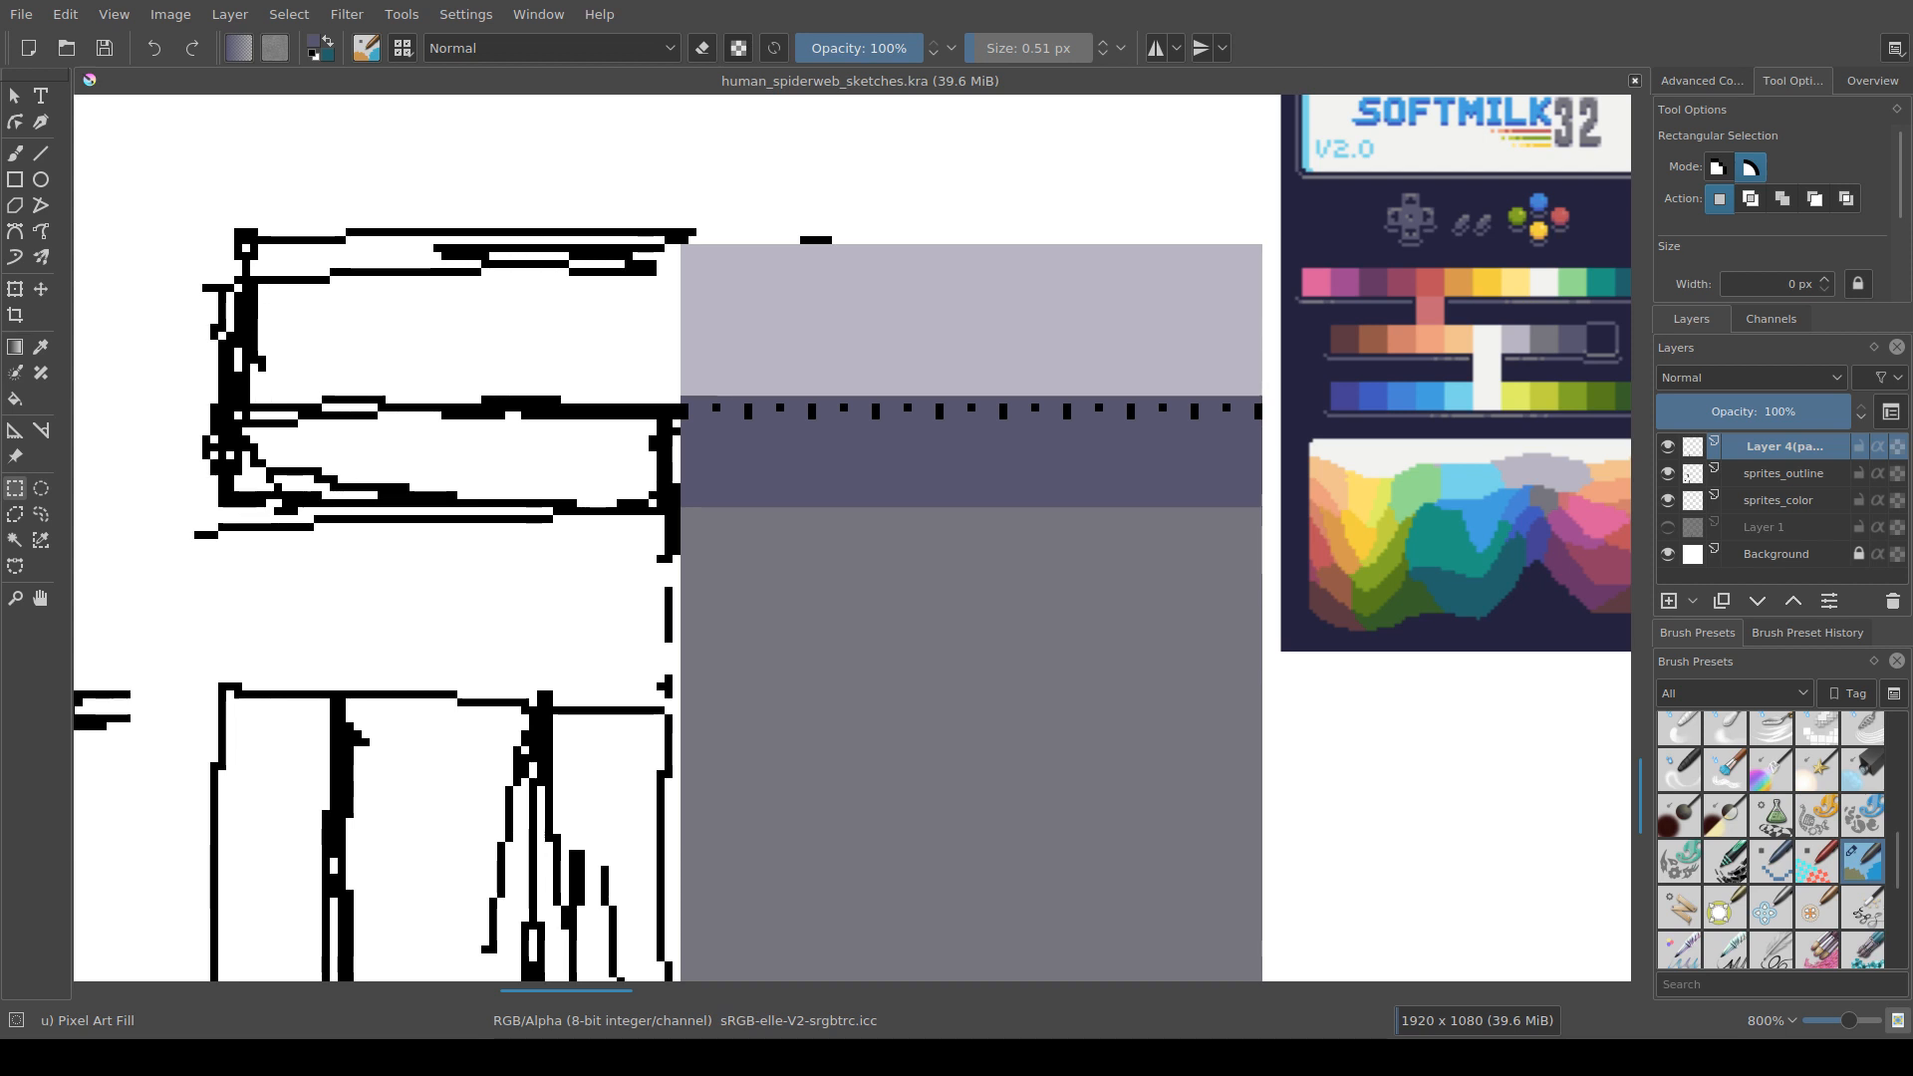
Step: Delete the stray black mark just above the light grey area from the sprites_outline layer
drag(956, 539, 753, 517)
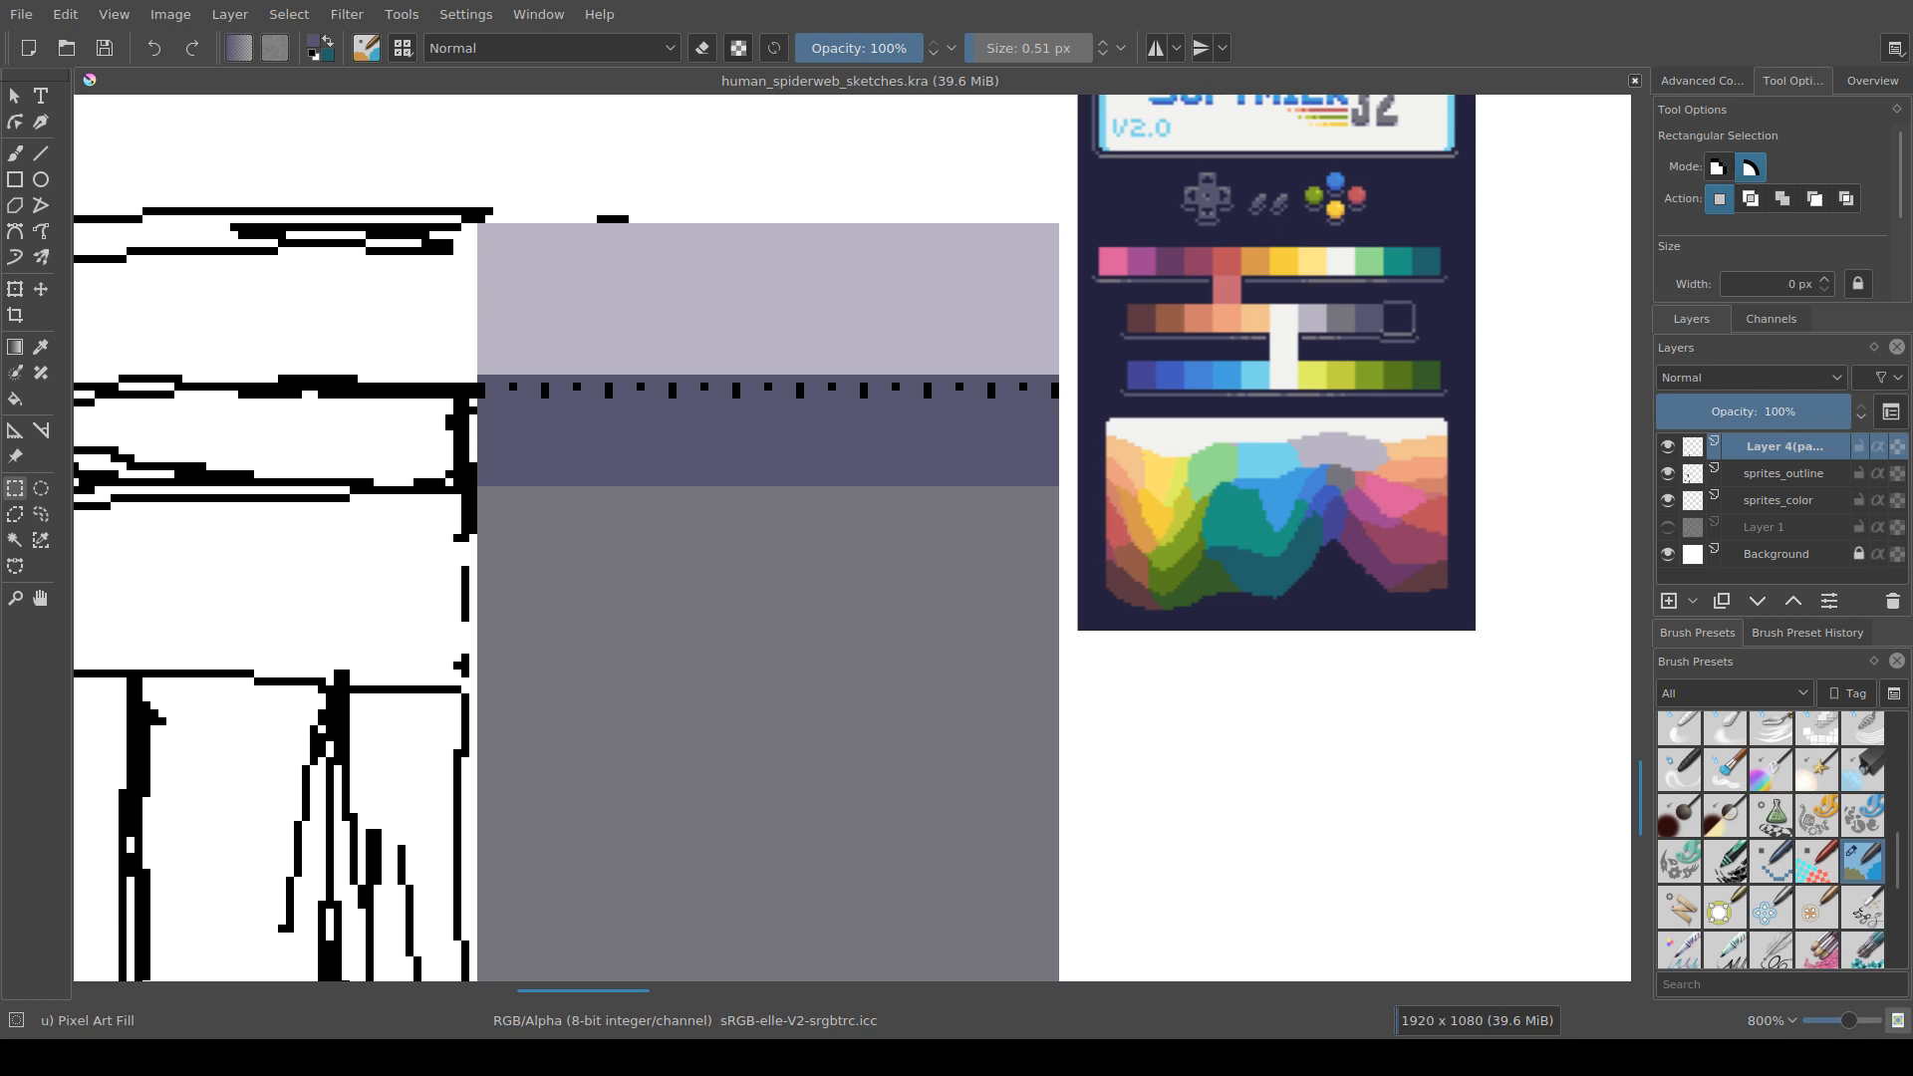
drag(852, 538, 875, 596)
drag(559, 571, 590, 660)
scroll(643, 554, down, 1)
drag(599, 416, 634, 434)
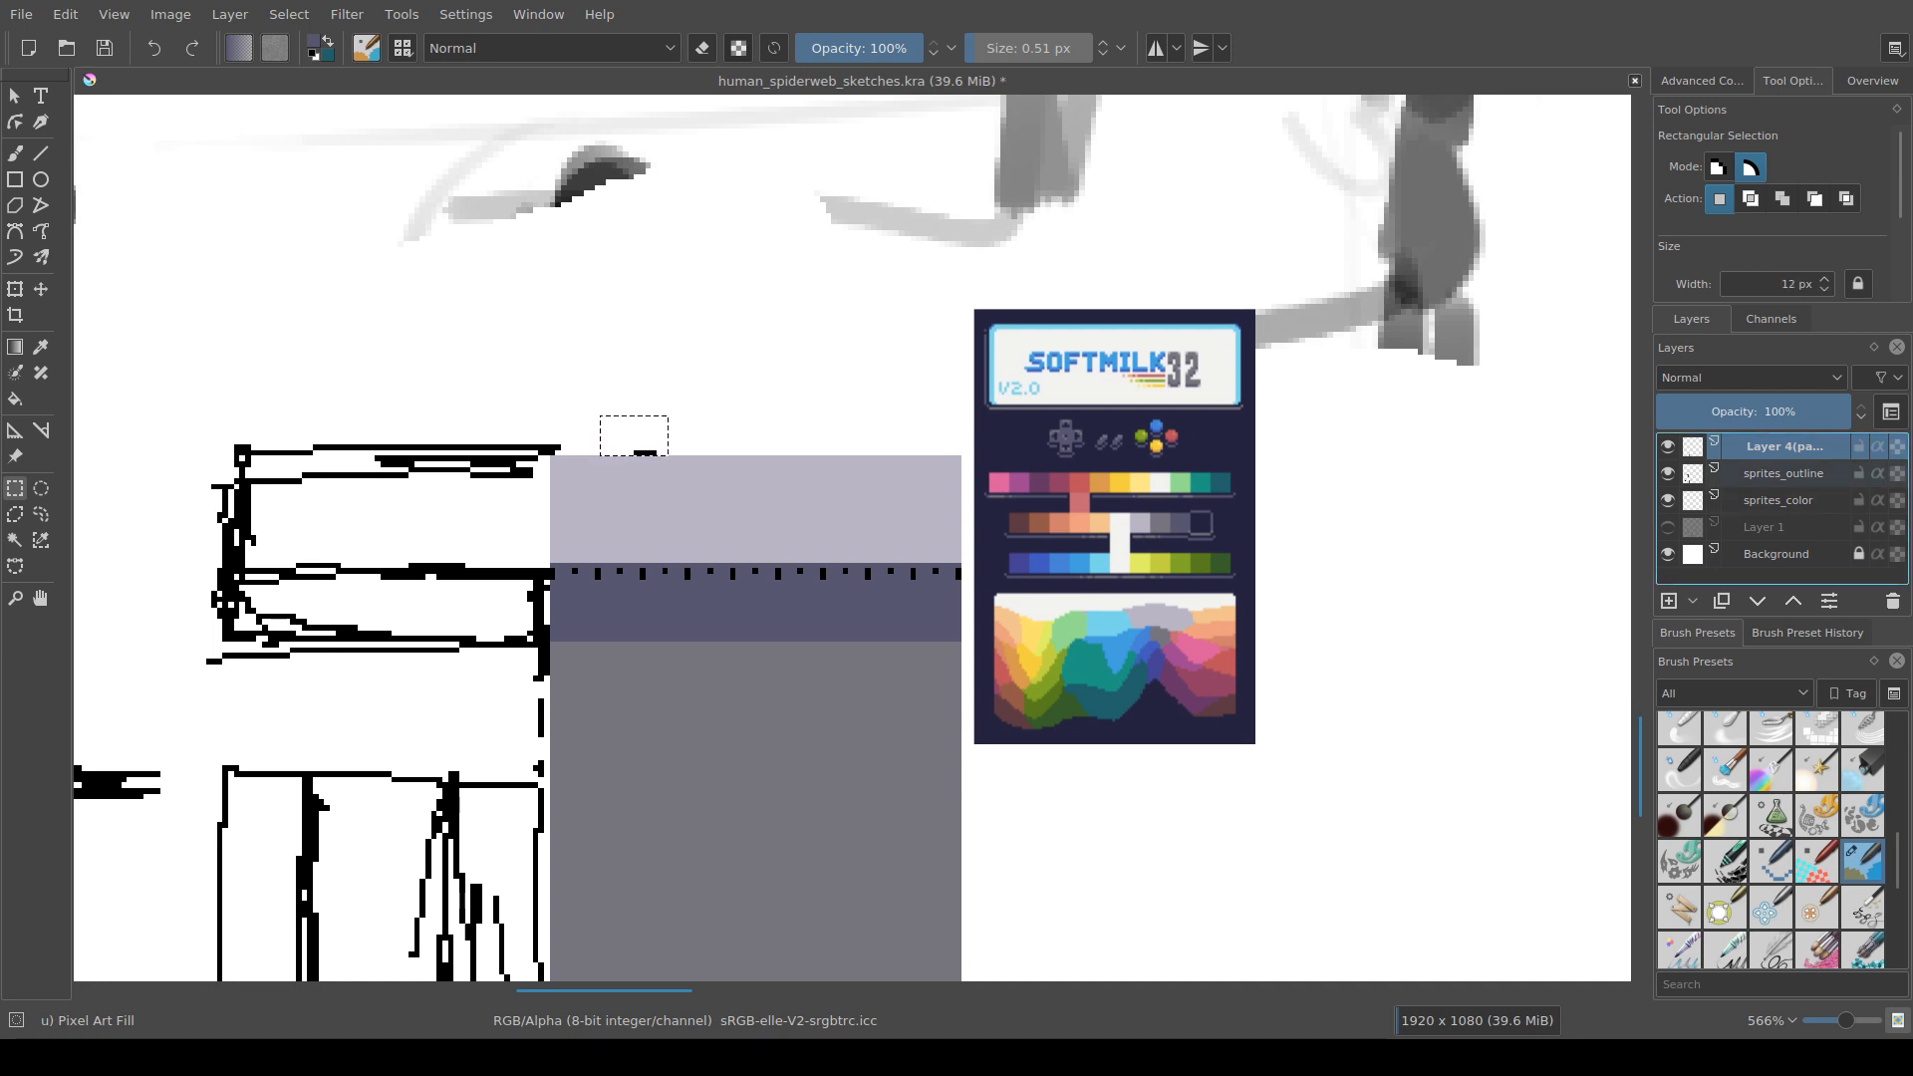
click(1685, 475)
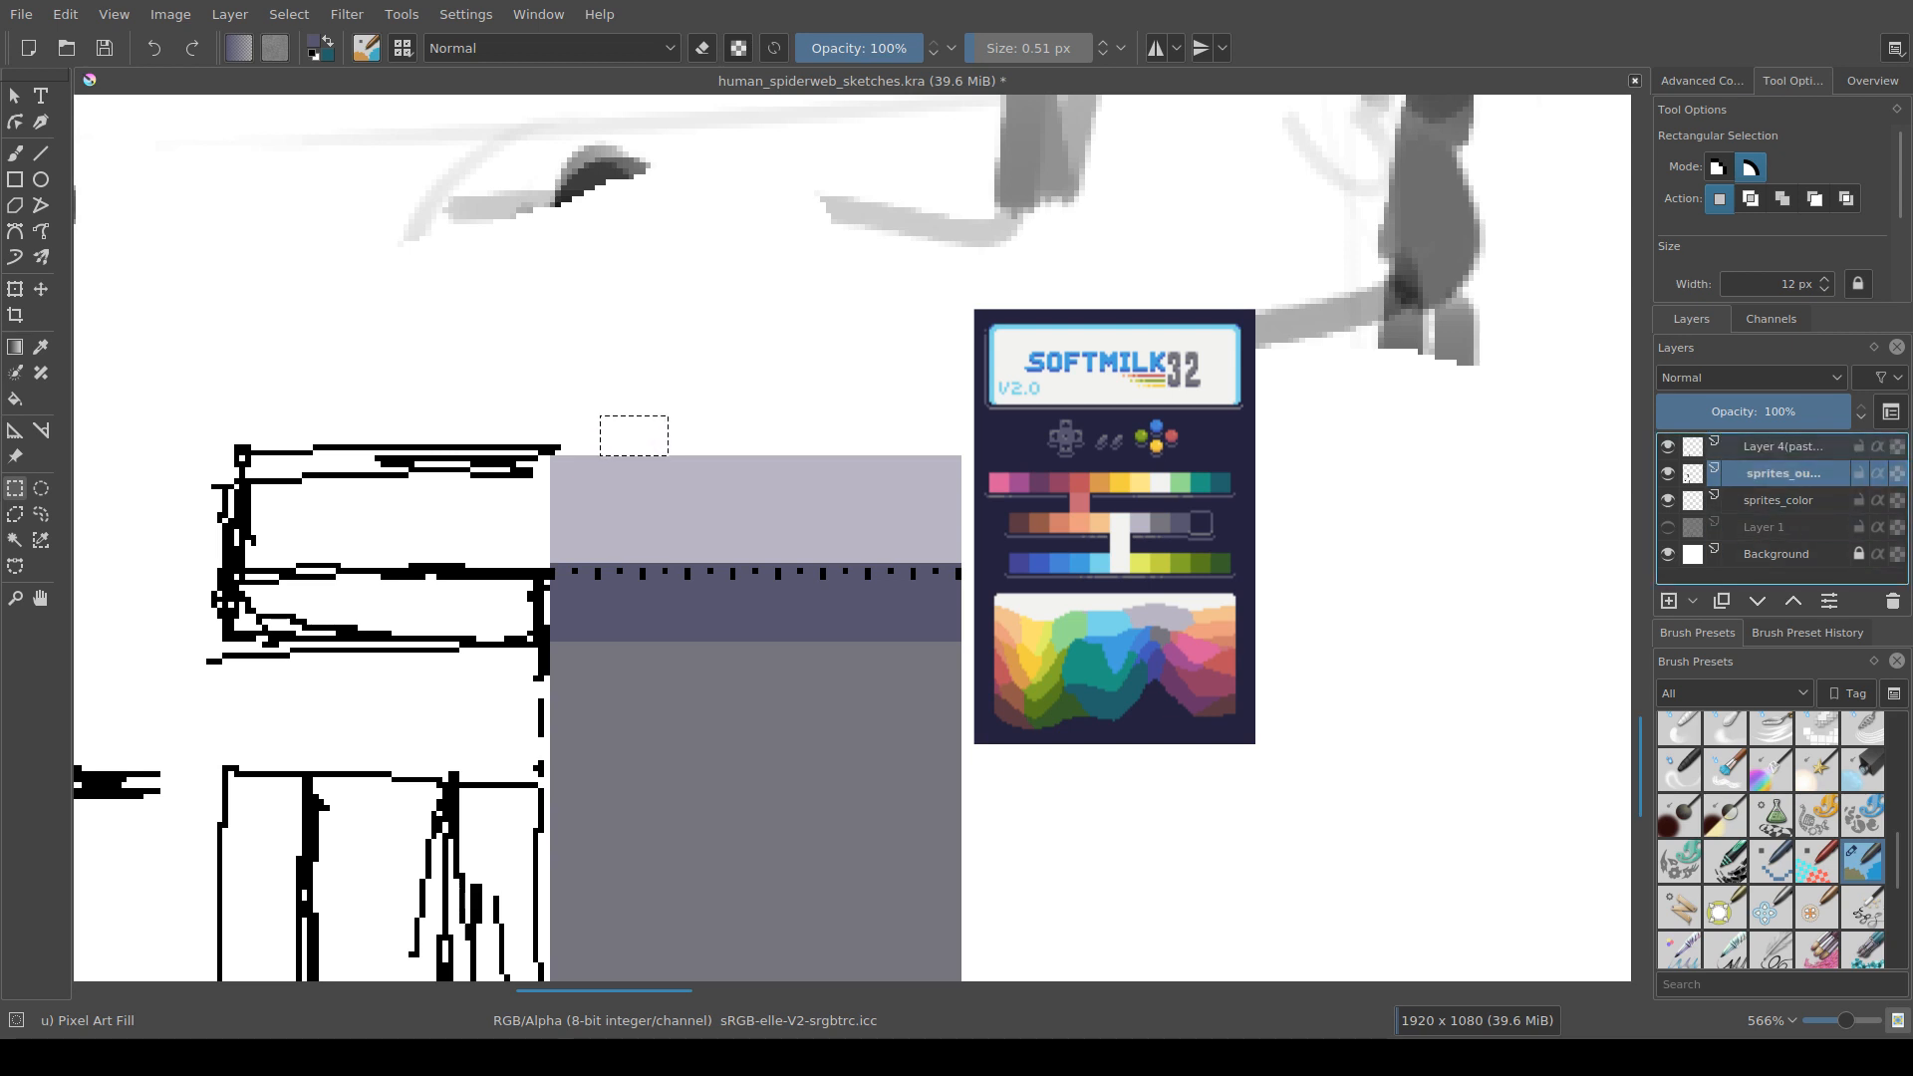
Step: Merge the pasted dotted-row layer down into sprites_outline, keeping that layer name, and clear the selection
click(1668, 446)
click(1668, 446)
key(Page_Up)
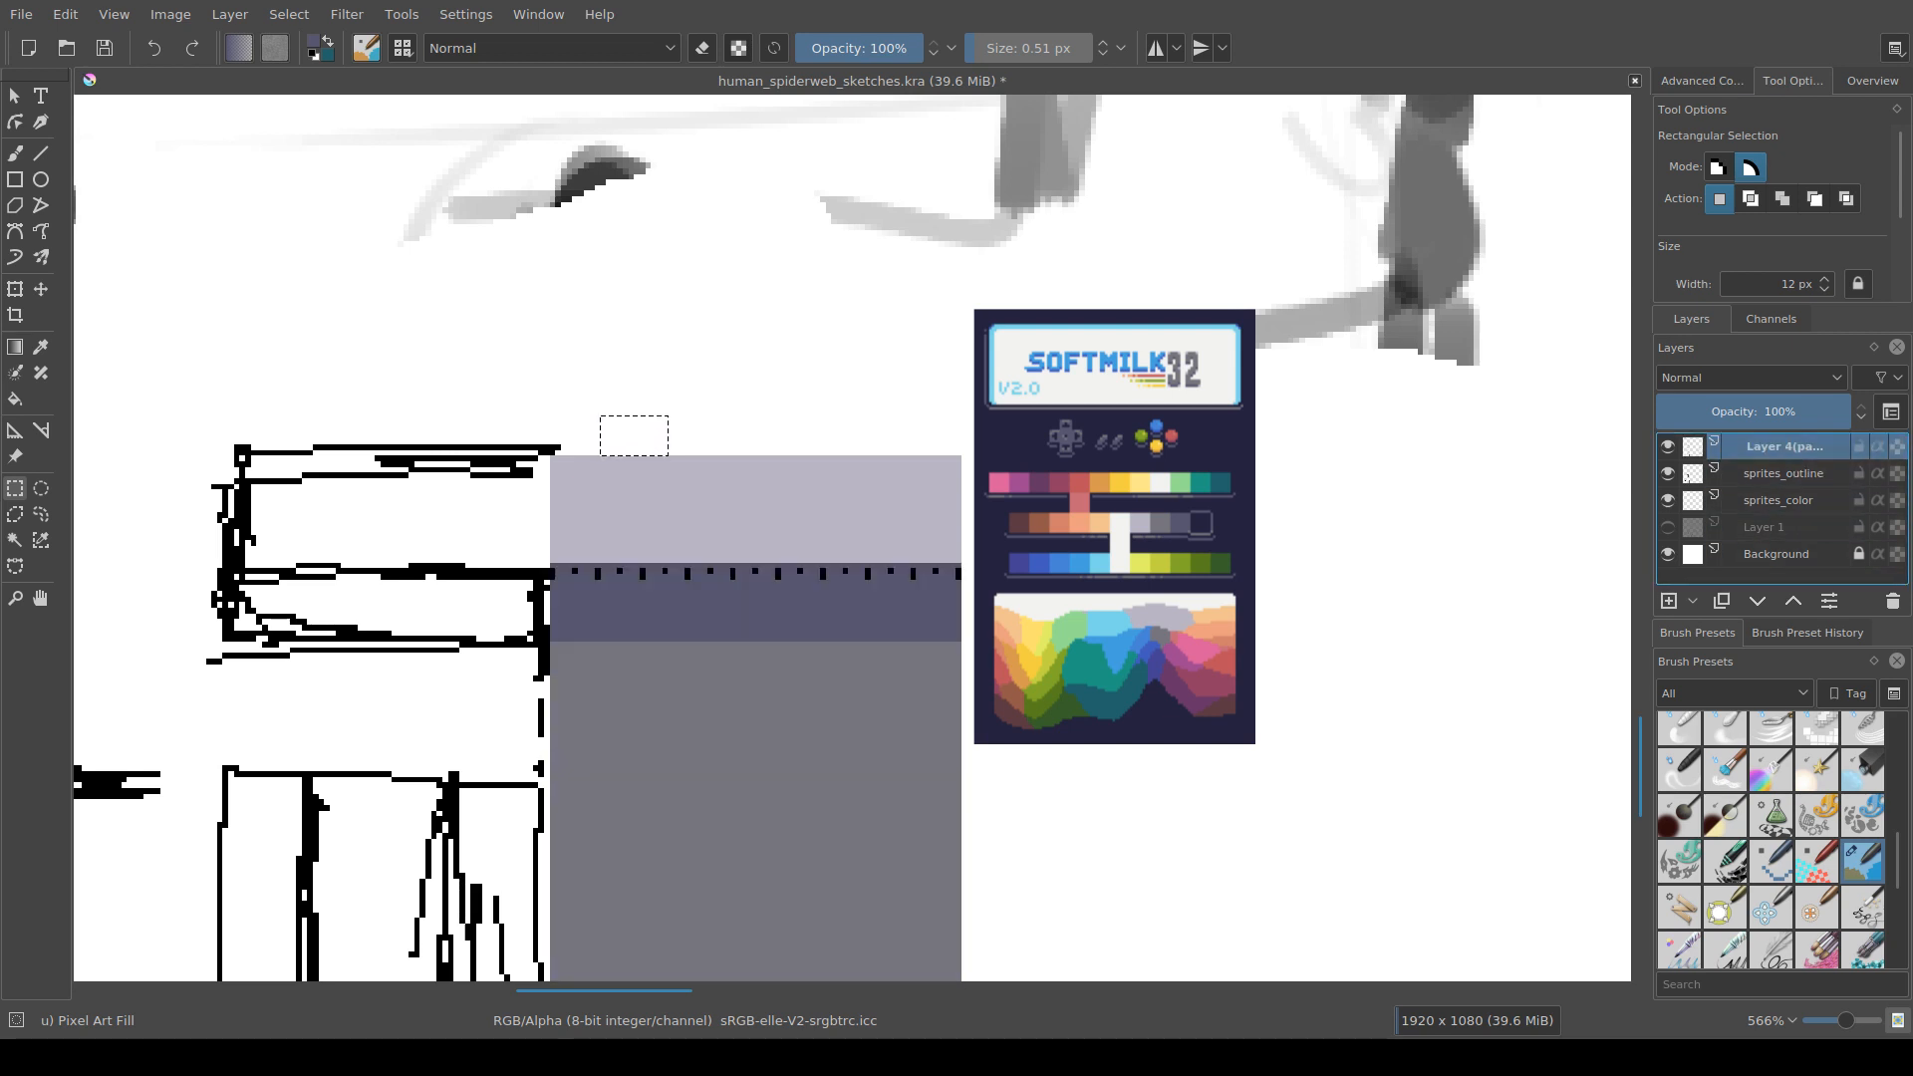
key(ctrl+e)
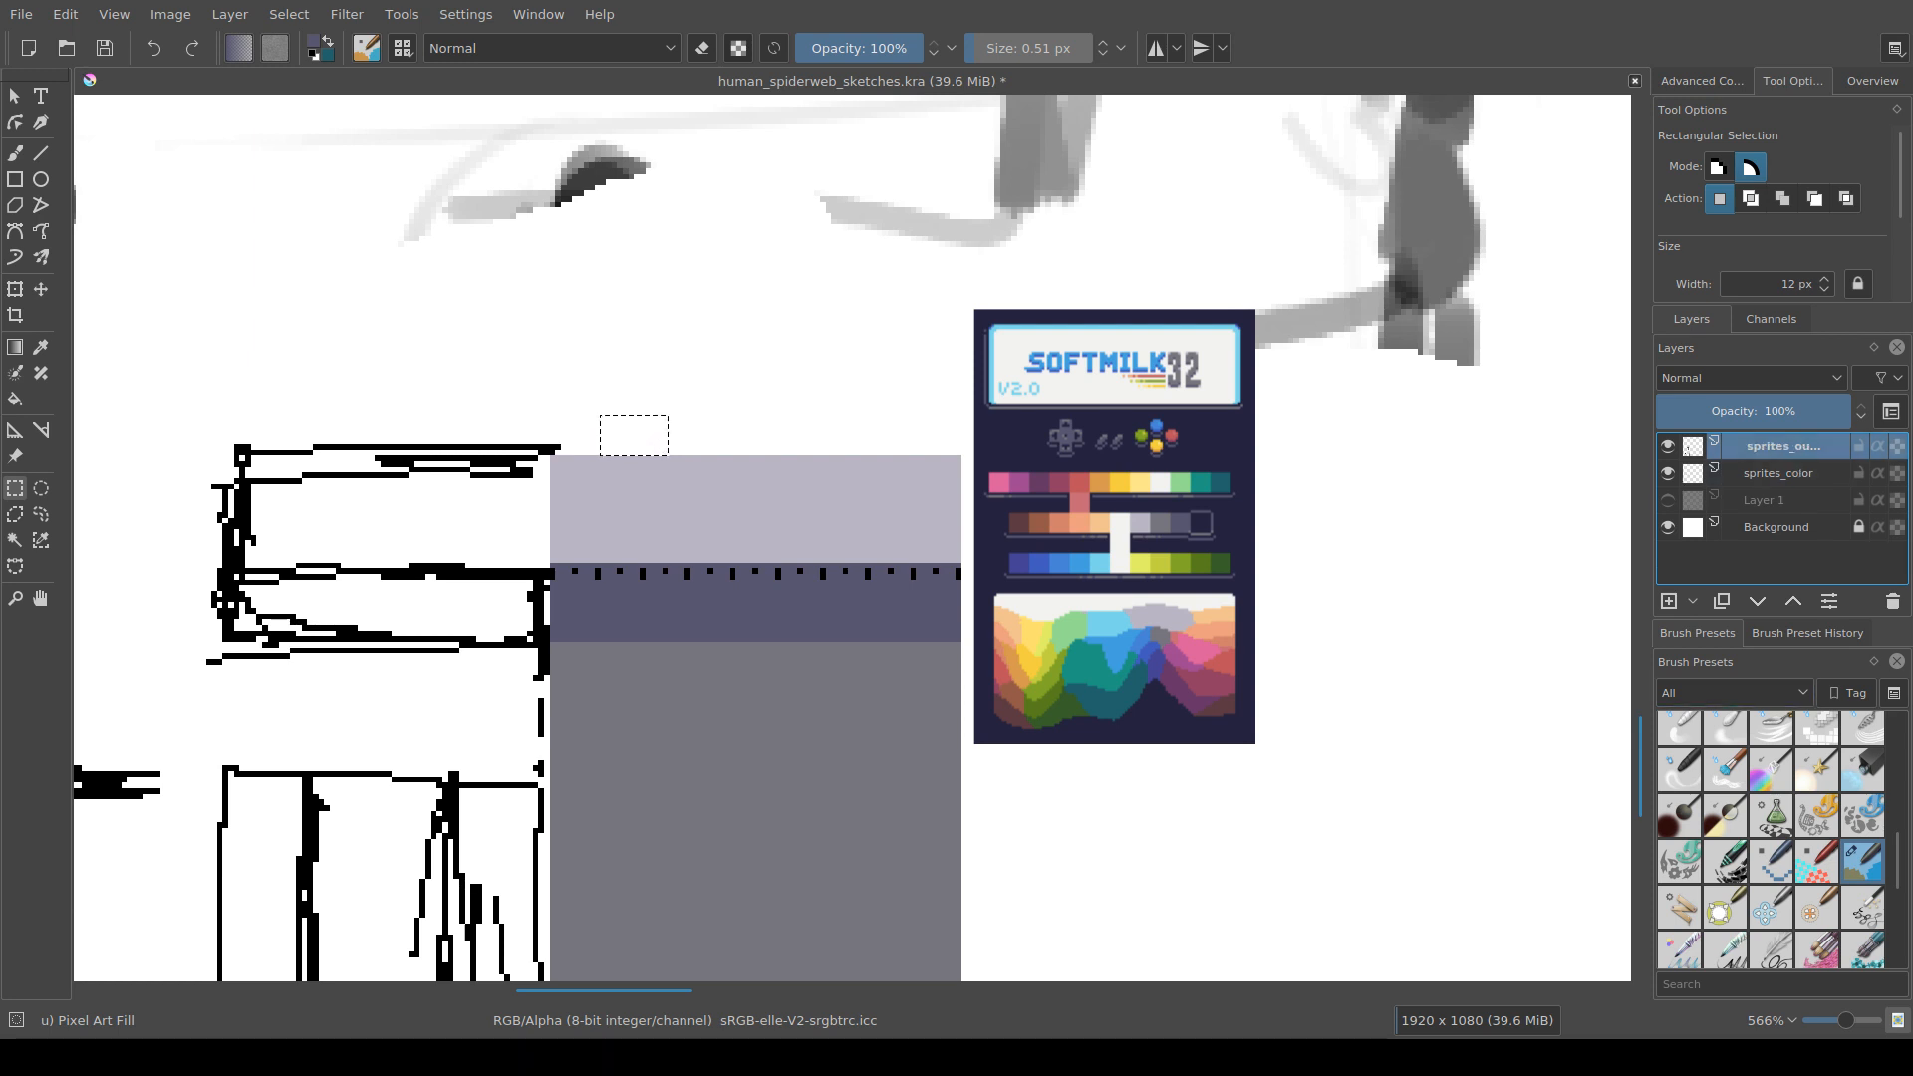
double_click(1764, 447)
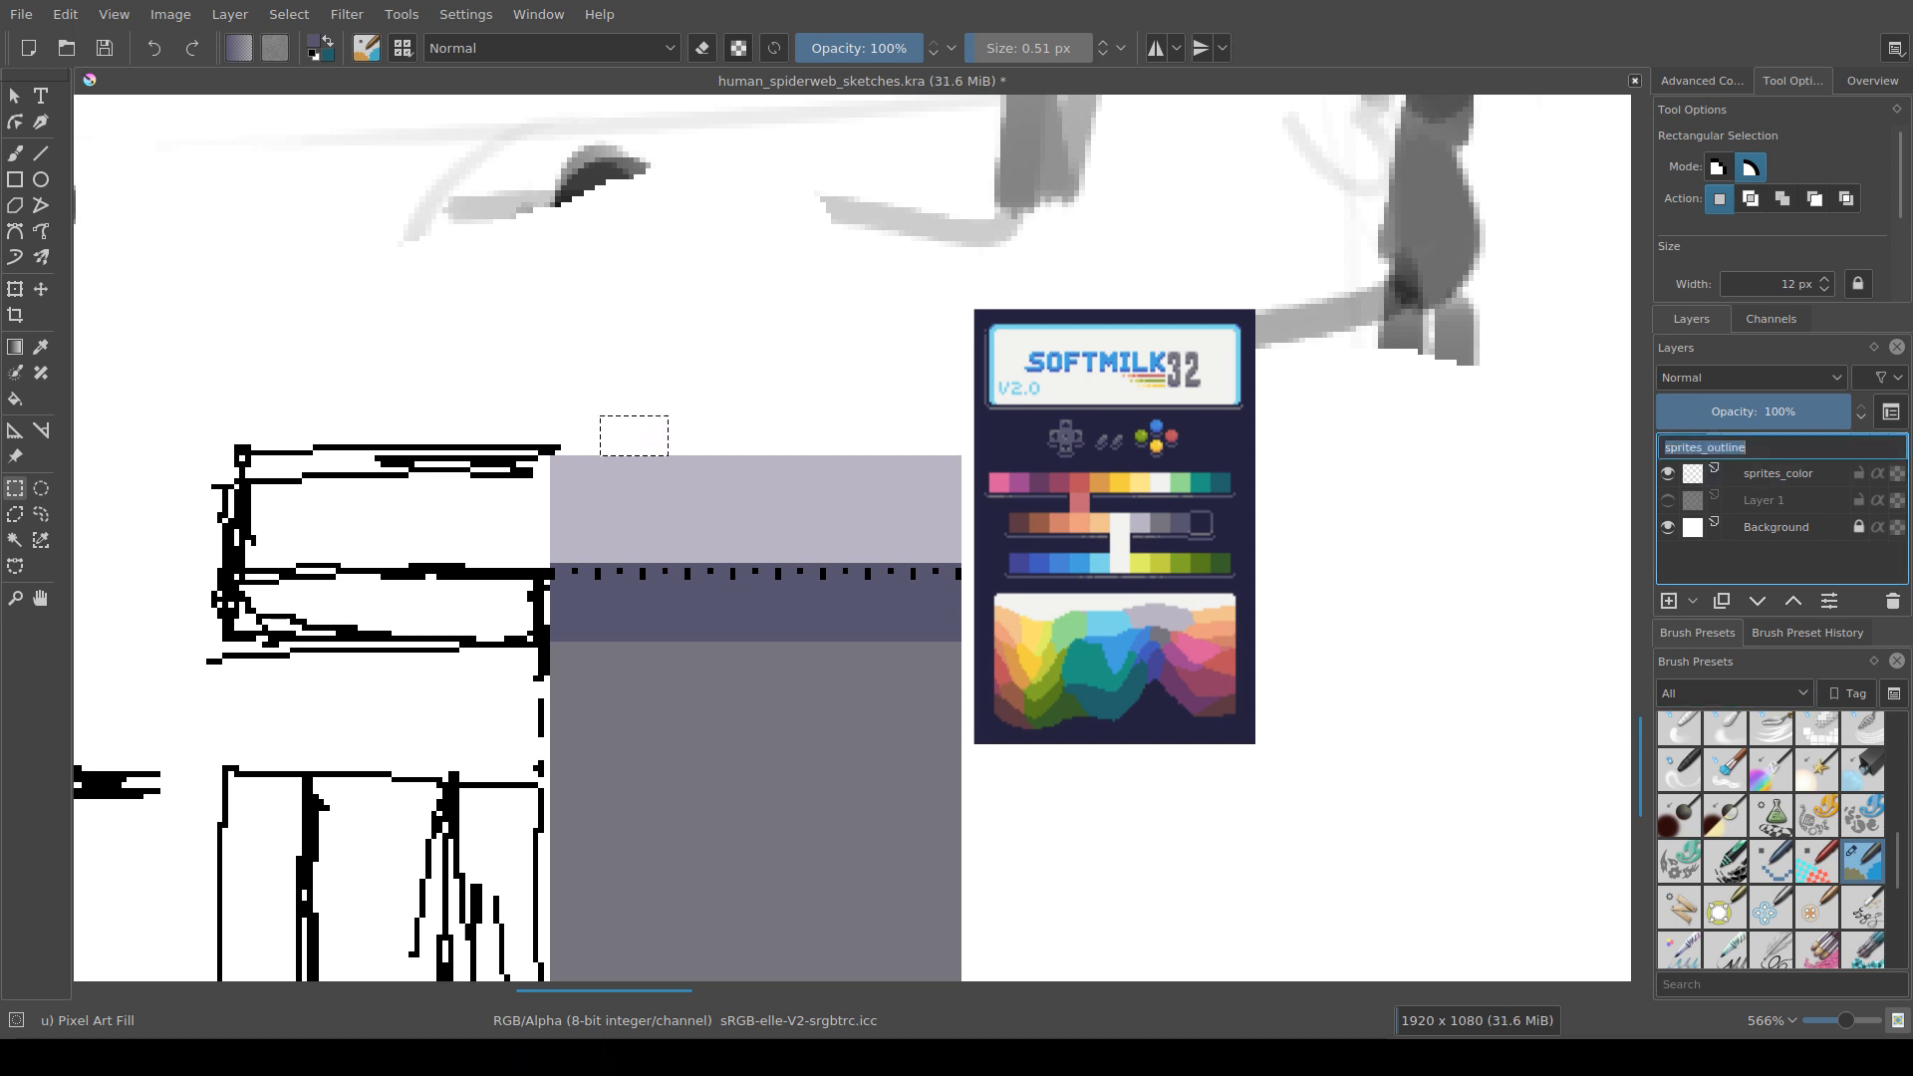
key(Return)
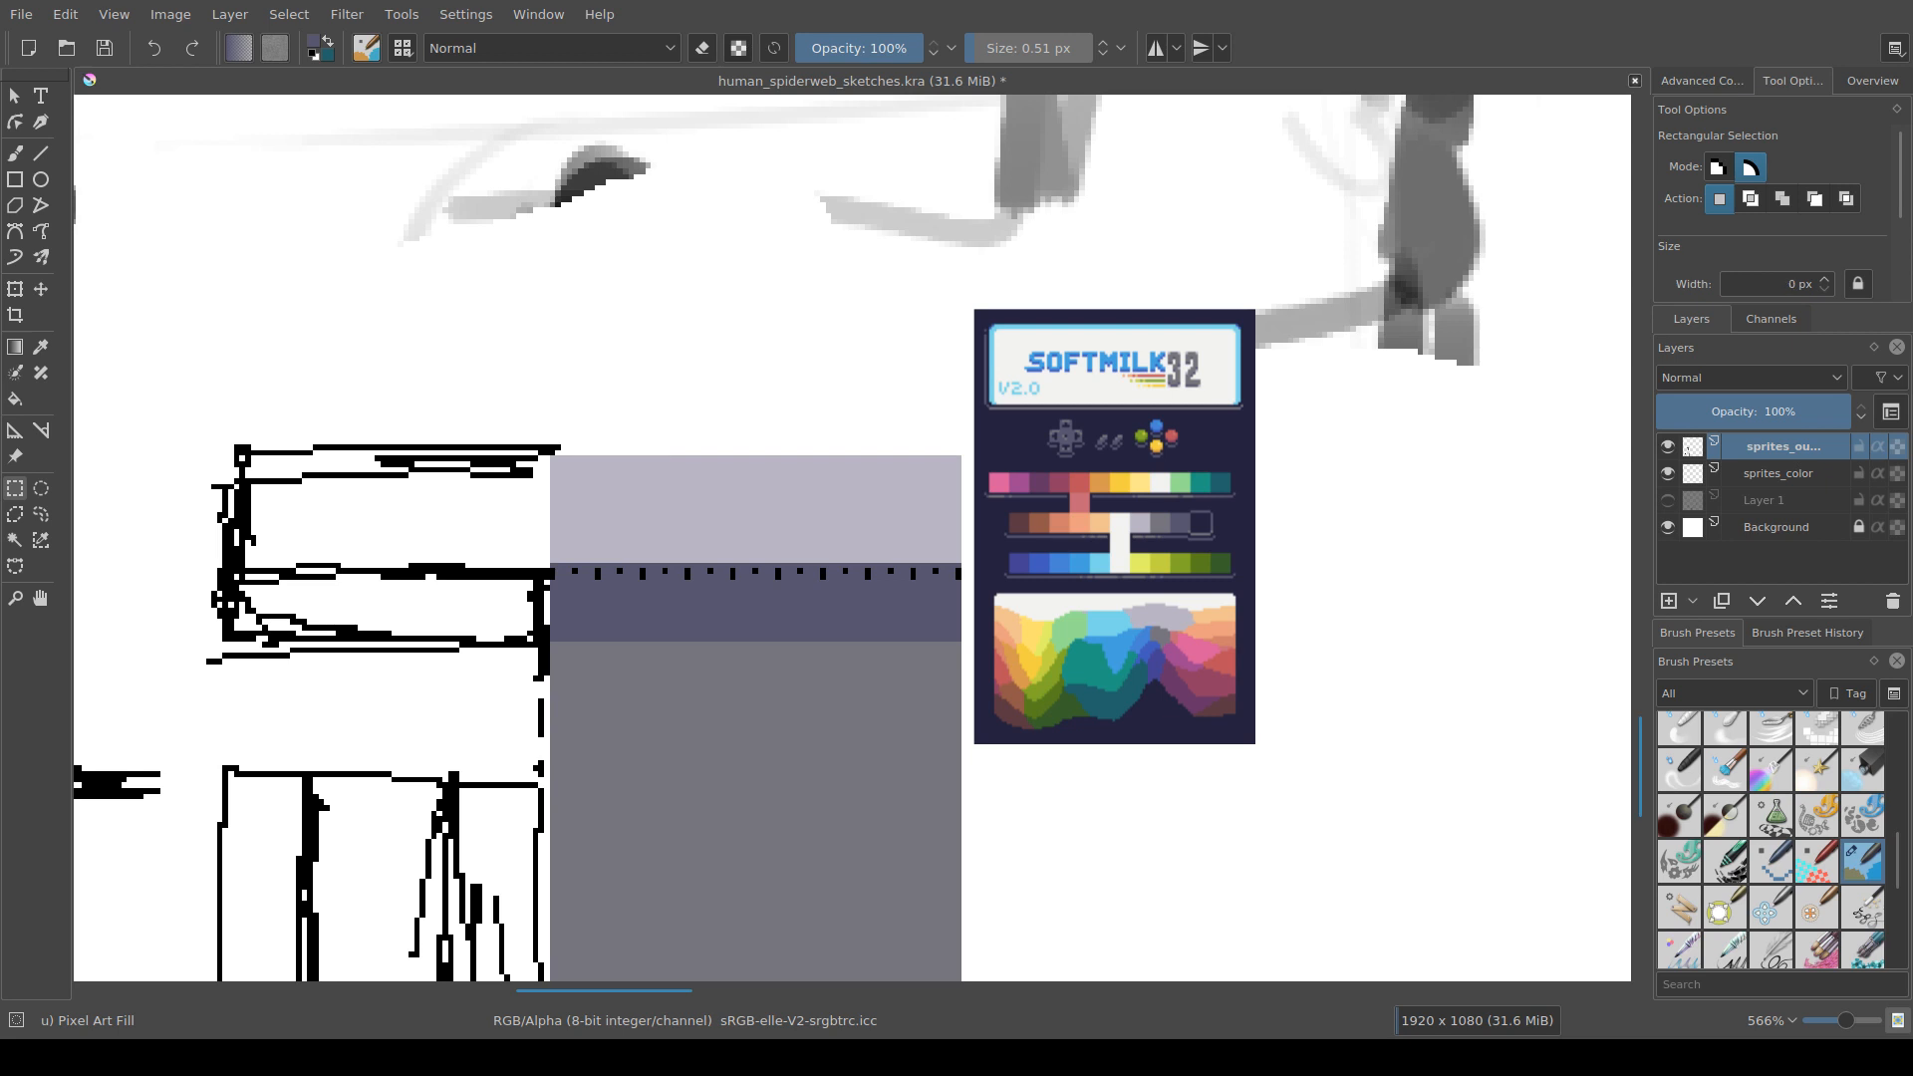
key(b)
scroll(818, 622, down, 4)
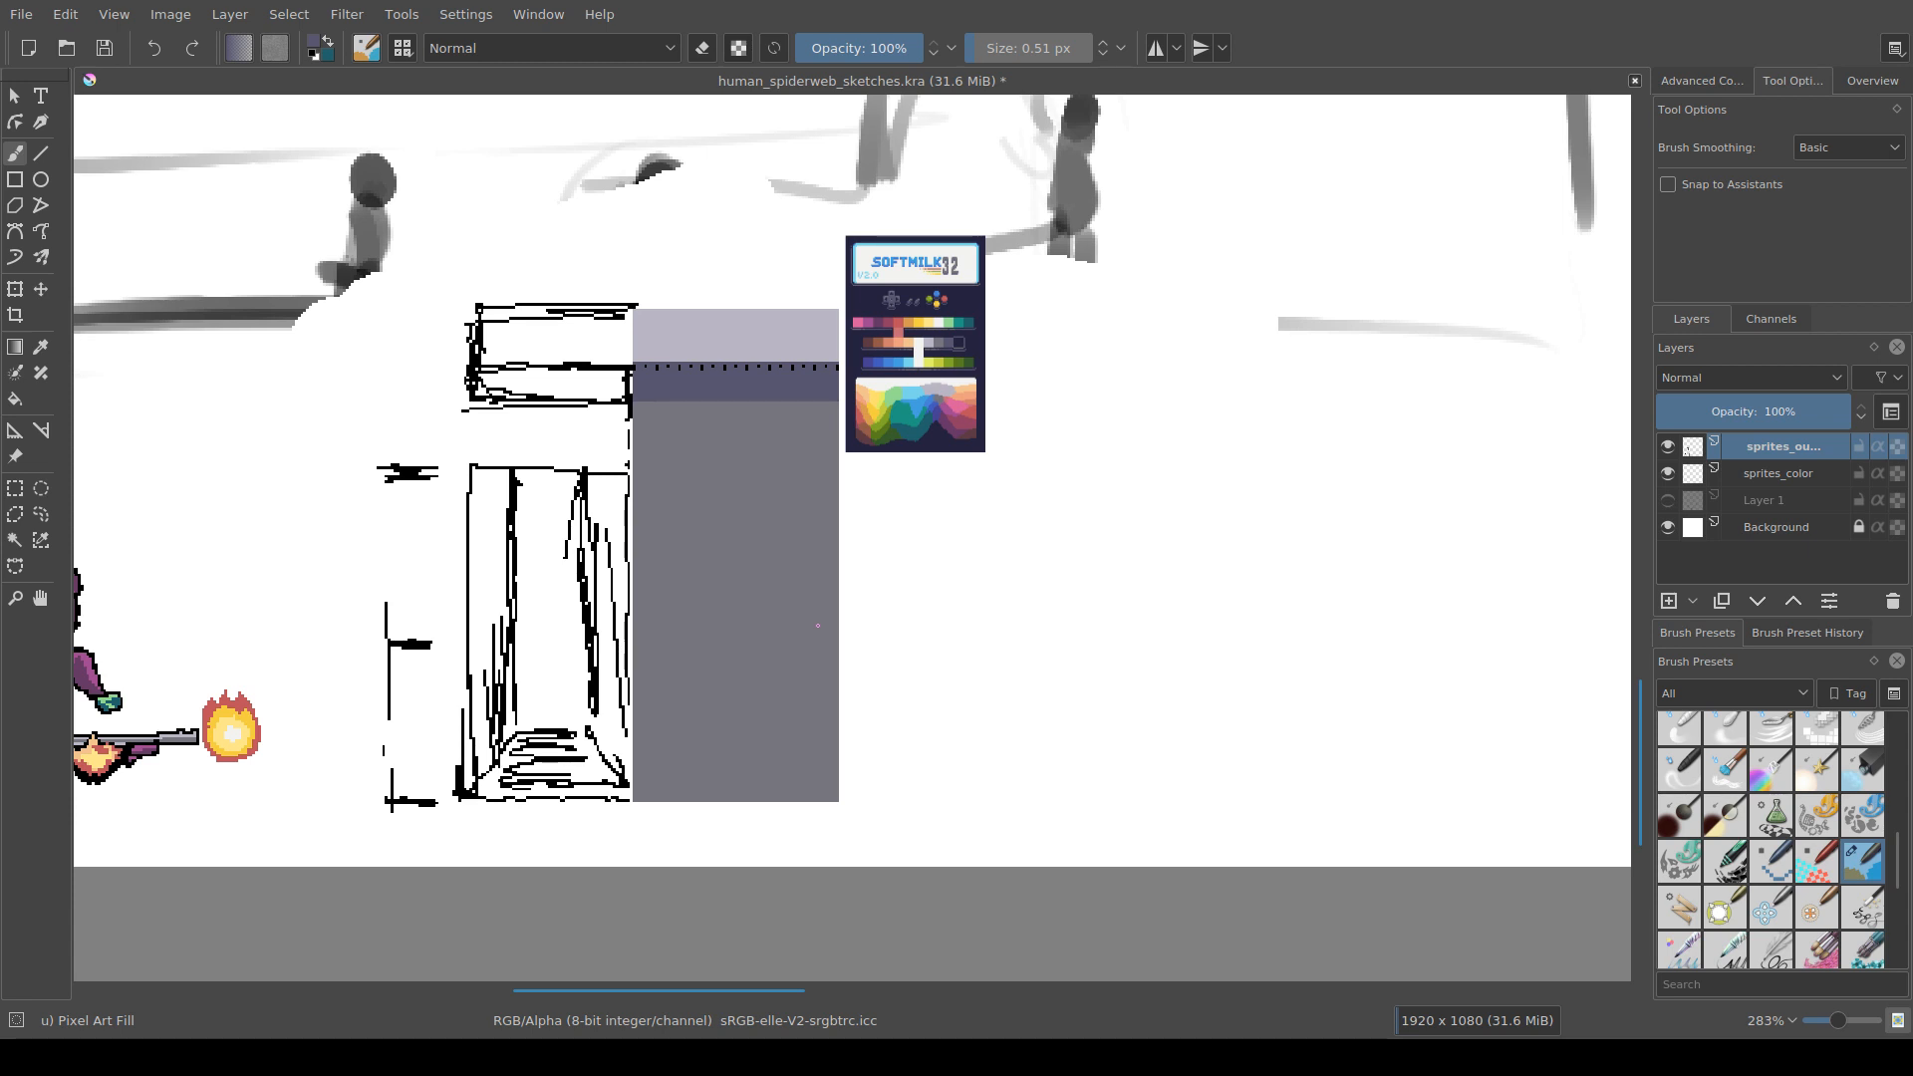
Step: Extend the light grey area upward by selecting a 72 px wide strip directly above it and filling it with the same light grey
drag(571, 713, 648, 853)
scroll(652, 836, down, 1)
drag(712, 727, 759, 756)
scroll(773, 742, up, 2)
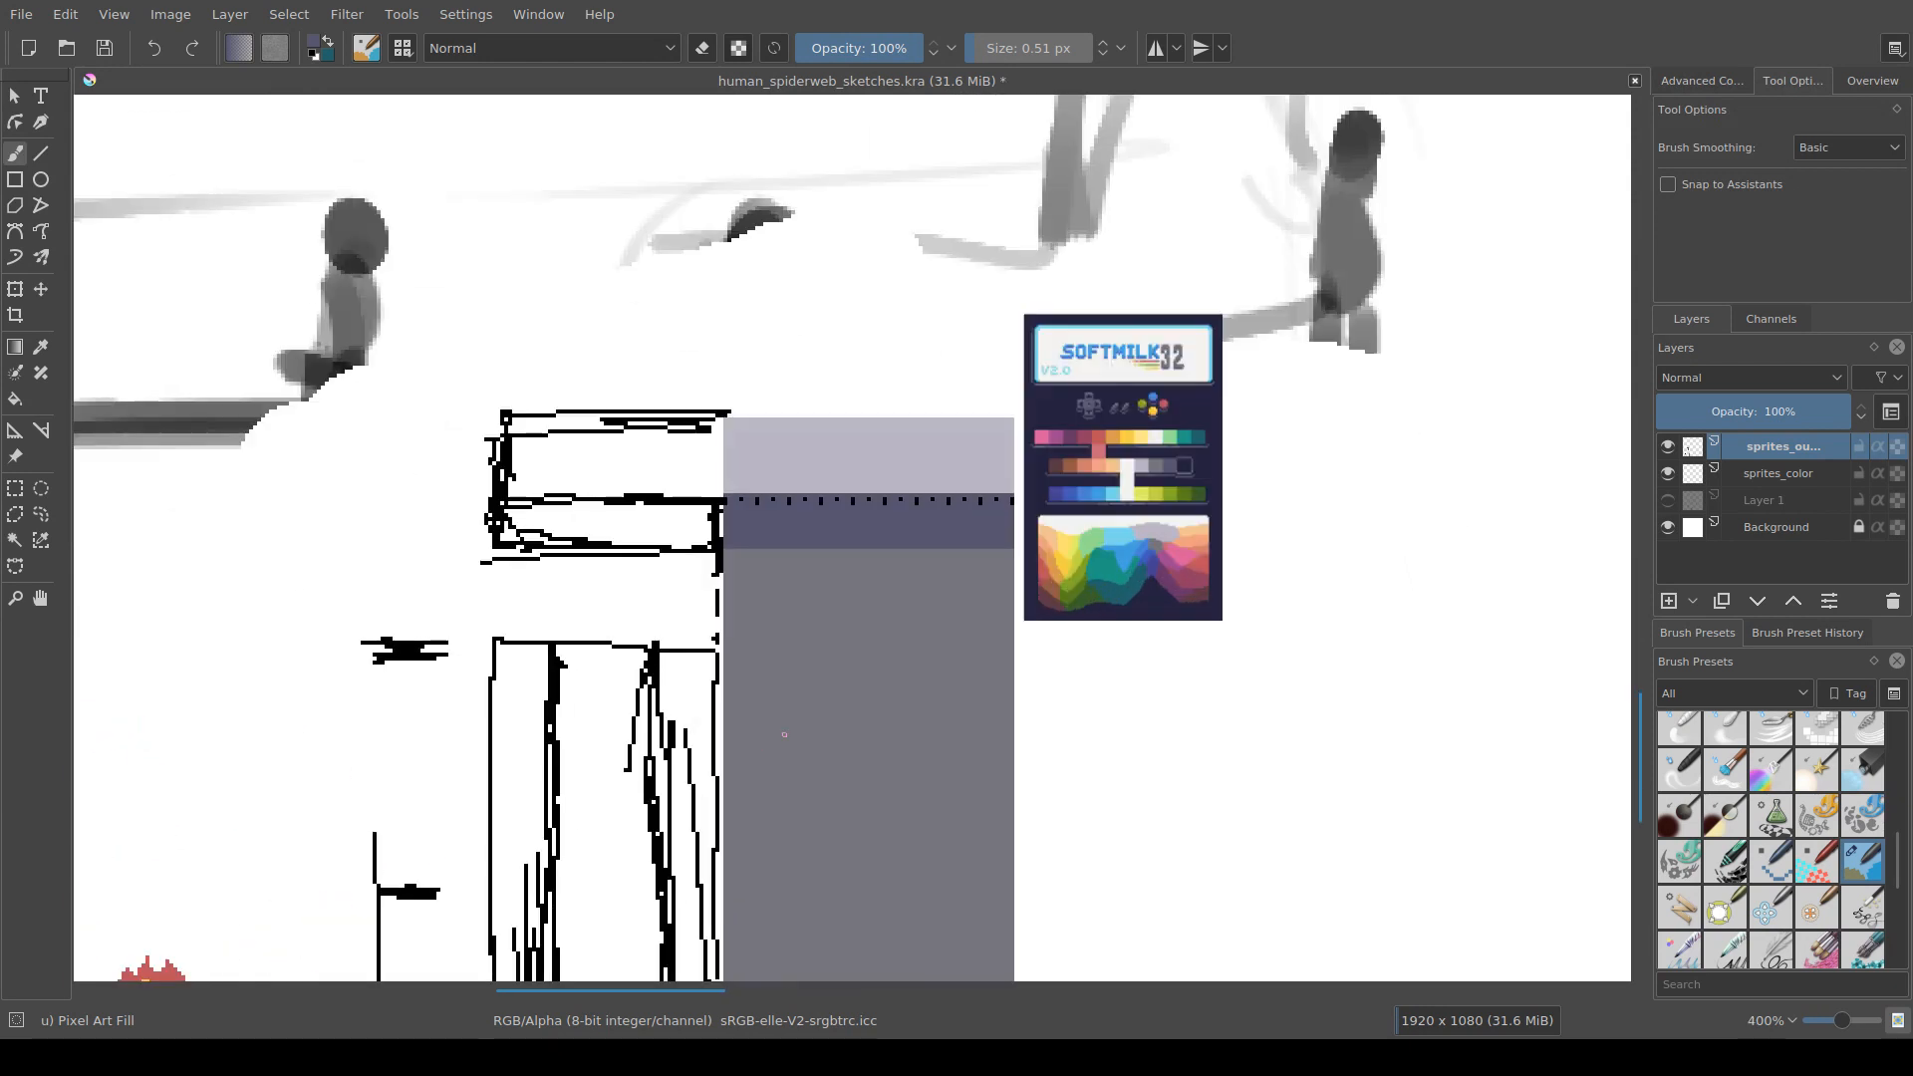
drag(865, 505, 776, 687)
key(ctrl+r)
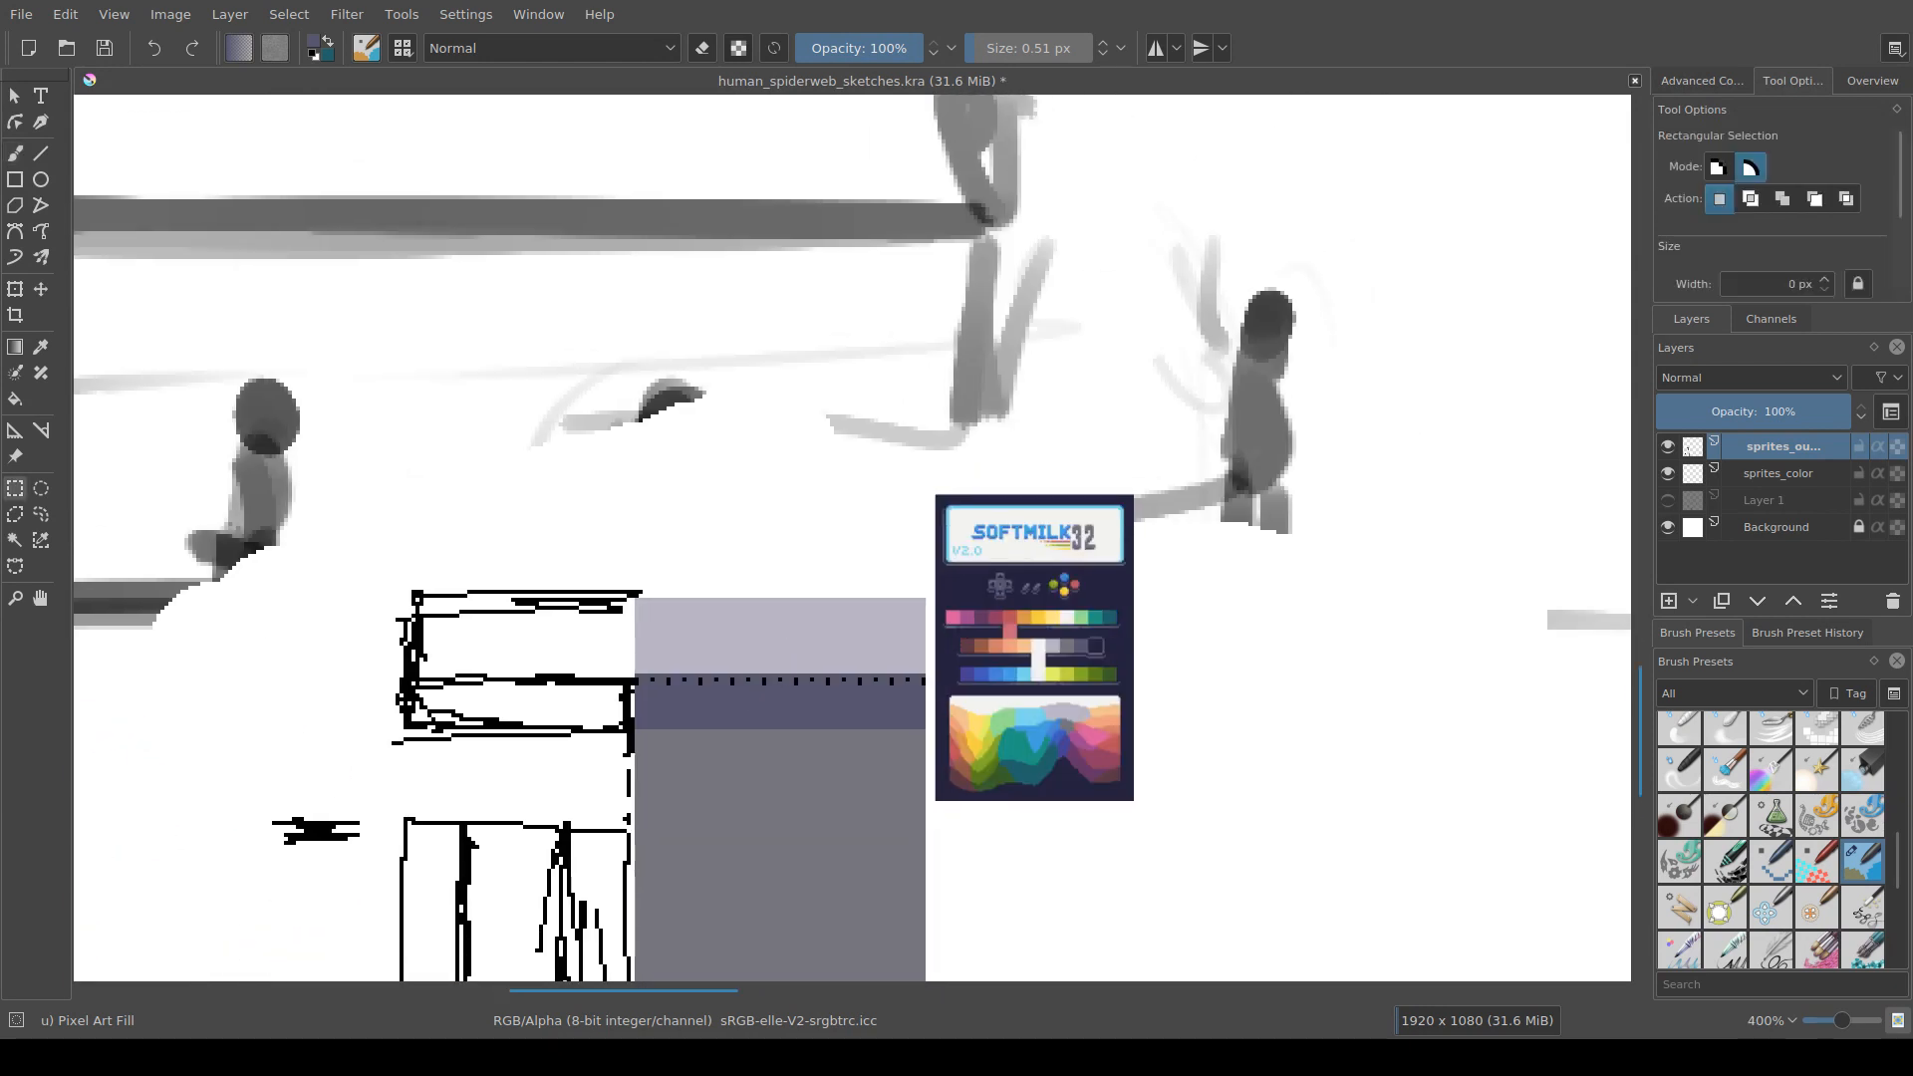
drag(634, 601, 921, 542)
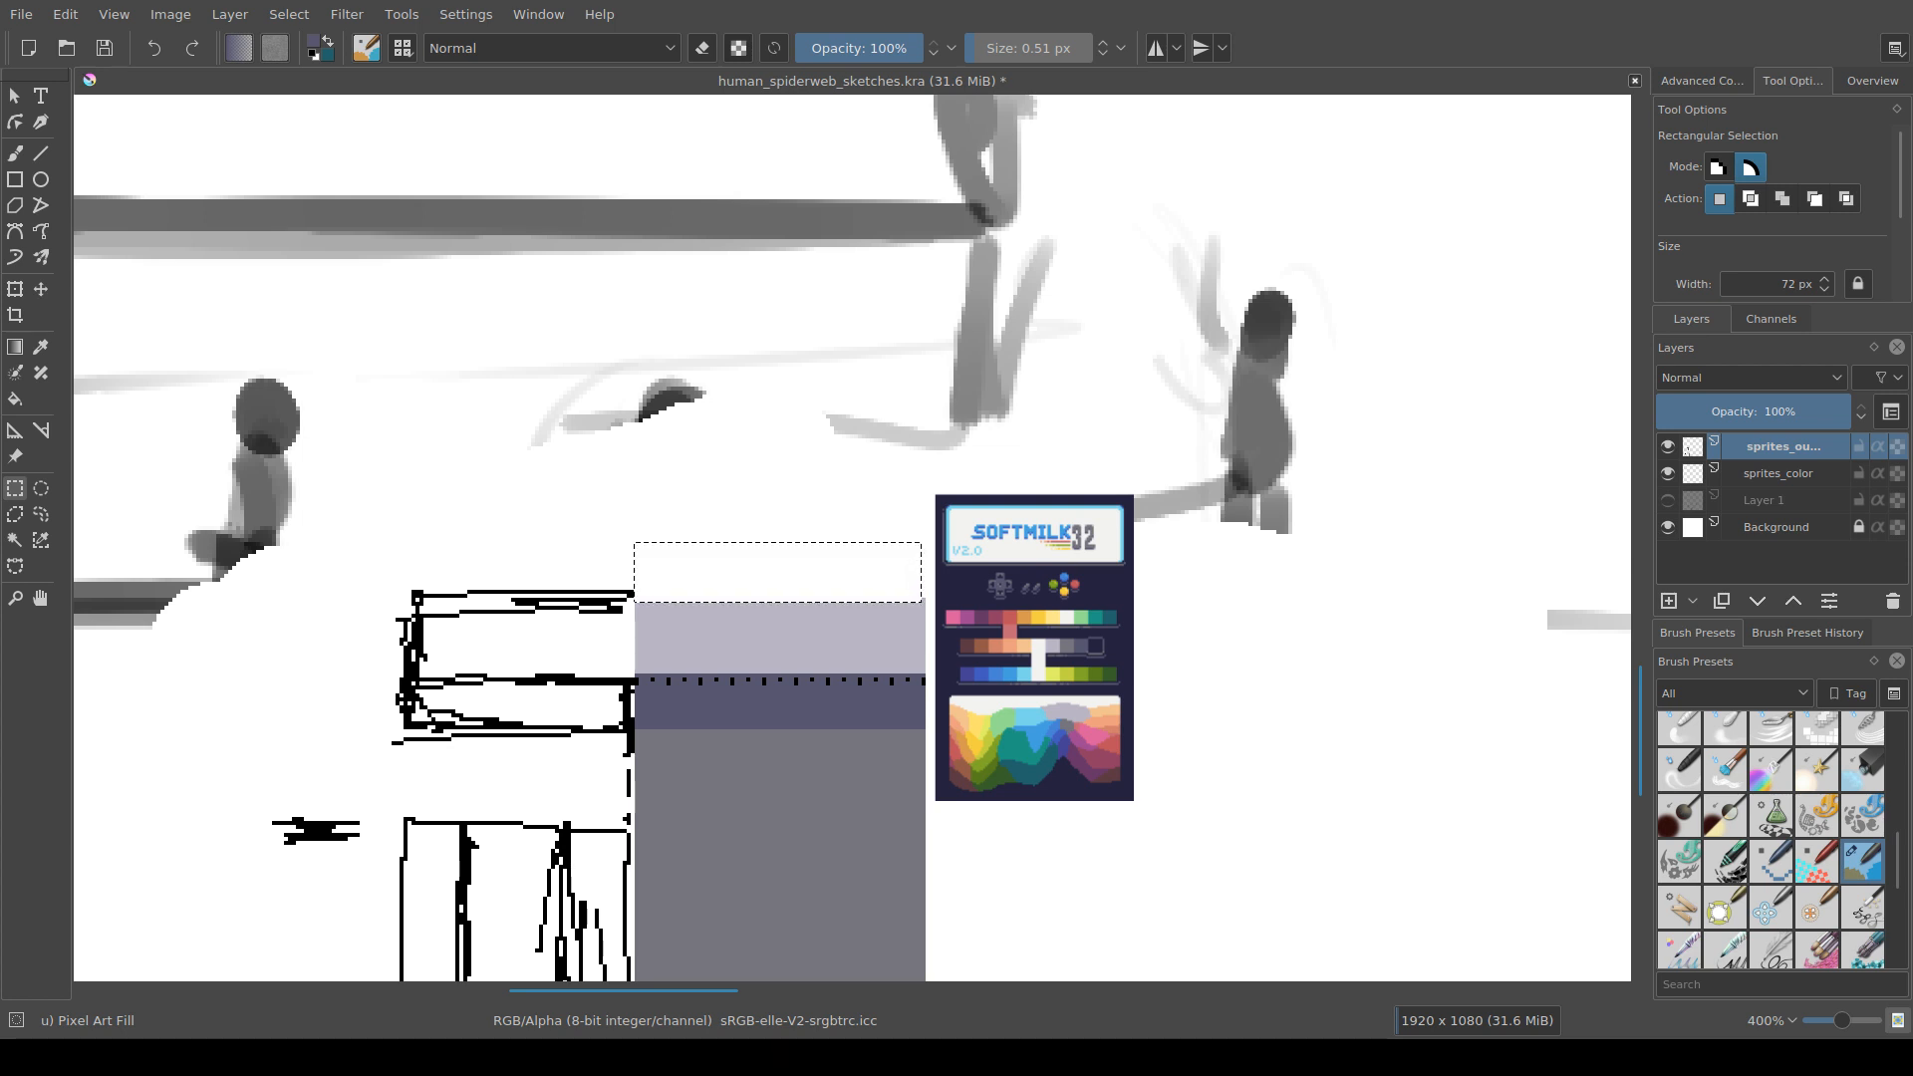
key(f)
click(867, 572)
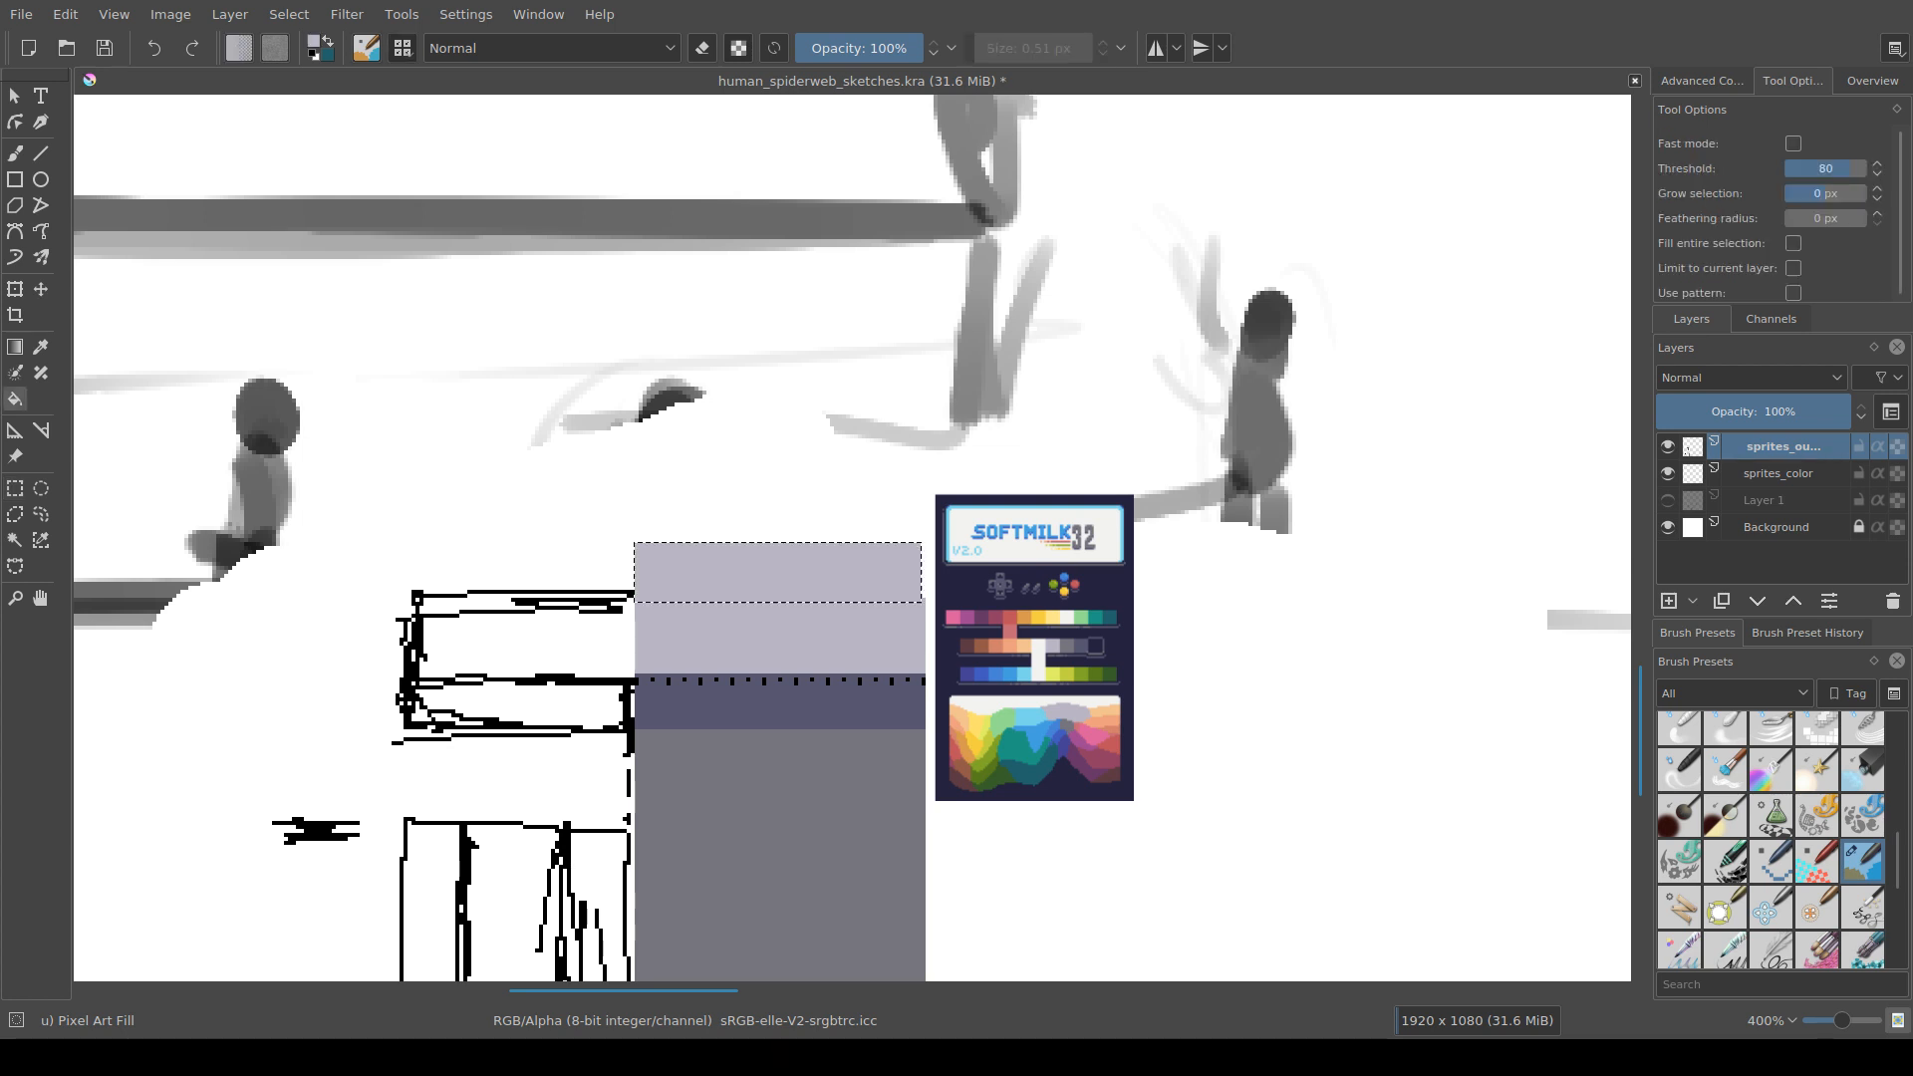
Step: Fill the narrow gap at the light grey area's upper right corner with the same light grey, deselect, and save the file
key(ctrl+r)
scroll(927, 794, down, 3)
scroll(936, 812, up, 4)
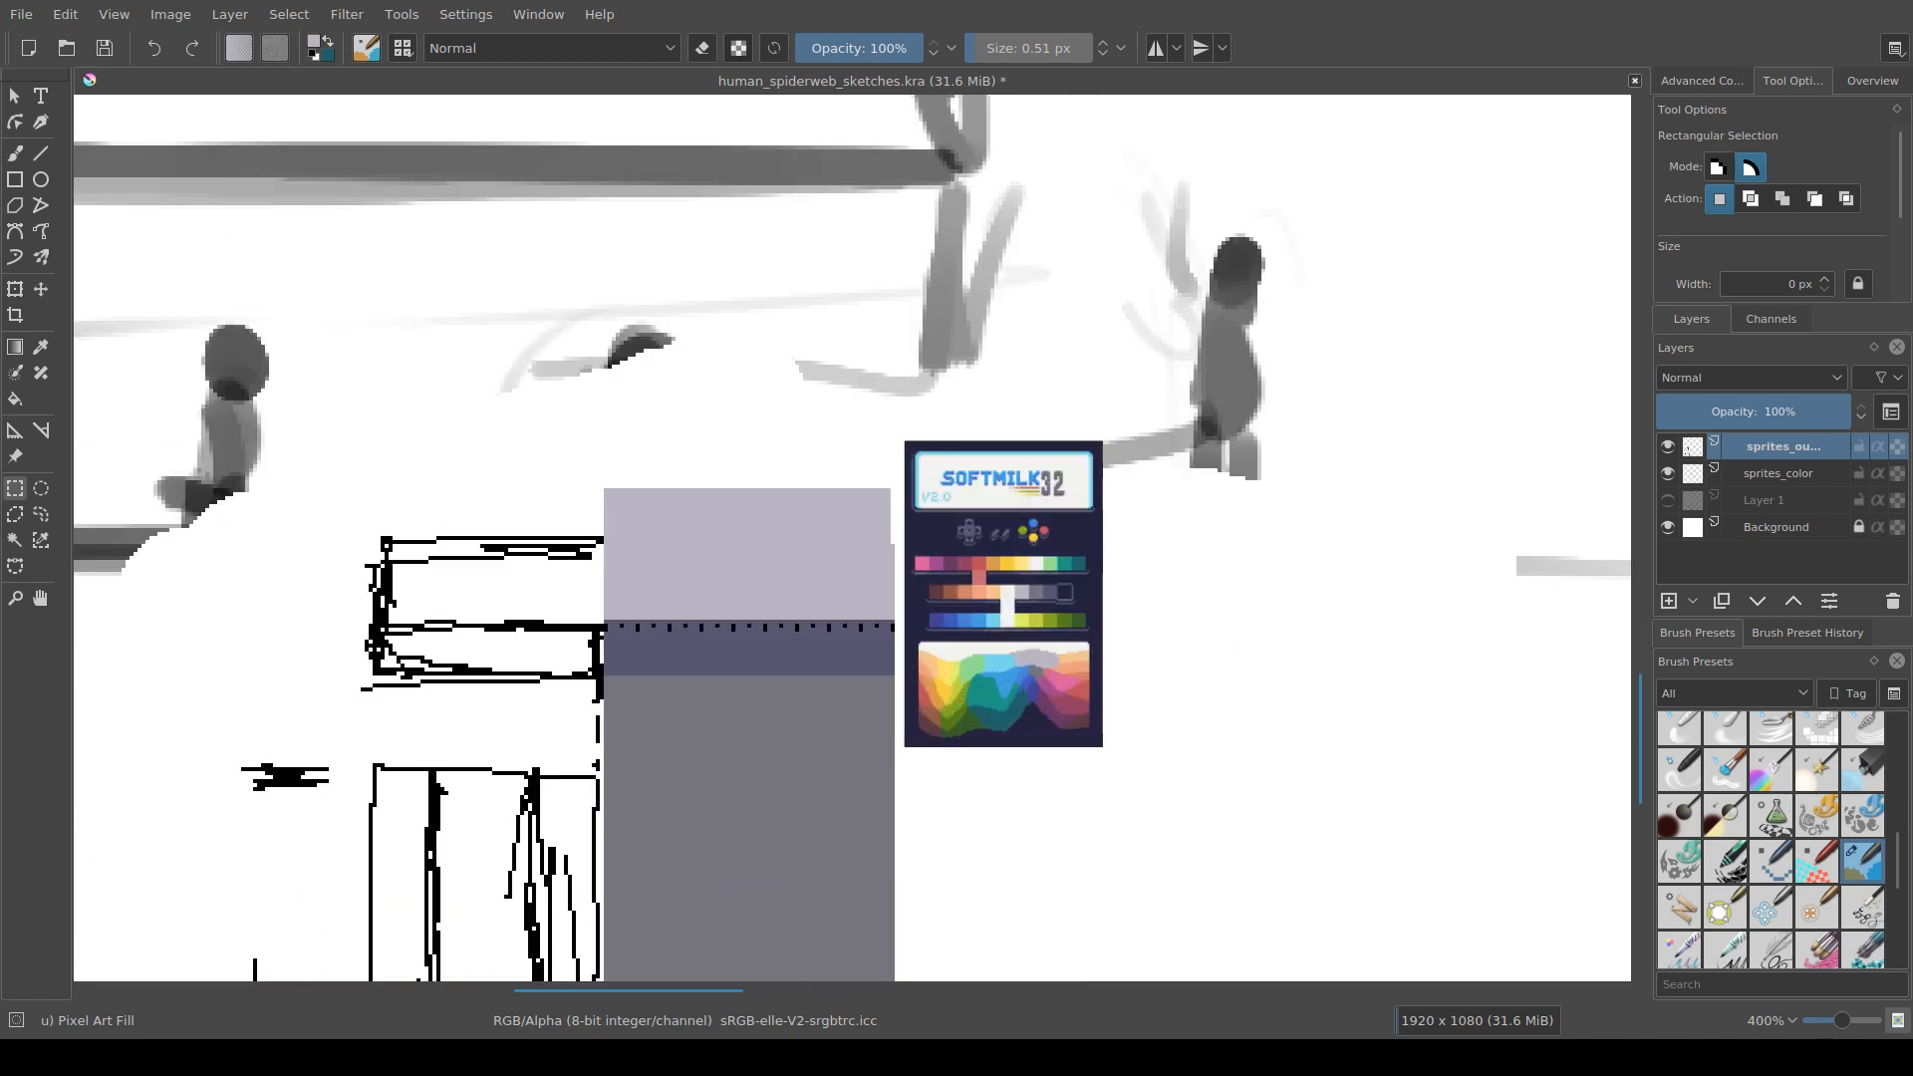
drag(883, 390, 905, 478)
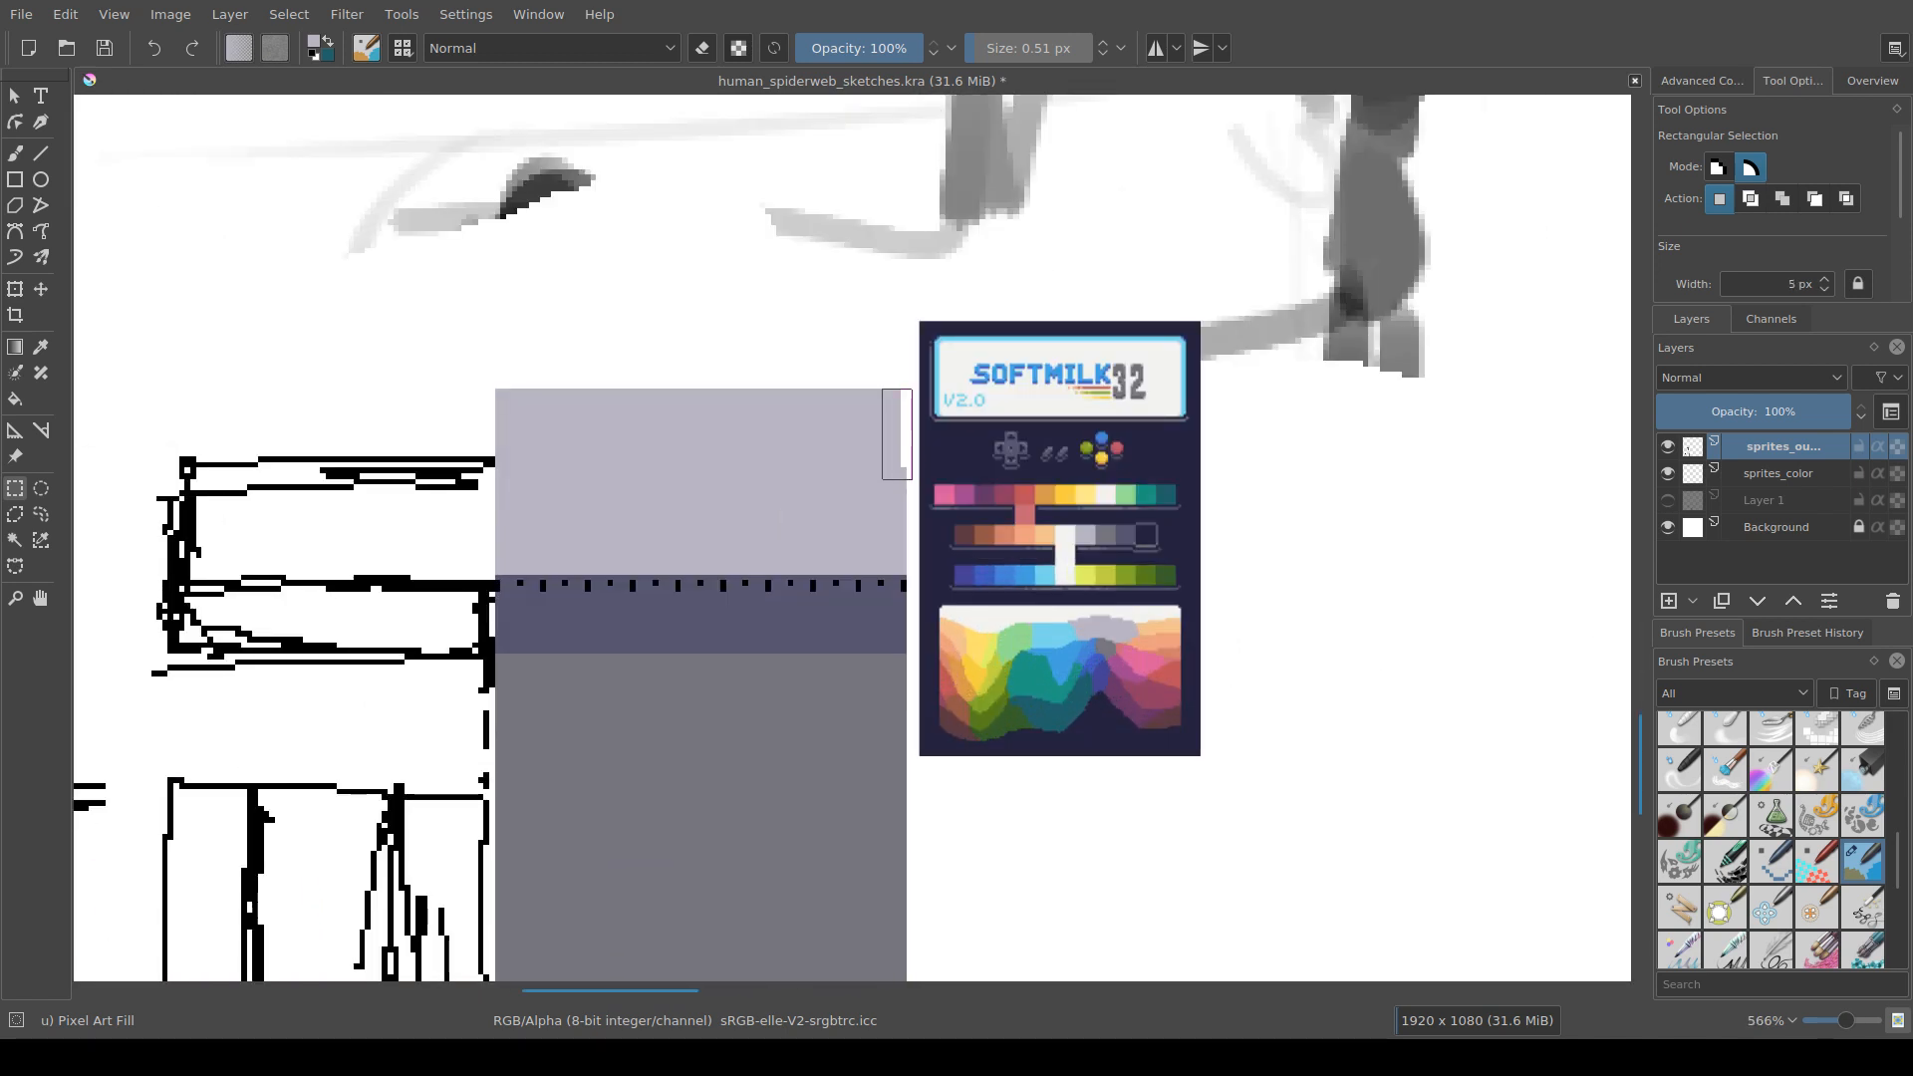
key(f)
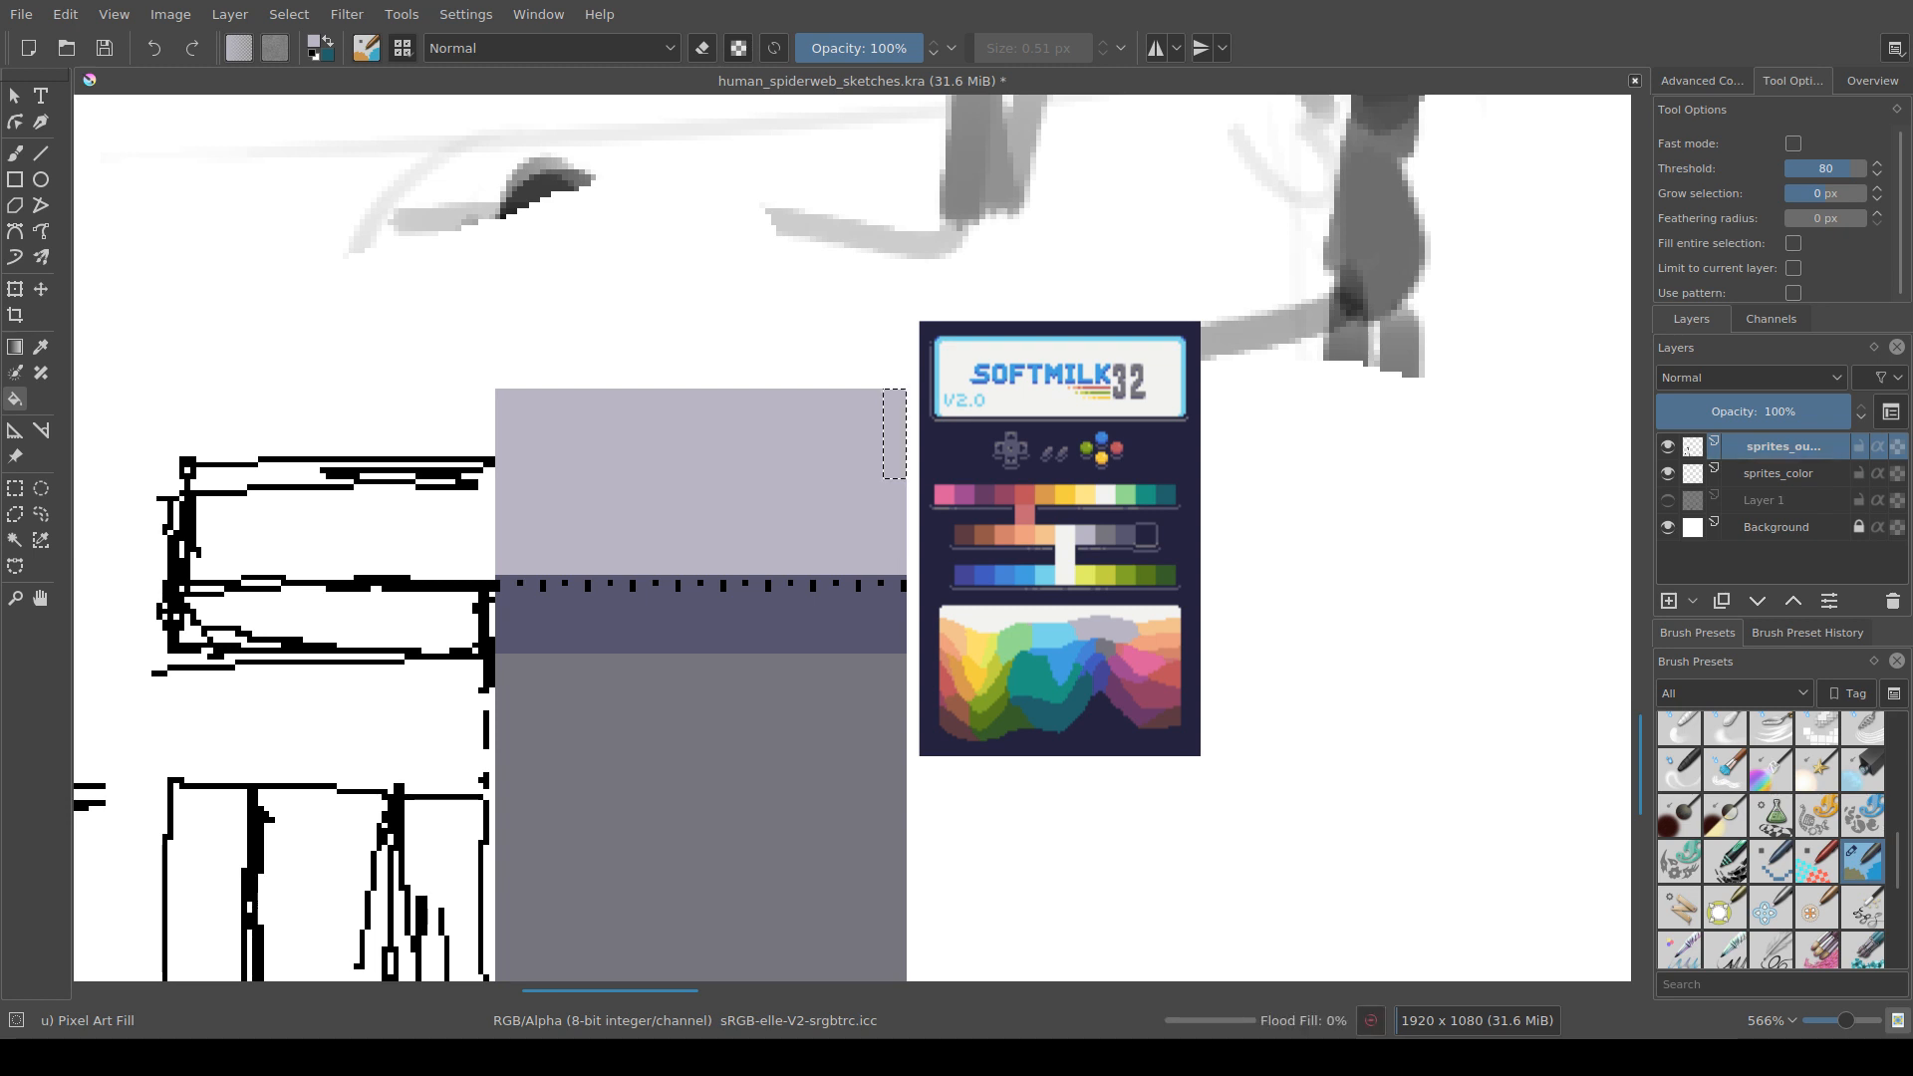
key(ctrl+r)
key(ctrl+s)
click(831, 598)
Step: Fill a thin 73 px wide line along the lower edge of the dotted dark strip with the palette's darkest navy, deselect, and save the file
scroll(831, 598, down, 3)
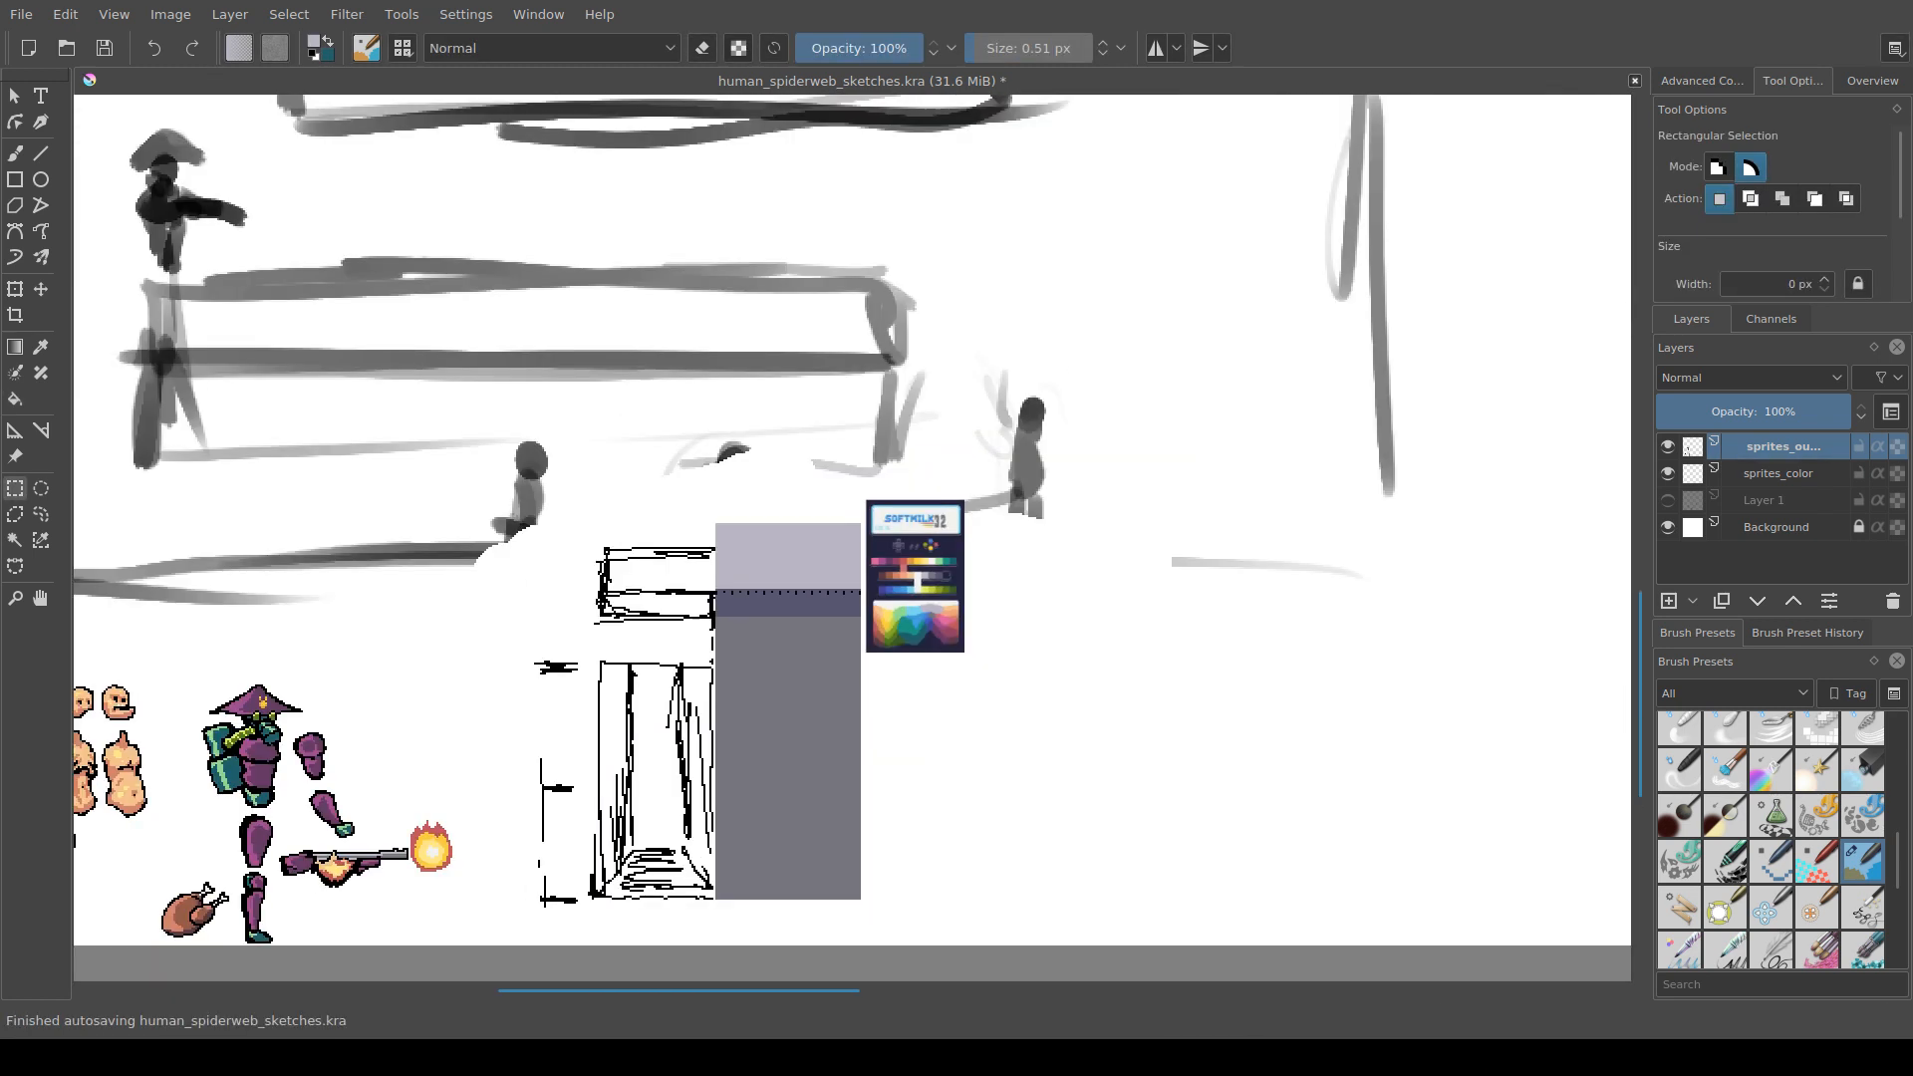
drag(834, 739, 816, 653)
scroll(816, 653, up, 1)
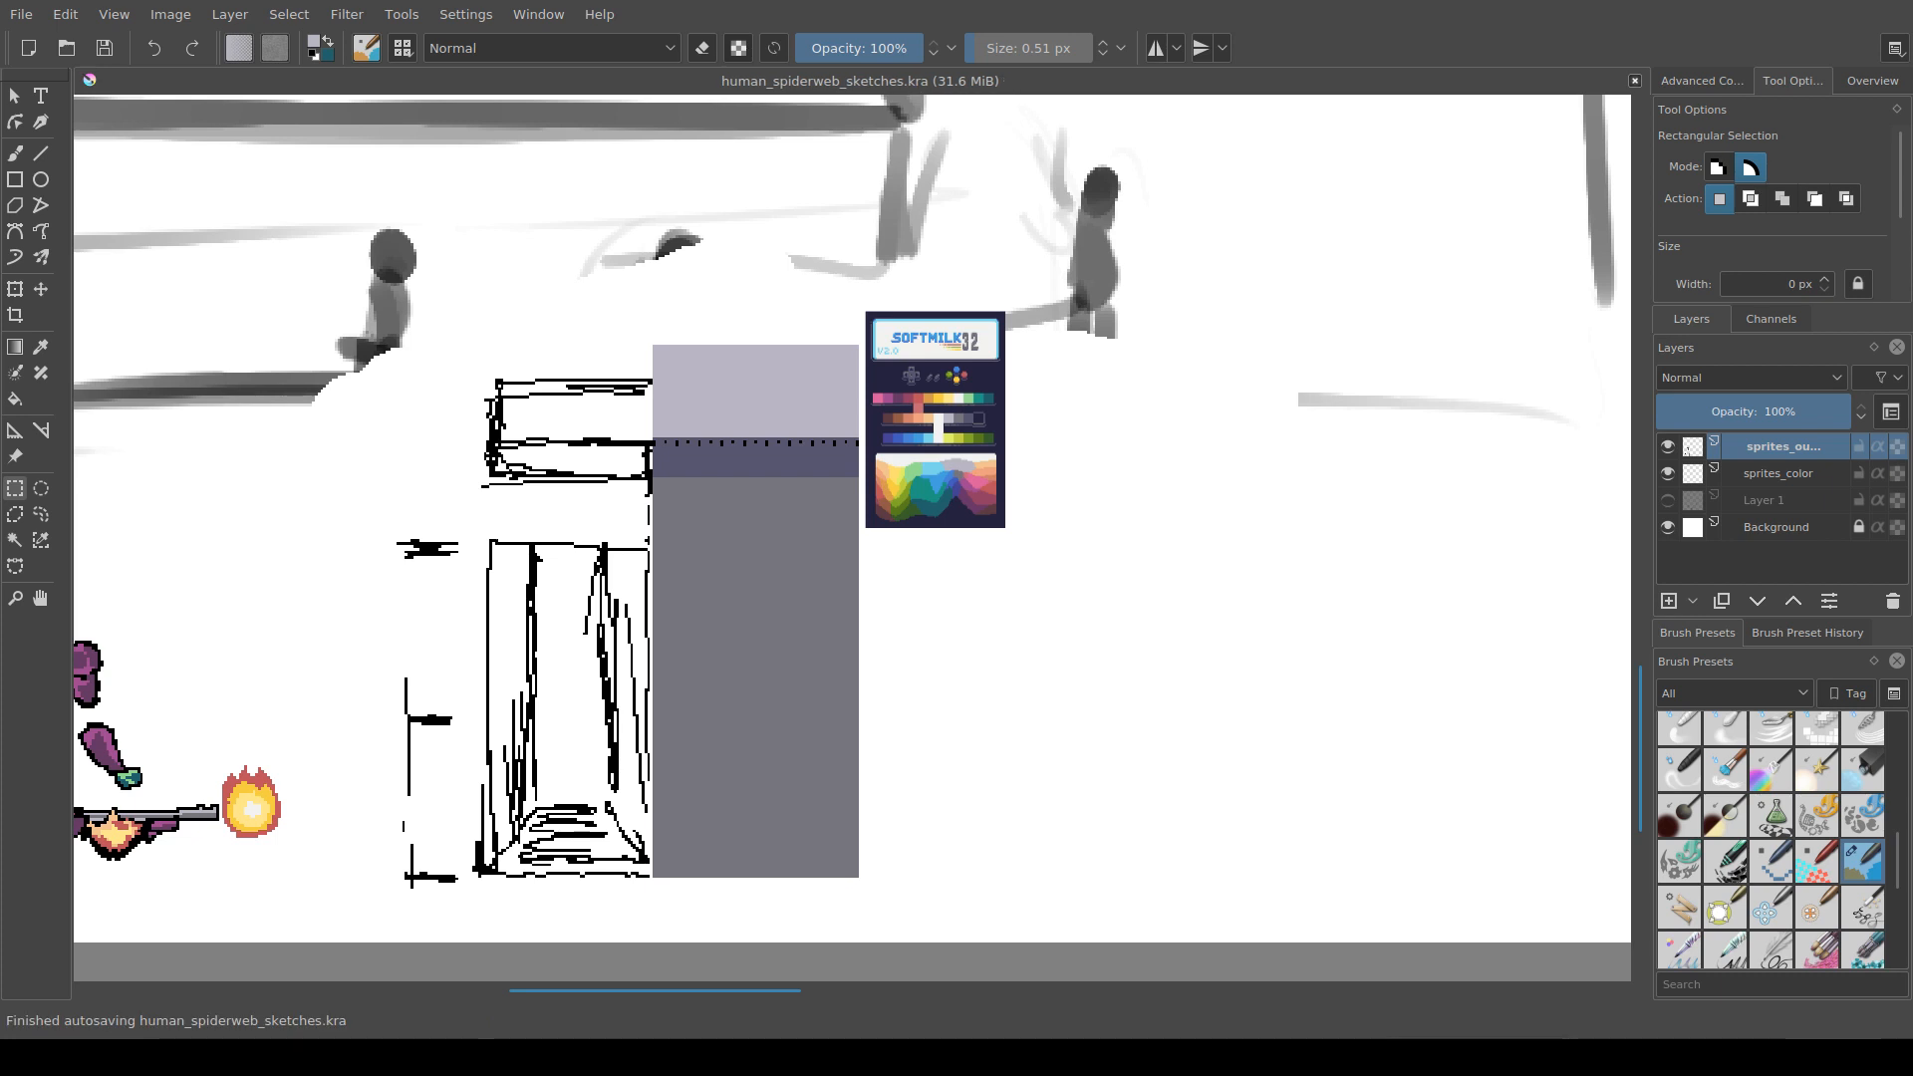
scroll(804, 638, up, 2)
drag(805, 638, 804, 805)
key(f)
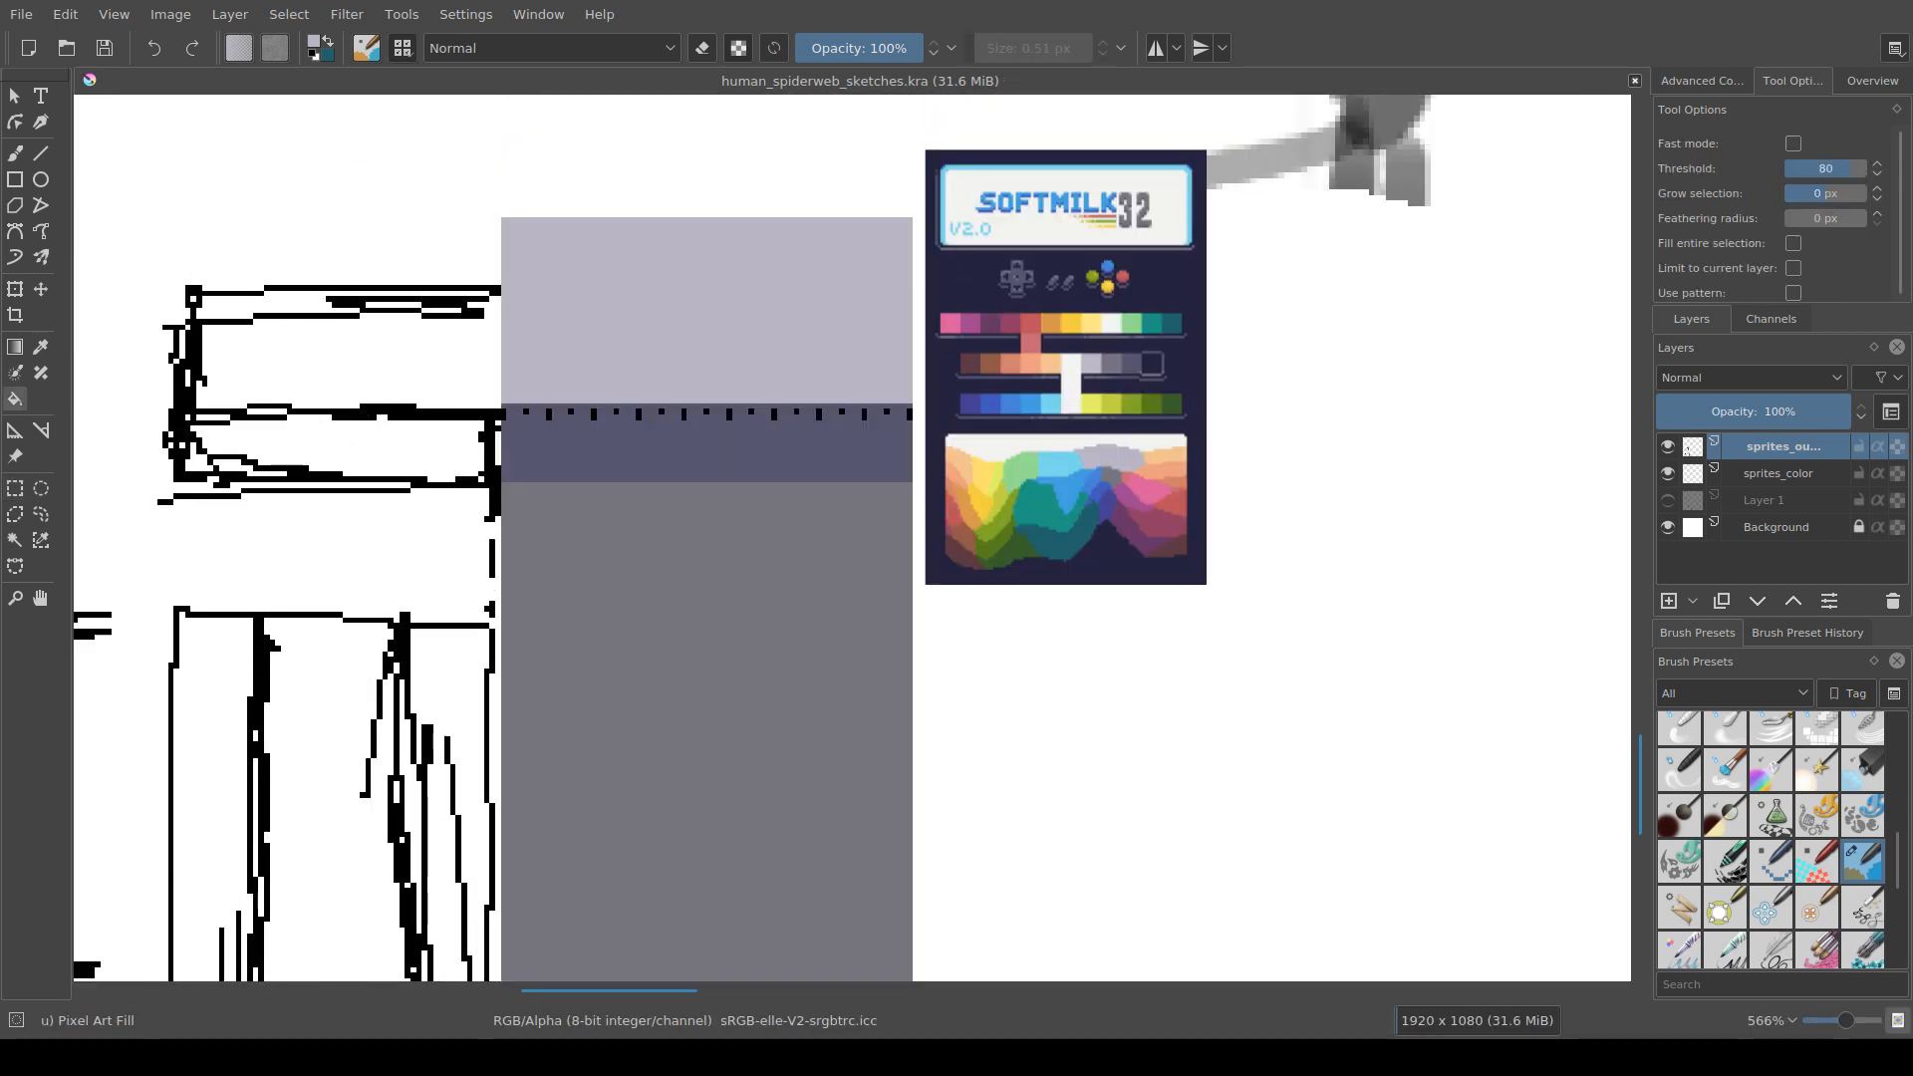
ctrl+click(1152, 365)
key(ctrl+r)
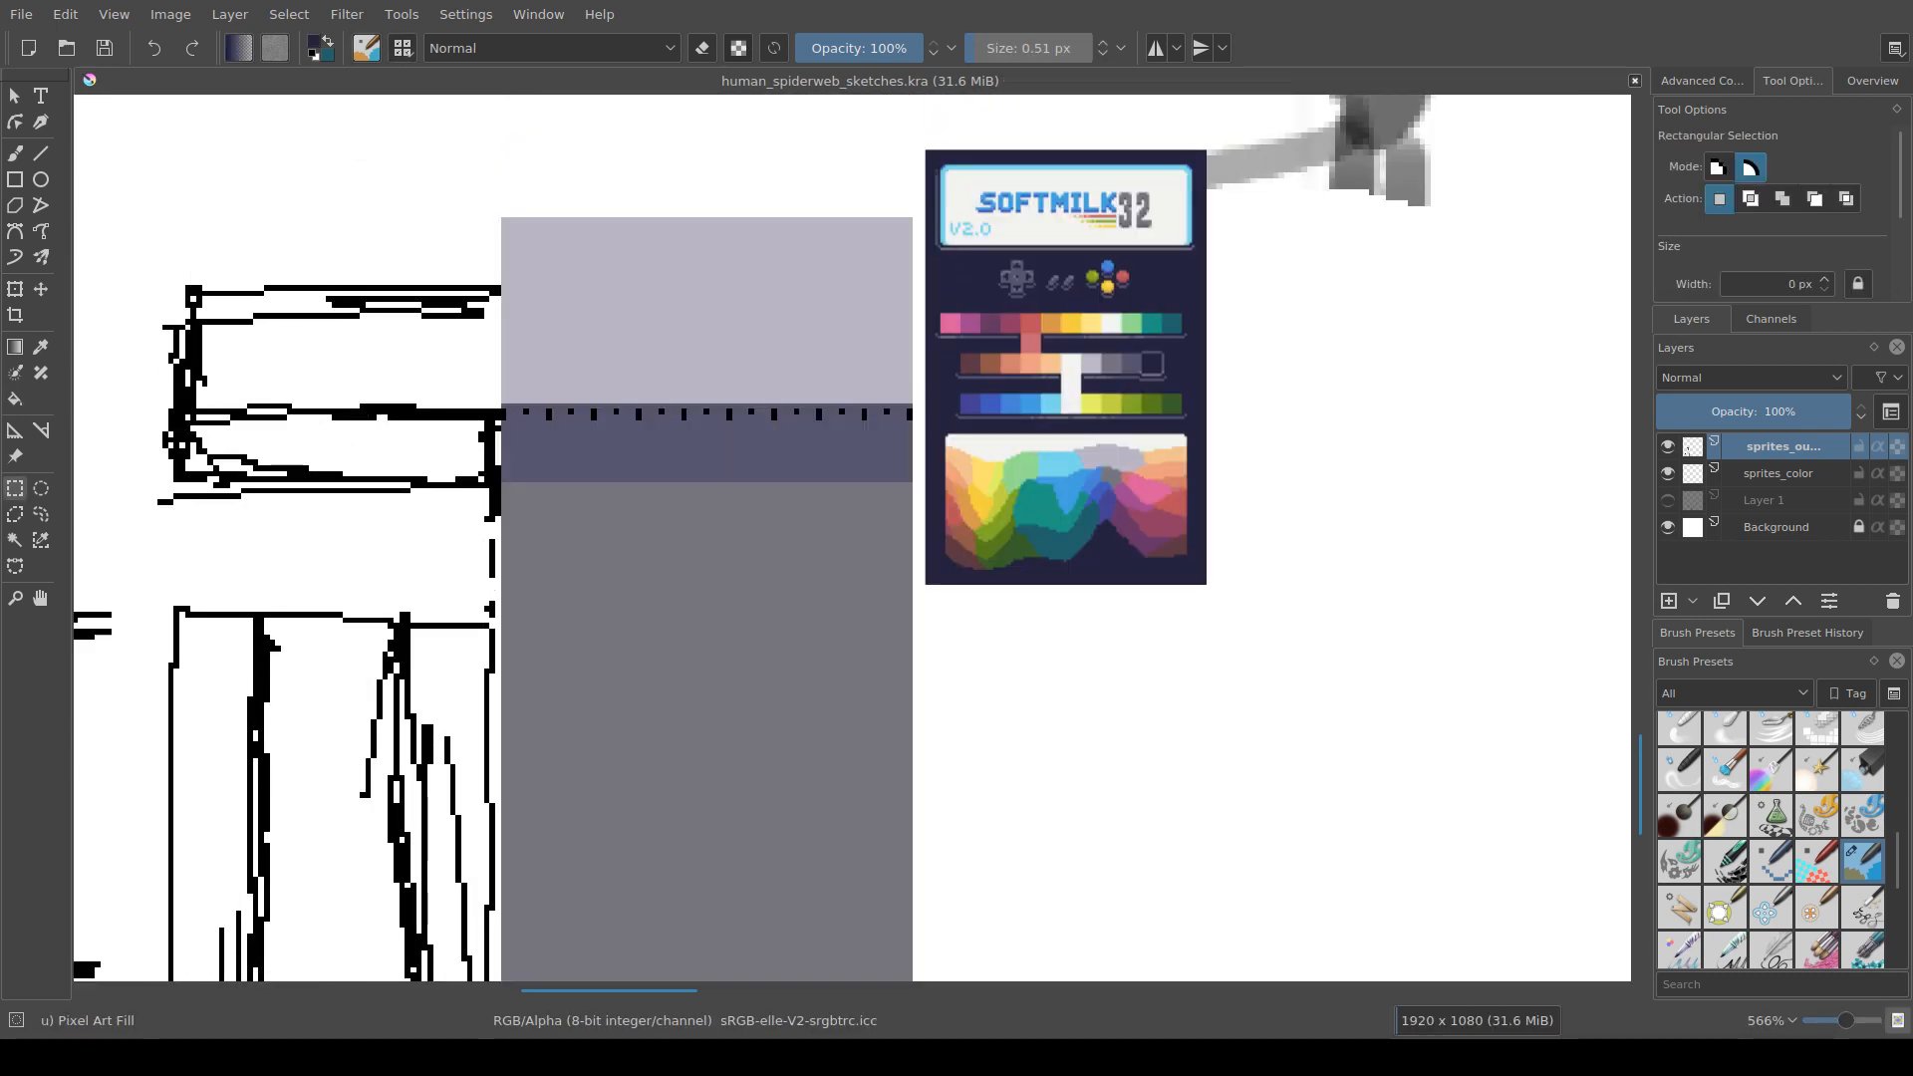
drag(500, 476, 915, 491)
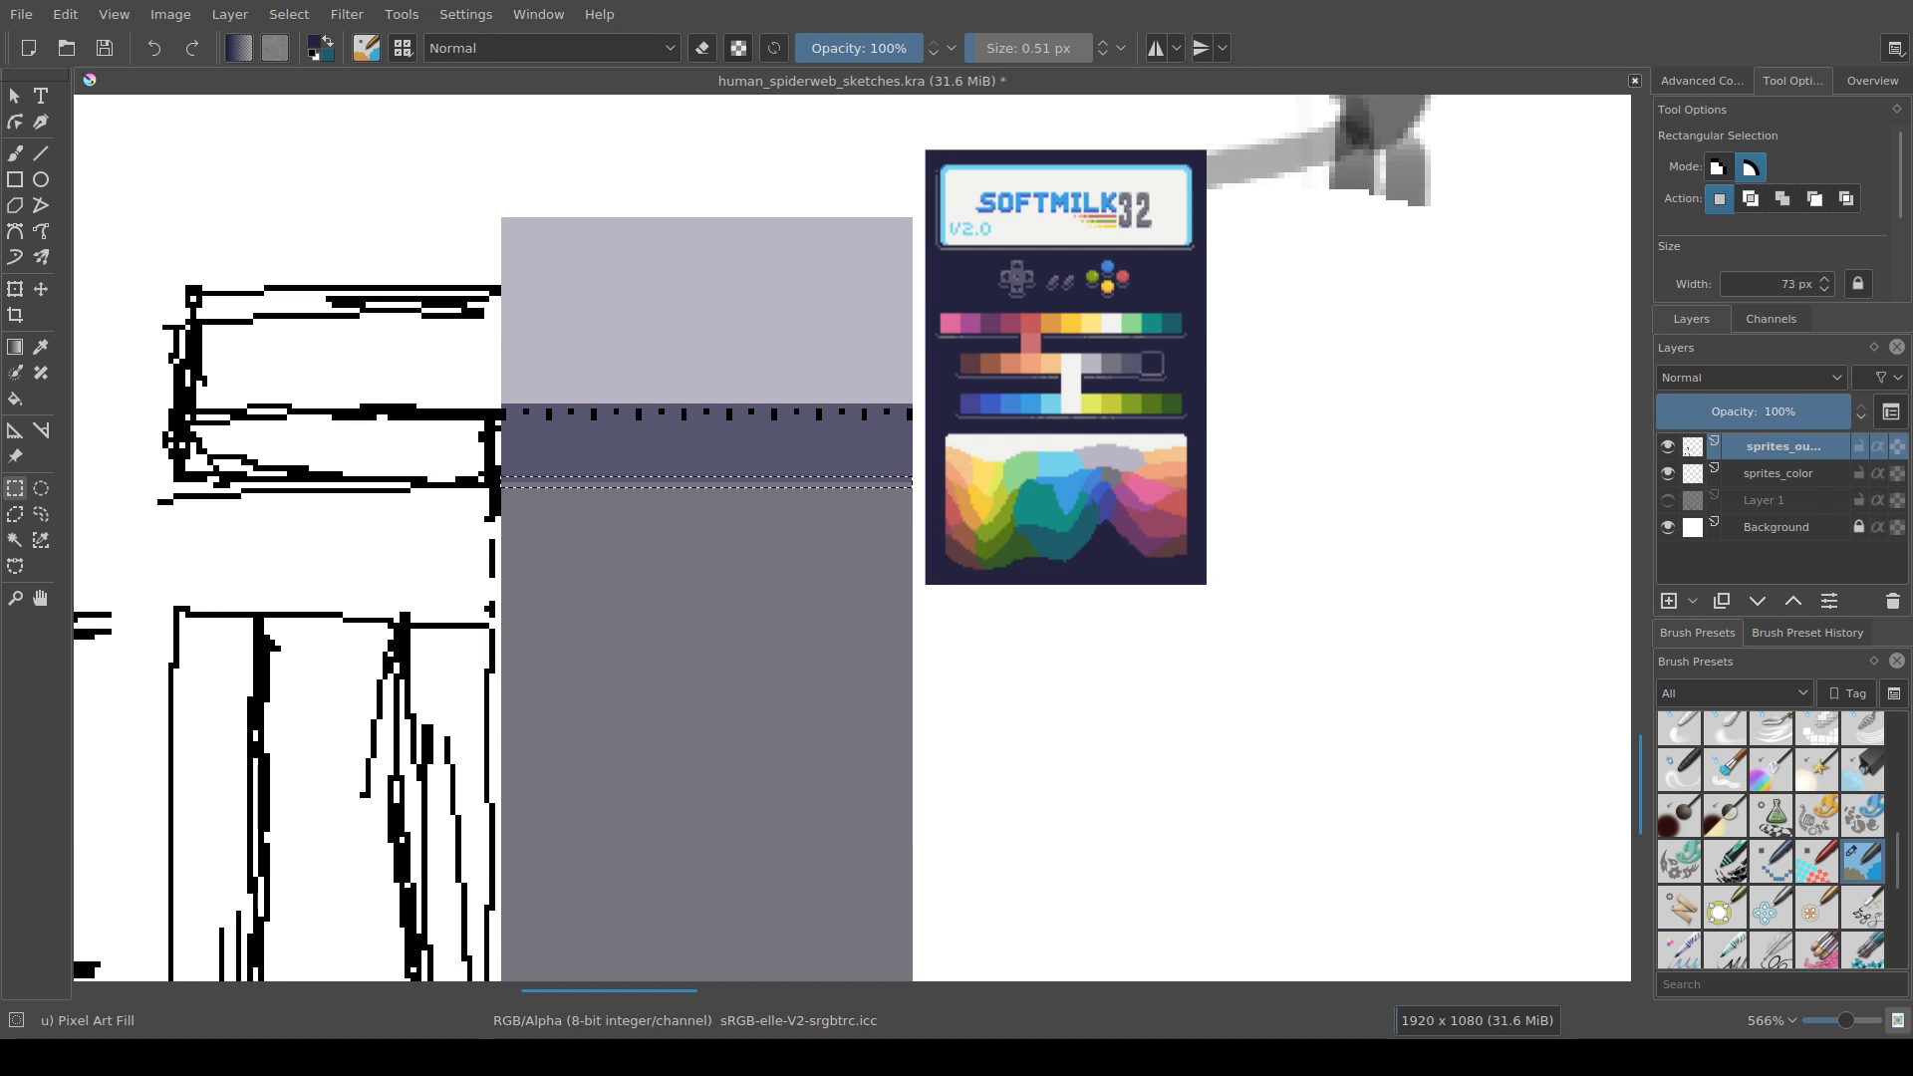
key(f)
click(837, 482)
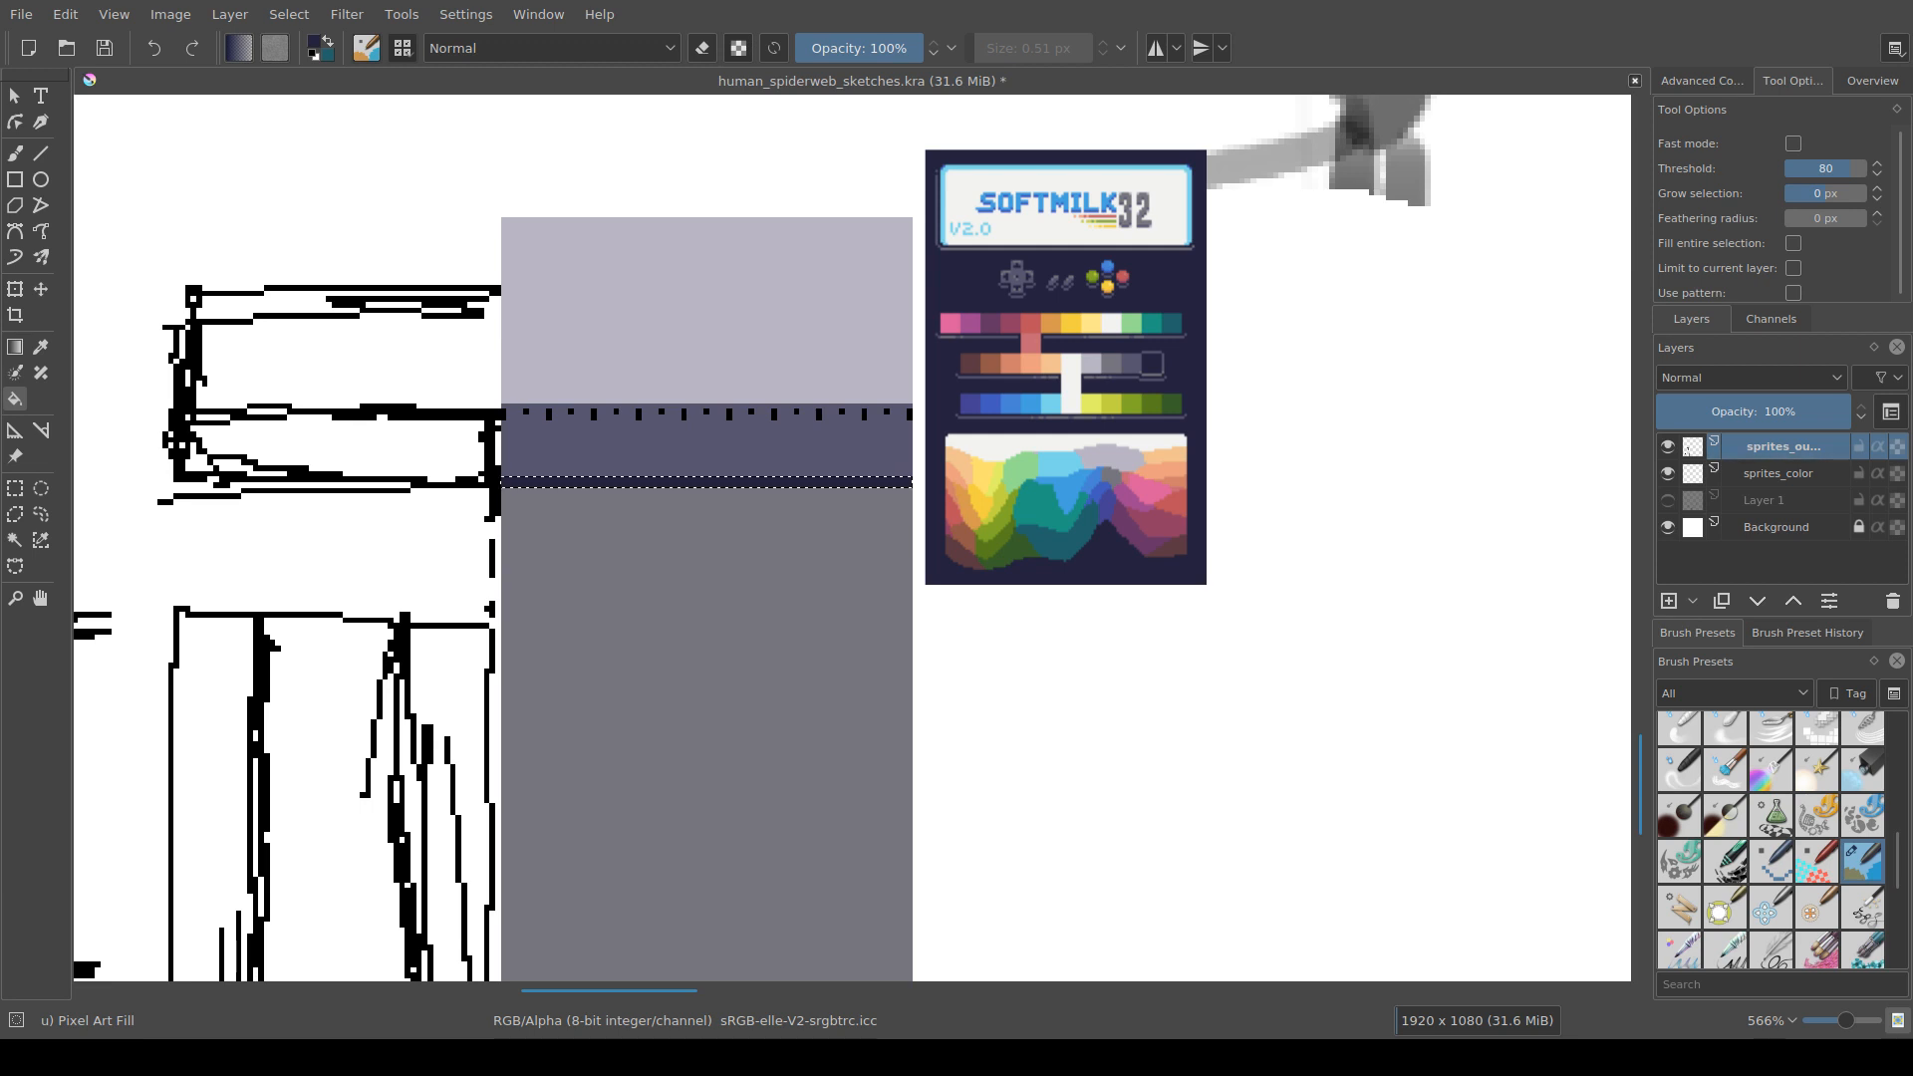
key(ctrl+r)
click(750, 661)
scroll(750, 661, down, 2)
drag(751, 662, 815, 623)
key(ctrl+s)
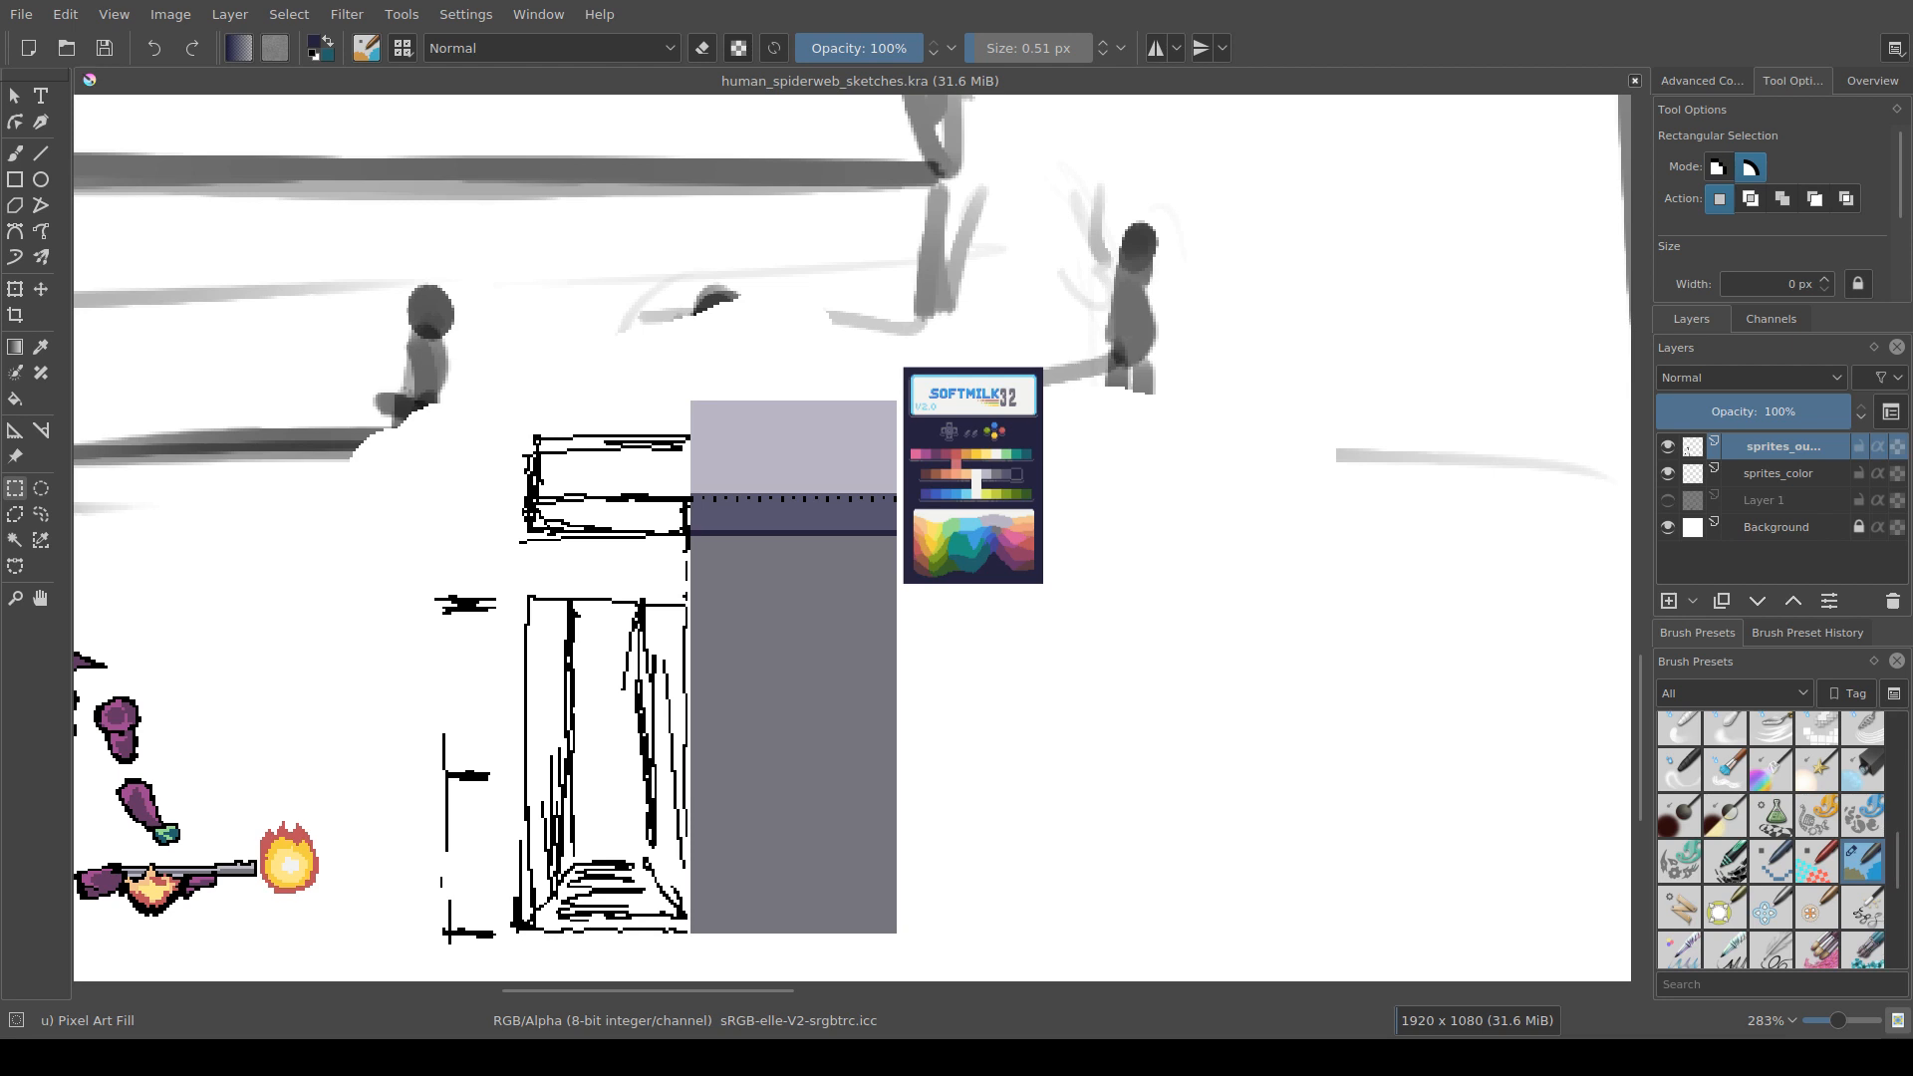
Step: Move the Softmilk 32 palette reference image to the right, away from the grey block
mouse_move(778, 638)
mouse_down()
mouse_move(825, 645)
mouse_move(834, 591)
mouse_up()
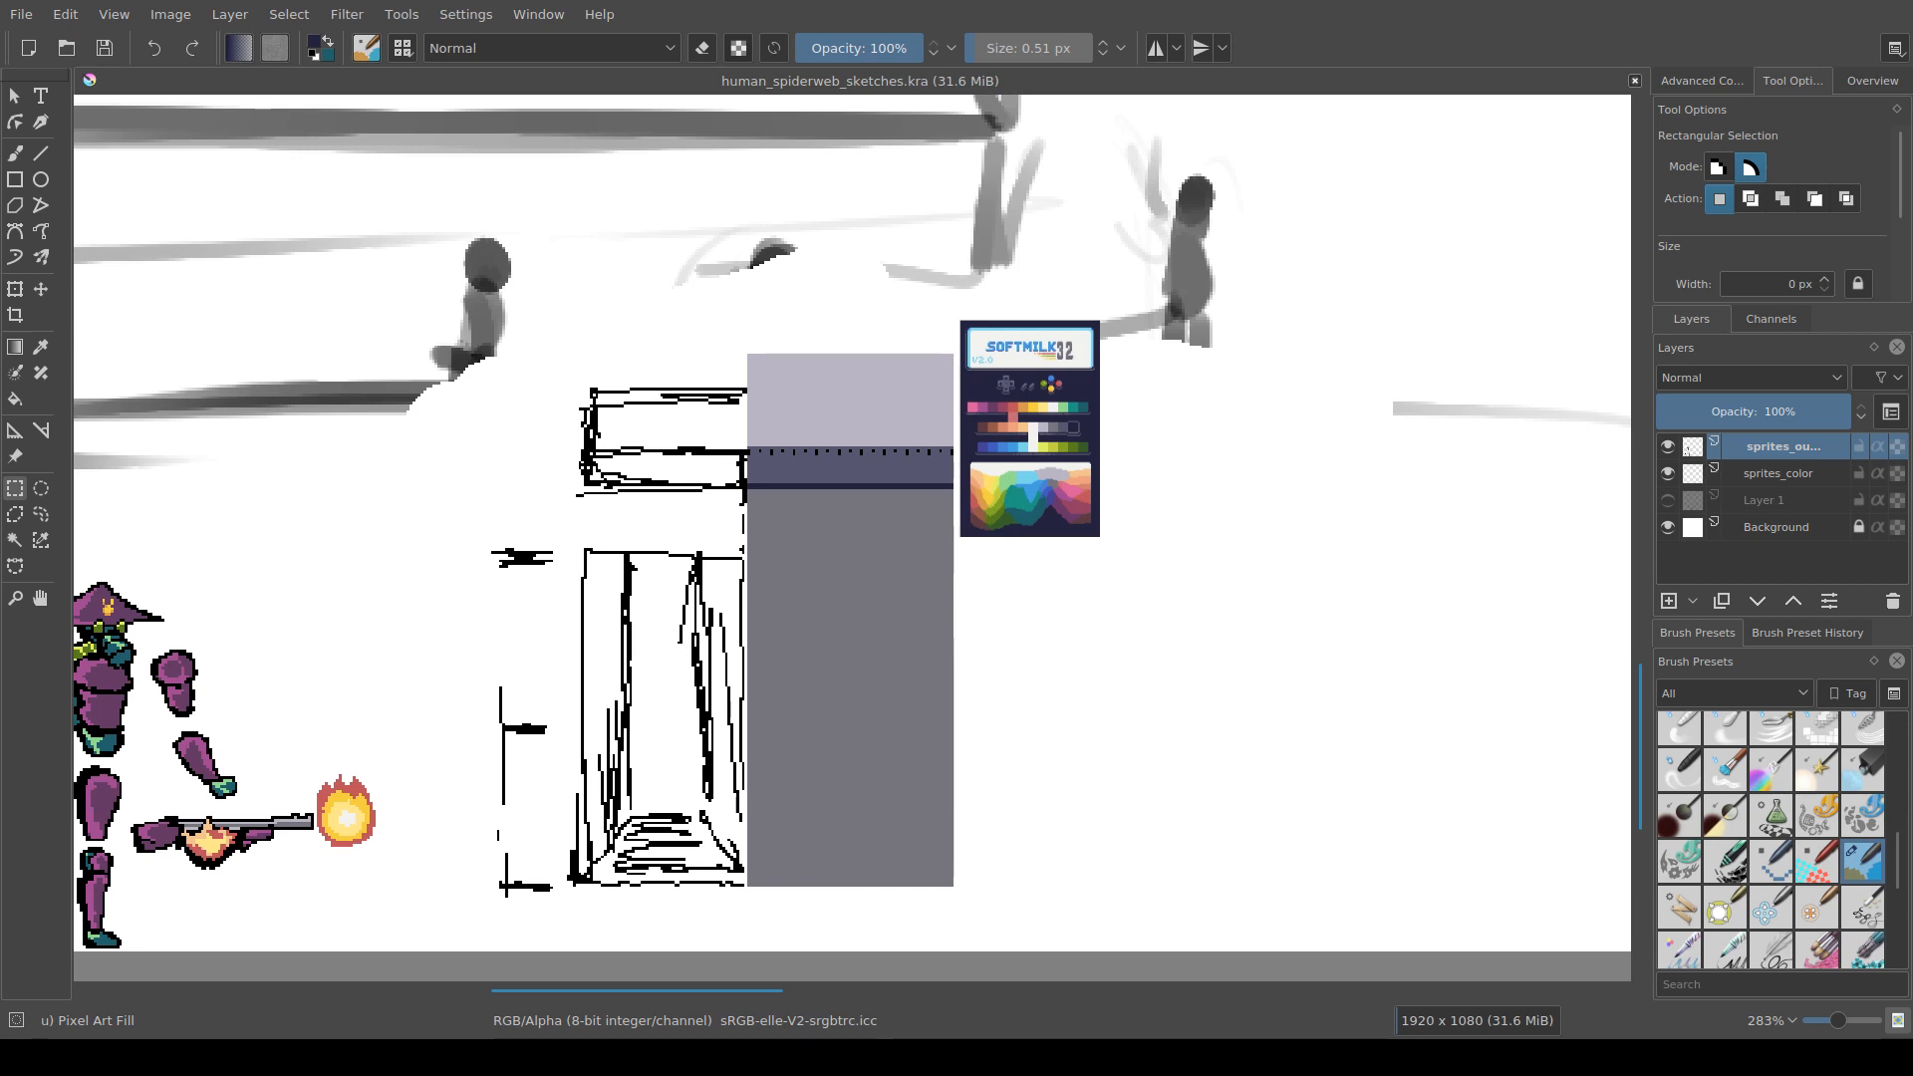
drag(852, 538, 679, 488)
click(15, 457)
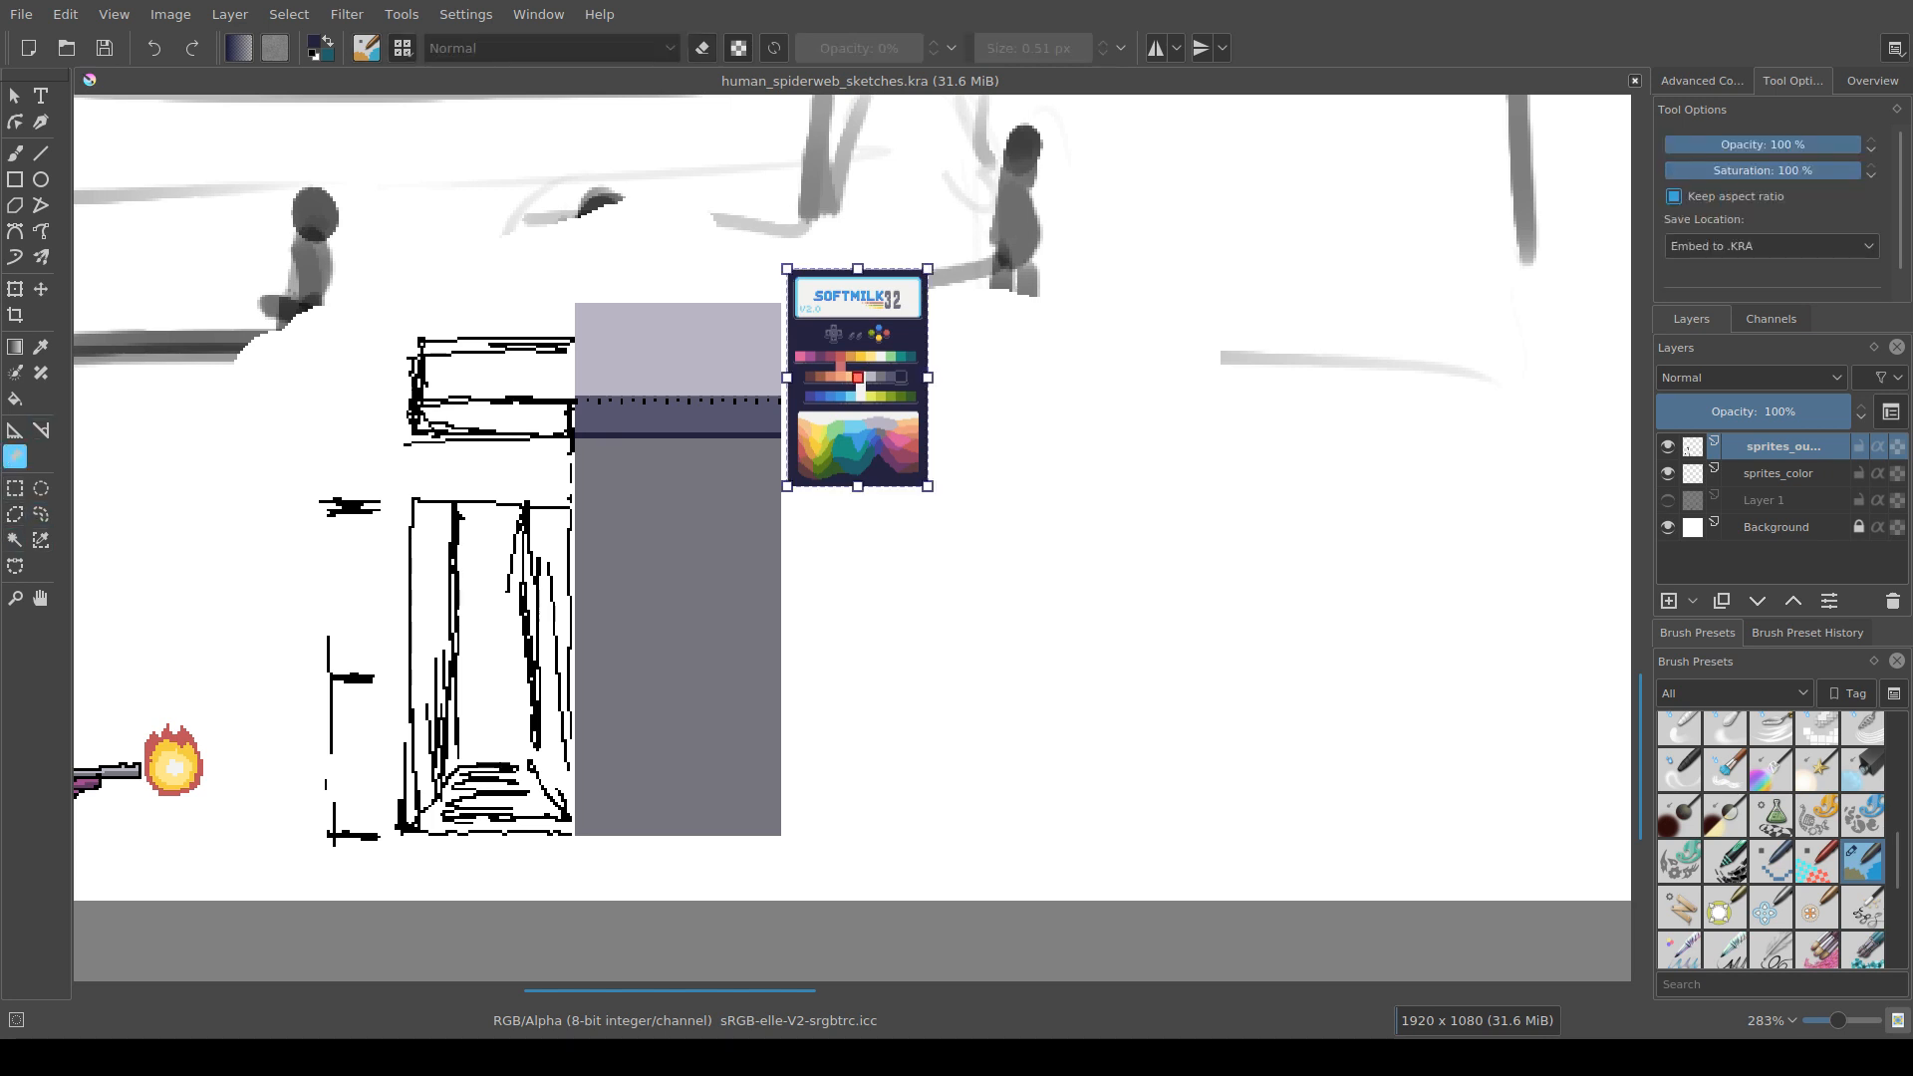
drag(857, 379, 957, 391)
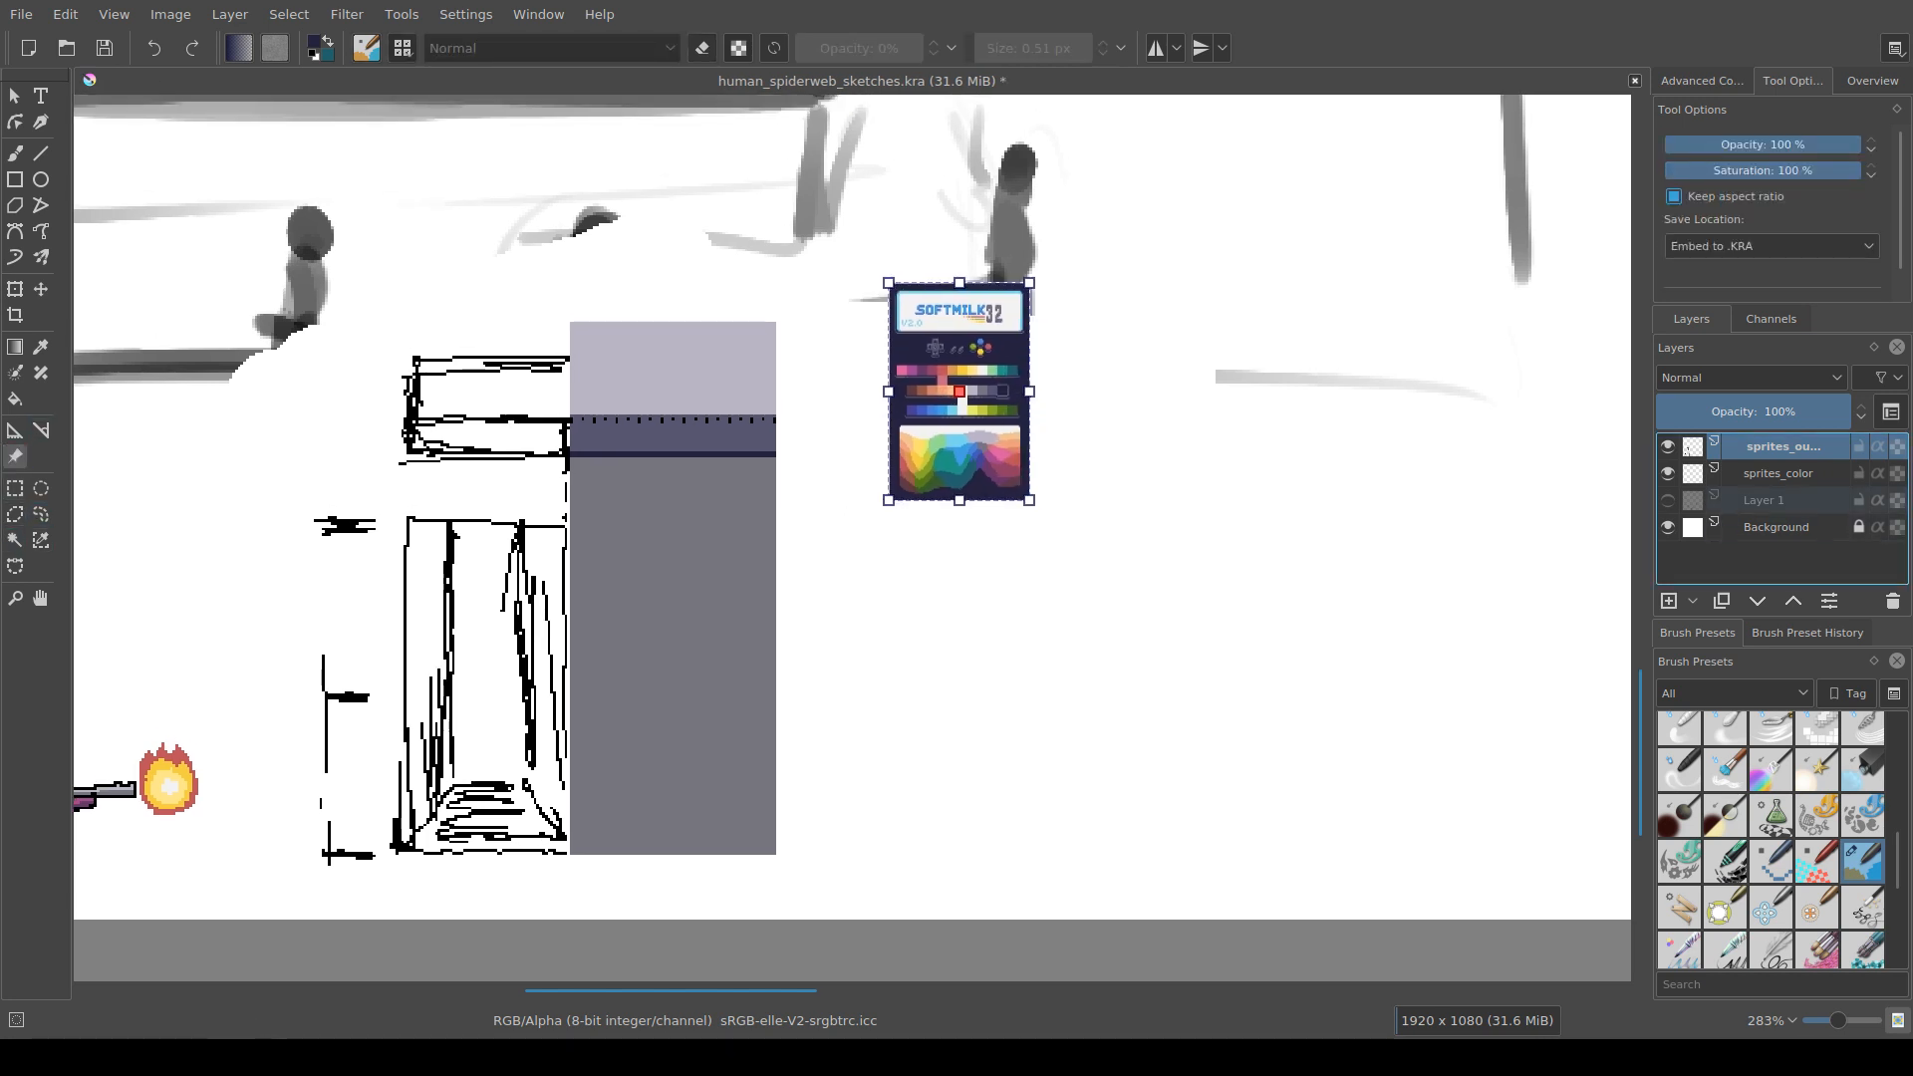
drag(852, 538, 905, 550)
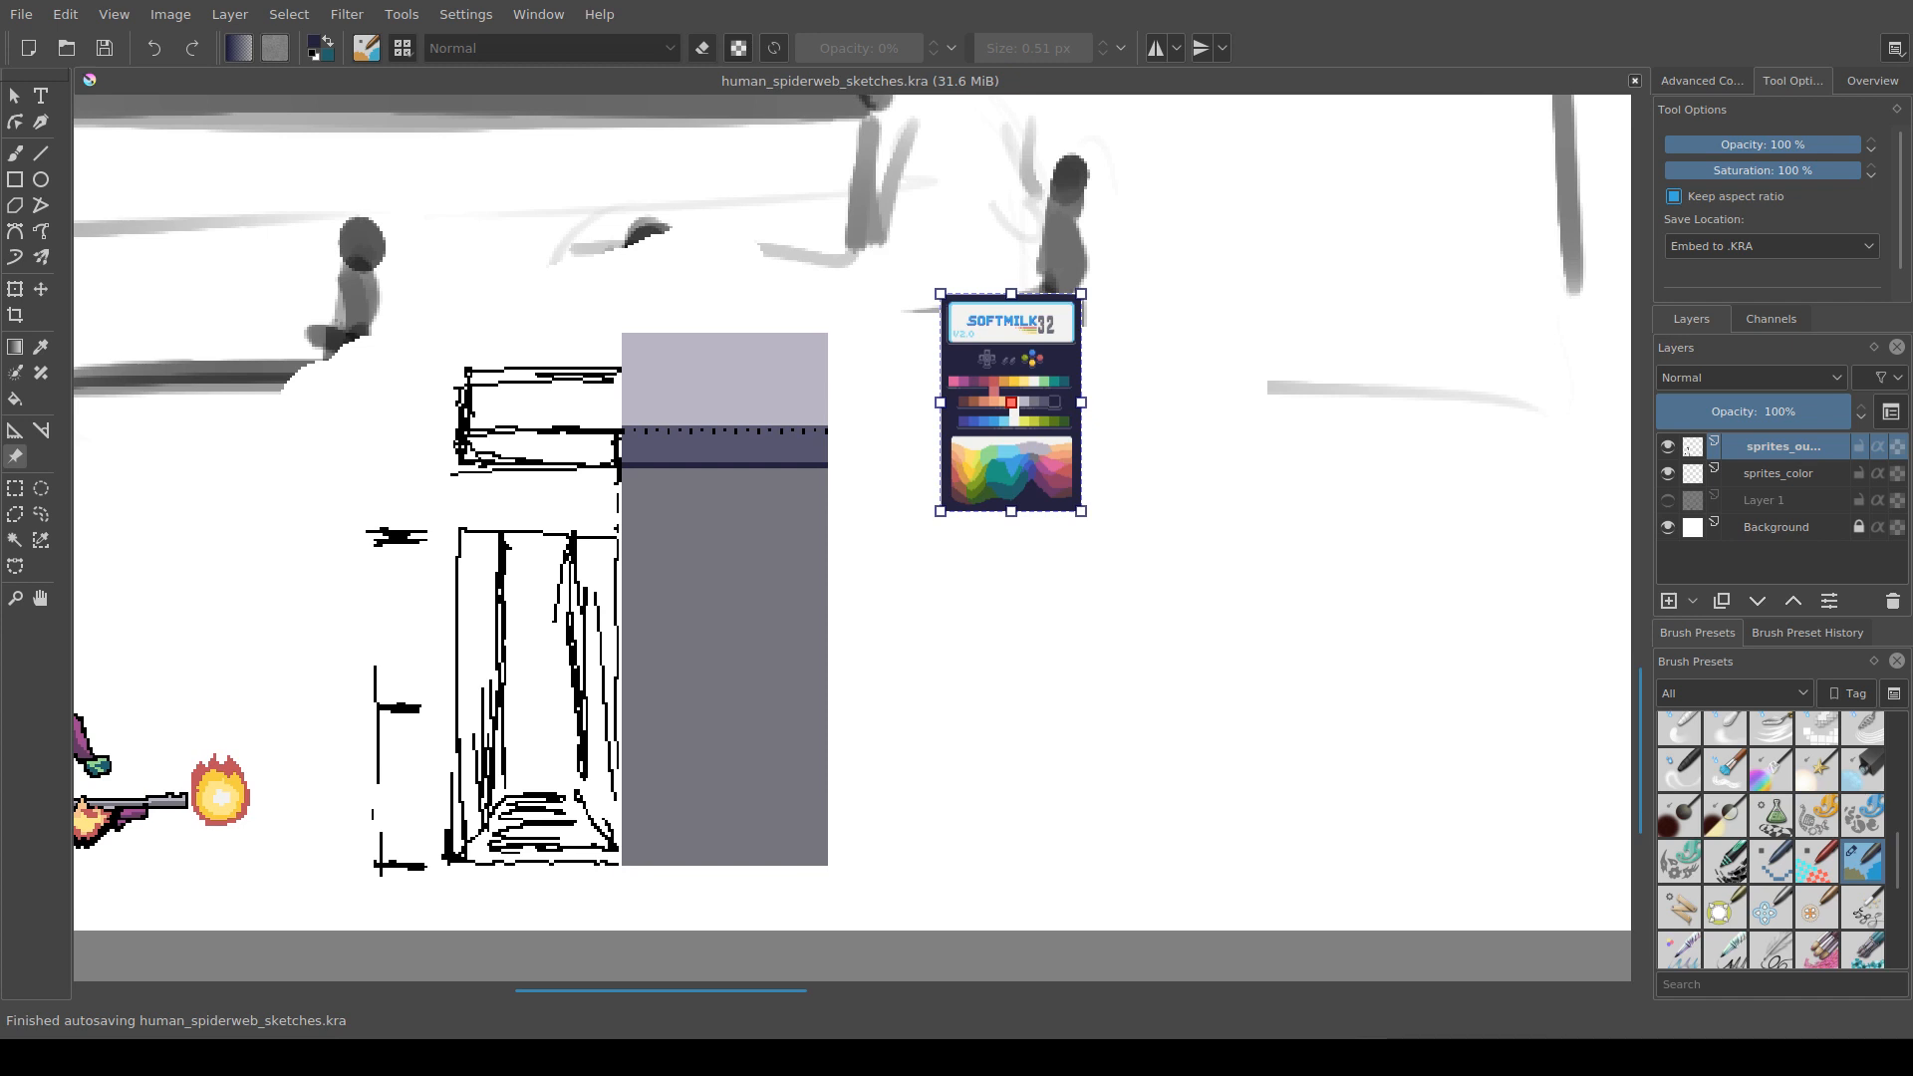
key(ctrl+r)
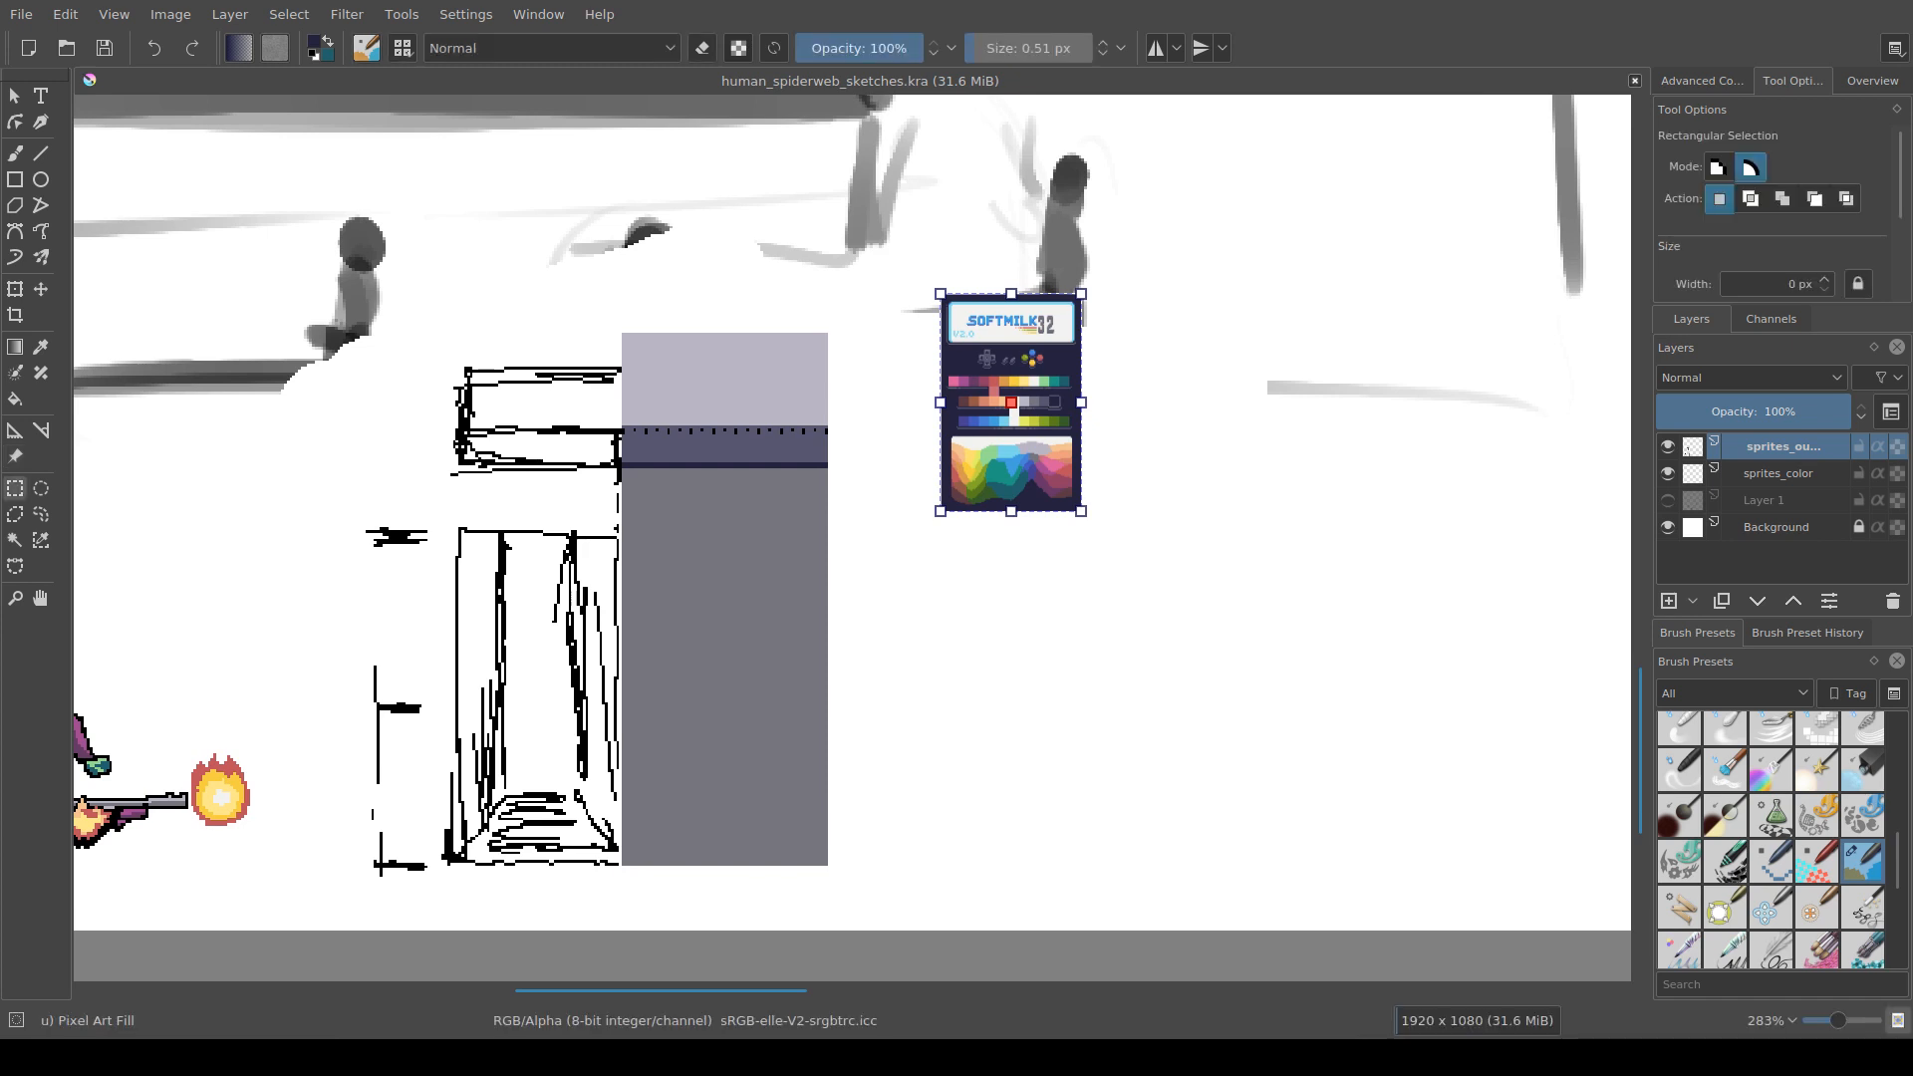
drag(621, 333, 827, 864)
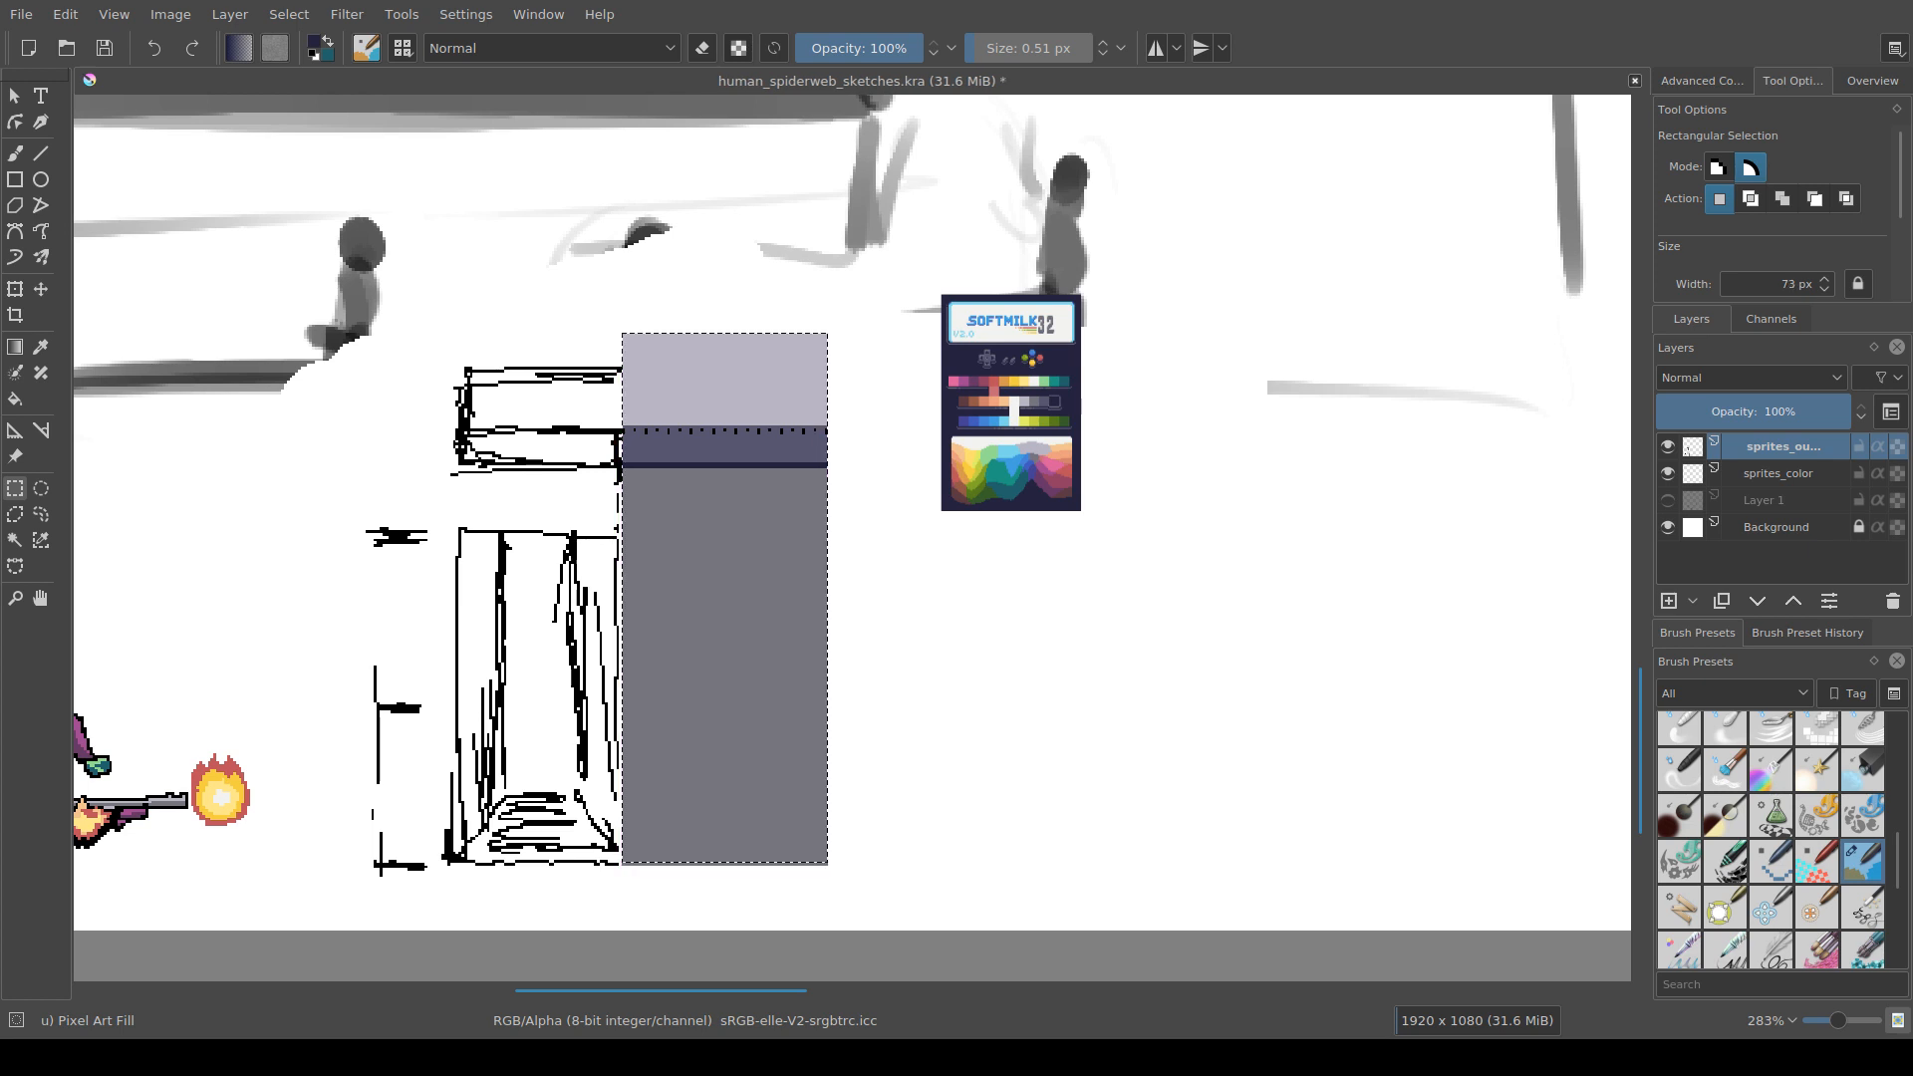
click(809, 387)
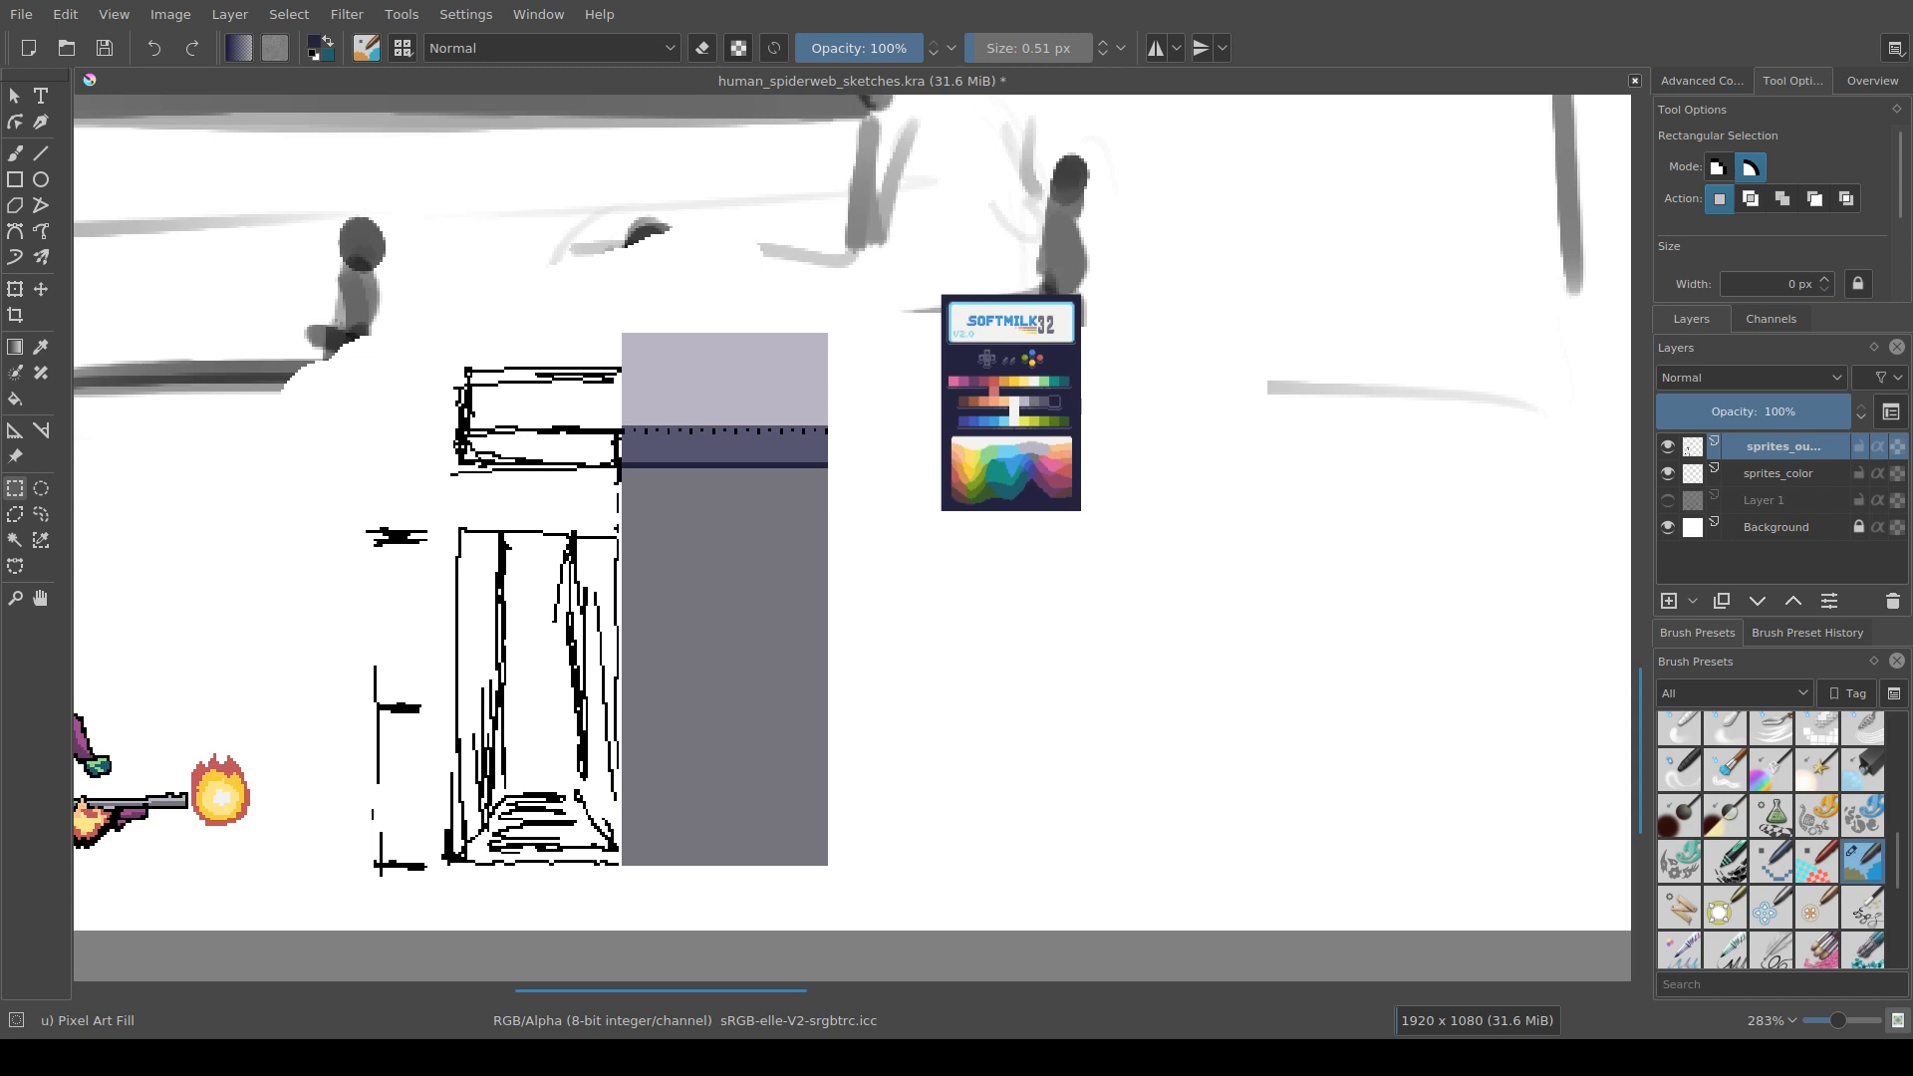
drag(757, 447, 825, 434)
key(ctrl+v)
key(t)
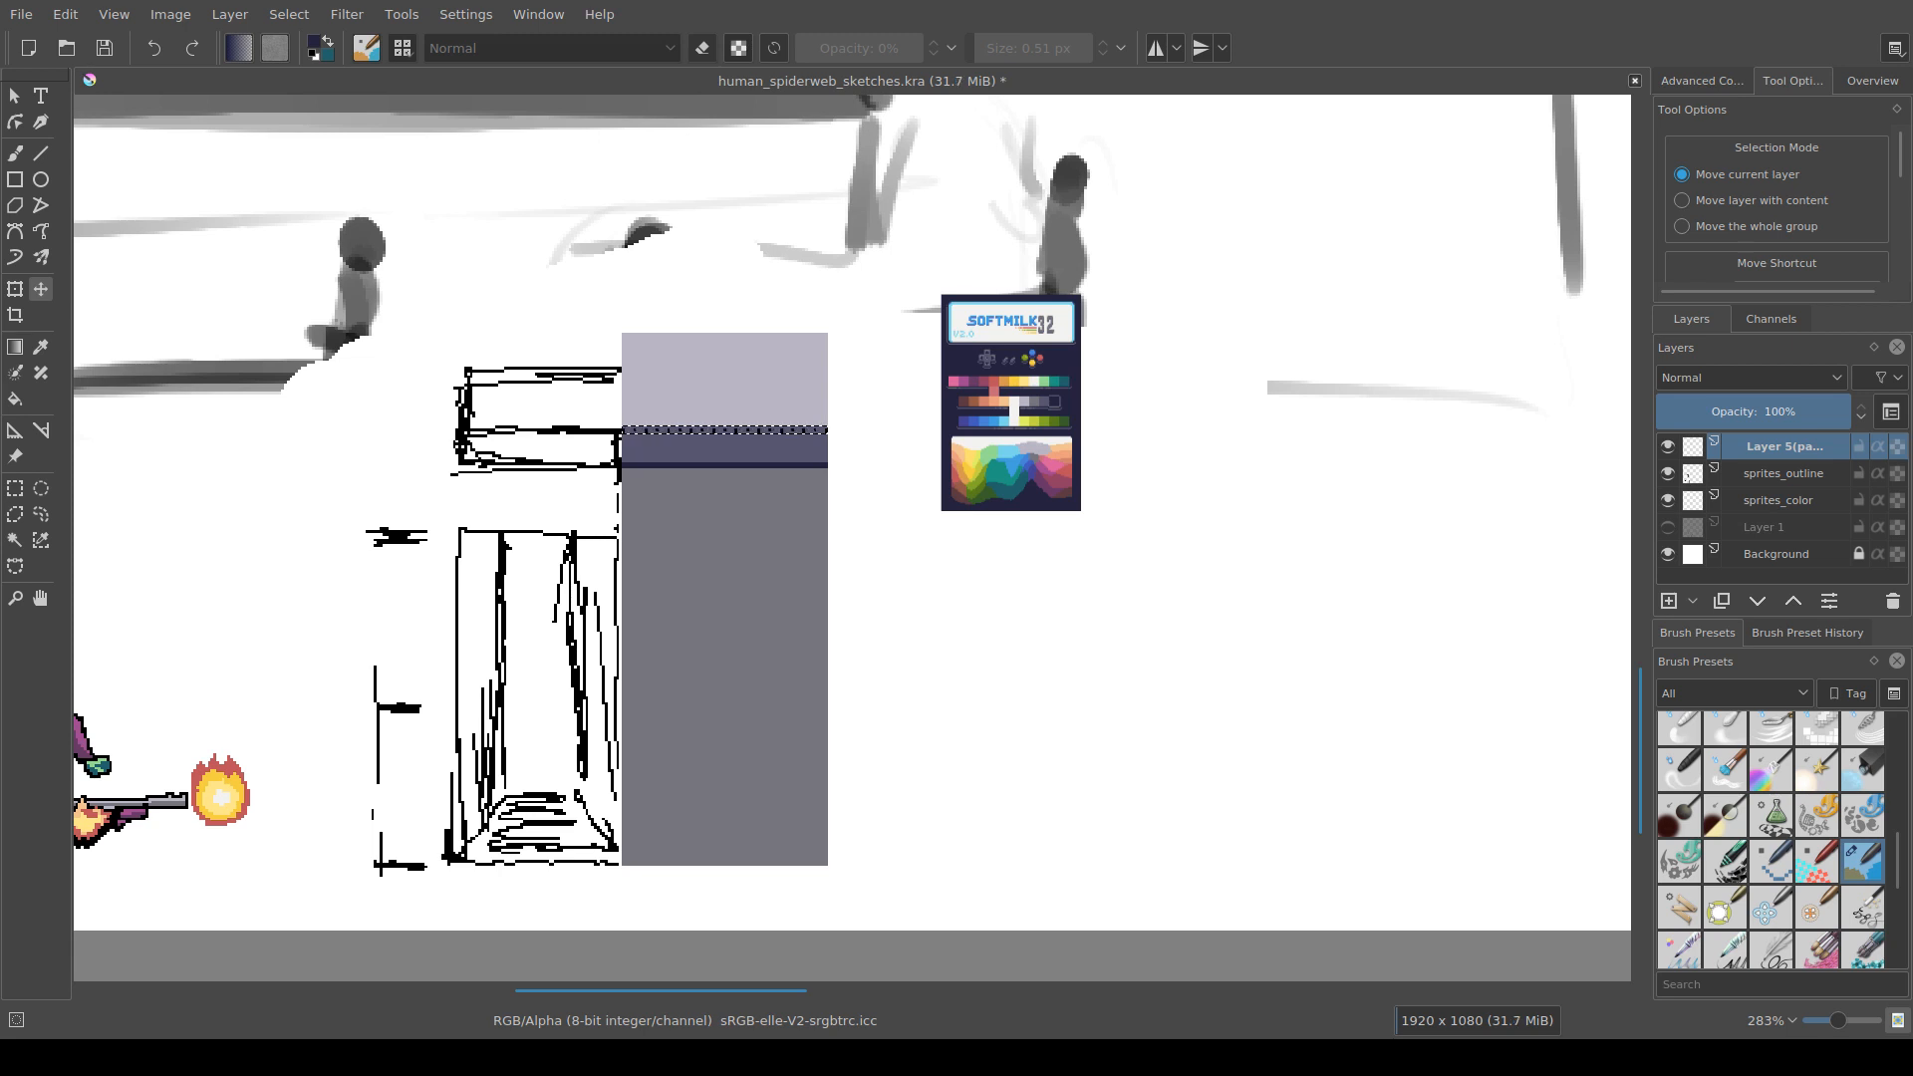
key(ctrl+e)
Step: Duplicate the whole grey block onto a new layer, place the copy just right of the original with a narrow gap, and save the file
key(ctrl+r)
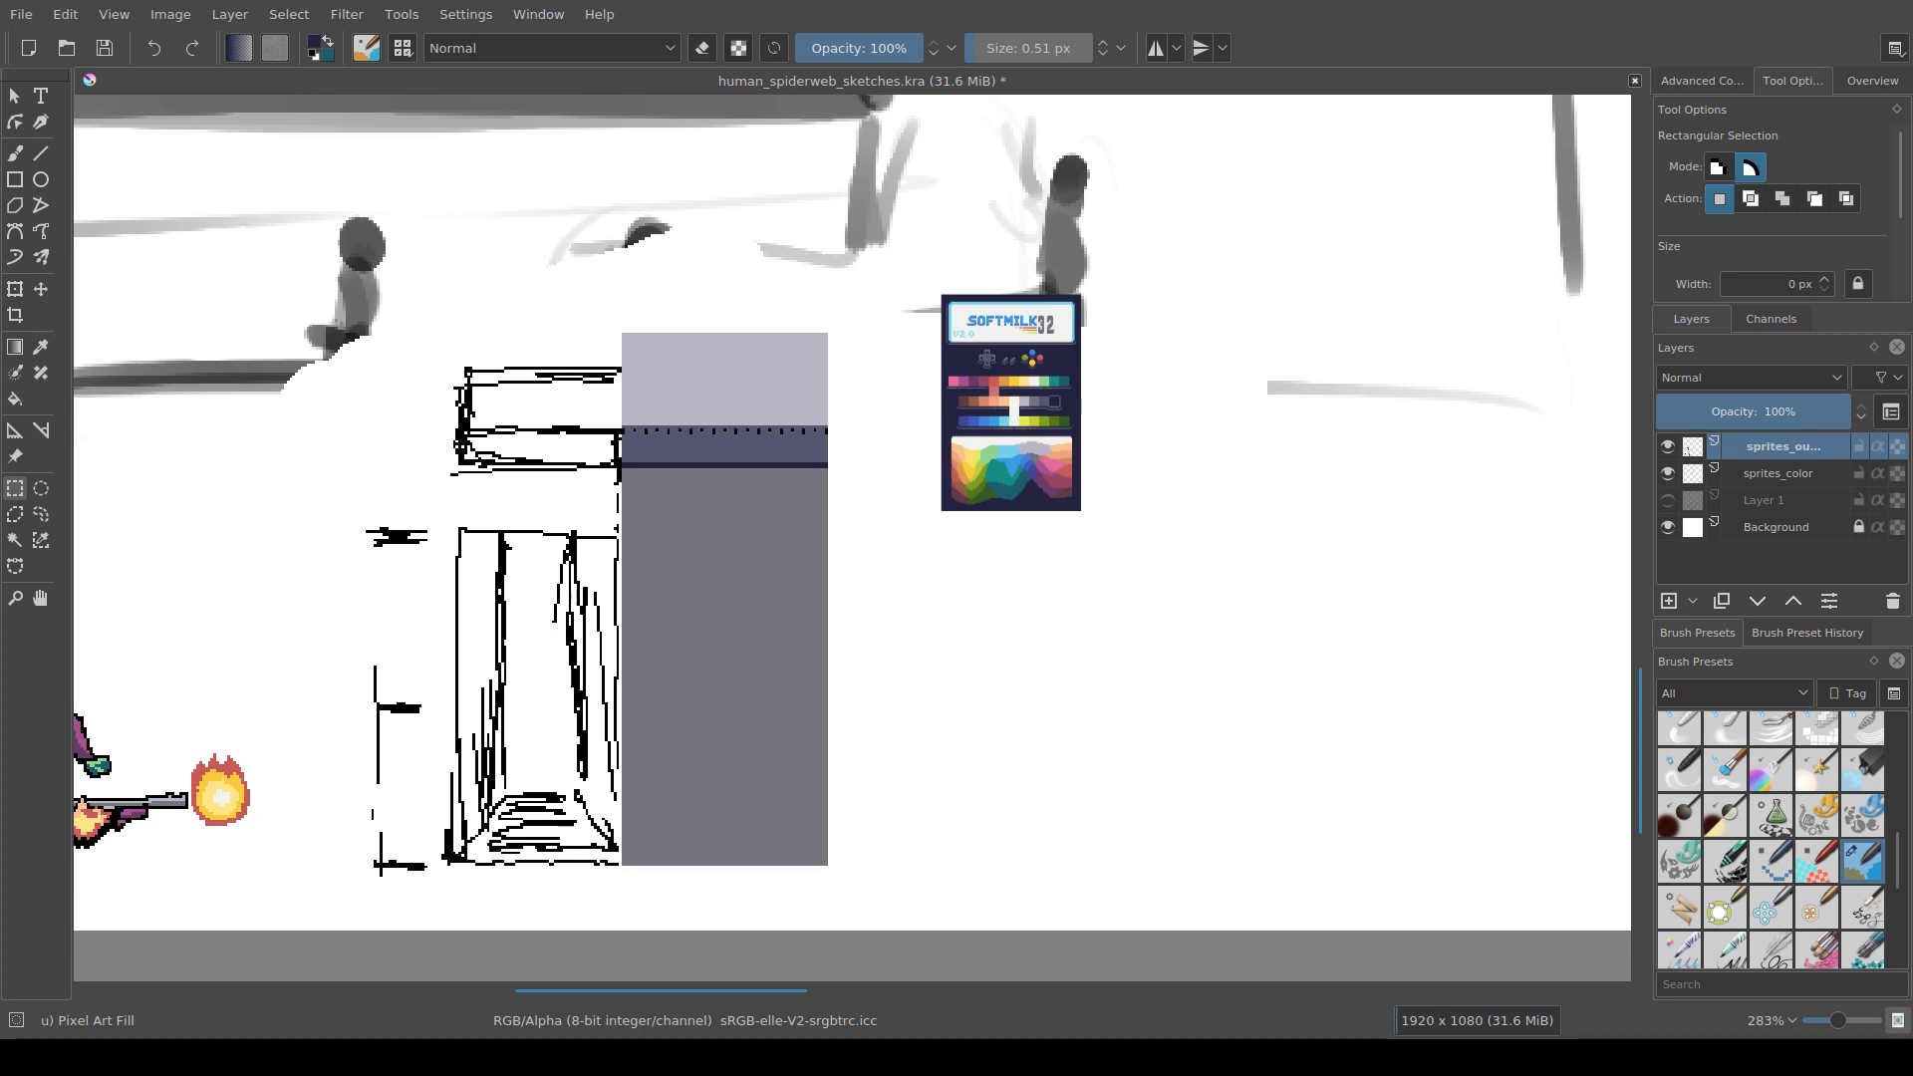
drag(620, 331, 827, 865)
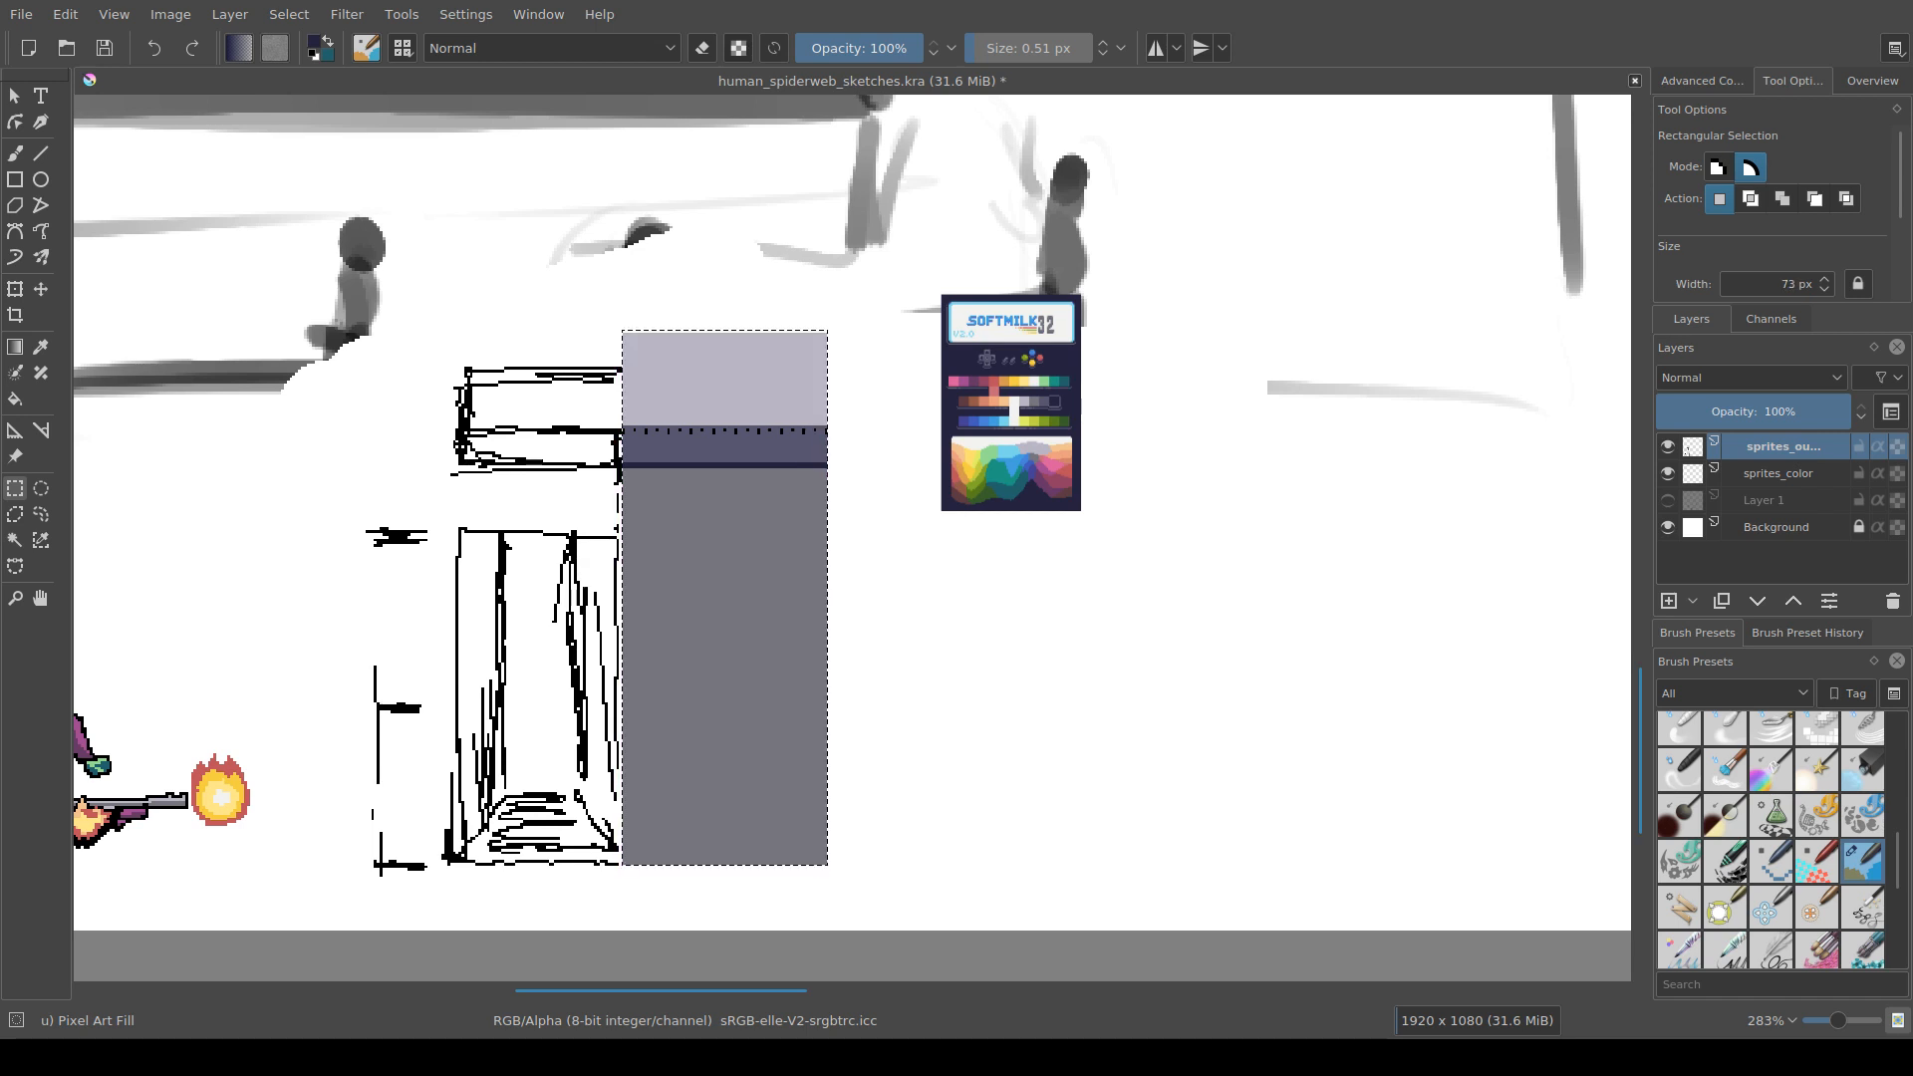
key(ctrl+v)
key(t)
drag(758, 677, 883, 703)
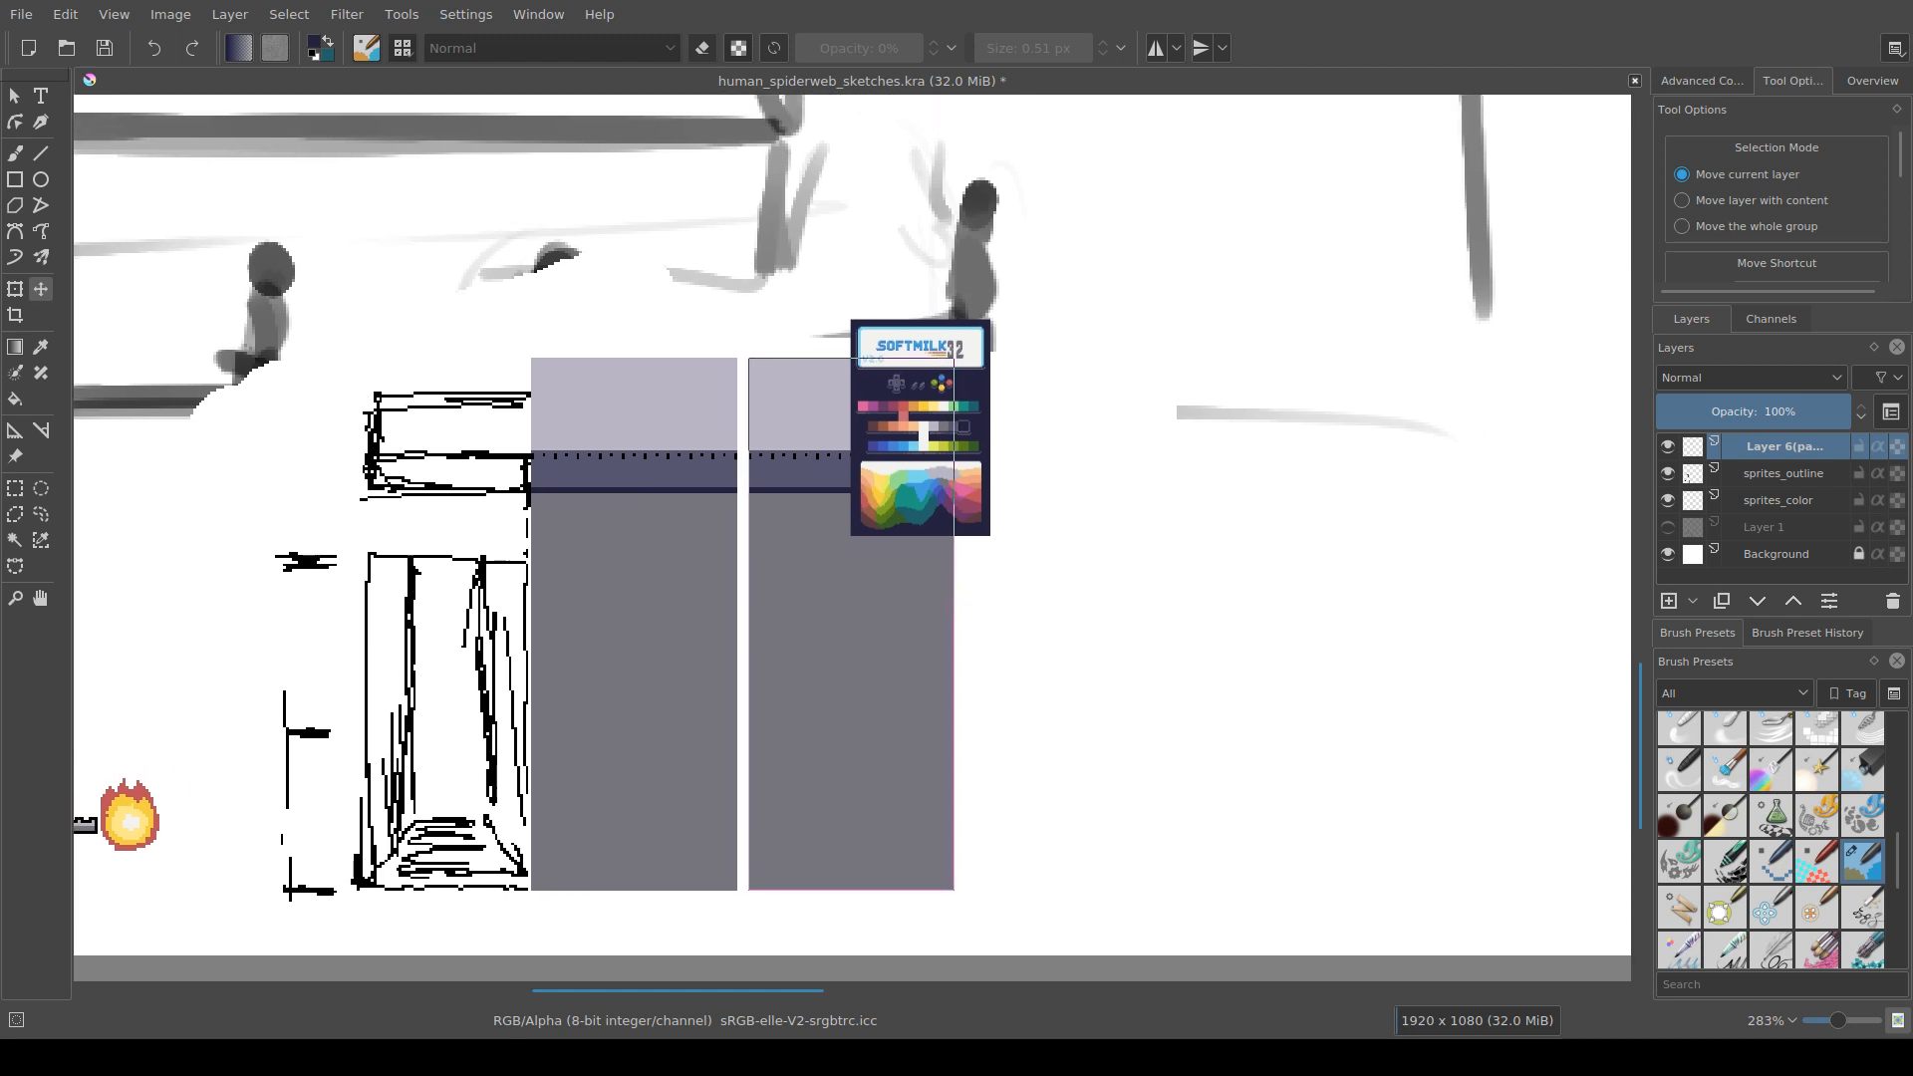
click(41, 347)
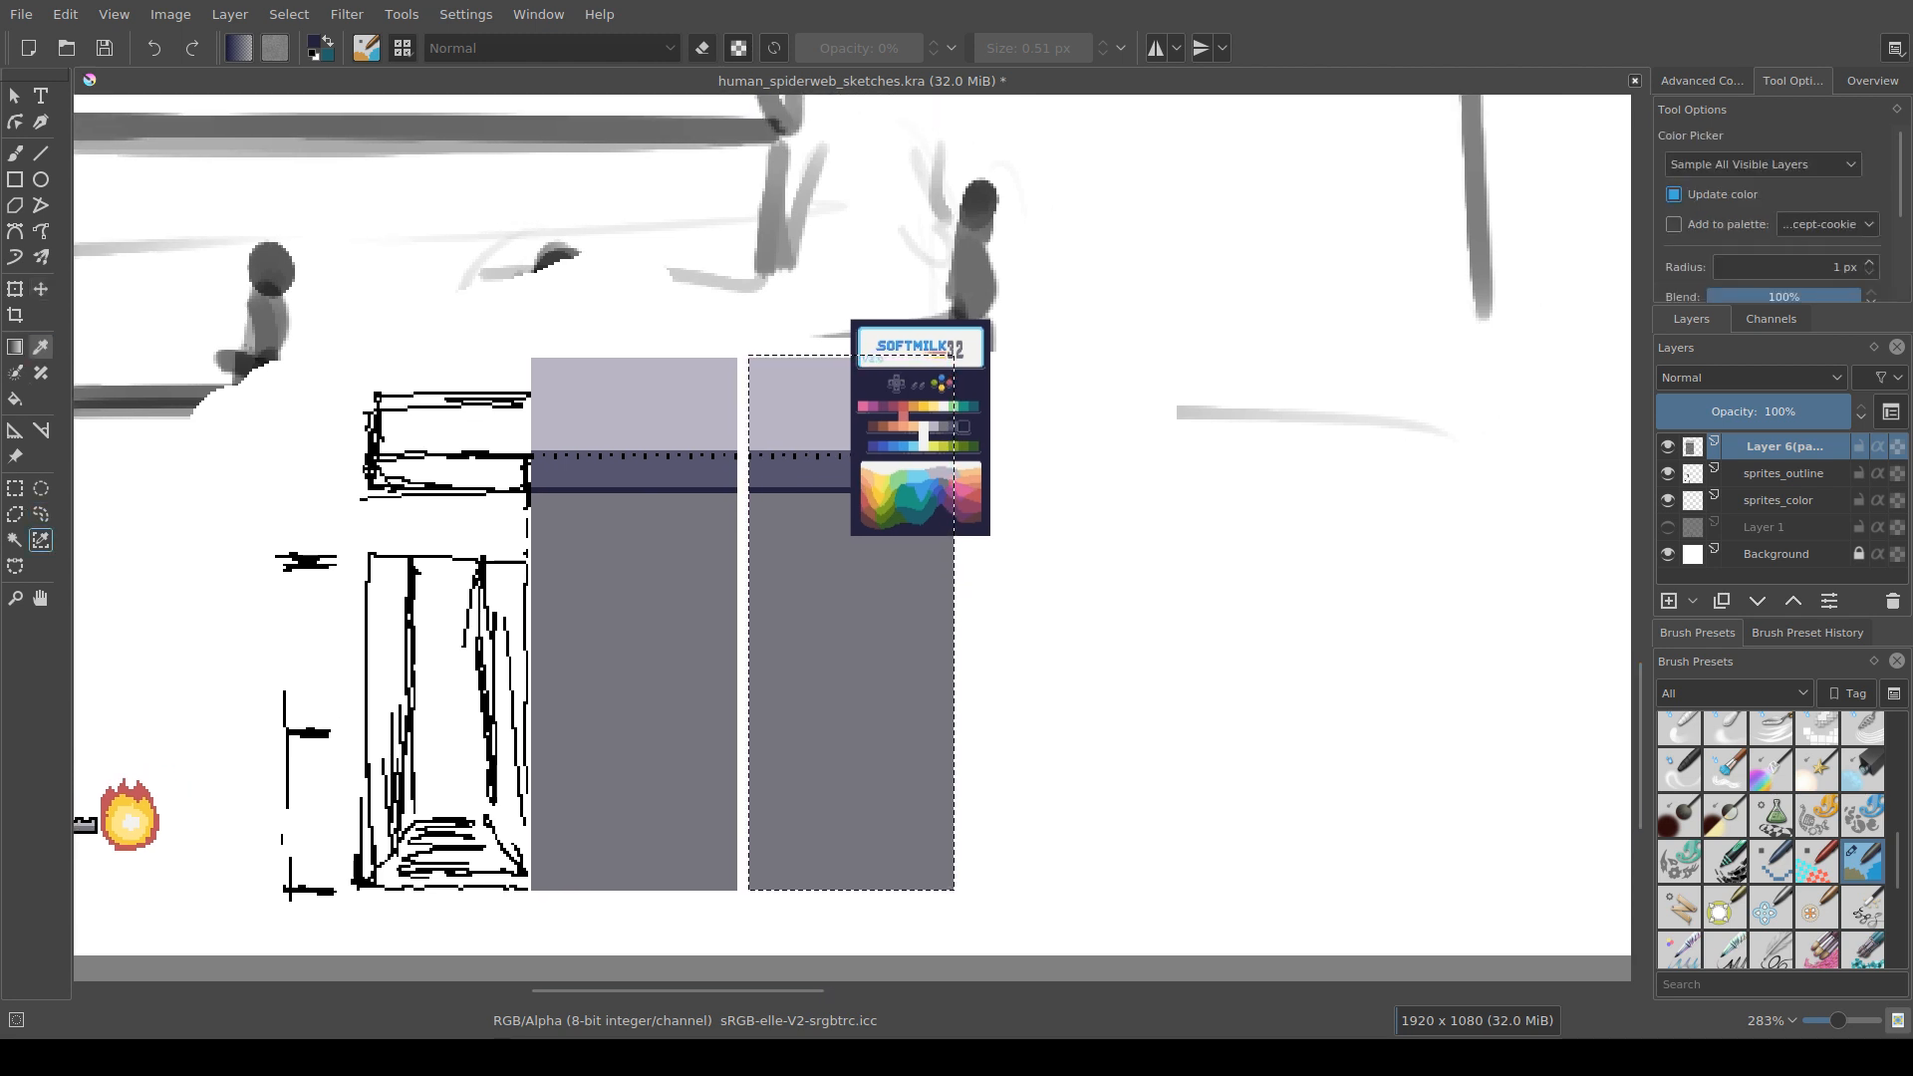
key(ctrl+s)
Step: Move the palette reference image further right, clear of the copied block, and clear the selection
click(15, 457)
drag(917, 558, 773, 555)
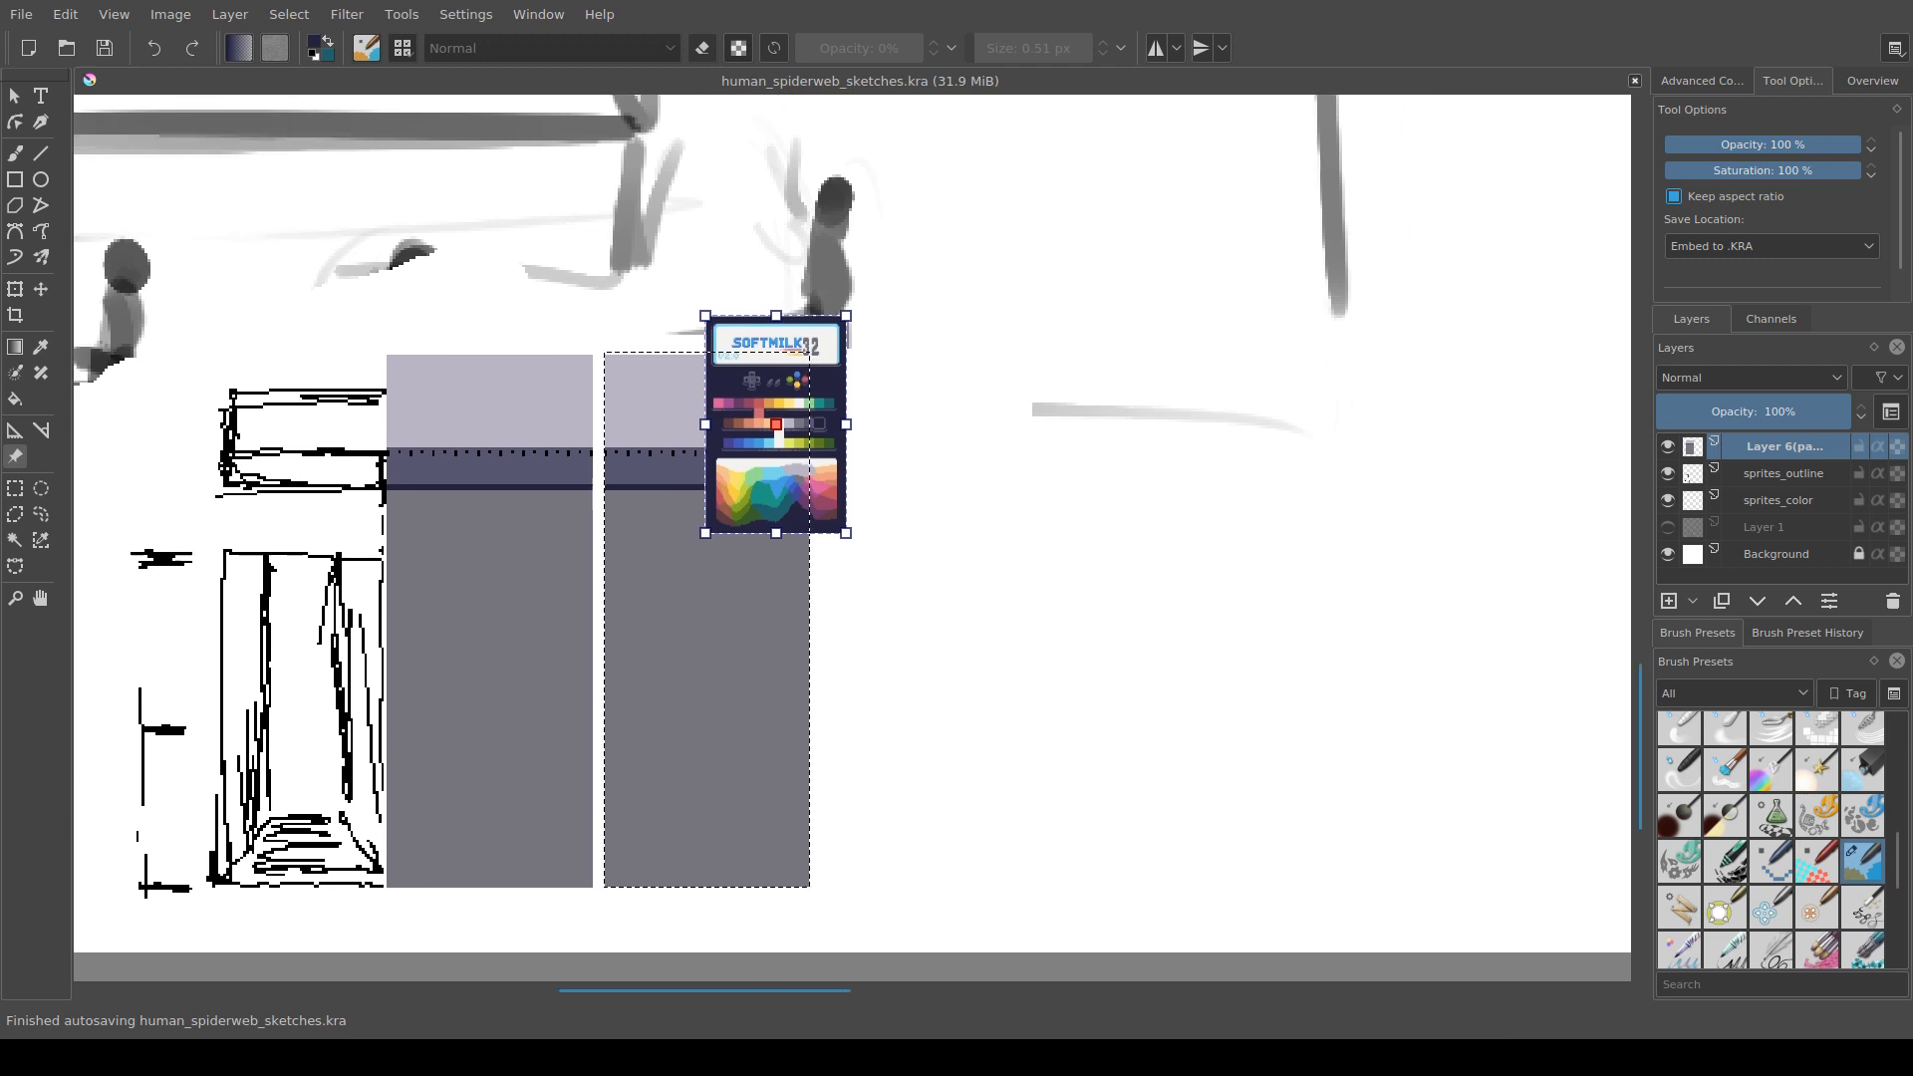
drag(777, 424, 1022, 412)
click(15, 489)
key(ctrl+shift+a)
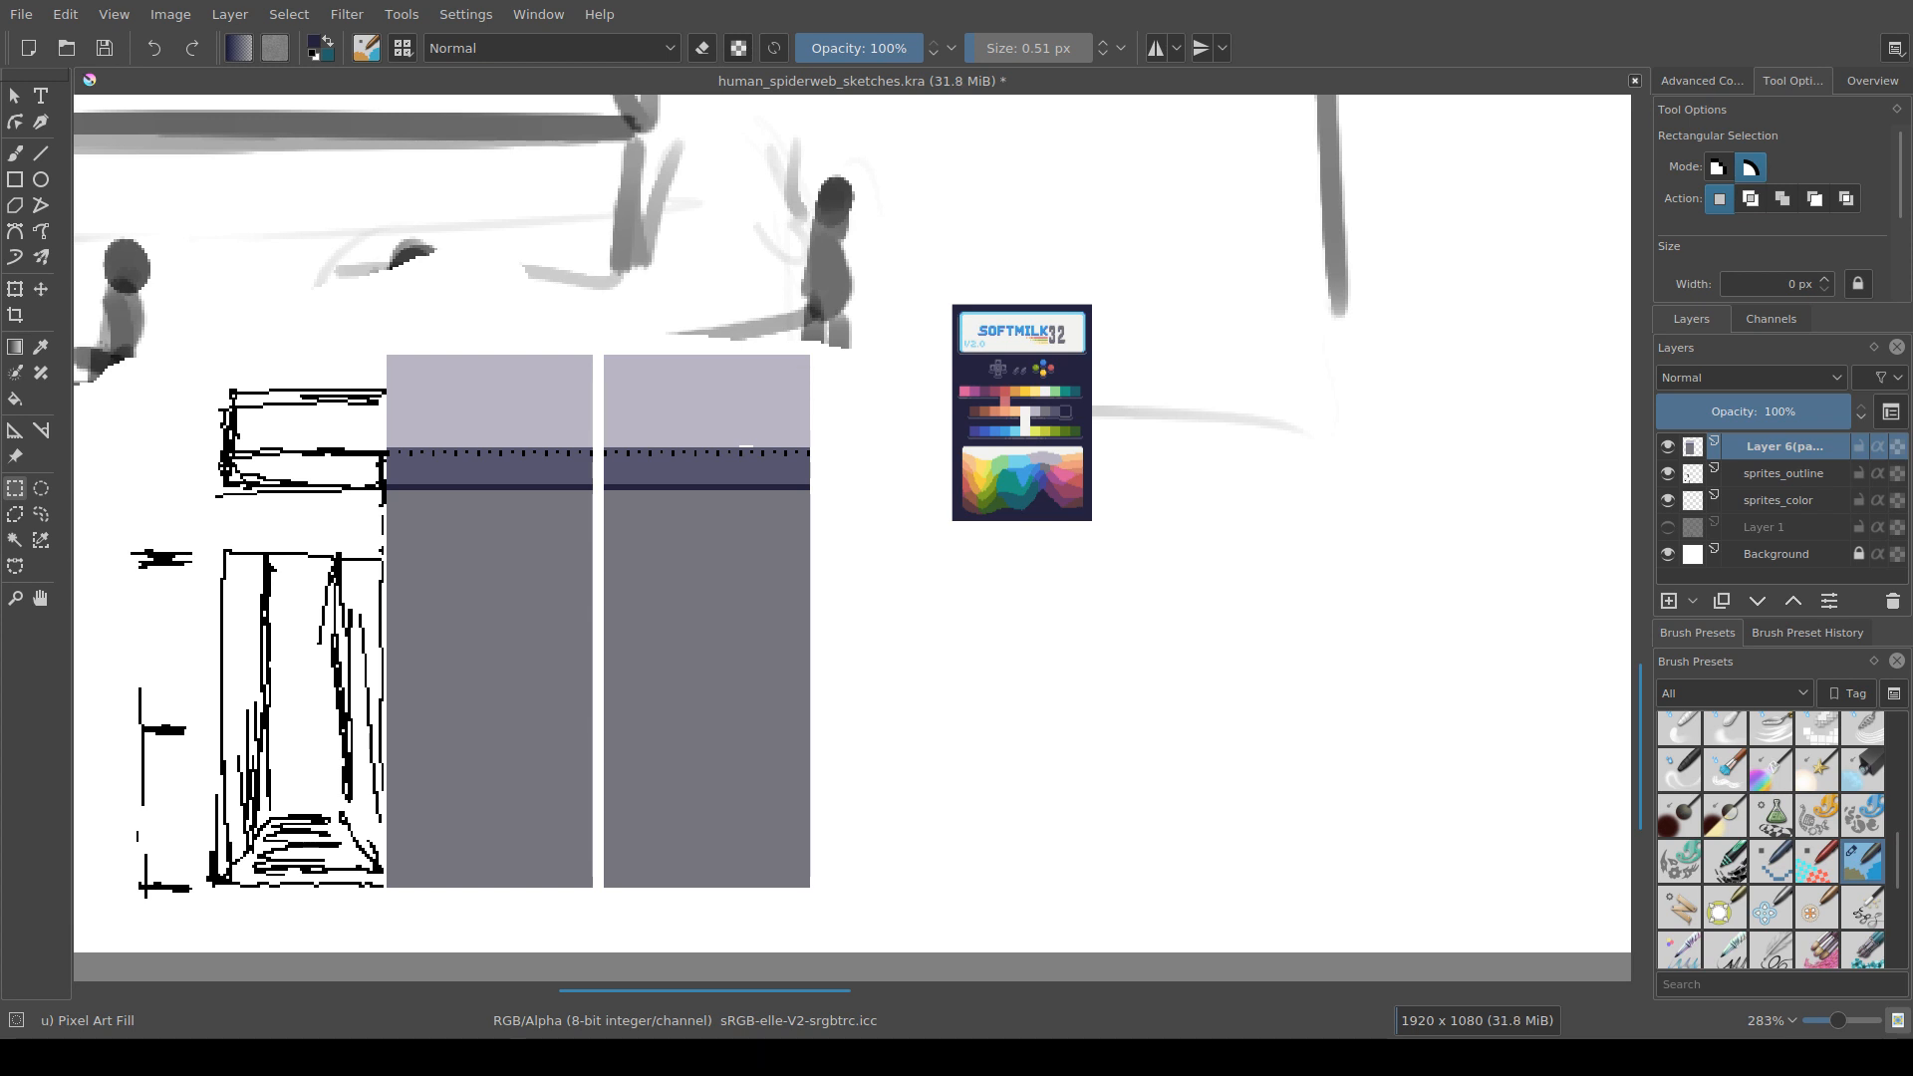
Step: Fill the small white gap just above the copied block's dotted row with light grey sampled from the area beside it
scroll(670, 609, down, 1)
scroll(544, 767, up, 2)
drag(638, 775, 752, 770)
scroll(670, 781, down, 1)
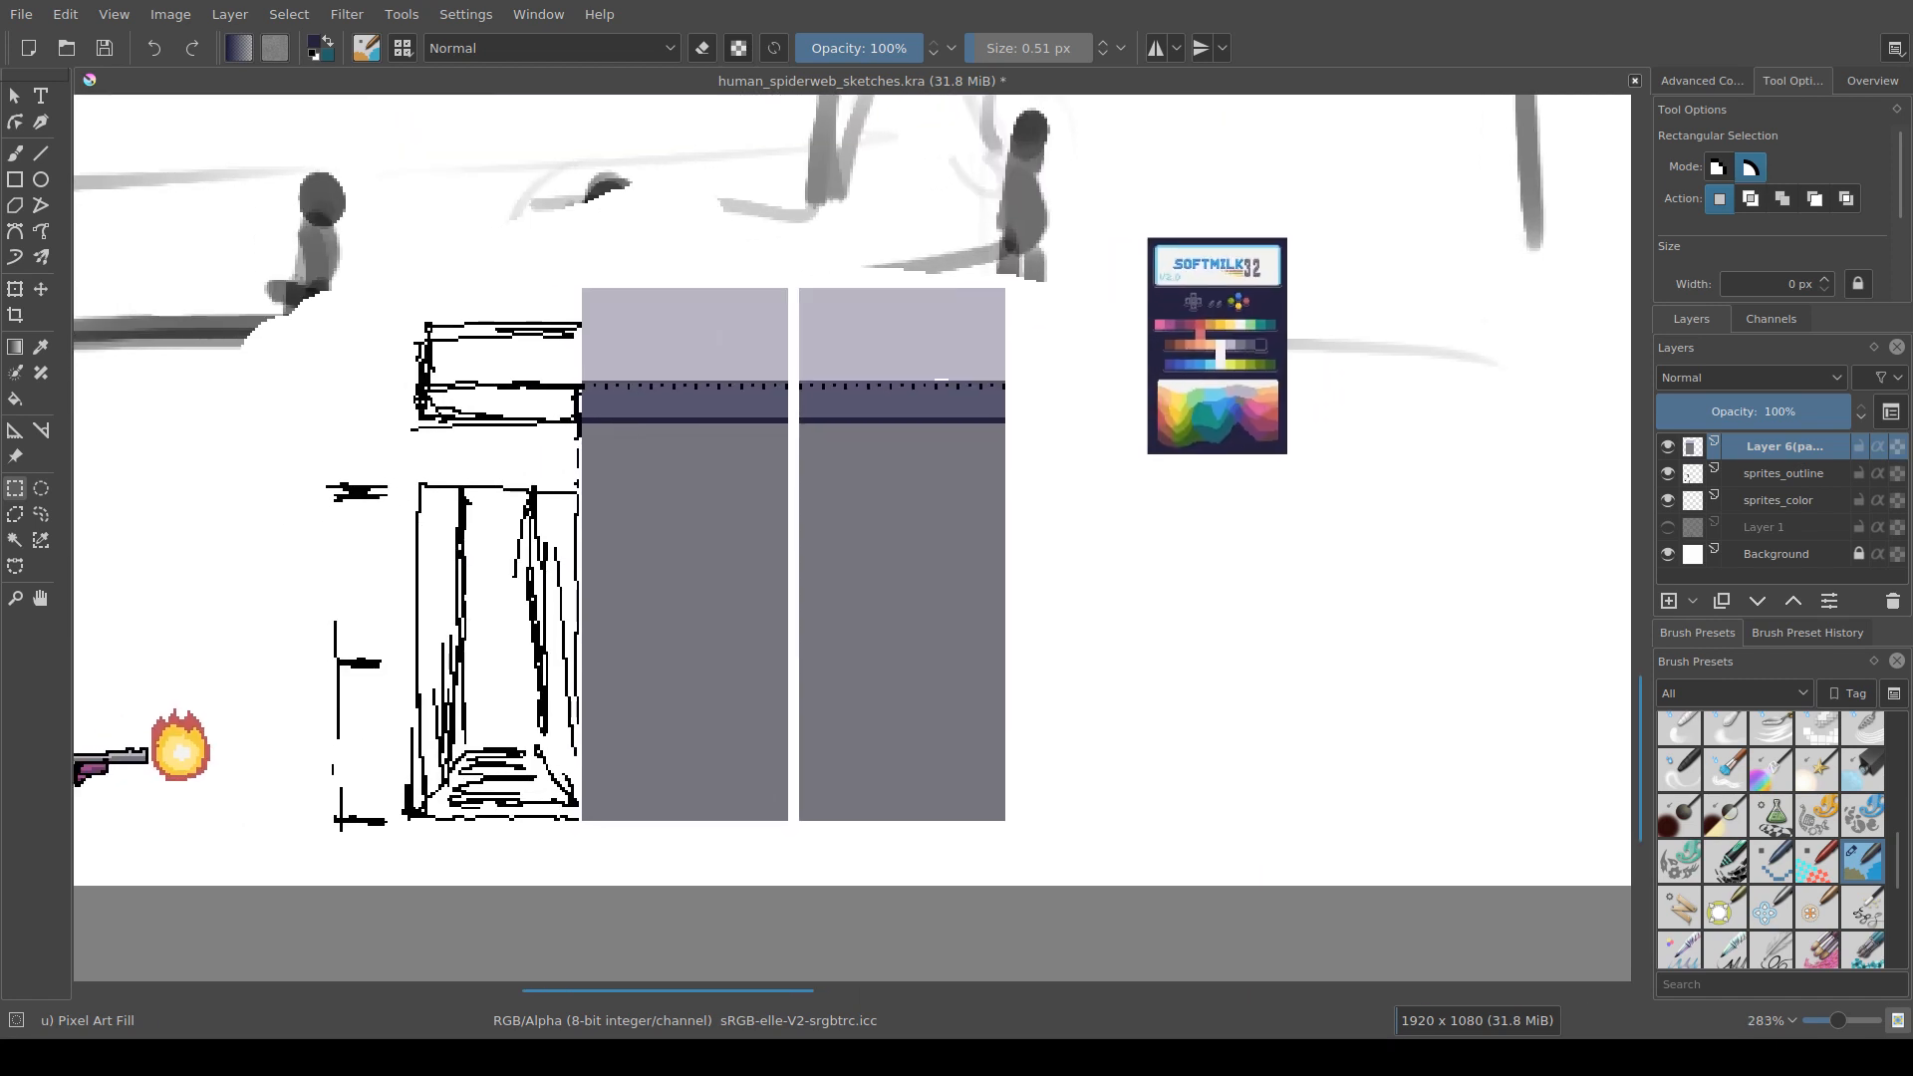
drag(956, 422, 956, 547)
scroll(820, 566, up, 2)
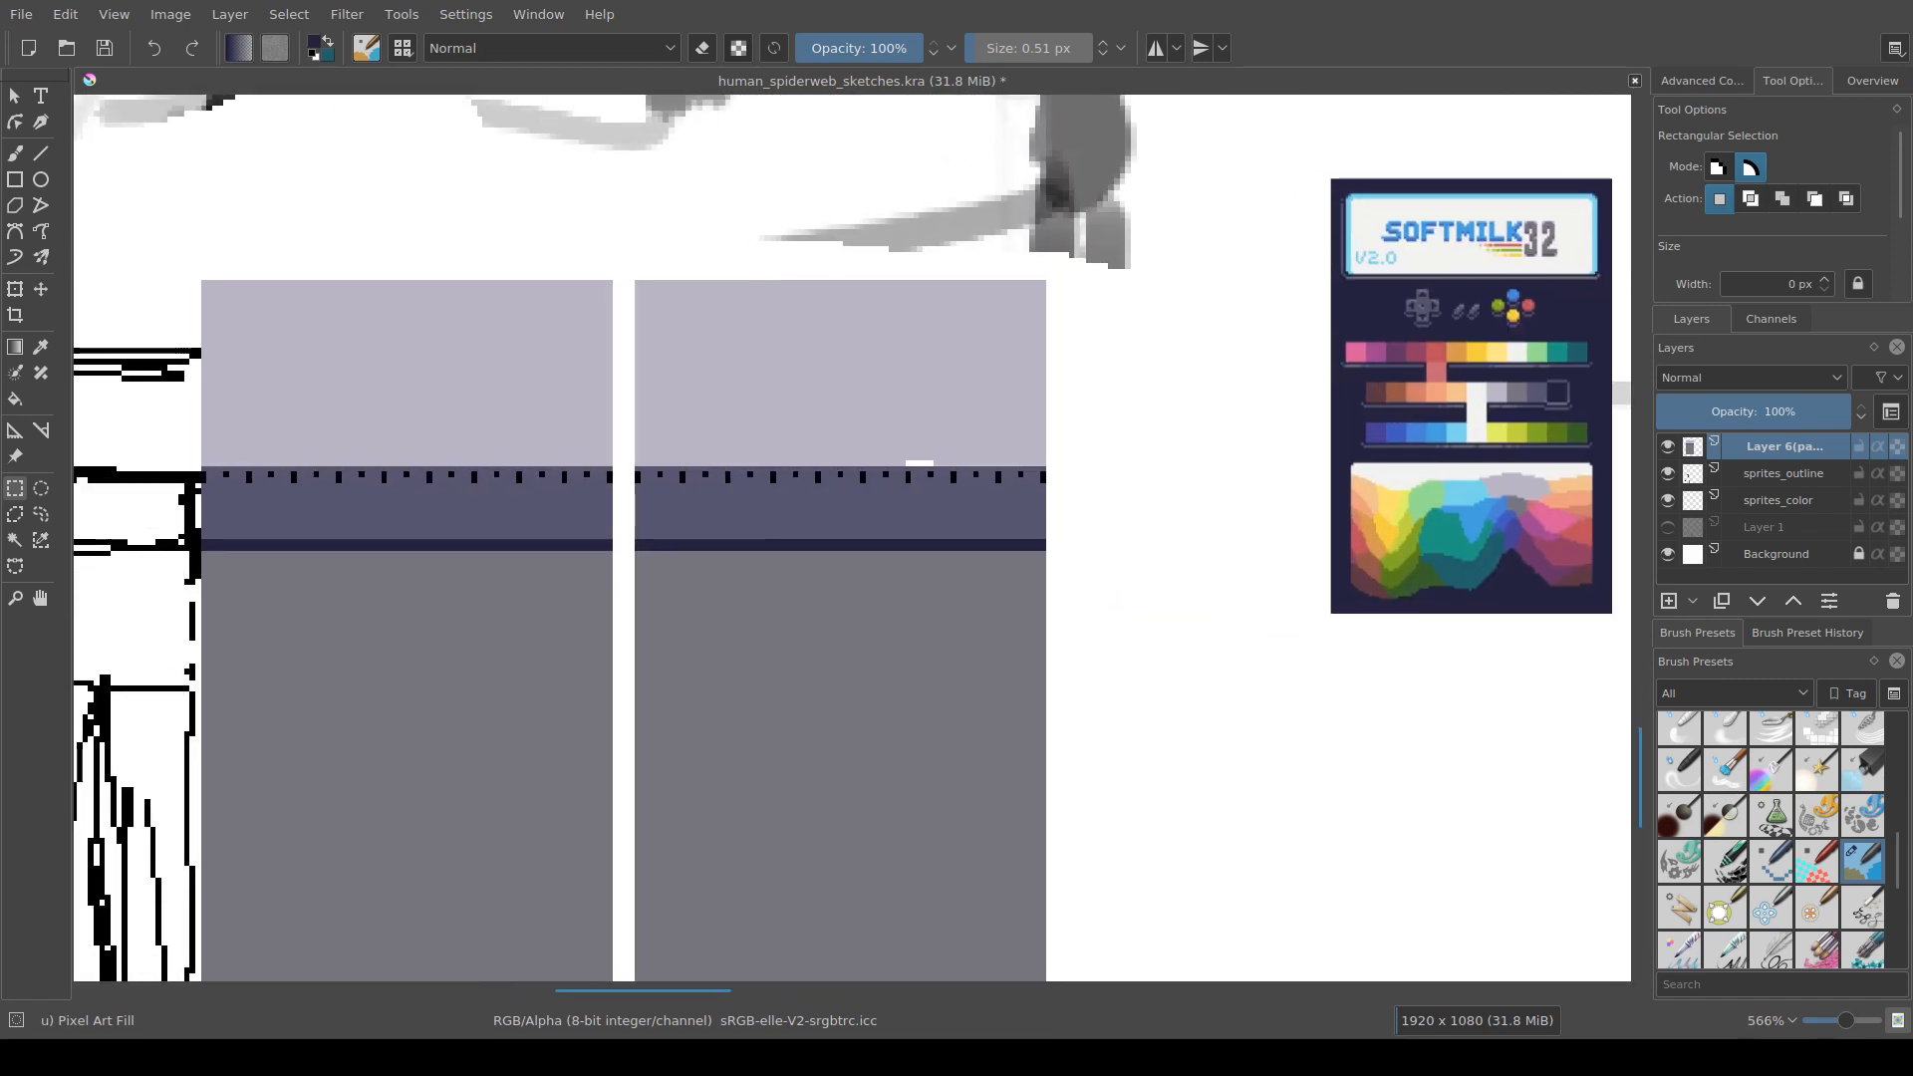
drag(887, 444, 938, 467)
key(ctrl+shift+a)
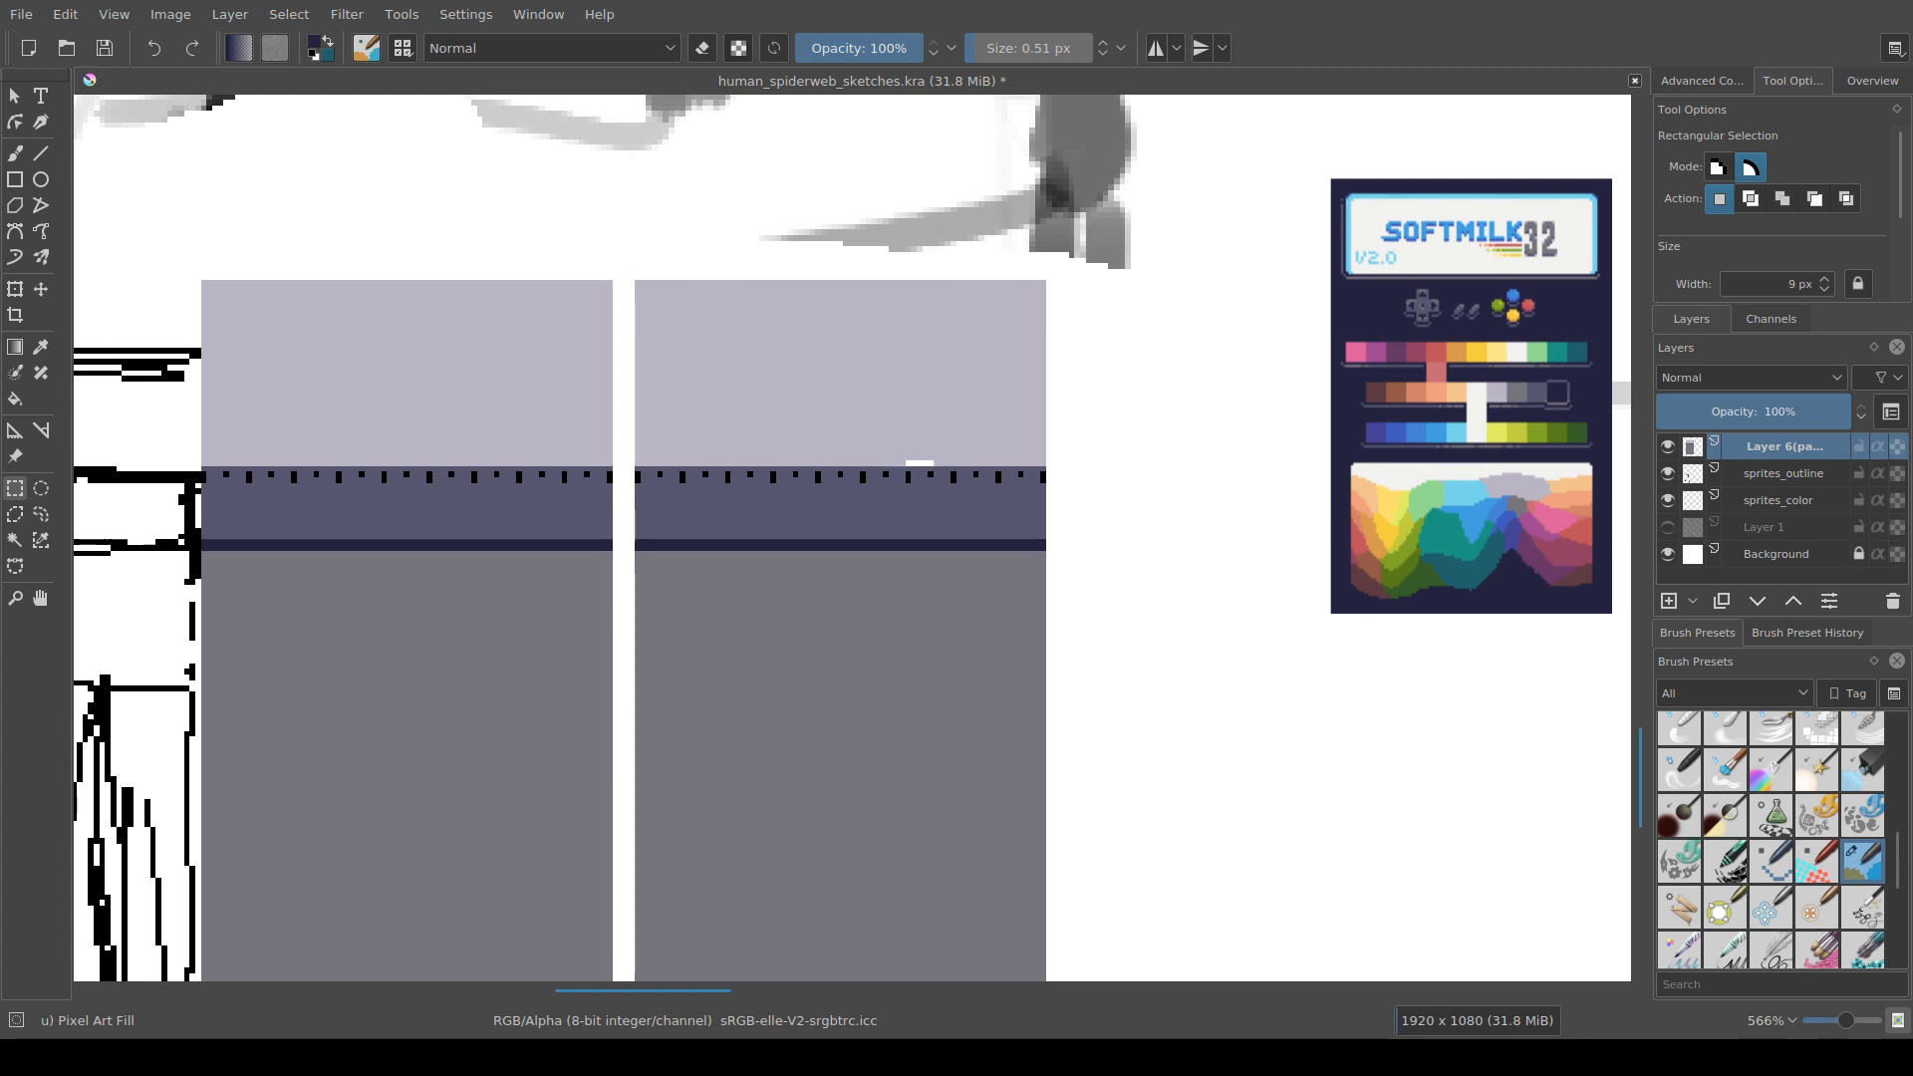
key(f)
ctrl+click(917, 451)
click(921, 463)
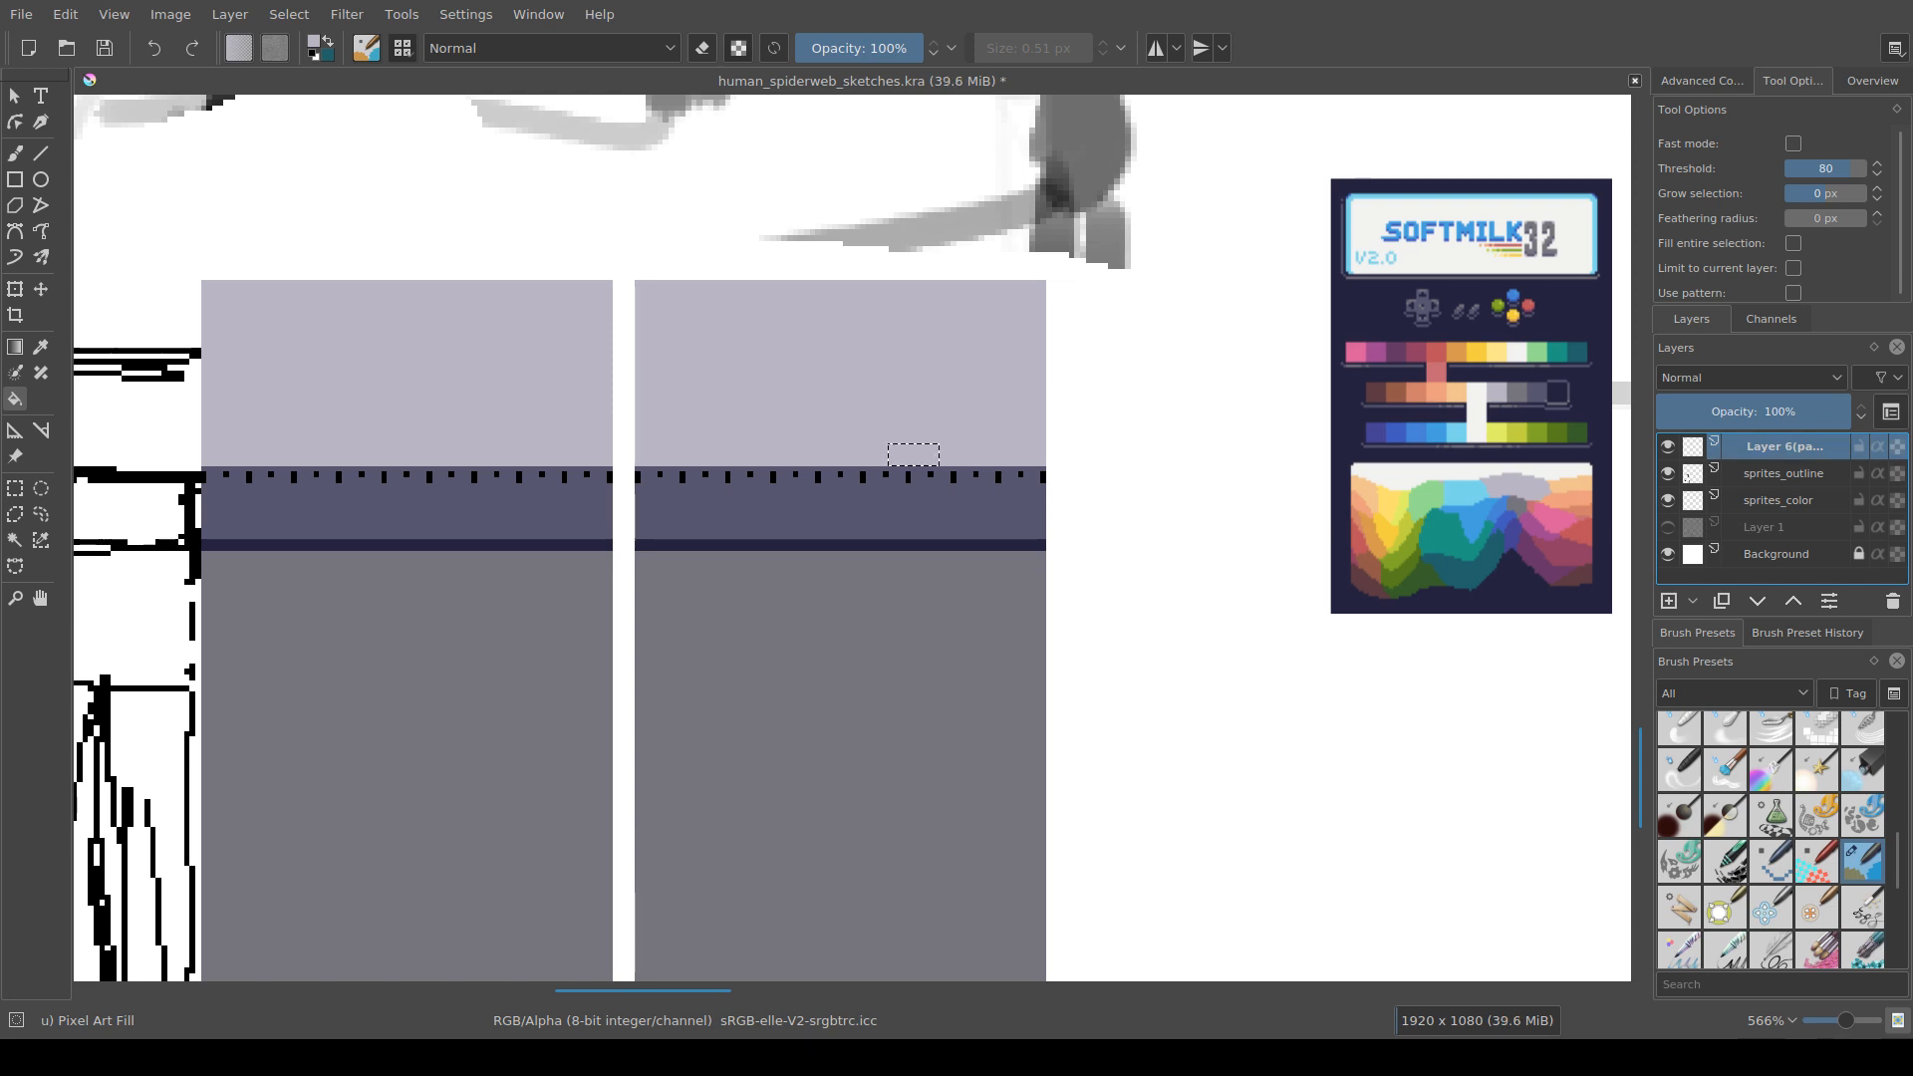
Step: Merge the copied block's layer down into sprites_outline, clear the selection, and save the file
key(shift+Delete)
key(ctrl+r)
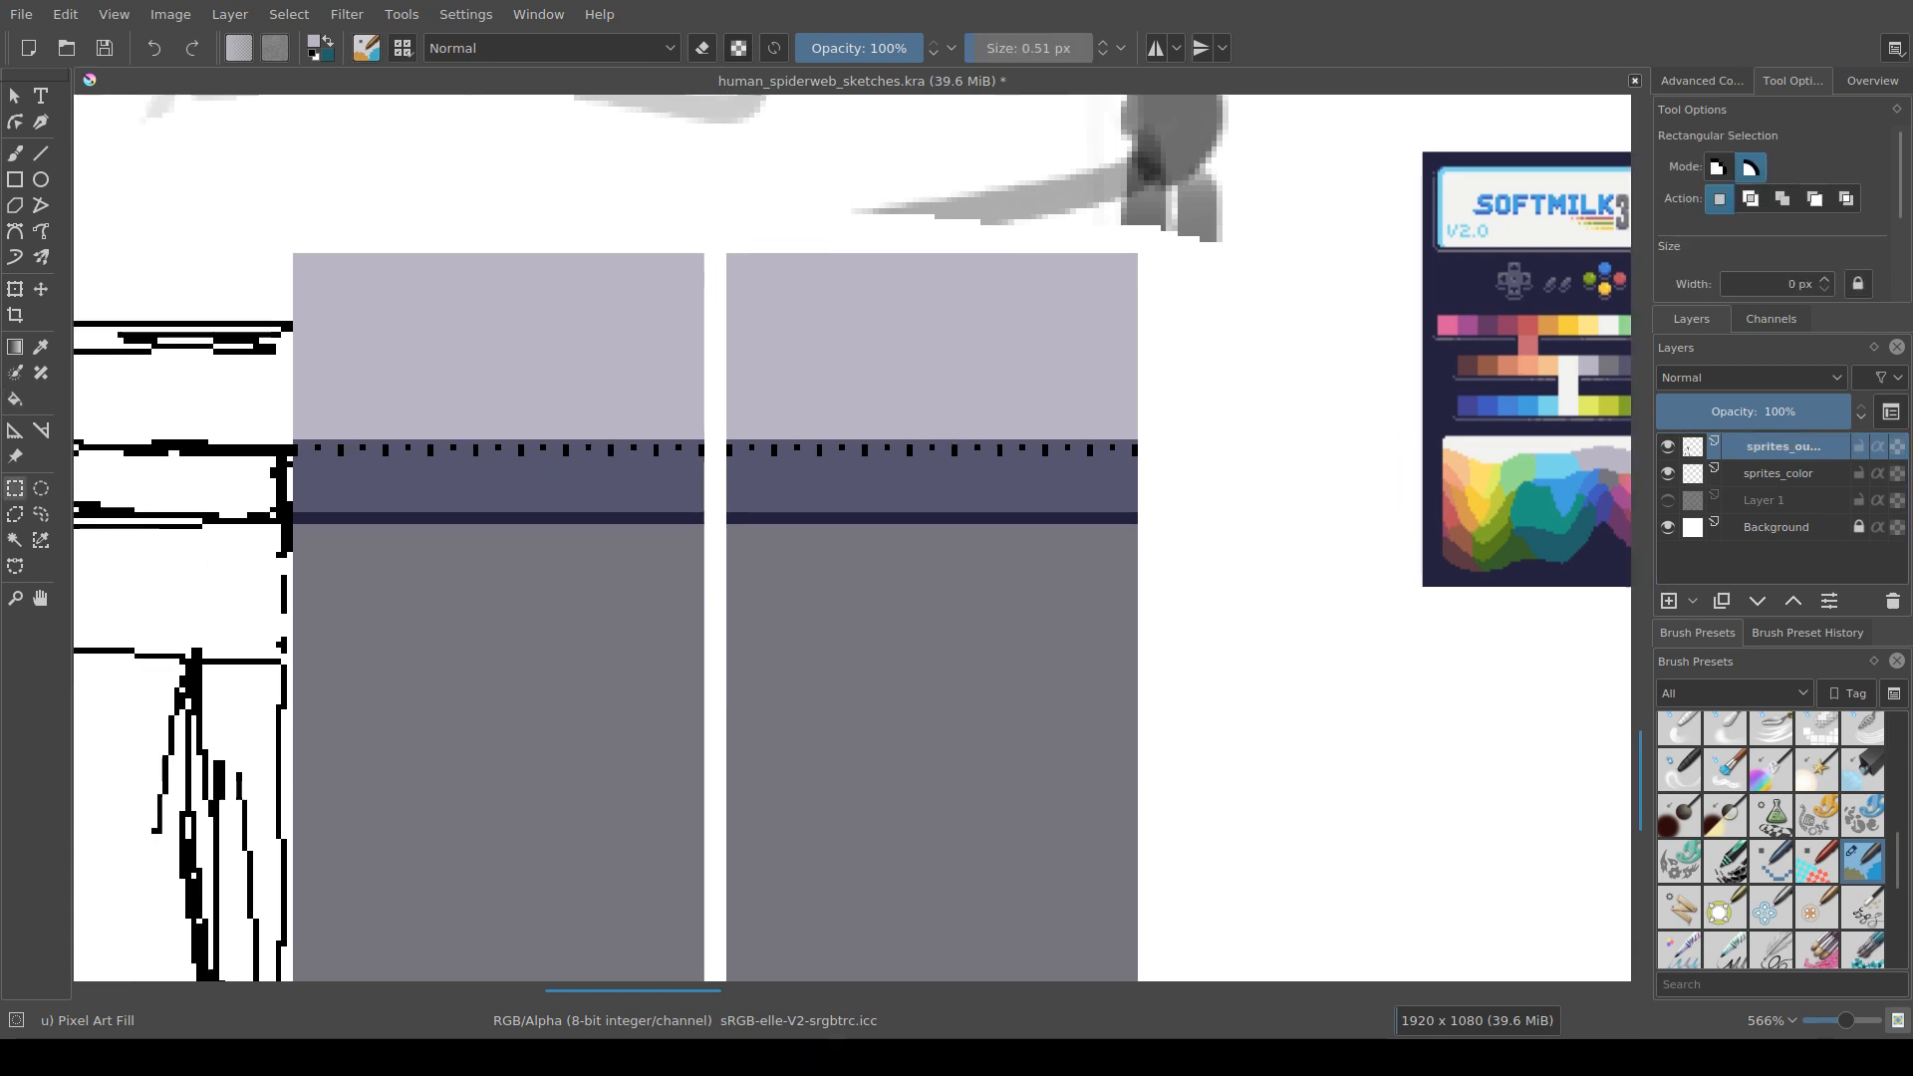
scroll(1089, 572, down, 3)
drag(1089, 572, 1074, 495)
scroll(1014, 706, up, 1)
drag(1013, 705, 1039, 753)
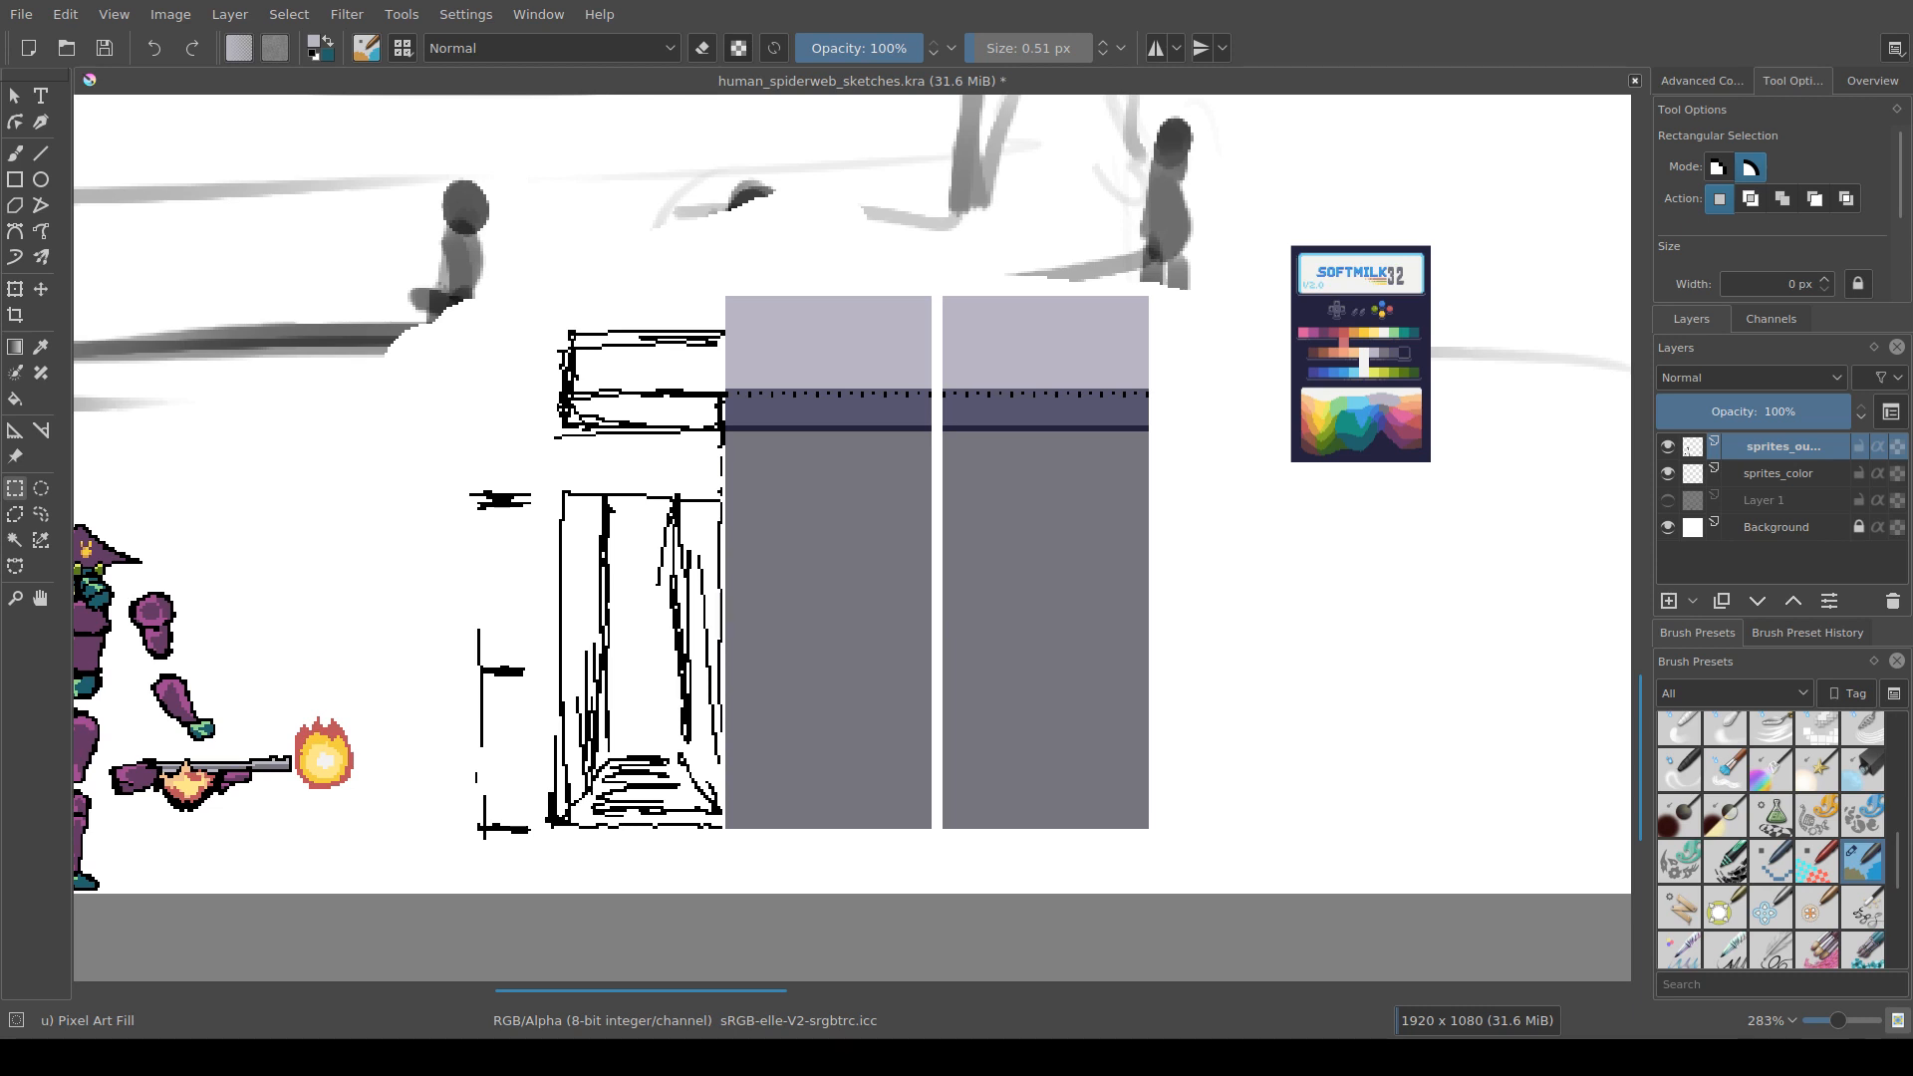
drag(927, 648, 824, 685)
key(ctrl+s)
scroll(986, 631, down, 2)
scroll(1054, 653, up, 2)
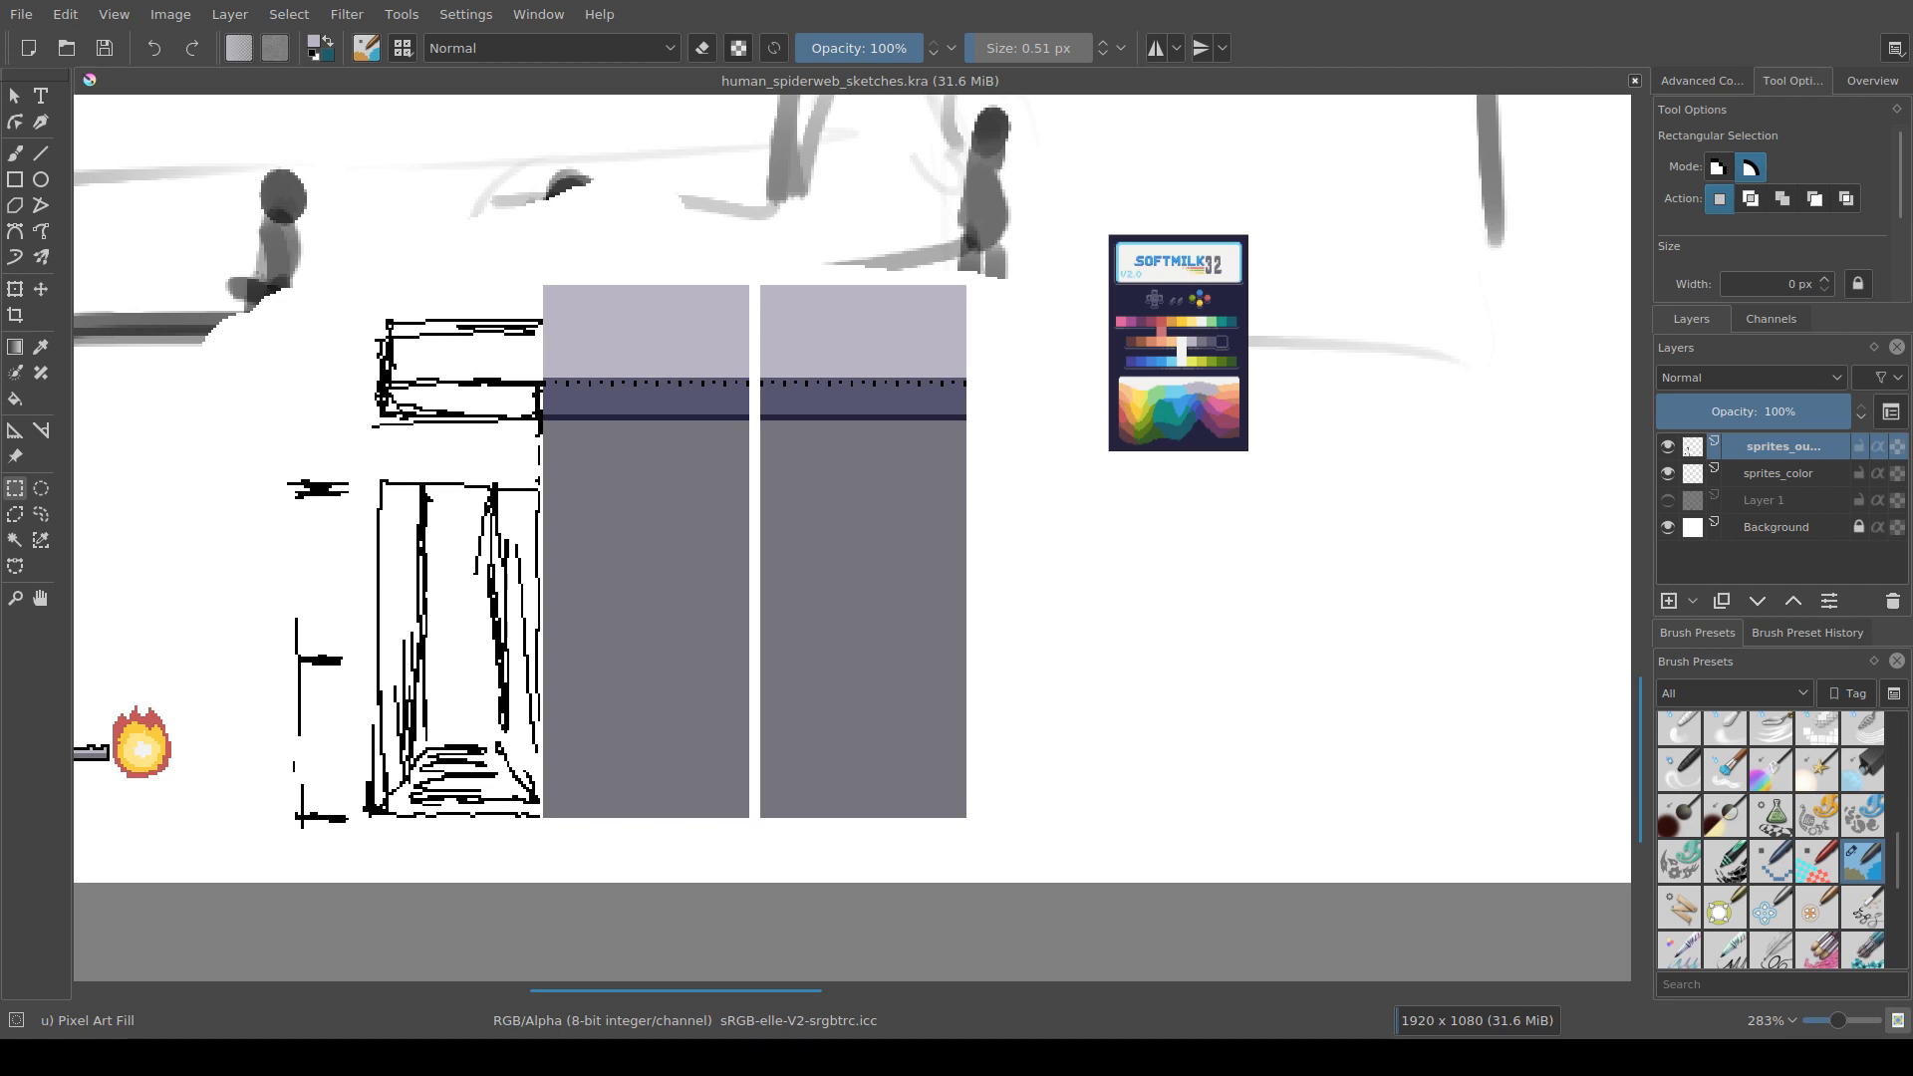
drag(774, 452, 943, 818)
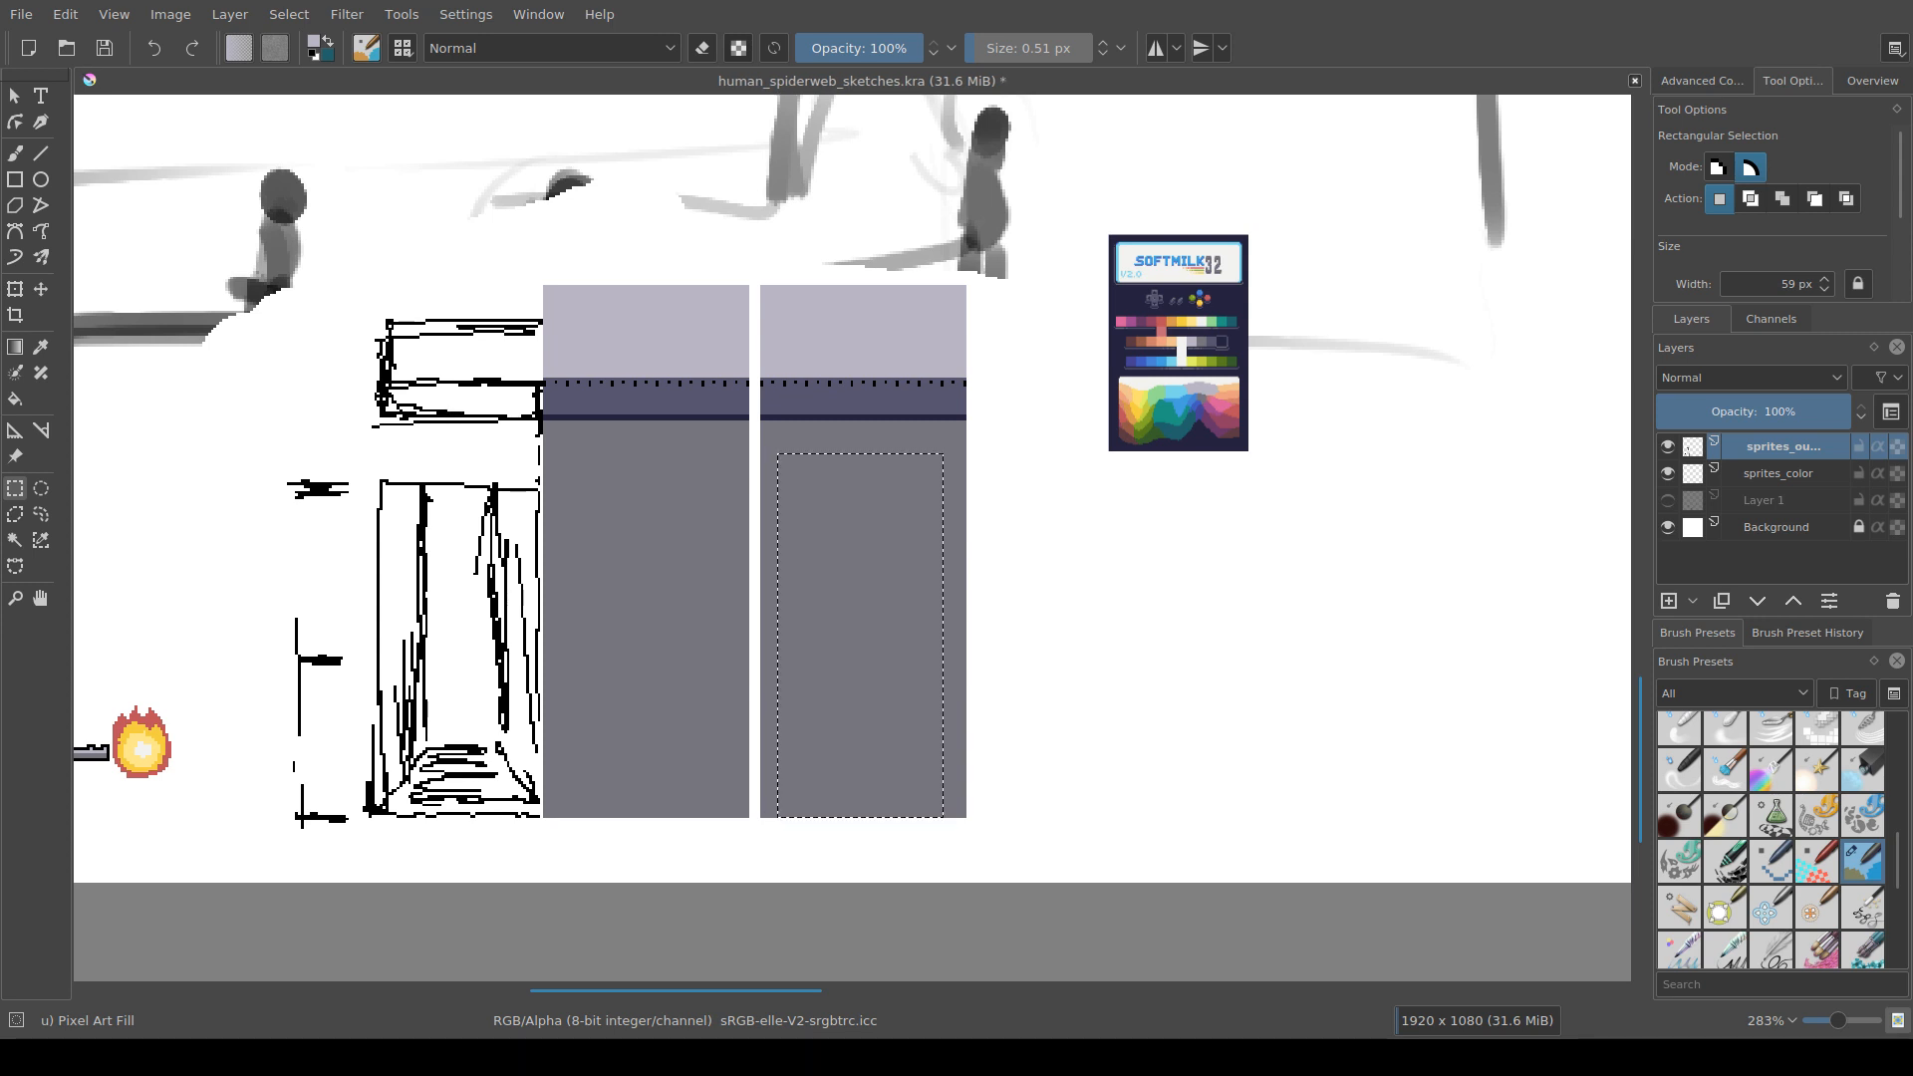
scroll(923, 828, up, 3)
scroll(769, 798, up, 2)
click(768, 798)
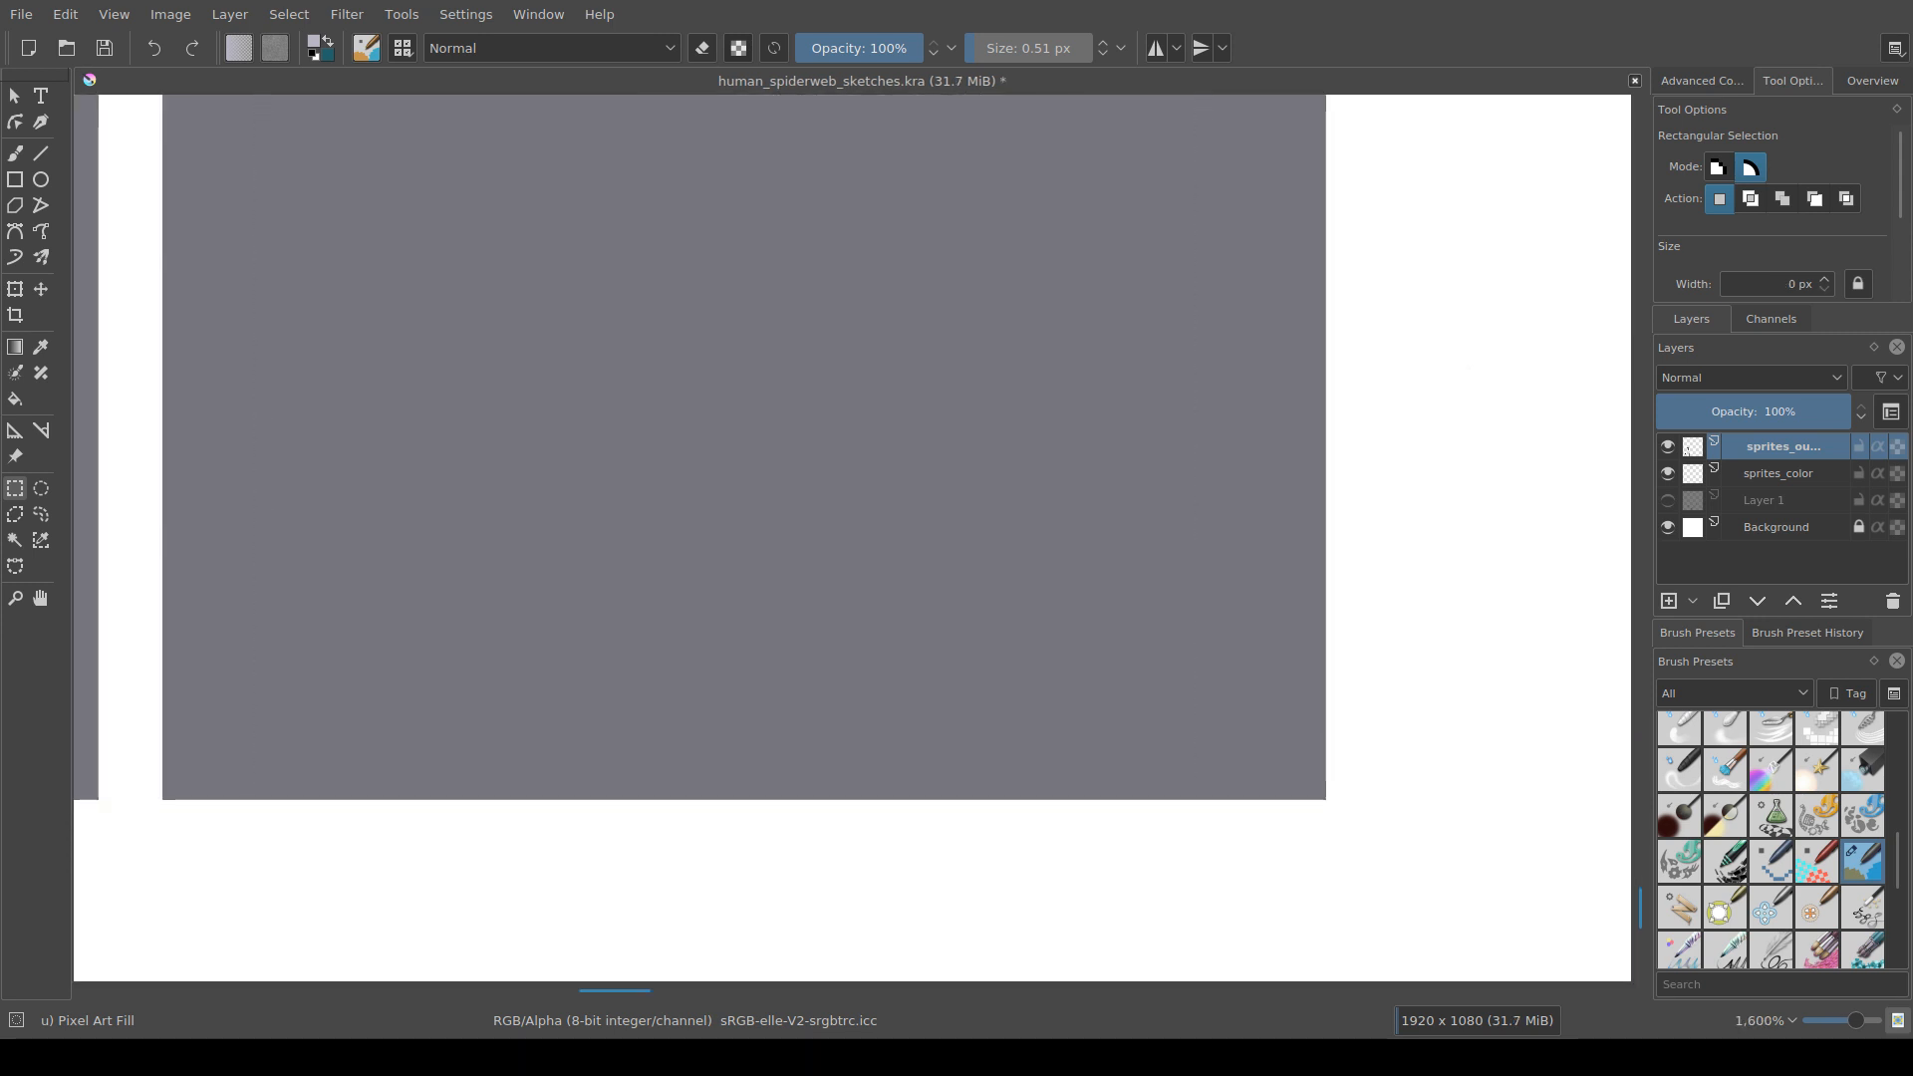
mouse_move(1310, 784)
mouse_down()
mouse_move(1213, 769)
mouse_move(1212, 800)
mouse_move(239, 784)
mouse_move(272, 736)
mouse_move(290, 431)
mouse_move(256, 397)
mouse_move(303, 256)
mouse_move(304, 95)
mouse_move(332, 981)
mouse_move(385, 980)
mouse_move(369, 1030)
mouse_up()
click(1215, 800)
scroll(537, 776, down, 2)
drag(537, 776, 639, 115)
click(638, 116)
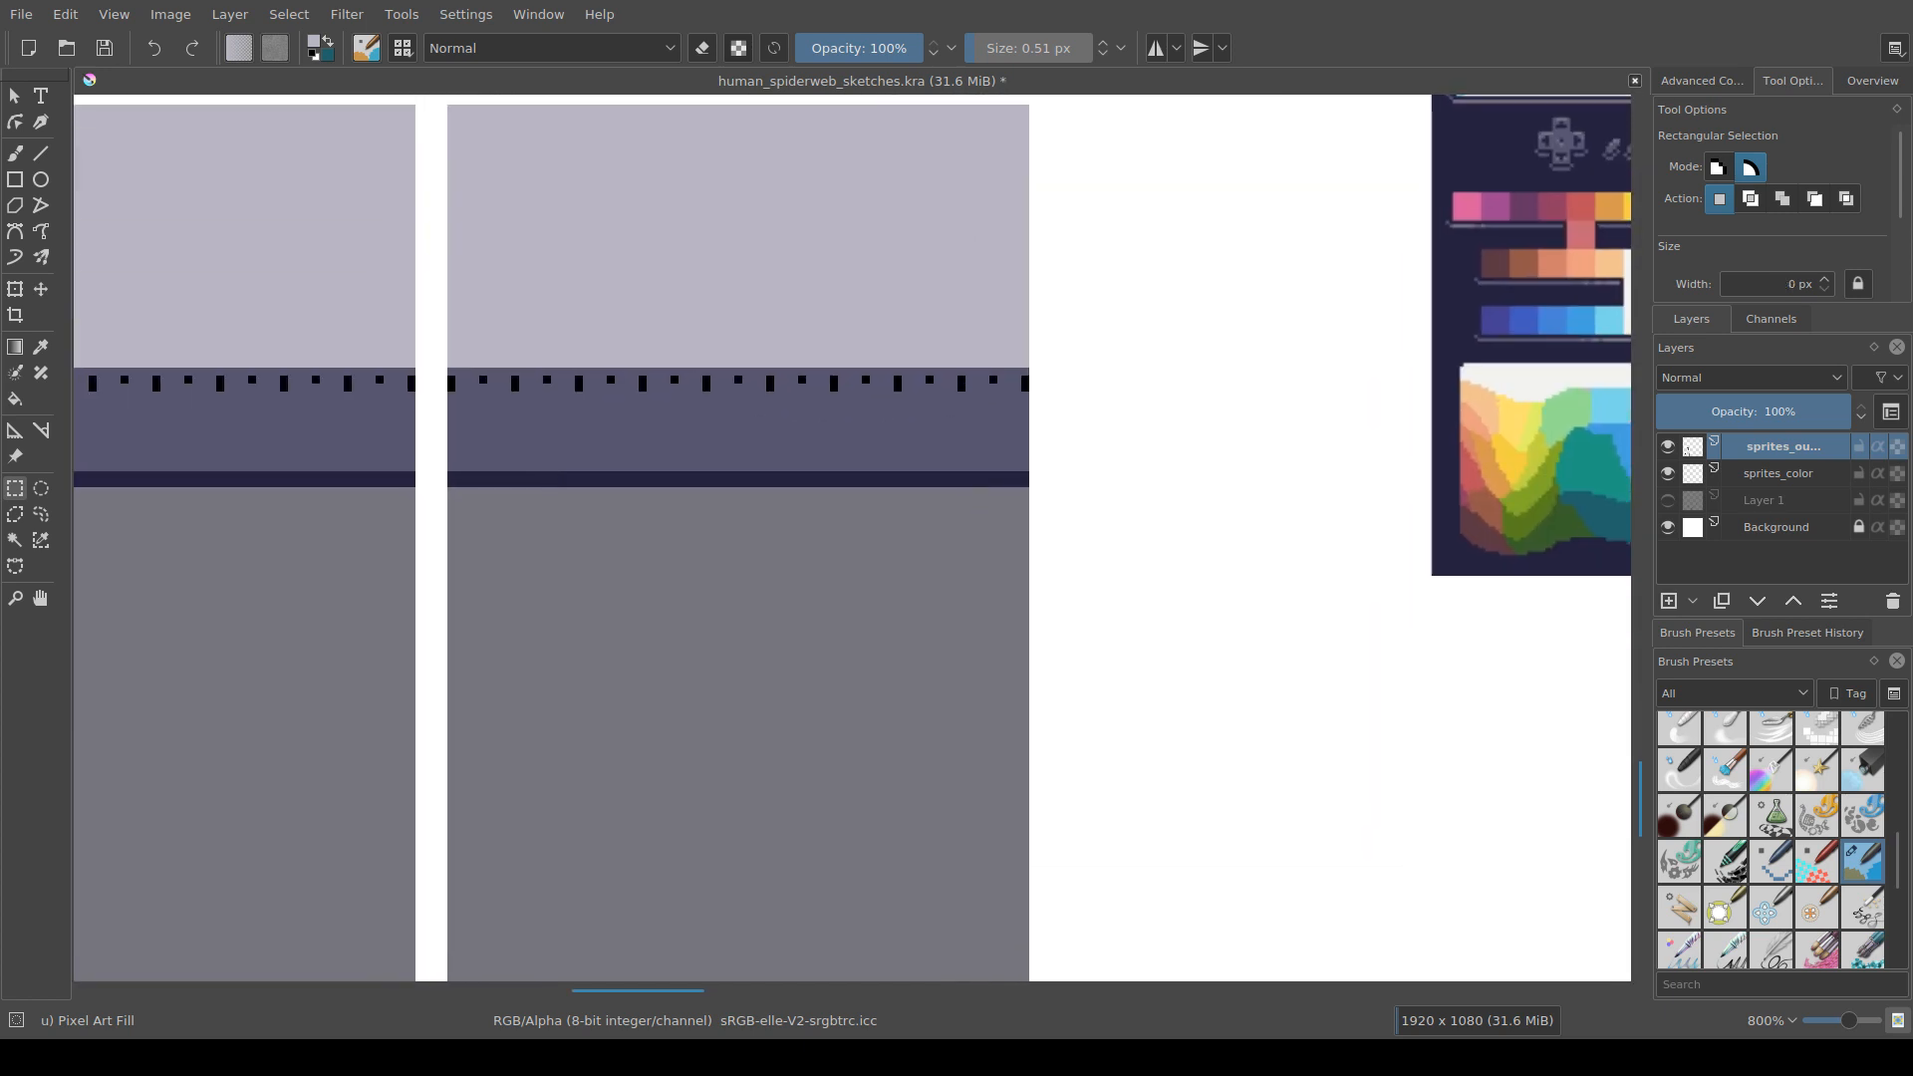
drag(509, 518, 974, 710)
scroll(830, 754, down, 2)
drag(830, 755, 807, 635)
click(807, 635)
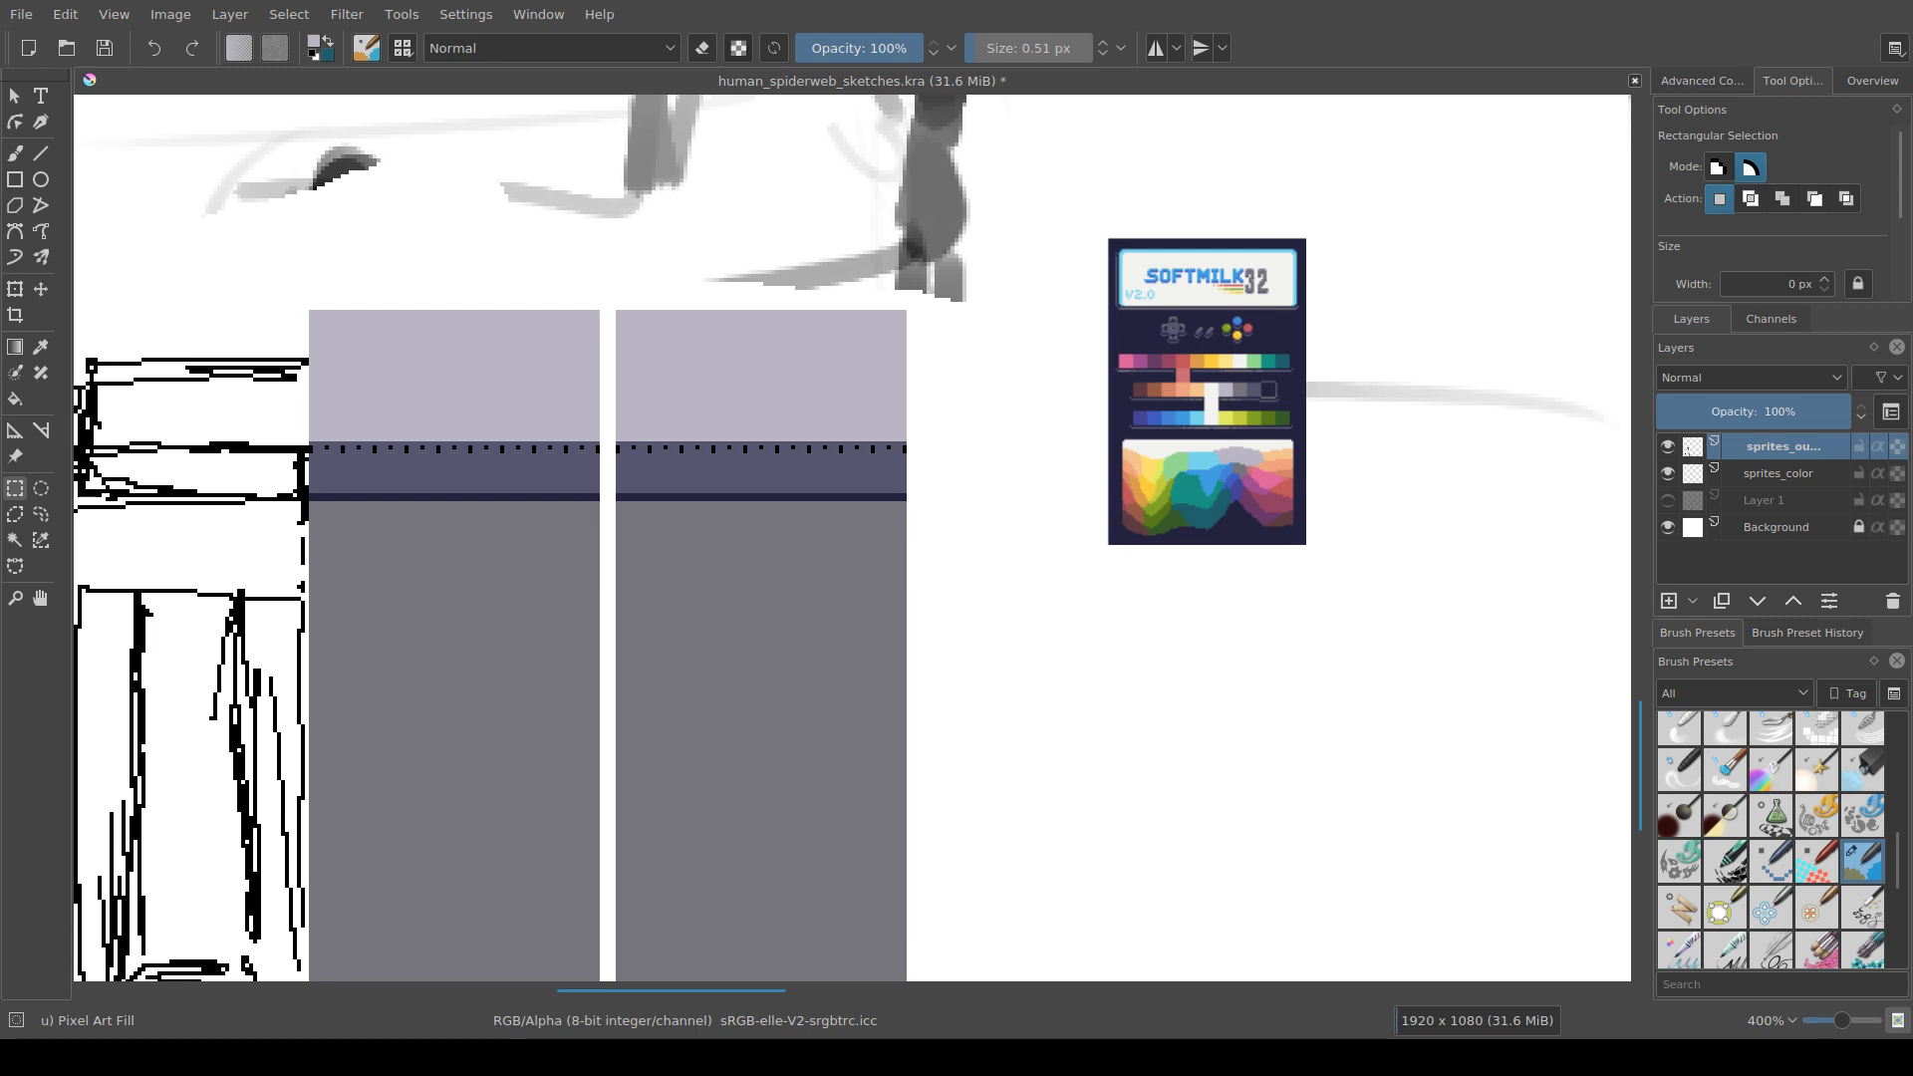
Step: Fill a doorway about 57 px wide in the copied block's grey wall, down to its bottom edge, with the palette's dark navy; deselect and save
drag(648, 448, 878, 533)
drag(879, 449, 790, 952)
key(f)
ctrl+click(1180, 322)
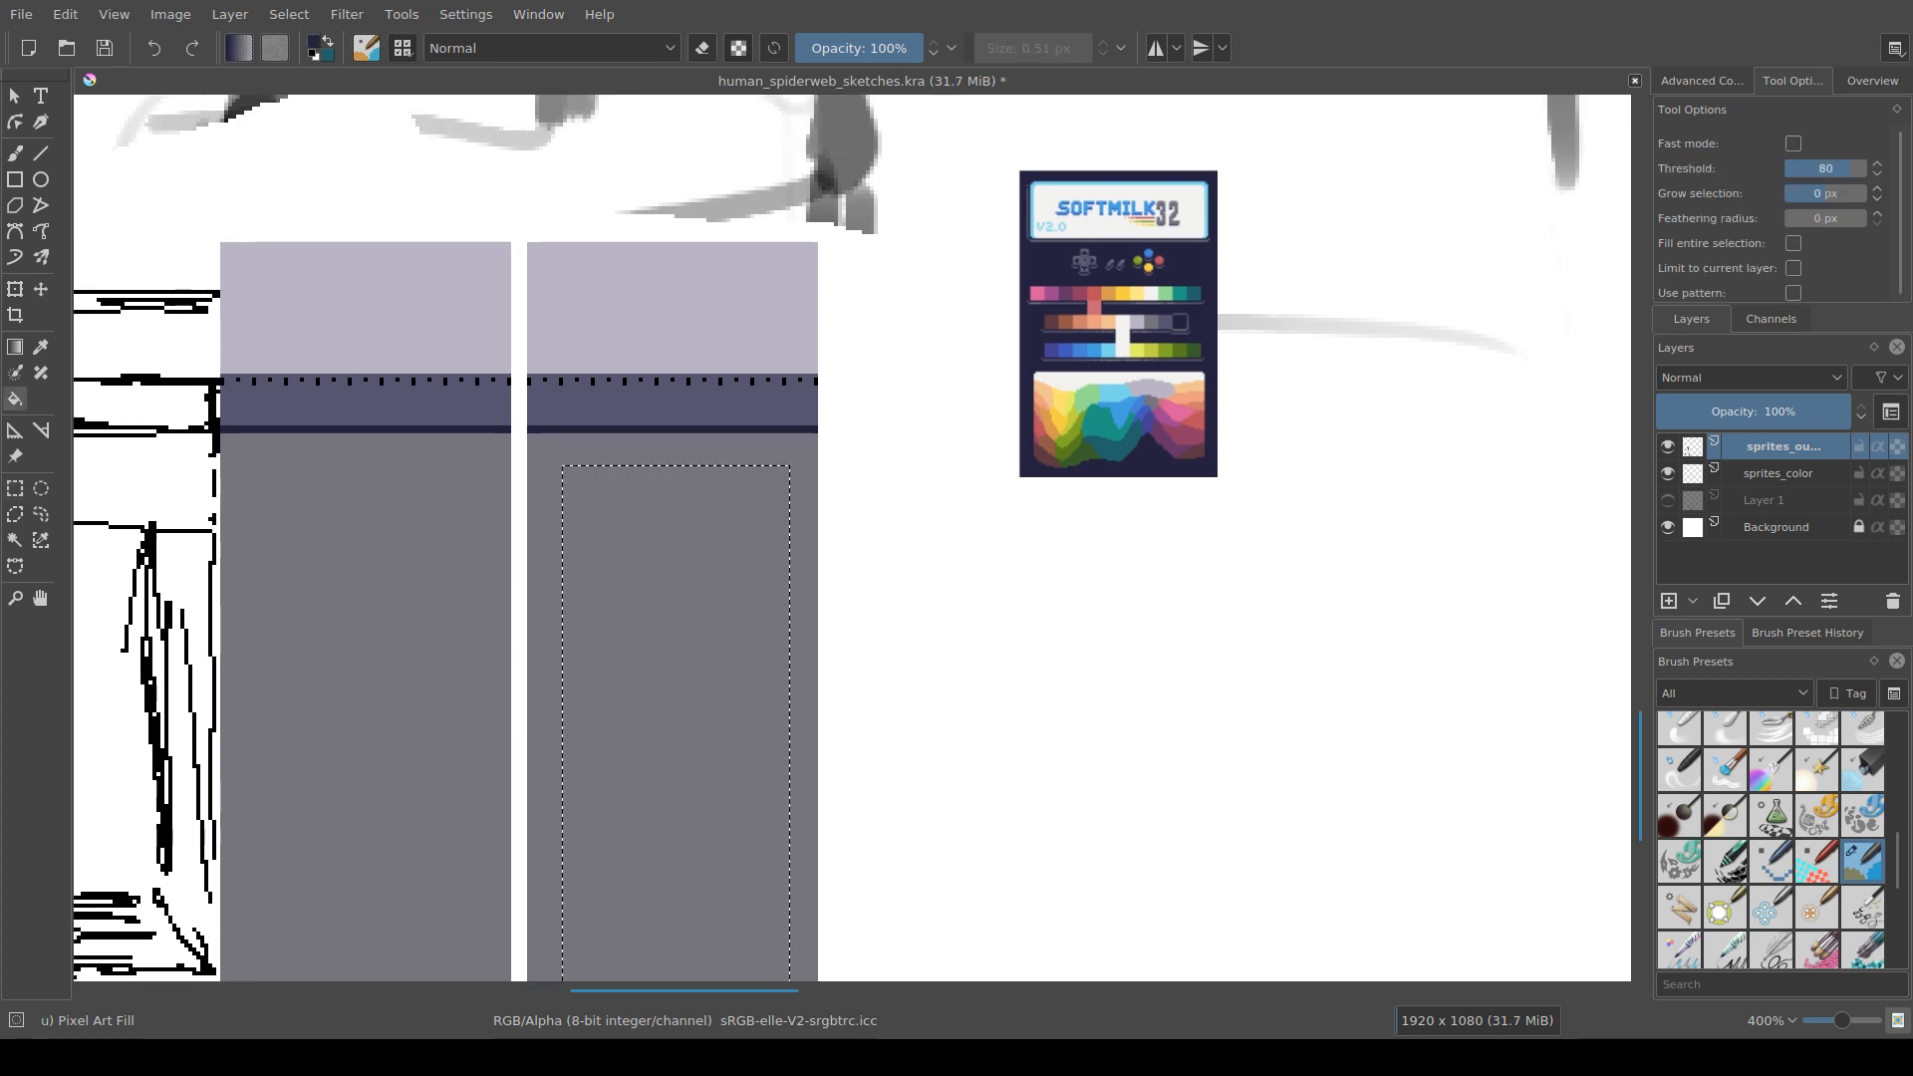
click(688, 657)
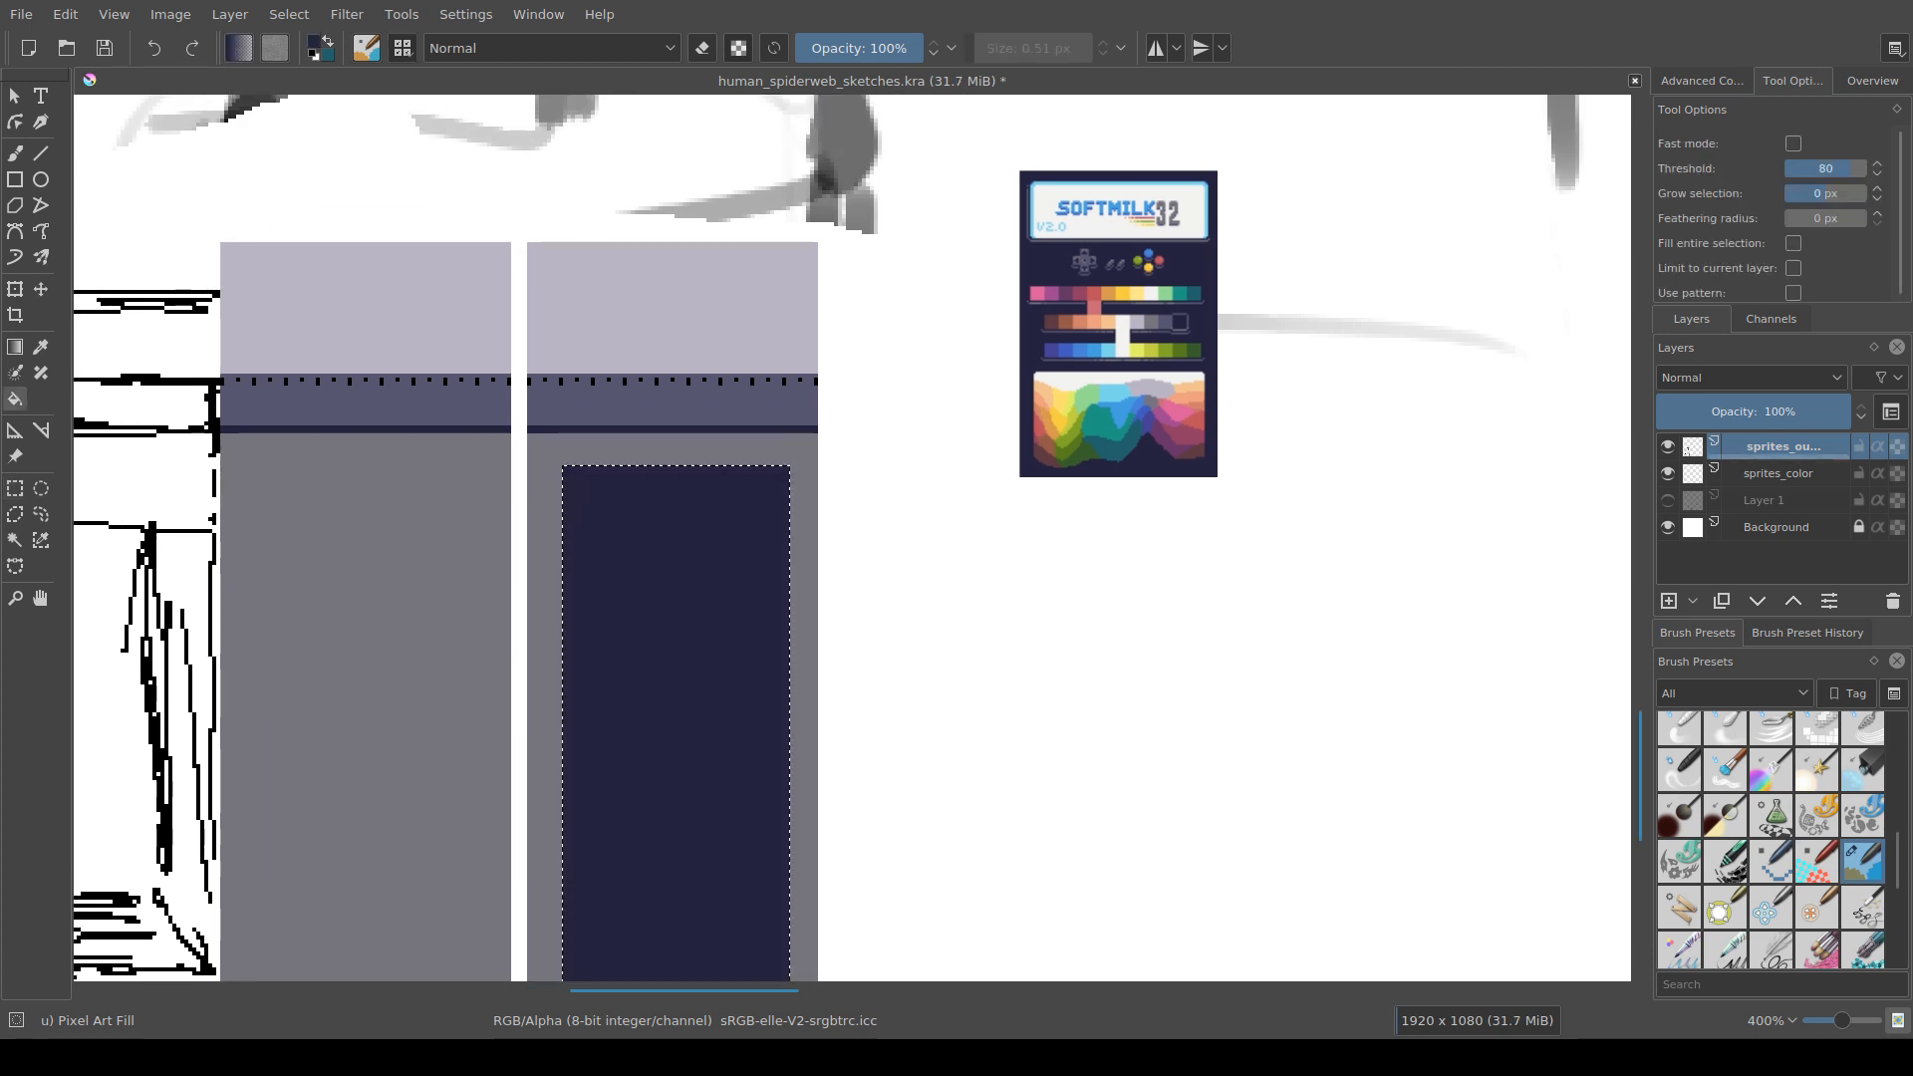
drag(688, 658, 767, 458)
key(ctrl+r)
key(ctrl+shift+a)
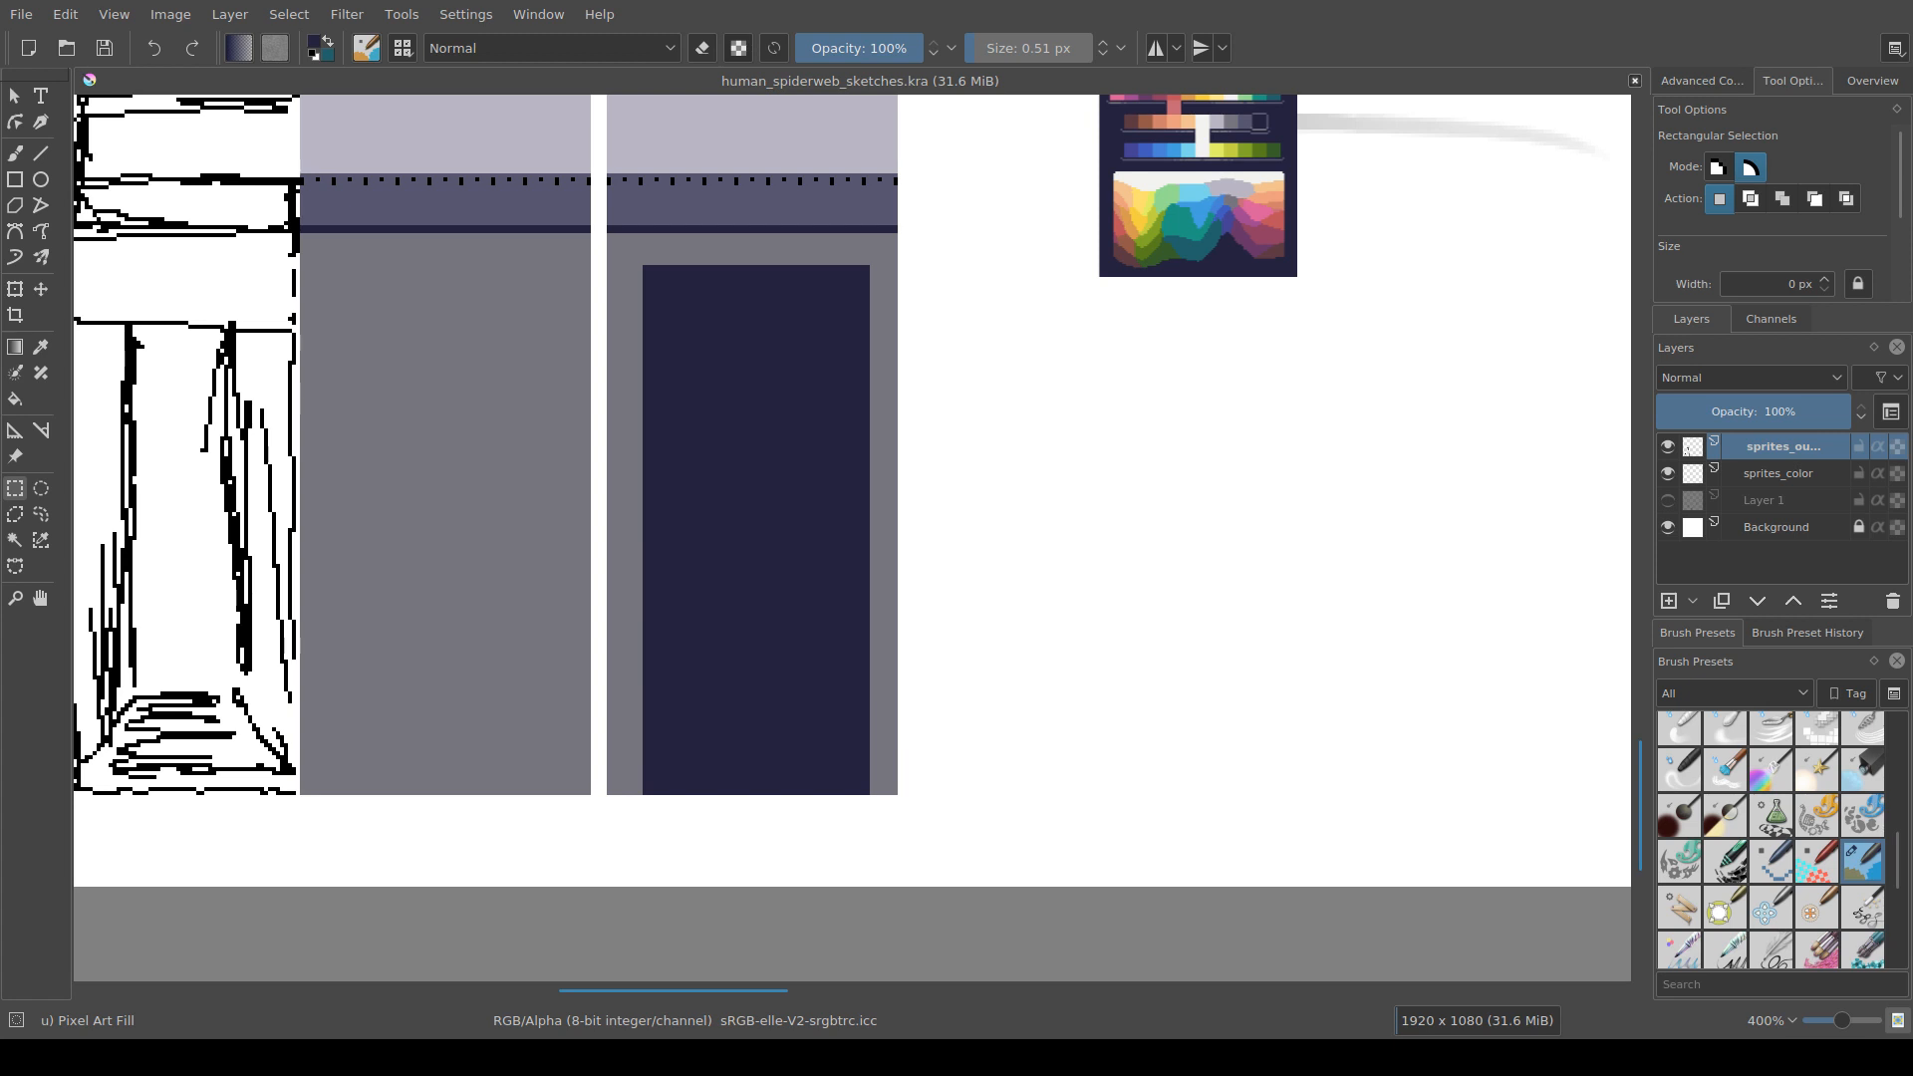
Step: Switch to the brush and sample the dark slate grey from the Softmilk 32 palette image
drag(851, 538, 883, 543)
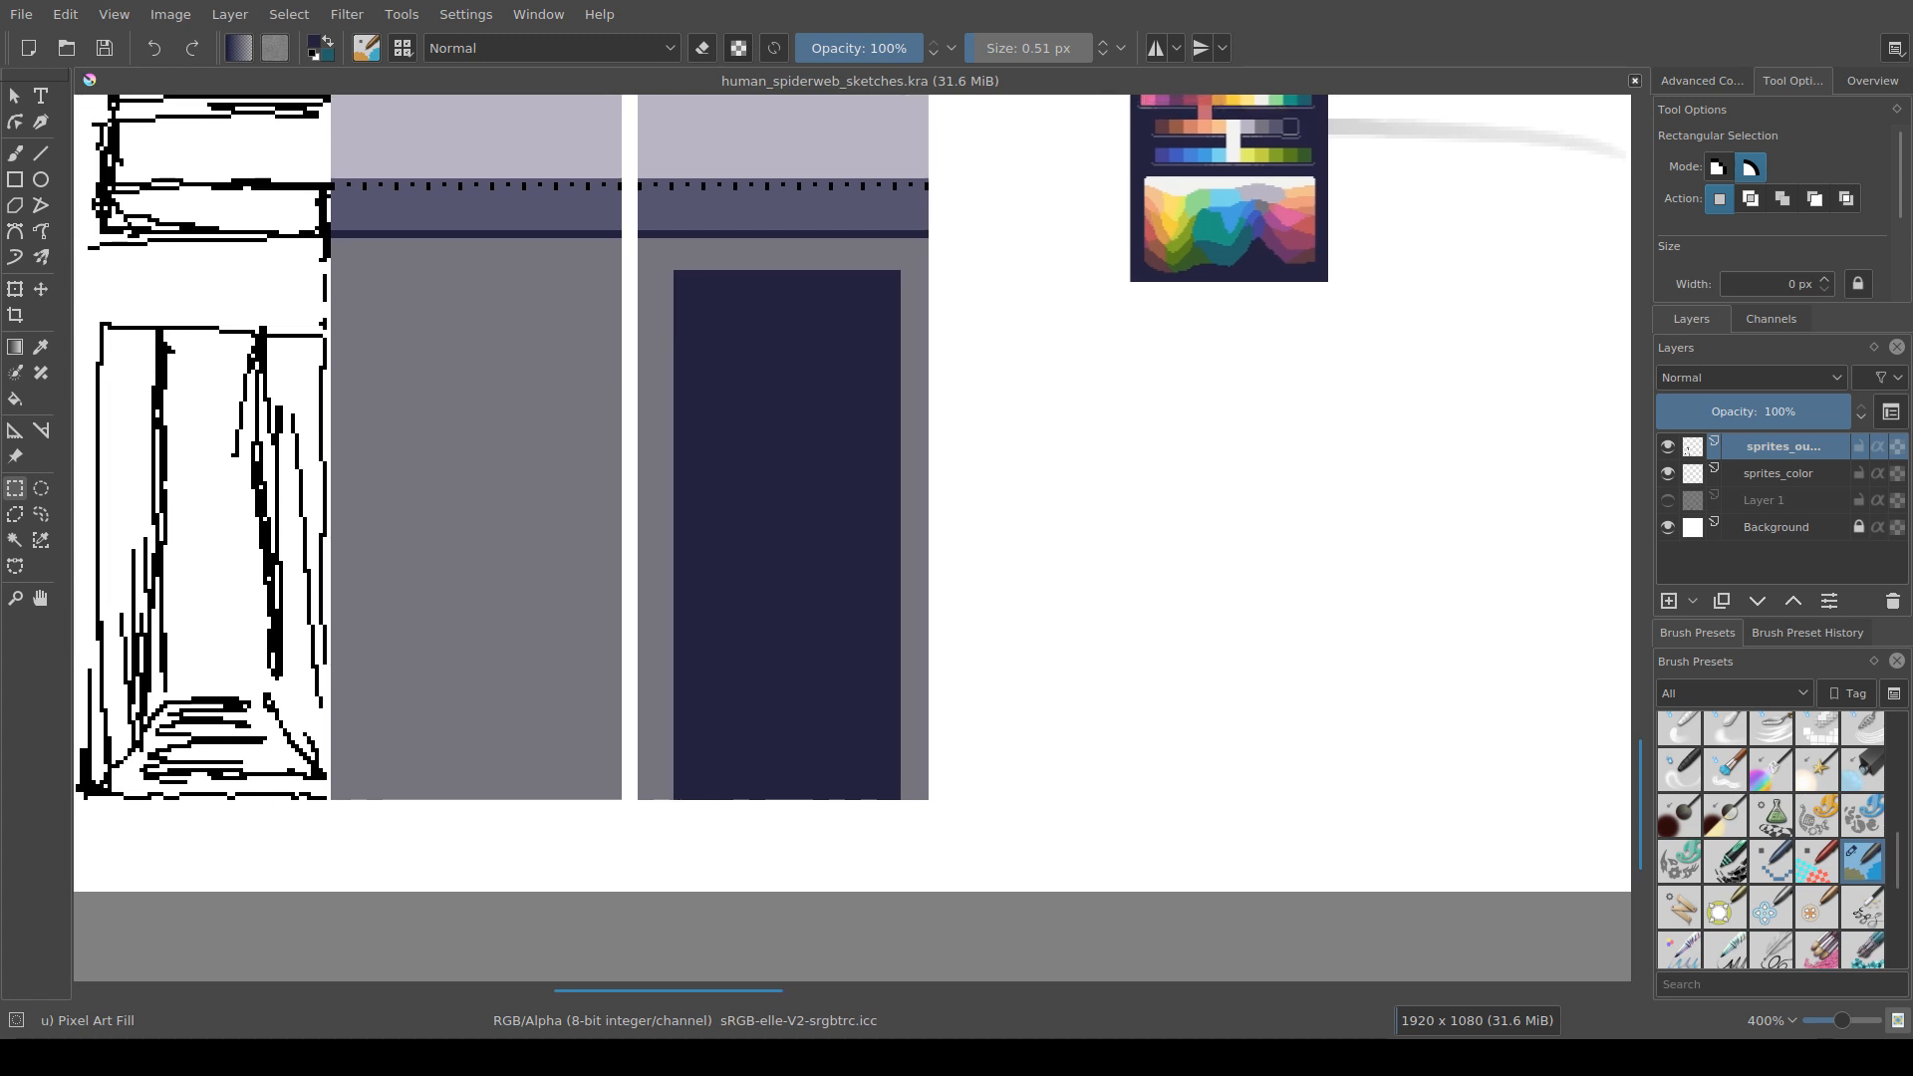
mouse_move(852, 538)
mouse_down()
mouse_move(744, 539)
mouse_move(849, 553)
mouse_up()
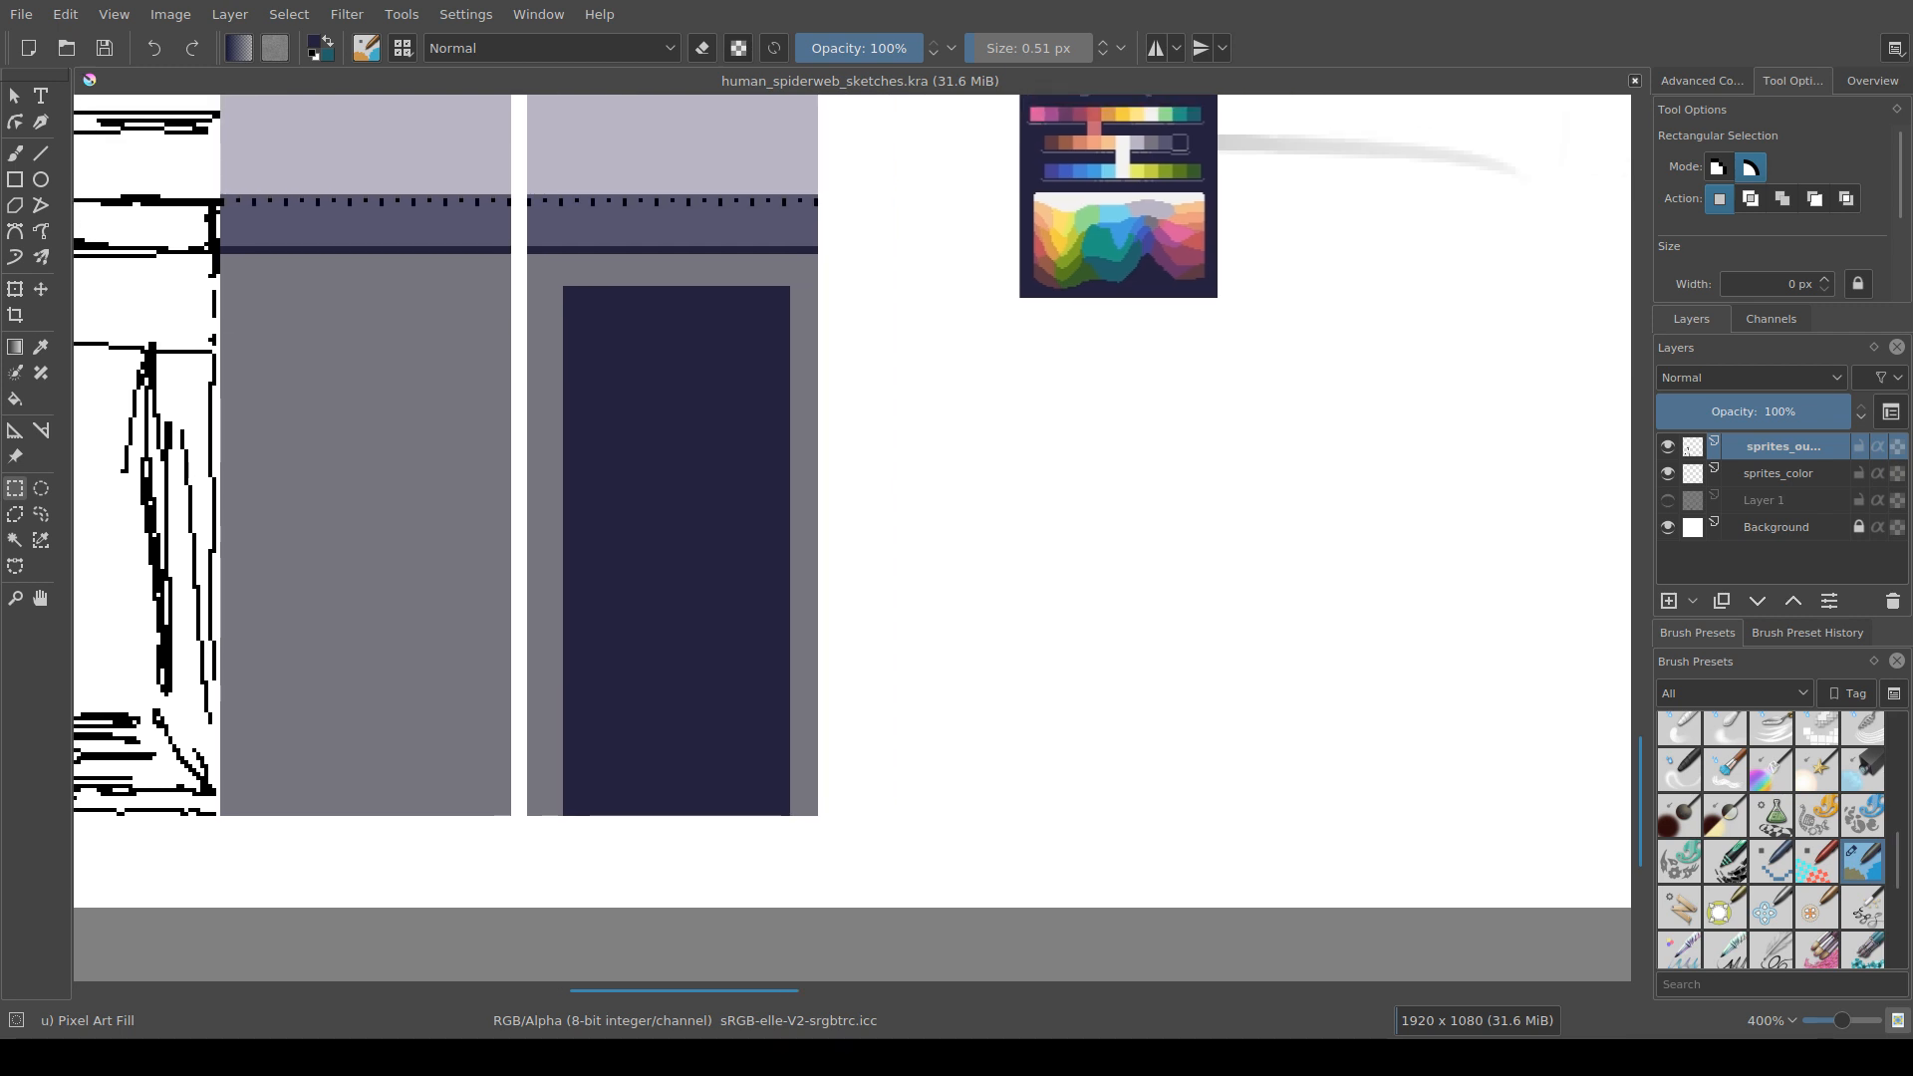
key(b)
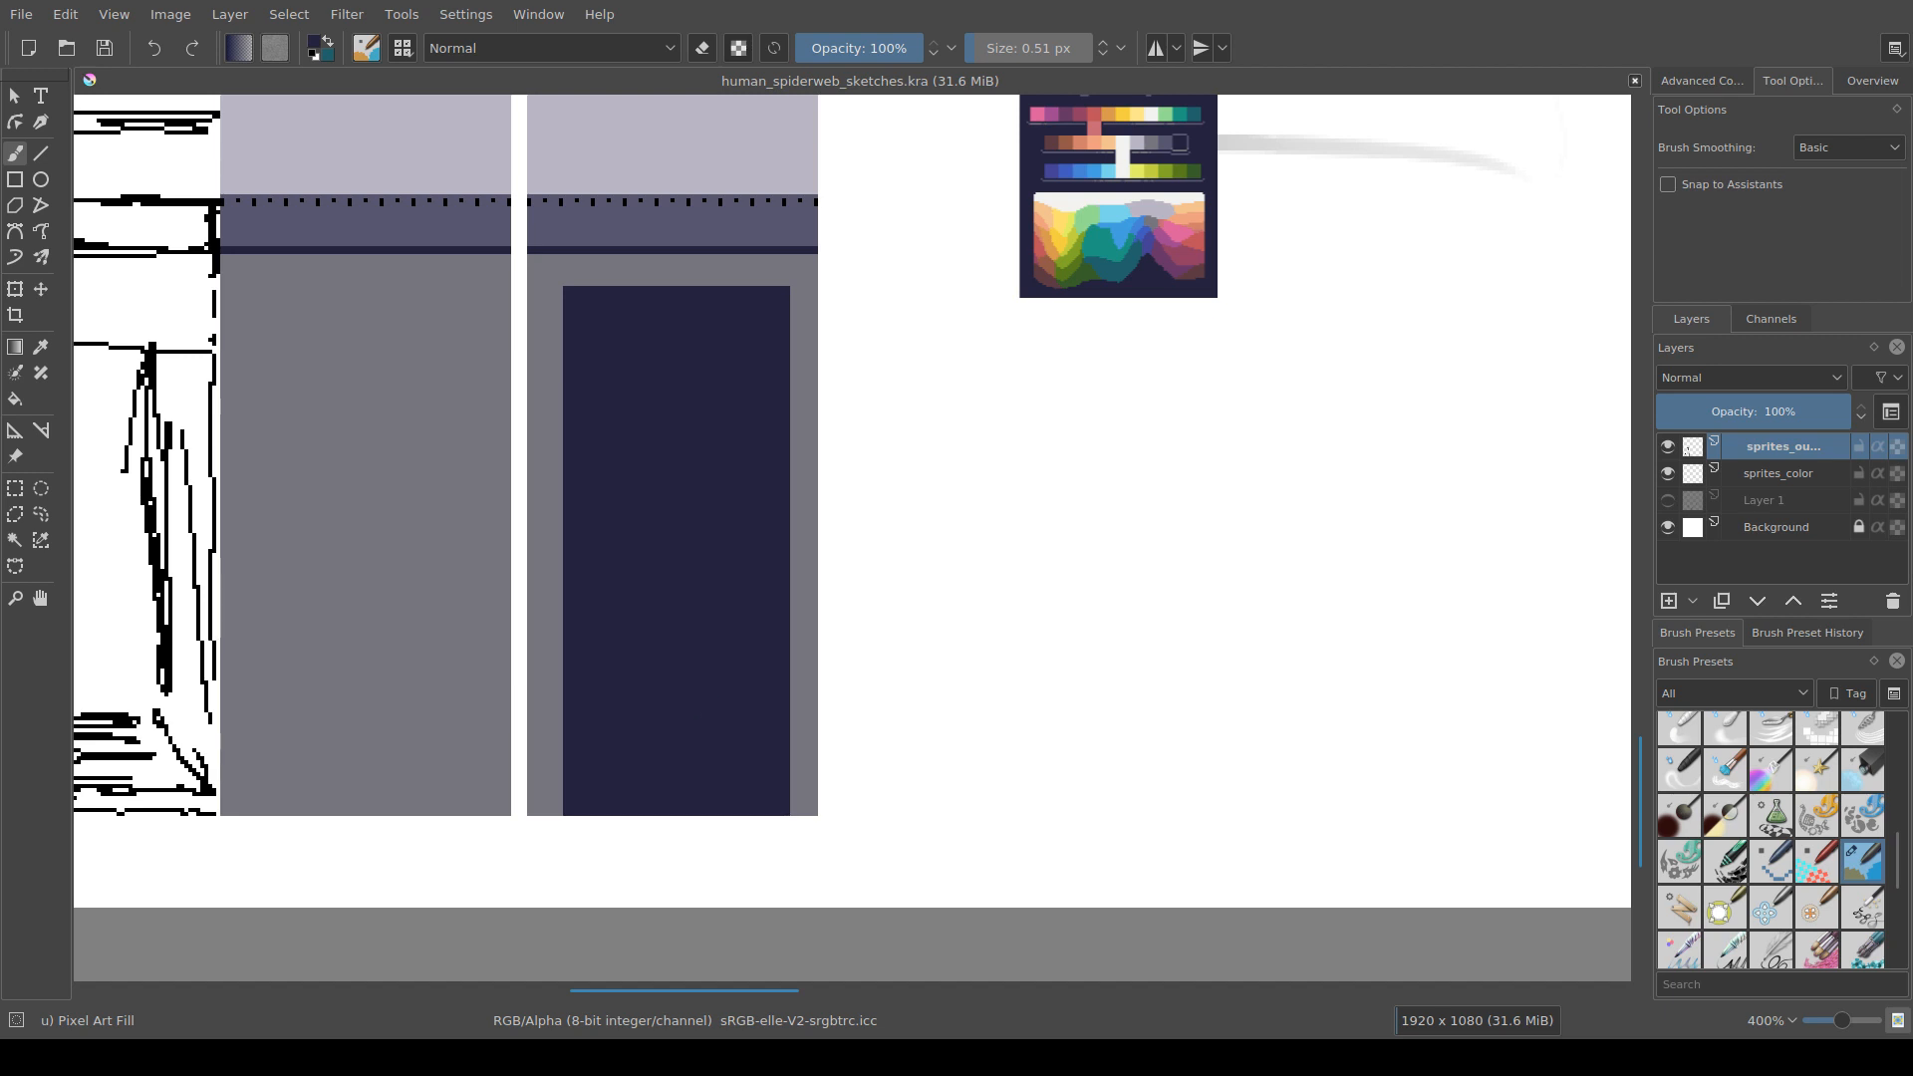
drag(891, 431, 928, 527)
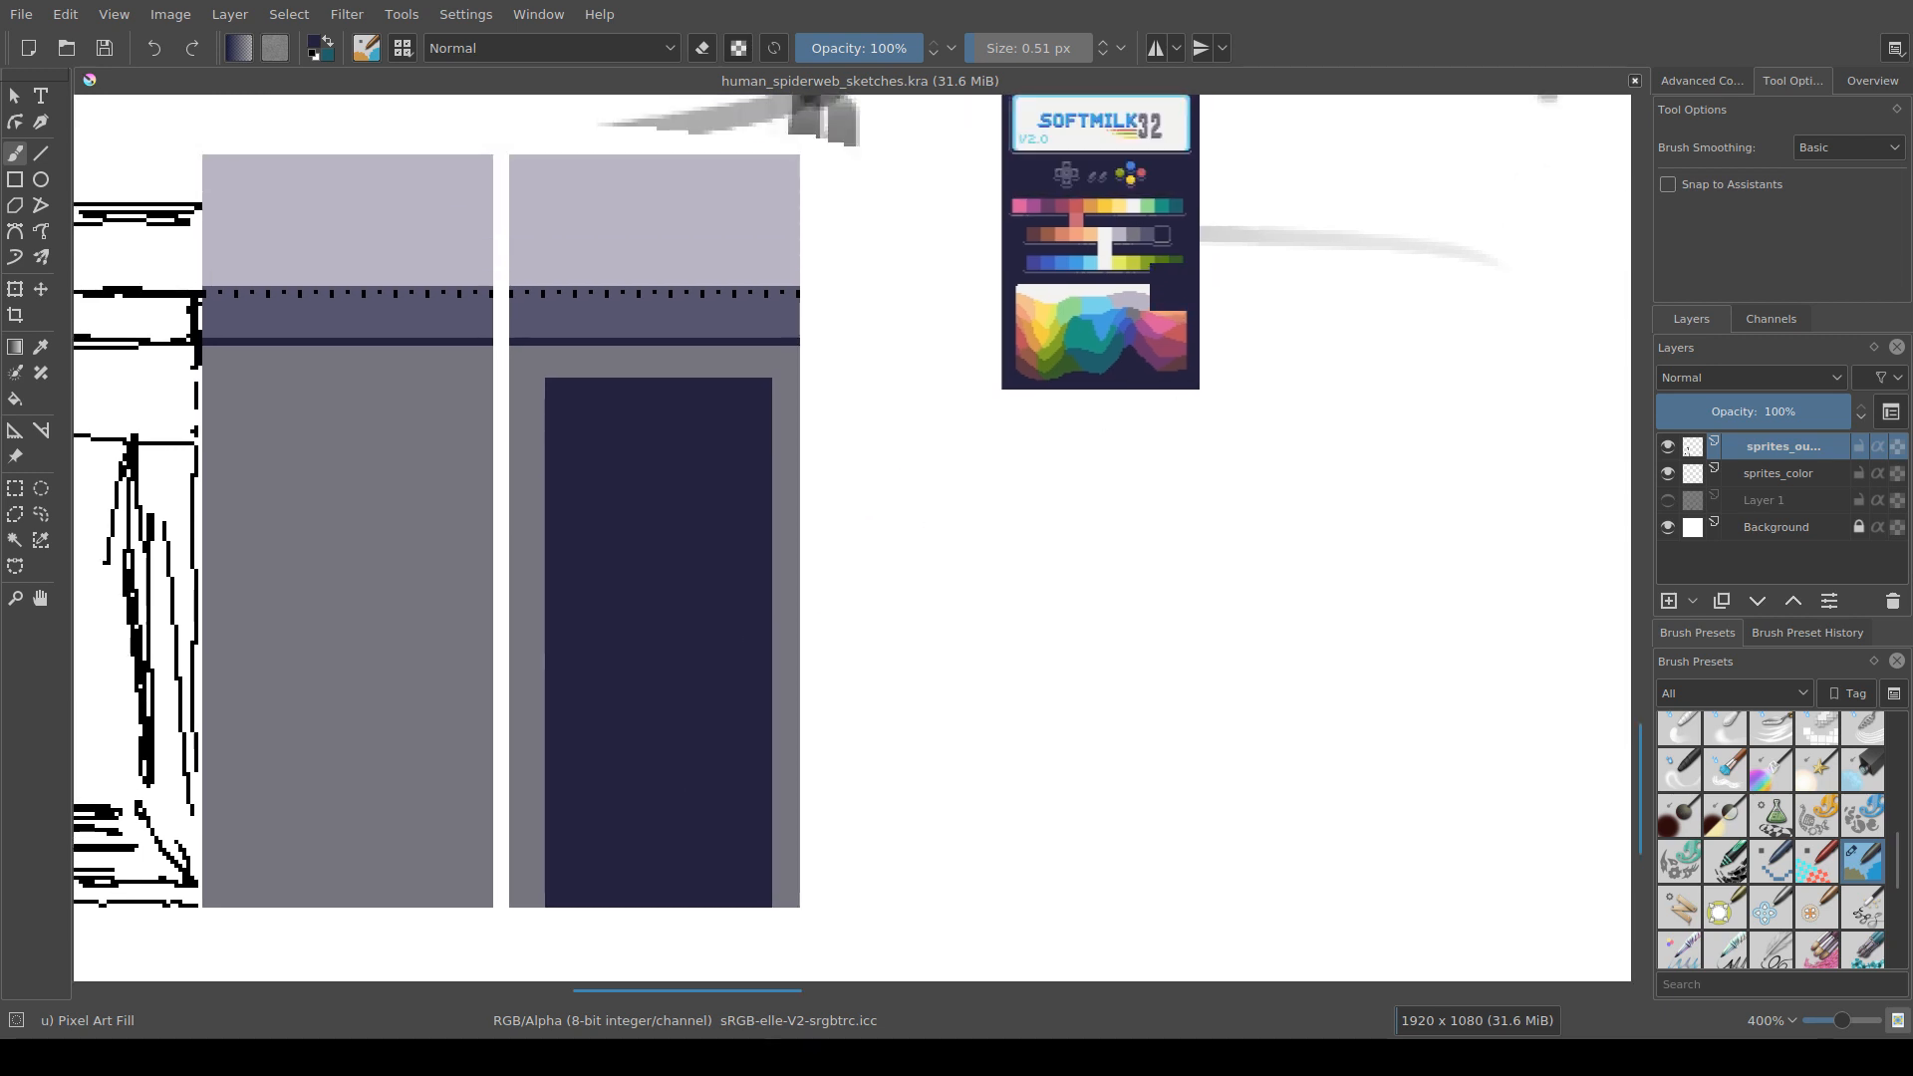
ctrl+click(1118, 232)
ctrl+click(1133, 229)
ctrl+click(1149, 233)
scroll(650, 677, down, 2)
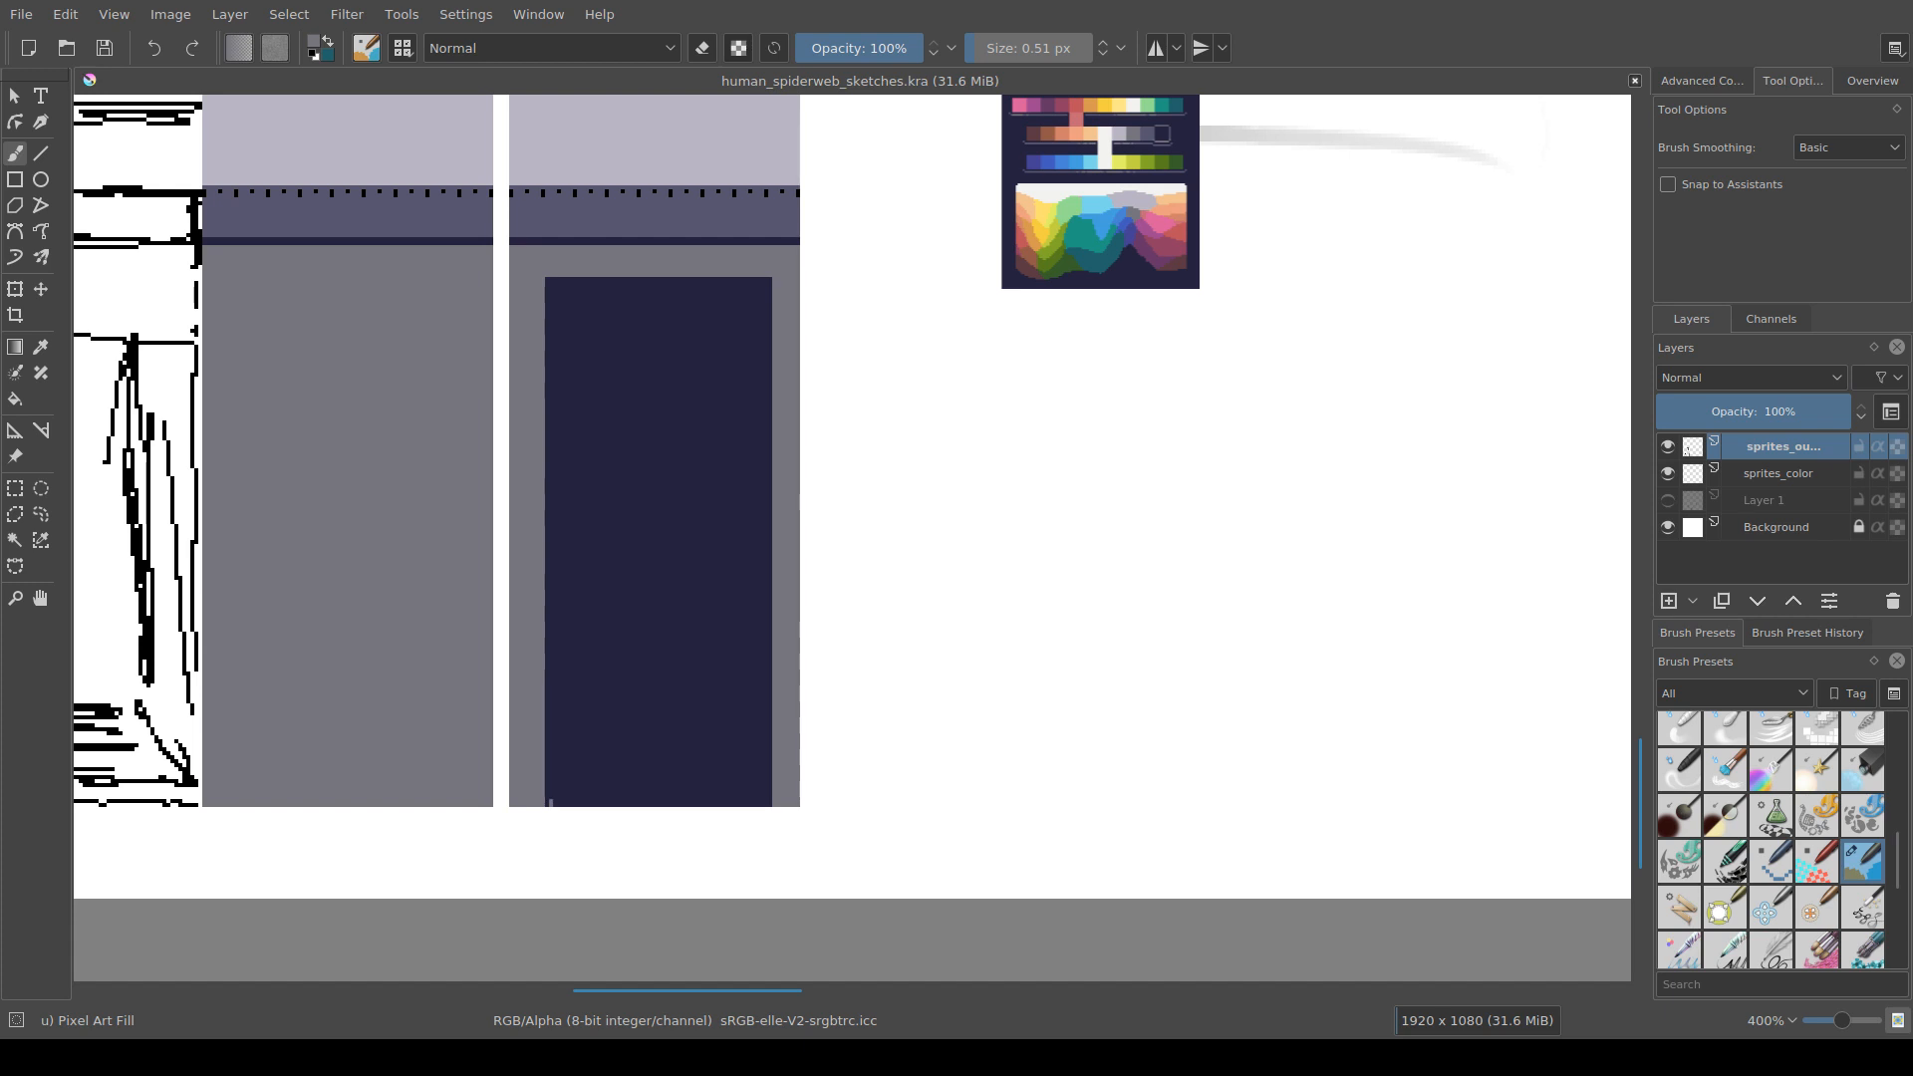
Step: Try to draw short diagonal perspective lines in the two bottom corners of the navy doorway
drag(549, 803, 574, 768)
key(ctrl+z)
mouse_move(550, 777)
mouse_down()
mouse_move(545, 817)
mouse_move(572, 768)
mouse_move(557, 773)
mouse_up()
ctrl+click(770, 234)
ctrl+click(763, 249)
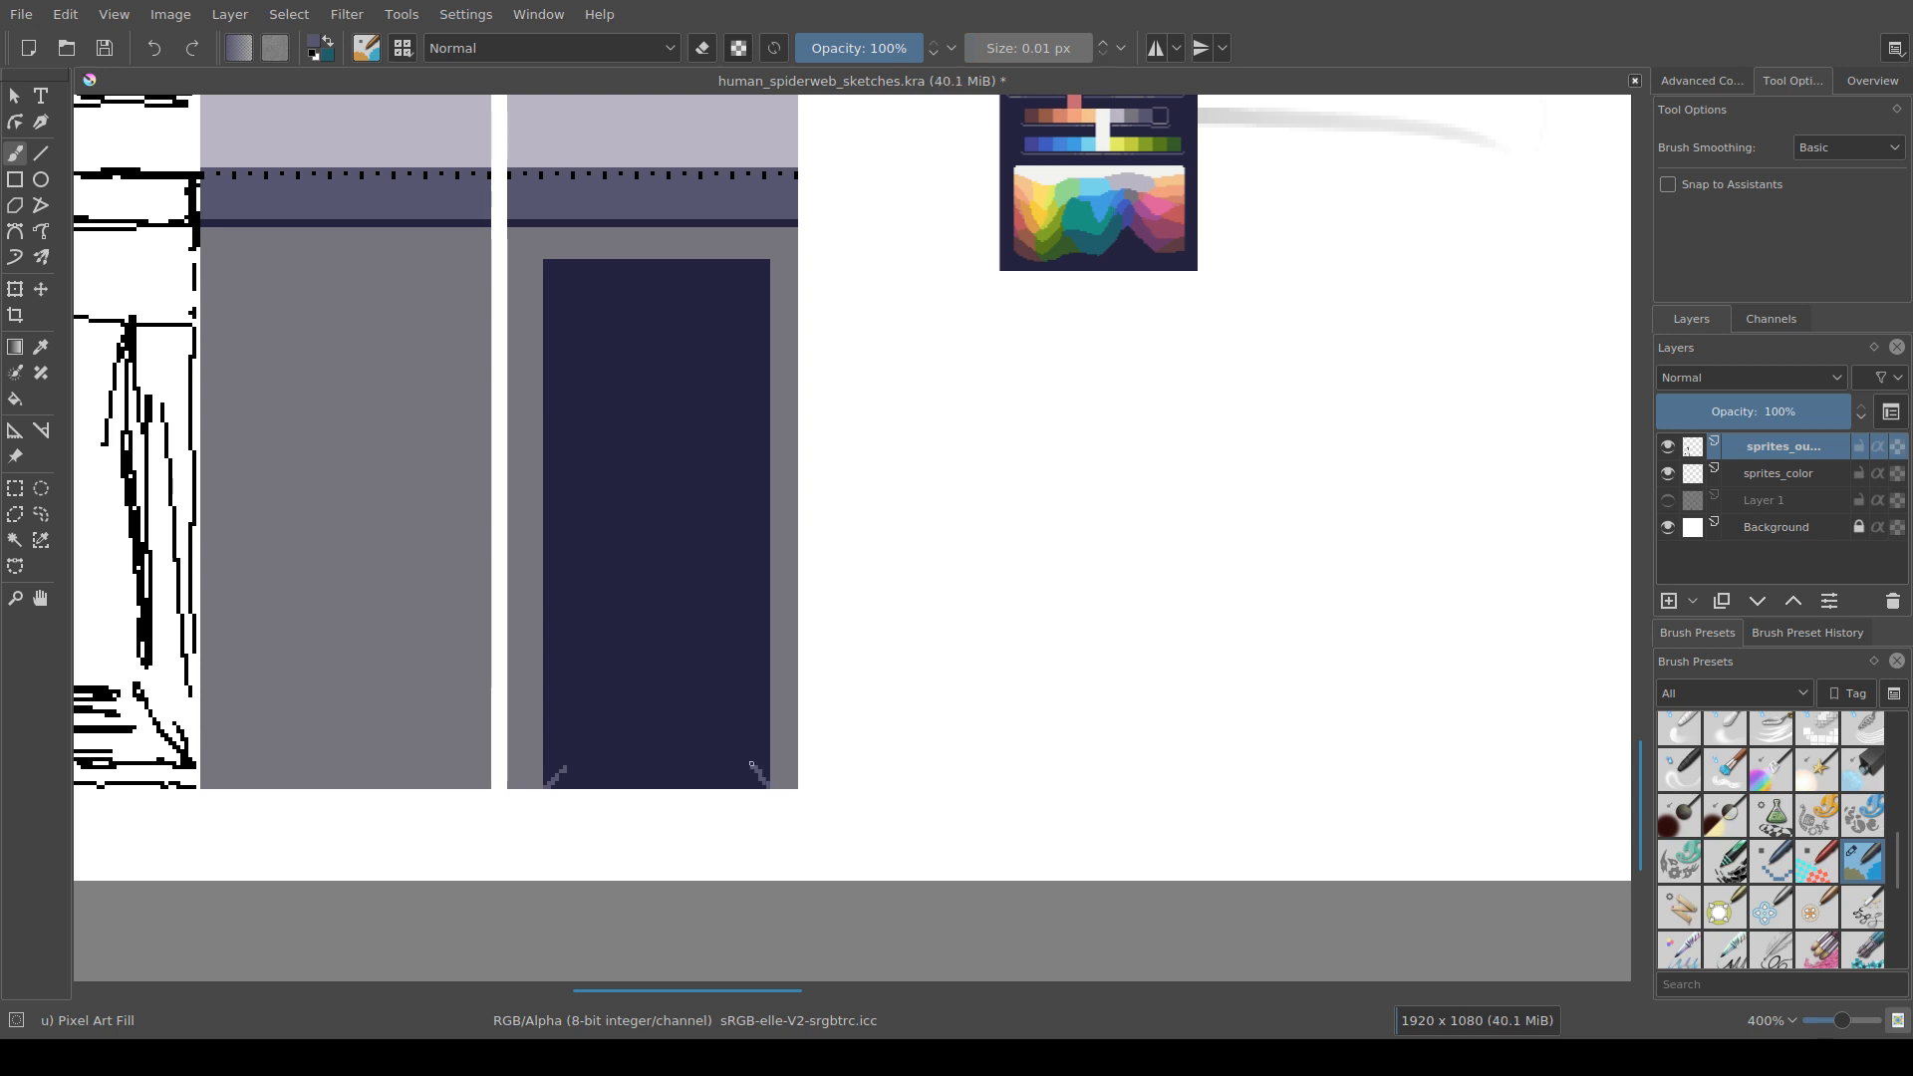
key(bracketright)
ctrl+click(719, 767)
ctrl+click(763, 777)
scroll(711, 886, down, 1)
key(ctrl+s)
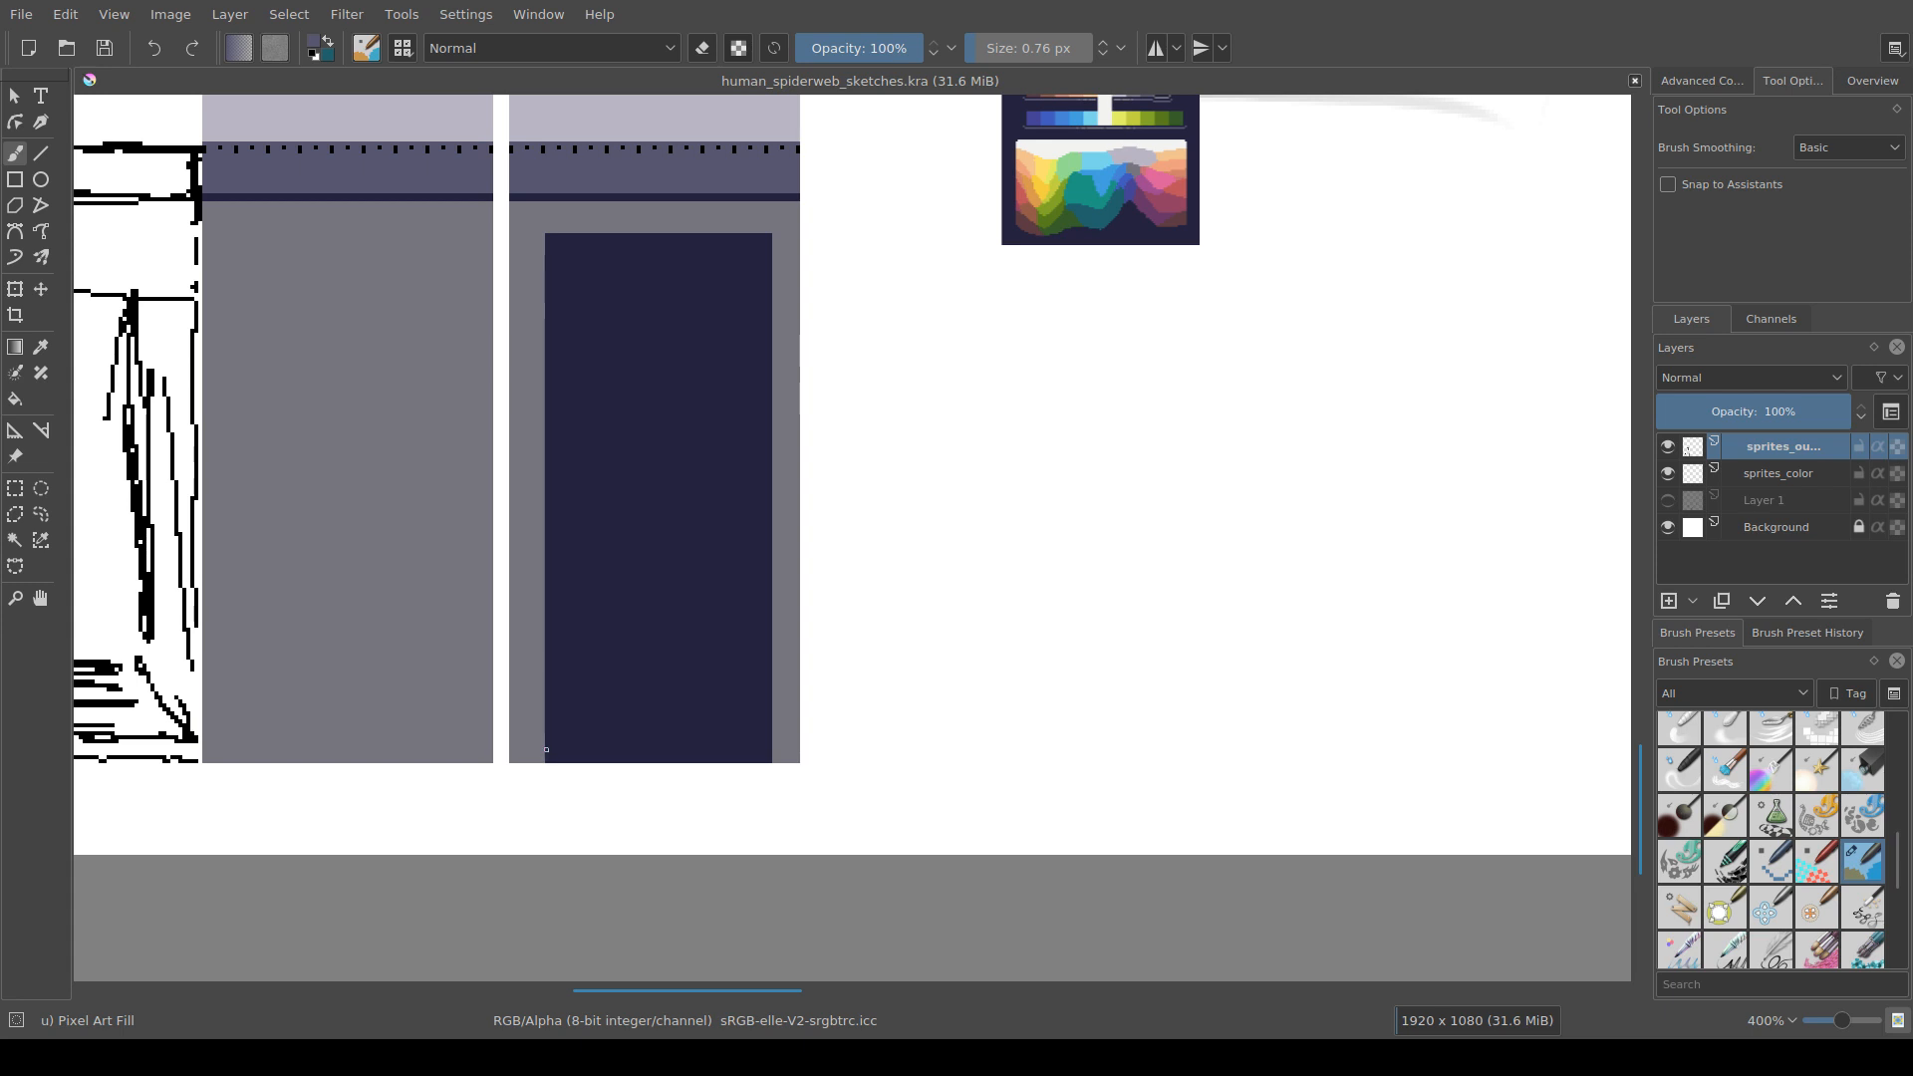
Step: Fill a thin strip along the bottom edge of the navy doorway with slate grey and clear the selection
key(ctrl+r)
drag(547, 746, 771, 764)
scroll(569, 781, up, 3)
key(f)
click(618, 711)
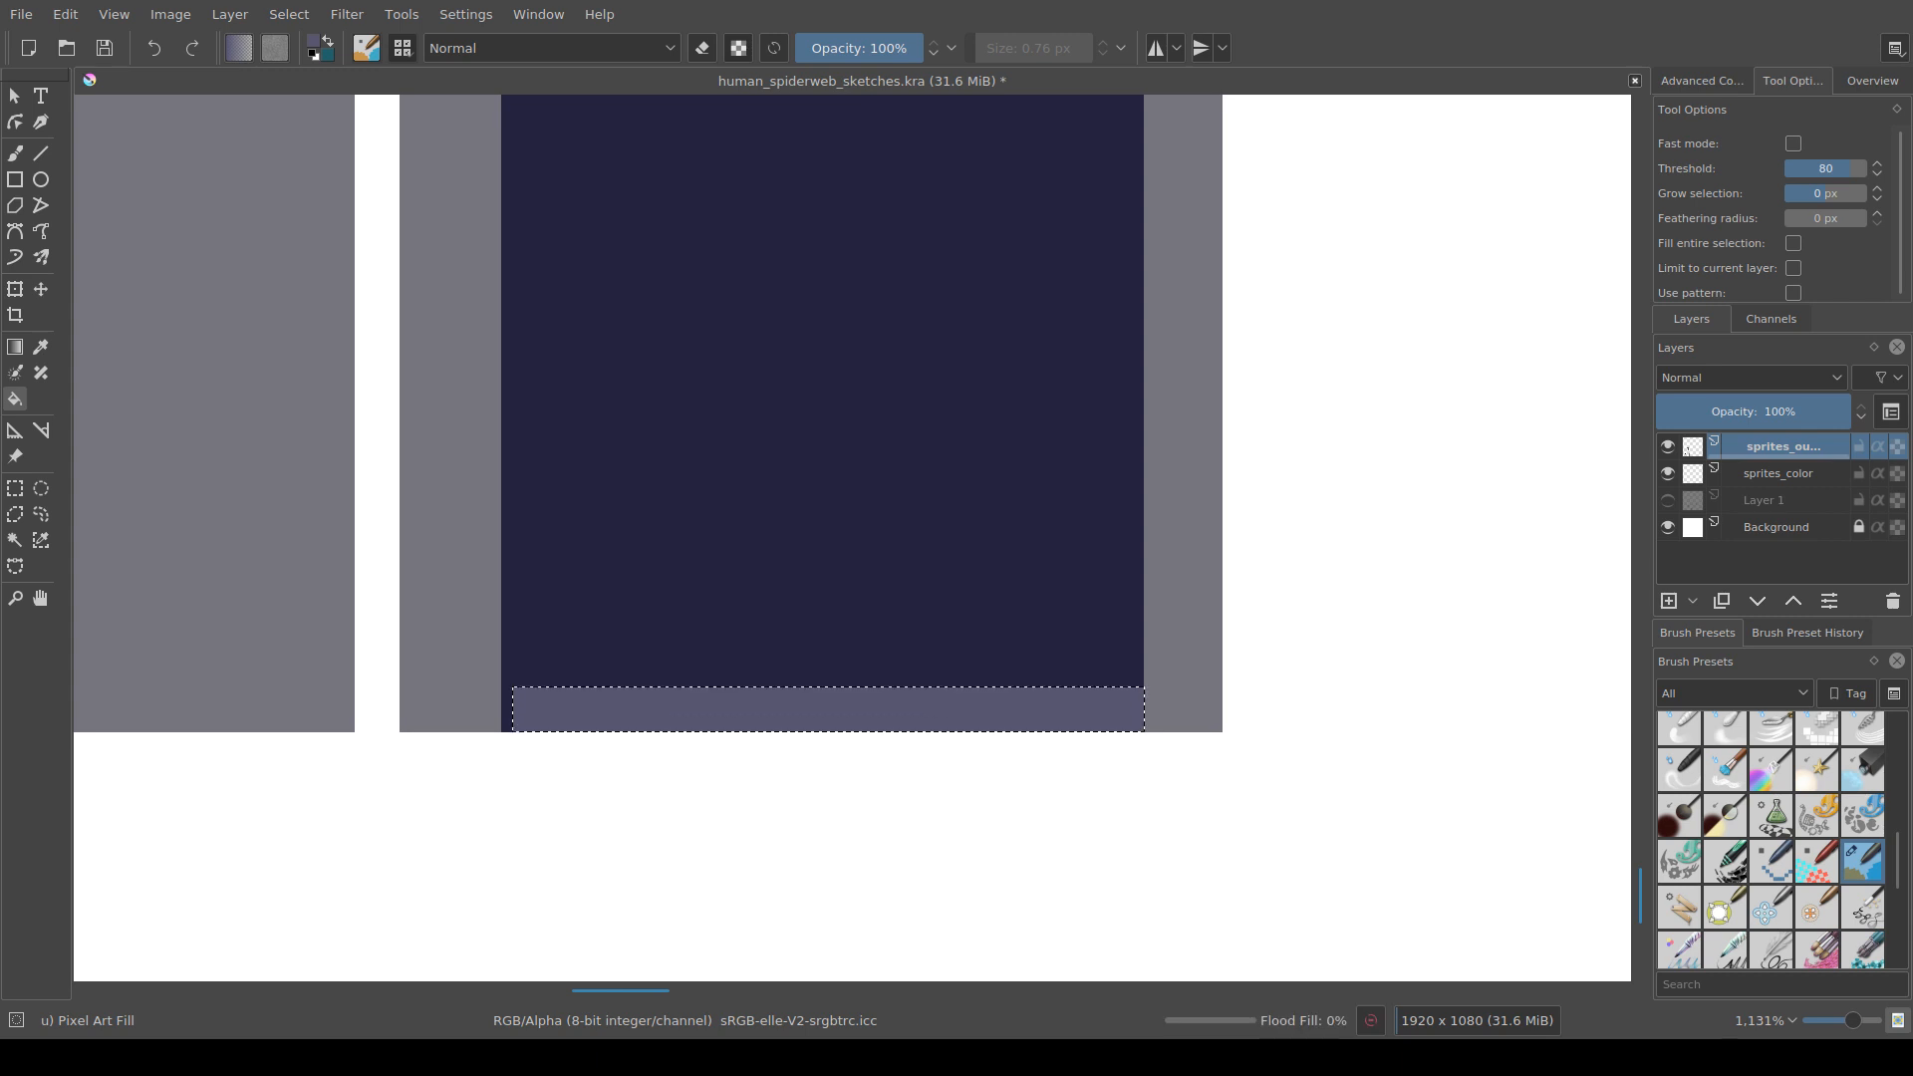
key(ctrl+r)
click(598, 711)
Step: Paint the uncovered left end of the doorway's bottom strip in the same slate grey and save the file
key(b)
drag(506, 726, 507, 692)
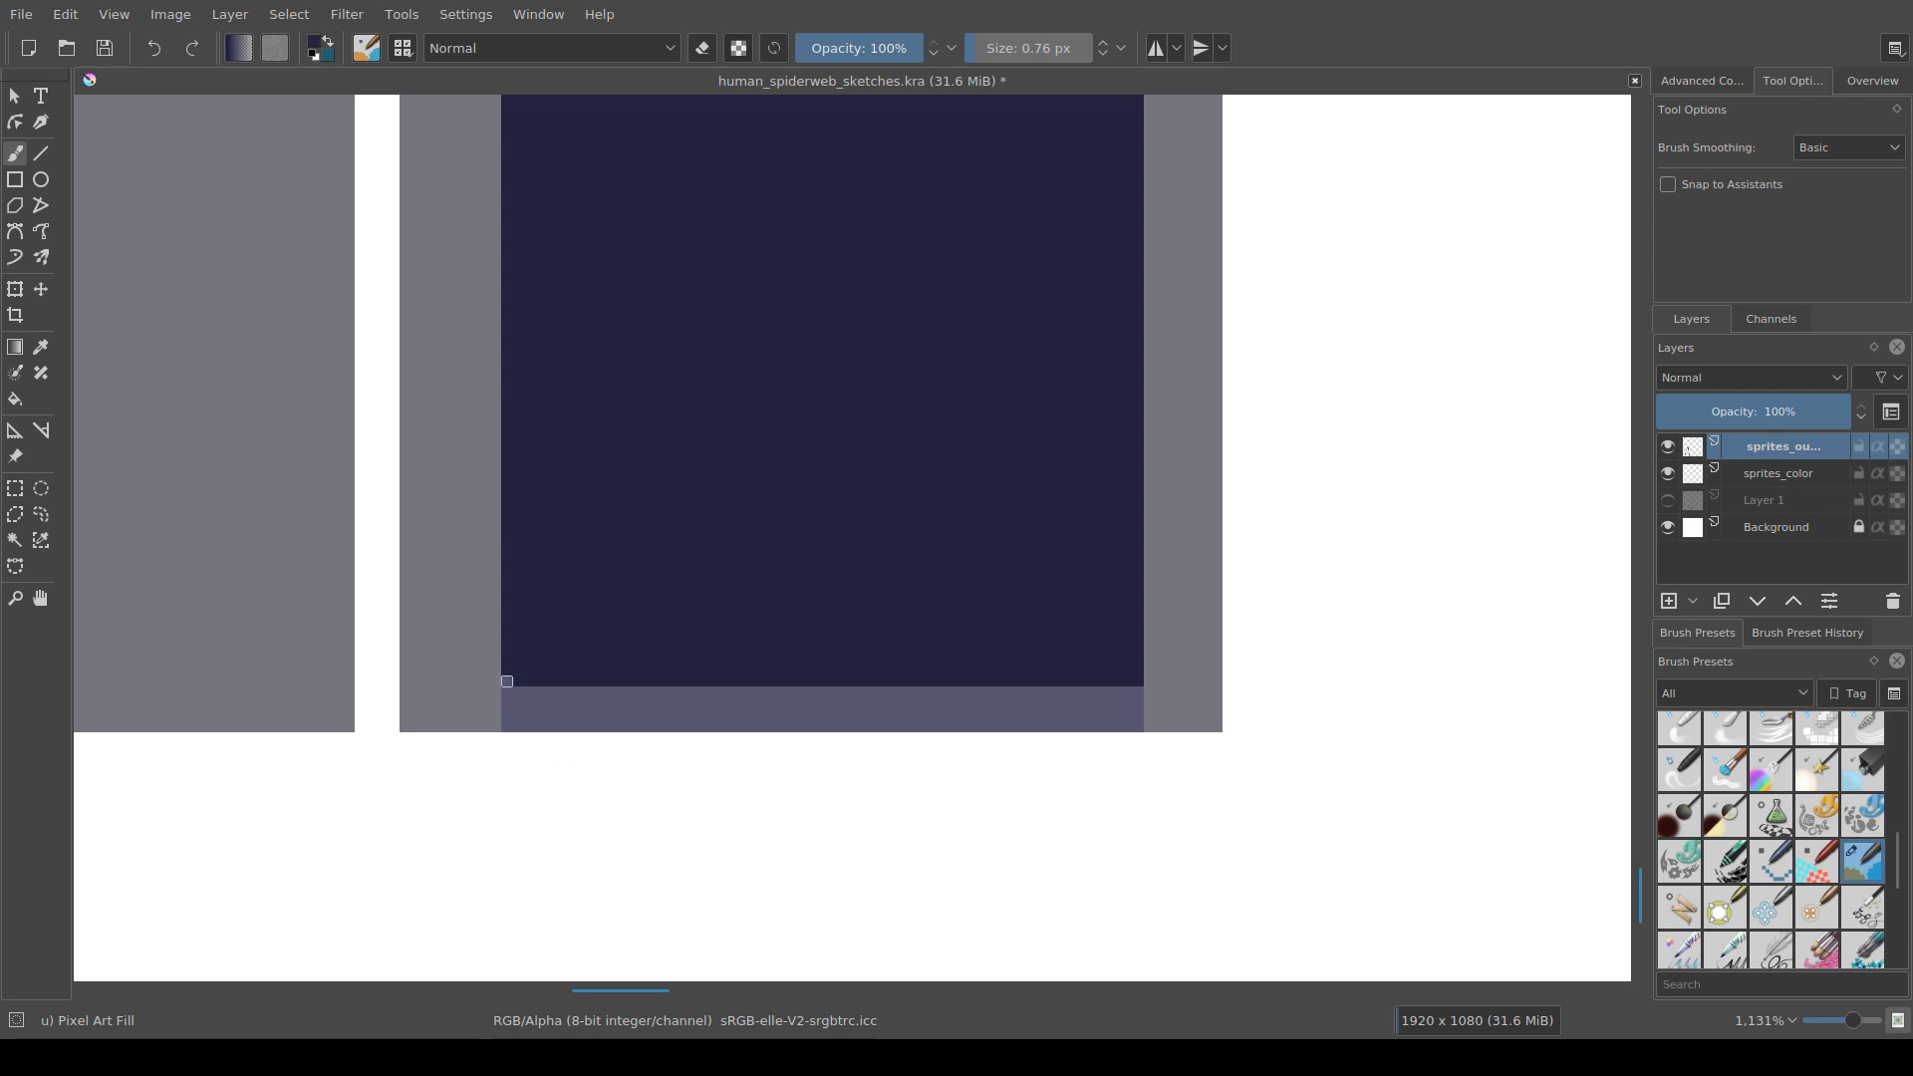
click(508, 681)
ctrl+click(540, 703)
drag(581, 704, 434, 762)
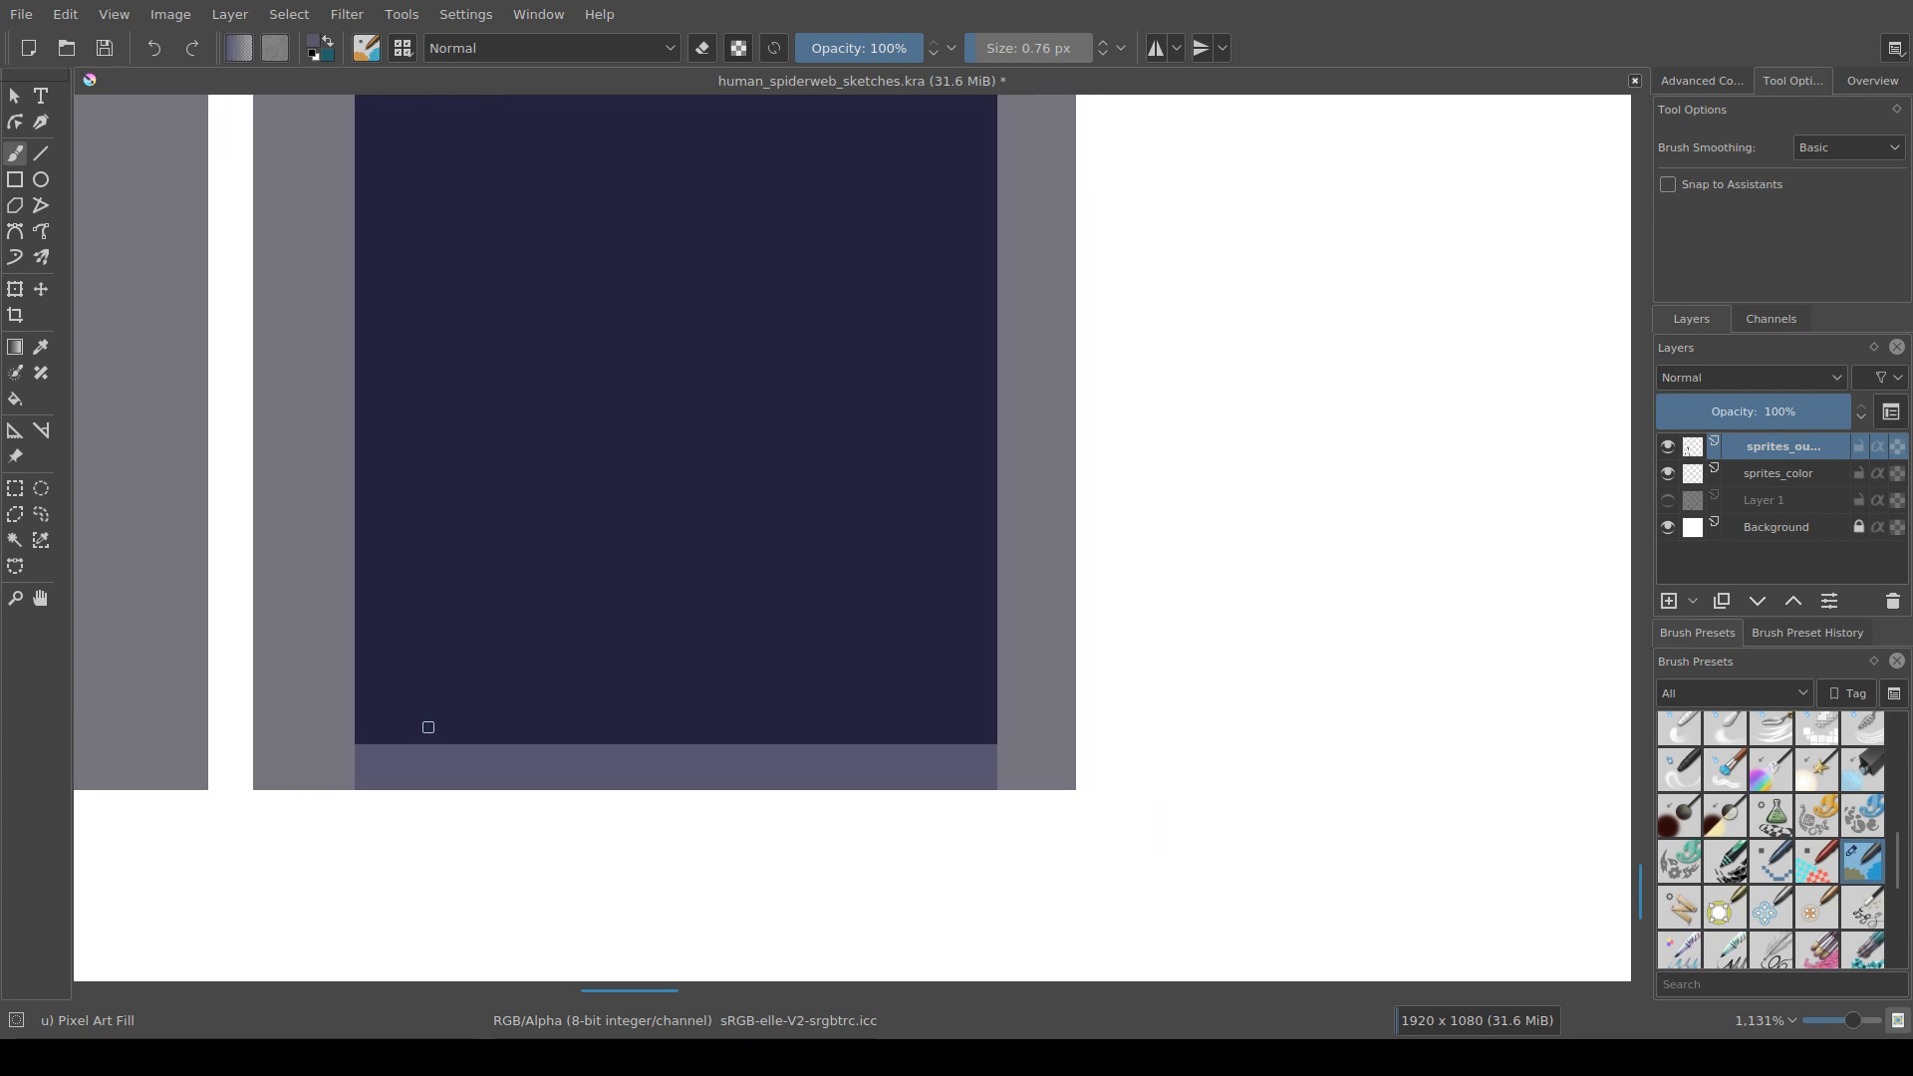
scroll(449, 727, down, 6)
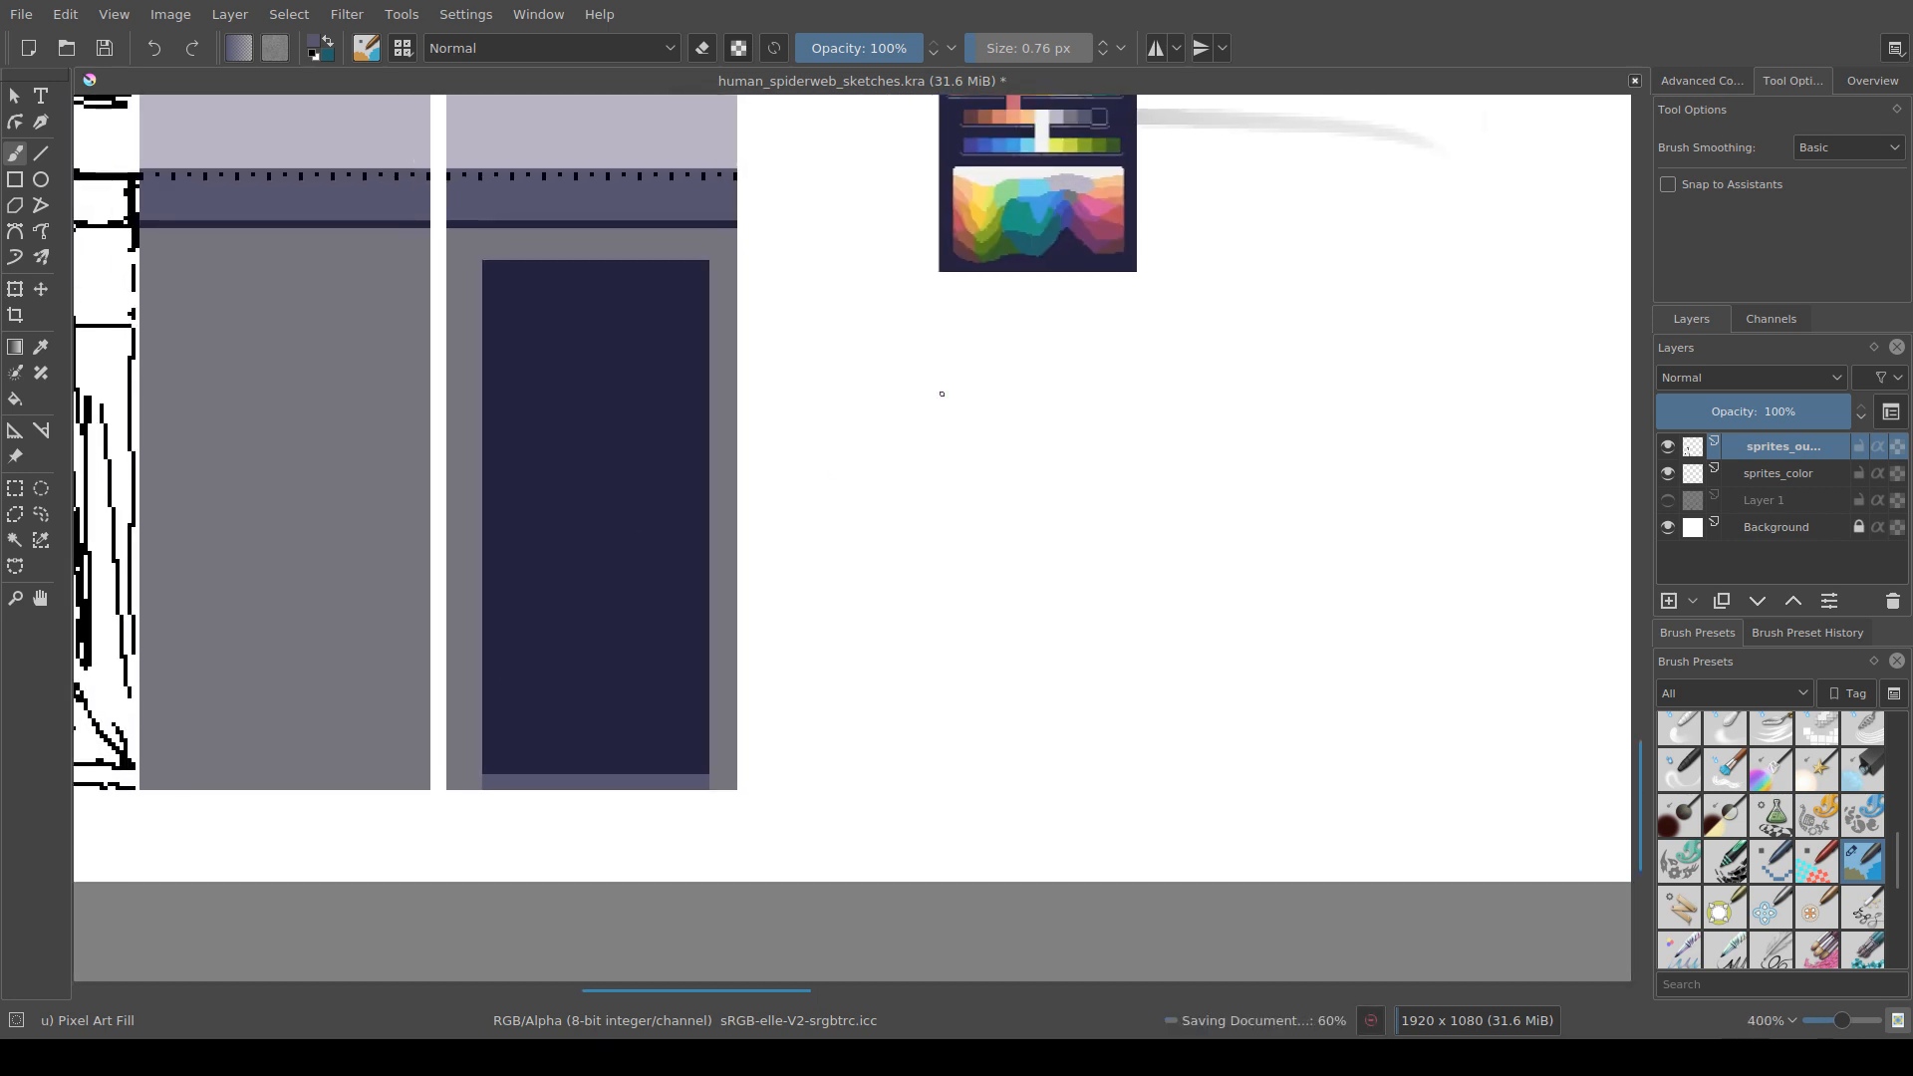
drag(942, 393, 957, 471)
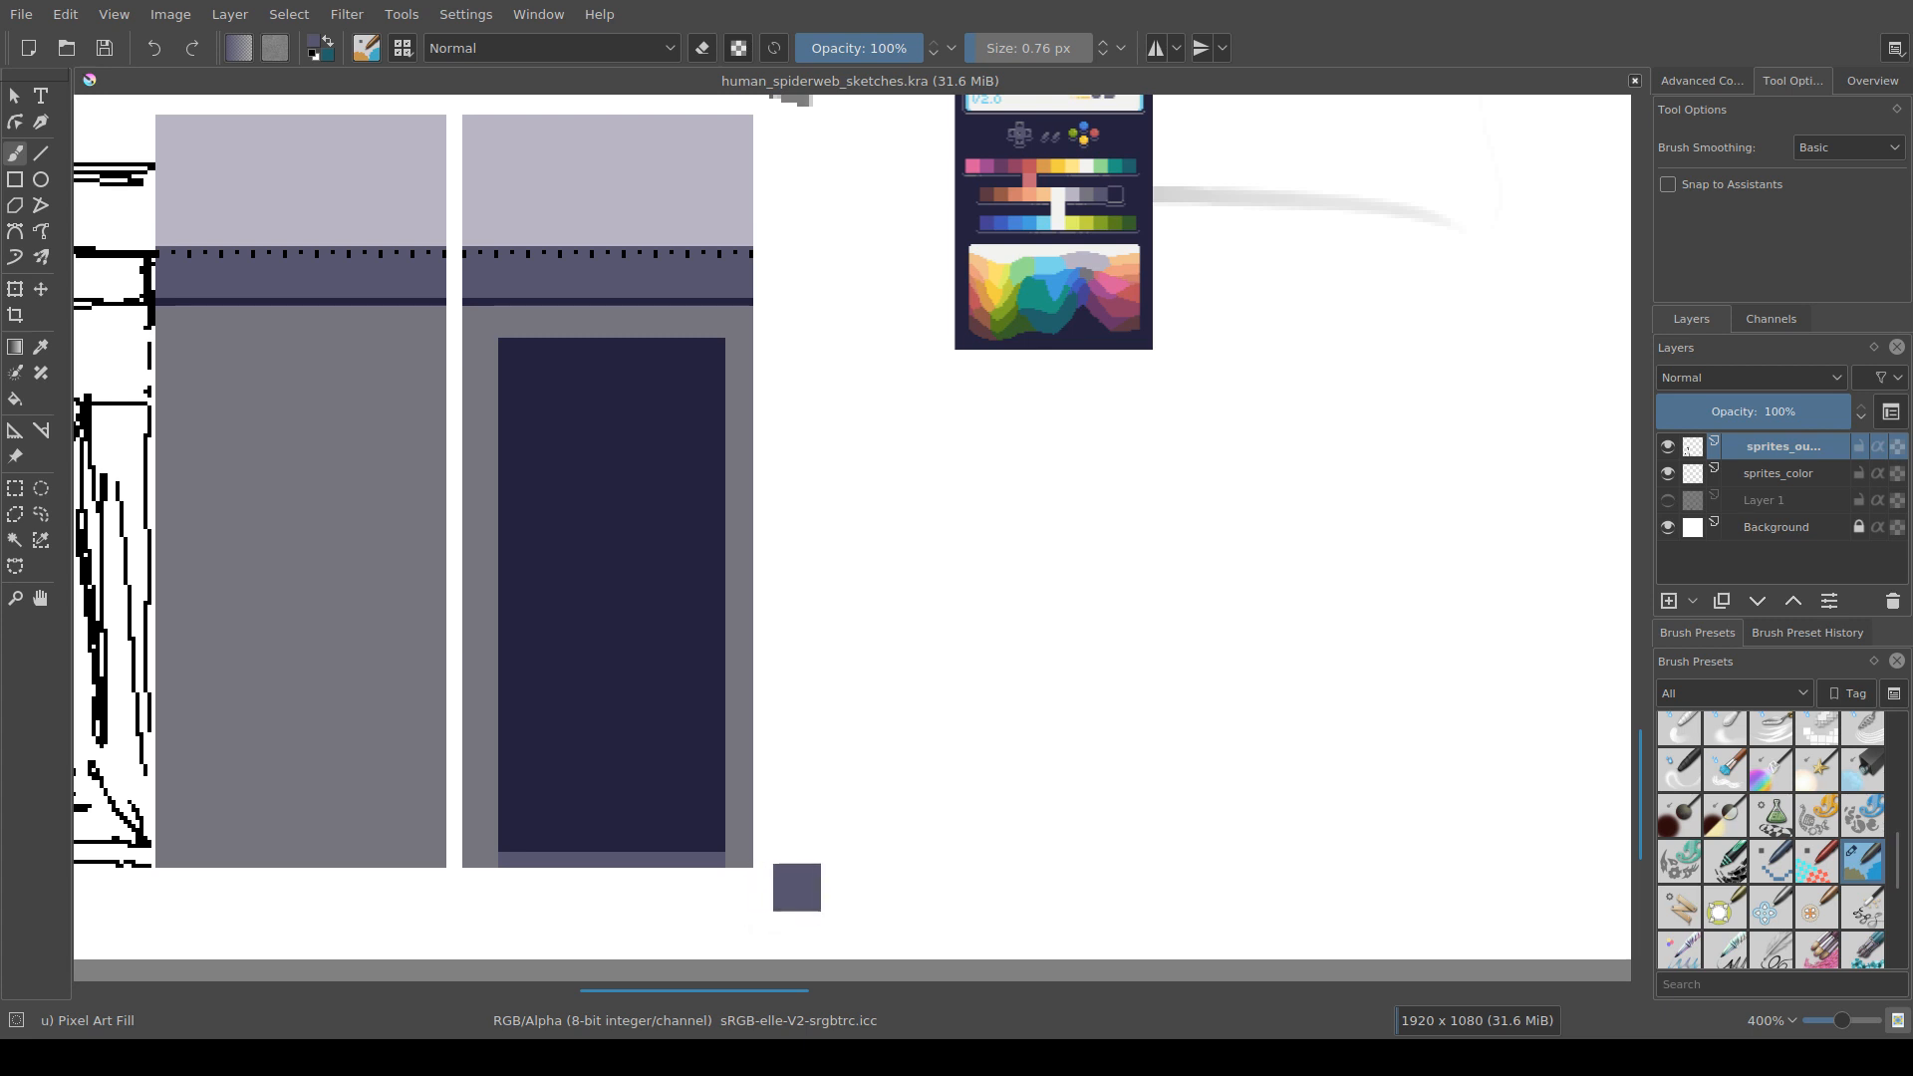
Step: Fill a 49 px wide strip, inset from both sides just above the slate strip, with the wall's mid grey and clear the selection
scroll(576, 888, up, 4)
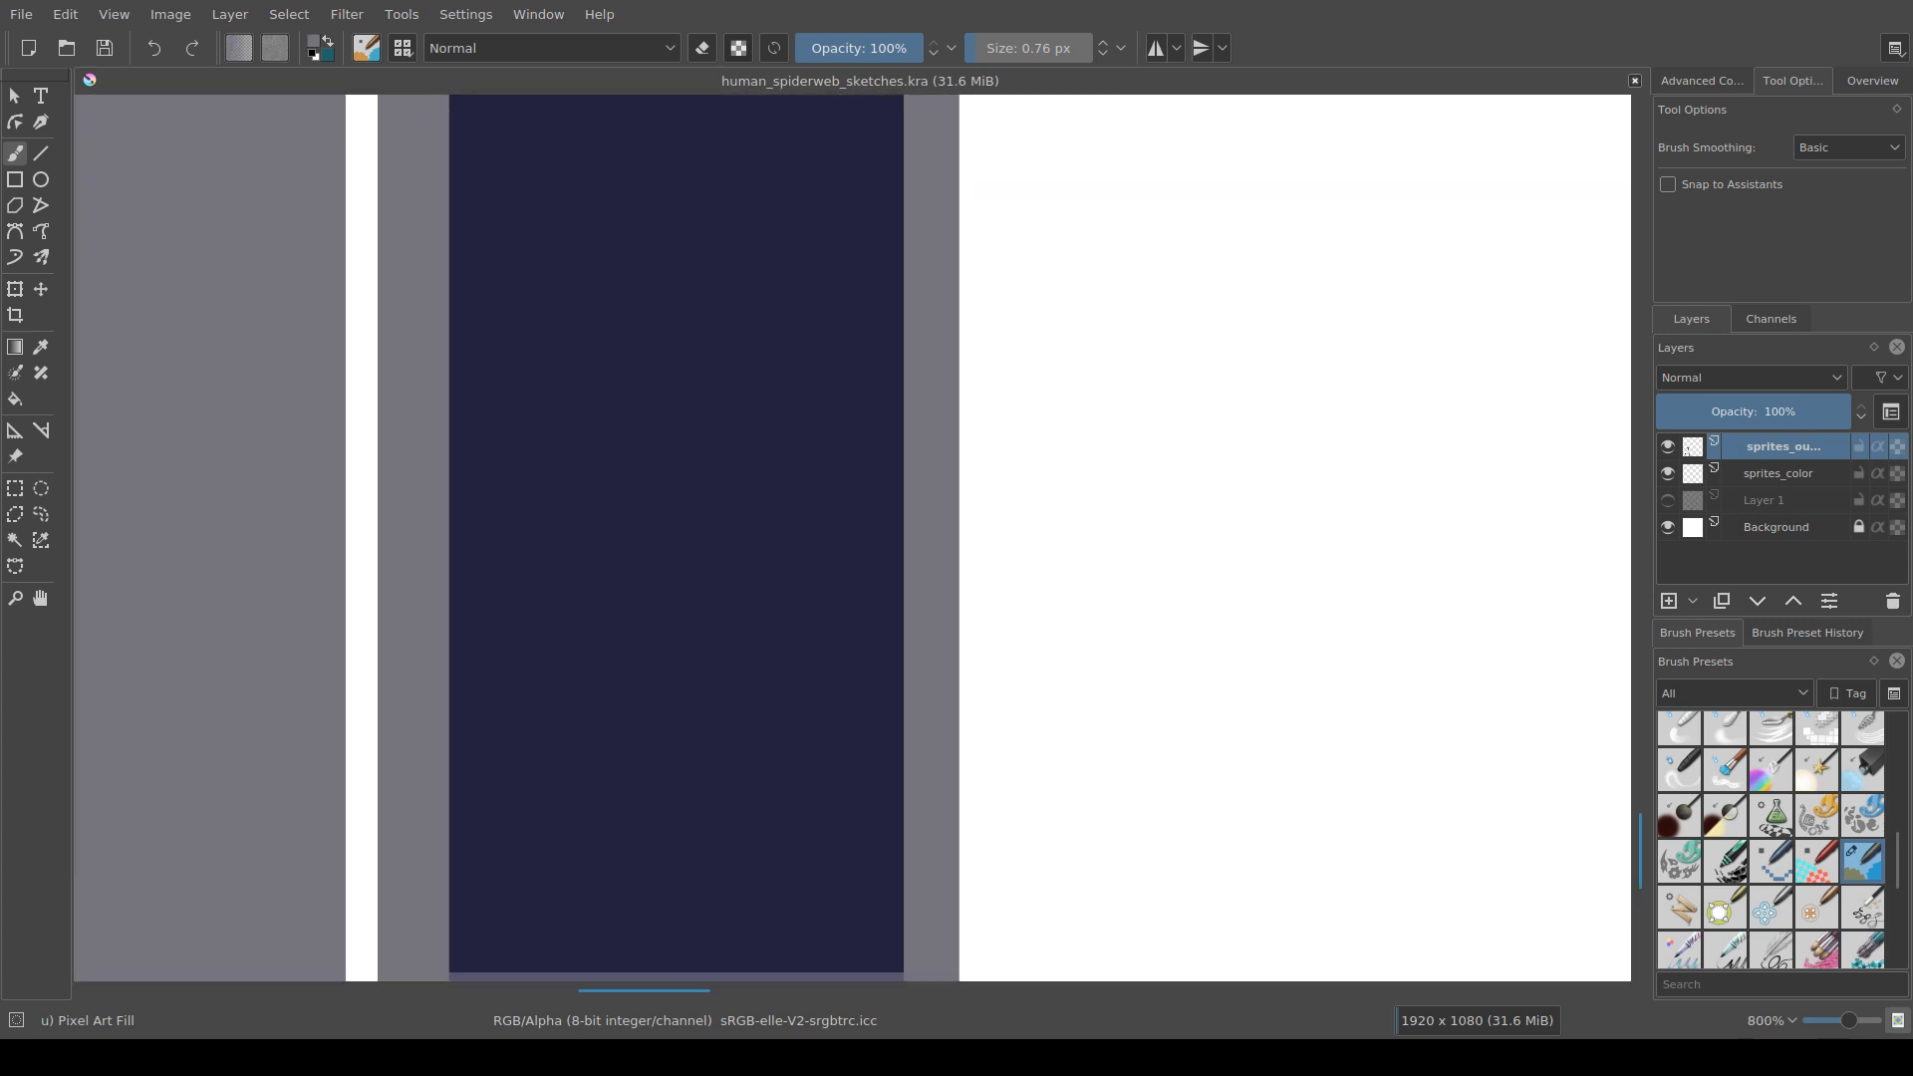
drag(658, 937, 613, 653)
scroll(613, 654, up, 1)
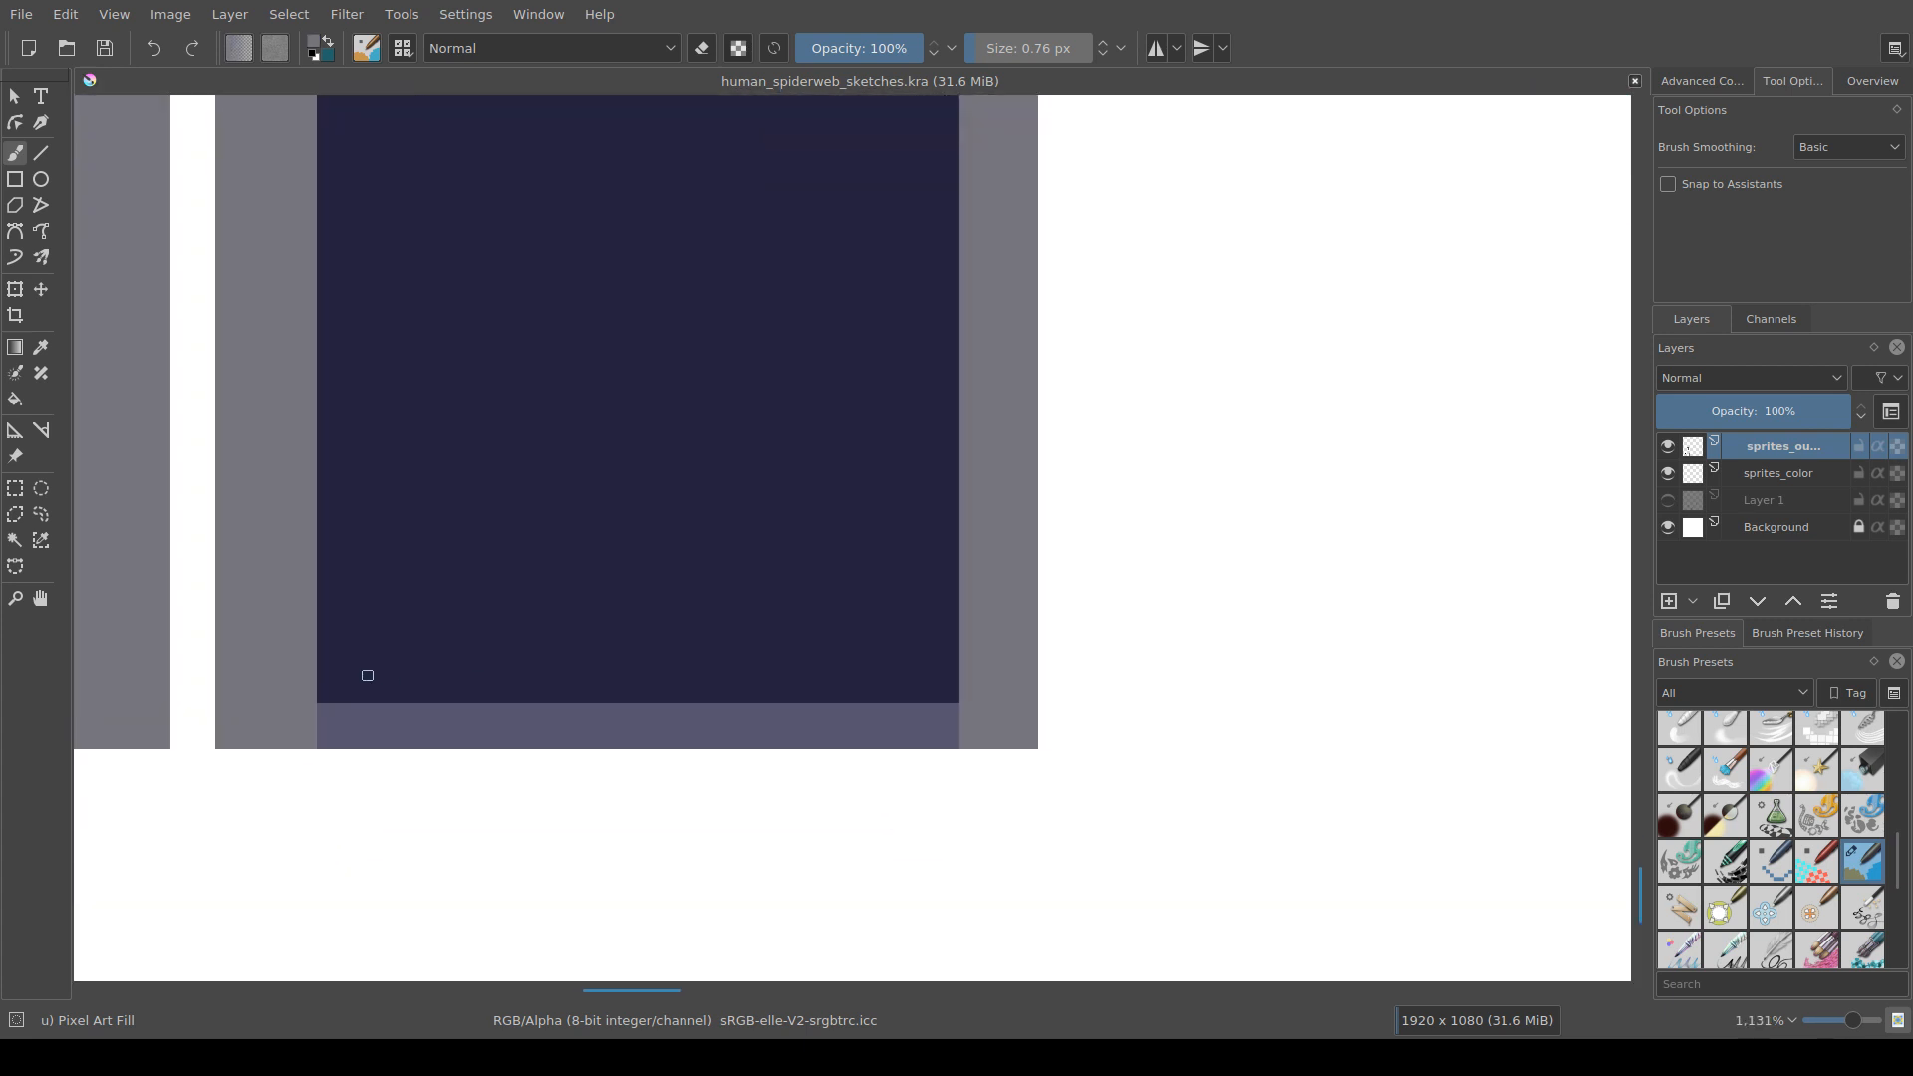
mouse_move(368, 664)
mouse_down()
mouse_move(508, 704)
mouse_move(914, 705)
mouse_up()
key(ctrl+z)
key(ctrl+r)
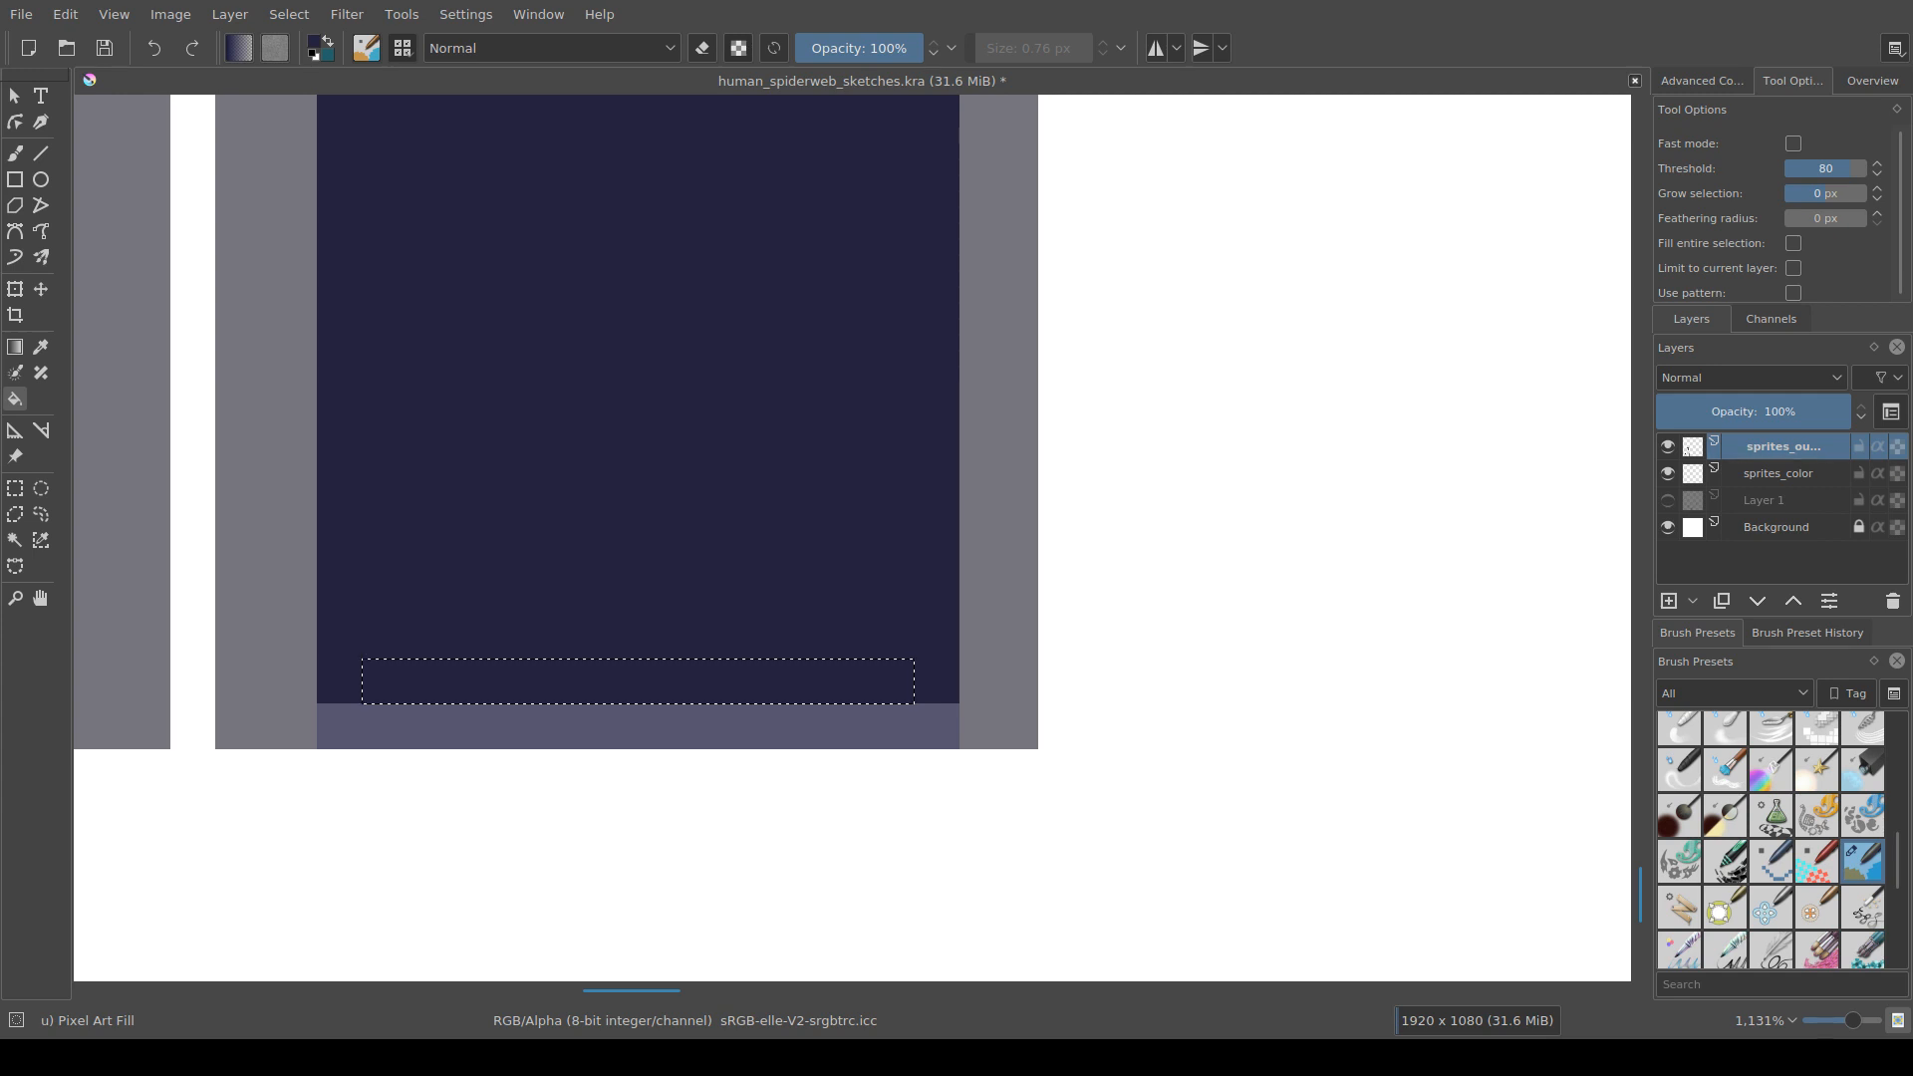
drag(957, 110, 945, 213)
ctrl+click(255, 637)
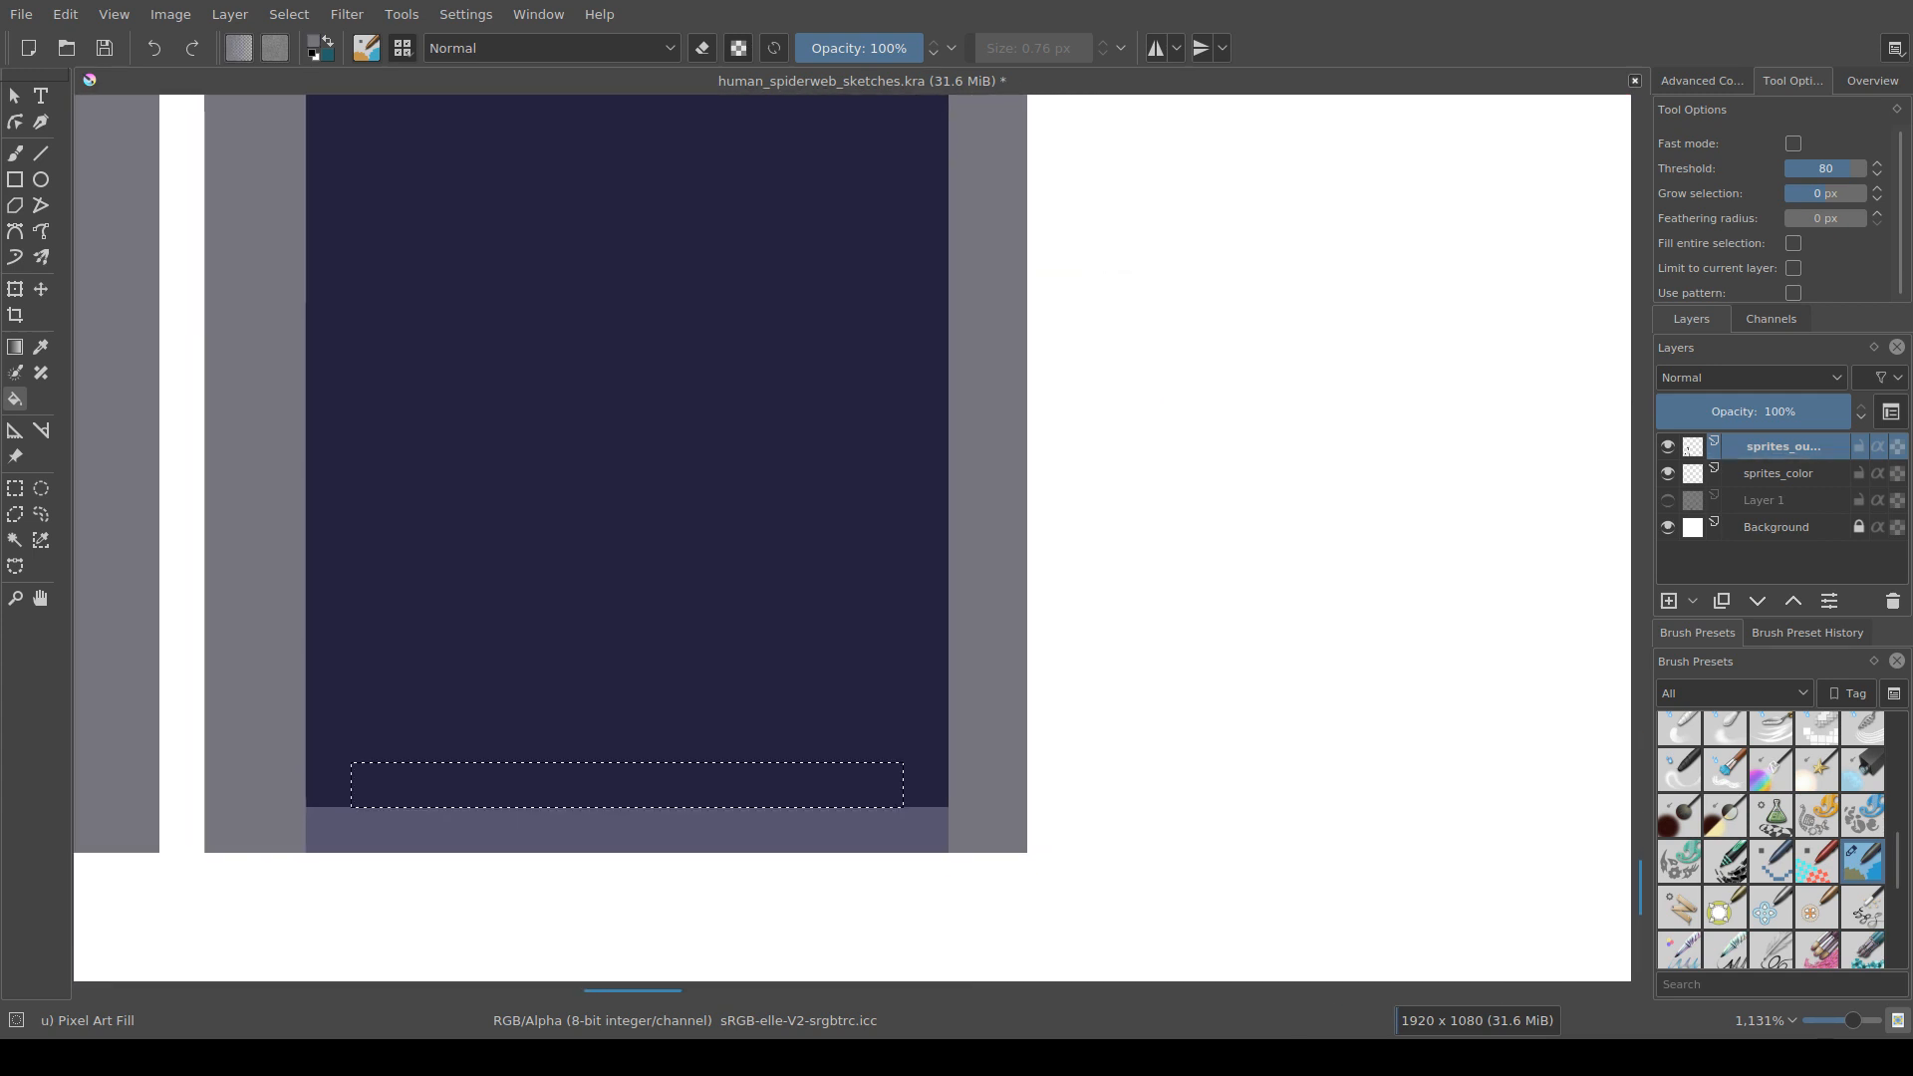
click(751, 783)
scroll(751, 736, down, 3)
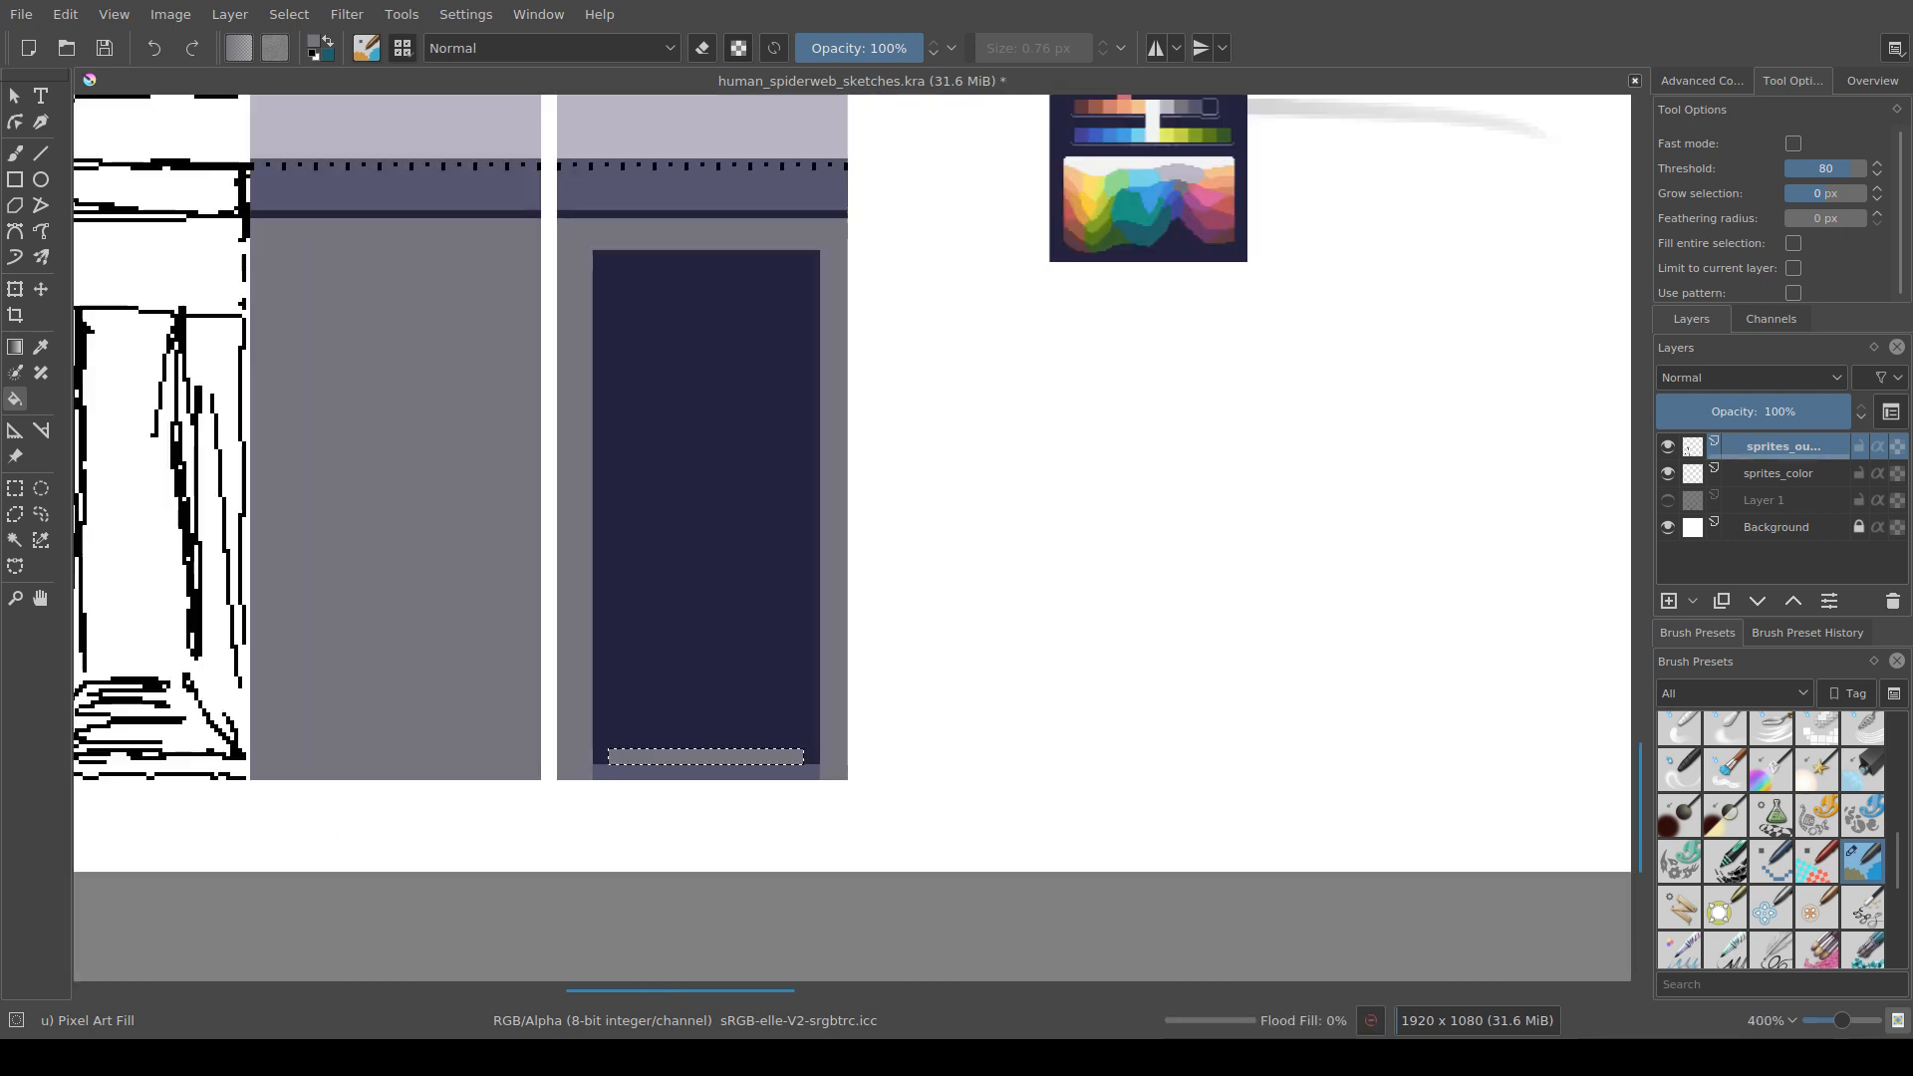
drag(752, 678, 669, 968)
drag(669, 877, 656, 666)
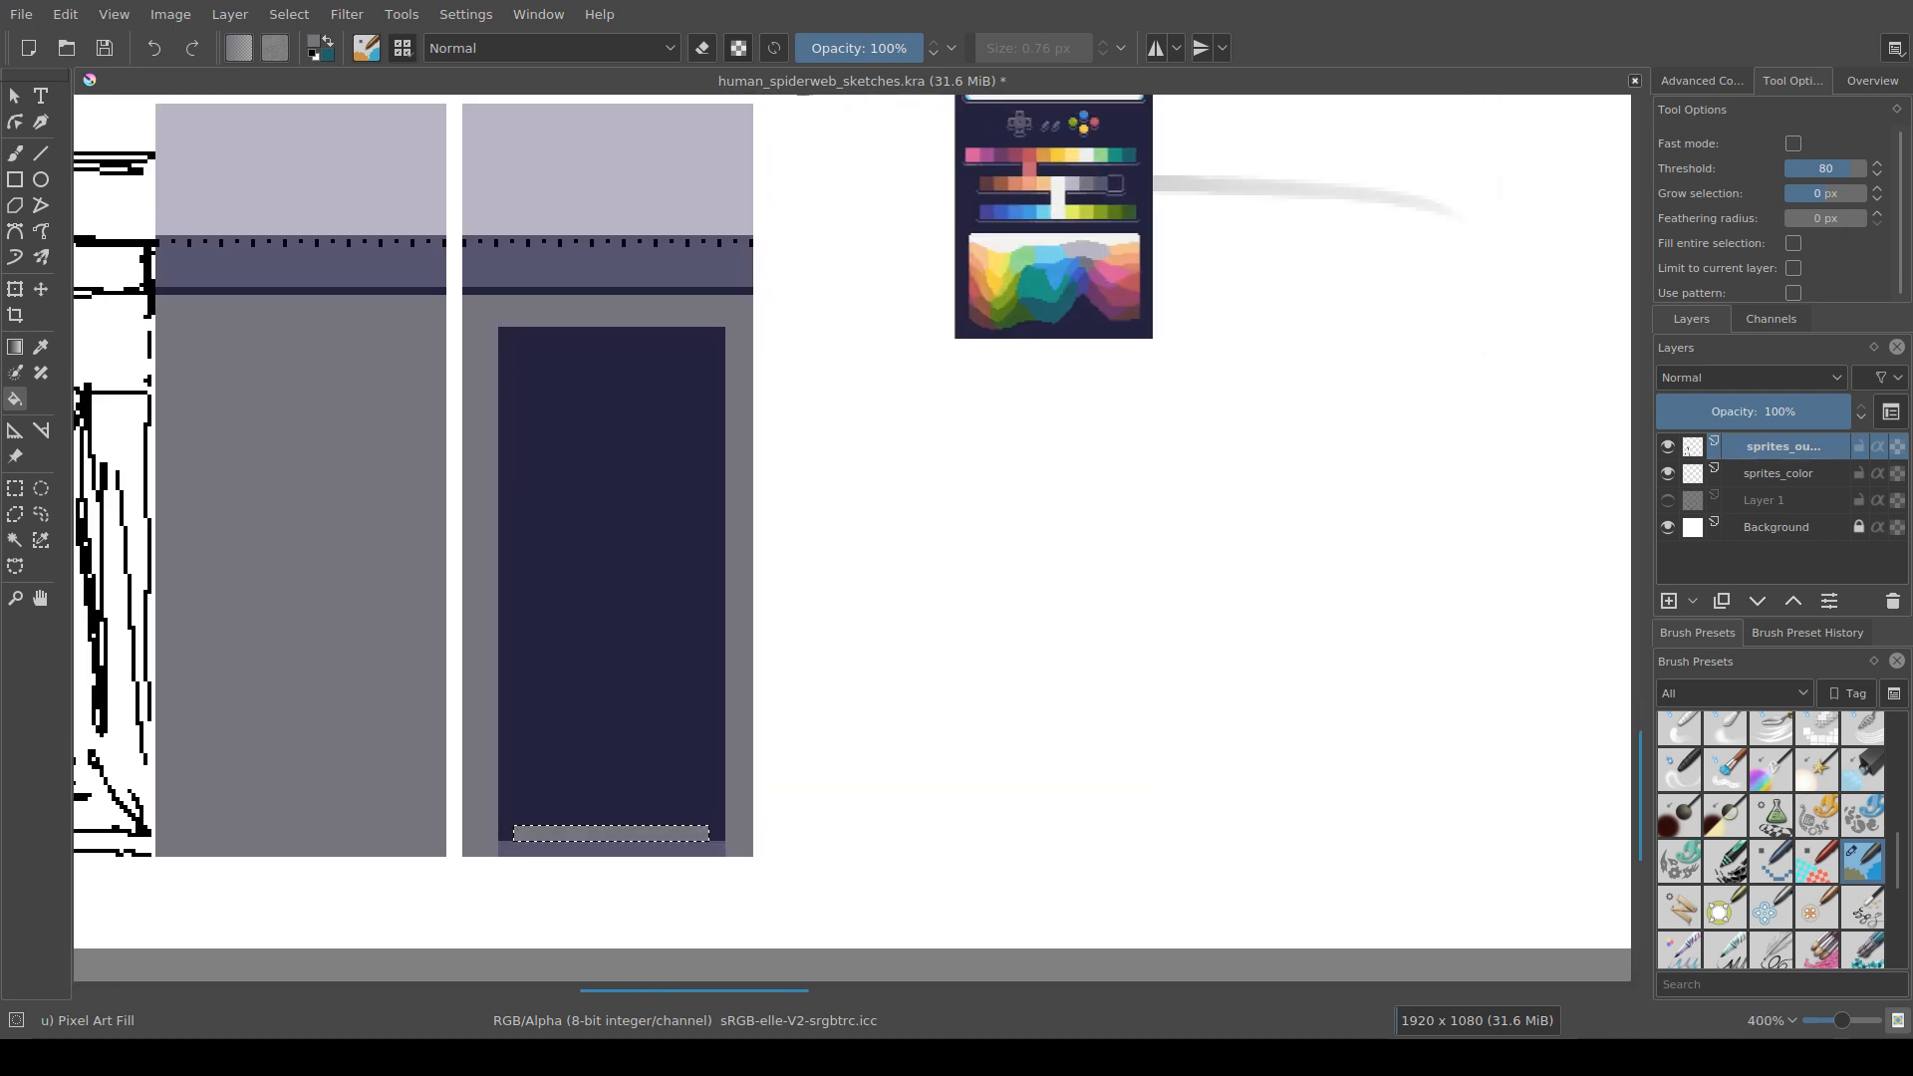
key(ctrl+r)
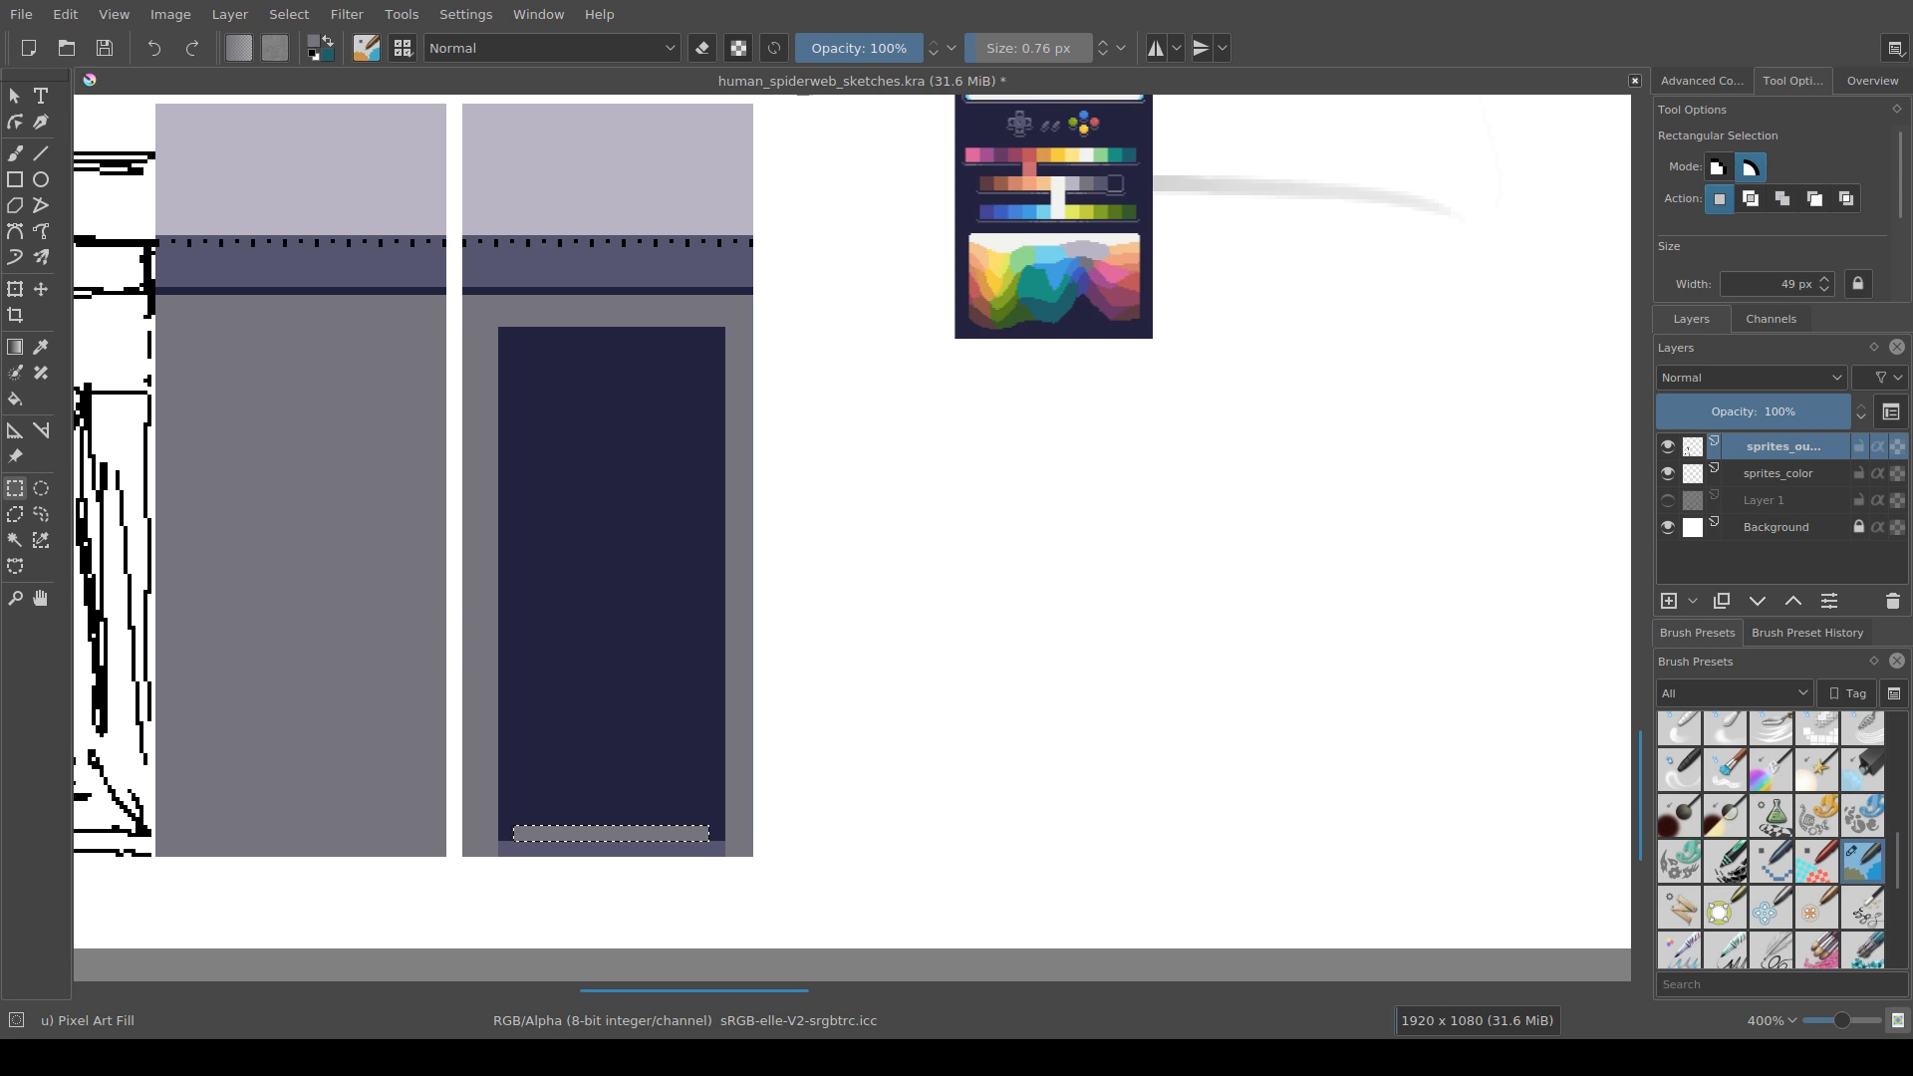
key(ctrl+shift+a)
Step: Try to flood-fill the doorway's bottom strip with light lavender grey without a selection
key(f)
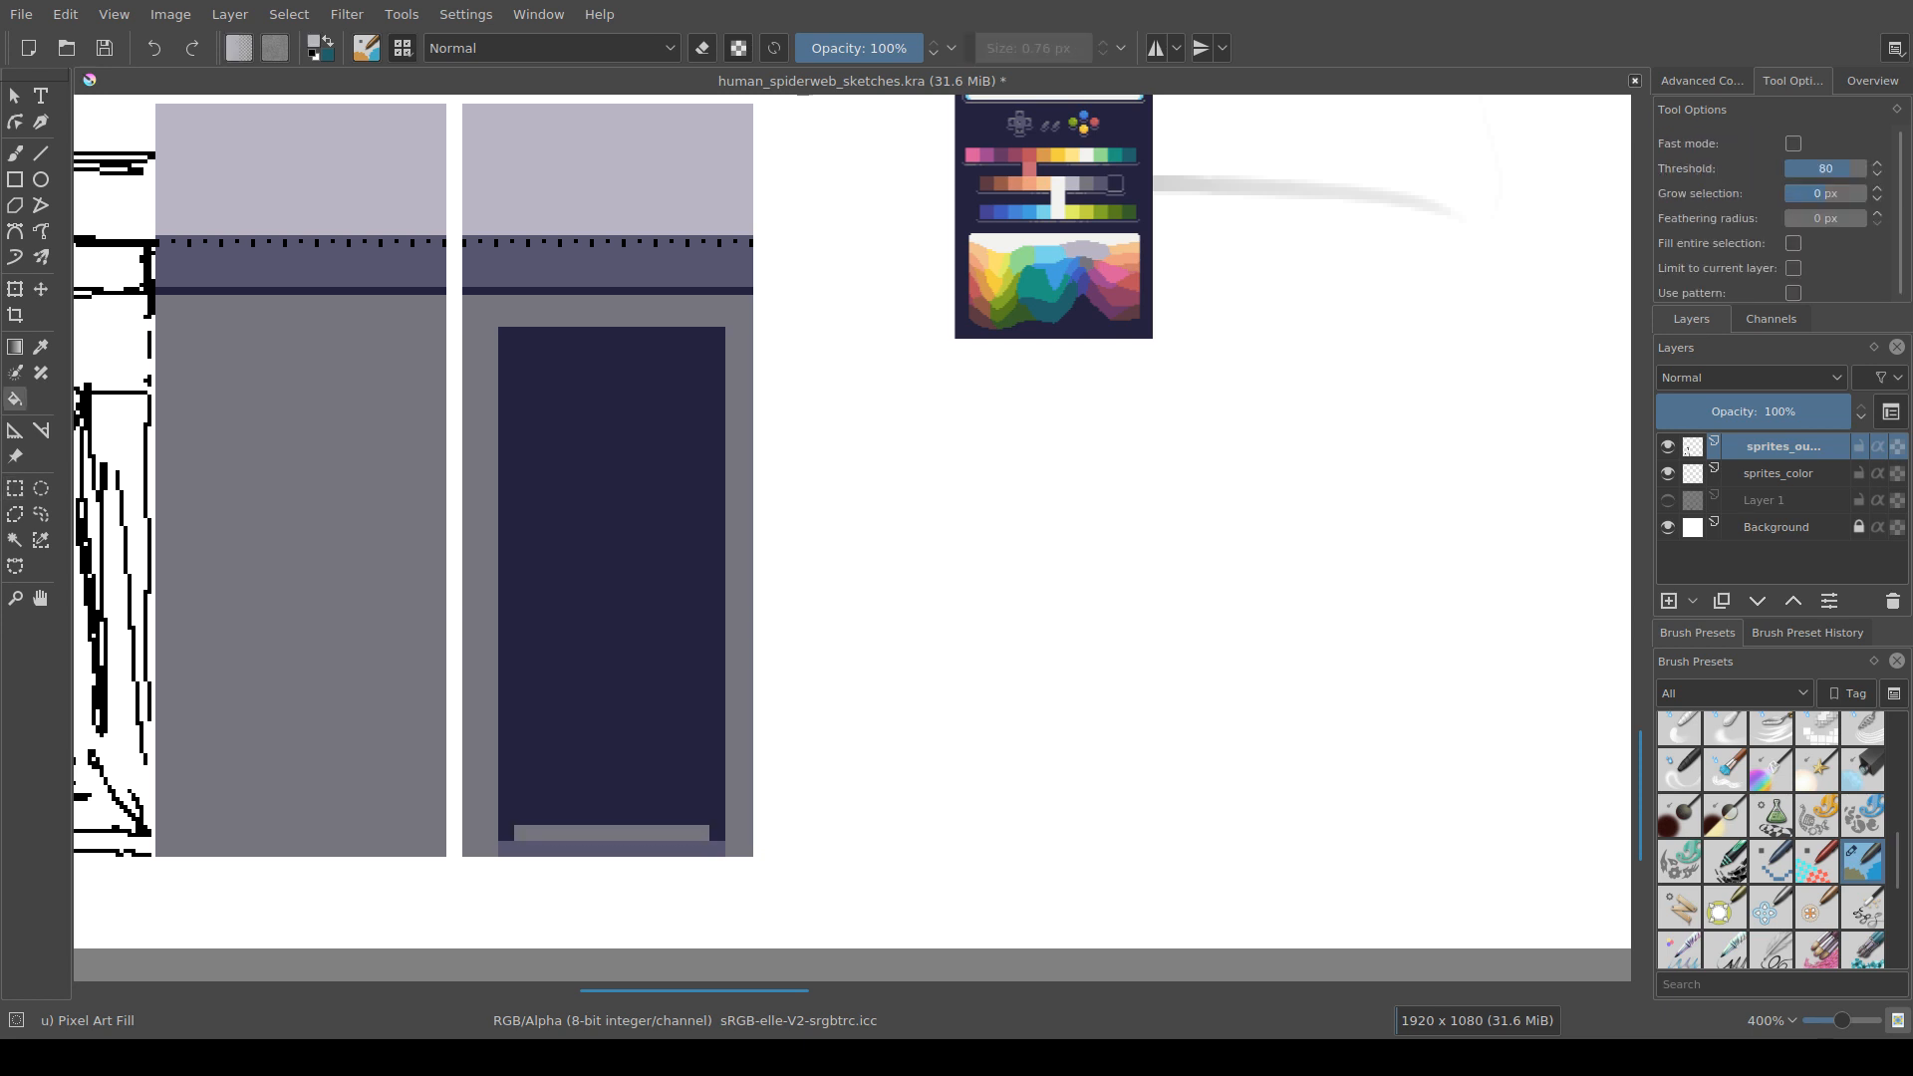
drag(612, 849, 614, 649)
click(614, 649)
click(614, 648)
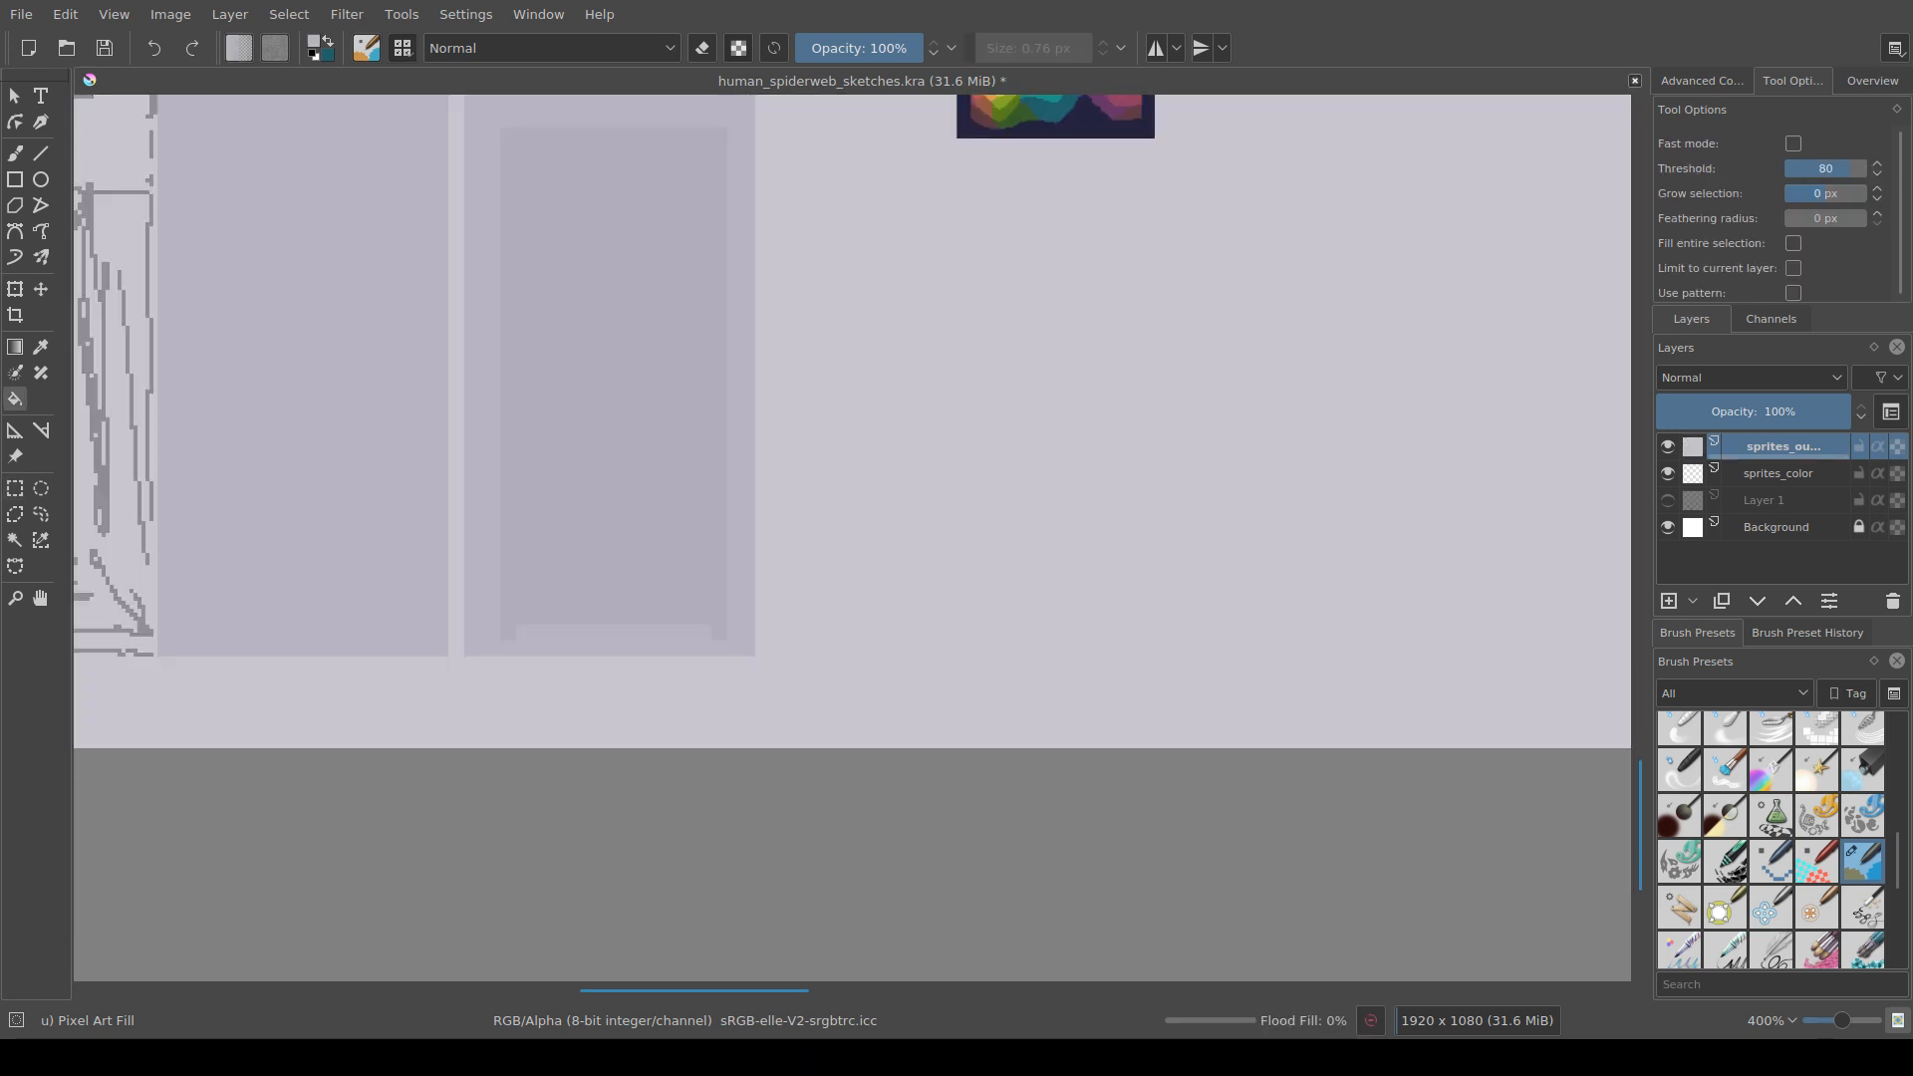
key(ctrl+z)
key(ctrl+z)
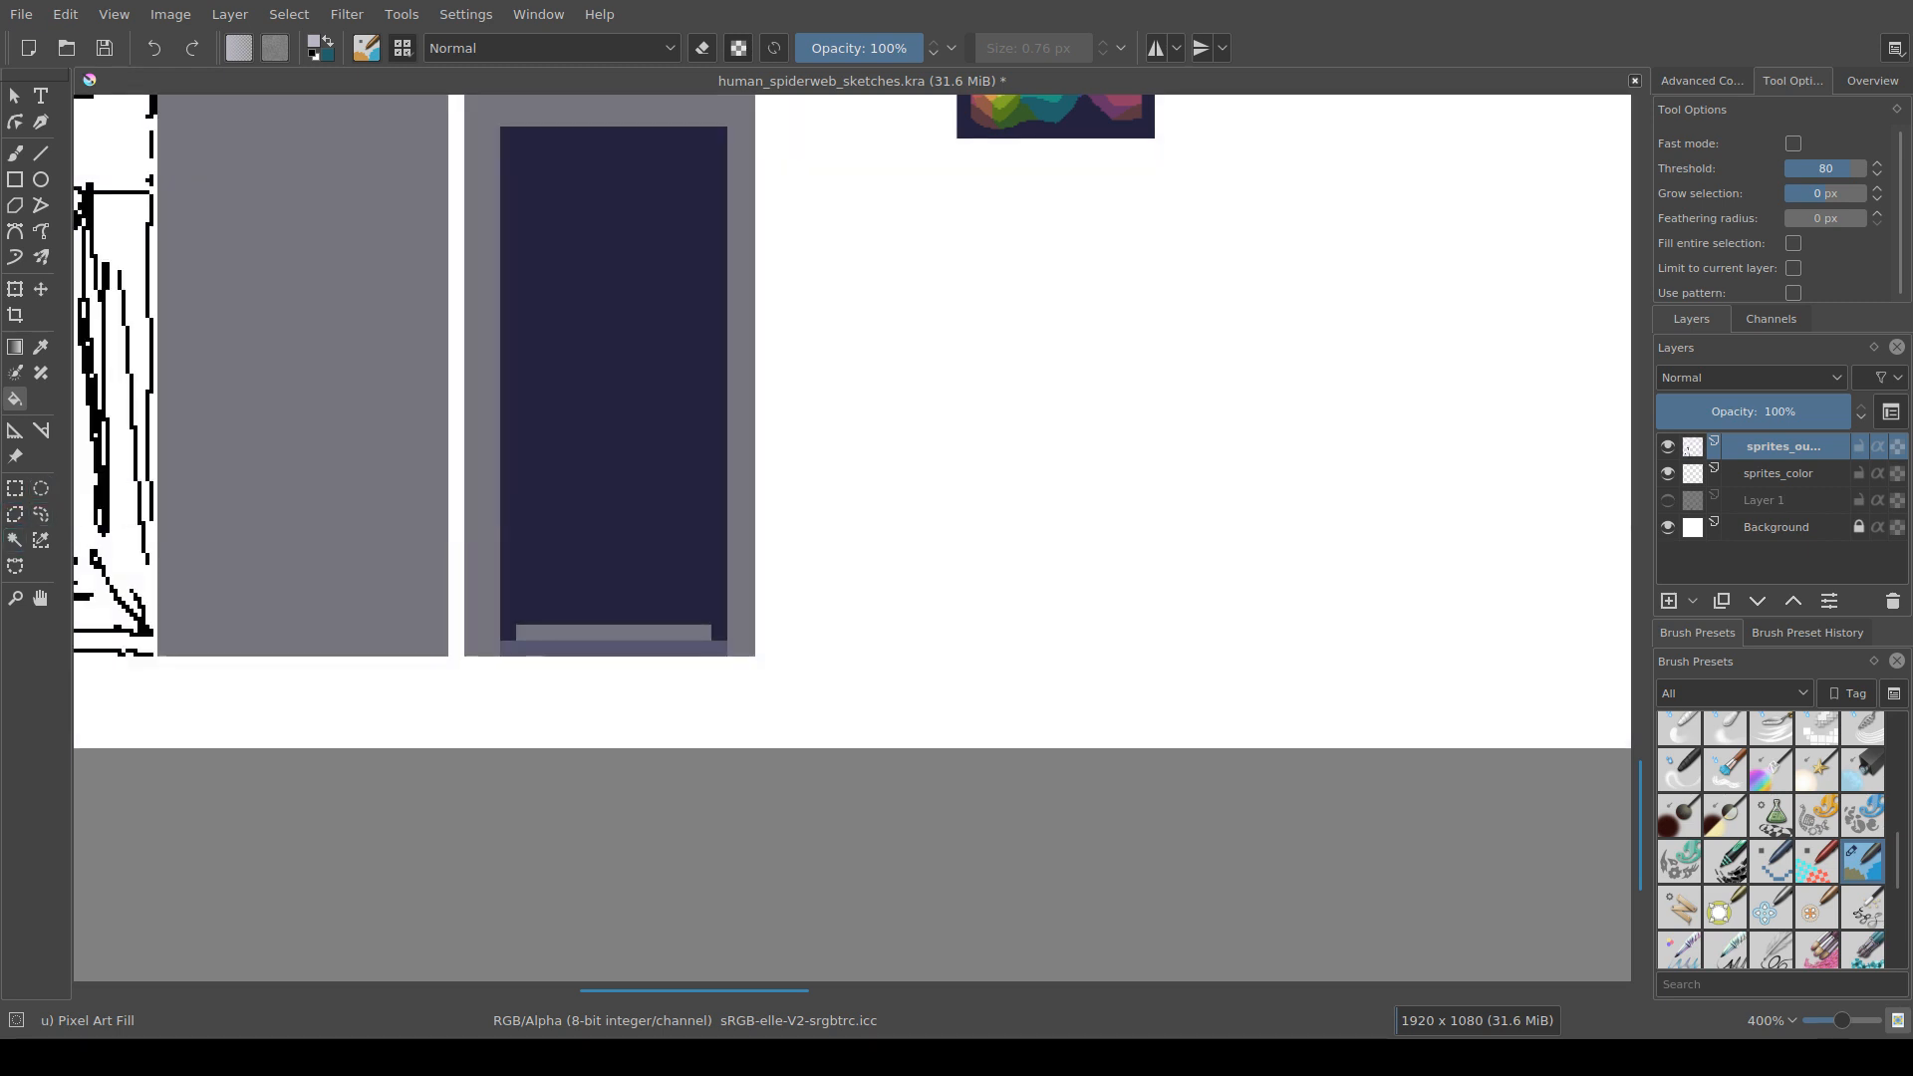
Step: Select the doorway's full 57 px wide bottom strip and fill it with light lavender grey
scroll(590, 683, up, 2)
key(ctrl+r)
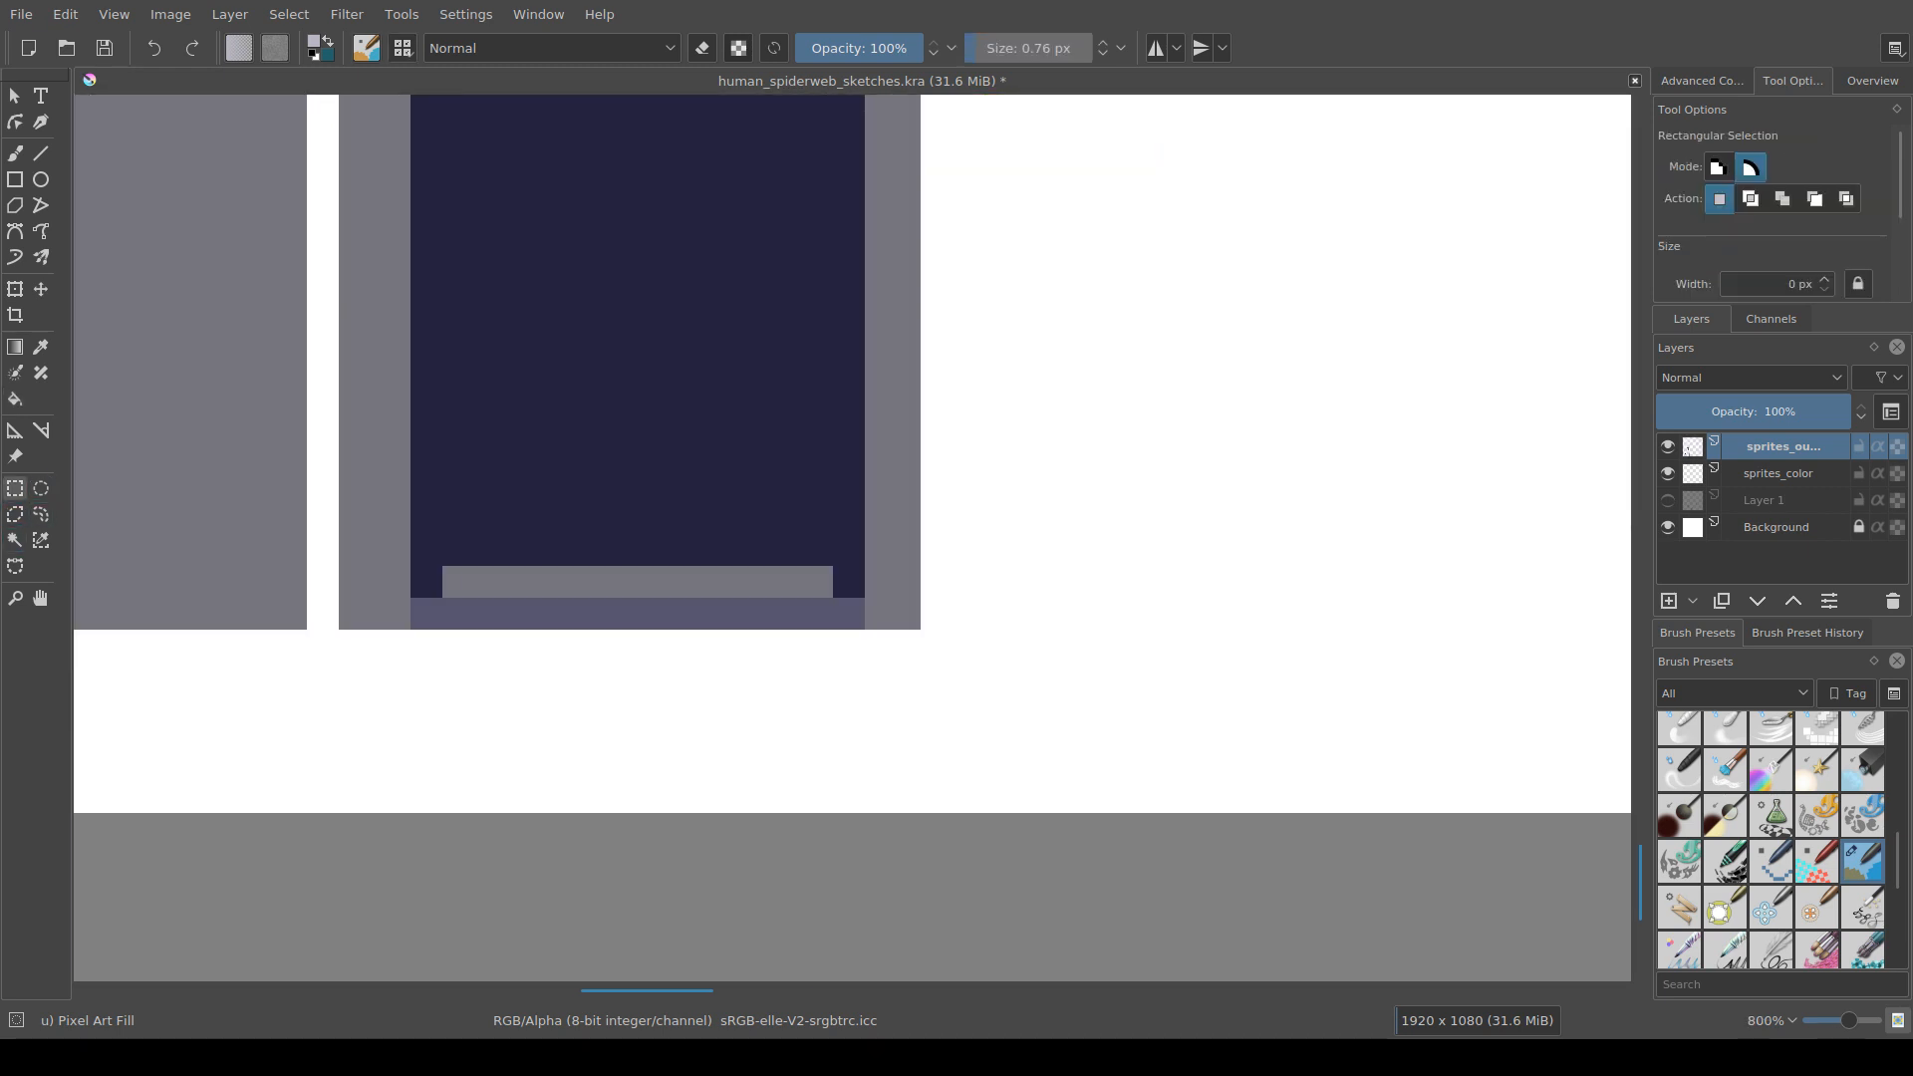
drag(409, 598, 865, 629)
key(f)
click(637, 614)
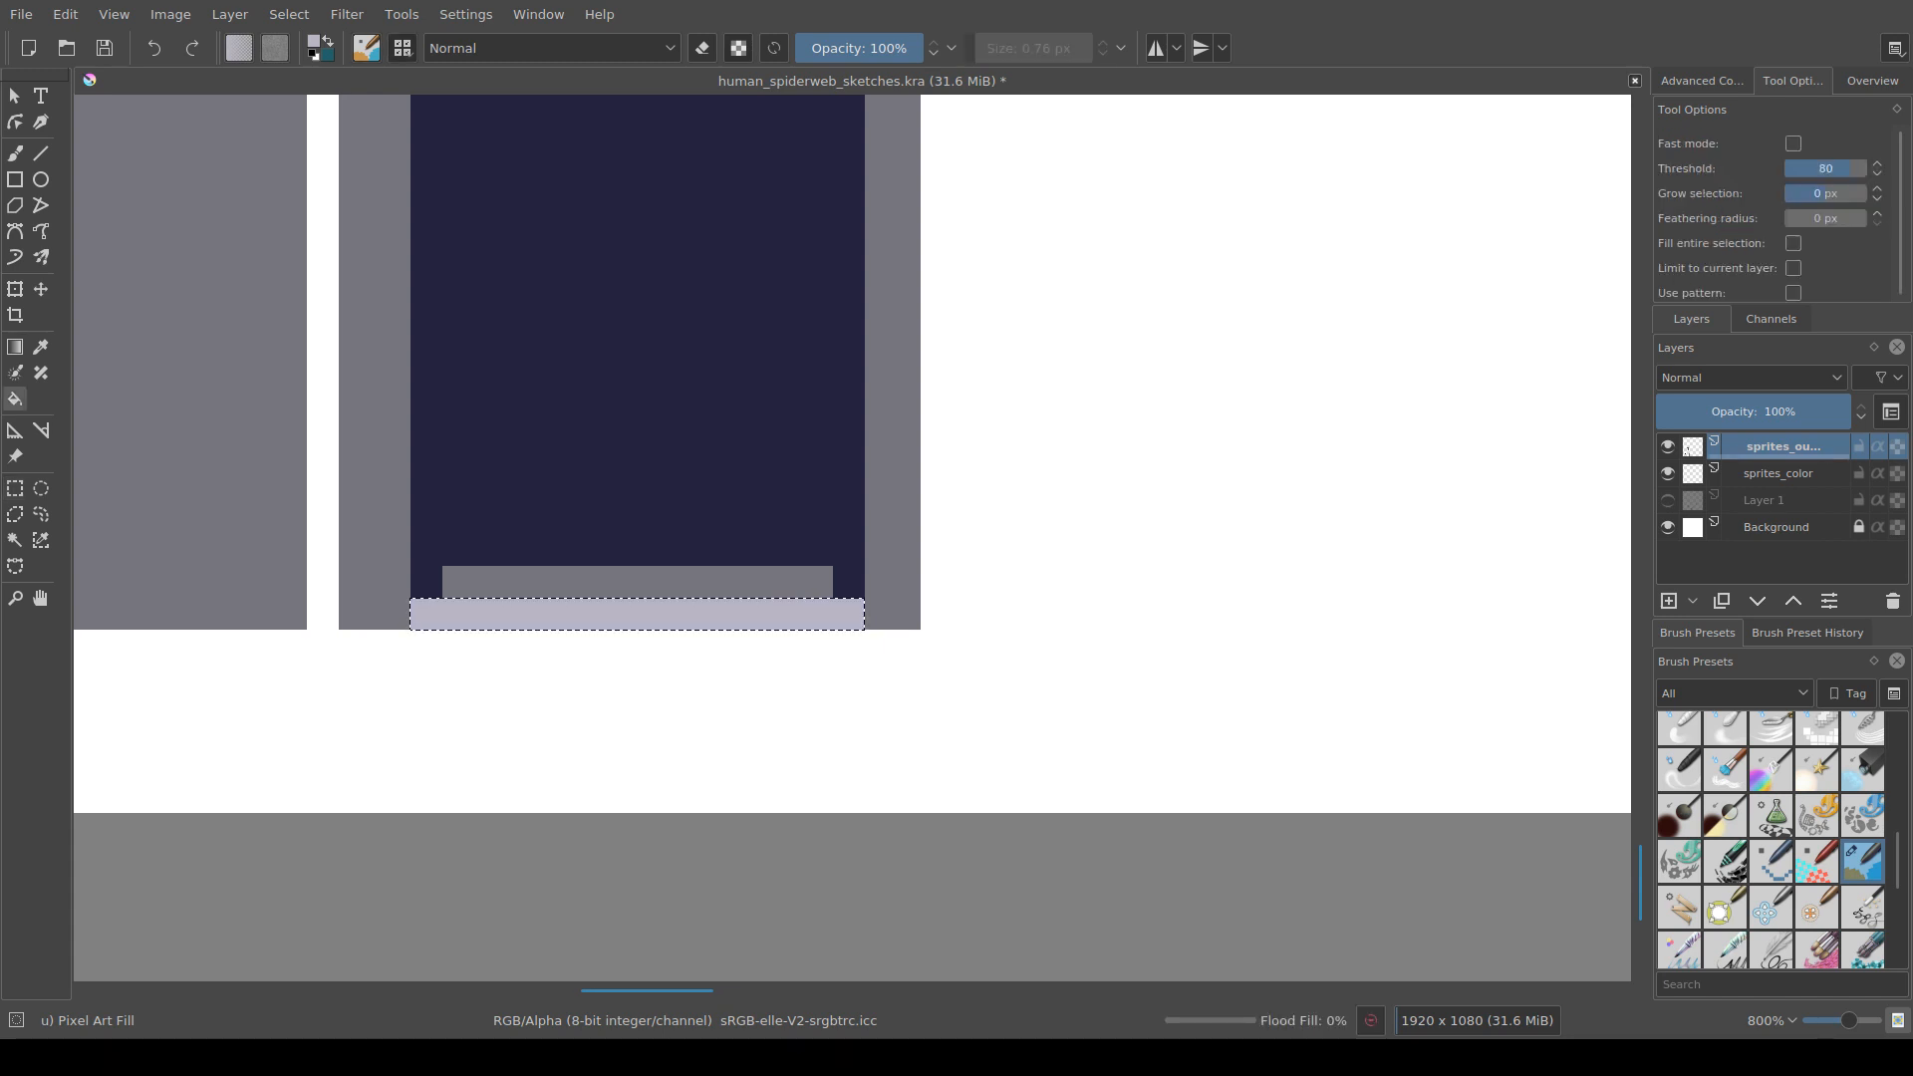
drag(638, 614, 596, 674)
Step: Select the 49 px wide strip above the doorway's lavender strip and fill it with the palette's mid grey
key(ctrl+r)
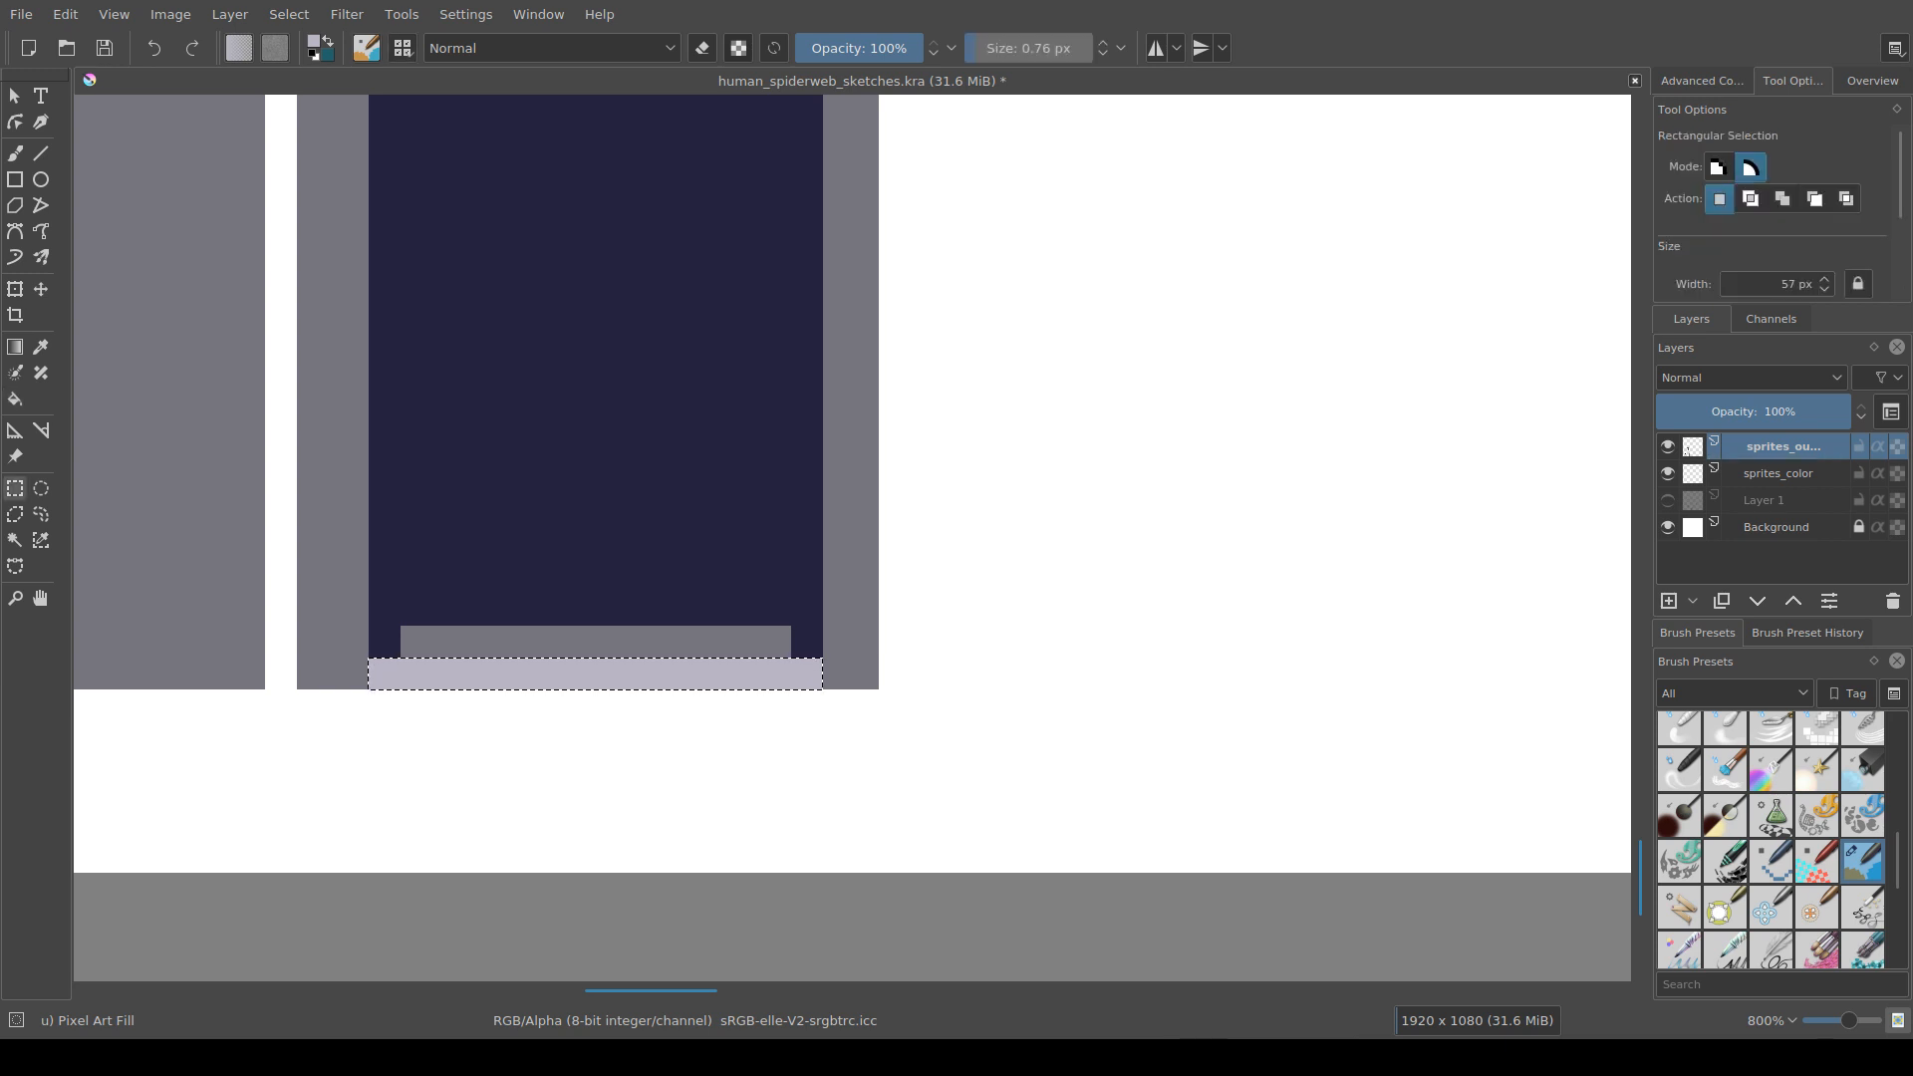
drag(400, 626, 791, 658)
drag(758, 479, 619, 907)
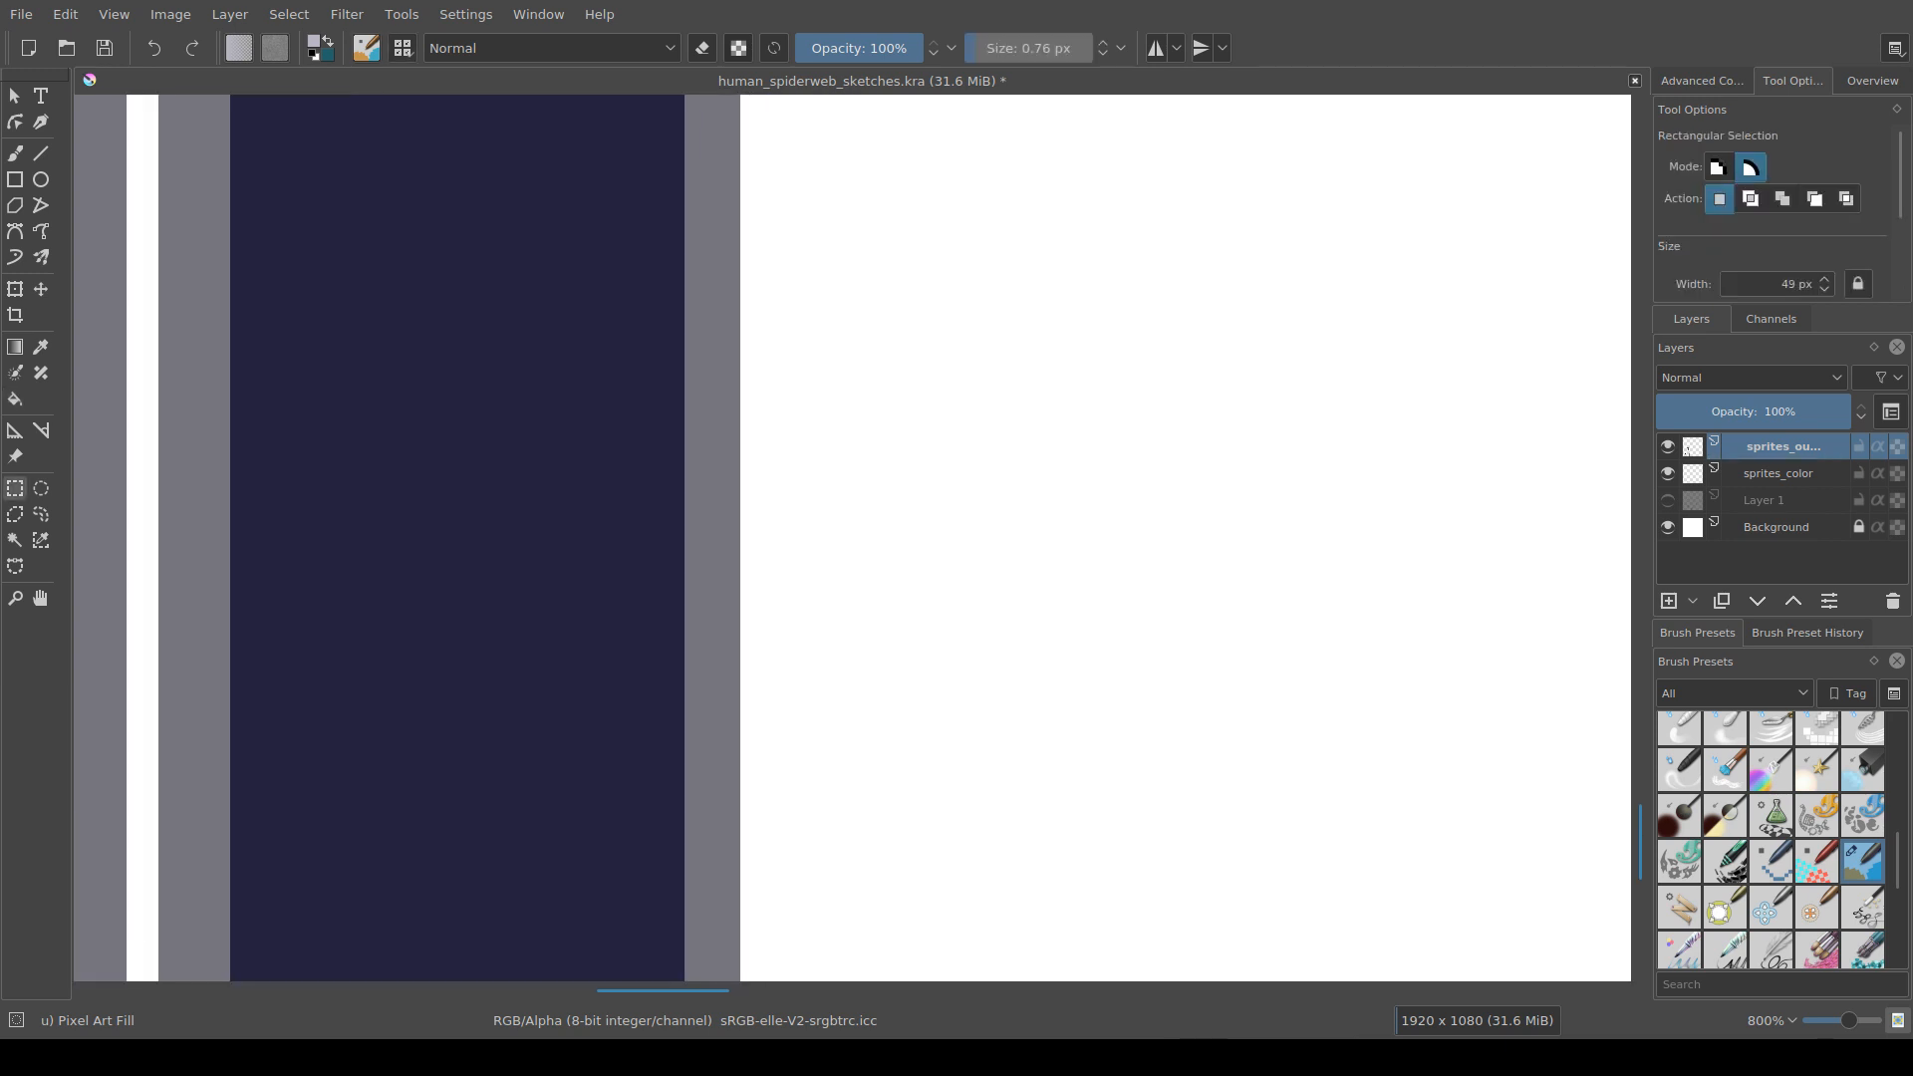
scroll(752, 571, down, 2)
drag(751, 570, 542, 879)
scroll(944, 469, up, 2)
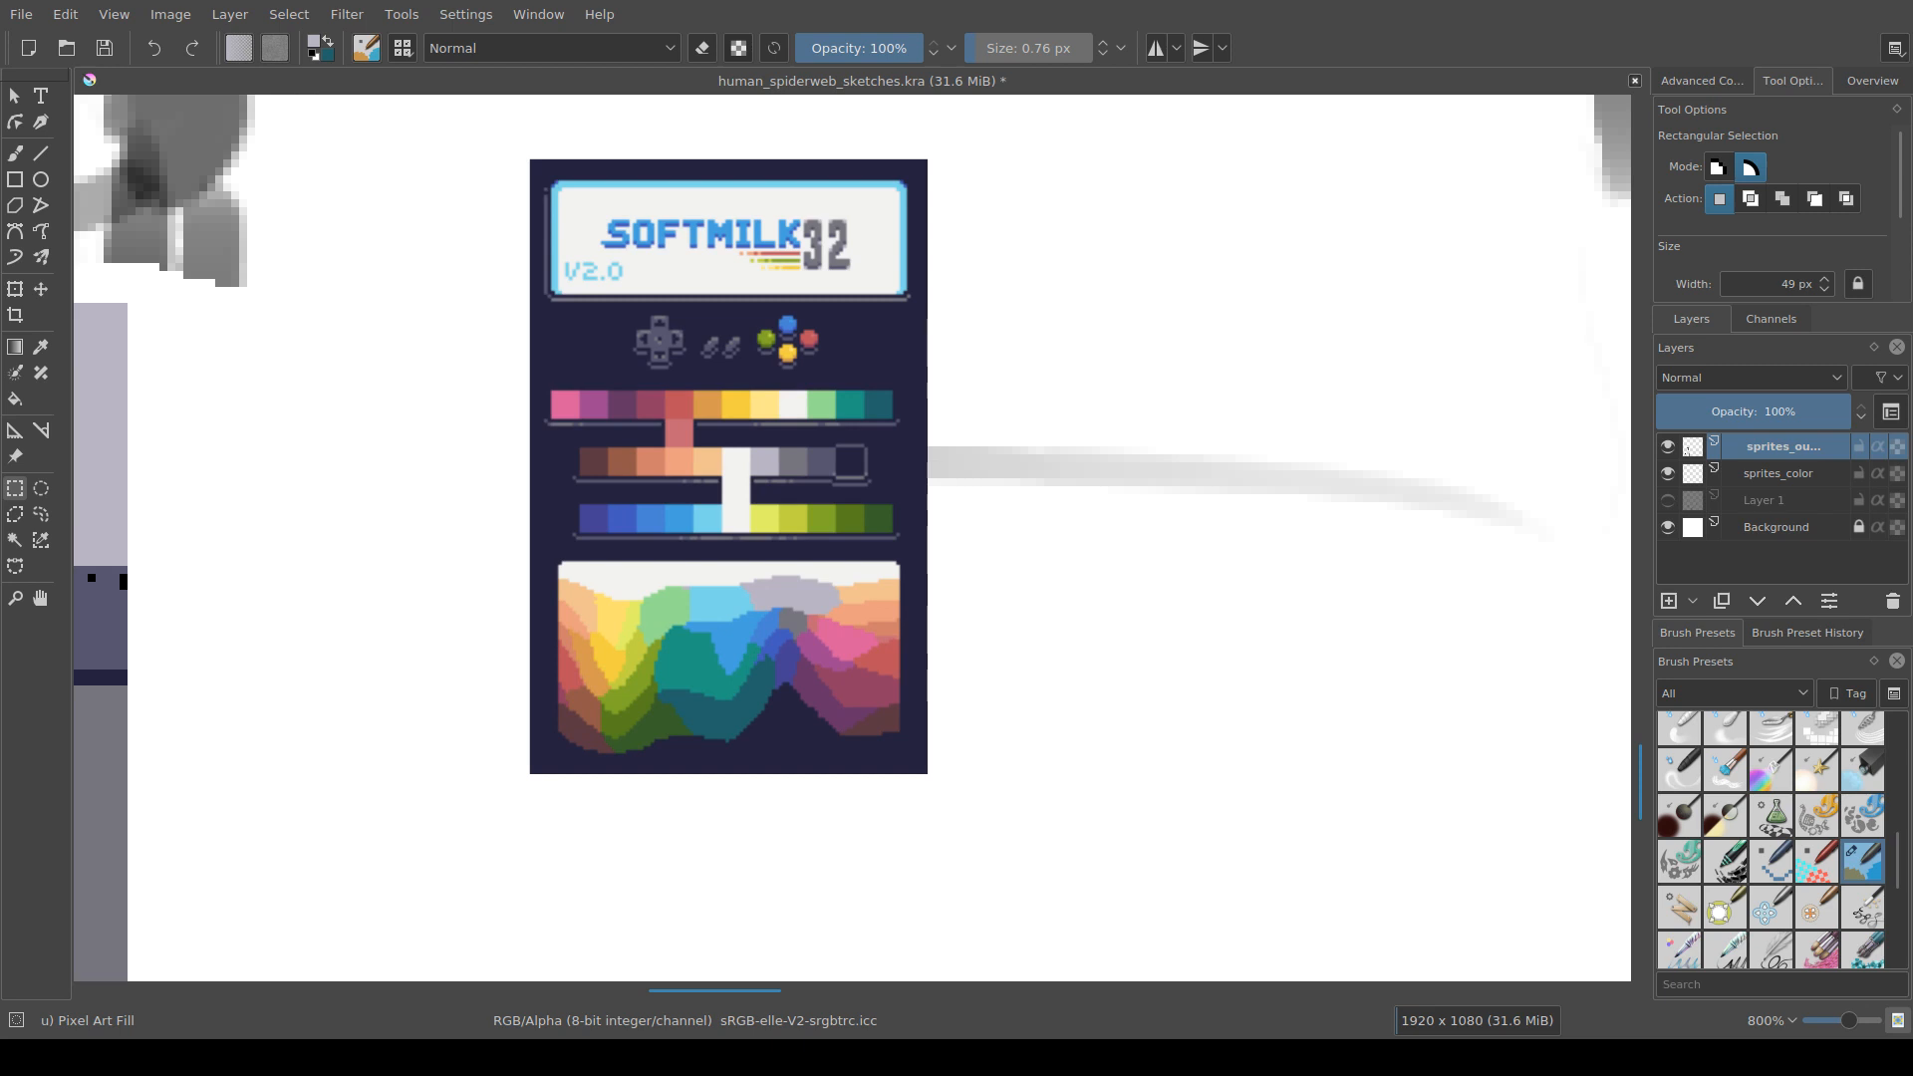
key(f)
drag(793, 461, 858, 427)
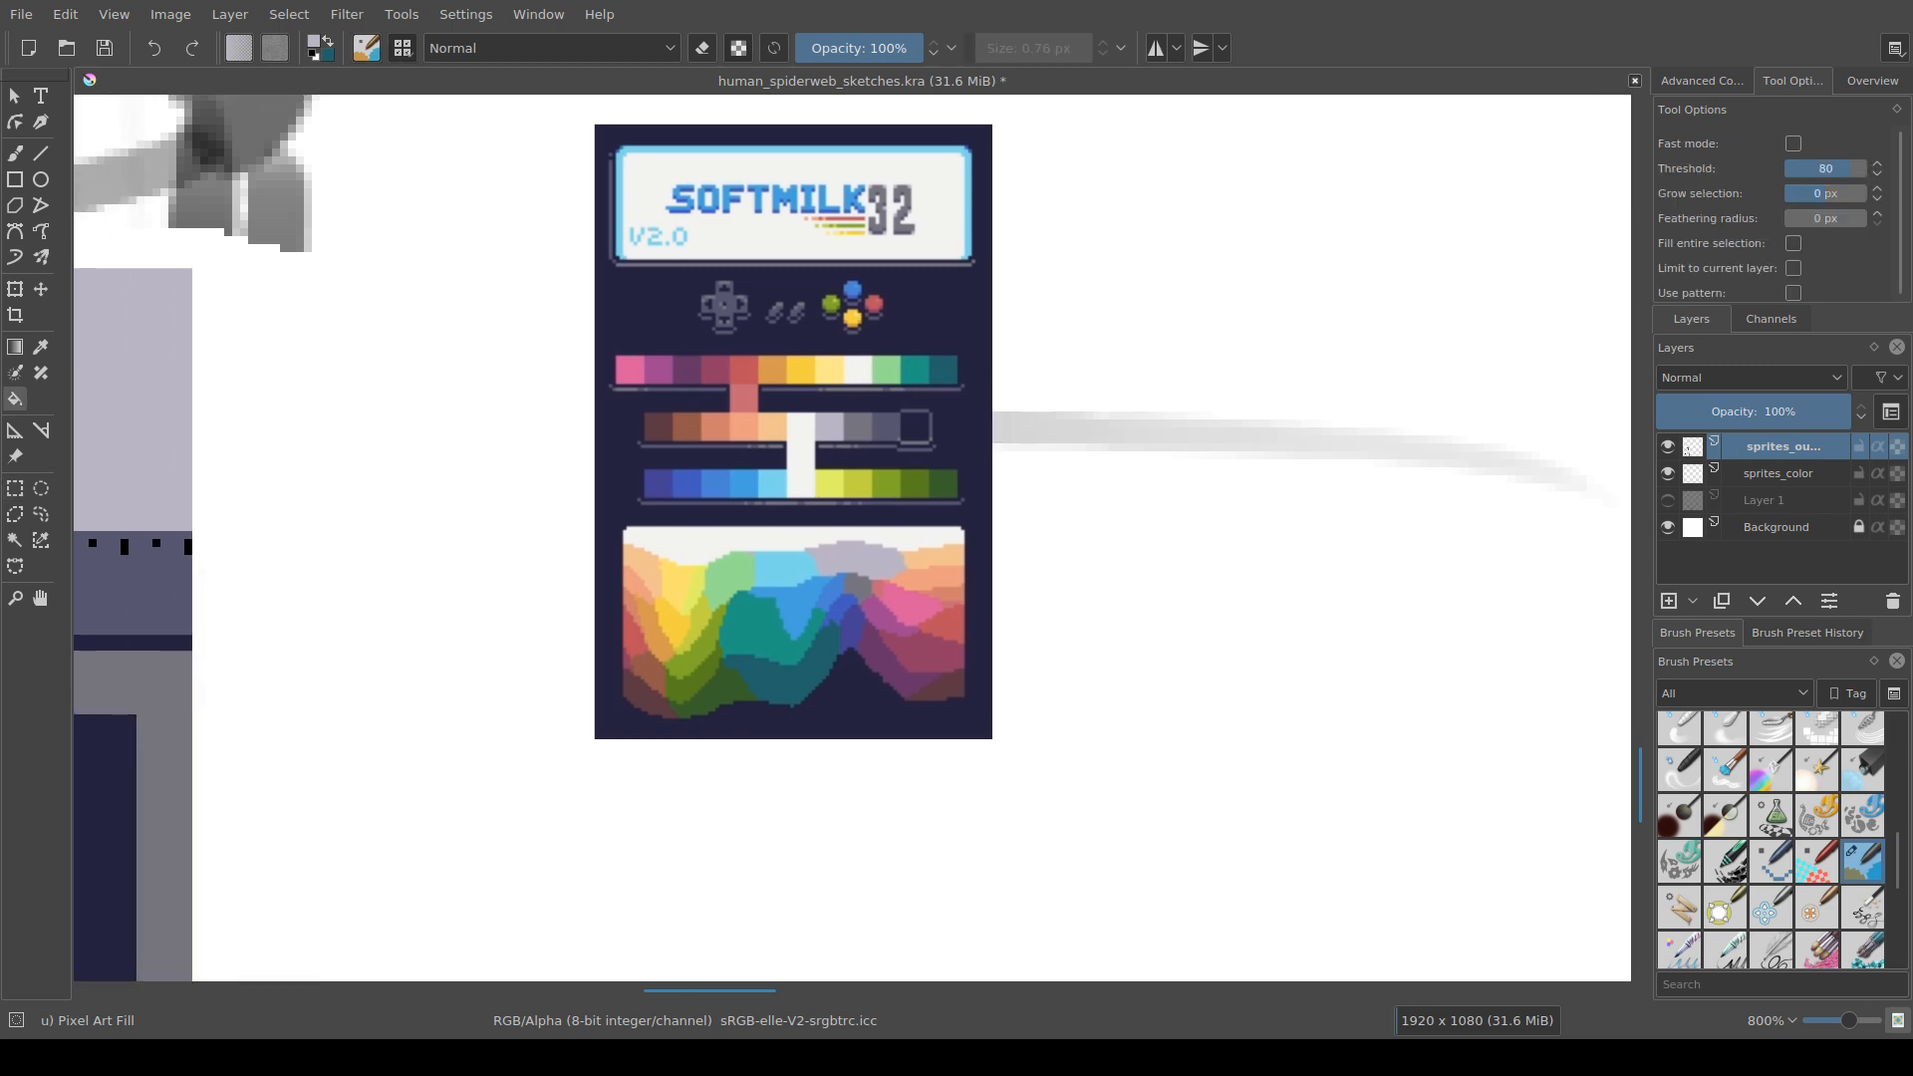
ctrl+click(858, 426)
drag(398, 847, 868, 346)
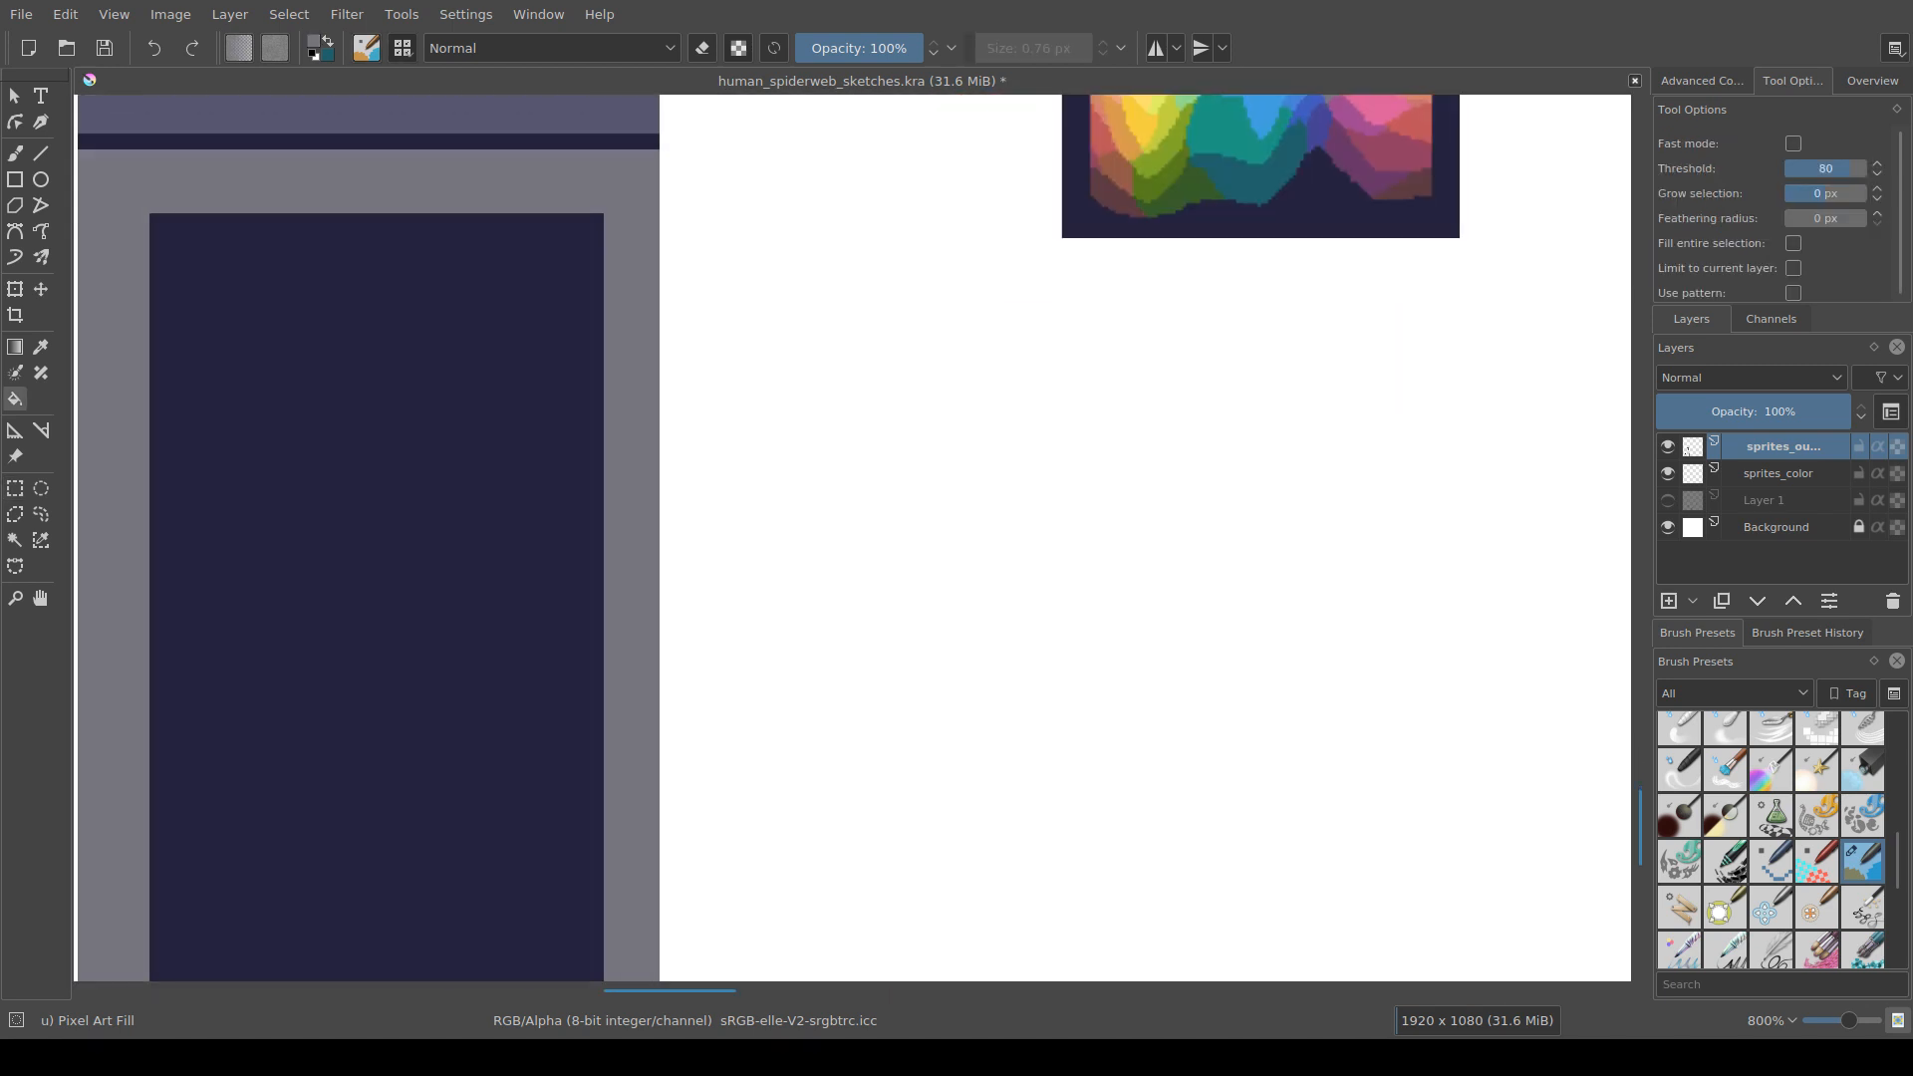
drag(458, 857, 761, 233)
click(682, 627)
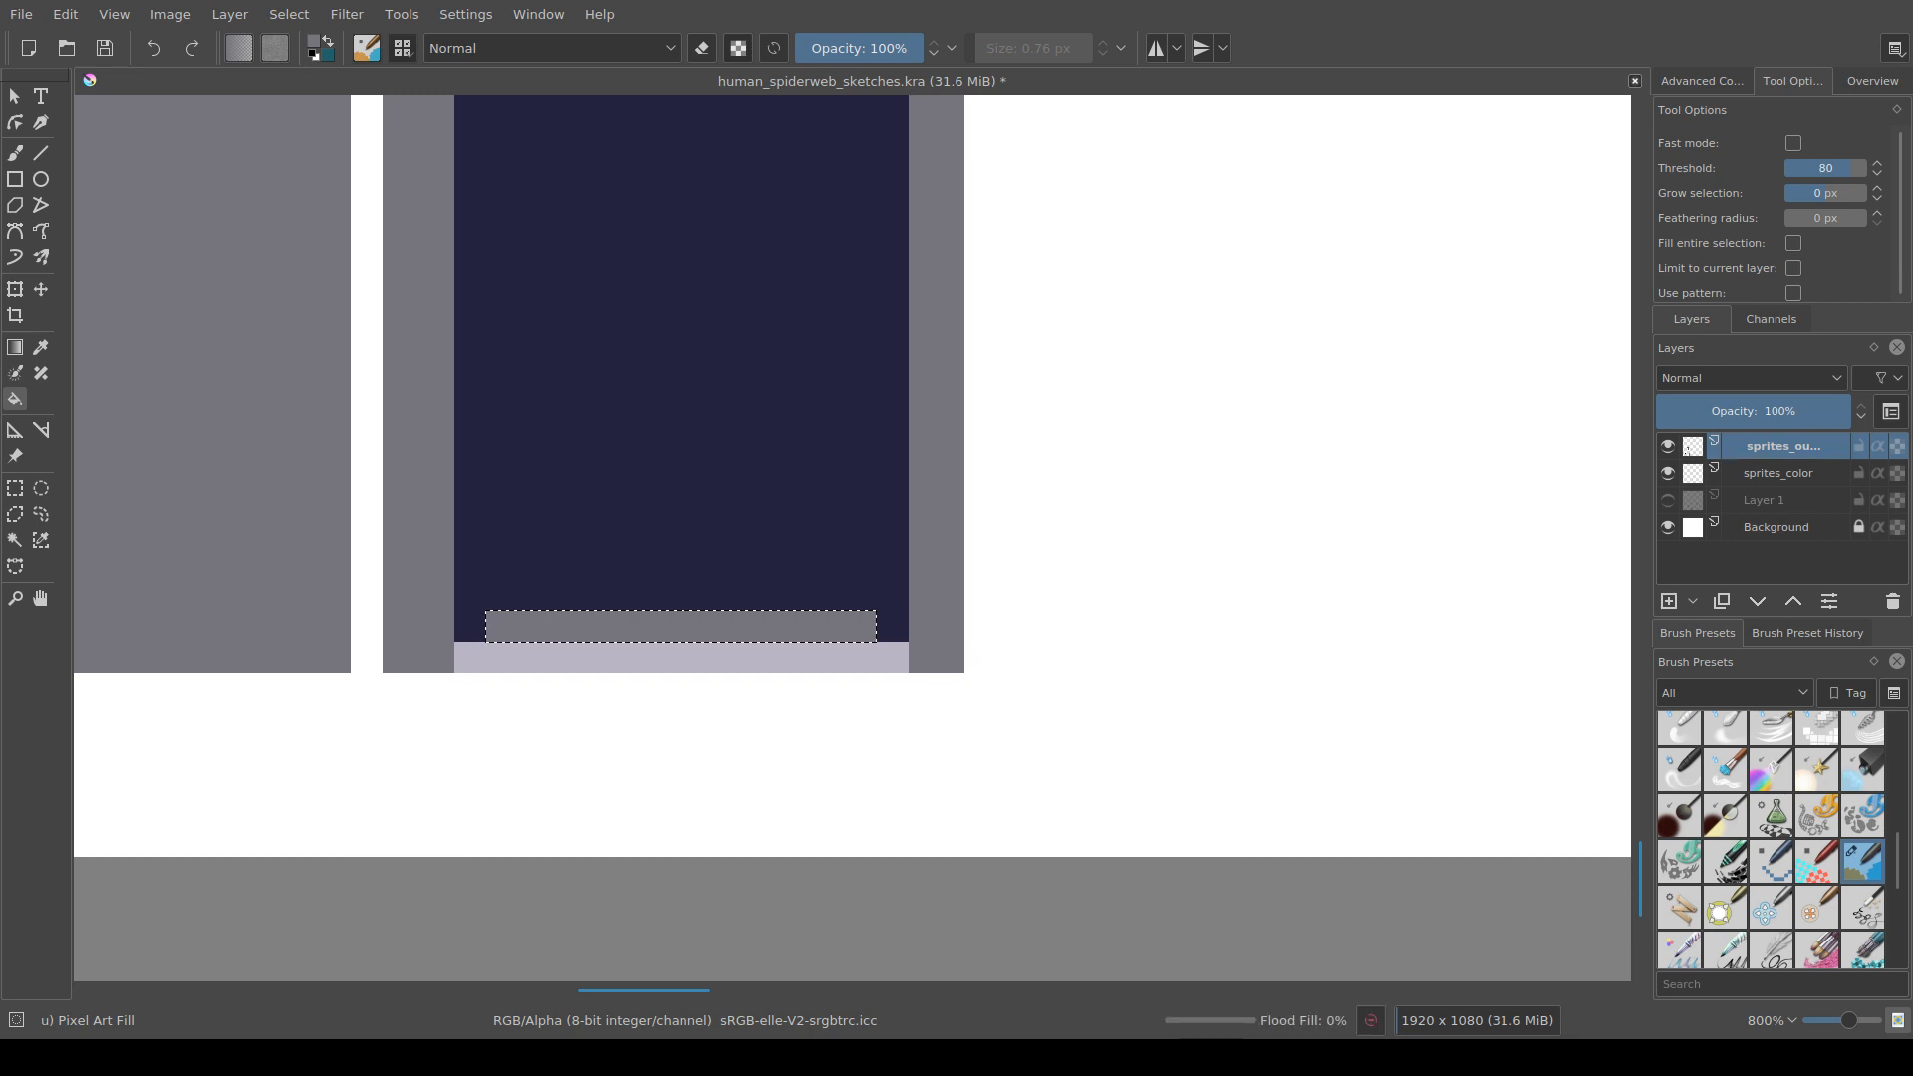
Step: Select a 41 px wide strip, inset from both sides just above the mid-grey one, fill it with slate grey and clear the selection
key(ctrl+r)
drag(515, 584, 845, 610)
click(520, 576)
drag(516, 577, 844, 610)
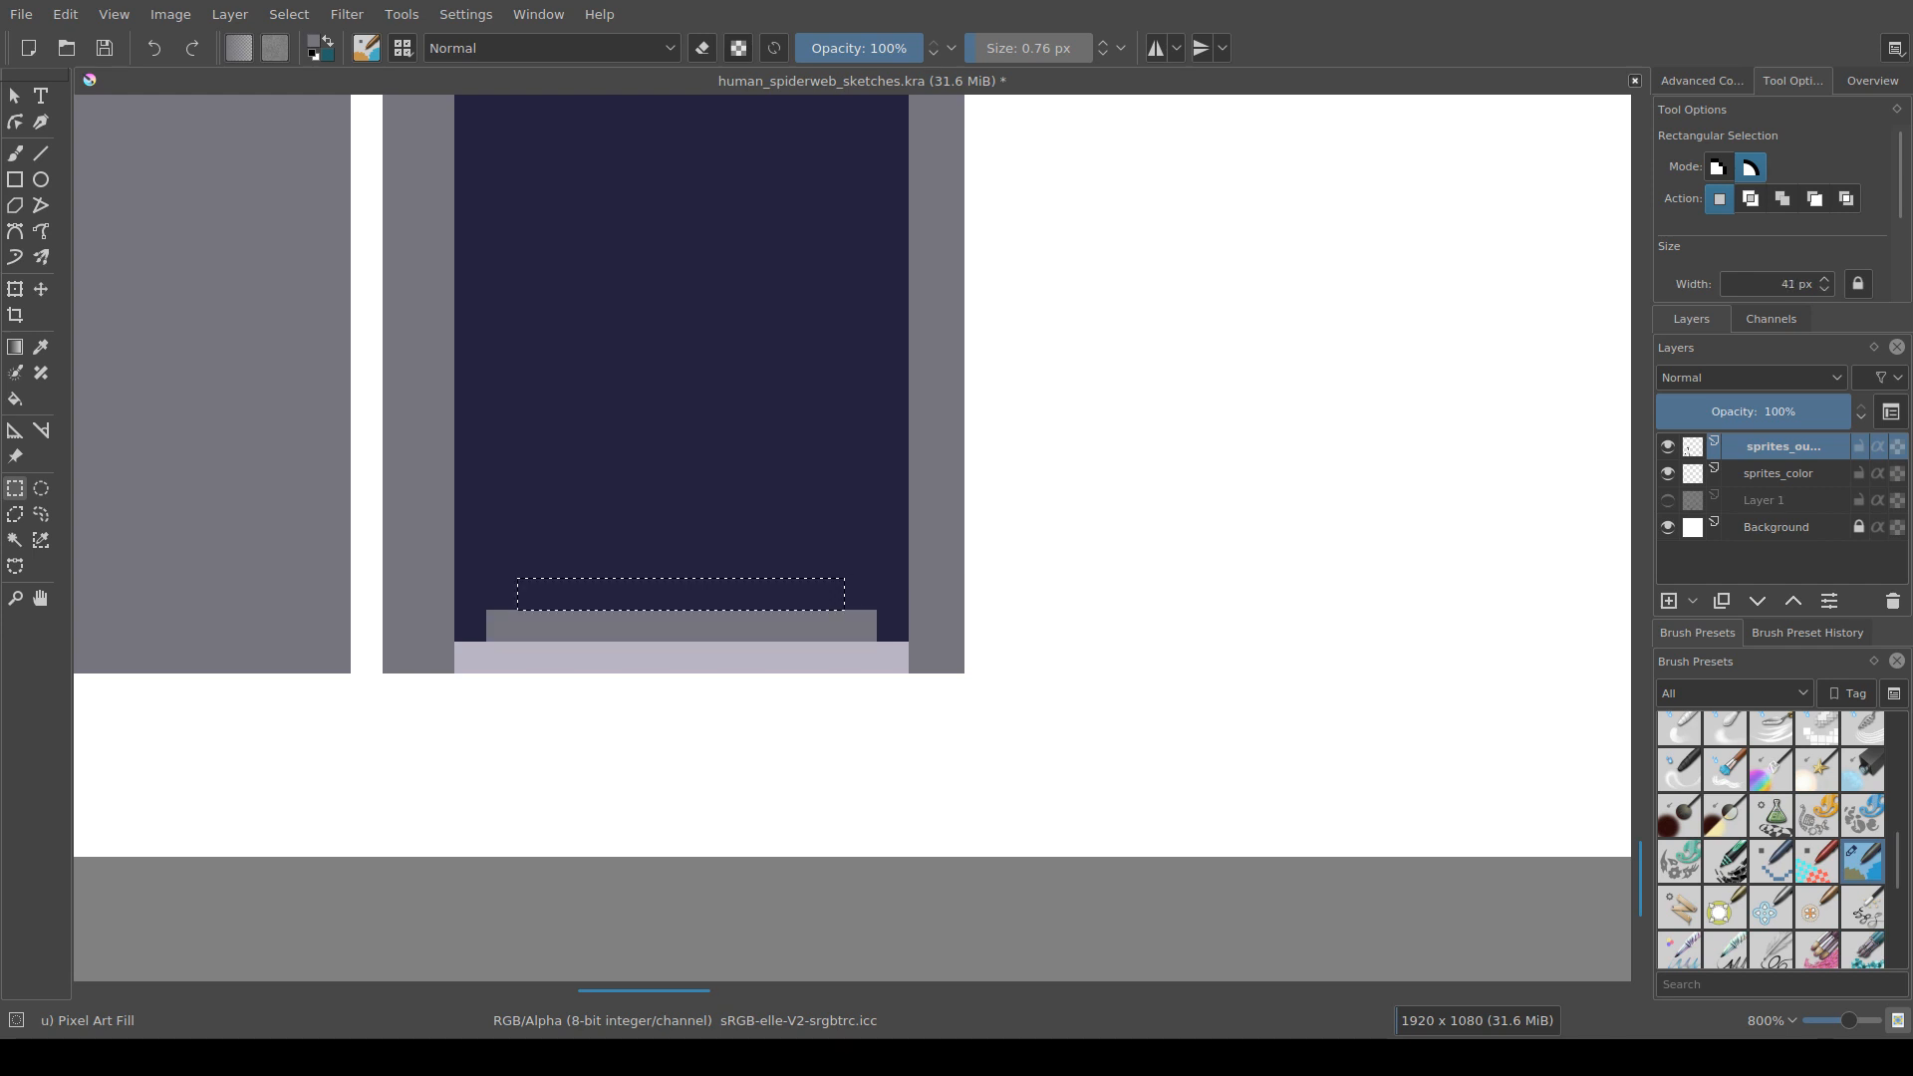
mouse_move(1050, 286)
mouse_down()
mouse_move(867, 466)
mouse_move(571, 884)
mouse_move(579, 858)
mouse_up()
scroll(865, 466, down, 2)
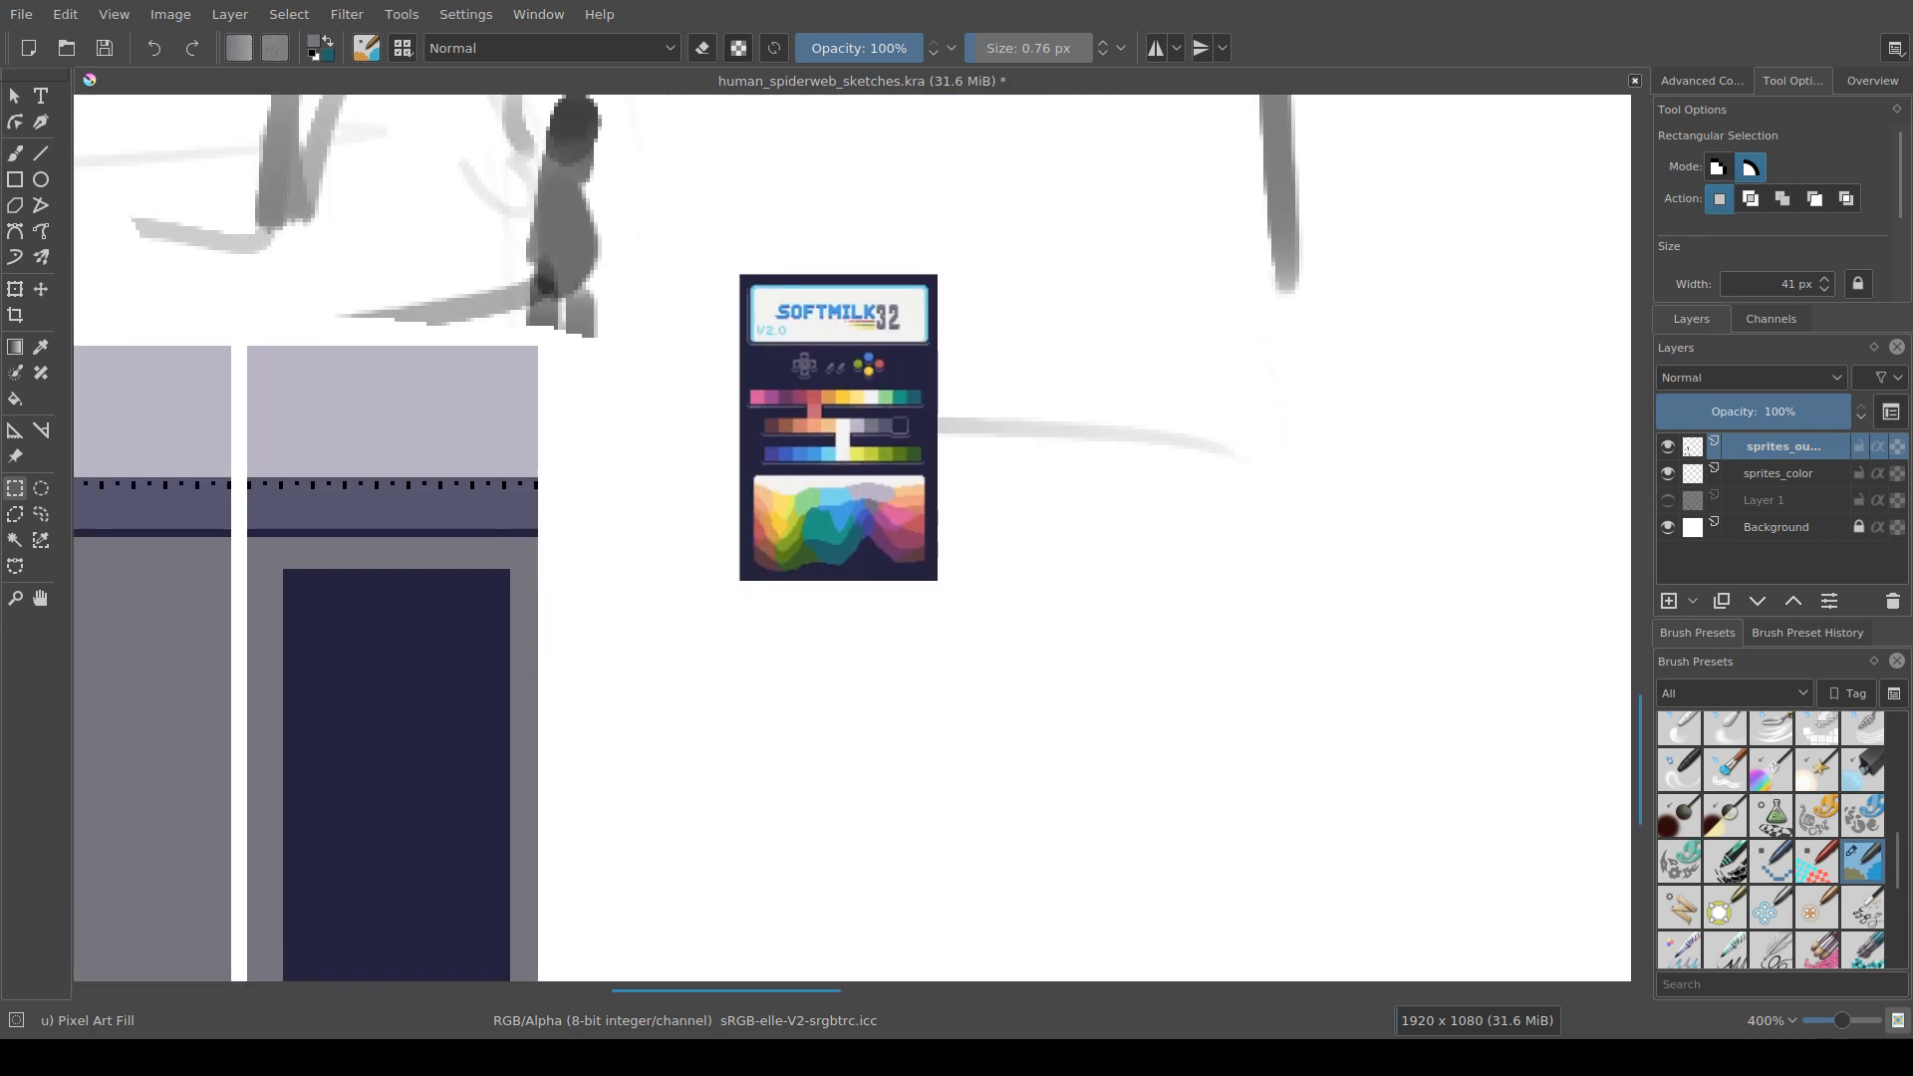
key(f)
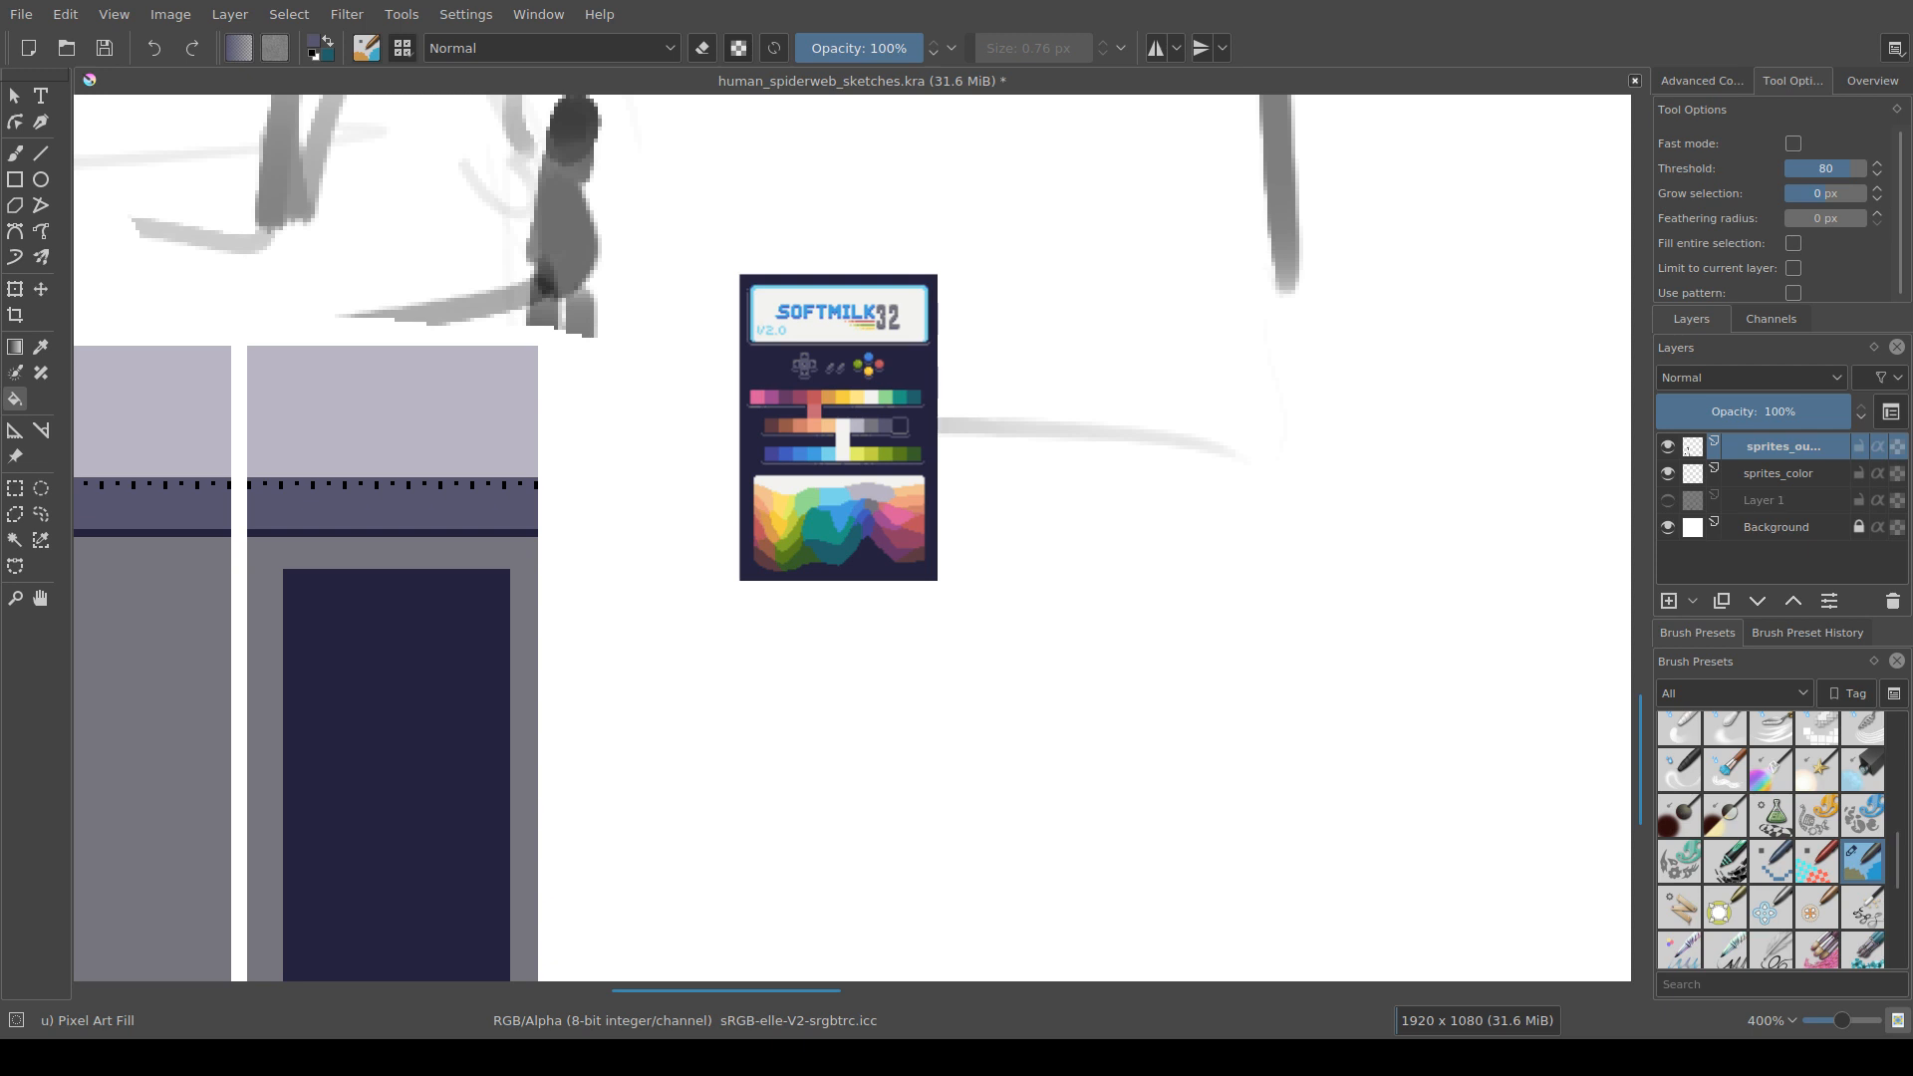
drag(758, 909, 966, 518)
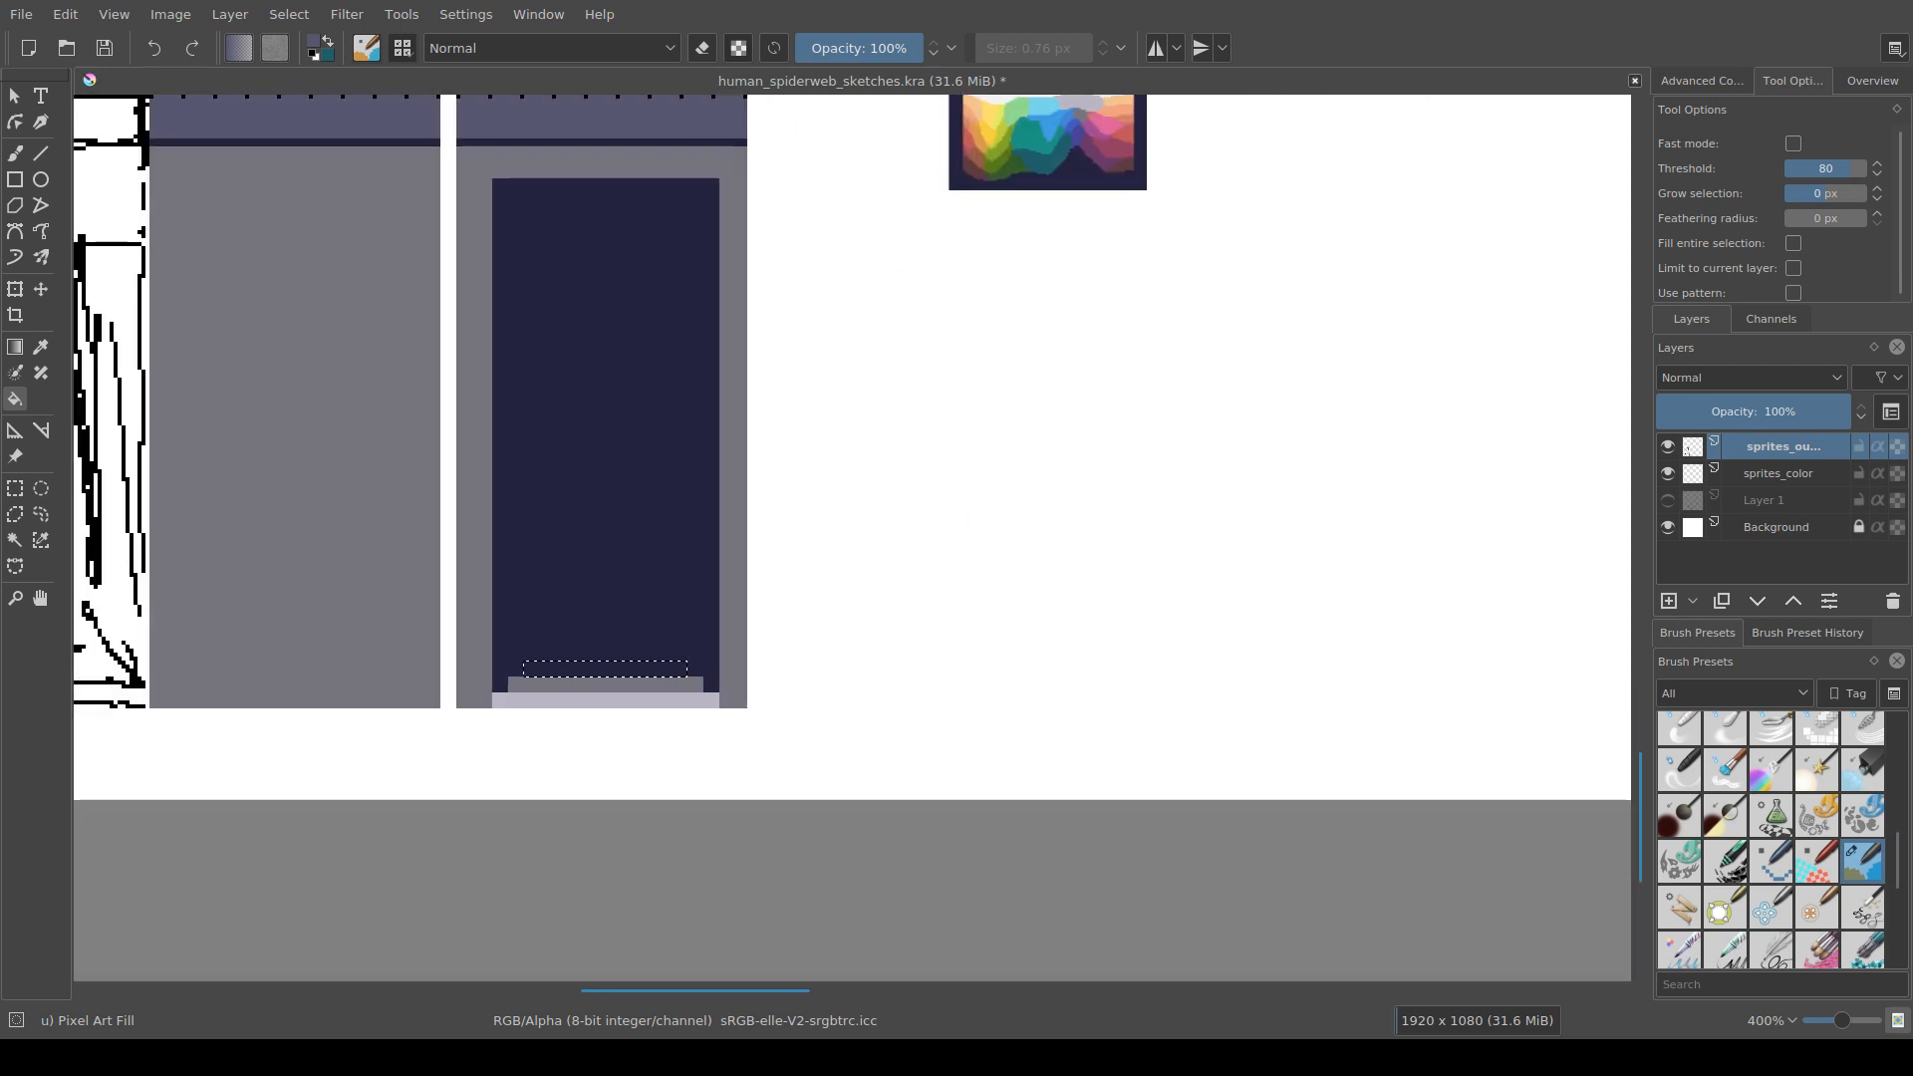
click(568, 669)
scroll(568, 681, up, 3)
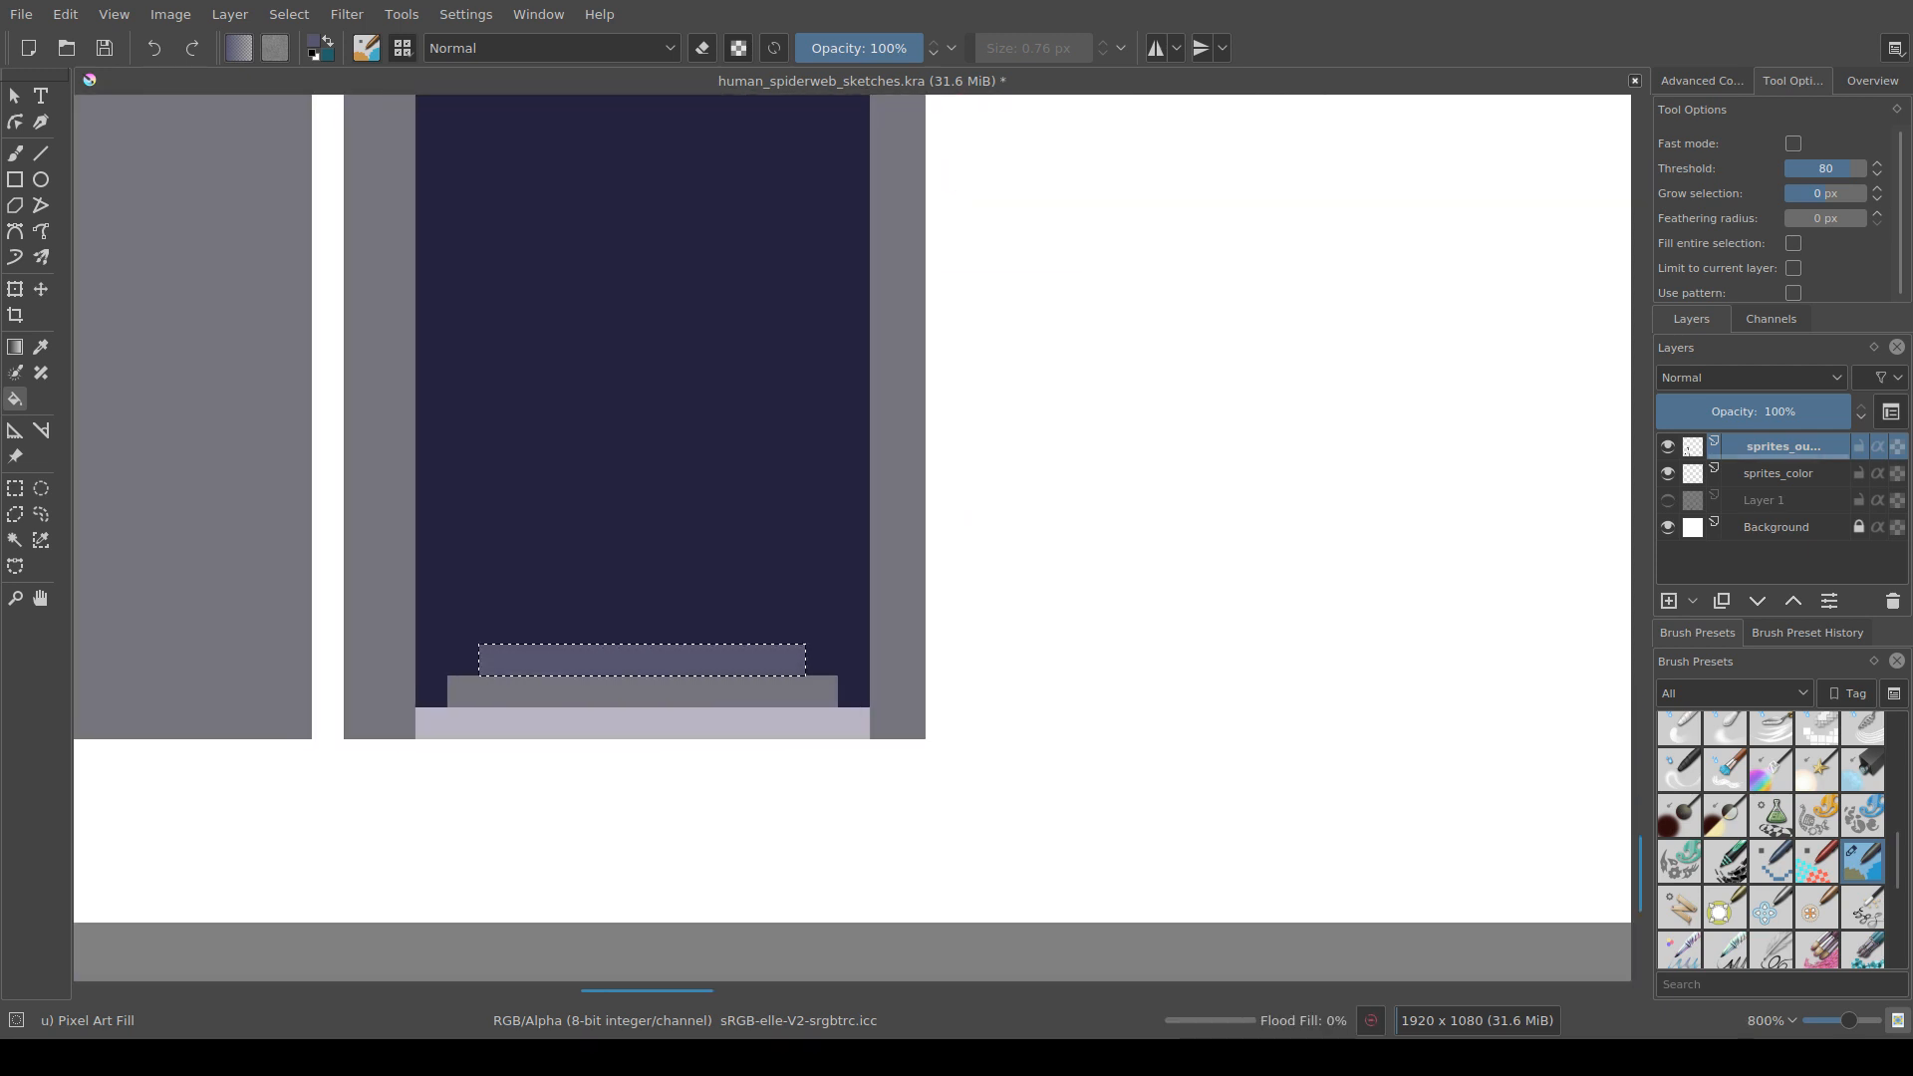
scroll(654, 718, down, 4)
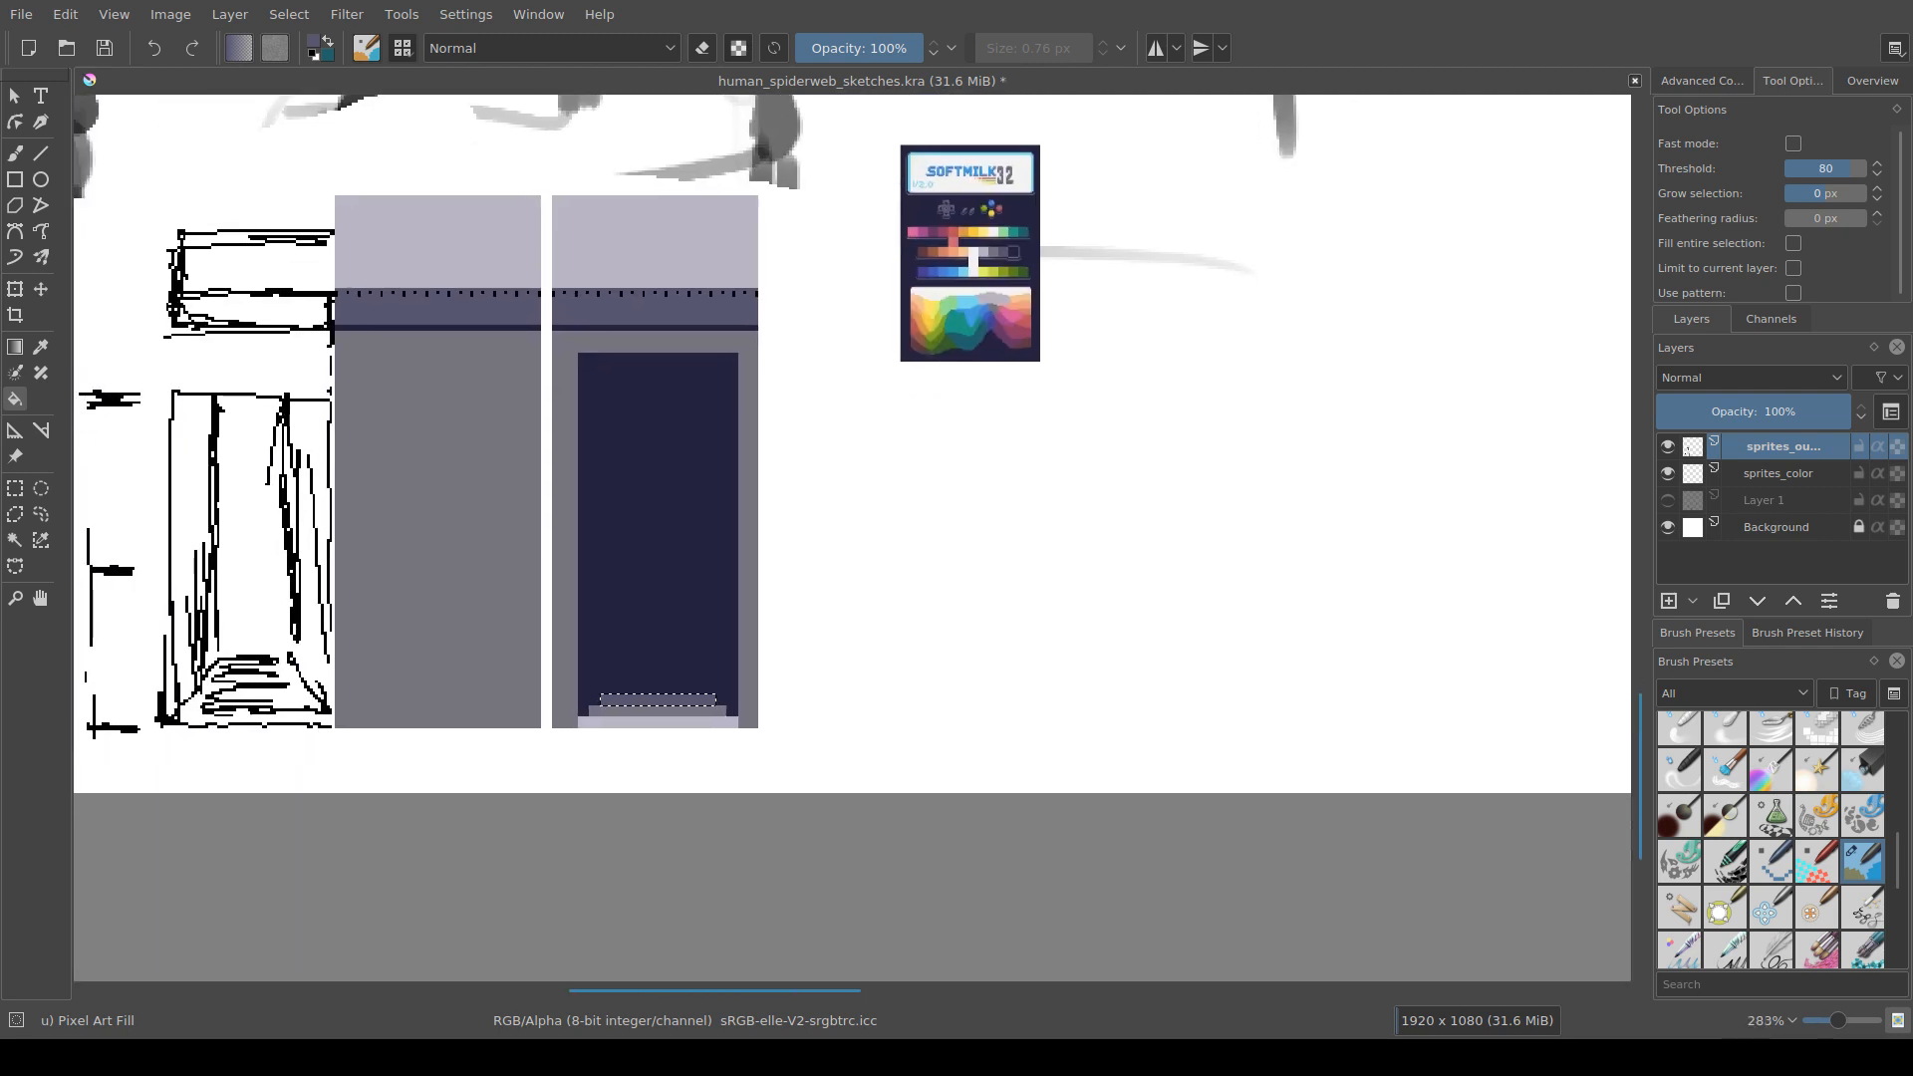
key(ctrl+r)
scroll(807, 670, down, 1)
scroll(997, 526, down, 1)
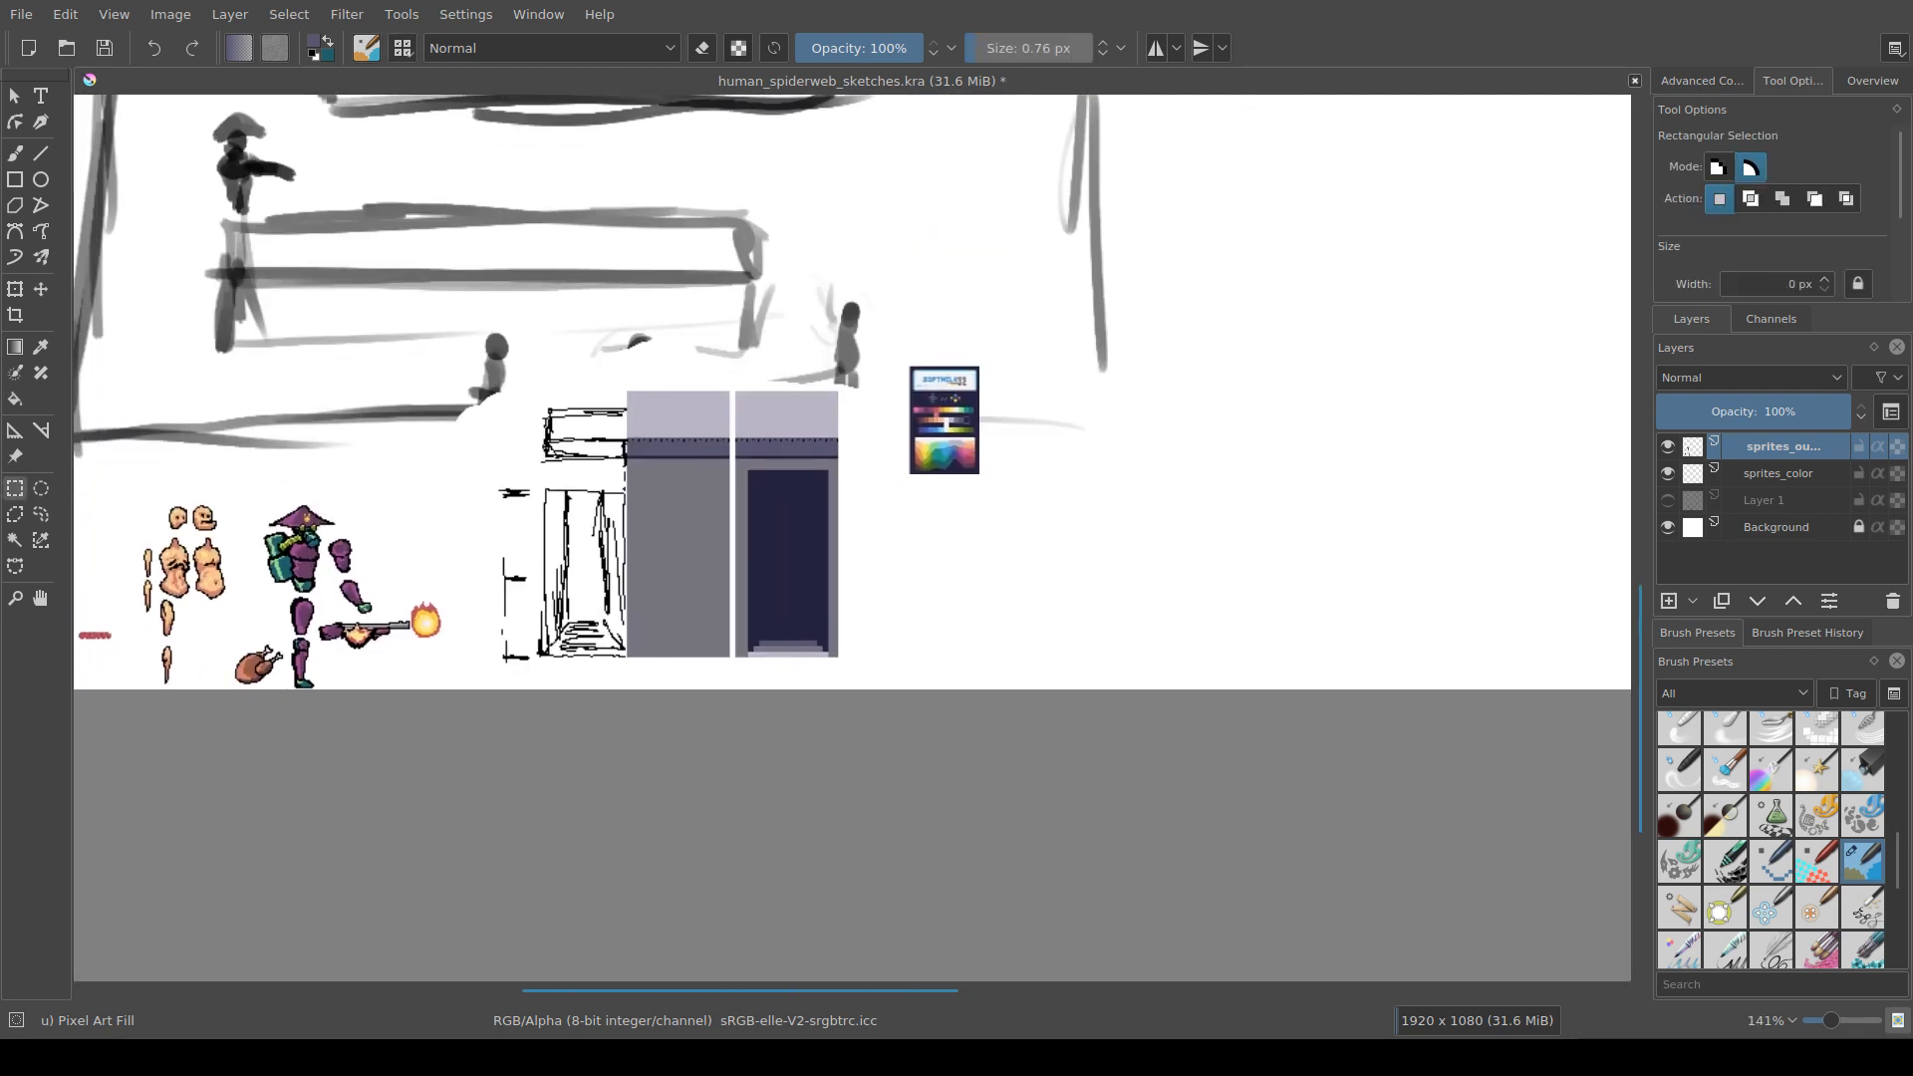
scroll(841, 619, up, 4)
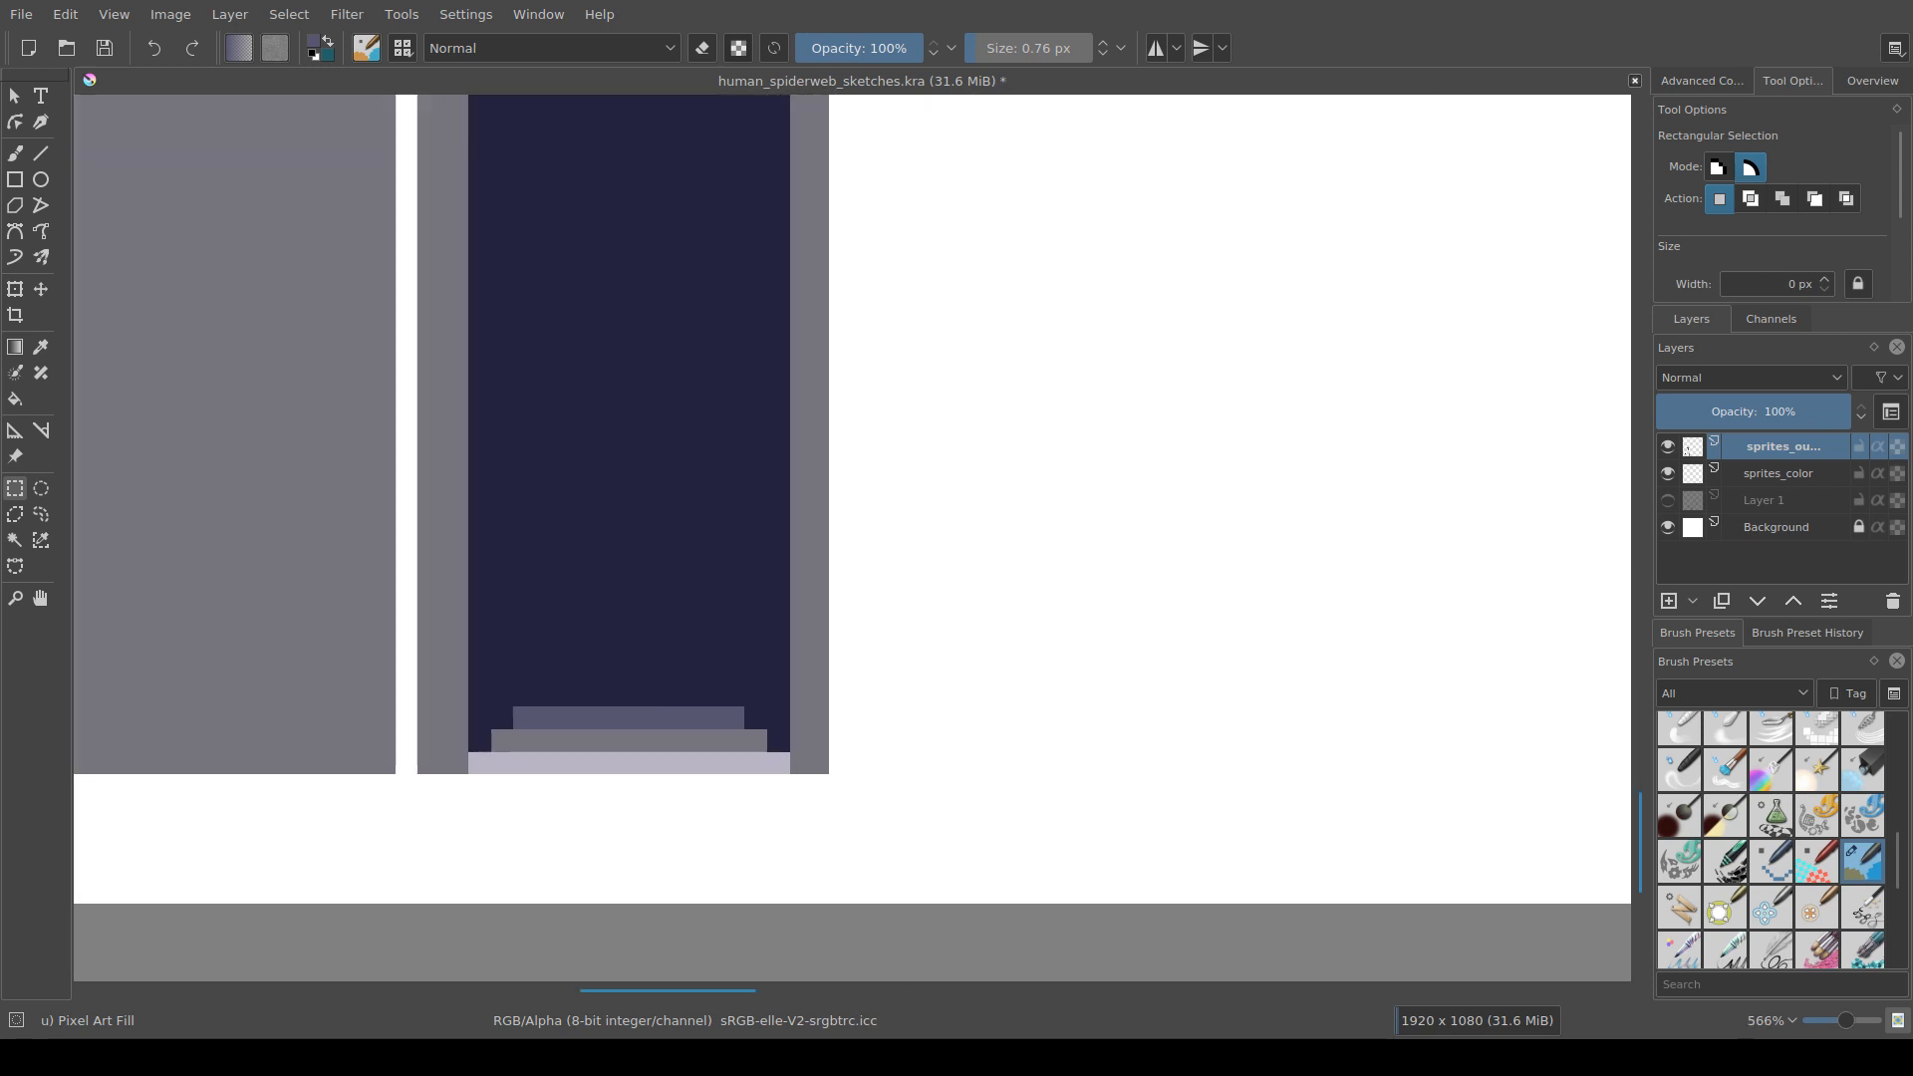
scroll(649, 718, up, 2)
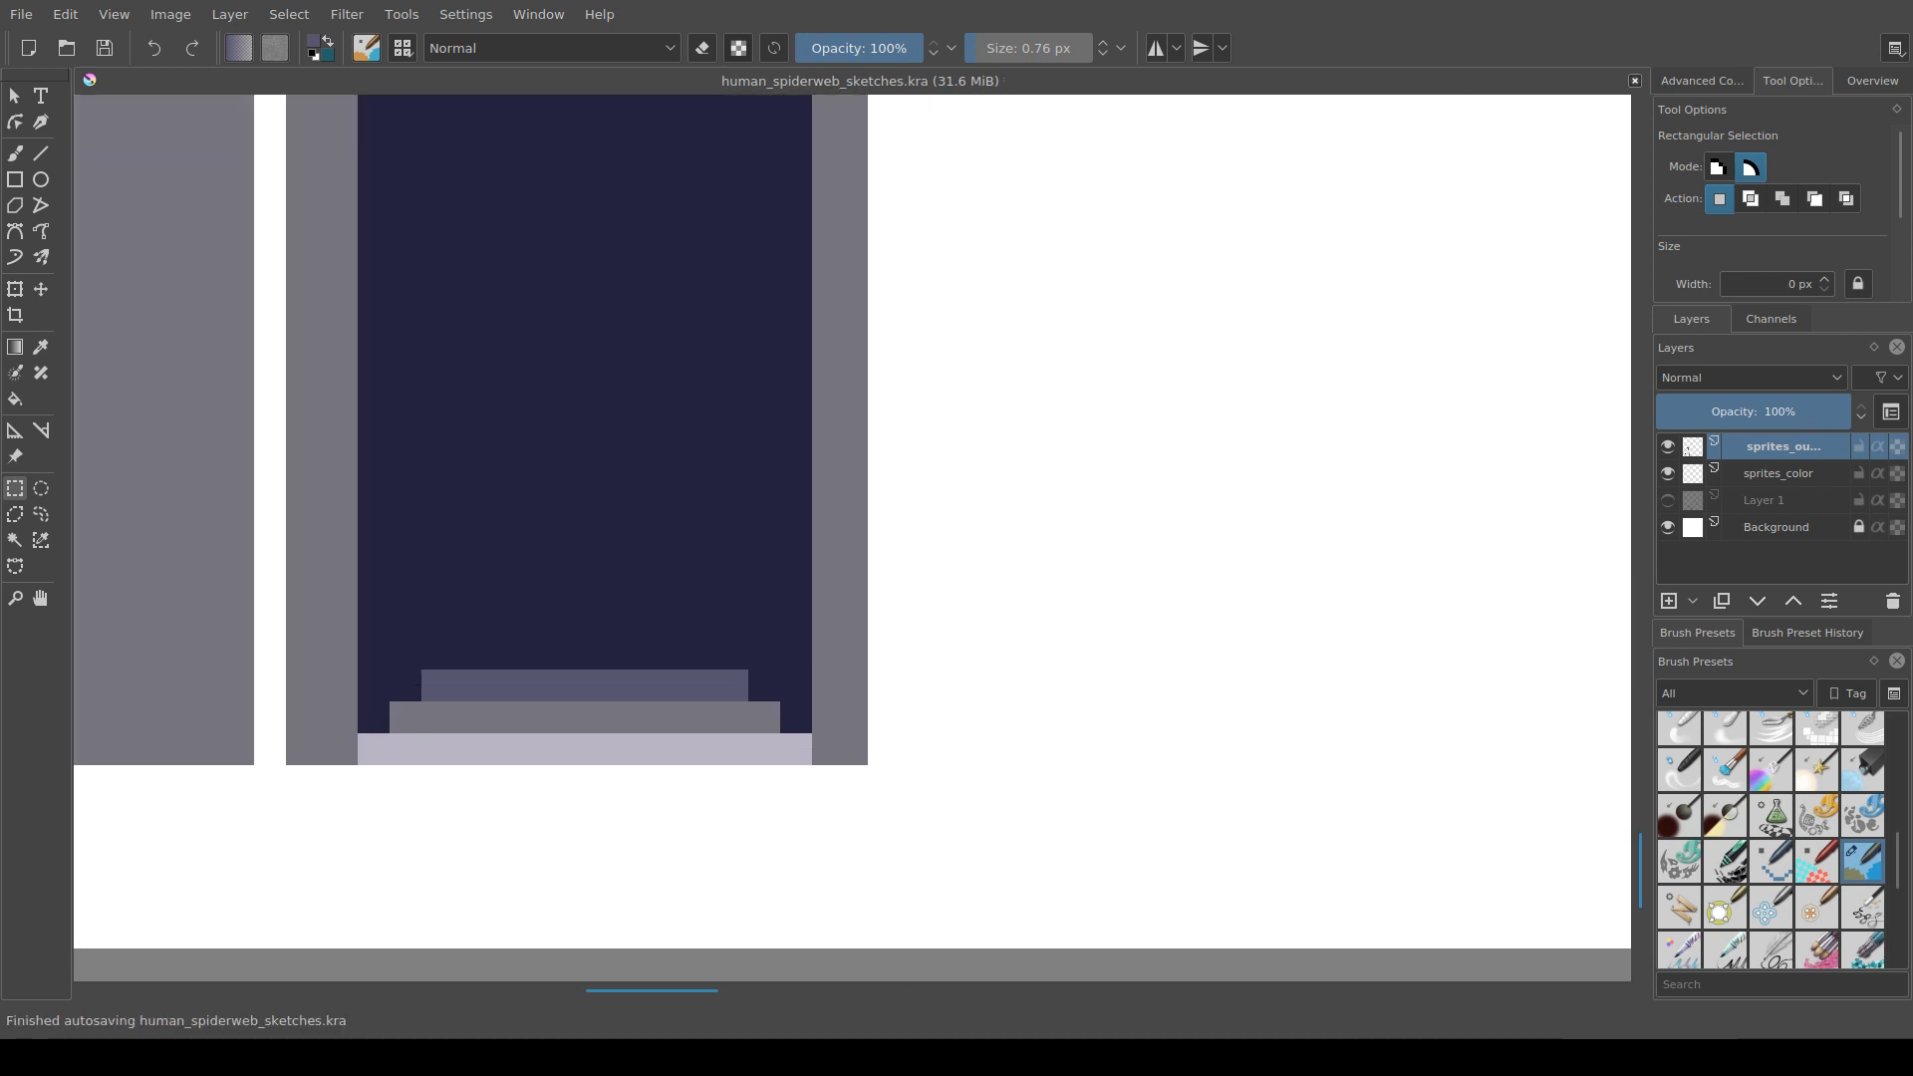
drag(291, 672, 337, 684)
scroll(338, 684, down, 4)
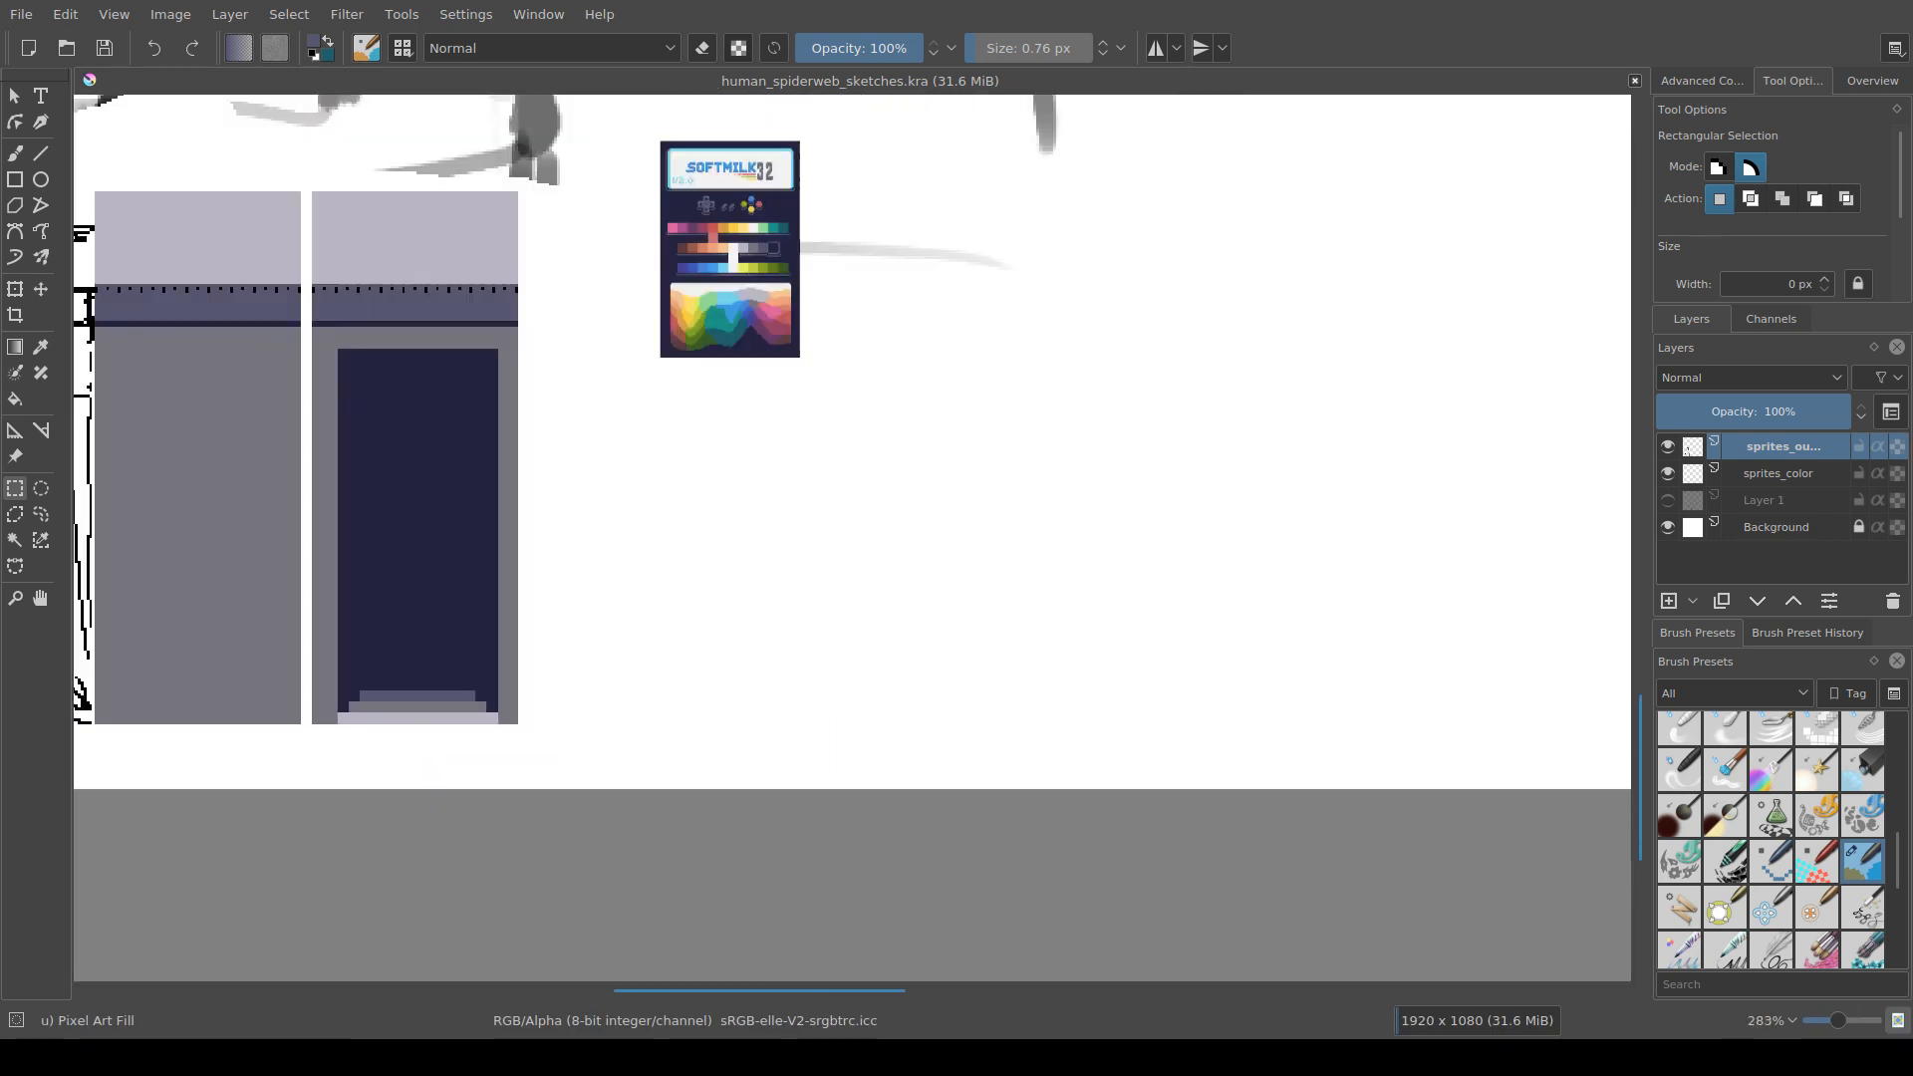
drag(422, 419, 633, 280)
scroll(512, 475, up, 2)
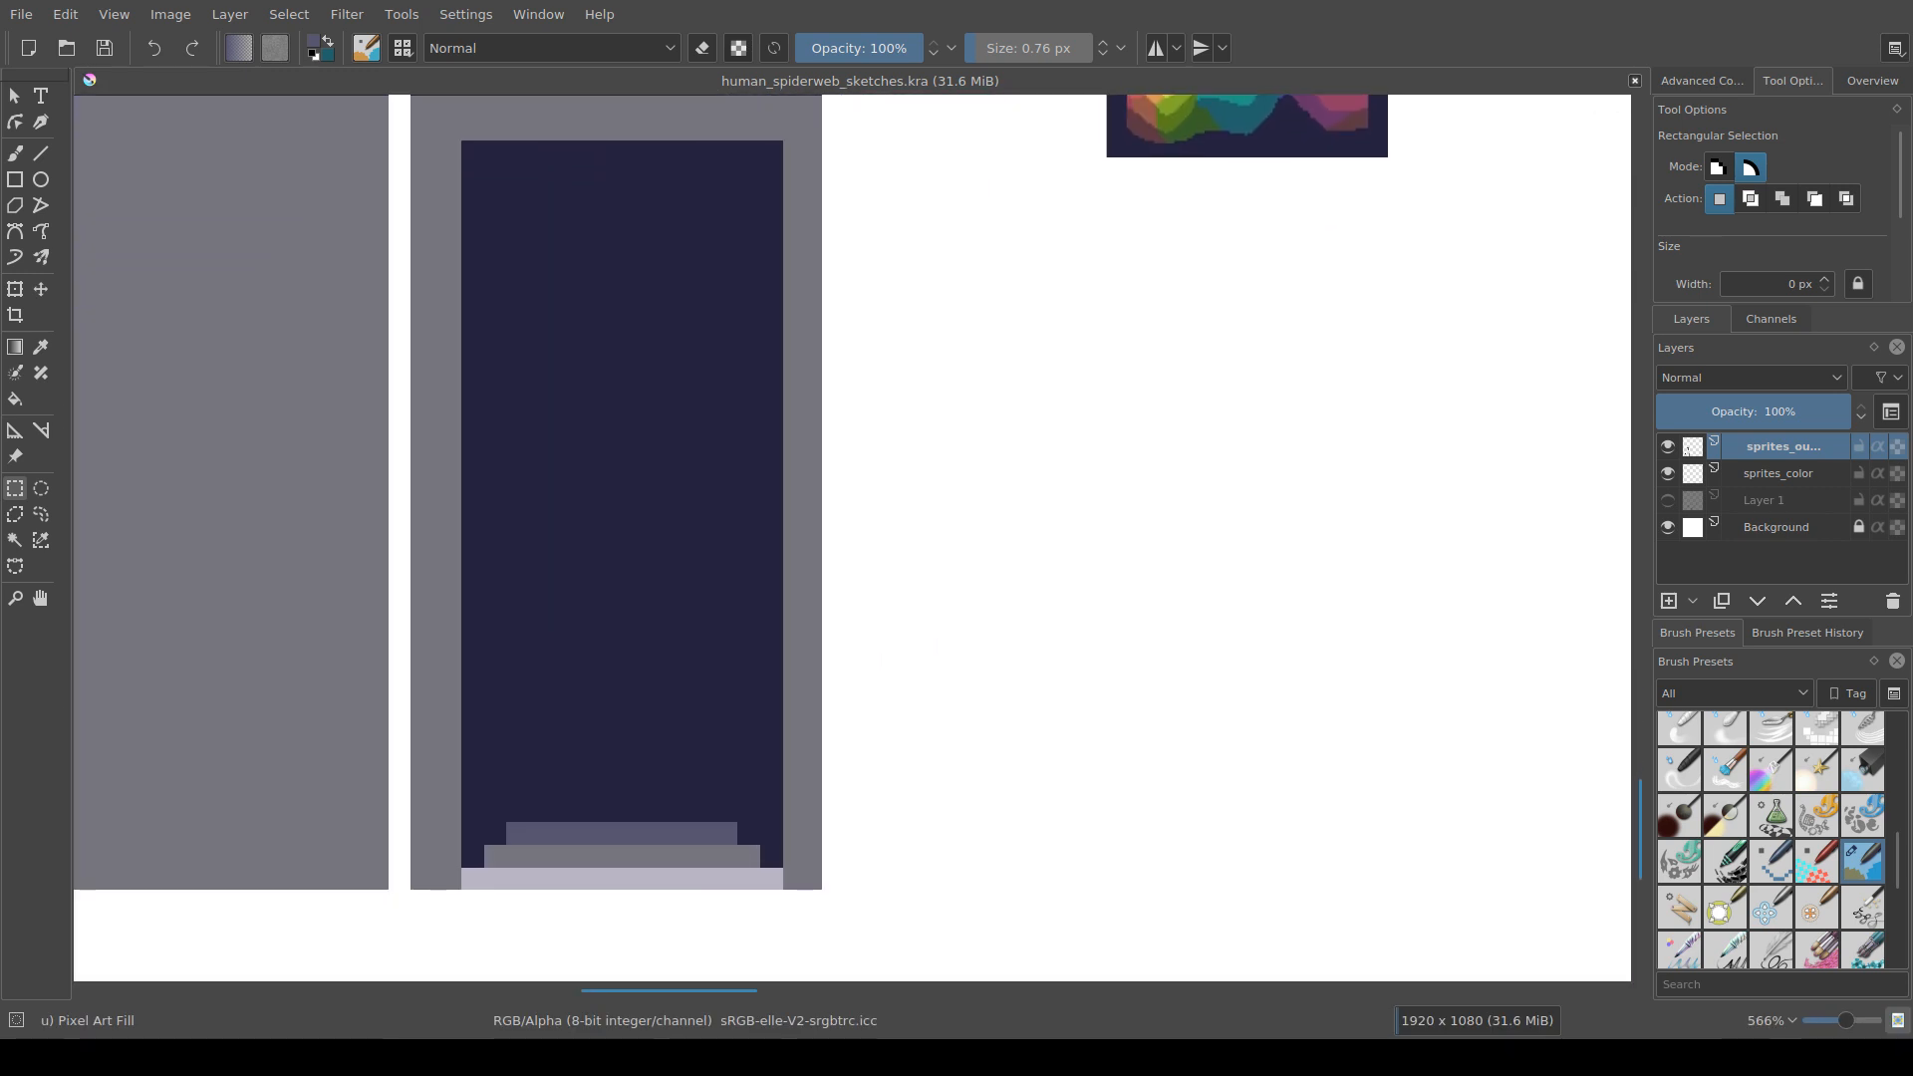
drag(453, 141, 457, 889)
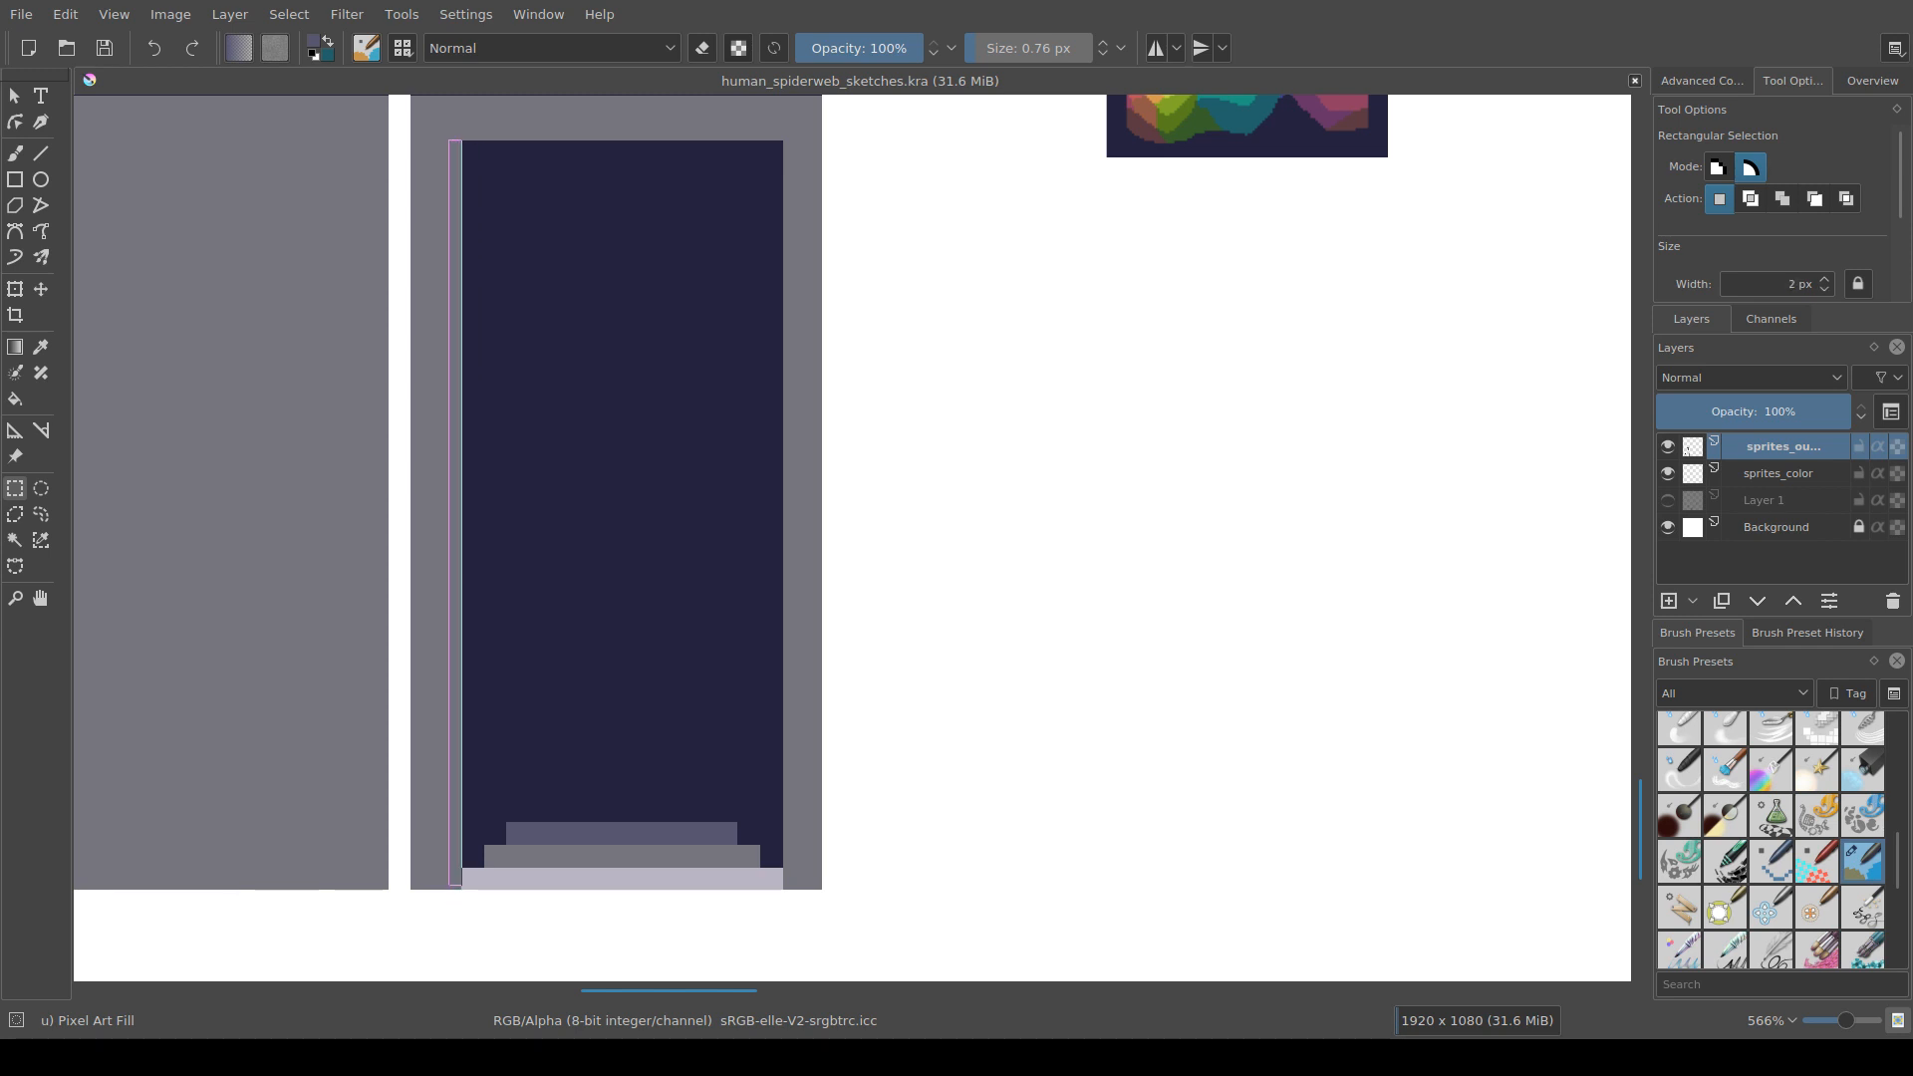
scroll(586, 497, up, 3)
ctrl+scroll(586, 497, up, 1)
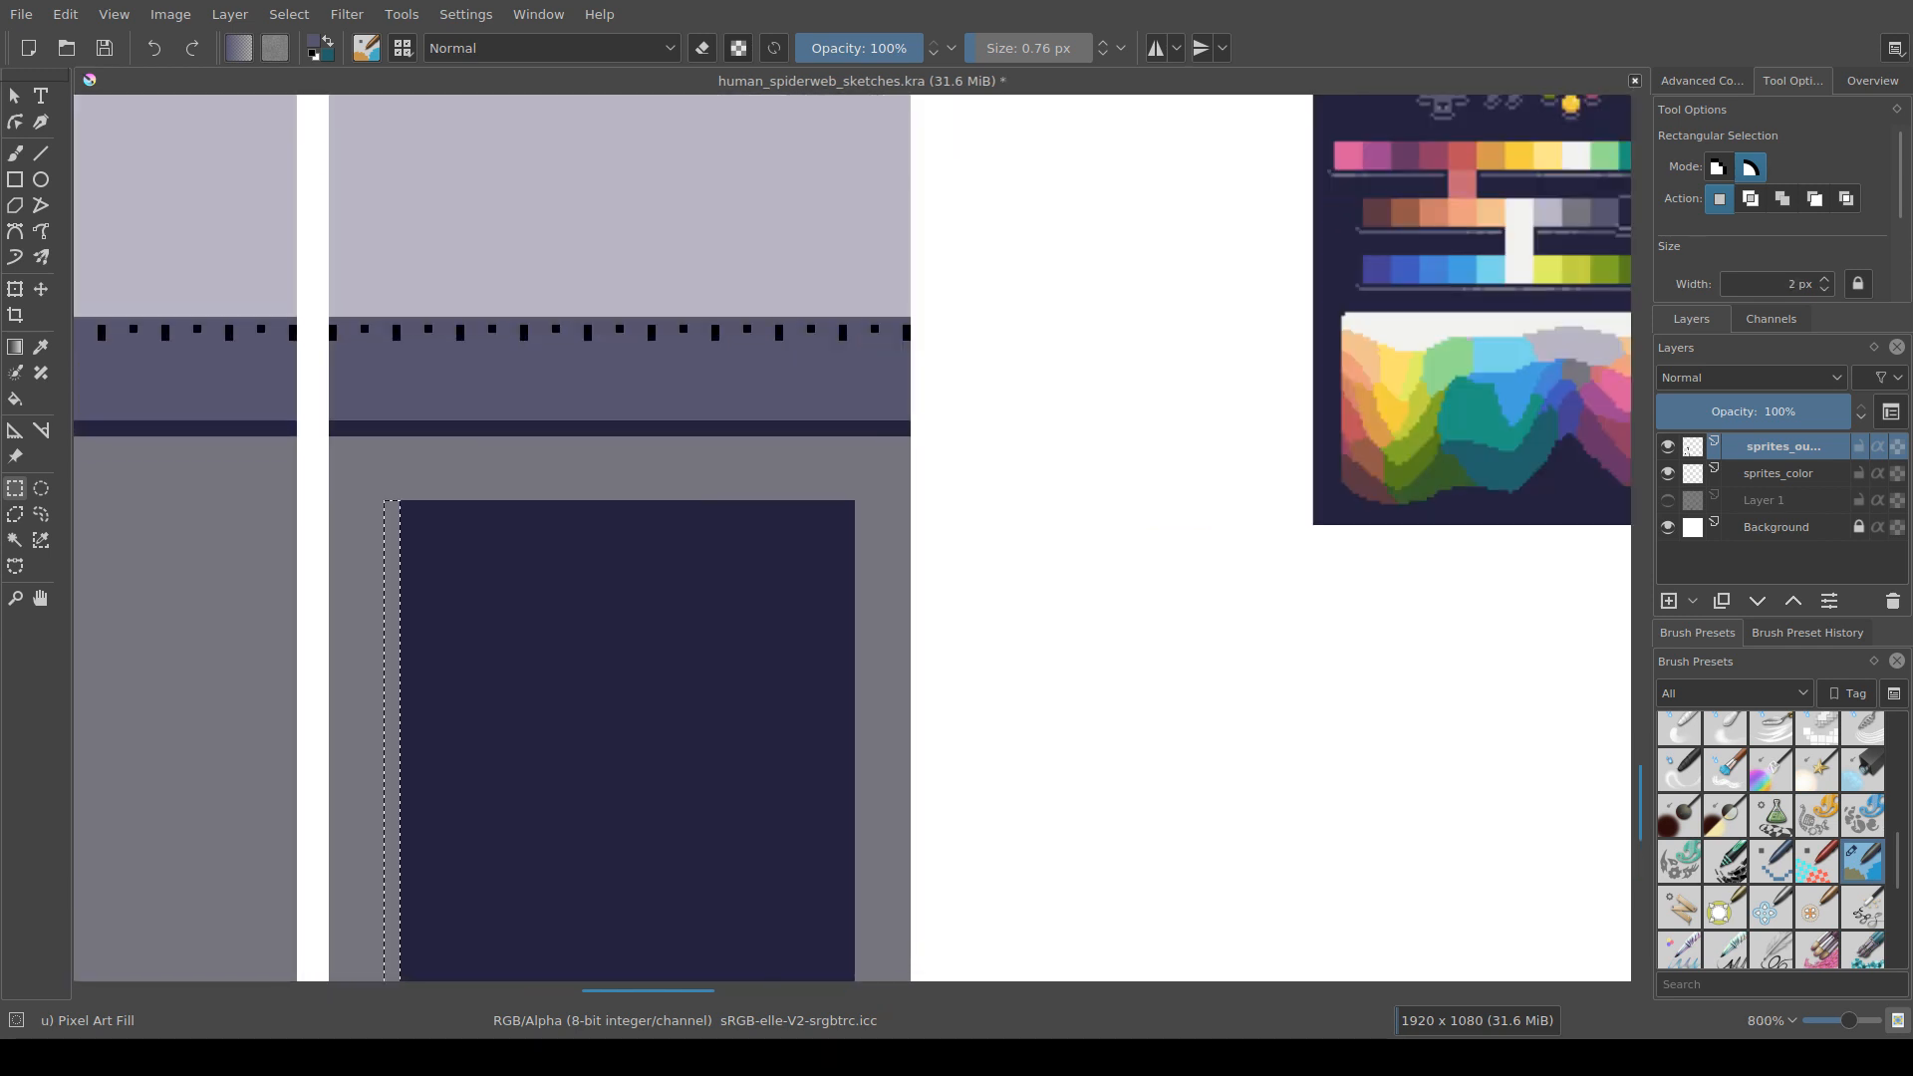
key(ctrl+shift+a)
drag(393, 334, 425, 548)
click(783, 519)
drag(839, 333, 979, 479)
key(ctrl+shift+a)
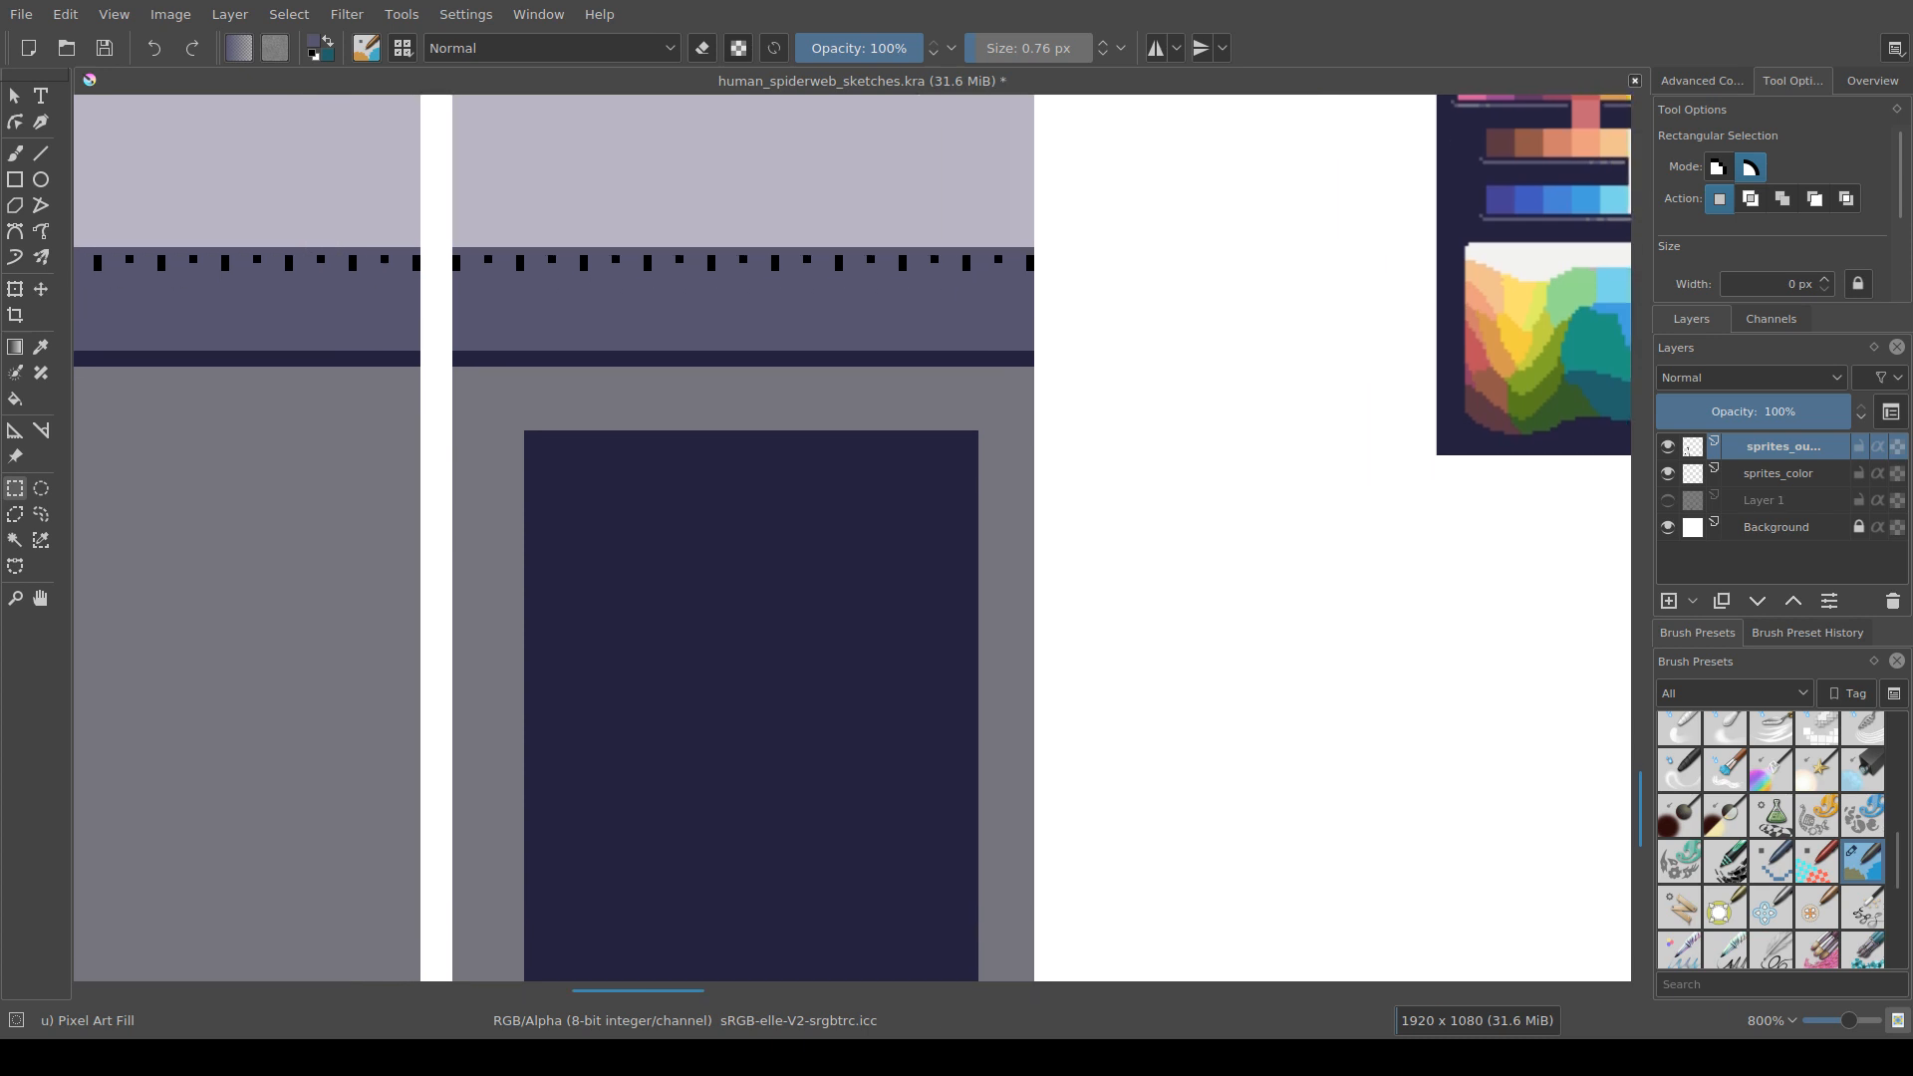
Step: Widen the doorway by filling a 2 px wide, full-height strip along its left edge with its dark navy, and clear the selection
drag(524, 271, 506, 319)
drag(524, 430, 498, 611)
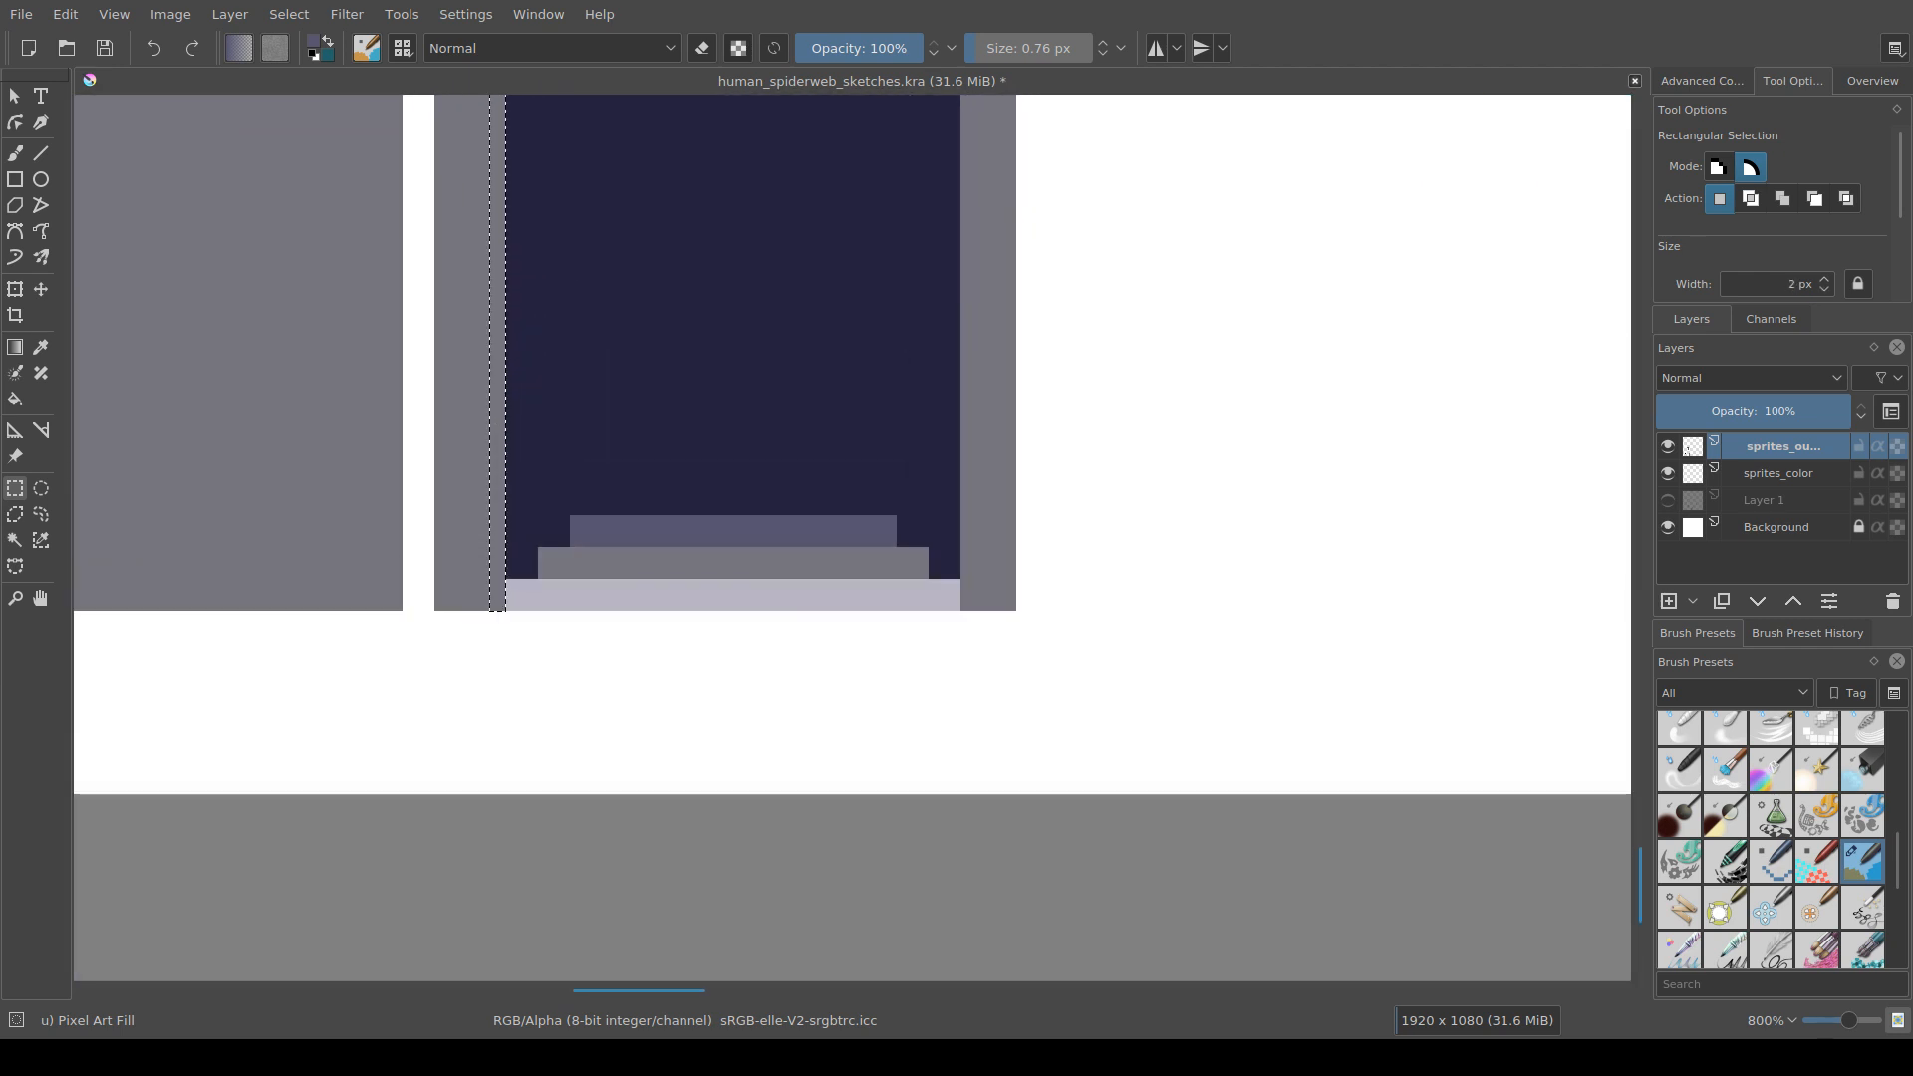
key(f)
ctrl+click(543, 478)
click(498, 478)
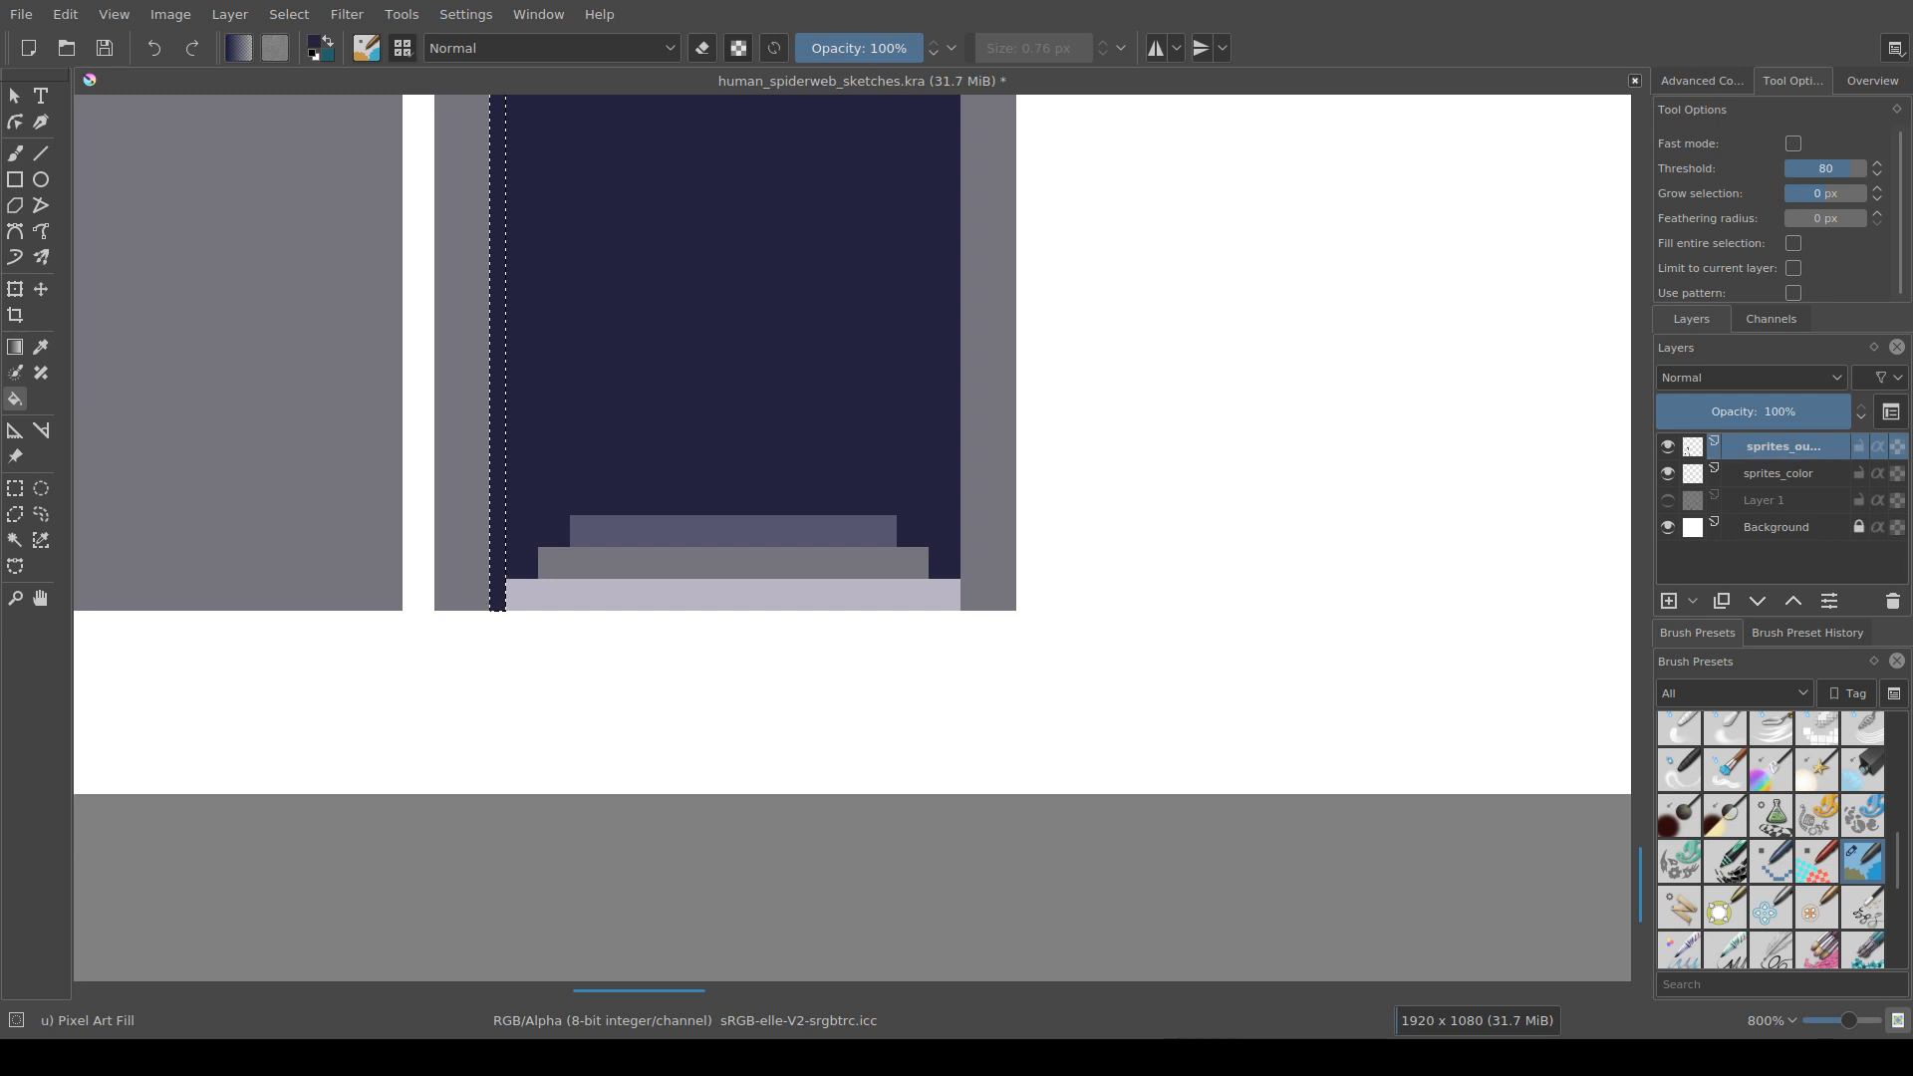
drag(498, 478, 467, 561)
key(ctrl+r)
key(ctrl+shift+a)
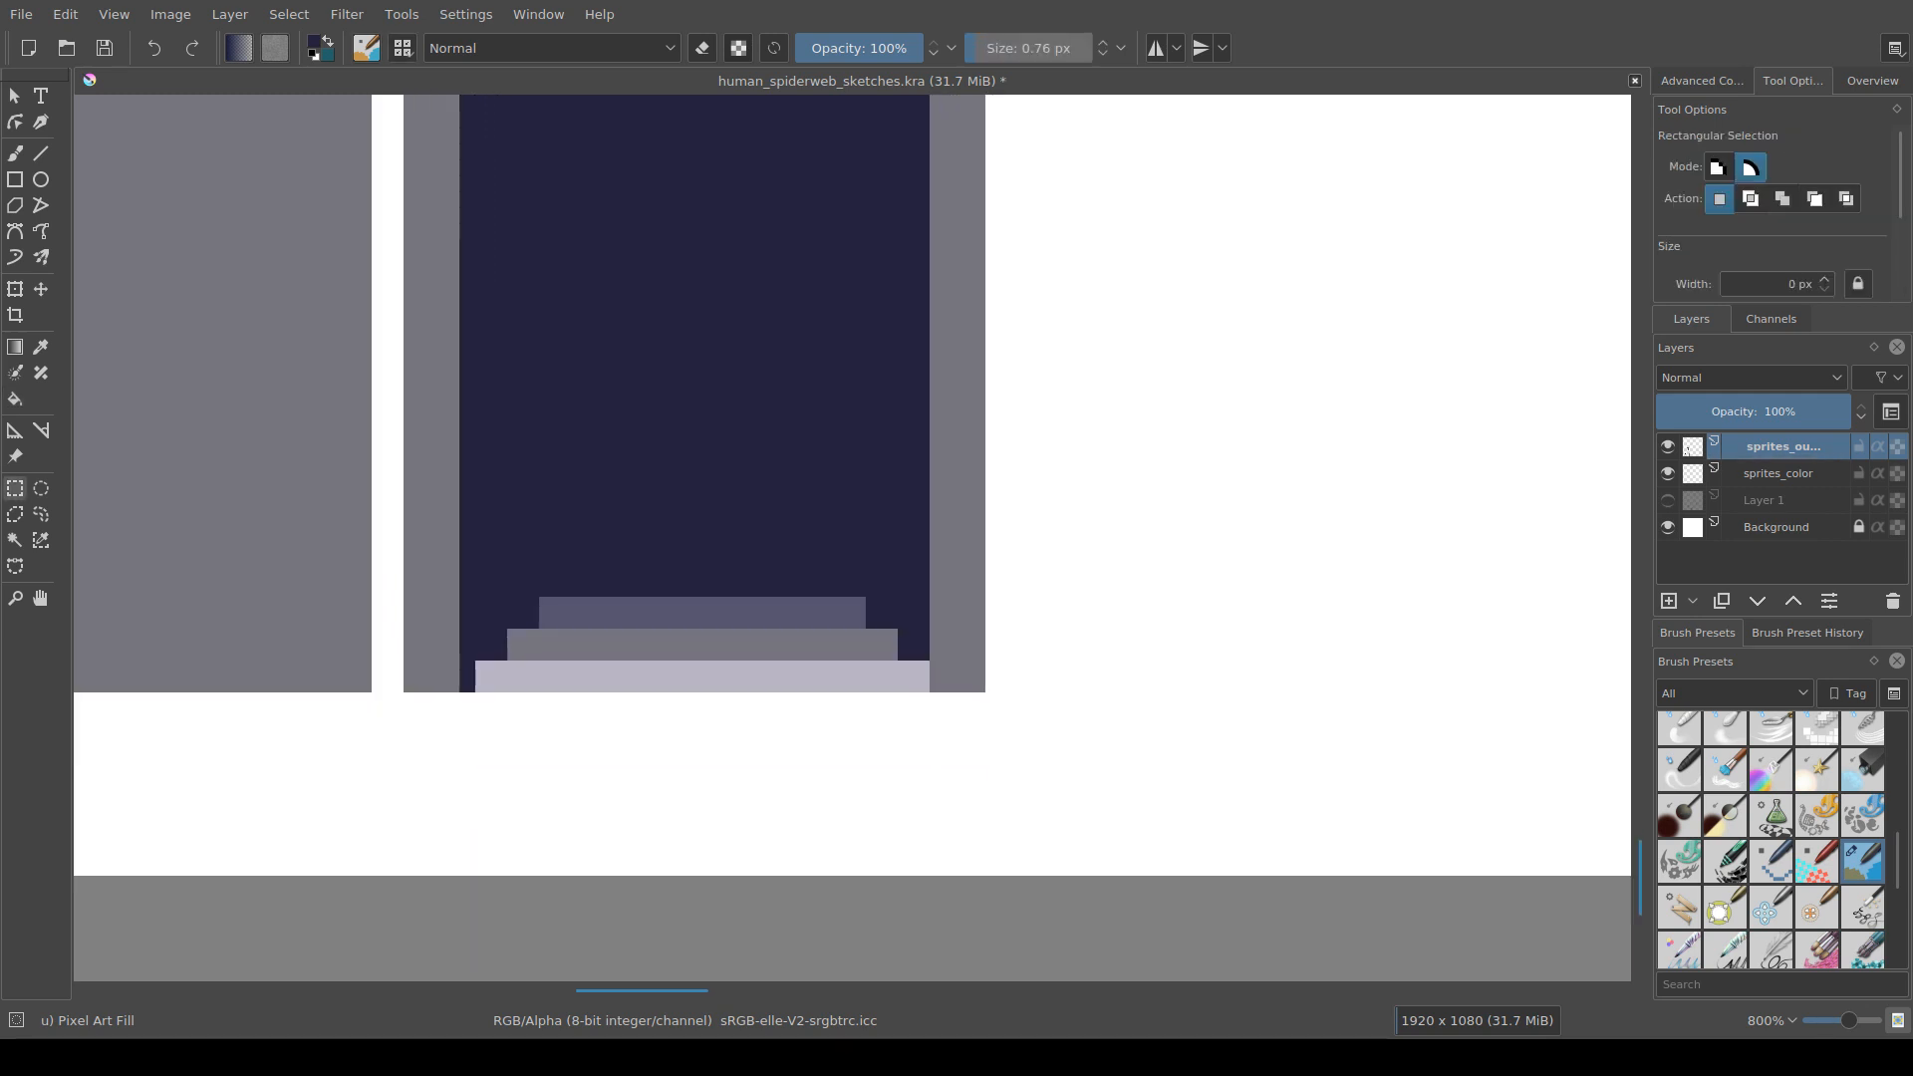
Step: Extend the lavender bottom strip to the doorway's new left edge by painting the selected corner in its colour, clear the selection and save
drag(460, 654, 498, 691)
key(b)
ctrl+click(539, 685)
mouse_move(470, 688)
mouse_down()
mouse_move(471, 665)
mouse_move(462, 681)
mouse_up()
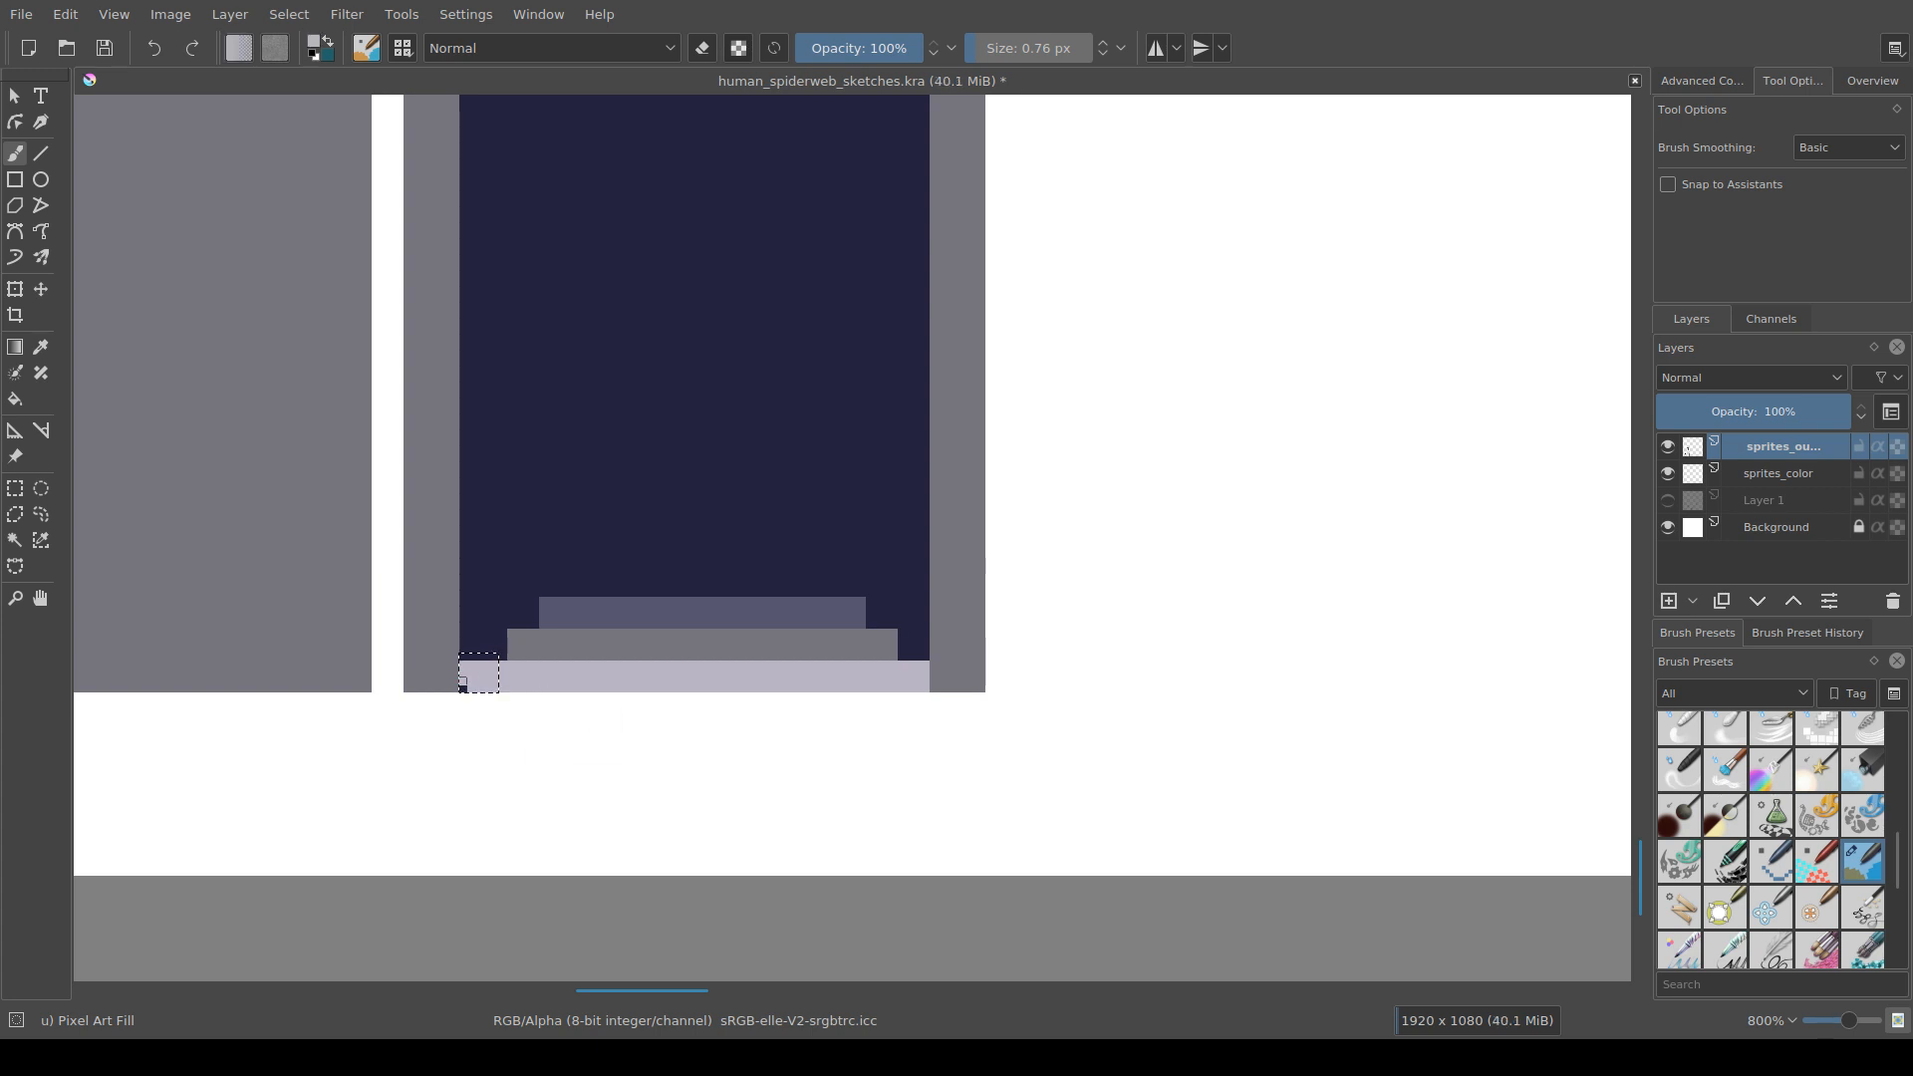
key(ctrl+r)
key(ctrl+shift+a)
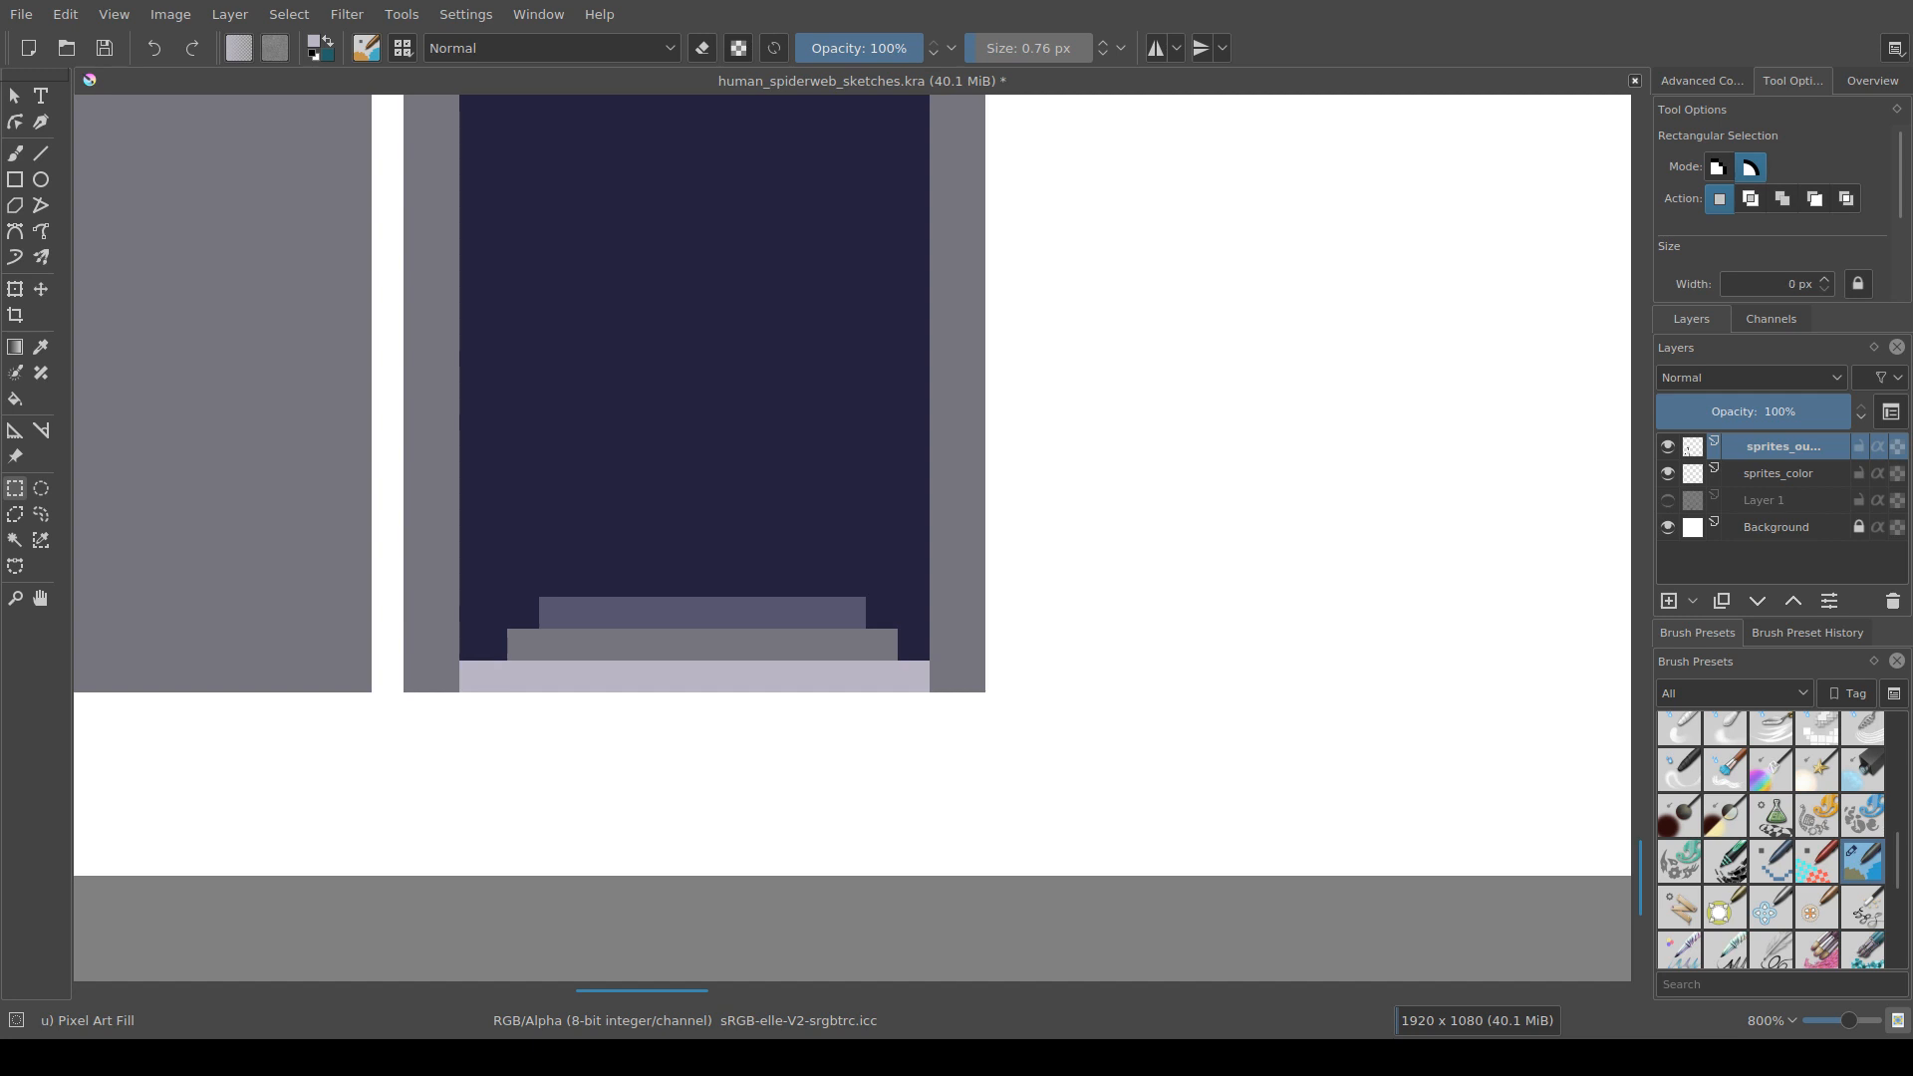
scroll(750, 638, up, 1)
drag(608, 617, 496, 683)
key(ctrl+s)
scroll(496, 683, down, 1)
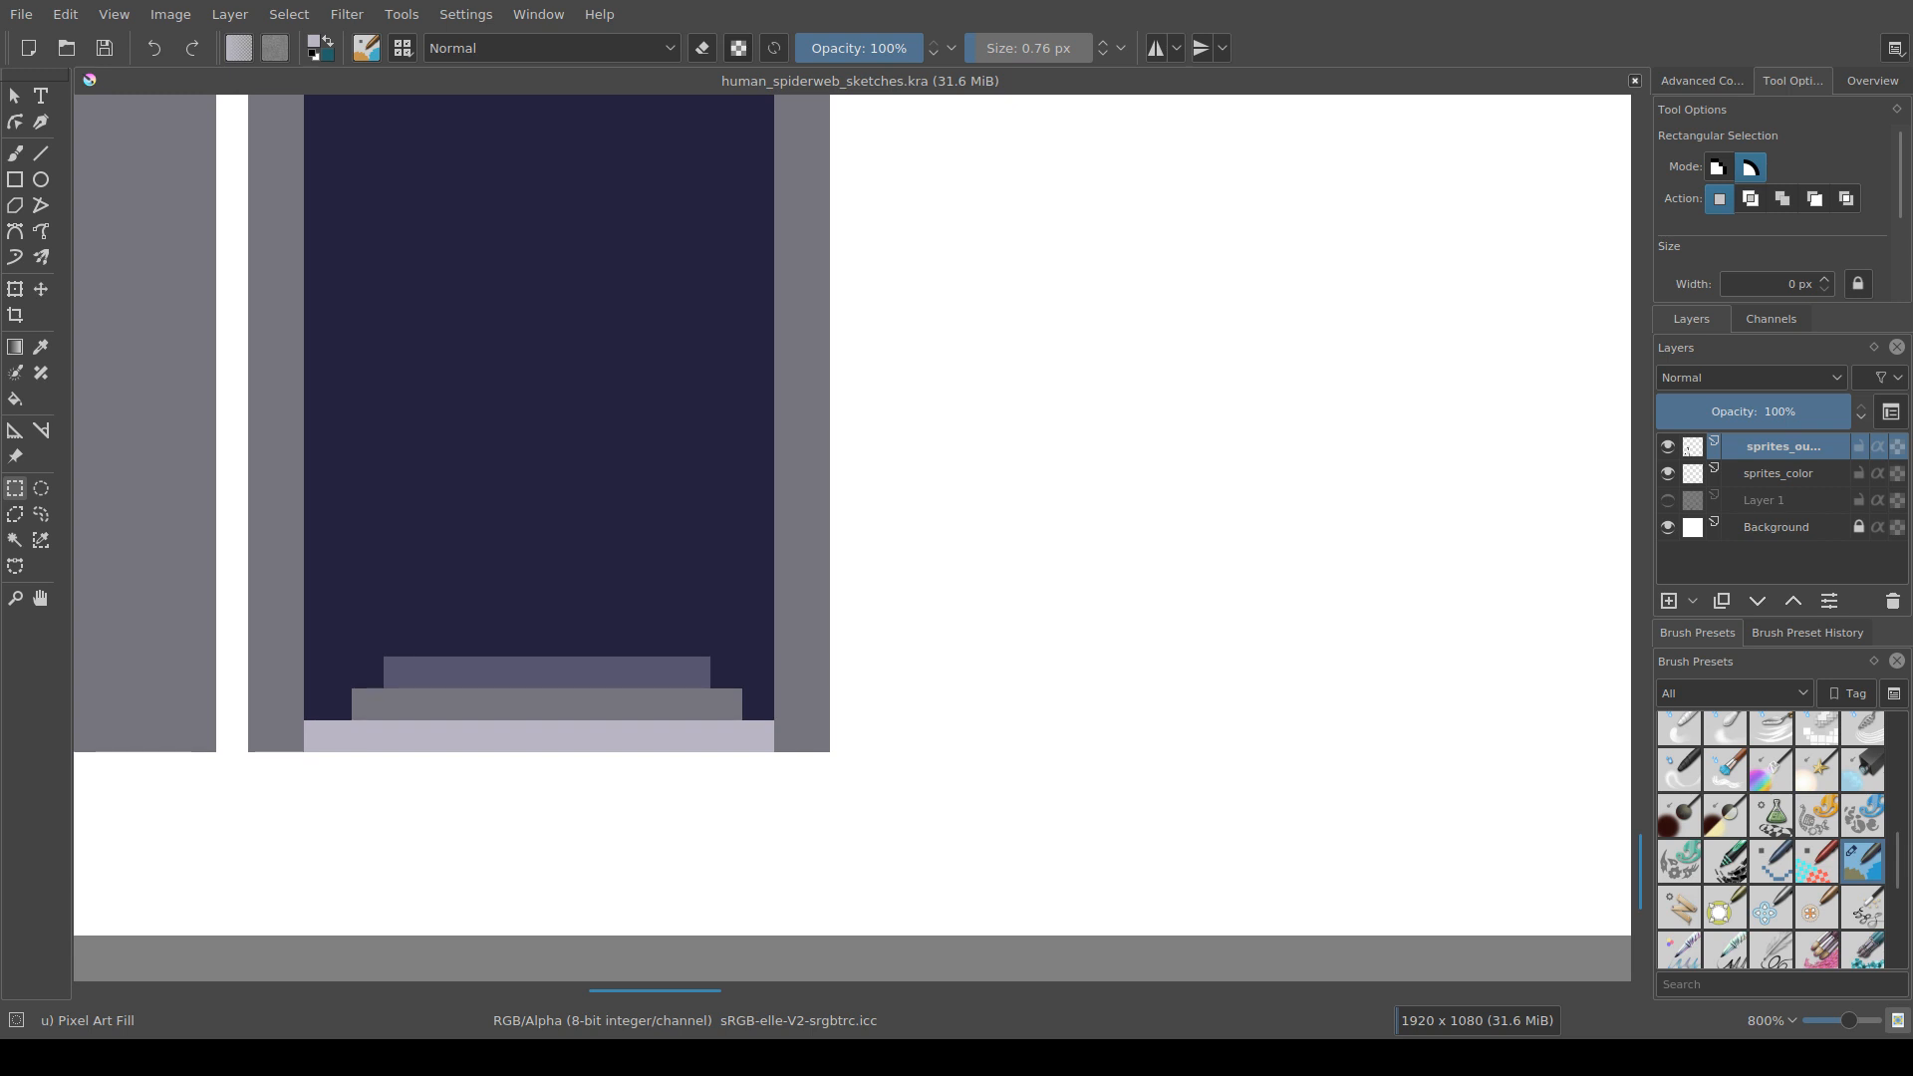
Step: Examine the doorway and its stepped strips close up and within the whole structure beside the line sketch and character sprites
drag(558, 598, 534, 645)
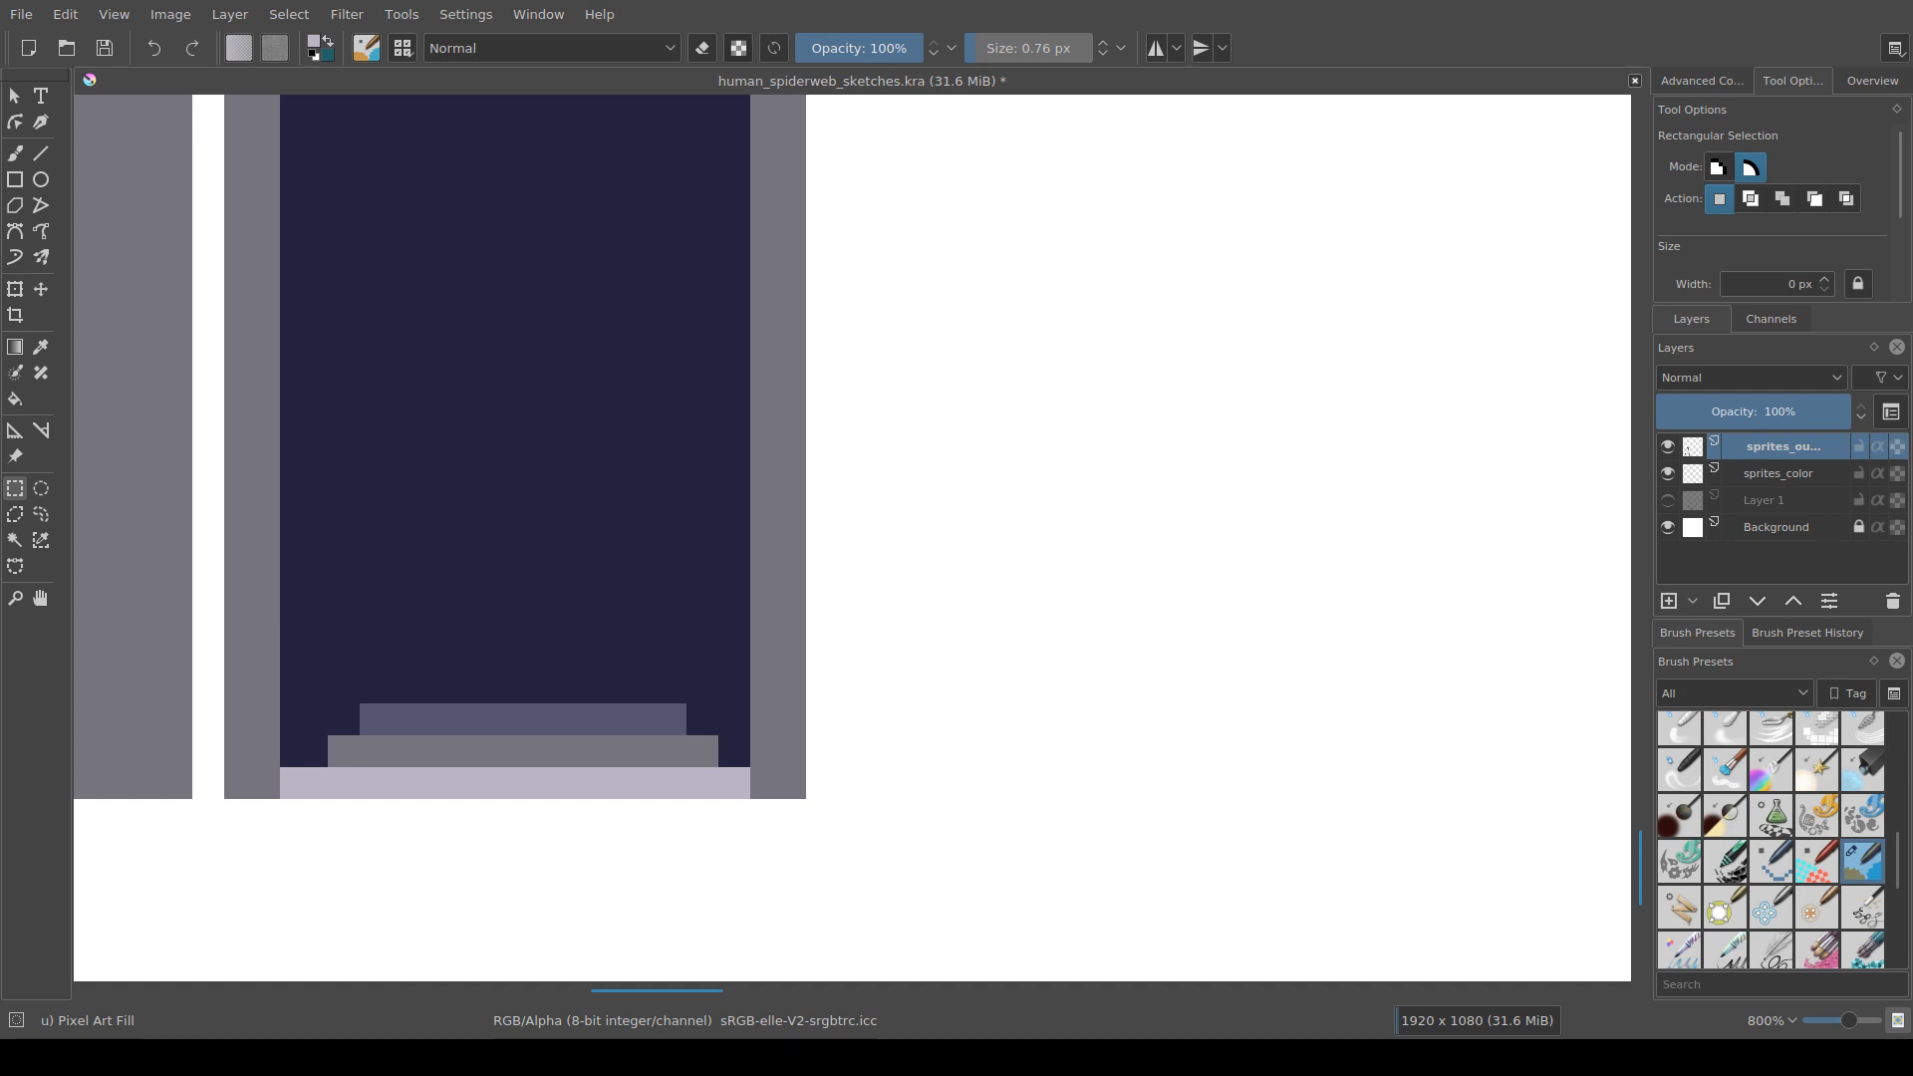
key(f)
drag(558, 597, 634, 615)
scroll(518, 811, down, 4)
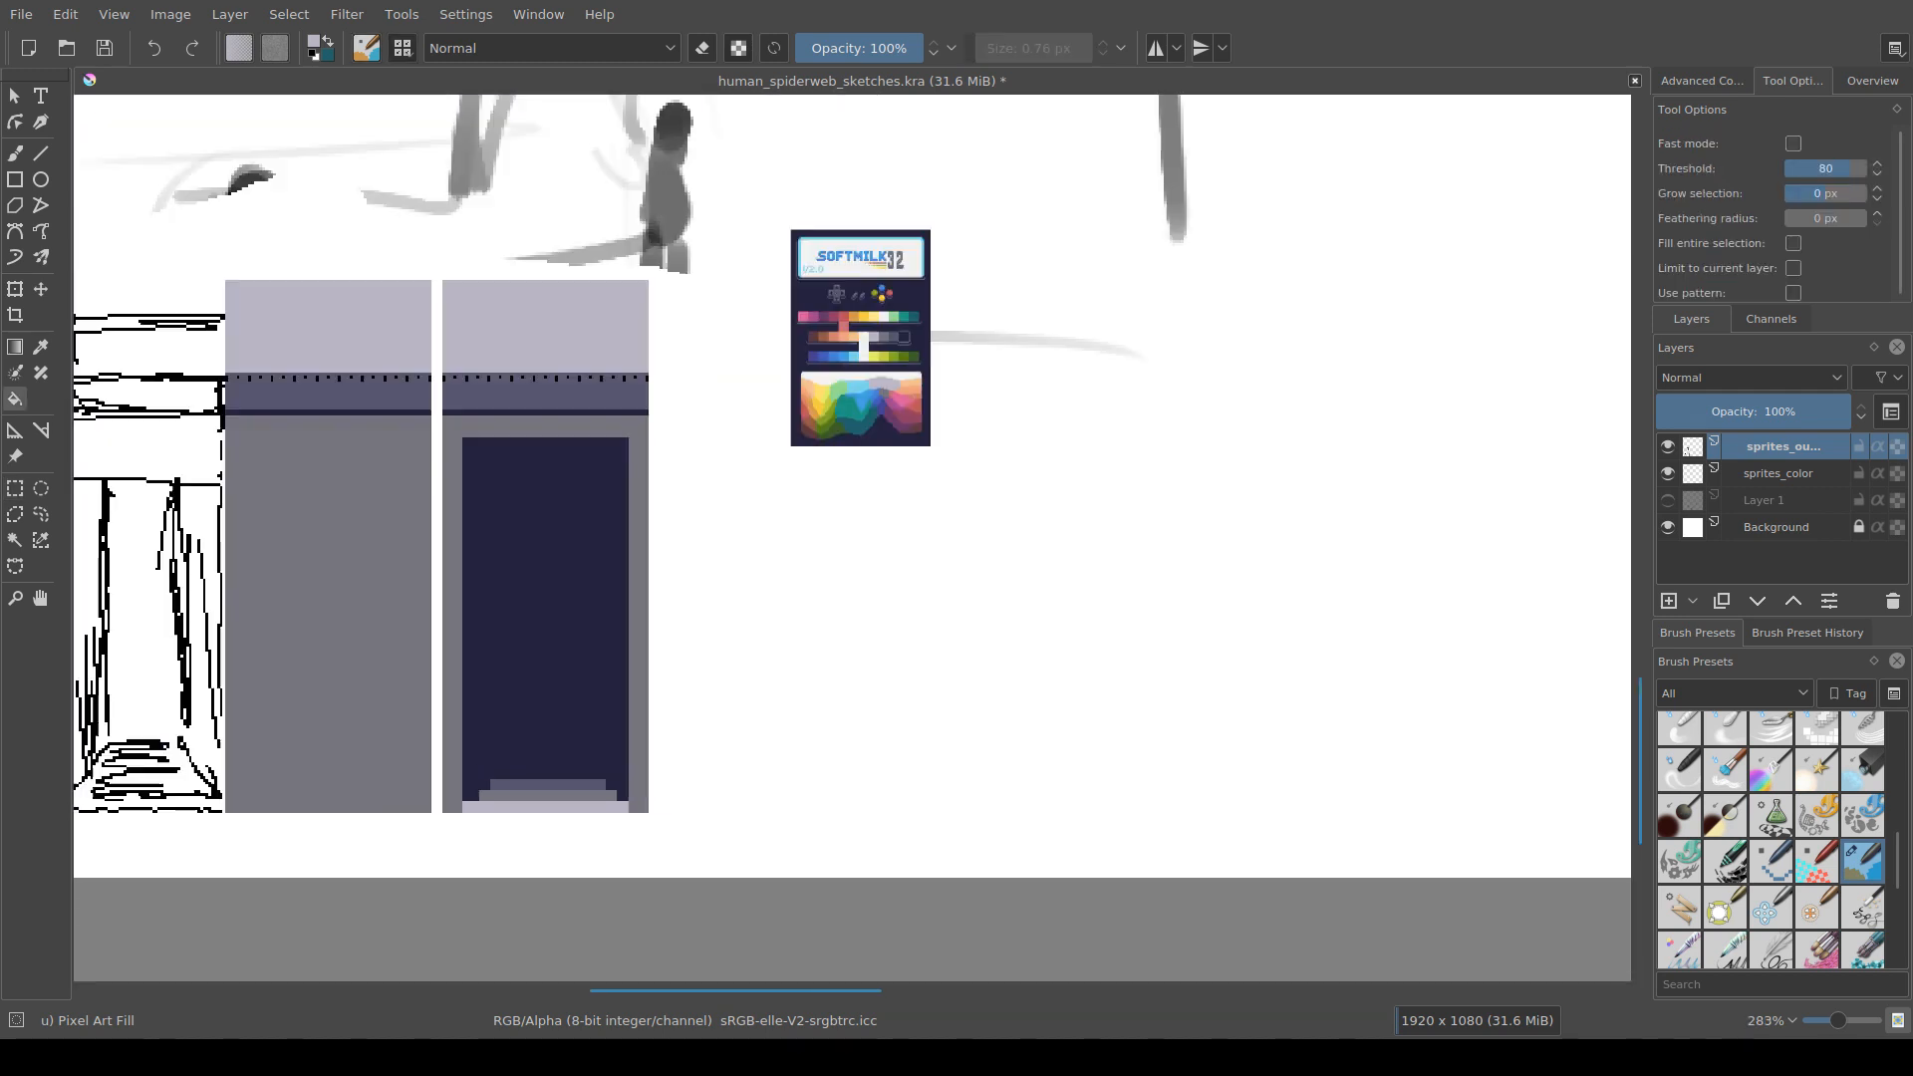
drag(616, 793, 736, 776)
scroll(737, 776, up, 2)
drag(498, 774, 1167, 817)
scroll(468, 817, down, 2)
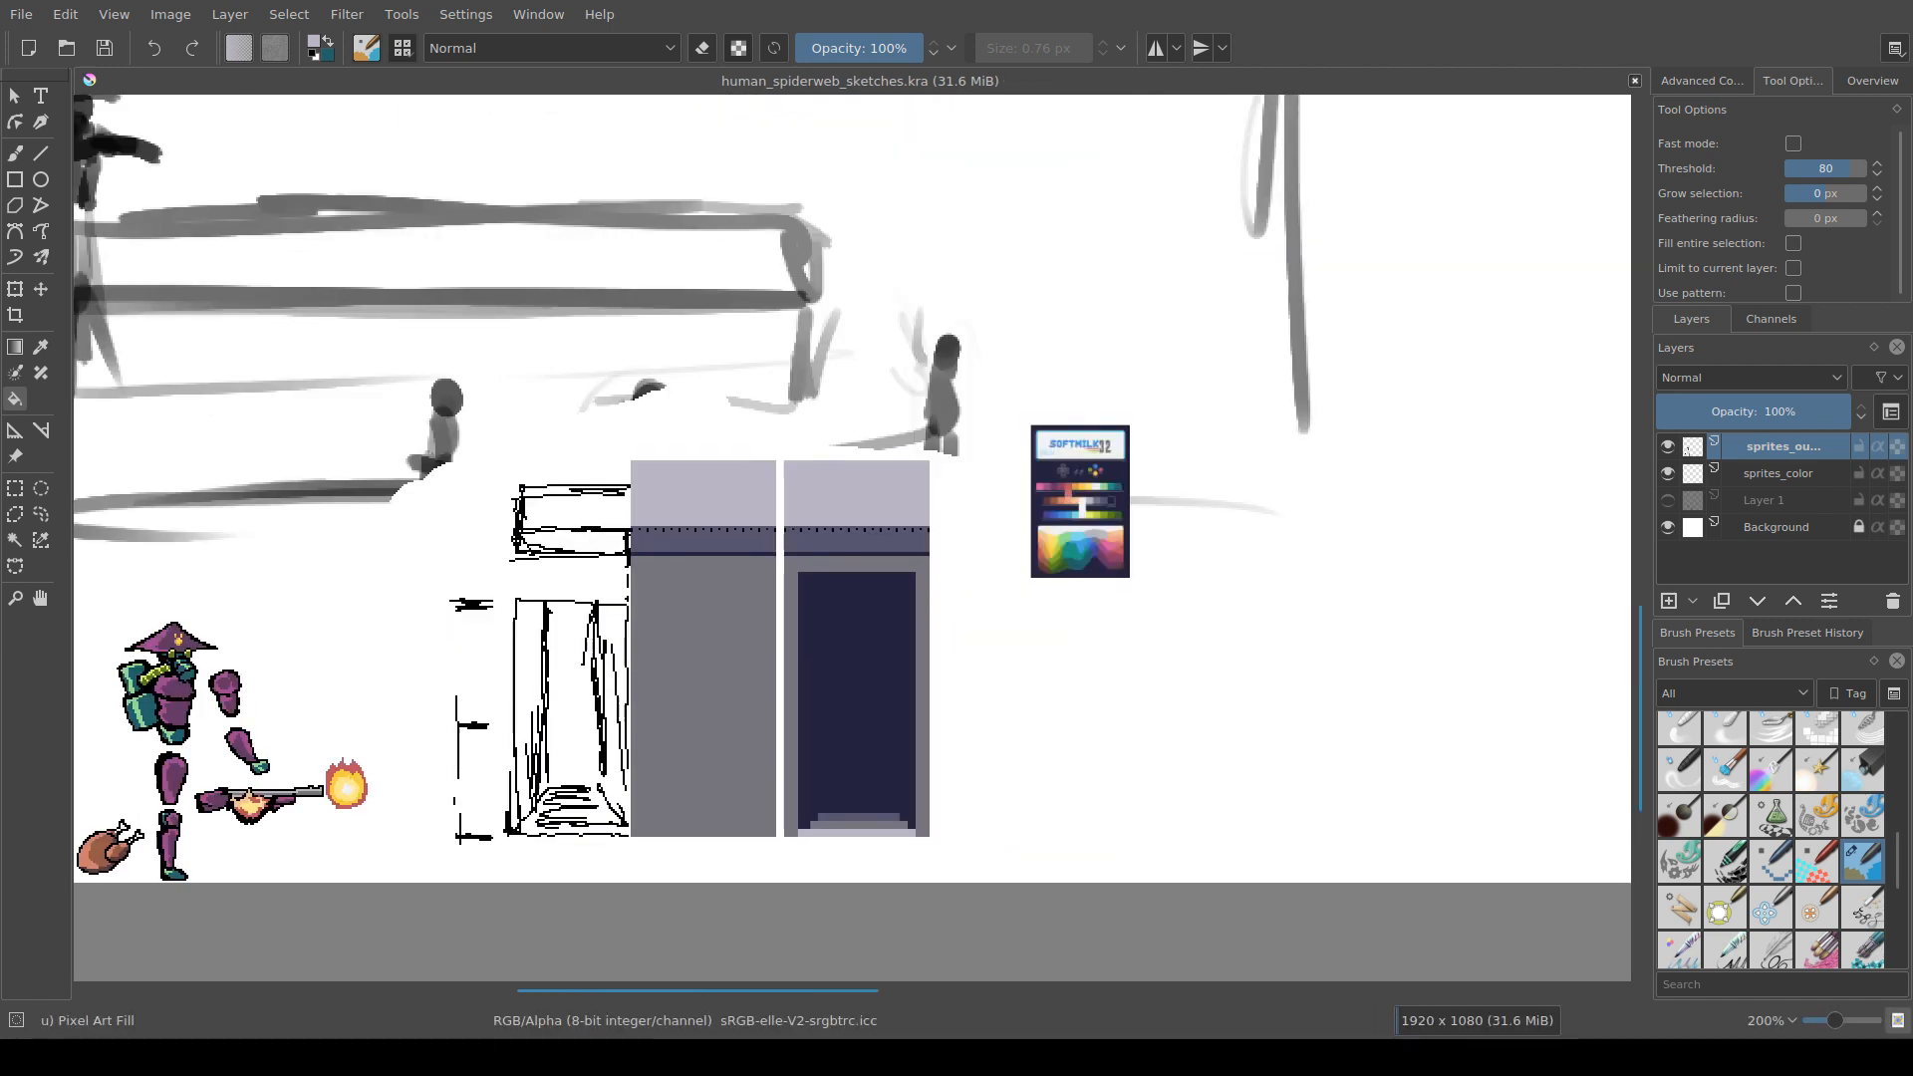
drag(427, 912, 772, 799)
scroll(772, 799, up, 2)
drag(683, 575, 659, 756)
scroll(1170, 701, down, 2)
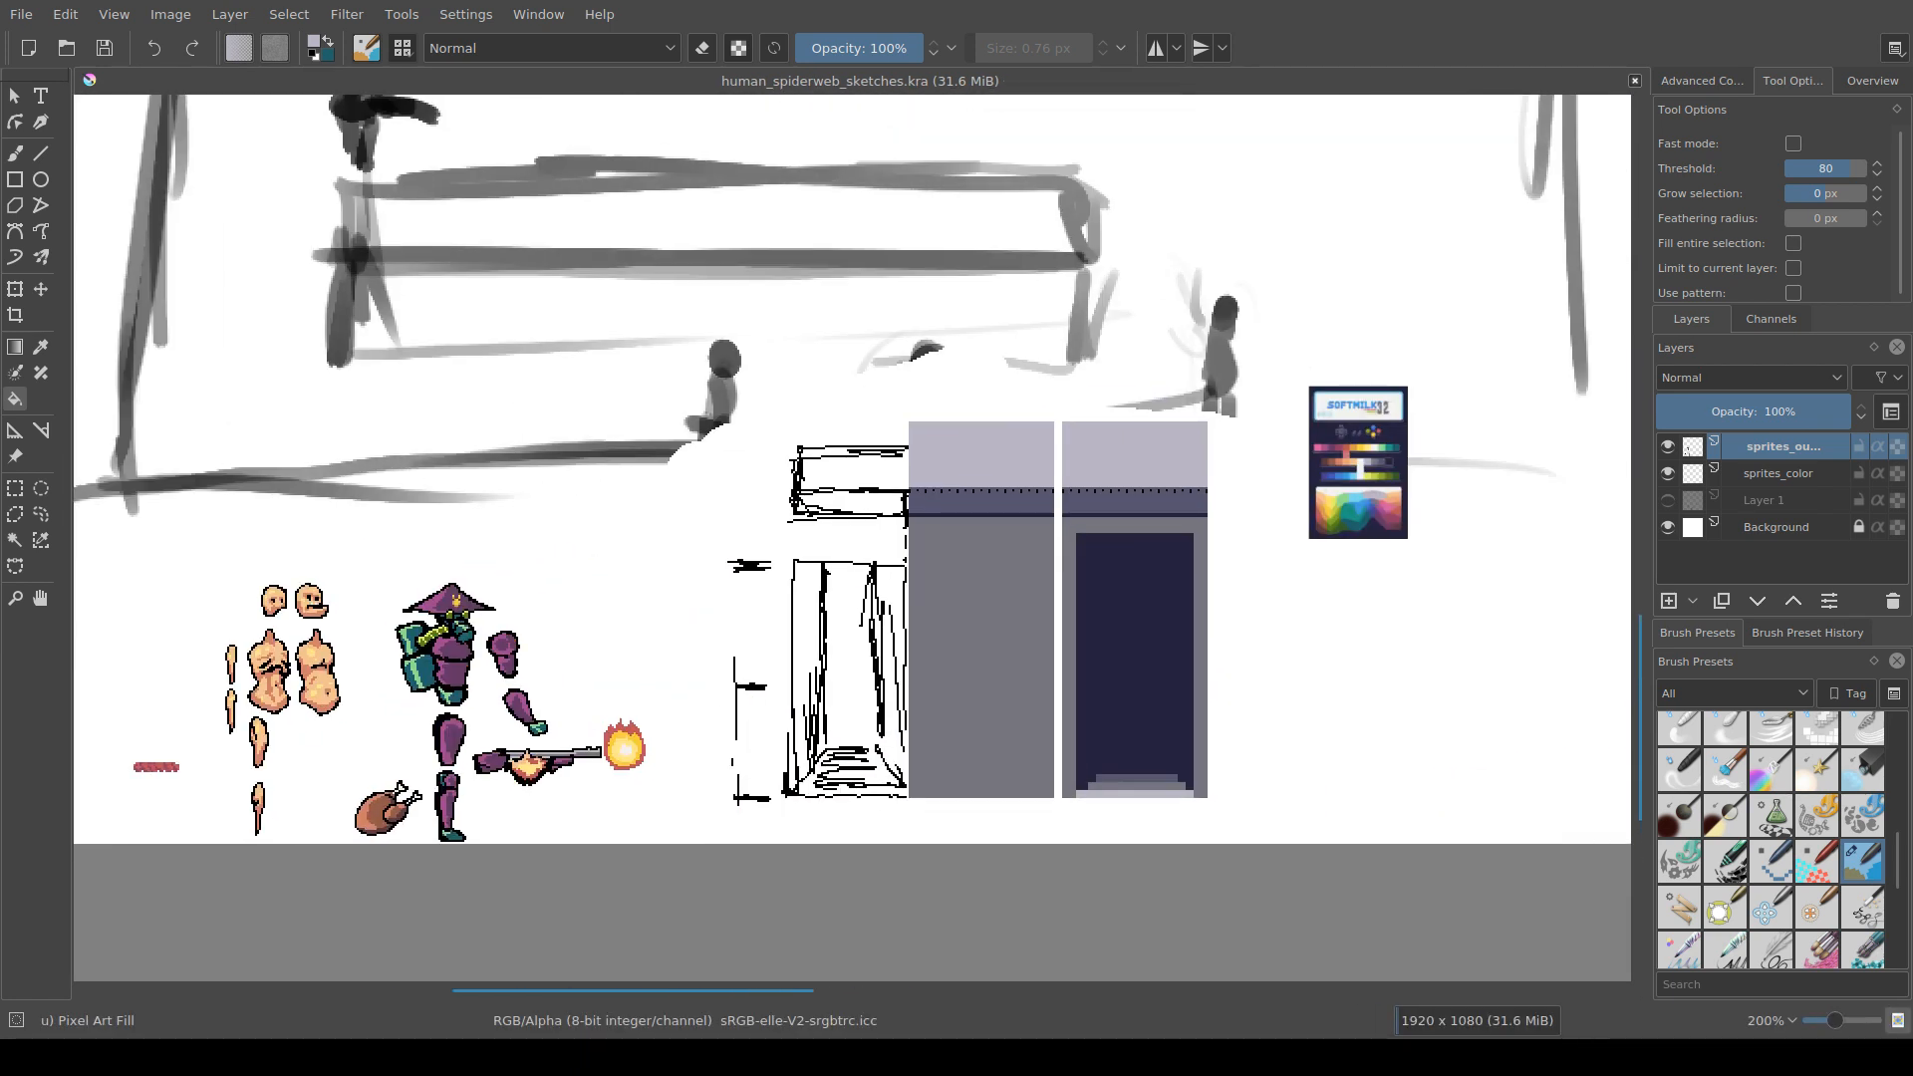
drag(1049, 703, 651, 703)
scroll(650, 704, up, 2)
drag(809, 767, 578, 554)
scroll(609, 705, up, 2)
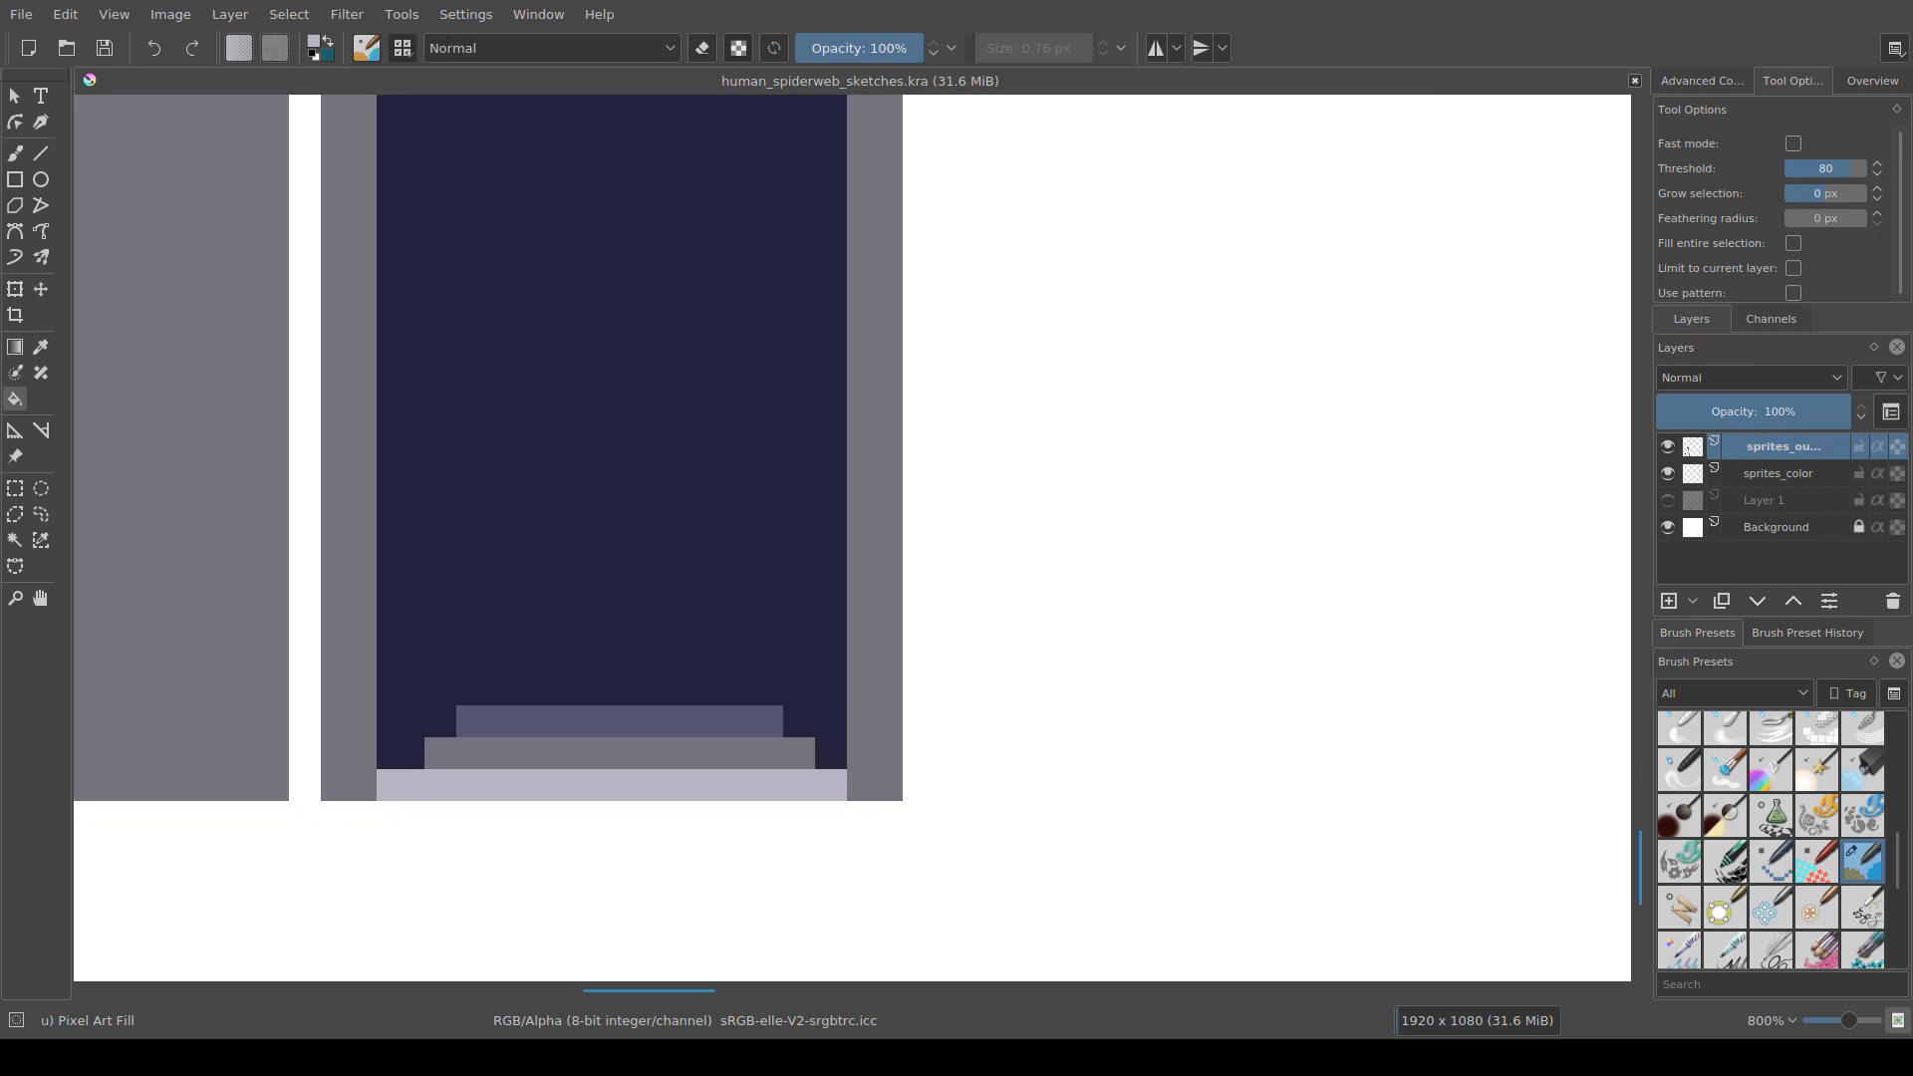
Step: Paint small swatches of the three step colours, slate grey, mid grey and light lavender, on the white canvas beside the doorway
key(ctrl+r)
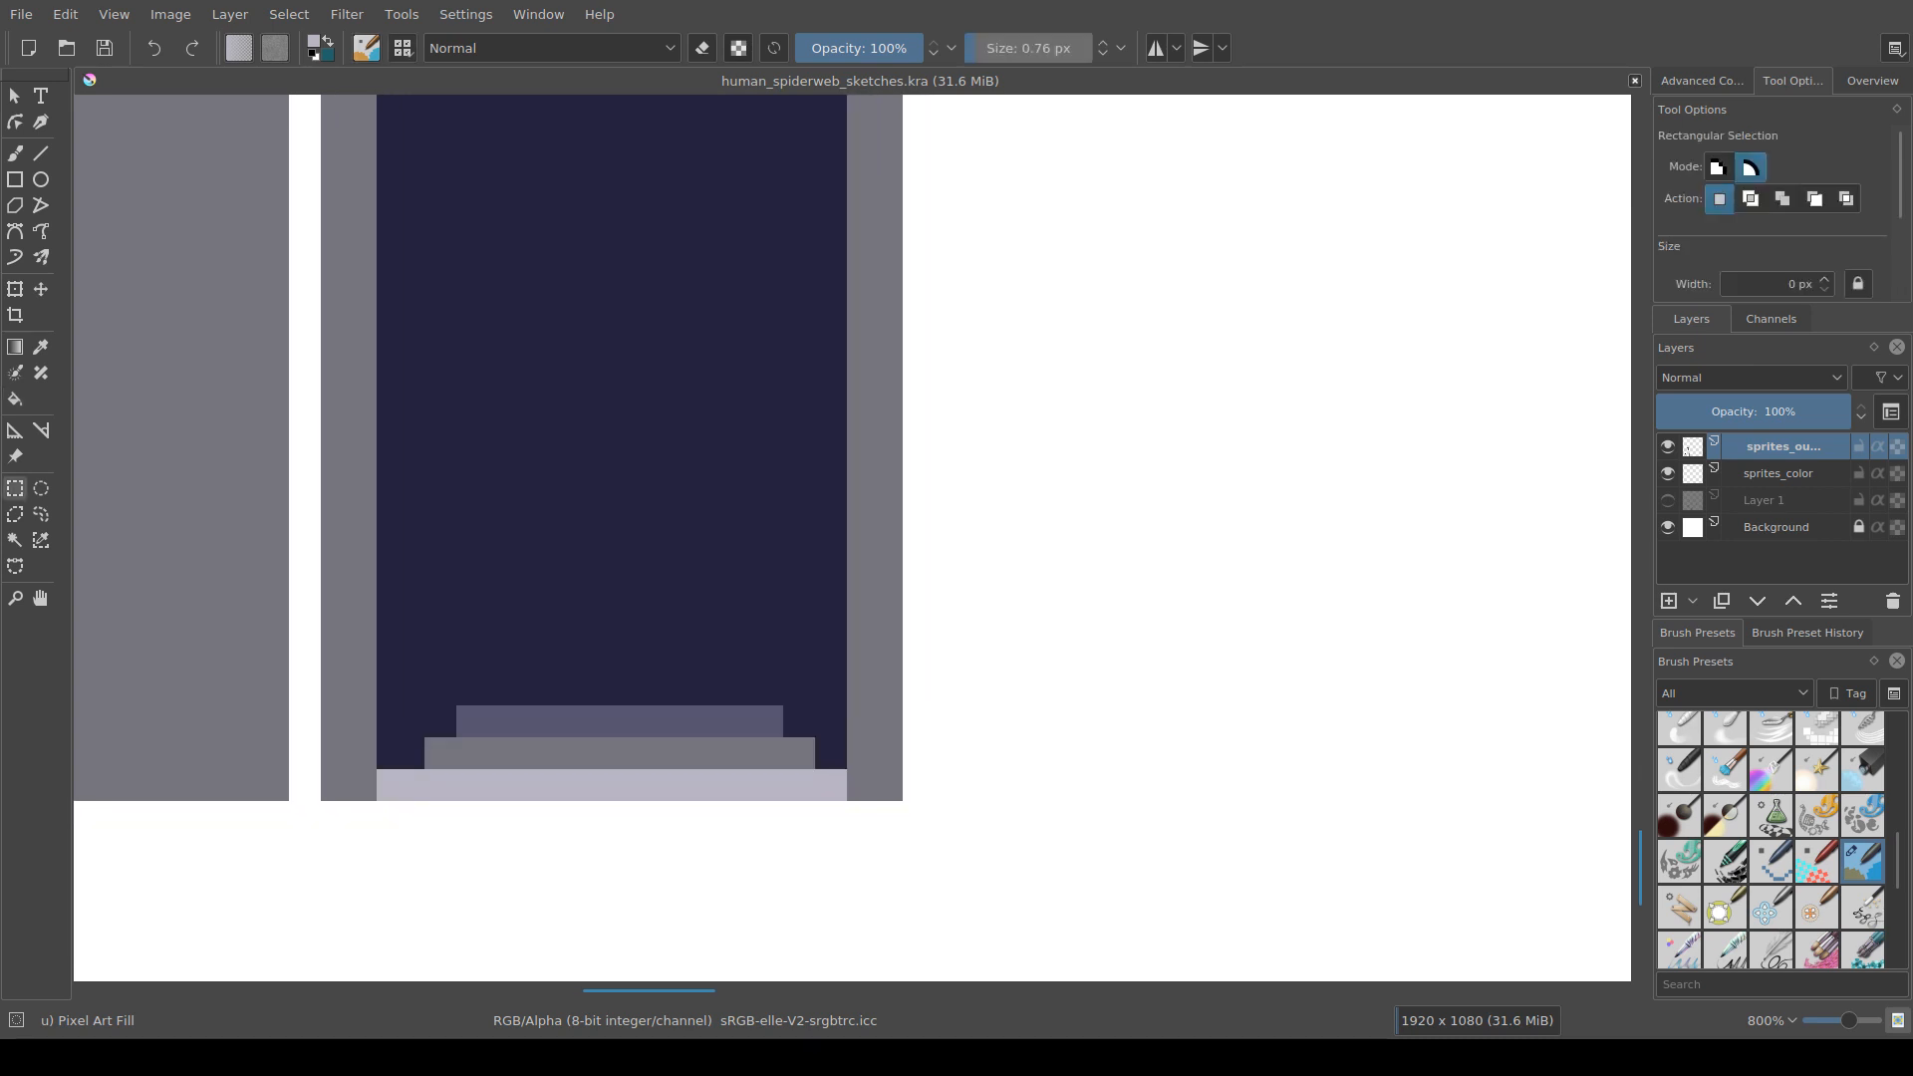
key(f)
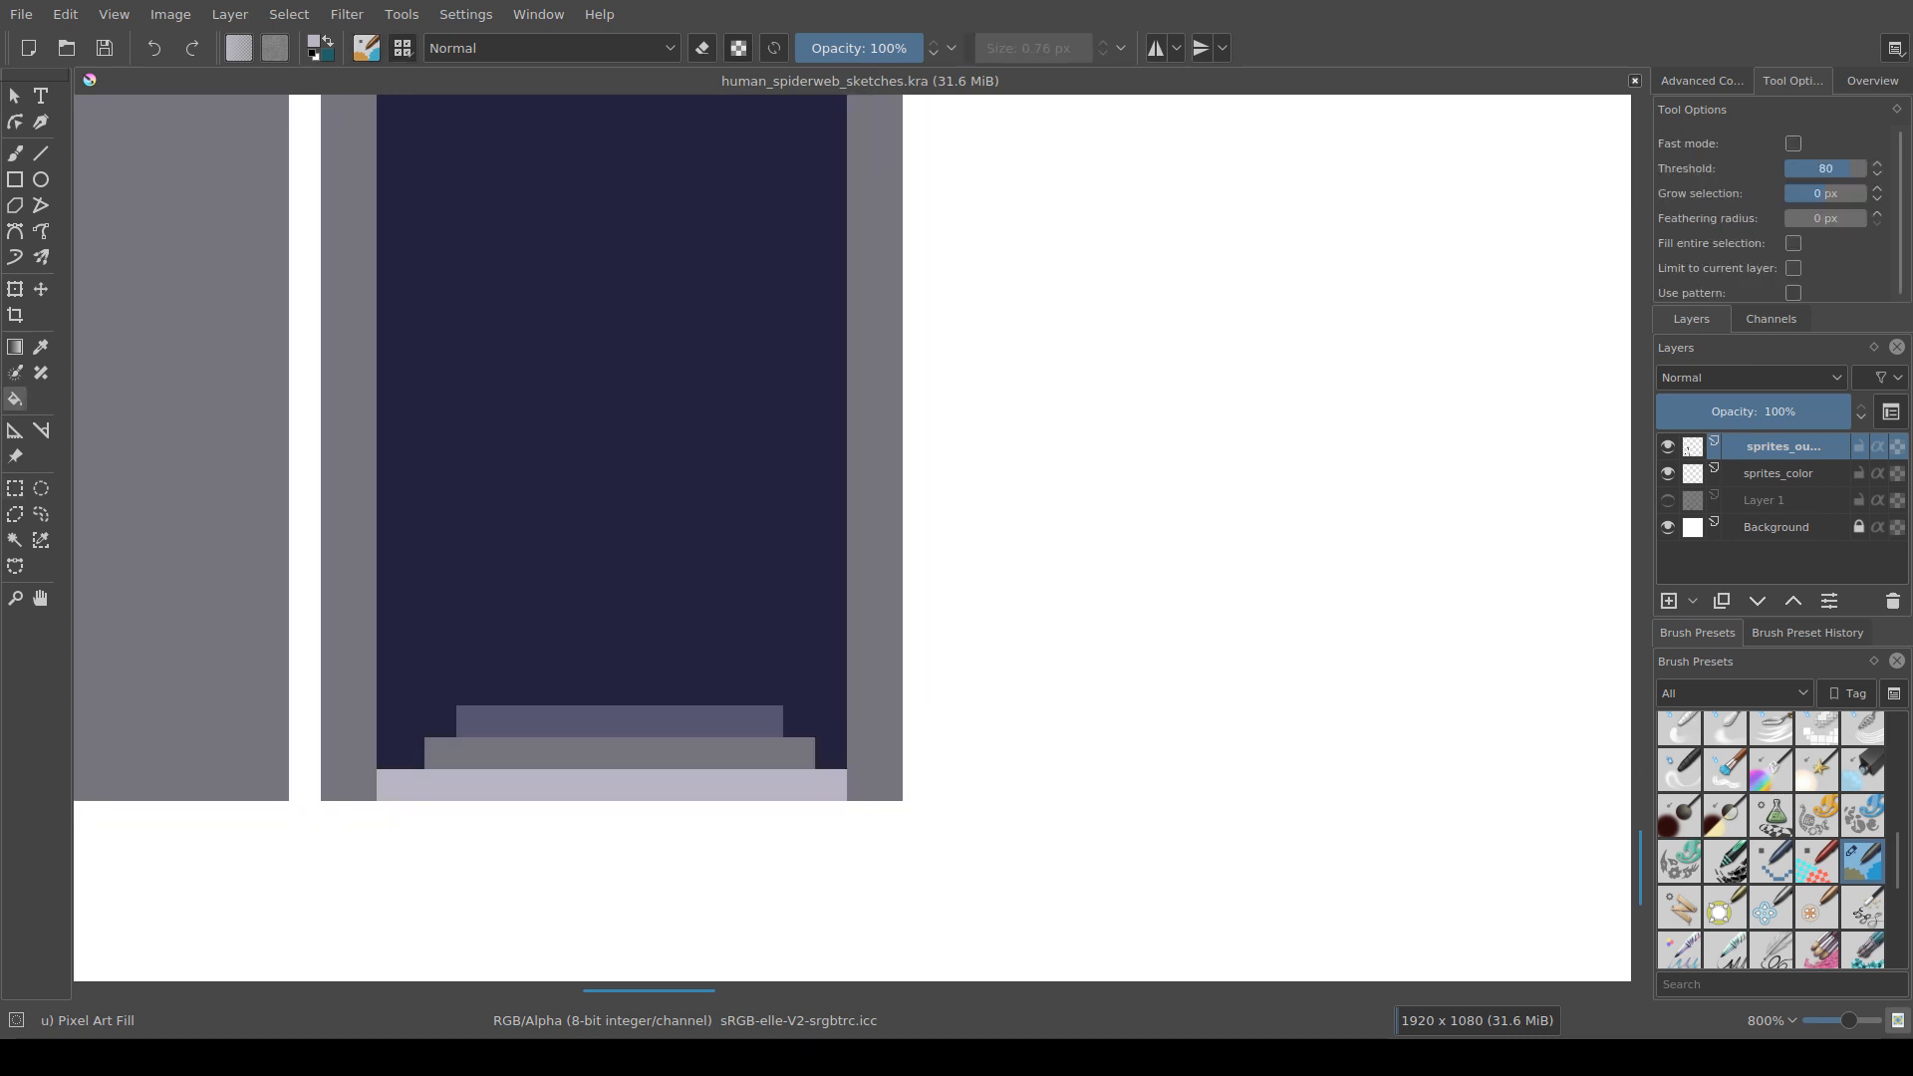
key(b)
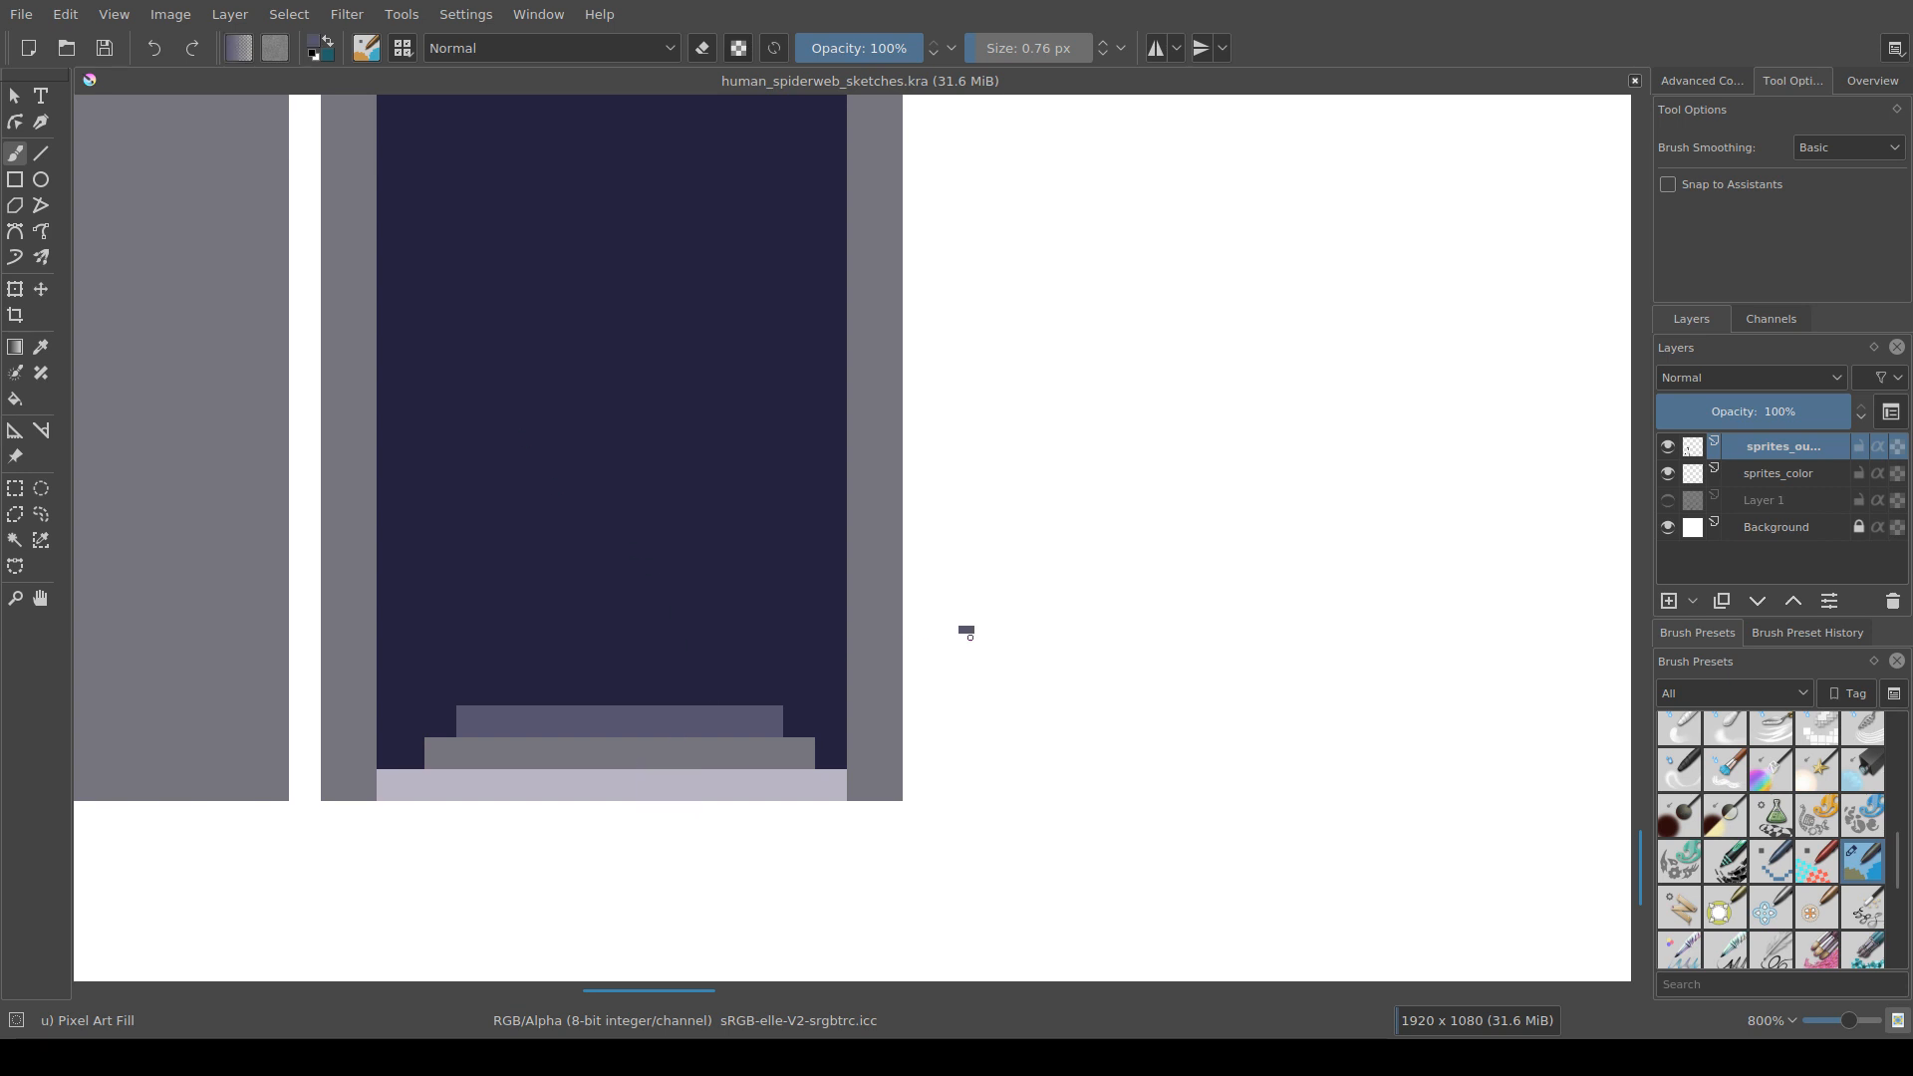
mouse_move(965, 632)
mouse_down()
mouse_move(986, 694)
mouse_move(967, 686)
mouse_up()
ctrl+click(766, 741)
ctrl+click(765, 775)
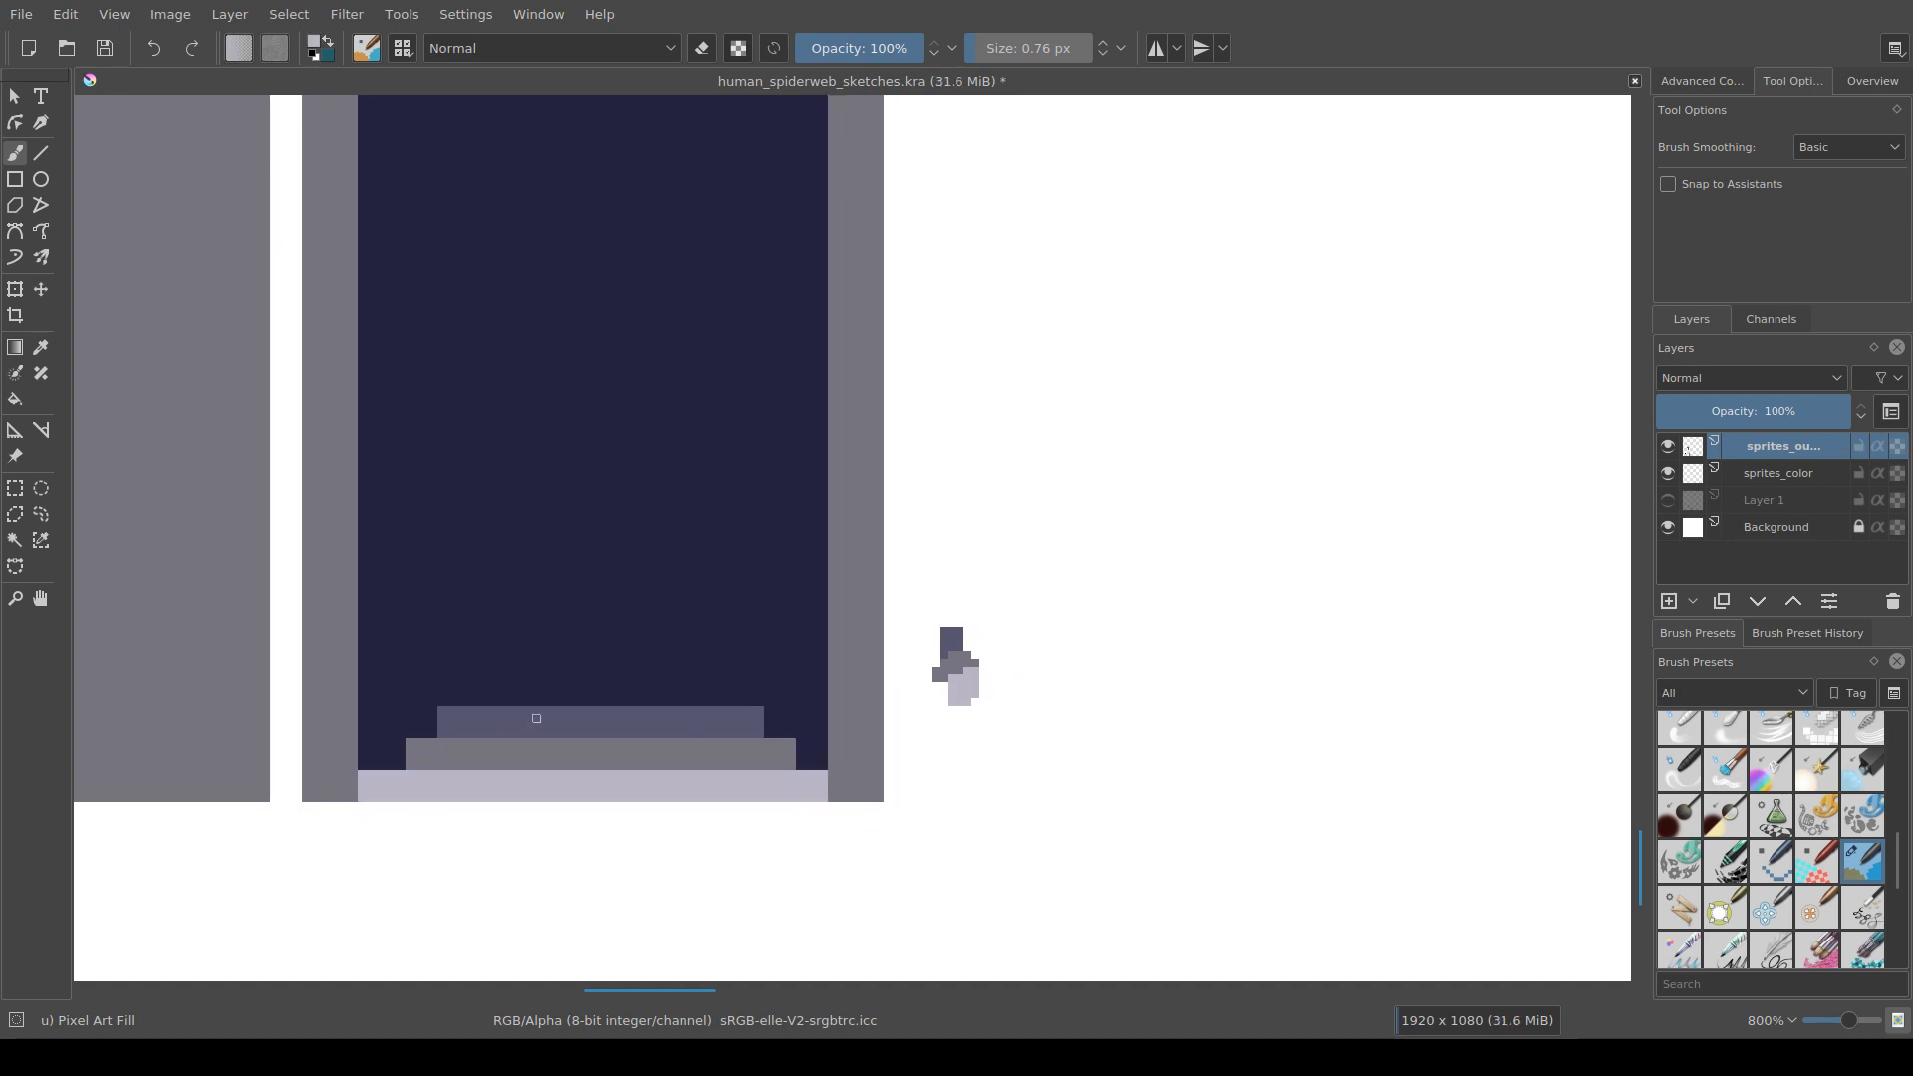
Step: Fill a rectangle spanning the doorway's width over the lower two floor strips with light lavender, and clear the selection
key(f)
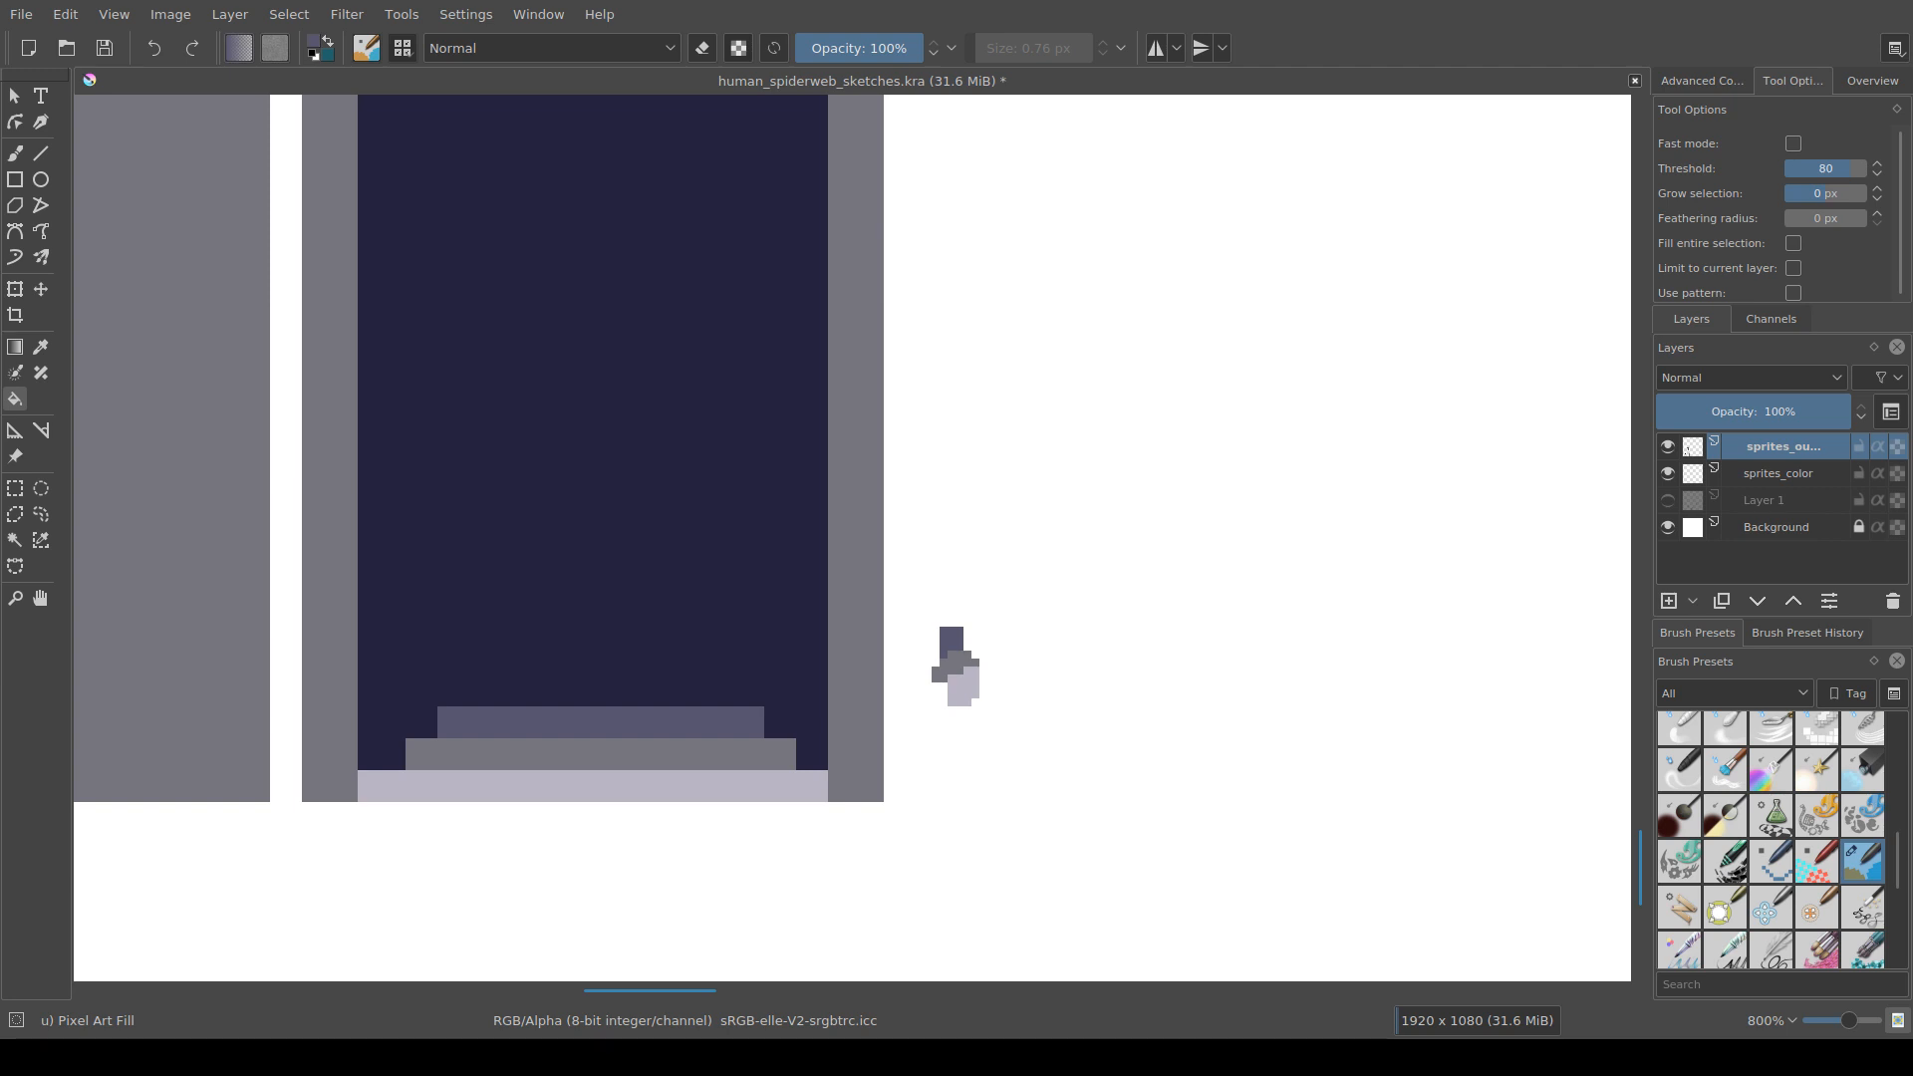
key(ctrl+r)
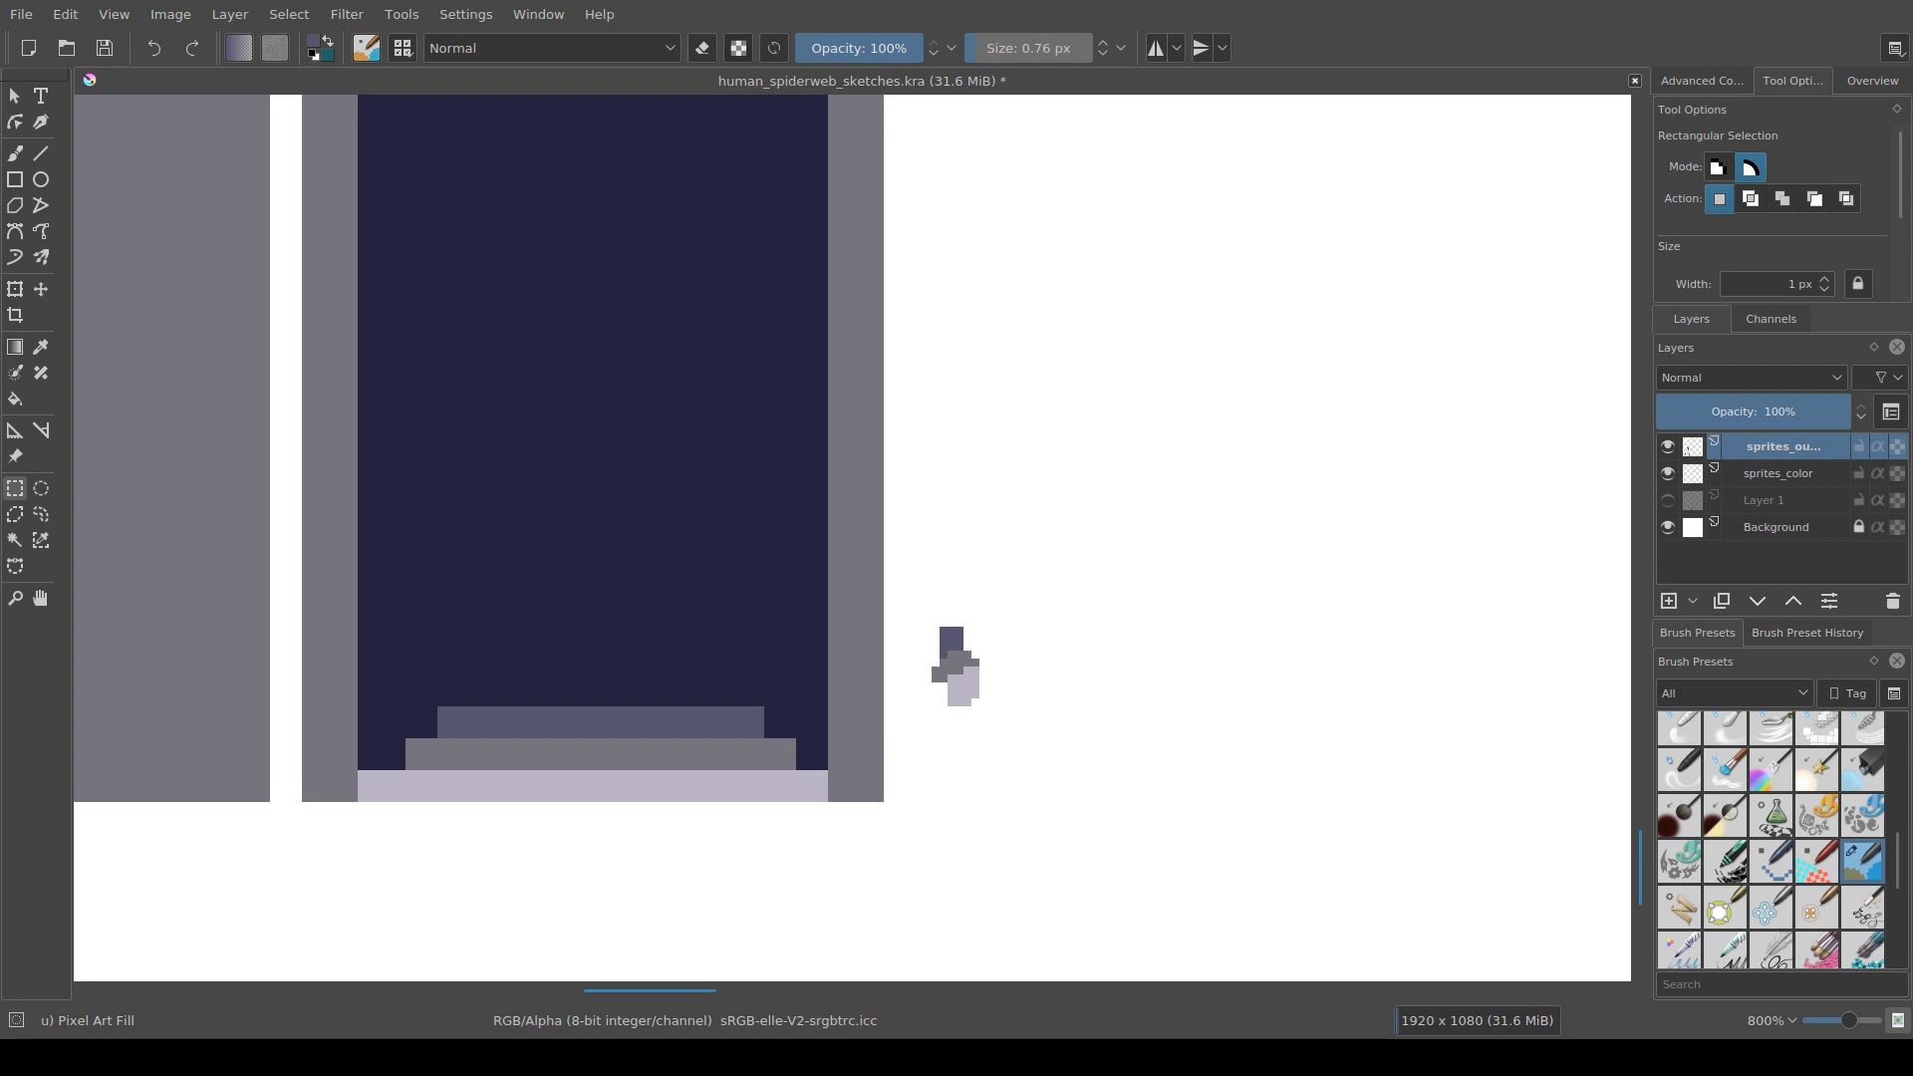
drag(356, 737, 828, 795)
key(f)
click(637, 756)
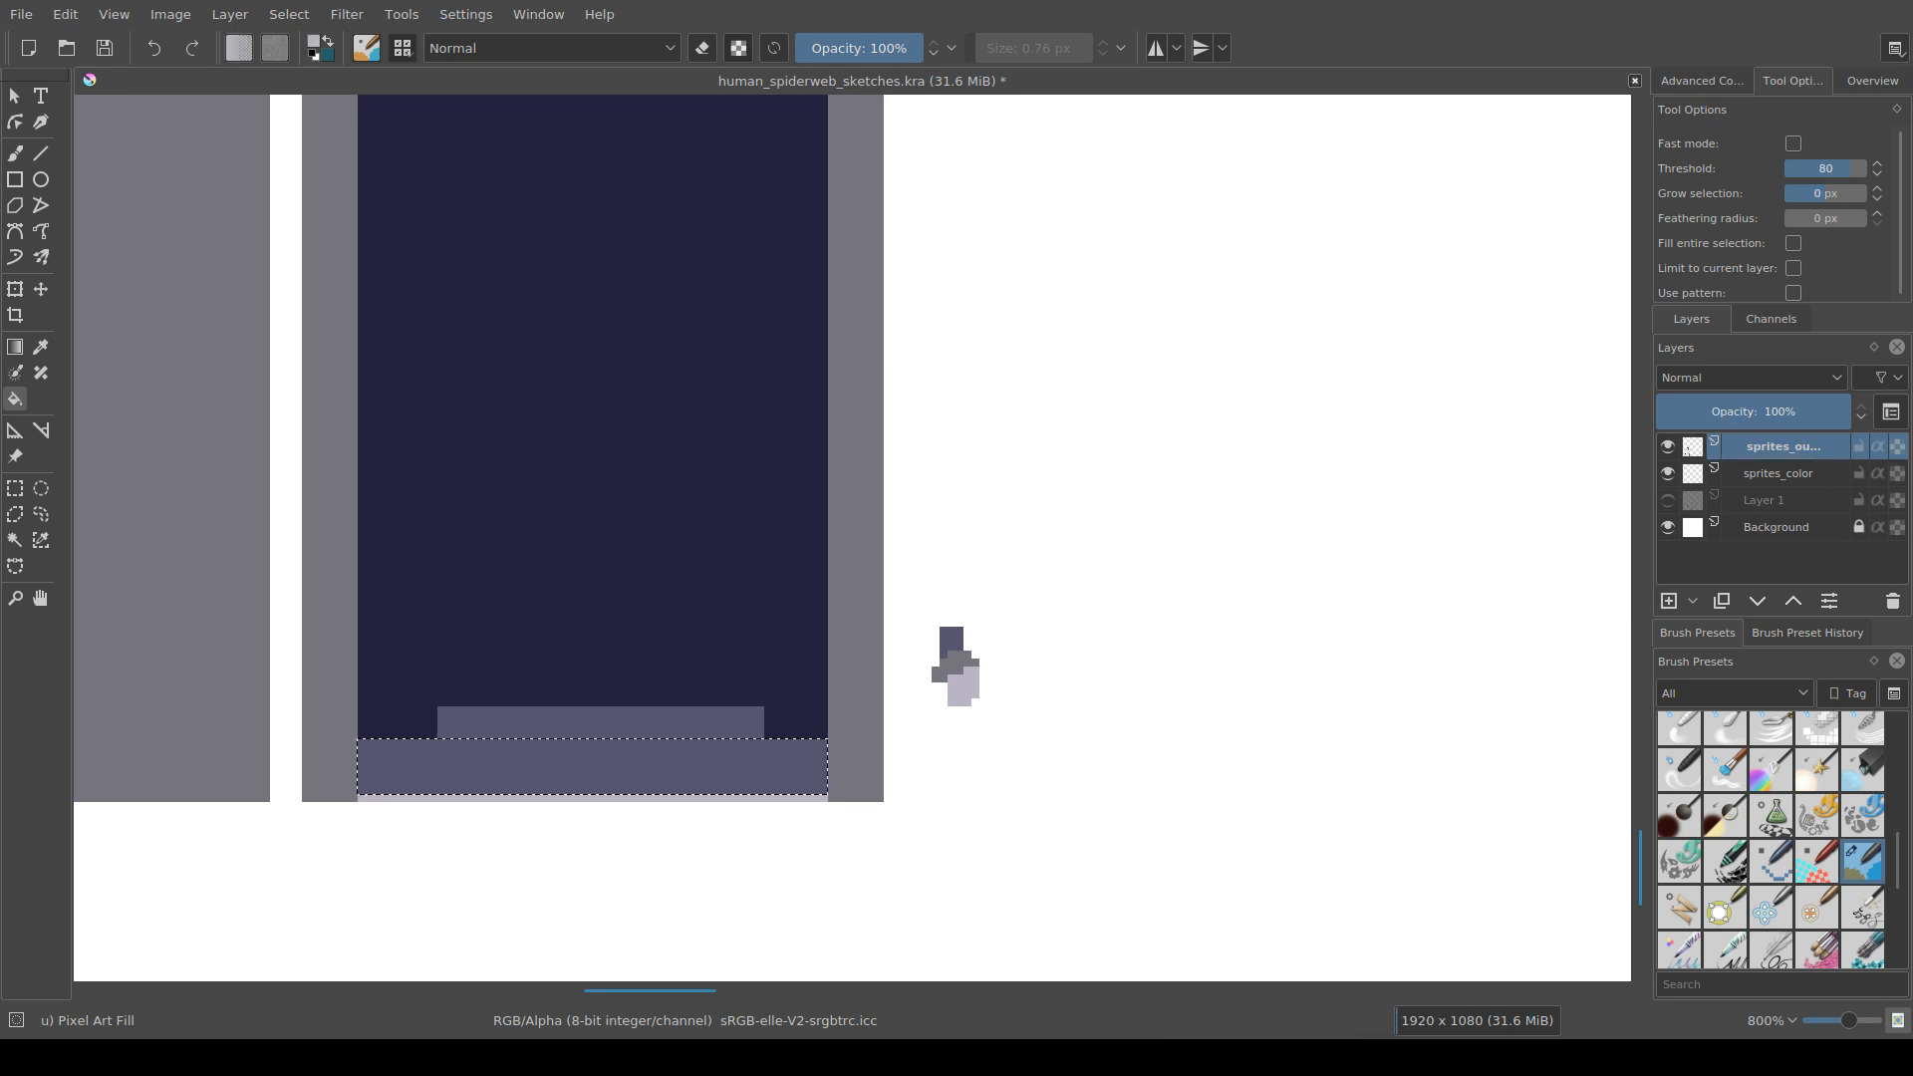
click(617, 766)
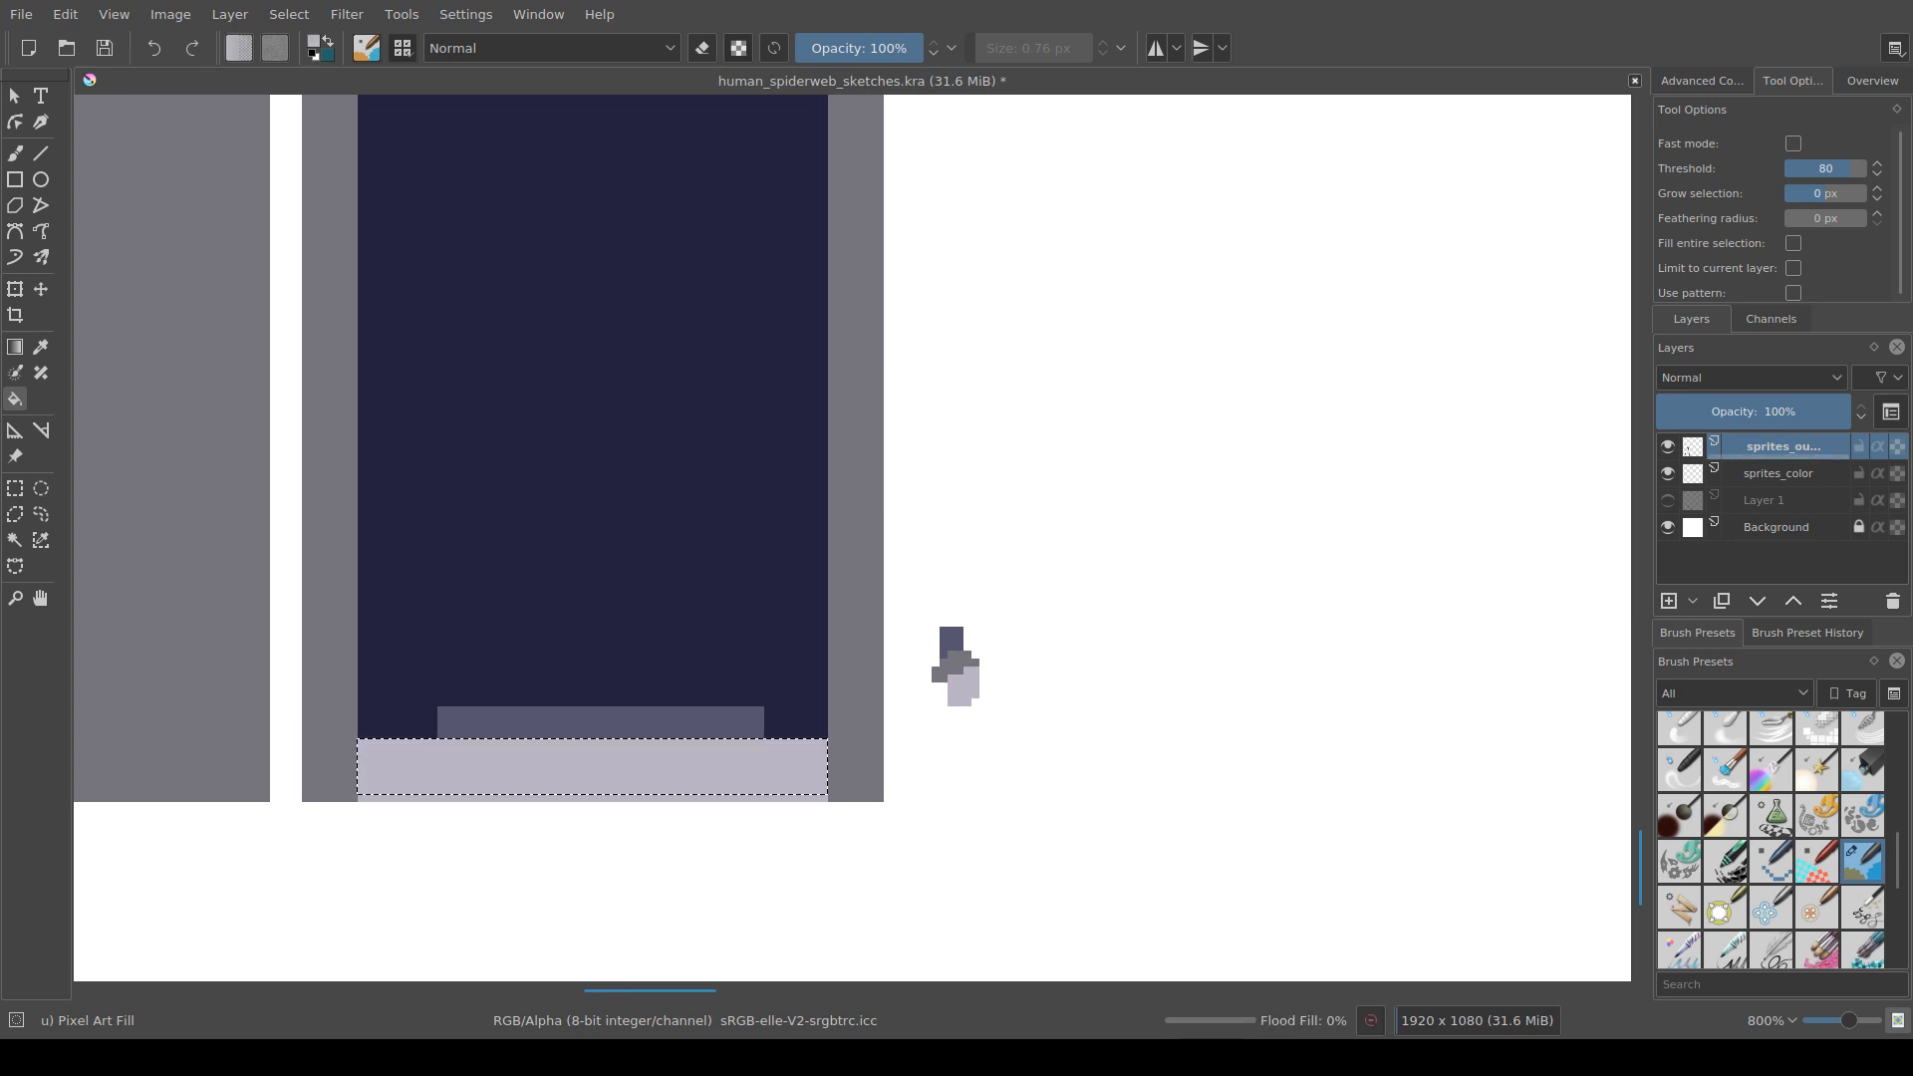
scroll(955, 665, down, 4)
scroll(794, 811, up, 2)
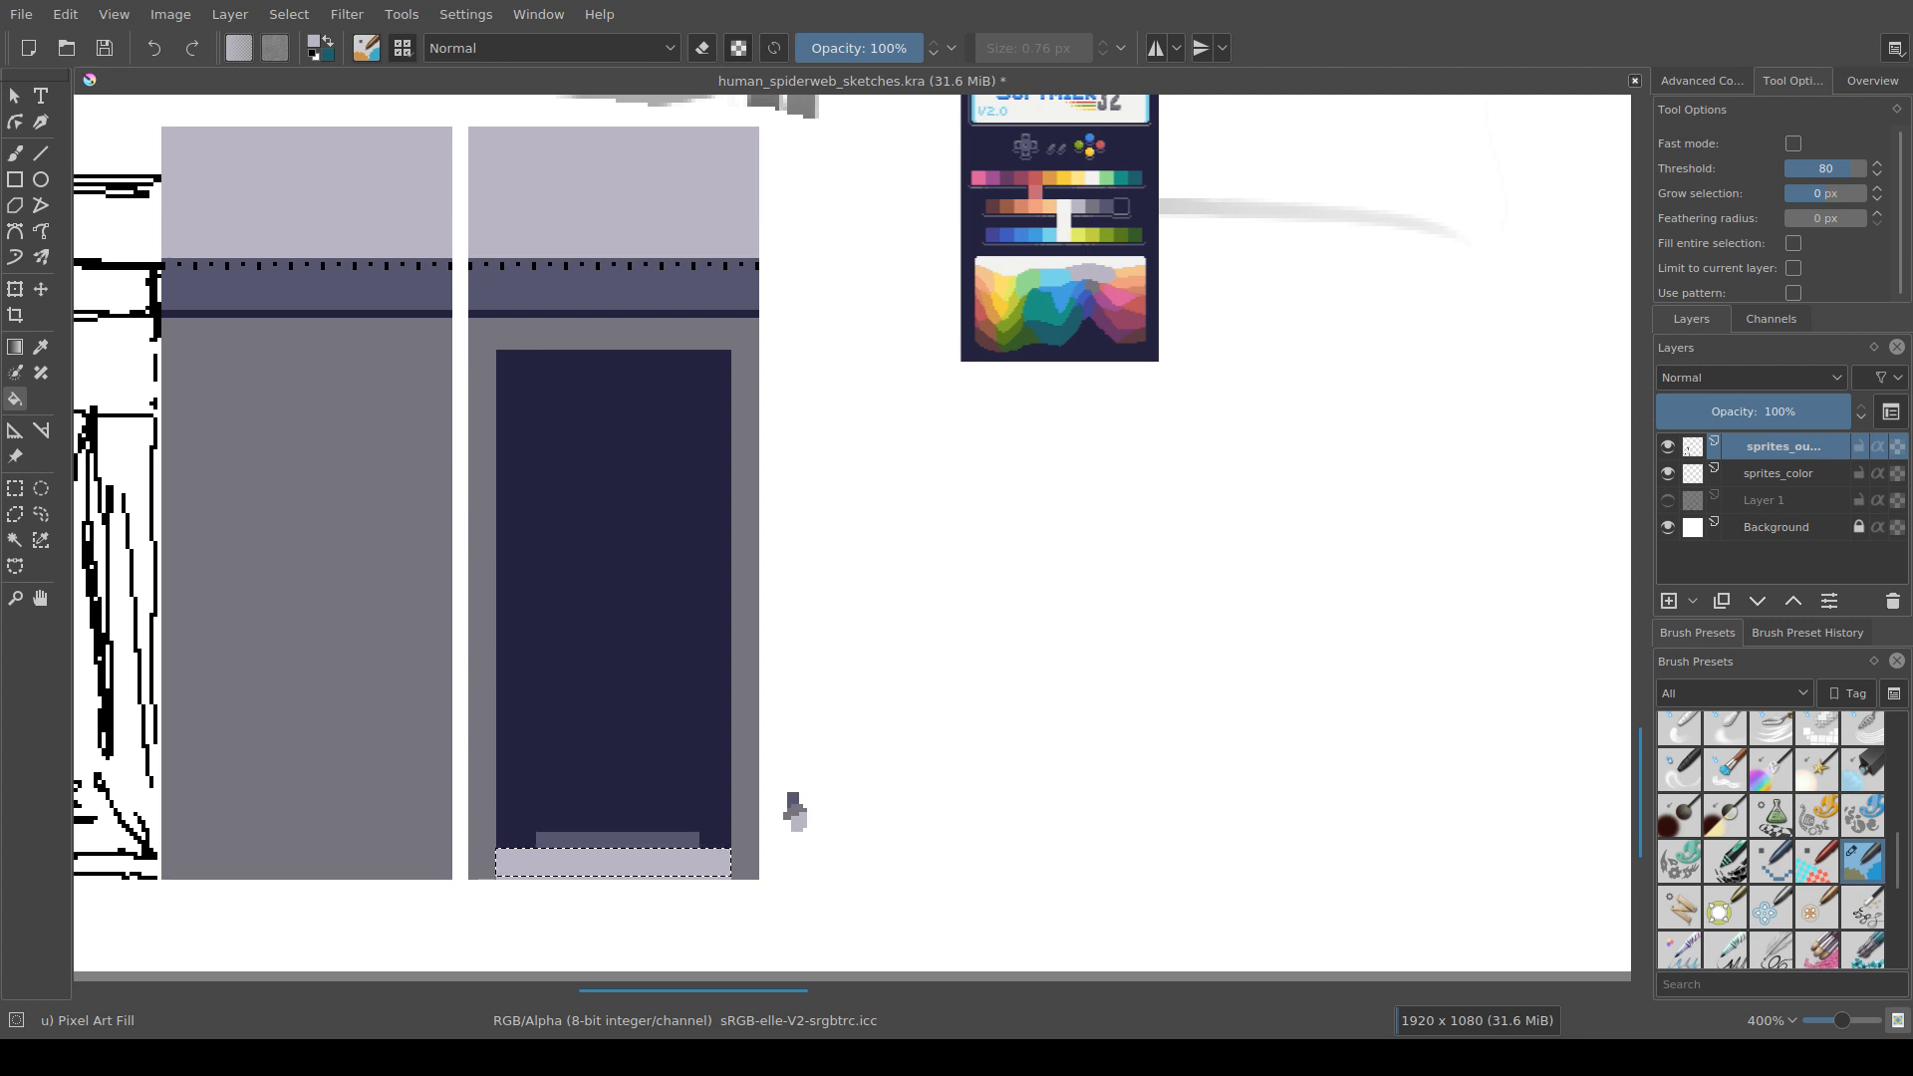
key(ctrl+r)
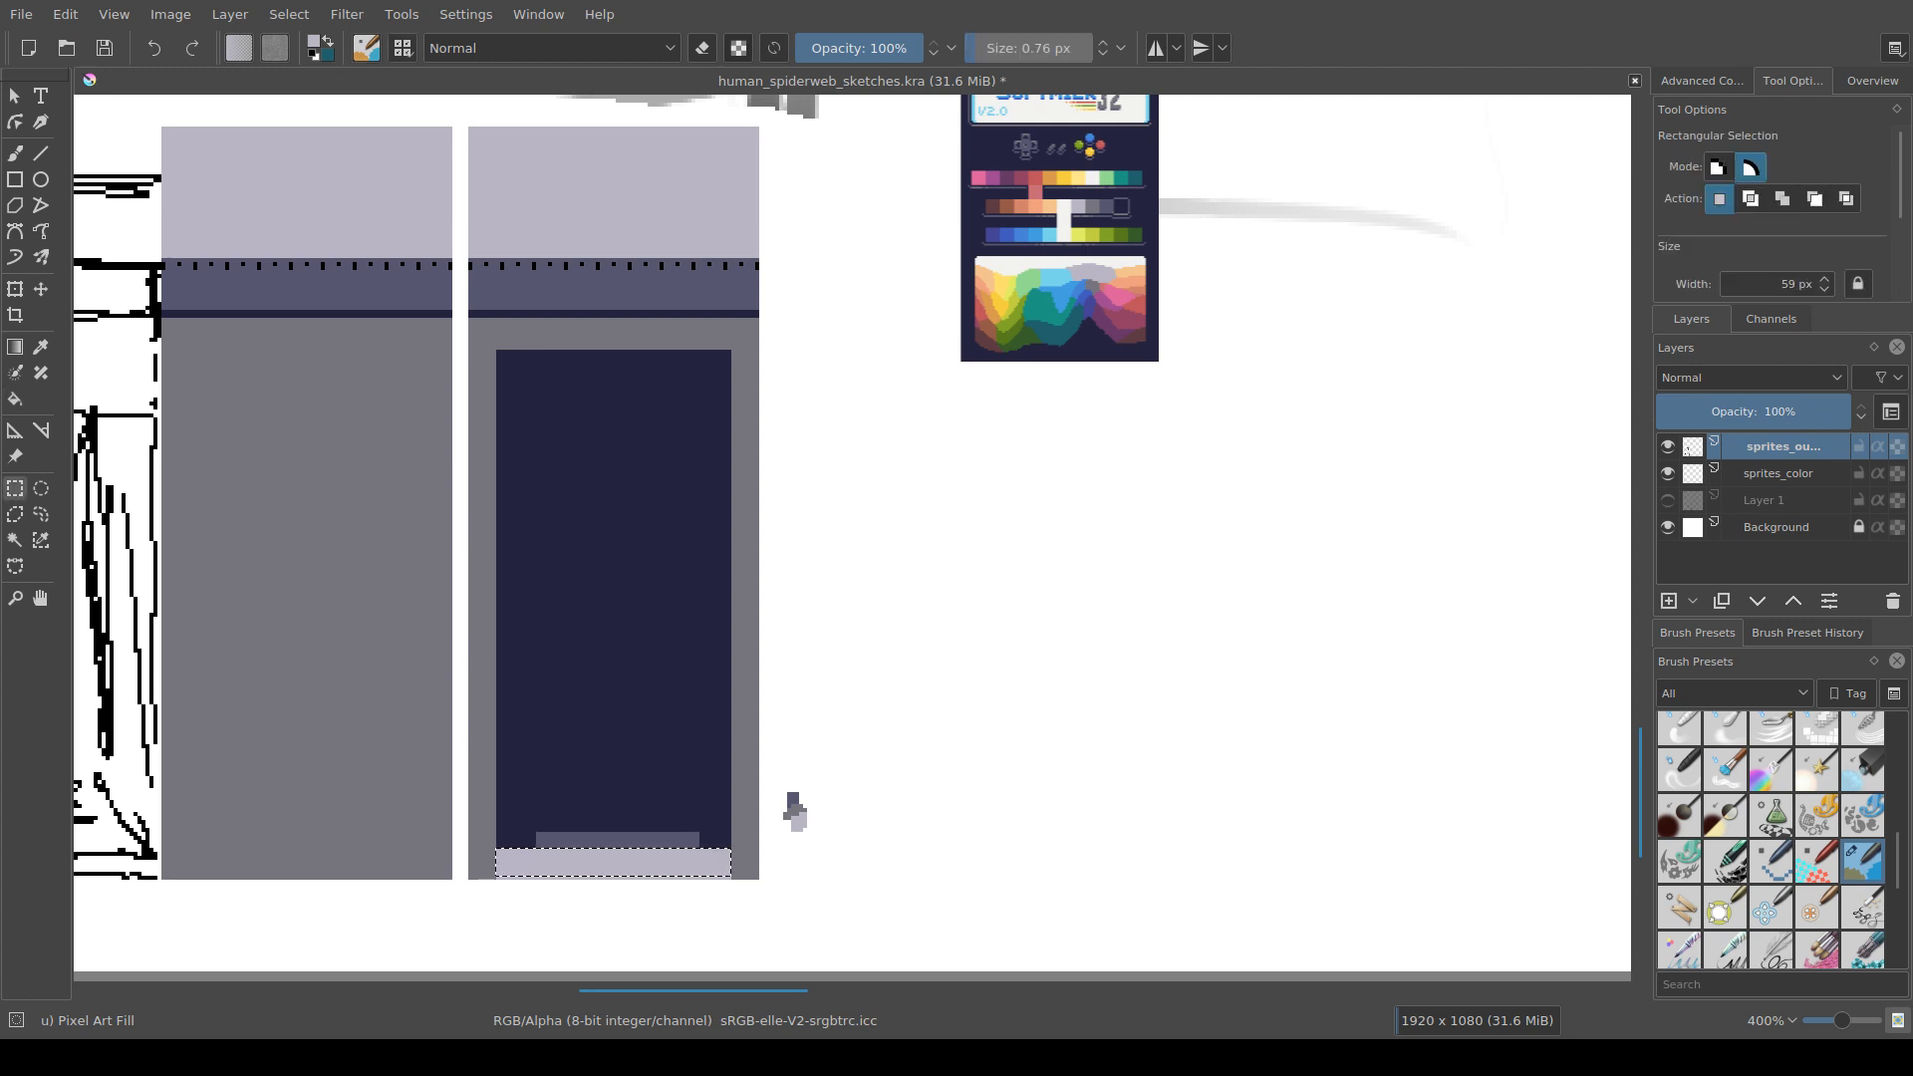
key(f)
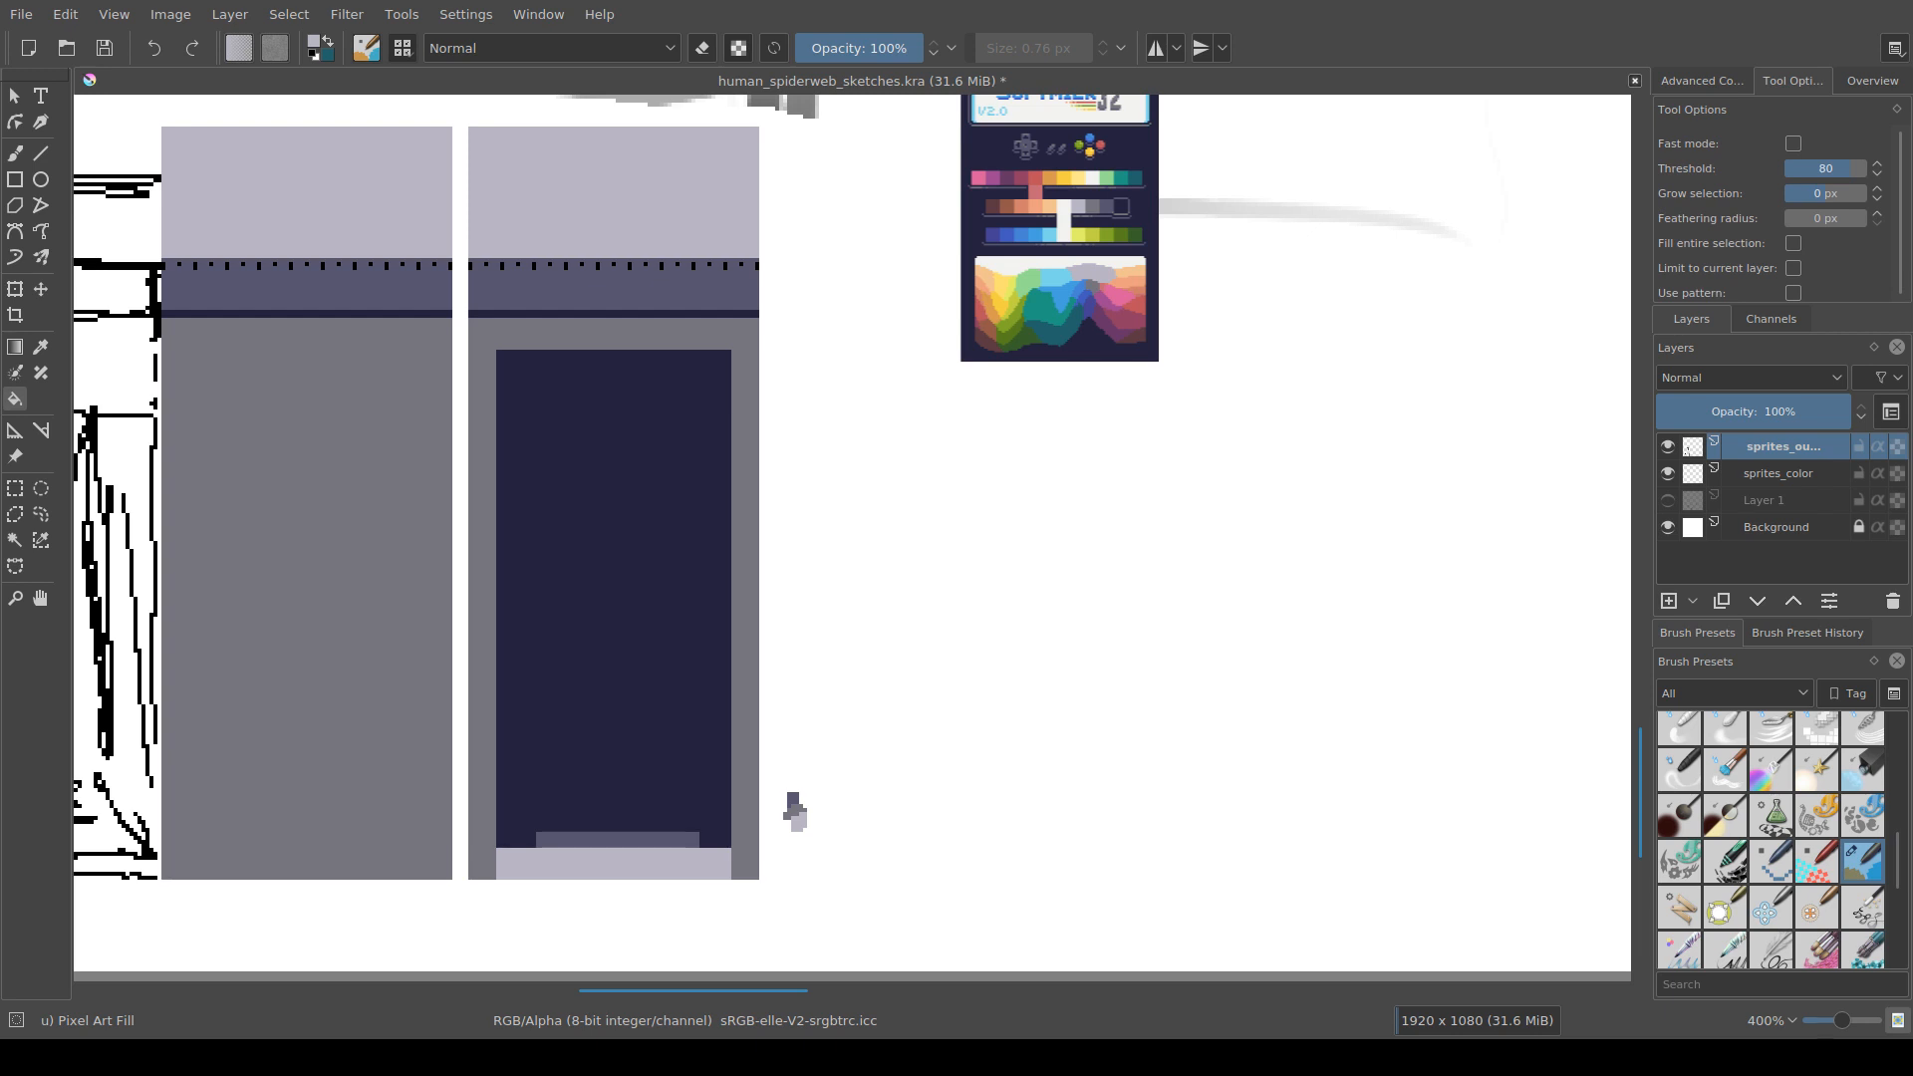
Step: Sketch a rounded, mound-shaped outline in light lavender rising from the lavender strip inside the doorway
key(b)
mouse_move(519, 846)
mouse_down()
mouse_move(589, 745)
mouse_move(662, 744)
mouse_move(715, 849)
mouse_up()
mouse_move(681, 780)
mouse_down()
mouse_move(652, 747)
mouse_move(558, 774)
mouse_move(536, 815)
mouse_up()
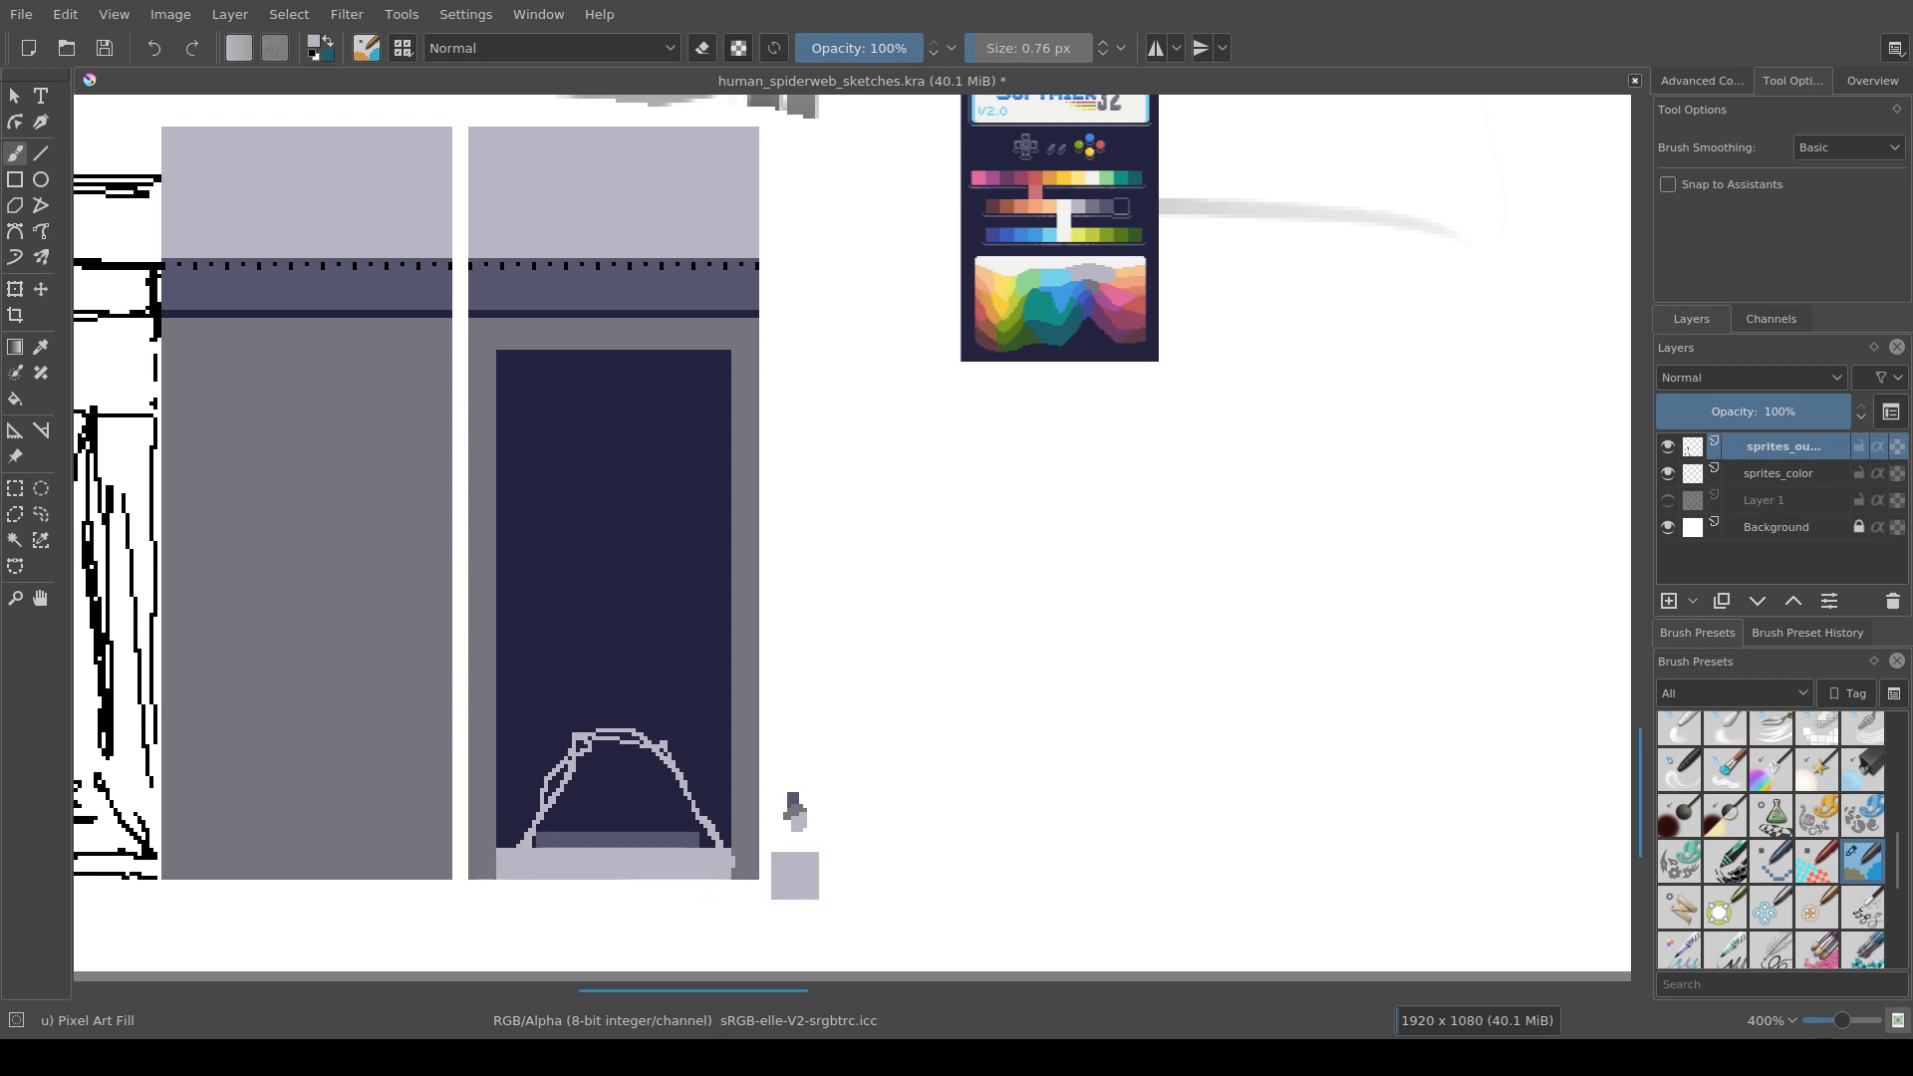
mouse_move(705, 857)
mouse_down()
mouse_move(693, 819)
mouse_move(525, 818)
mouse_move(688, 793)
mouse_move(636, 813)
mouse_move(602, 795)
mouse_move(684, 805)
mouse_move(671, 776)
mouse_move(578, 757)
mouse_move(632, 769)
mouse_move(598, 743)
mouse_move(623, 777)
mouse_move(680, 787)
mouse_move(566, 799)
mouse_up()
Step: Scribble the mound's shading with slate grey at its peak, mid grey through its middle and light lavender along its base
ctrl+click(793, 800)
ctrl+click(596, 811)
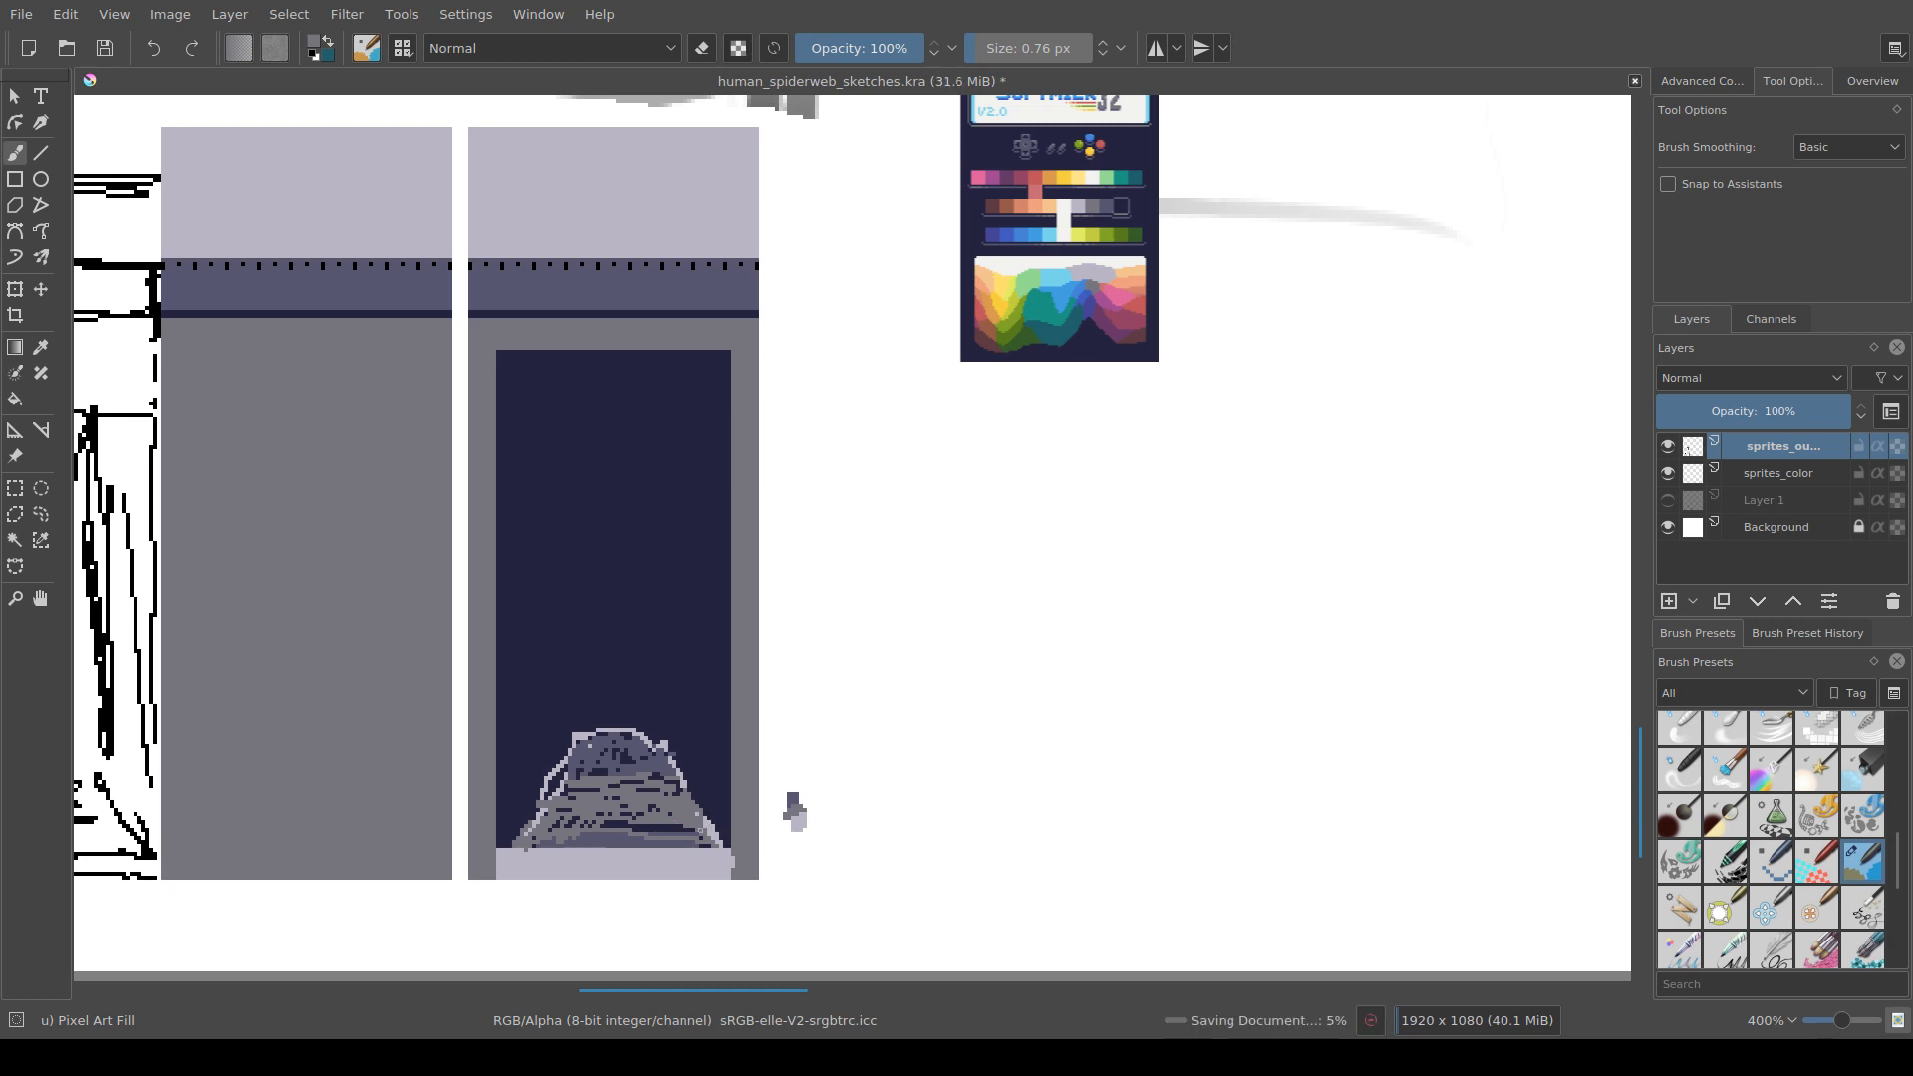
drag(794, 810, 813, 779)
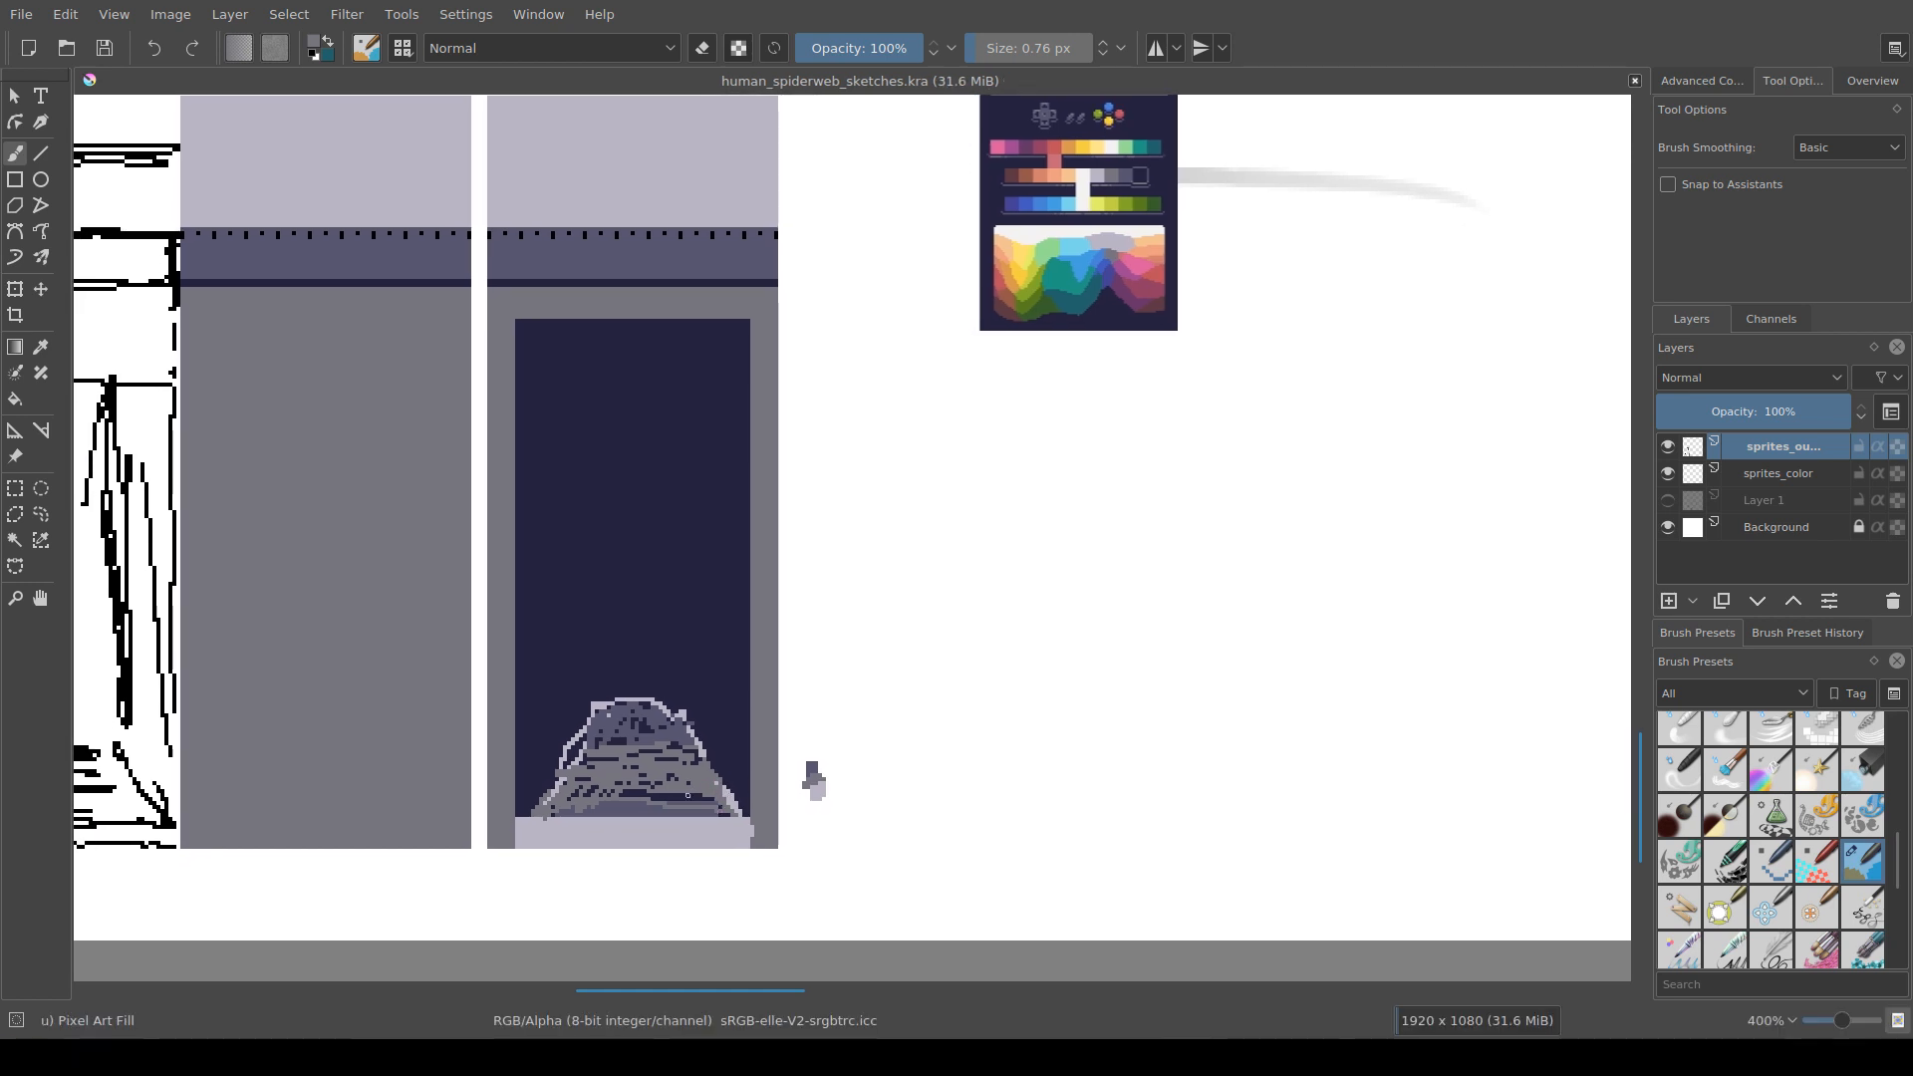
ctrl+click(692, 875)
mouse_move(604, 808)
mouse_down()
mouse_move(538, 811)
mouse_move(730, 813)
mouse_move(528, 807)
mouse_up()
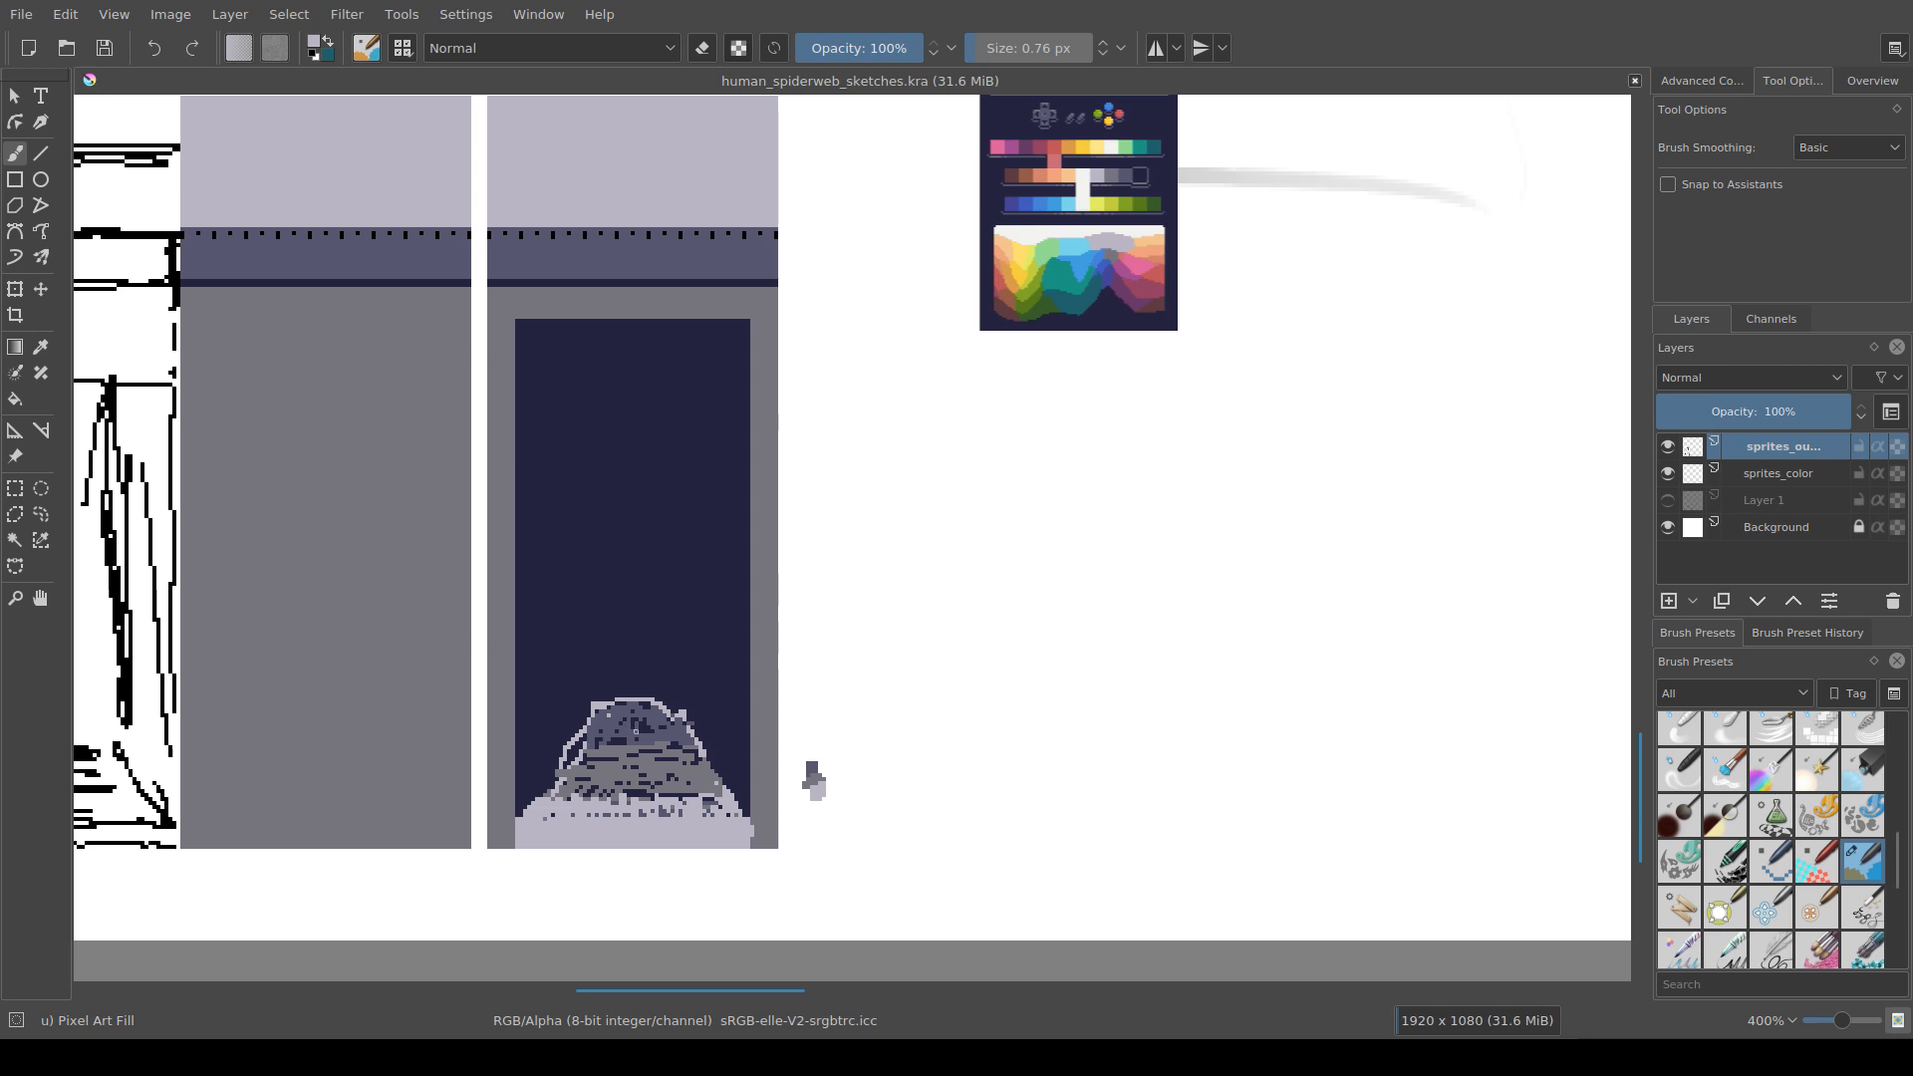
Step: Paint over the mound's lavender outline with slate grey at the peak and mid grey along the sides, and save the document
mouse_move(598, 709)
mouse_down()
mouse_move(566, 739)
mouse_move(683, 719)
mouse_move(695, 739)
mouse_up()
ctrl+click(602, 775)
mouse_move(574, 742)
mouse_down()
mouse_move(539, 792)
mouse_move(551, 771)
mouse_move(598, 794)
mouse_up()
drag(730, 793, 704, 746)
mouse_move(723, 767)
mouse_down()
mouse_move(734, 787)
mouse_move(652, 700)
mouse_up()
ctrl+click(668, 726)
key(ctrl+s)
Step: Fill a rectangle 37 px wide over the upper part of the mound with slate grey
scroll(786, 738, down, 3)
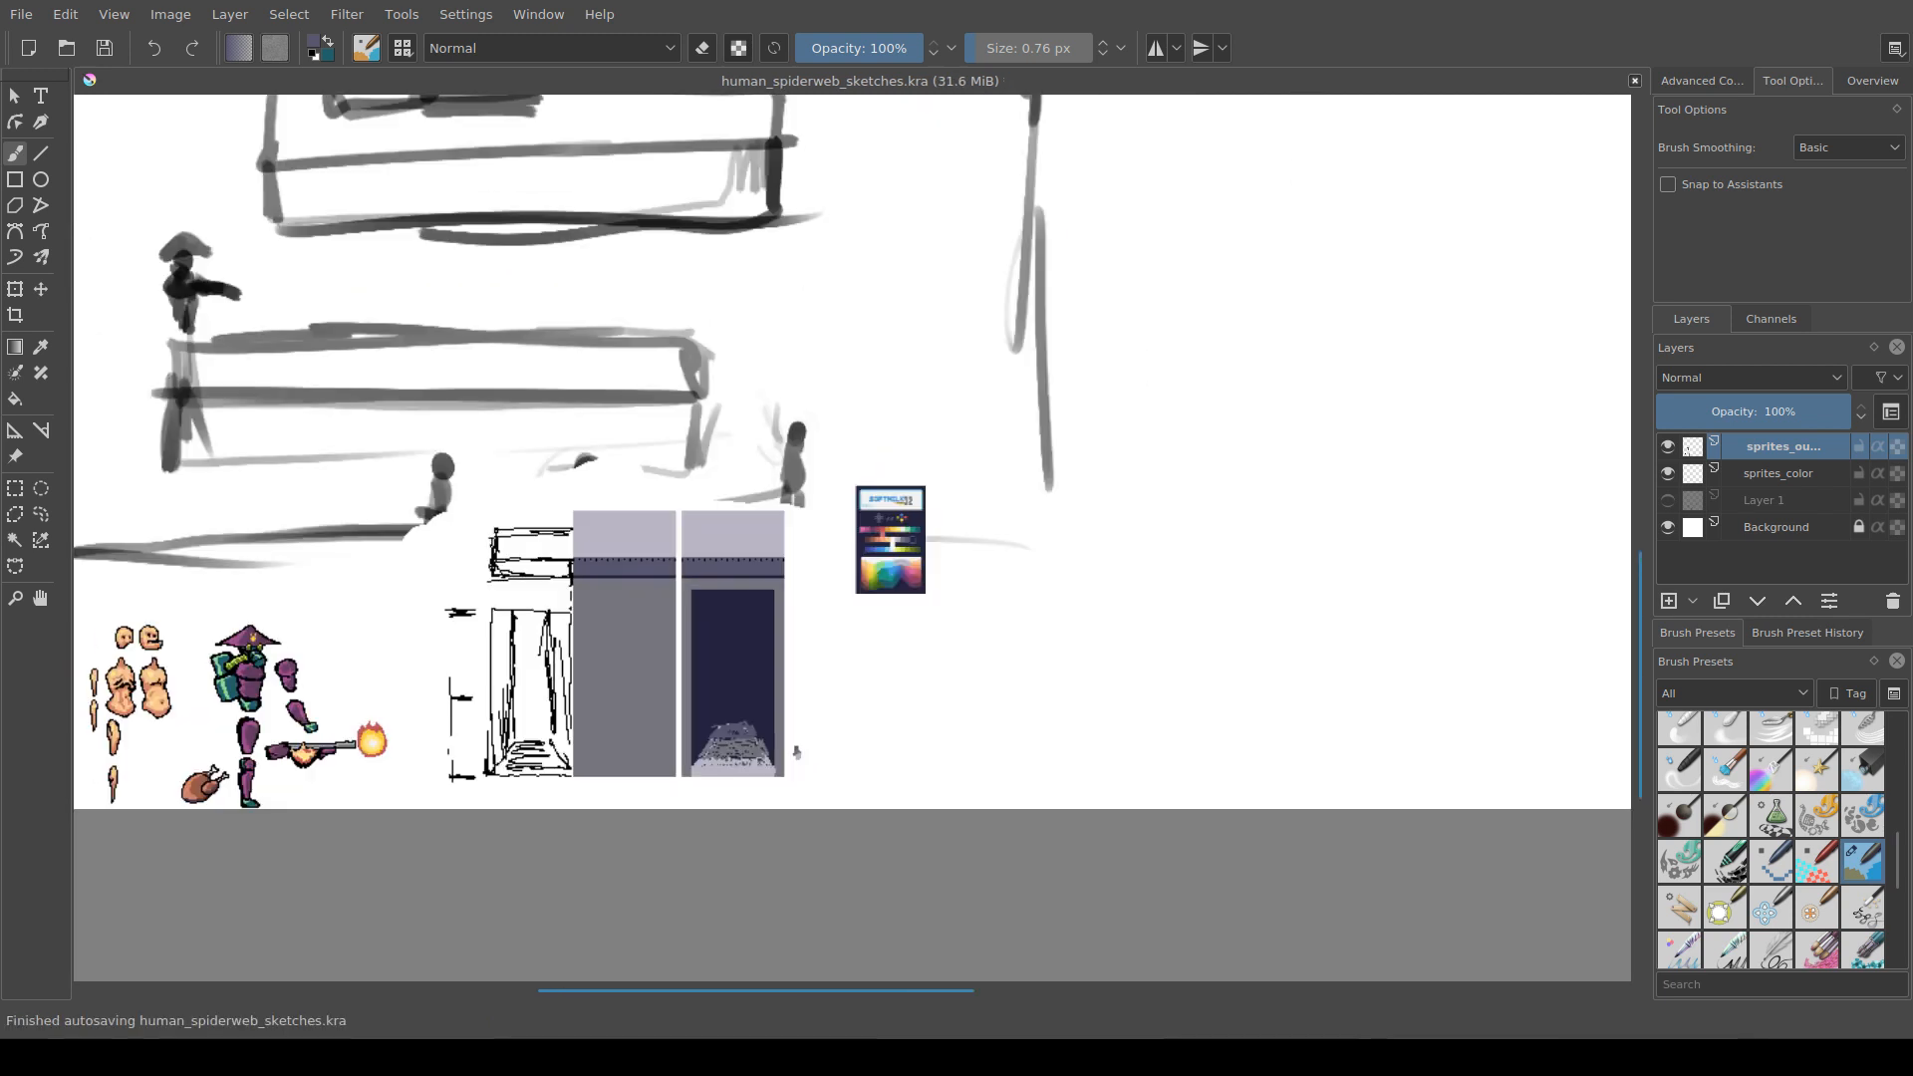
mouse_move(847, 780)
mouse_down()
mouse_move(903, 783)
mouse_move(837, 797)
mouse_up()
scroll(903, 782, up, 1)
scroll(837, 796, up, 2)
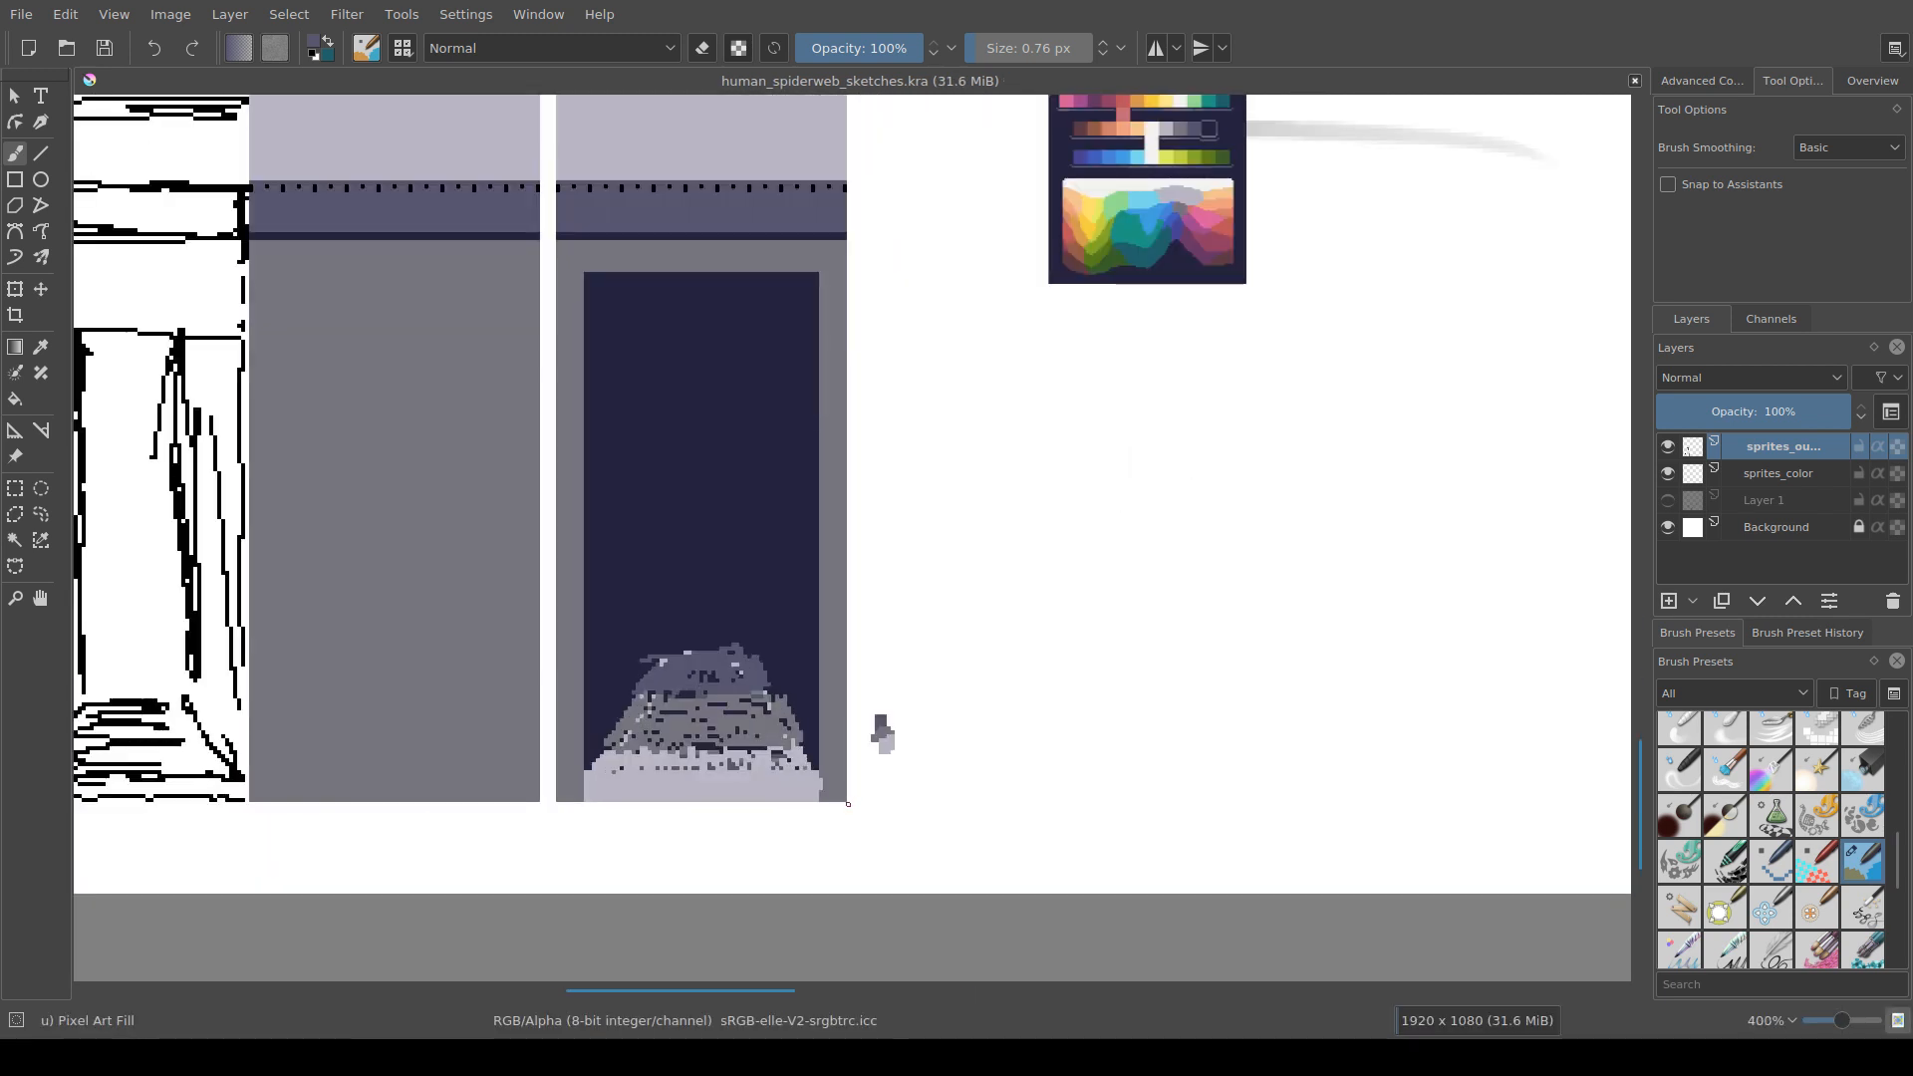
drag(734, 707, 747, 727)
scroll(746, 727, up, 2)
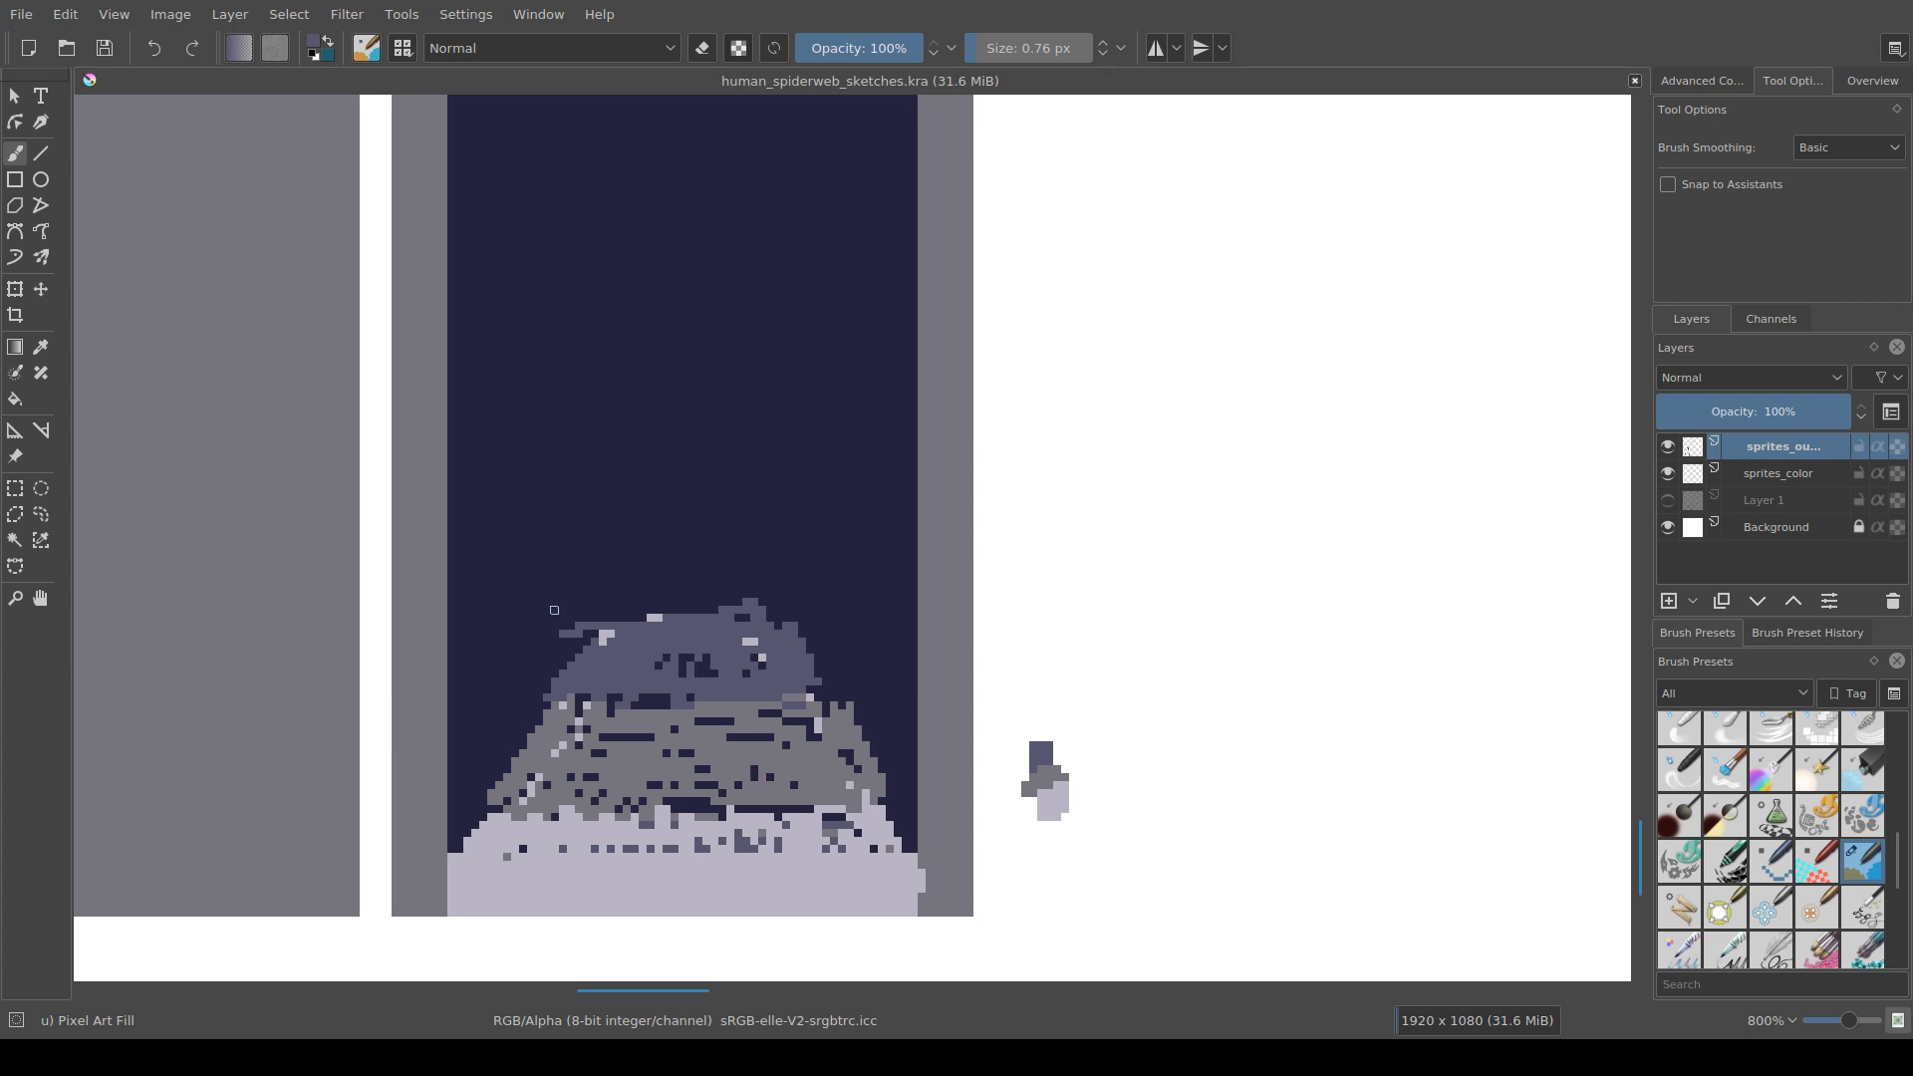
key(ctrl+r)
drag(541, 613, 838, 694)
key(f)
click(772, 663)
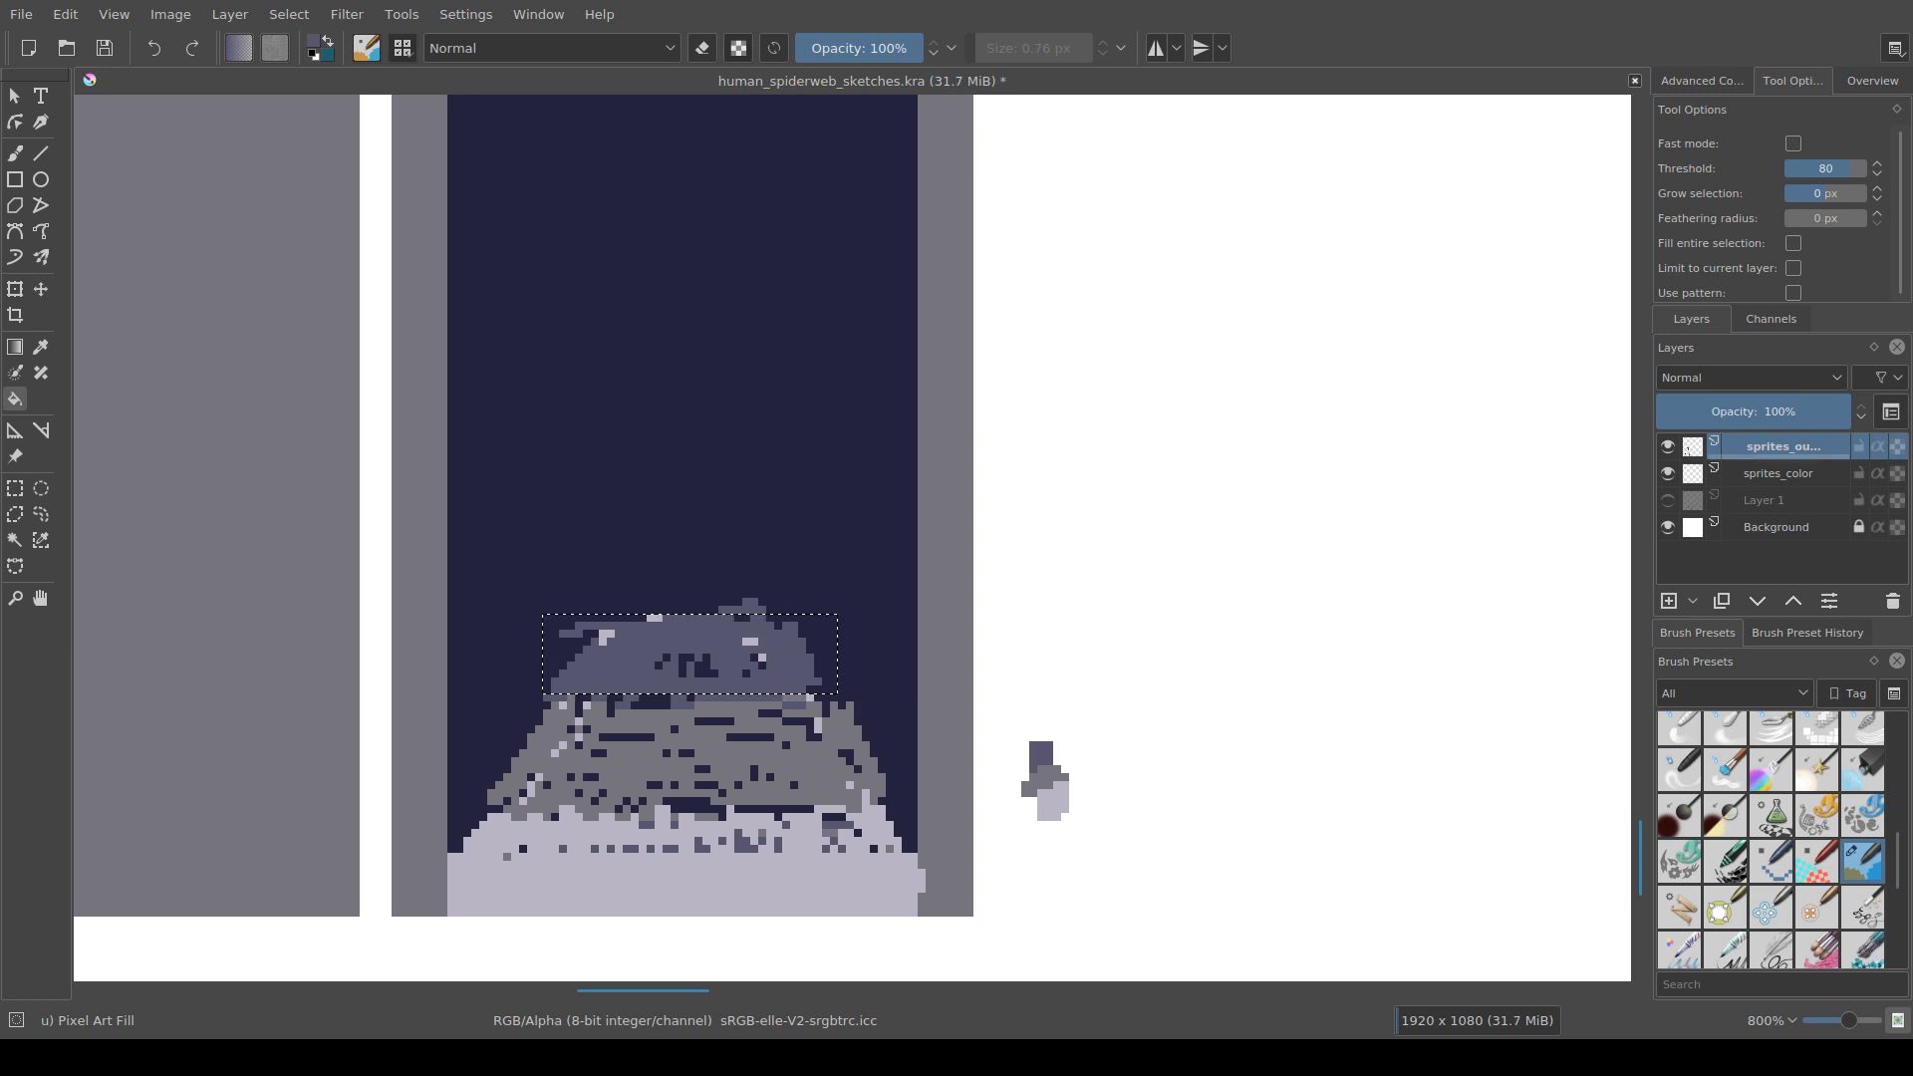
scroll(672, 969, up, 1)
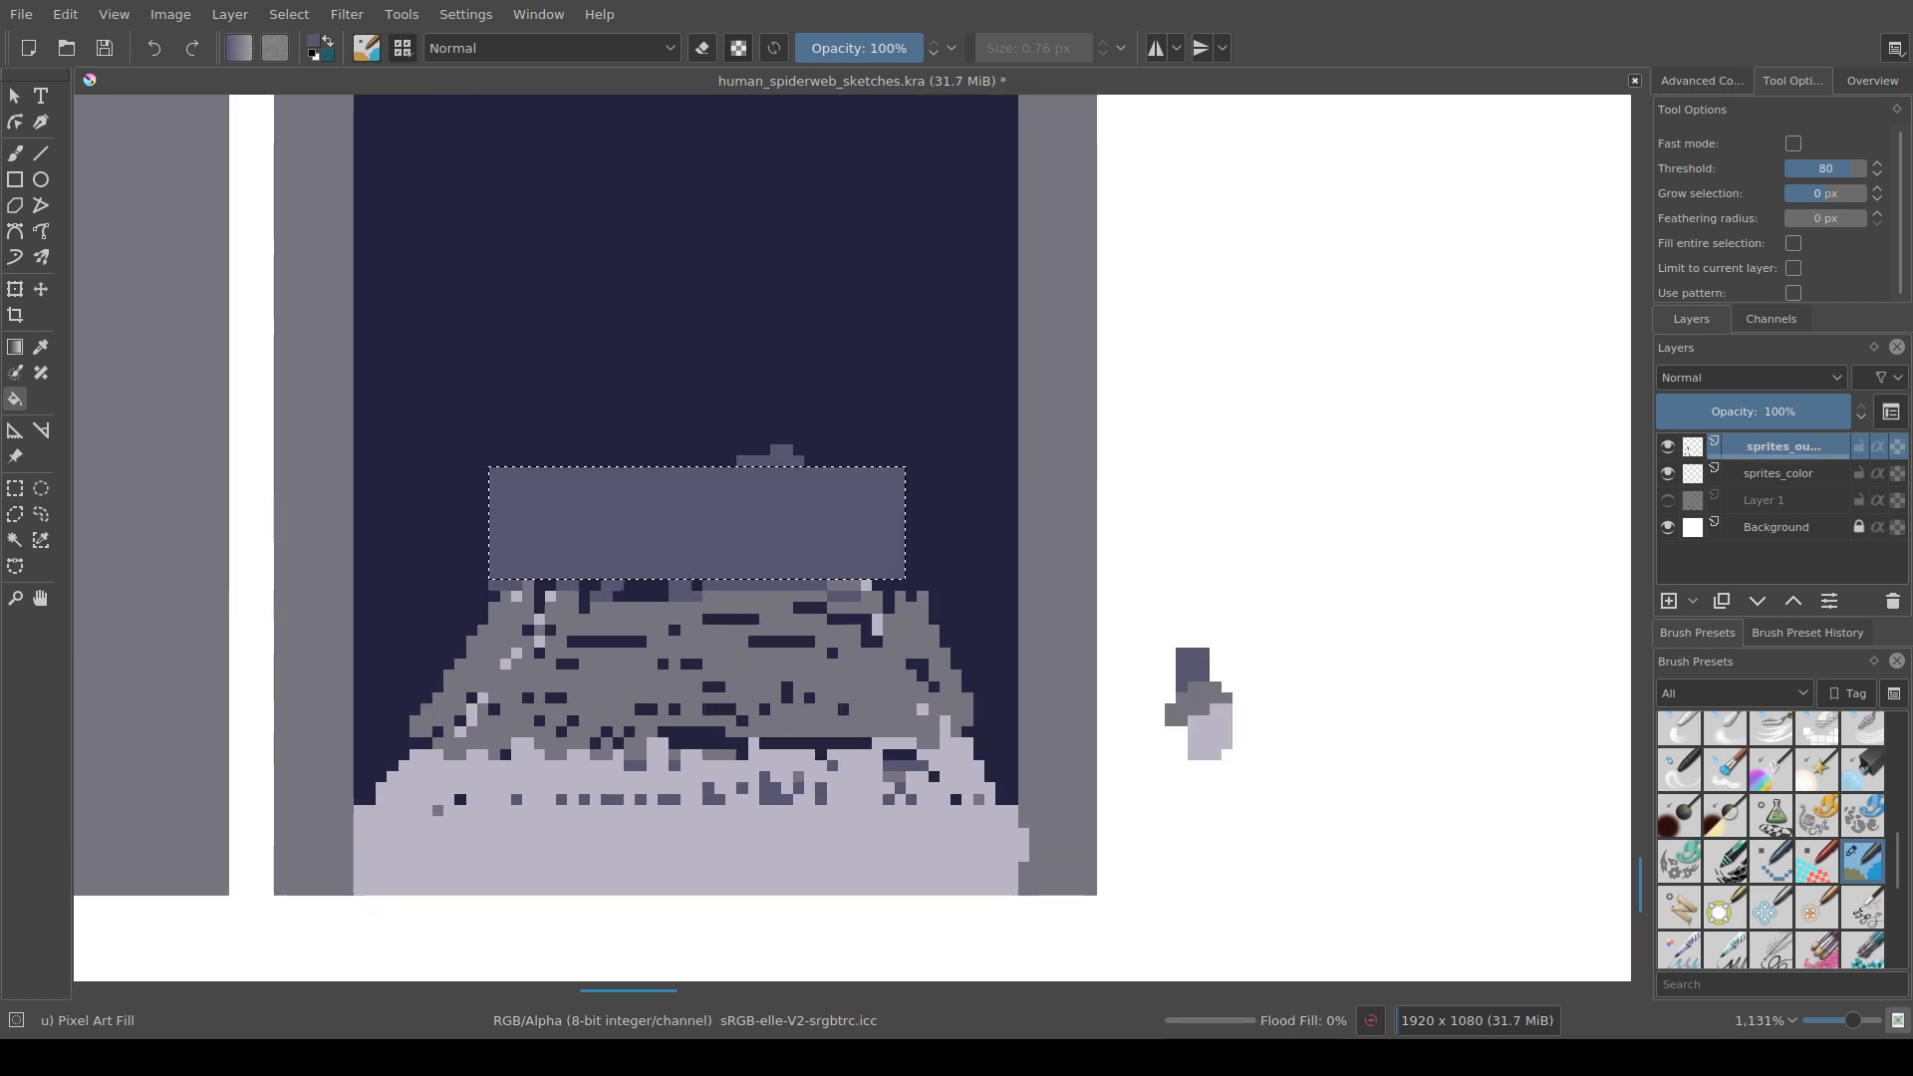
Step: Fill a rectangle 49 px wide over the middle part of the mound, directly below the slate band, with mid grey
key(ctrl+r)
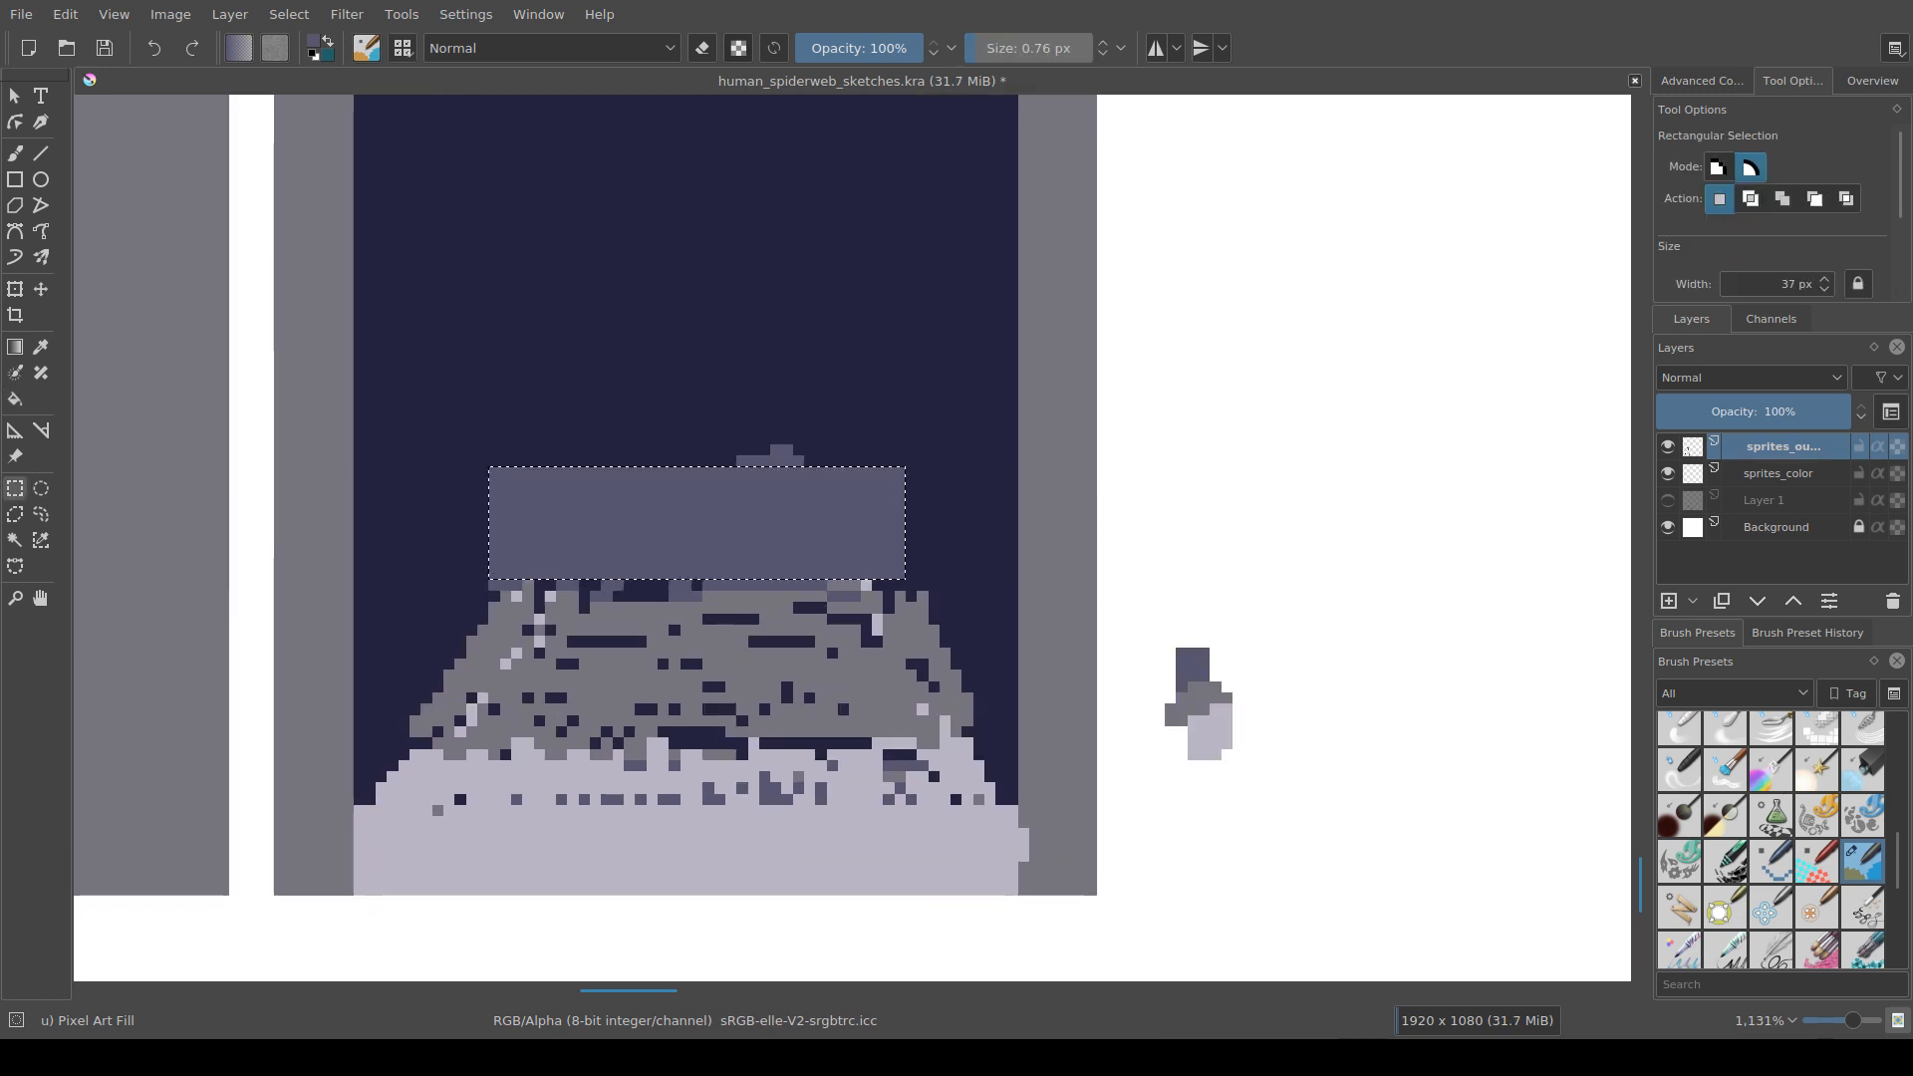
drag(421, 579, 973, 748)
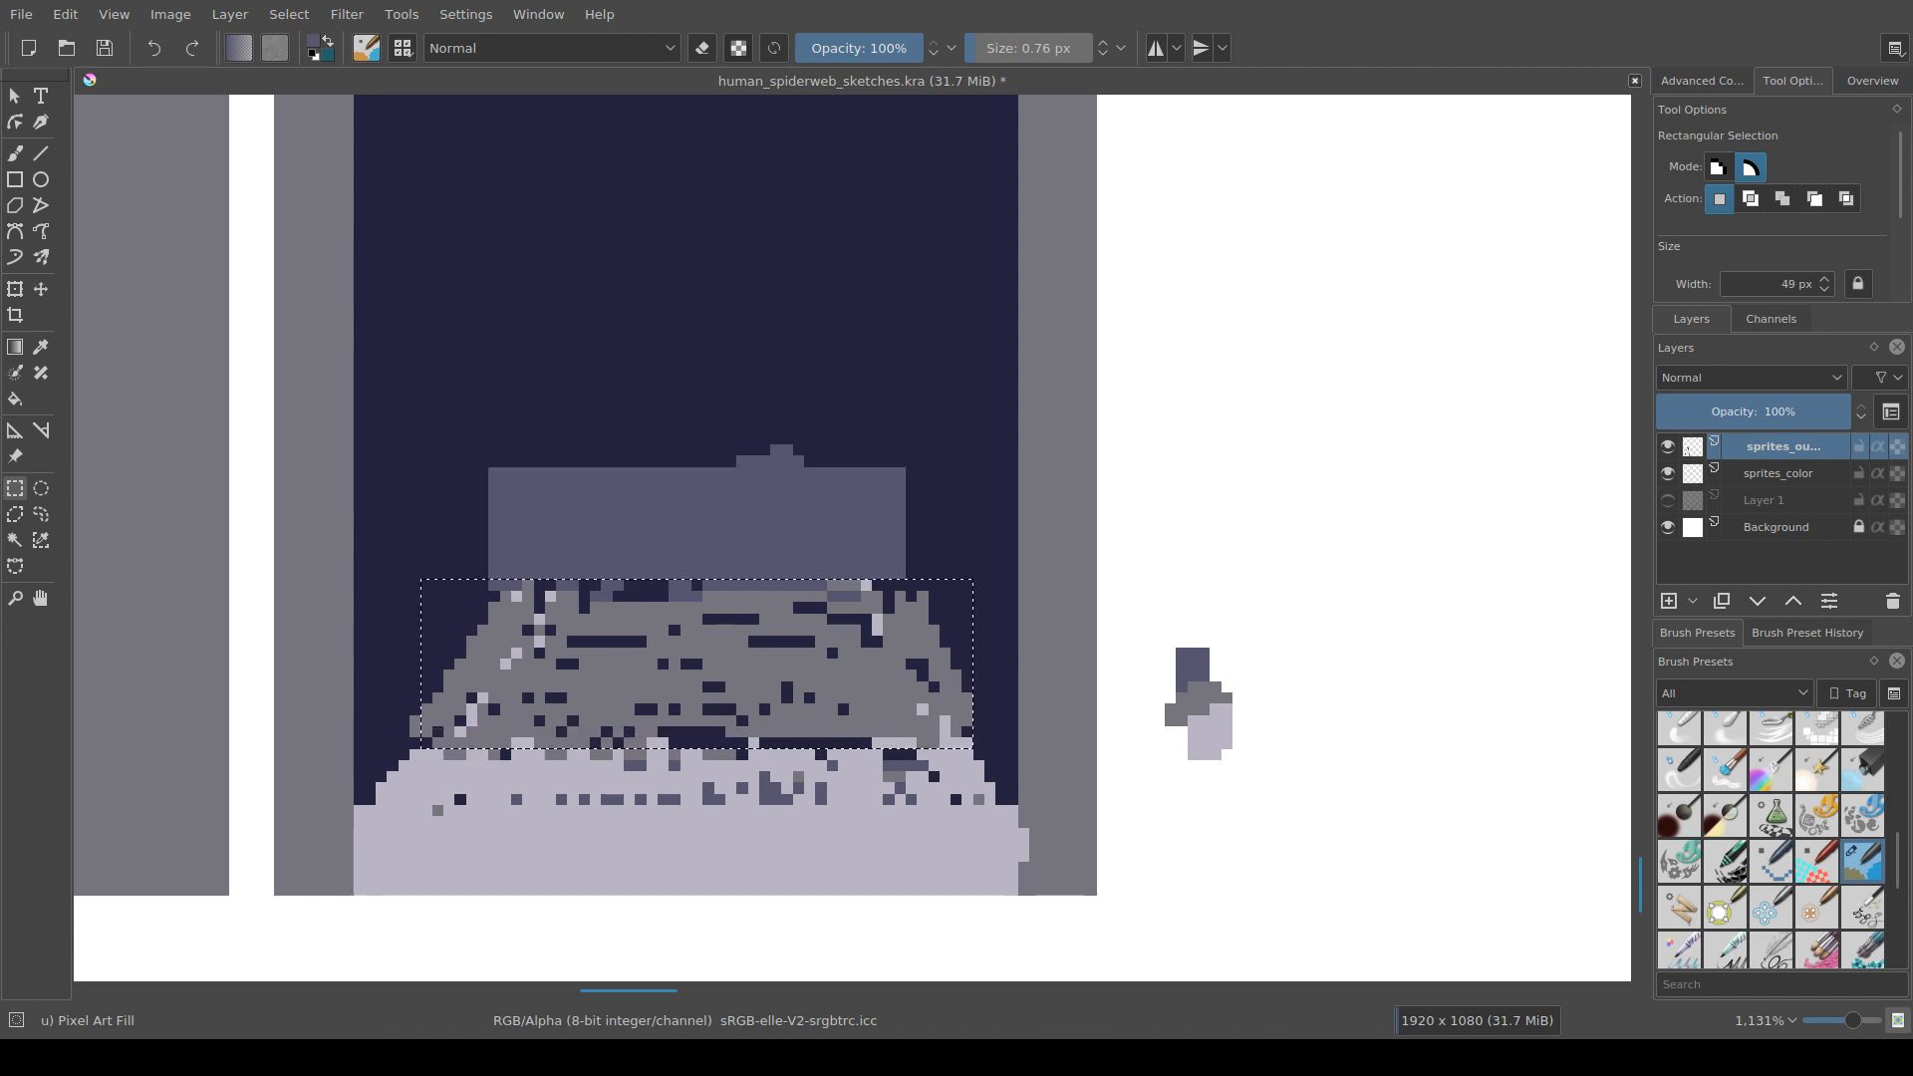
key(ctrl+shift+a)
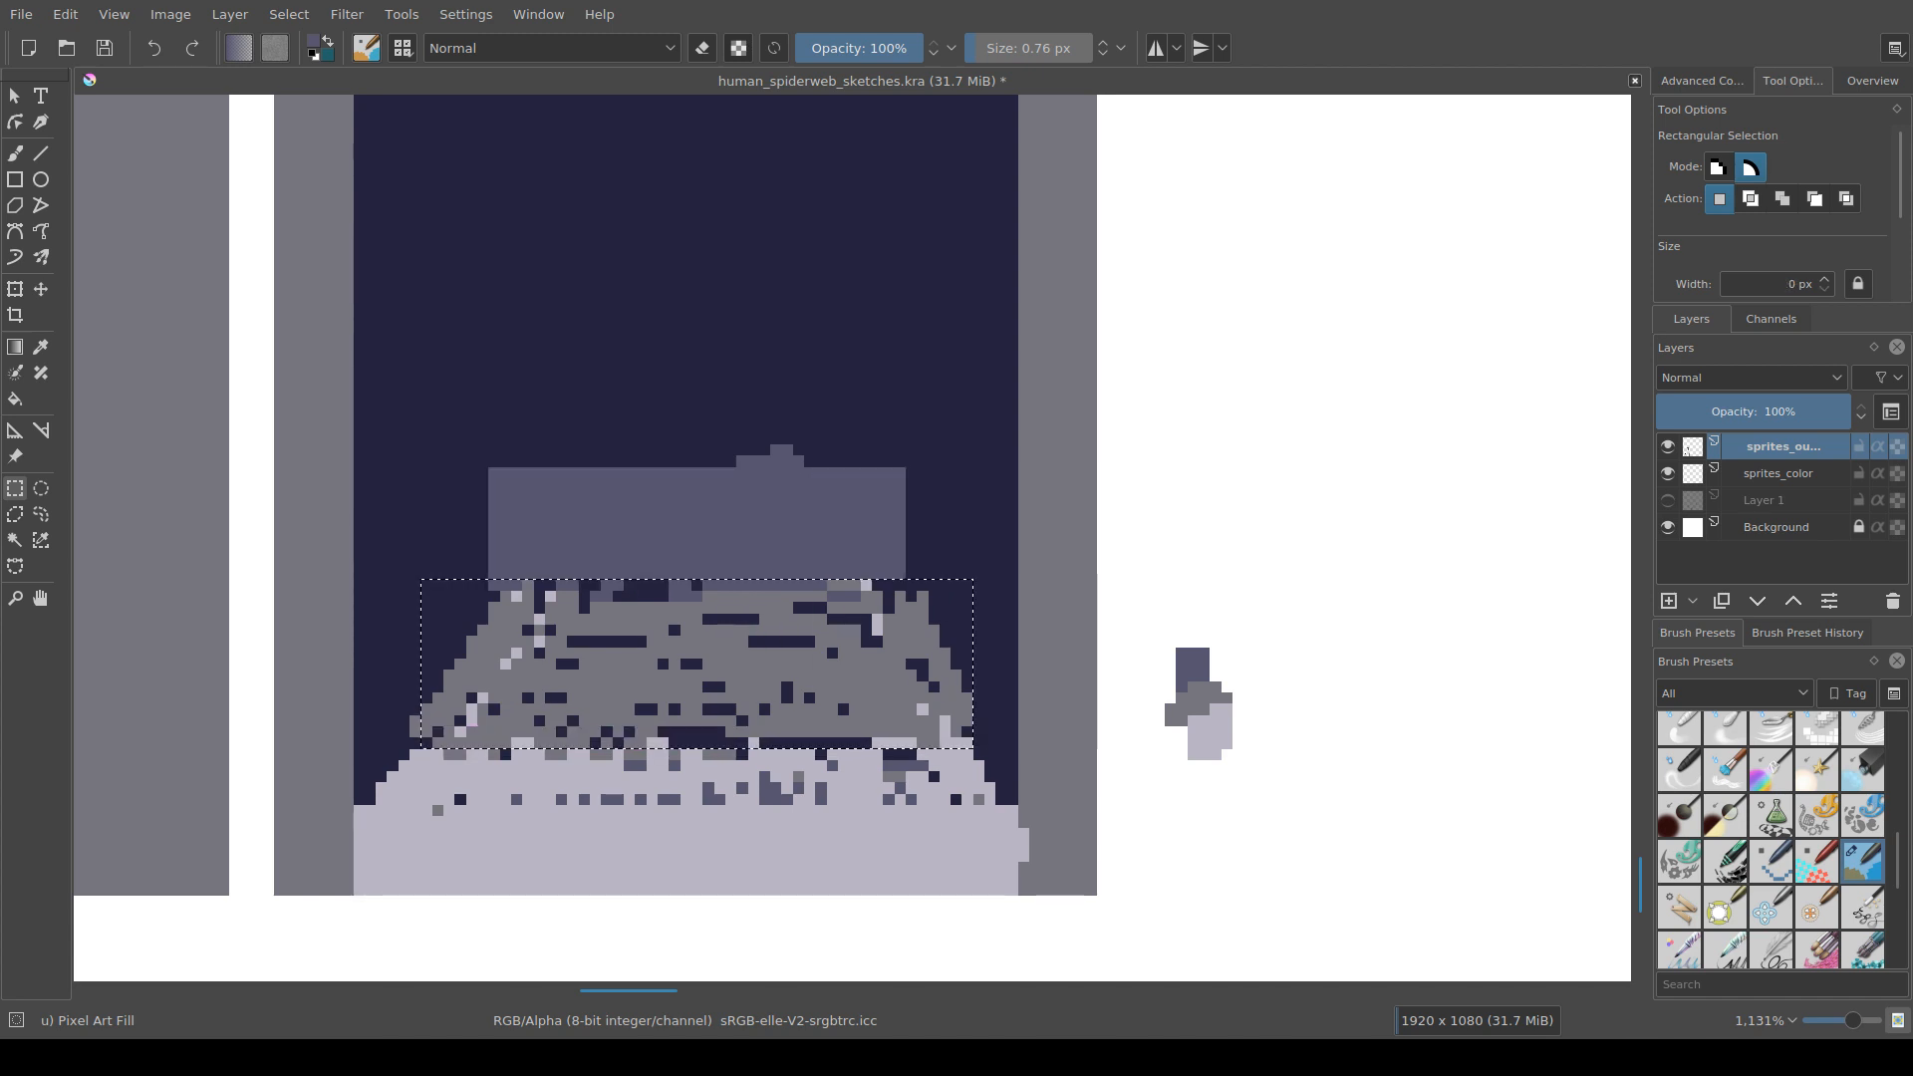
key(f)
ctrl+click(698, 657)
click(698, 657)
click(698, 658)
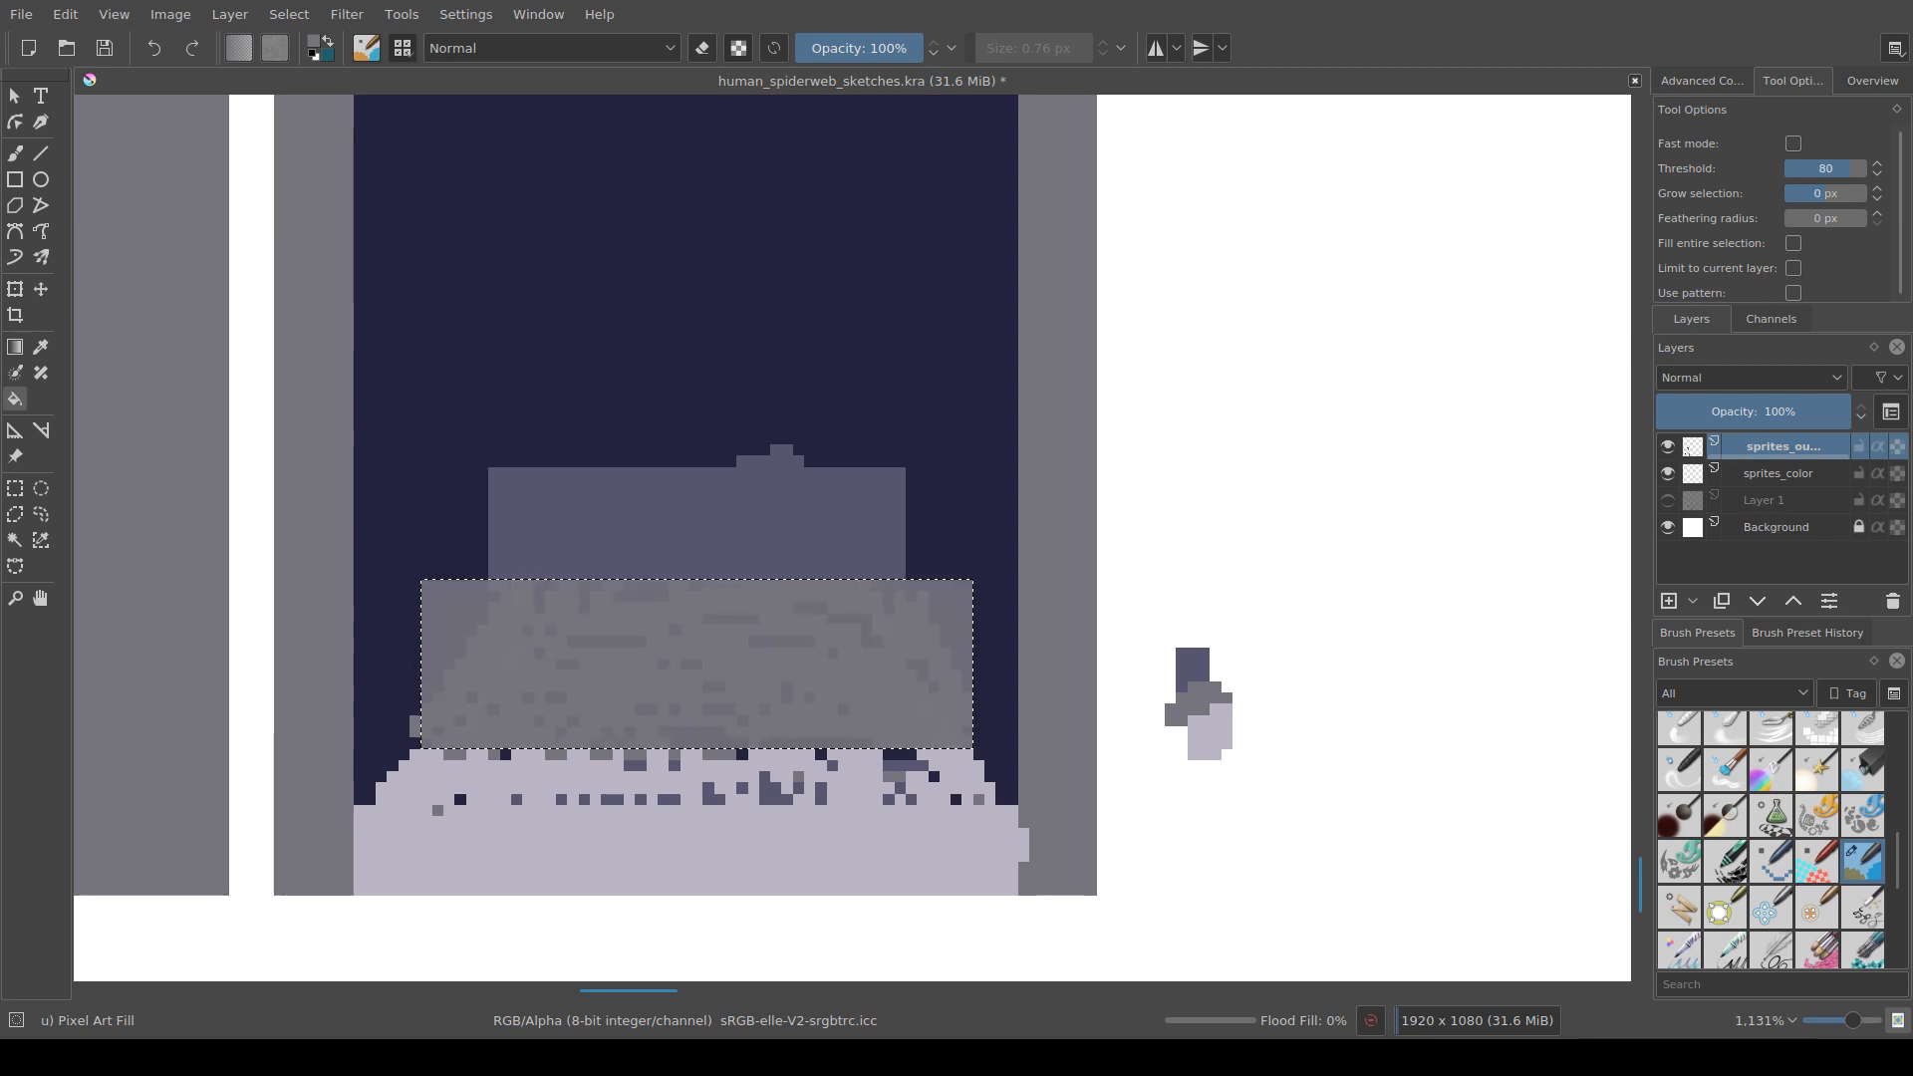
click(698, 657)
Step: Fill the doorway's full width below the mid-grey band with light lavender, and clear the selection
drag(698, 657, 681, 518)
key(ctrl+r)
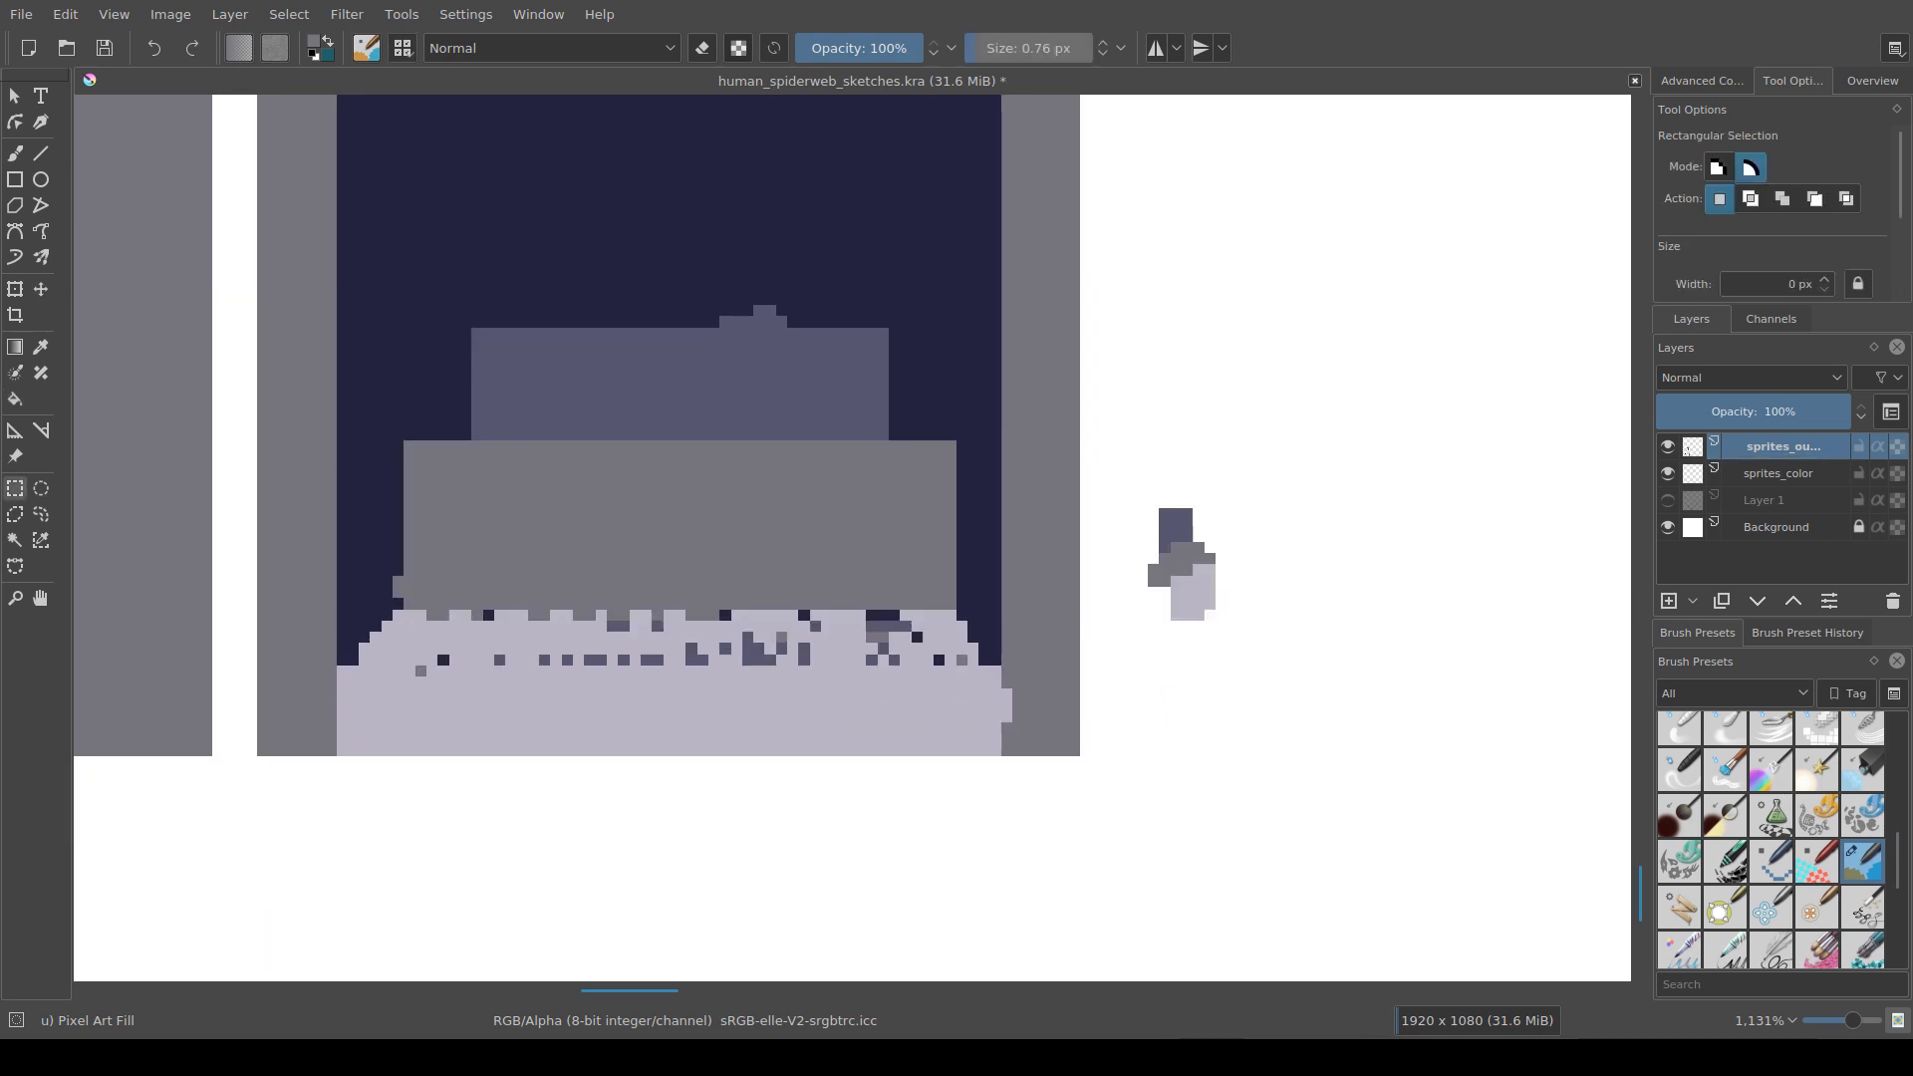
drag(335, 608, 1003, 756)
key(f)
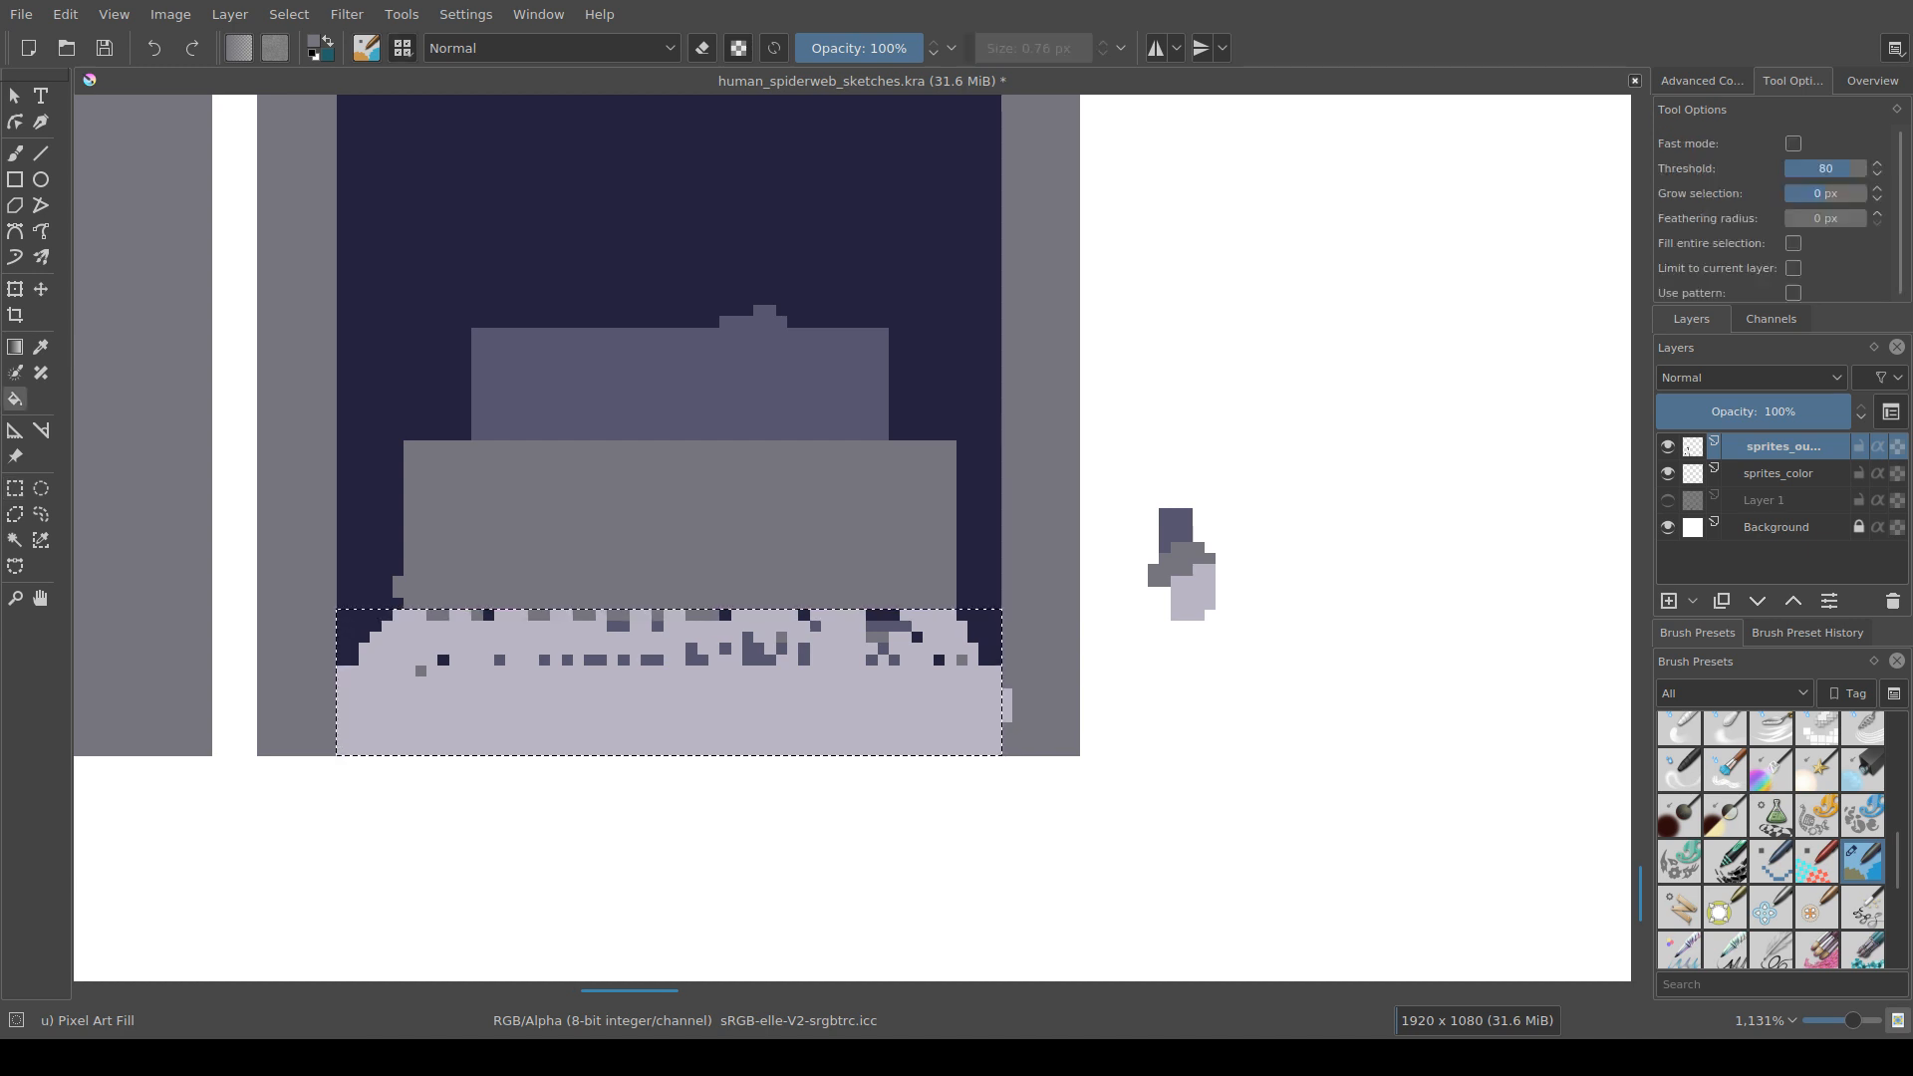
ctrl+click(847, 708)
click(847, 707)
click(846, 708)
click(847, 708)
click(847, 707)
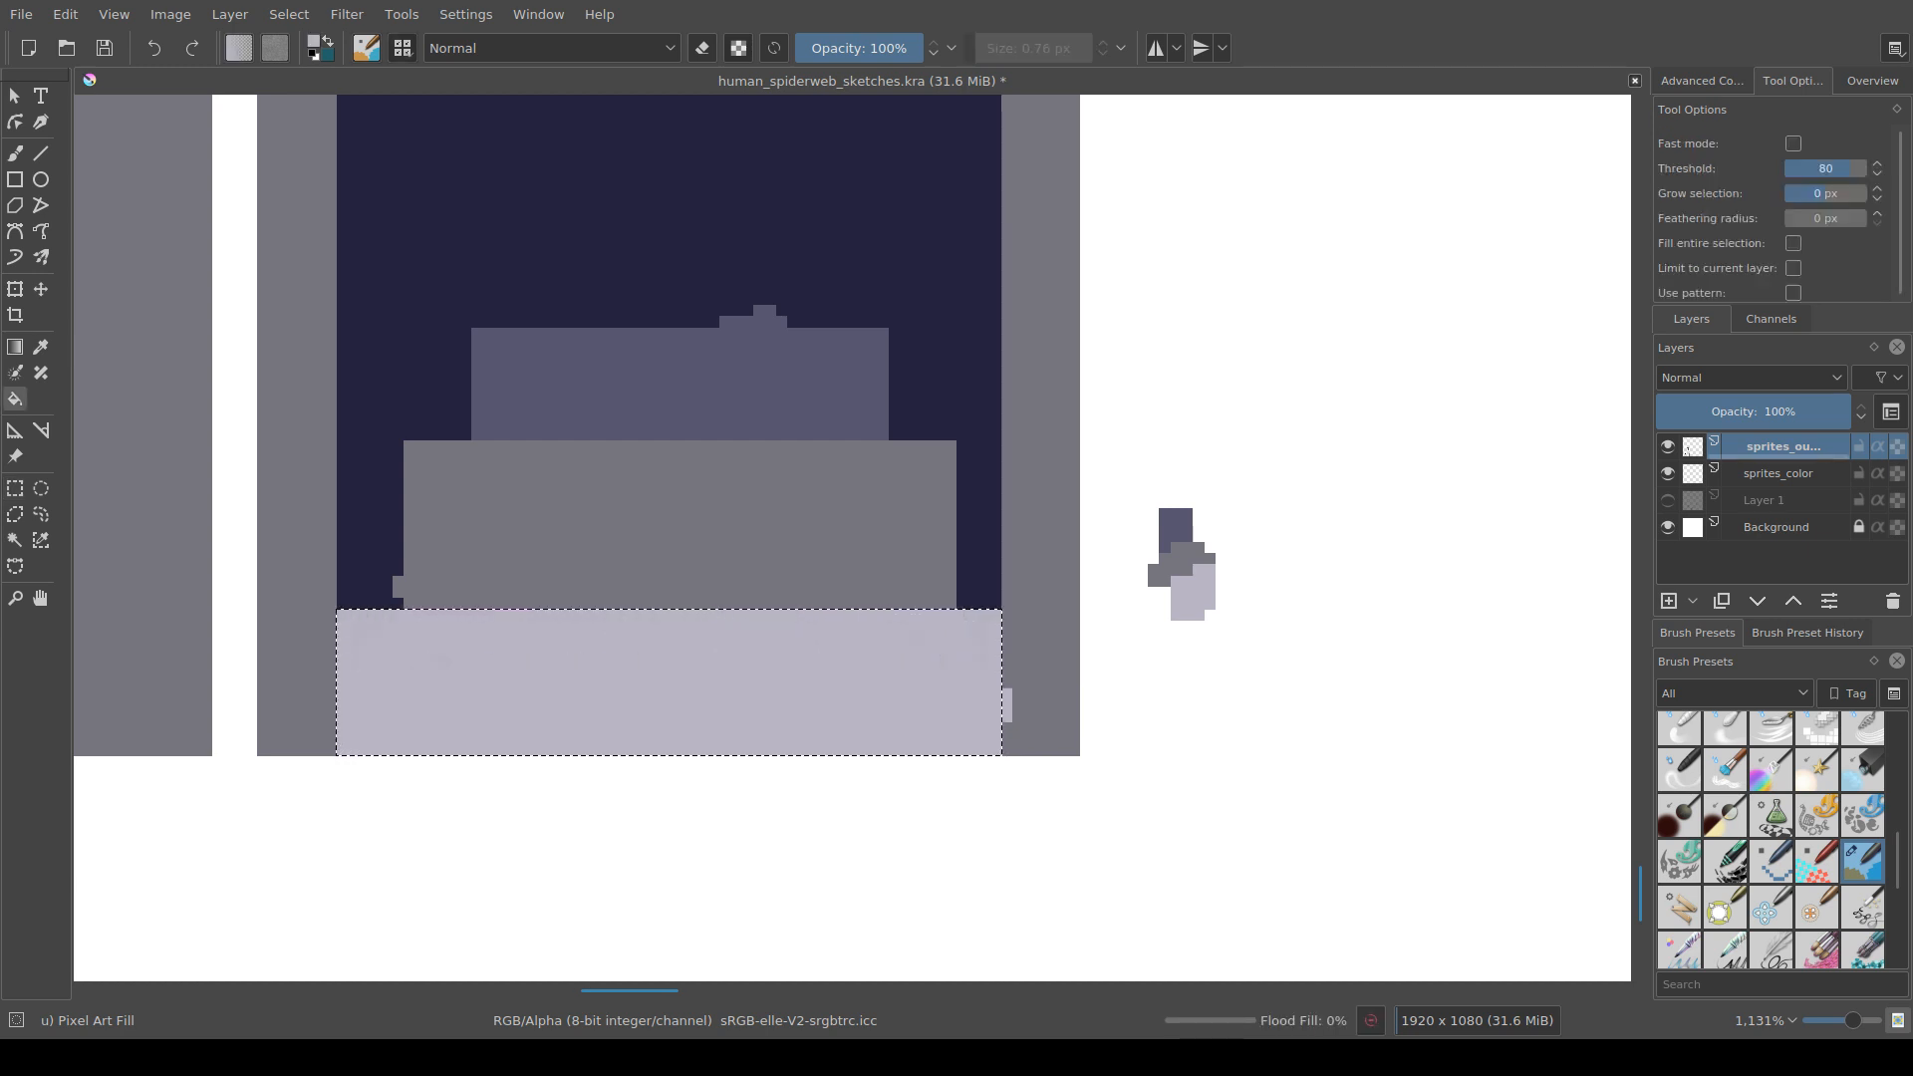
key(ctrl+r)
key(ctrl+shift+a)
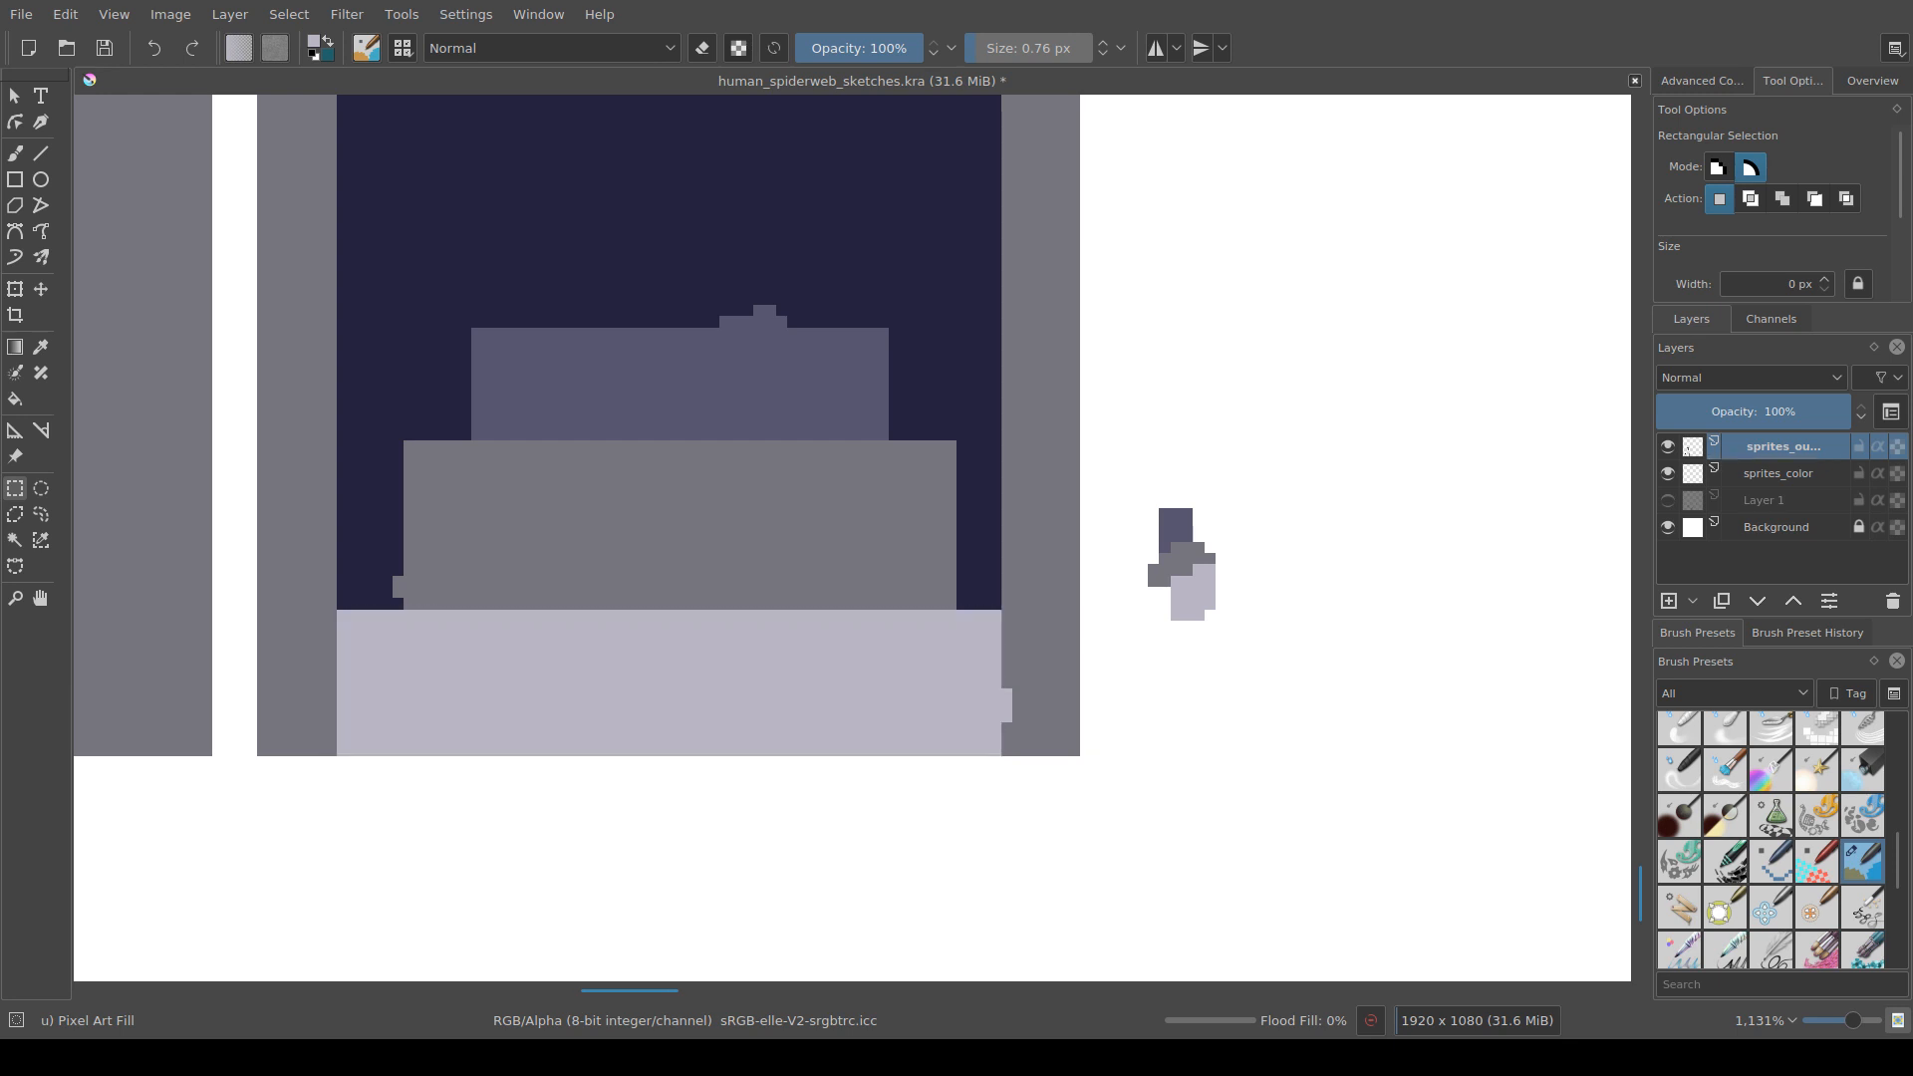
Step: Paint over the stray lavender pixels on the right door frame with the frame's grey
key(b)
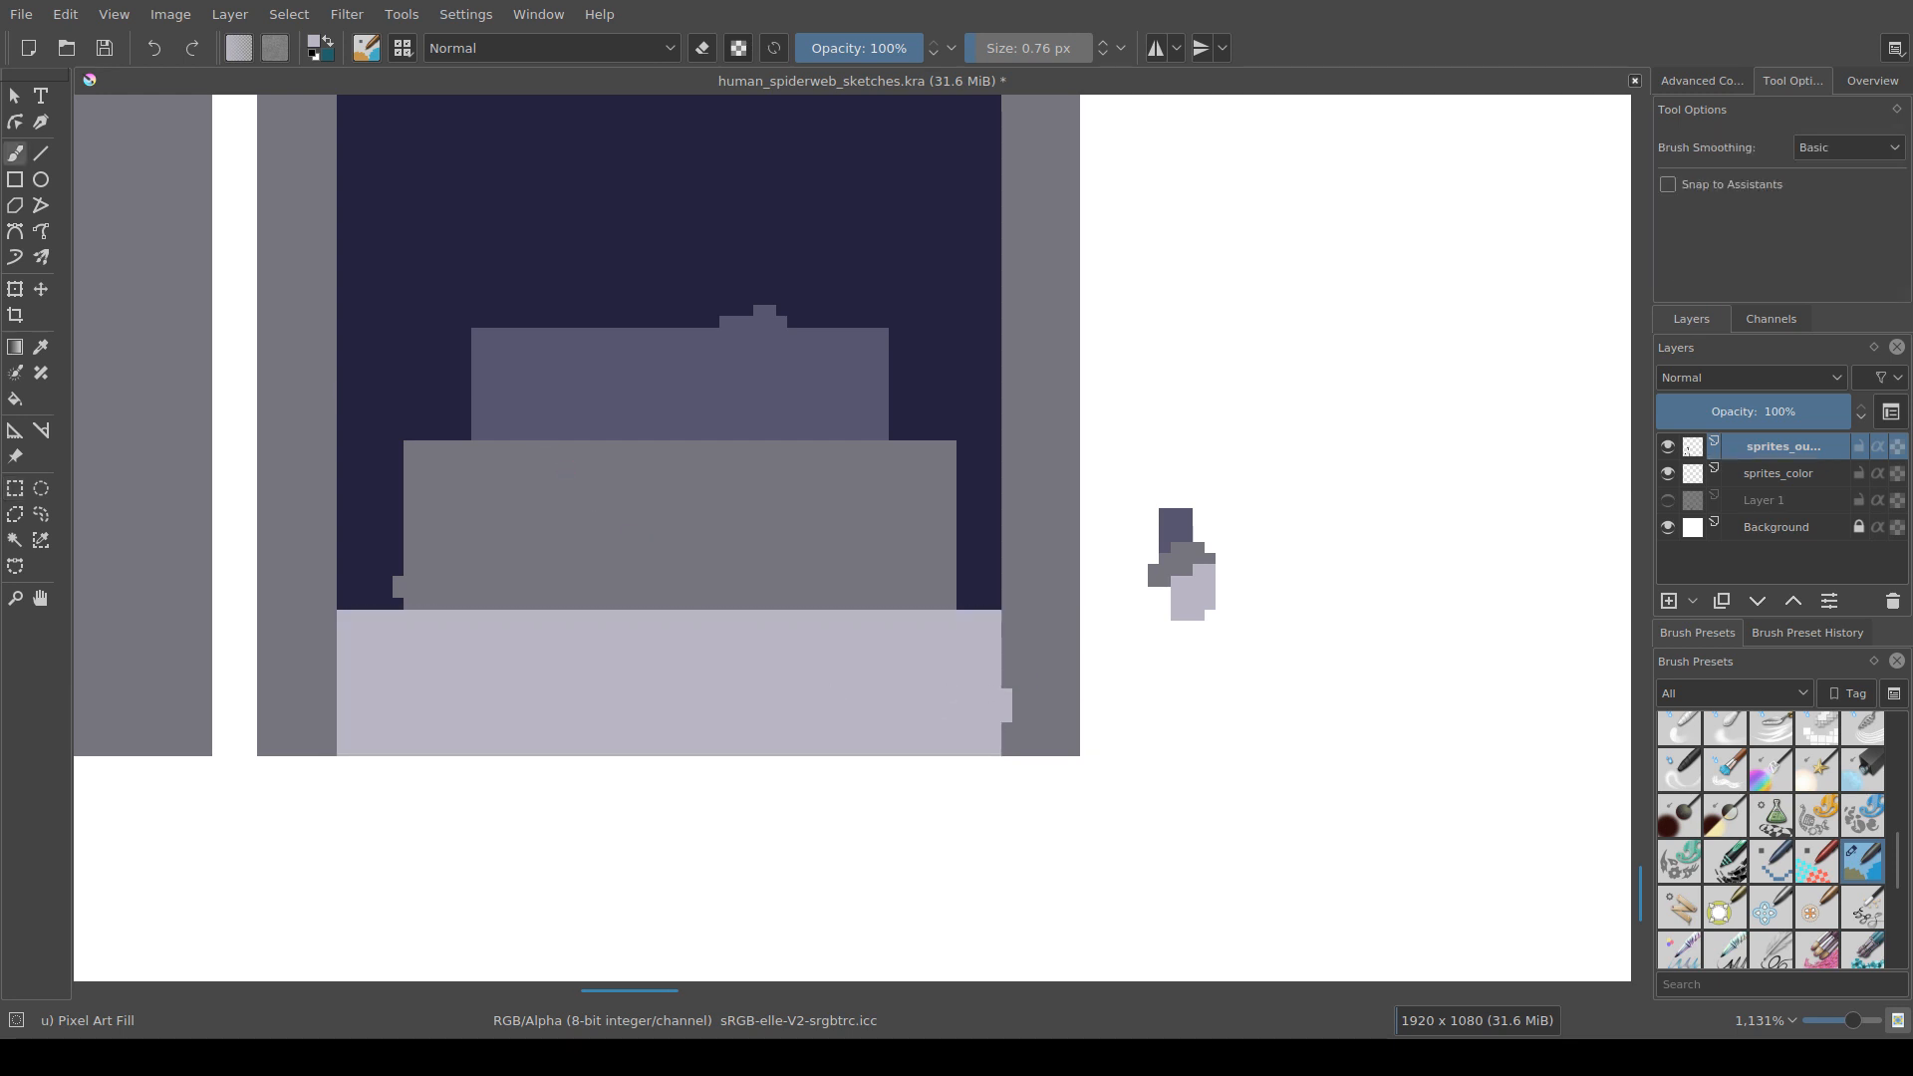
ctrl+click(1030, 715)
drag(1007, 693, 1008, 727)
Step: Cut small steps into the lavender band's upper corners with dark navy, extend the mid-grey band's left edge outward, and save
ctrl+click(996, 604)
drag(996, 615, 992, 625)
mouse_move(342, 615)
mouse_down()
mouse_move(397, 581)
mouse_move(397, 445)
mouse_move(387, 604)
mouse_up()
click(353, 614)
ctrl+click(420, 593)
key(ctrl+s)
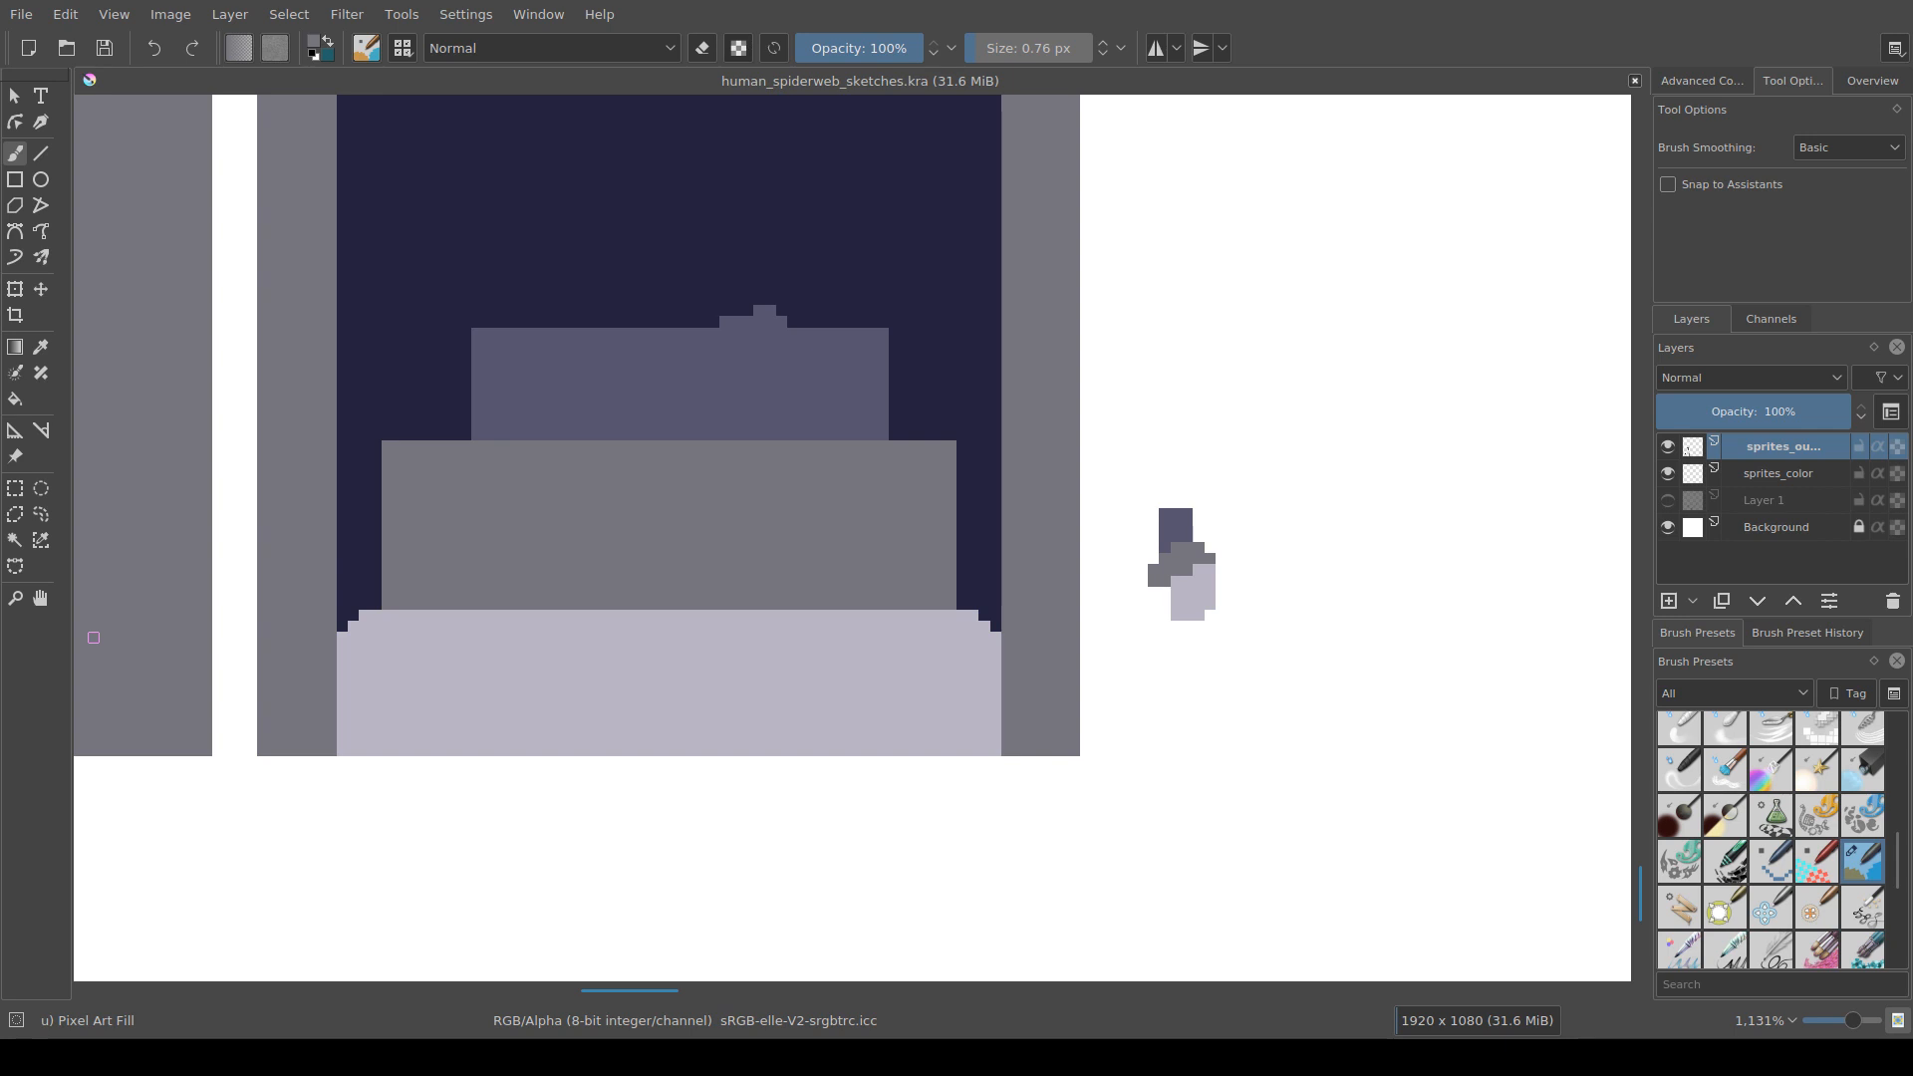
Step: Shape the mid-grey band's upper corners into stepped bevels by painting them dark navy, and save the document
scroll(792, 612, down, 2)
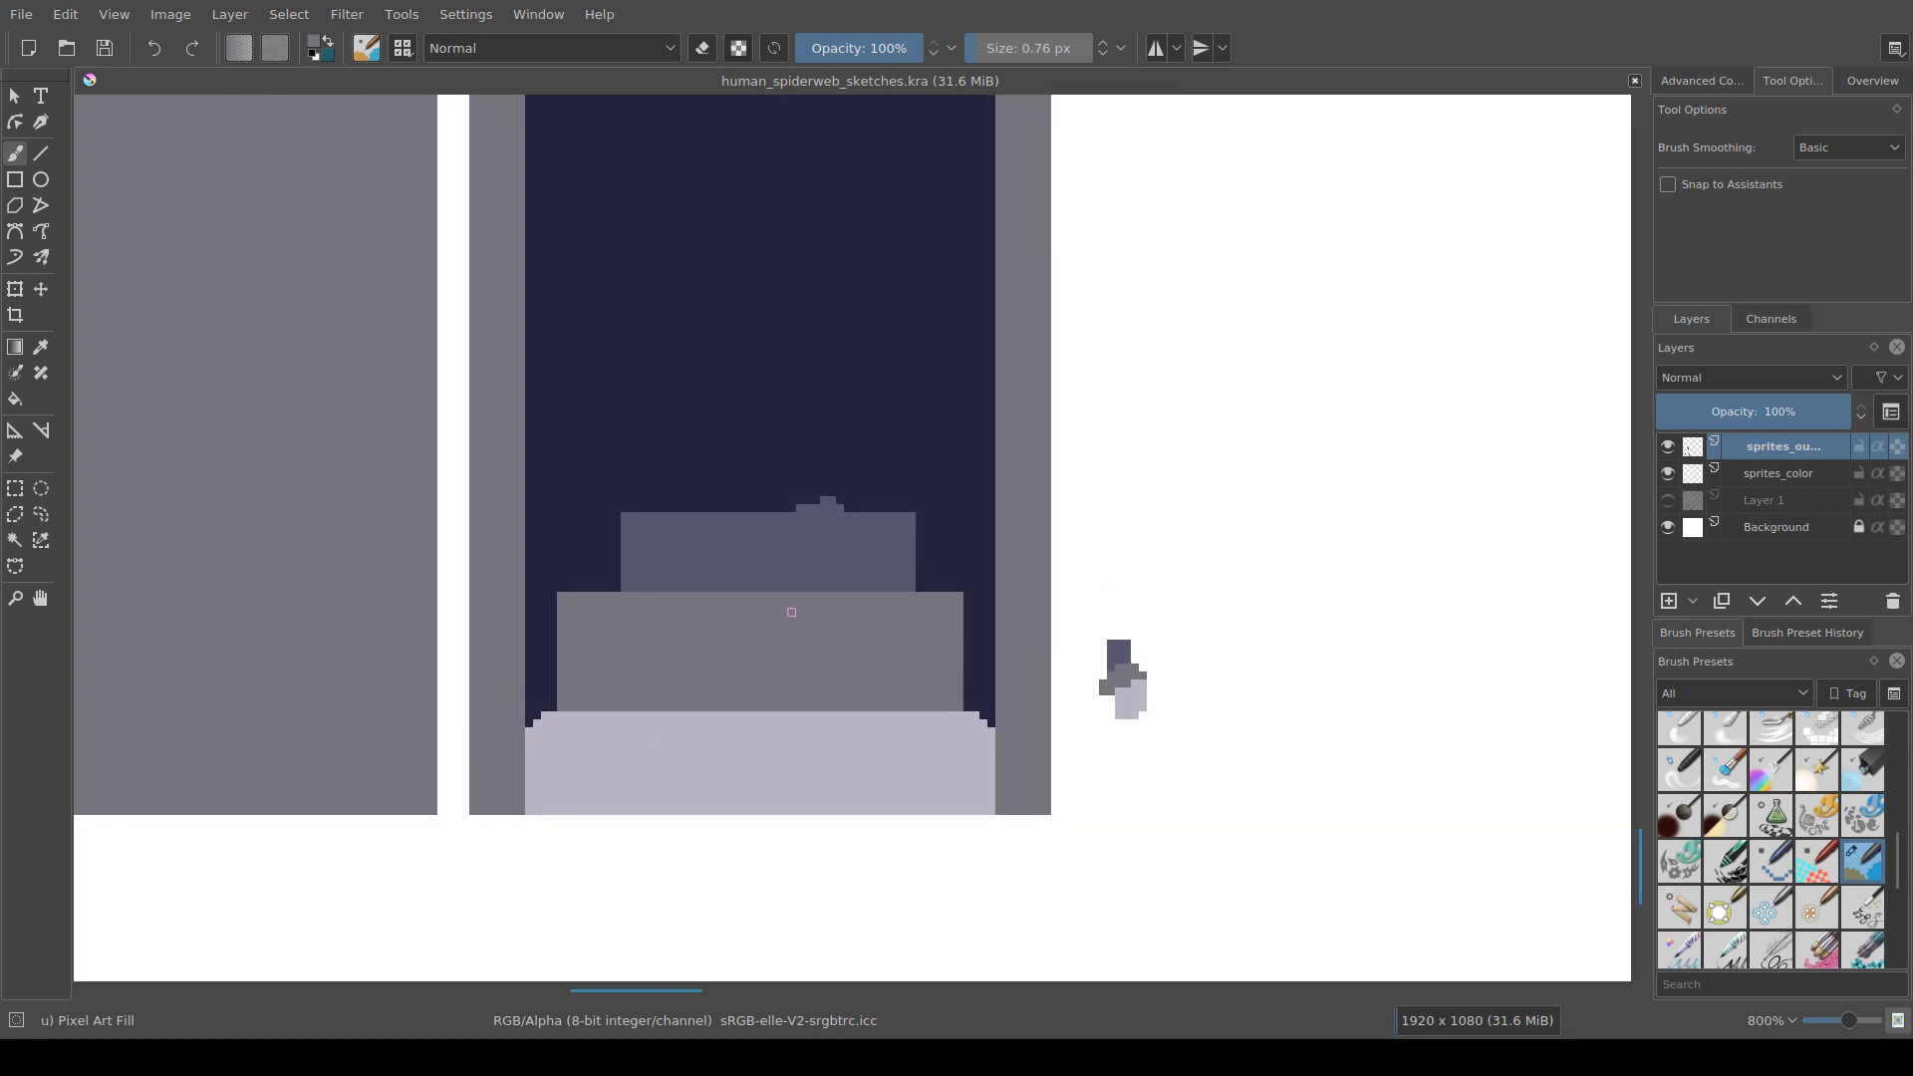
scroll(738, 634, up, 1)
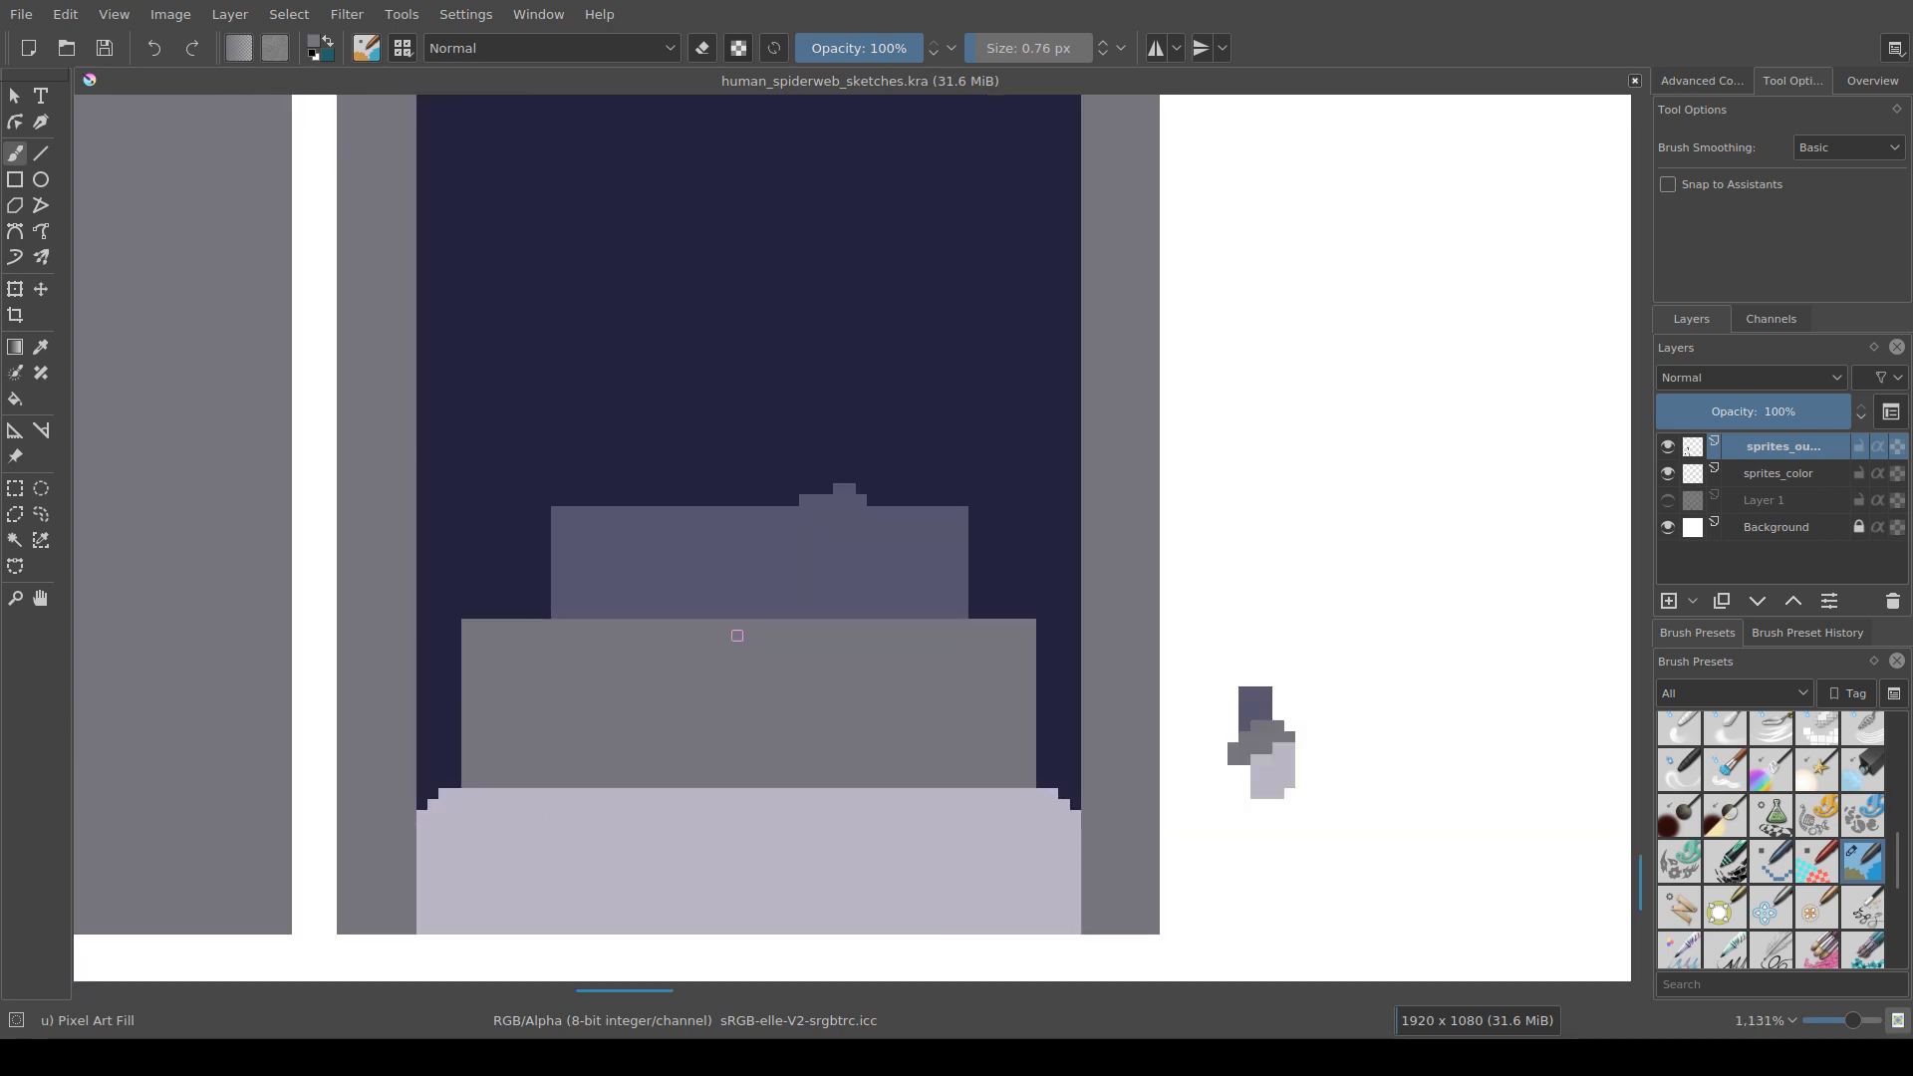
ctrl+click(472, 562)
mouse_move(467, 646)
mouse_down()
mouse_move(489, 602)
mouse_move(456, 670)
mouse_move(500, 602)
mouse_move(456, 677)
mouse_up()
mouse_move(1042, 635)
mouse_down()
mouse_move(952, 648)
mouse_move(939, 617)
mouse_move(940, 636)
mouse_up()
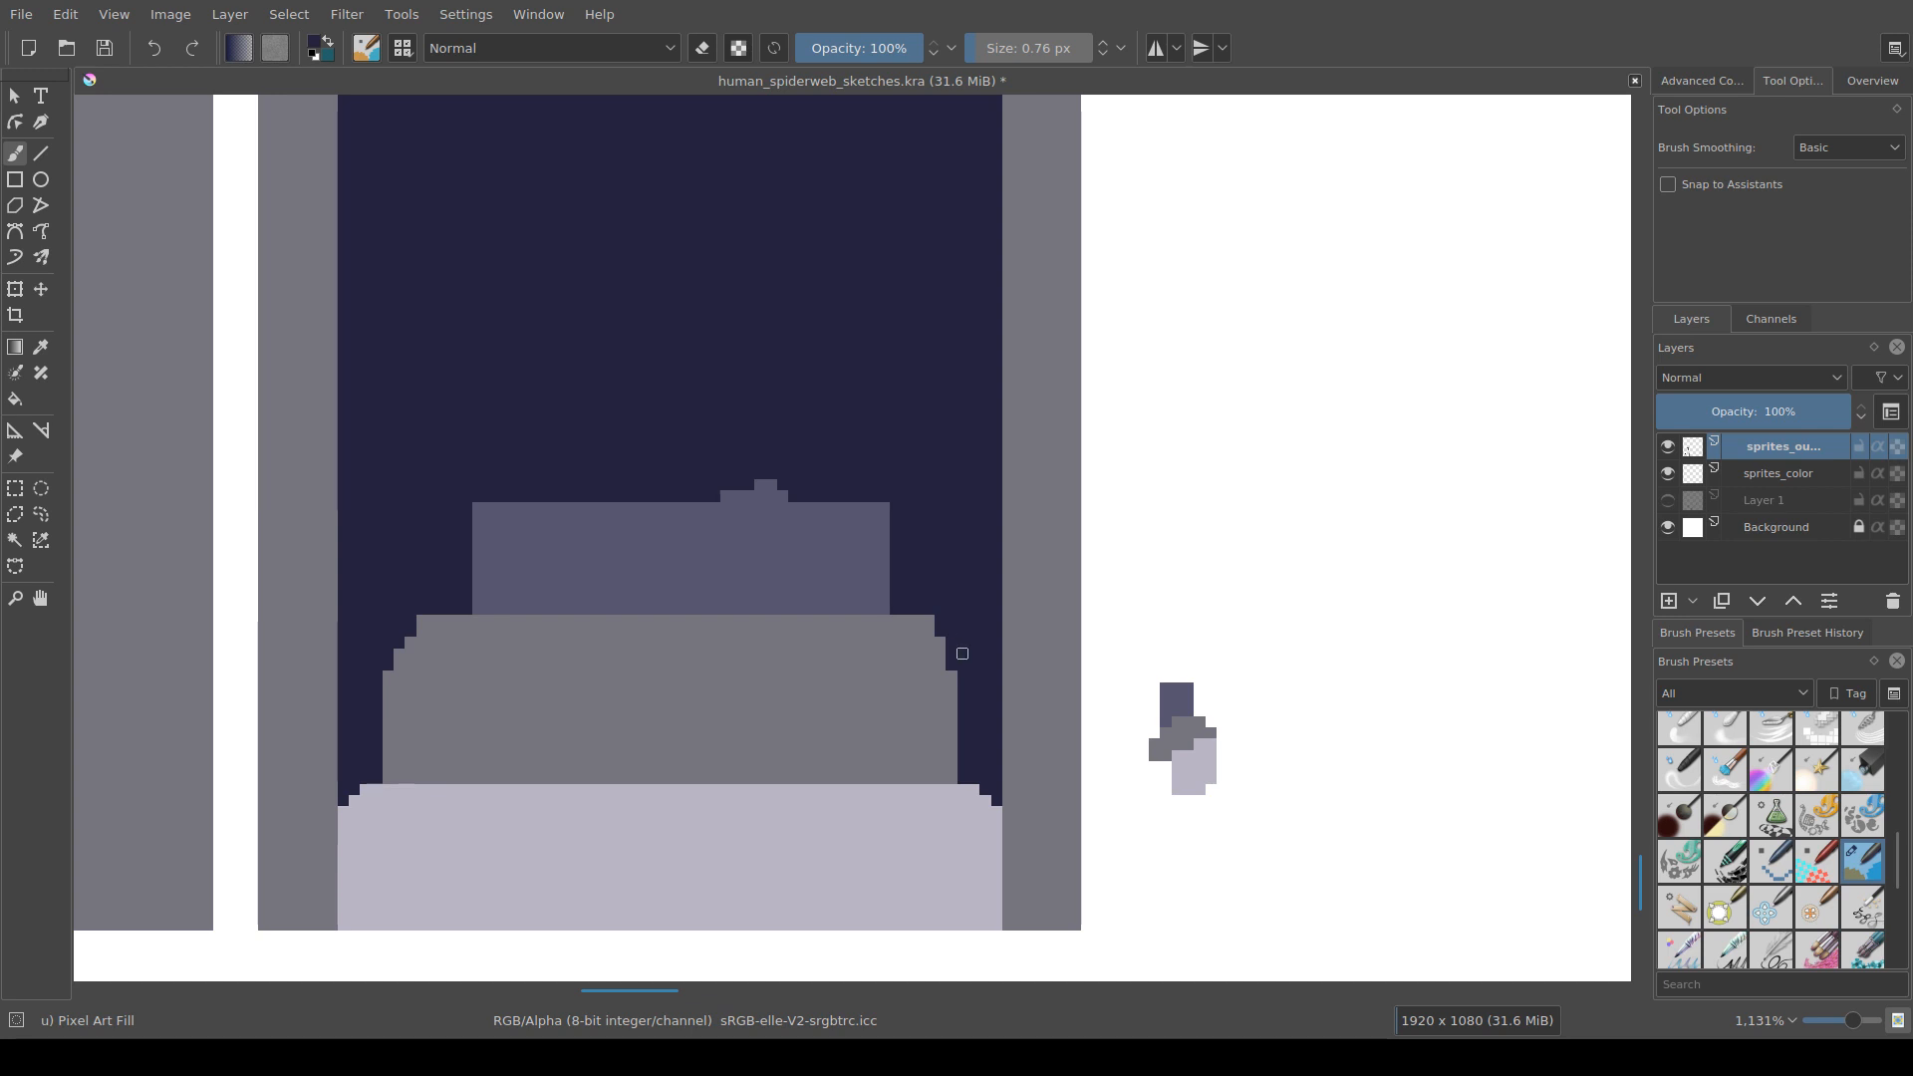
click(929, 620)
click(929, 631)
click(939, 642)
key(ctrl+s)
Step: Flare the slate band's lower corners outward by adding stepped slate-grey pixels on both sides
drag(952, 754, 937, 816)
ctrl+click(476, 658)
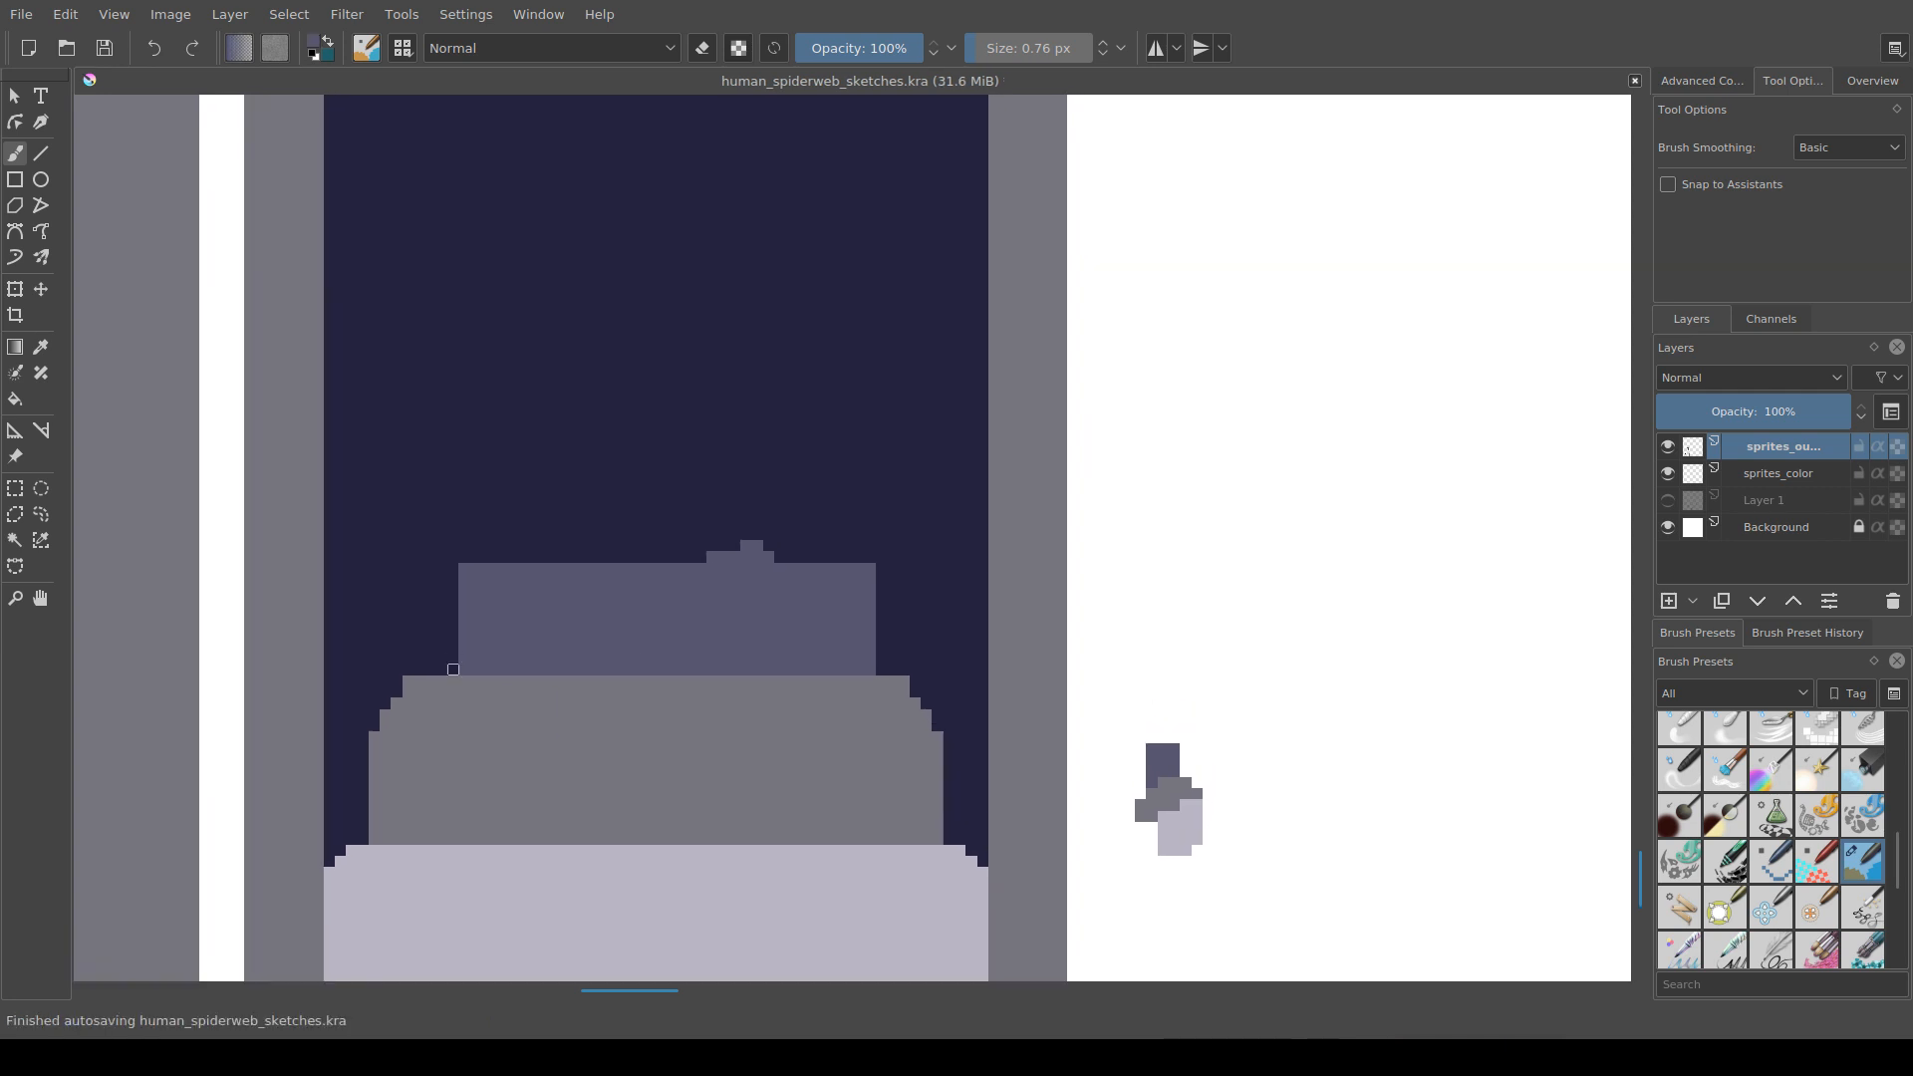
drag(454, 670, 454, 638)
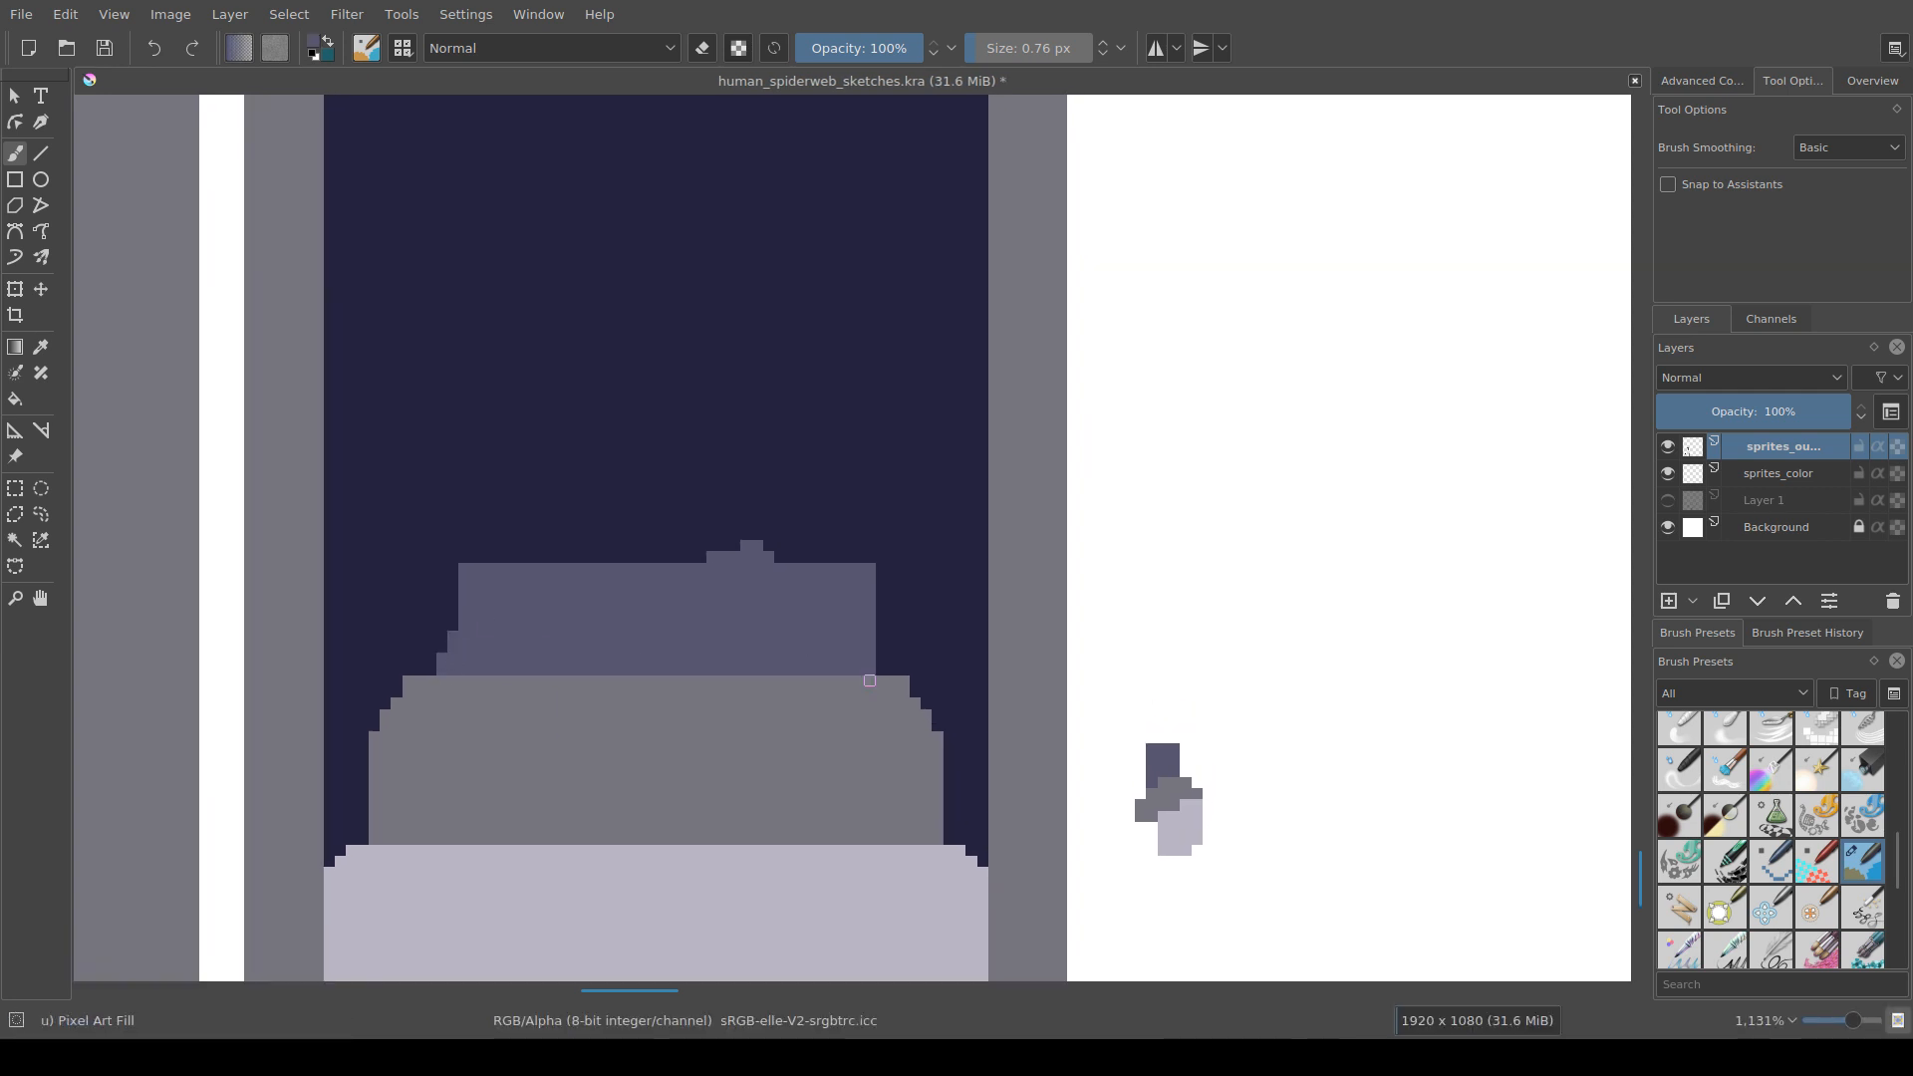
drag(881, 671, 881, 657)
Step: Remove the bump from the slate band's top edge and cut its upper corners into stepped bevels
key(e)
drag(769, 550, 700, 550)
key(e)
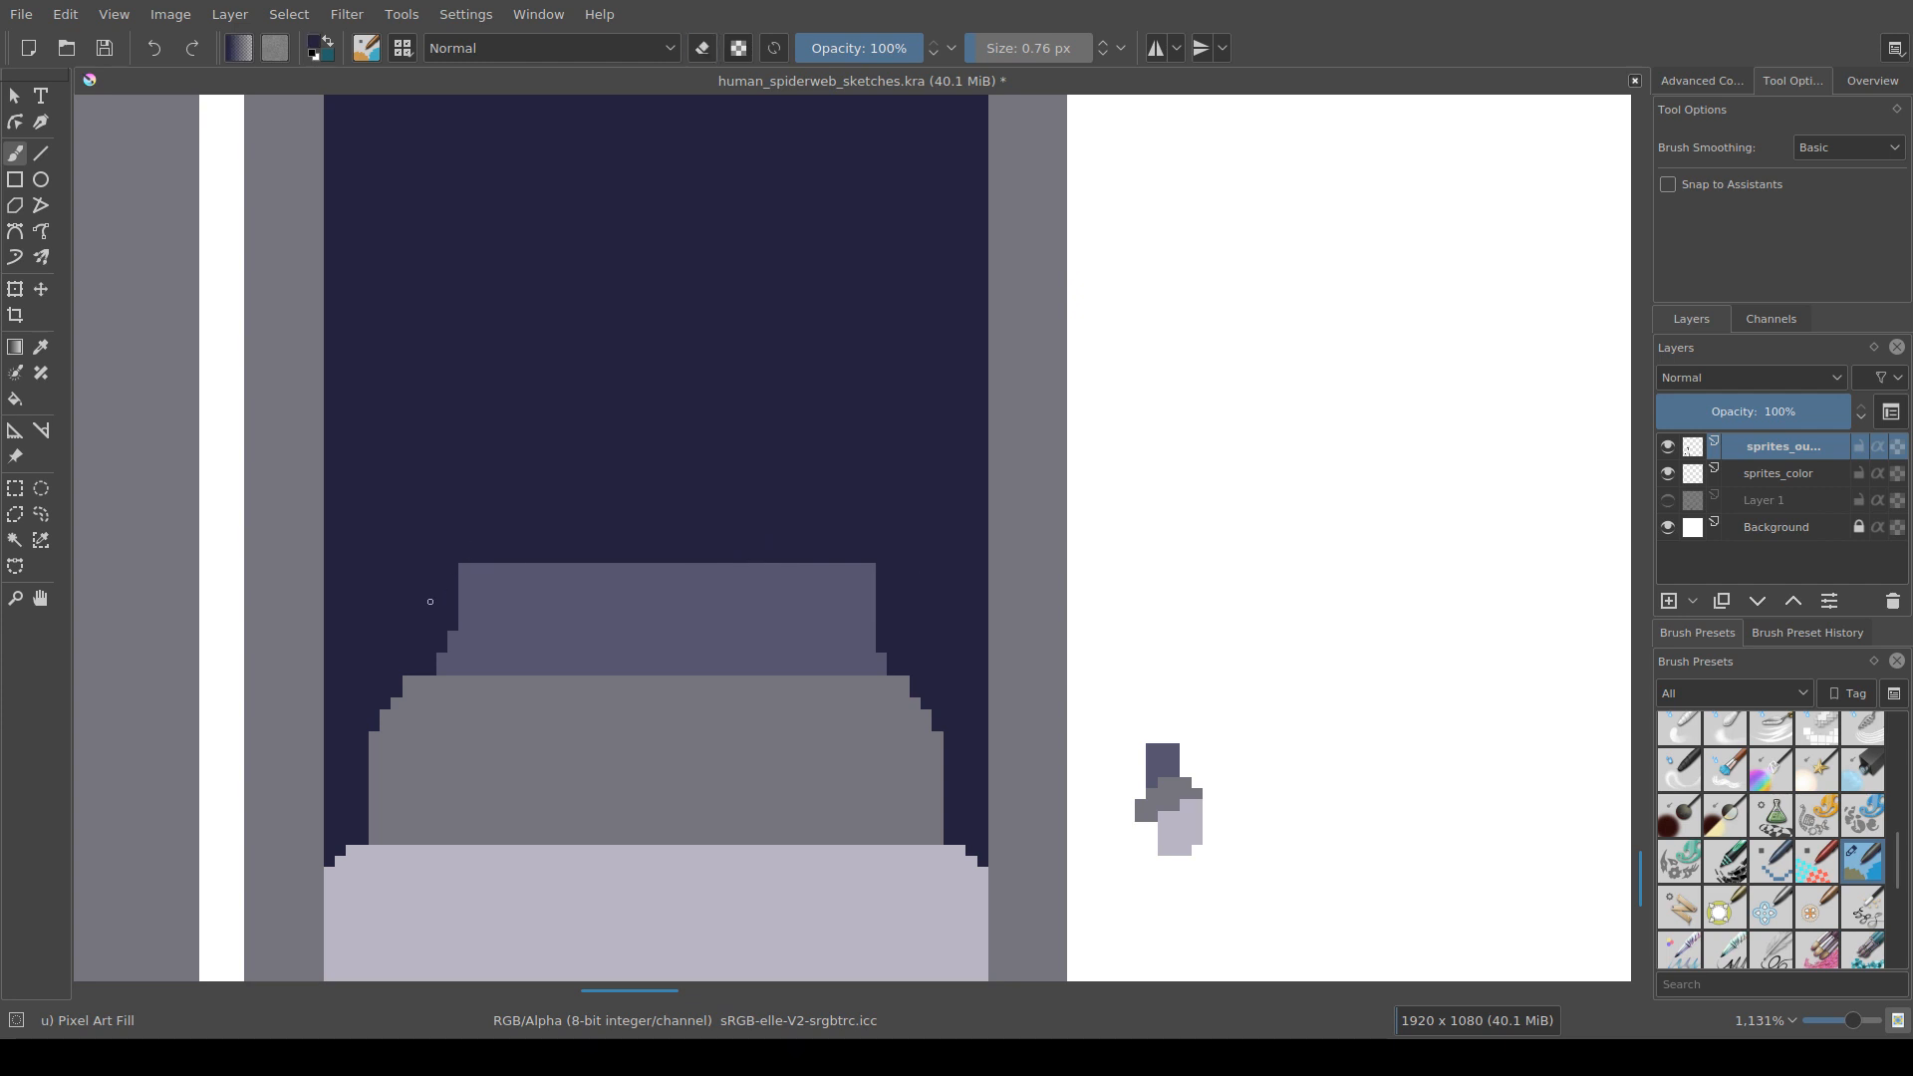
drag(461, 603, 490, 566)
drag(879, 568, 859, 580)
Step: Refine the slate band's left edge into an even stepped slope with slate grey and dark navy, and save the document
ctrl+click(442, 658)
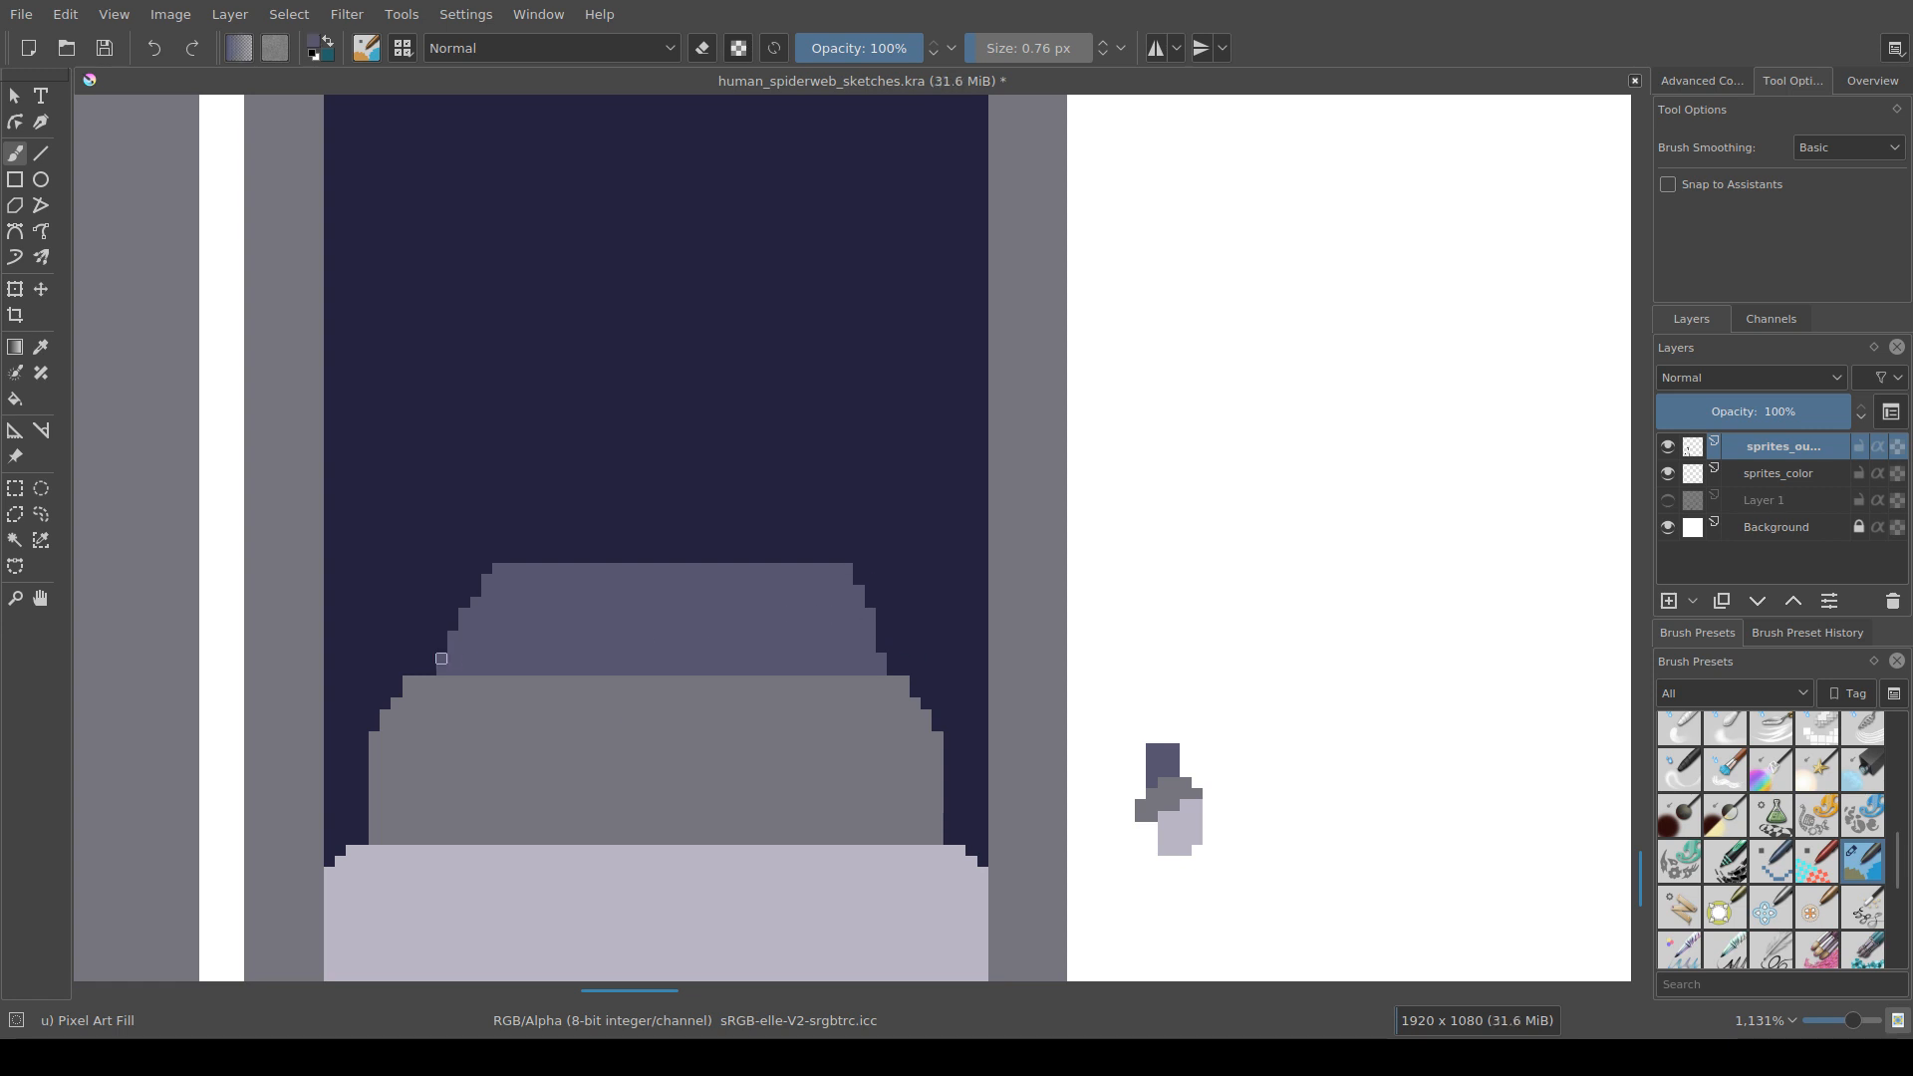
mouse_move(442, 659)
mouse_down()
mouse_move(478, 568)
mouse_move(464, 591)
mouse_up()
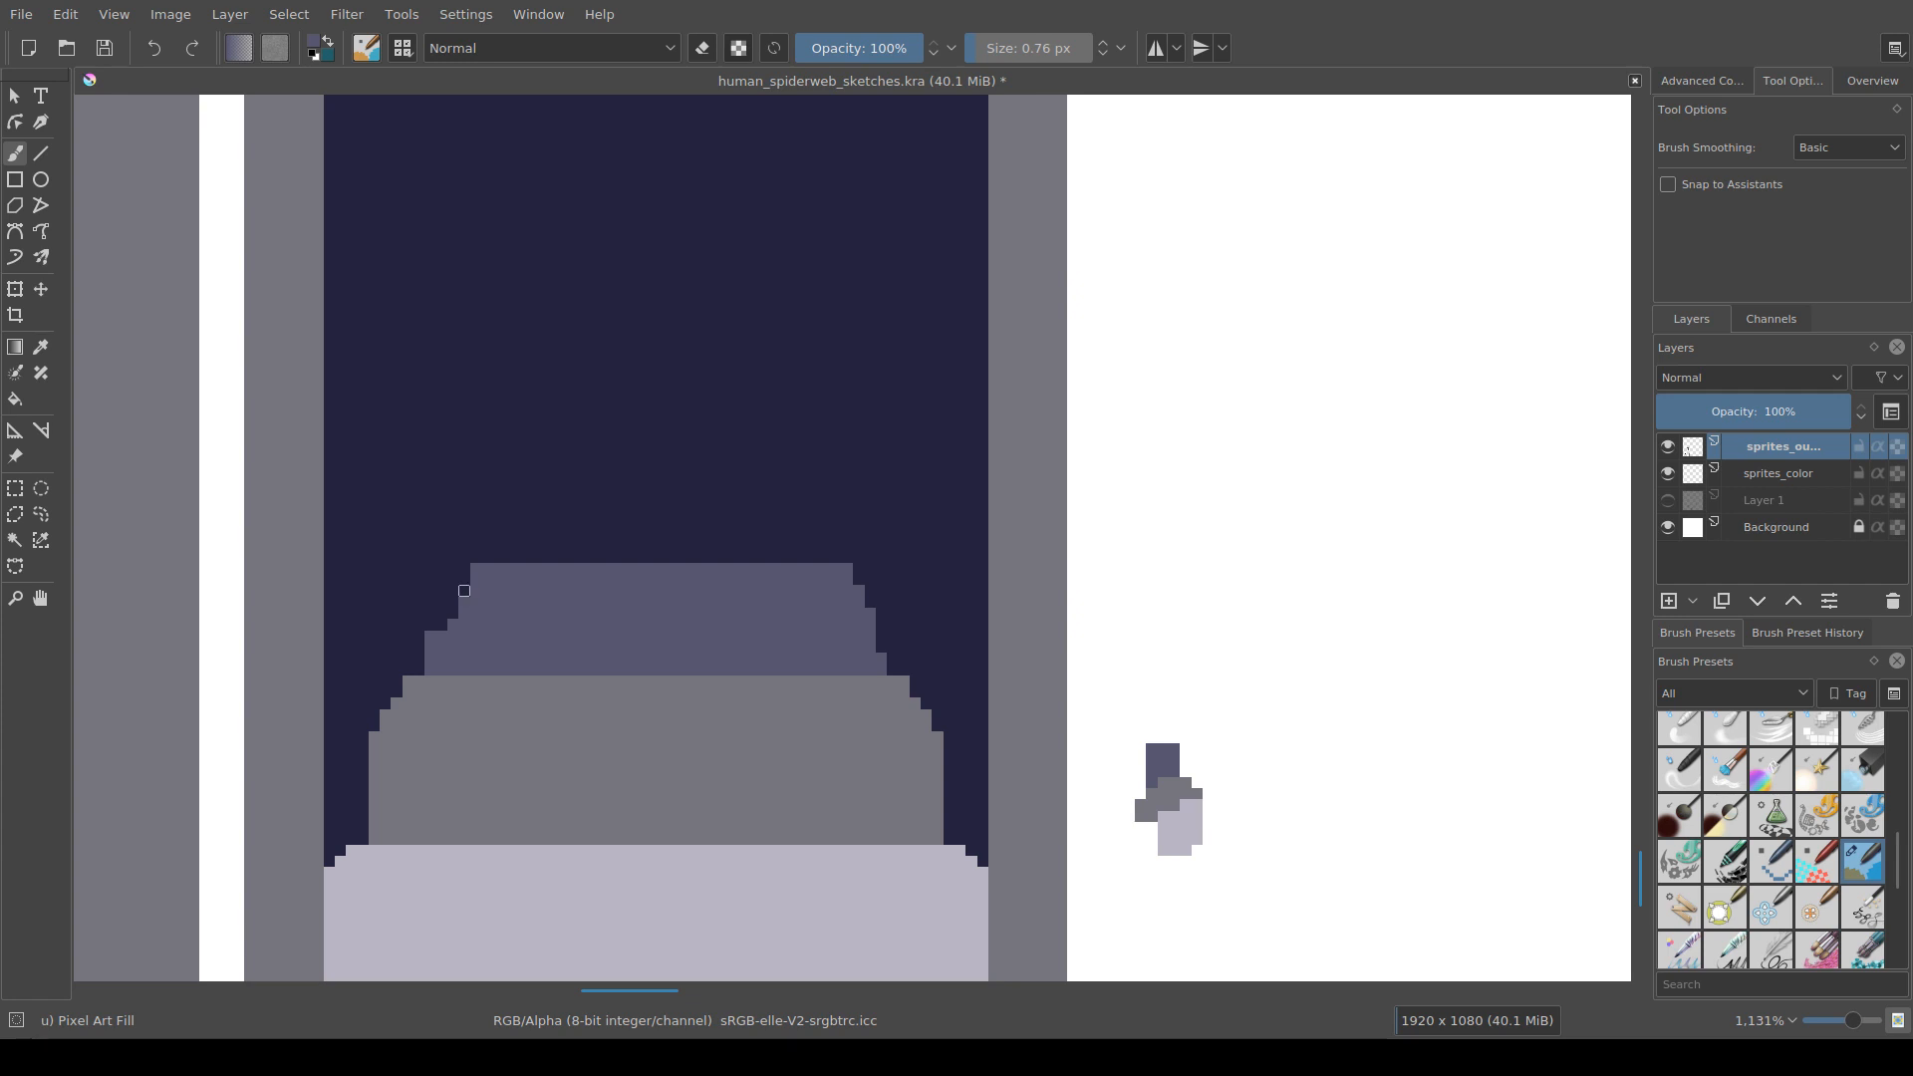
ctrl+click(430, 625)
click(431, 637)
click(442, 635)
key(e)
key(e)
ctrl+click(451, 648)
drag(442, 636, 464, 570)
key(ctrl+s)
scroll(769, 742, down, 4)
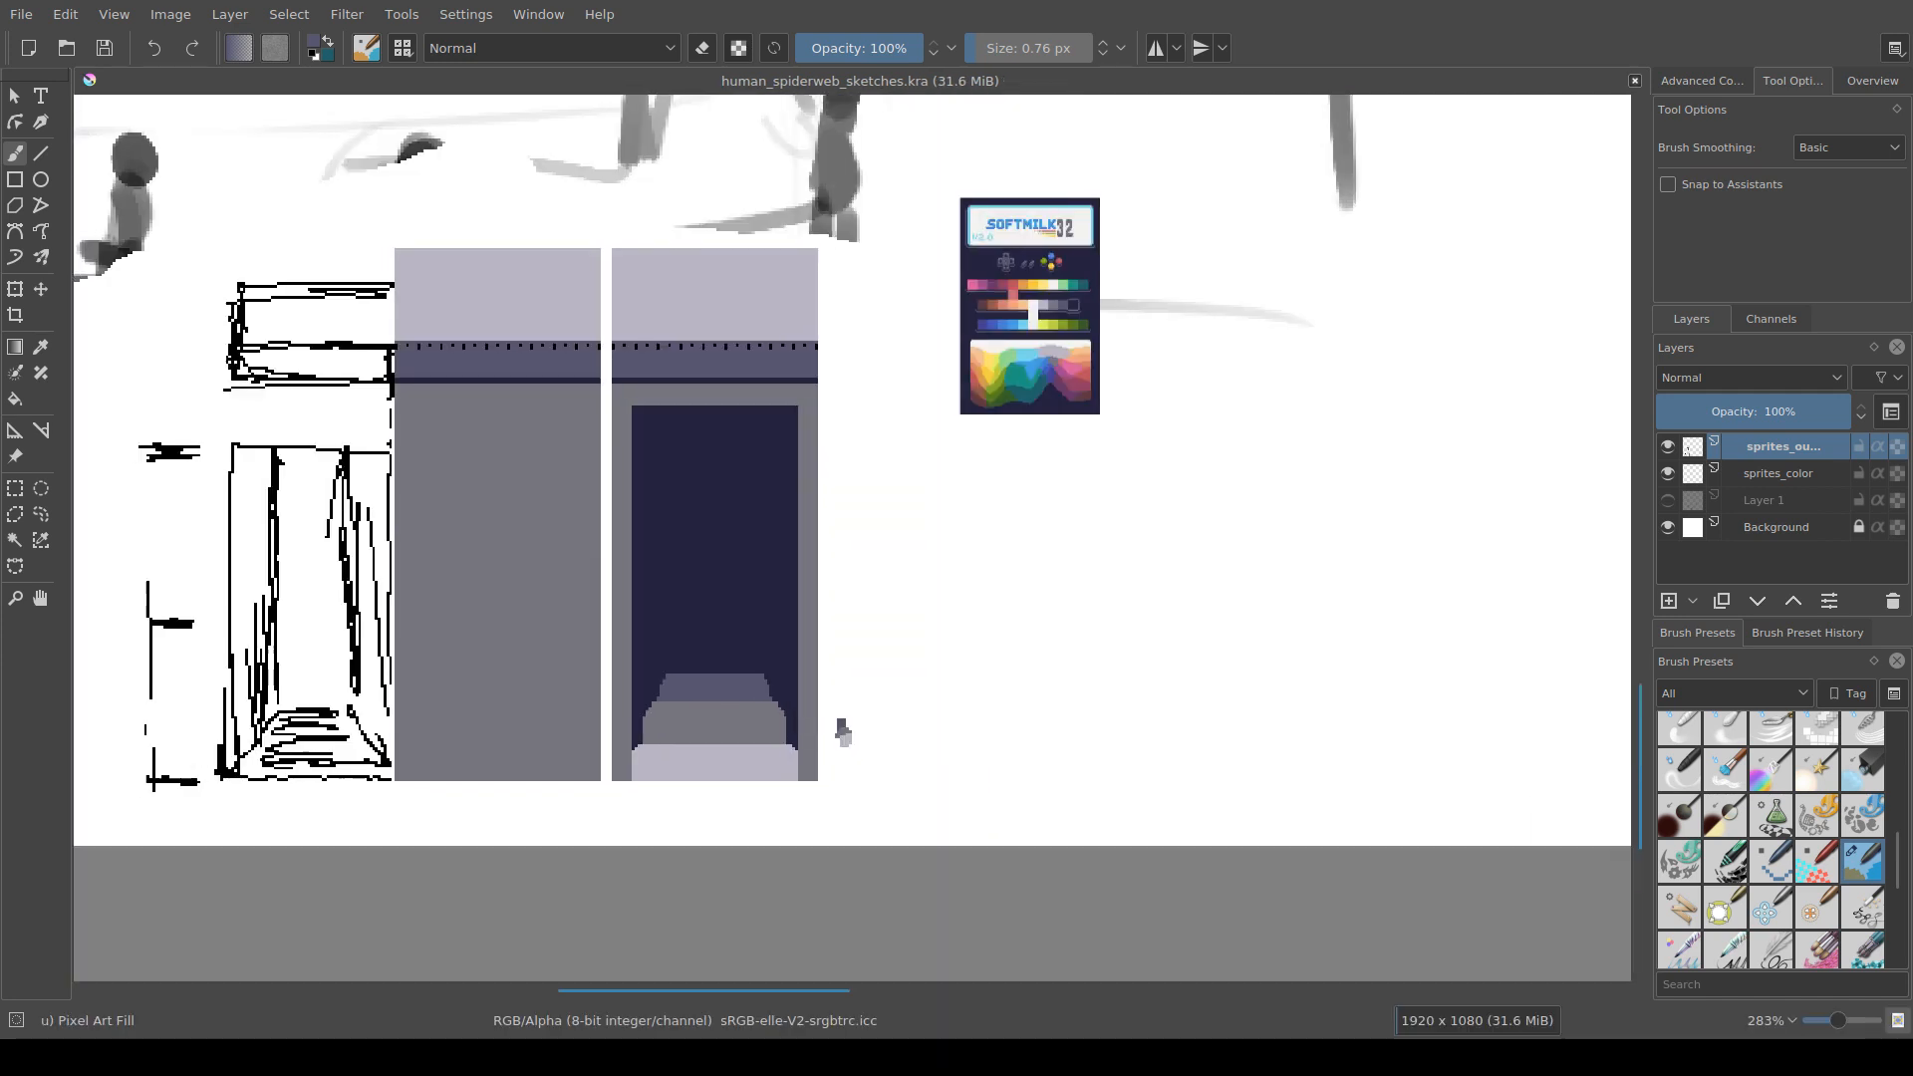
Step: Examine the doorway's stepped floor up close and compare it with the perspective sketch and character sprites
scroll(1126, 867, down, 2)
scroll(1145, 925, up, 3)
drag(550, 532, 740, 759)
scroll(740, 758, up, 2)
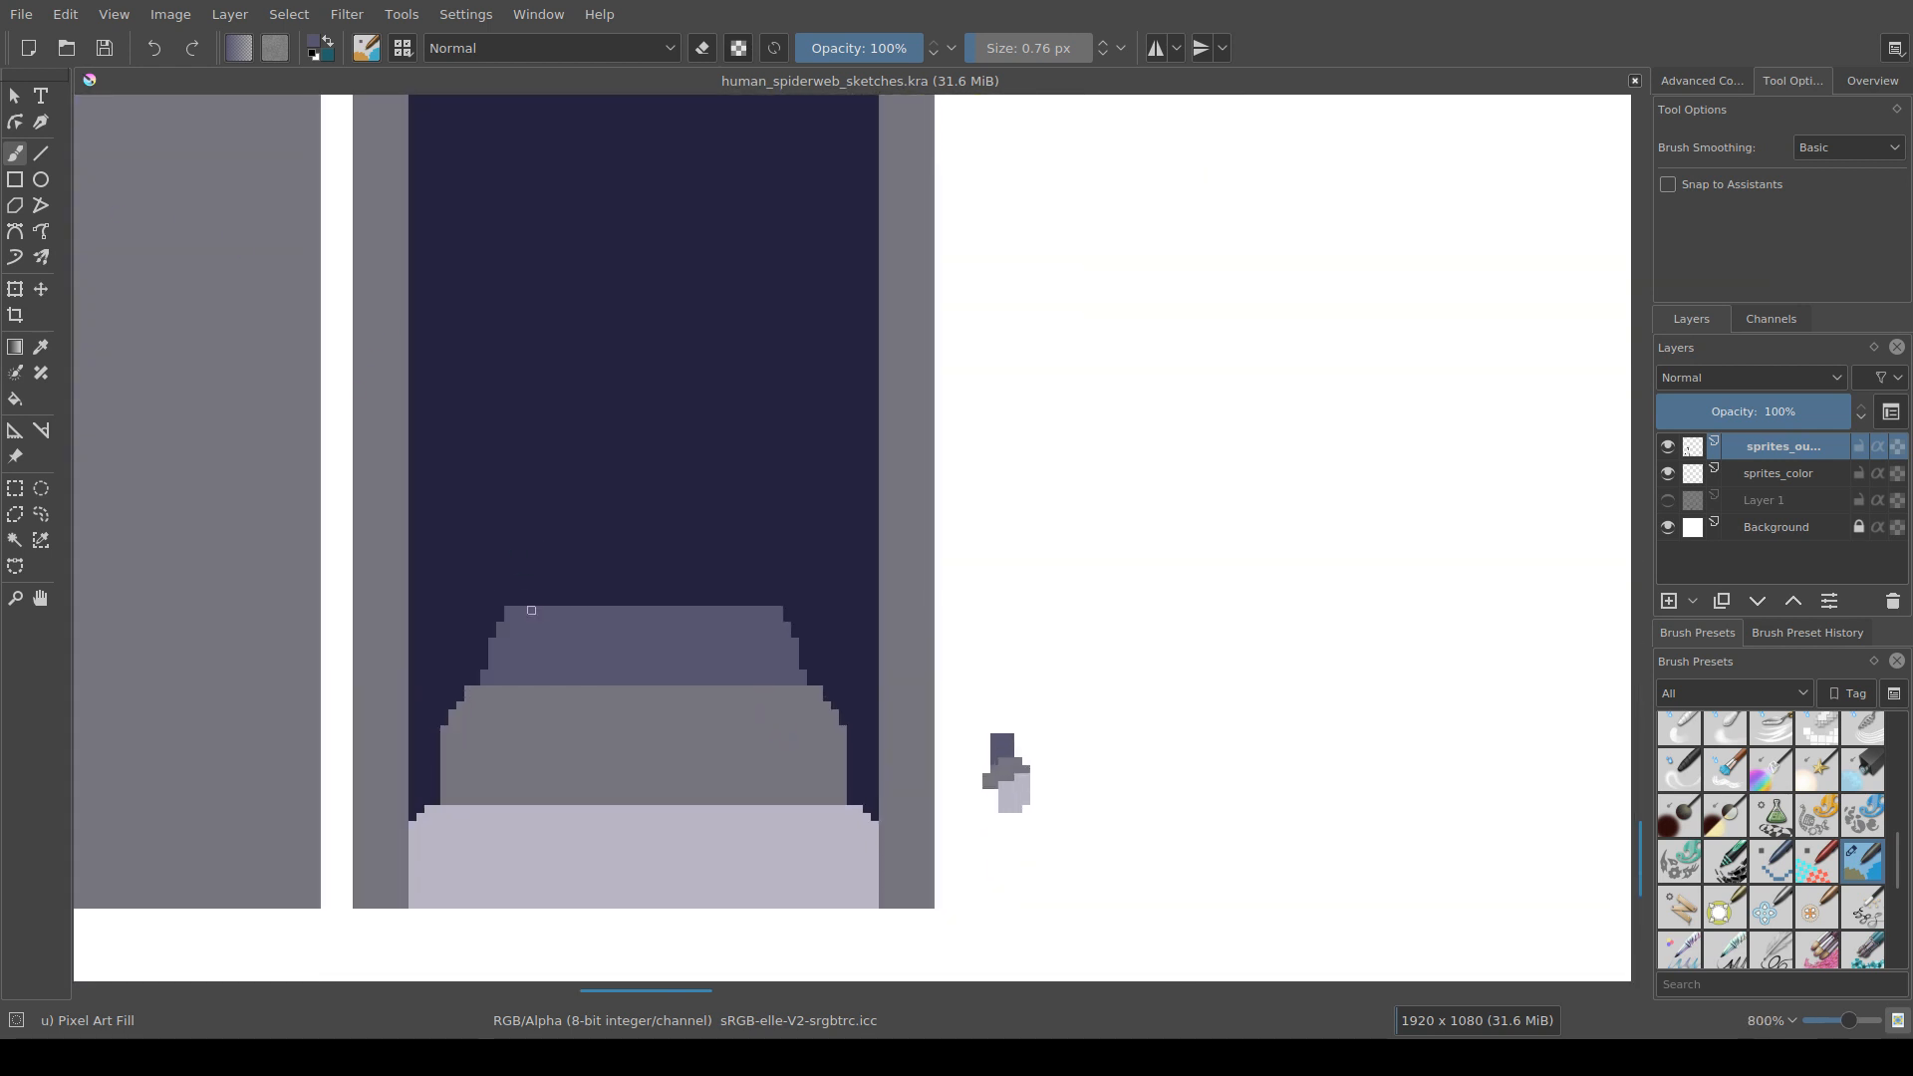
scroll(751, 668, down, 3)
drag(840, 704, 1644, 651)
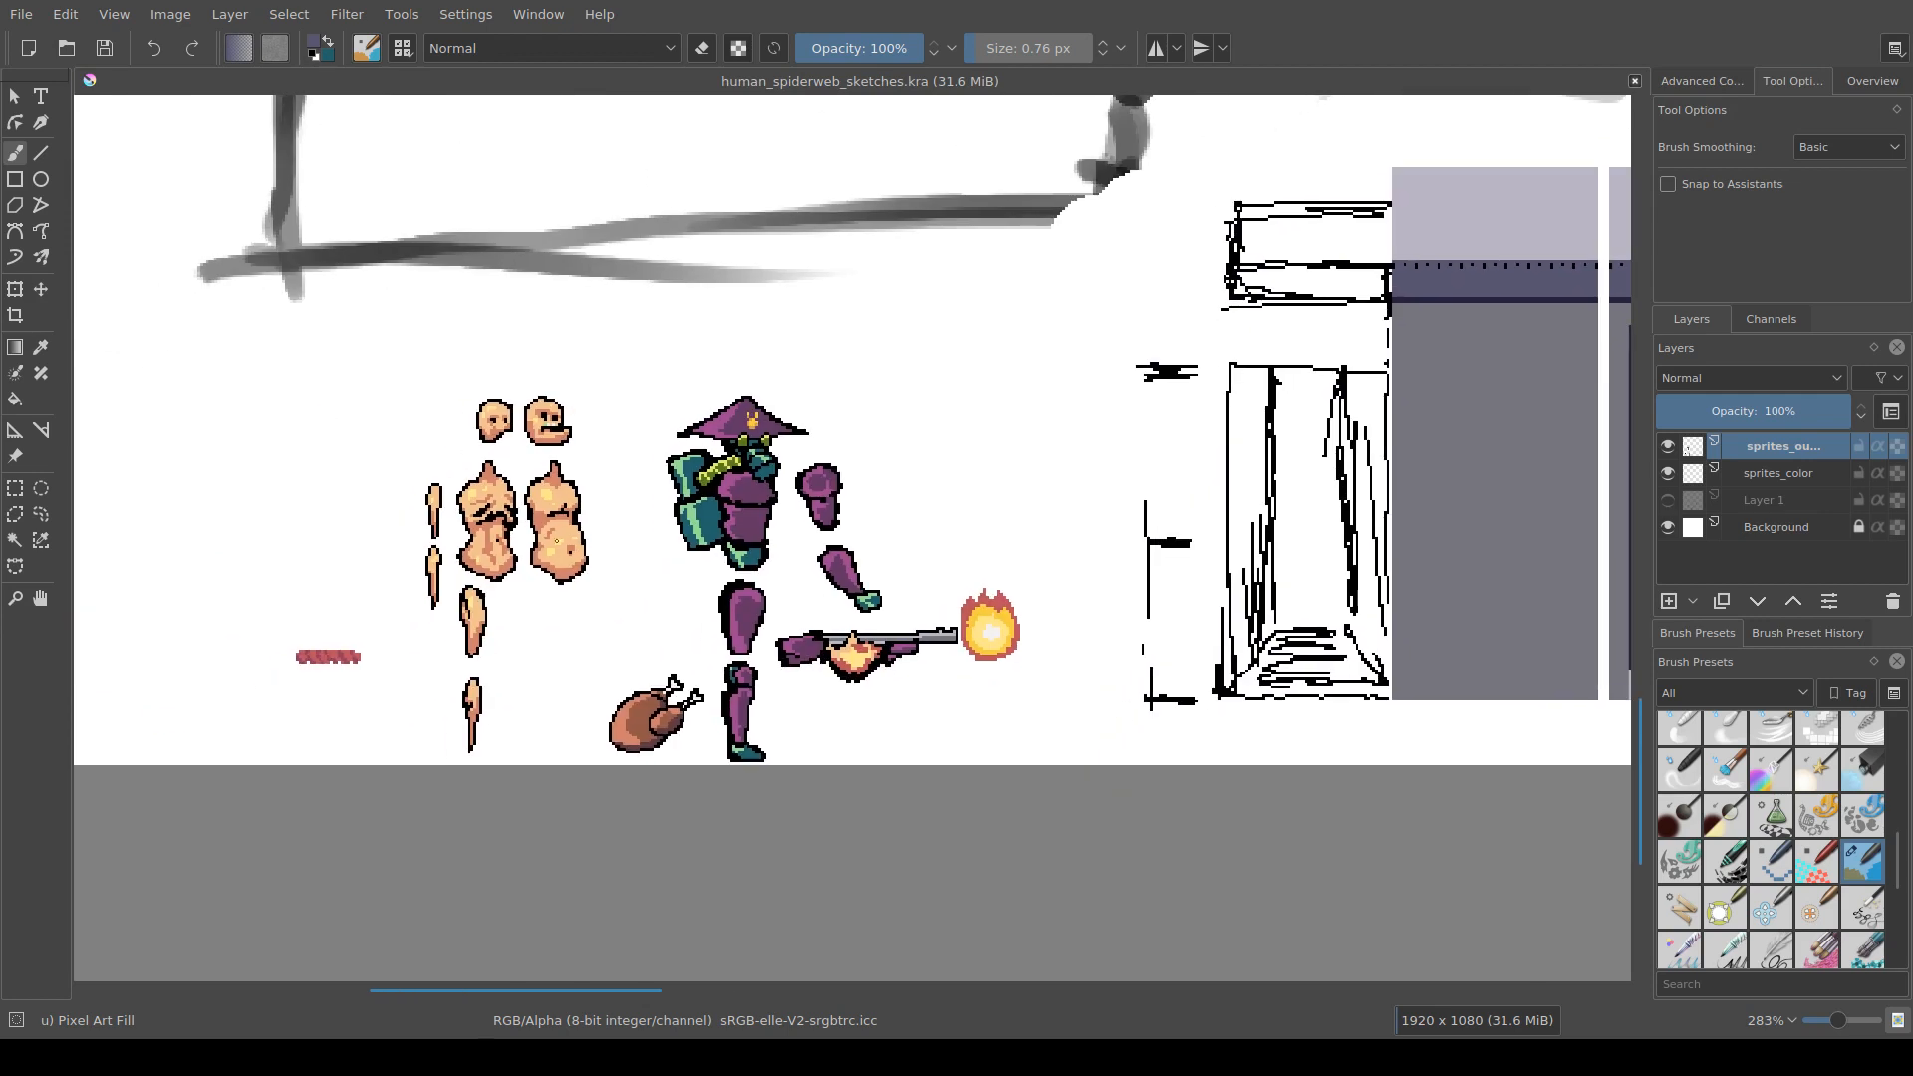
drag(1185, 602, 536, 618)
scroll(853, 692, up, 3)
drag(854, 692, 788, 766)
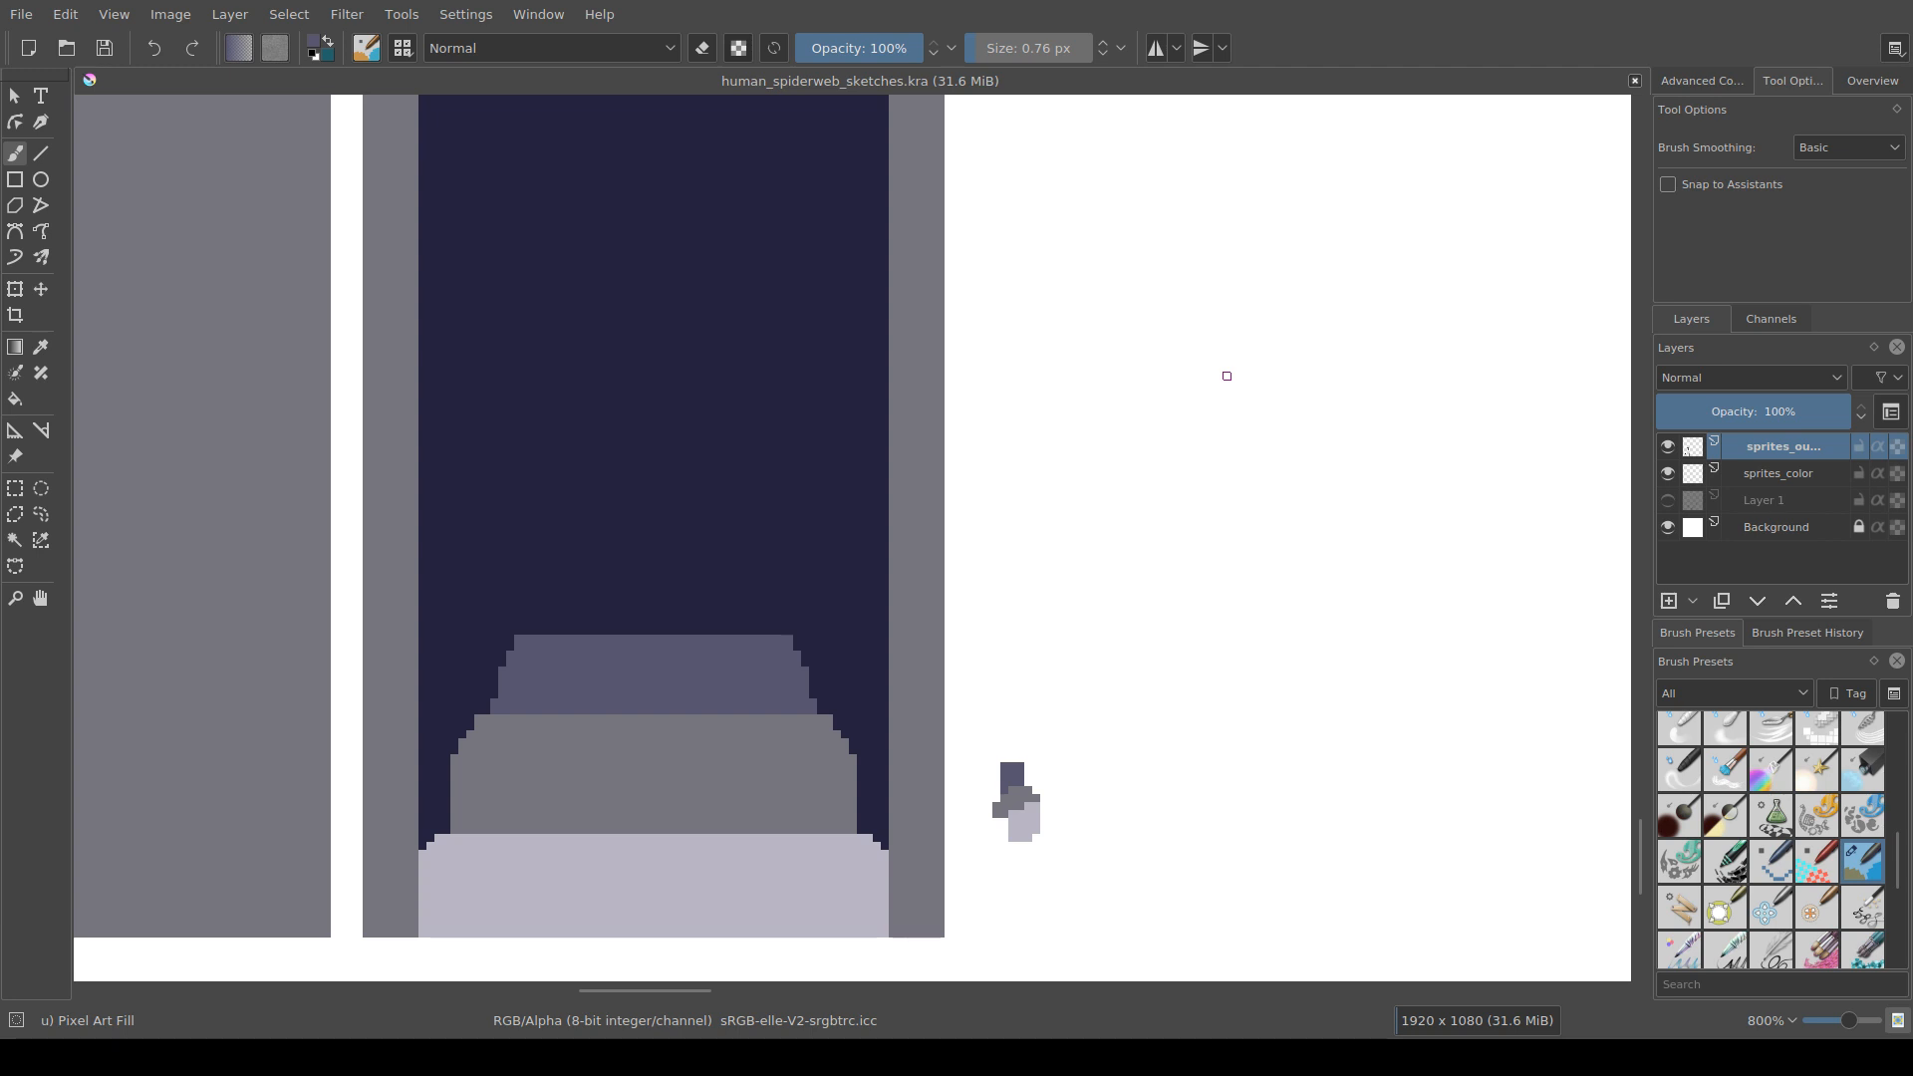
drag(850, 637, 907, 648)
scroll(965, 547, down, 3)
scroll(910, 604, up, 1)
scroll(908, 648, up, 1)
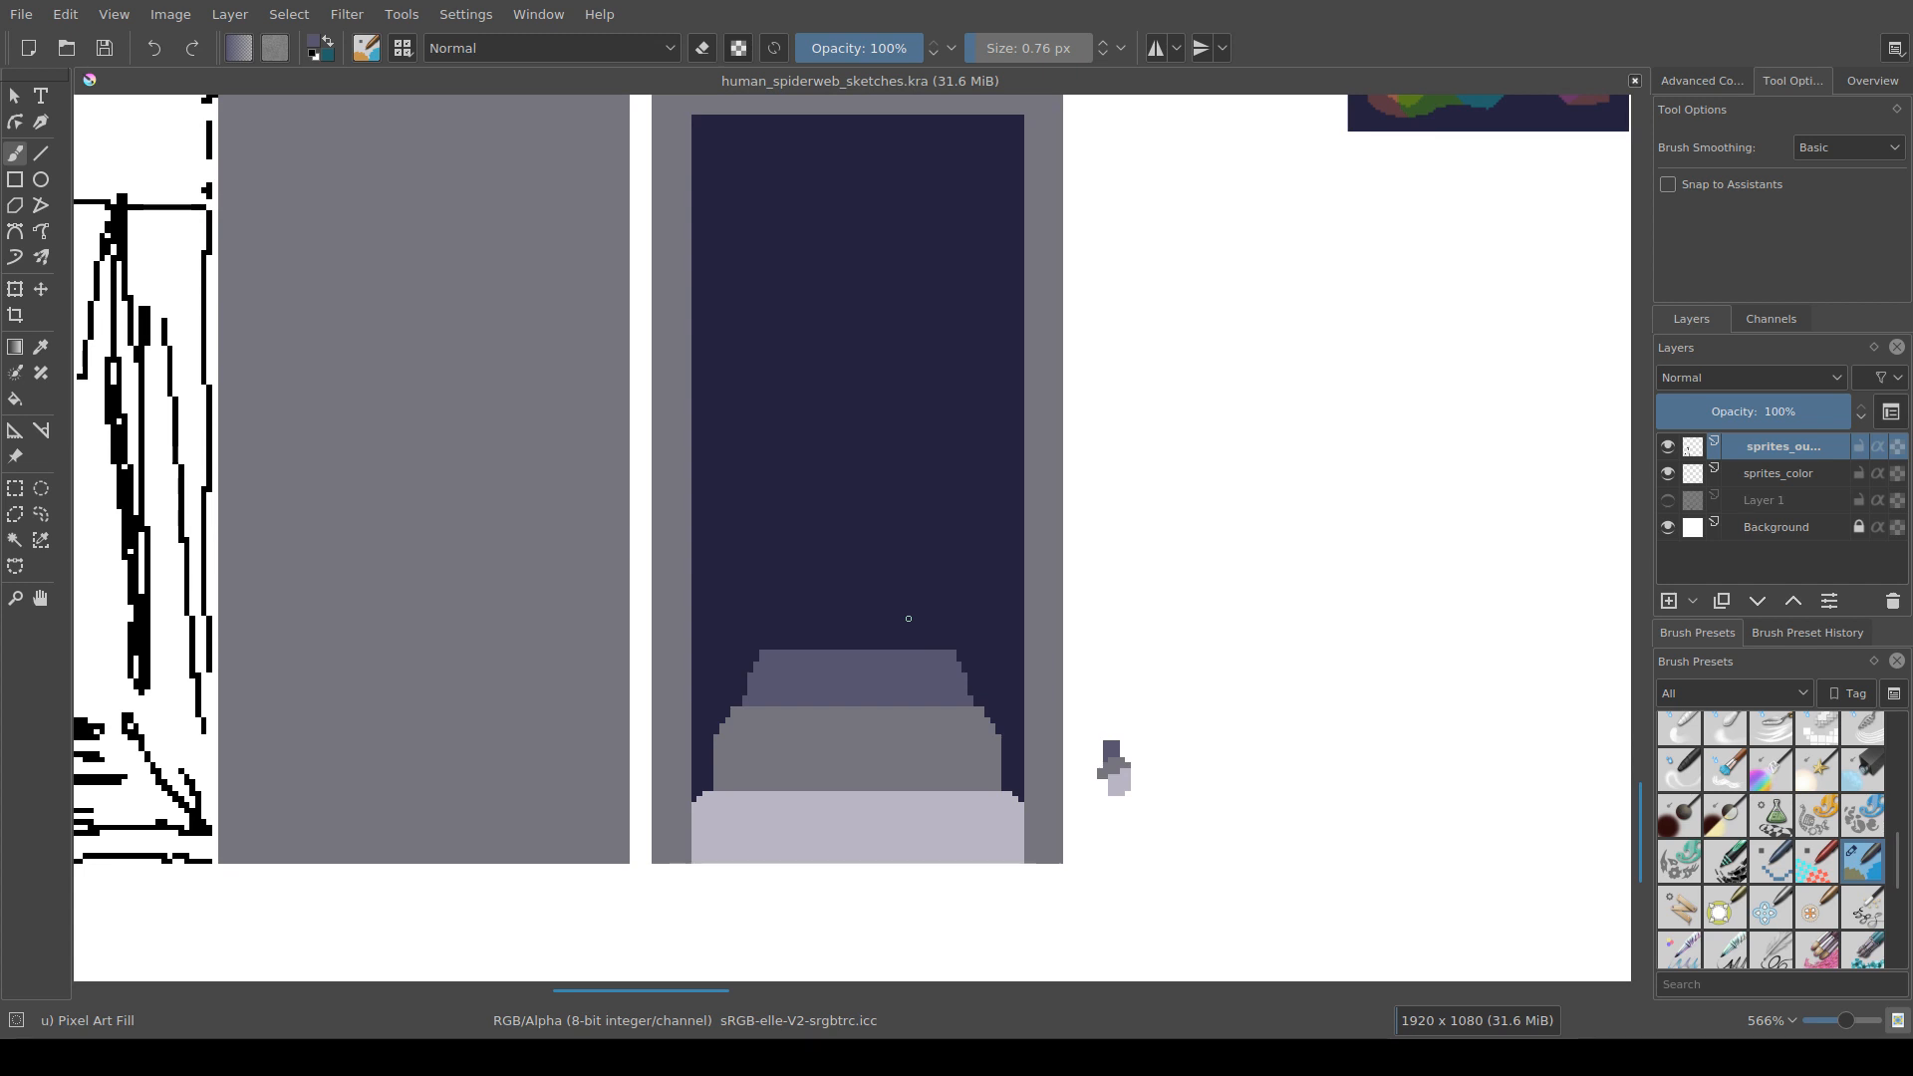
Step: Extend the slate band upward by outlining a narrower stepped top in slate grey and filling its interior
drag(415, 648, 399, 656)
drag(782, 617, 704, 636)
drag(743, 735, 834, 737)
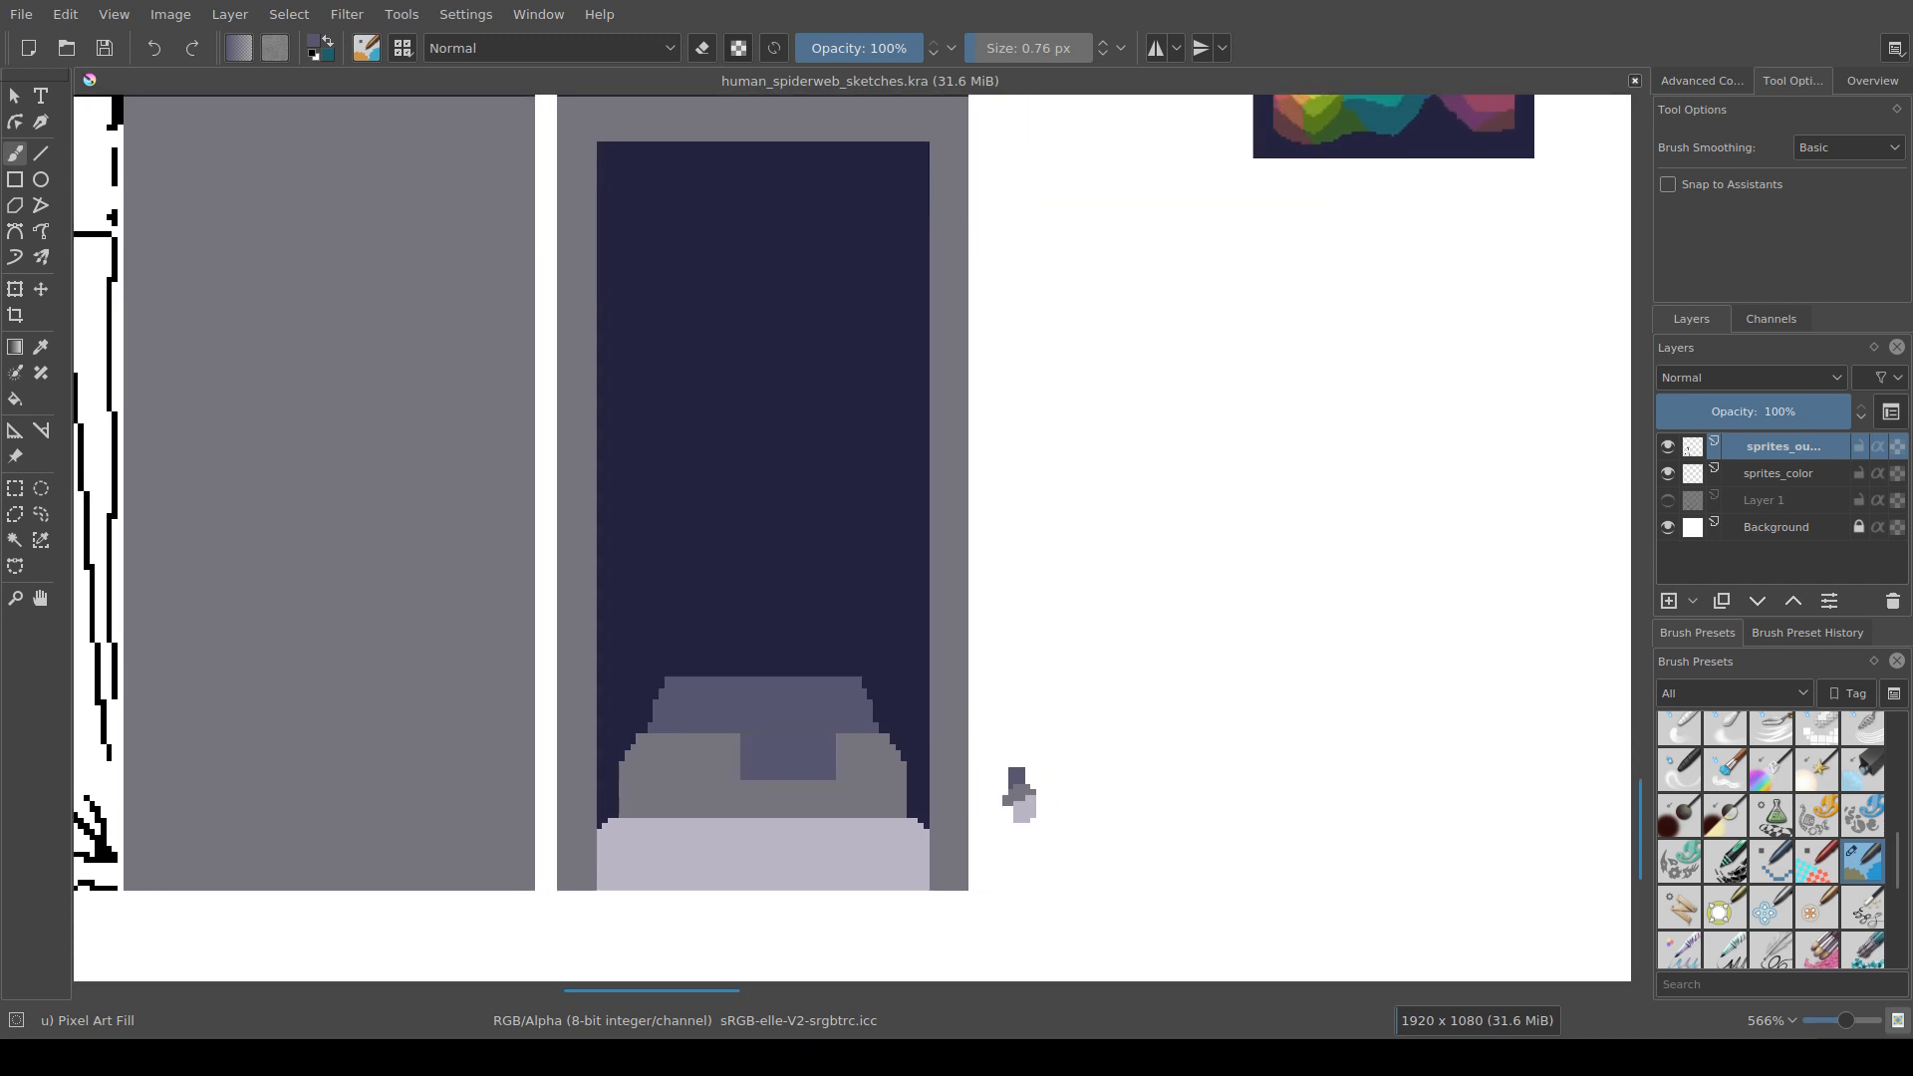
key(ctrl+z)
mouse_move(677, 667)
mouse_down()
mouse_move(593, 691)
mouse_move(598, 671)
mouse_up()
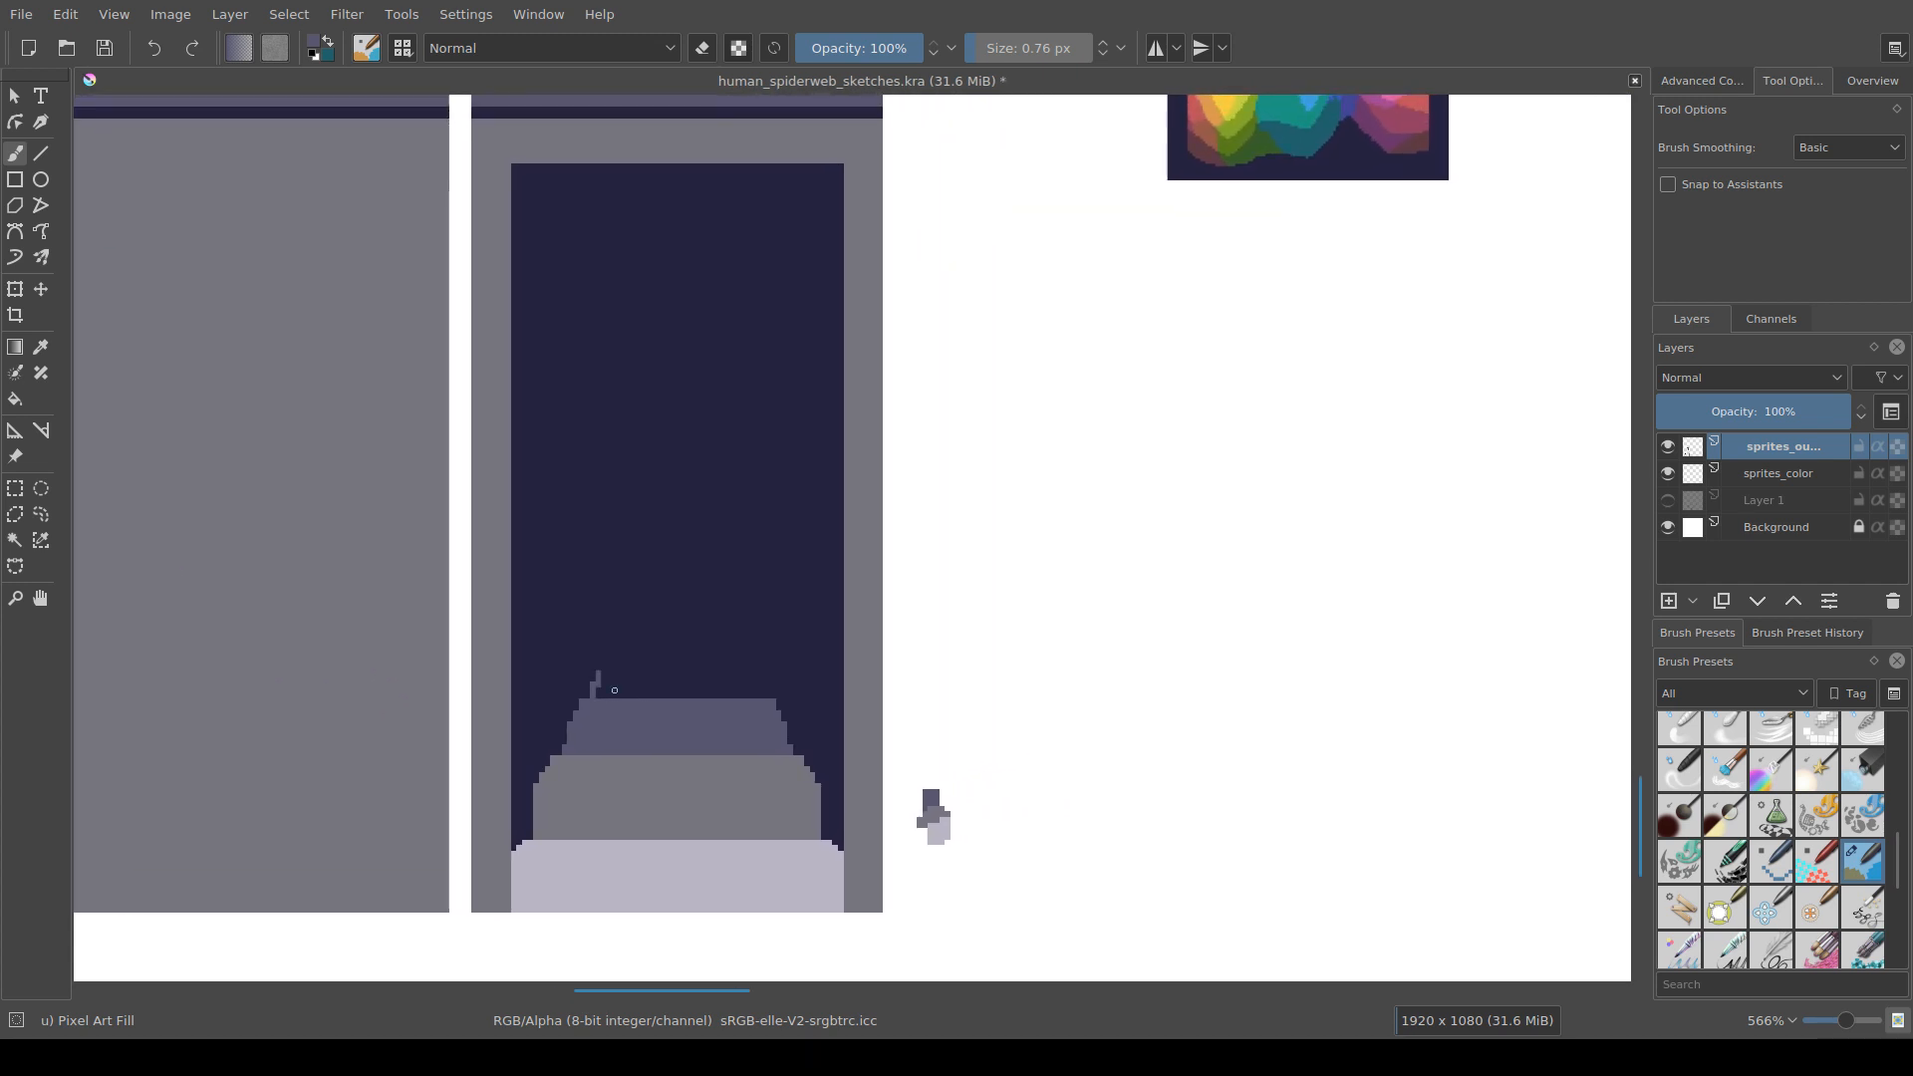
mouse_move(763, 696)
mouse_down()
mouse_move(756, 672)
mouse_move(603, 678)
mouse_move(659, 673)
mouse_up()
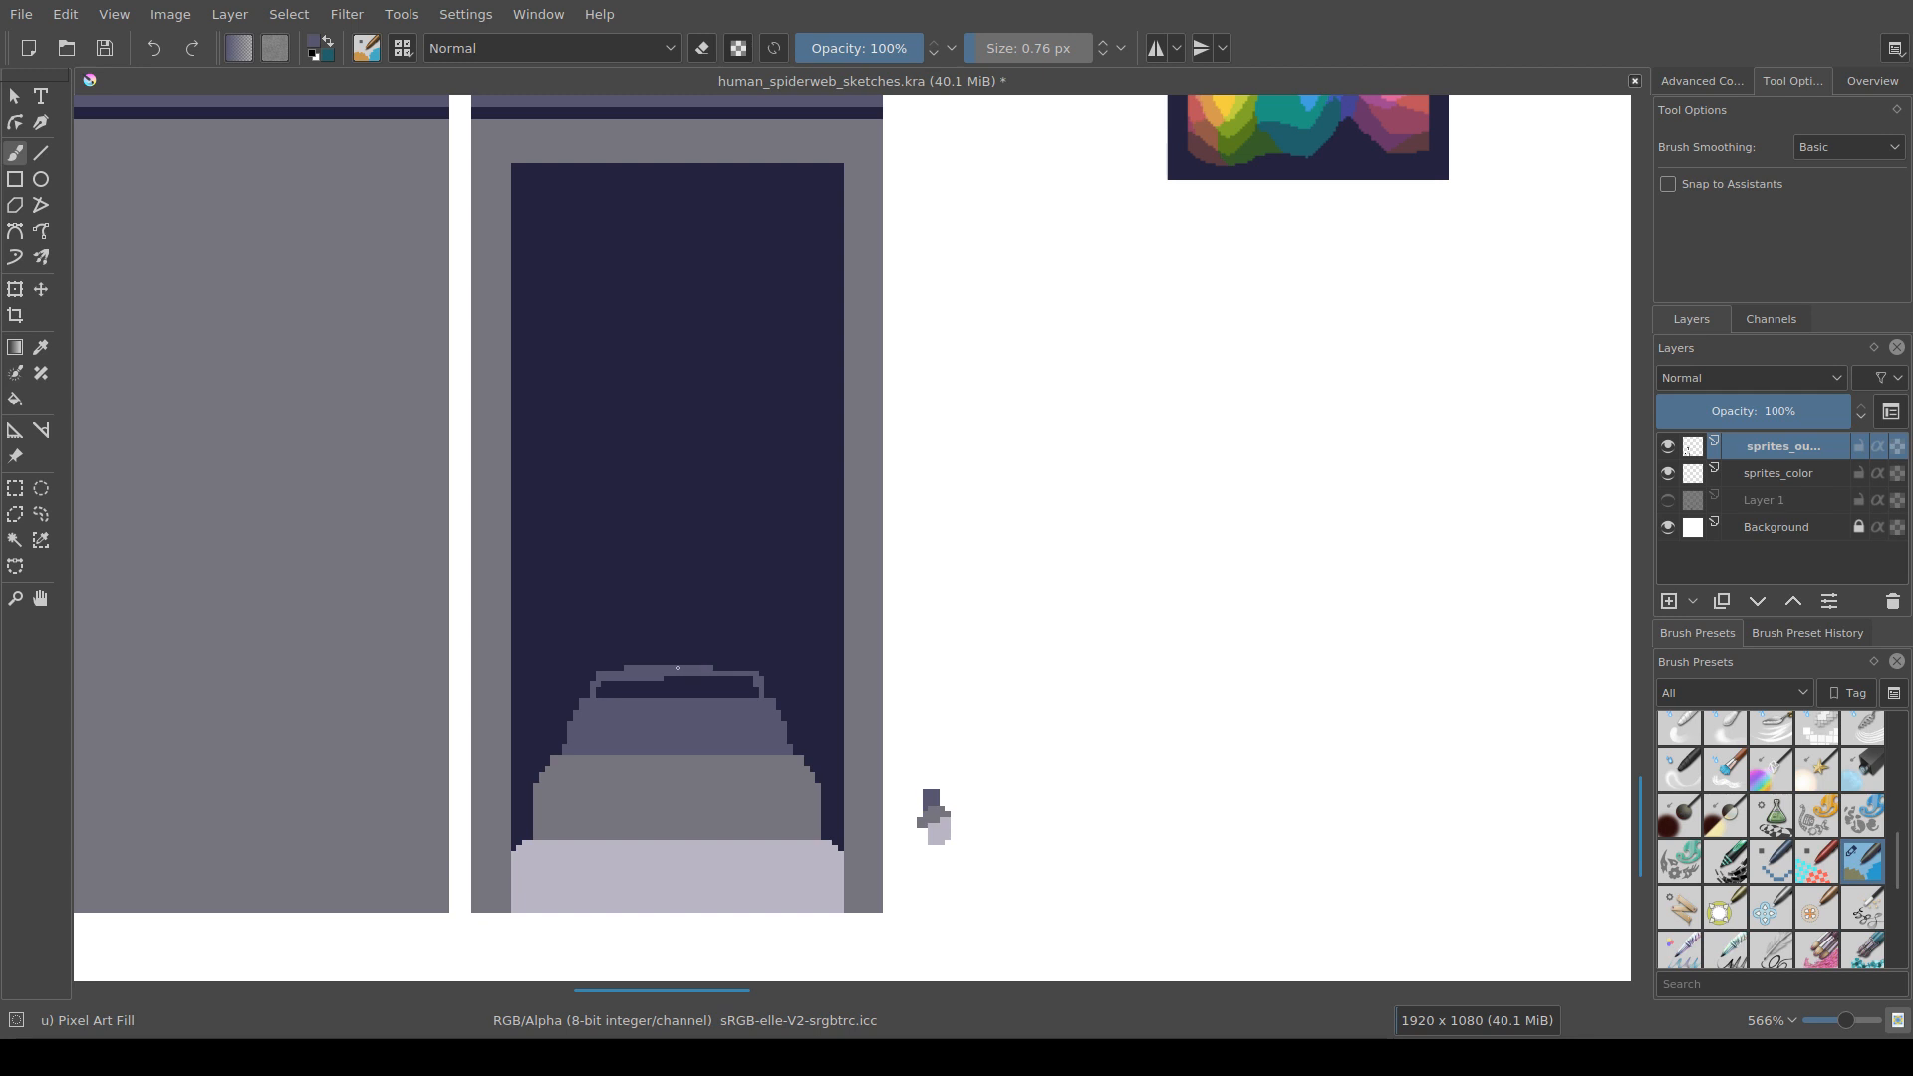
drag(728, 673, 683, 645)
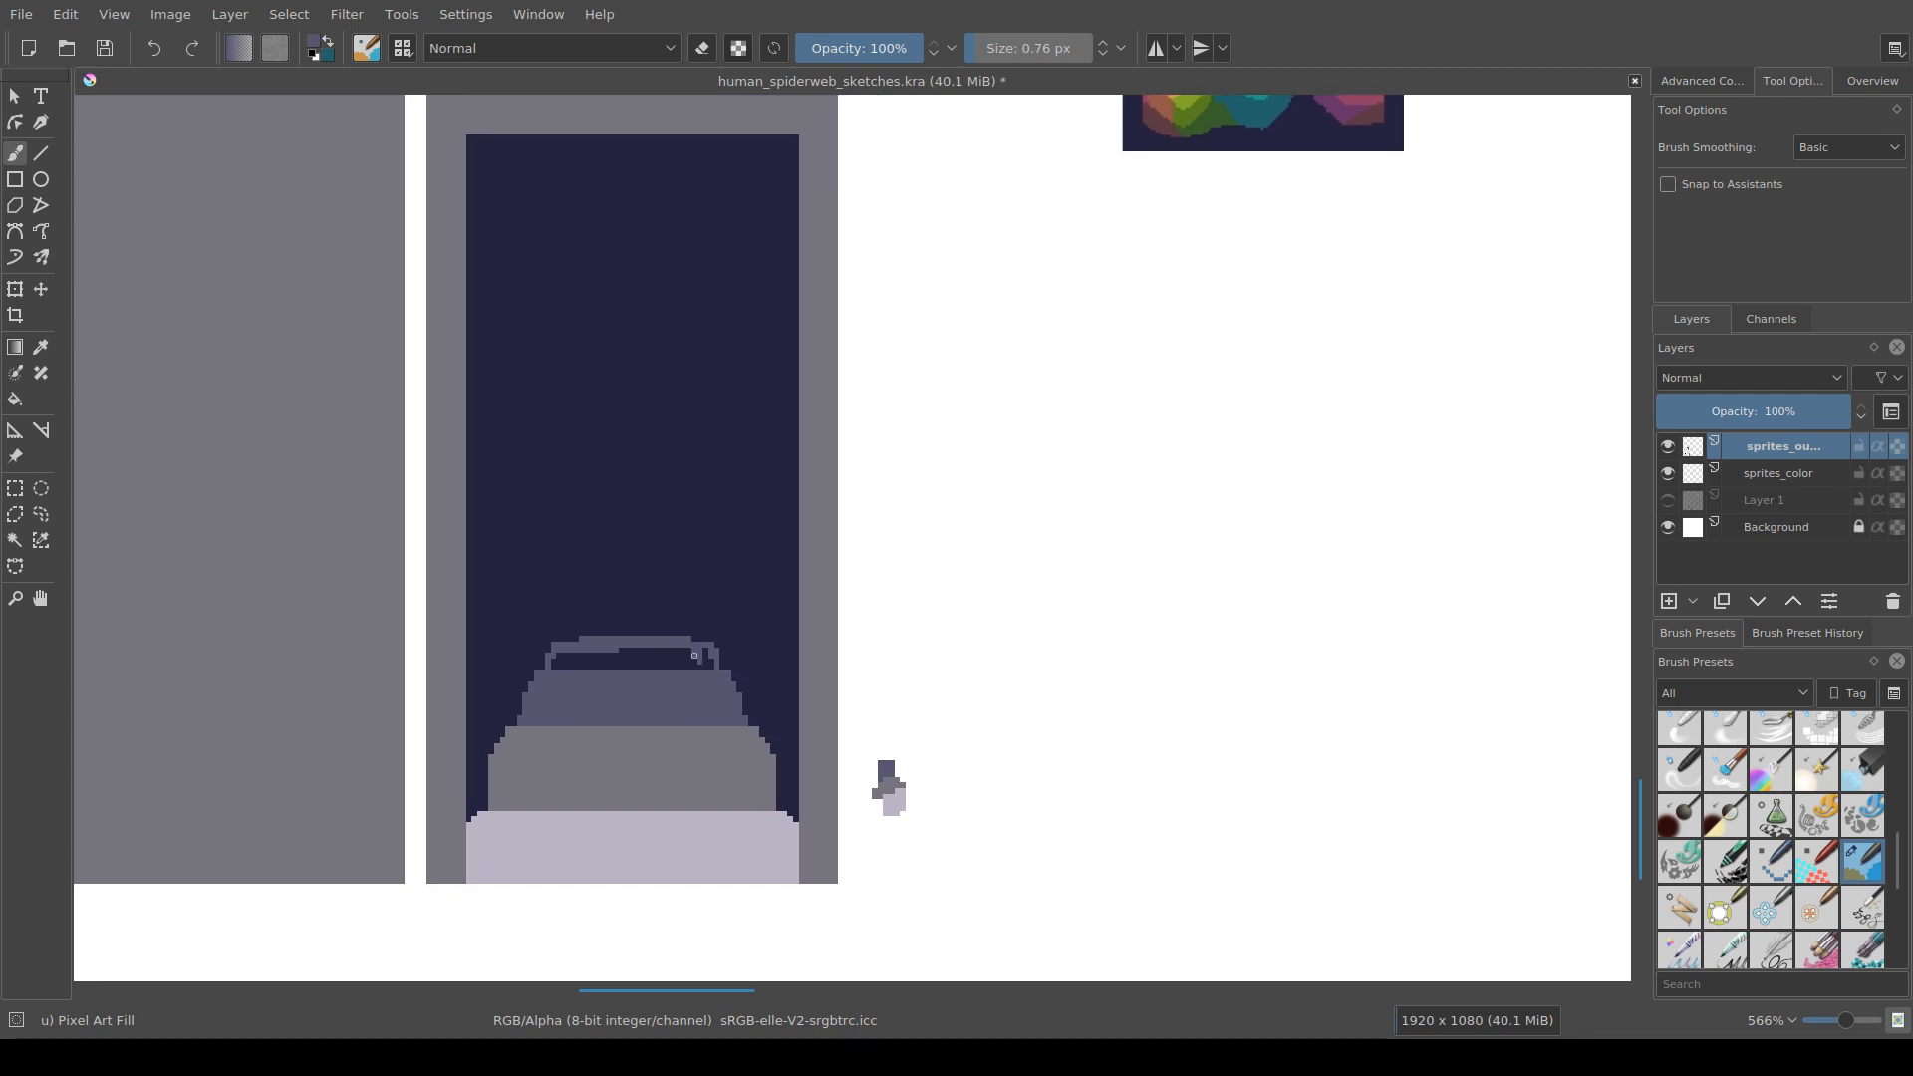
key(f)
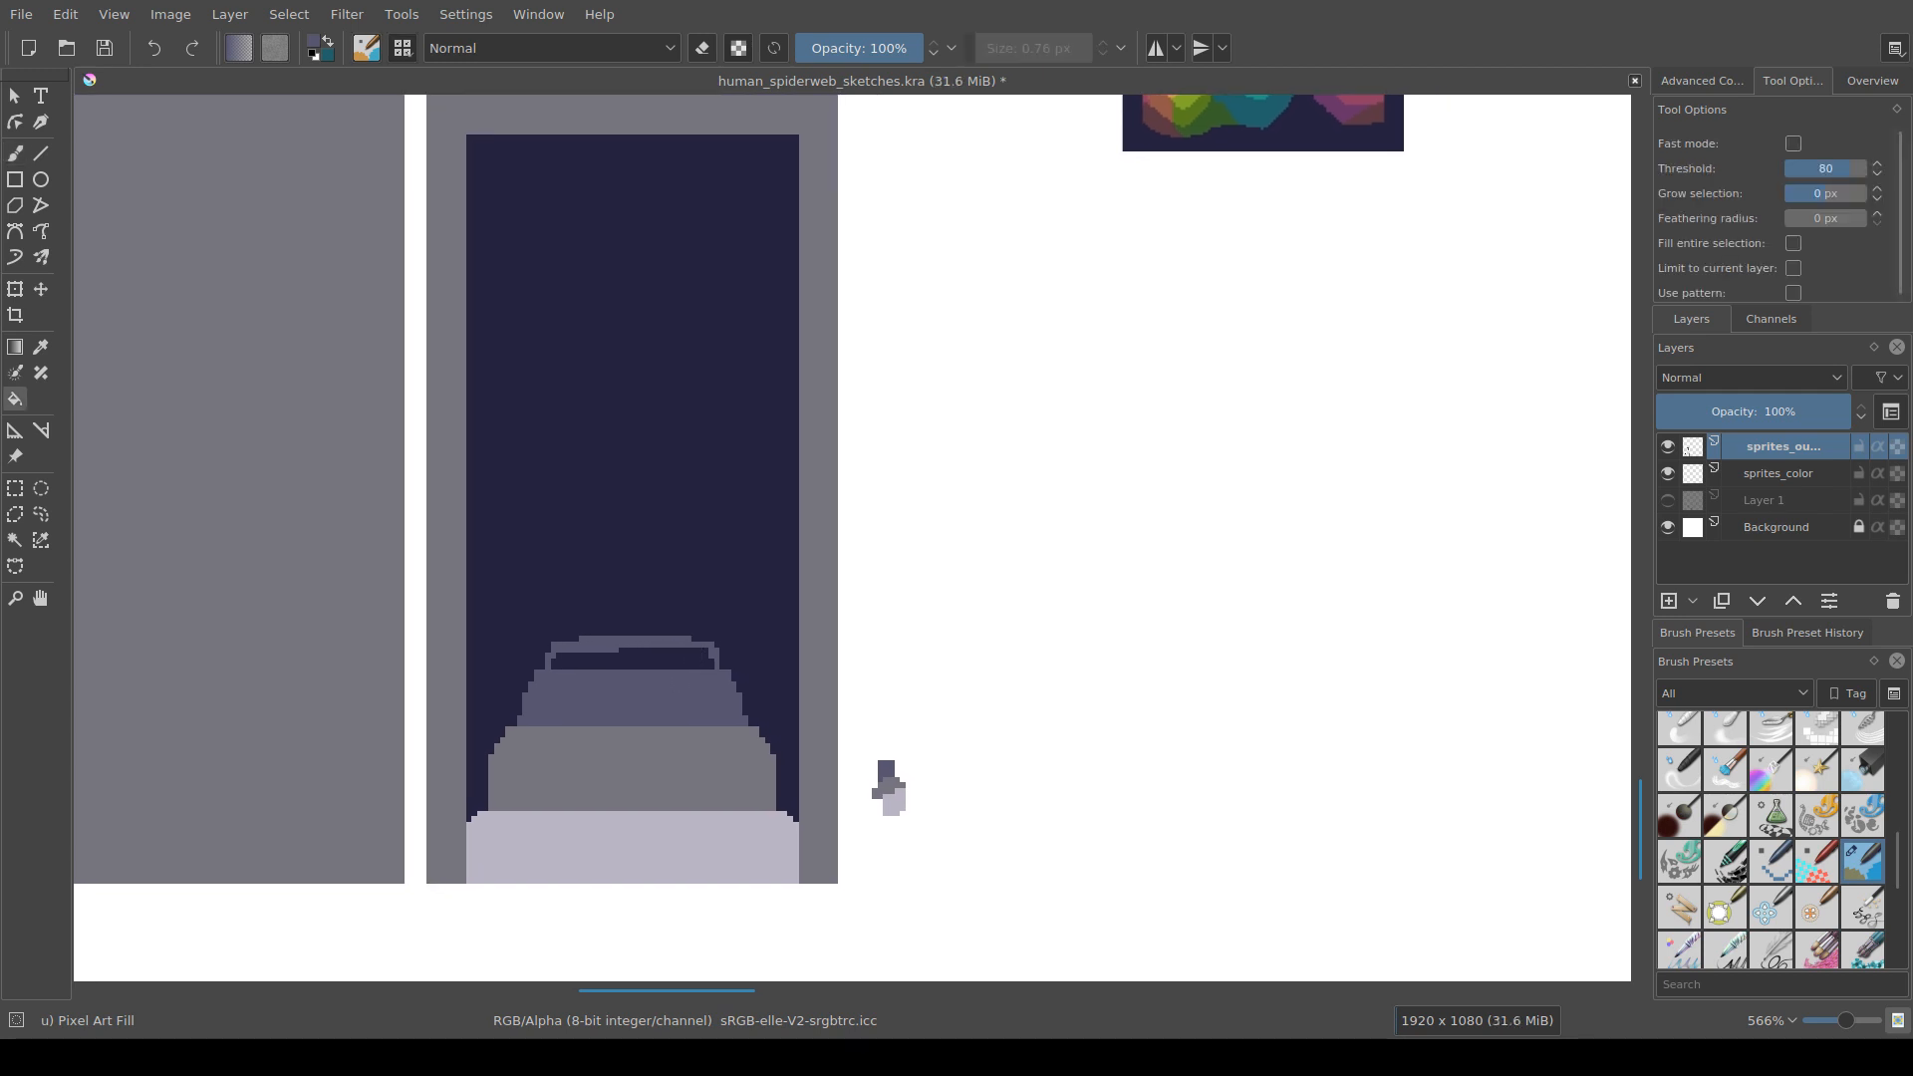
key(b)
mouse_move(623, 658)
mouse_down()
mouse_move(563, 666)
mouse_move(673, 652)
mouse_move(701, 669)
mouse_move(520, 668)
mouse_up()
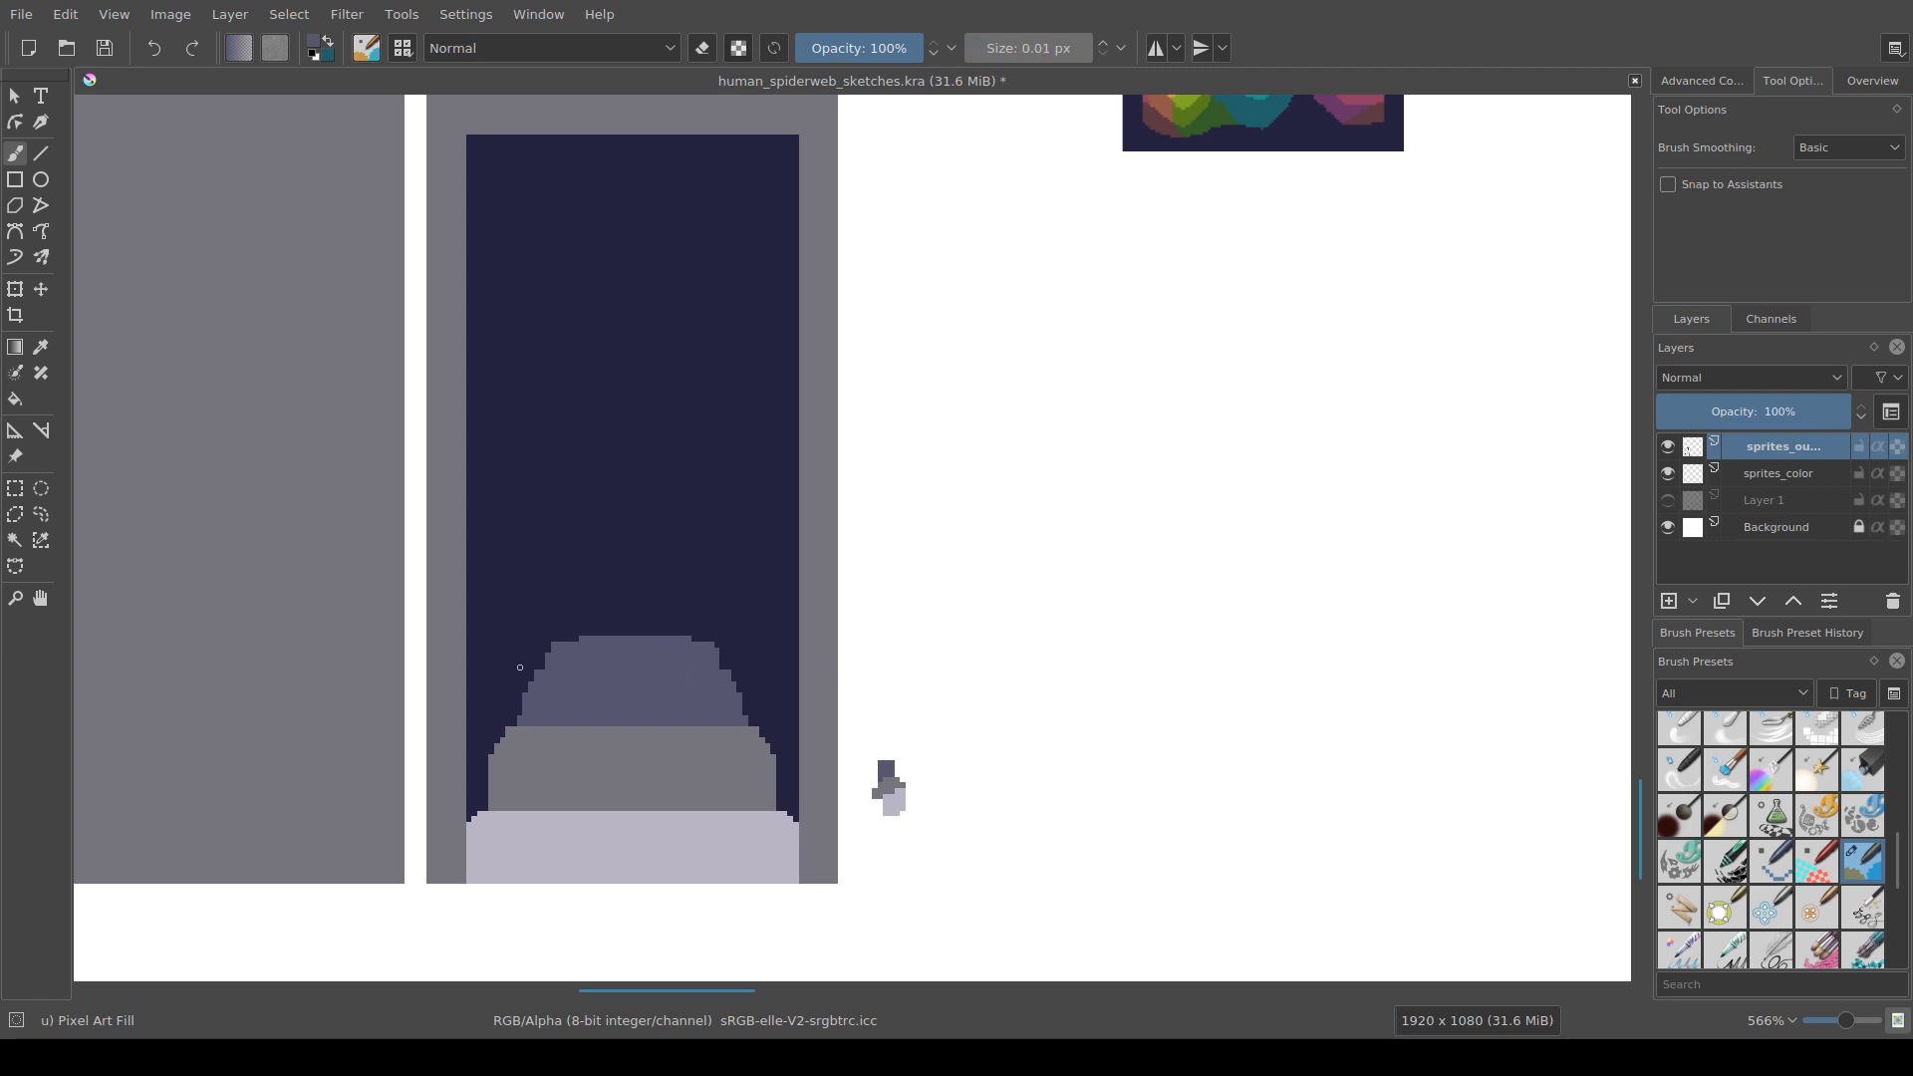
Step: Touch up the slate extension's stepped upper-left corner using the sampled dark navy and slate grey
ctrl+click(596, 617)
scroll(722, 645, down, 2)
scroll(539, 530, up, 5)
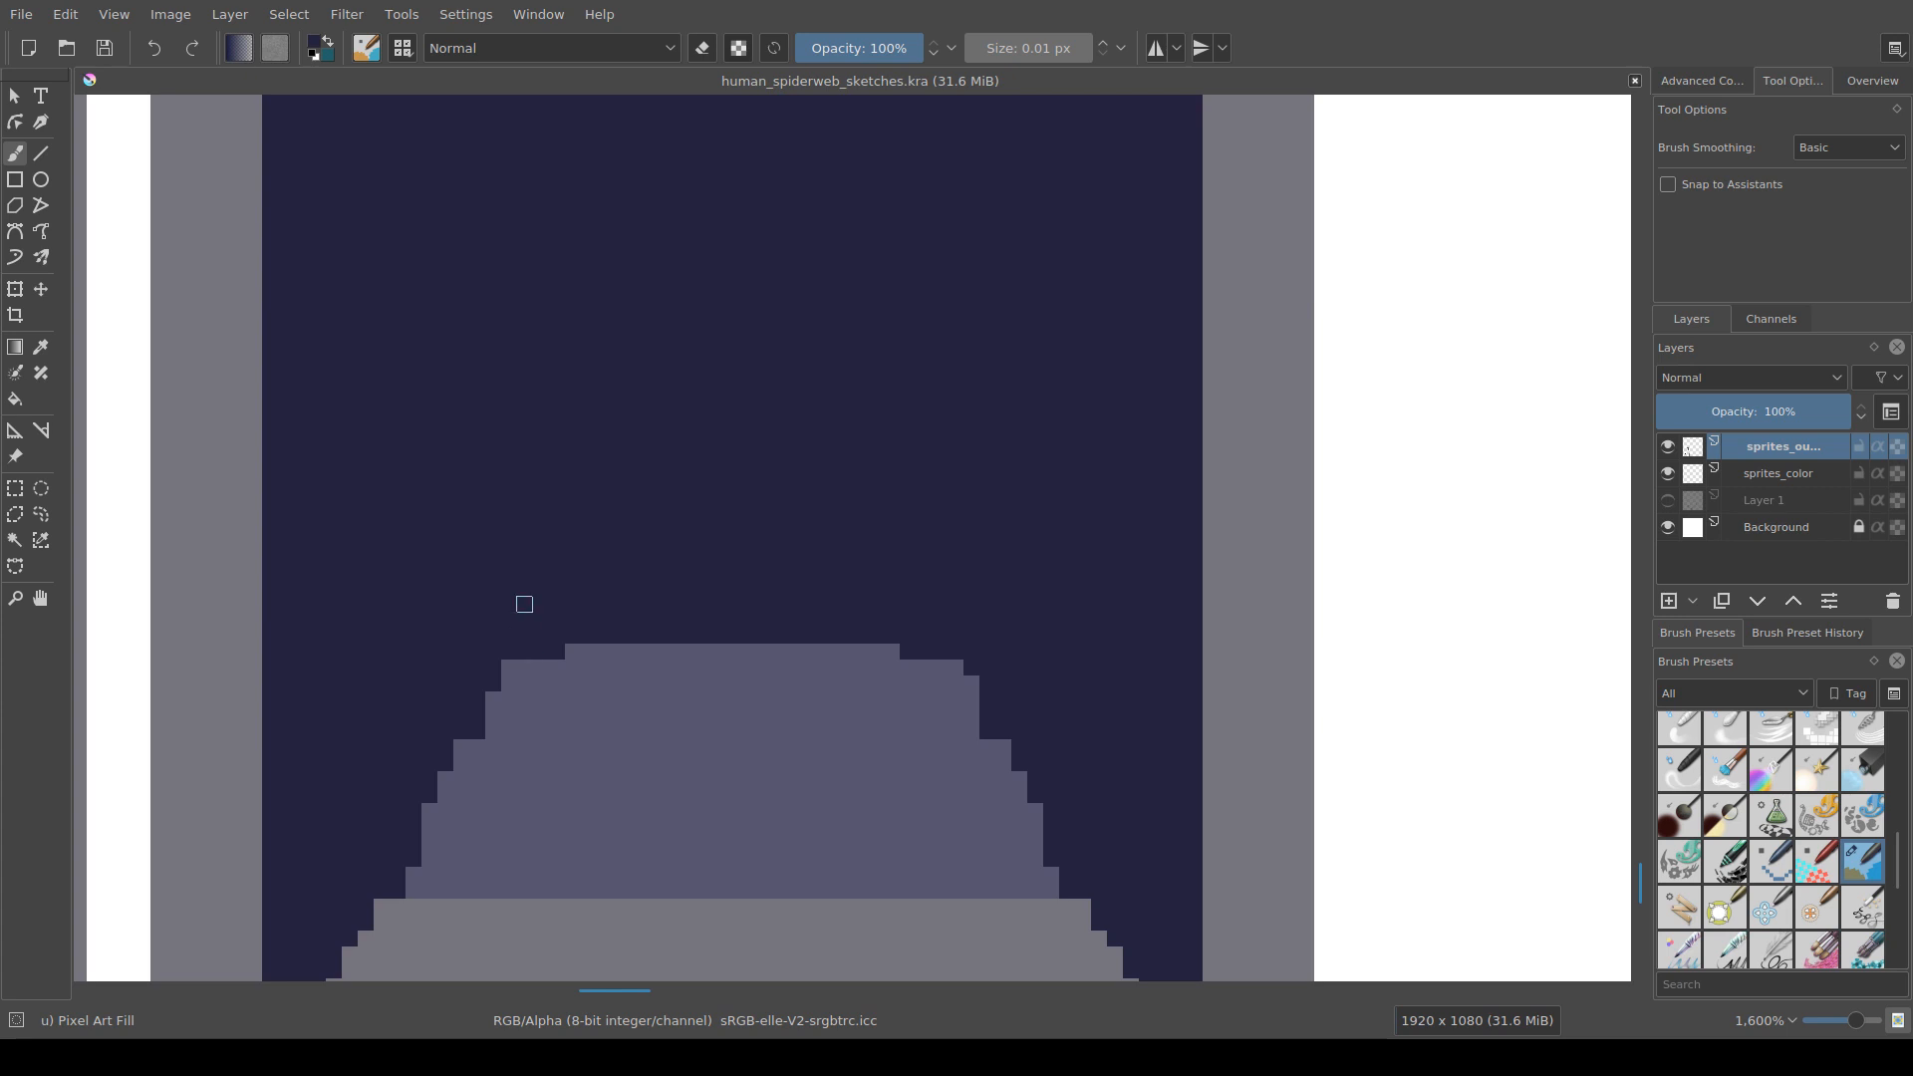
ctrl+click(489, 702)
click(492, 683)
drag(828, 732, 702, 678)
scroll(723, 677, down, 2)
scroll(778, 701, down, 3)
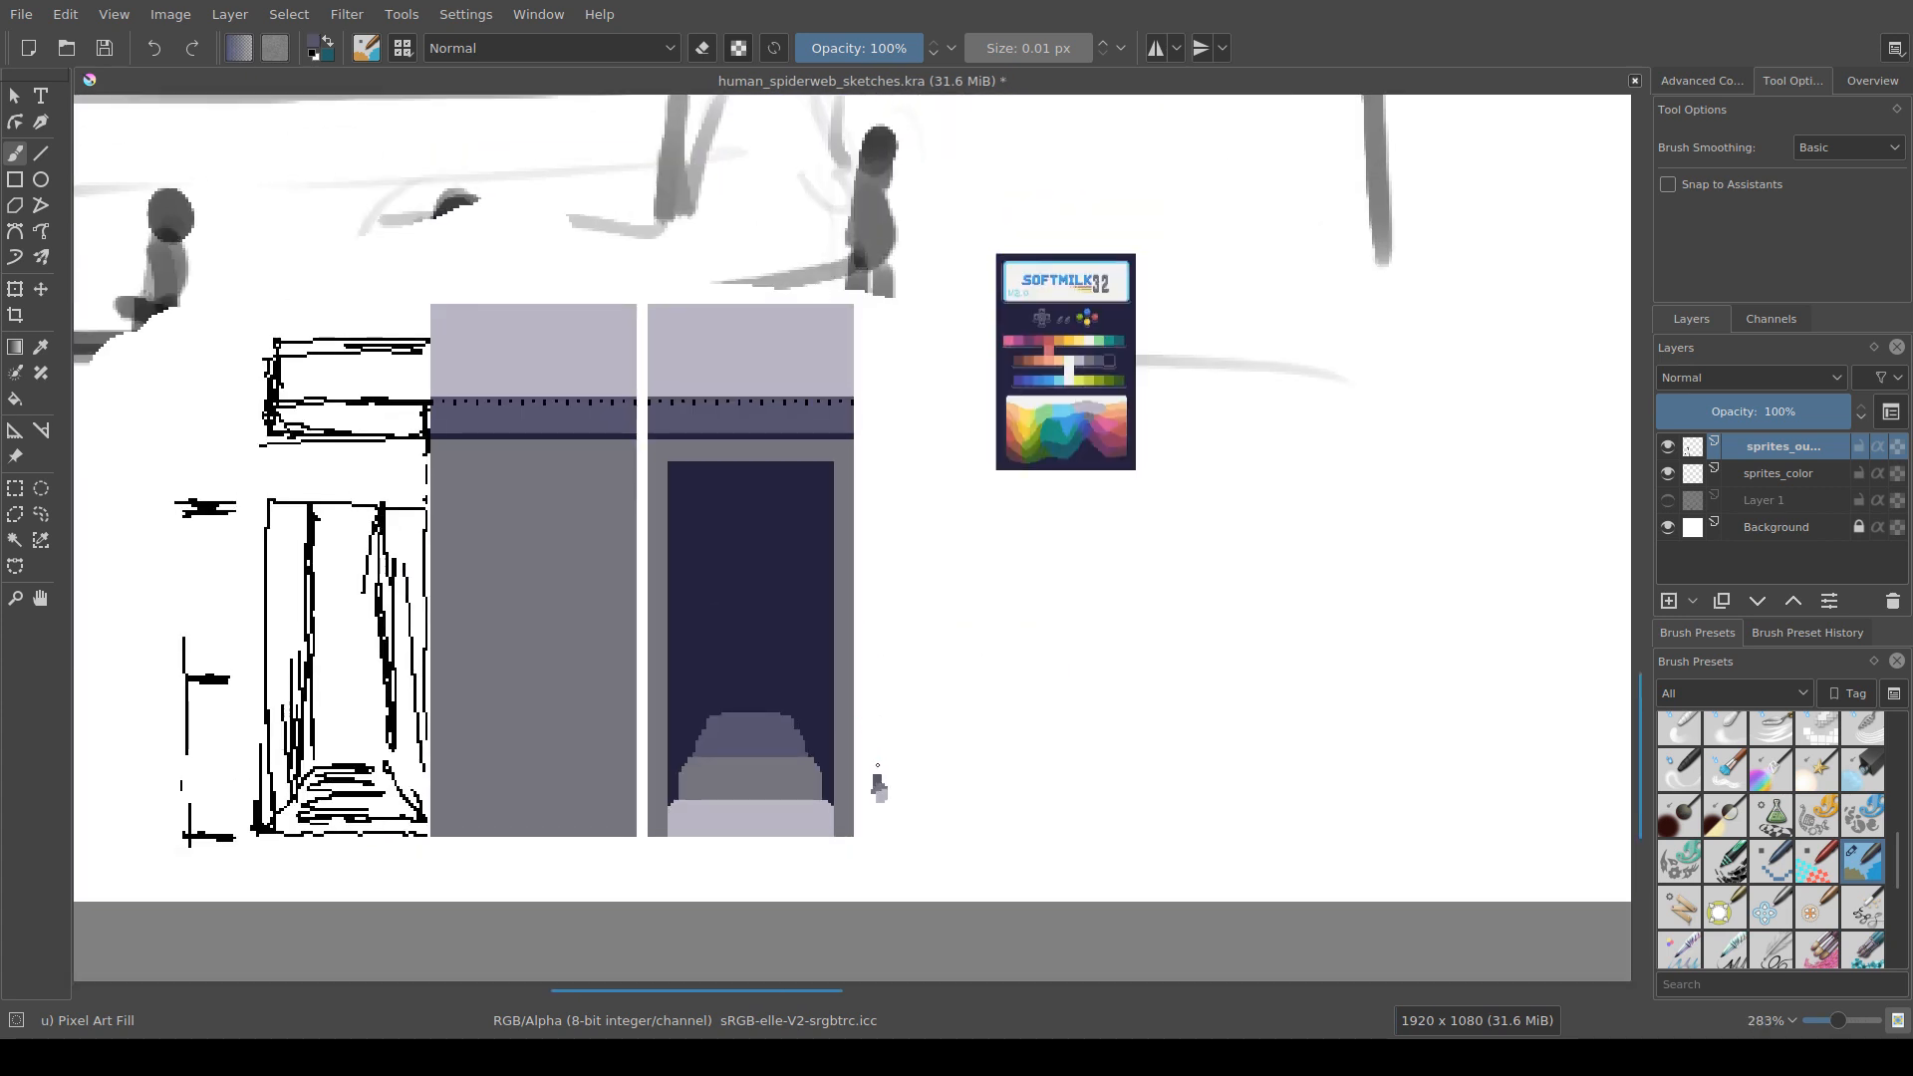
Step: Try to paint a raised mid-grey edge over the base of the slate band, and undo the stroke
drag(878, 766, 858, 663)
scroll(842, 674, up, 3)
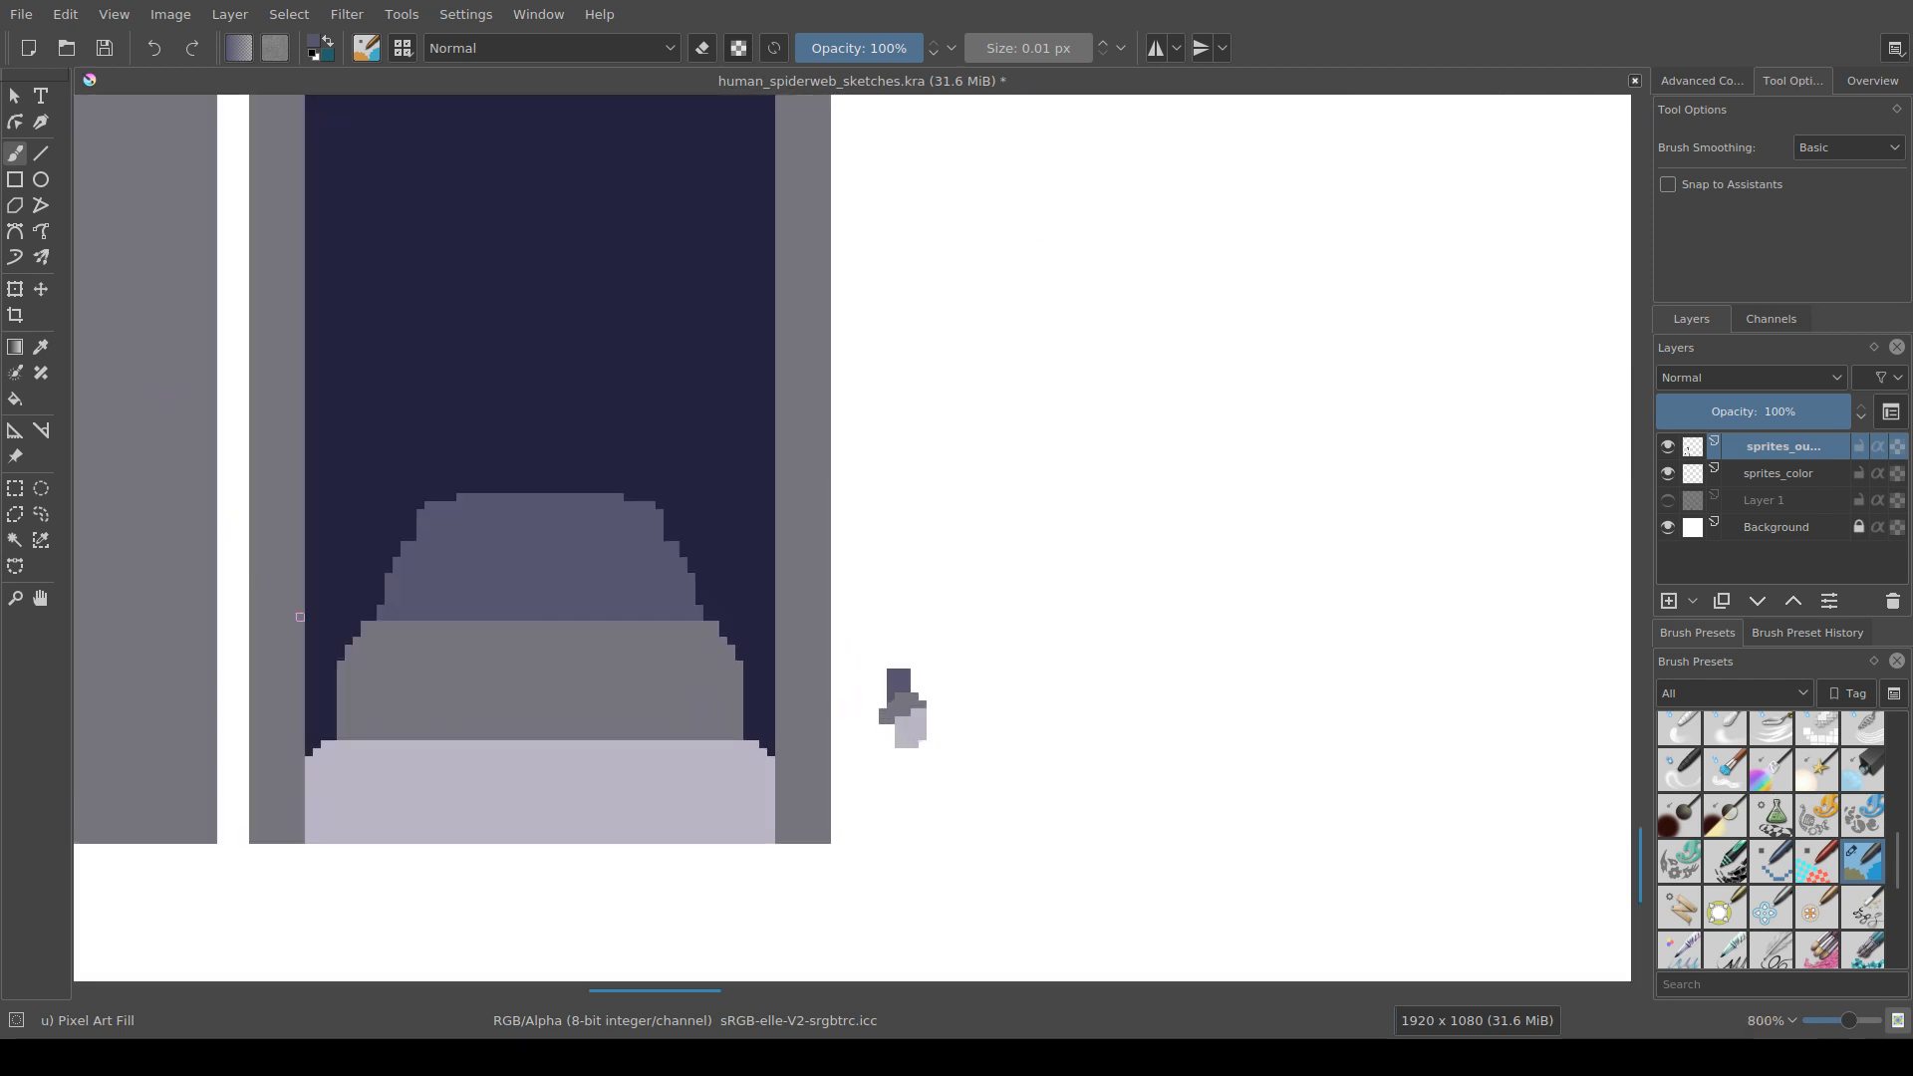
mouse_move(420, 617)
mouse_down()
mouse_move(648, 611)
mouse_move(608, 620)
mouse_up()
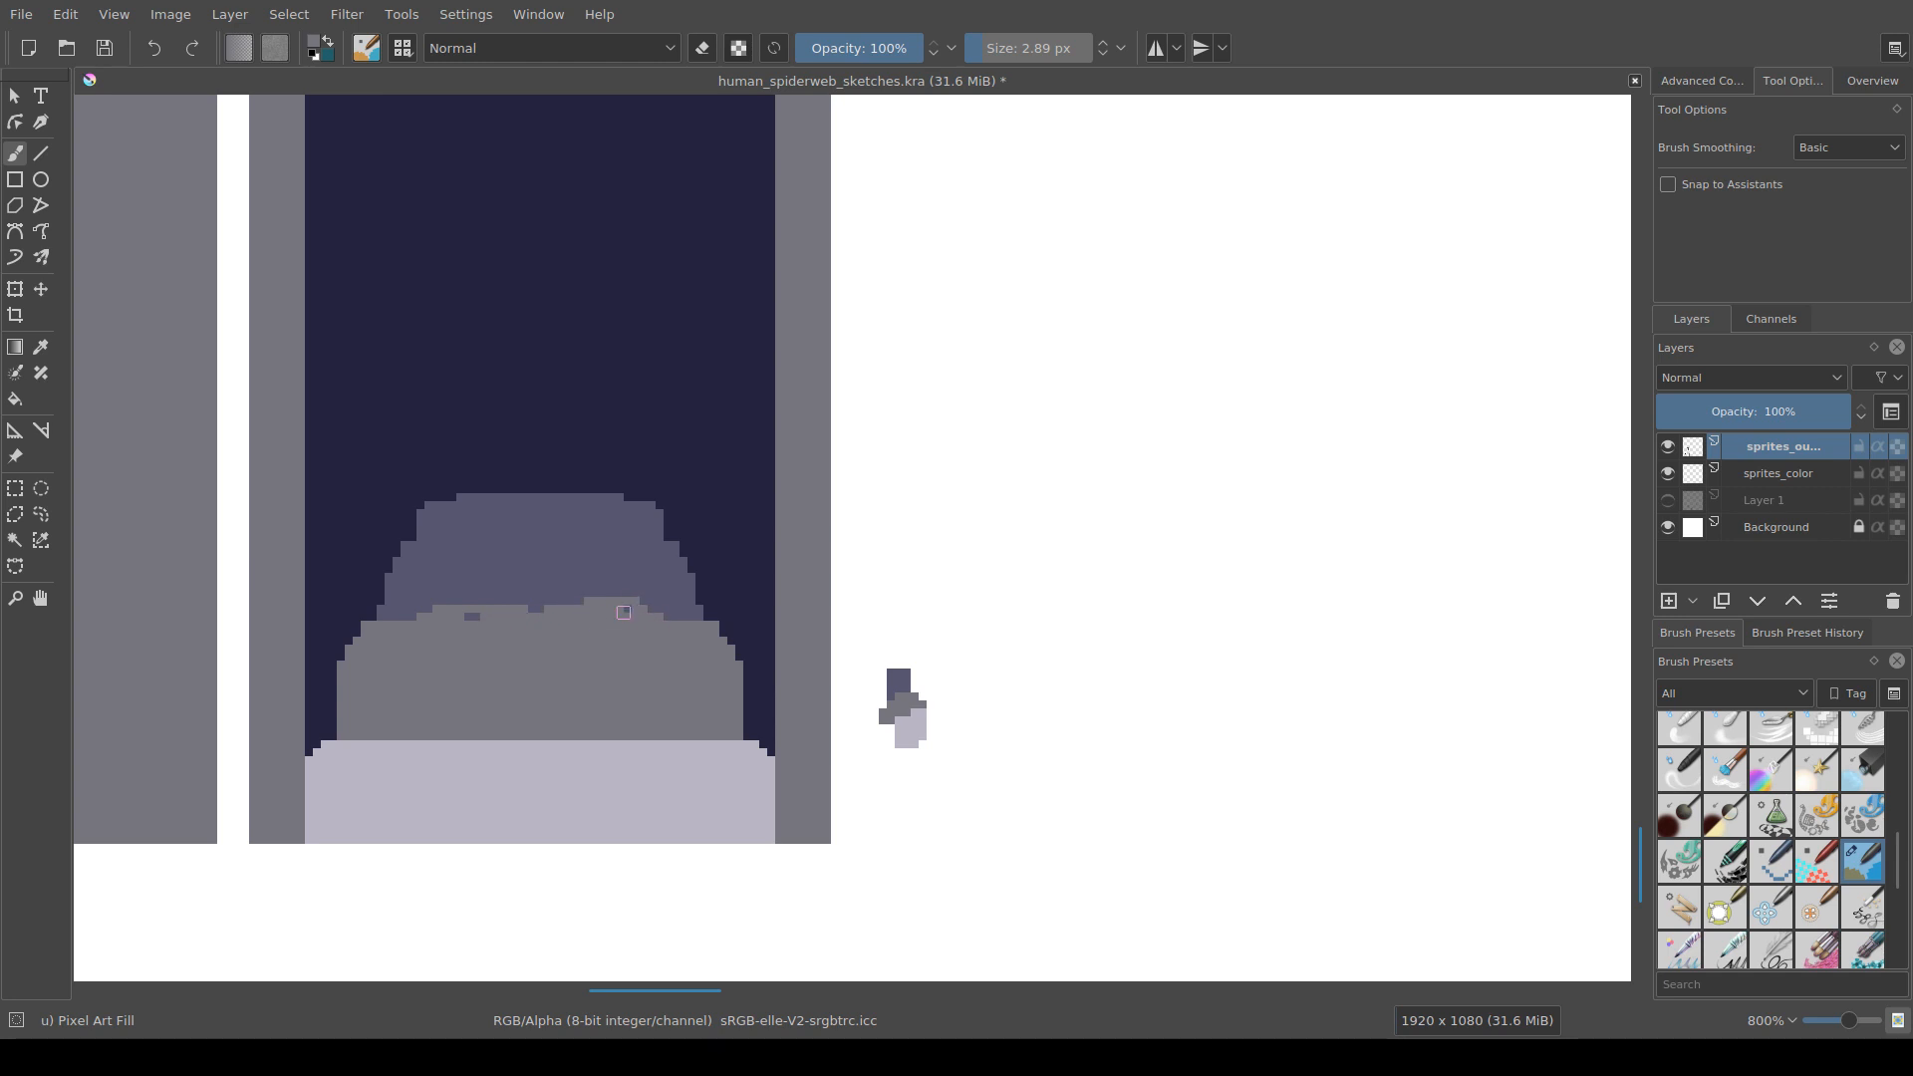
key(ctrl+z)
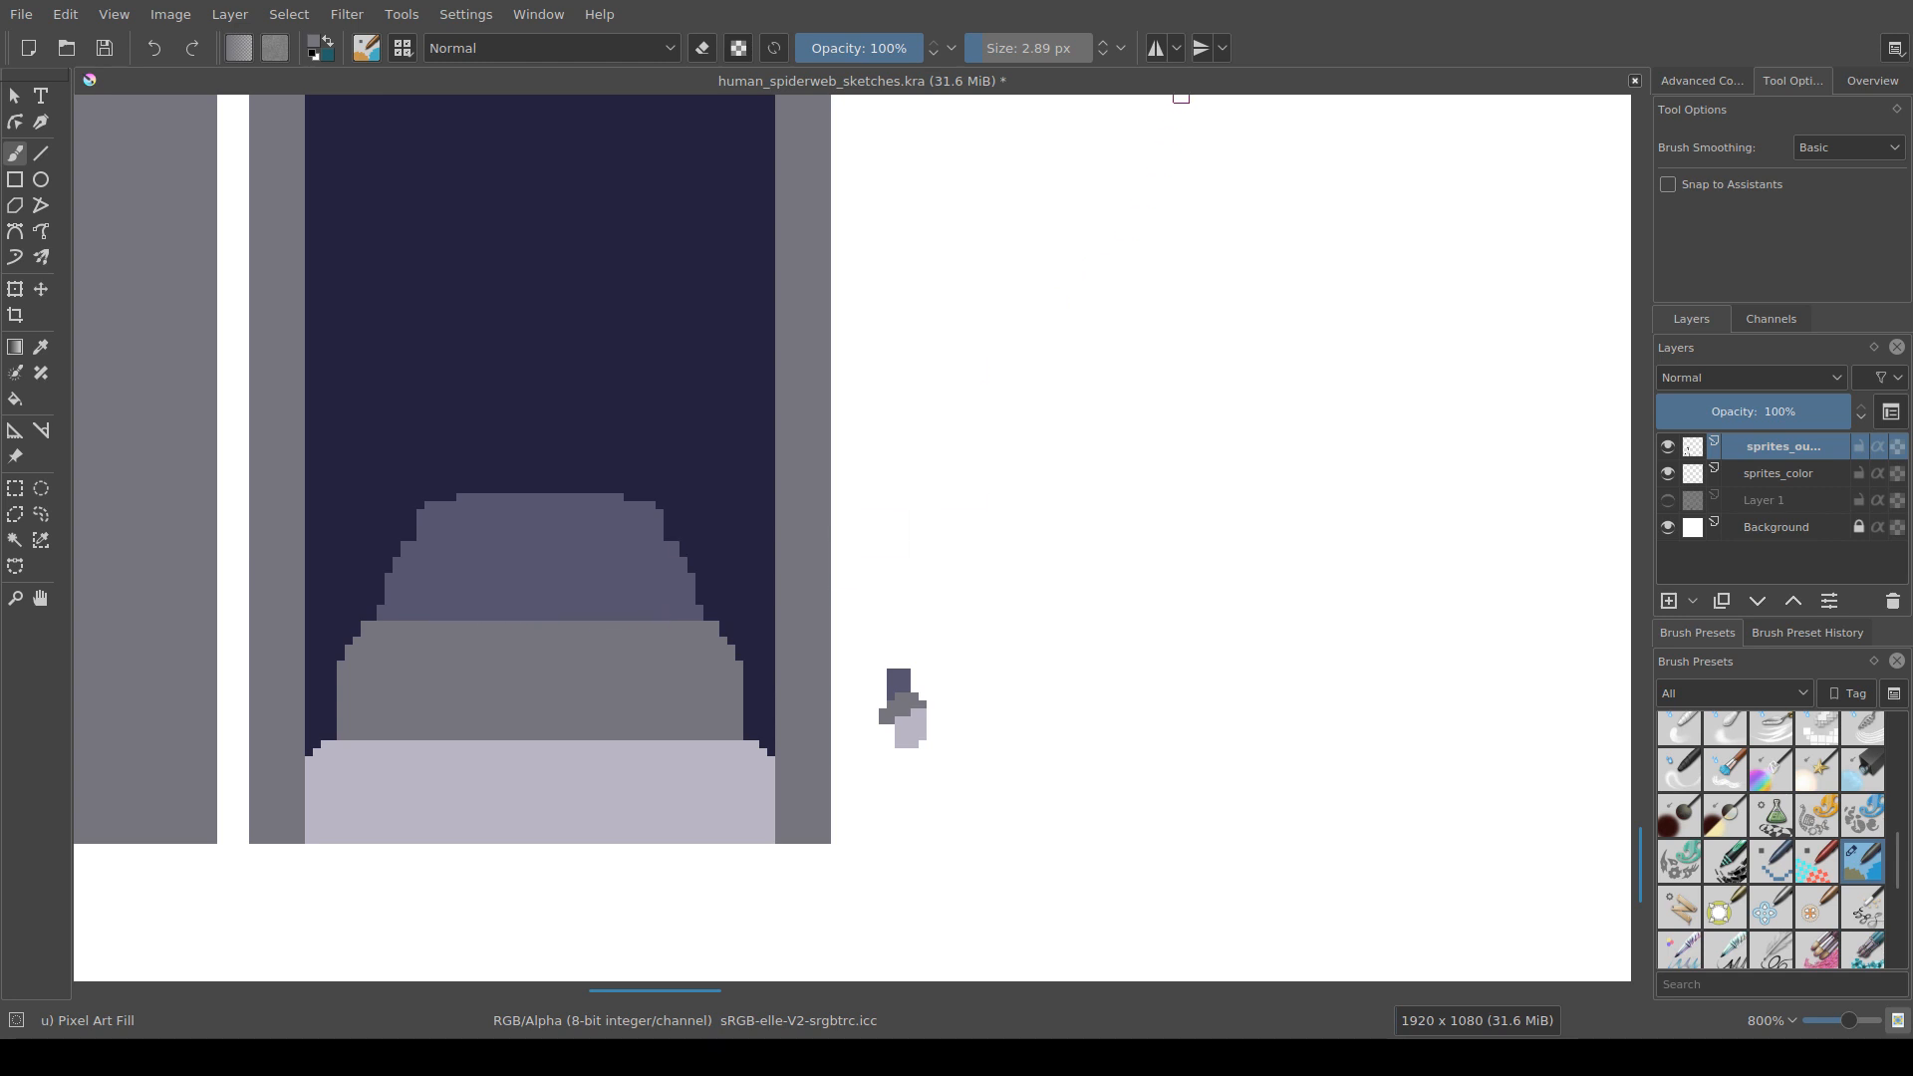
Step: Turn on horizontal mirror painting, align the vertical mirror axis with the doorway's centre, and save the document
click(1156, 48)
scroll(742, 572, down, 5)
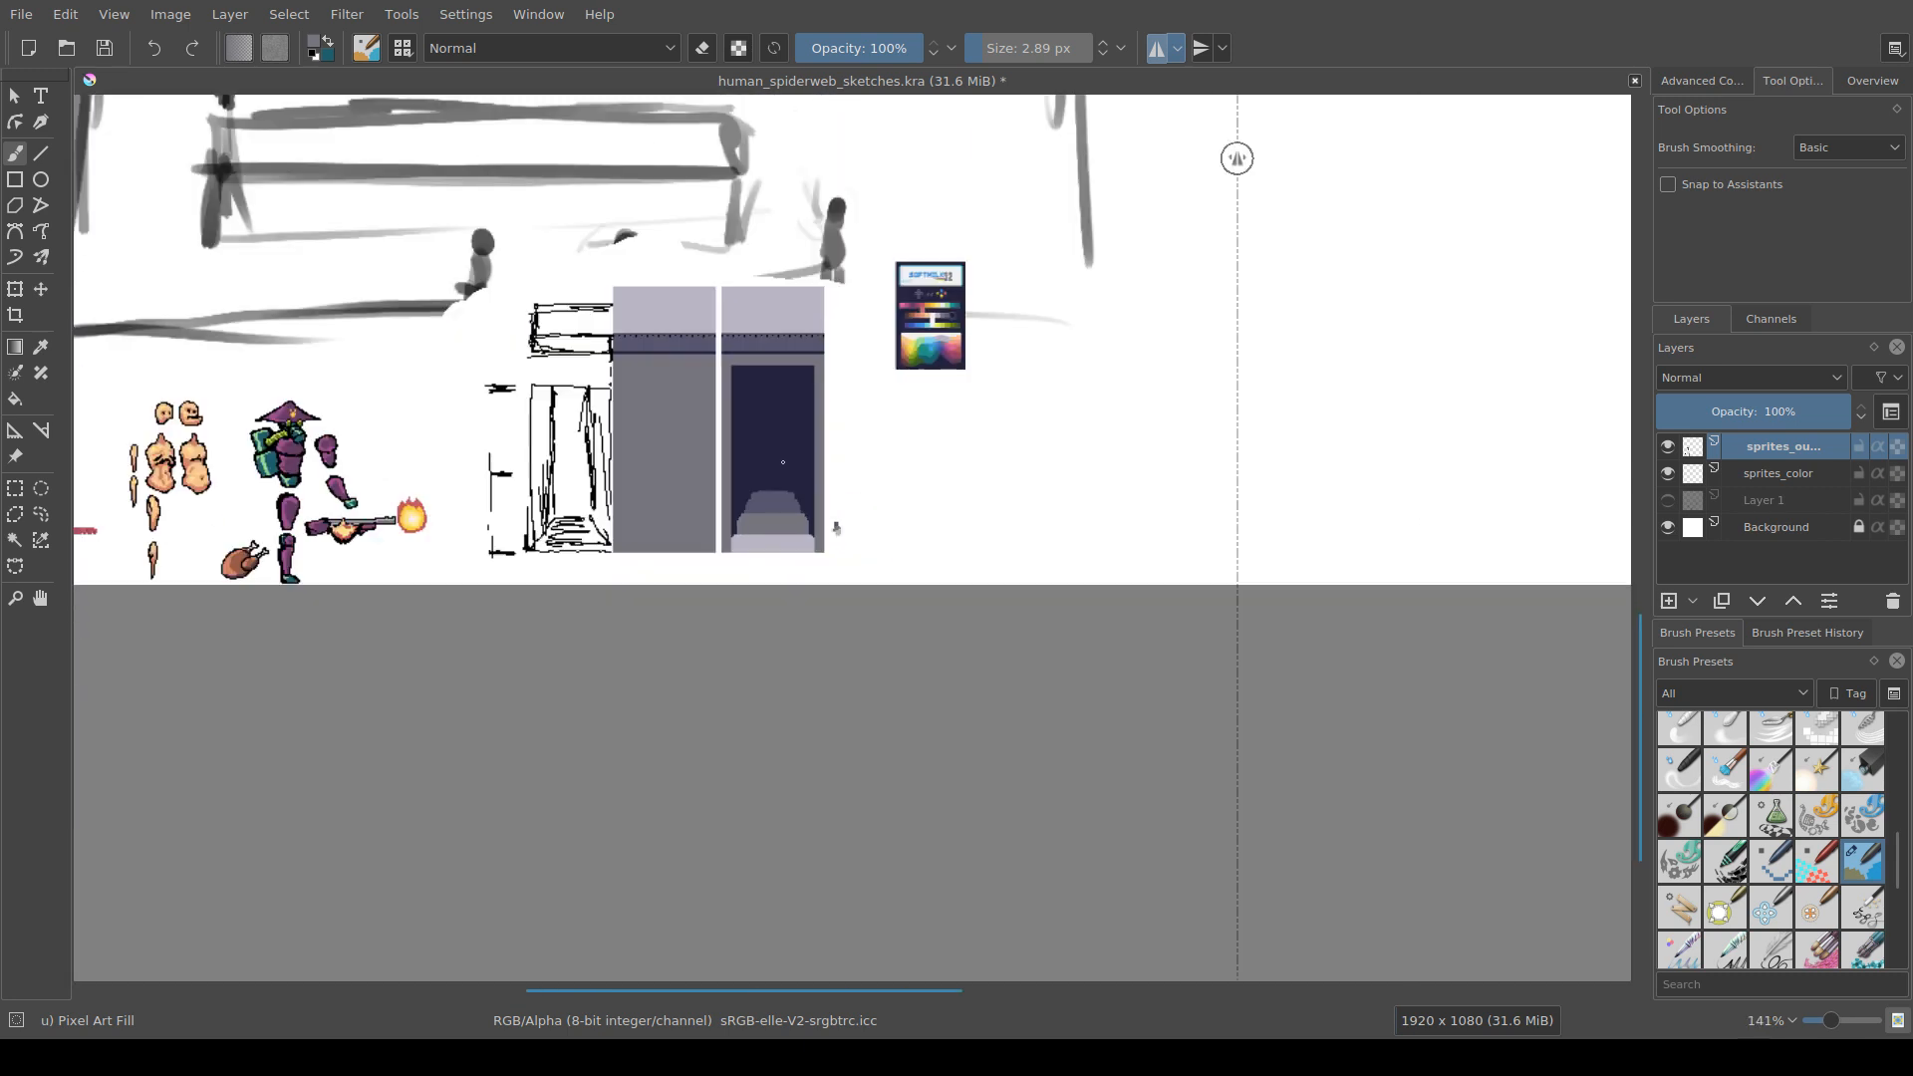
drag(1173, 157, 718, 751)
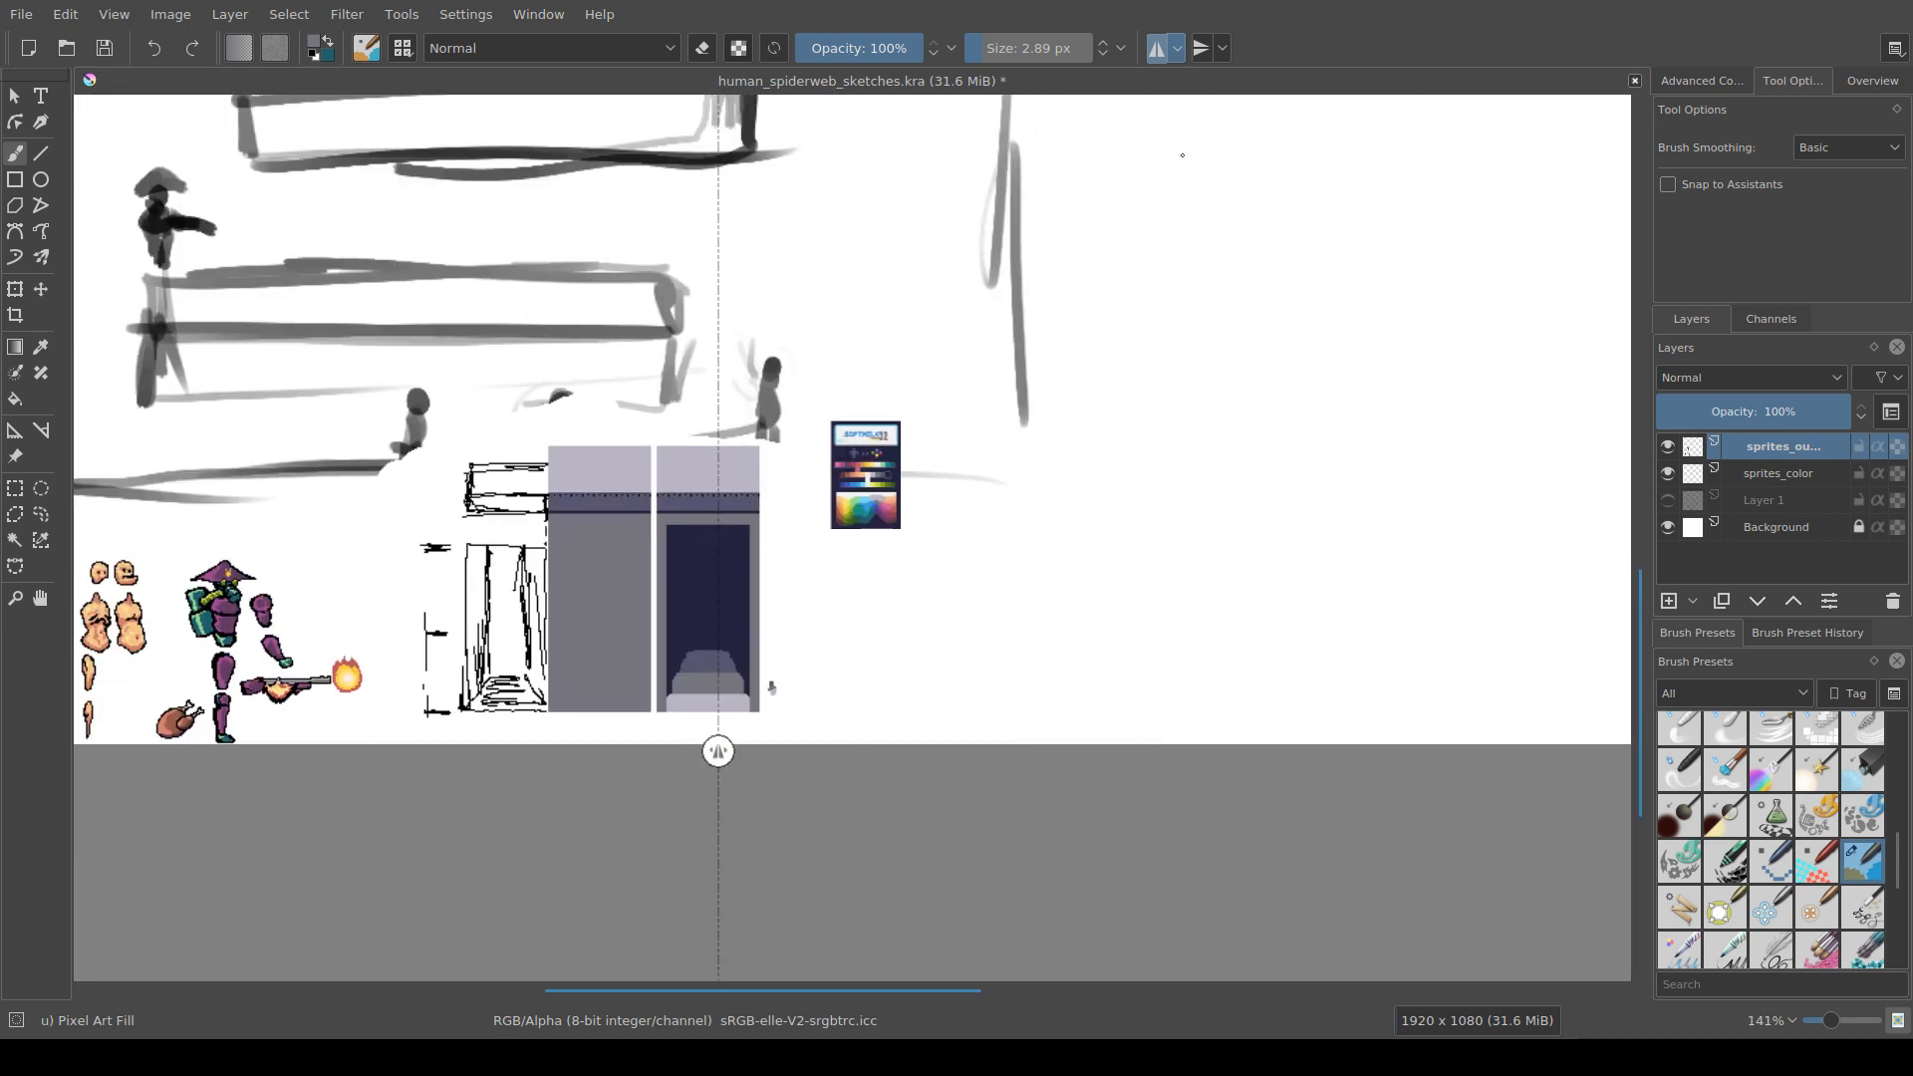
scroll(715, 750, up, 5)
scroll(718, 787, down, 4)
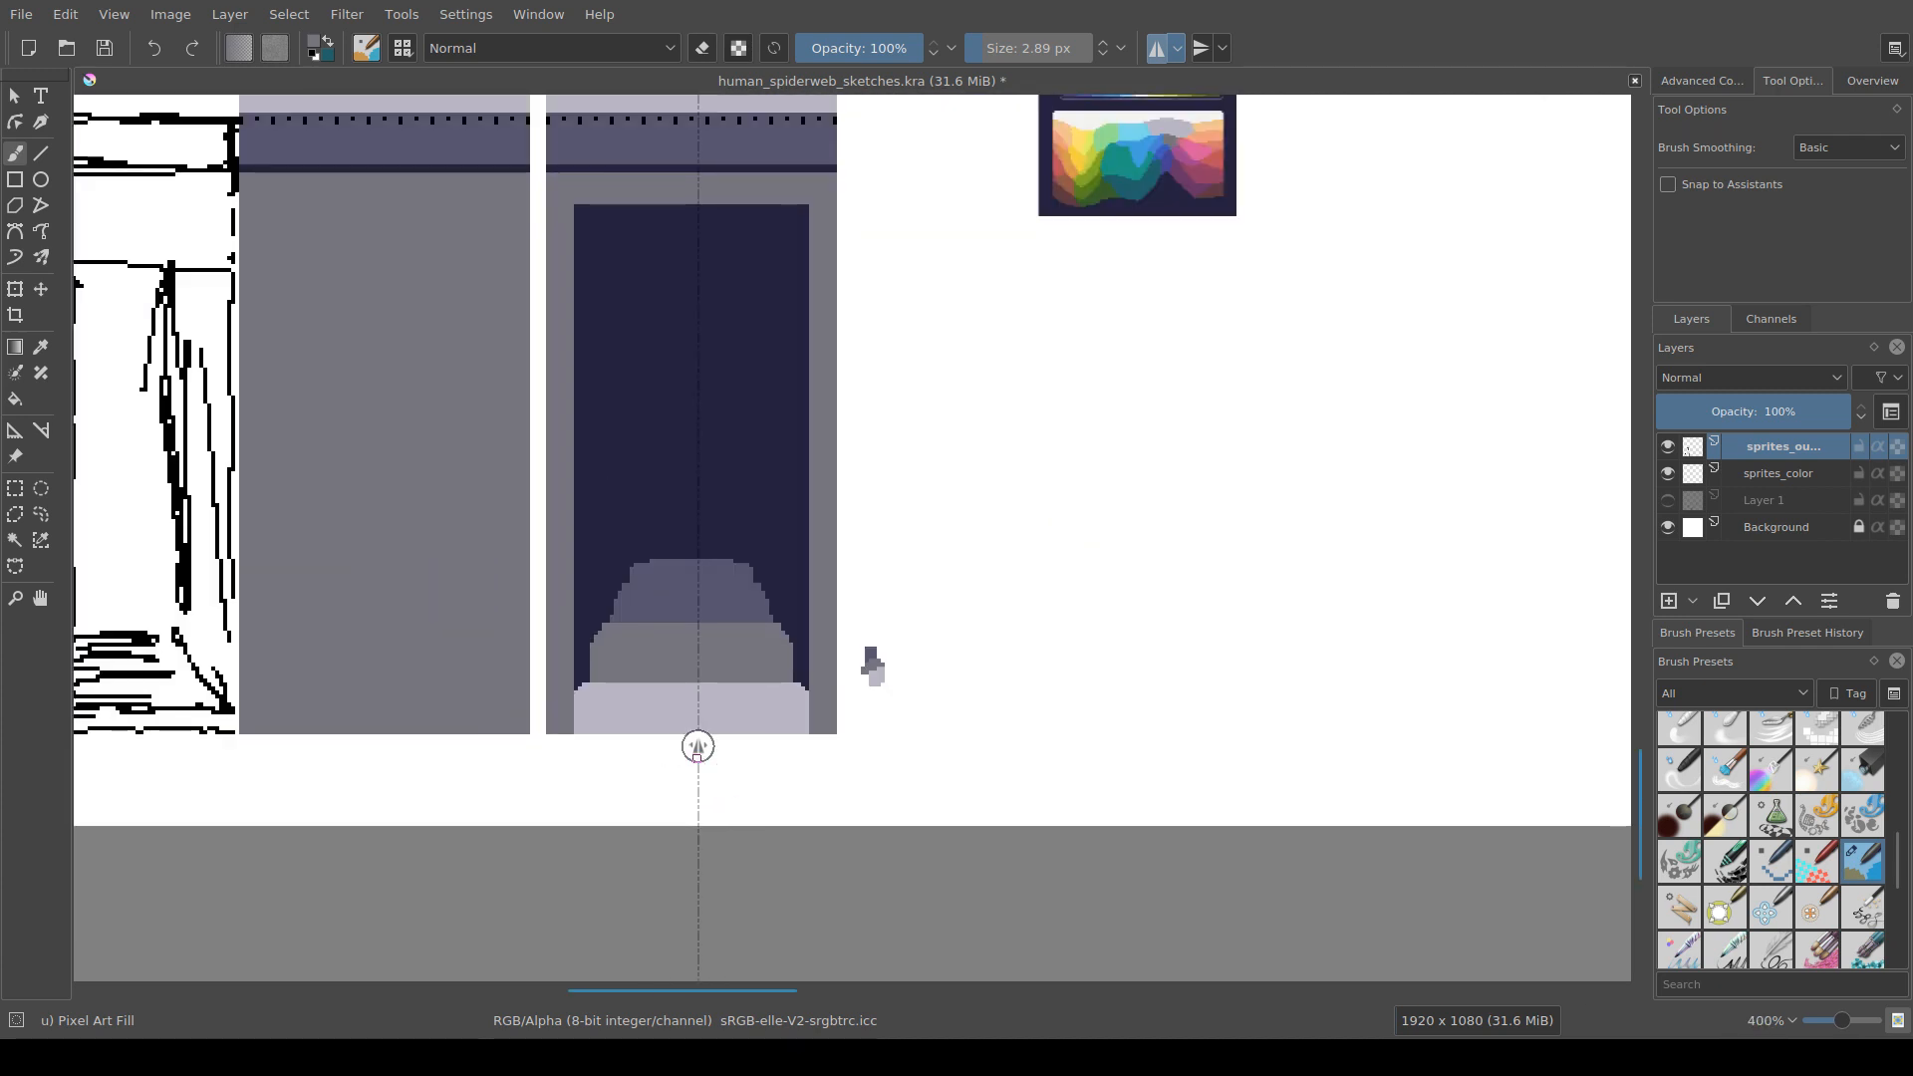
drag(697, 747, 692, 757)
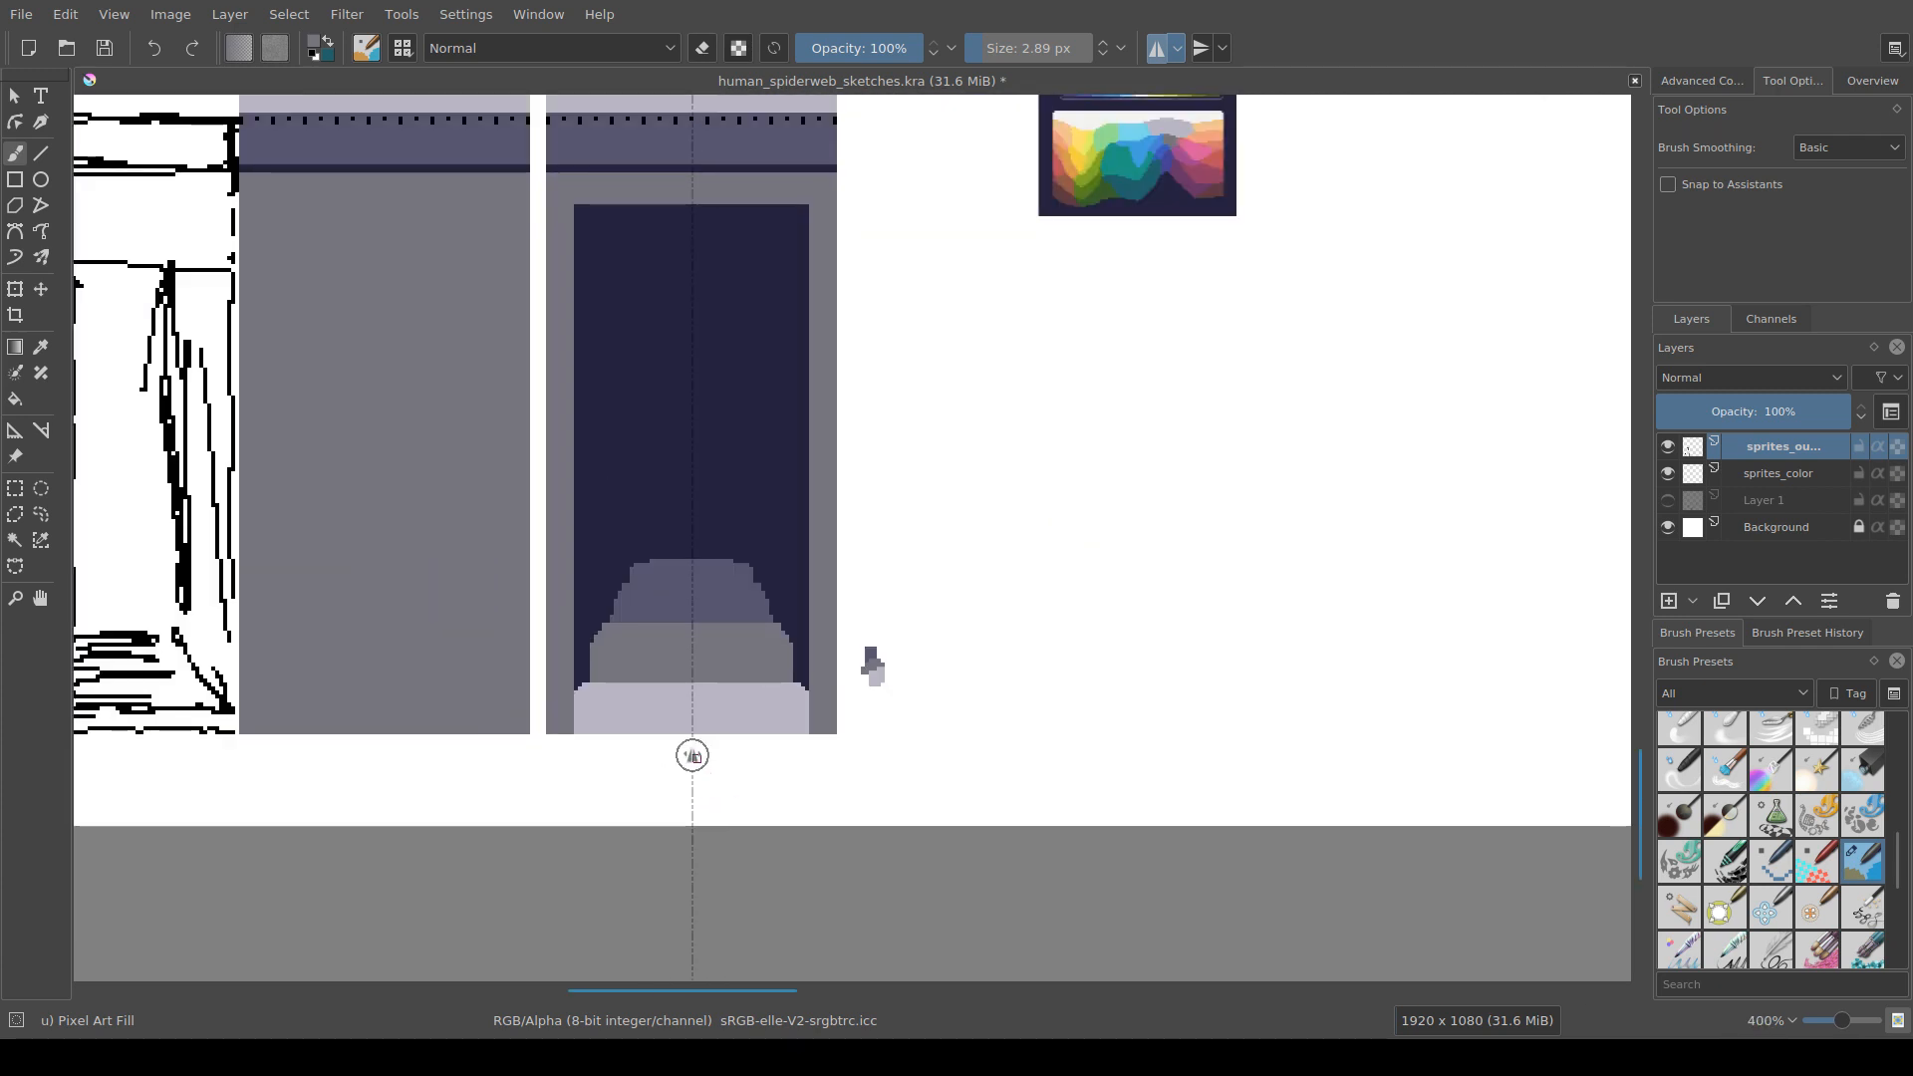
scroll(722, 671, up, 5)
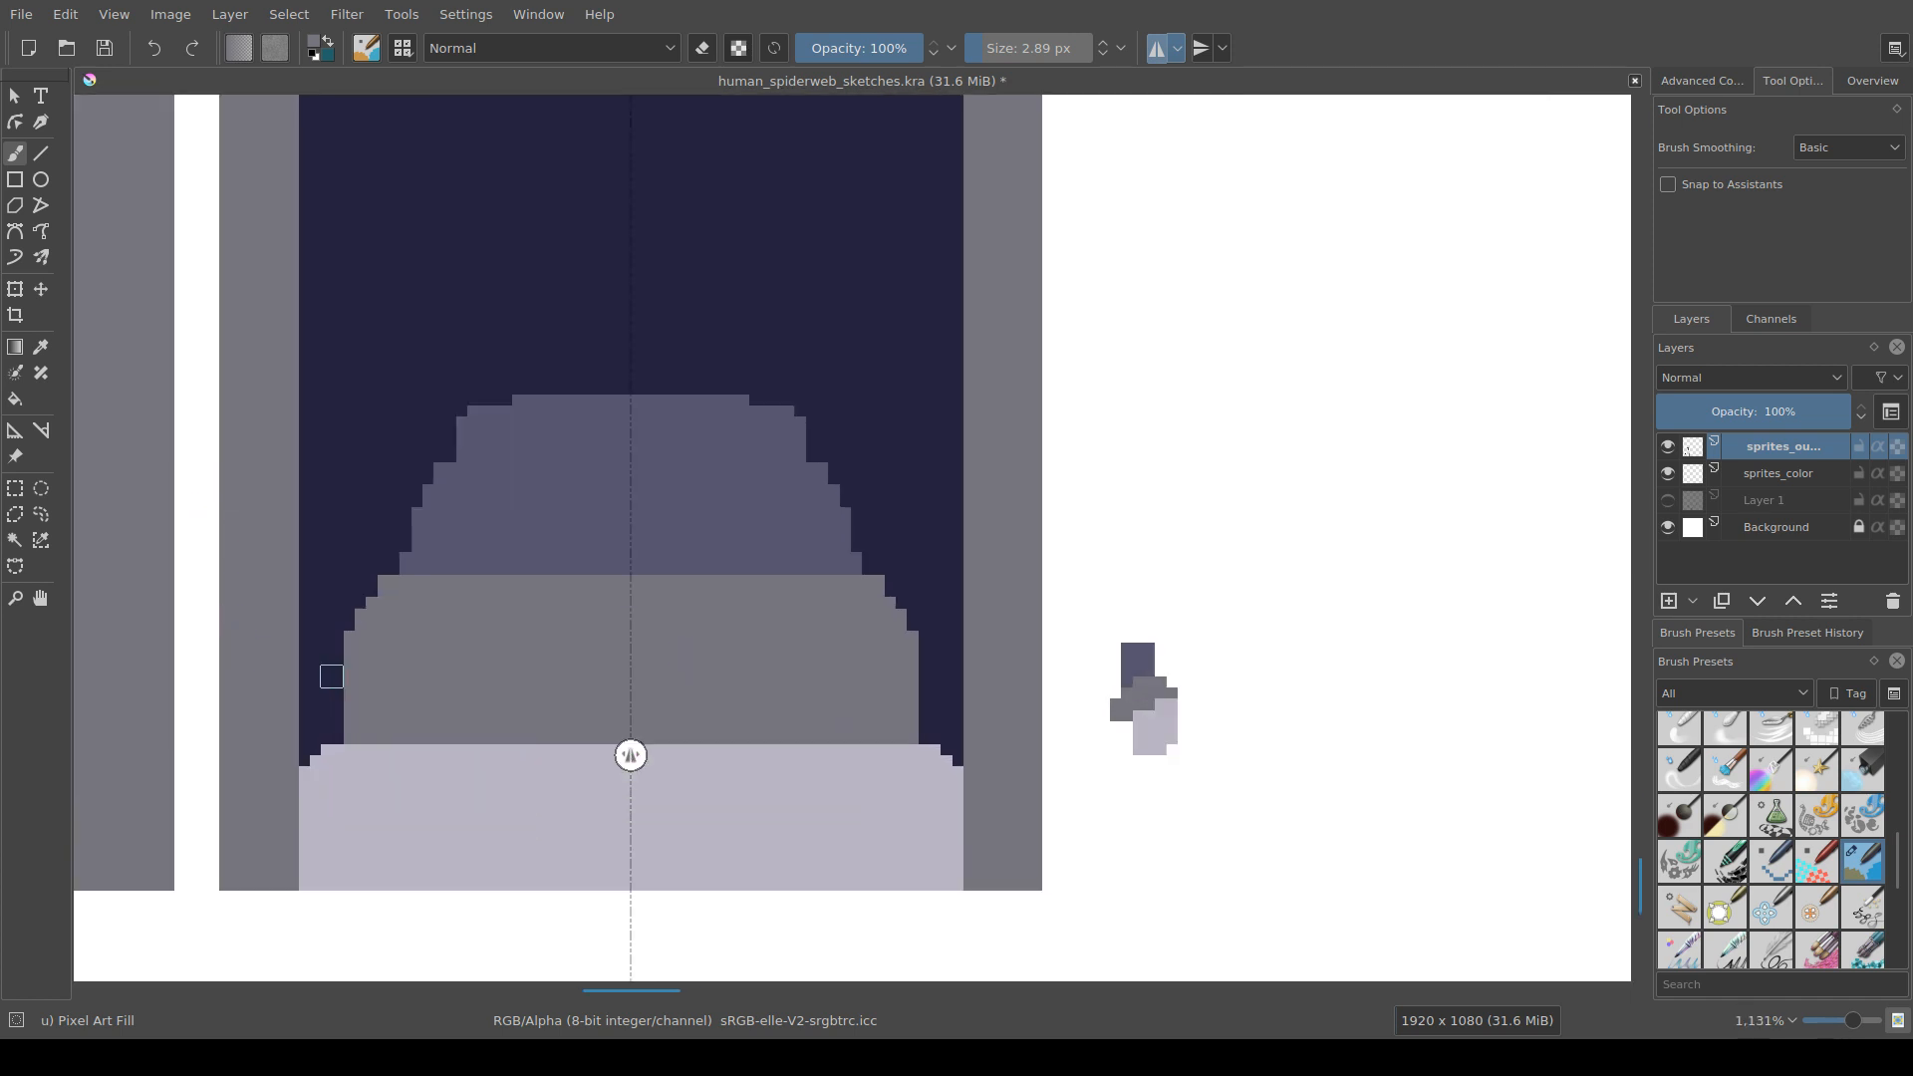
key(ctrl+s)
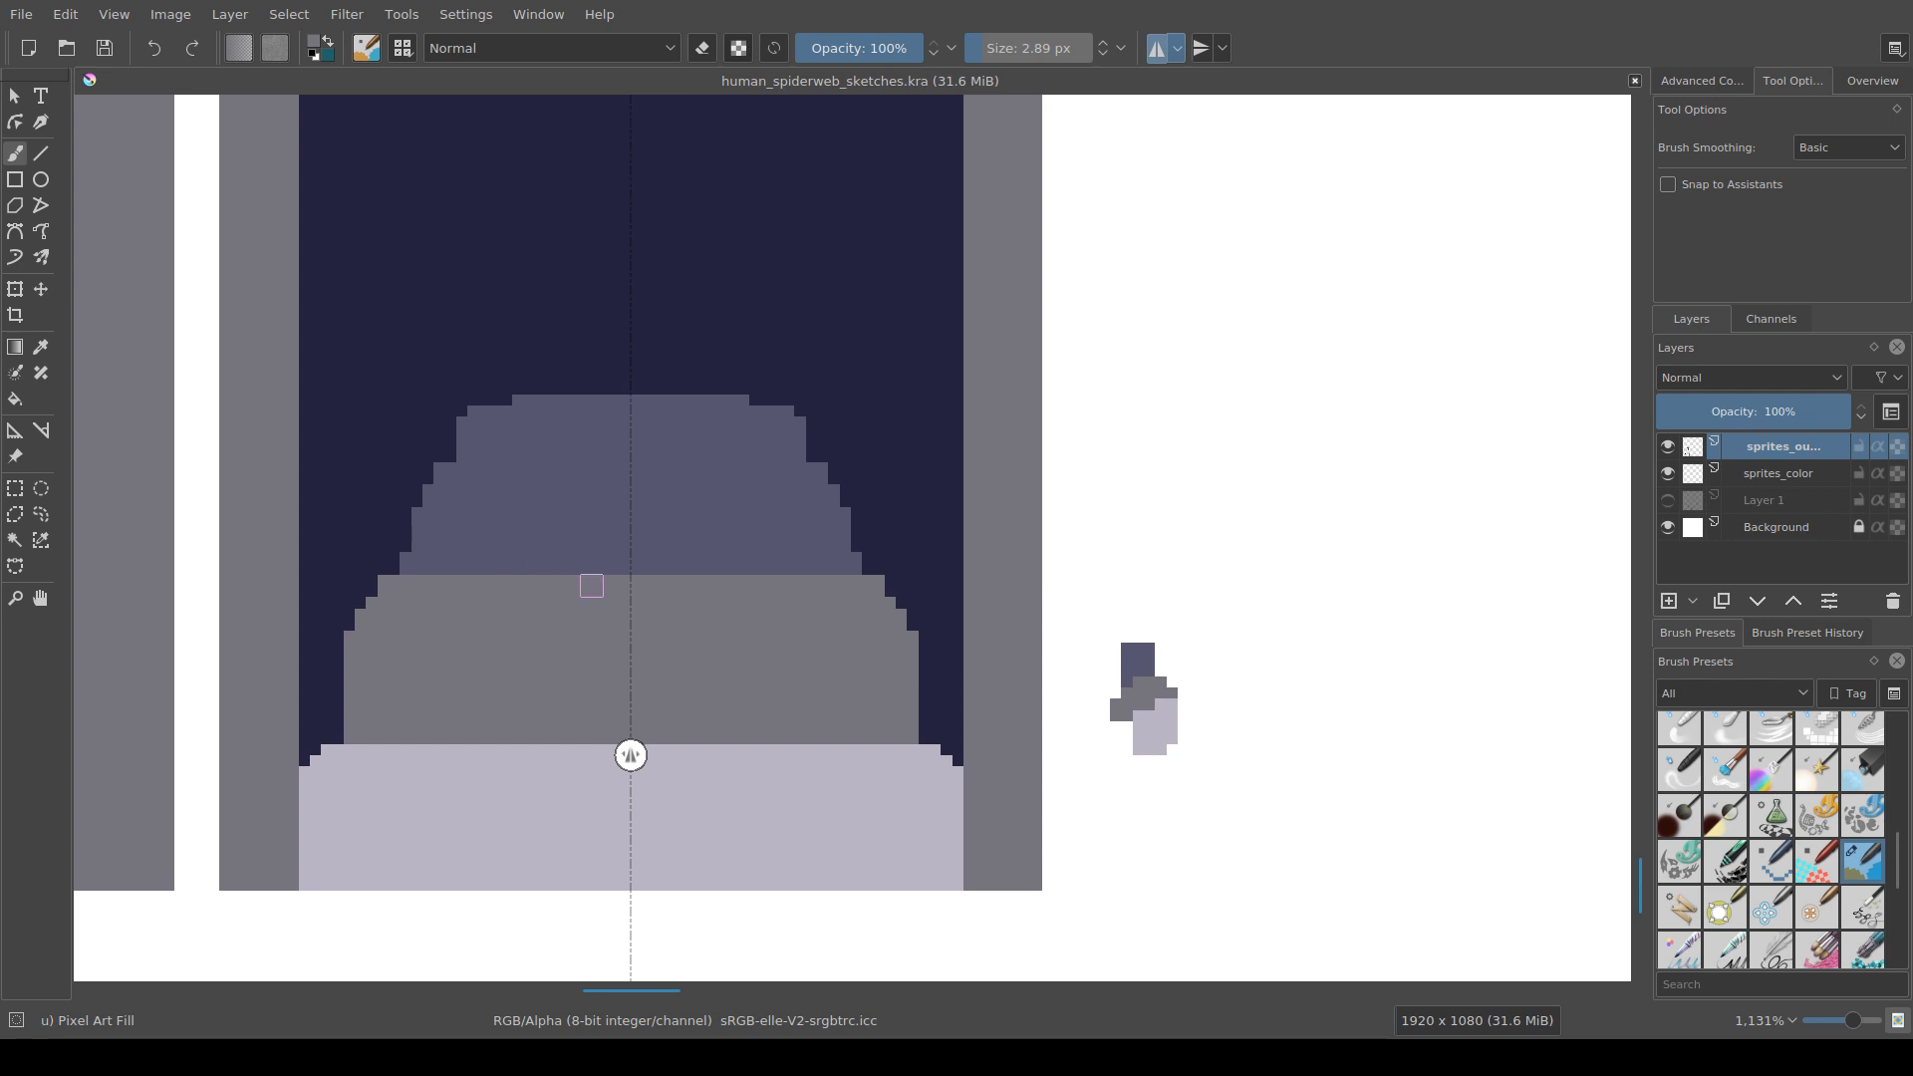
Step: Arch the top edges of the mid-grey and light grey floor bands symmetrically with stepped, mirrored strokes
mouse_move(592, 586)
mouse_down()
mouse_move(635, 562)
mouse_move(546, 586)
mouse_move(479, 575)
mouse_move(614, 563)
mouse_move(466, 576)
mouse_up()
drag(600, 550, 446, 575)
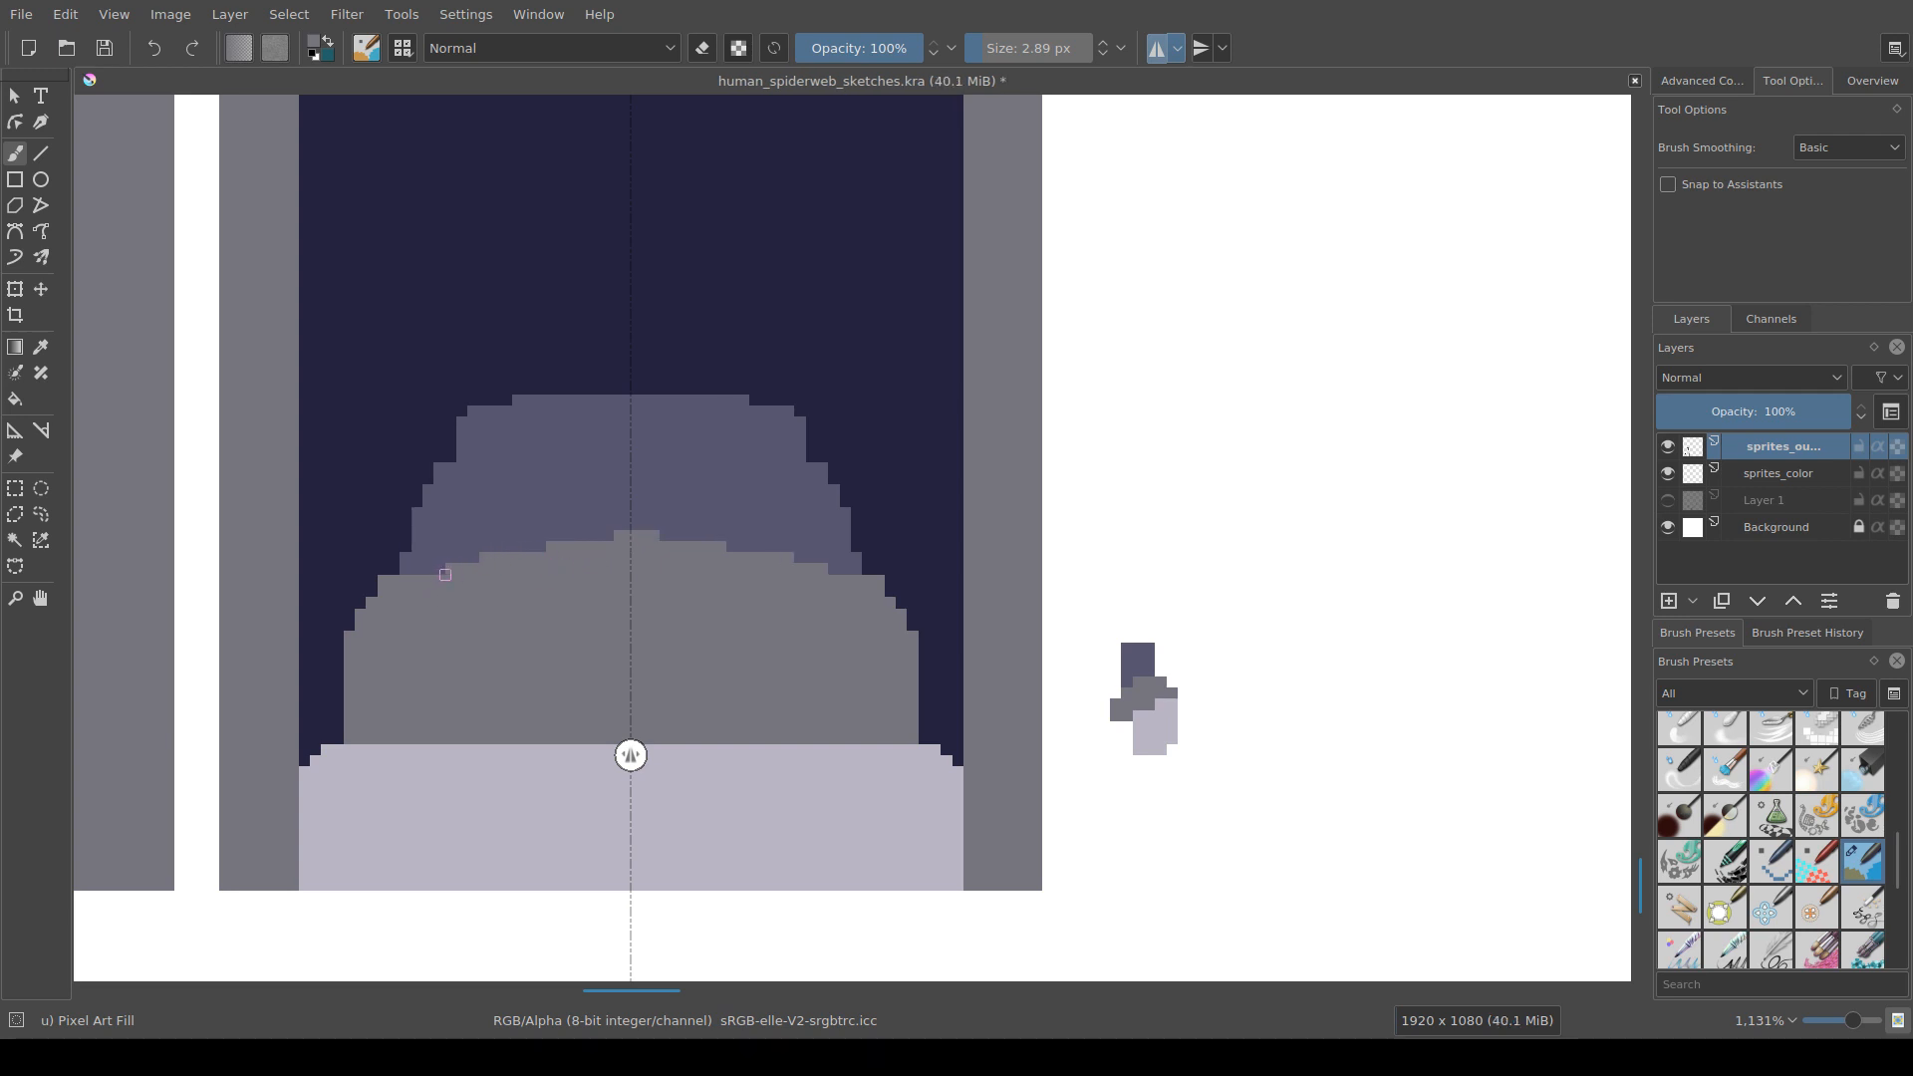
drag(603, 541, 538, 551)
mouse_move(569, 745)
mouse_down()
mouse_move(648, 733)
mouse_move(468, 745)
mouse_move(660, 698)
mouse_move(490, 721)
mouse_move(377, 766)
mouse_move(670, 687)
mouse_up()
scroll(670, 687, down, 8)
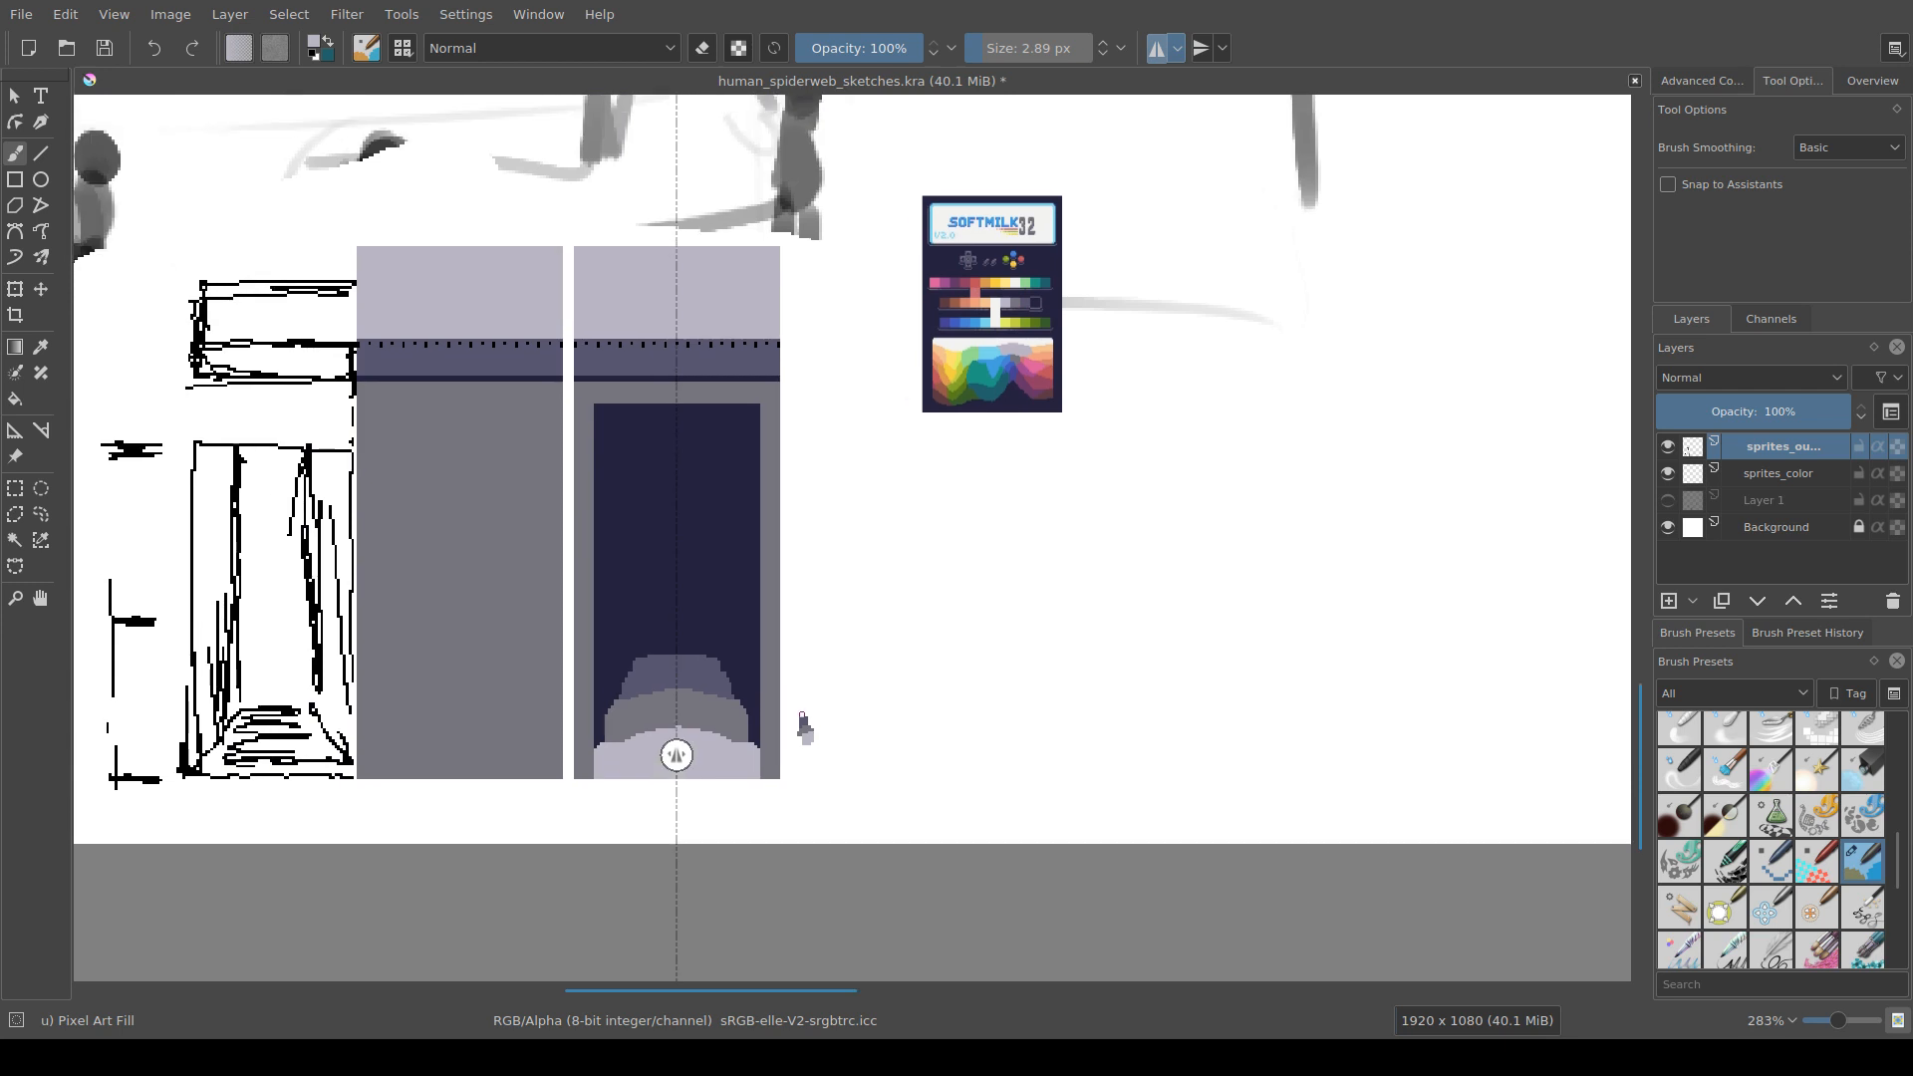
Step: Try to carve the light grey band's outer corners with mirrored dark navy strokes, and undo them
scroll(875, 777, up, 5)
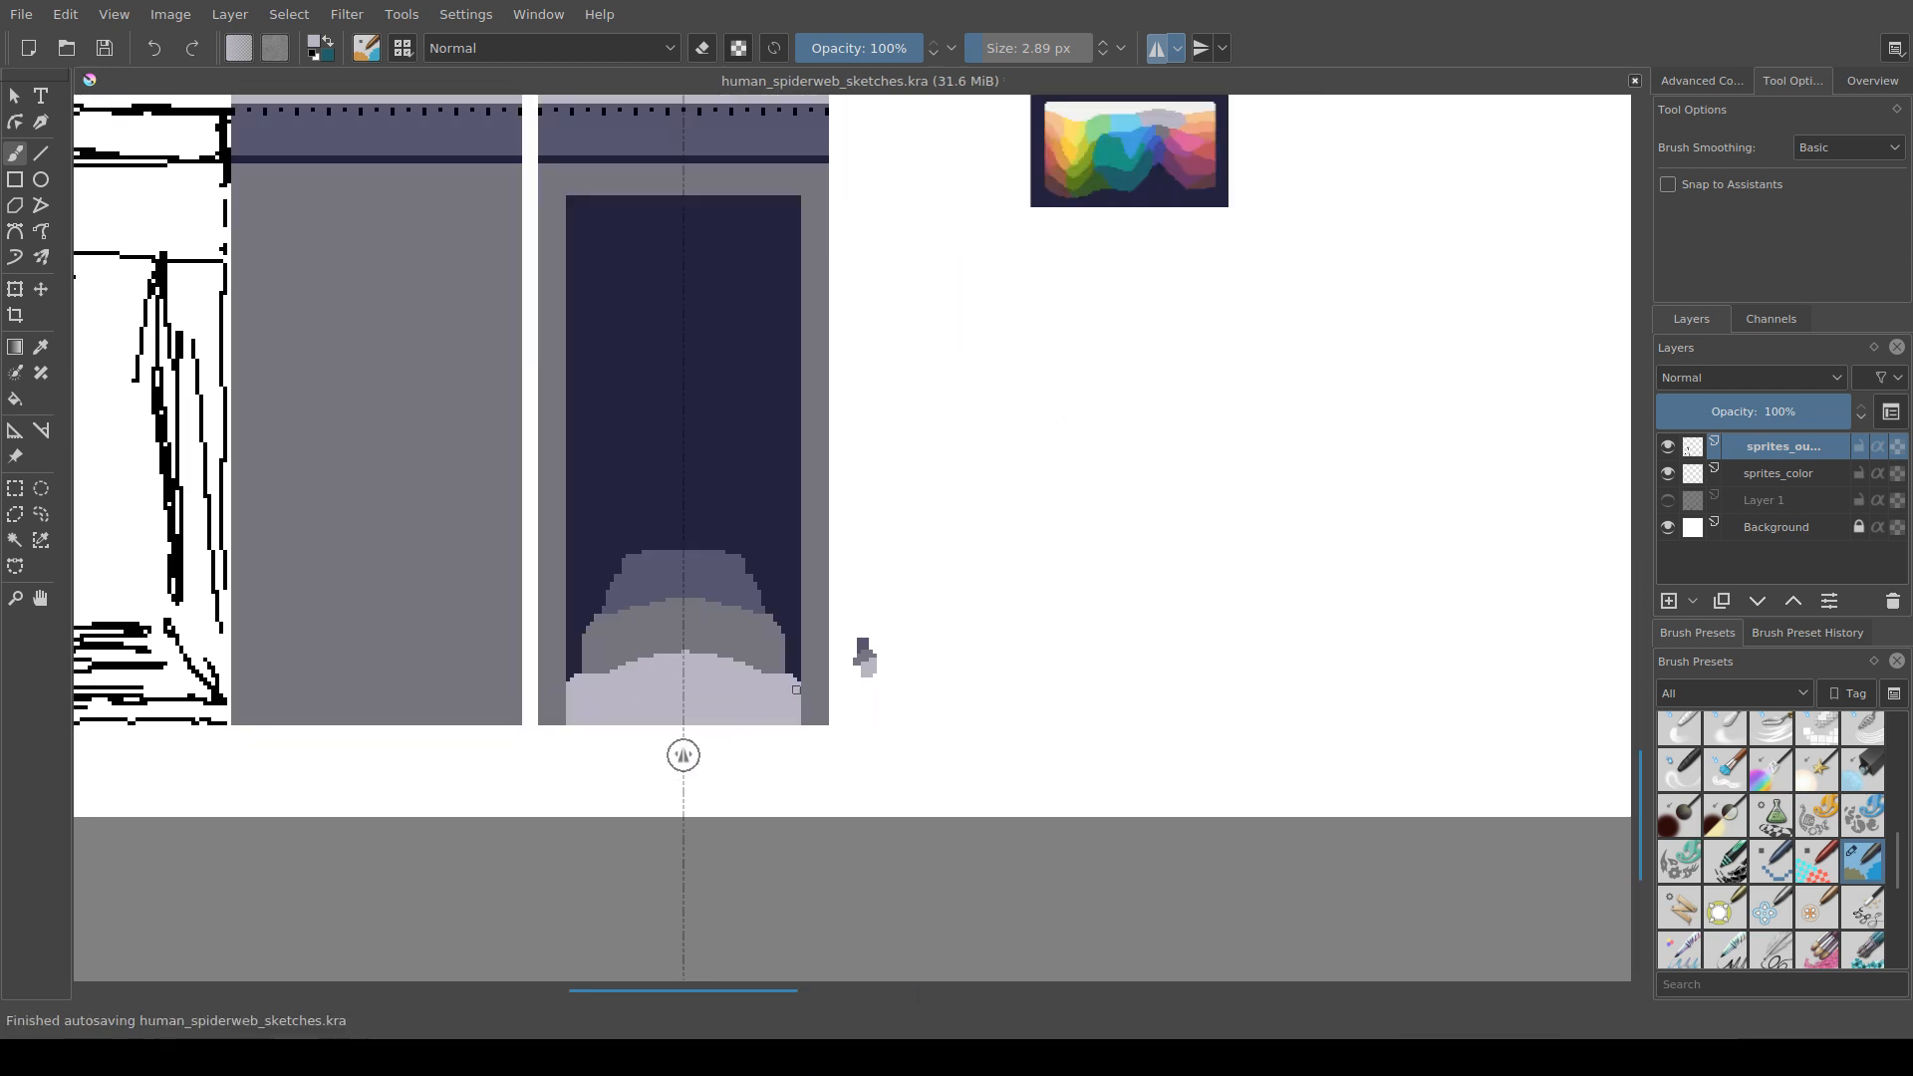
drag(768, 777, 779, 724)
scroll(780, 722, up, 1)
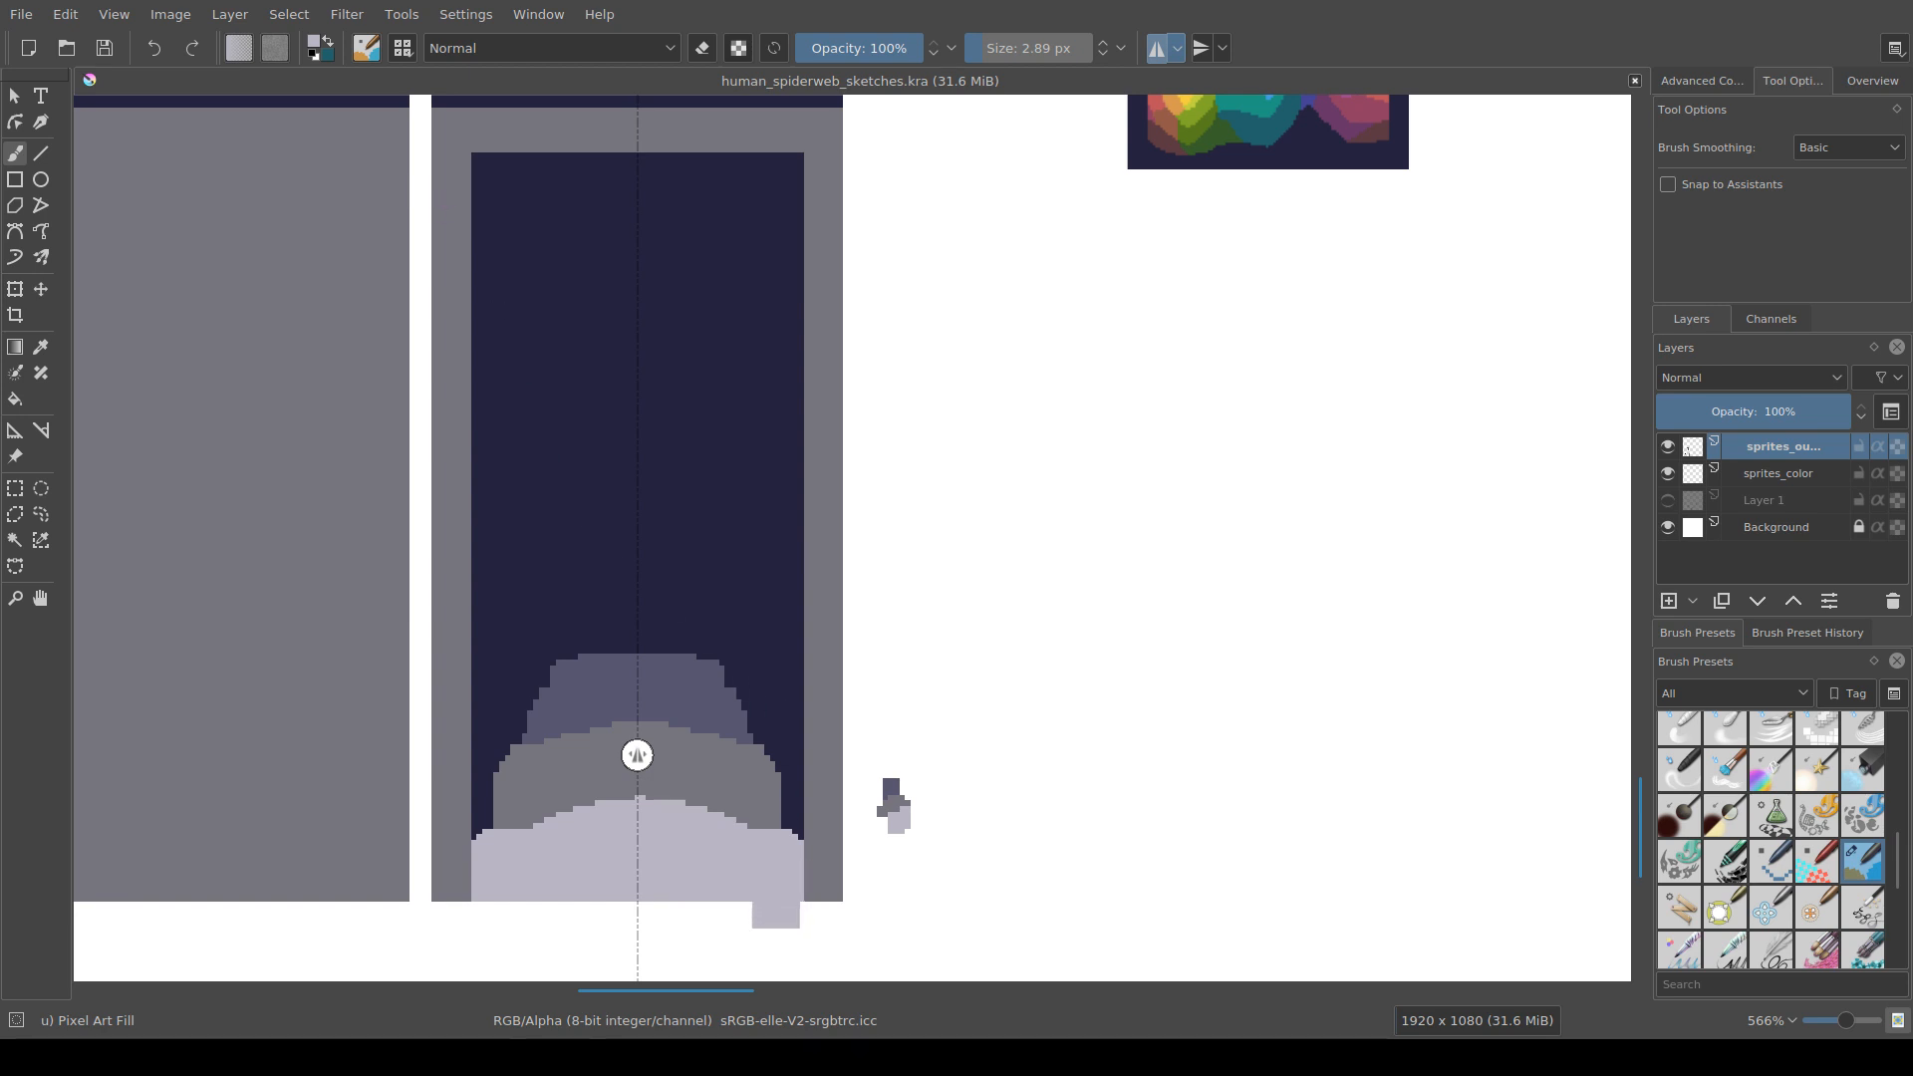
ctrl+click(796, 802)
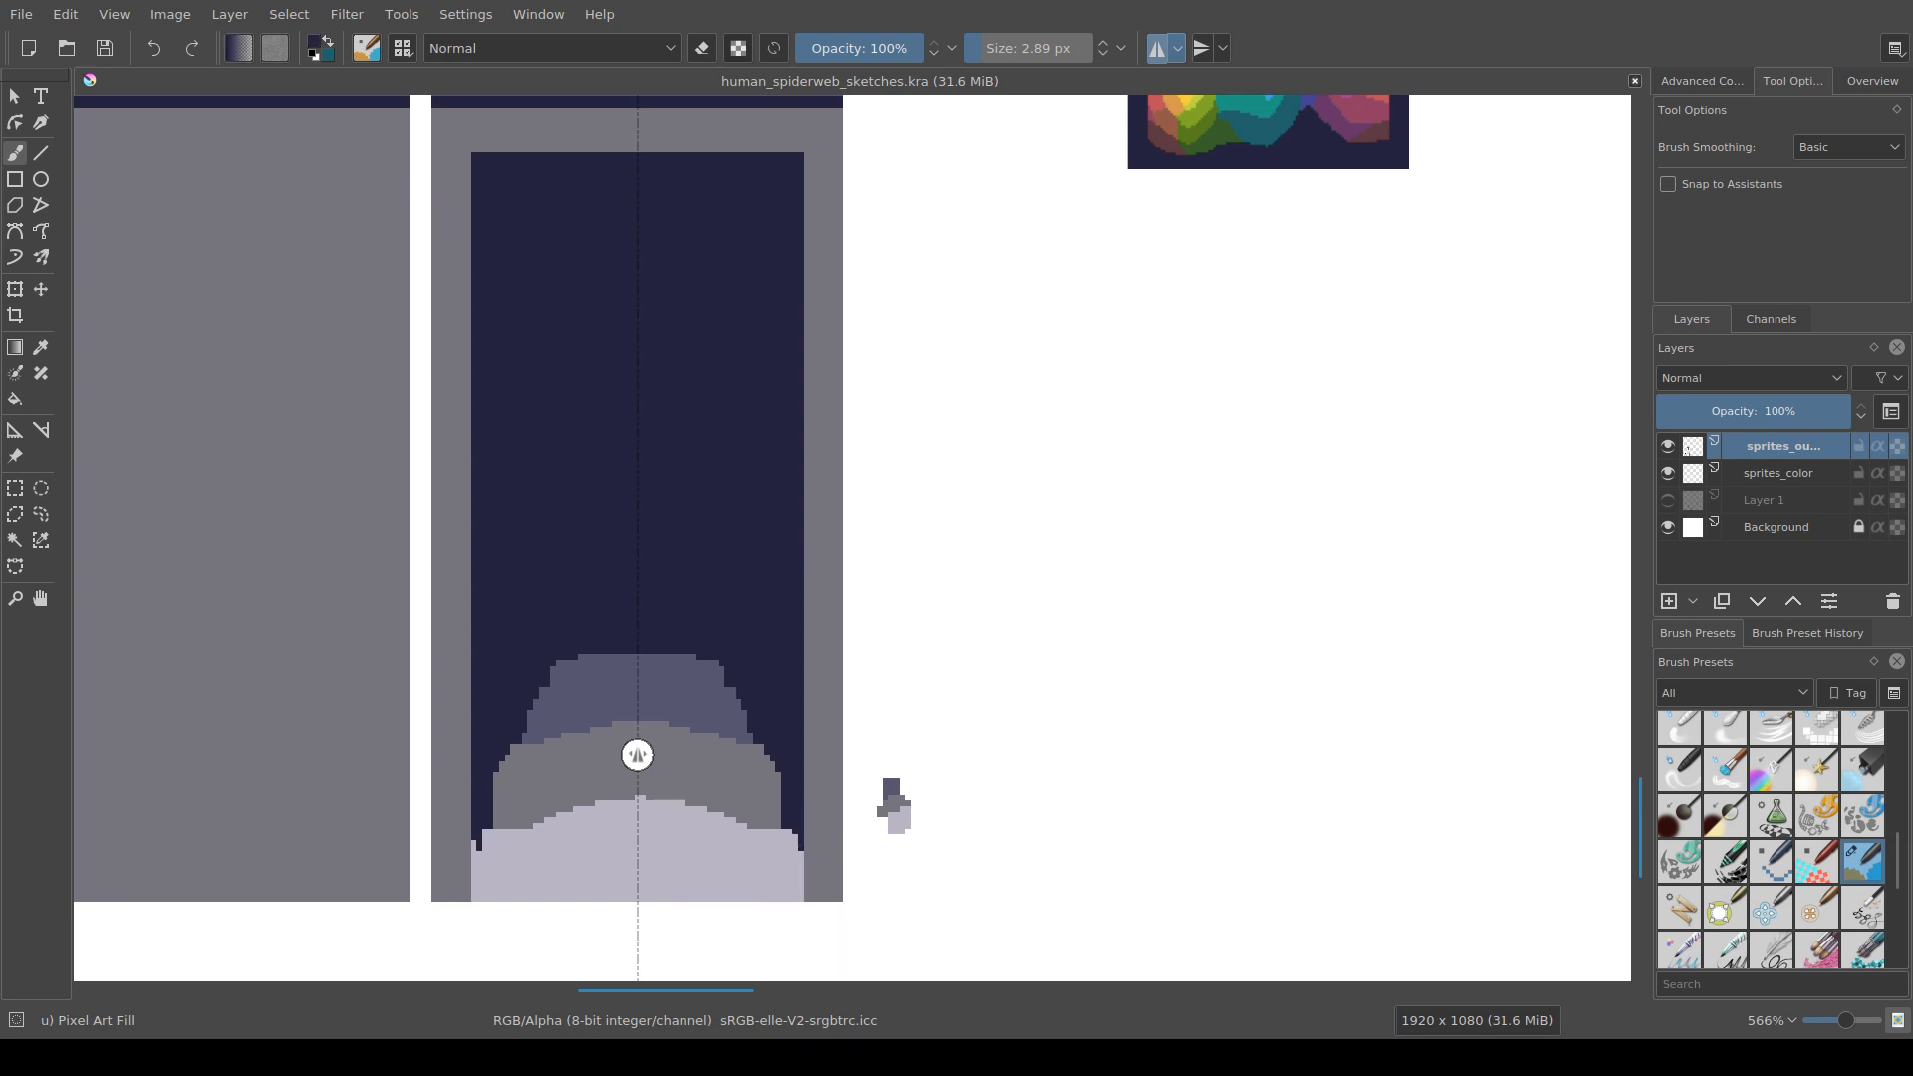
drag(796, 836, 798, 857)
key(ctrl+z)
key(ctrl+z)
key(ctrl+z)
Step: Fine-tune the mirror axis on the doorway's centre line, undoing the test cuts and saving the document
drag(638, 755, 641, 757)
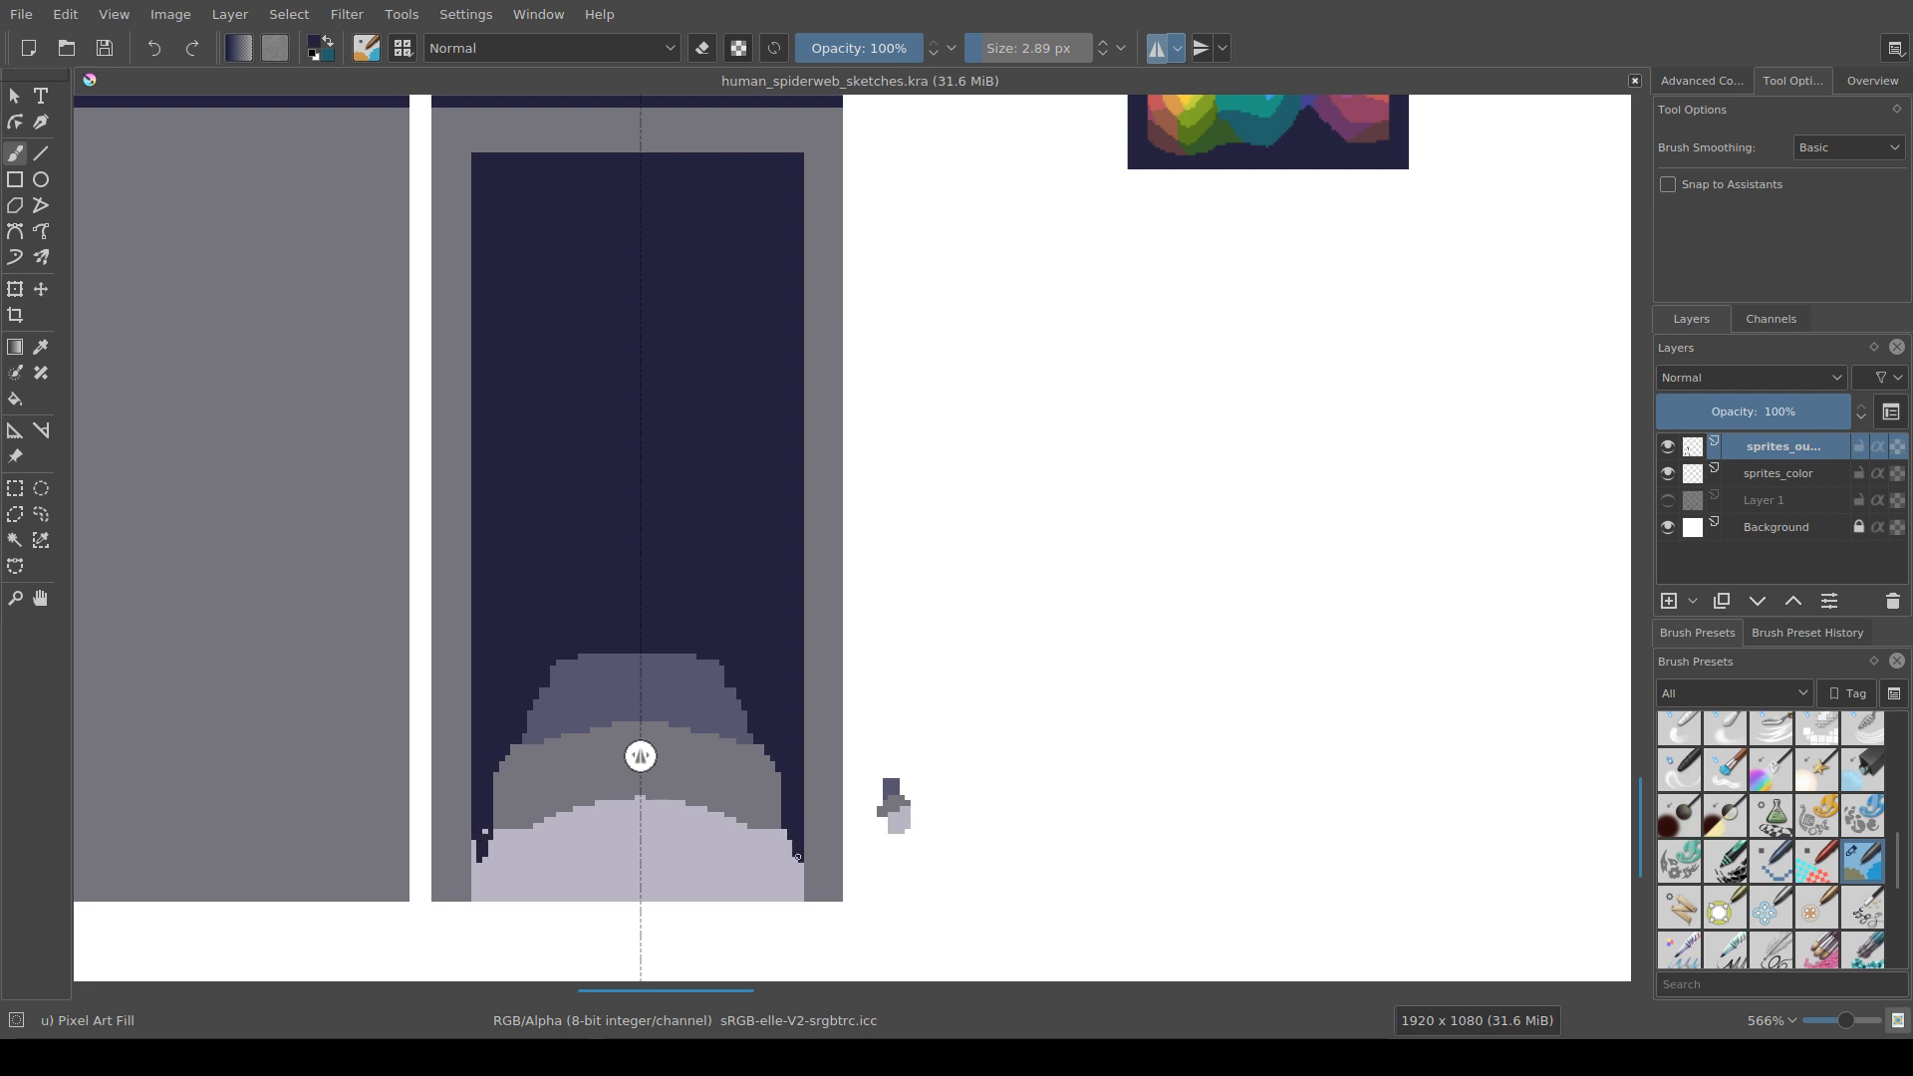
key(ctrl+z)
drag(641, 756, 638, 754)
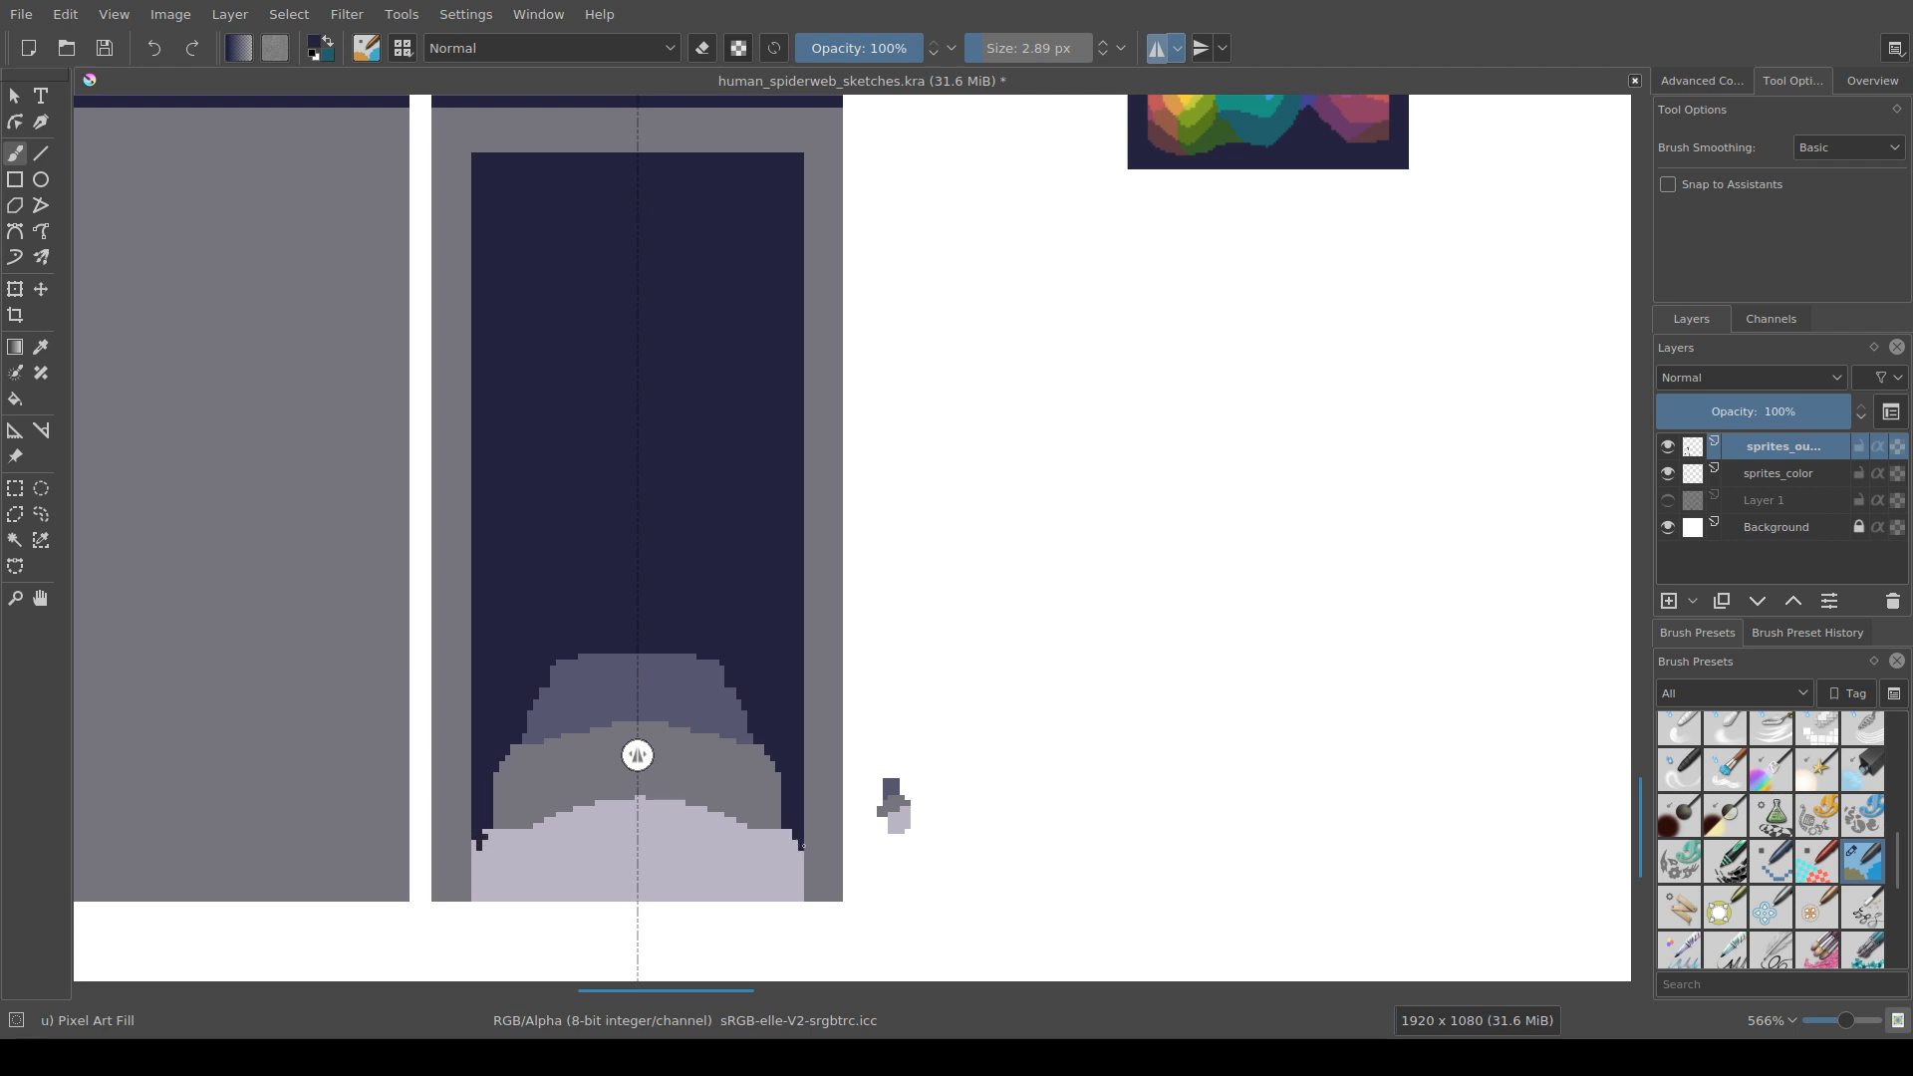
drag(637, 756, 635, 756)
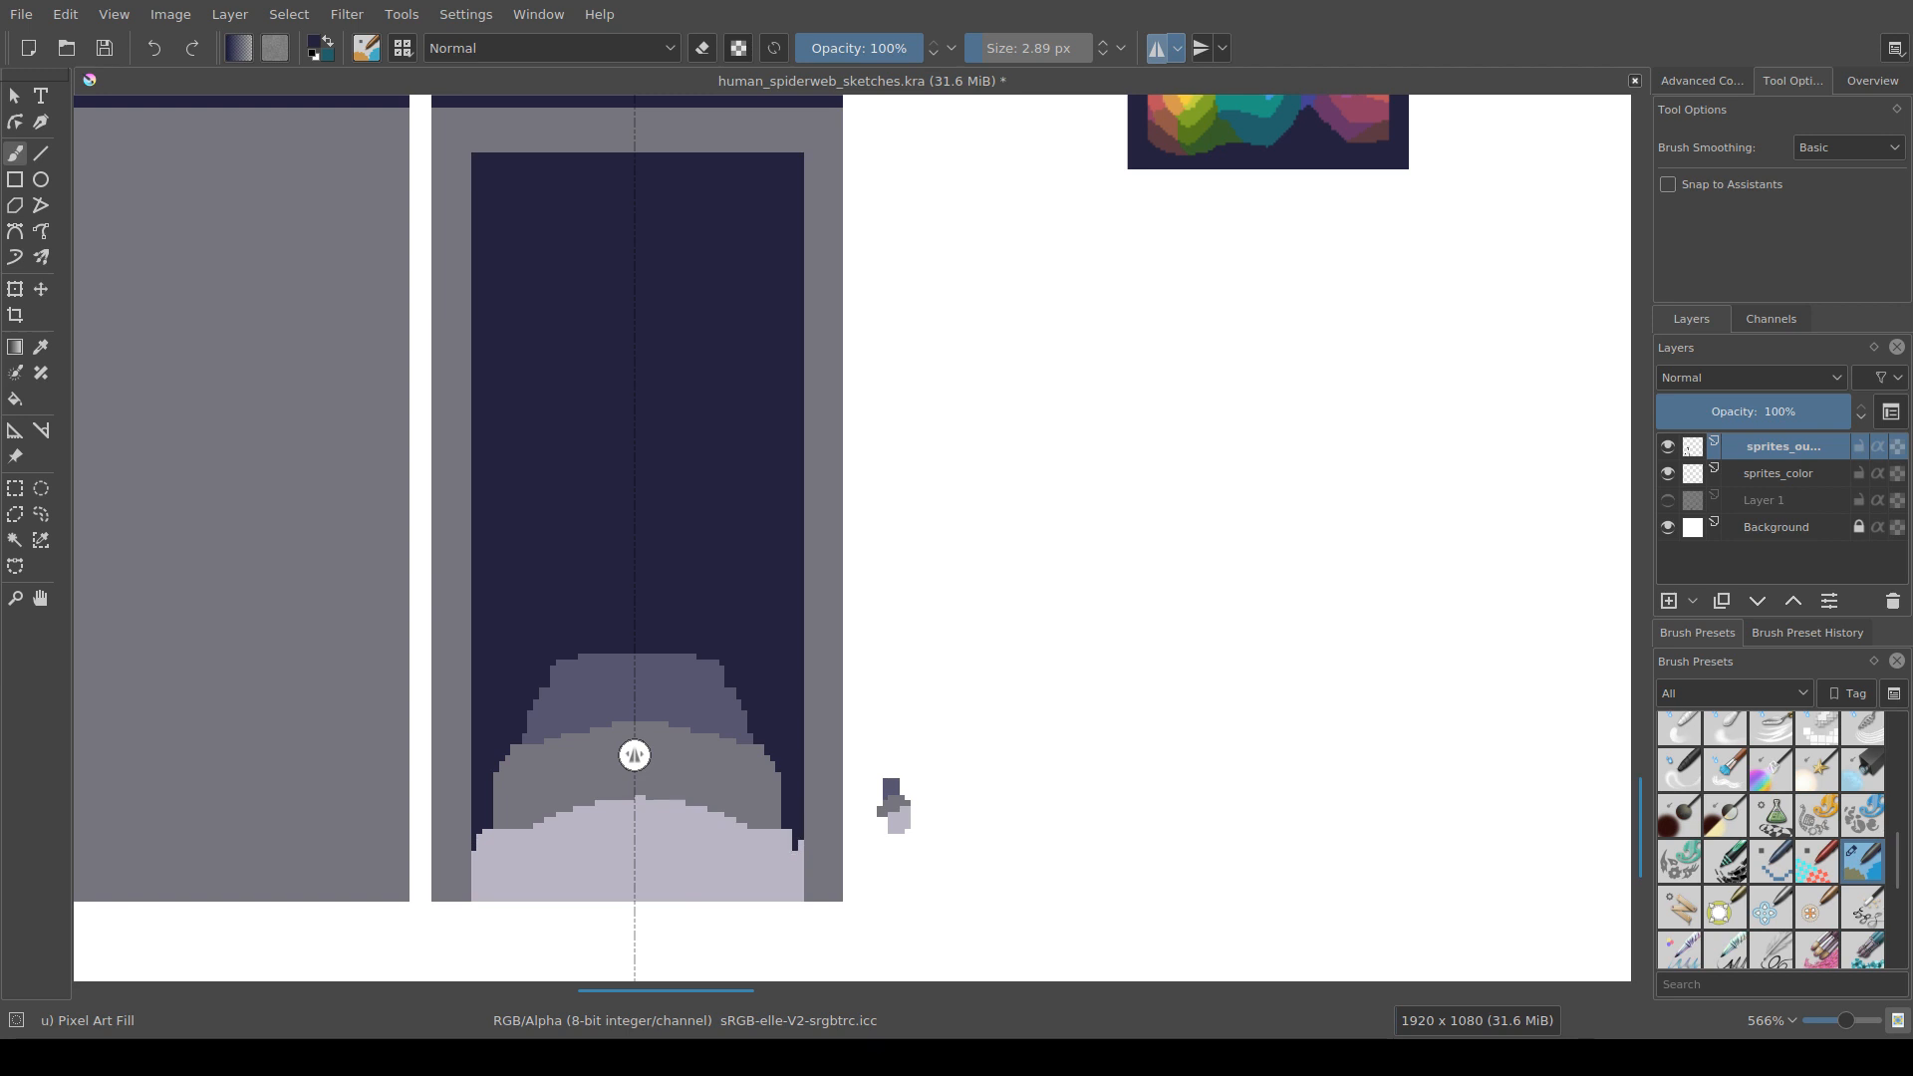
key(ctrl+s)
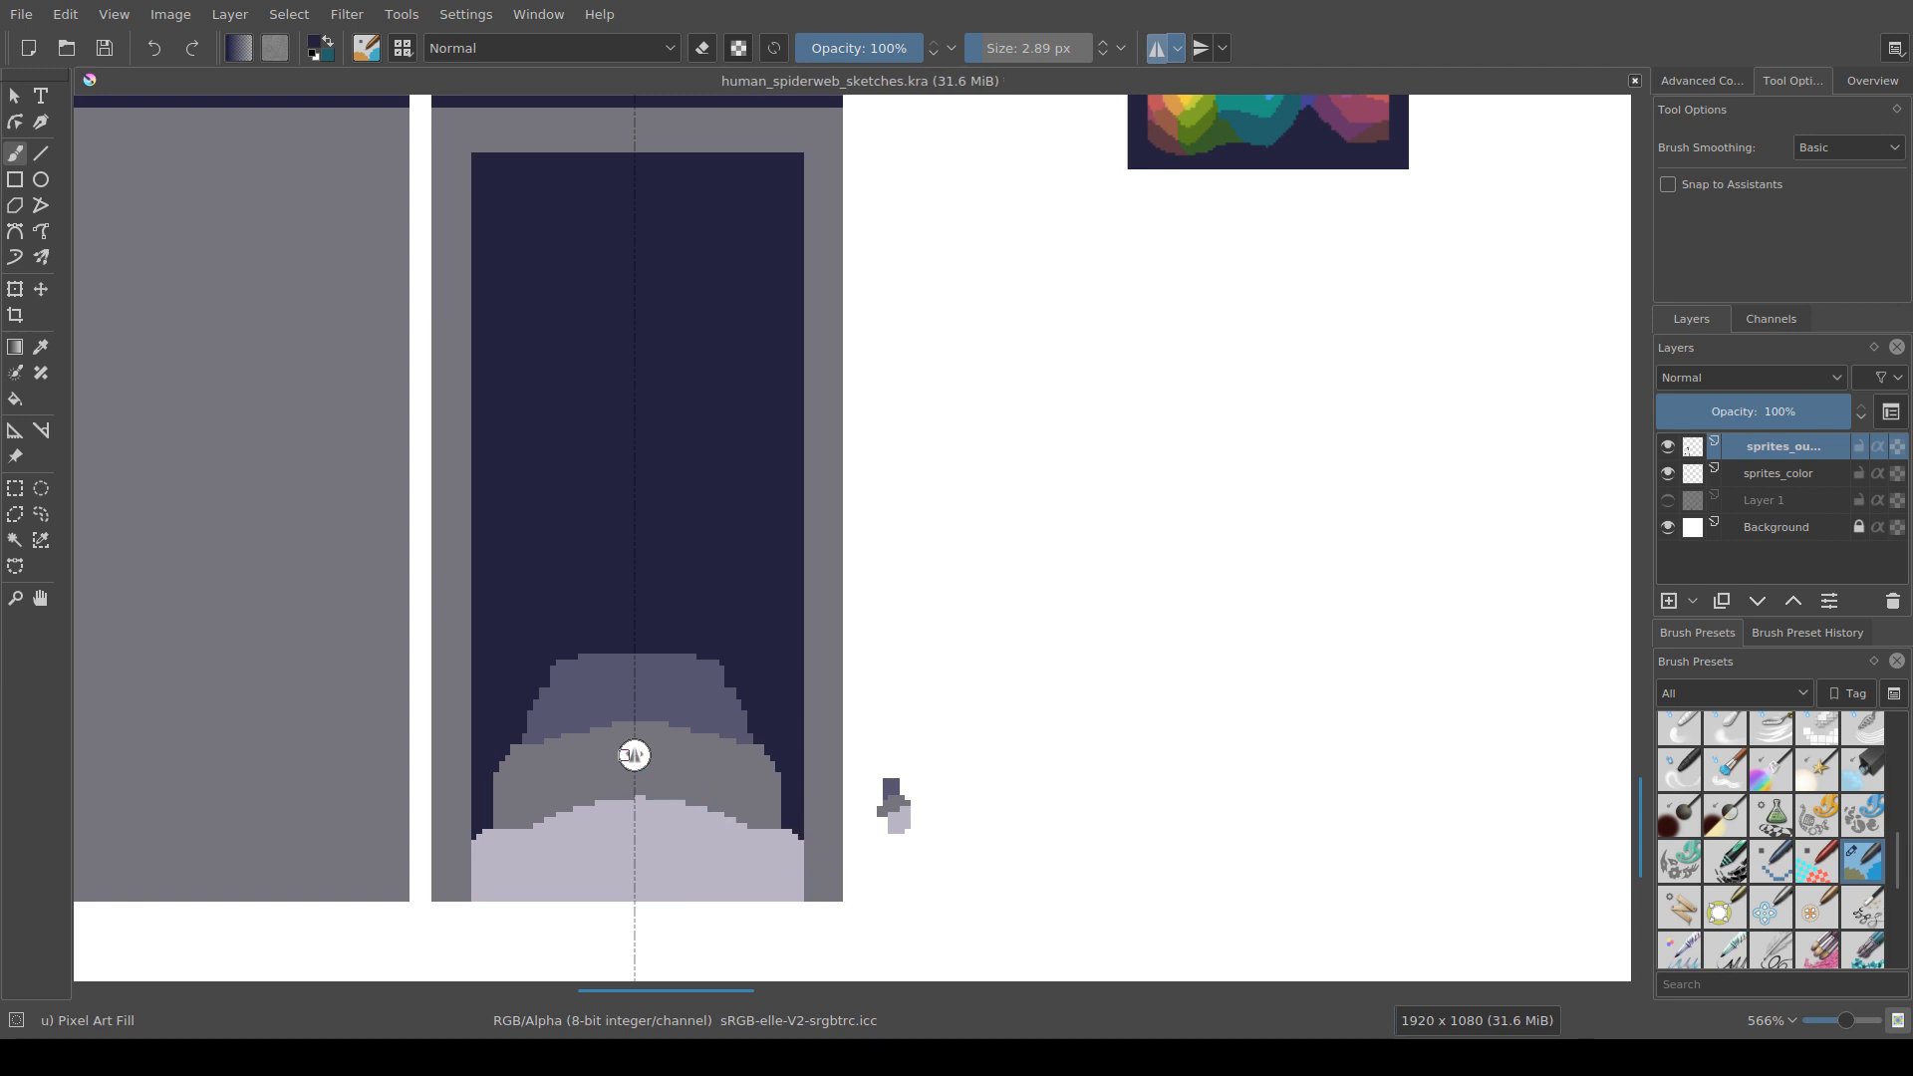
drag(634, 755, 639, 758)
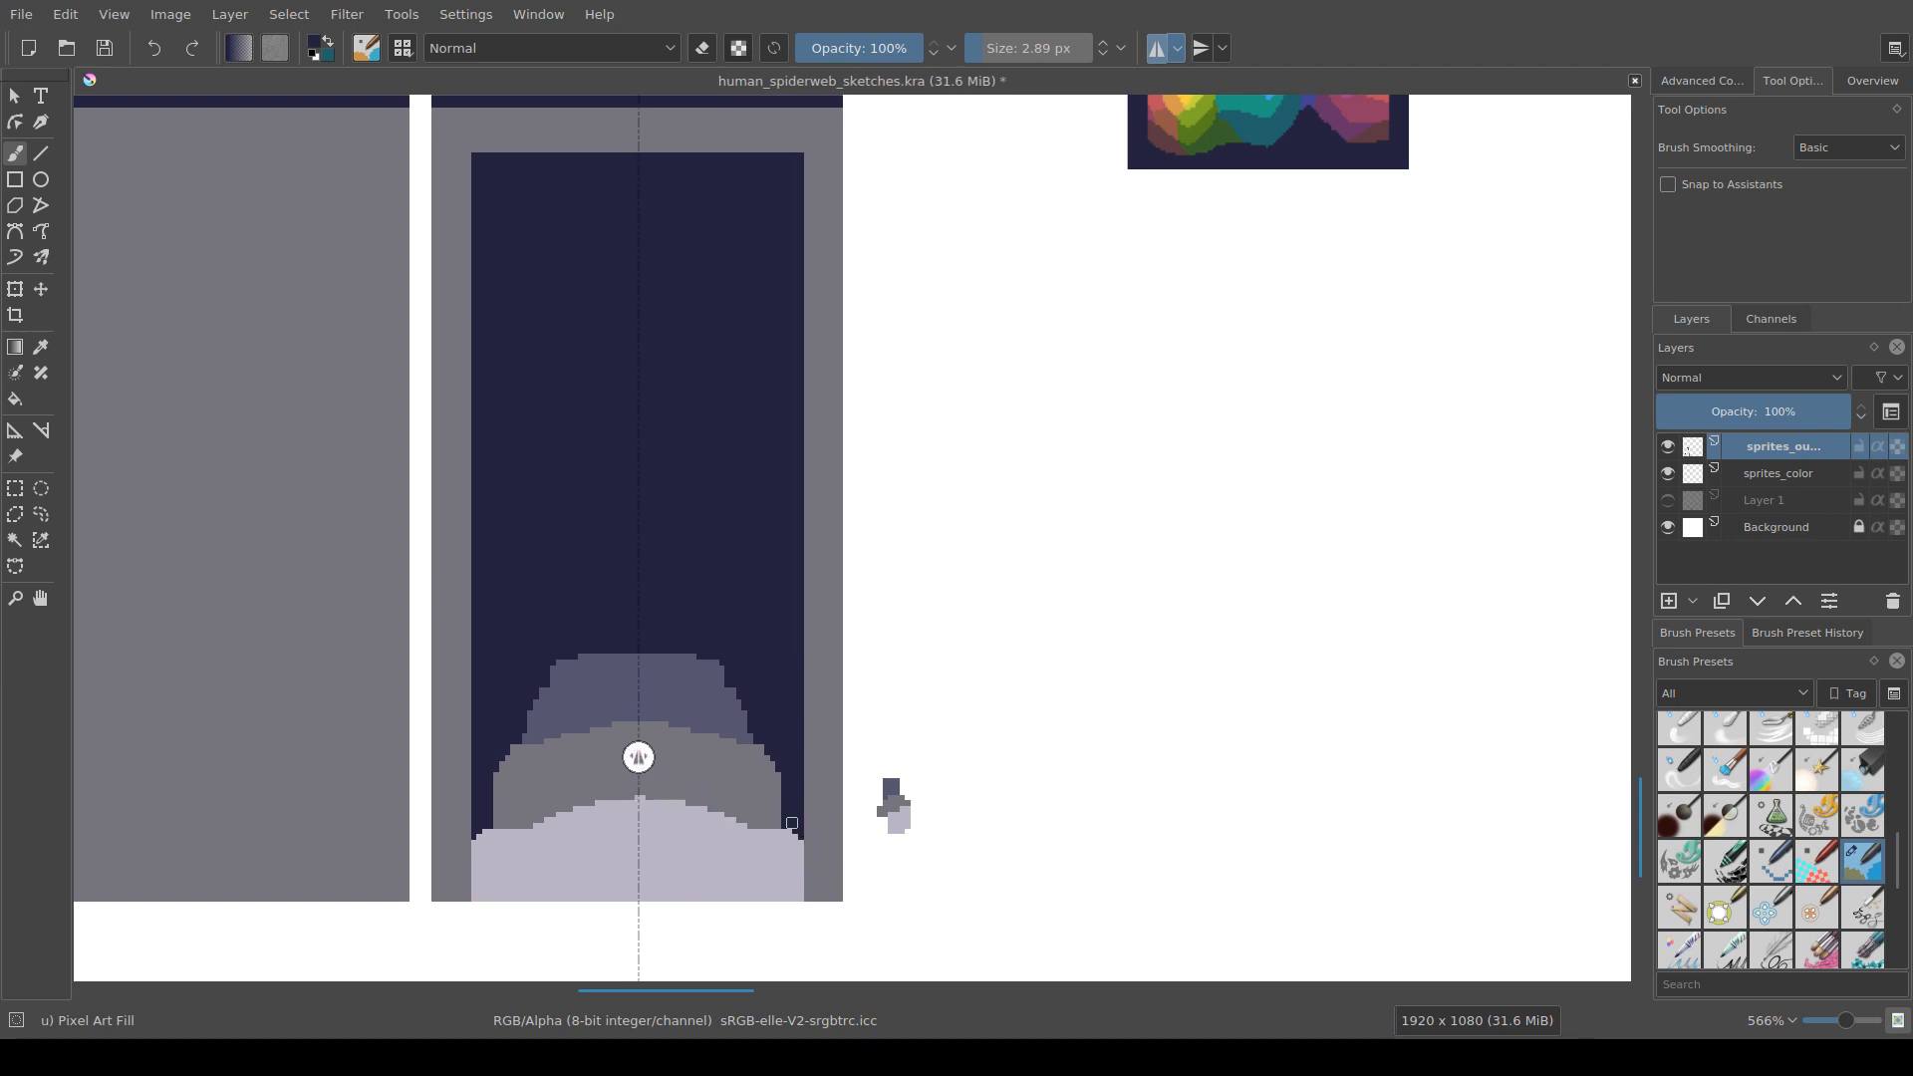
Step: Cut the light grey band's outer corners into steeper steps with dark navy, and save the document
click(797, 844)
drag(606, 795, 563, 851)
mouse_move(670, 738)
mouse_down()
mouse_move(673, 644)
mouse_move(650, 739)
mouse_up()
scroll(946, 817, down, 4)
drag(947, 819, 904, 753)
scroll(902, 736, up, 3)
drag(804, 649, 773, 607)
scroll(784, 654, down, 2)
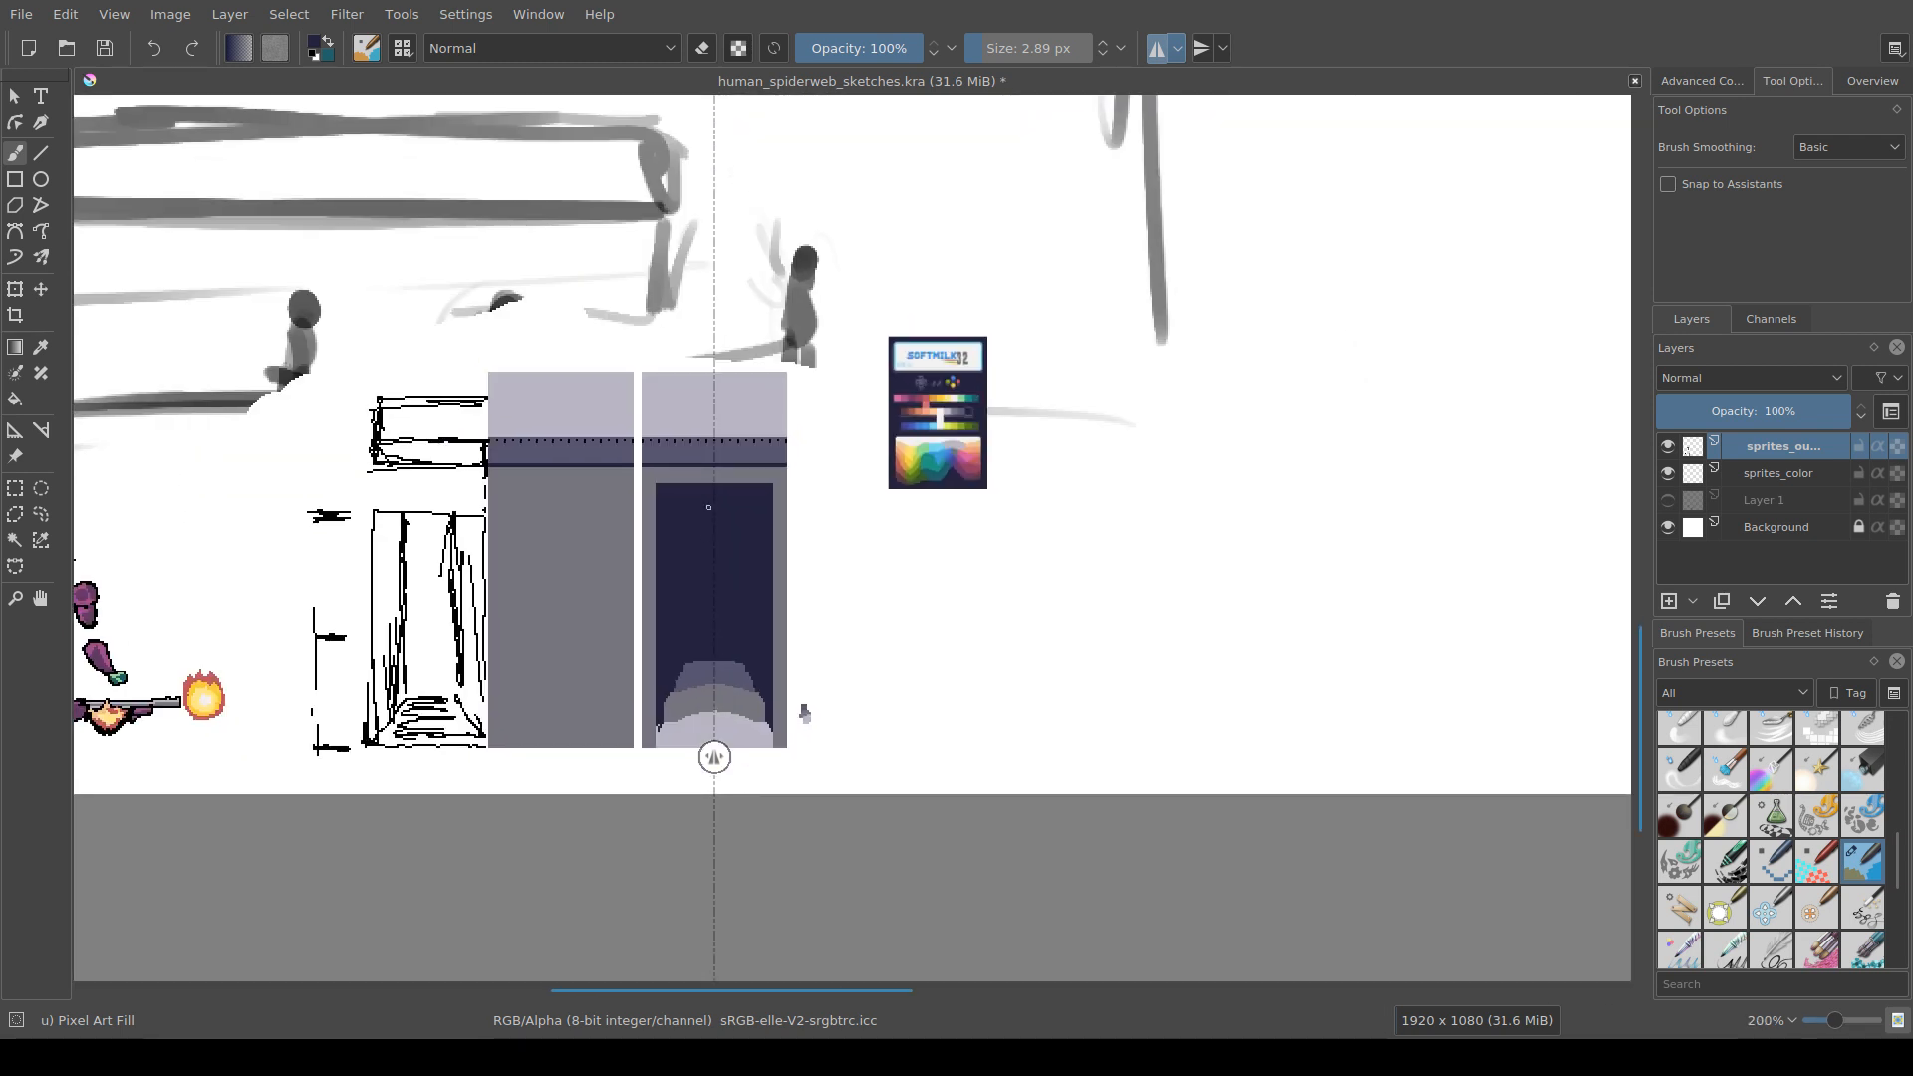
key(ctrl+s)
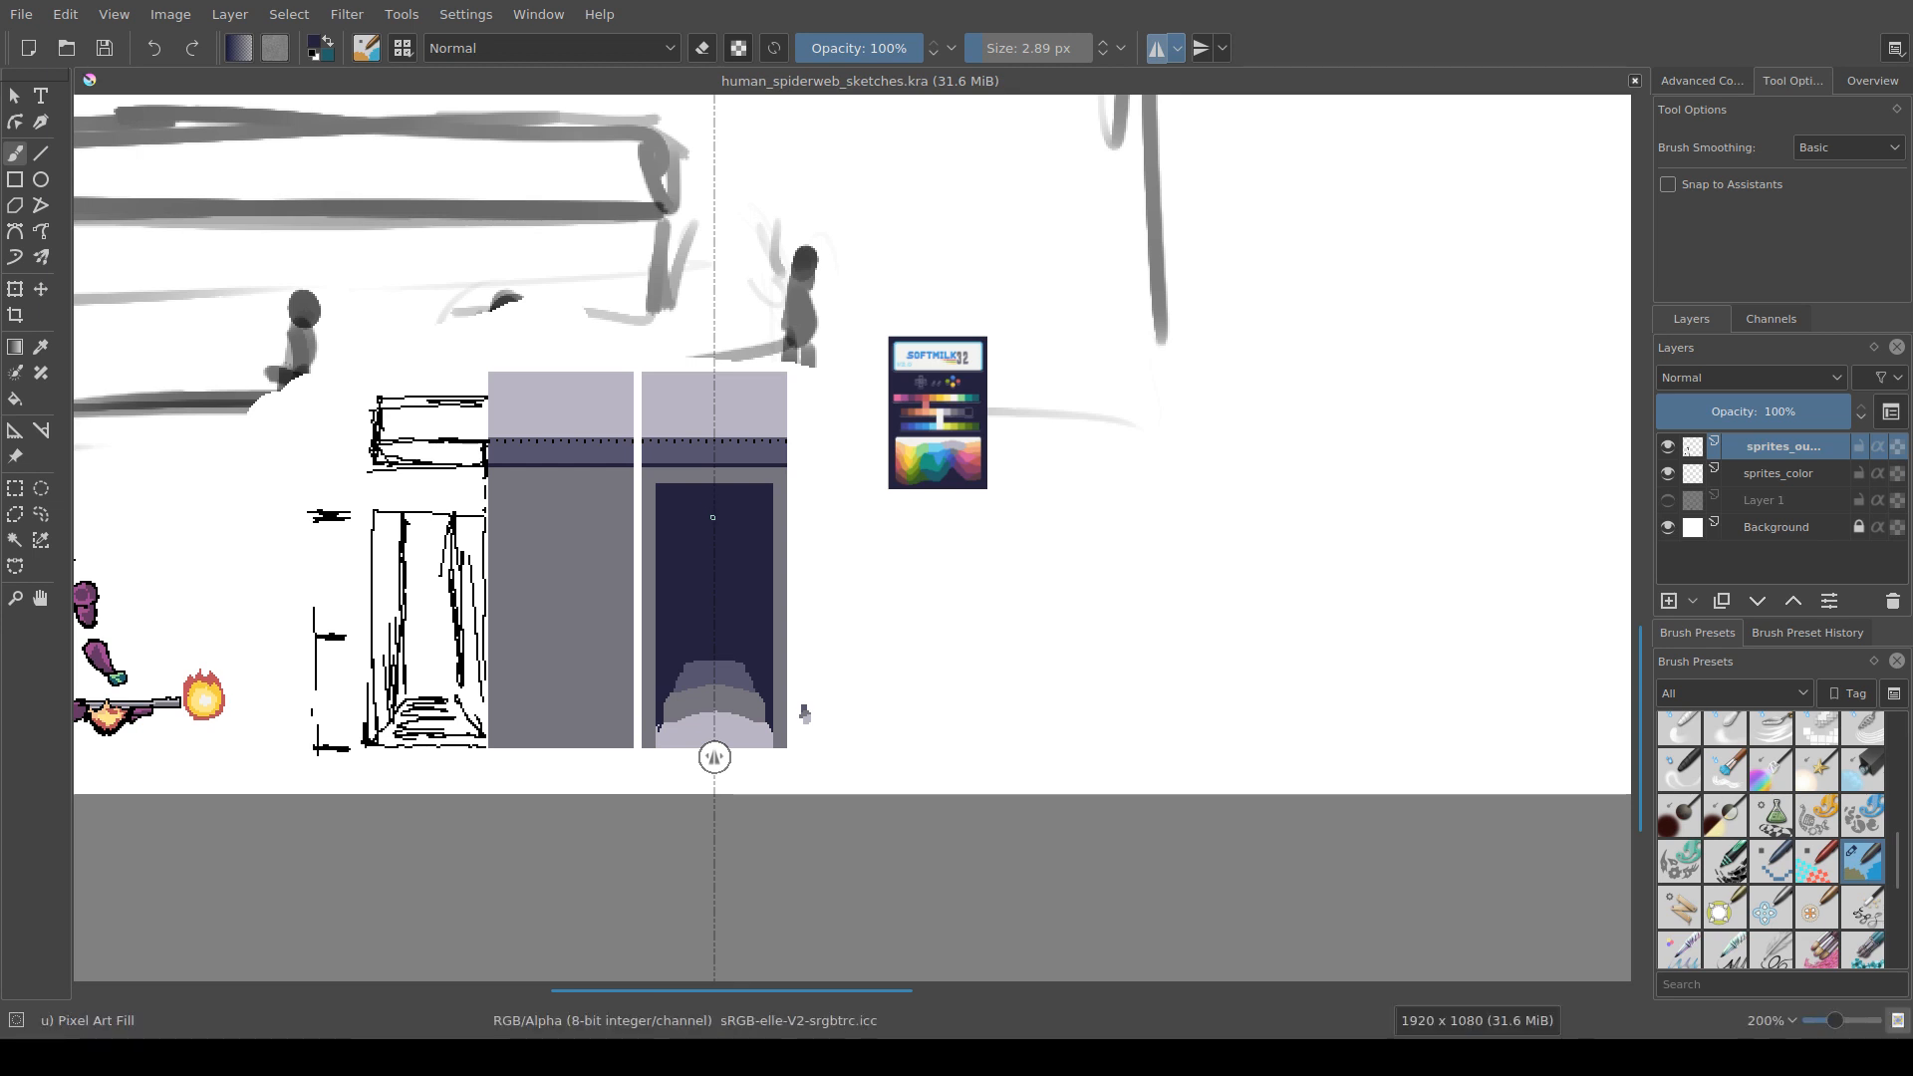
scroll(805, 713, down, 1)
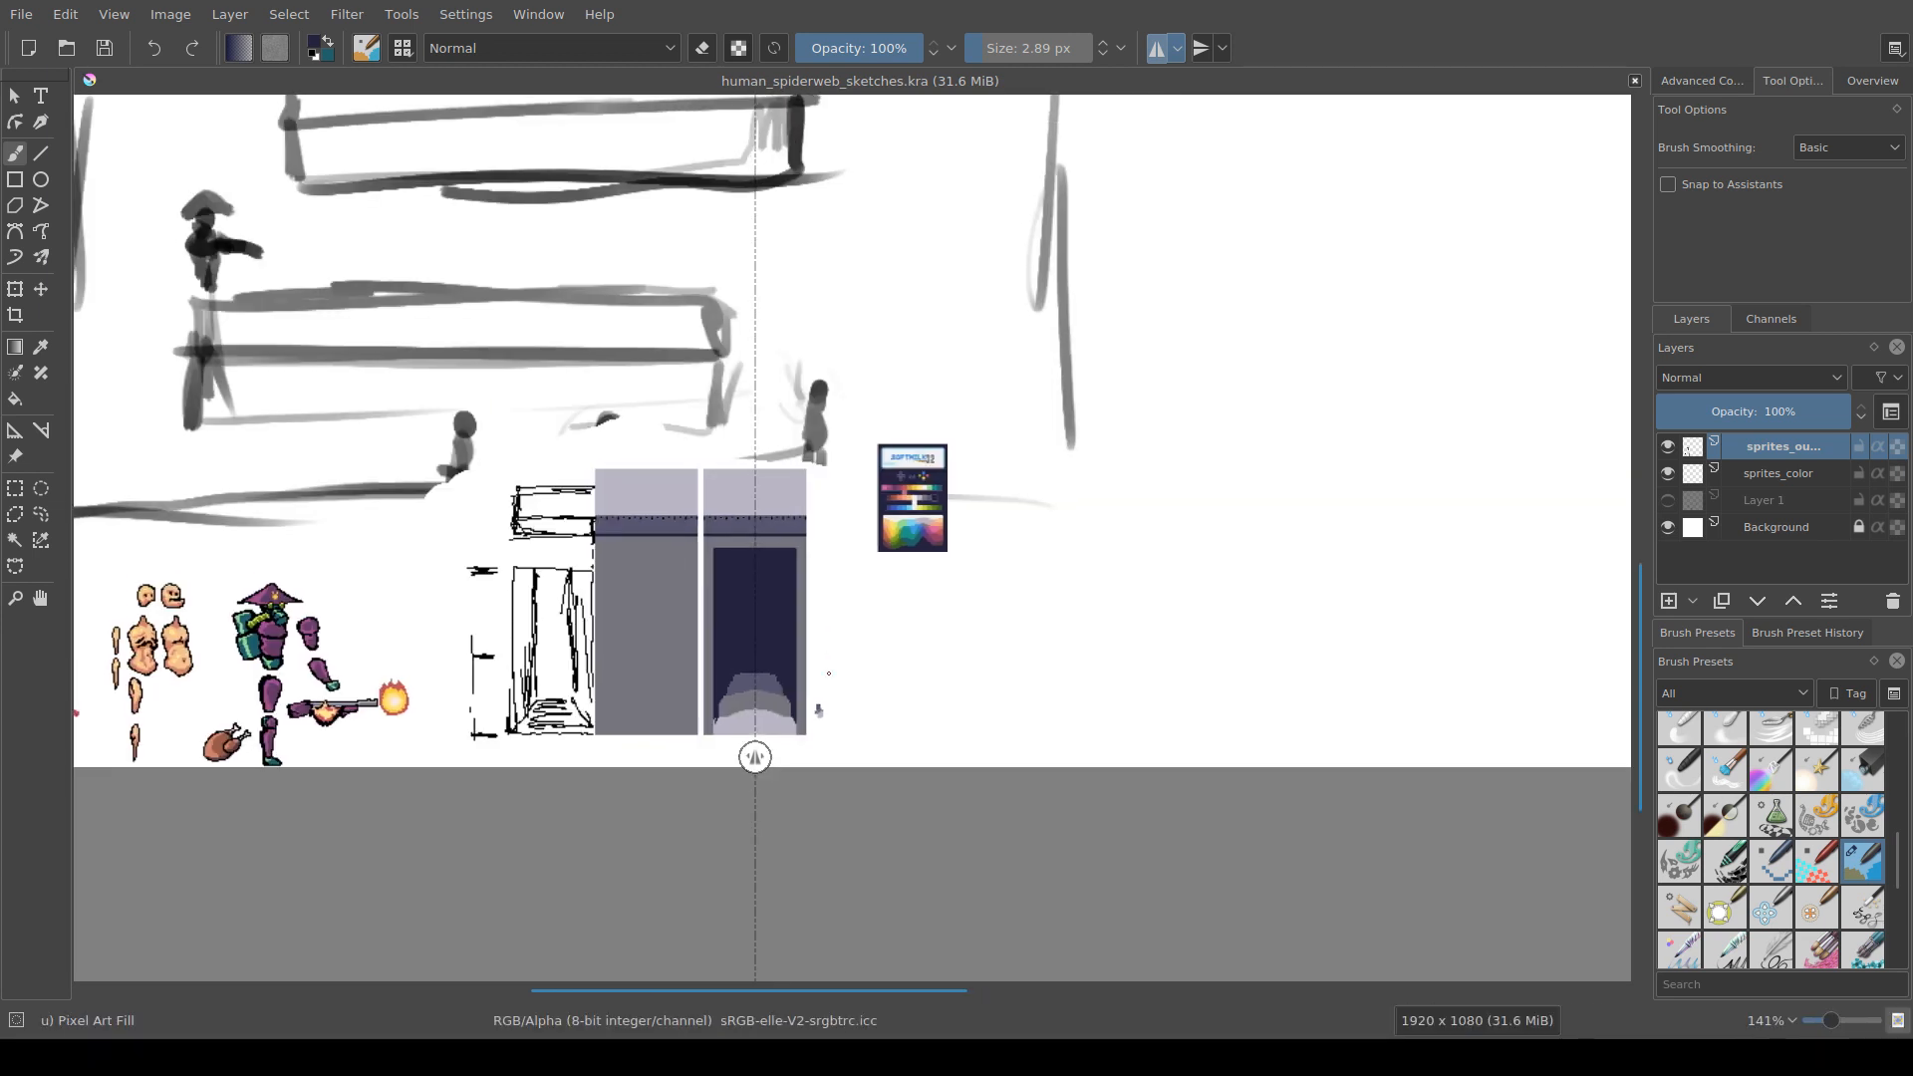
scroll(812, 736, up, 4)
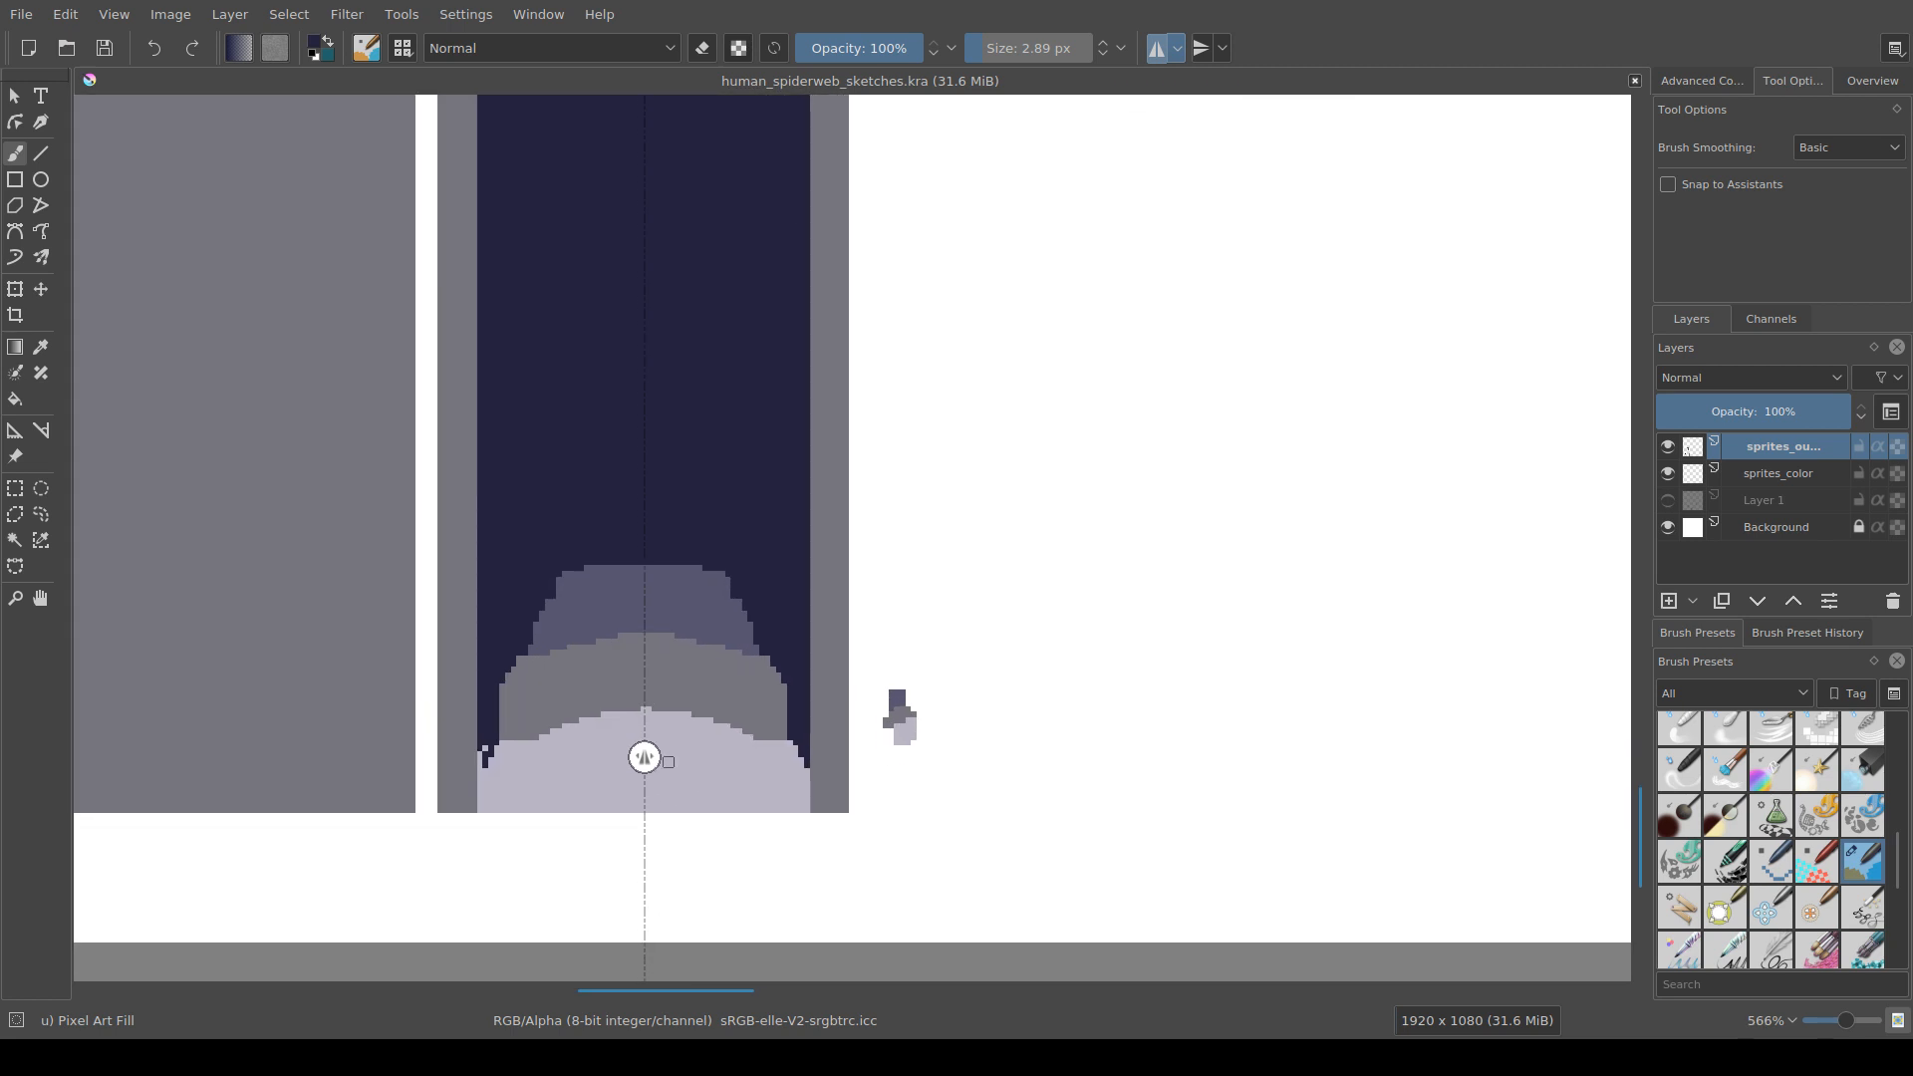
Step: Scatter mirrored light grey marks over the mid-grey floor band and mid-grey marks over the slate band above it
ctrl+click(703, 745)
click(666, 689)
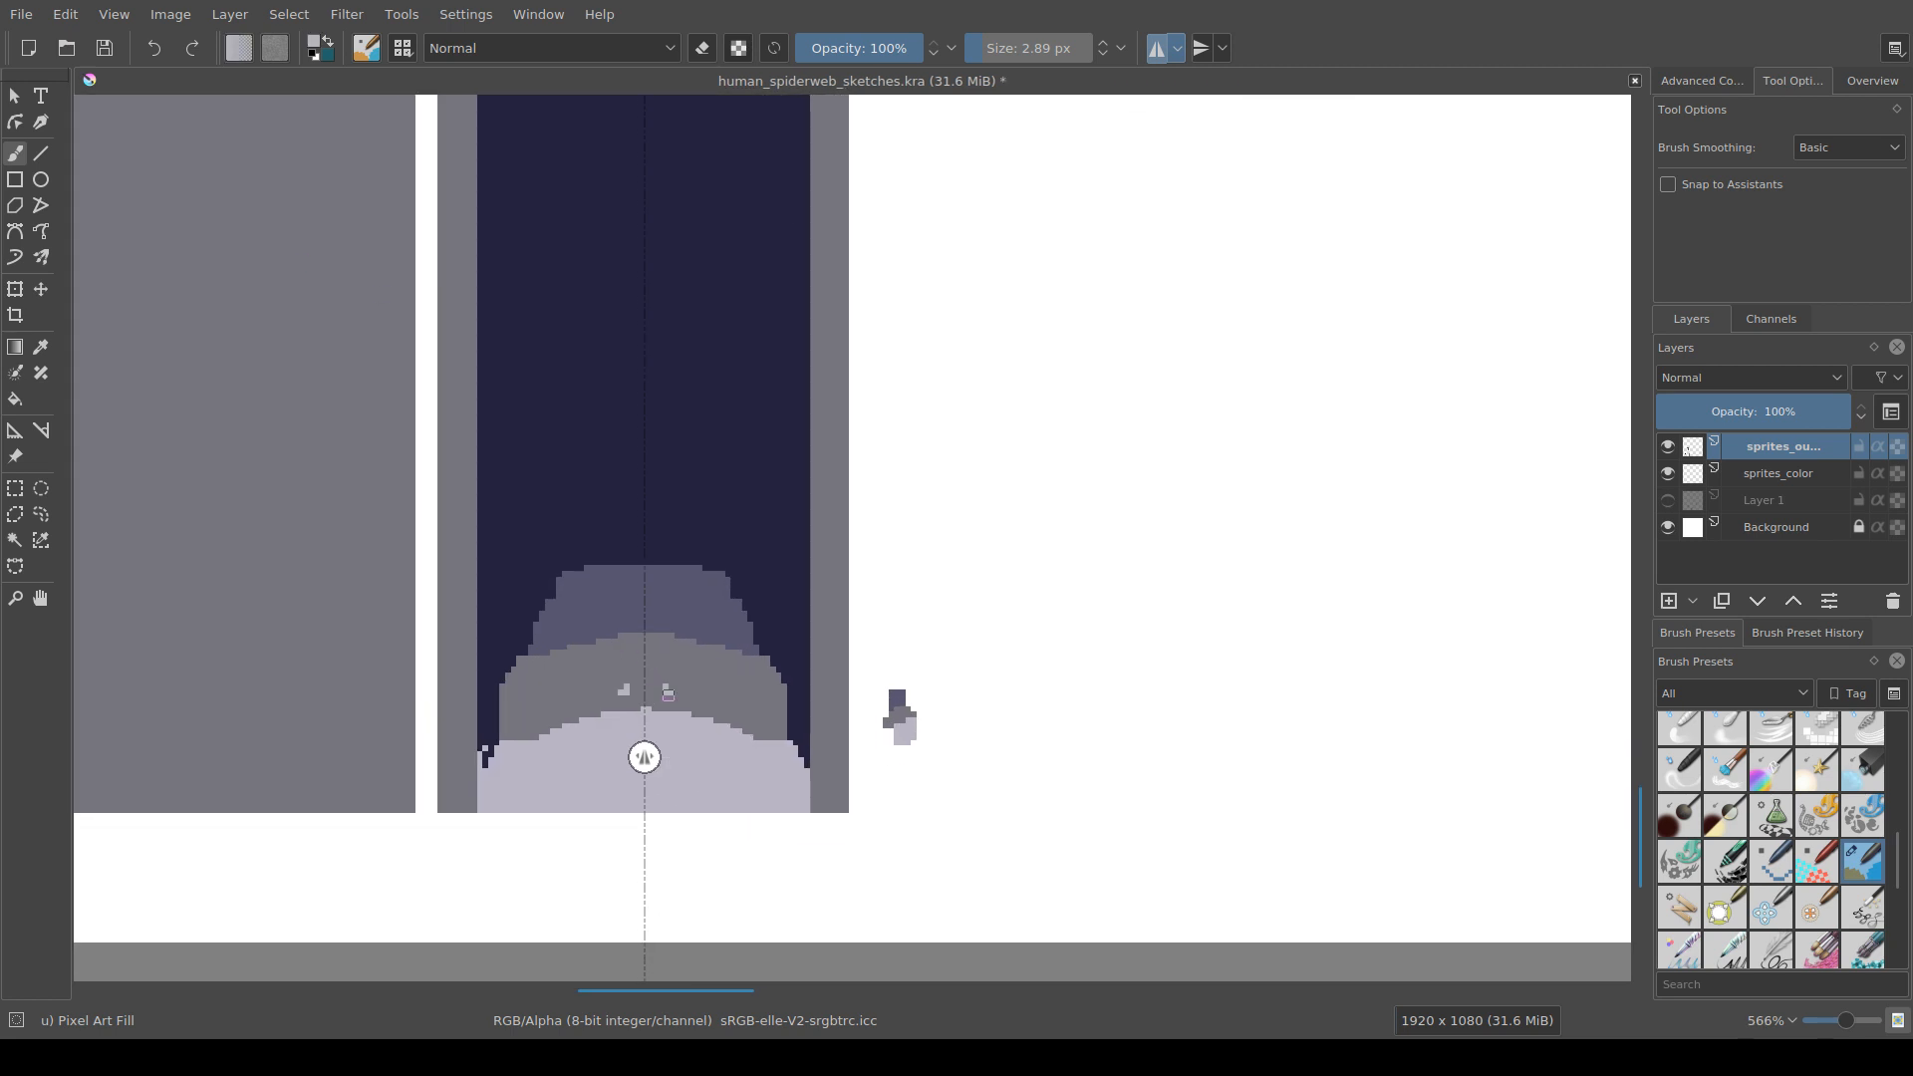
click(703, 702)
drag(672, 697, 773, 725)
click(722, 708)
drag(758, 703, 702, 679)
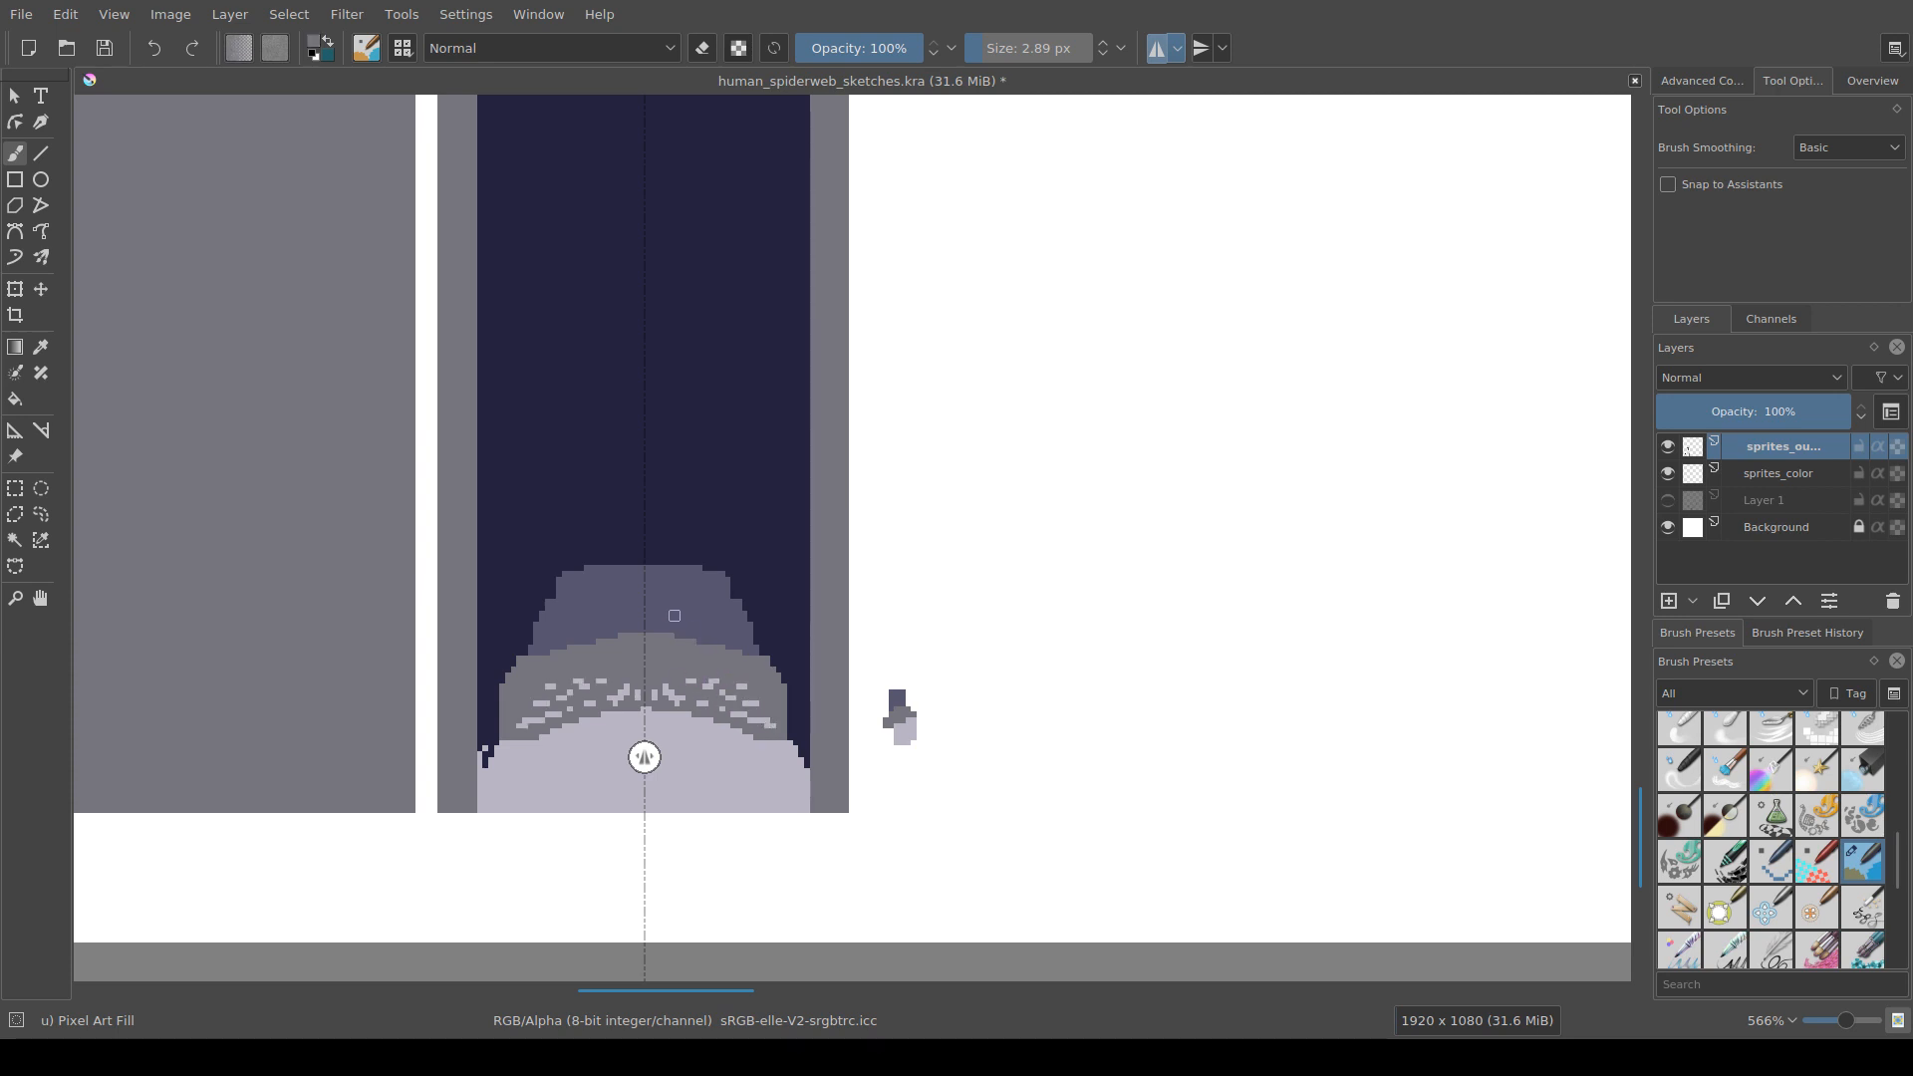
mouse_move(669, 614)
mouse_down()
mouse_move(737, 632)
mouse_move(733, 613)
mouse_move(722, 636)
mouse_move(648, 619)
mouse_move(709, 639)
mouse_move(727, 617)
mouse_up()
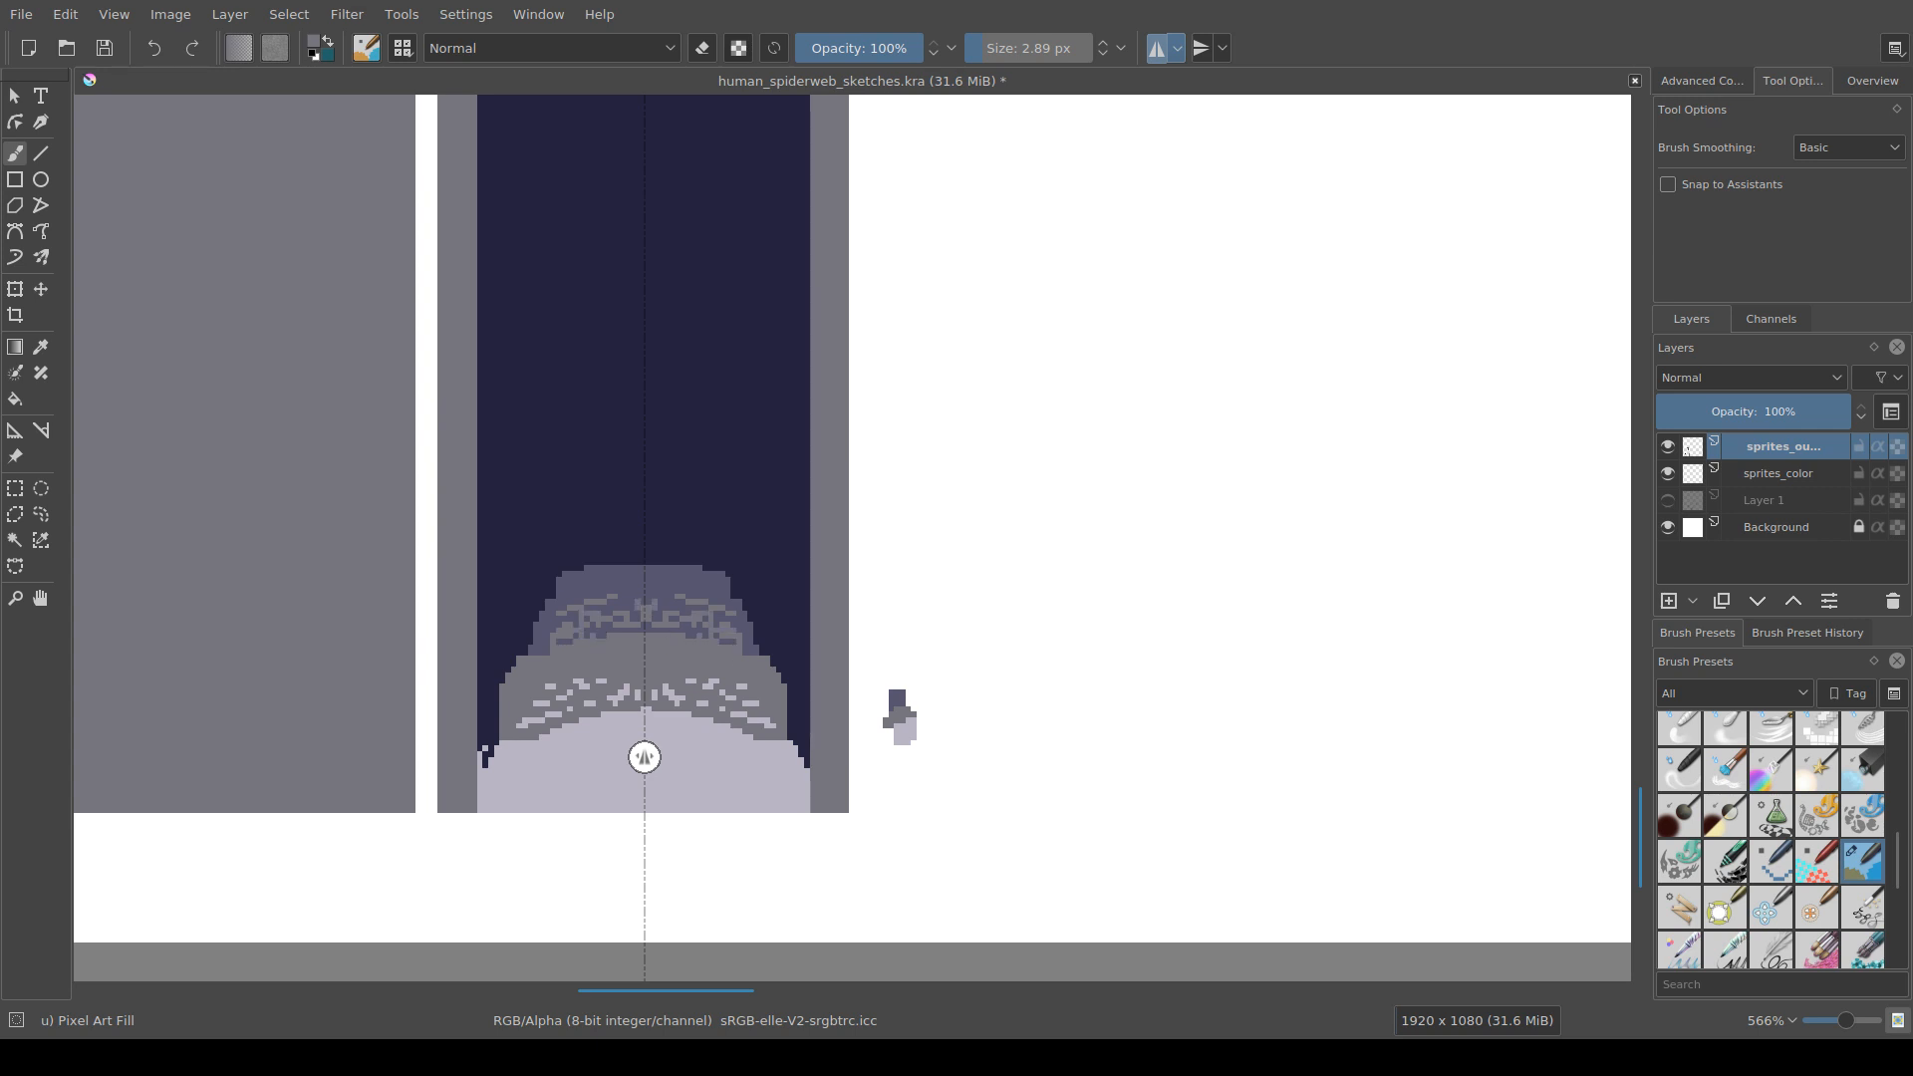
Step: Thicken the light grey dithering along the lower and central part of the mid-grey band with mirrored strokes
ctrl+click(719, 746)
drag(715, 713, 698, 684)
drag(698, 712, 677, 682)
mouse_move(715, 704)
mouse_down()
mouse_move(724, 691)
mouse_move(713, 719)
mouse_up()
drag(701, 690, 647, 685)
Step: Extend the slate band's top edge into the dark doorway with narrowing, broken mirrored slate strokes
ctrl+click(668, 588)
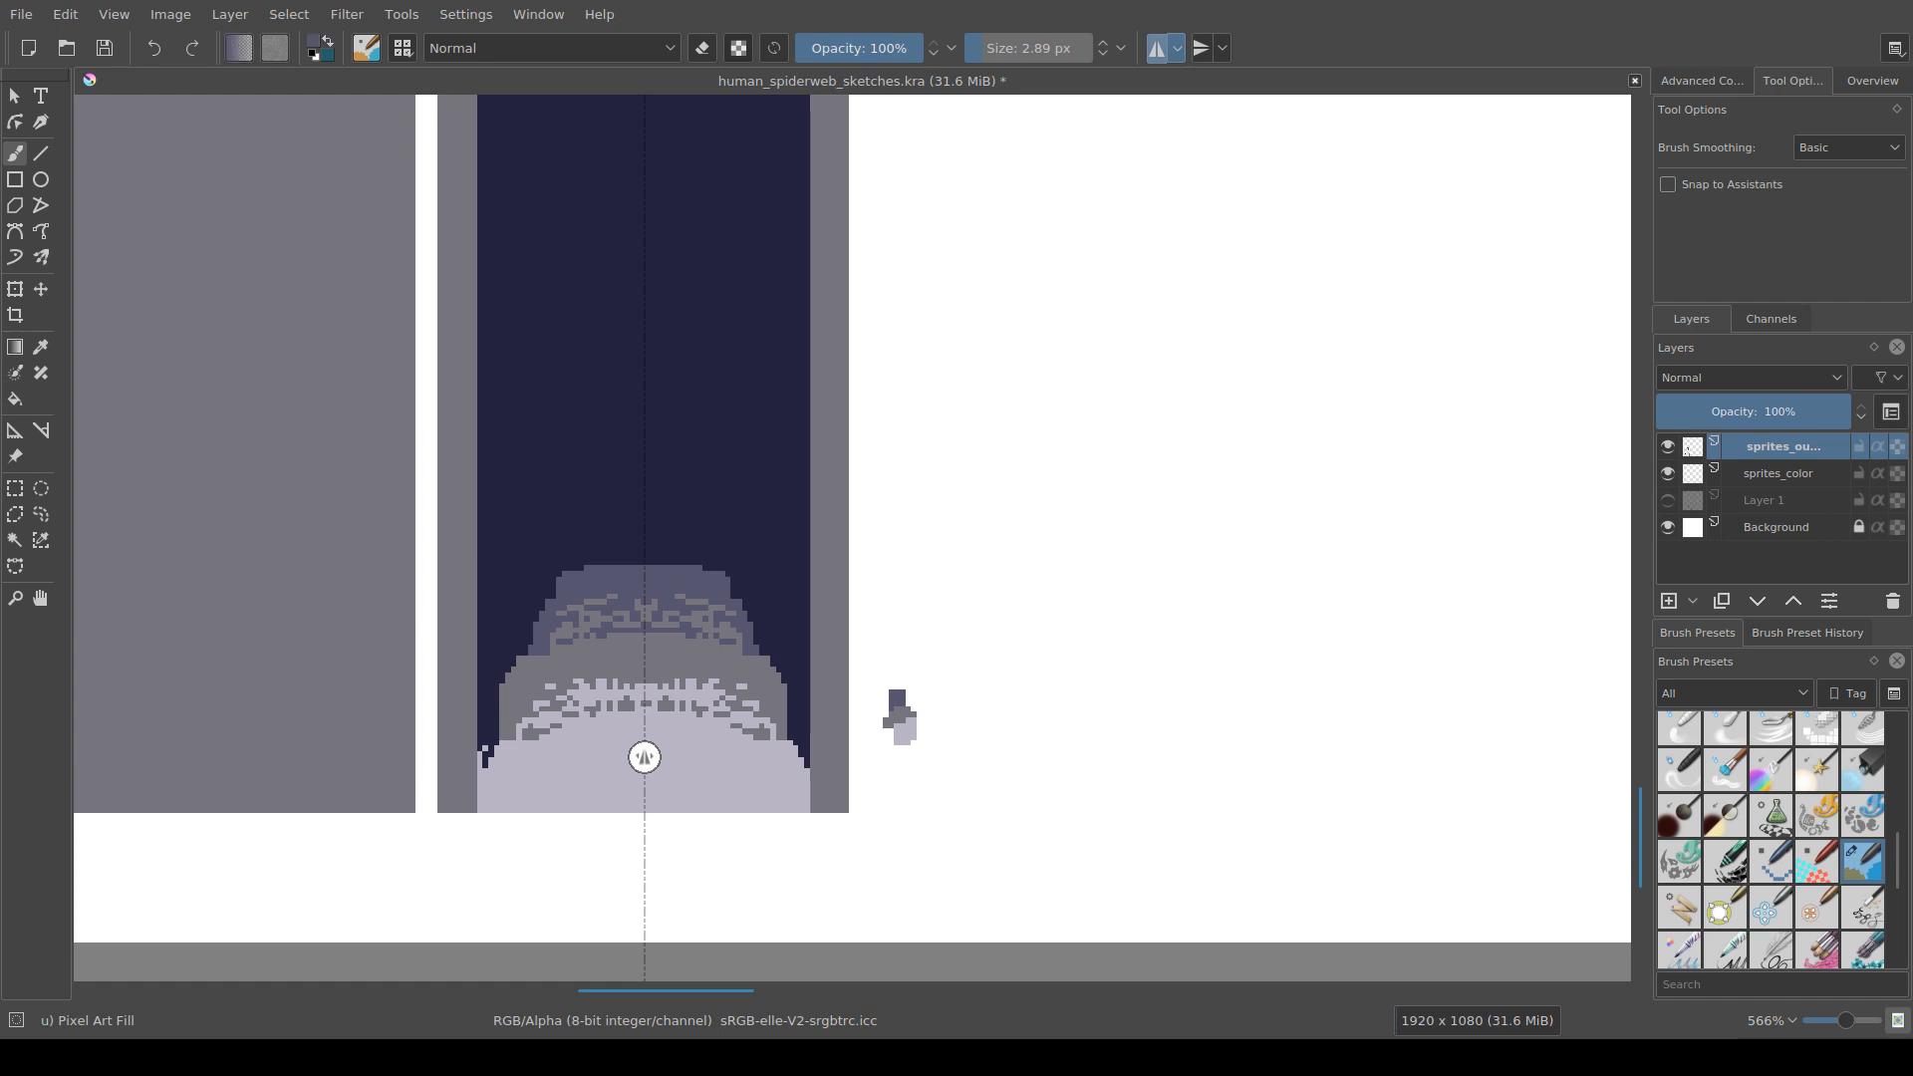
drag(693, 565, 680, 548)
mouse_move(672, 545)
mouse_down()
mouse_move(648, 556)
mouse_move(727, 561)
mouse_move(711, 570)
mouse_up()
mouse_move(665, 542)
mouse_down()
mouse_move(677, 529)
mouse_move(647, 523)
mouse_up()
Step: Examine the dithered floor gradient at several magnifications, alongside the sketches and sprites
scroll(788, 650, down, 5)
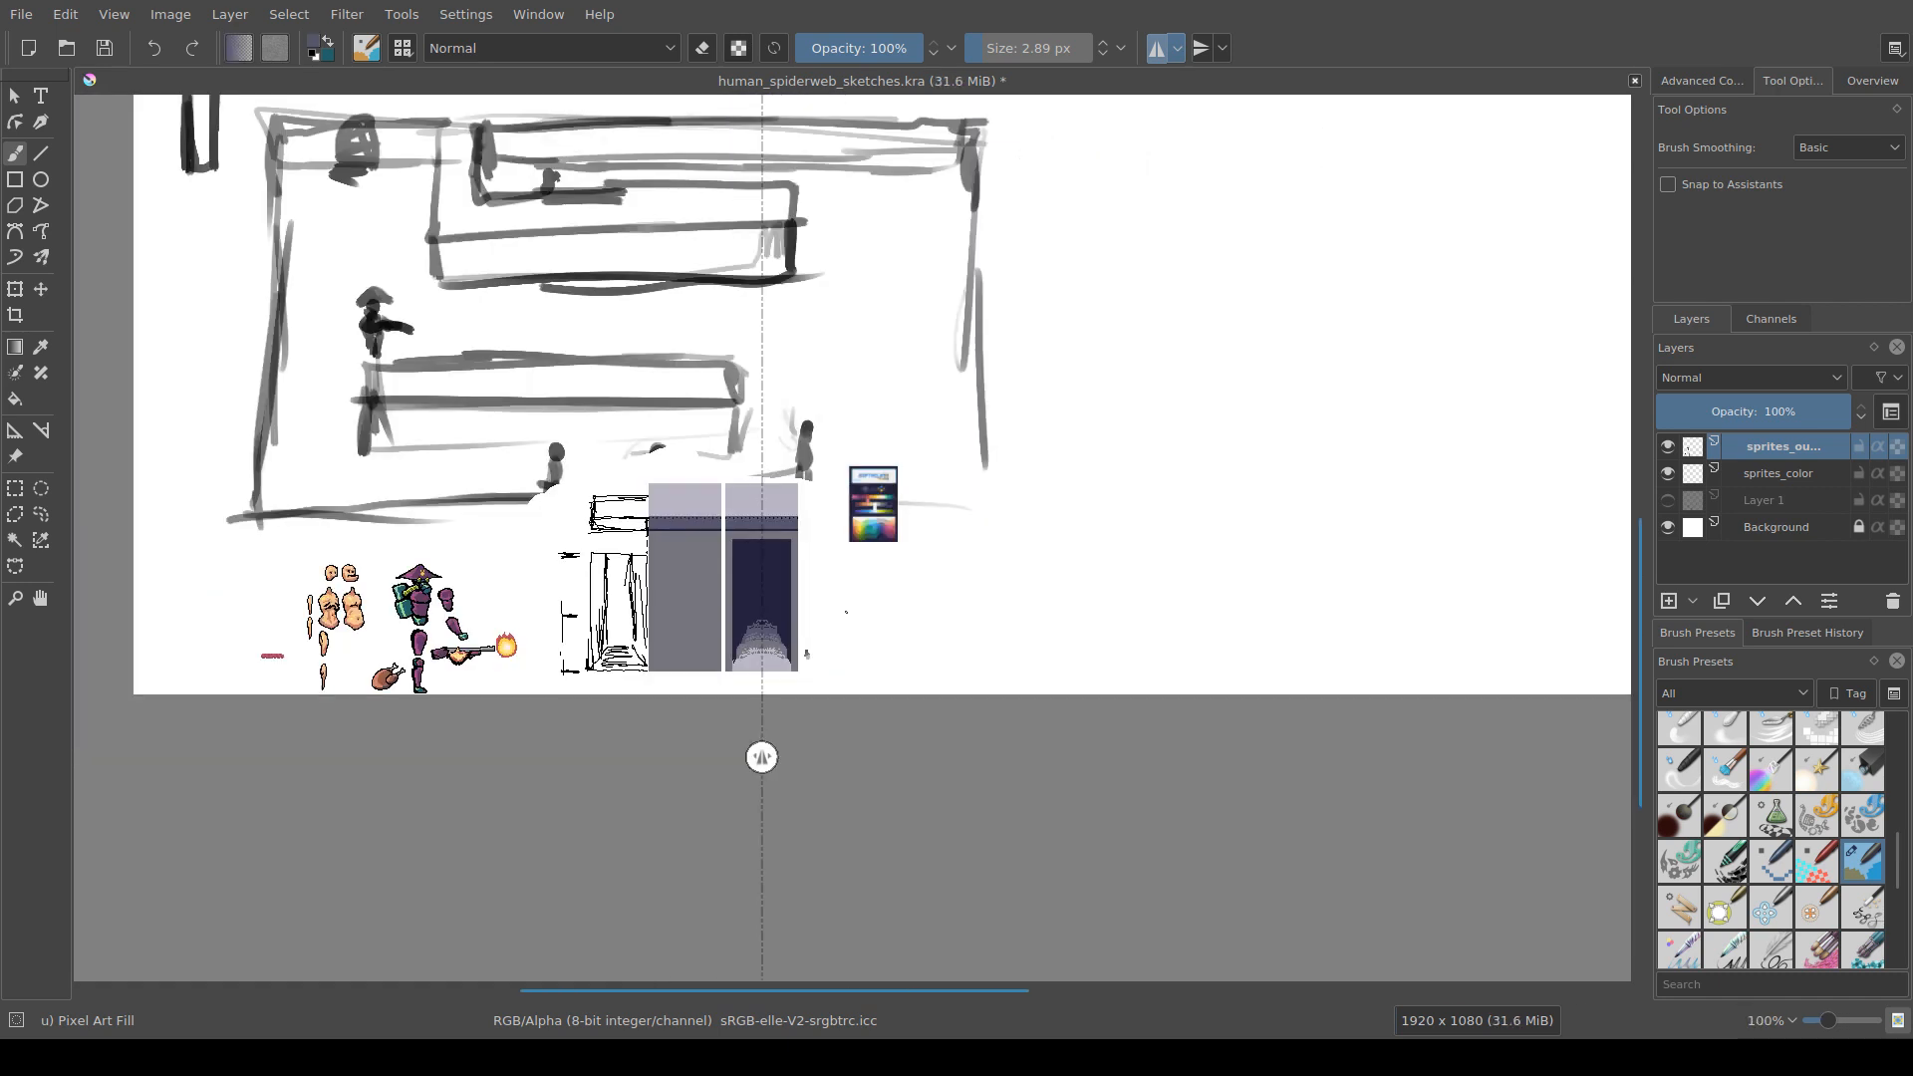
scroll(852, 610, up, 2)
drag(867, 641, 904, 679)
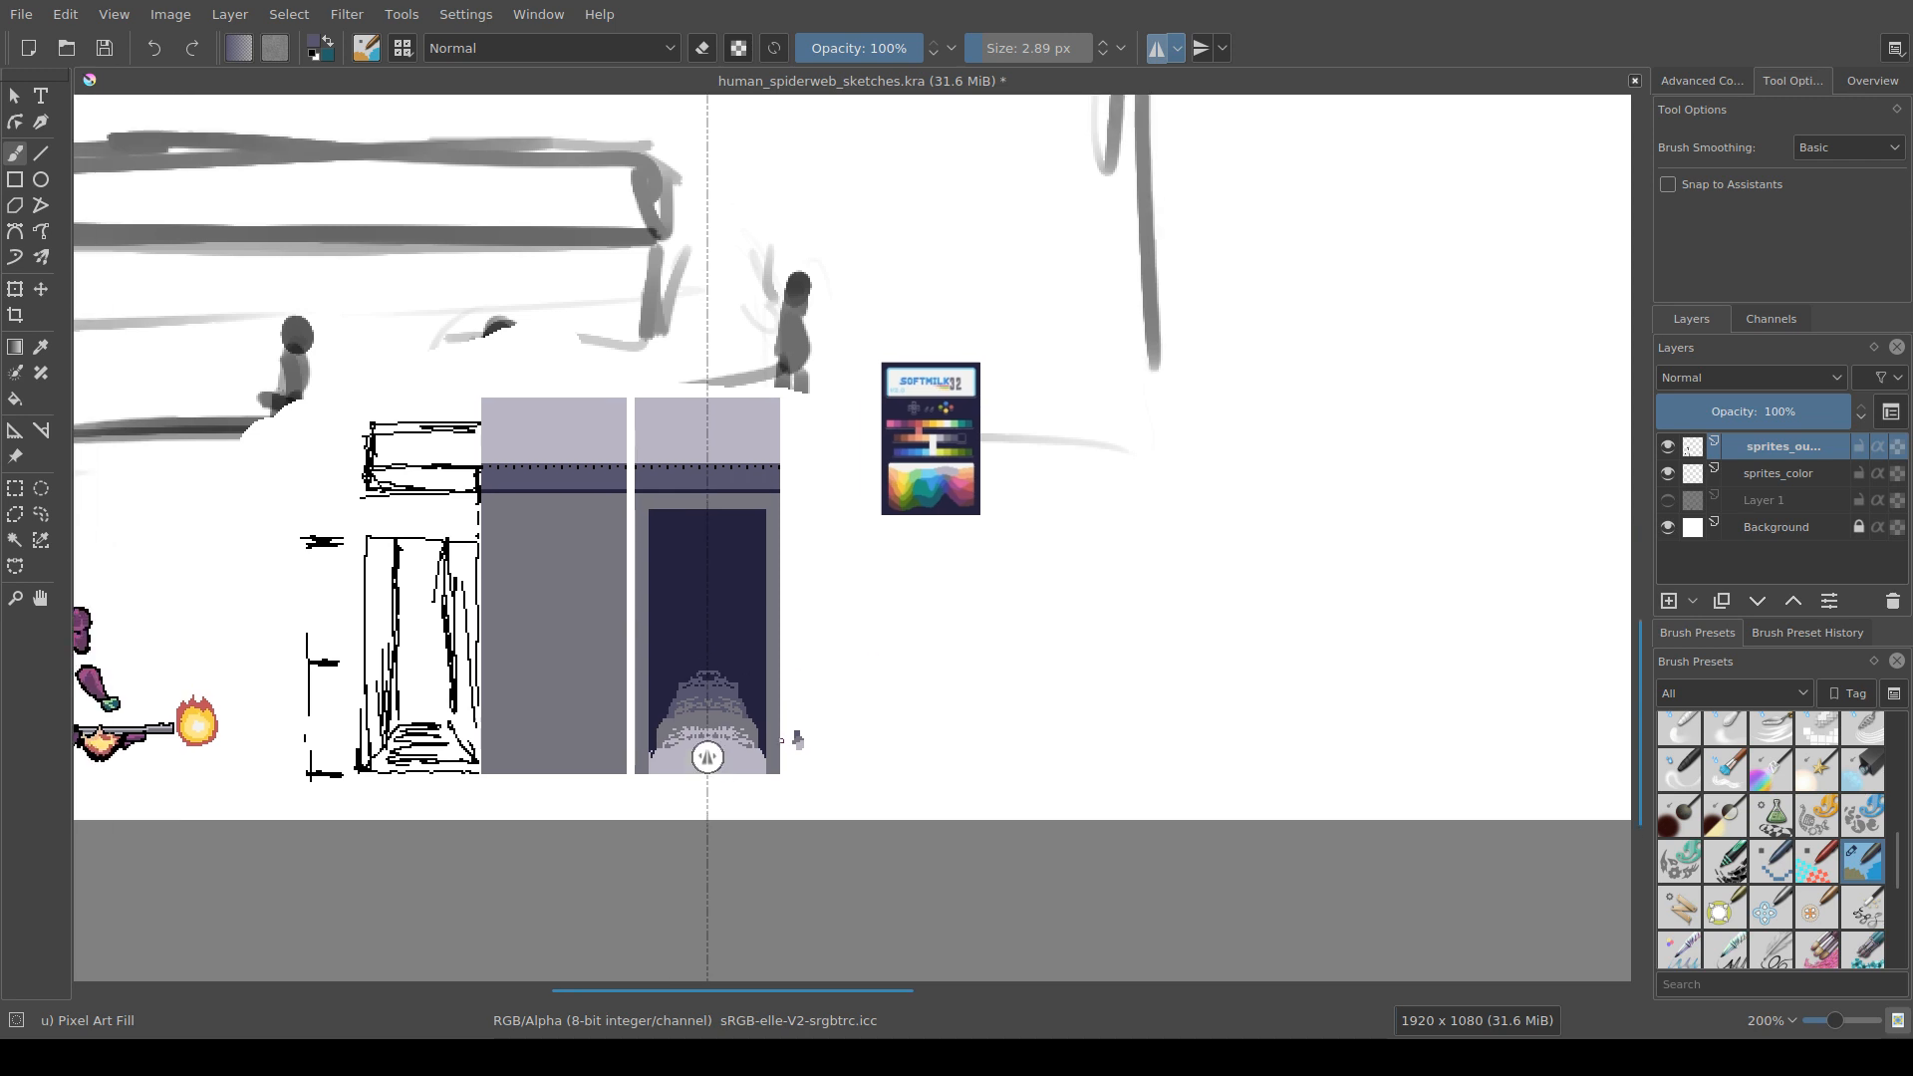
scroll(957, 698, up, 4)
scroll(743, 727, down, 4)
drag(743, 727, 819, 704)
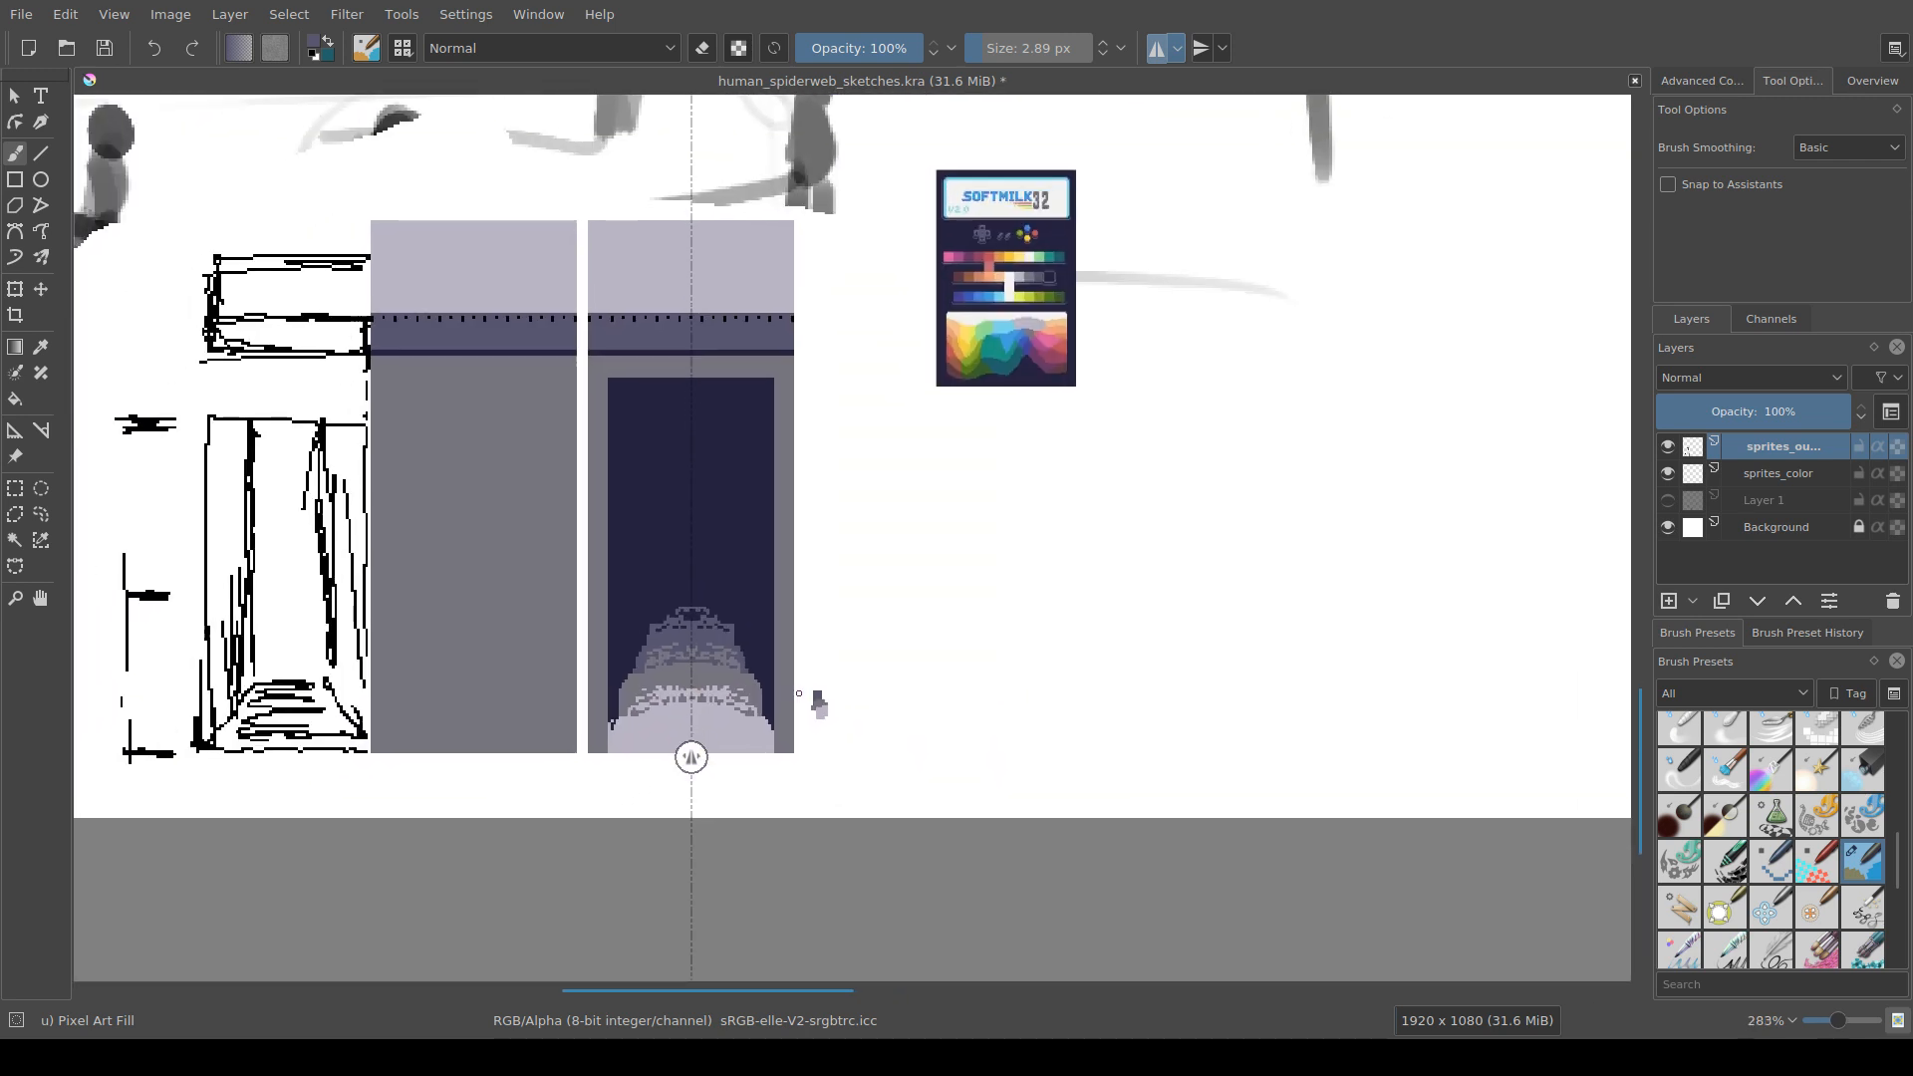
scroll(817, 703, down, 1)
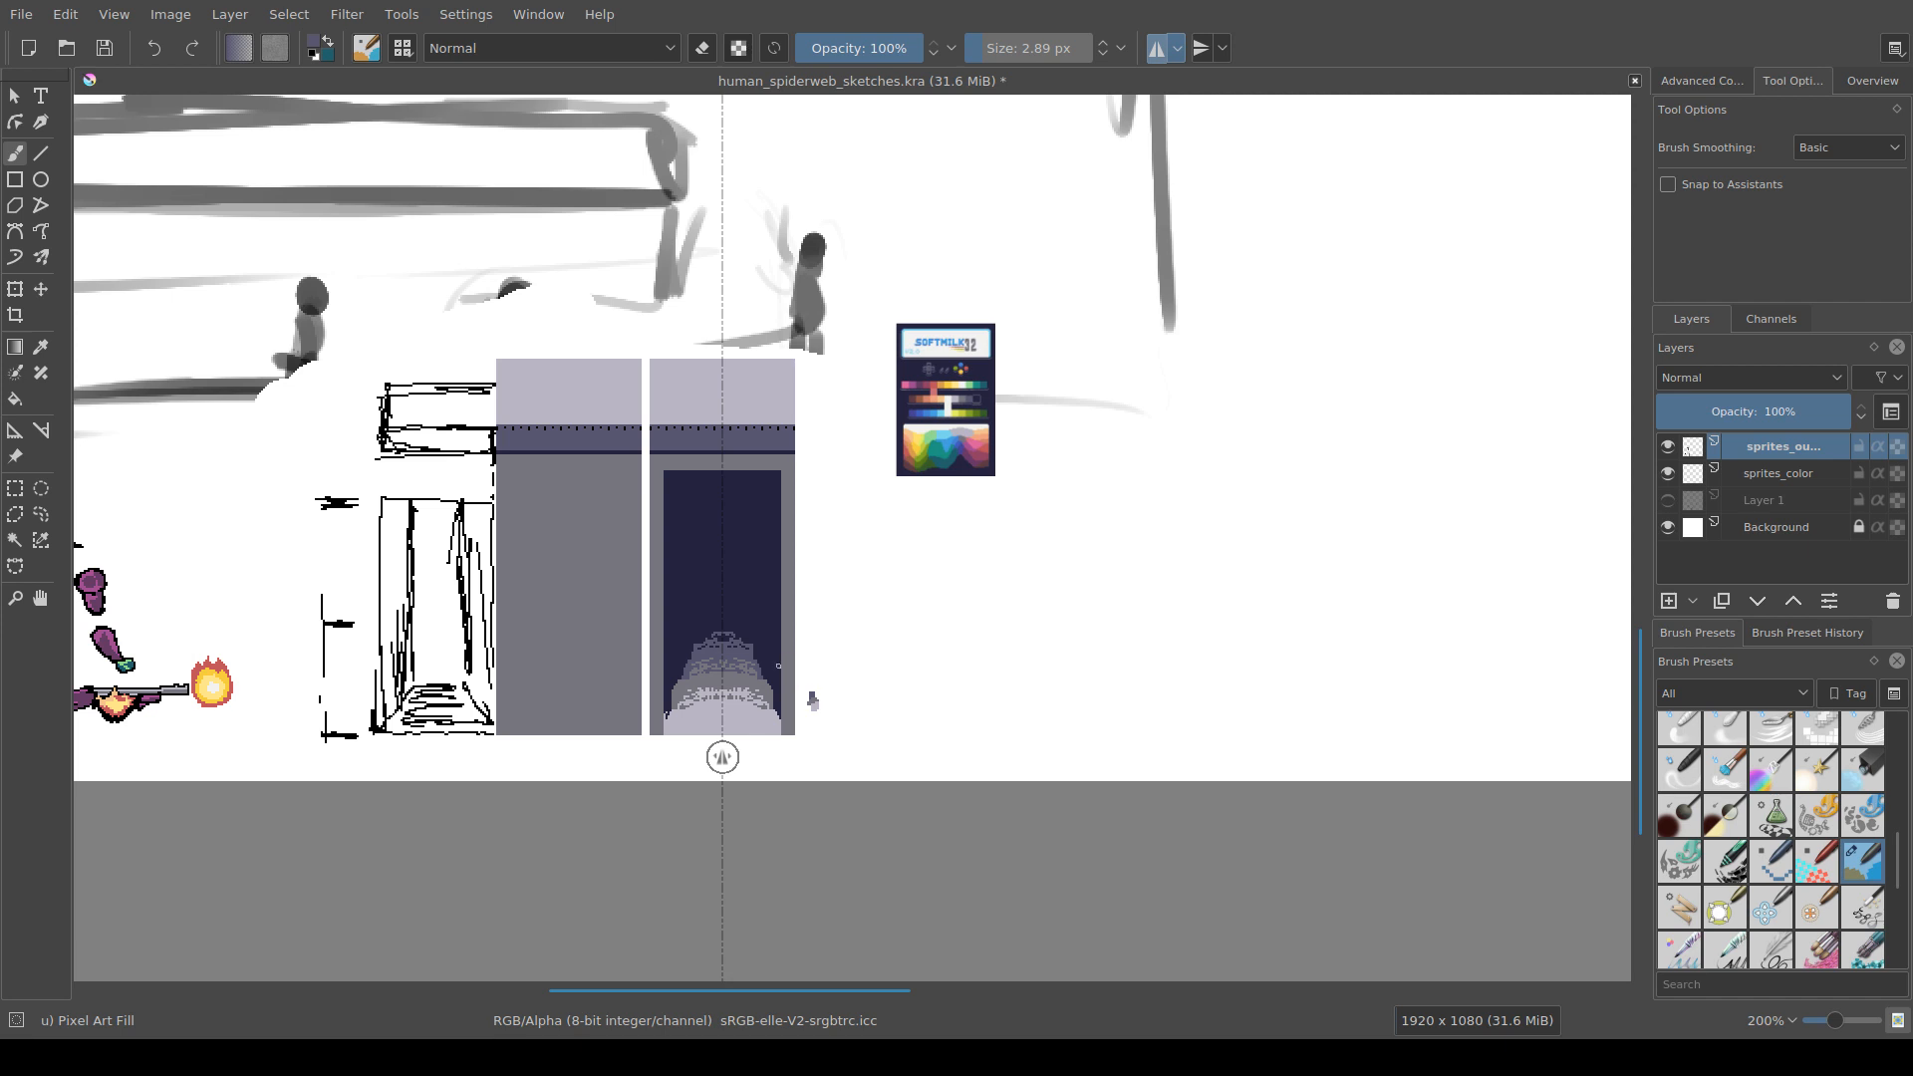
scroll(812, 700, down, 2)
scroll(843, 697, up, 2)
Step: Add mirrored light grey pixels around the central peak of the light grey dithering
scroll(843, 697, up, 4)
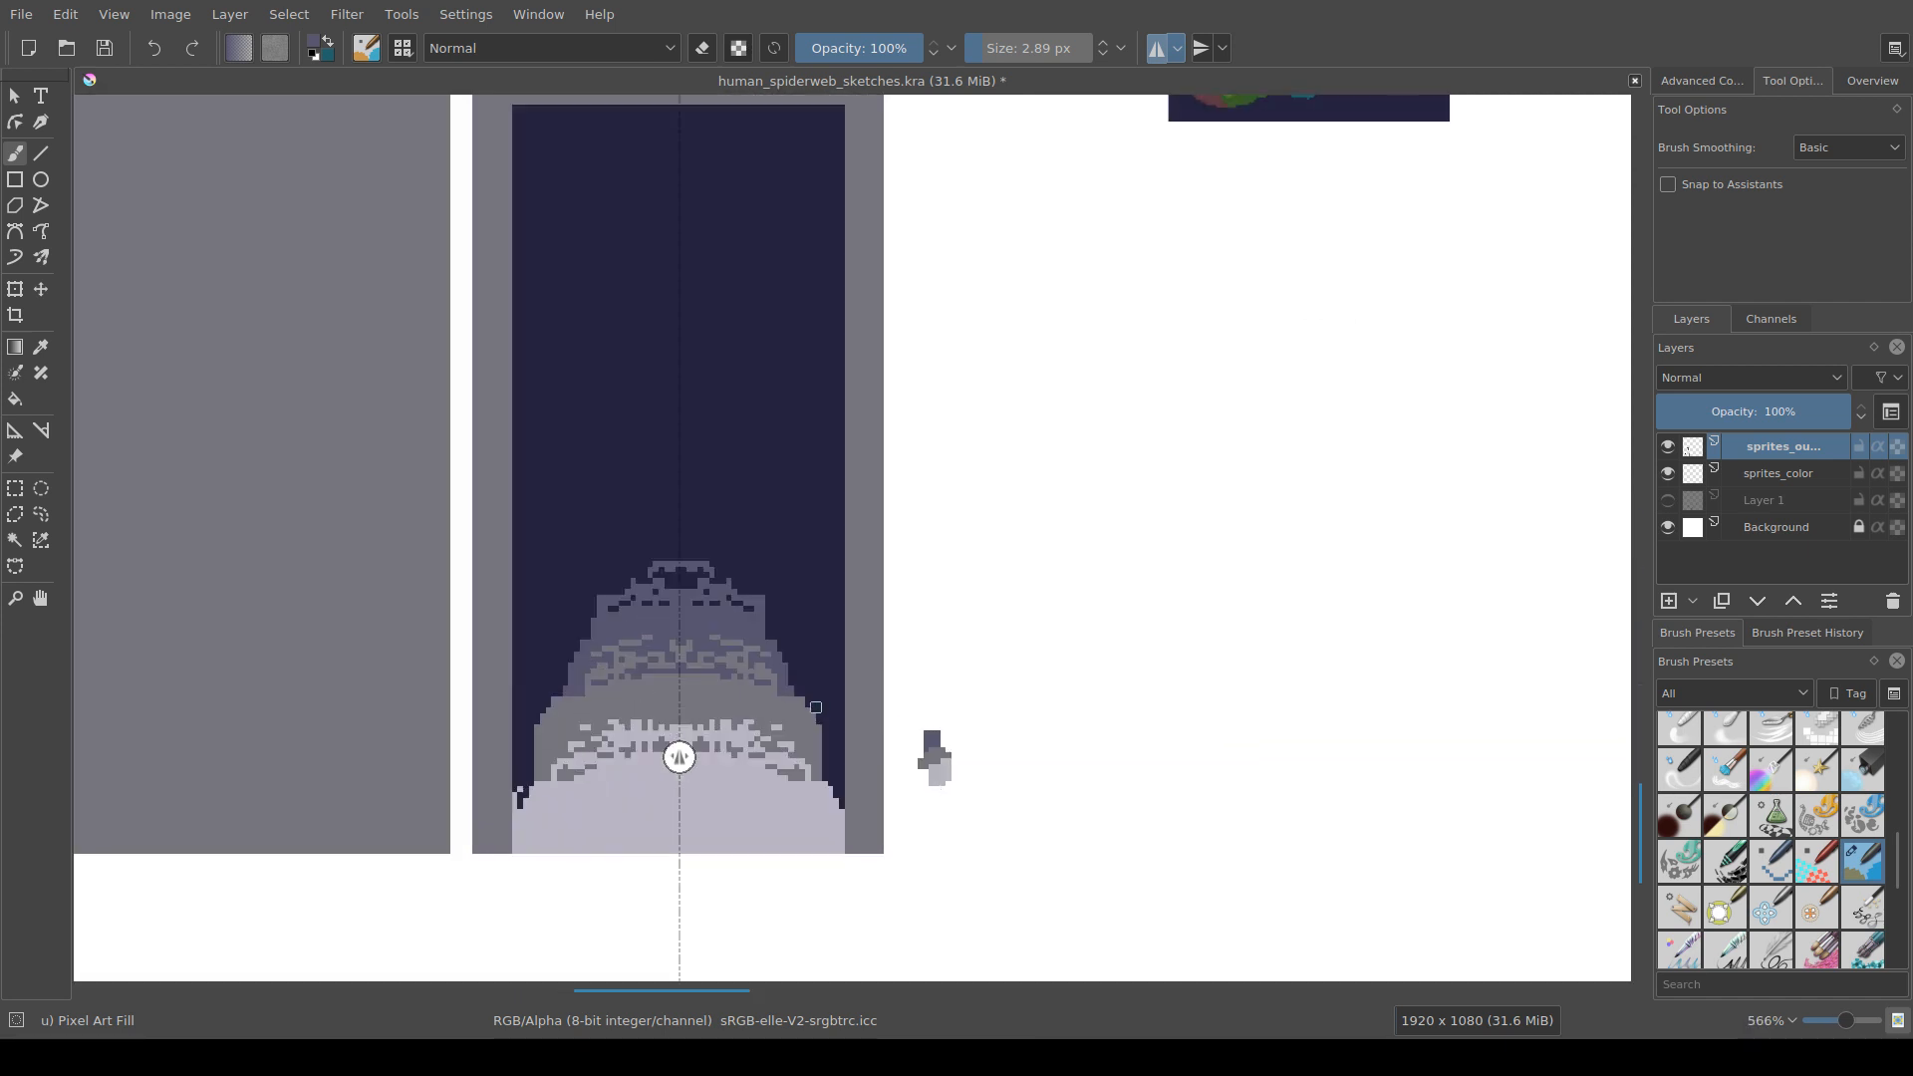
ctrl+click(658, 815)
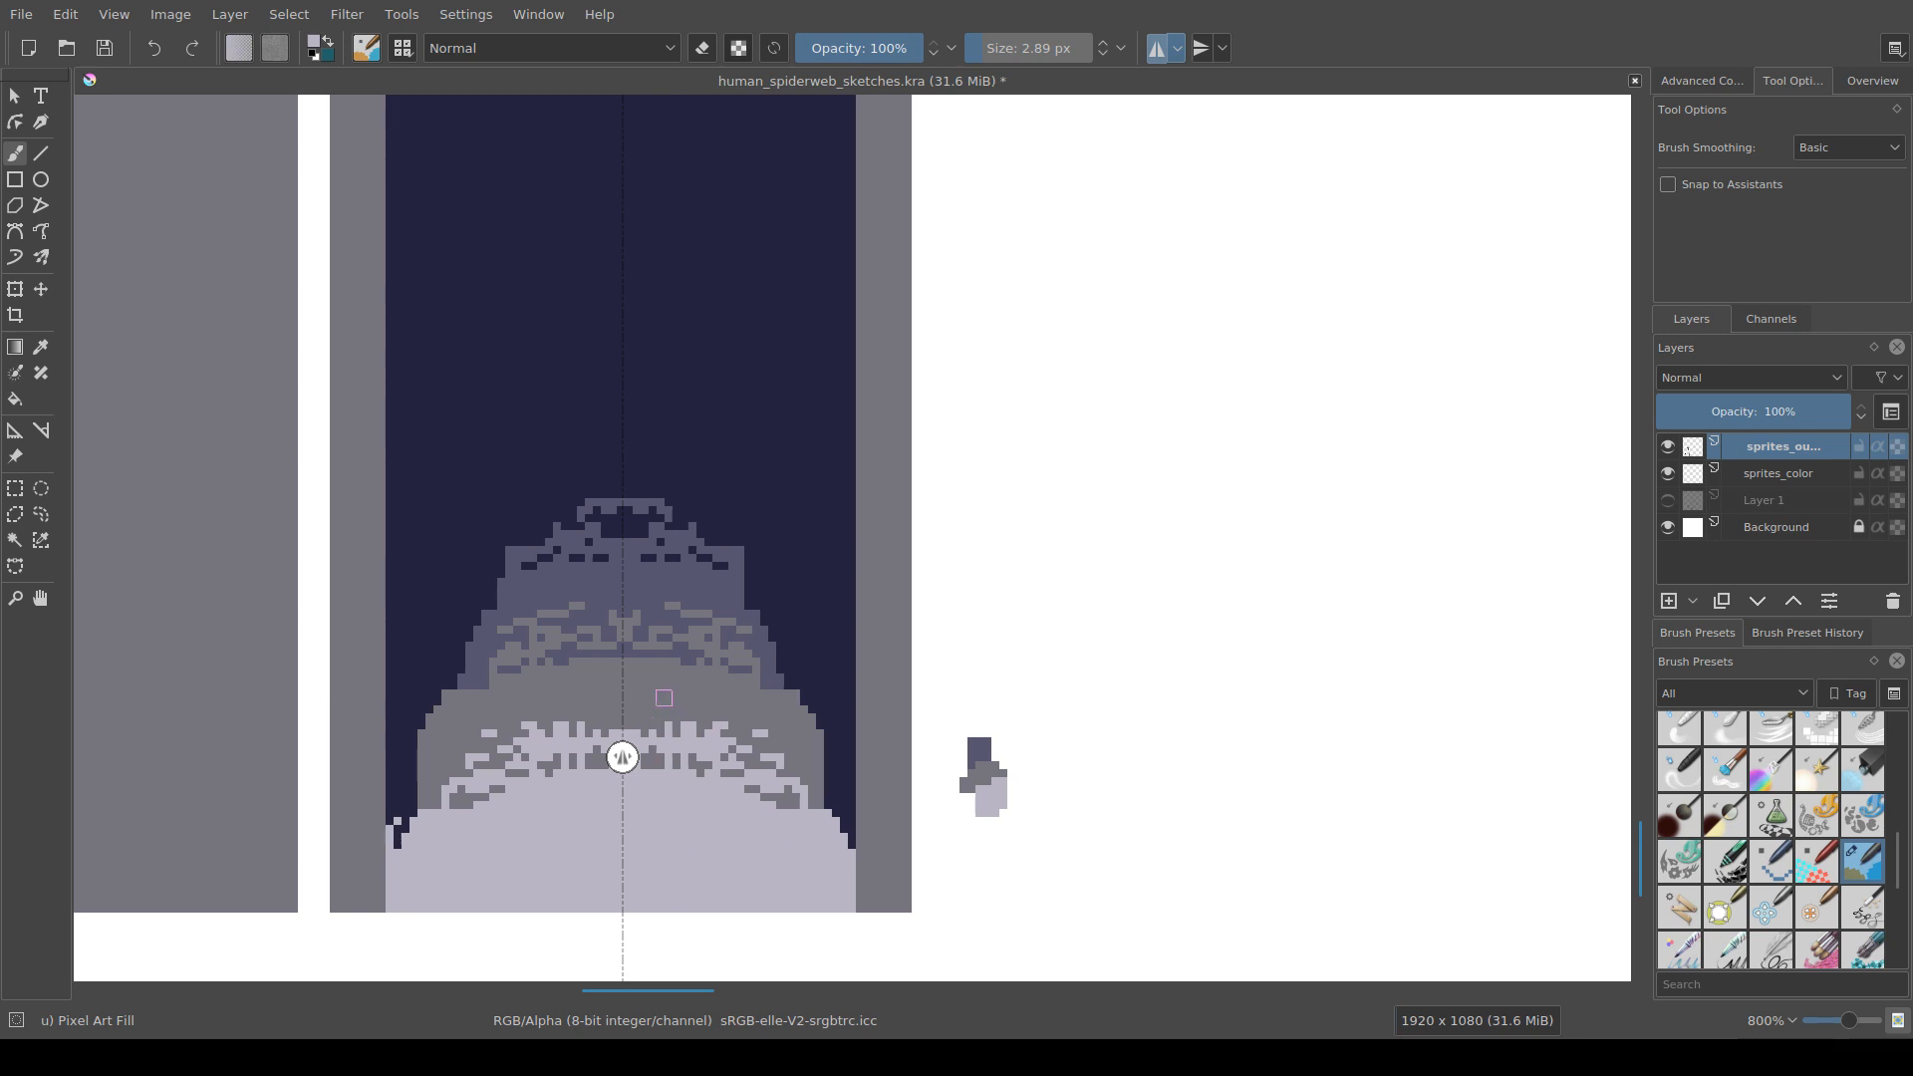
drag(640, 695, 552, 723)
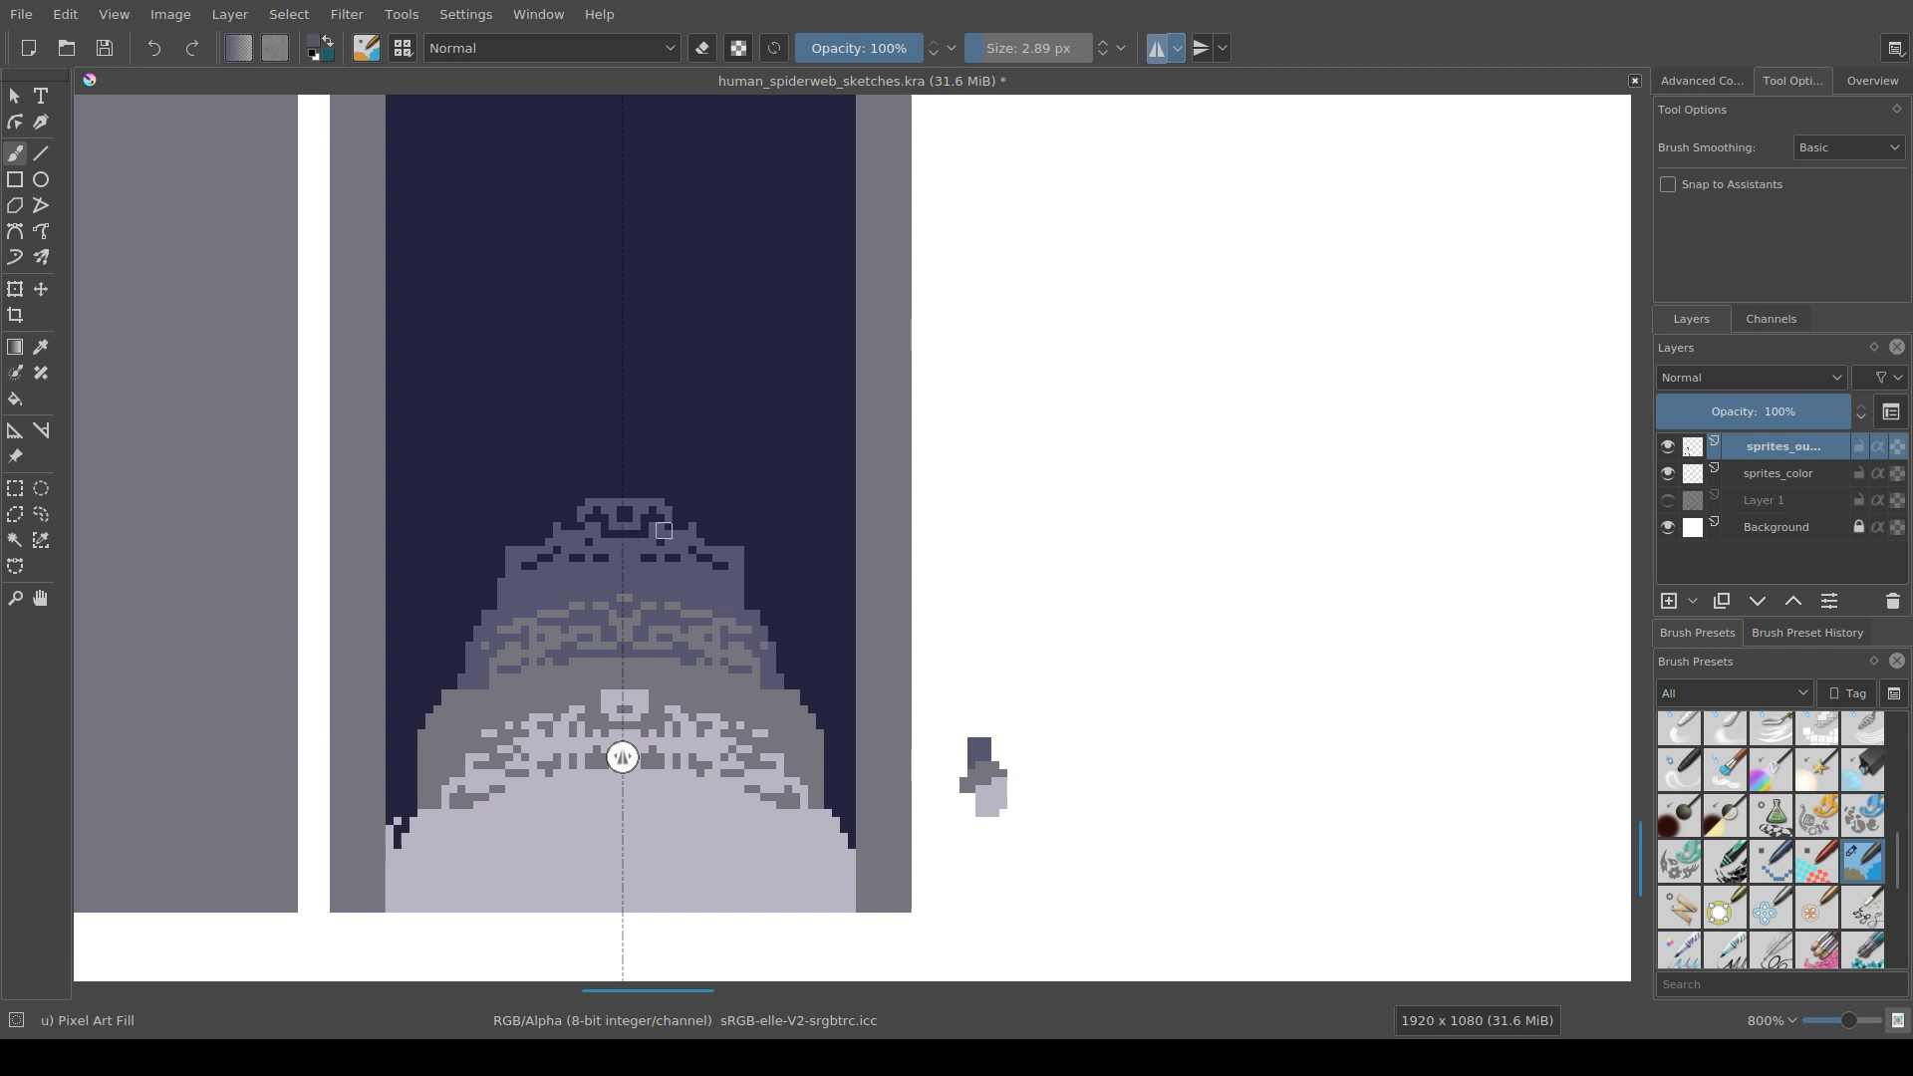
Step: Scatter mirrored slate pixels above and beside the slate band, thinning them upward into the dark doorway
click(711, 516)
drag(685, 503, 677, 494)
mouse_move(654, 478)
mouse_down()
mouse_move(619, 445)
mouse_move(573, 463)
mouse_up()
drag(565, 478, 557, 478)
click(586, 437)
click(608, 406)
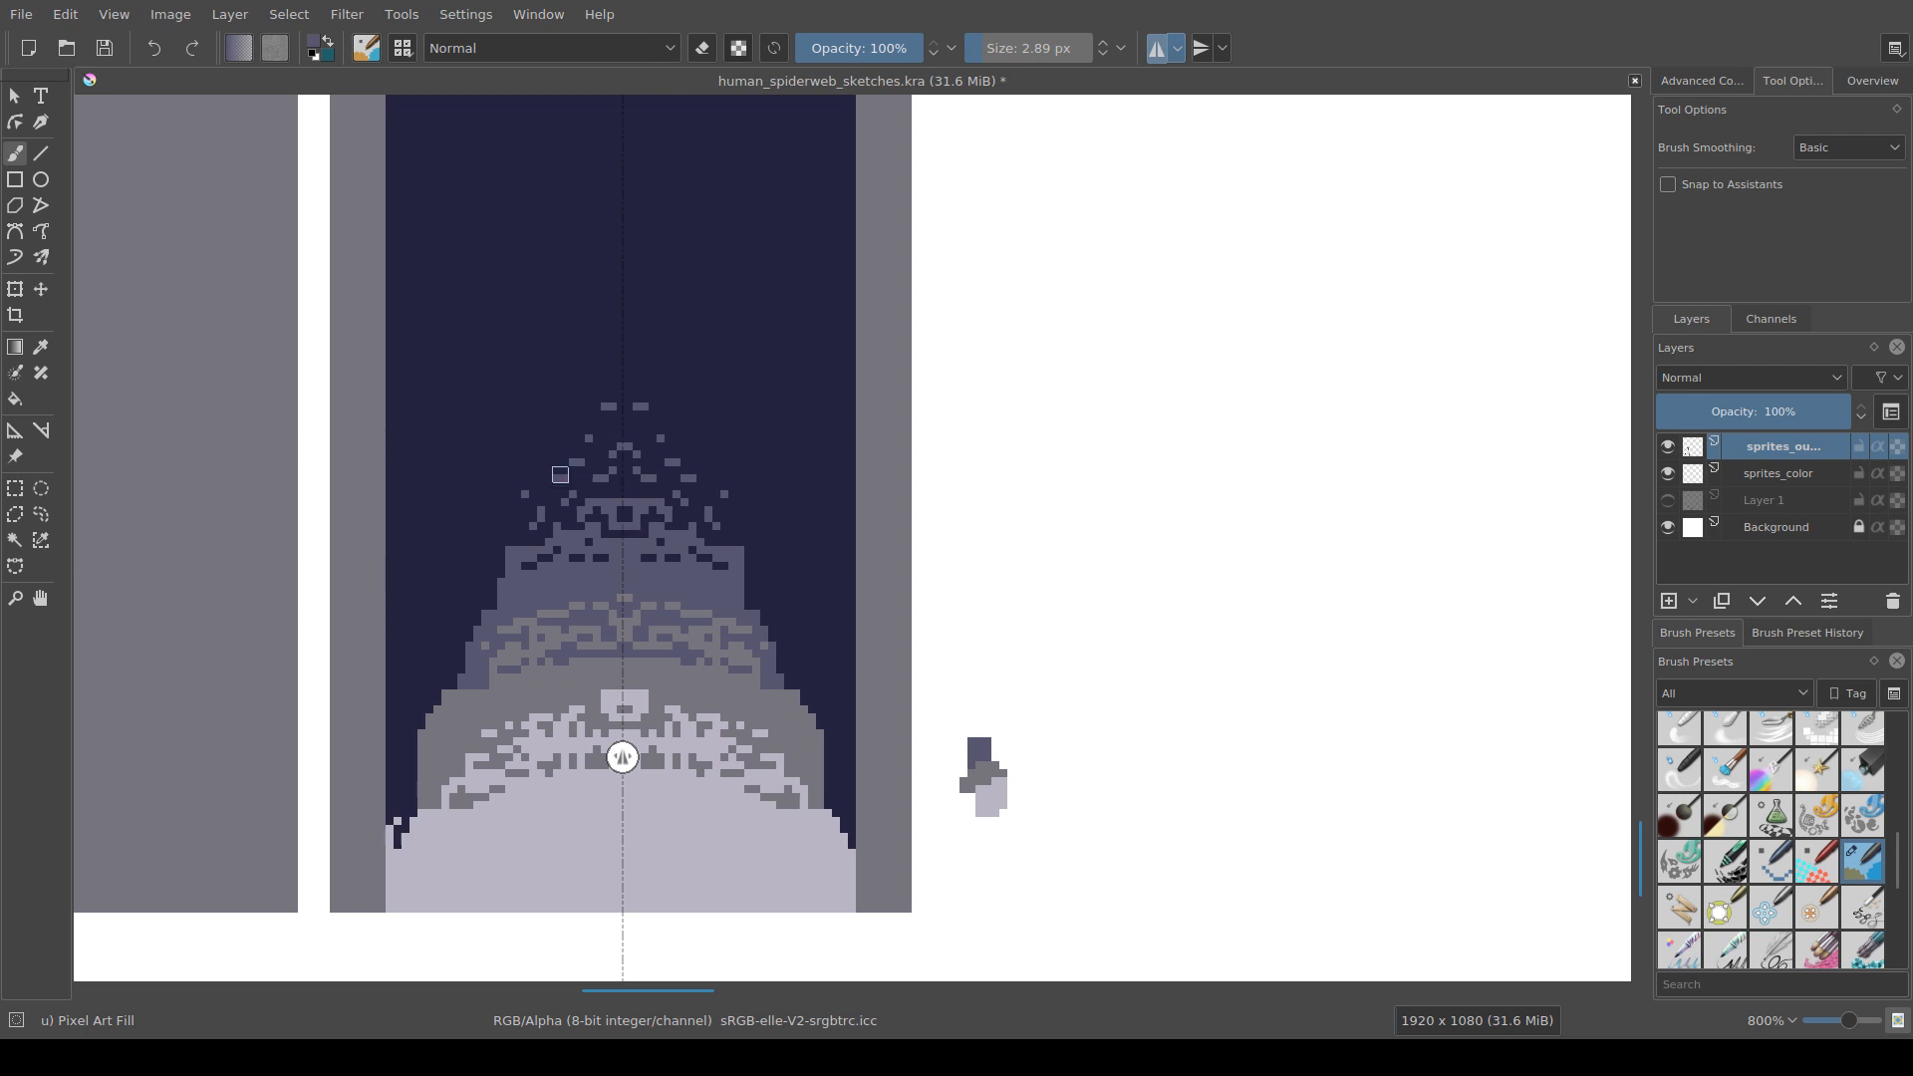
click(525, 494)
click(476, 575)
drag(610, 478, 619, 438)
Step: Dot mirrored mid-grey pixels over the upper part of the slate band
ctrl+click(680, 664)
mouse_move(660, 574)
mouse_down()
mouse_move(632, 530)
mouse_move(719, 609)
mouse_move(656, 594)
mouse_move(640, 578)
mouse_move(708, 566)
mouse_up()
click(627, 558)
click(634, 532)
click(685, 583)
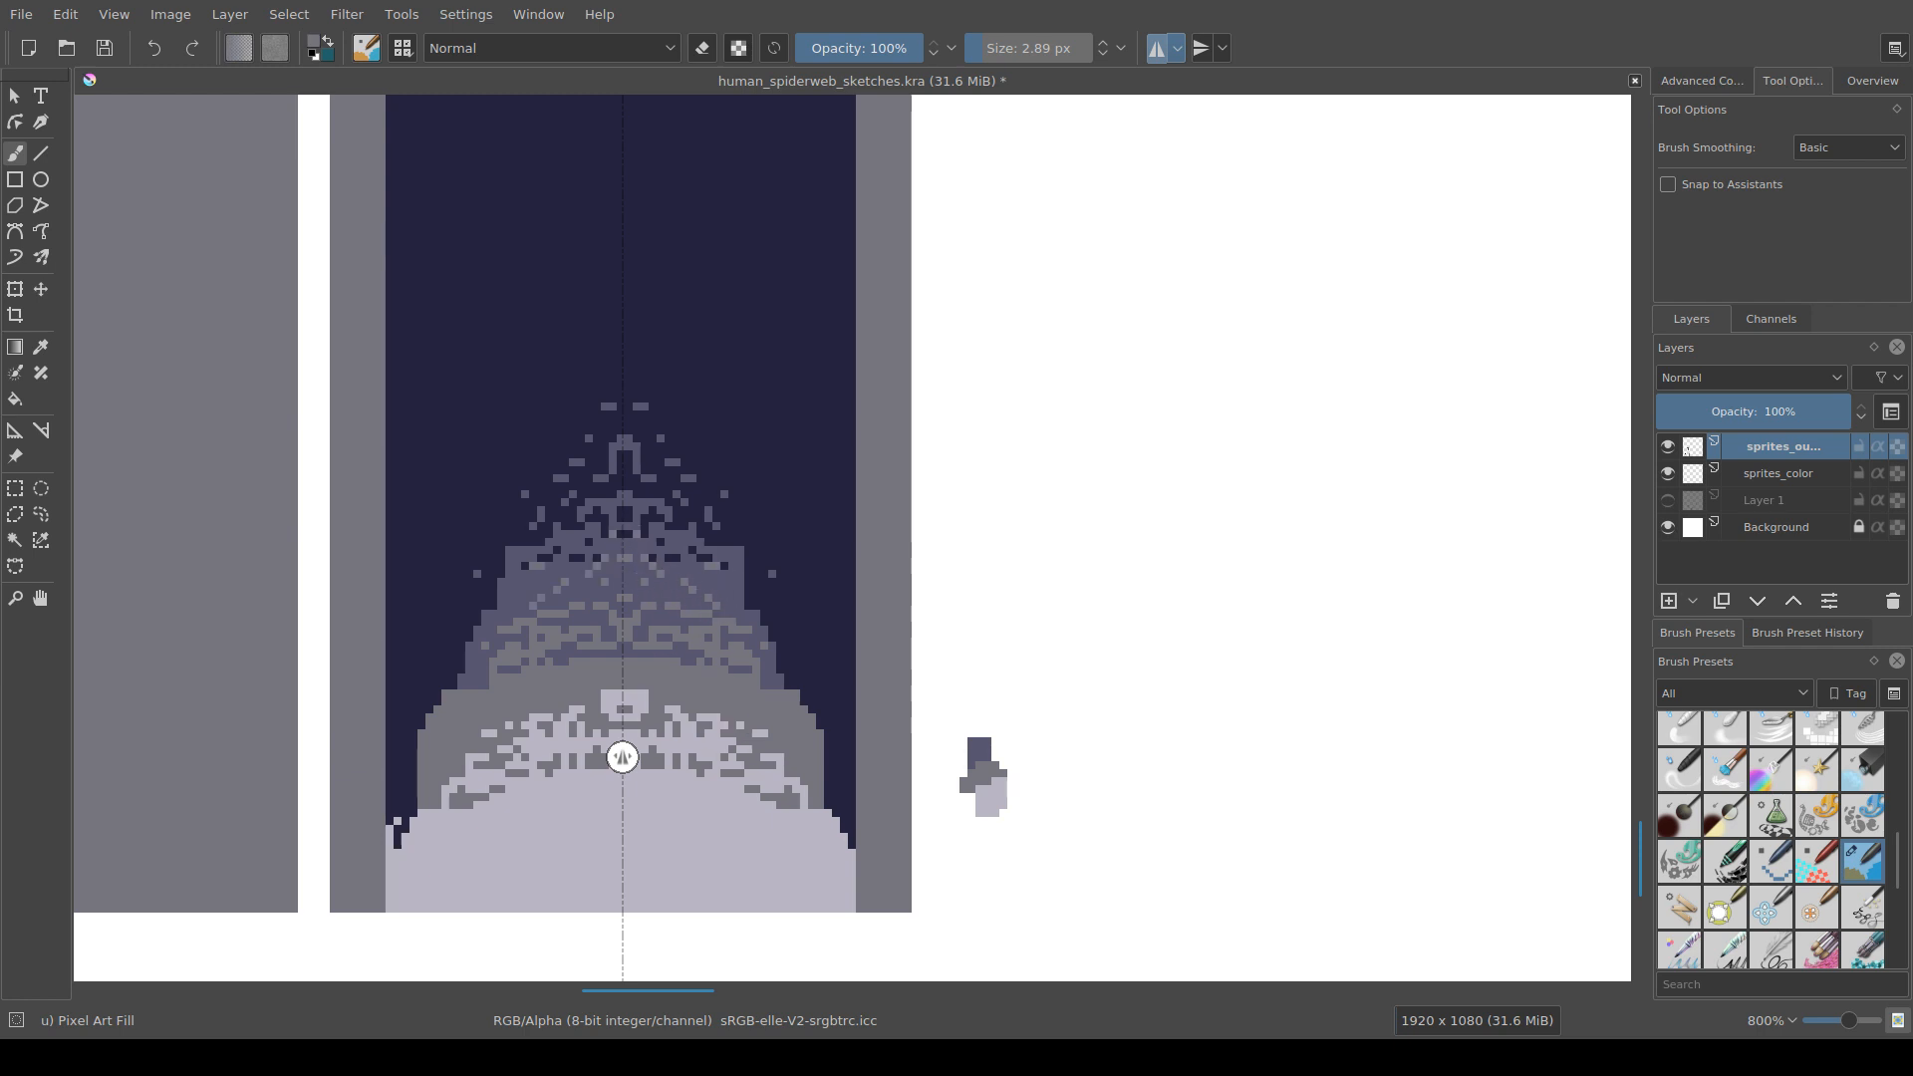
Step: Place mirrored light grey pixels near the centre line where the mid-grey dithering meets the slate band
drag(719, 761, 707, 655)
ctrl+click(667, 609)
click(648, 565)
click(635, 568)
click(619, 529)
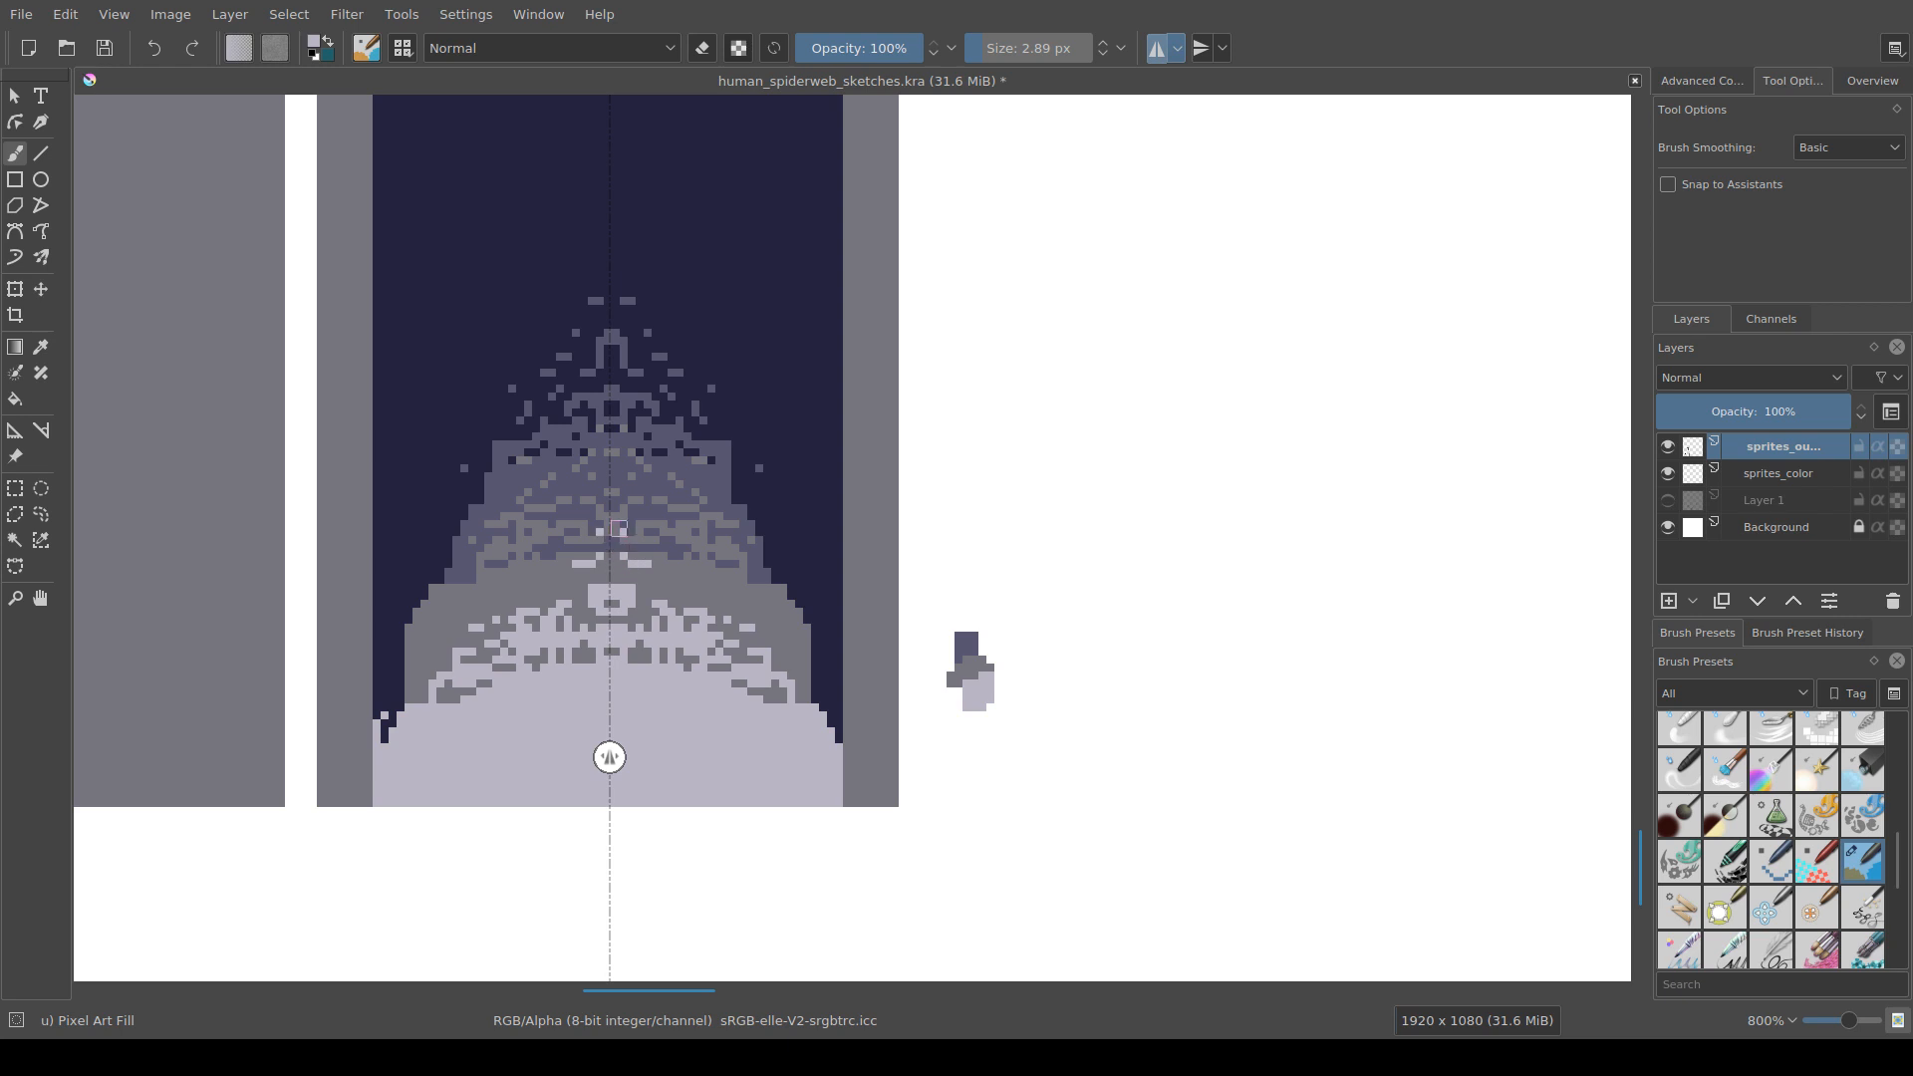
Step: Break up the solid light grey block on the centre line with mid-grey and light grey pixels
ctrl+click(660, 592)
click(622, 585)
click(632, 609)
ctrl+click(650, 608)
click(638, 594)
scroll(768, 617, down, 1)
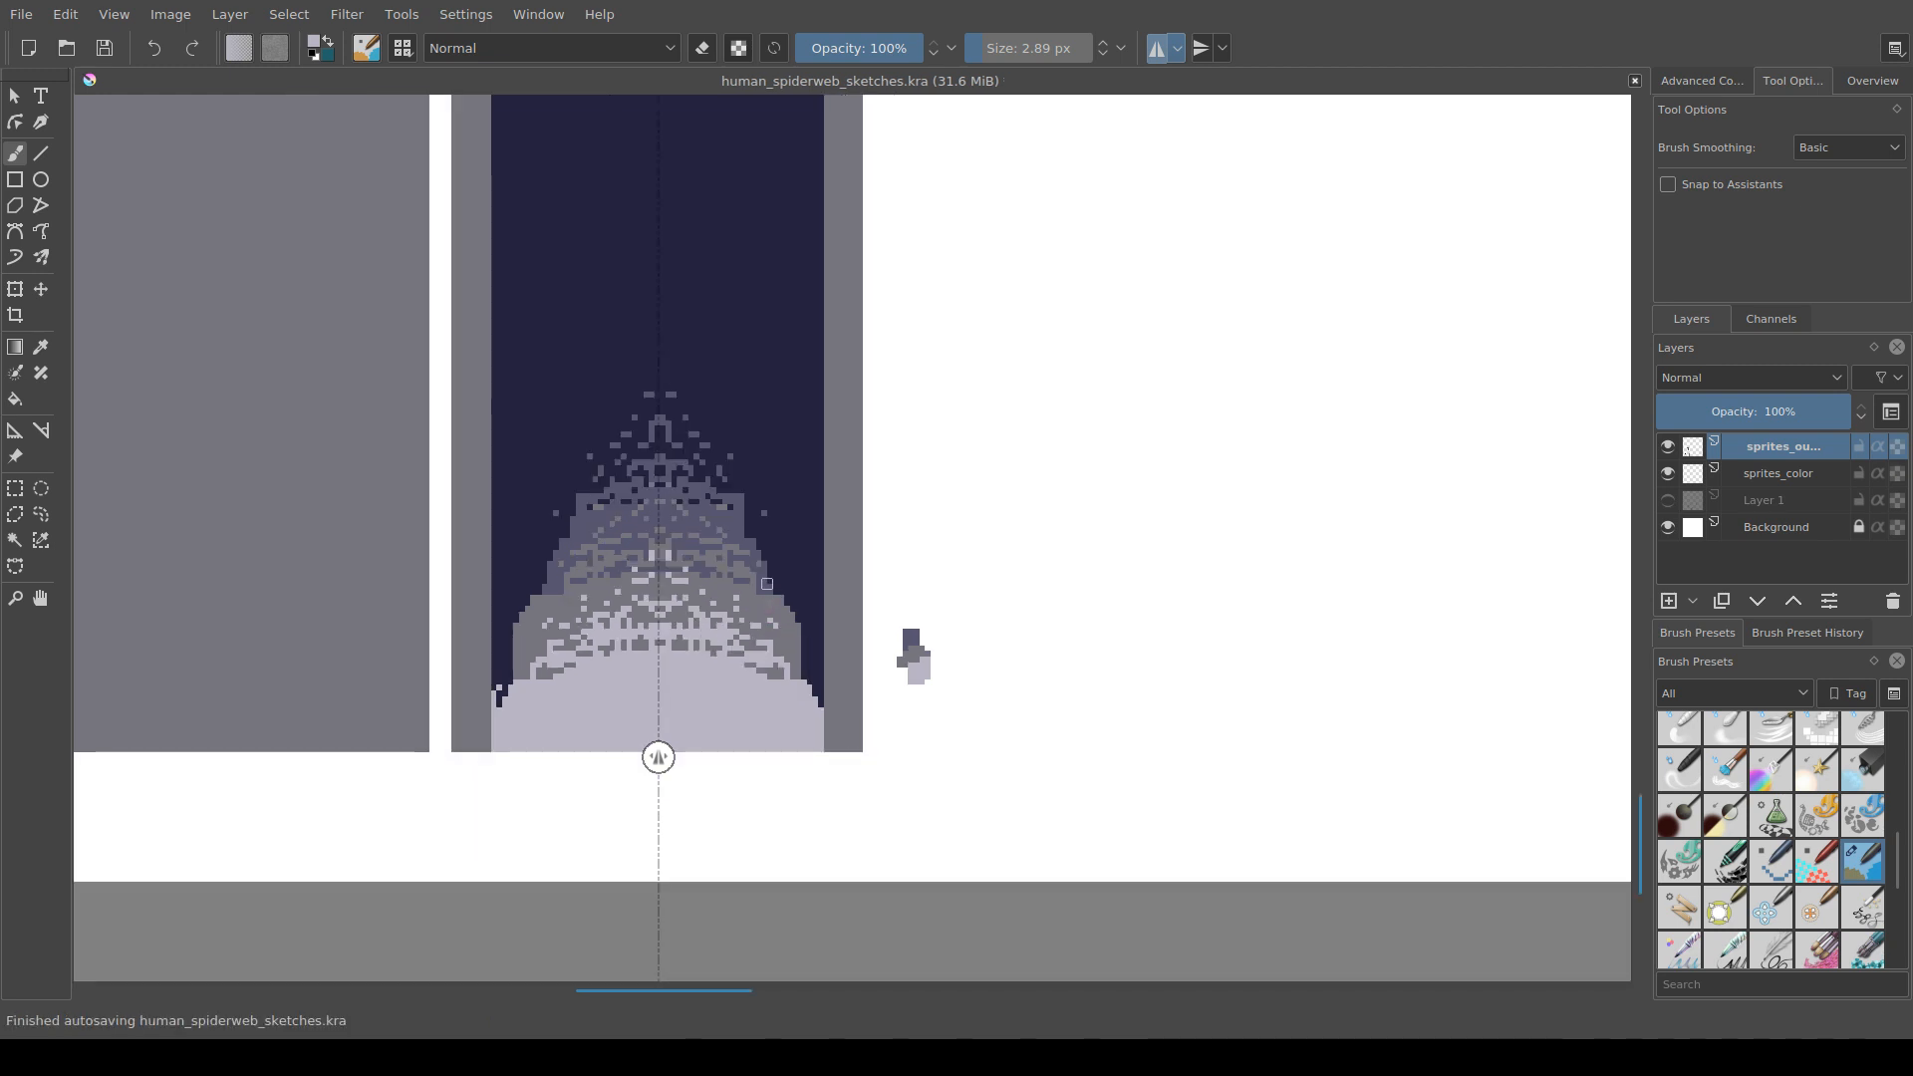
Step: Examine the doorway and its dithered floor at different magnifications, comparing them with the neighbouring line sketch
scroll(722, 567, down, 1)
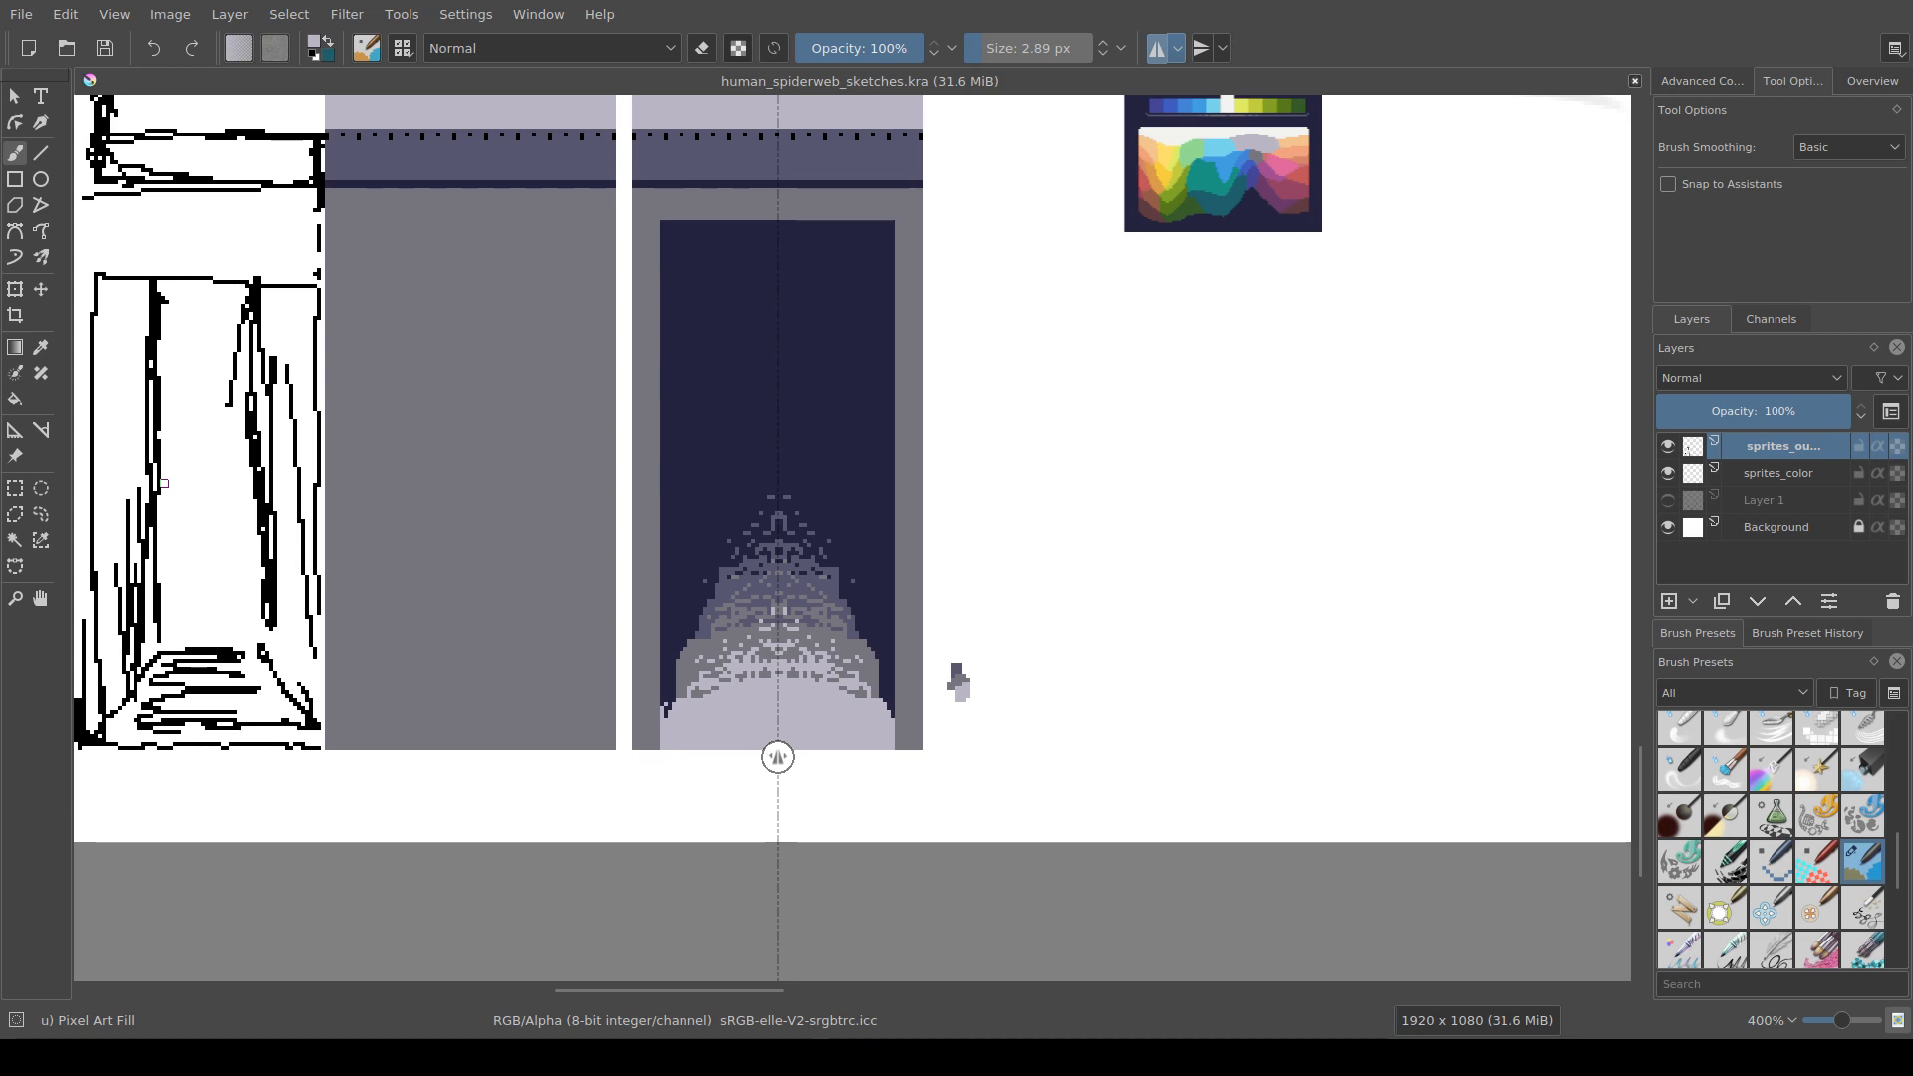
scroll(837, 686, down, 3)
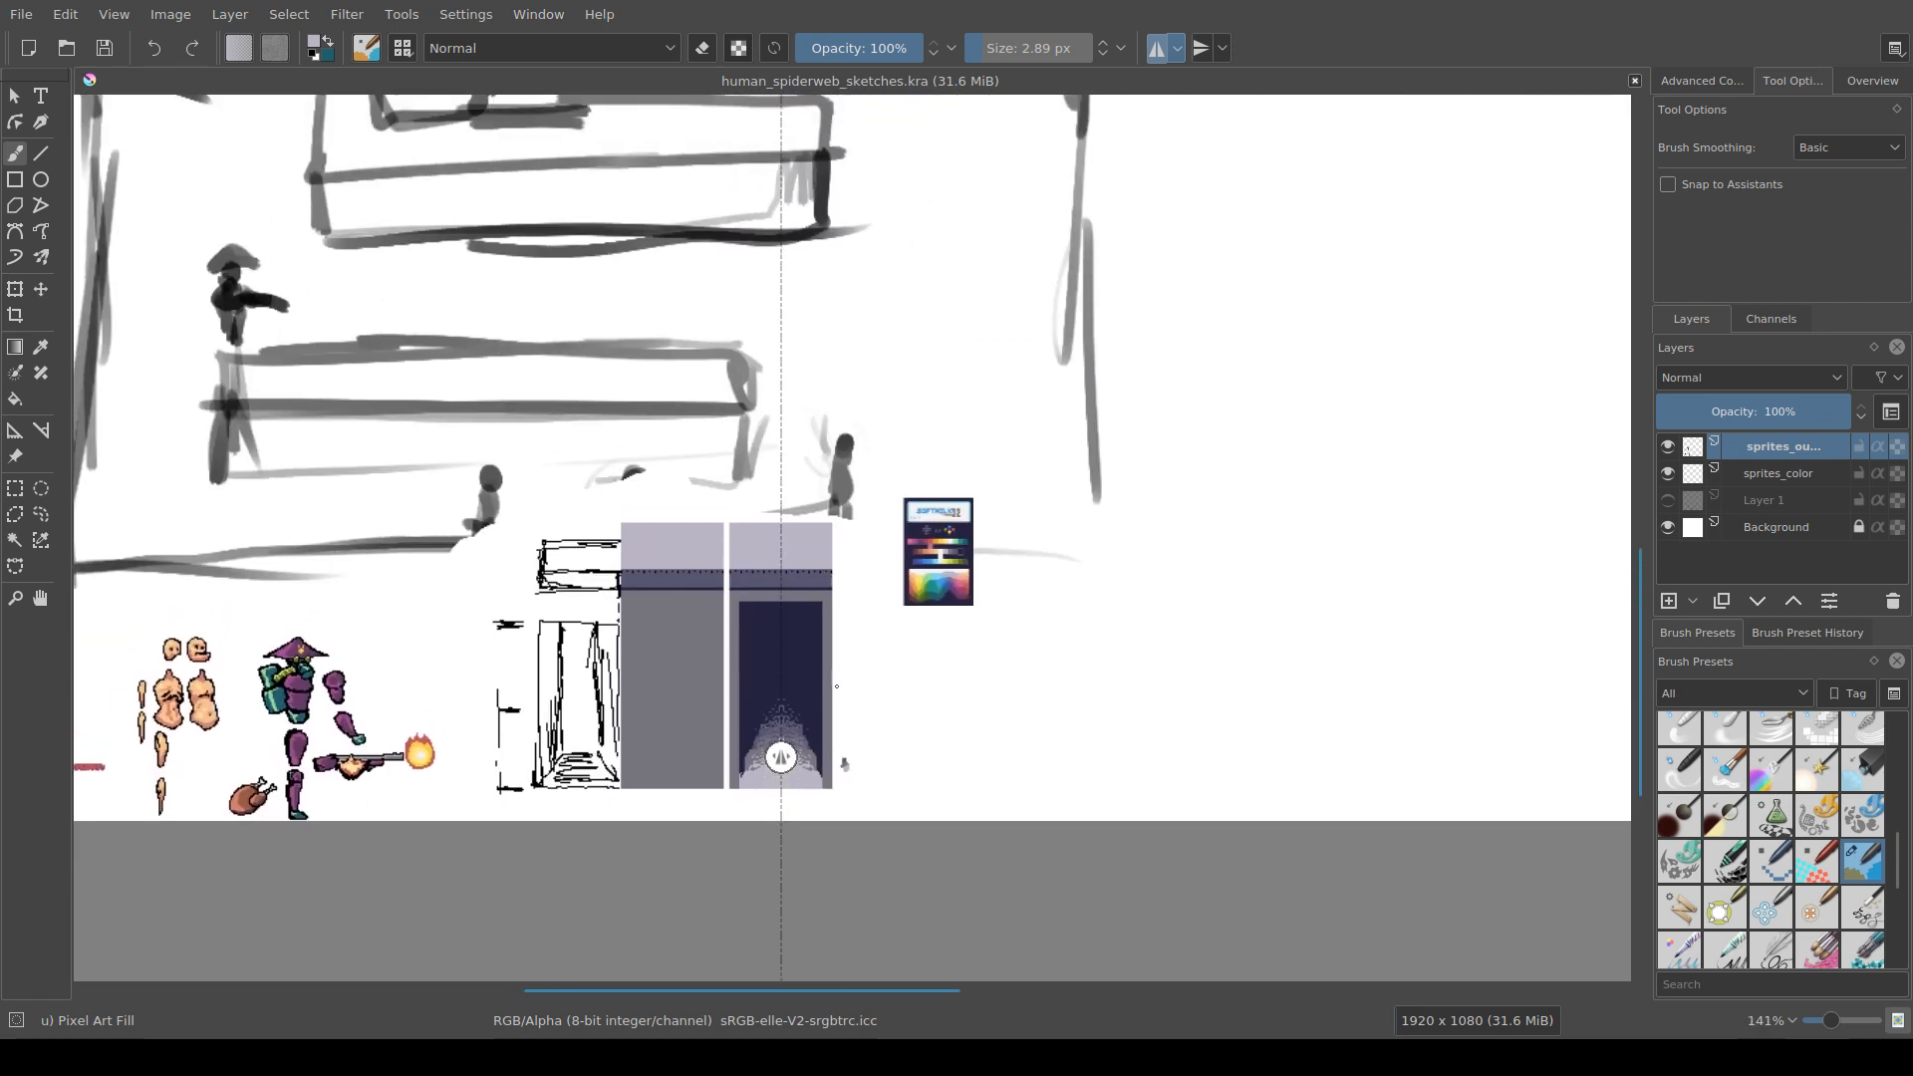
scroll(837, 686, down, 1)
scroll(742, 688, up, 2)
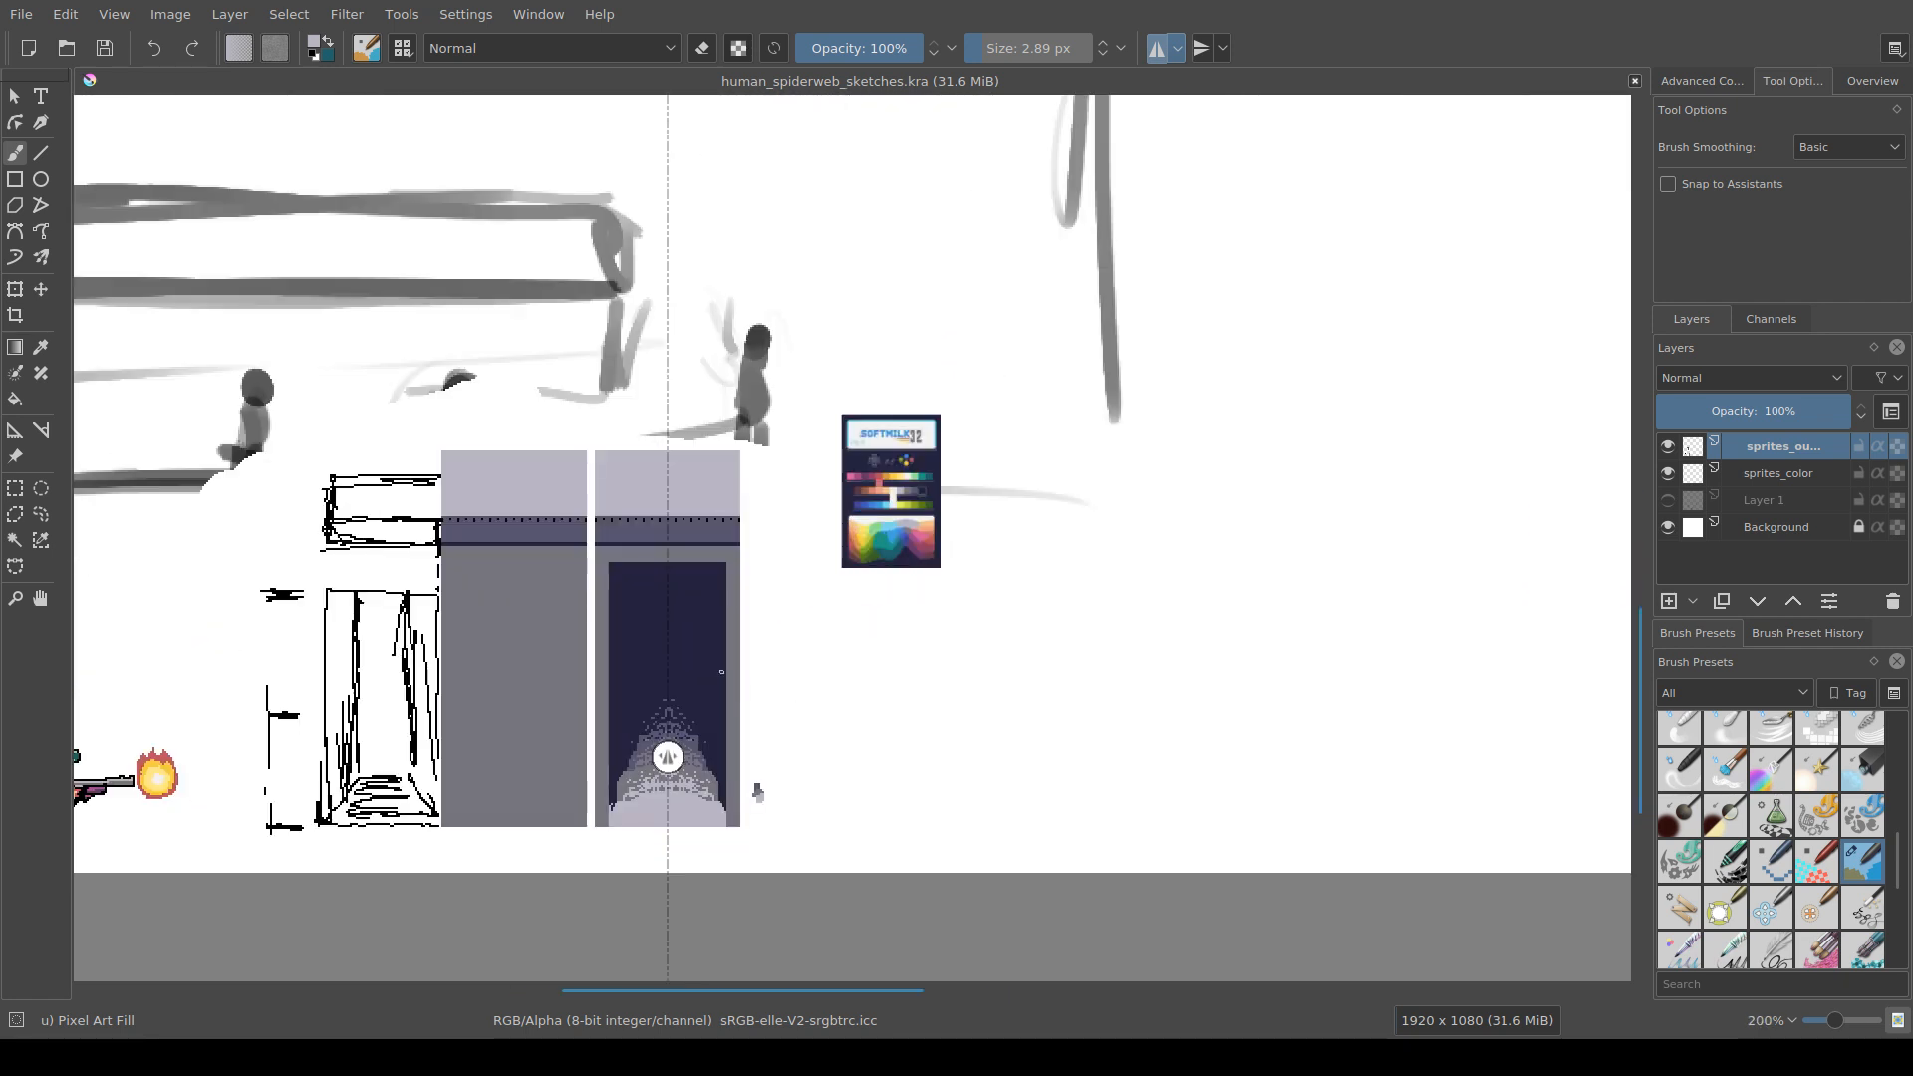
scroll(743, 693, up, 1)
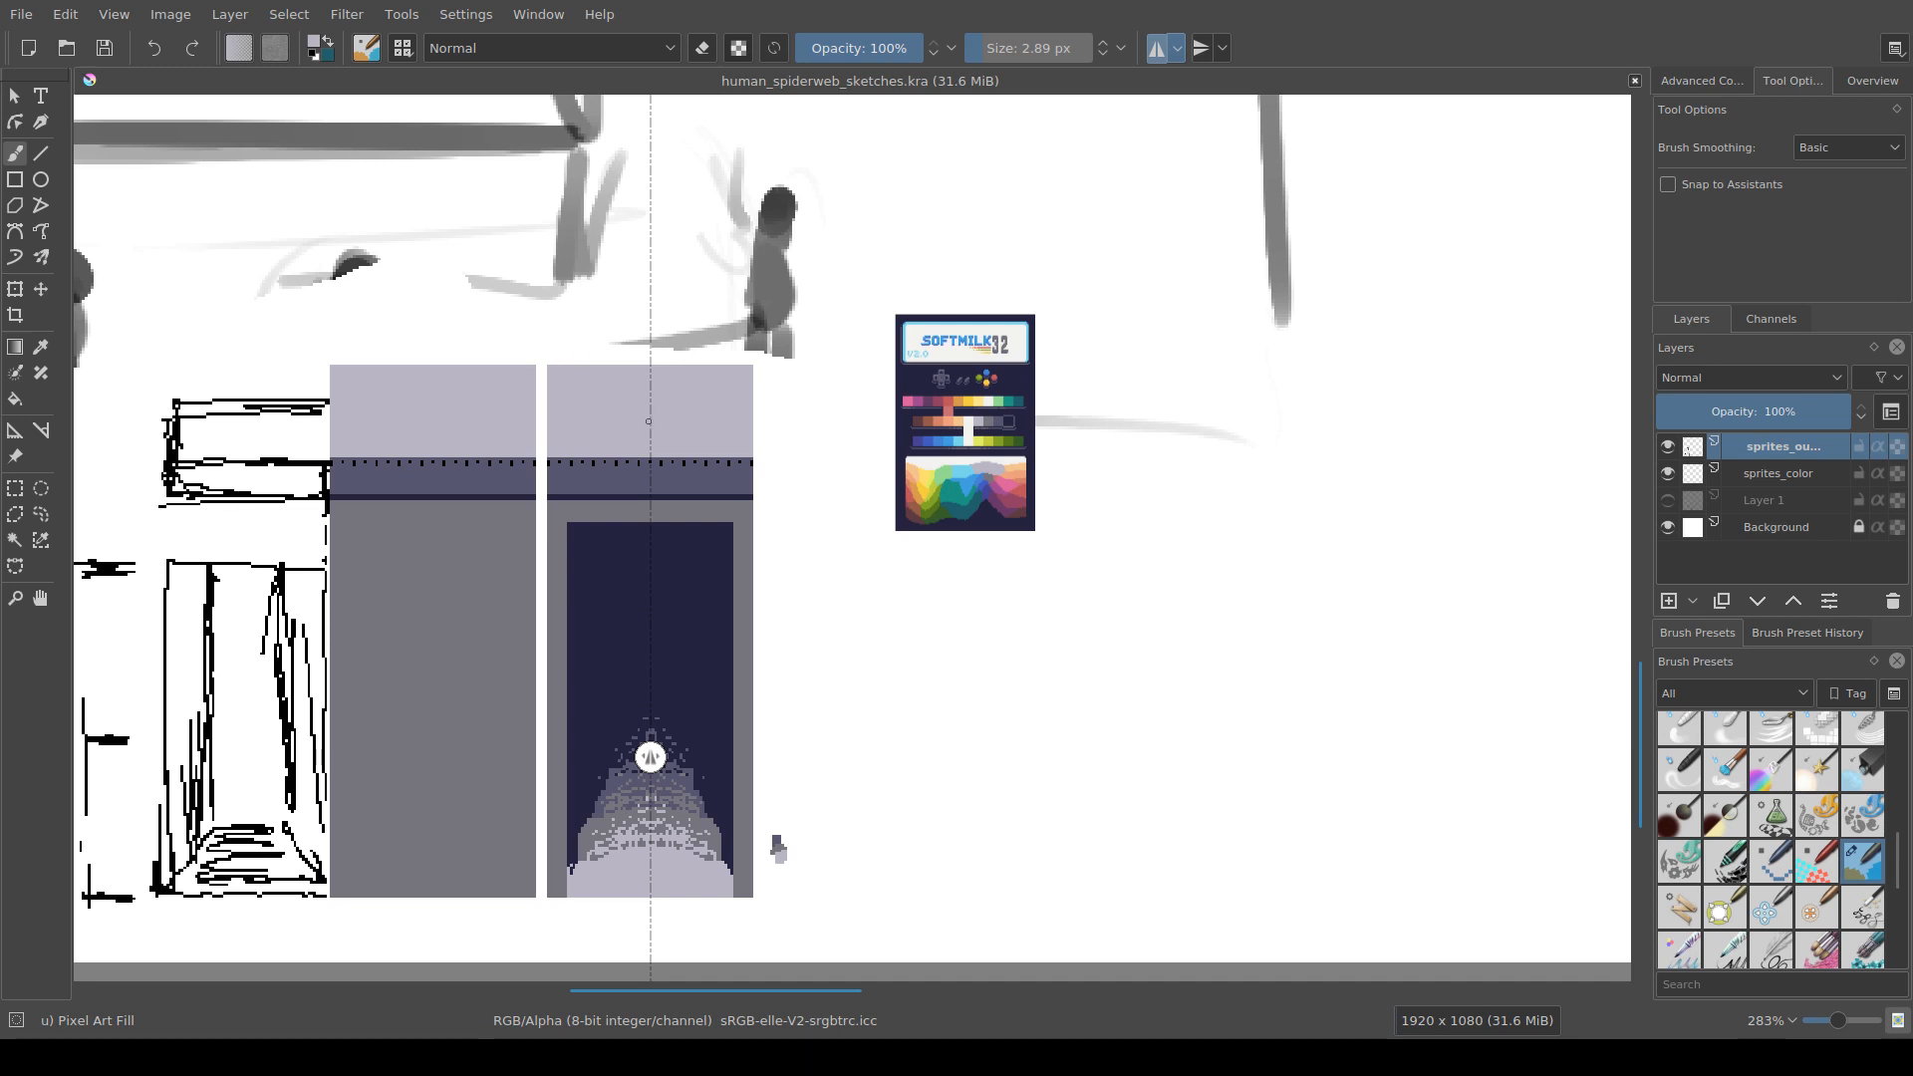
scroll(710, 575, down, 3)
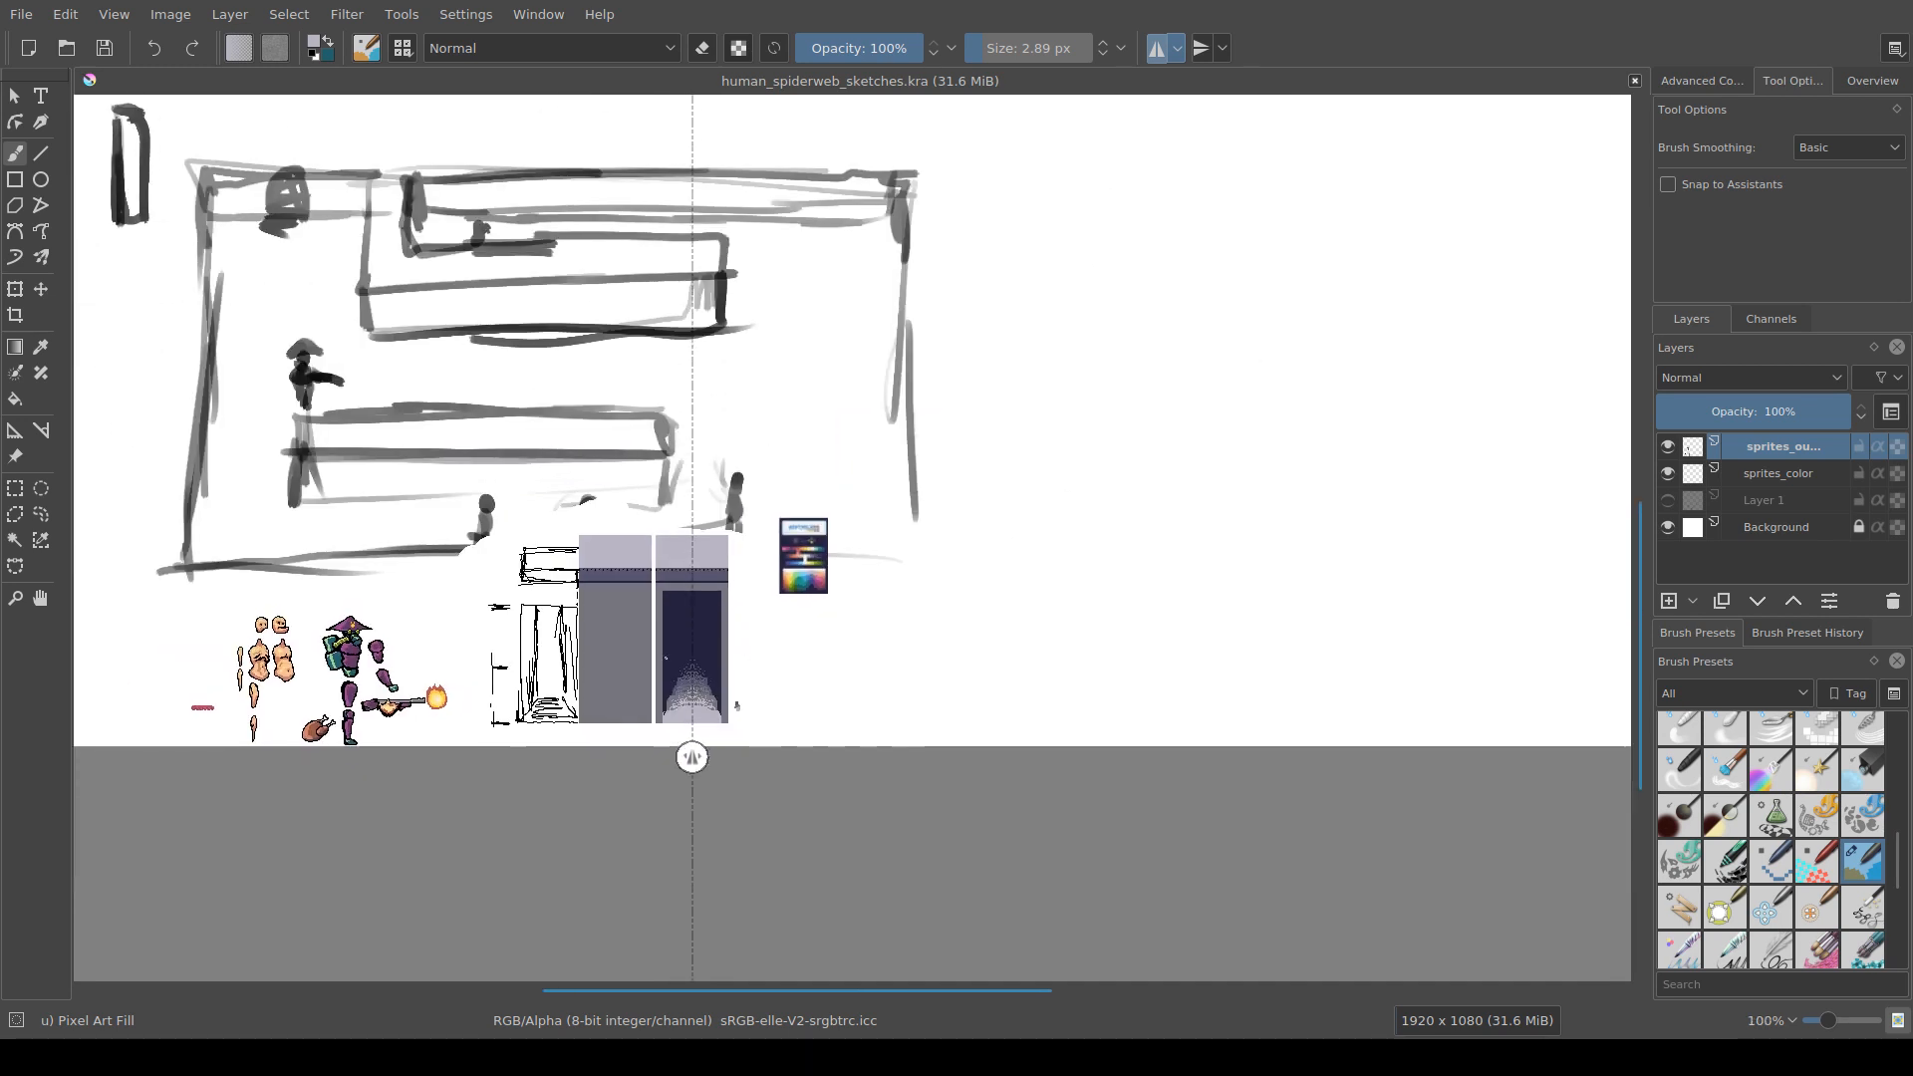
scroll(736, 706, up, 1)
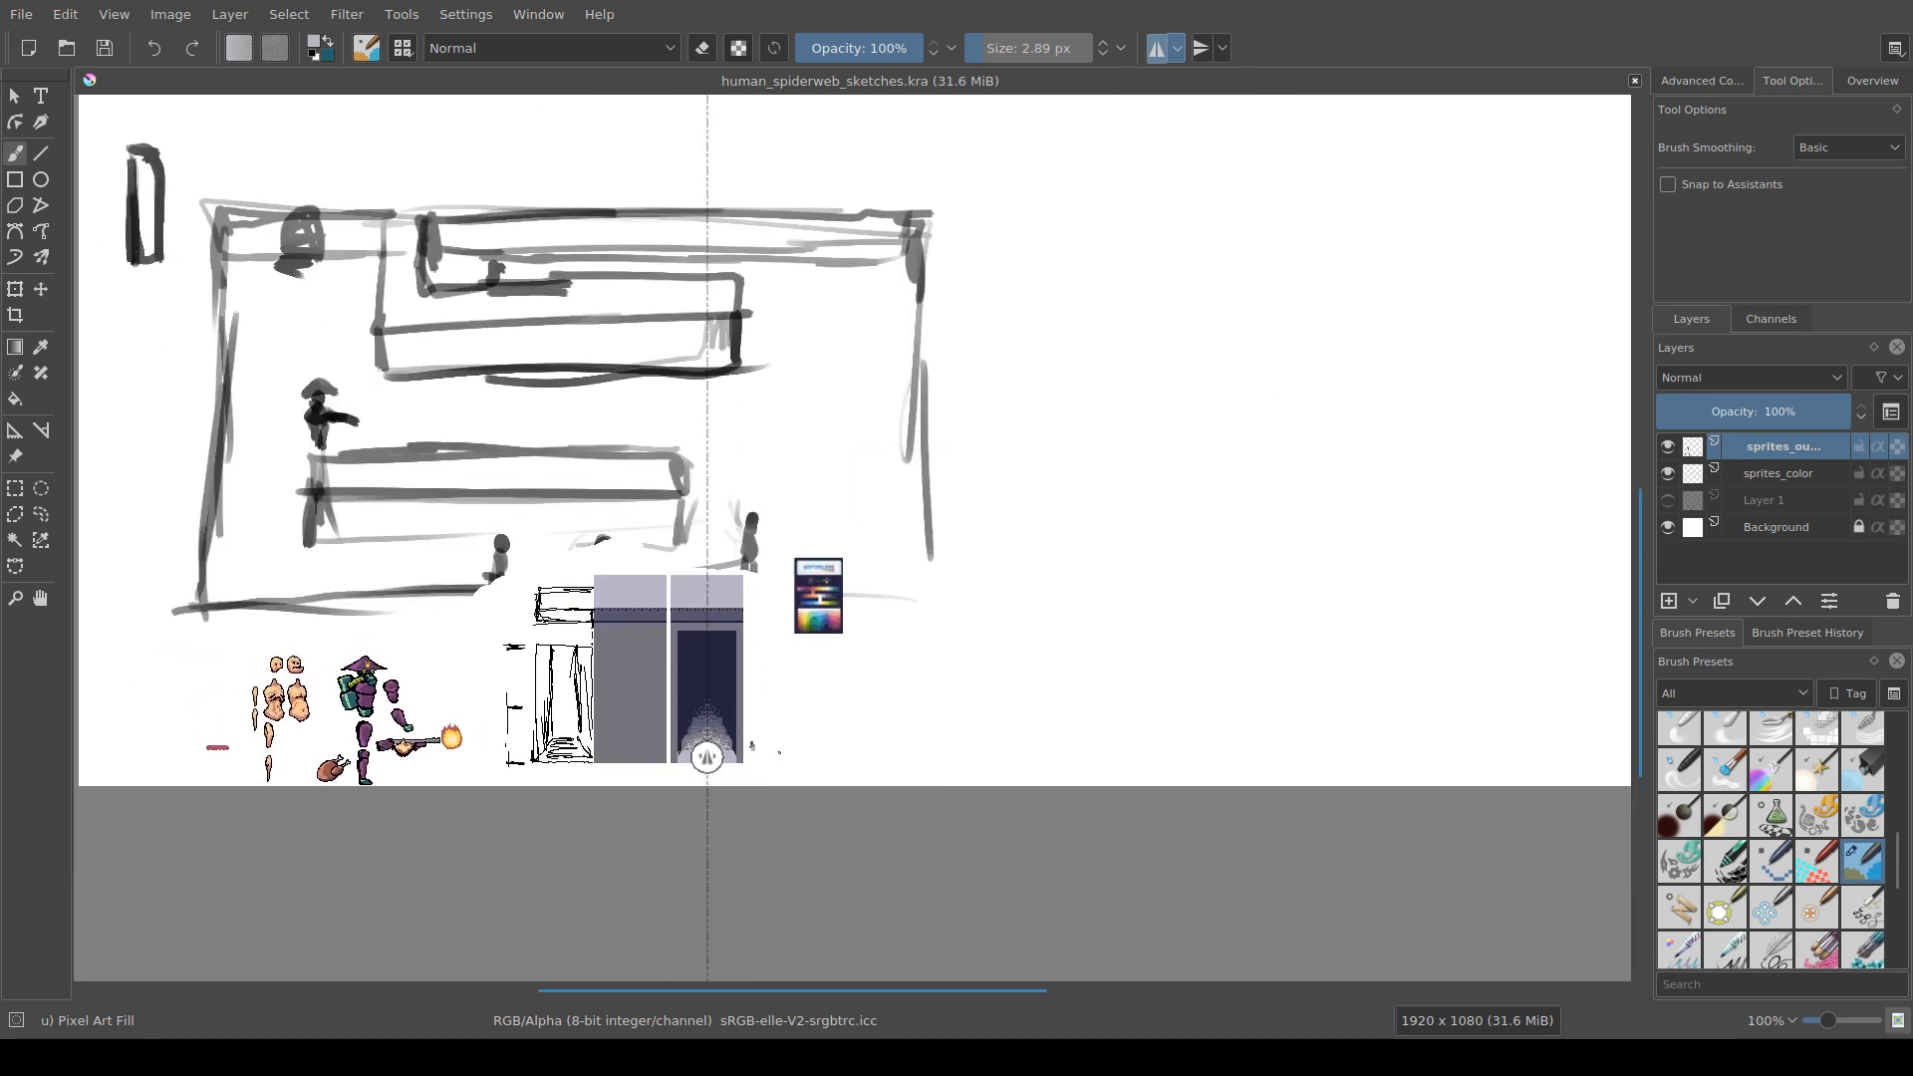
scroll(769, 745, down, 2)
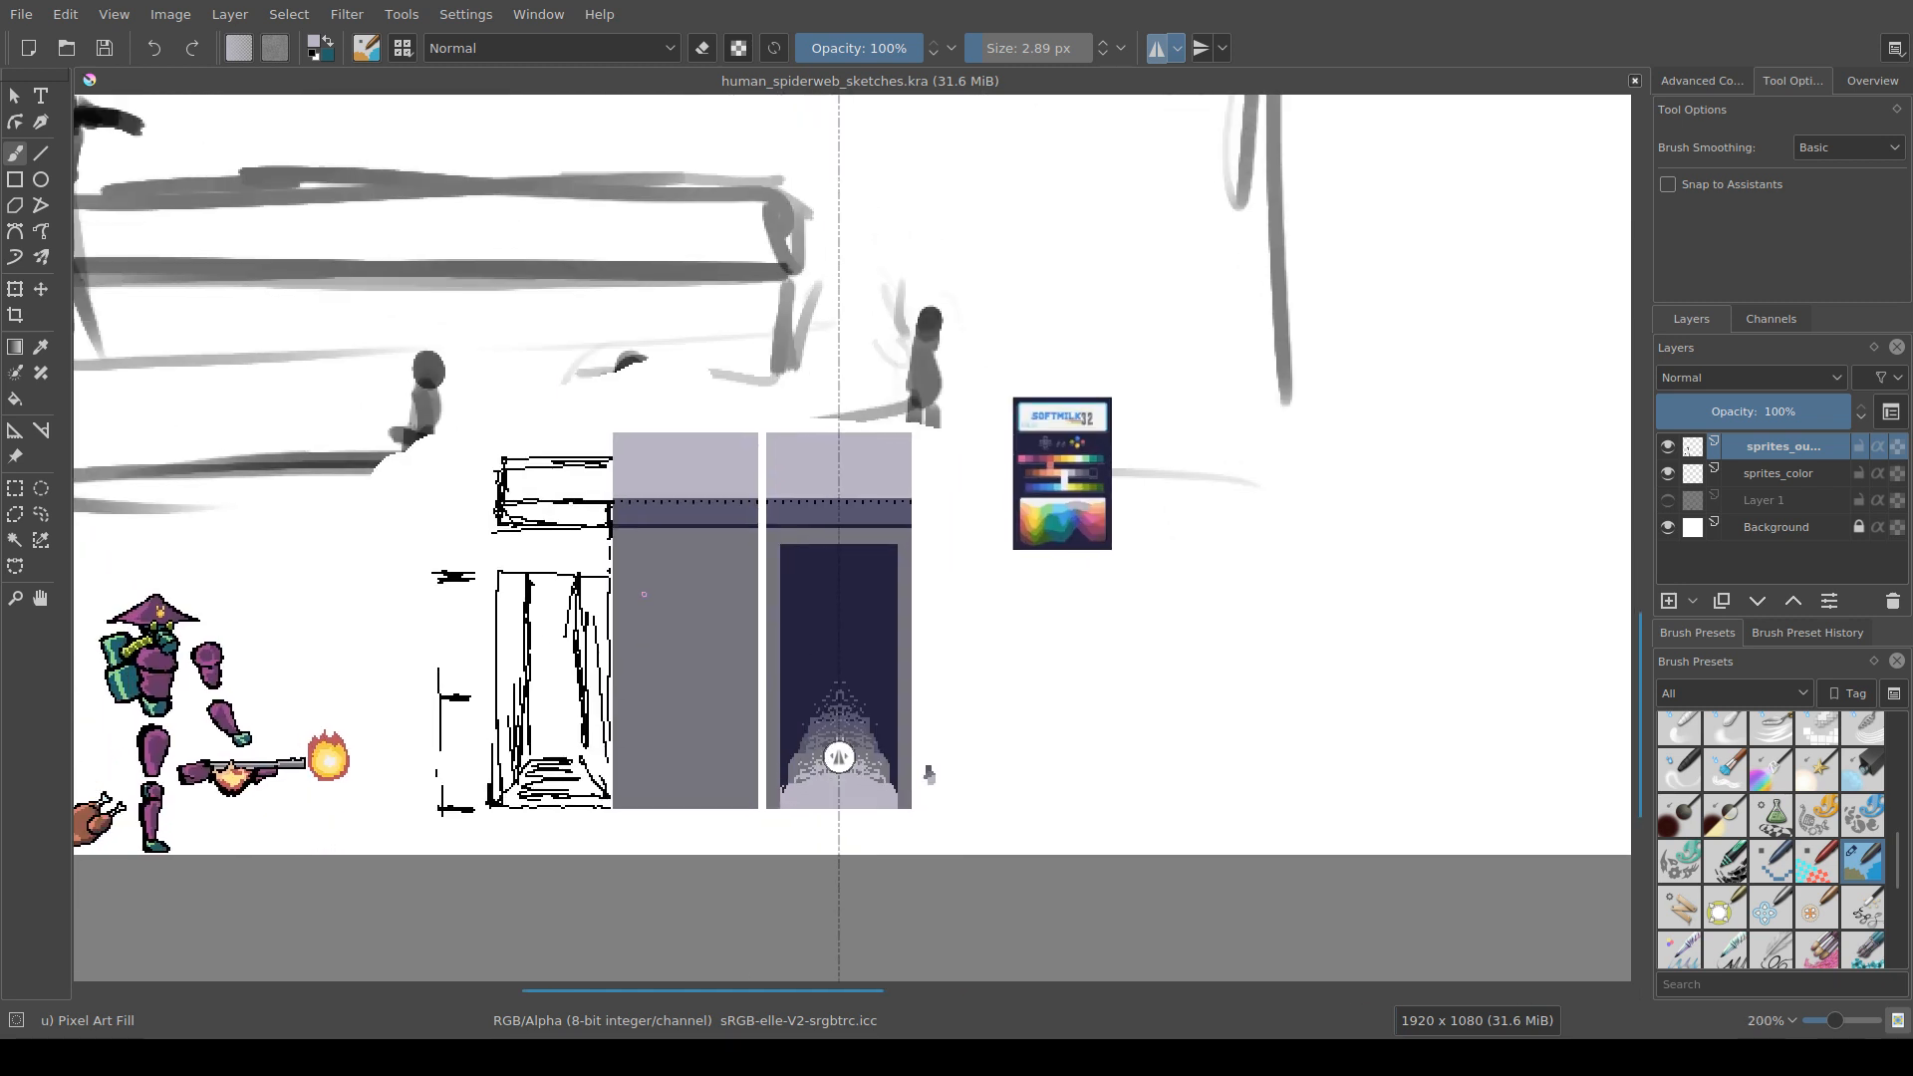
scroll(768, 678, up, 3)
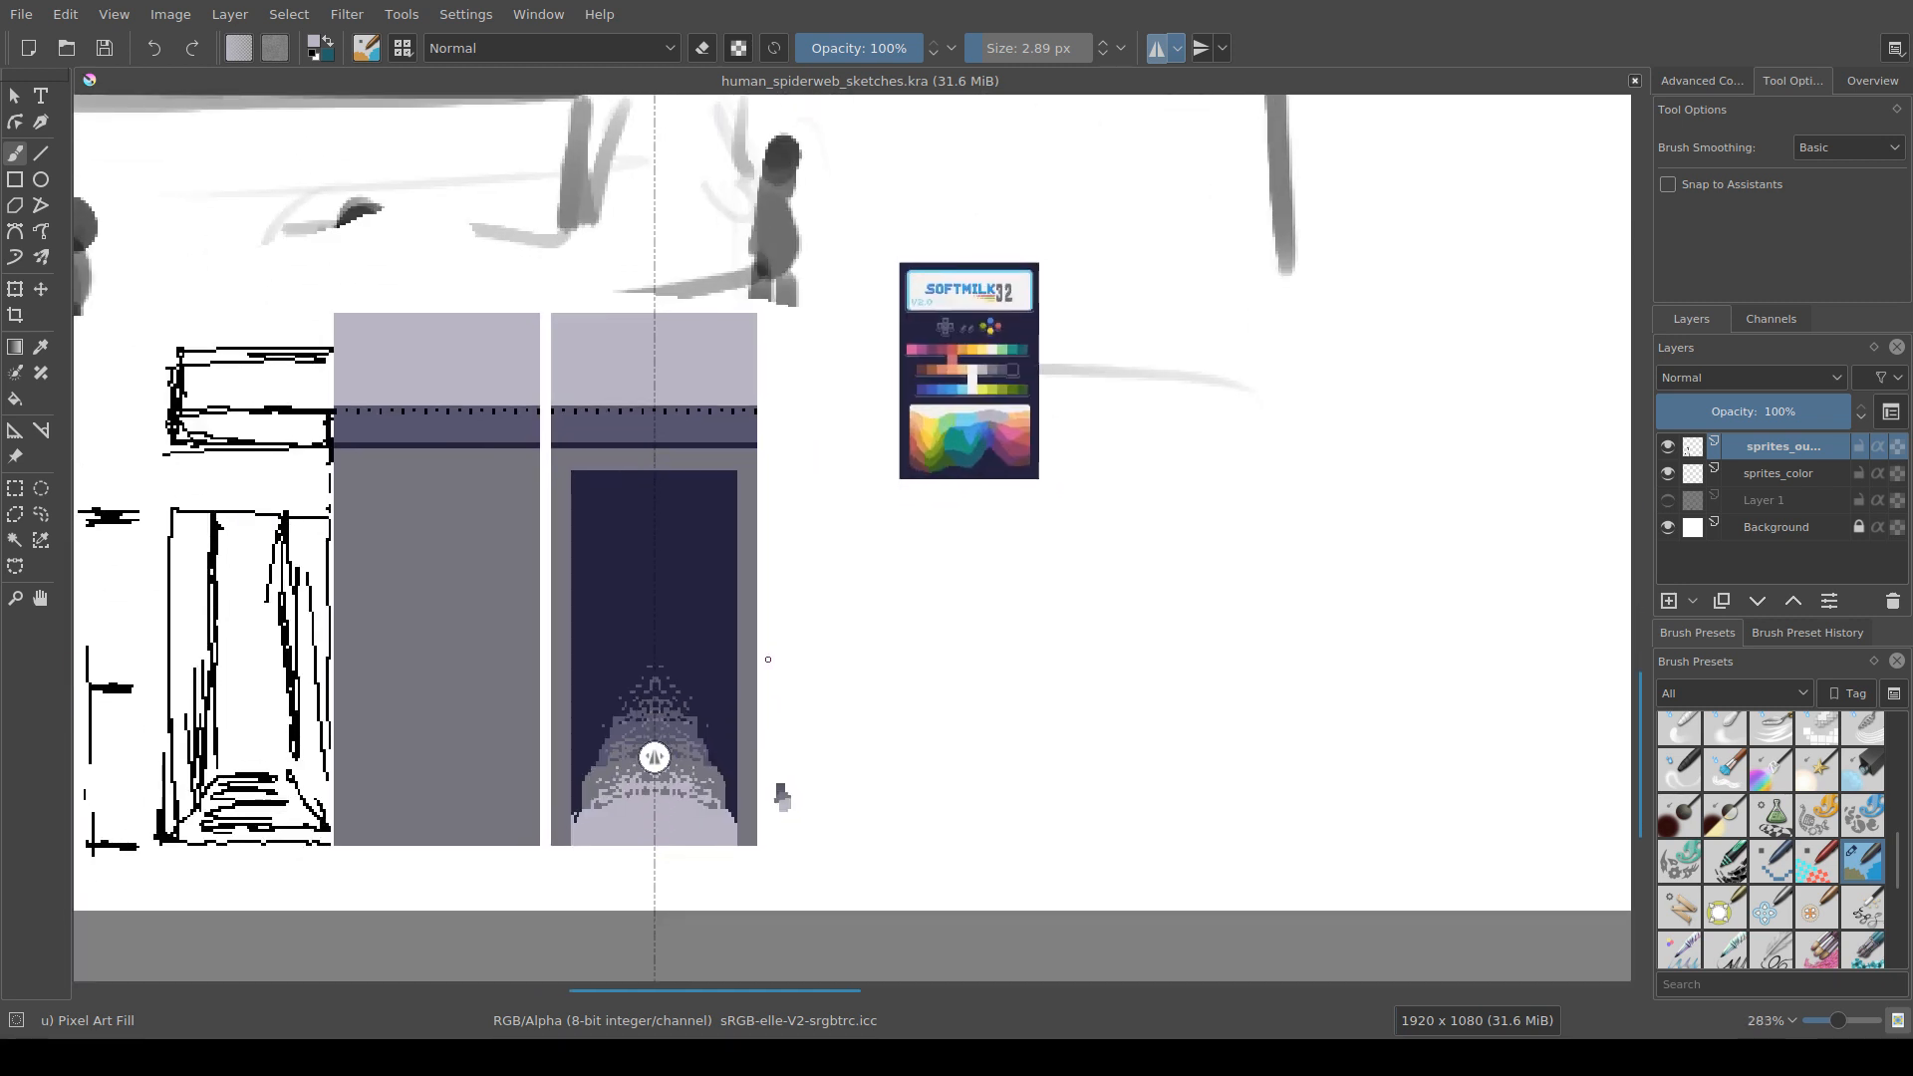
Step: Draw mirrored vertical mid-grey streaks of varying length near the upper sides of the dark doorway
drag(726, 673, 736, 585)
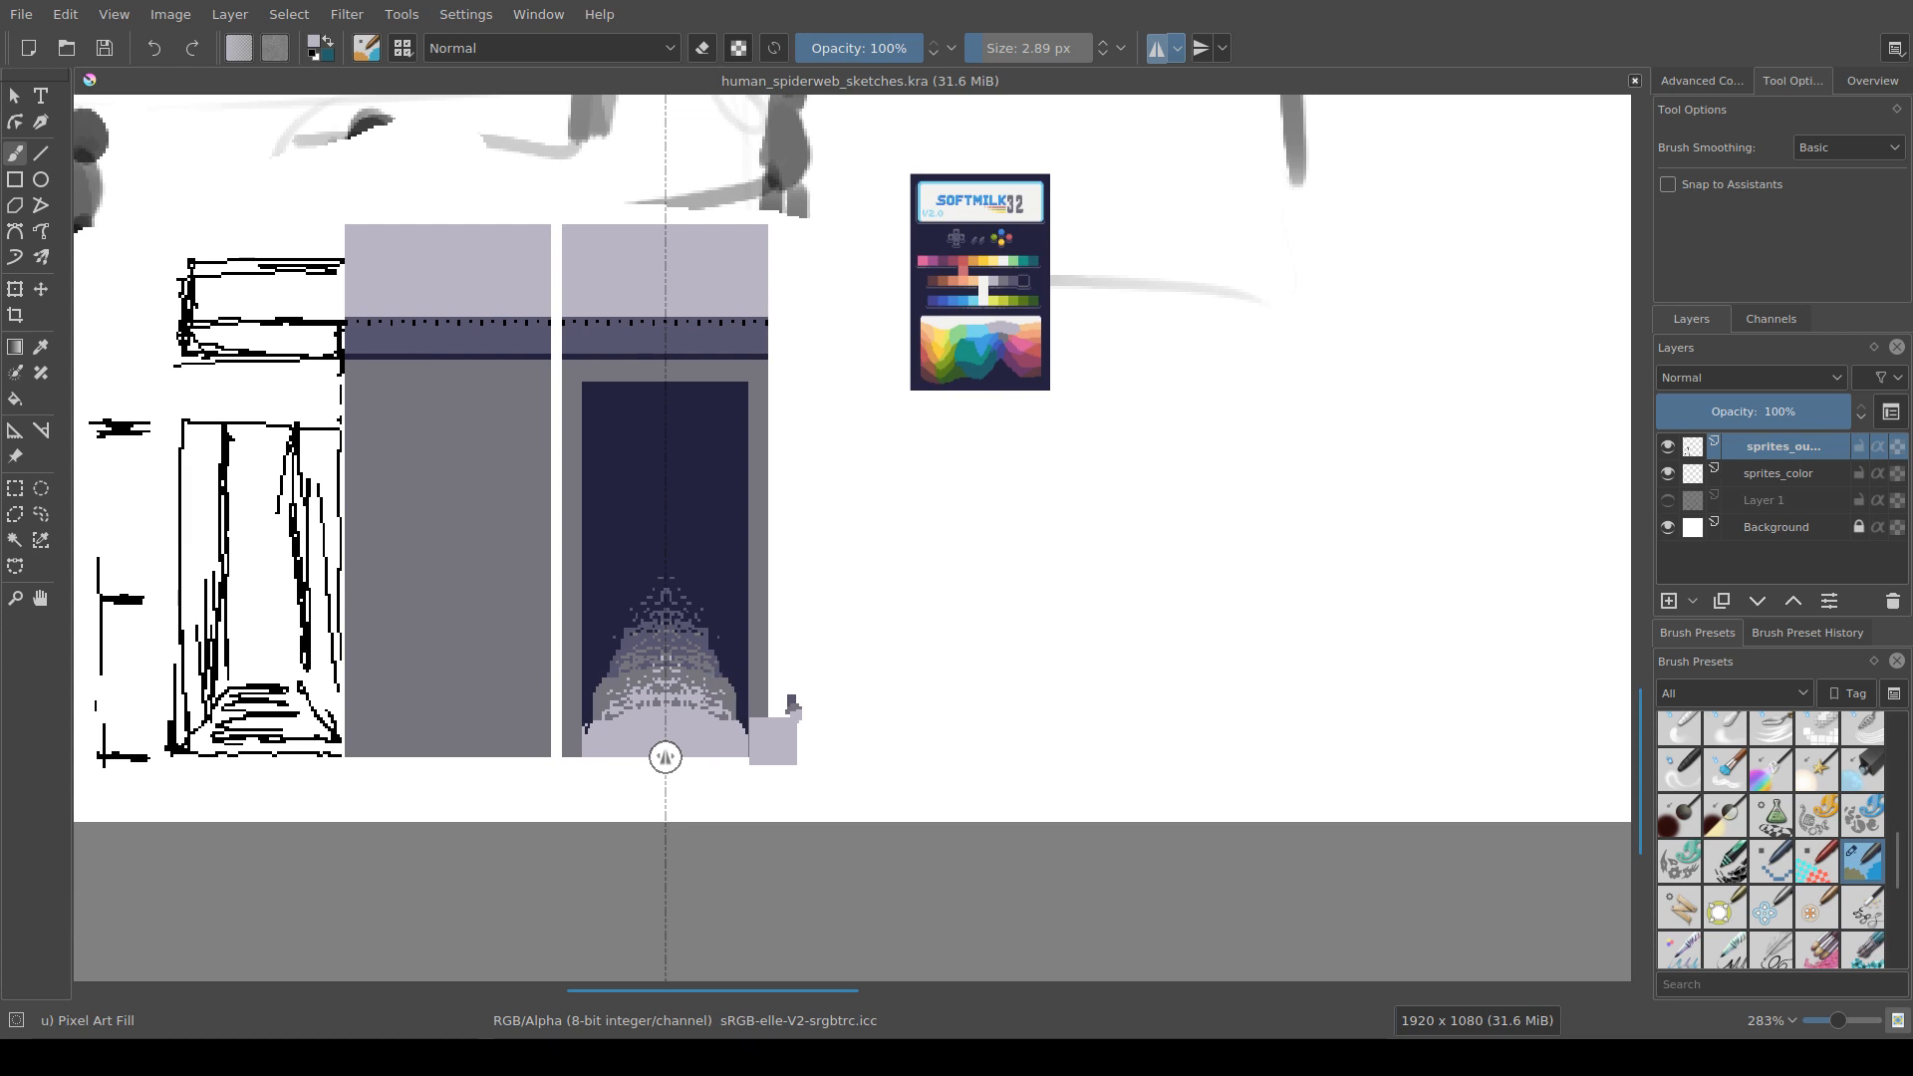
ctrl+click(795, 707)
drag(740, 414, 738, 476)
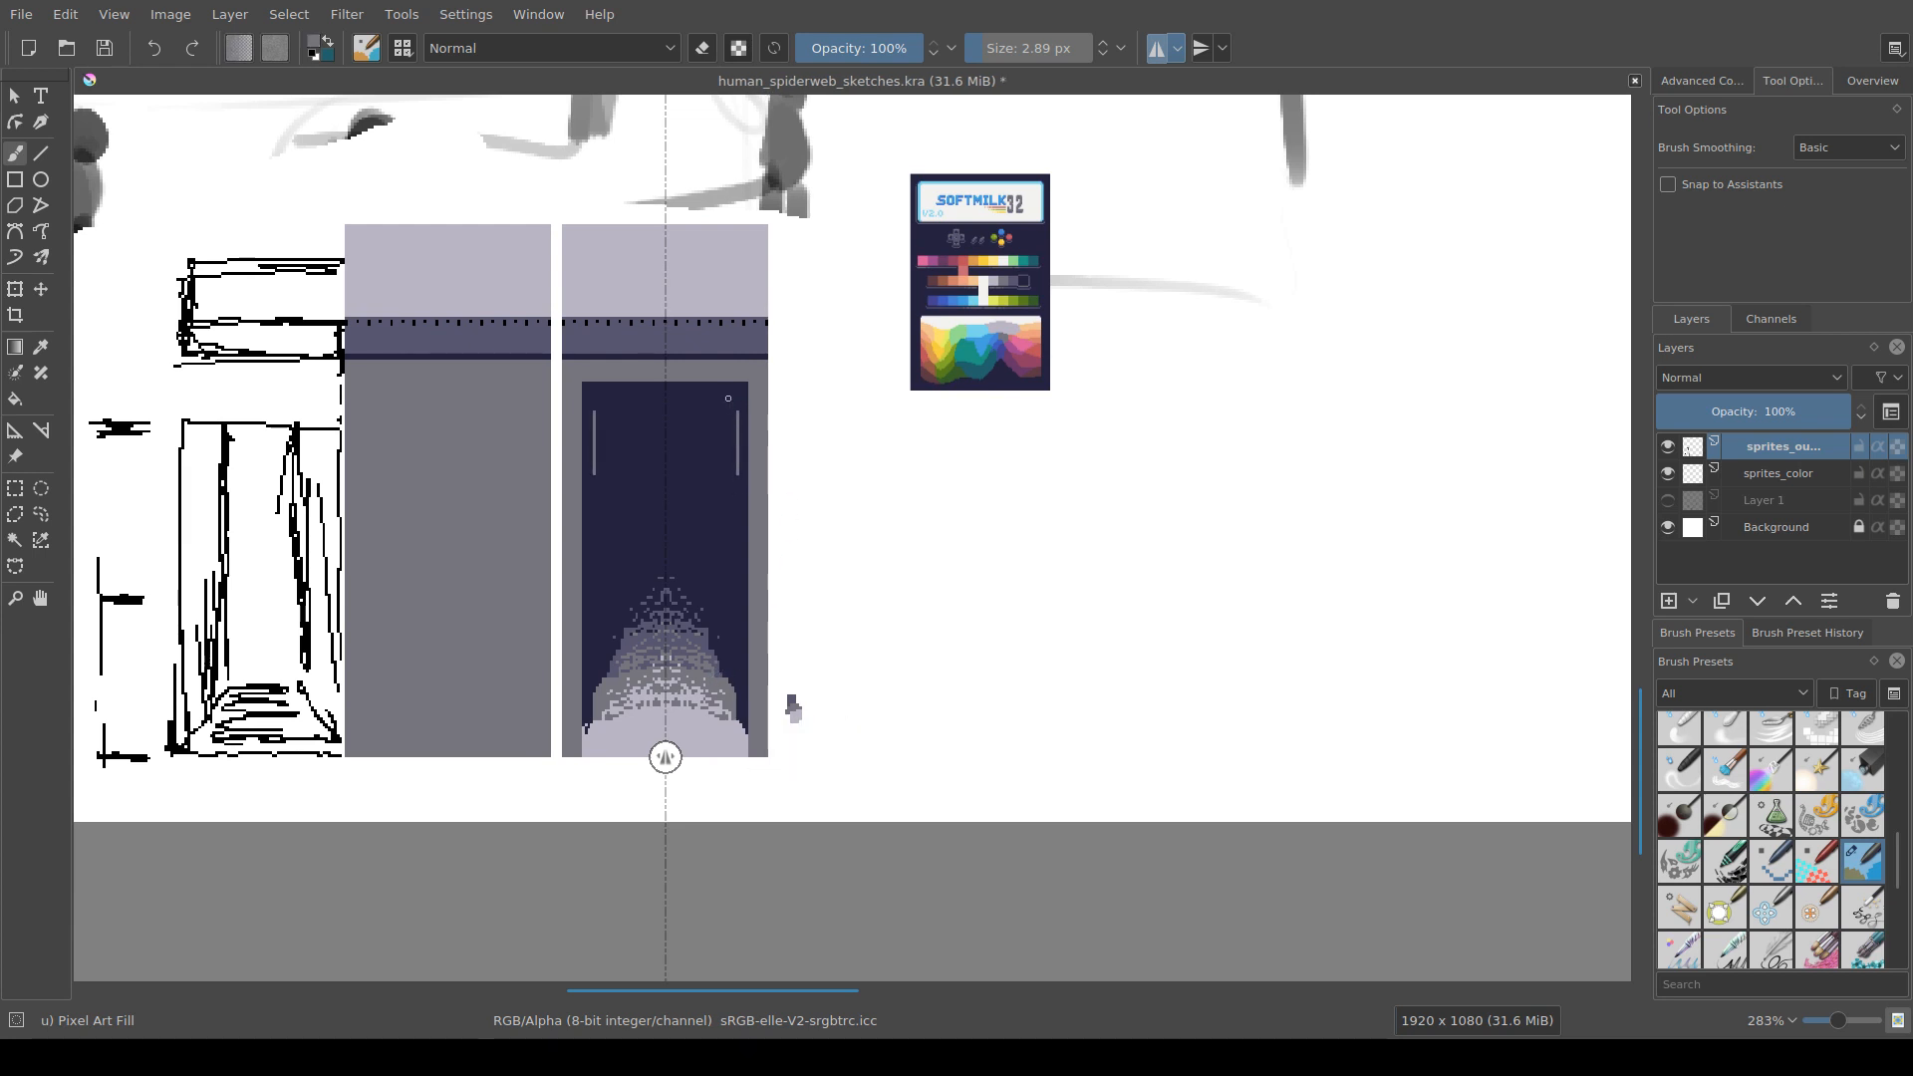
drag(729, 398, 730, 575)
key(ctrl+z)
Step: Try further mirrored mid-grey streaks lower down along the doorway's sides, and undo them
drag(743, 498, 736, 563)
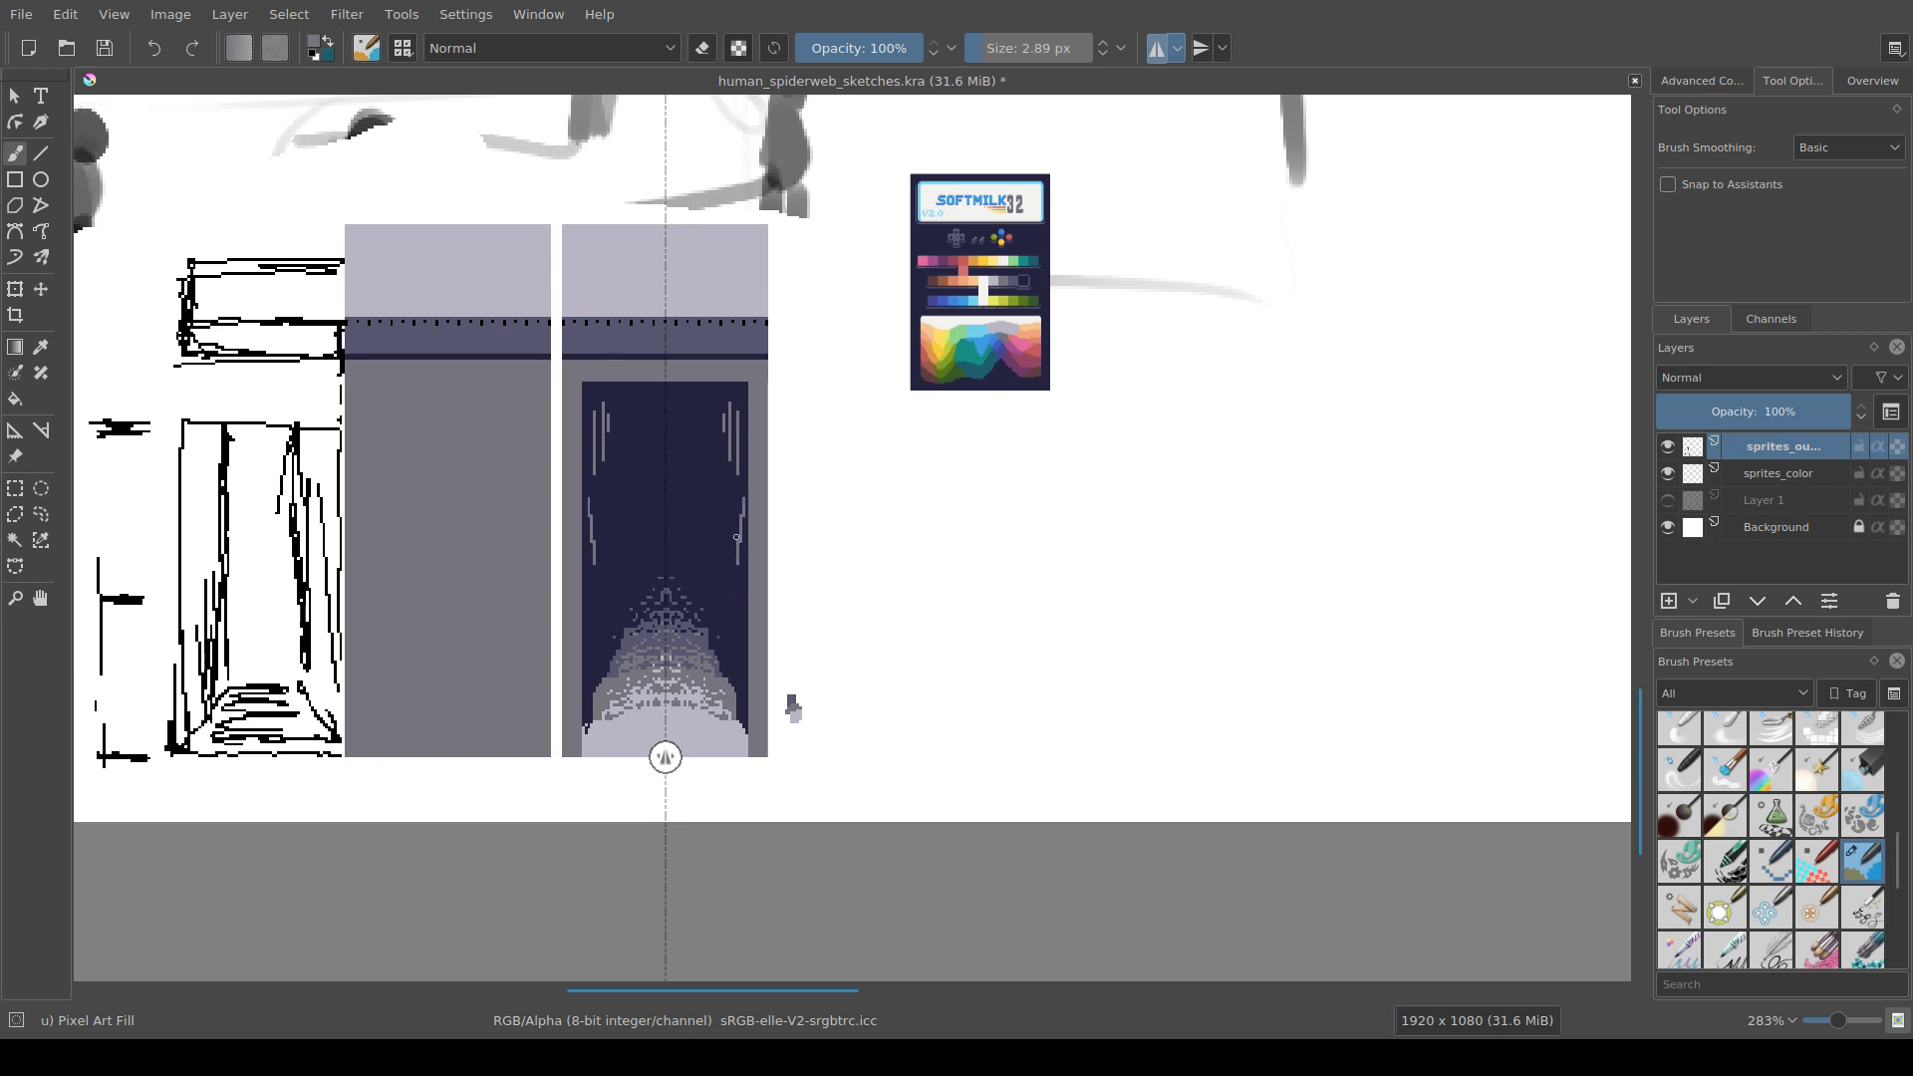
key(ctrl+z)
drag(740, 496, 736, 572)
key(ctrl+z)
key(ctrl+z)
drag(734, 489, 737, 489)
drag(737, 500, 732, 546)
key(ctrl+z)
key(ctrl+z)
key(ctrl+z)
Step: Activate Rectangular Selection to work on the doorway's upper streaks
scroll(808, 520, up, 2)
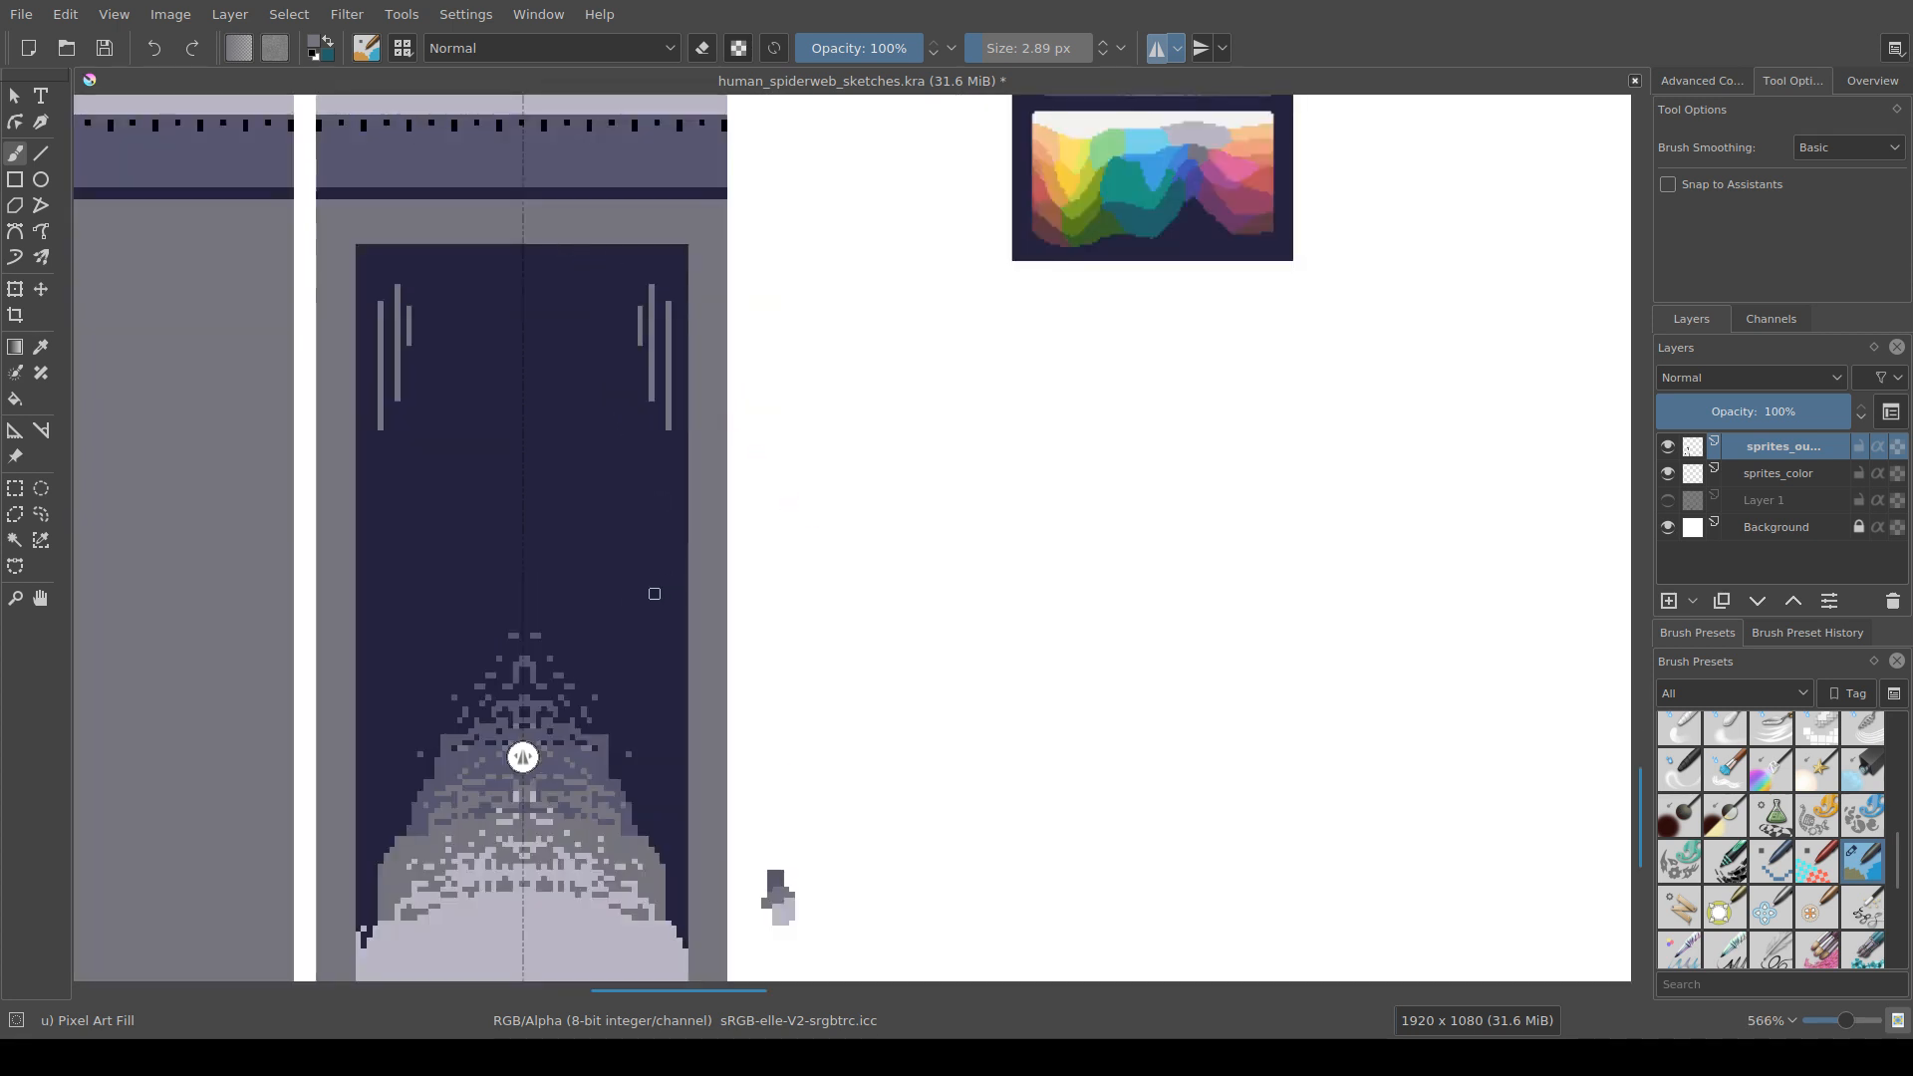
key(ctrl+r)
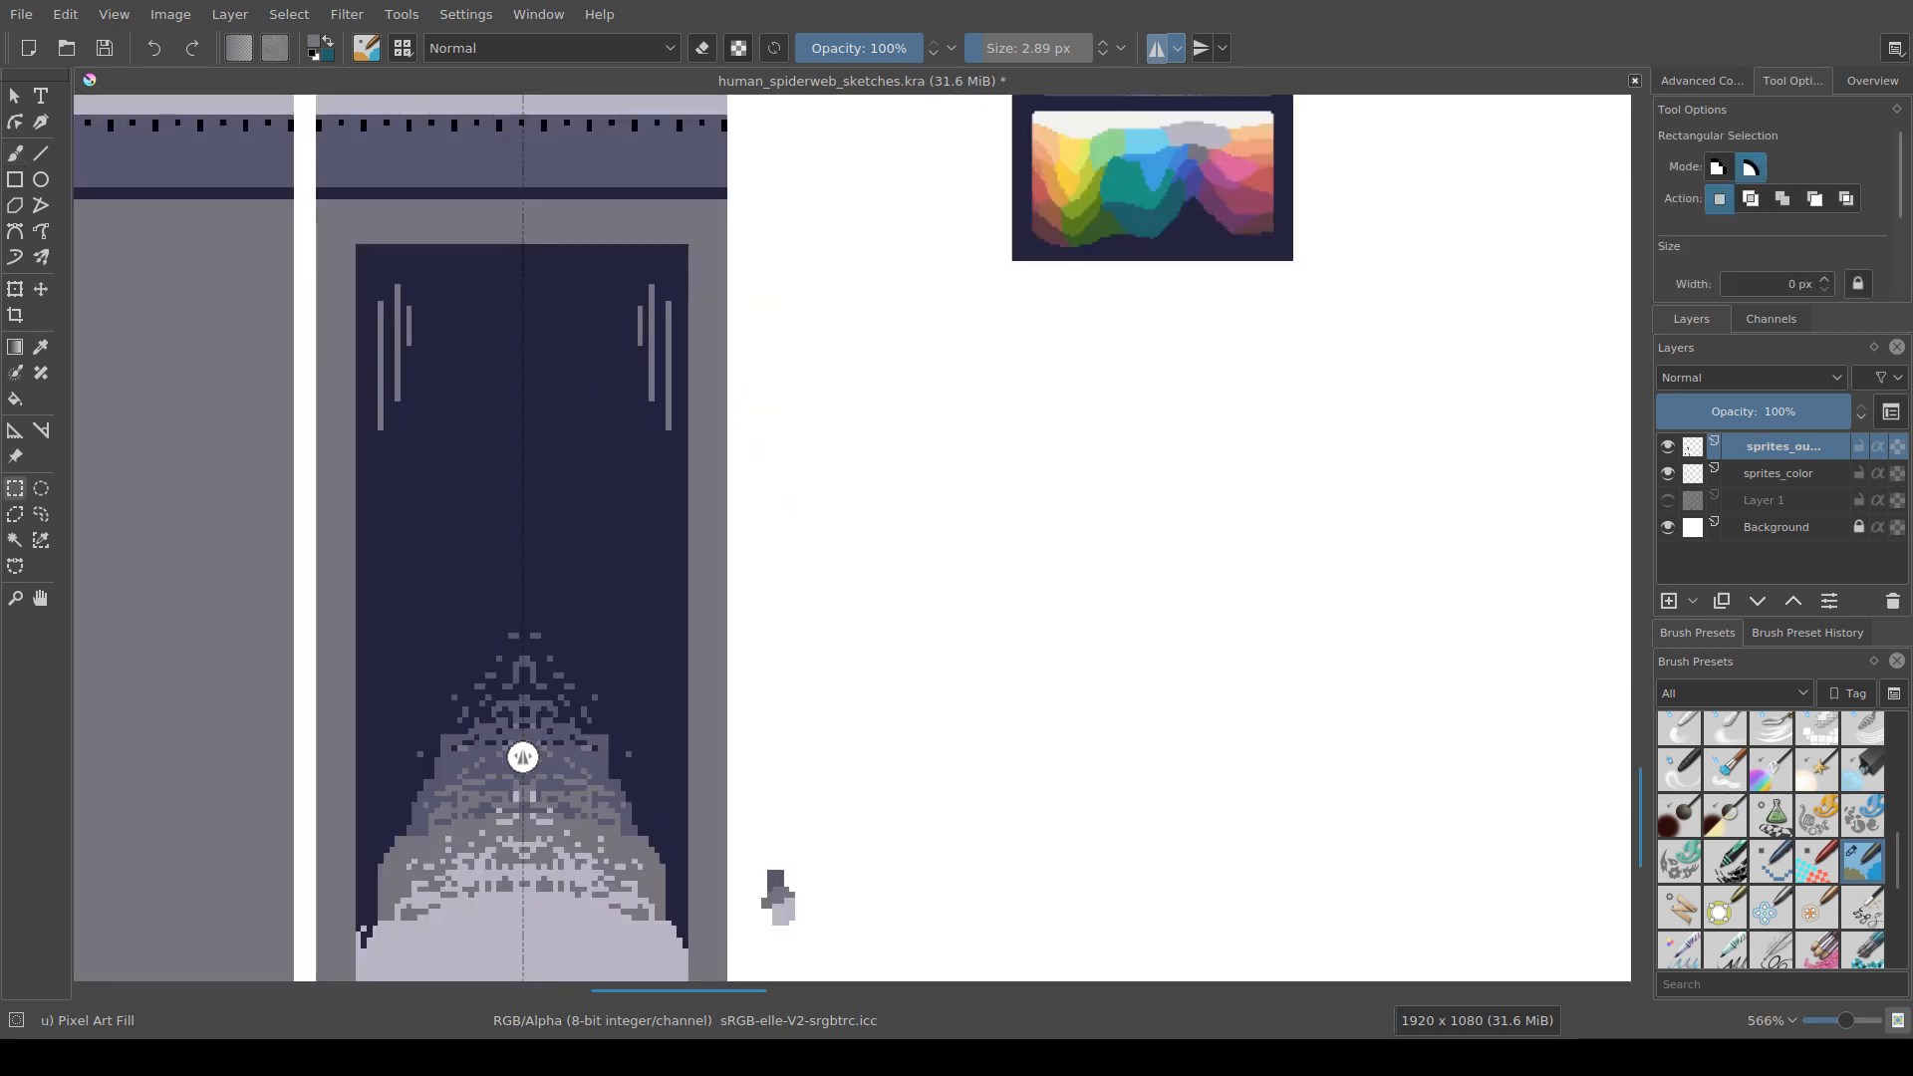
Step: Try to add two long one-pixel-wide grey vertical lines below the streaks on the dark doorway's right side
drag(666, 426, 671, 675)
key(f)
click(668, 638)
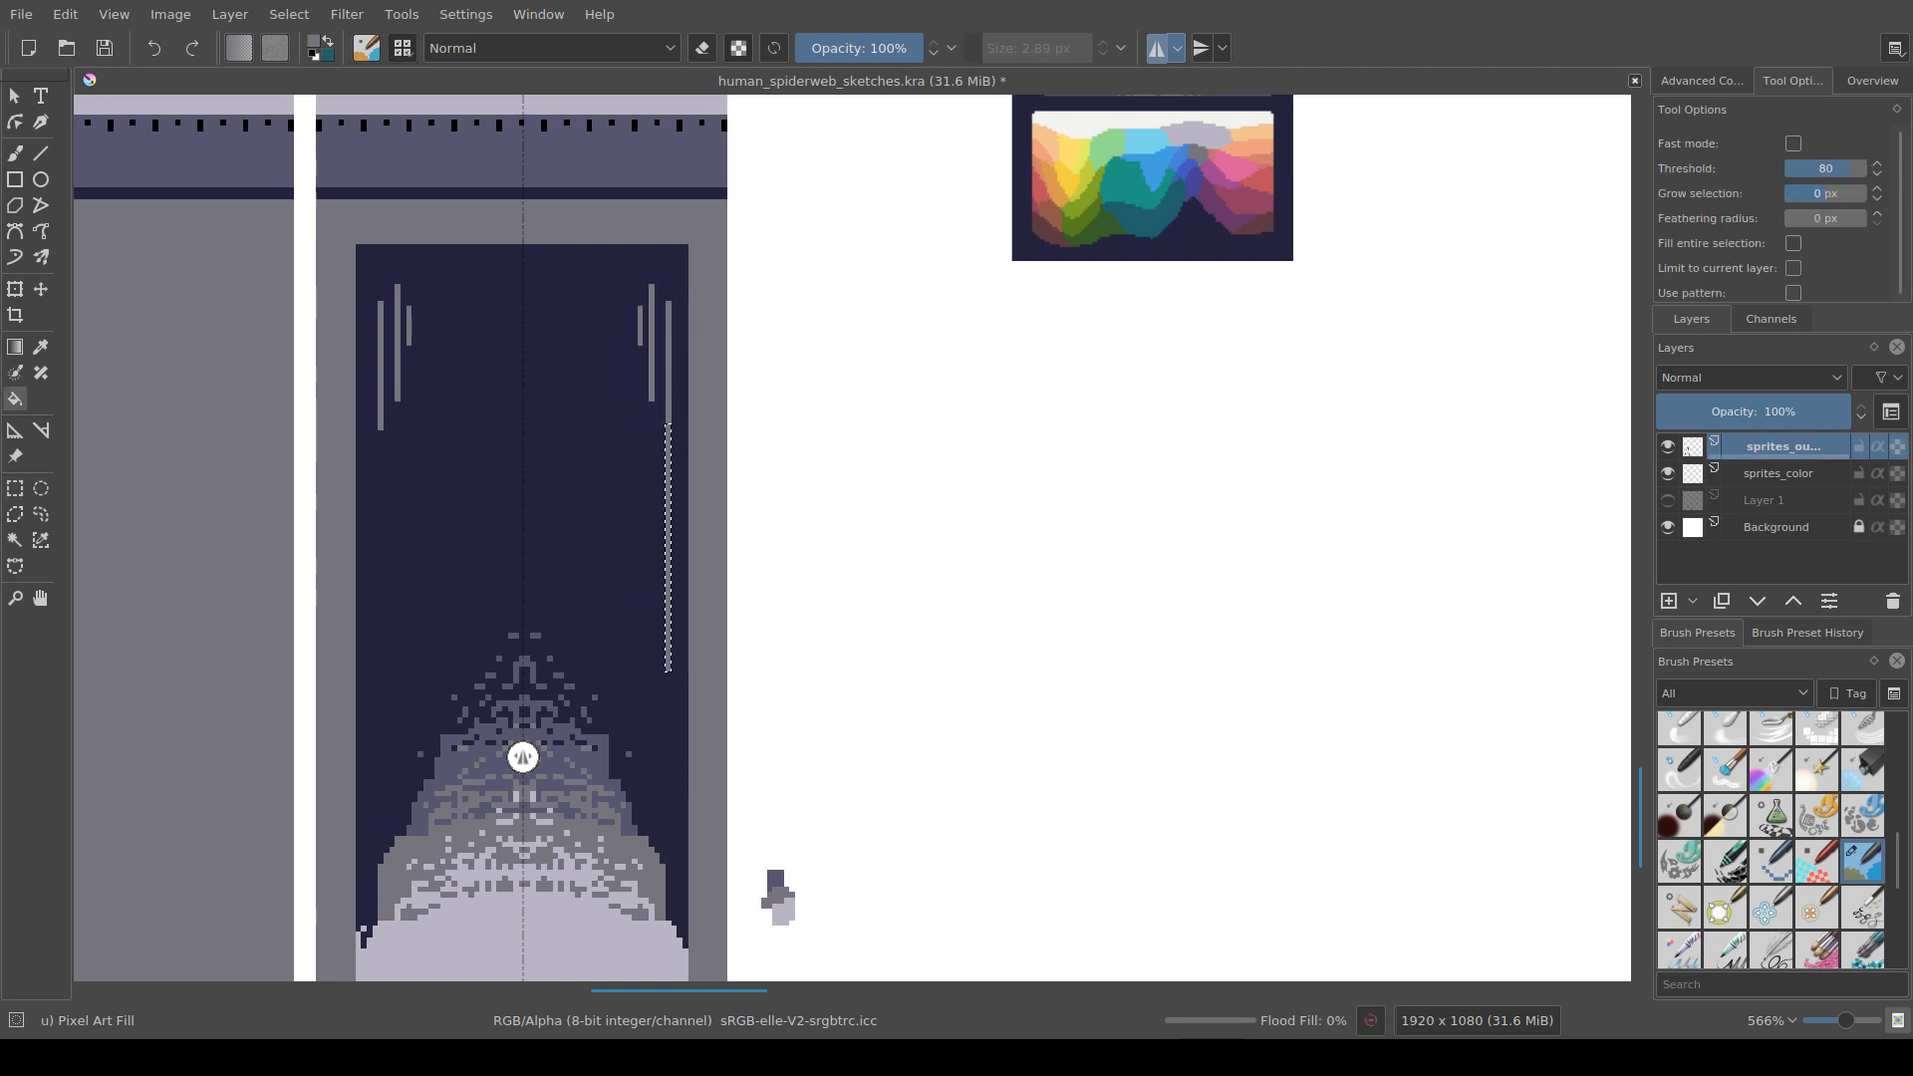
key(ctrl+r)
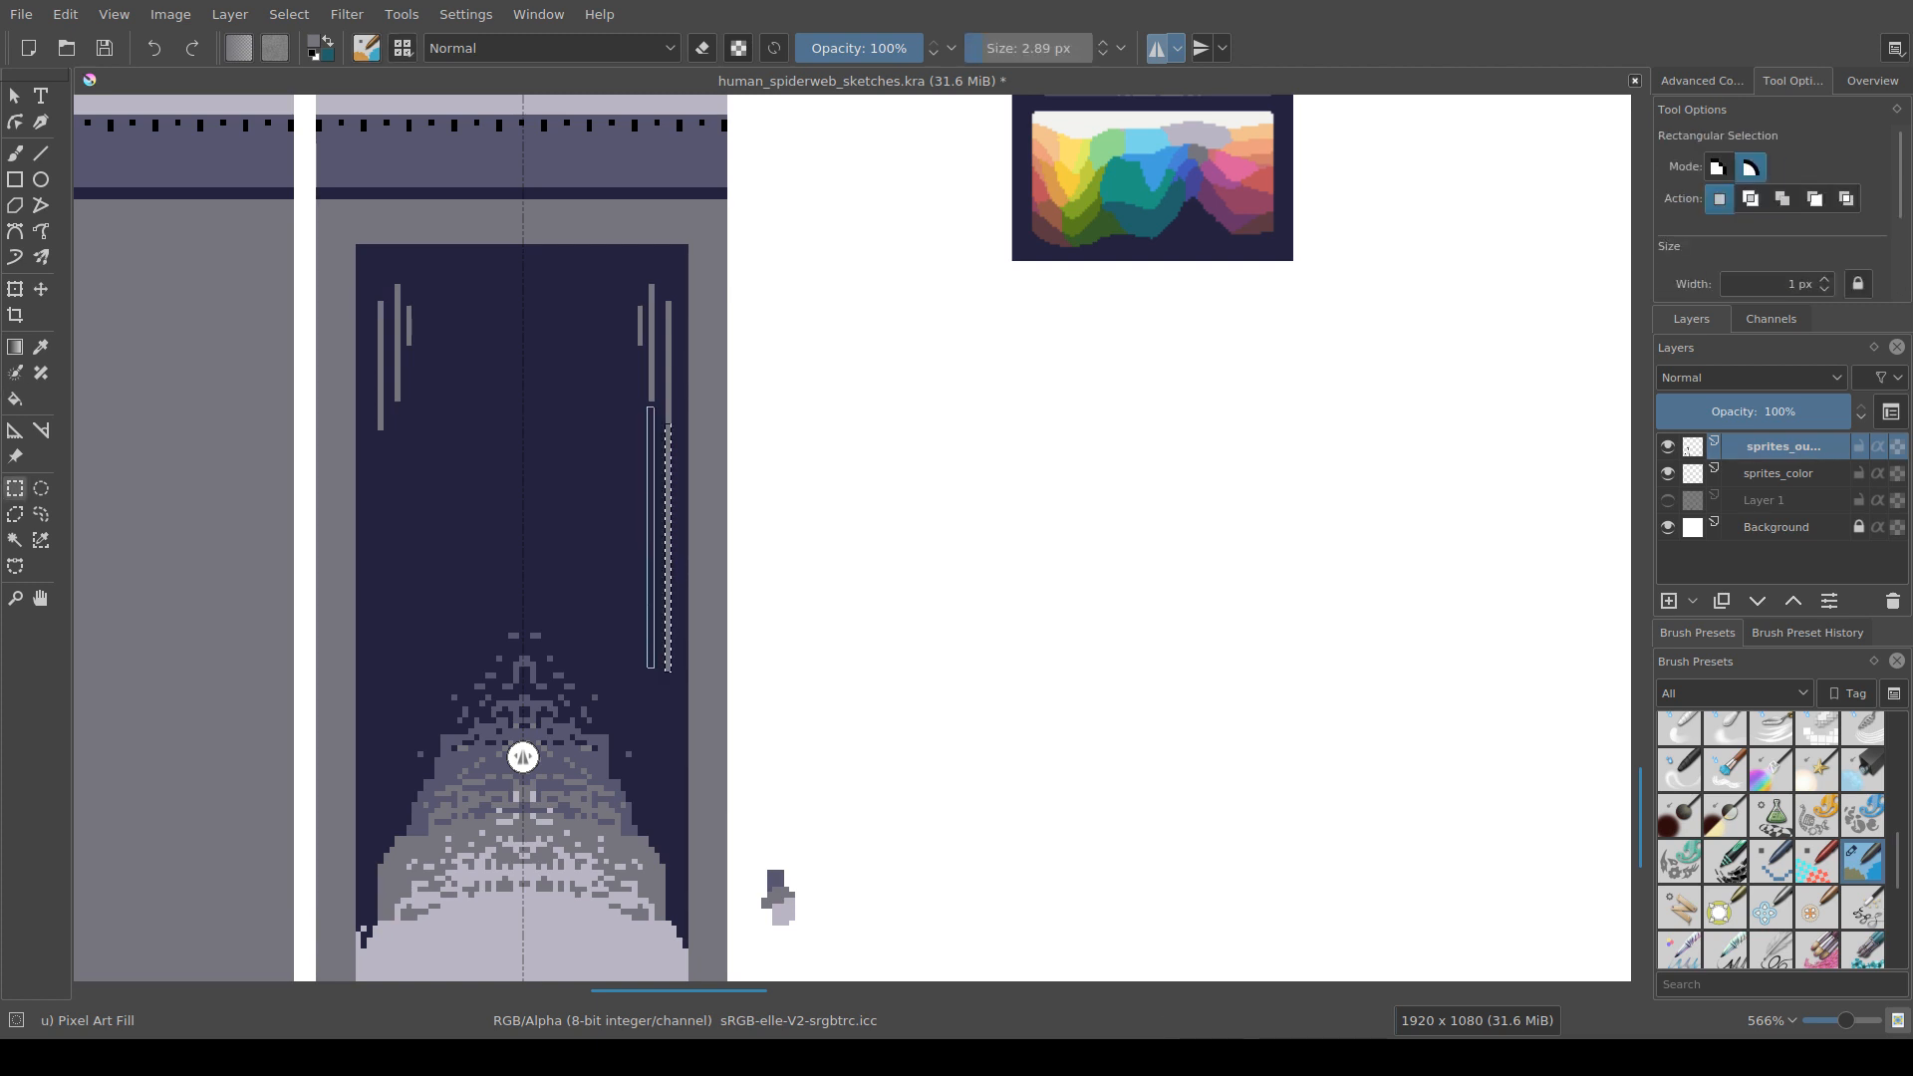
key(ctrl+shift+a)
drag(650, 408, 654, 660)
key(f)
click(651, 638)
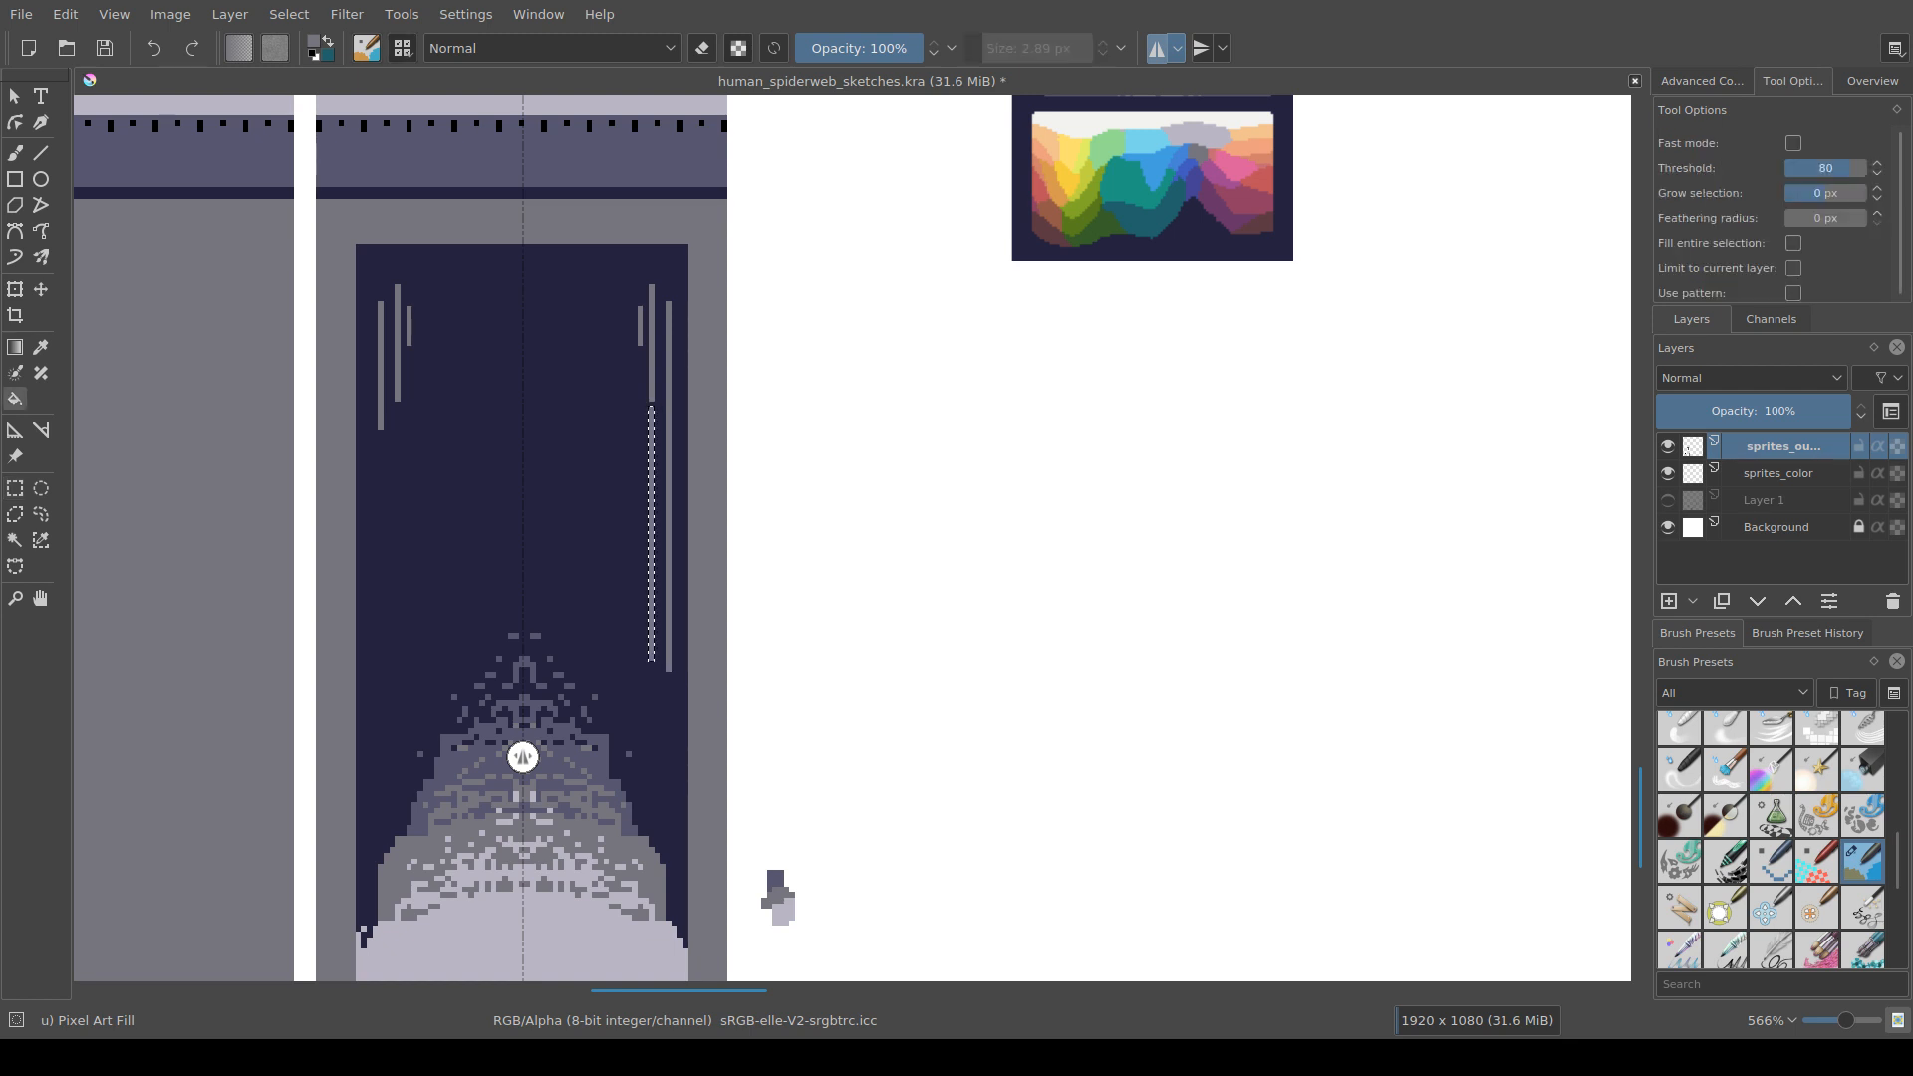
key(ctrl+r)
key(ctrl+shift+a)
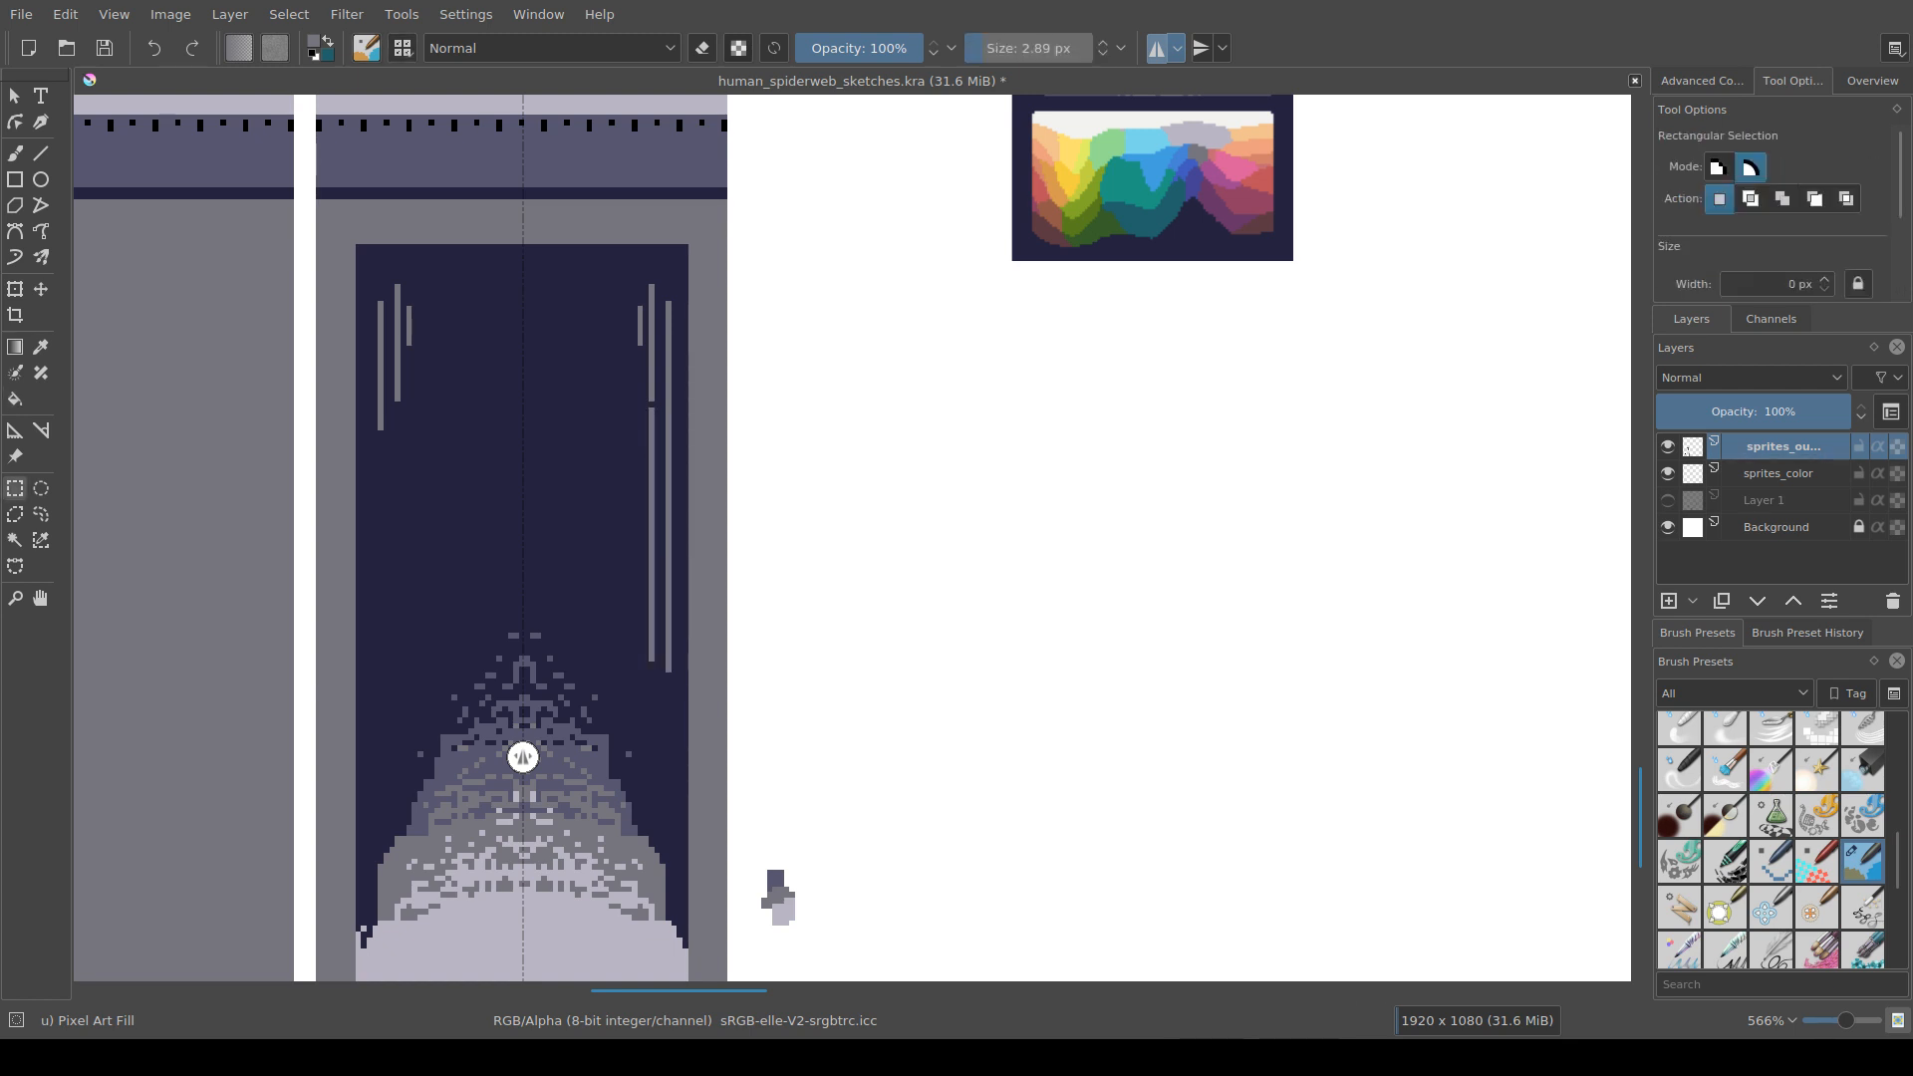
scroll(638, 535, down, 2)
drag(639, 535, 696, 592)
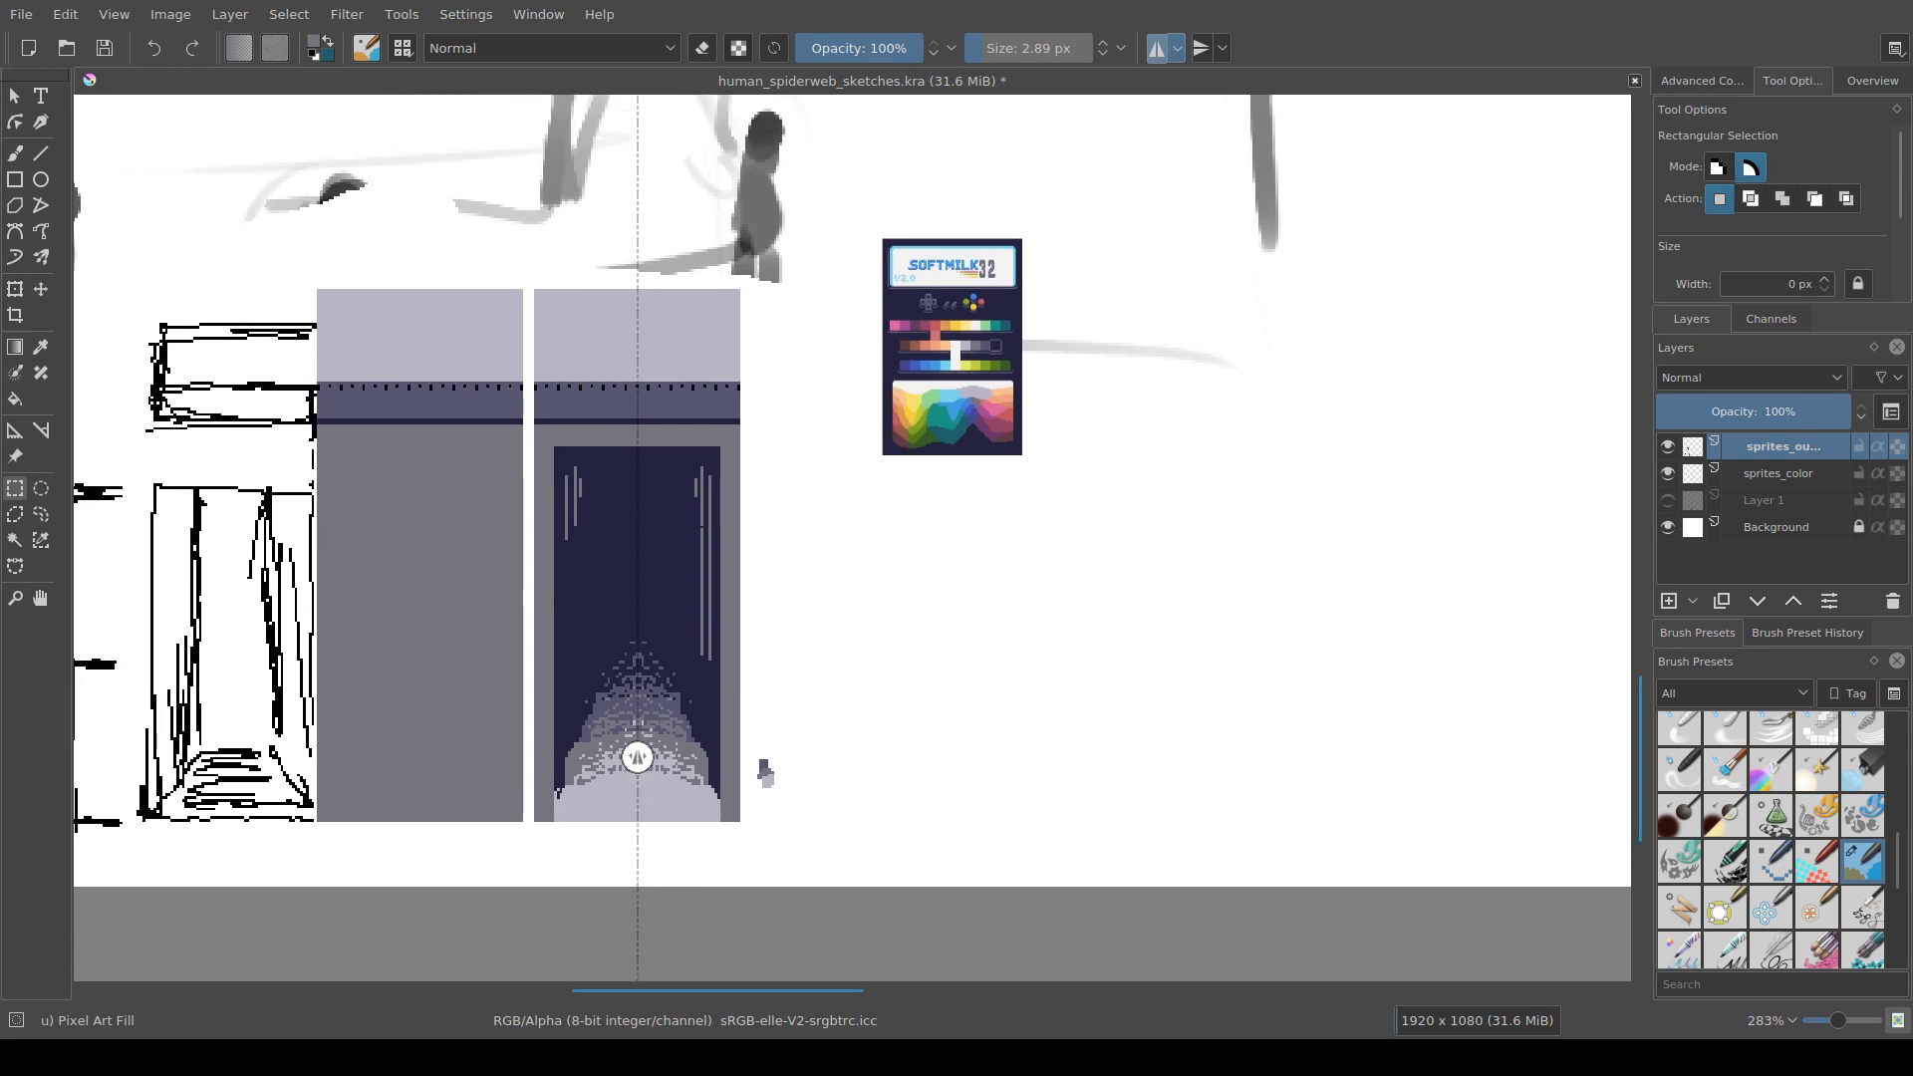
Step: Undo the grey vertical lines added on the doorway's right side
key(ctrl+z)
key(ctrl+z)
key(ctrl+z)
key(ctrl+z)
scroll(638, 757, up, 2)
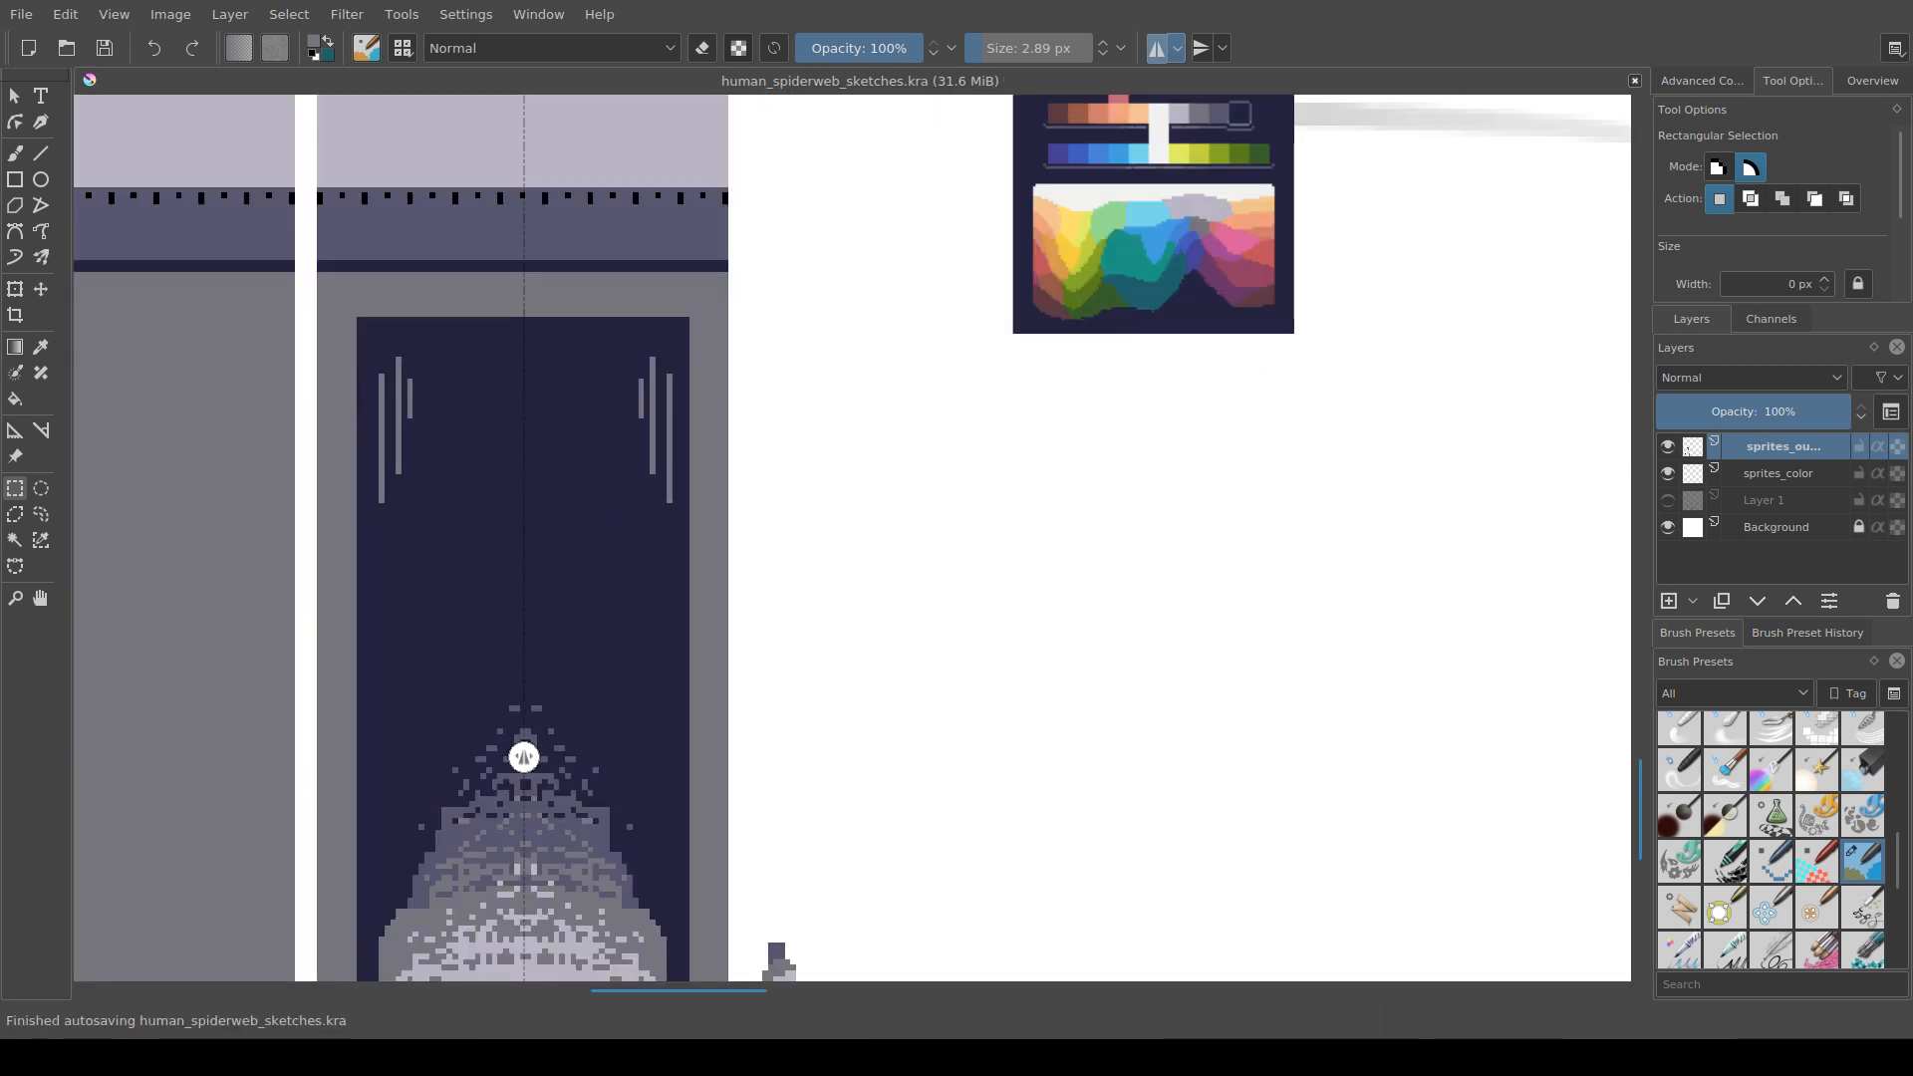
Step: Compare the doorway tile and its dithered gradient with the character sprites and the surrounding level sketch
scroll(776, 955, down, 3)
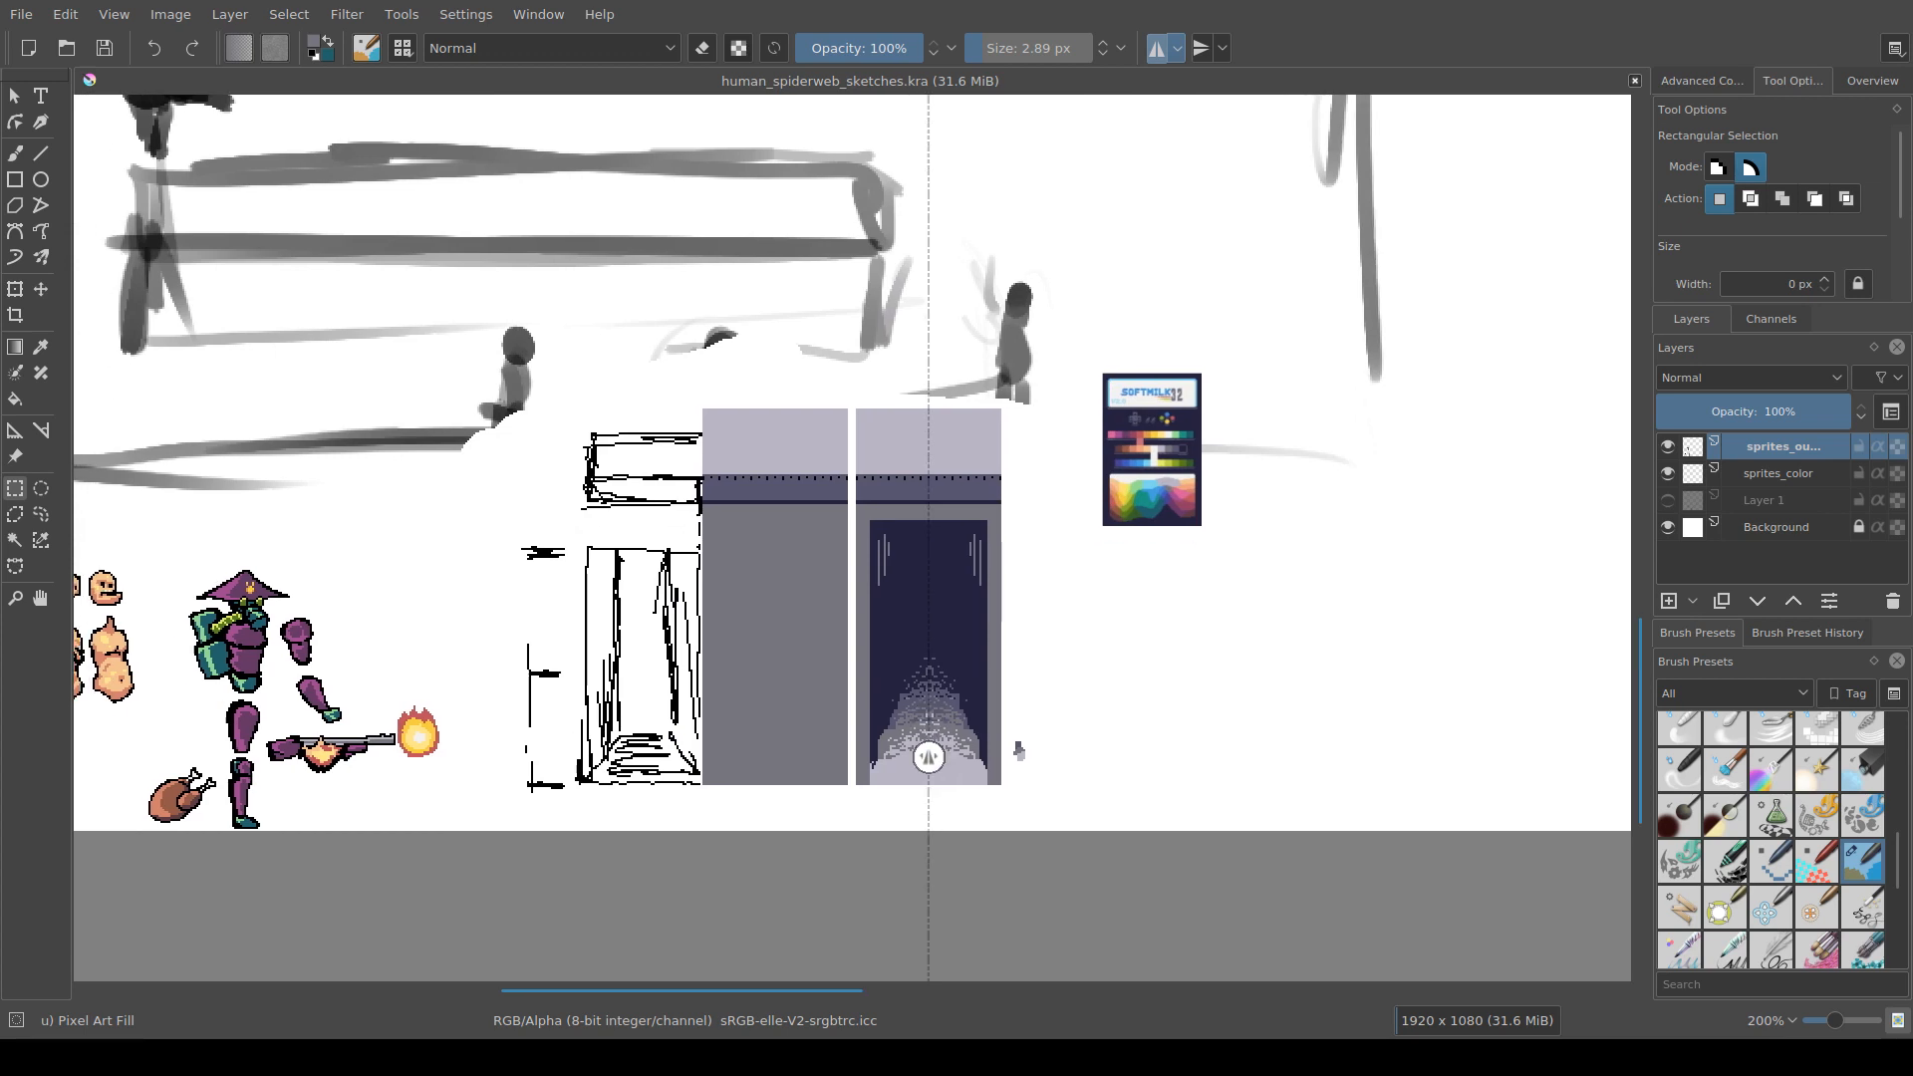
drag(776, 757, 1188, 675)
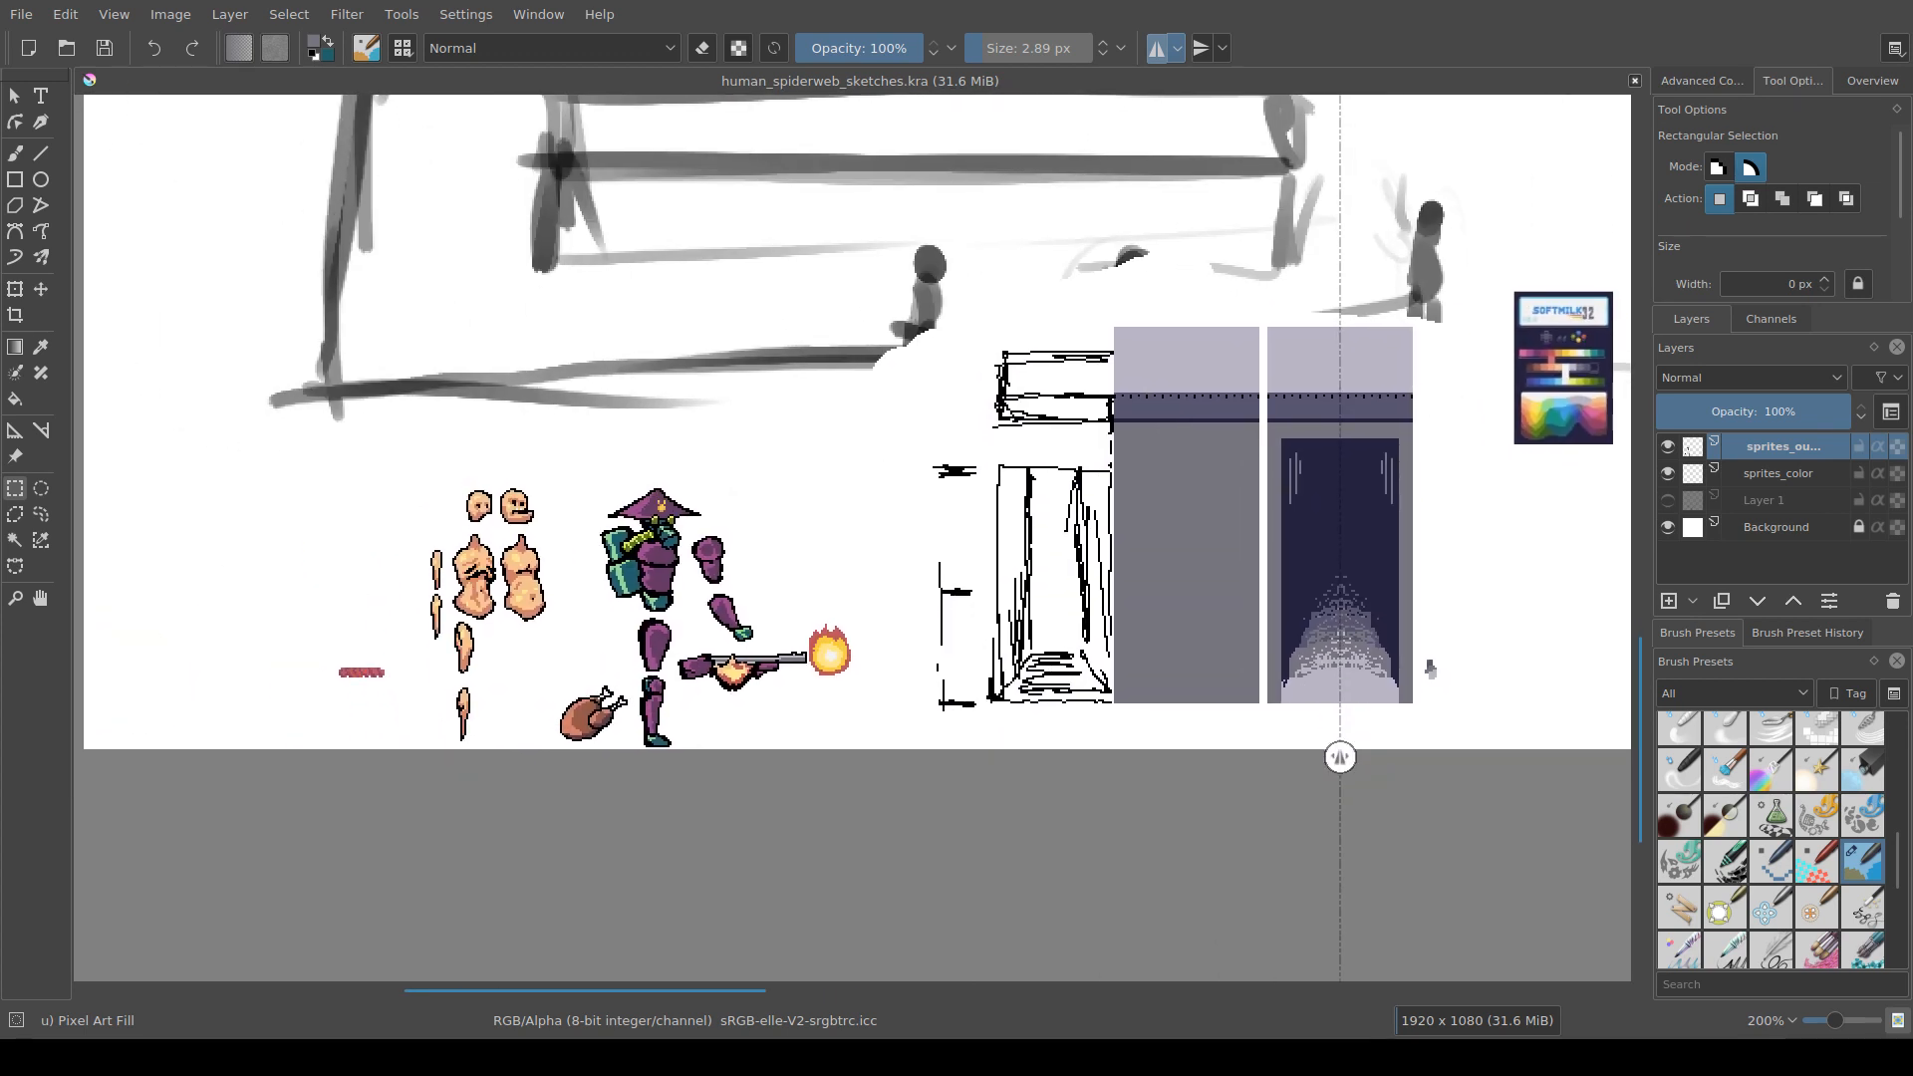
drag(1329, 634, 762, 721)
scroll(1030, 683, up, 1)
scroll(857, 695, up, 1)
scroll(857, 695, down, 3)
click(804, 646)
drag(804, 647, 840, 703)
scroll(840, 704, up, 3)
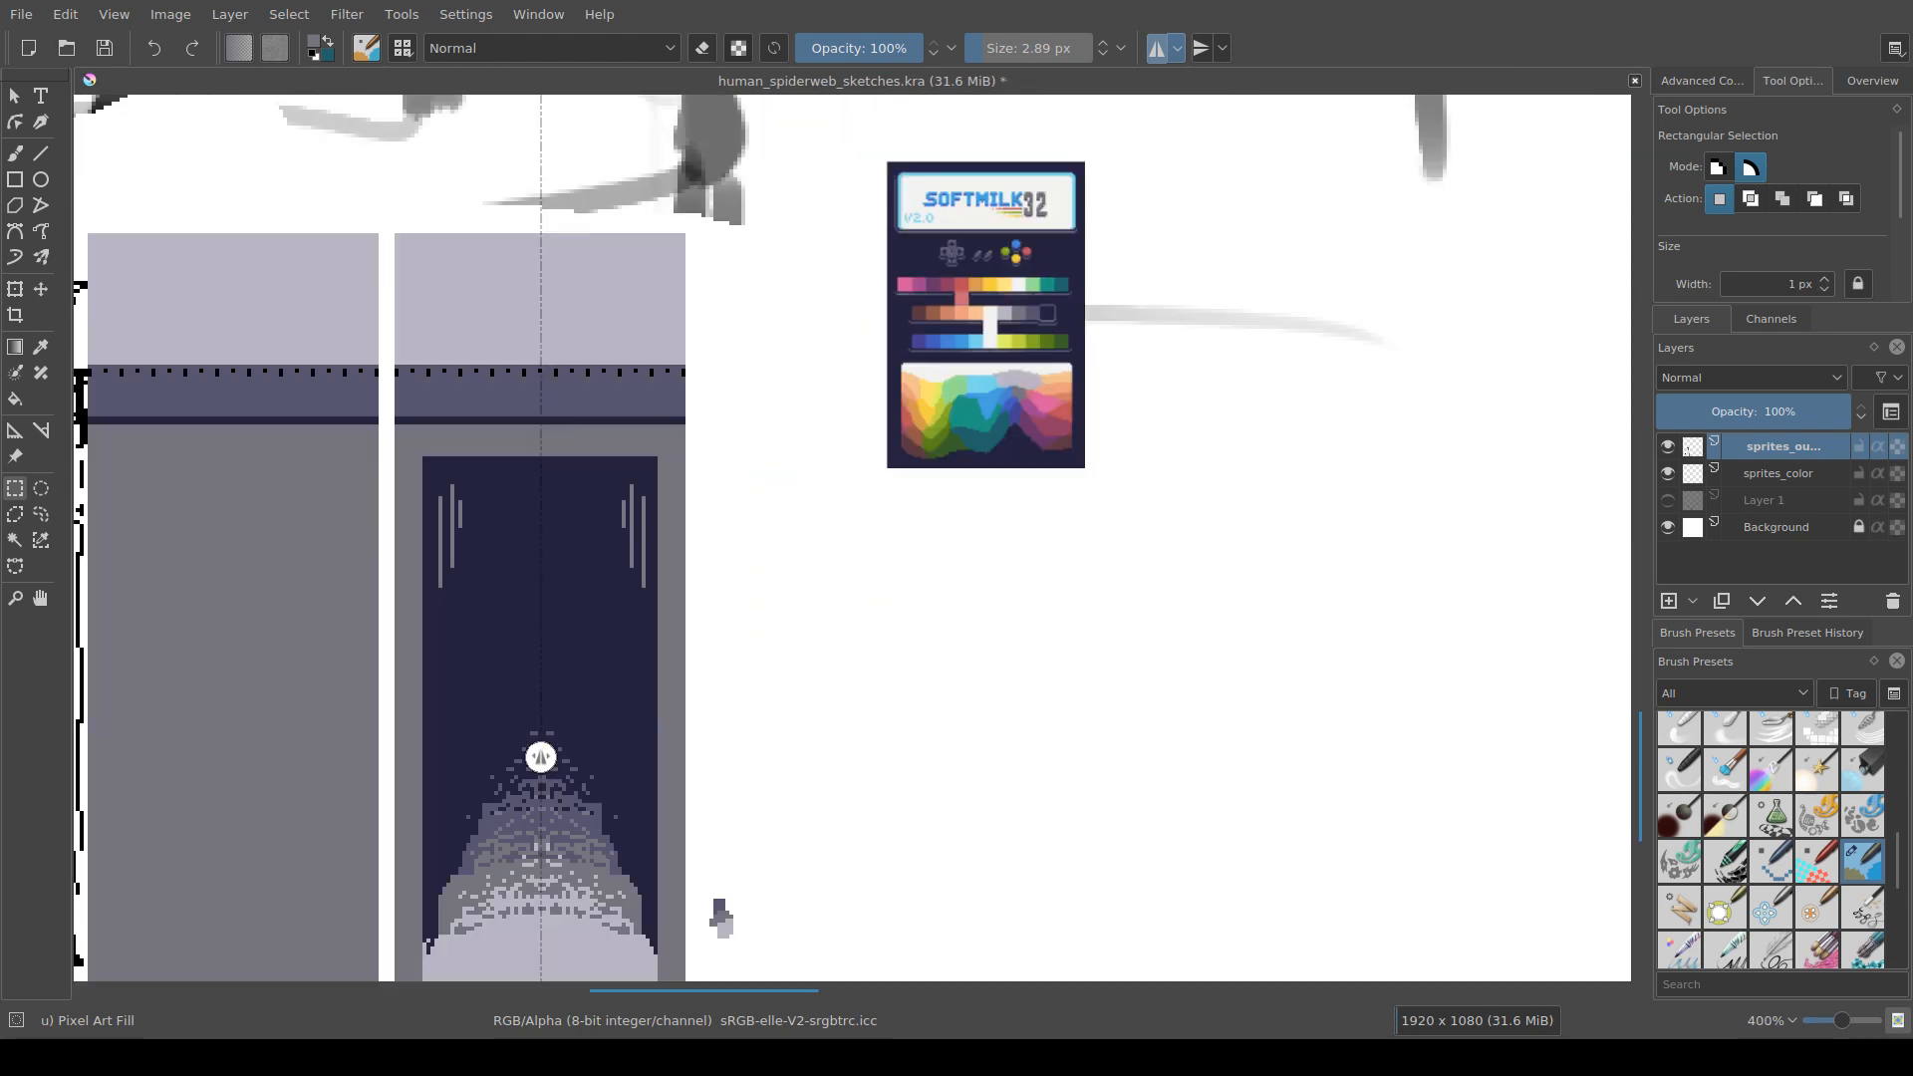
drag(705, 686, 863, 557)
scroll(863, 557, down, 3)
scroll(869, 639, down, 1)
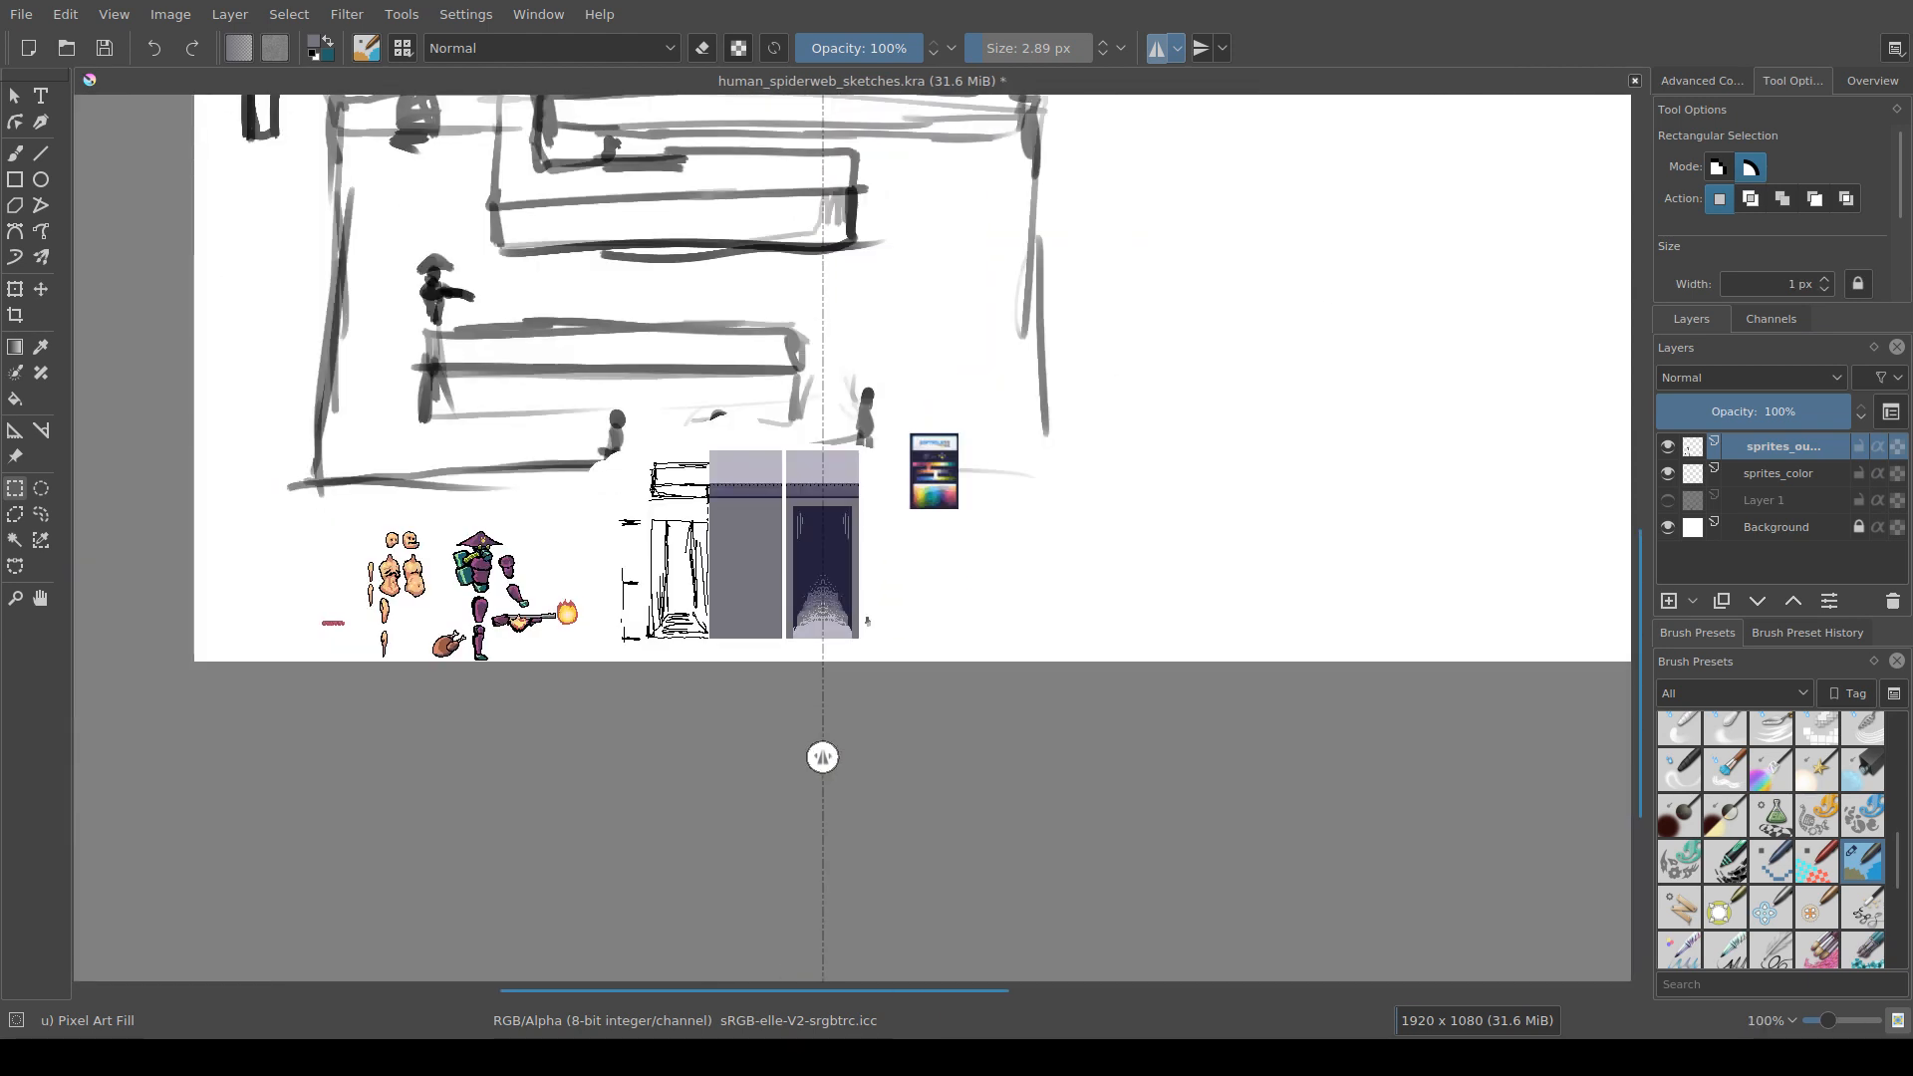
scroll(867, 621, up, 3)
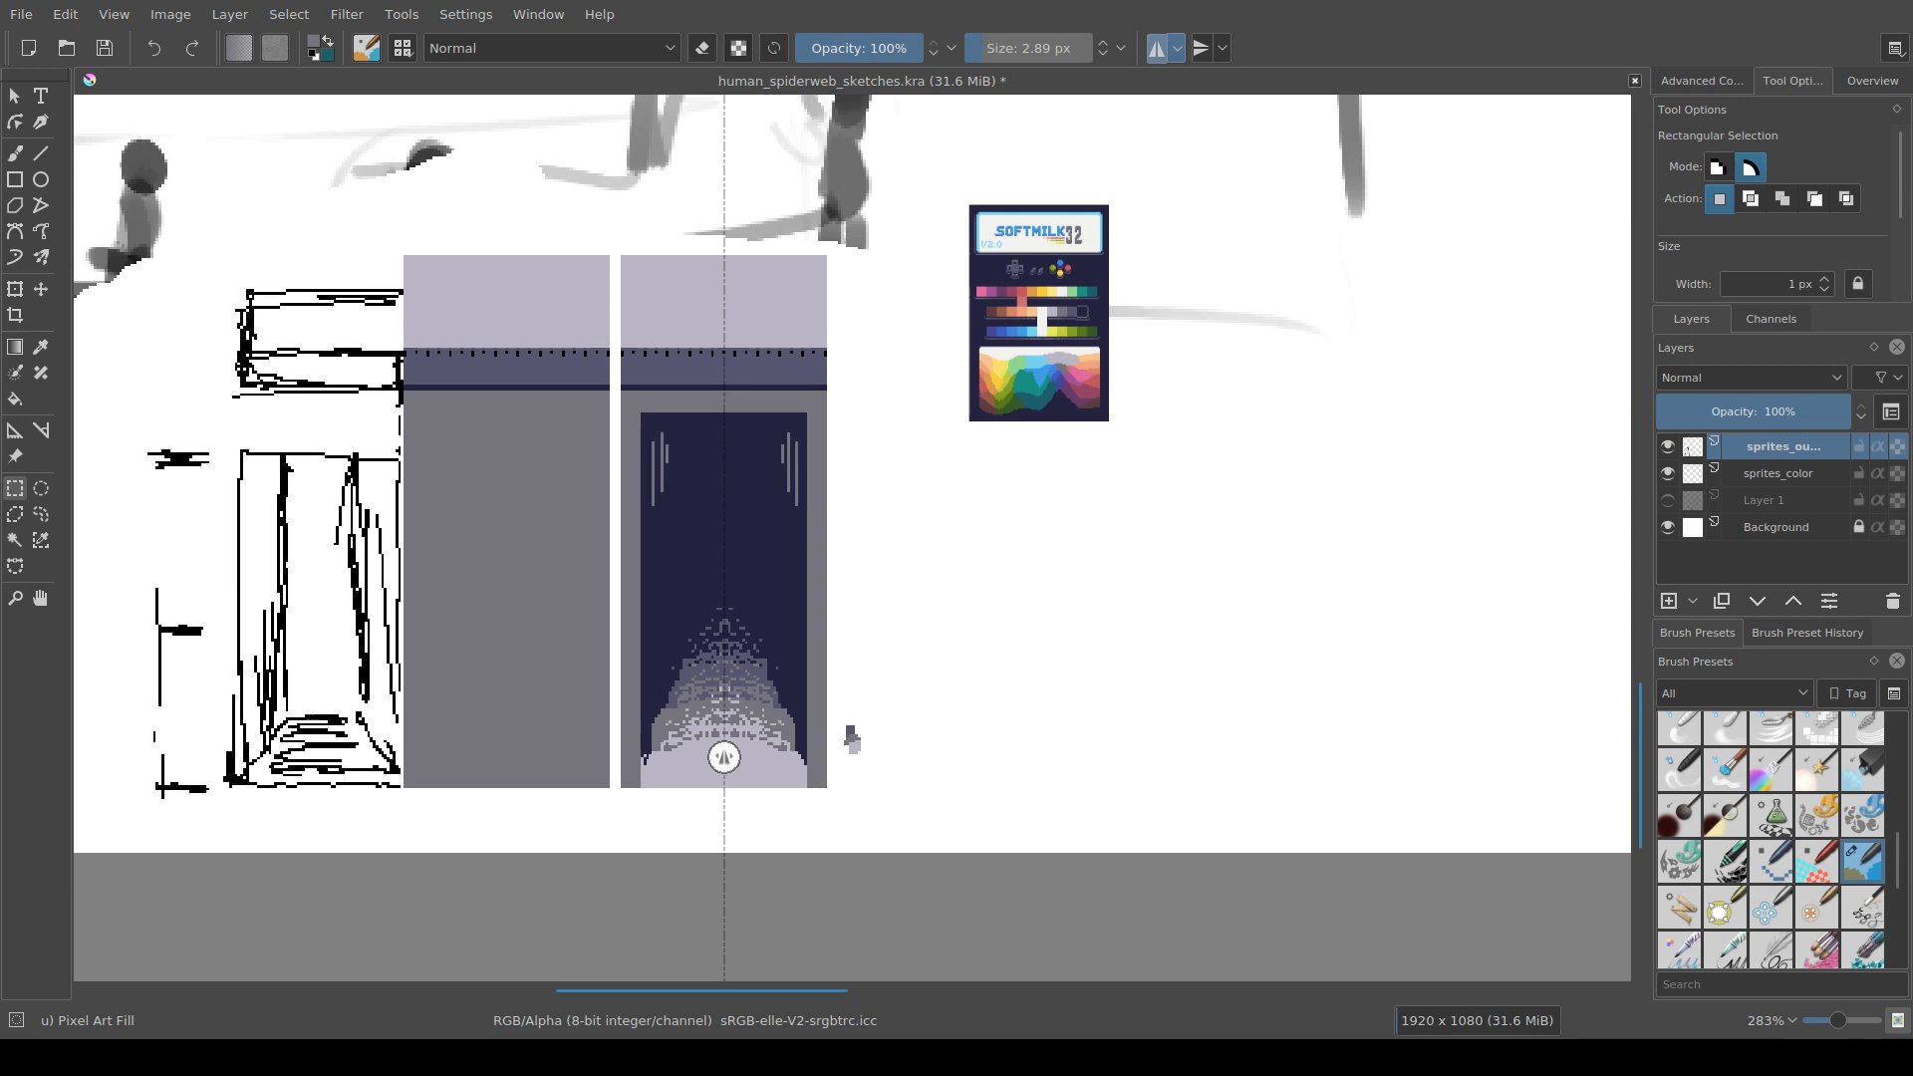
scroll(802, 728, up, 3)
Step: Switch to the freehand brush and examine the doorway's dithered gradient up close and at sprite scale
key(b)
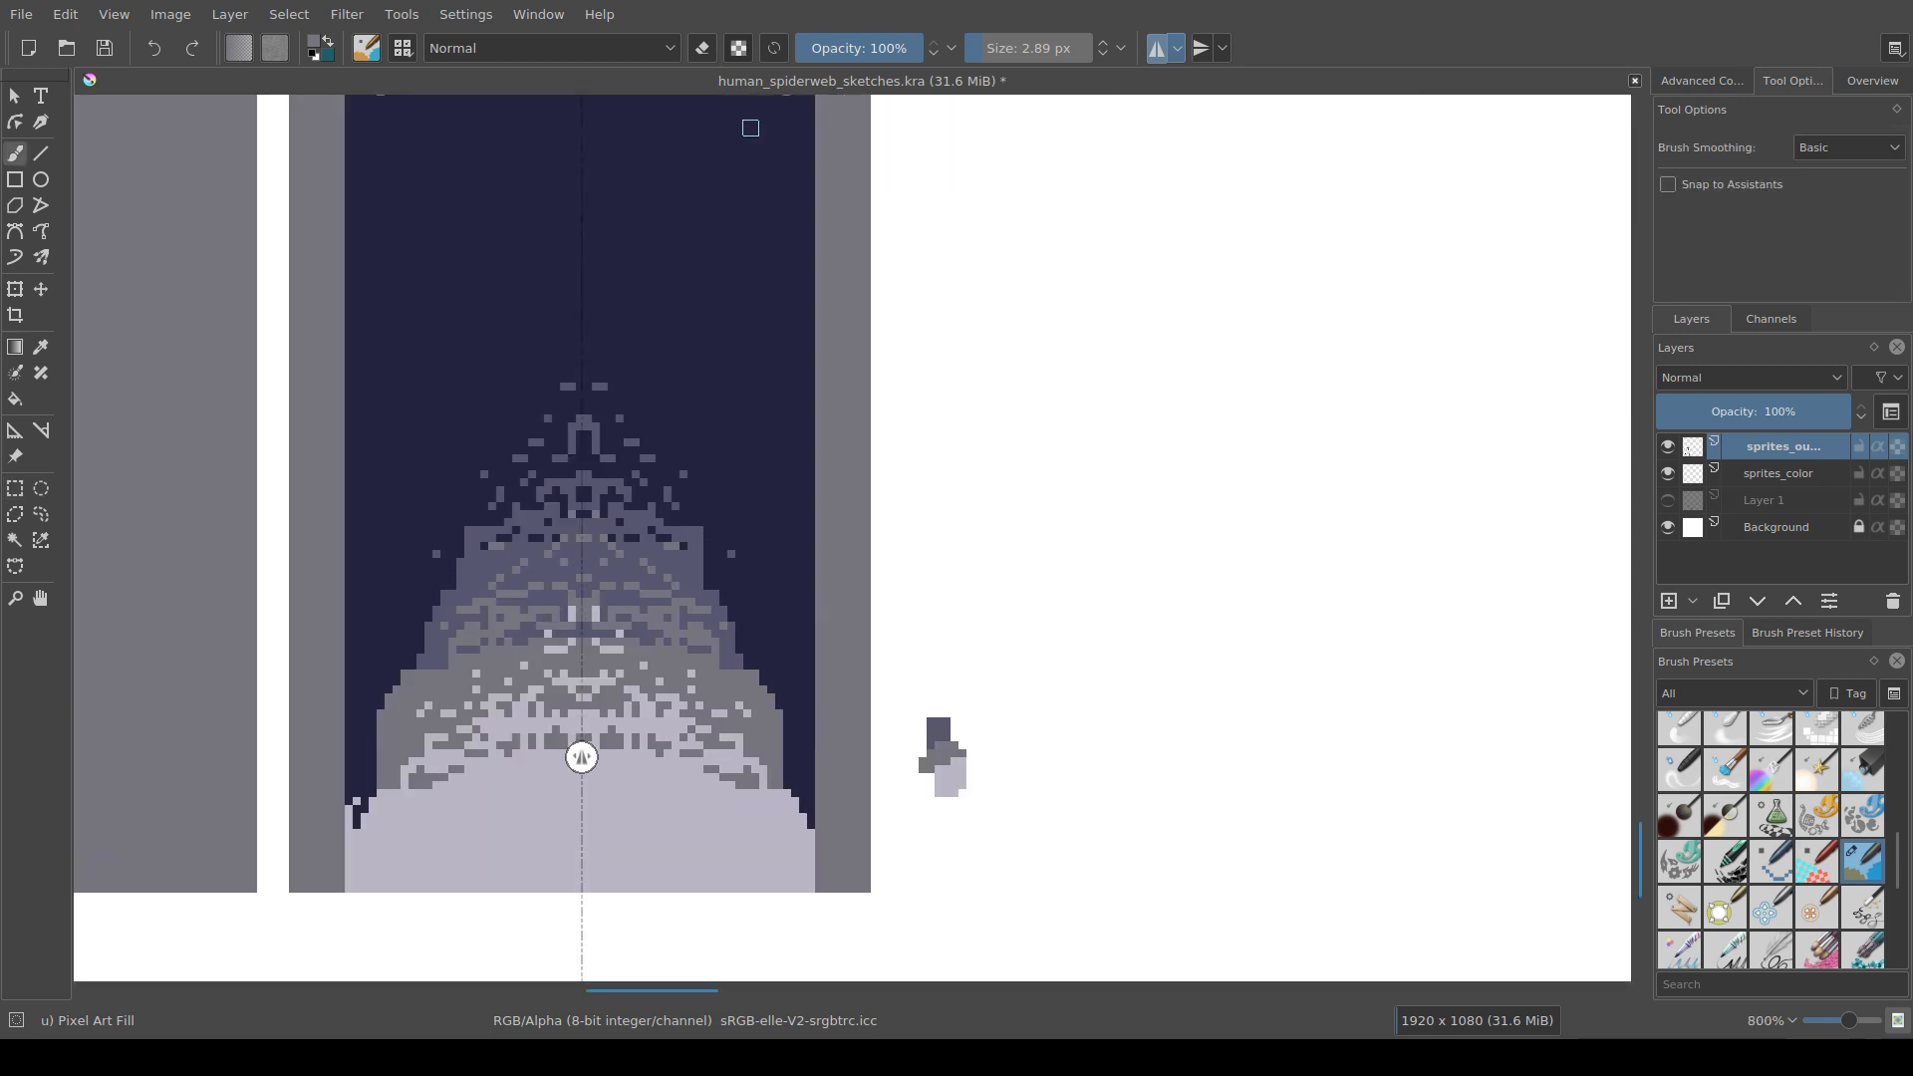
drag(487, 765, 479, 701)
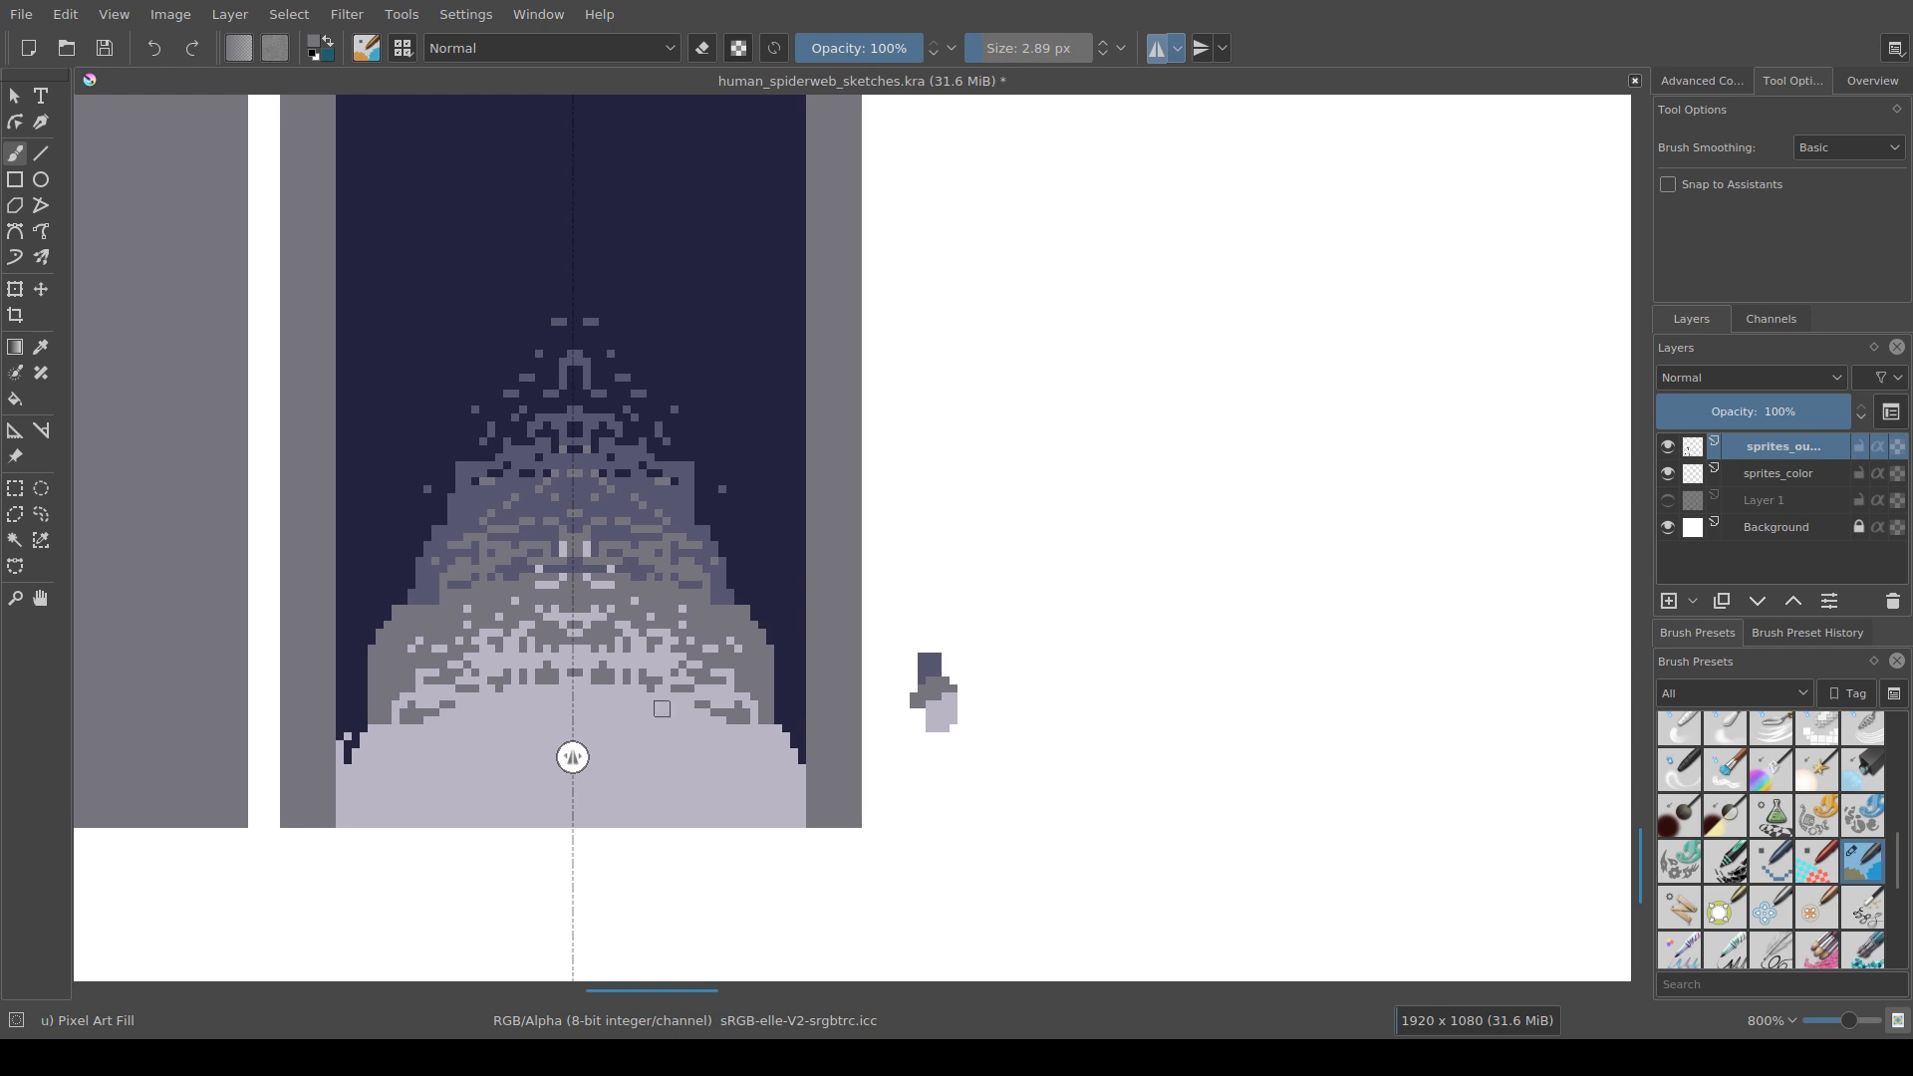
scroll(714, 581, down, 3)
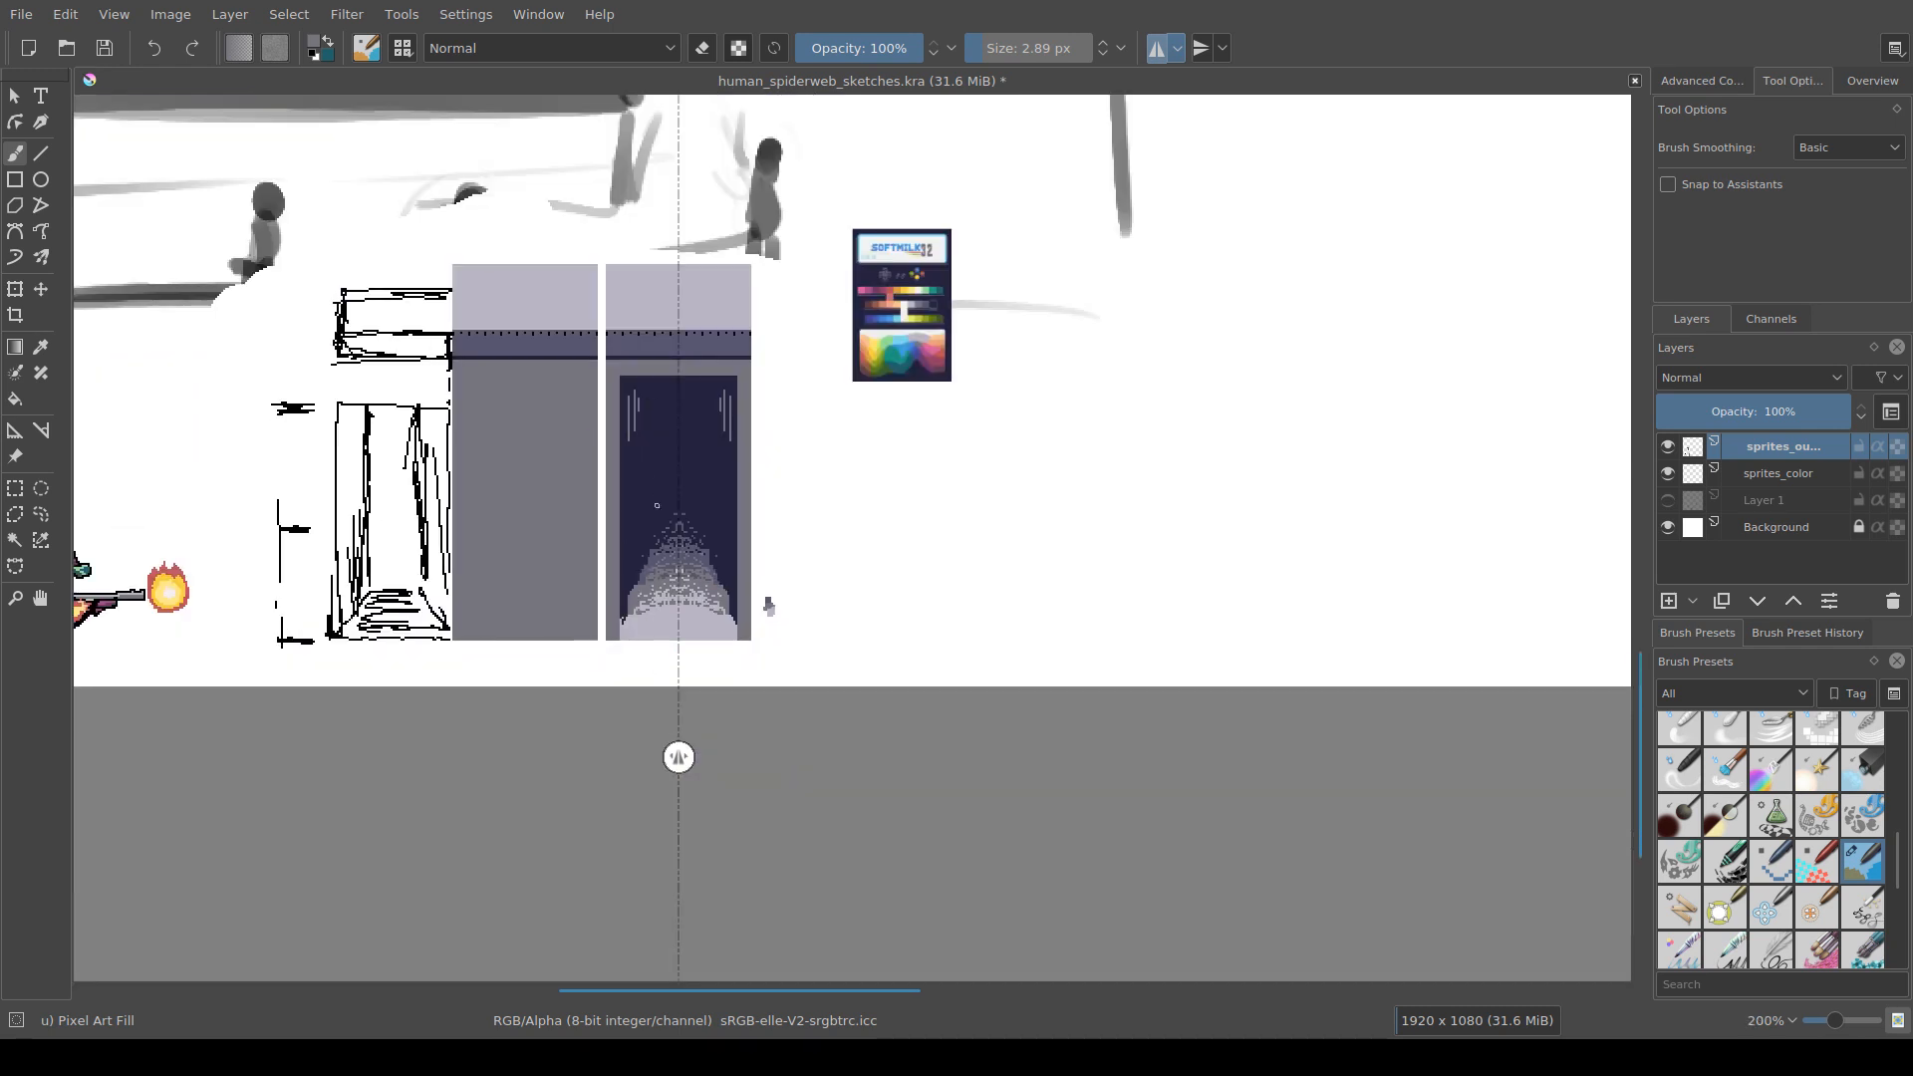
drag(637, 604, 636, 673)
scroll(635, 673, up, 3)
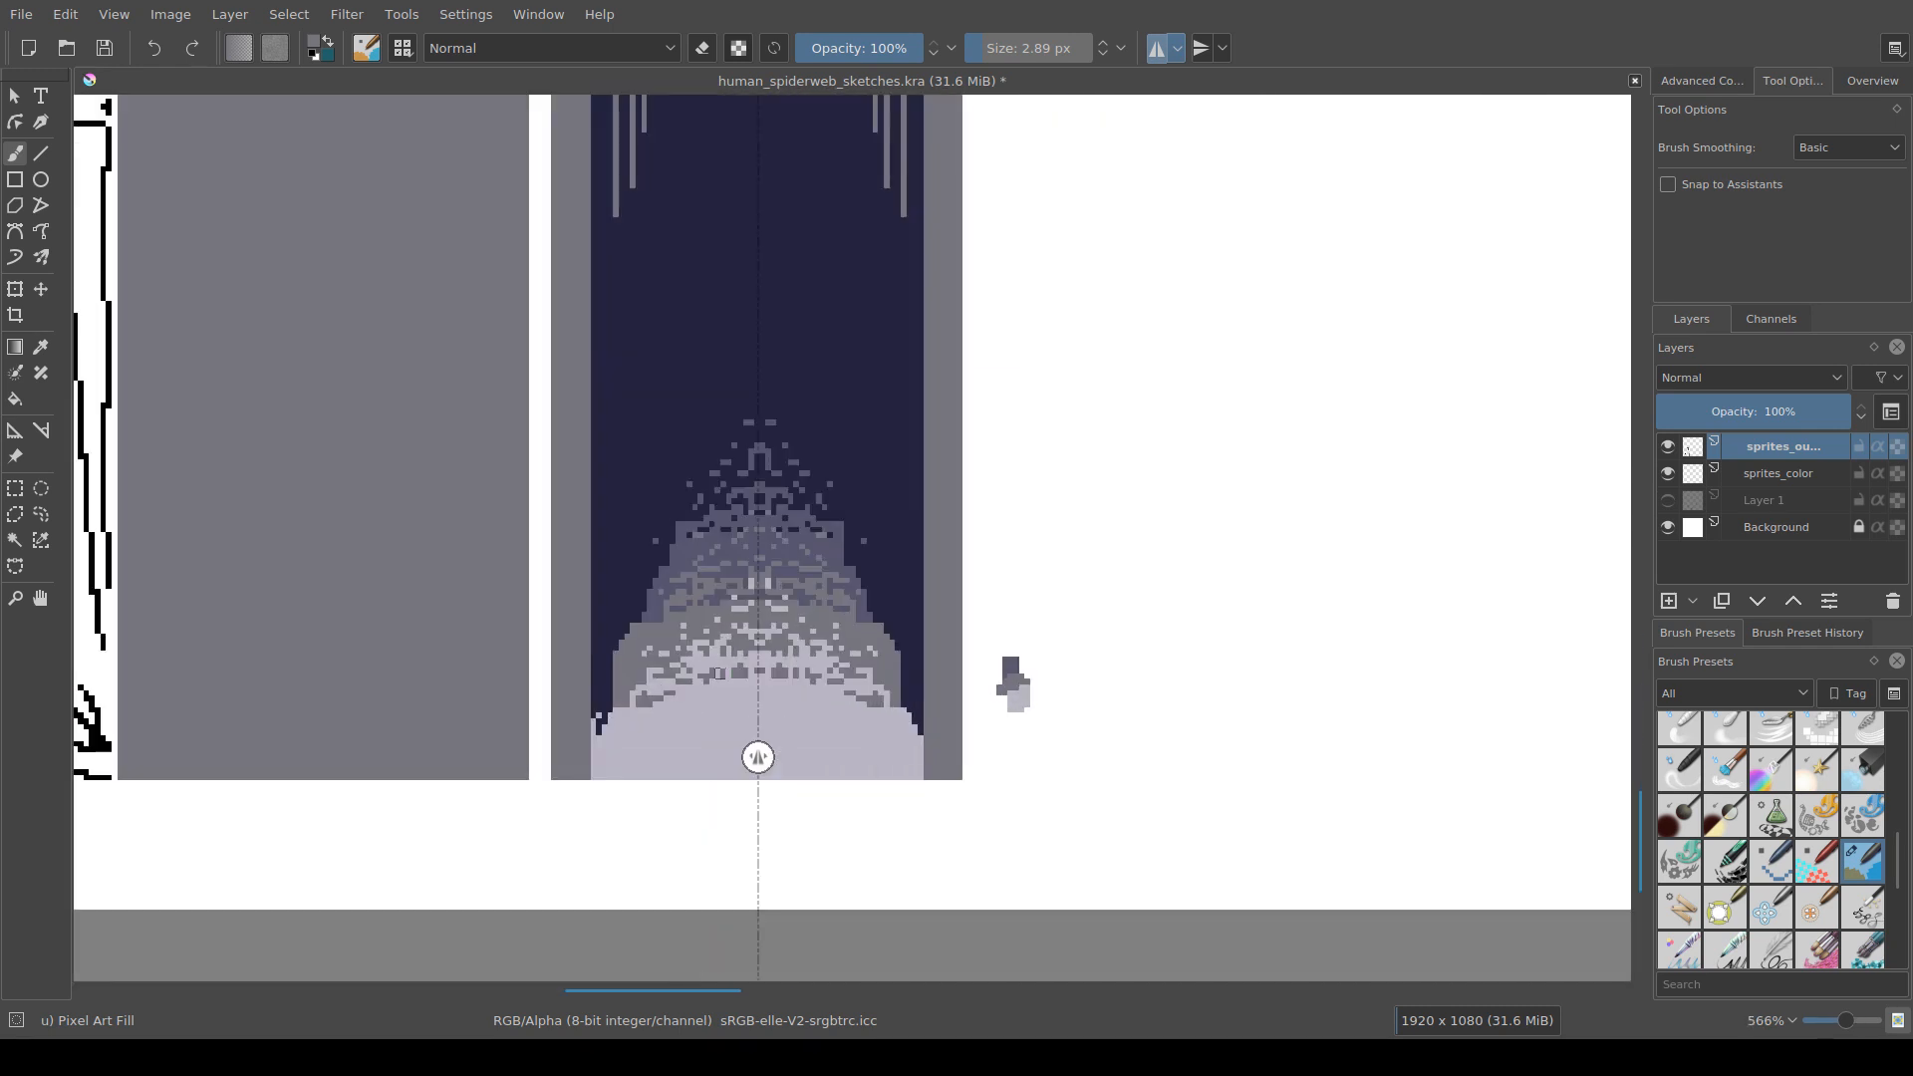
drag(729, 625, 498, 692)
scroll(499, 691, down, 3)
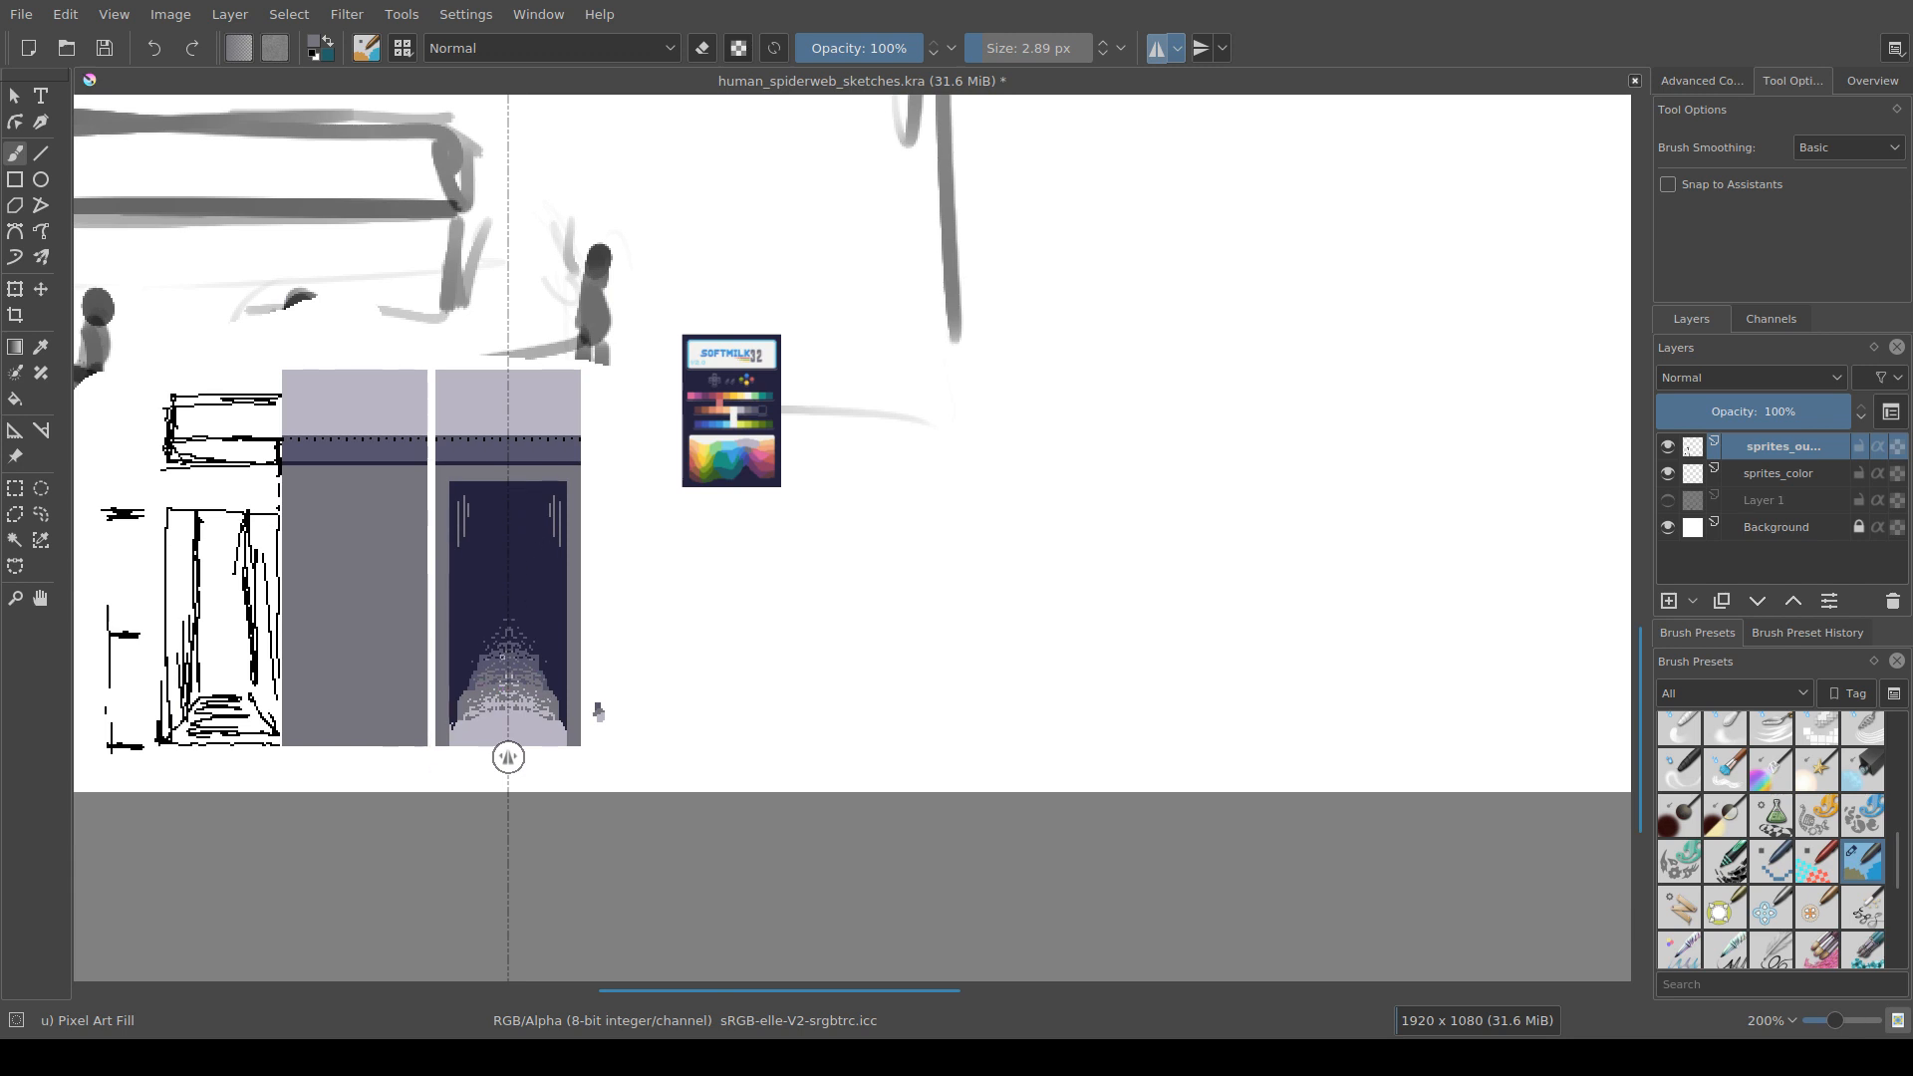
scroll(996, 784, down, 2)
drag(749, 806, 1180, 871)
scroll(956, 827, up, 2)
scroll(1180, 871, up, 1)
scroll(1013, 760, down, 2)
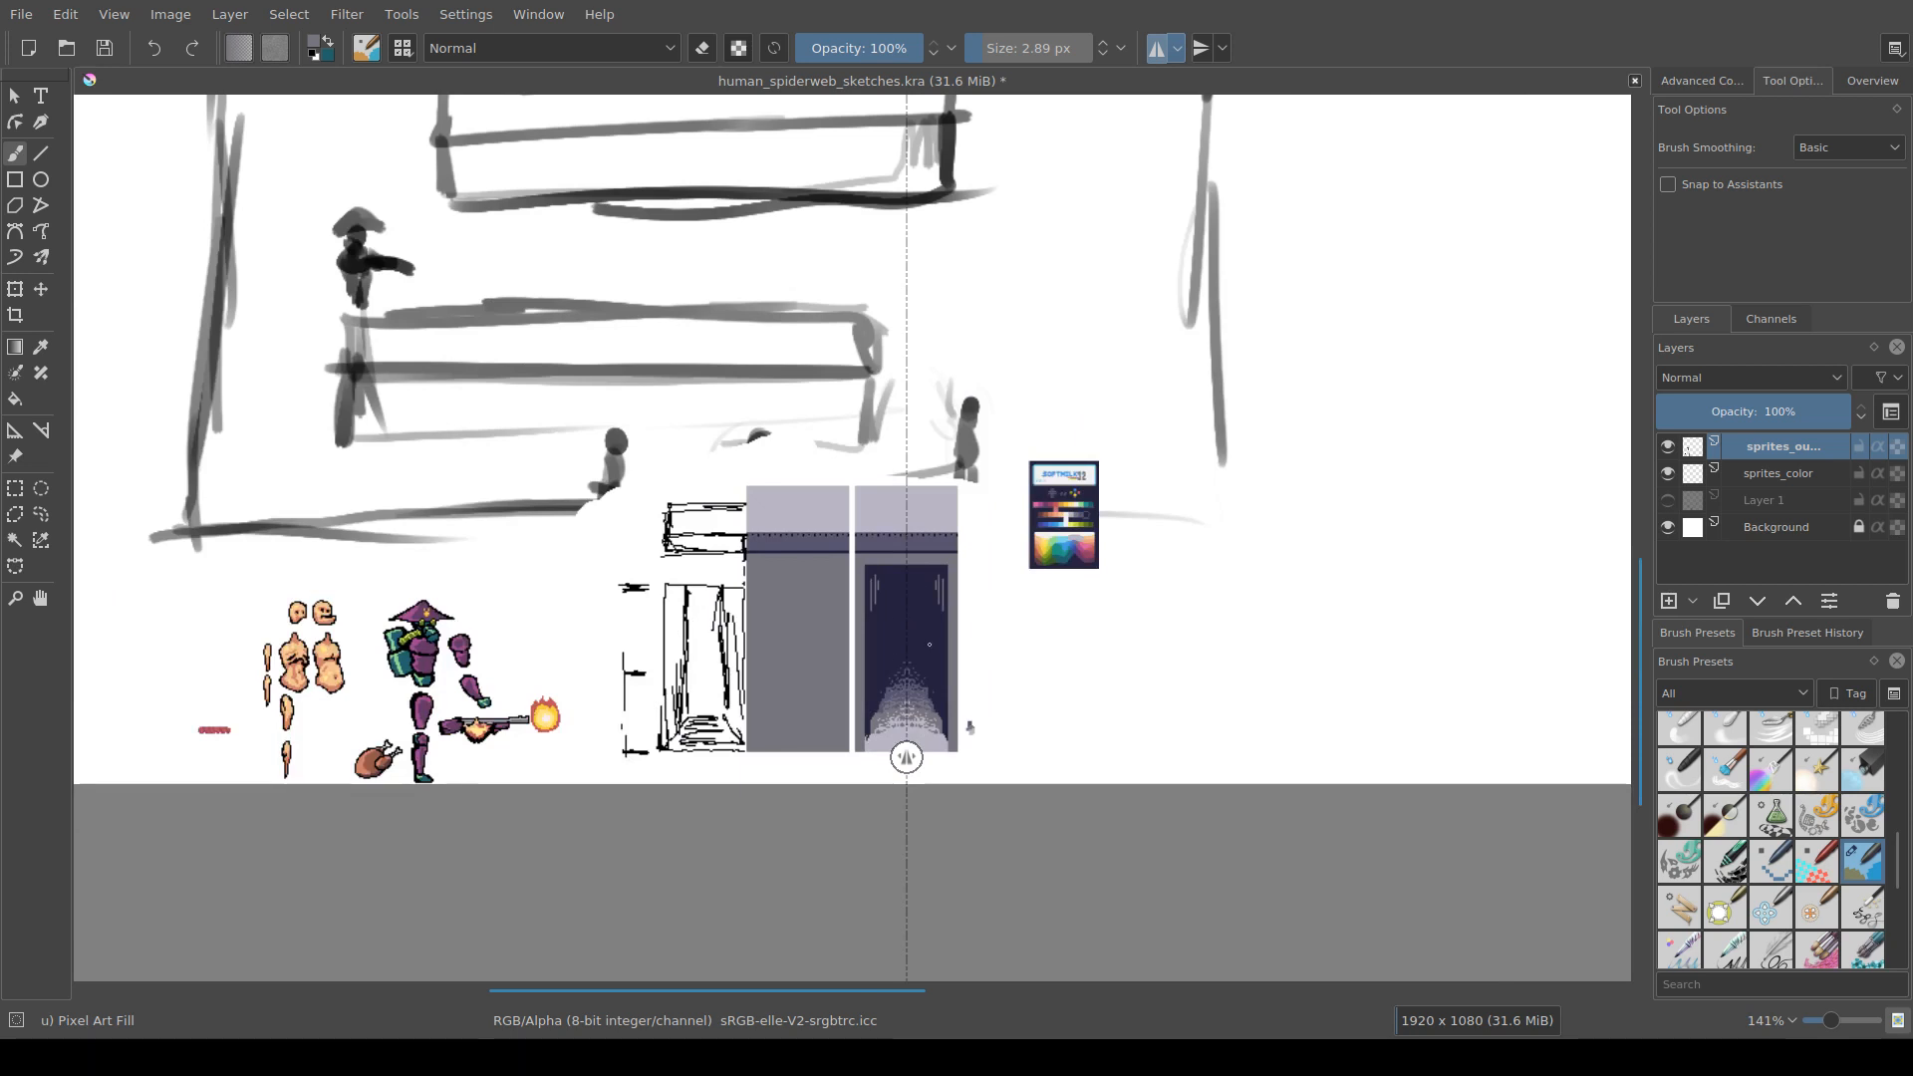
scroll(958, 703, down, 1)
scroll(958, 703, up, 3)
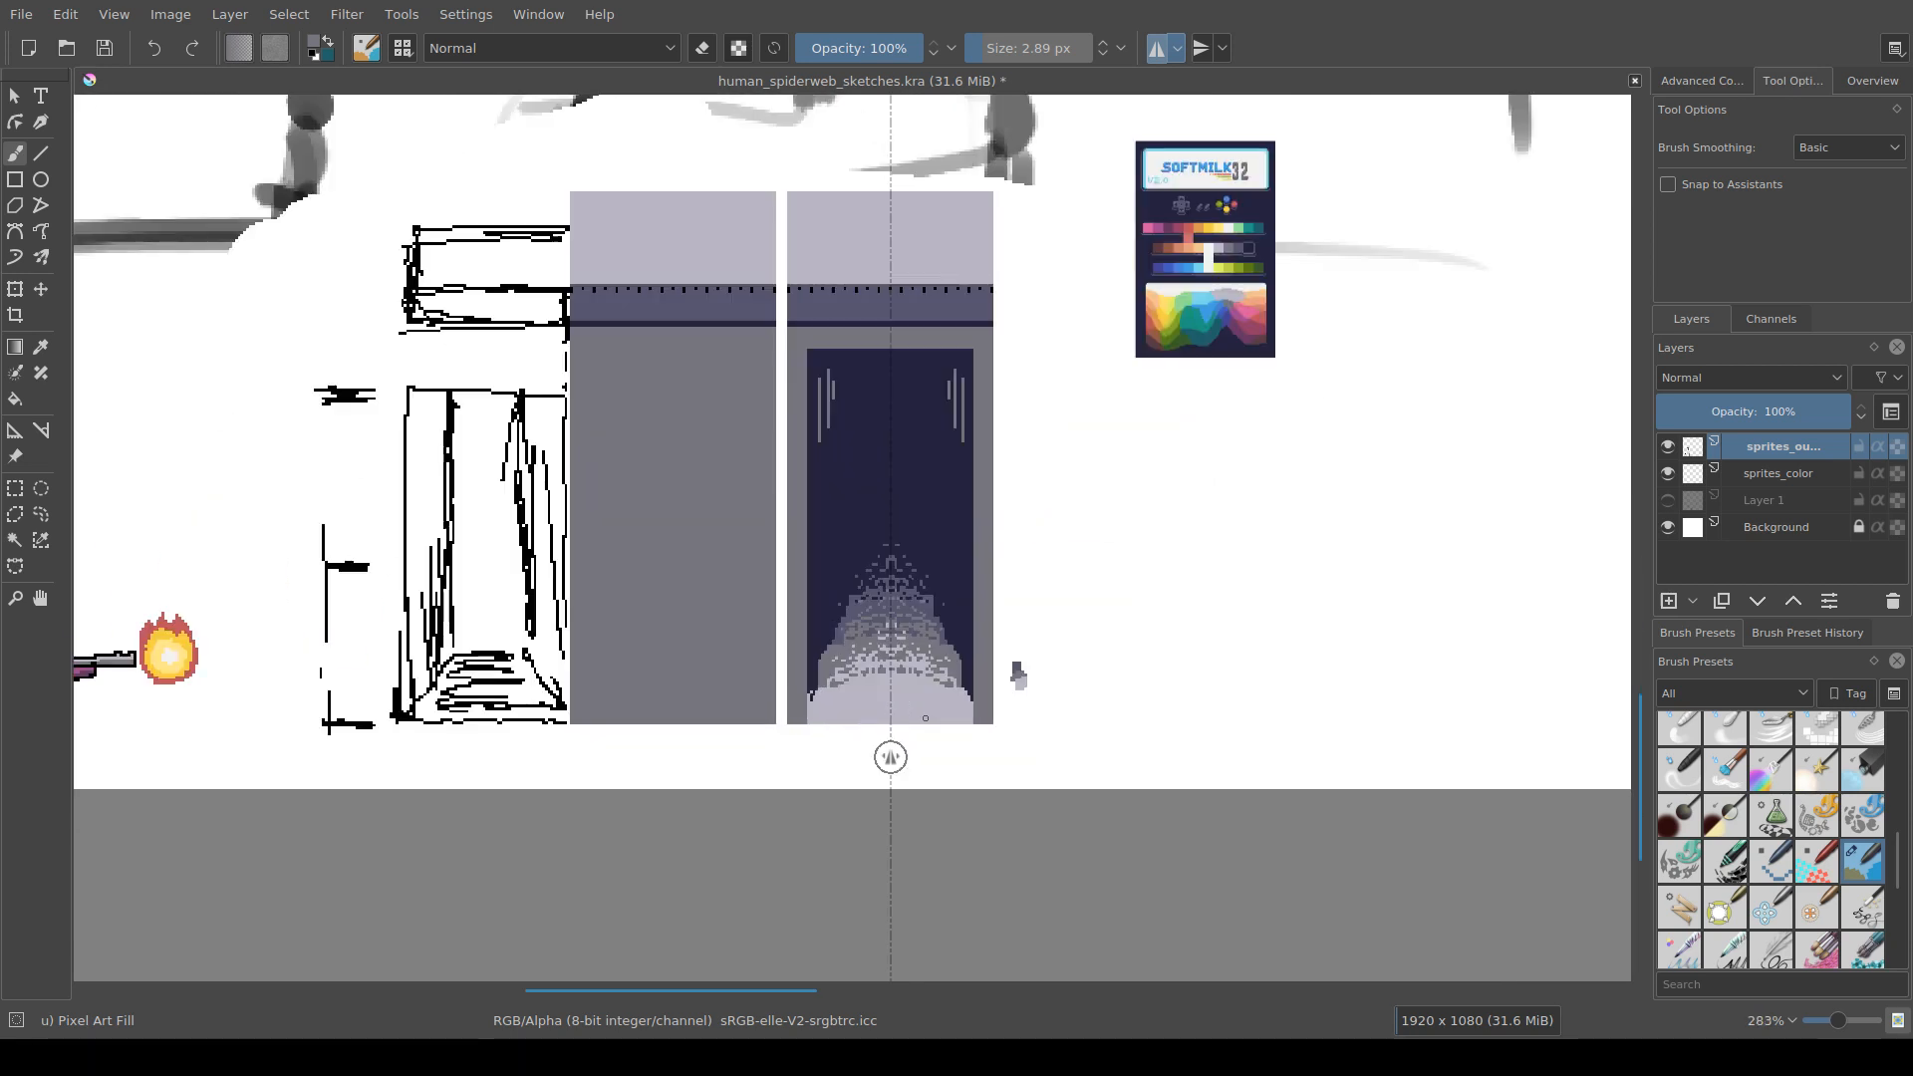
Step: Paint over the dithering in the doorway gradient's grey and muted purple bands with each band's own solid colour
drag(1012, 671, 931, 709)
scroll(931, 709, up, 2)
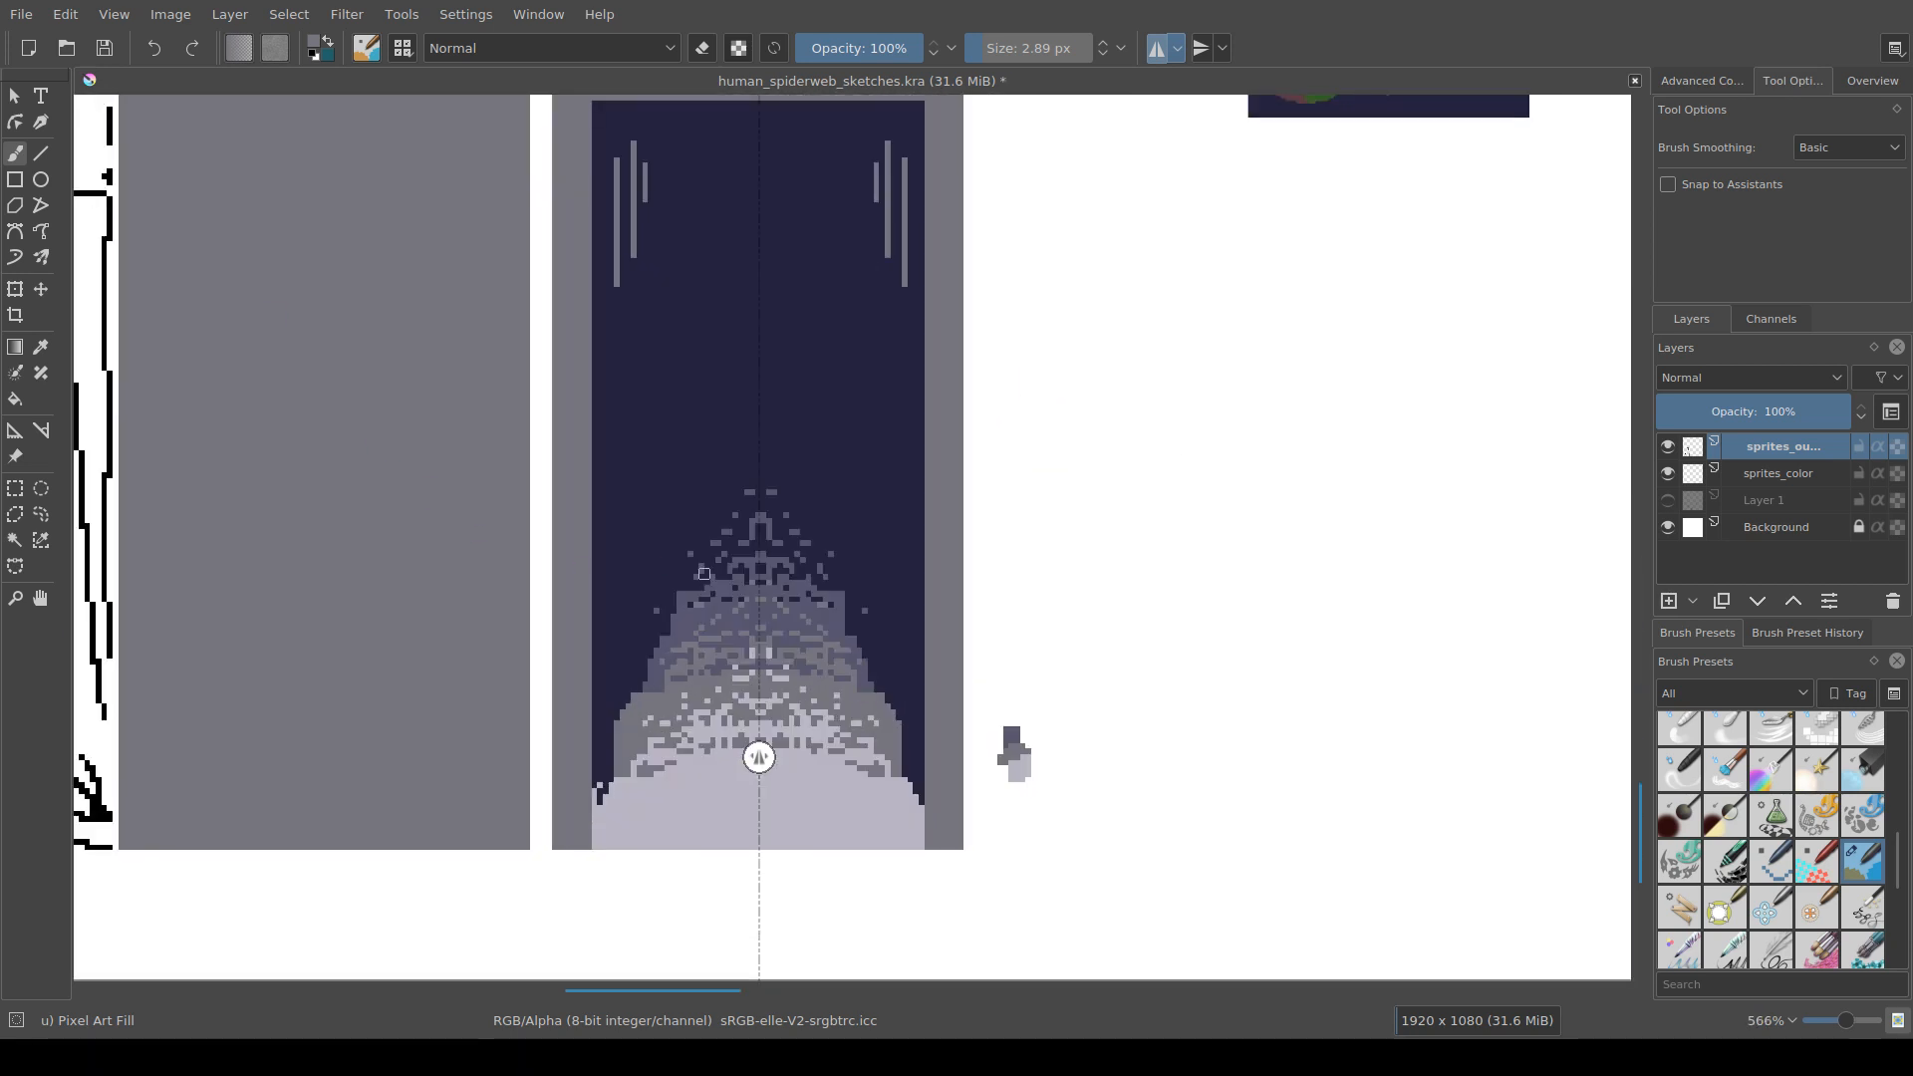
ctrl+click(631, 723)
mouse_move(660, 733)
mouse_down()
mouse_move(637, 765)
mouse_move(726, 737)
mouse_move(648, 765)
mouse_move(721, 737)
mouse_move(677, 737)
mouse_move(722, 721)
mouse_move(681, 708)
mouse_move(643, 737)
mouse_move(688, 698)
mouse_move(777, 737)
mouse_move(721, 744)
mouse_move(749, 692)
mouse_move(709, 704)
mouse_up()
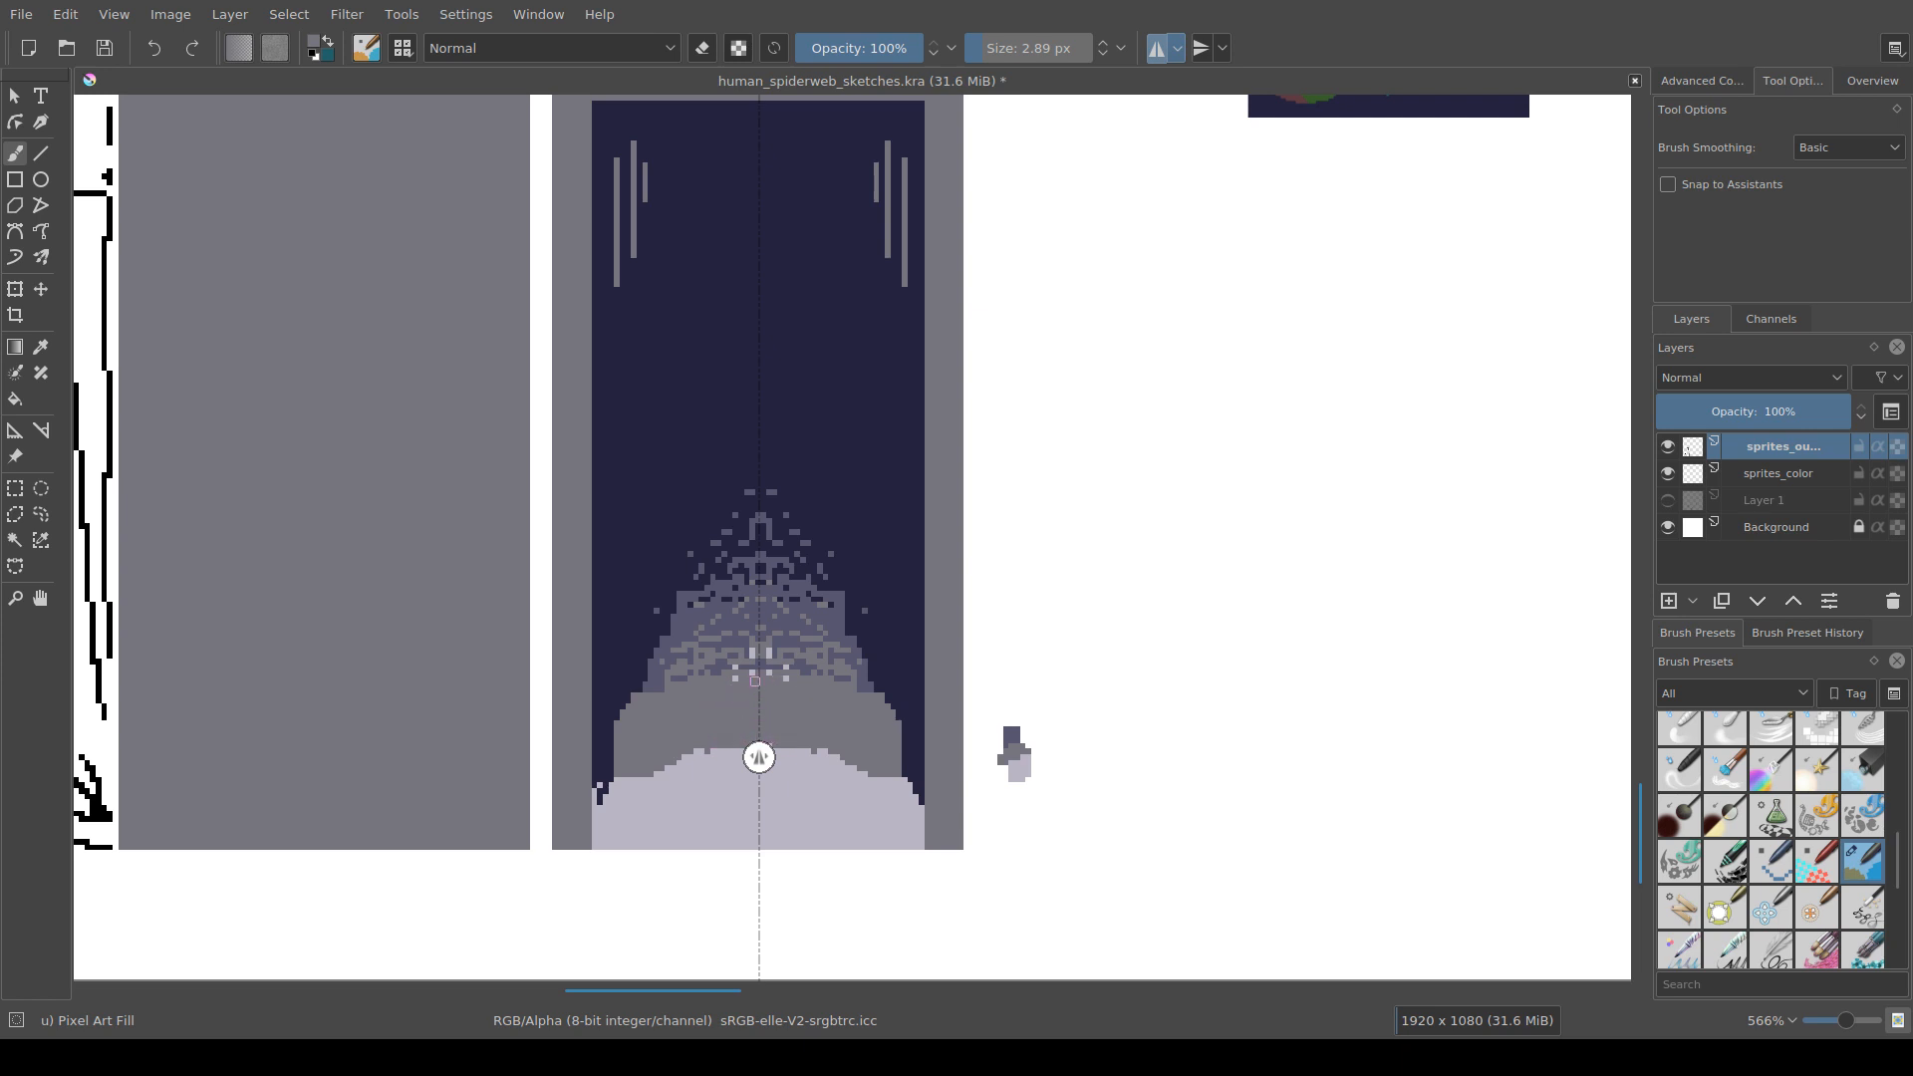
click(737, 667)
mouse_move(744, 670)
mouse_down()
mouse_move(659, 687)
mouse_move(721, 648)
mouse_move(654, 669)
mouse_move(722, 624)
mouse_move(705, 676)
mouse_move(738, 658)
mouse_move(756, 630)
mouse_move(705, 652)
mouse_move(722, 597)
mouse_up()
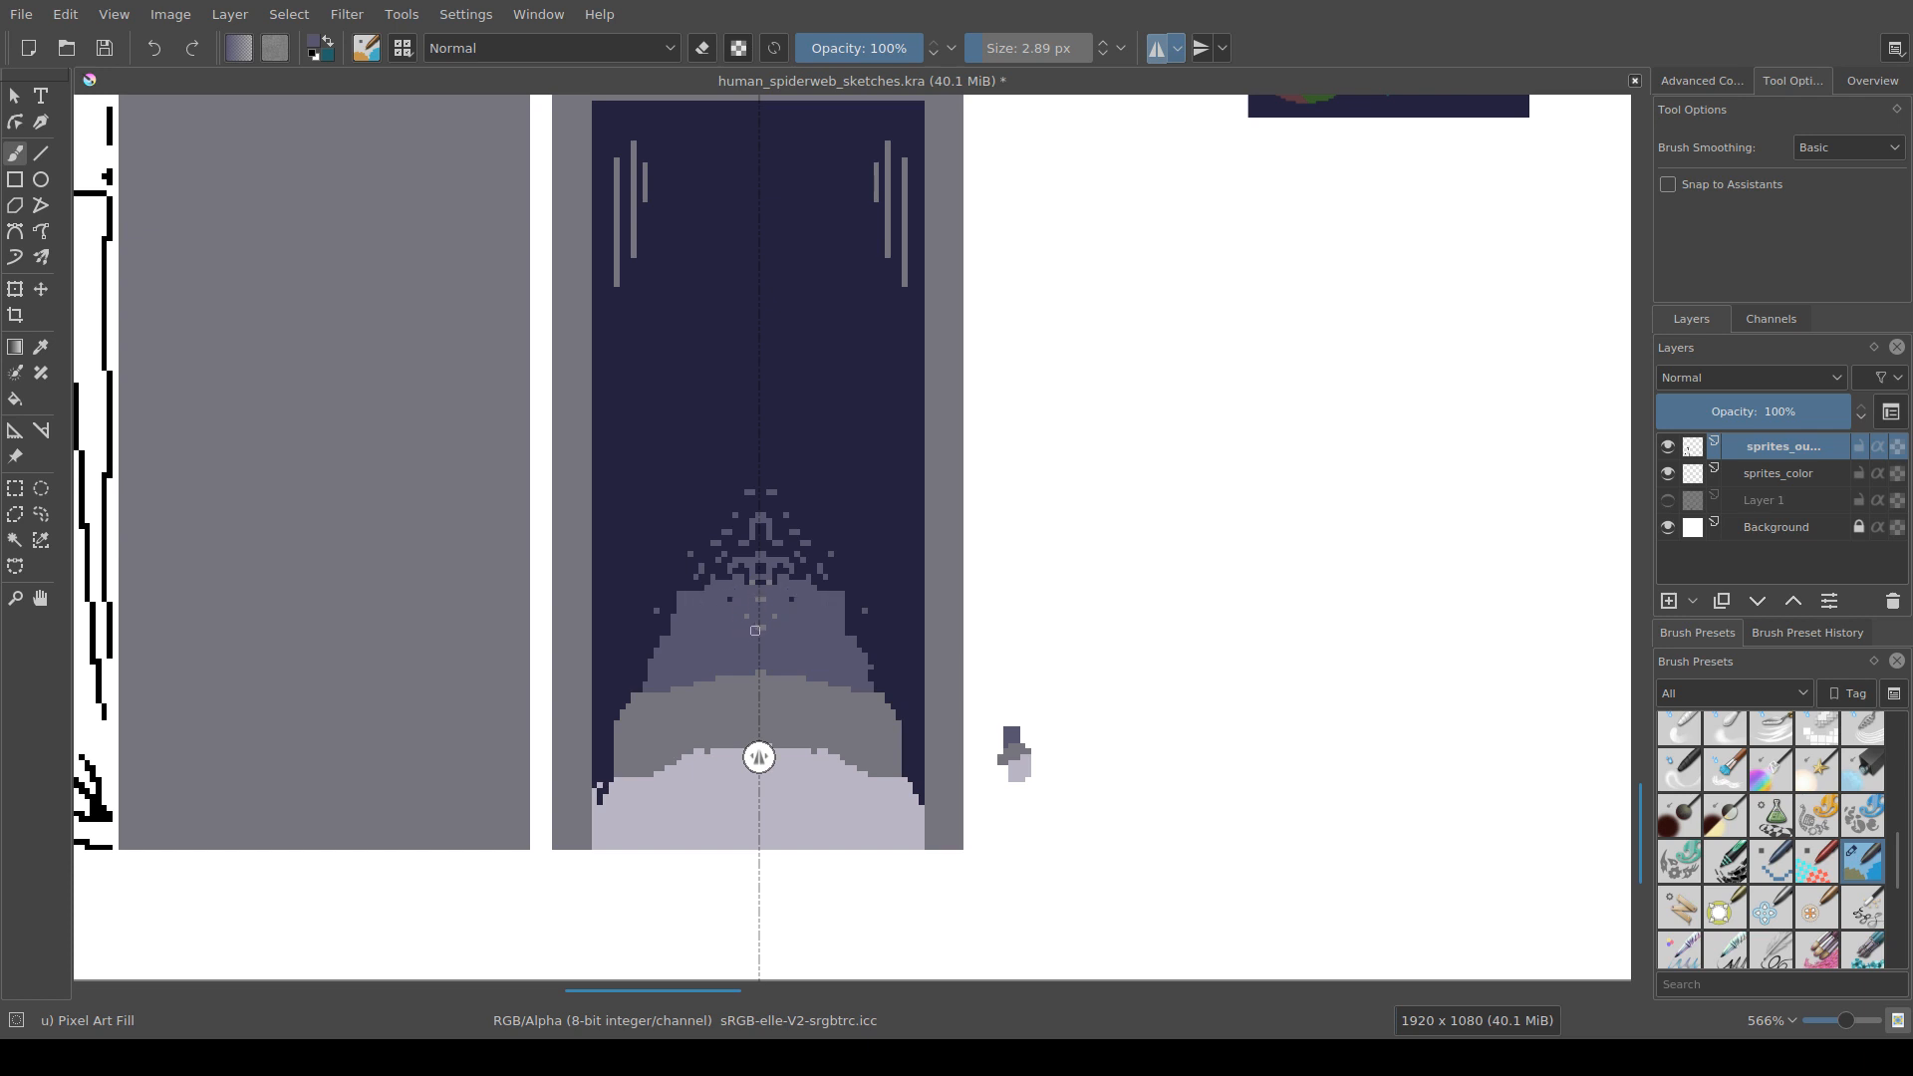
Step: Cover the scattered purple pixels above the doorway's gradient with the dark navy background colour, leaving a smooth rounded top
ctrl+click(660, 590)
mouse_move(728, 568)
mouse_down()
mouse_move(671, 614)
mouse_move(794, 540)
mouse_move(783, 563)
mouse_move(704, 568)
mouse_move(783, 495)
mouse_move(733, 501)
mouse_move(732, 535)
mouse_move(777, 523)
mouse_up()
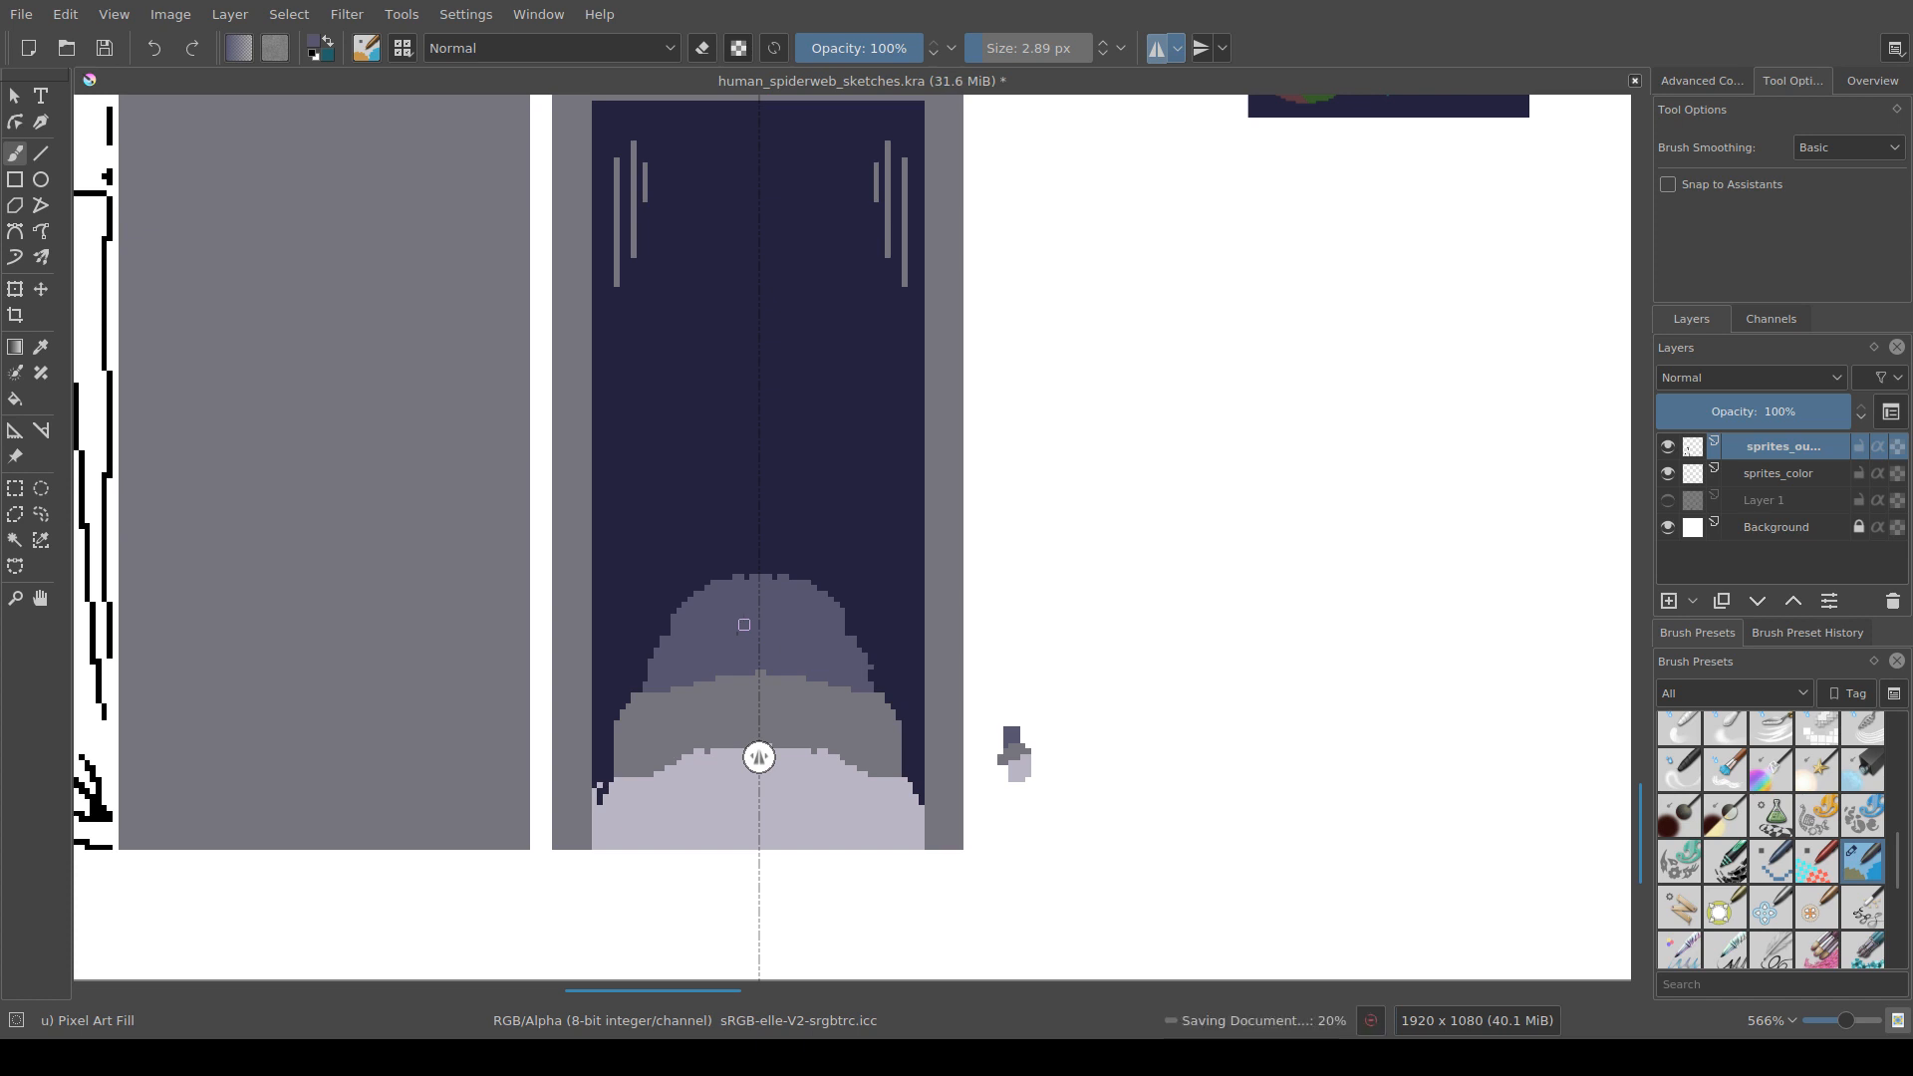
scroll(775, 787, down, 3)
scroll(859, 777, down, 2)
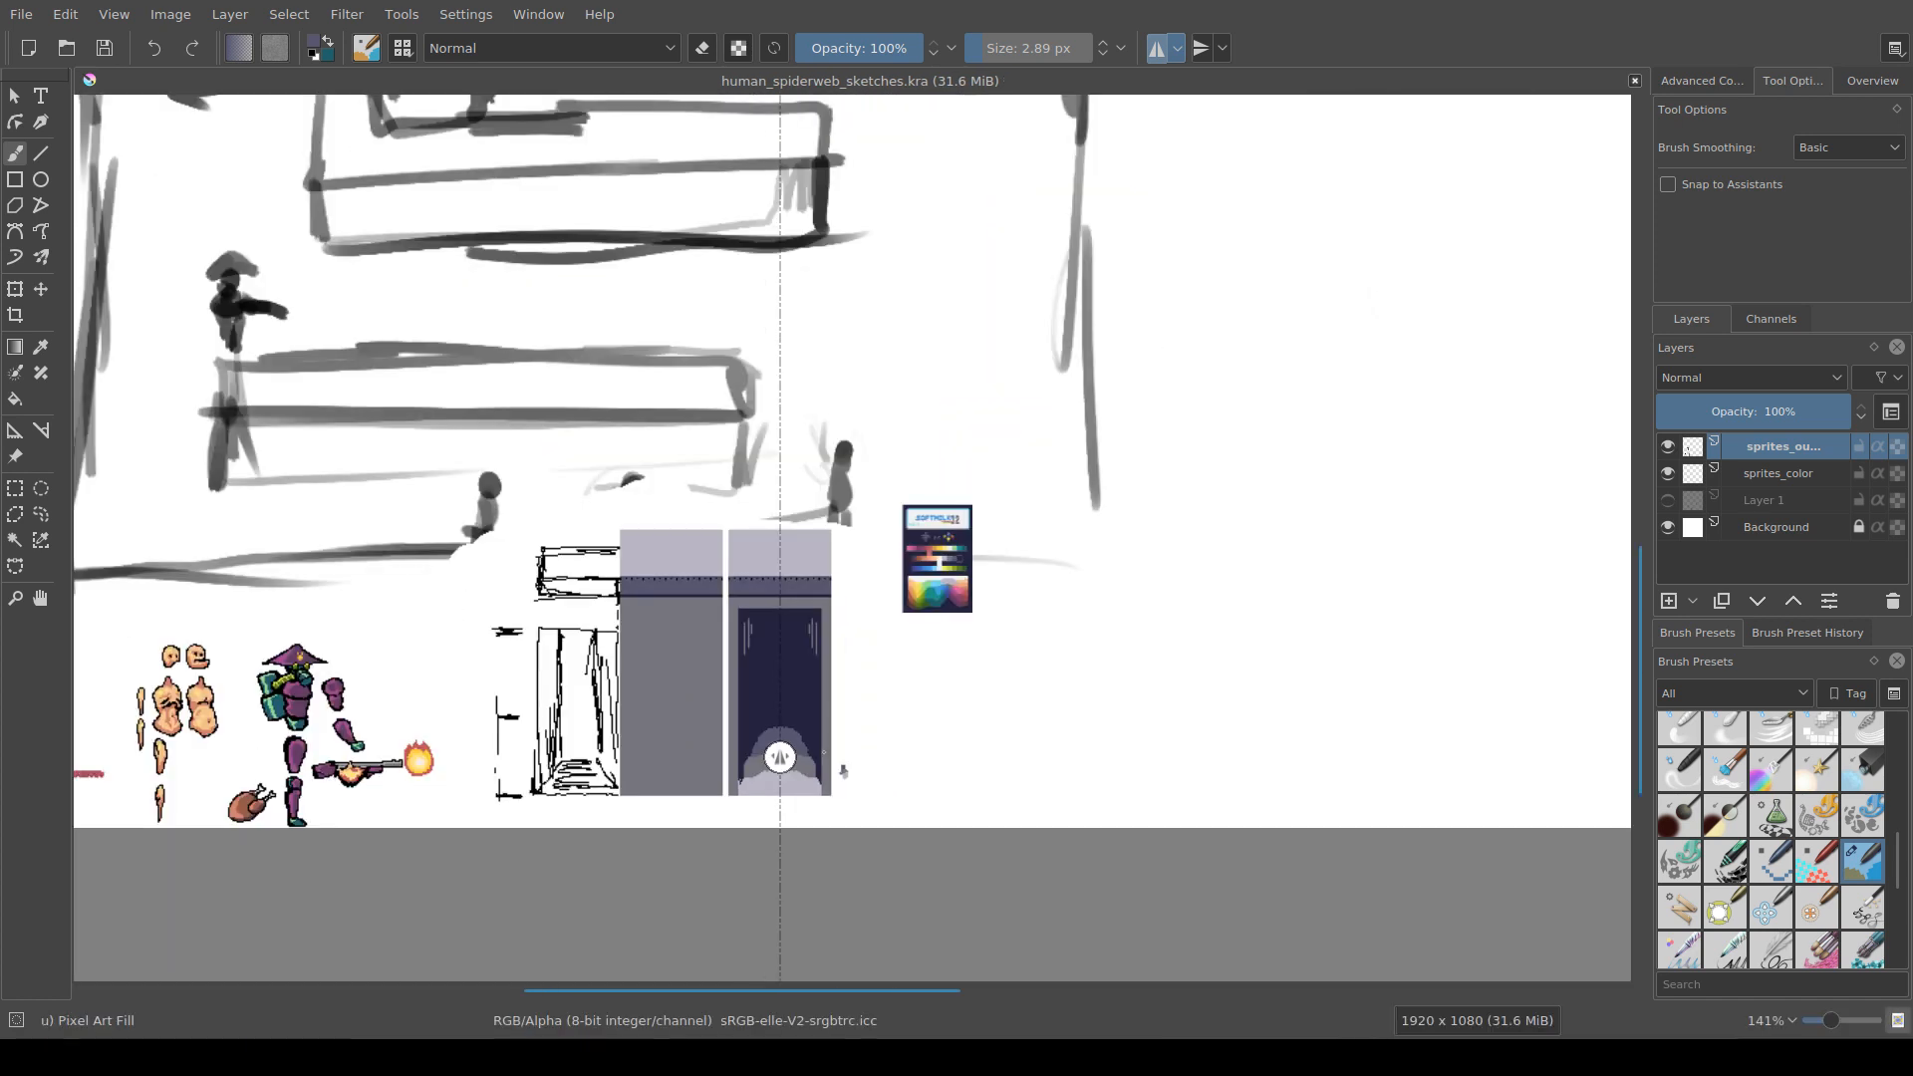
Step: Raise the centres of the doorway's light lavender and grey bands into gentle mirrored peaks using each band's sampled colour
scroll(862, 784, up, 3)
drag(863, 789, 876, 750)
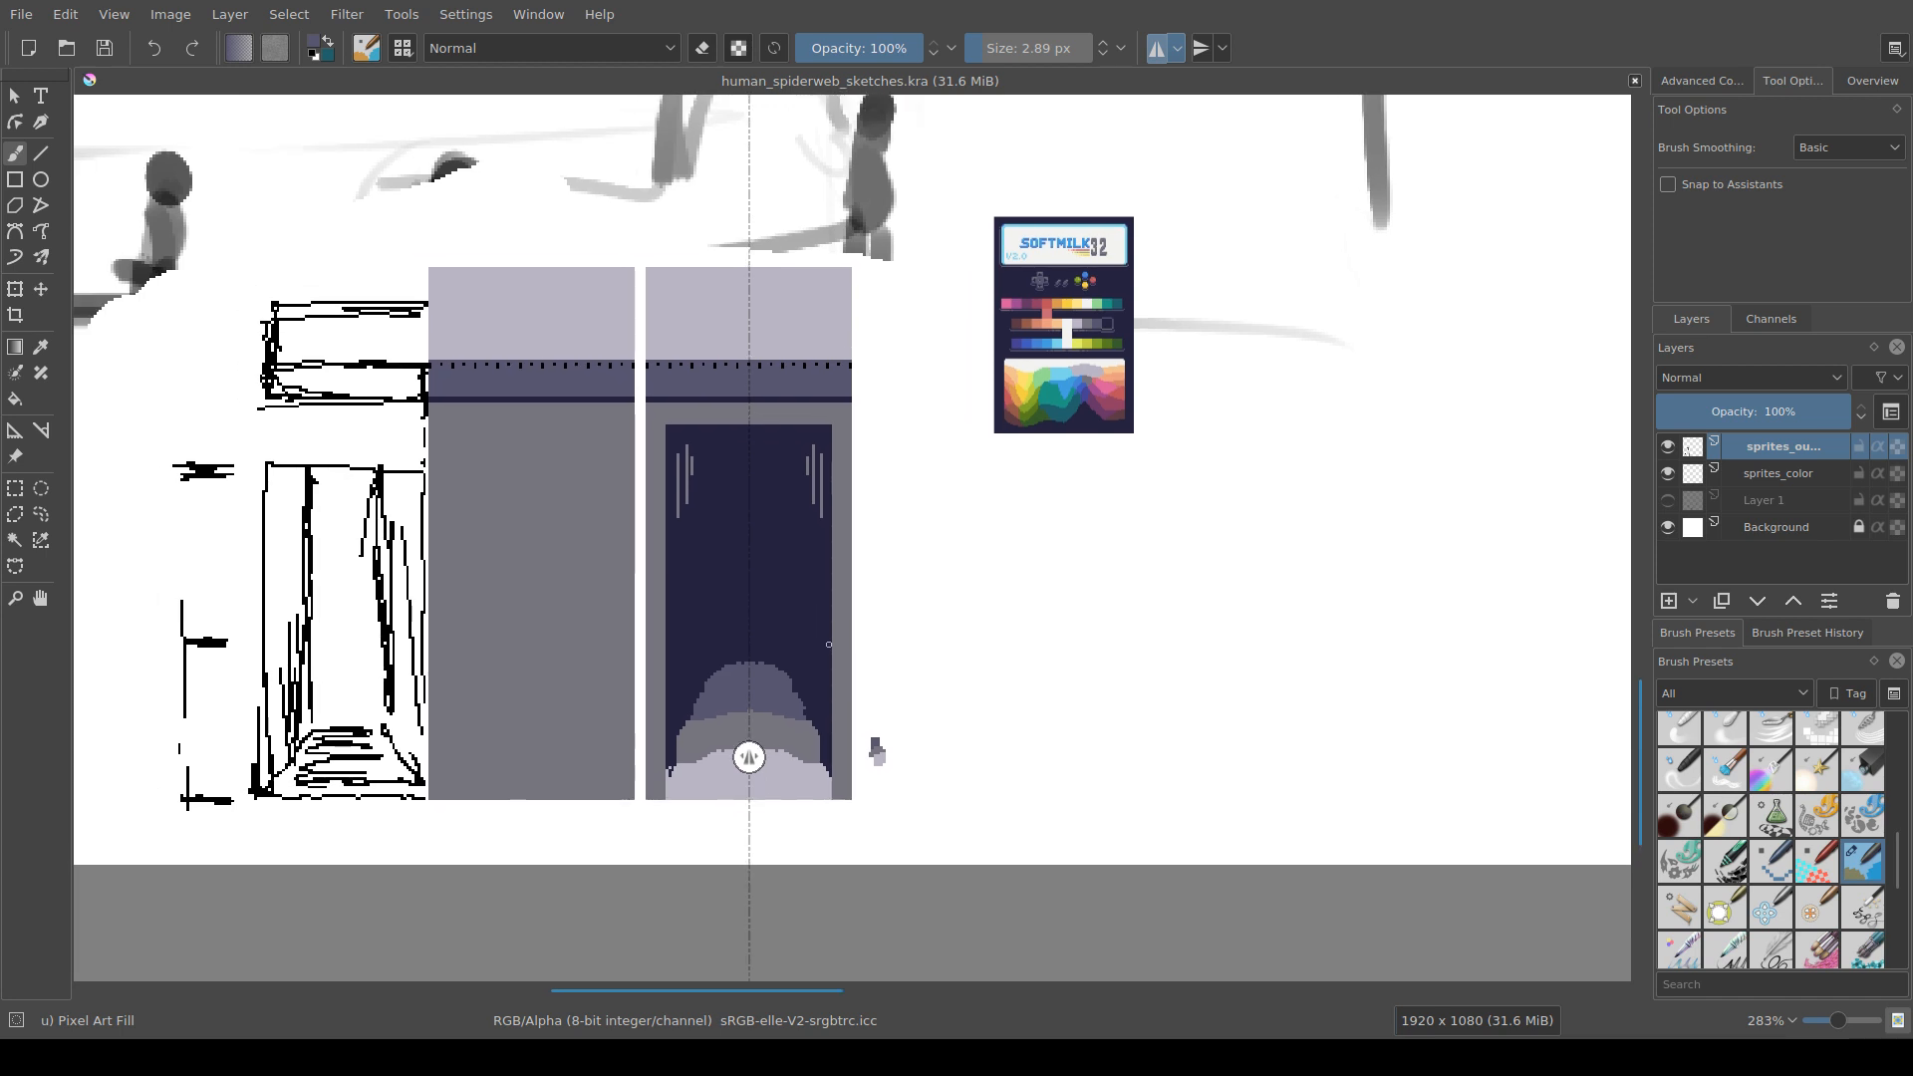
scroll(828, 644, up, 1)
scroll(854, 663, up, 1)
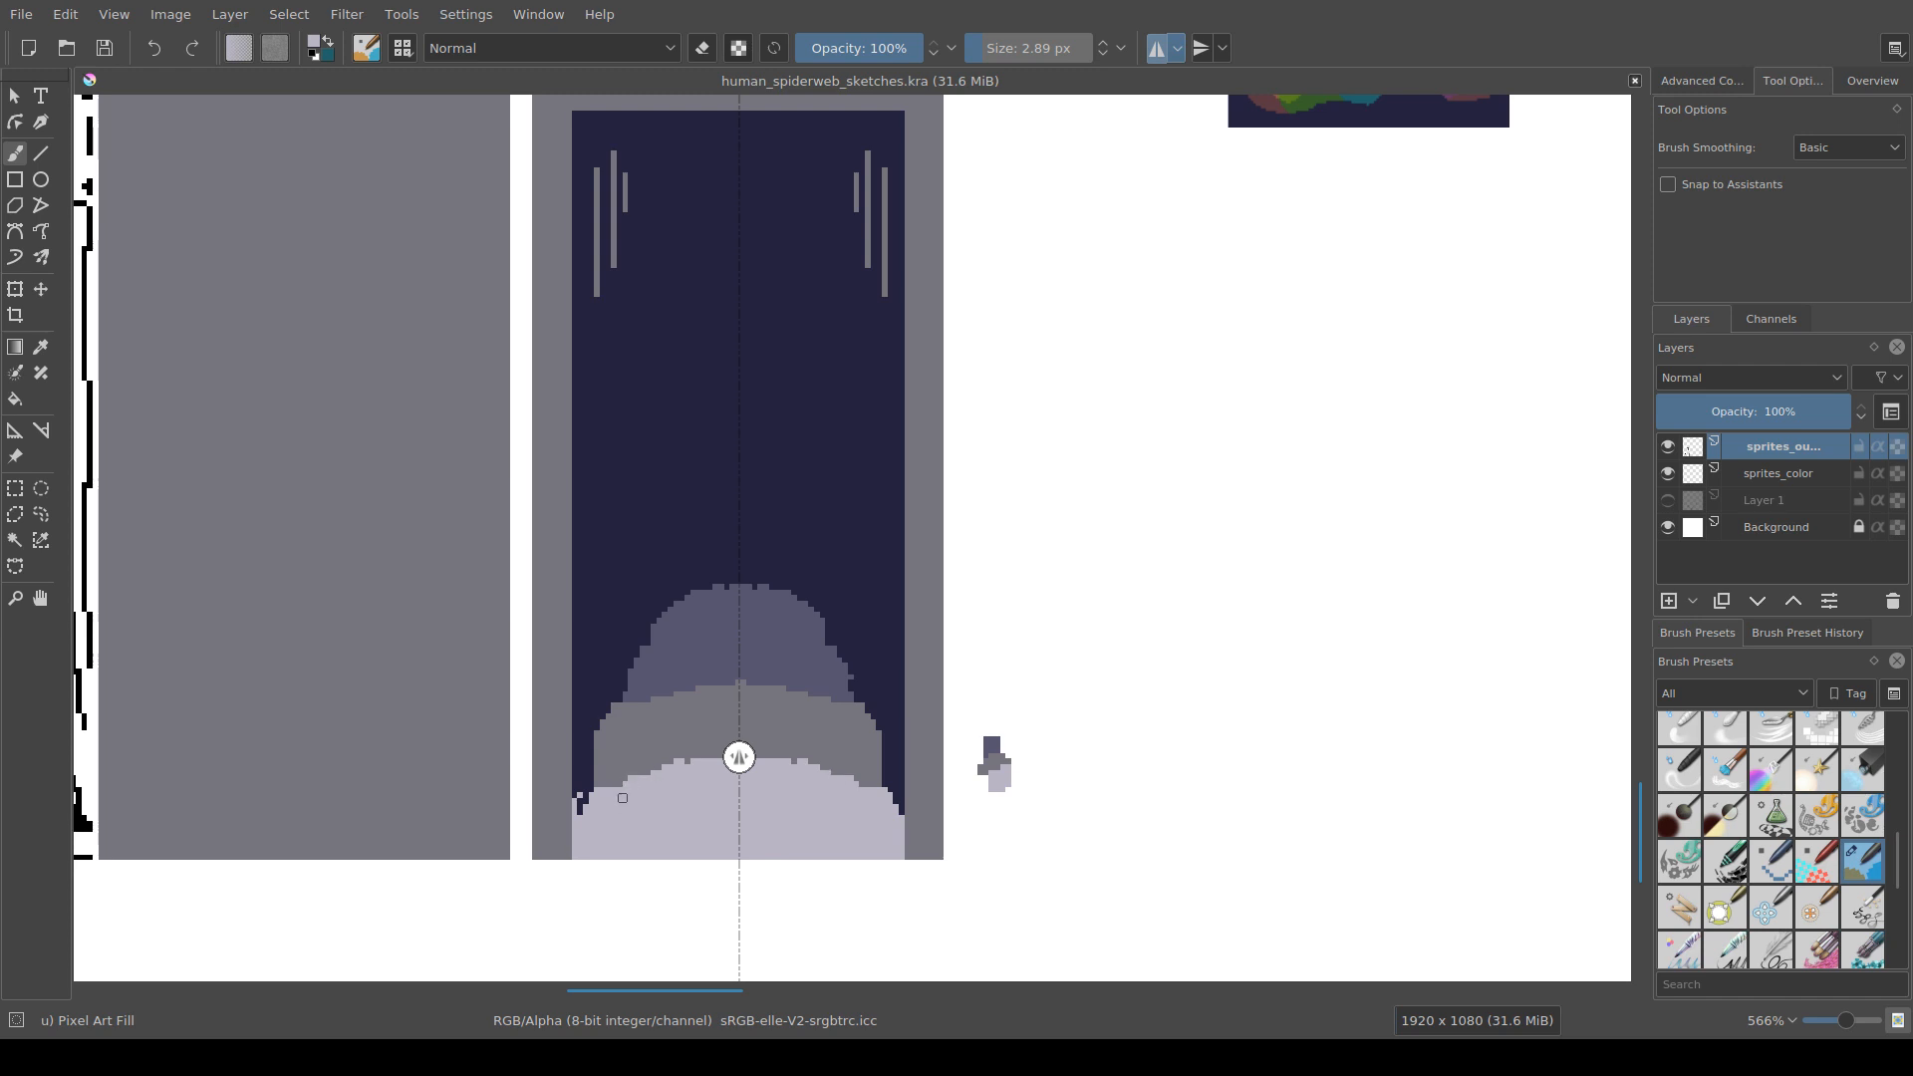
drag(746, 751, 685, 771)
ctrl+click(698, 708)
mouse_move(705, 681)
mouse_down()
mouse_move(674, 713)
mouse_move(757, 662)
mouse_move(662, 713)
mouse_move(614, 709)
mouse_up()
Step: Clean up the stray pixels at the gradient's lower left edge with horizontal mirroring switched off, and turn mirroring back on
ctrl+click(639, 690)
ctrl+click(616, 685)
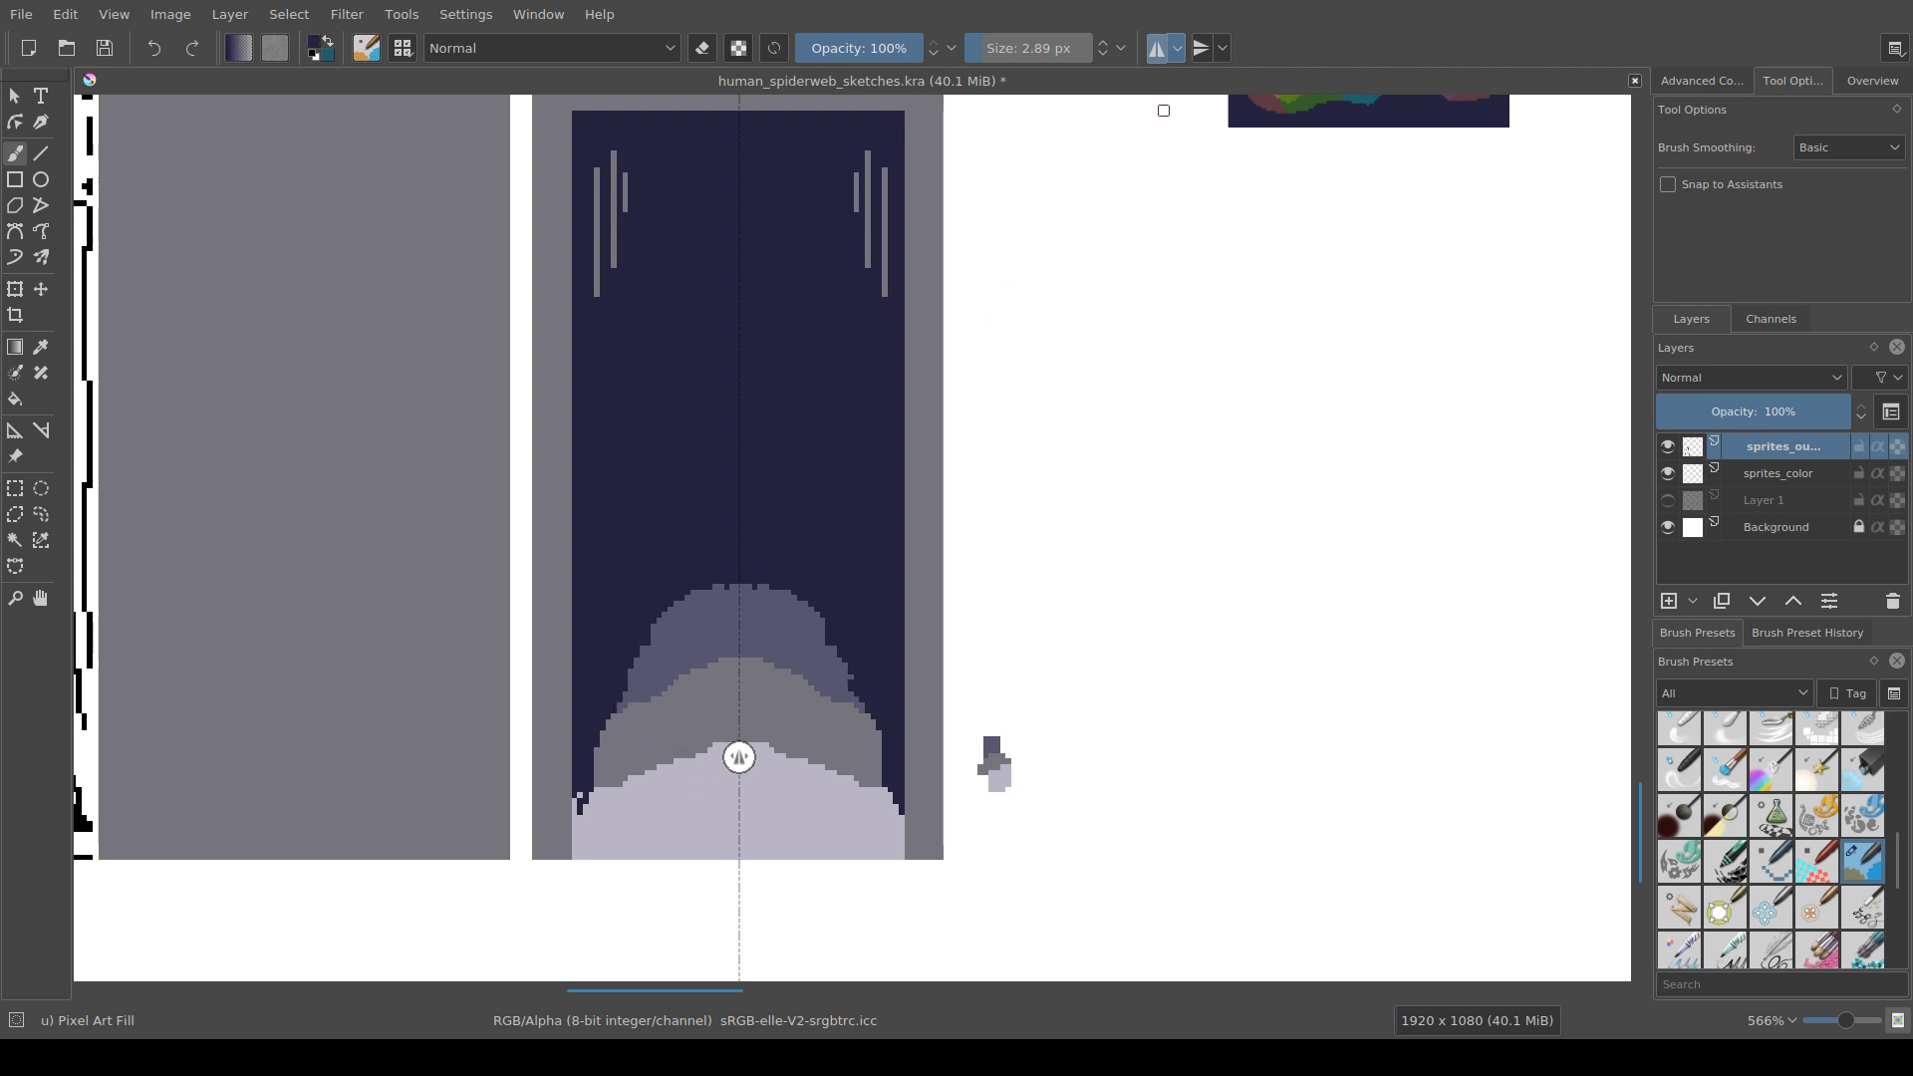
click(1155, 48)
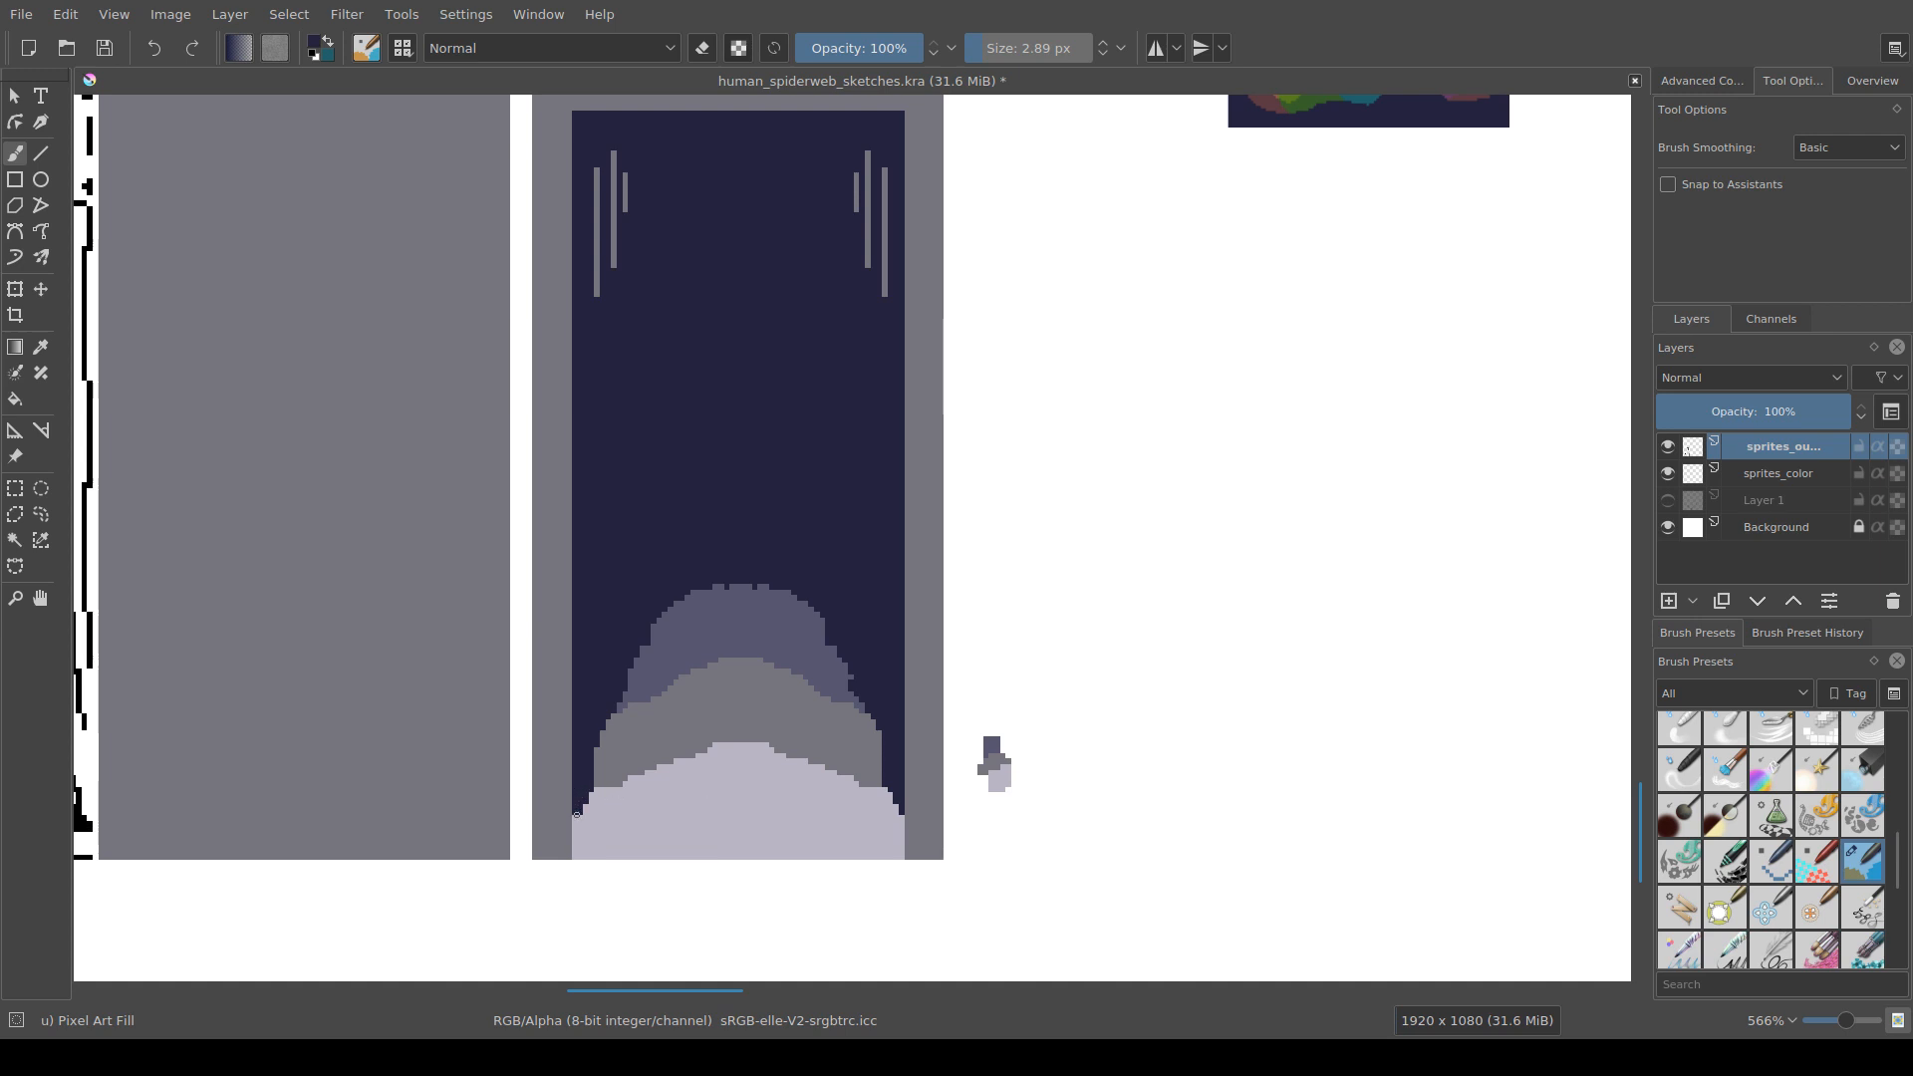
click(1158, 50)
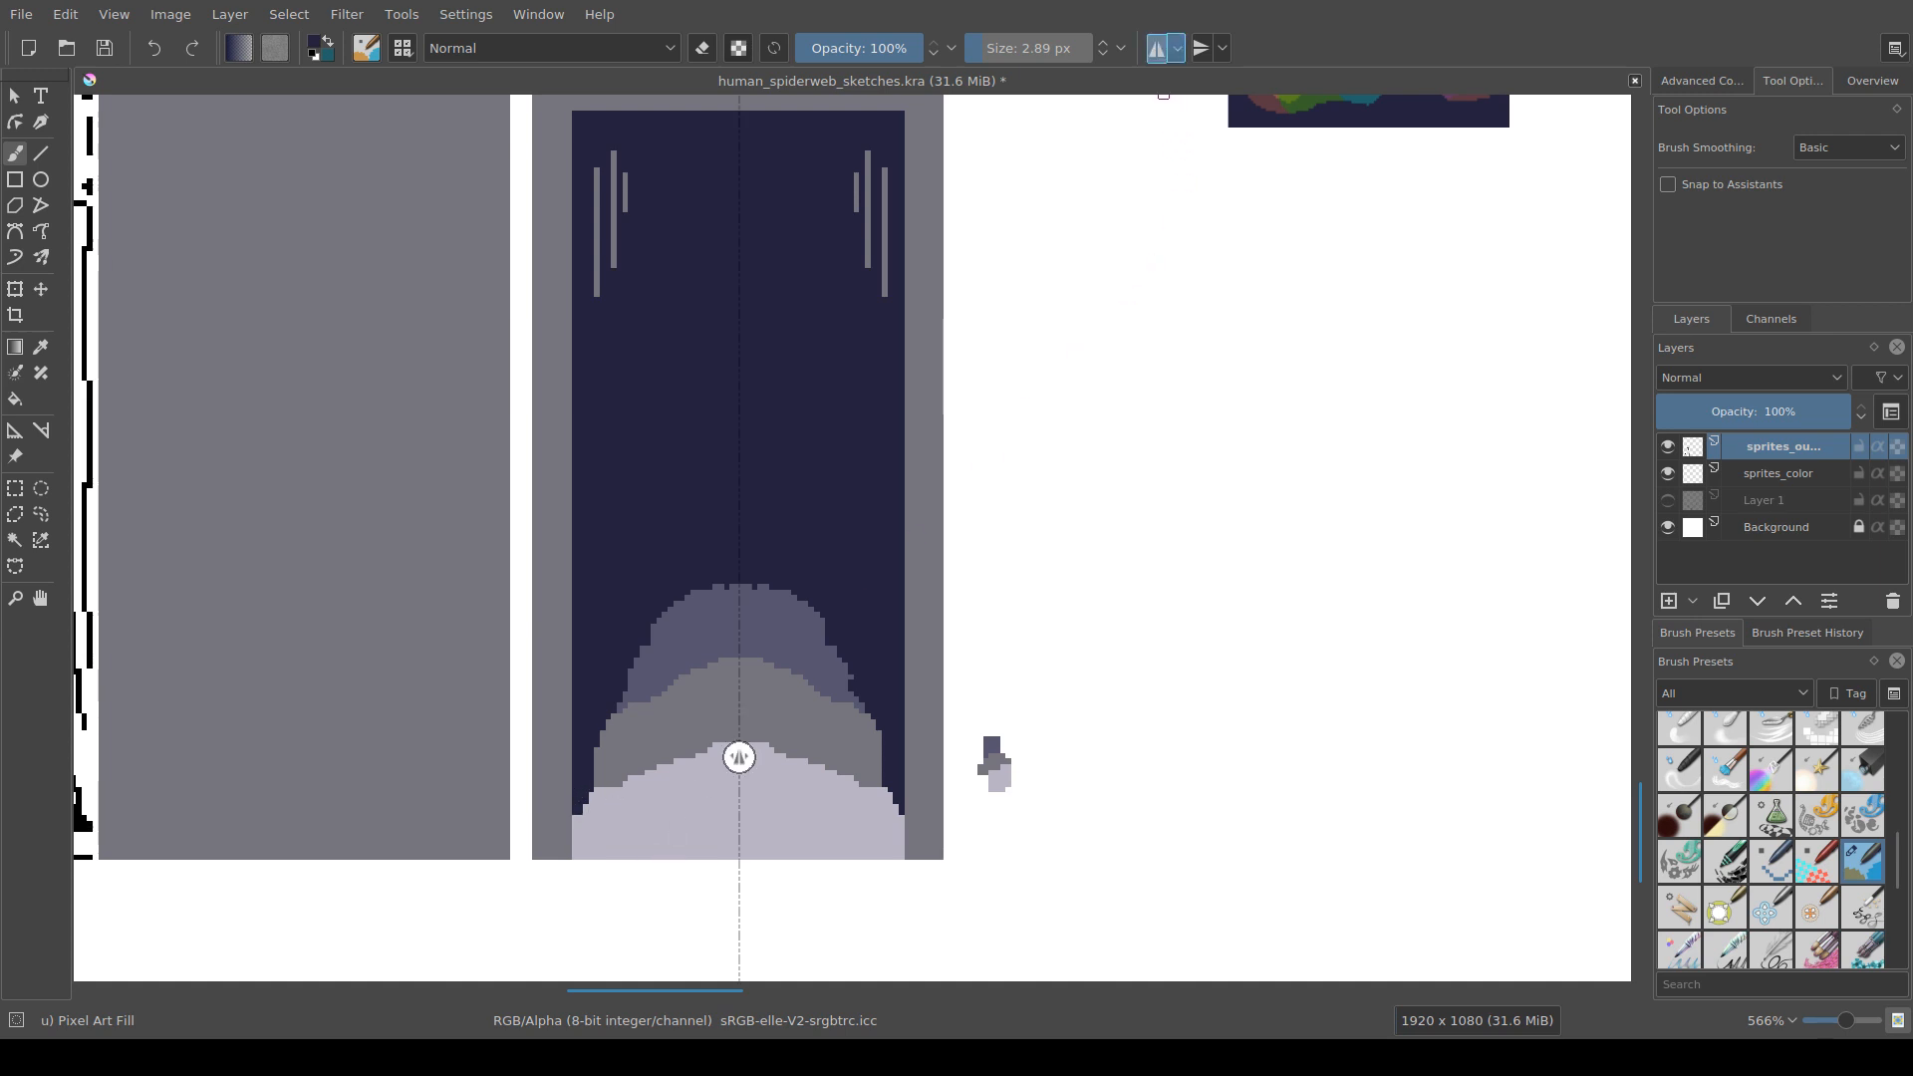
Step: Examine the doorway's three-band gradient next to the plain wall panel and the character sprites
scroll(1100, 364, down, 3)
drag(1091, 368, 964, 611)
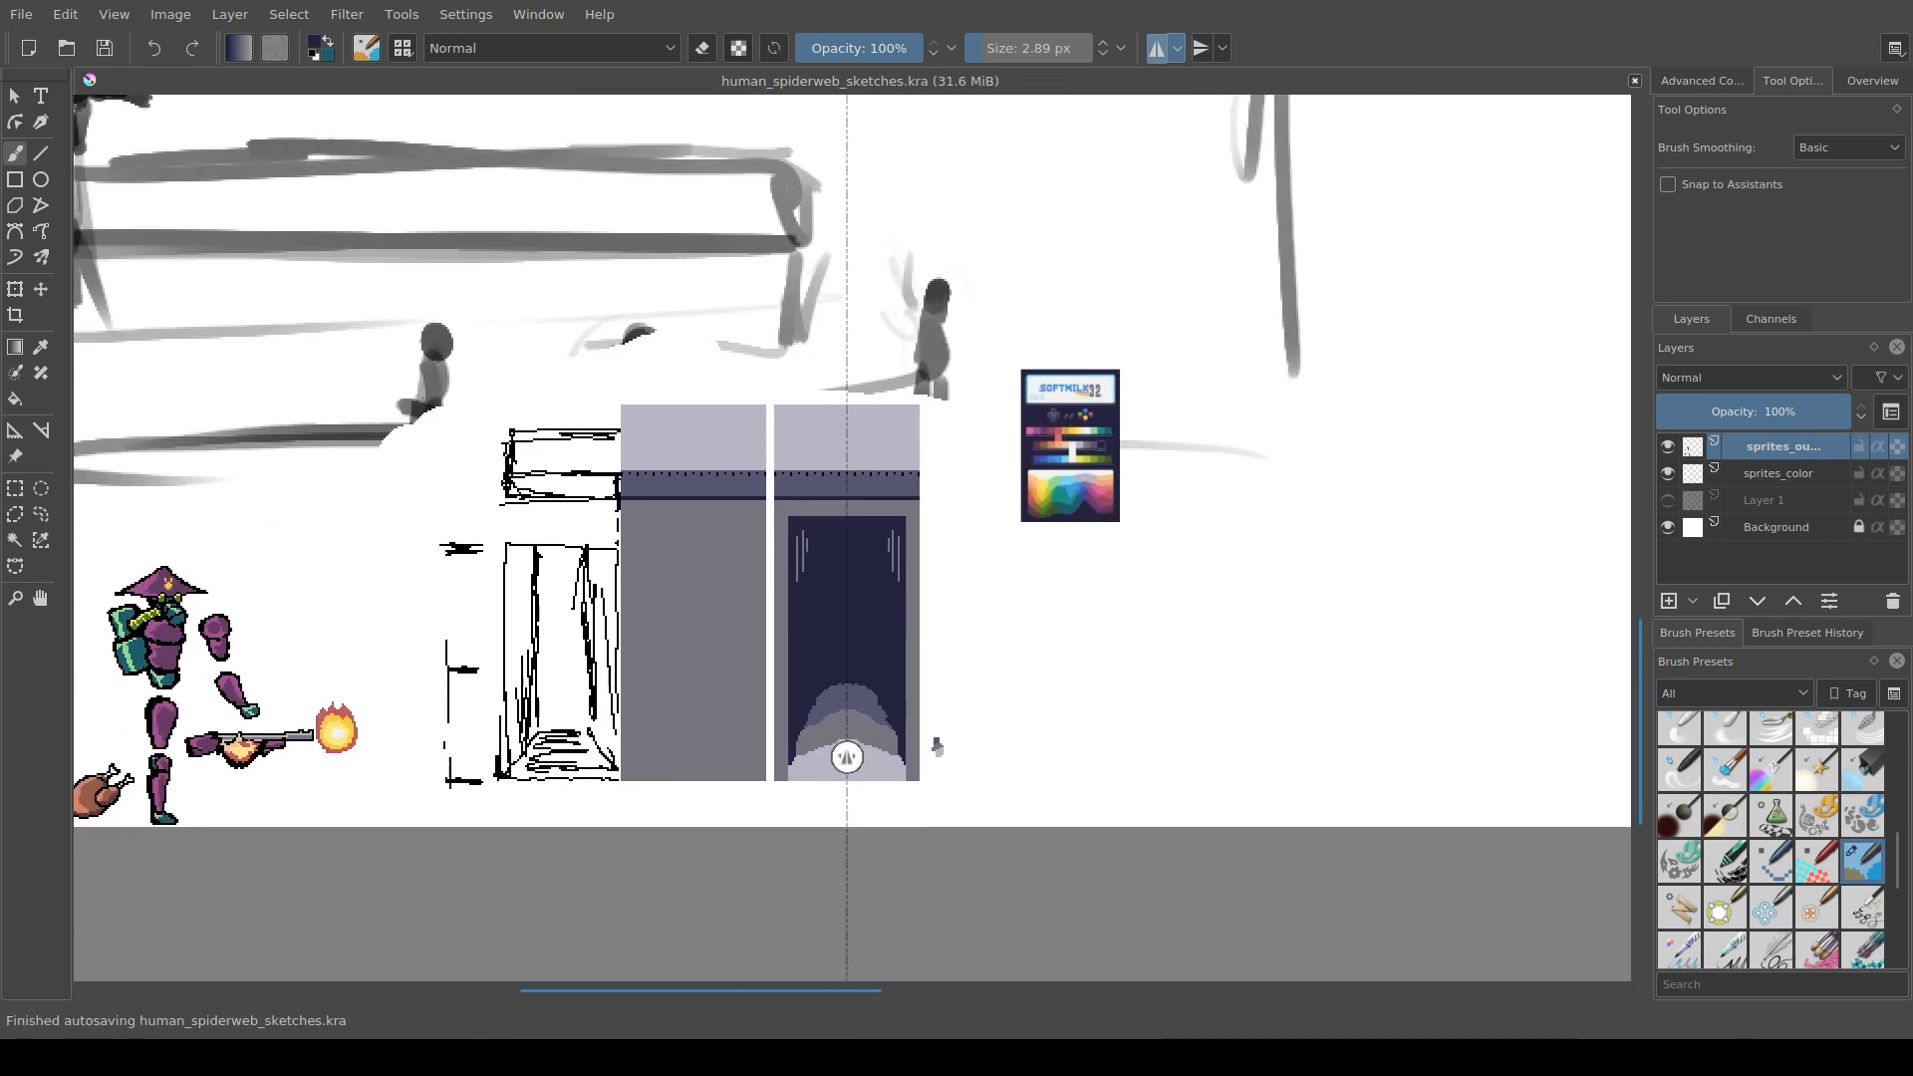
scroll(1000, 634, down, 2)
drag(973, 686, 1187, 732)
scroll(986, 699, up, 1)
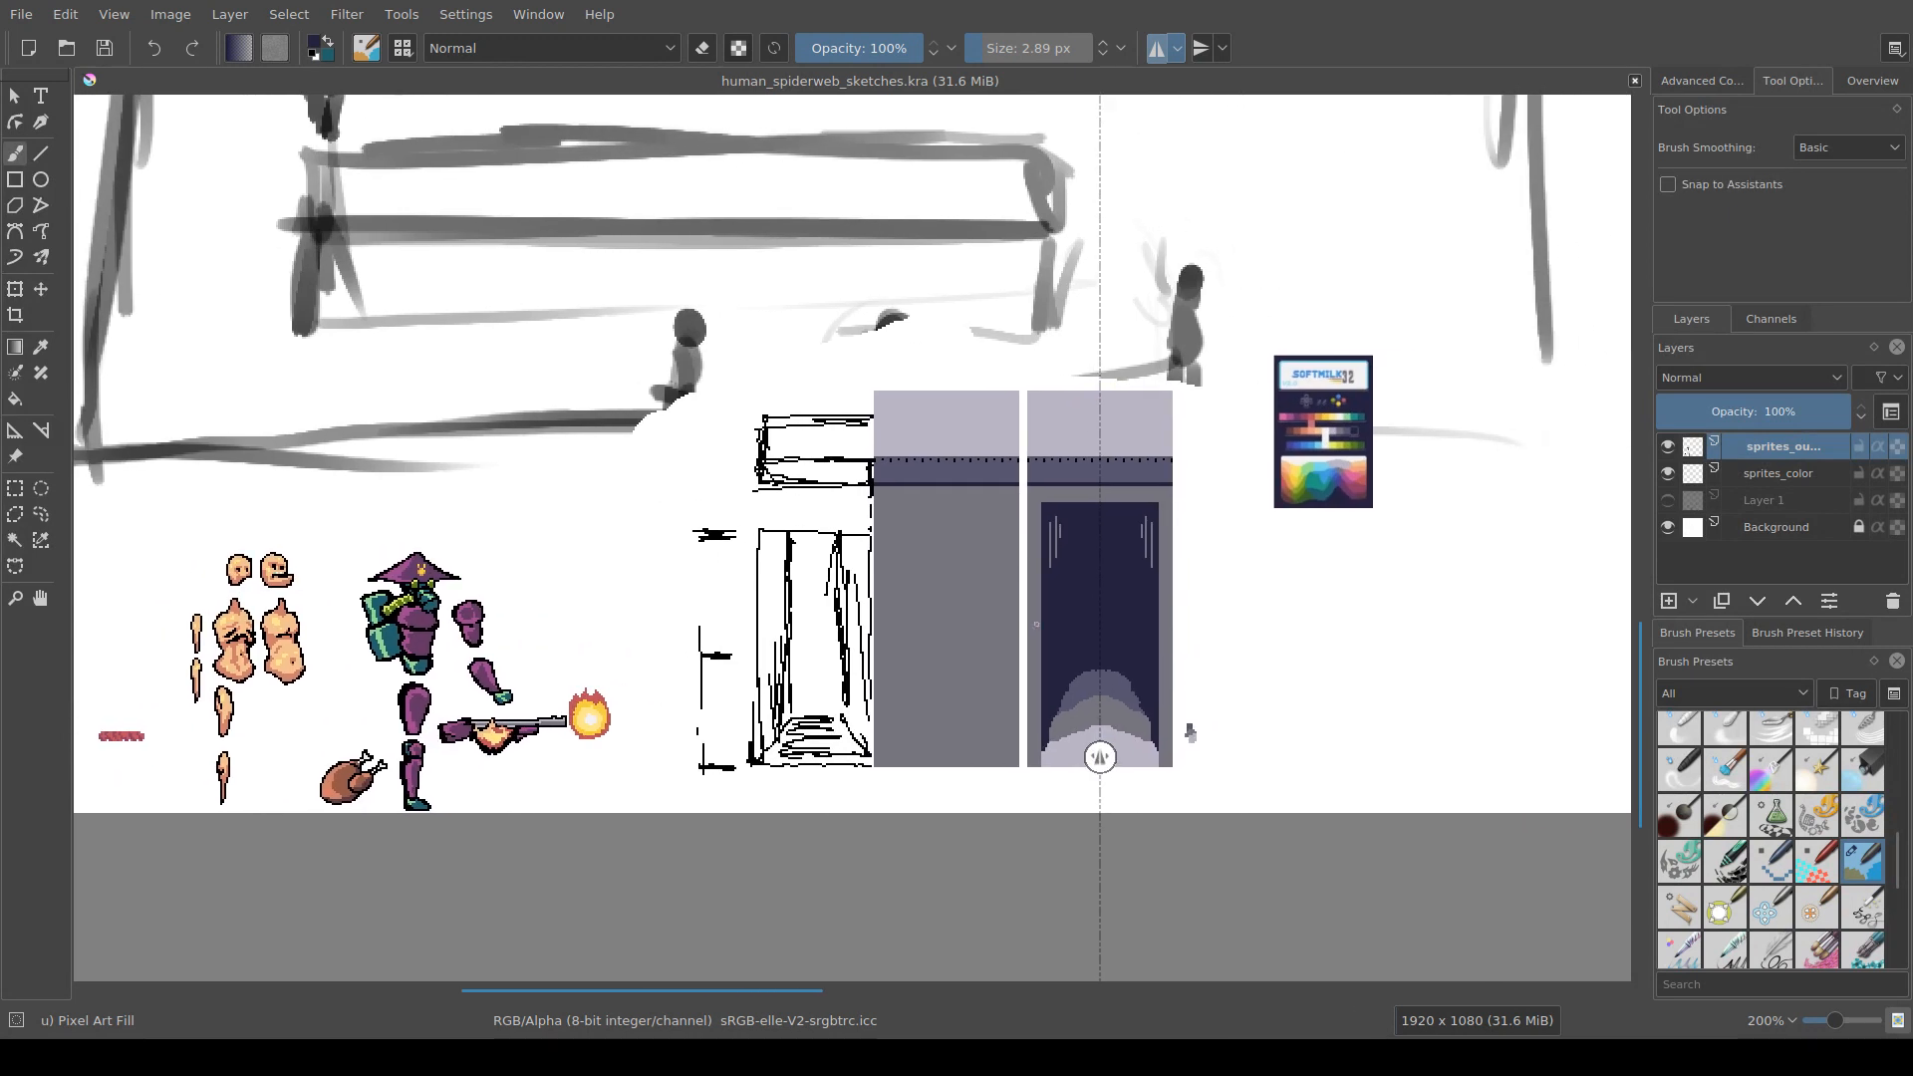
drag(1034, 625, 1127, 595)
scroll(978, 637, down, 2)
scroll(1255, 593, up, 2)
drag(1012, 762, 928, 792)
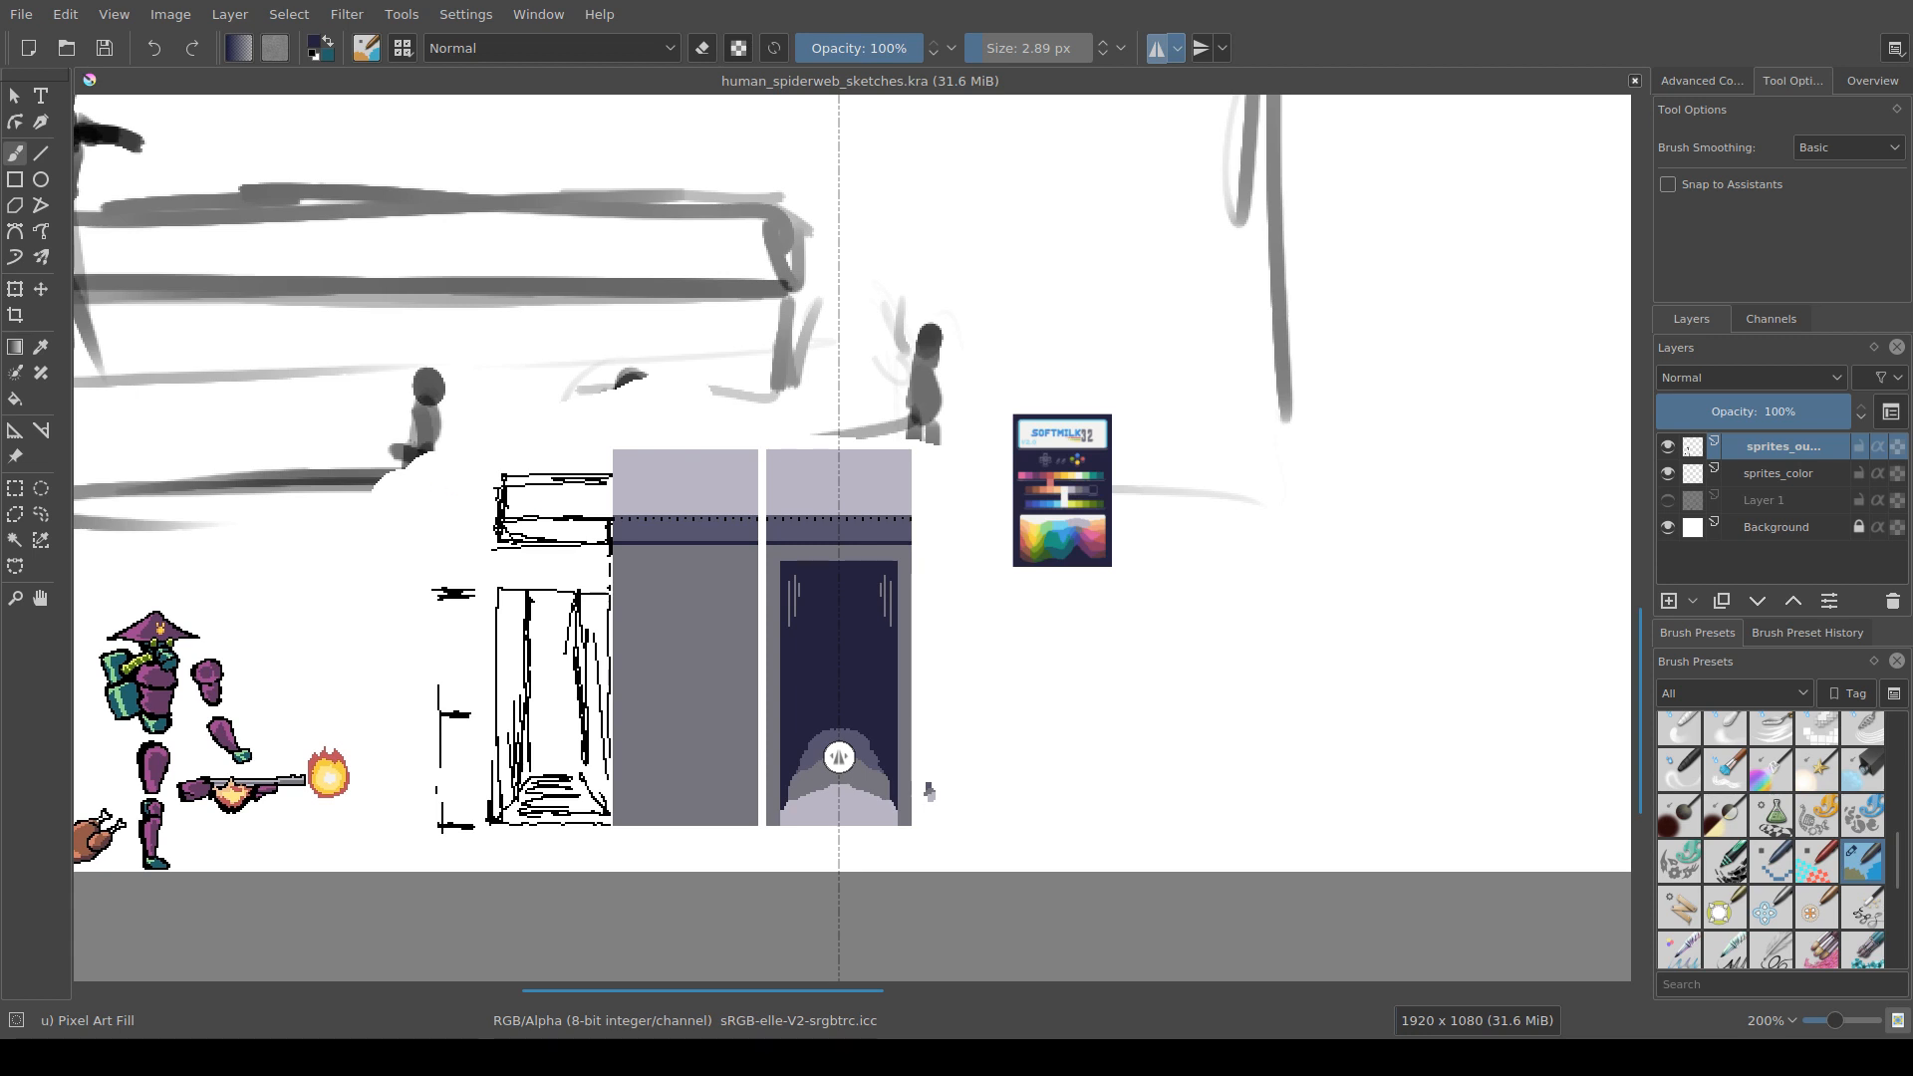
Step: Delete the black line sketches beside the plain wall panel with a rectangular selection, and clear the selection
key(ctrl+r)
mouse_move(412, 463)
mouse_down()
mouse_move(617, 792)
mouse_move(612, 837)
mouse_up()
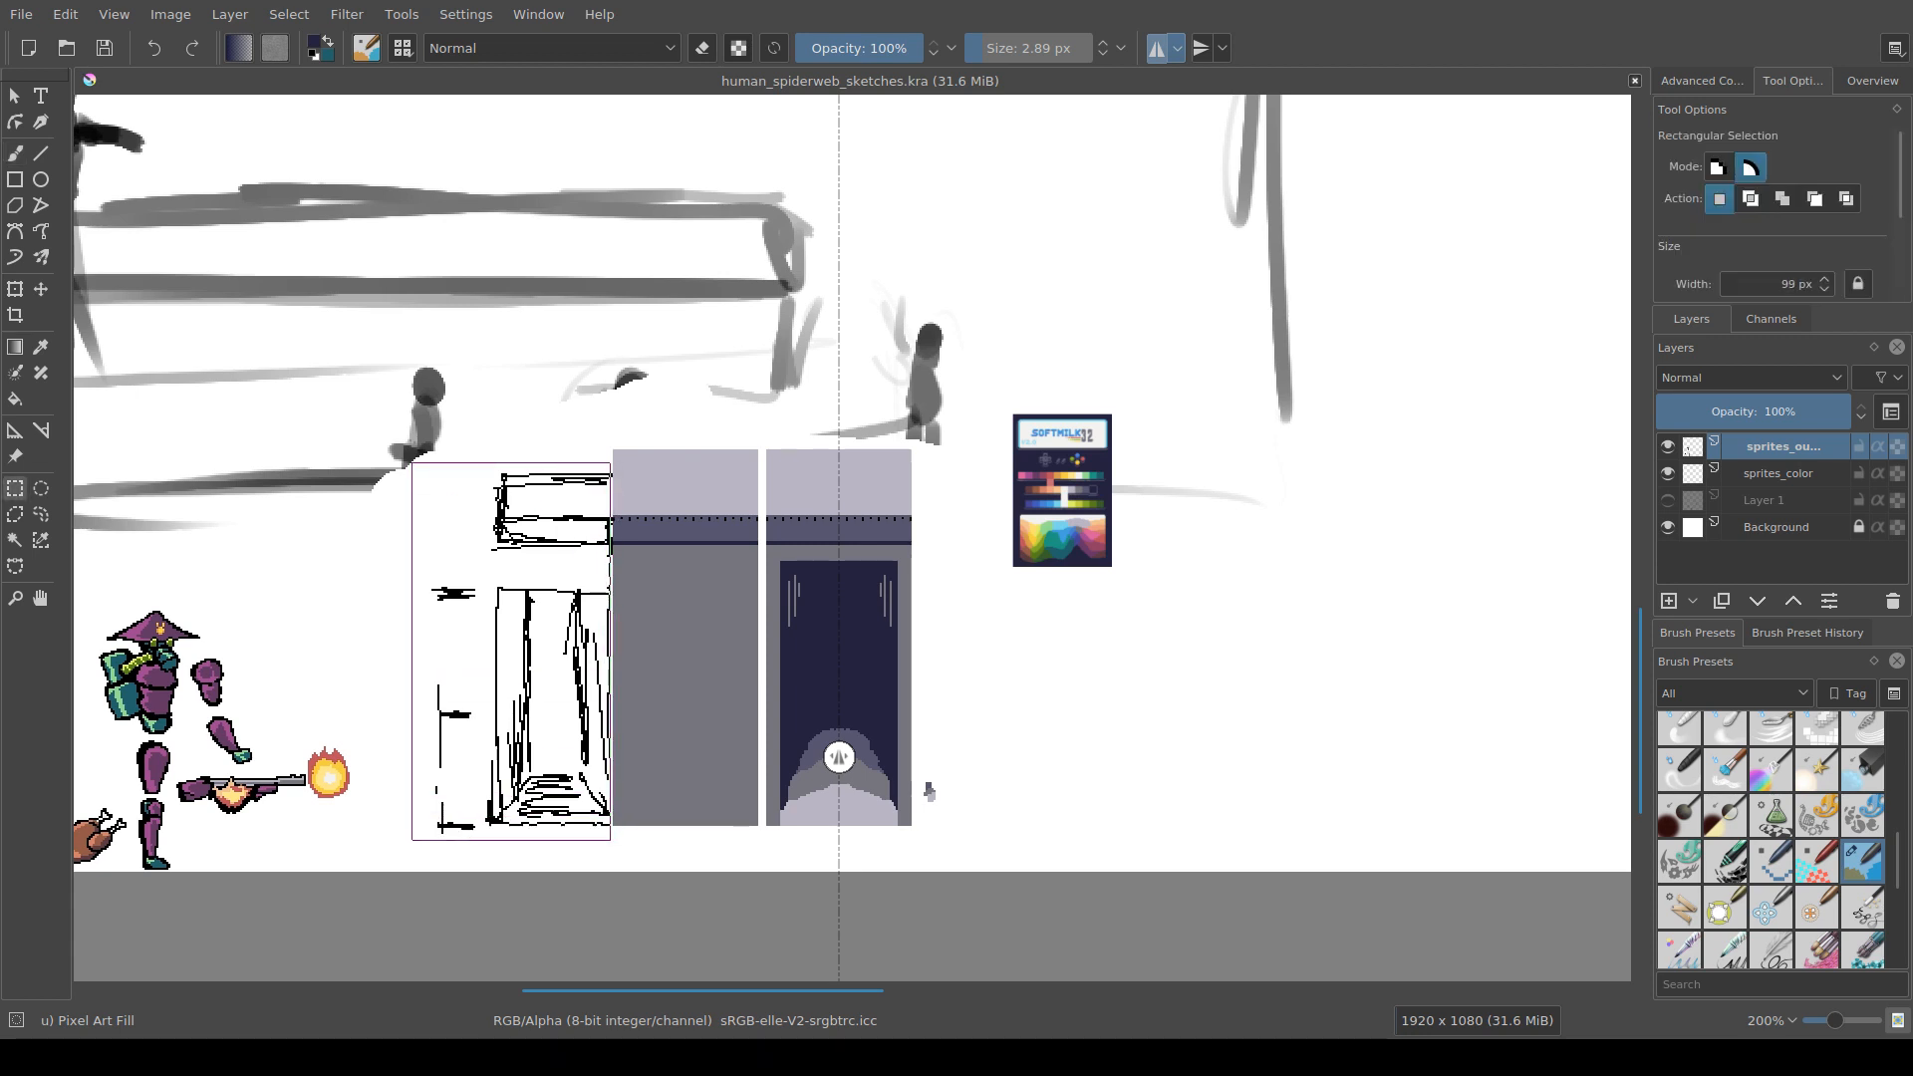
key(Delete)
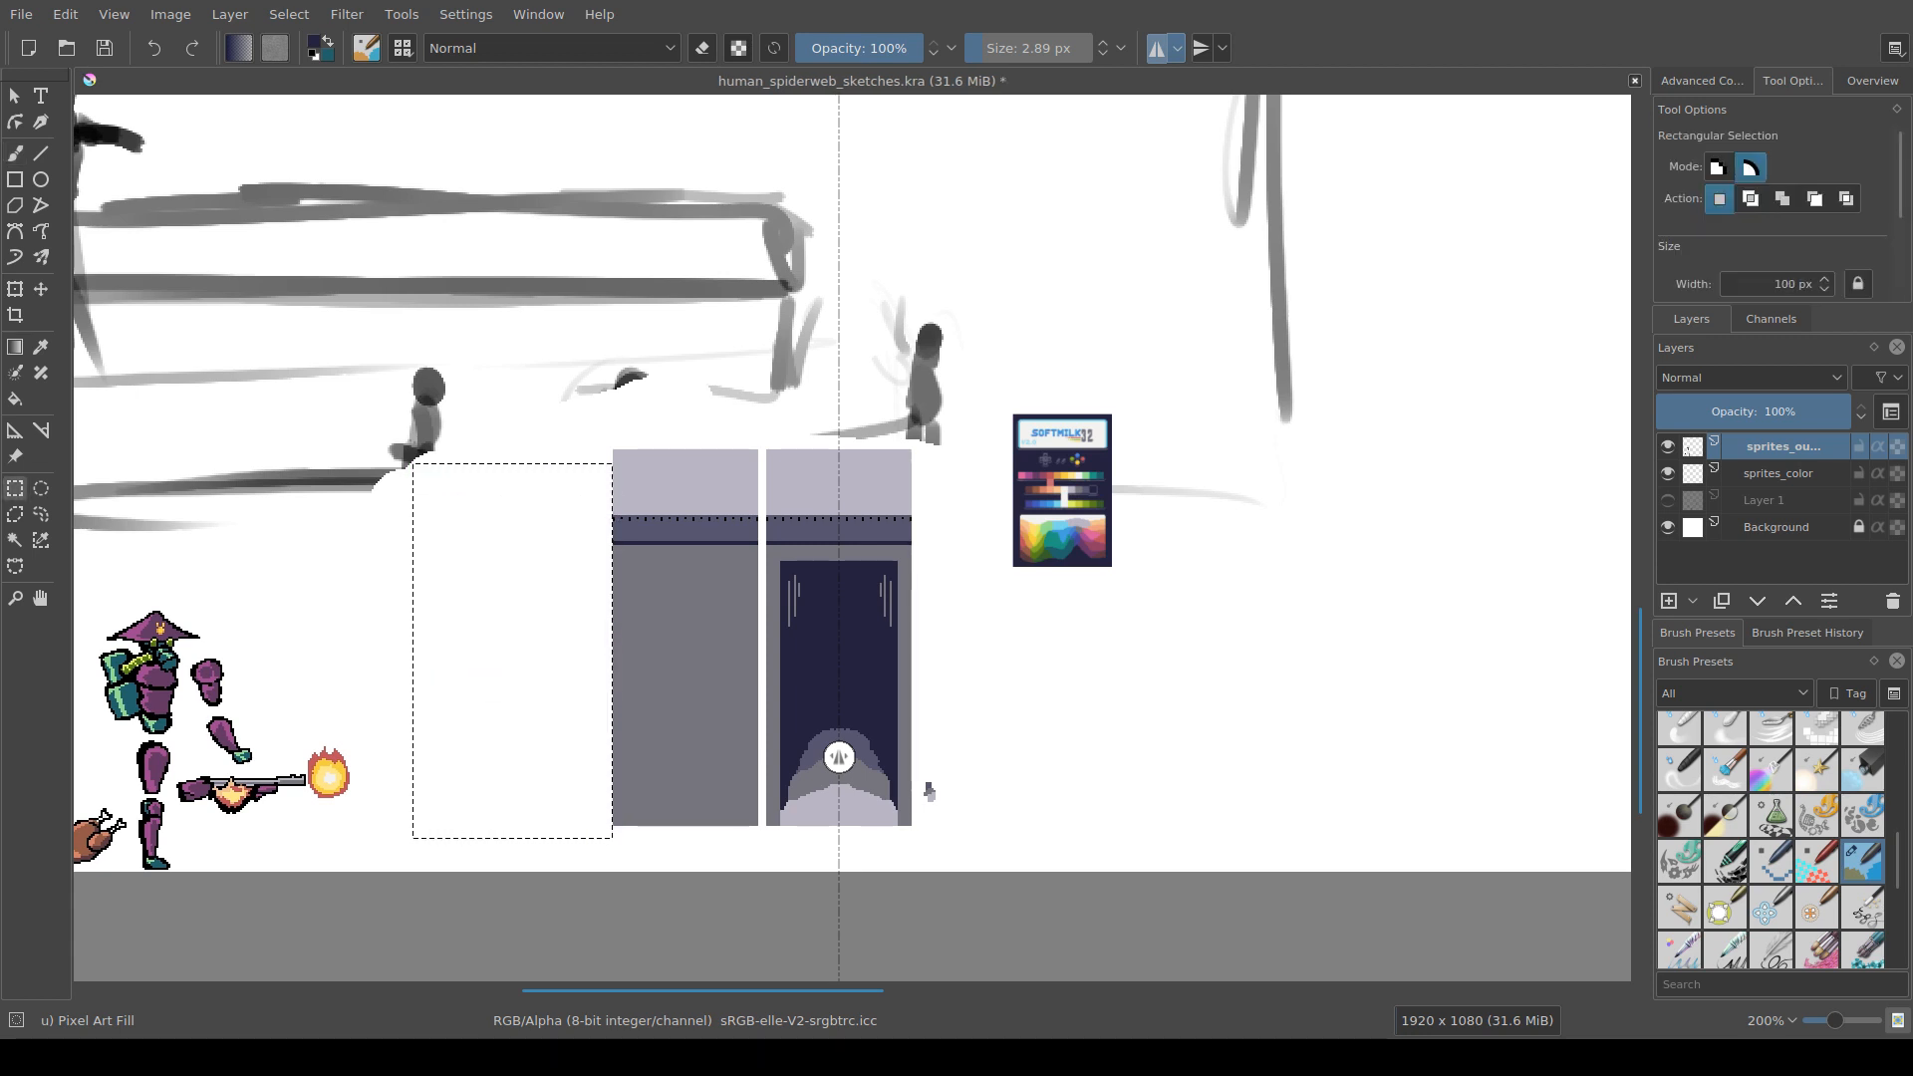
key(ctrl+shift+a)
drag(942, 517, 1053, 563)
scroll(1052, 563, down, 2)
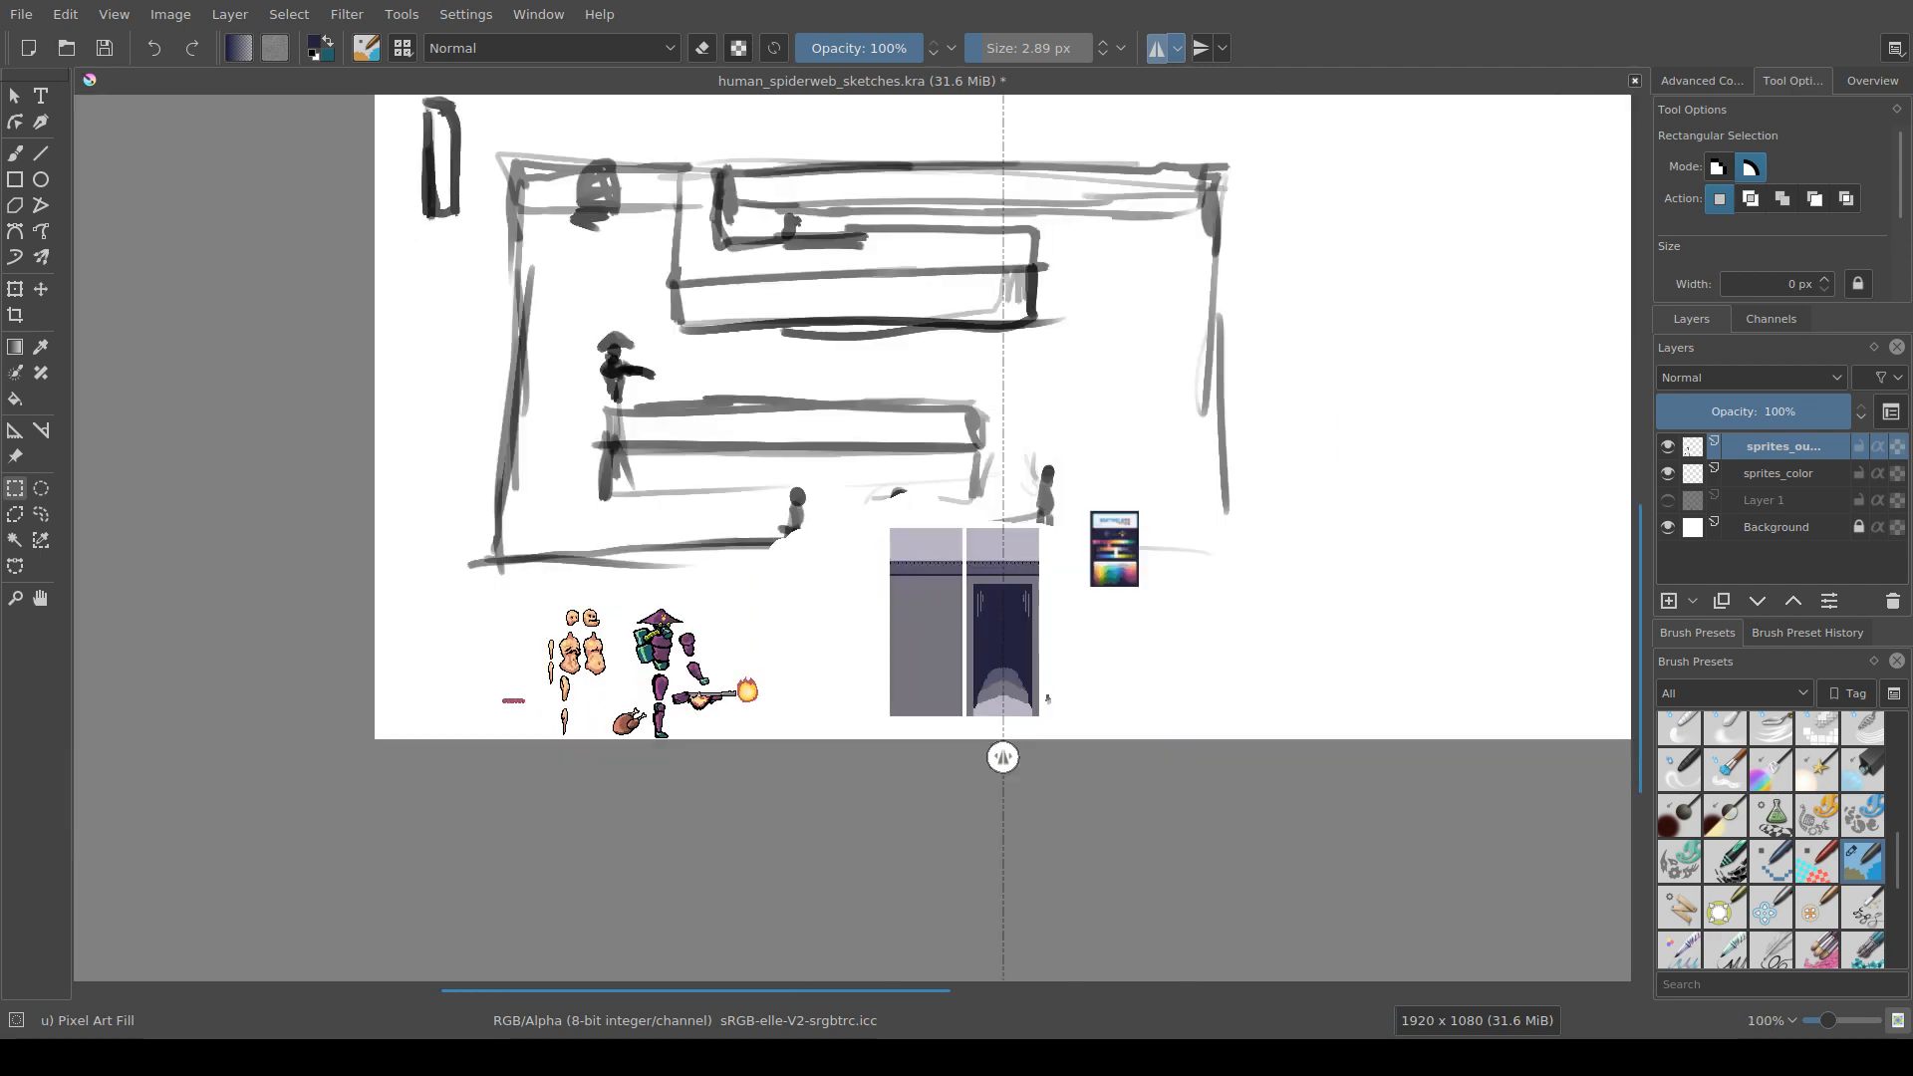
Step: Save the document and check the cleaned-up wall and doorway tiles beside the sprites
key(ctrl+s)
drag(703, 631, 704, 679)
scroll(704, 678, up, 3)
scroll(852, 538, down, 1)
drag(852, 538, 695, 505)
drag(1275, 742, 1166, 731)
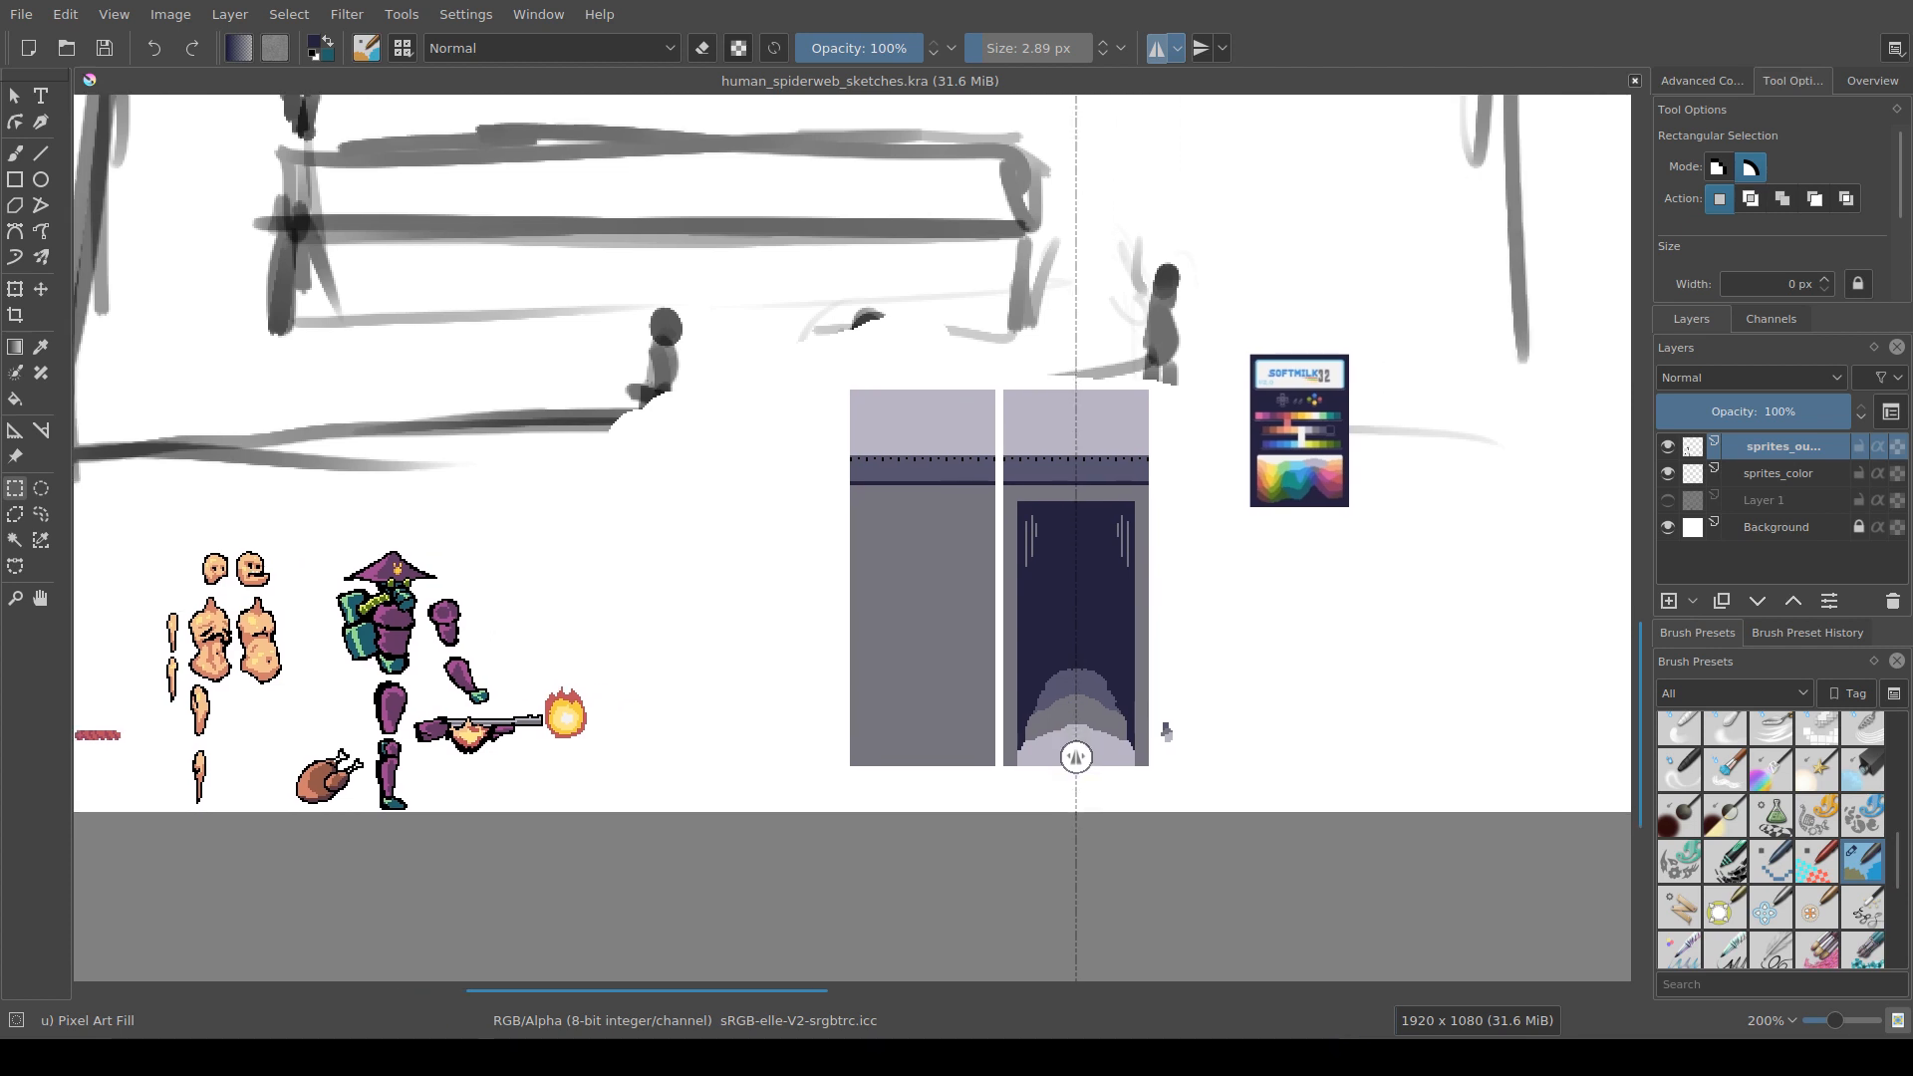
Step: Select the wall and doorway tiles with a rectangular selection and move them left, closer to the character sprites
drag(832, 389, 1149, 788)
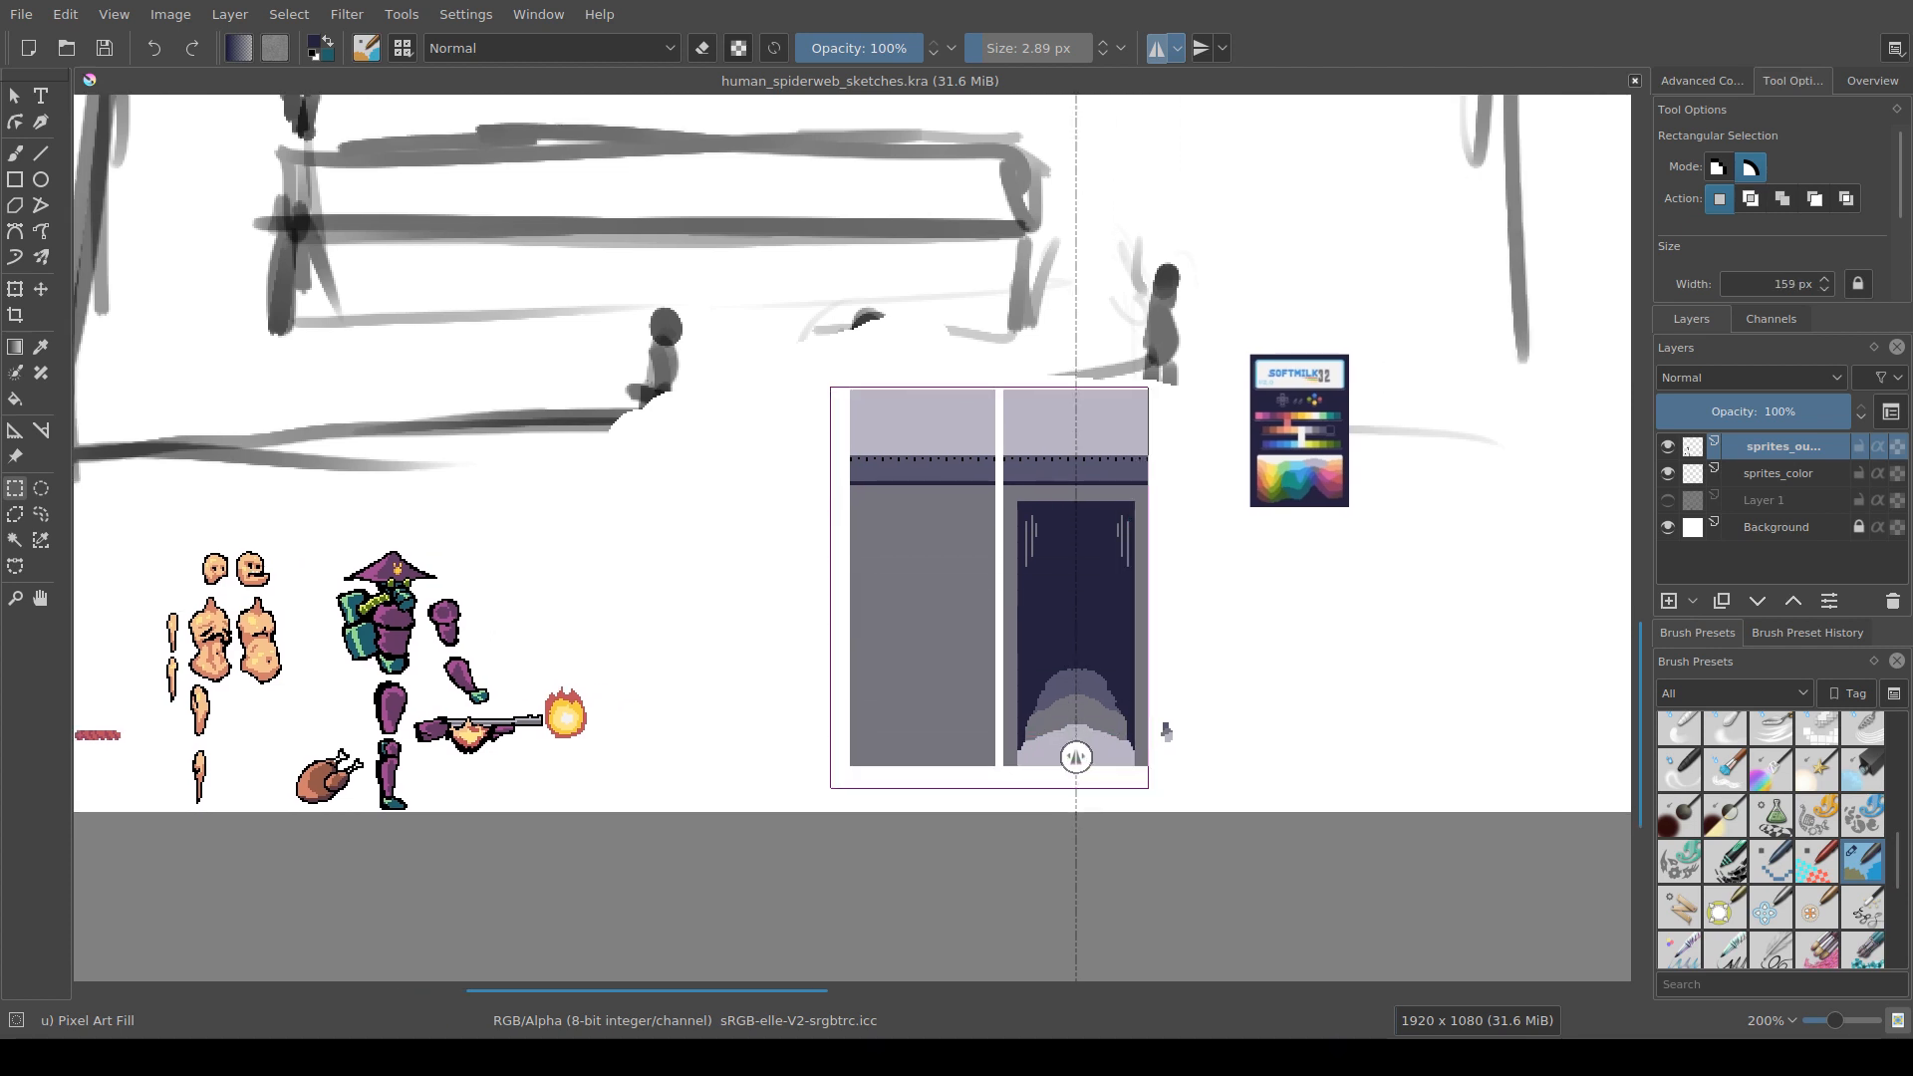
key(t)
drag(997, 588, 809, 626)
scroll(850, 569, up, 2)
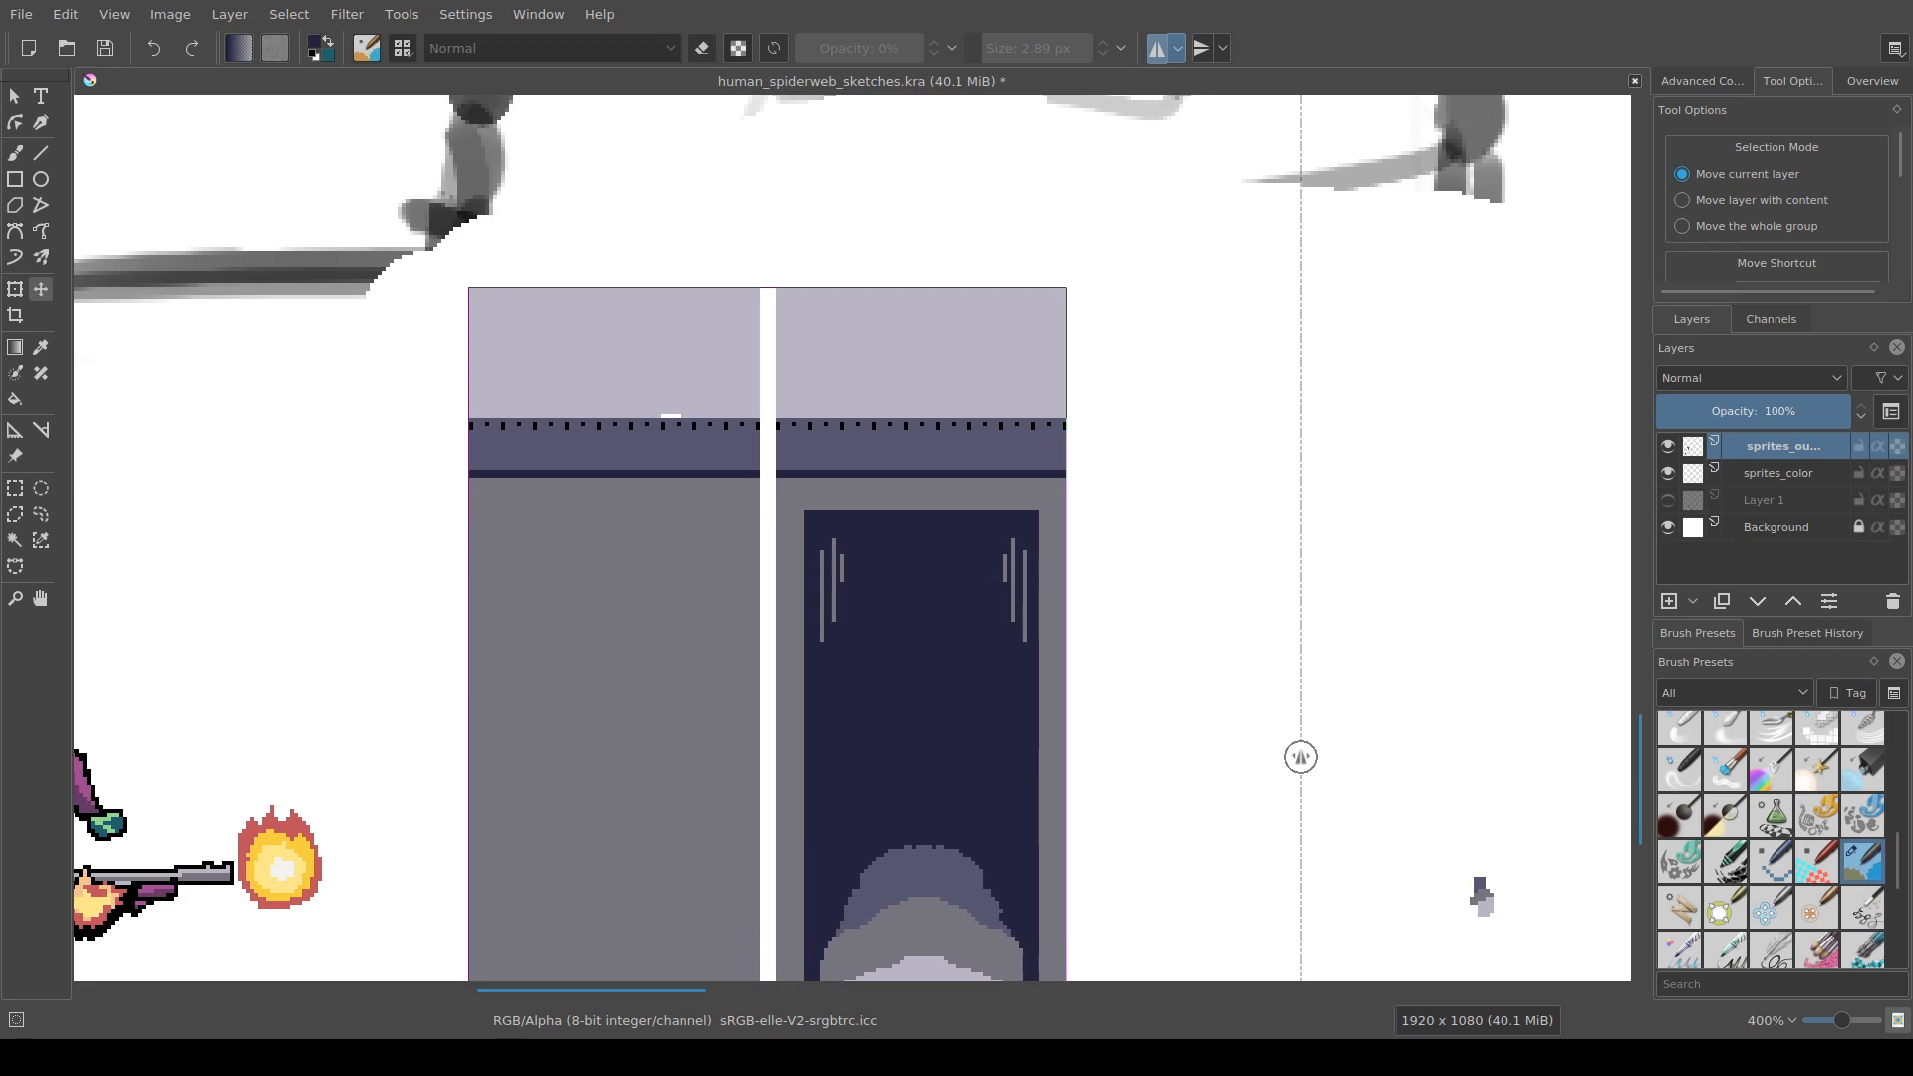
Step: Clear the selection, paint over the white gap above the plain wall's trim in light lilac, and save the document
key(ctrl+r)
scroll(1118, 531, down, 2)
scroll(1081, 563, up, 2)
drag(1076, 563, 1091, 626)
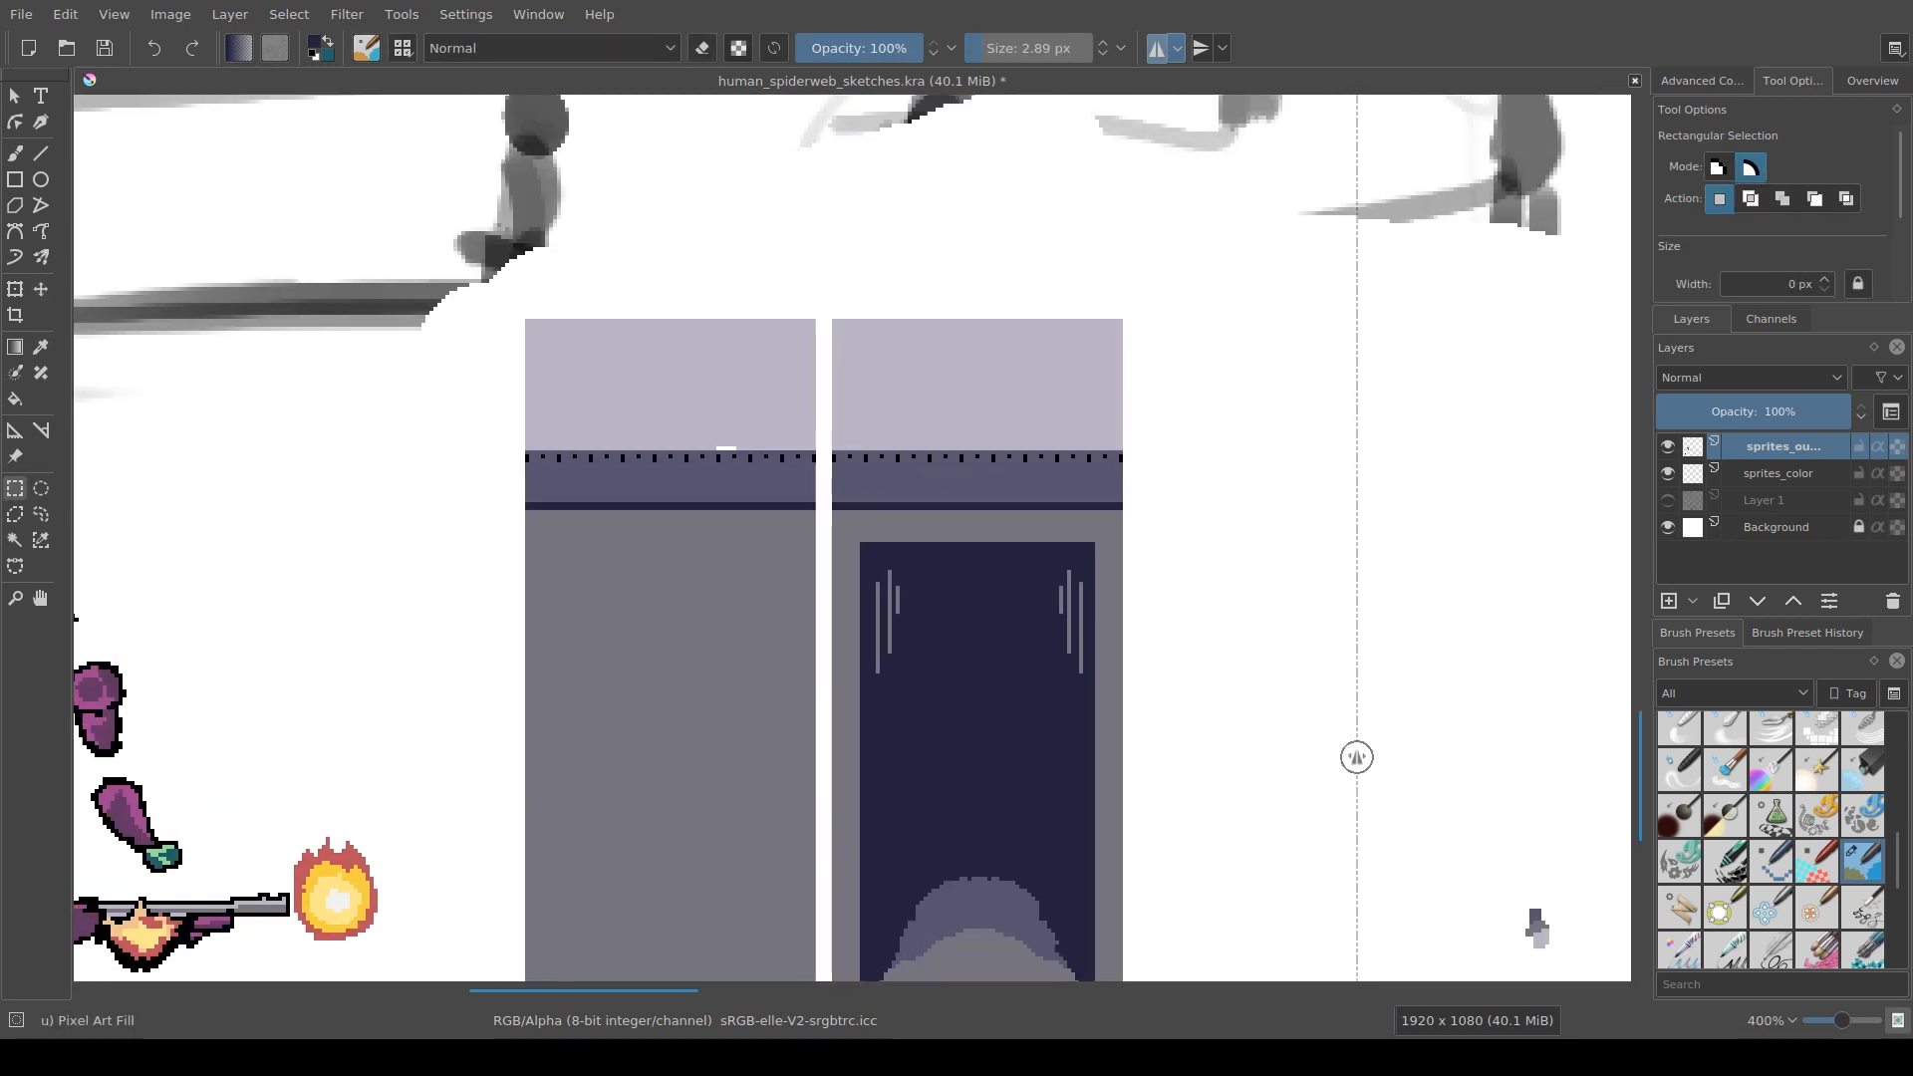
scroll(890, 486, up, 2)
key(b)
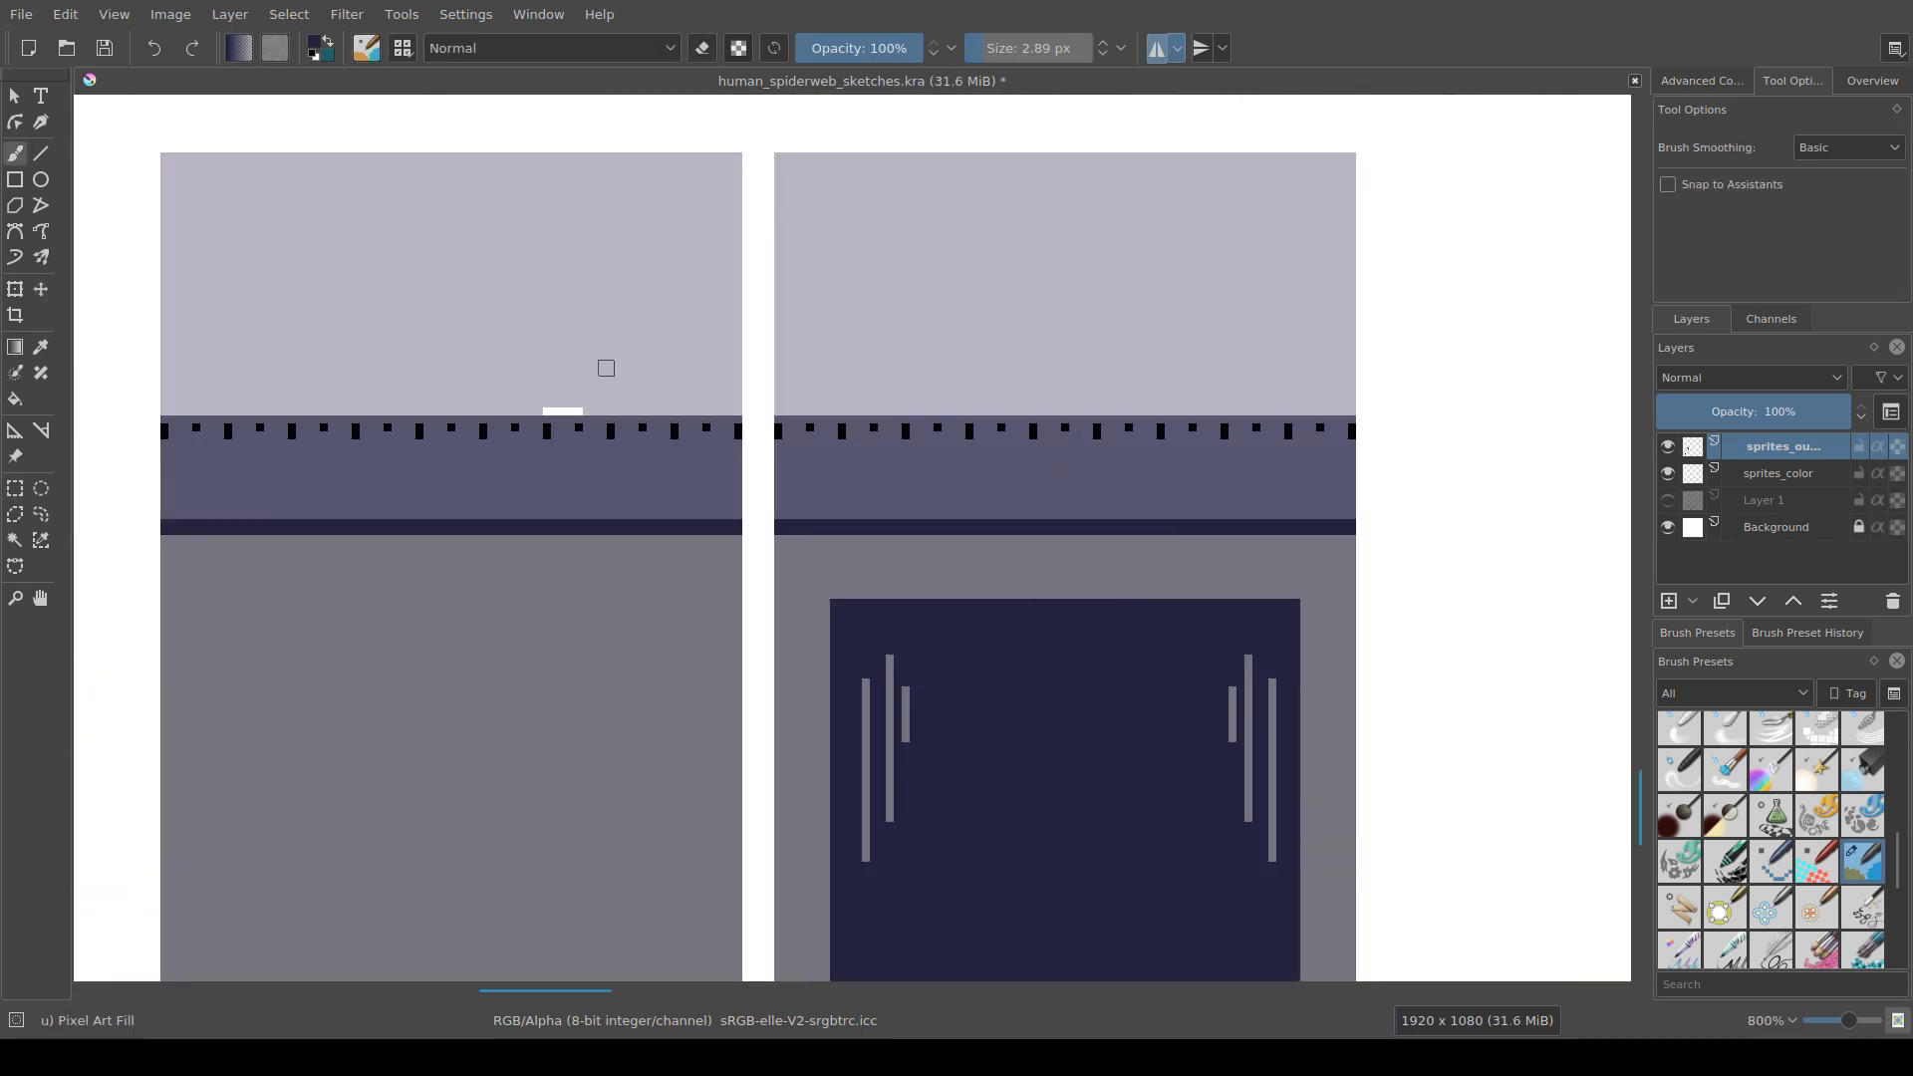
scroll(740, 461, down, 2)
key(ctrl+s)
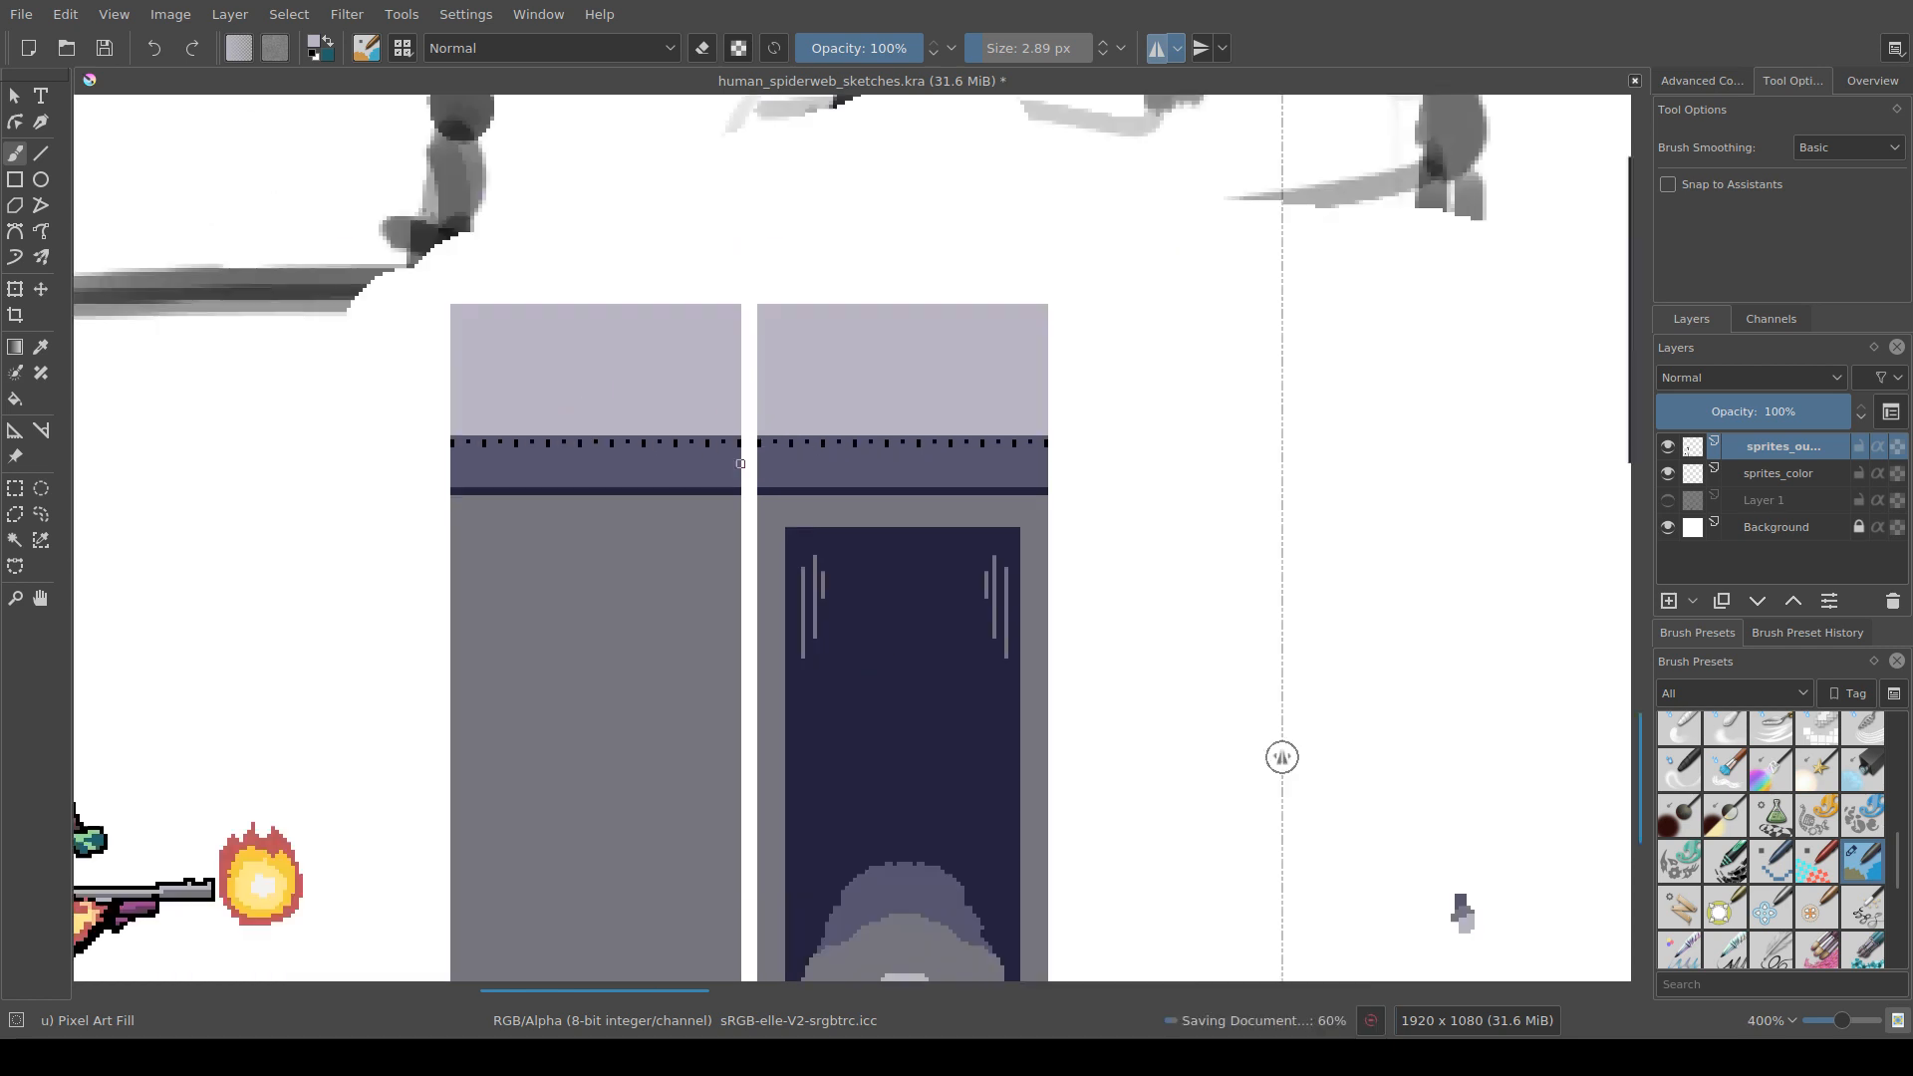
Step: Examine the moved wall and doorway tiles beside the character sprites and the surrounding level sketches
scroll(741, 463, down, 1)
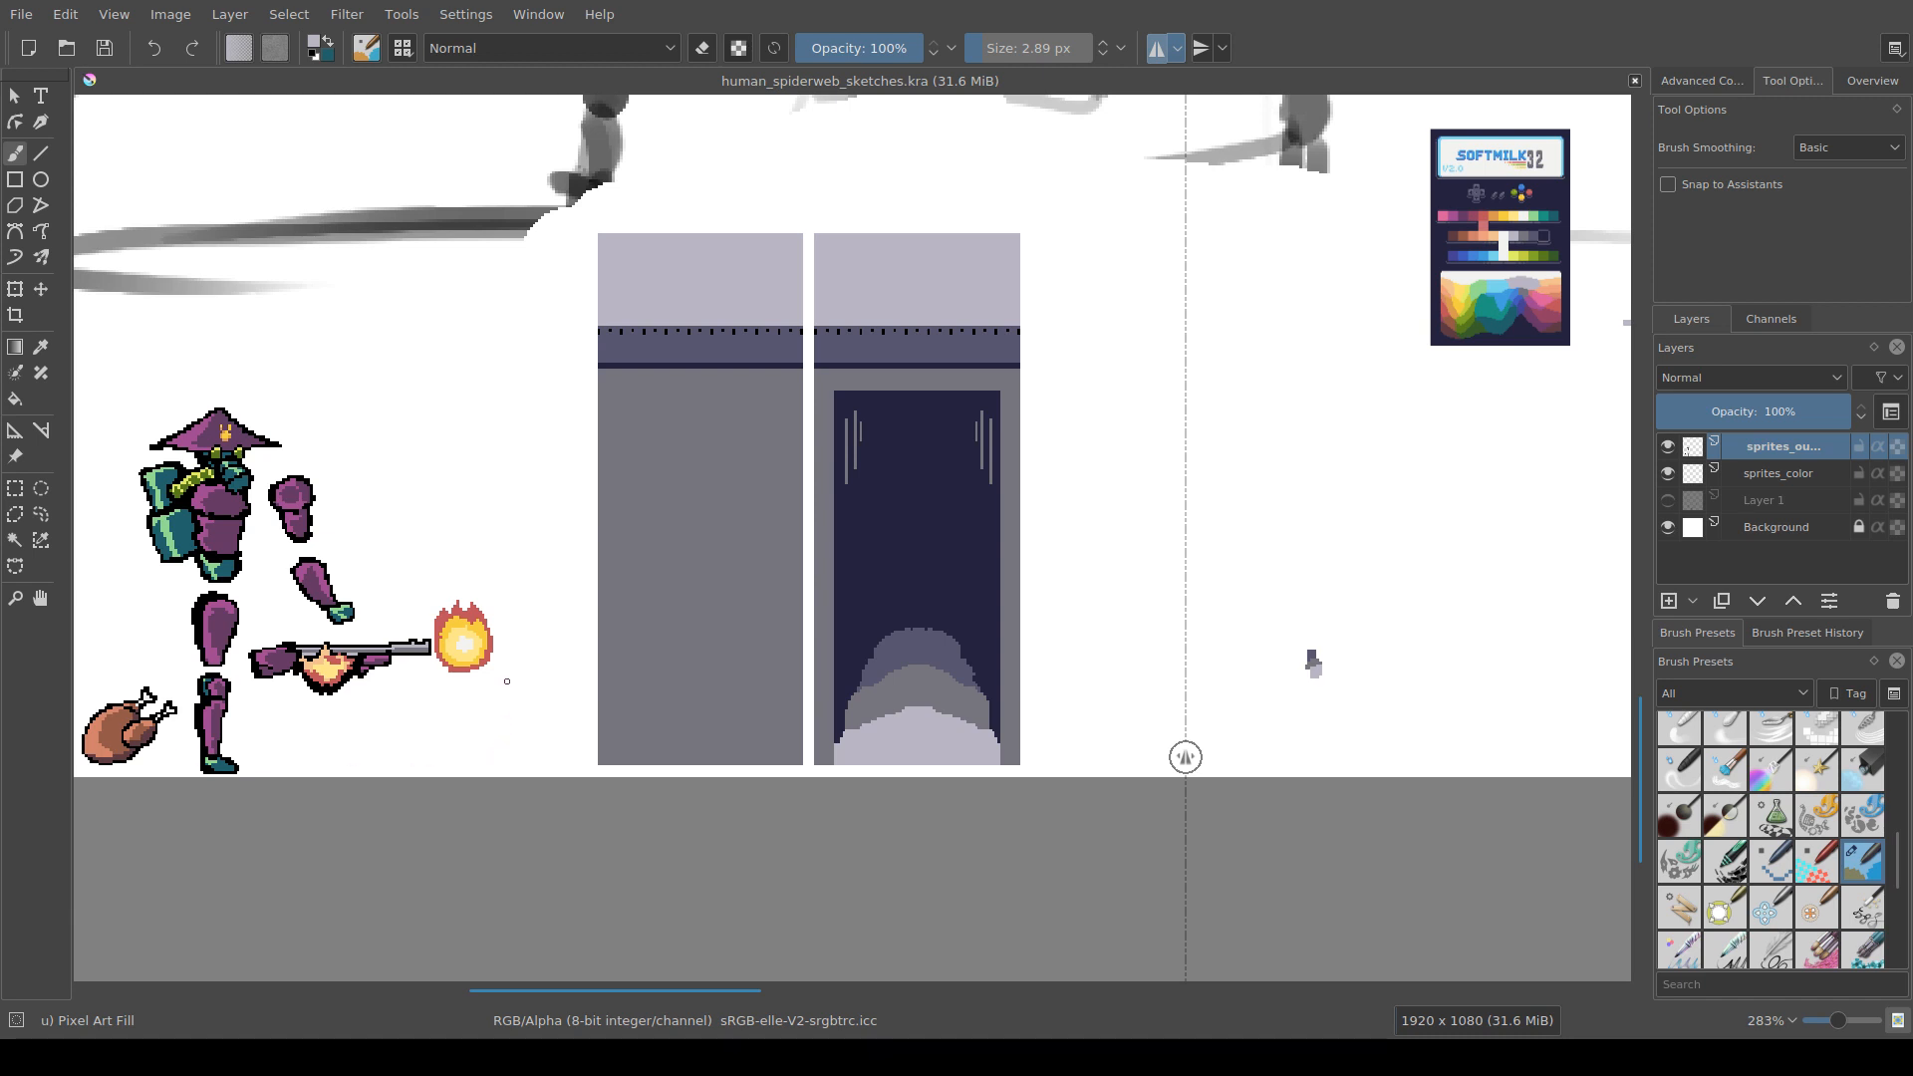
scroll(479, 705, up, 1)
drag(478, 704, 930, 676)
scroll(456, 574, down, 1)
drag(461, 556, 647, 630)
drag(847, 657, 797, 666)
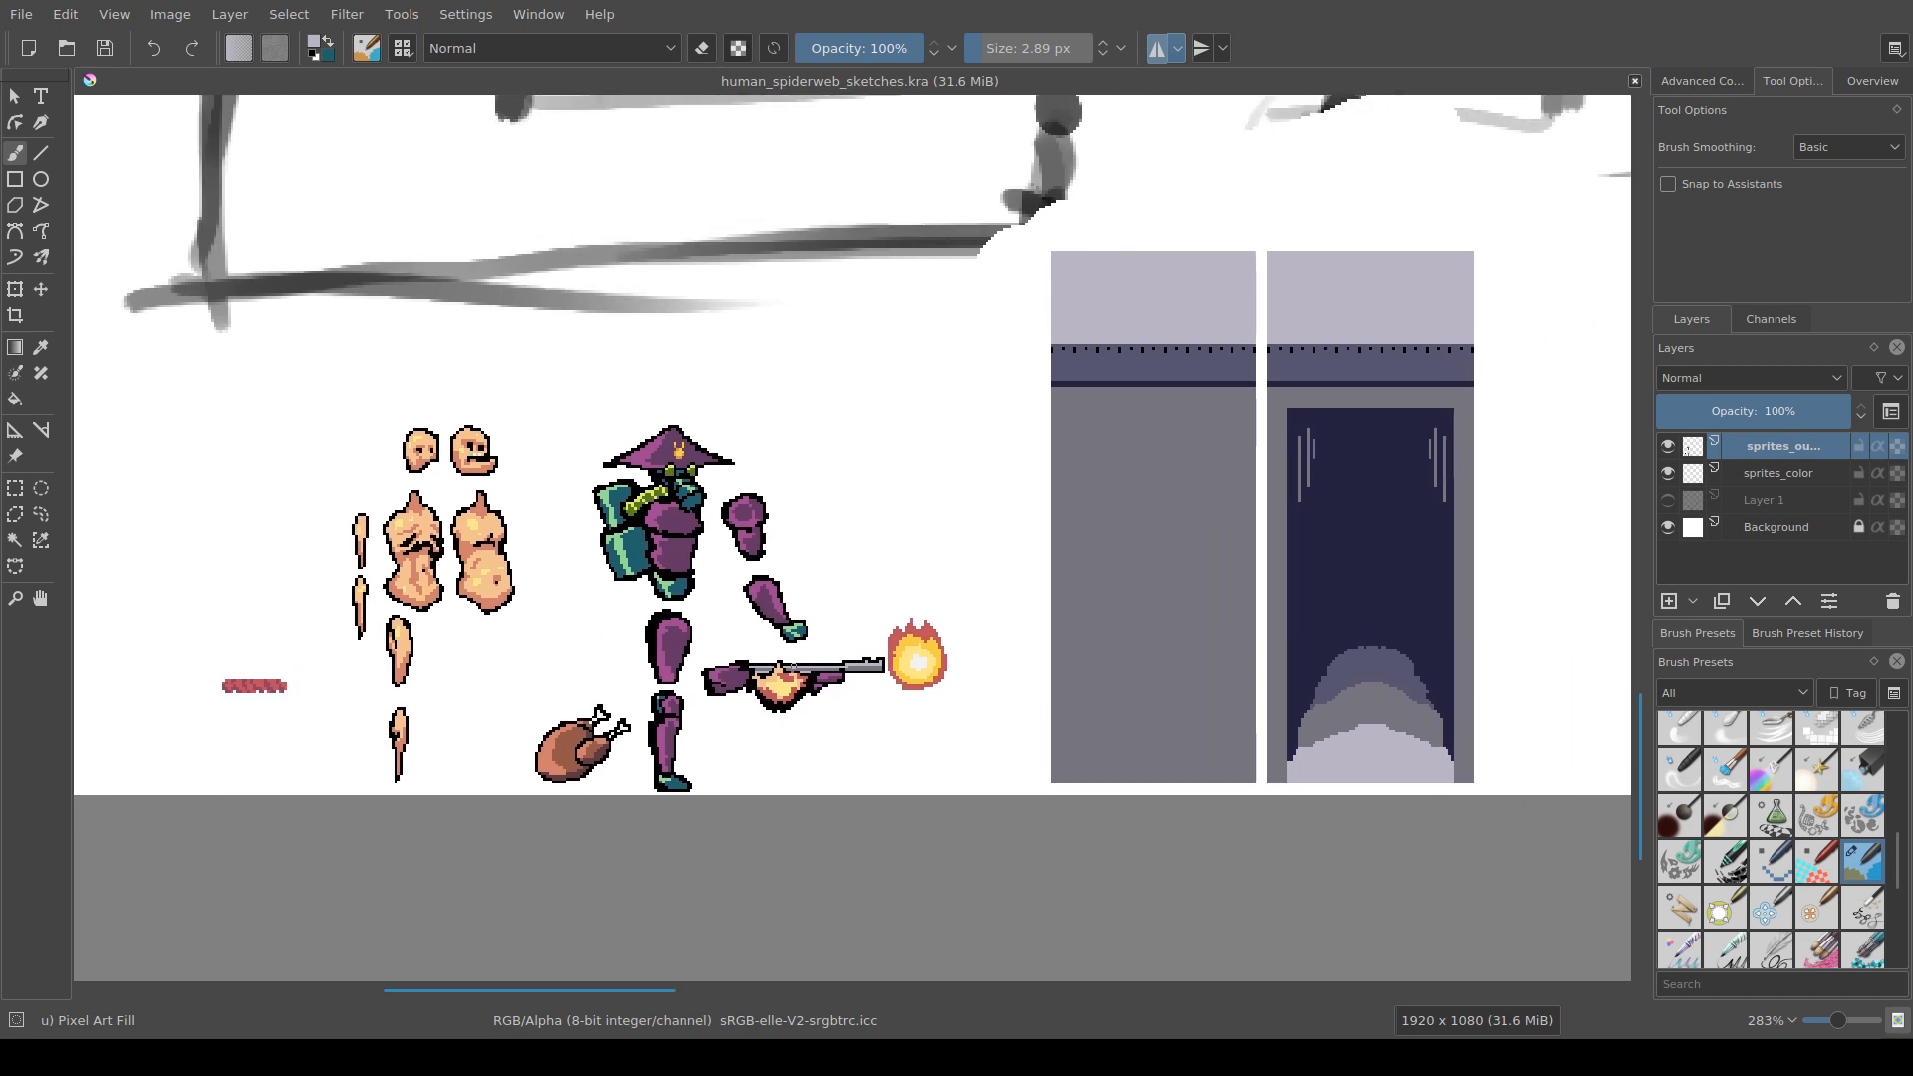
scroll(798, 667, down, 1)
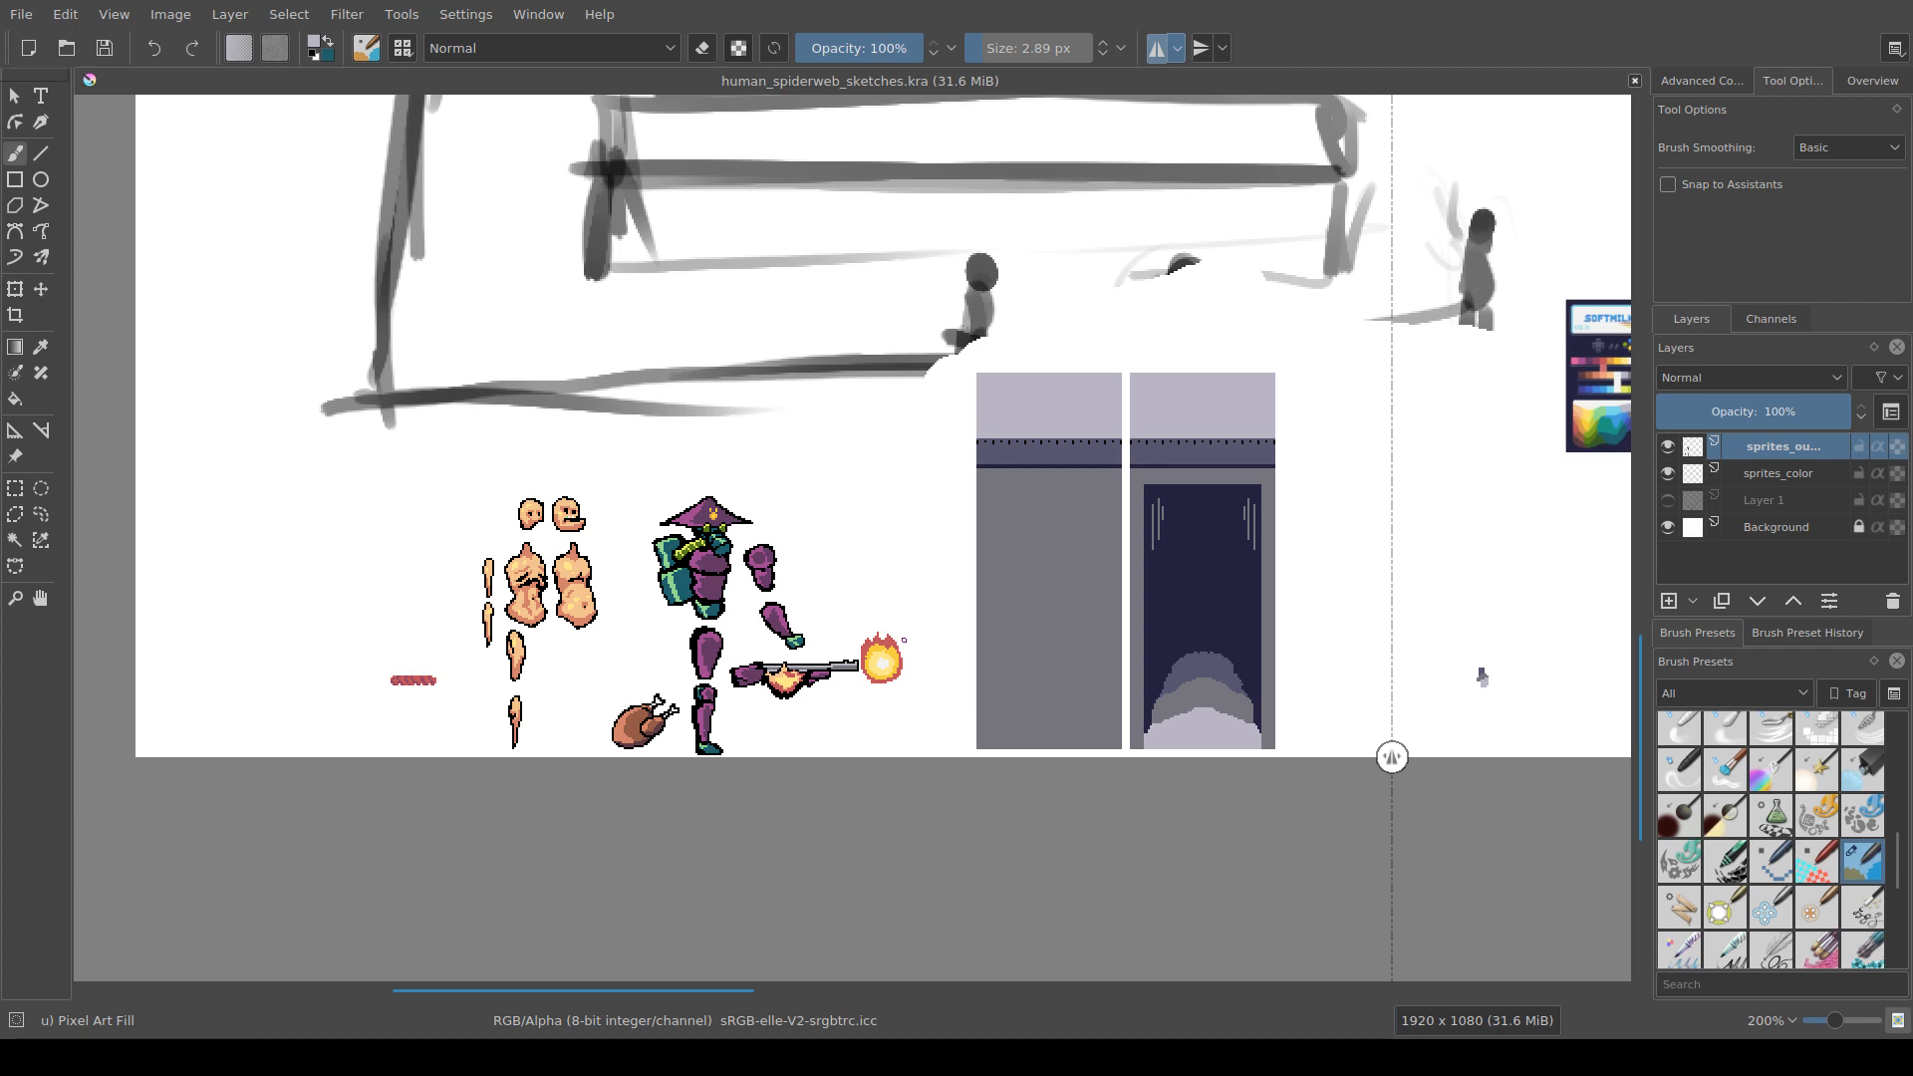
scroll(1481, 678, down, 2)
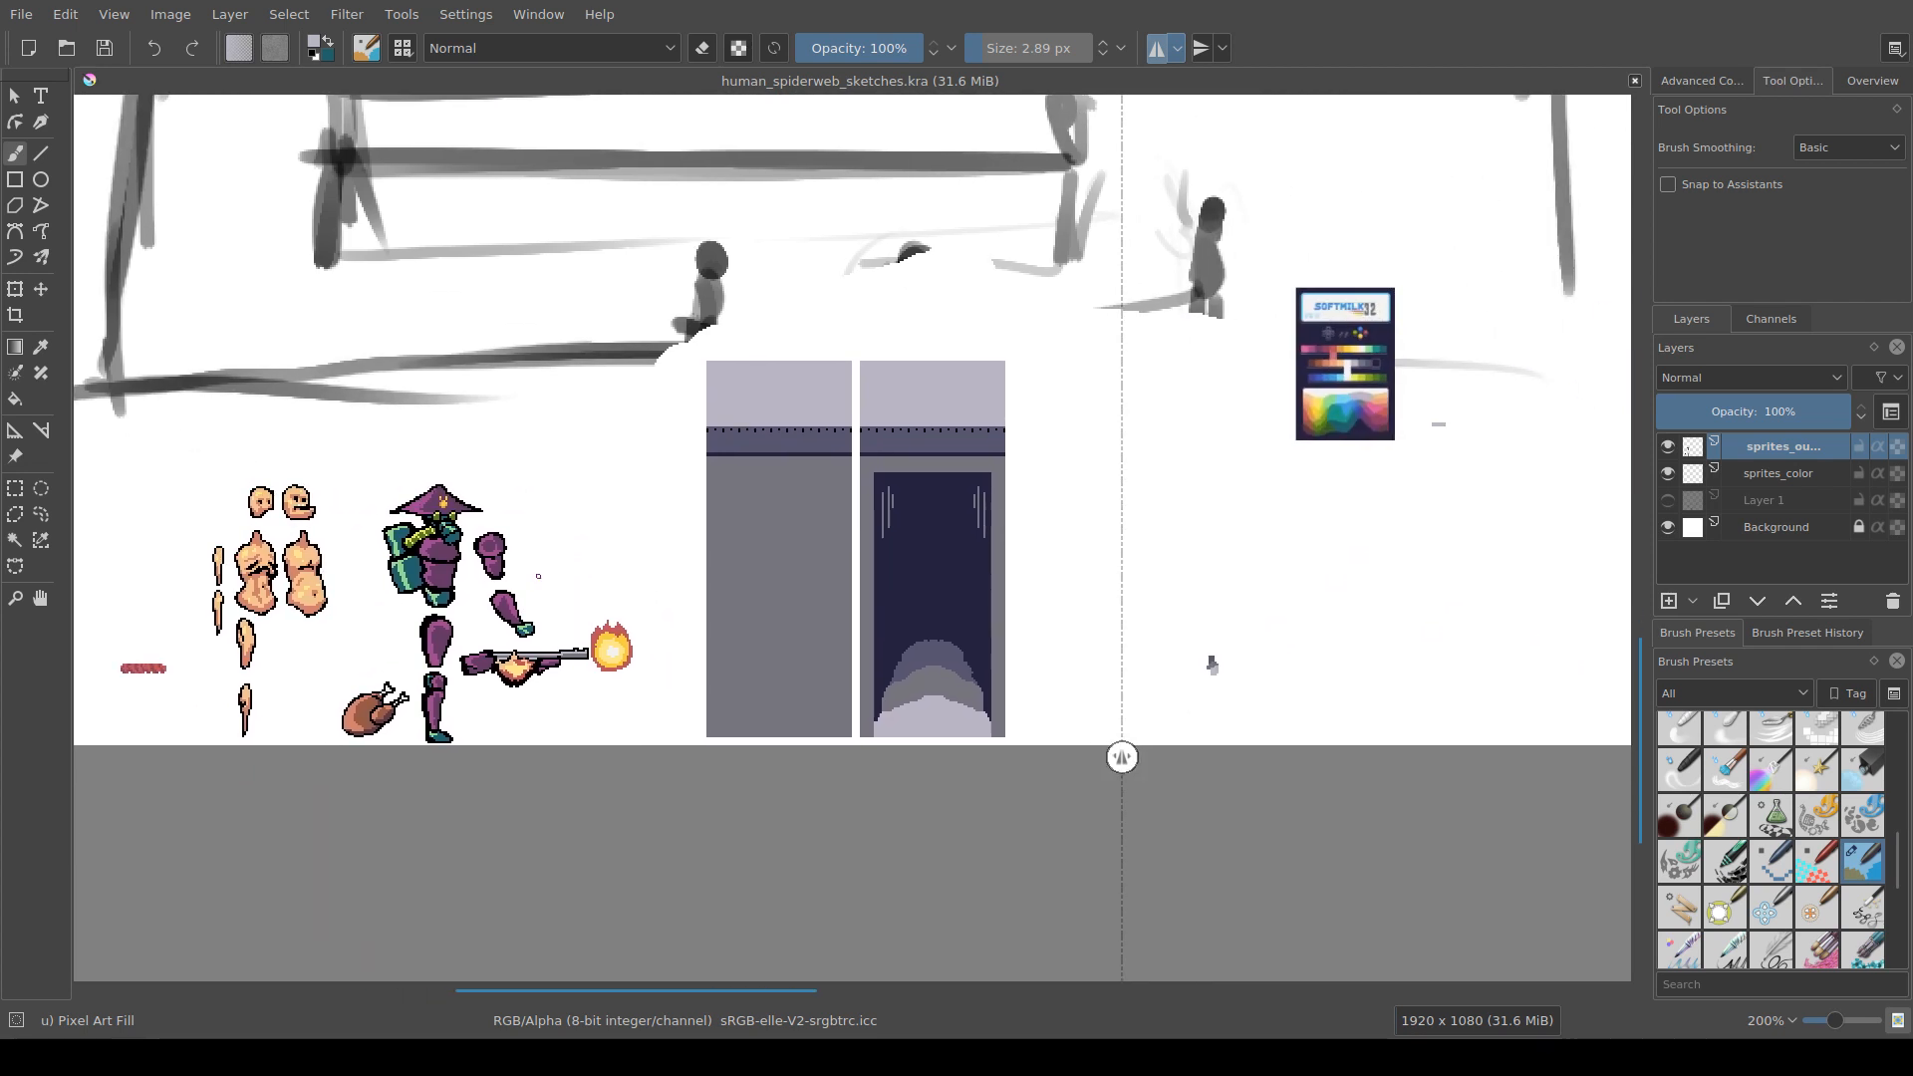
key(ctrl+r)
click(927, 560)
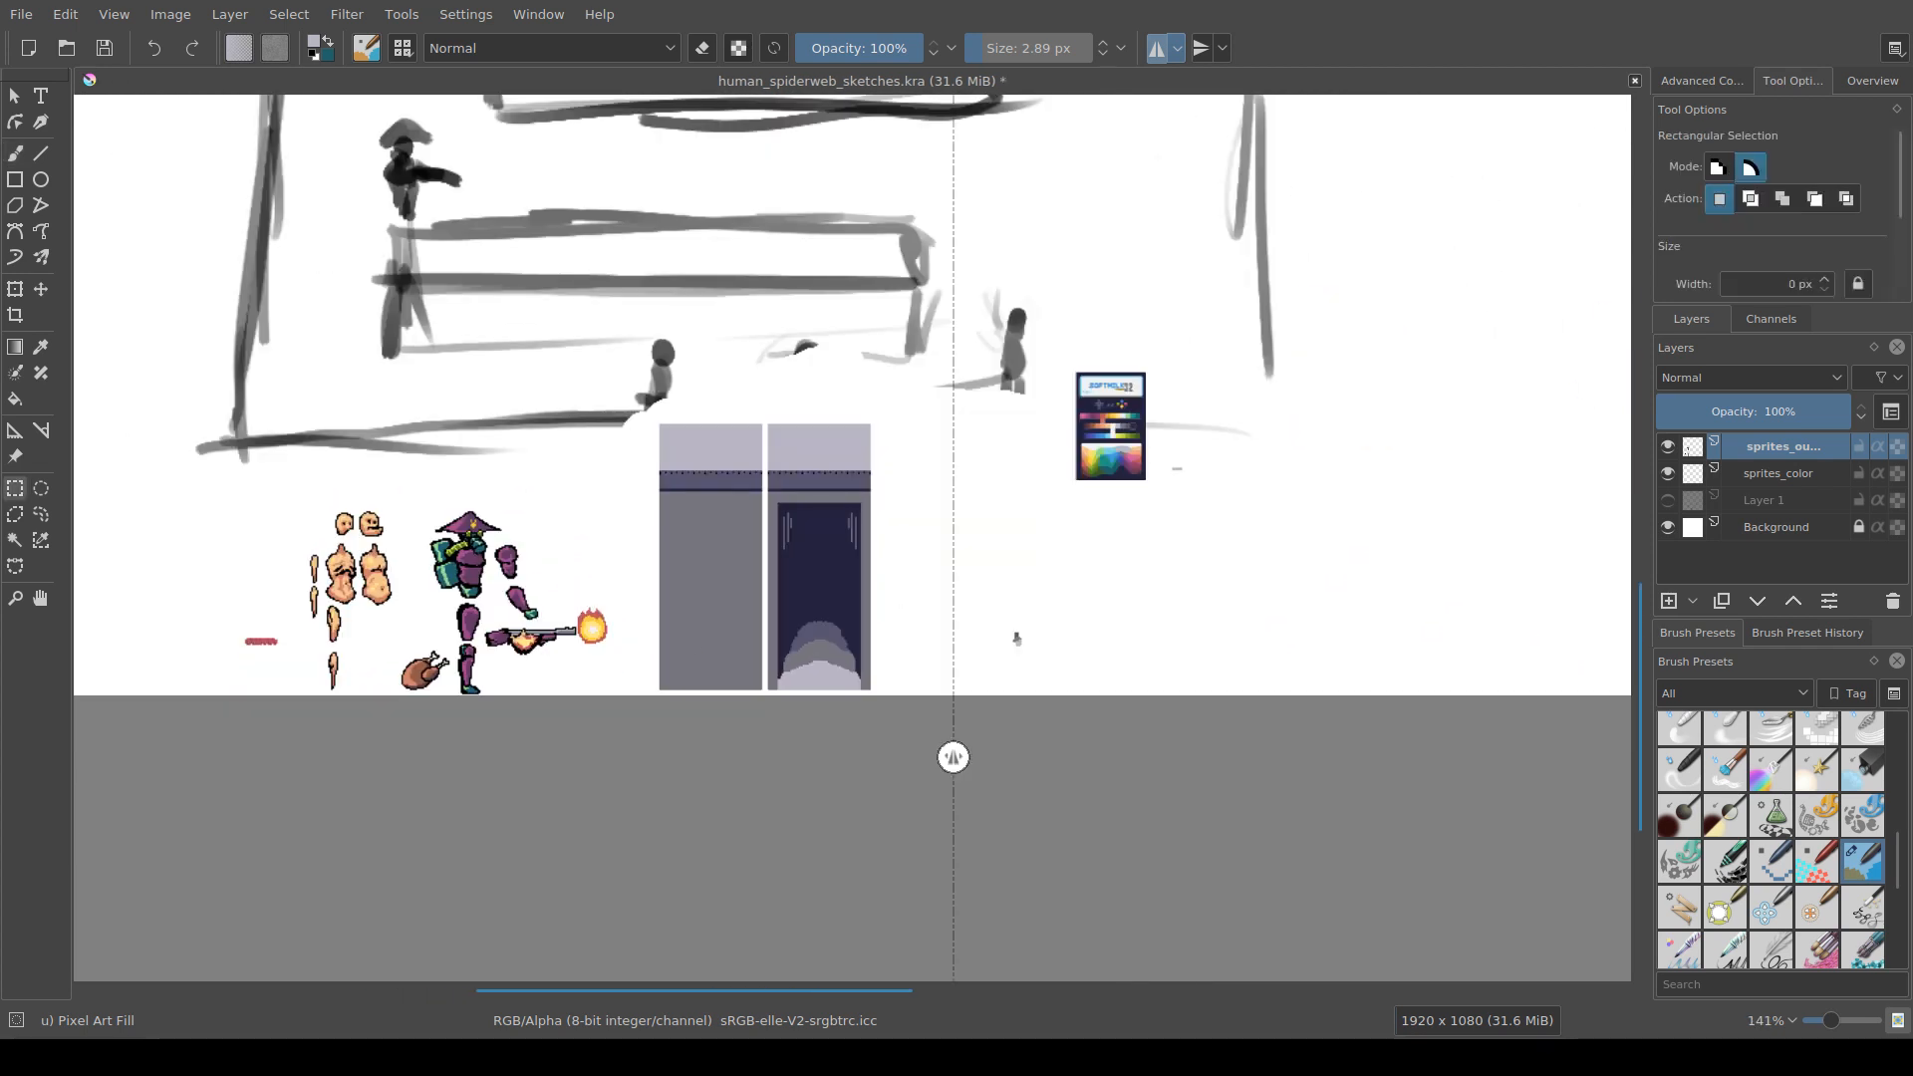
drag(499, 563, 737, 561)
scroll(737, 561, up, 1)
mouse_move(1024, 476)
mouse_down()
mouse_move(984, 646)
mouse_move(874, 579)
mouse_move(652, 644)
mouse_up()
scroll(984, 646, down, 1)
drag(967, 777, 1160, 739)
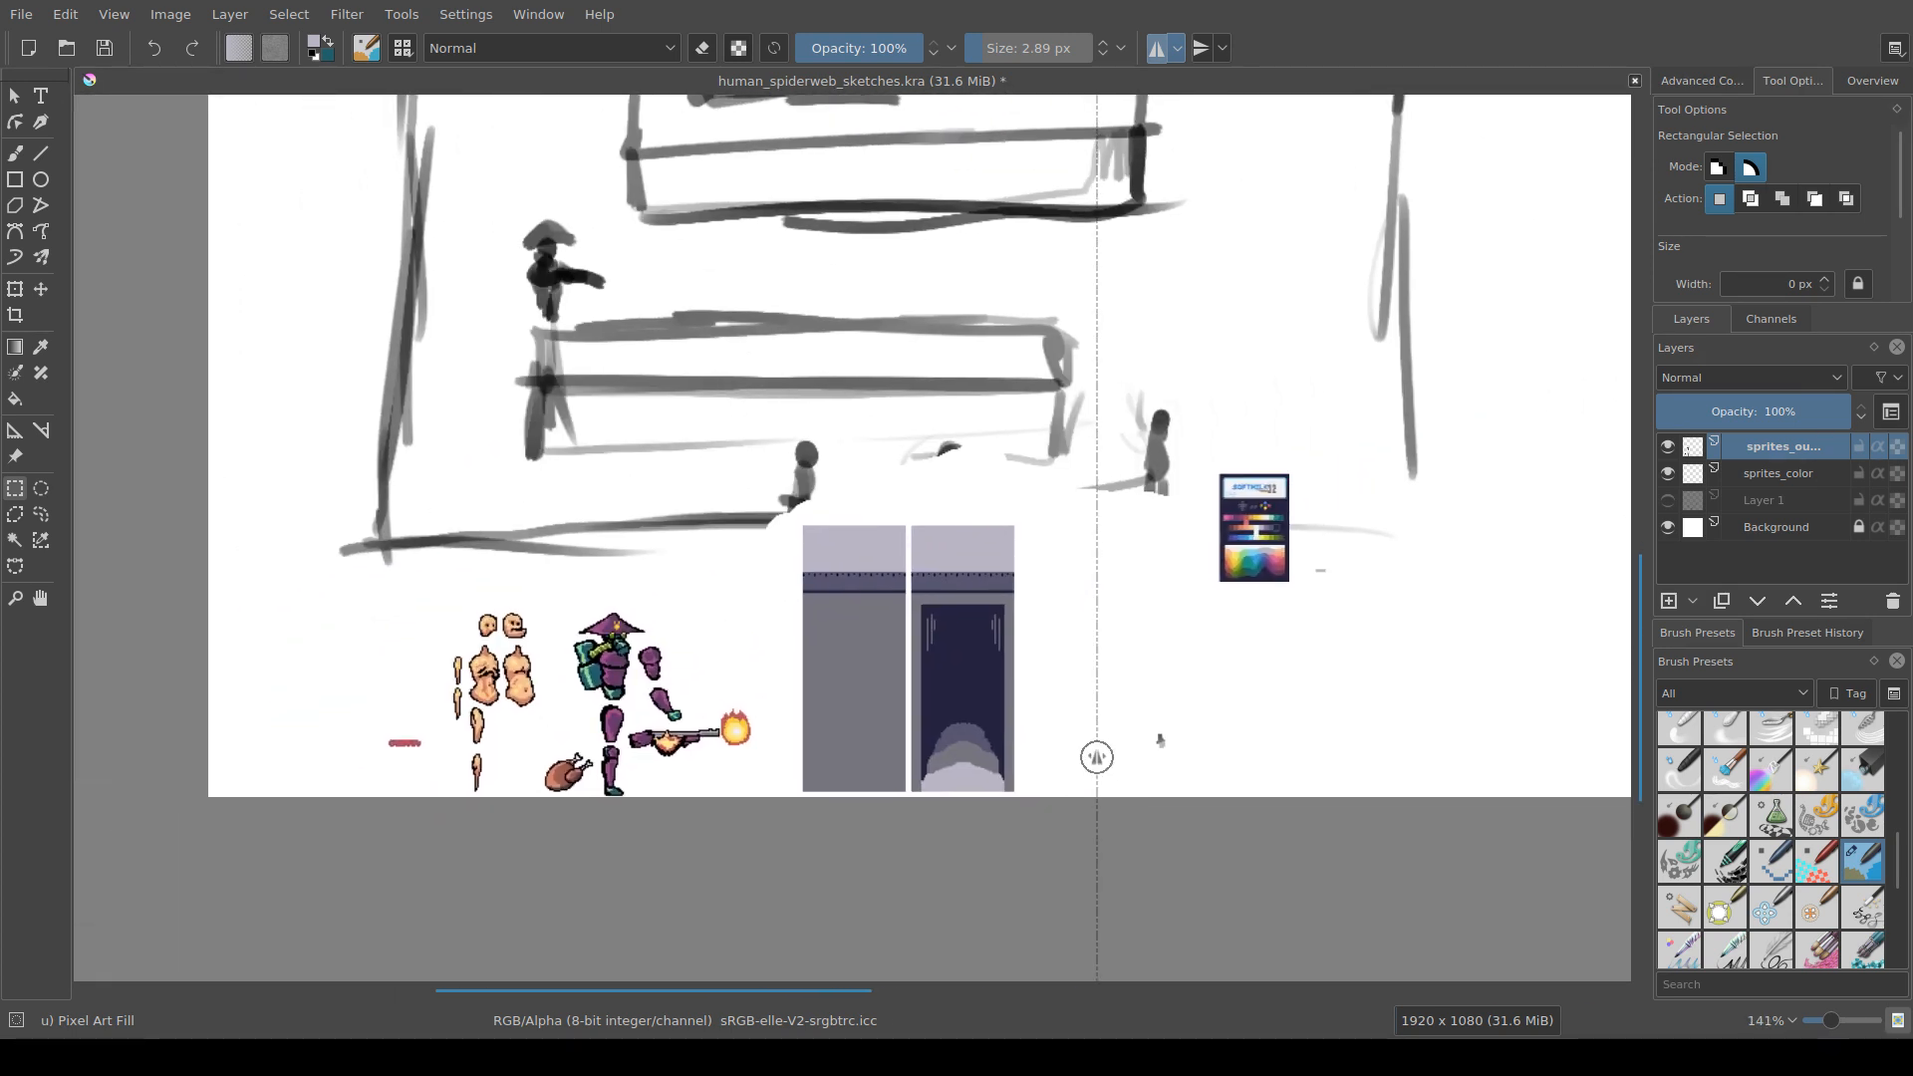
scroll(947, 578, up, 1)
drag(668, 666, 313, 608)
Step: Switch off horizontal mirroring and move the SOFTMILK 32 palette reference image into the empty space left of the body-part sprites
click(1156, 48)
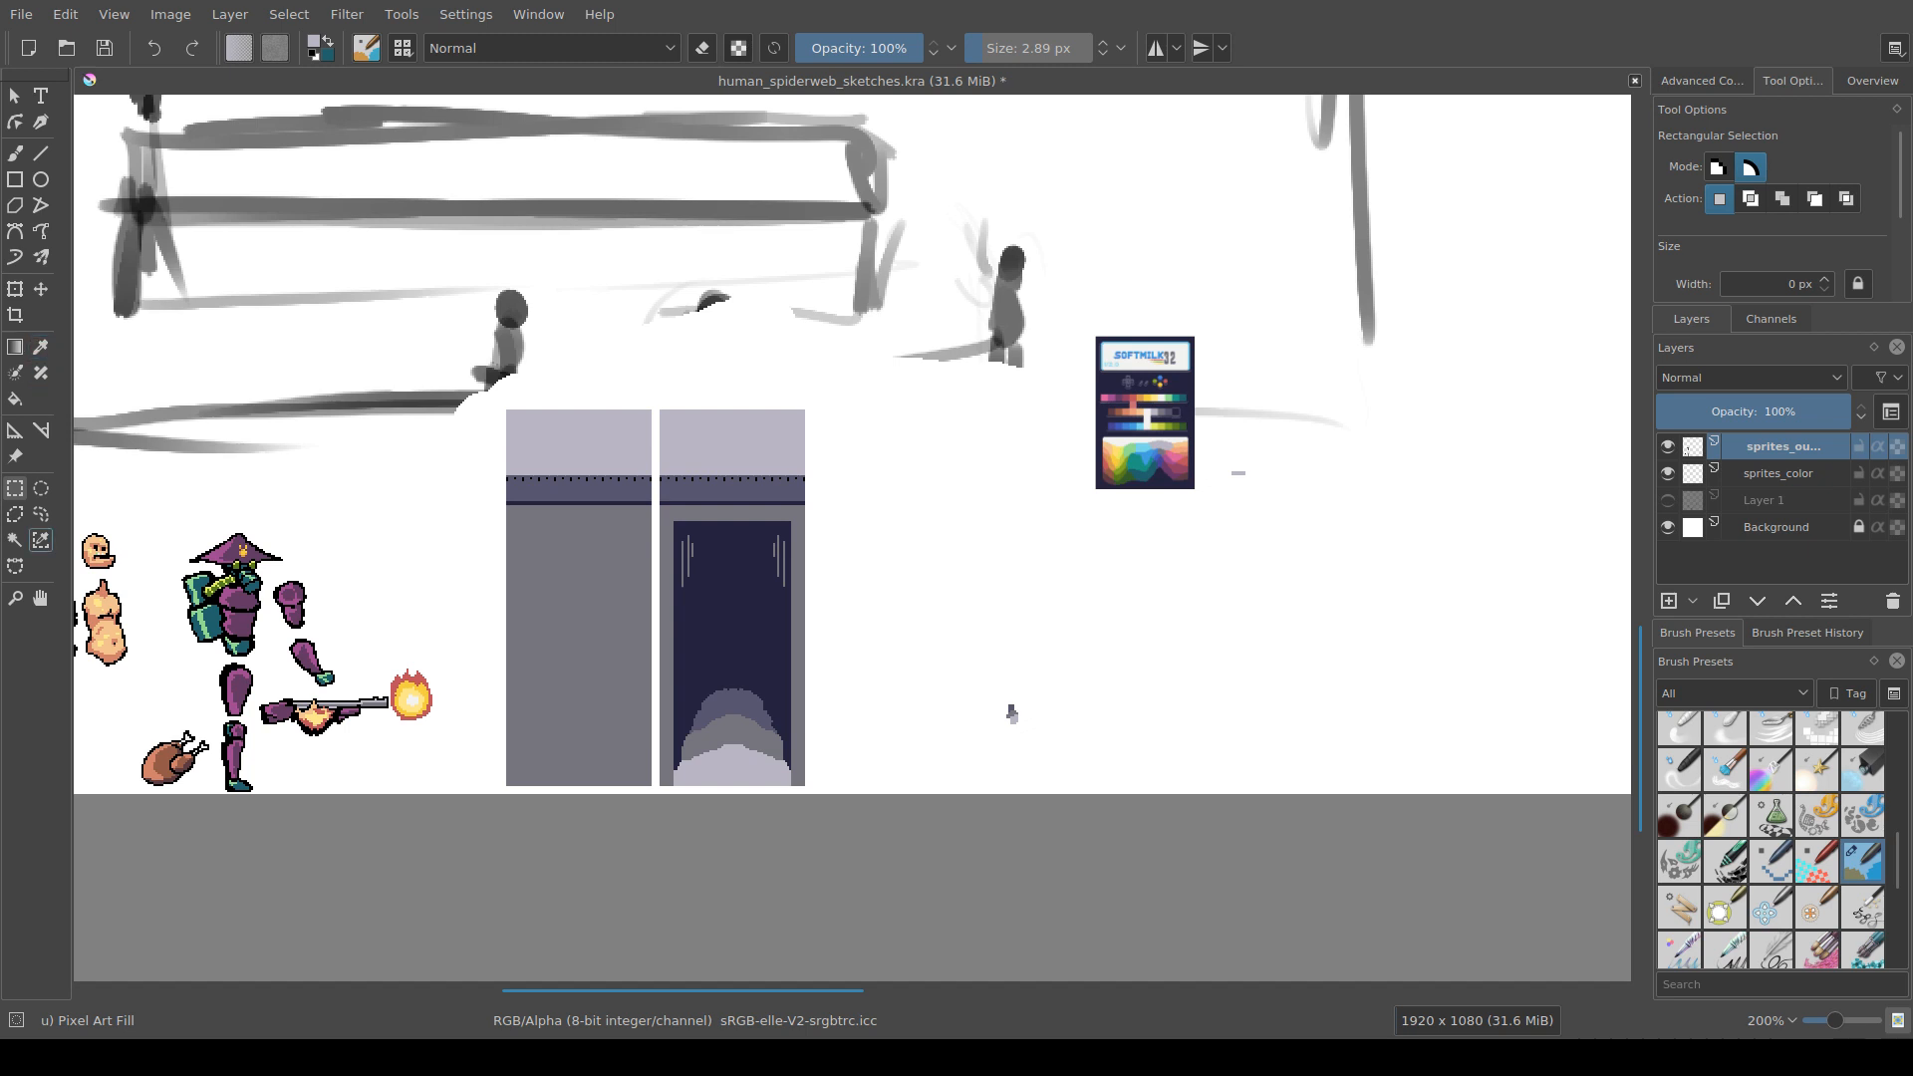
click(15, 456)
drag(1145, 412, 518, 539)
scroll(486, 611, up, 3)
scroll(638, 574, down, 2)
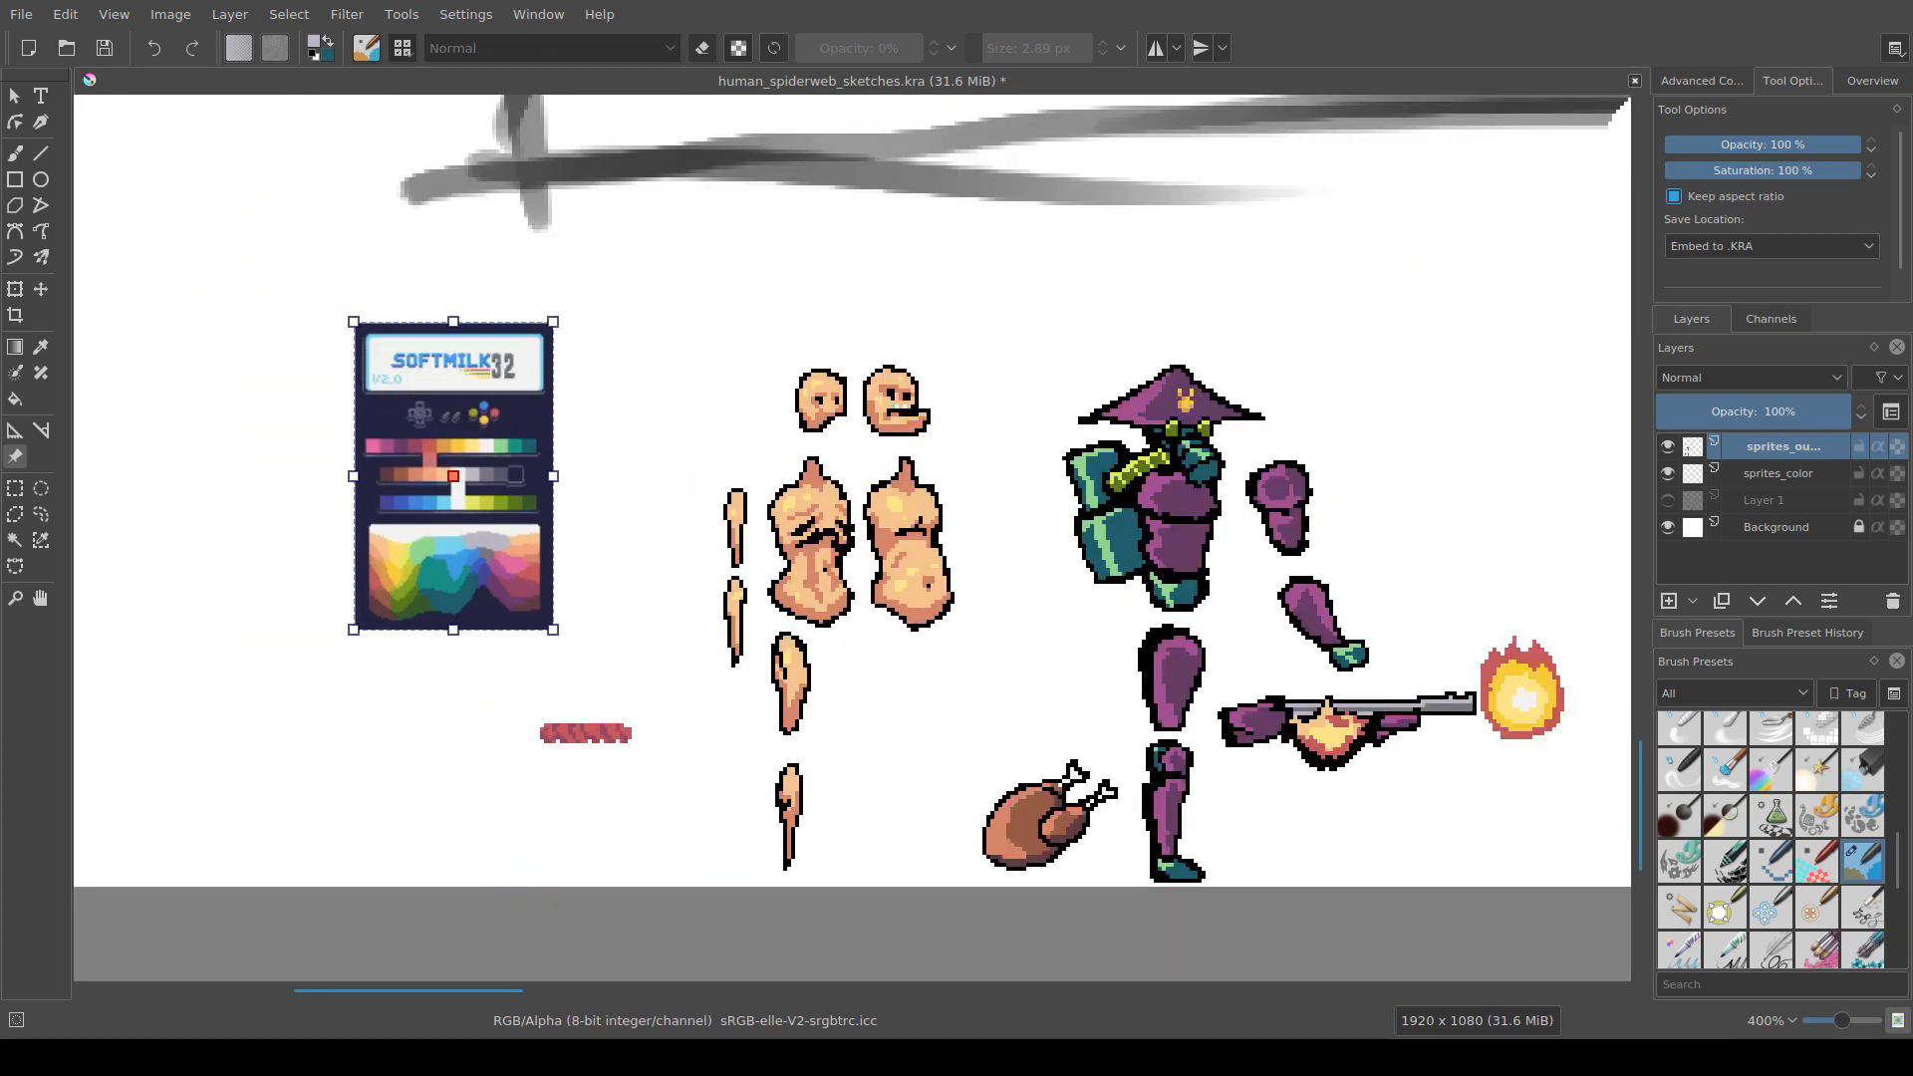
scroll(677, 782, up, 1)
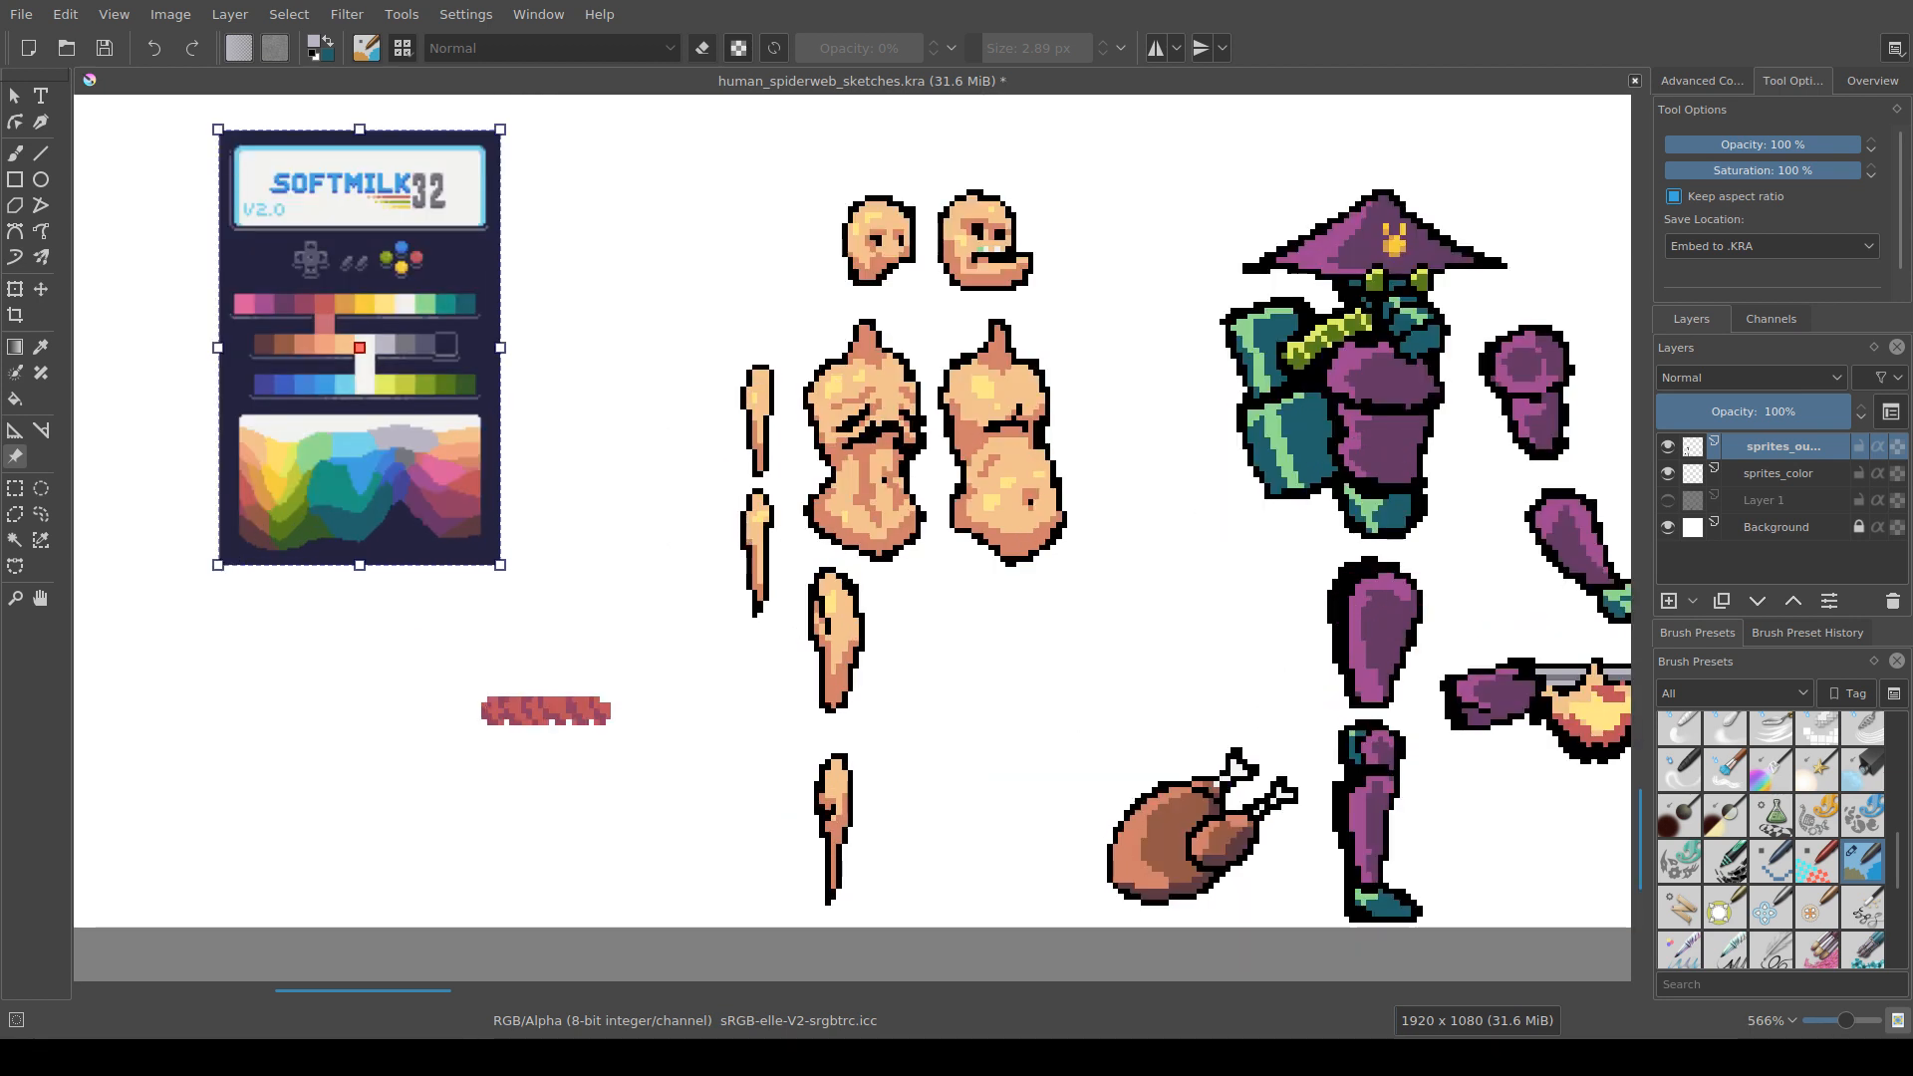
drag(676, 782, 833, 792)
drag(518, 399, 285, 401)
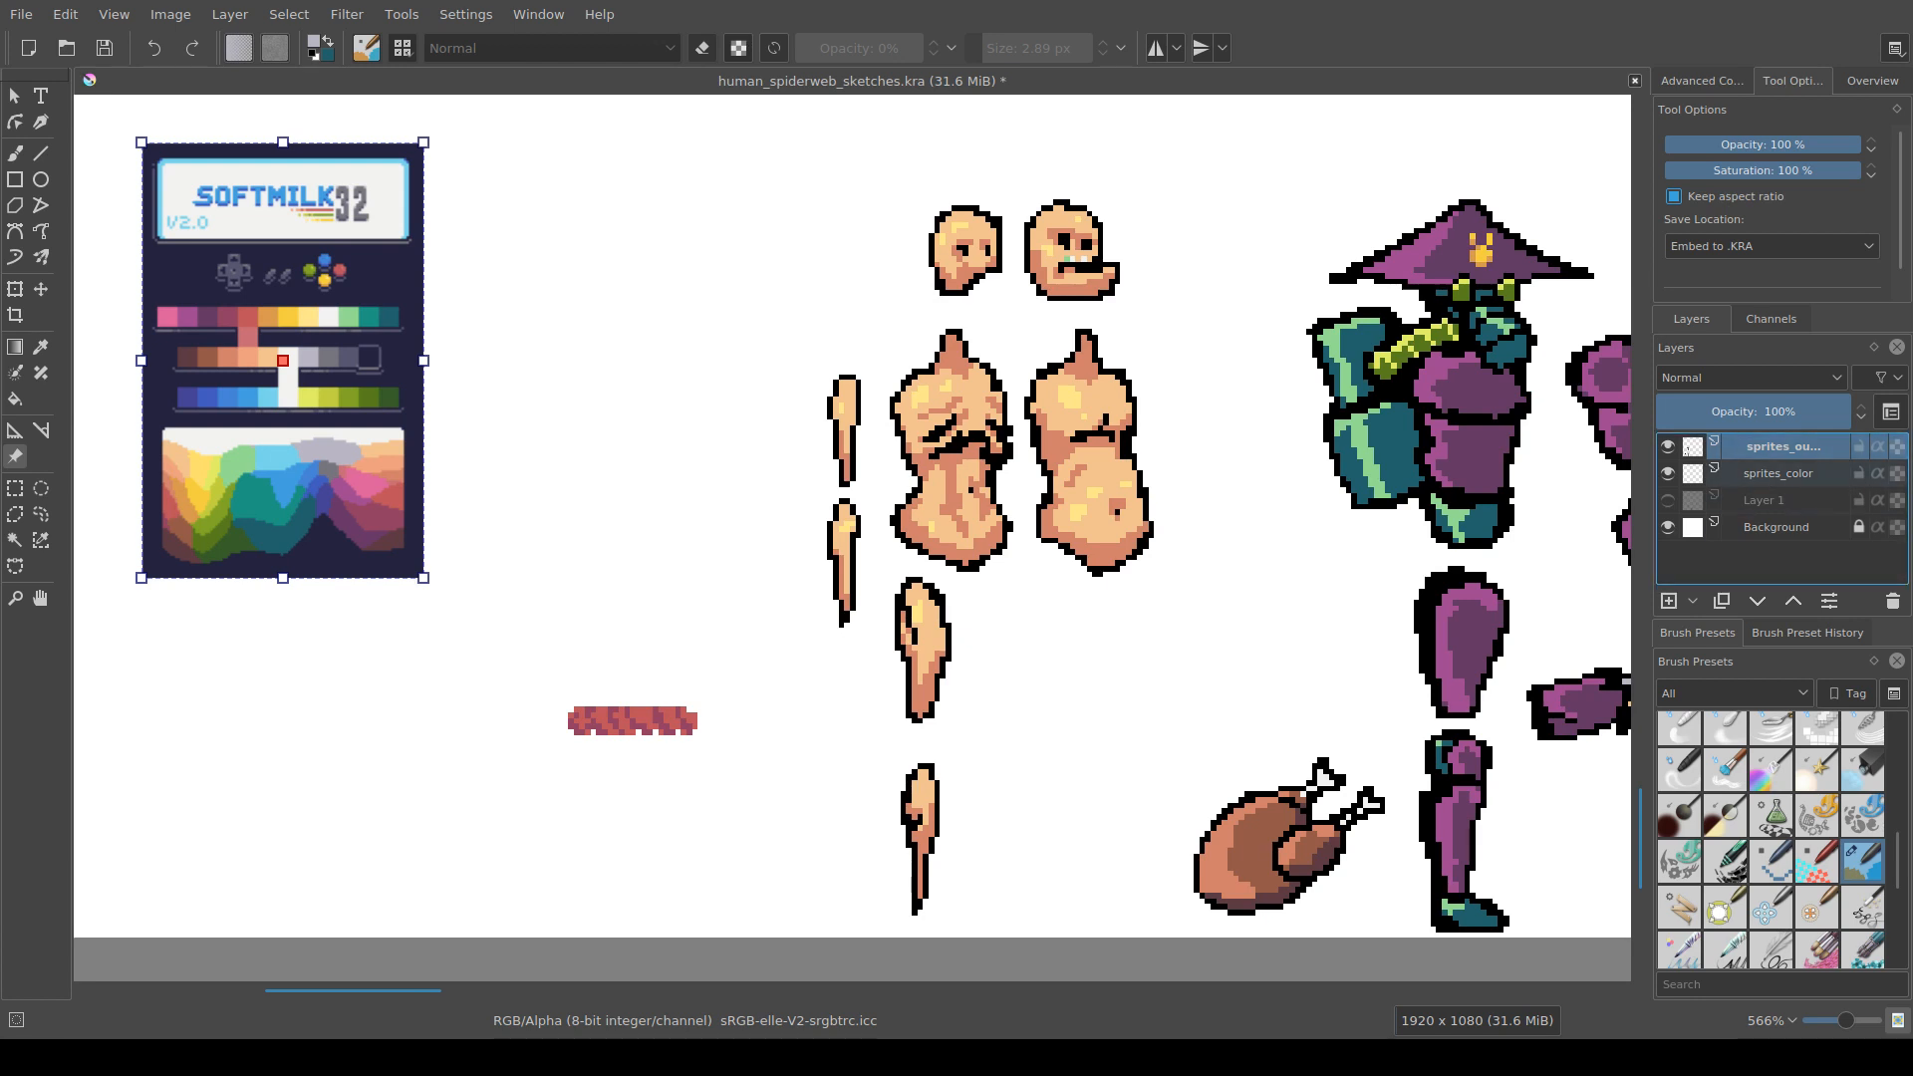
Step: Activate the sprites_color layer and pick the sprites' black outline colour for the brush
click(1782, 474)
key(b)
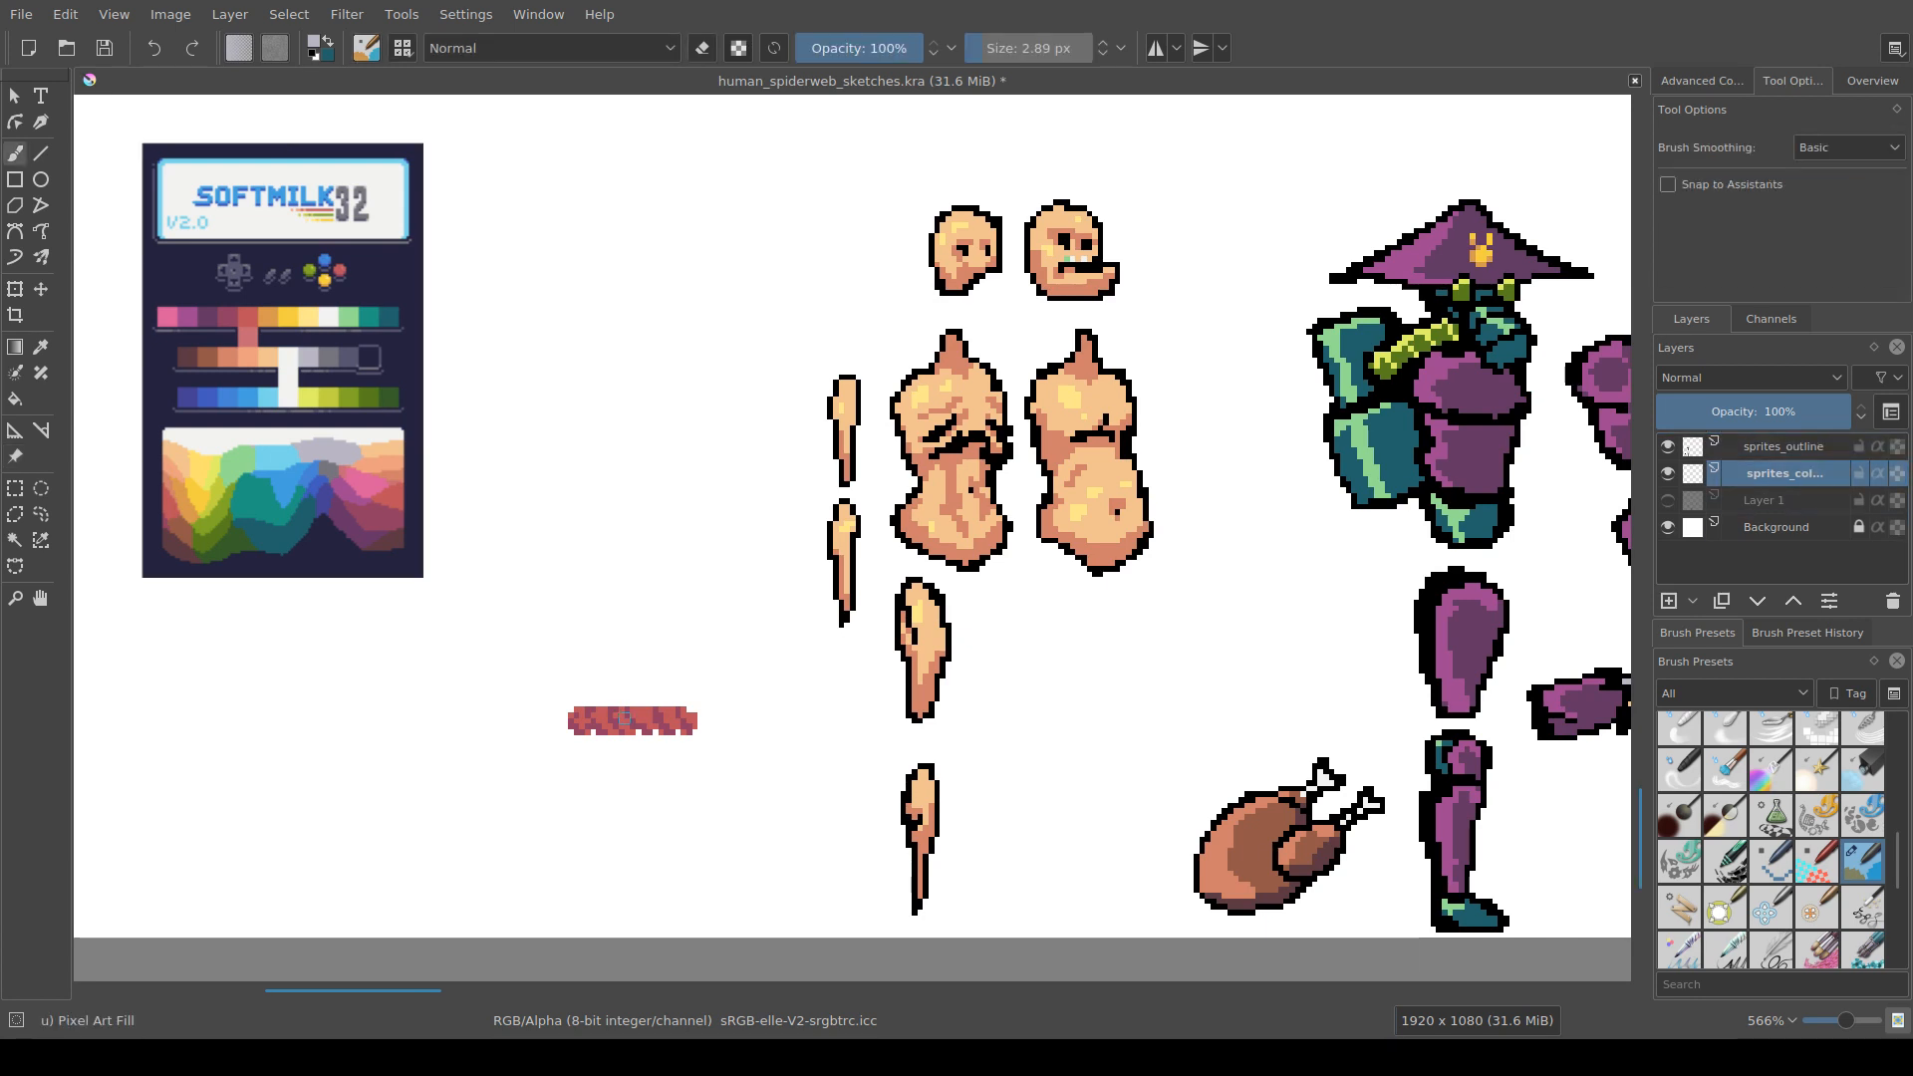
ctrl+click(992, 456)
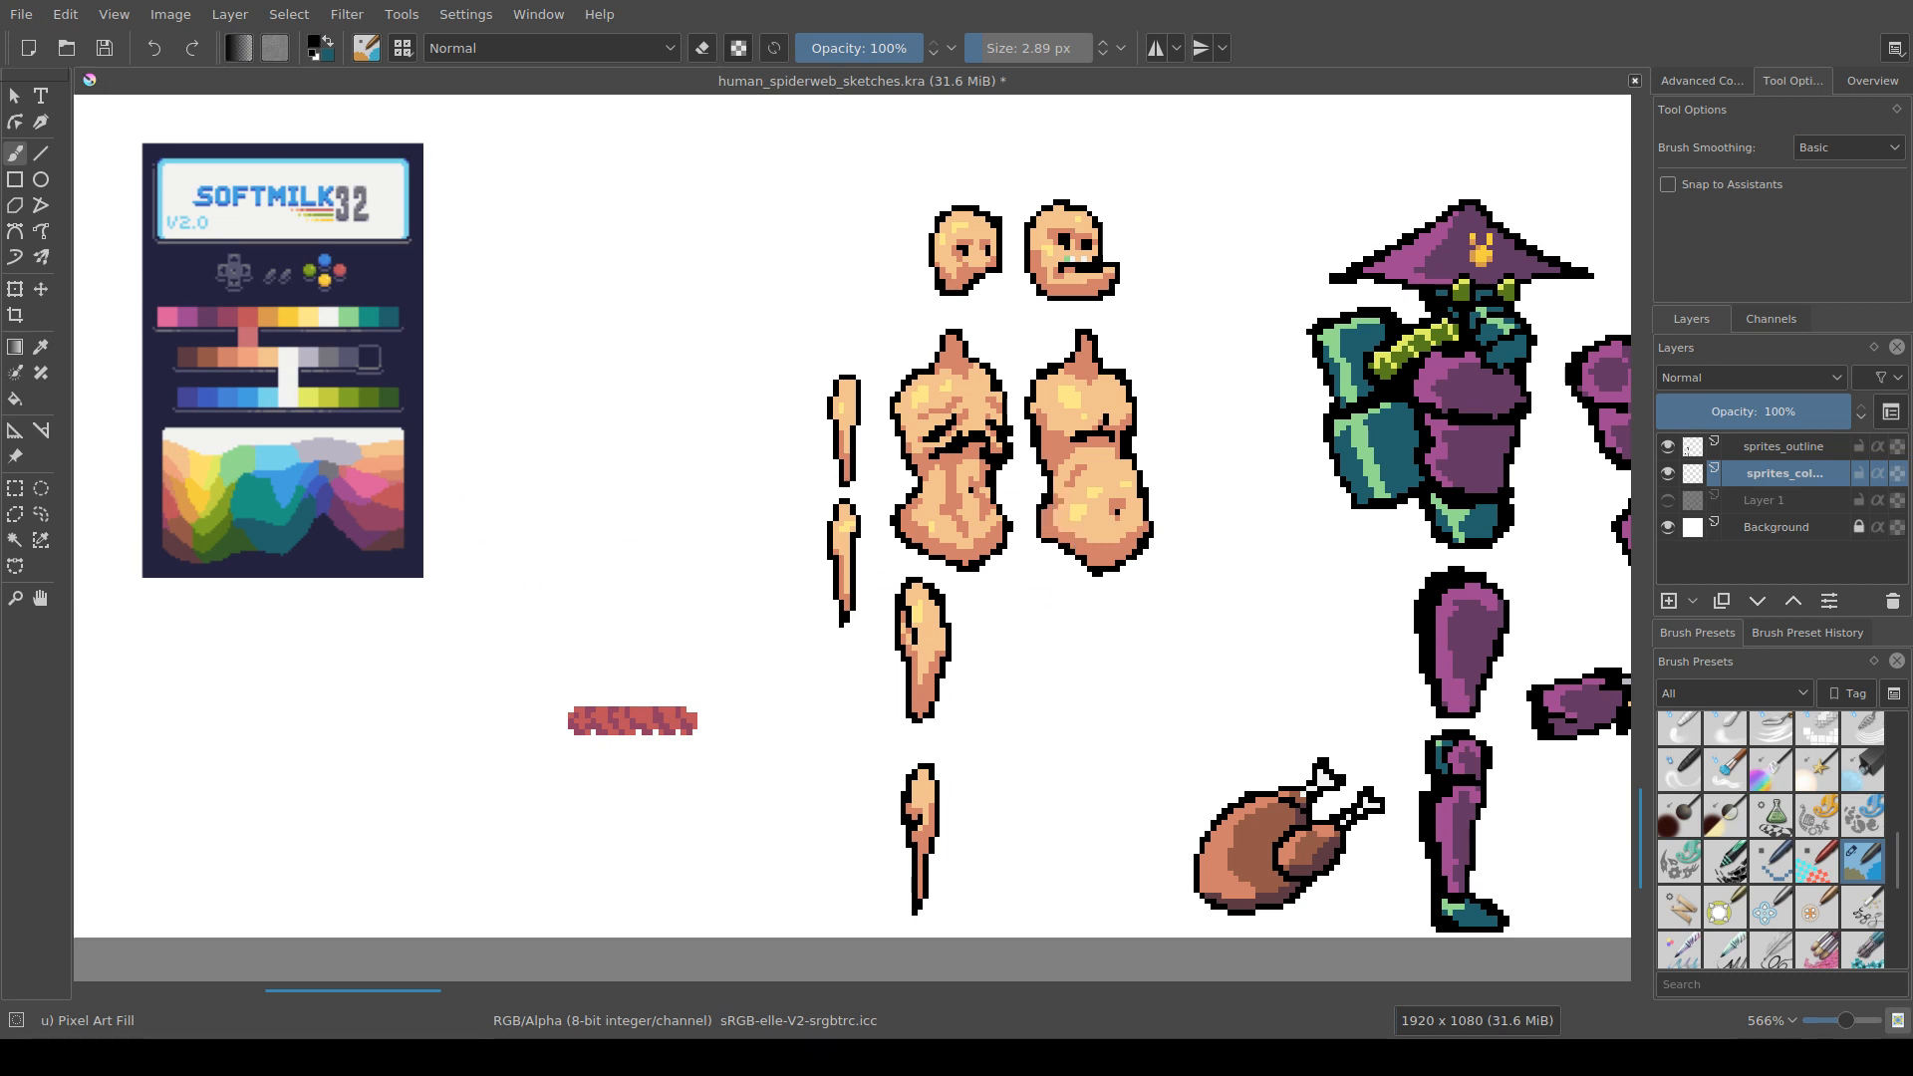
Step: Turn on horizontal mirroring and place the mirror axis over the small red strip between the palette and the body parts
click(1155, 48)
scroll(984, 432, down, 5)
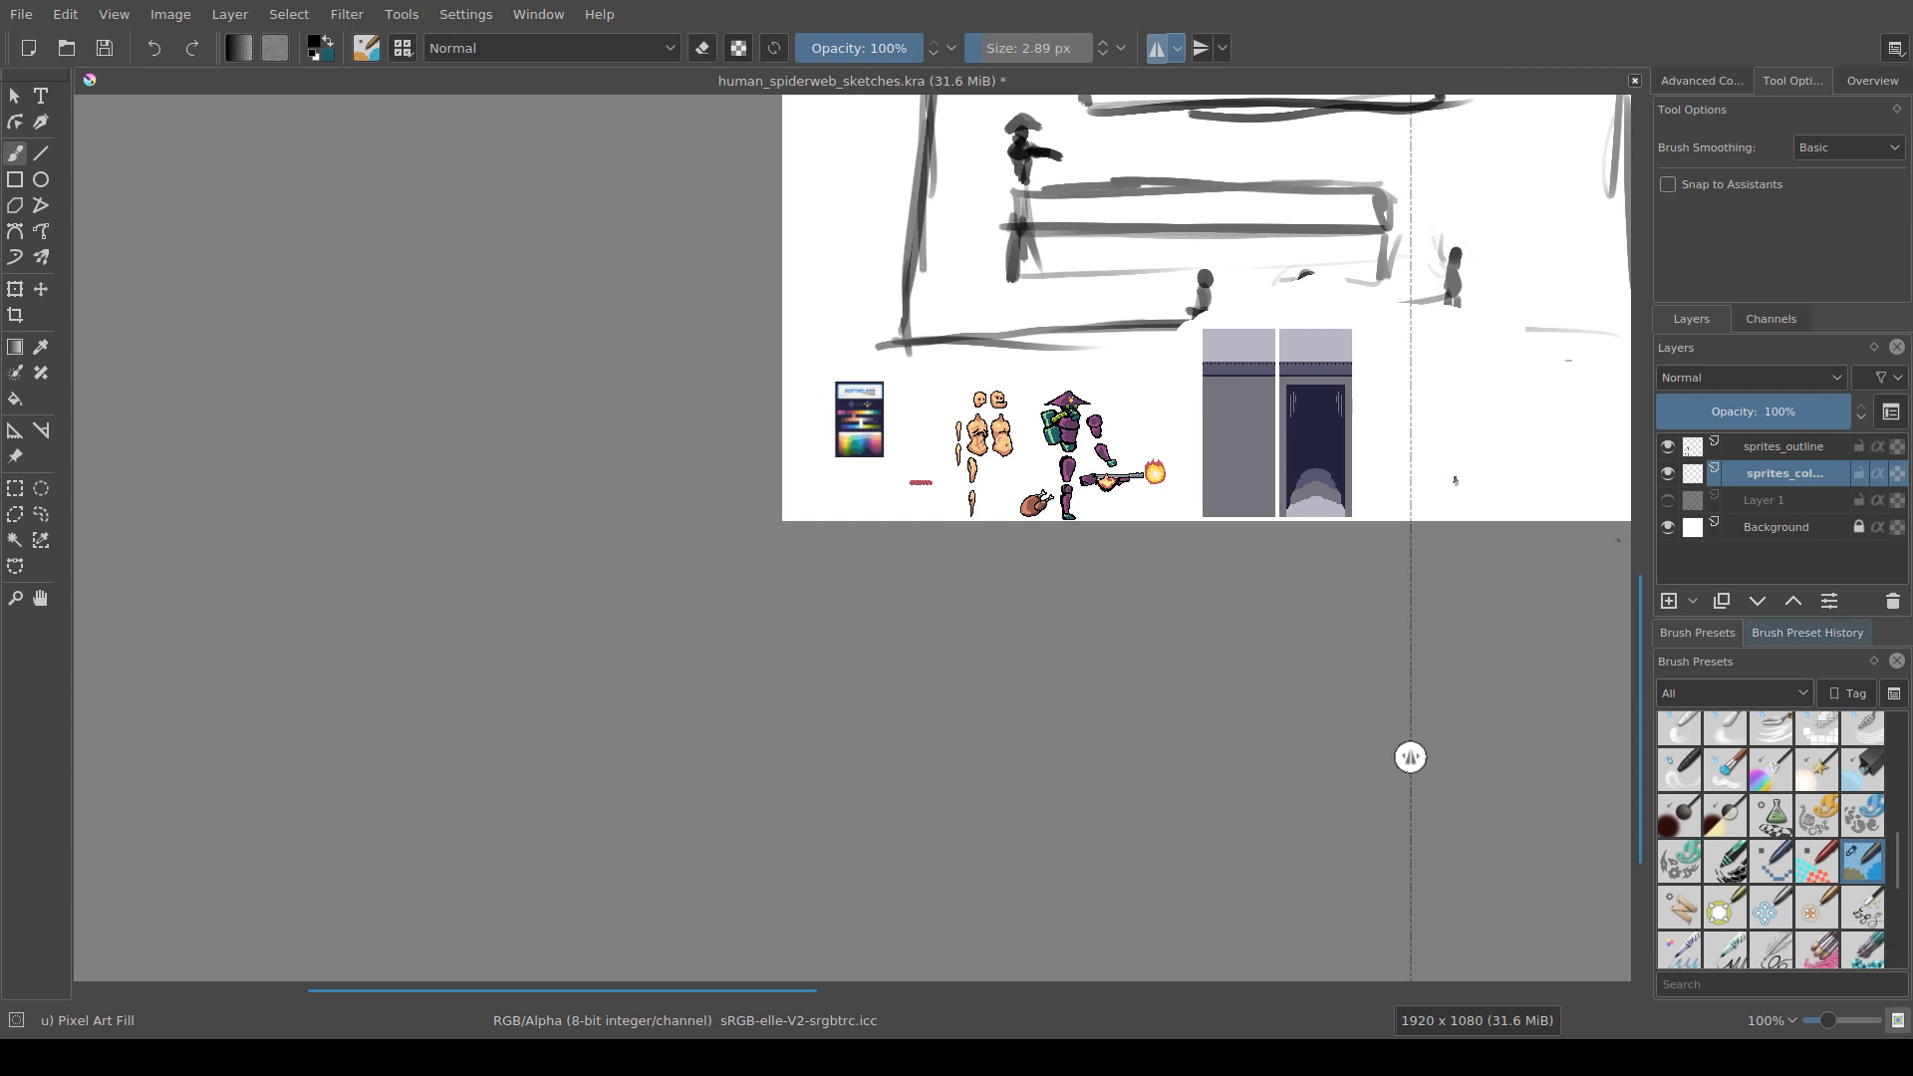
drag(1410, 757, 933, 600)
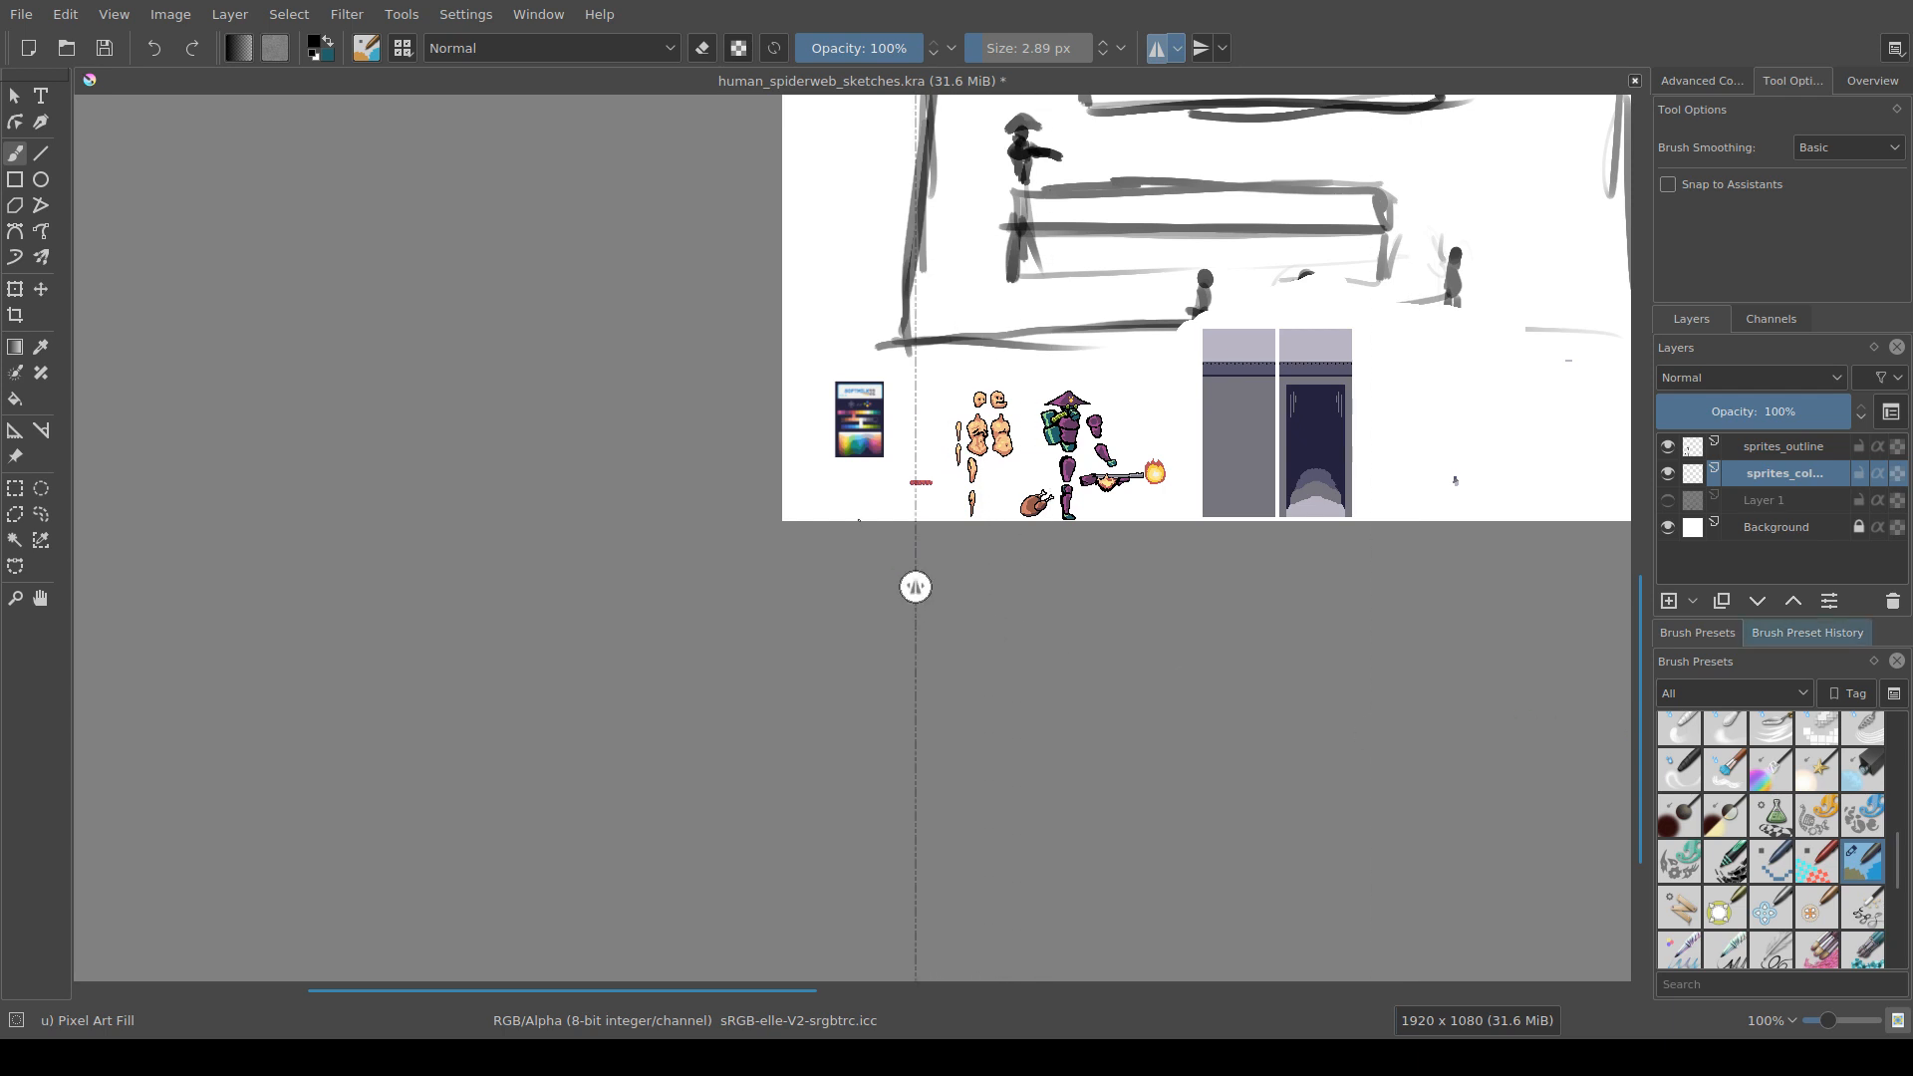
scroll(976, 429, up, 4)
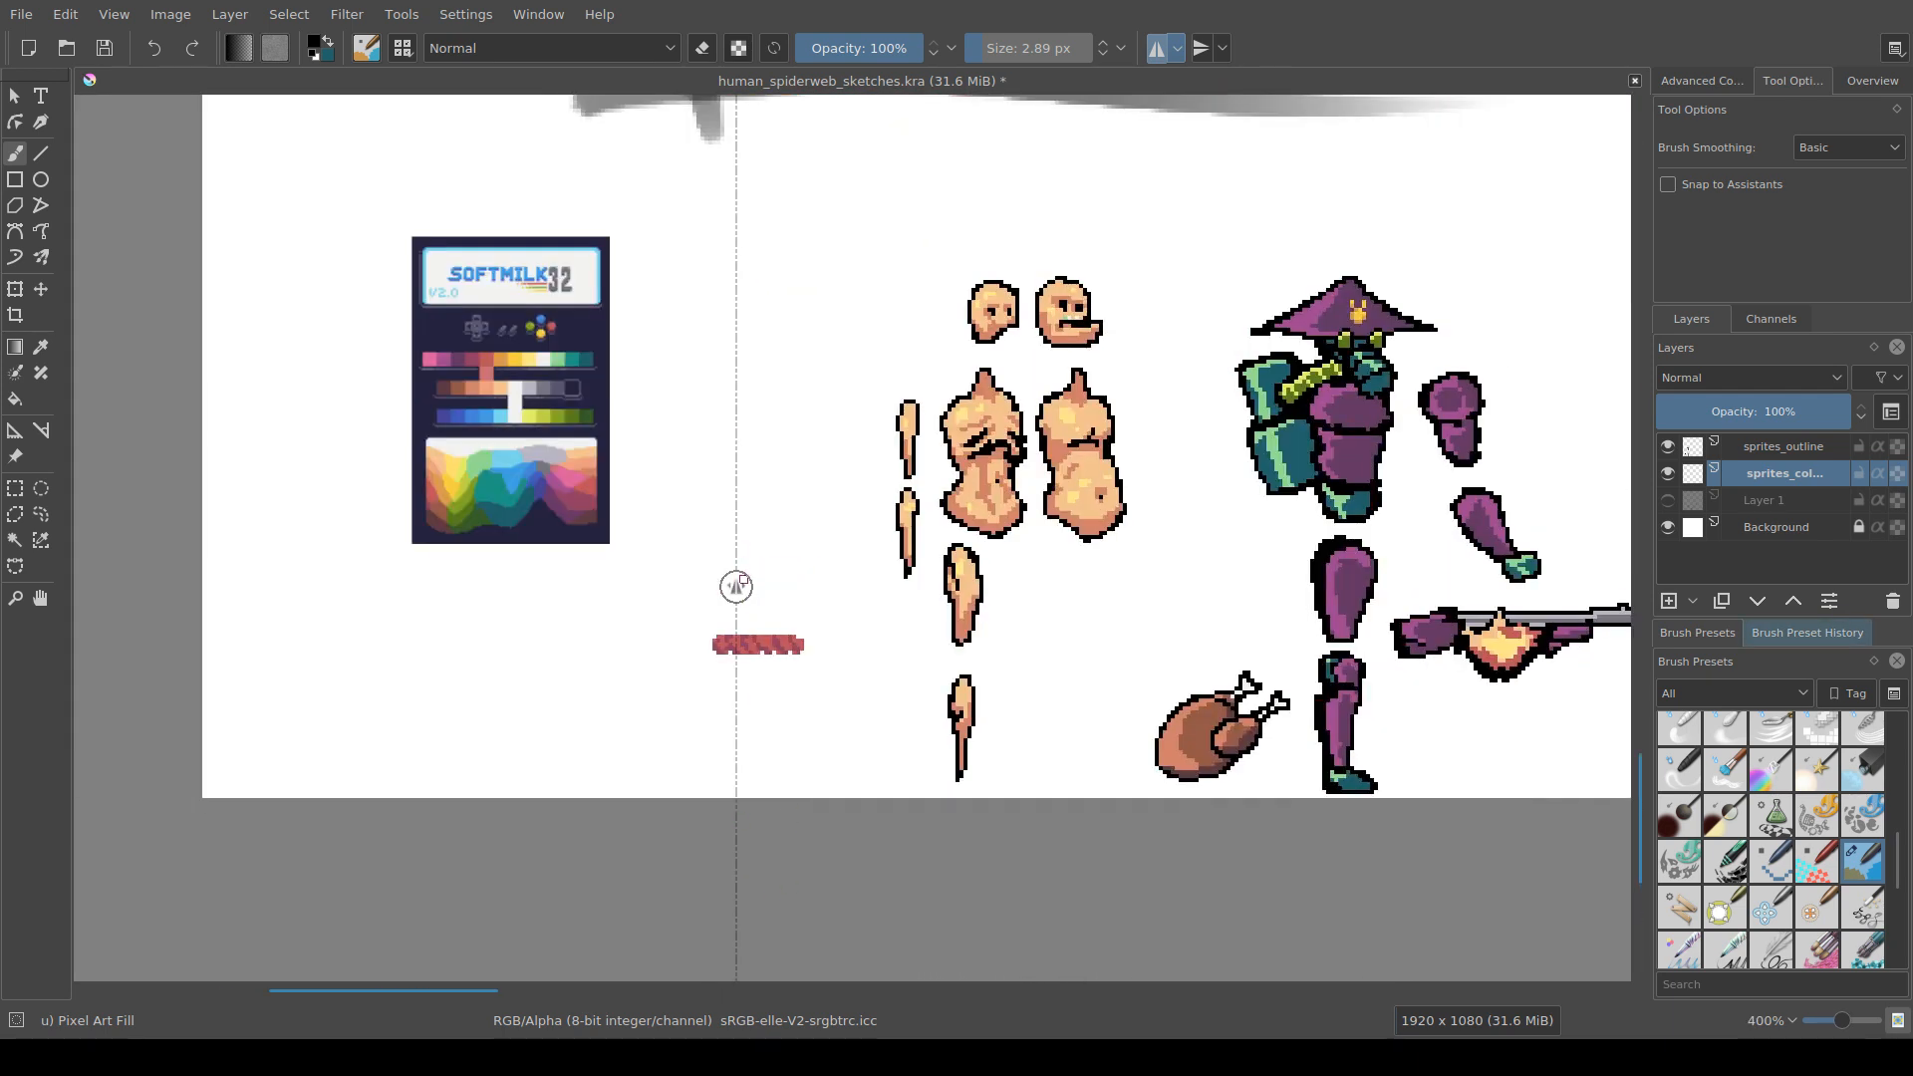
drag(737, 586, 760, 584)
scroll(787, 598, up, 2)
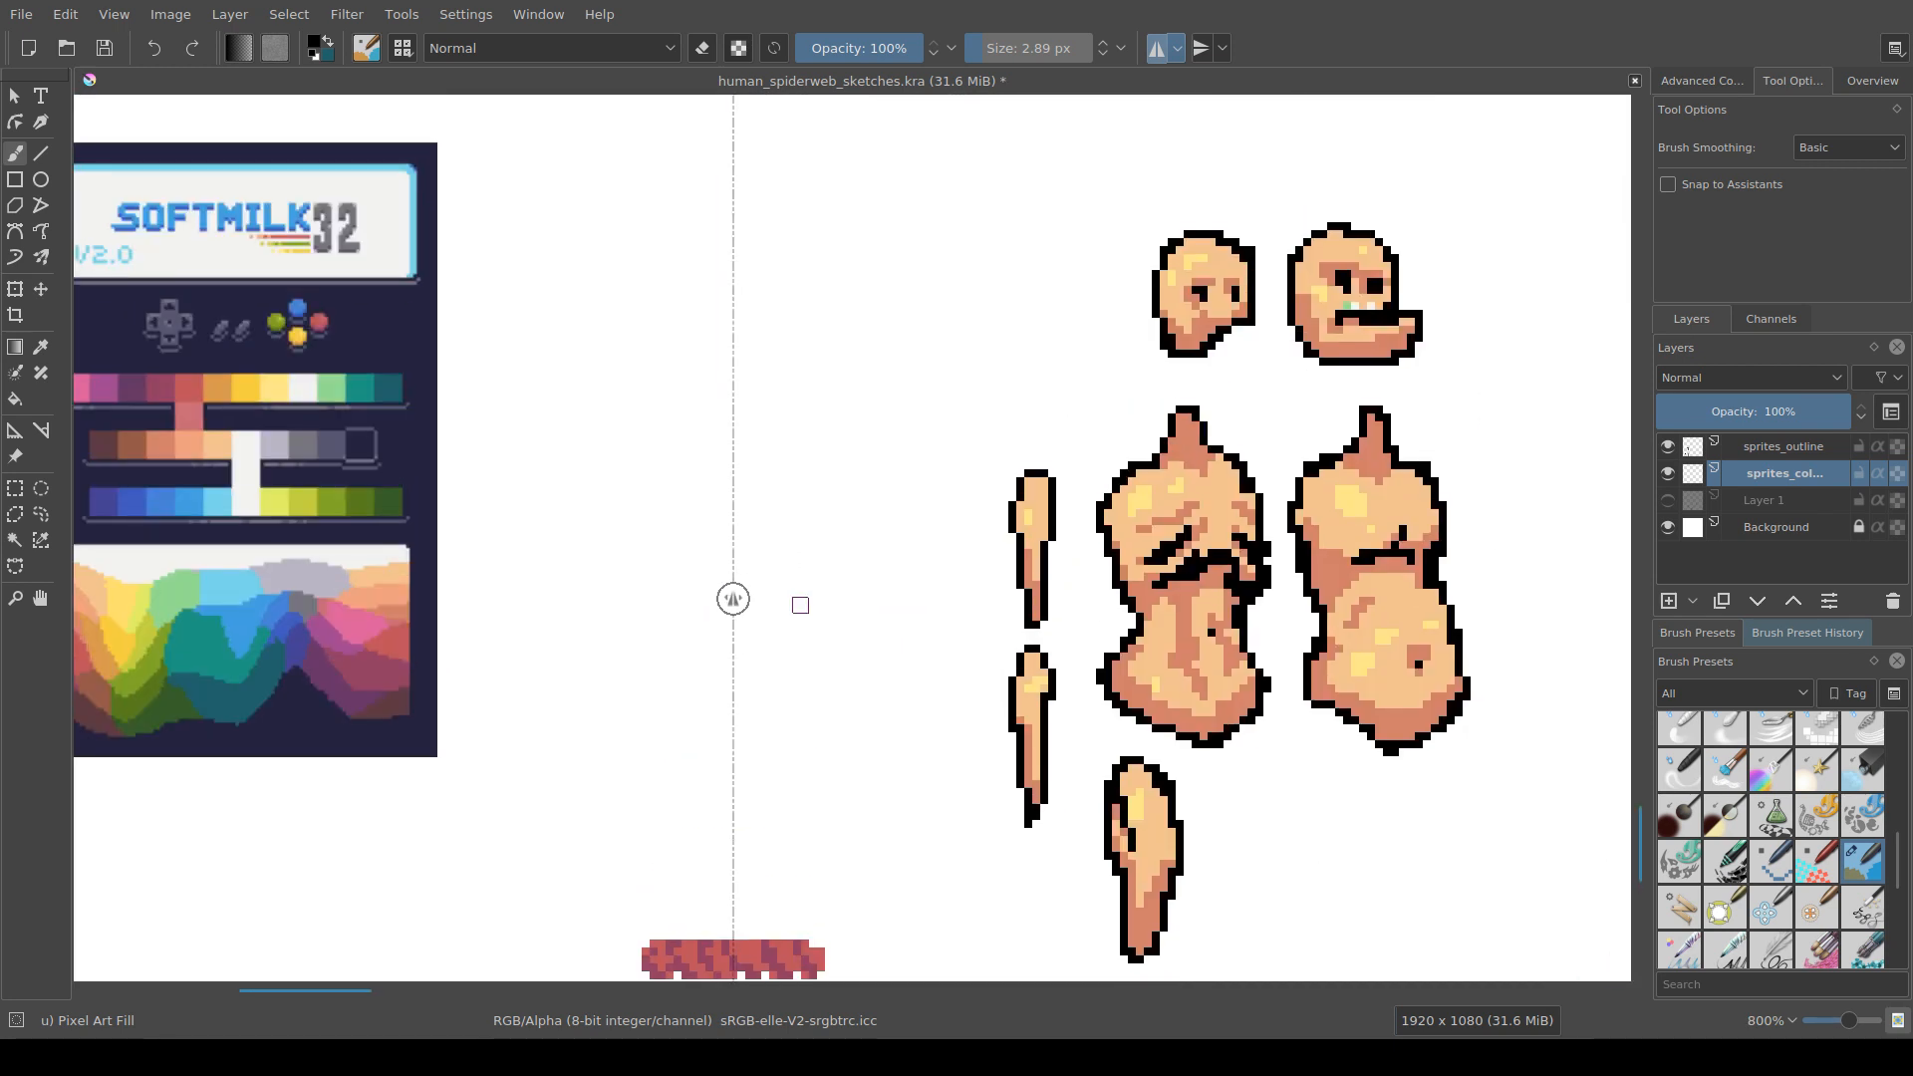
Step: Try black outline strokes above the small red strip, first as a mirrored frame and again without mirroring, and undo them
mouse_move(739, 237)
mouse_down()
mouse_move(655, 246)
mouse_move(642, 634)
mouse_up()
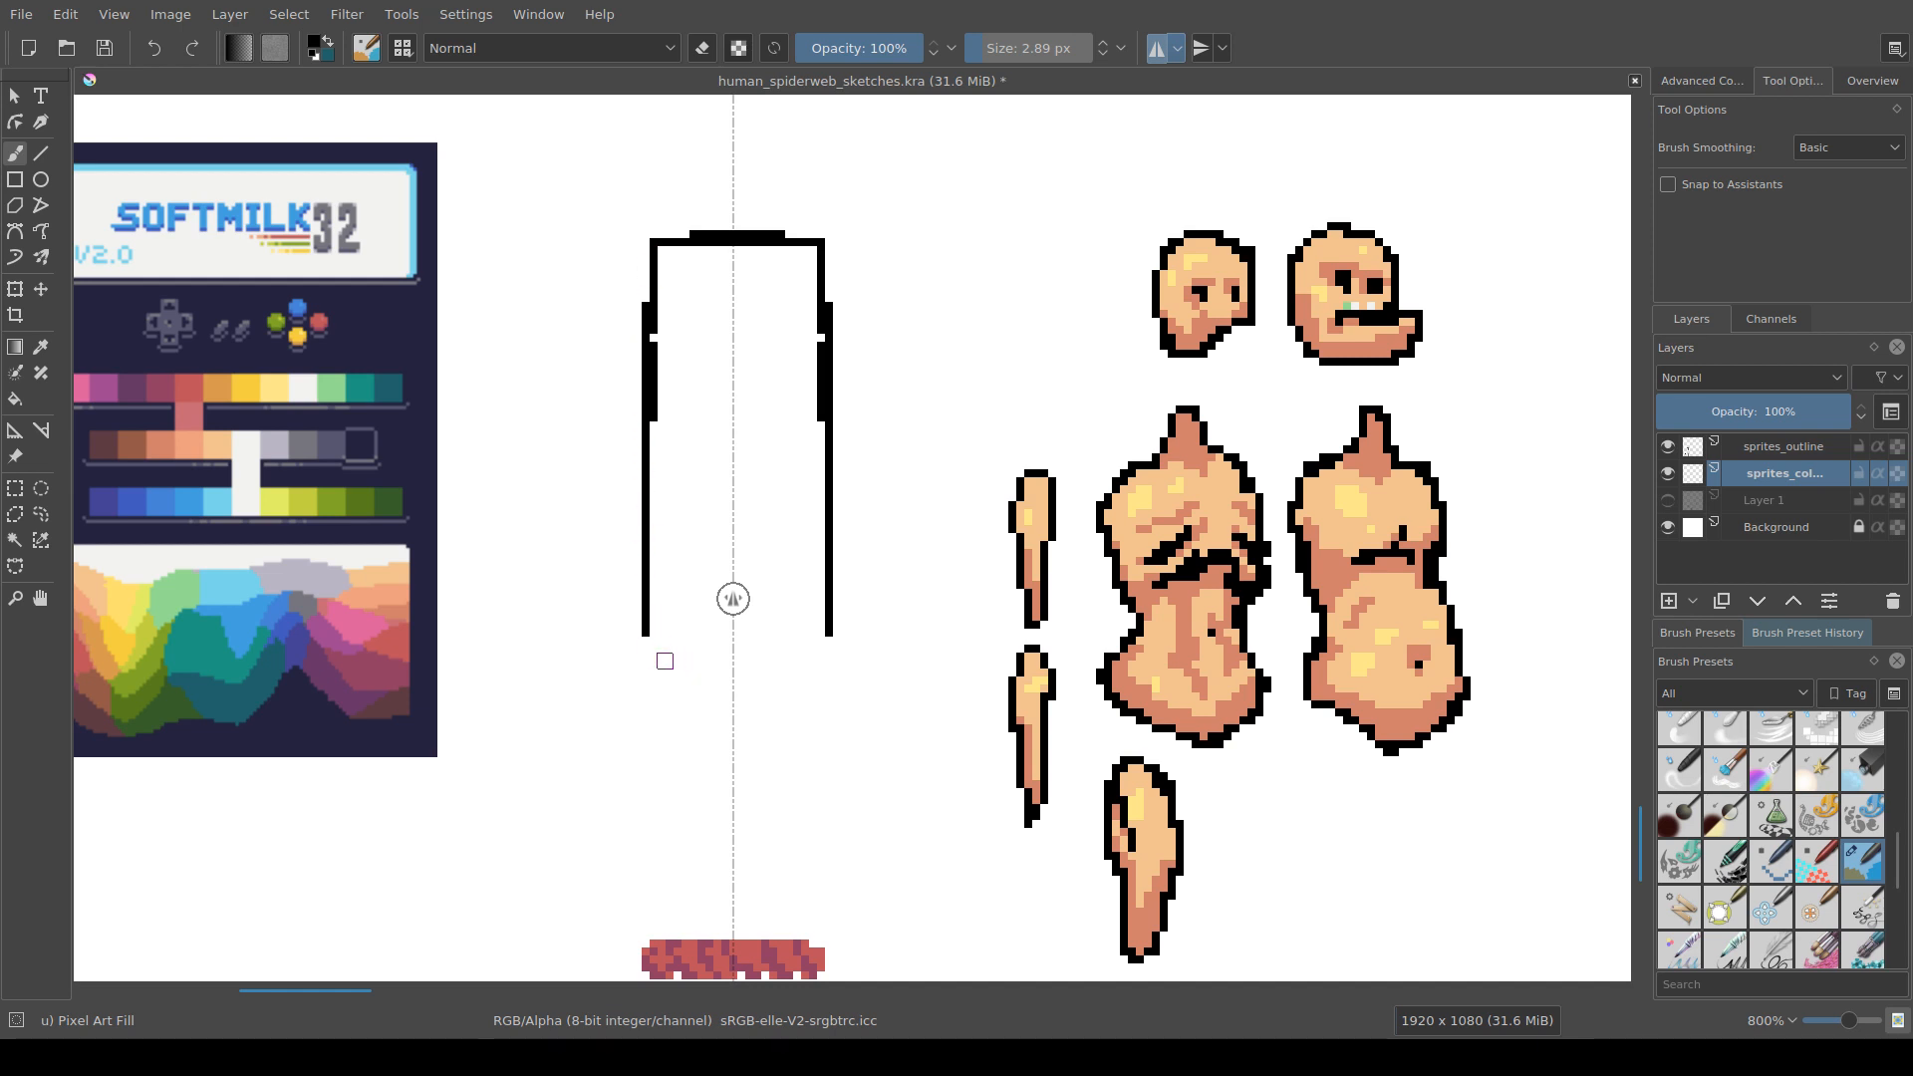
key(ctrl+z)
key(ctrl+z)
key(ctrl+z)
key(ctrl+z)
key(ctrl+z)
key(ctrl+z)
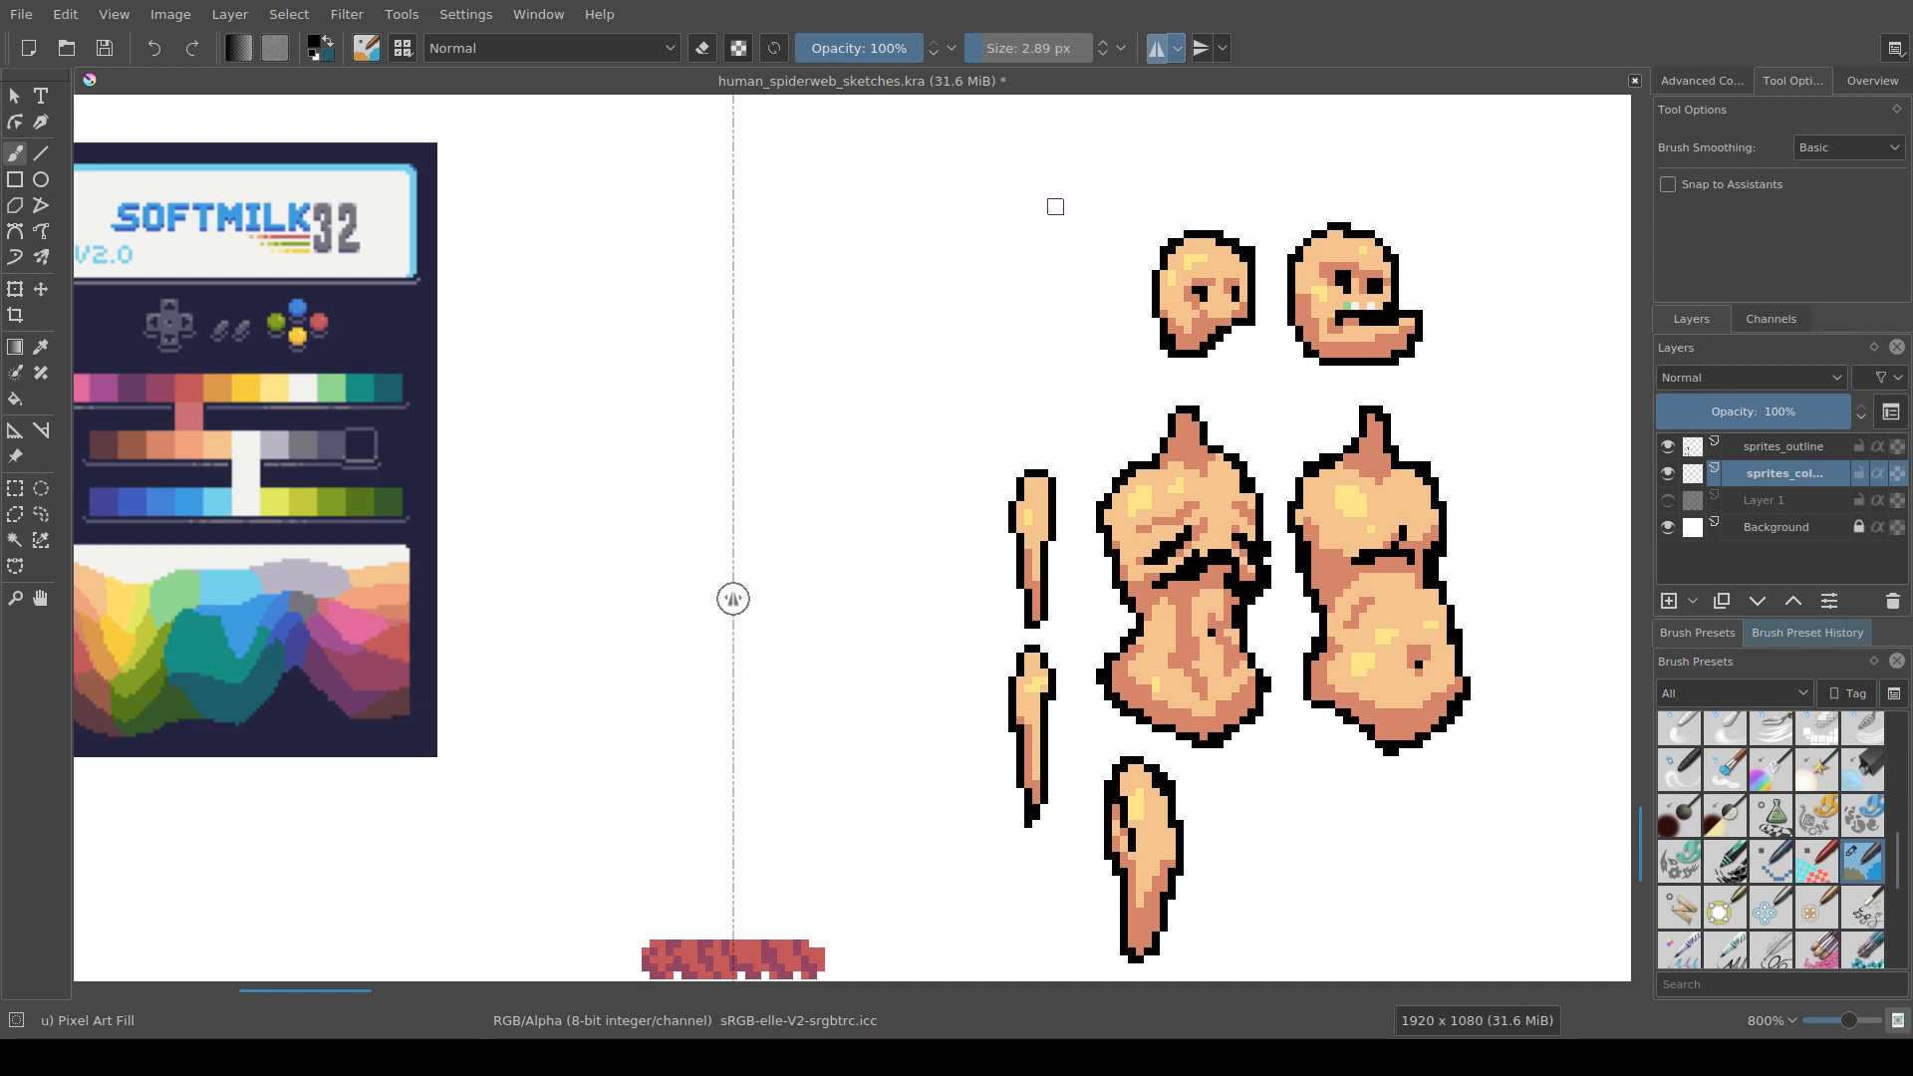
click(1156, 48)
scroll(709, 555, down, 1)
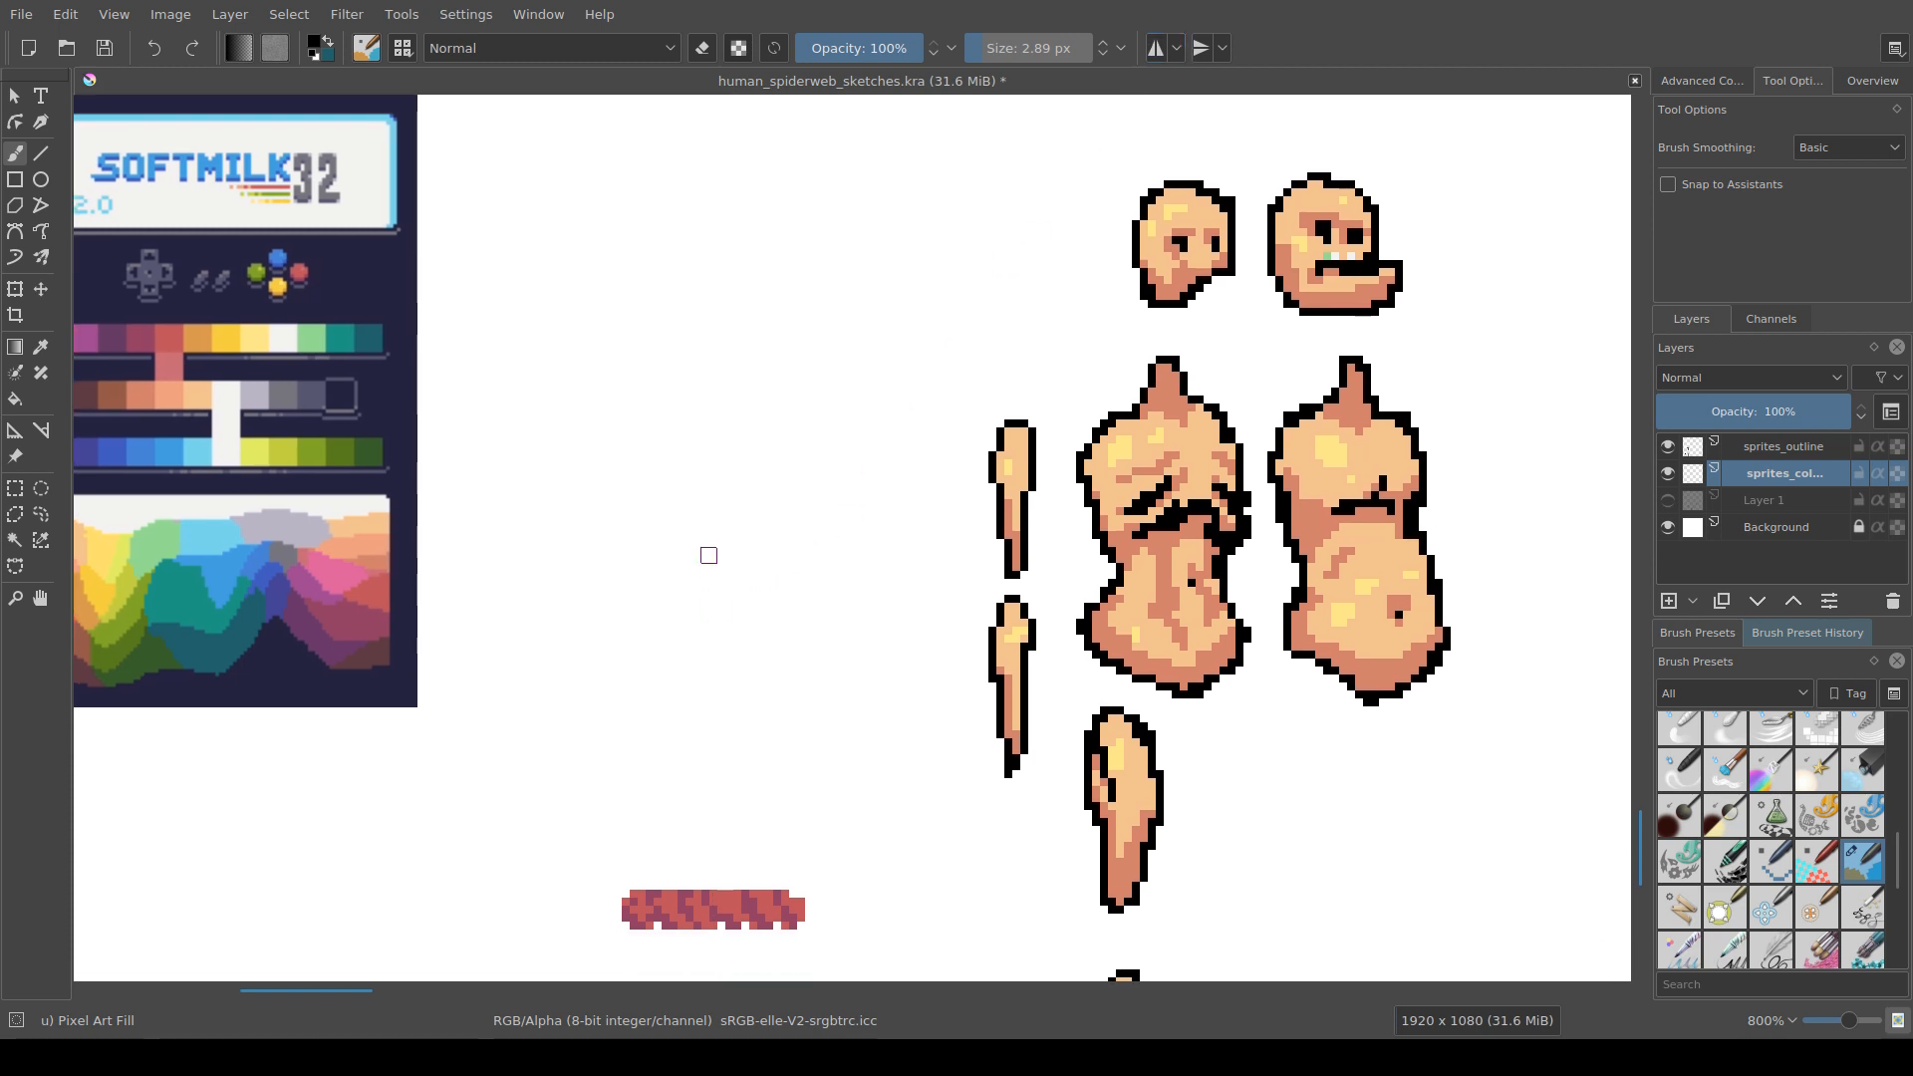
mouse_move(707, 199)
mouse_down()
mouse_move(589, 576)
mouse_move(783, 772)
mouse_move(929, 619)
mouse_up()
key(ctrl+z)
Step: Draw a curved, stomach-shaped black outline with upper and lower tubes between the palette image and the body parts
drag(454, 659, 476, 660)
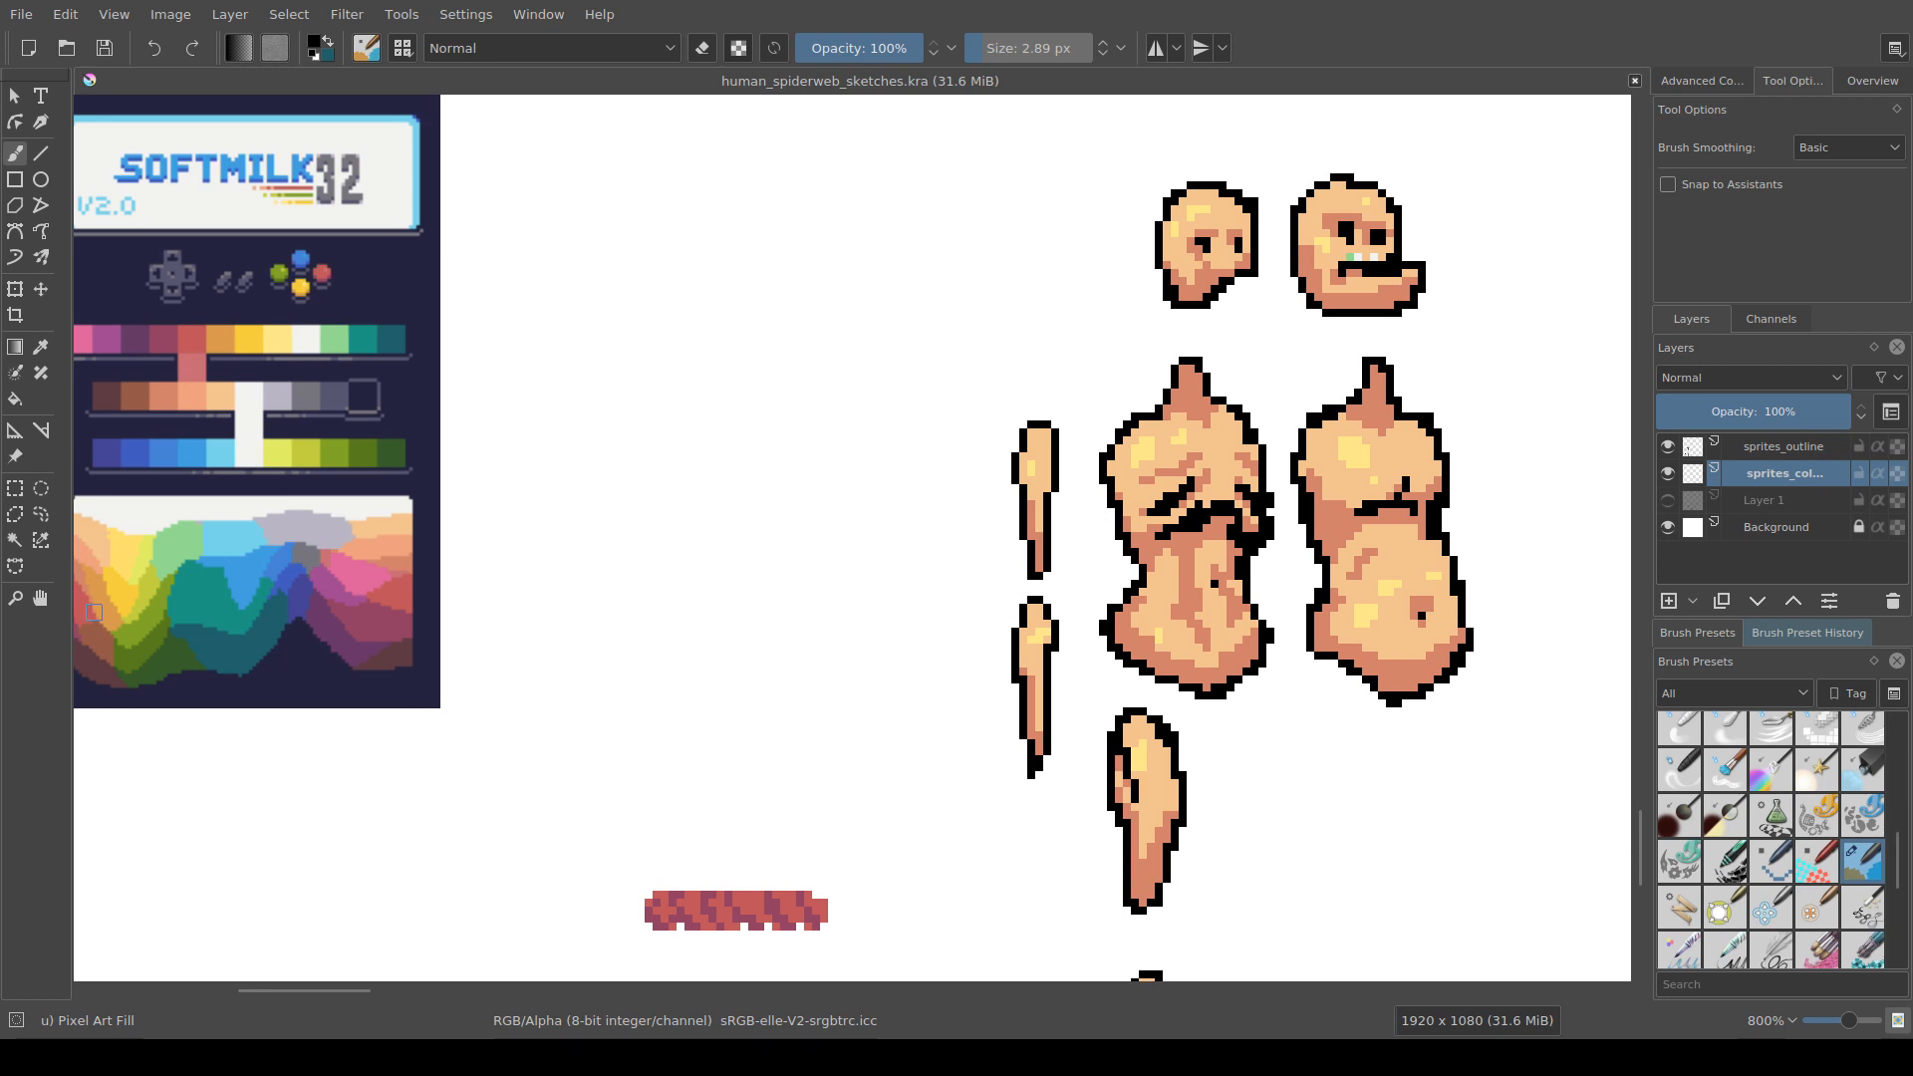
drag(516, 548, 522, 560)
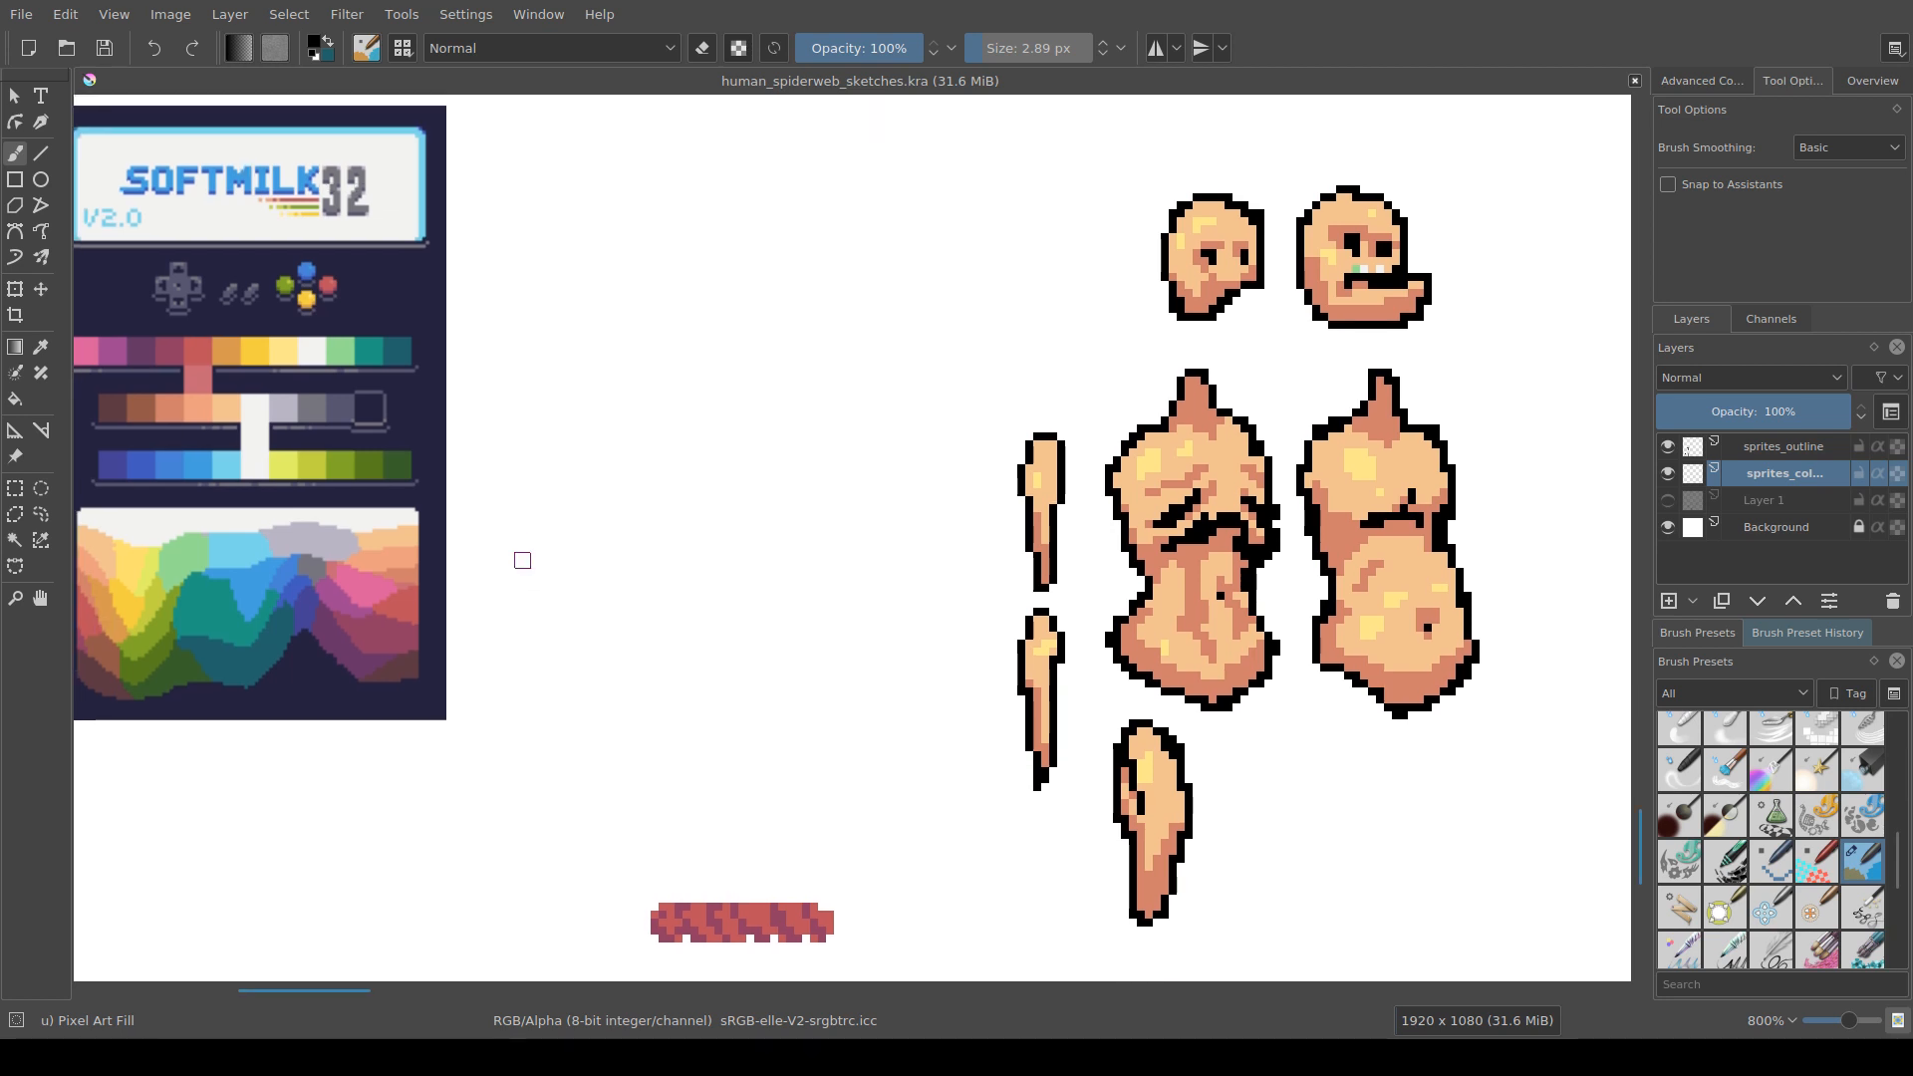
mouse_move(728, 300)
mouse_down()
mouse_move(678, 228)
mouse_move(708, 359)
mouse_move(689, 473)
mouse_move(597, 520)
mouse_move(683, 632)
mouse_move(721, 627)
mouse_up()
mouse_move(764, 613)
mouse_down()
mouse_move(872, 450)
mouse_move(842, 329)
mouse_move(772, 287)
mouse_move(713, 312)
mouse_up()
drag(601, 578, 575, 661)
mouse_move(608, 621)
mouse_down()
mouse_move(595, 669)
mouse_move(640, 692)
mouse_move(576, 683)
mouse_up()
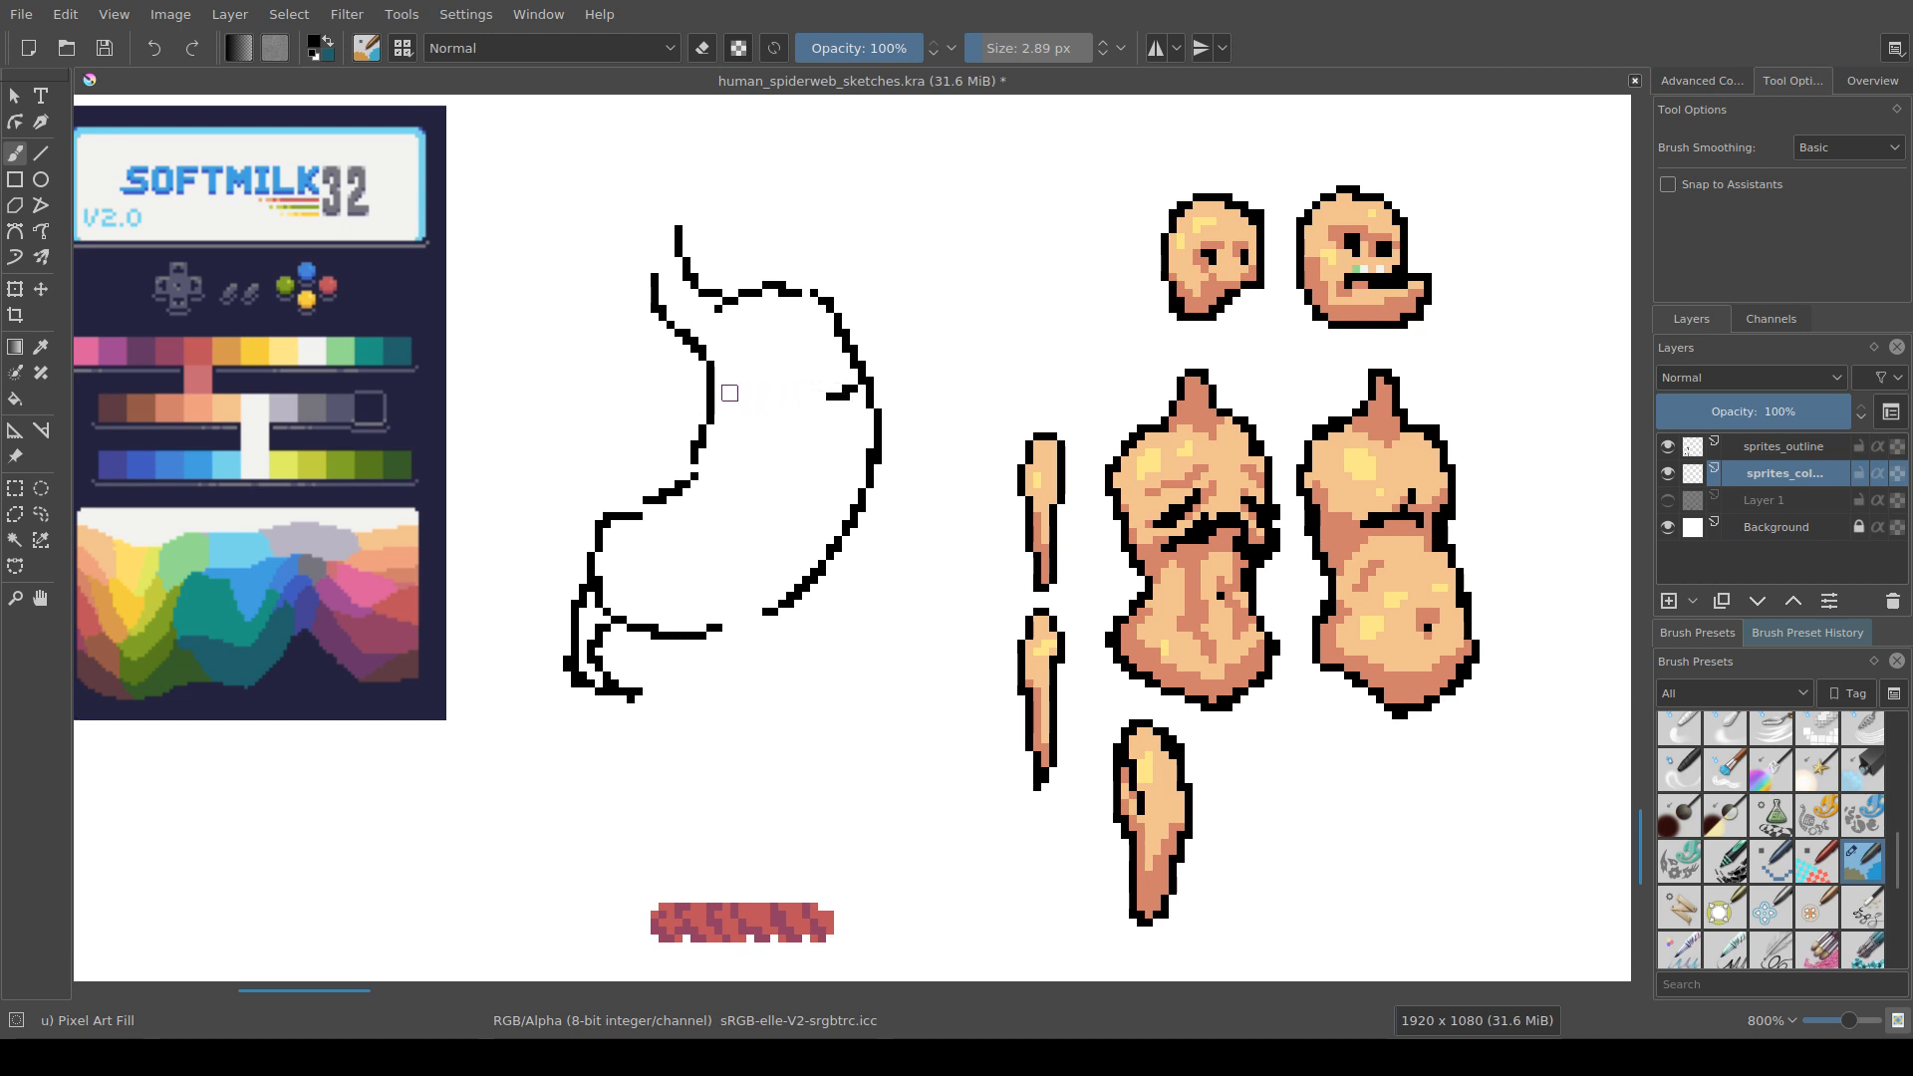
drag(725, 396, 744, 440)
key(ctrl+z)
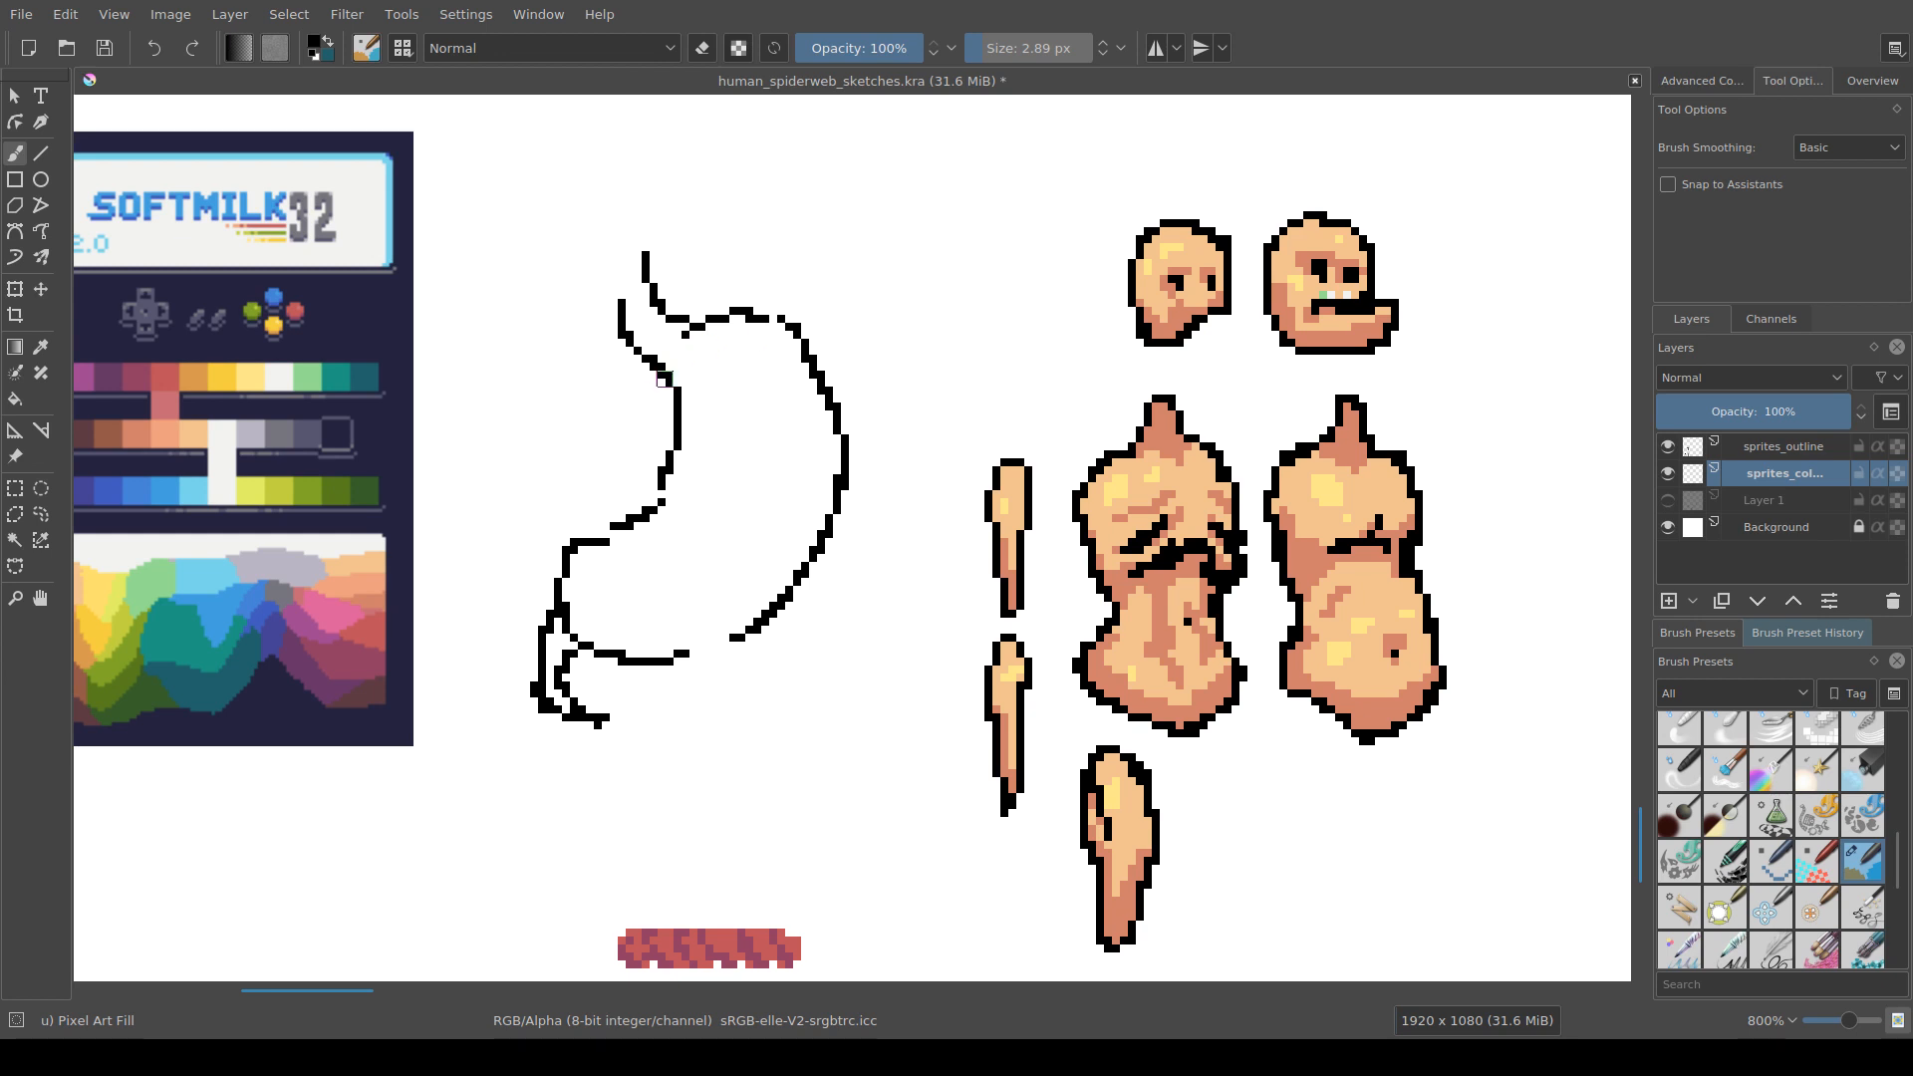
click(682, 418)
Step: Draw a rough rectangular black frame around the stomach-shaped outline, erasing misplaced pixels on its right side
mouse_move(479, 299)
mouse_down()
mouse_move(487, 751)
mouse_move(723, 758)
mouse_move(918, 732)
mouse_move(932, 207)
mouse_move(594, 210)
mouse_move(488, 284)
mouse_move(476, 235)
mouse_move(666, 224)
mouse_up()
mouse_move(931, 299)
mouse_down()
mouse_move(909, 371)
mouse_move(902, 682)
mouse_up()
key(e)
drag(944, 411, 931, 372)
drag(921, 562, 902, 757)
key(e)
drag(896, 674, 902, 745)
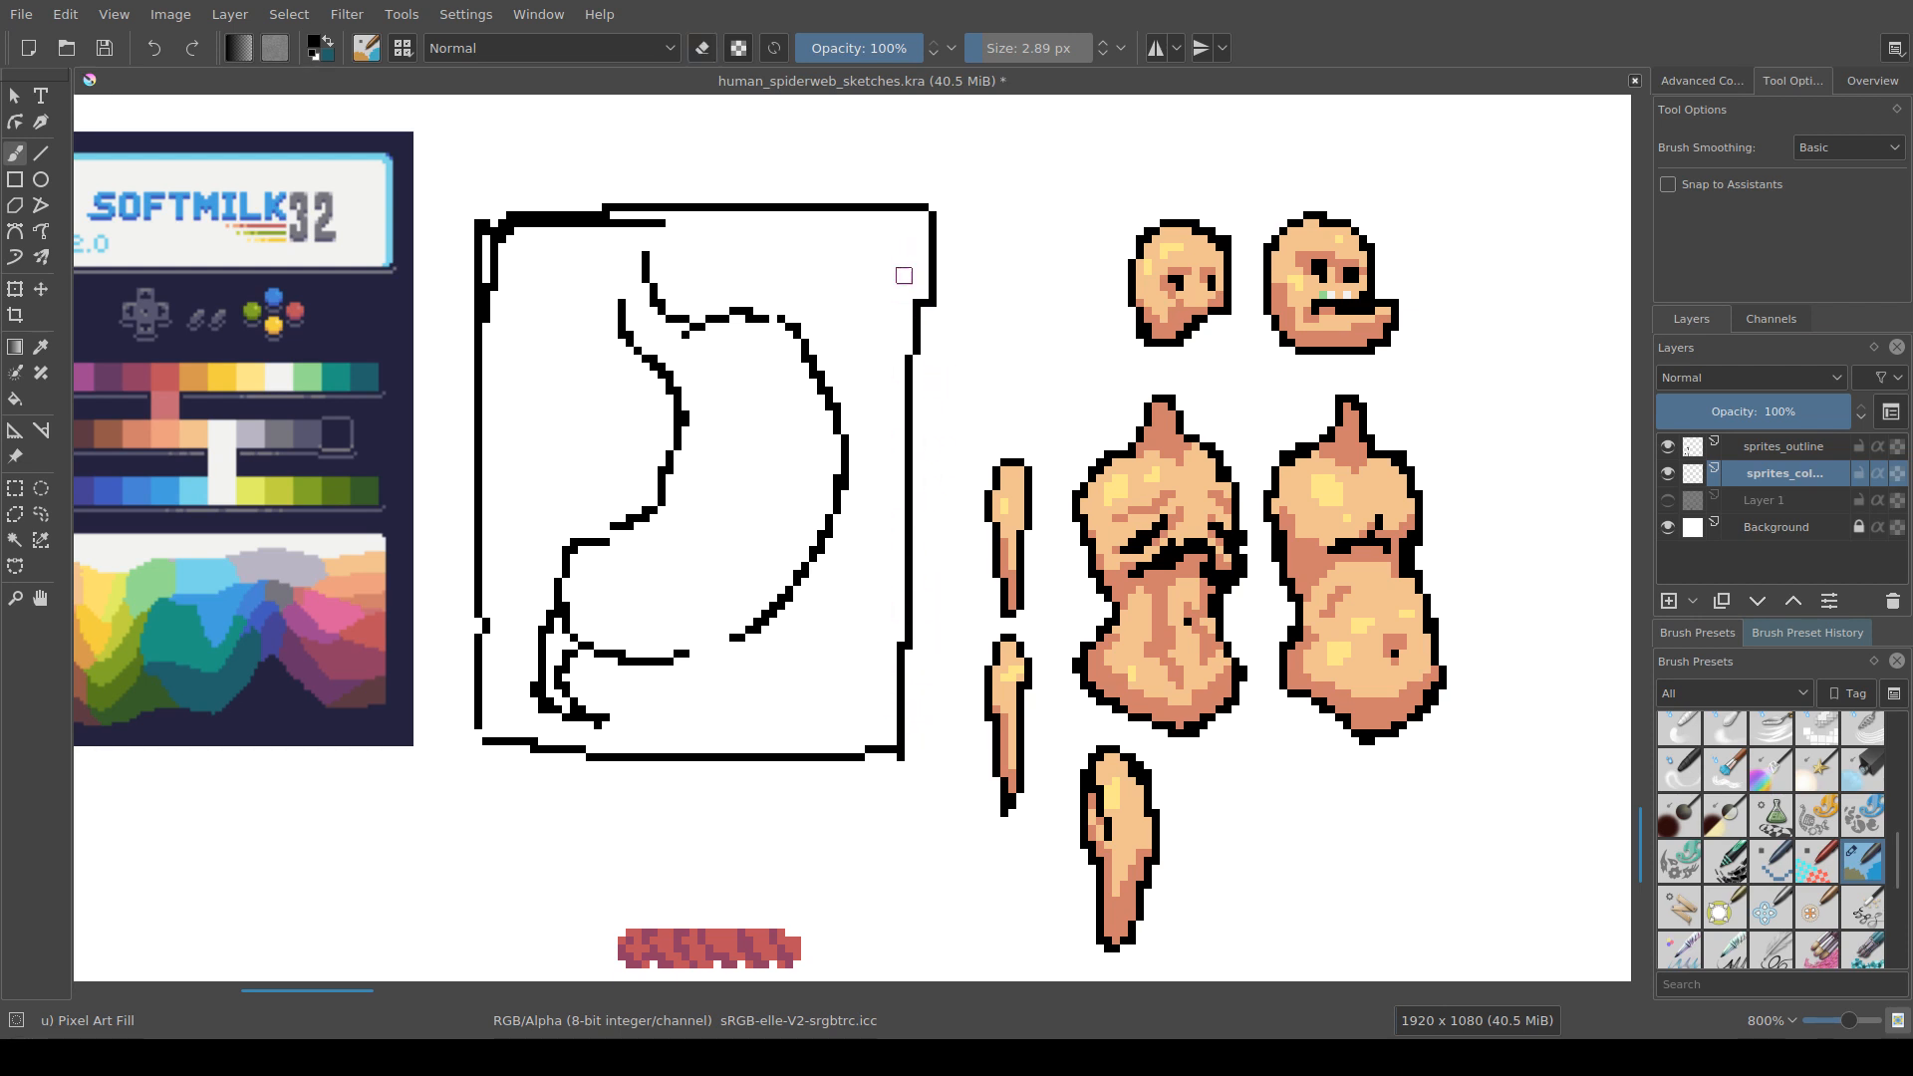
Step: Erase the doubled line along the frame's top edge and extend the stomach's tube outlines to the frame's top and bottom edges
key(e)
mouse_move(665, 221)
mouse_down()
mouse_move(505, 235)
mouse_move(489, 314)
mouse_move(523, 225)
mouse_up()
key(e)
mouse_move(617, 299)
mouse_down()
mouse_move(634, 211)
mouse_move(671, 221)
mouse_up()
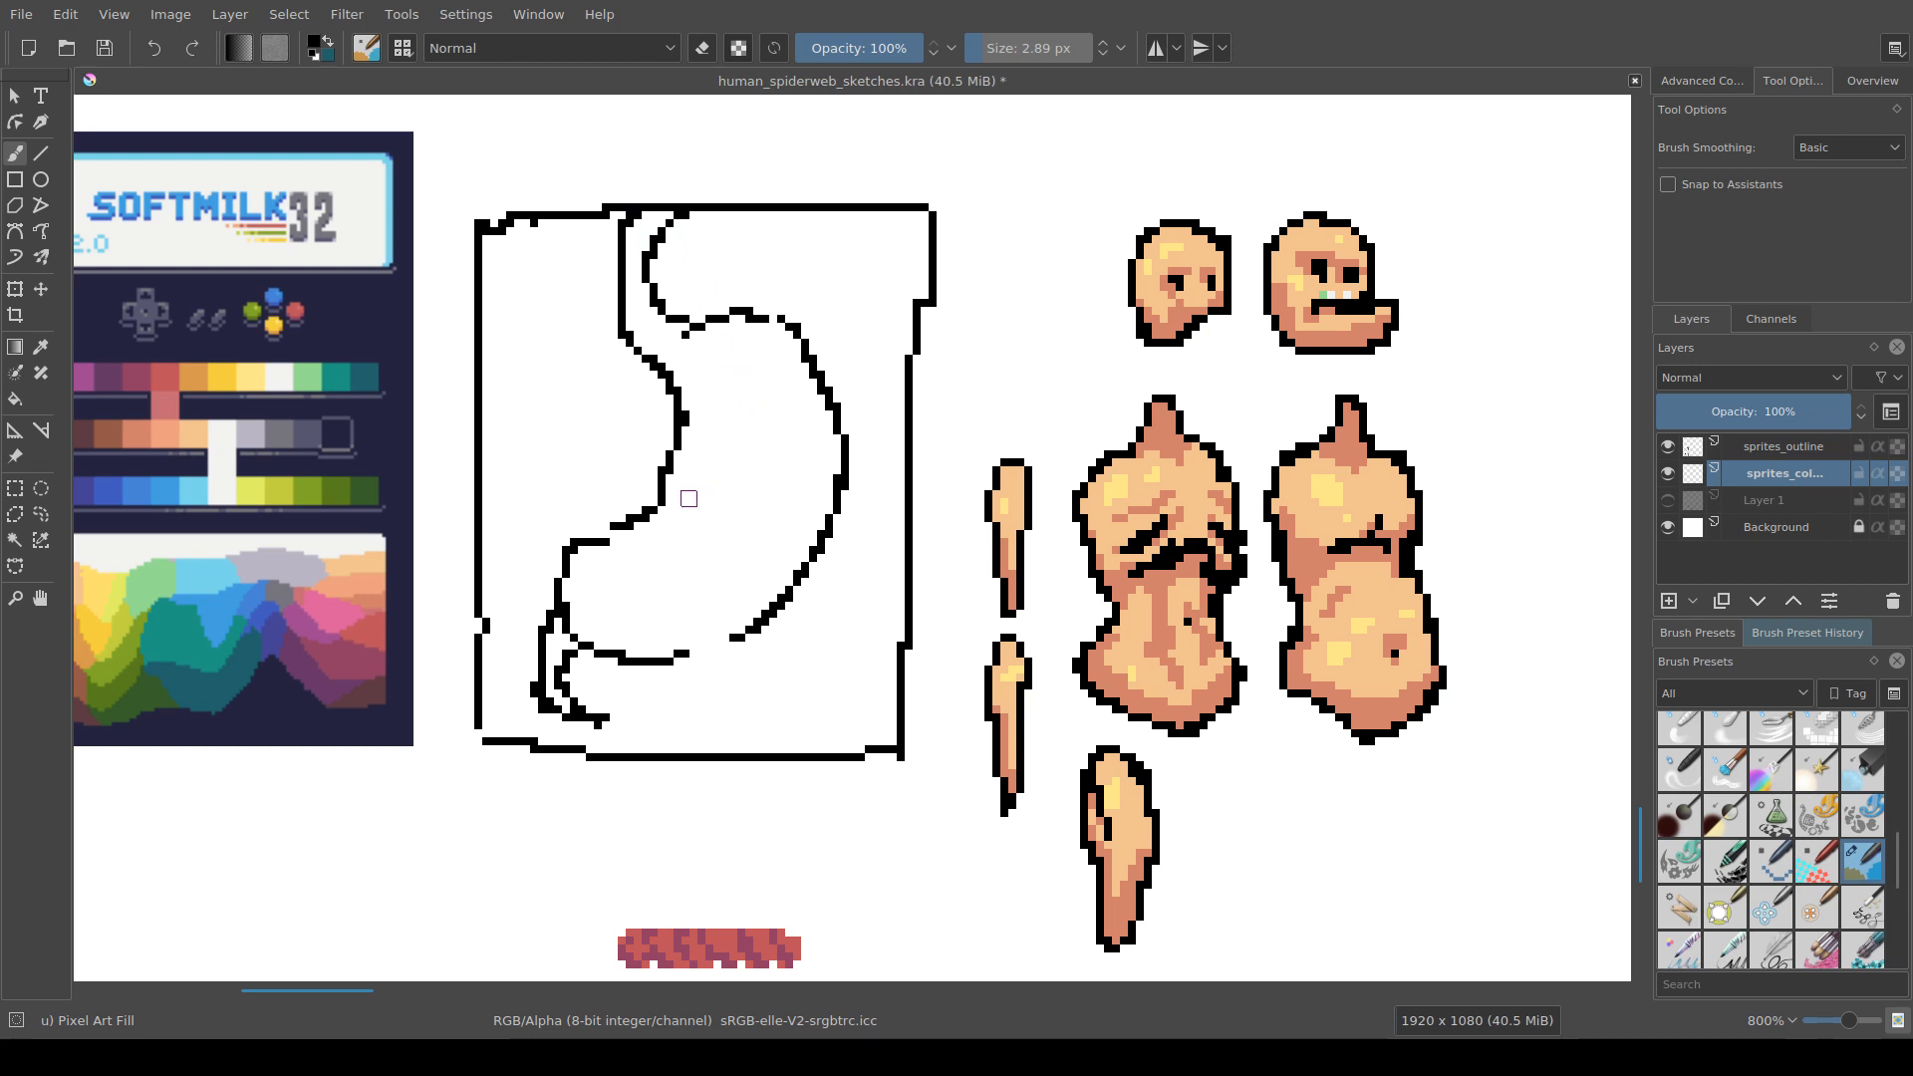
mouse_move(604, 722)
mouse_down()
mouse_move(638, 741)
mouse_move(569, 725)
mouse_move(585, 731)
mouse_up()
key(e)
key(e)
key(e)
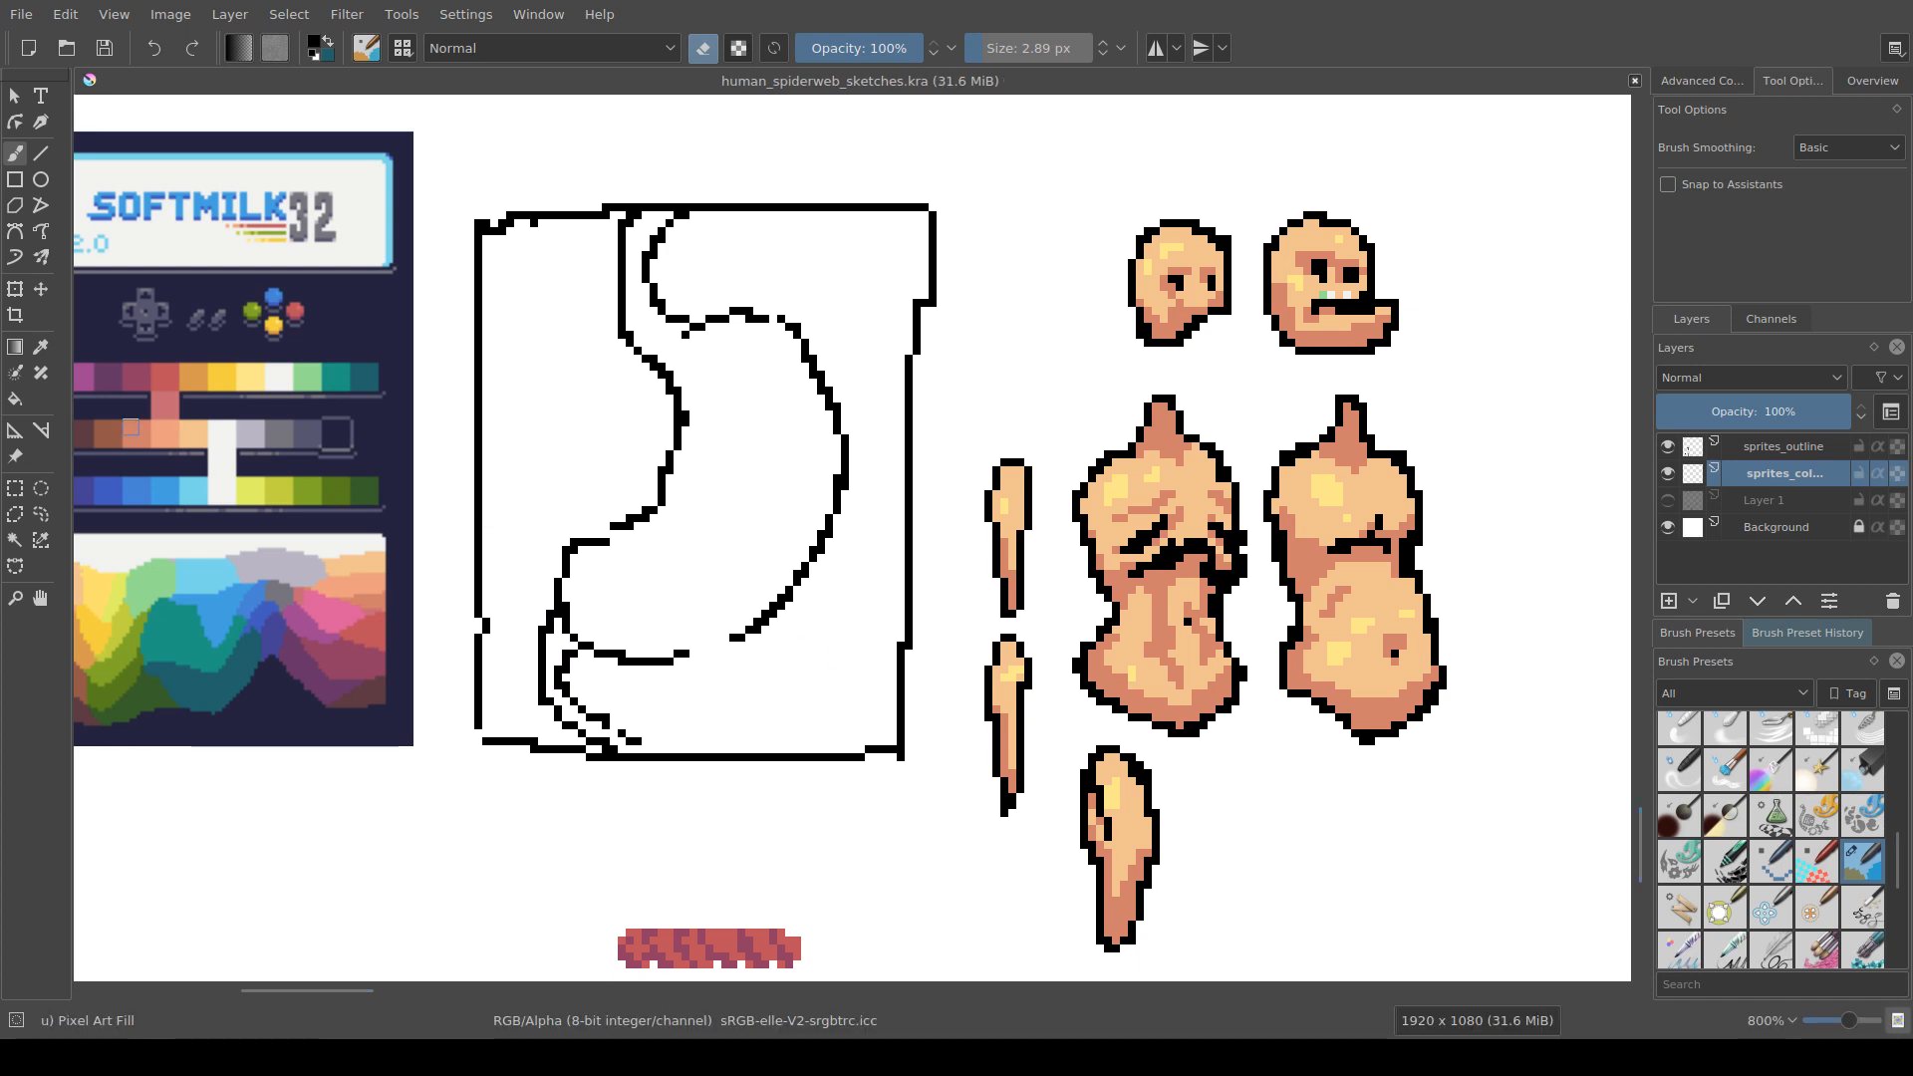
drag(529, 722, 550, 722)
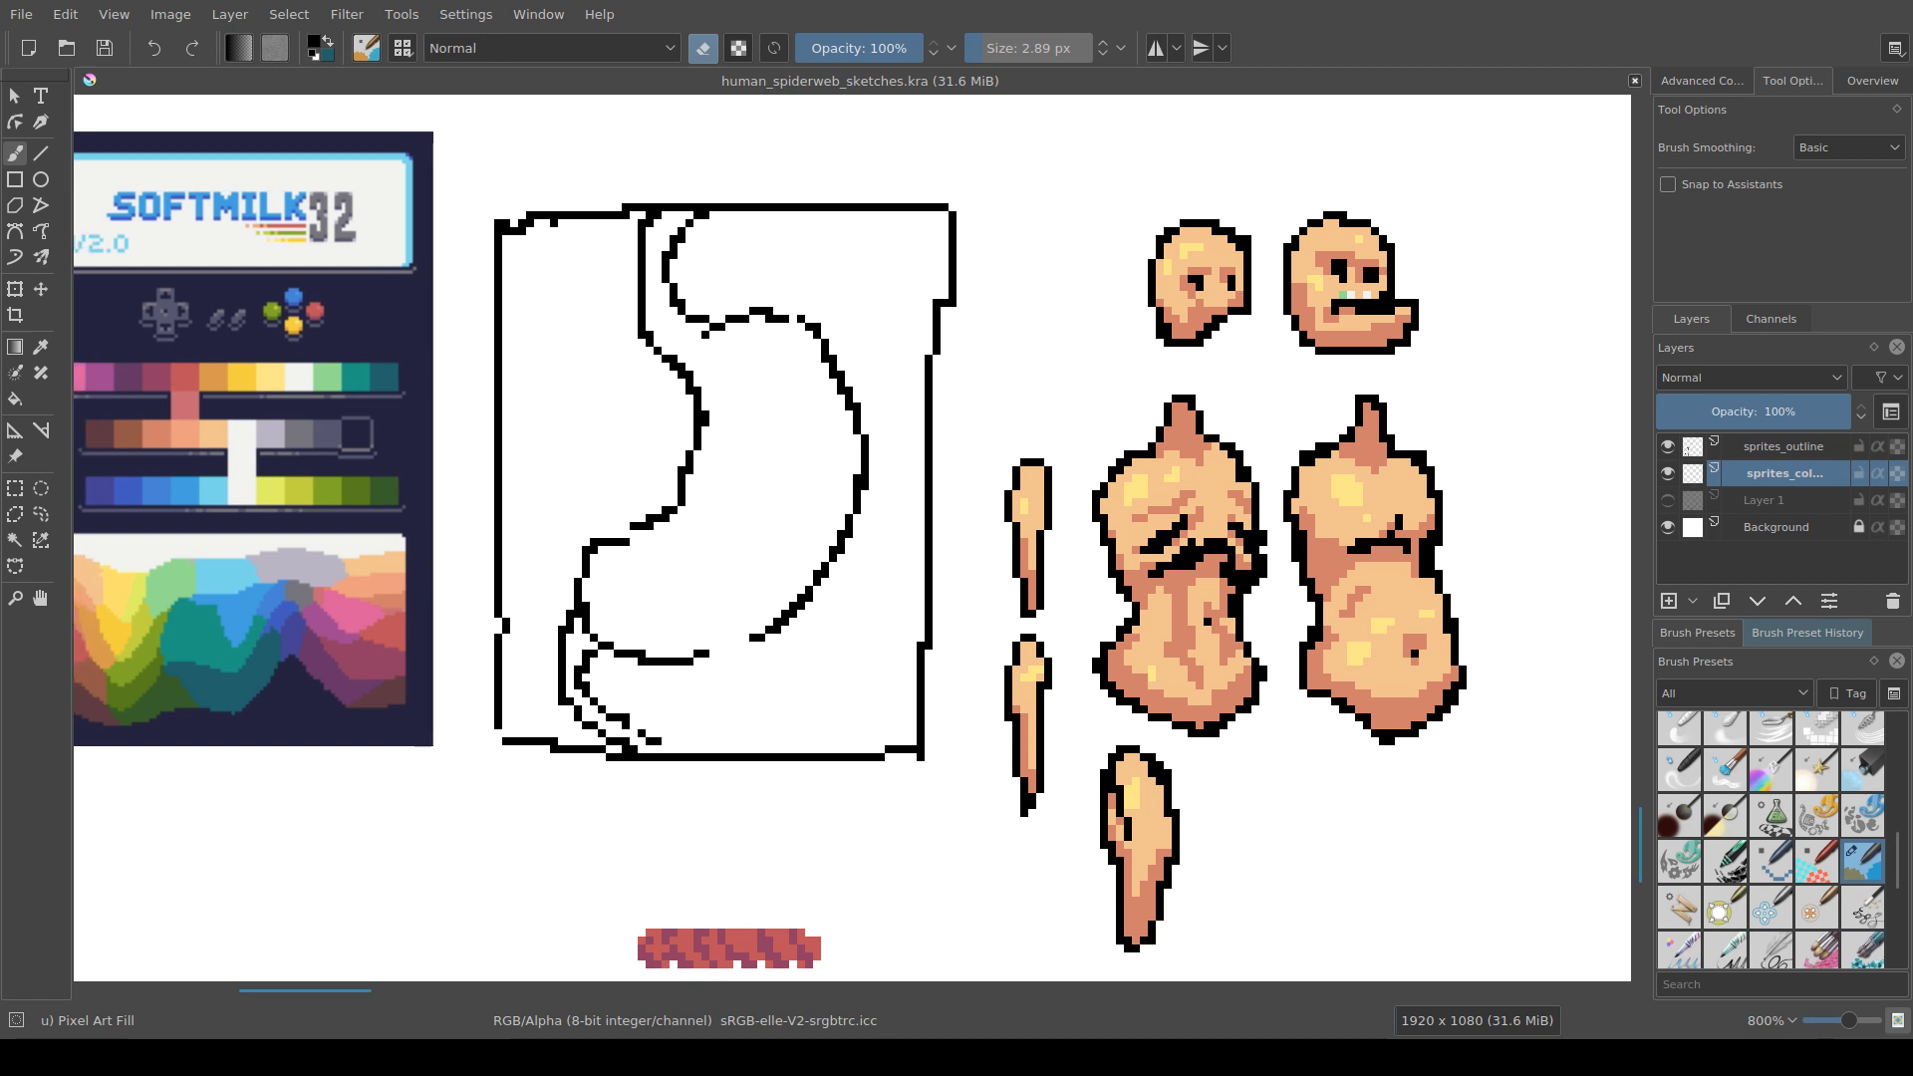
scroll(647, 660, down, 2)
scroll(712, 697, up, 1)
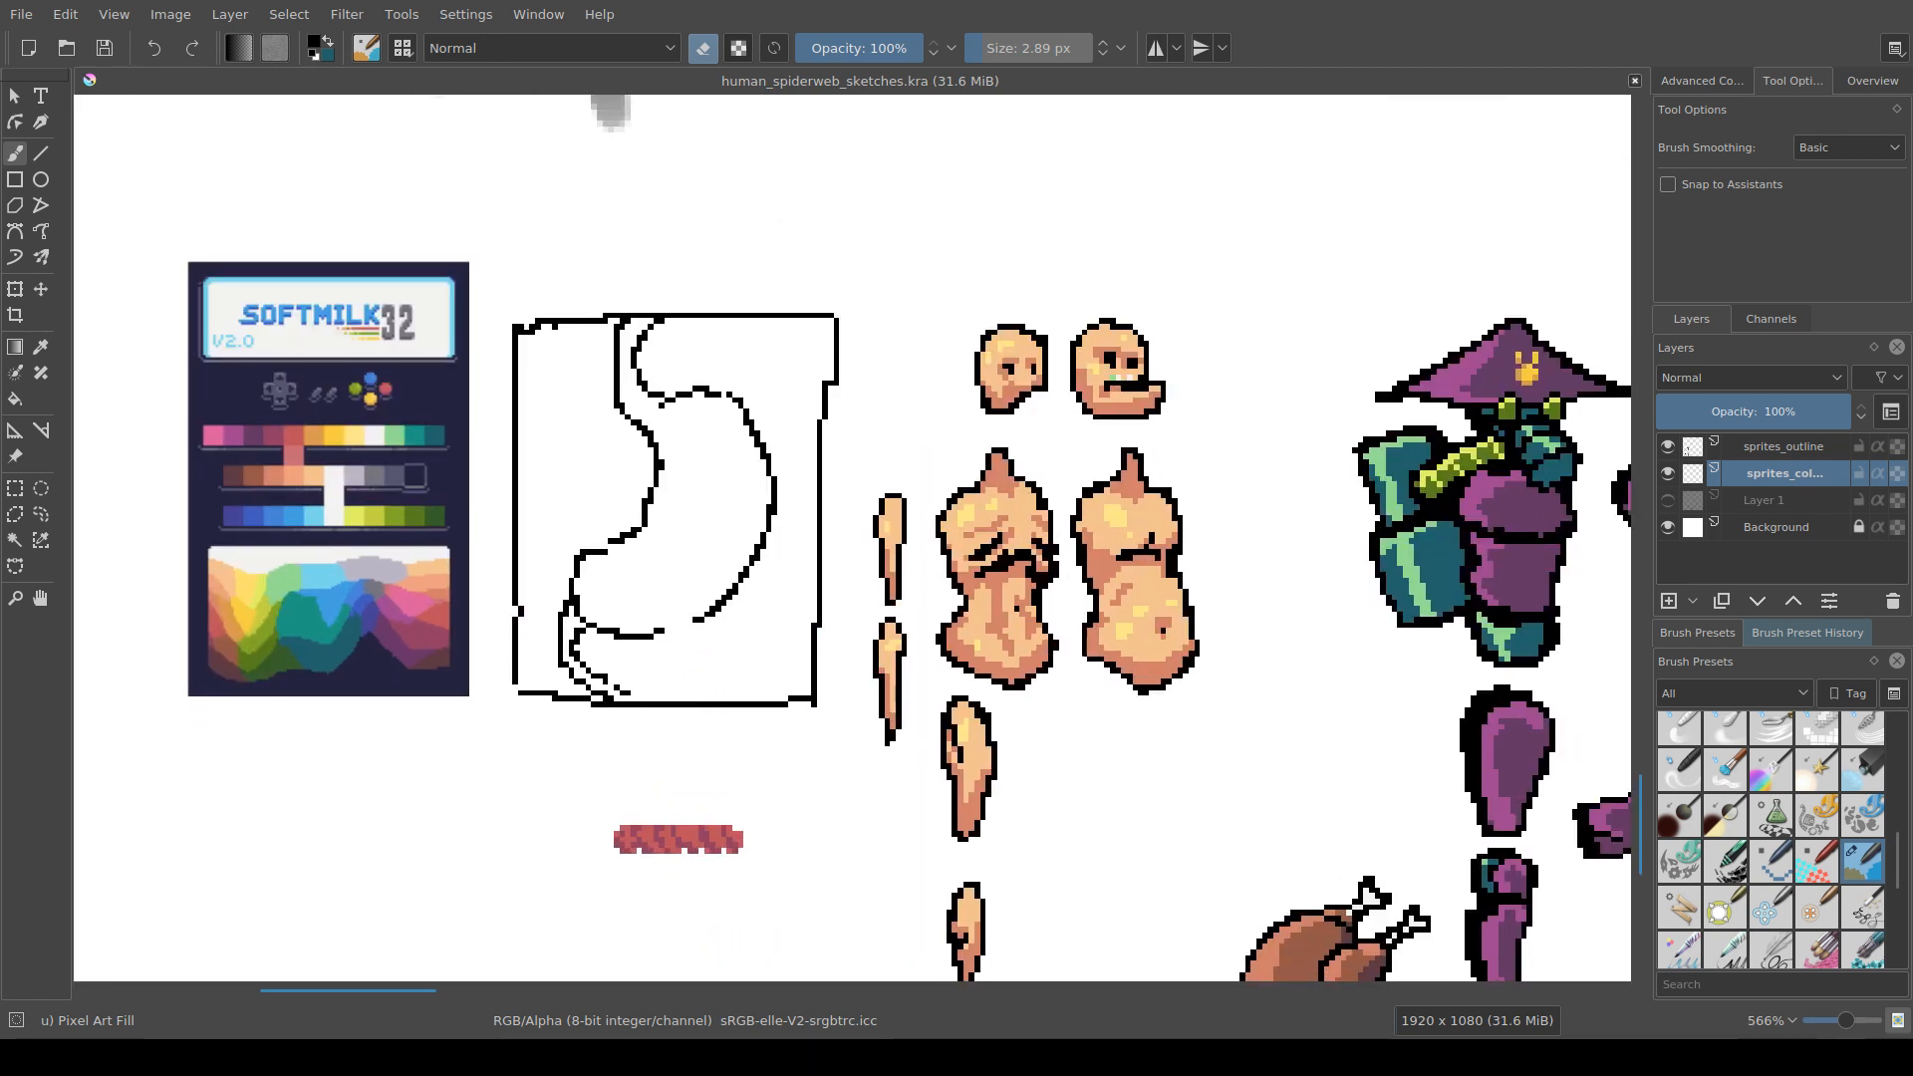
scroll(706, 688, up, 1)
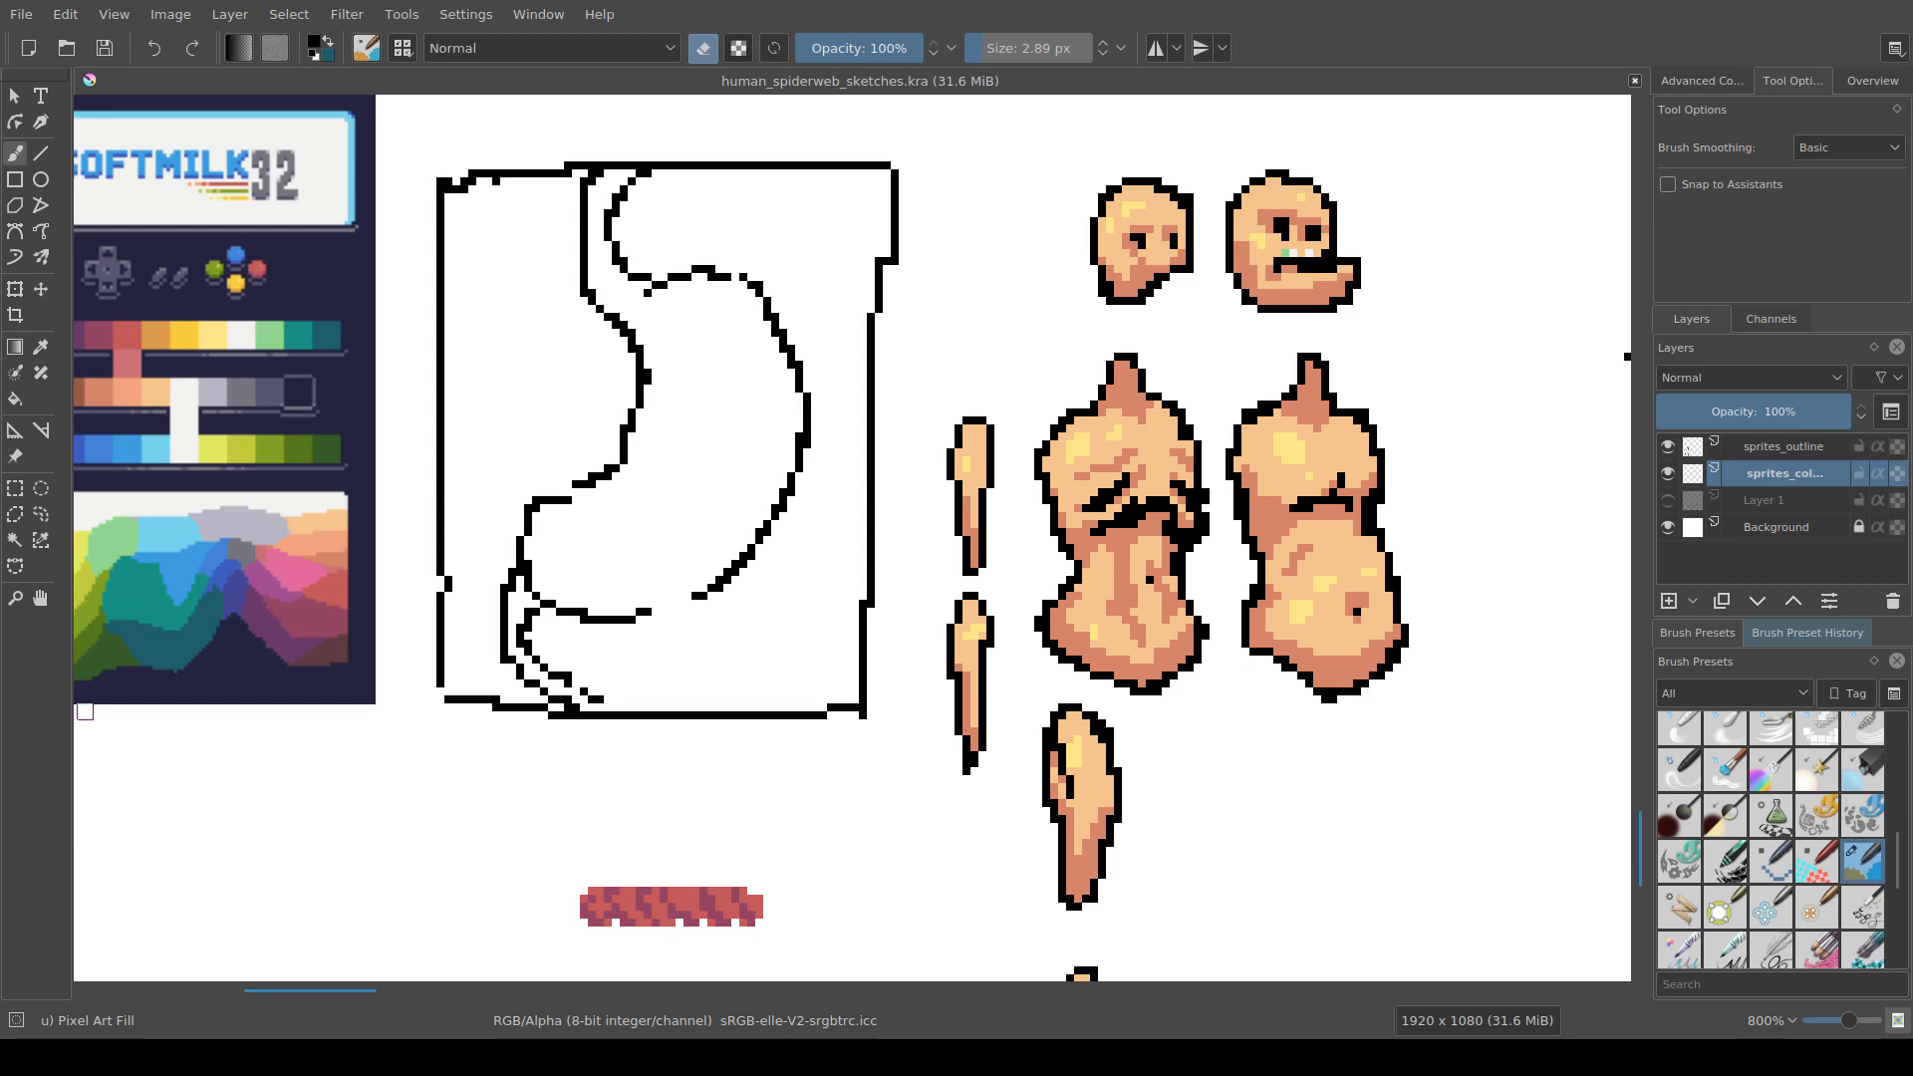
drag(564, 819, 465, 786)
scroll(466, 786, down, 1)
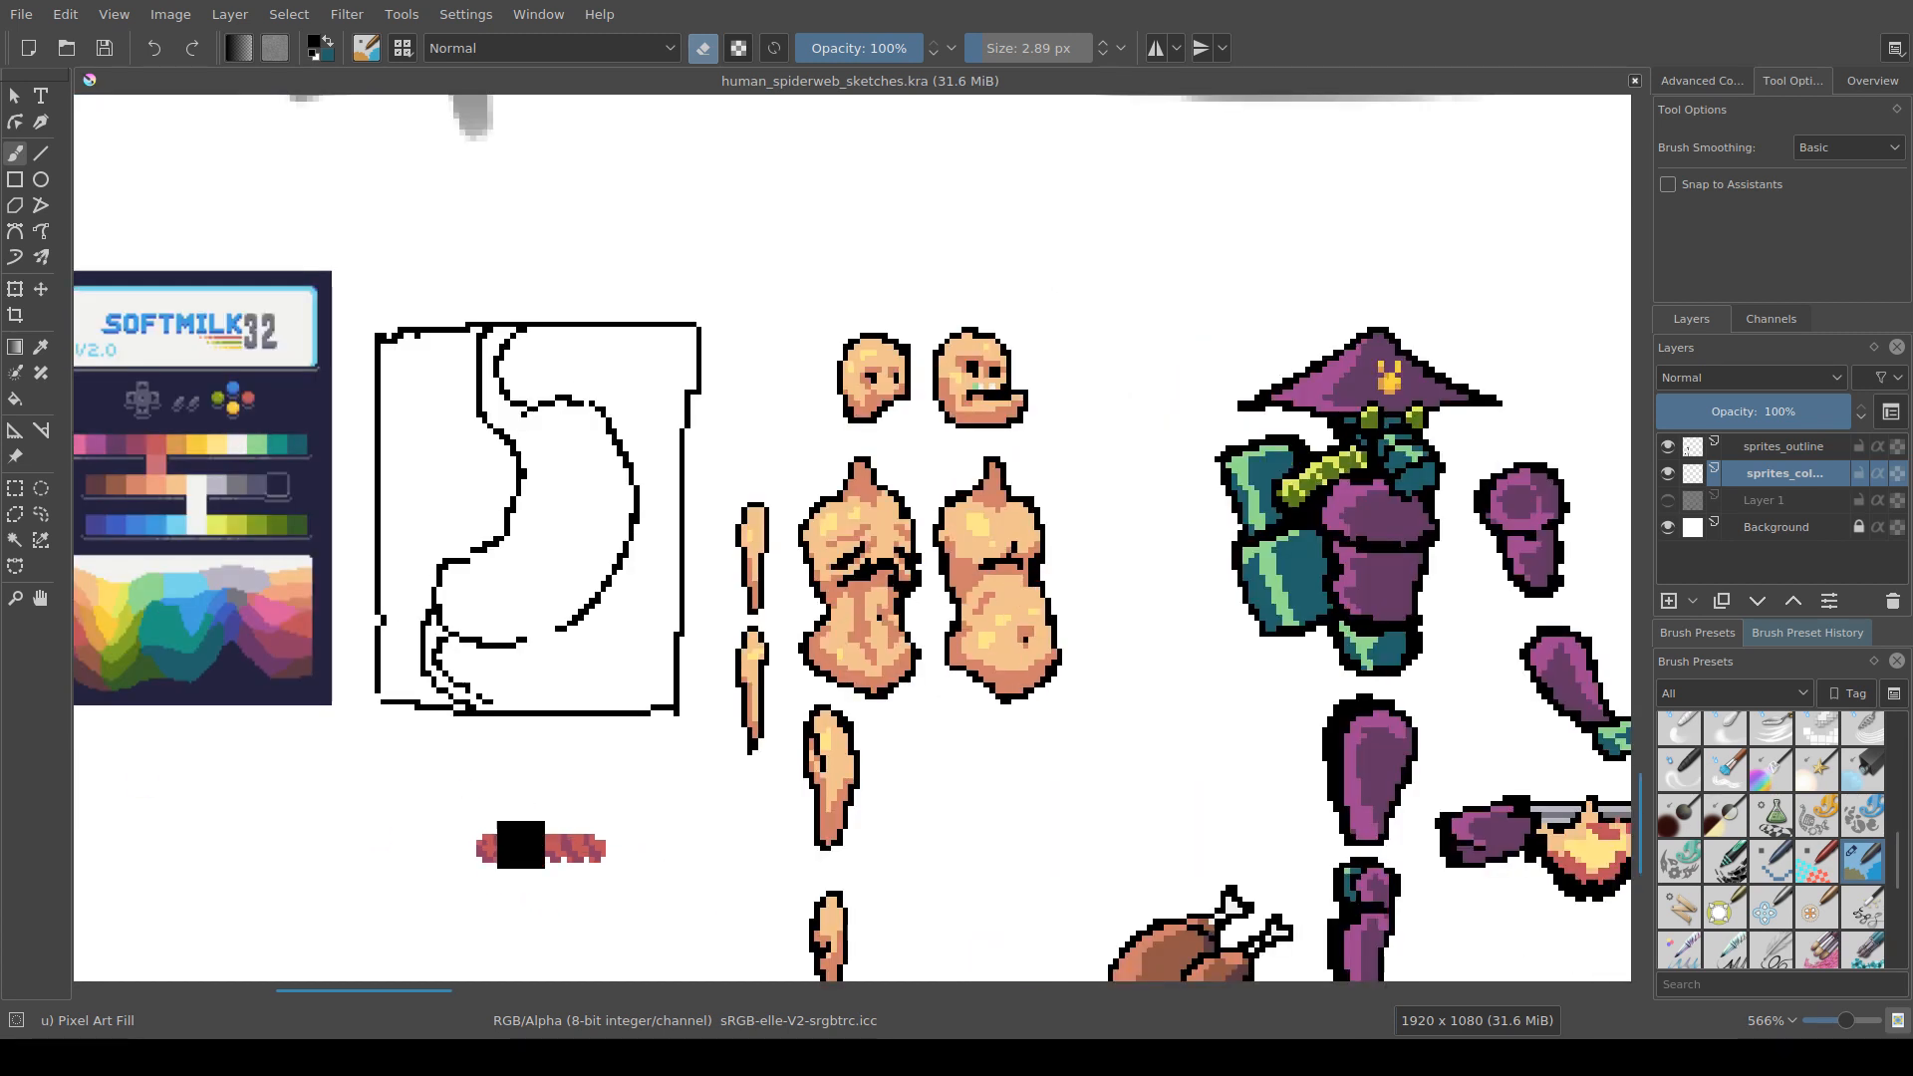
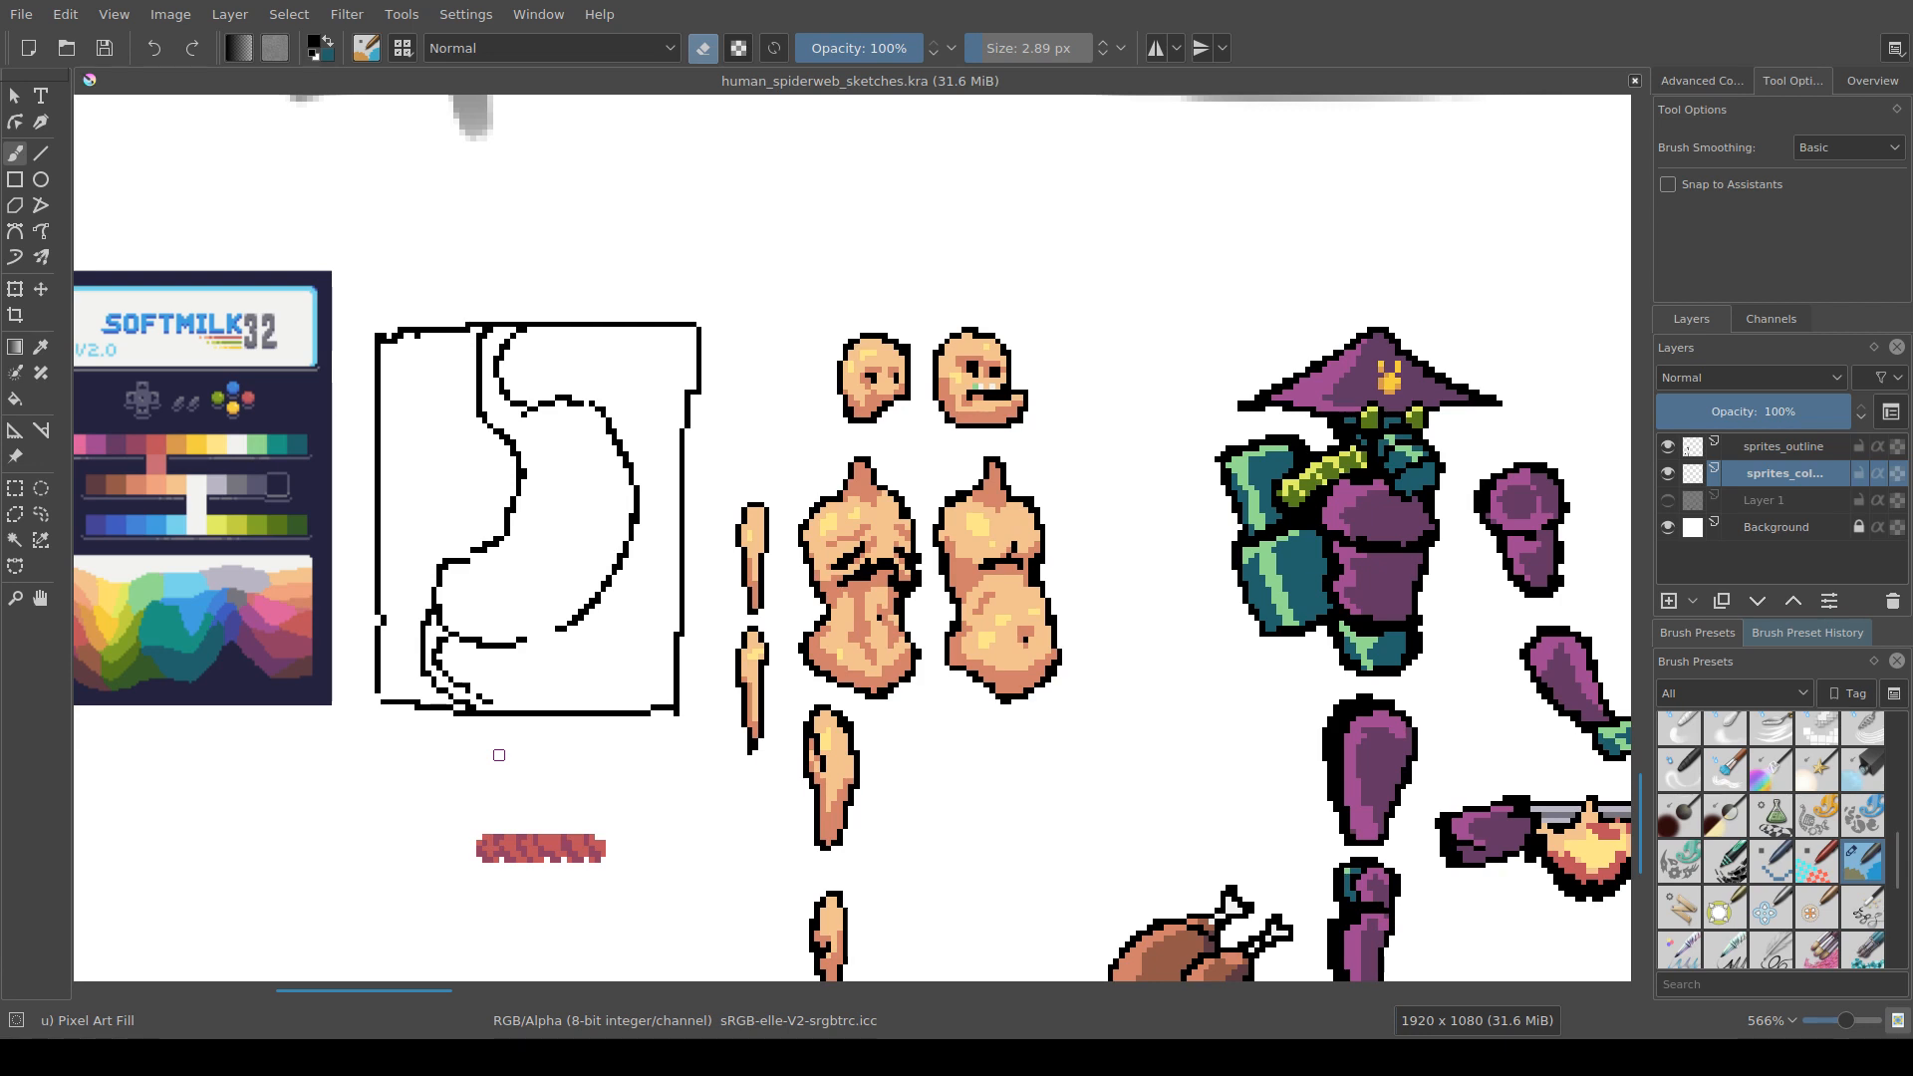
scroll(973, 530, down, 1)
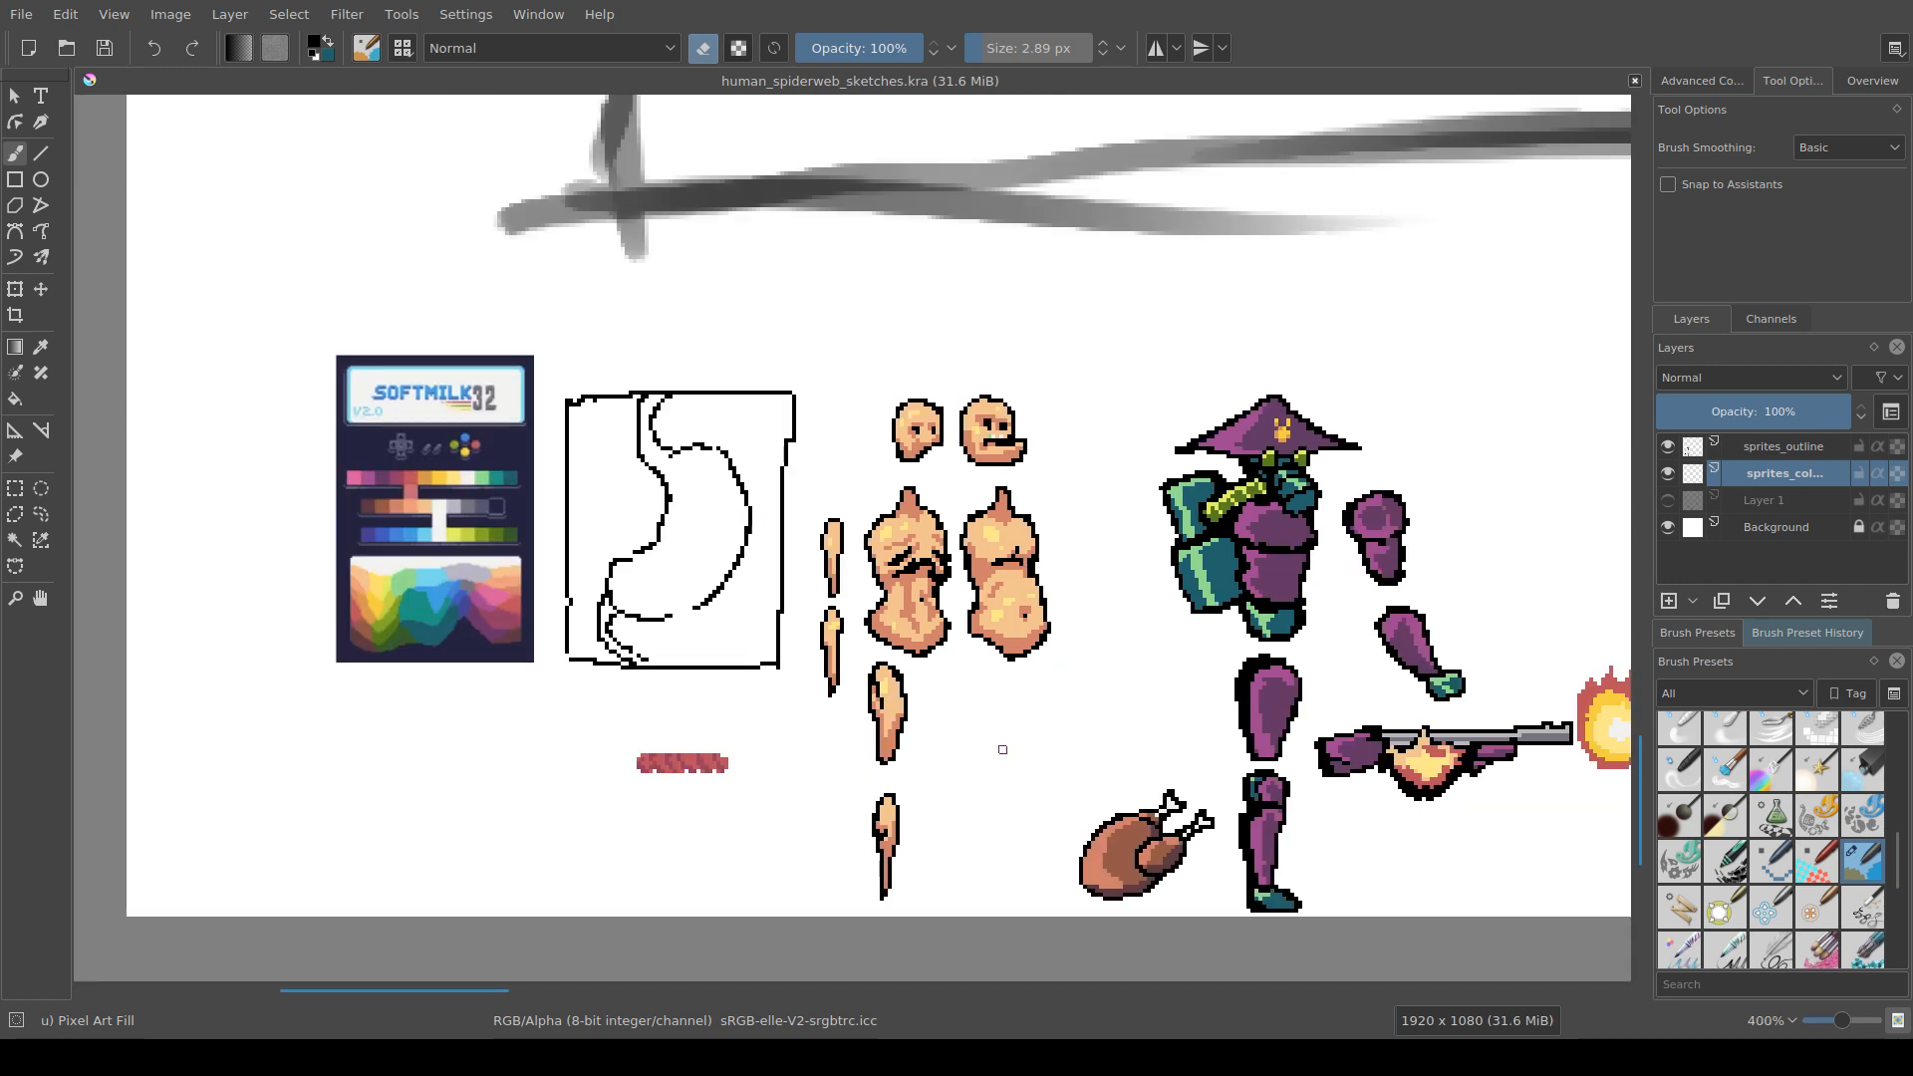
scroll(1003, 749, down, 2)
scroll(877, 745, up, 2)
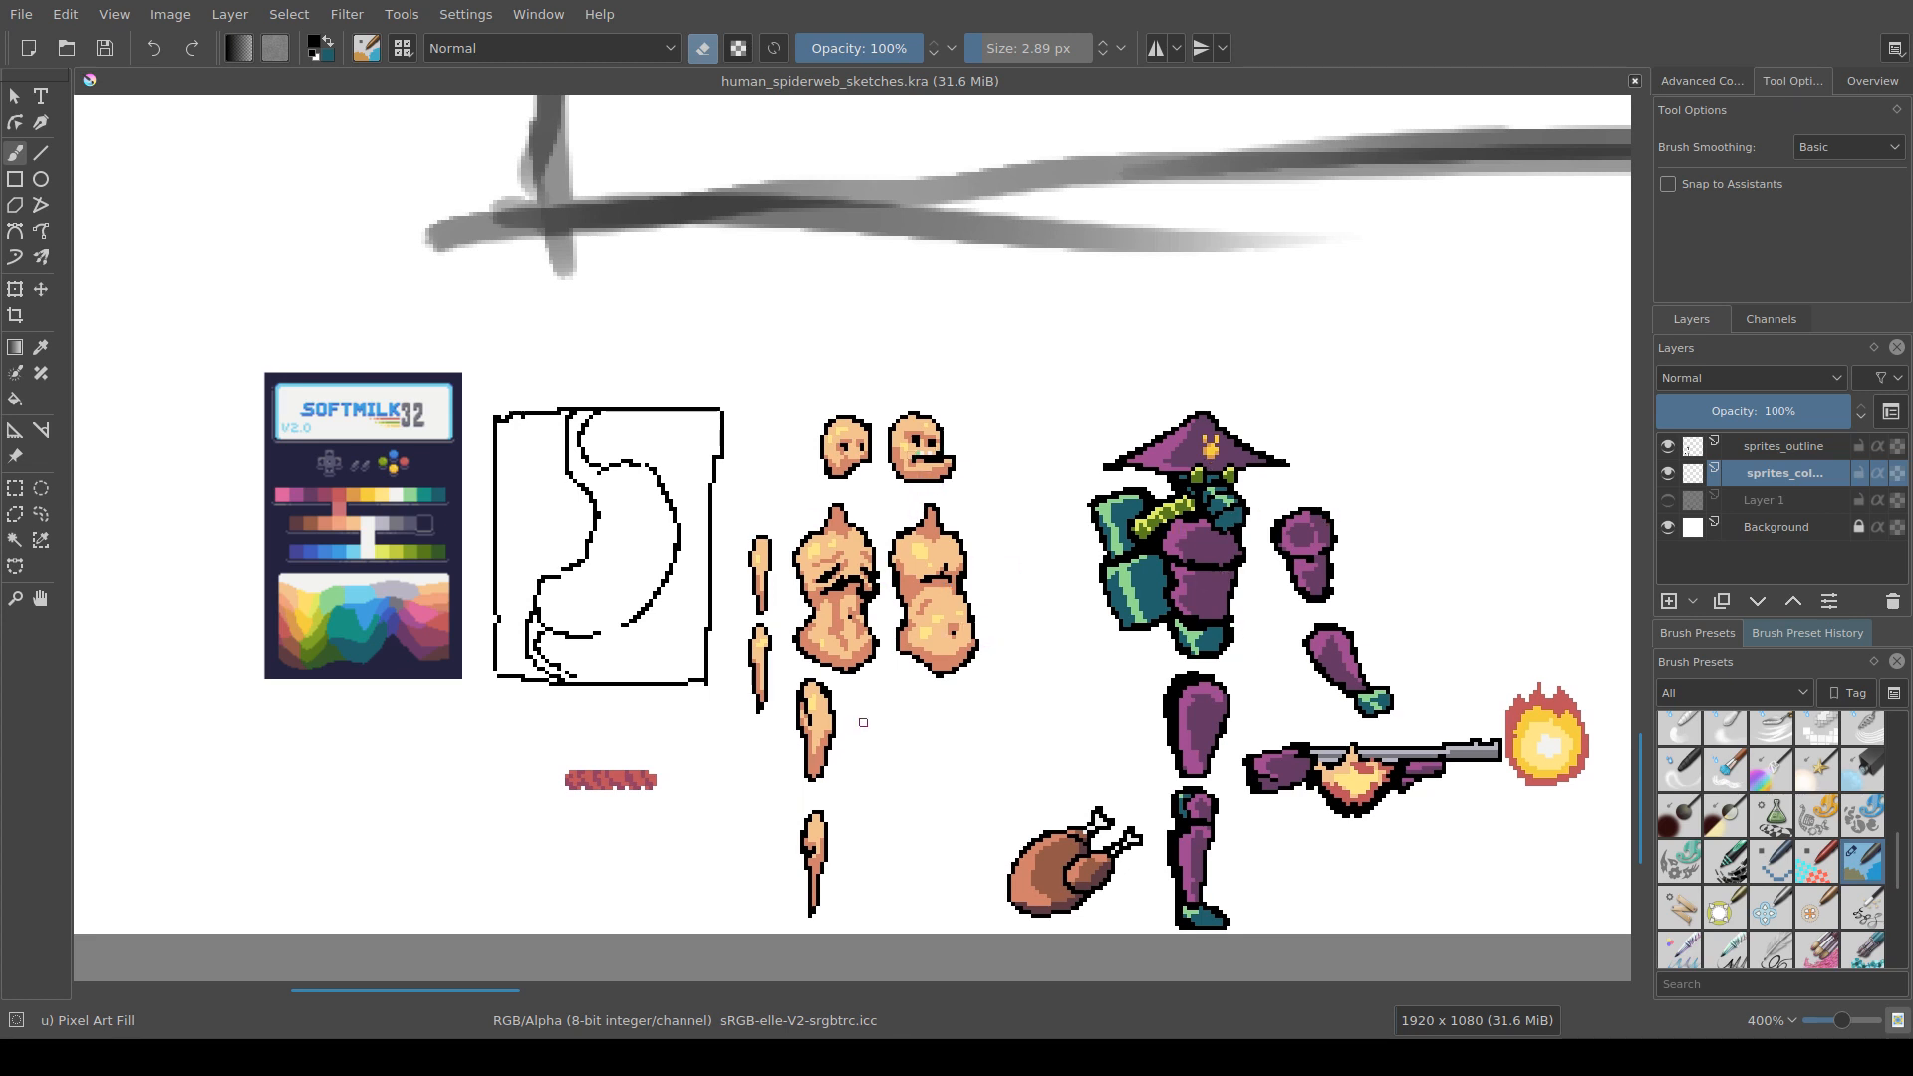
mouse_move(875, 722)
mouse_down()
mouse_move(823, 719)
mouse_move(947, 720)
mouse_move(893, 736)
mouse_up()
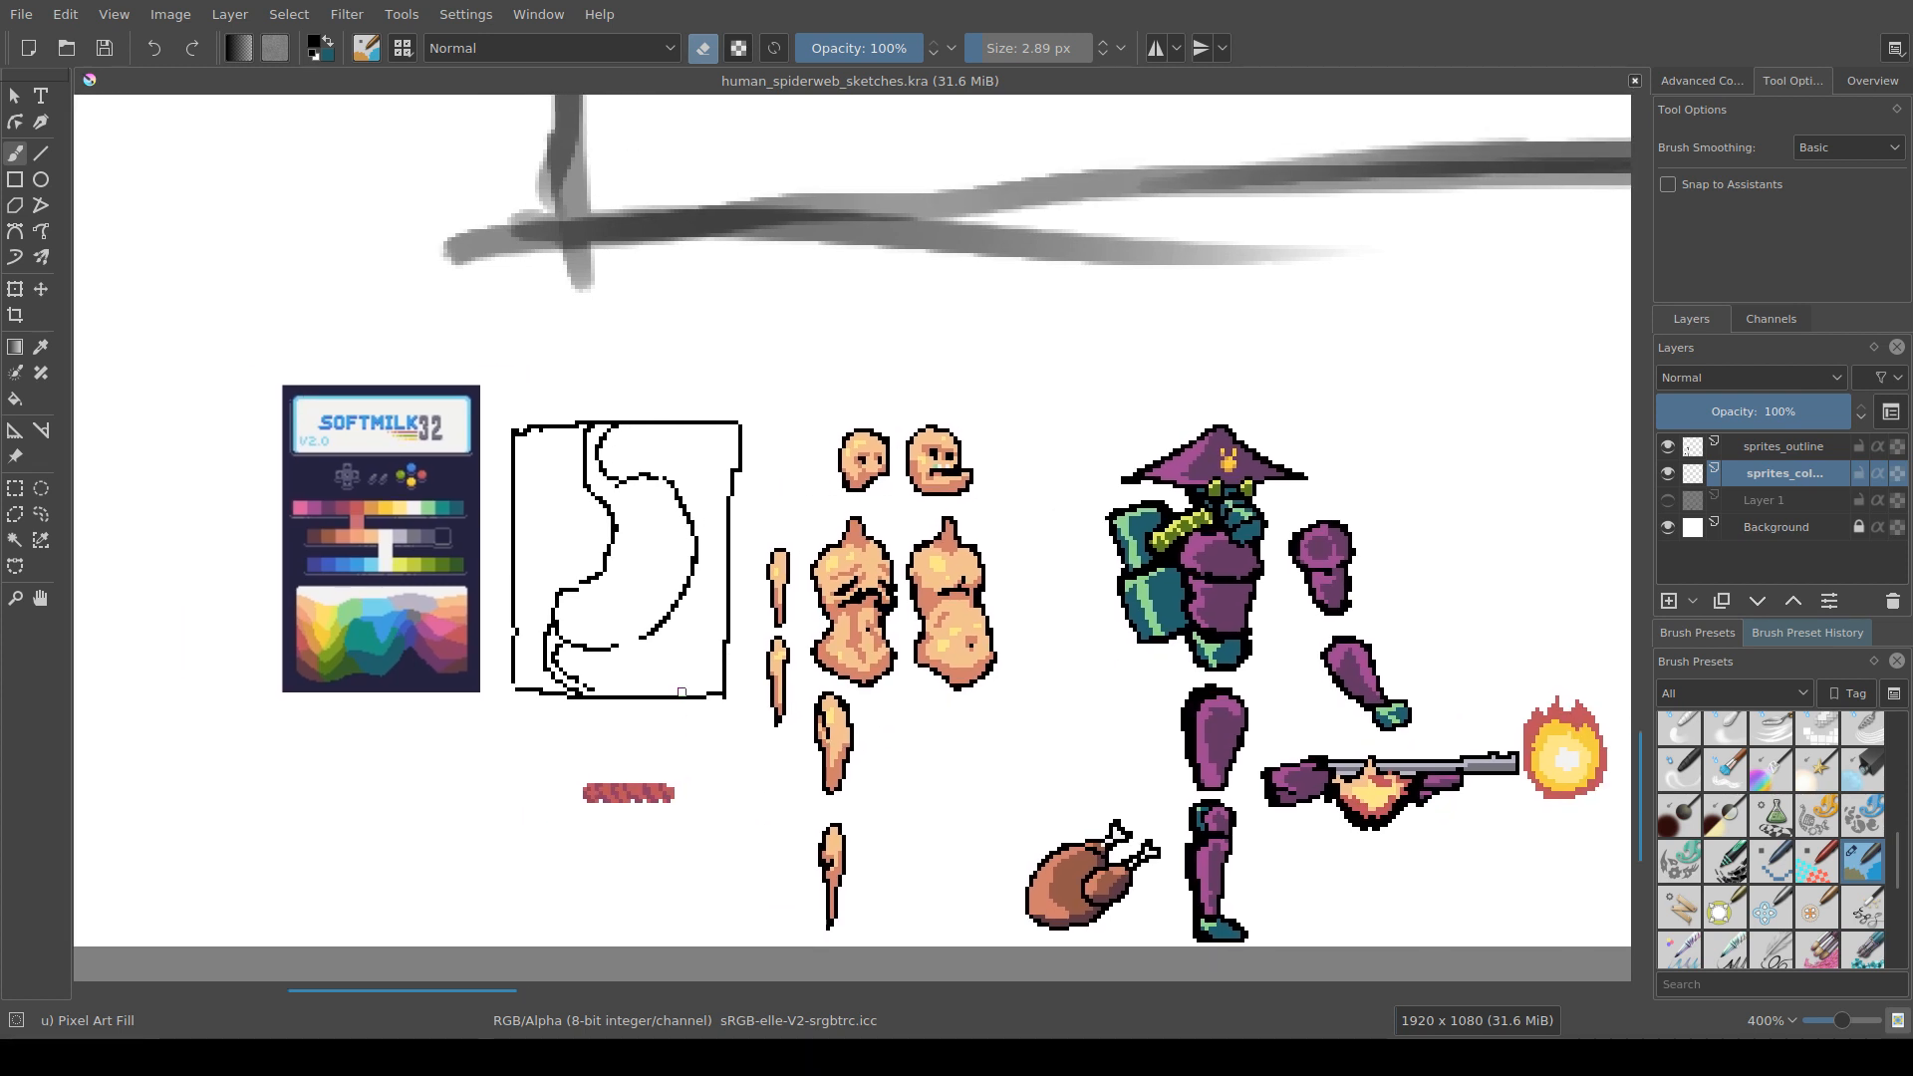
drag(586, 912, 565, 876)
scroll(643, 840, up, 1)
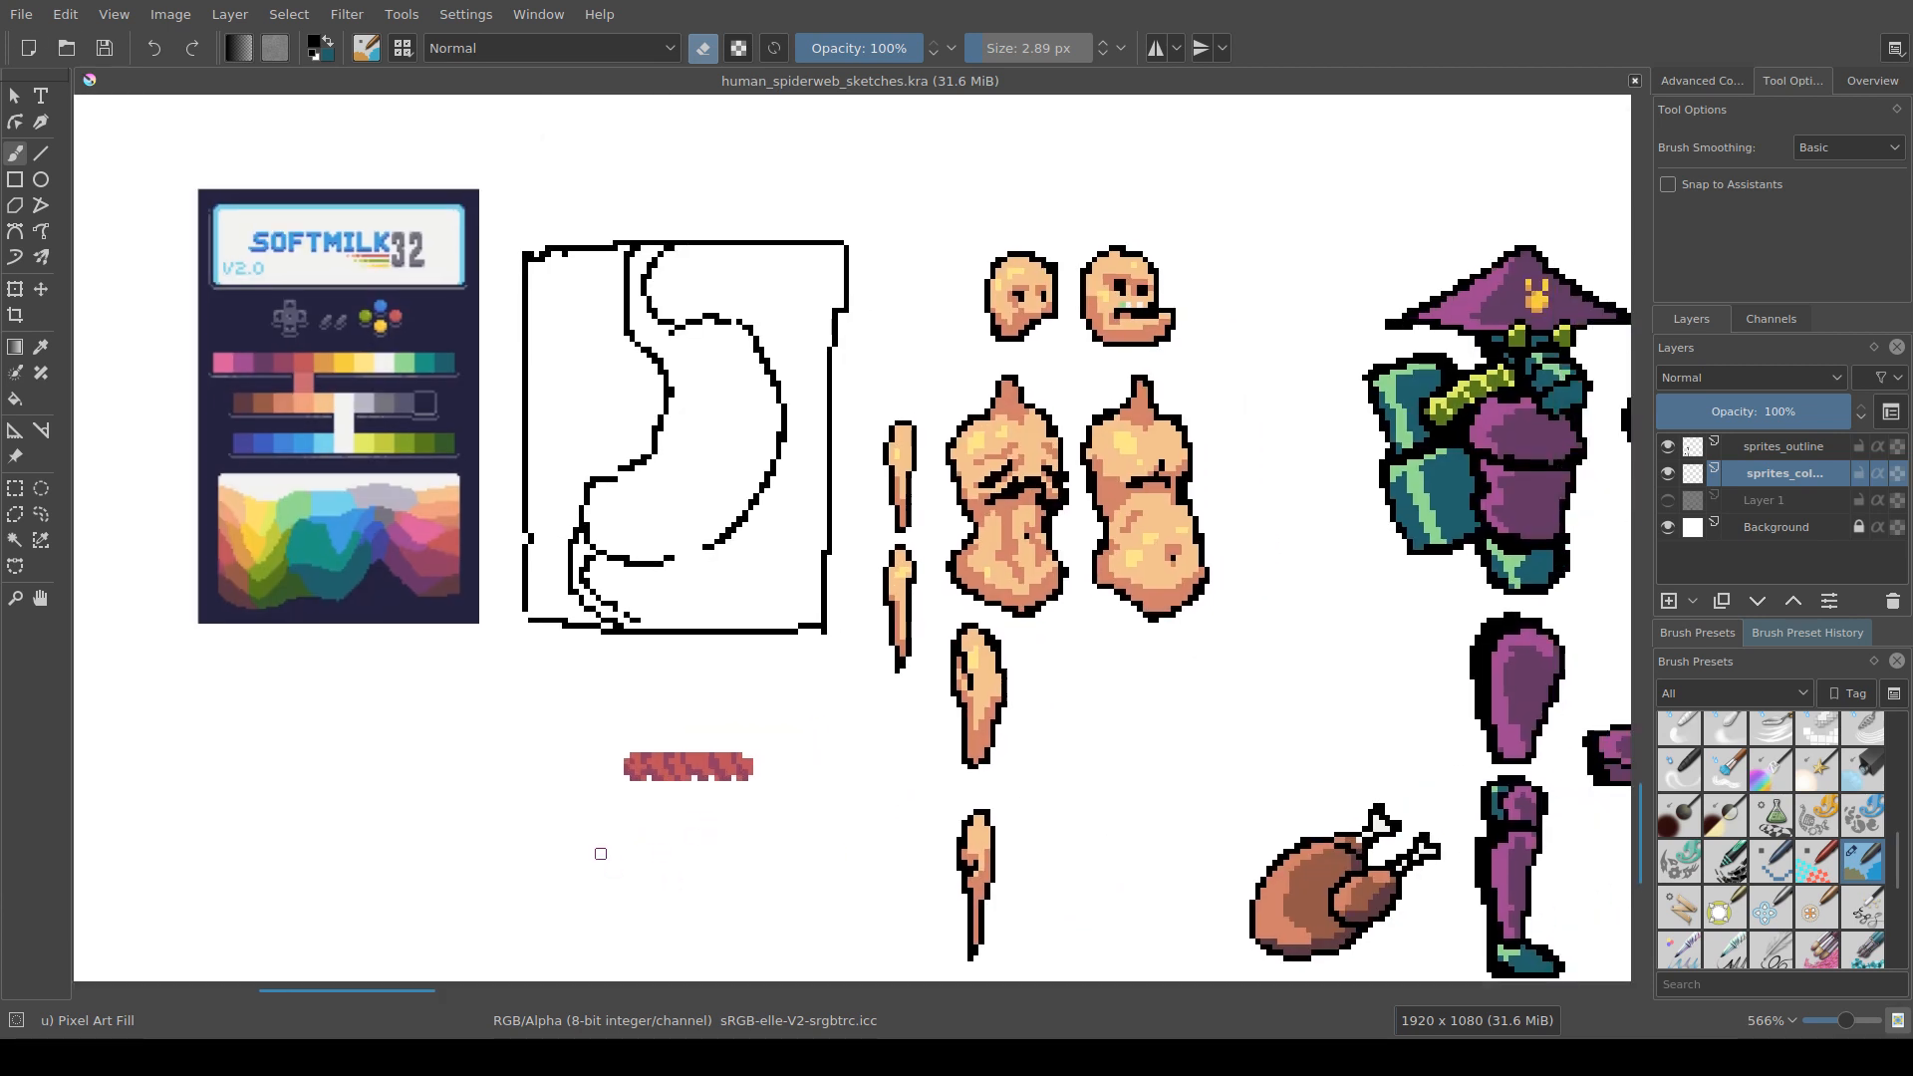
drag(607, 657, 583, 681)
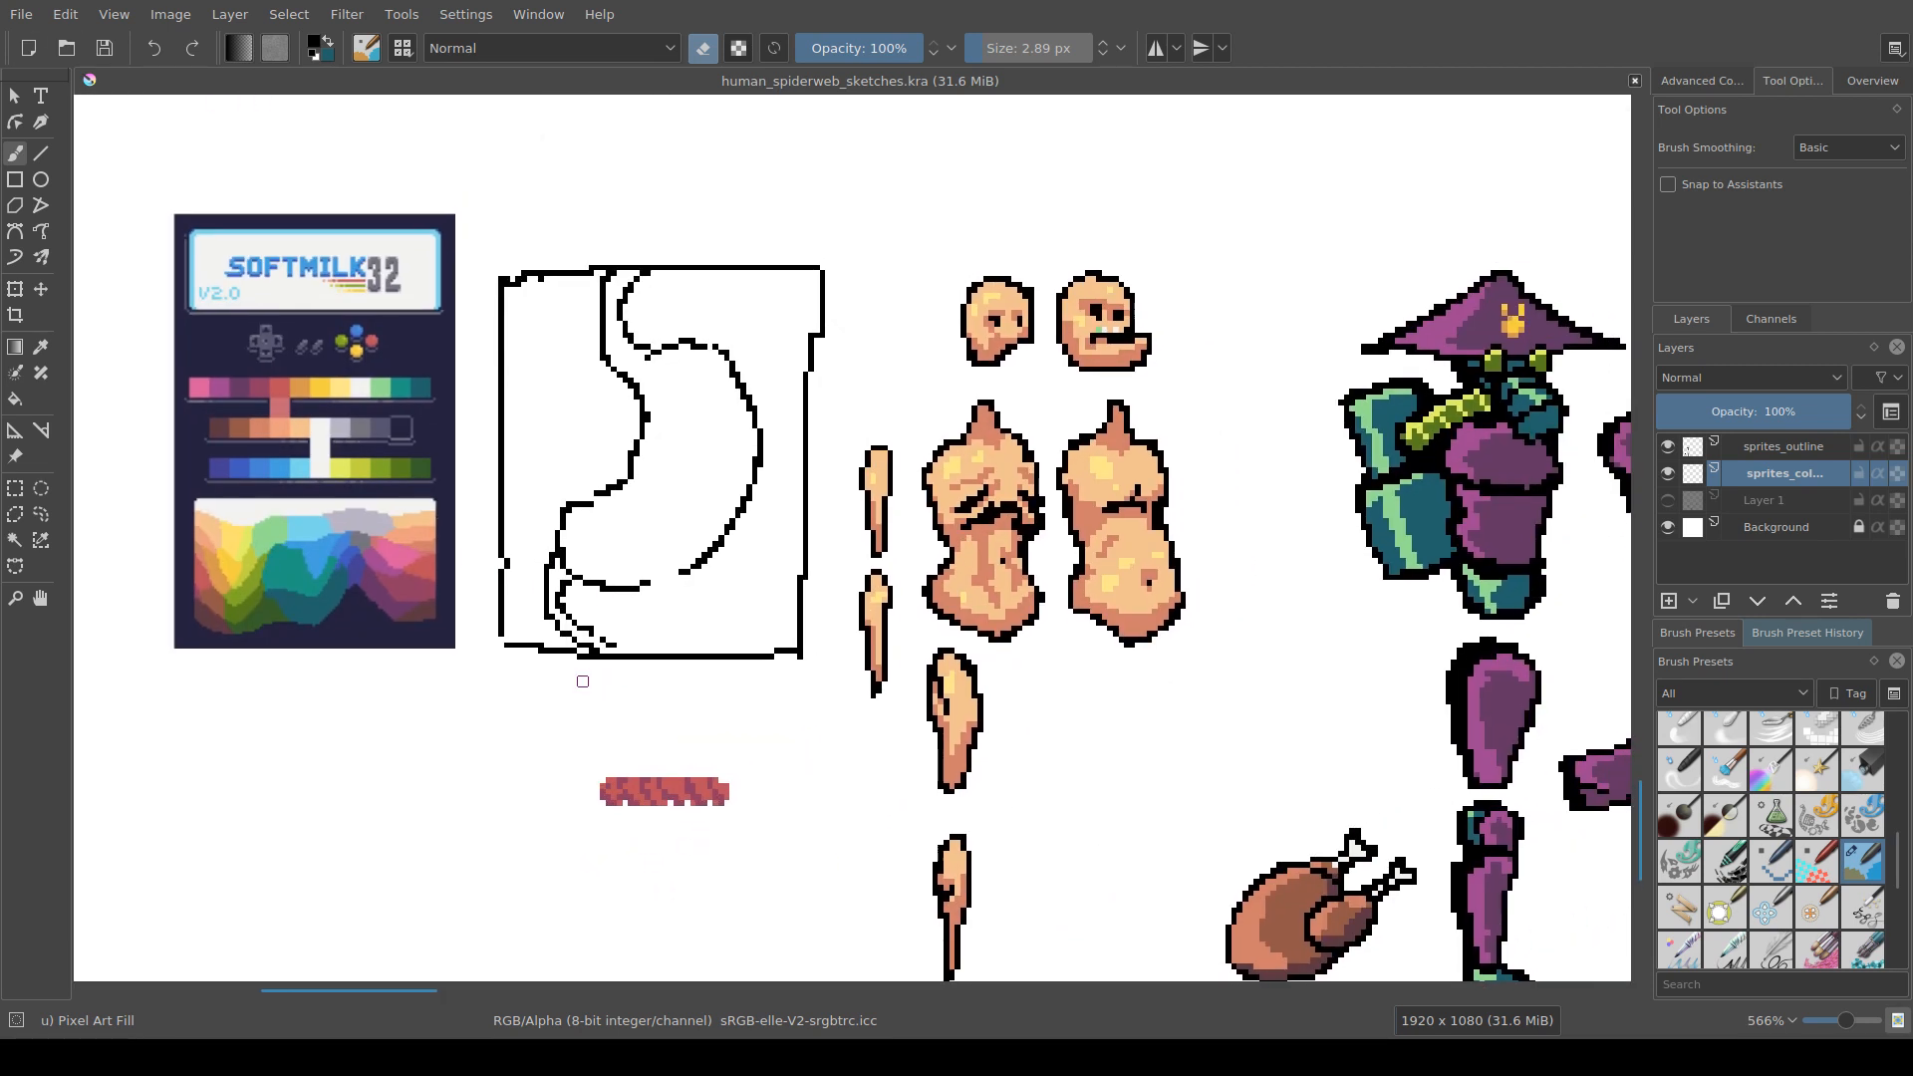
Step: Make sprites_color the active layer and turn off eraser mode for the brush
click(711, 681)
click(1687, 449)
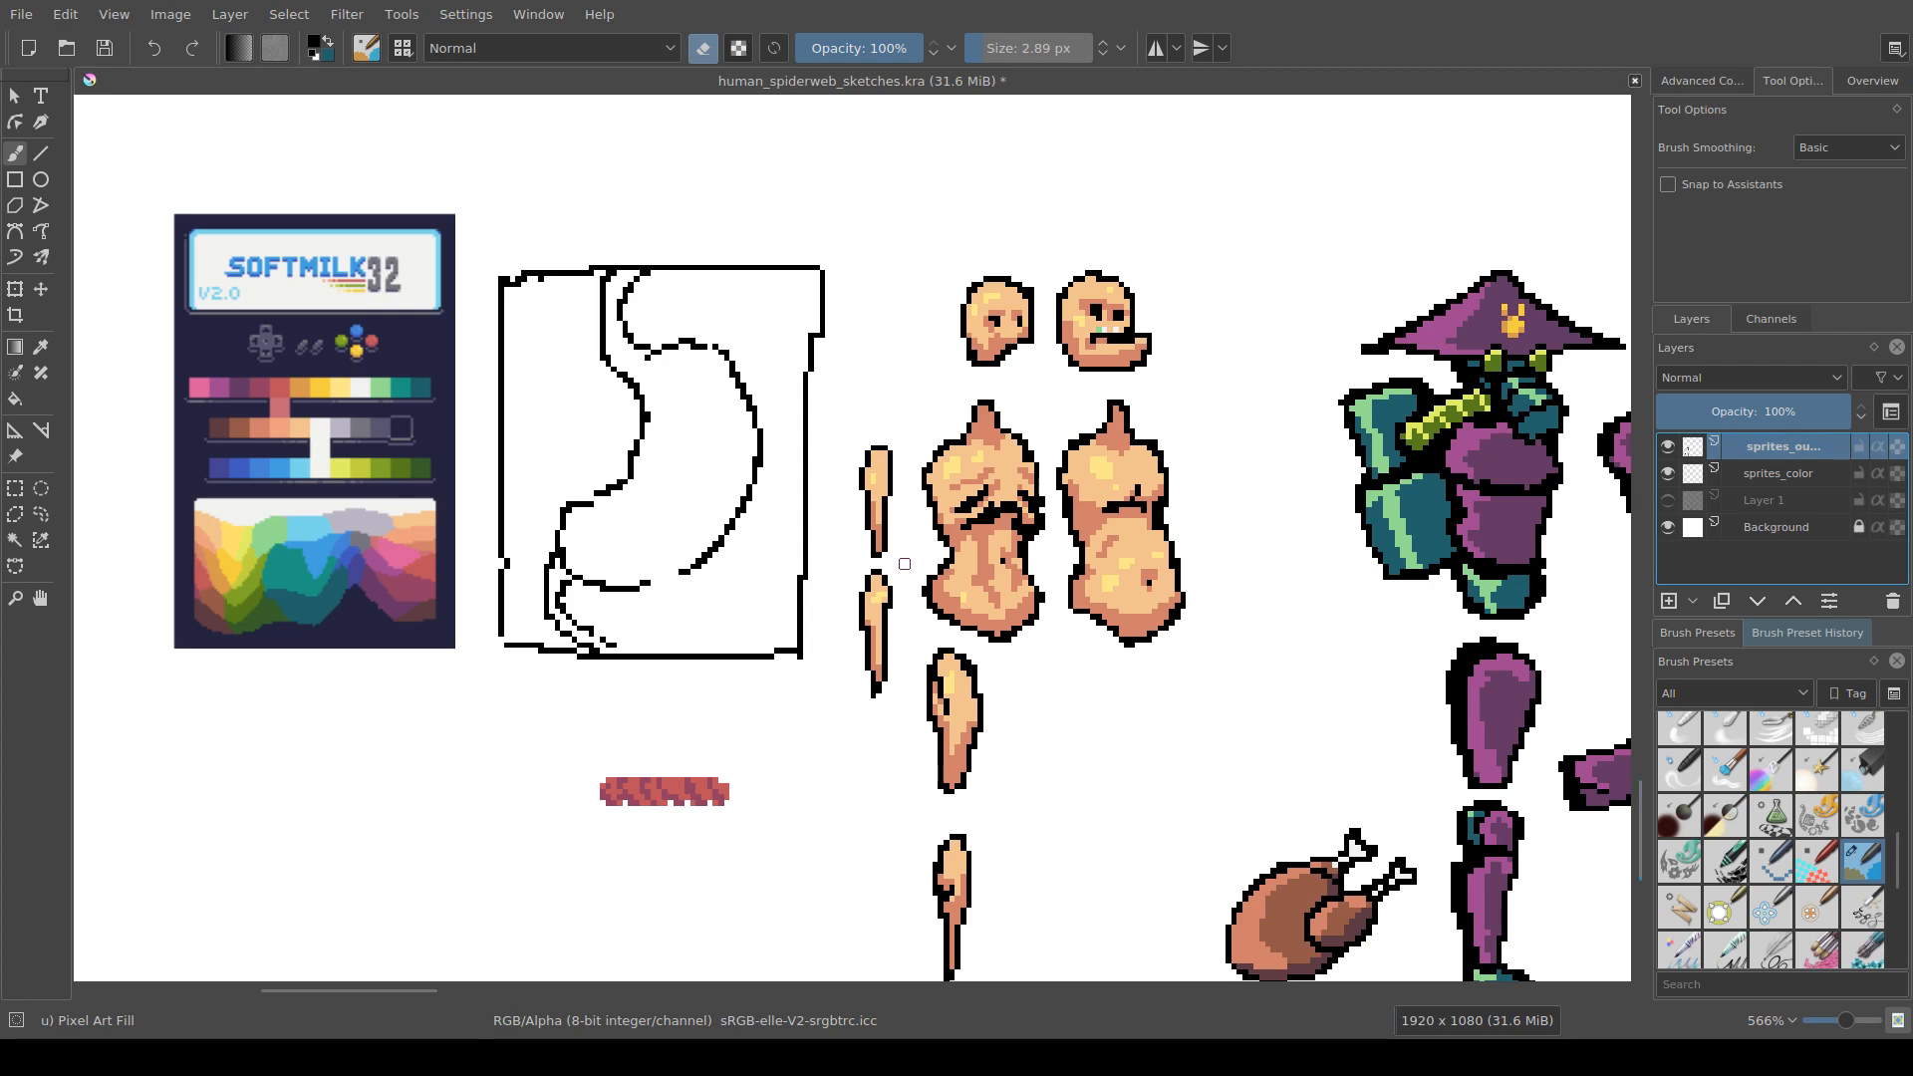
click(1687, 473)
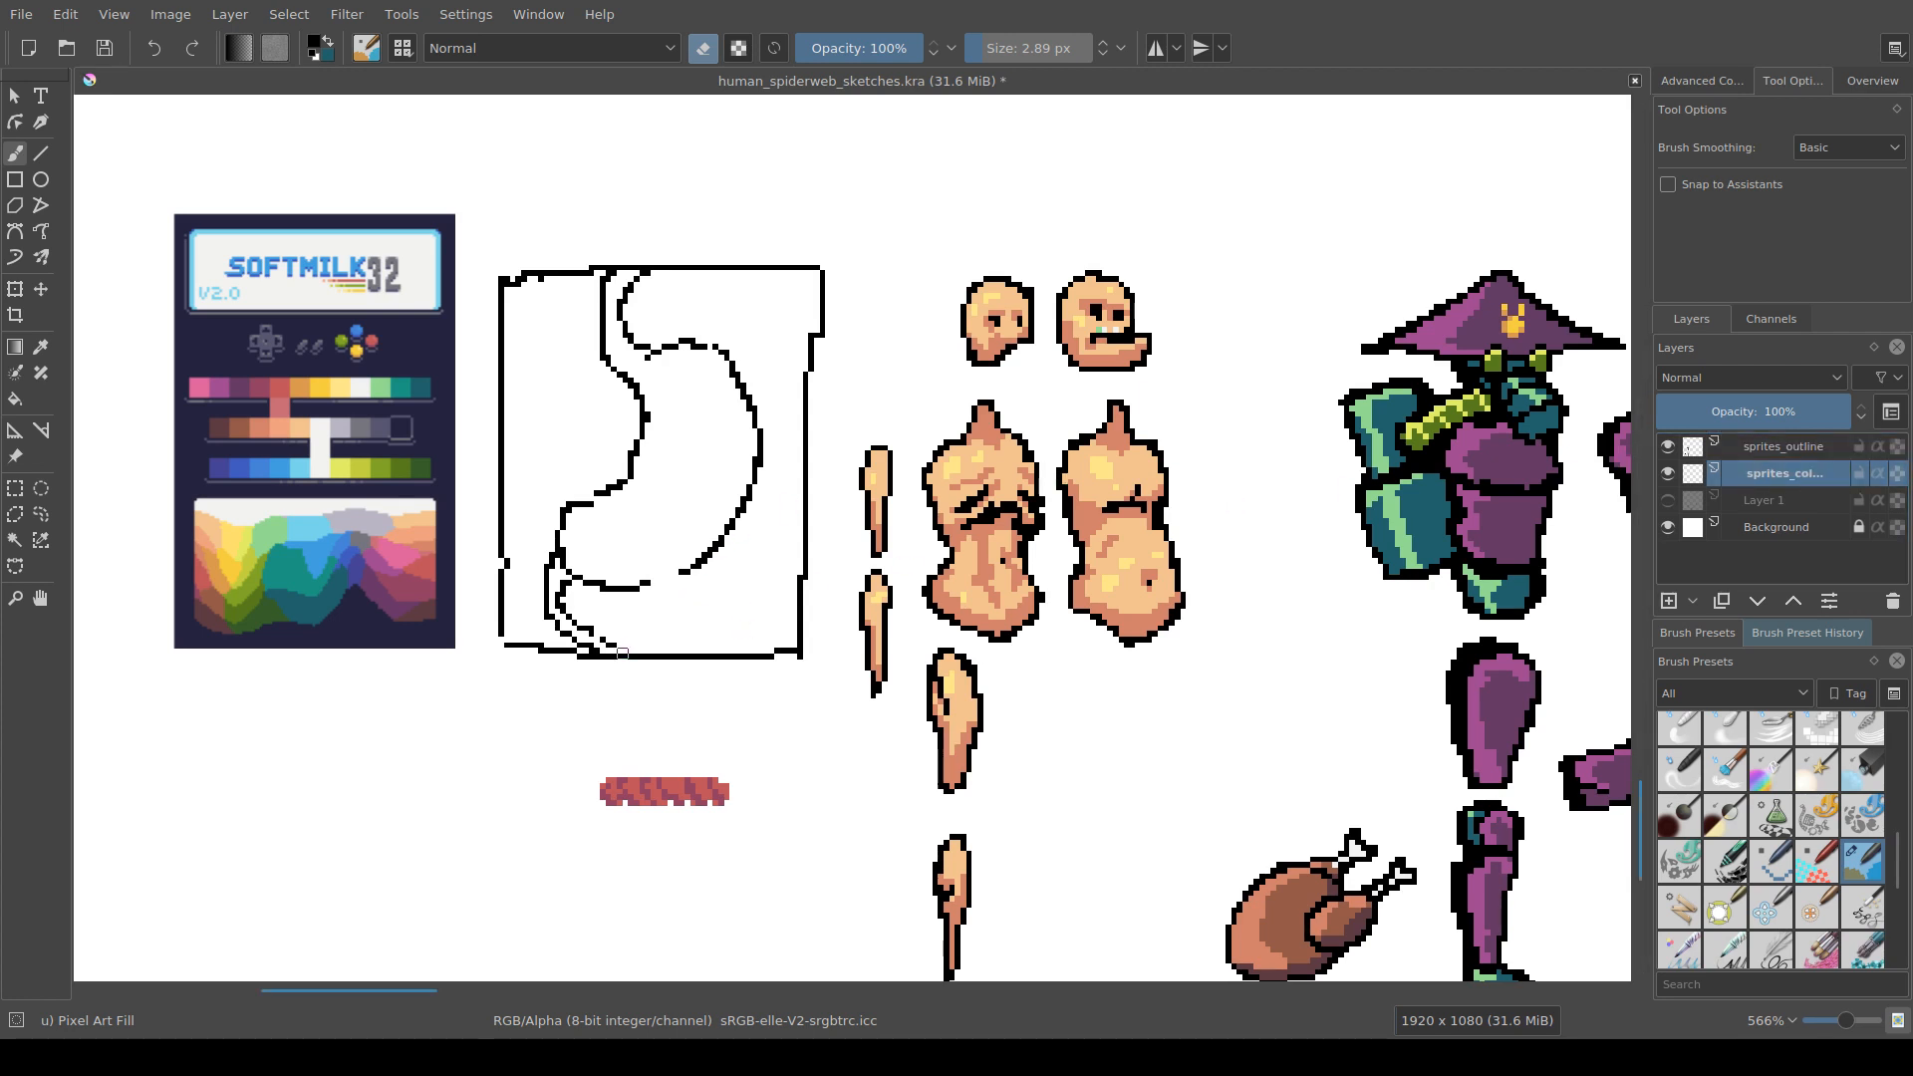
key(e)
drag(578, 669, 556, 680)
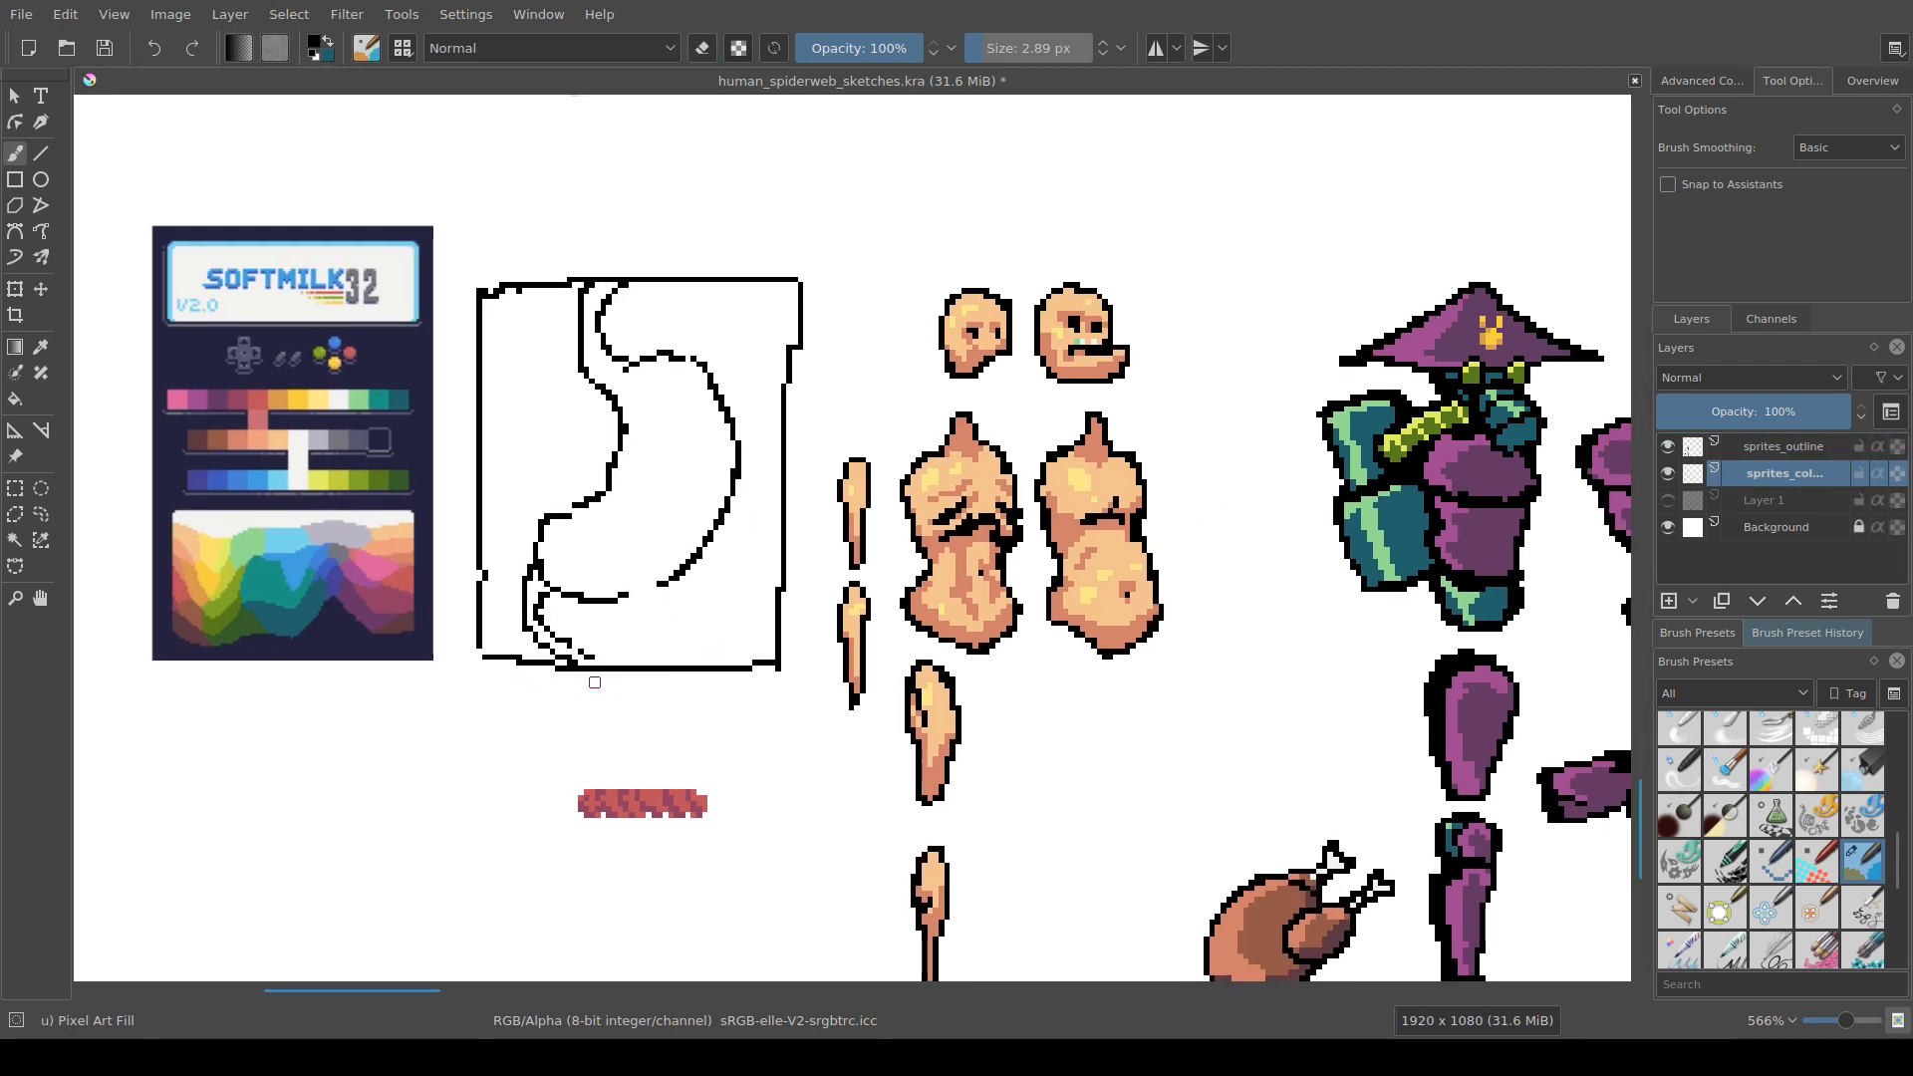
Step: Try a red stroke along the stomach's lower edge using the small strip's colour, and undo it
ctrl+click(677, 803)
mouse_move(571, 591)
mouse_down()
mouse_move(618, 598)
mouse_move(672, 567)
mouse_up()
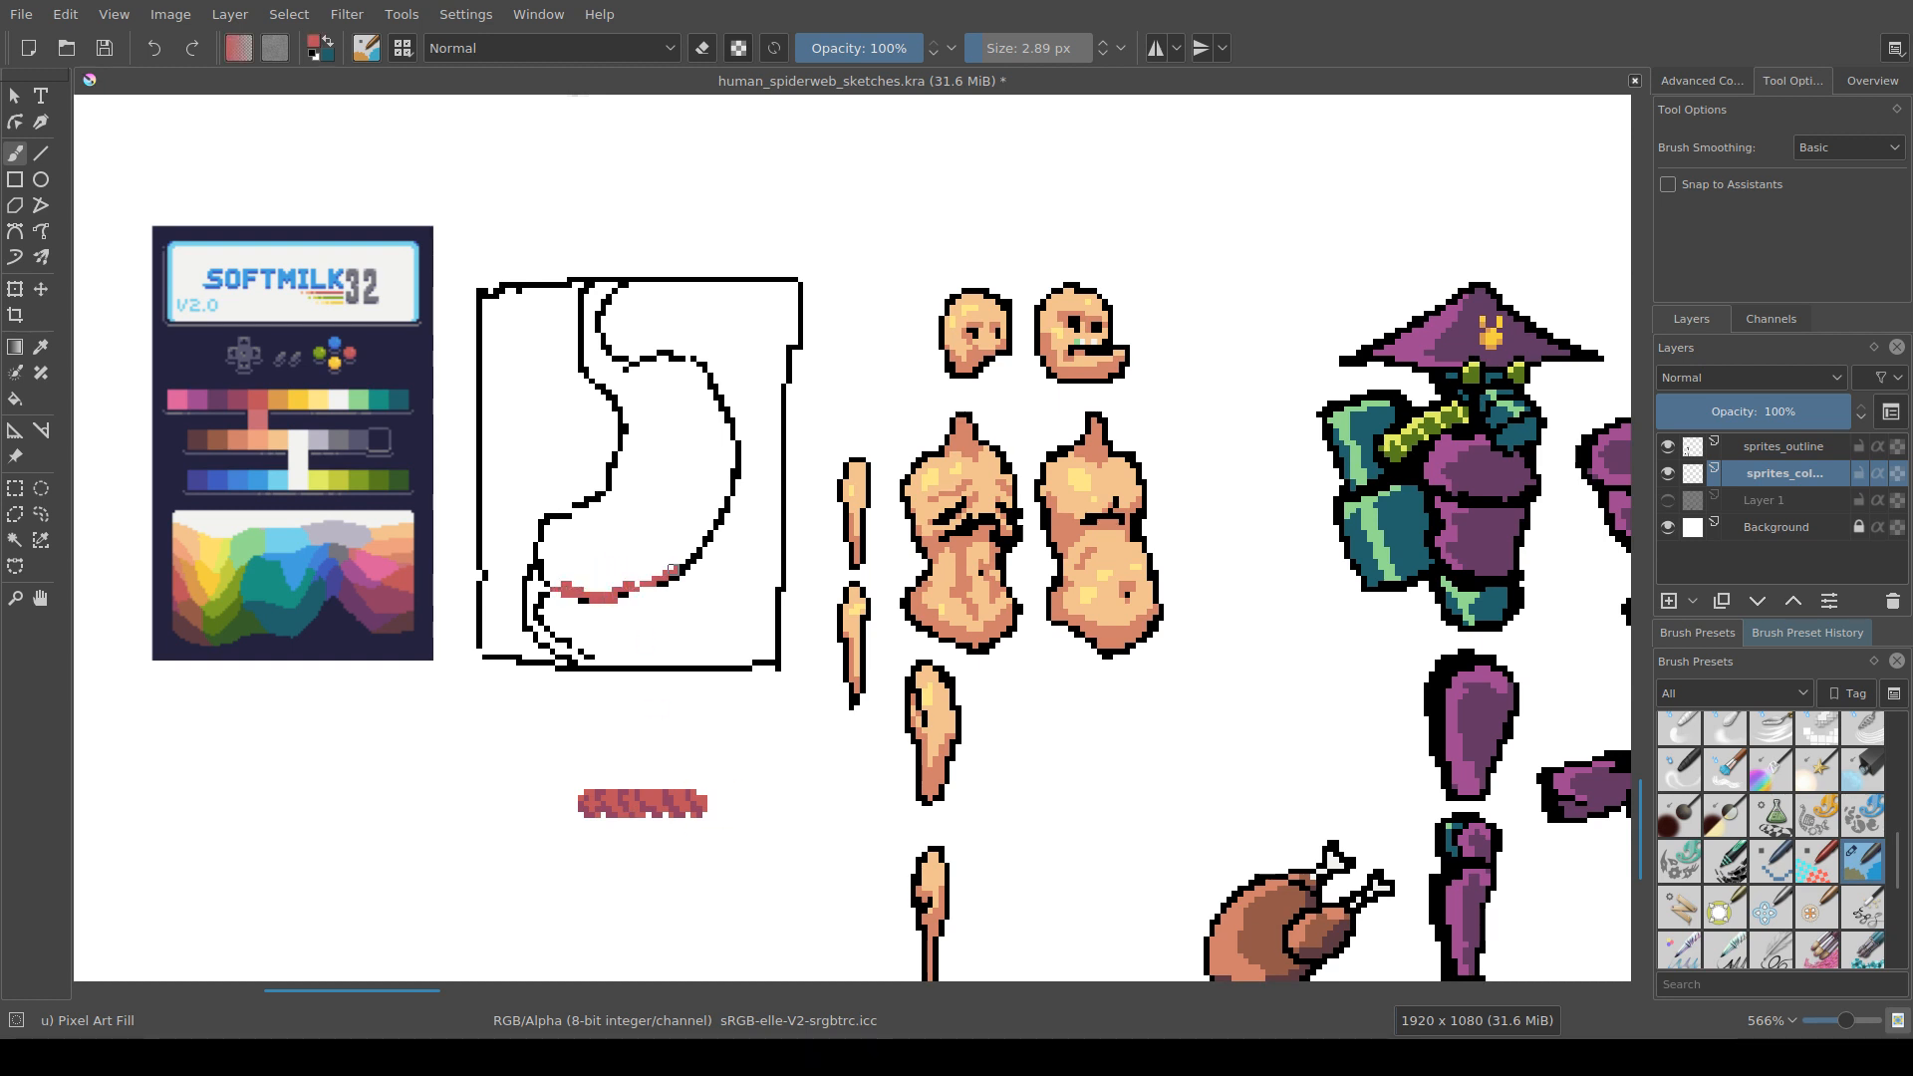
key(ctrl+z)
key(ctrl+z)
key(ctrl+z)
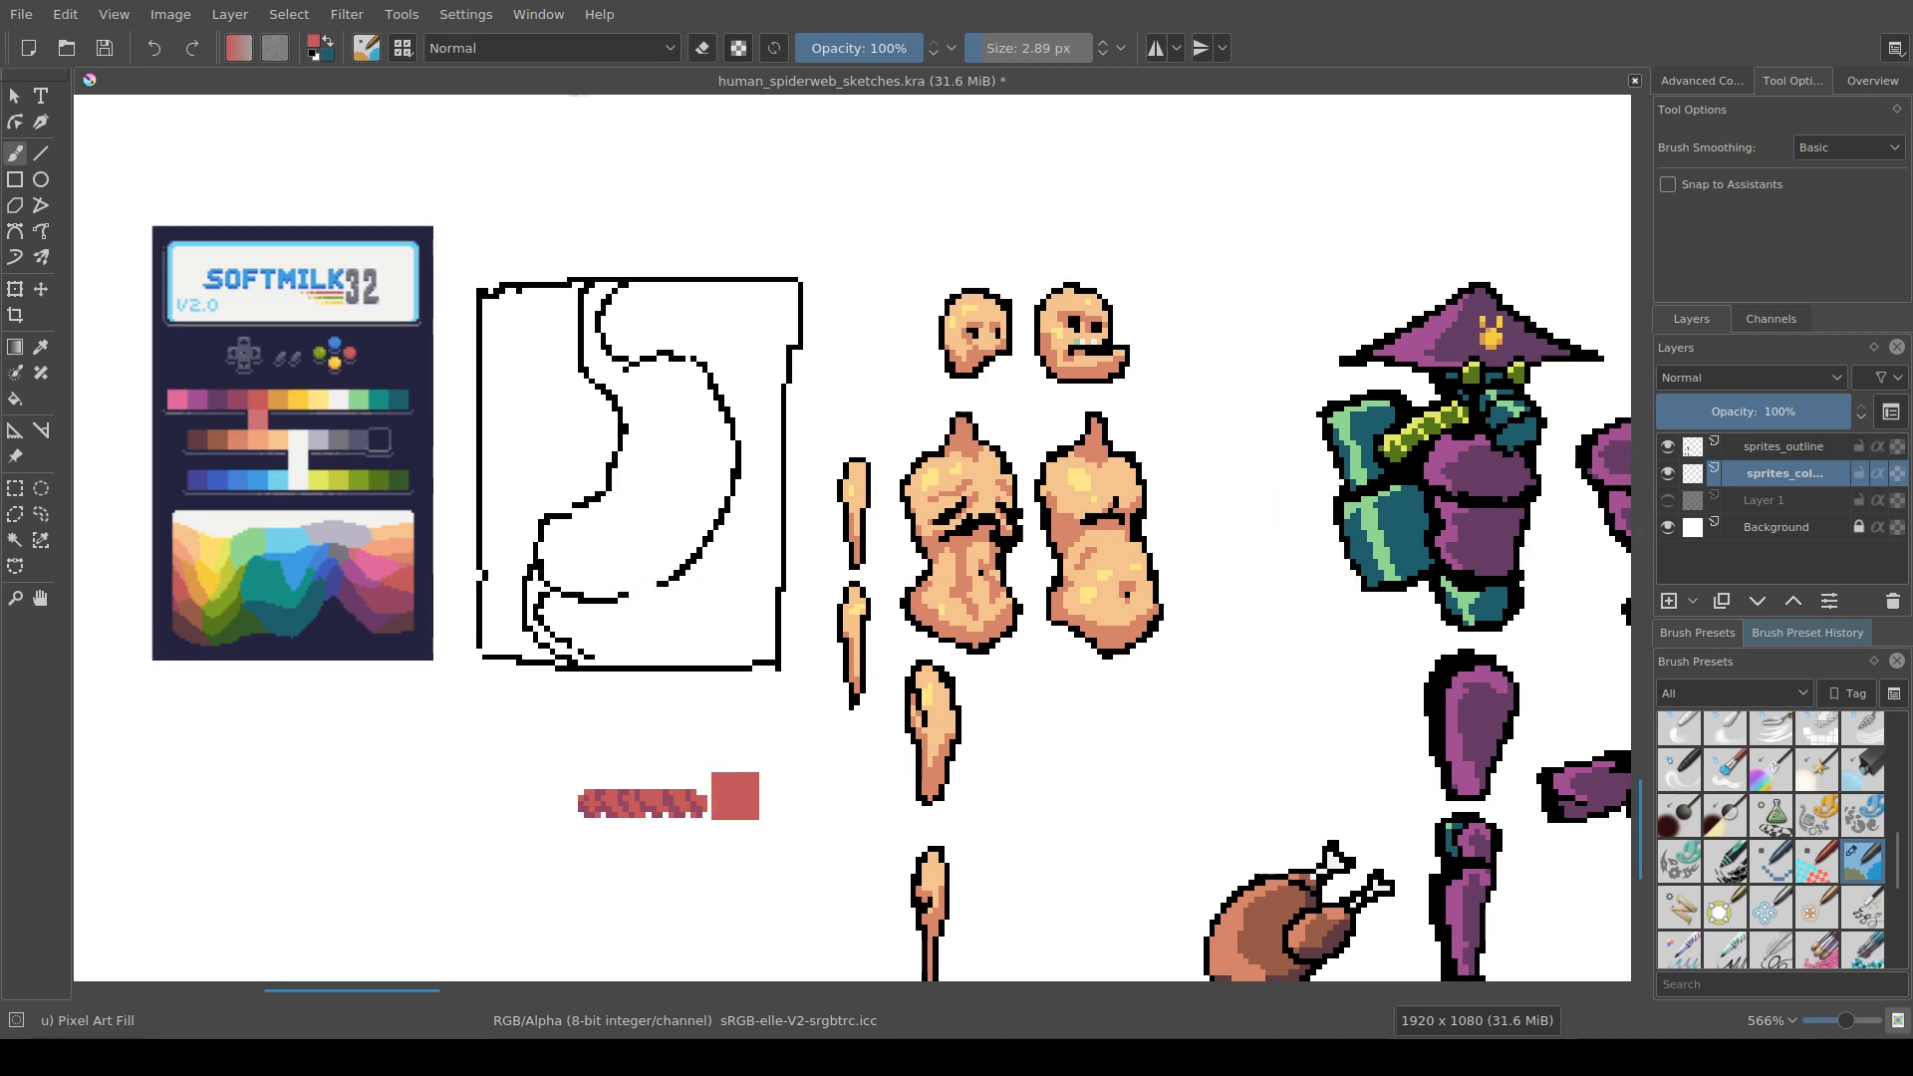
Step: Cut the framed stomach outline from sprites_color, paste it in place above sprites_outline and merge it into that layer
key(ctrl+r)
drag(447, 249, 814, 715)
key(ctrl+x)
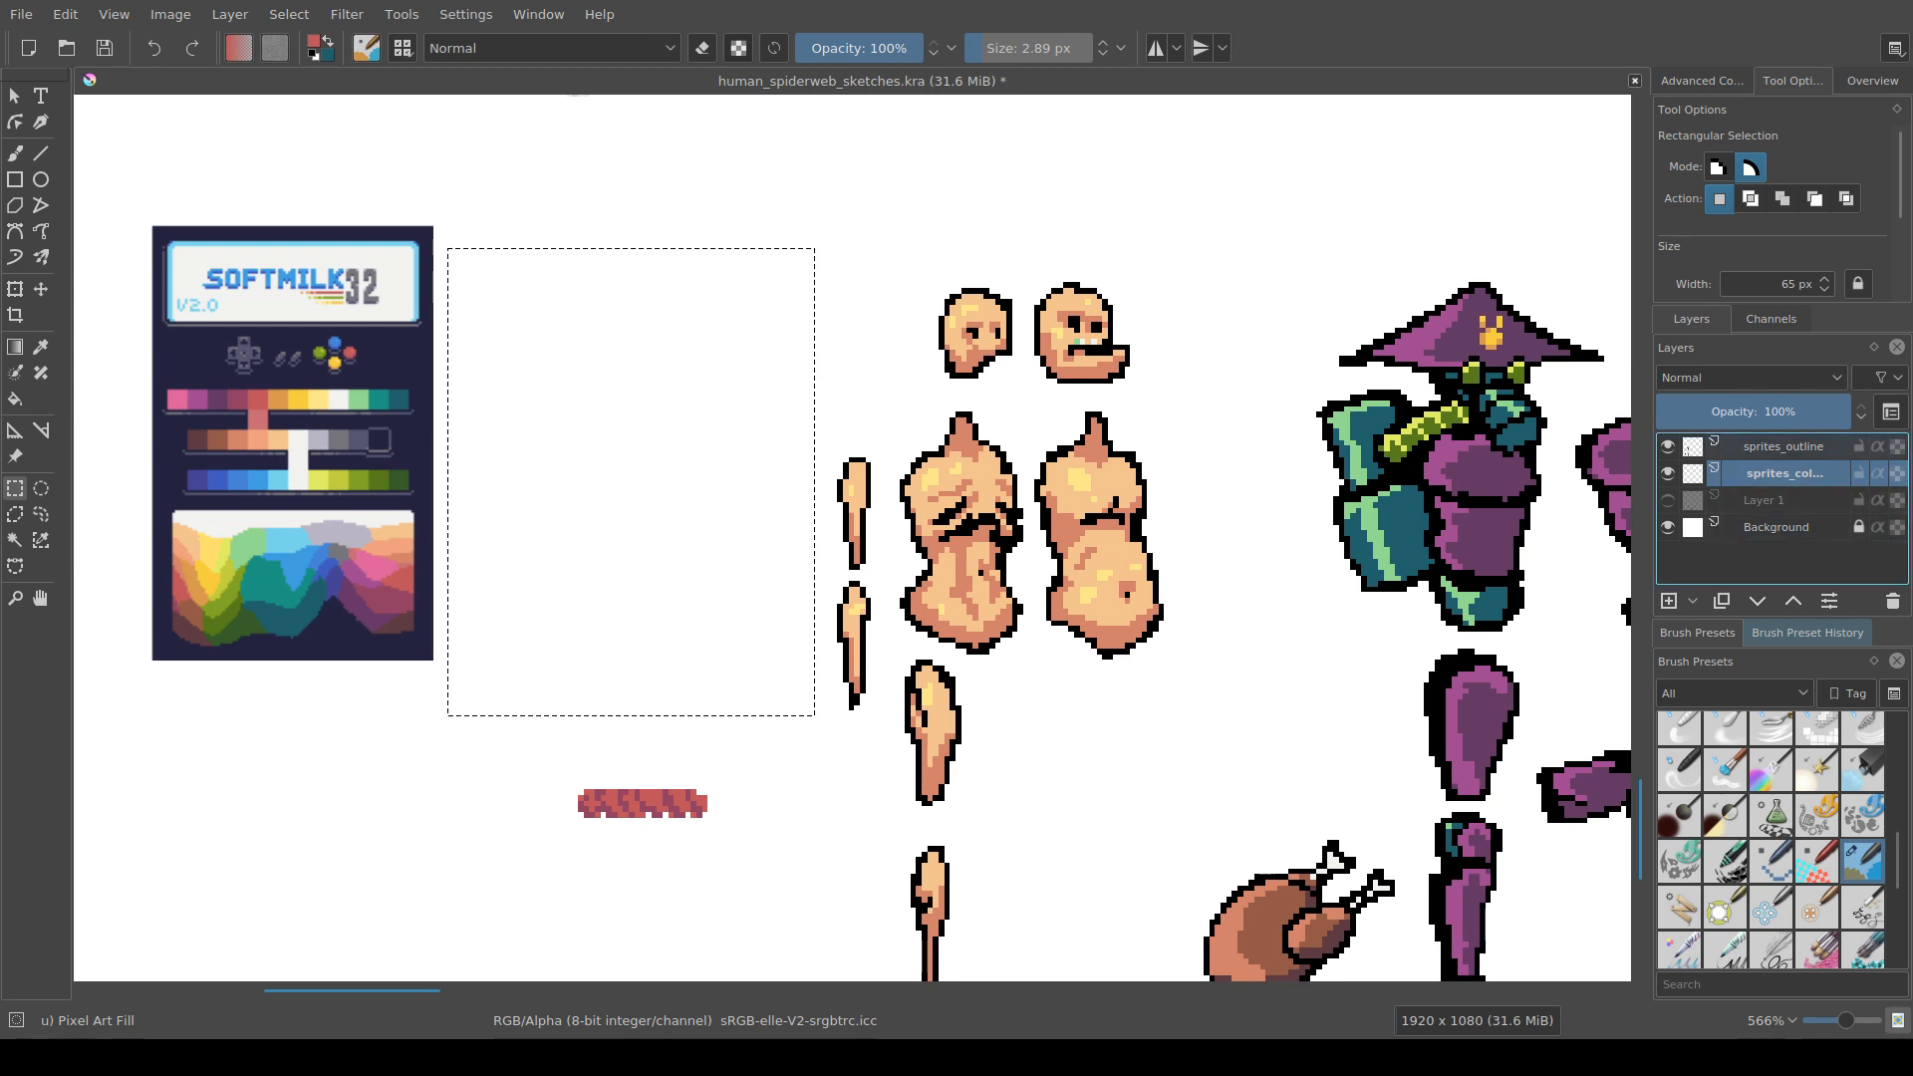
click(1800, 446)
key(ctrl+v)
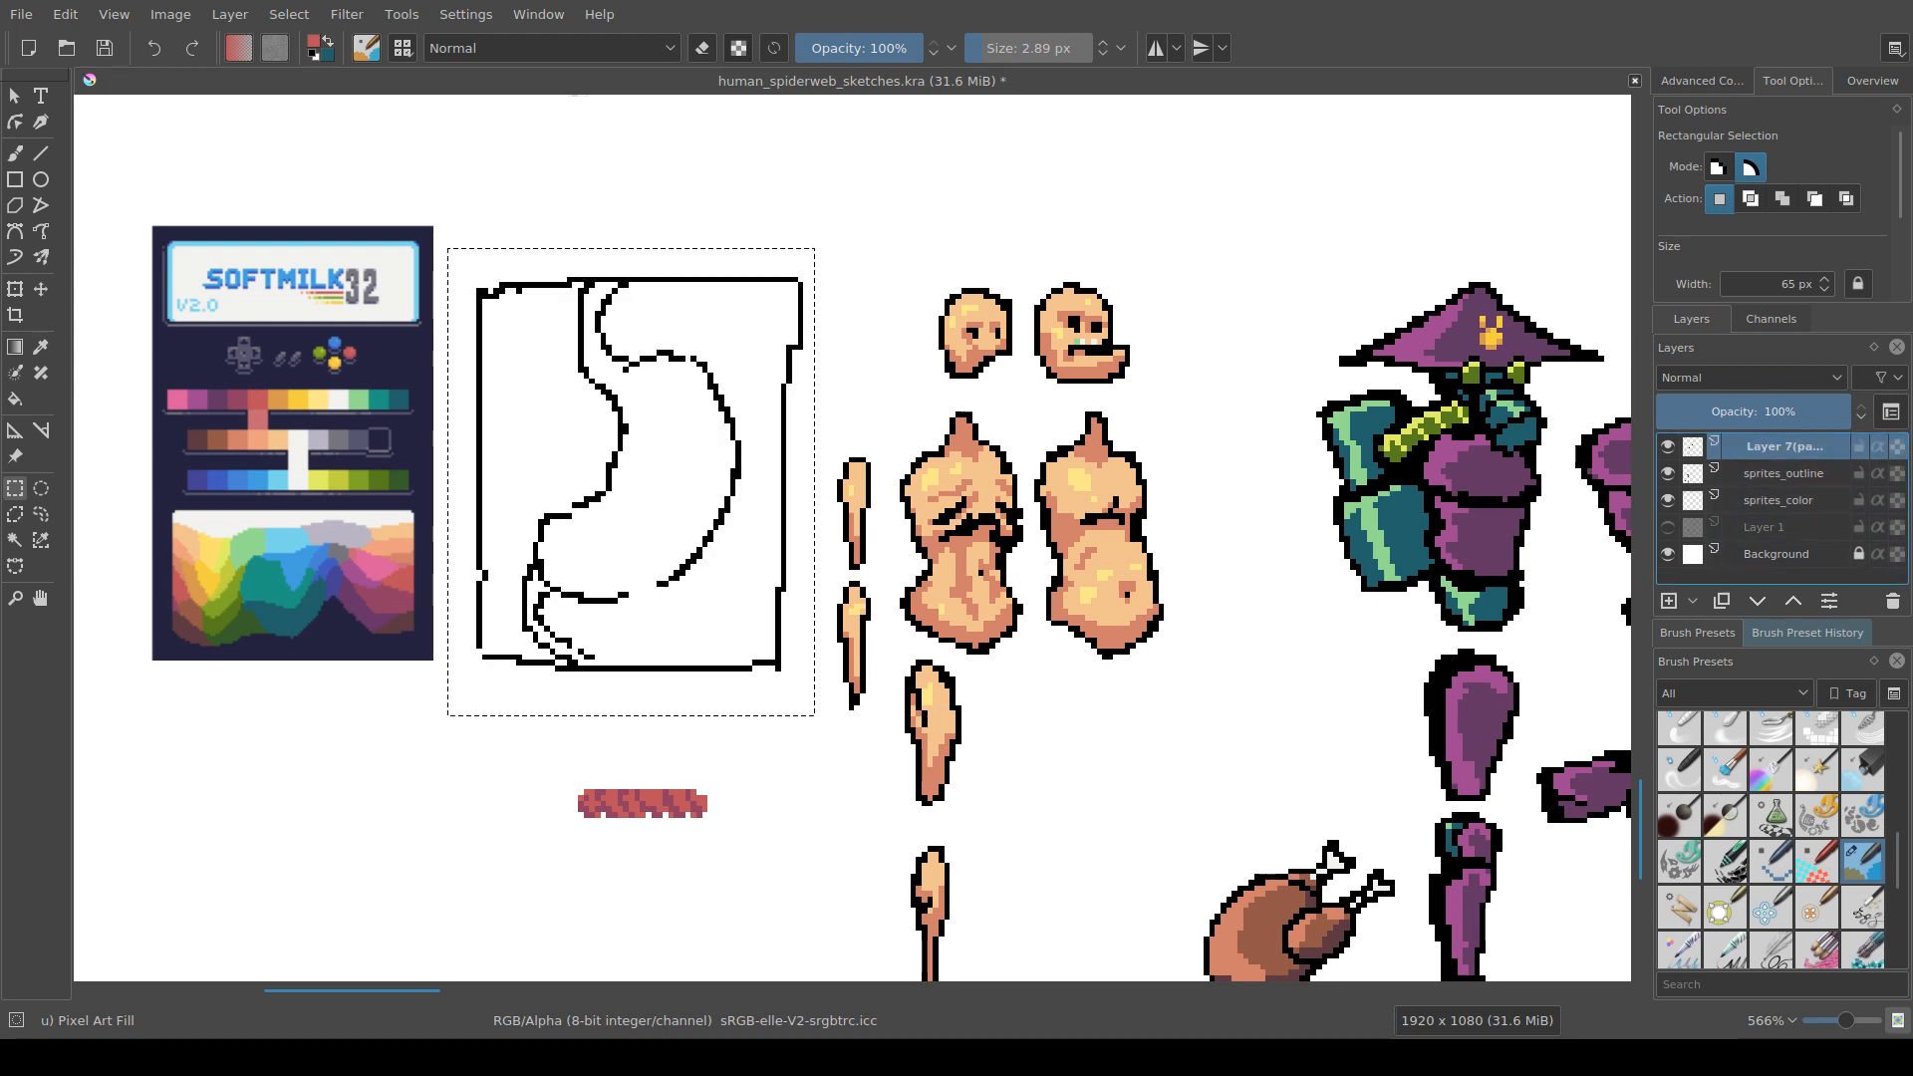
key(ctrl+z)
key(ctrl+z)
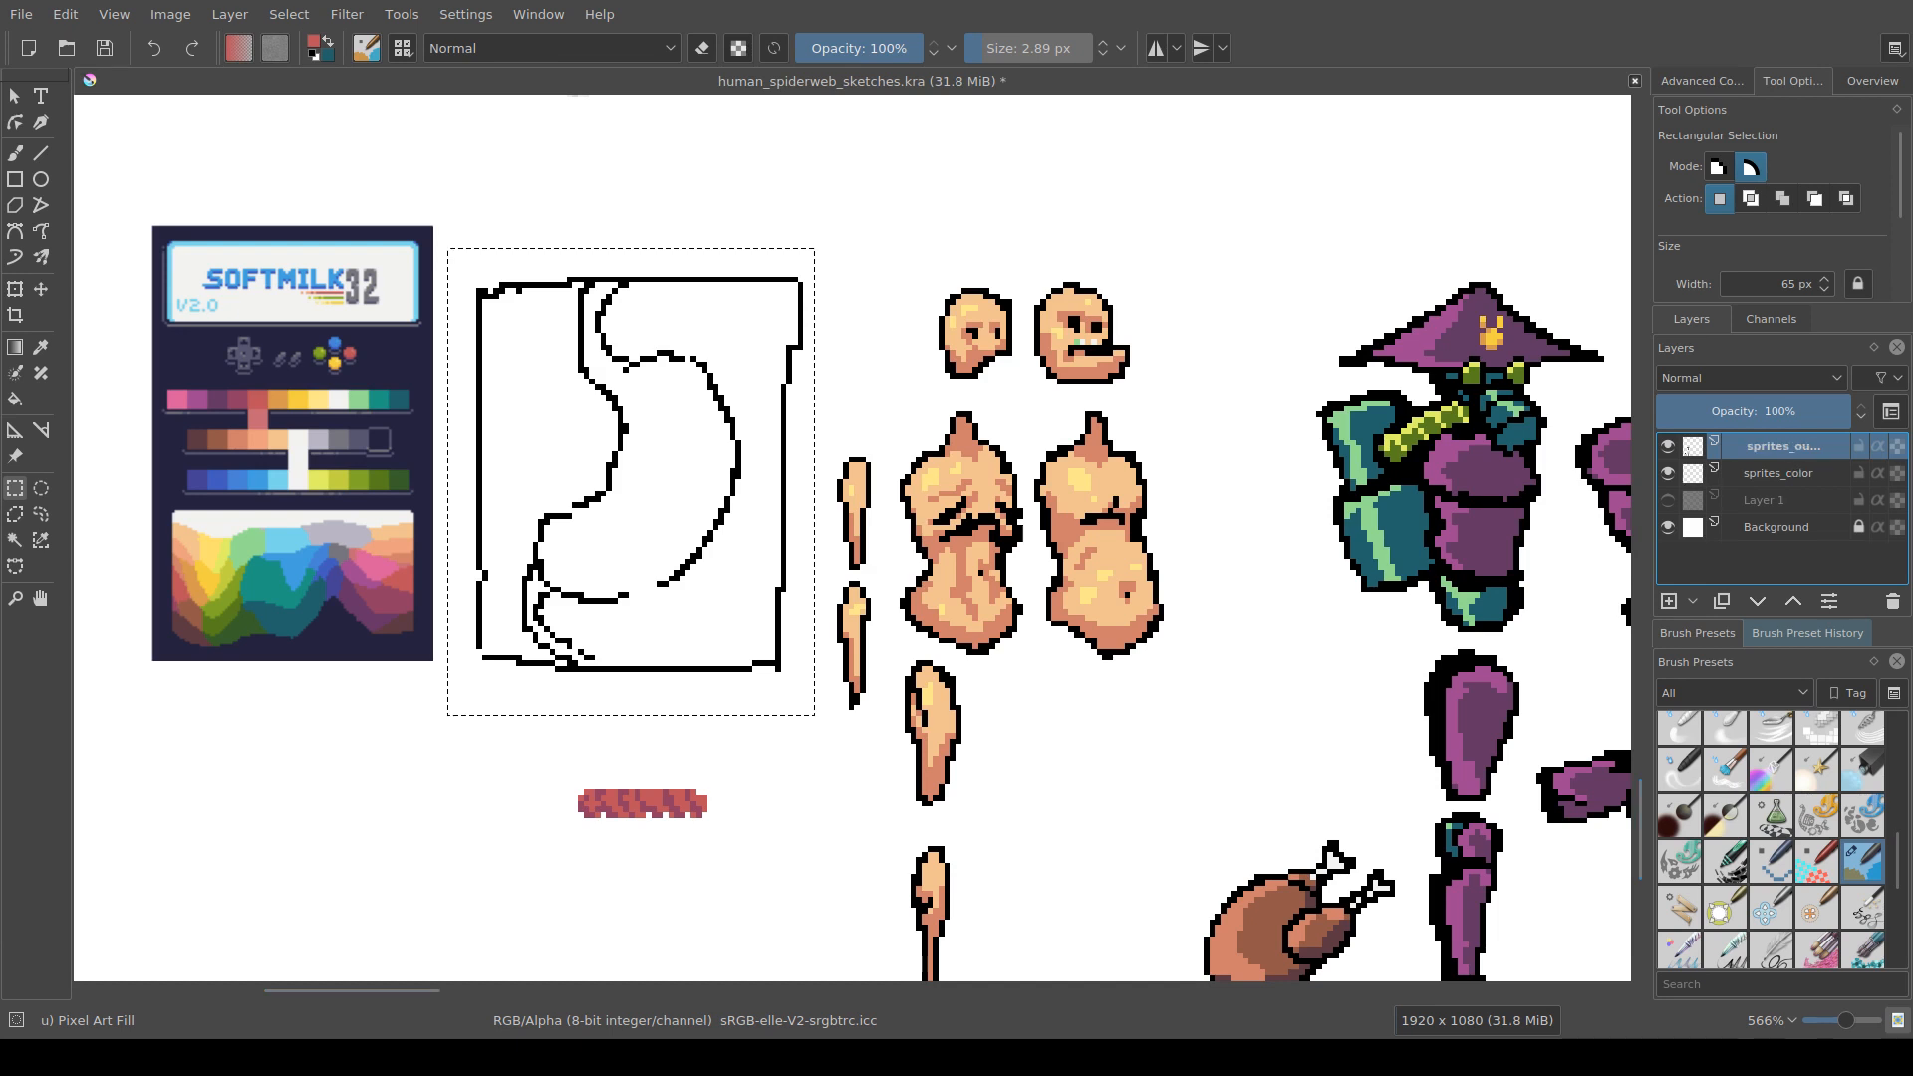
Step: Close the gap in the stomach's lower outline with a short black brush stroke
key(b)
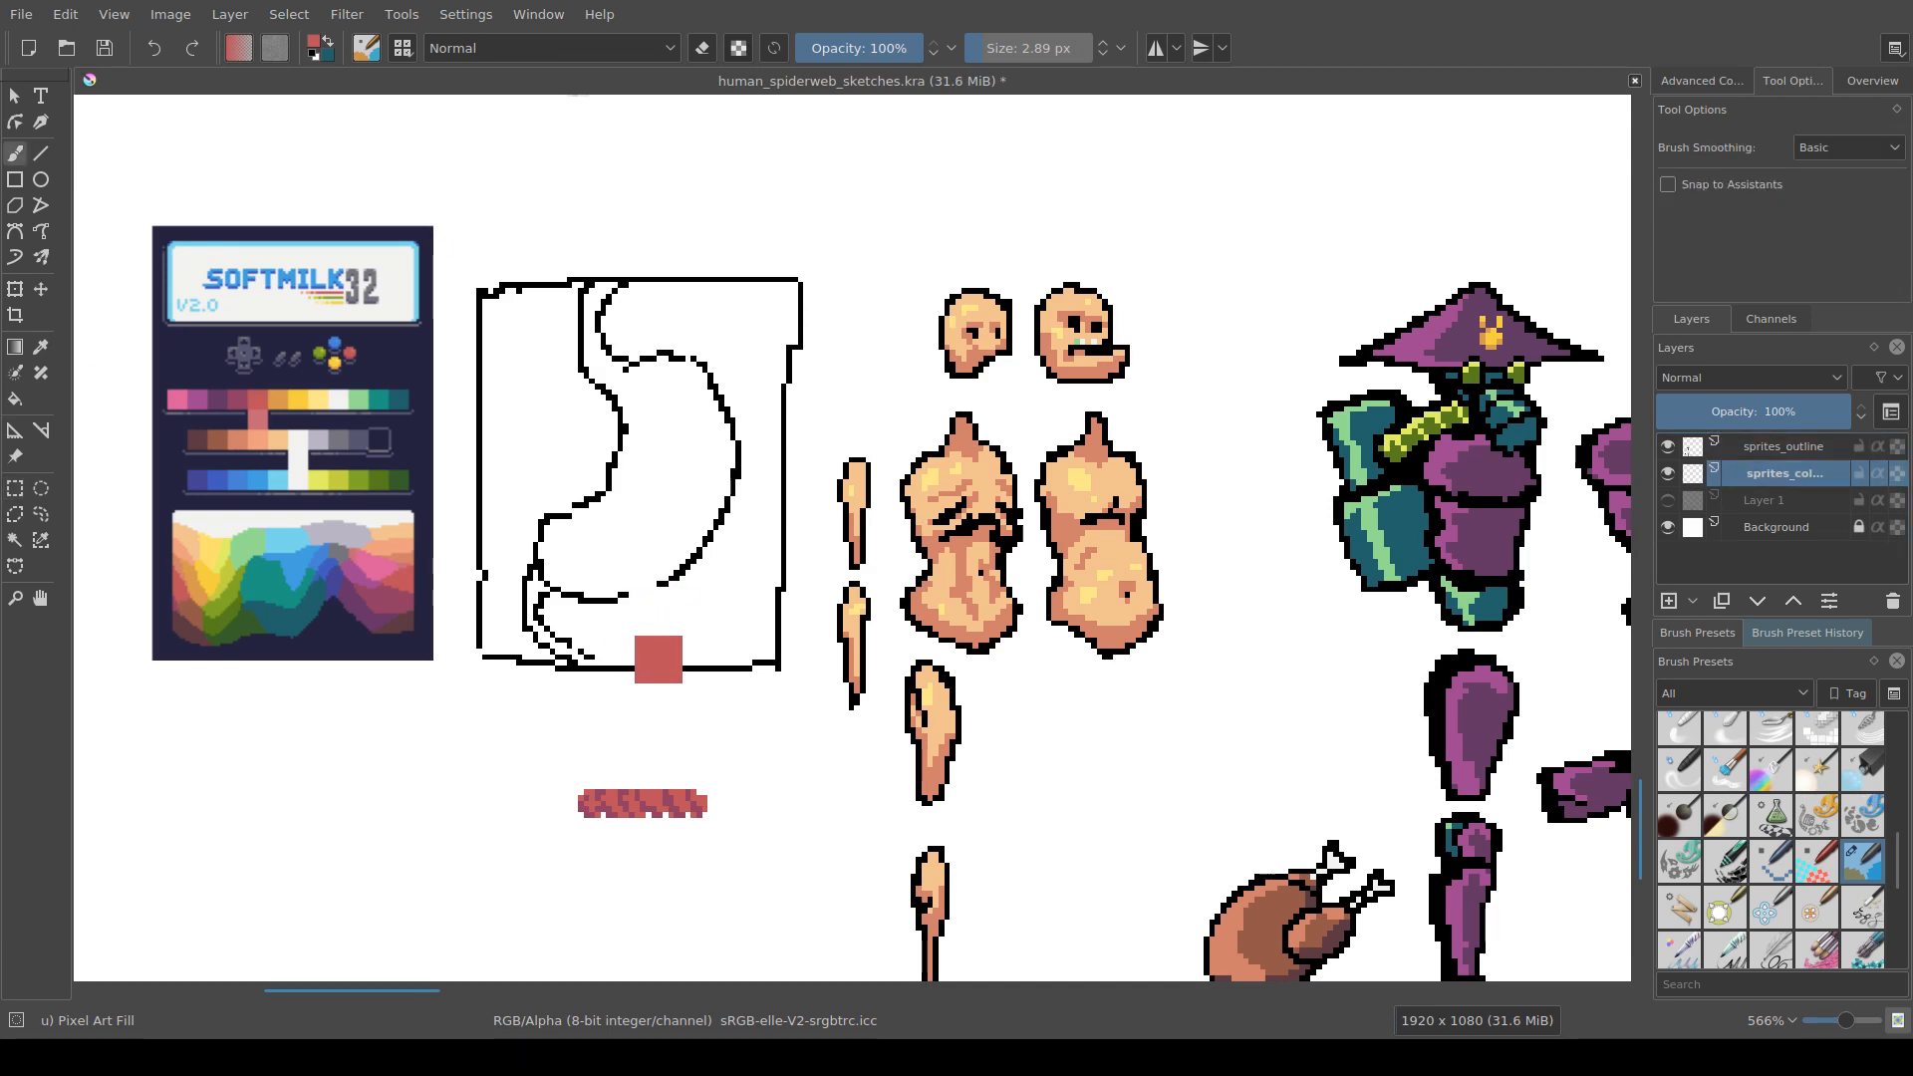
ctrl+click(620, 595)
drag(625, 595, 643, 589)
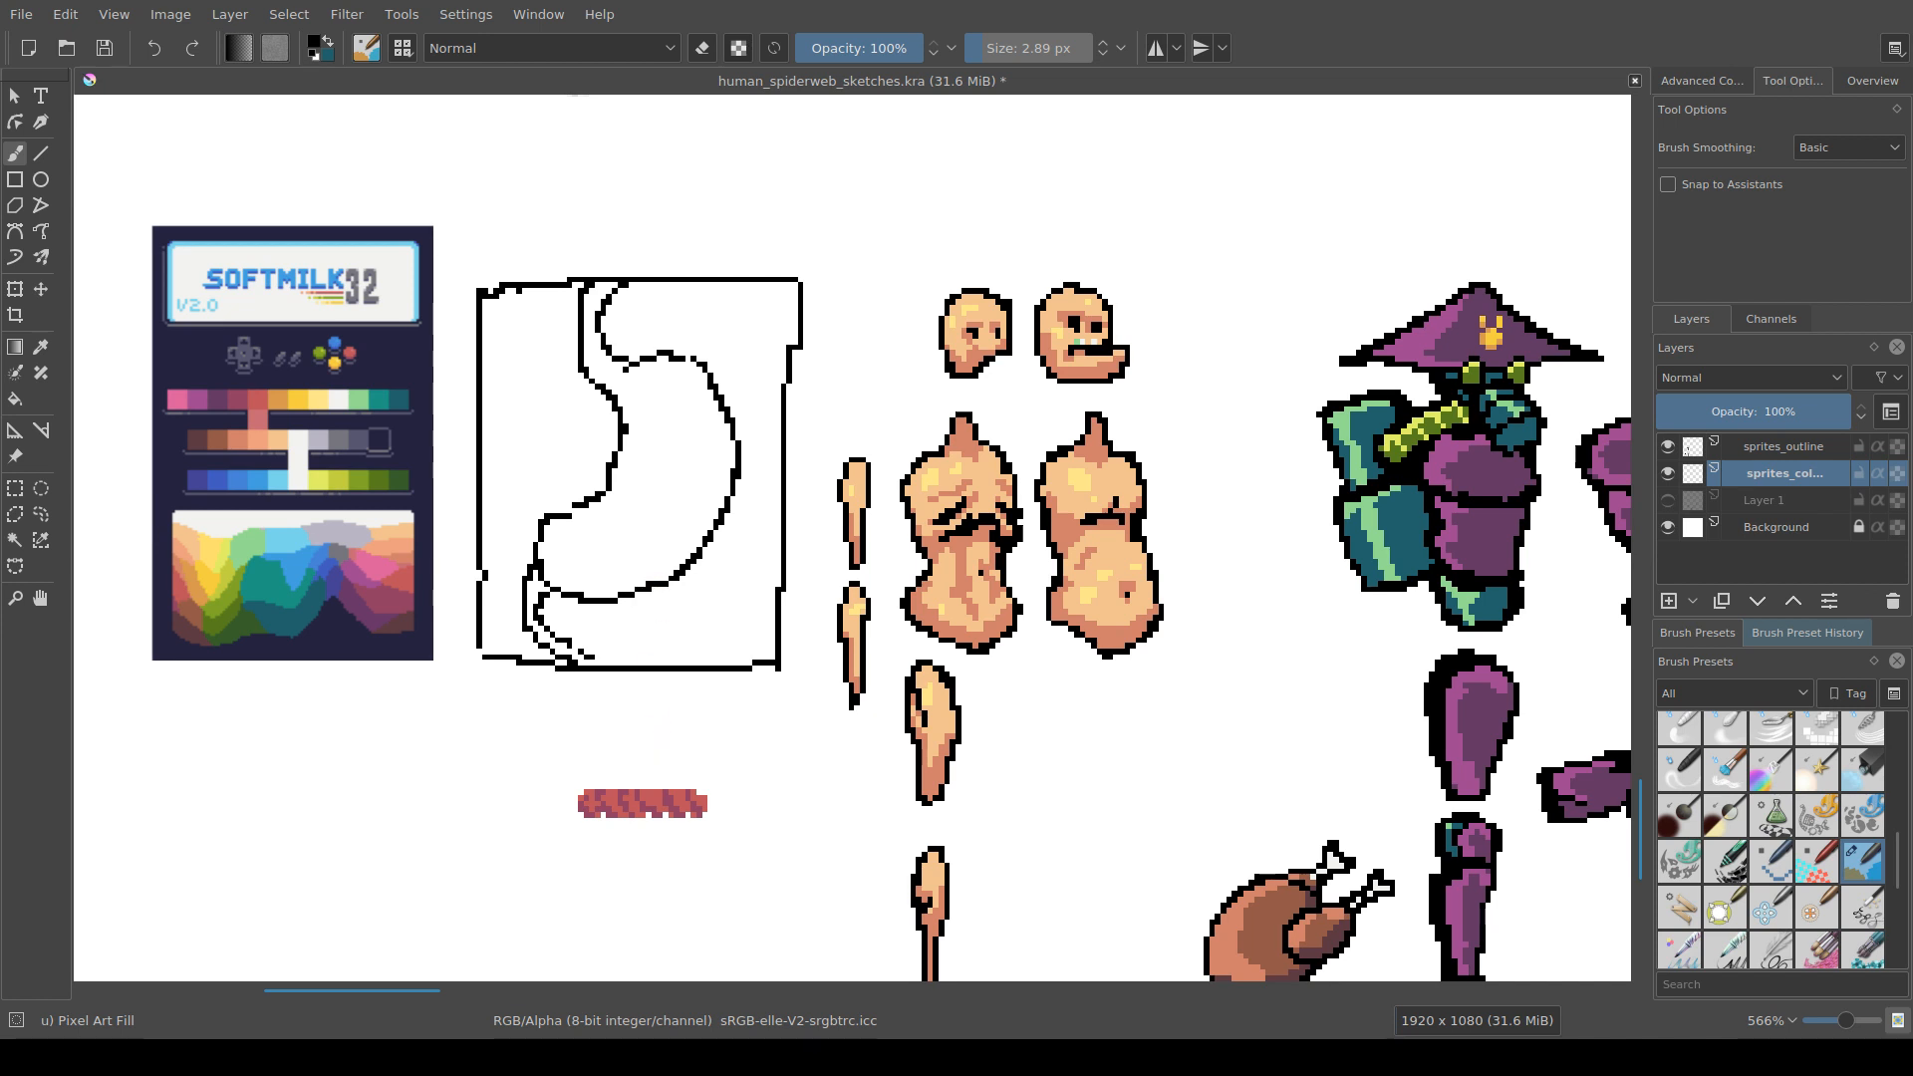
Step: Shade the stomach's lower rim and lower-left corner on sprites_color with the red sampled from the small strip
ctrl+click(666, 805)
scroll(630, 610, up, 1)
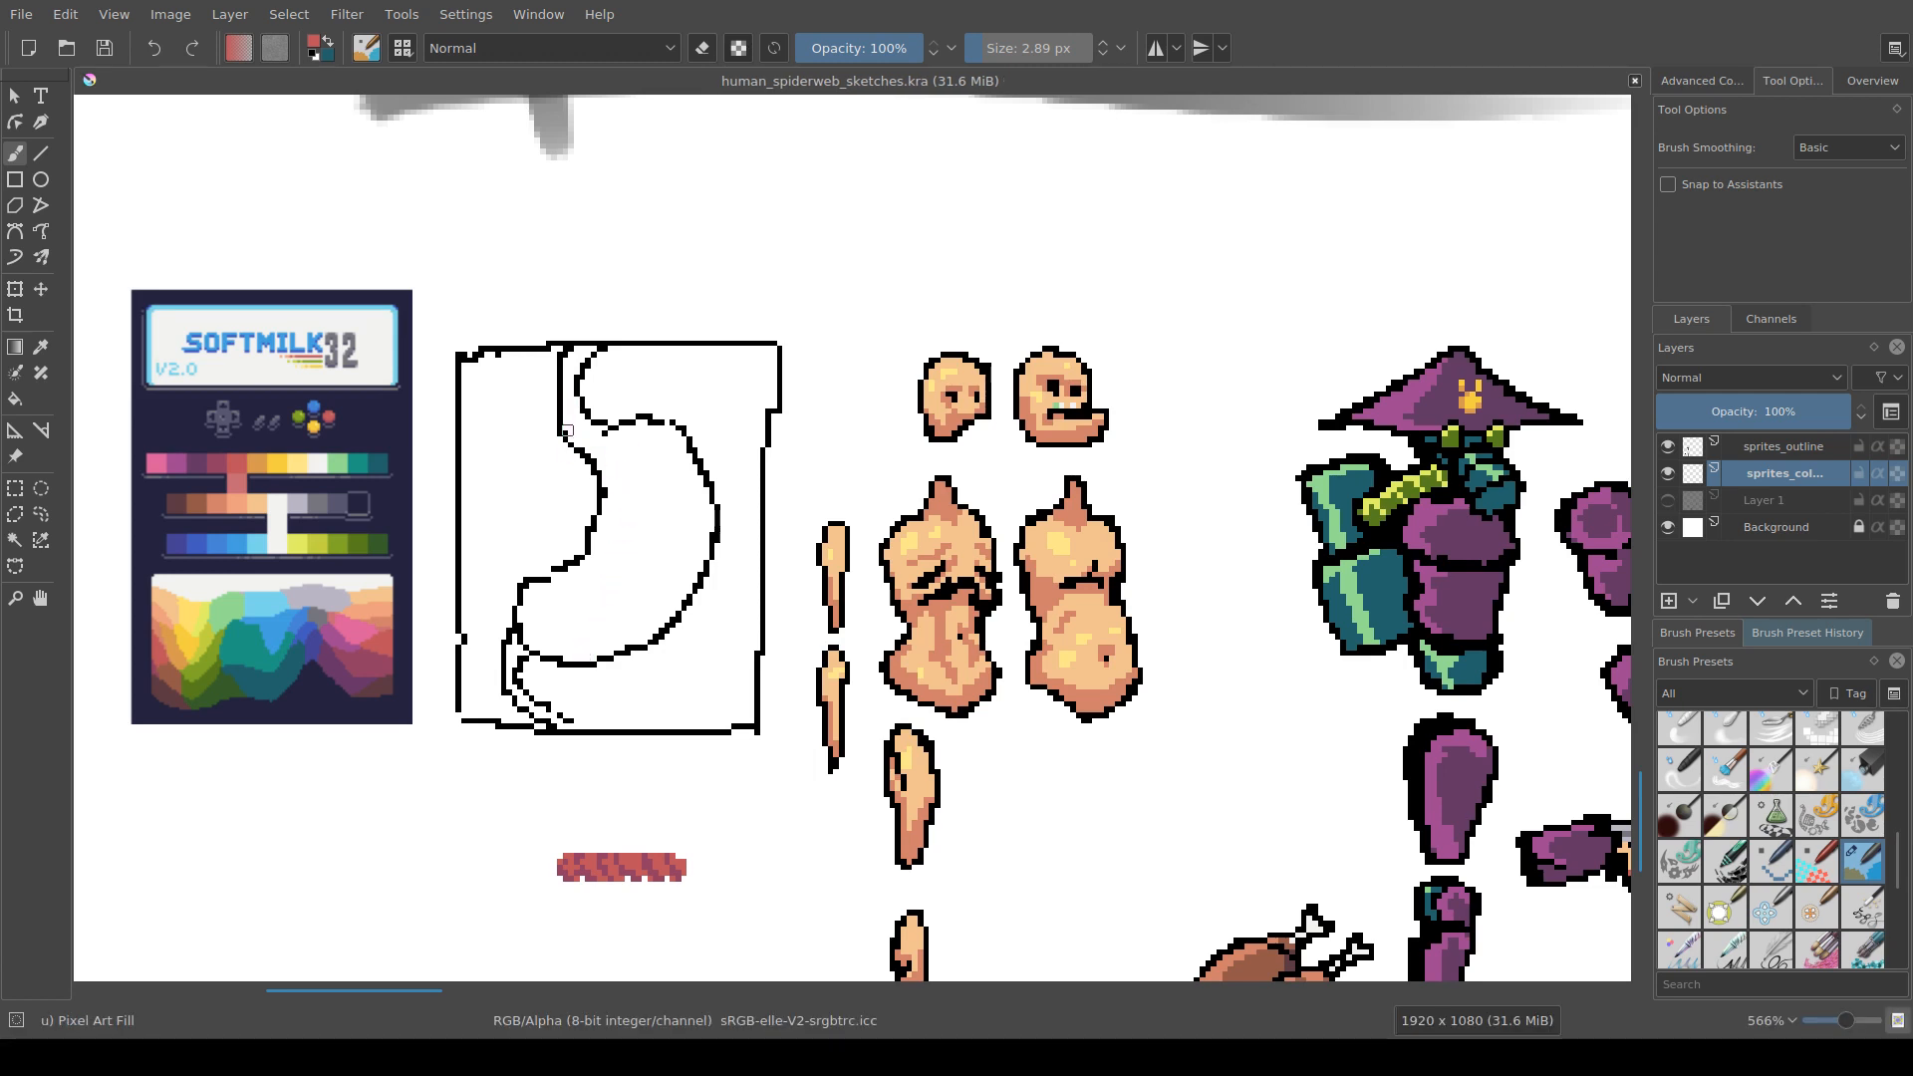
mouse_move(614, 652)
mouse_down()
mouse_move(560, 655)
mouse_move(668, 623)
mouse_move(708, 540)
mouse_up()
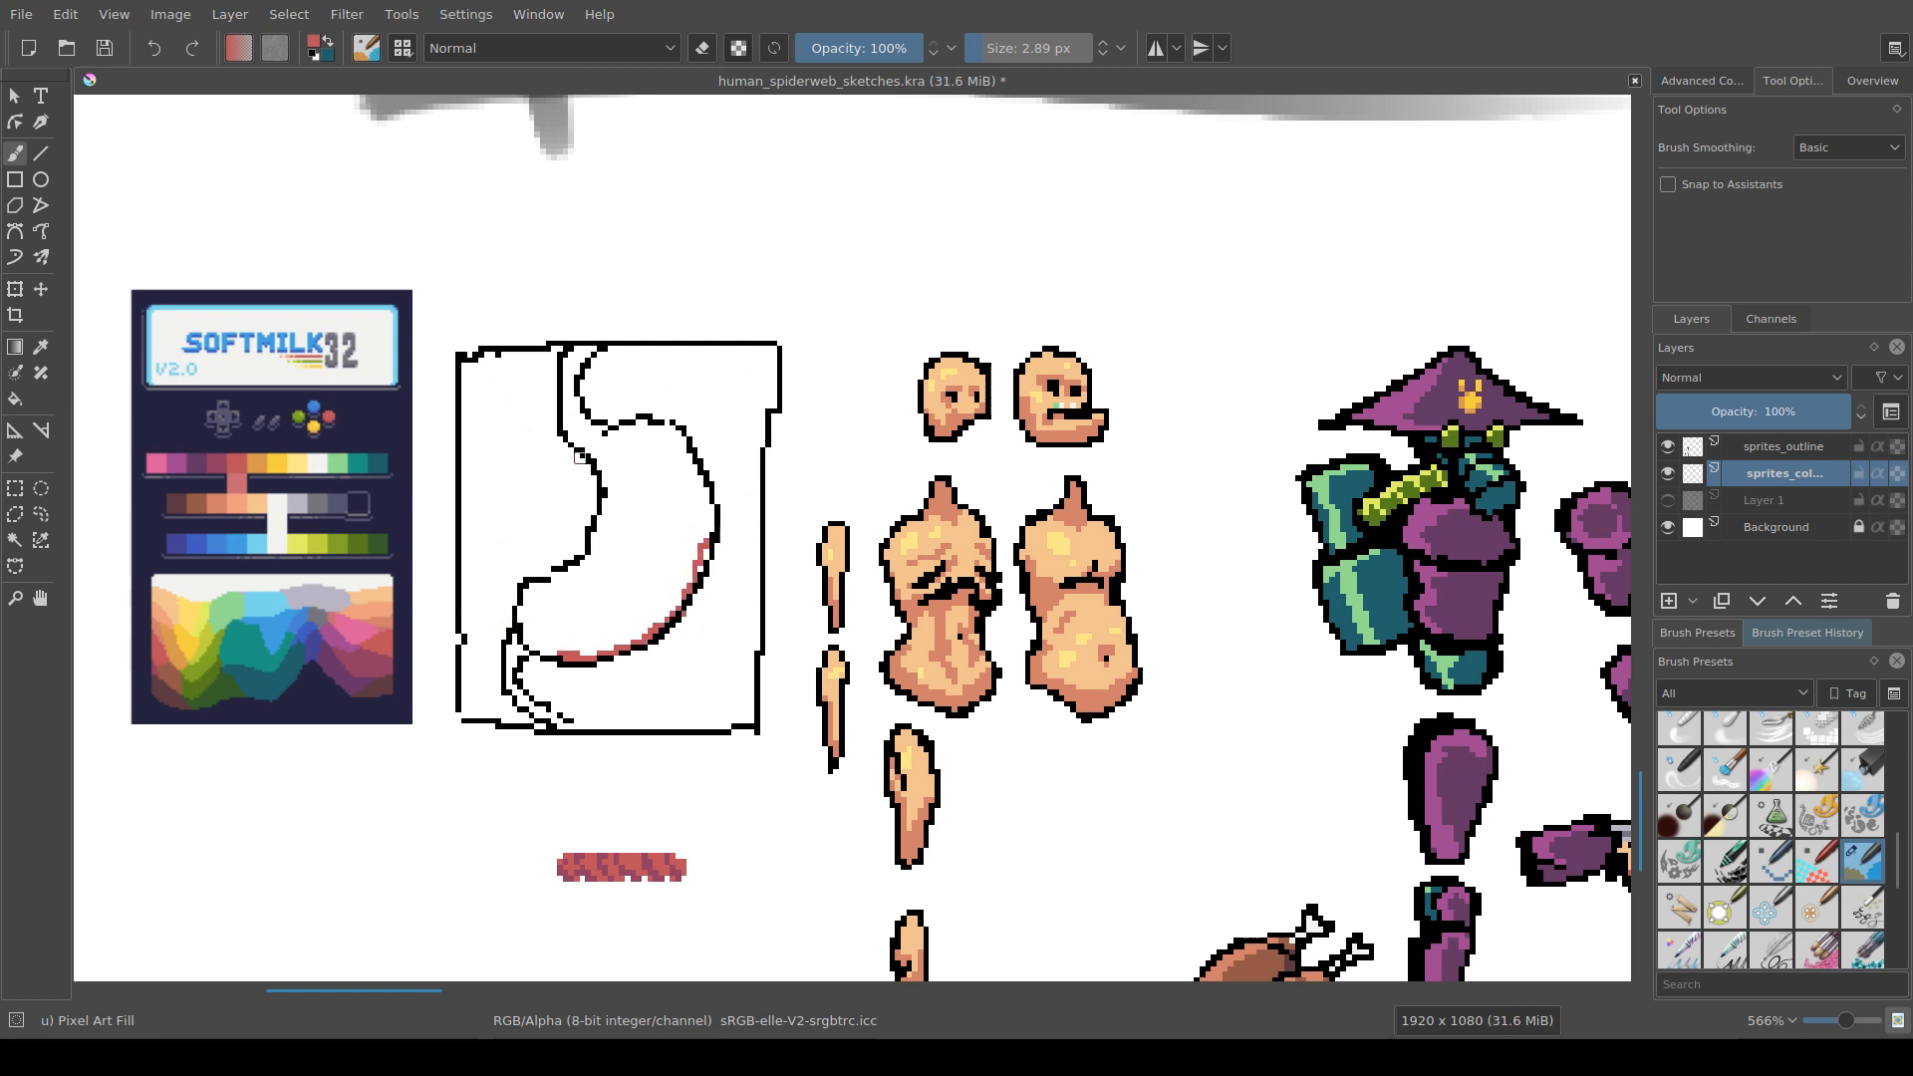
mouse_move(573, 650)
mouse_down()
mouse_move(518, 611)
mouse_move(558, 633)
mouse_up()
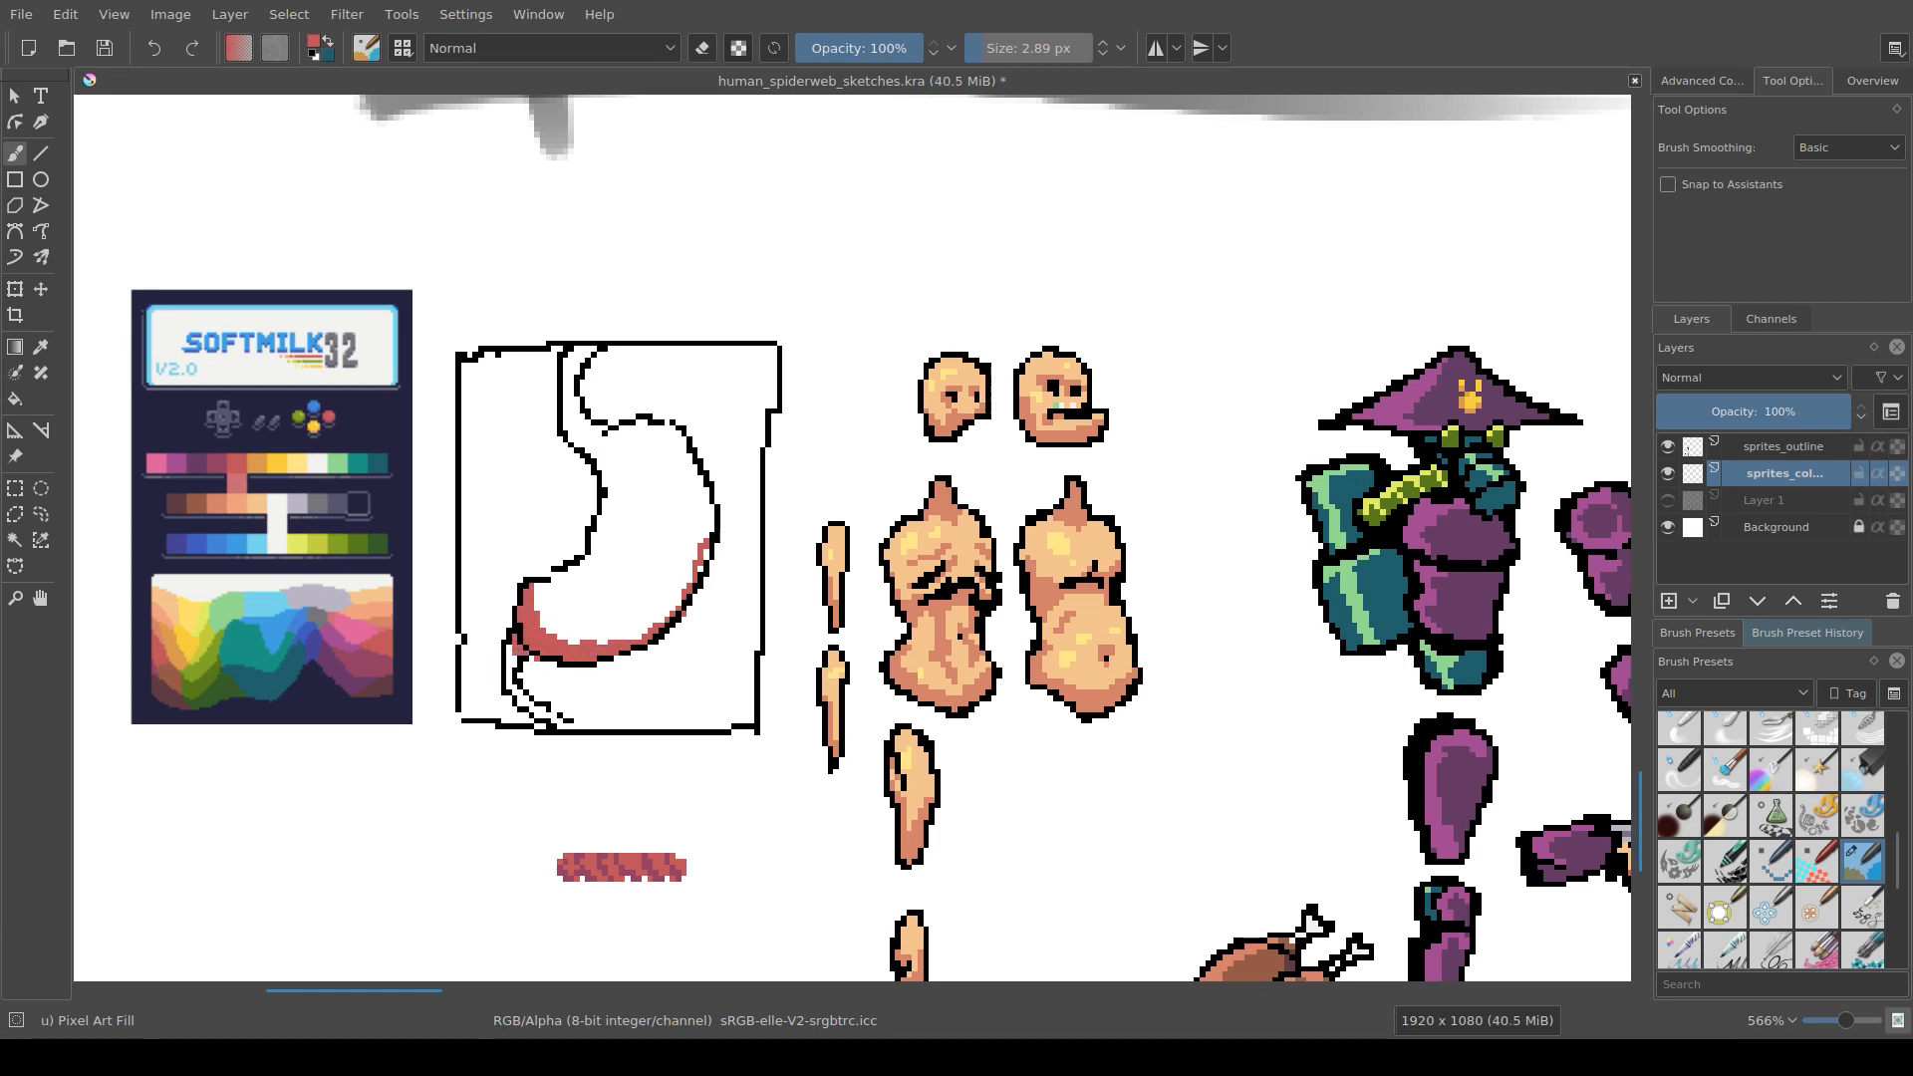
Step: Fill the stomach's lower and upper tubes with red up to the frame's edges
drag(512, 674, 530, 705)
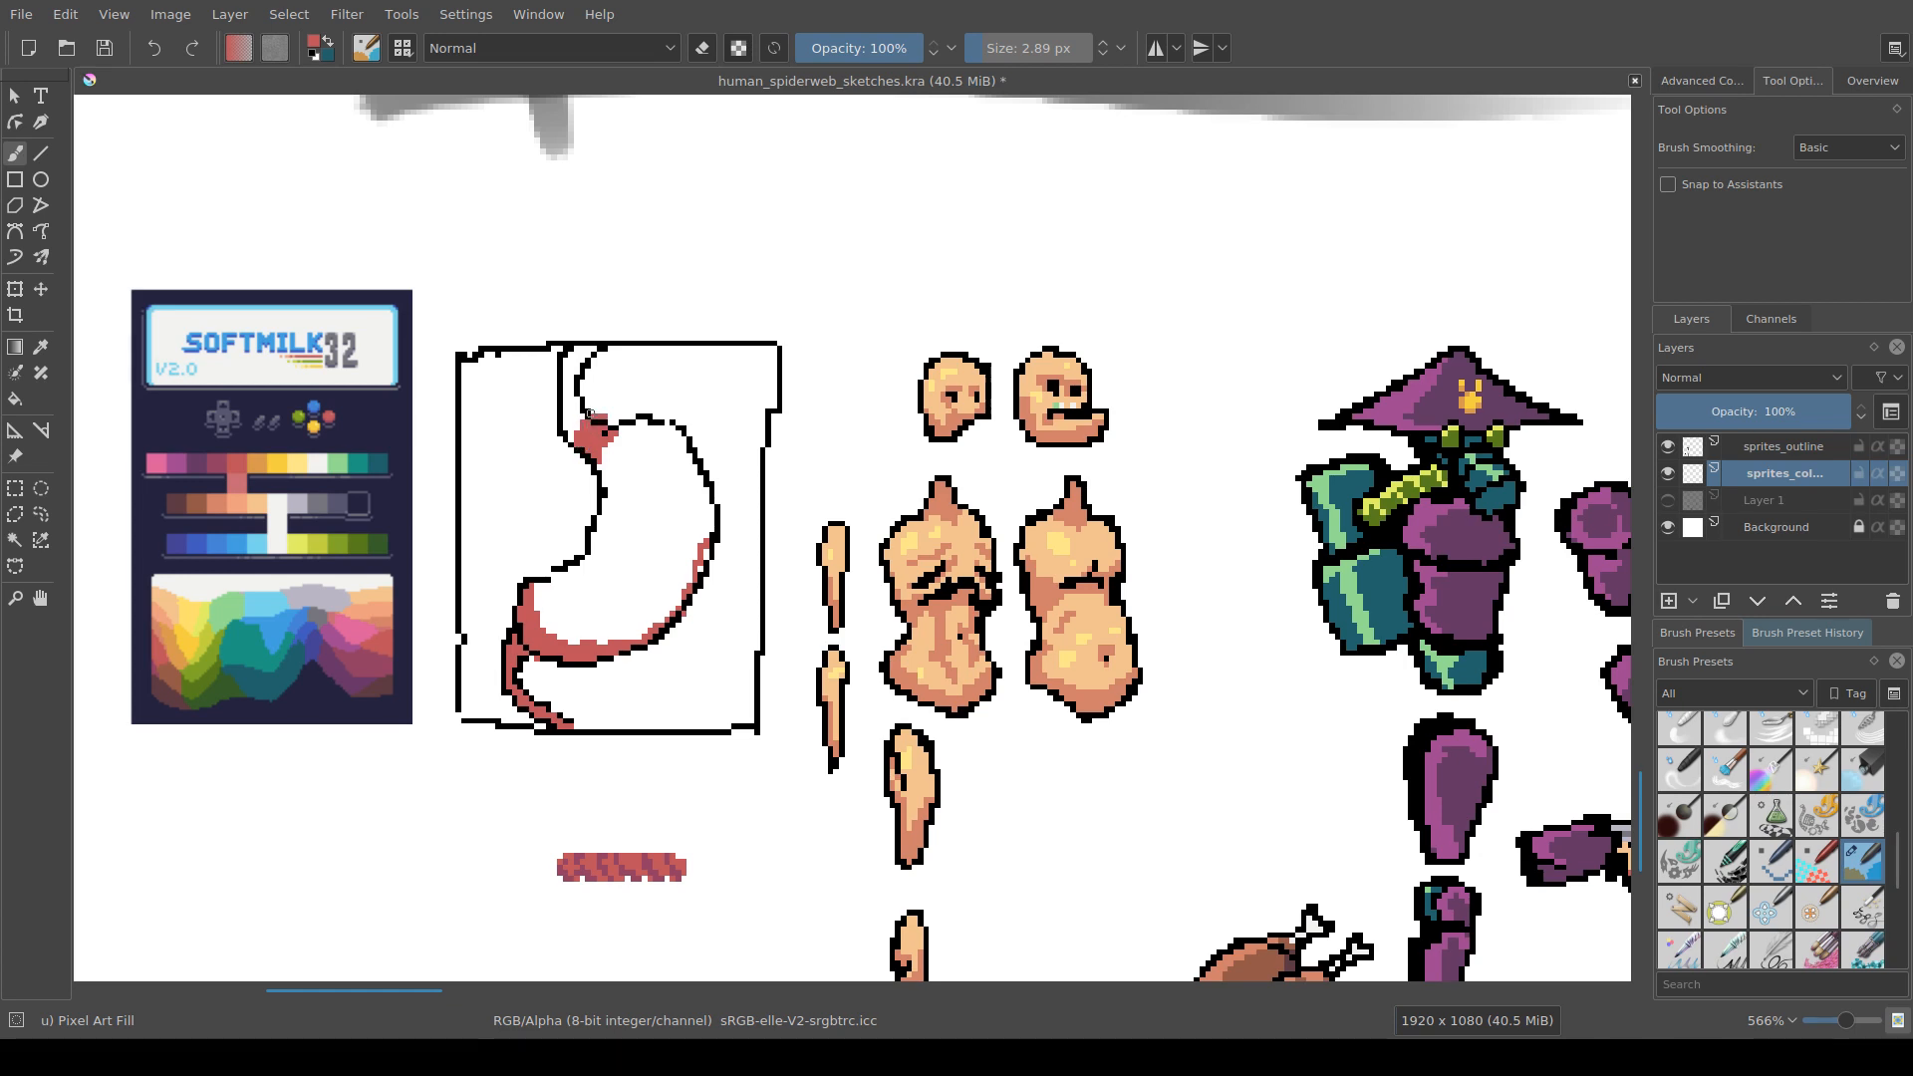
drag(589, 414, 568, 357)
drag(619, 414, 508, 423)
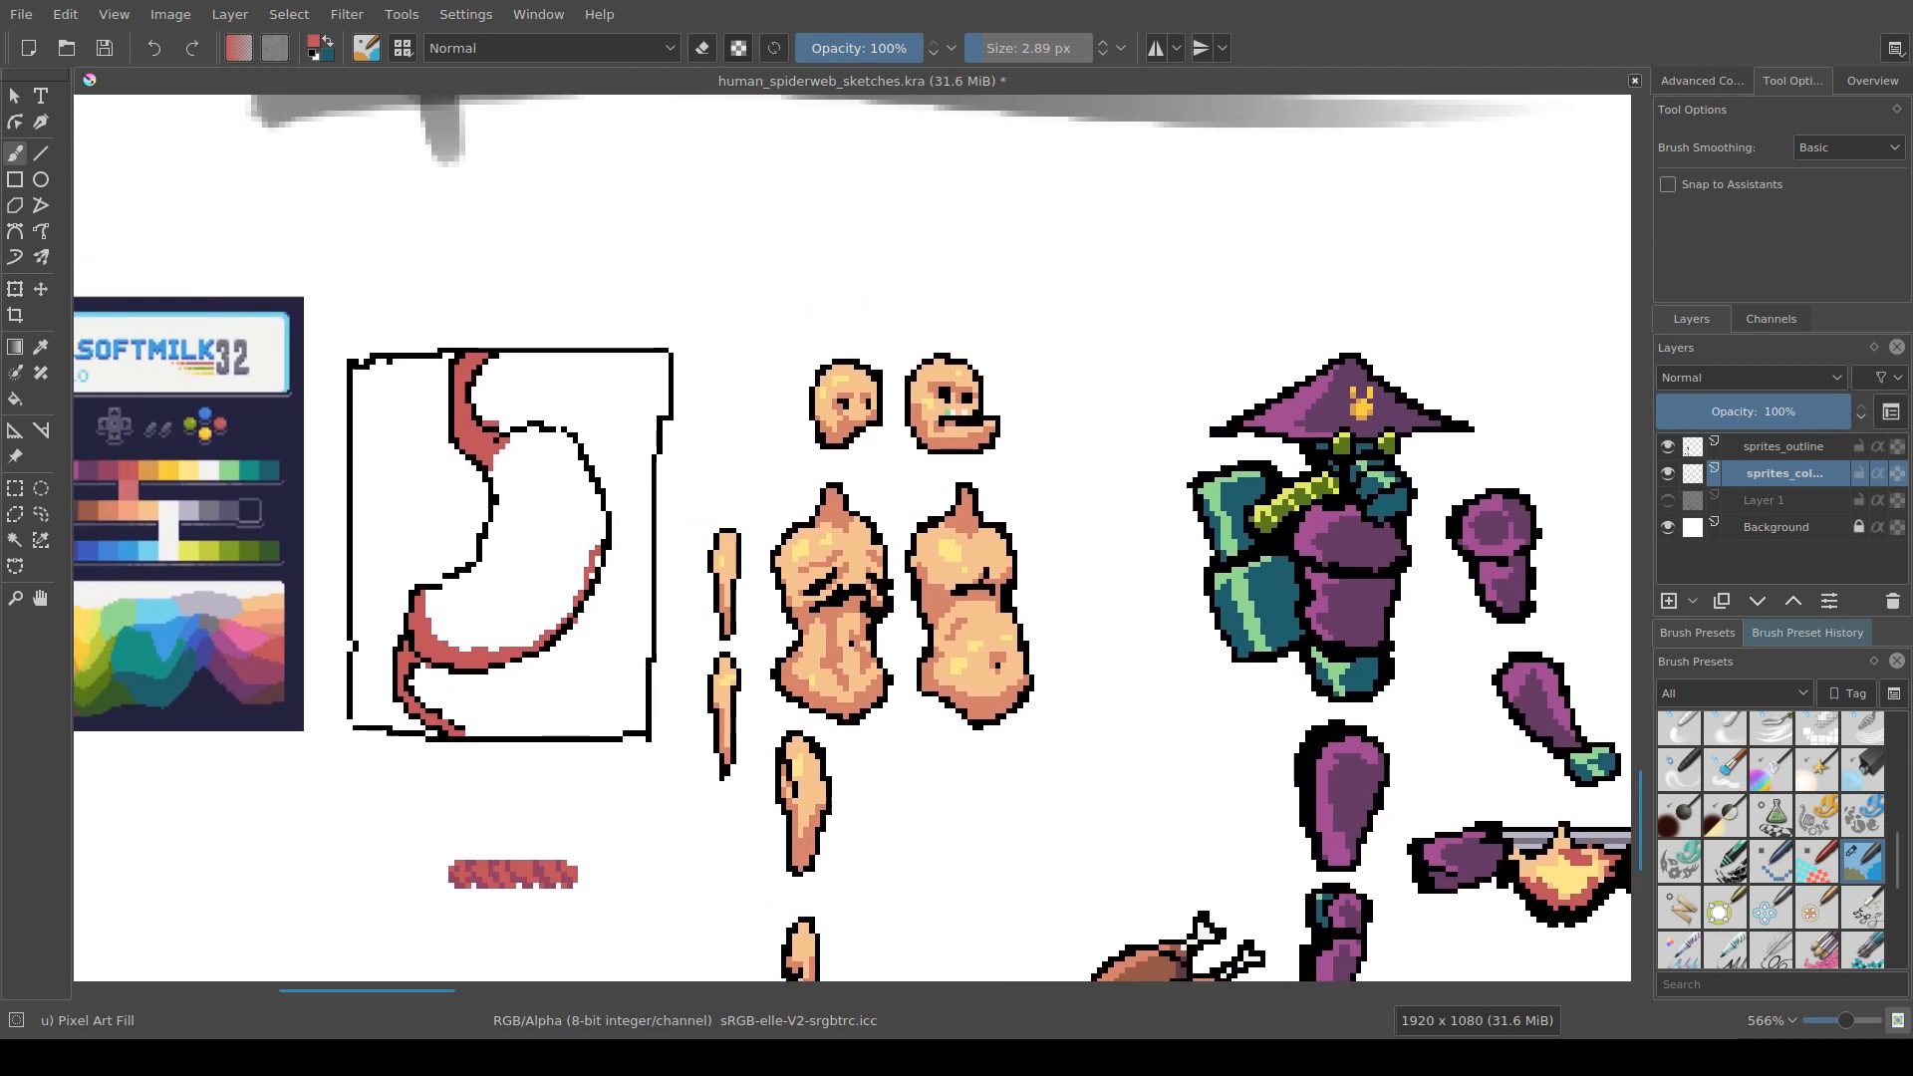
Step: Sample the light peach skin tone from the palette image
ctrl+click(147, 513)
drag(378, 468, 449, 495)
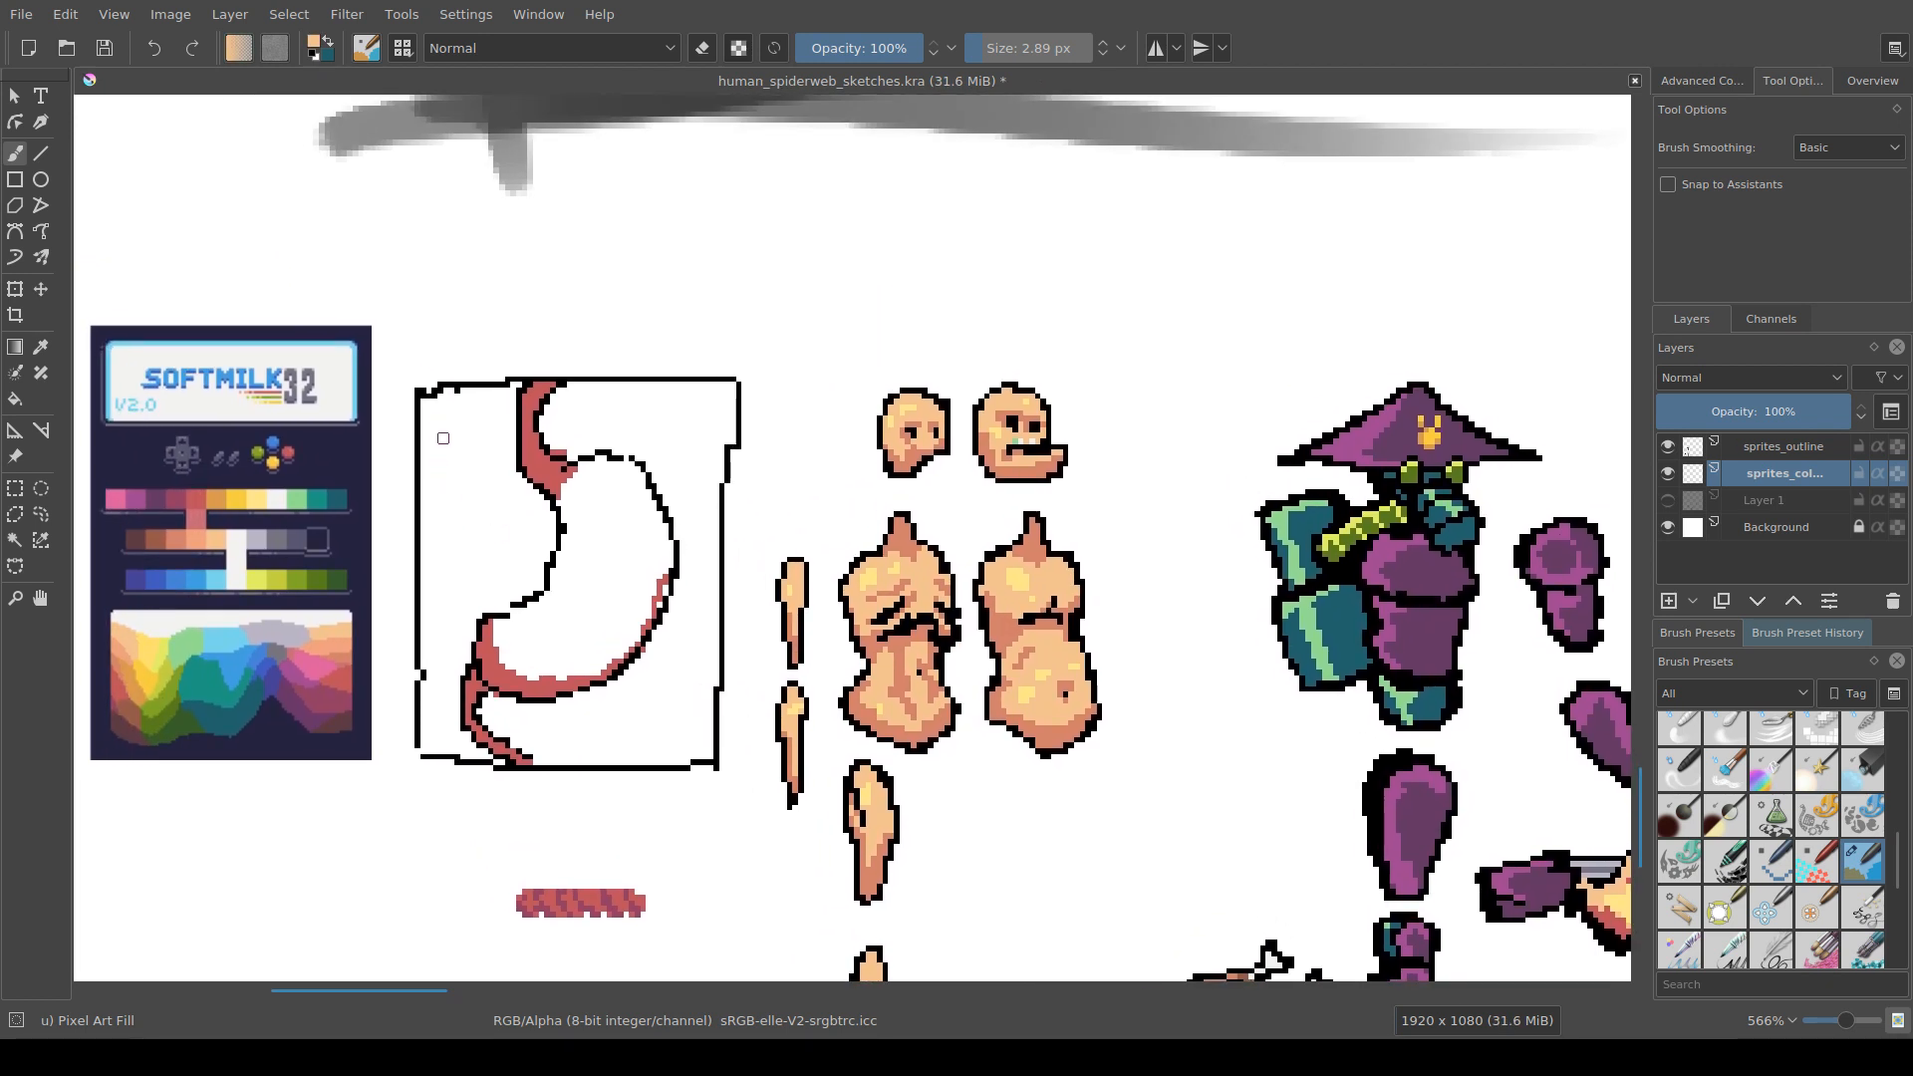
Step: Try filling the sprite with peach, first directly and again within a contiguous selection, then undo the fills and deselect
key(f)
click(618, 595)
key(ctrl+z)
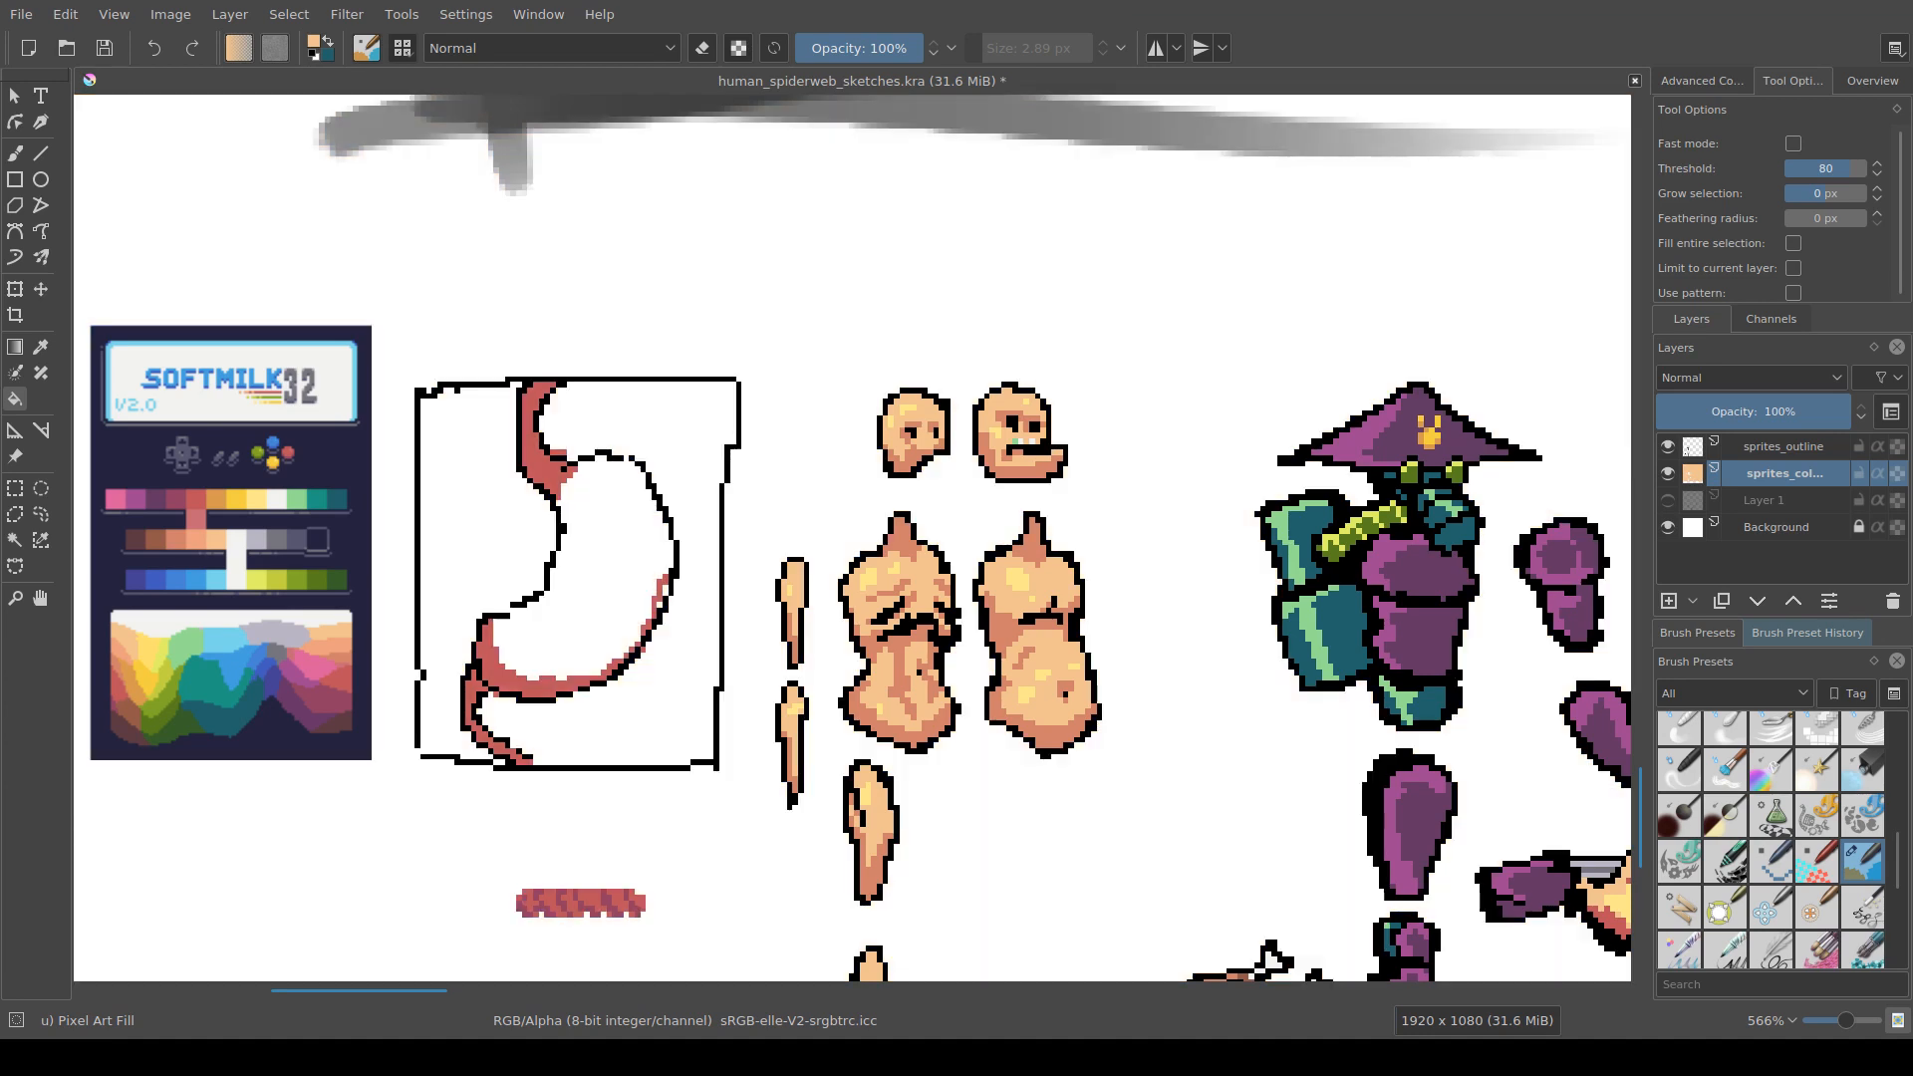
click(15, 540)
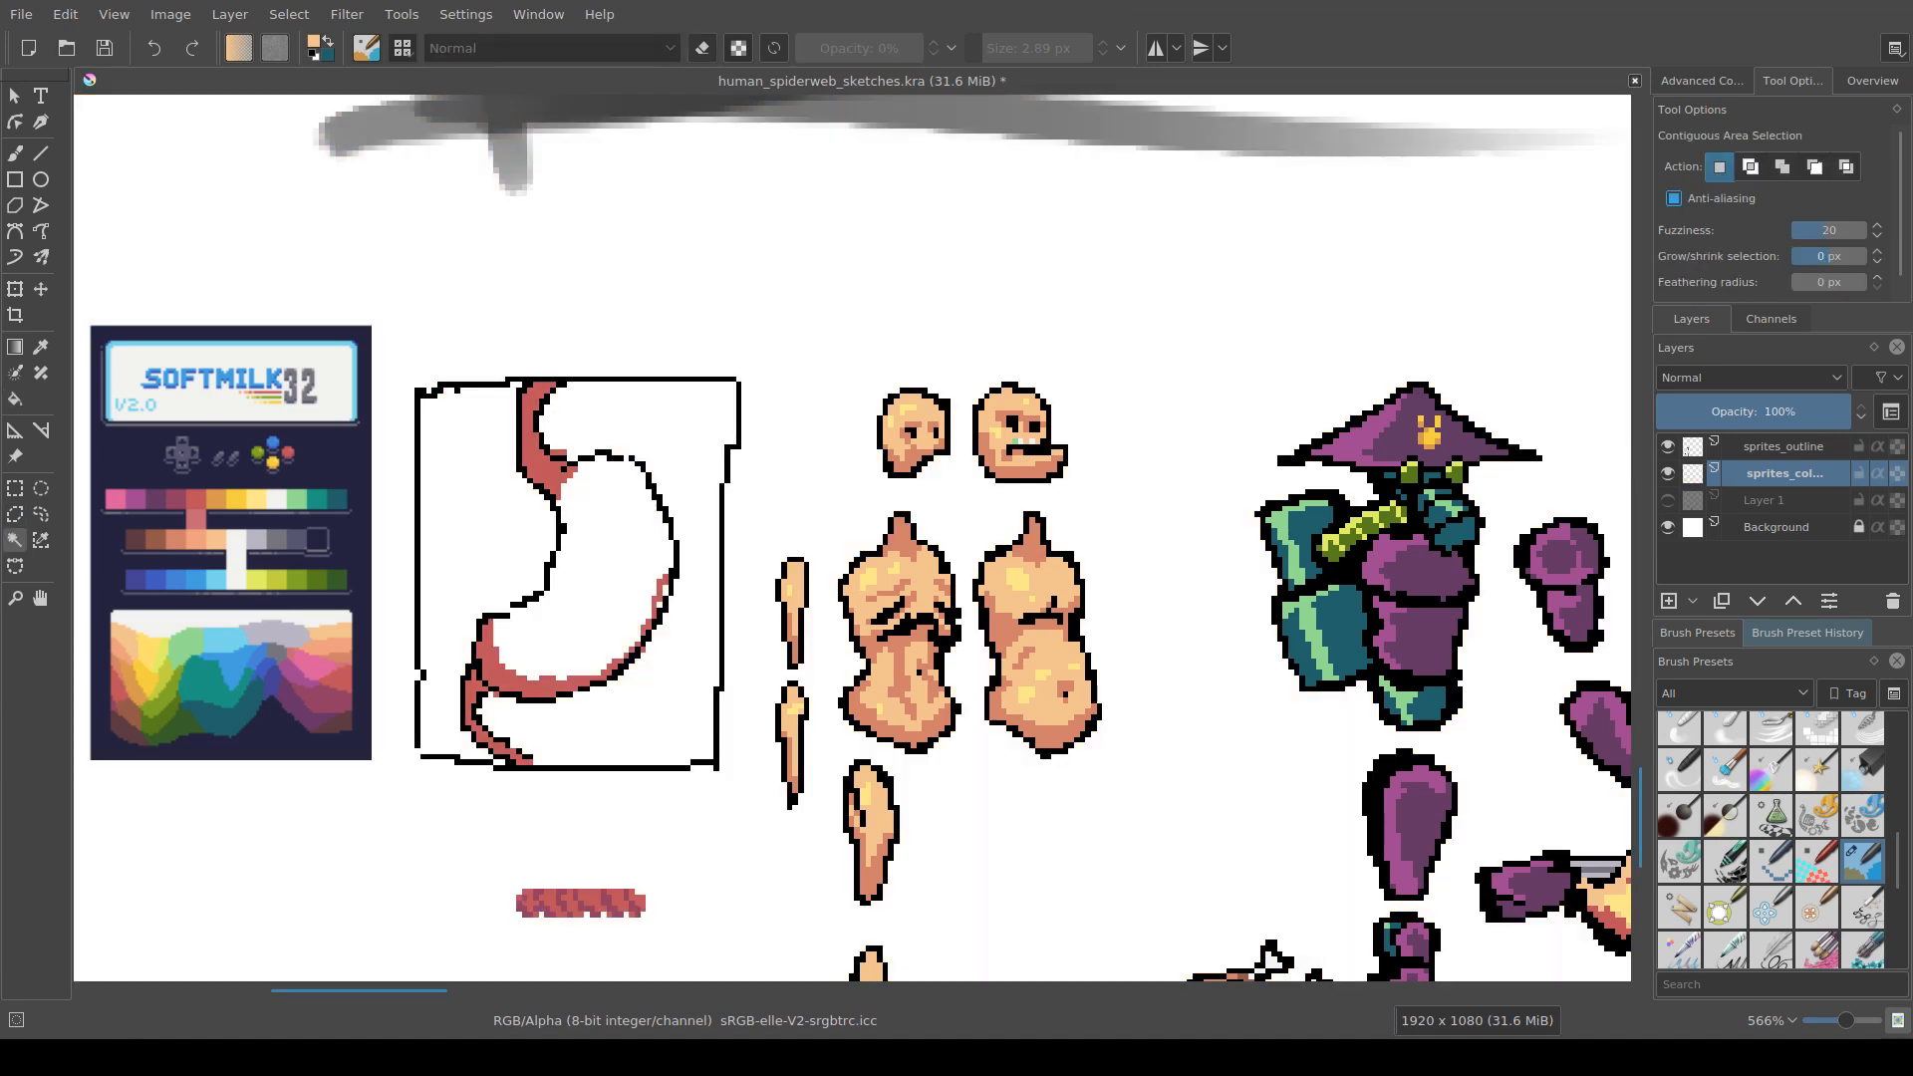
click(599, 585)
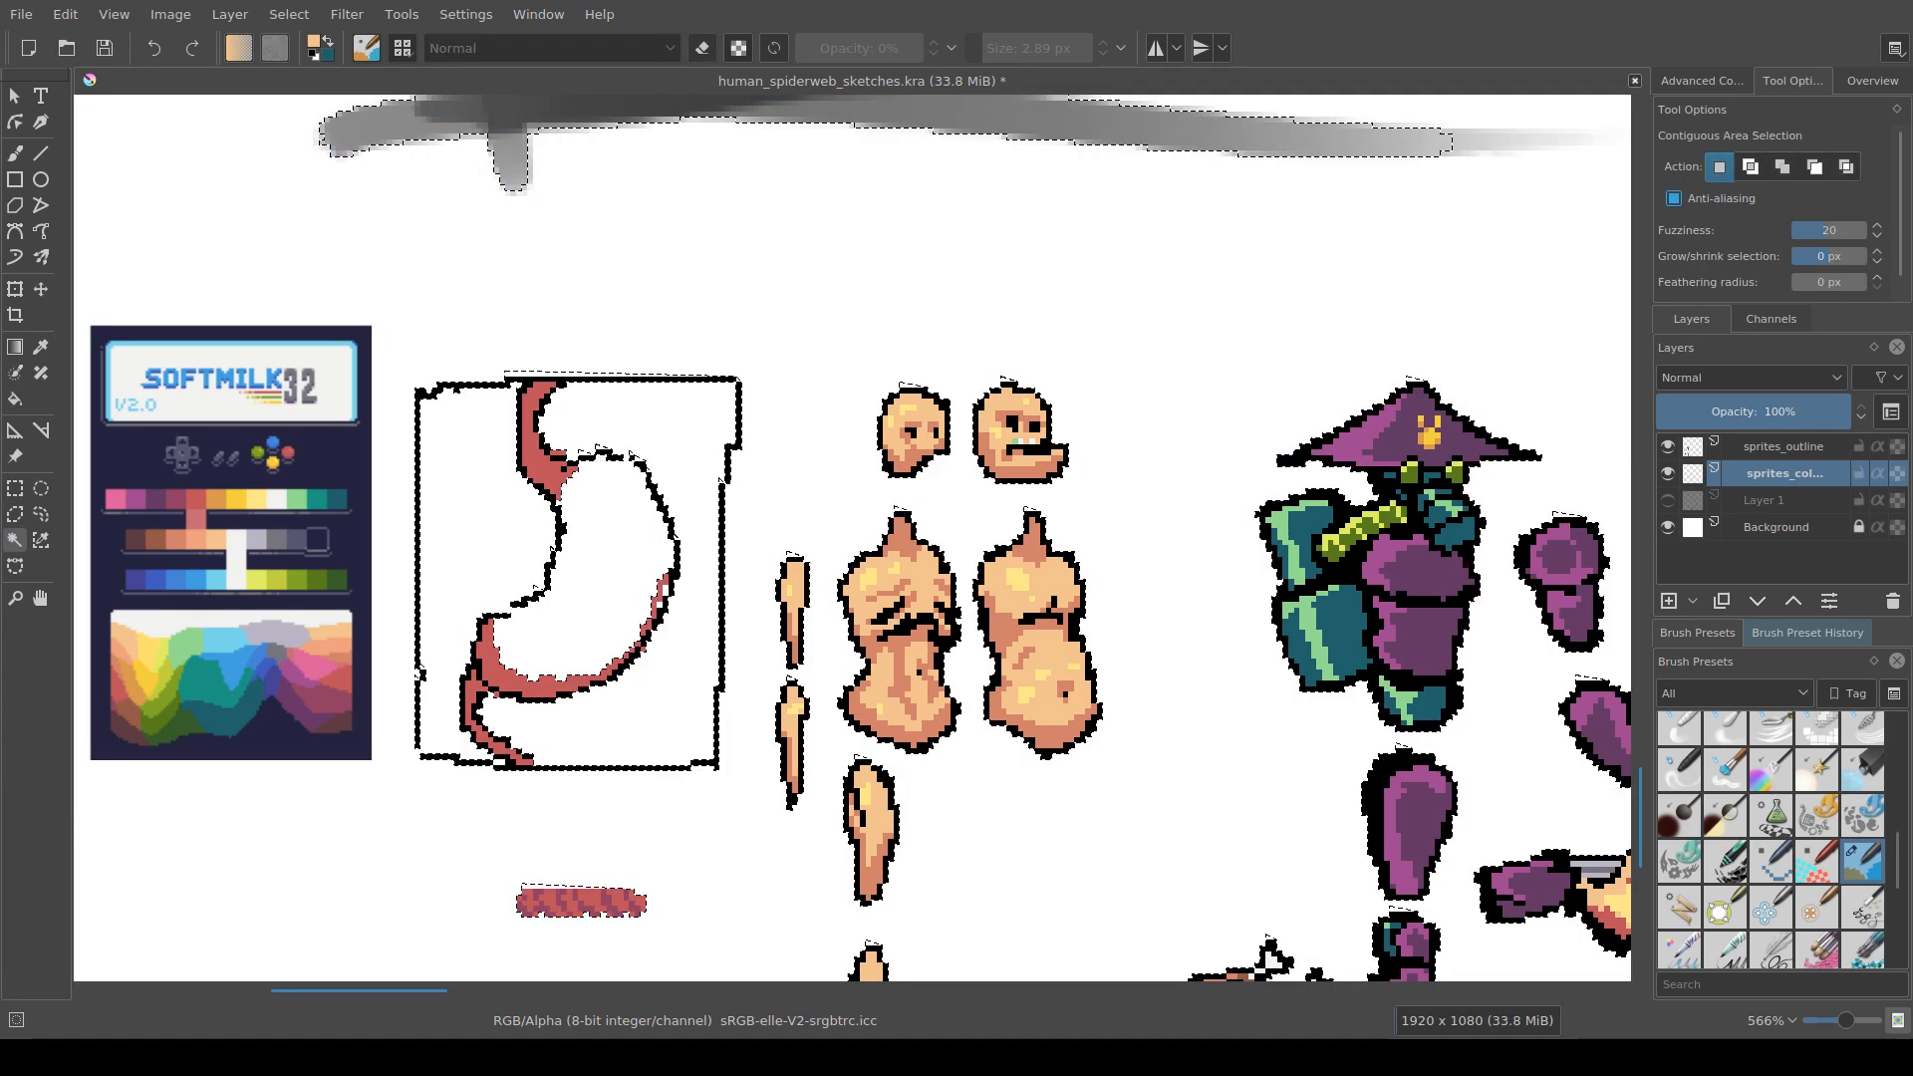
key(f)
click(1270, 959)
key(ctrl+z)
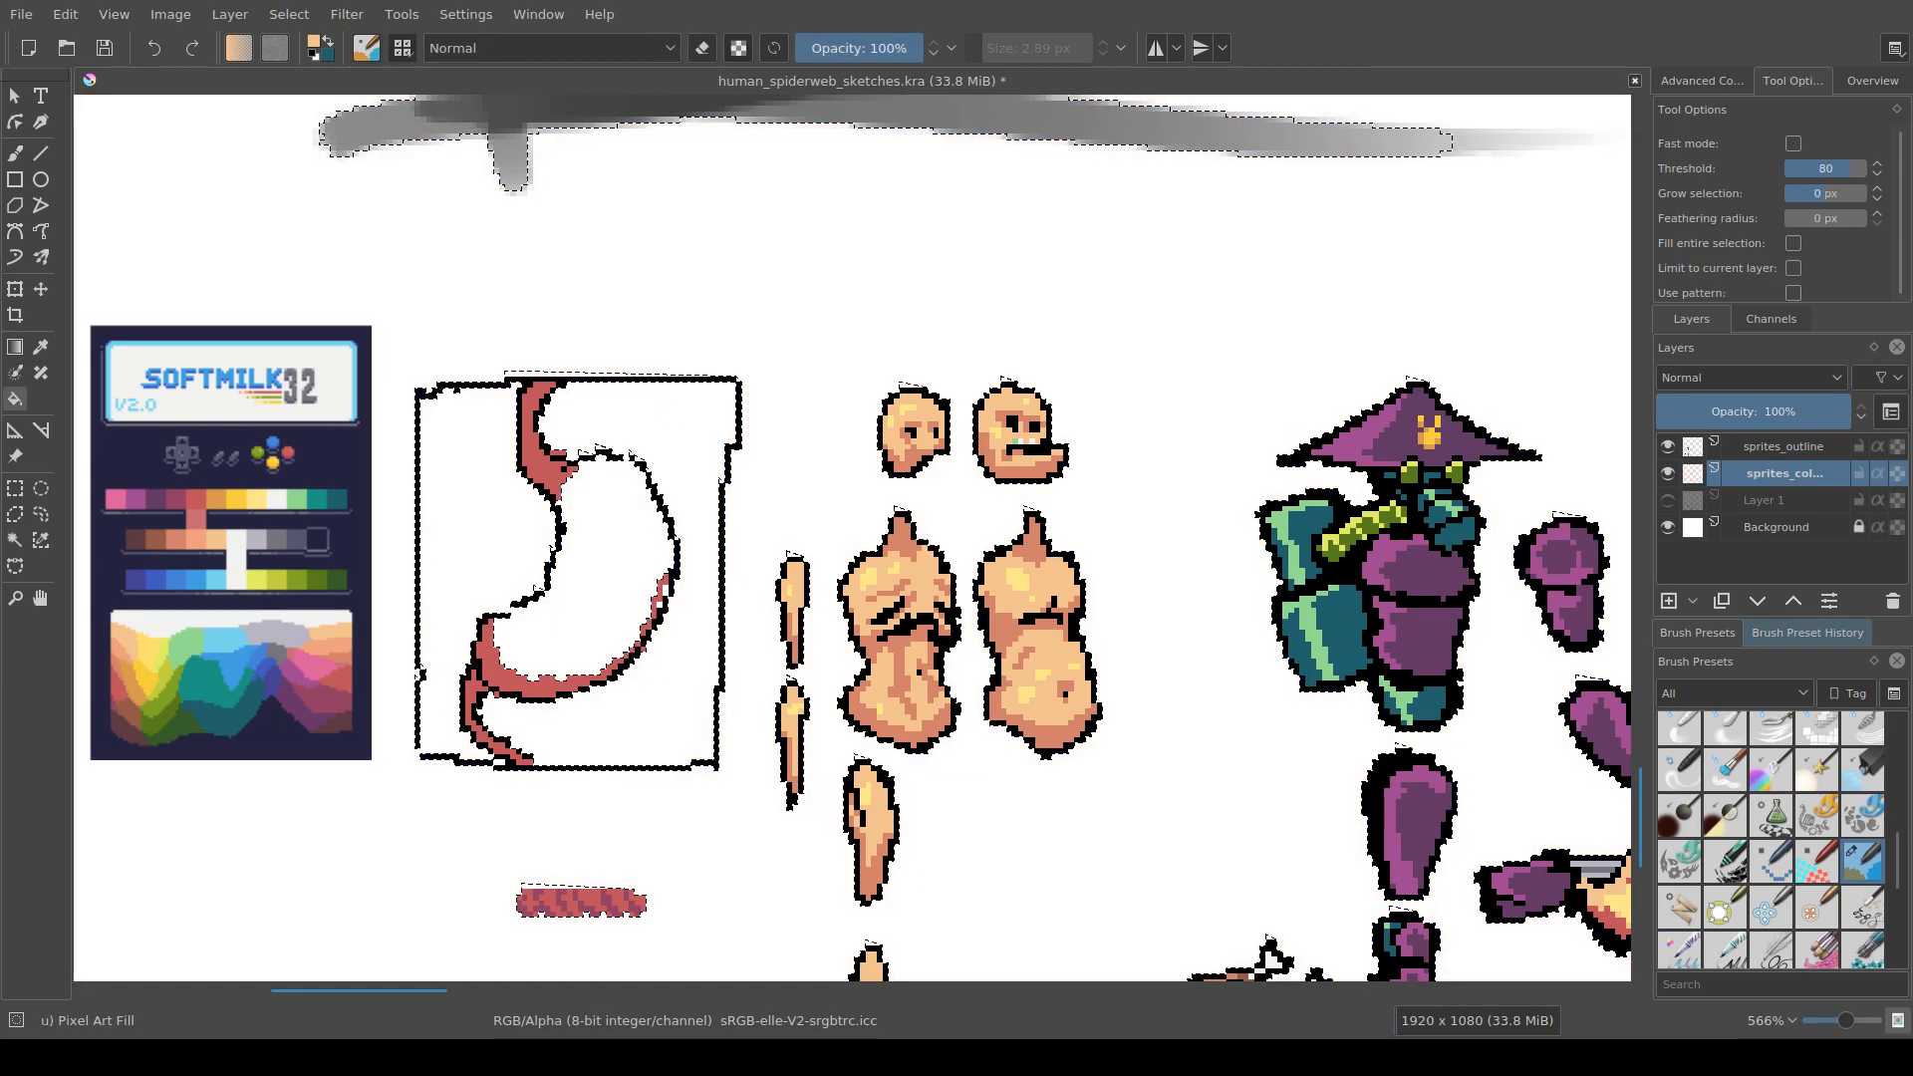
key(ctrl+r)
key(ctrl+shift+a)
key(b)
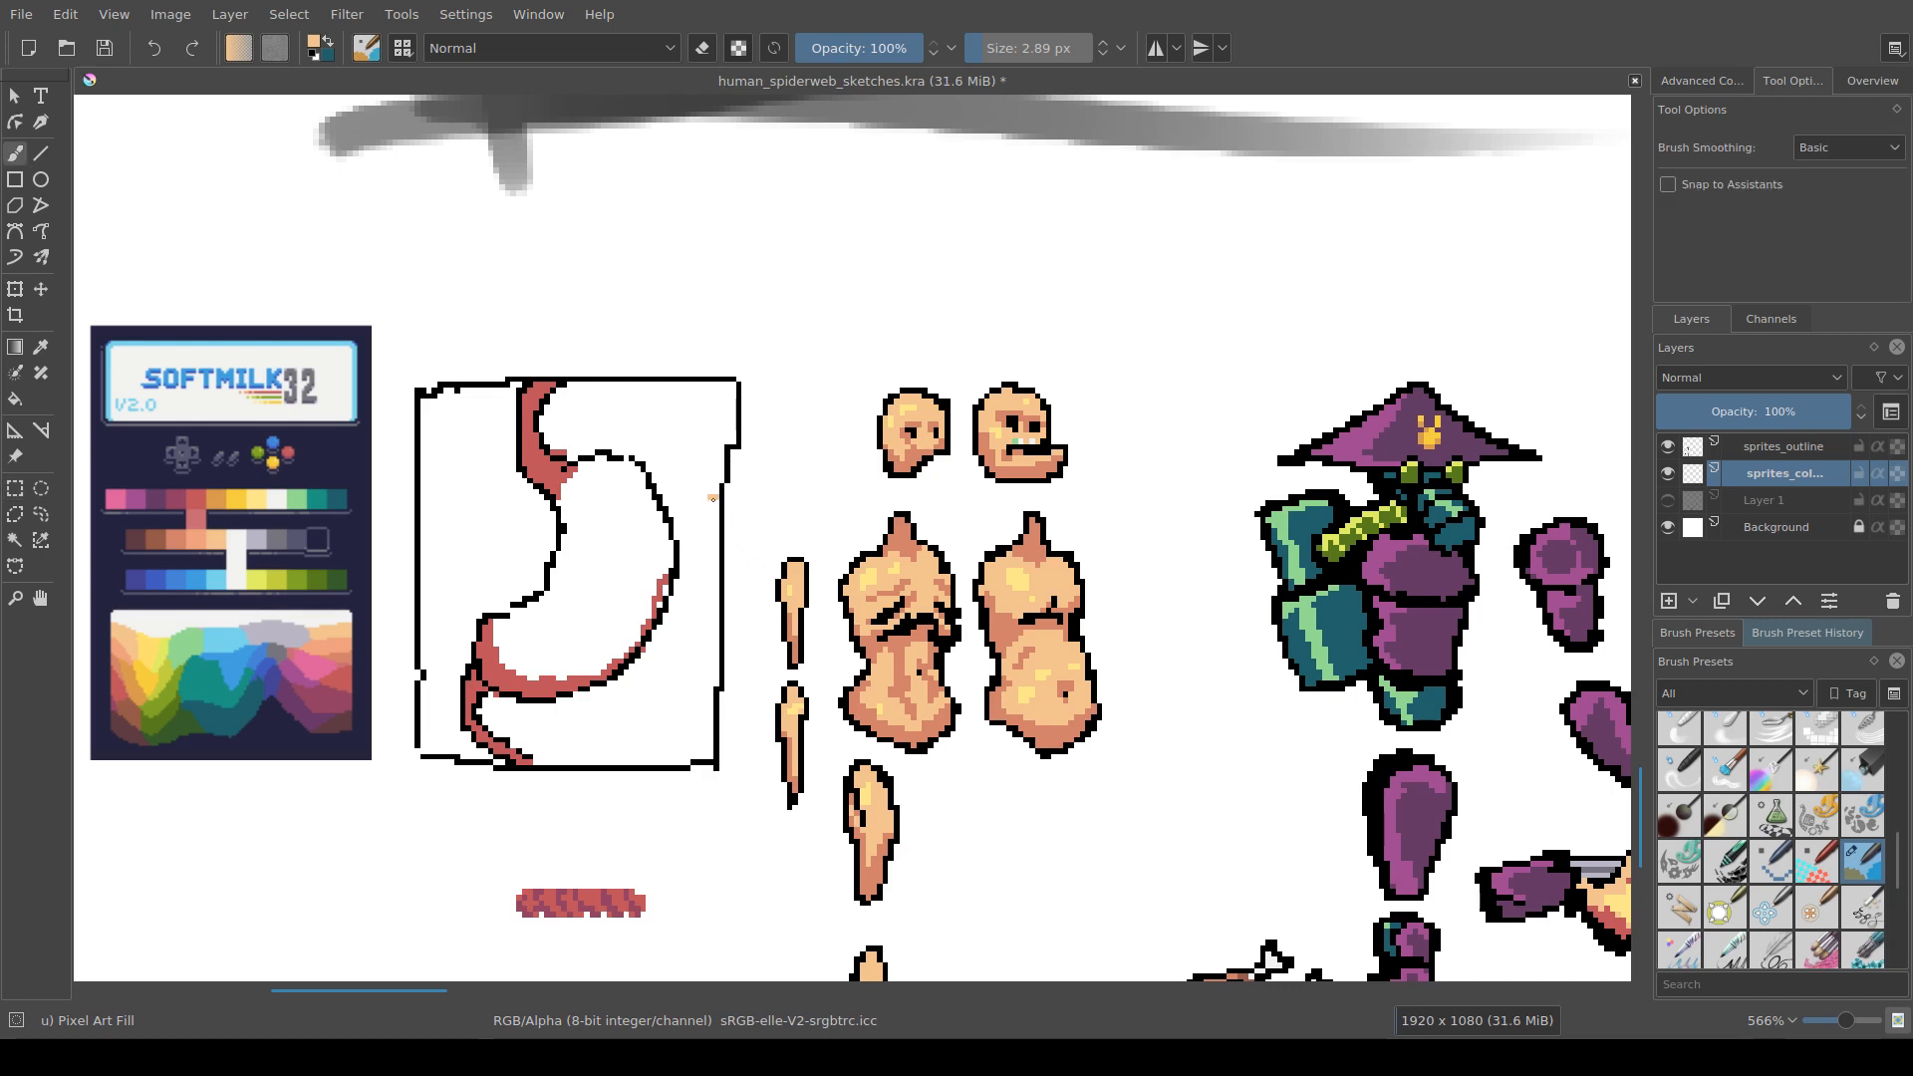
Step: Paint the whole area around the stomach inside the frame peach with a 10.53 px brush
mouse_move(549, 725)
mouse_down()
mouse_move(487, 714)
mouse_move(556, 732)
mouse_move(539, 749)
mouse_move(560, 754)
mouse_move(533, 714)
mouse_move(680, 648)
mouse_move(556, 742)
mouse_move(690, 748)
mouse_move(696, 726)
mouse_move(701, 635)
mouse_move(684, 670)
mouse_move(661, 652)
mouse_move(702, 540)
mouse_move(706, 612)
mouse_move(689, 499)
mouse_move(652, 432)
mouse_up()
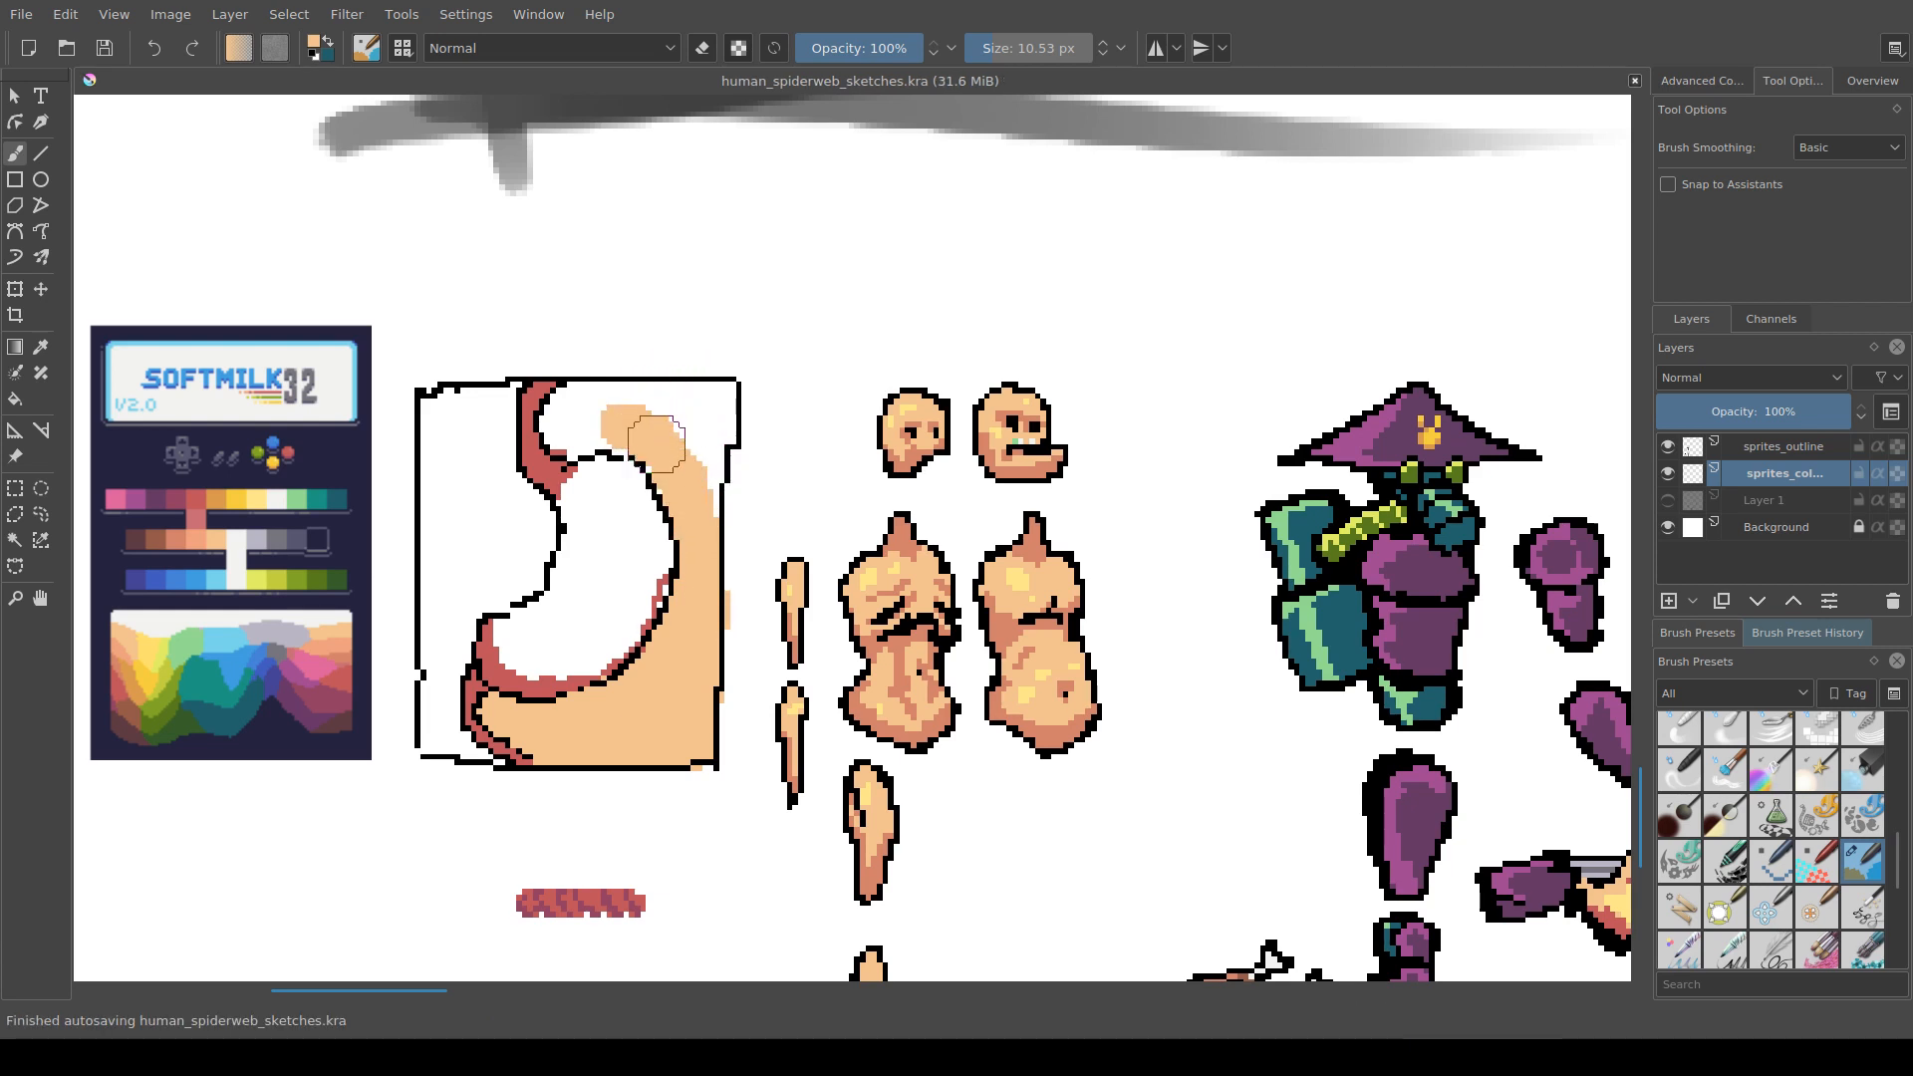
drag(729, 567, 765, 600)
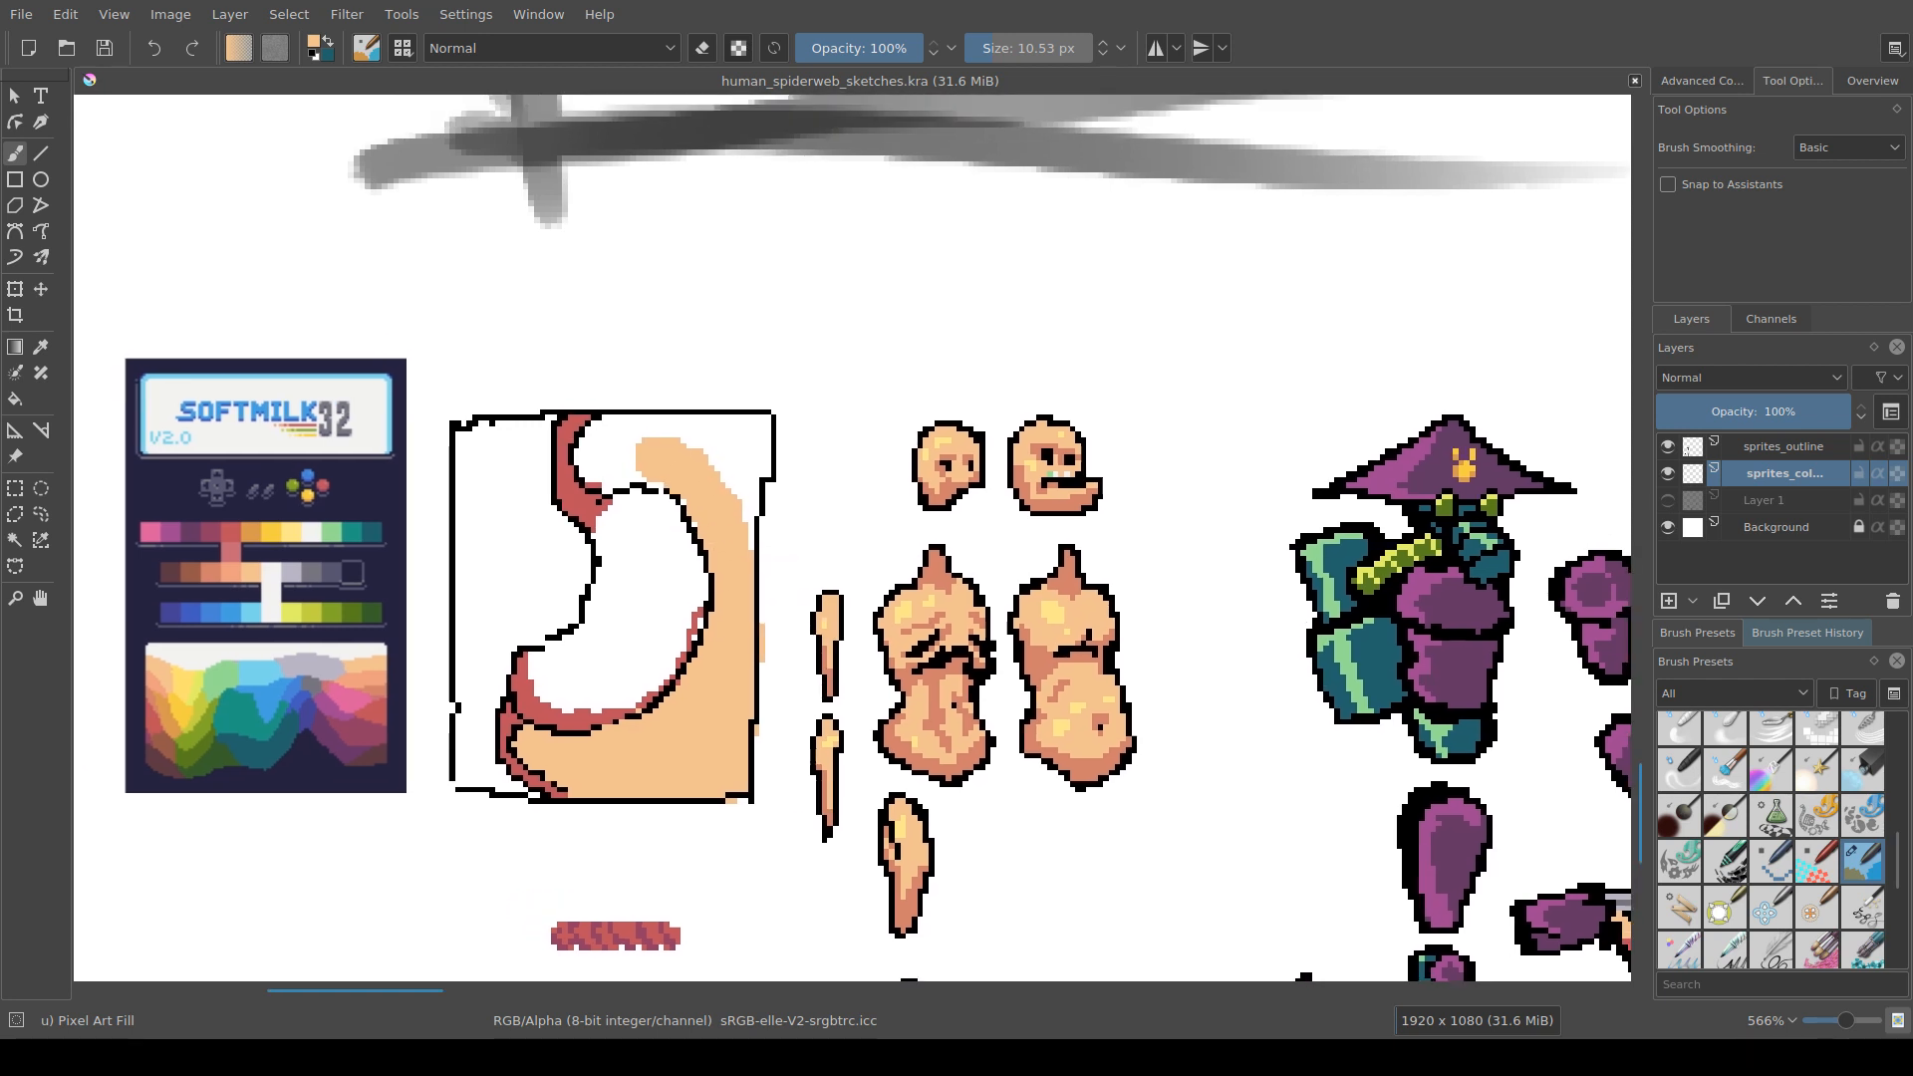
mouse_move(628, 466)
mouse_down()
mouse_move(715, 515)
mouse_move(692, 481)
mouse_move(625, 456)
mouse_move(601, 489)
mouse_move(585, 449)
mouse_move(608, 427)
mouse_move(596, 443)
mouse_move(704, 437)
mouse_move(646, 432)
mouse_move(724, 477)
mouse_move(736, 533)
mouse_move(752, 437)
mouse_move(731, 431)
mouse_move(725, 522)
mouse_up()
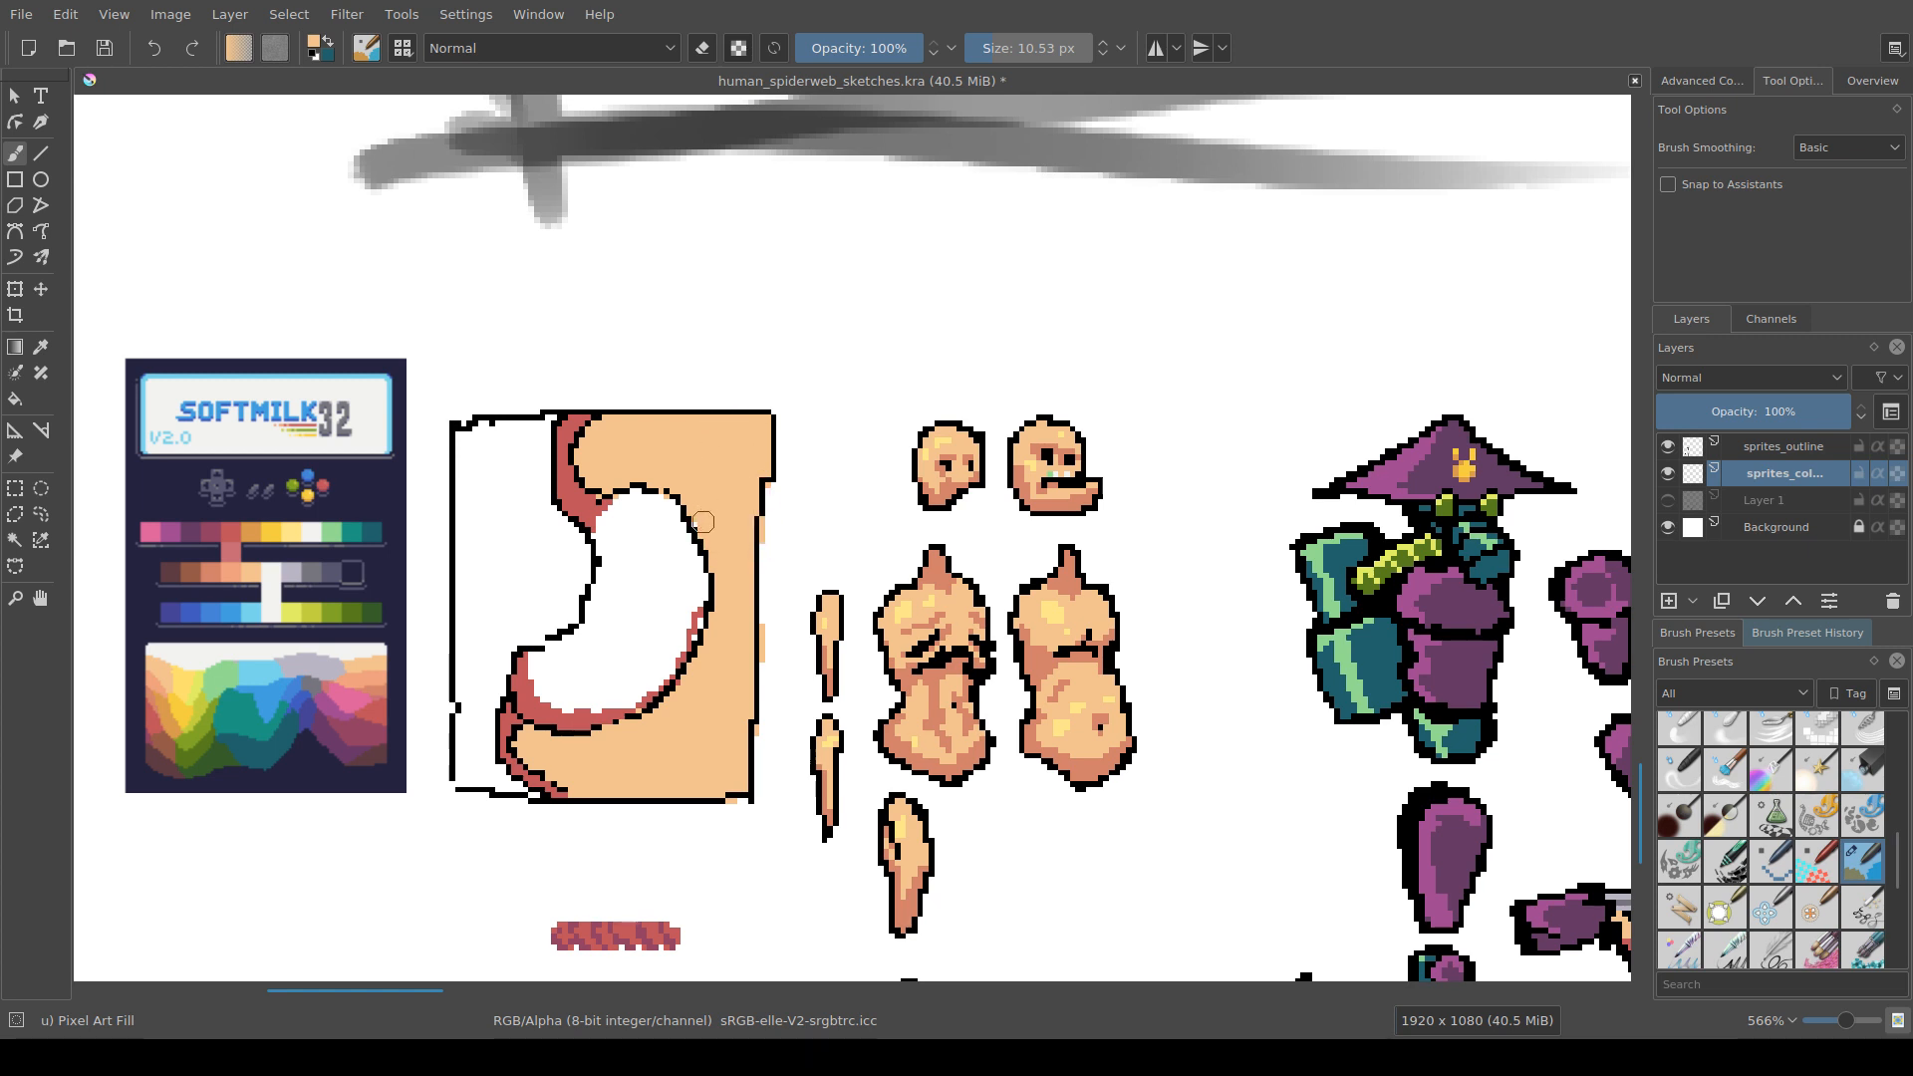
mouse_move(506, 643)
mouse_down()
mouse_move(573, 557)
mouse_move(573, 599)
mouse_move(577, 584)
mouse_move(539, 426)
mouse_move(466, 443)
mouse_move(479, 556)
mouse_move(516, 470)
mouse_move(551, 582)
mouse_move(472, 618)
mouse_move(473, 578)
mouse_move(484, 684)
mouse_move(472, 634)
mouse_move(460, 781)
mouse_move(511, 787)
mouse_move(523, 792)
mouse_up()
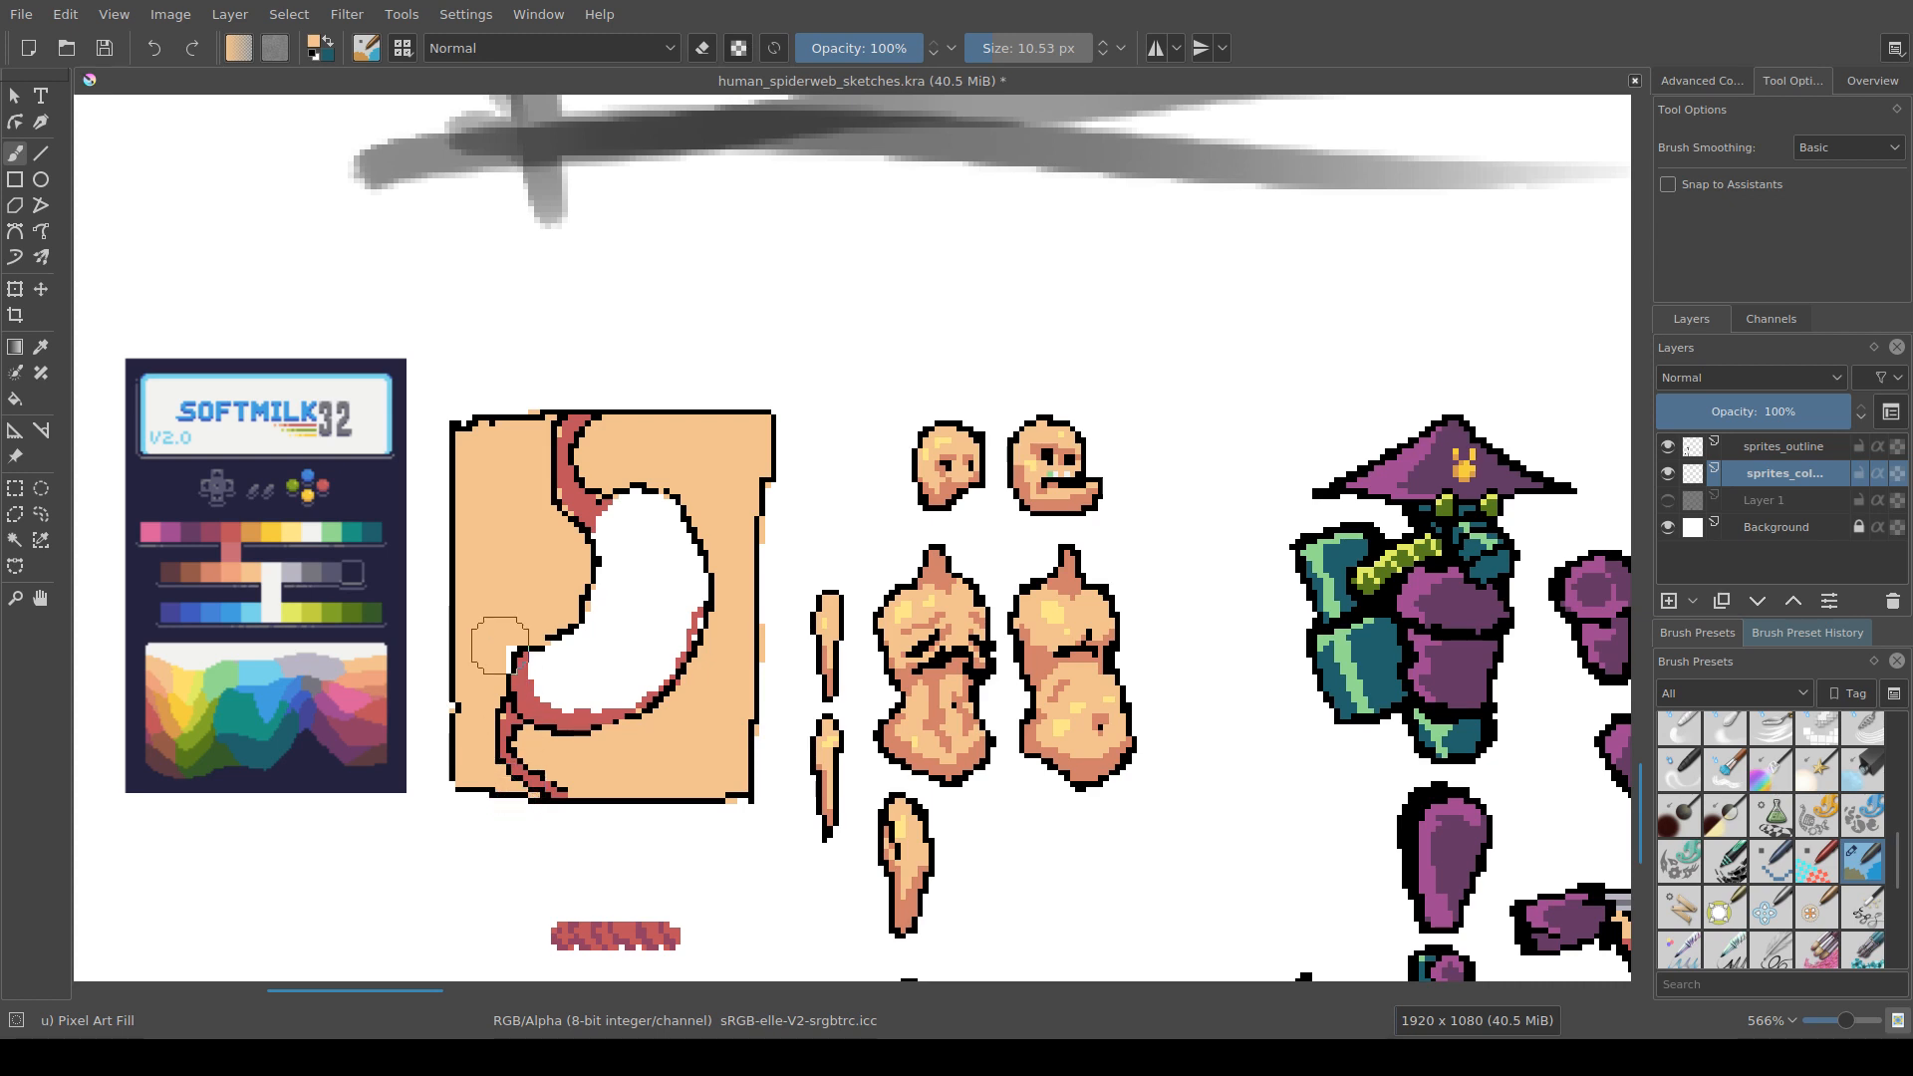
mouse_move(499, 654)
mouse_down()
mouse_move(500, 672)
mouse_move(574, 607)
mouse_move(583, 558)
mouse_move(620, 525)
mouse_move(568, 519)
mouse_up()
Step: Save the file and extend the red shading around the stomach's inner rim with a 3.81 px brush
ctrl+click(574, 503)
key(ctrl+s)
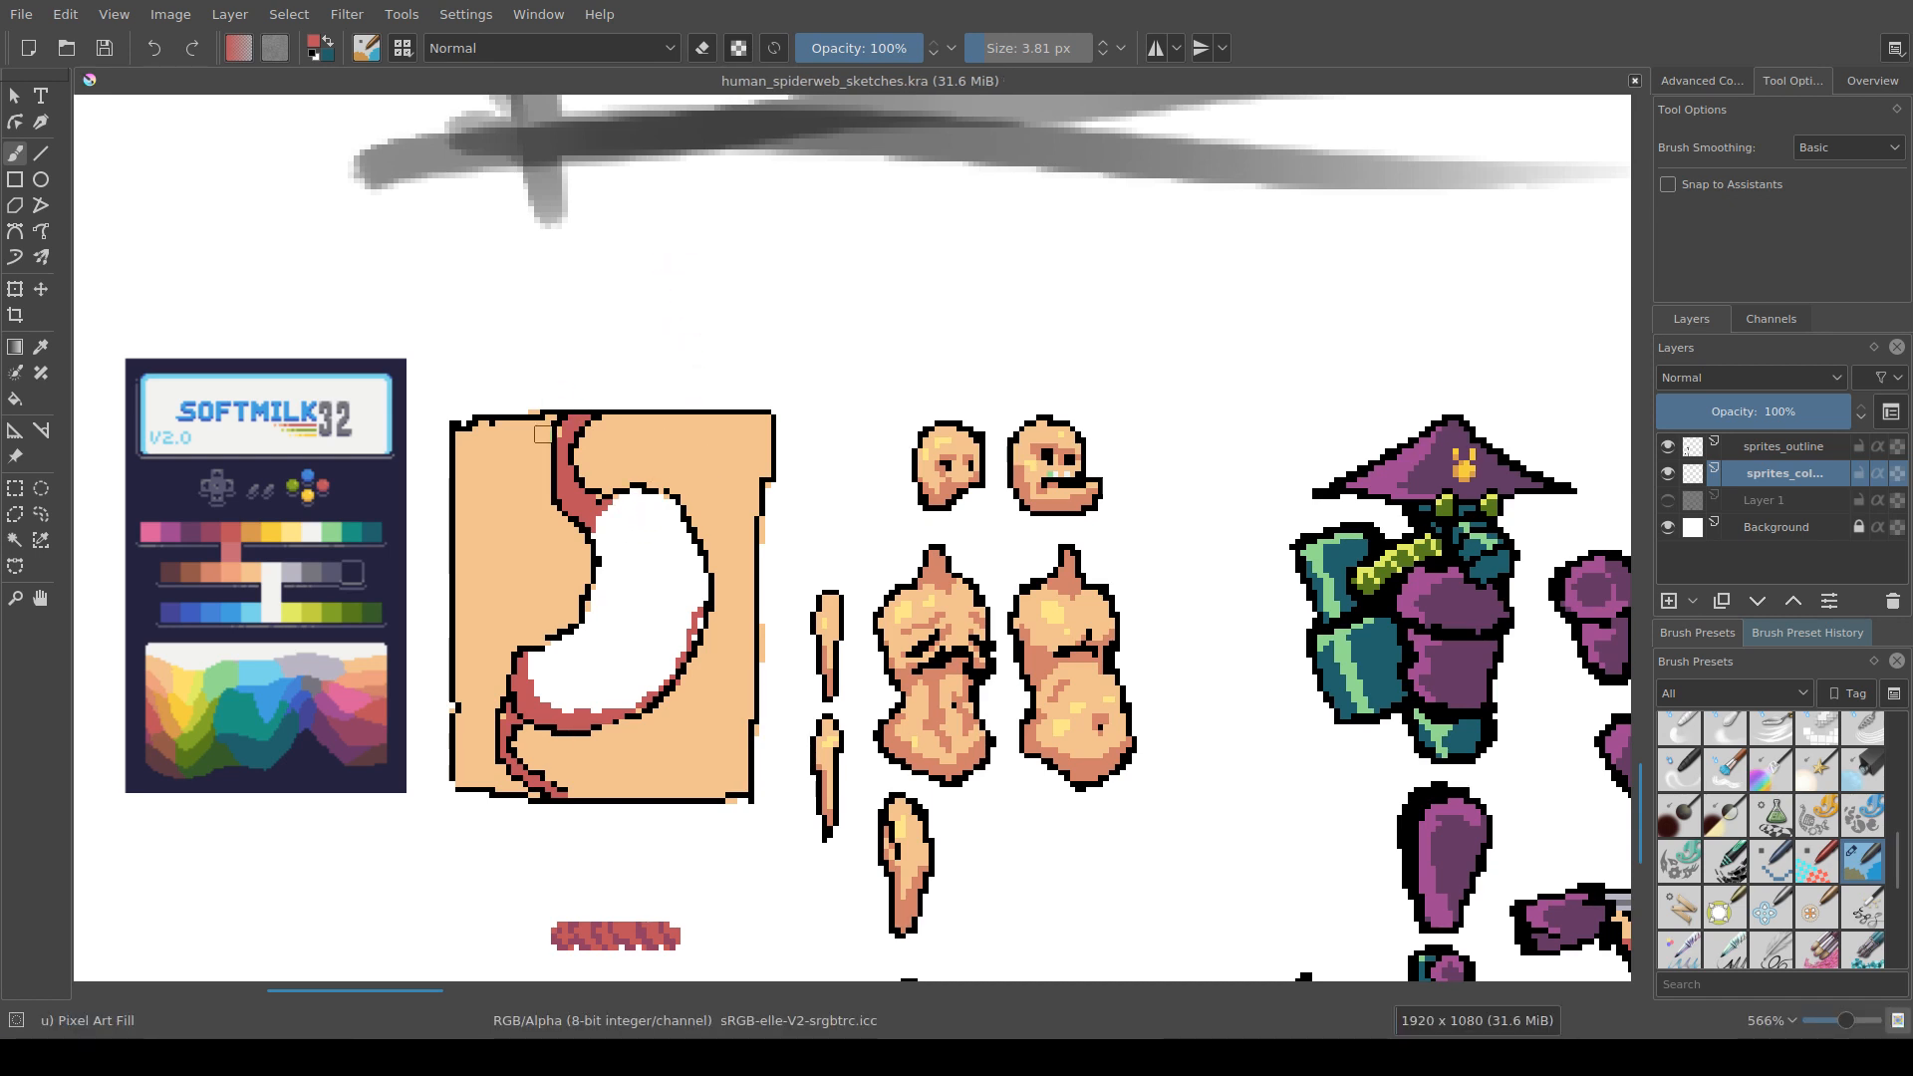
click(575, 466)
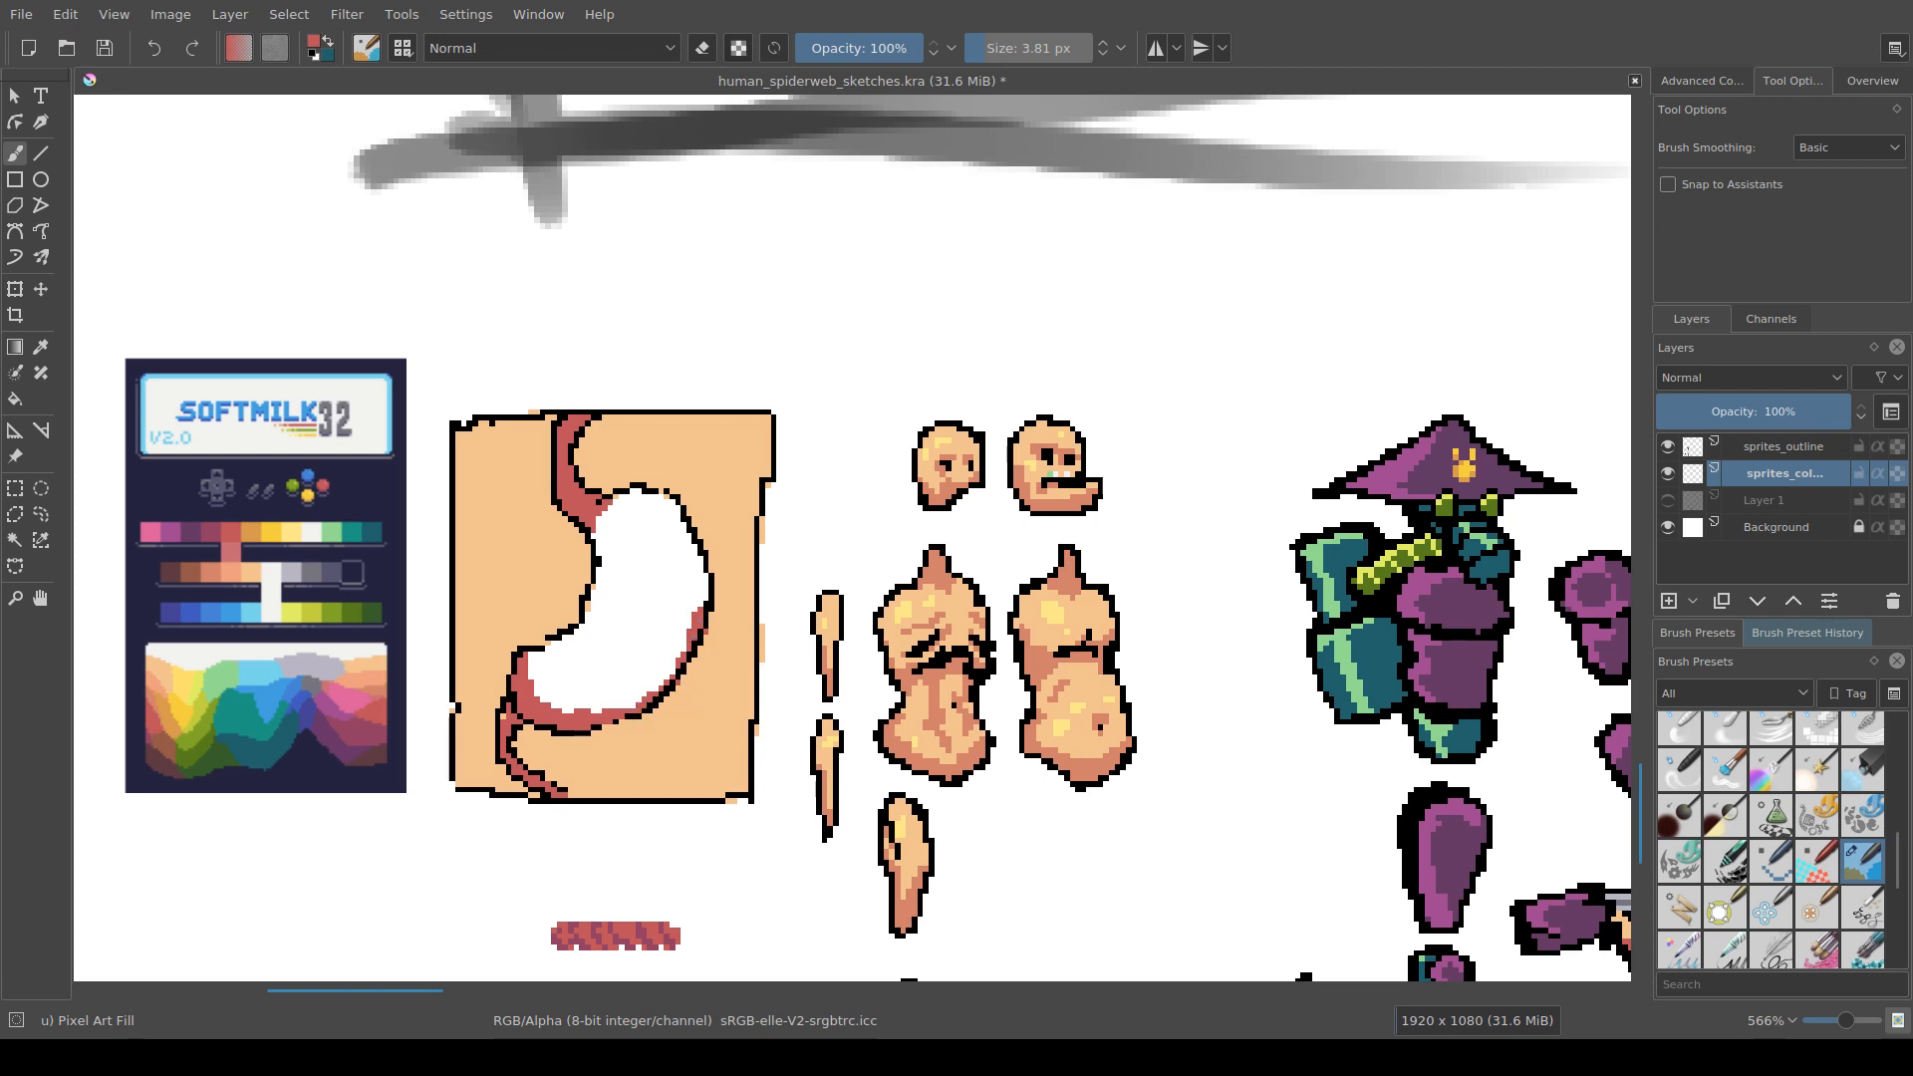
ctrl+click(695, 666)
ctrl+click(581, 715)
mouse_move(595, 588)
mouse_down()
mouse_move(597, 533)
mouse_move(600, 557)
mouse_up()
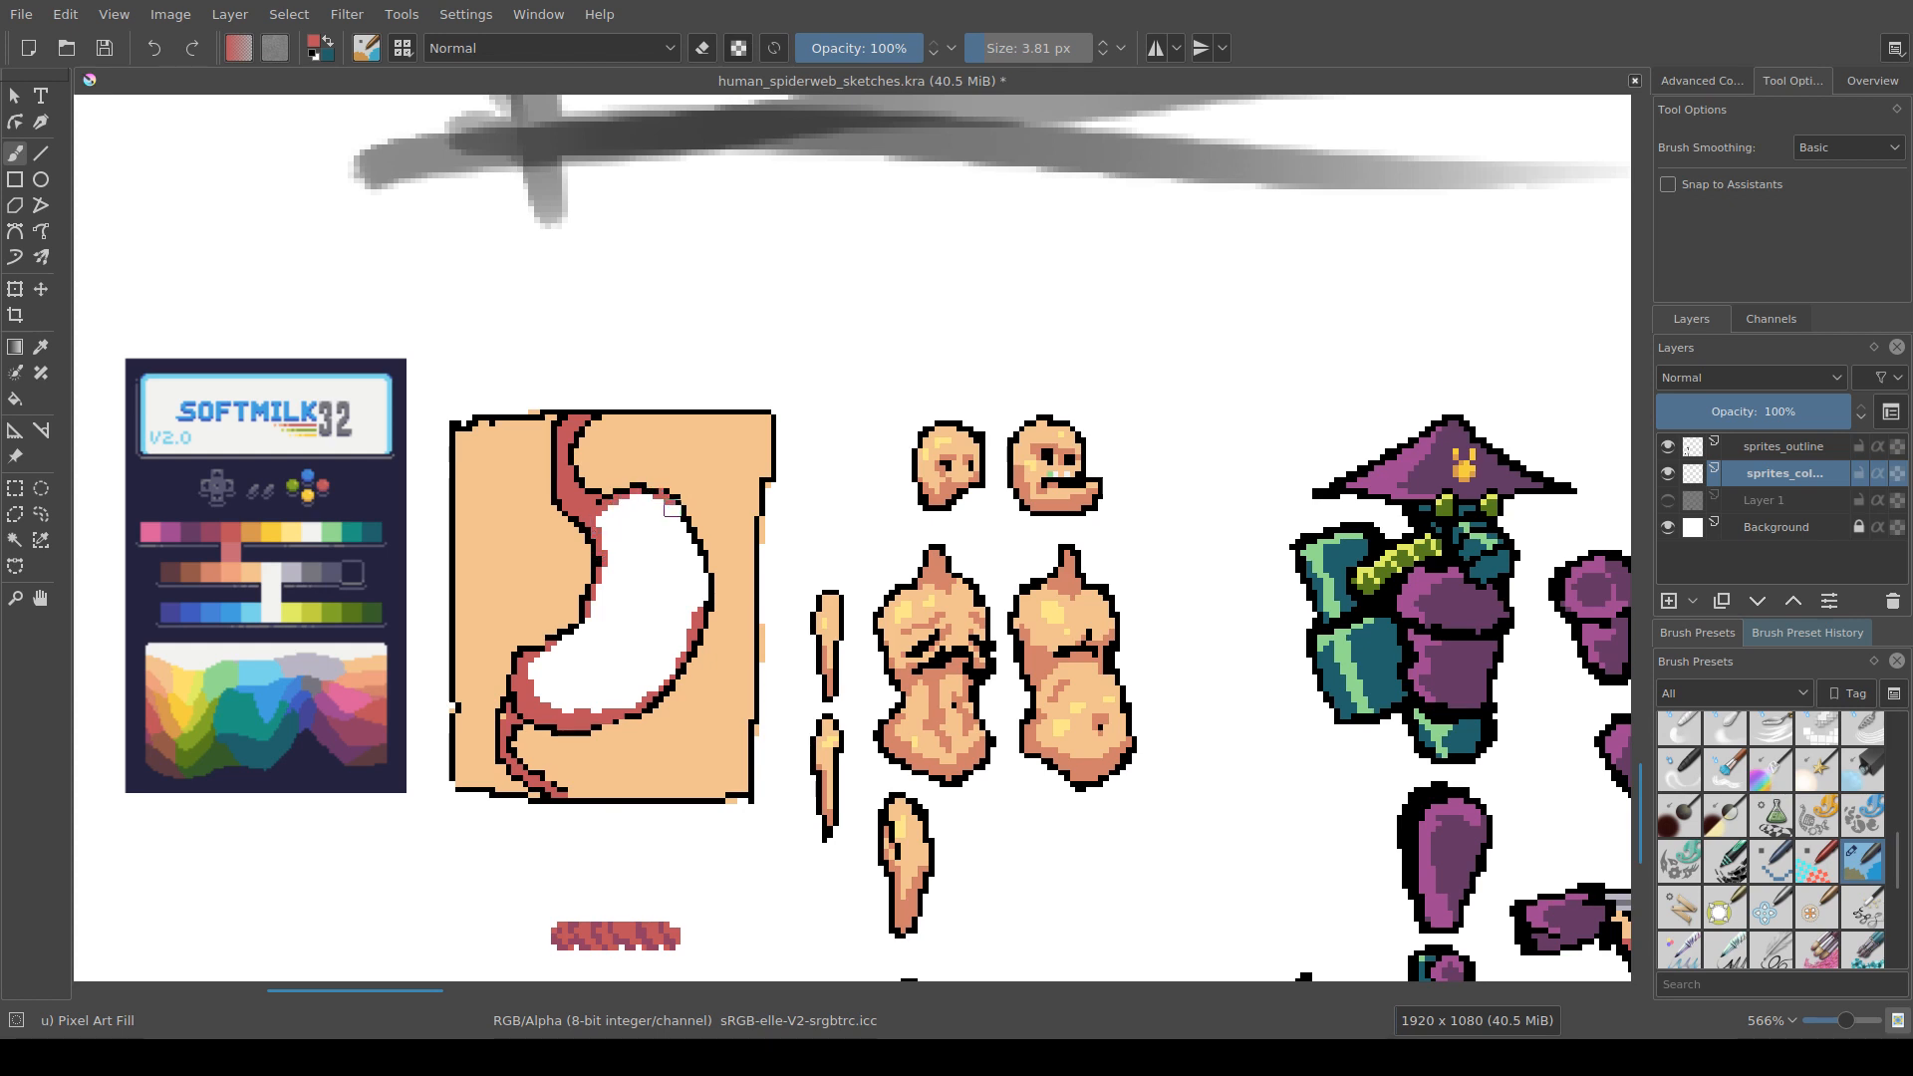
scroll(543, 727, down, 2)
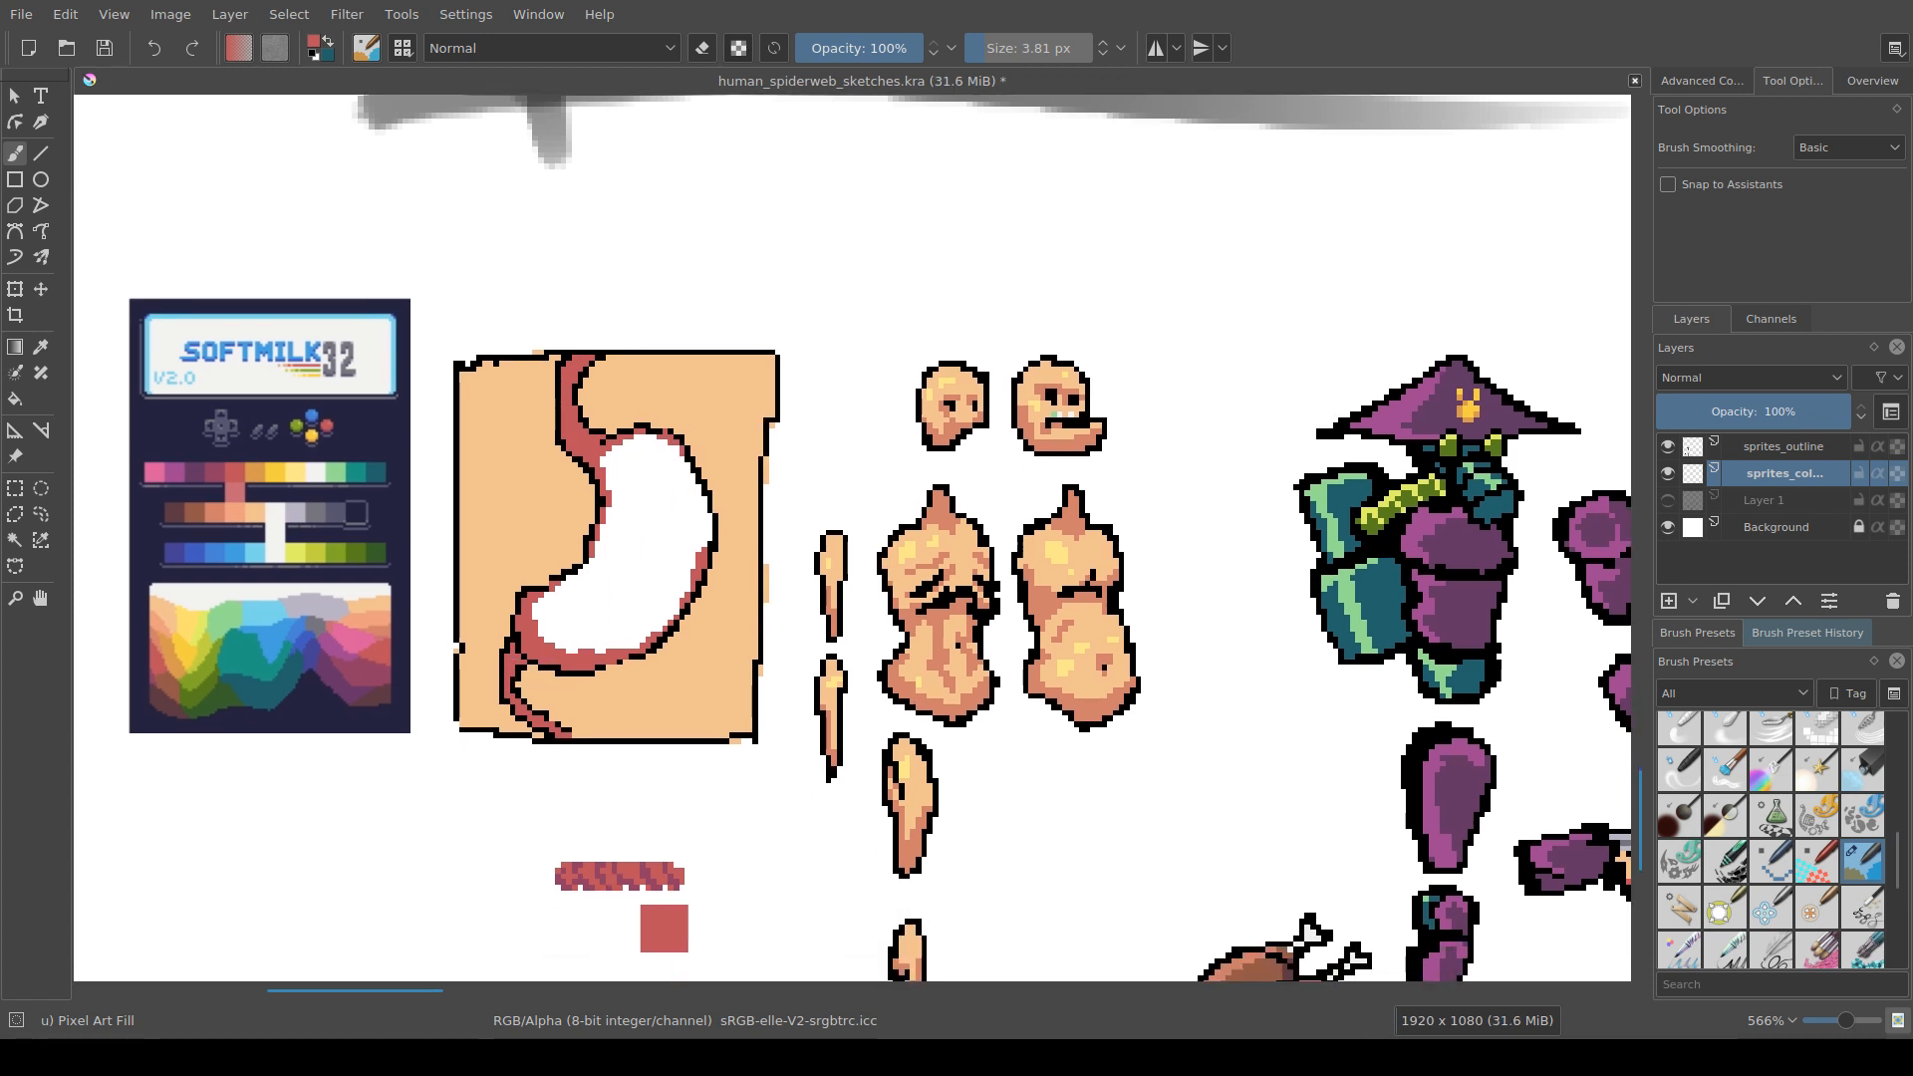
Step: Sample the dark maroon from the red dithered swatch and shade the stomach's bottom and right inner rim with it
ctrl+click(620, 879)
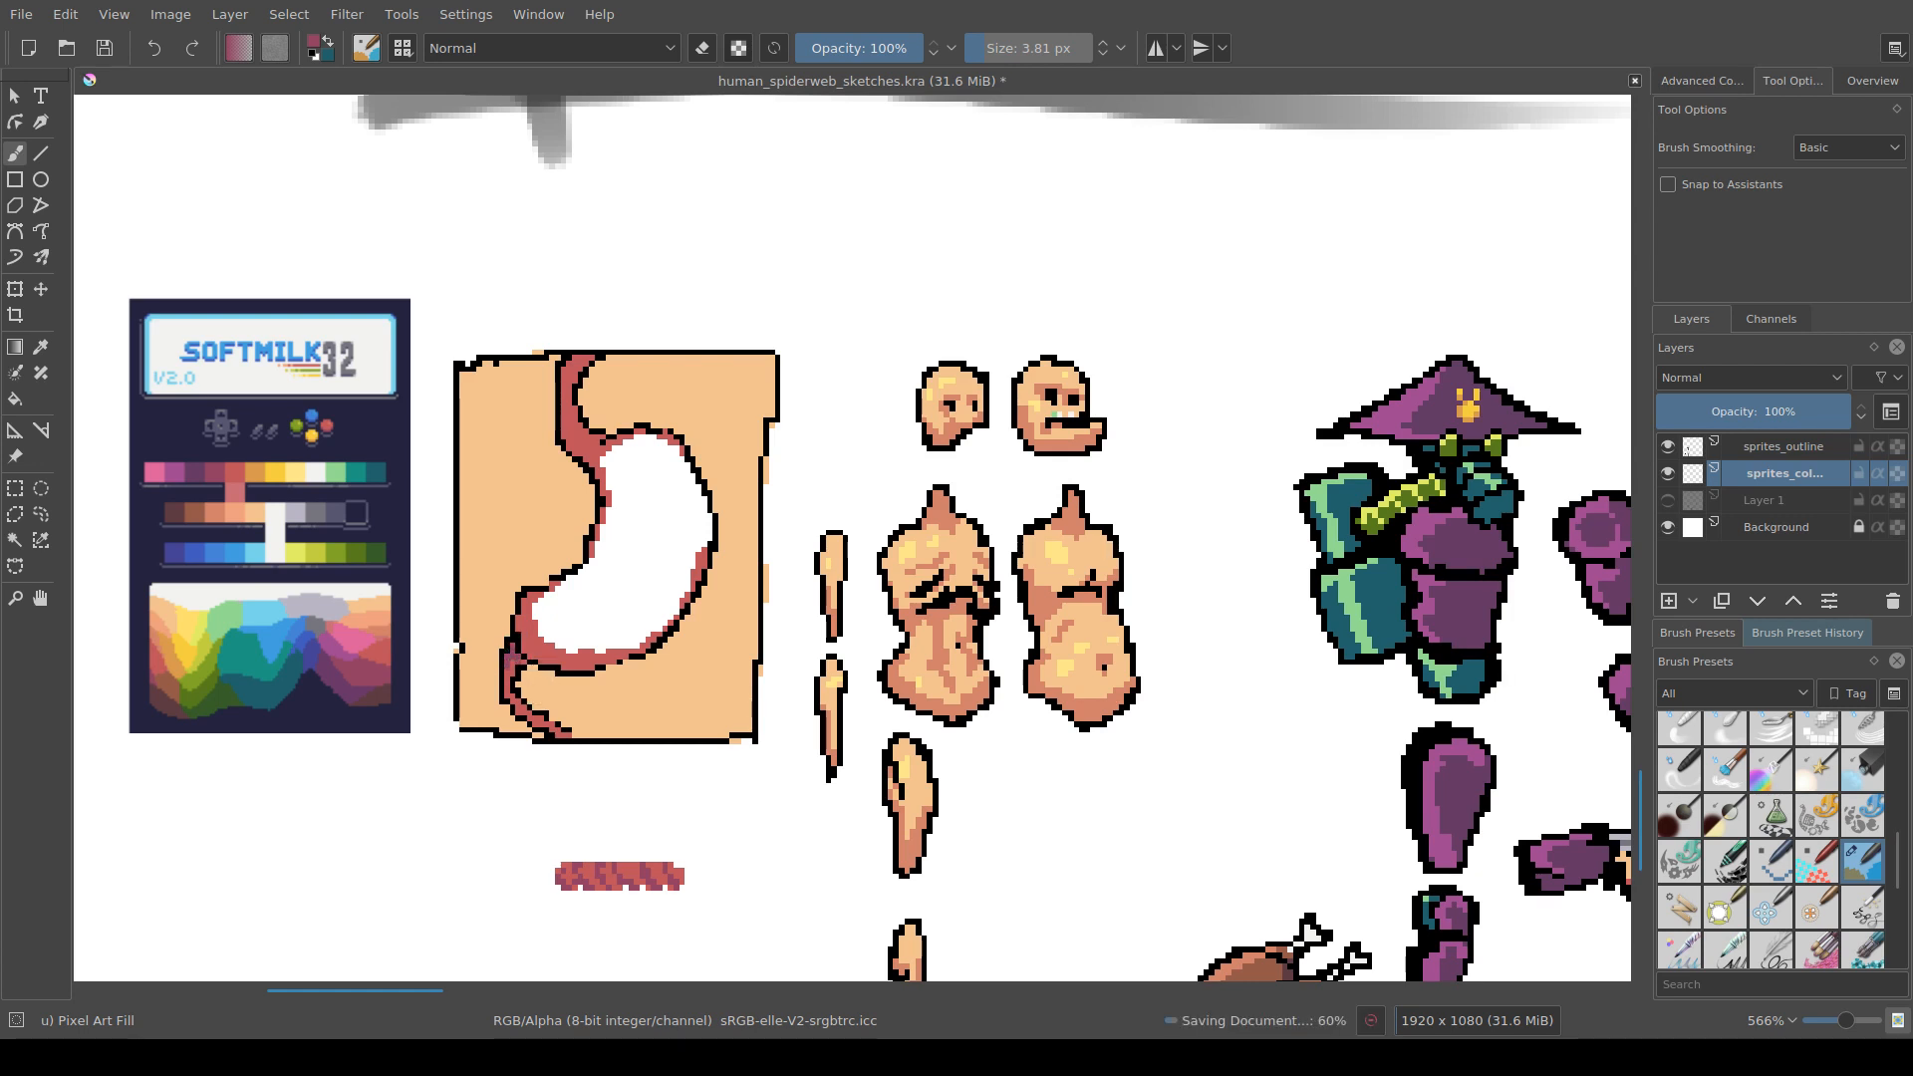
drag(608, 612, 595, 642)
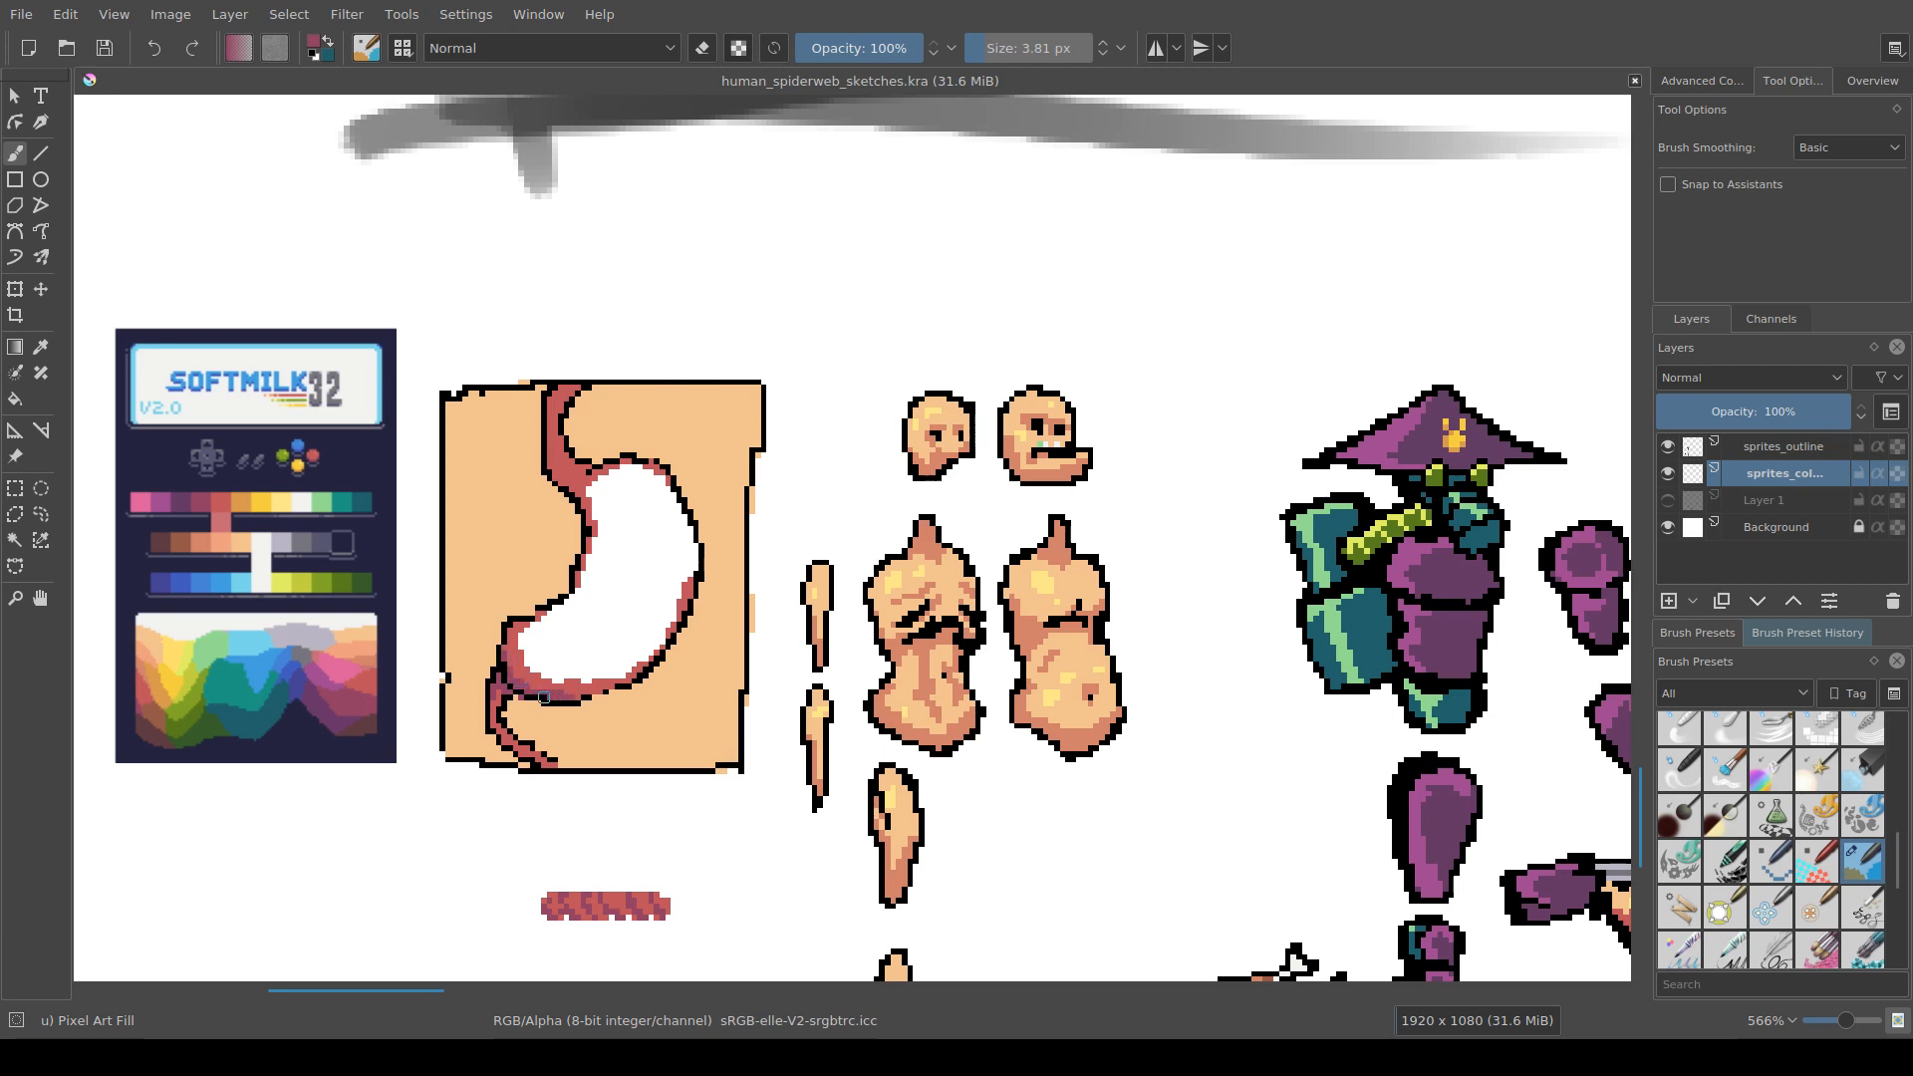
drag(572, 697, 611, 690)
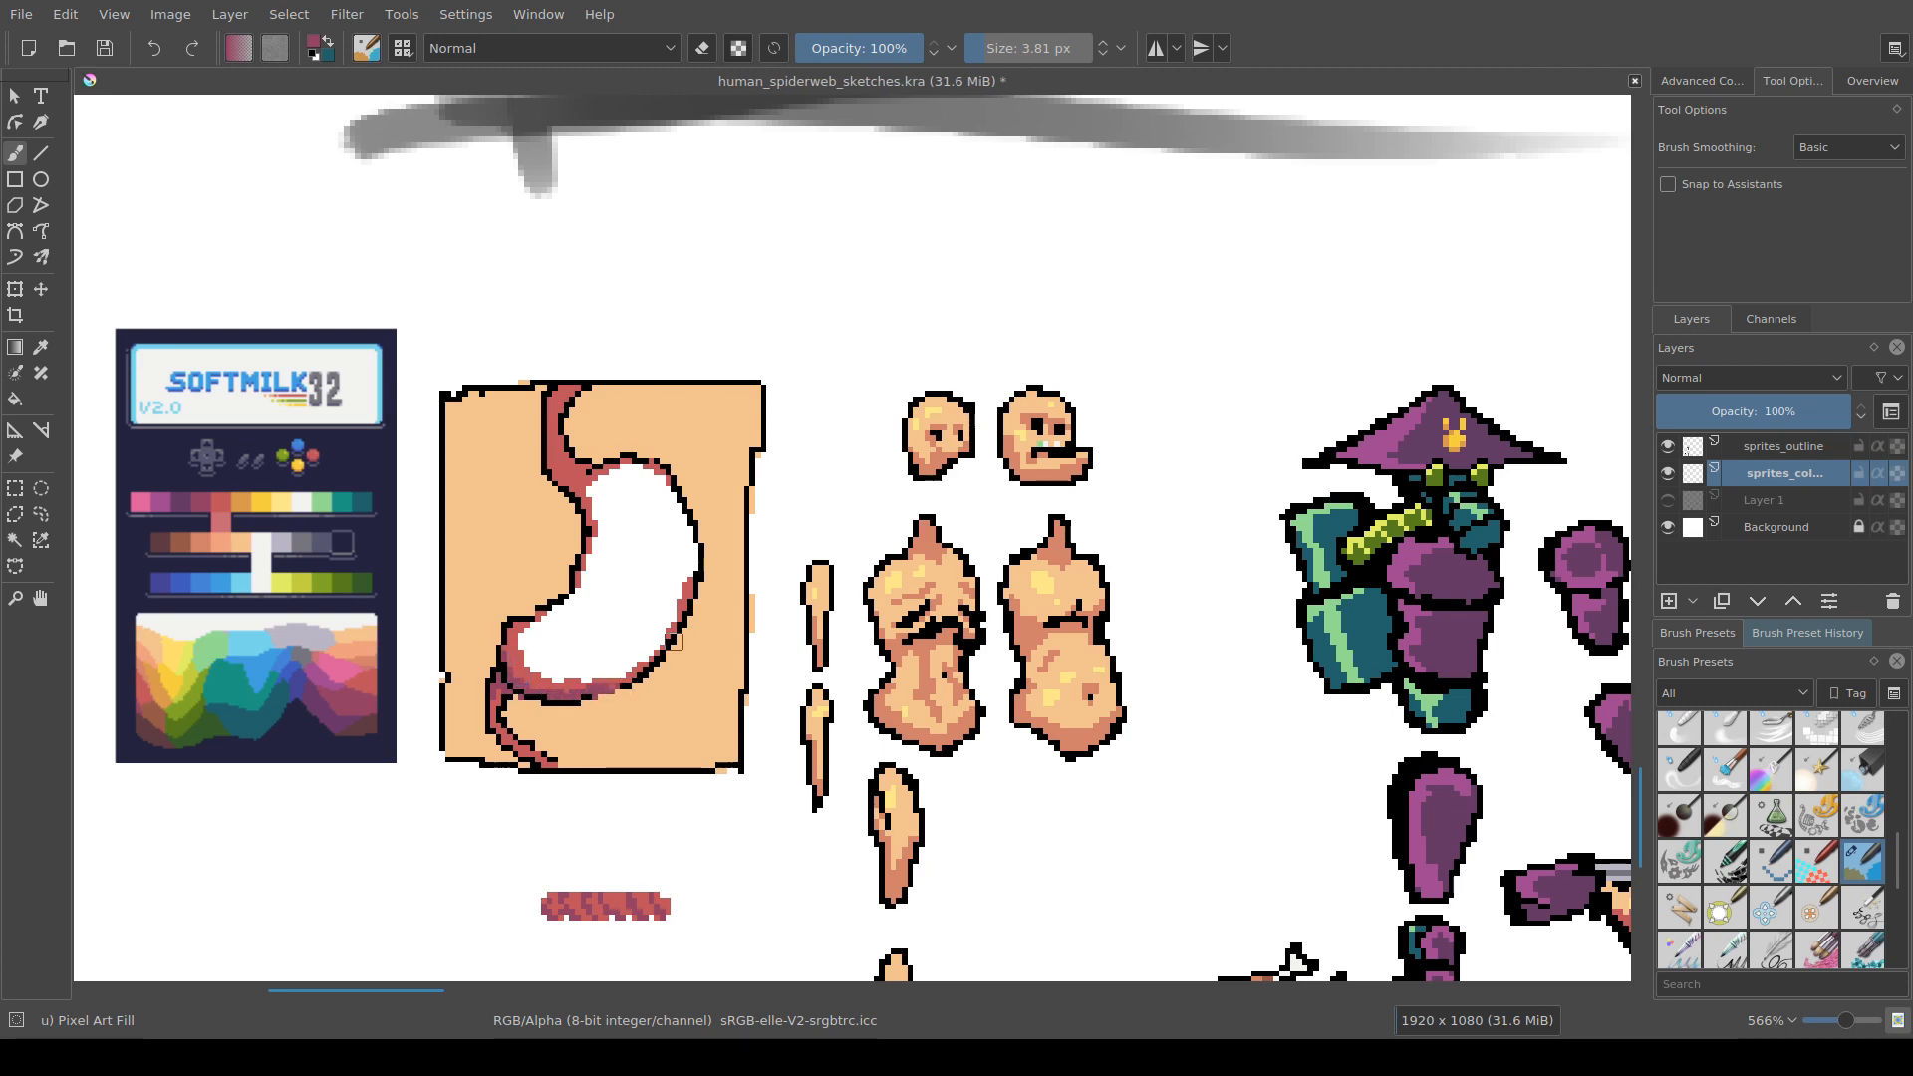
drag(694, 600, 666, 690)
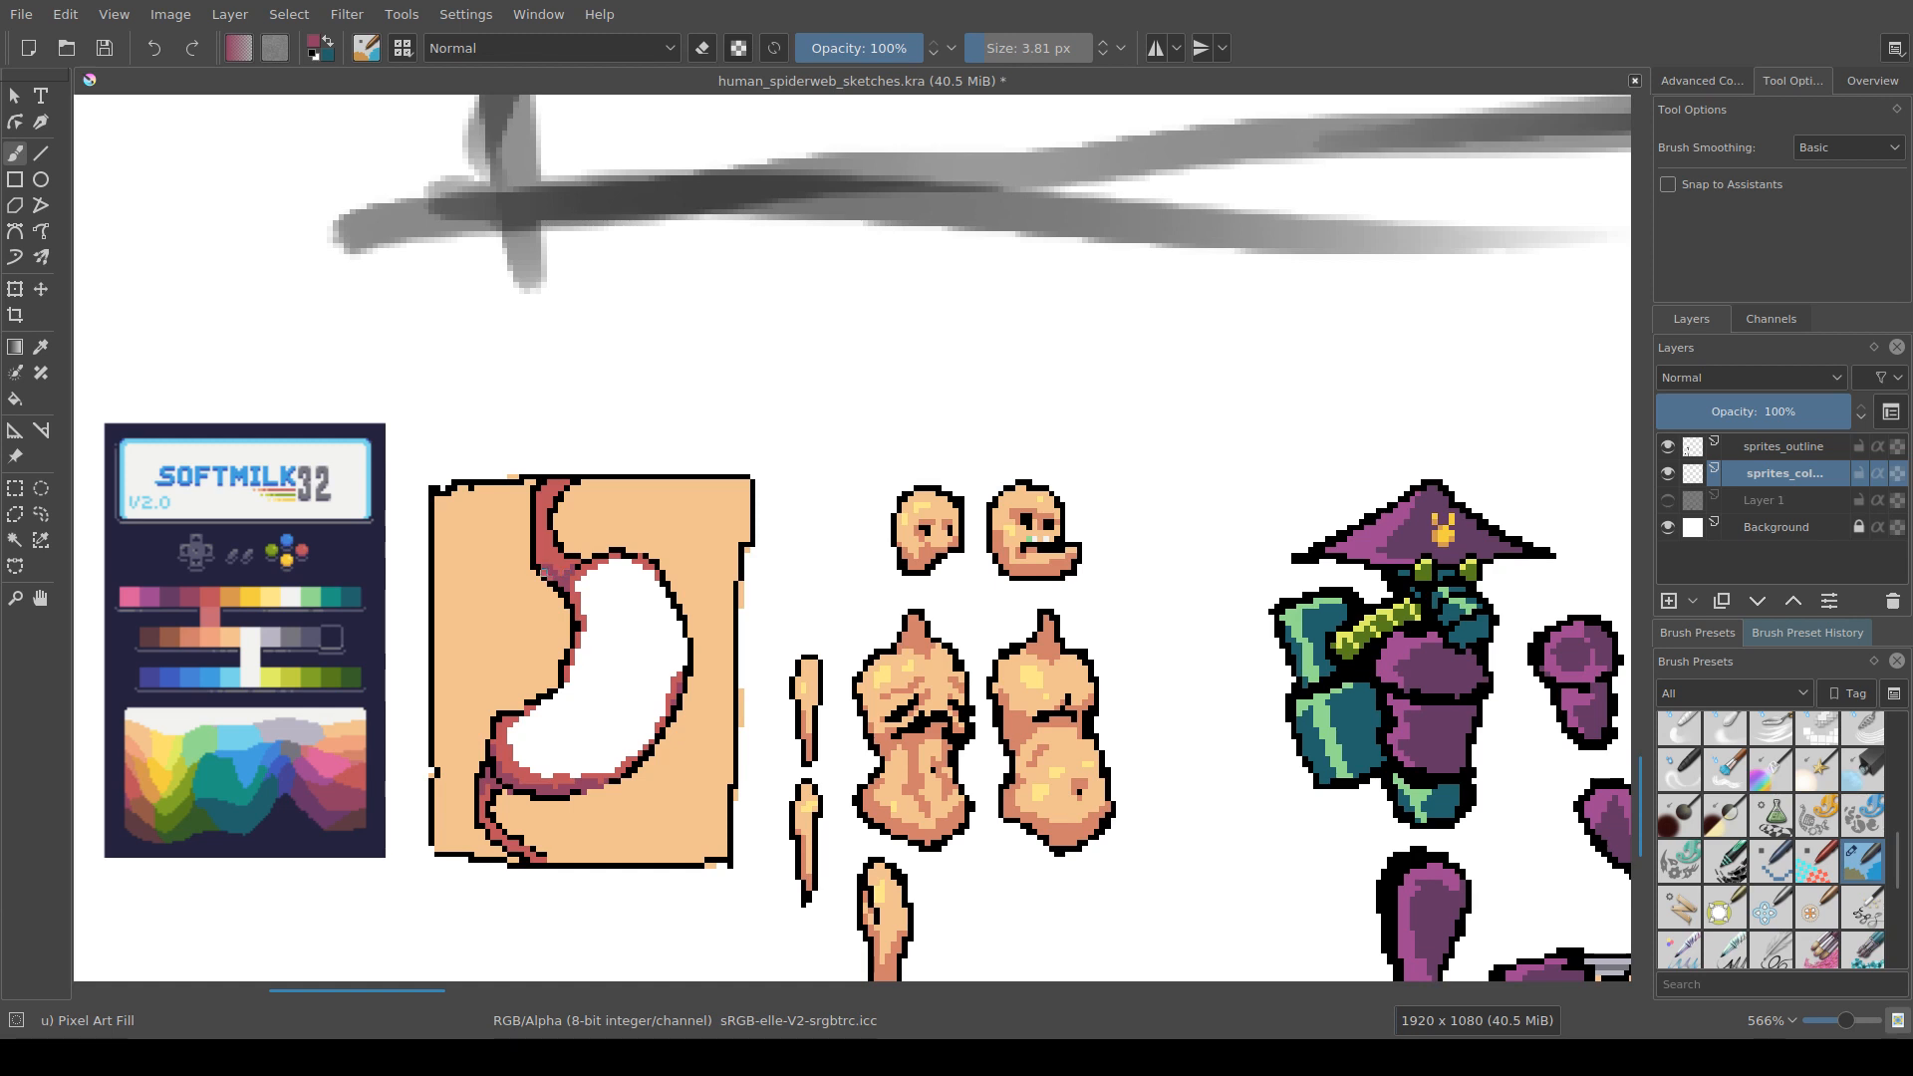
Step: Add maroon shading to the upper tube and touch up the maroon along the stomach's right and lower rim
drag(546, 574, 544, 569)
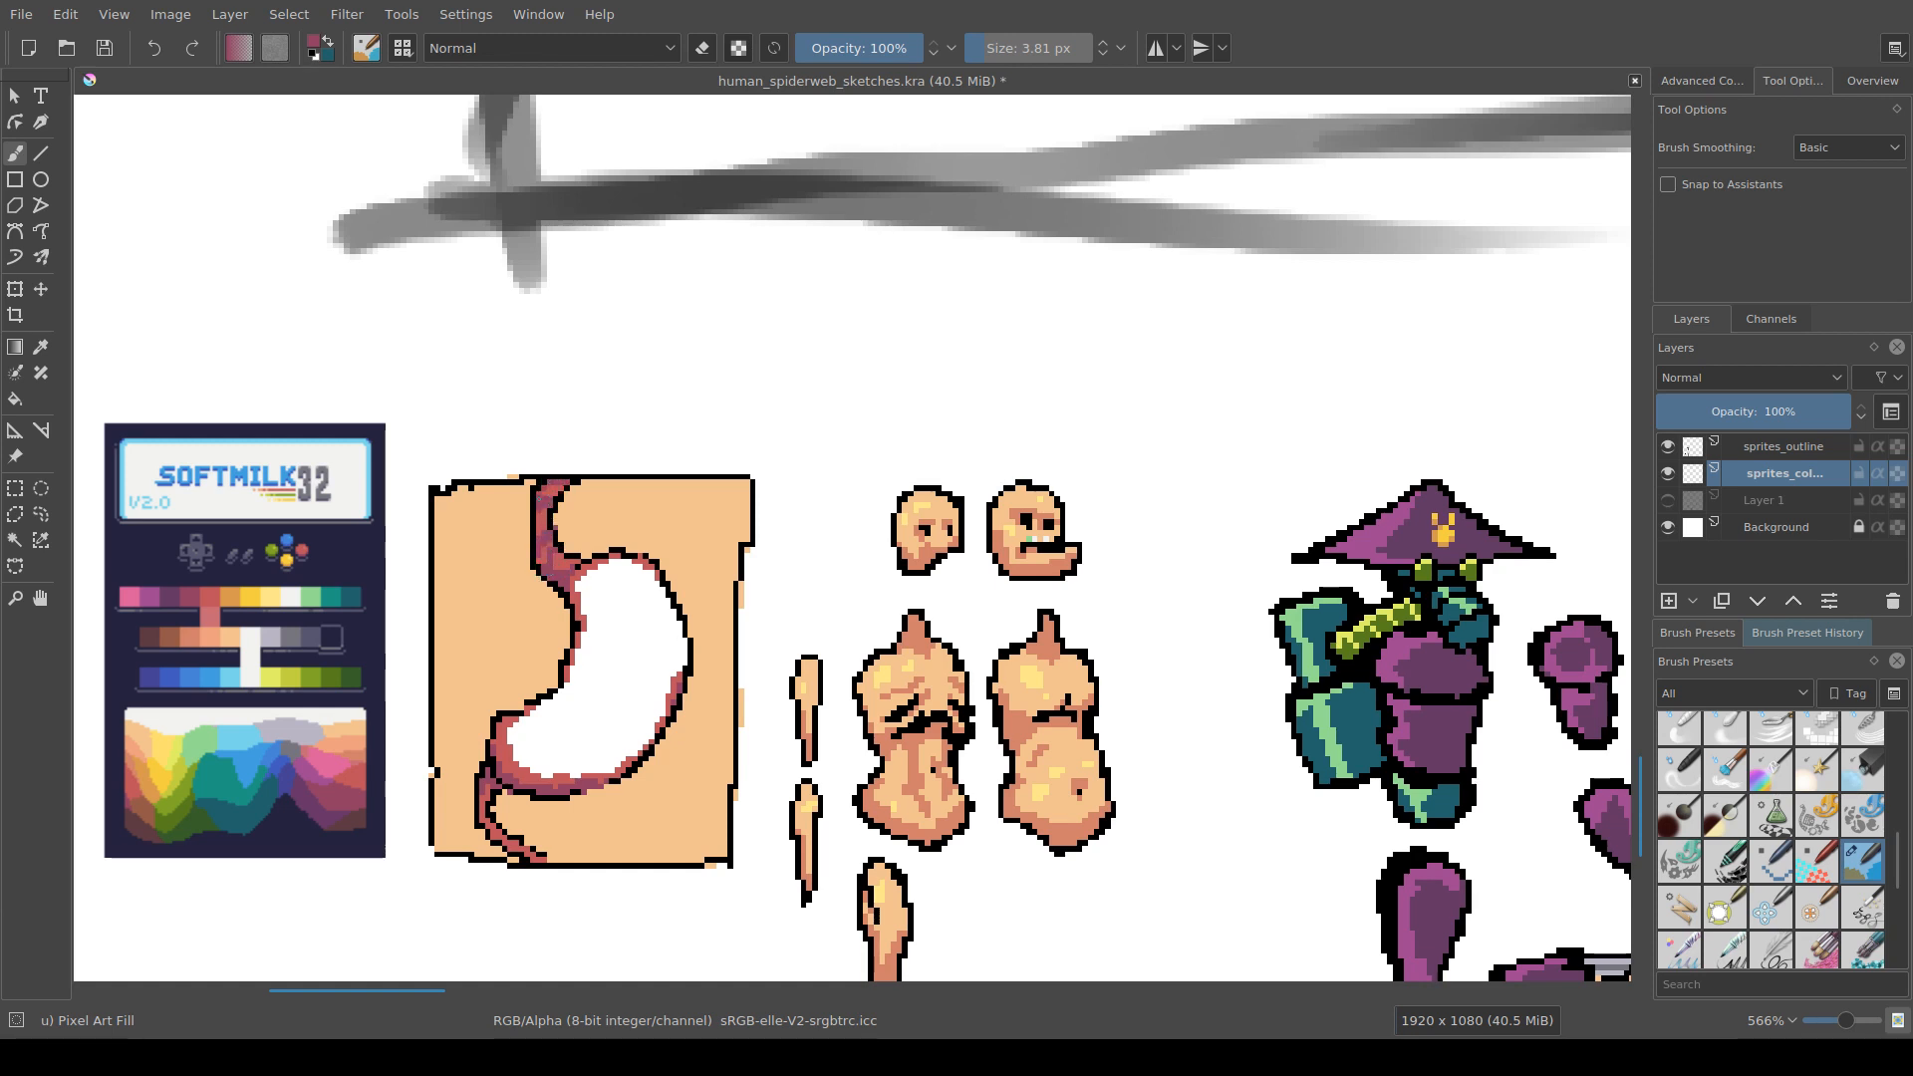
drag(544, 544, 530, 504)
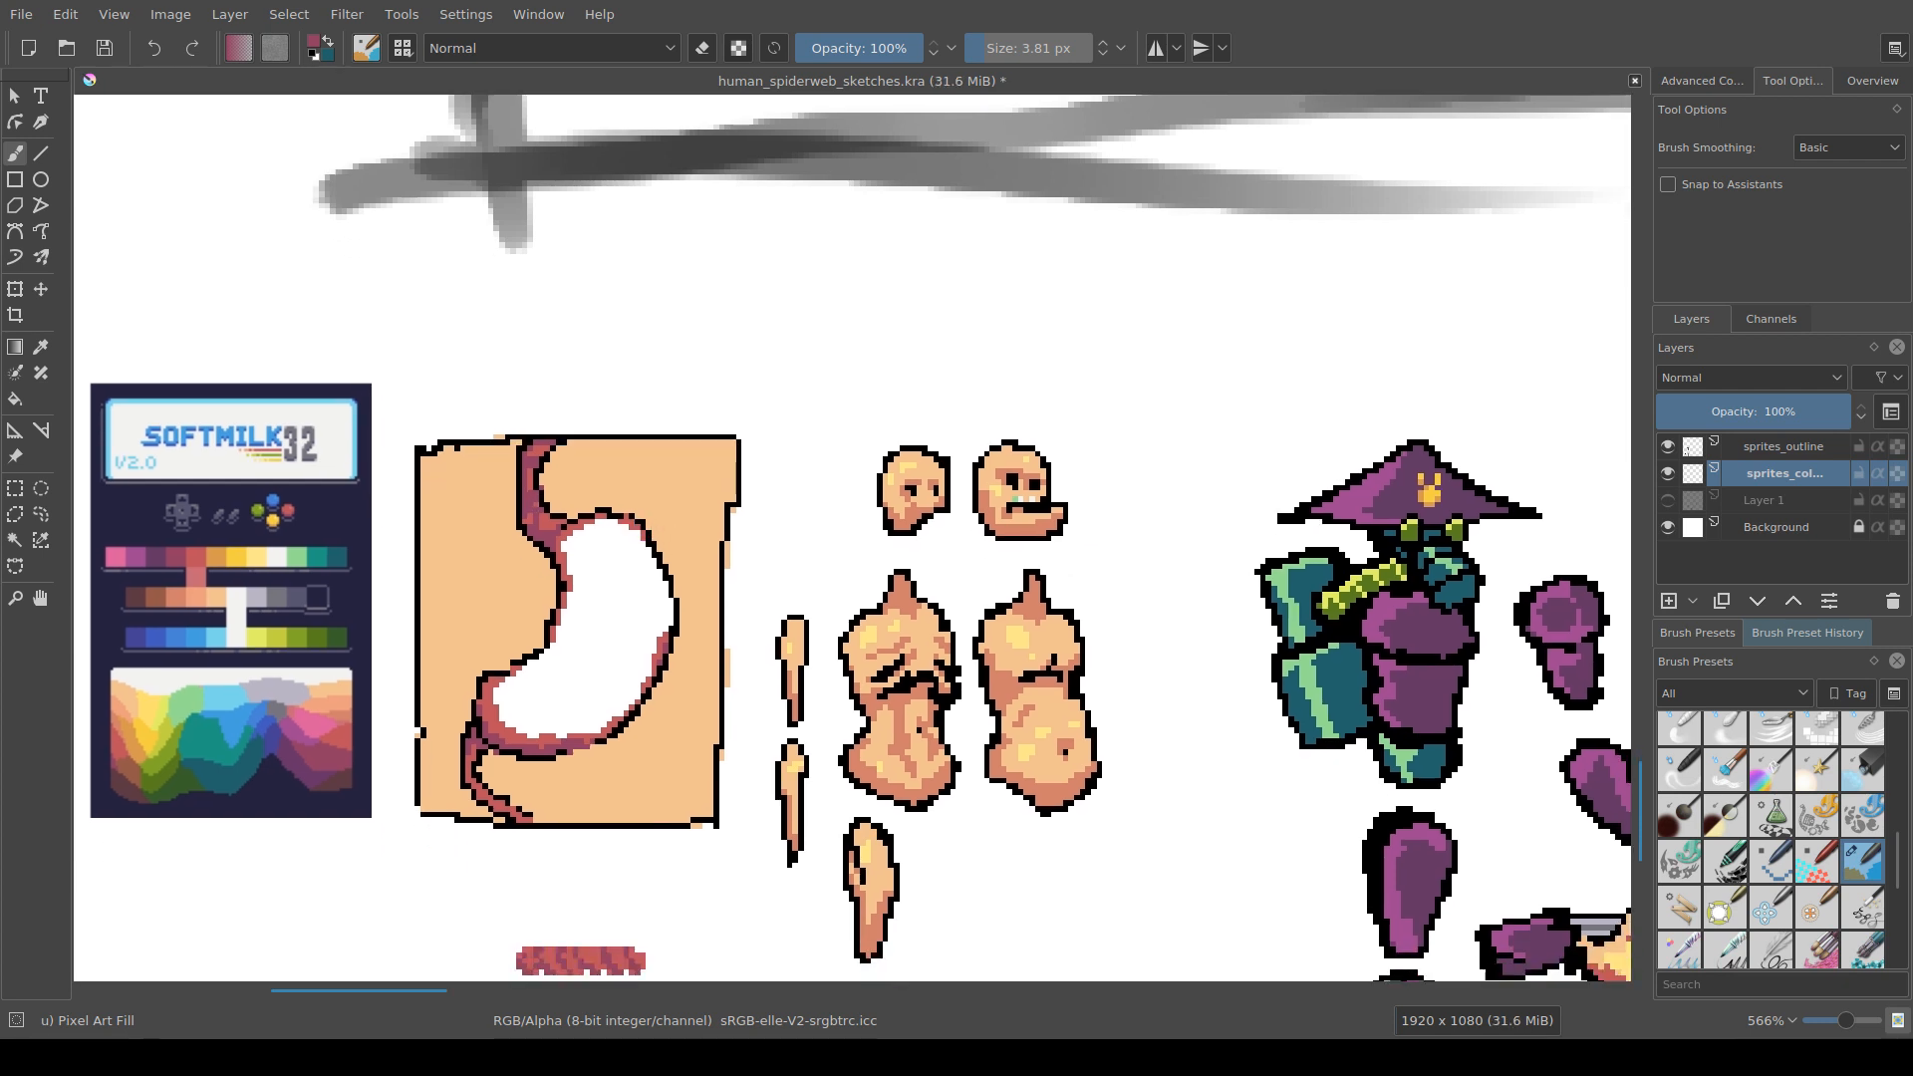
drag(650, 561, 642, 495)
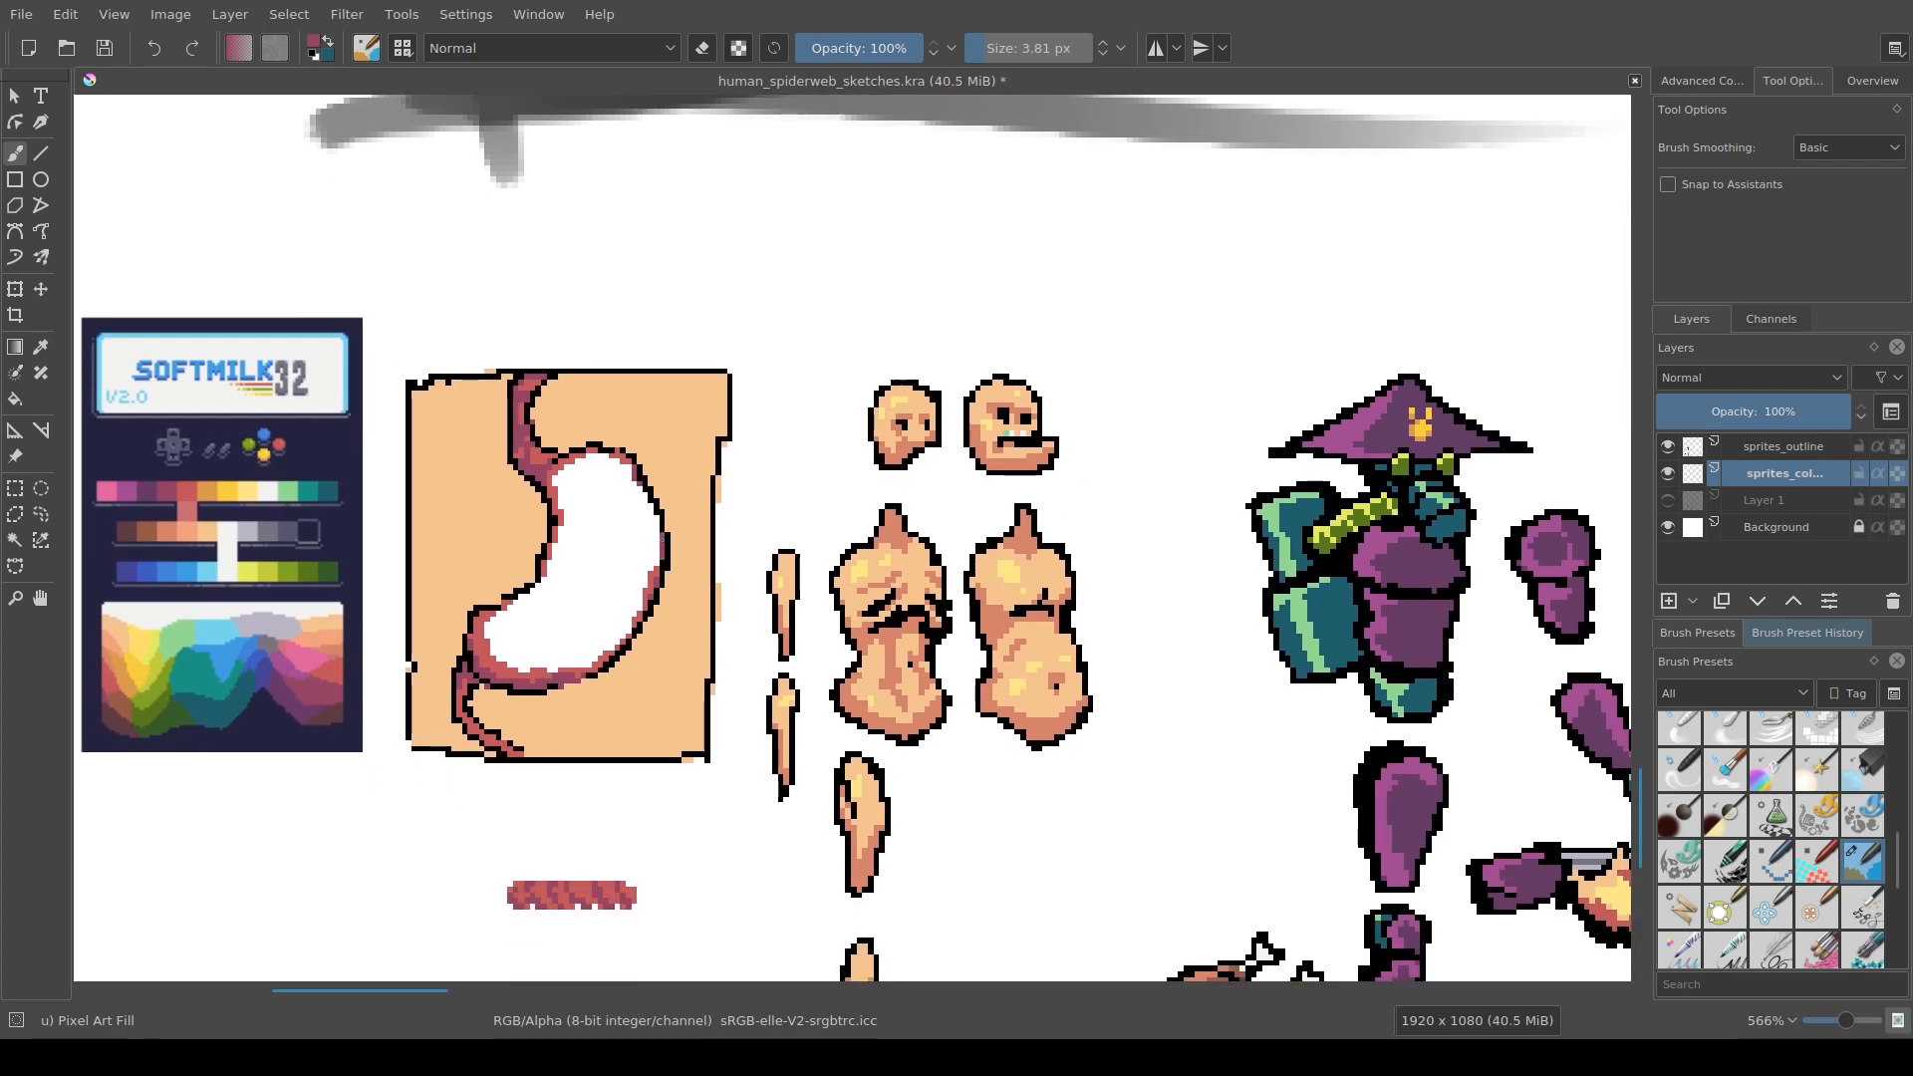
drag(572, 720, 581, 664)
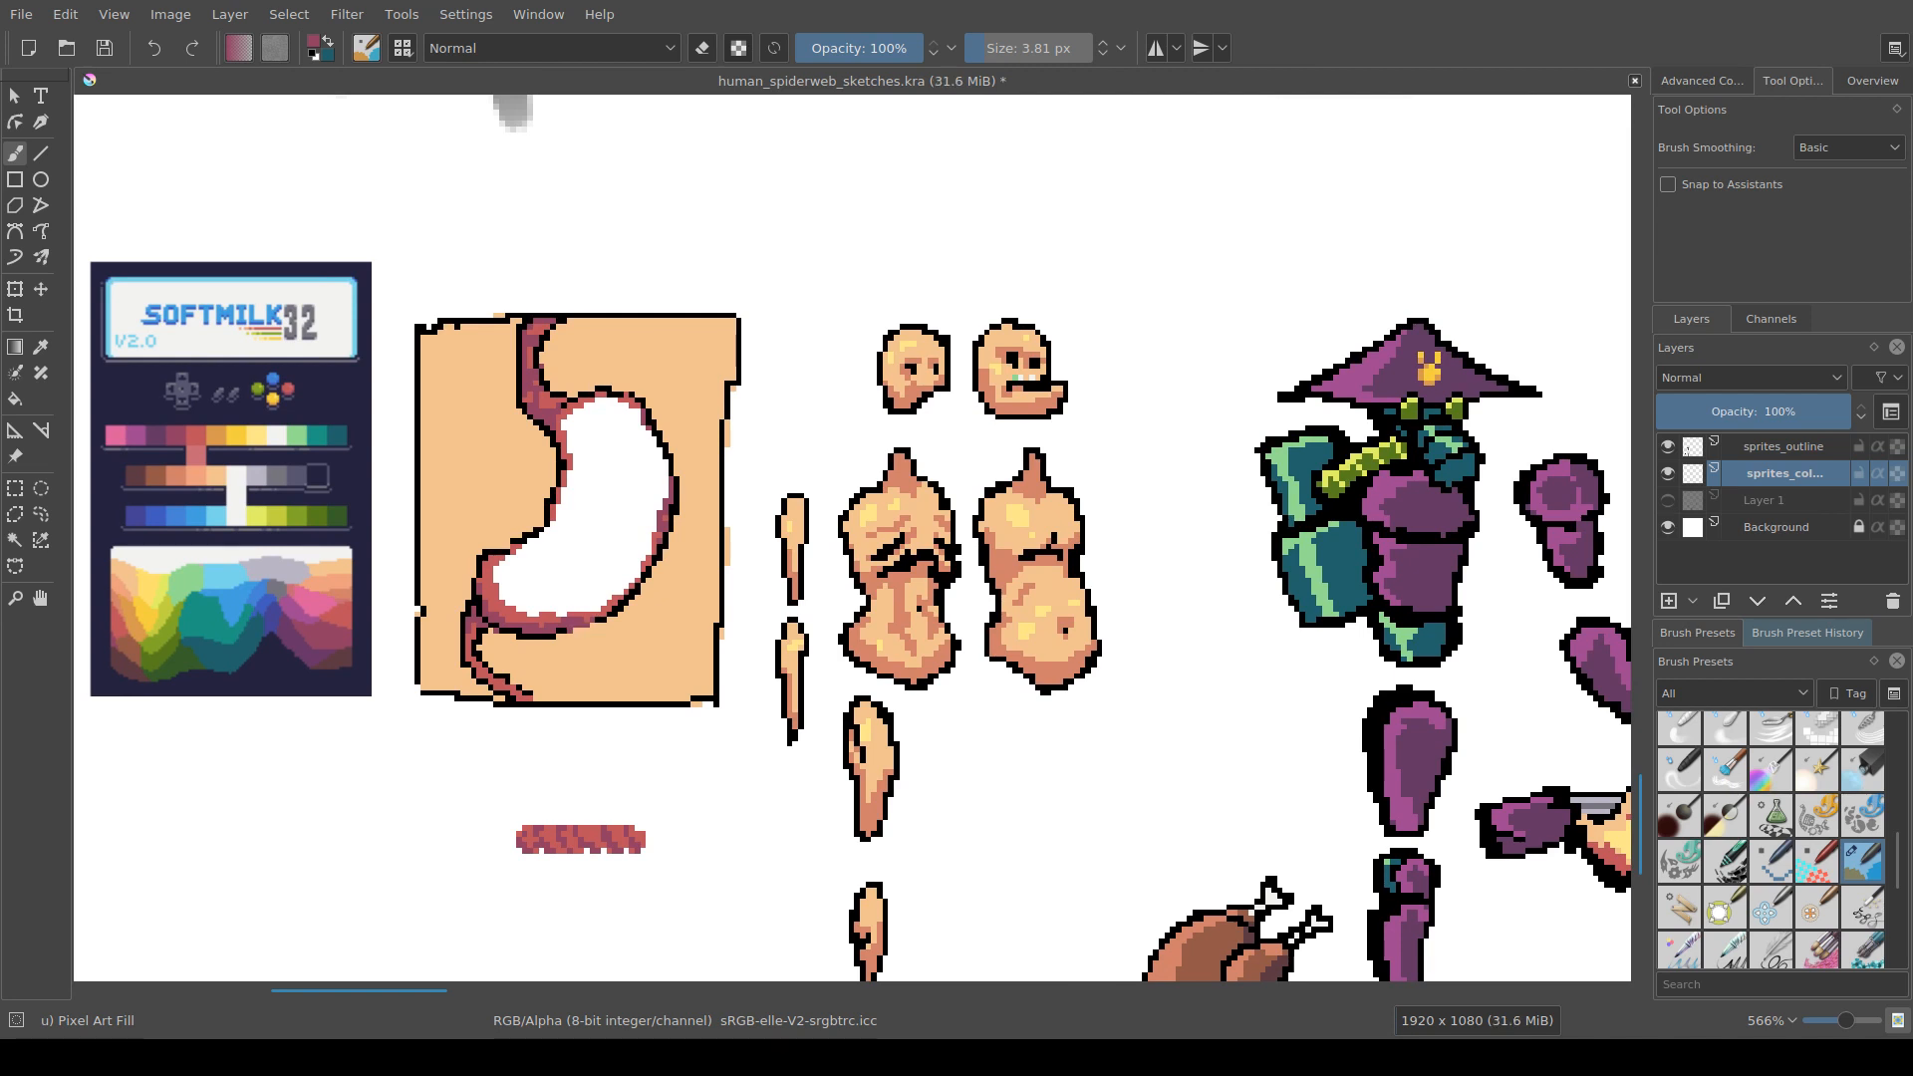
drag(641, 579, 624, 649)
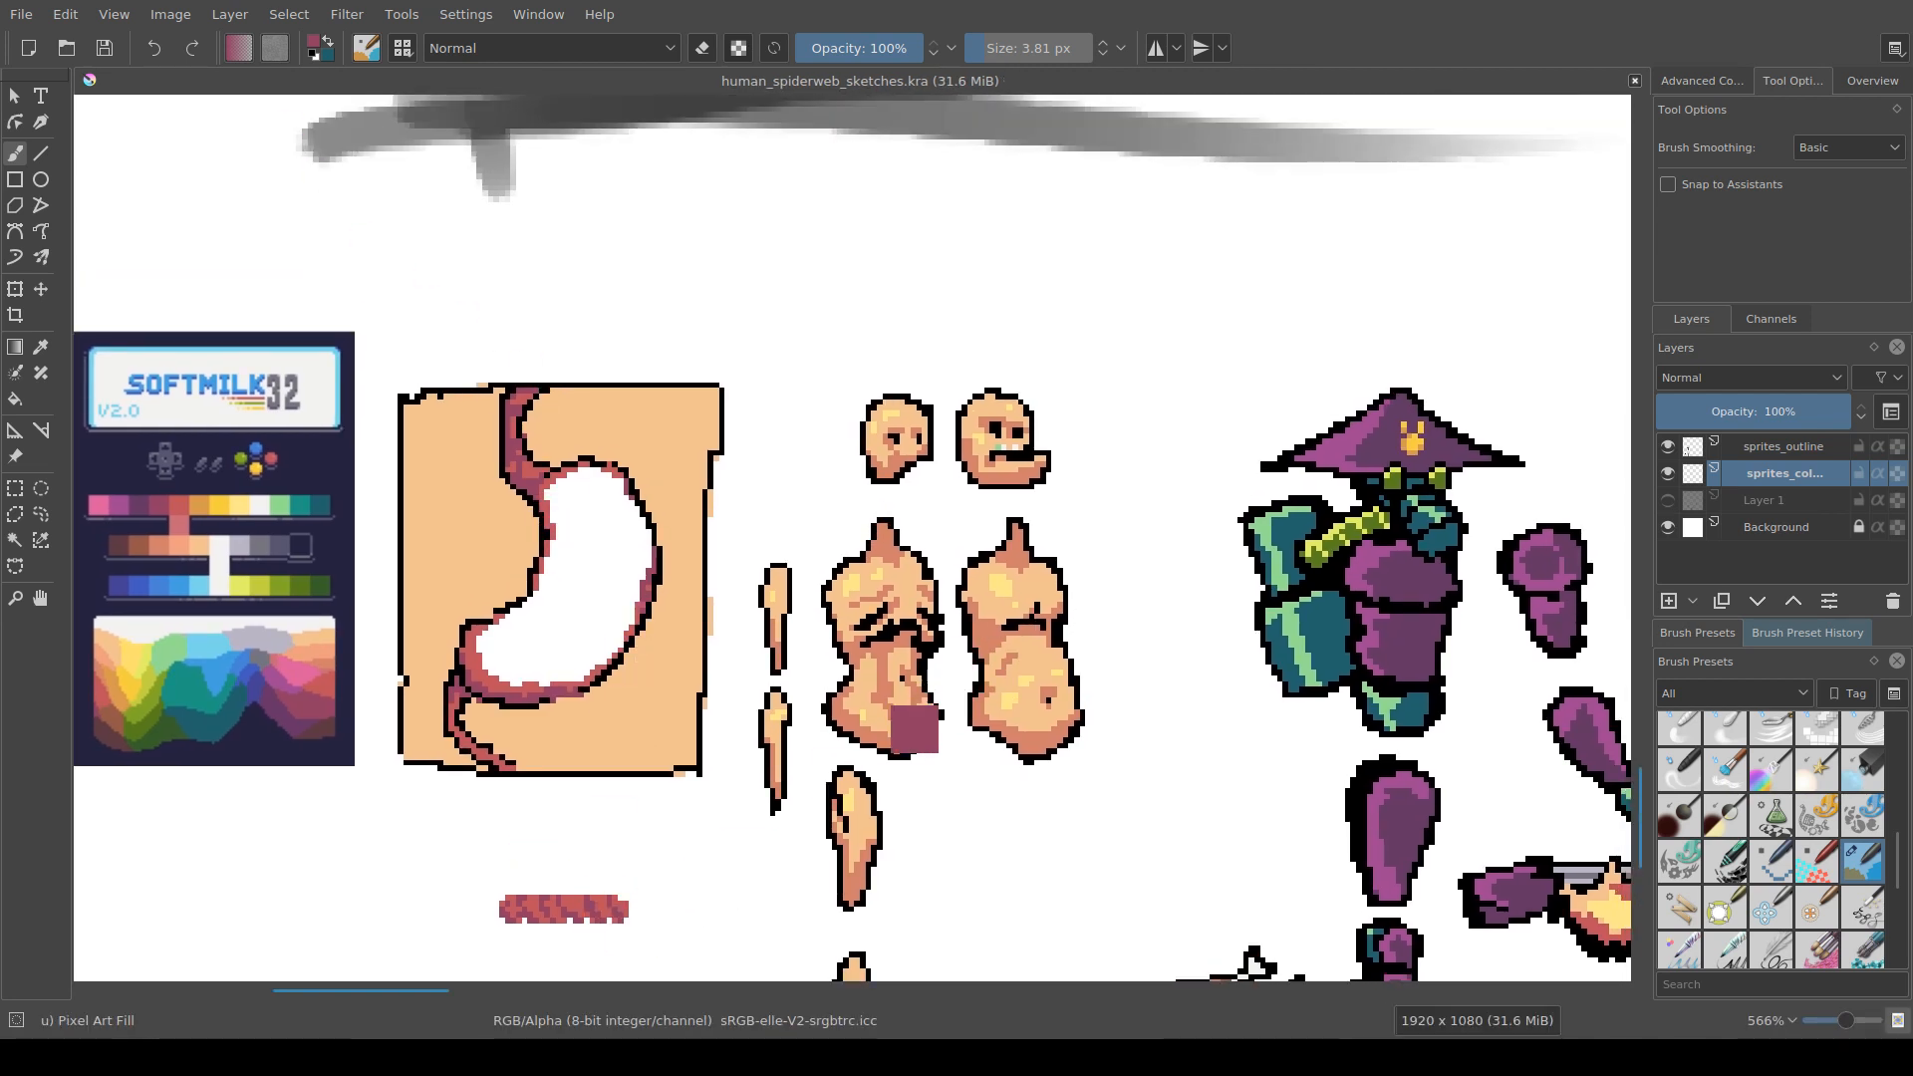
Step: Sample the salmon shadow tone from the first torso and shade the peach along the frame's top edge
ctrl+click(883, 683)
drag(604, 645, 620, 685)
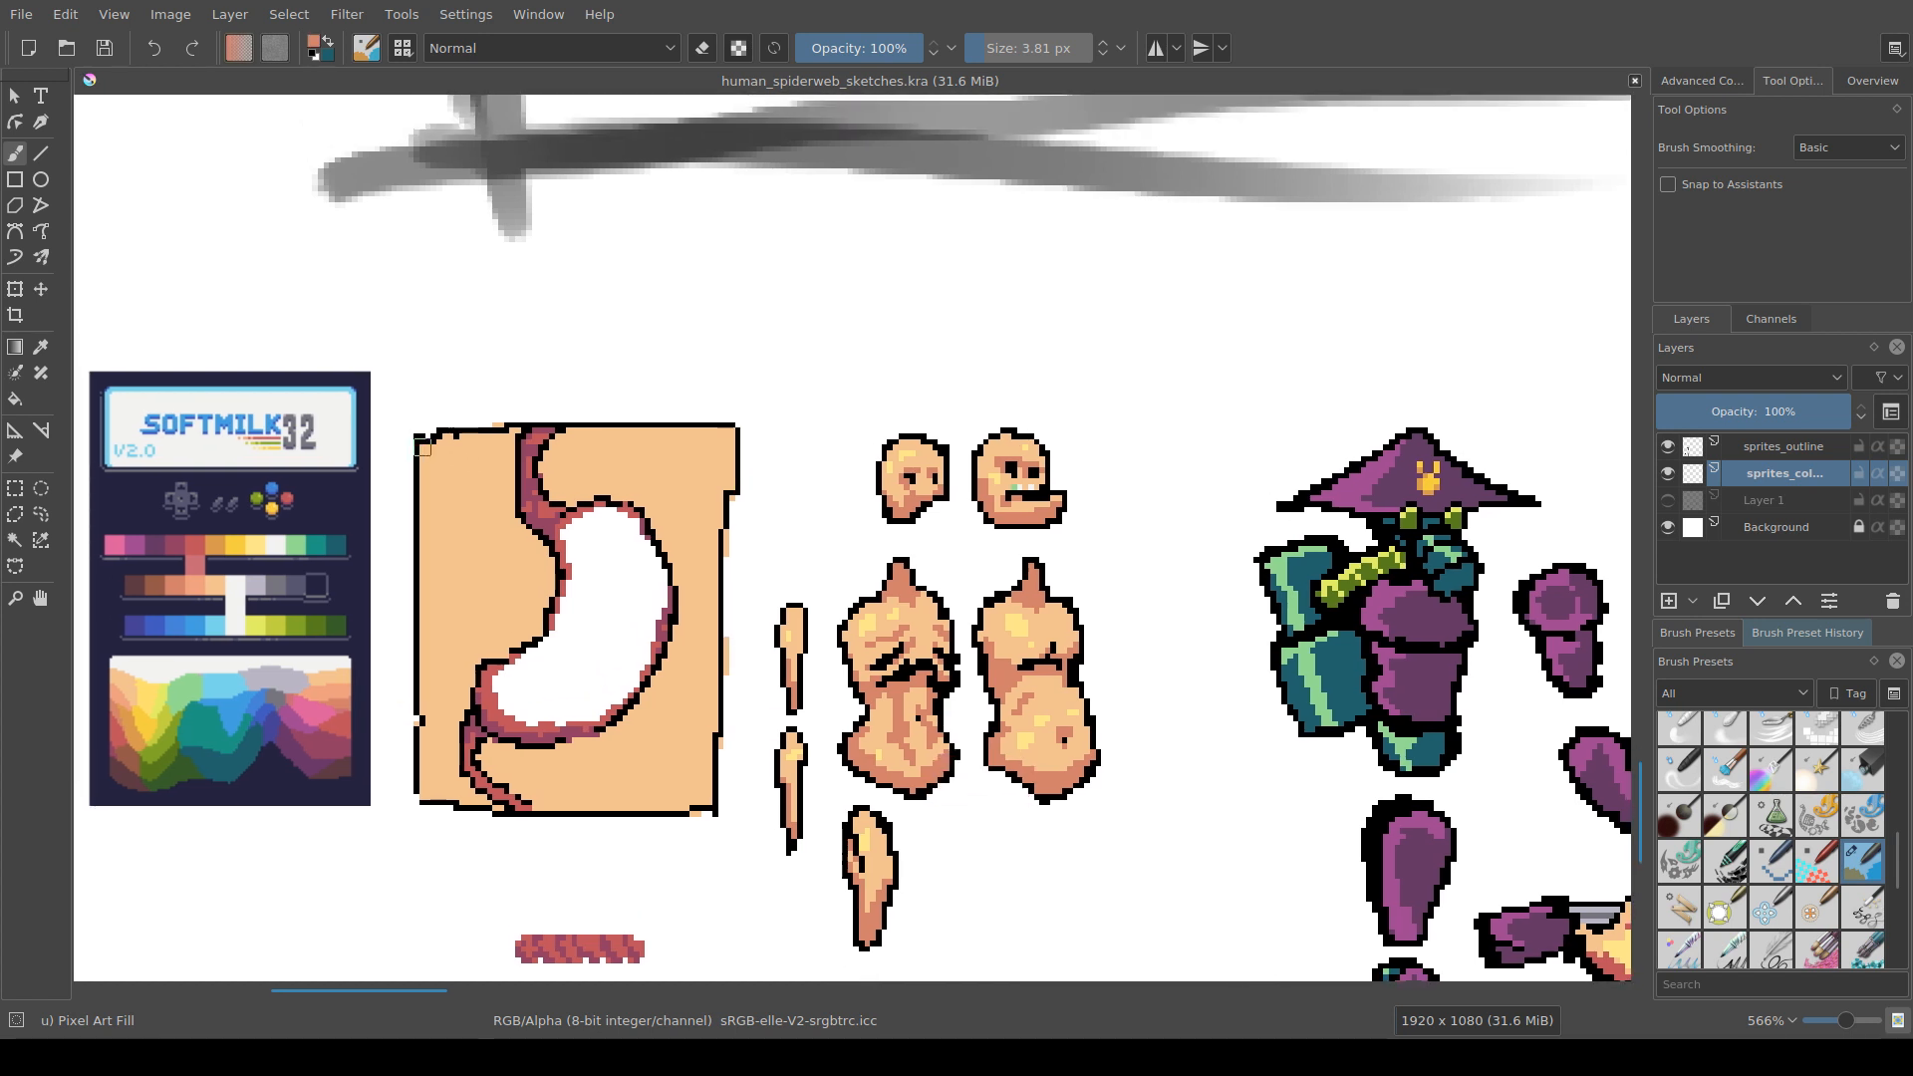
drag(425, 447, 709, 430)
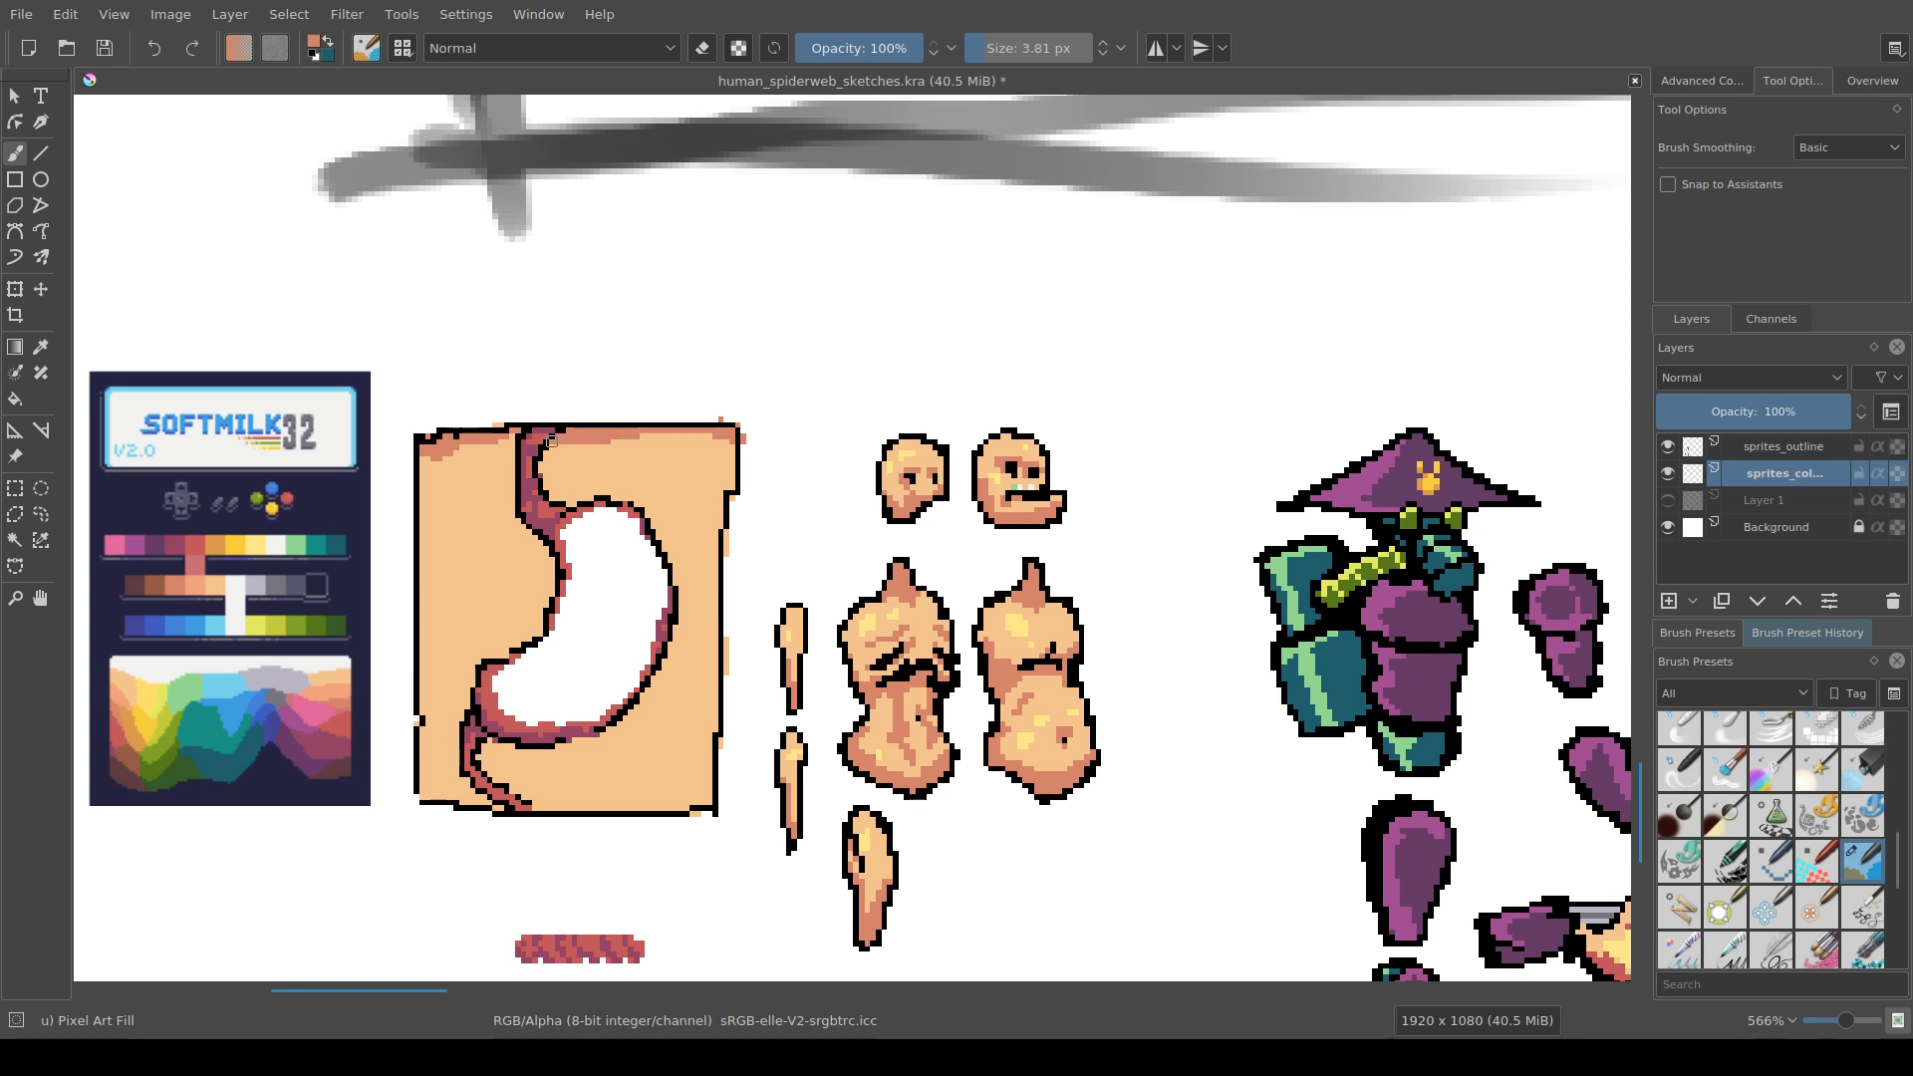
Step: Examine the sprite sheet as a whole and the framed stomach sprite up close
key(e)
scroll(785, 602, down, 3)
drag(796, 619, 828, 714)
scroll(852, 735, up, 1)
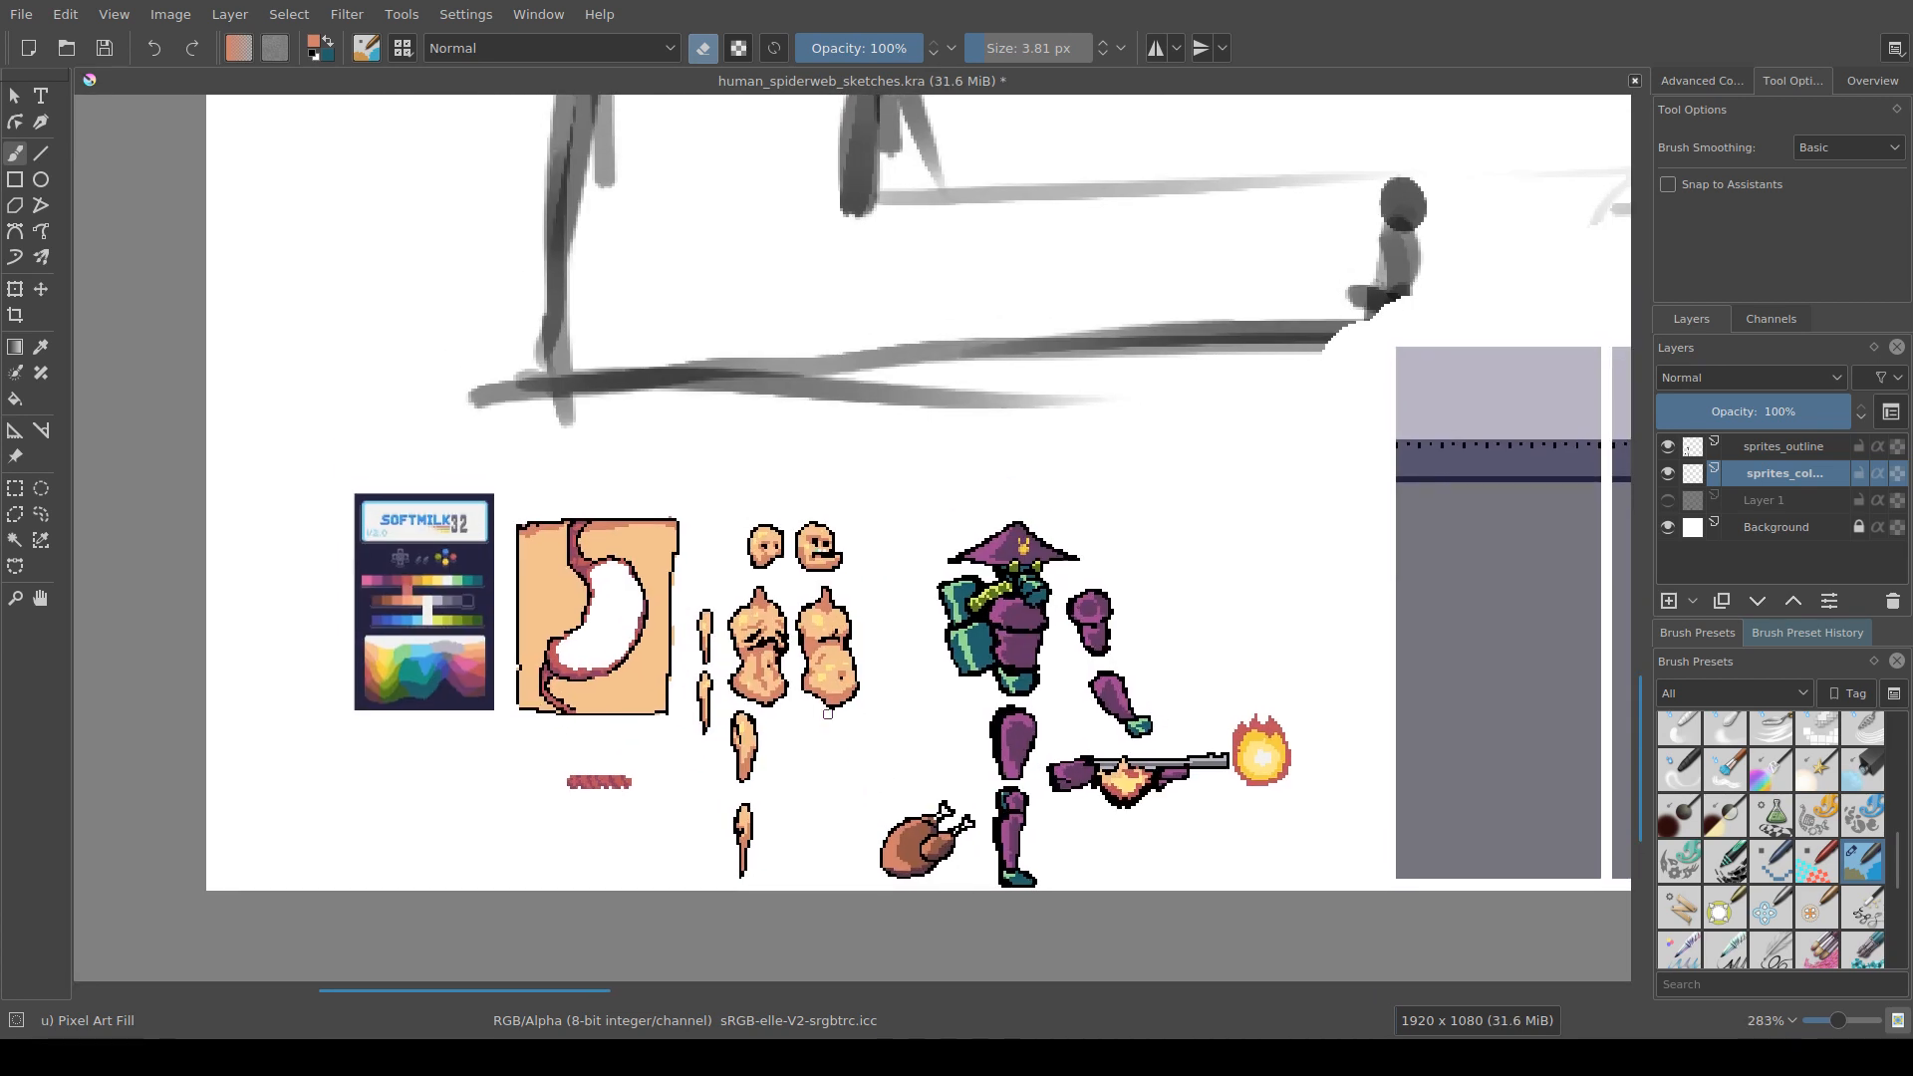
scroll(828, 714, down, 6)
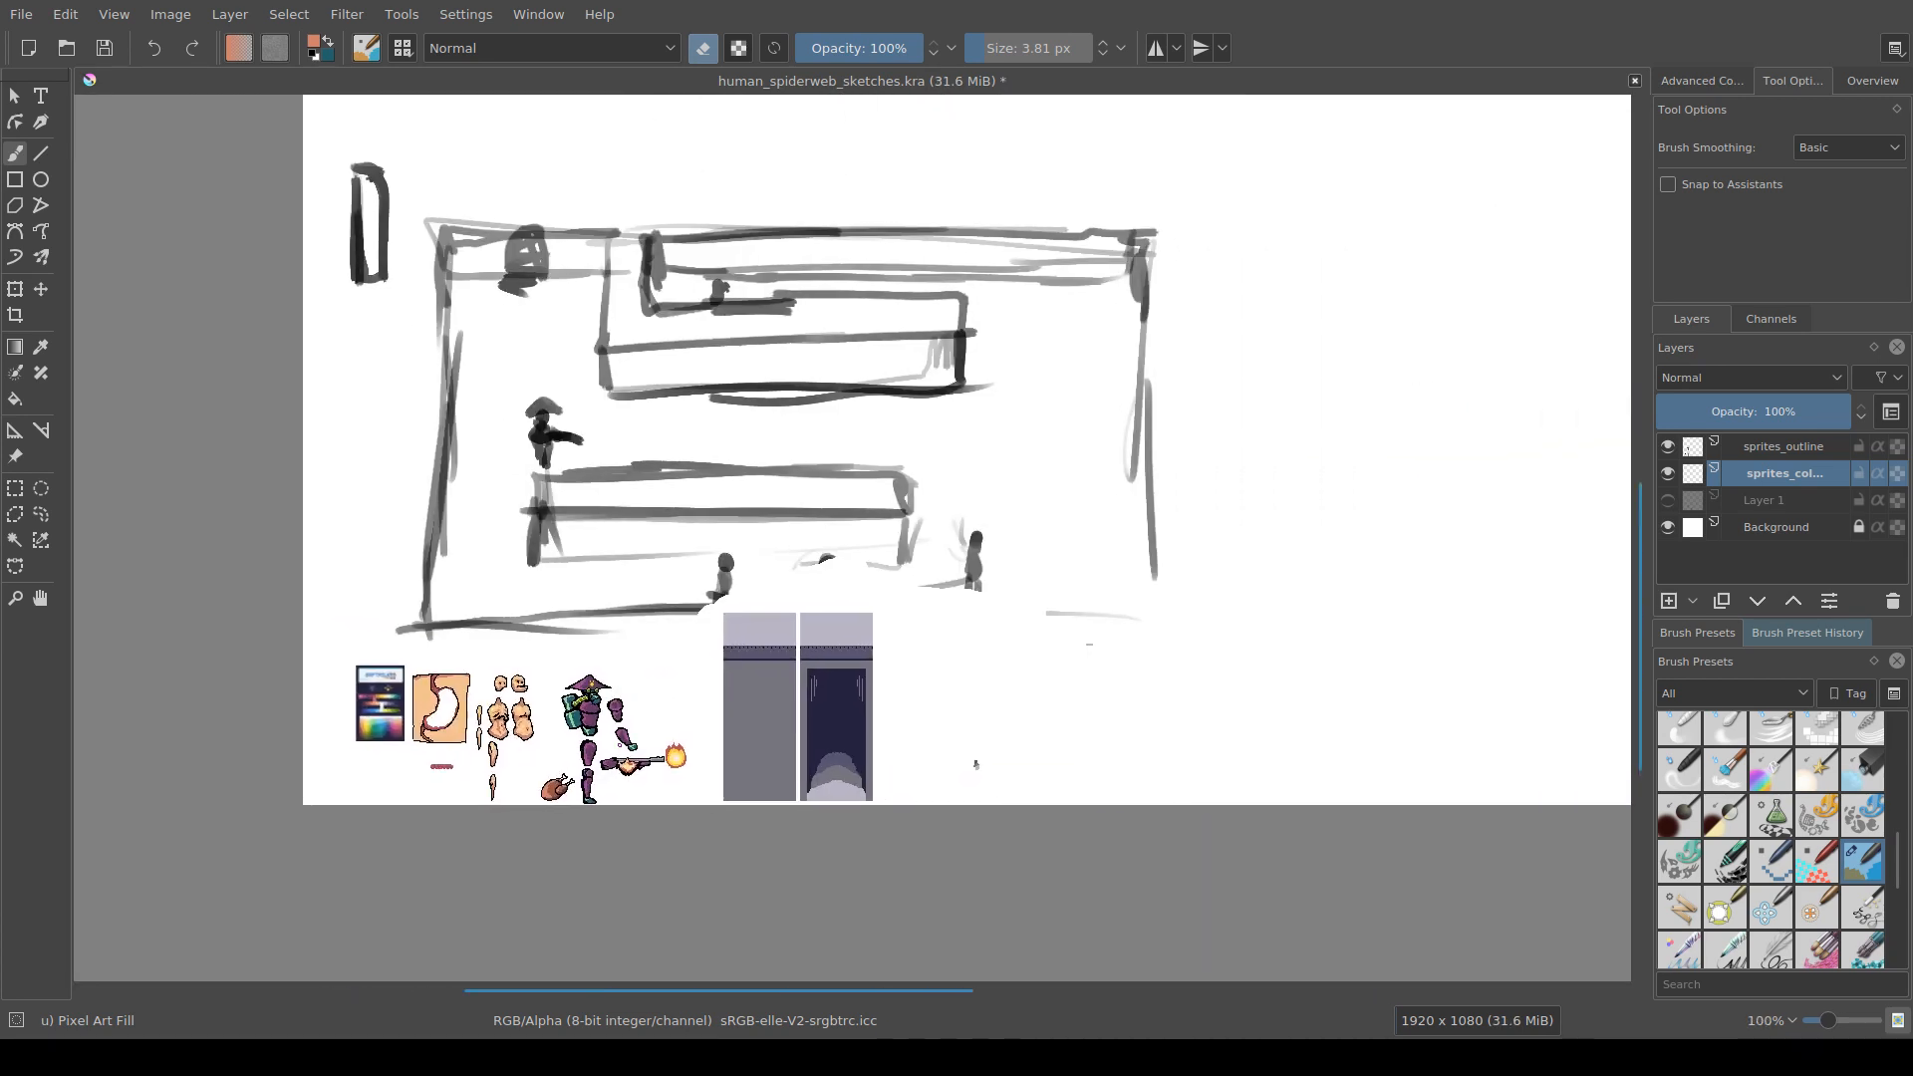
scroll(976, 764, up, 1)
scroll(952, 766, down, 1)
drag(951, 766, 954, 744)
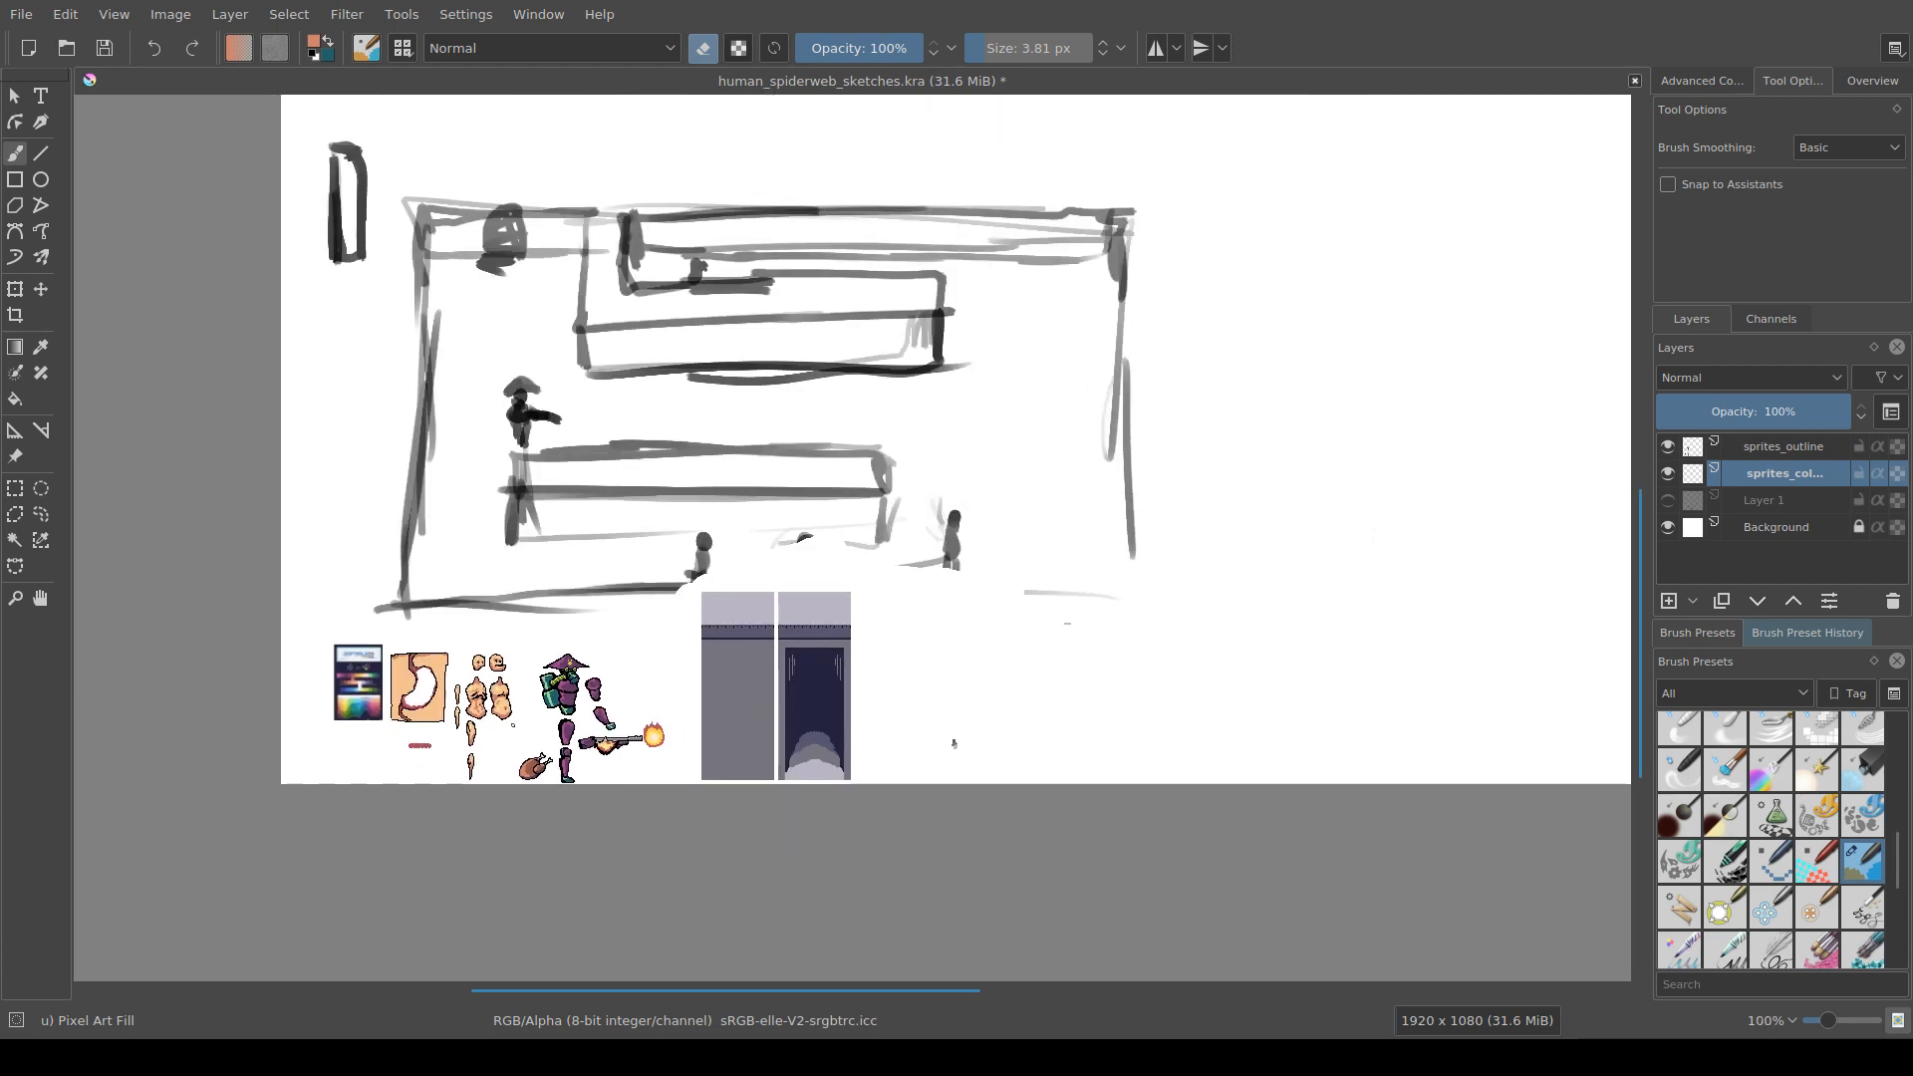
scroll(954, 743, up, 6)
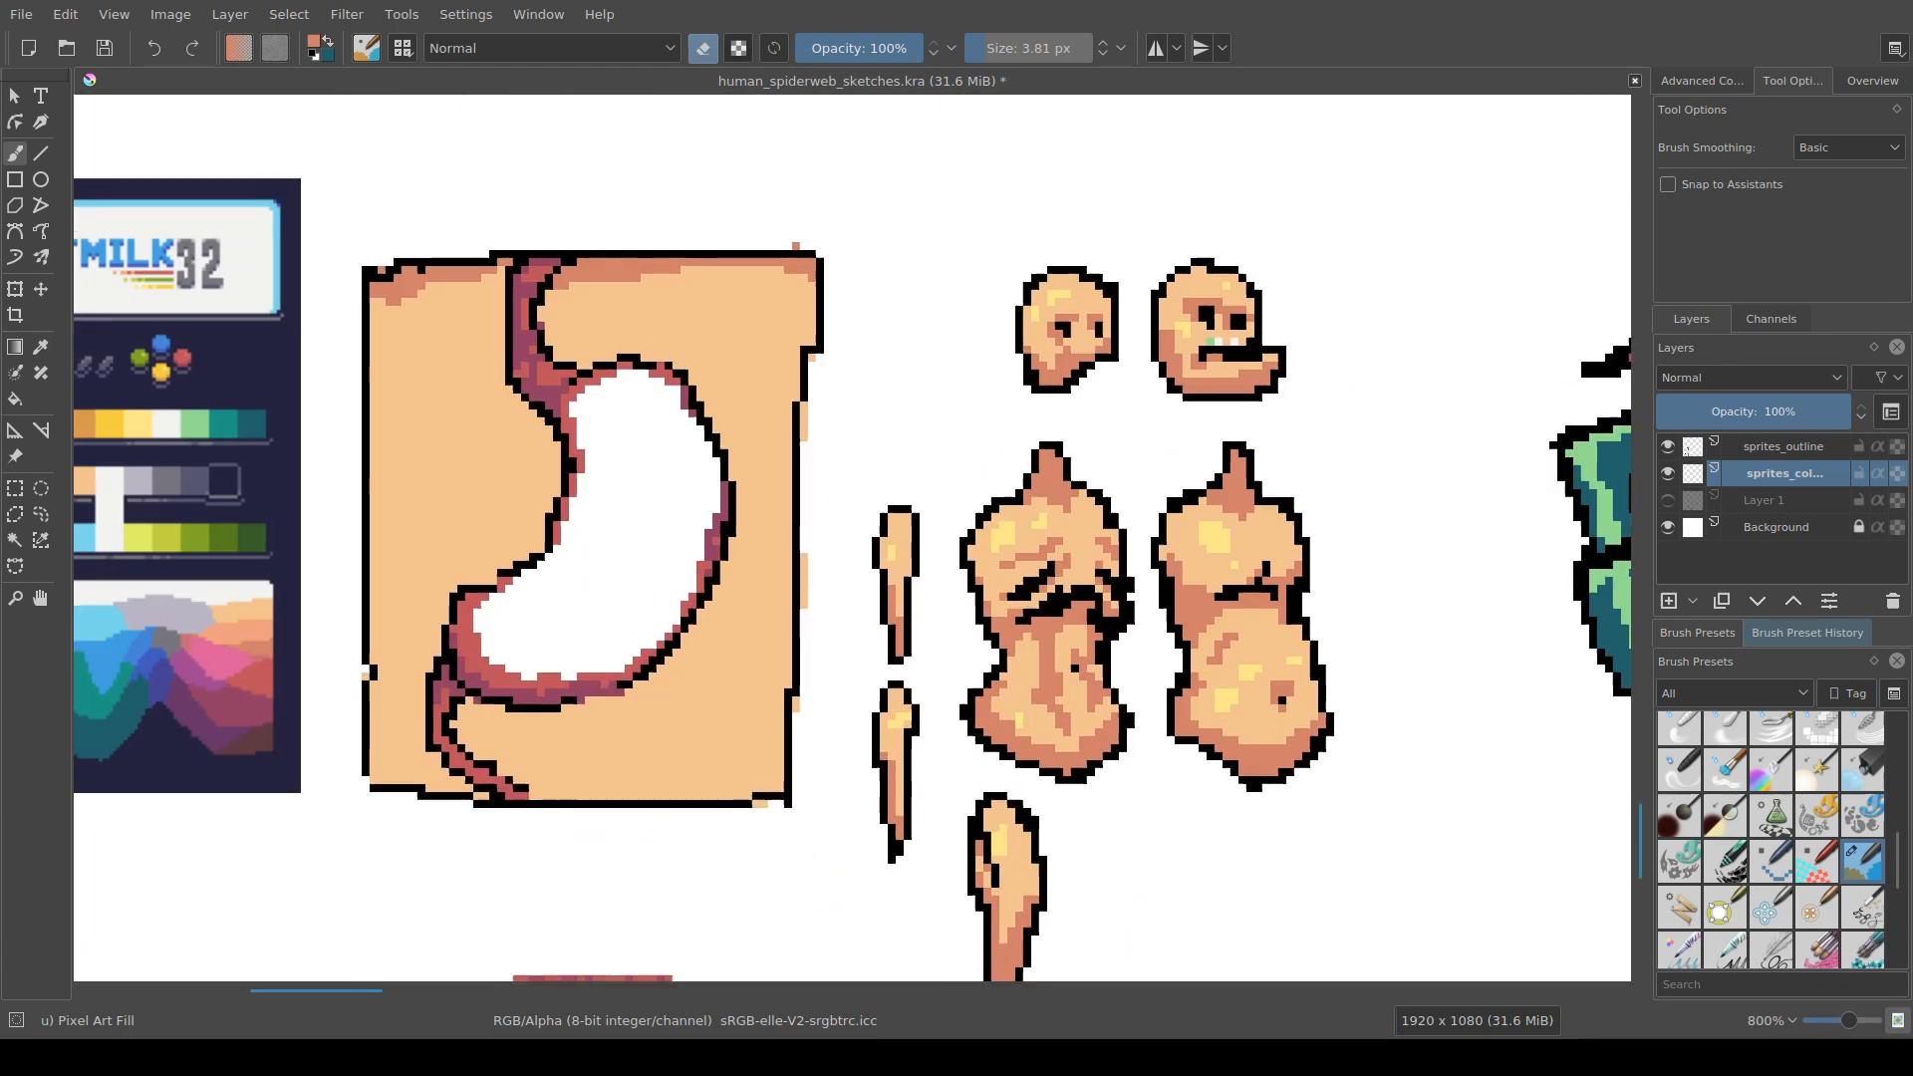
drag(609, 610, 639, 662)
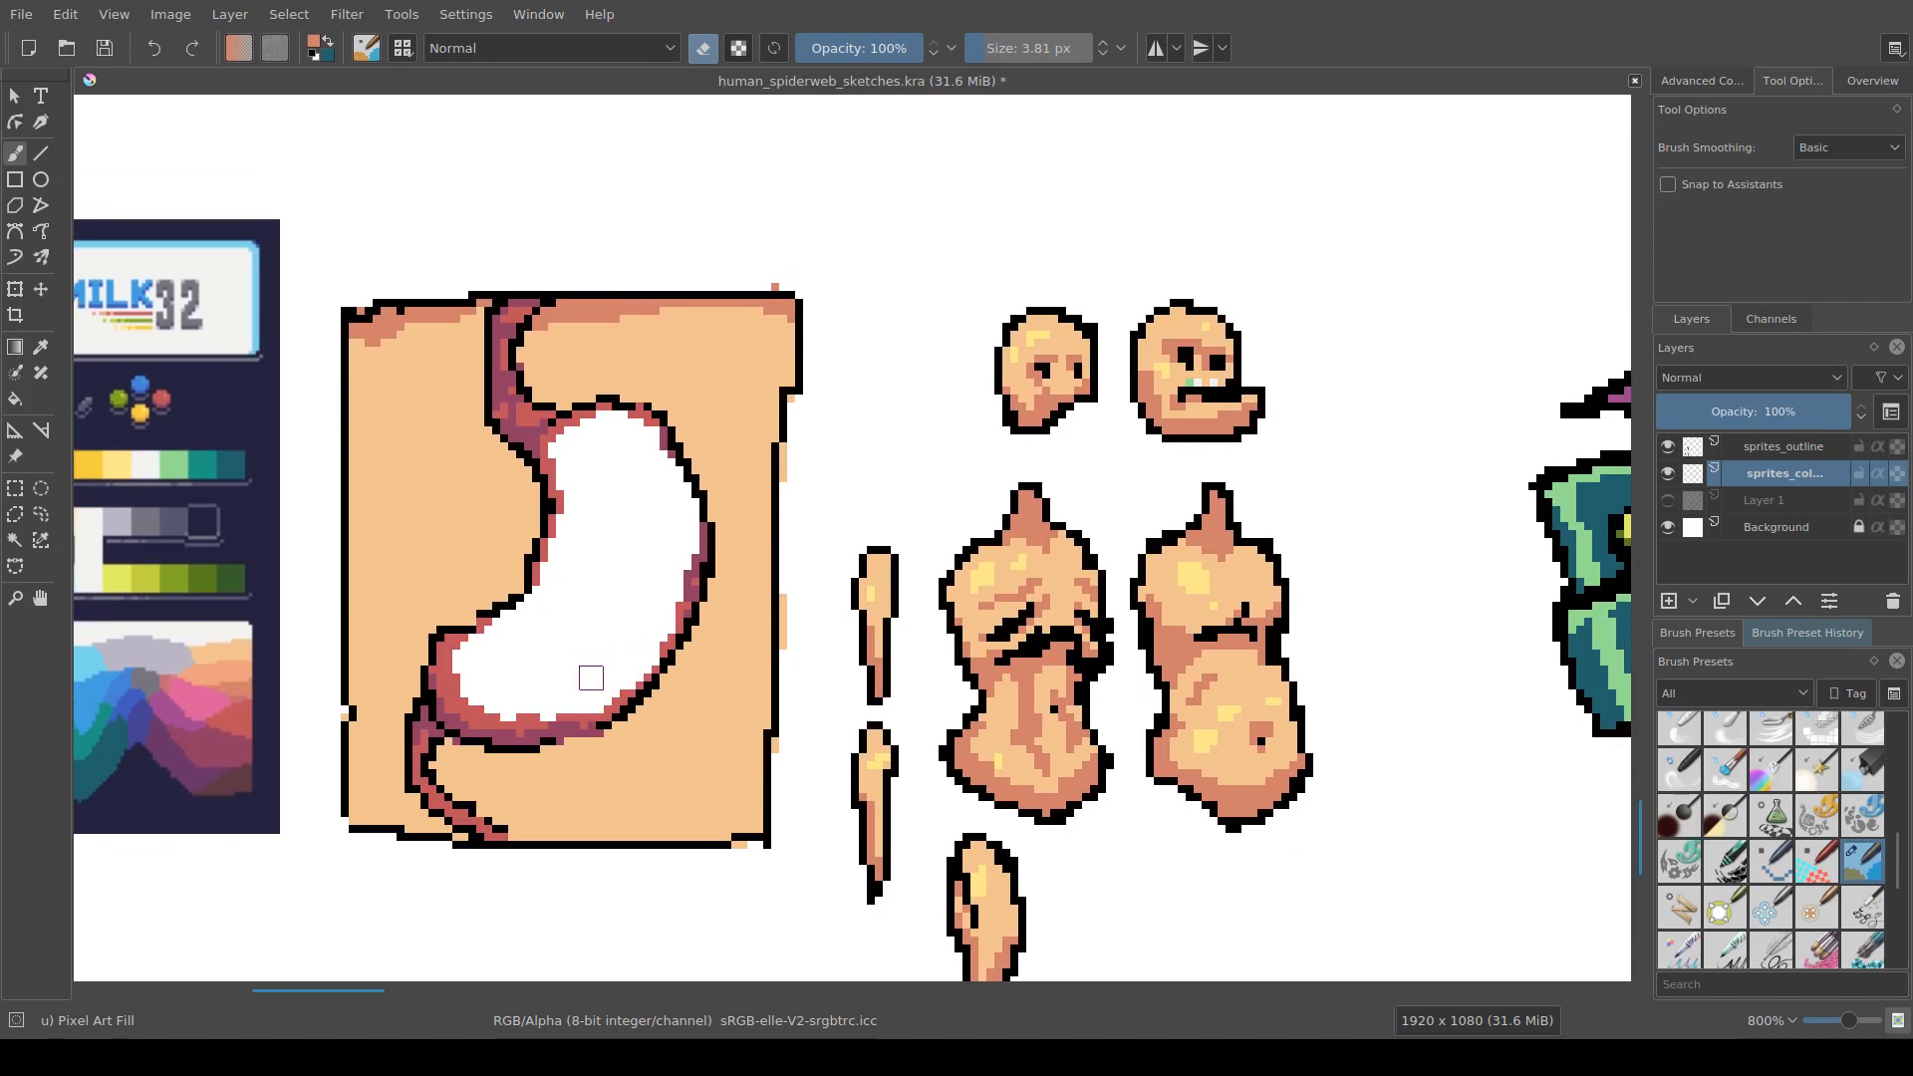
Step: Save the file and extend the salmon shading down the frame's left side and into its upper corners
key(ctrl+s)
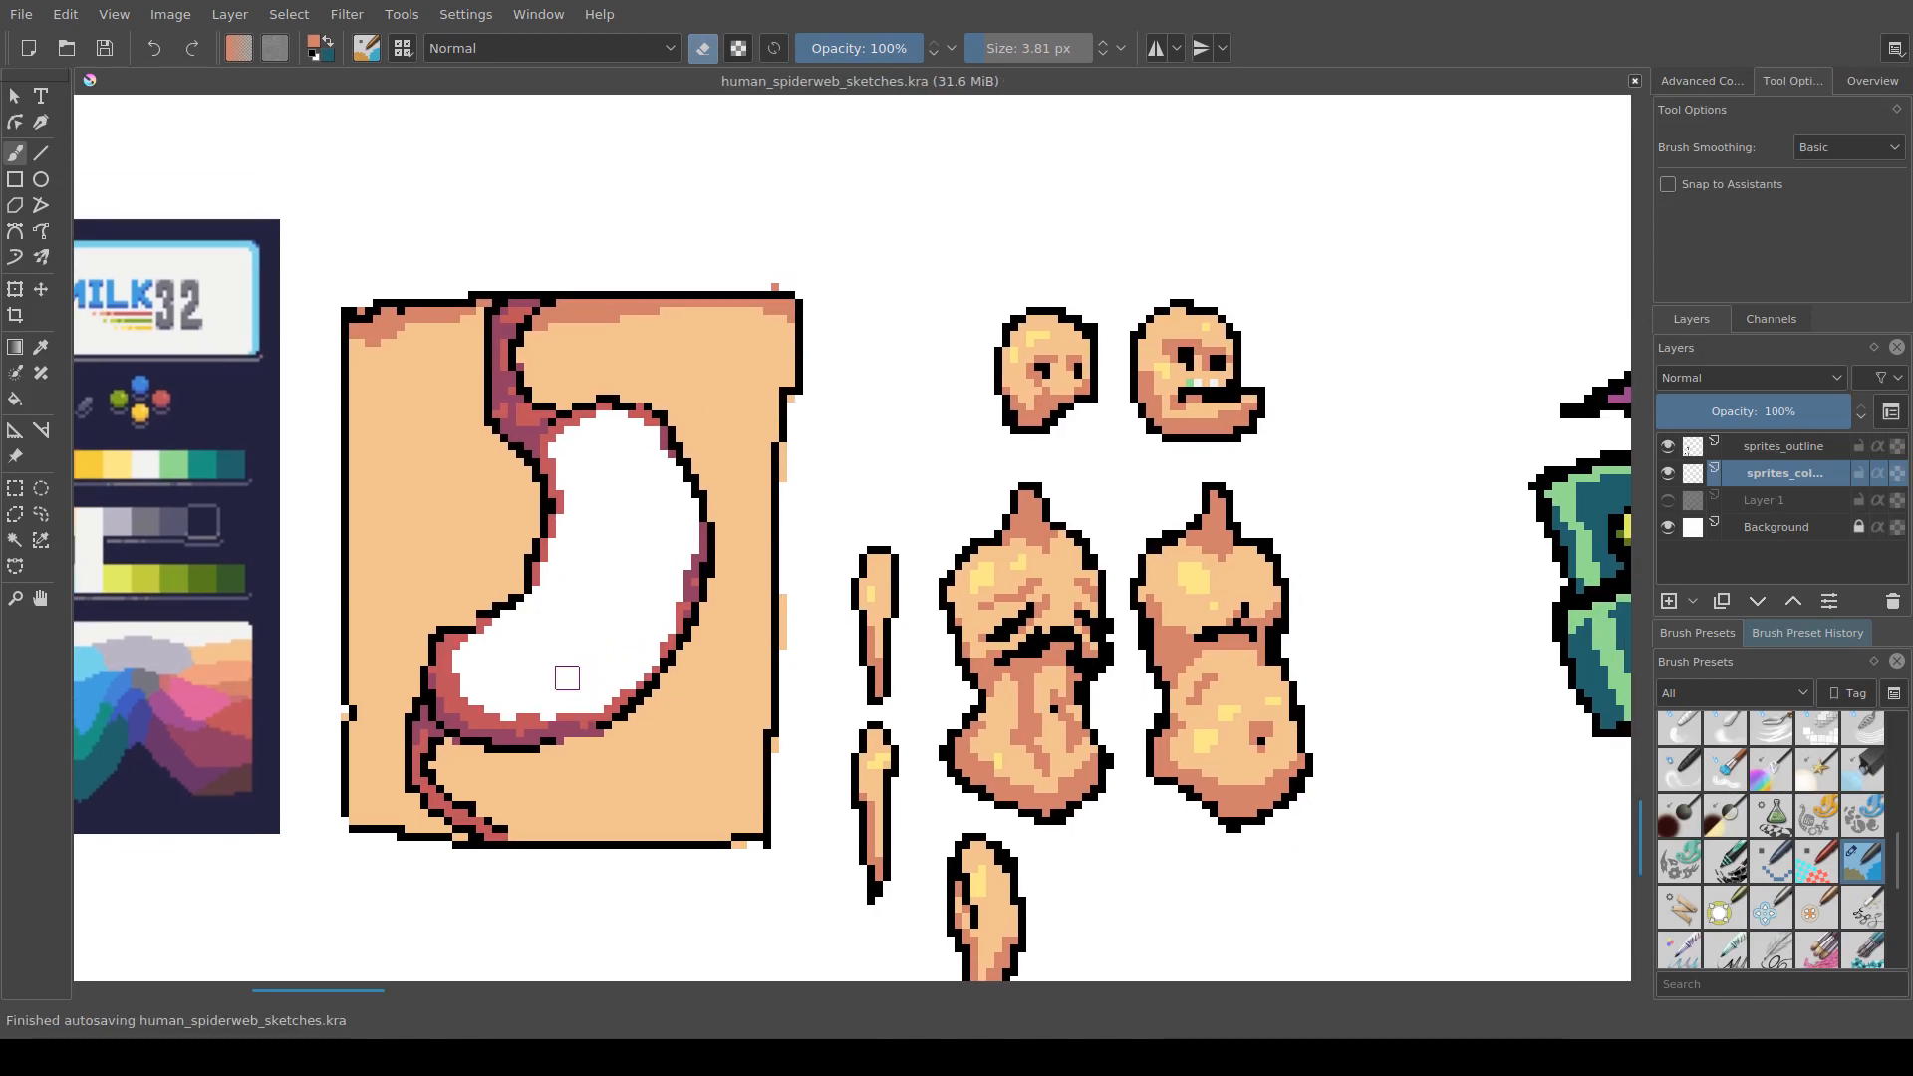
drag(614, 686, 665, 674)
mouse_move(411, 356)
mouse_down()
mouse_move(413, 328)
mouse_move(408, 353)
mouse_up()
key(ctrl+z)
key(e)
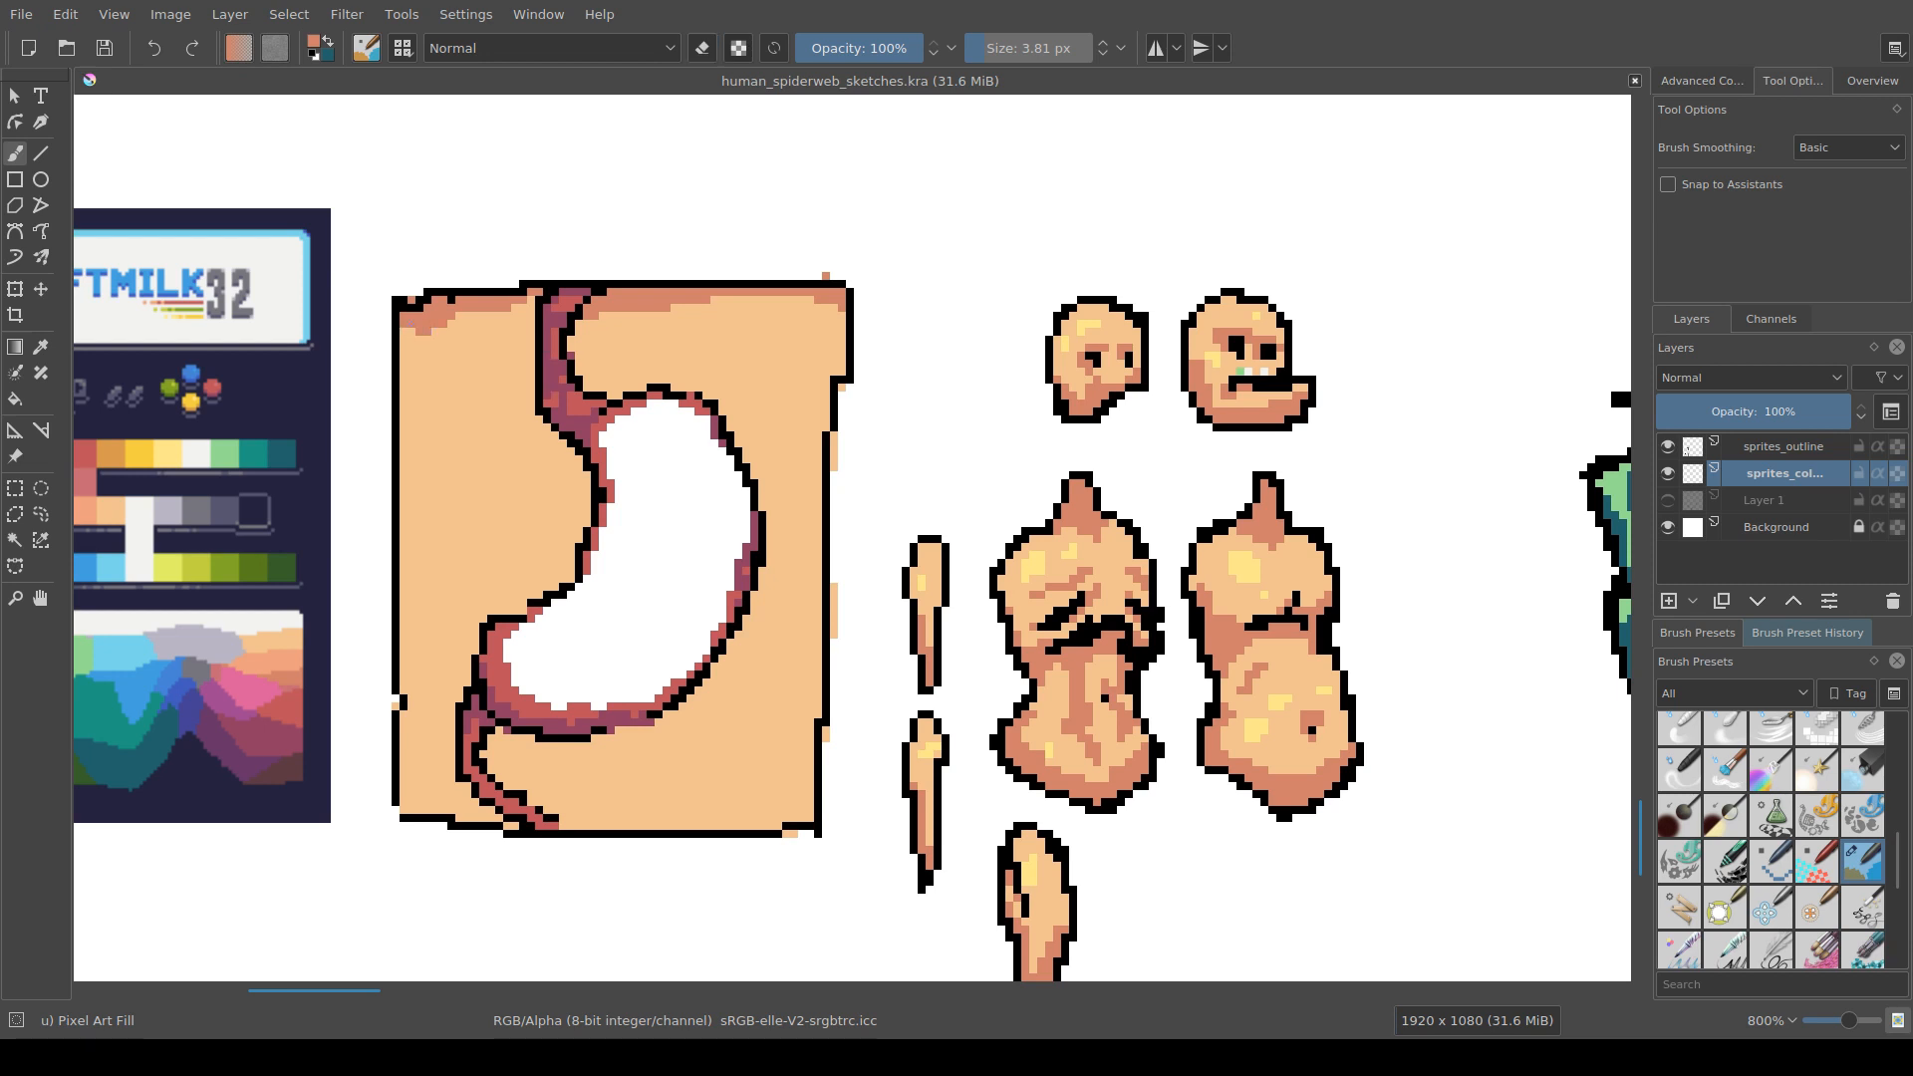
drag(410, 329, 403, 442)
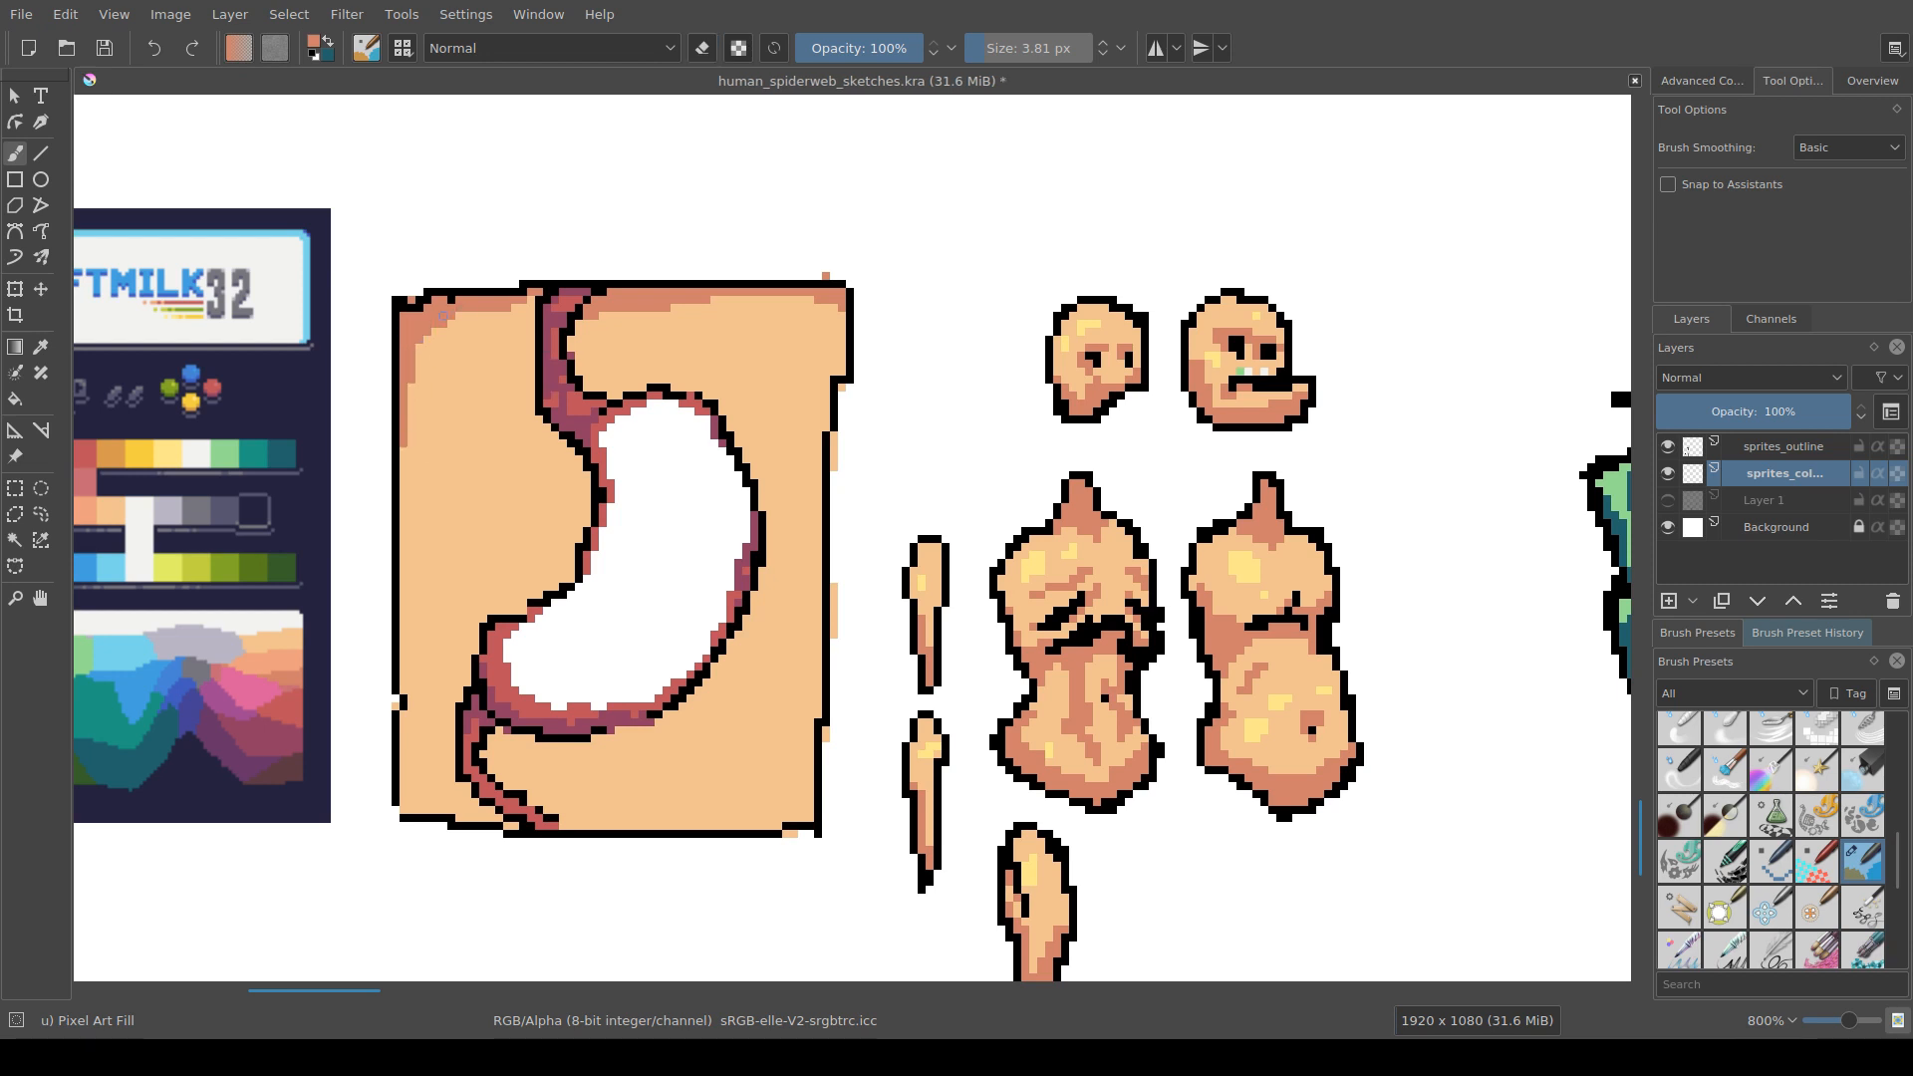
drag(425, 343, 538, 302)
drag(835, 301, 841, 369)
Step: Erase the stray salmon pixels above the frame's upper right corner and return to painting mode
key(e)
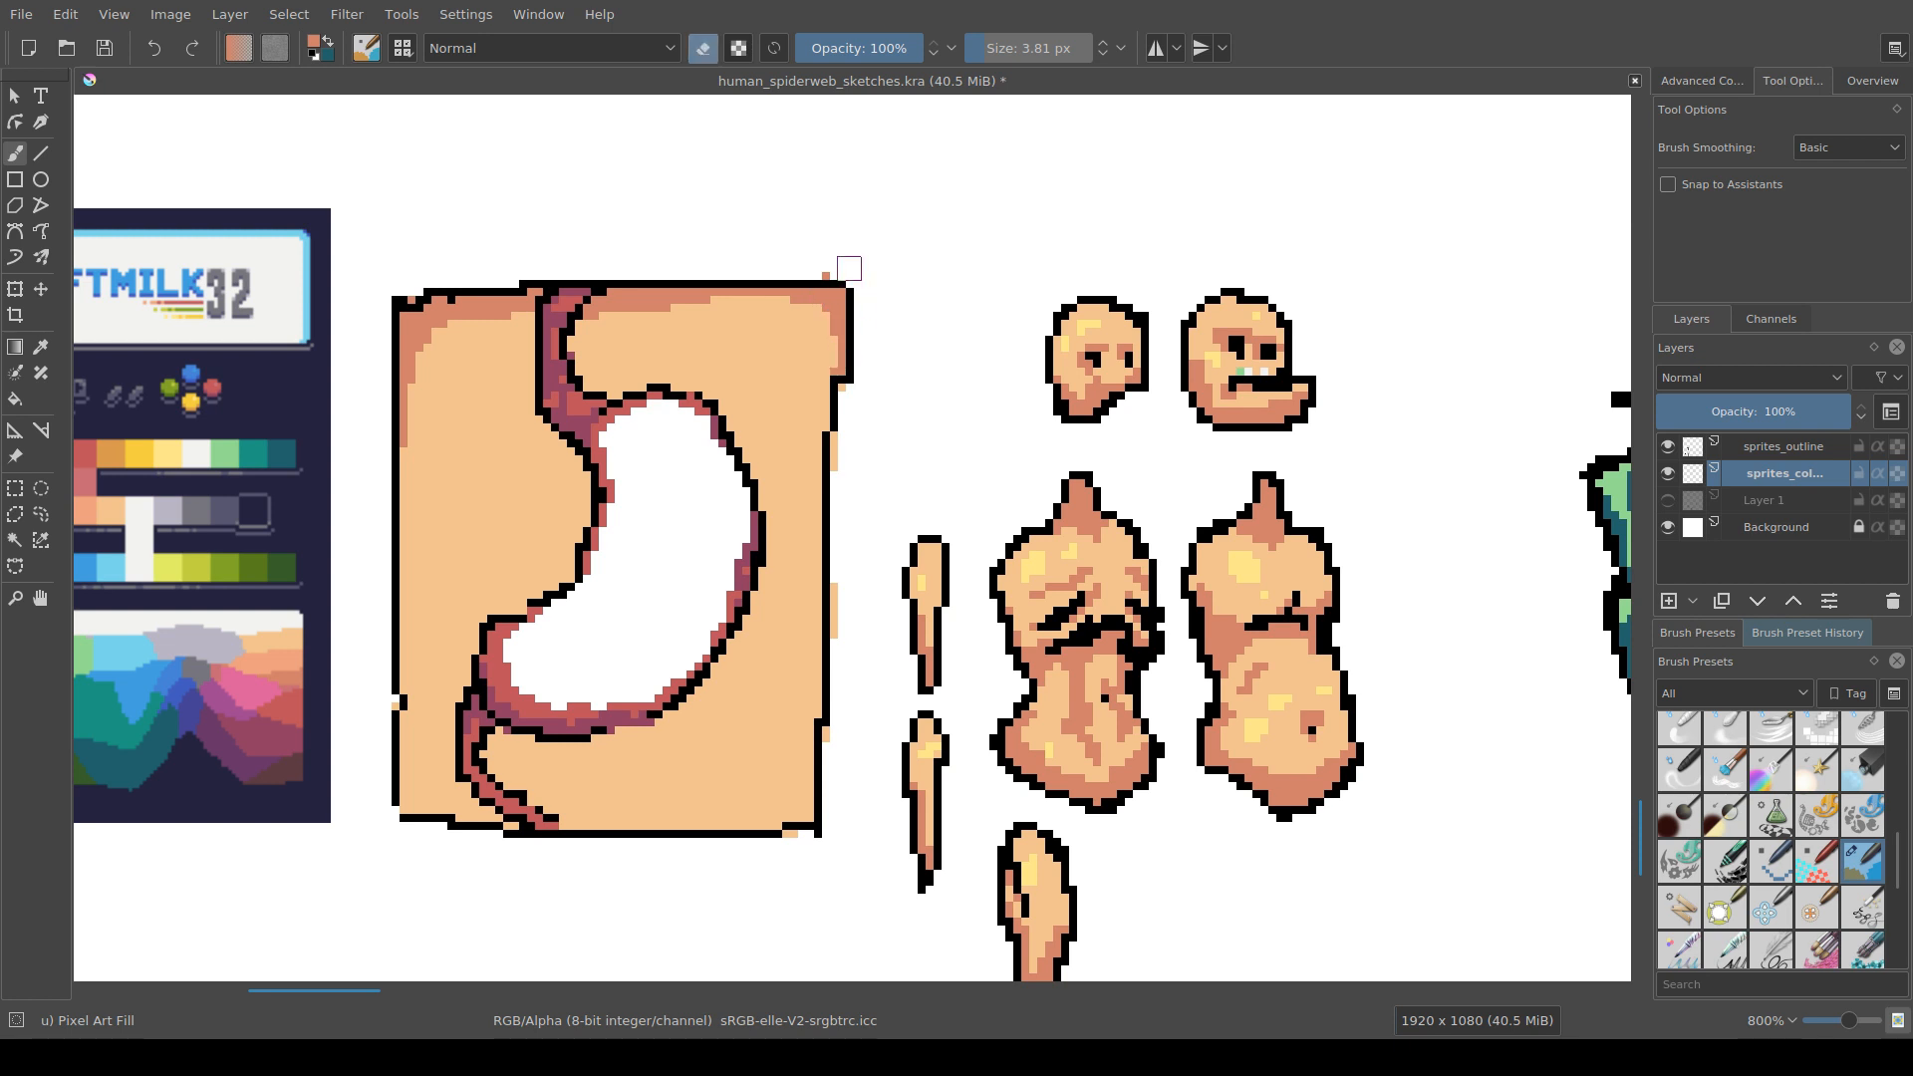
click(826, 270)
drag(467, 547, 495, 451)
key(e)
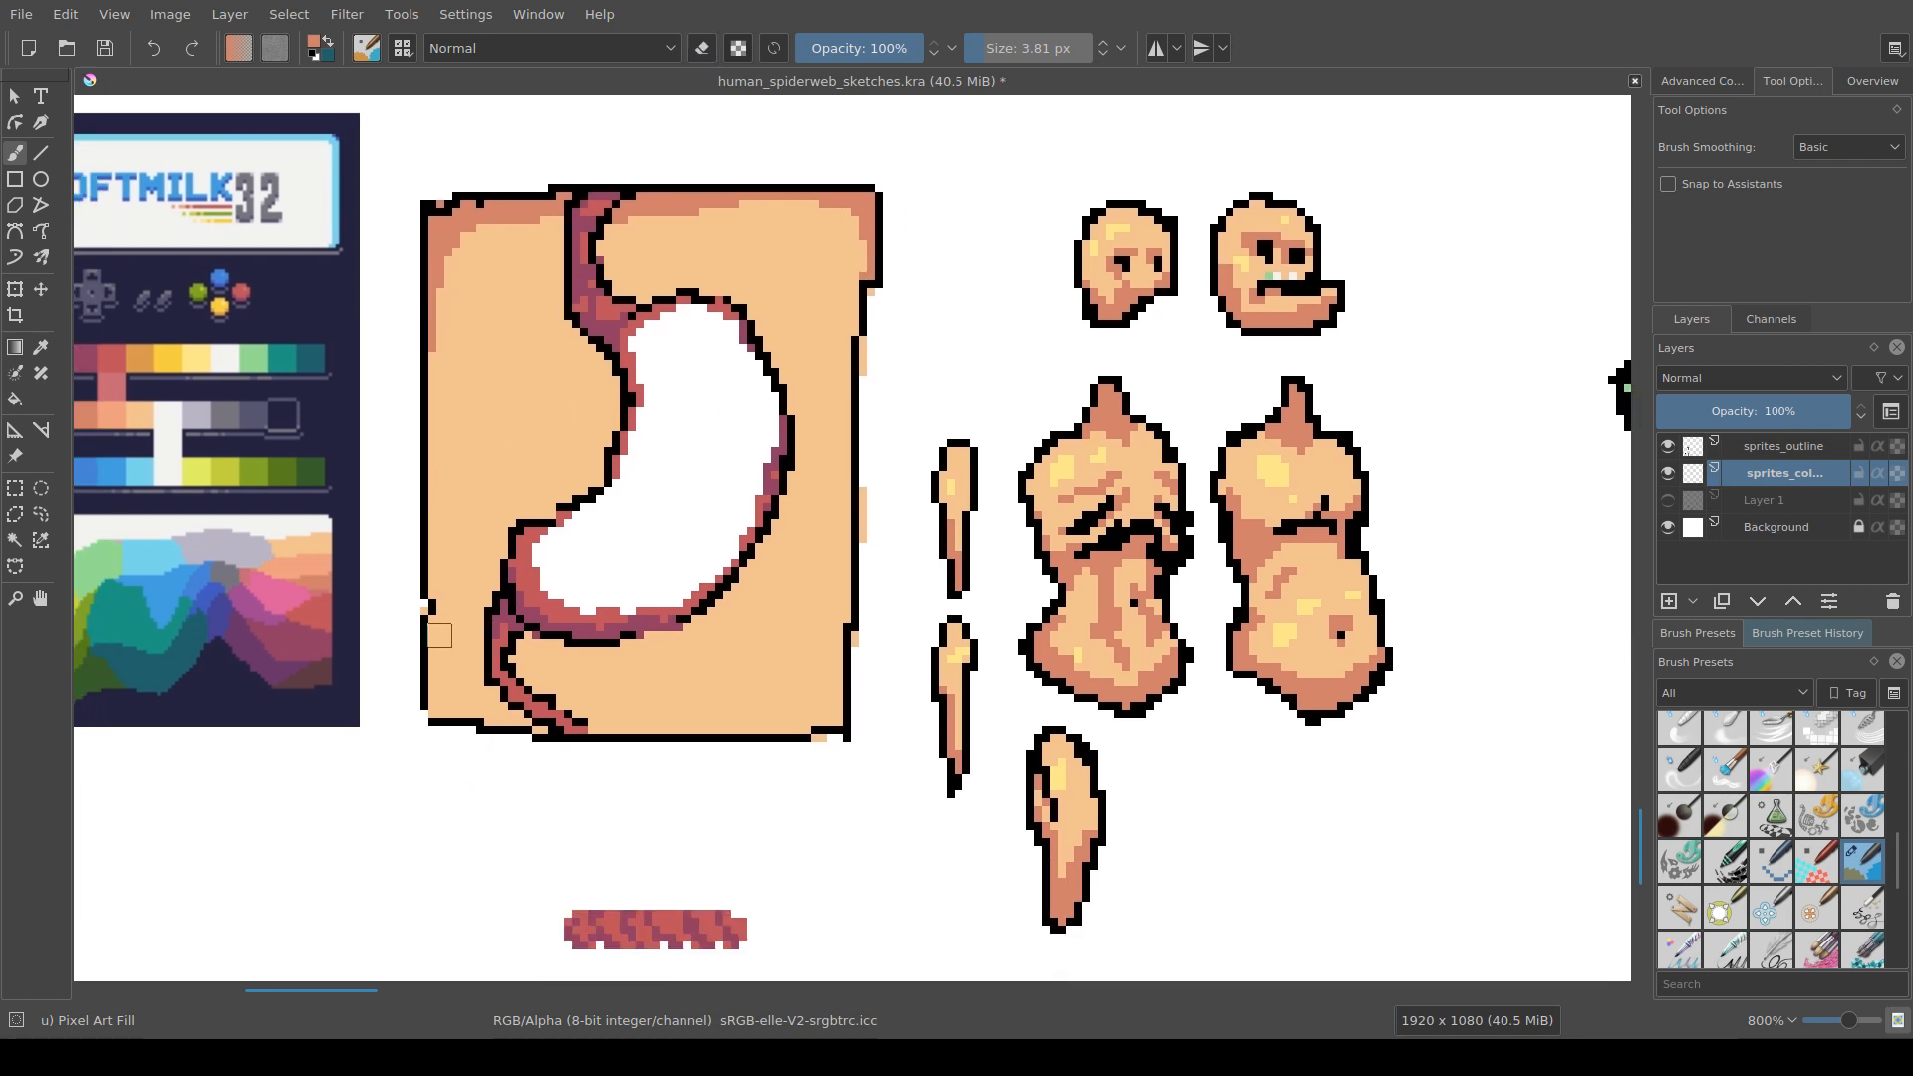
Step: Shade the frame's lower left side, lower right corner and lower right side with salmon
mouse_move(439, 618)
mouse_down()
mouse_move(432, 697)
mouse_move(456, 714)
mouse_move(433, 674)
mouse_move(433, 627)
mouse_up()
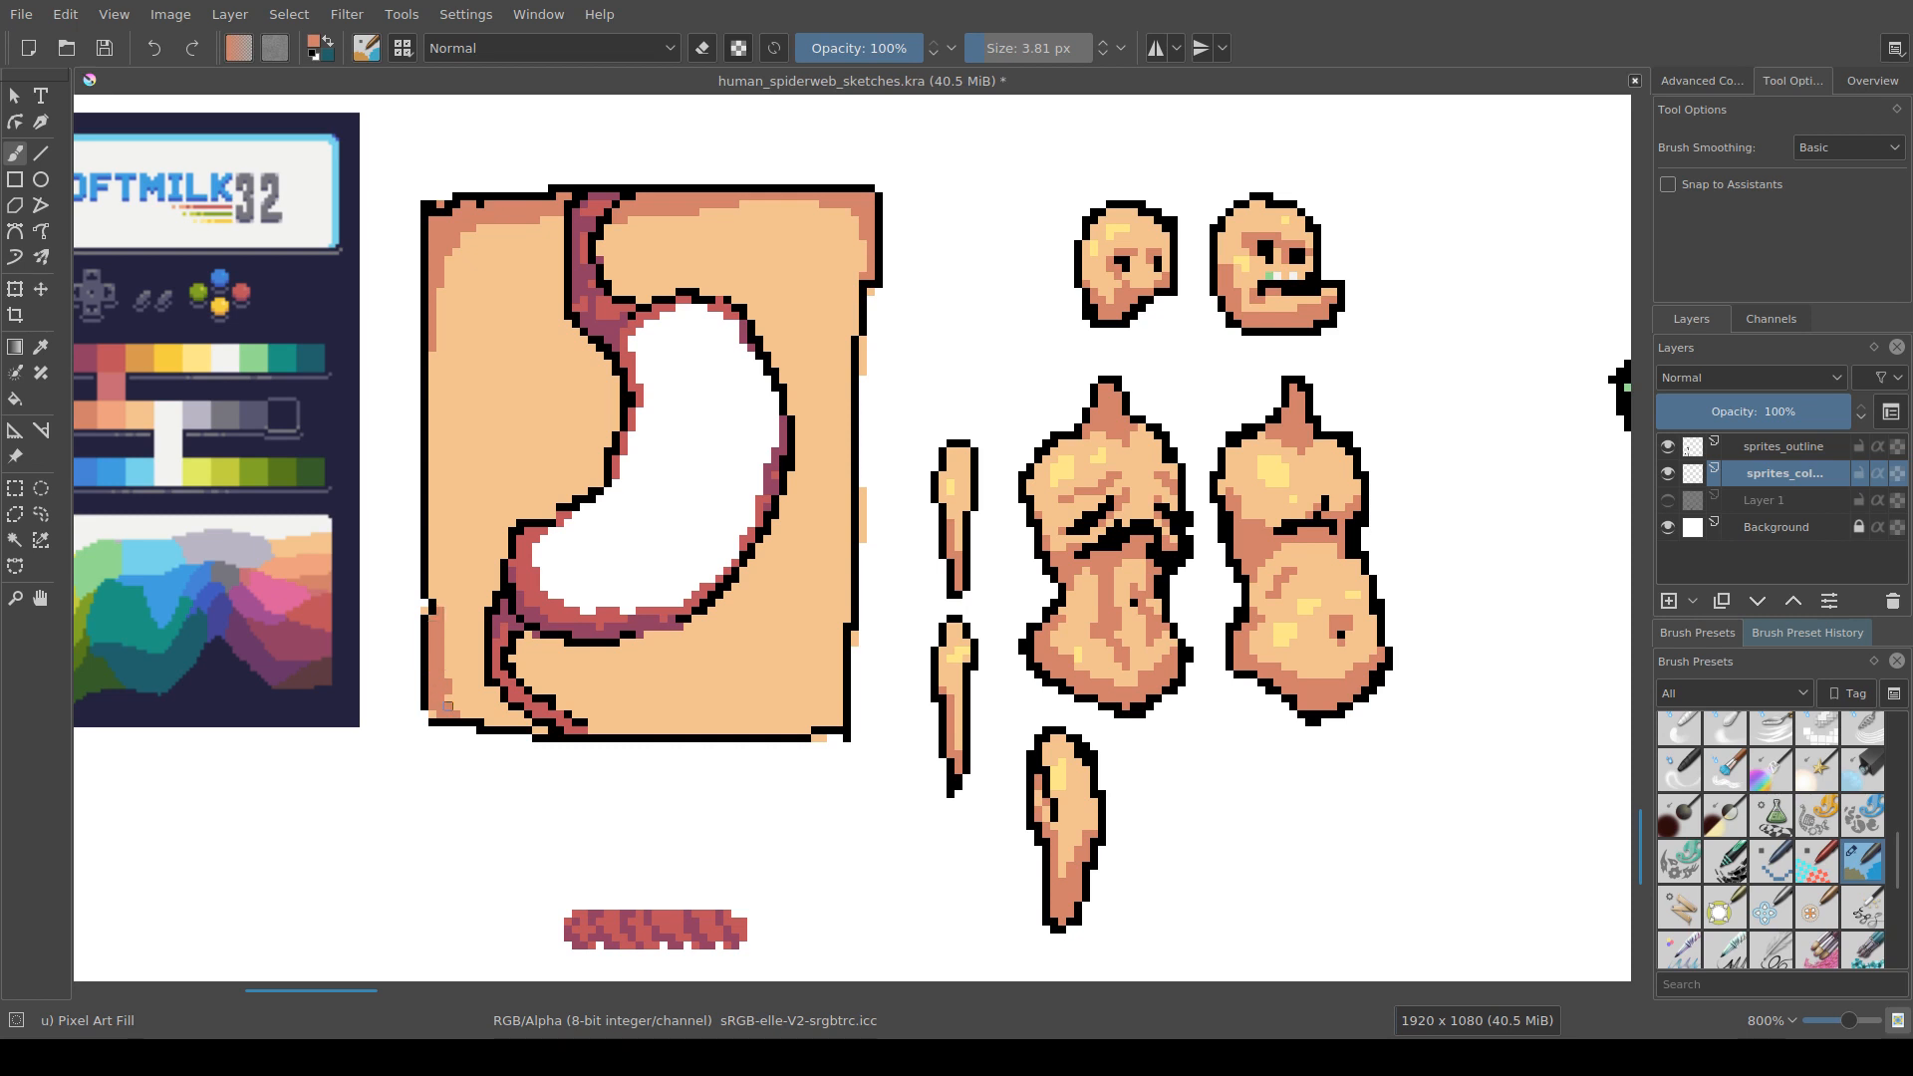
mouse_move(454, 706)
mouse_down()
mouse_move(478, 715)
mouse_move(451, 699)
mouse_up()
mouse_move(433, 605)
mouse_down()
mouse_move(432, 578)
mouse_move(439, 606)
mouse_up()
mouse_move(823, 721)
mouse_down()
mouse_move(843, 675)
mouse_move(806, 730)
mouse_move(759, 736)
mouse_up()
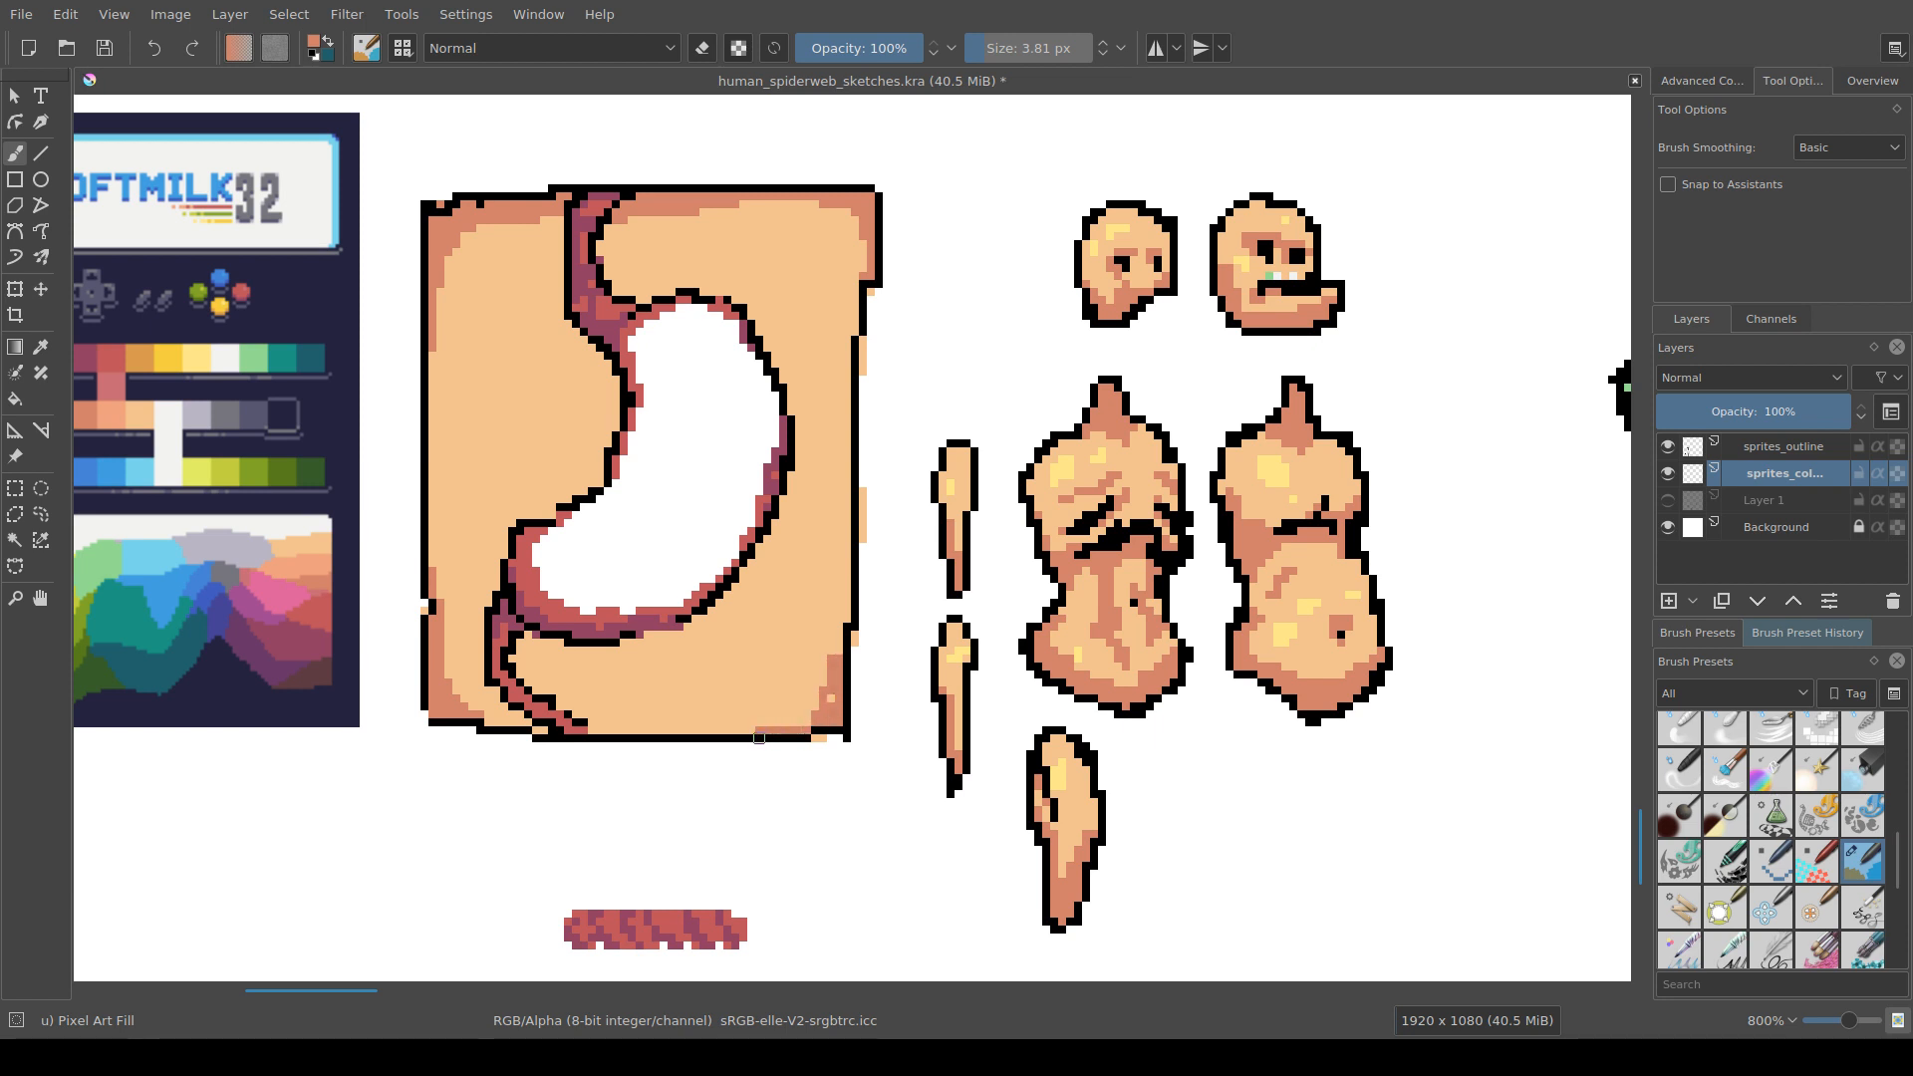
drag(839, 654, 843, 550)
Step: Add salmon shading on the peach beside the lower tube, just beneath the stomach
mouse_move(552, 642)
mouse_down()
mouse_move(528, 642)
mouse_move(536, 685)
mouse_move(514, 658)
mouse_move(586, 726)
mouse_move(574, 697)
mouse_up()
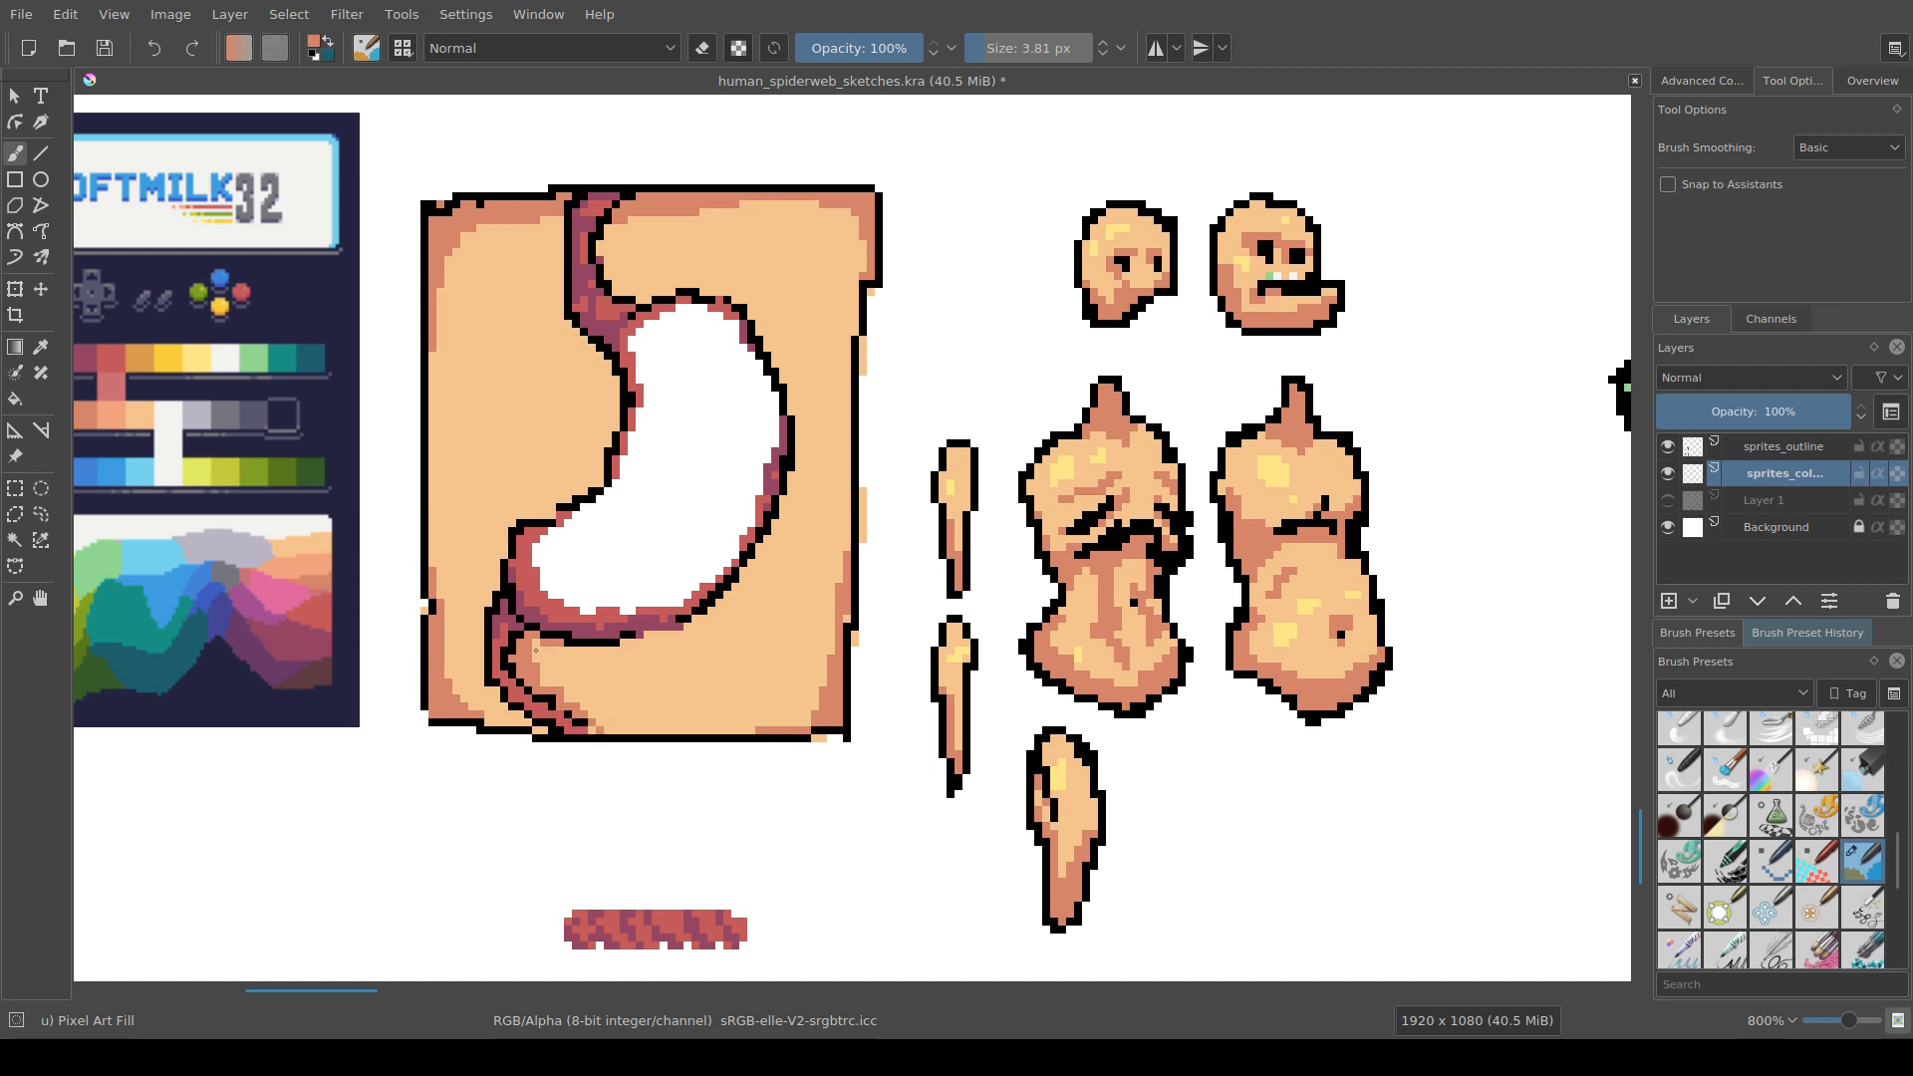
click(535, 646)
click(591, 731)
Step: Select the light peach areas with Contiguous Area Selection and paint salmon shading along the stomach's outer outline and the frame's left side
click(15, 540)
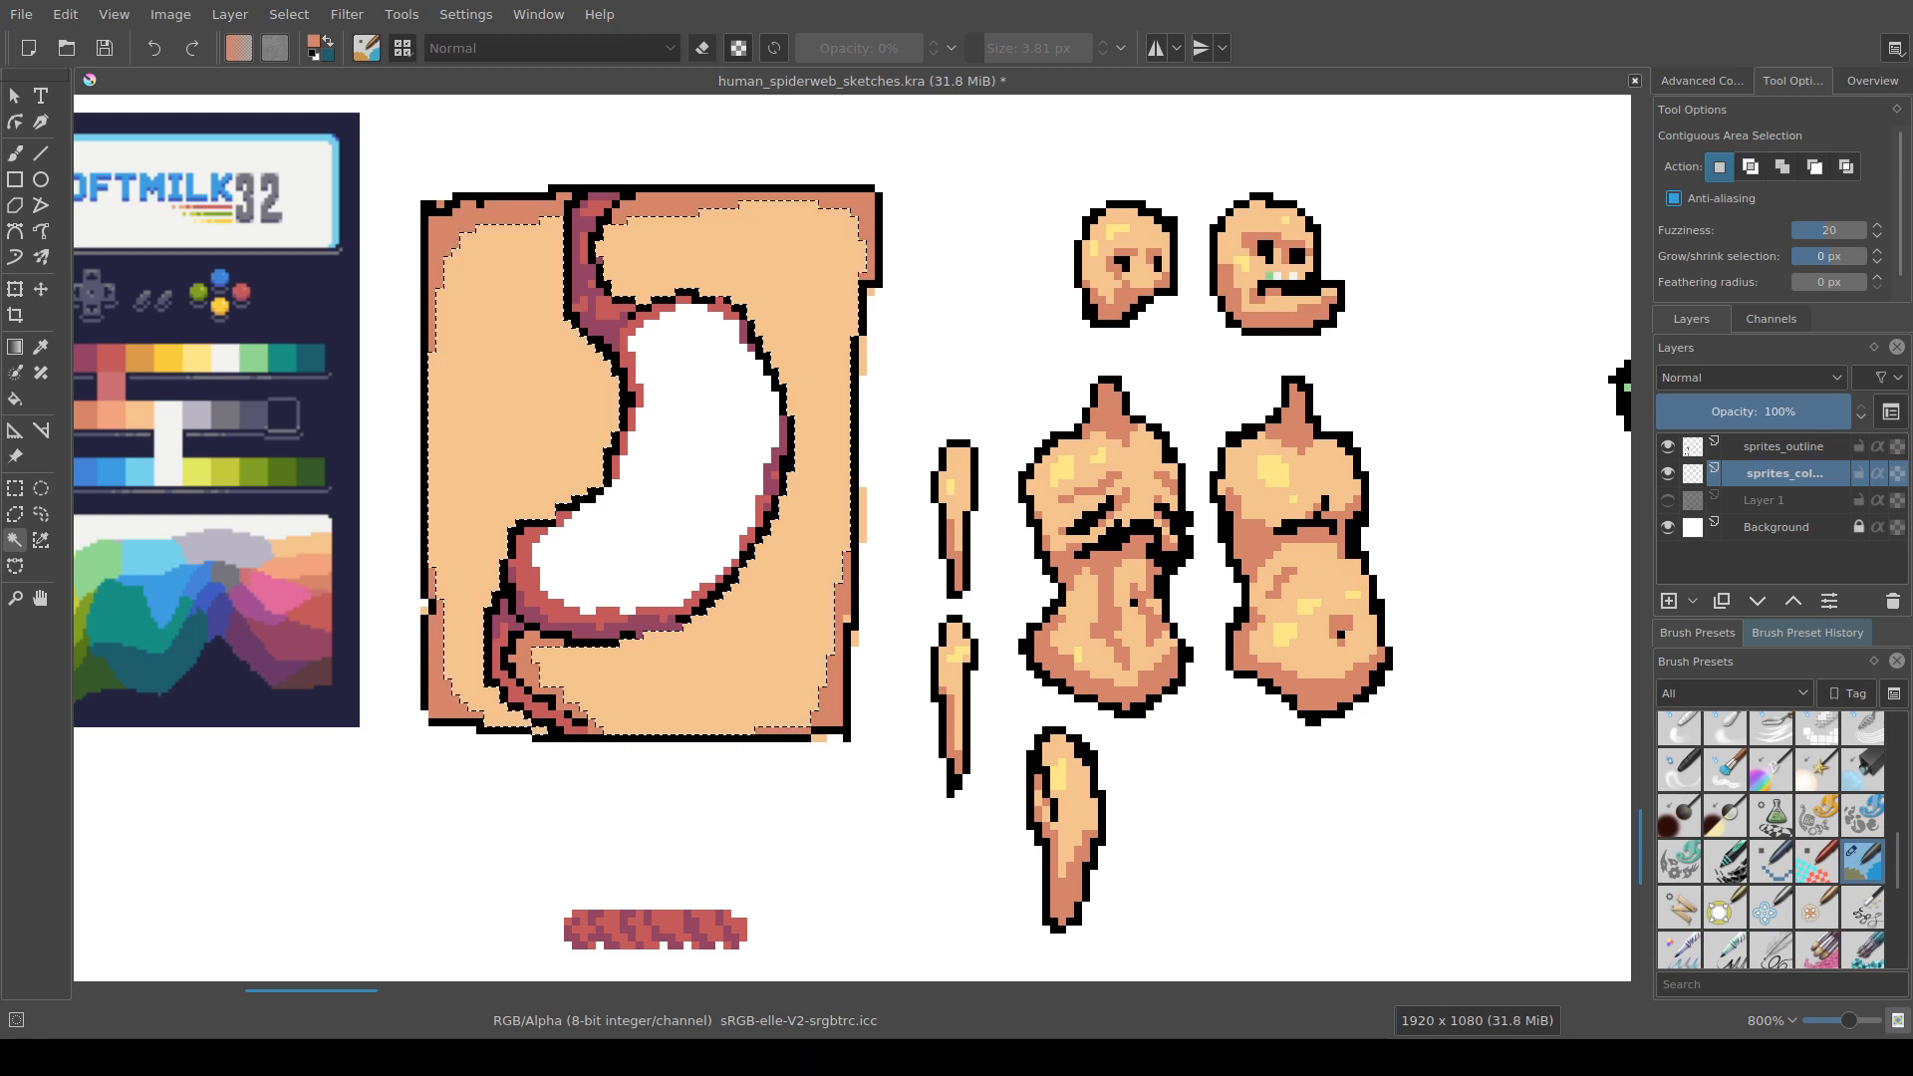
key(b)
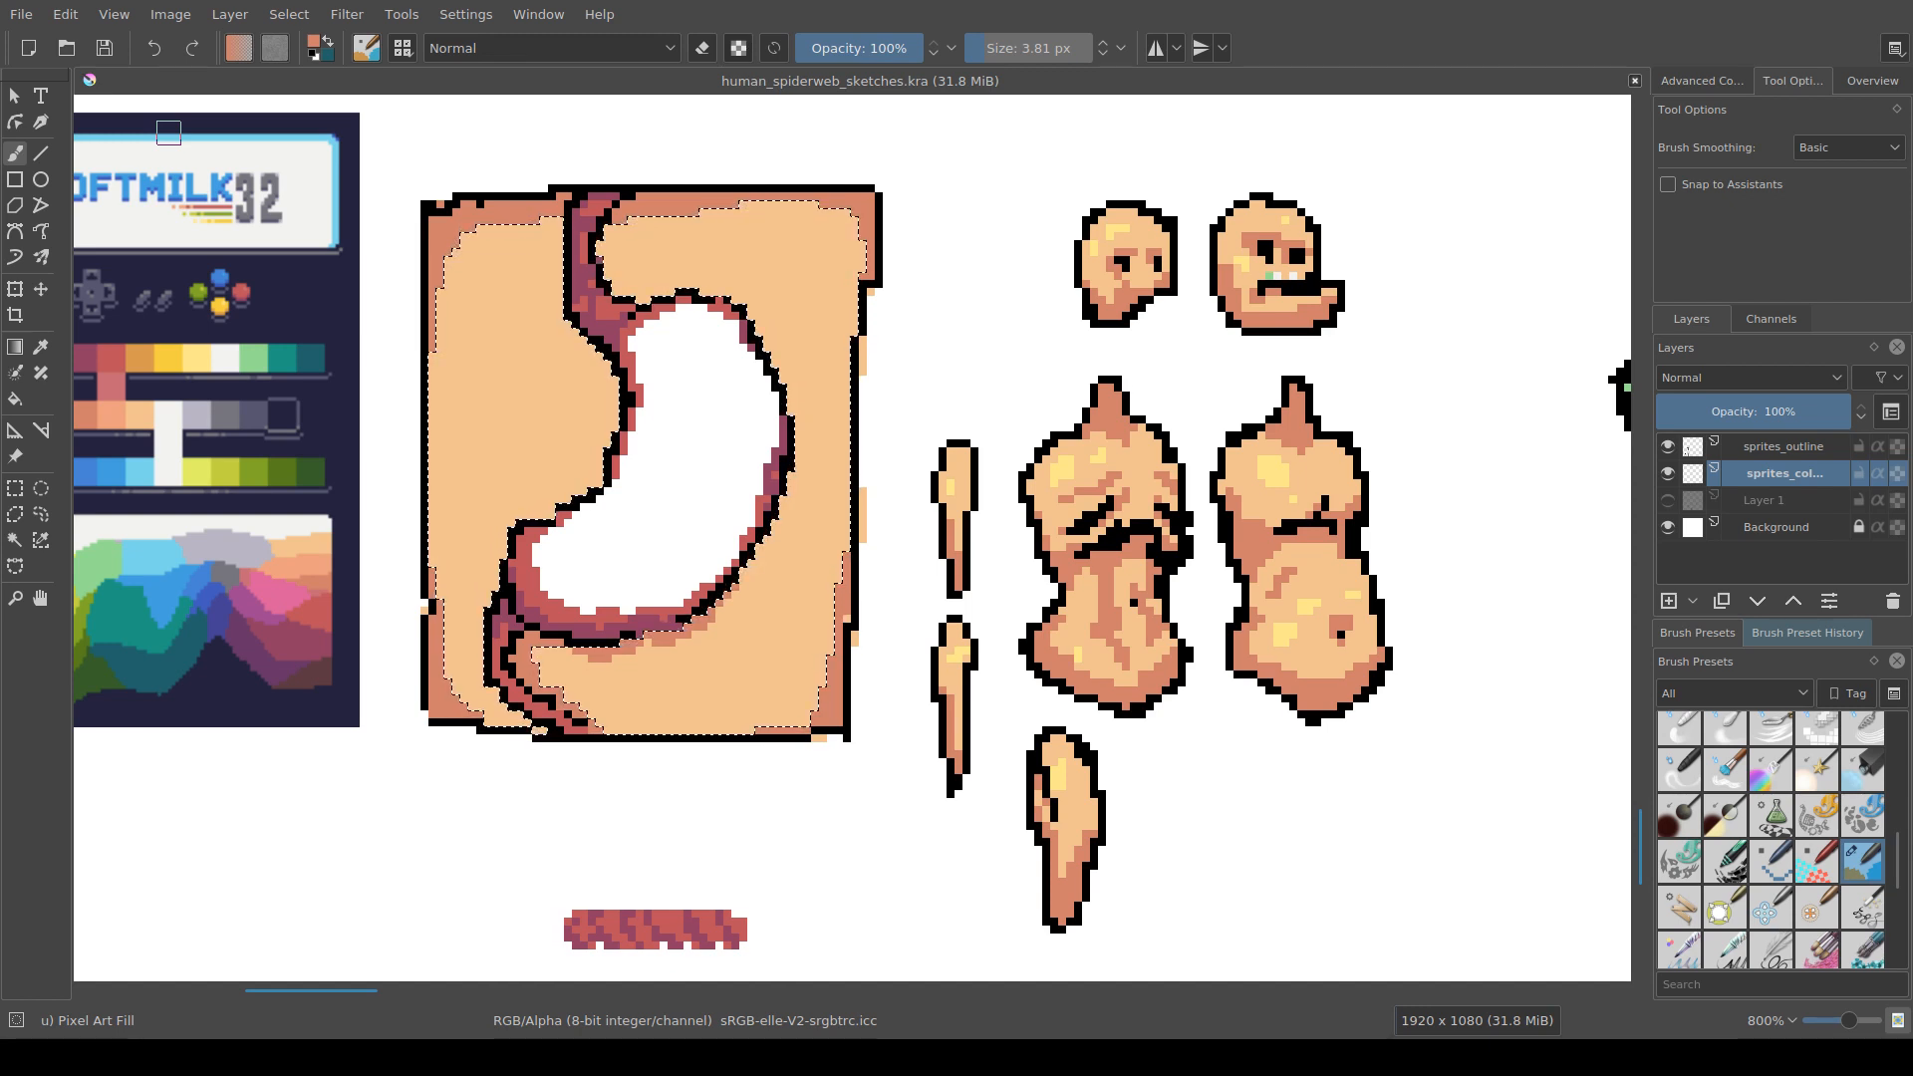
drag(598, 684, 576, 683)
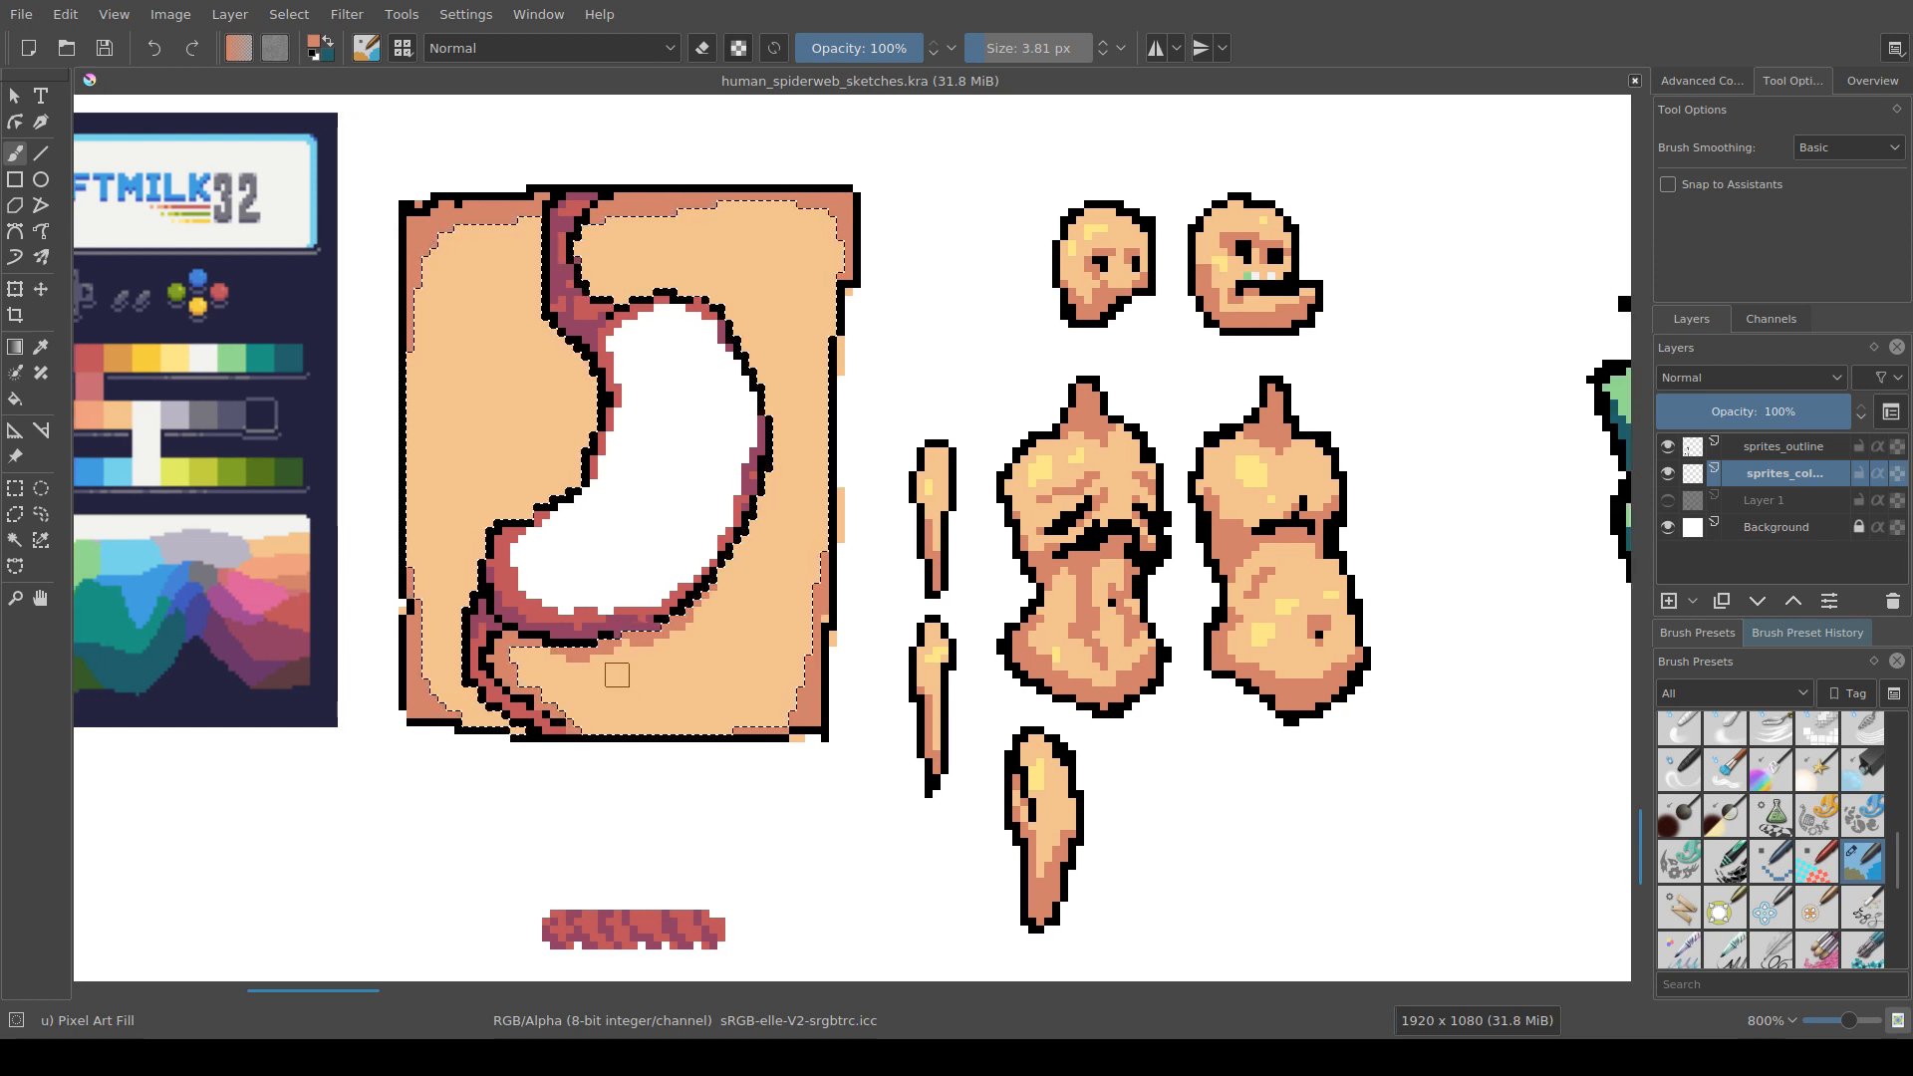
drag(705, 579, 700, 603)
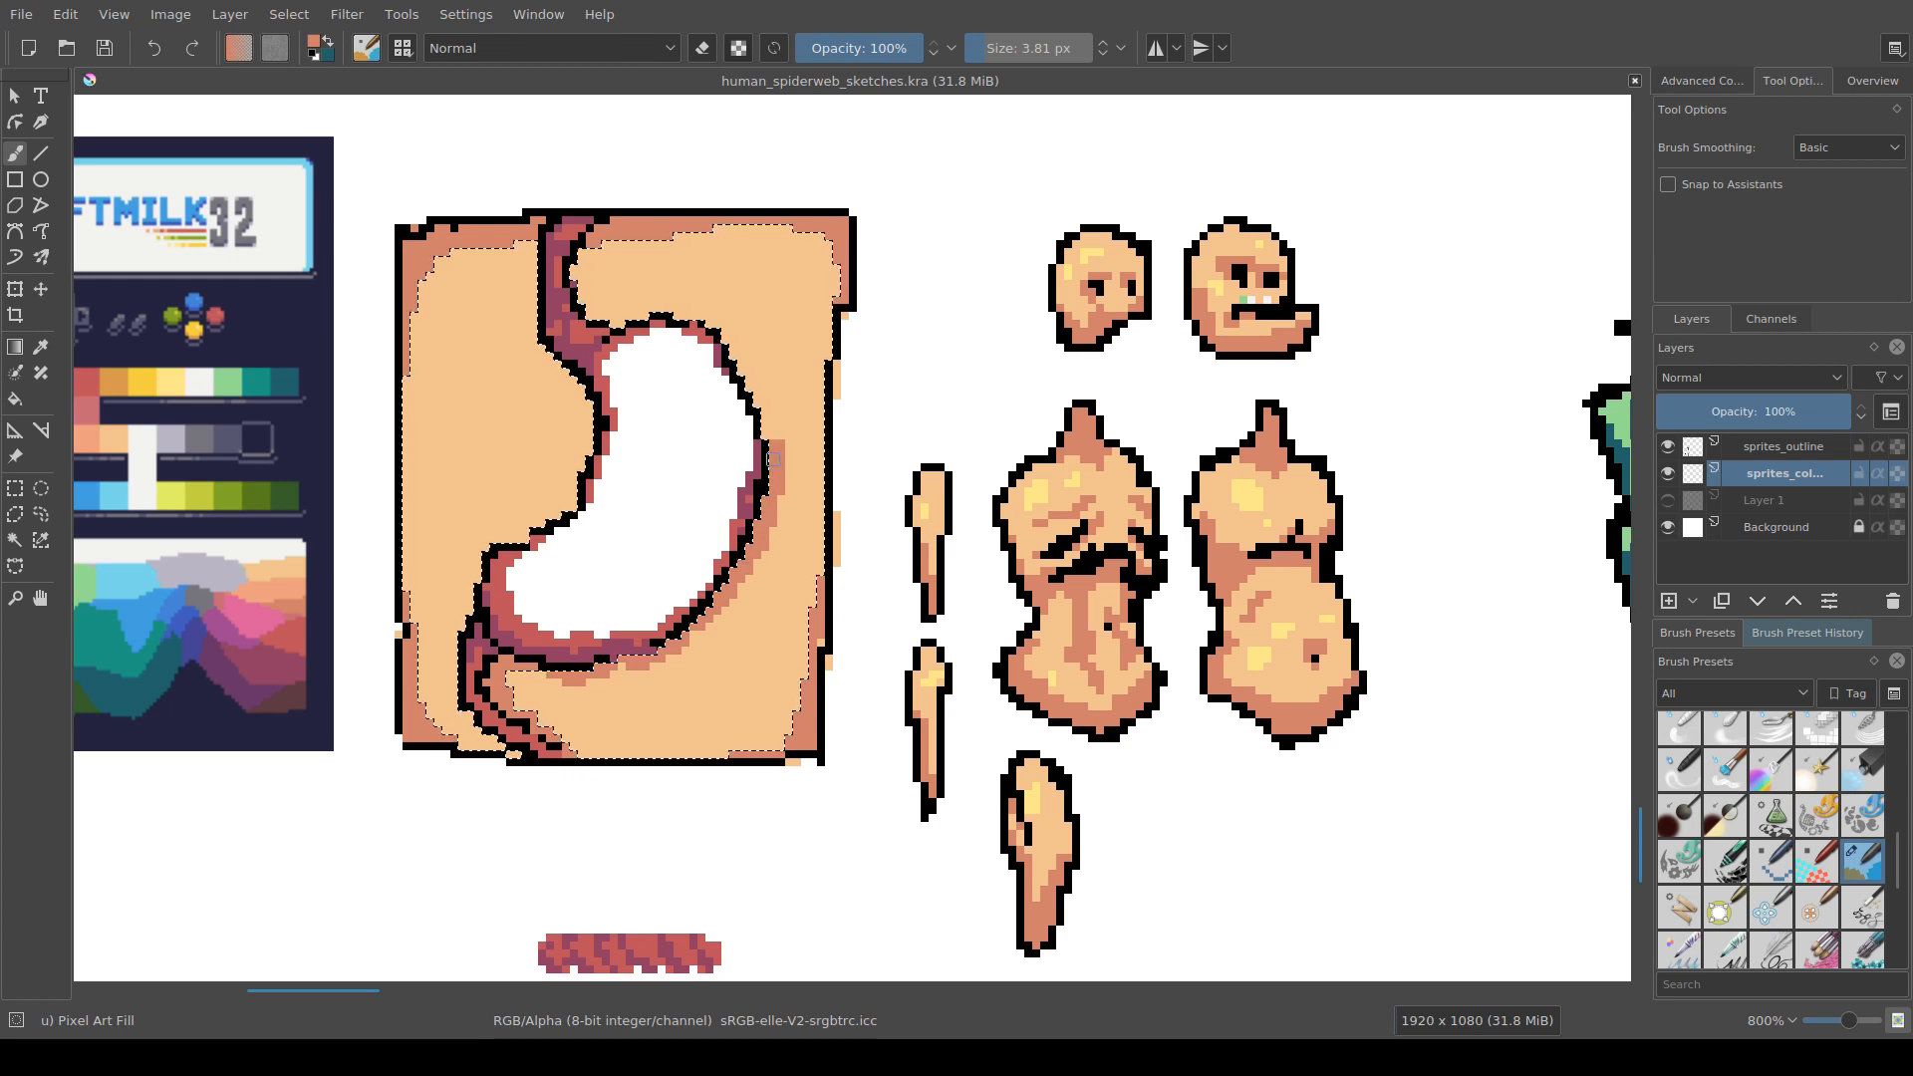
drag(765, 442, 757, 546)
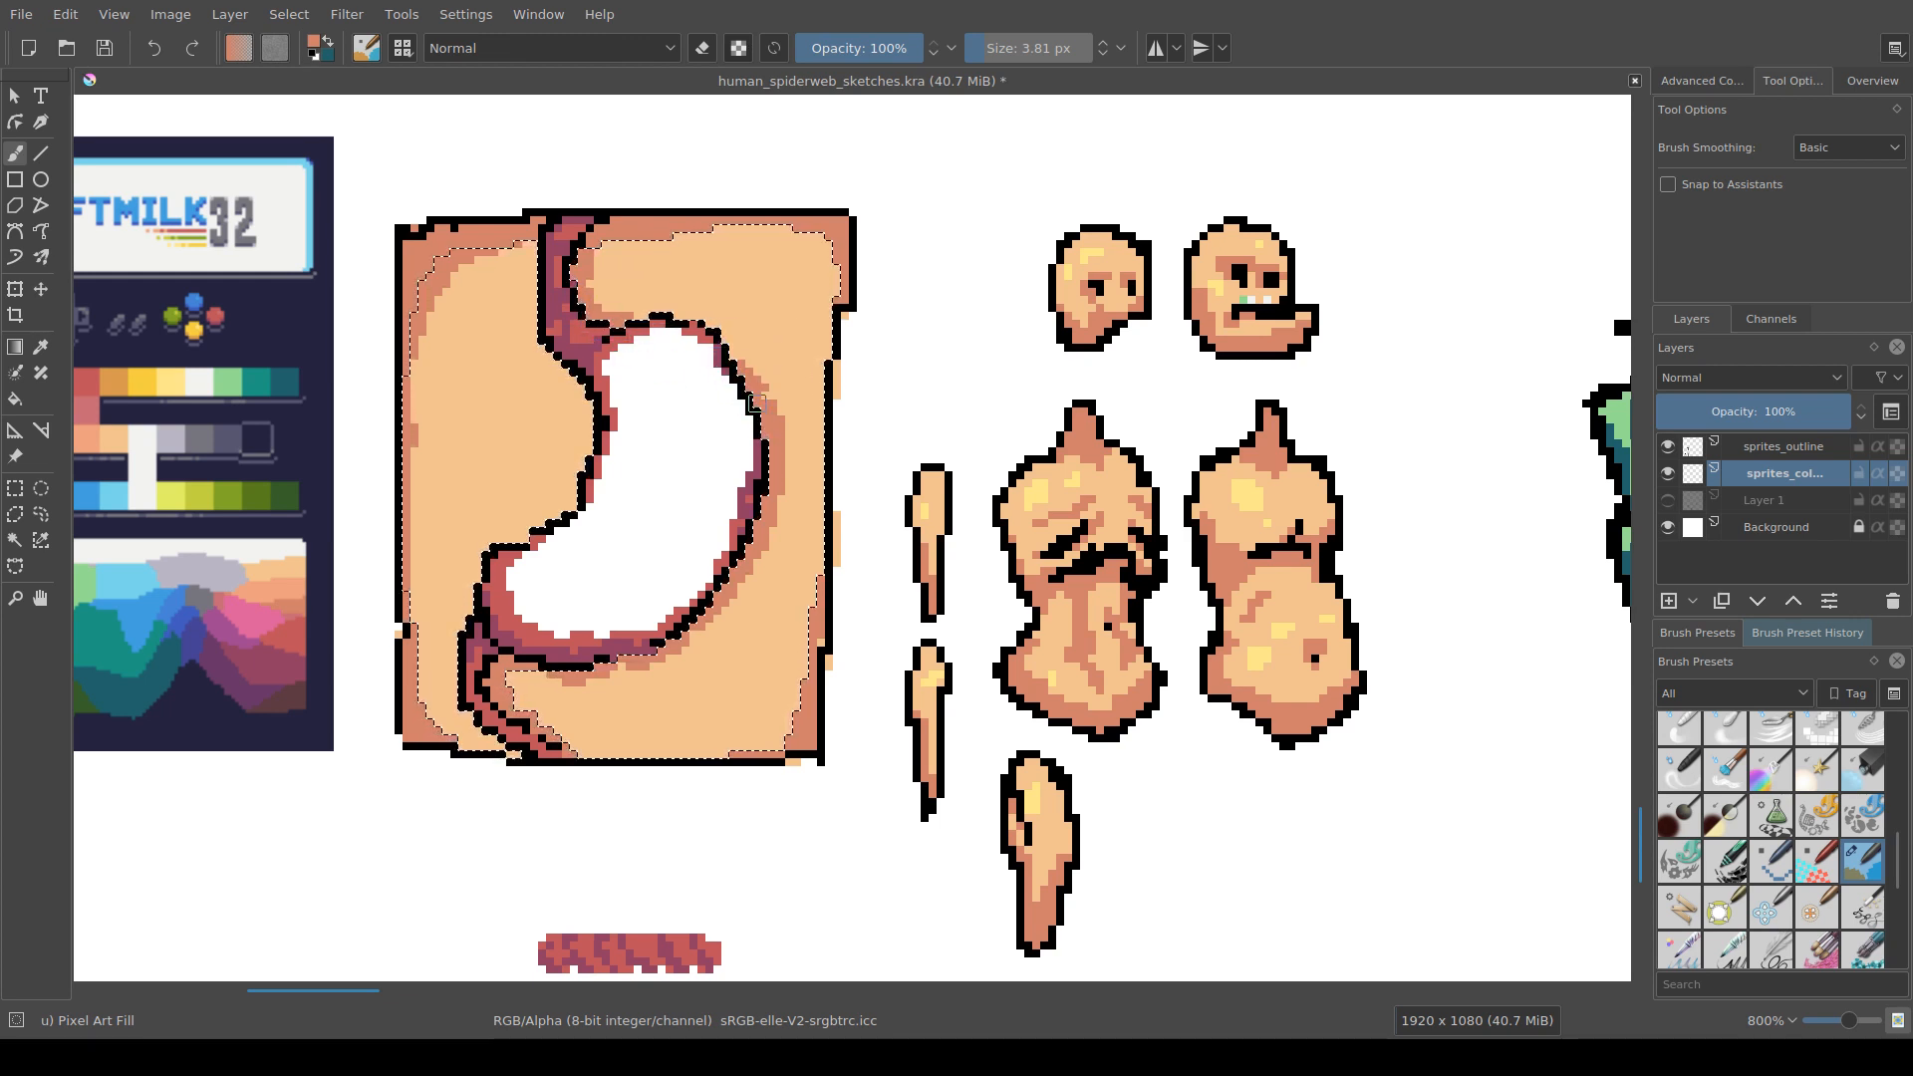
Step: Clear the selection around the peach areas
scroll(619, 619, down, 2)
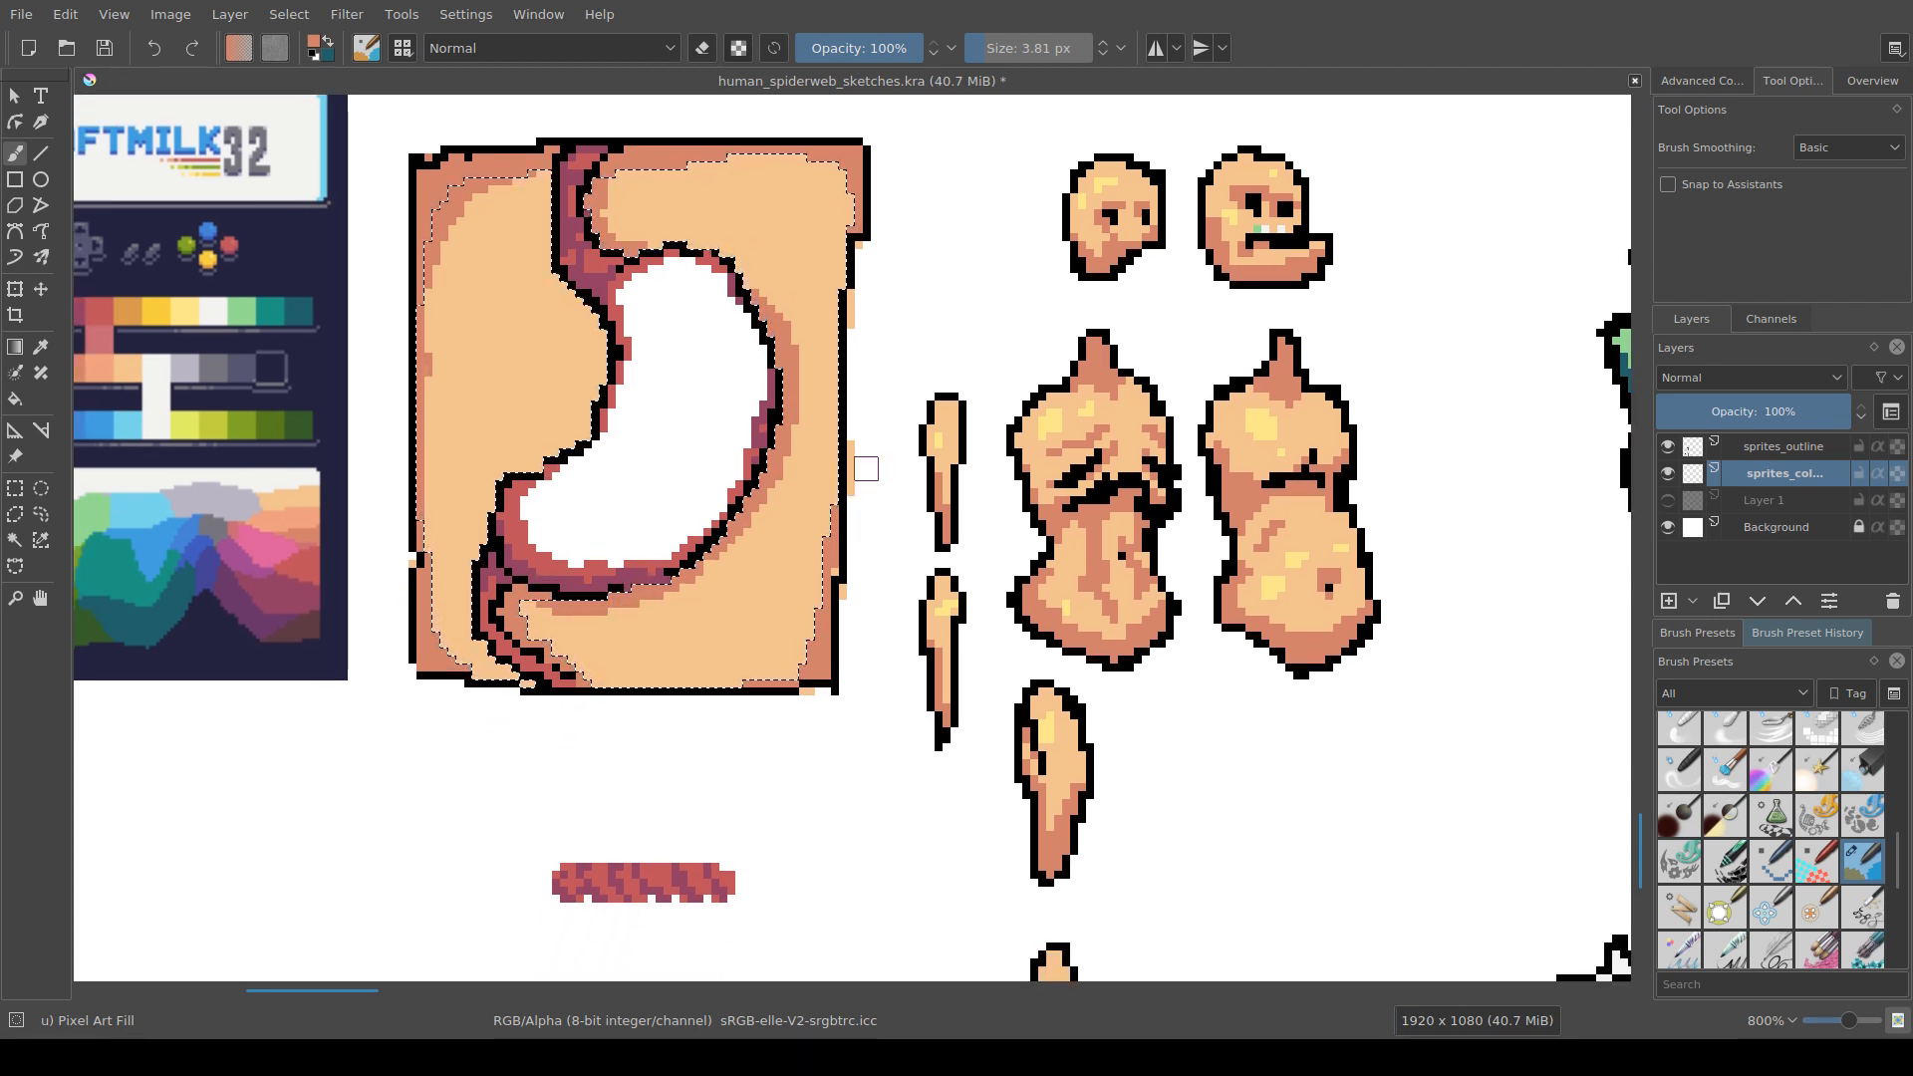
scroll(1030, 367, down, 2)
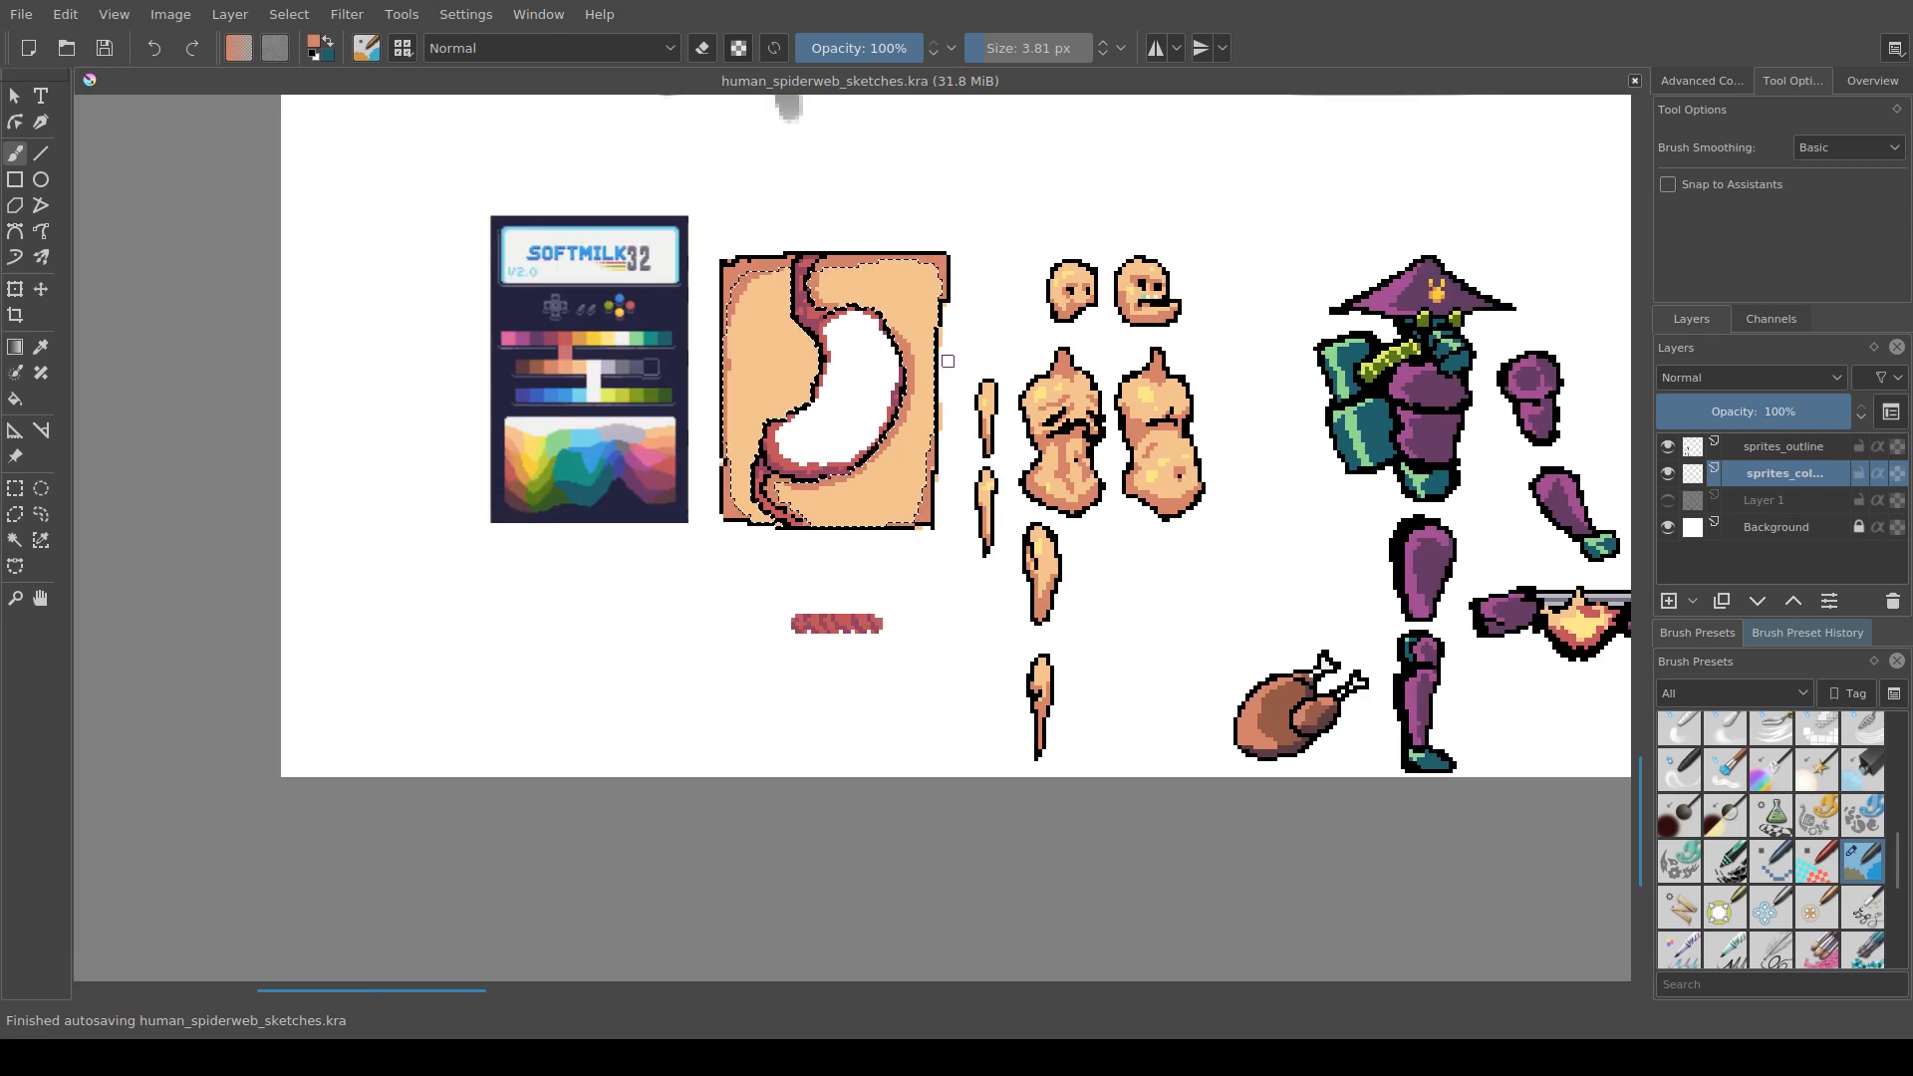
key(ctrl+r)
click(947, 361)
drag(948, 361, 742, 487)
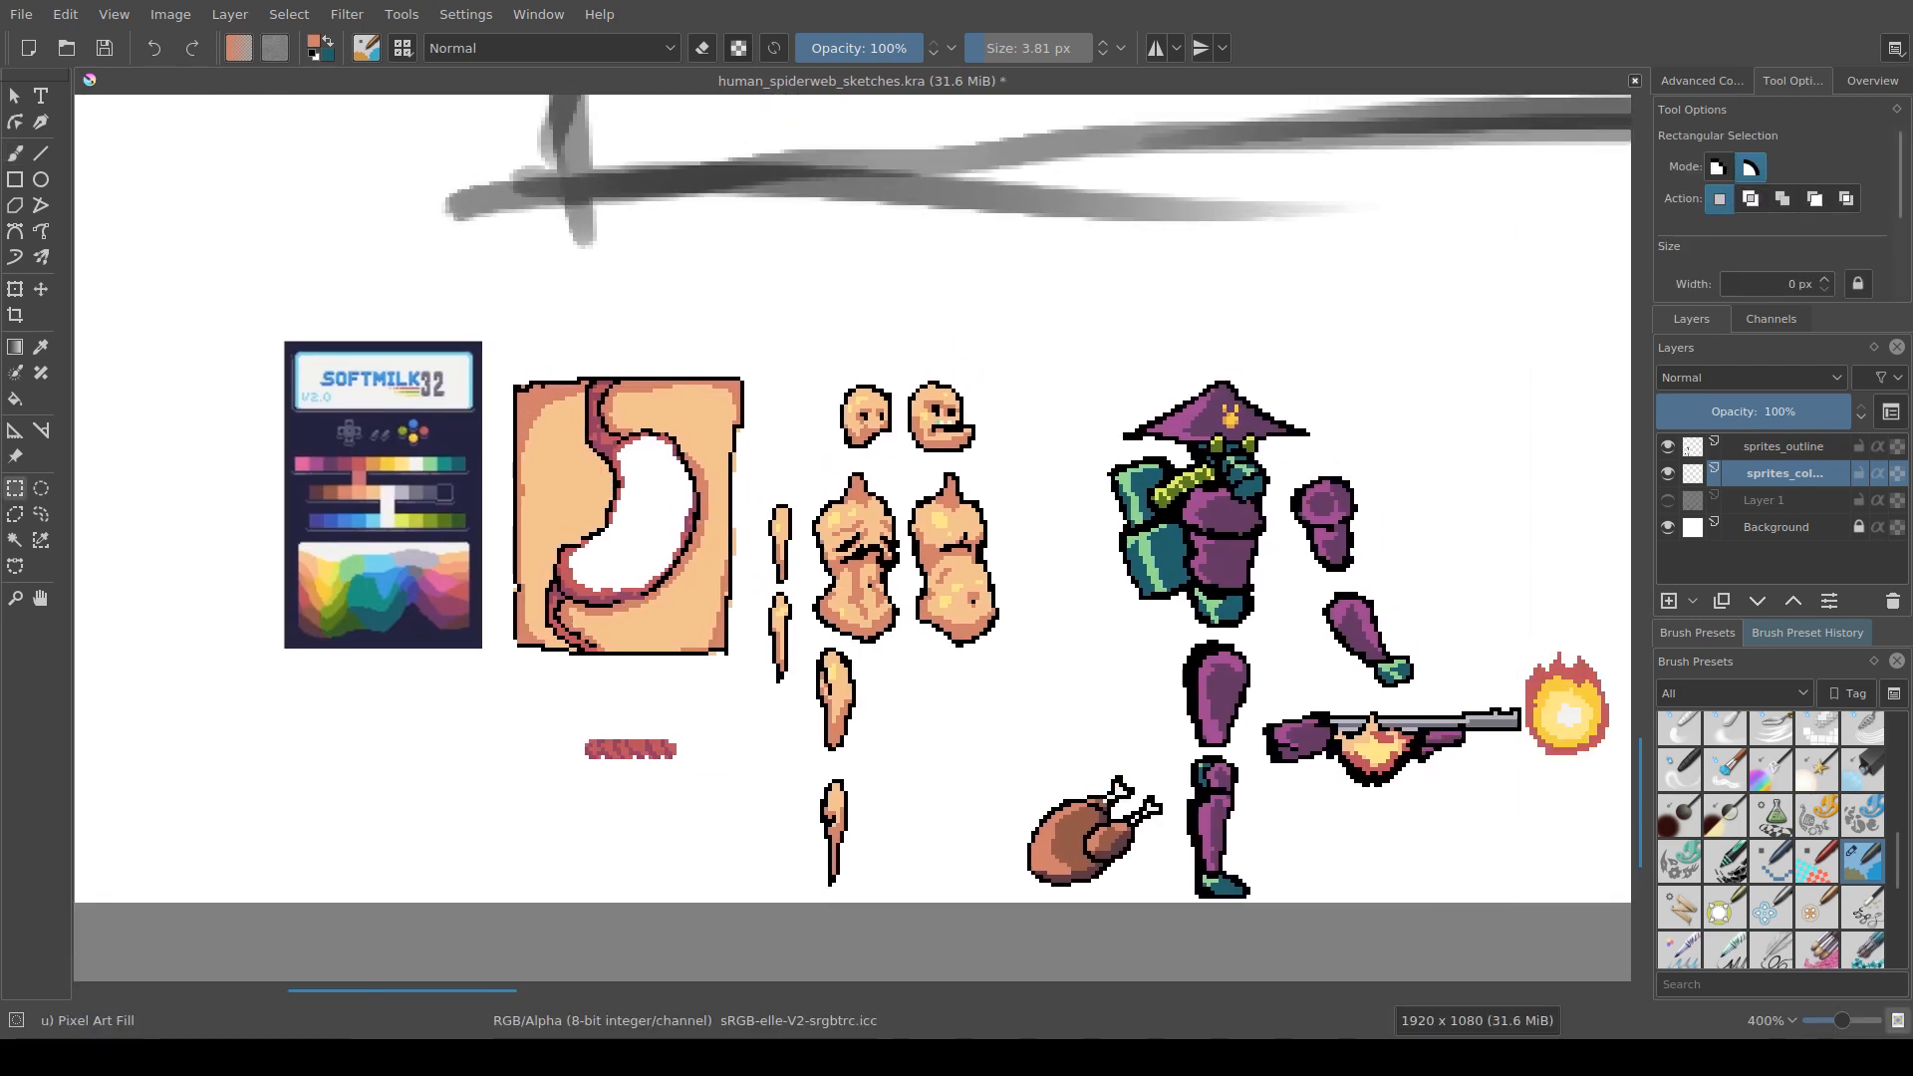
Step: Reduce the brush to 0.01 px and draw a thin salmon curve on the peach left of the stomach
scroll(677, 501, up, 3)
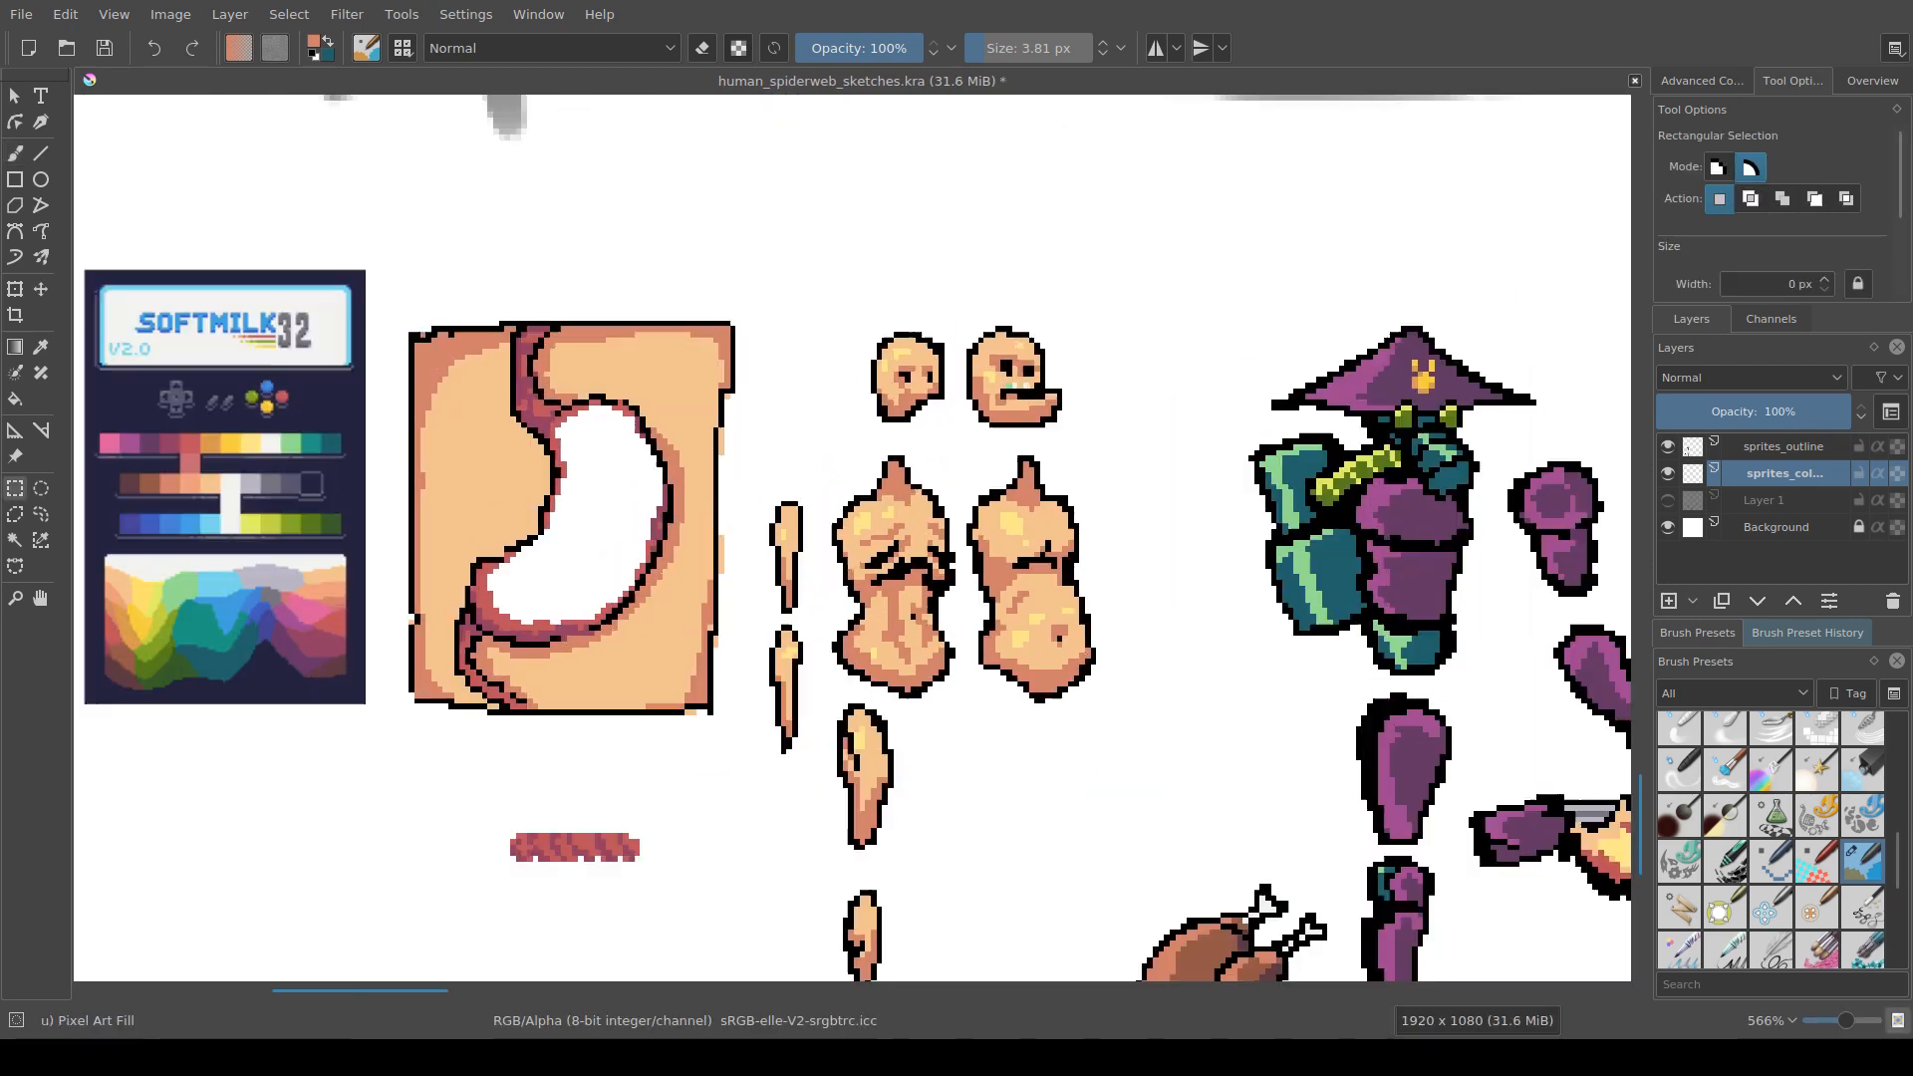
key(b)
drag(366, 395, 311, 372)
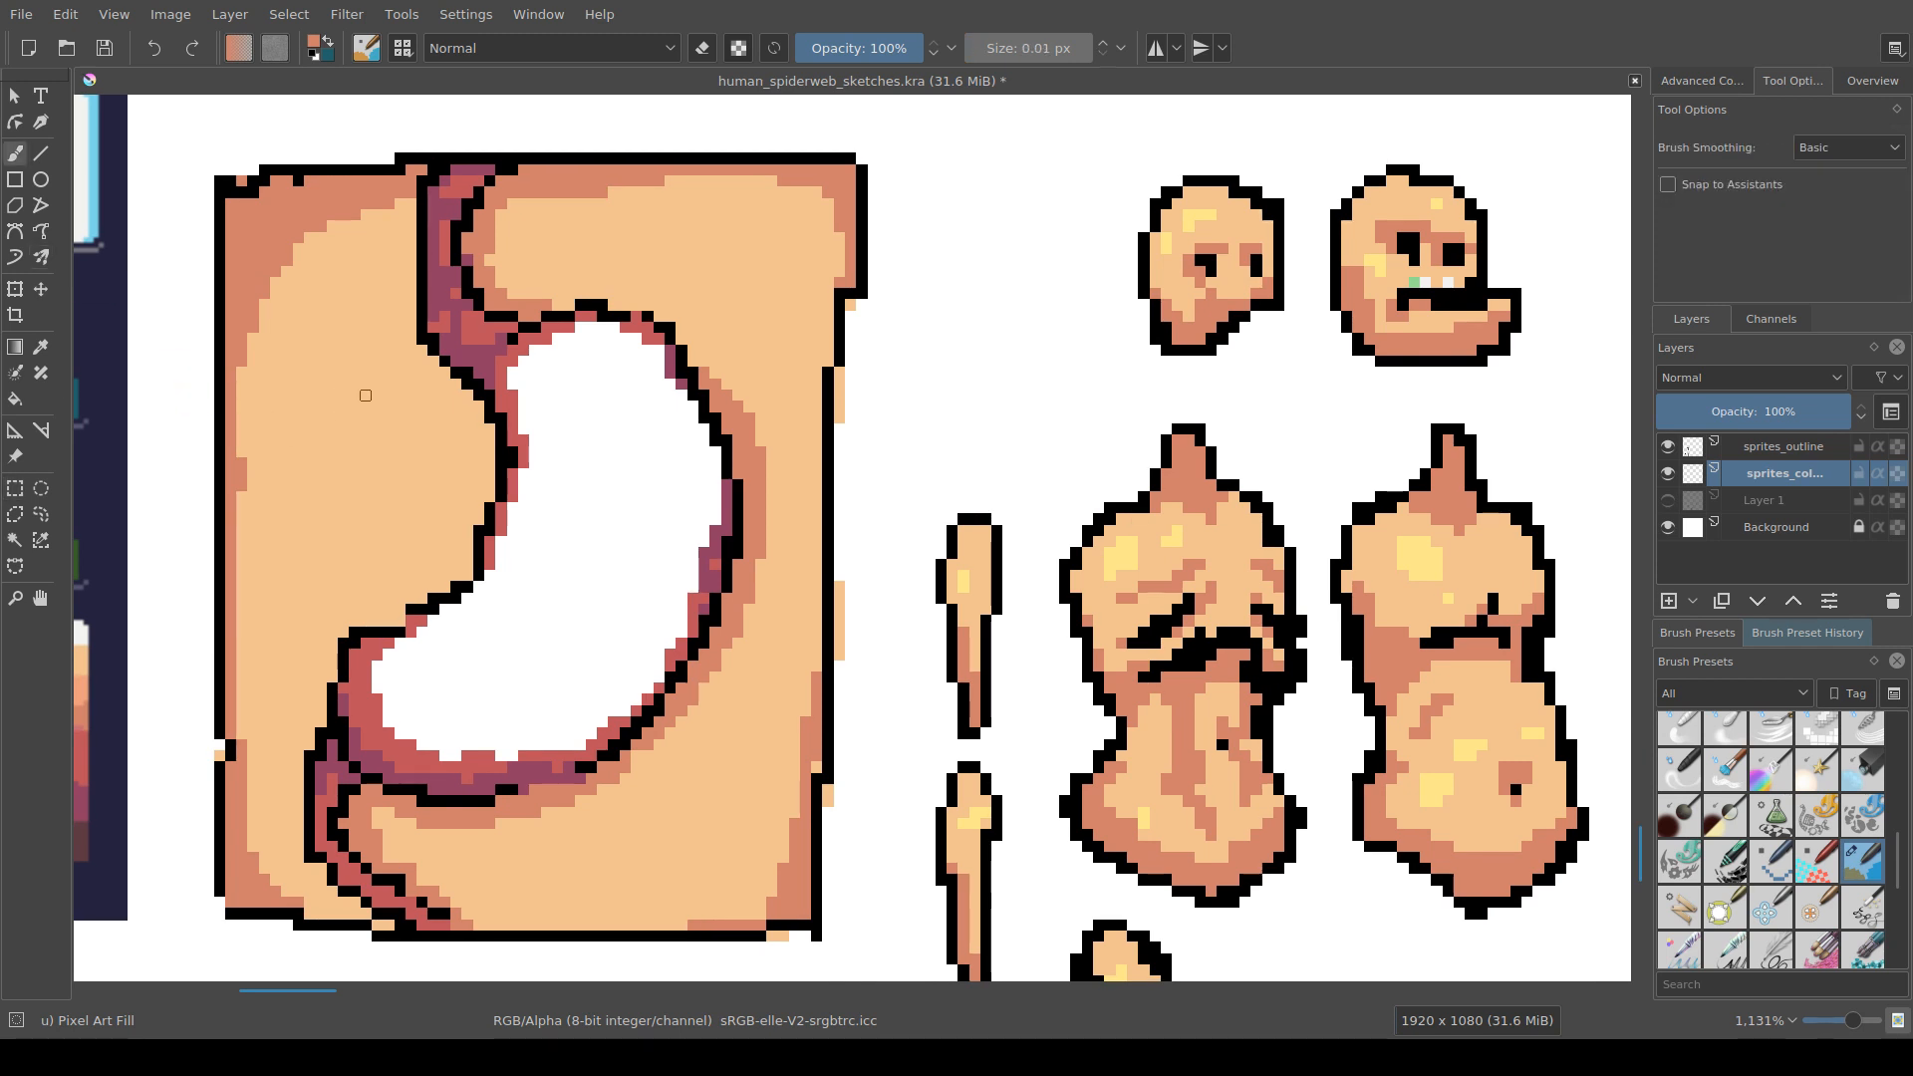
mouse_move(310, 564)
mouse_down()
mouse_move(320, 513)
mouse_move(369, 463)
mouse_move(469, 409)
mouse_up()
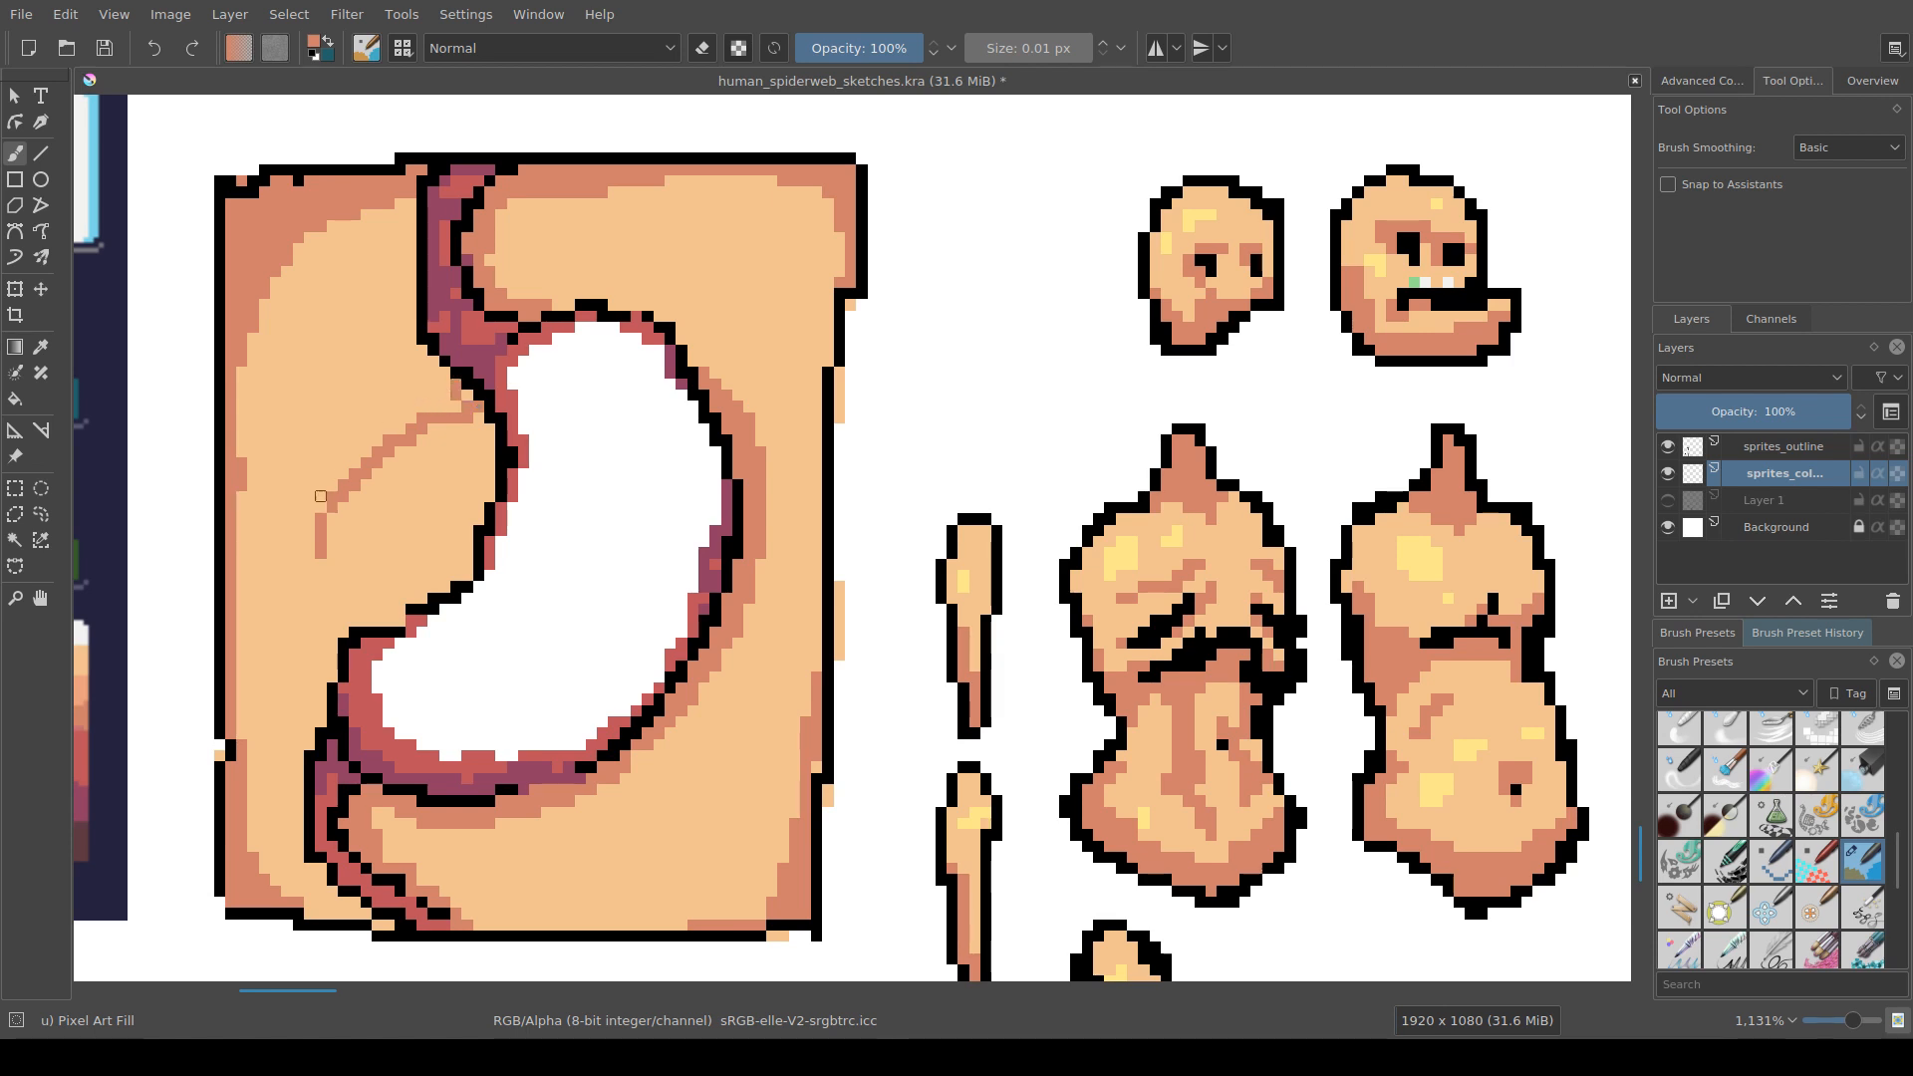
Step: Draw thin branching salmon vein lines on the peach left of the stomach, above its upper right and below its lower right
drag(311, 568, 251, 605)
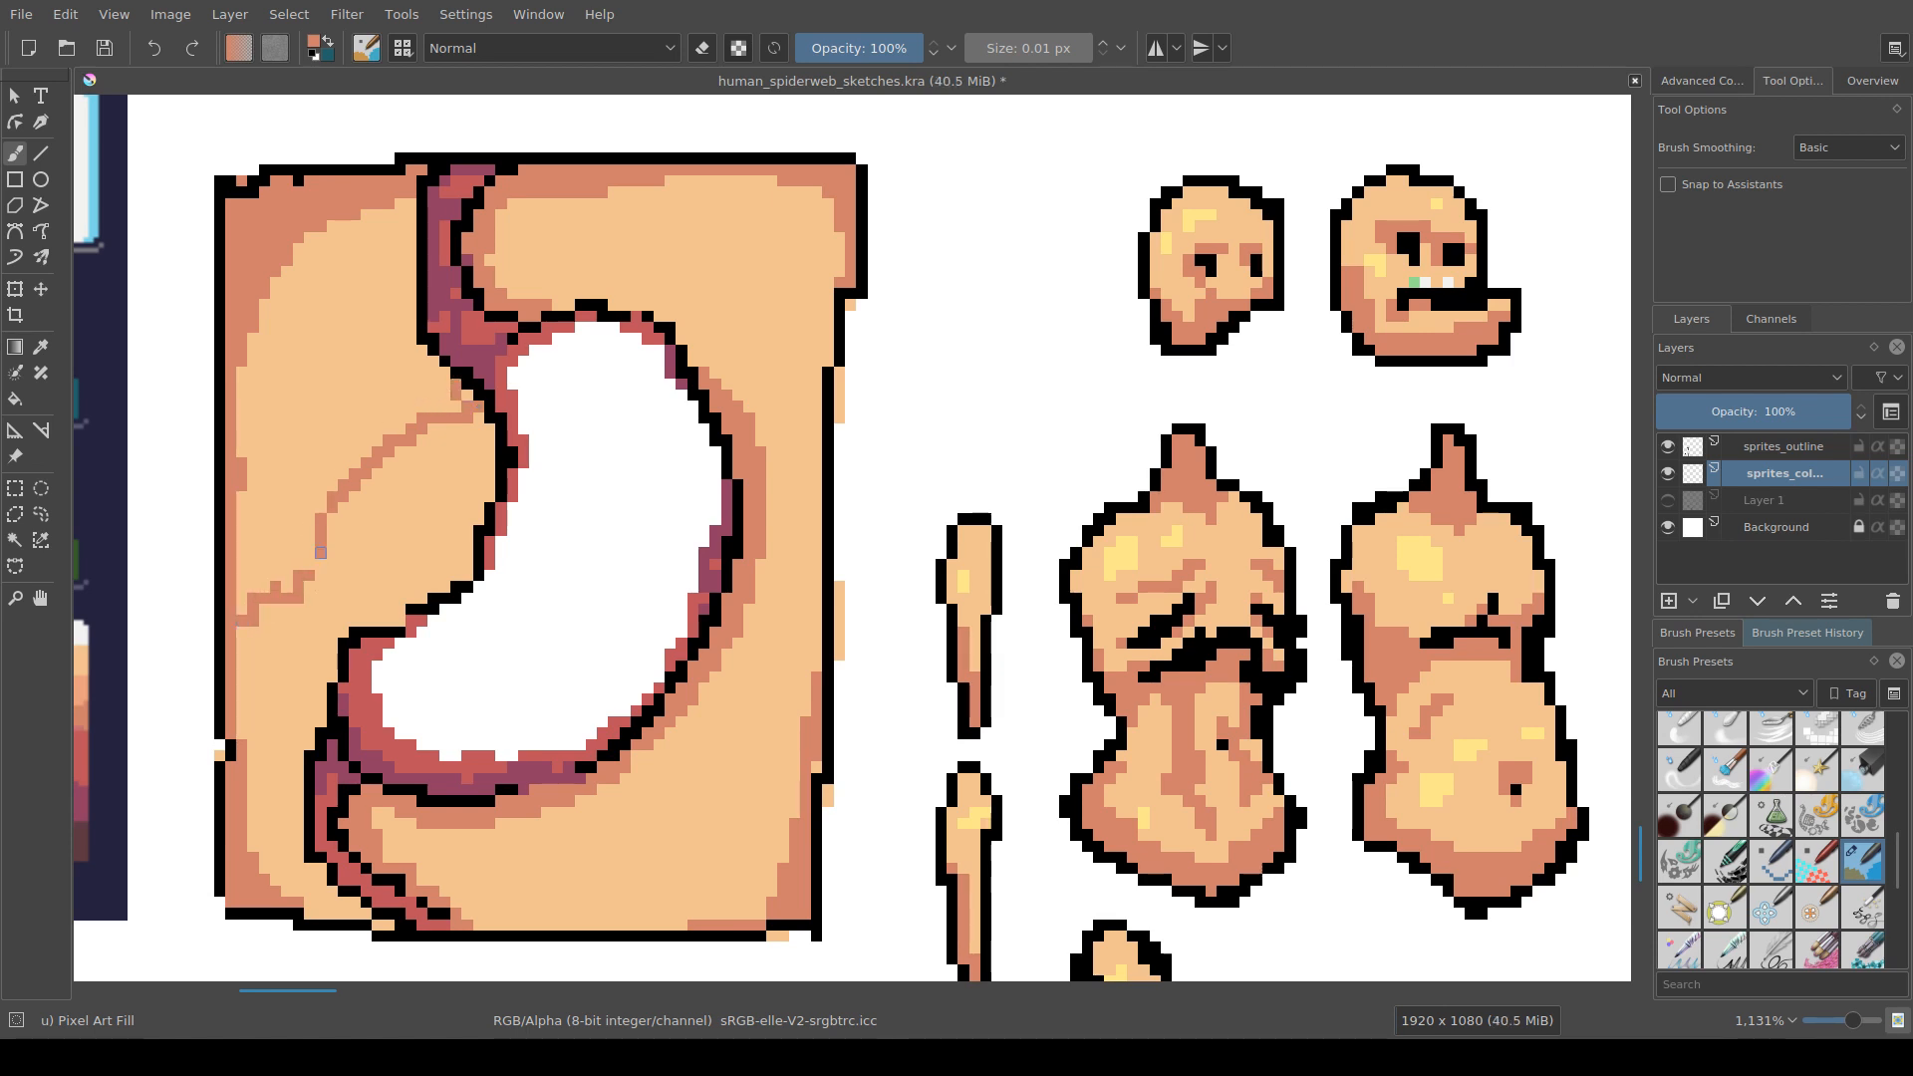
mouse_move(349, 505)
mouse_down()
mouse_move(416, 520)
mouse_move(439, 555)
mouse_up()
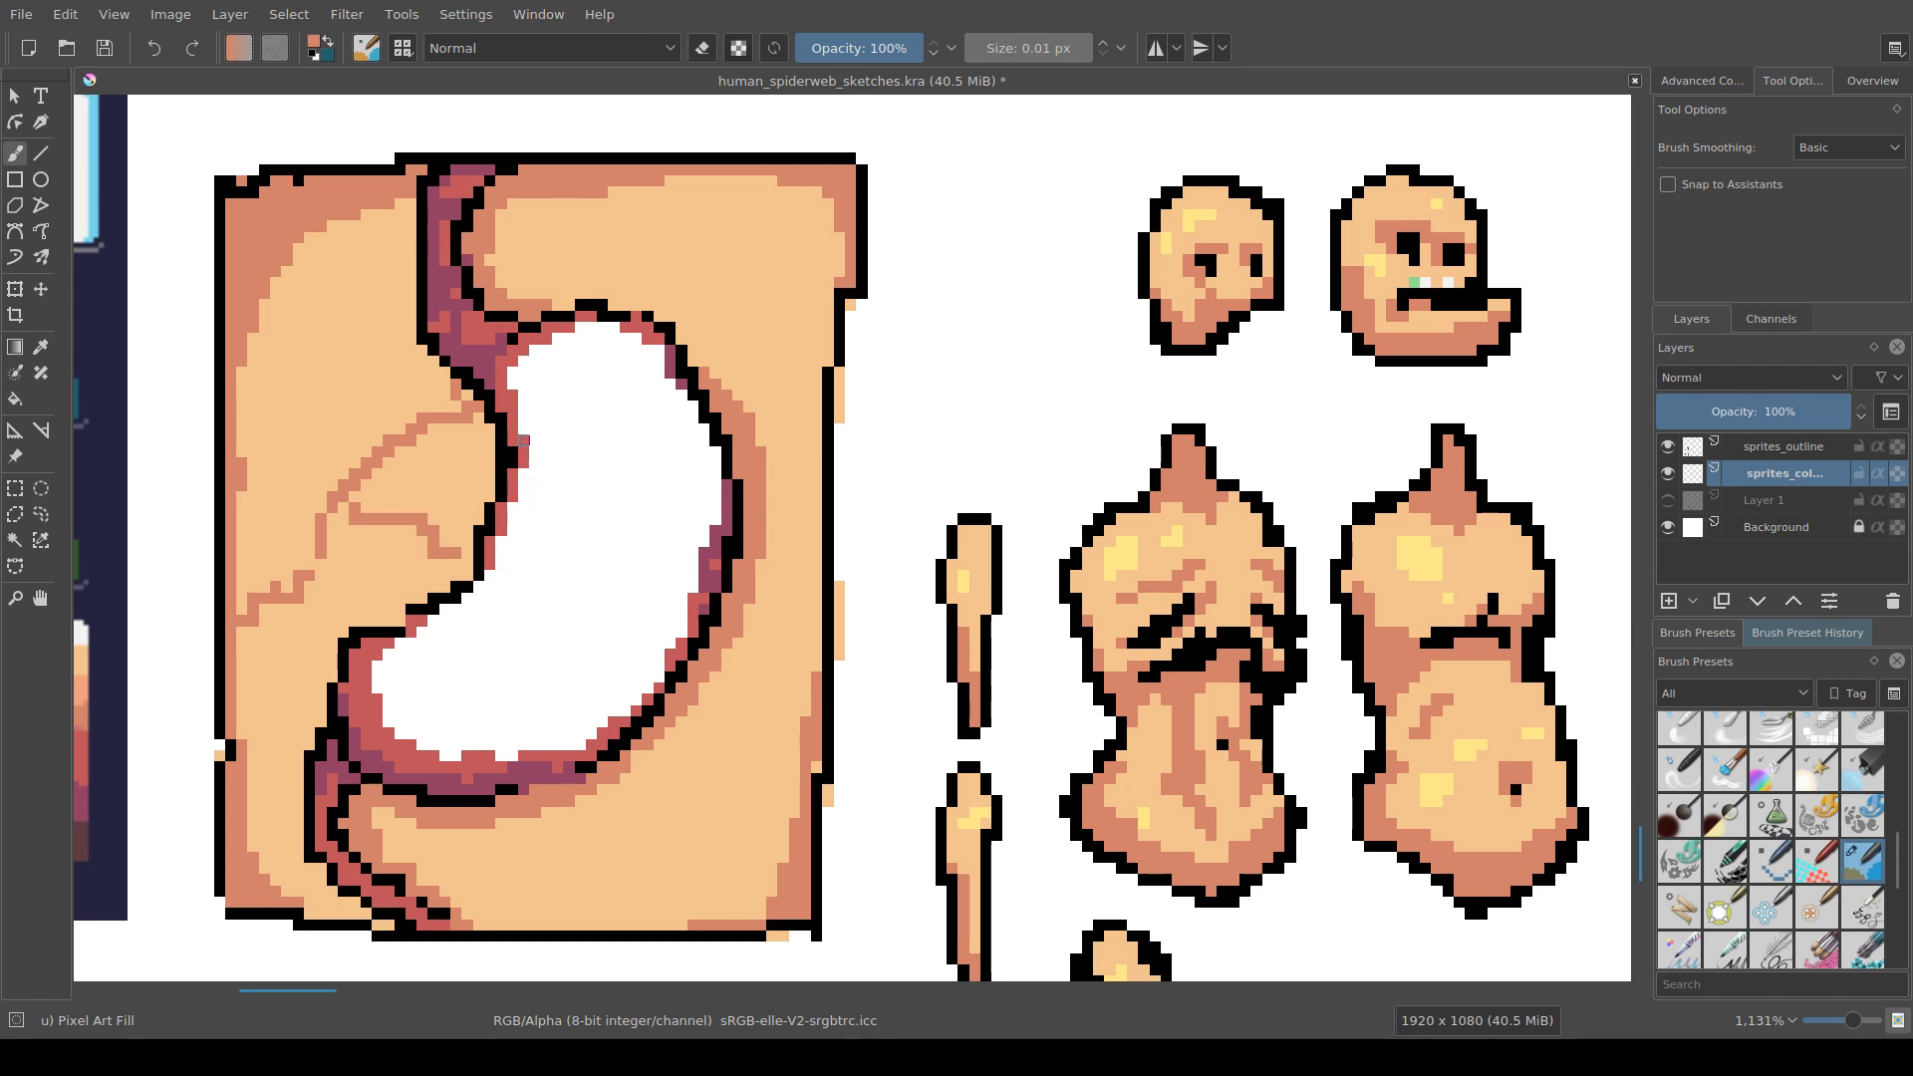
mouse_move(708, 357)
mouse_down()
mouse_move(714, 257)
mouse_move(646, 192)
mouse_up()
drag(733, 294, 840, 236)
mouse_move(624, 790)
mouse_down()
mouse_move(658, 539)
mouse_move(637, 686)
mouse_up()
mouse_move(686, 598)
mouse_down()
mouse_move(760, 634)
mouse_move(770, 666)
mouse_move(770, 568)
mouse_move(815, 522)
mouse_up()
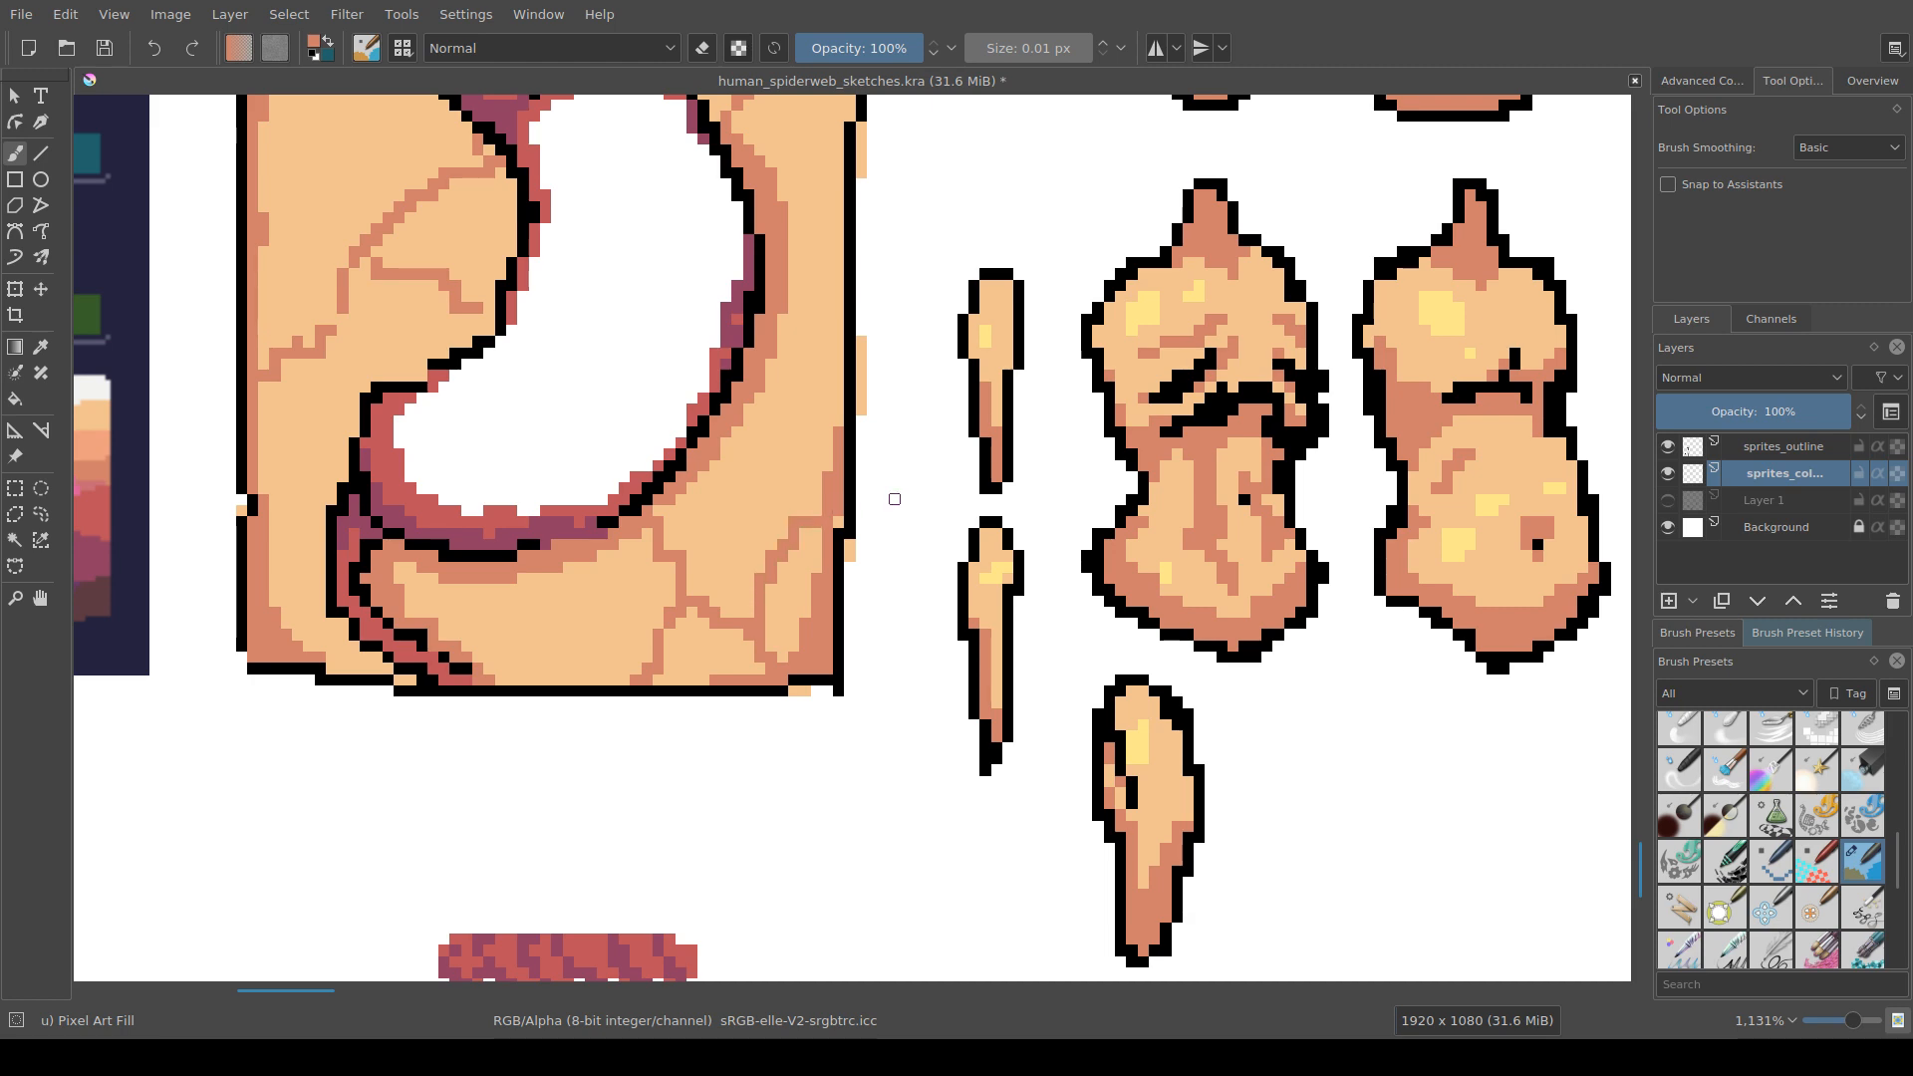
Step: Examine the salmon vein lines on the framed stomach sprite, up close and against the rest of the sprite sheet
scroll(887, 500, up, 1)
scroll(919, 543, down, 6)
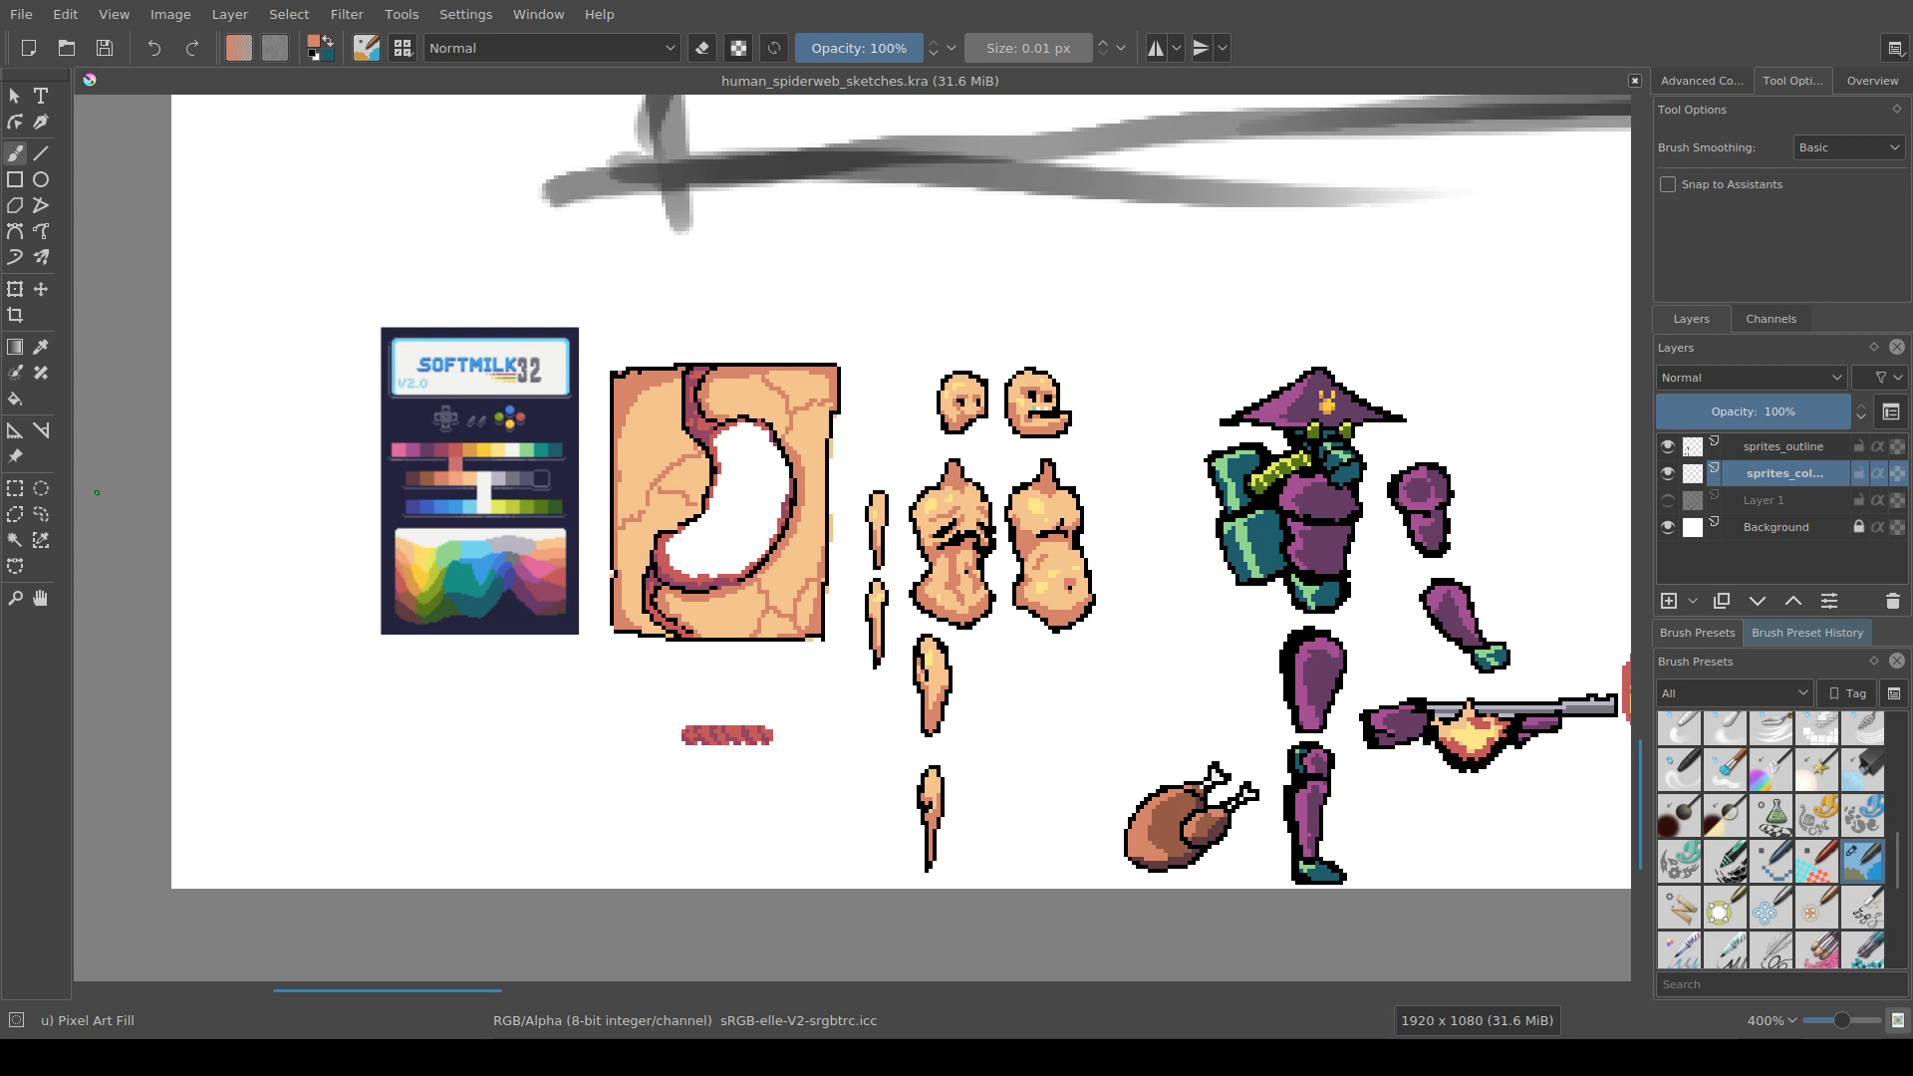
drag(725, 612, 441, 670)
scroll(971, 630, up, 2)
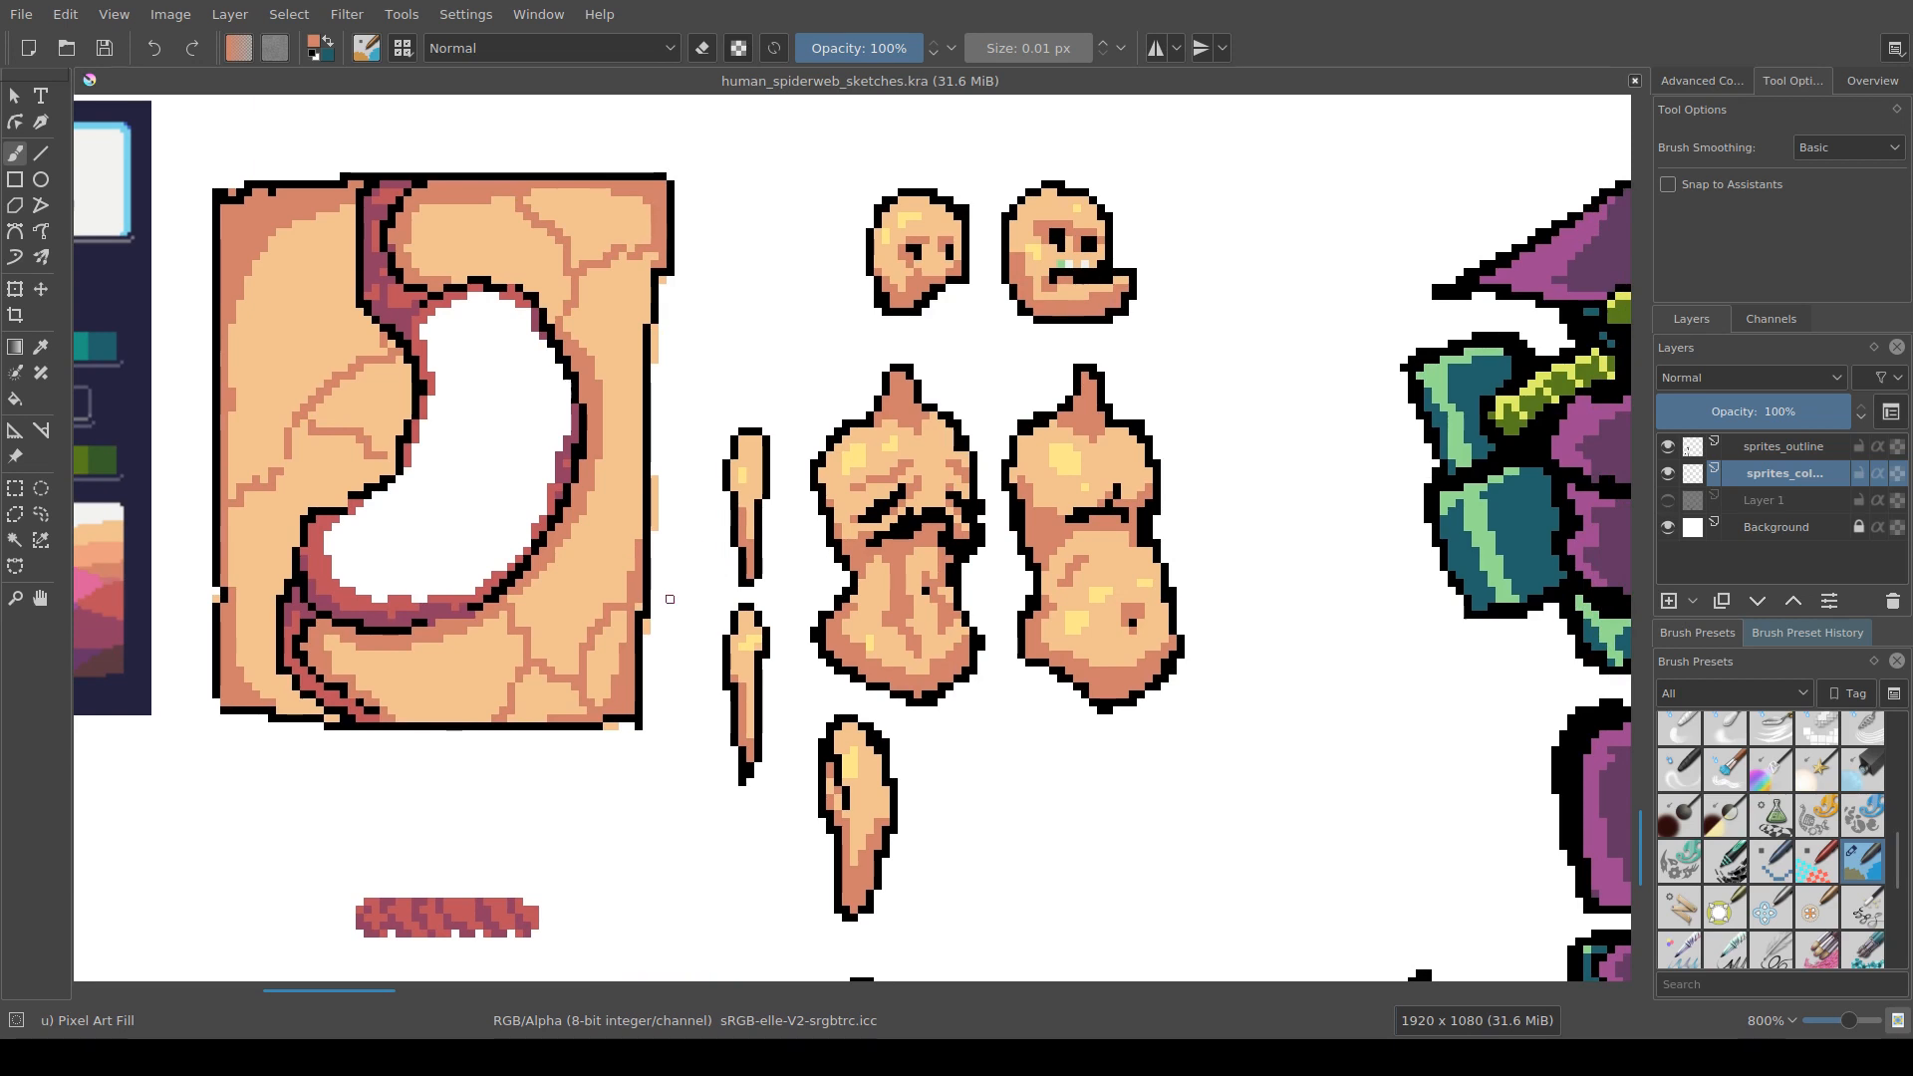
drag(661, 605, 688, 585)
drag(712, 658, 744, 613)
scroll(616, 641, up, 1)
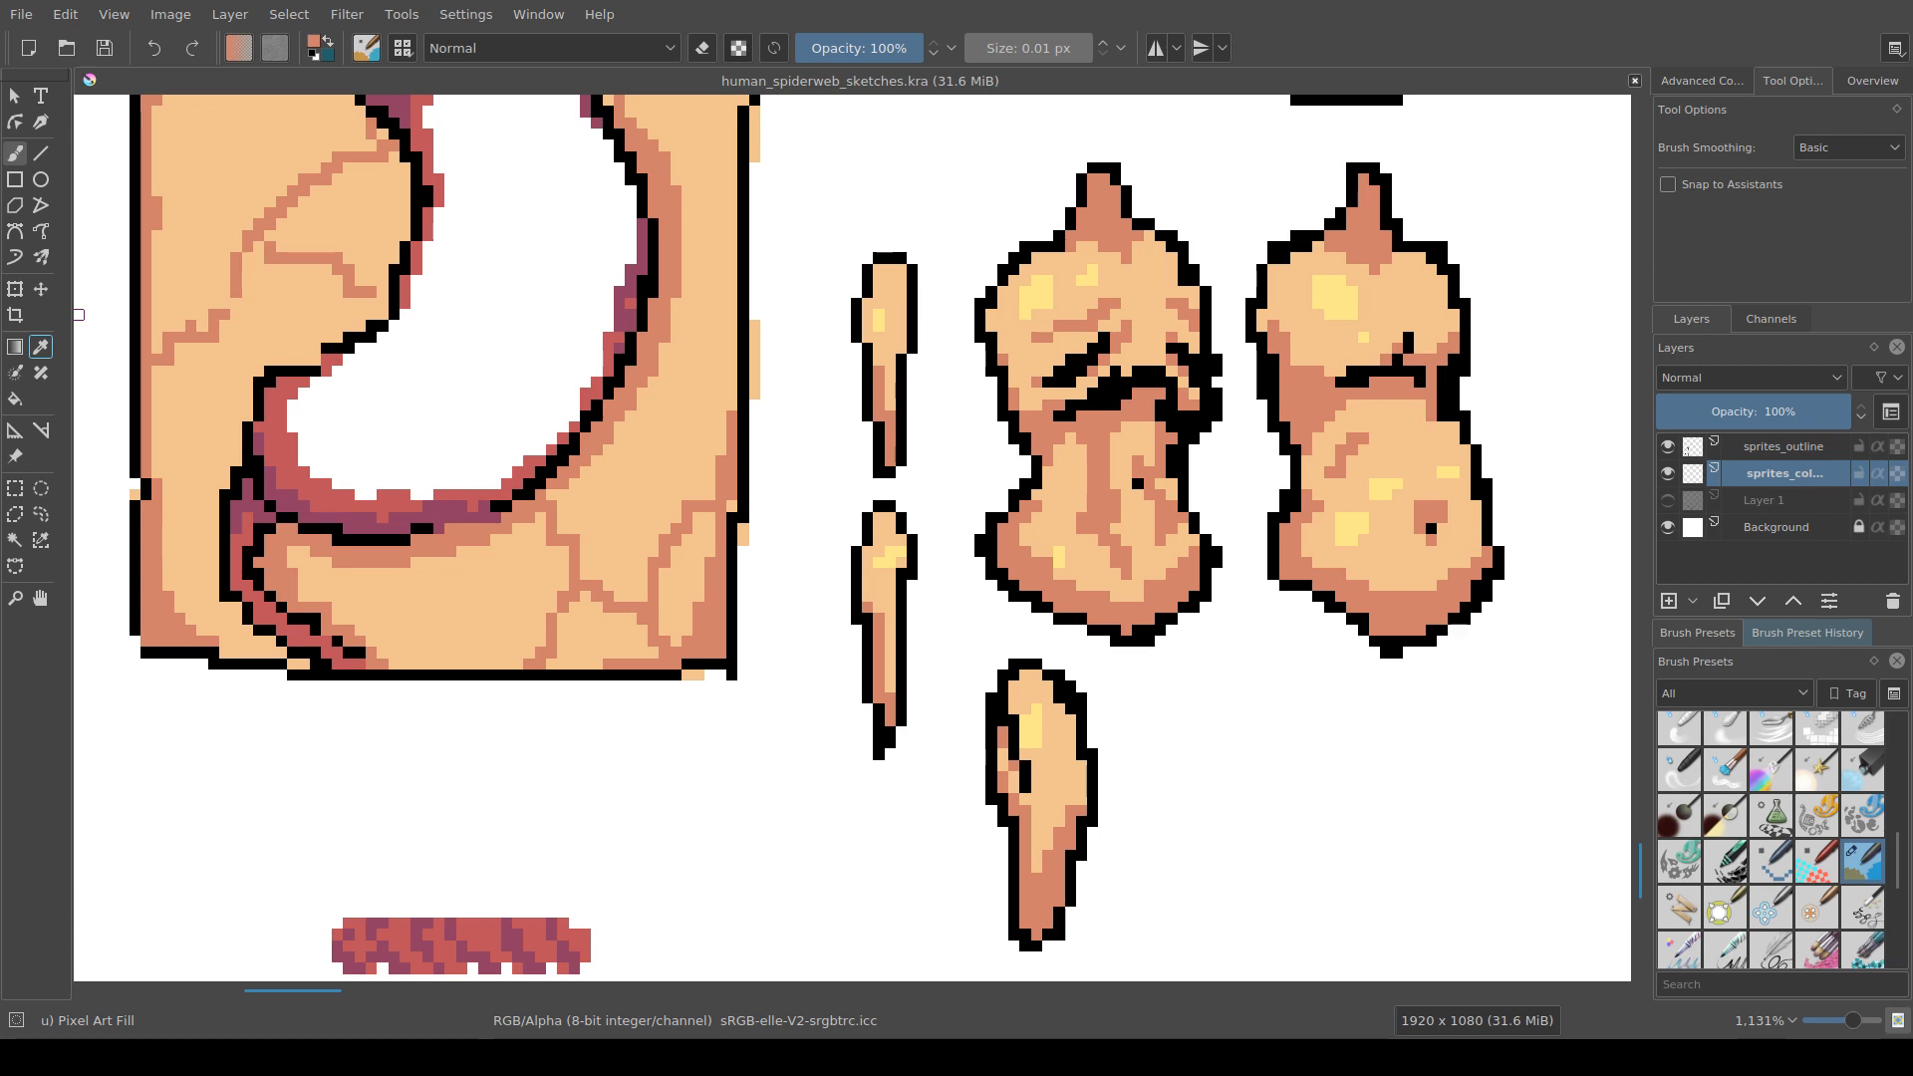
drag(358, 461, 388, 473)
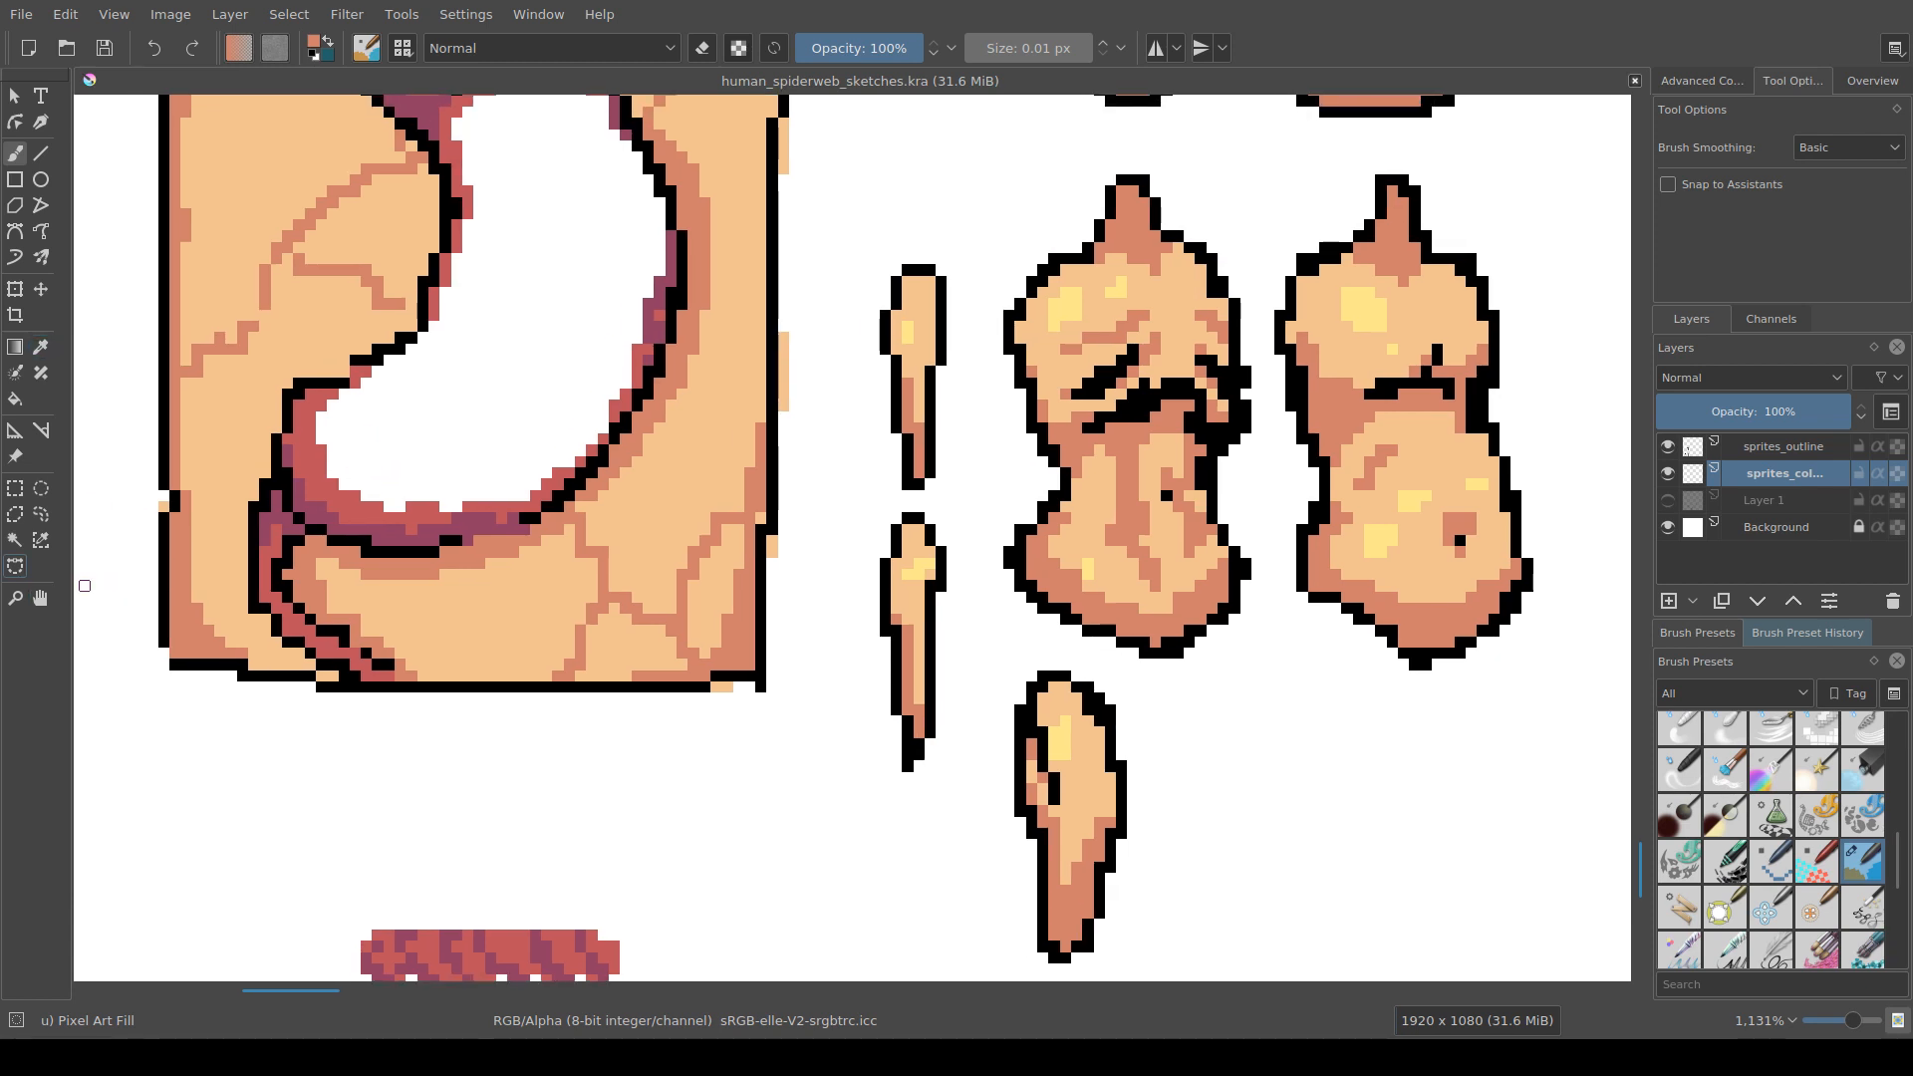
drag(614, 551, 675, 589)
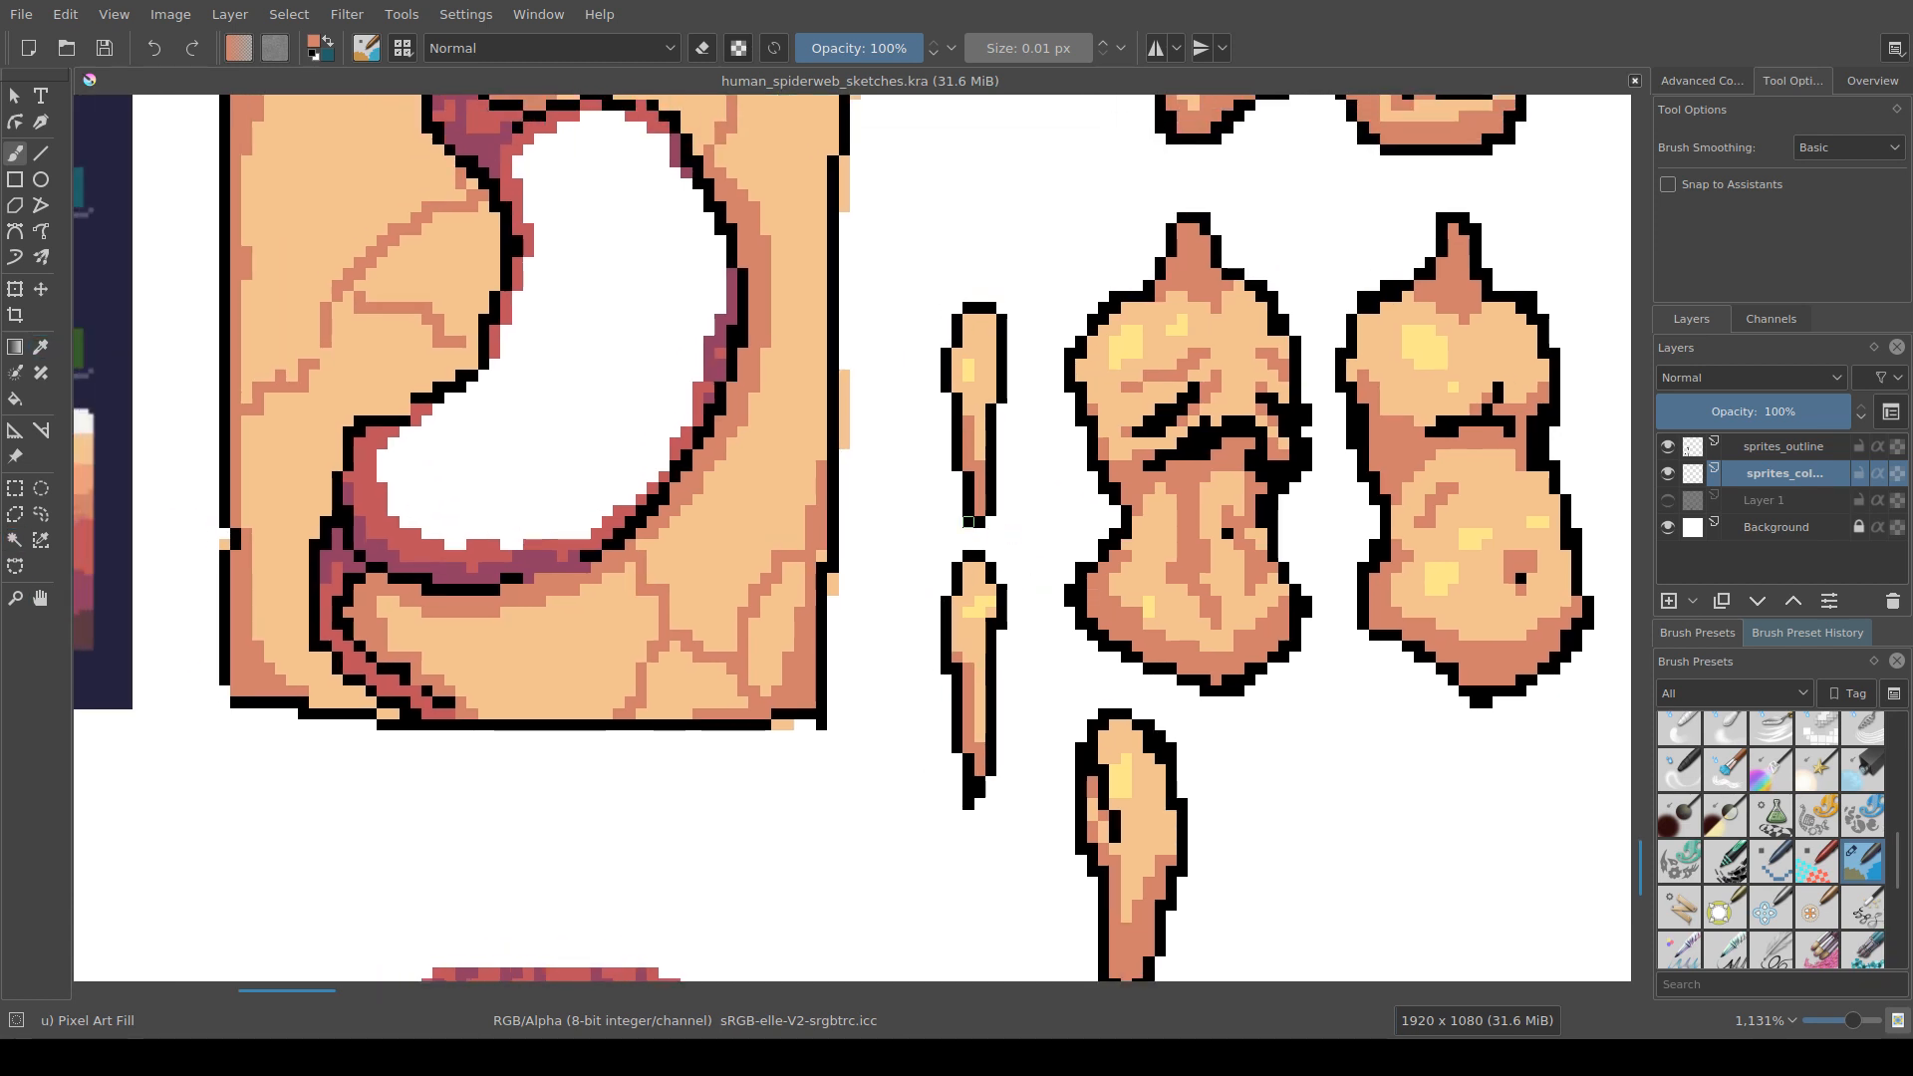
scroll(968, 521, down, 3)
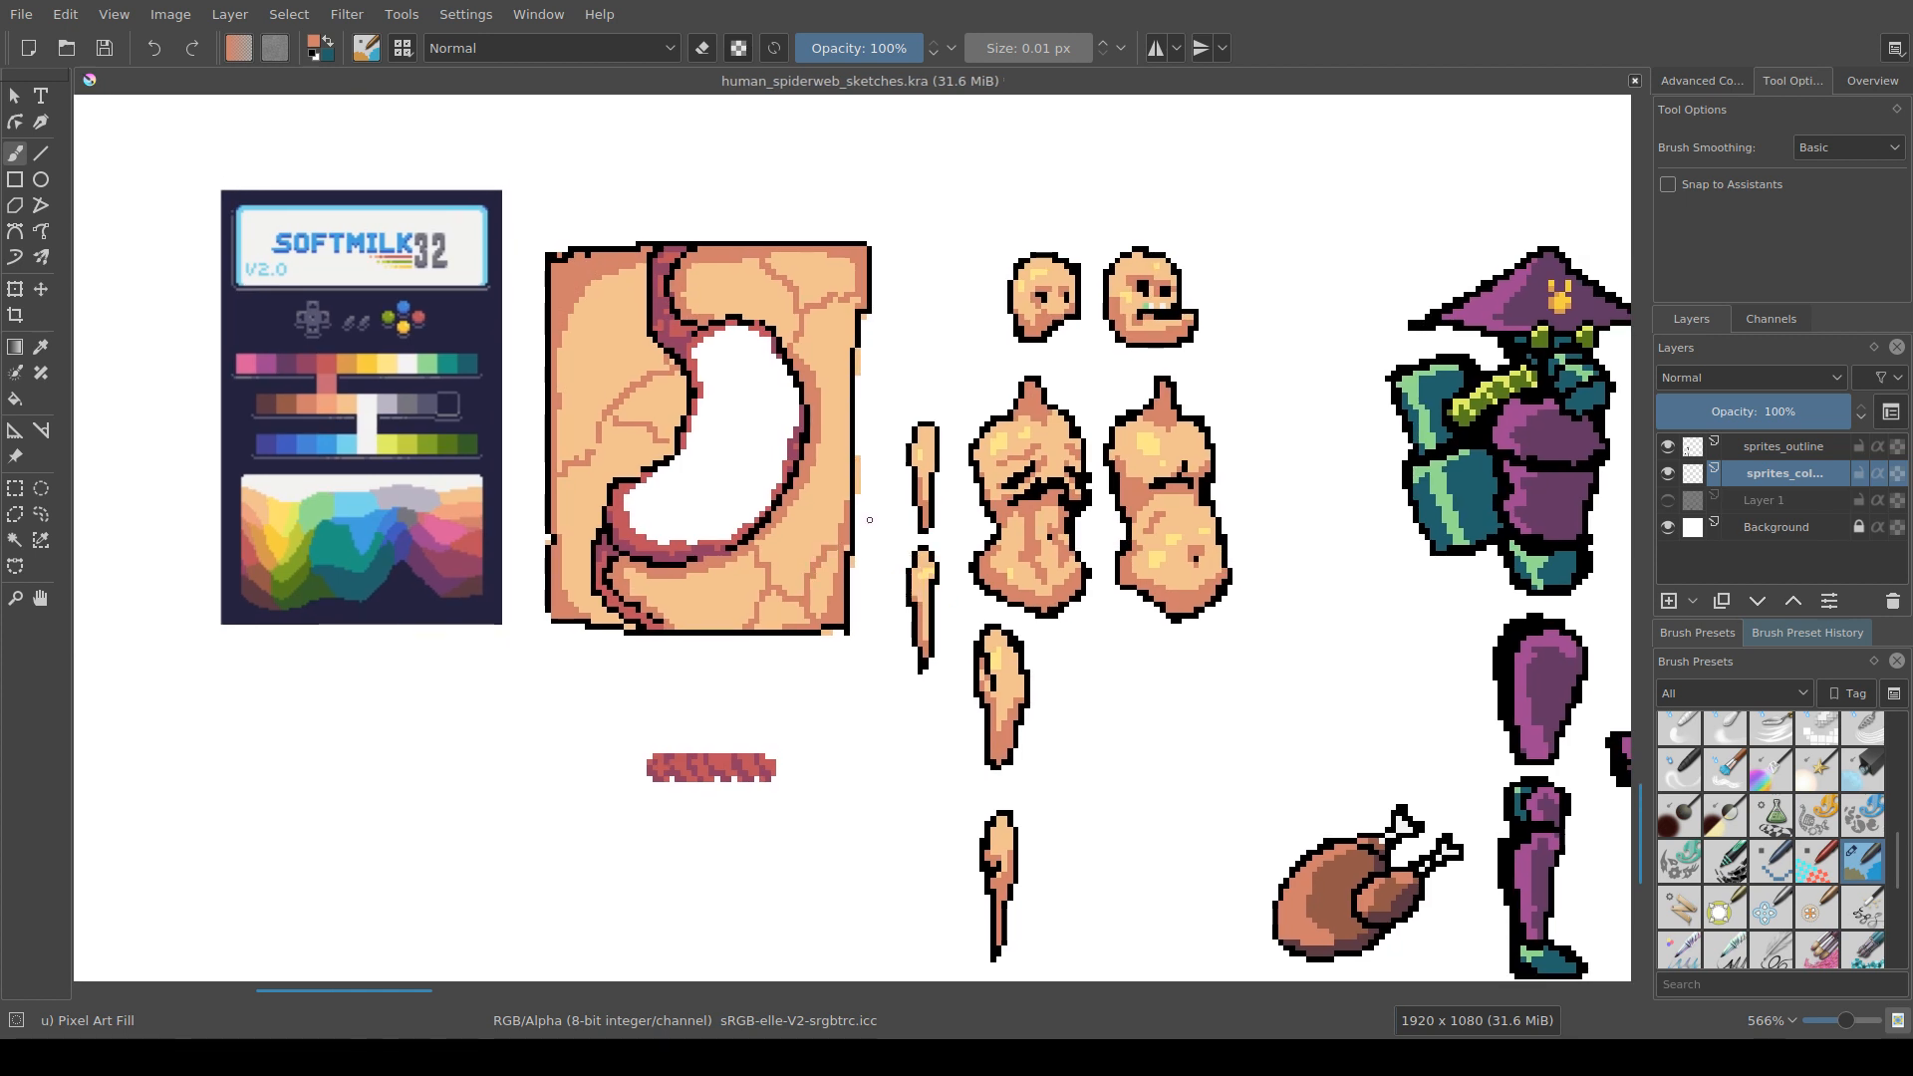
scroll(869, 519, up, 2)
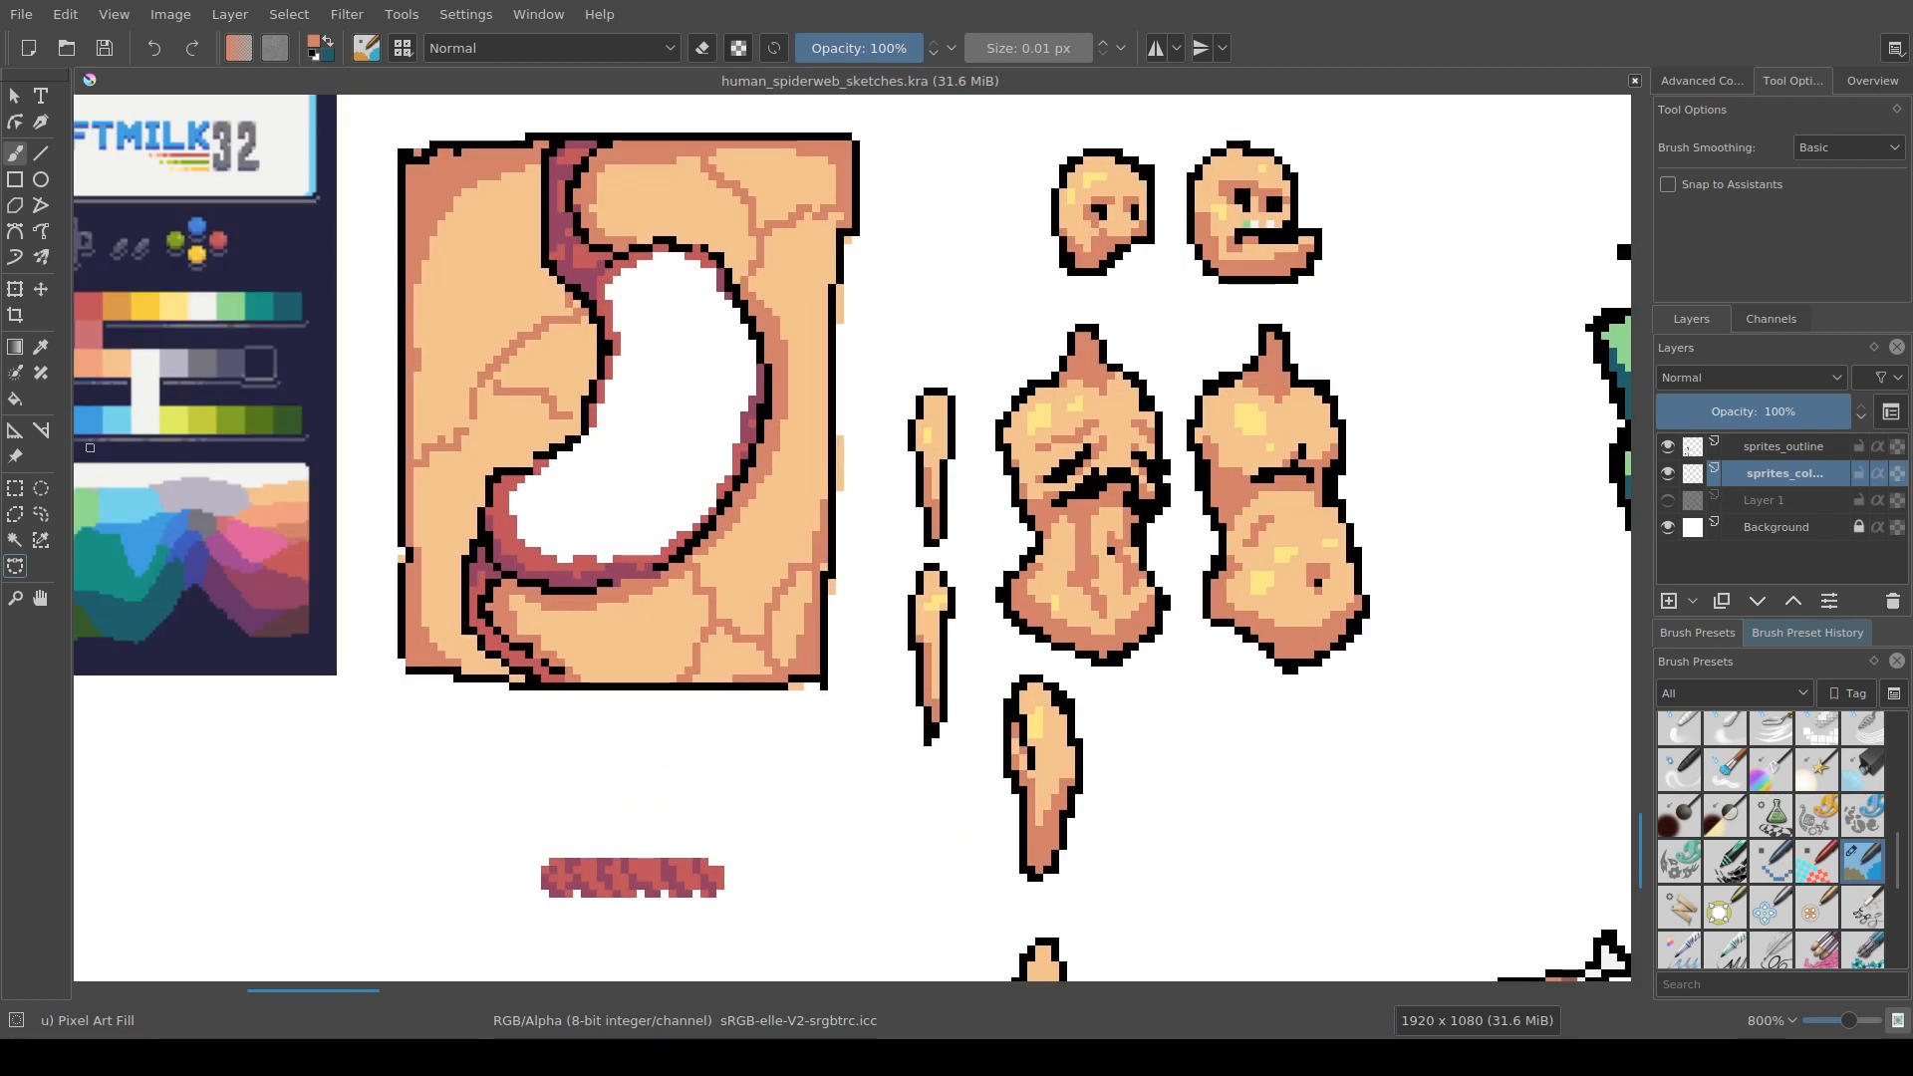
Step: Select the salmon shading and all the vein lines around the stomach with Contiguous Area Selection, adding each area to the selection
click(15, 540)
click(454, 215)
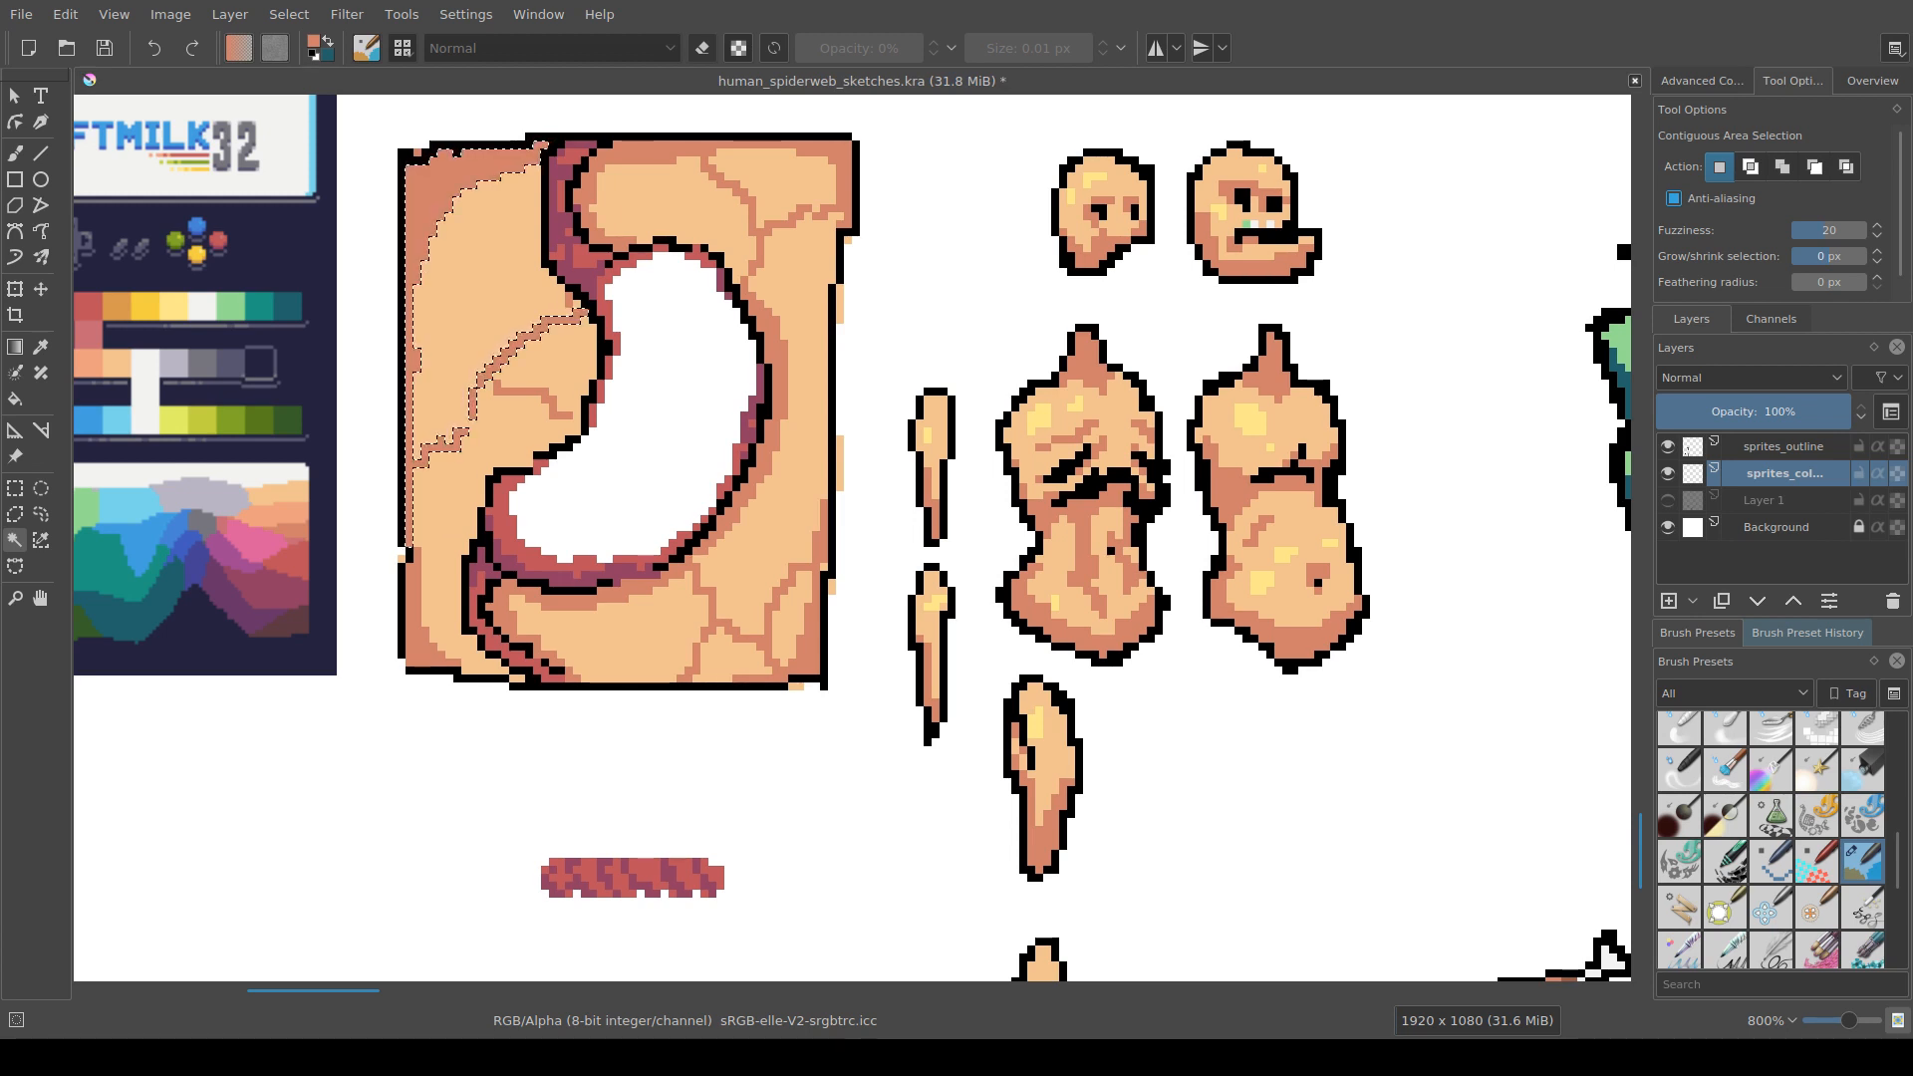
shift+click(538, 393)
shift+click(569, 300)
shift+click(754, 213)
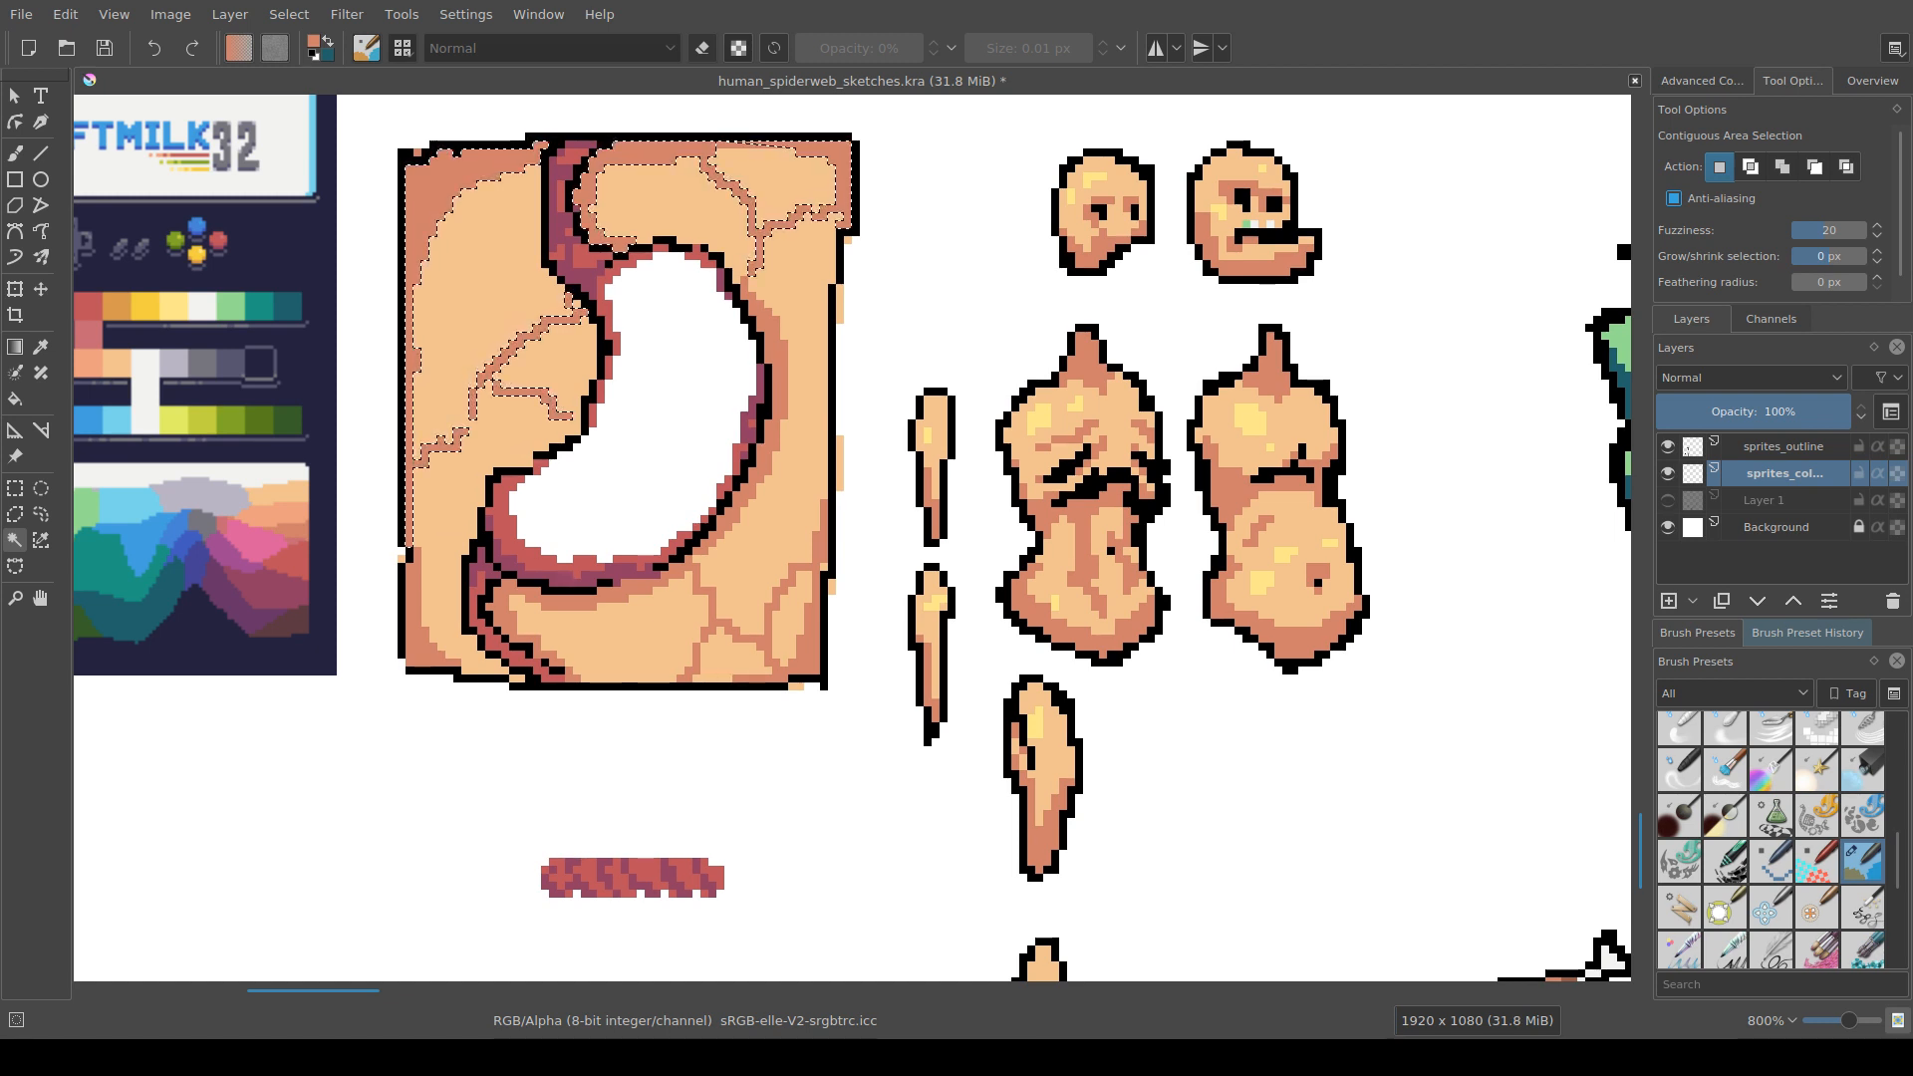
shift+click(809, 647)
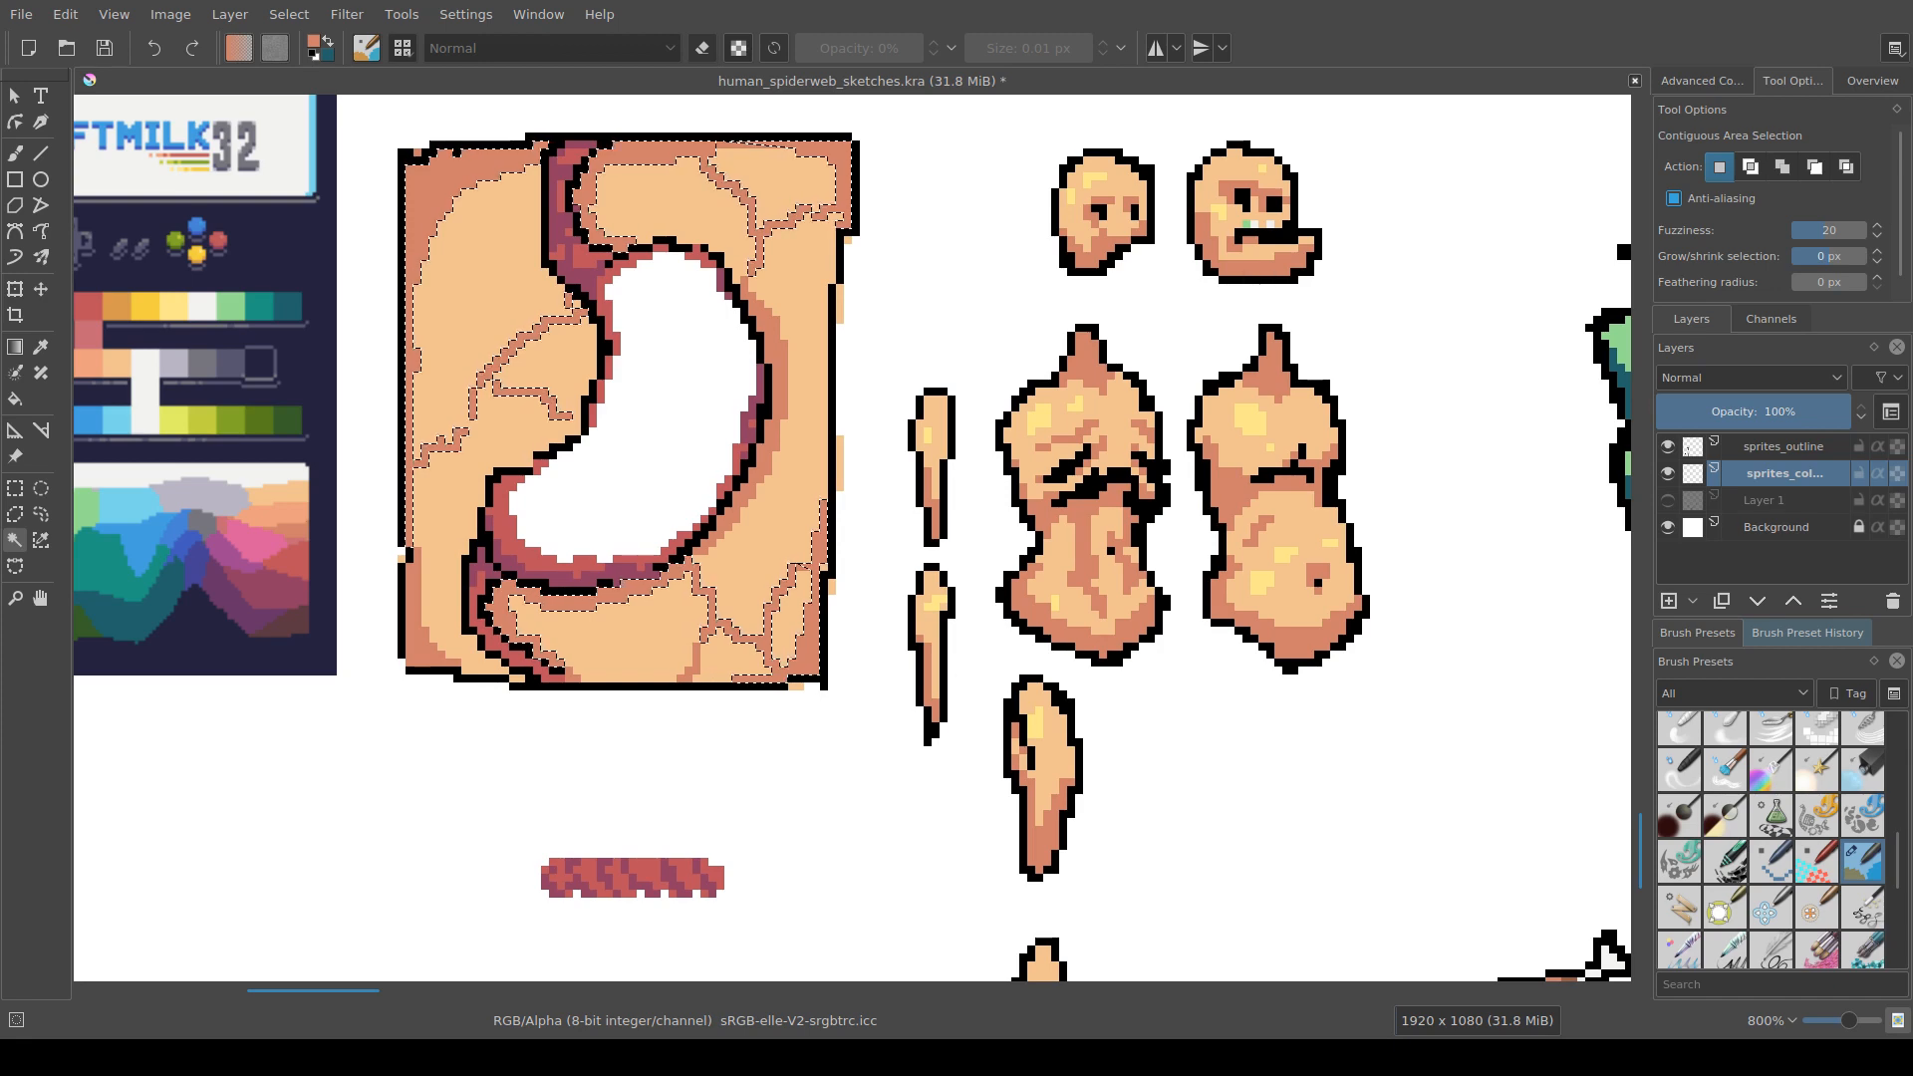
shift+click(692, 666)
drag(693, 667, 688, 676)
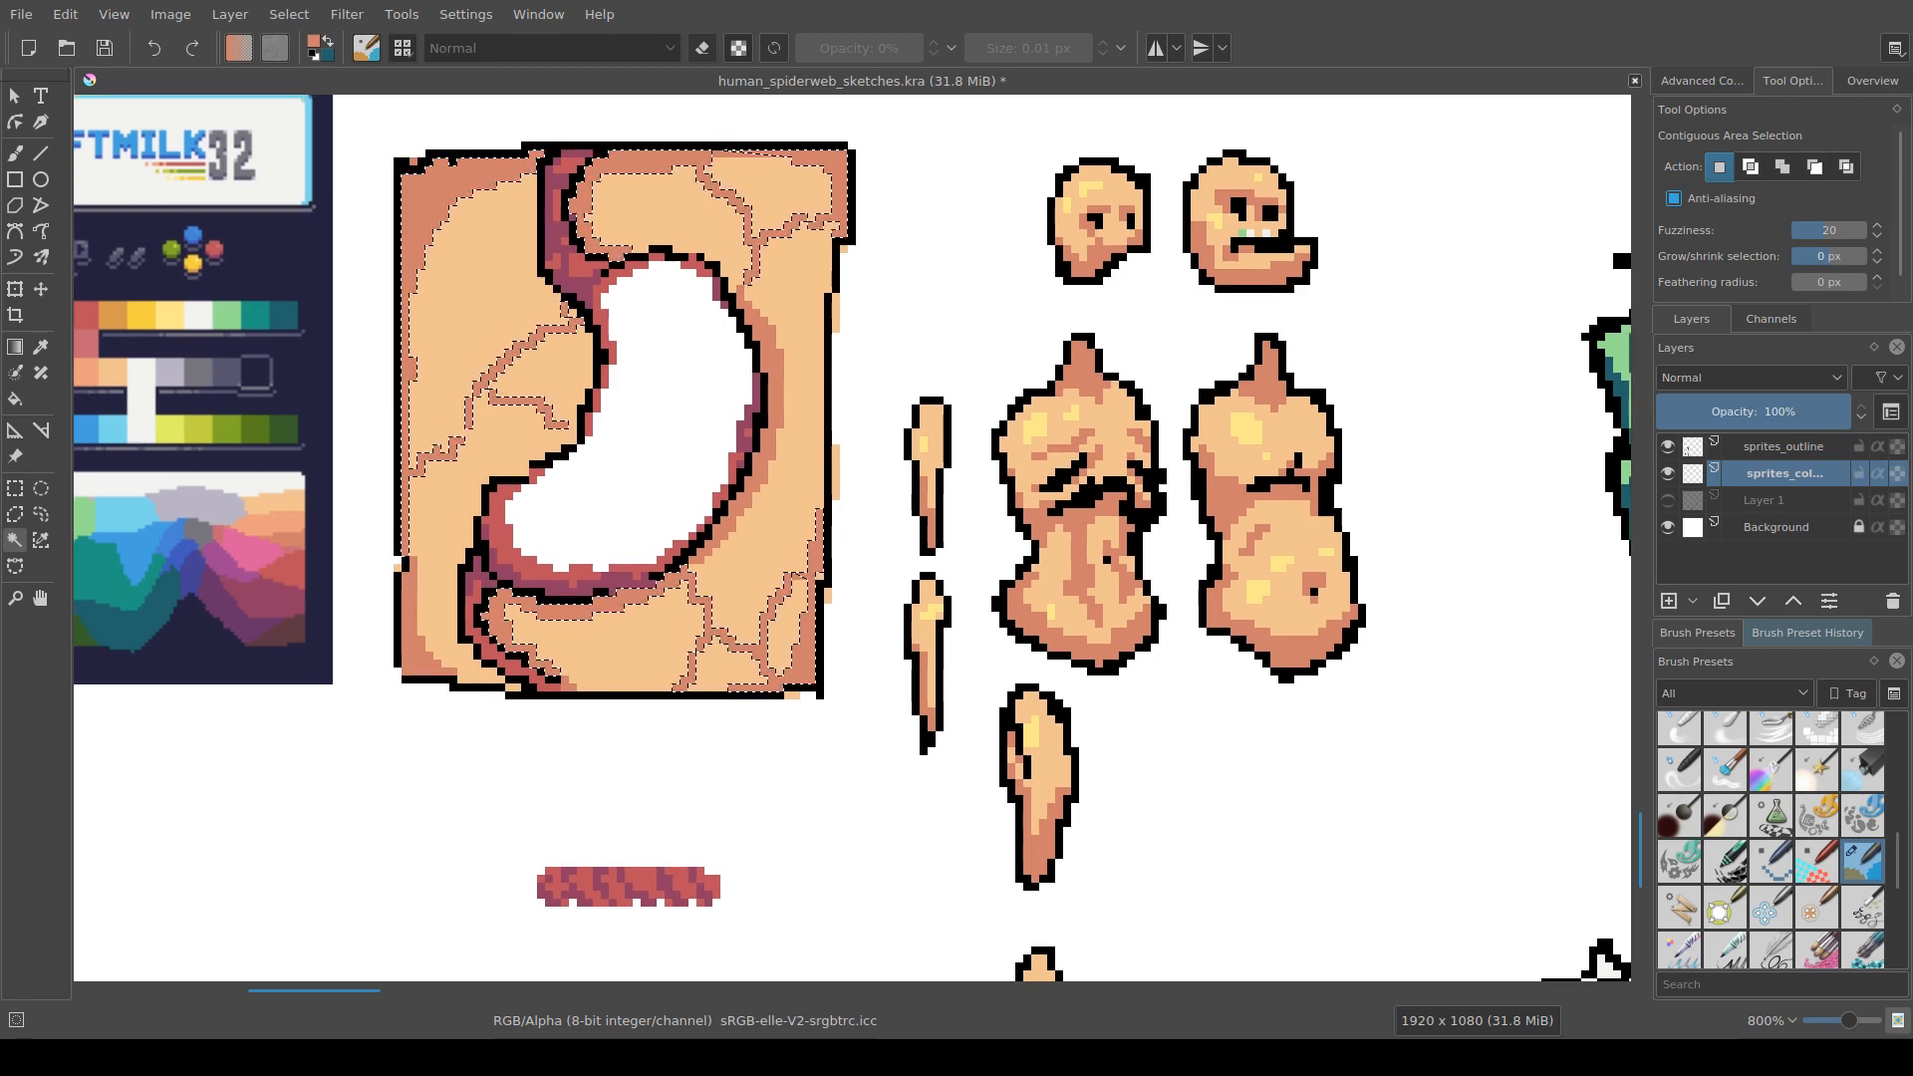
Step: Return to the brush with a red palette colour and enlarge it to 3.64 px
key(b)
mouse_move(1513, 596)
mouse_down()
mouse_move(1000, 607)
mouse_move(1388, 512)
mouse_move(1403, 569)
mouse_up()
scroll(999, 606, down, 1)
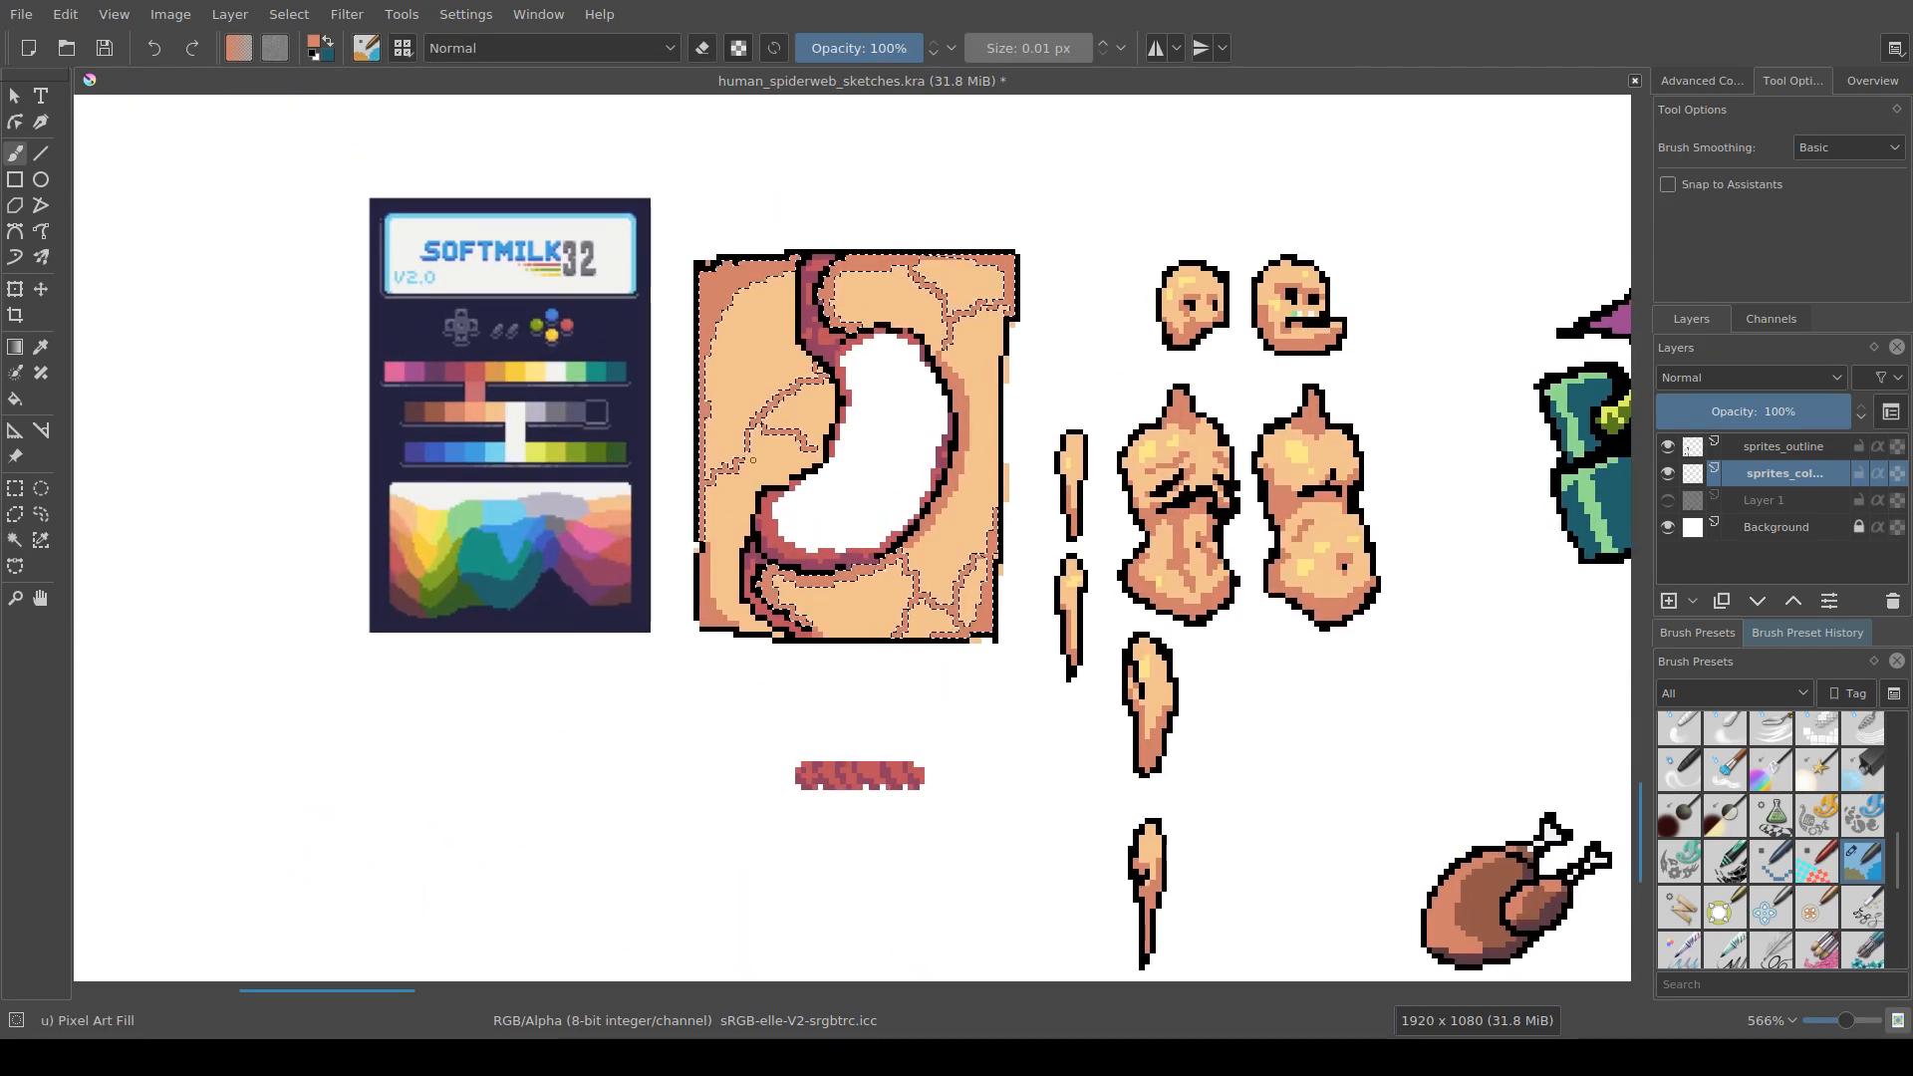
scroll(750, 449, up, 1)
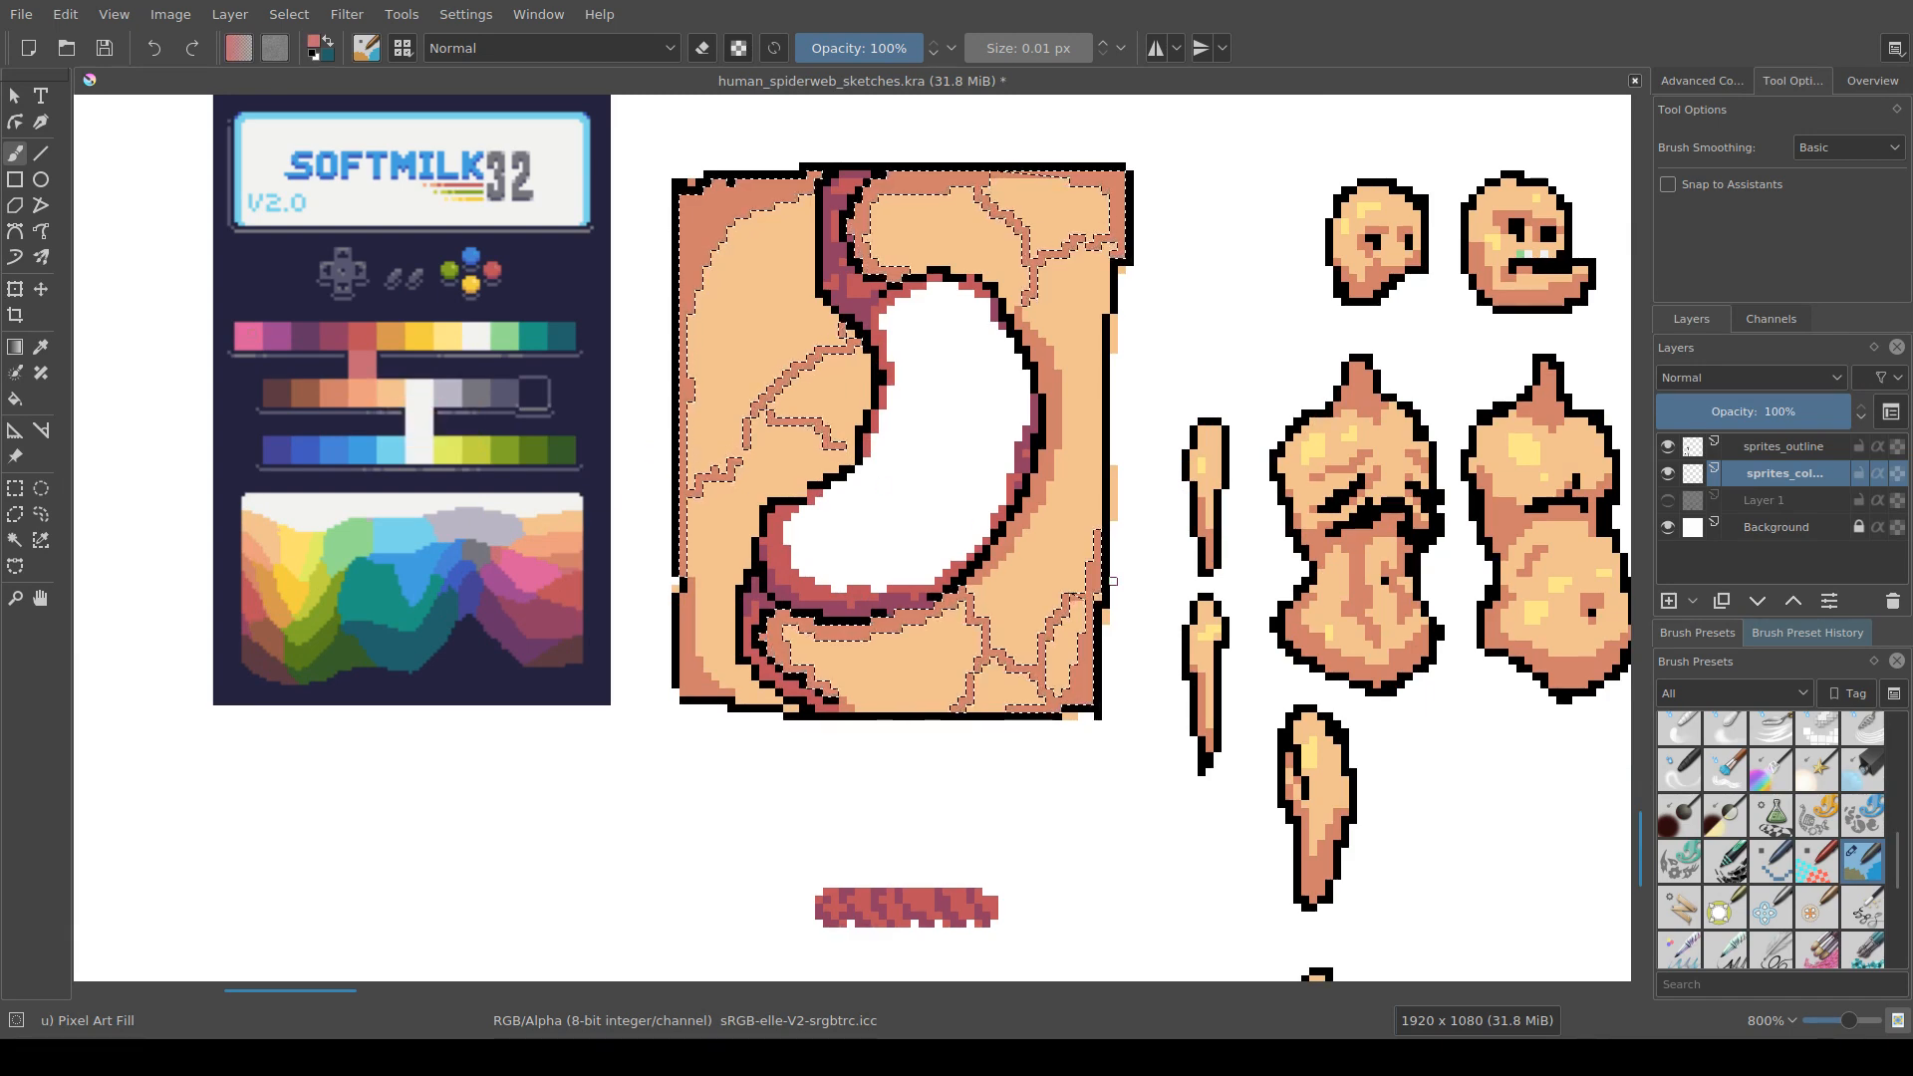
drag(779, 597, 686, 599)
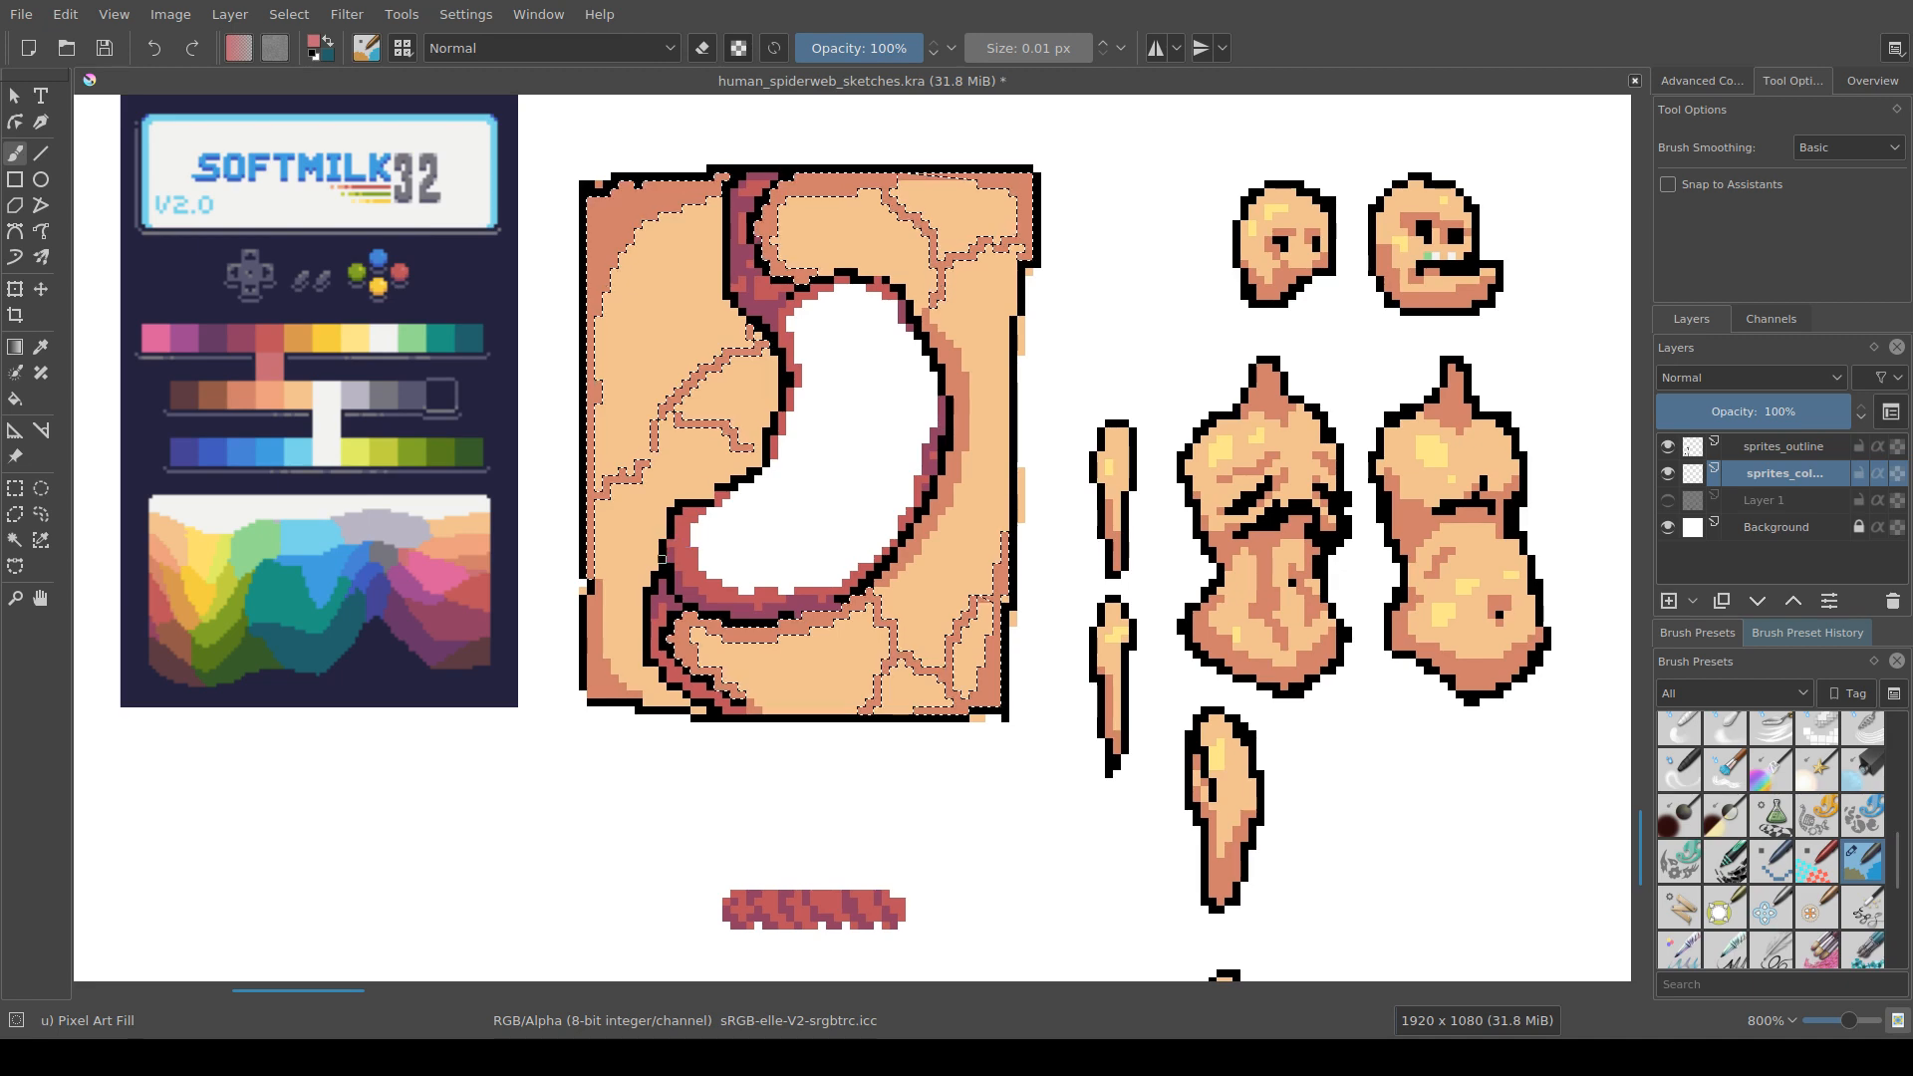
shift+drag(669, 471, 698, 471)
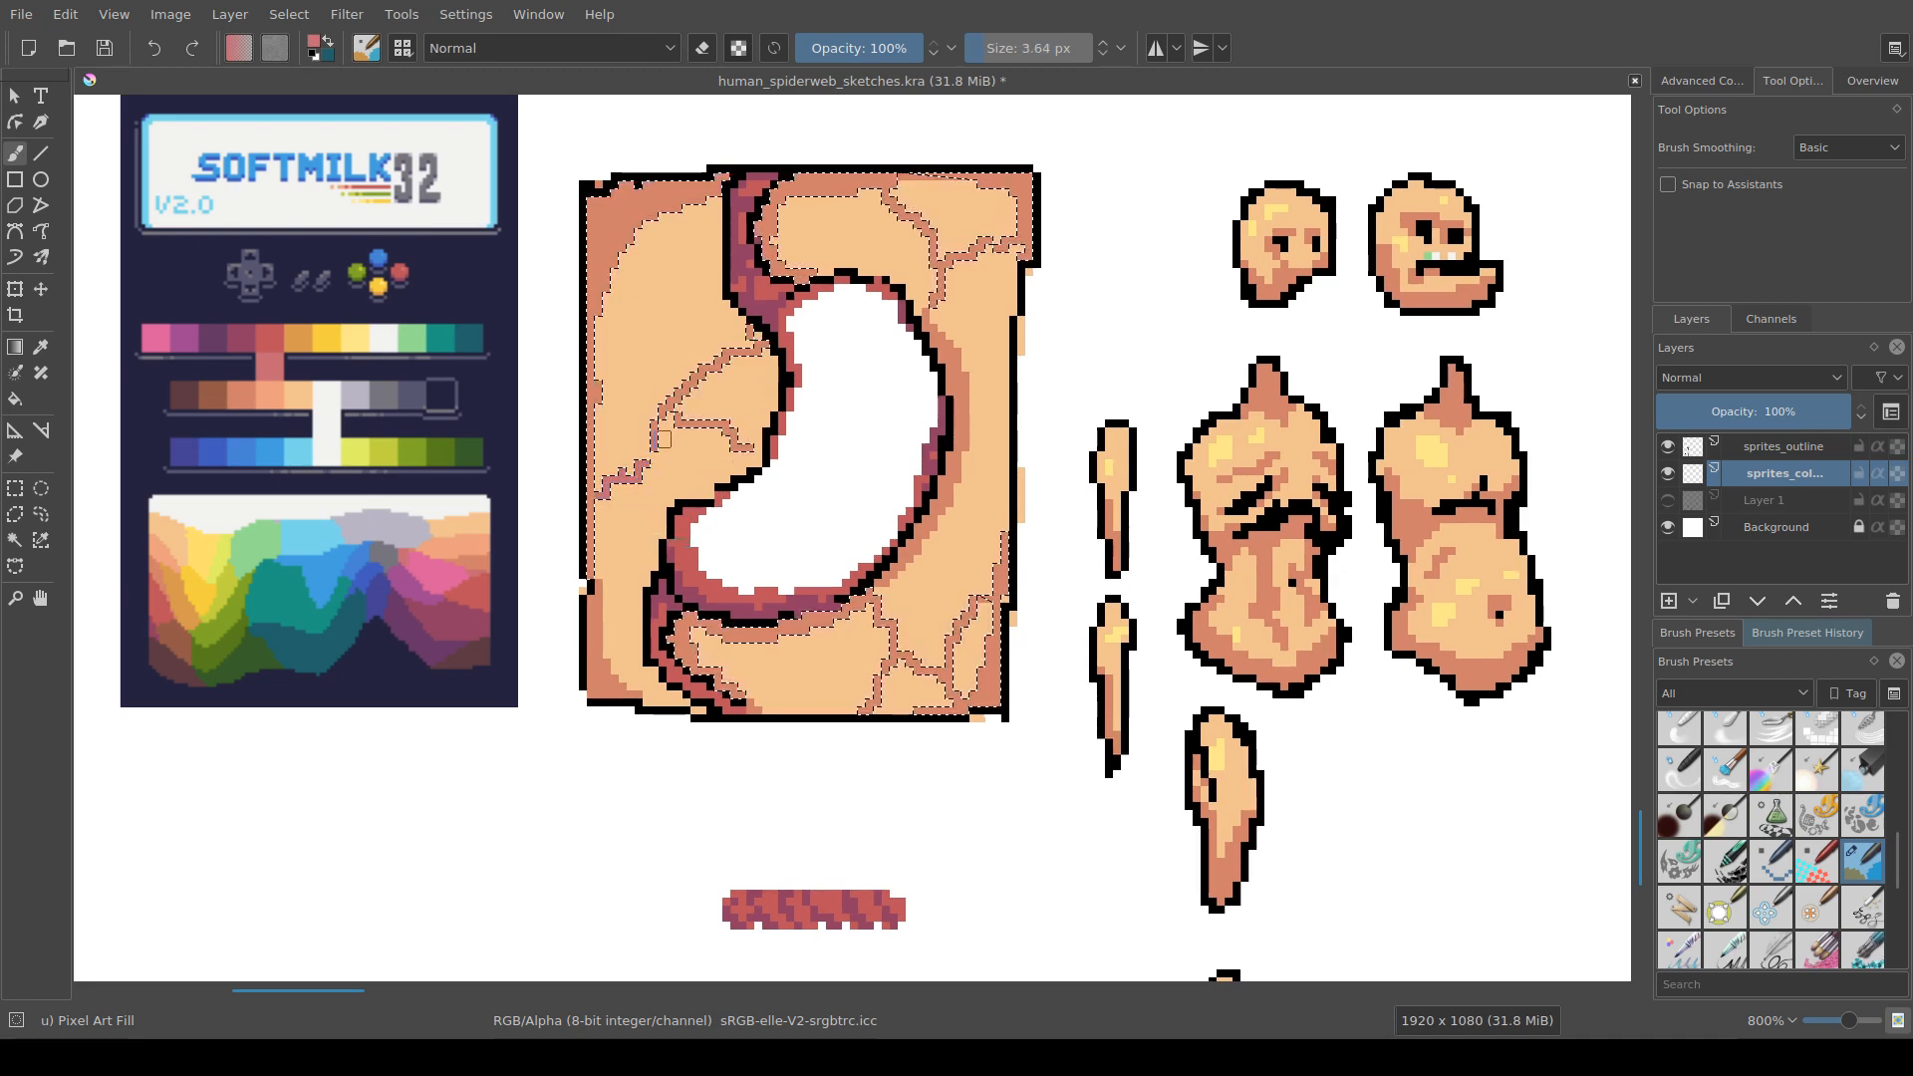
Step: Try painting the vein lines left of the stomach red, then undo the stroke
mouse_move(664, 439)
mouse_down()
mouse_move(743, 445)
mouse_move(670, 411)
mouse_move(726, 349)
mouse_up()
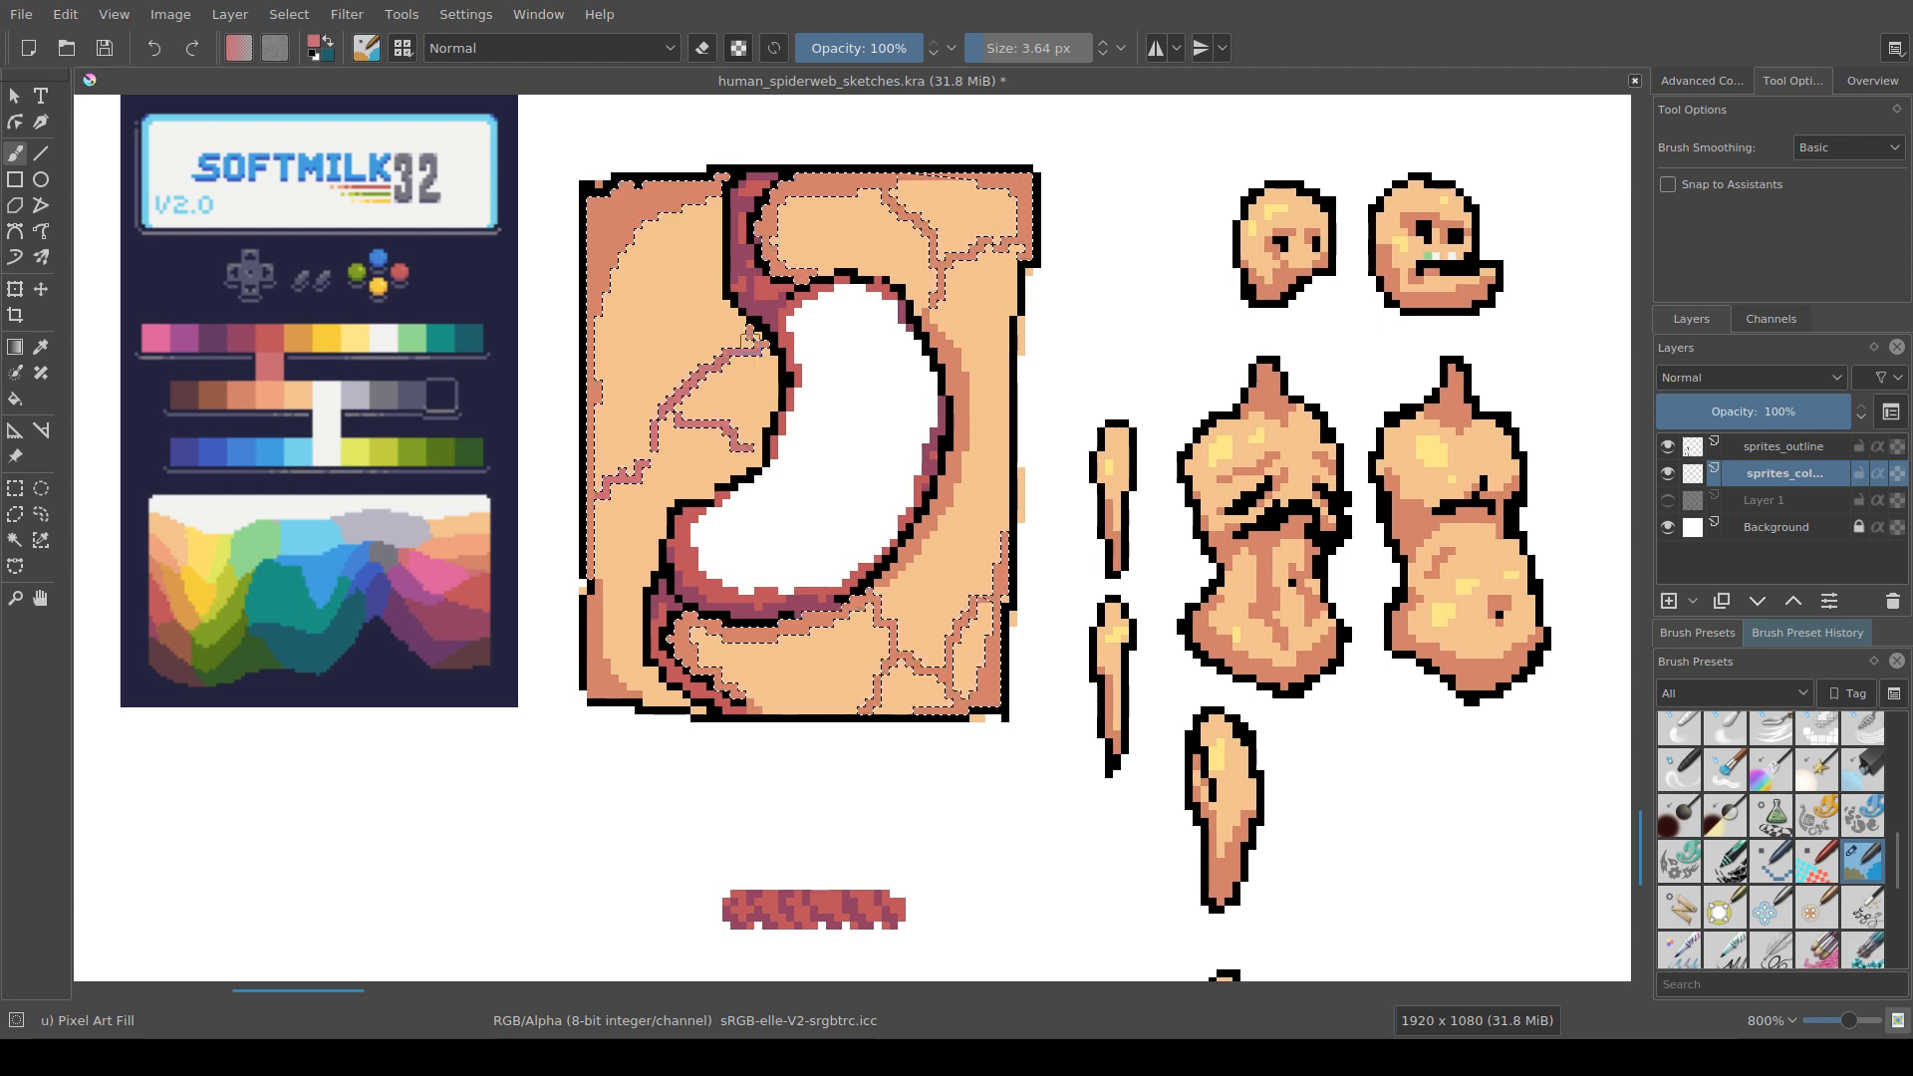
key(ctrl+z)
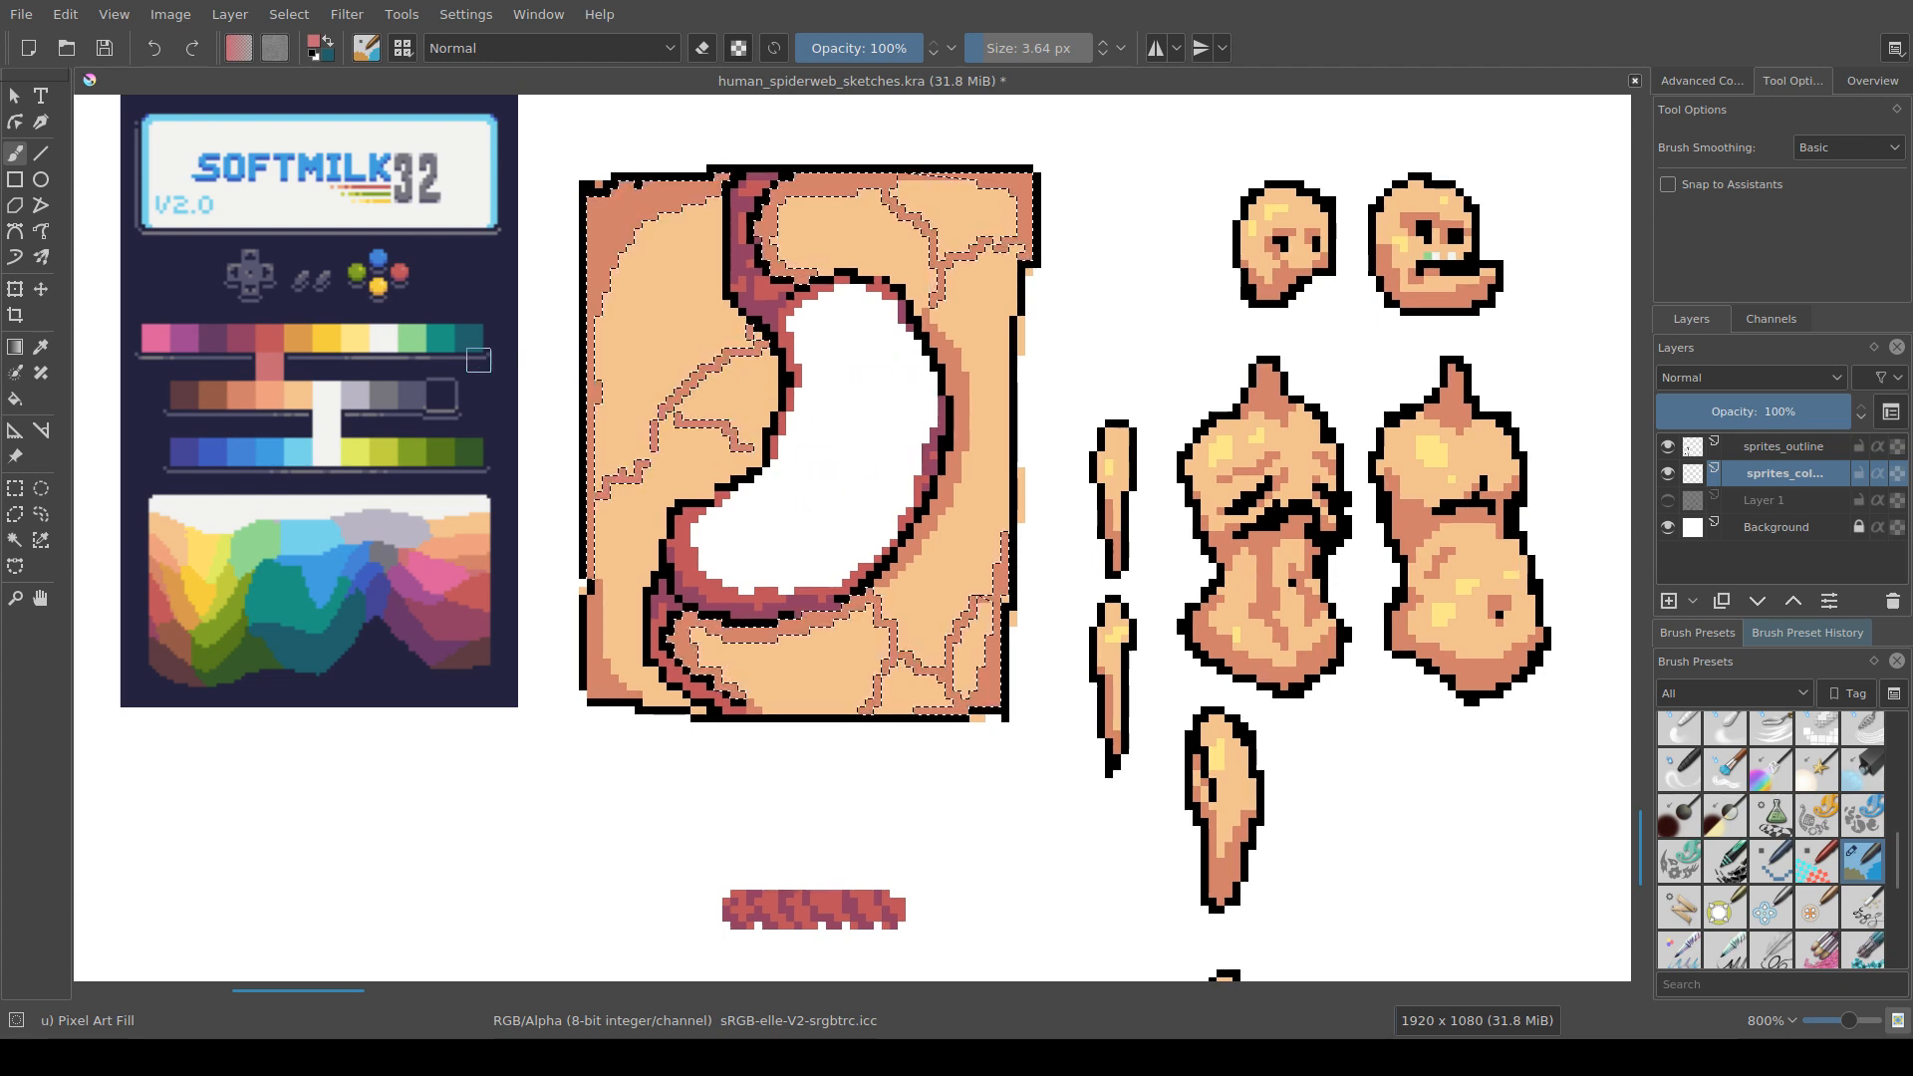
Step: Pick light green from the palette and paint over the selected vein lines in all three peach areas
ctrl+click(413, 342)
mouse_move(624, 472)
mouse_down()
mouse_move(616, 488)
mouse_move(737, 351)
mouse_move(742, 383)
mouse_up()
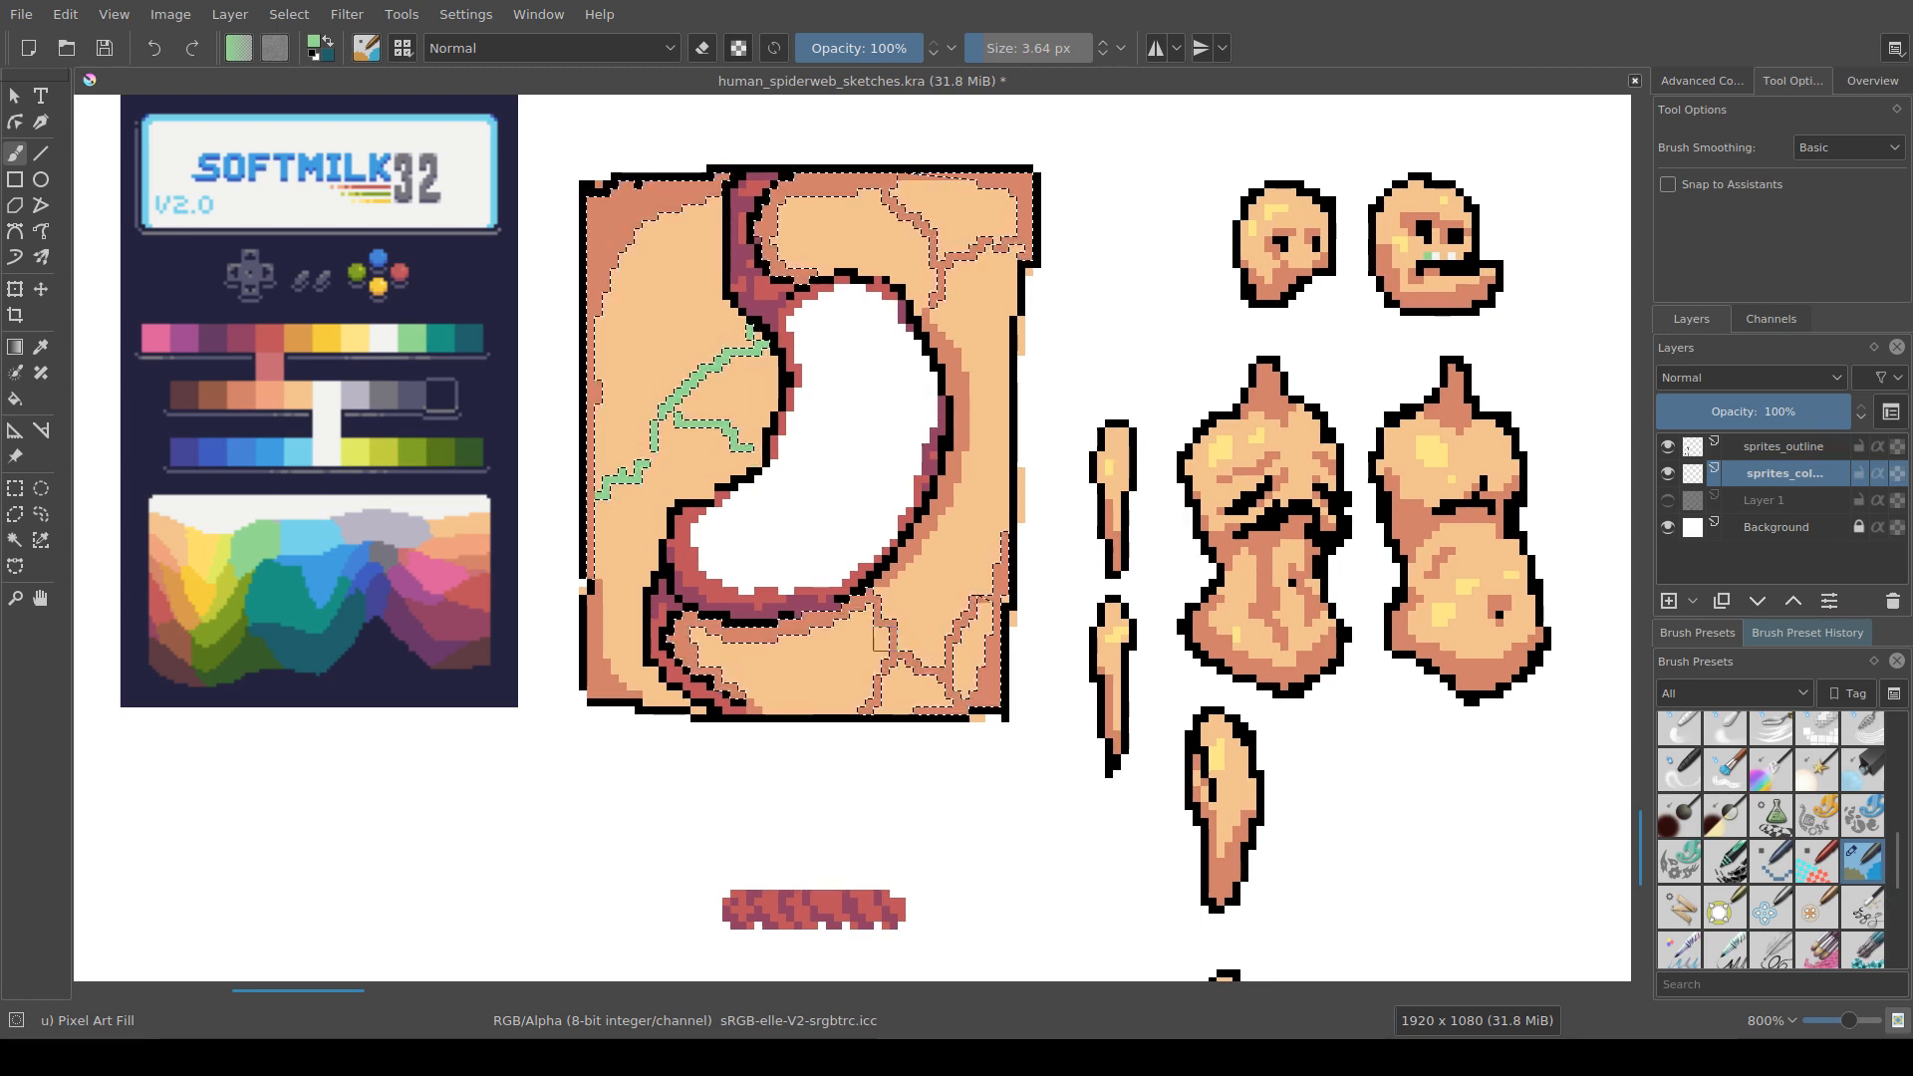
mouse_move(877, 620)
mouse_down()
mouse_move(837, 709)
mouse_move(950, 655)
mouse_move(938, 686)
mouse_move(937, 653)
mouse_move(958, 690)
mouse_move(974, 604)
mouse_up()
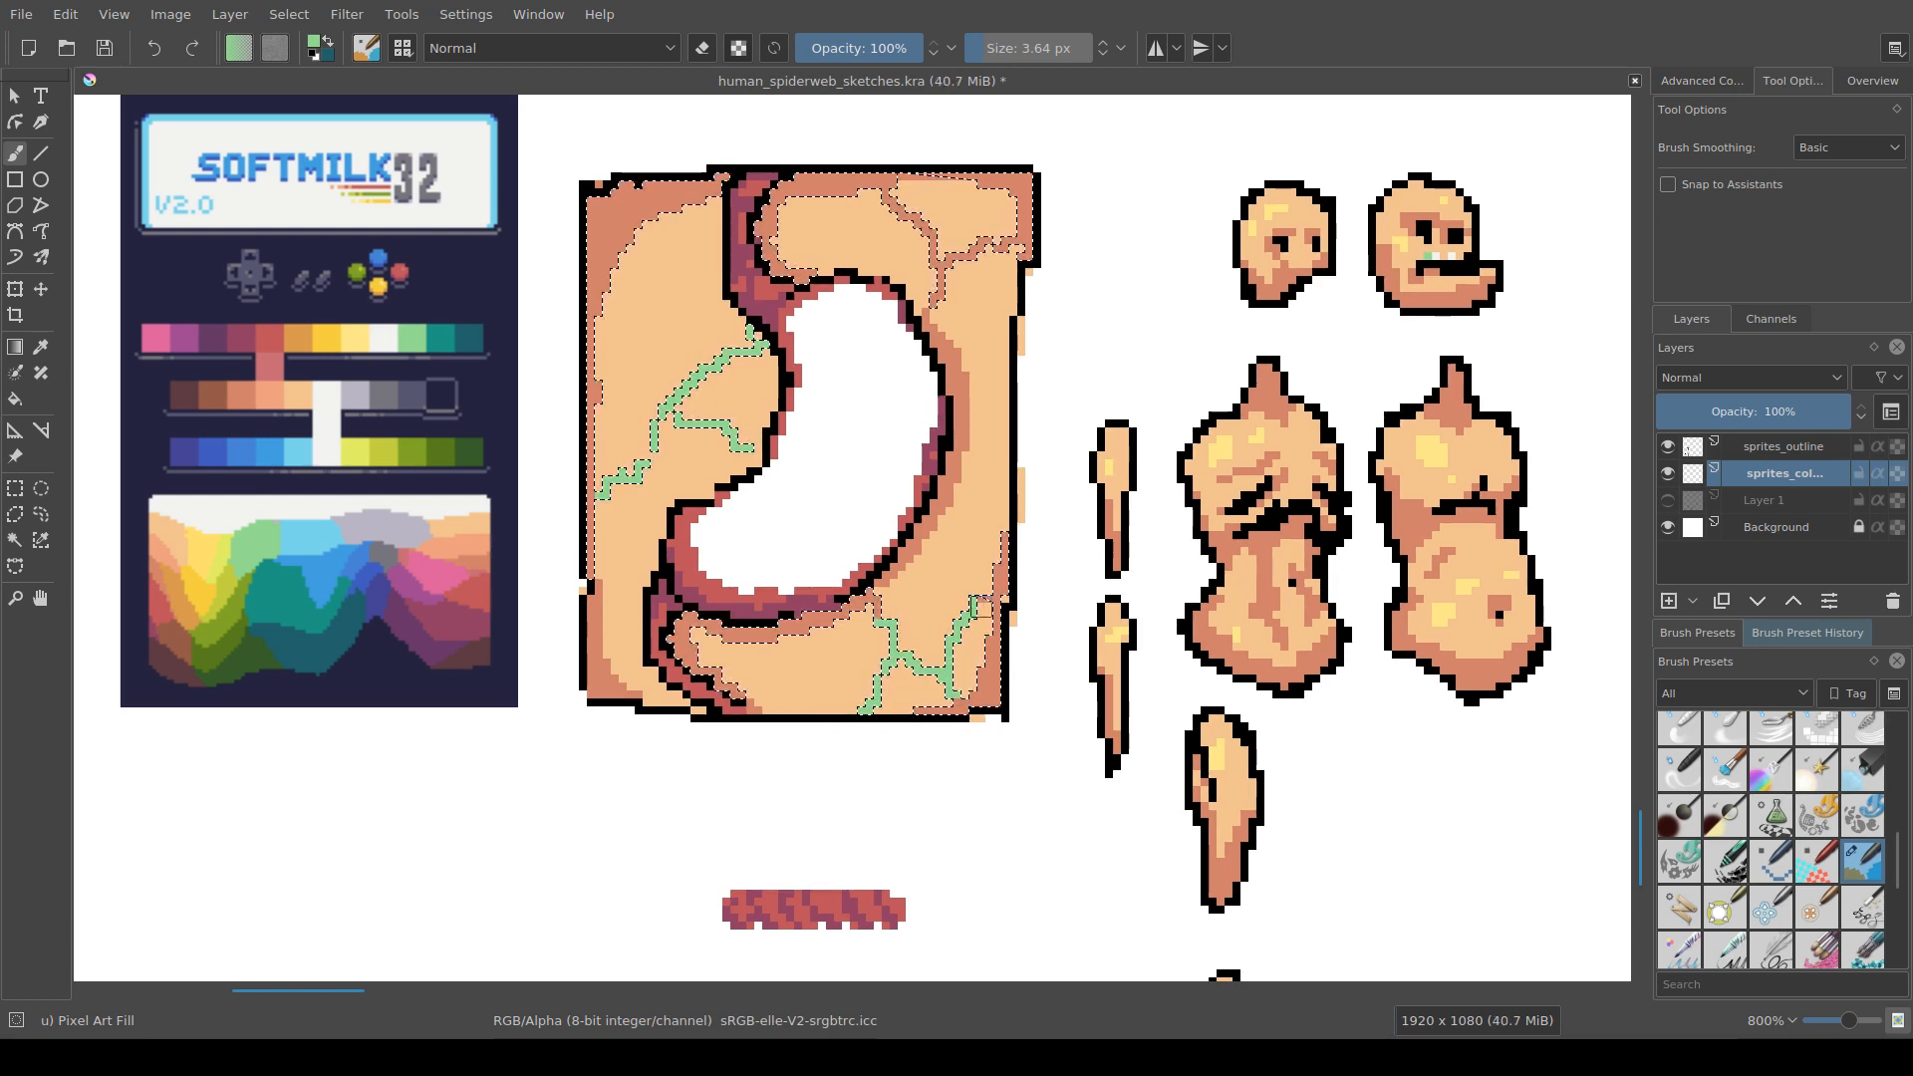
drag(955, 288, 902, 206)
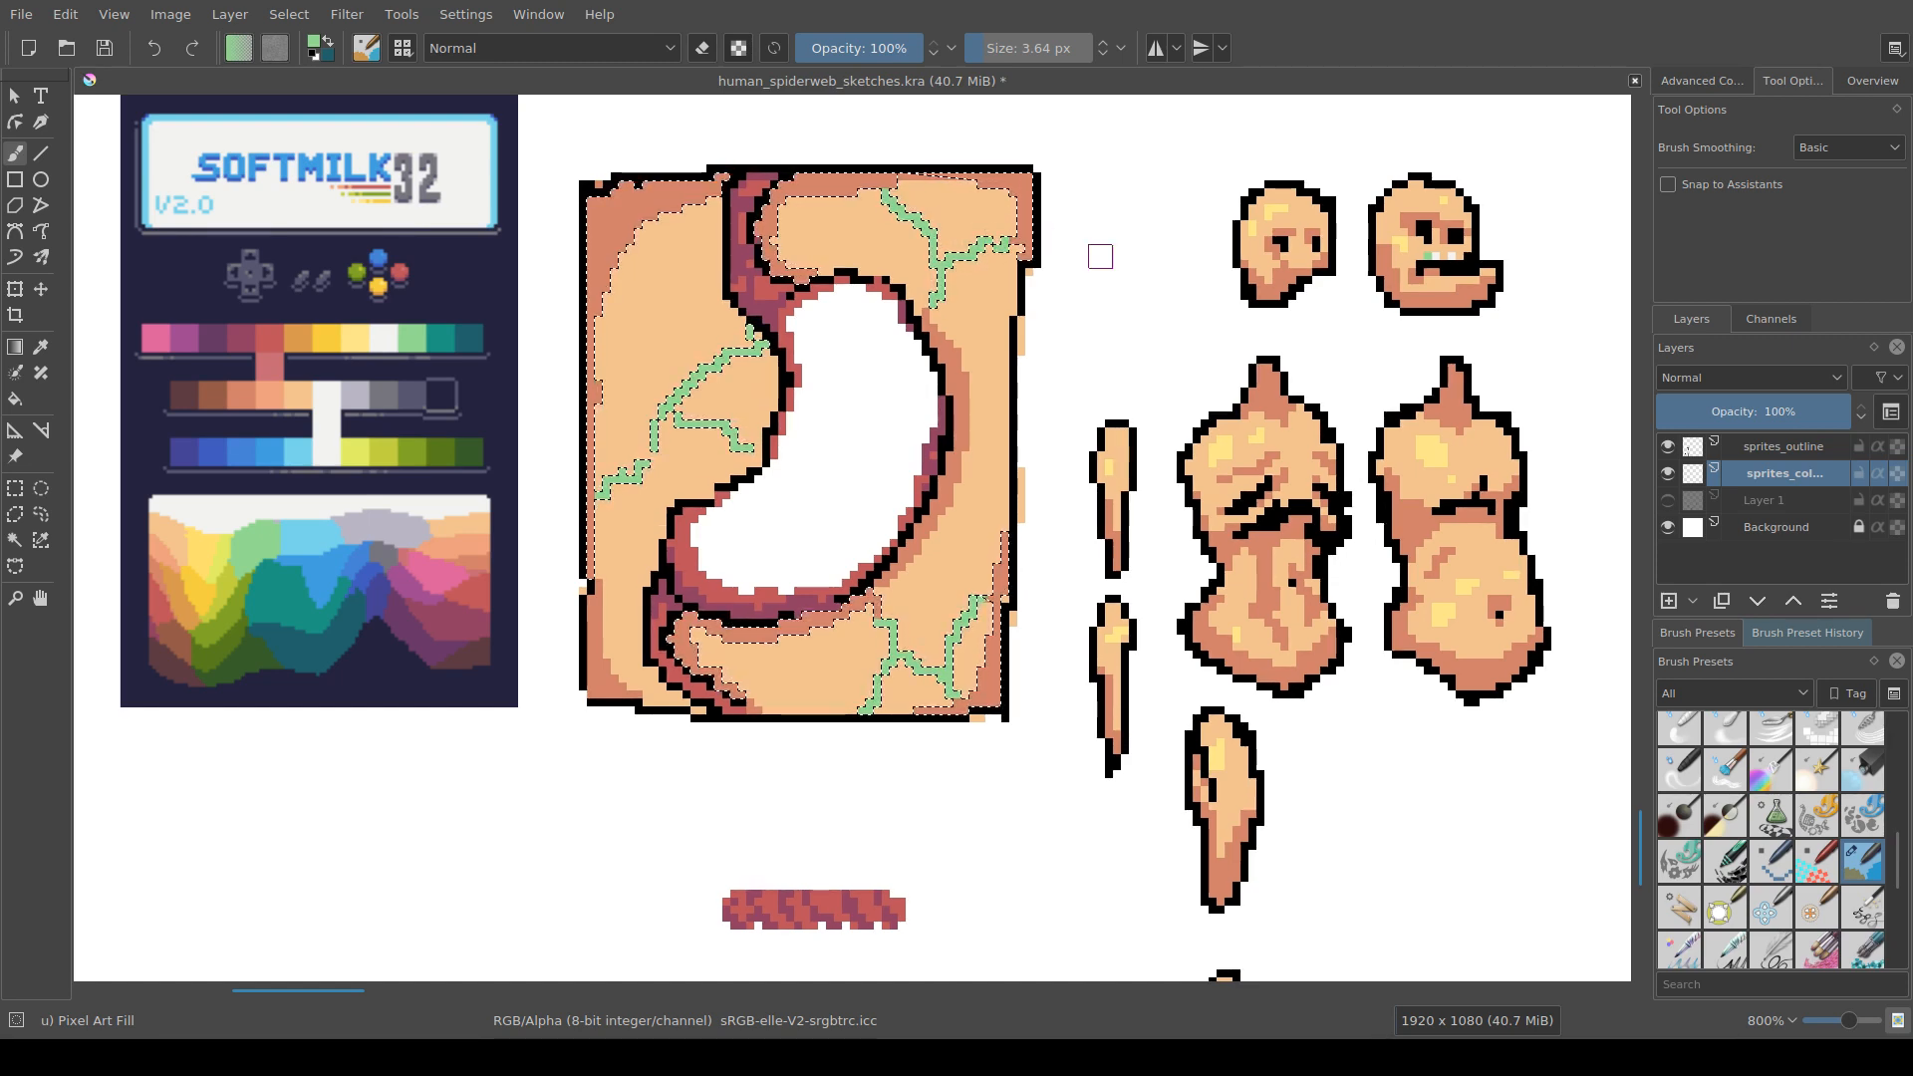
Step: Clear the selection to review the green vein lines, then undo the deselection
scroll(1135, 394, down, 2)
key(ctrl+r)
key(ctrl+shift+a)
drag(1135, 394, 944, 512)
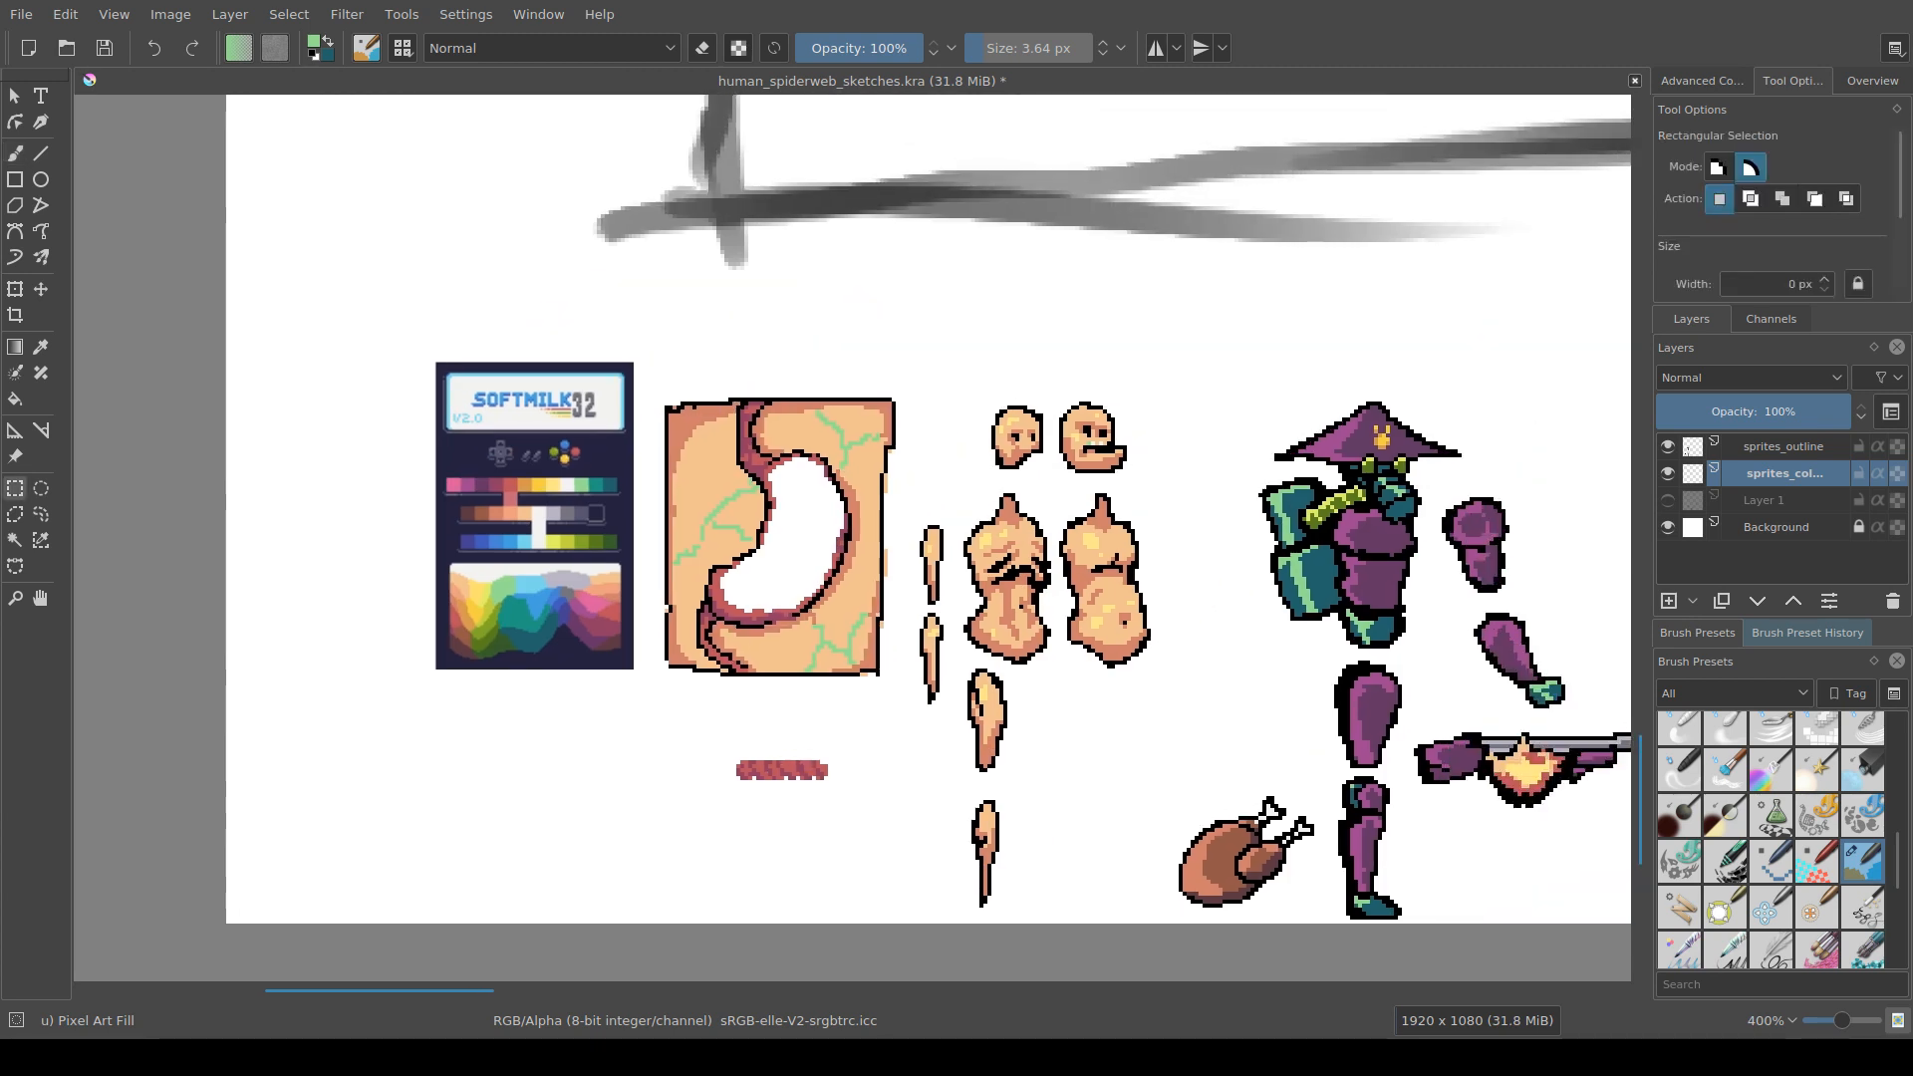
scroll(801, 732, up, 2)
mouse_move(801, 731)
mouse_down()
mouse_move(774, 774)
mouse_move(809, 866)
mouse_up()
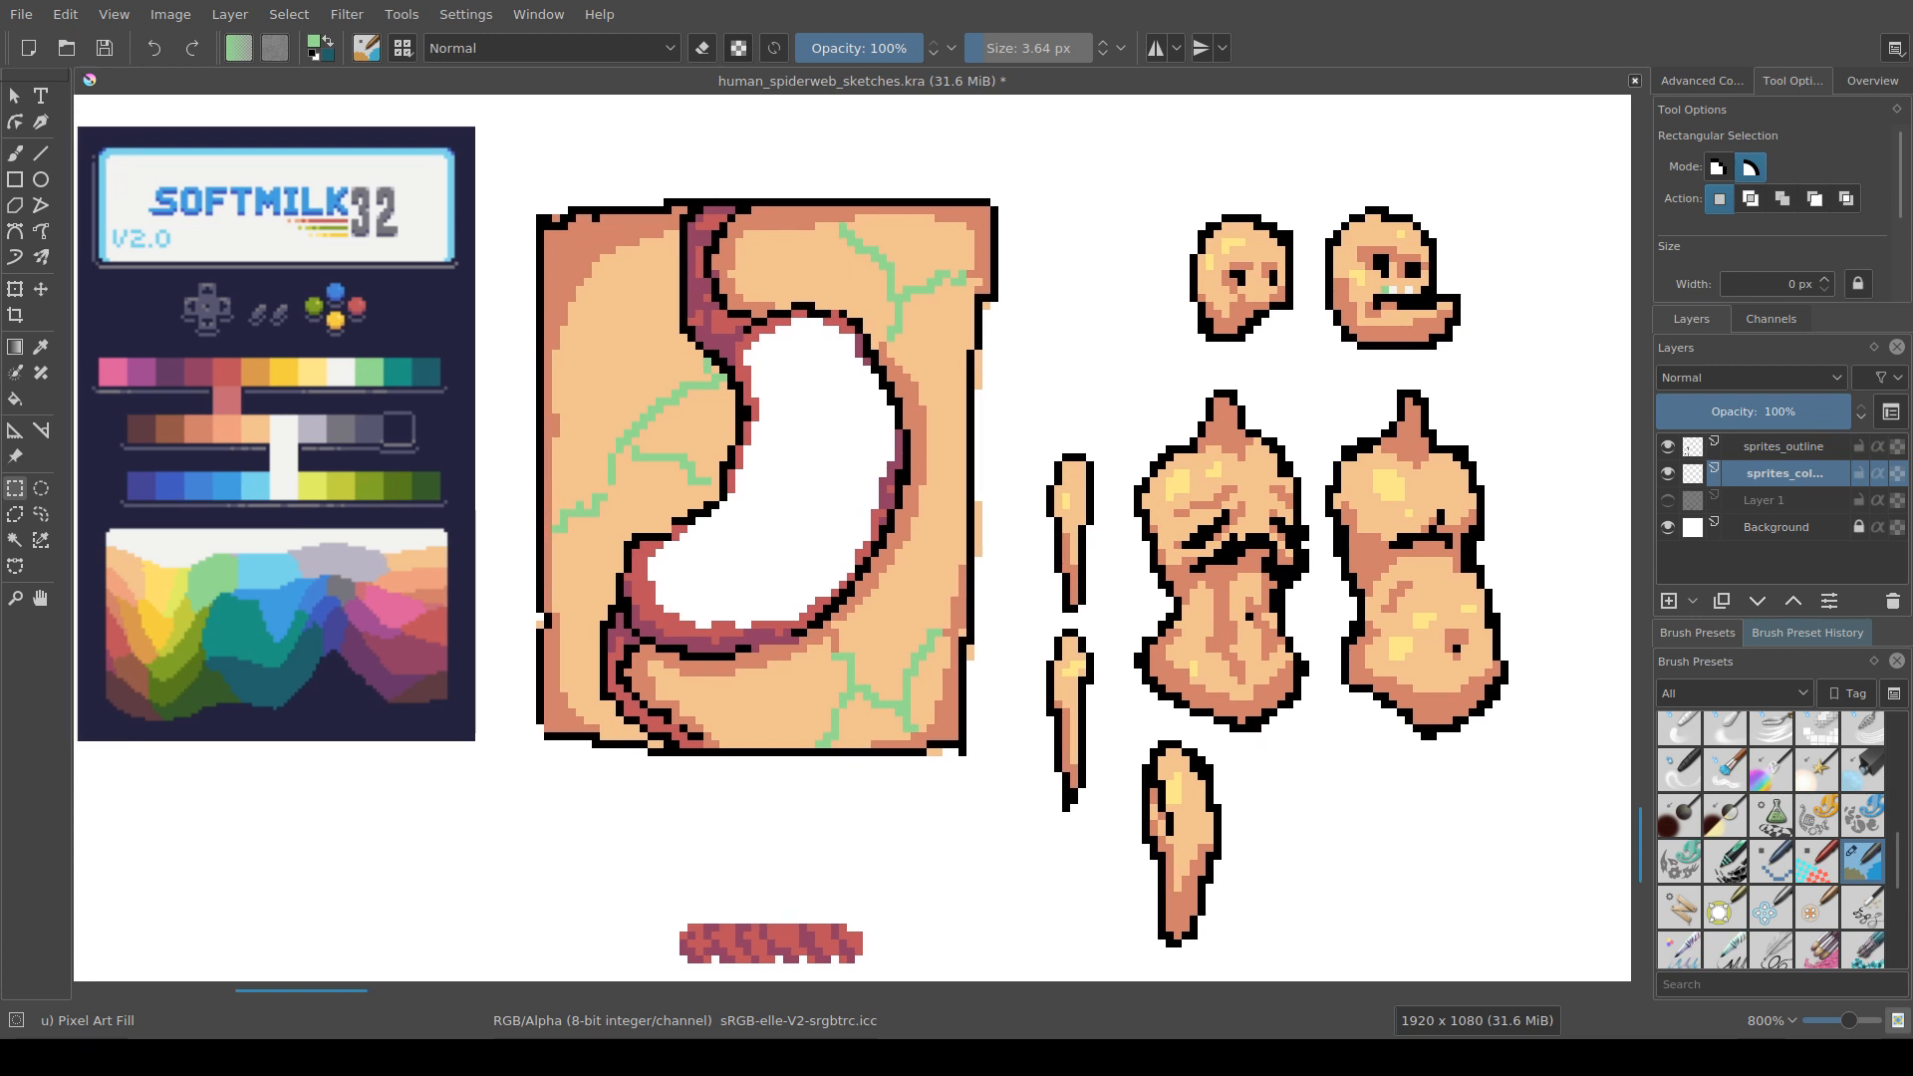
key(ctrl+z)
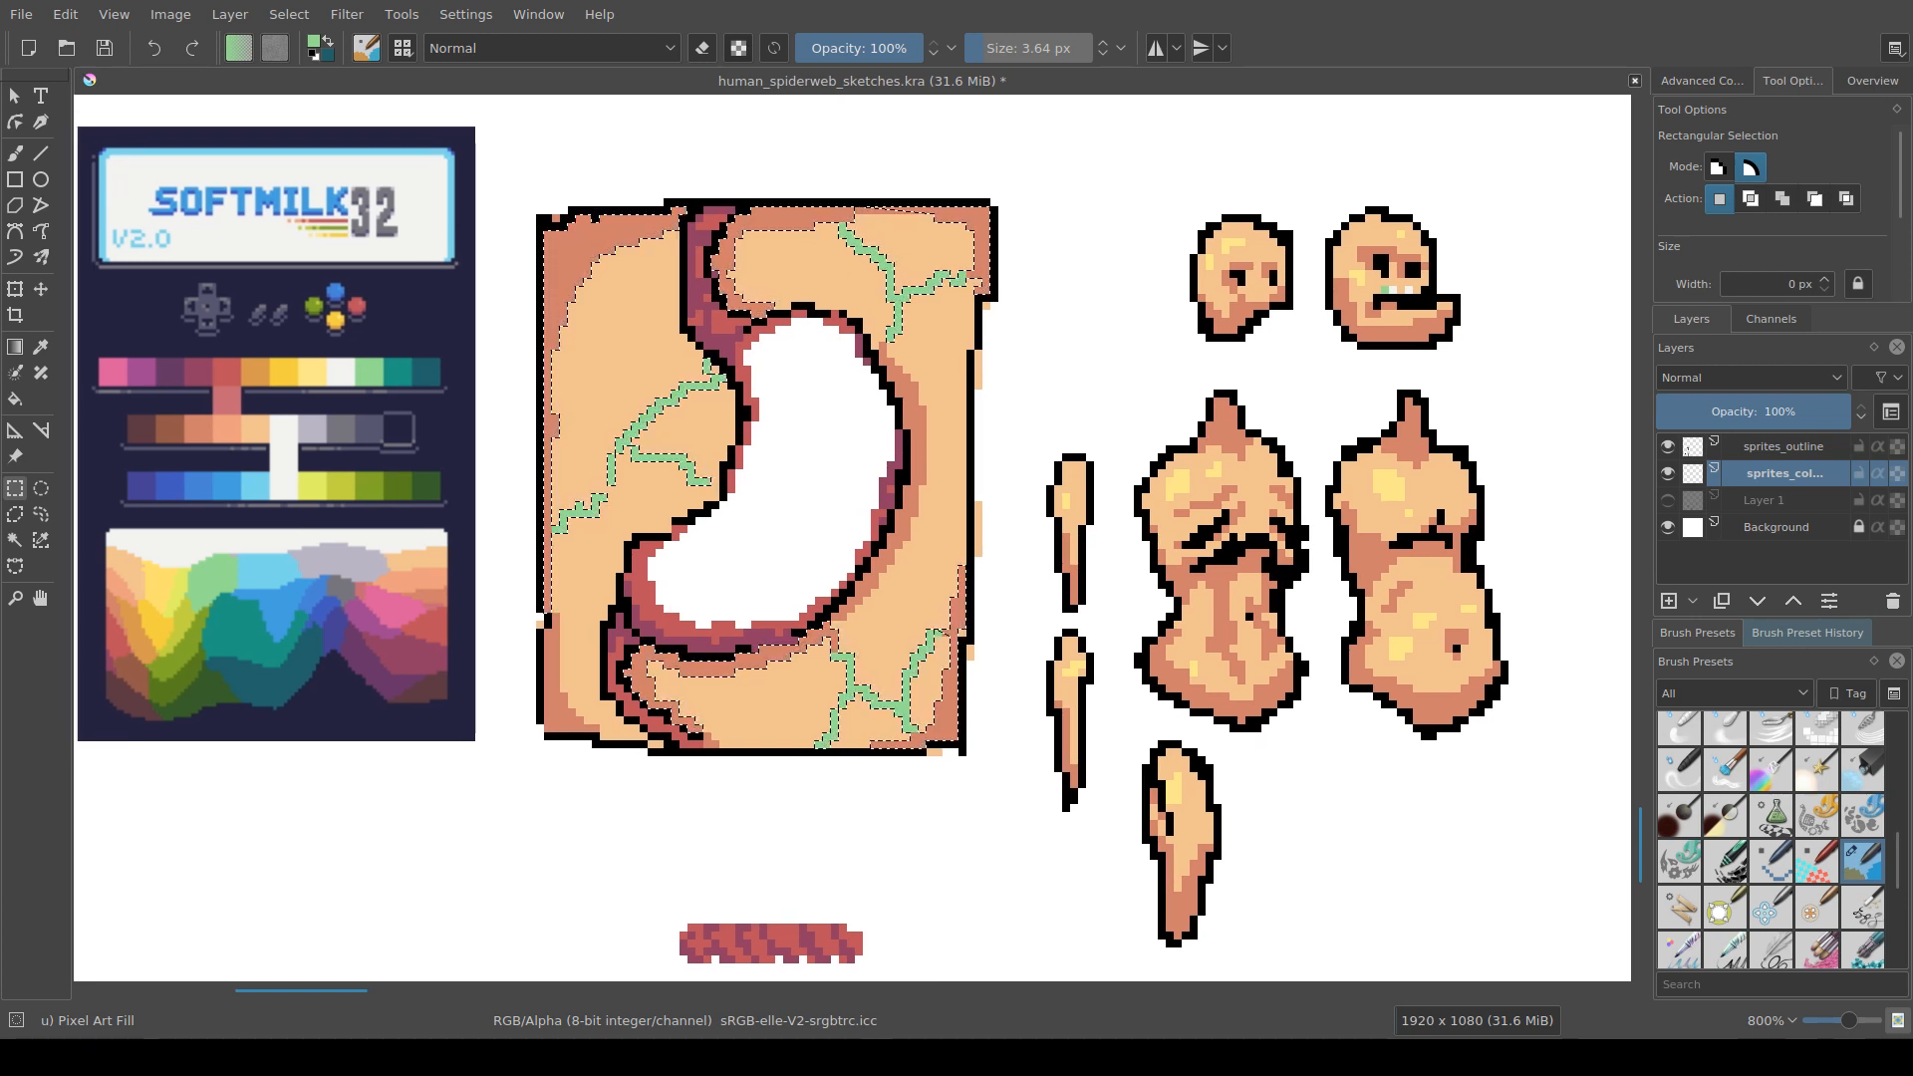
Step: Recolour the selected vein lines in all three peach areas with light blue using the brush
key(b)
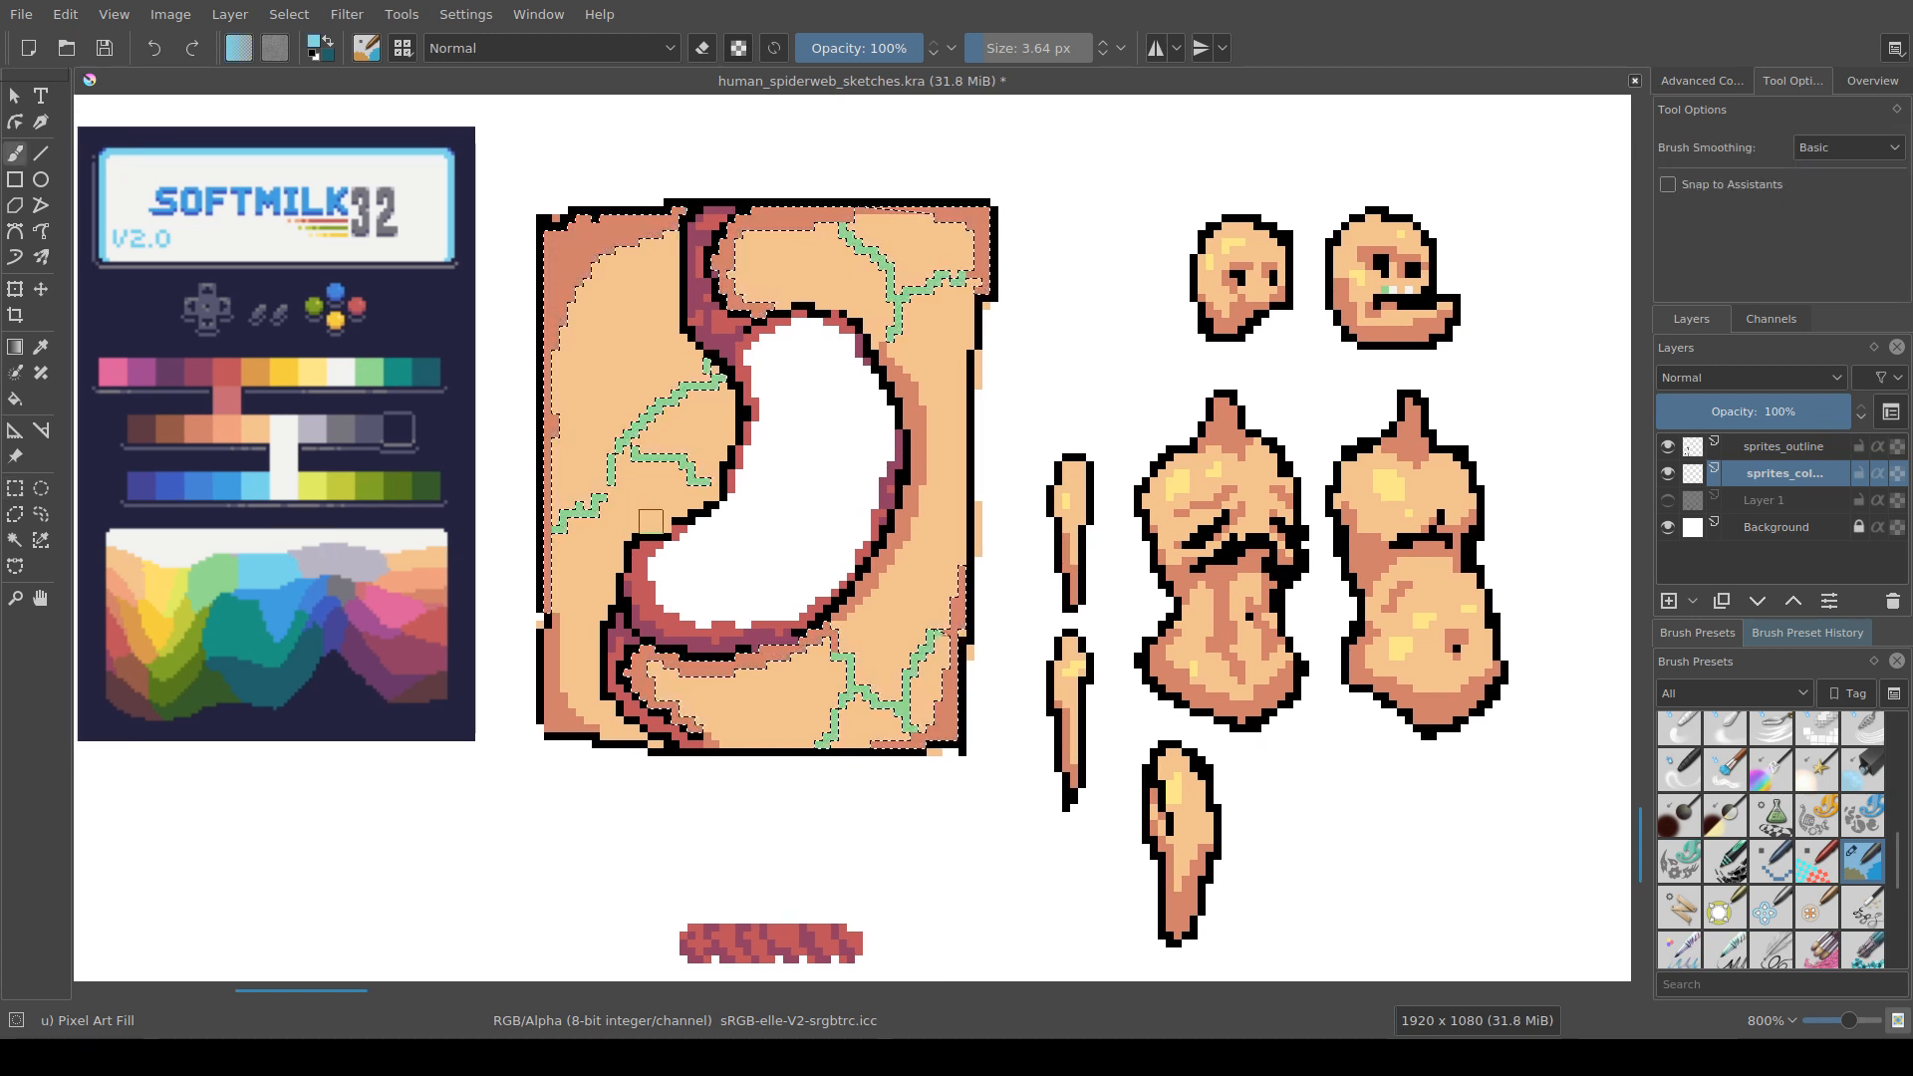
drag(601, 498, 564, 529)
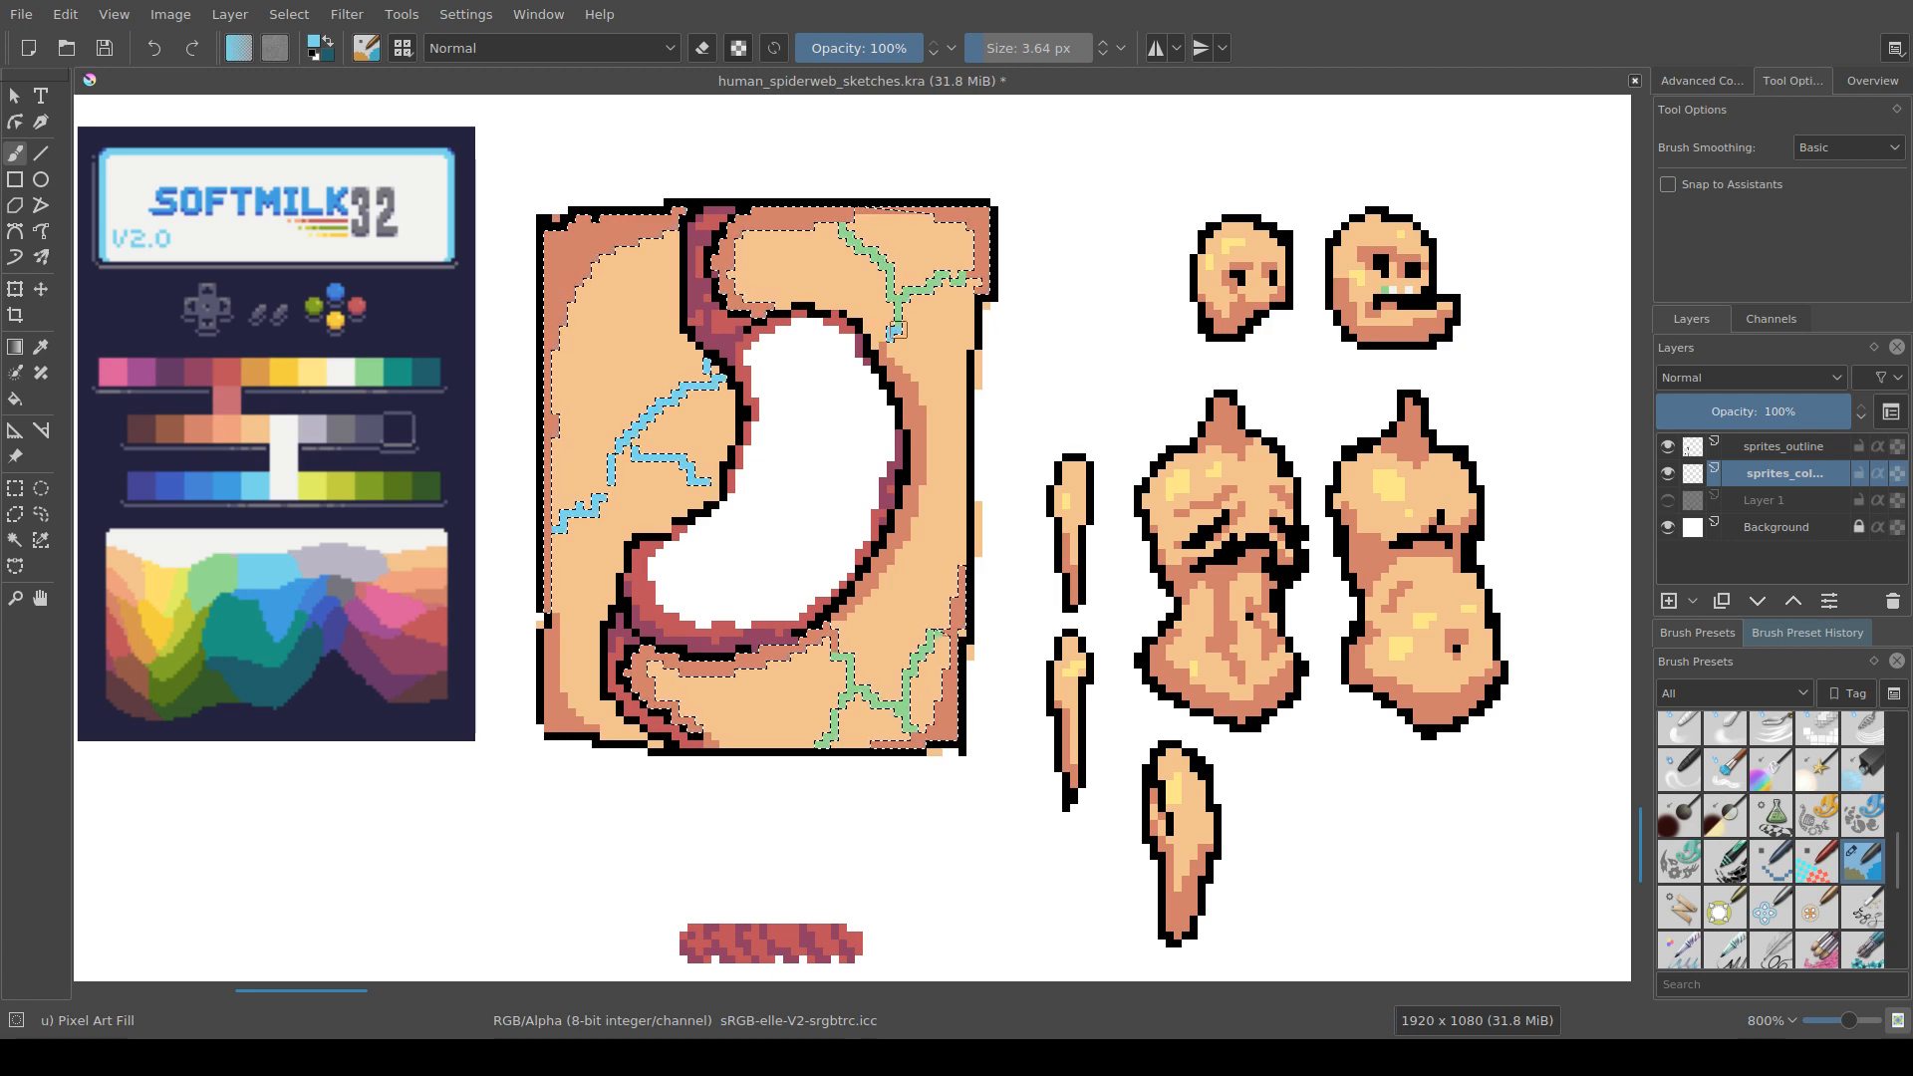
drag(897, 313, 891, 332)
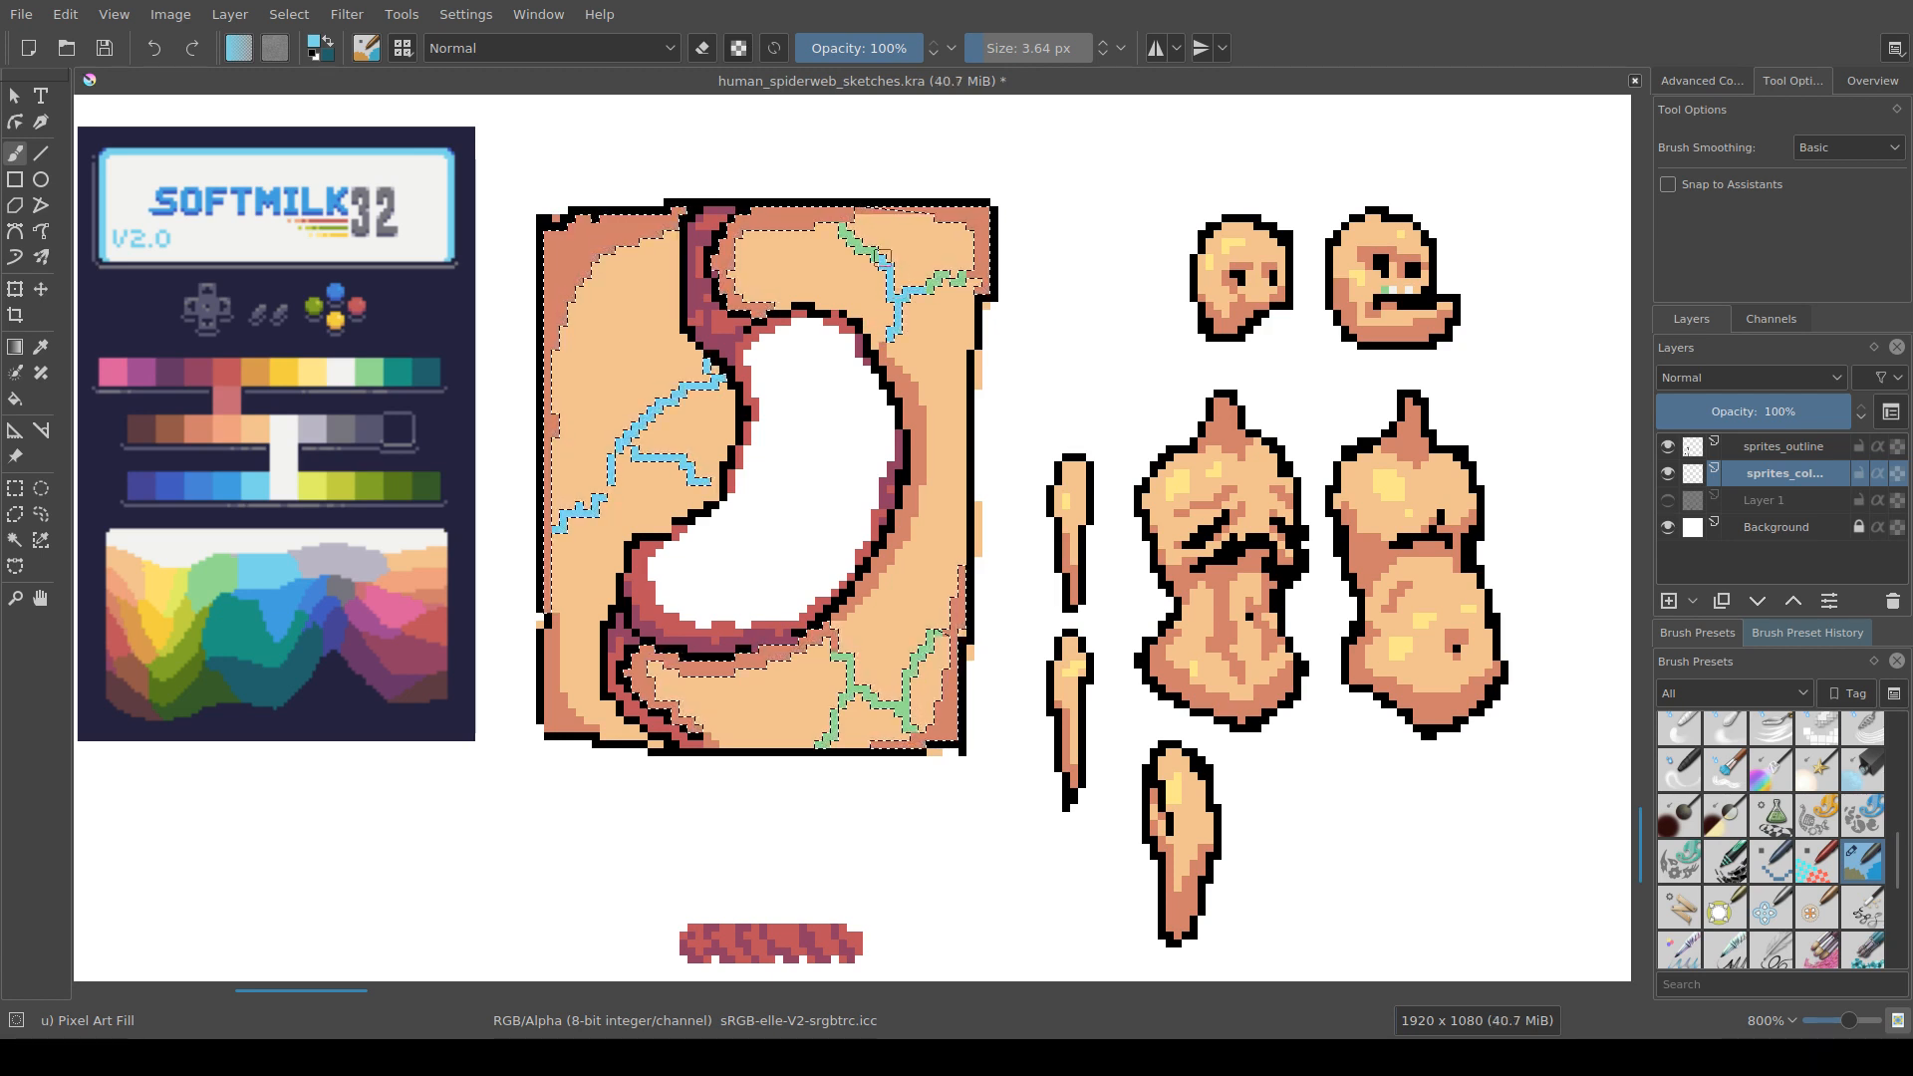
drag(842, 228, 881, 273)
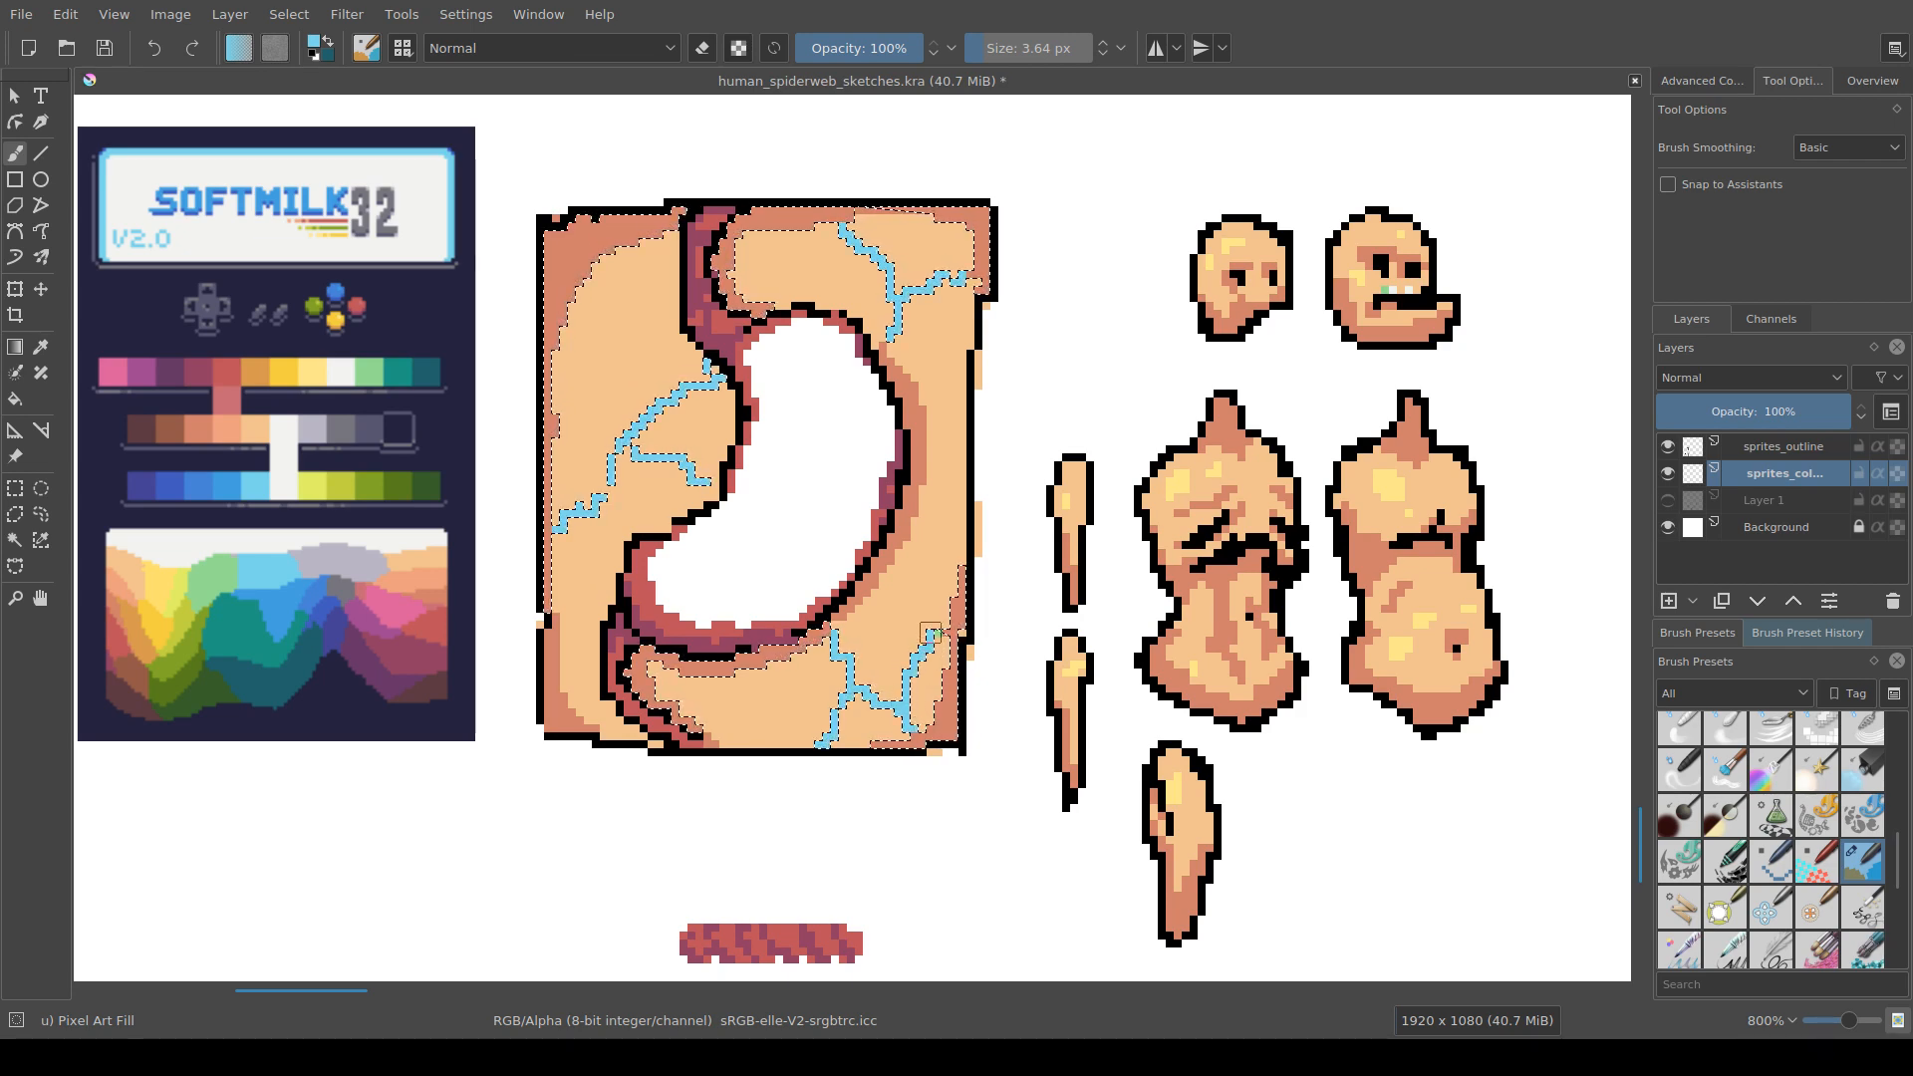
Step: Save the drawing with the recoloured vein lines
key(ctrl+s)
key(minus)
key(minus)
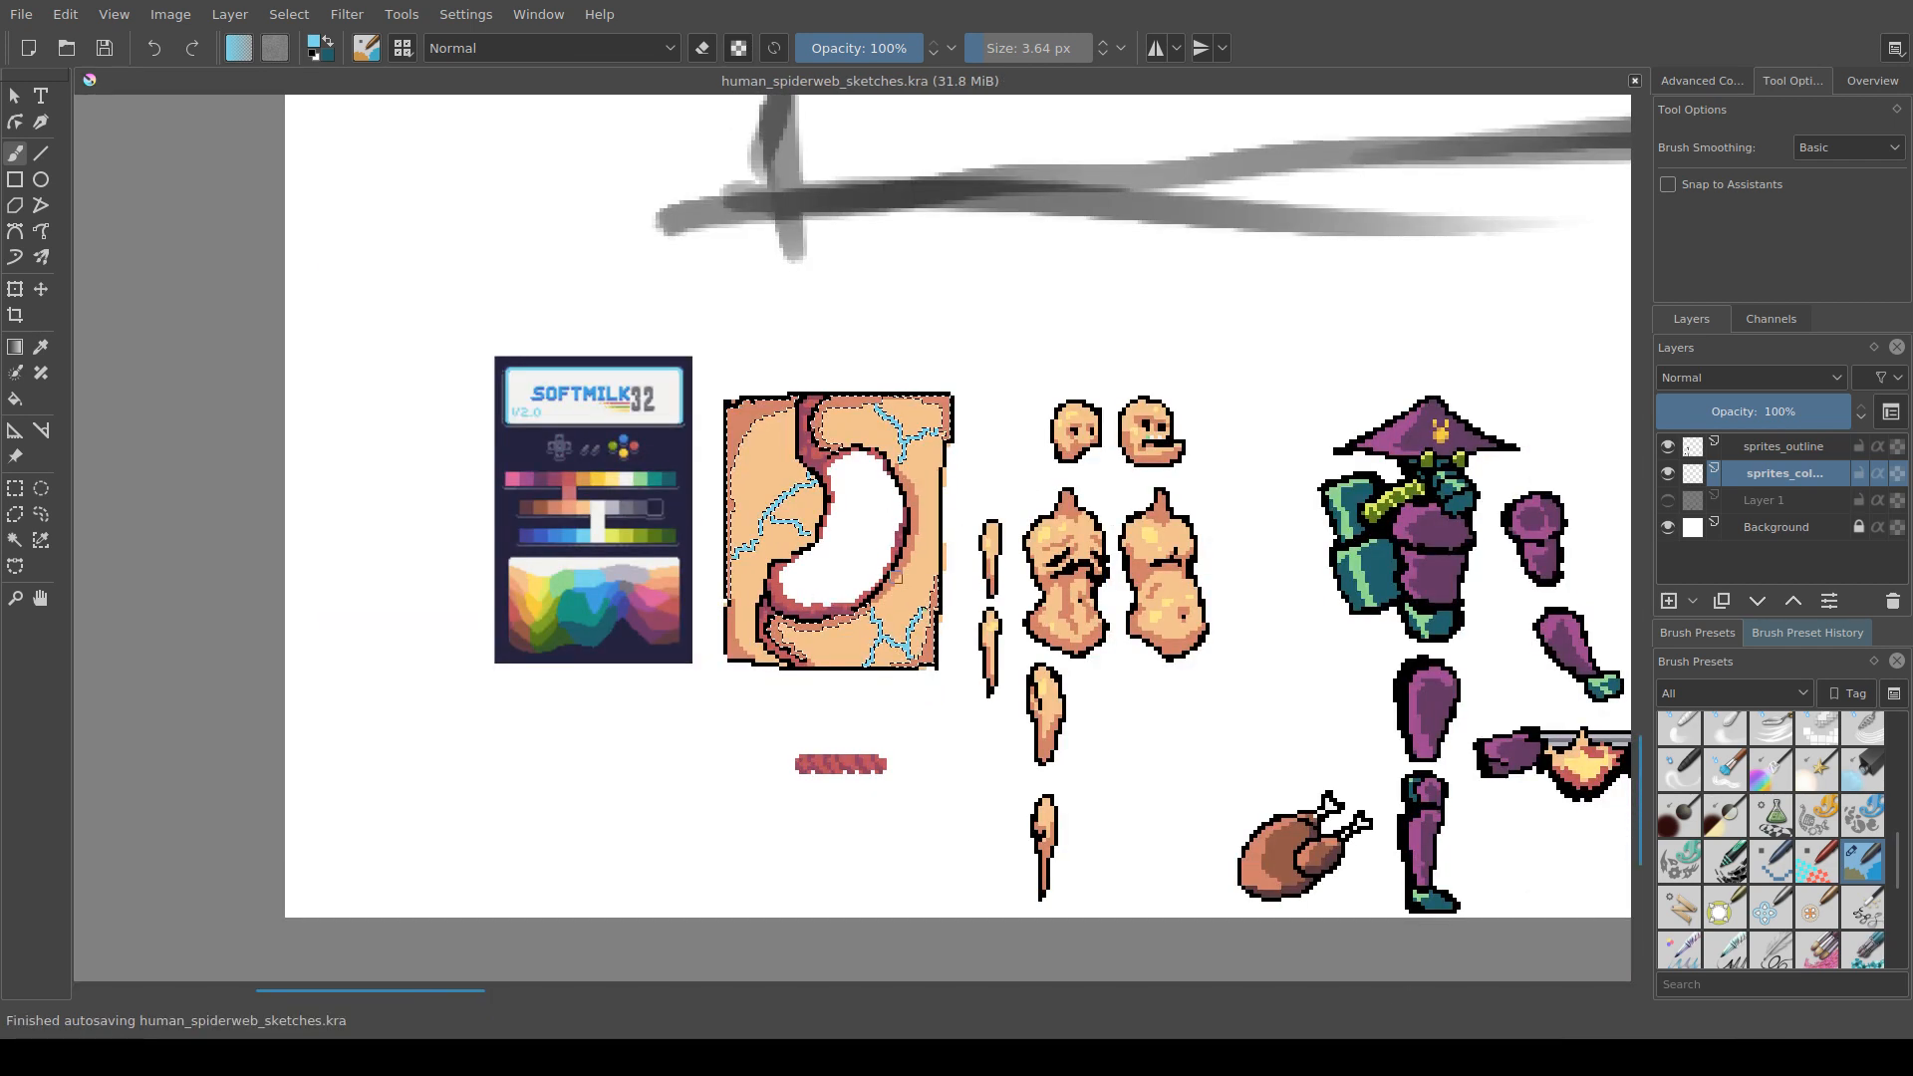
key(plus)
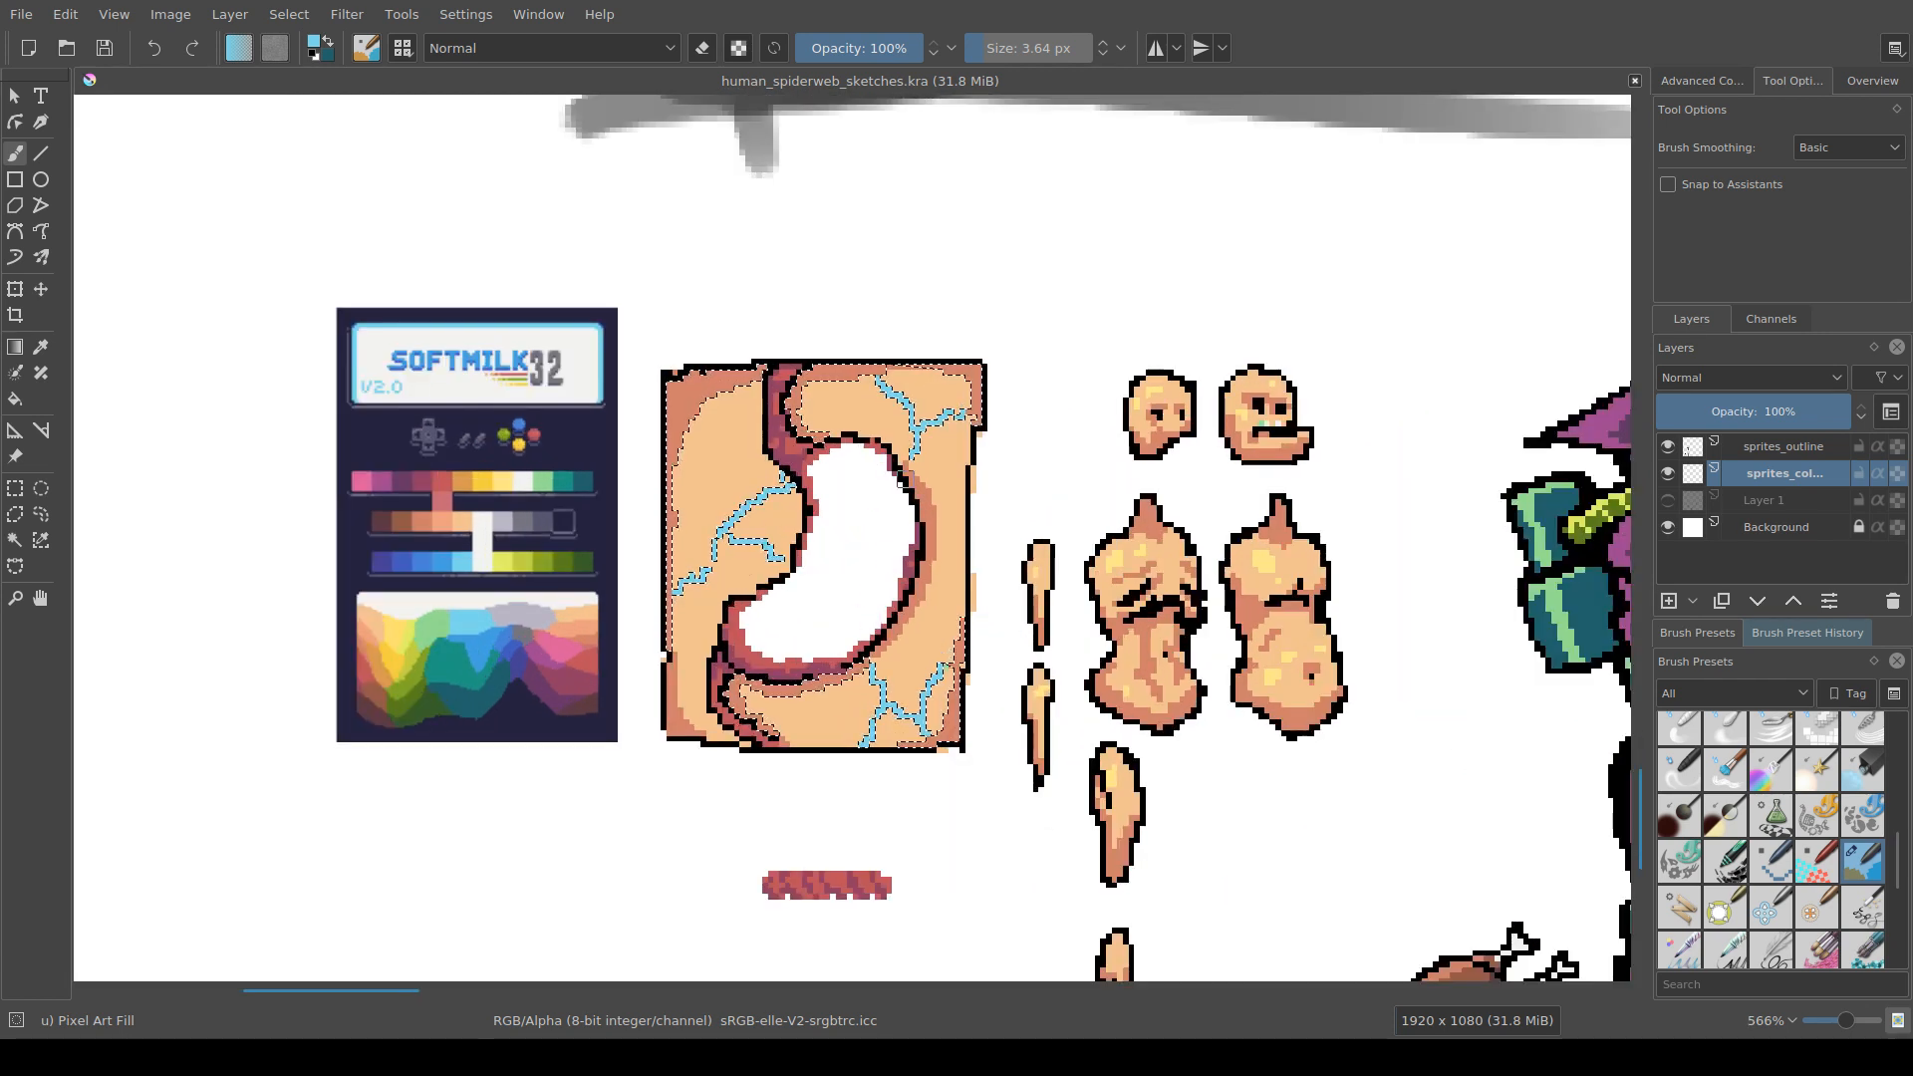
Step: Clear the selection around the light blue vein lines and review the framed stomach sprite
key(ctrl+r)
key(ctrl+shift+a)
key(minus)
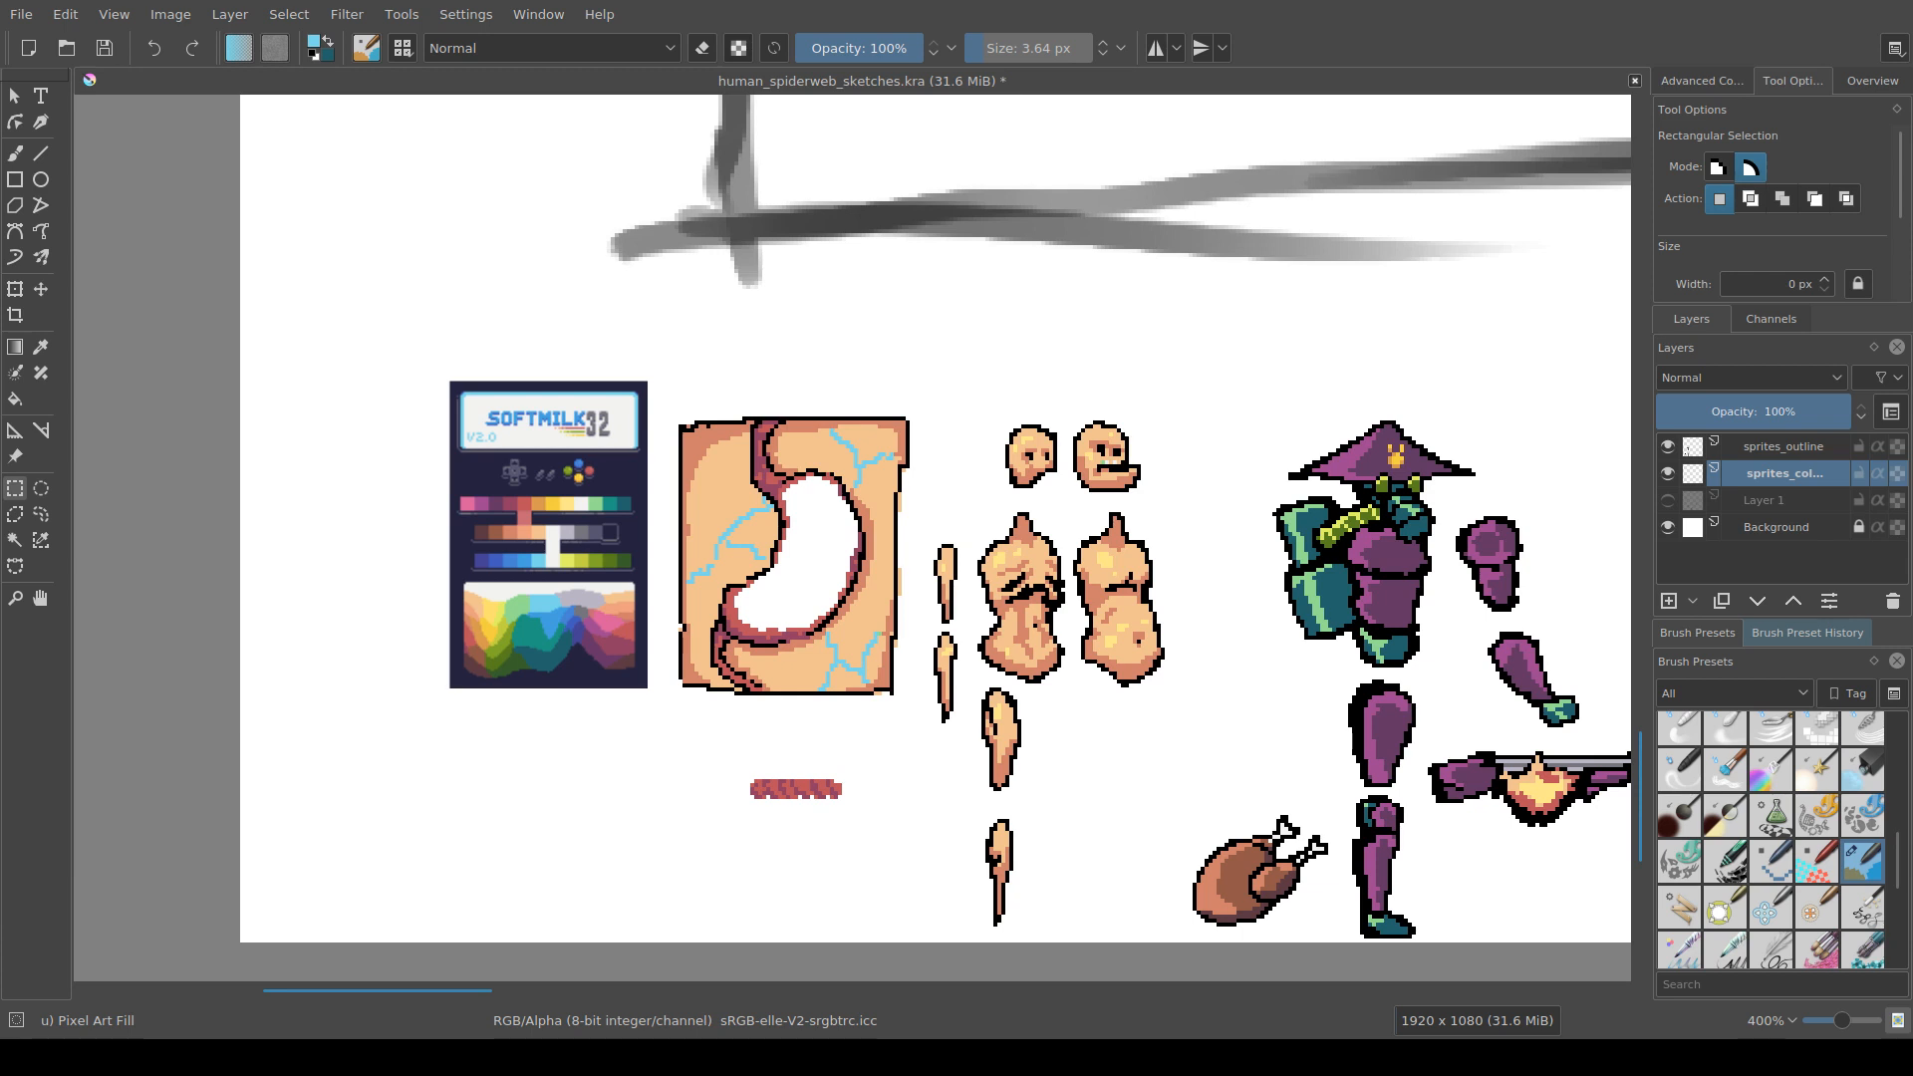
key(plus)
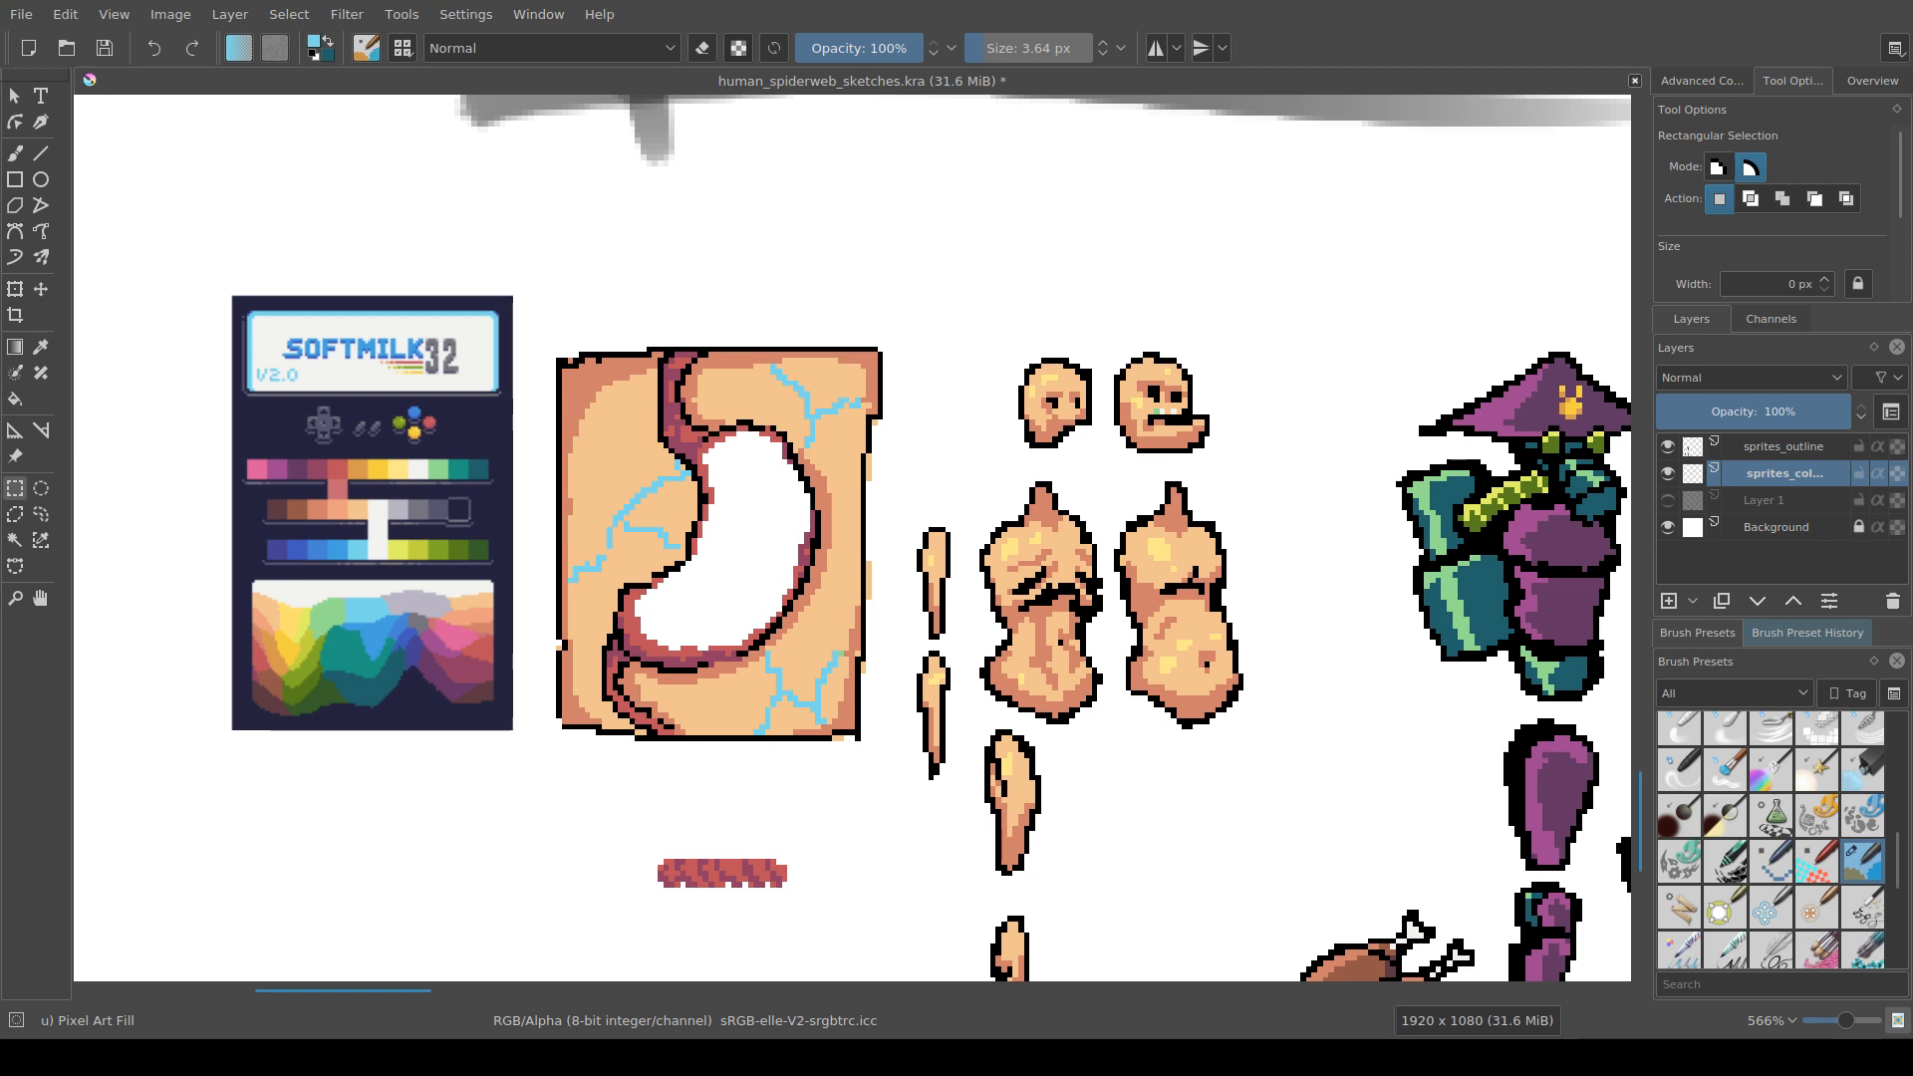
key(plus)
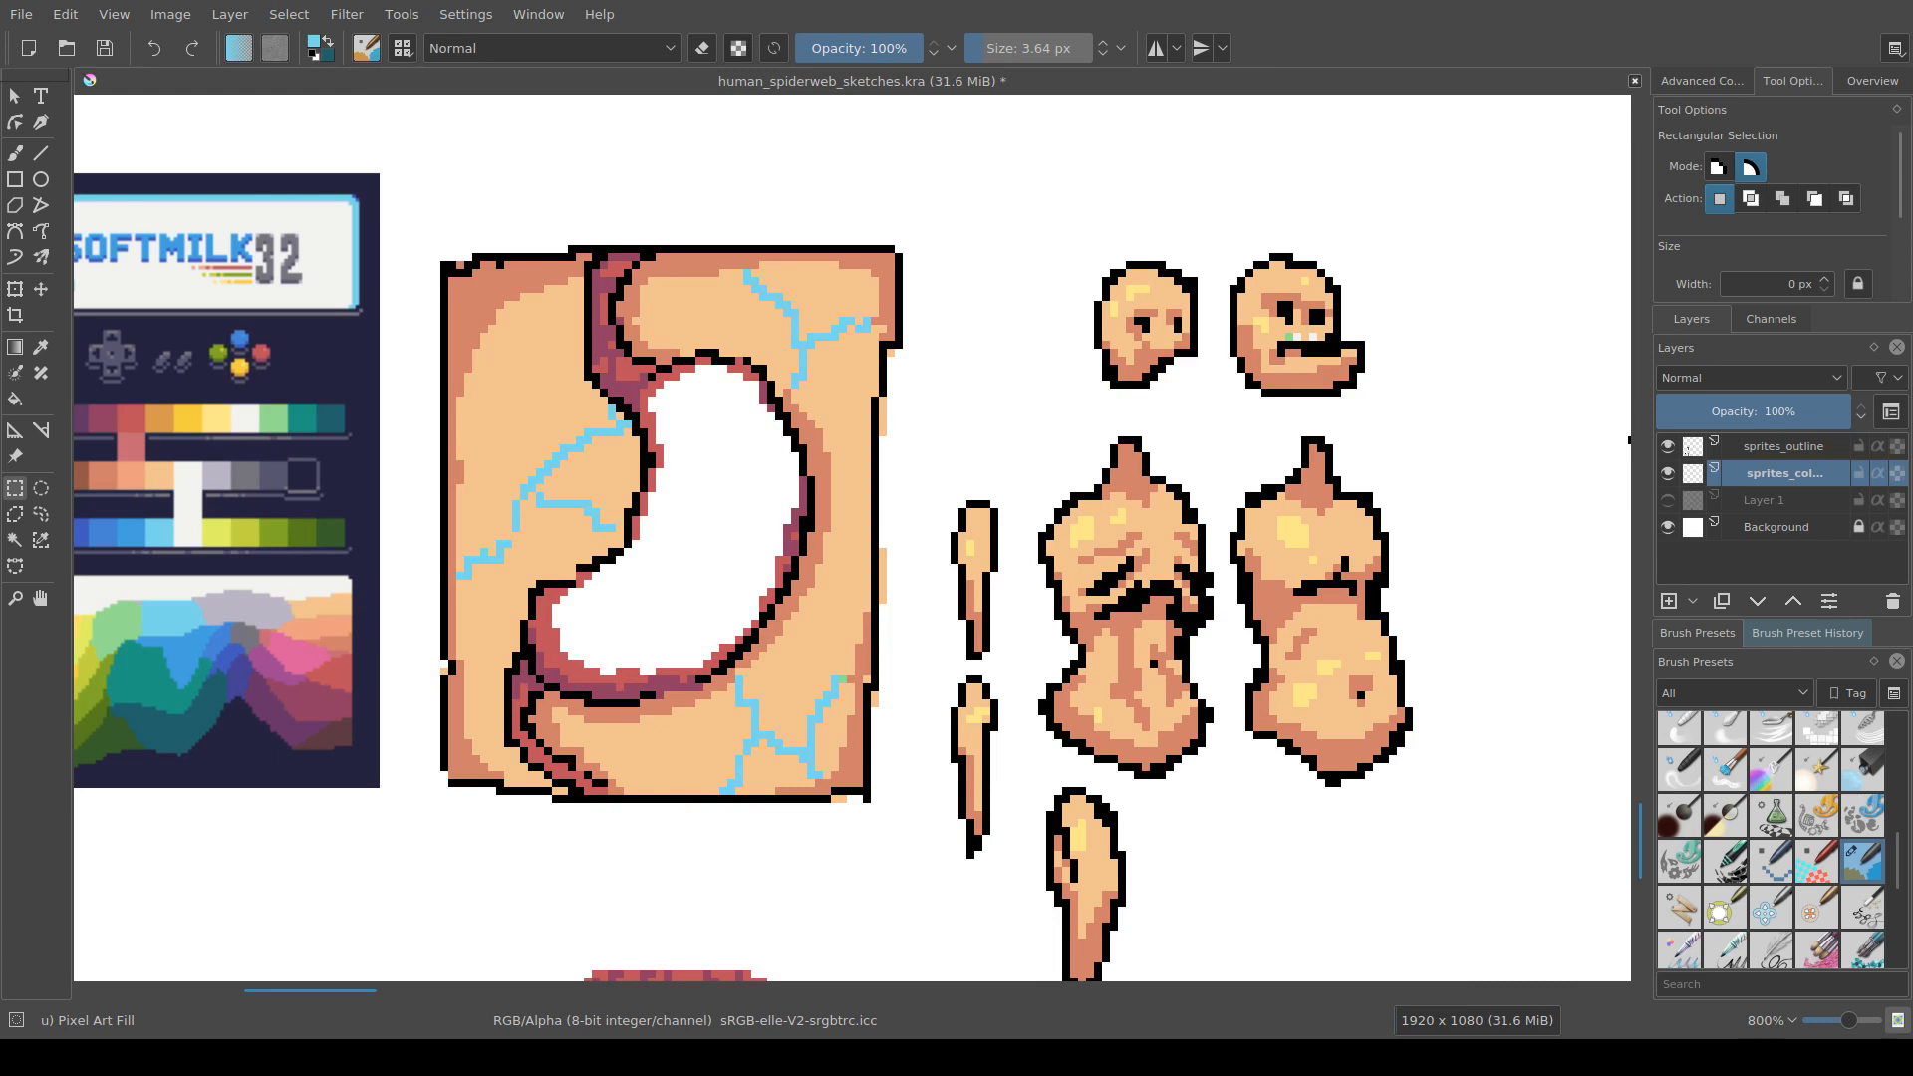
drag(852, 538, 894, 508)
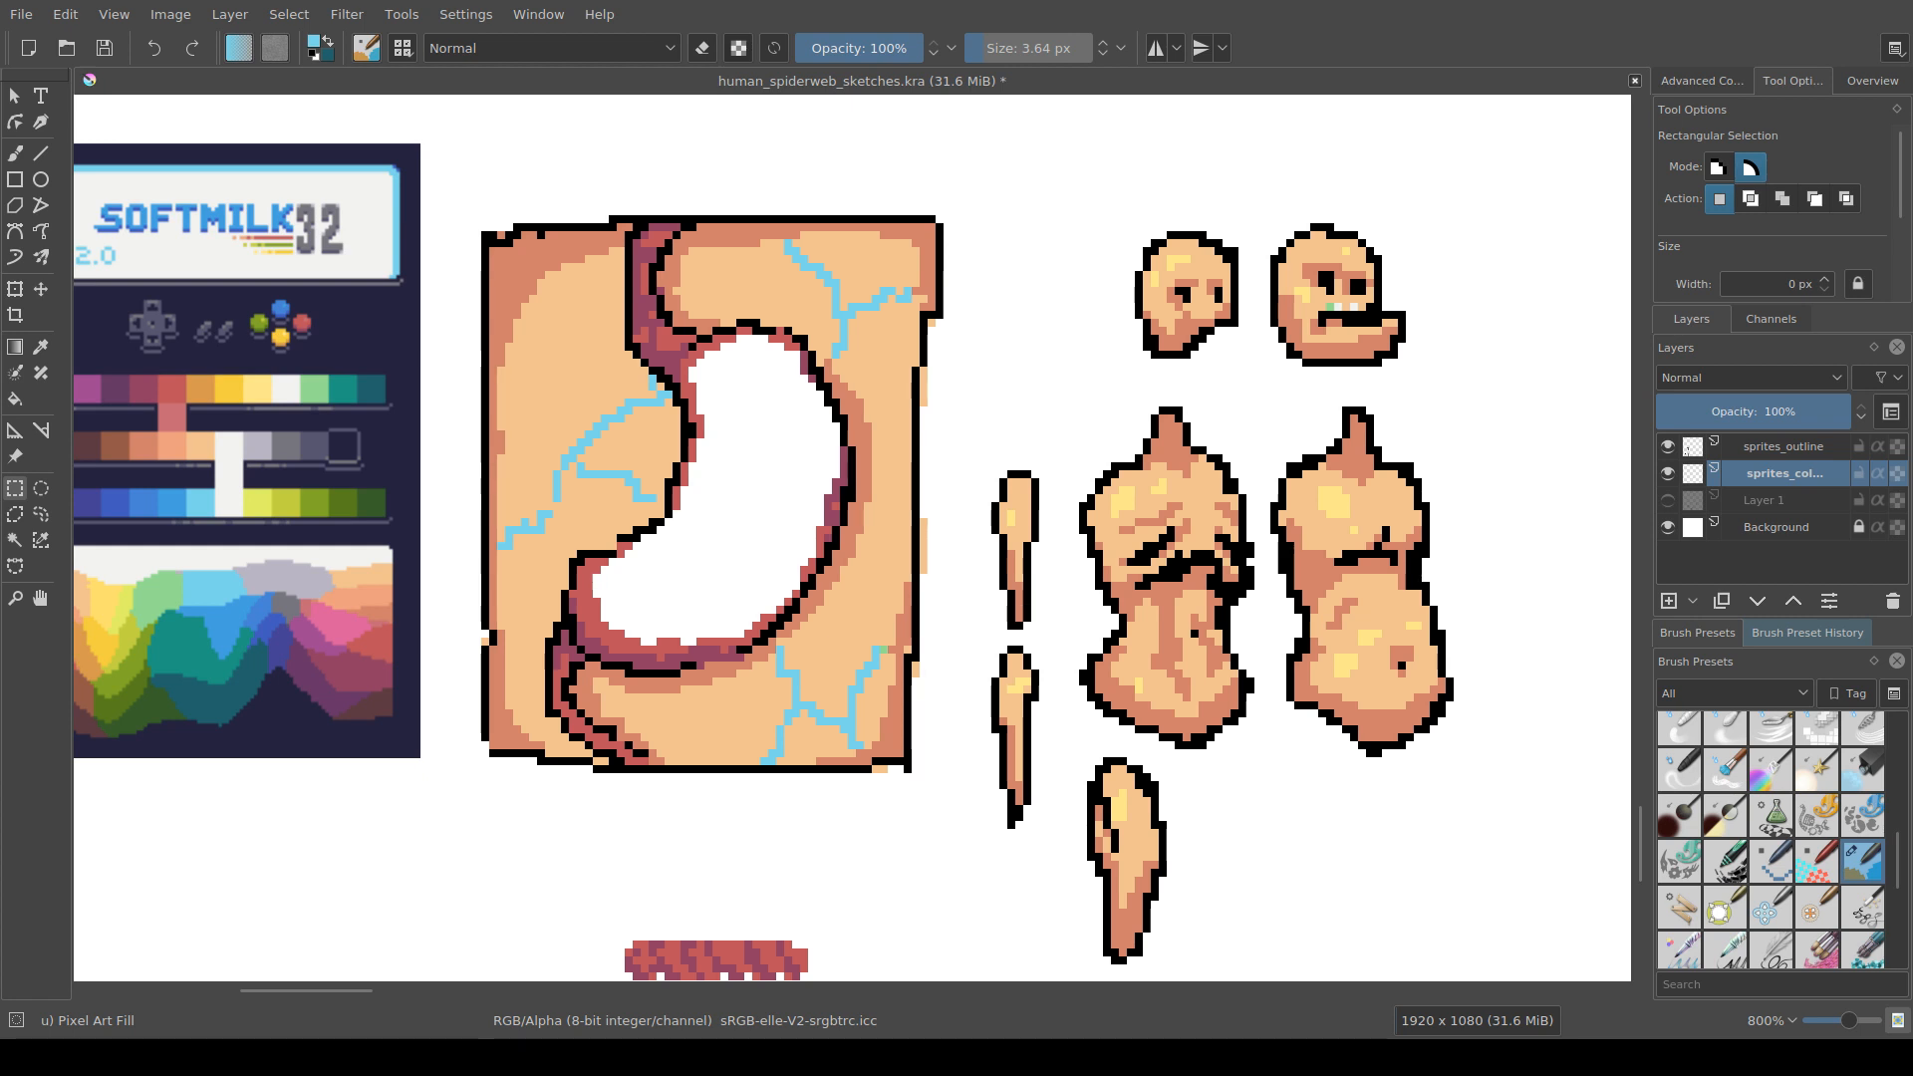
scroll(1116, 577, down, 3)
drag(1116, 578, 738, 492)
scroll(716, 505, up, 1)
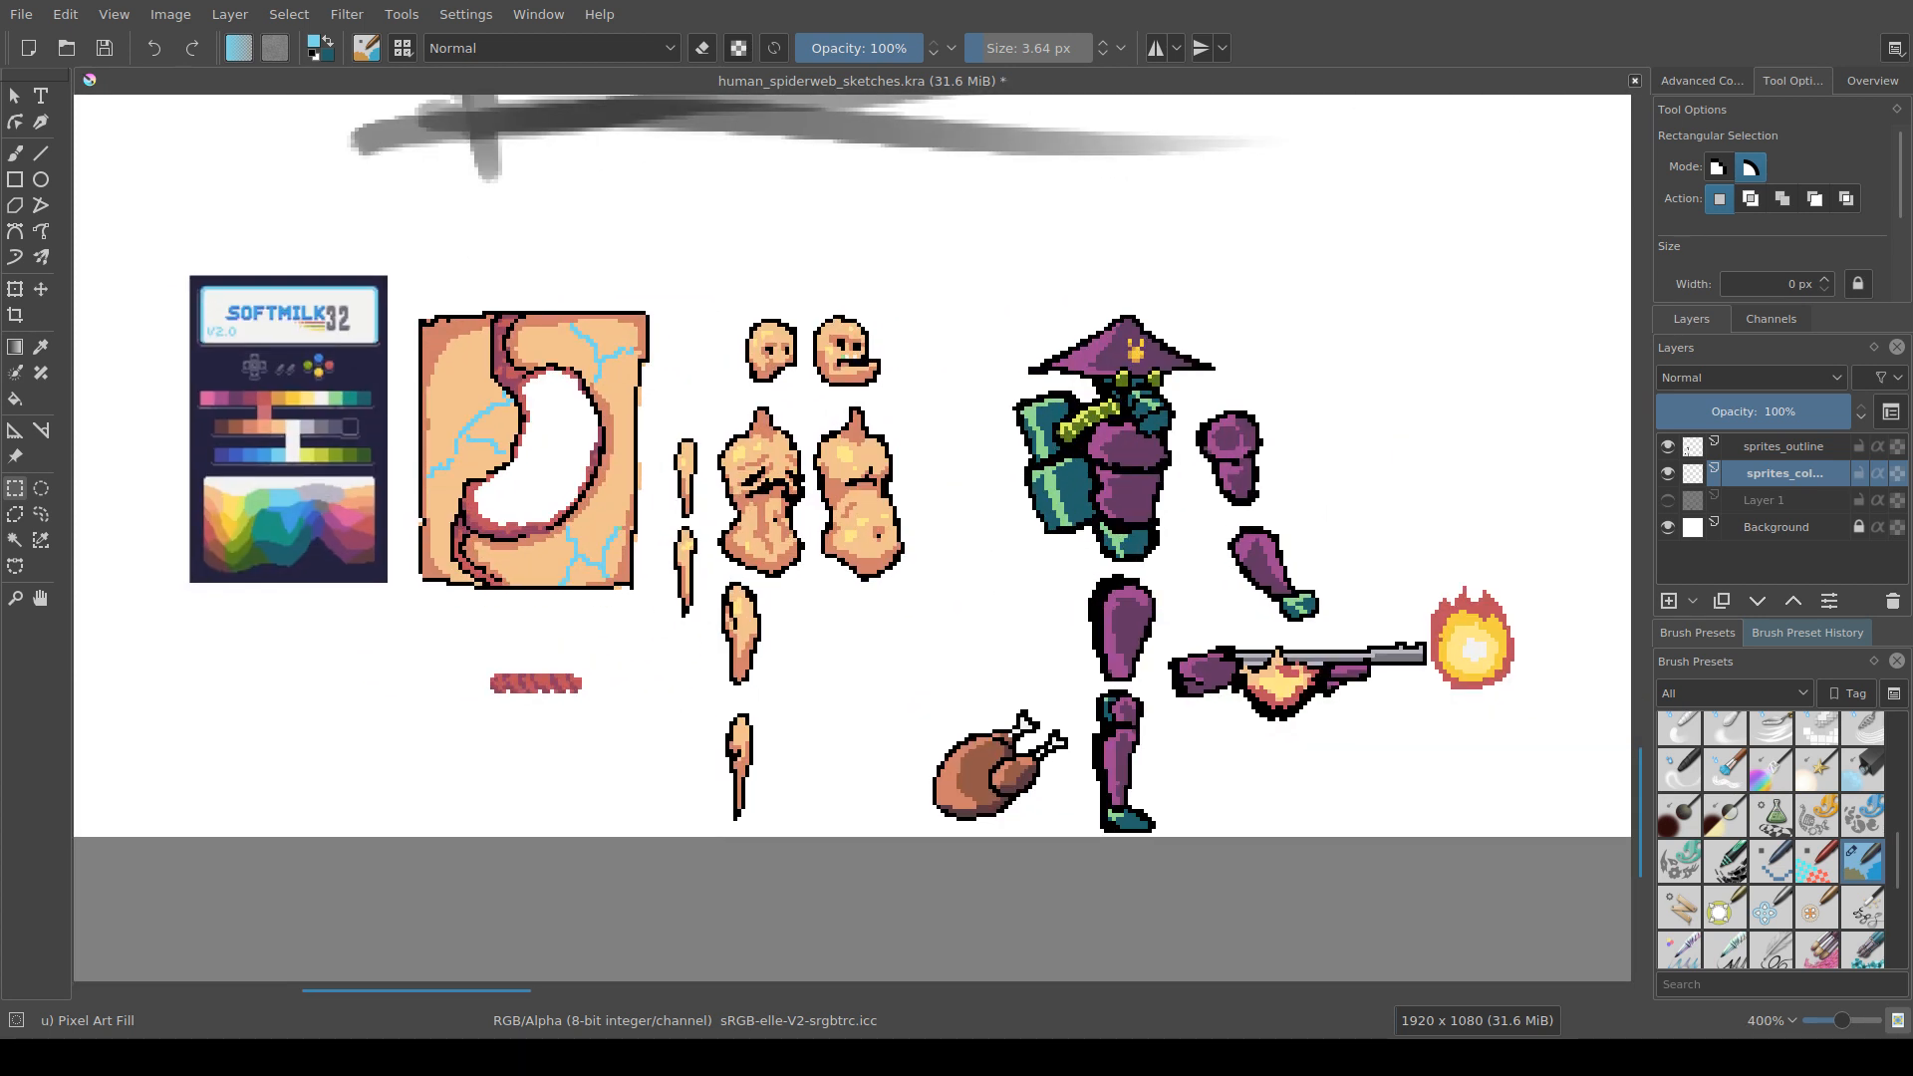
scroll(642, 530, up, 2)
drag(643, 530, 910, 600)
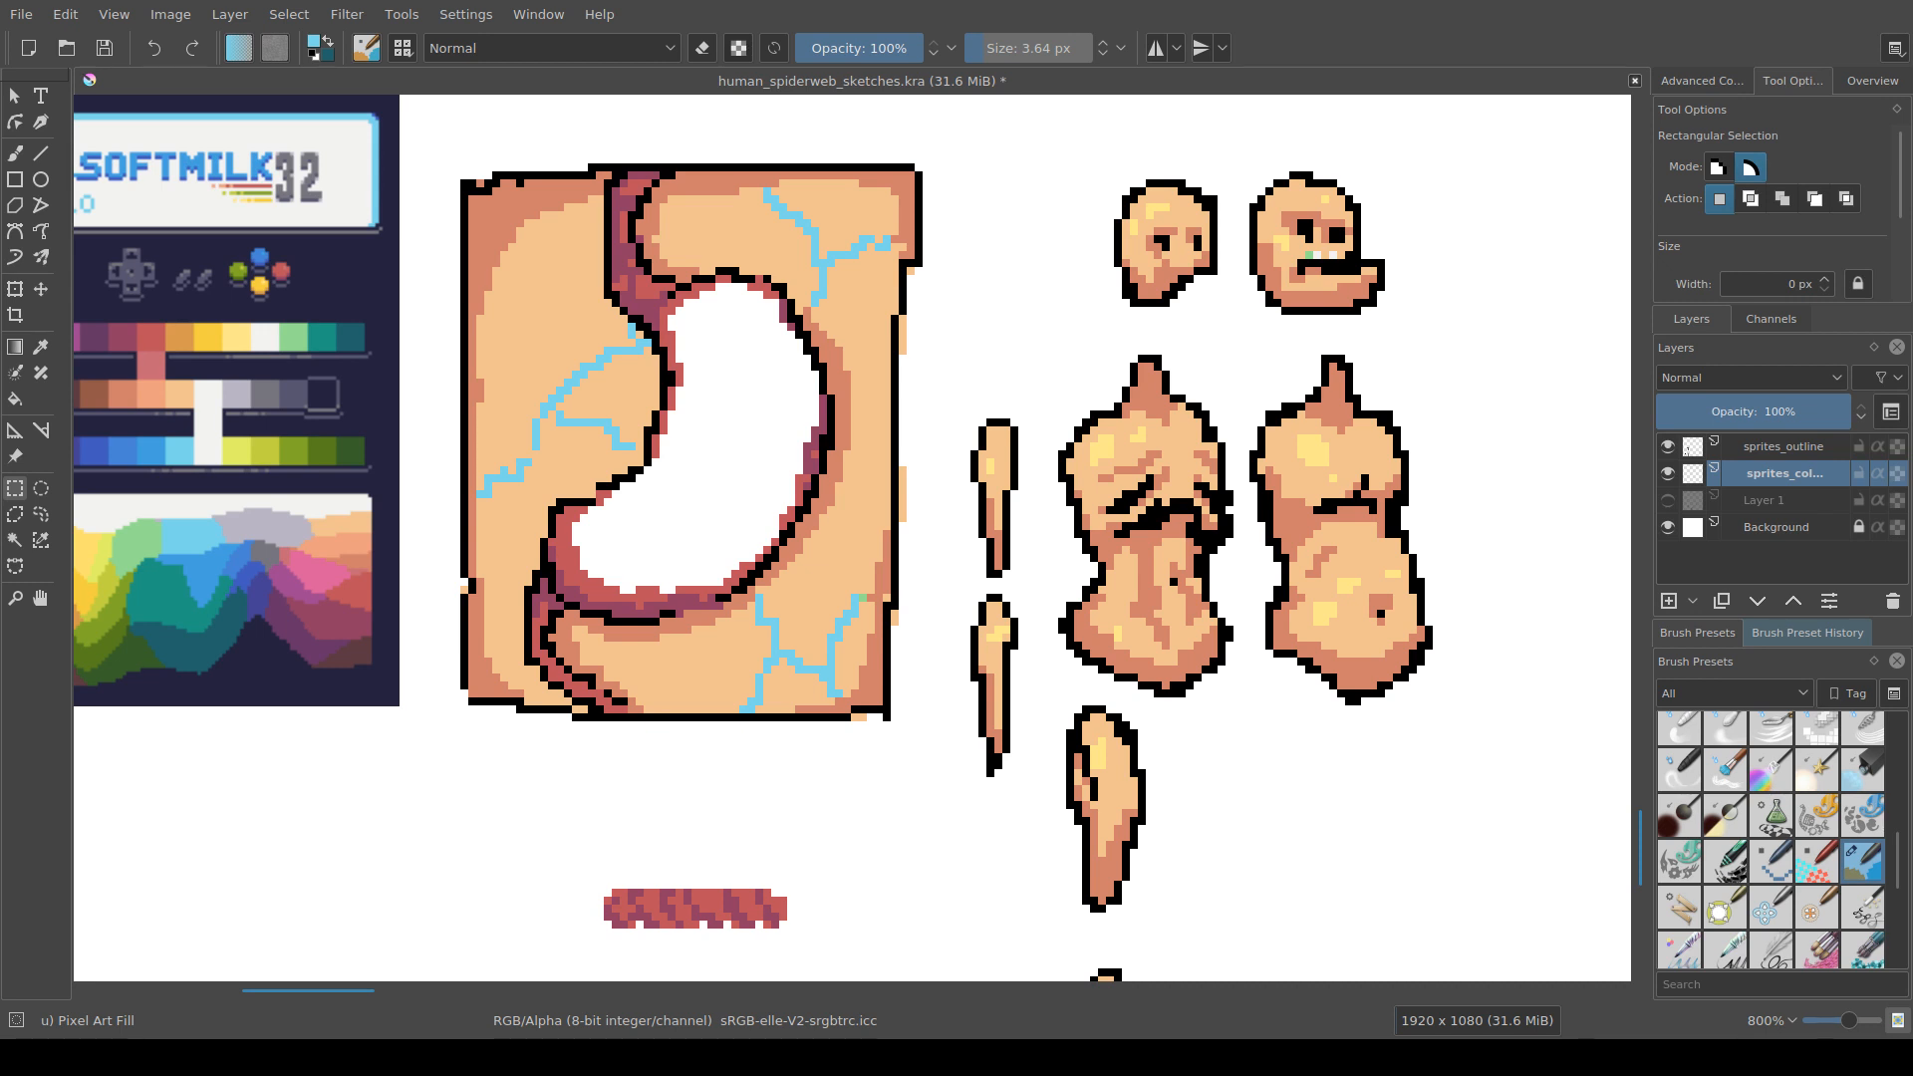
drag(138, 454, 335, 435)
key(b)
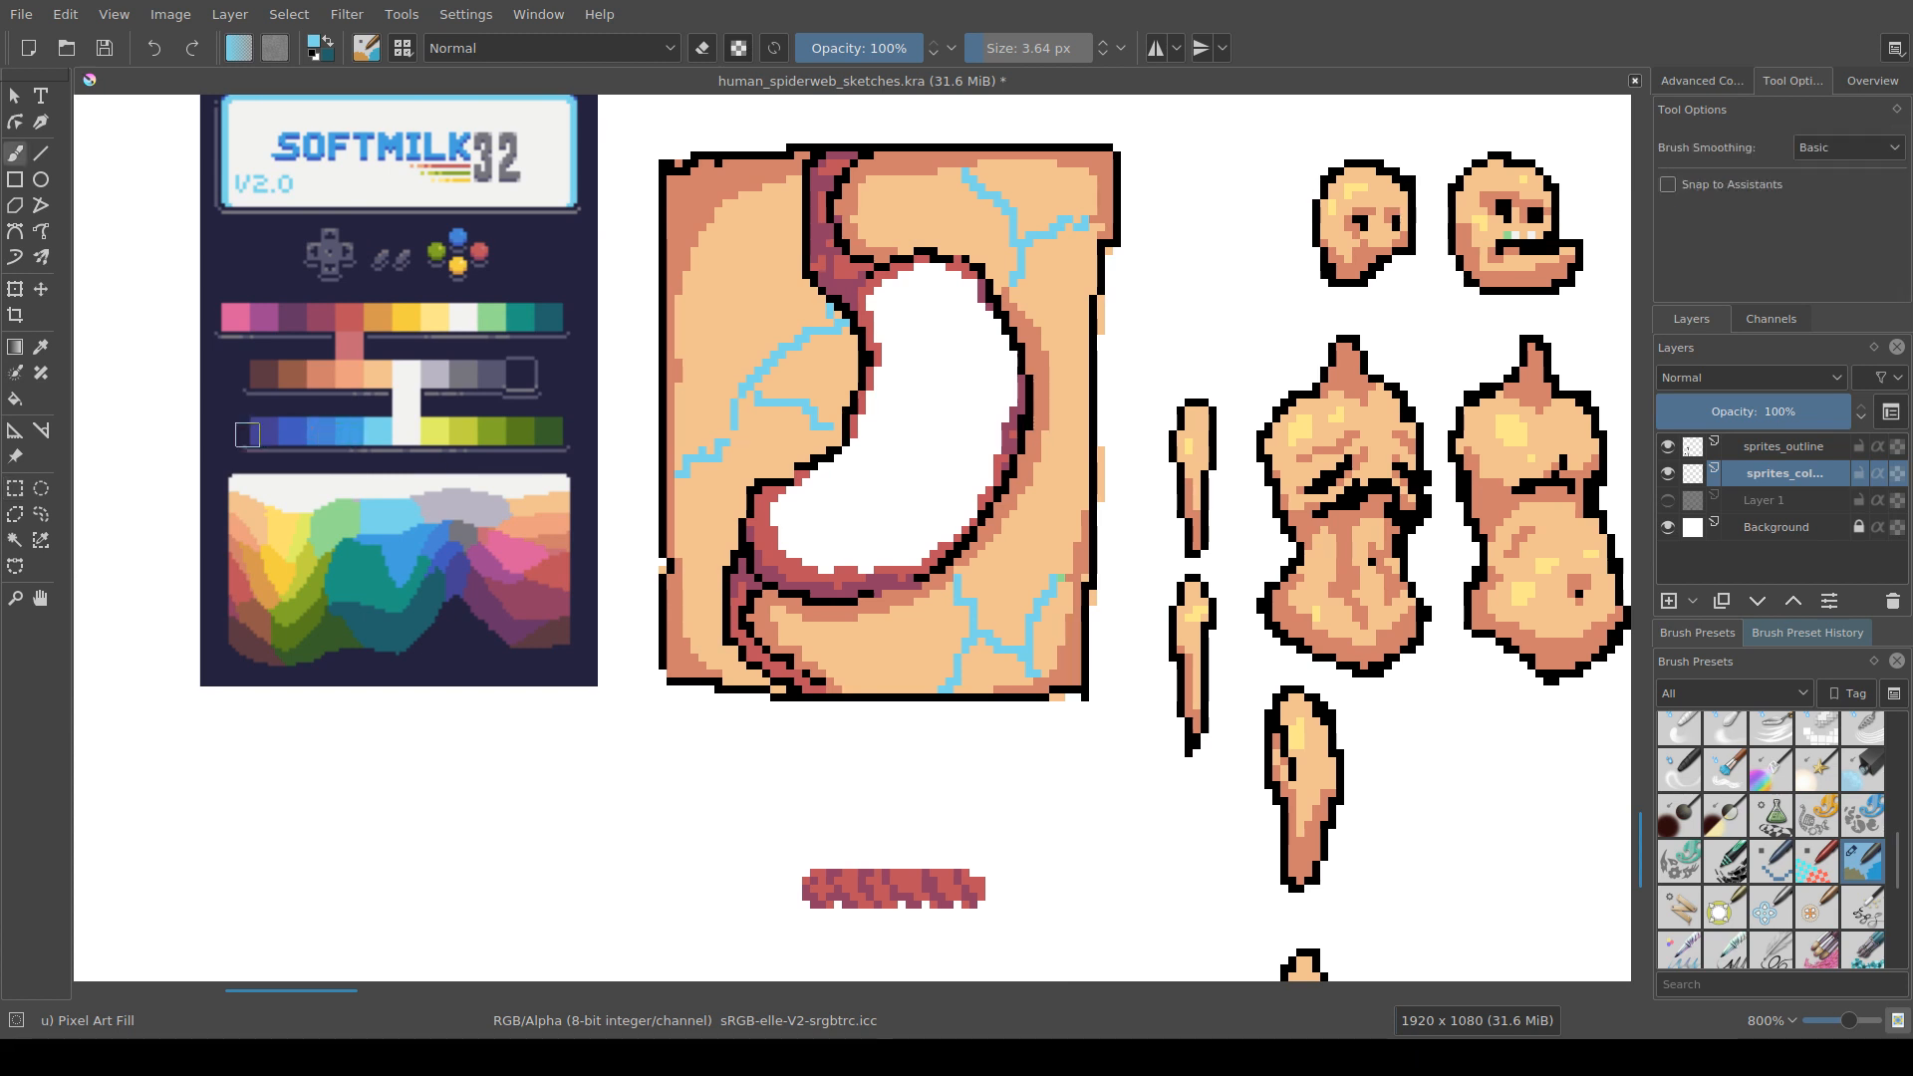
click(41, 514)
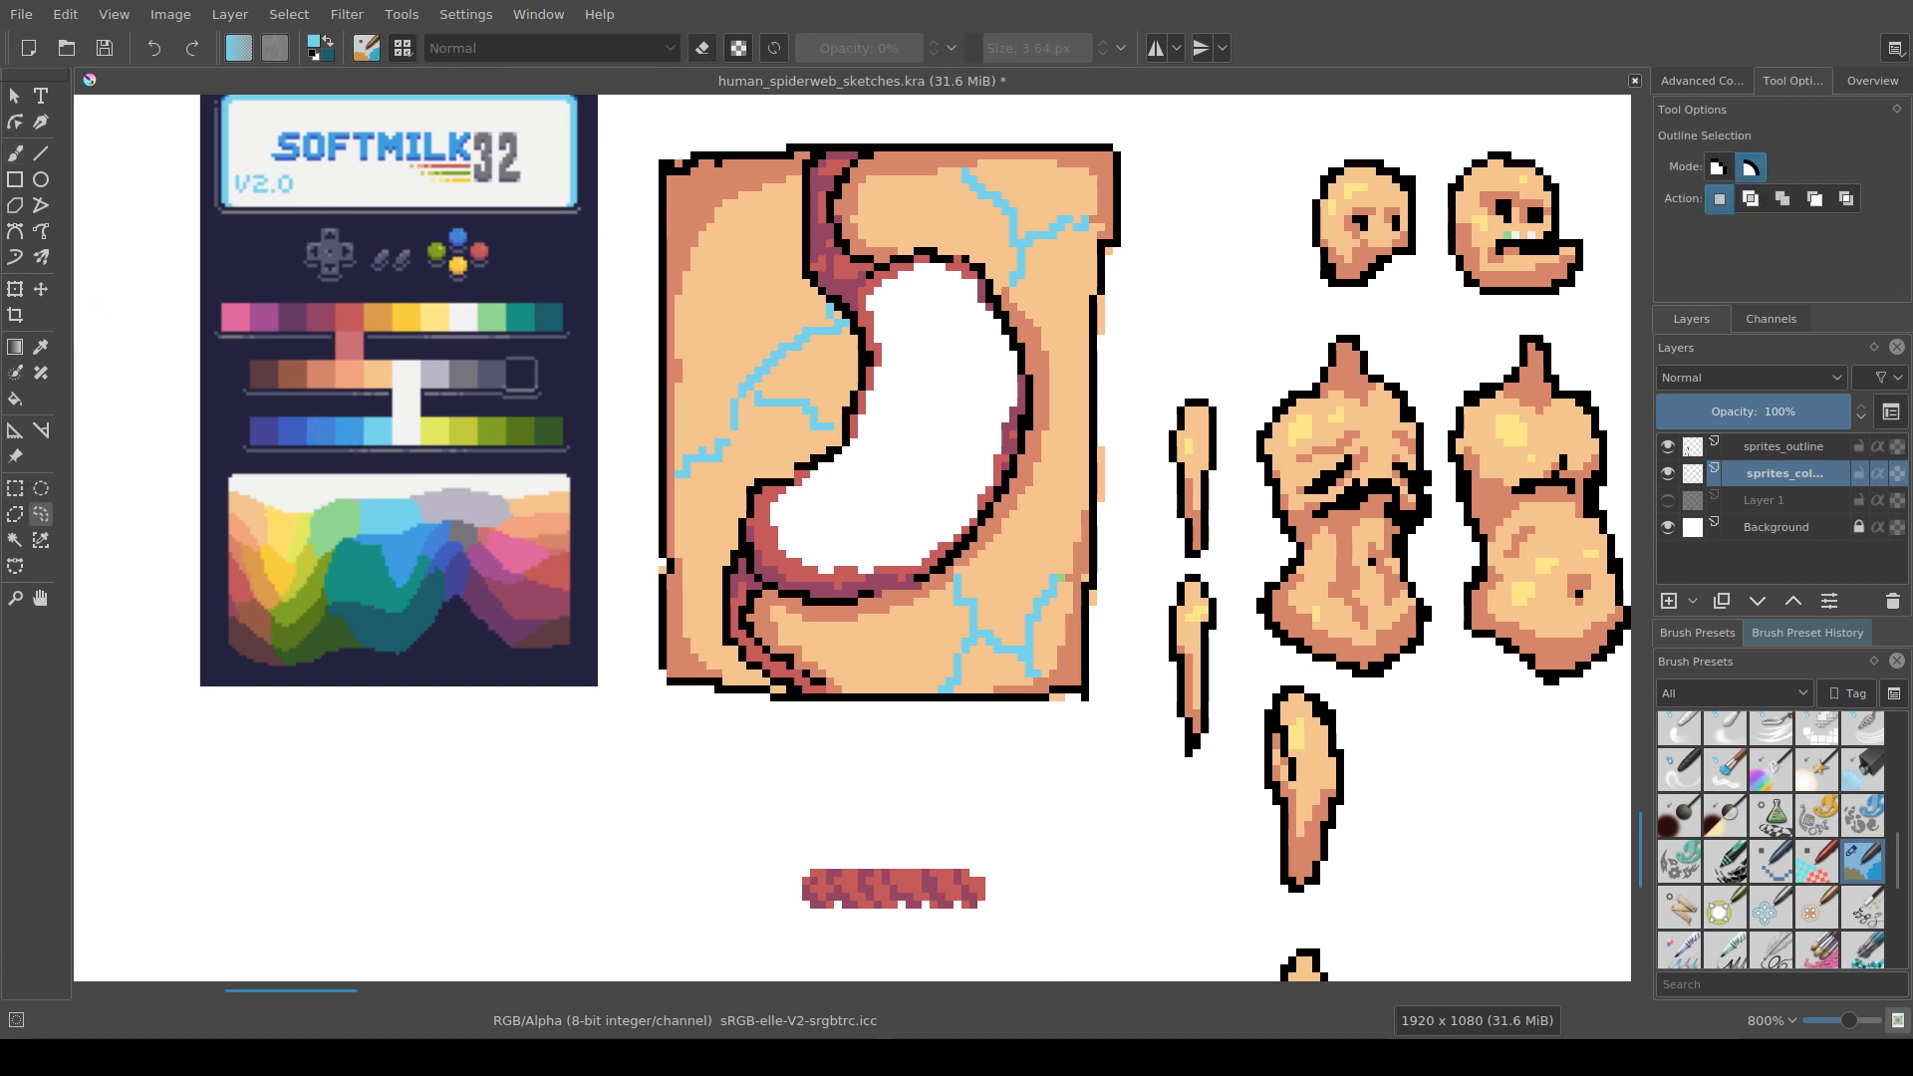
mouse_move(927, 688)
mouse_down()
mouse_move(1036, 674)
mouse_move(1064, 573)
mouse_move(986, 564)
mouse_move(948, 584)
mouse_move(925, 688)
mouse_move(885, 746)
mouse_up()
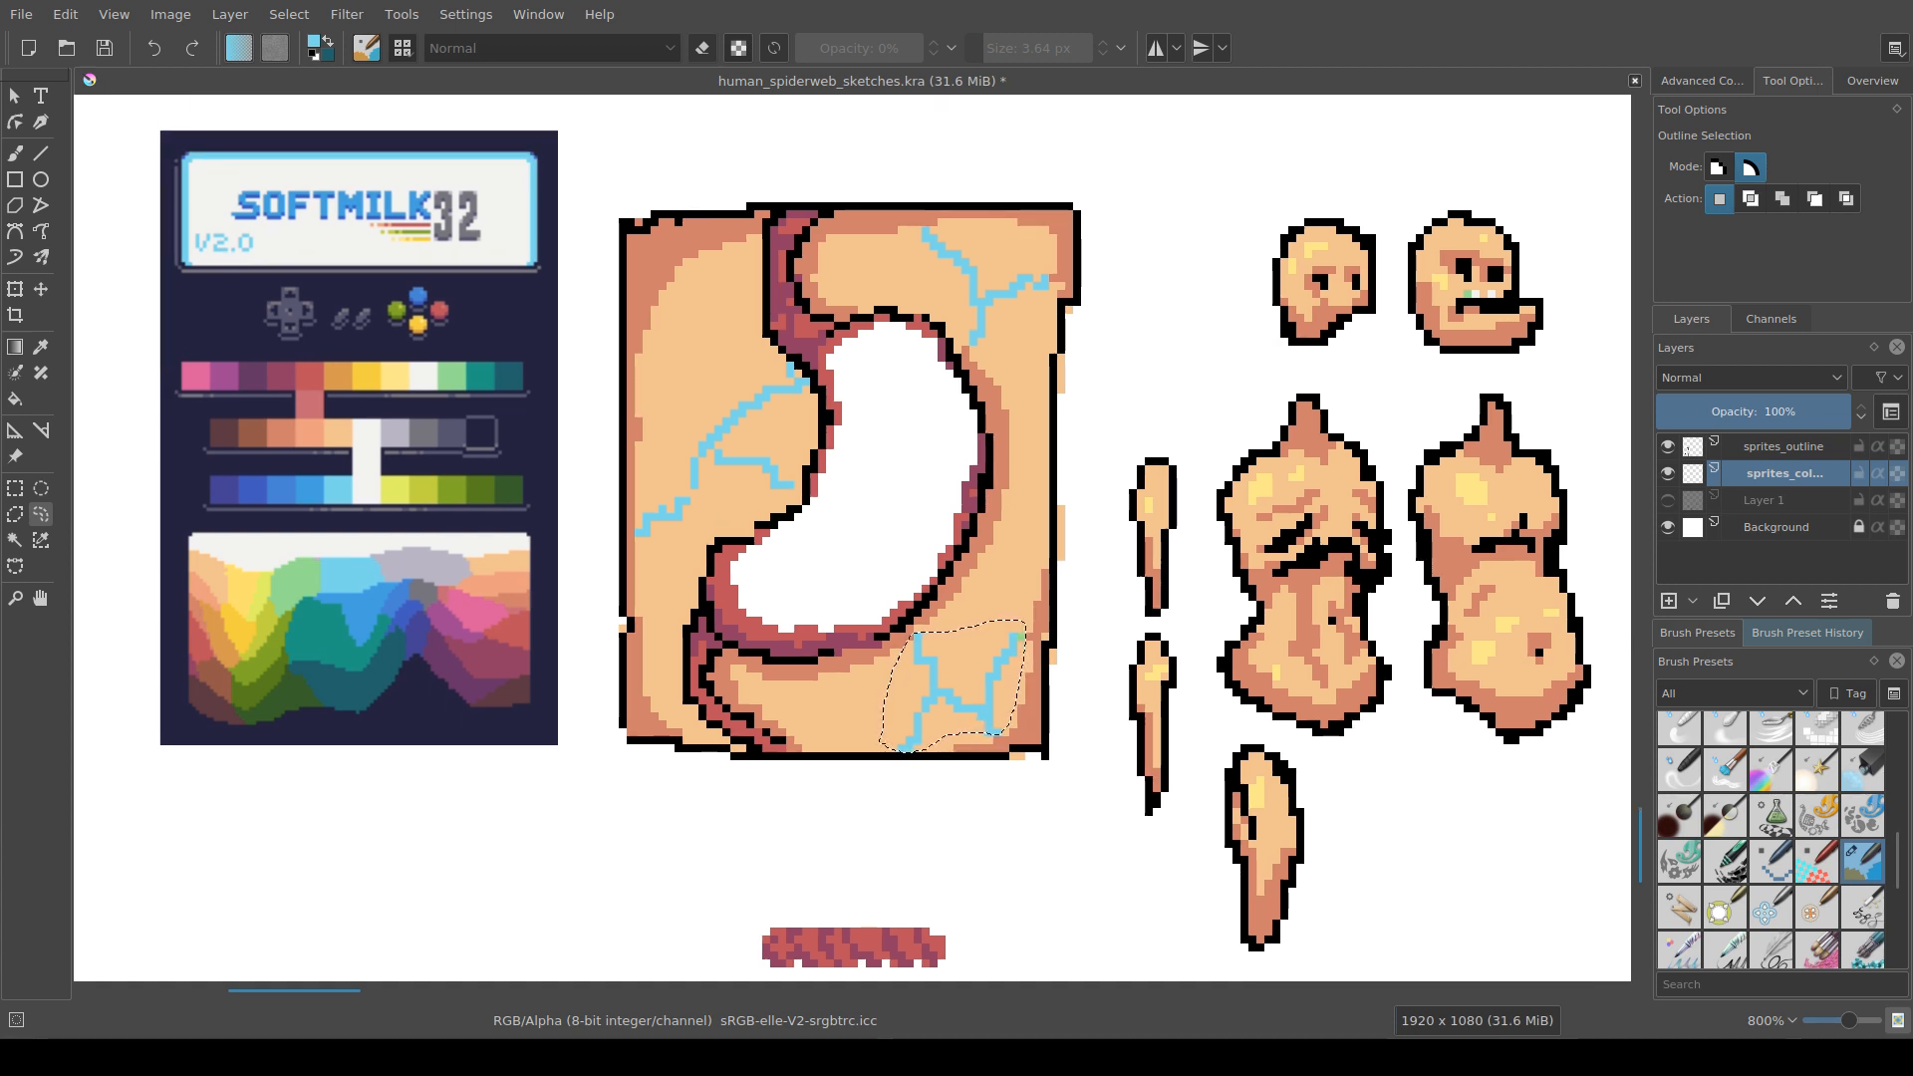
key(ctrl+shift+a)
Step: Select the light blue vein lines in the left and lower-right peach areas of the stomach sprite with Contiguous Area Selection
drag(883, 538, 821, 566)
drag(726, 642, 707, 684)
scroll(693, 650, up, 1)
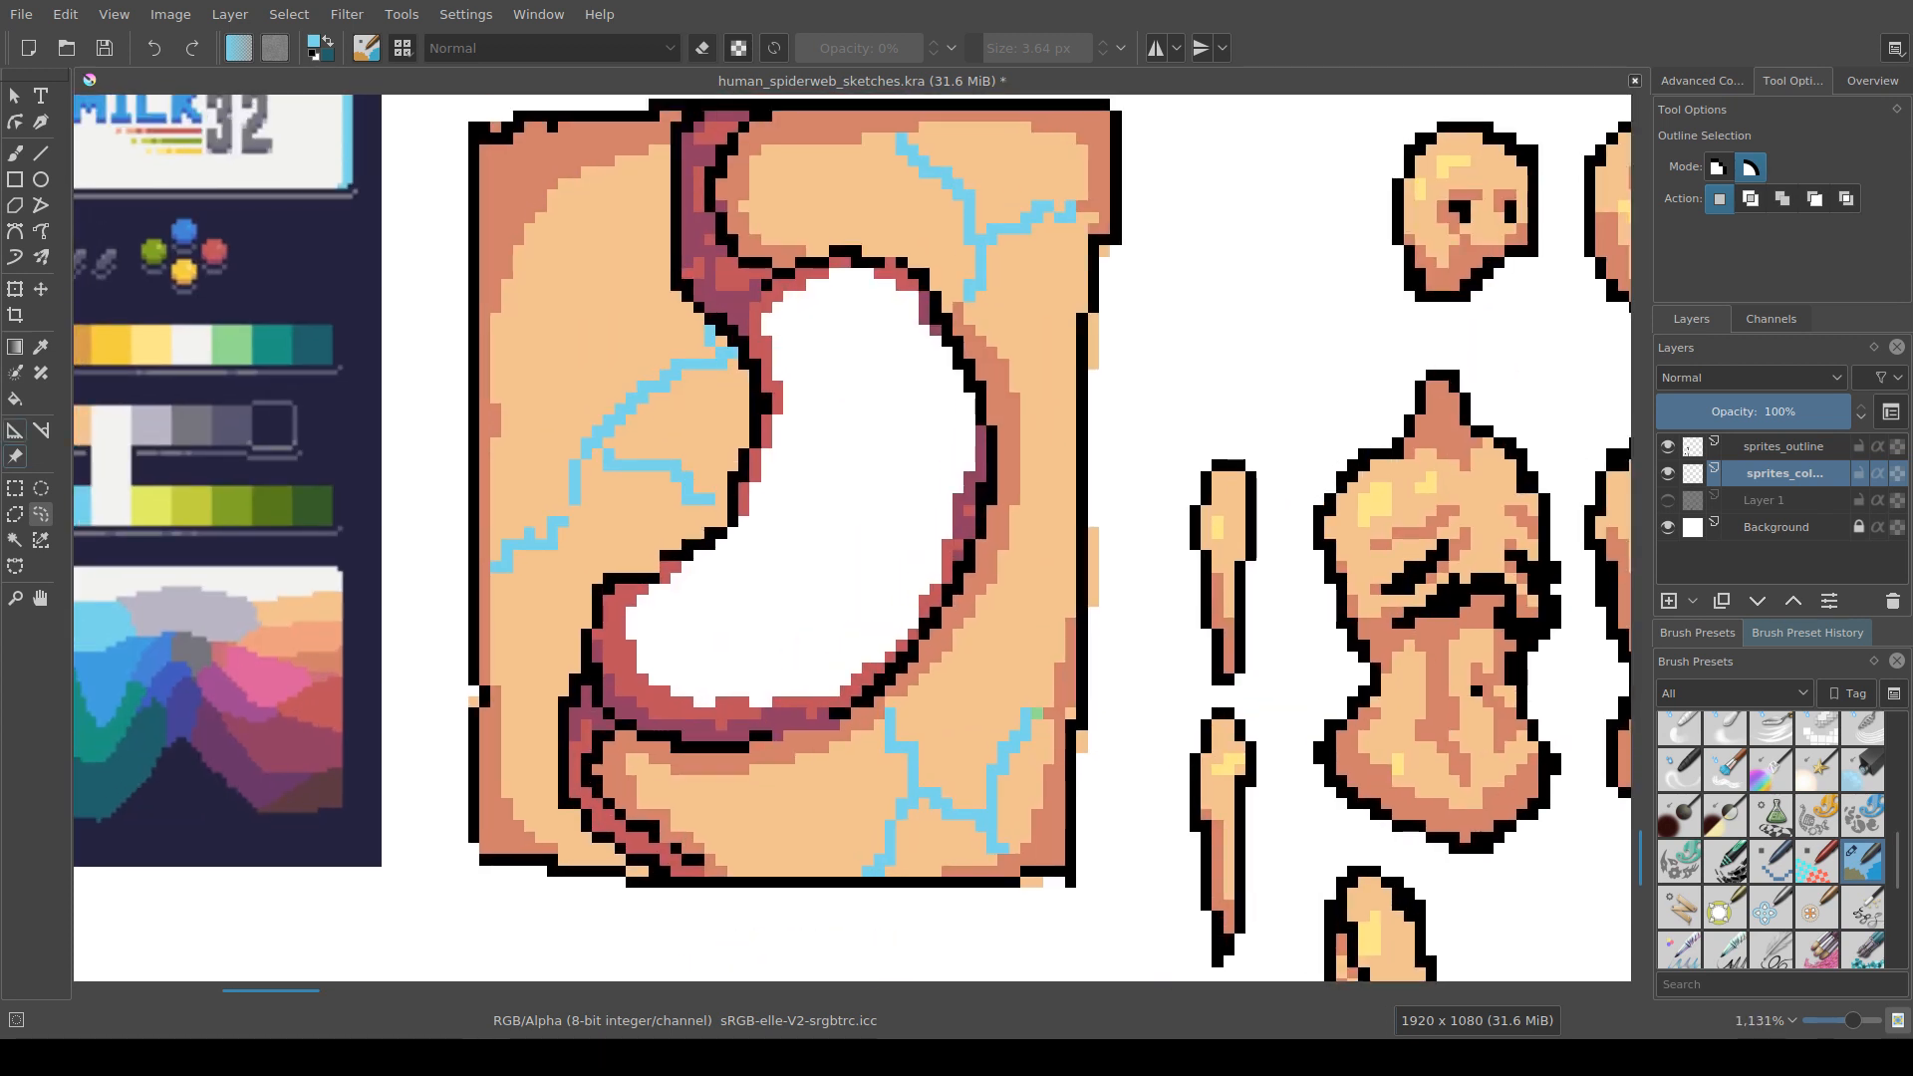
click(15, 540)
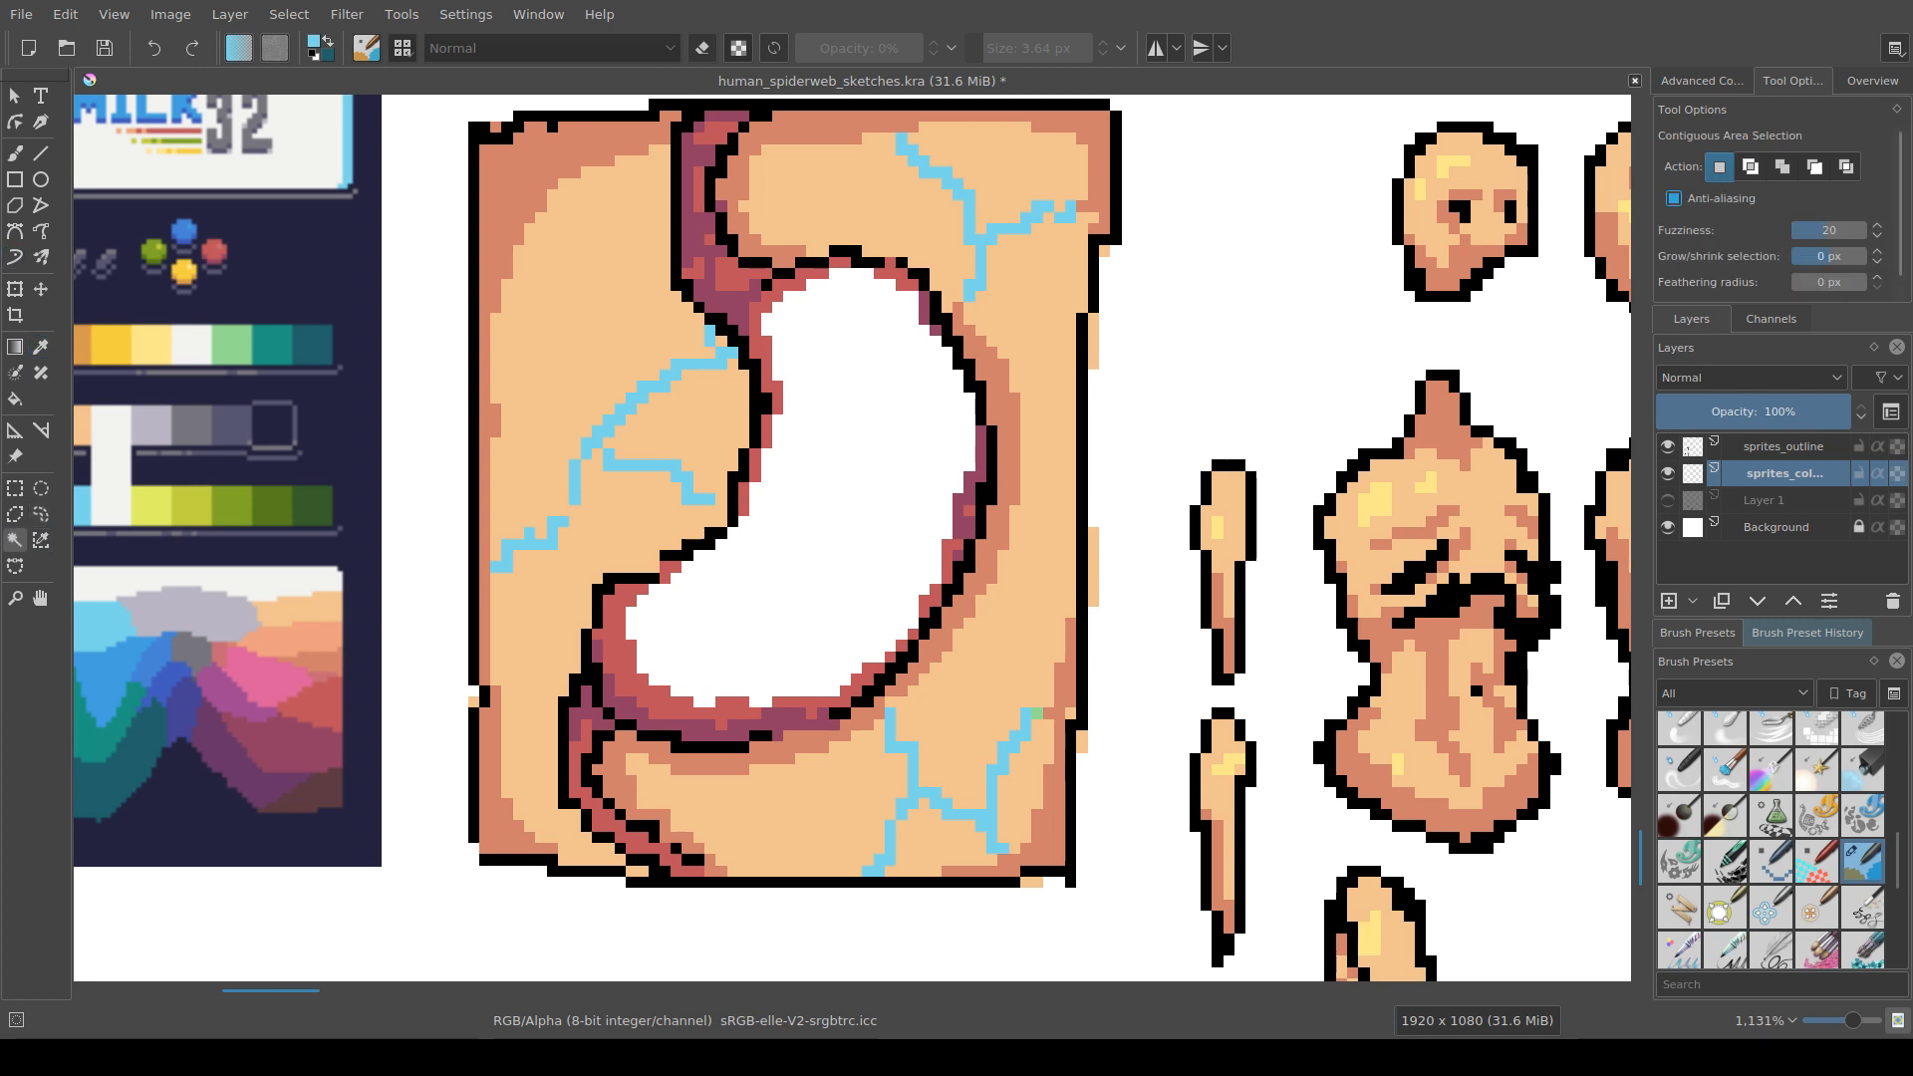
click(538, 544)
shift+click(647, 466)
shift+click(913, 782)
Step: Undo the accidental selection of the lower peach area and add the remaining light blue vein lines to the selection
shift+click(877, 802)
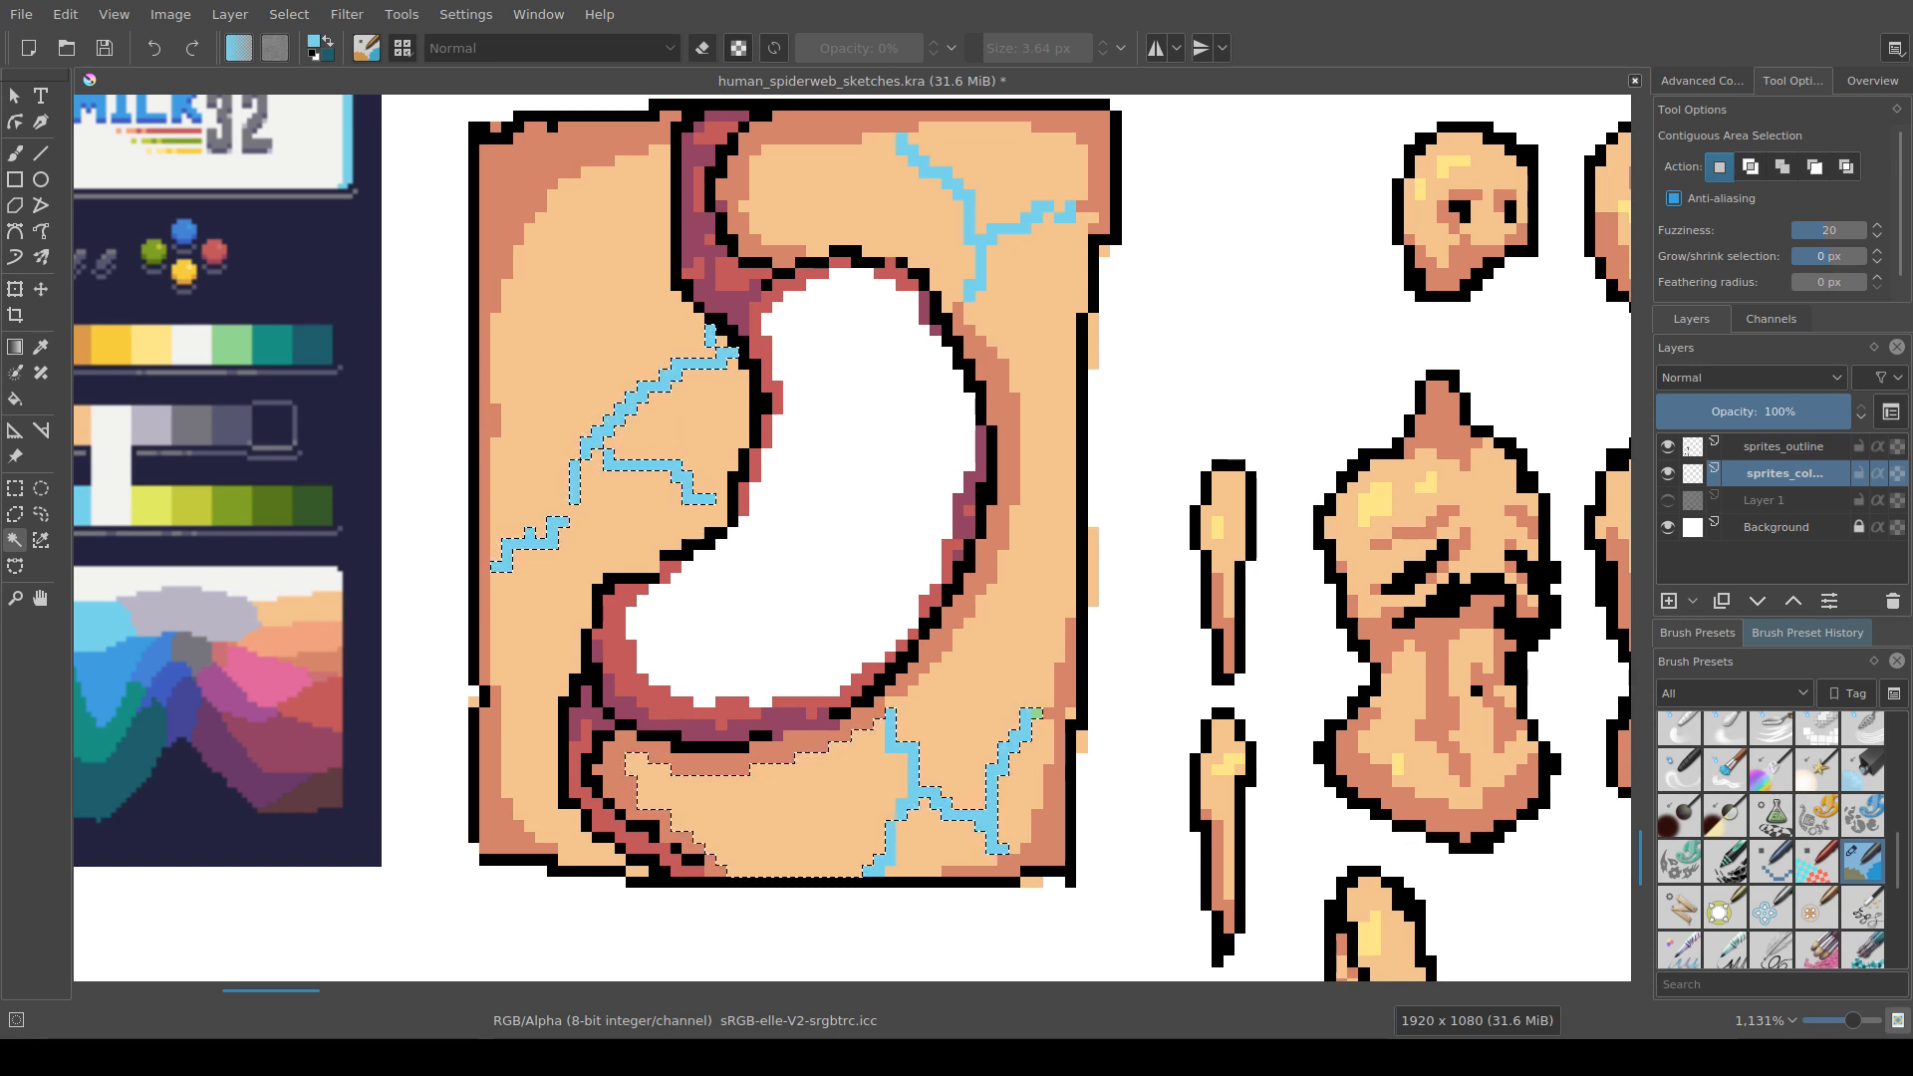
key(ctrl+z)
key(ctrl+z)
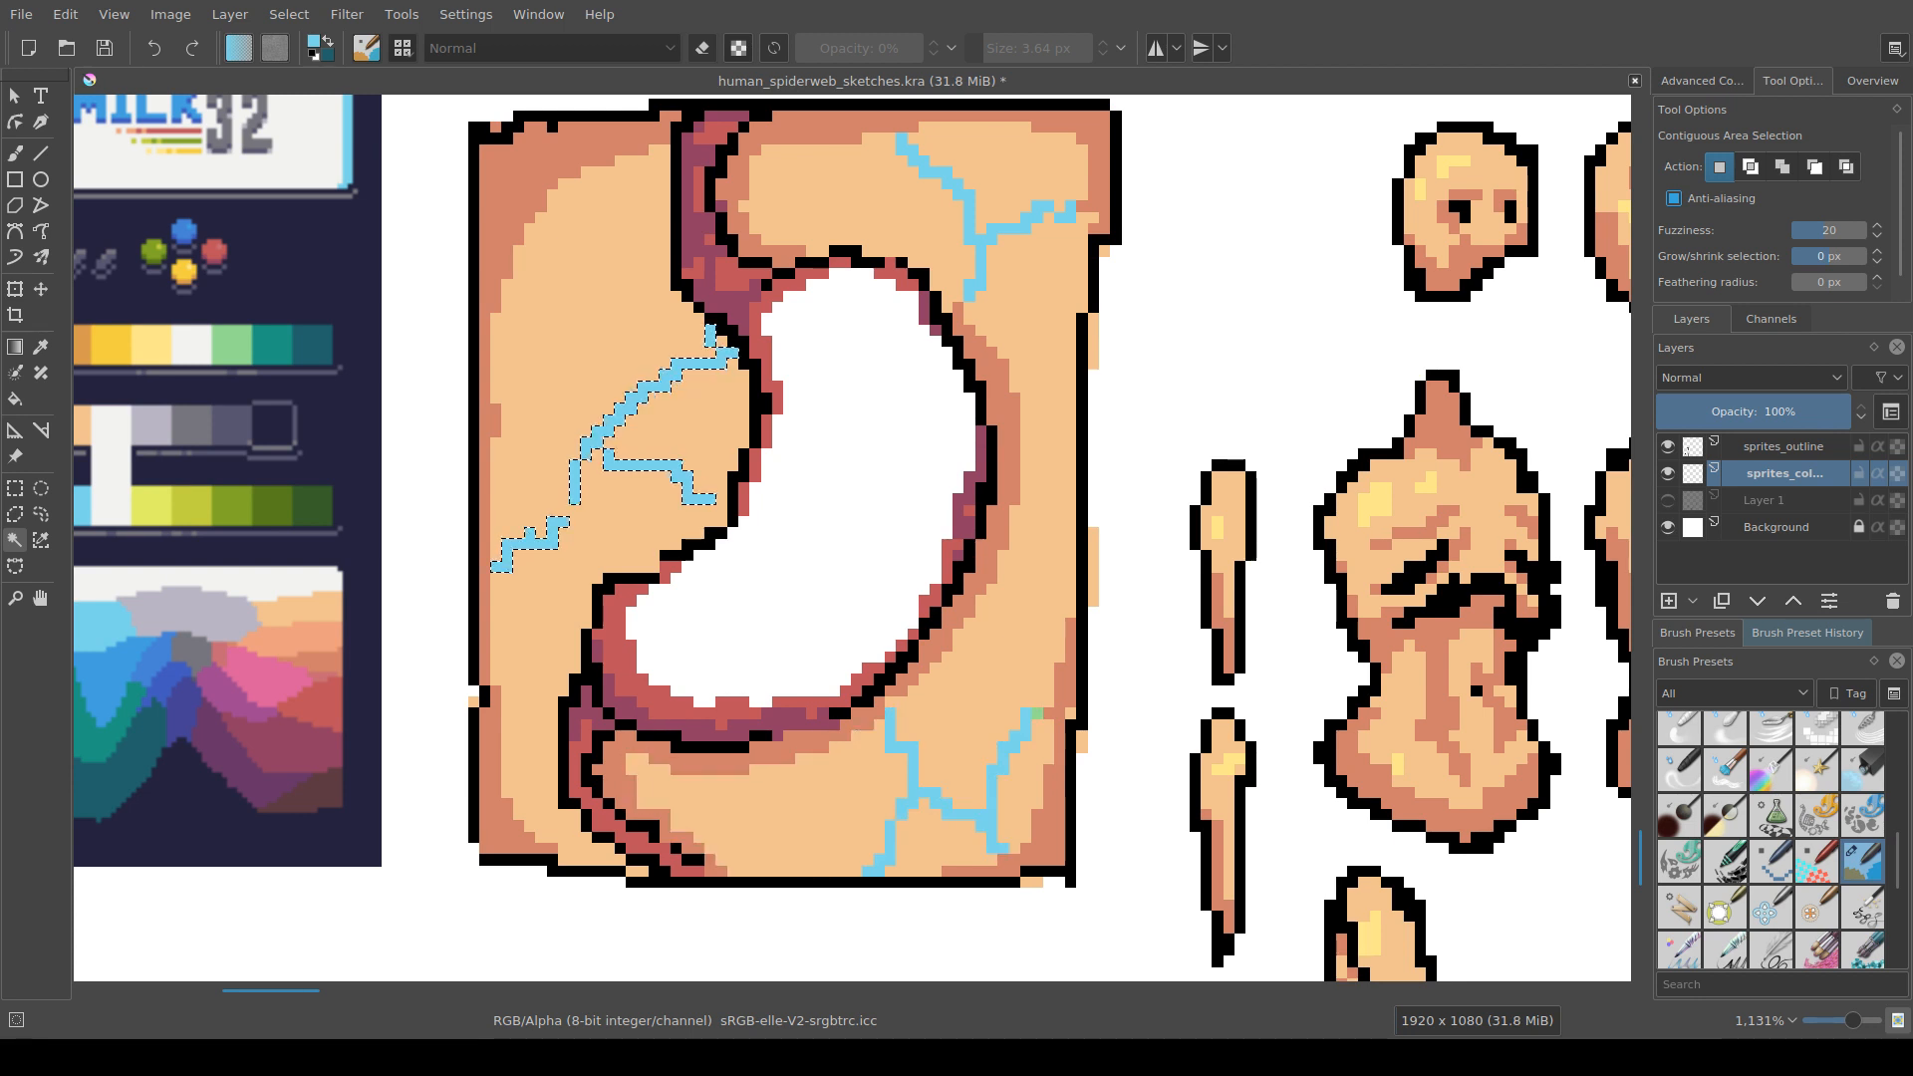
key(ctrl+shift+z)
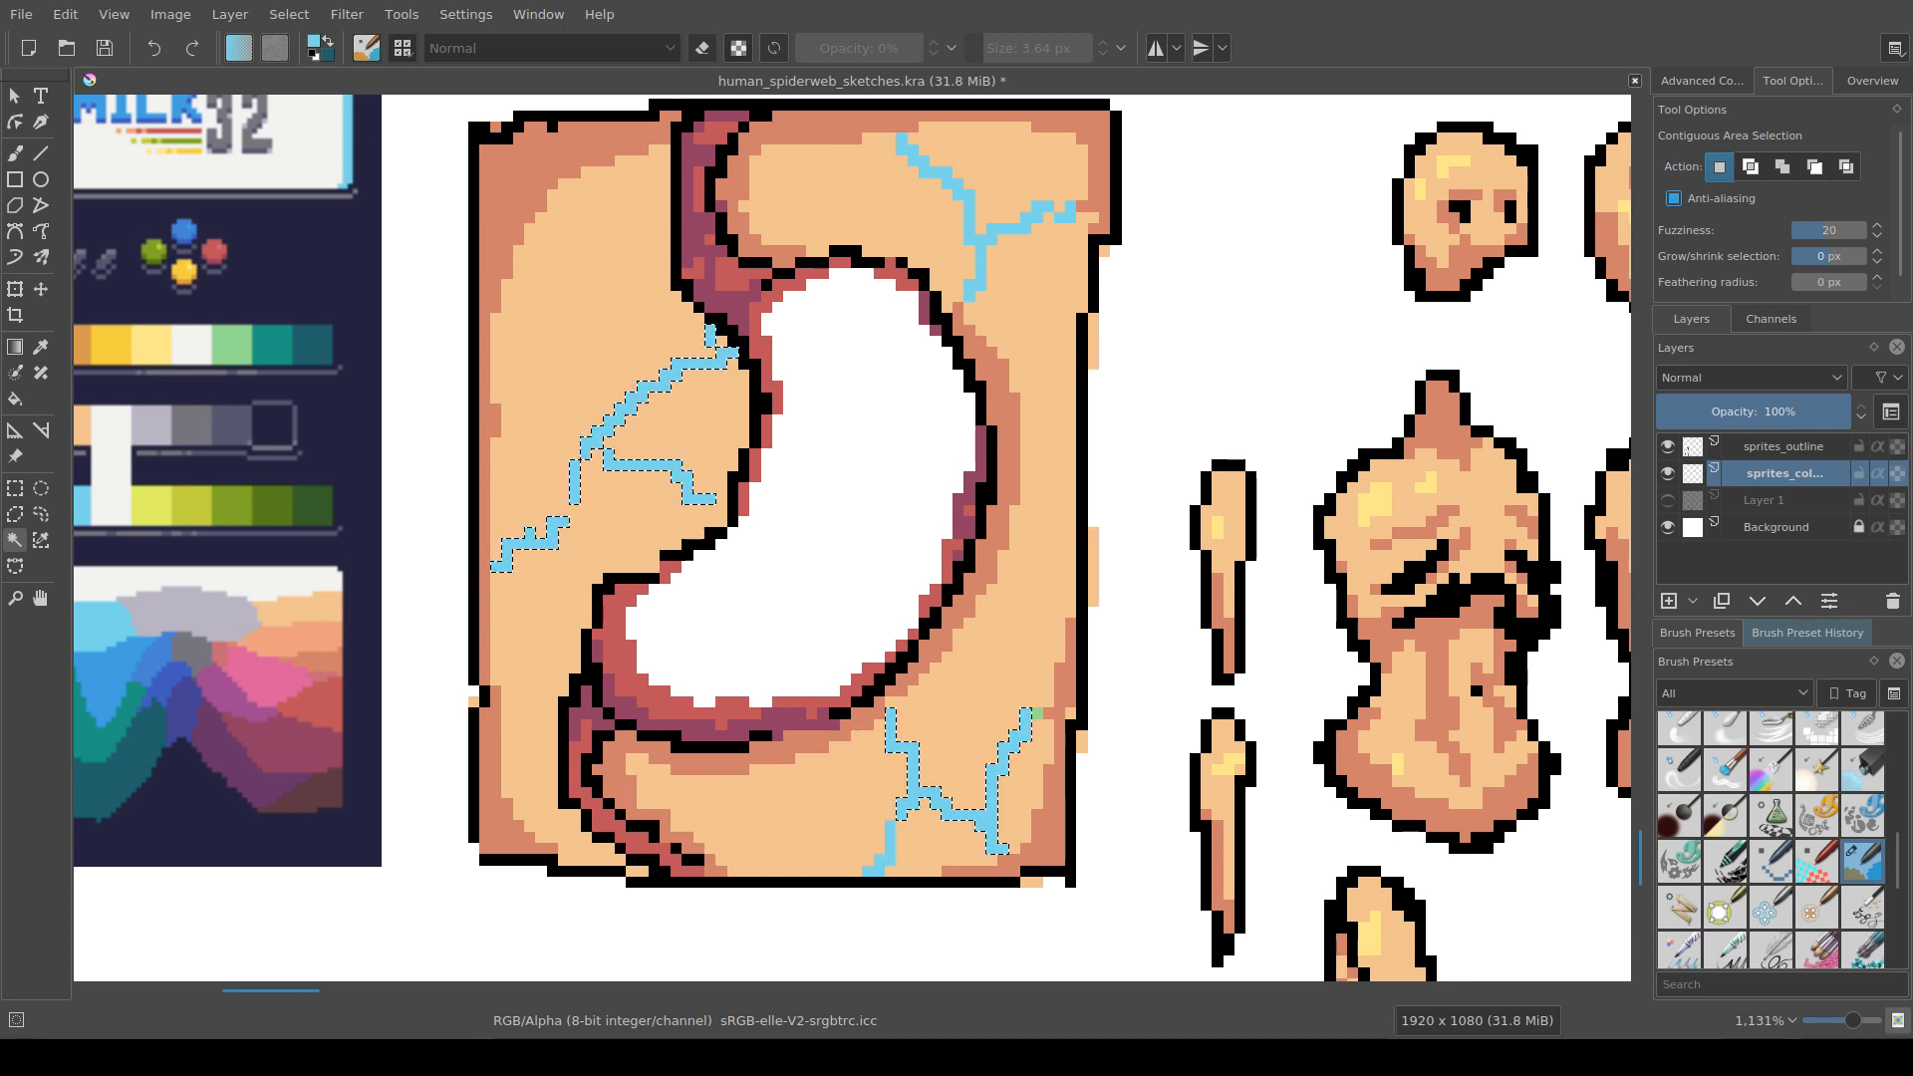
key(ctrl+shift+z)
key(ctrl+shift+z)
drag(1056, 788, 817, 794)
Step: Save the drawing with the vein lines selected
scroll(989, 767, down, 2)
key(ctrl+s)
scroll(818, 794, up, 1)
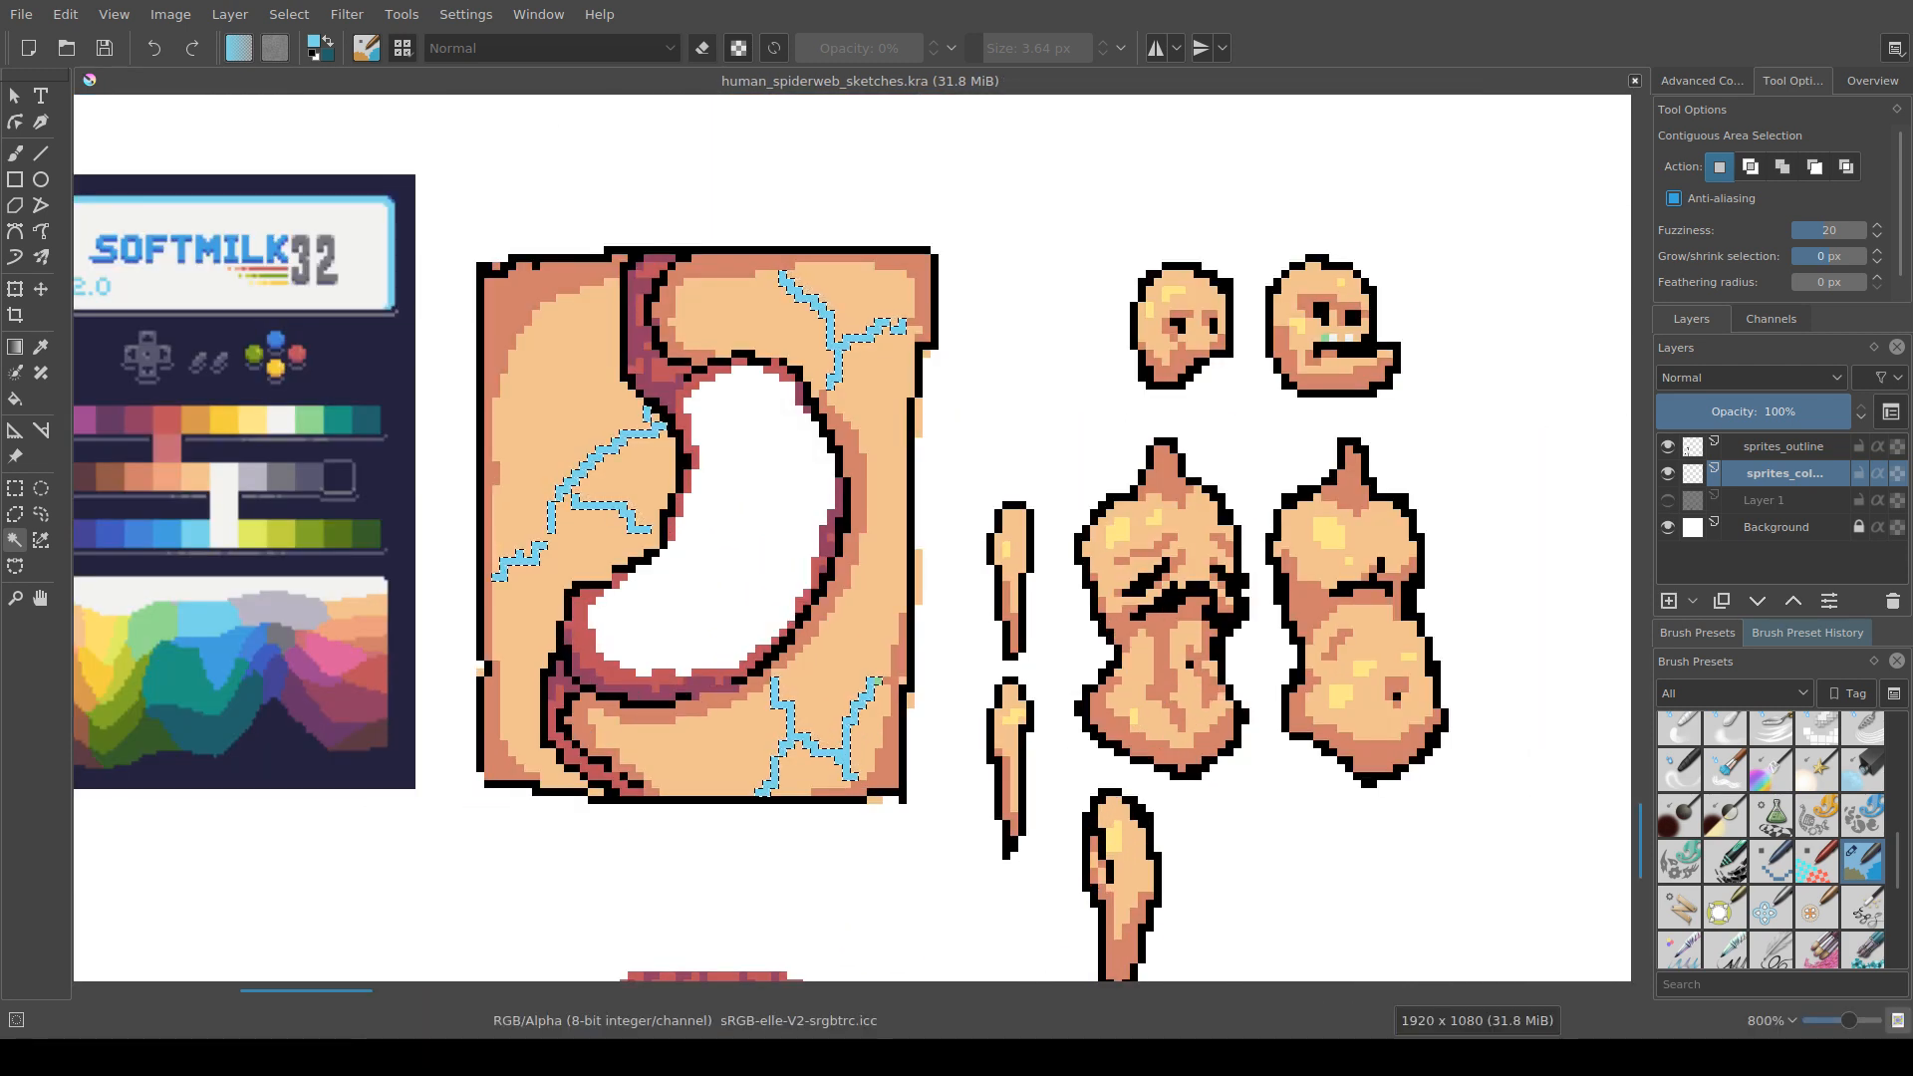
Step: Recolour the selected vein lines in all three peach areas with the palette's darker blue using a 24.20 px brush
drag(151, 569, 274, 521)
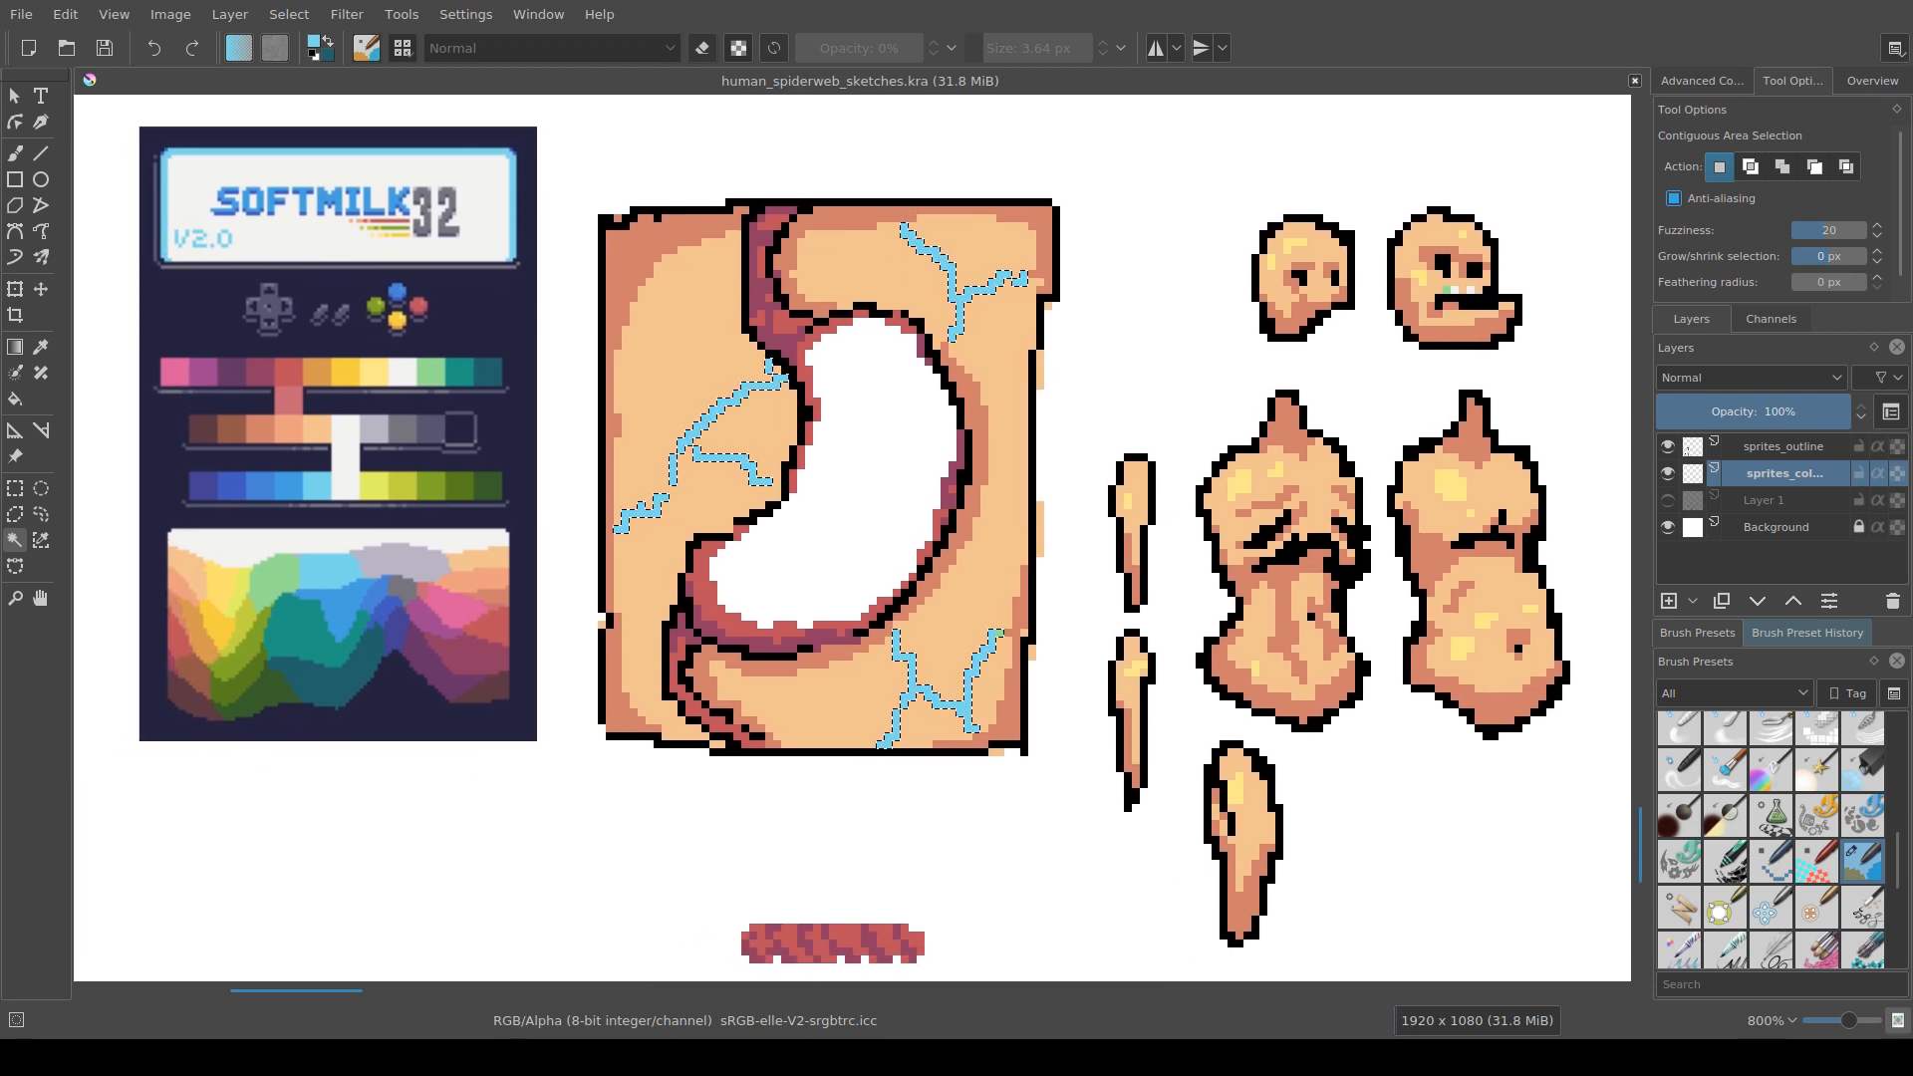
key(b)
ctrl+click(230, 485)
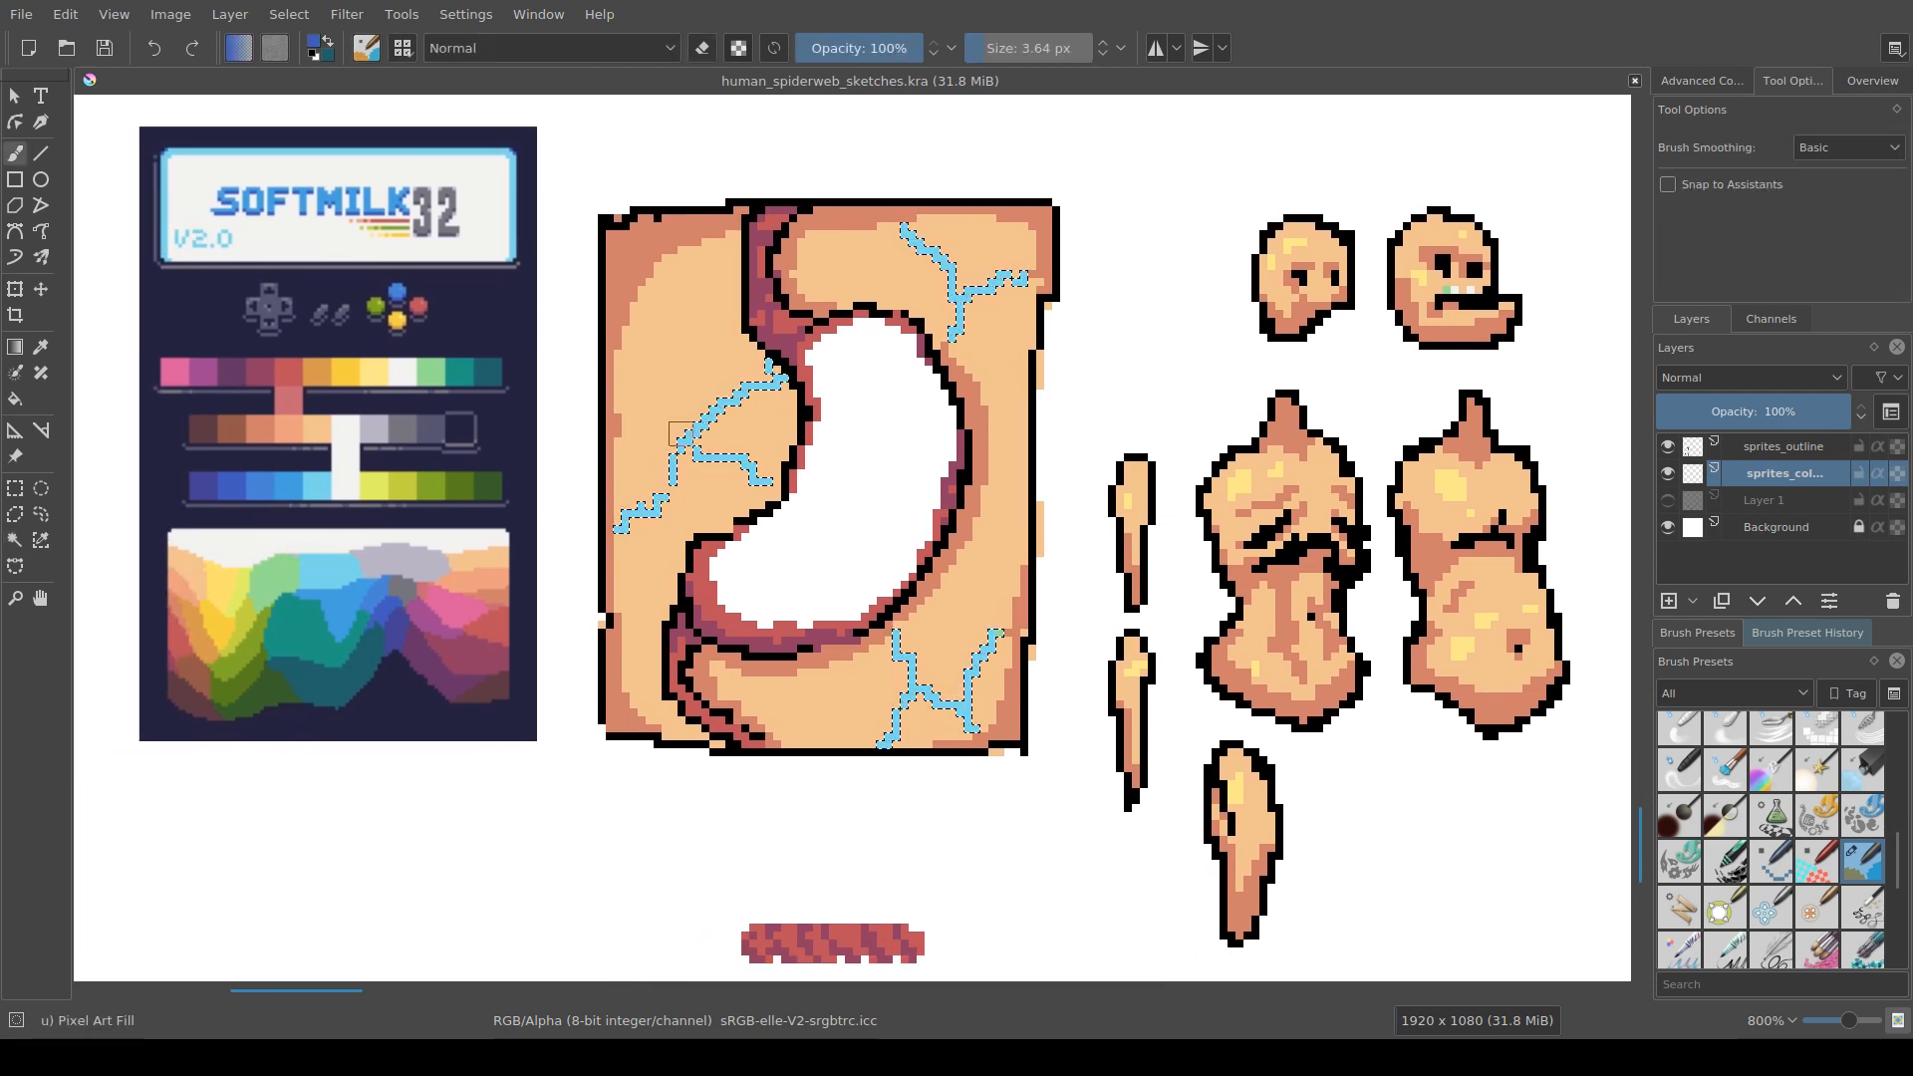
drag(773, 480, 937, 479)
drag(757, 418, 637, 541)
drag(907, 234, 1056, 279)
drag(996, 633, 887, 743)
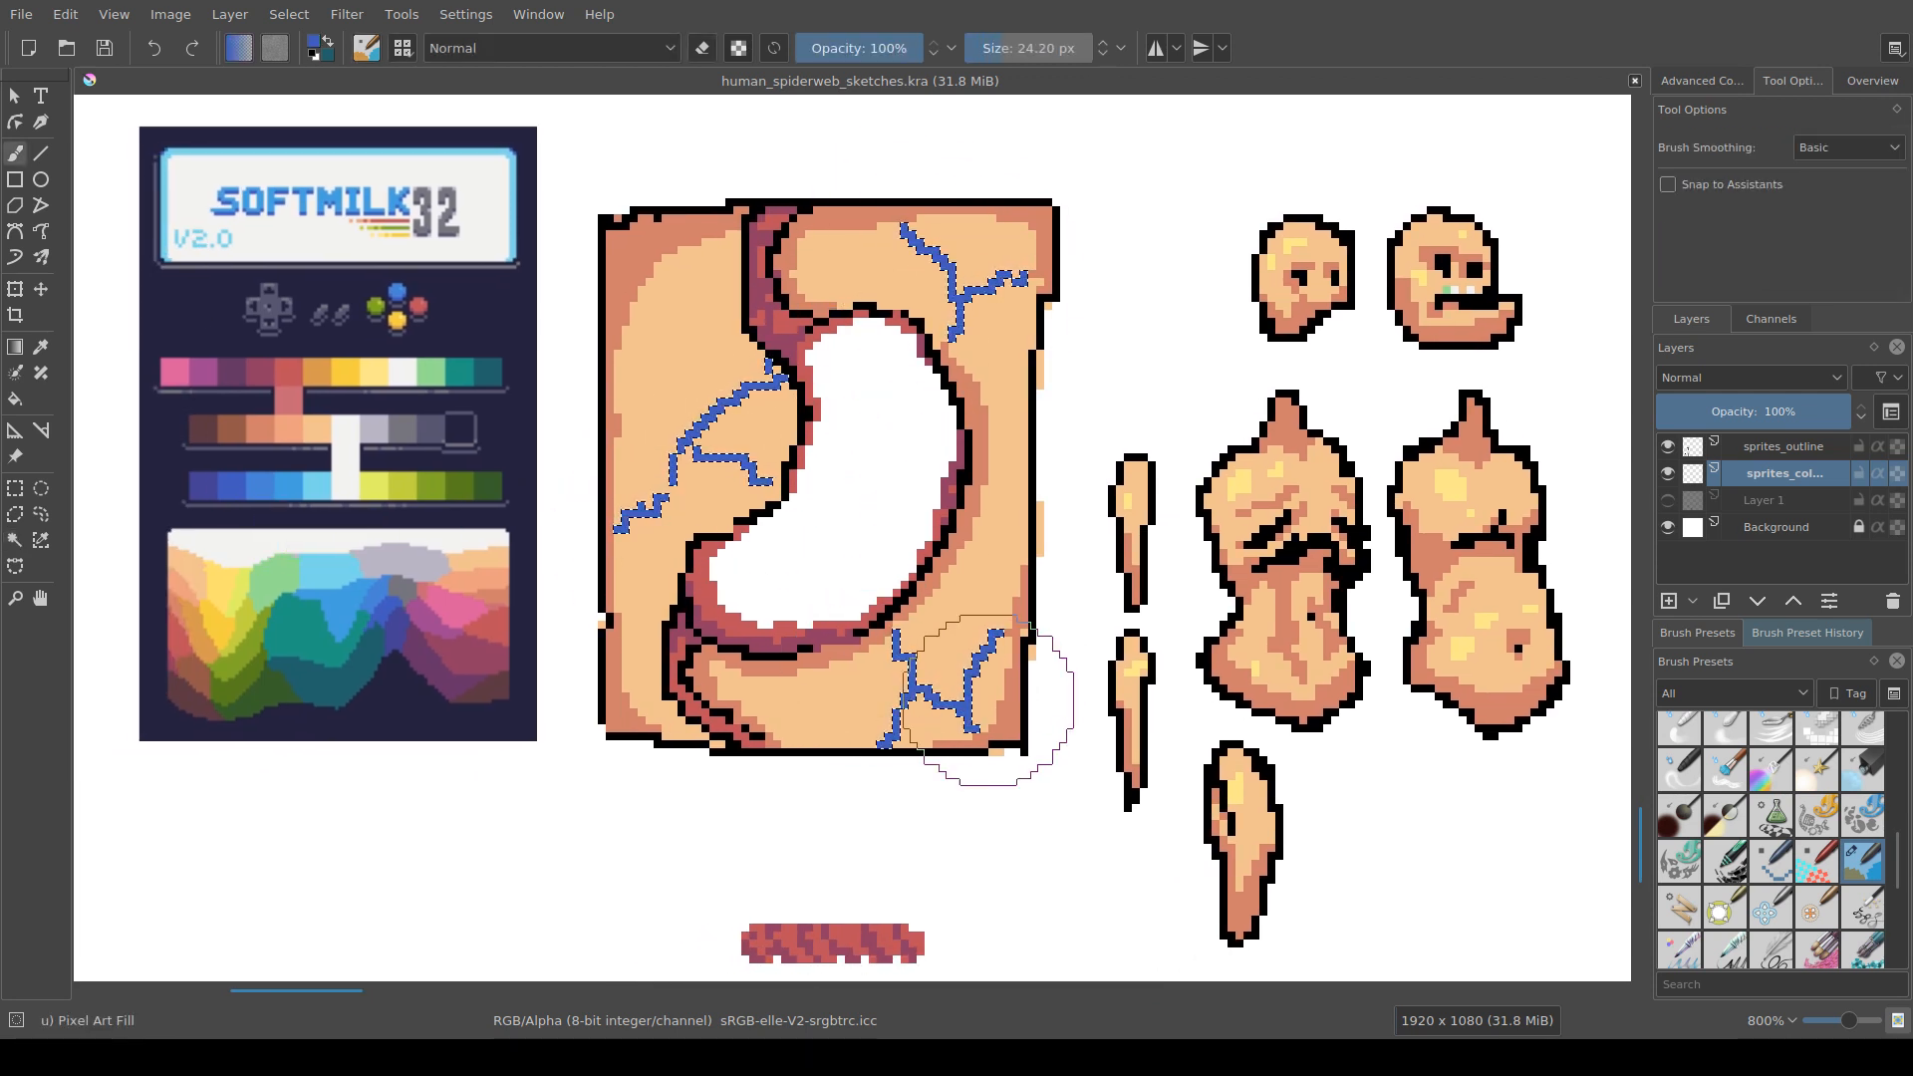
Step: Clear the selection around the darker blue vein lines and save the drawing
key(ctrl+r)
click(1022, 796)
scroll(1023, 796, down, 2)
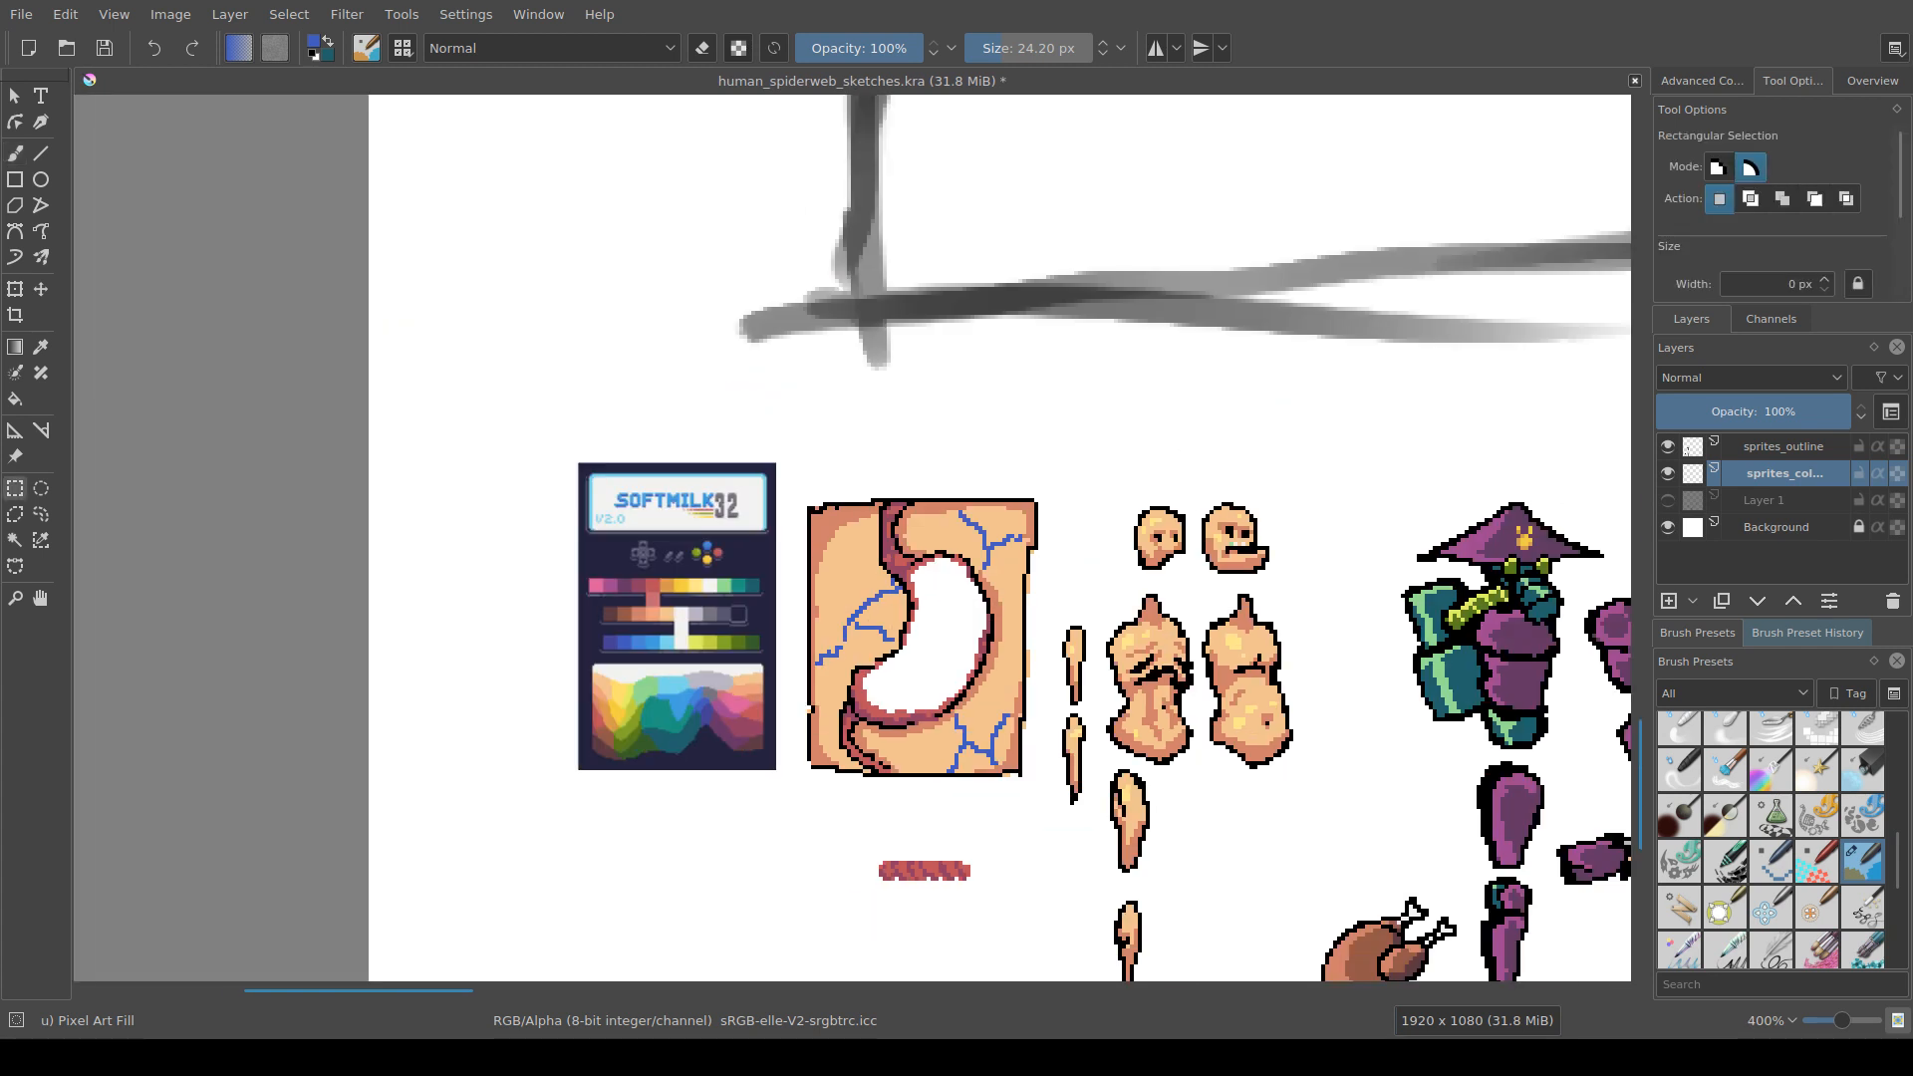
drag(1095, 839, 1039, 800)
scroll(1061, 821, up, 1)
key(ctrl+s)
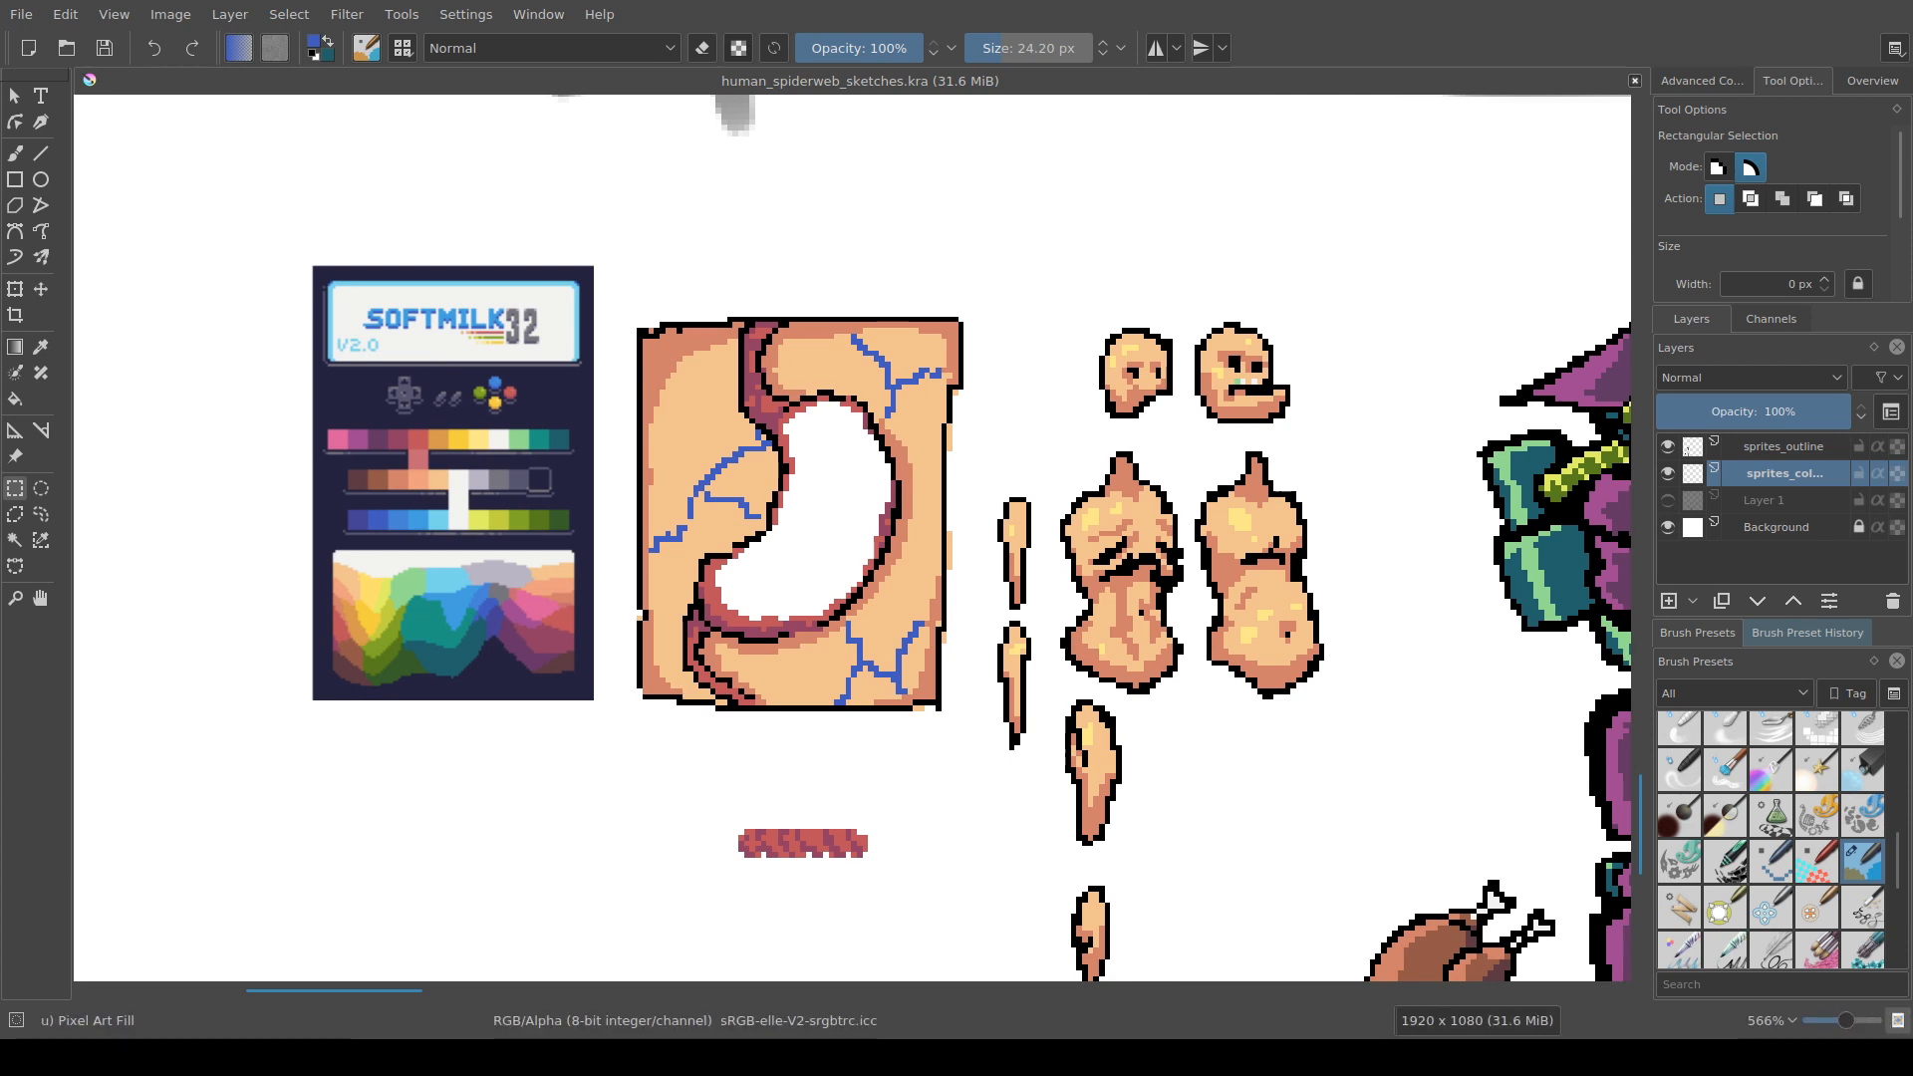
Step: Review the blue veins on the framed stomach sprite and undo the deselection of the vein lines
scroll(1068, 483, down, 1)
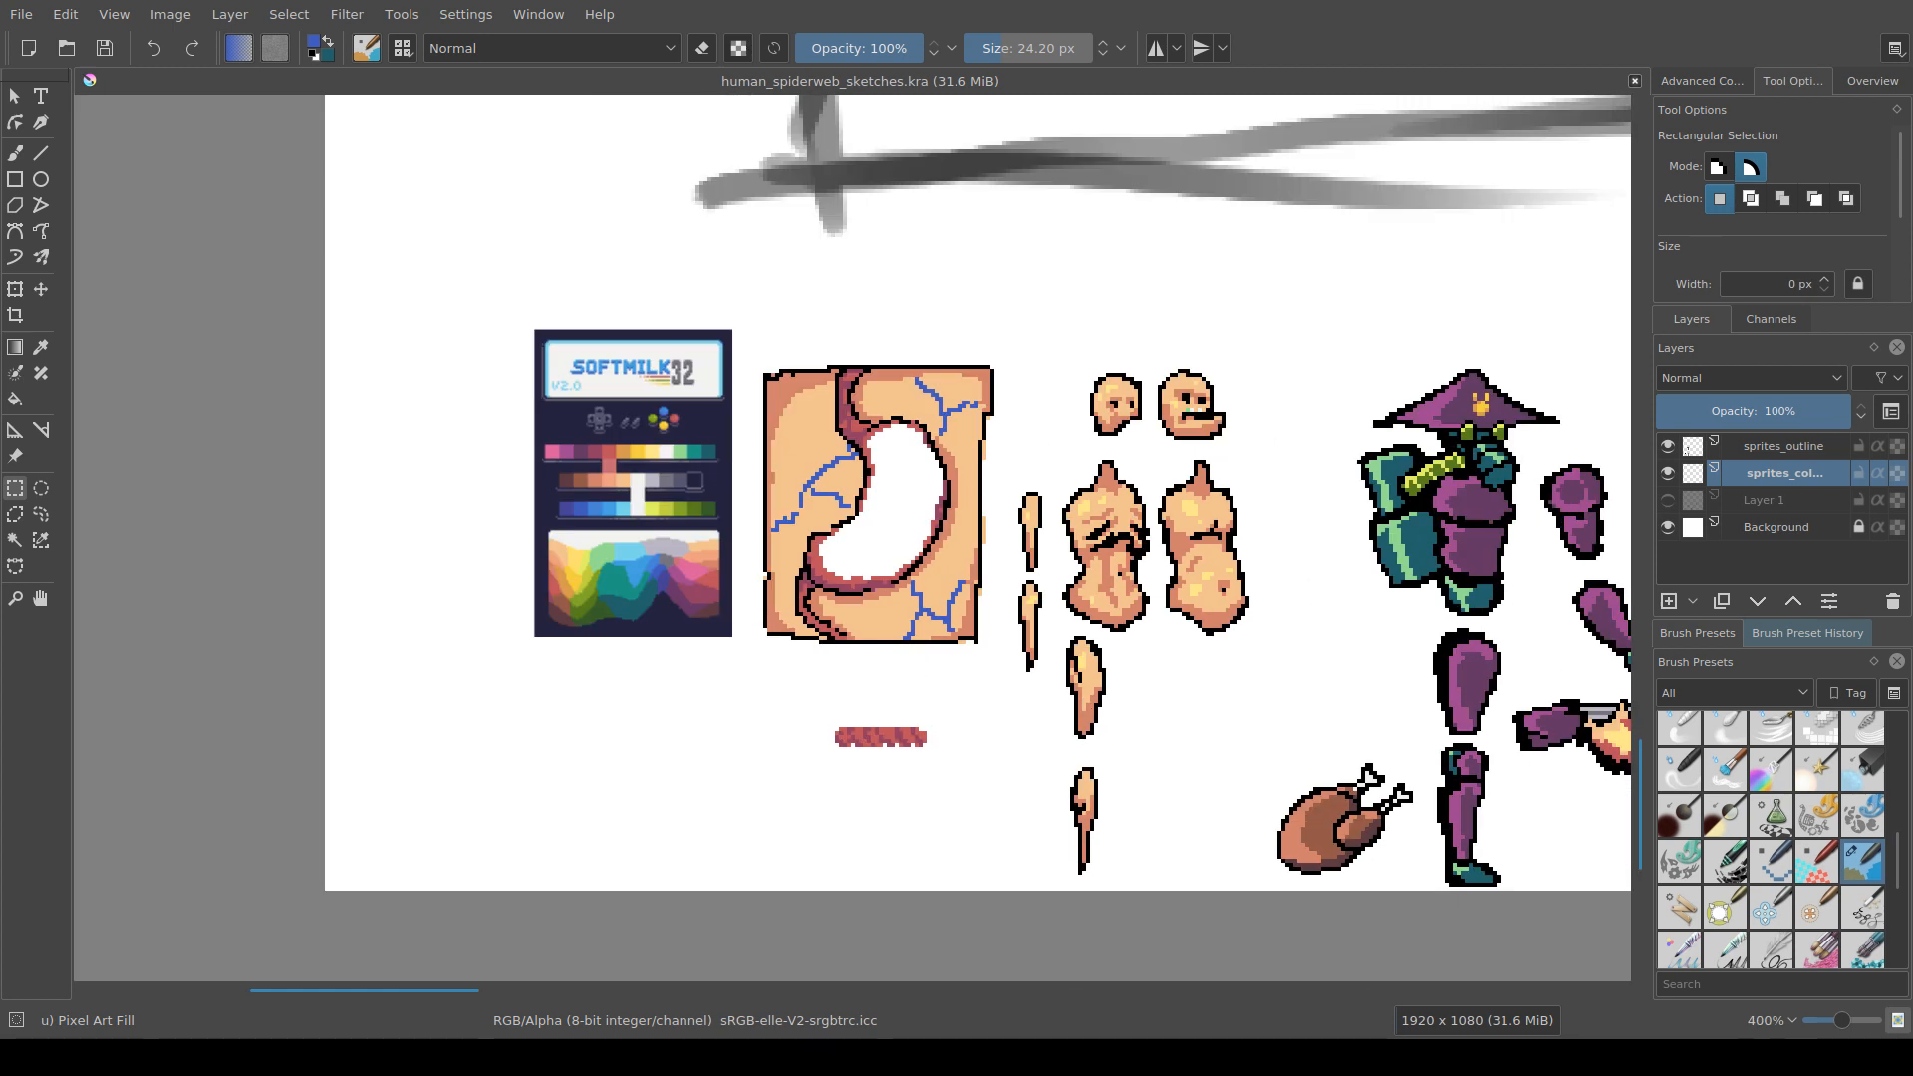
scroll(1254, 639, up, 1)
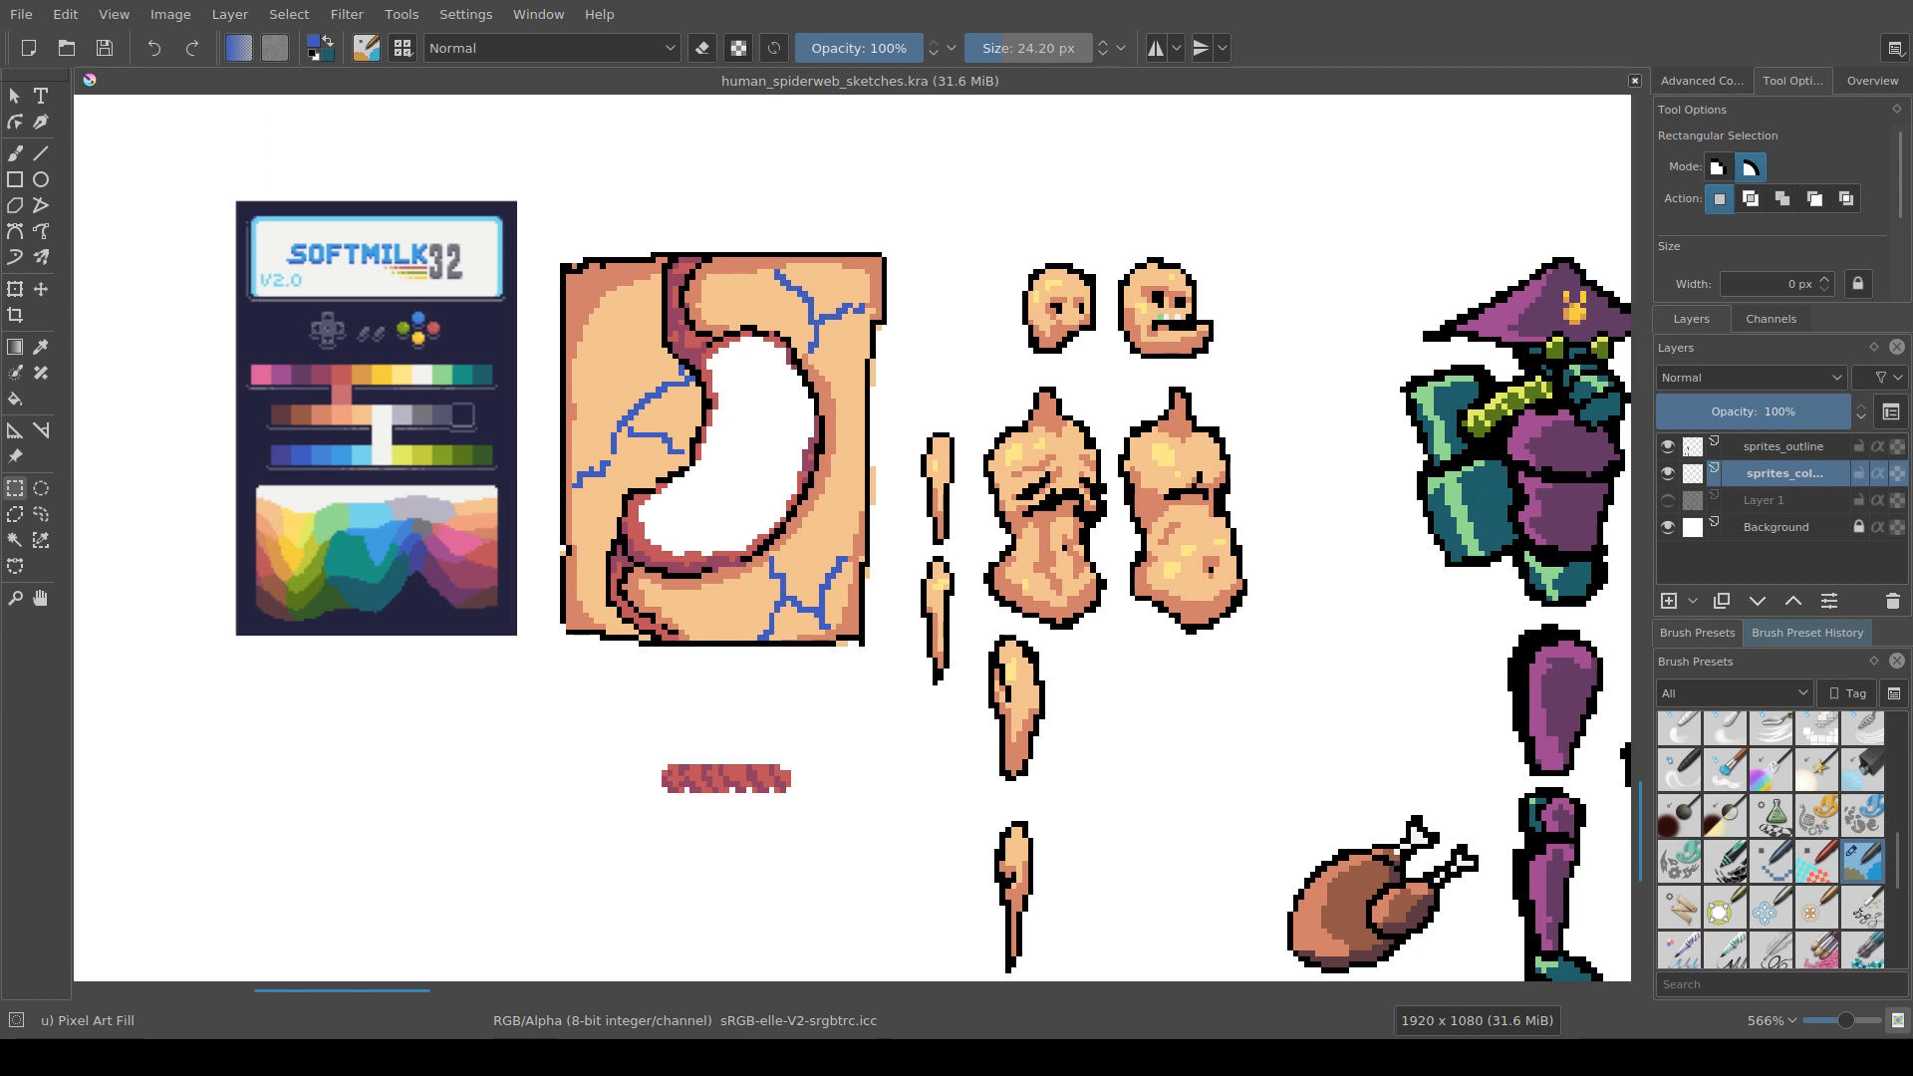
scroll(897, 727, up, 1)
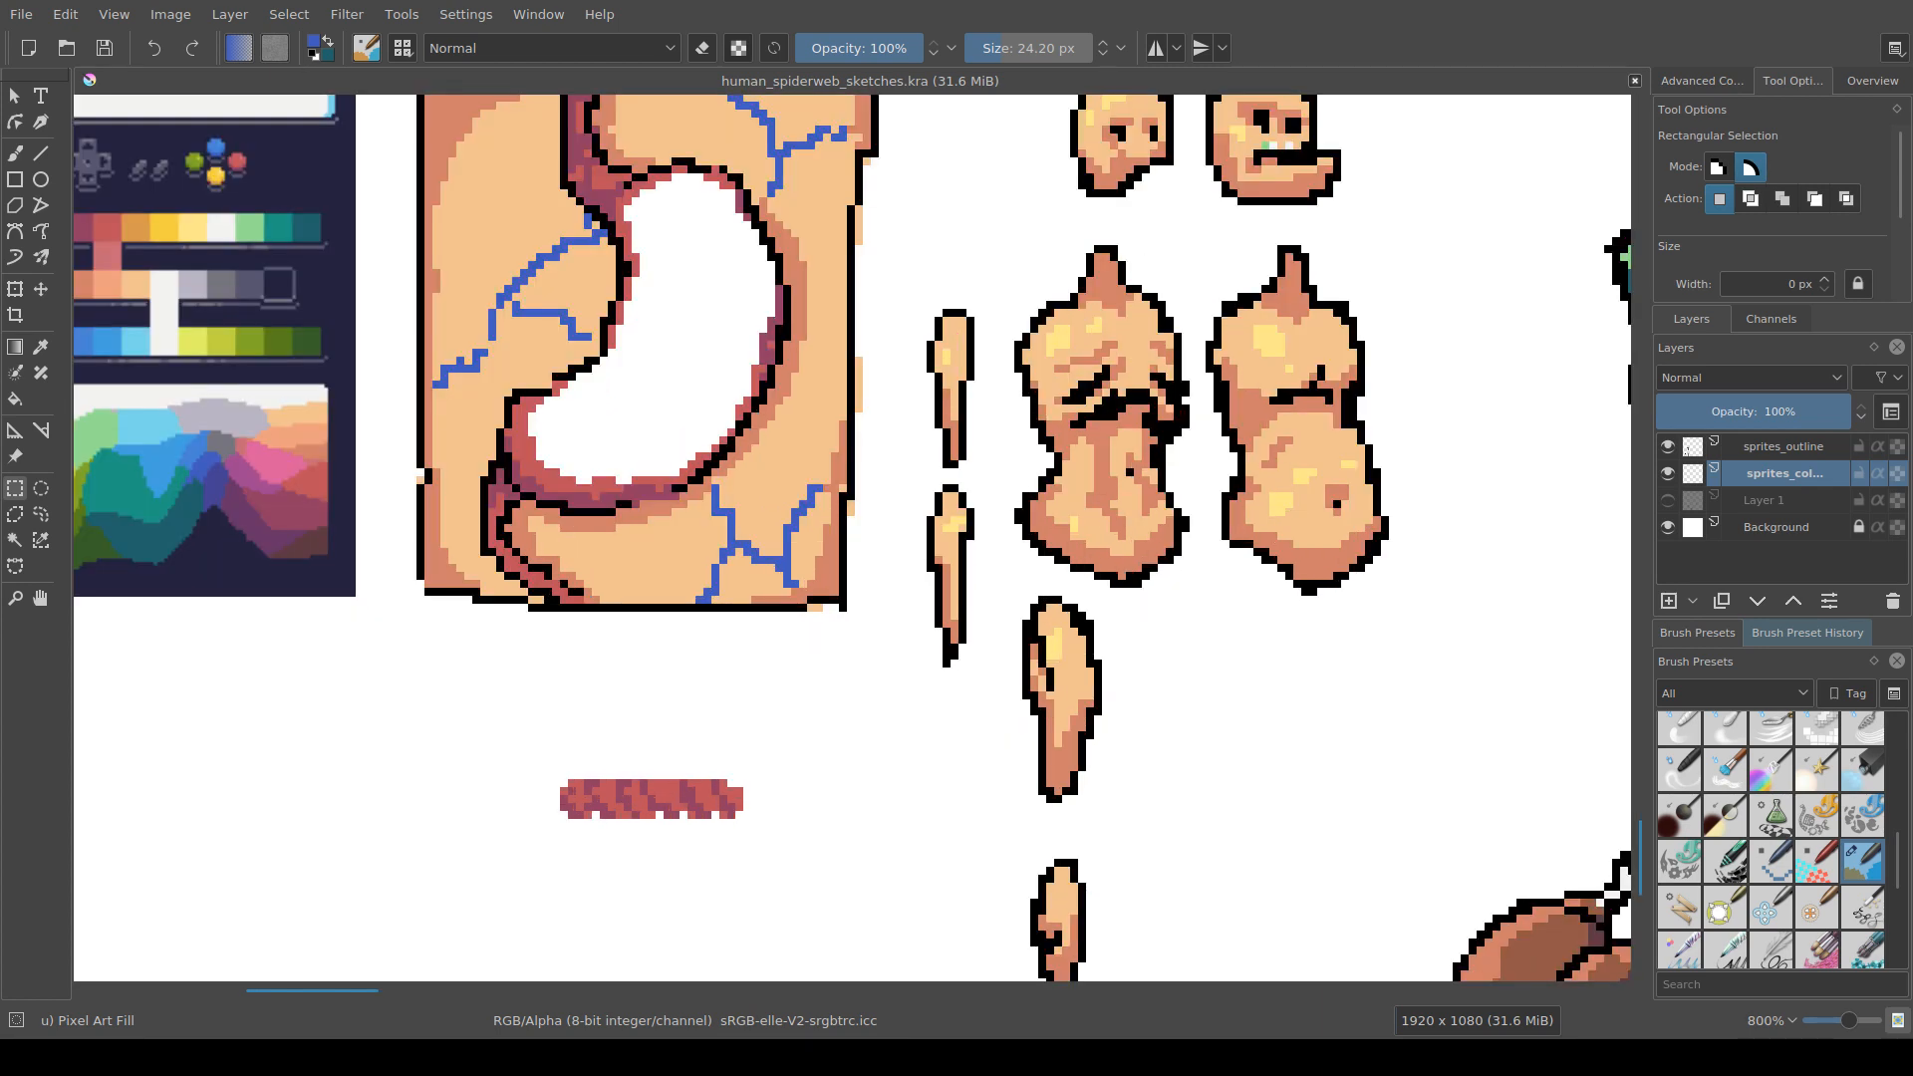
drag(896, 727, 976, 839)
key(ctrl+z)
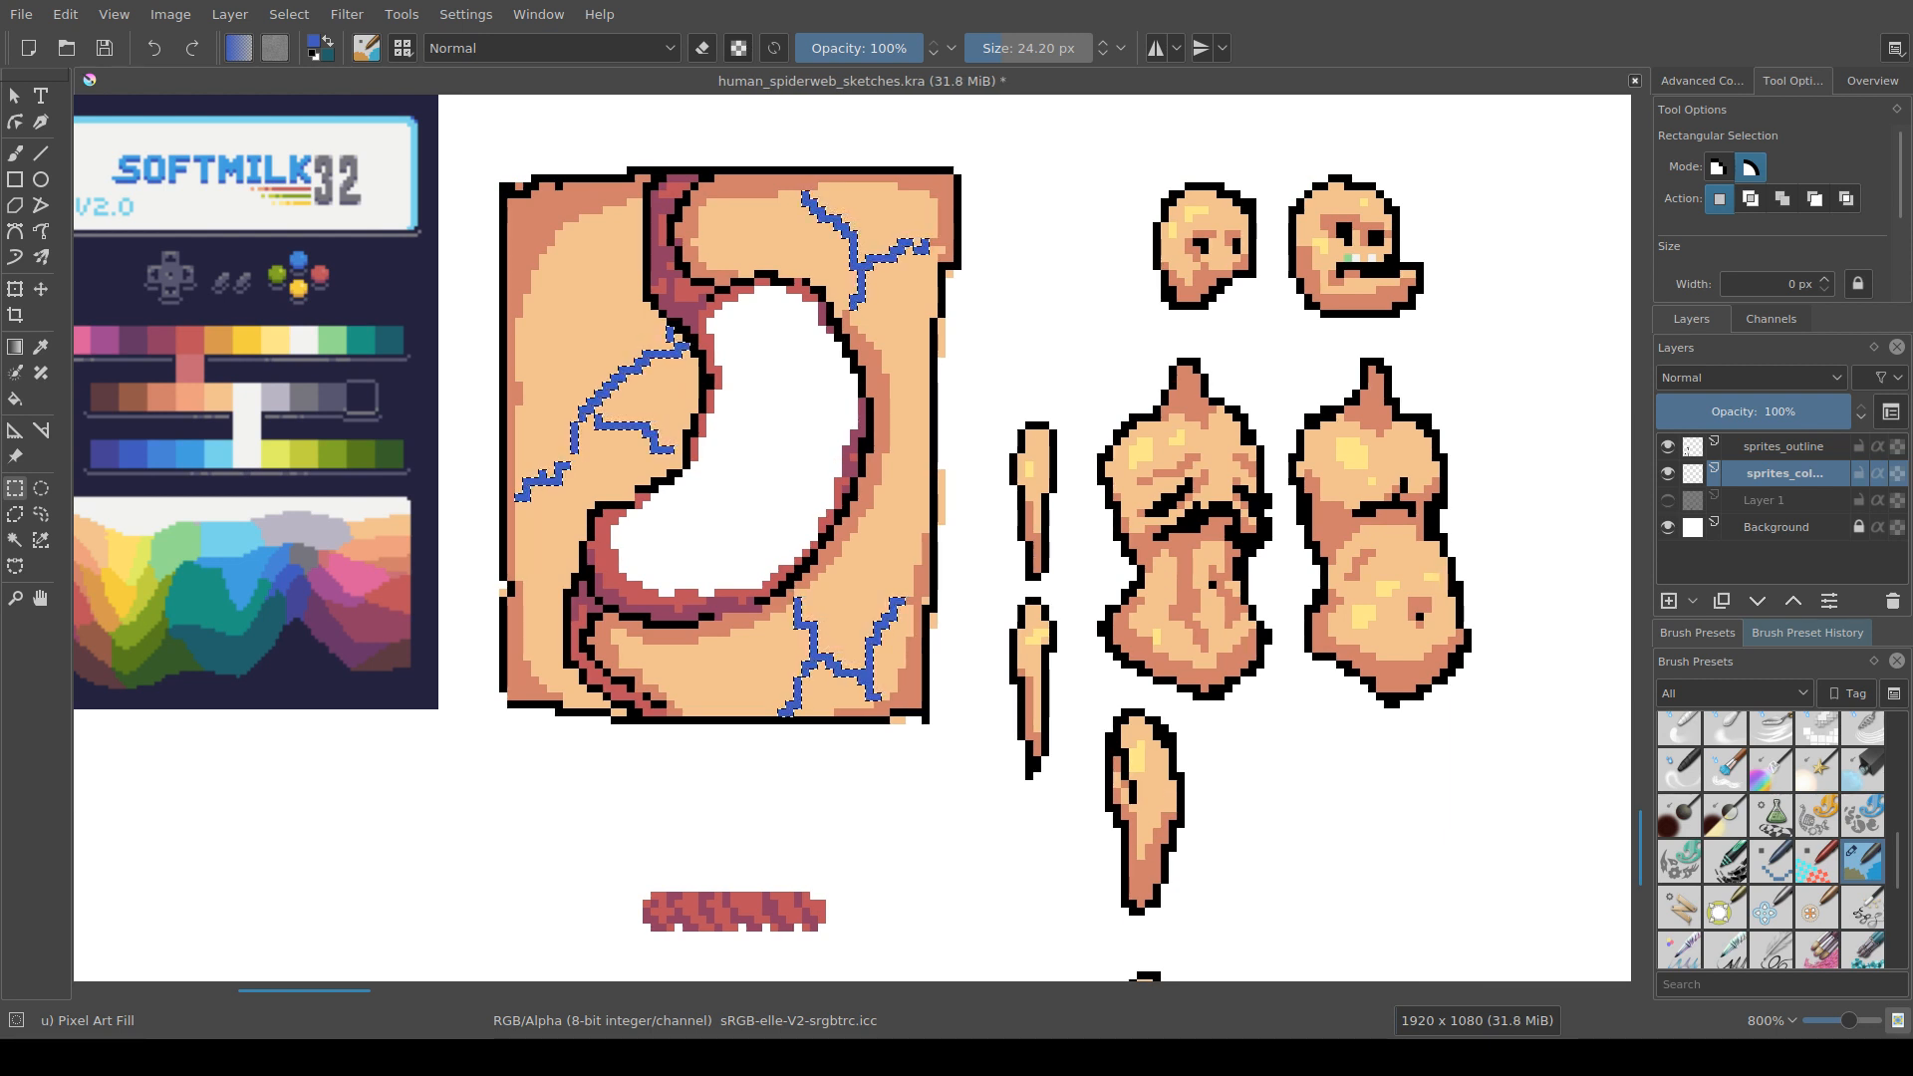
Step: Recolour the selected vein lines with red sampled from the palette image
scroll(852, 538, up, 1)
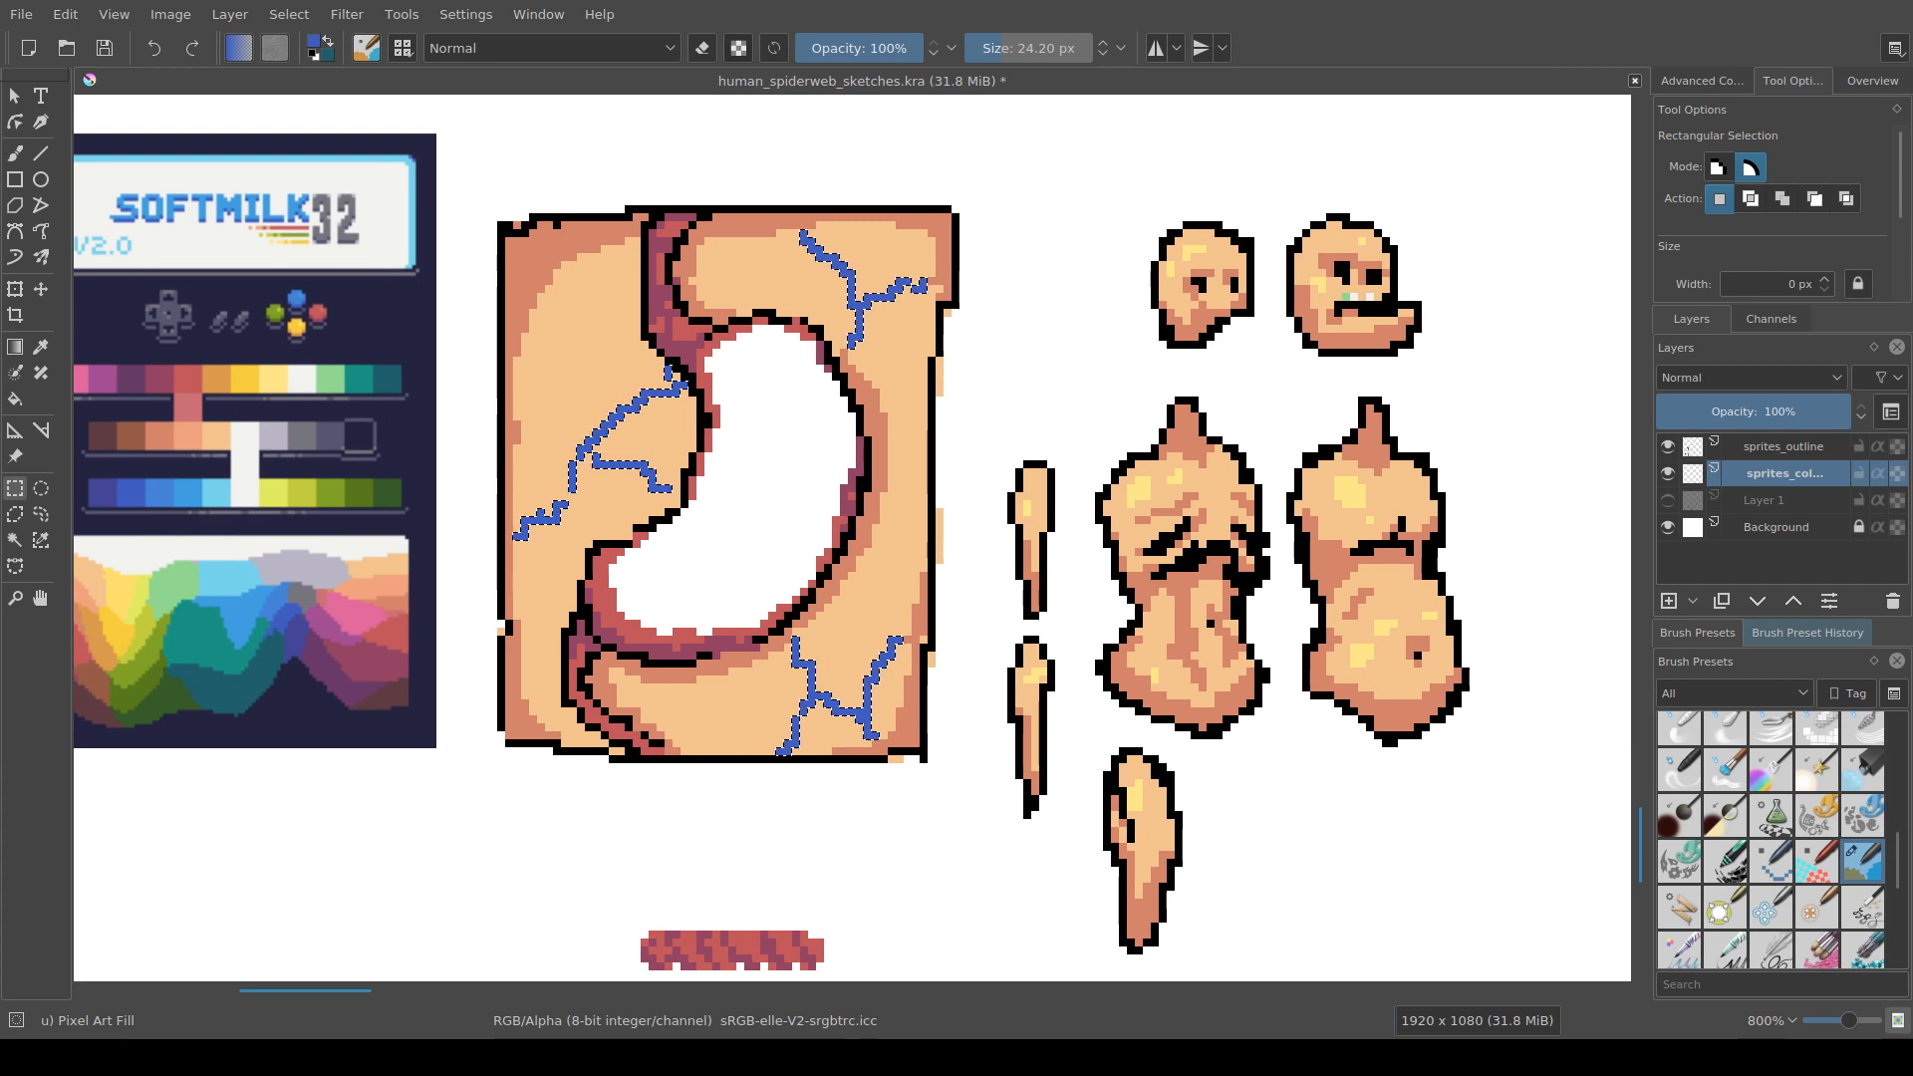
scroll(773, 538, down, 1)
drag(852, 518, 904, 538)
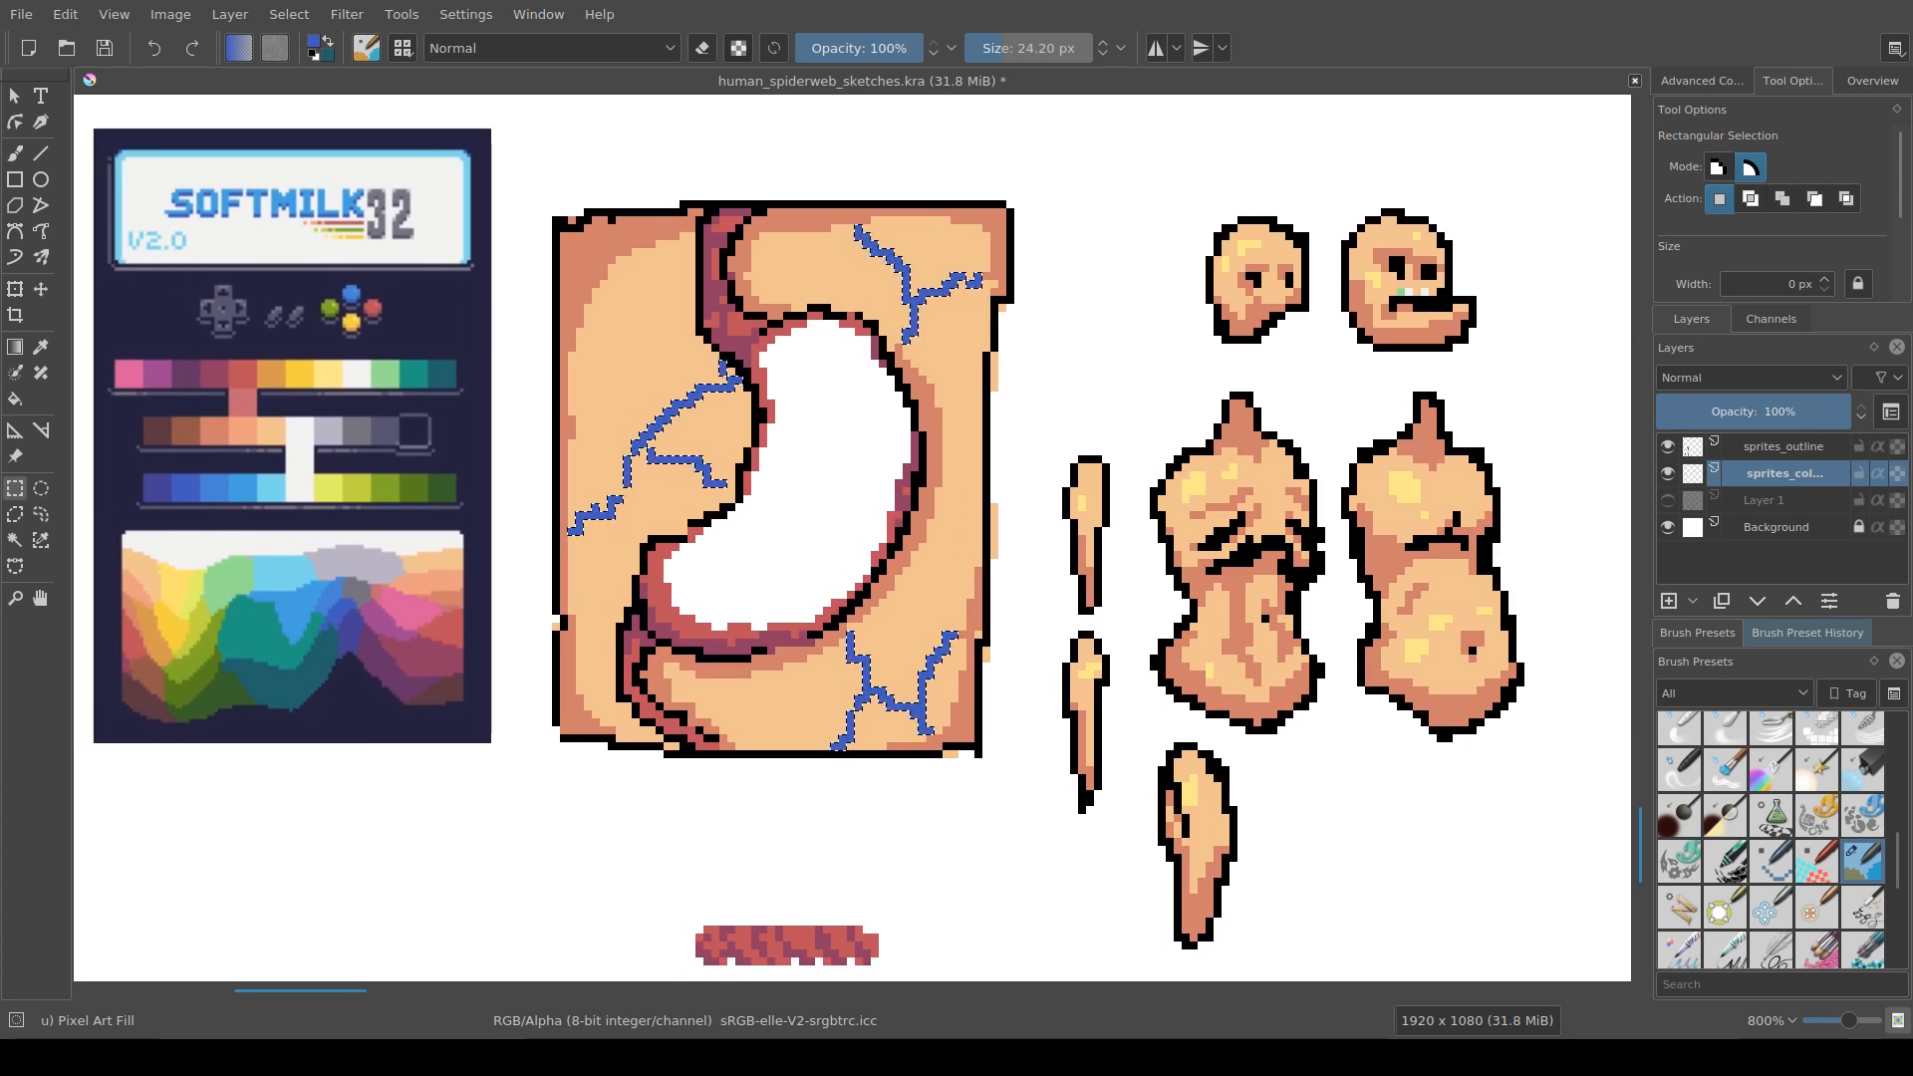
key(b)
ctrl+click(242, 379)
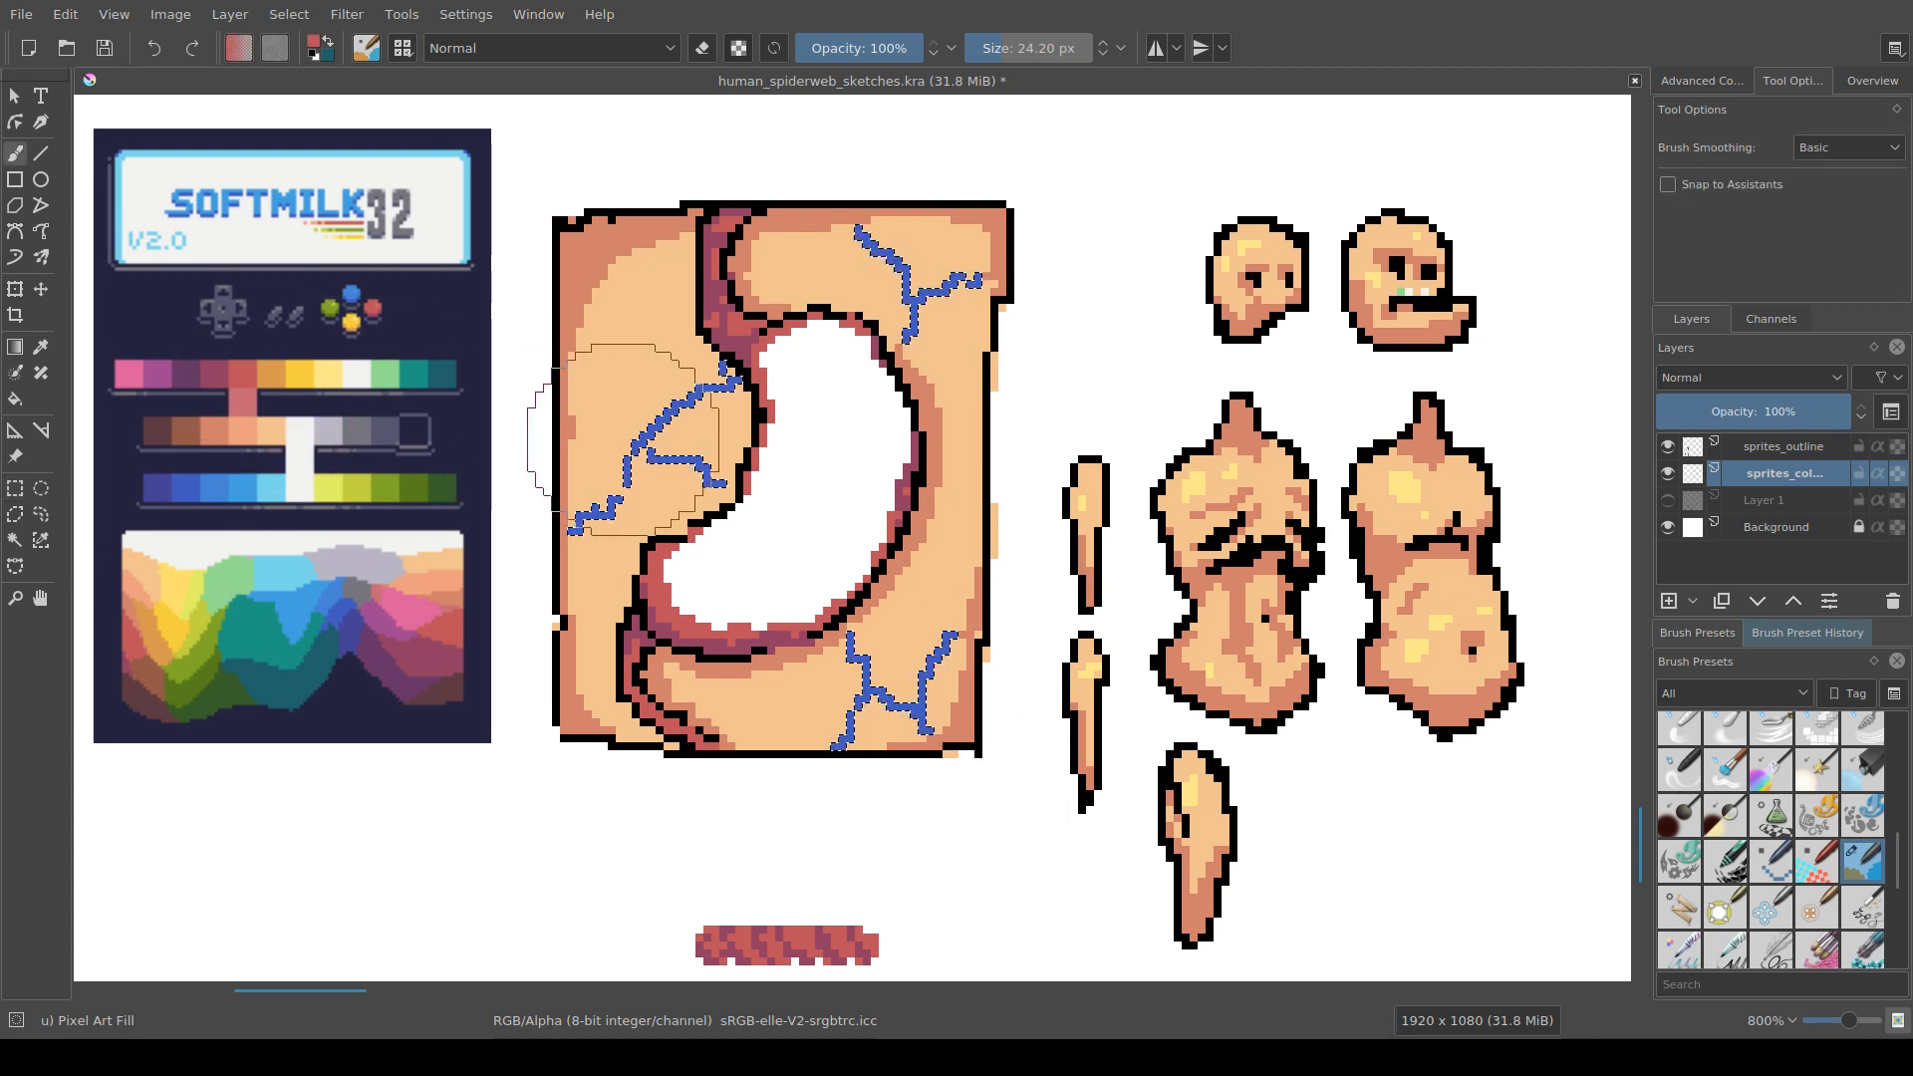
mouse_move(622, 440)
mouse_down()
mouse_move(855, 368)
mouse_move(919, 216)
mouse_move(942, 400)
mouse_move(815, 748)
mouse_move(910, 673)
mouse_up()
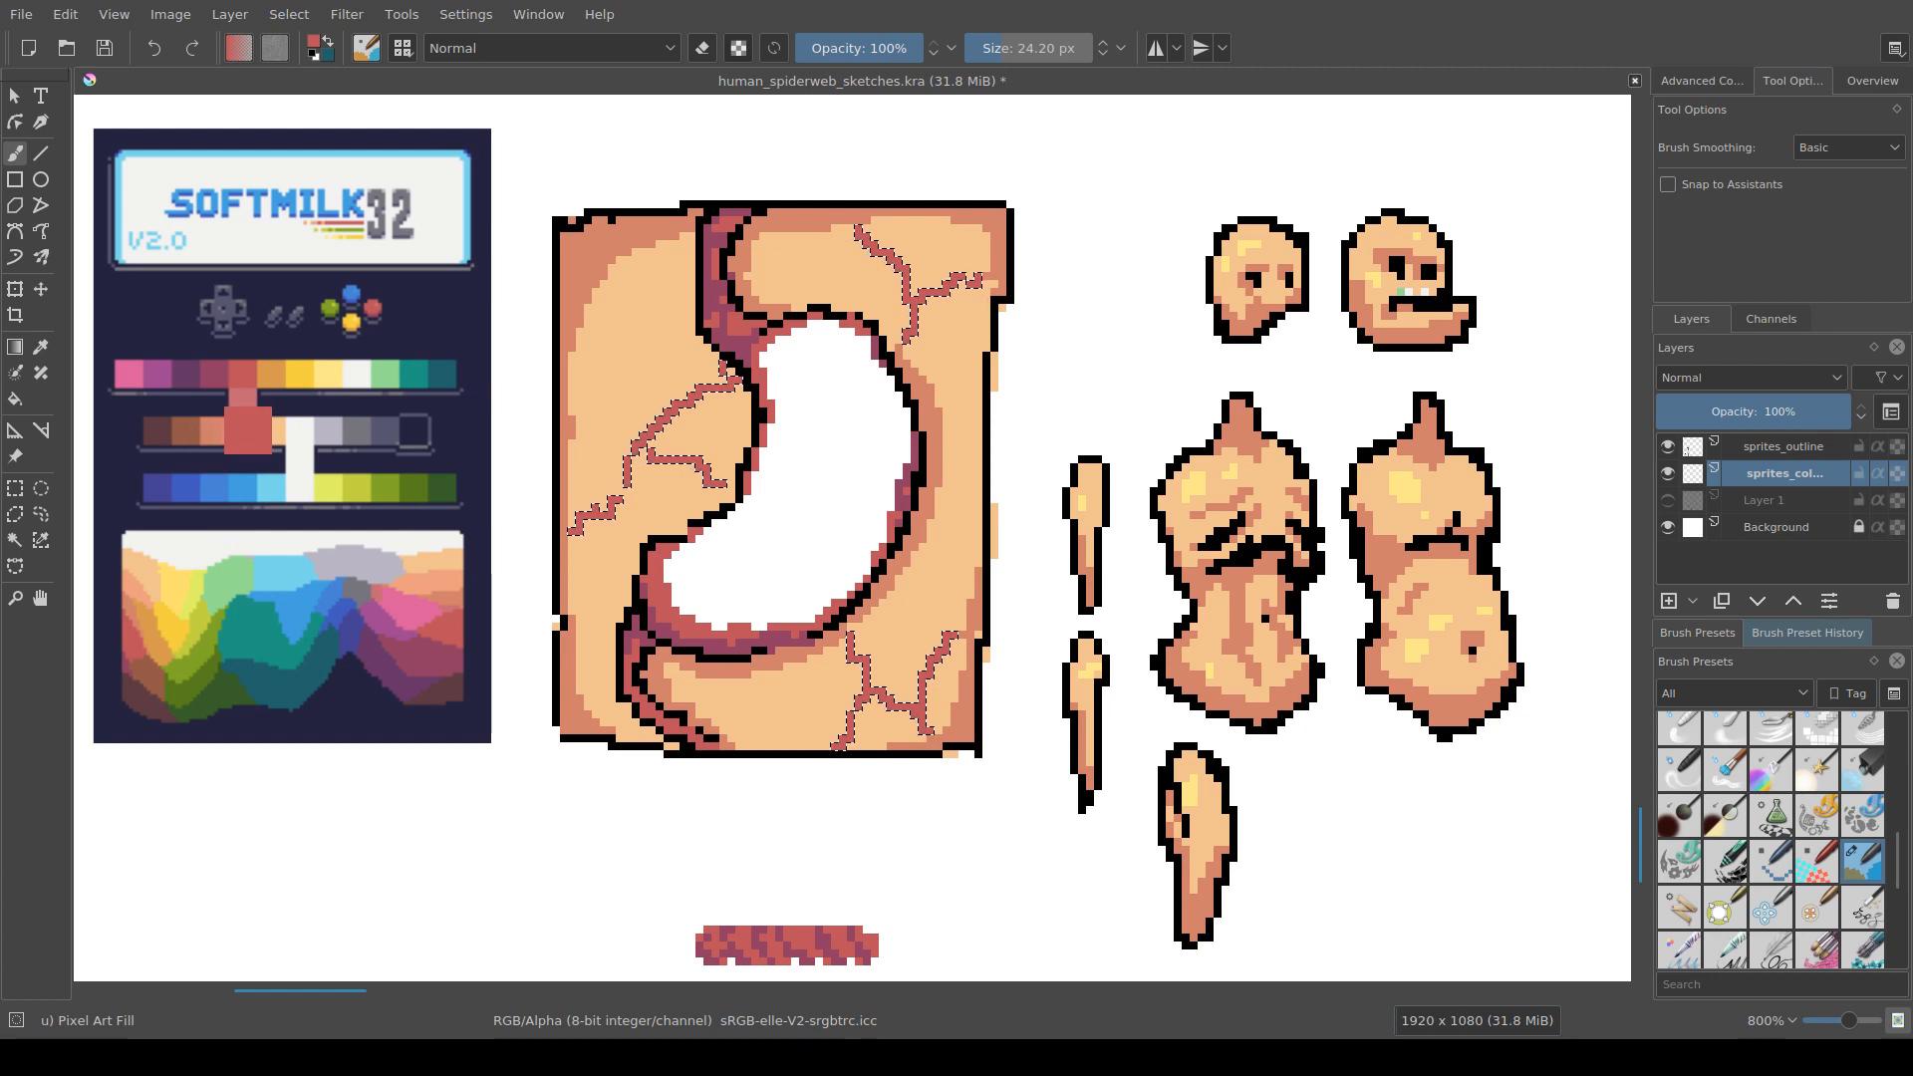
Step: Recolour the selected vein lines with dark purple sampled from the palette image and clear the selection
ctrl+click(192, 374)
mouse_move(839, 380)
mouse_down()
mouse_move(560, 558)
mouse_move(815, 368)
mouse_move(894, 224)
mouse_move(879, 503)
mouse_move(783, 759)
mouse_up()
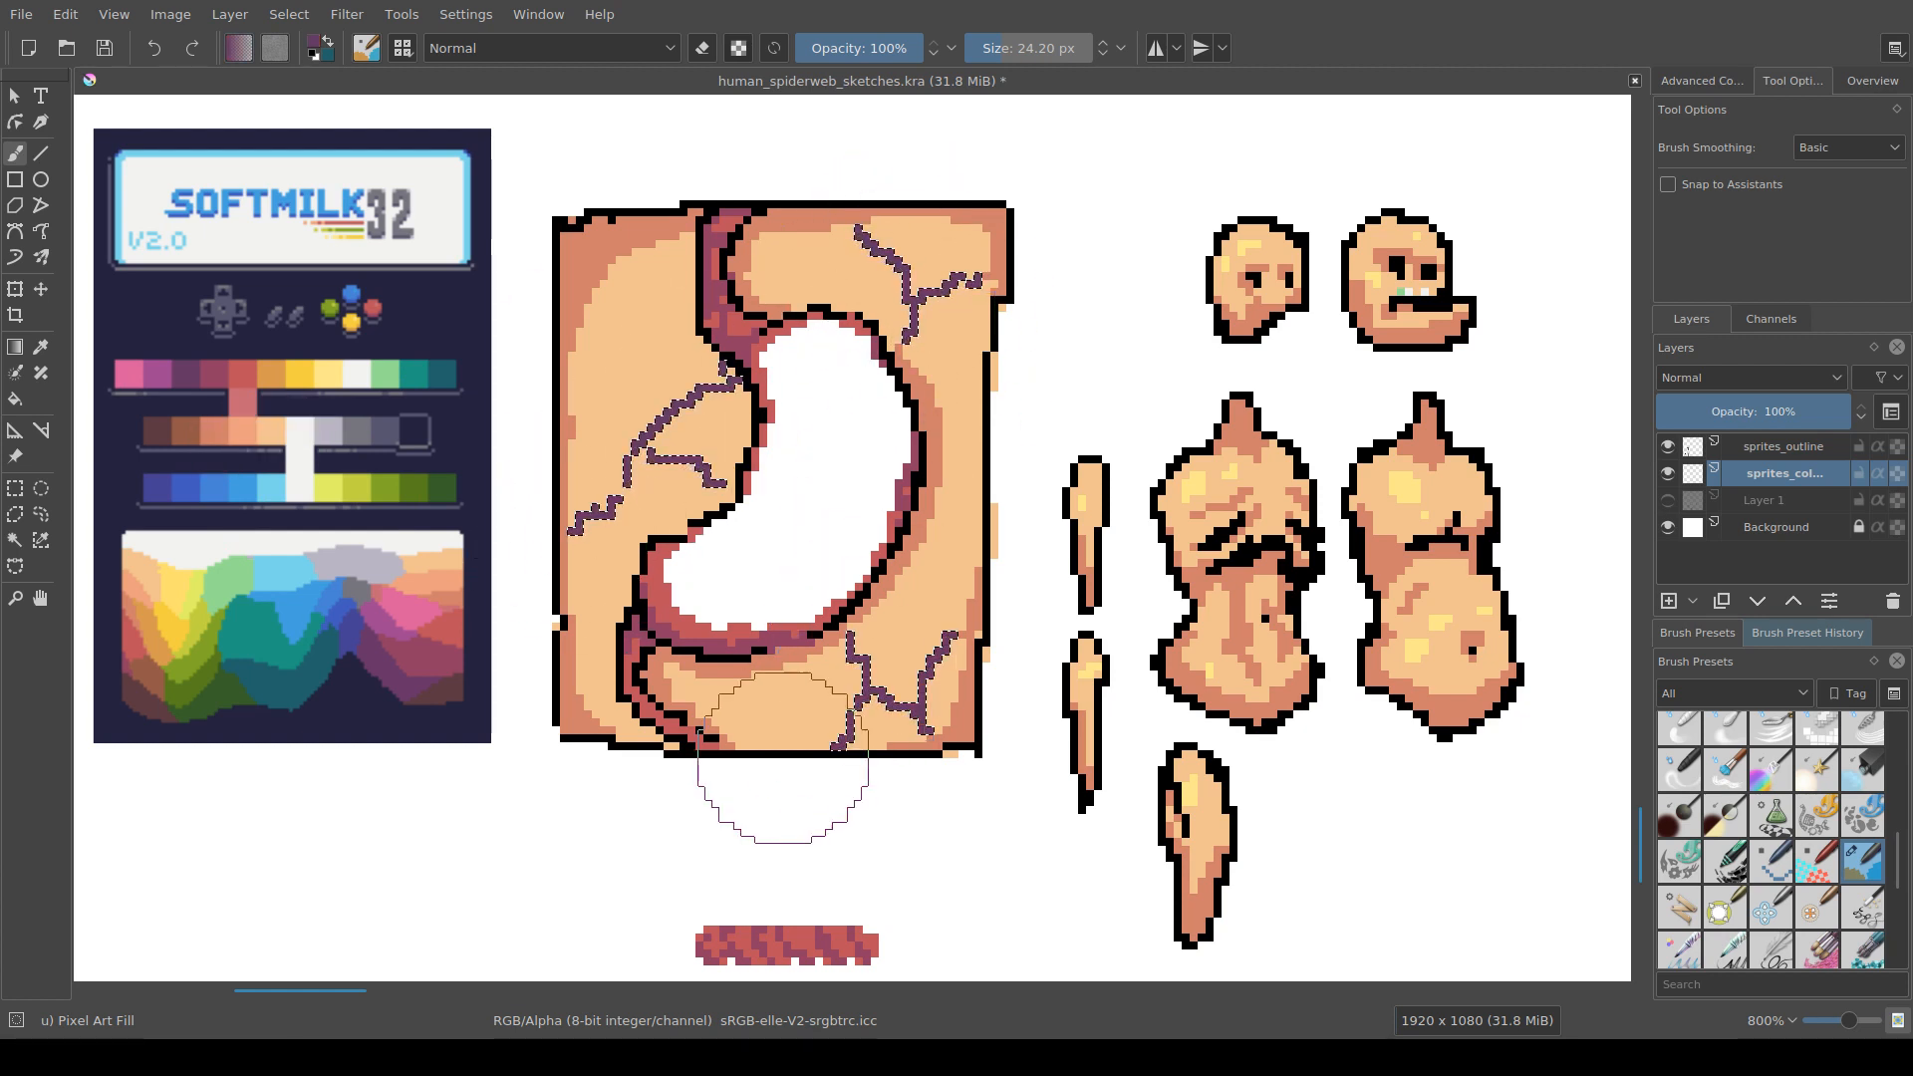
key(ctrl+r)
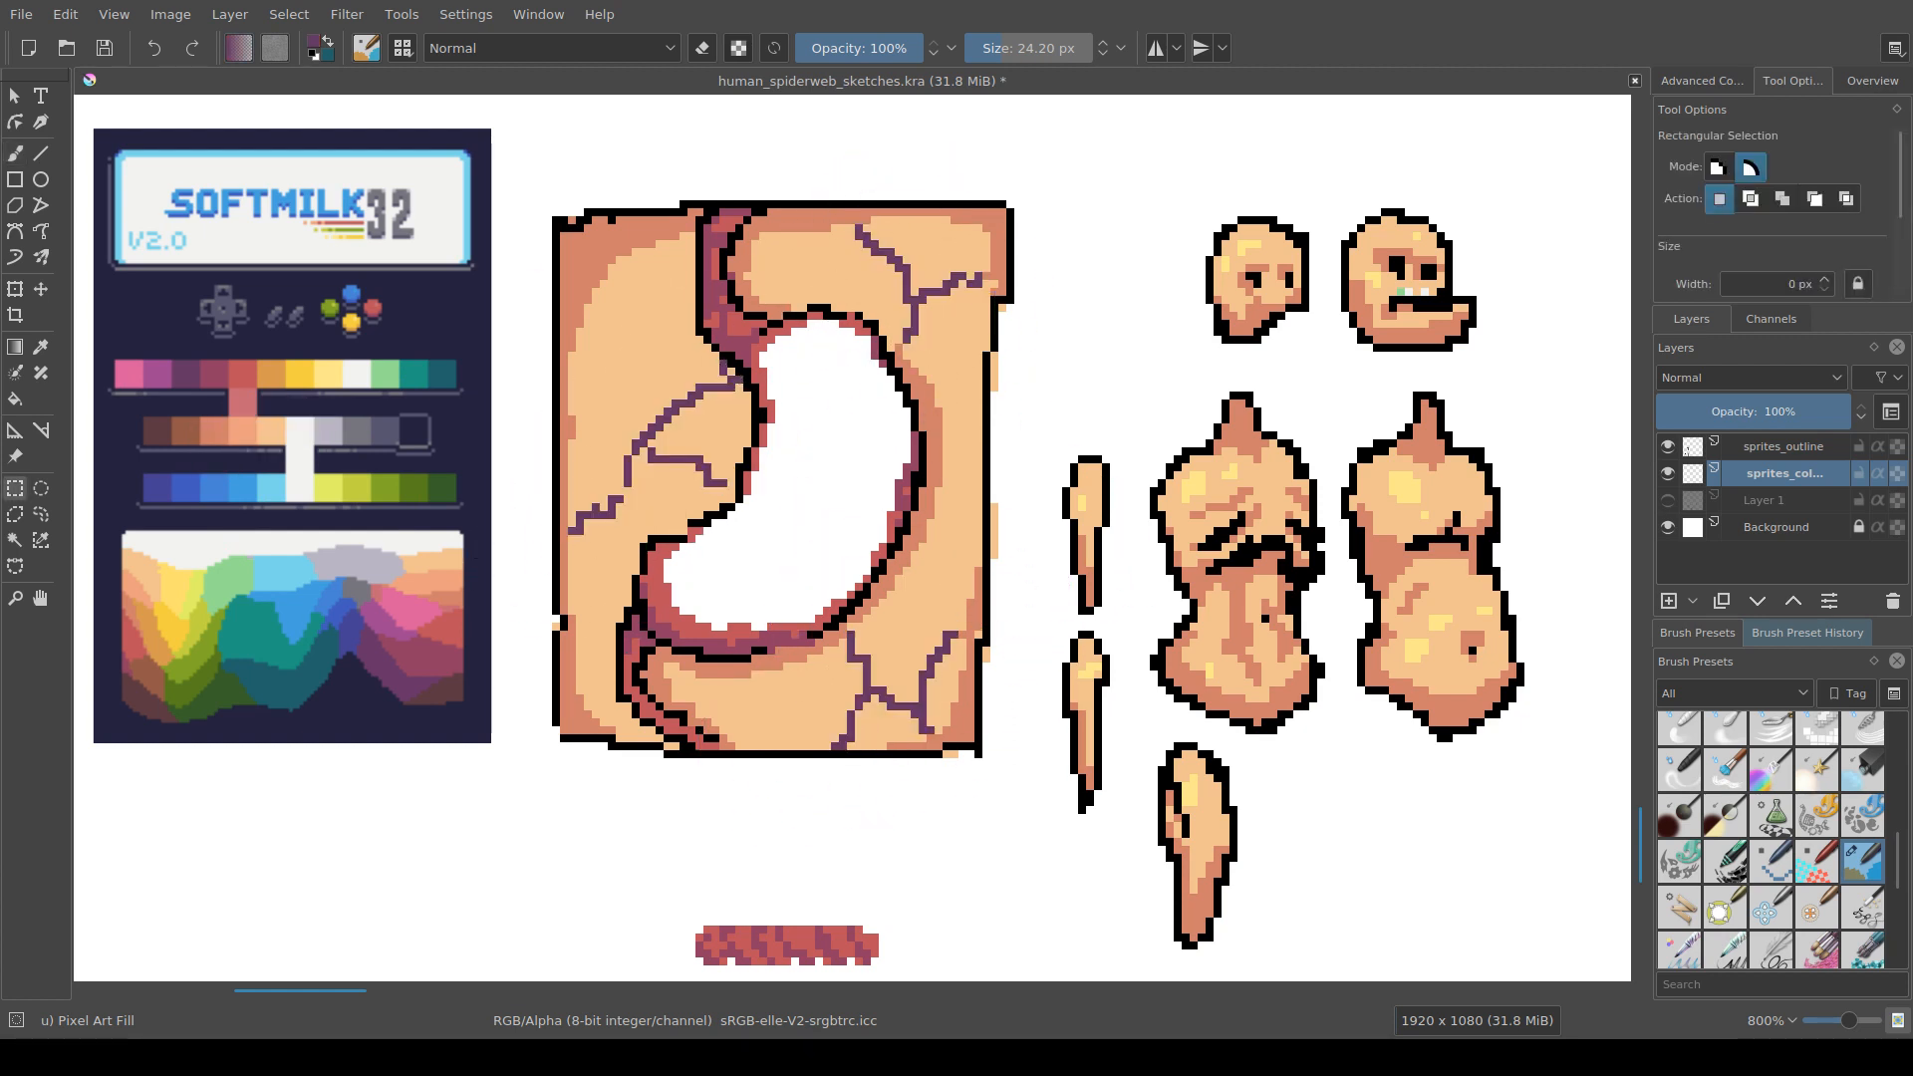
Step: Examine how the dark purple veins on the framed stomach sprite read from close up and from far away
scroll(1006, 498, down, 2)
scroll(1006, 538, up, 2)
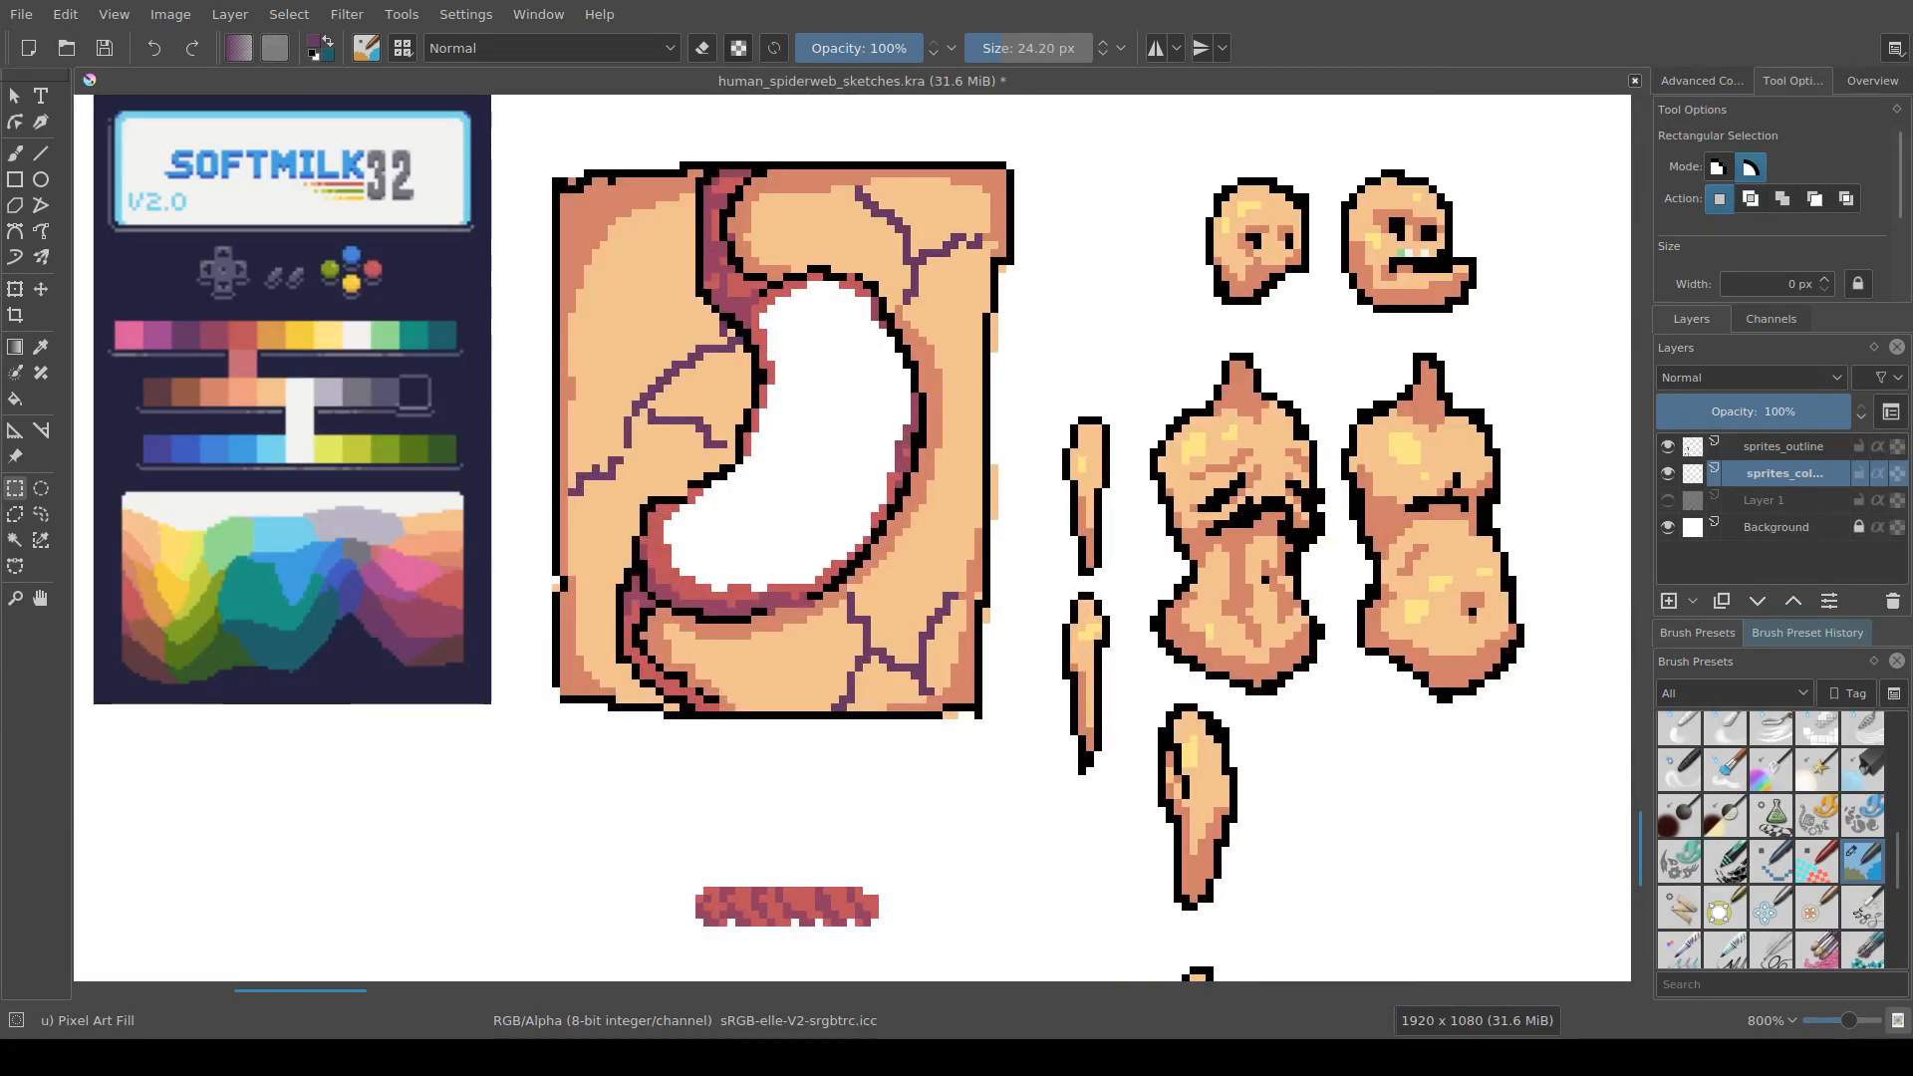
scroll(238, 558, down, 2)
scroll(709, 490, down, 2)
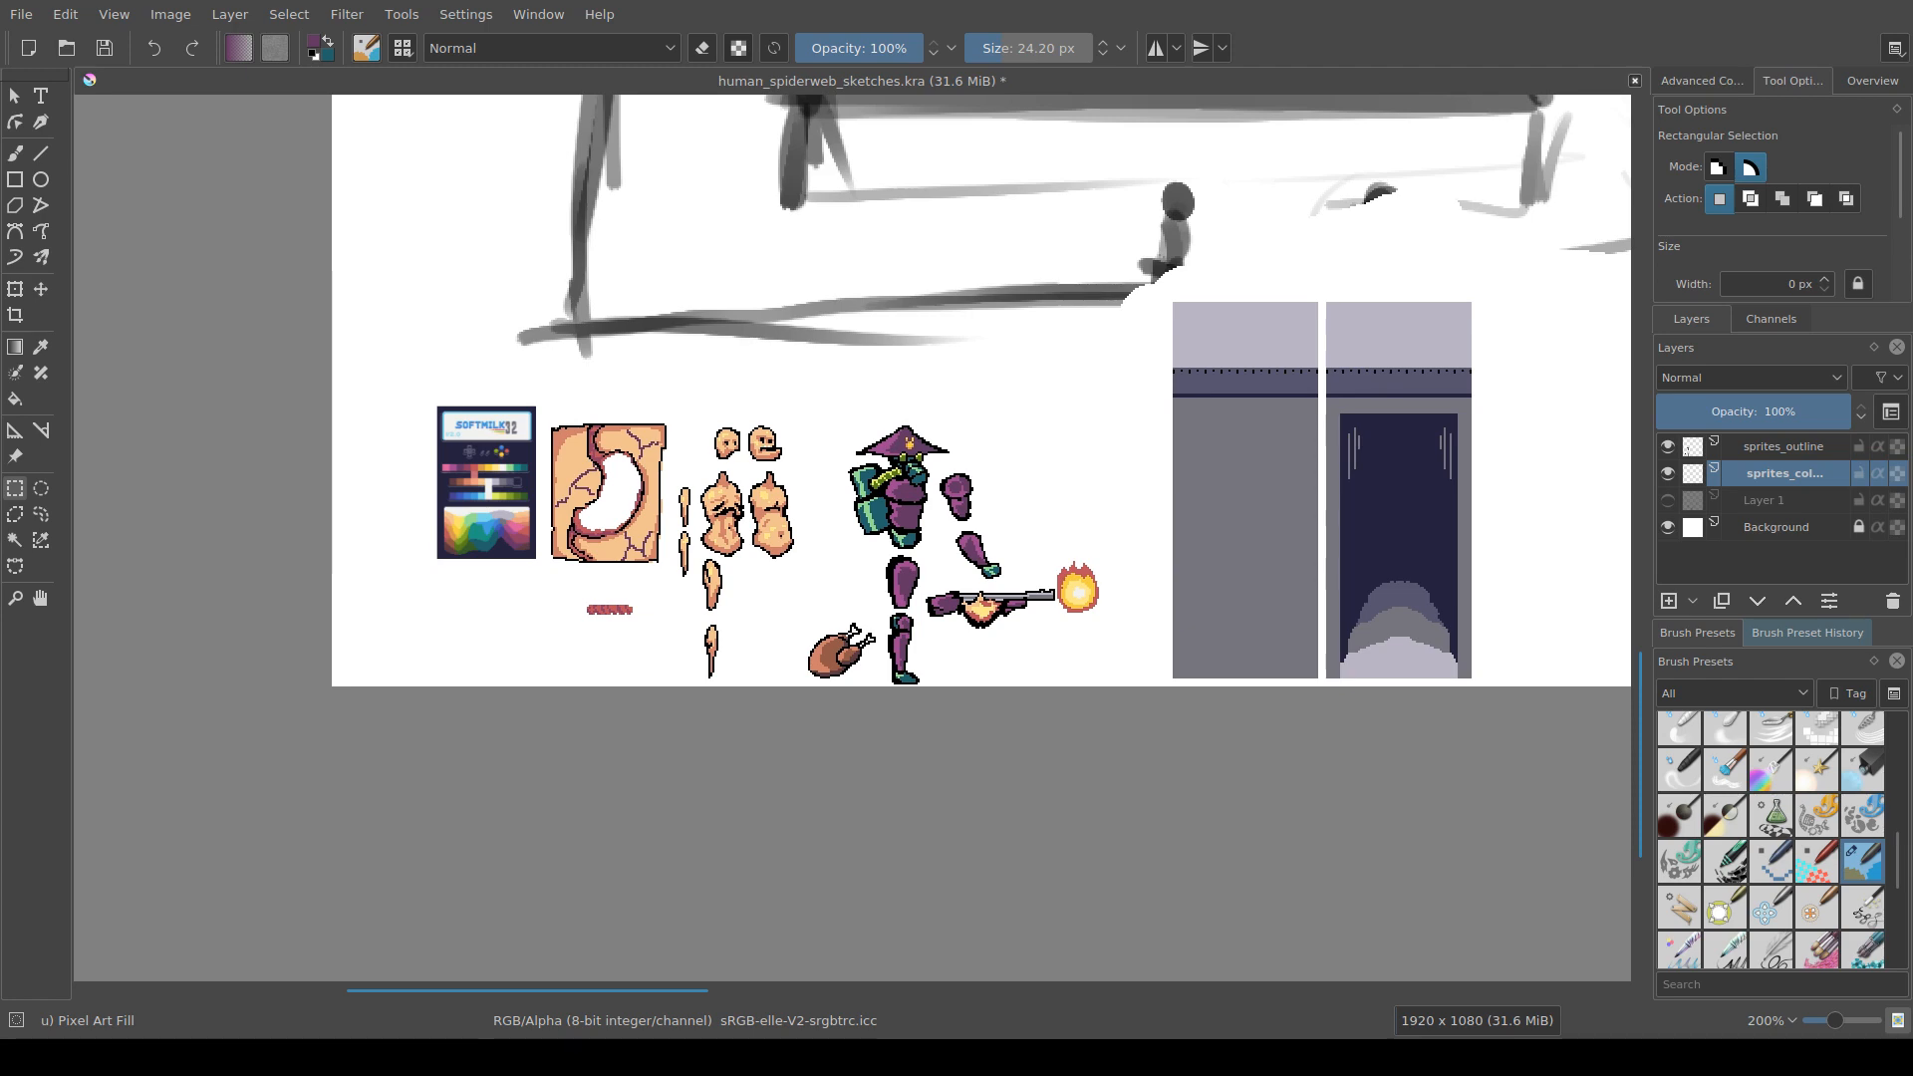
drag(507, 540, 538, 549)
scroll(538, 549, up, 1)
scroll(538, 549, down, 1)
scroll(559, 522, up, 4)
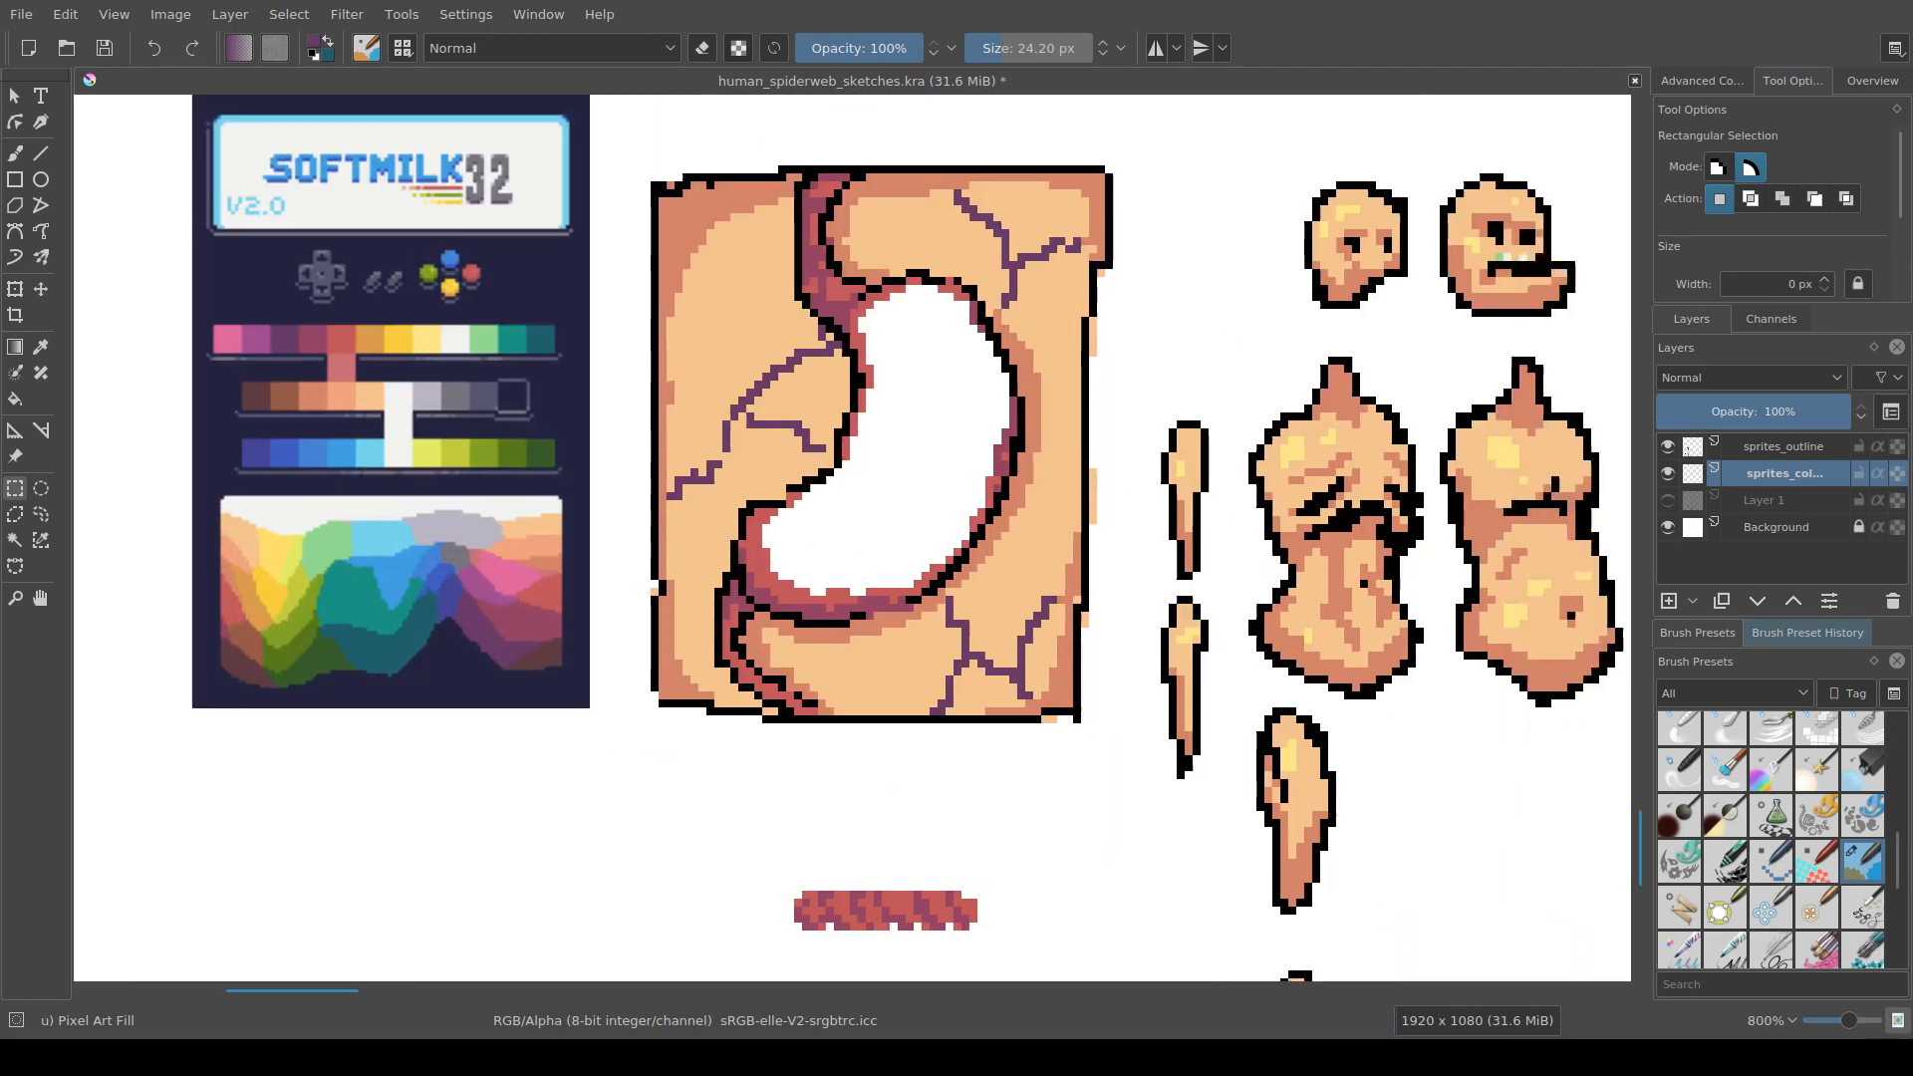
Step: Save the drawing with the dark purple vein lines
drag(659, 508, 484, 581)
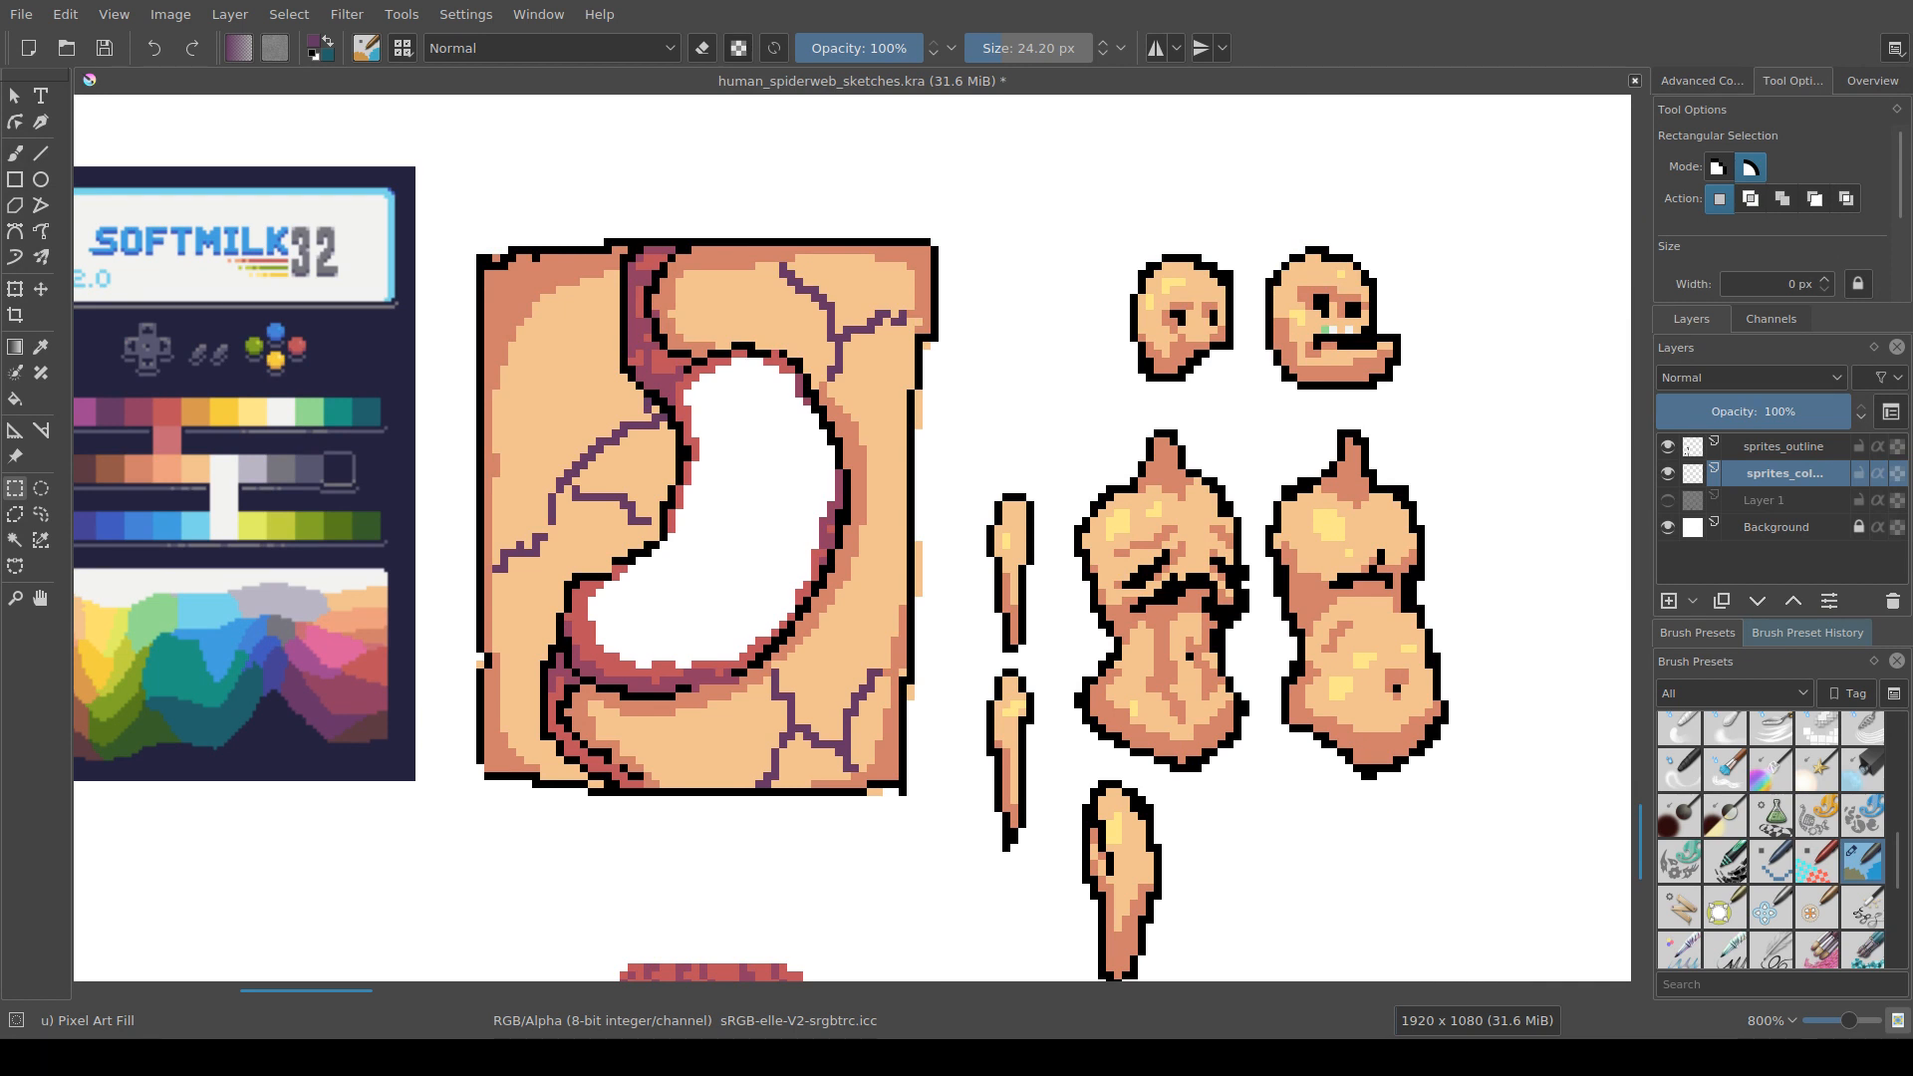
key(ctrl+s)
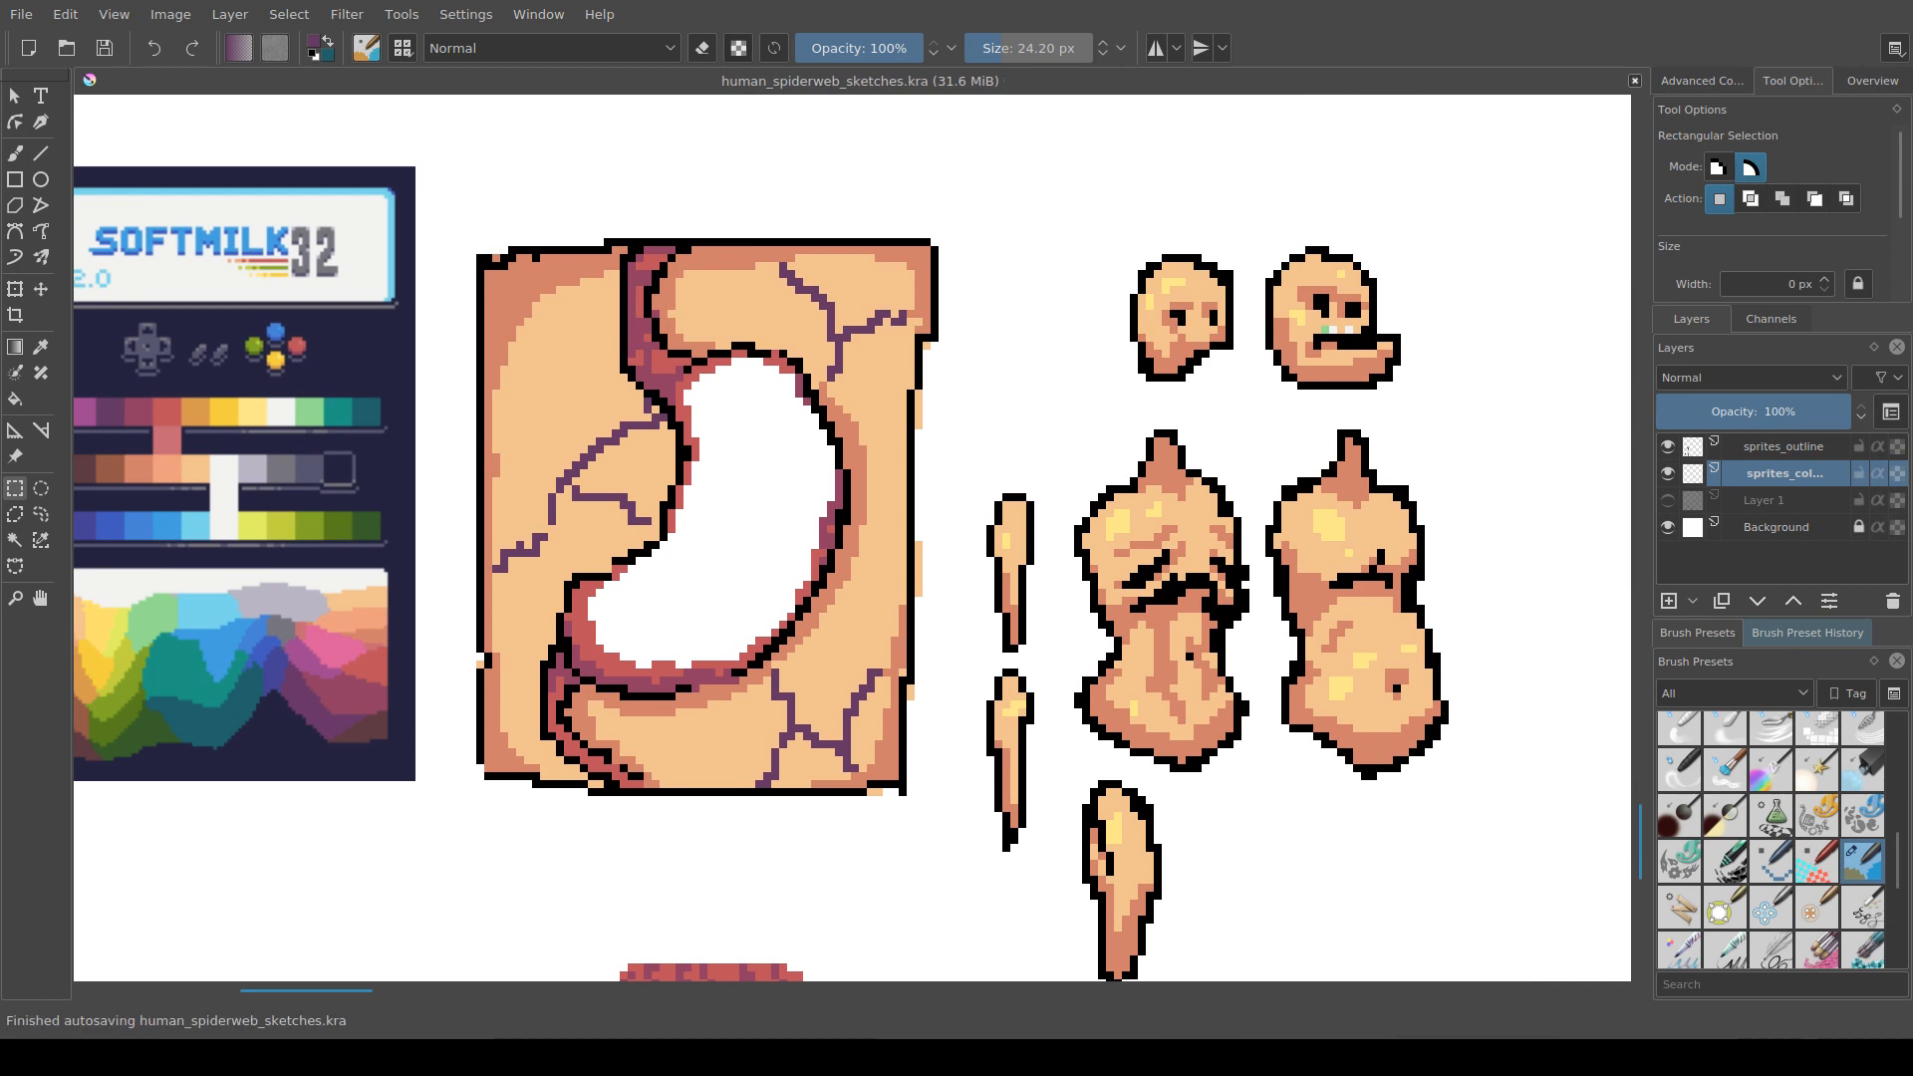
Step: Compare the framed stomach sprite with the body parts and the purple character elsewhere on the sheet
scroll(601, 599, down, 1)
drag(600, 600, 673, 649)
scroll(670, 765, up, 1)
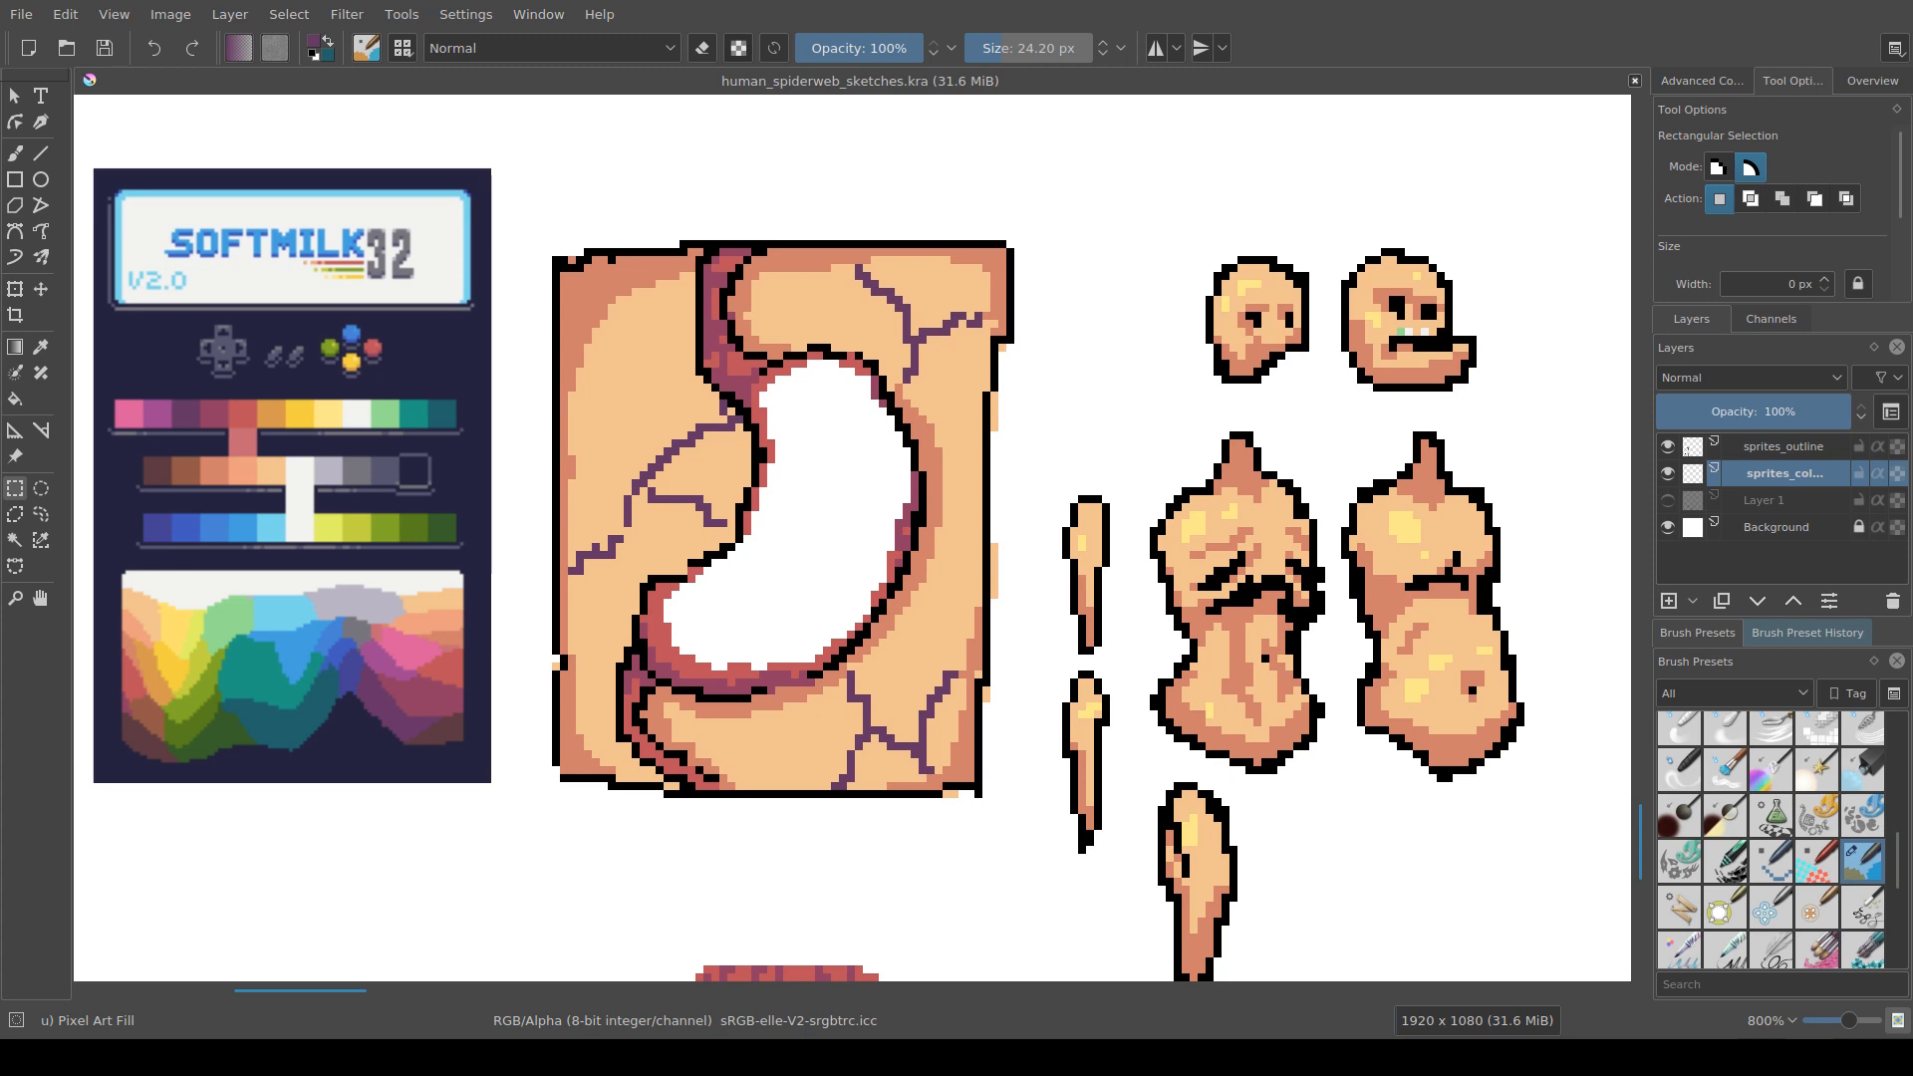
scroll(795, 627, down, 2)
scroll(768, 573, up, 1)
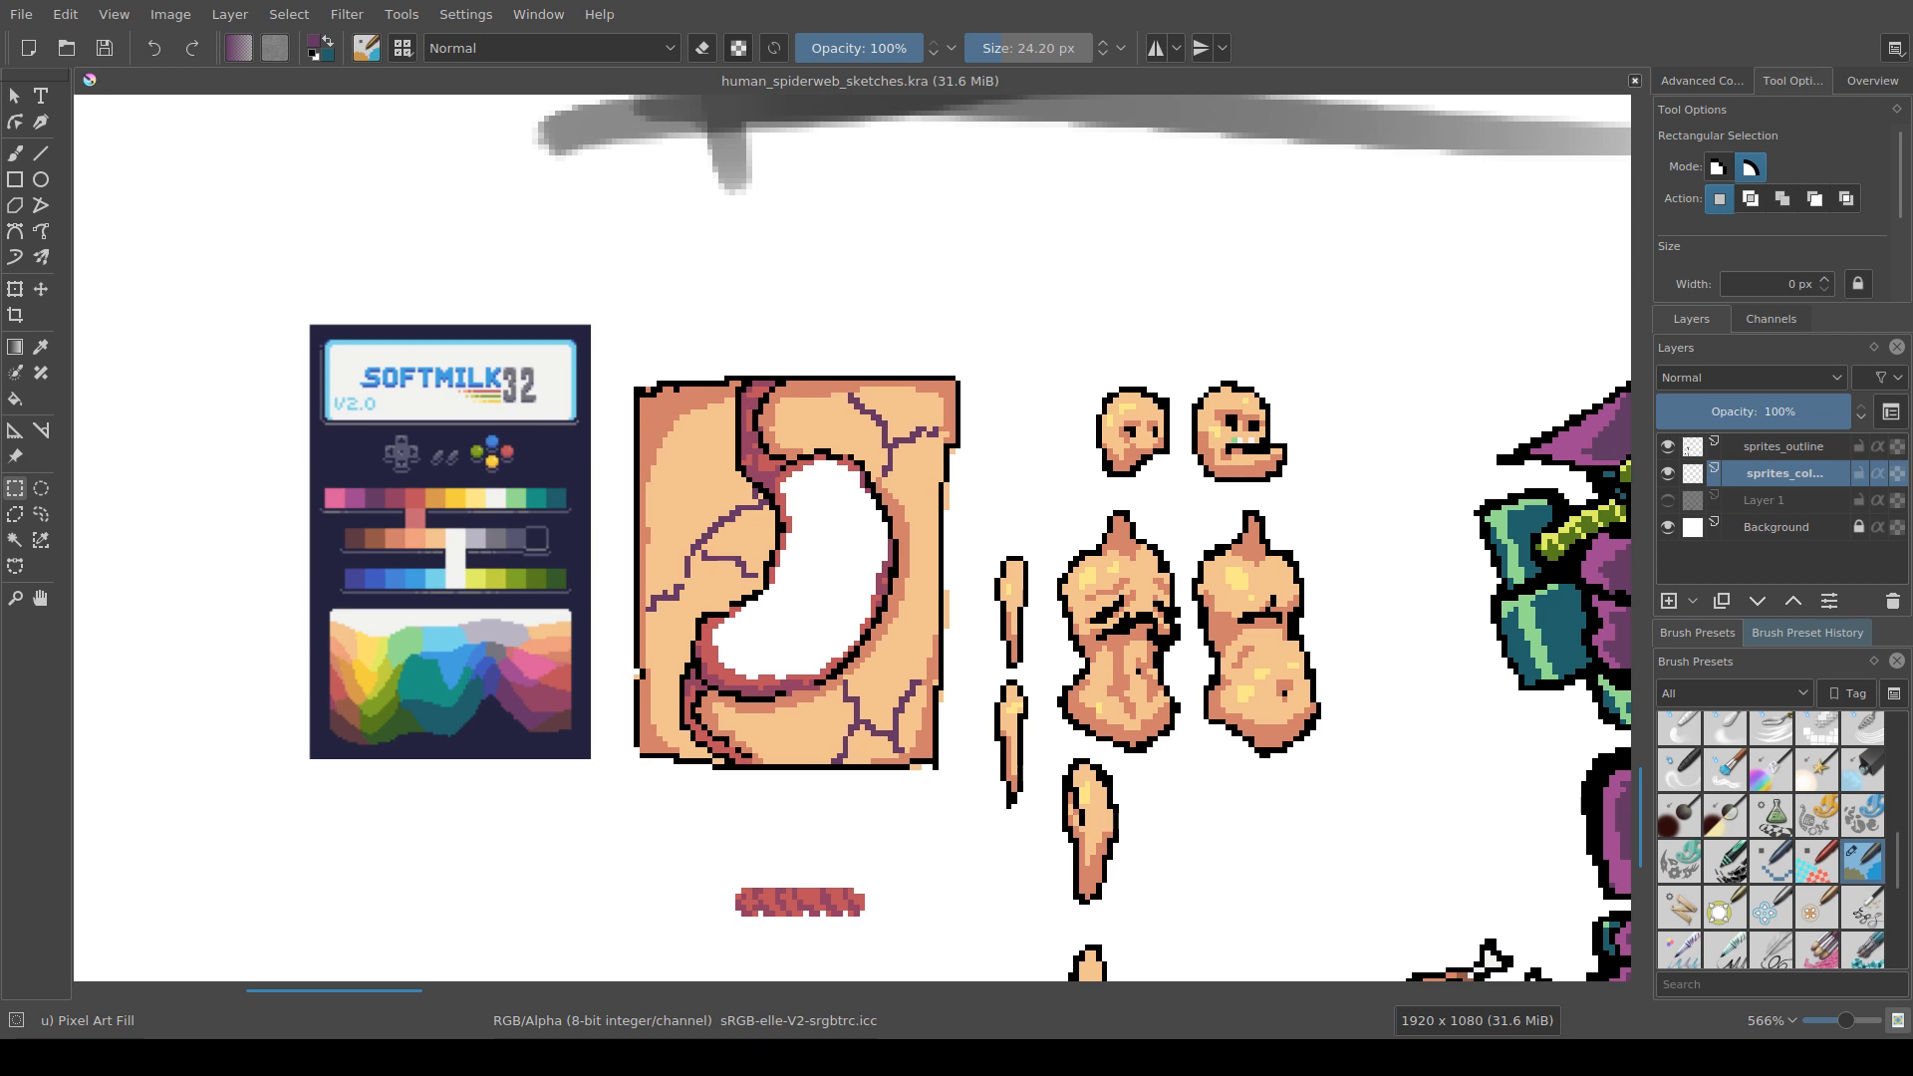
drag(911, 706, 676, 626)
scroll(707, 650, down, 1)
scroll(683, 637, down, 1)
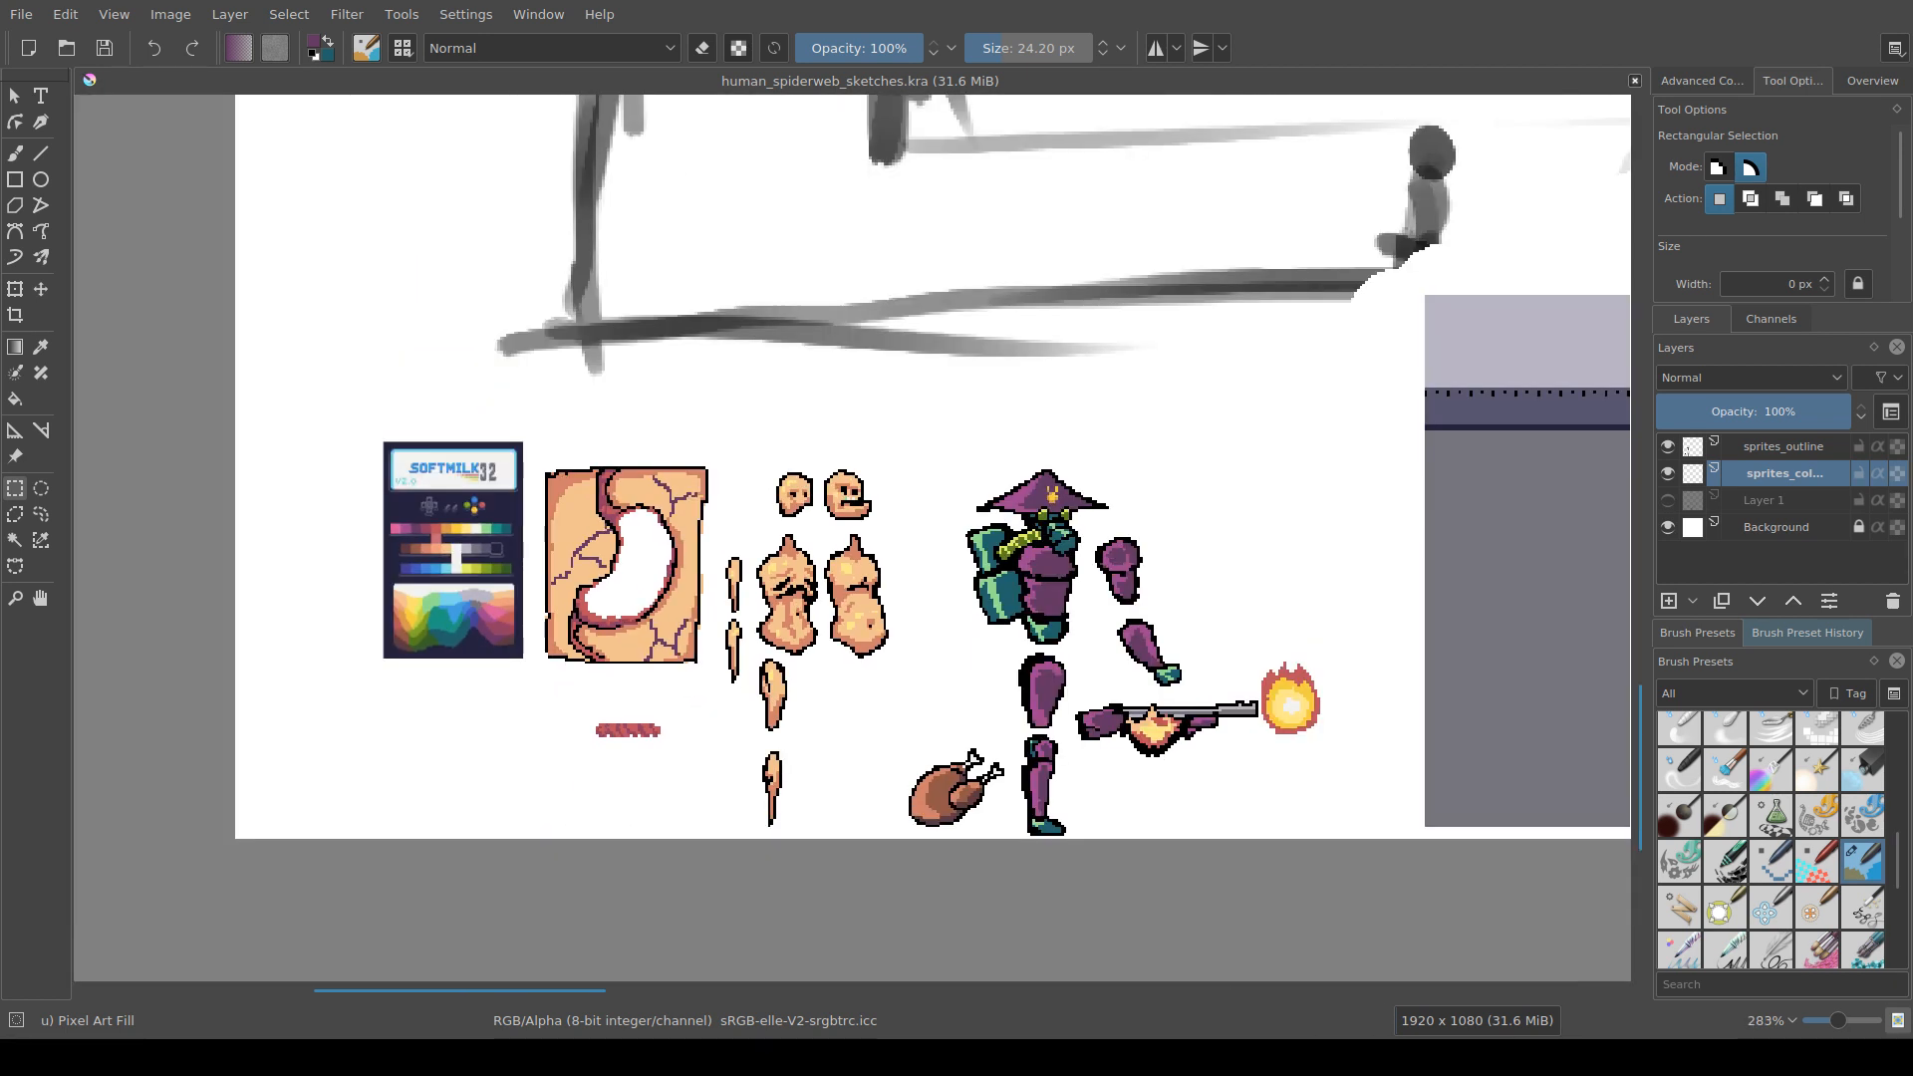
Step: Inspect the framed stomach sprite's border at several magnifications, looking for stray pixels outside the outline
drag(803, 663, 863, 711)
scroll(752, 684, down, 1)
scroll(747, 648, up, 2)
scroll(782, 699, down, 1)
scroll(788, 702, up, 1)
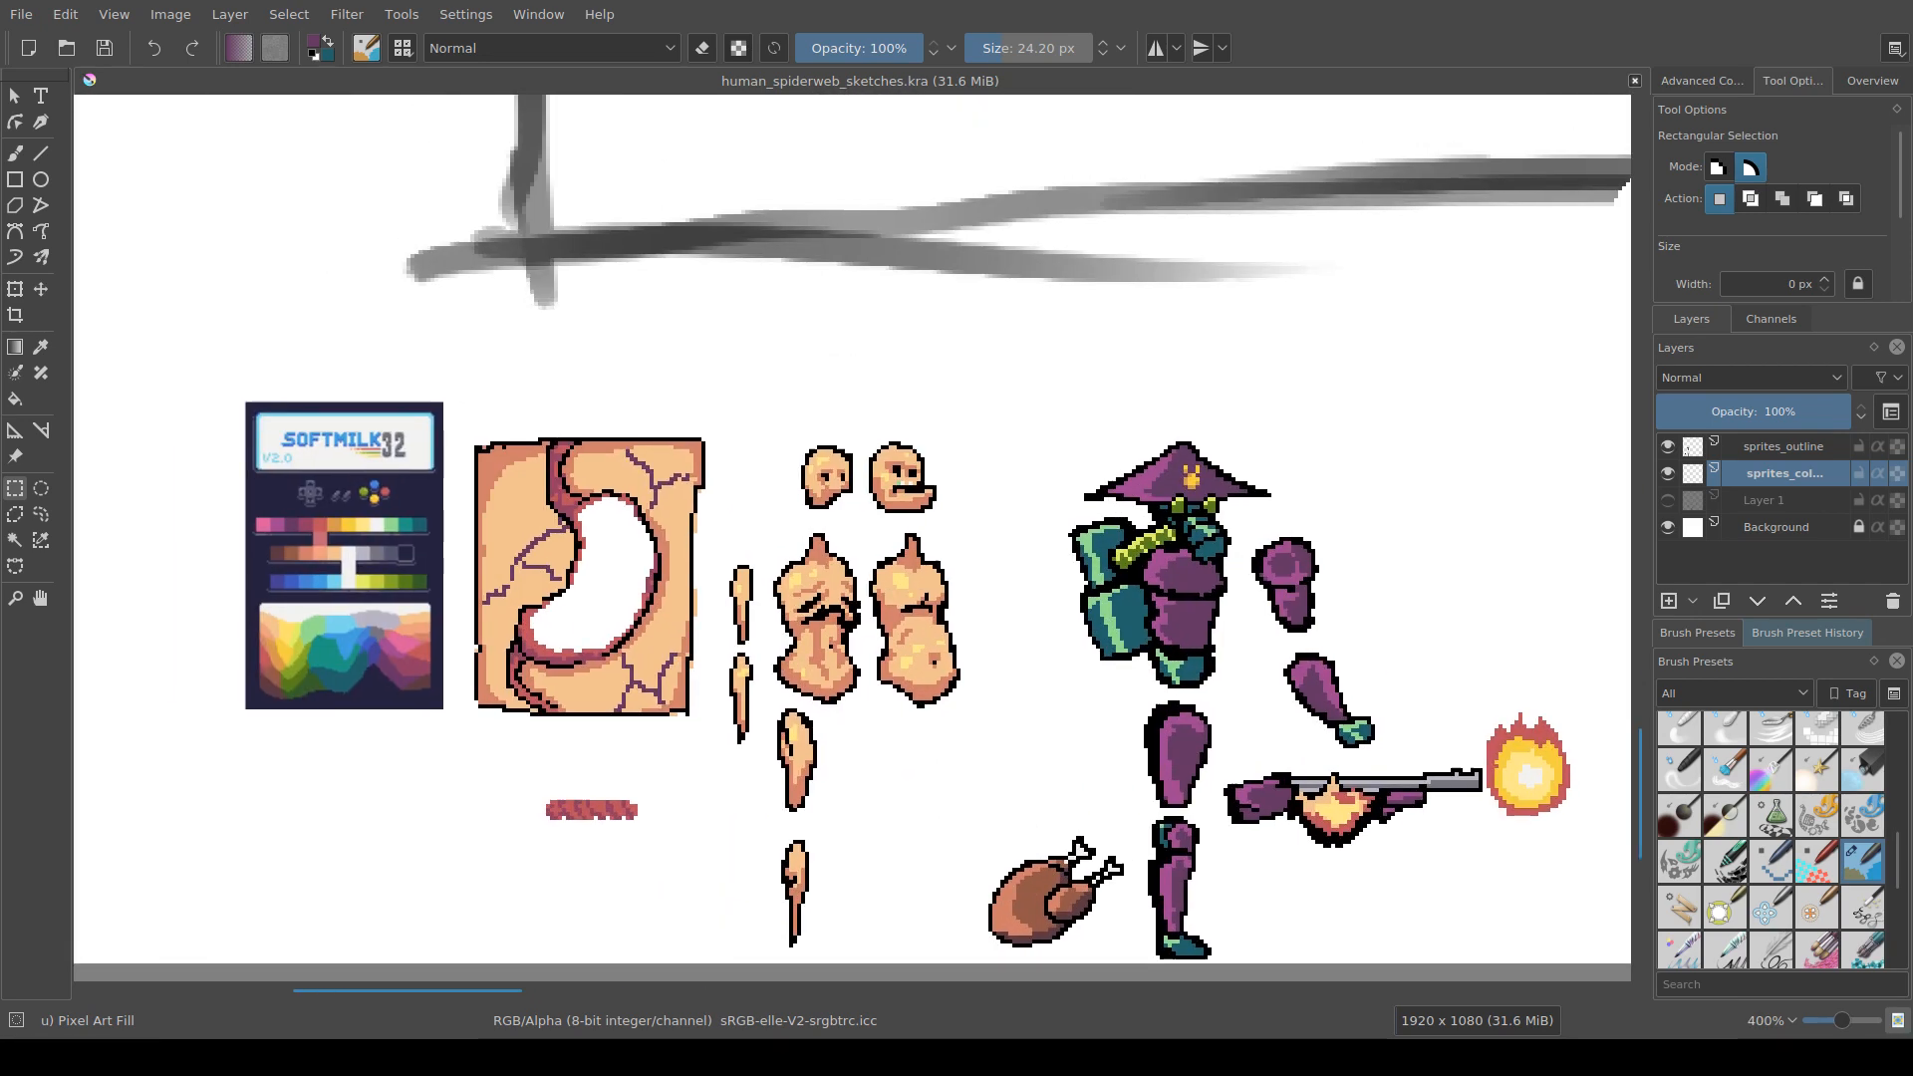
drag(603, 662, 755, 673)
scroll(755, 674, up, 1)
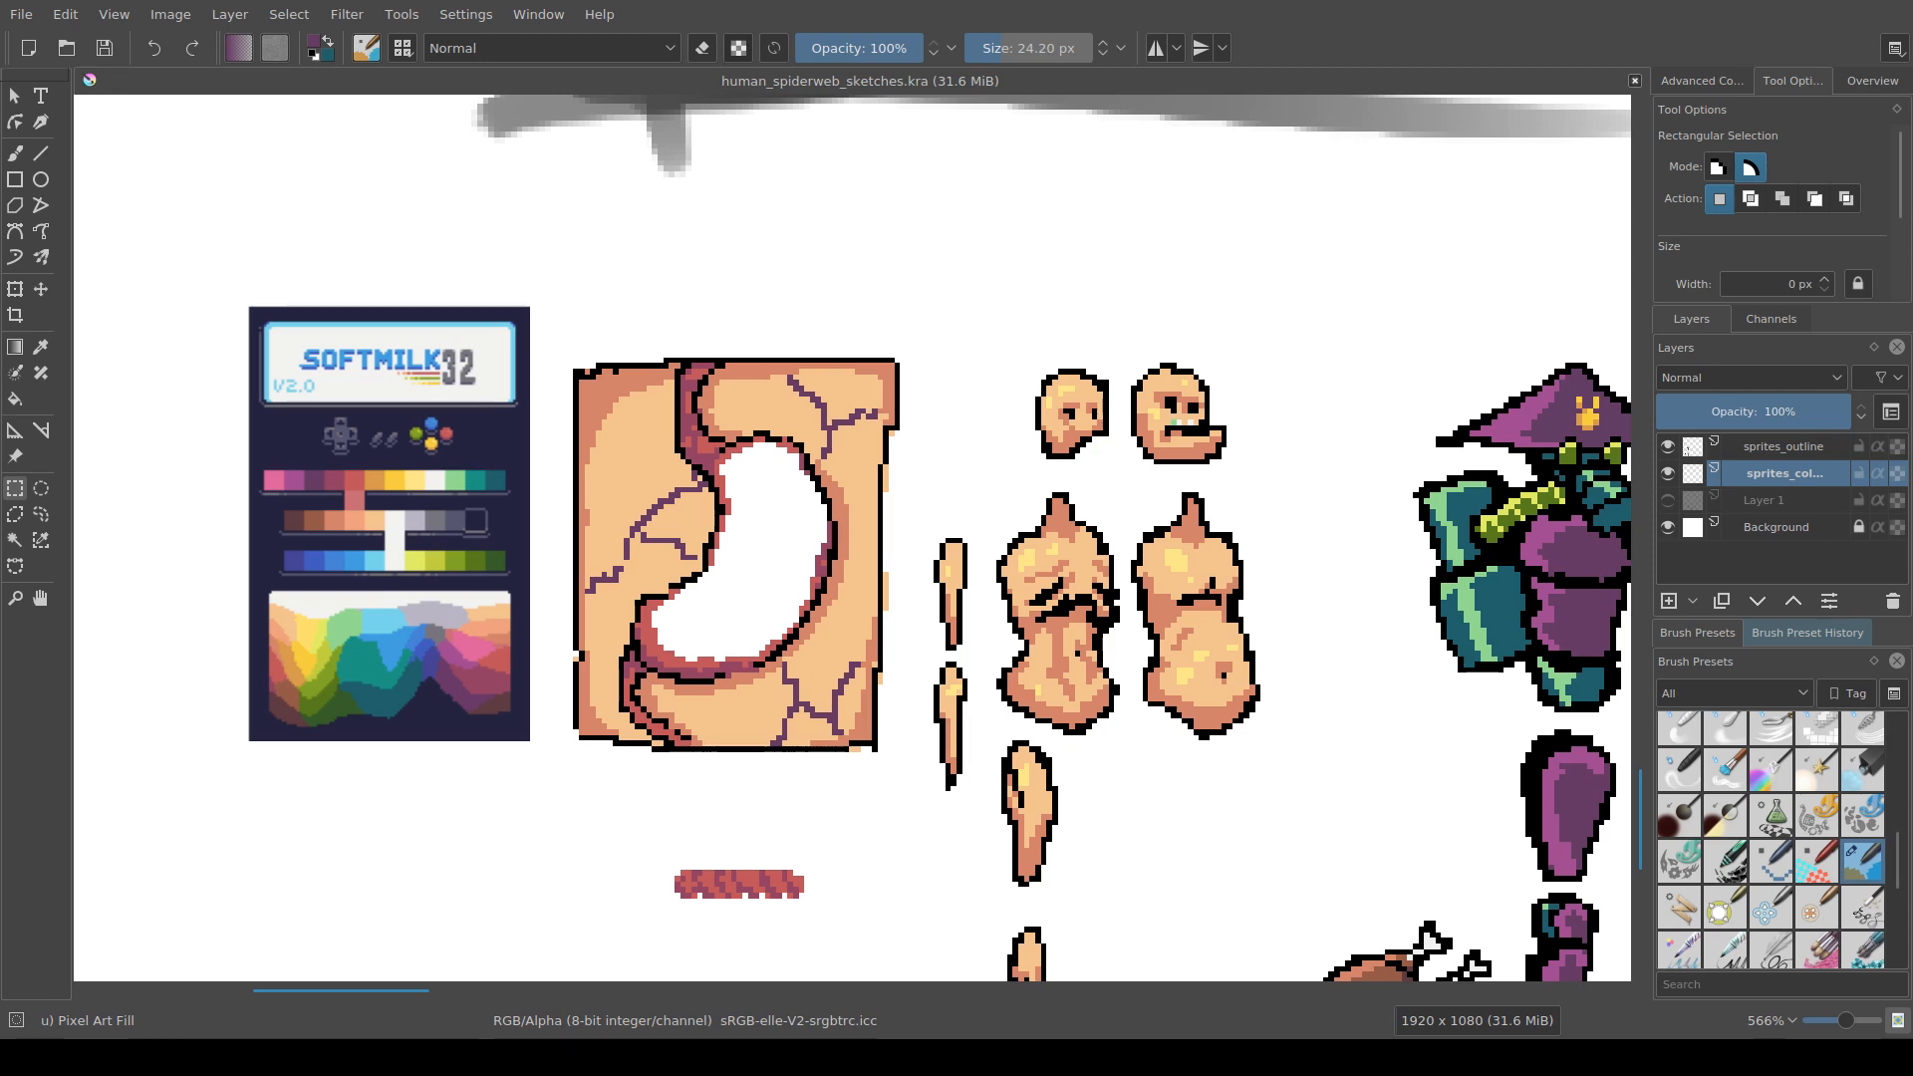
scroll(763, 656, down, 2)
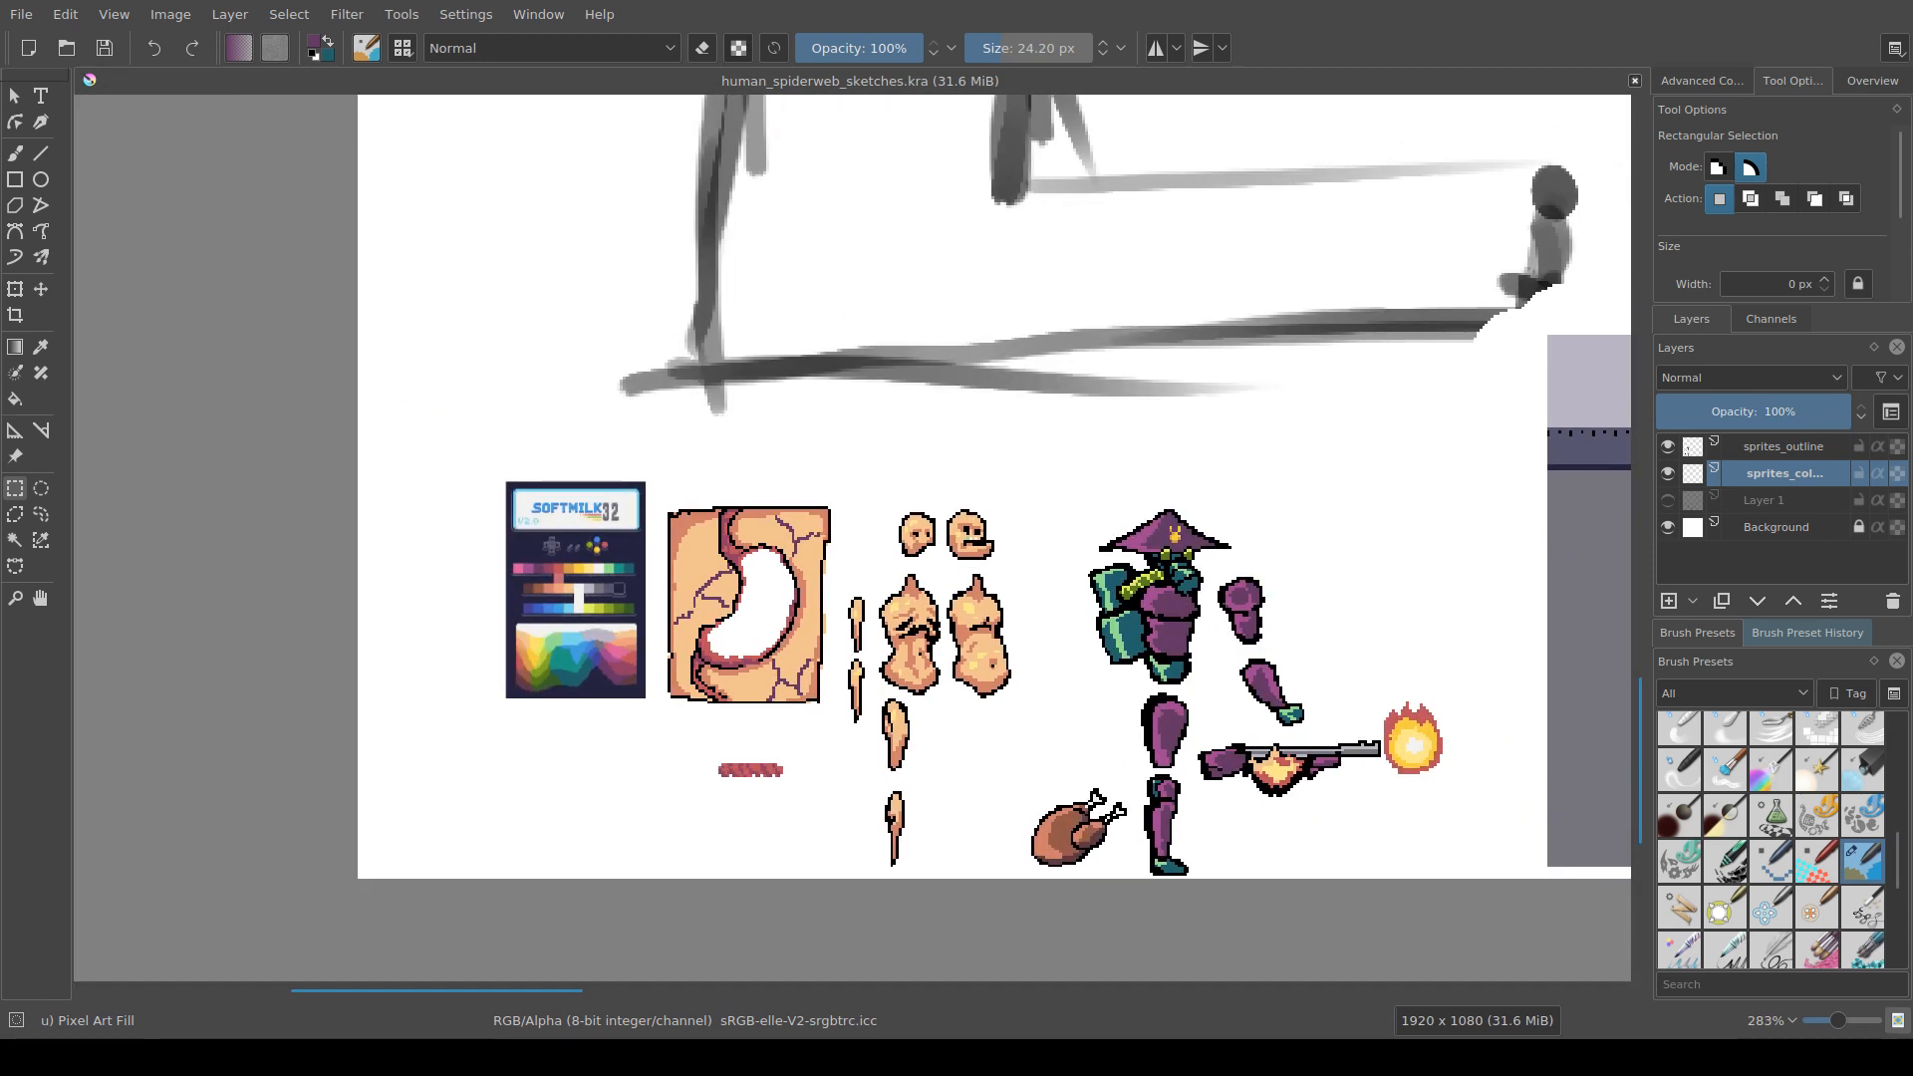
scroll(817, 691, up, 4)
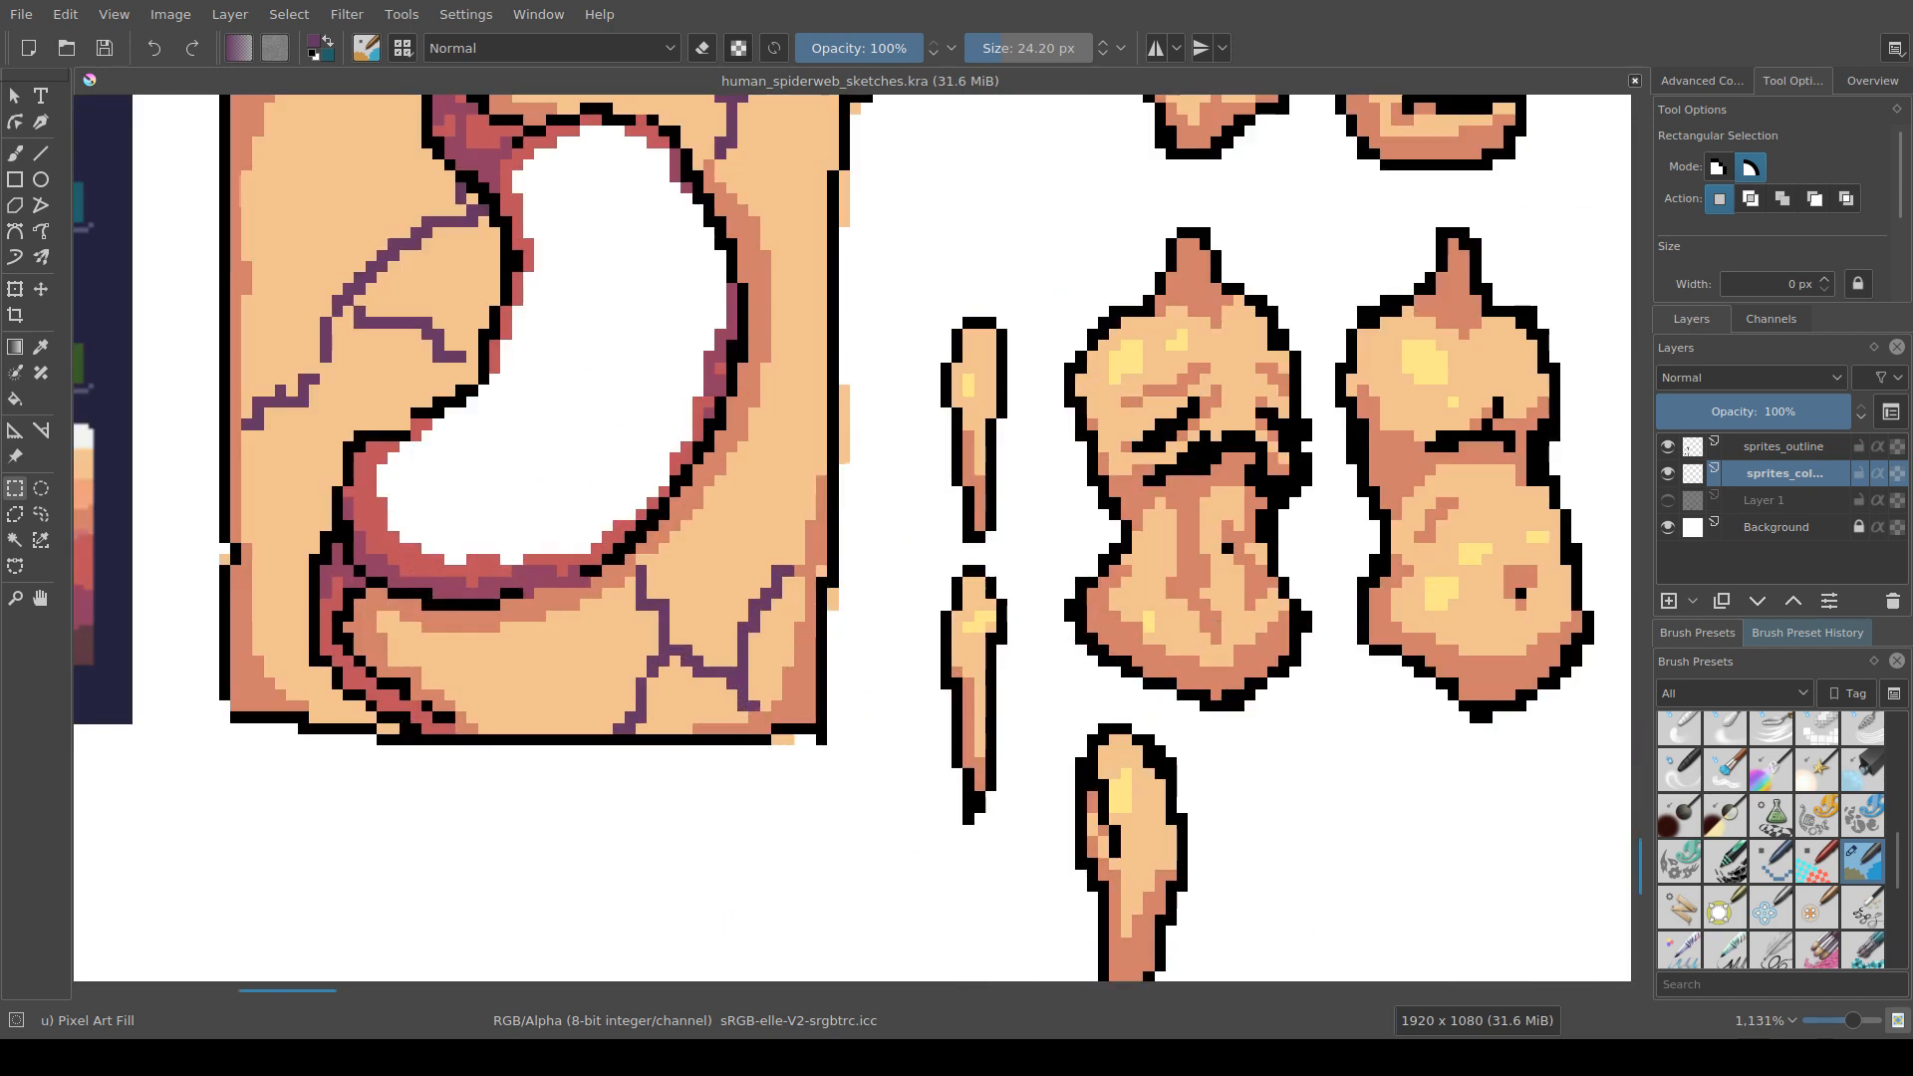
Step: Delete the stray skin-coloured pixels outside the stomach frame's right edge and below its lower-right corner
drag(817, 690, 708, 708)
scroll(707, 707, down, 1)
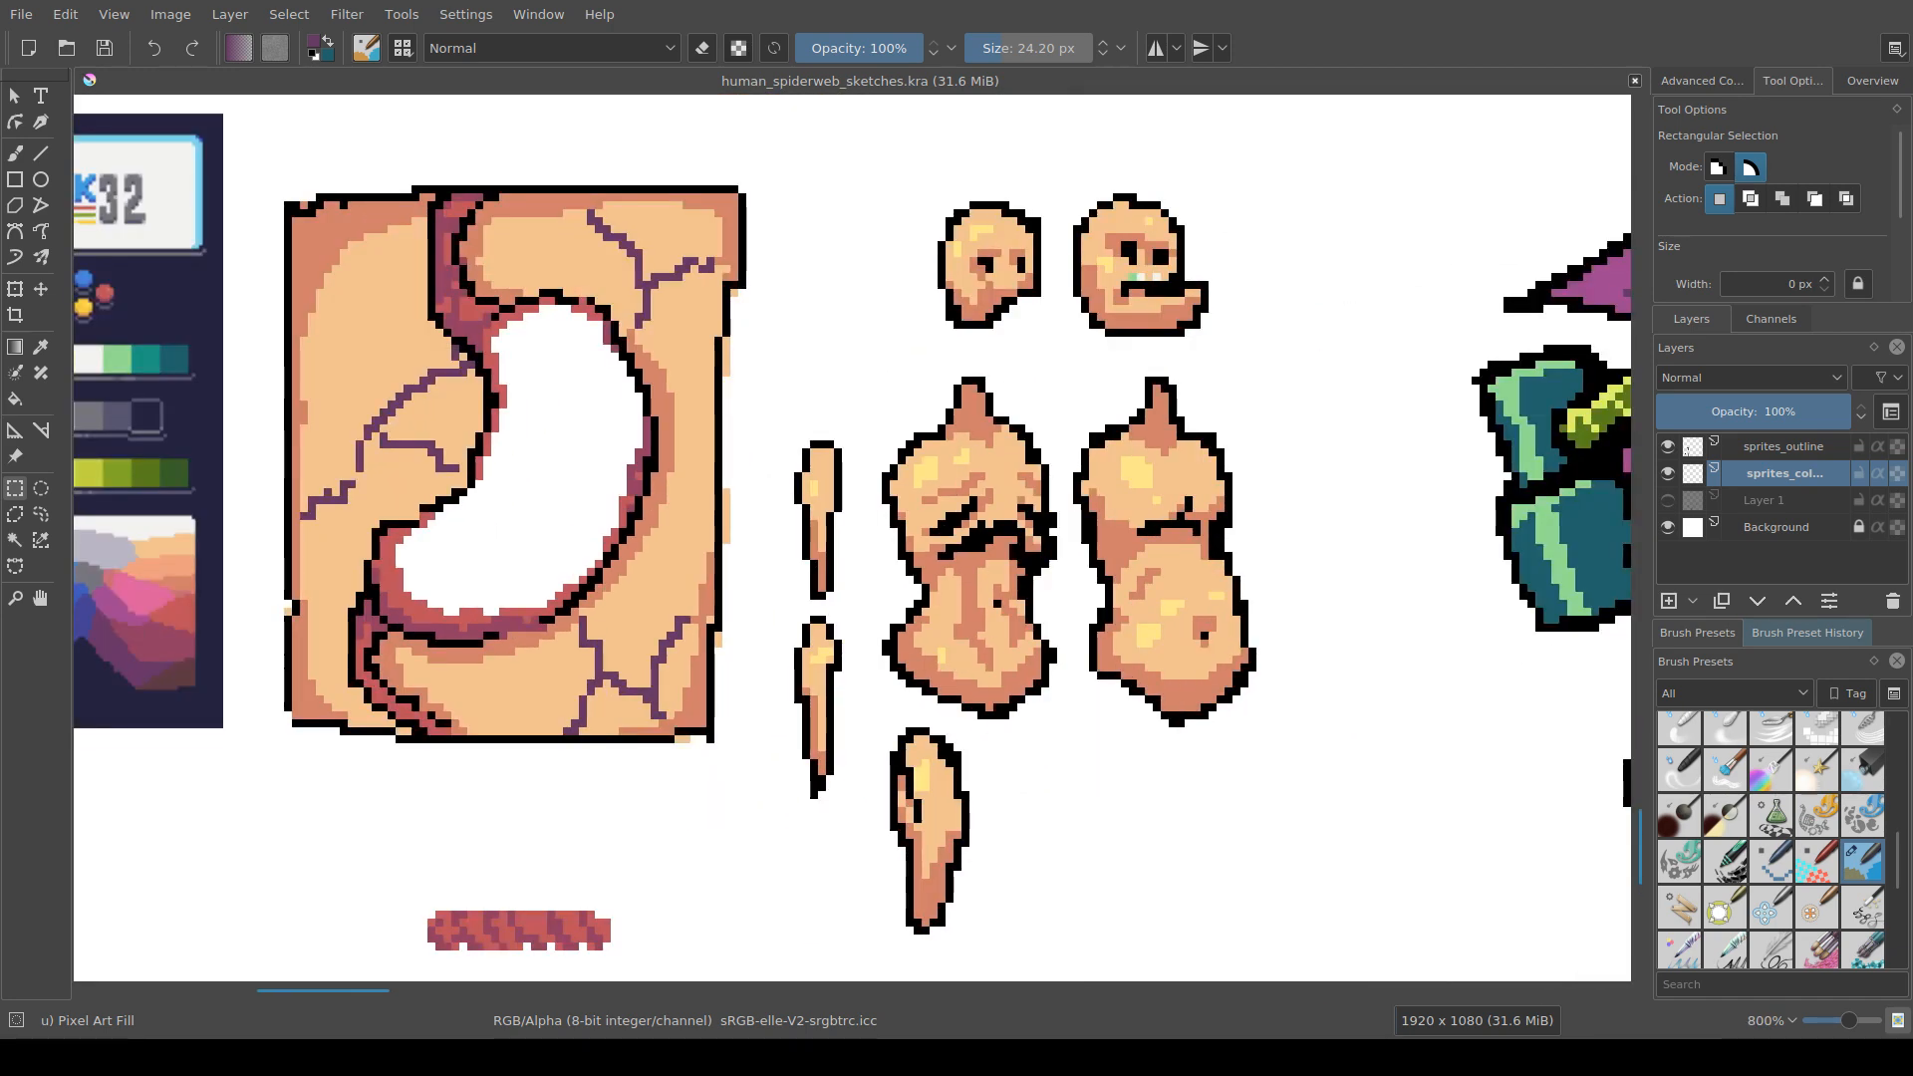
drag(716, 329, 771, 691)
key(Delete)
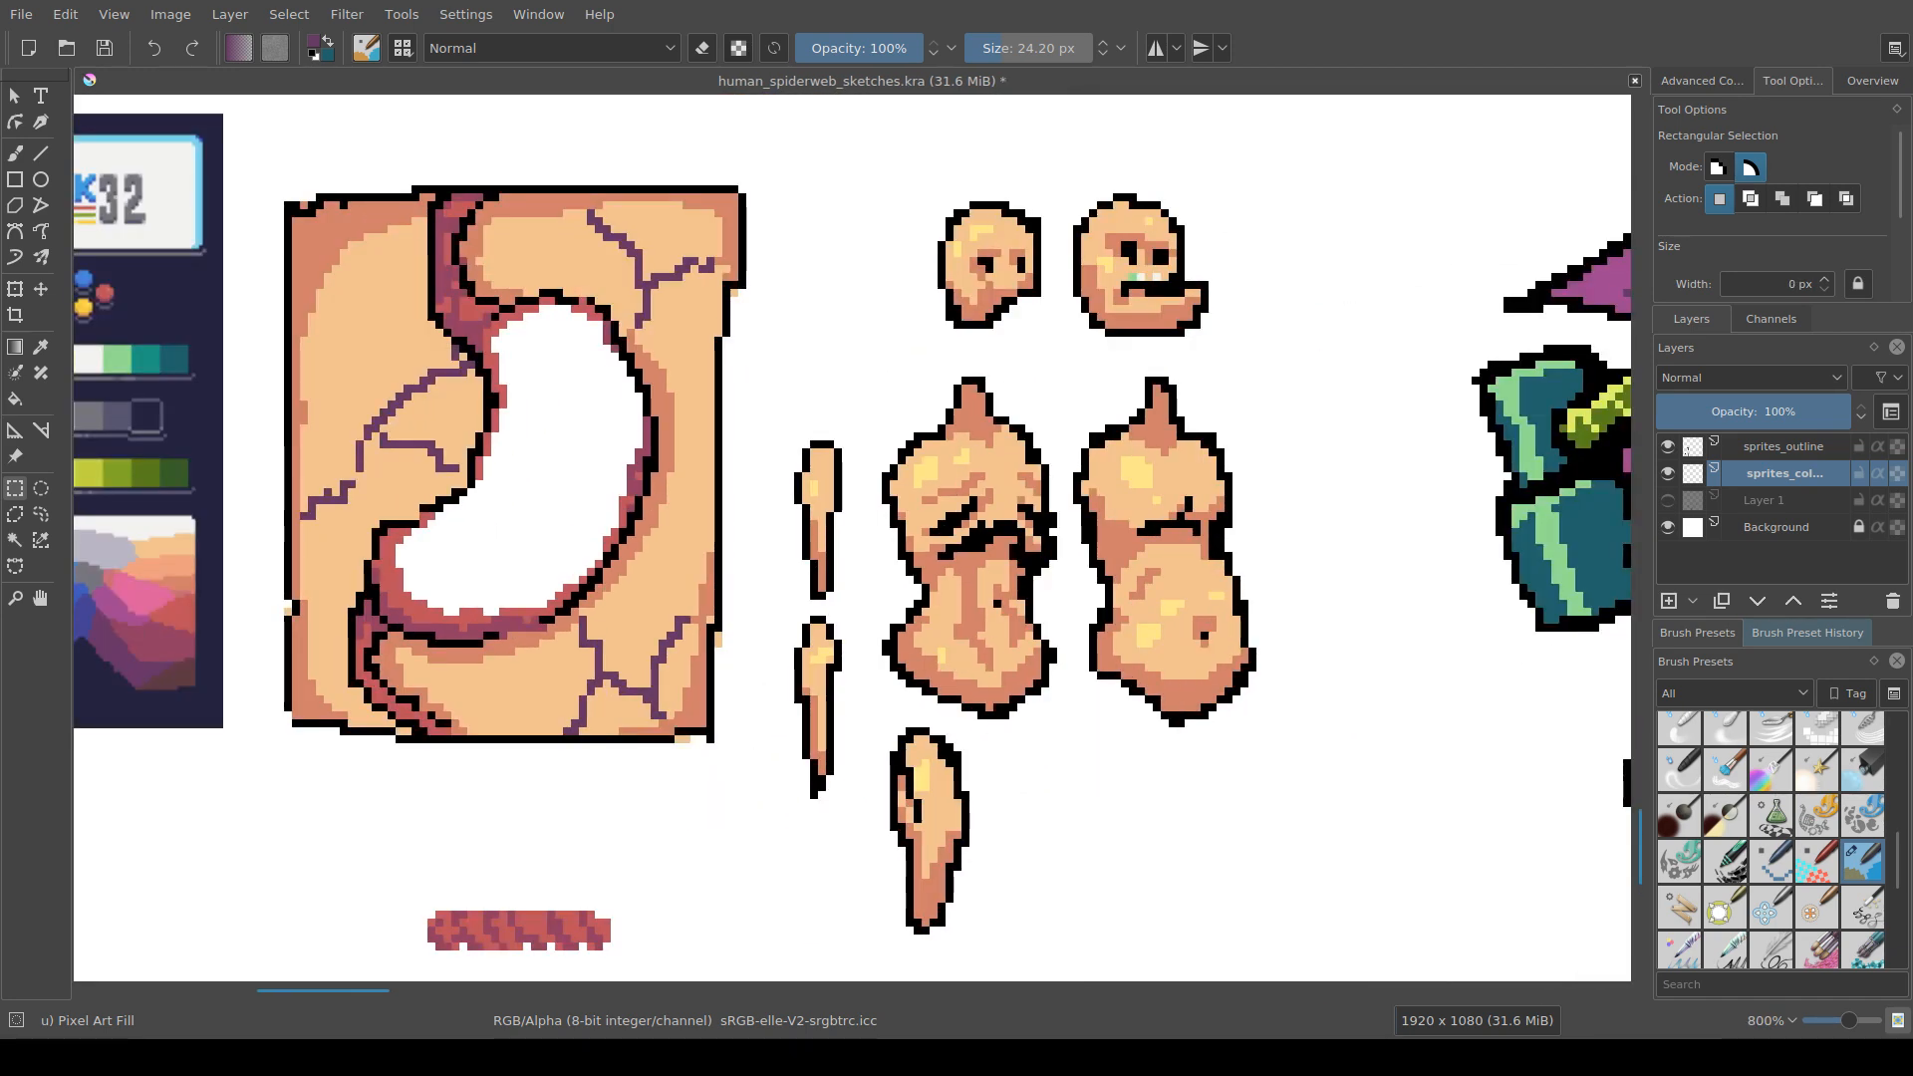
key(ctrl+shift+a)
drag(673, 736, 744, 775)
key(Delete)
key(ctrl+shift+a)
Step: Clear the stray colour pixels just outside the step in the frame's upper-right edge
drag(267, 576, 291, 615)
drag(289, 184, 306, 212)
click(305, 211)
drag(730, 289, 738, 297)
key(Delete)
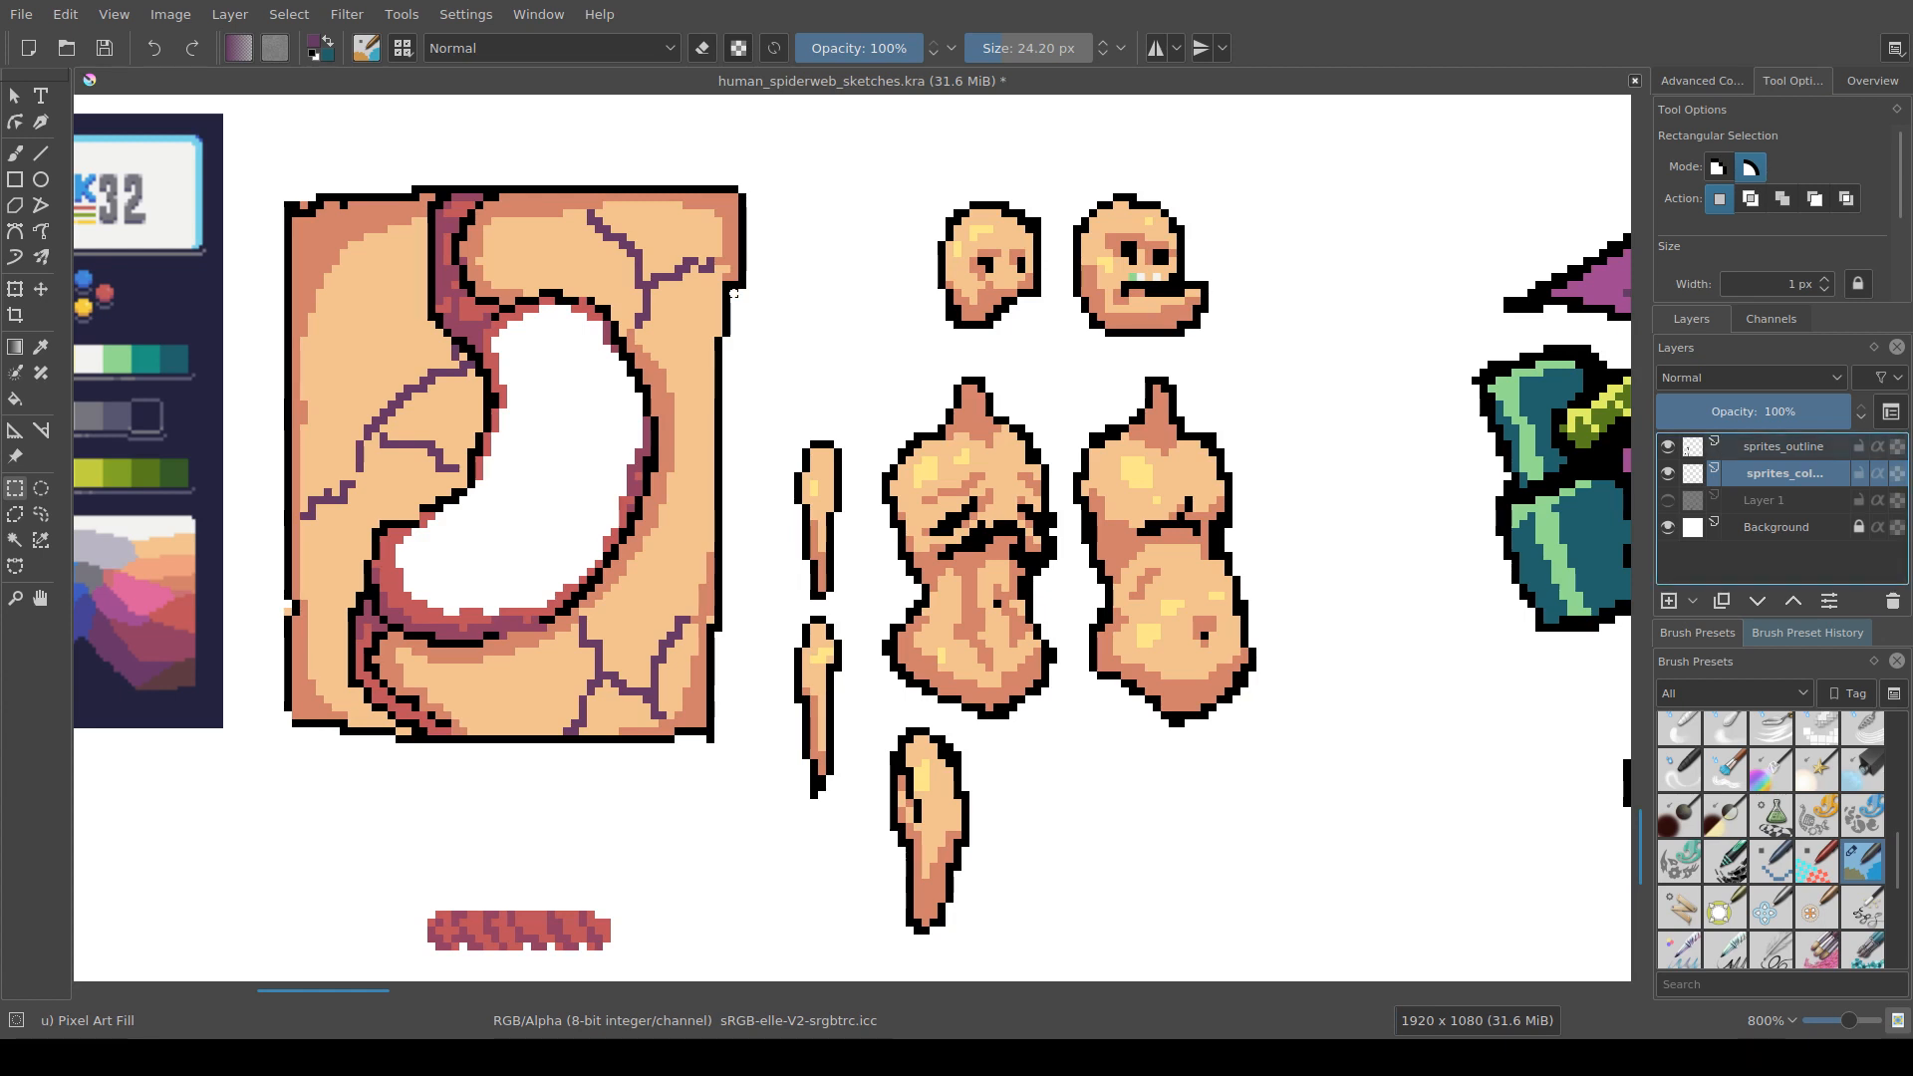
Step: On the sprites_outline layer, erase the excess black outline pixels at the frame's lower-right and upper-left corners
key(Page_Up)
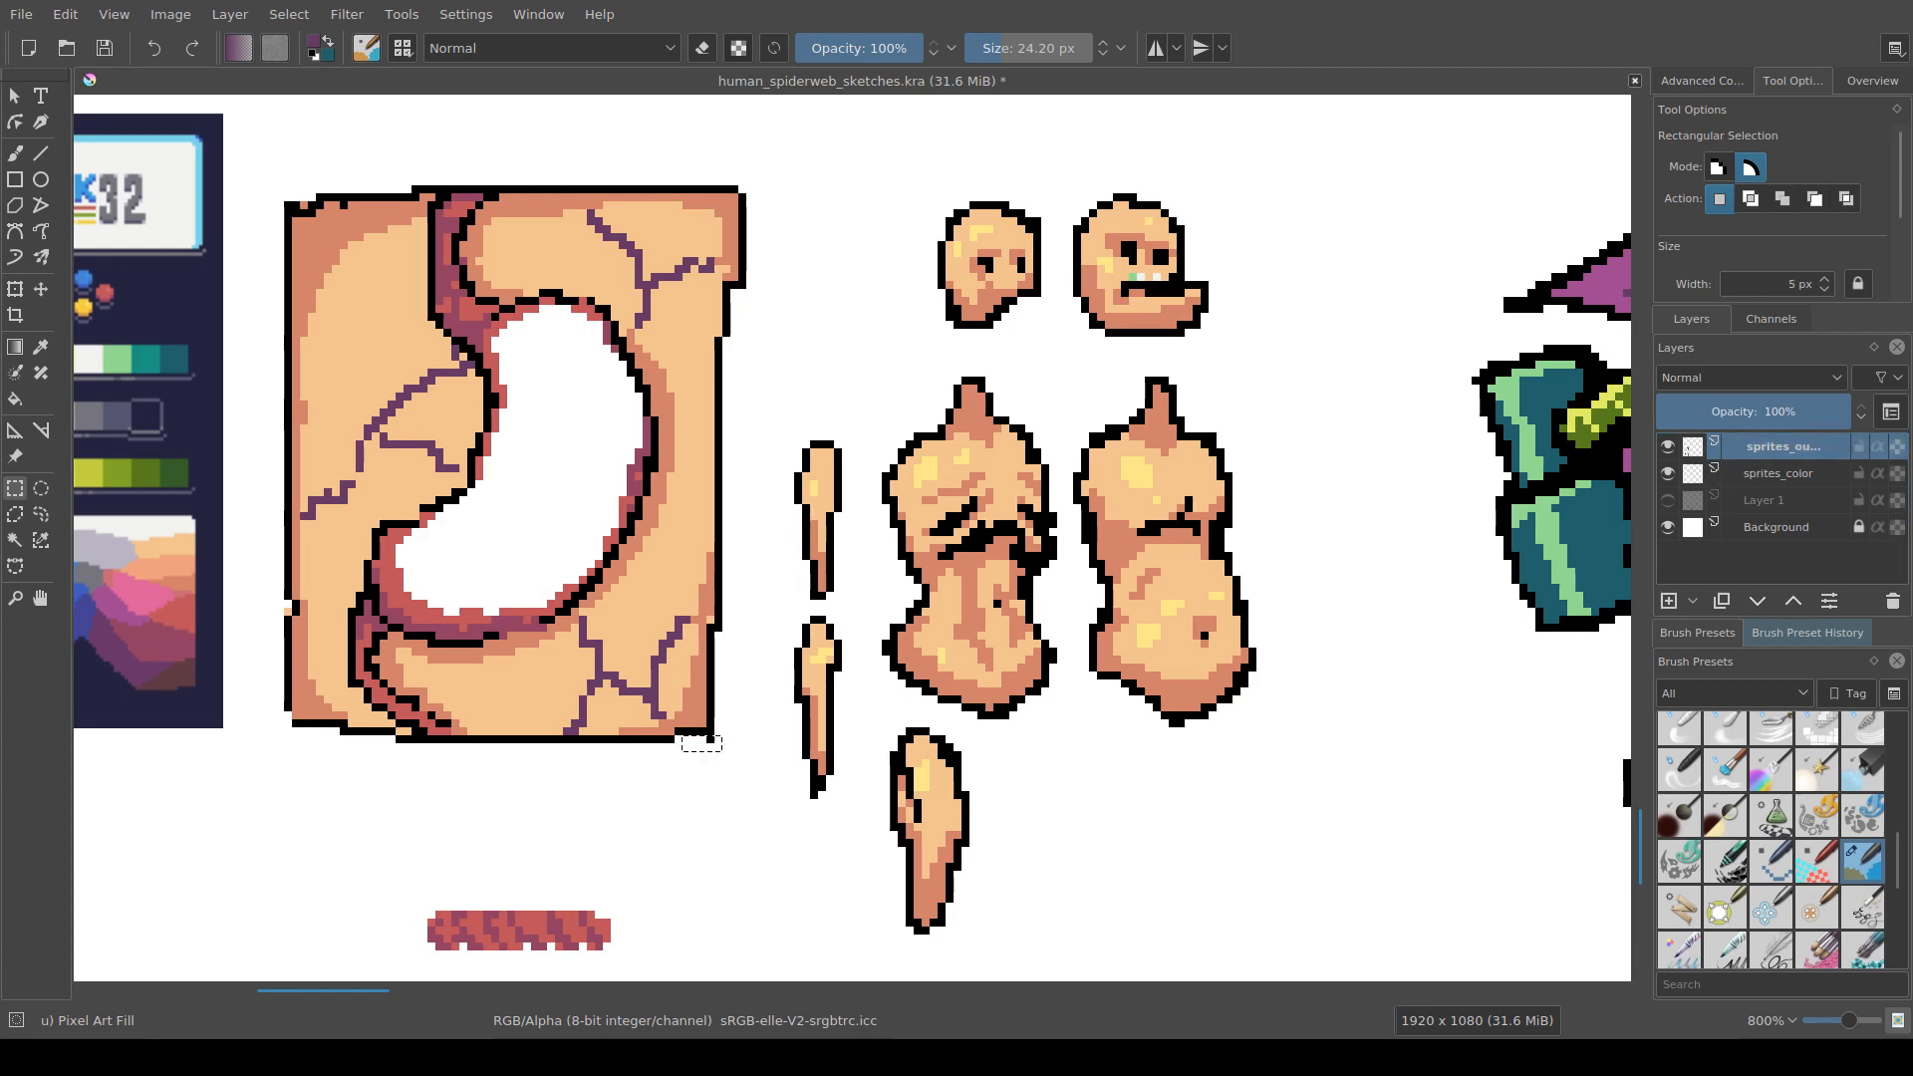
drag(269, 601, 290, 614)
drag(275, 178, 307, 210)
drag(331, 201, 355, 210)
key(Delete)
click(356, 210)
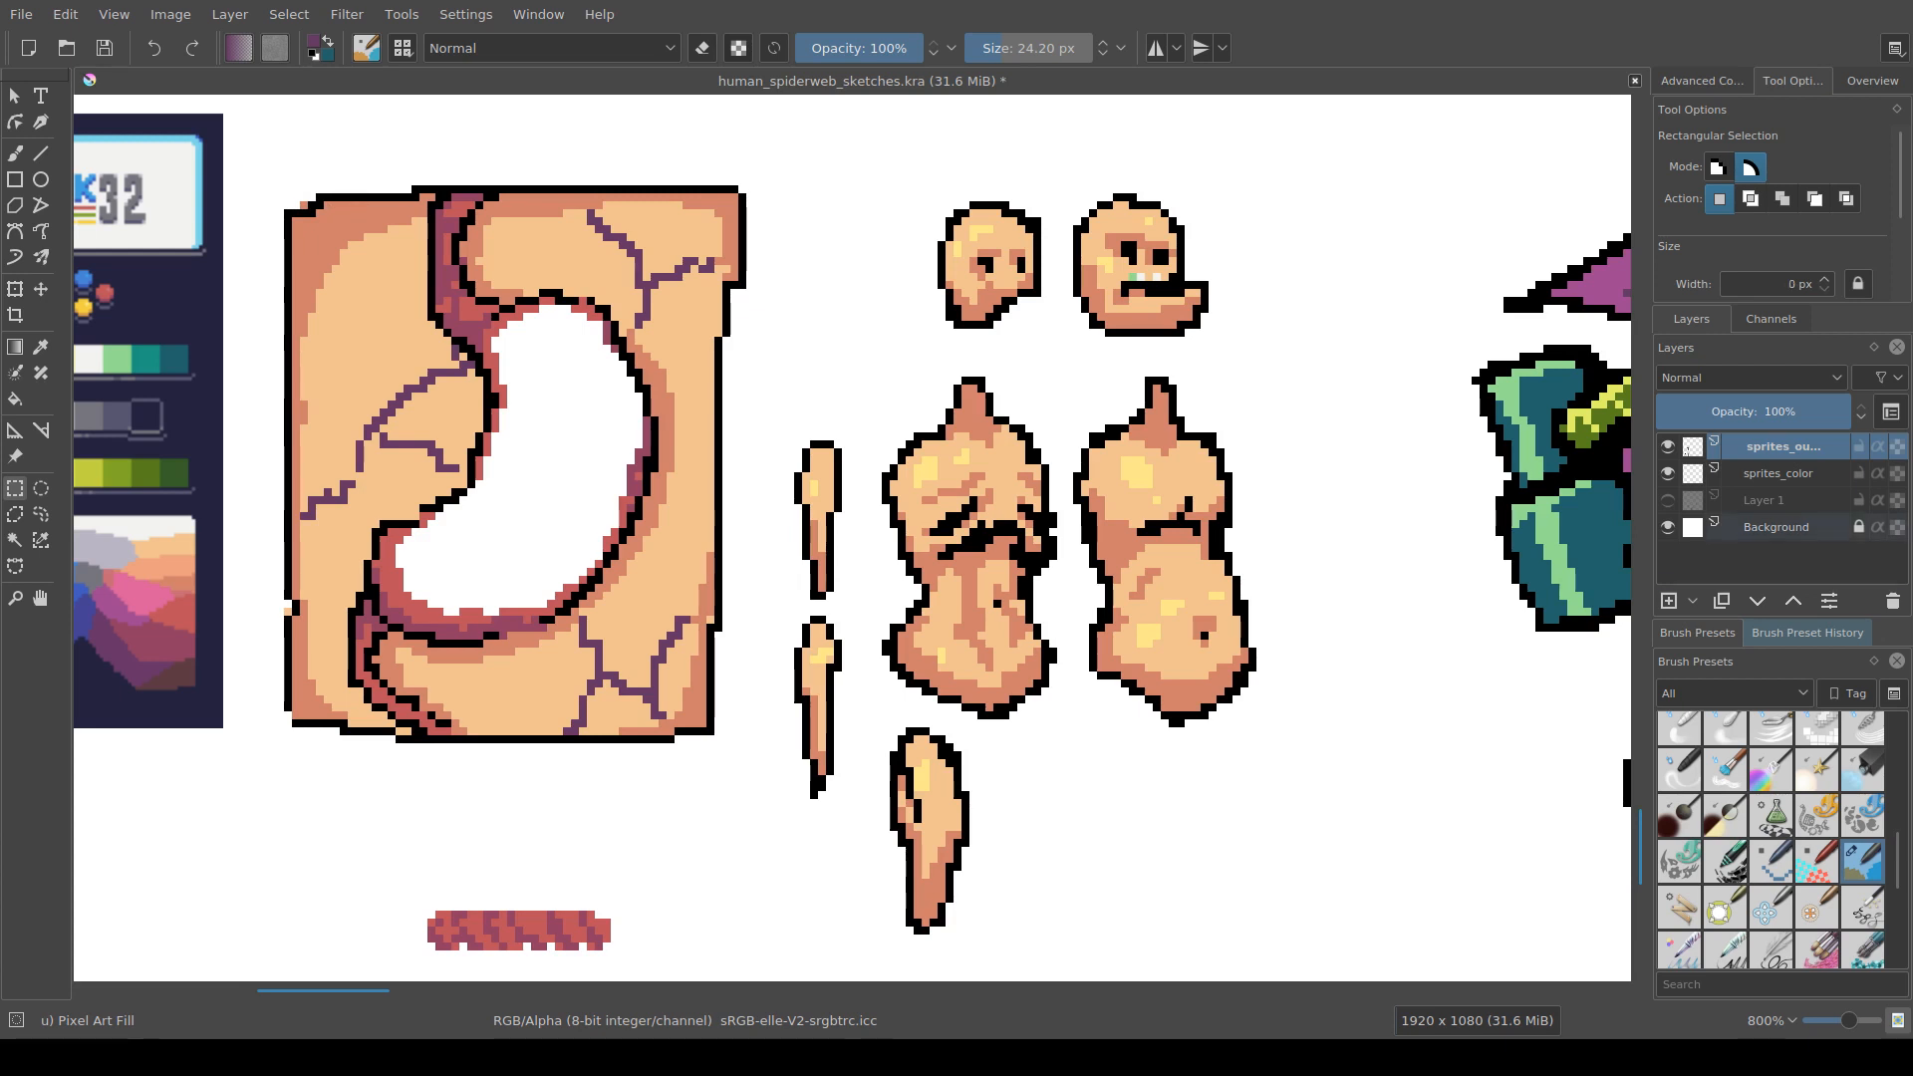
Step: On the sprites_color layer, remove the stray colour pixels at the frame's left notch and upper-left corner, and clear the selection
click(1779, 474)
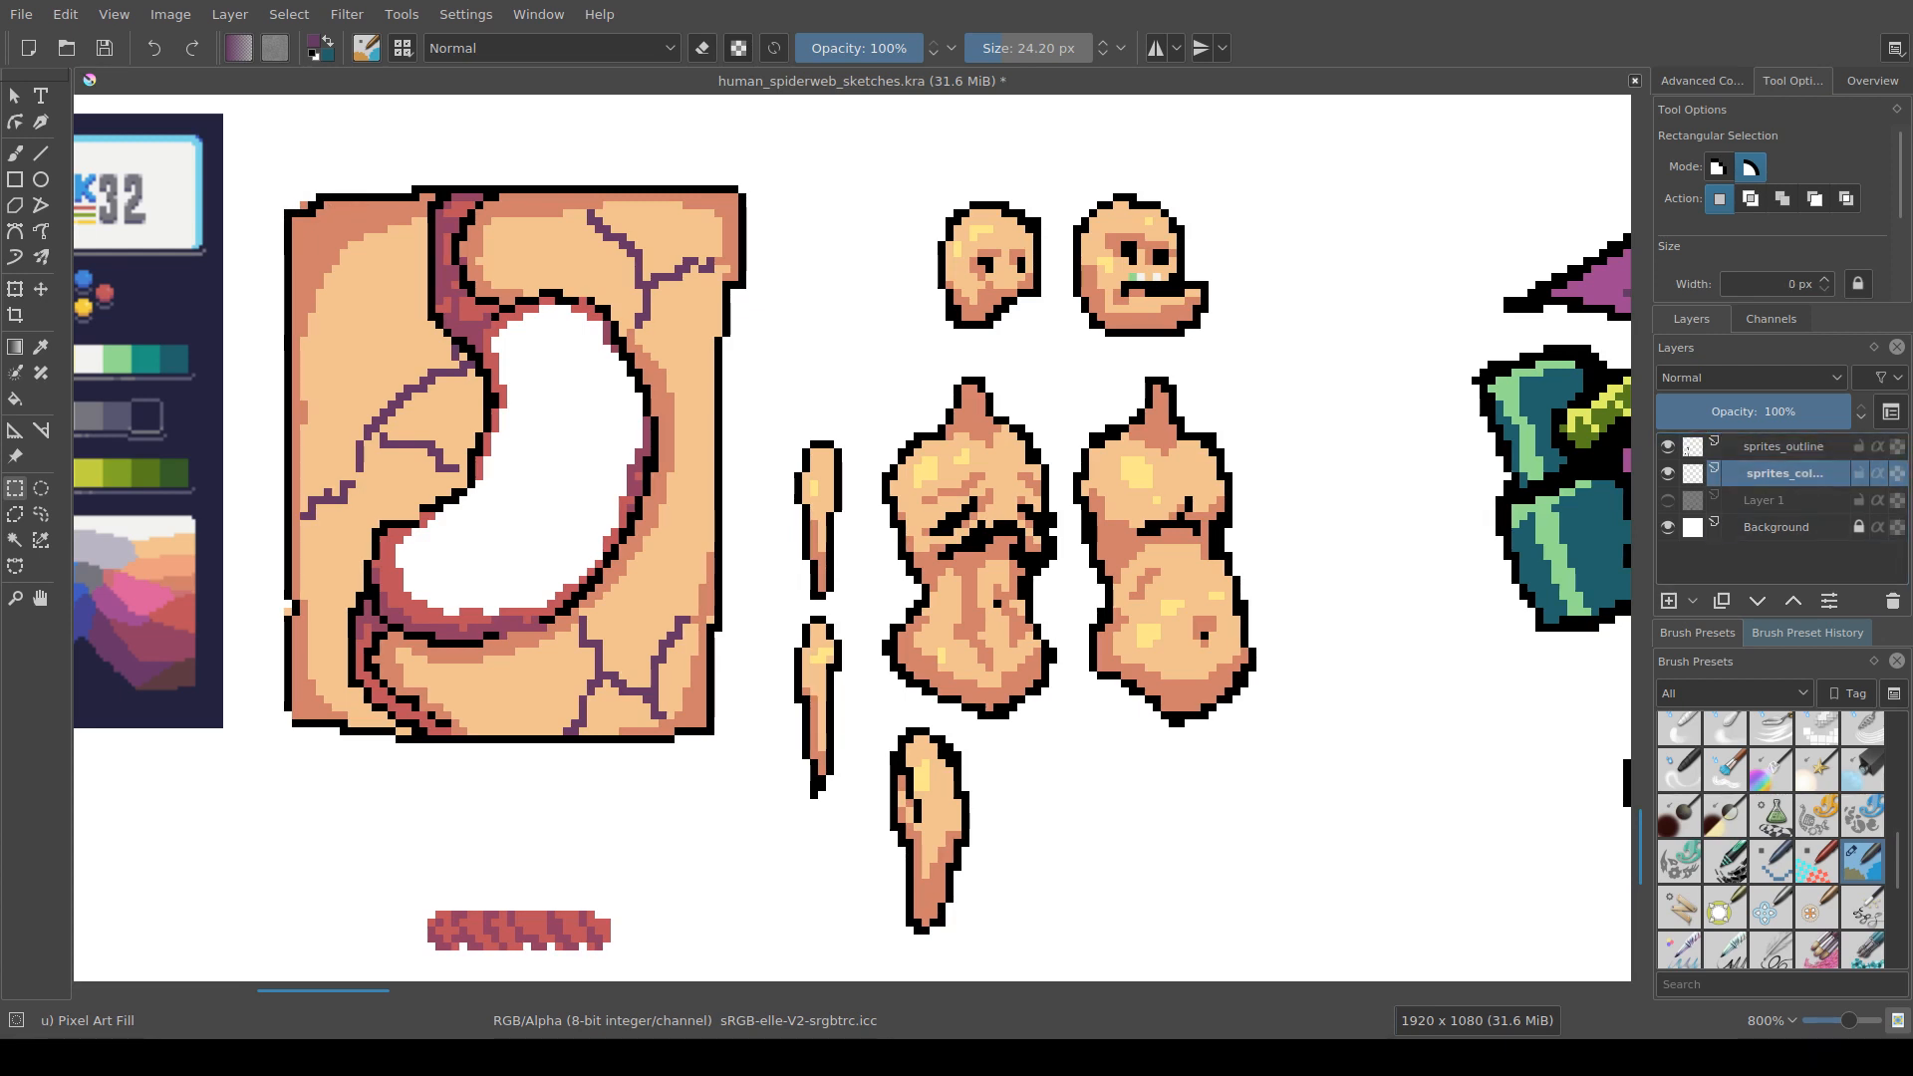
drag(279, 603, 288, 613)
drag(266, 201, 308, 210)
key(ctrl+shift+a)
Step: Set the brush to 0.14 px with the veins' dark purple sampled, and save the drawing
key(b)
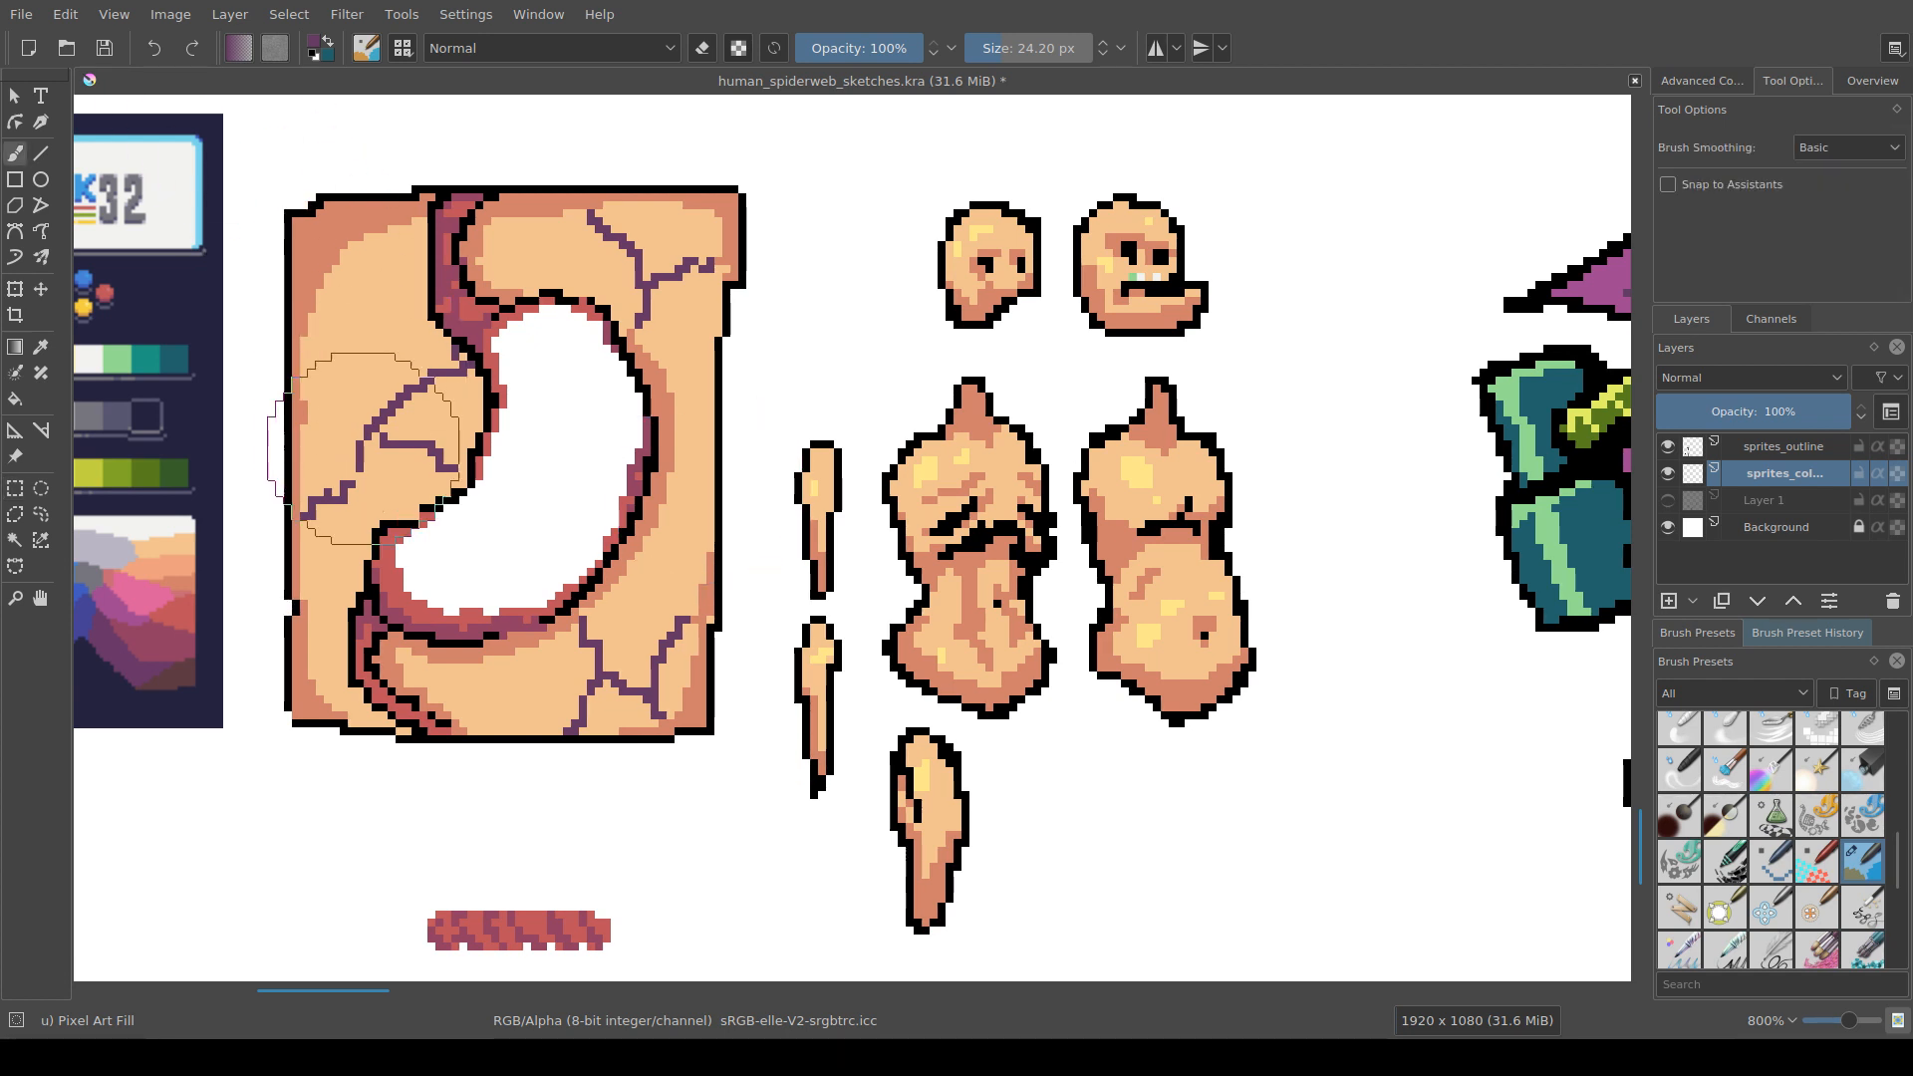
ctrl+click(696, 696)
mouse_move(750, 620)
shift+mouse_down()
mouse_move(626, 620)
mouse_move(646, 628)
shift+mouse_up()
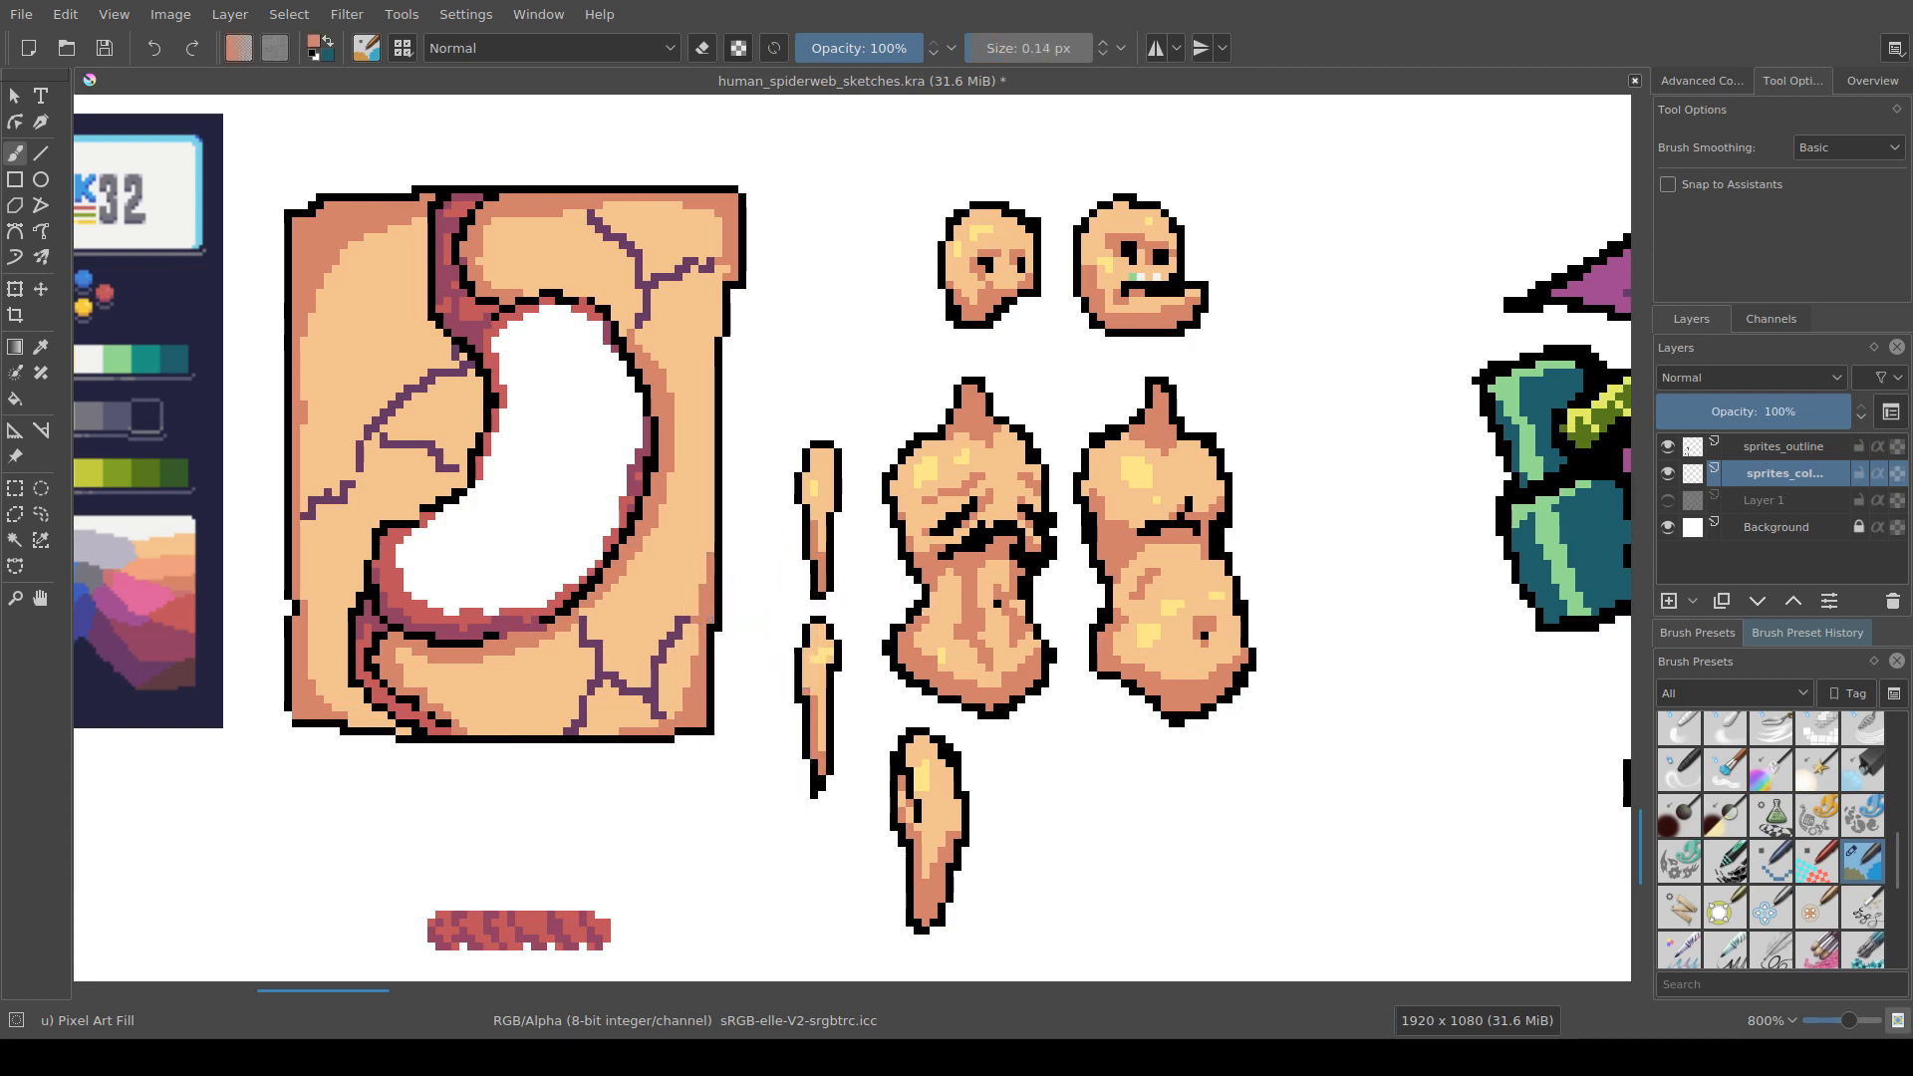
ctrl+click(683, 620)
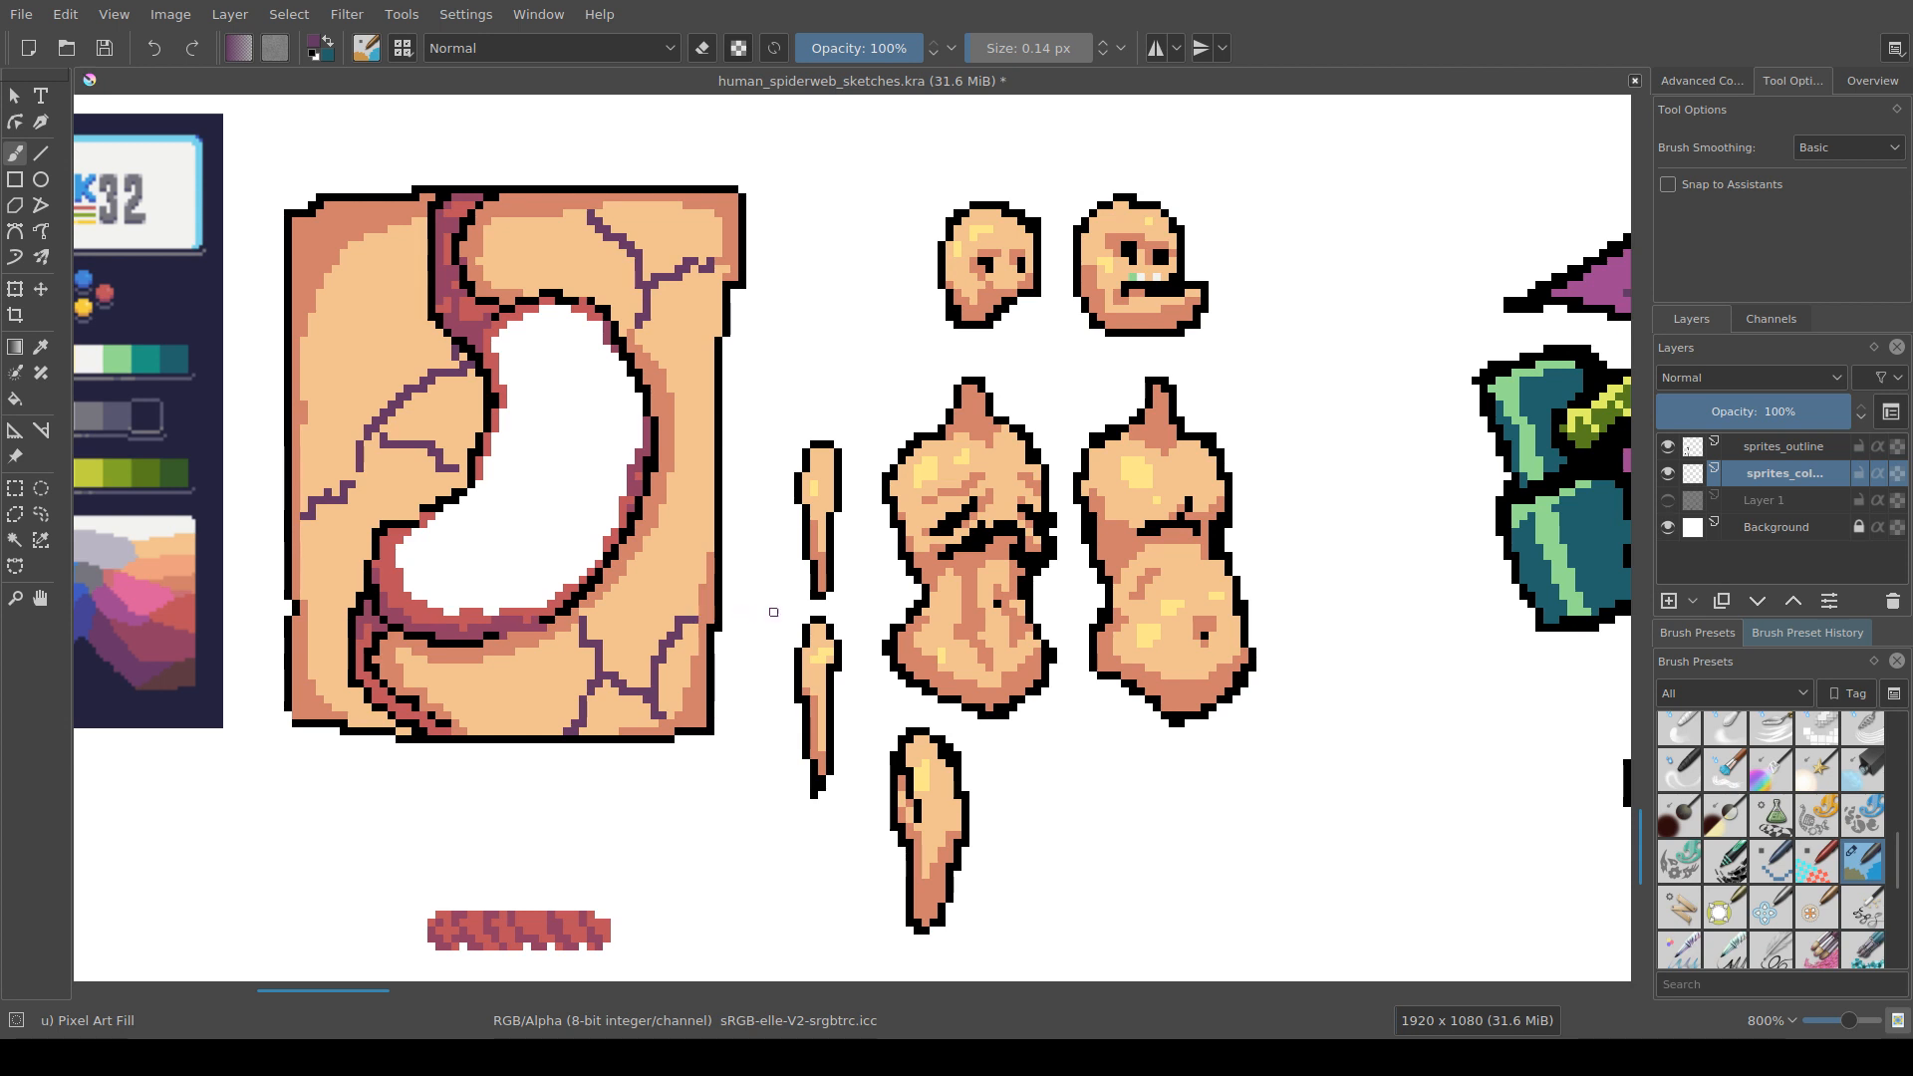
key(ctrl+s)
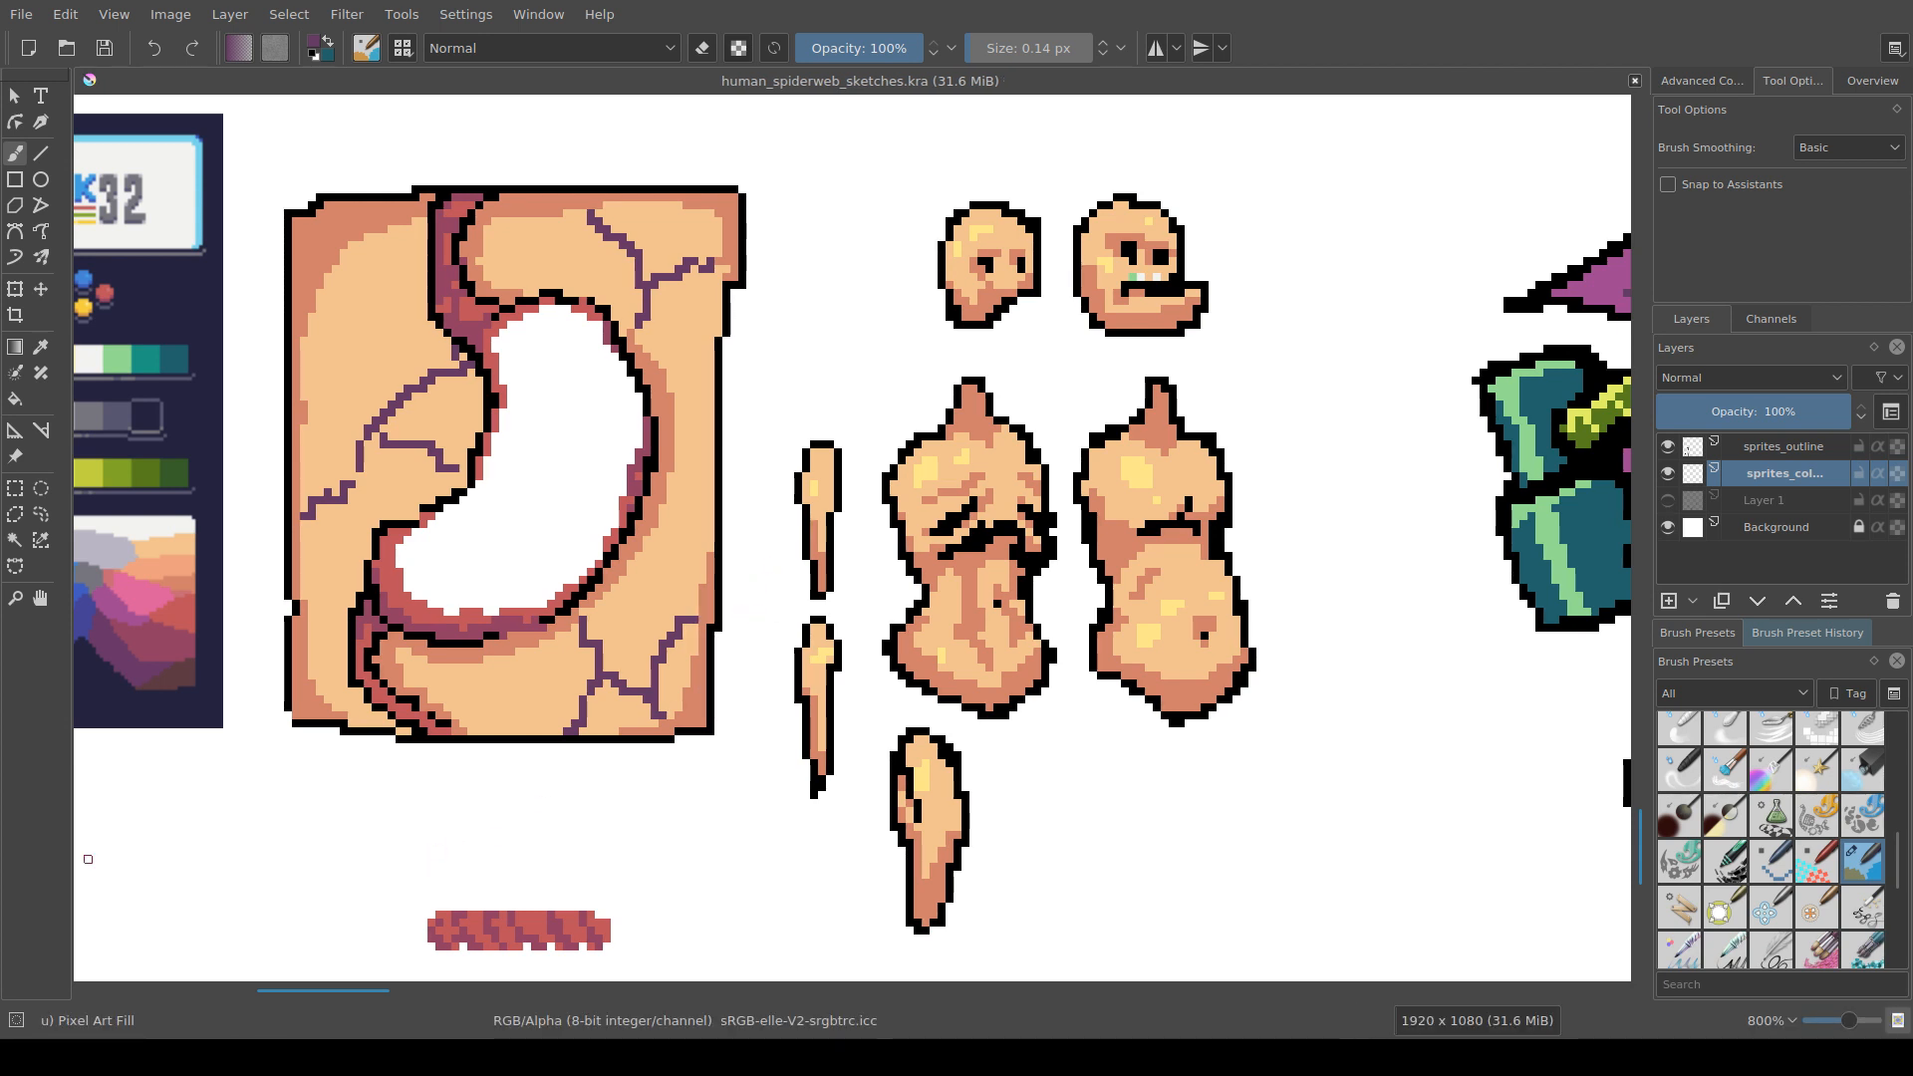
Step: Hide the sprites_outline and sprites_color layers and show Layer 1 to examine the rough character concept sketch
scroll(637, 663, down, 3)
scroll(599, 595, down, 5)
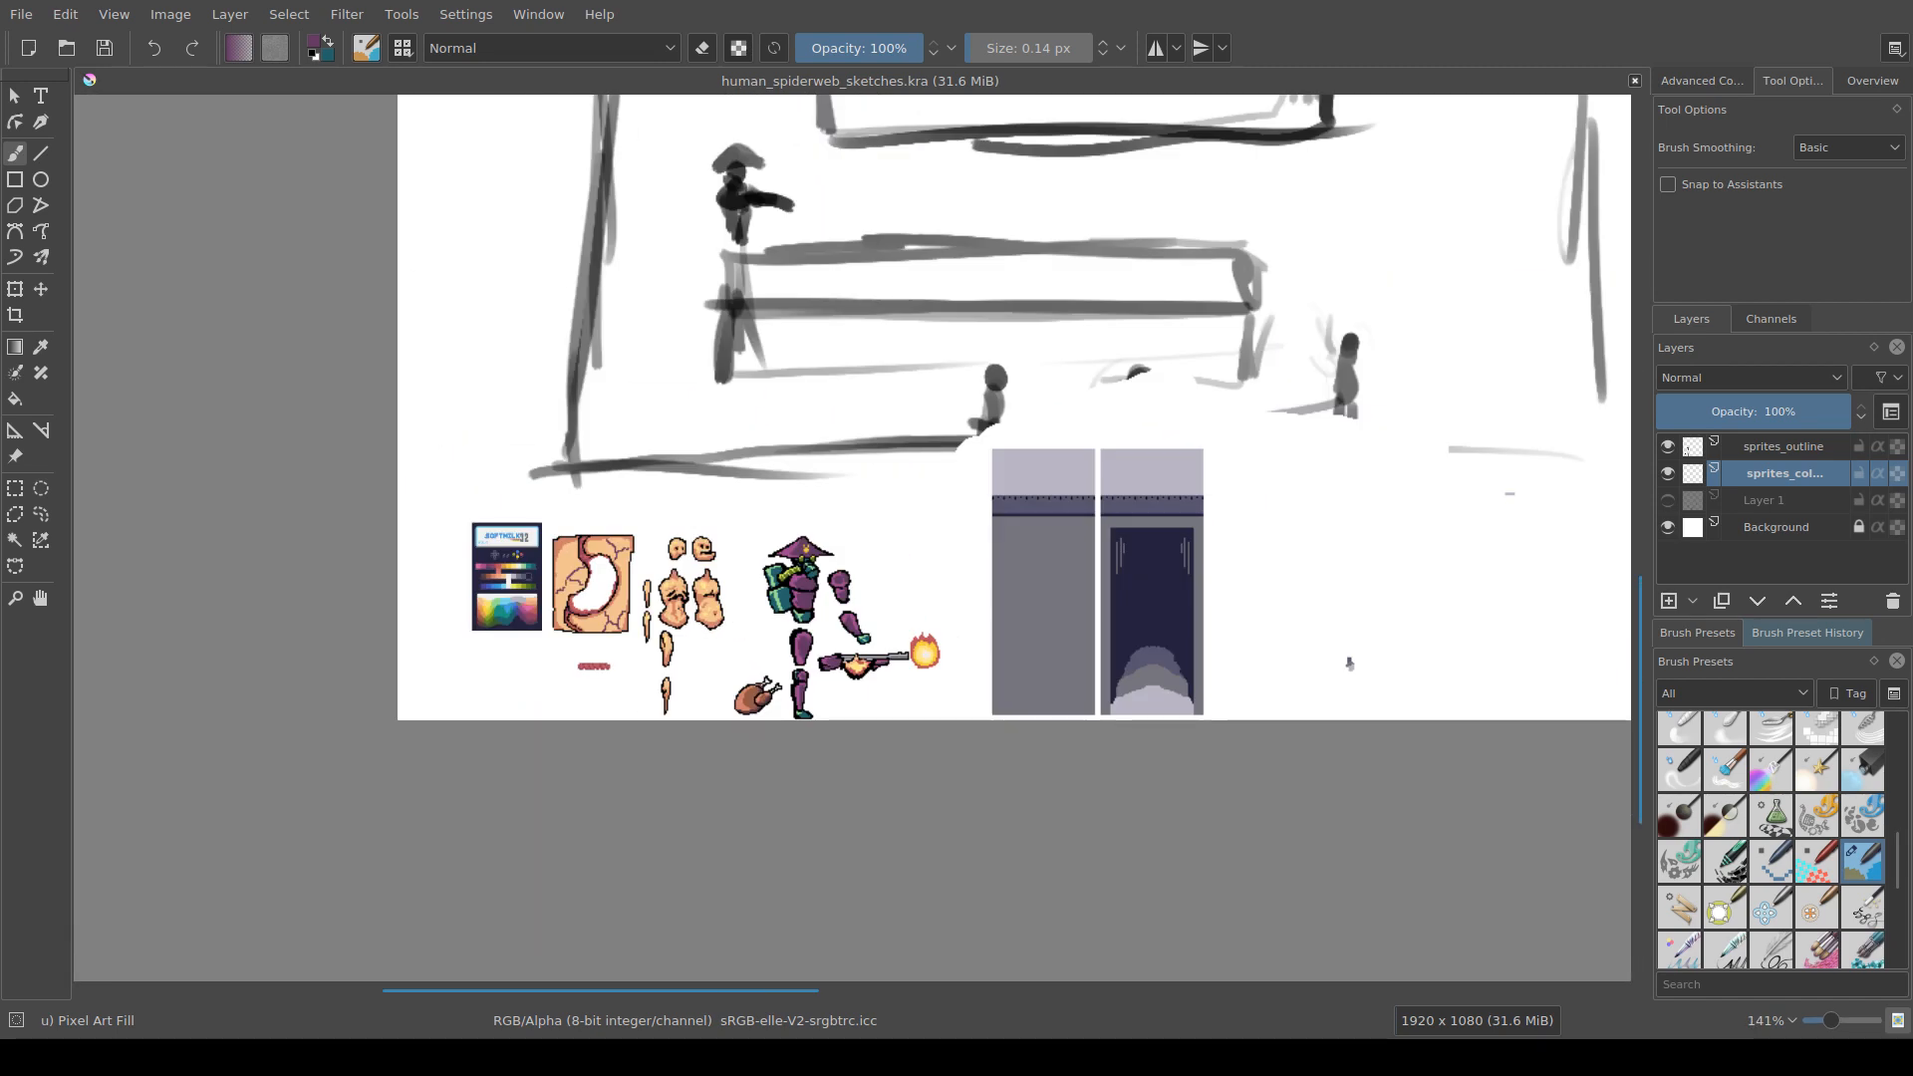
scroll(709, 564, down, 1)
drag(709, 564, 580, 661)
scroll(599, 654, up, 1)
click(1668, 473)
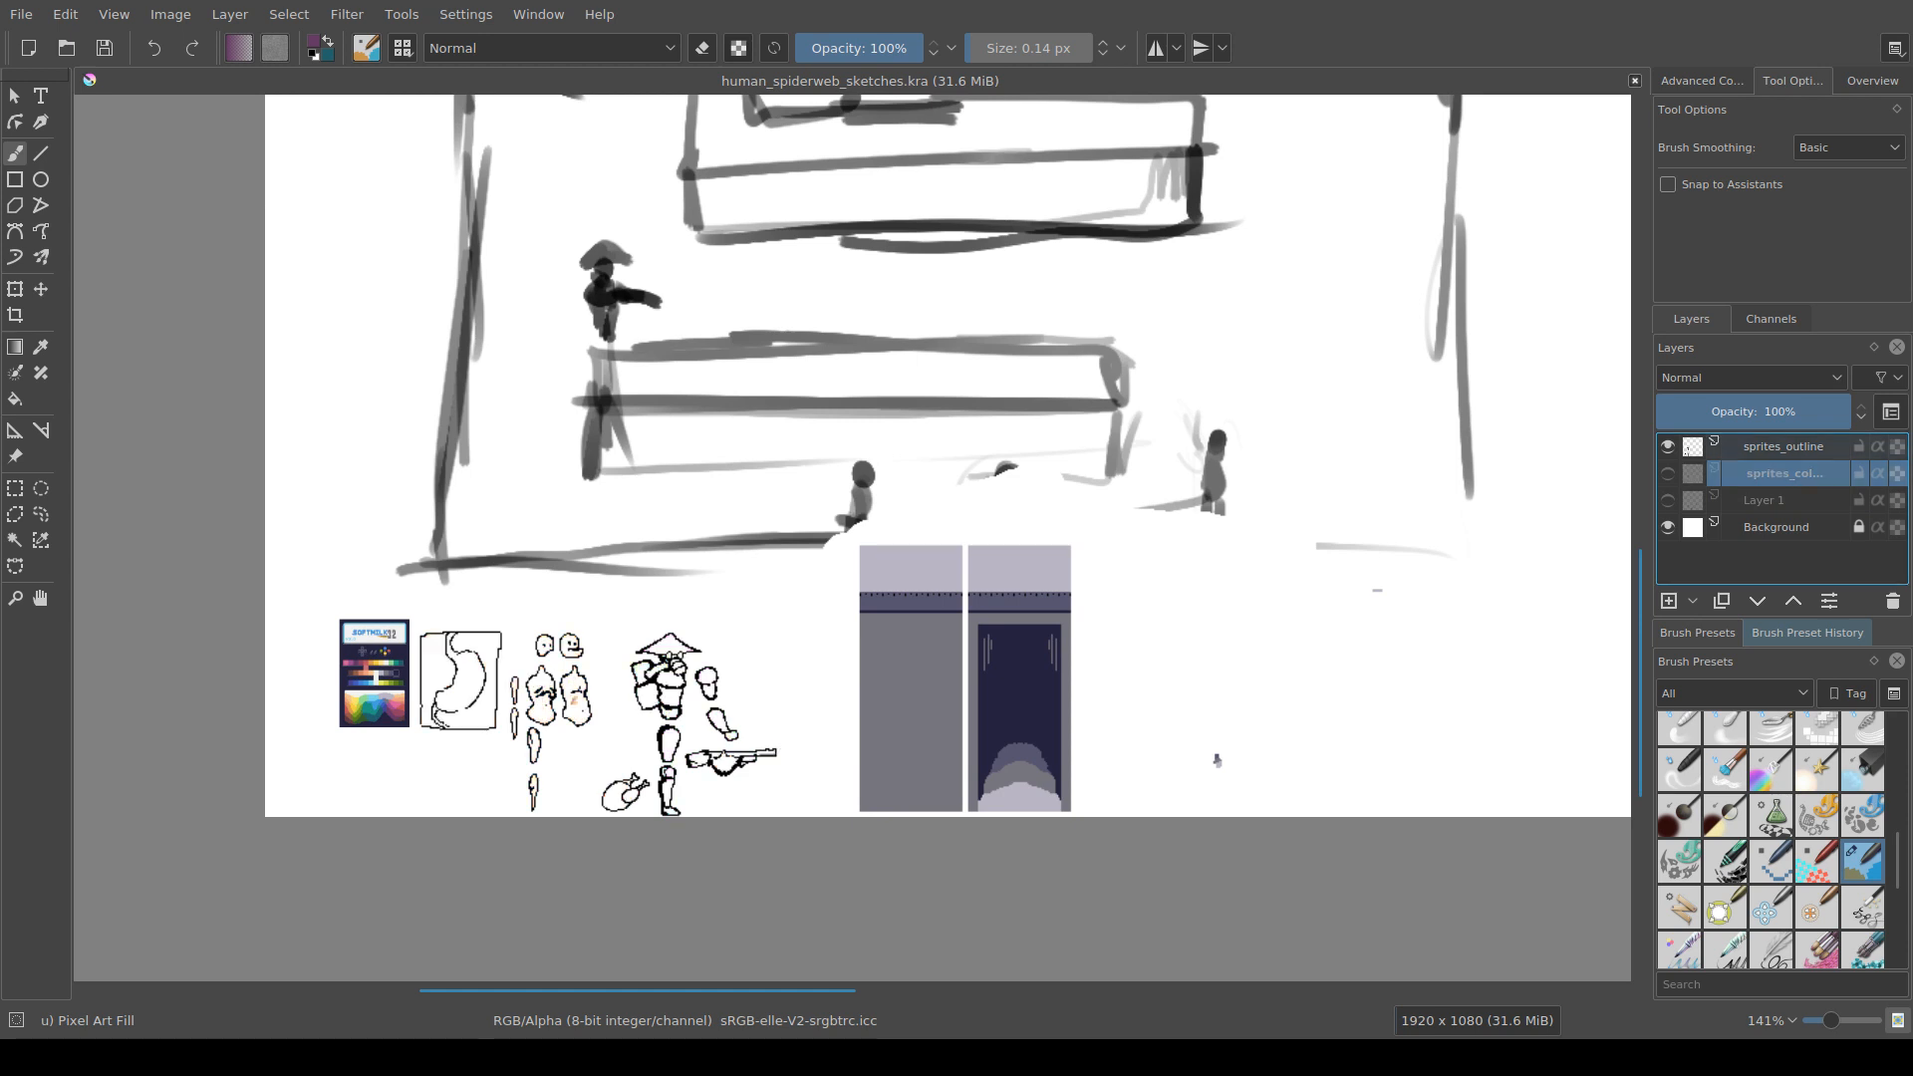
click(1668, 446)
click(1668, 500)
scroll(996, 598, down, 2)
drag(996, 598, 719, 777)
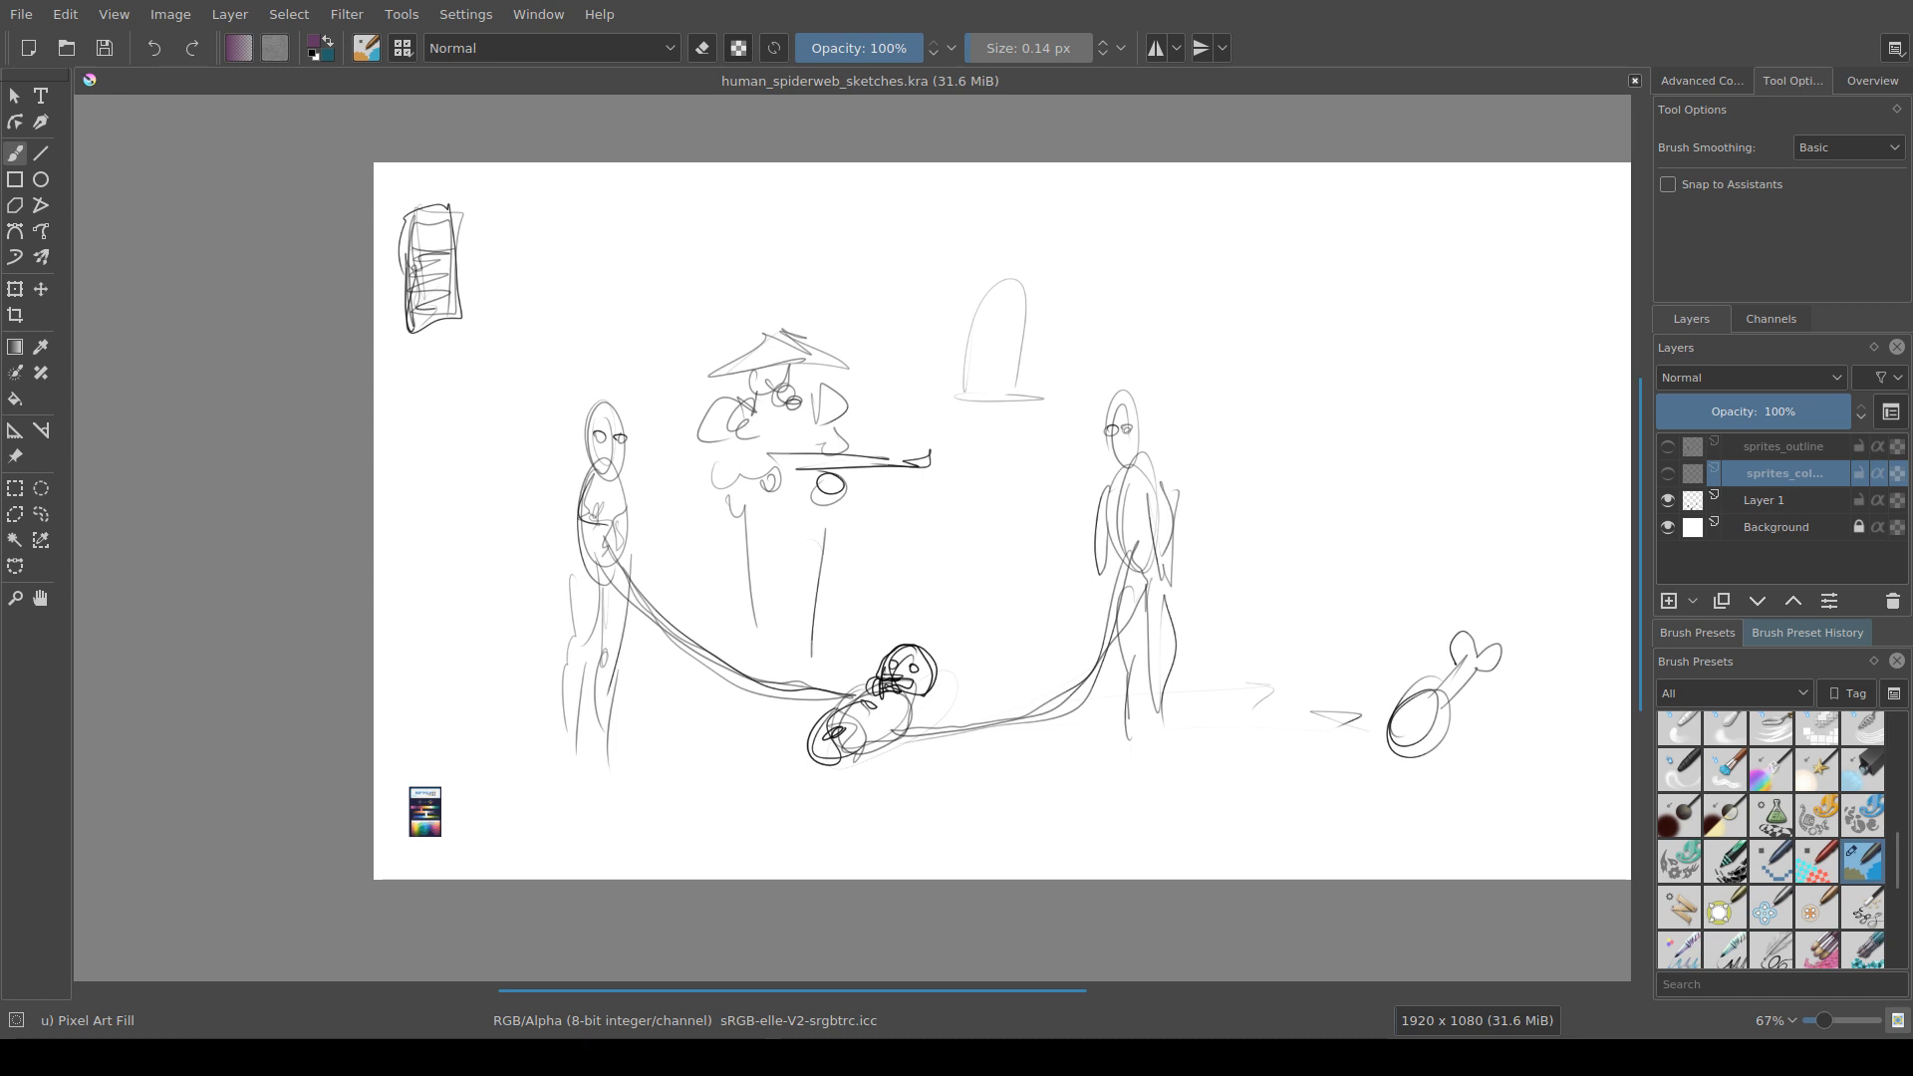
scroll(749, 661, up, 1)
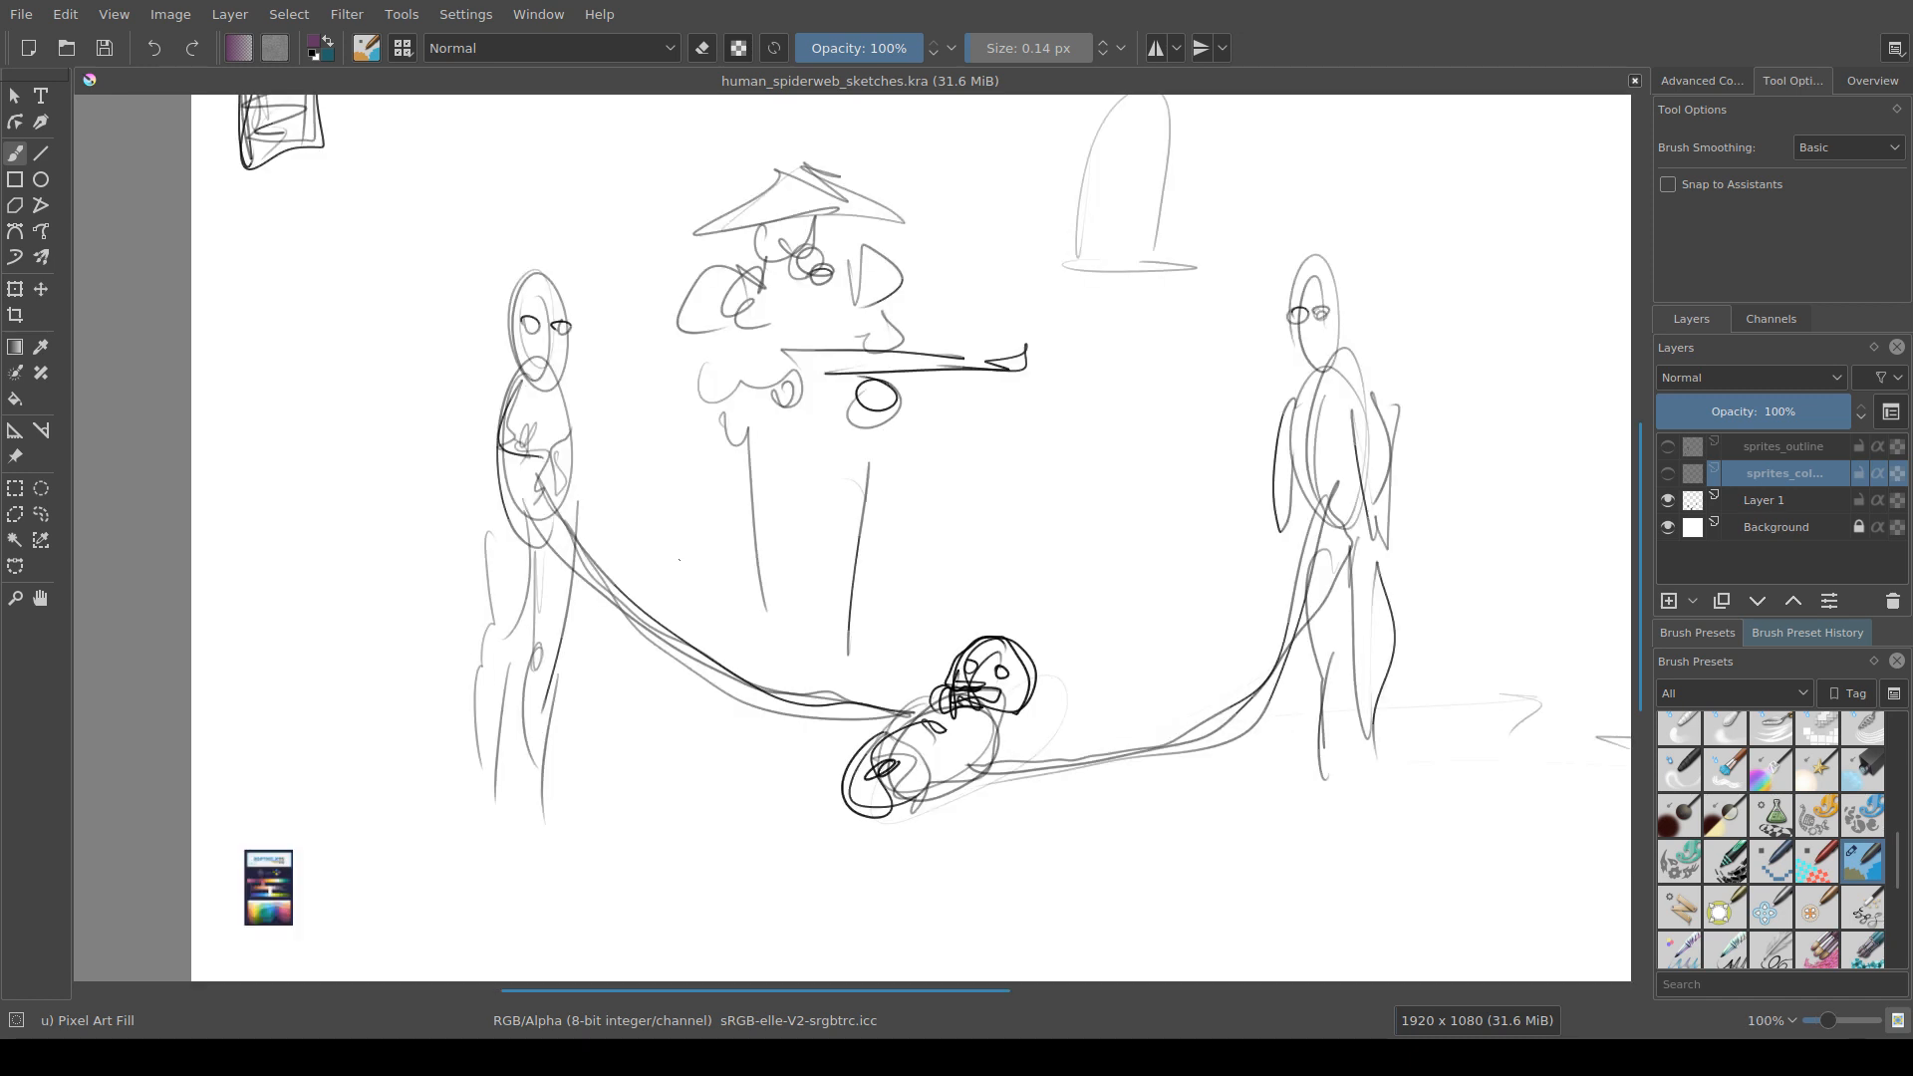
scroll(1295, 373, down, 2)
drag(1295, 372, 1178, 444)
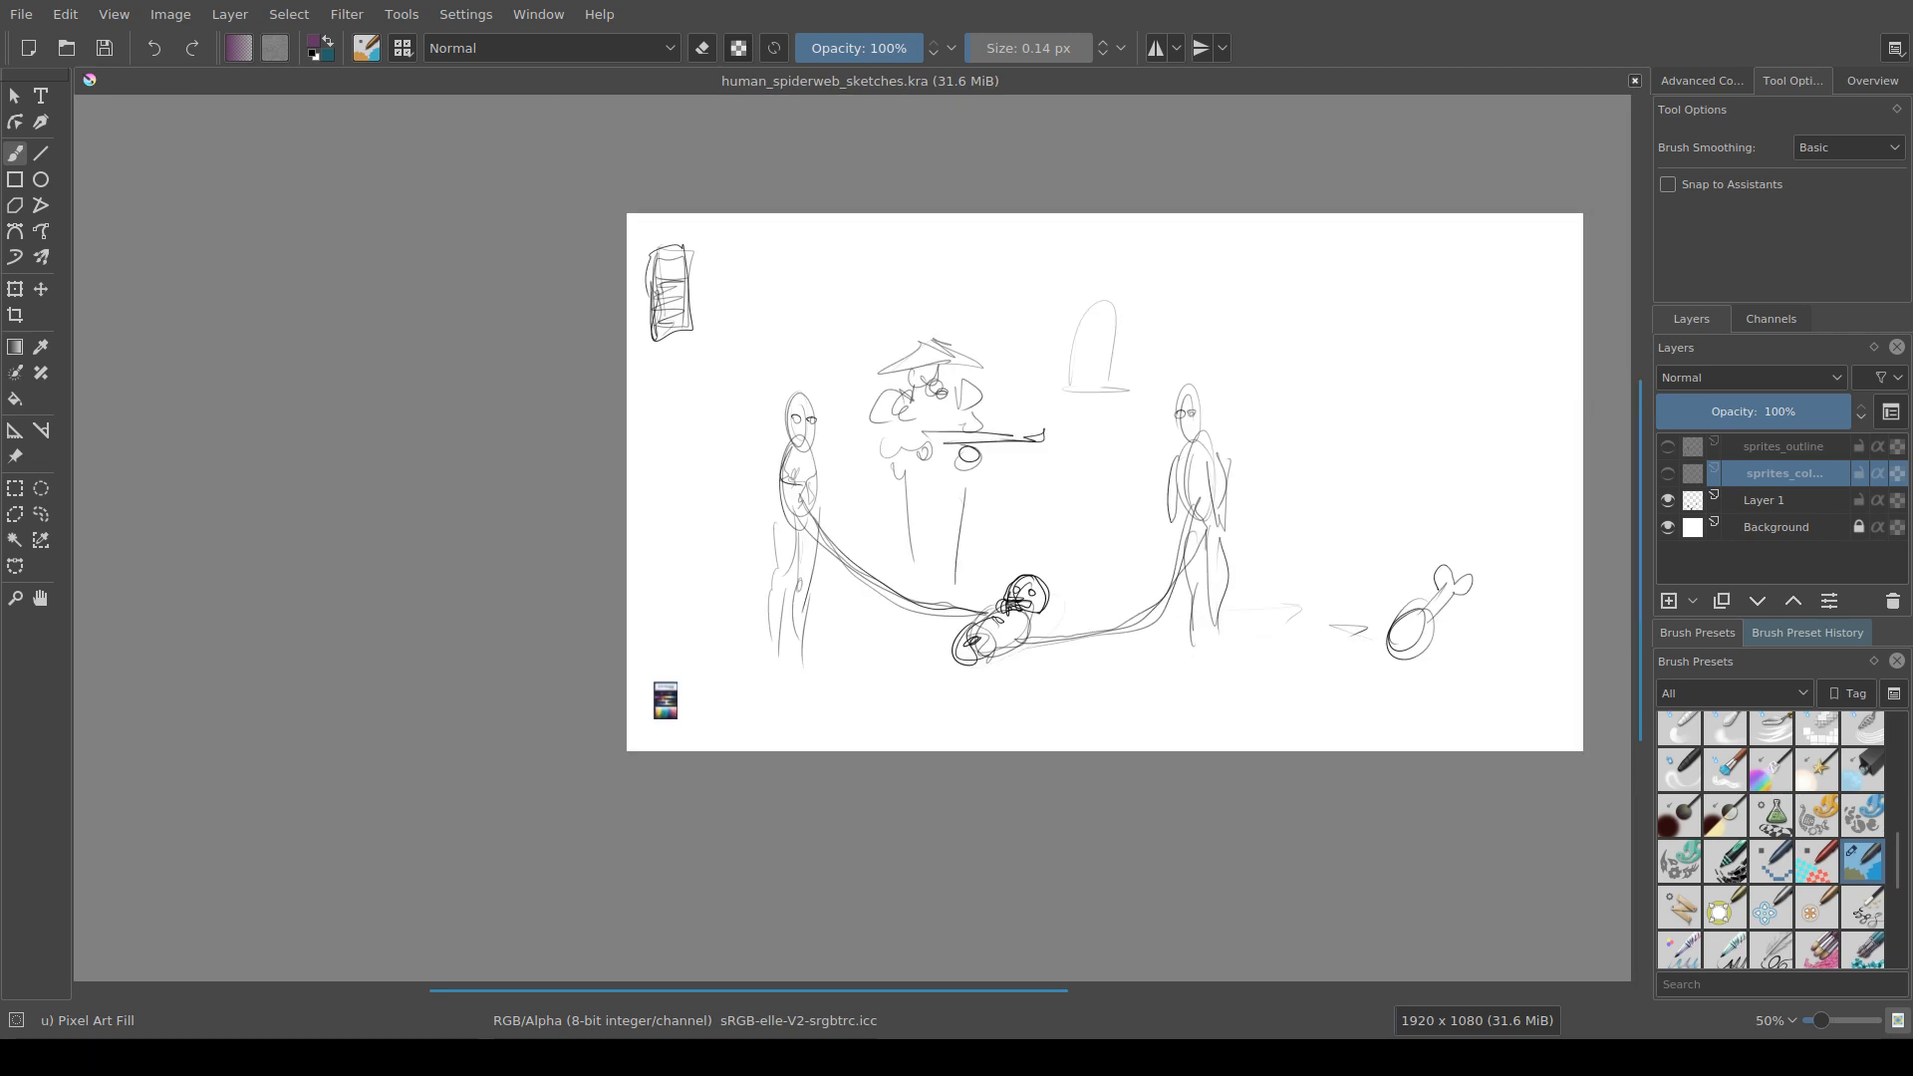
drag(801, 656, 638, 717)
scroll(738, 687, up, 1)
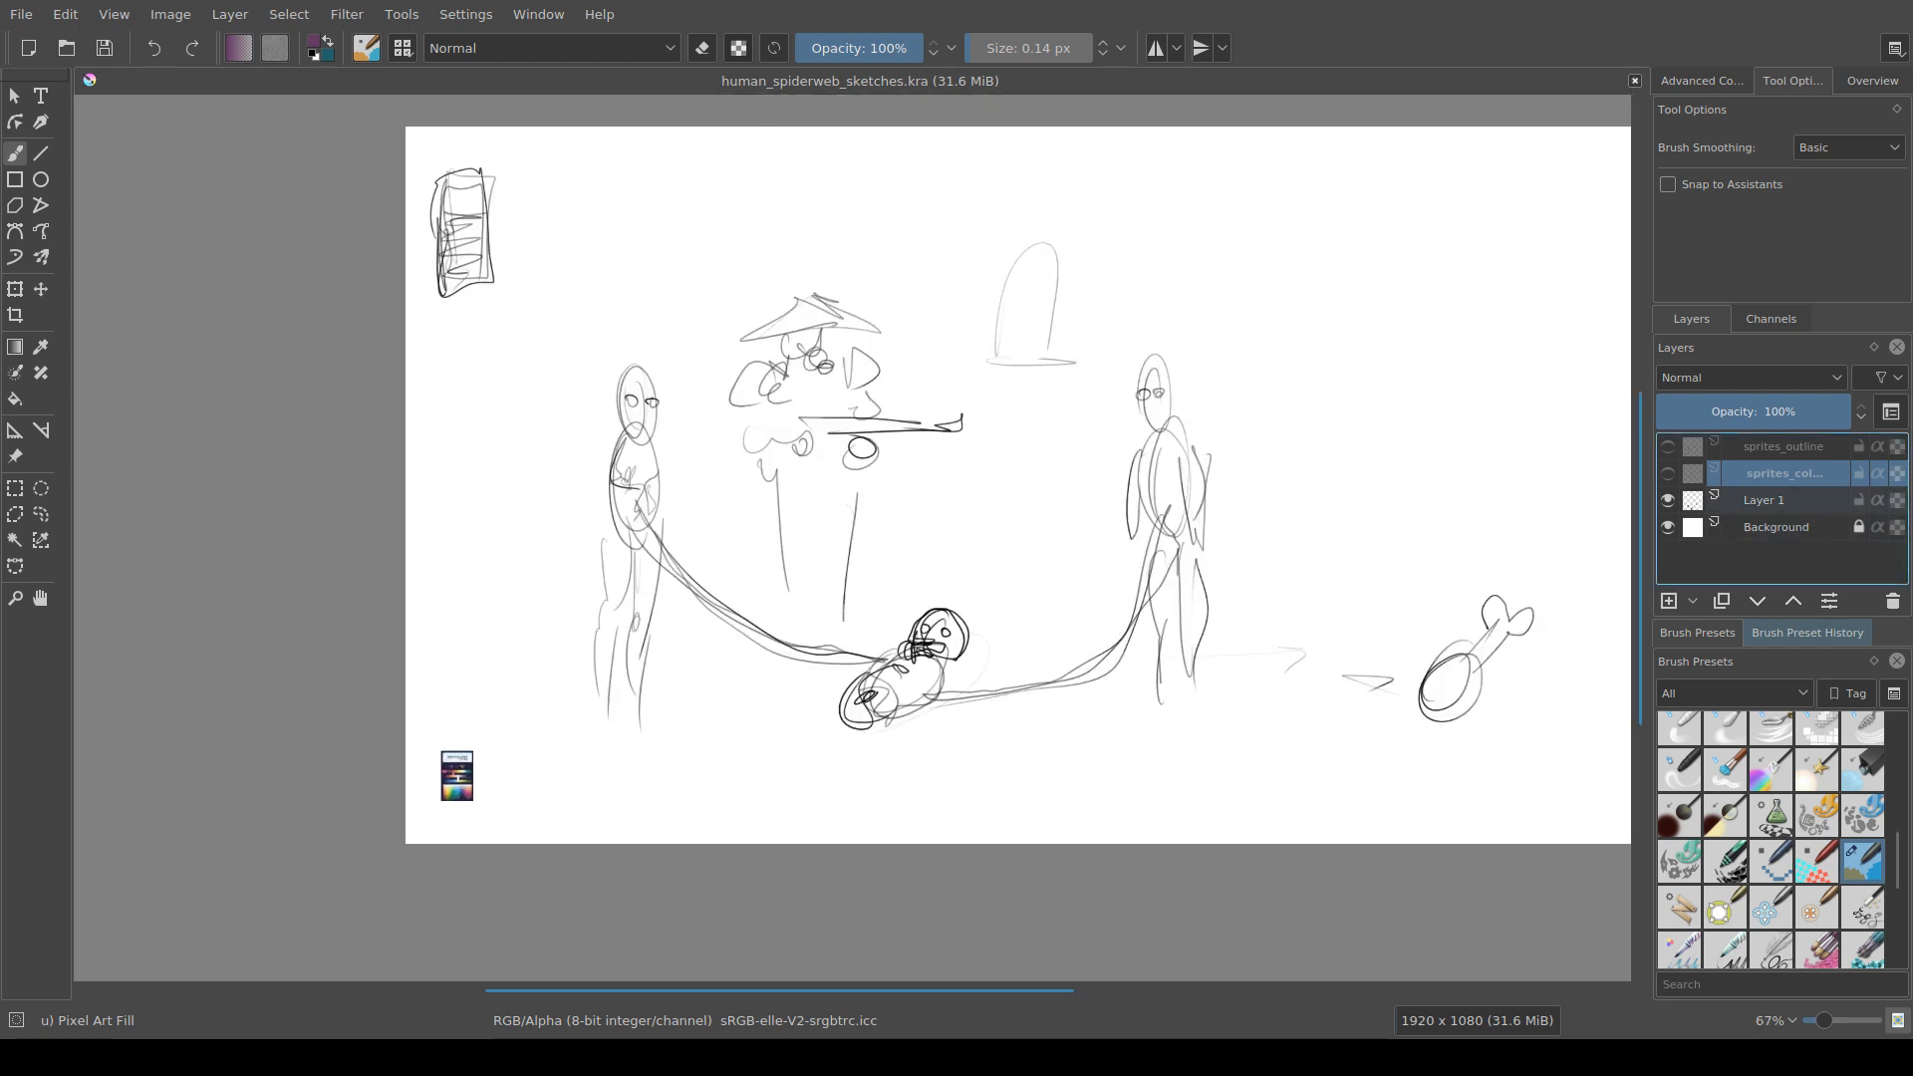
Step: Show the sprites_color and sprites_outline layers again and hide Layer 1
click(1668, 474)
click(1668, 446)
click(1668, 500)
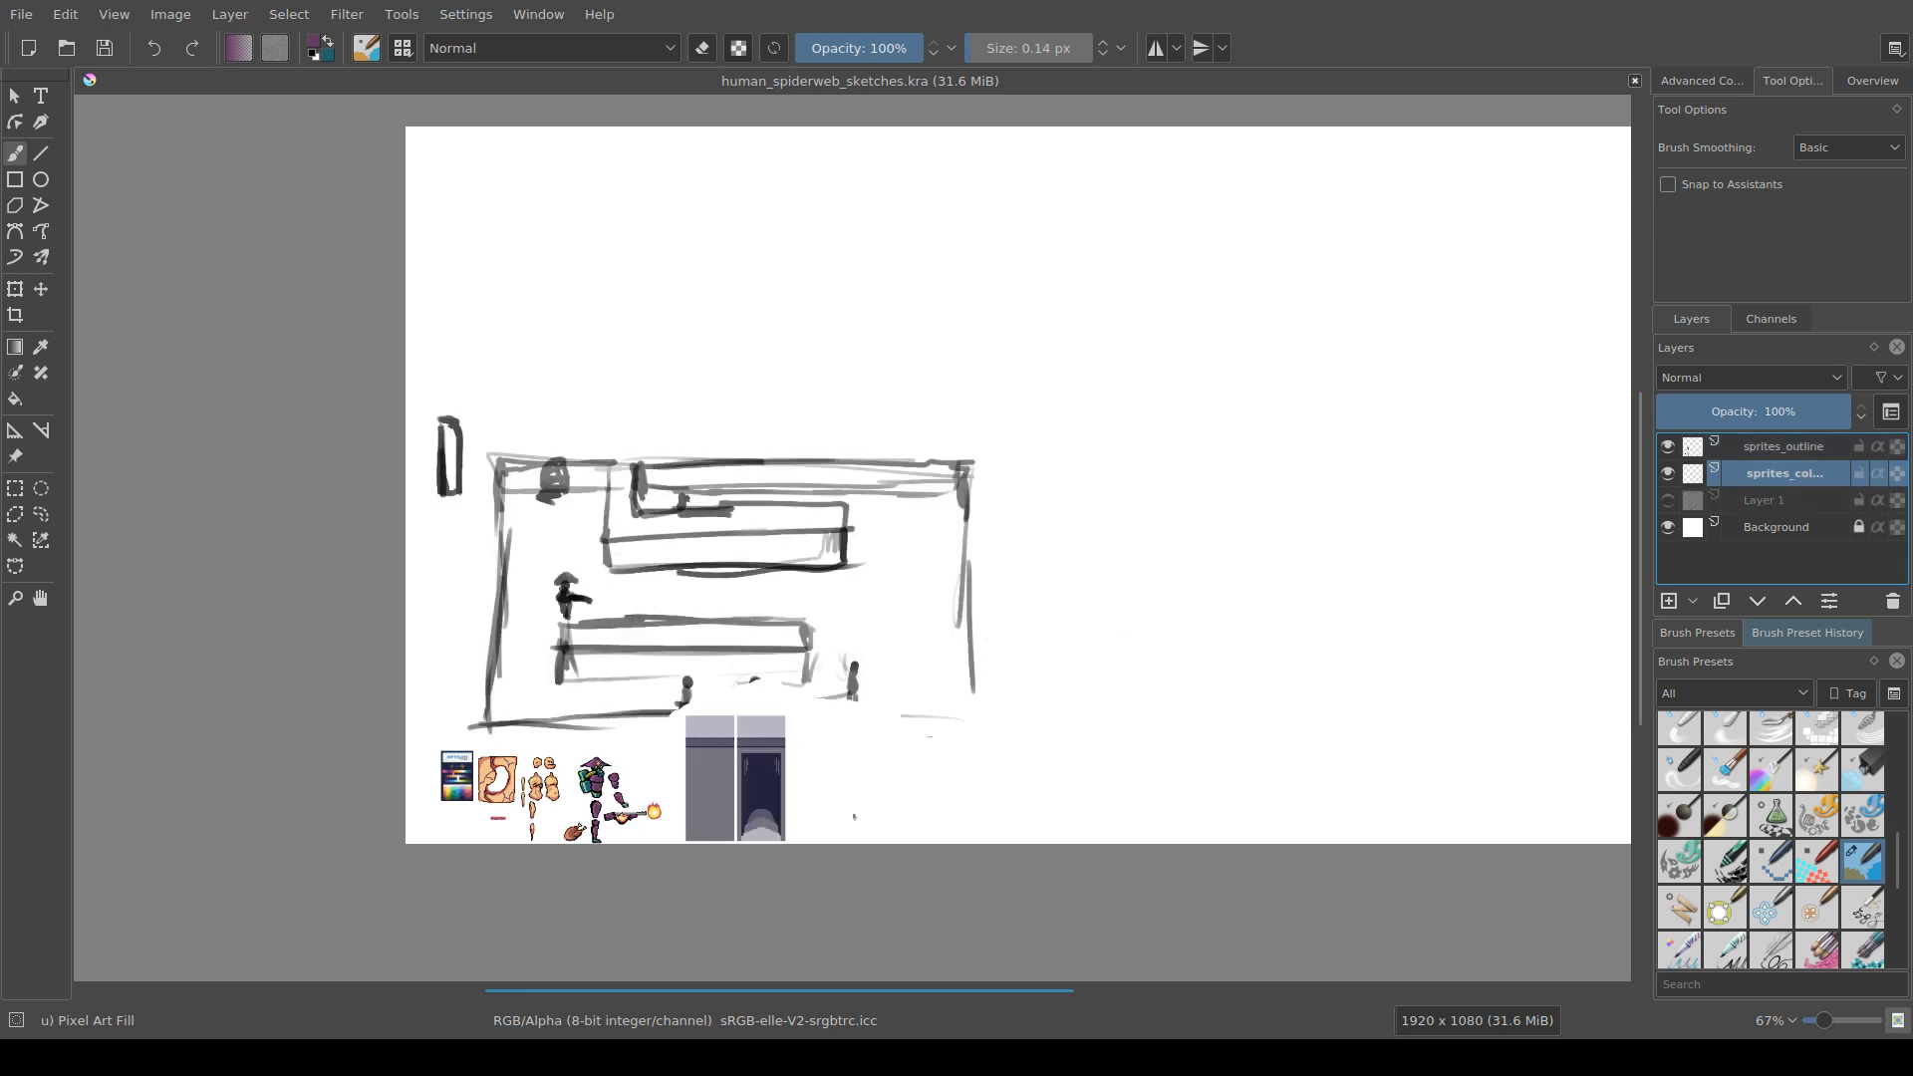
drag(992, 705, 1062, 628)
scroll(1062, 629, up, 1)
scroll(762, 729, up, 1)
drag(762, 729, 1274, 551)
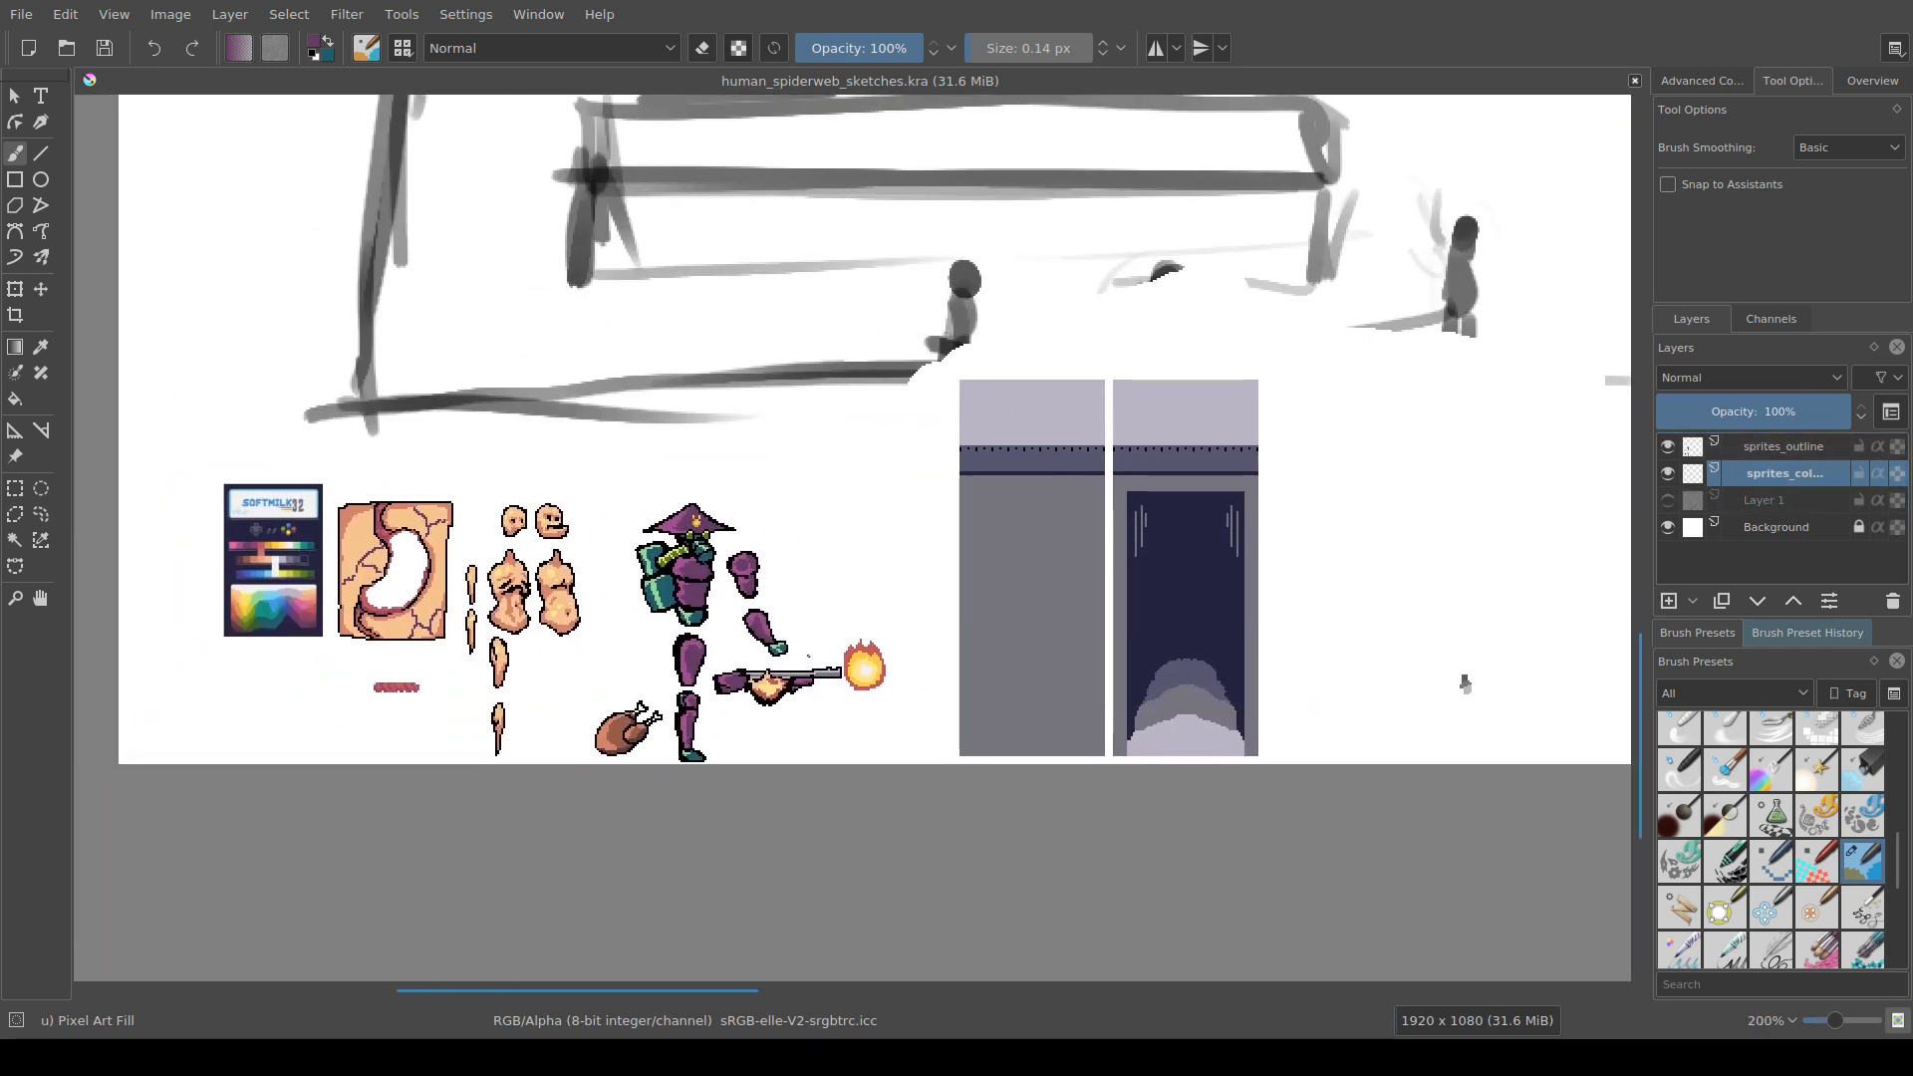
Step: On the sprites_outline layer, touch up the frame's lower-left corner with the sampled black outline colour and save the drawing
drag(587, 712, 739, 653)
scroll(739, 652, up, 1)
scroll(739, 653, up, 1)
scroll(726, 731, up, 1)
drag(420, 635, 797, 889)
scroll(728, 731, up, 1)
key(Page_Up)
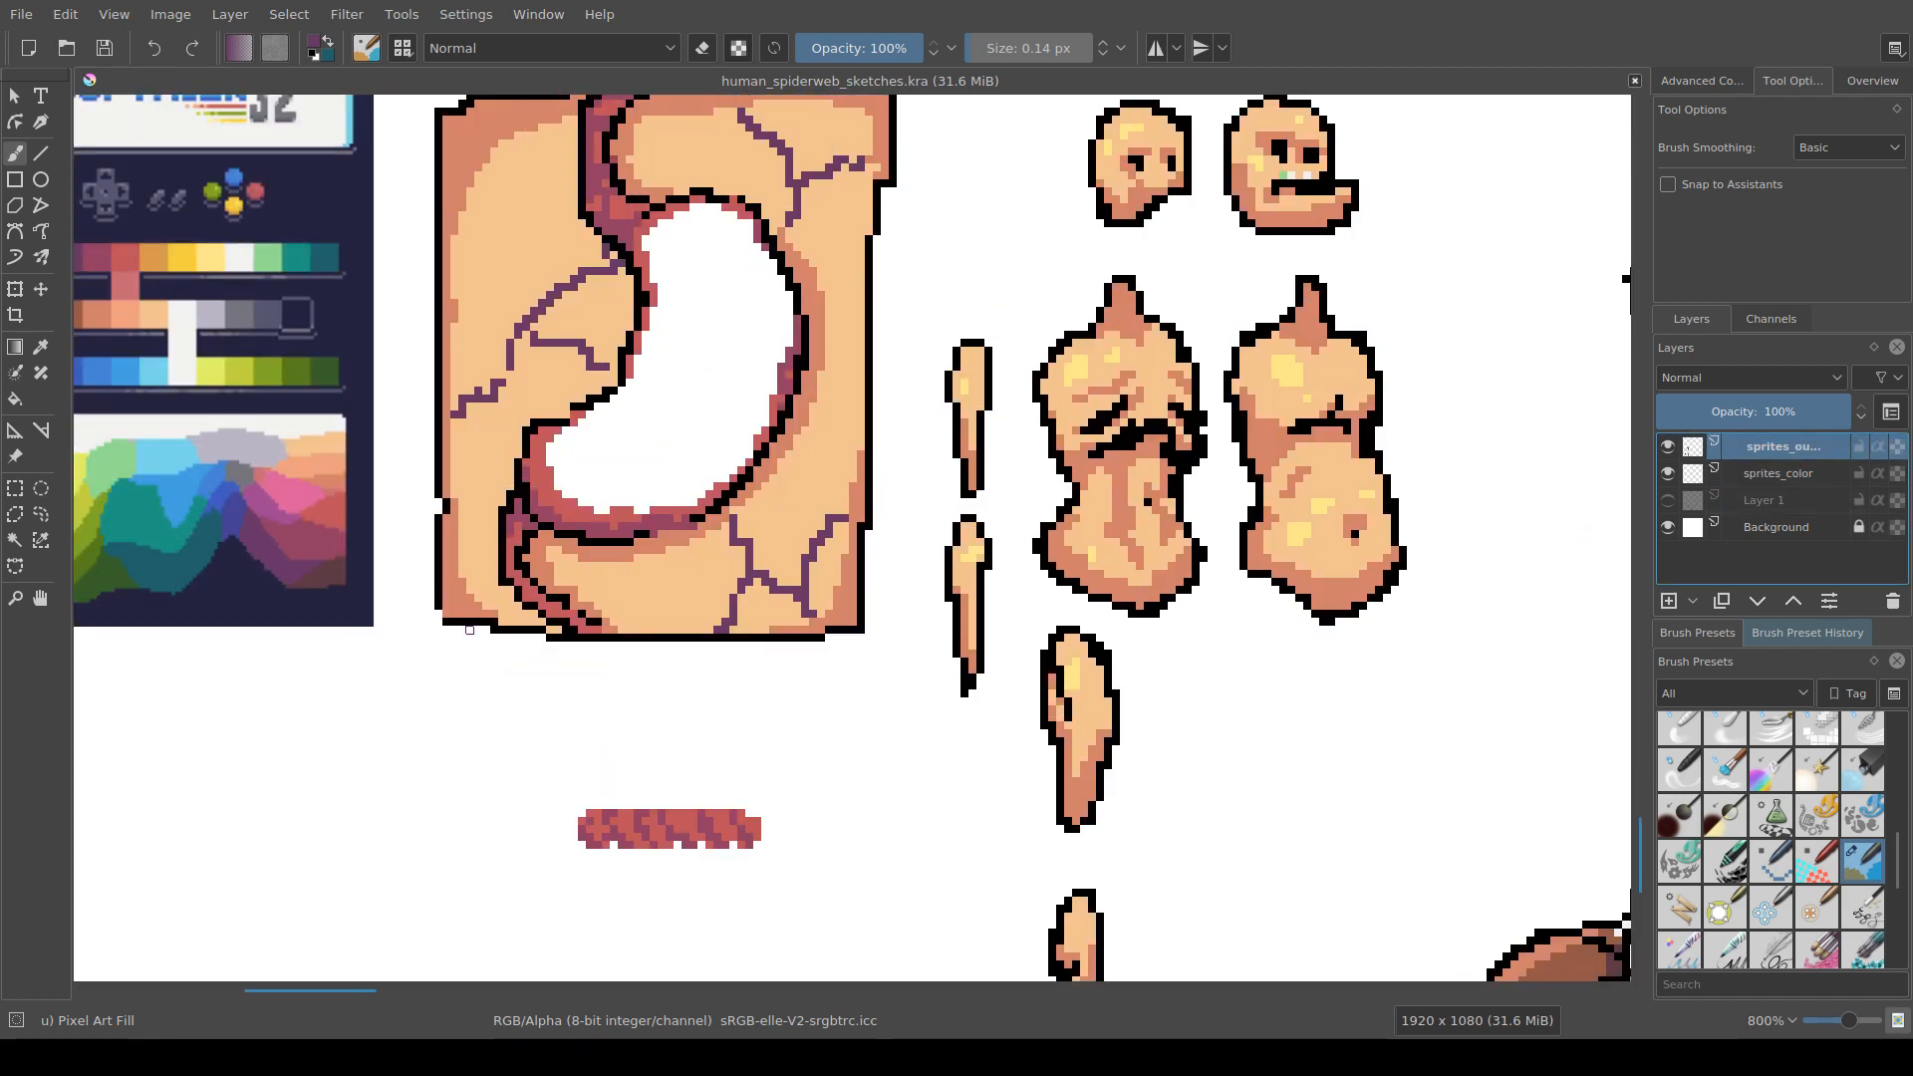
ctrl+click(444, 618)
drag(691, 640, 749, 617)
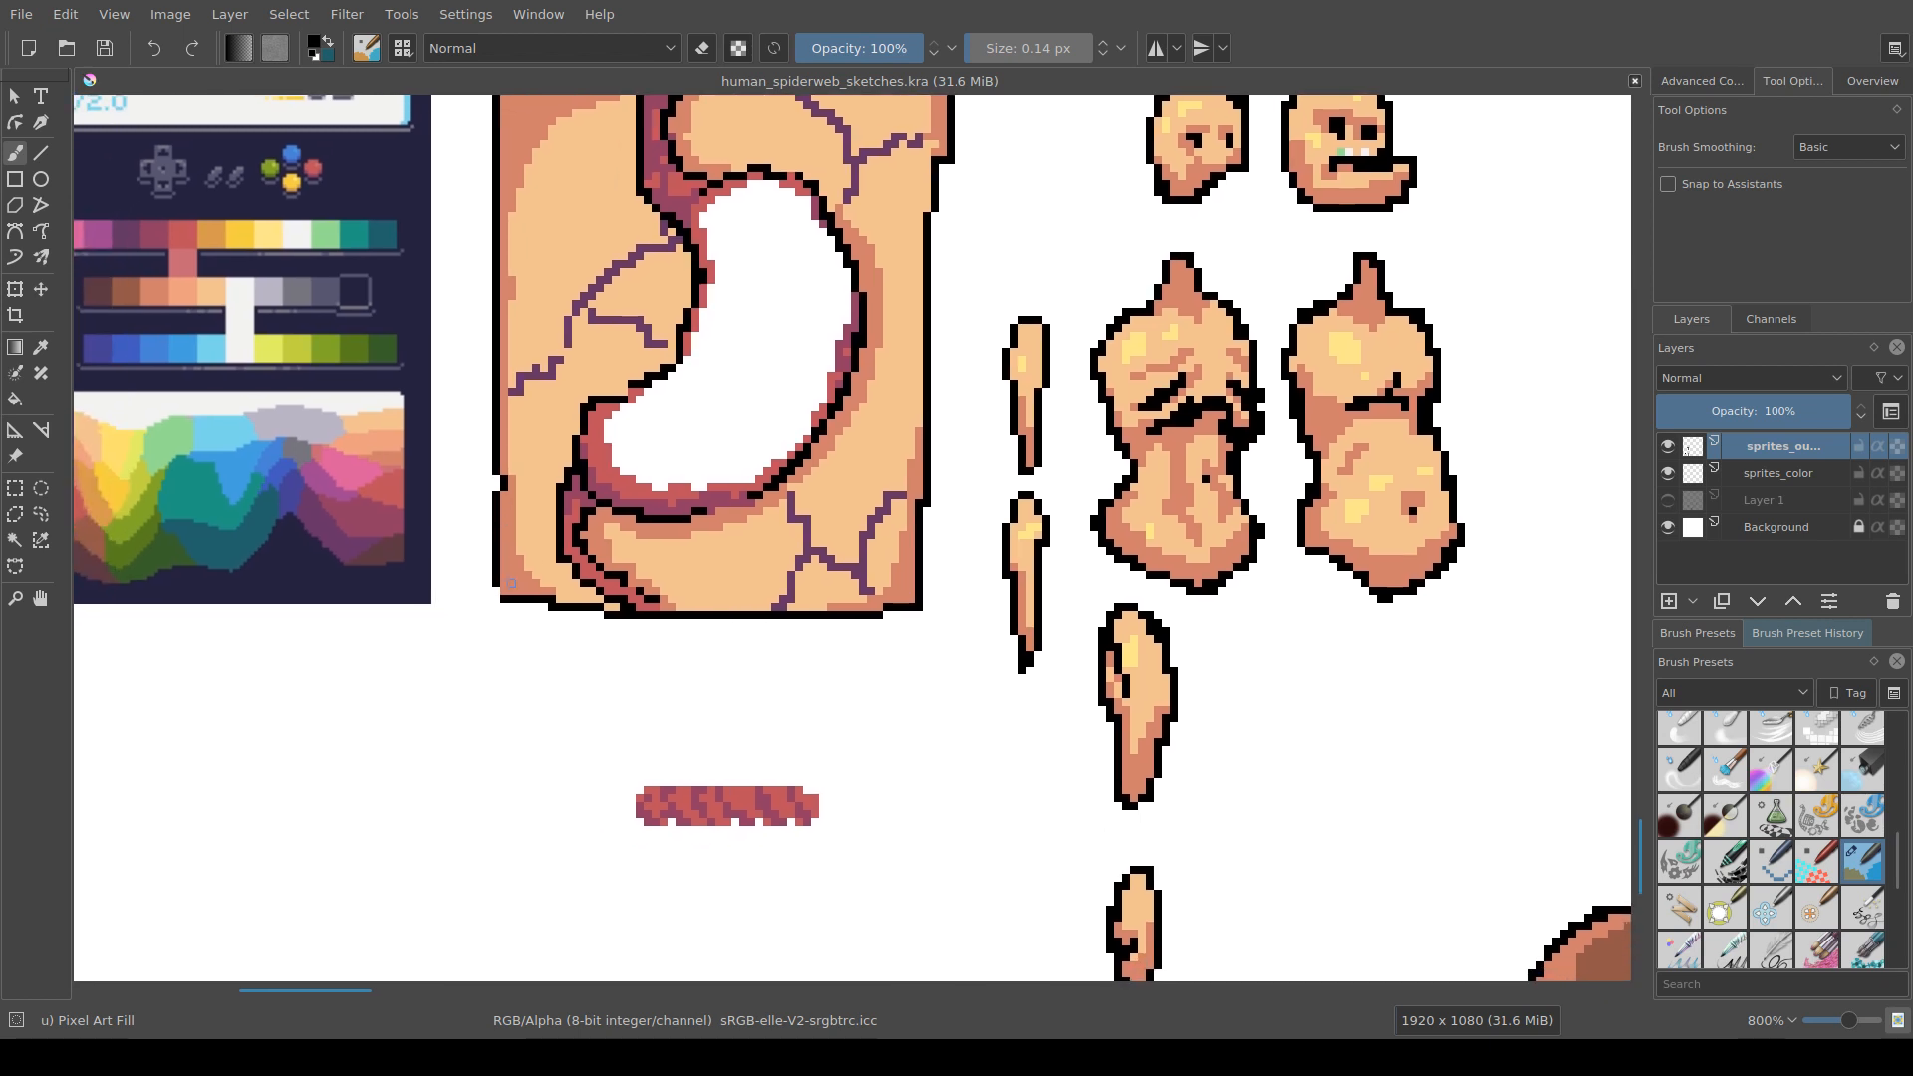
ctrl+click(499, 584)
click(496, 591)
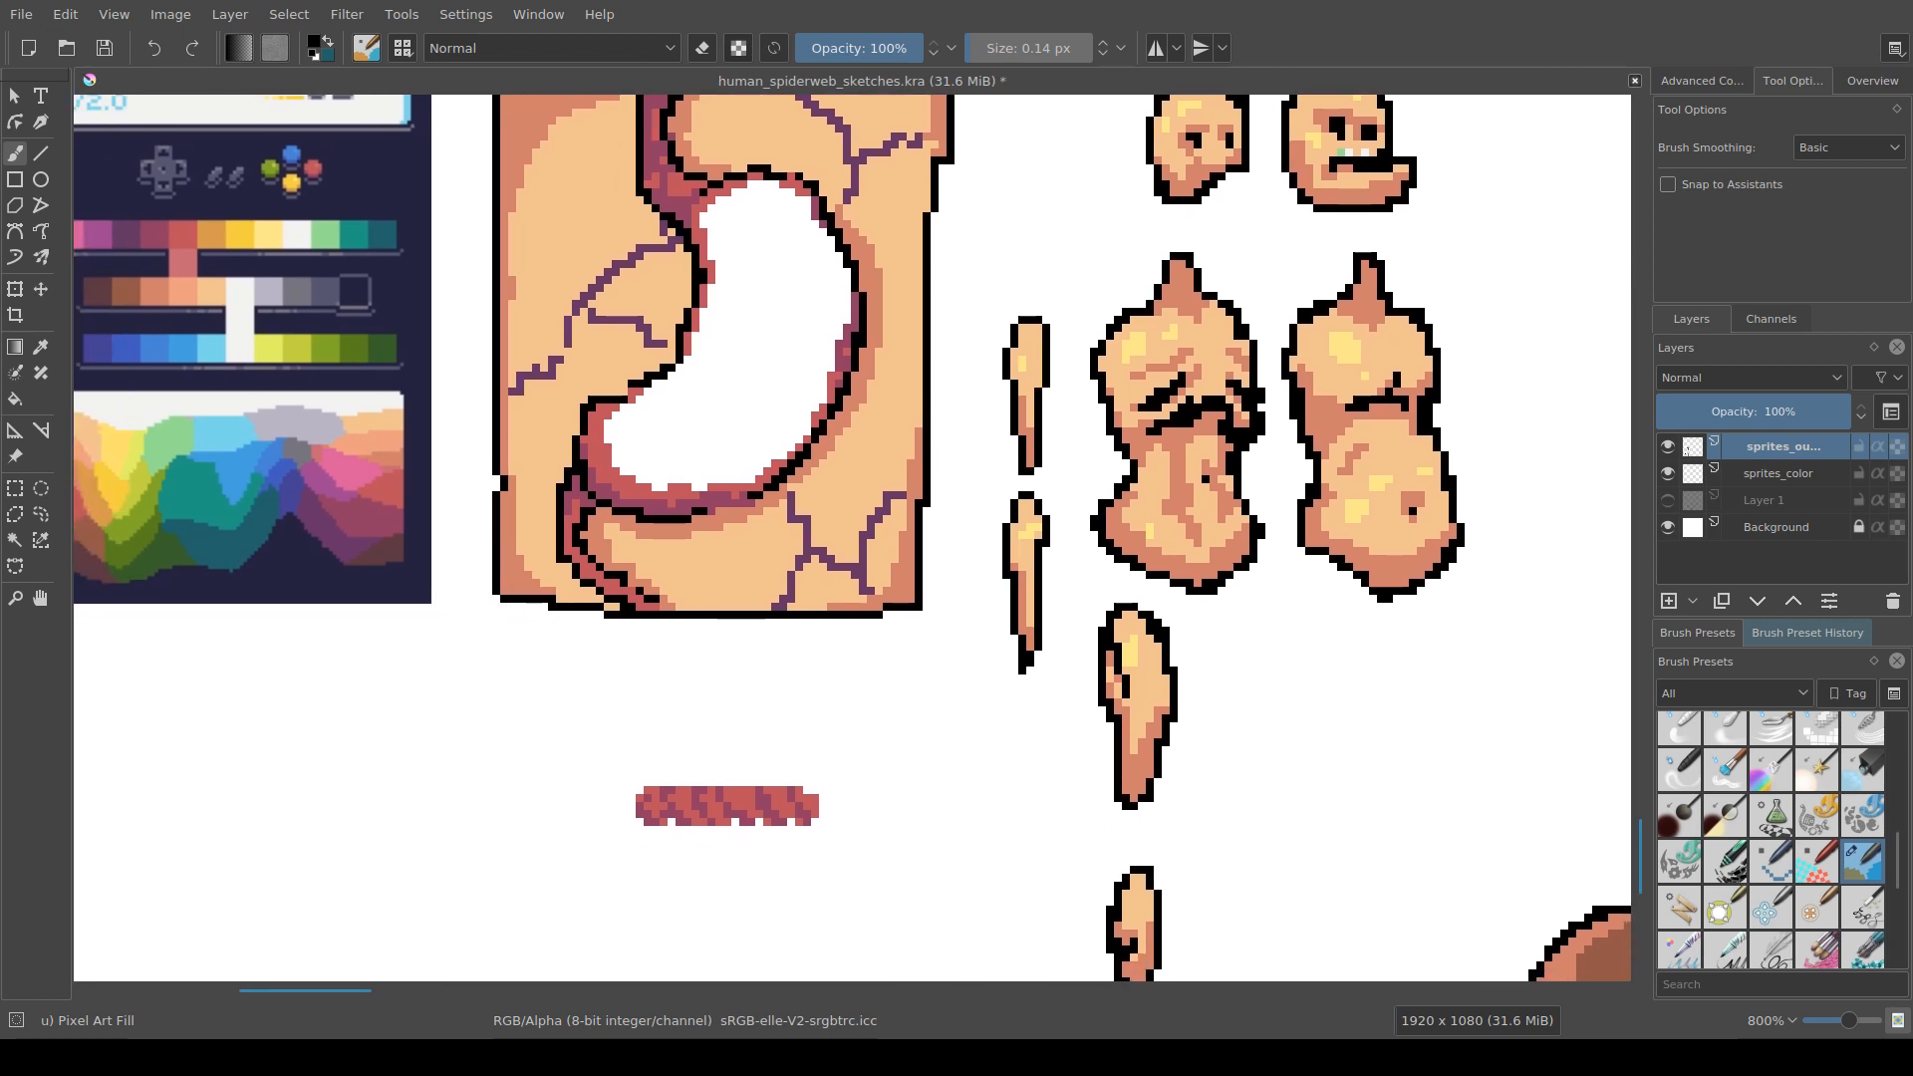
key(ctrl+s)
Step: Handwrite "Brb" in black in the empty area below the framed stomach sprite
drag(498, 588, 453, 728)
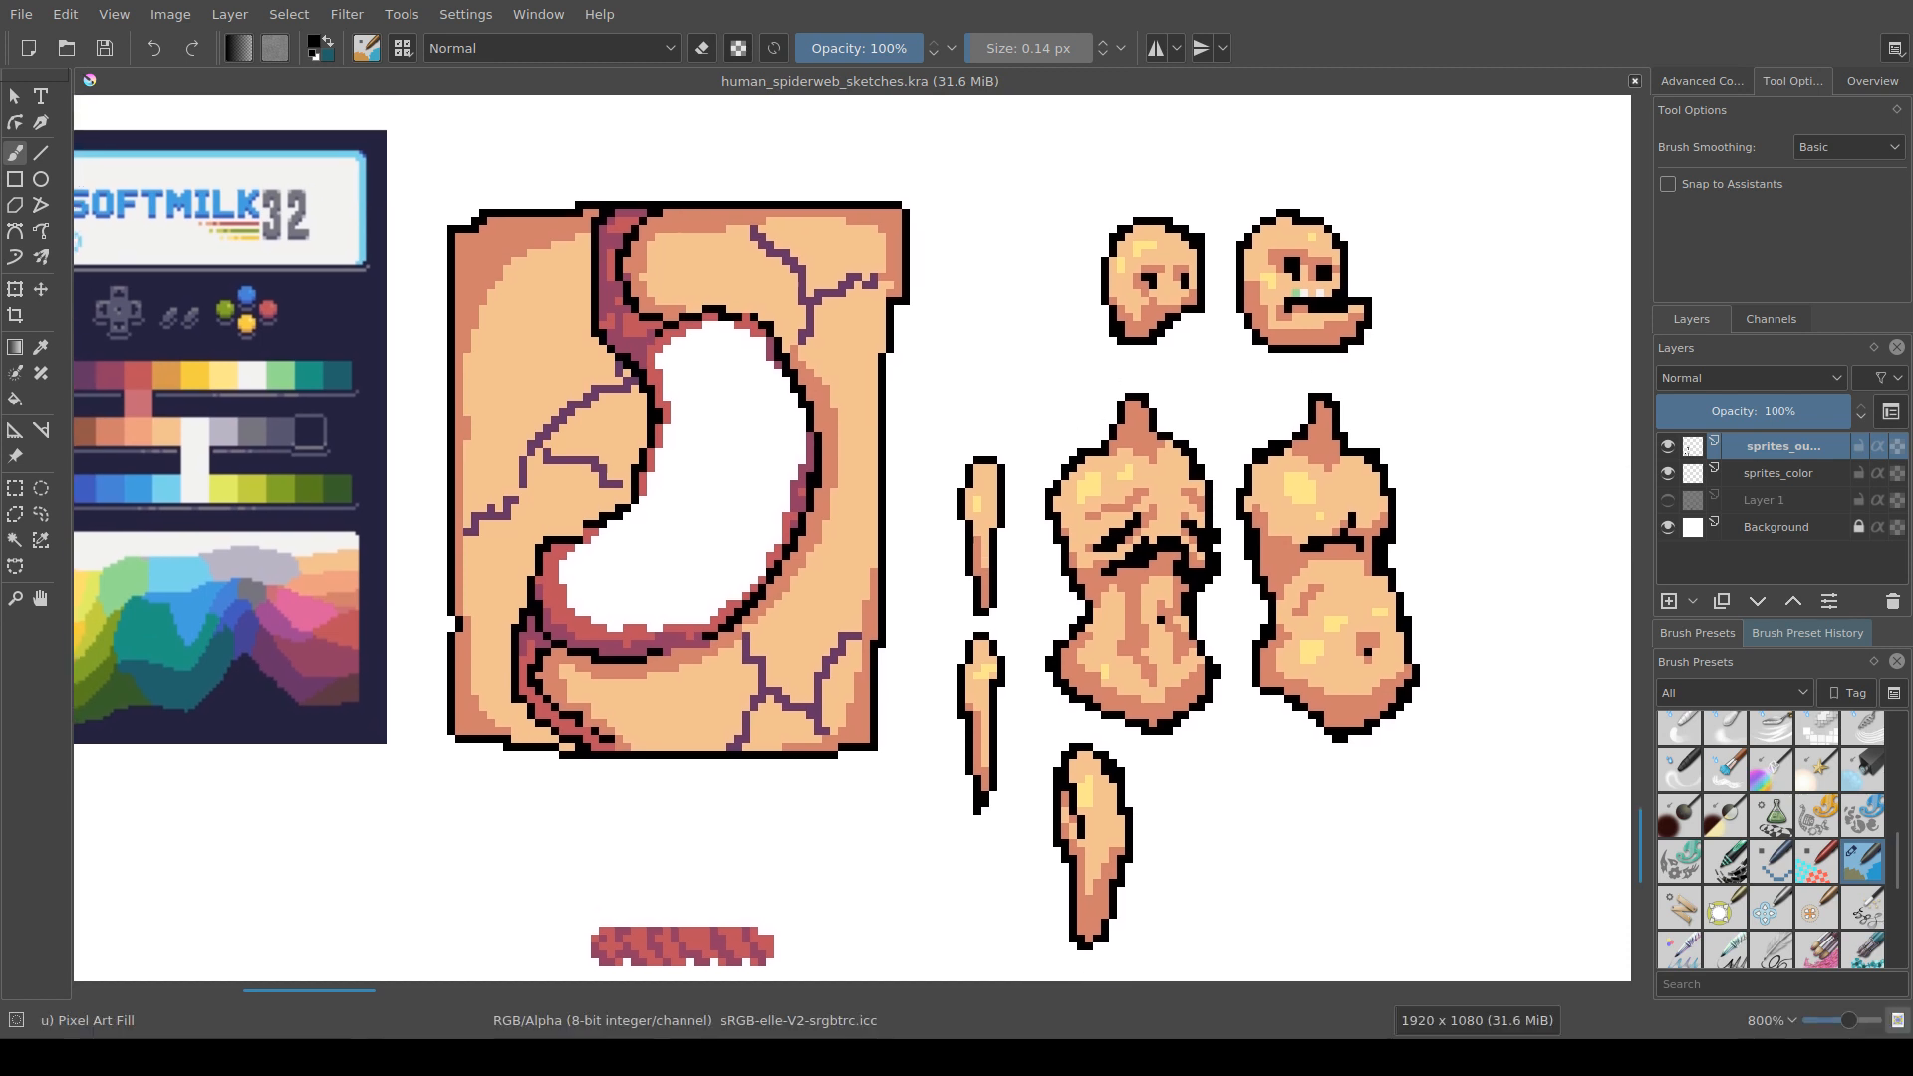
drag(594, 365, 590, 369)
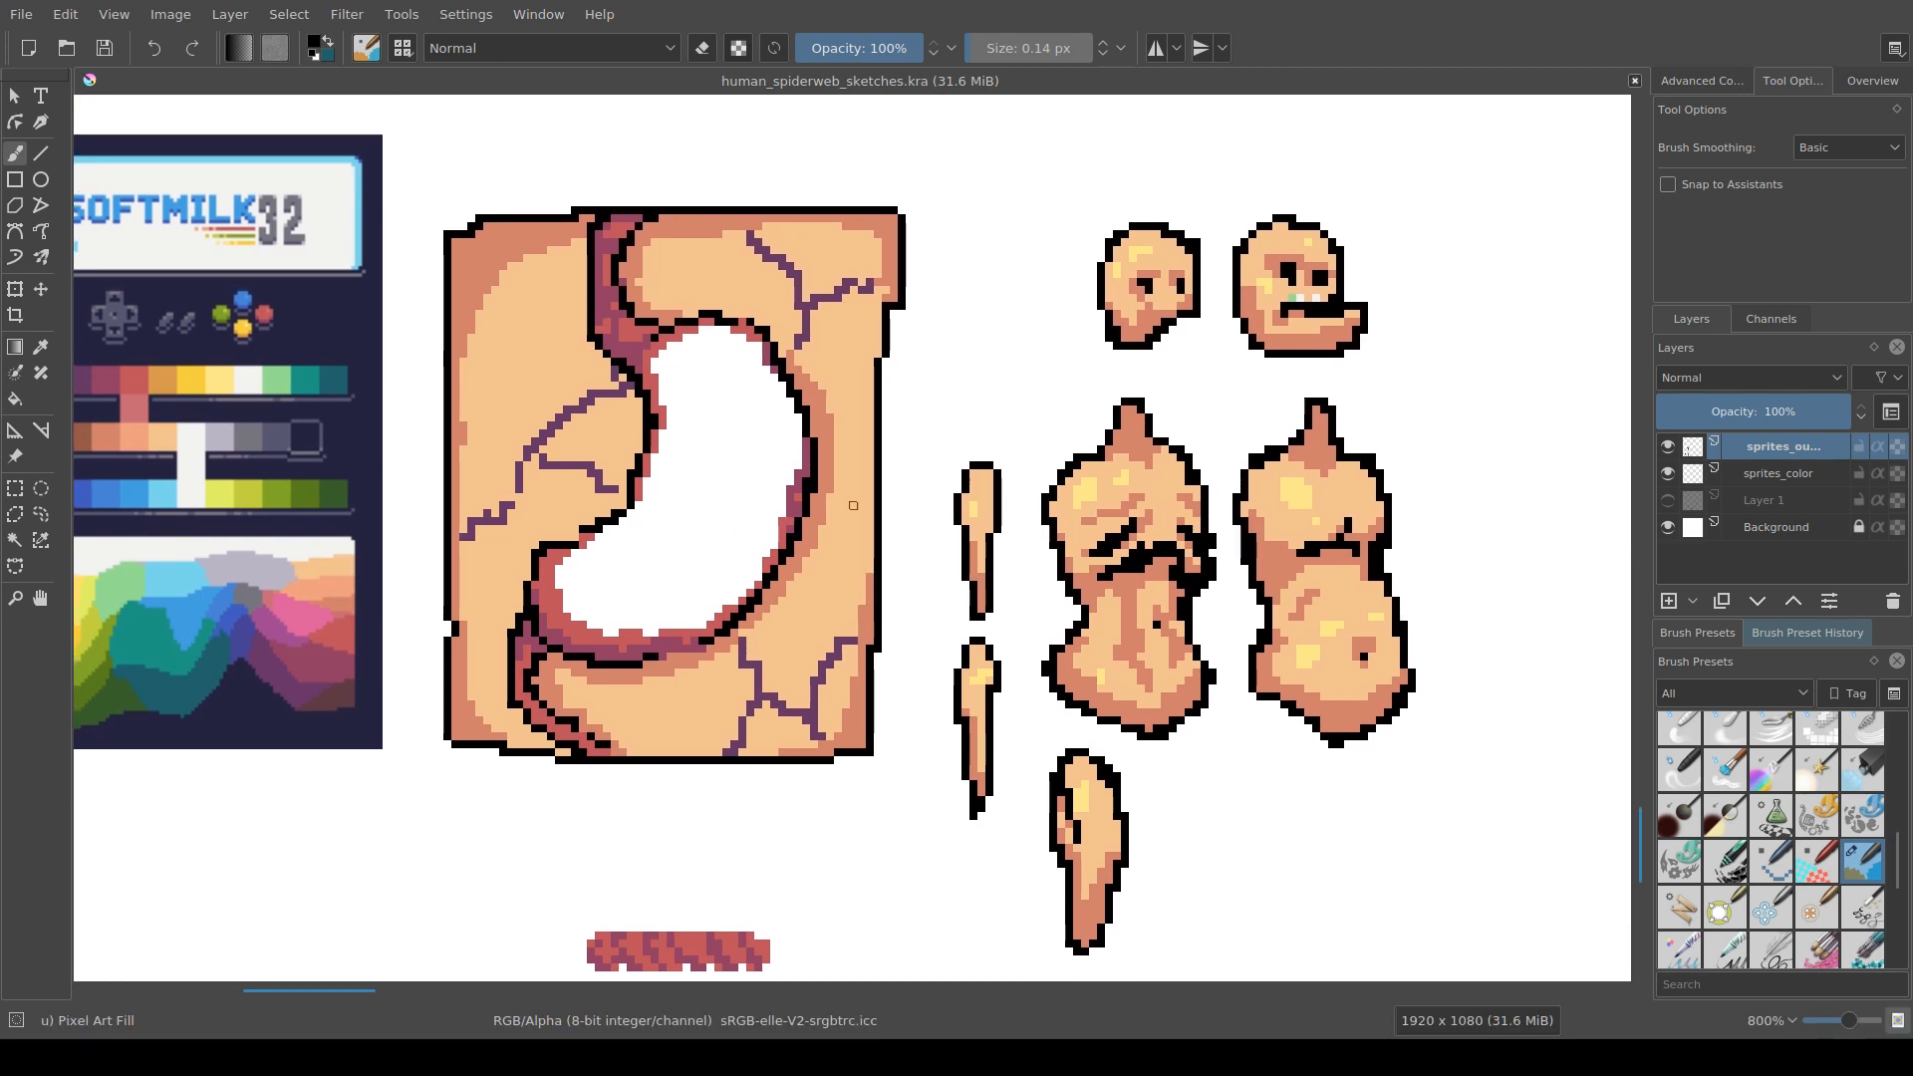
scroll(852, 505, down, 1)
drag(785, 737, 647, 526)
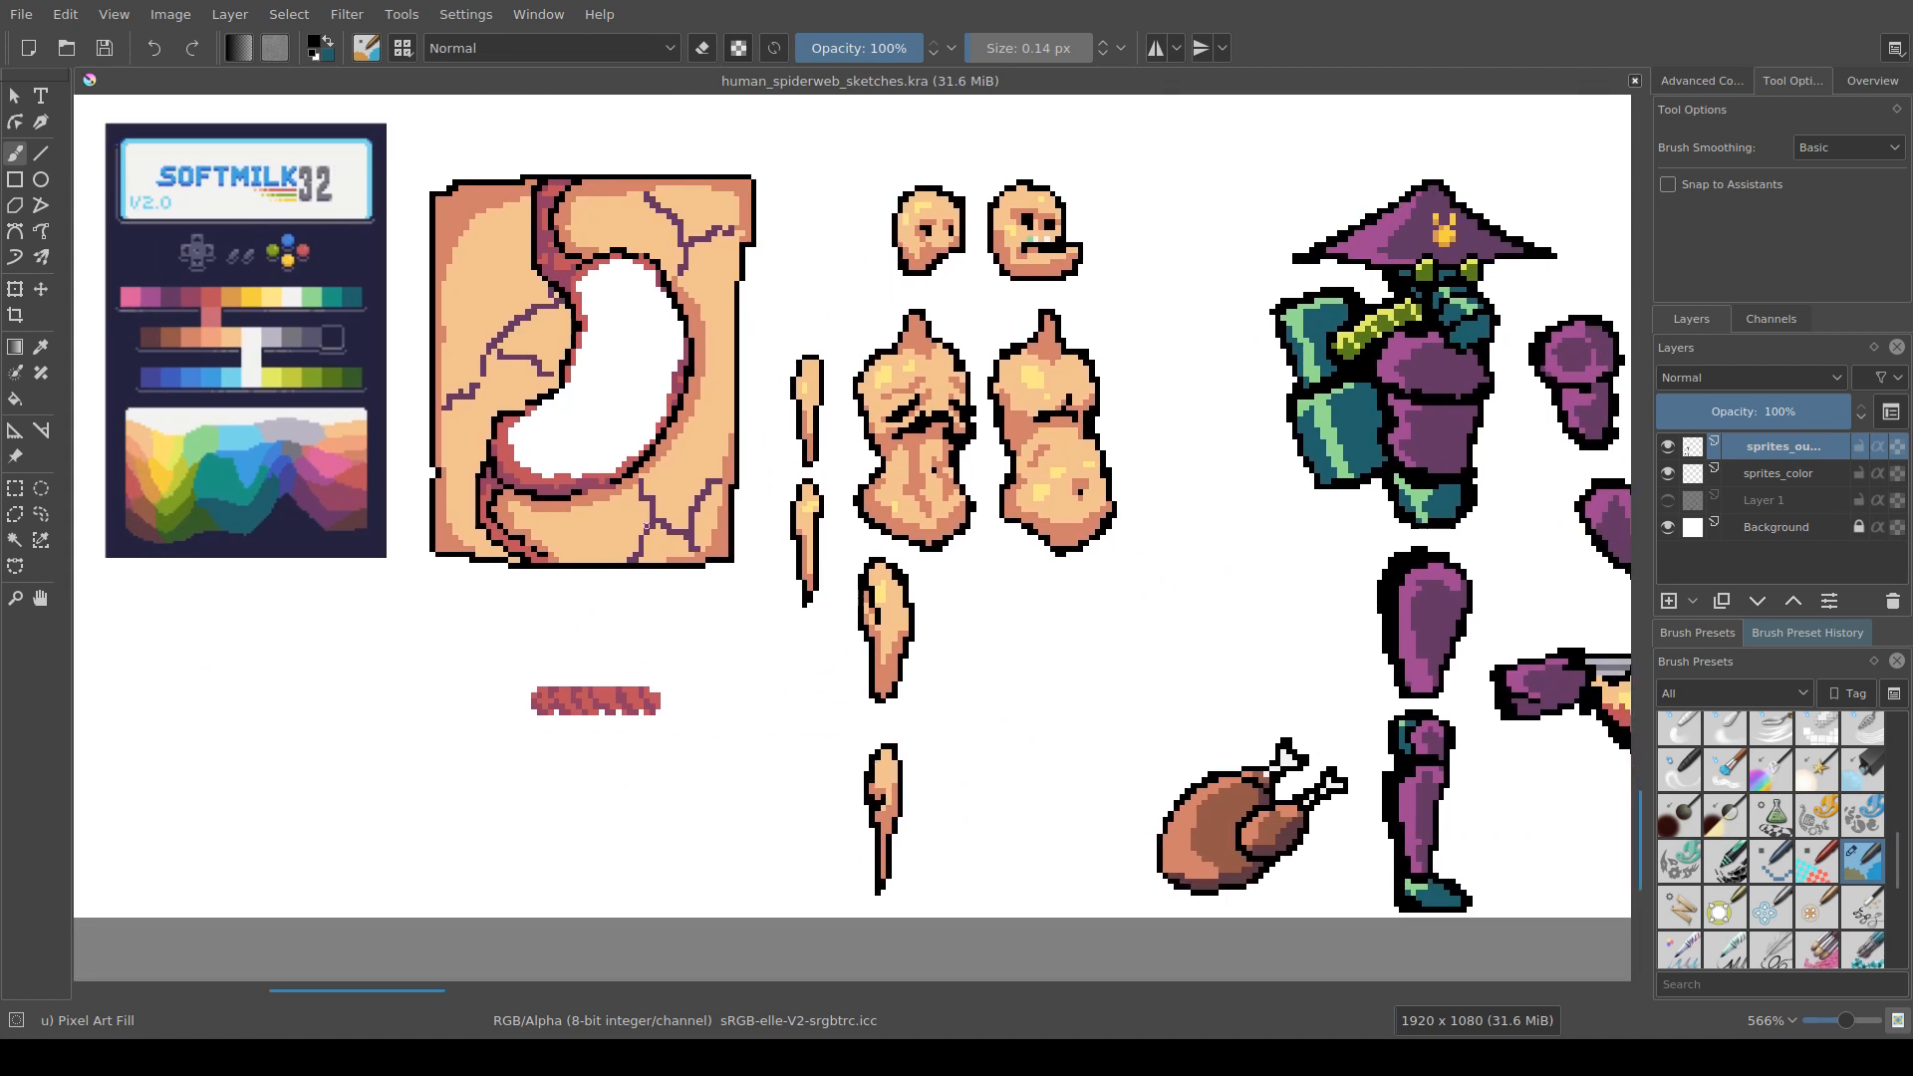
mouse_move(348, 657)
mouse_down()
mouse_move(370, 638)
mouse_move(367, 729)
mouse_up()
drag(412, 652, 496, 660)
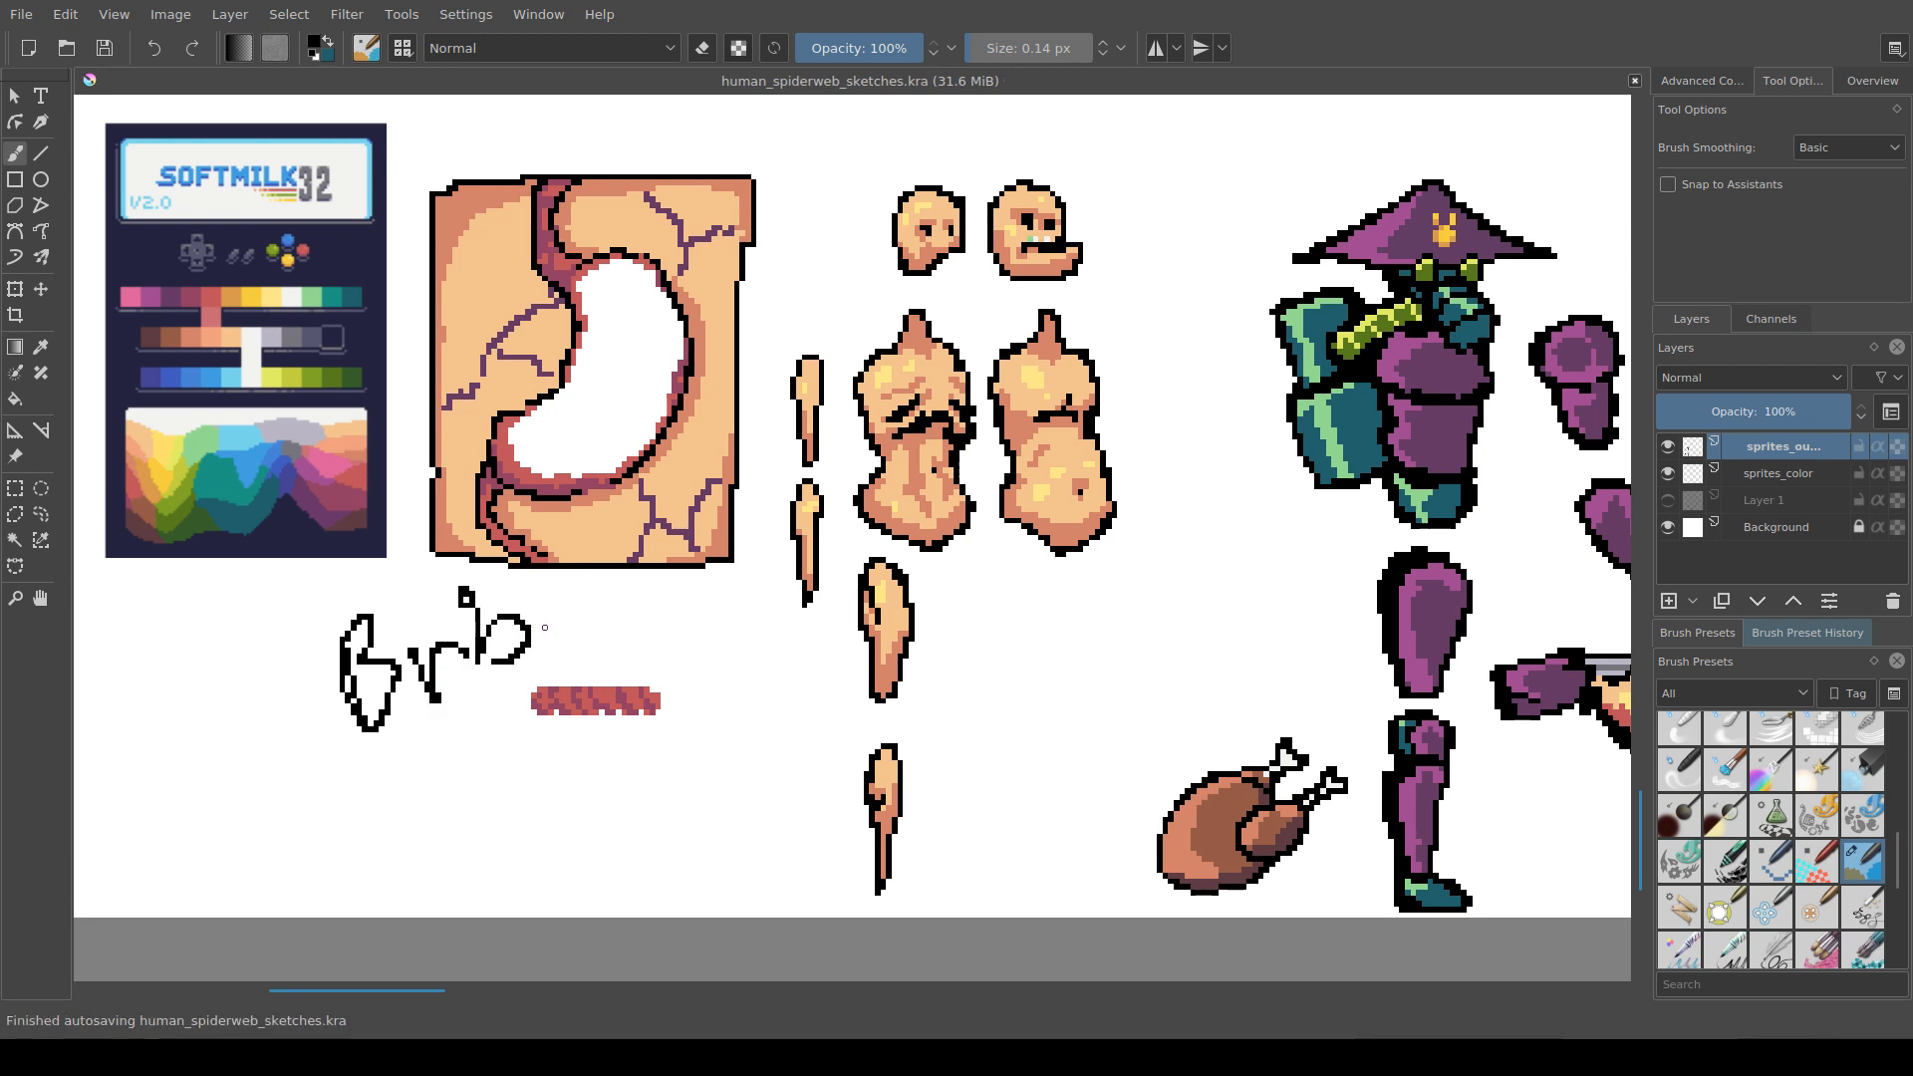
right_click(545, 628)
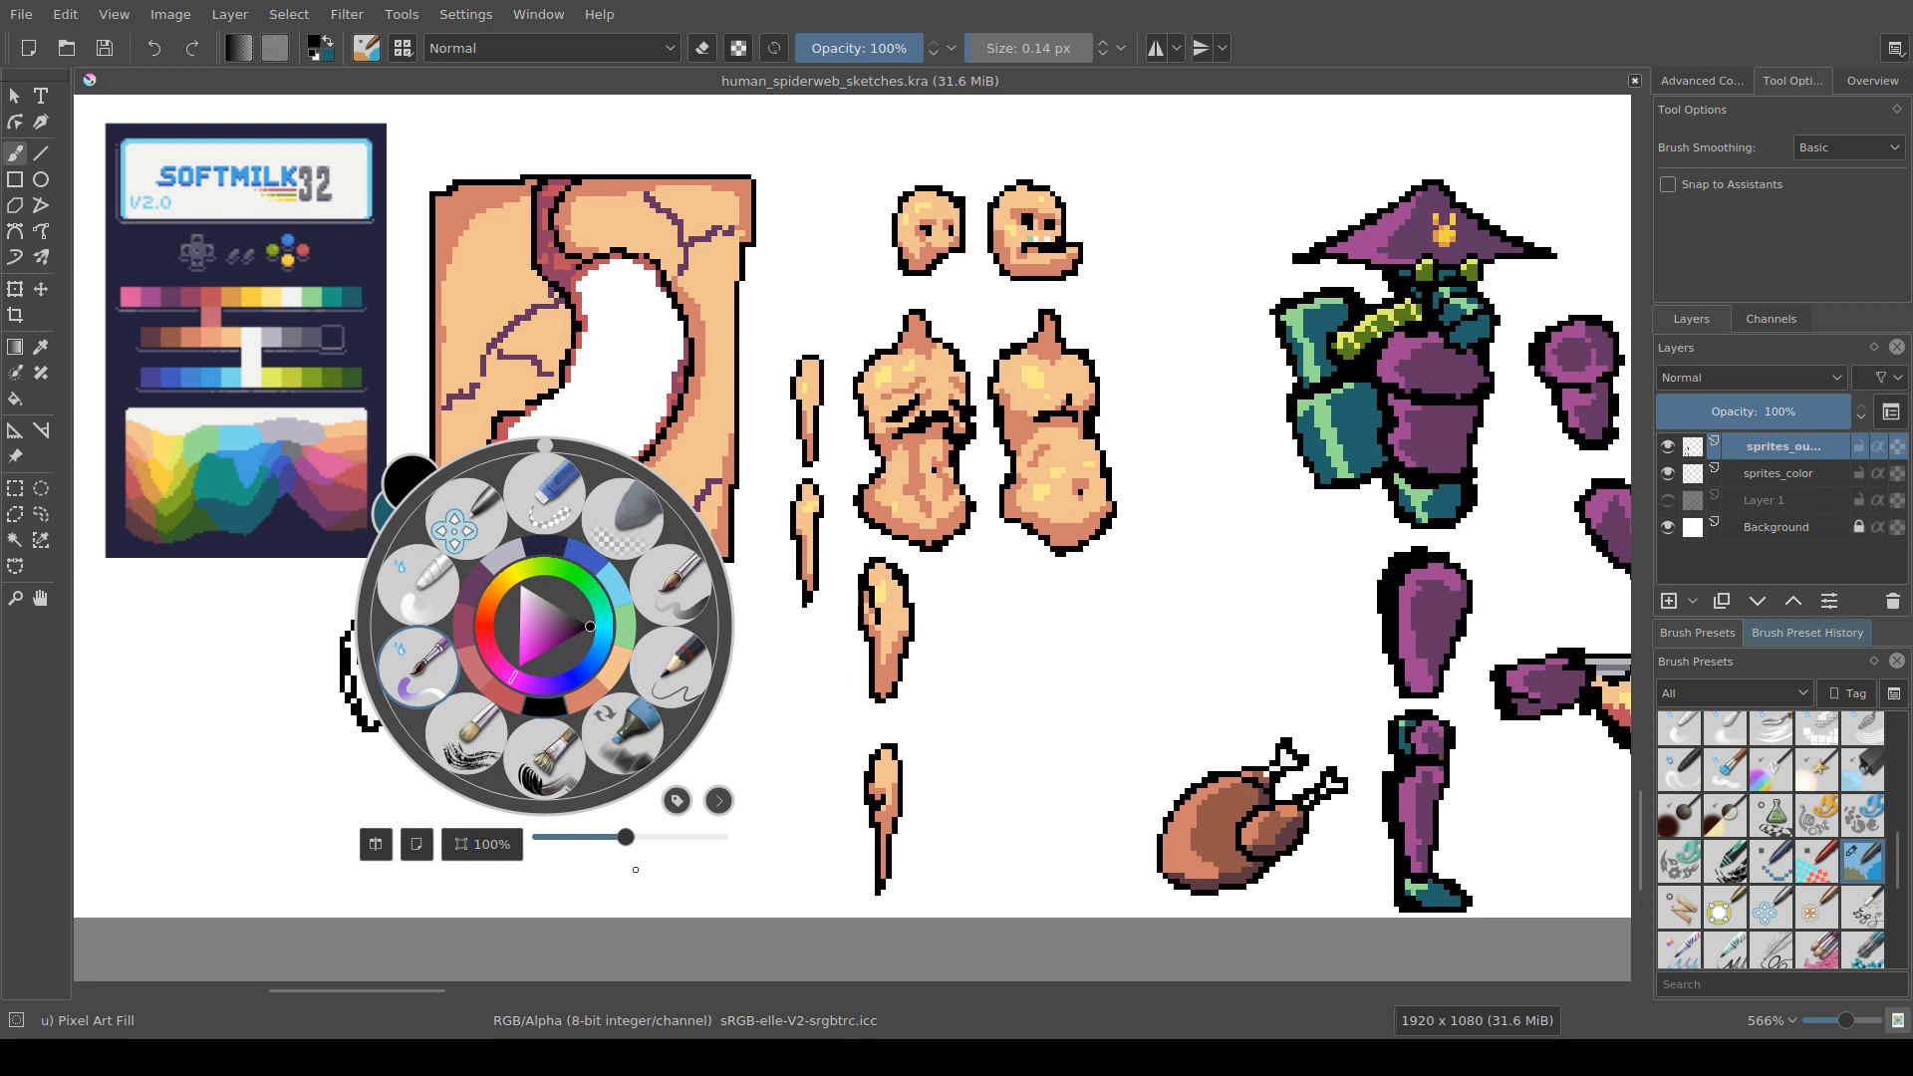
click(1008, 809)
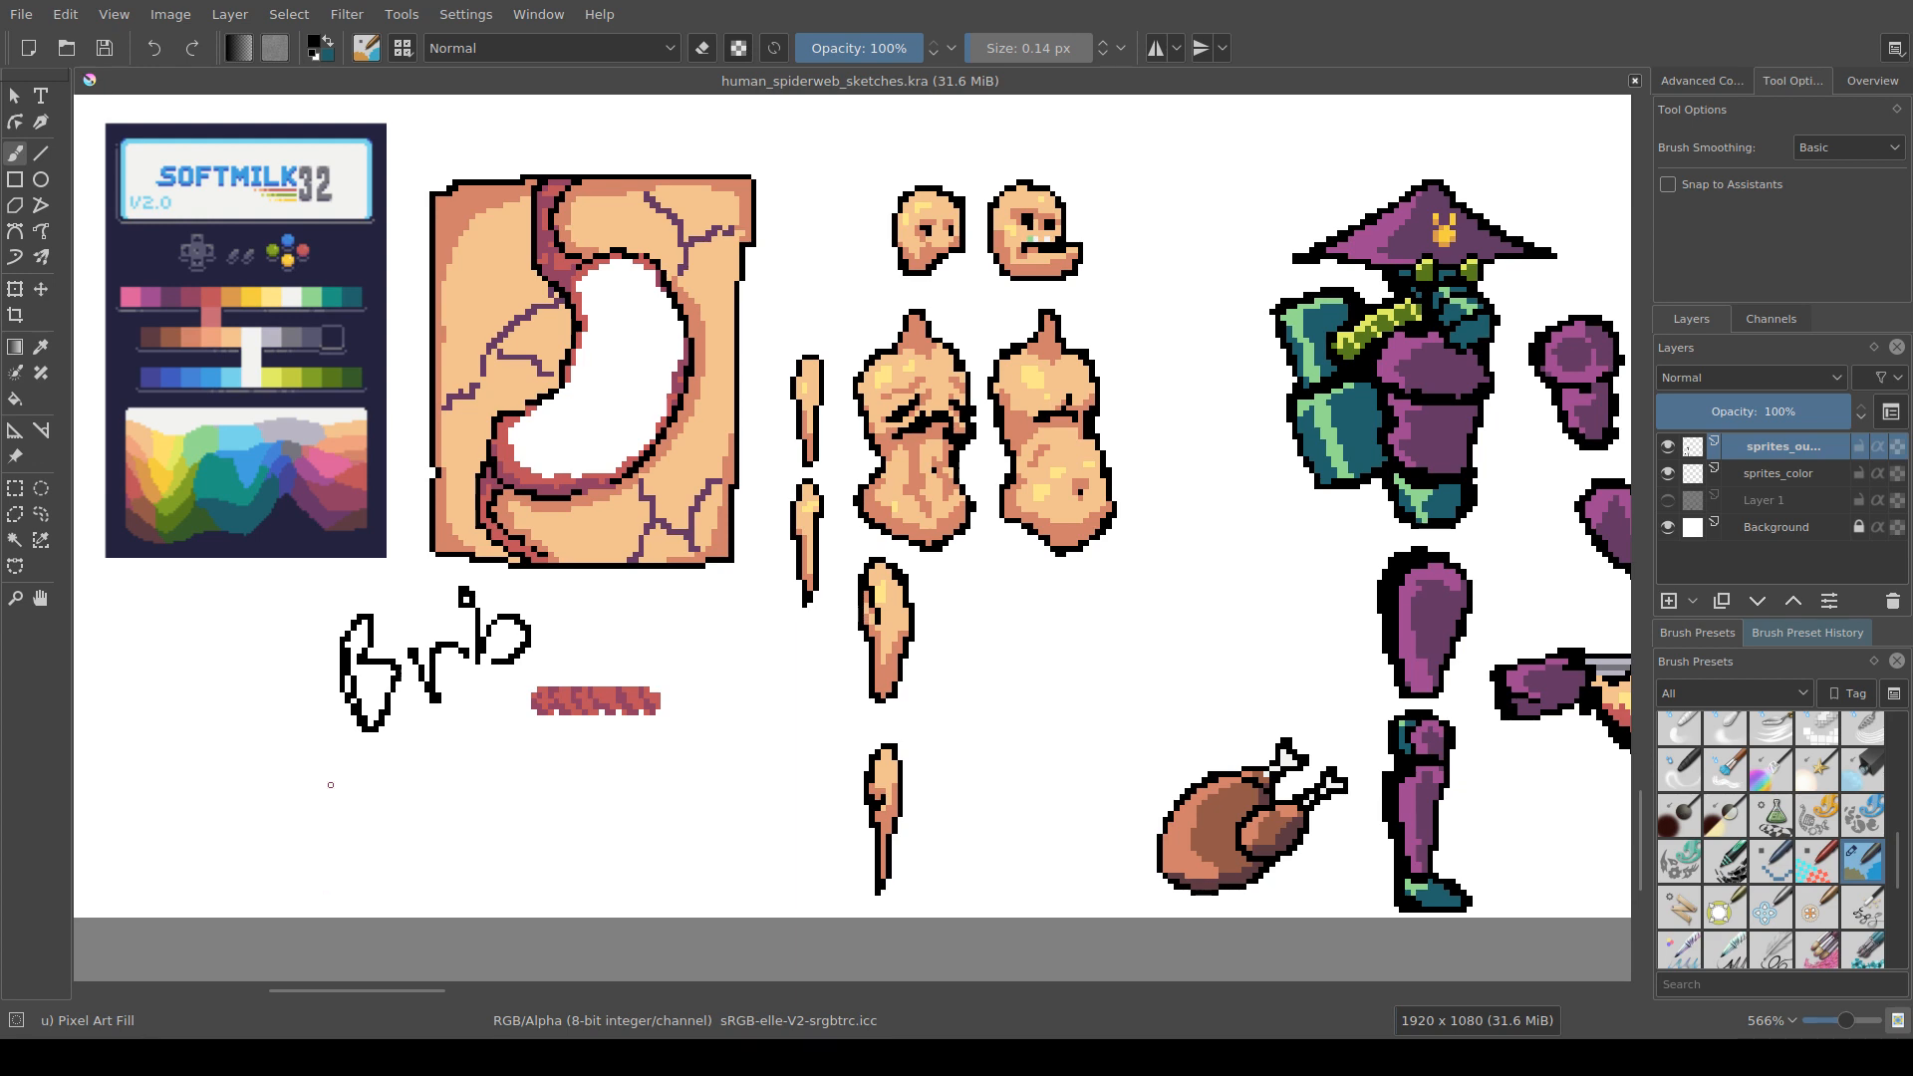
Step: Examine the sprite sheet from the stomach frame across to the purple gunner and the grey wall and doorway sprites
drag(636, 729, 794, 791)
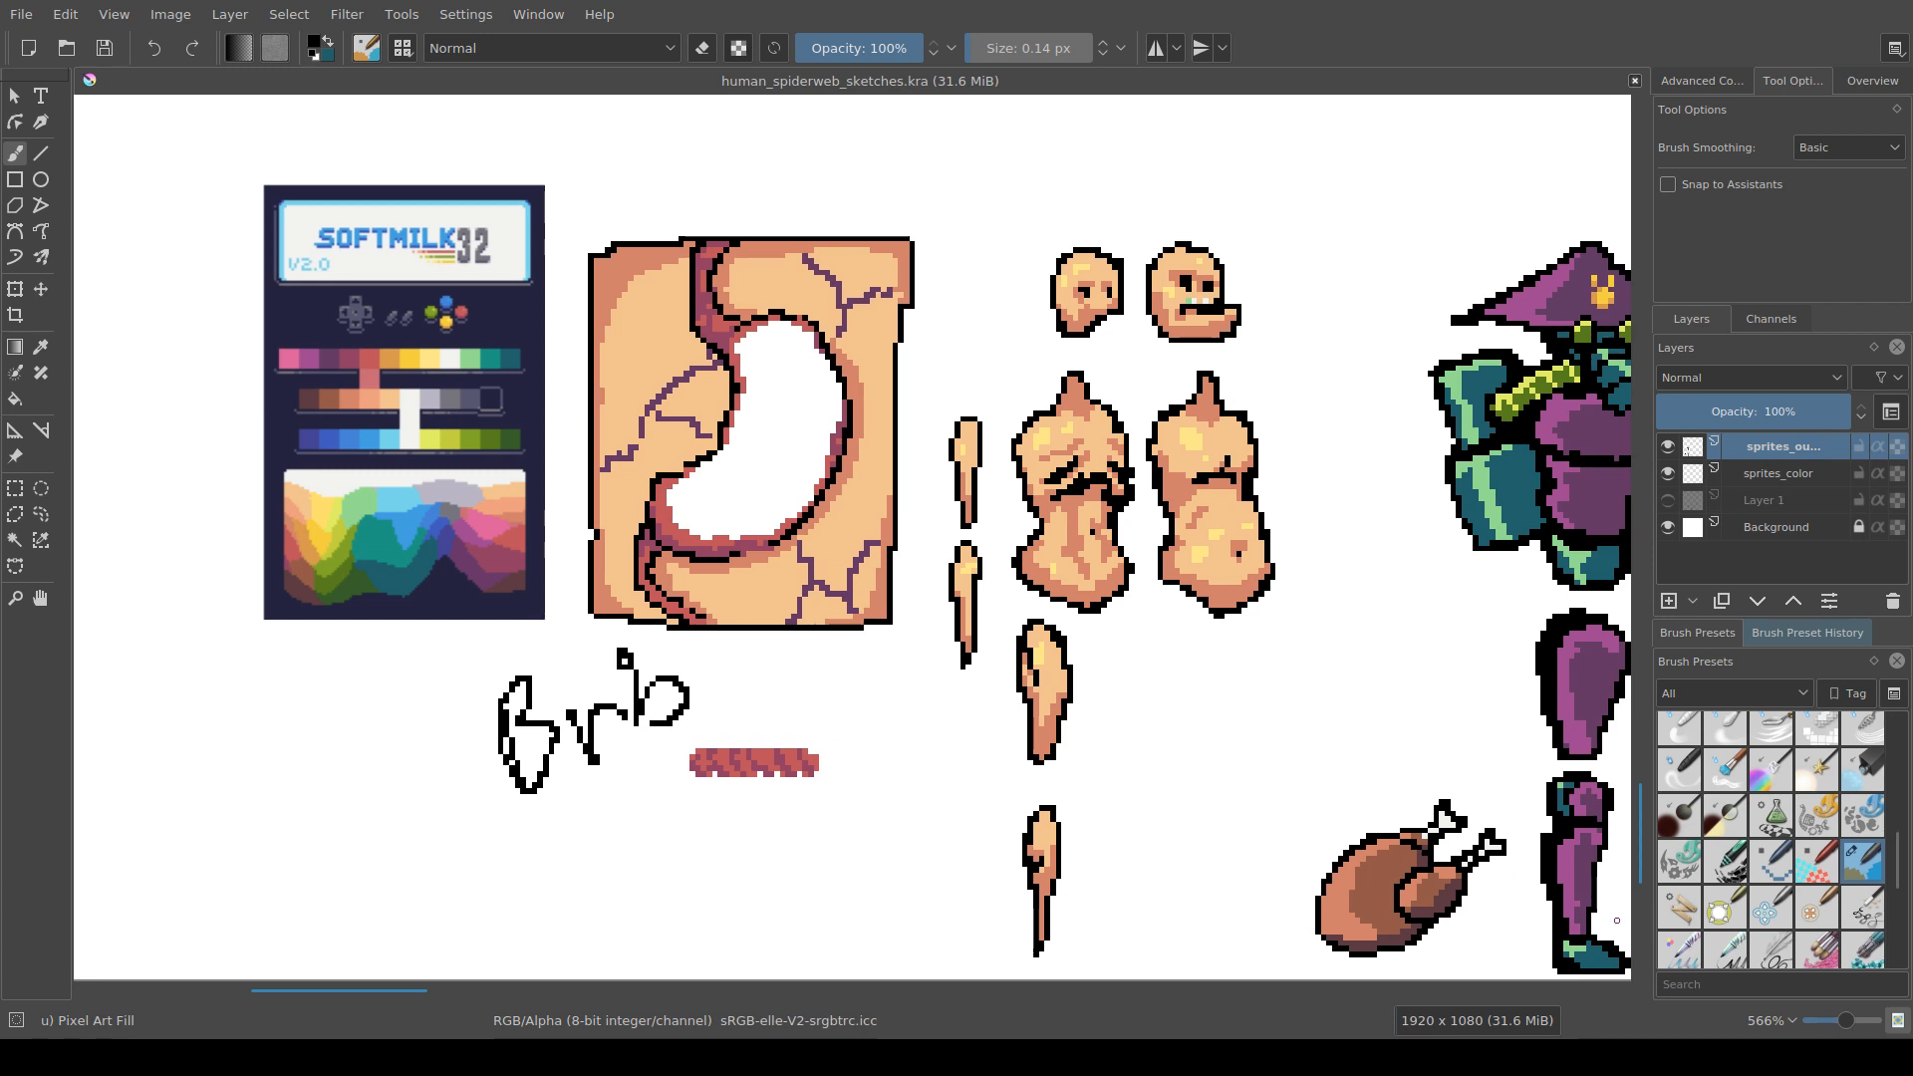
scroll(565, 622, down, 2)
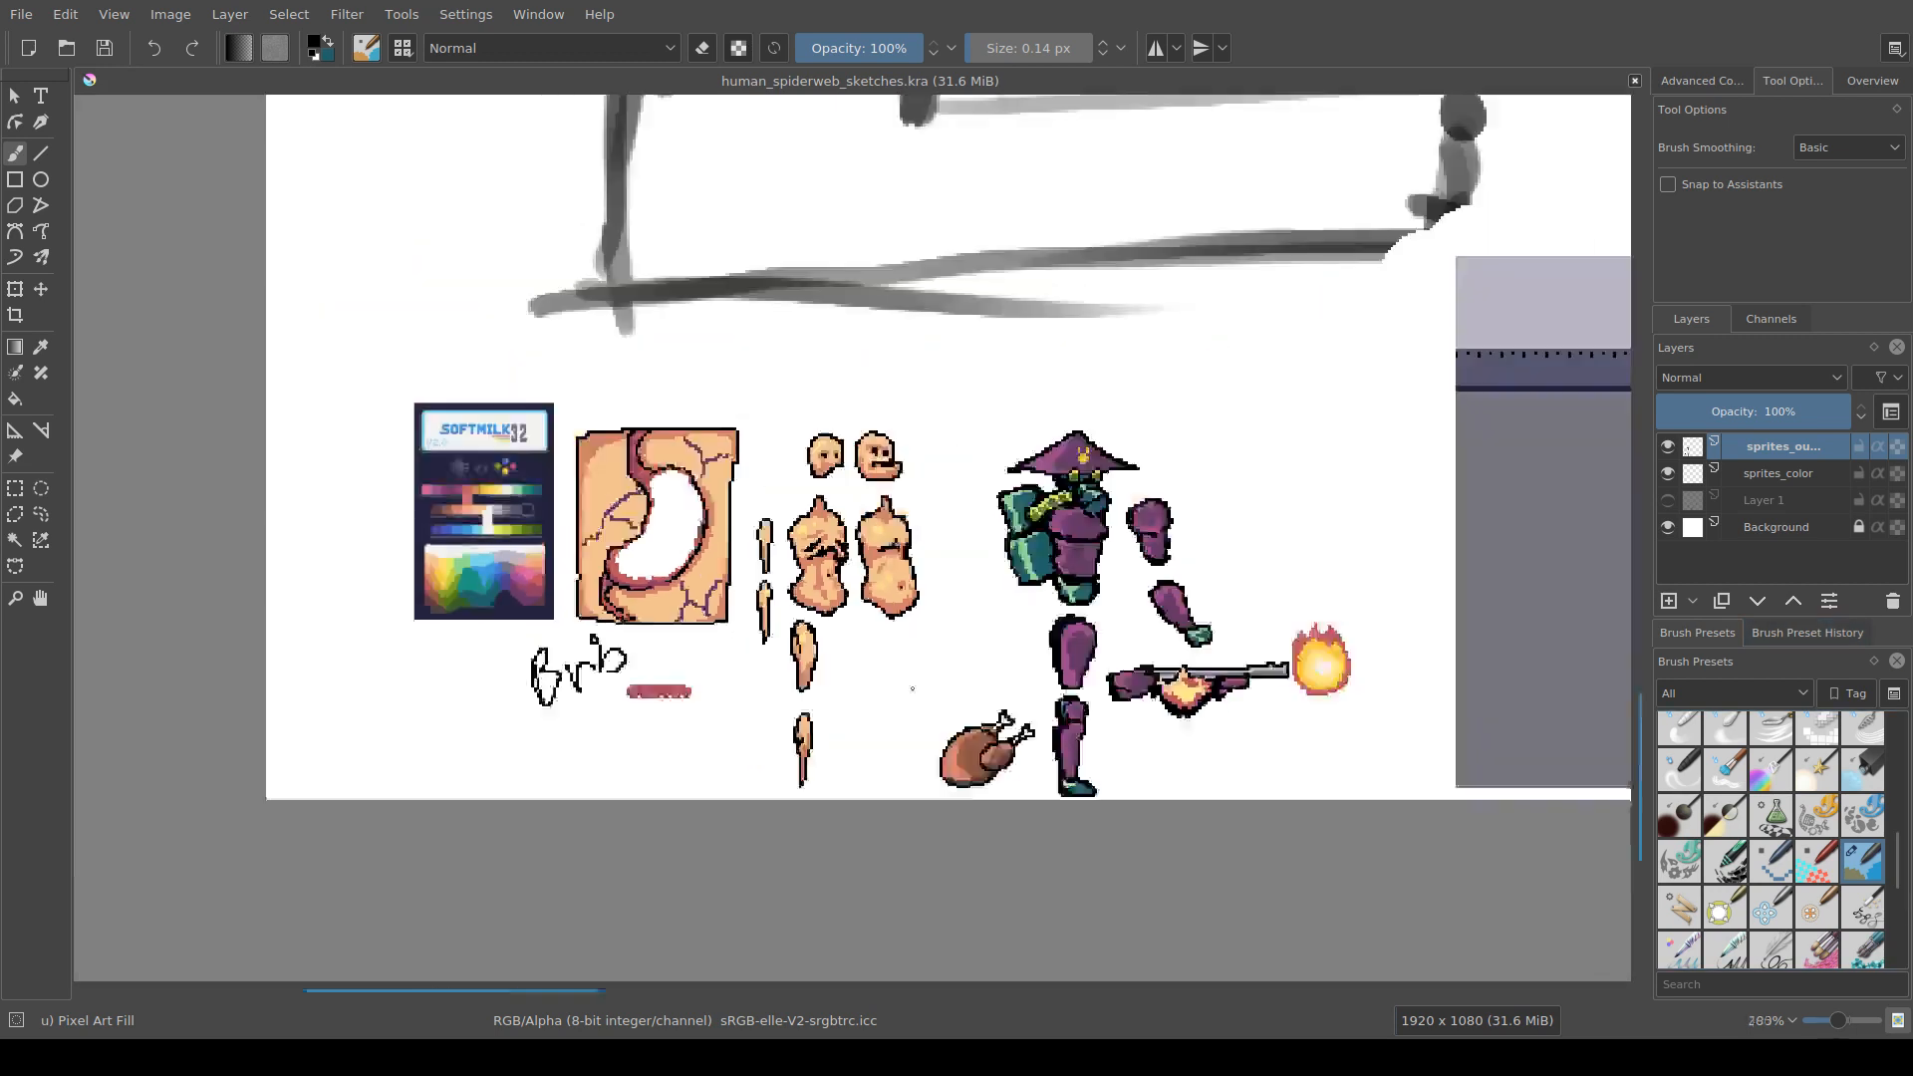
drag(912, 688, 741, 645)
scroll(1079, 727, up, 1)
drag(1079, 728, 657, 718)
scroll(658, 719, down, 2)
drag(922, 785, 678, 790)
scroll(678, 791, up, 1)
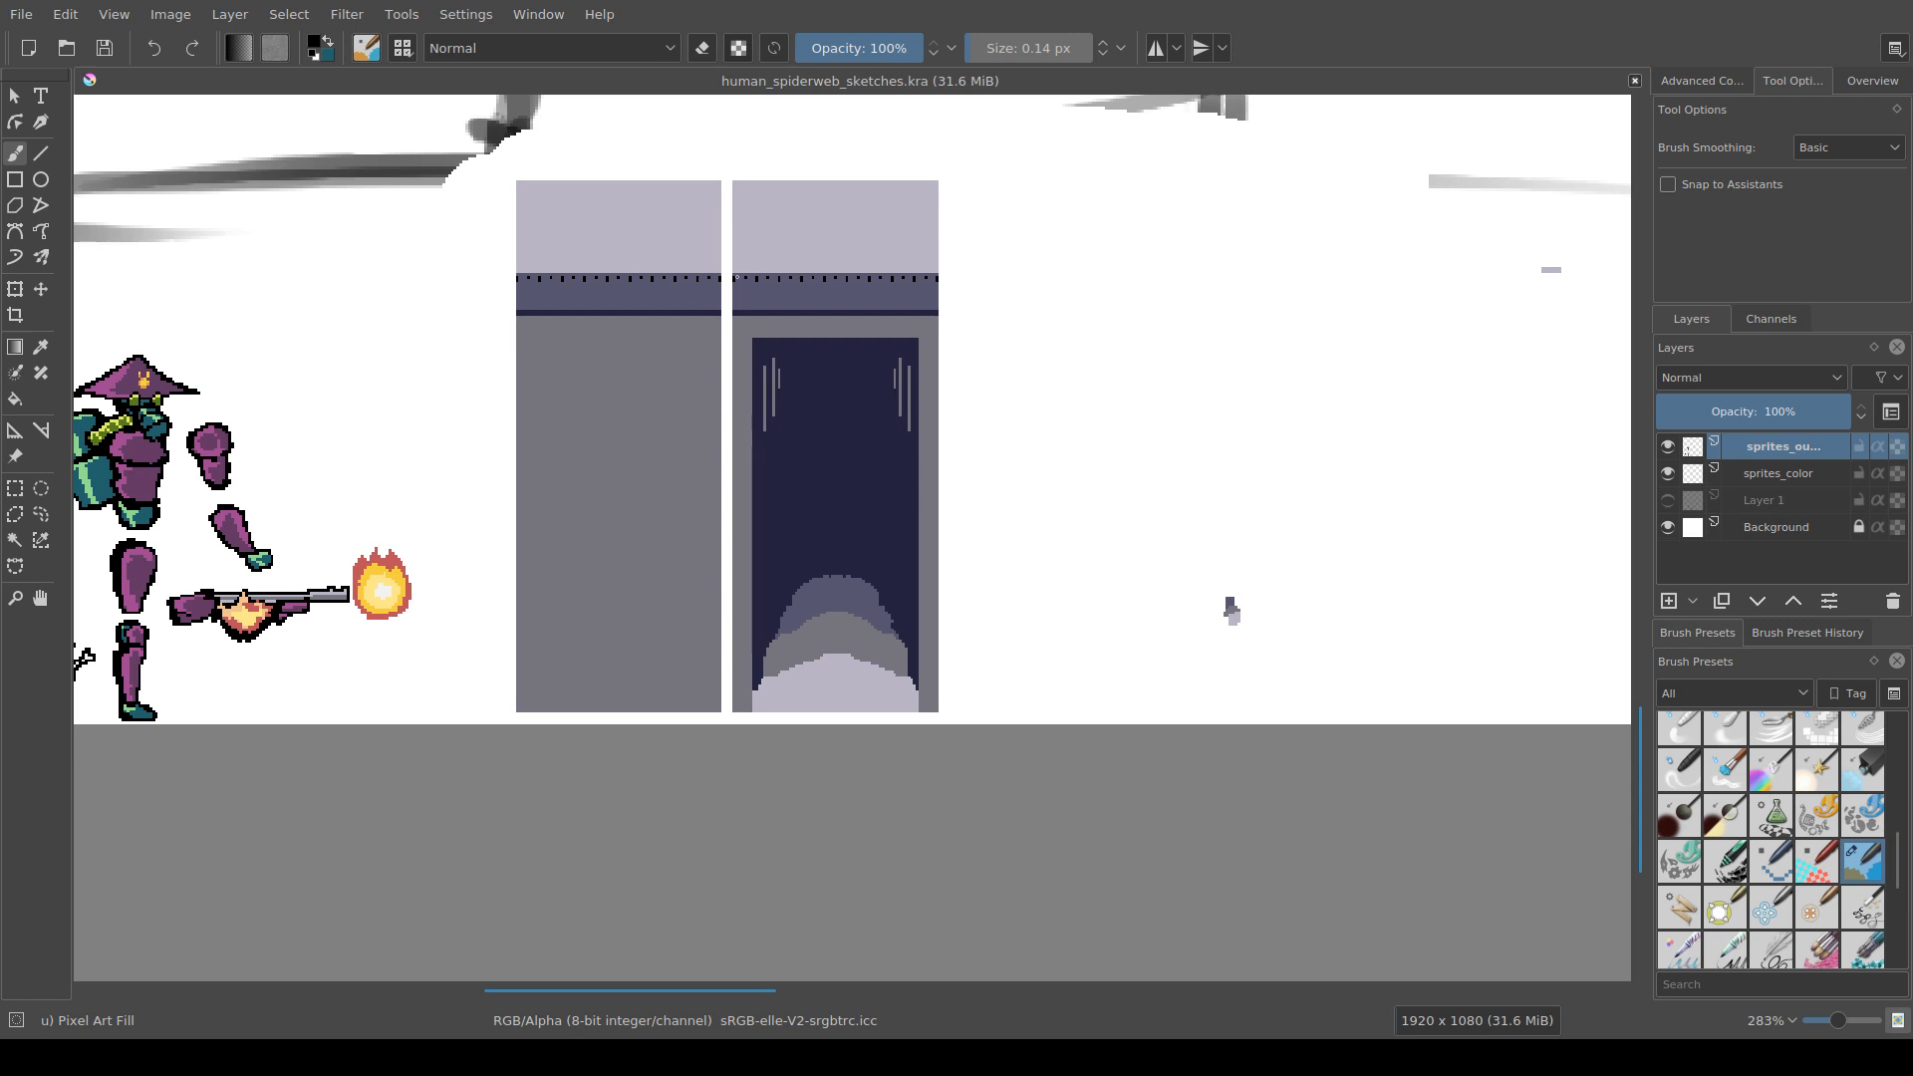
drag(938, 293, 948, 332)
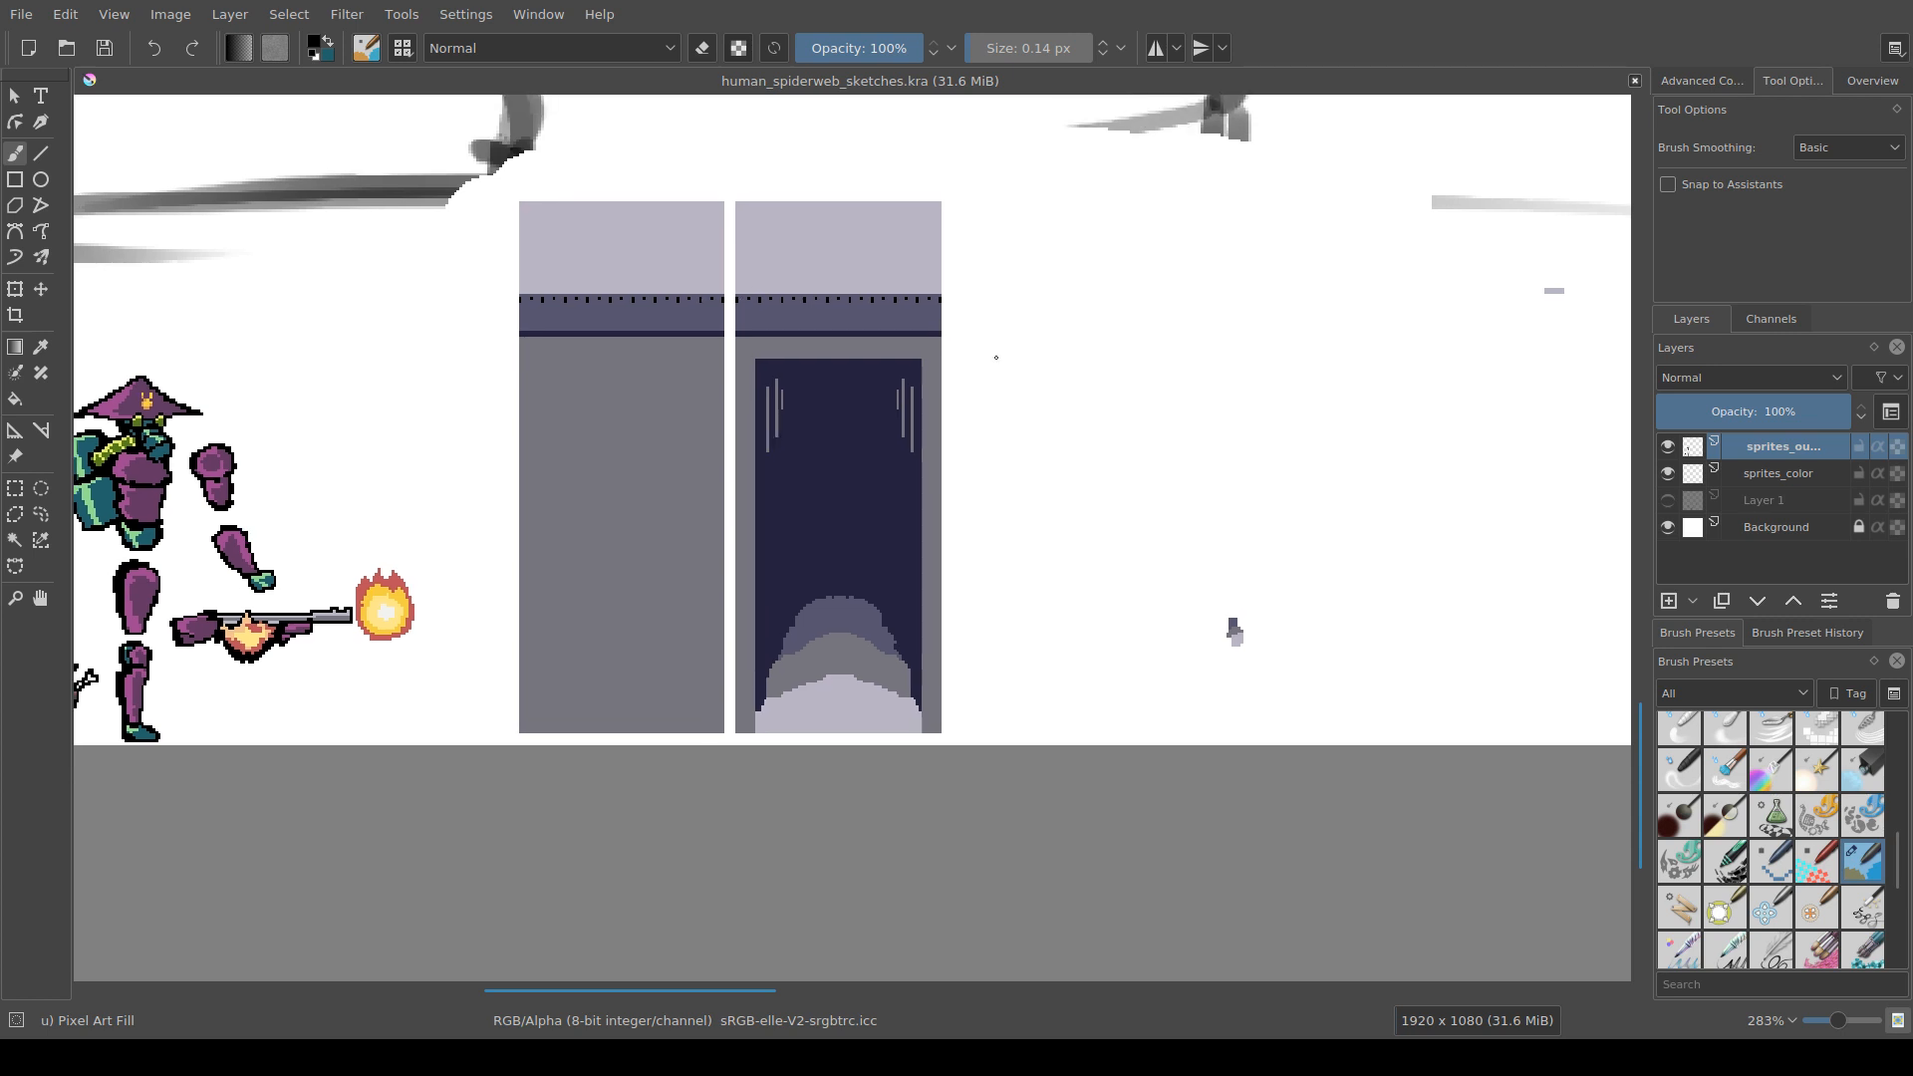
Step: Create a new blank document sized 80 x 80 px
drag(832, 697, 589, 742)
scroll(787, 704, up, 1)
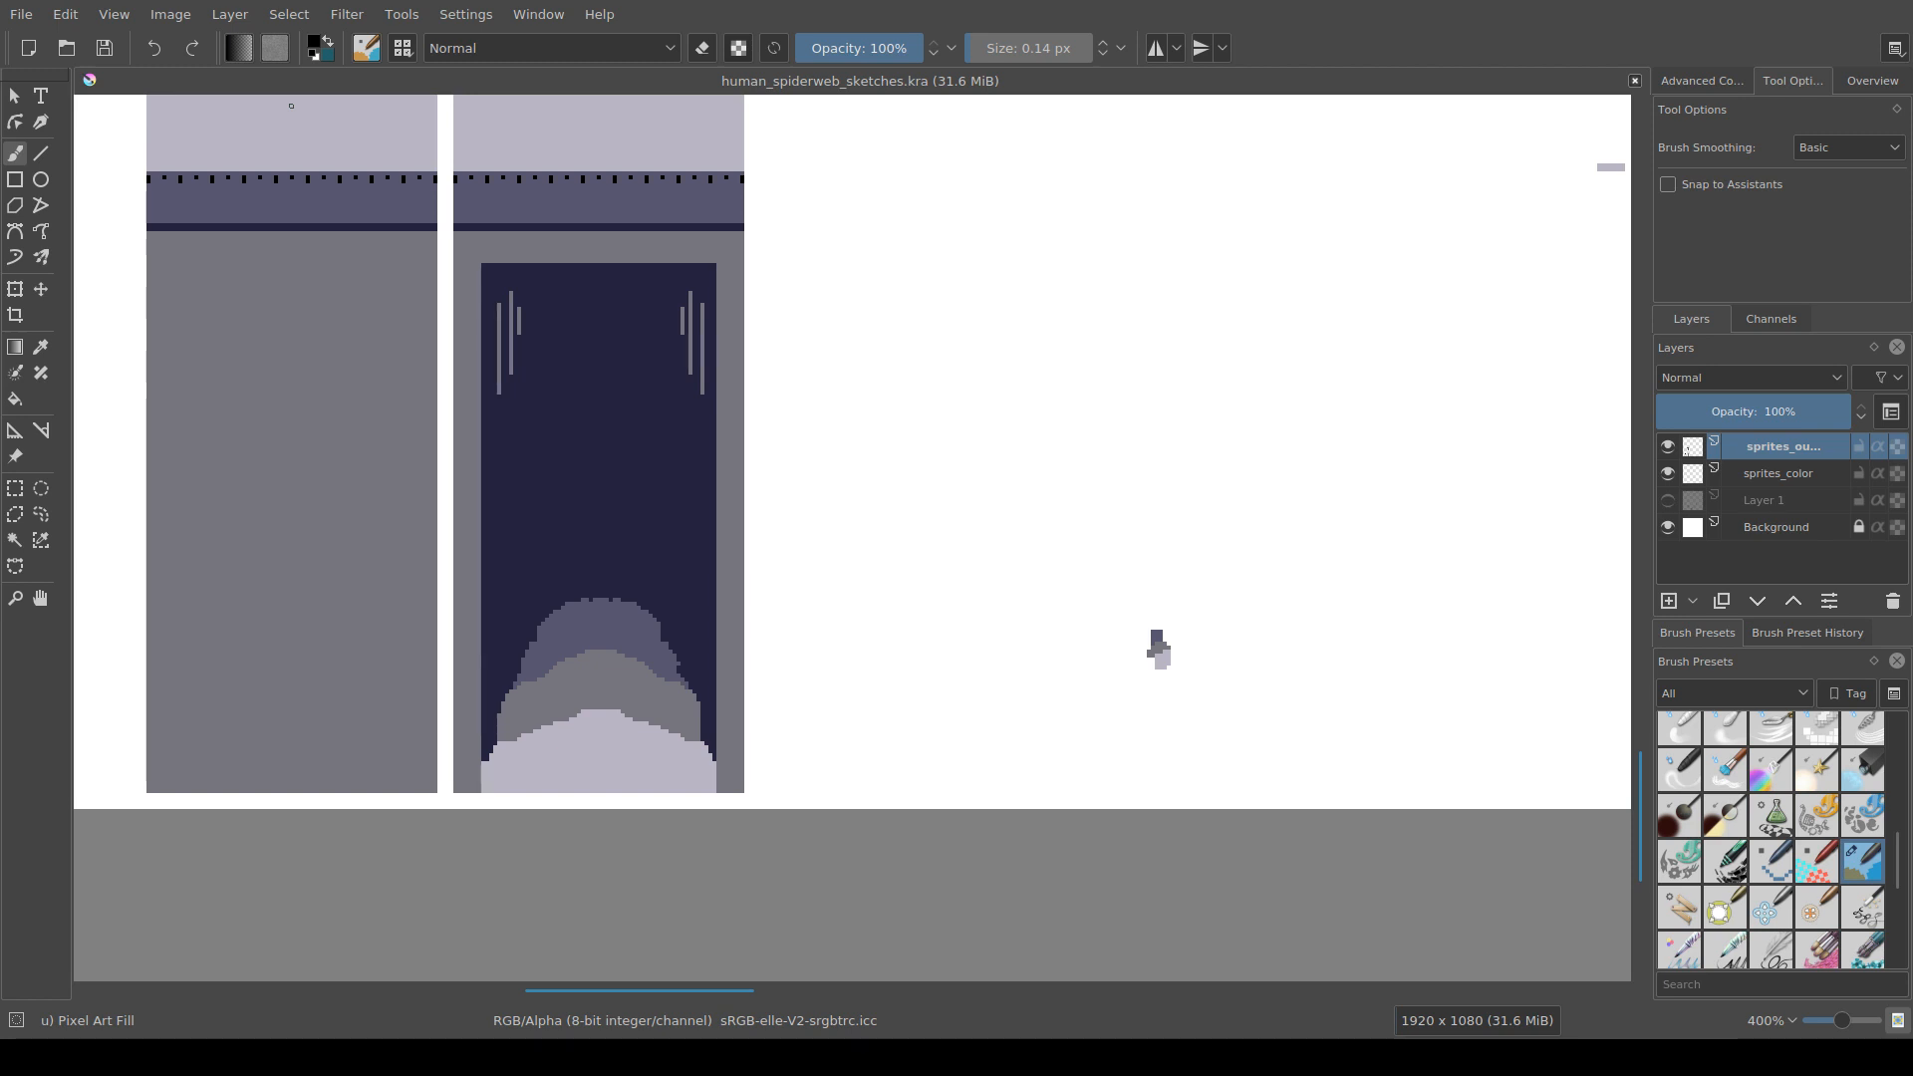
key(Return)
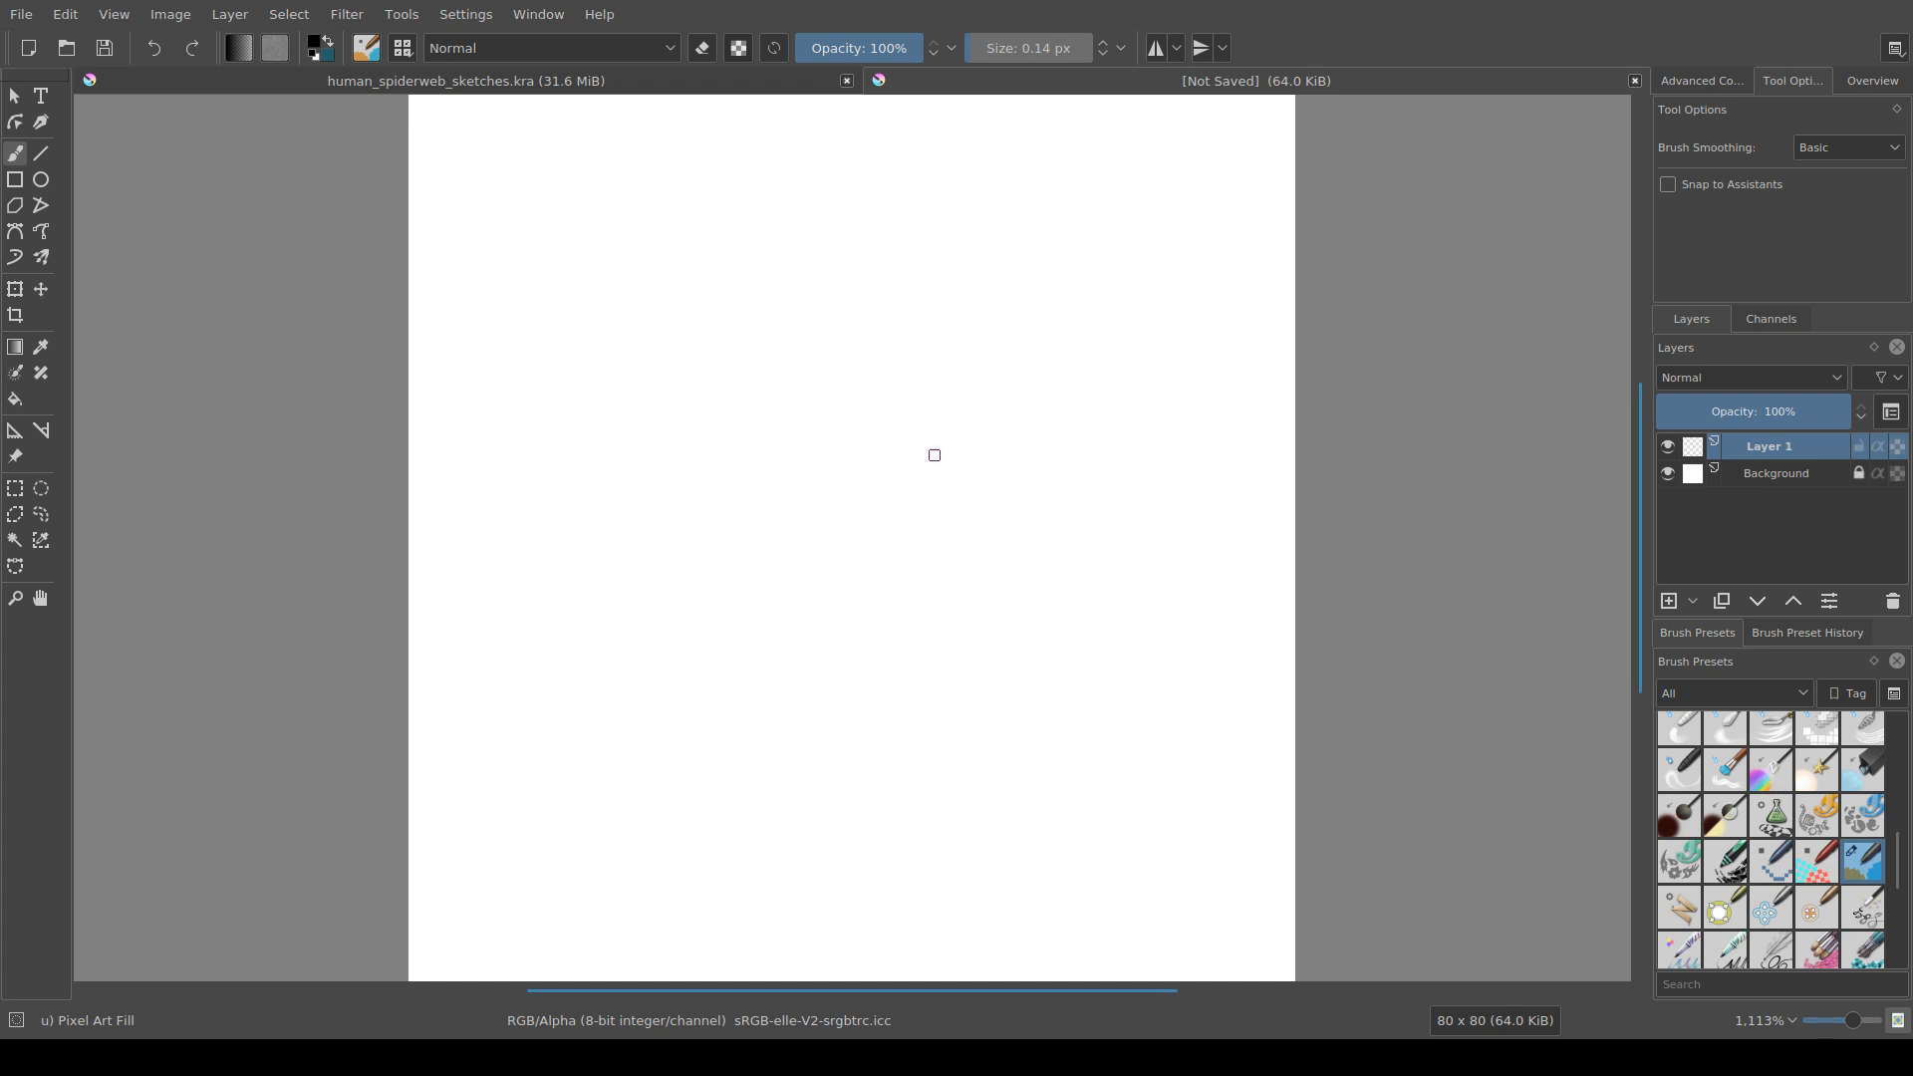
Step: Try wrap-around mode with test strokes on the blank canvas and turn the mode off again
drag(935, 454, 866, 440)
scroll(866, 440, down, 2)
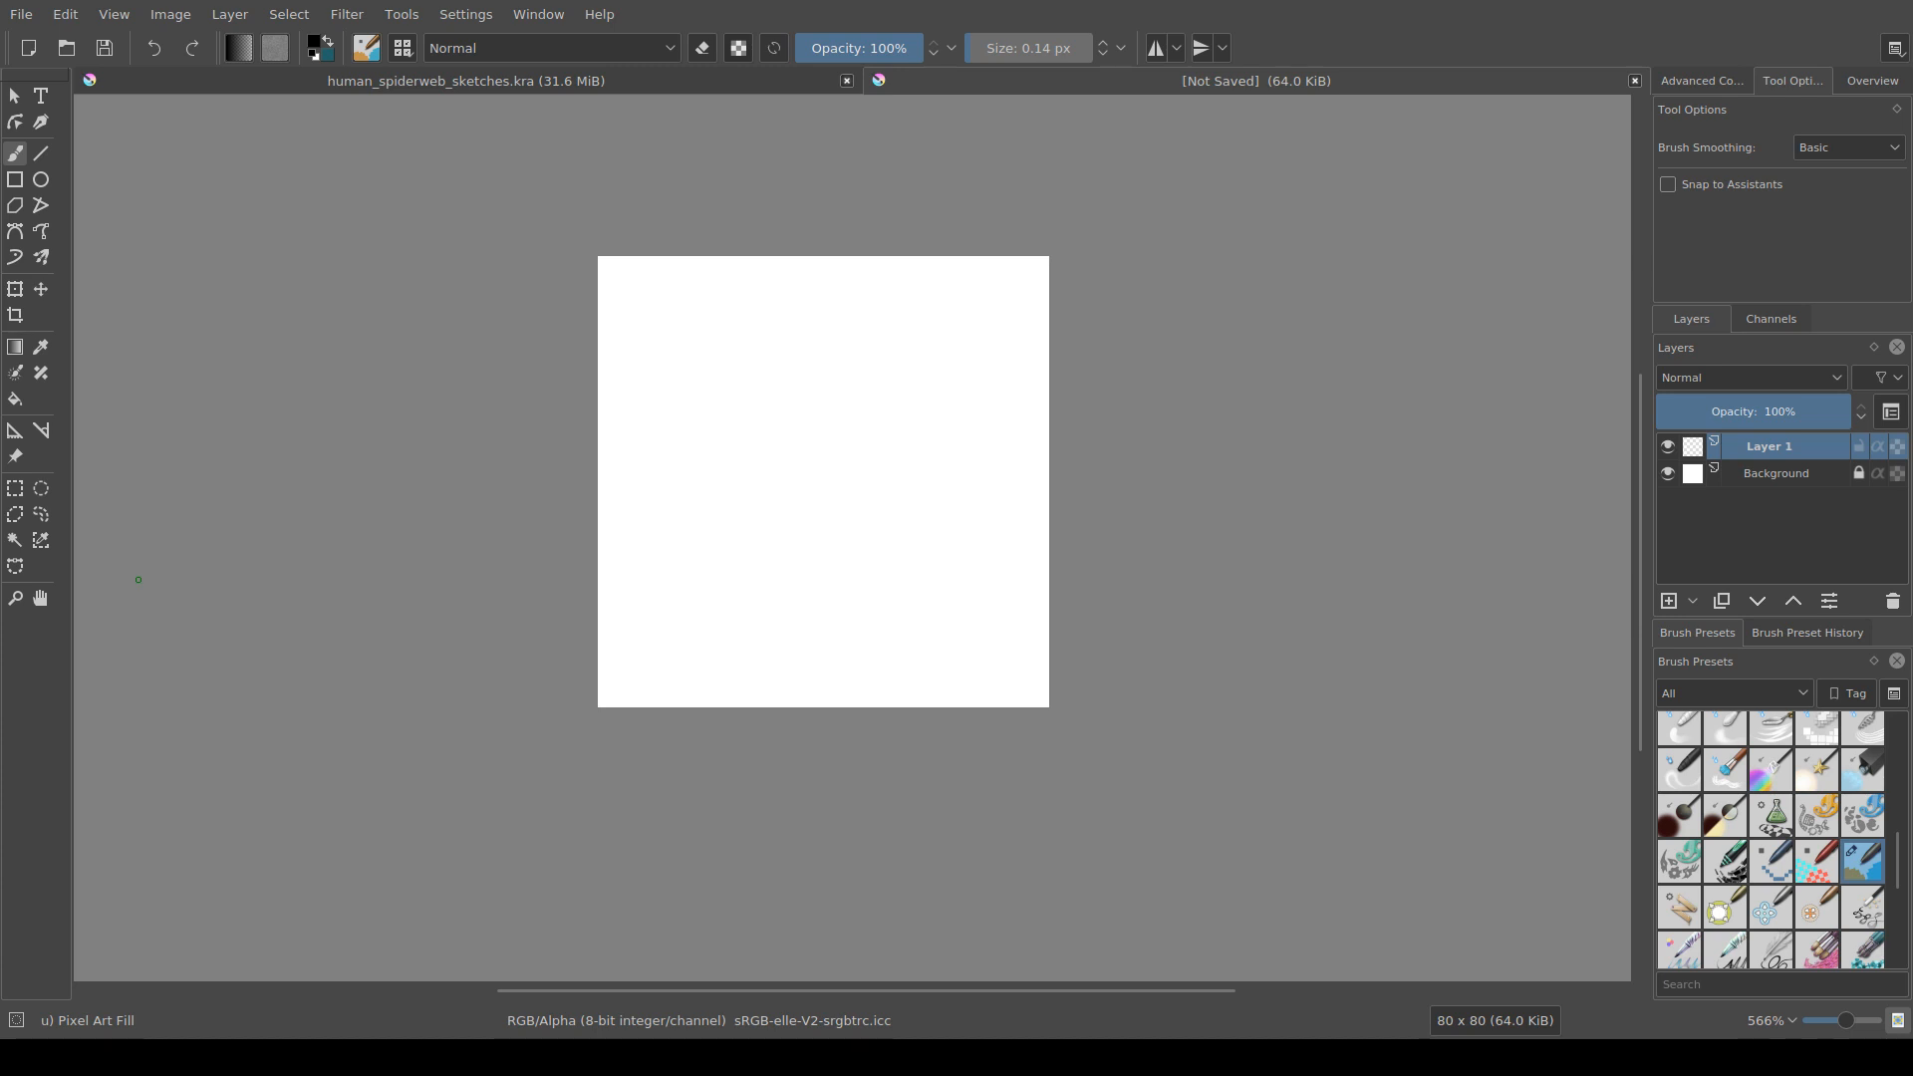
drag(505, 671, 524, 679)
drag(462, 601, 480, 615)
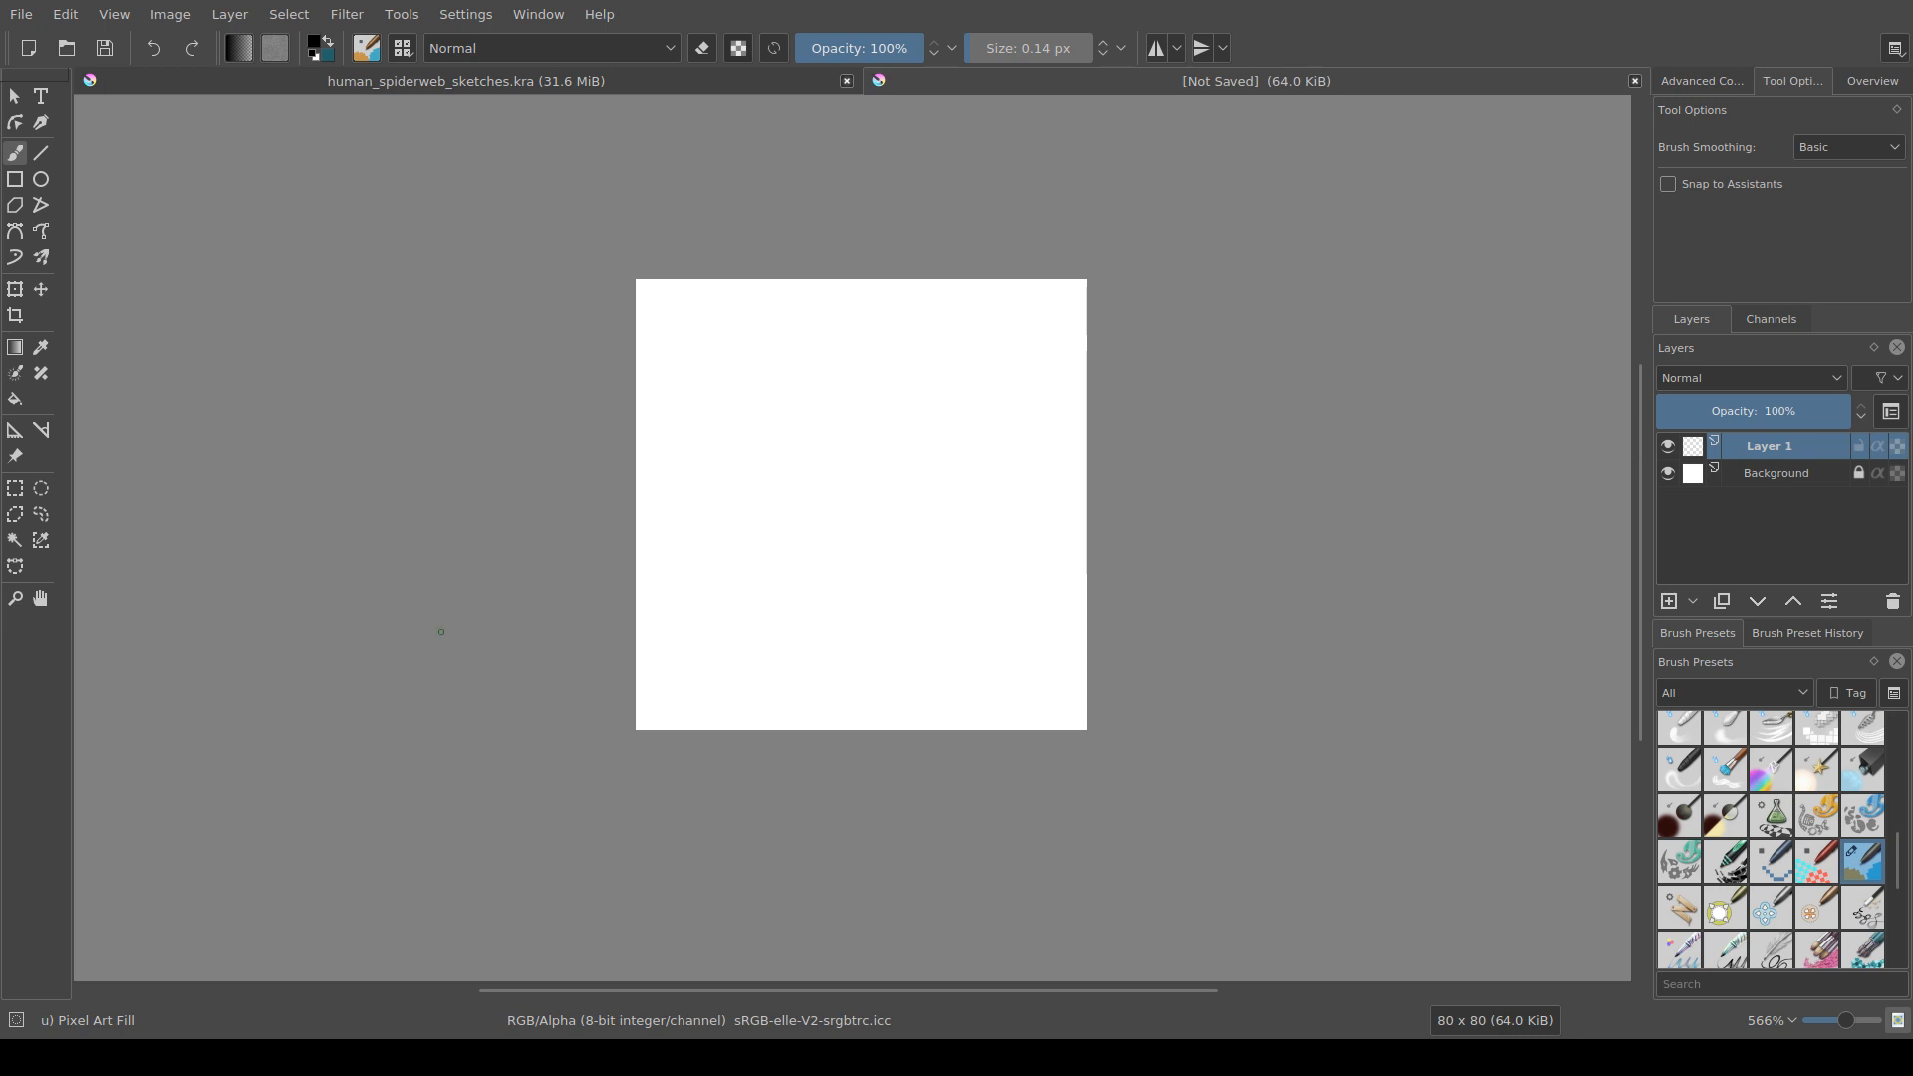
drag(442, 631, 395, 624)
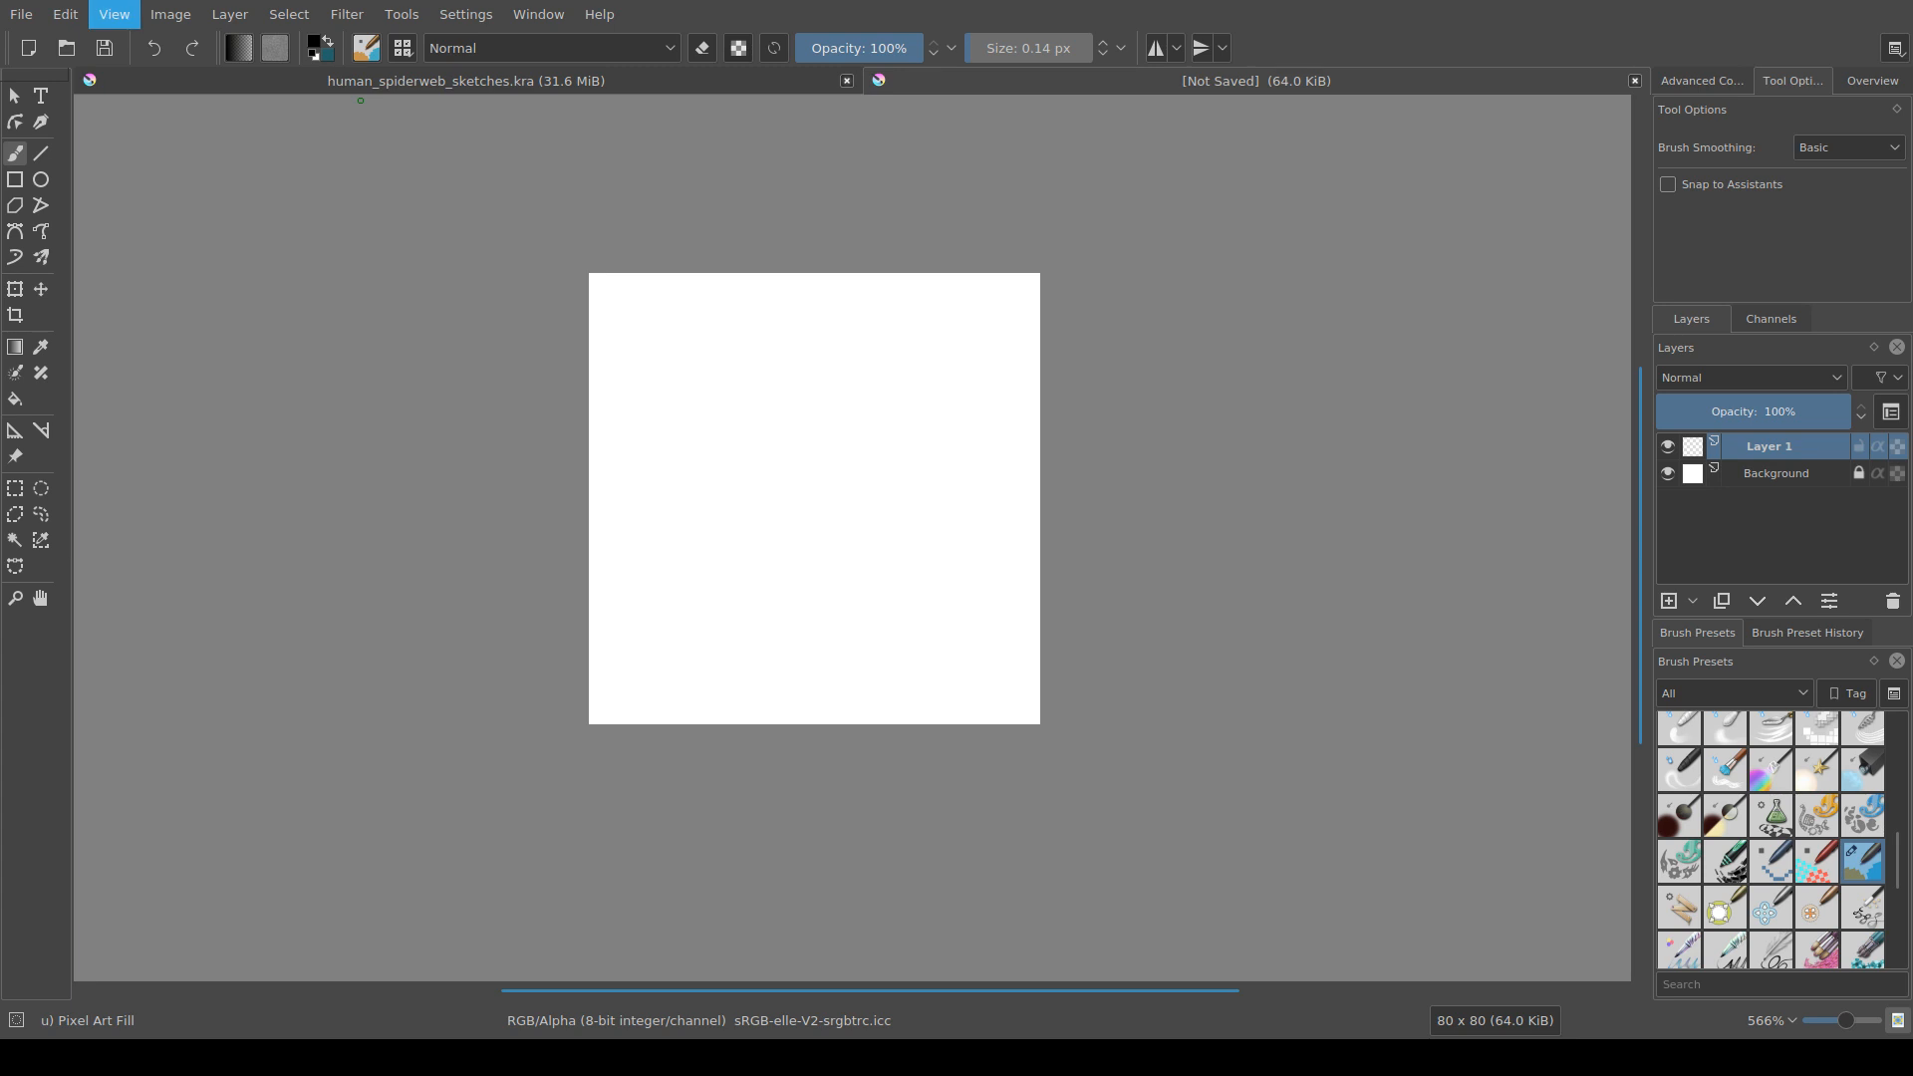
key(w)
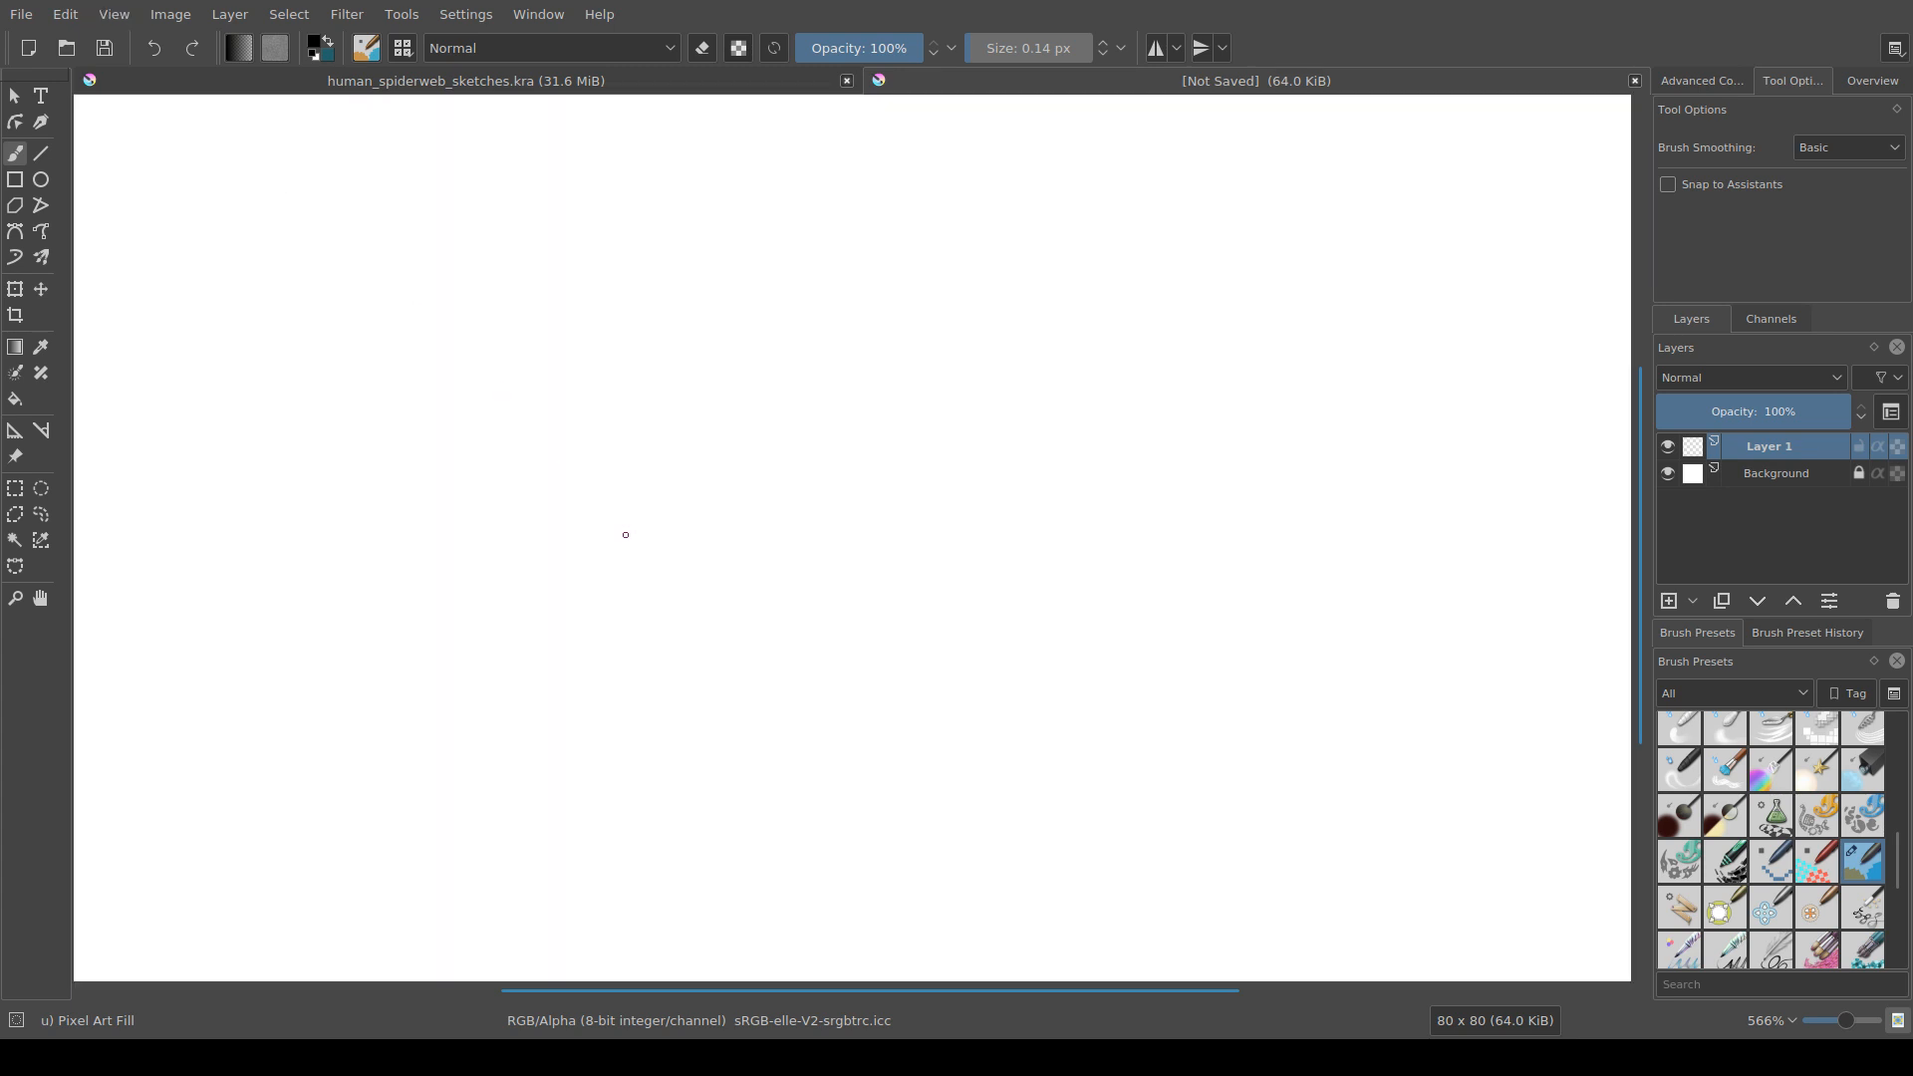
drag(678, 532, 1066, 610)
key(ctrl+z)
mouse_move(697, 371)
mouse_down()
mouse_move(721, 479)
mouse_move(666, 337)
mouse_move(491, 295)
mouse_move(726, 636)
mouse_move(849, 636)
mouse_up()
key(ctrl+z)
click(114, 15)
click(203, 118)
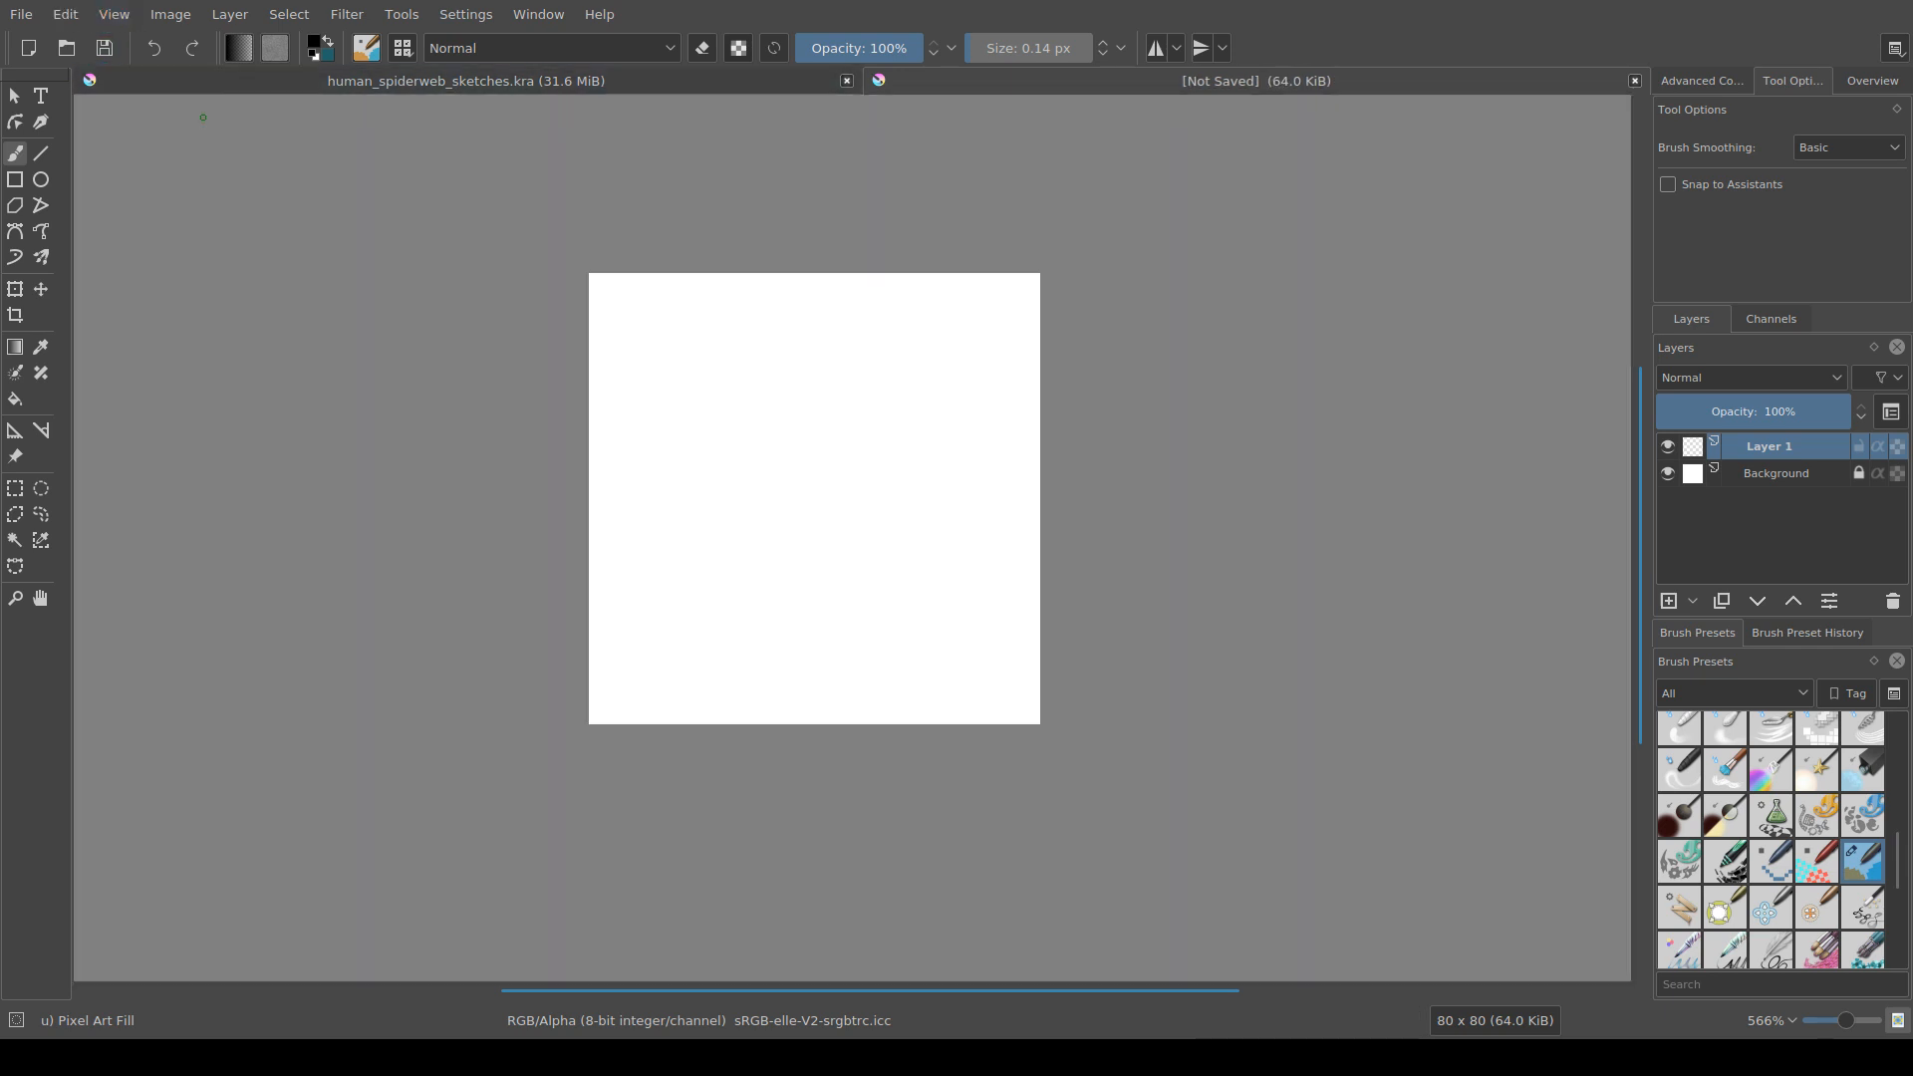
Step: Mark the four canvas corners on Layer 1 with single black pixels, erasing the excess pixel at the lower-left corner
click(592, 276)
click(593, 720)
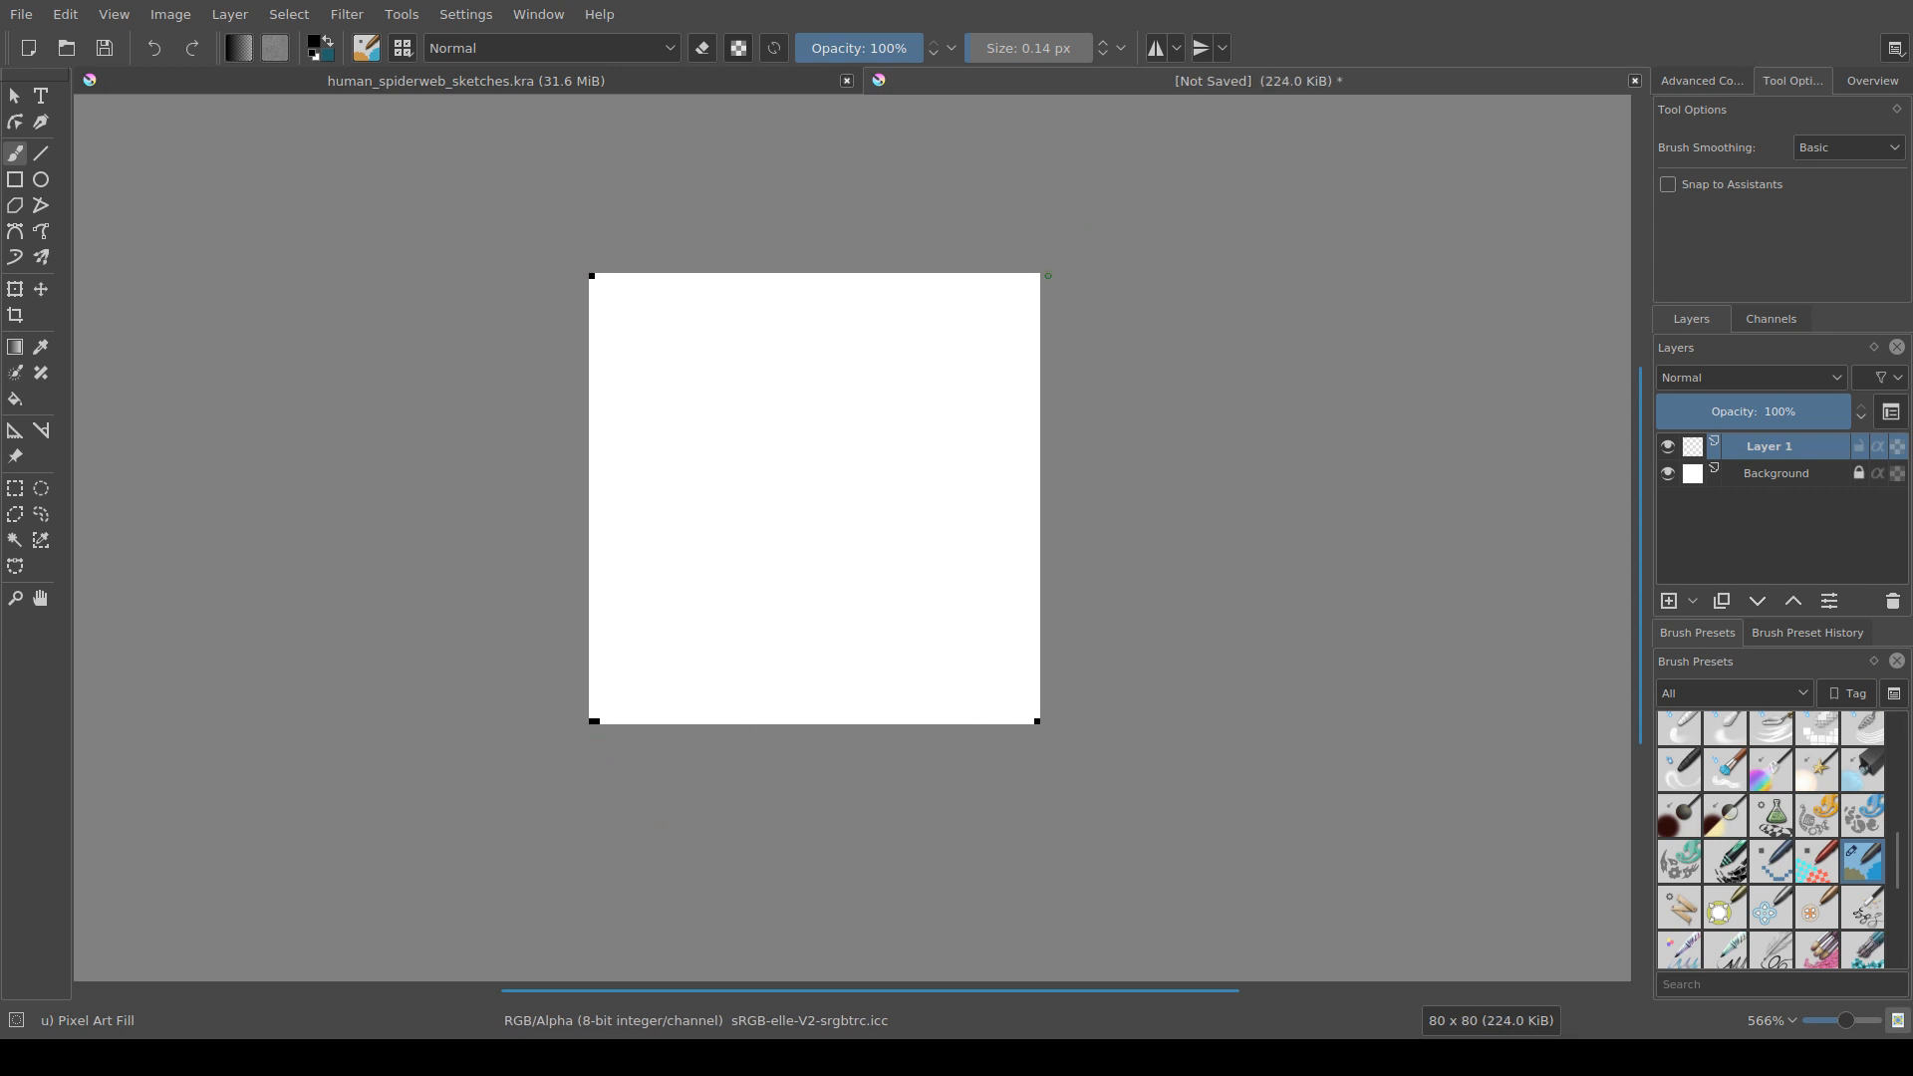
click(1040, 276)
key(e)
key(e)
Step: Turn on wrap-around mode to repeat the corner-marked tile and save the drawing as floor_tile.kra
drag(704, 766, 630, 769)
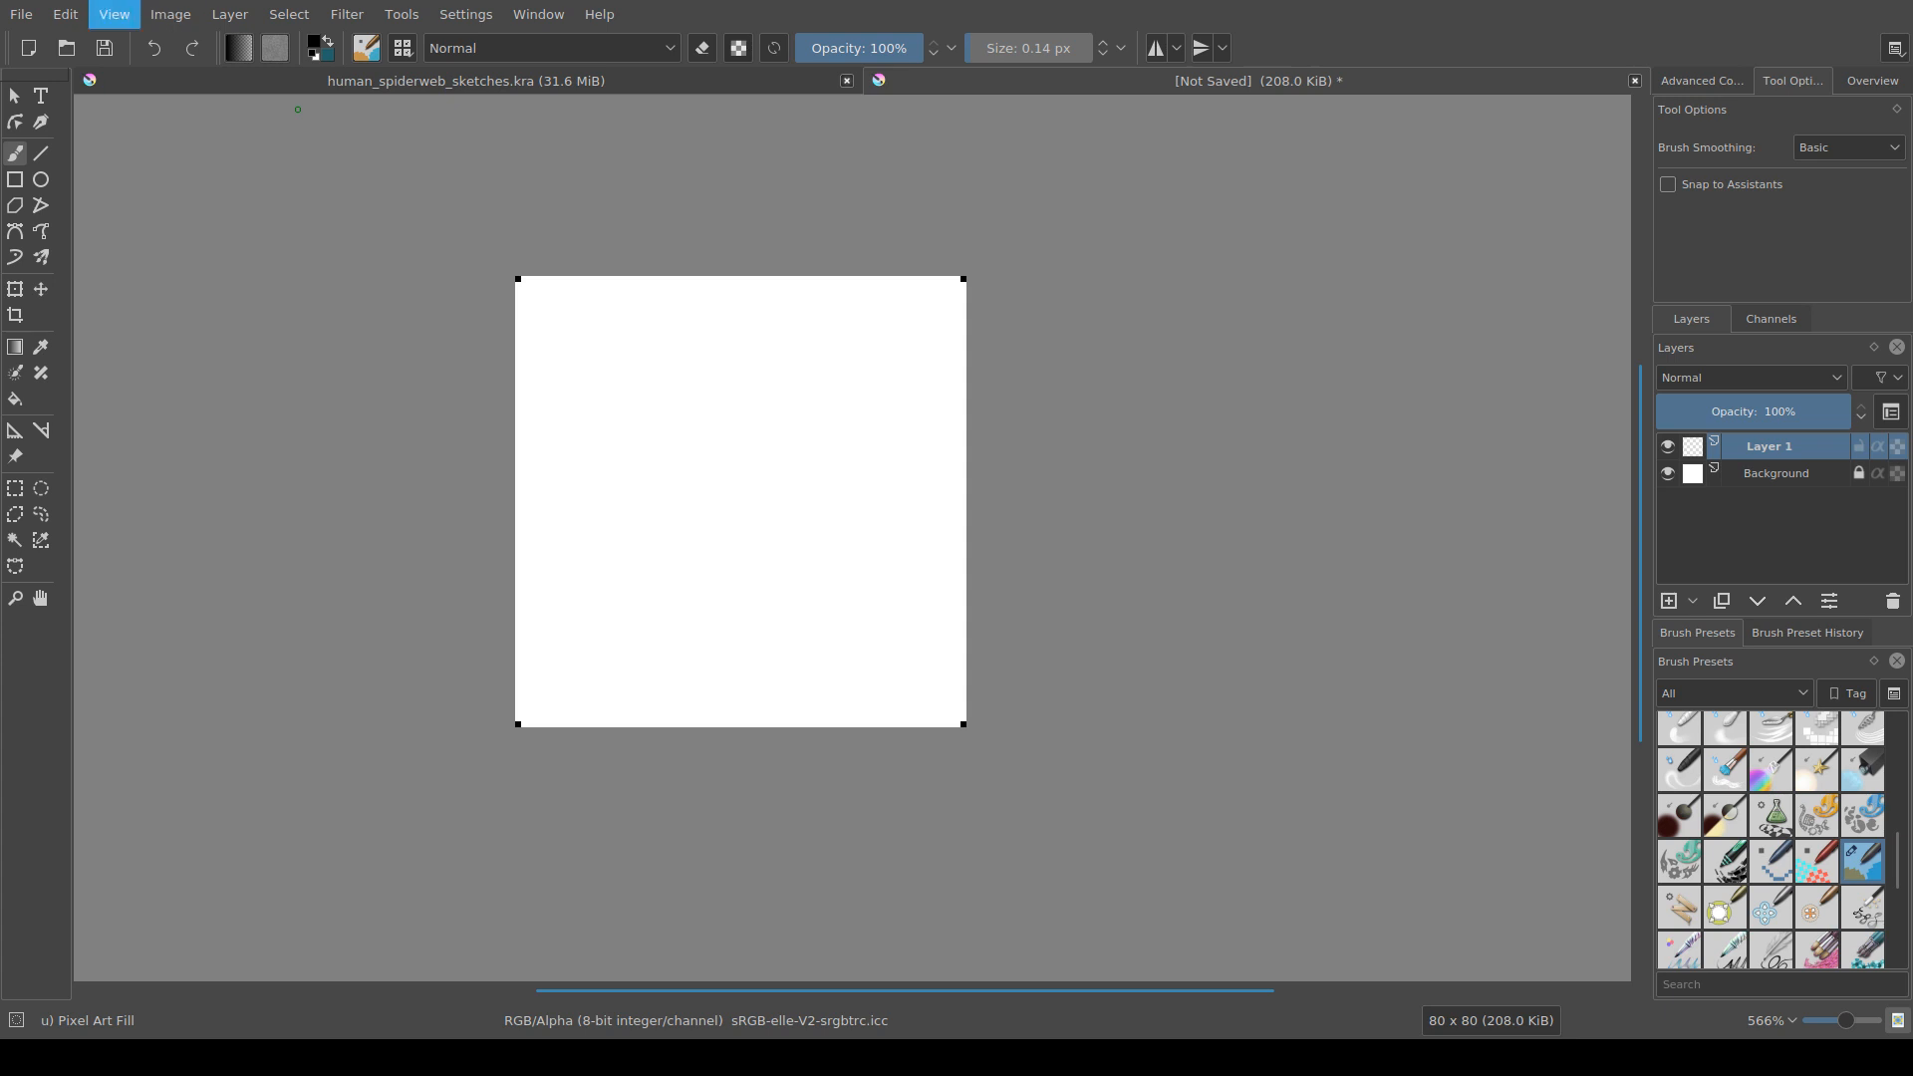
click(297, 110)
drag(686, 679, 670, 703)
scroll(674, 704, down, 2)
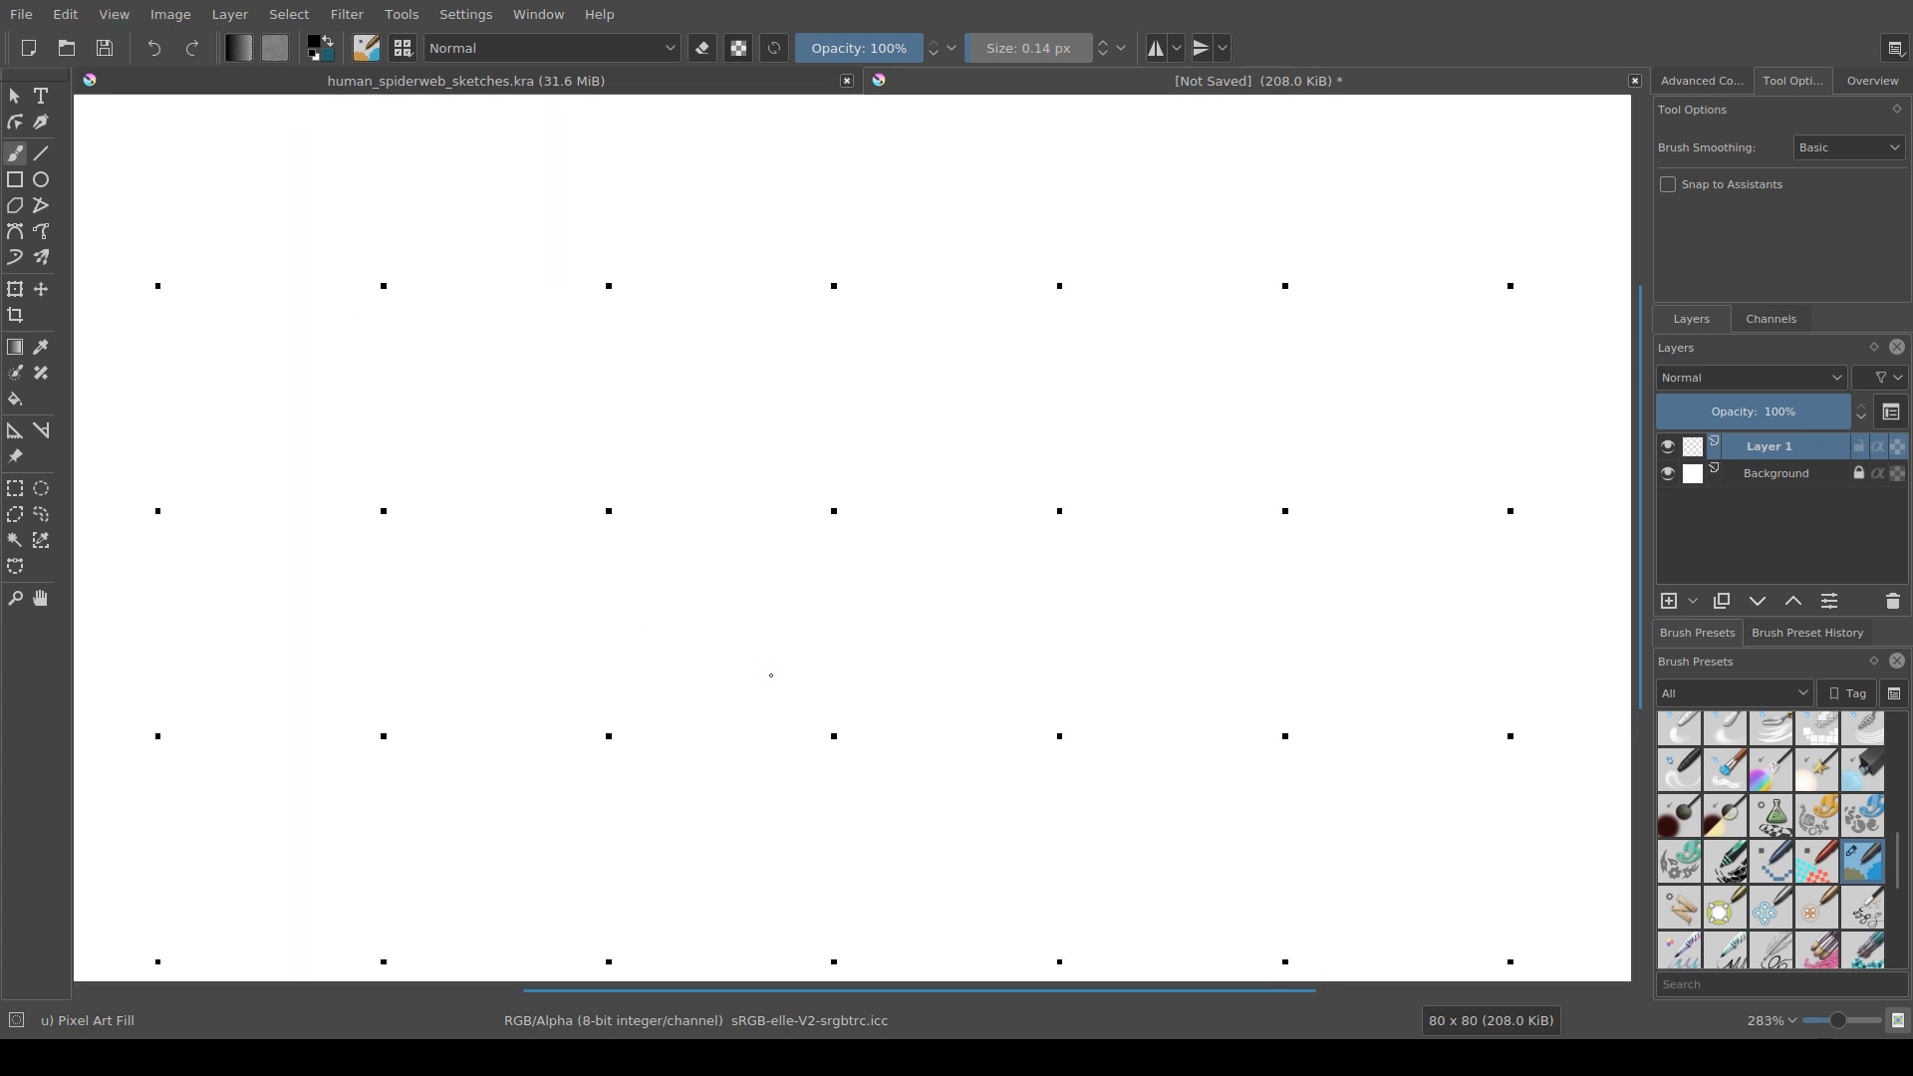
scroll(771, 676, up, 2)
drag(888, 697, 956, 679)
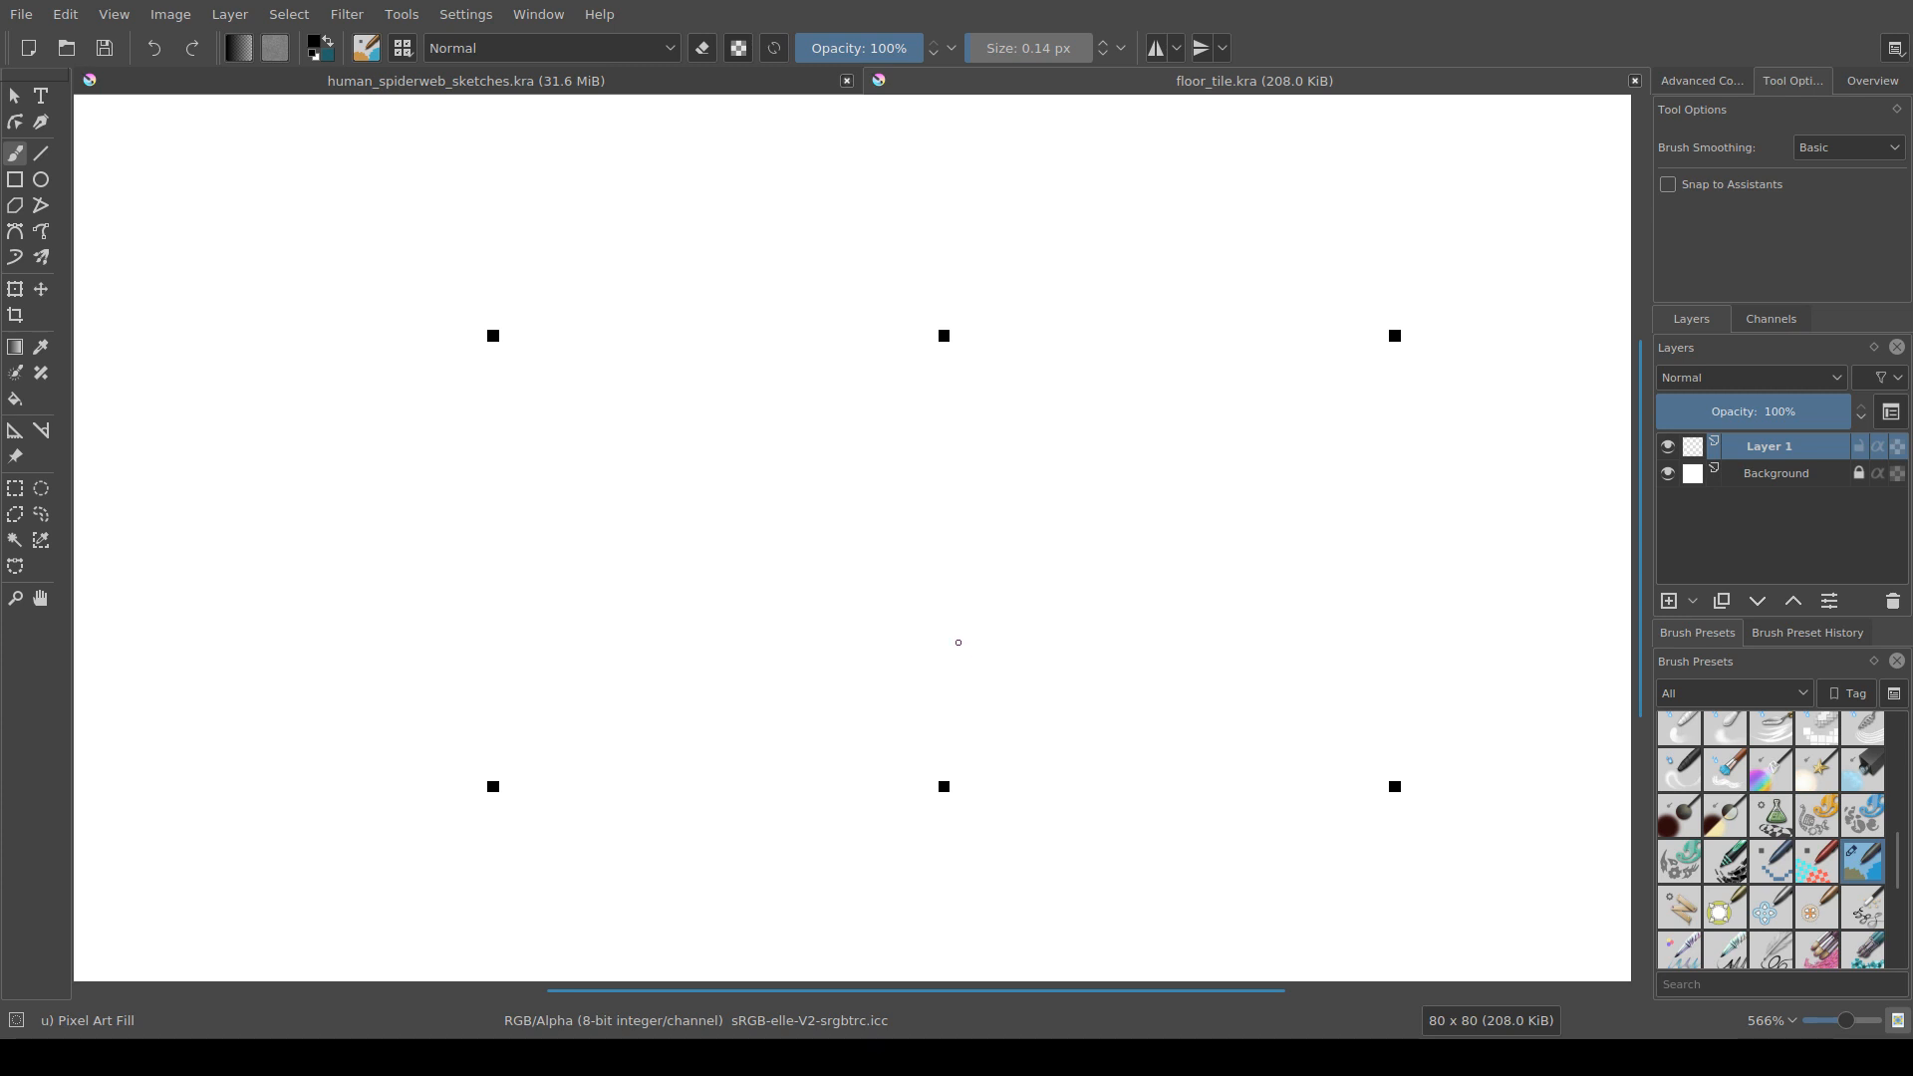
Step: Add the SOFTMILK 32 palette as a reference image, shrink it and place it within one repeated tile
drag(1017, 660, 1024, 662)
drag(629, 712, 642, 710)
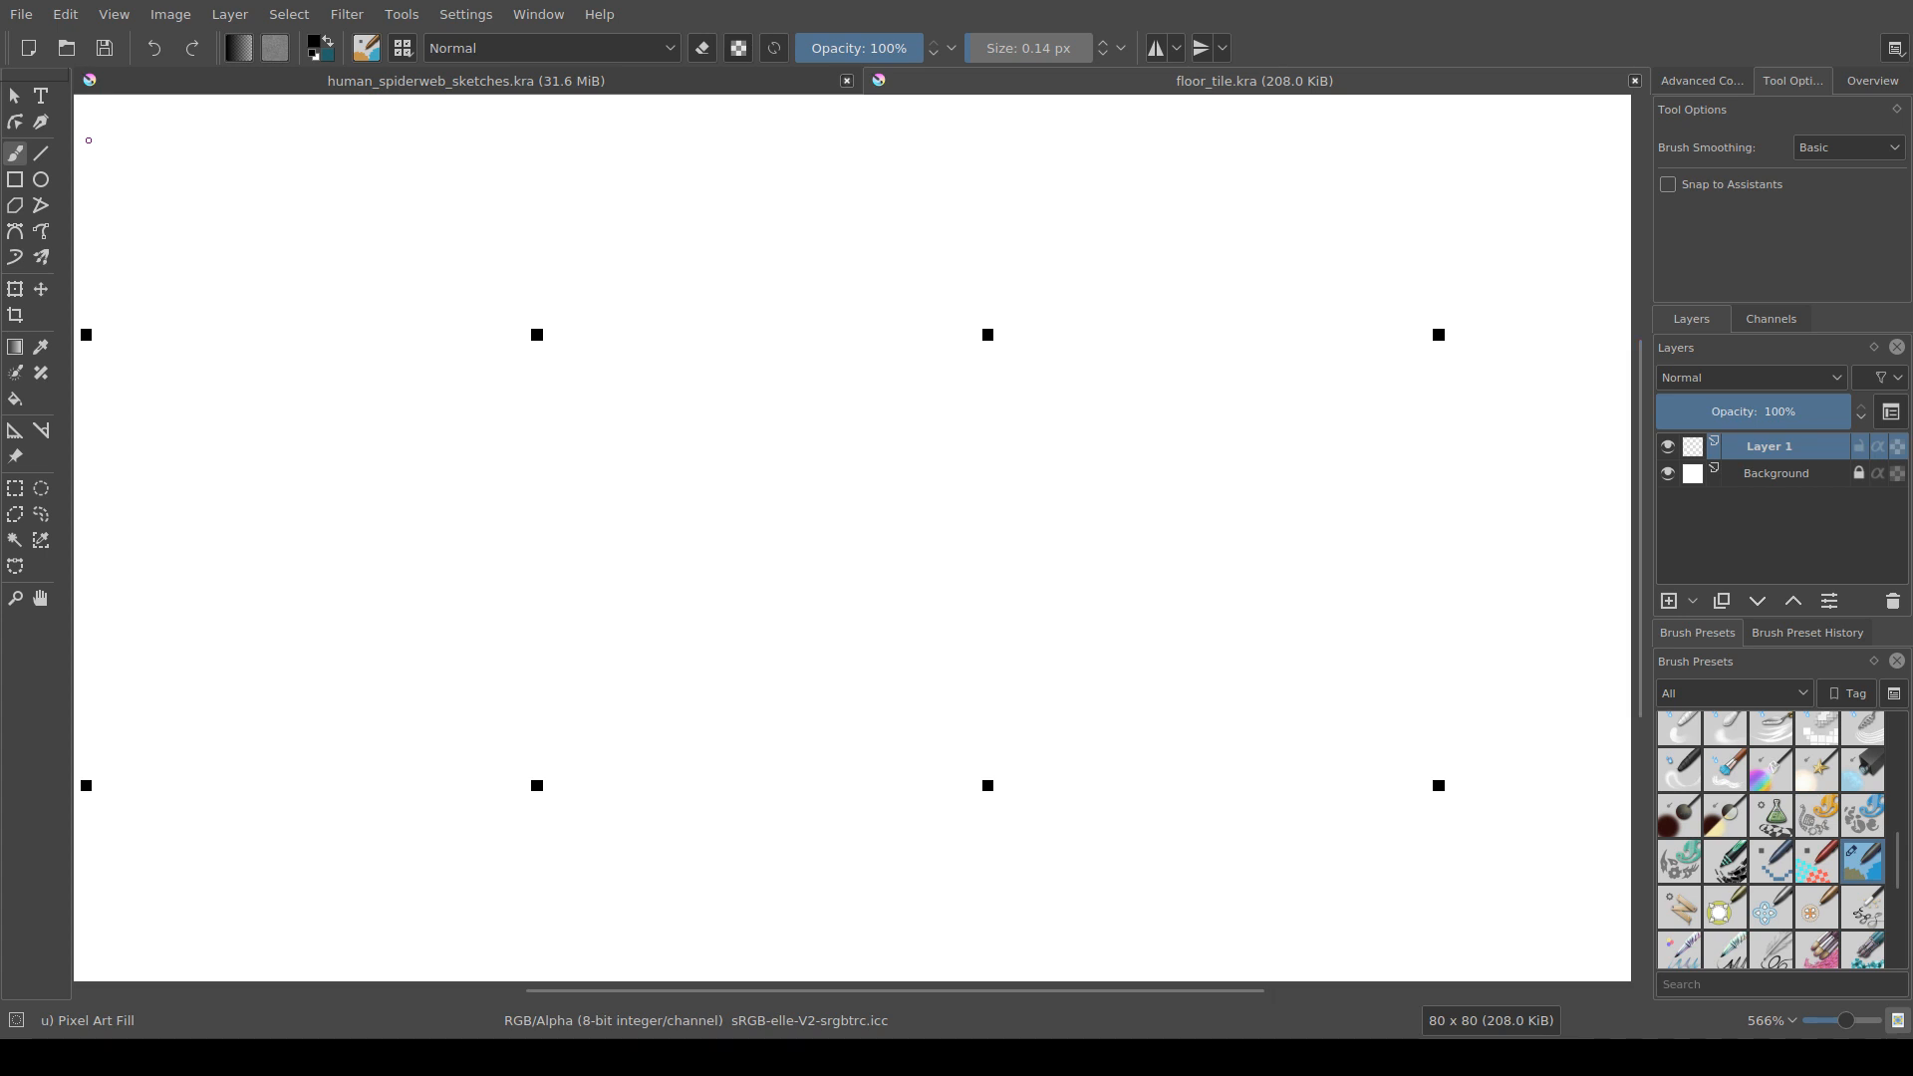
click(798, 721)
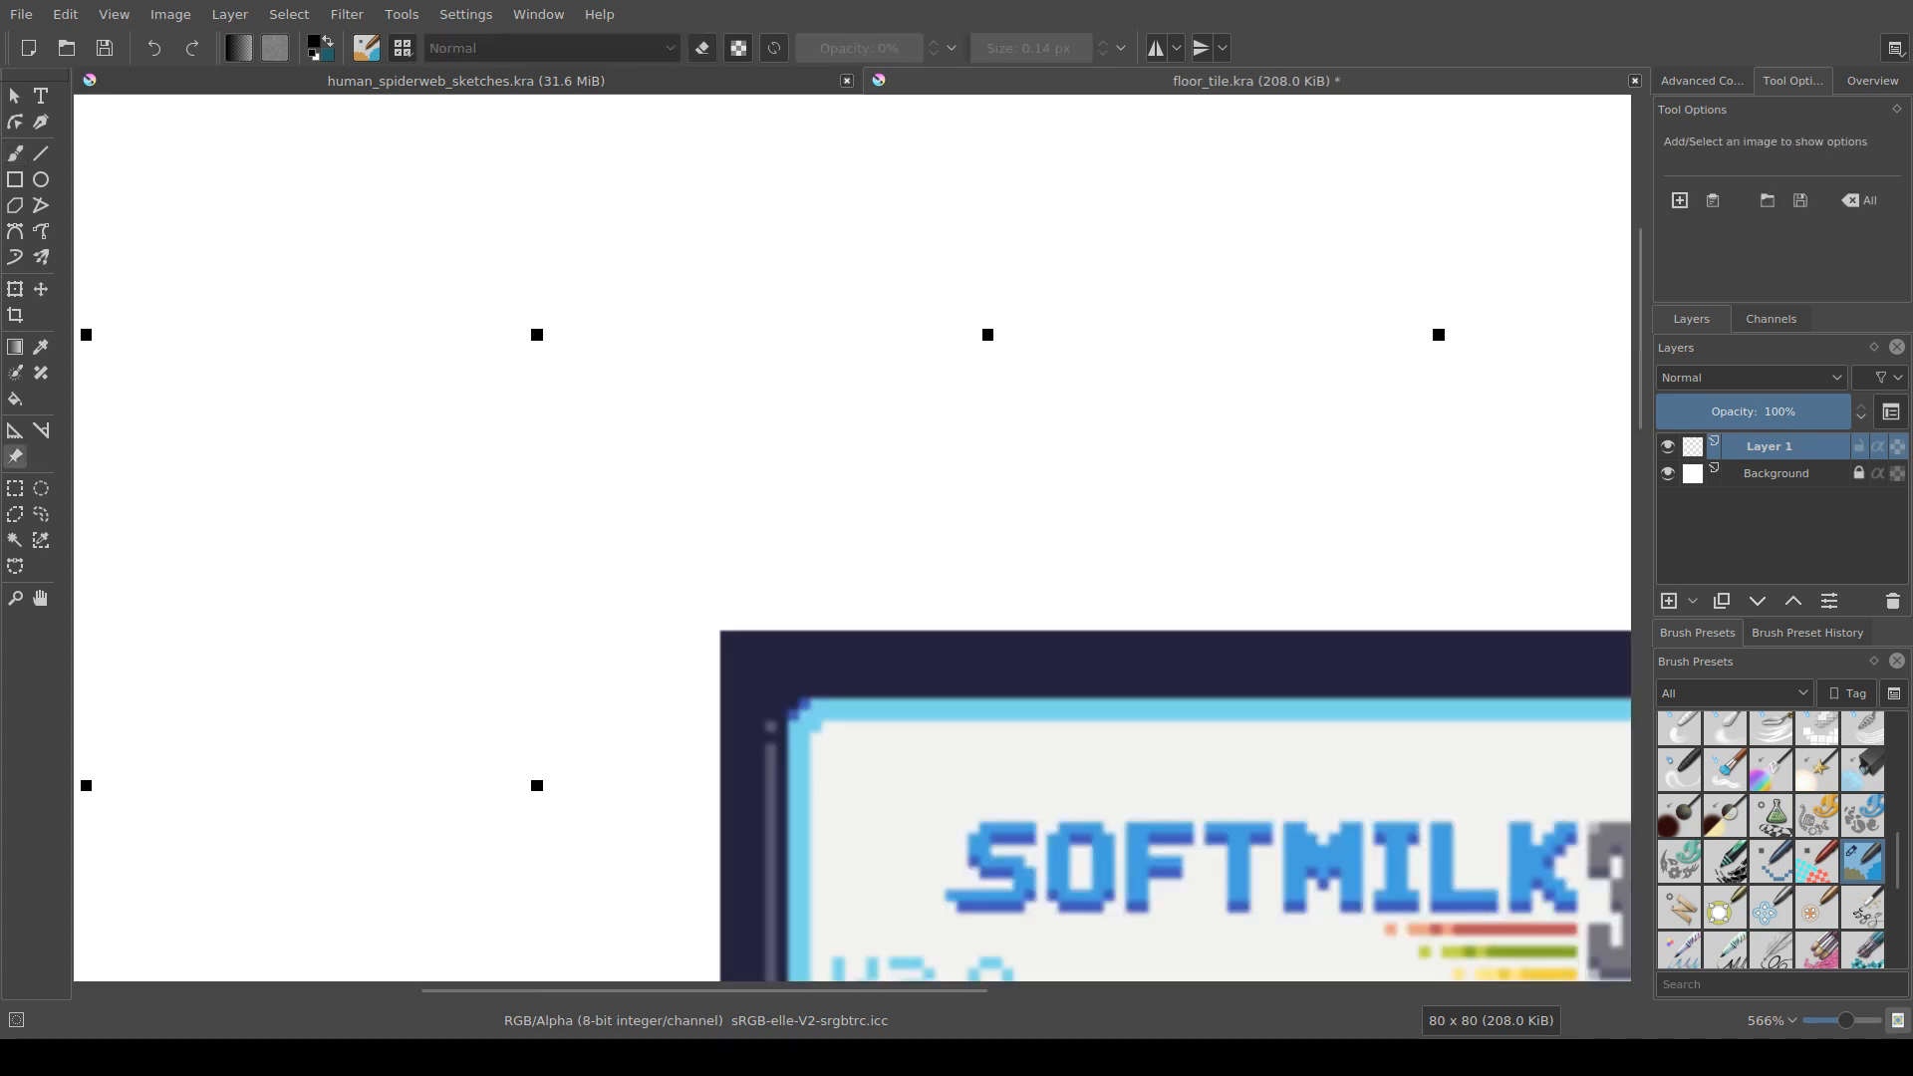
drag(1195, 873, 647, 471)
scroll(648, 471, down, 5)
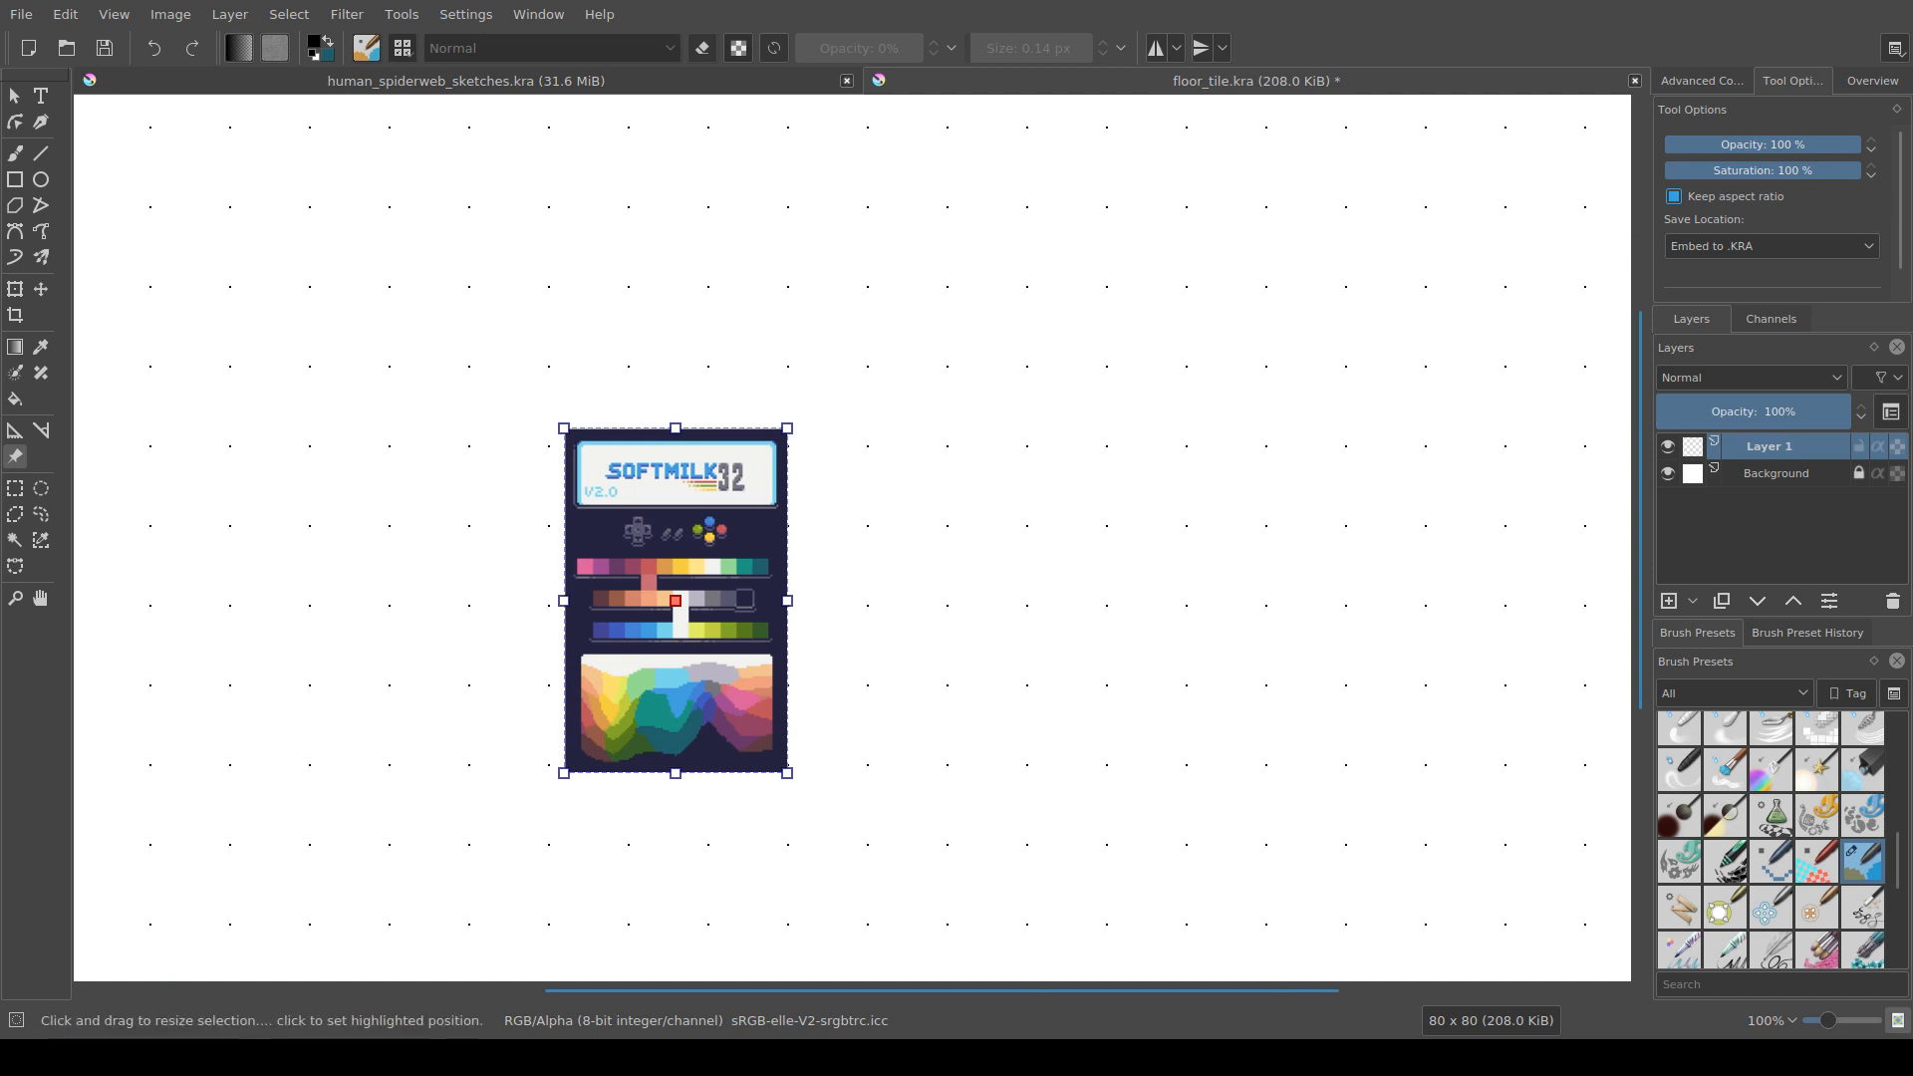
drag(787, 773, 607, 494)
scroll(618, 448, up, 5)
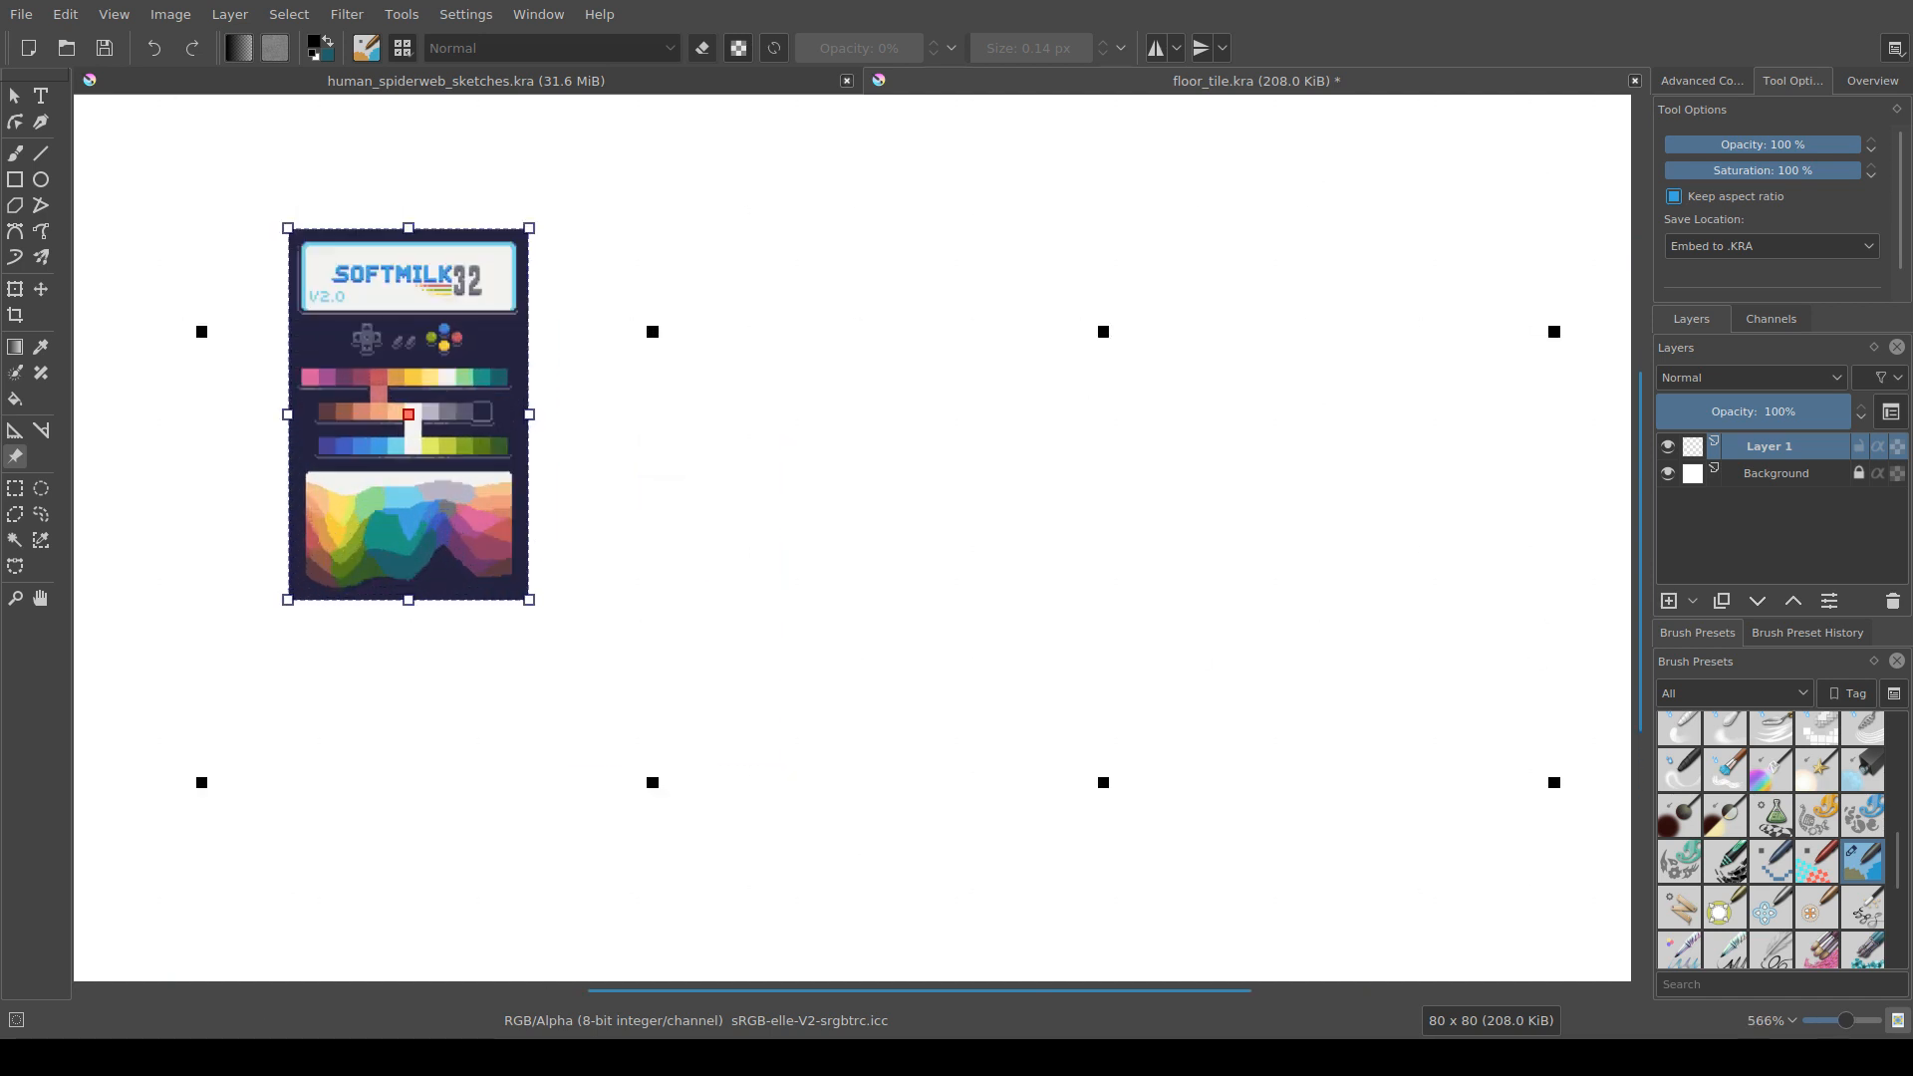
drag(399, 547, 417, 547)
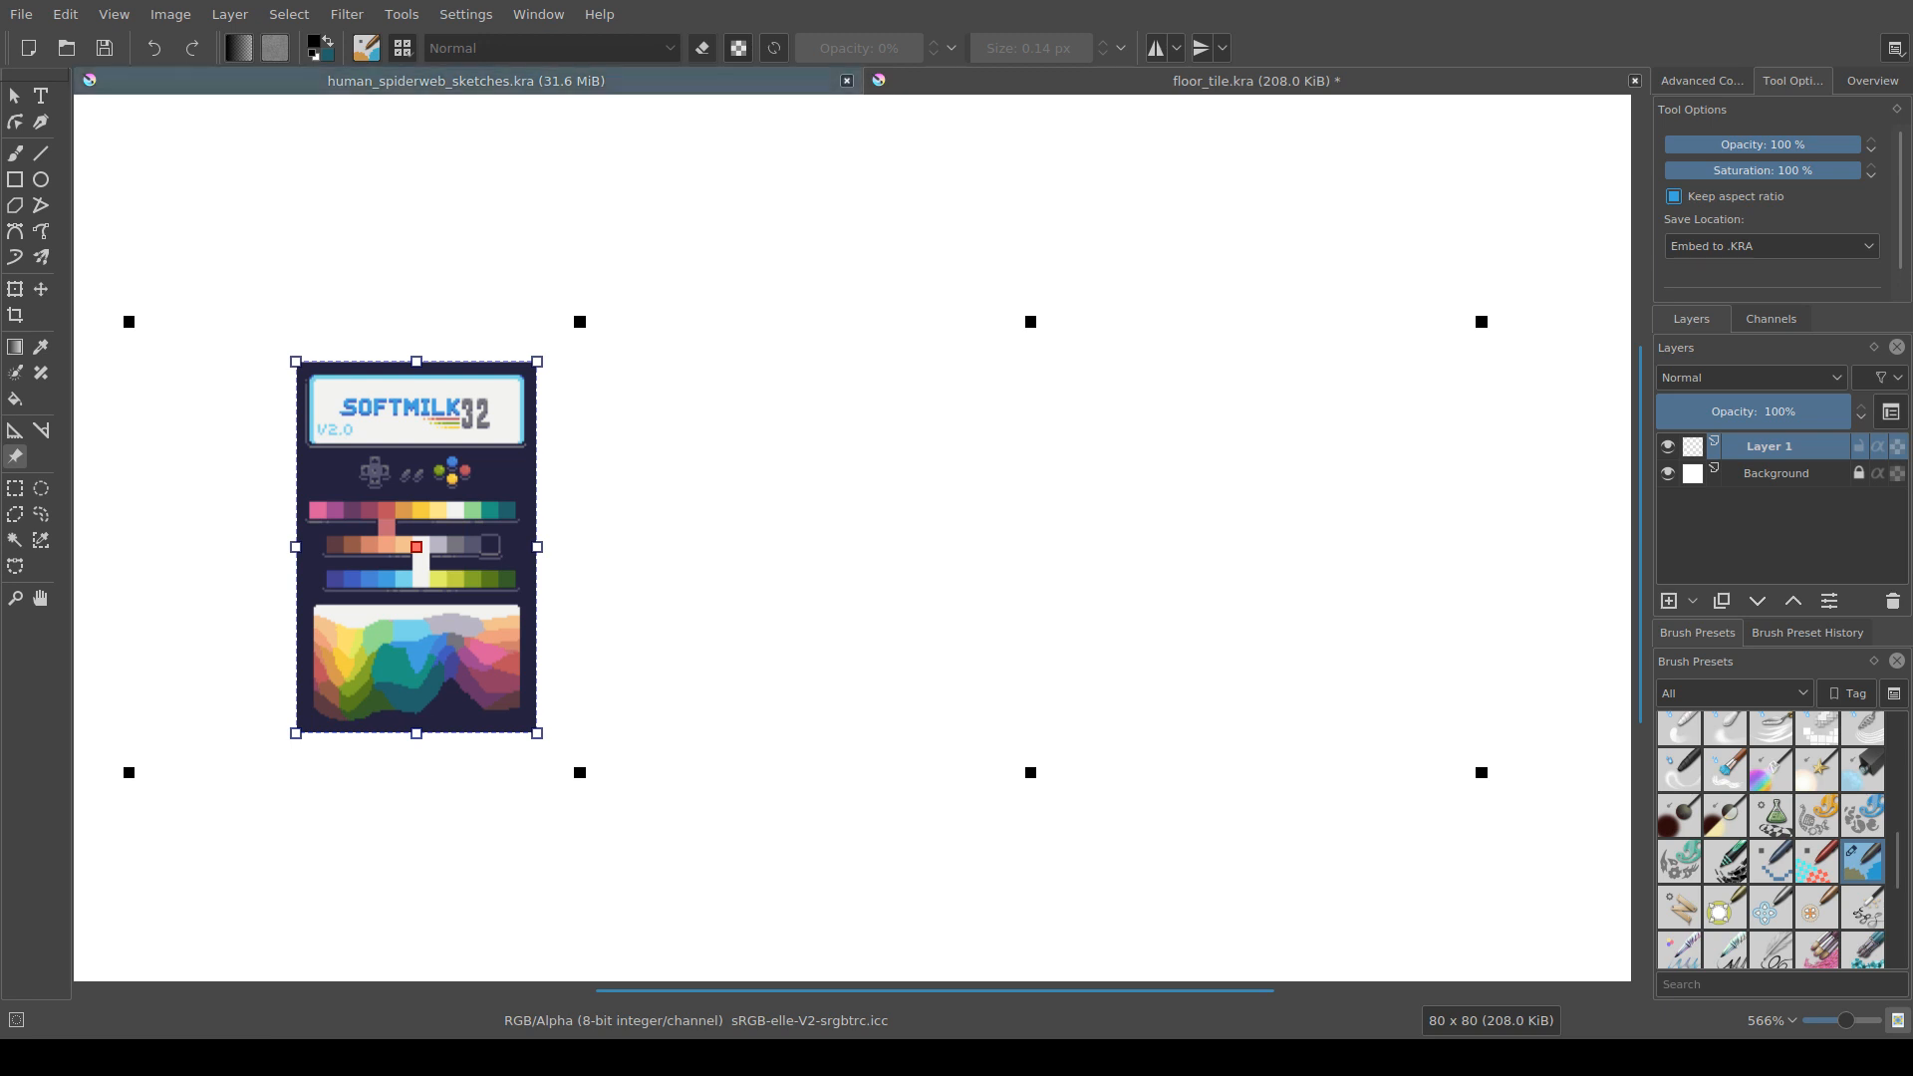
Step: Switch to human_spiderweb_sketches.kra, examine the character sprites beside the grey wall and doorway, and return to floor_tile.kra
click(466, 80)
scroll(1155, 647, down, 4)
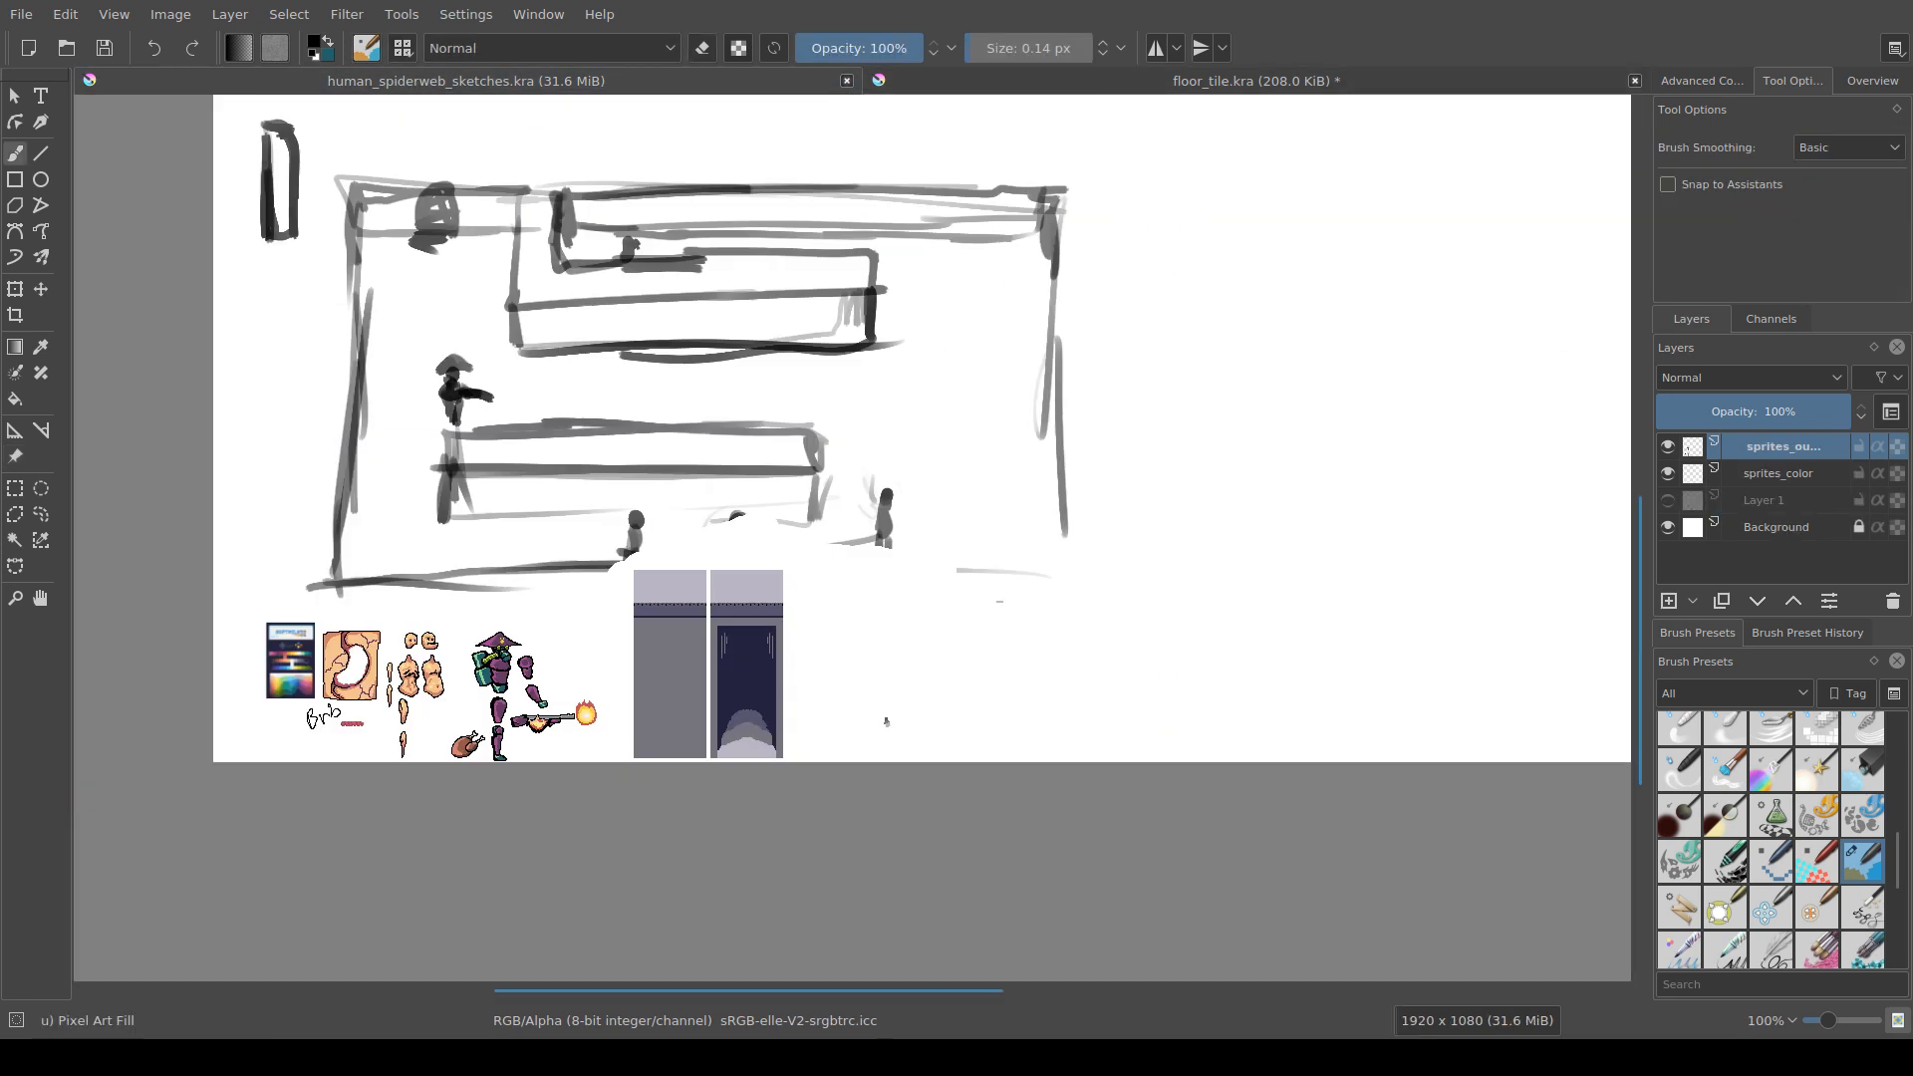
scroll(987, 687, up, 2)
drag(612, 586, 695, 541)
scroll(740, 571, up, 1)
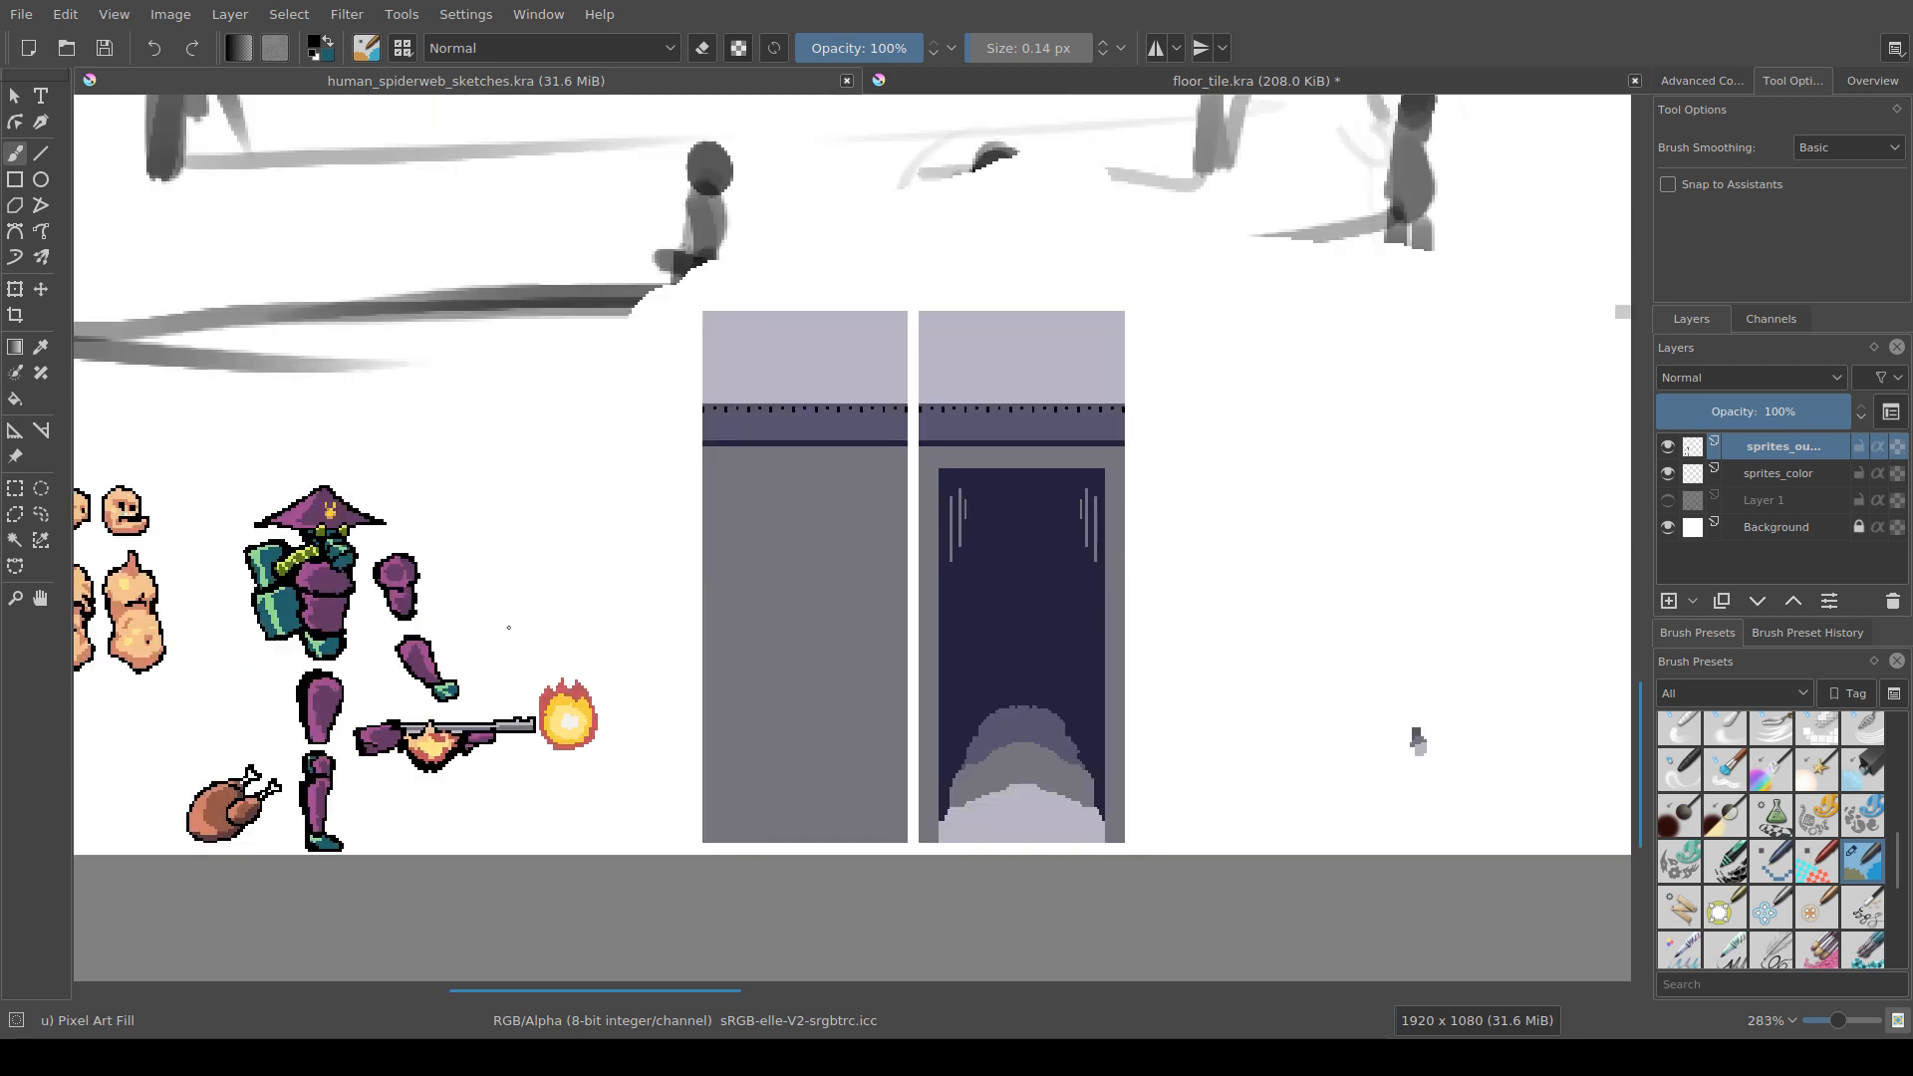
drag(513, 628, 753, 605)
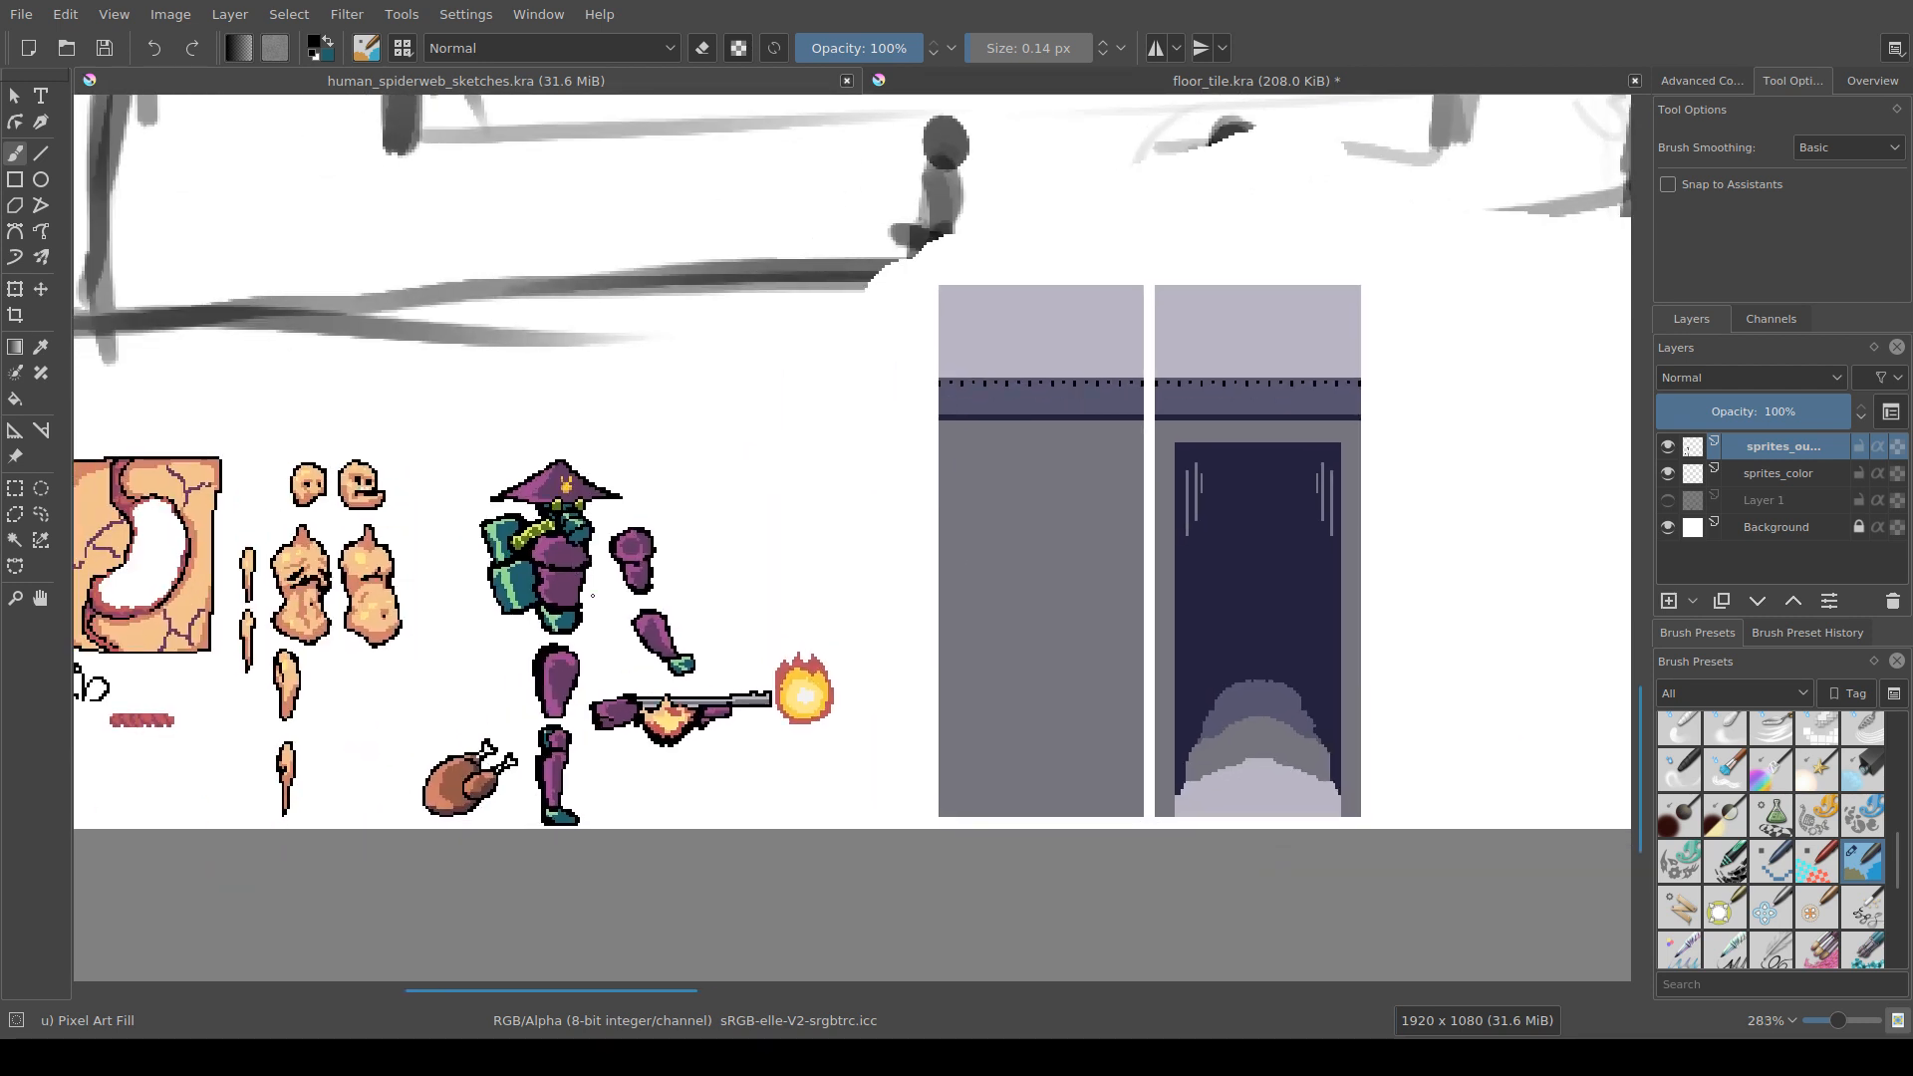
drag(1136, 642, 904, 616)
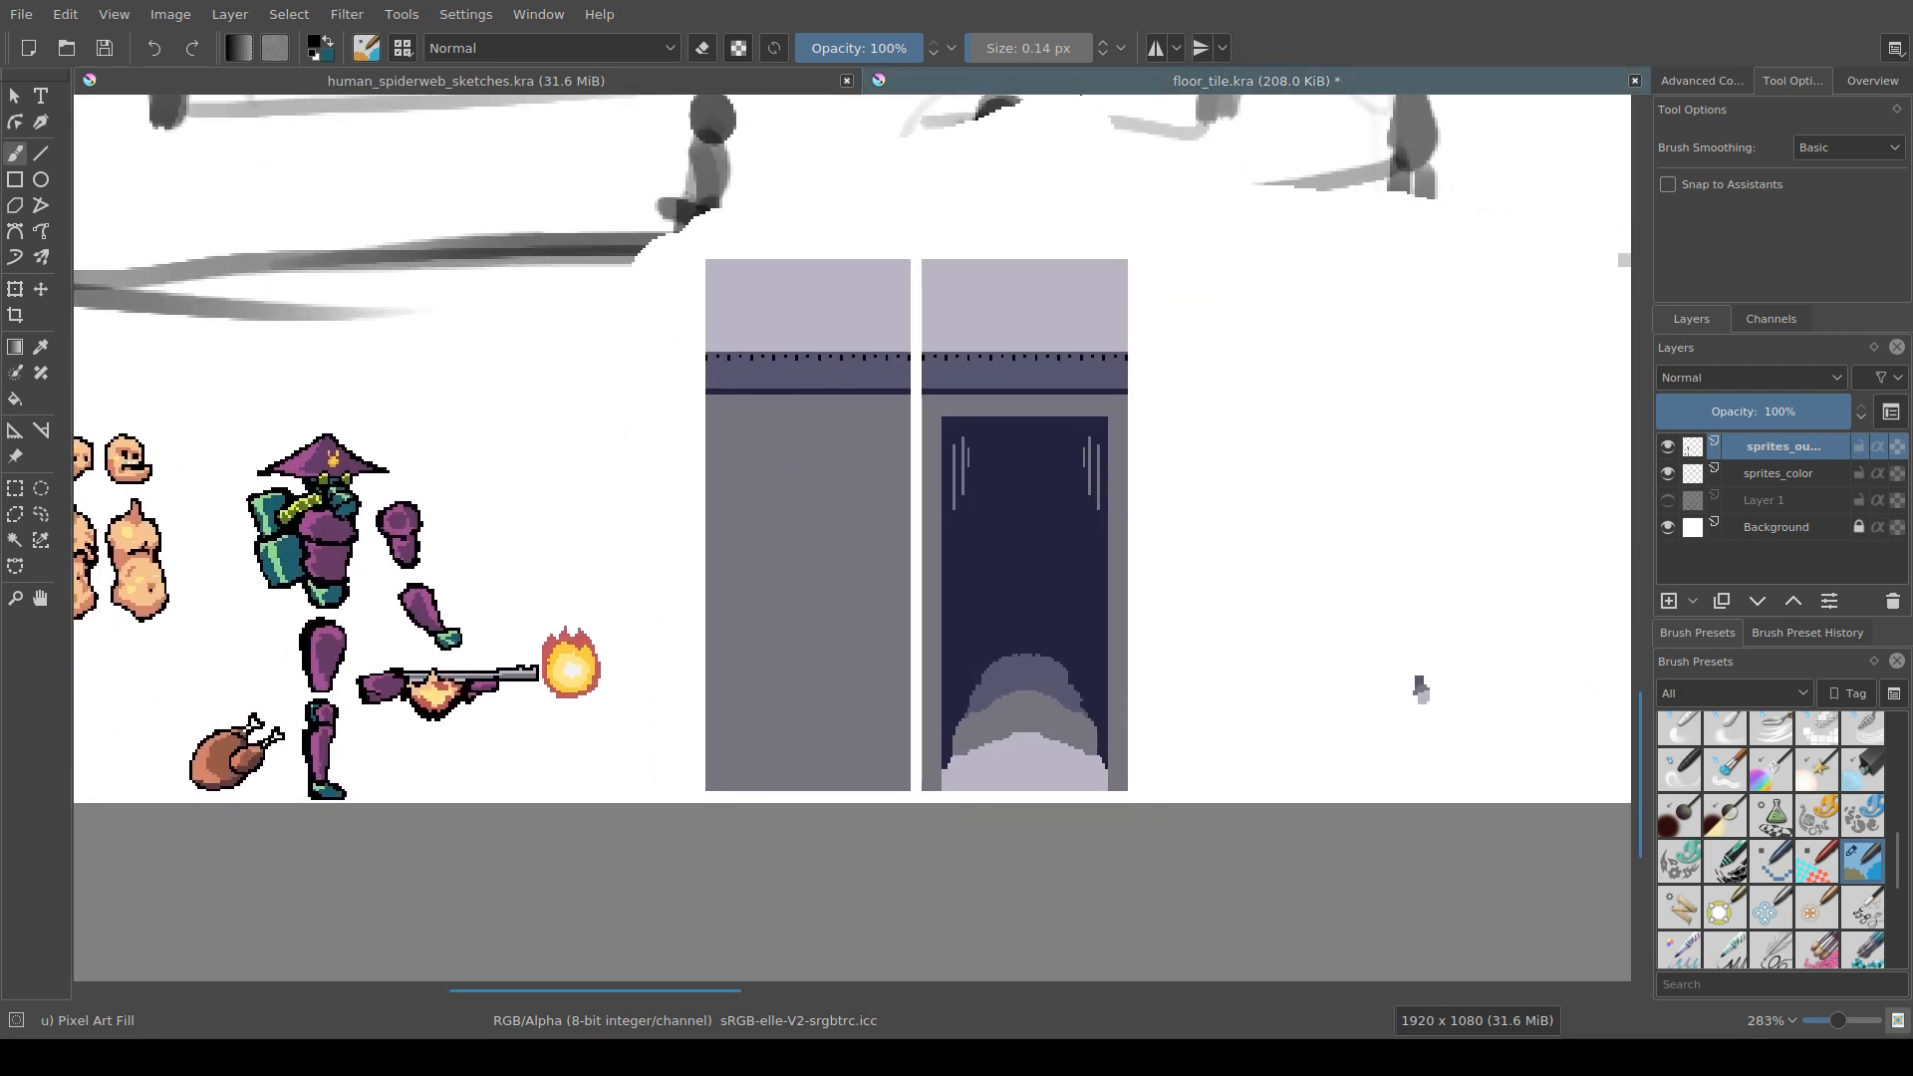
click(947, 81)
Step: Set the brush to 6.02 px in the palette's medium blue and try a horizontal stroke along the tile's lower edge
drag(522, 547, 592, 571)
scroll(592, 571, up, 2)
scroll(155, 672, down, 1)
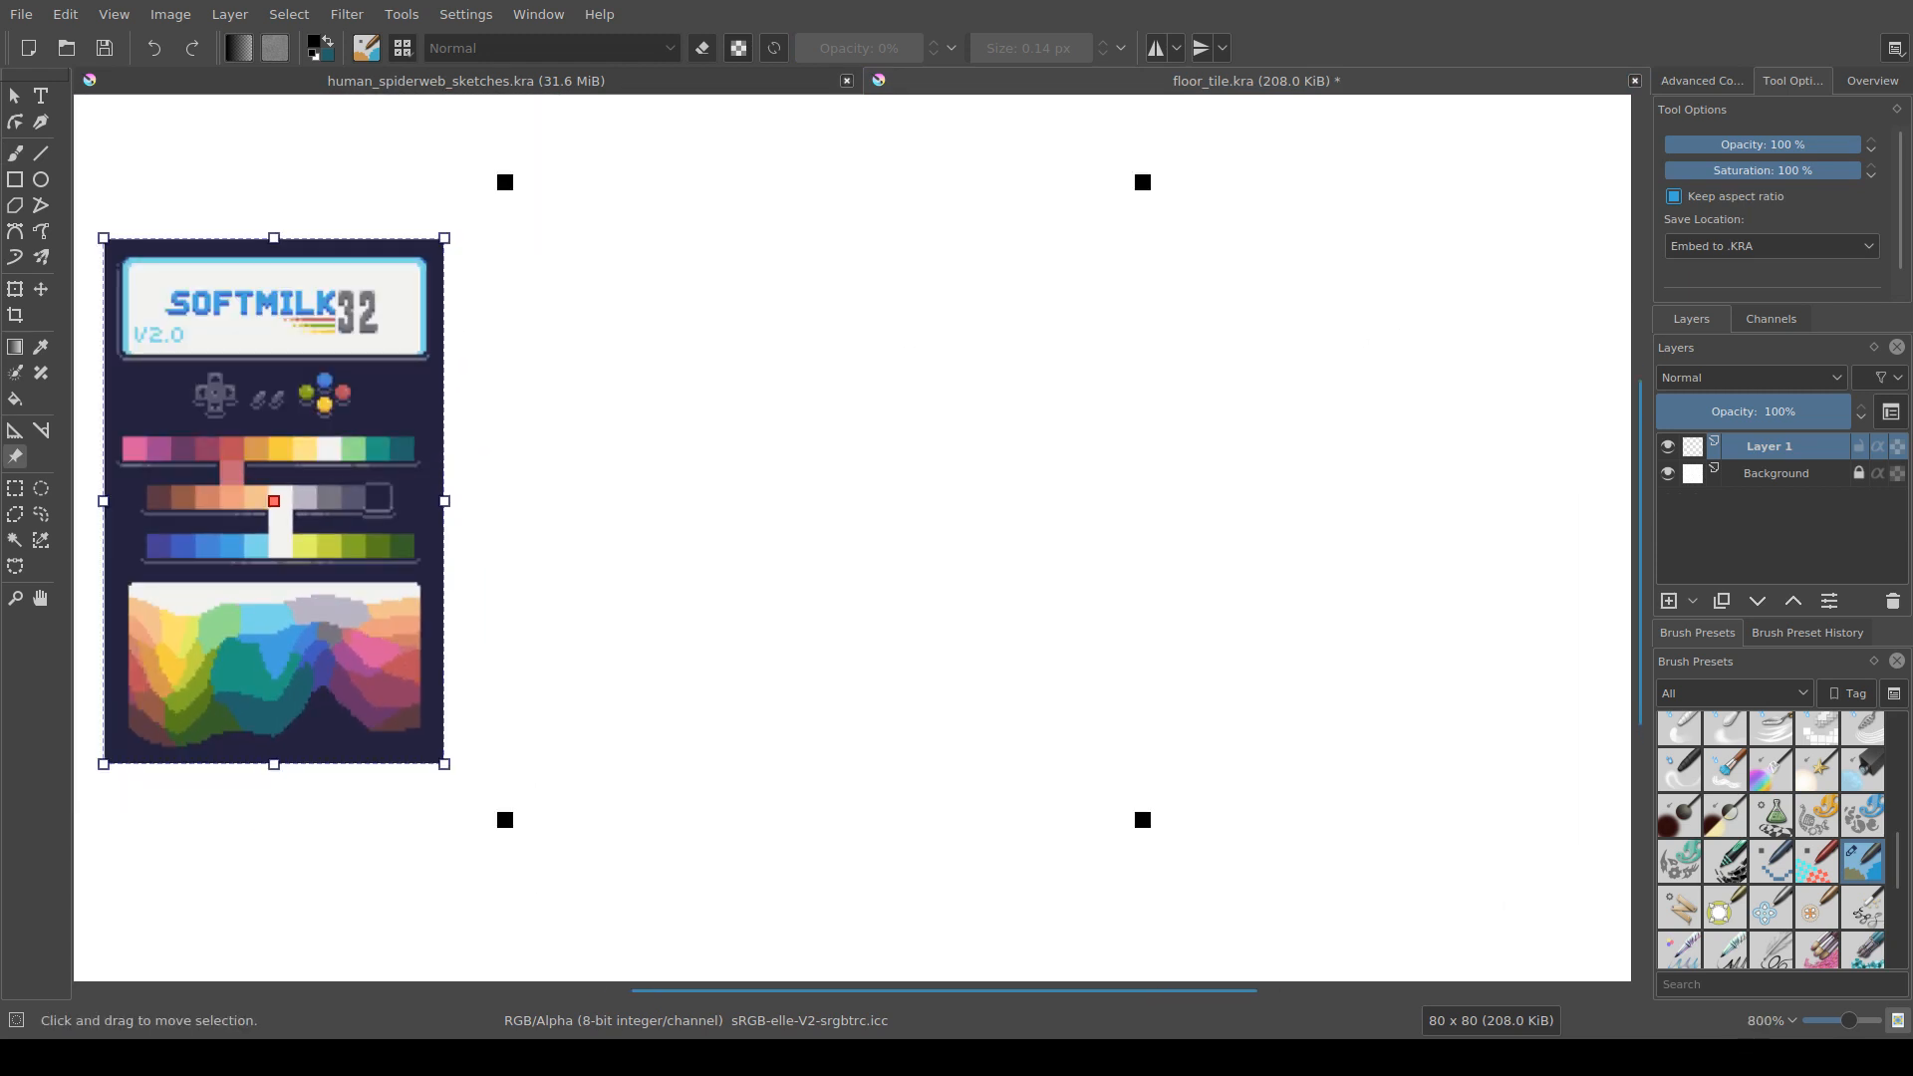
drag(274, 598, 282, 556)
key(b)
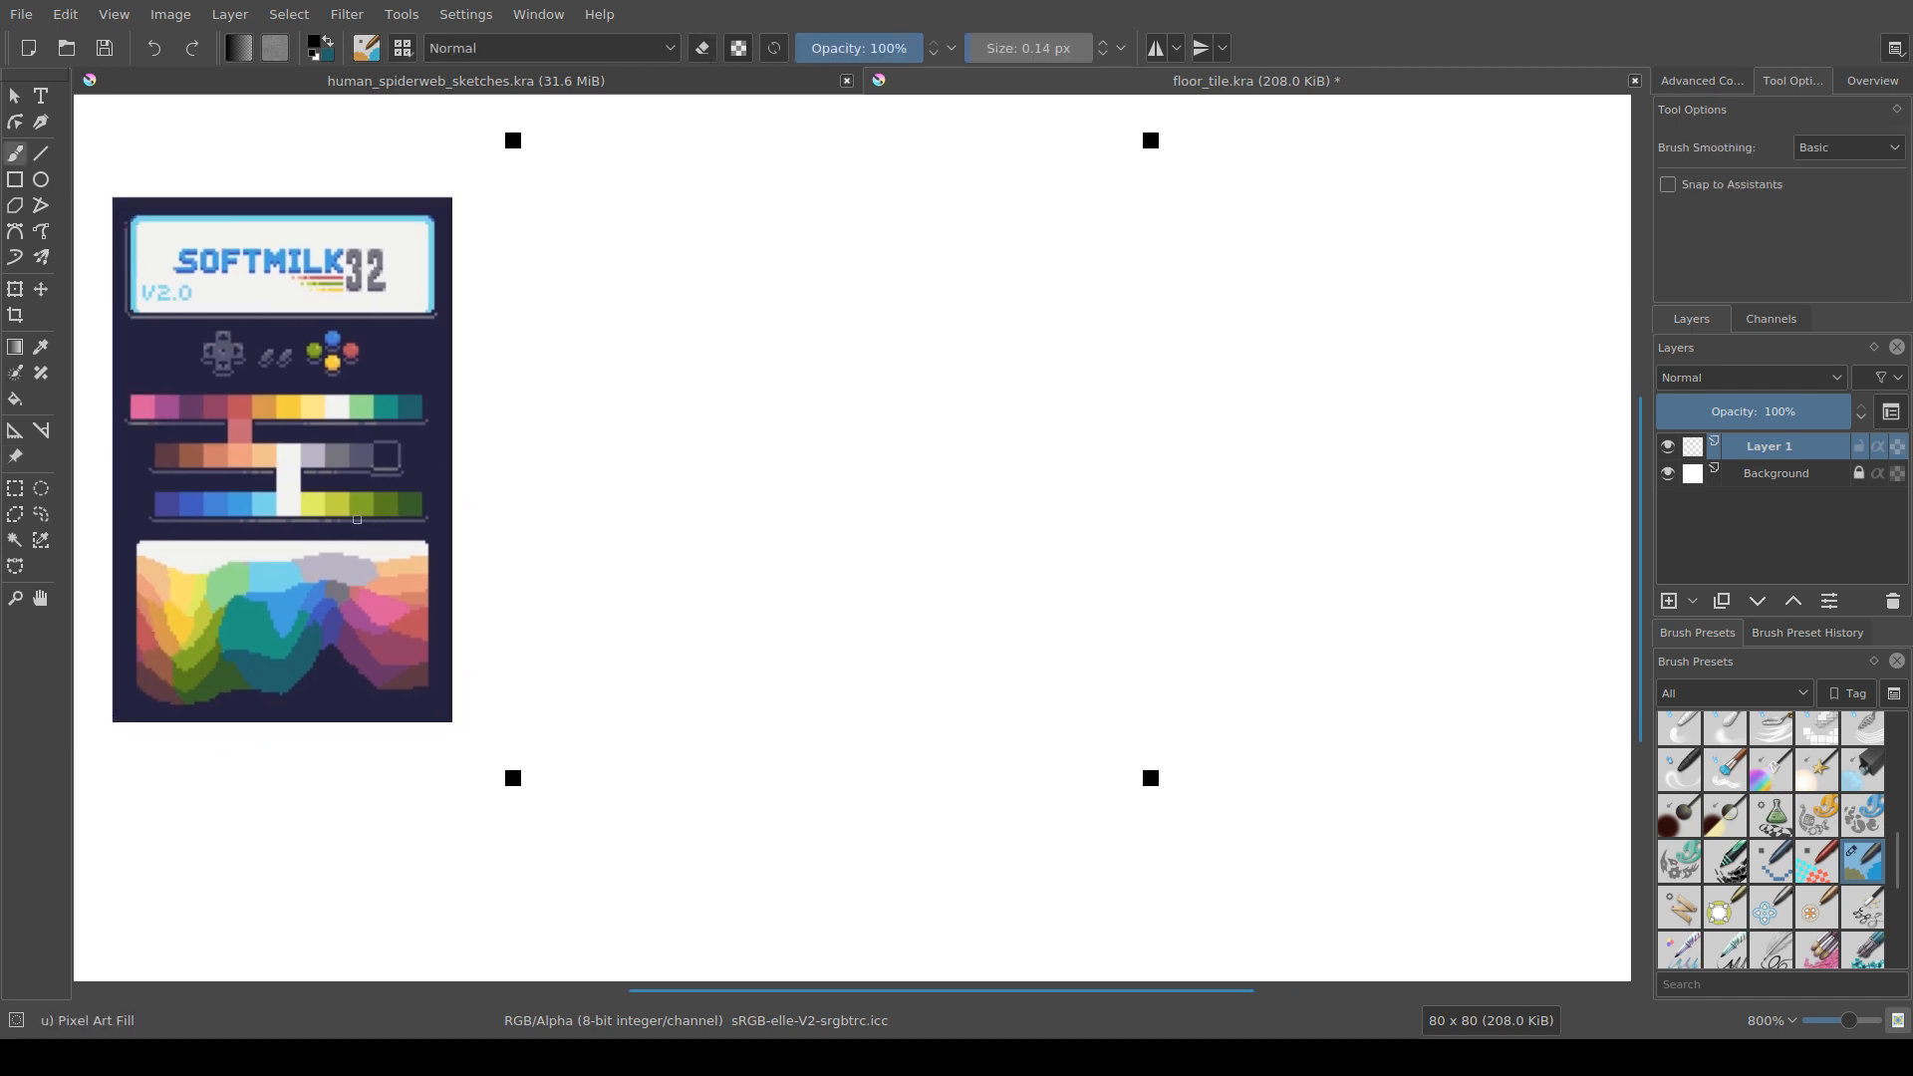
mouse_move(576, 754)
mouse_down()
mouse_move(1039, 754)
mouse_move(1111, 778)
mouse_move(512, 785)
mouse_move(792, 755)
mouse_up()
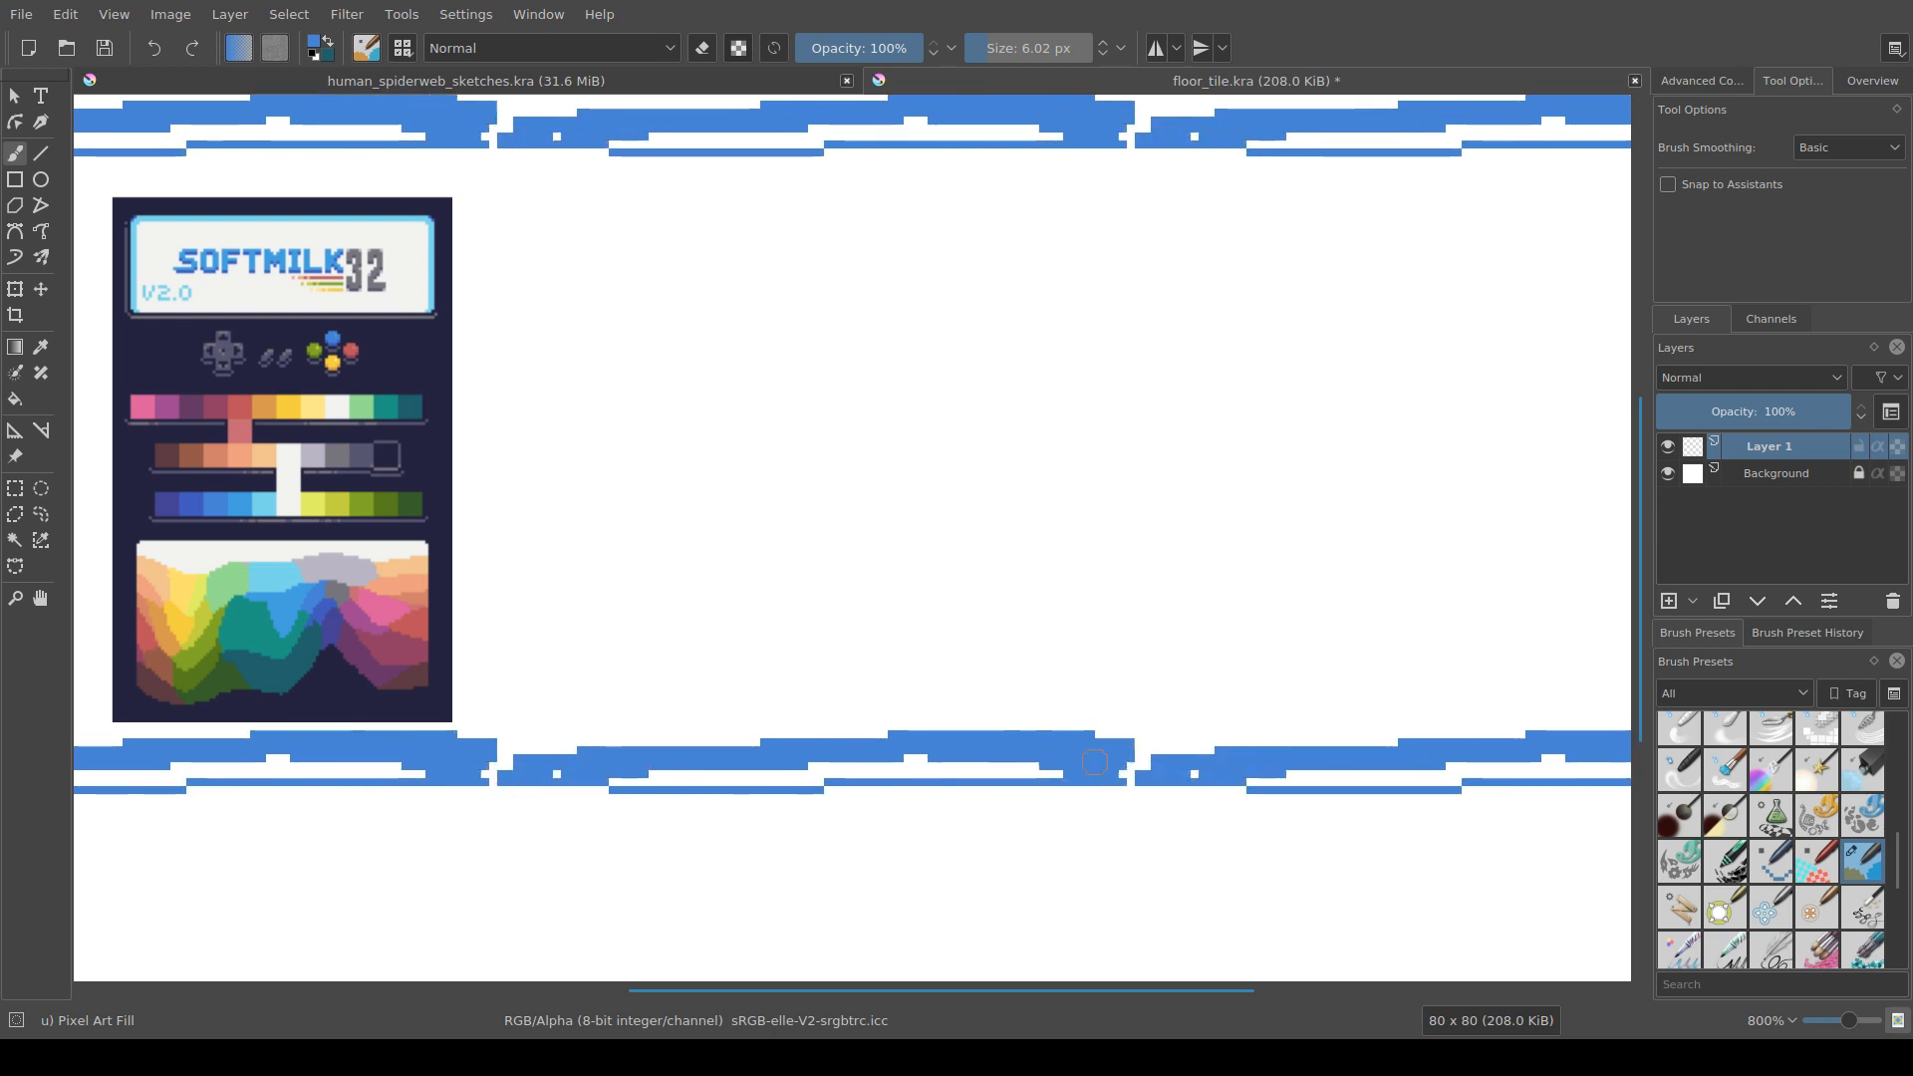
key(ctrl+z)
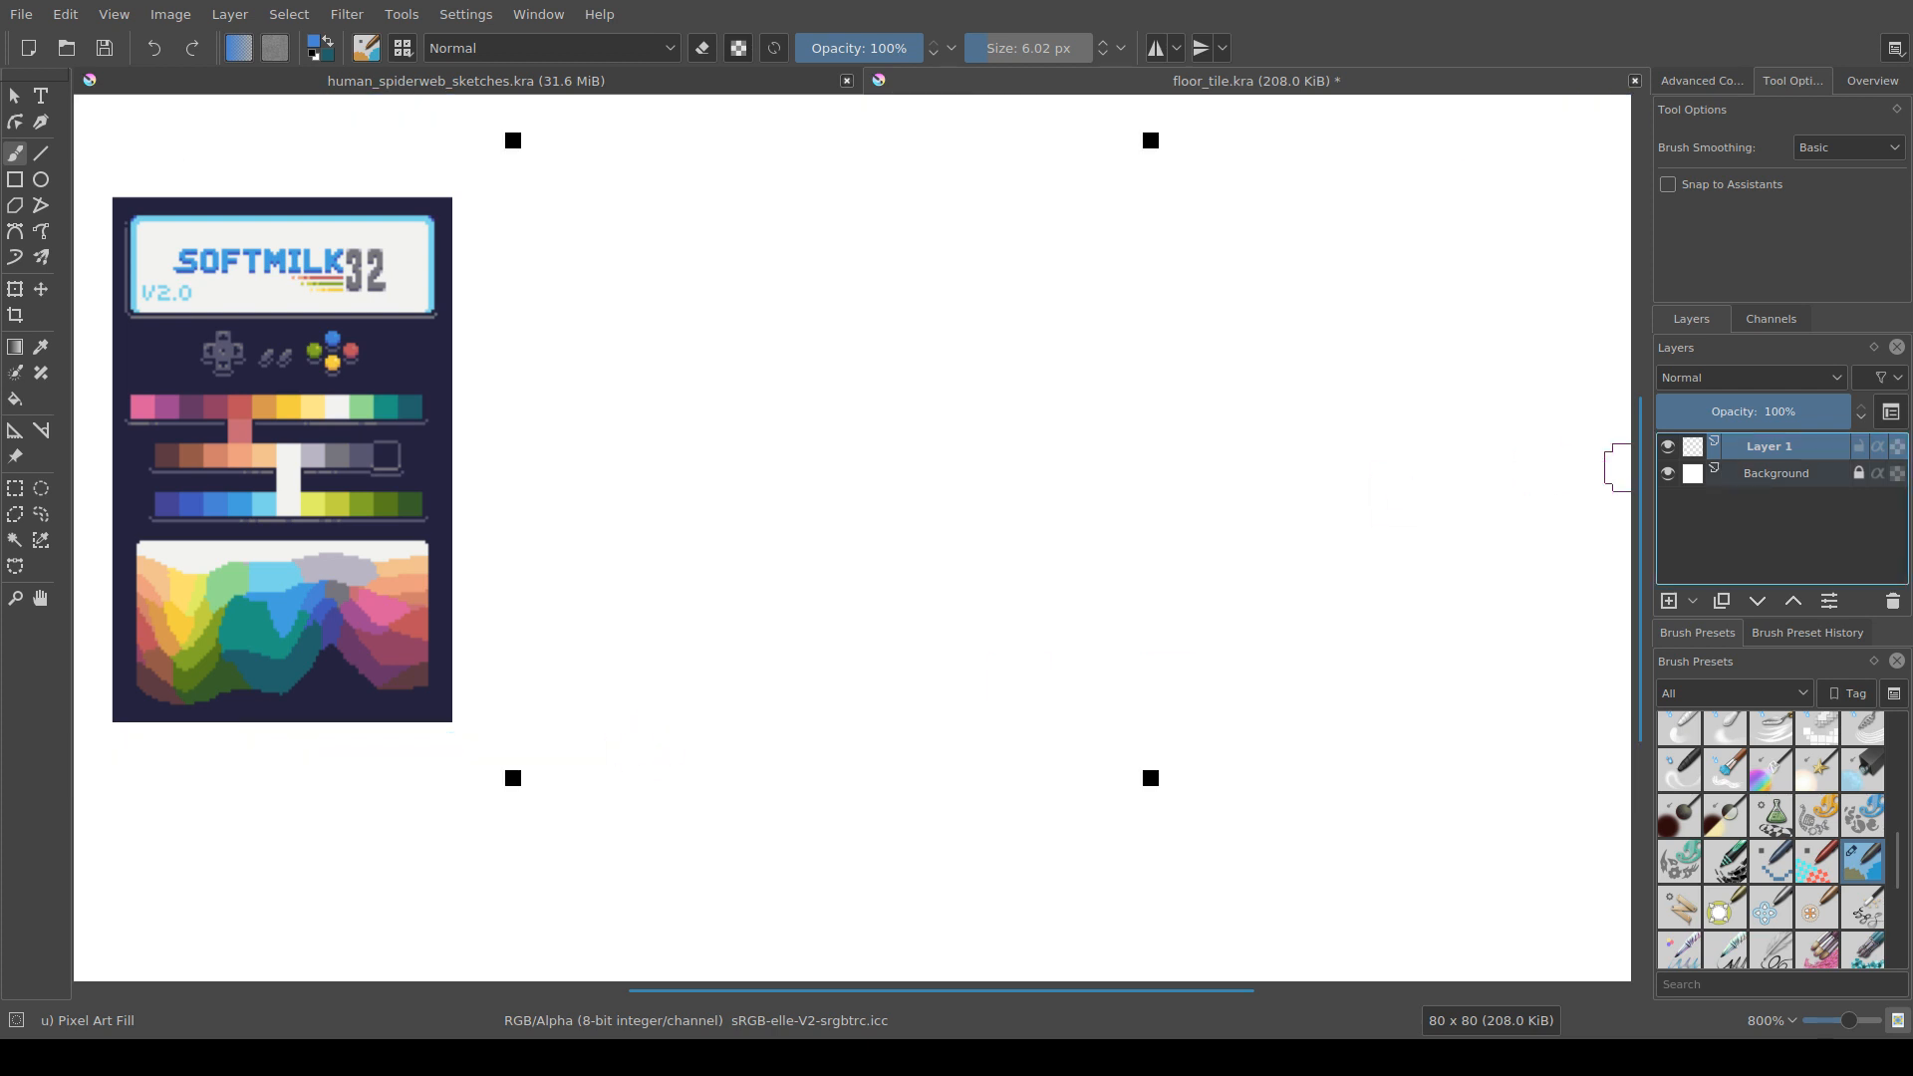
Step: Add a new paint layer beneath Layer 1 and paint blue lines along the tile's left and lower edges
key(Insert)
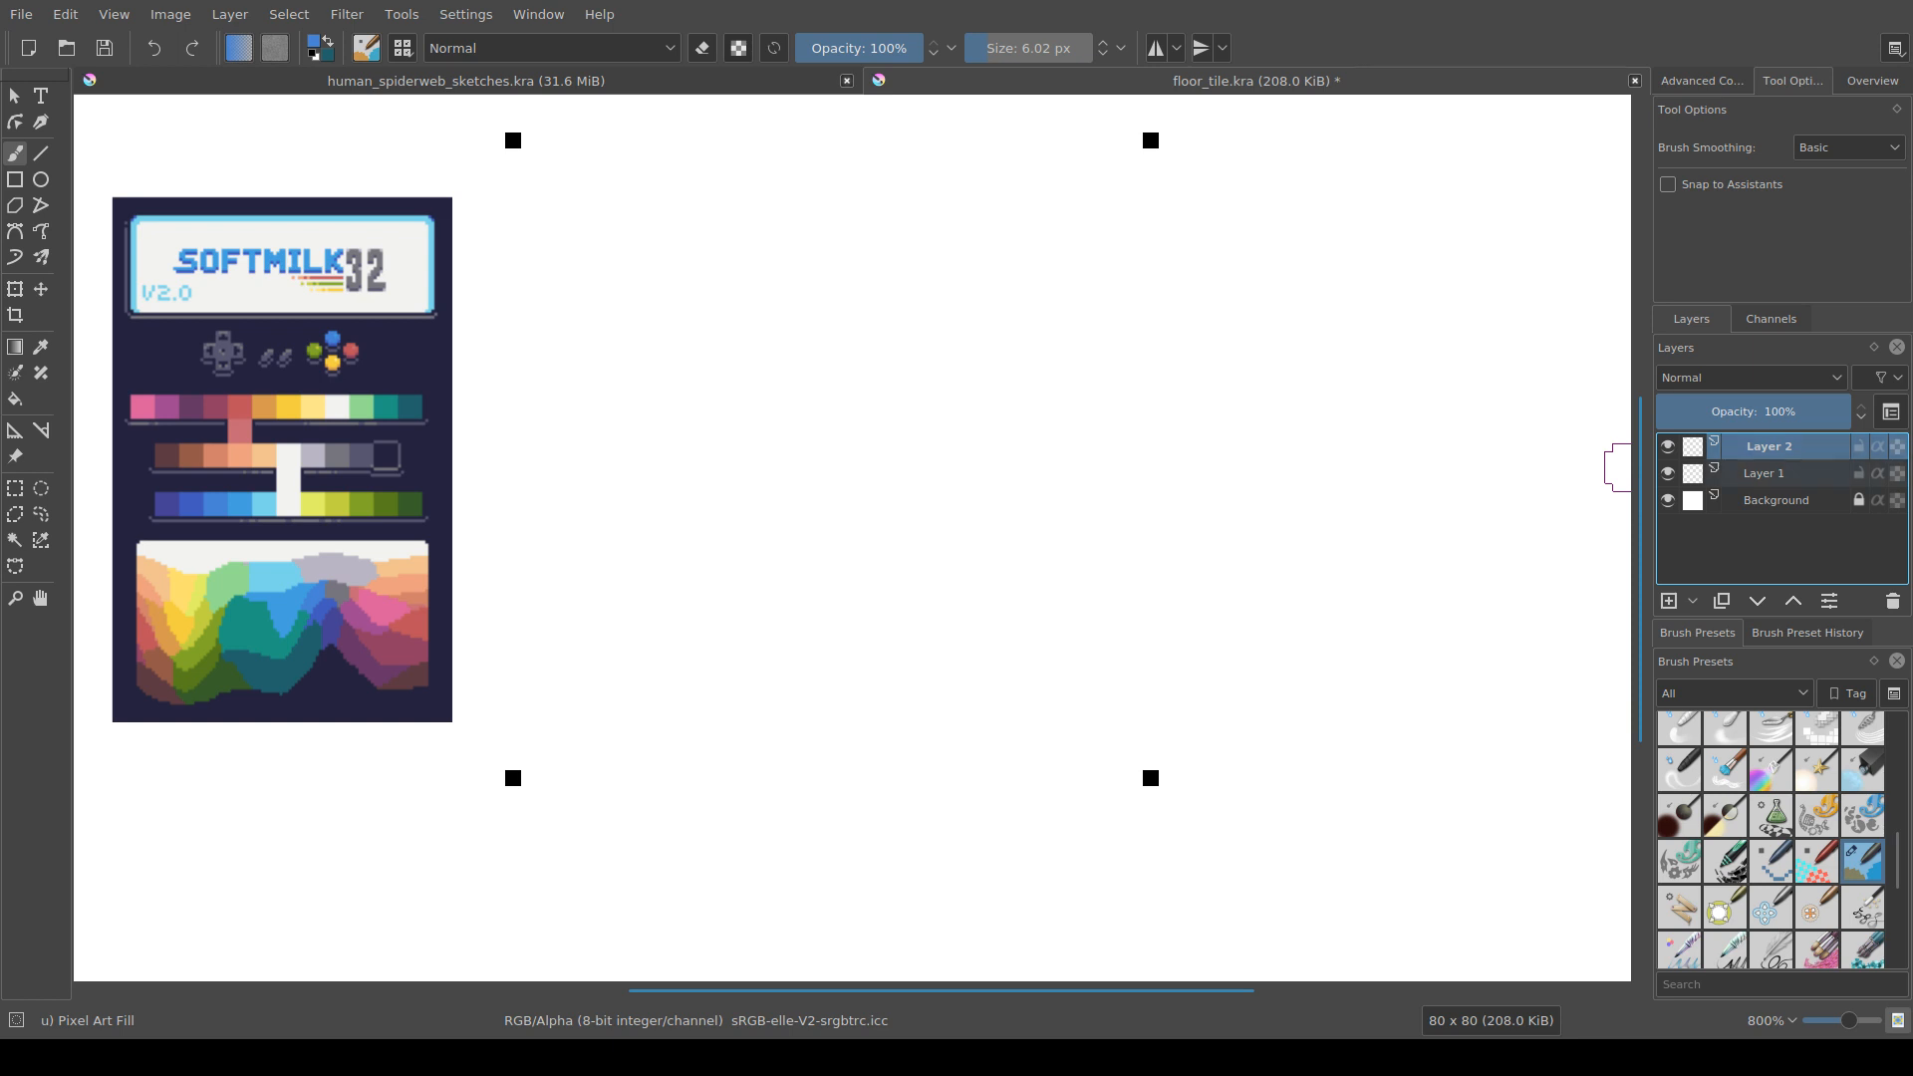
click(1757, 601)
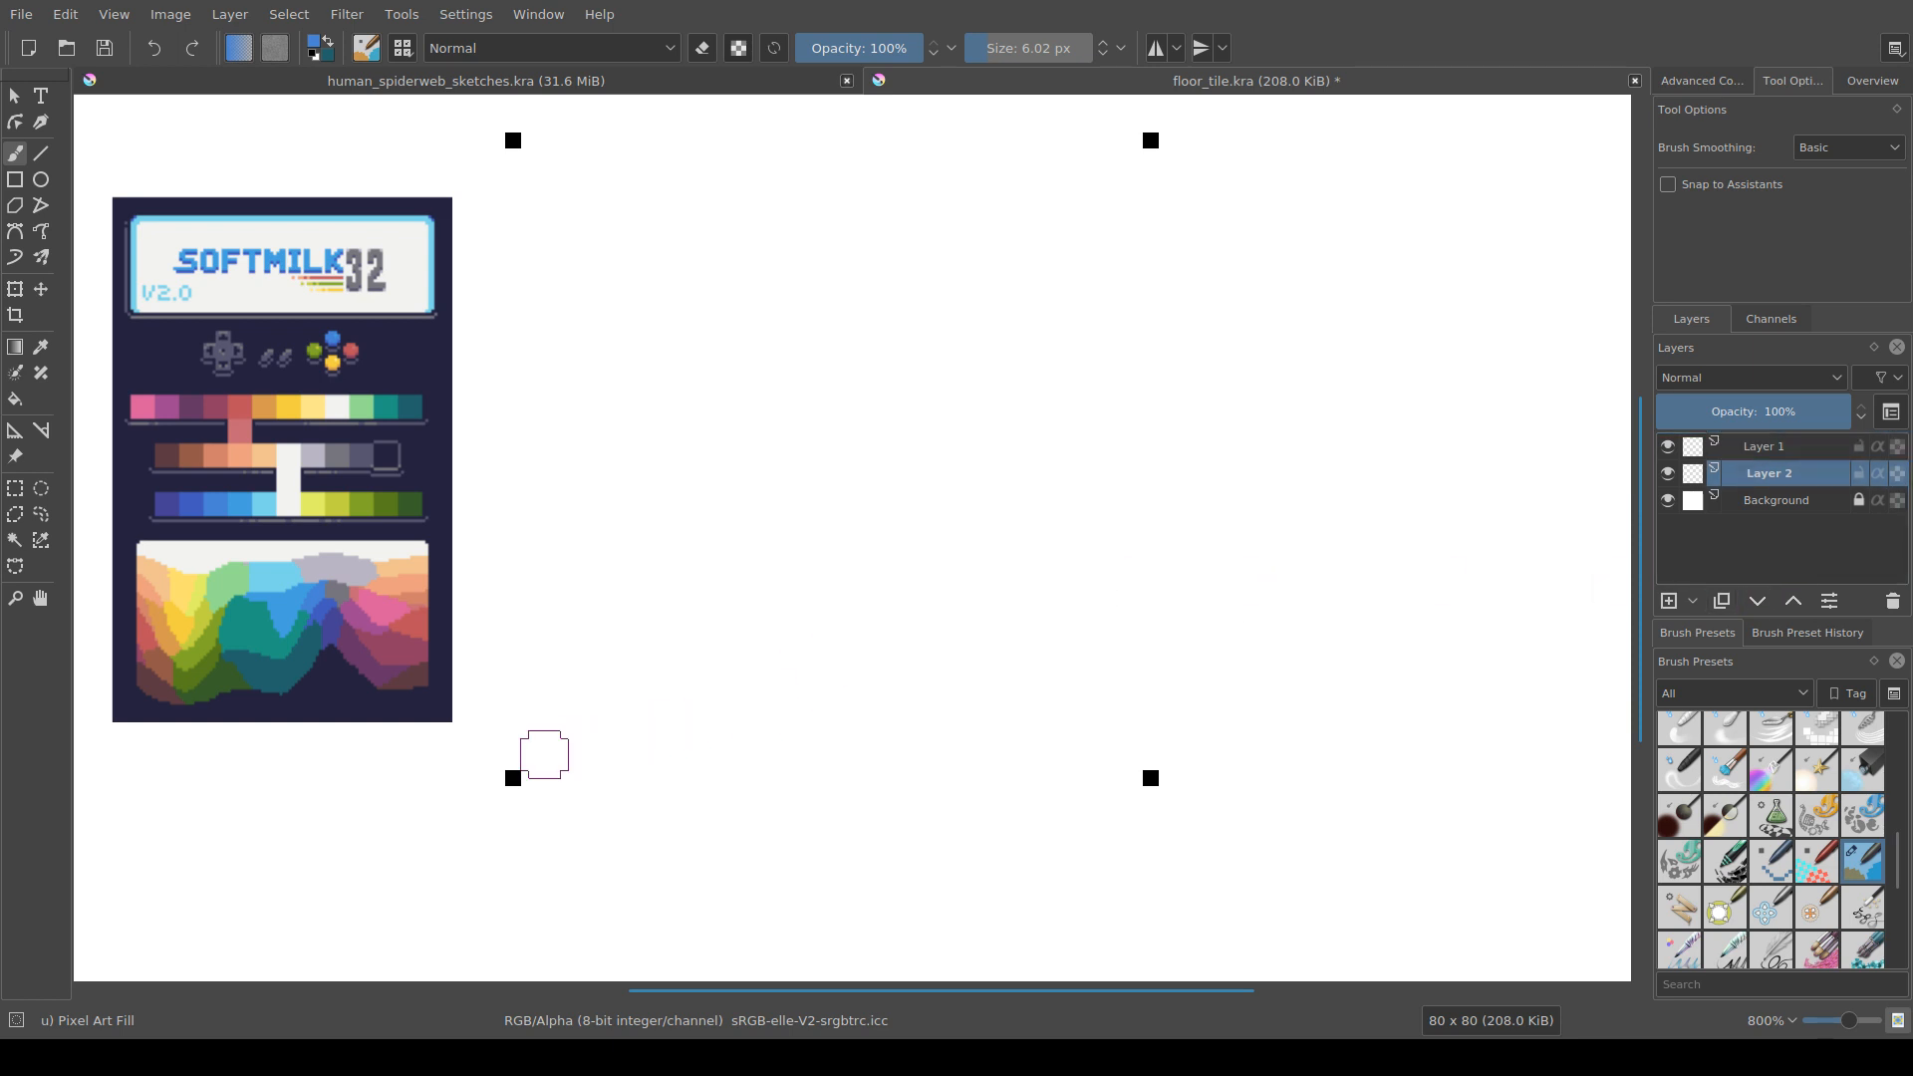
mouse_move(542, 756)
mouse_down()
mouse_move(517, 760)
mouse_move(535, 227)
mouse_move(517, 145)
mouse_up()
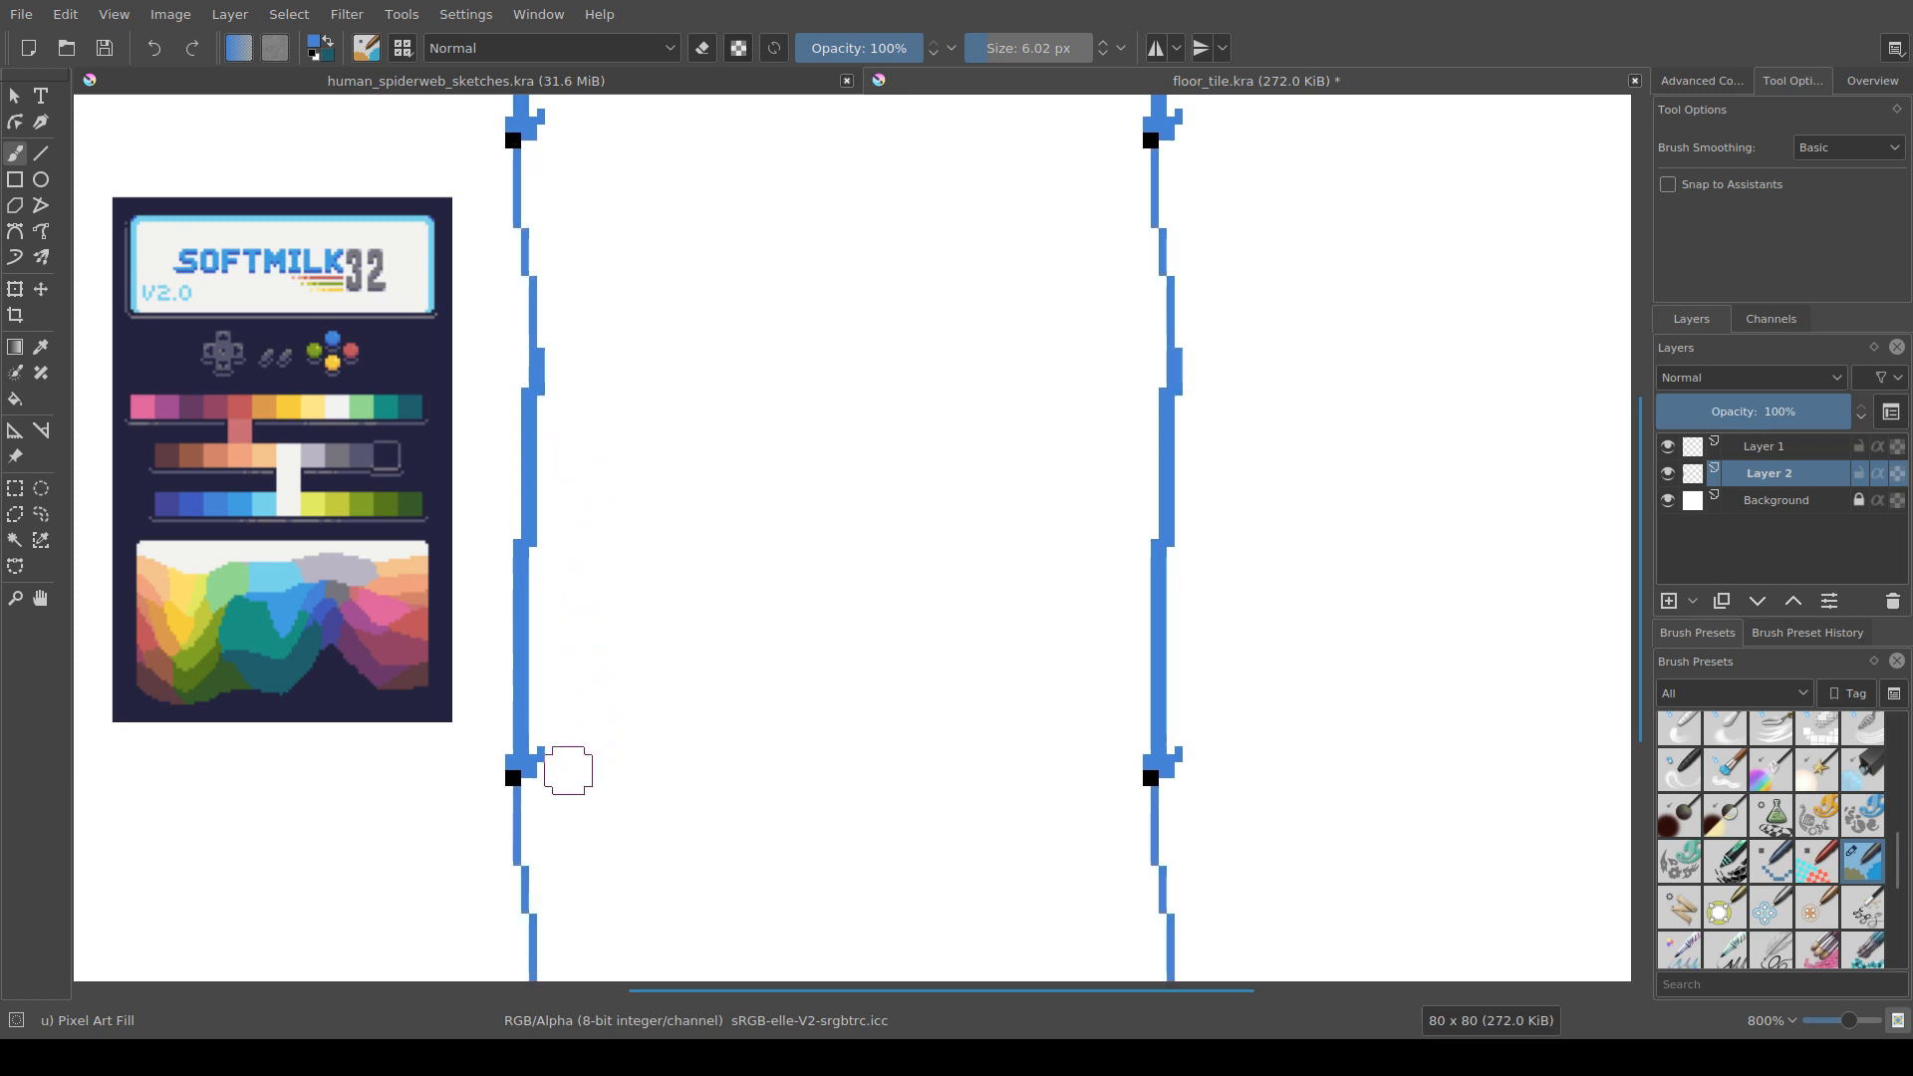
mouse_move(564, 765)
mouse_down()
mouse_move(800, 746)
mouse_move(1136, 763)
mouse_up()
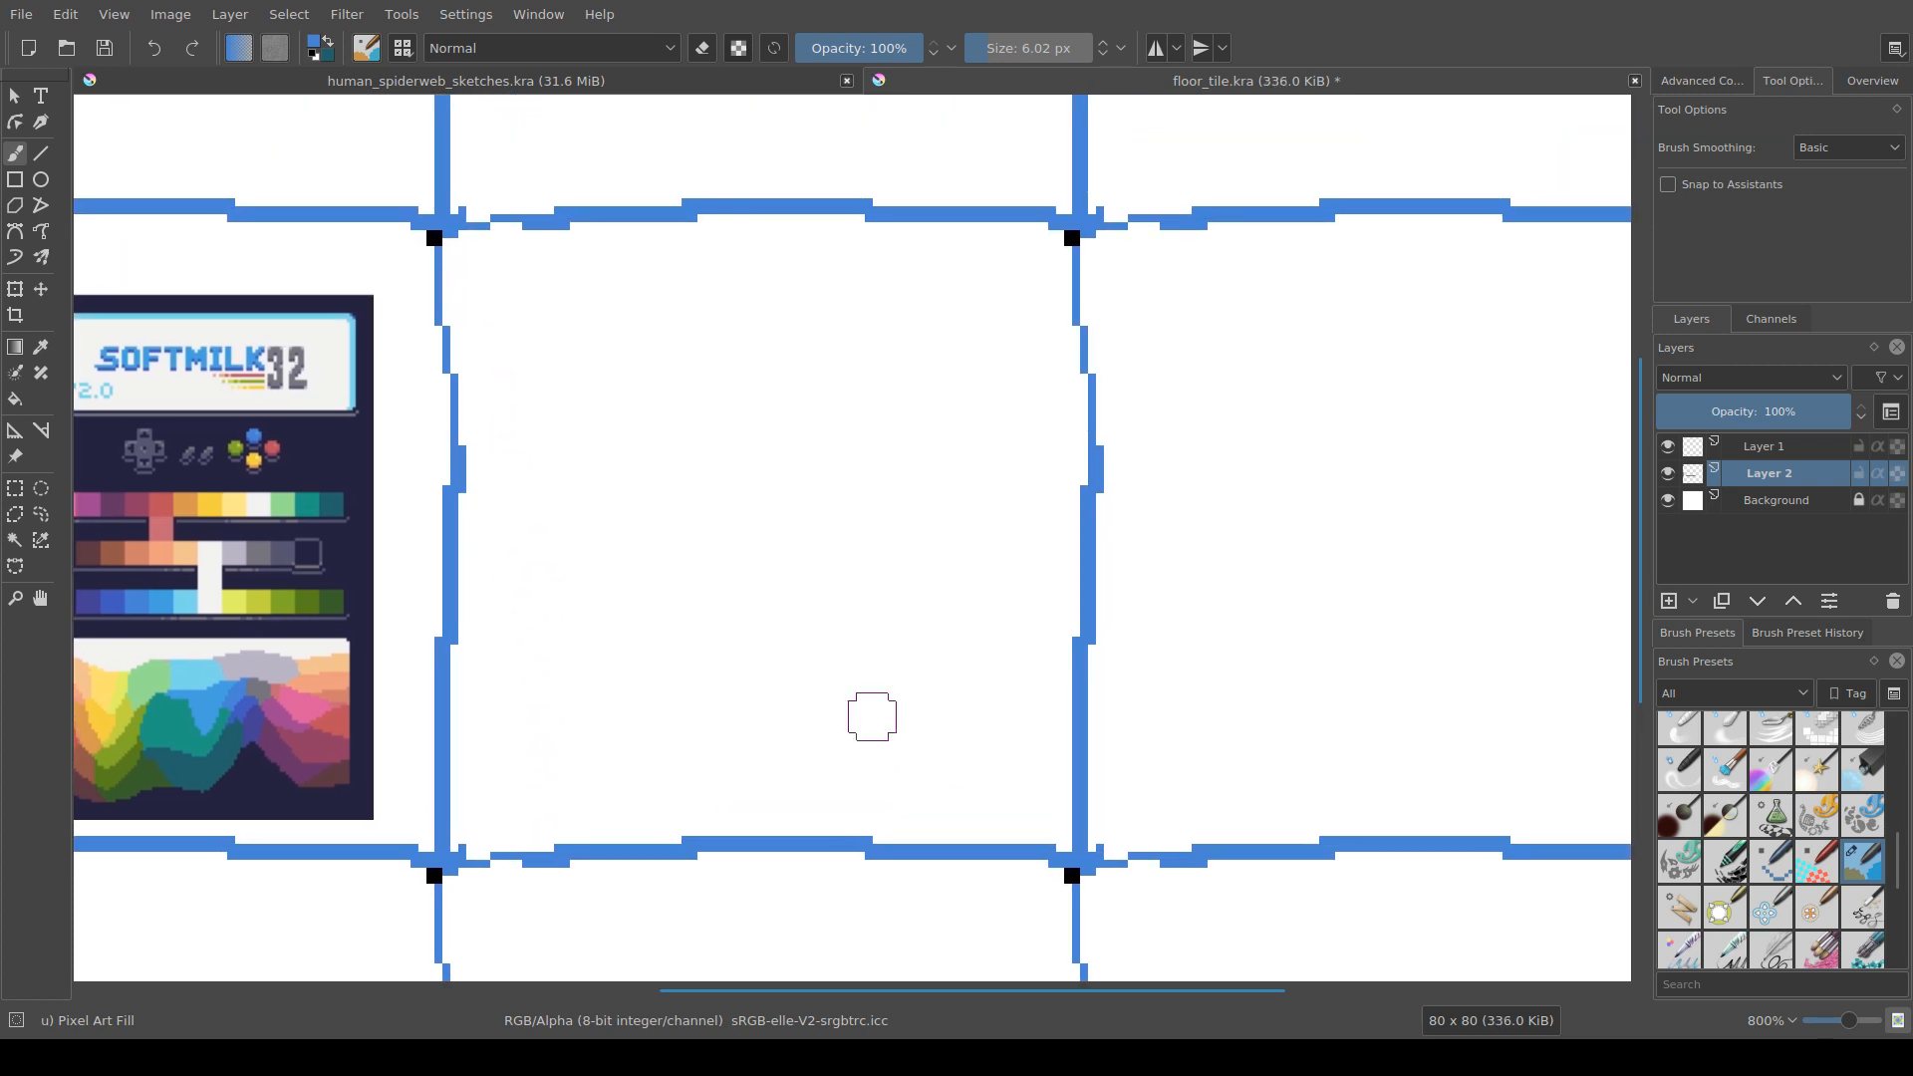
Step: Fill the tile's white interior on Layer 2 with the light blue sampled from the palette
scroll(870, 714, down, 2)
key(f)
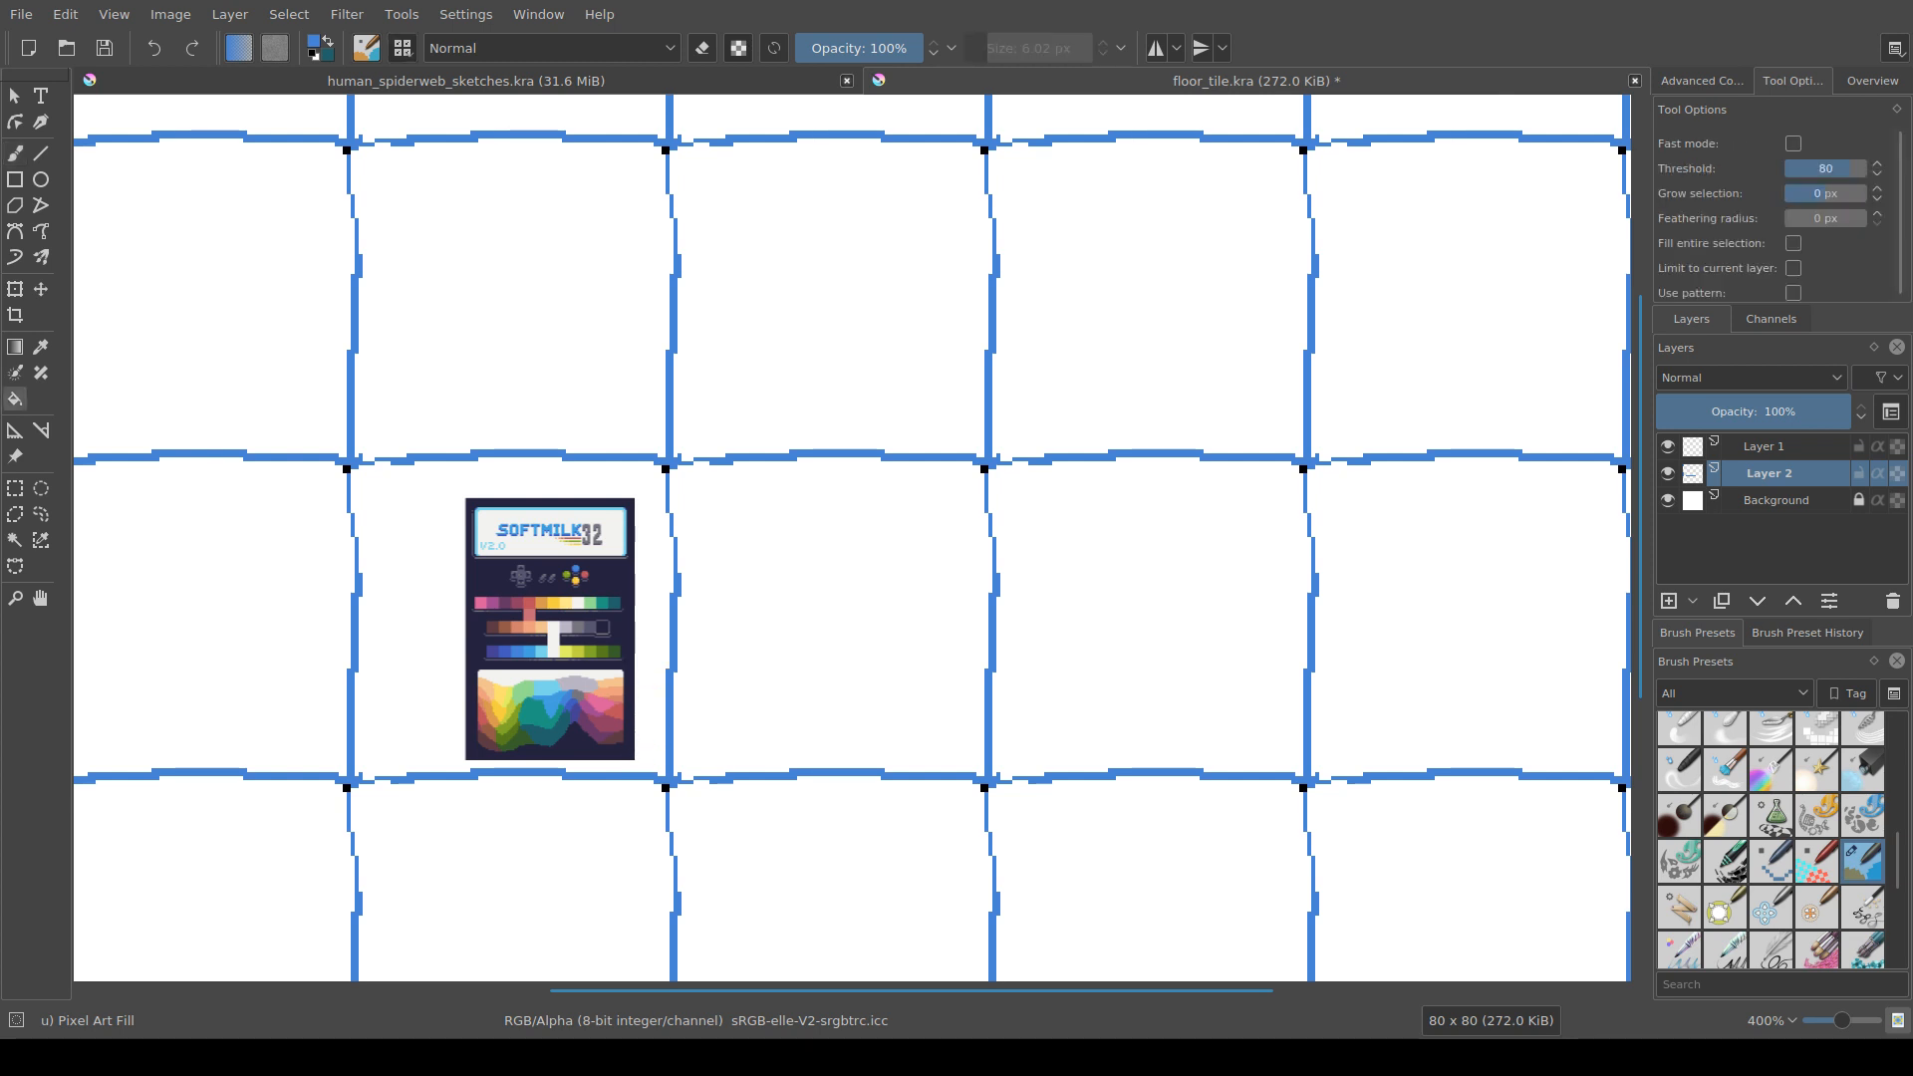
ctrl+click(540, 652)
click(847, 667)
scroll(852, 687, down, 3)
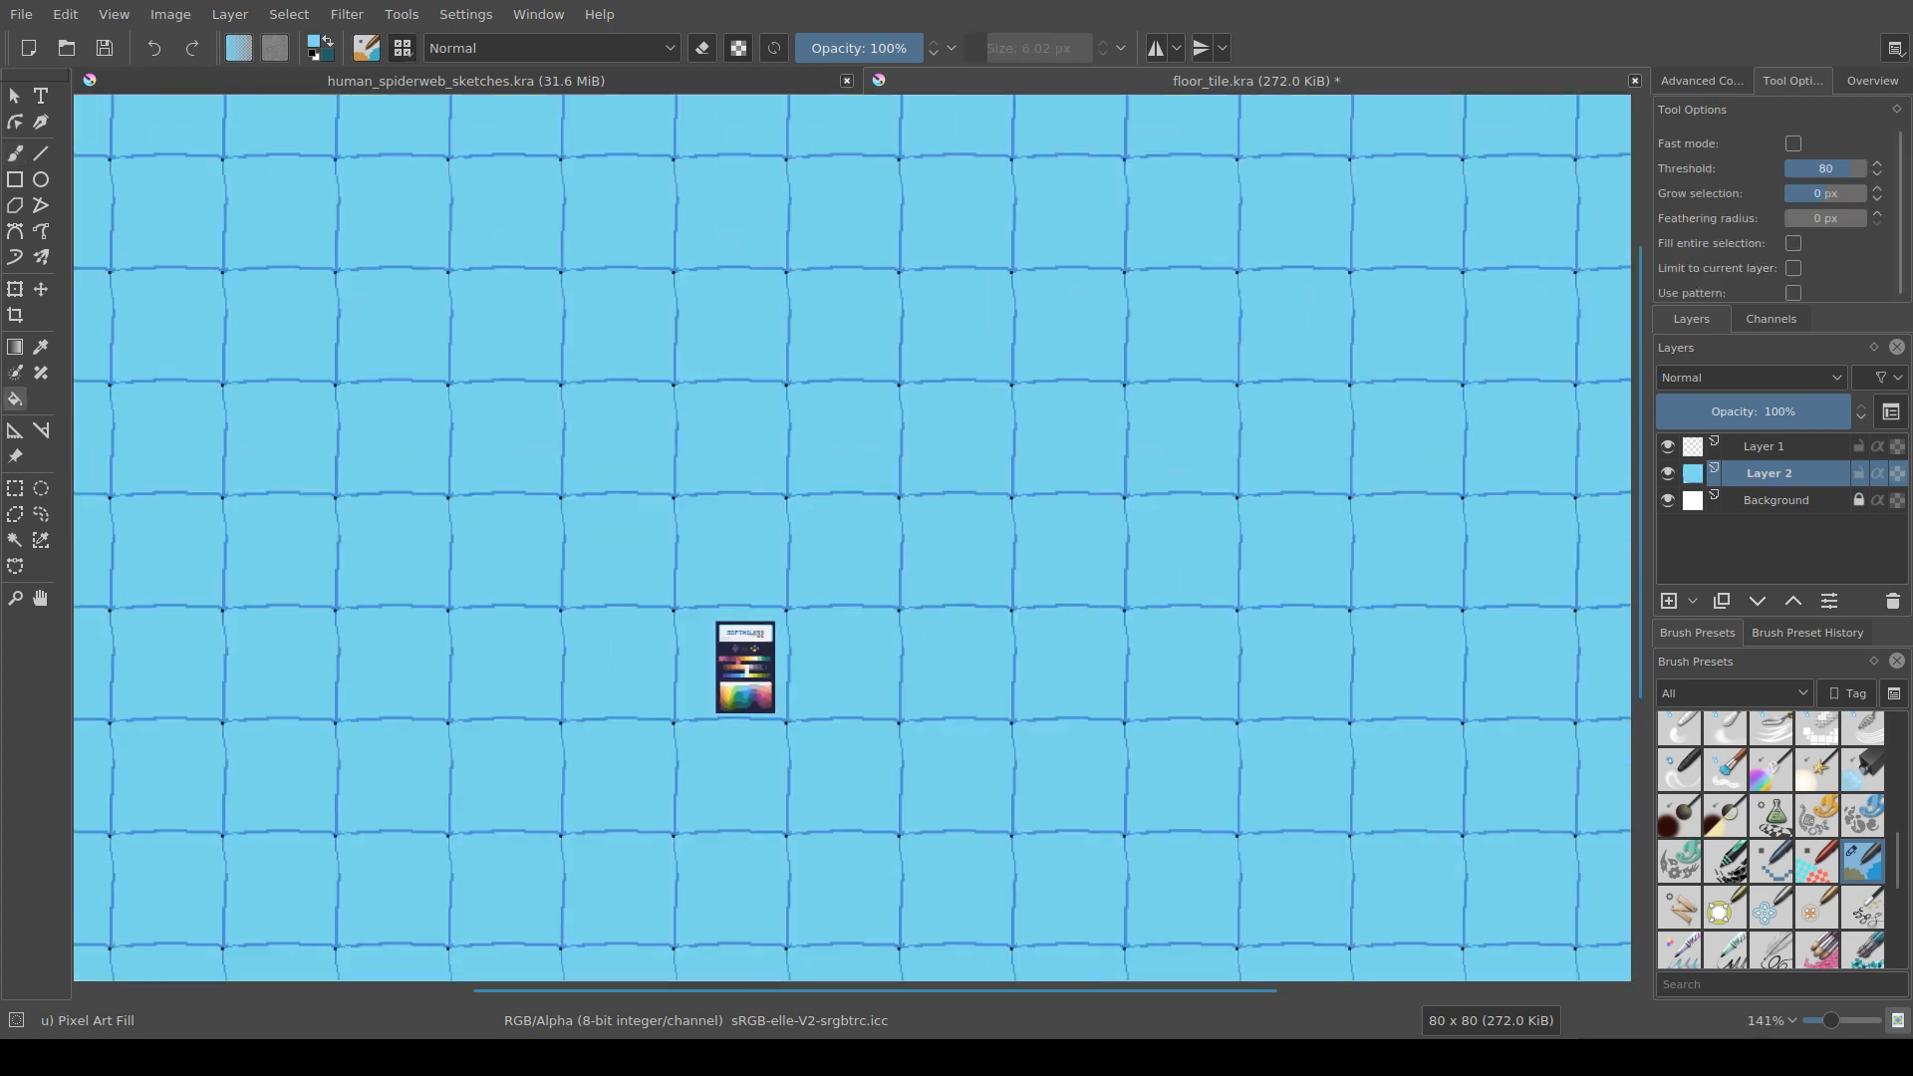
Step: Straighten the tile's vertical line with the 6.02 px brush, filling it in medium blue and covering its bulge in light blue
drag(852, 687, 834, 690)
scroll(861, 765, up, 3)
drag(861, 765, 902, 872)
scroll(843, 796, up, 1)
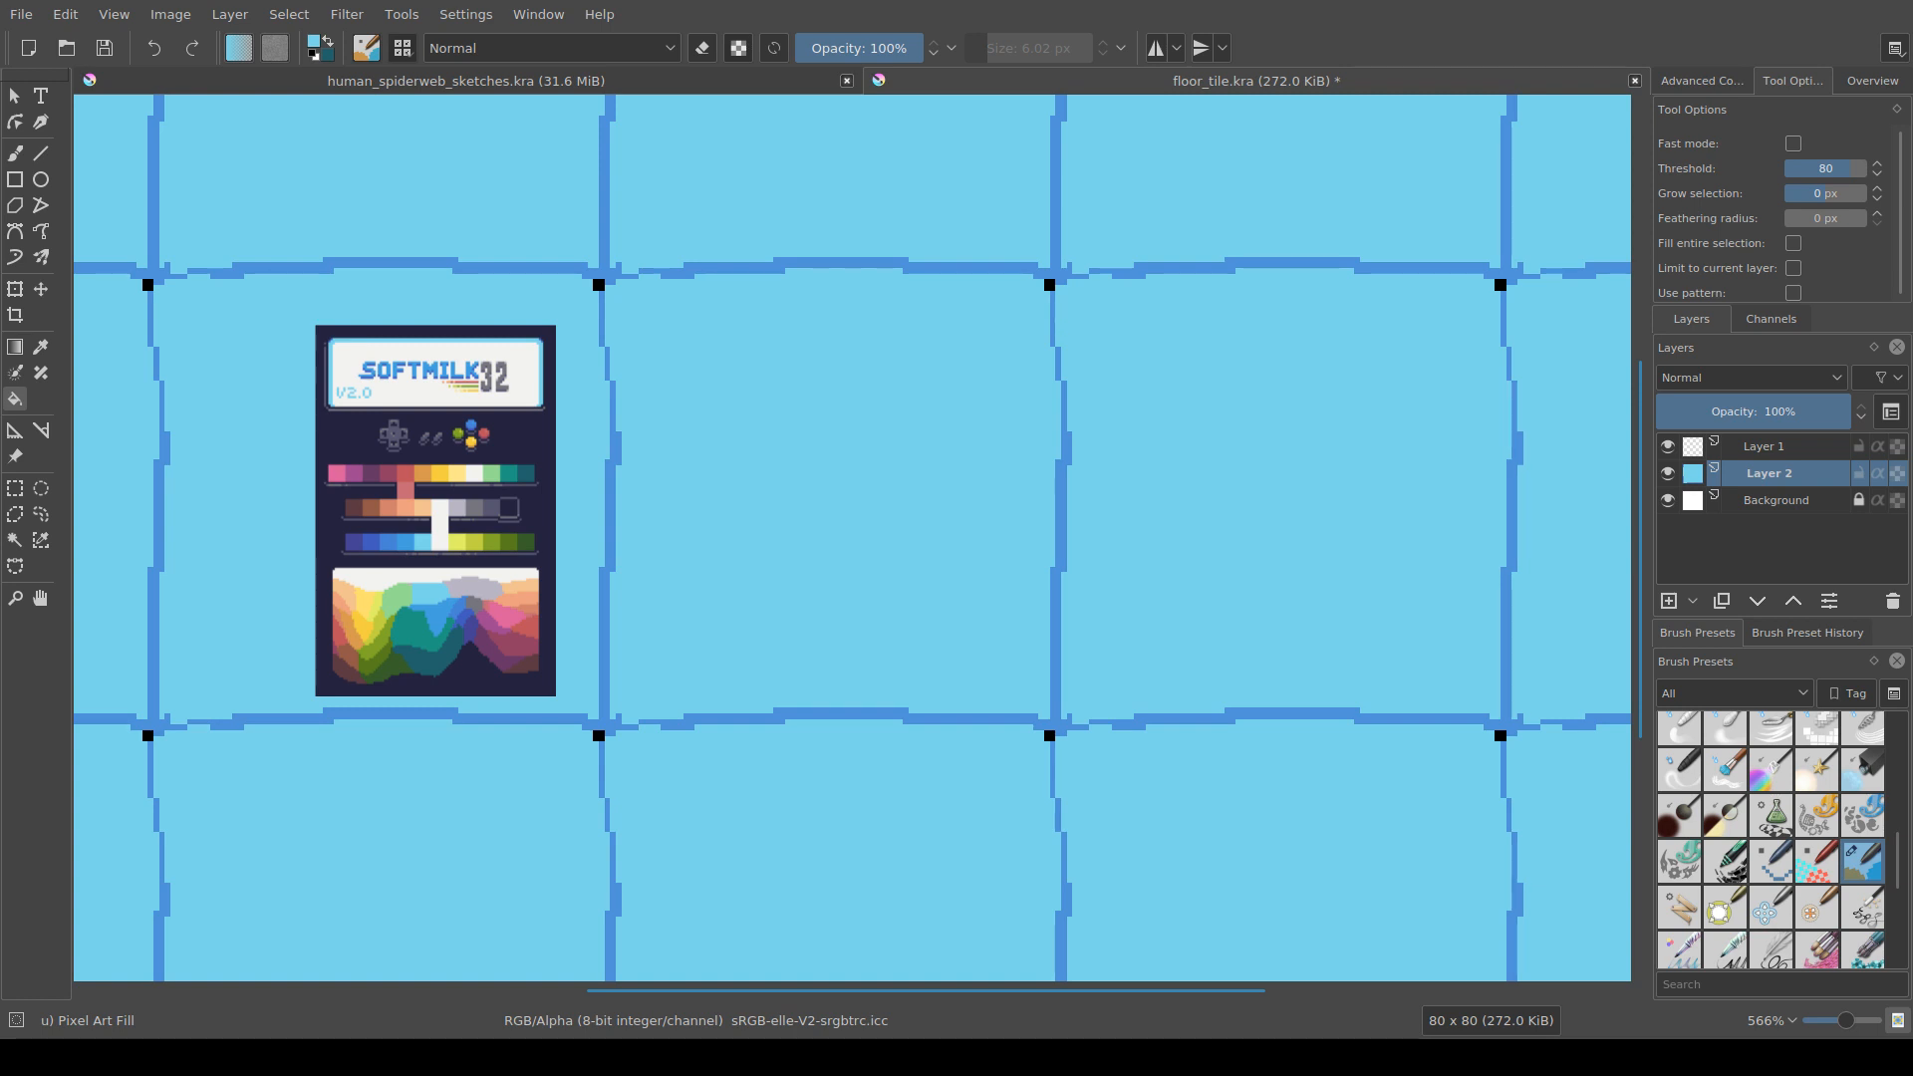
scroll(664, 747, up, 1)
drag(651, 741, 676, 749)
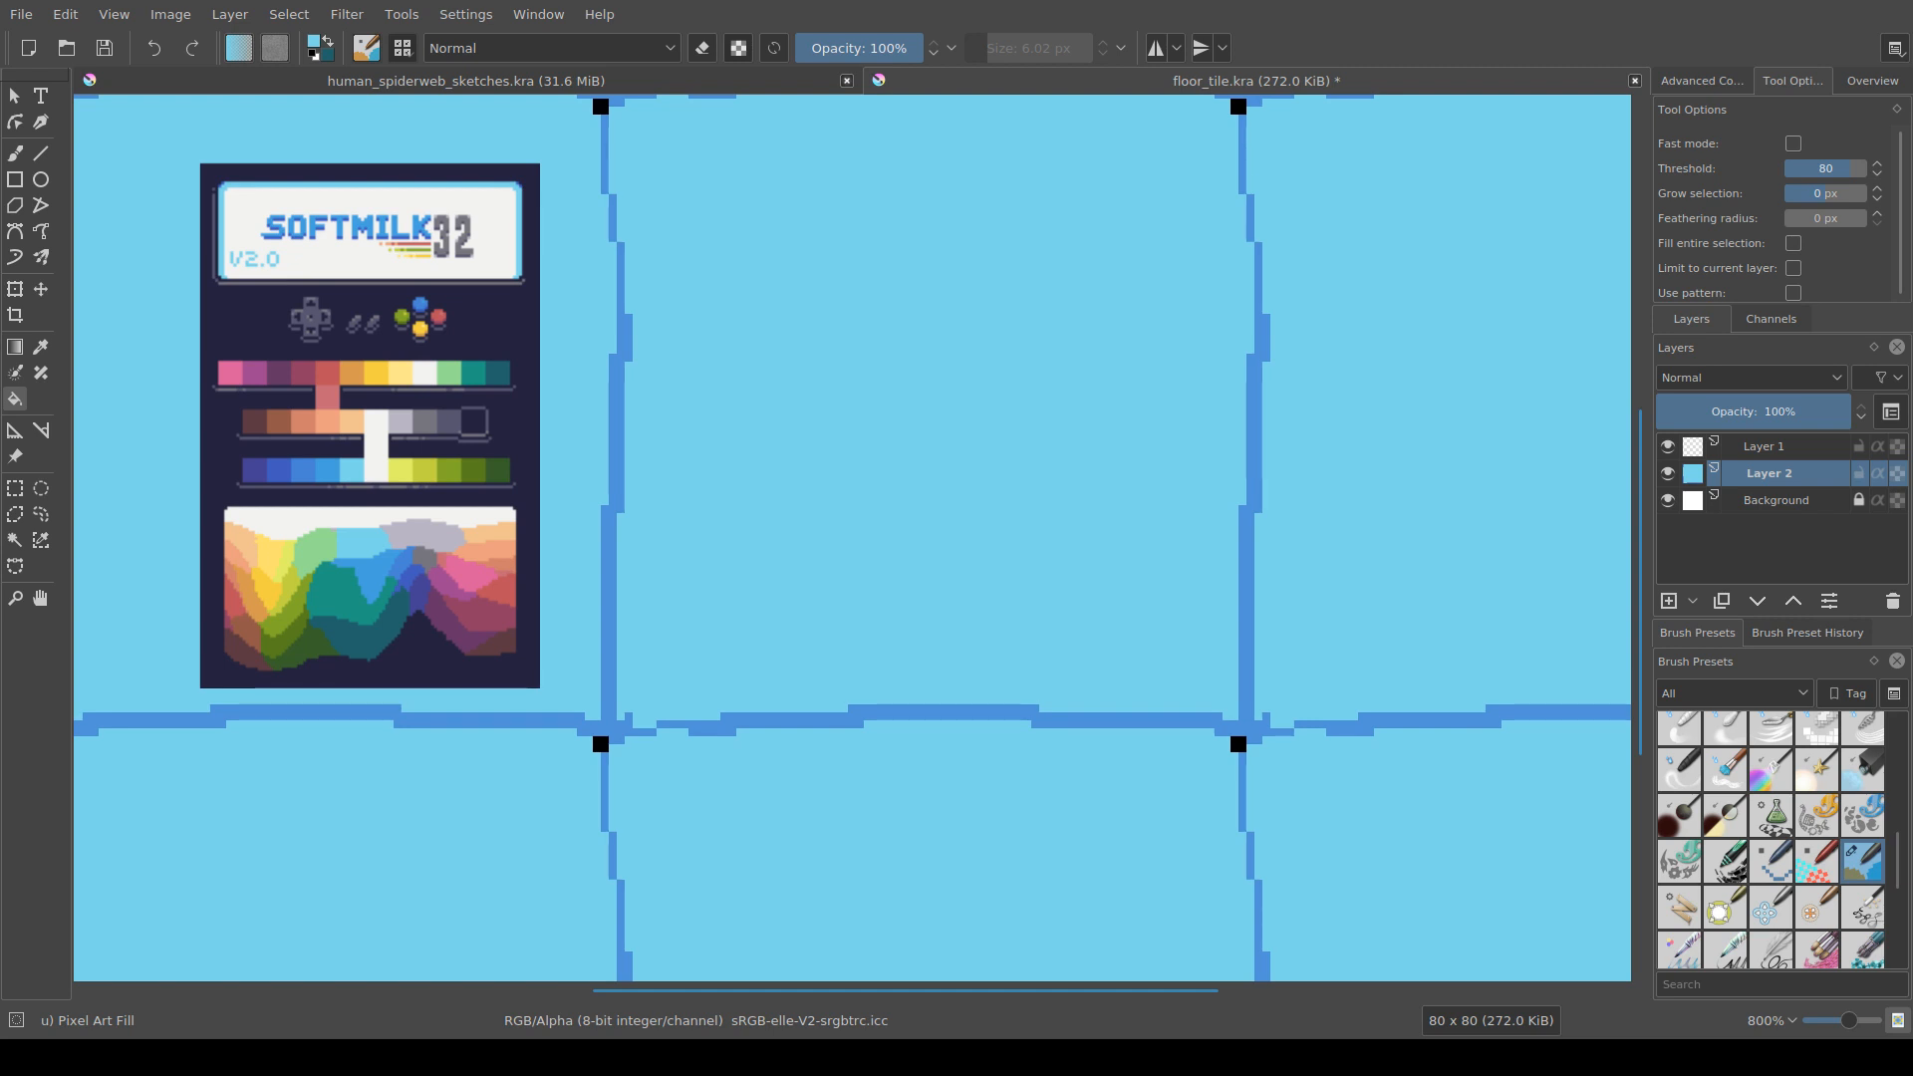
key(b)
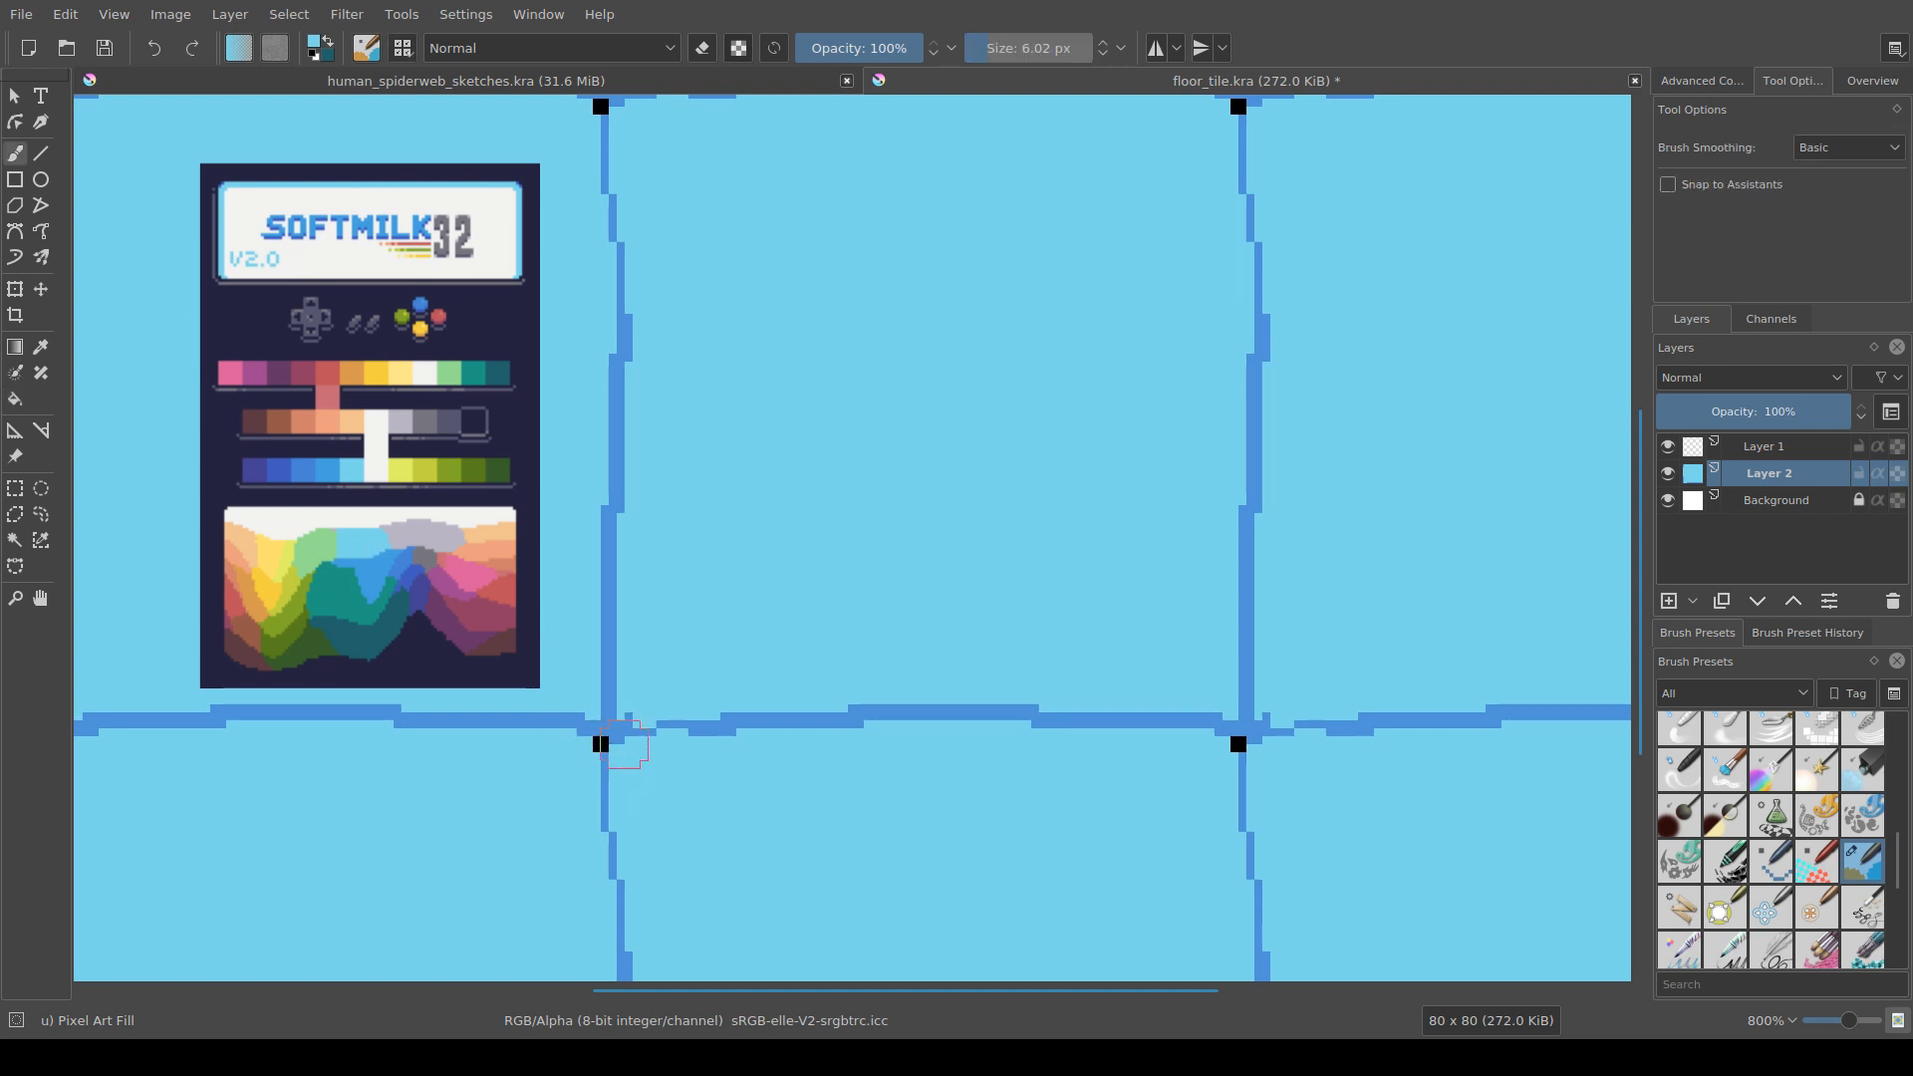
click(601, 719)
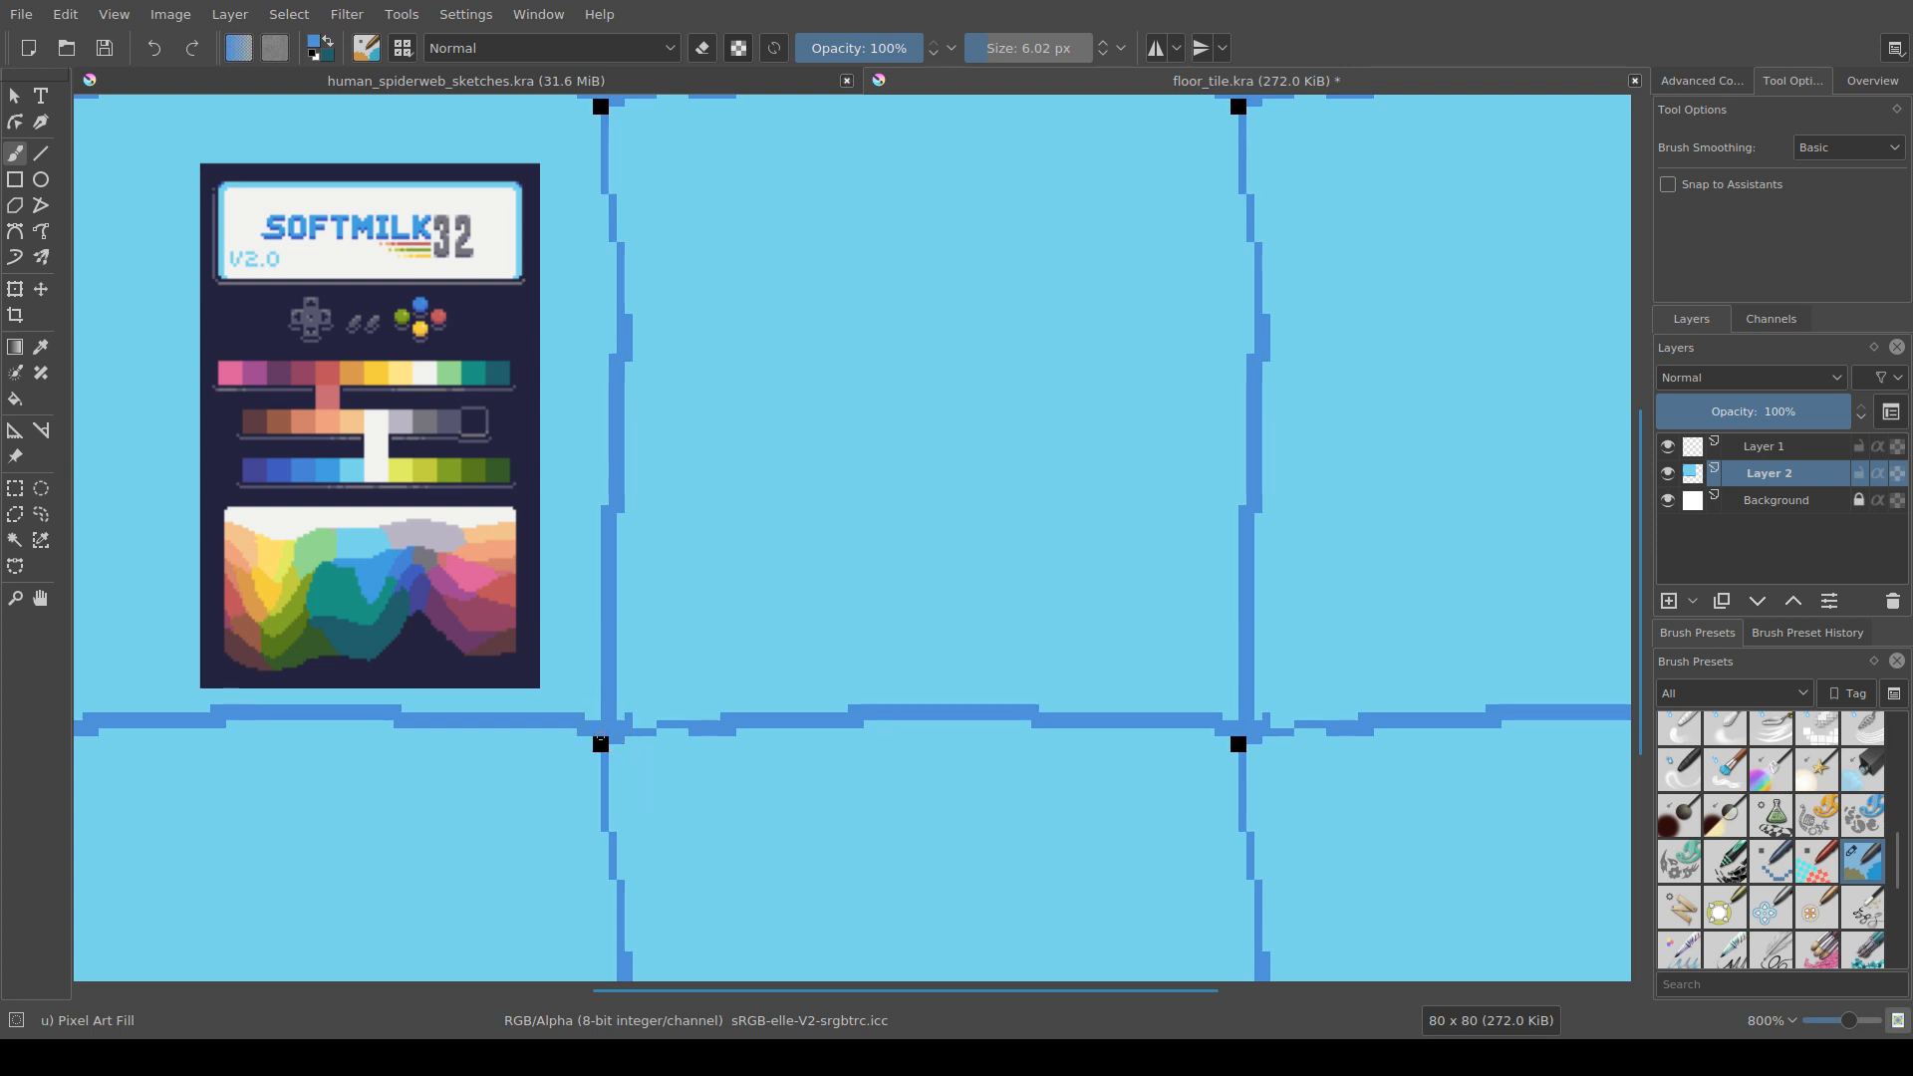
drag(600, 688, 600, 508)
mouse_move(608, 489)
mouse_down()
mouse_move(580, 688)
mouse_move(563, 650)
mouse_move(564, 689)
mouse_move(572, 594)
mouse_move(572, 714)
mouse_move(572, 290)
mouse_move(595, 386)
mouse_move(587, 370)
mouse_move(603, 681)
mouse_move(596, 712)
mouse_move(596, 617)
mouse_move(590, 865)
mouse_up()
ctrl+click(635, 482)
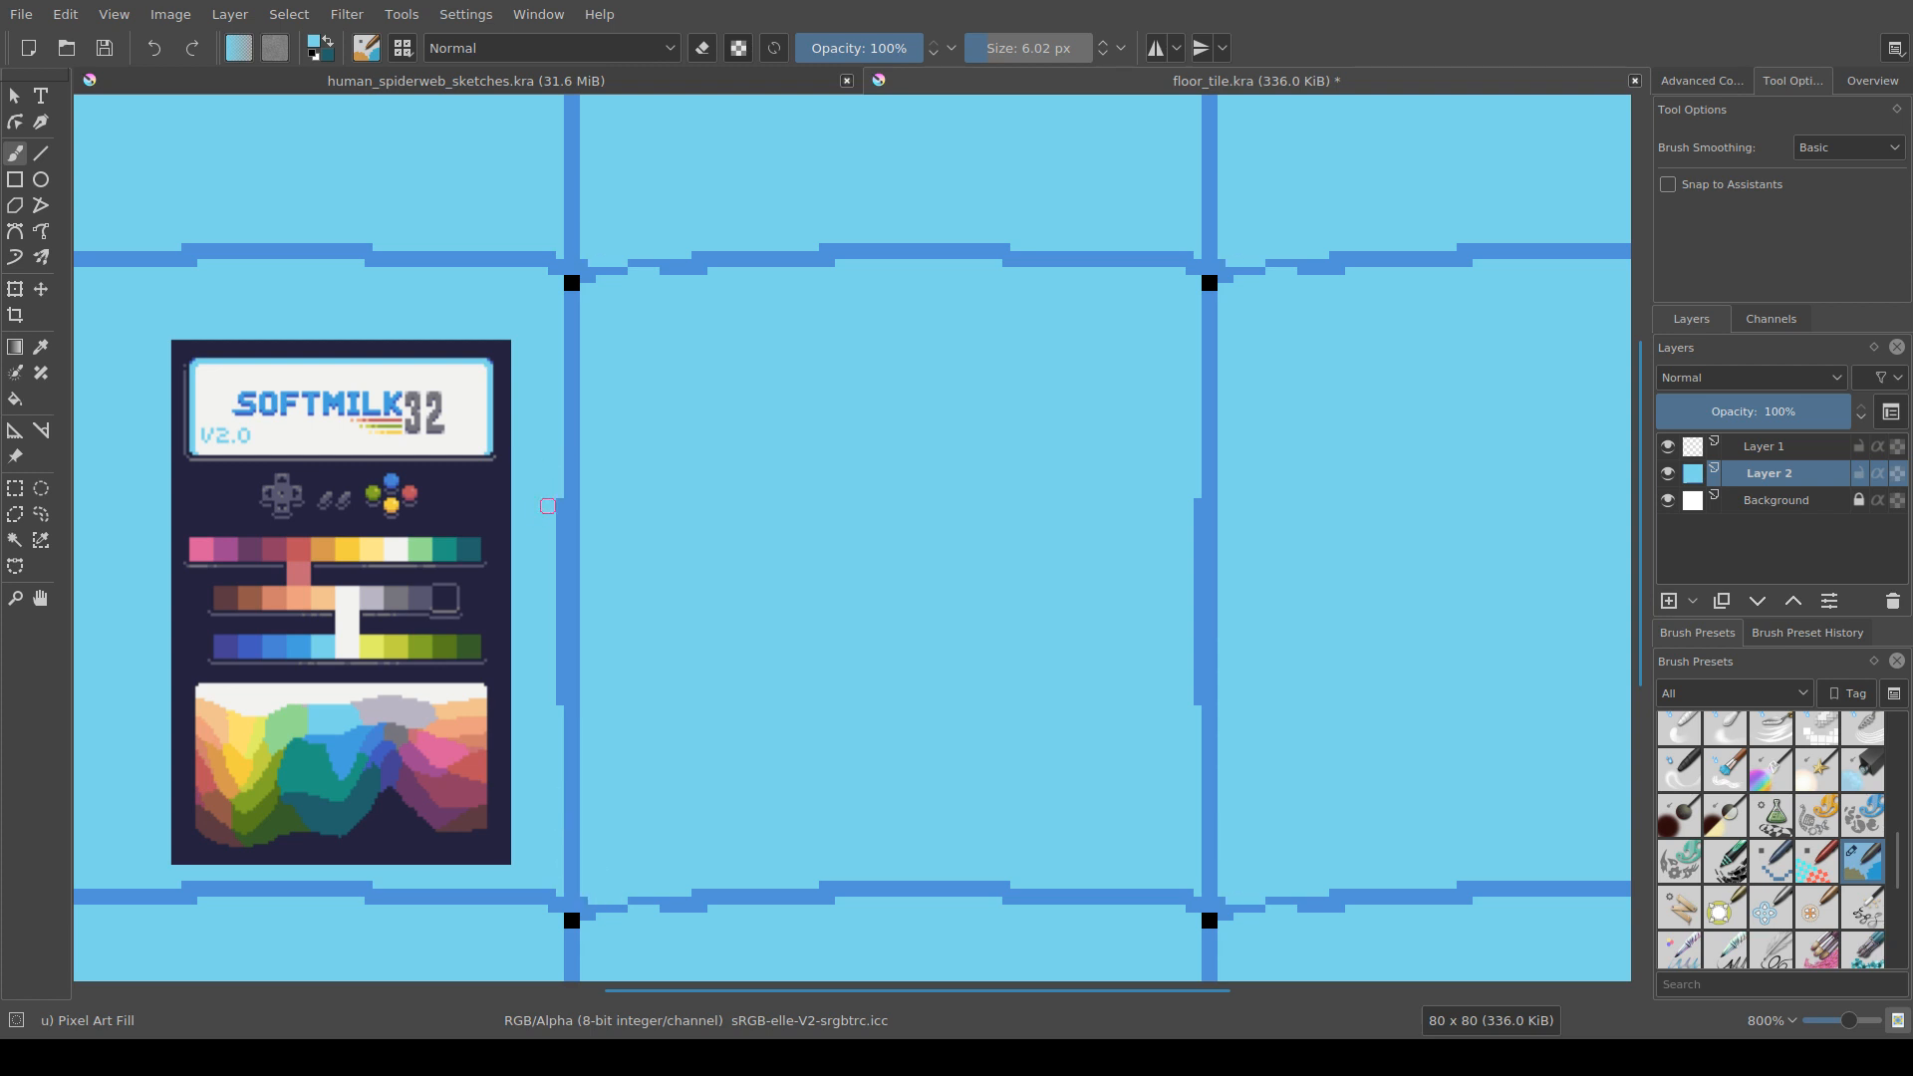
drag(548, 506, 555, 690)
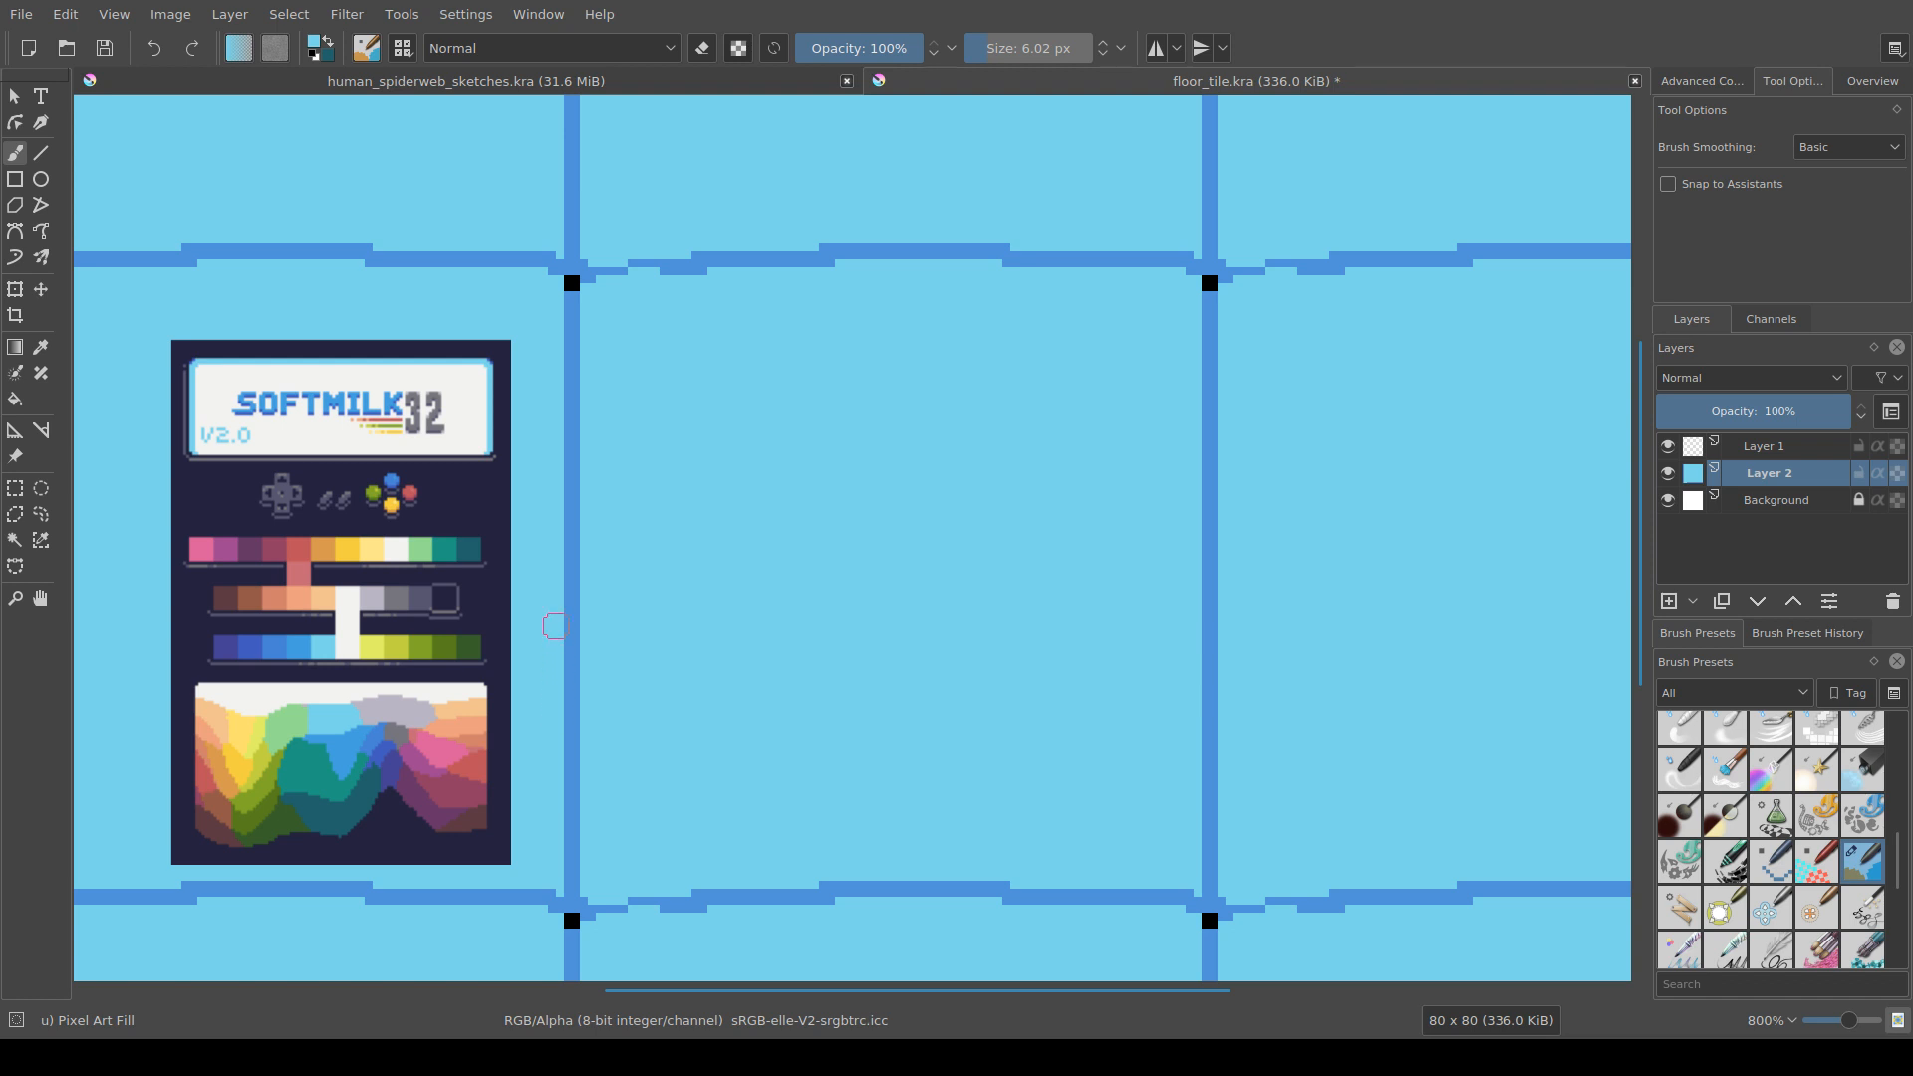
Step: Straighten the tile's horizontal line by trimming it in light blue and thickening it in medium blue, and save the file
mouse_move(634, 943)
mouse_down()
mouse_move(588, 760)
mouse_move(538, 660)
mouse_move(503, 660)
mouse_move(1111, 670)
mouse_move(926, 640)
mouse_move(1091, 647)
mouse_up()
ctrl+click(588, 662)
drag(967, 641, 525, 634)
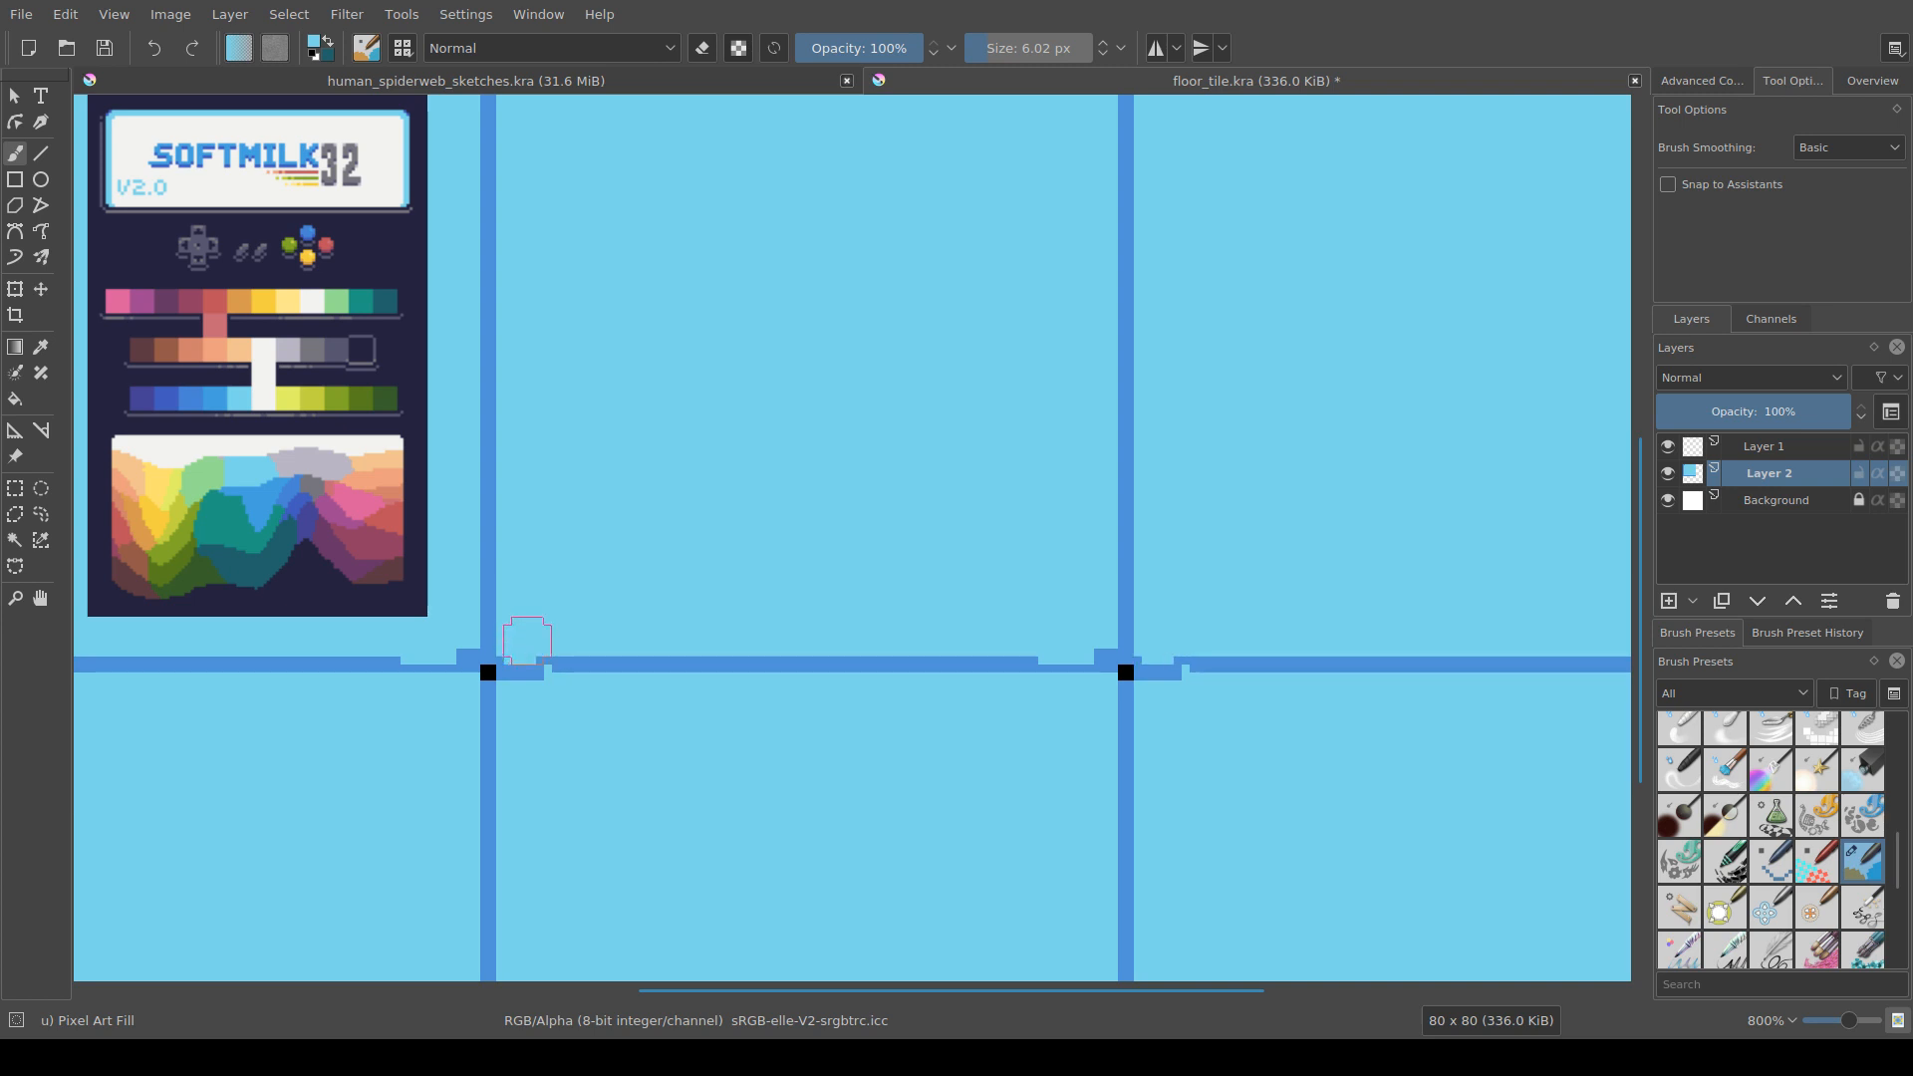
key(ctrl+s)
mouse_move(568, 672)
mouse_down()
mouse_move(1117, 672)
mouse_move(1013, 664)
mouse_move(941, 696)
mouse_move(1110, 696)
mouse_up()
ctrl+click(937, 725)
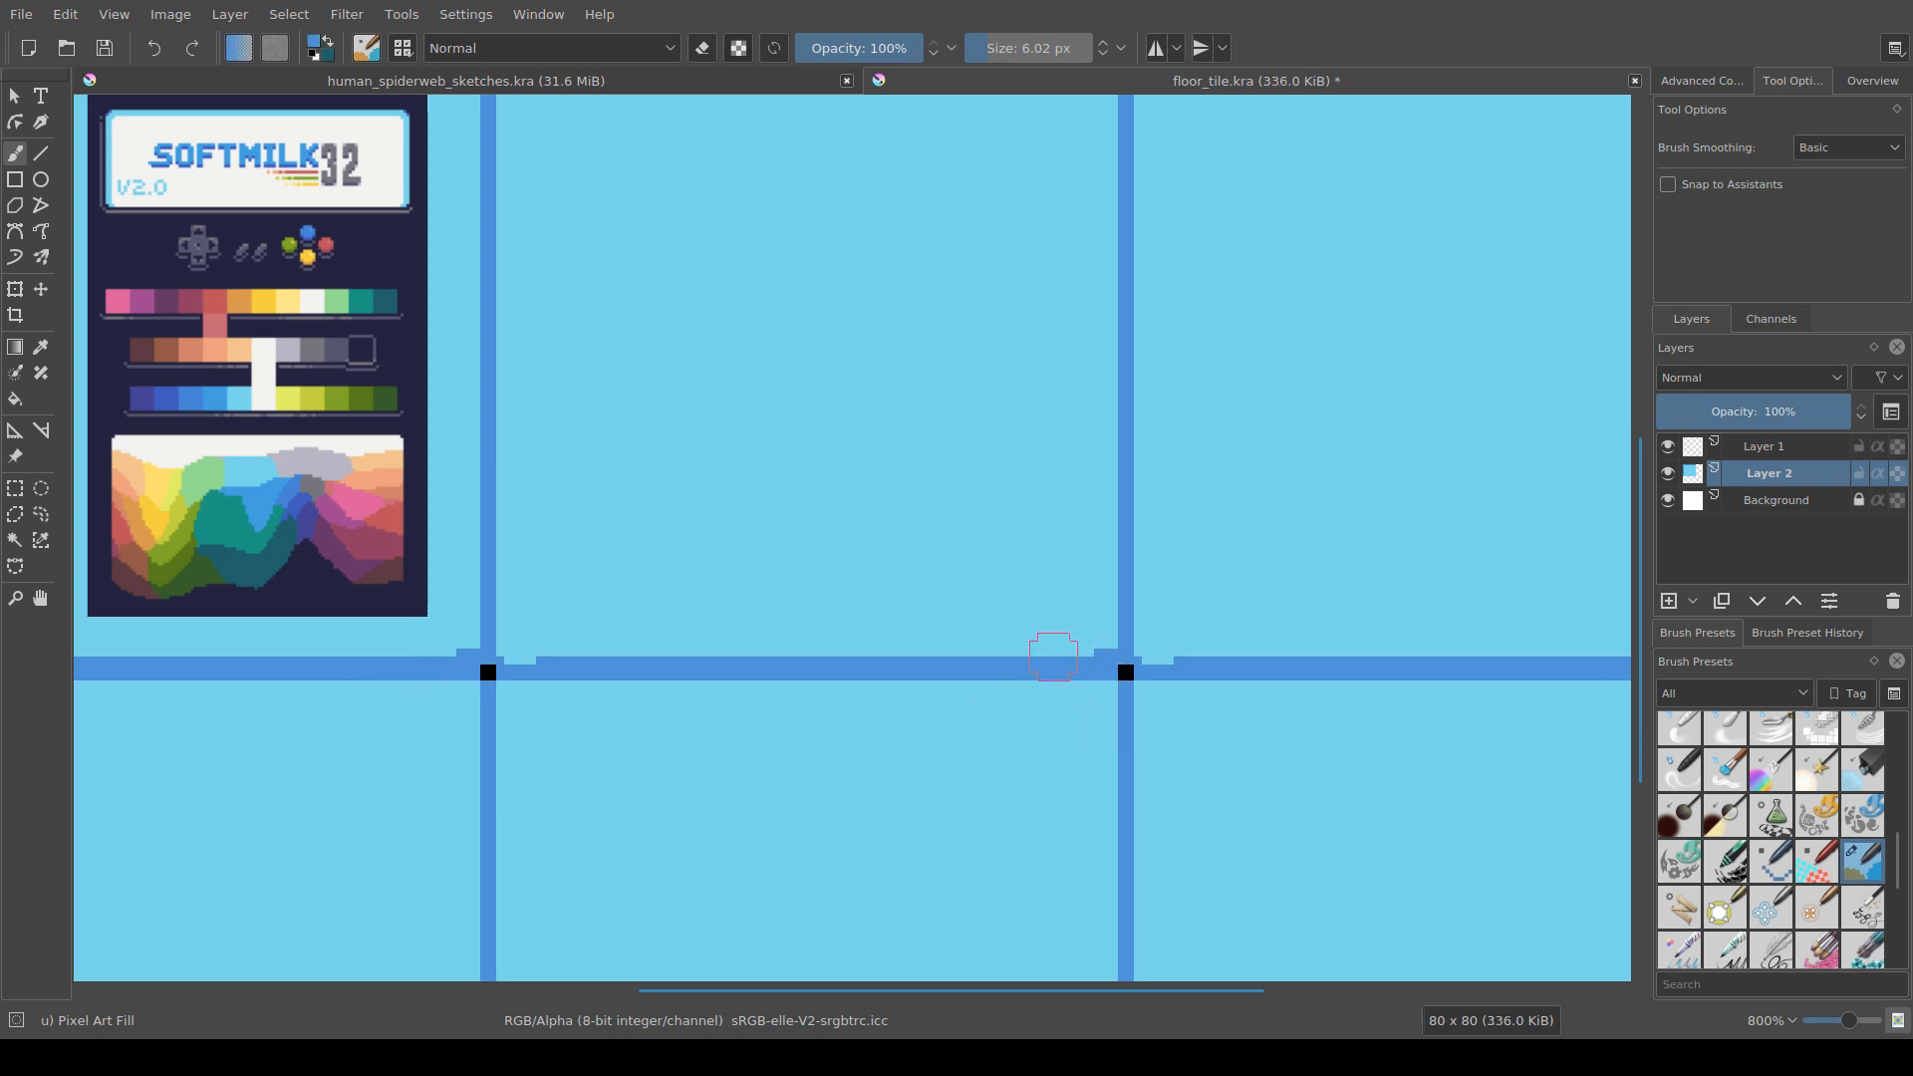
key(ctrl+s)
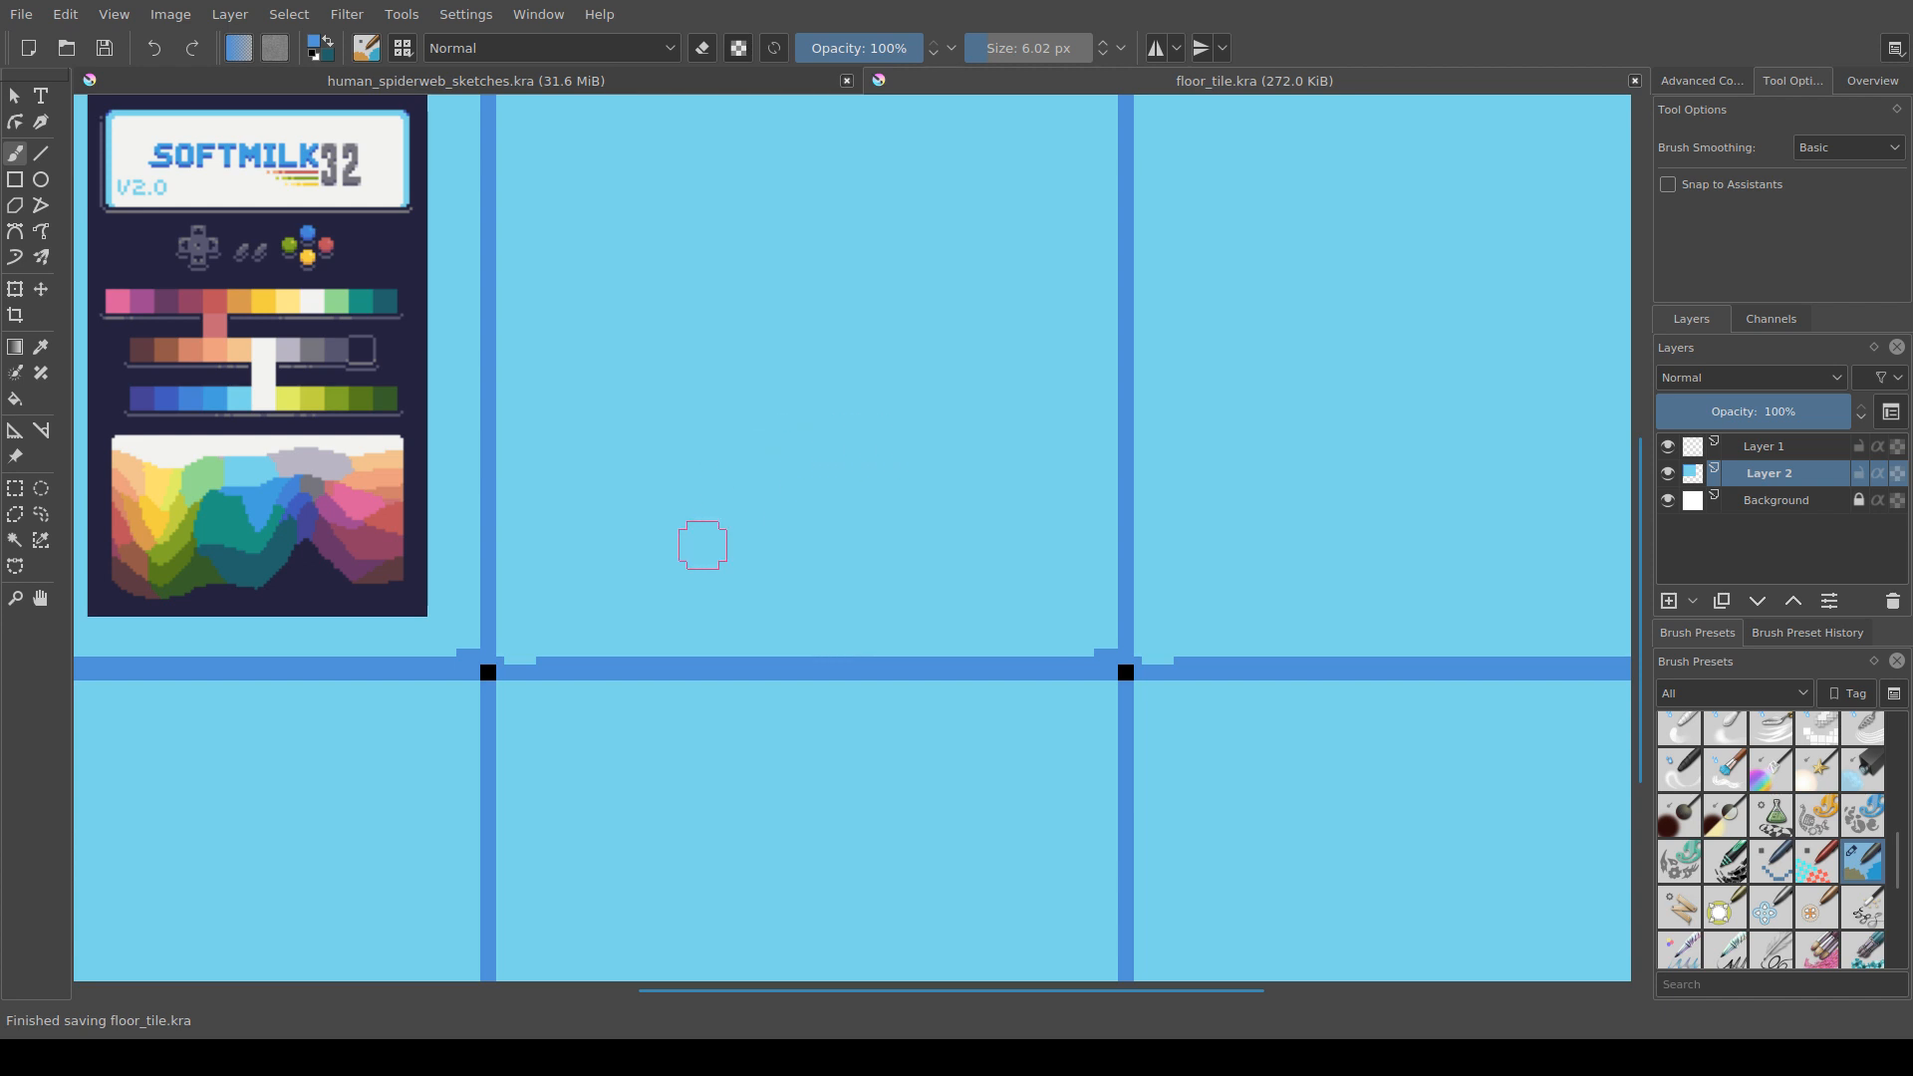
Step: Undo the dab on the black corner pixels and cover the raised bump beside the corner in light blue
click(1127, 673)
key(ctrl+z)
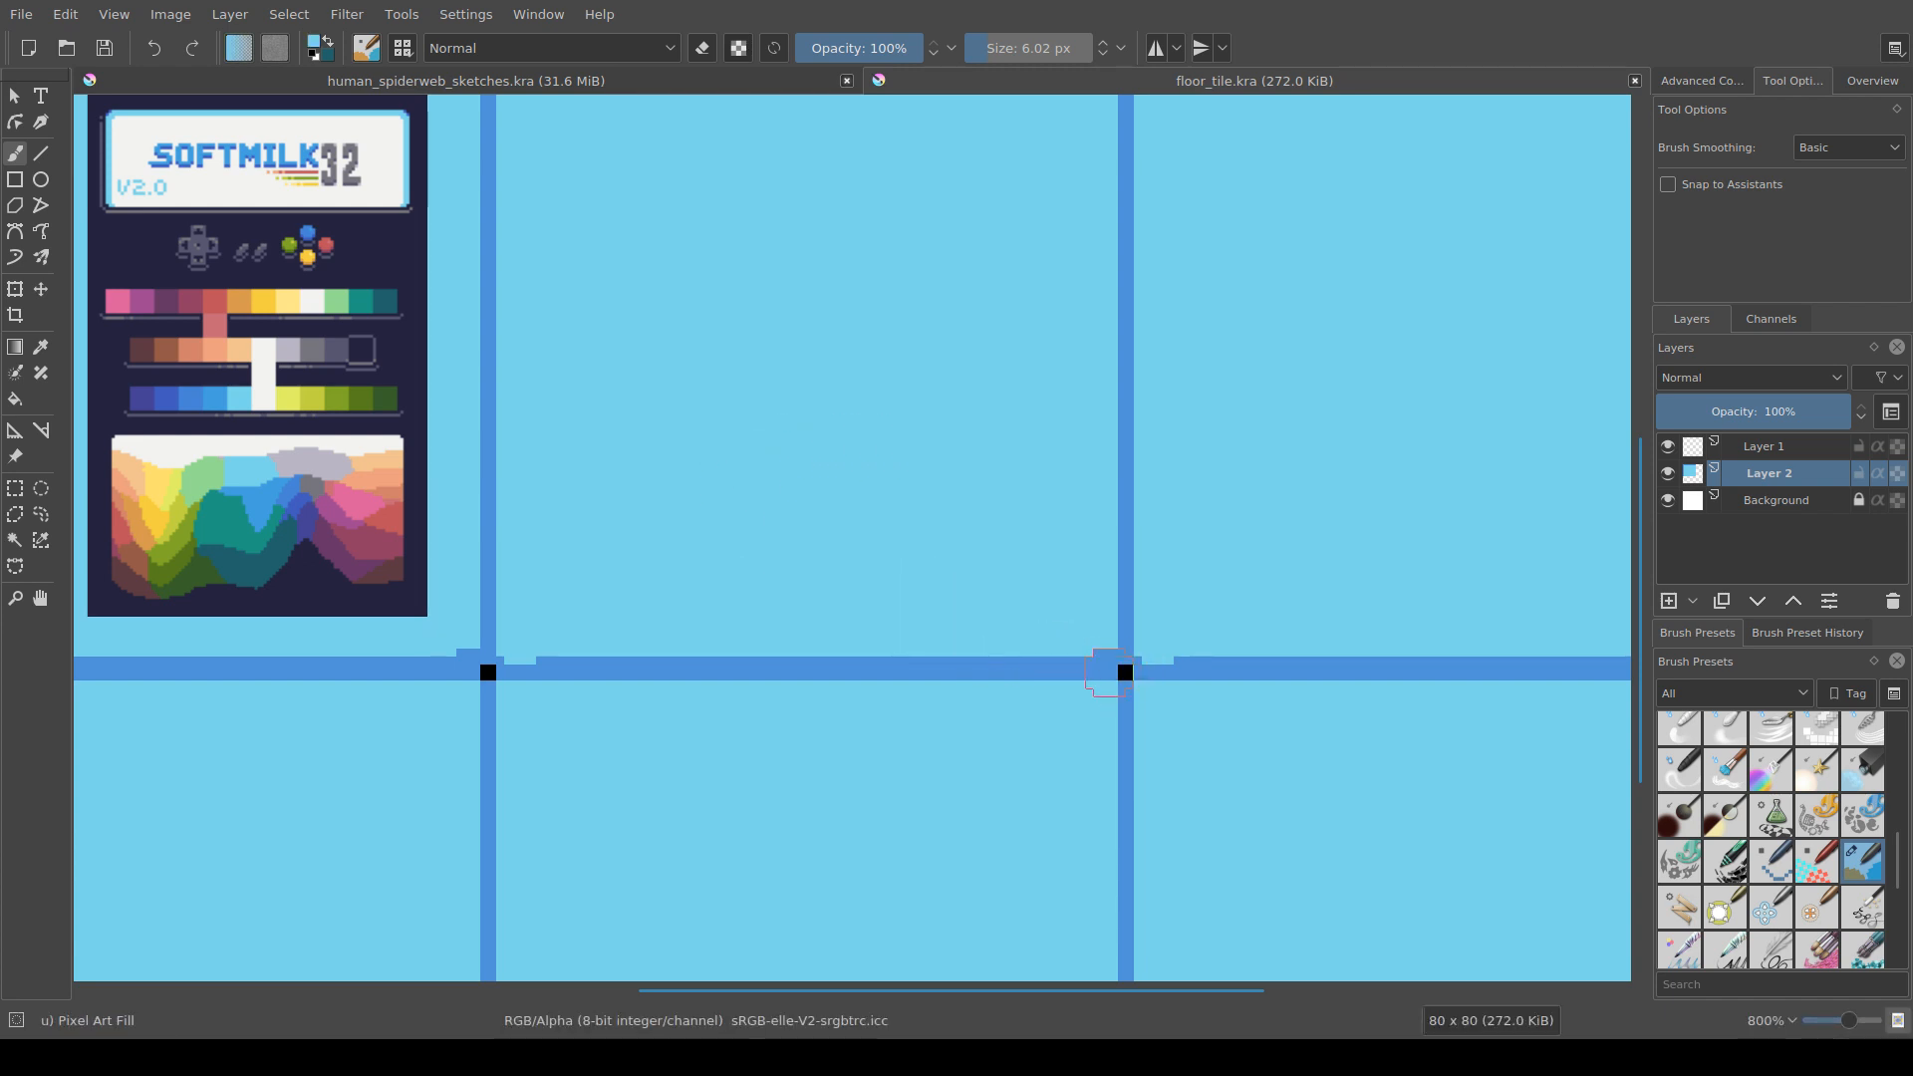
click(1110, 649)
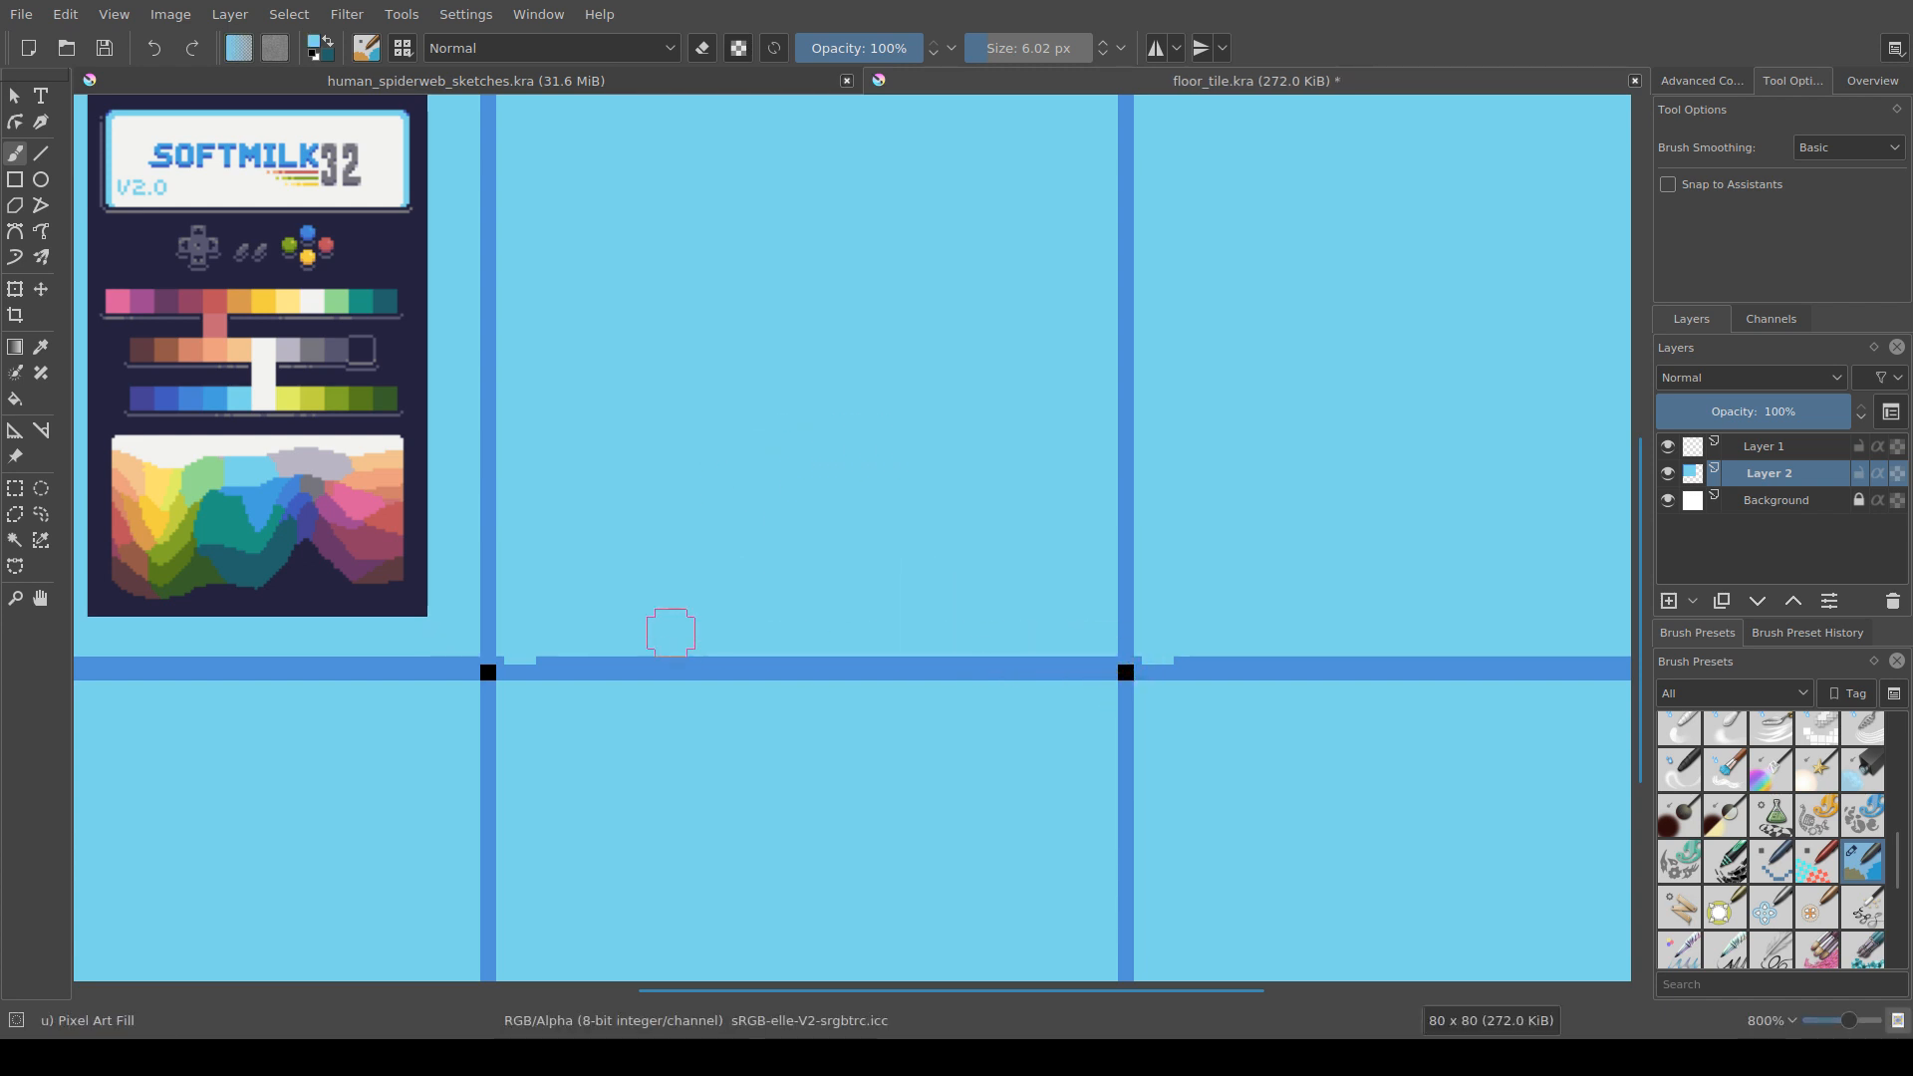
drag(630, 658, 401, 720)
Step: Notch the horizontal line beside the black corner and frame the corner in medium blue with the 0.50 px brush, and save the file
ctrl+click(691, 688)
ctrl+click(575, 682)
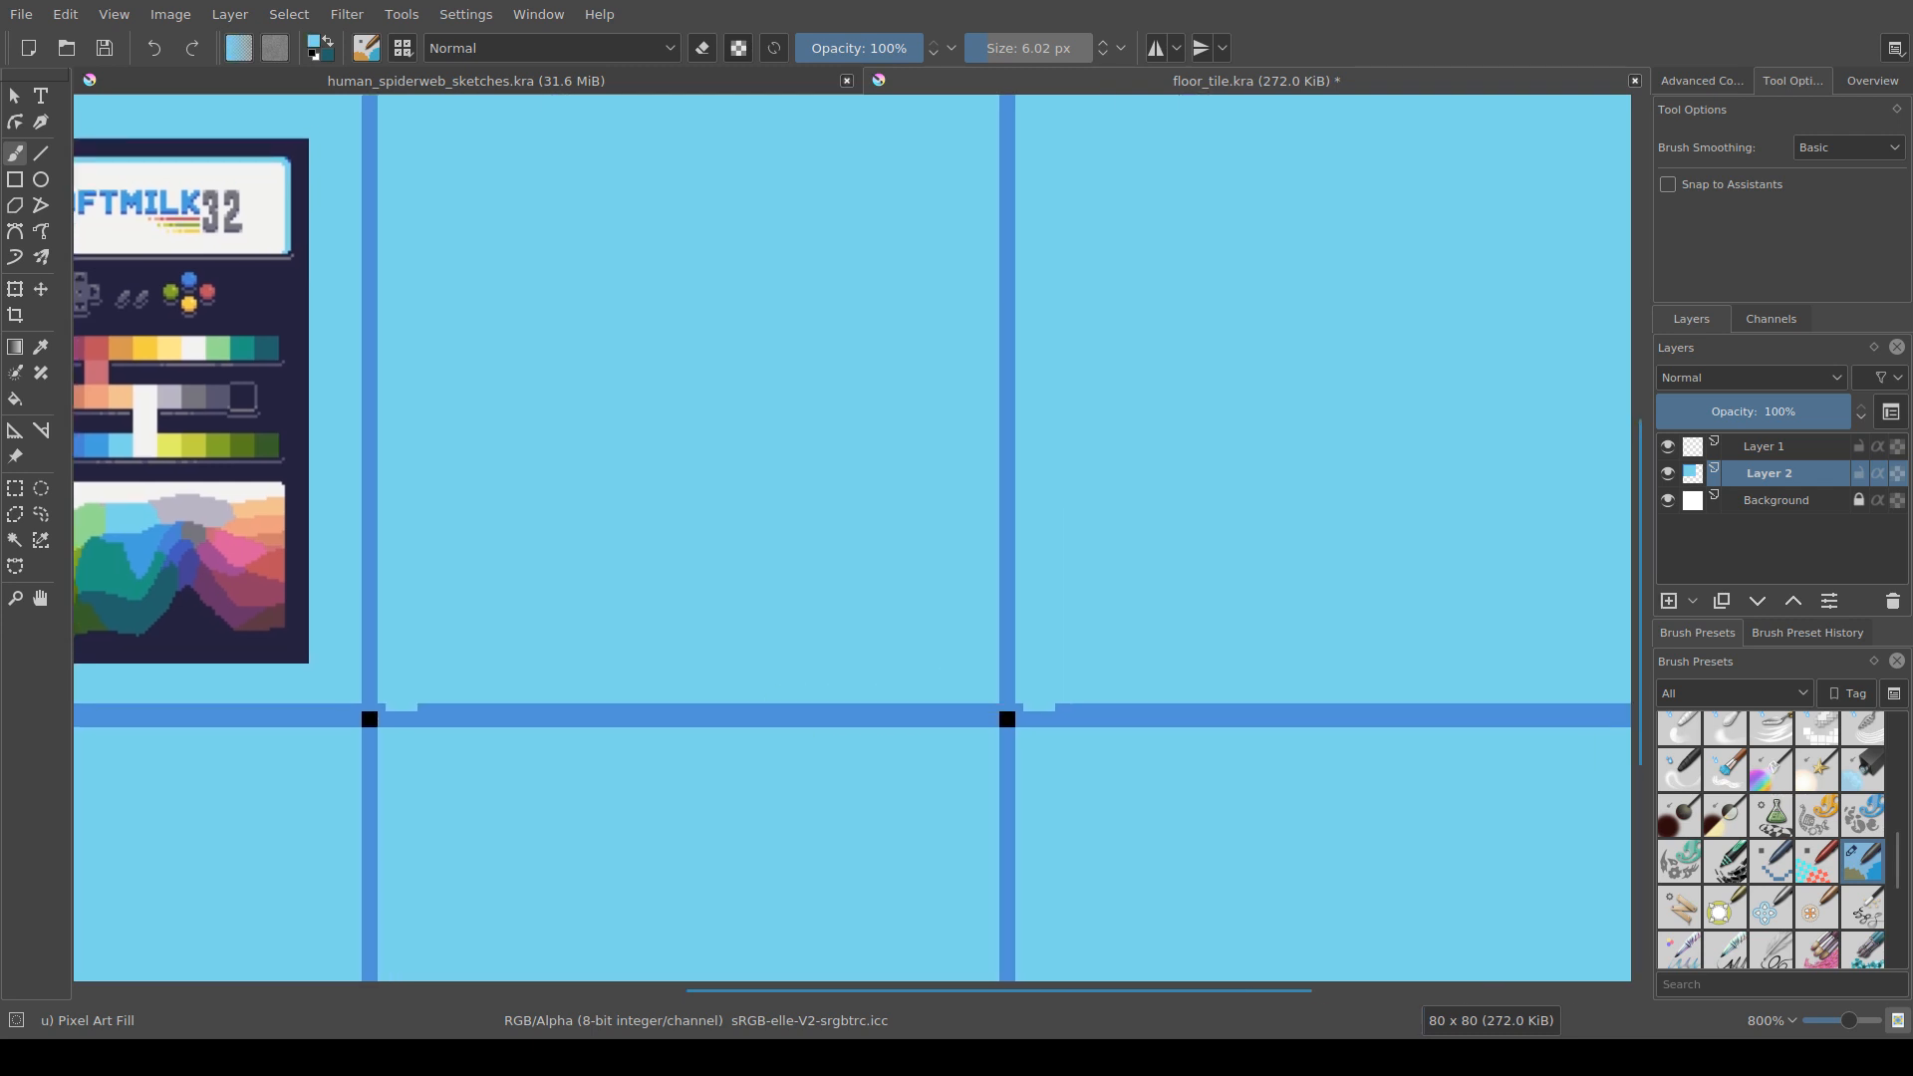
mouse_move(970, 688)
mouse_down()
mouse_move(925, 688)
mouse_move(986, 707)
mouse_up()
ctrl+click(978, 709)
mouse_move(1038, 709)
mouse_down()
mouse_move(1061, 797)
mouse_move(1160, 844)
mouse_move(1161, 907)
mouse_up()
click(507, 293)
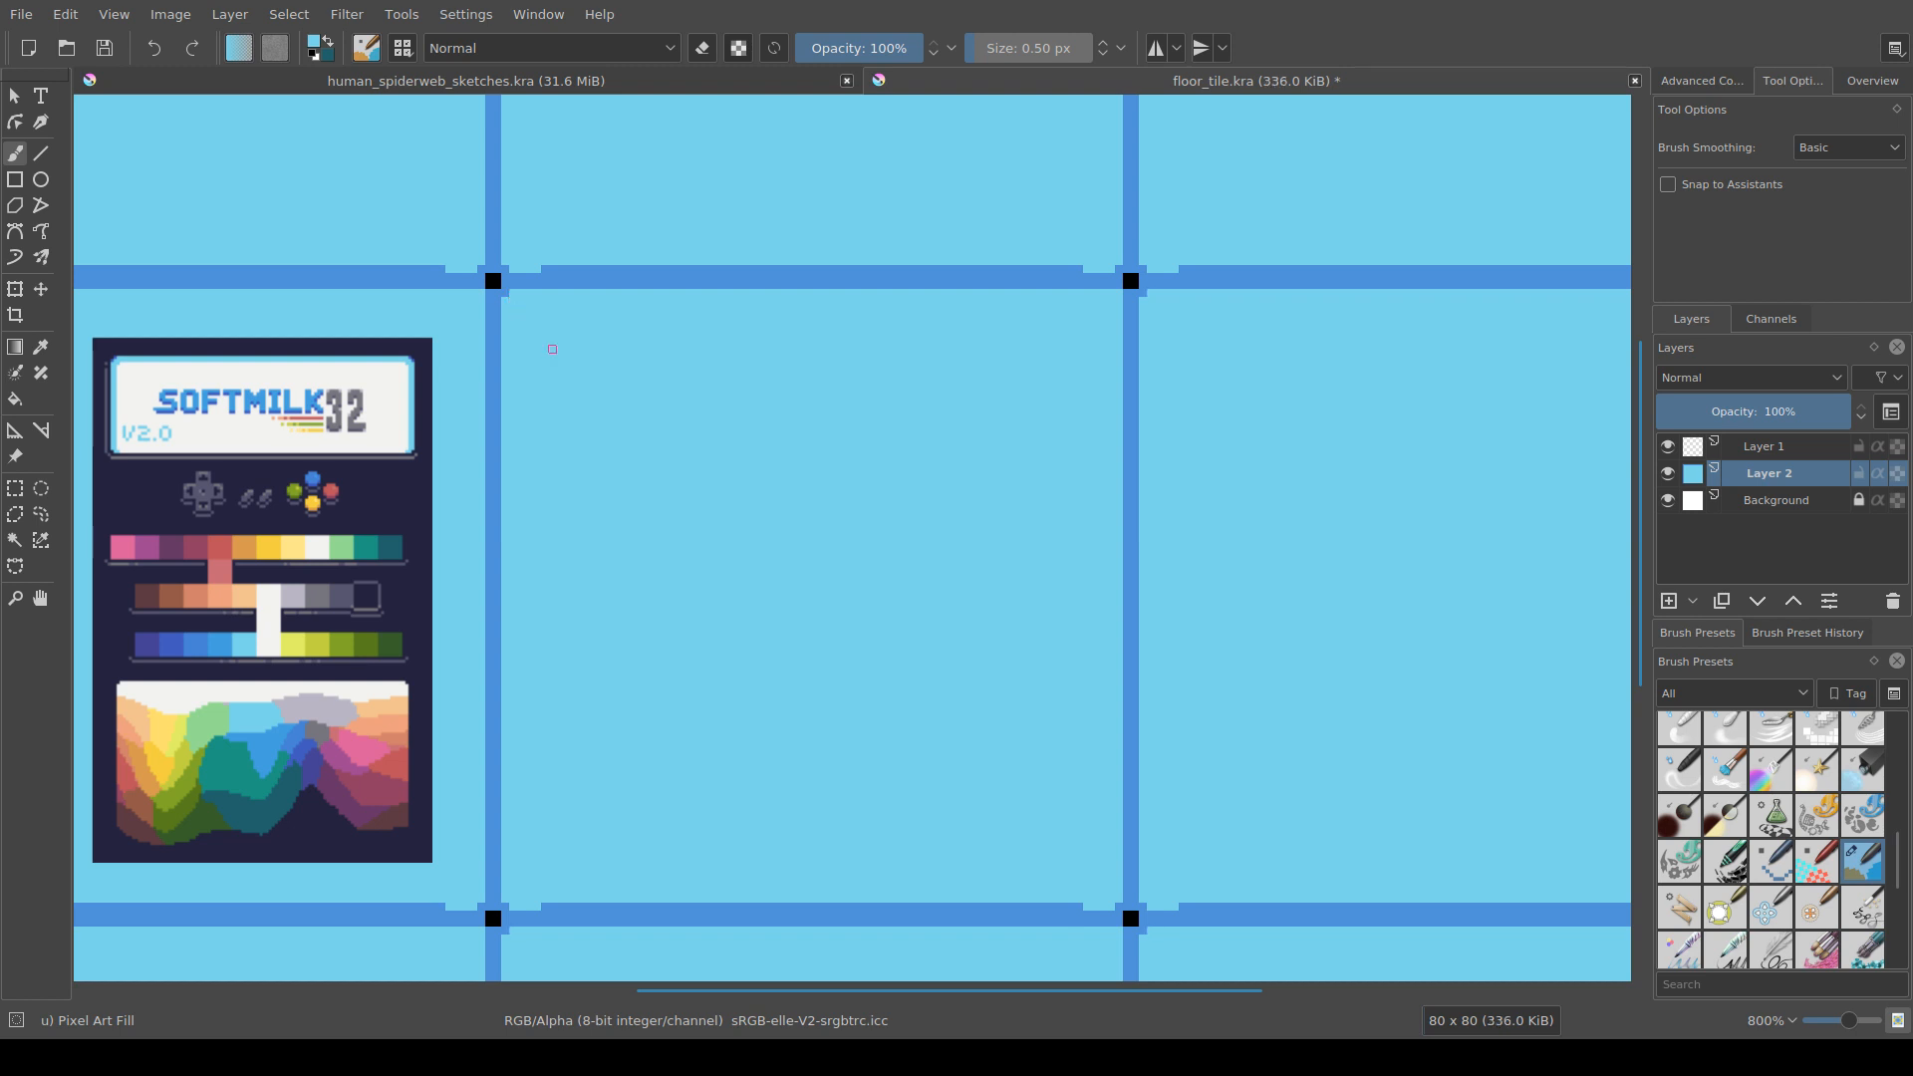
ctrl+click(1119, 282)
click(1119, 293)
drag(876, 542, 908, 321)
key(ctrl+s)
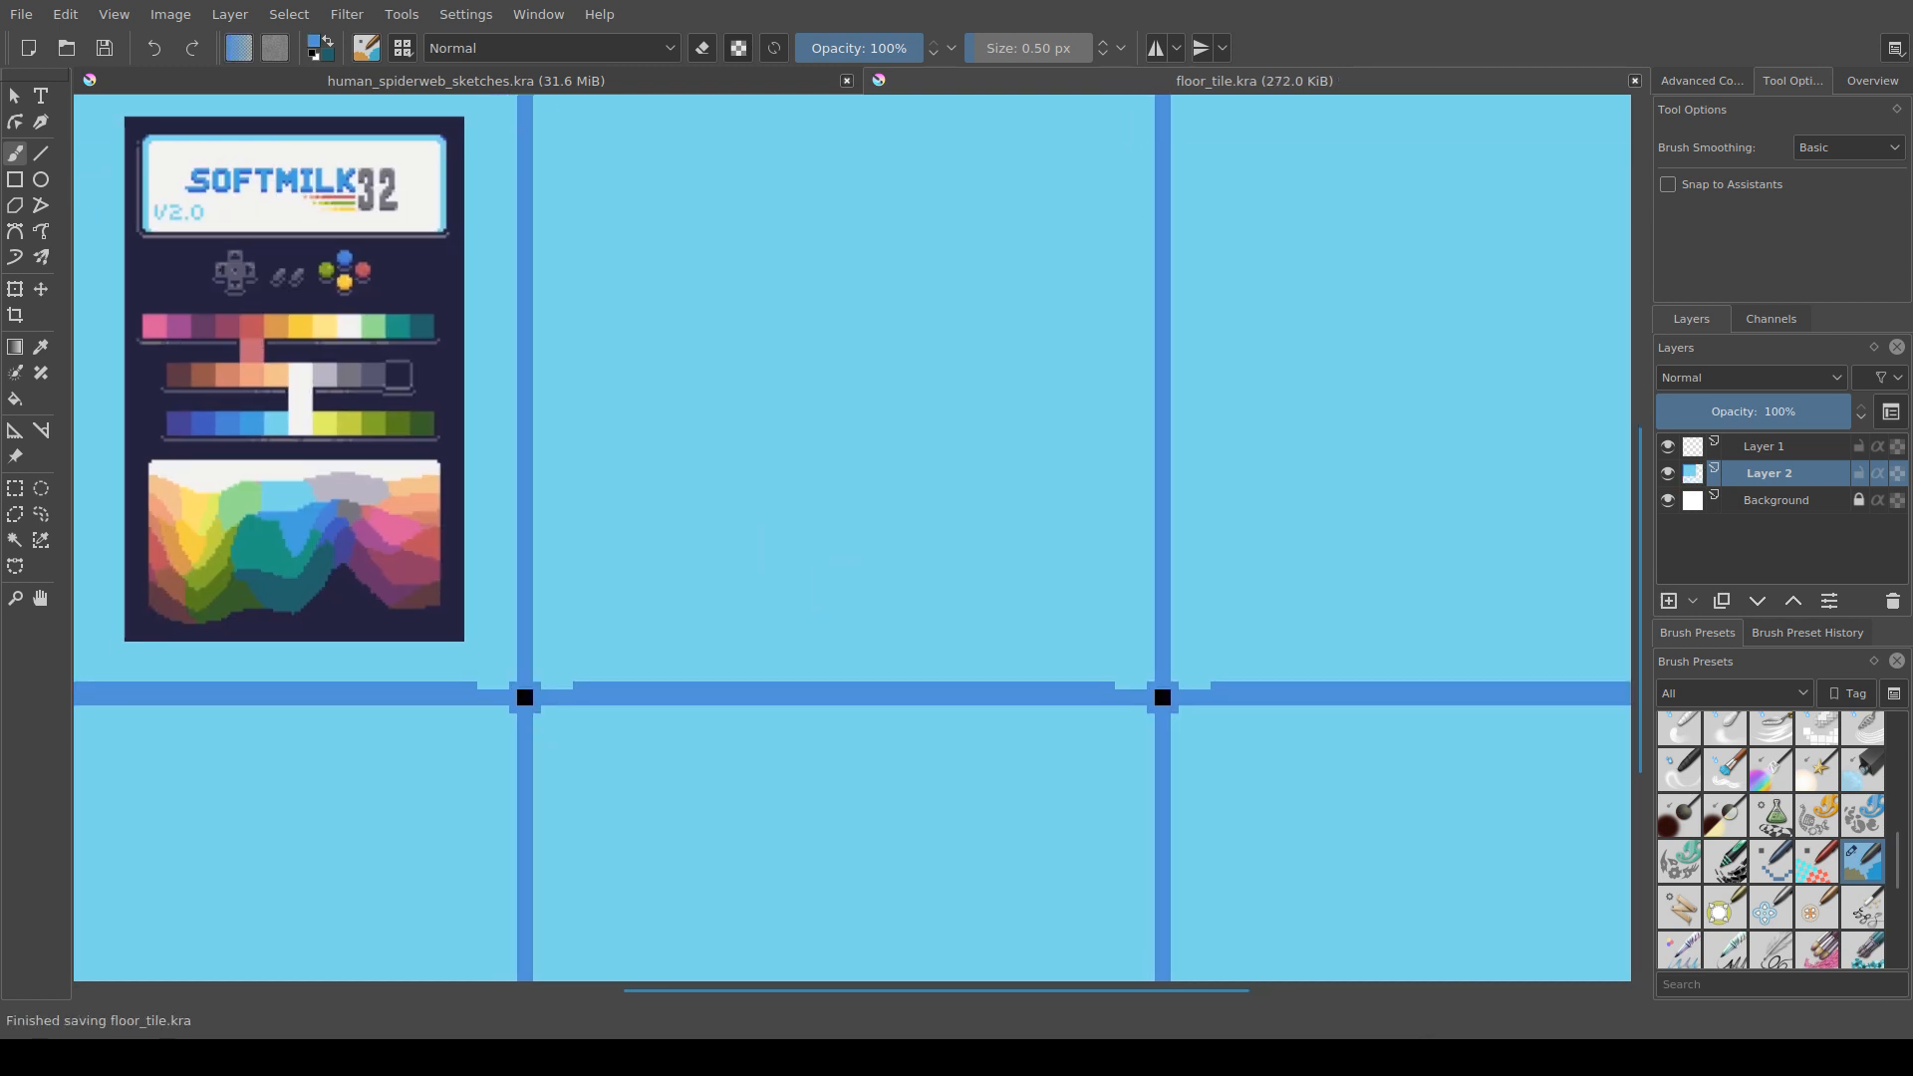
Step: Trim the middle of the horizontal line's lower edge in light blue with the 0.50 px brush, and save the file
drag(782, 532, 719, 727)
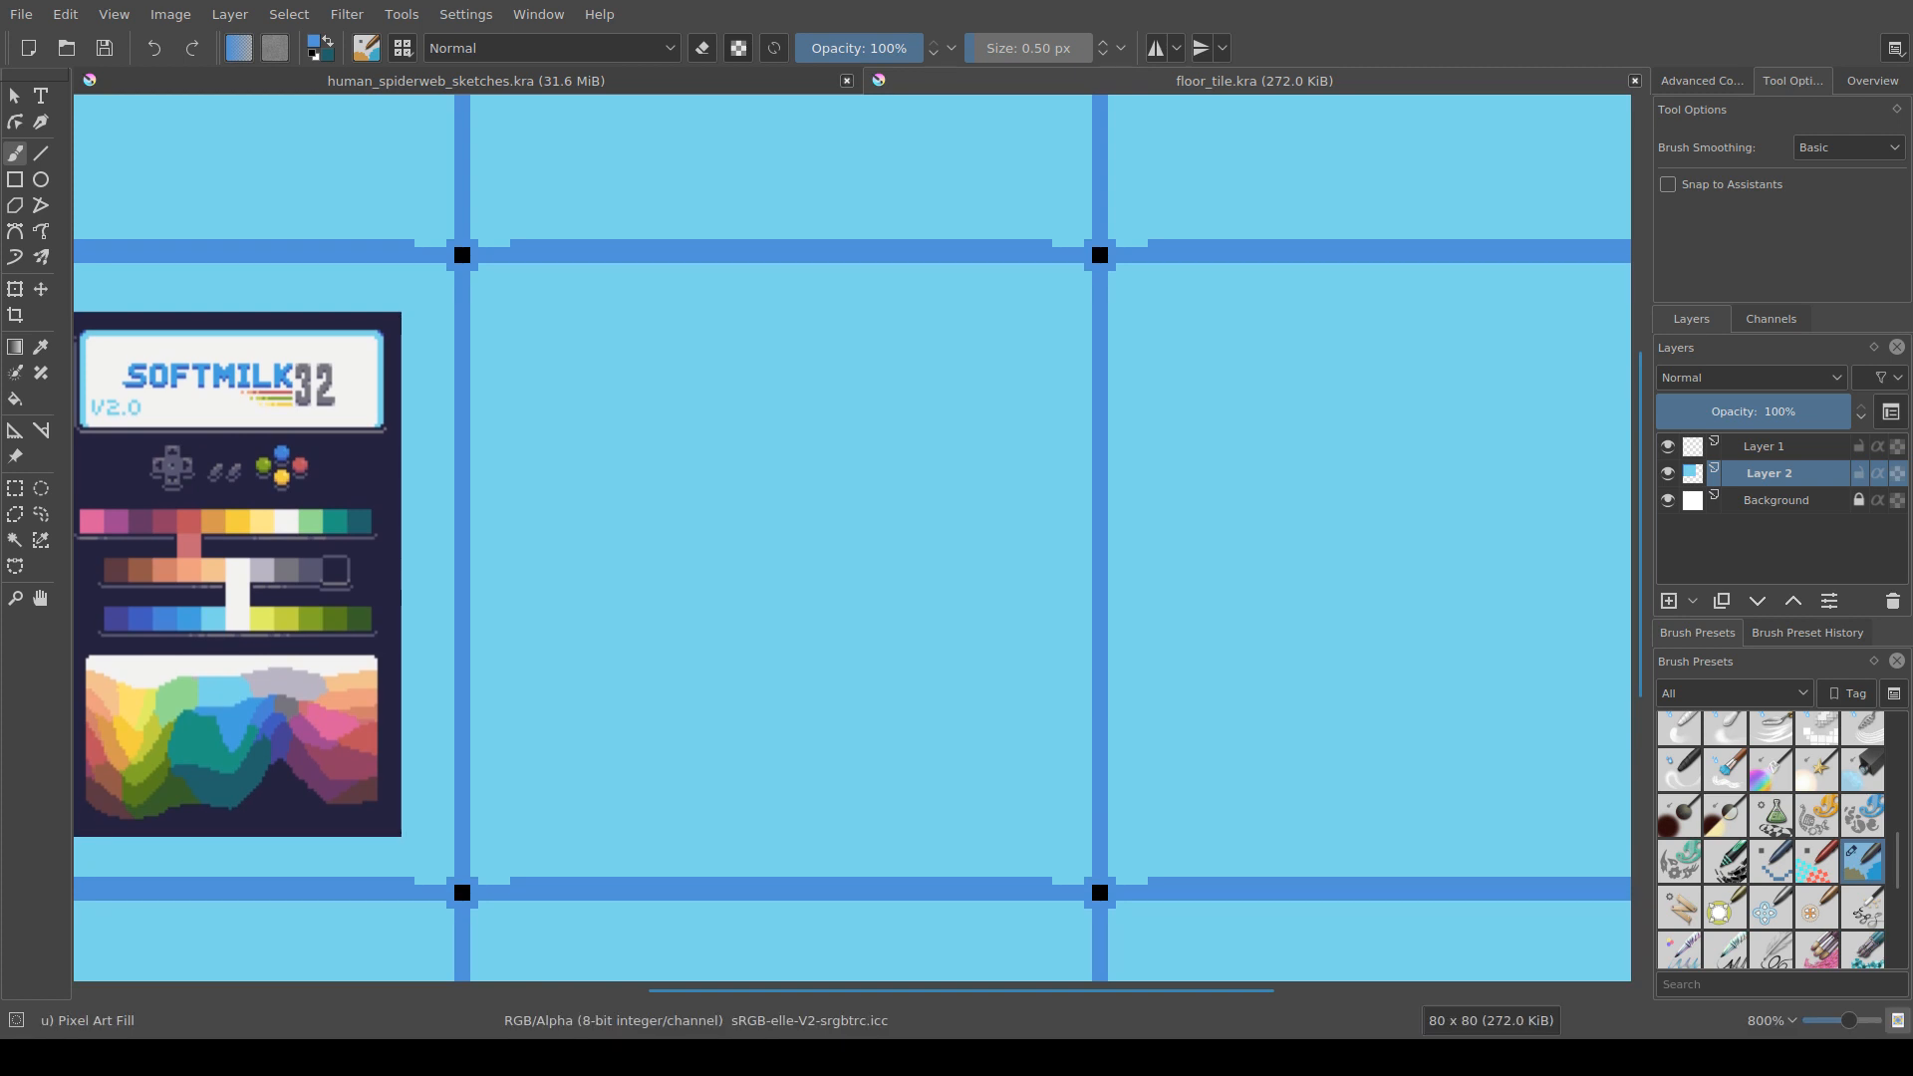
key(e)
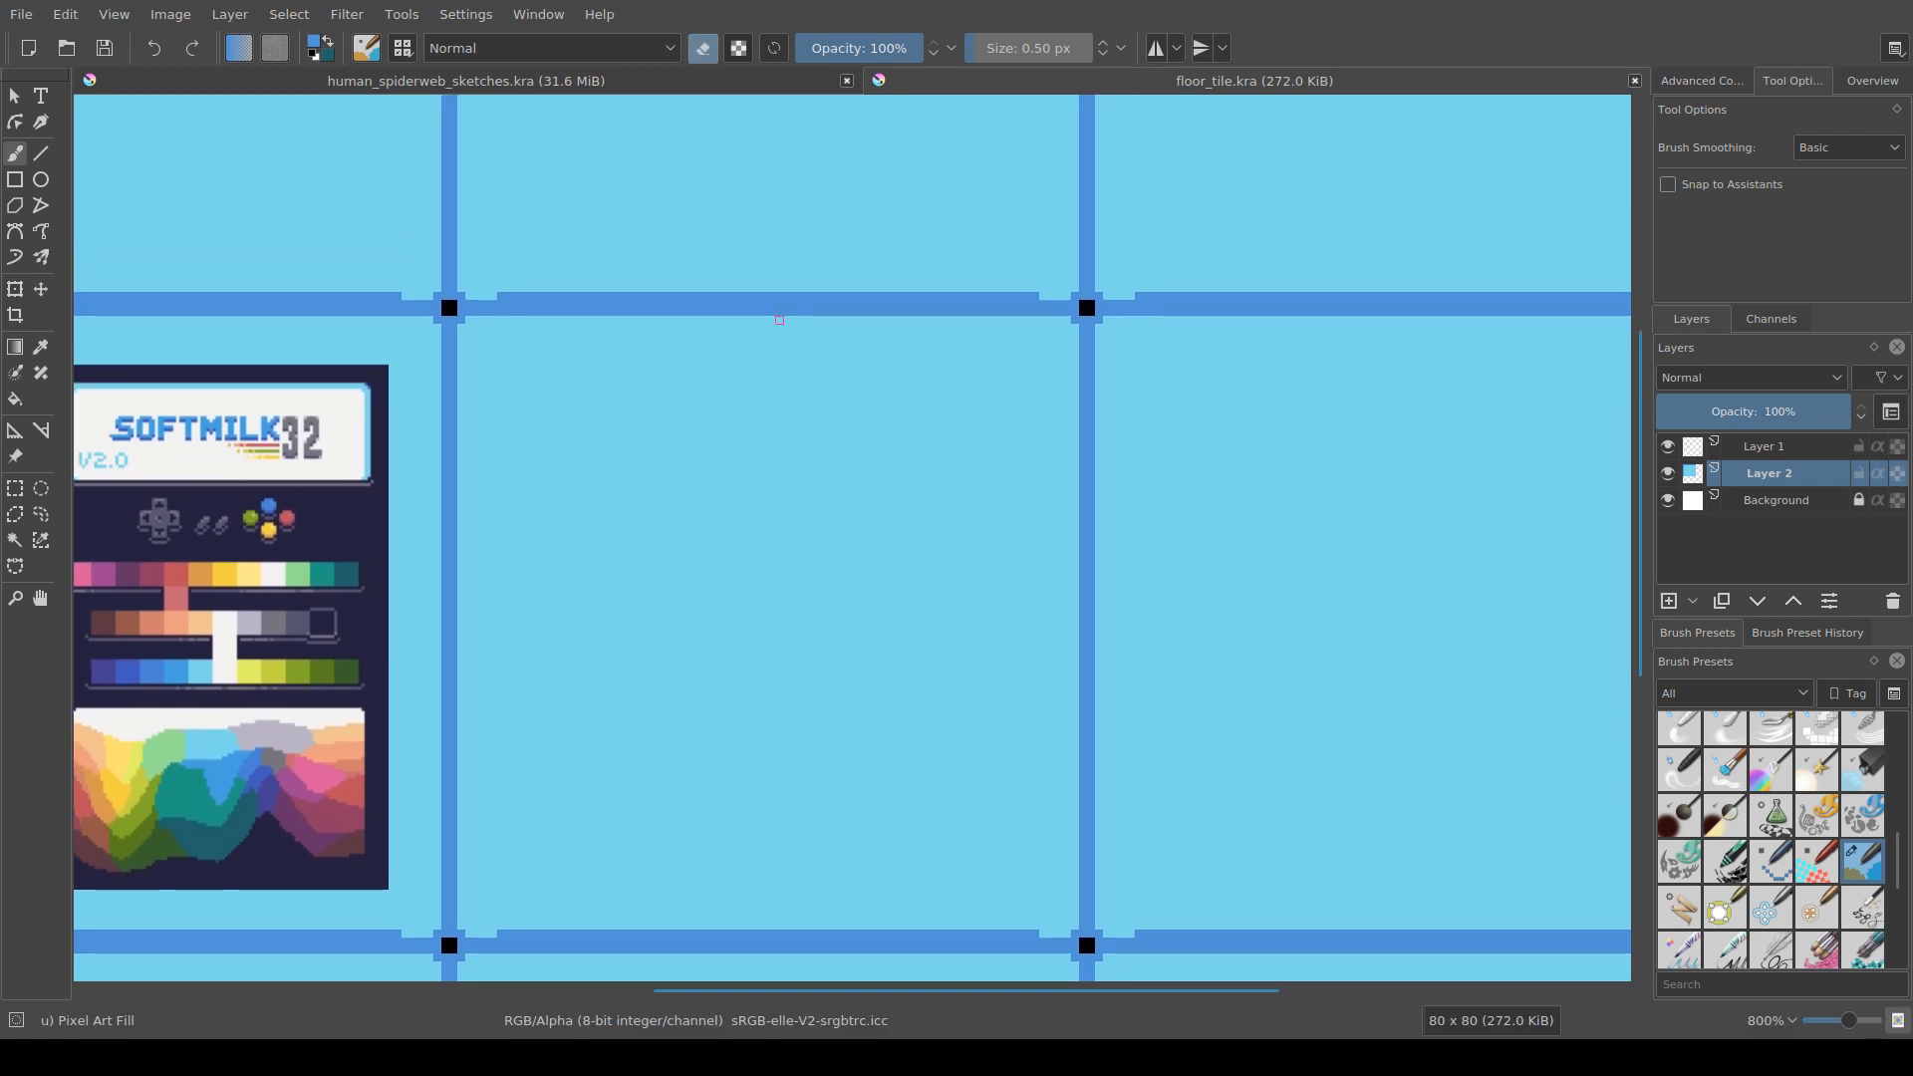
ctrl+click(772, 312)
key(e)
click(745, 311)
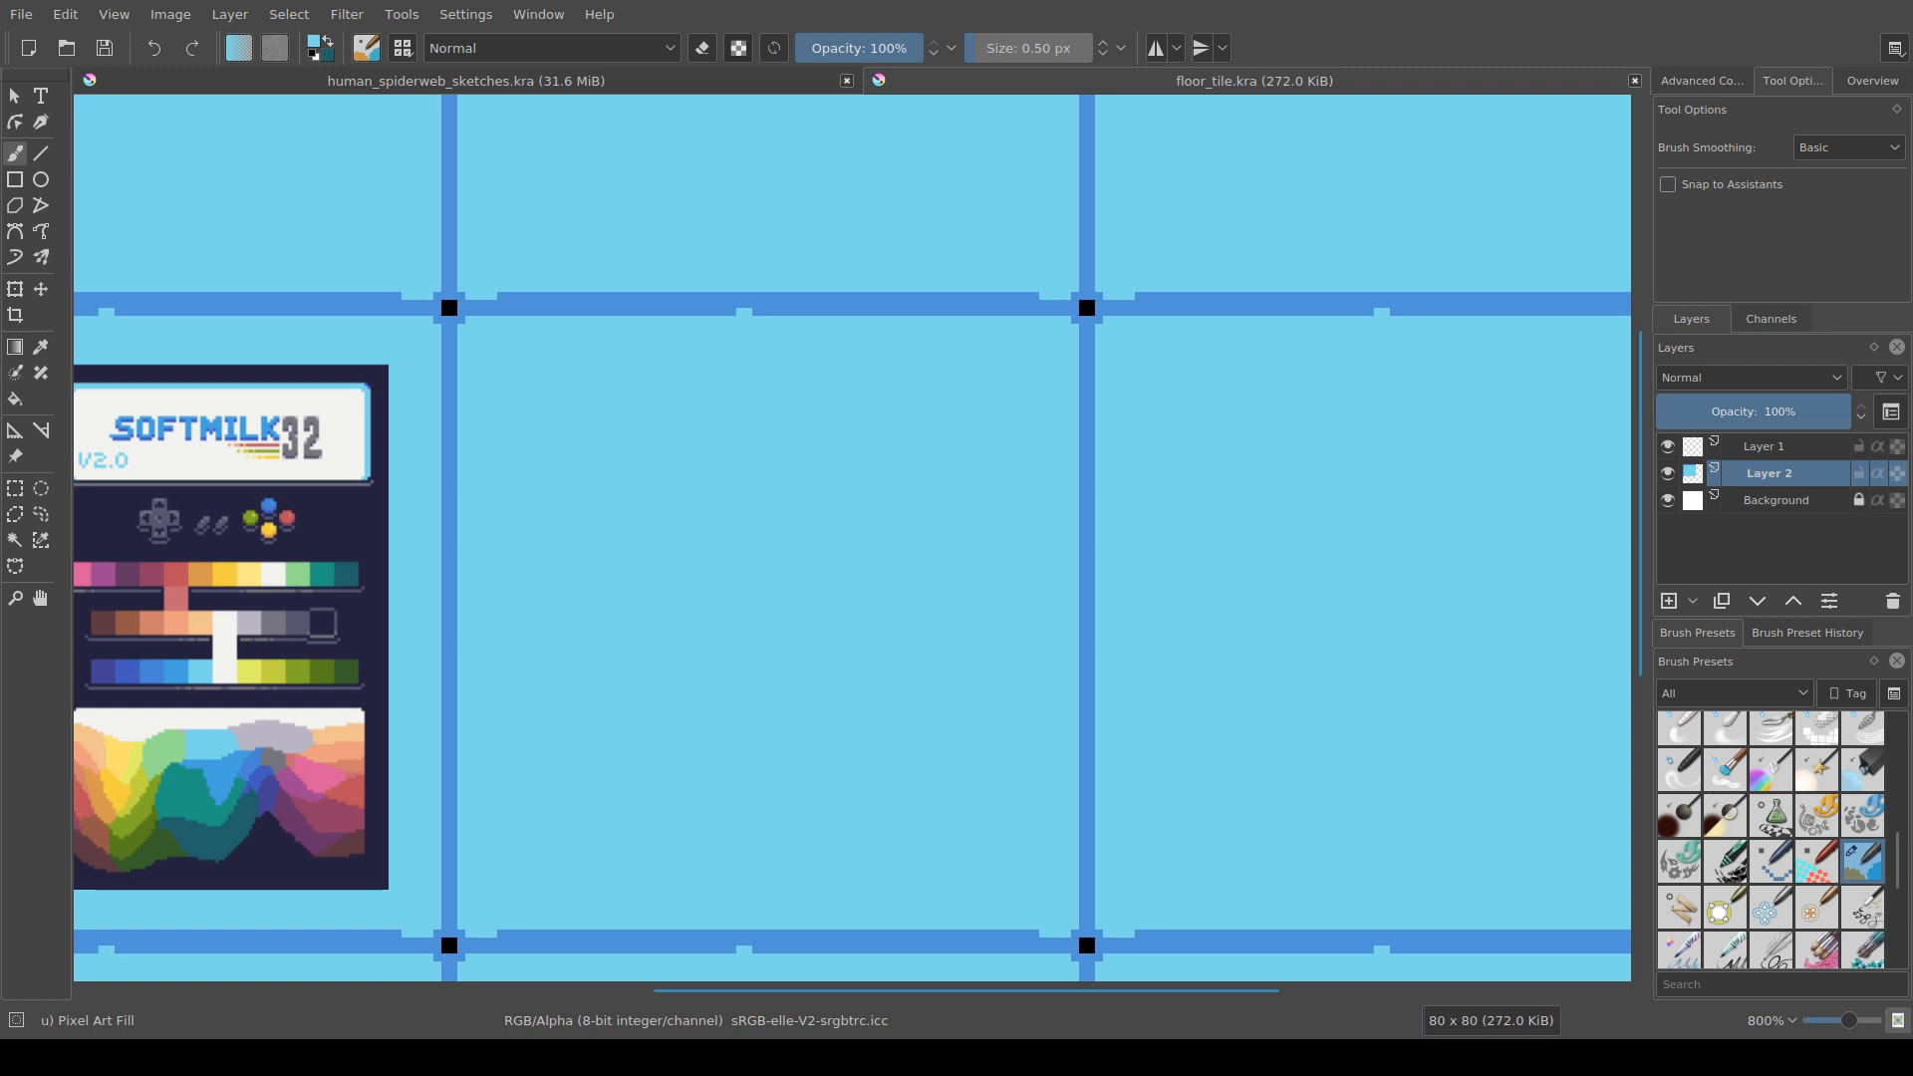
drag(744, 312, 853, 311)
drag(729, 312, 674, 312)
drag(867, 312, 883, 312)
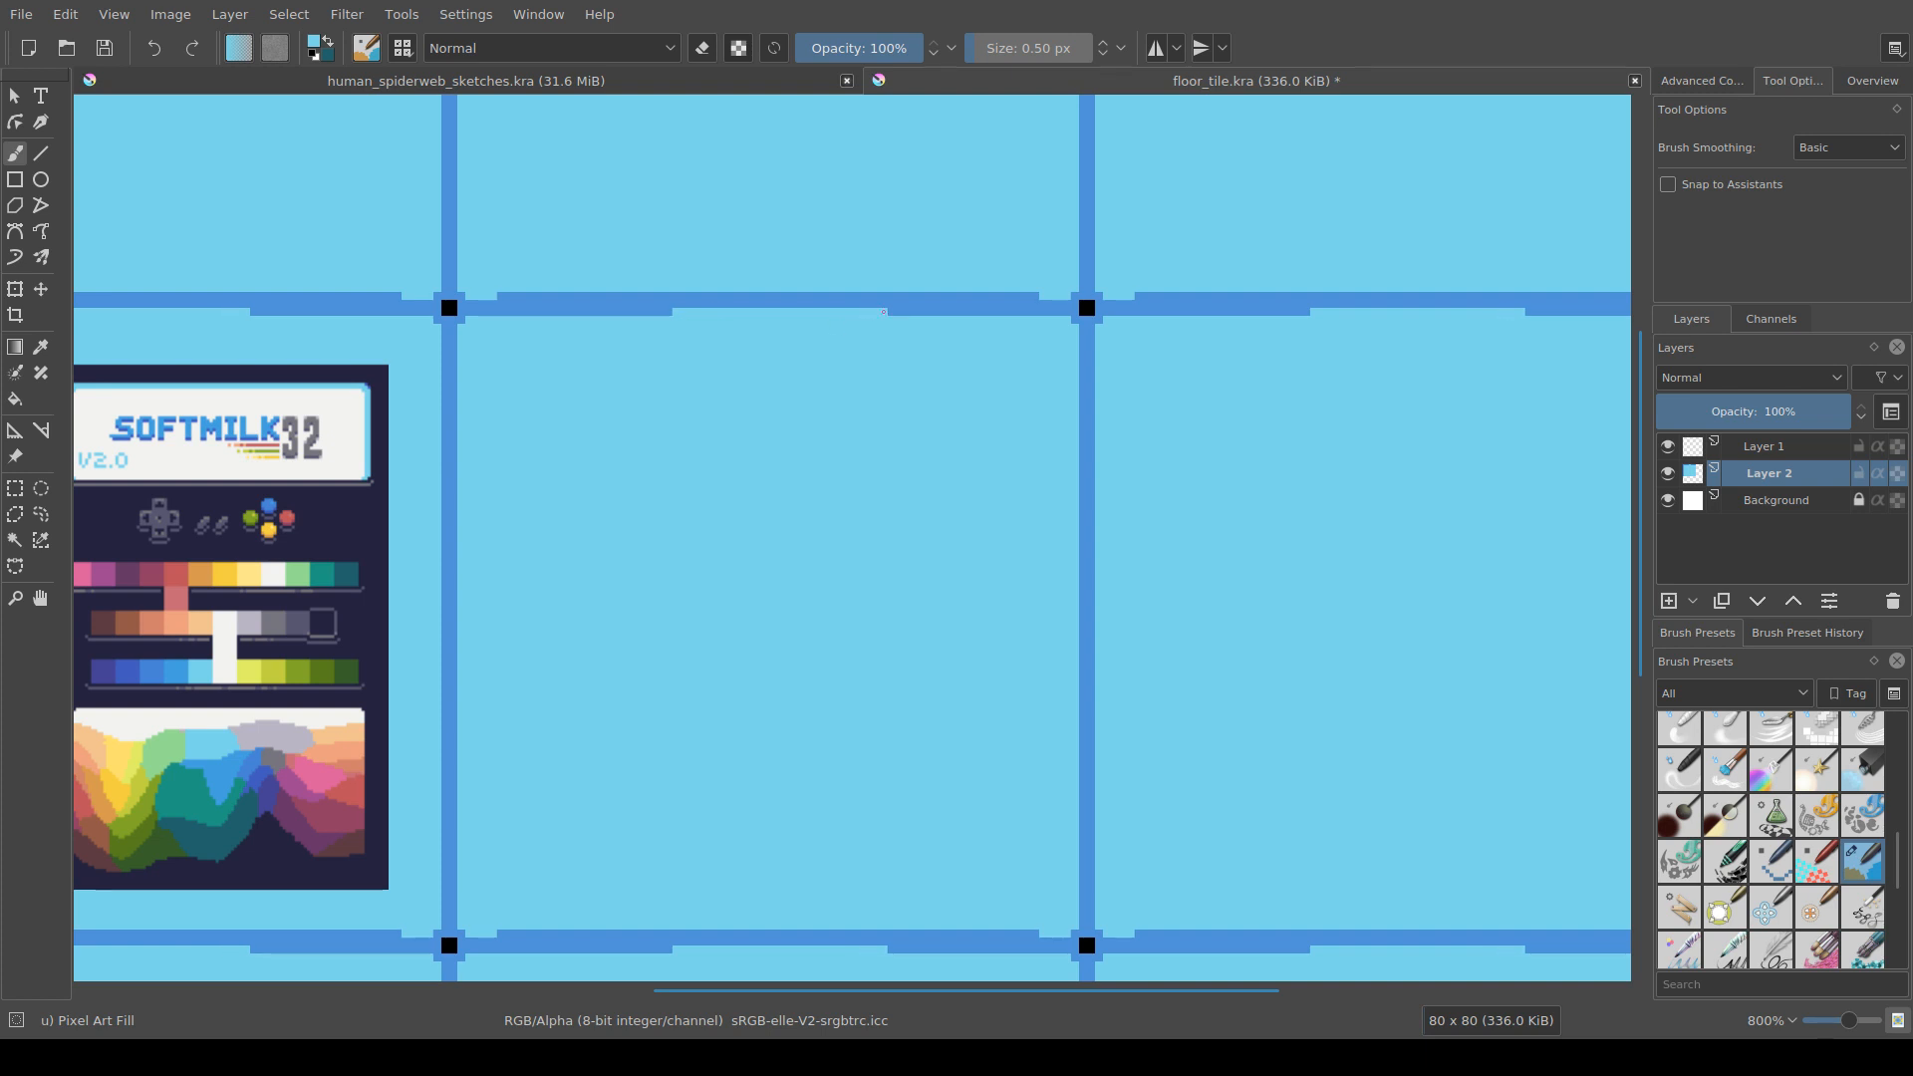
drag(684, 312, 652, 312)
key(ctrl+s)
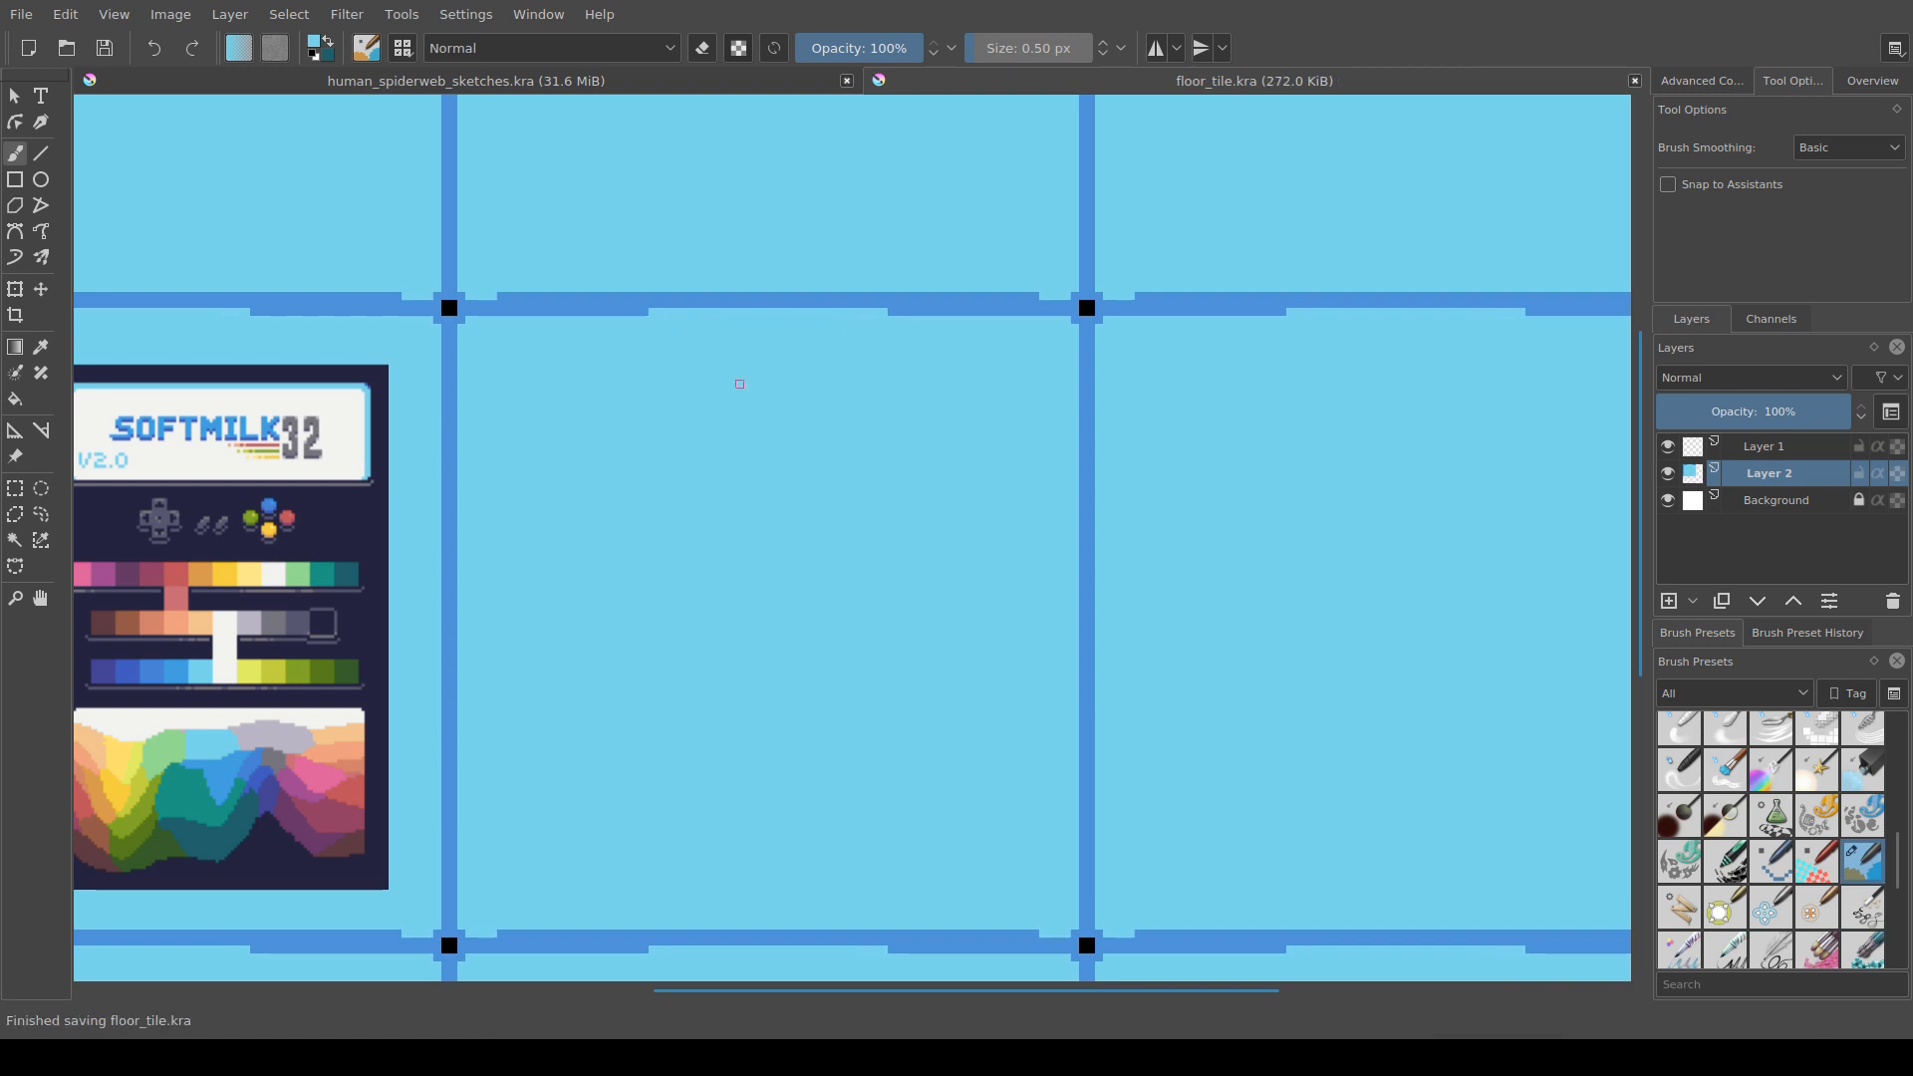
Step: Shift the vertical line's middle section slightly right by trimming its left edge in light blue and extending its right edge in medium blue, and save
scroll(787, 368, down, 2)
drag(815, 483, 922, 507)
scroll(865, 497, up, 1)
scroll(925, 506, down, 3)
scroll(962, 537, up, 3)
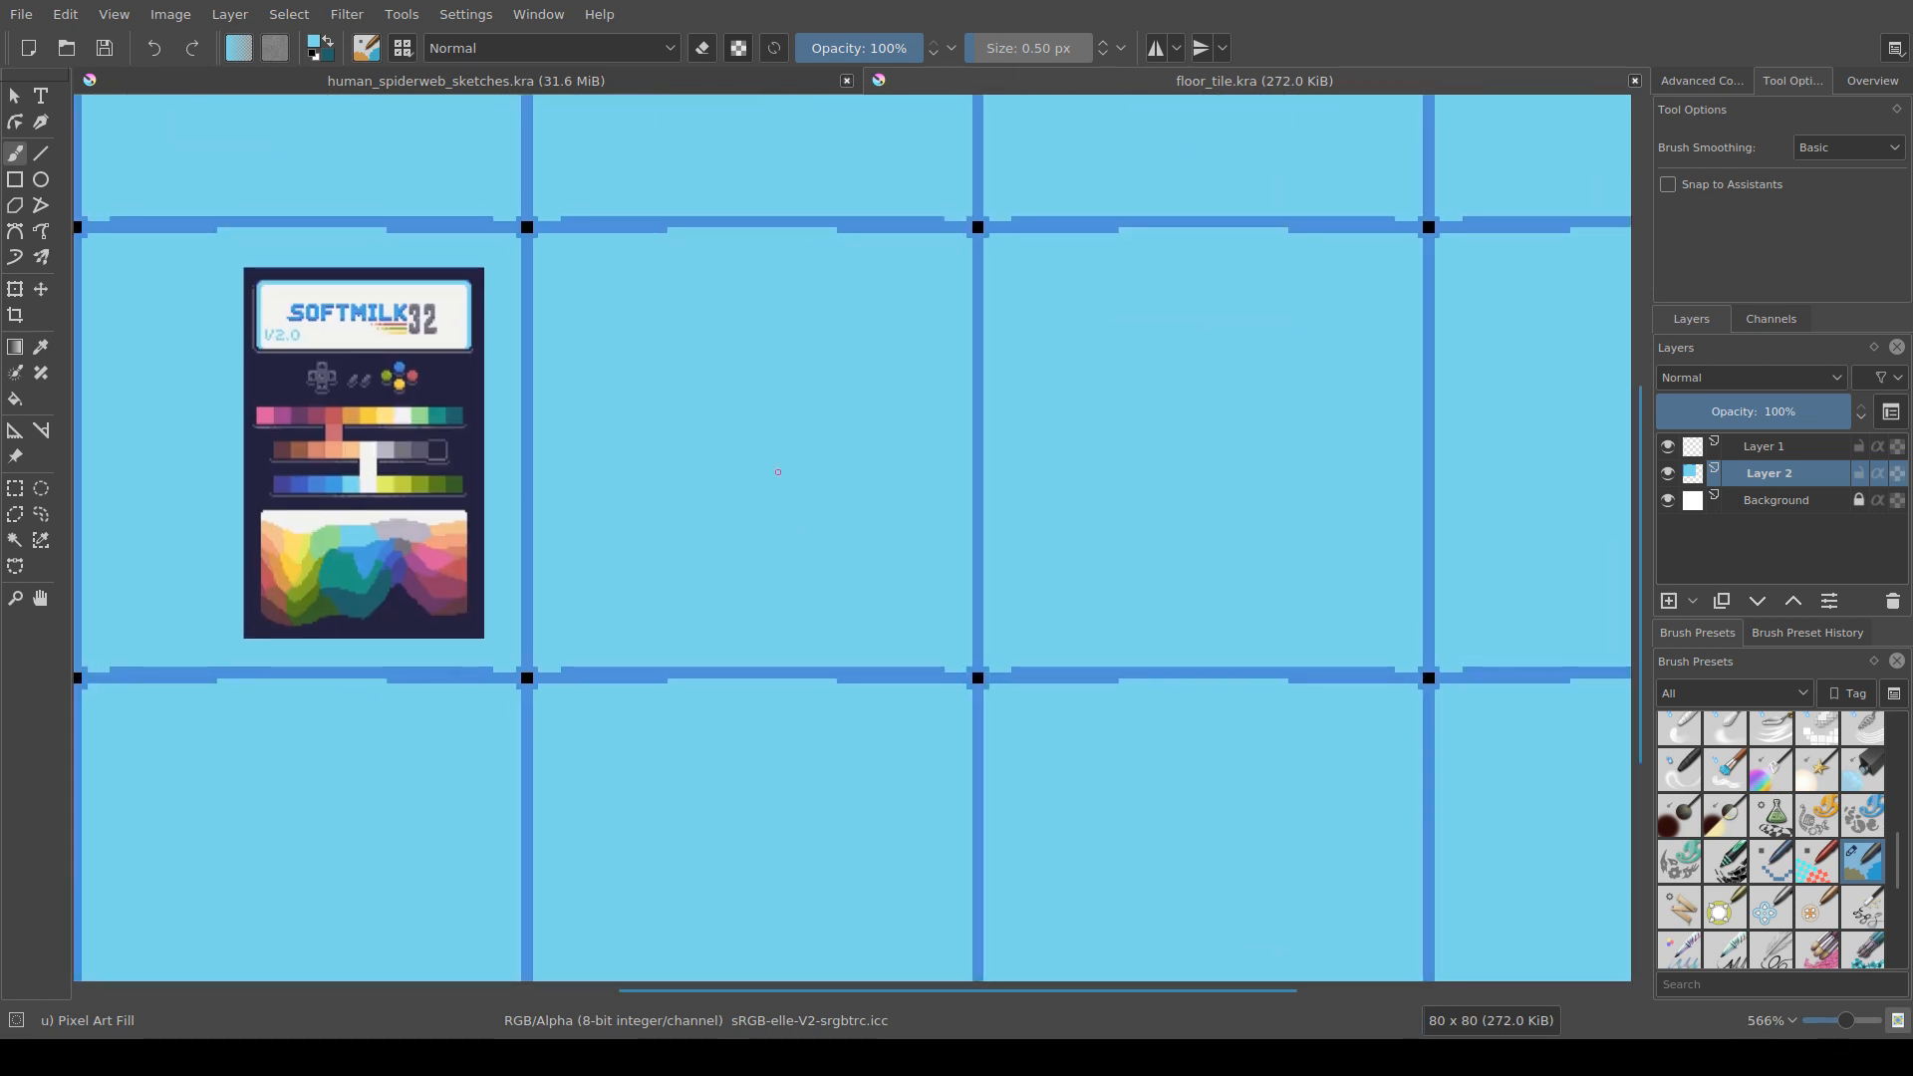
drag(976, 384, 976, 415)
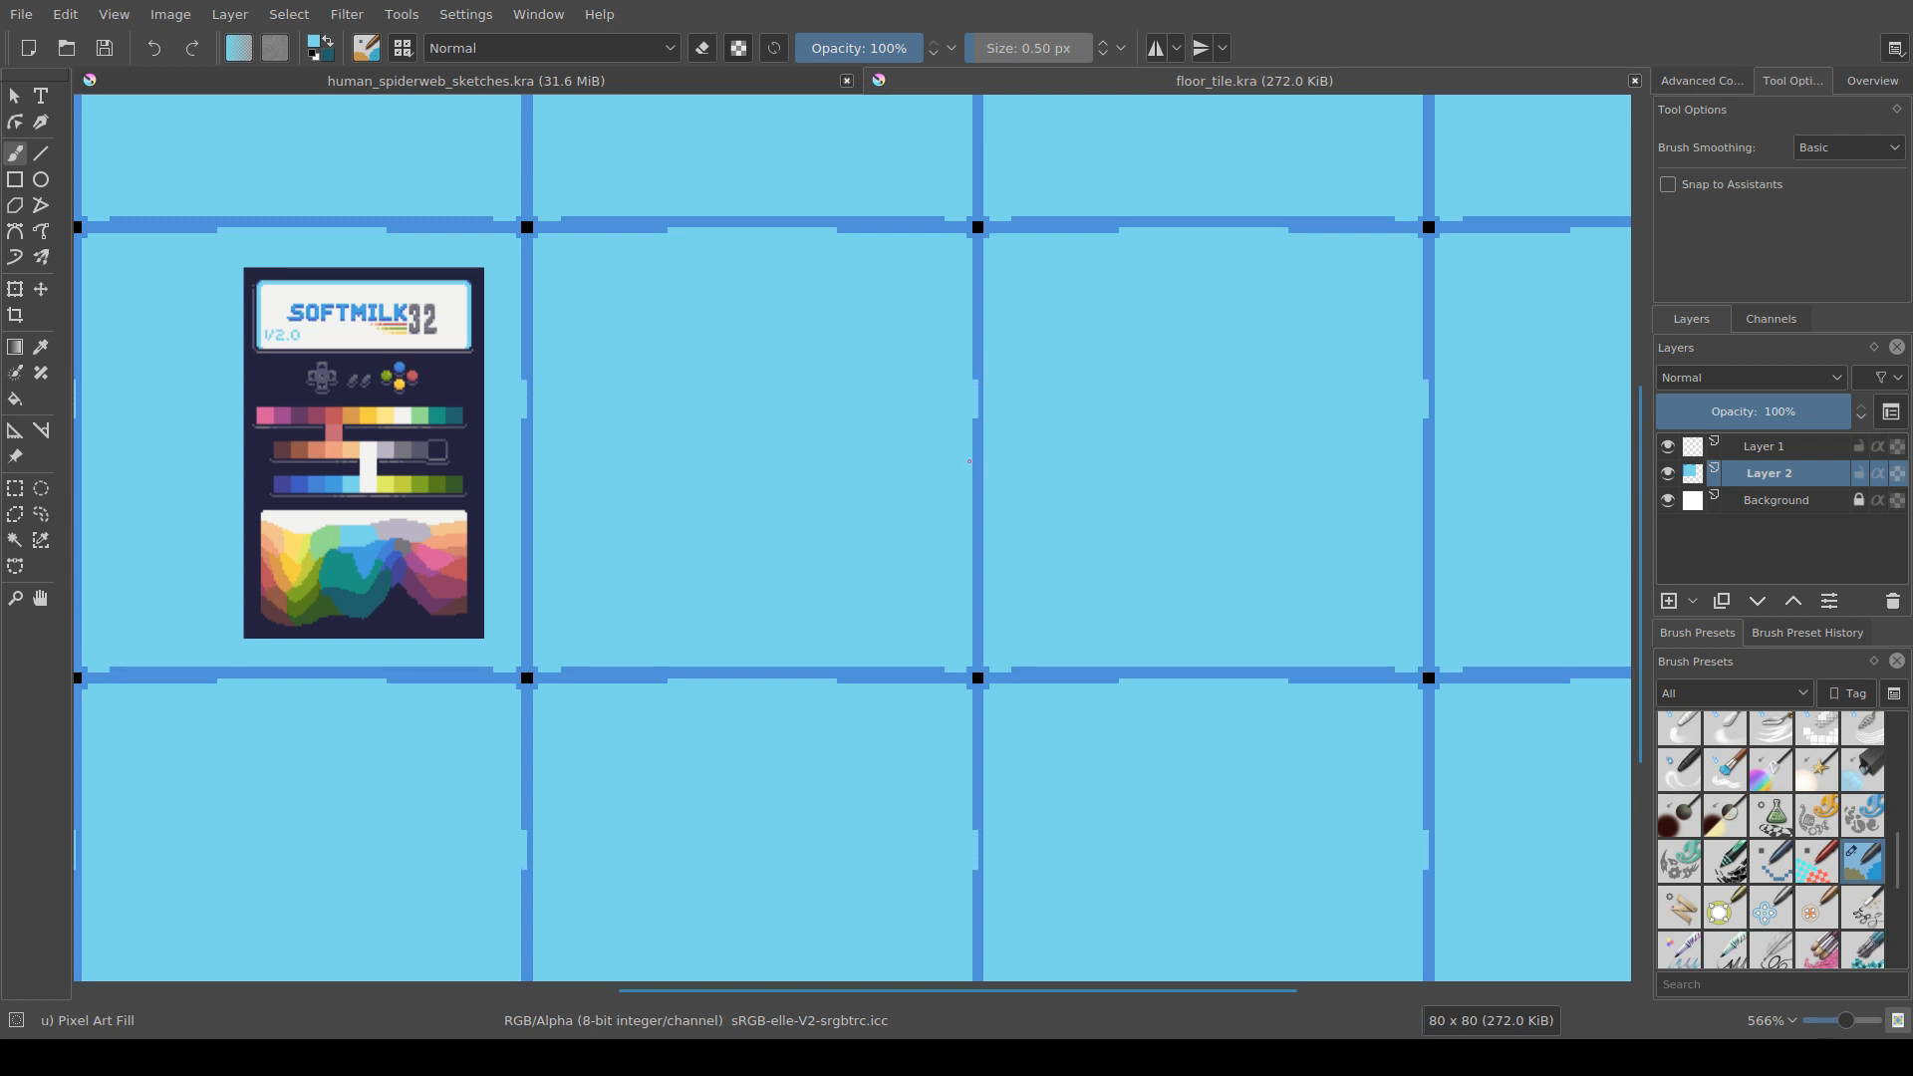
drag(976, 877, 975, 892)
drag(976, 495, 976, 421)
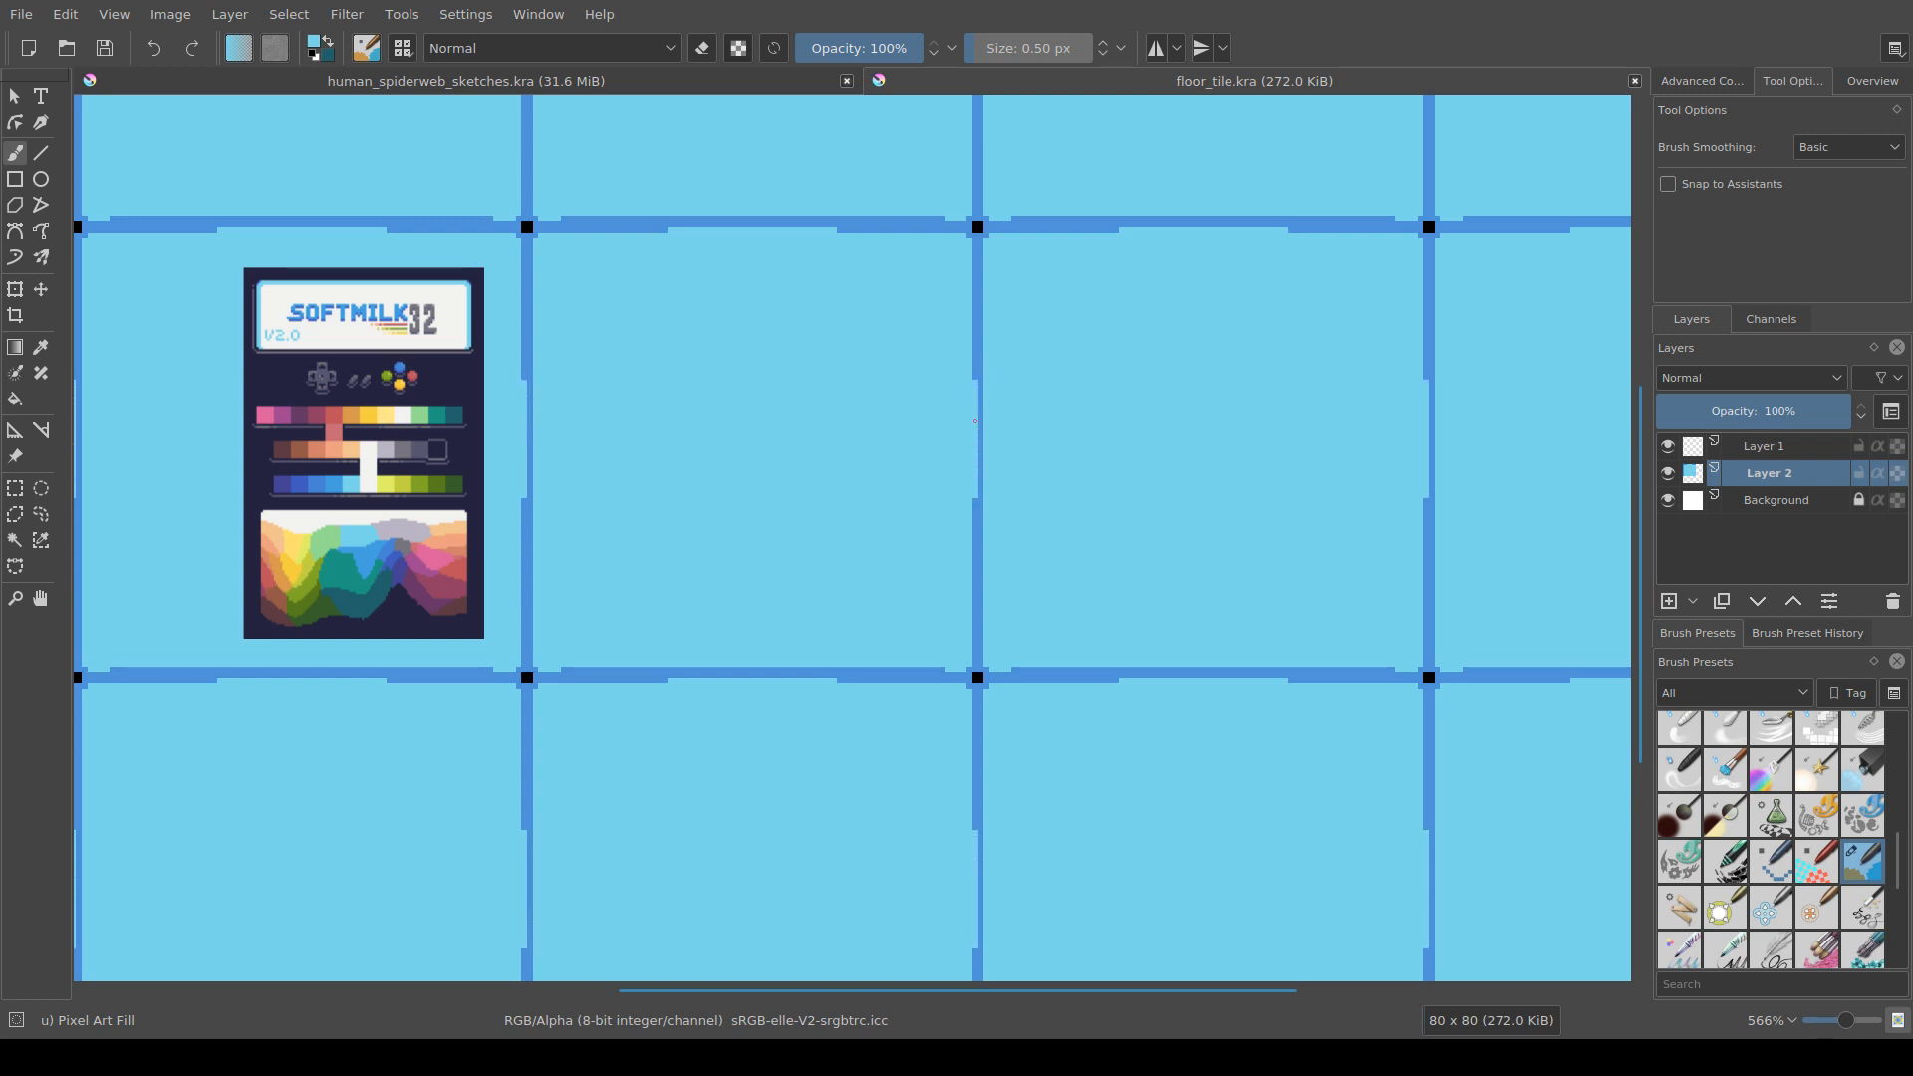
mouse_move(975, 498)
mouse_down()
mouse_move(985, 533)
mouse_move(985, 381)
mouse_up()
ctrl+click(981, 518)
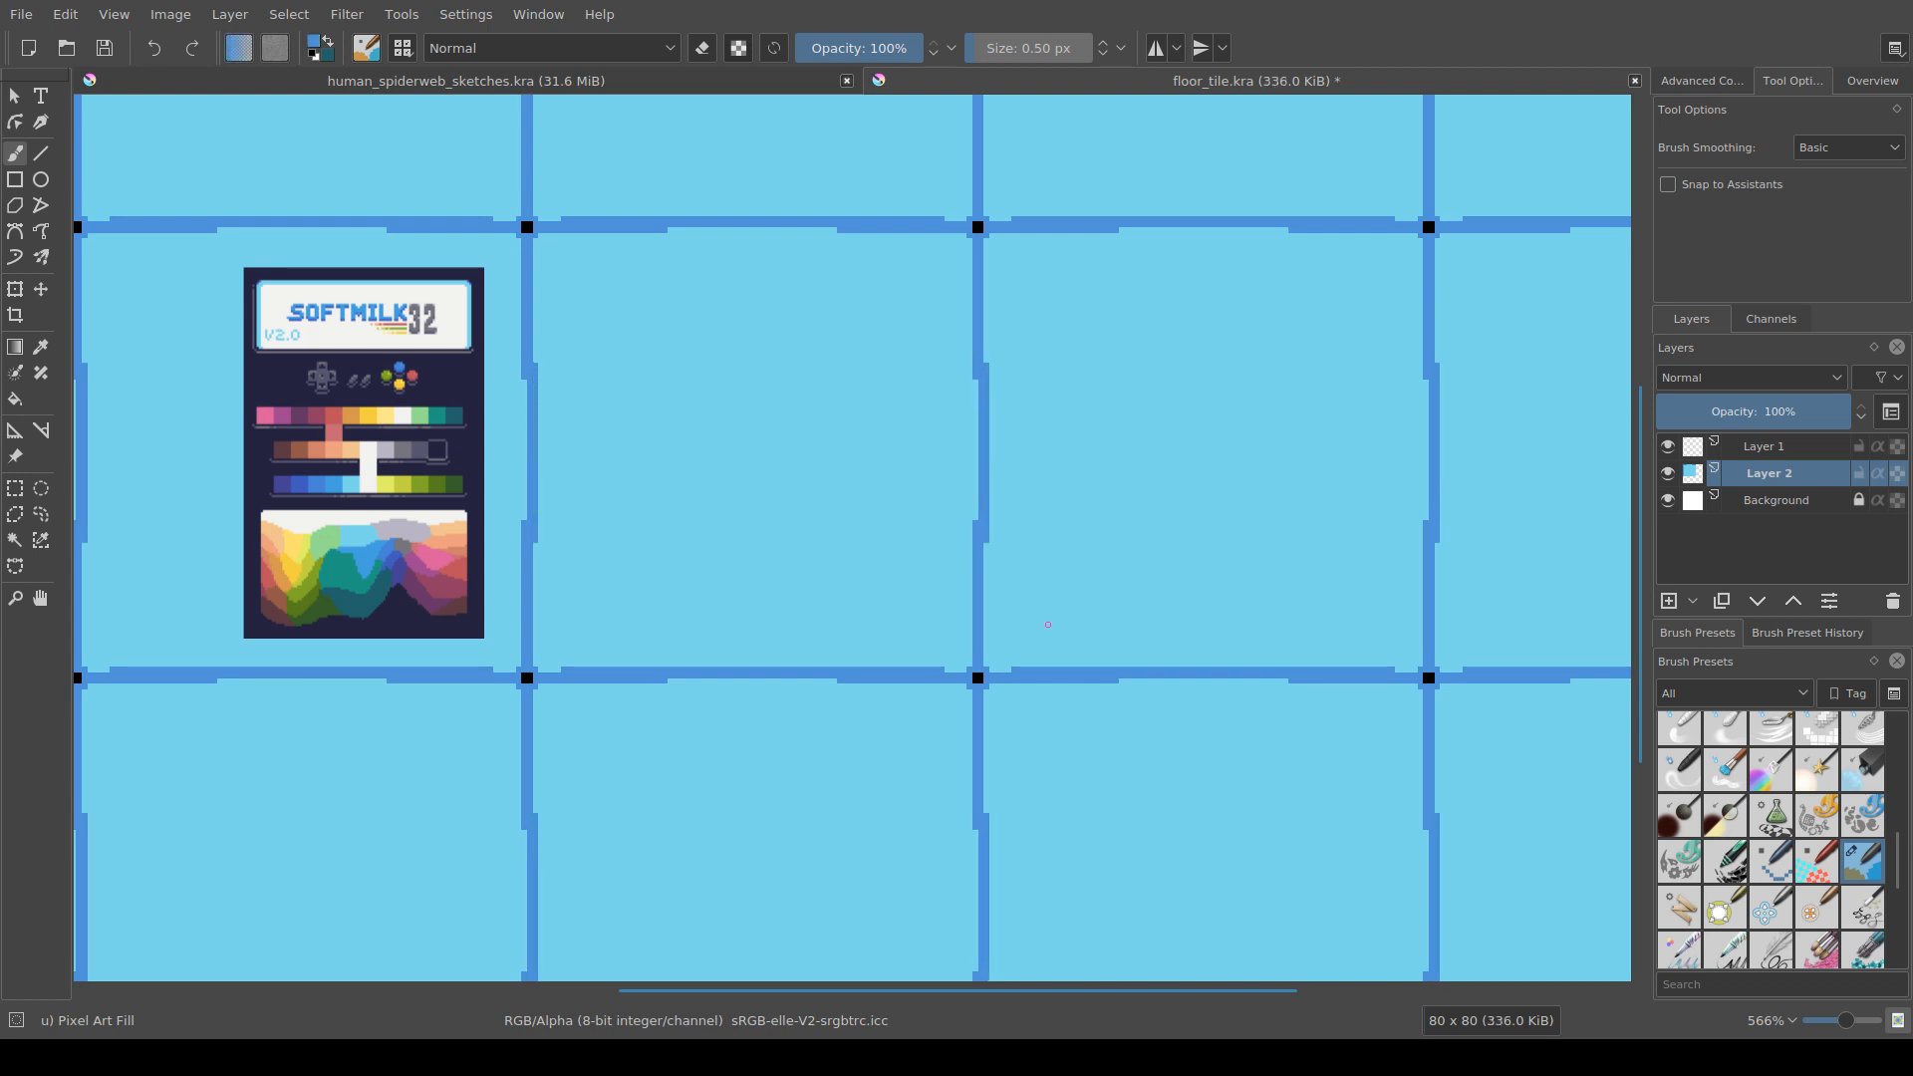
key(ctrl+s)
scroll(1048, 624, down, 4)
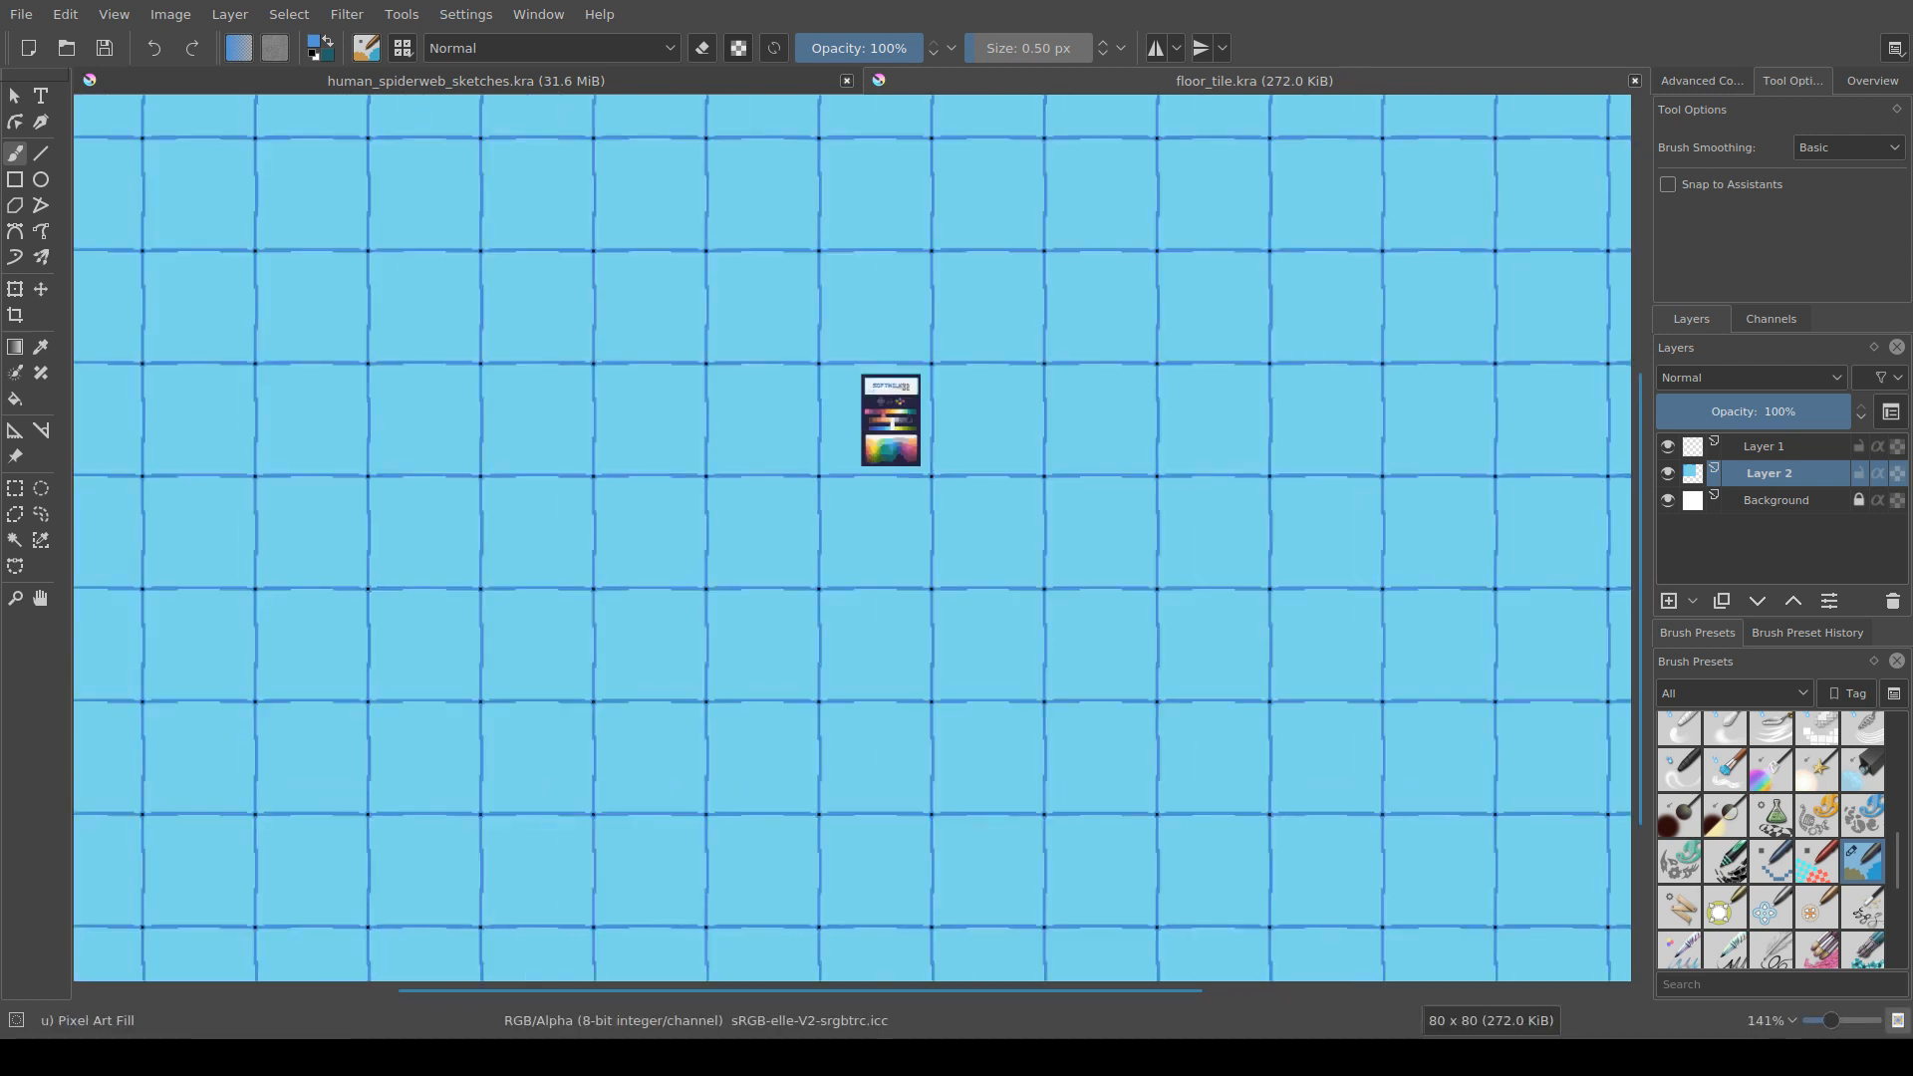
drag(1049, 624, 776, 679)
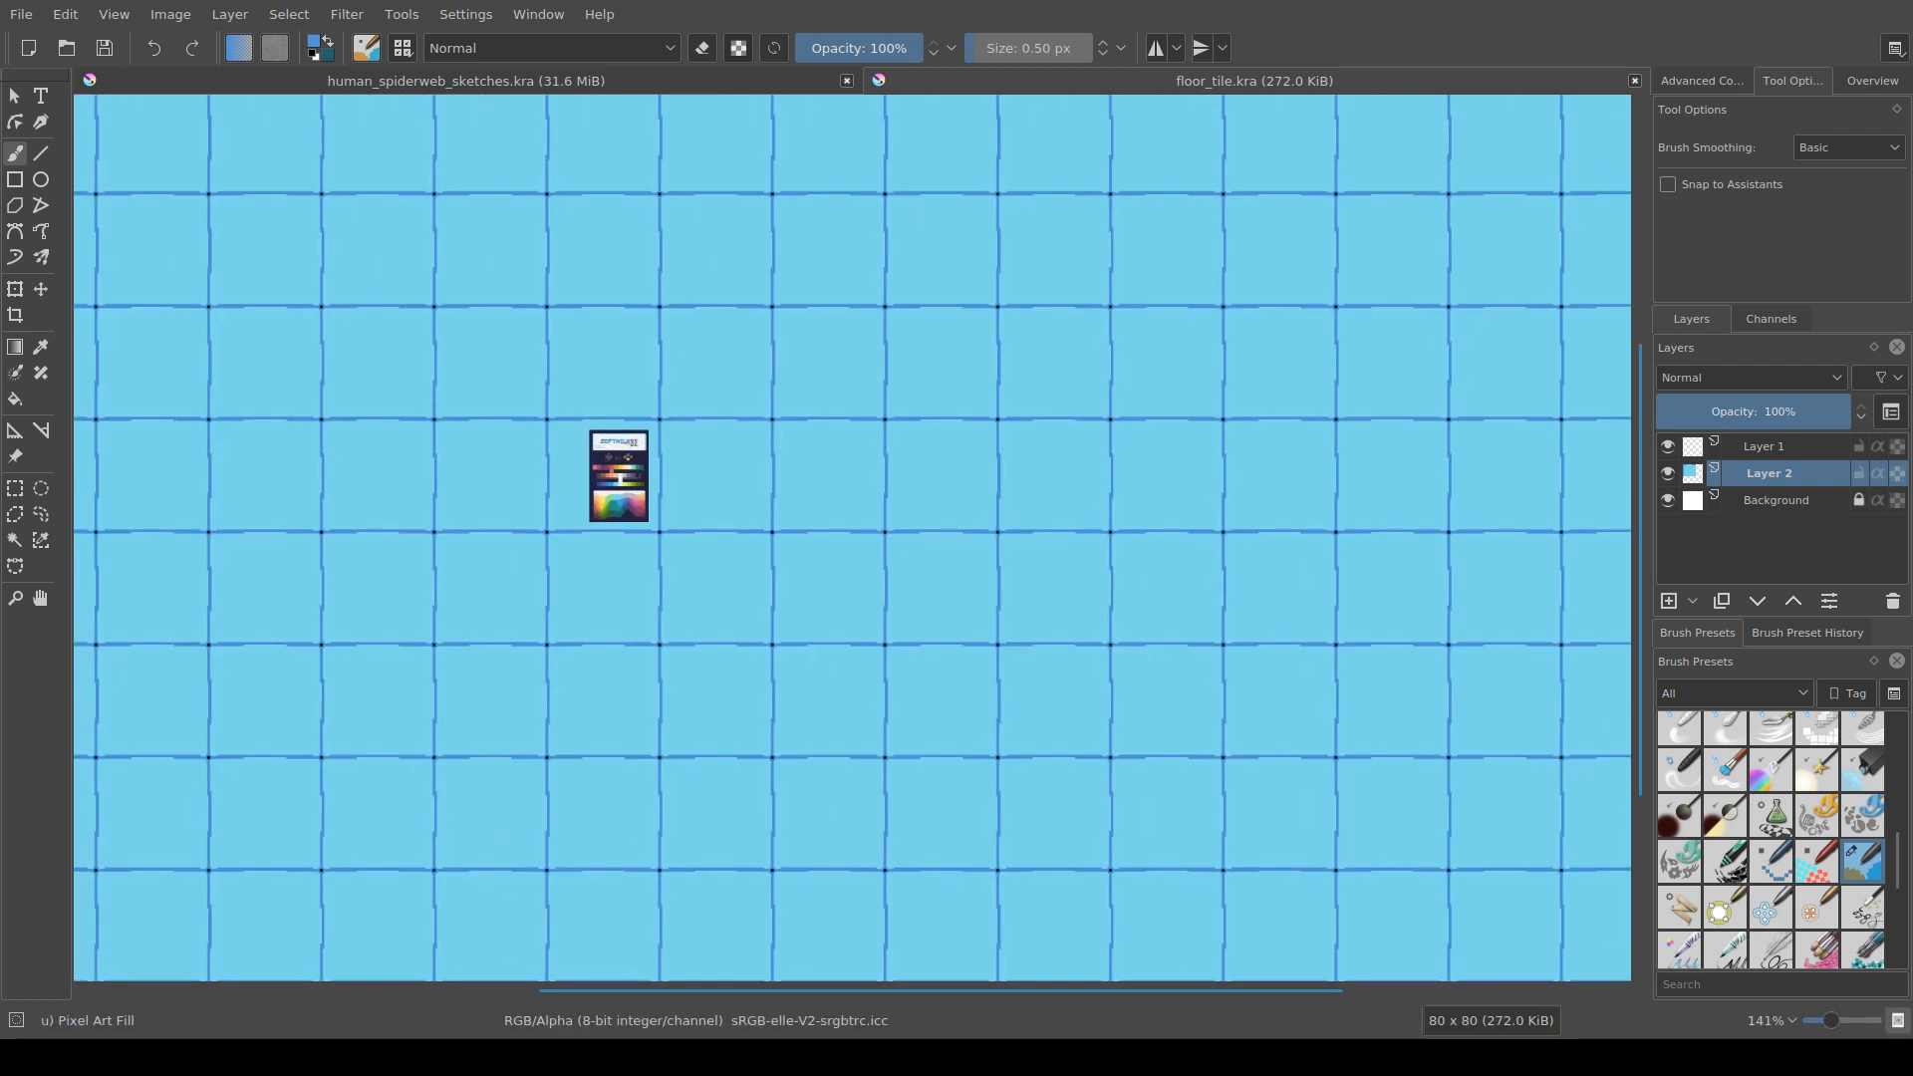
scroll(559, 370, up, 2)
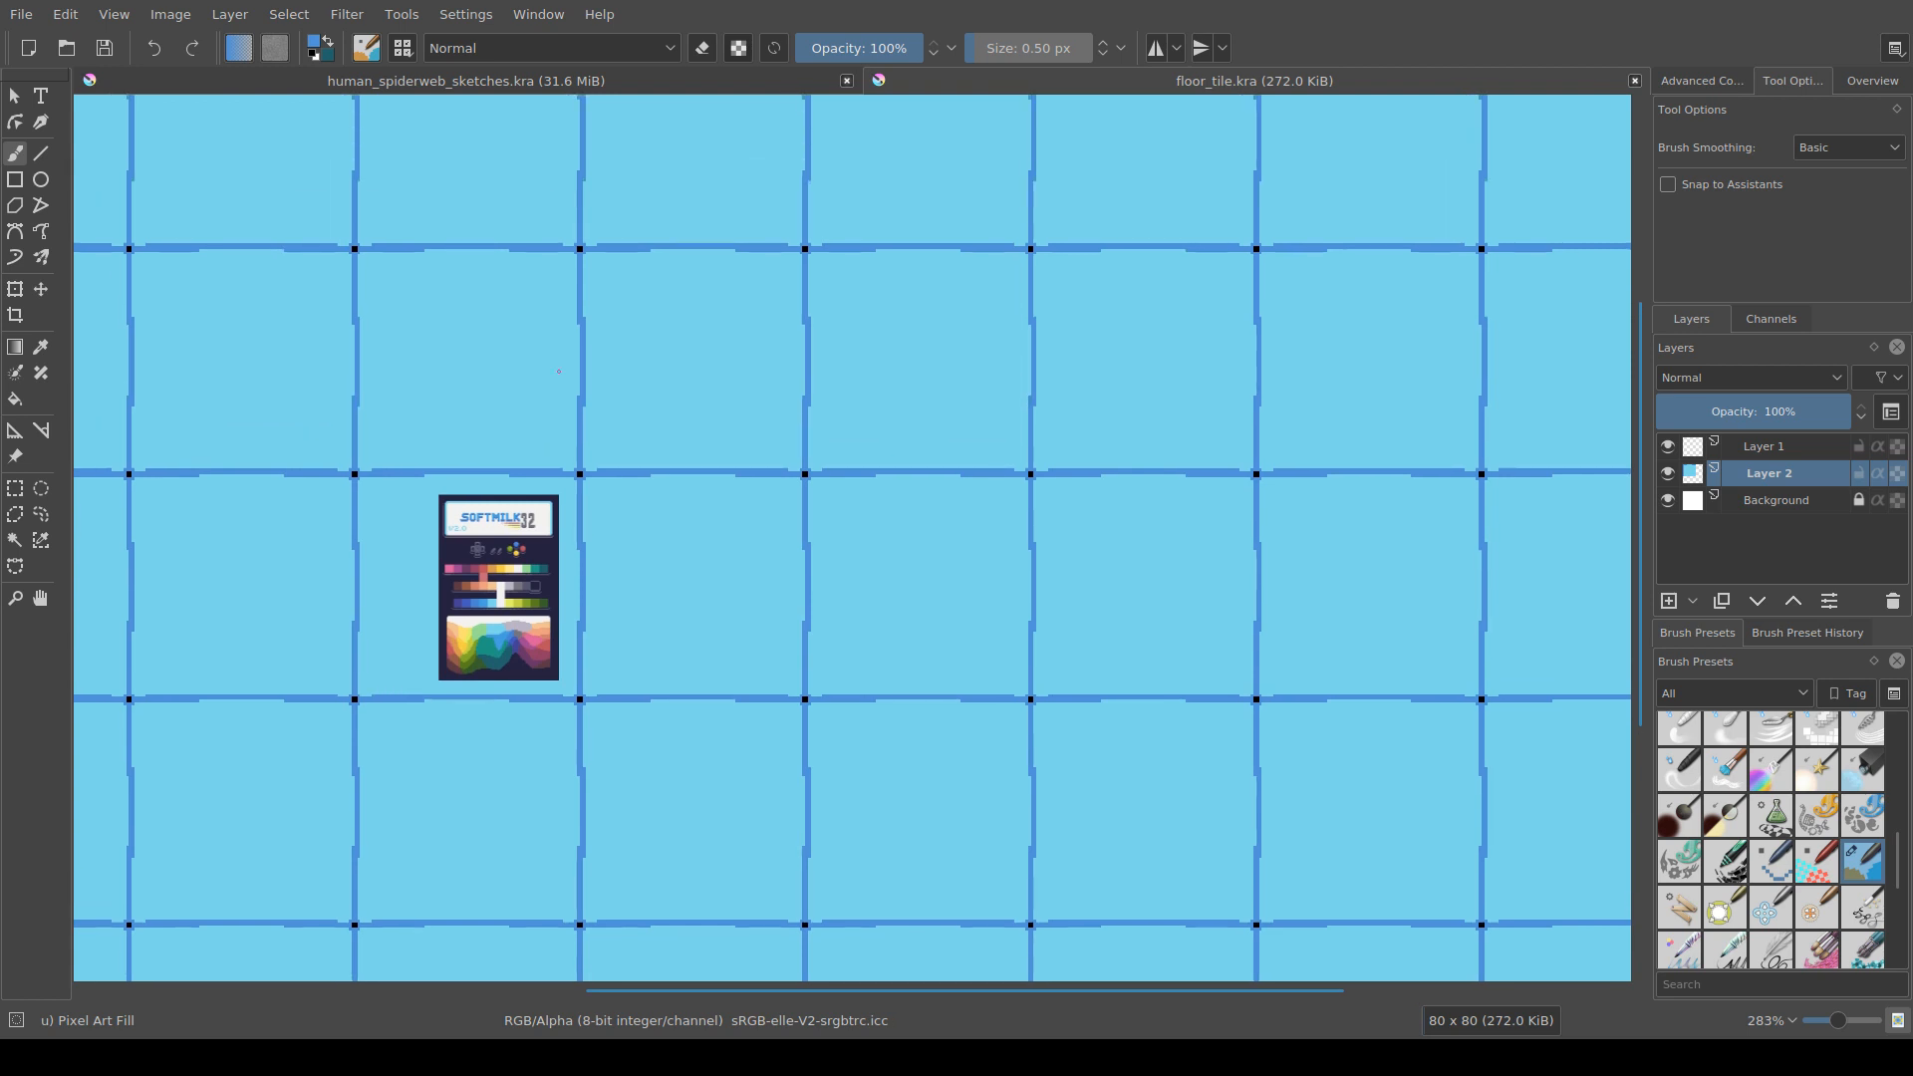
Step: Switch to human_spiderweb_sketches.kra and enclose the grey wall and doorway sprites in one rectangular selection
click(462, 80)
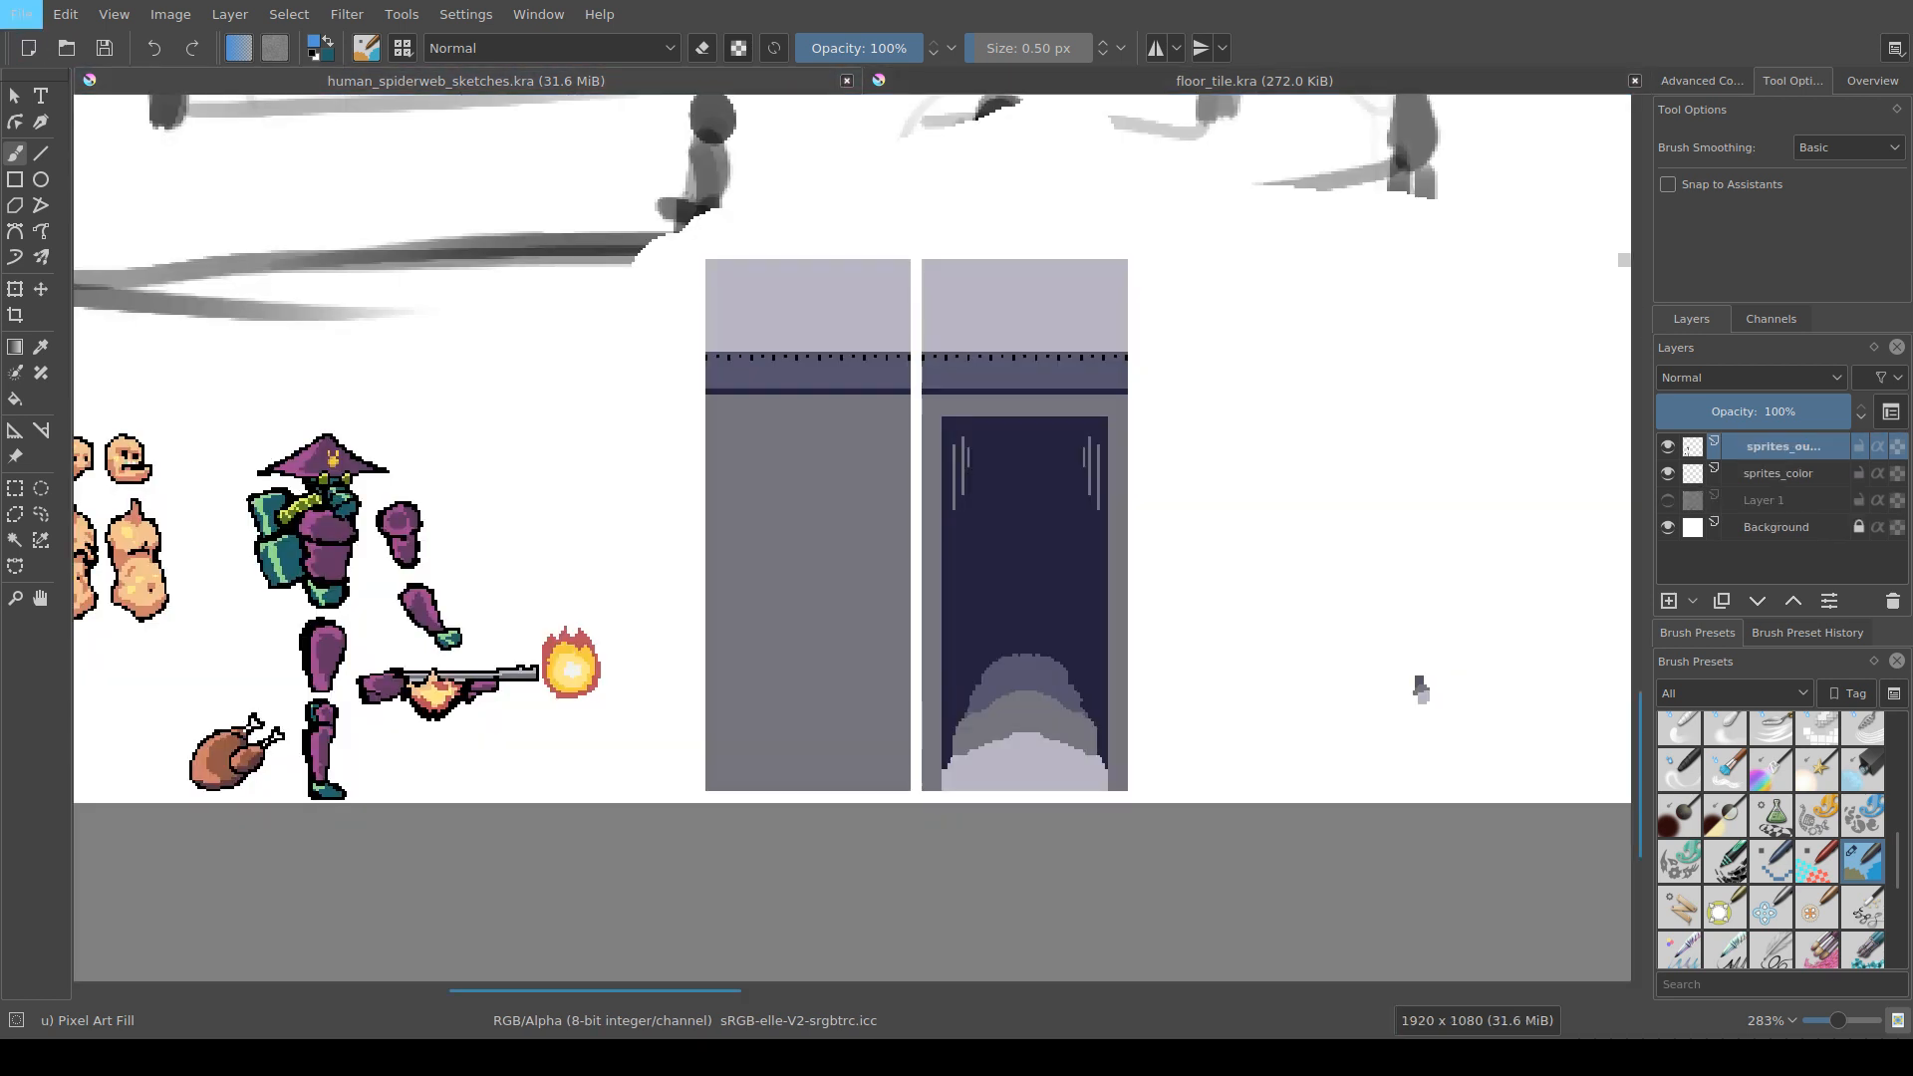
drag(1418, 683, 1363, 710)
key(ctrl+r)
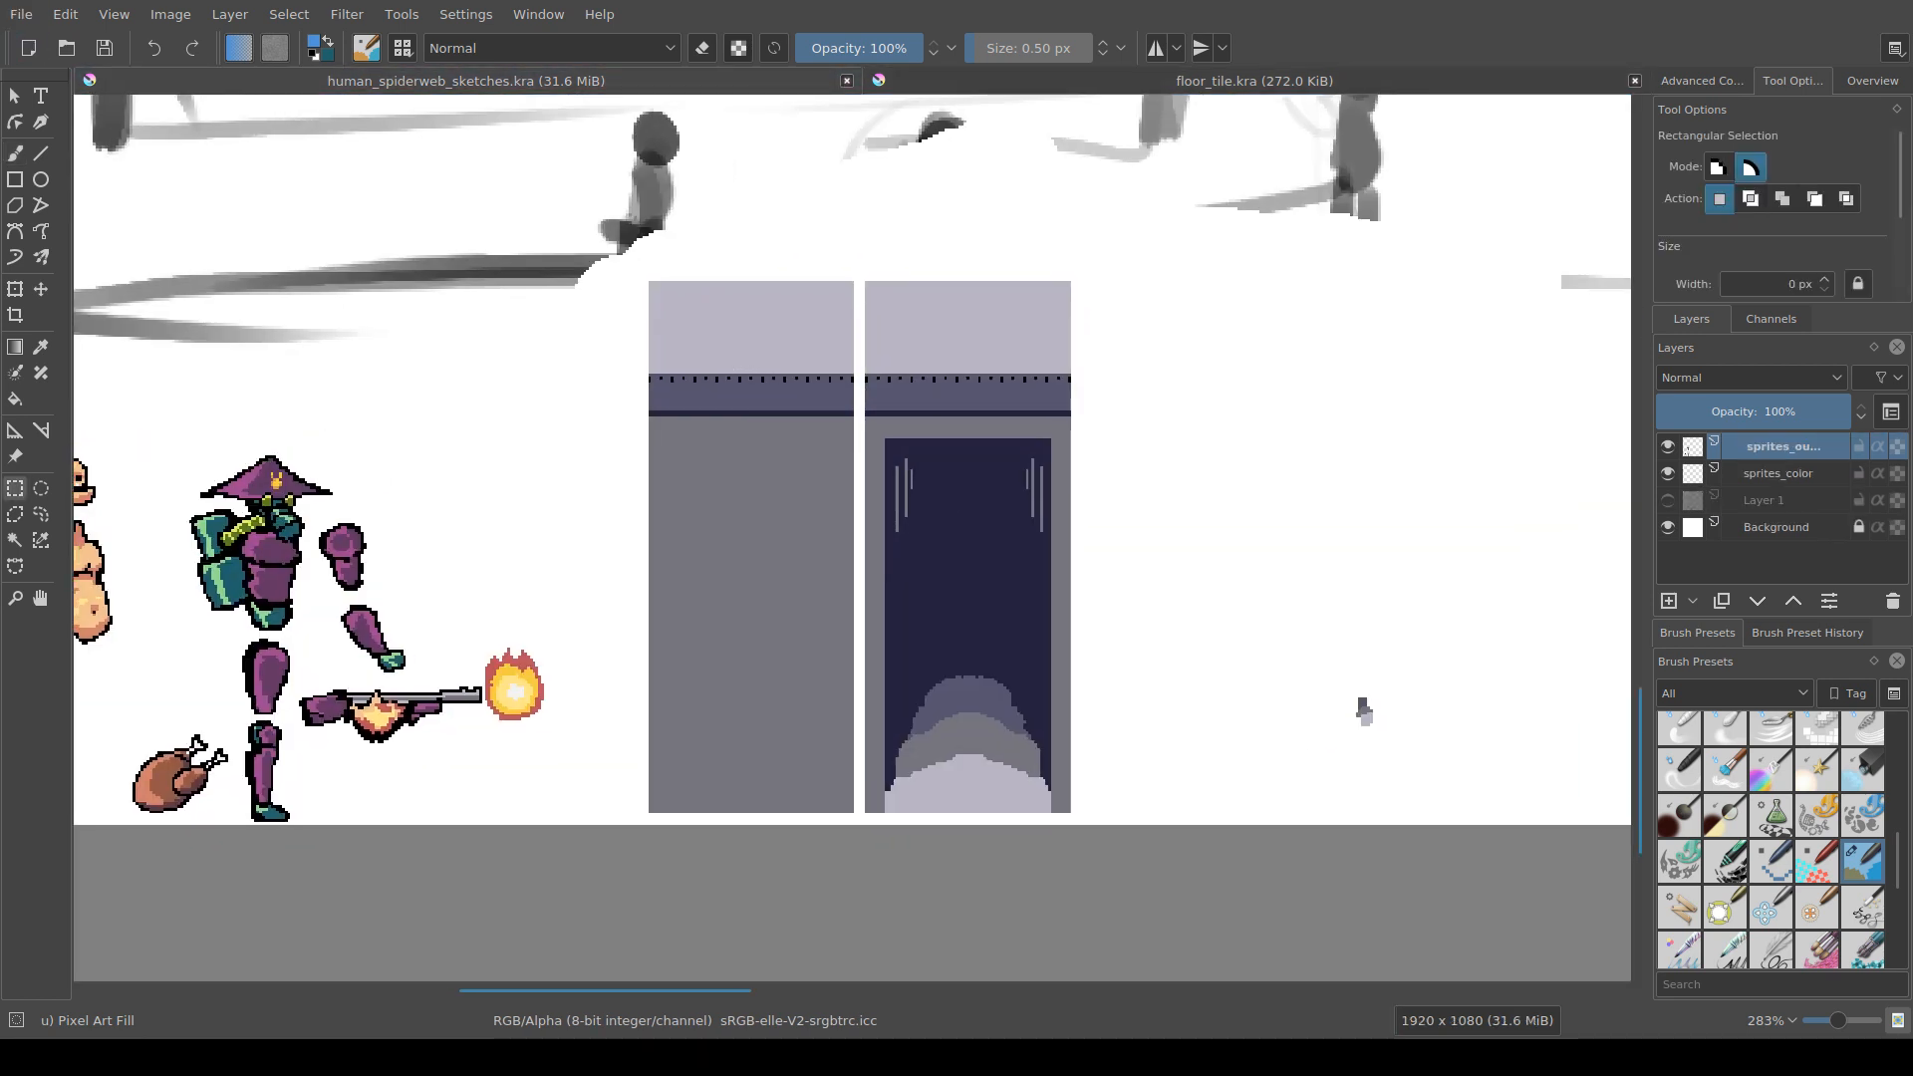
mouse_move(647, 281)
mouse_down()
mouse_move(889, 462)
mouse_move(1066, 682)
mouse_move(1070, 813)
mouse_up()
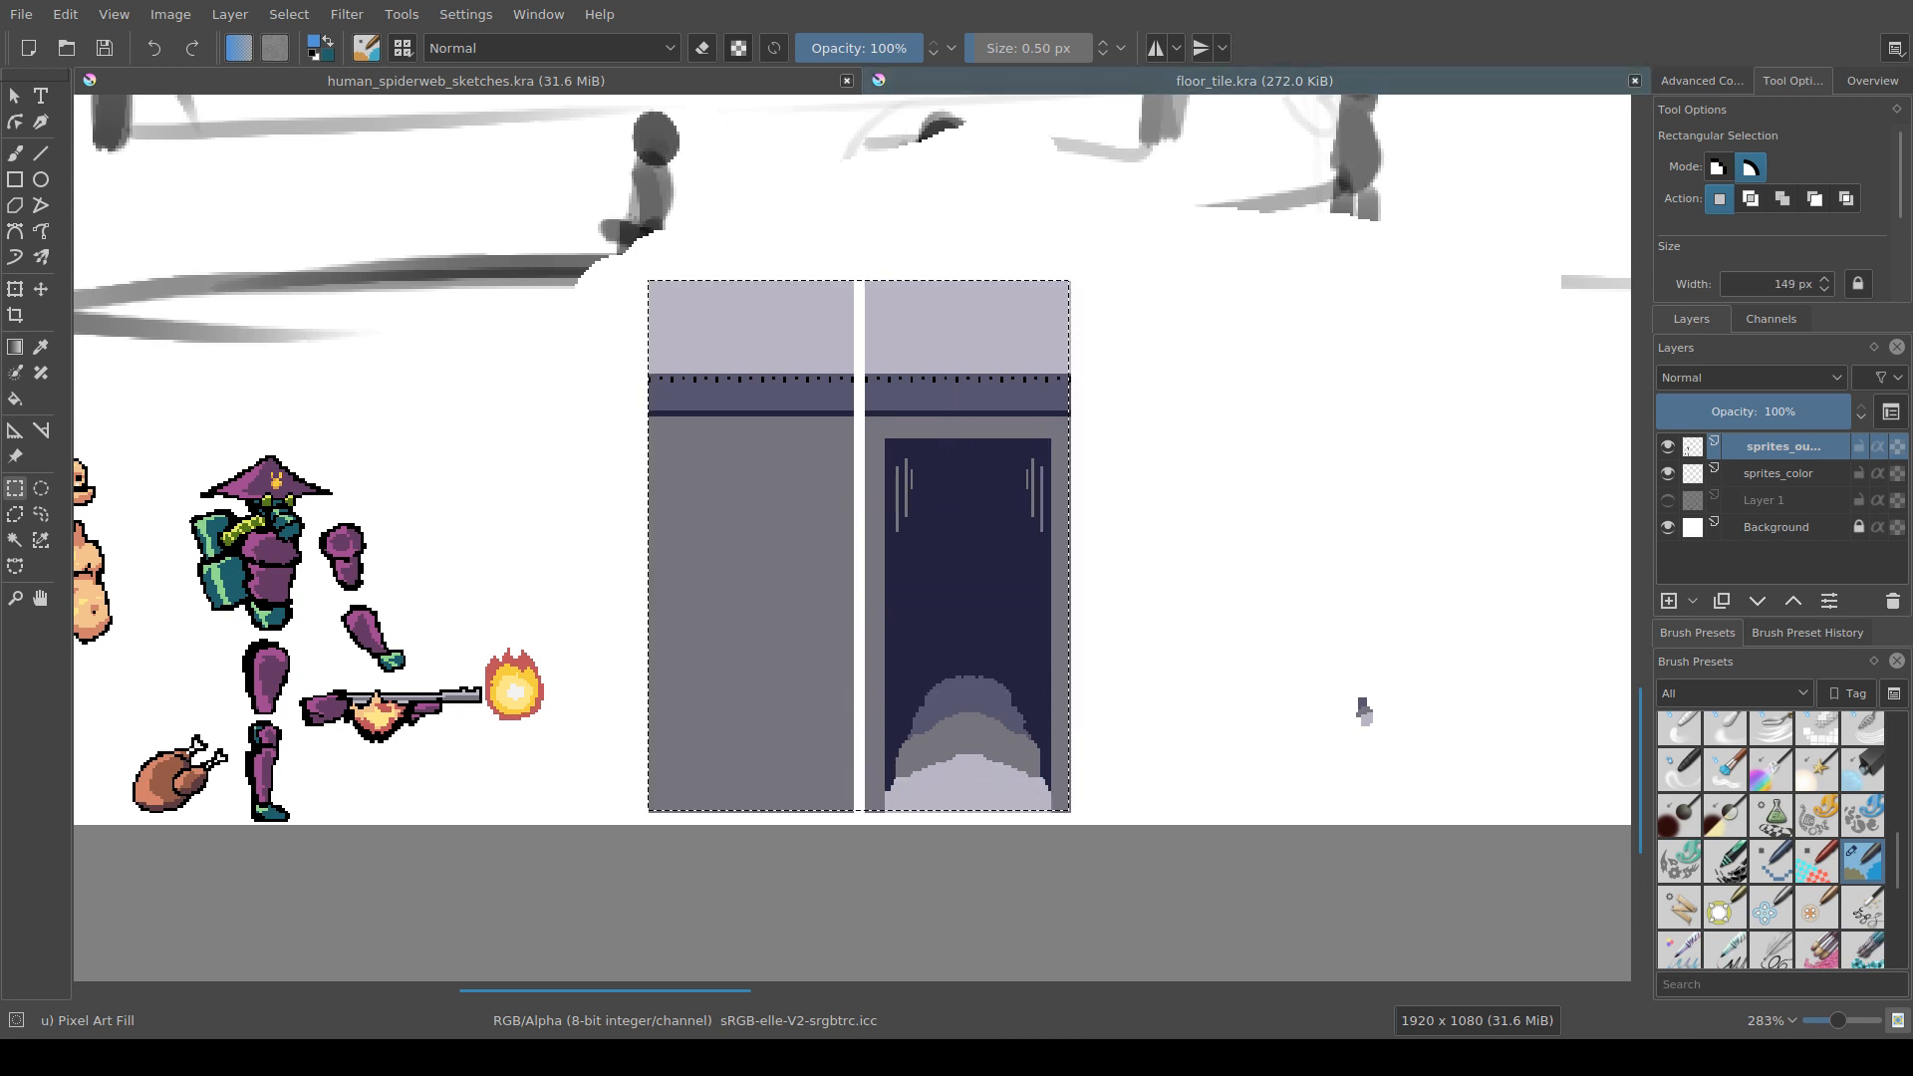
key(alt)
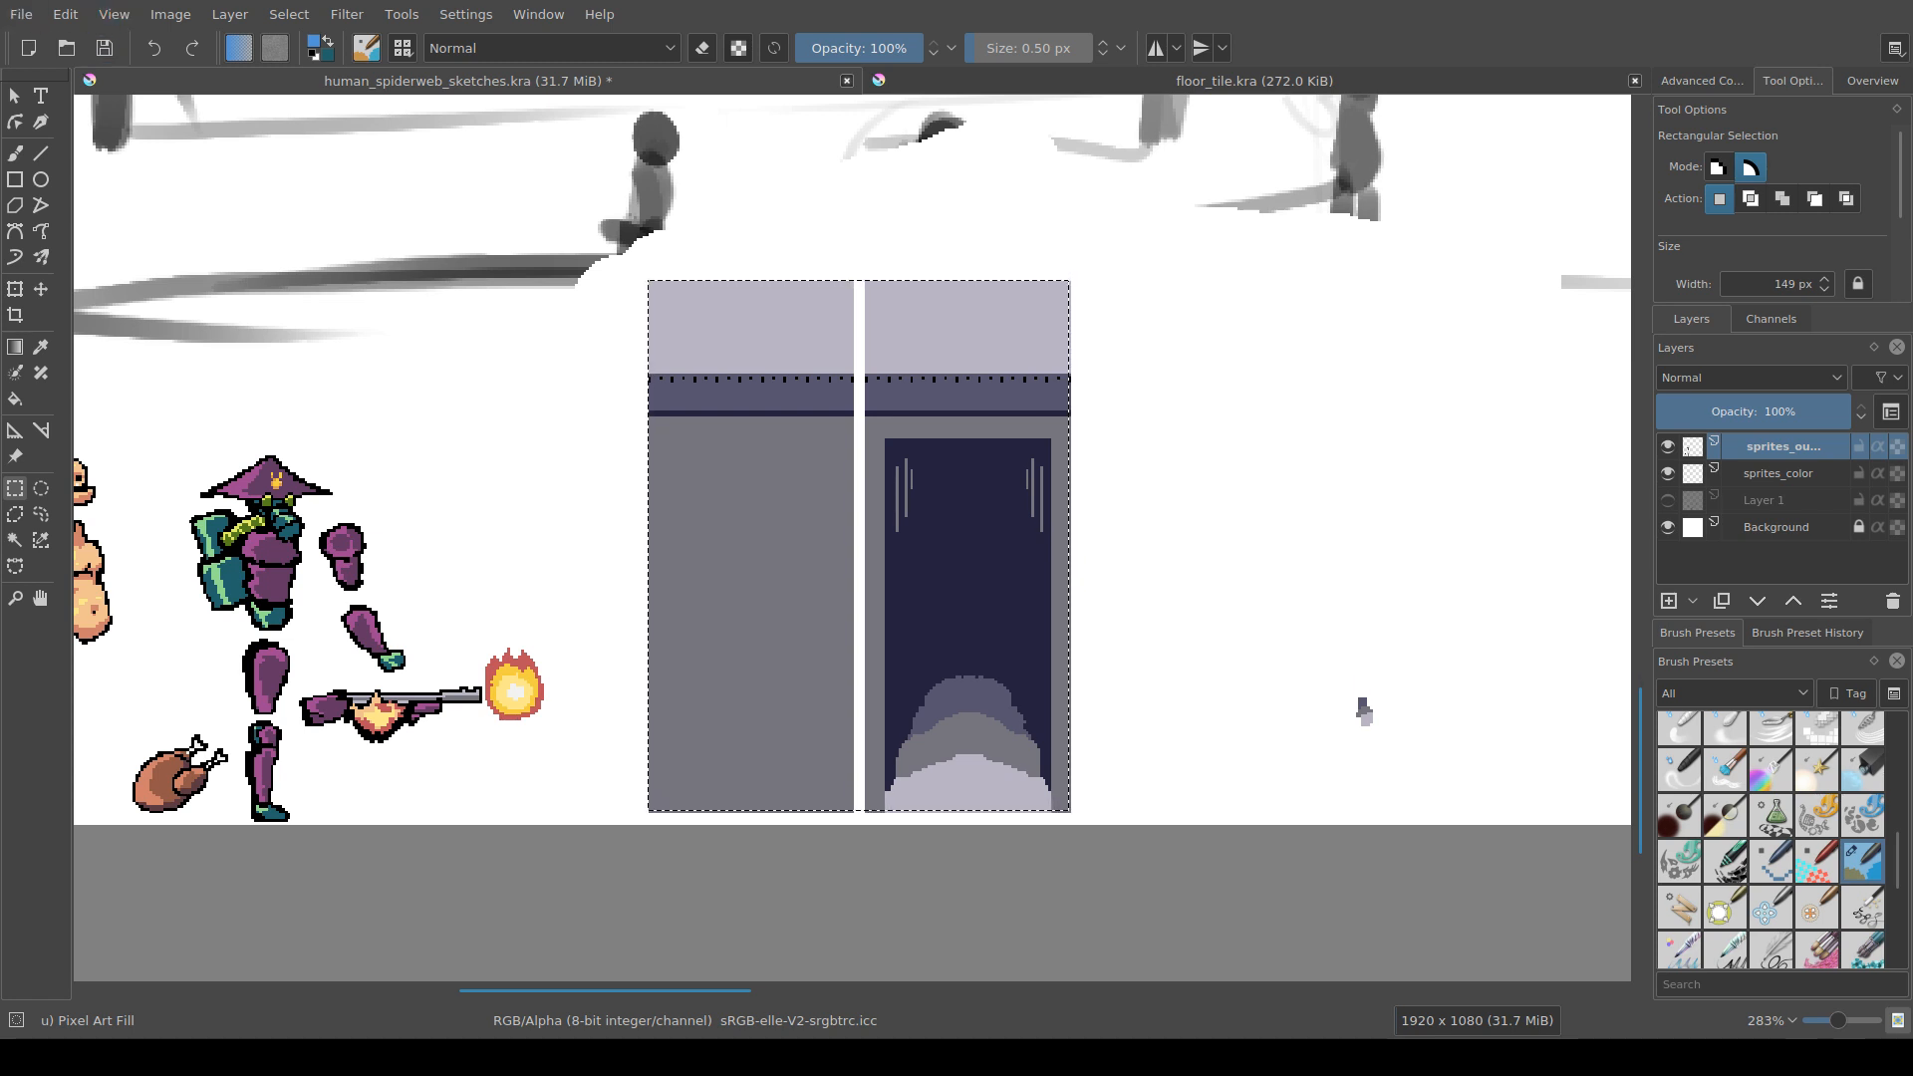
drag(1364, 711, 1156, 703)
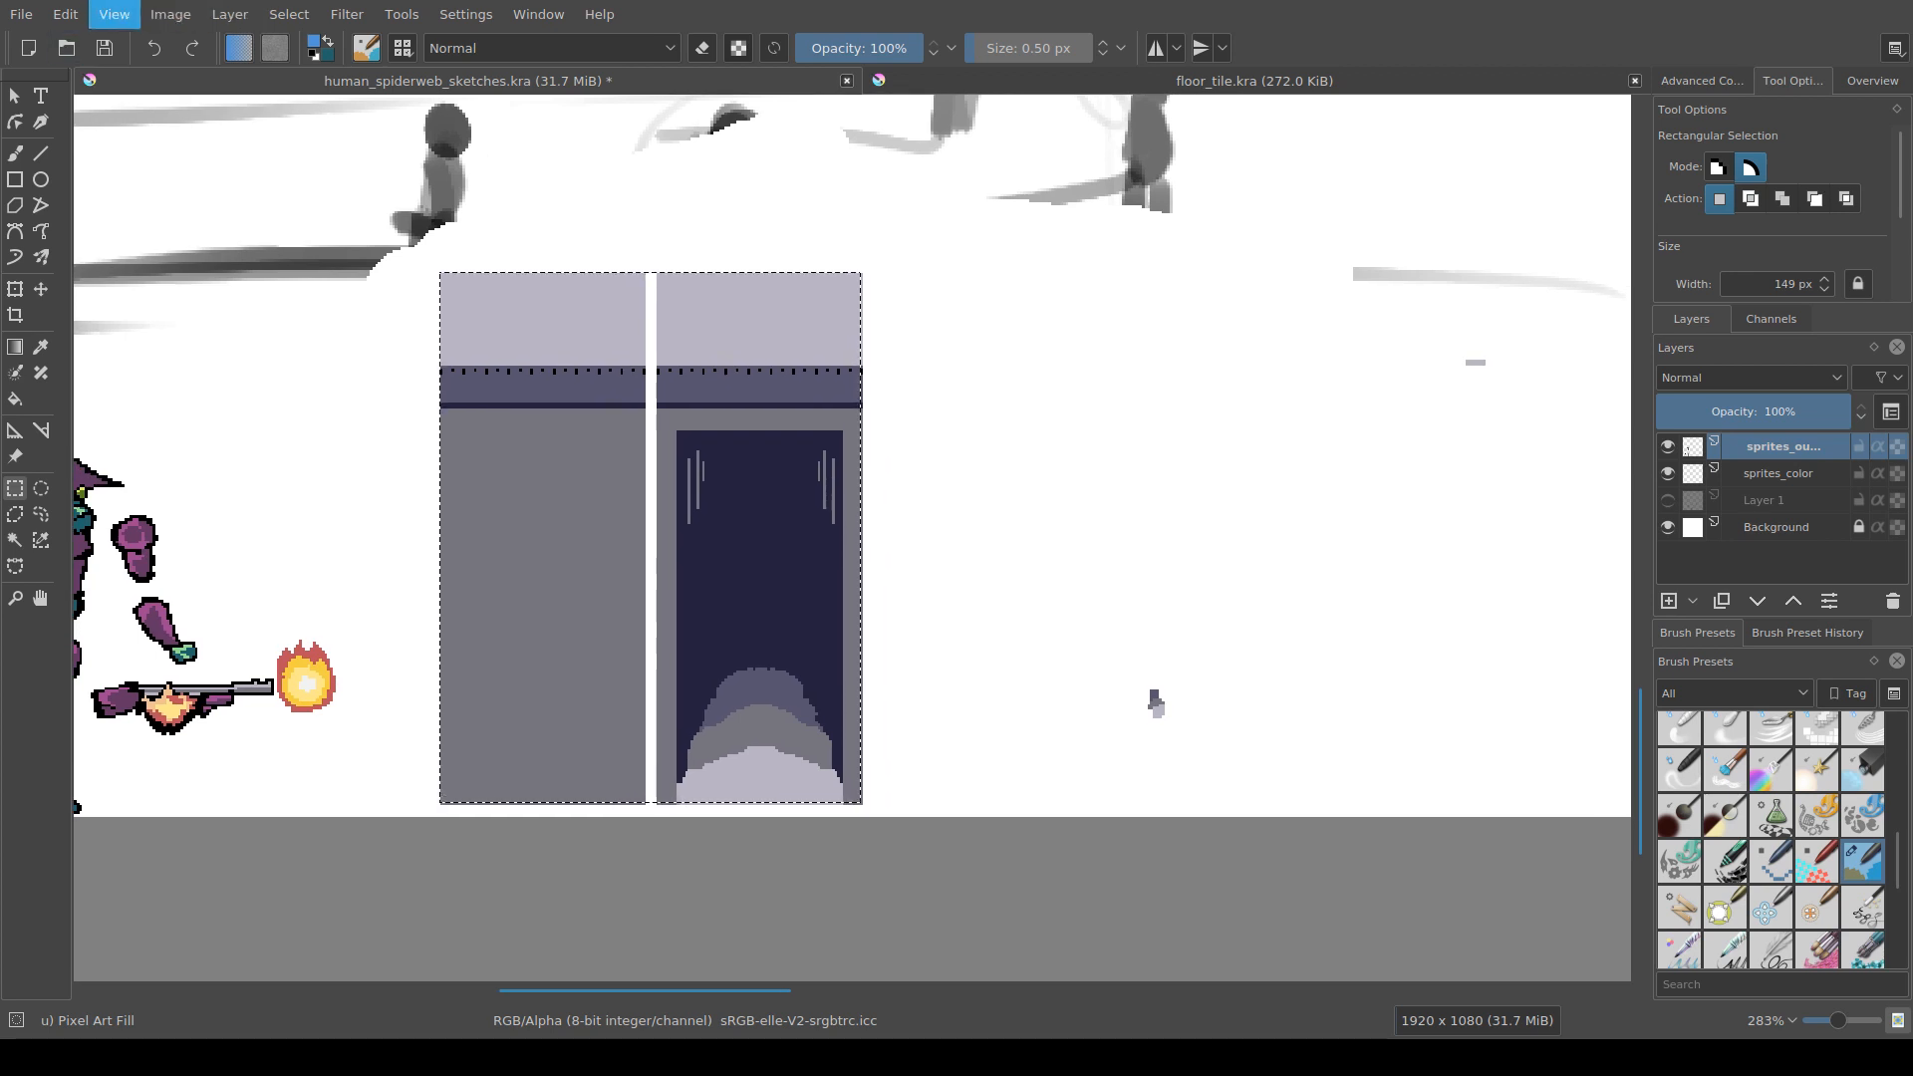
key(Right)
key(Right)
key(Right)
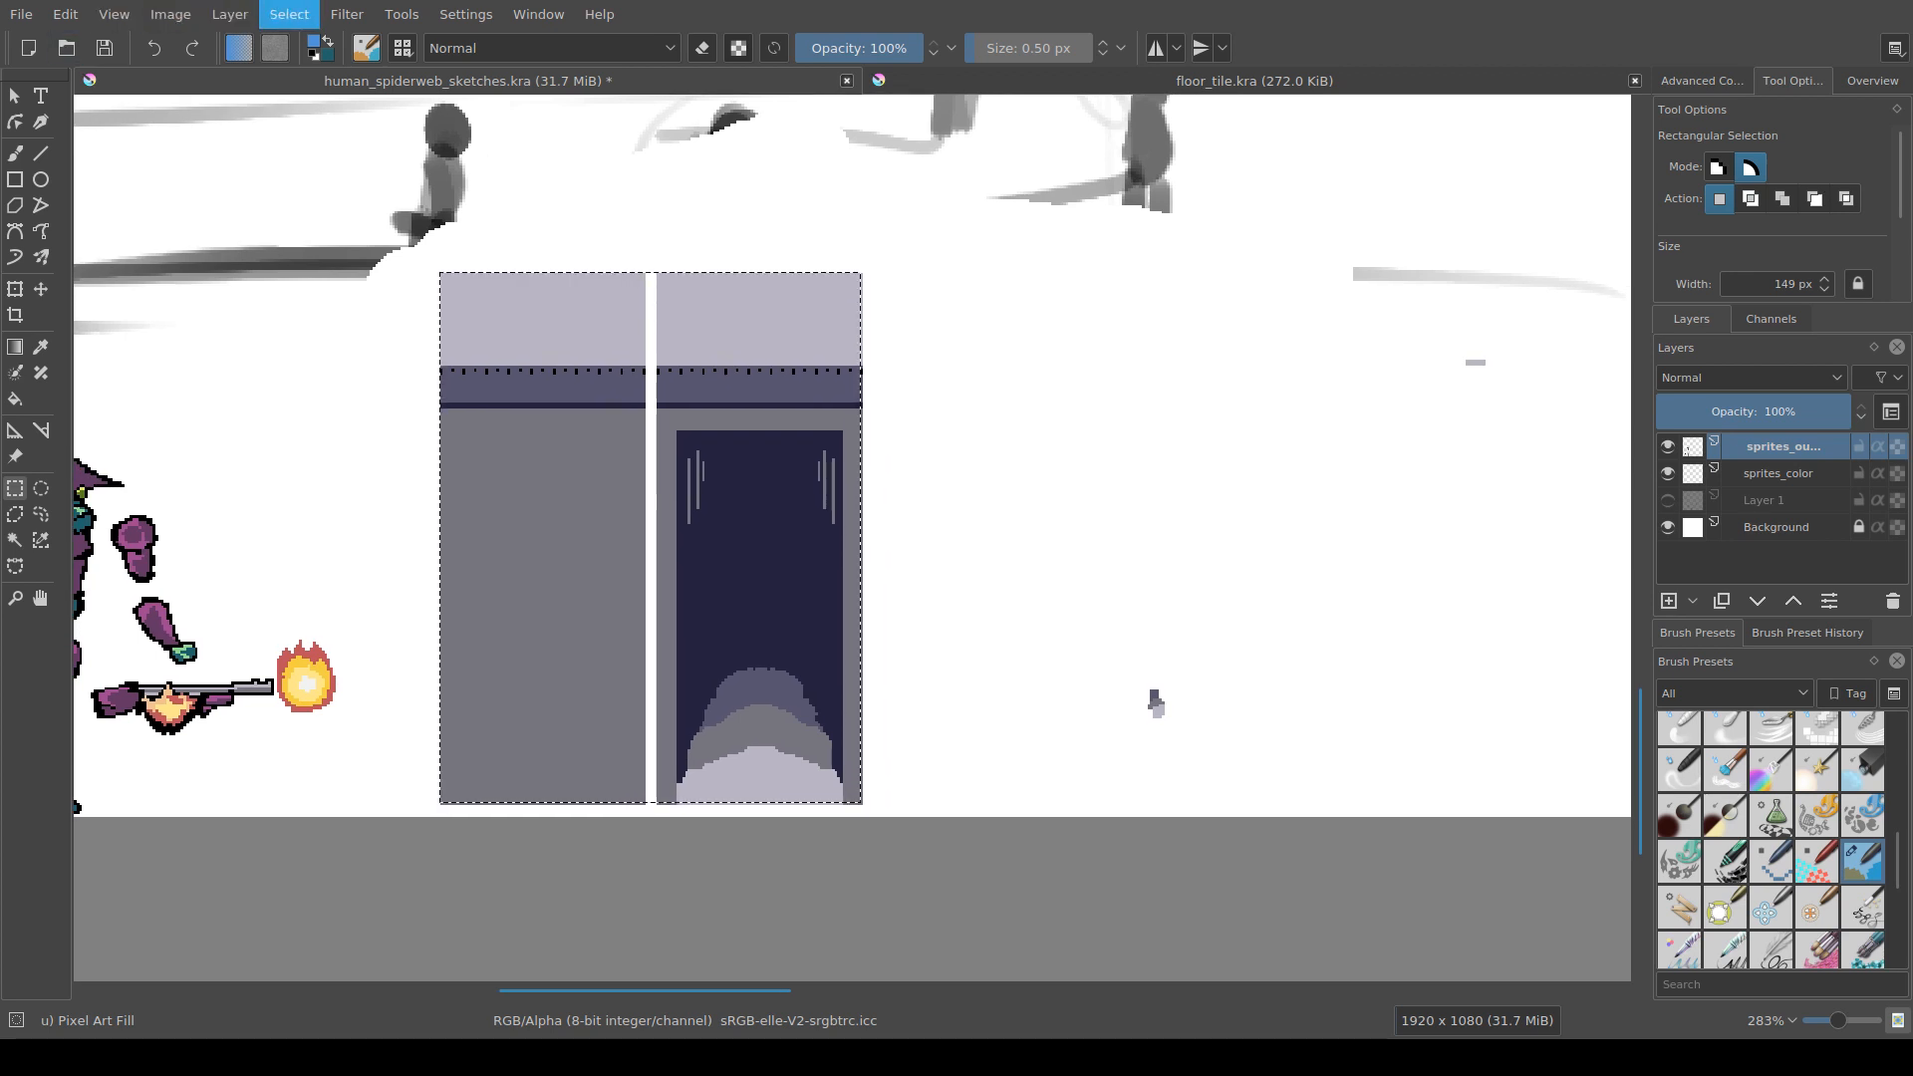
key(Escape)
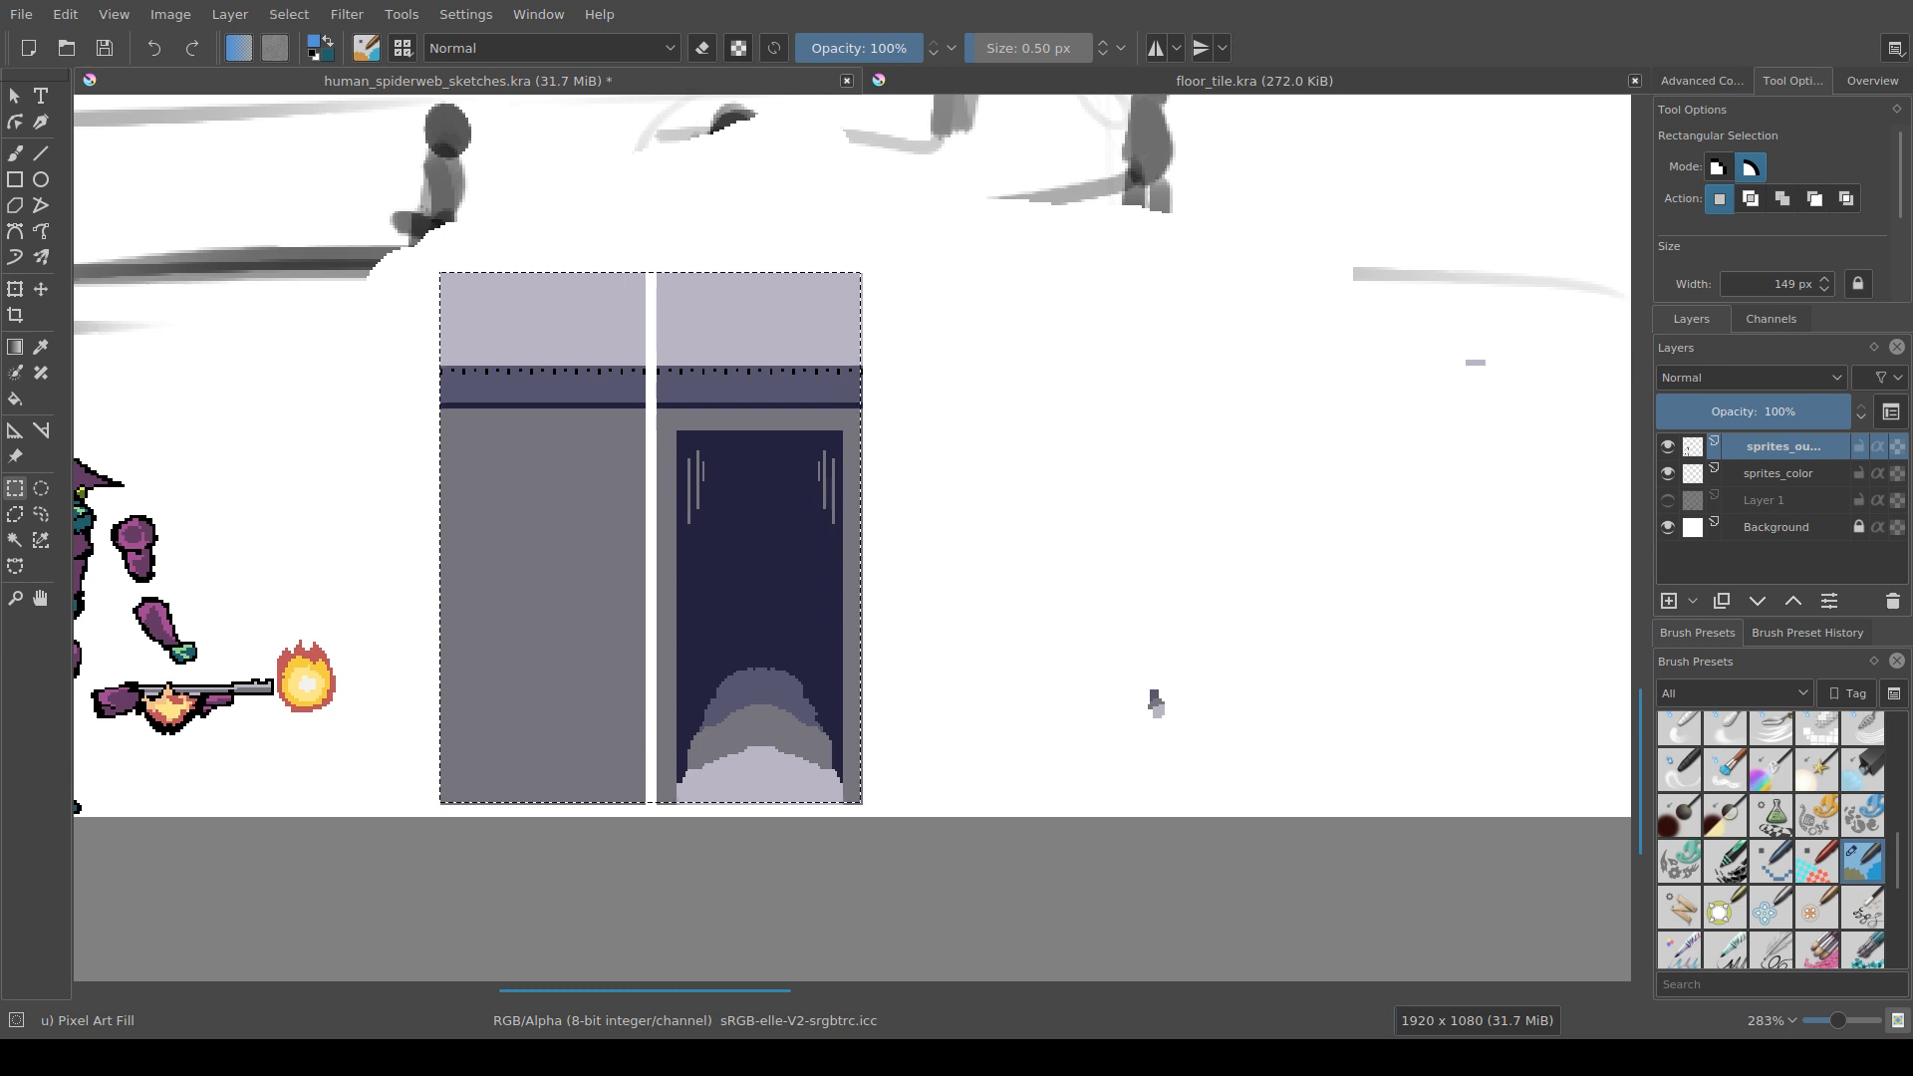
Step: Create a new image from the copied wall and doorway sprites and save it as door_tiles.png
key(ctrl+t)
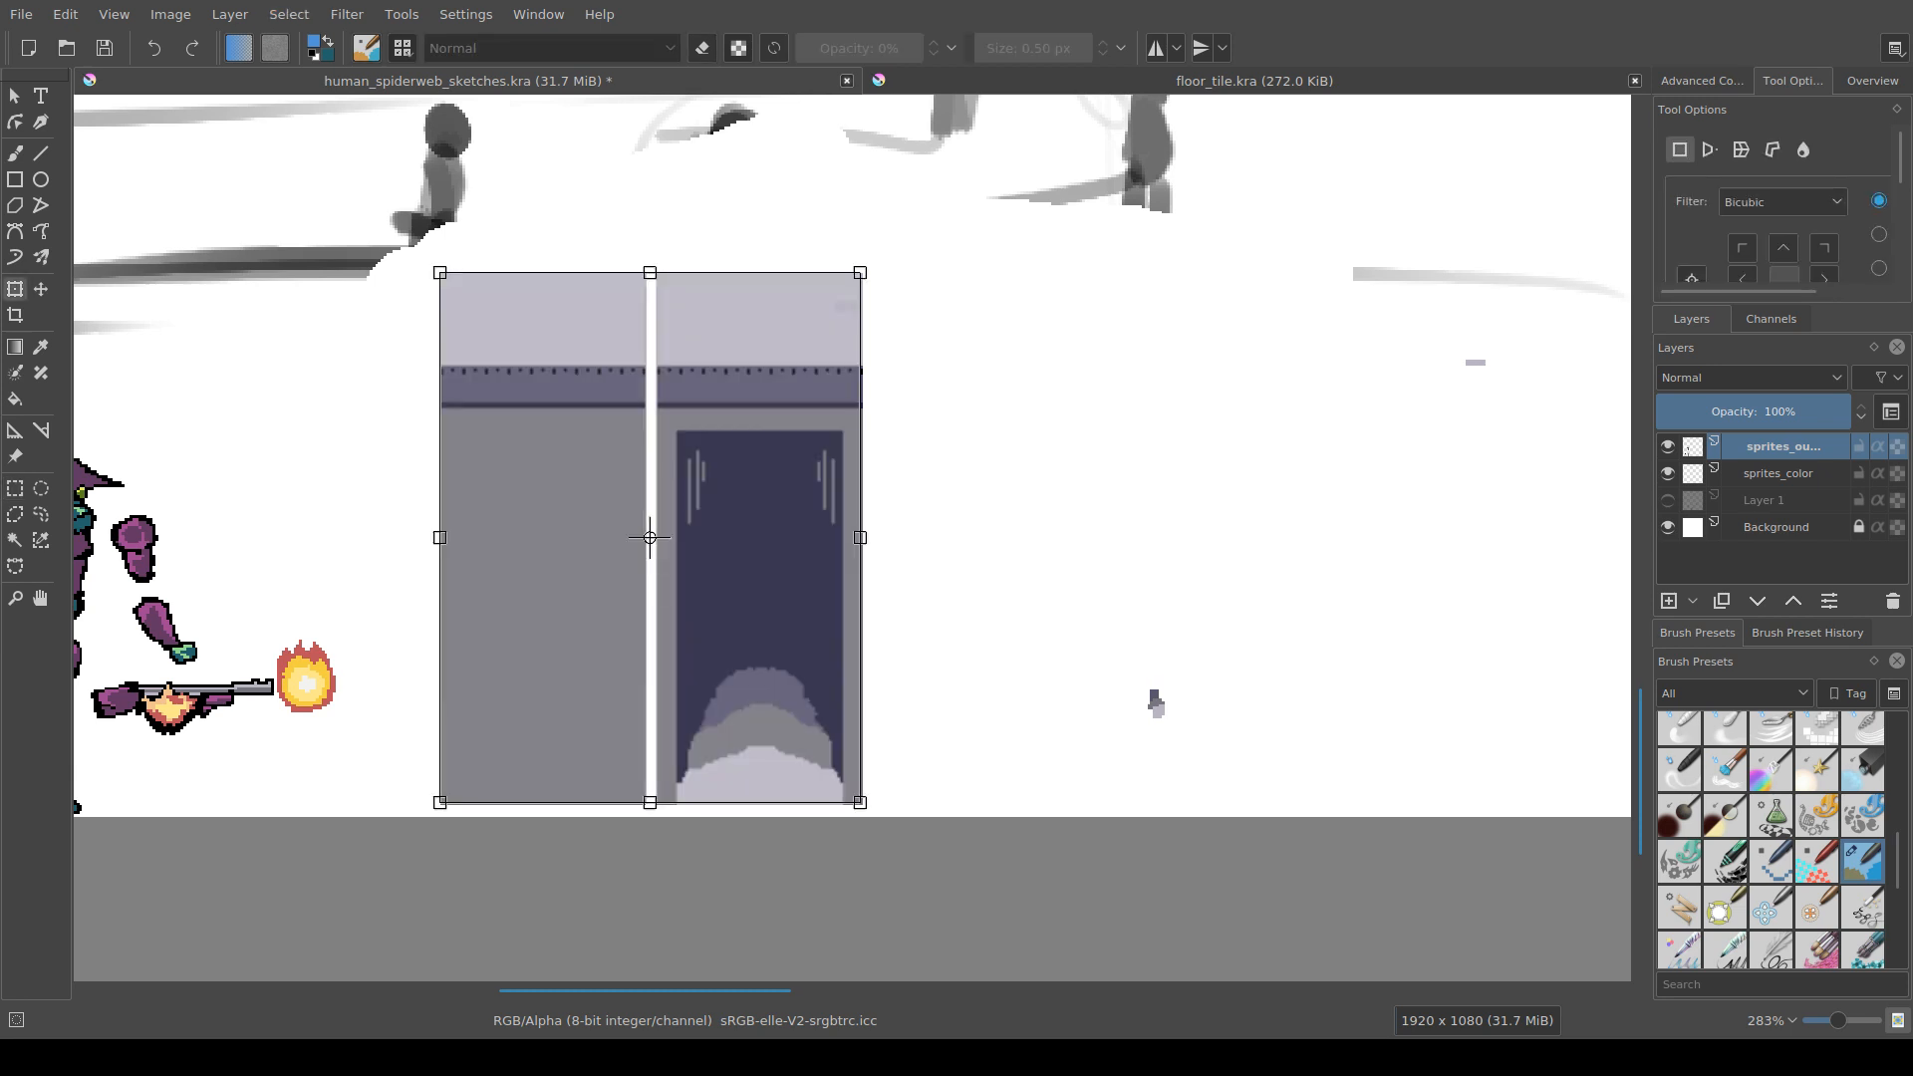
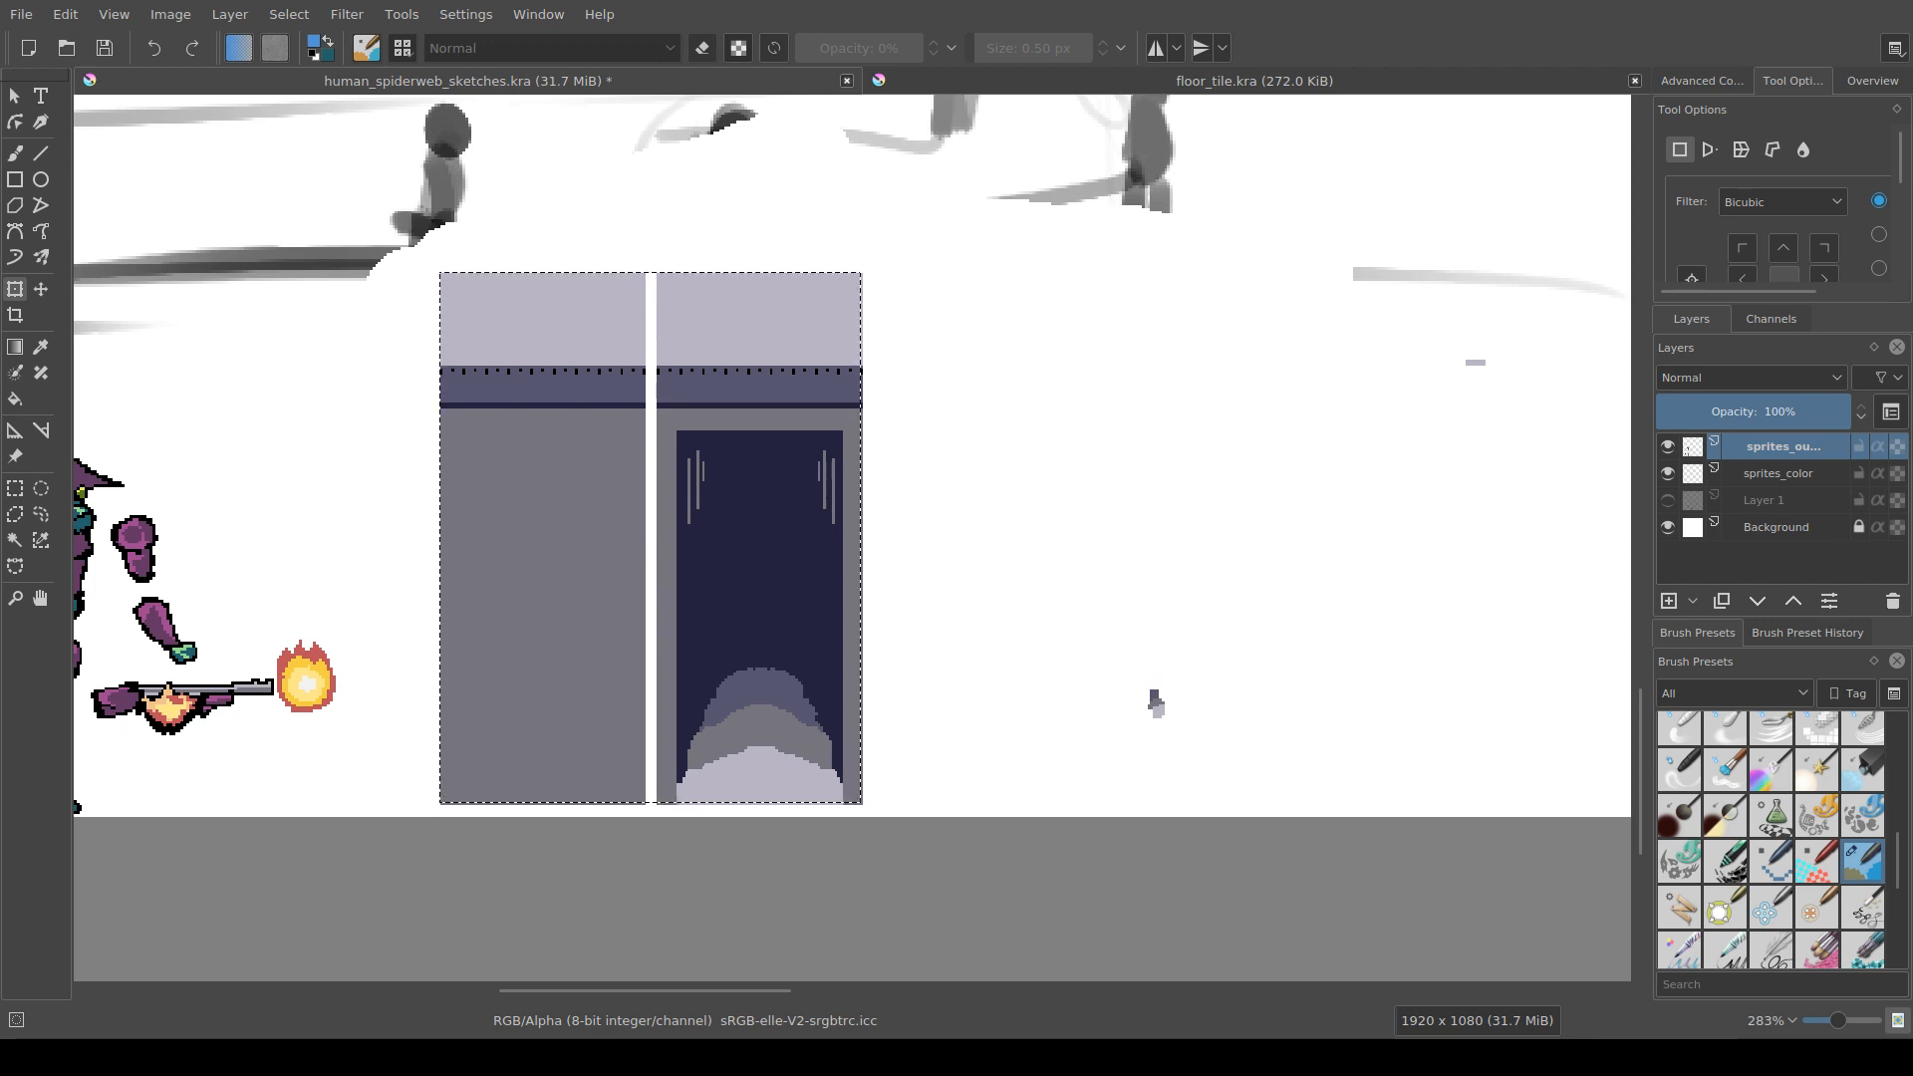
click(65, 14)
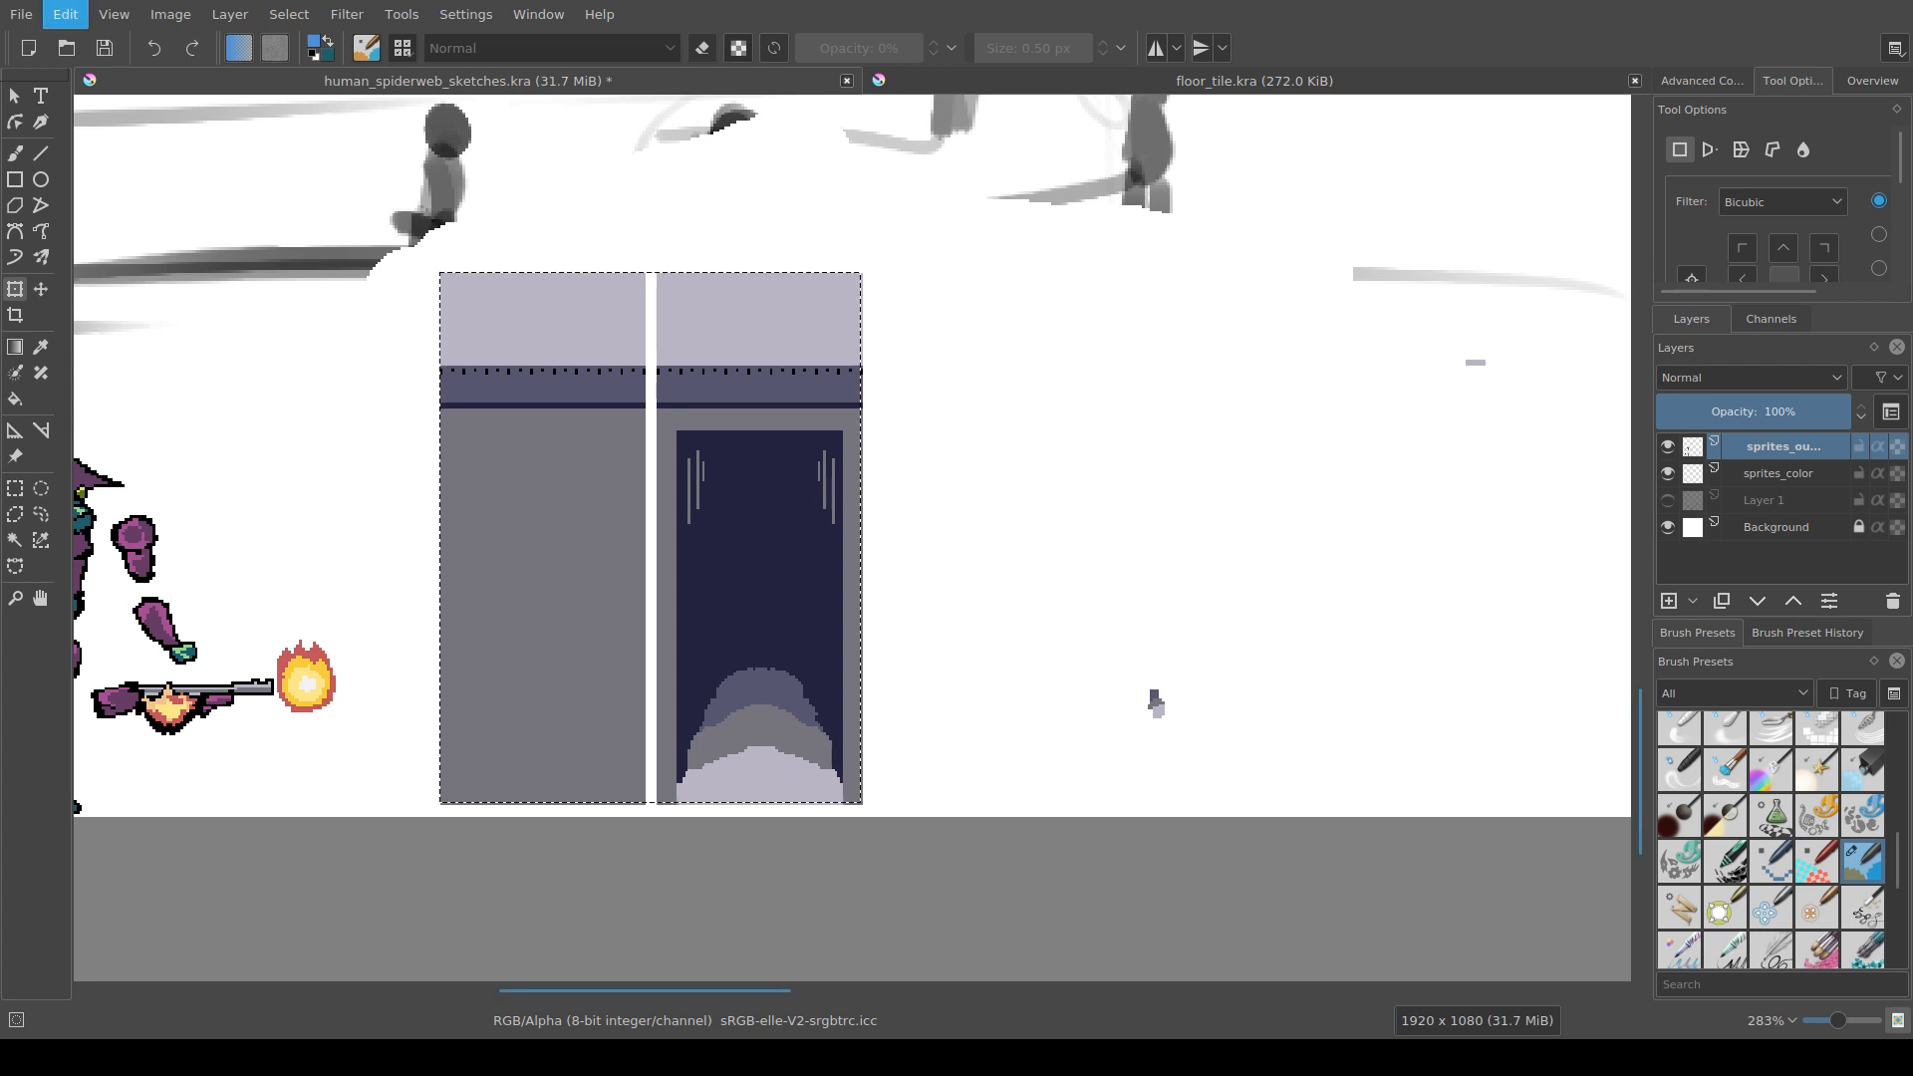
click(131, 309)
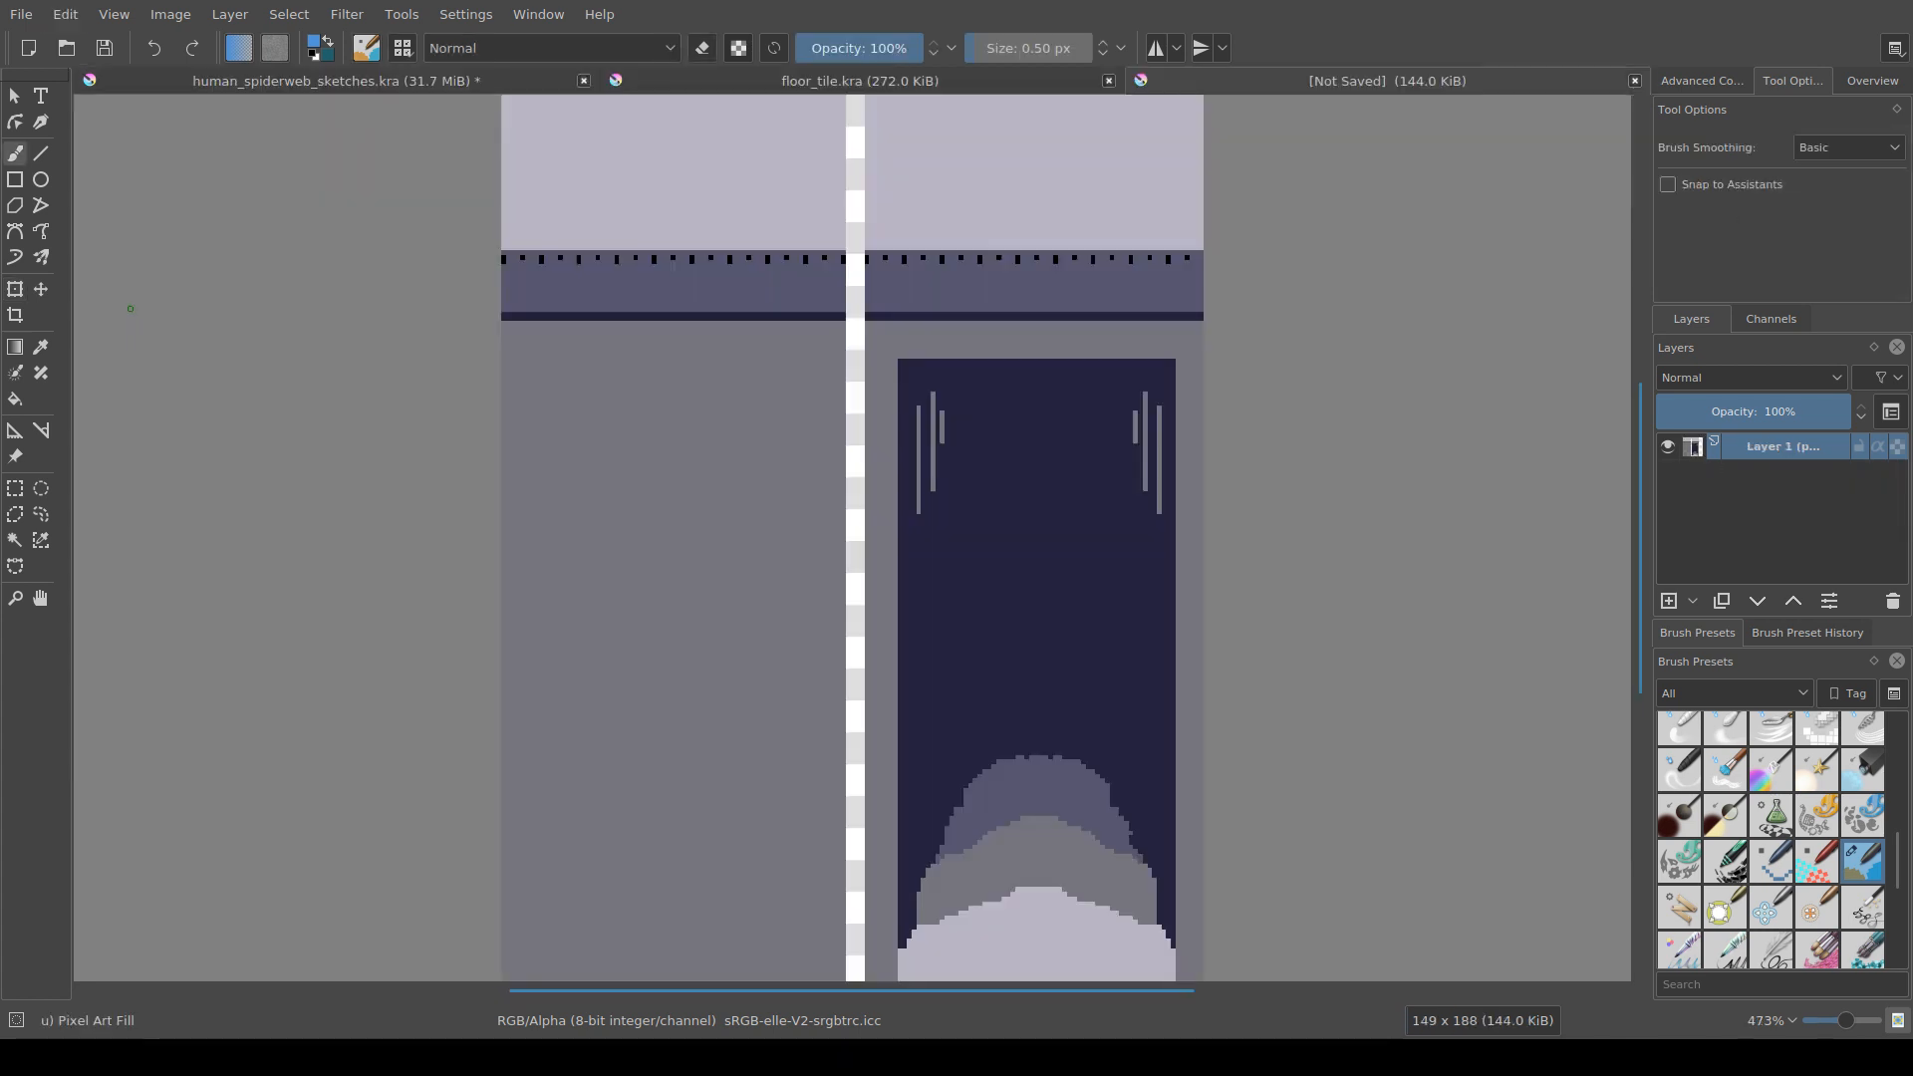
drag(1057, 833, 827, 745)
scroll(957, 687, down, 3)
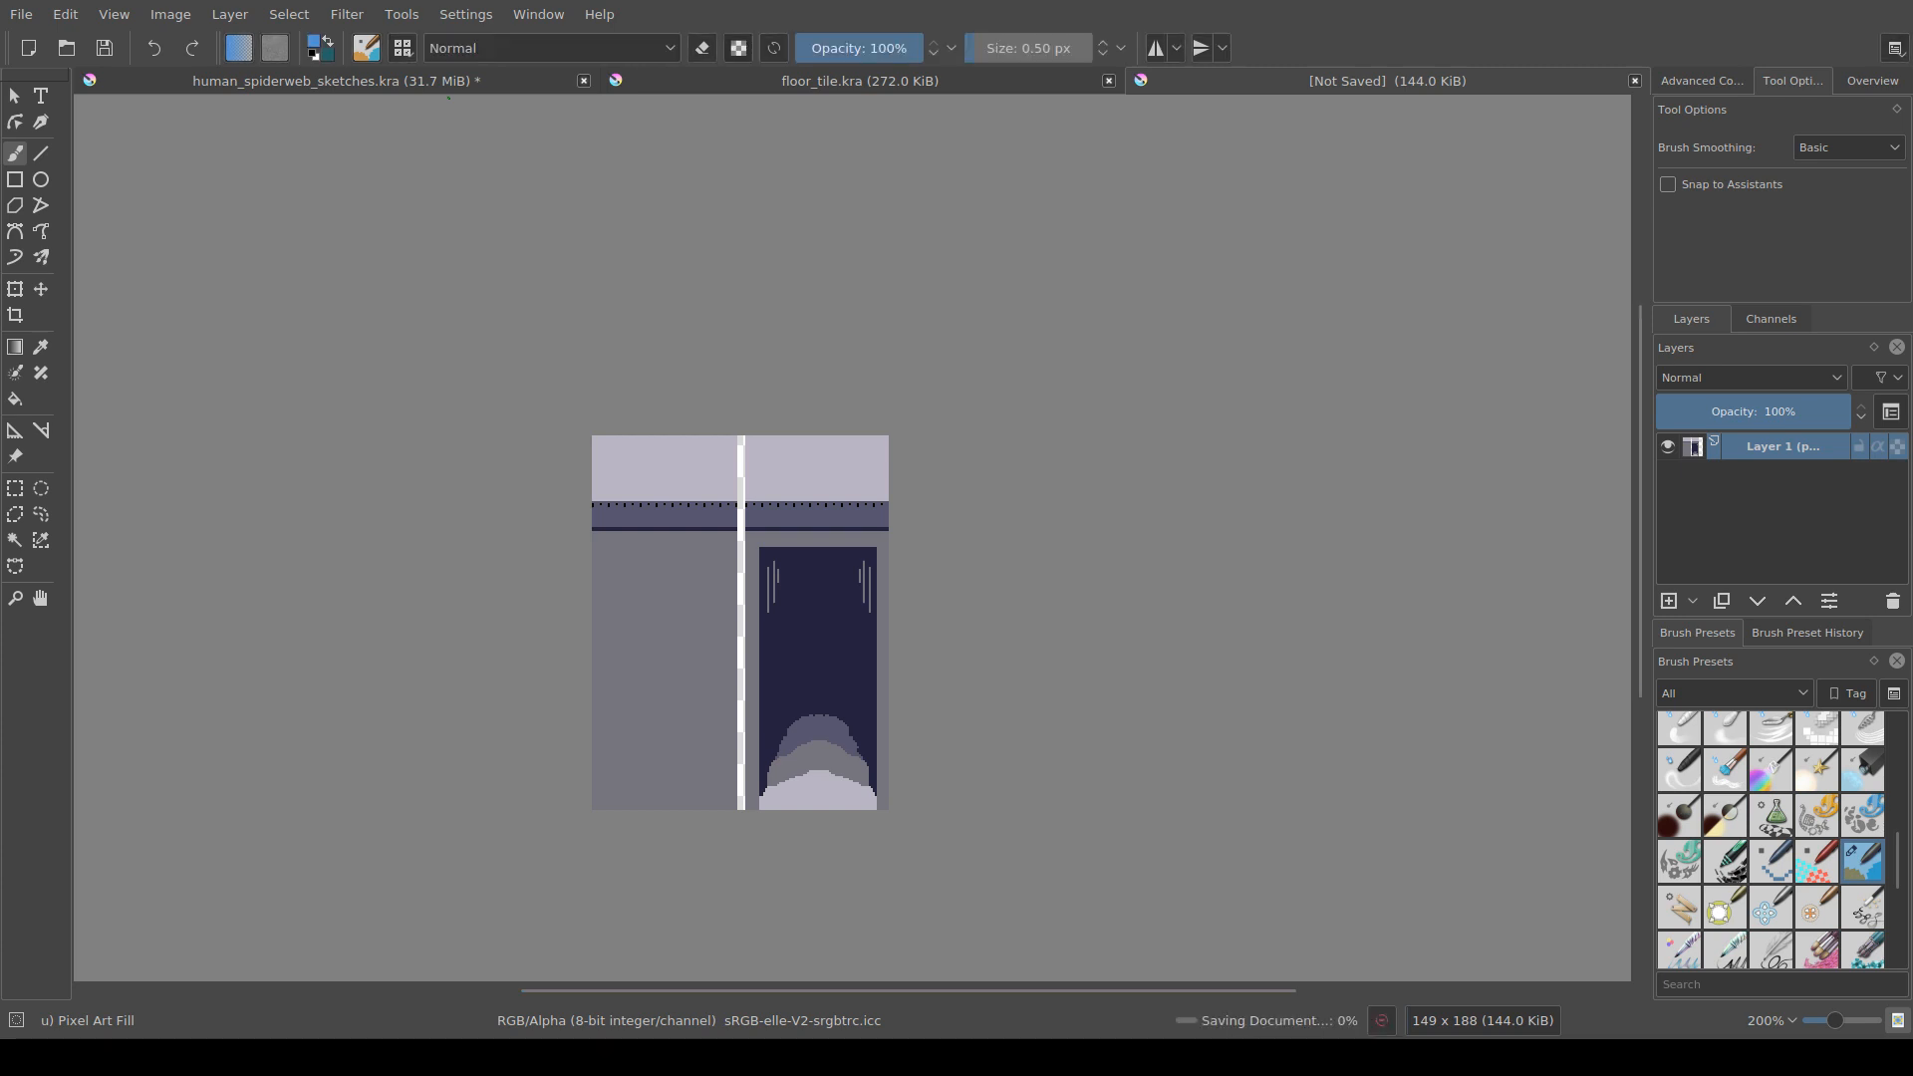
Step: Switch to floor_tile.kra, paste the wall and doorway sprites as a reference image, and place them over the floor grid
click(981, 82)
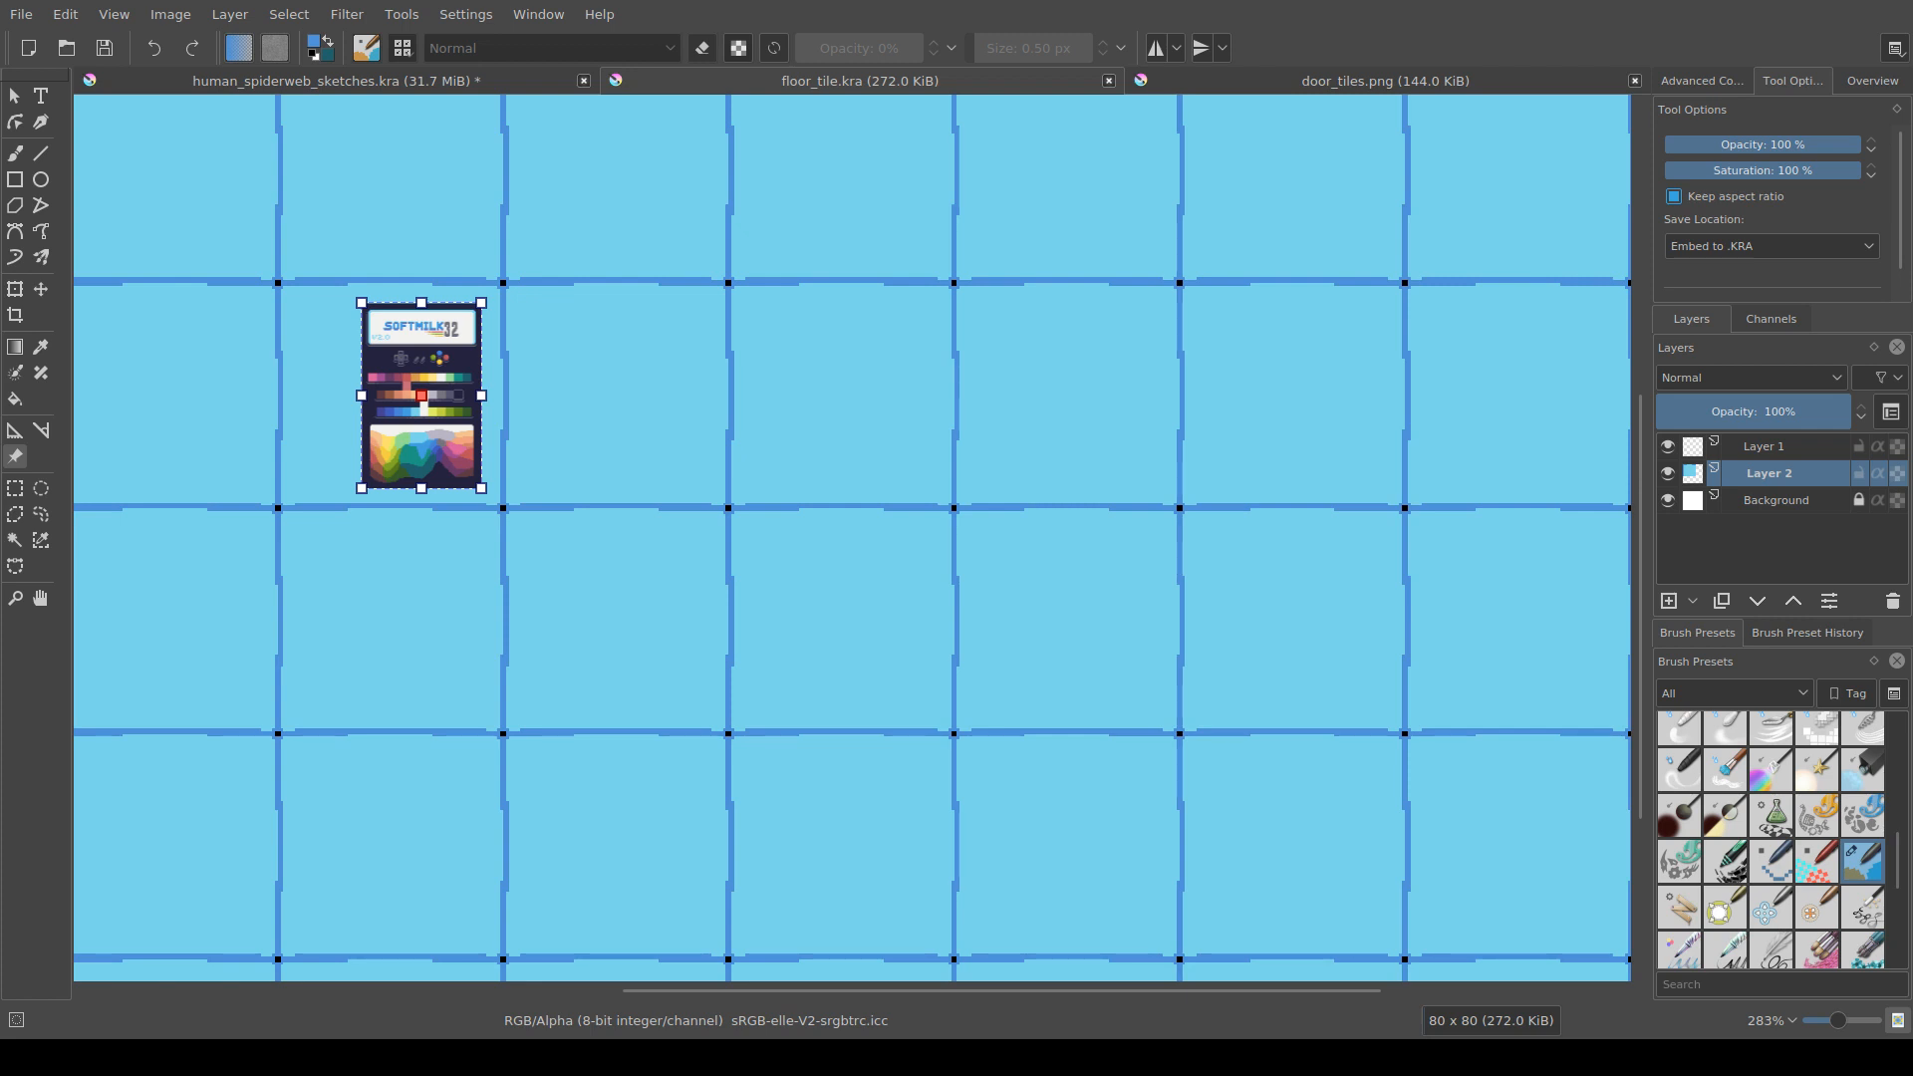
key(ctrl+v)
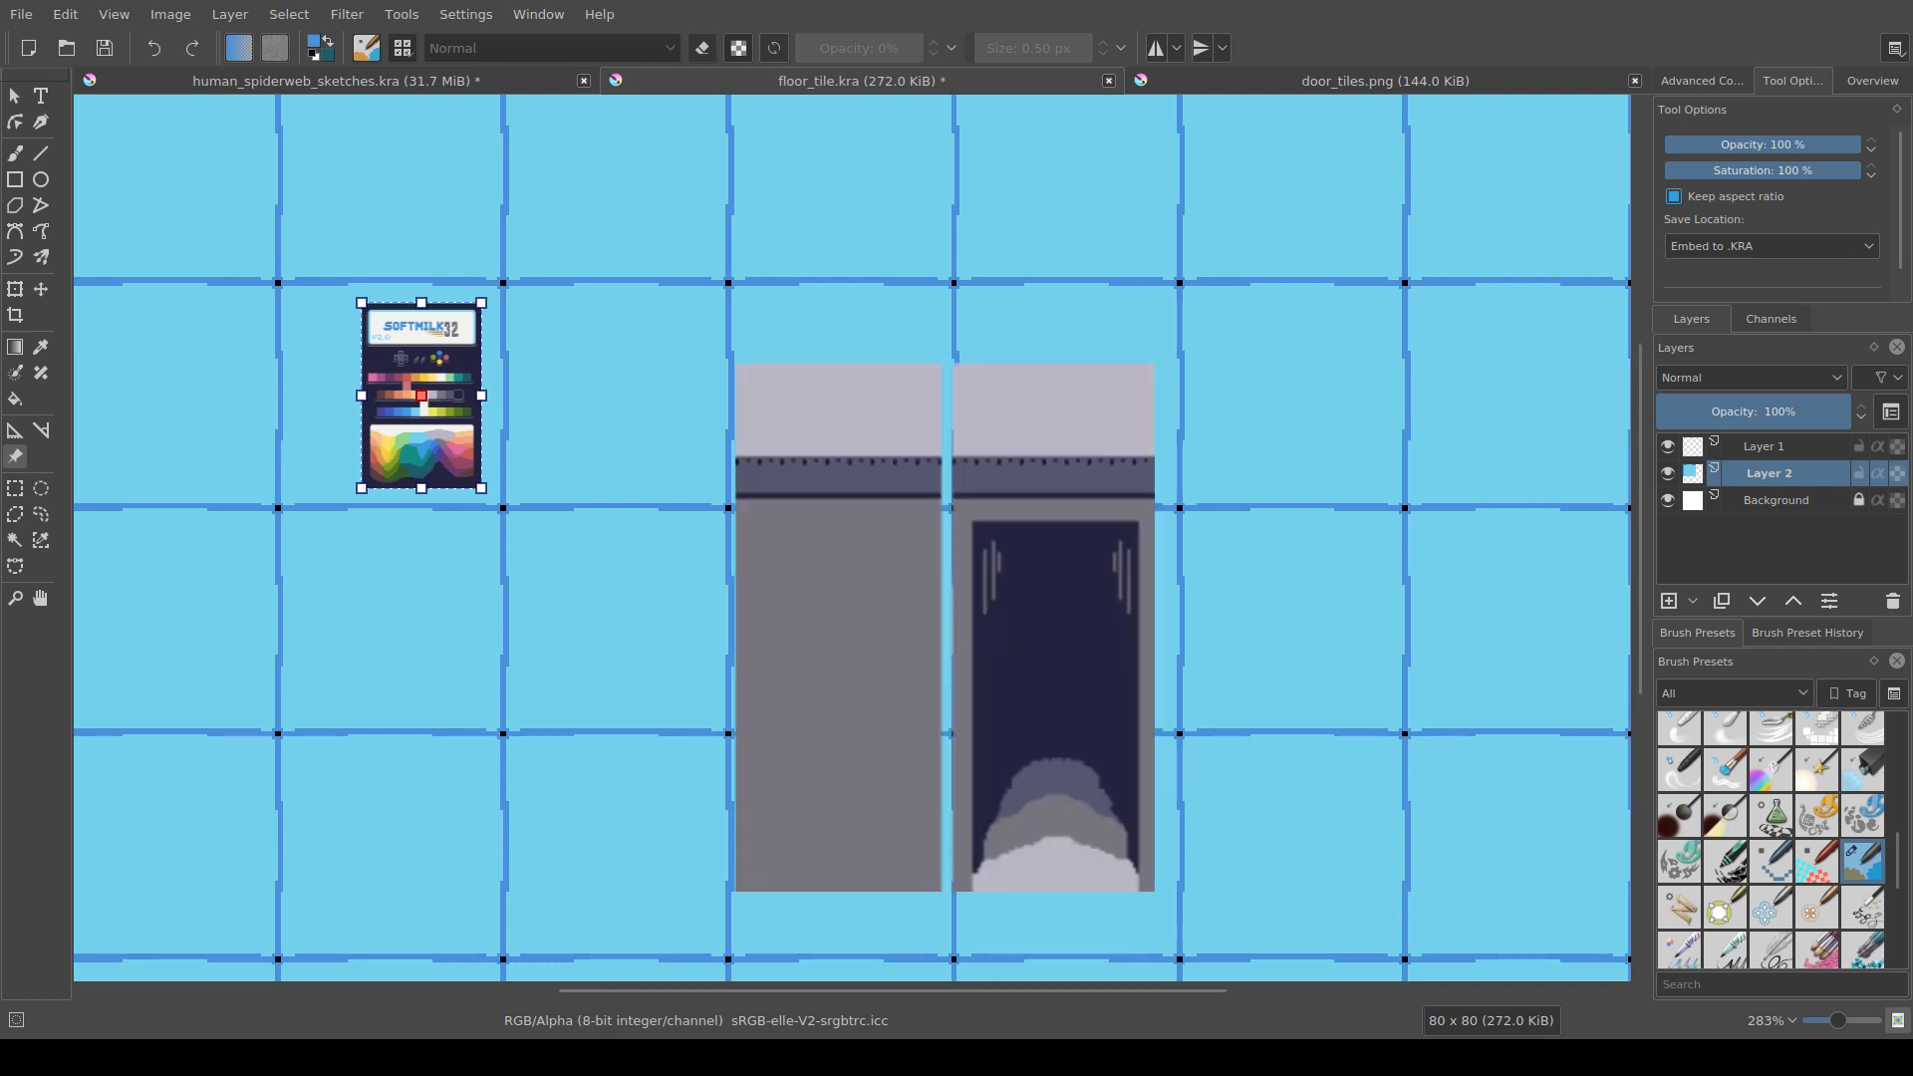
drag(957, 638, 831, 658)
drag(831, 757, 832, 190)
scroll(698, 597, down, 2)
scroll(697, 597, up, 3)
scroll(658, 448, down, 2)
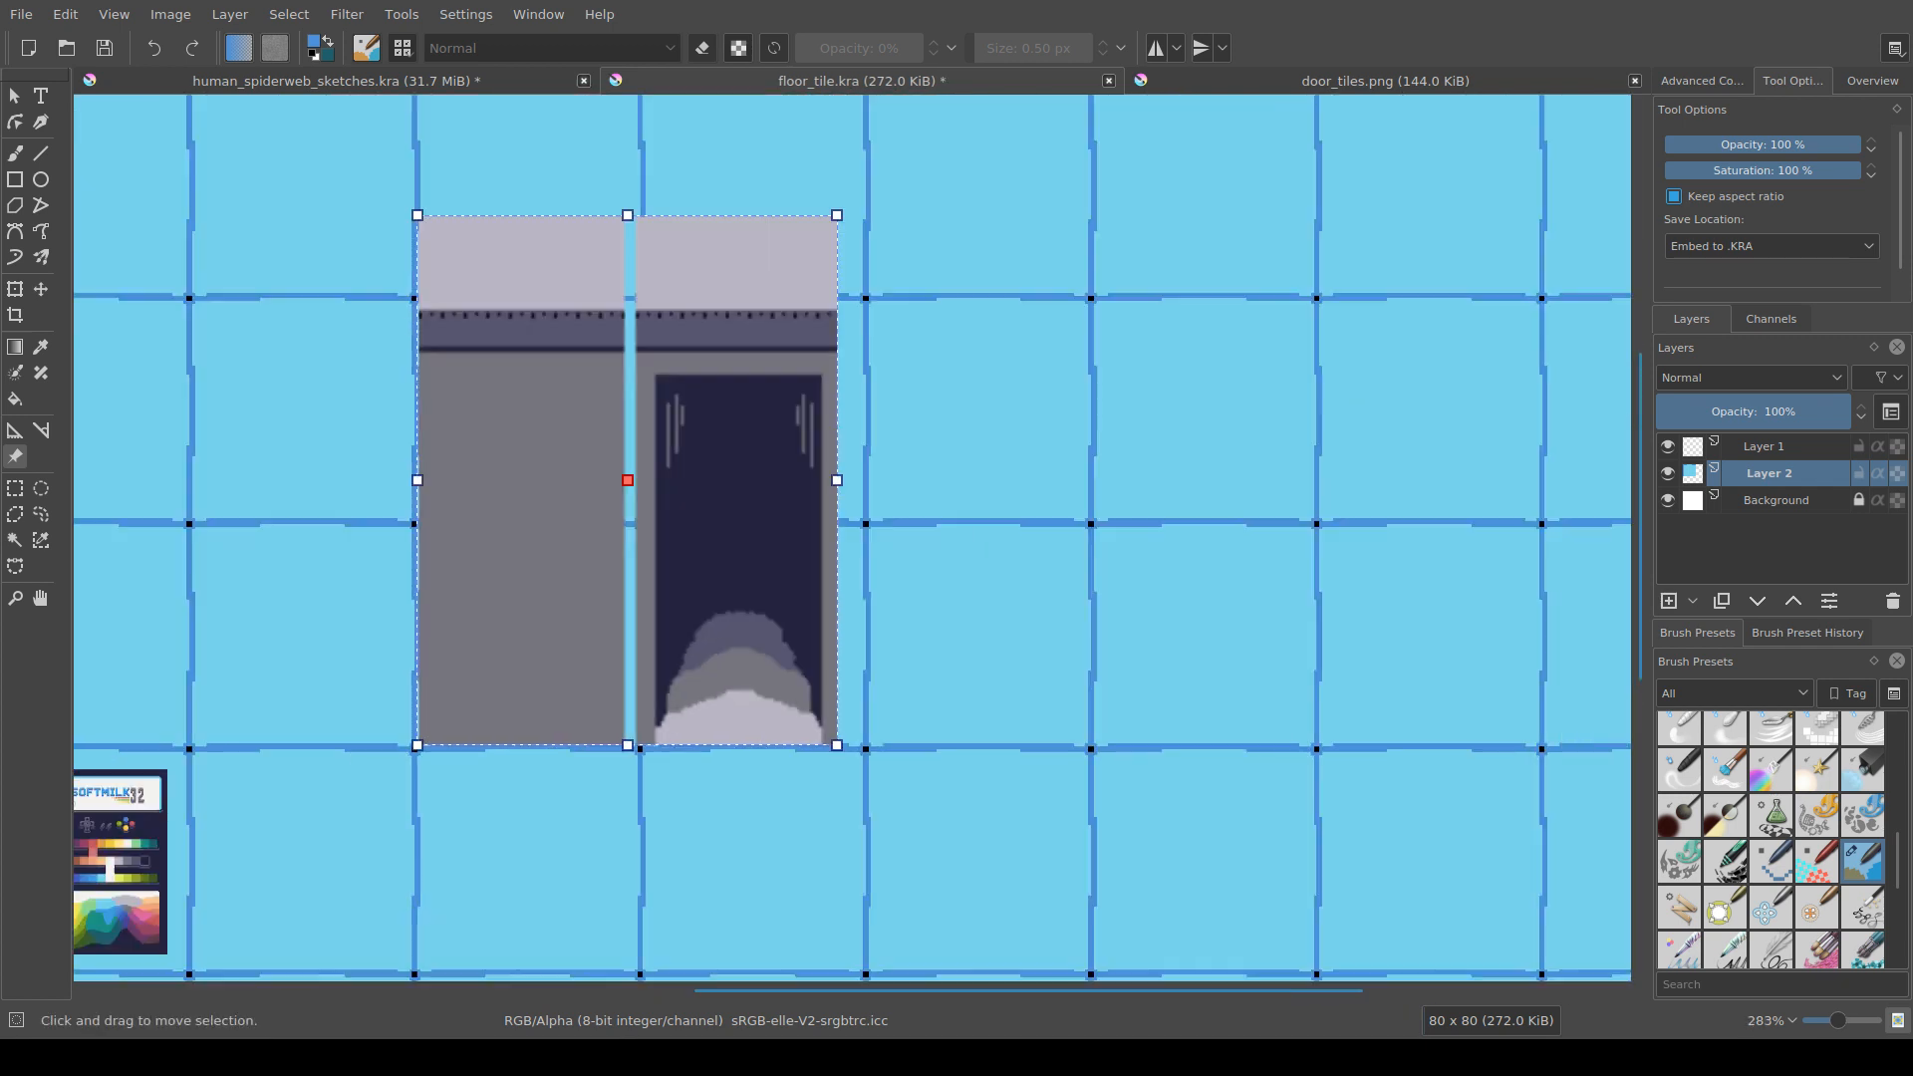
scroll(658, 448, up, 1)
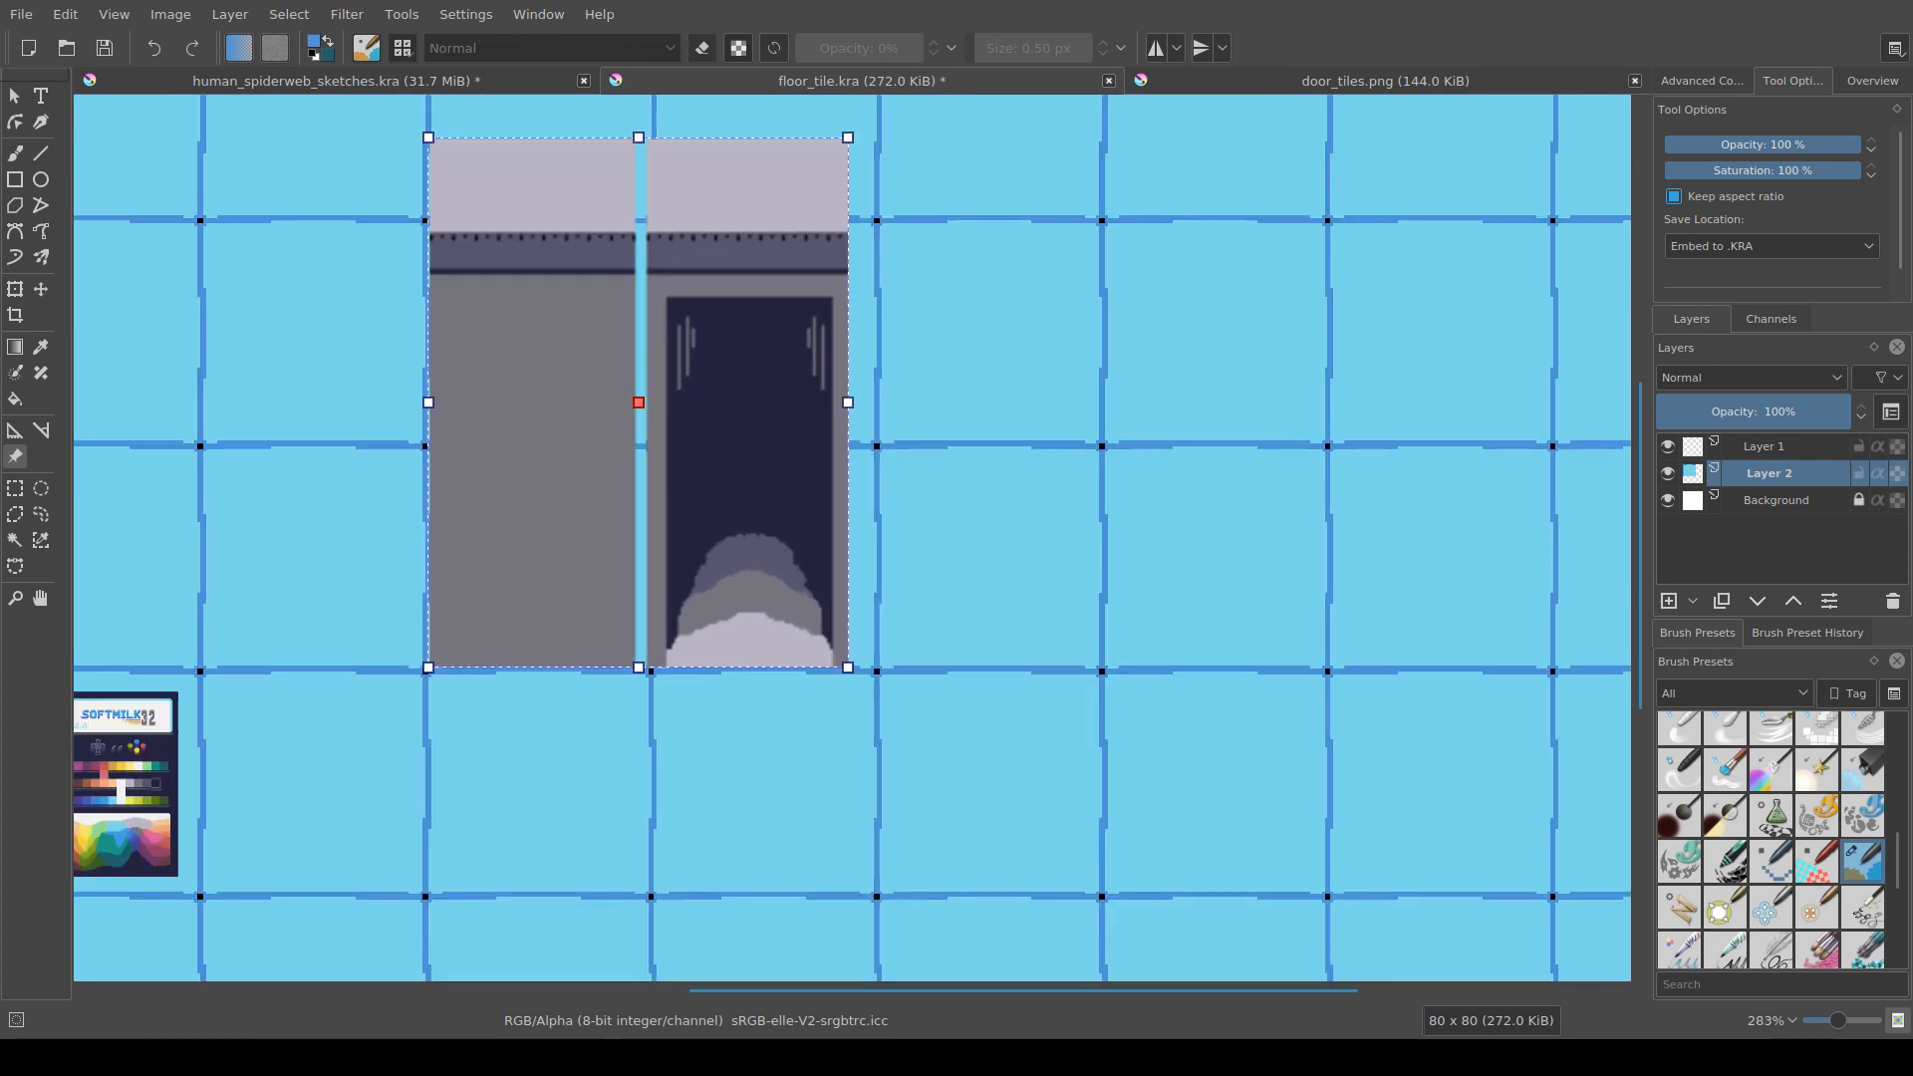
click(1772, 246)
click(1753, 170)
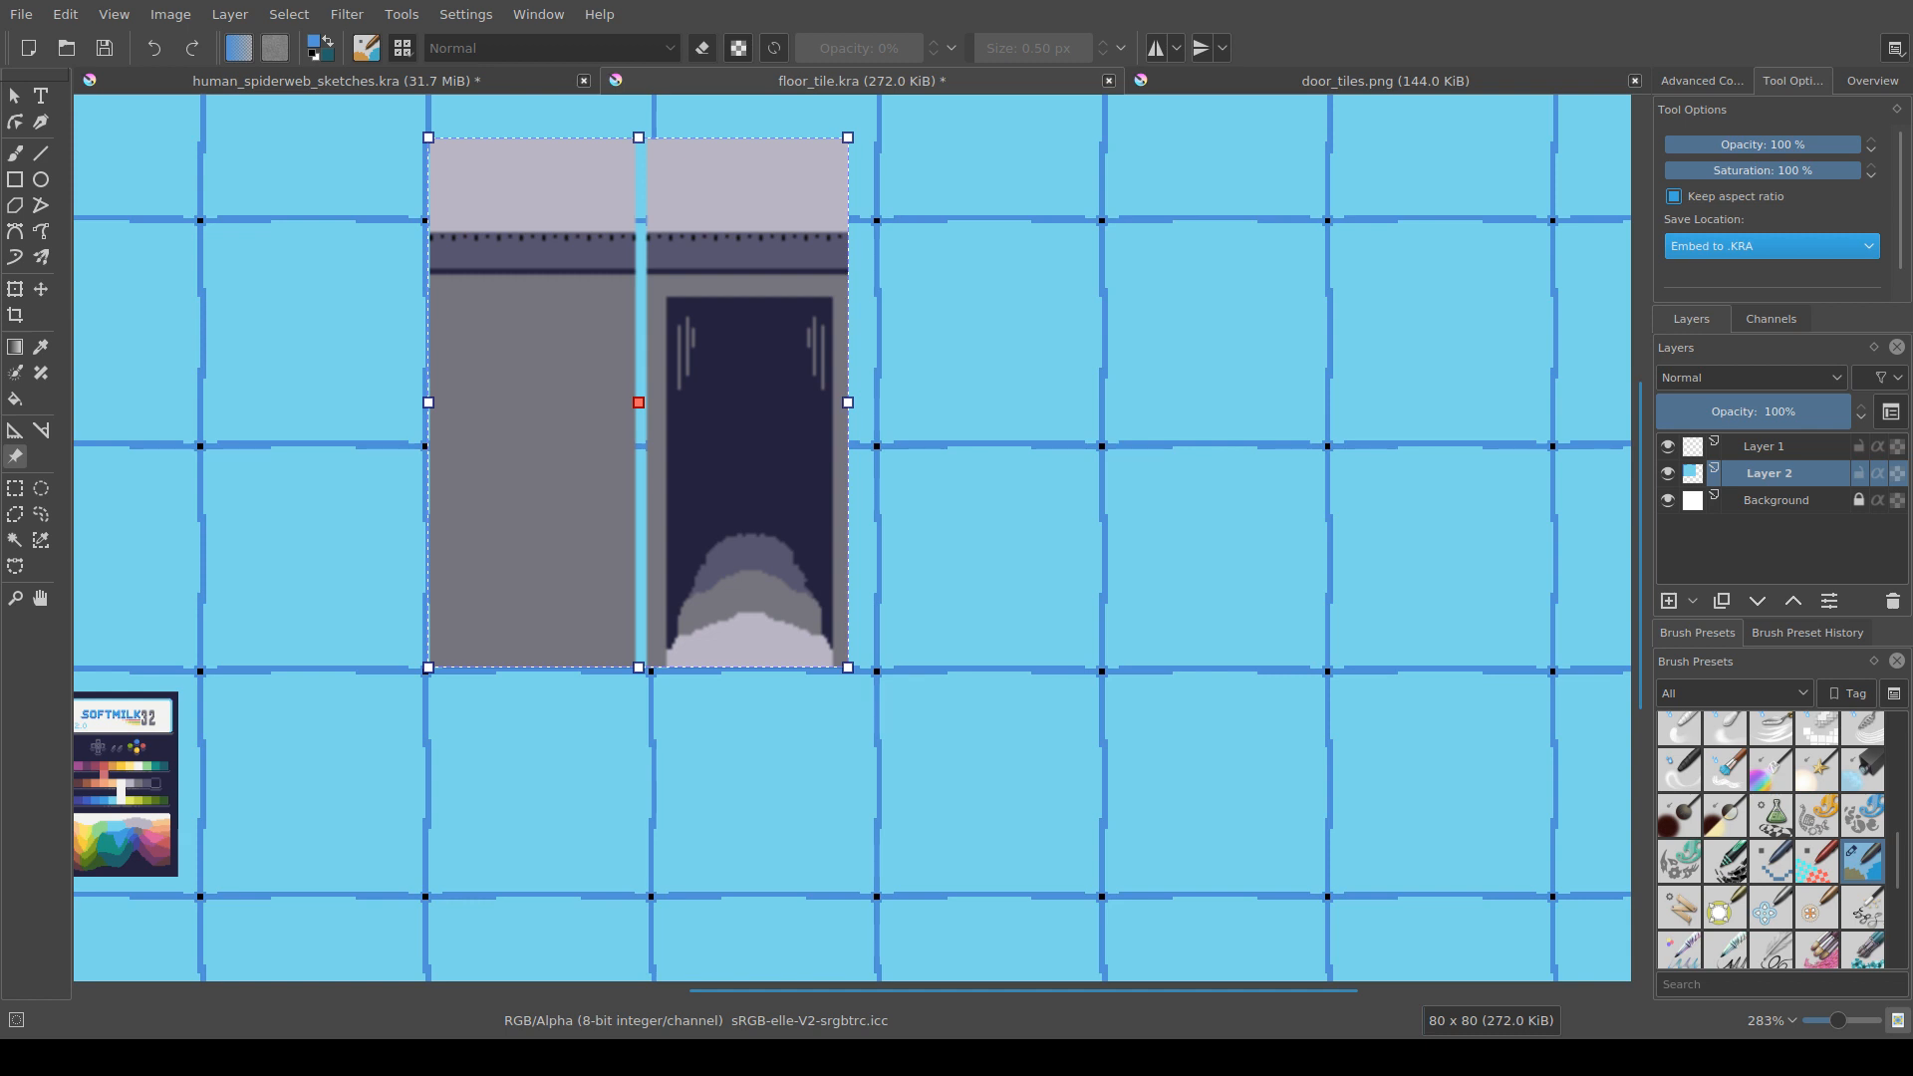
scroll(1772, 199, down, 1)
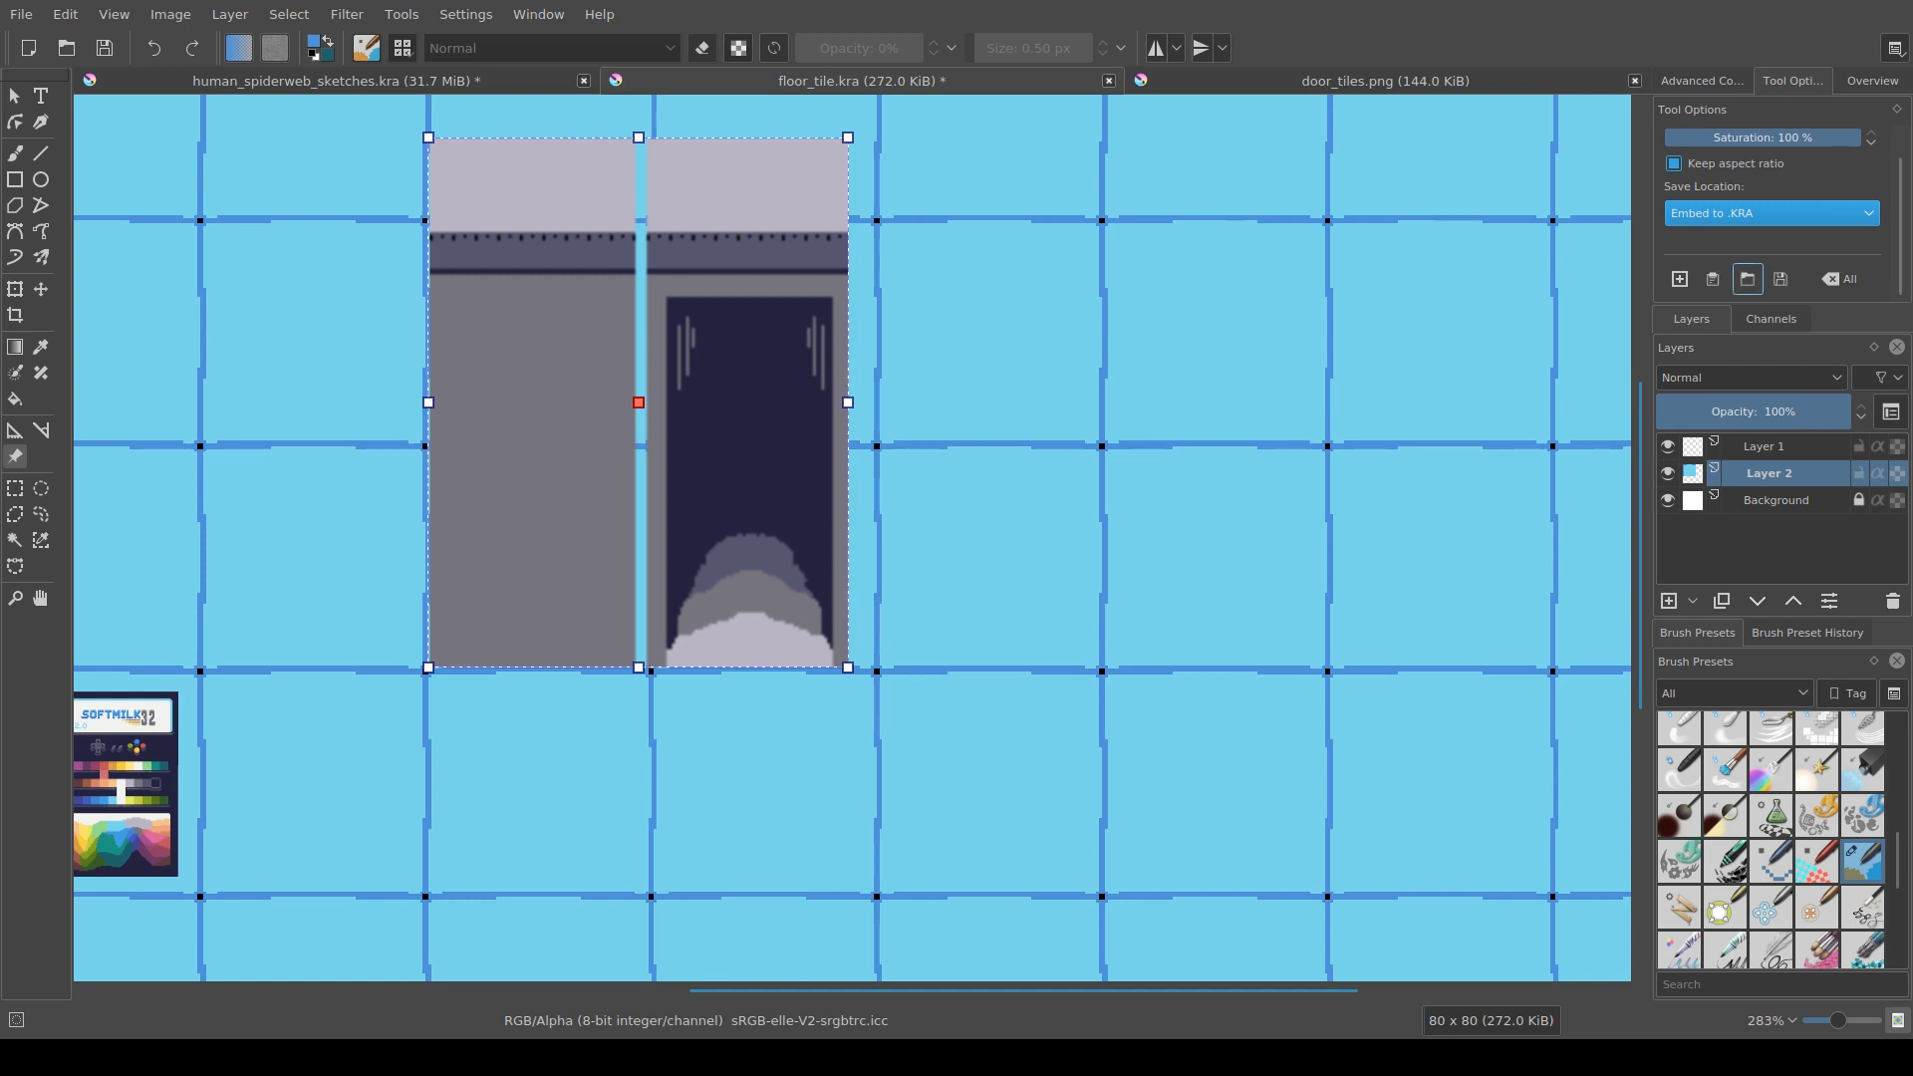
scroll(1833, 277, up, 1)
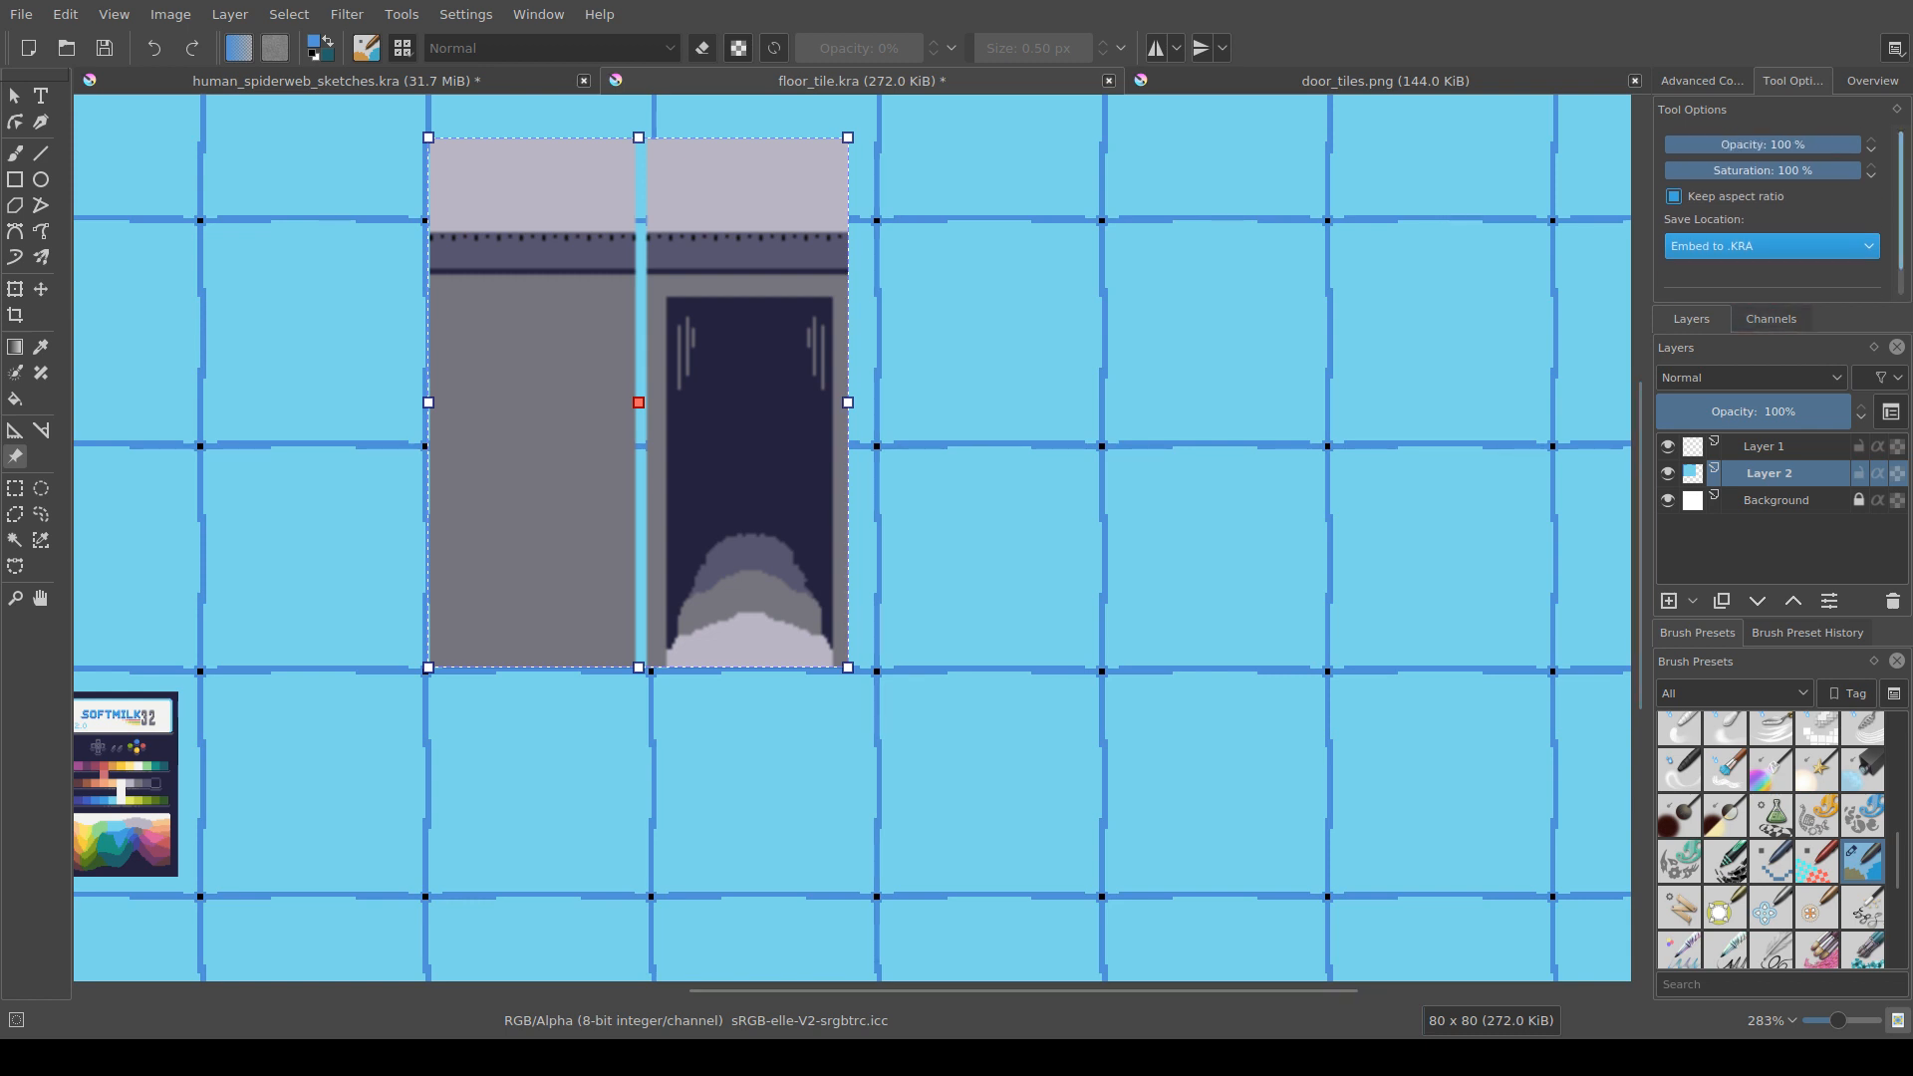
Step: Enlarge the wall and doorway reference image to span two floor tiles in width and align its sides with the grid lines
drag(721, 687, 742, 686)
scroll(743, 686, up, 1)
scroll(888, 649, down, 2)
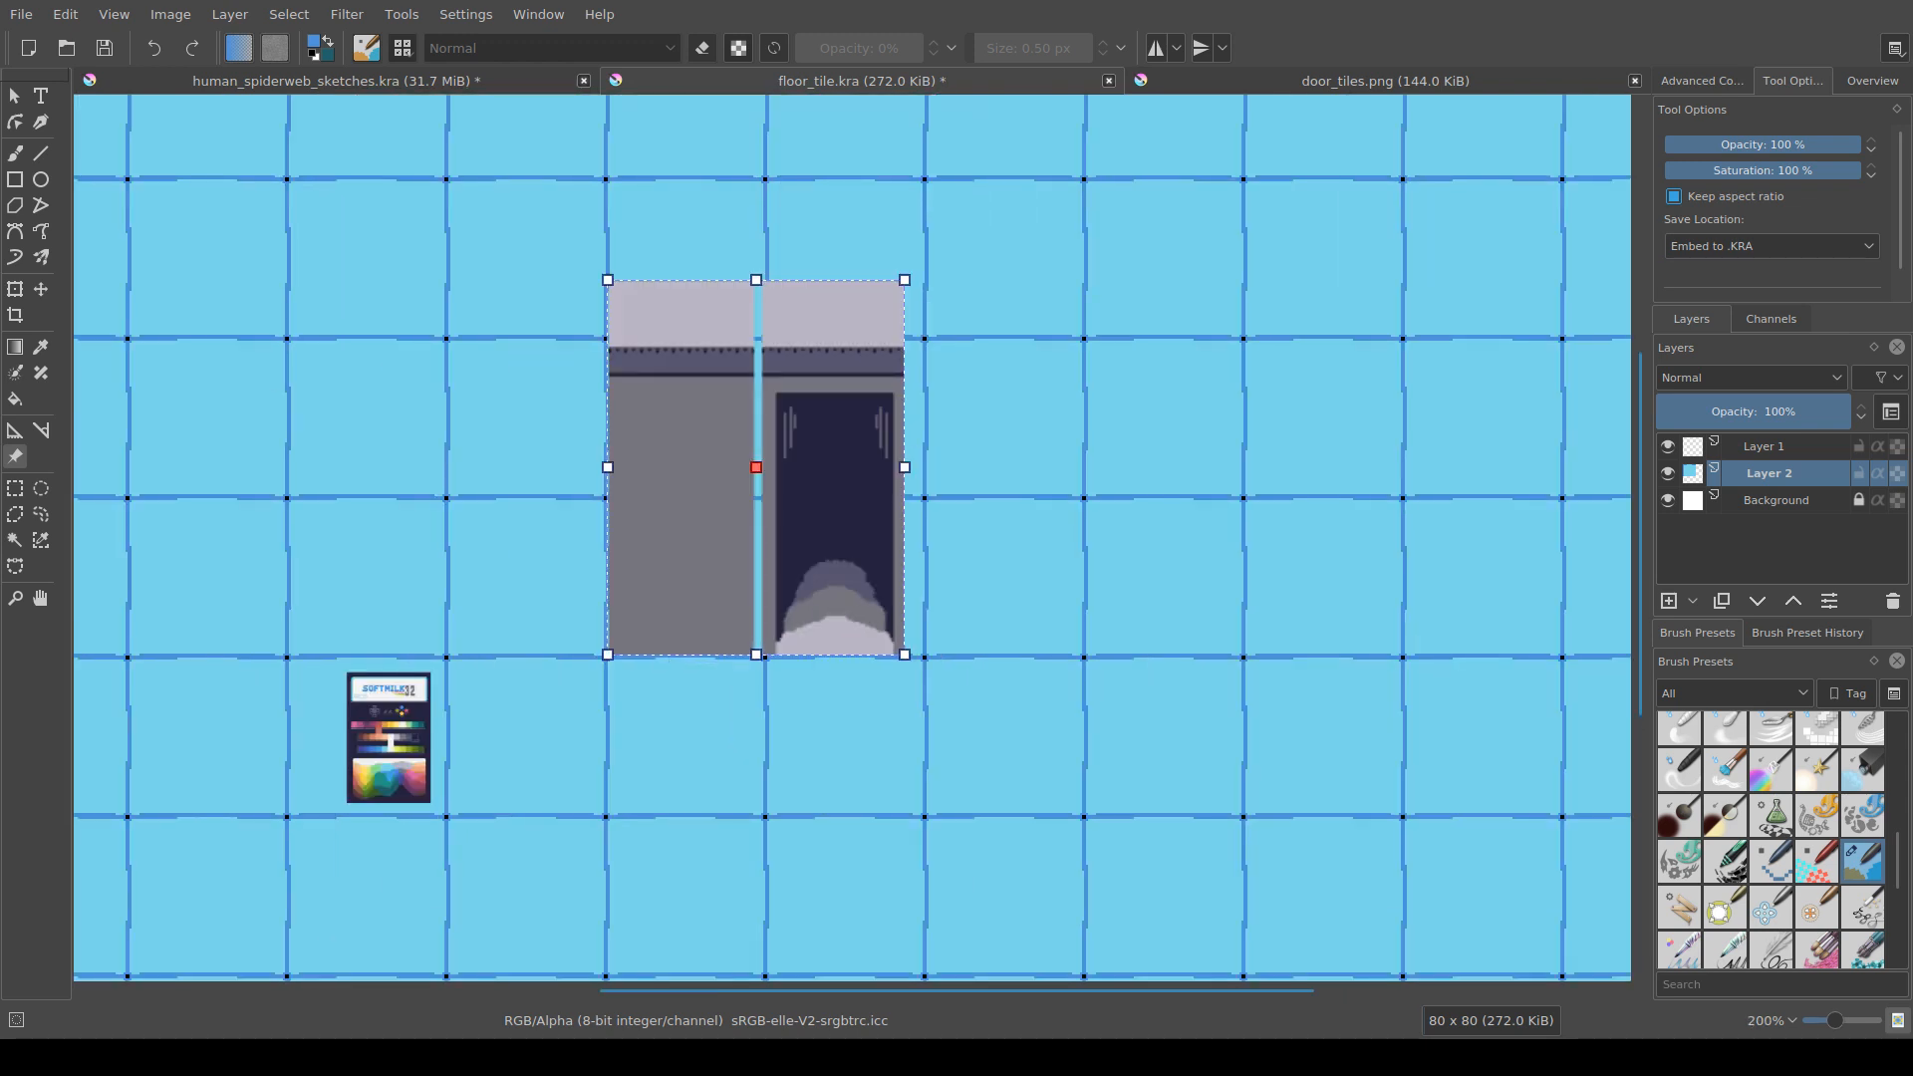
mouse_move(847, 578)
mouse_down()
mouse_move(863, 579)
mouse_move(843, 570)
mouse_up()
mouse_move(902, 647)
mouse_down()
mouse_move(924, 676)
mouse_move(890, 611)
mouse_up()
scroll(890, 610, up, 2)
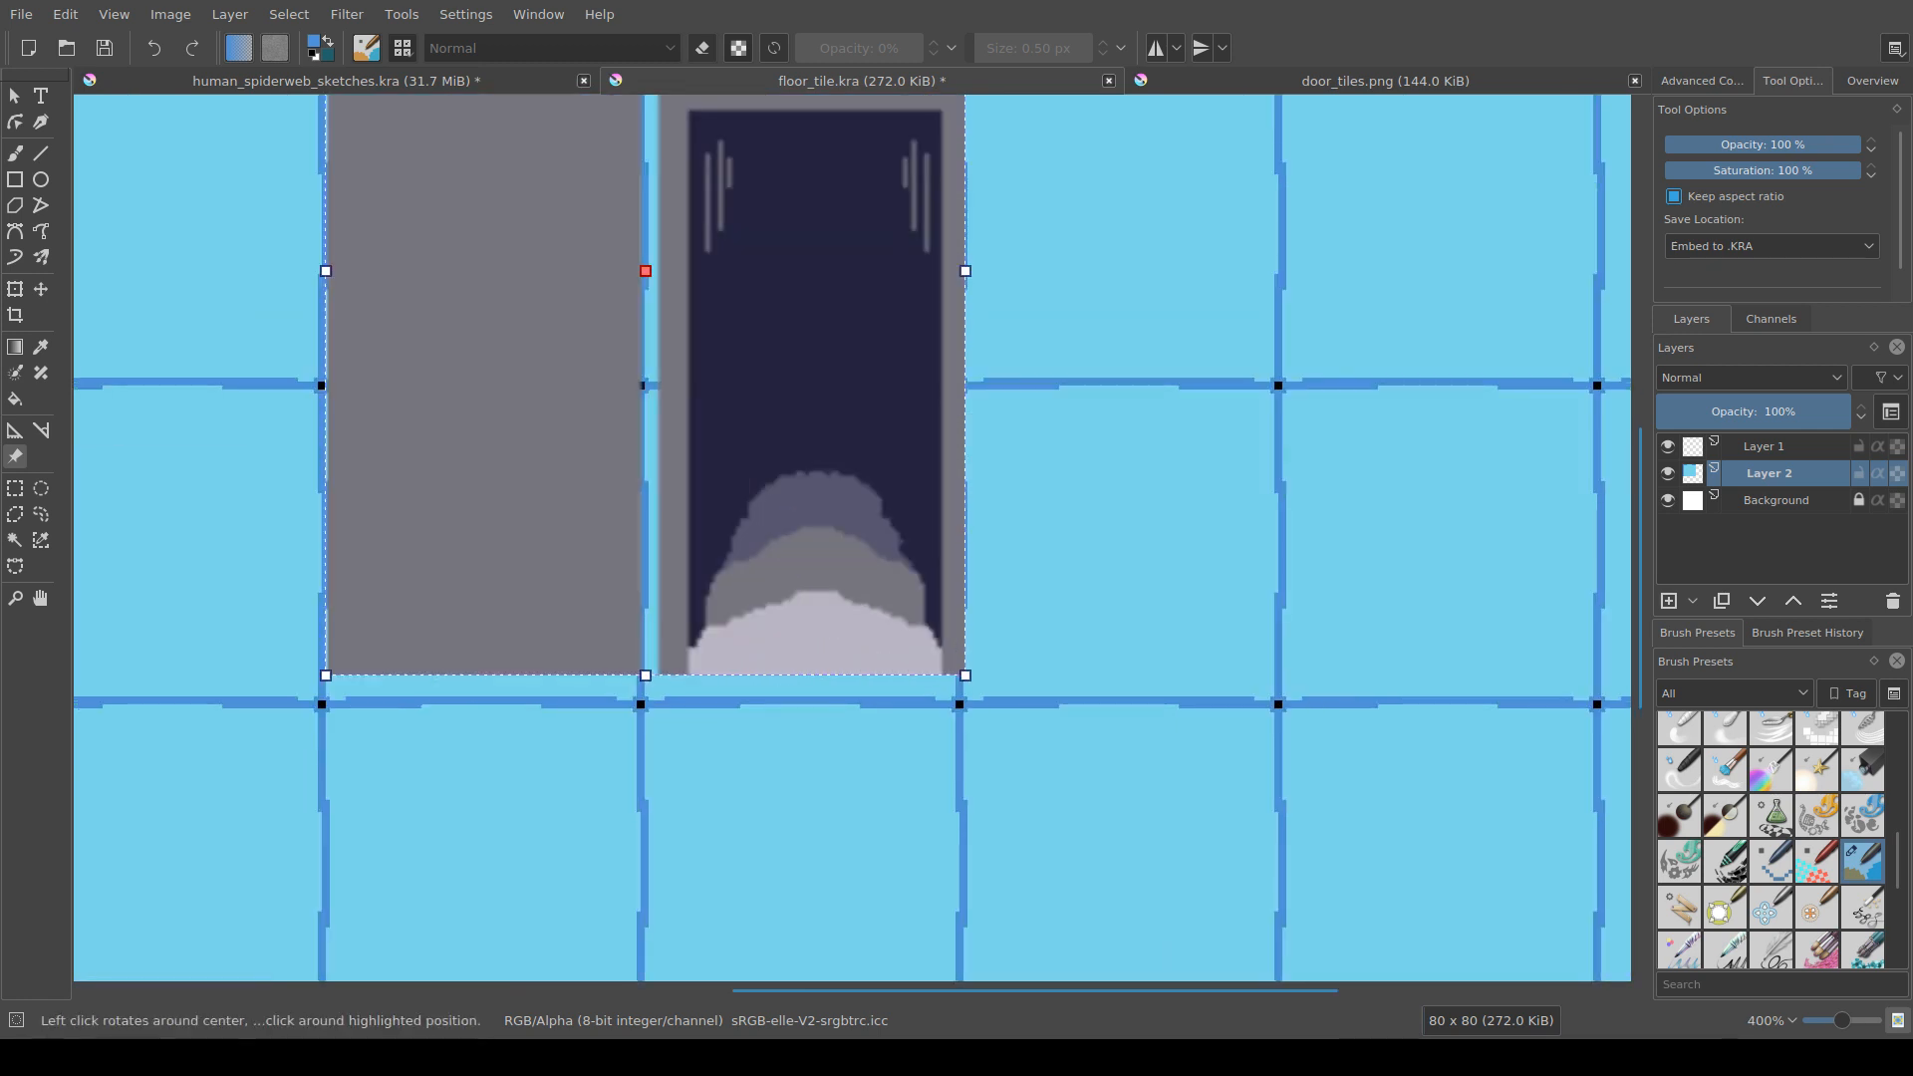
drag(965, 675, 982, 696)
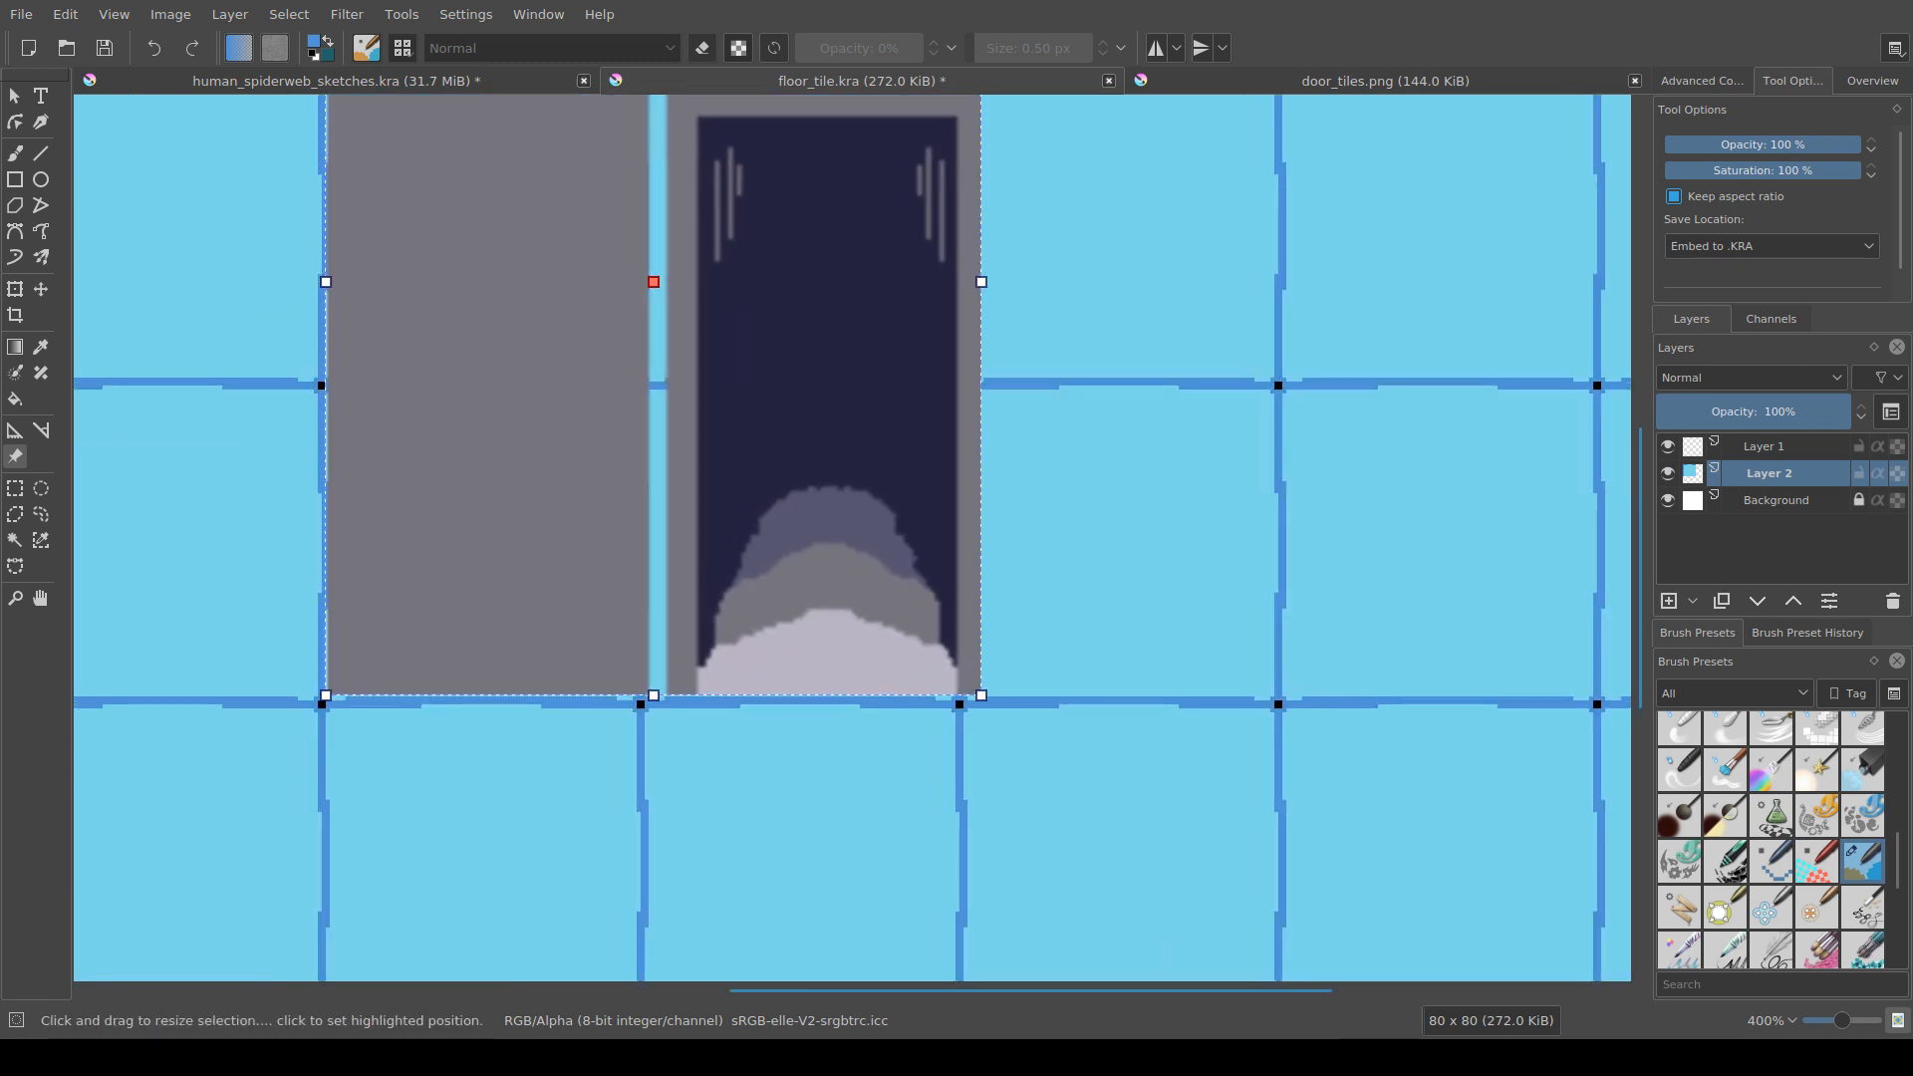
drag(929, 638, 911, 640)
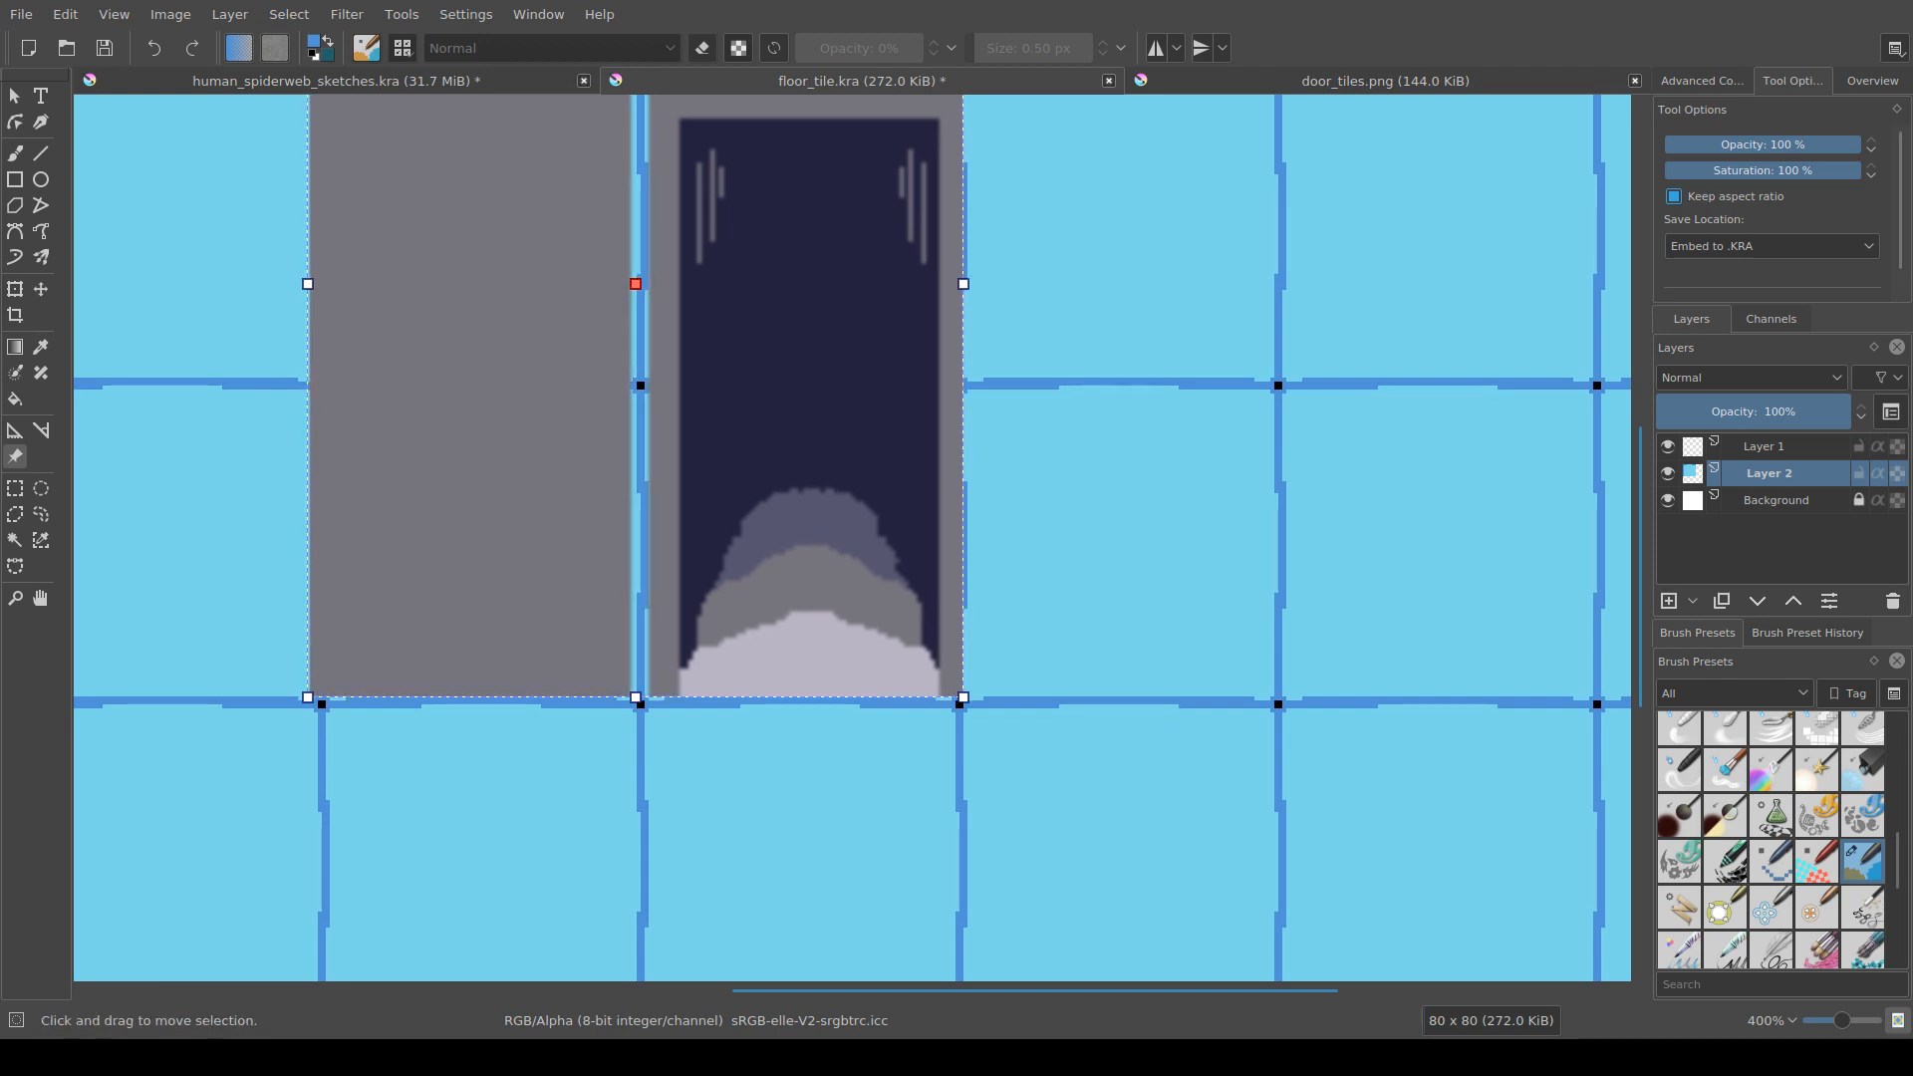
key(ctrl+s)
drag(698, 419, 712, 417)
drag(978, 696, 969, 528)
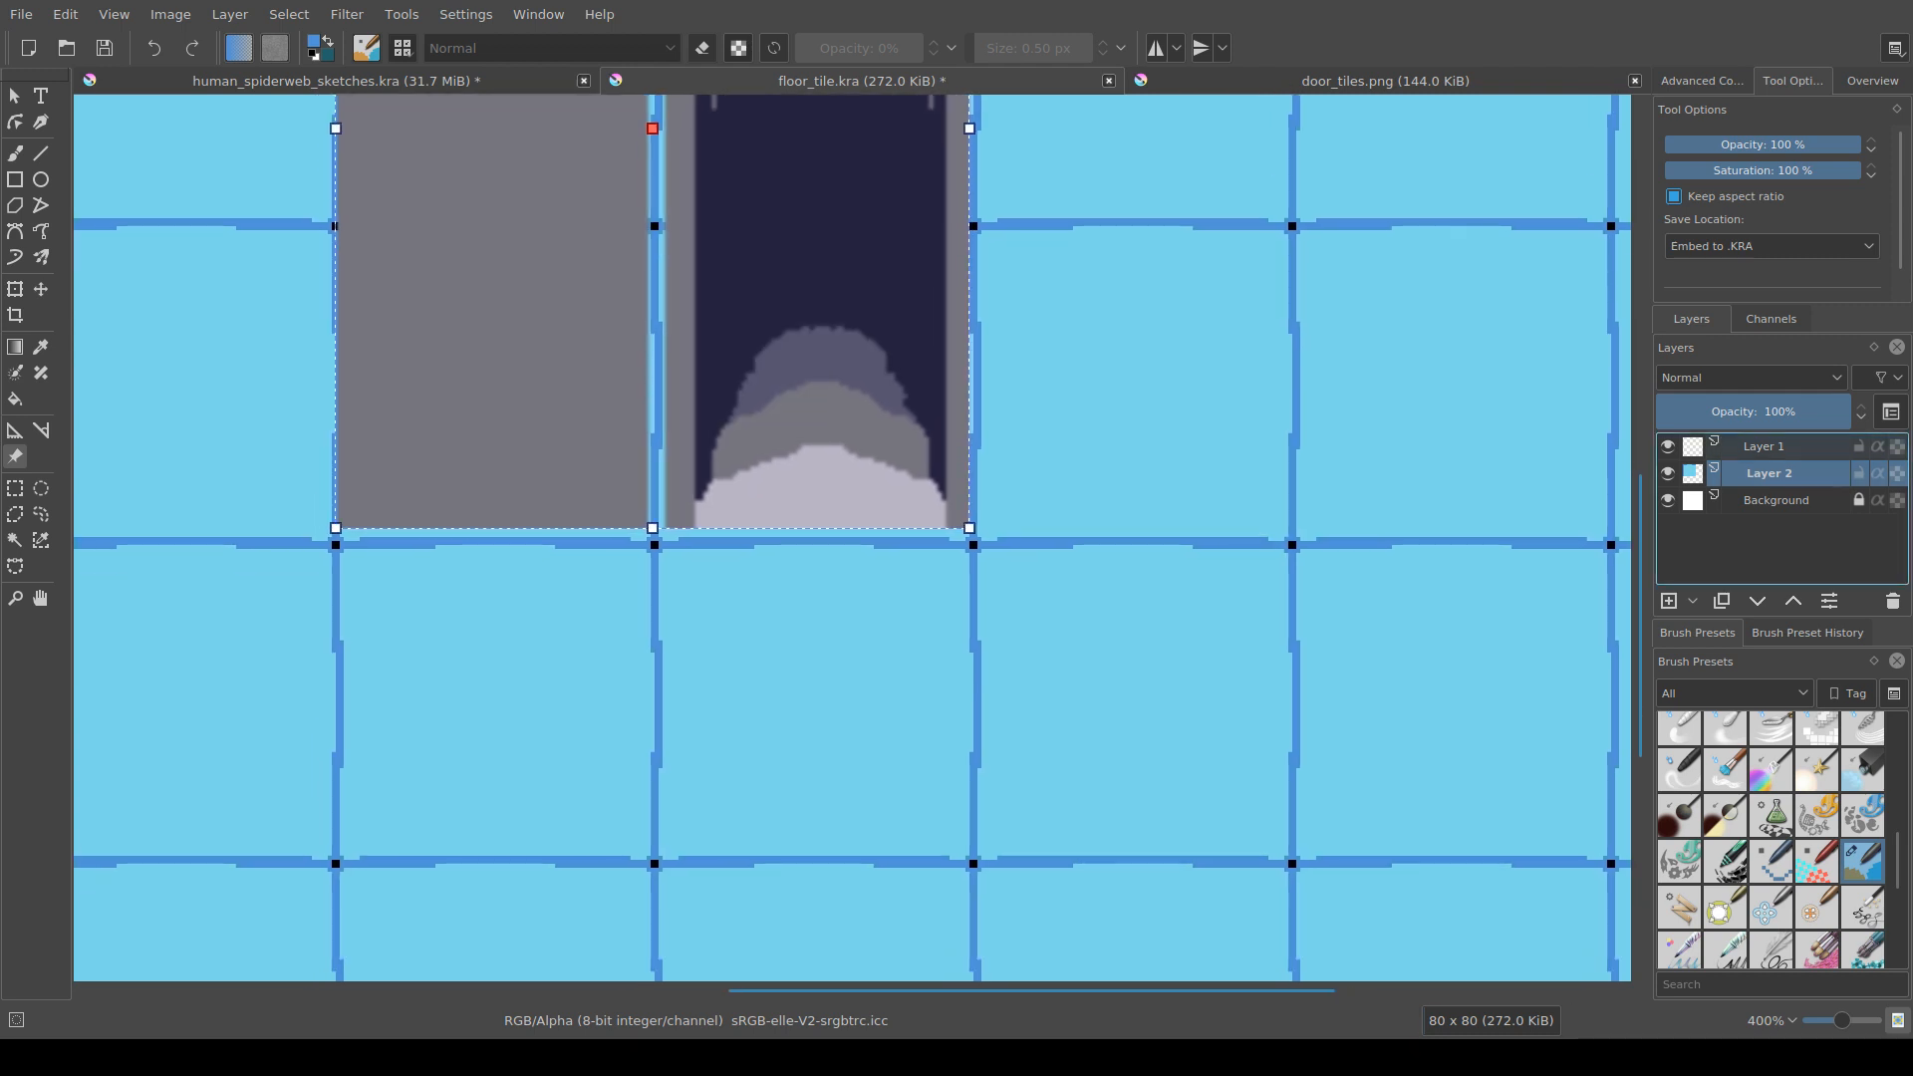
click(1765, 446)
scroll(839, 621, down, 4)
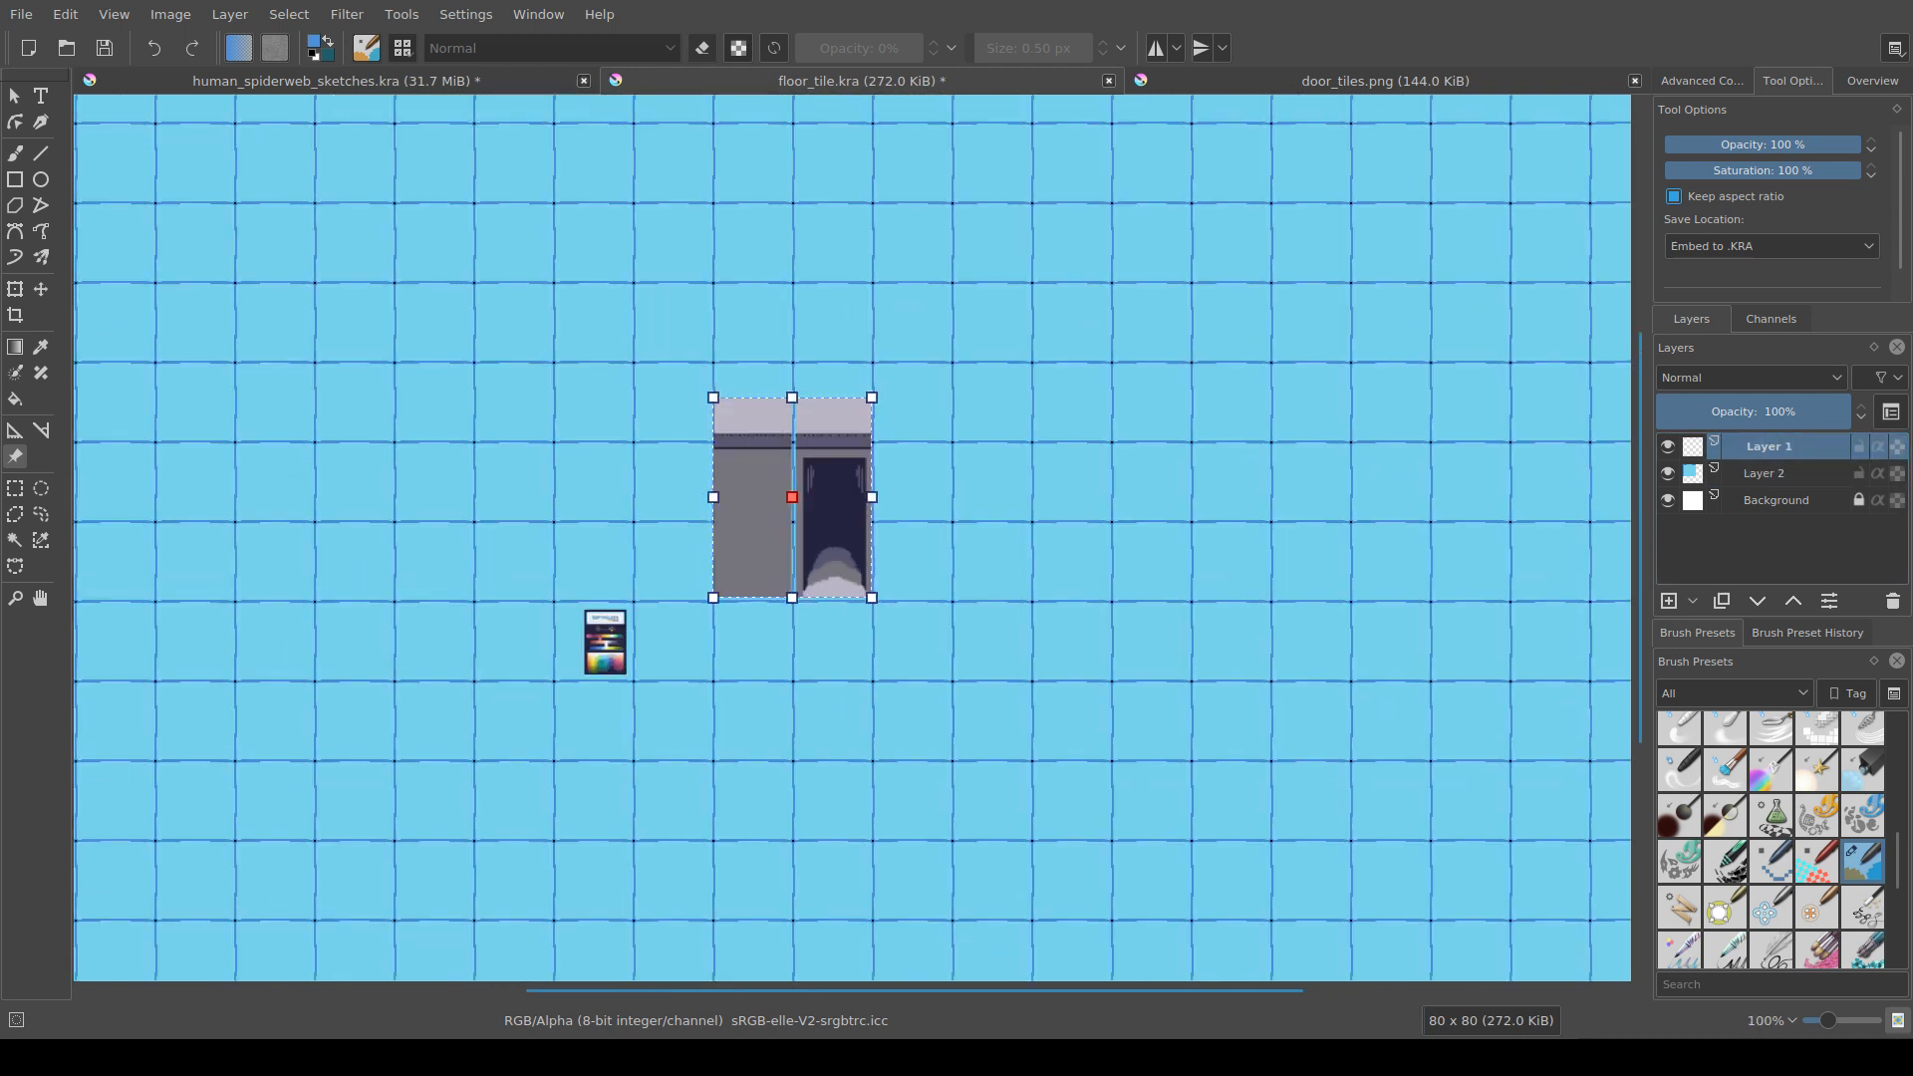
key(ctrl+r)
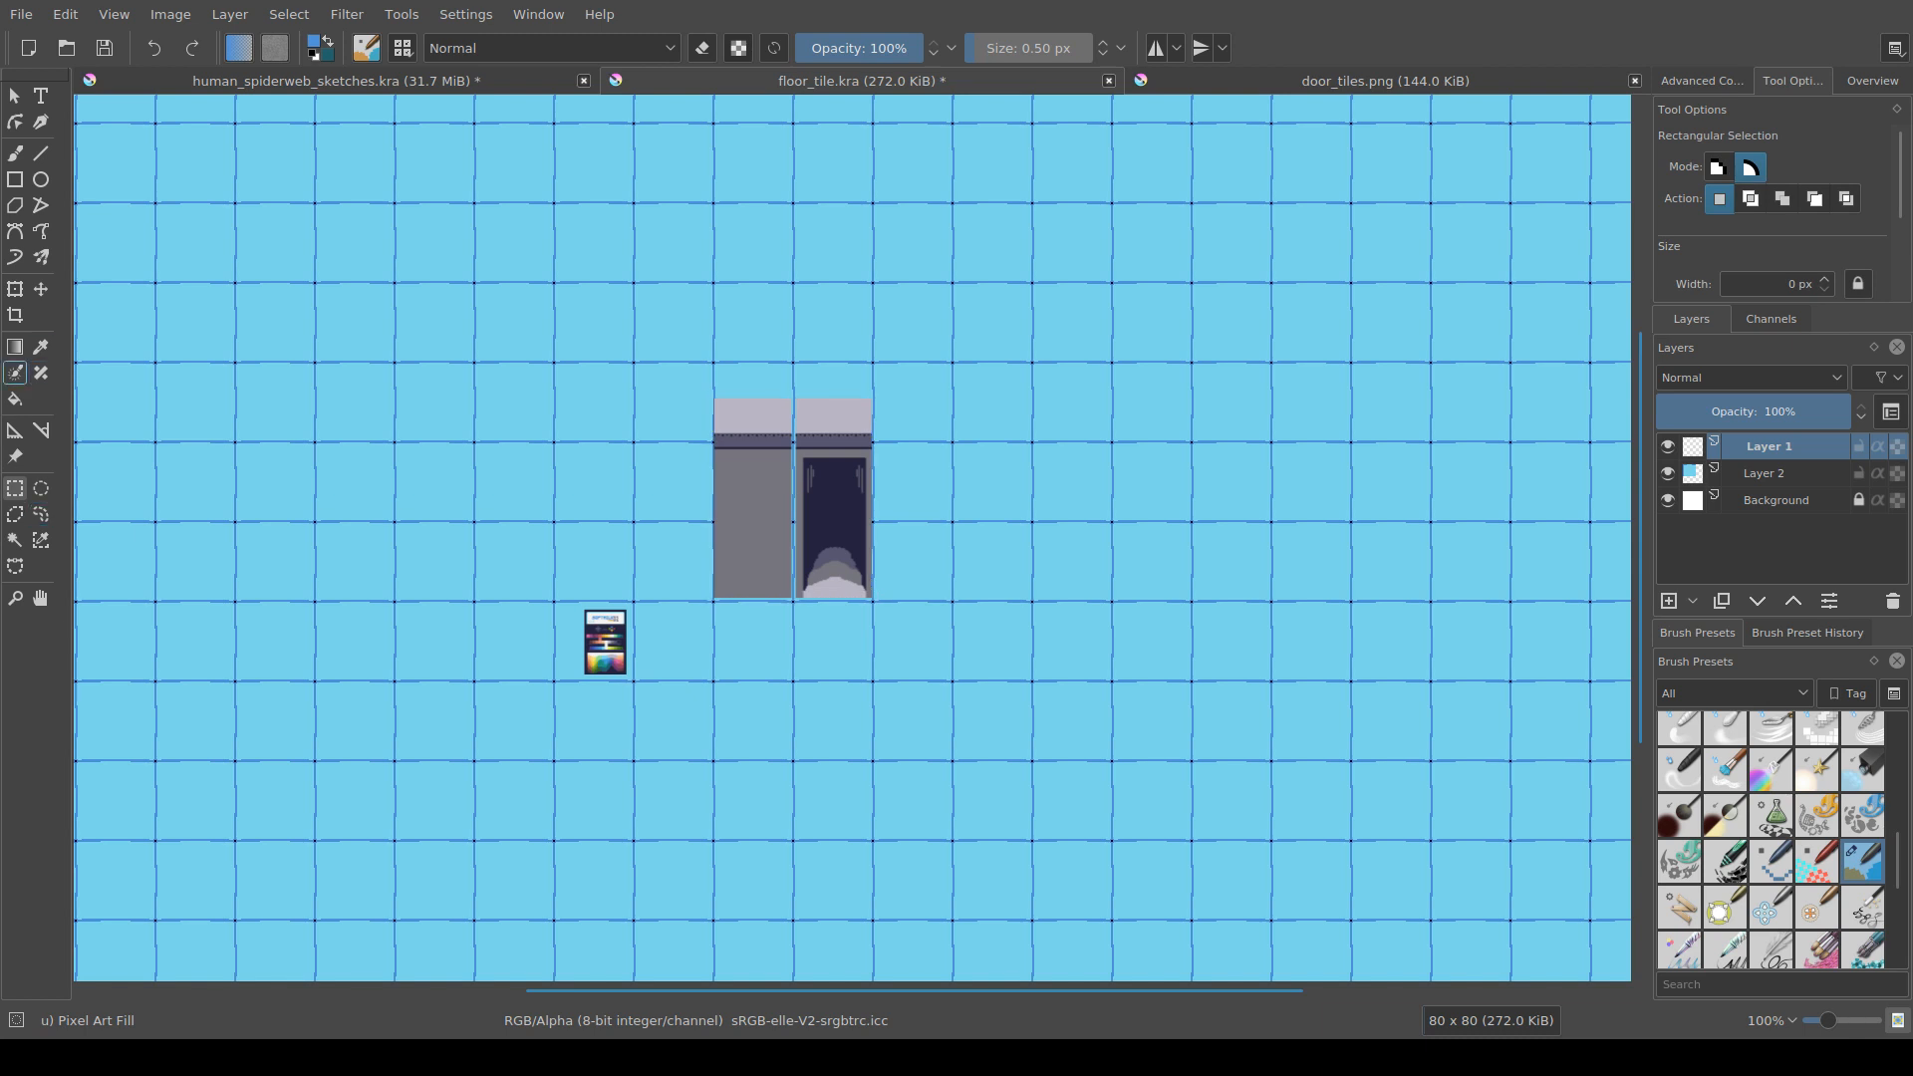
click(41, 347)
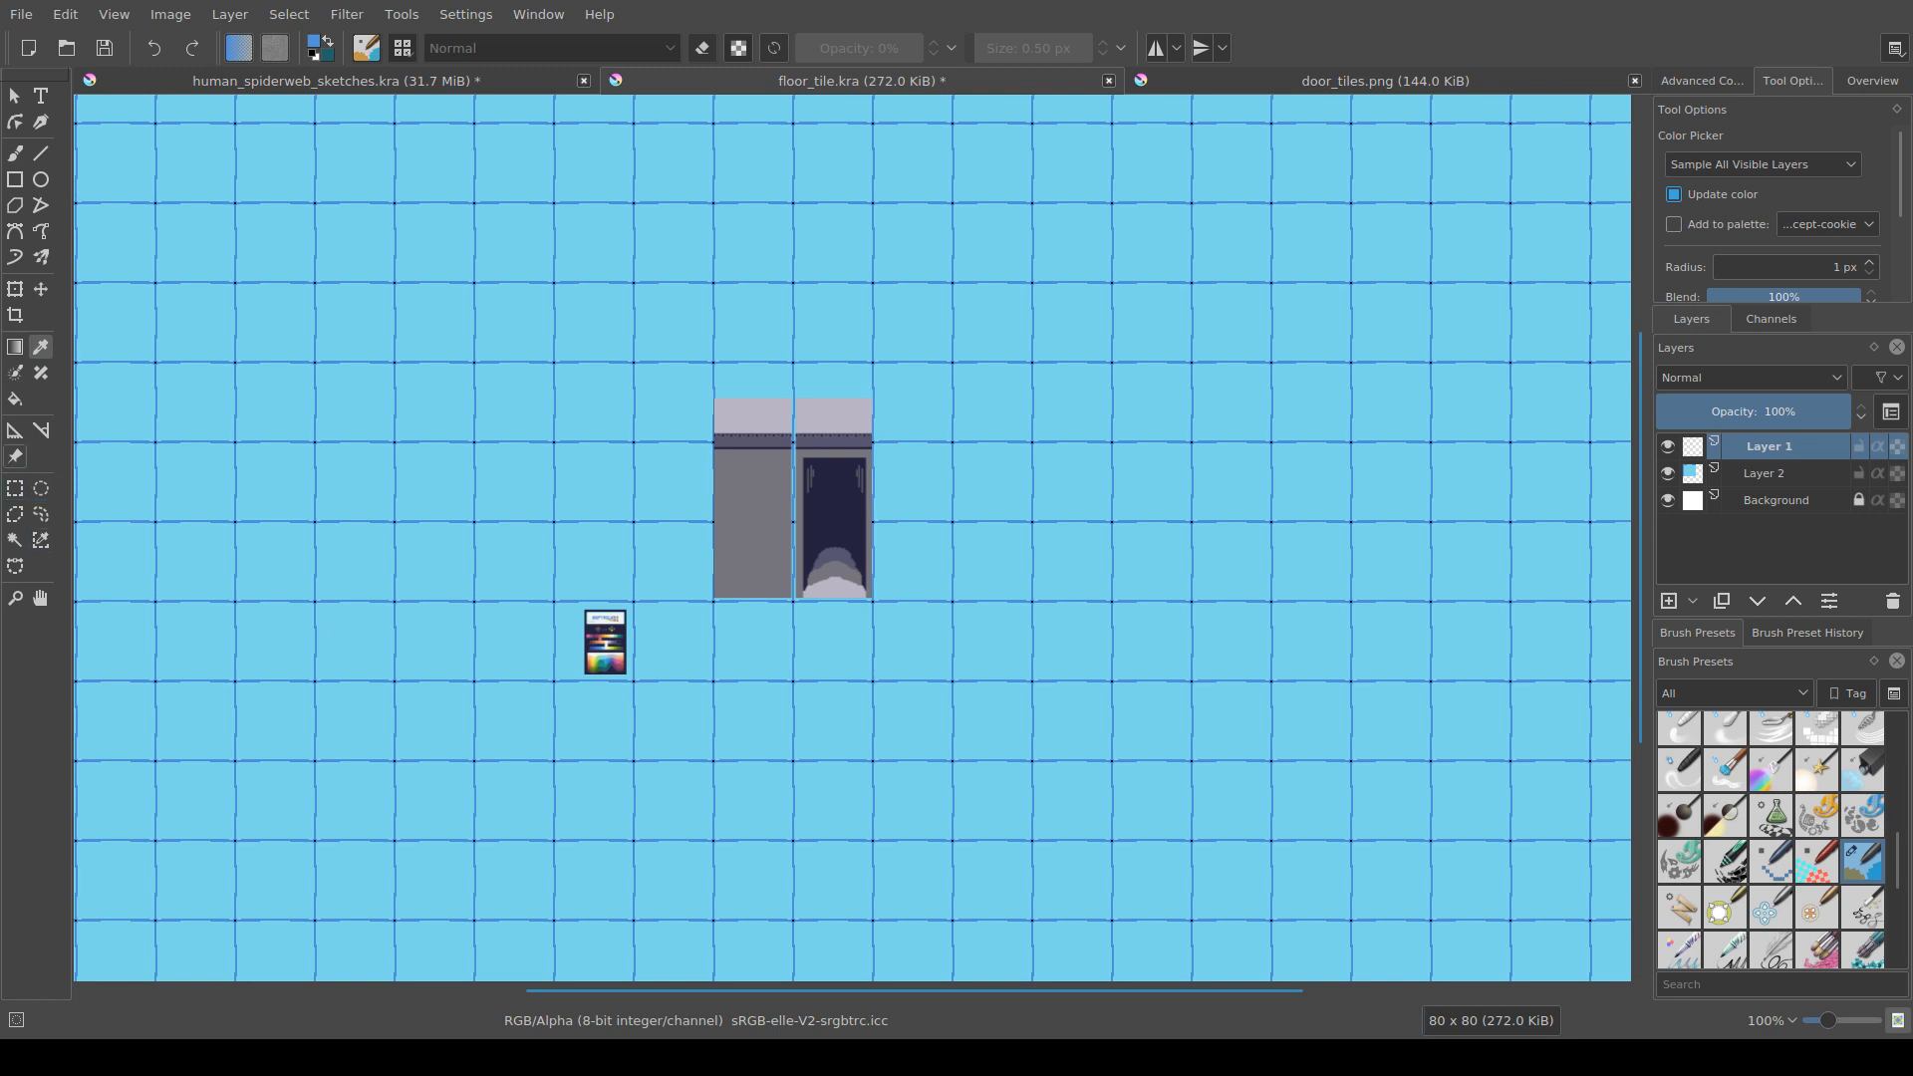
click(14, 457)
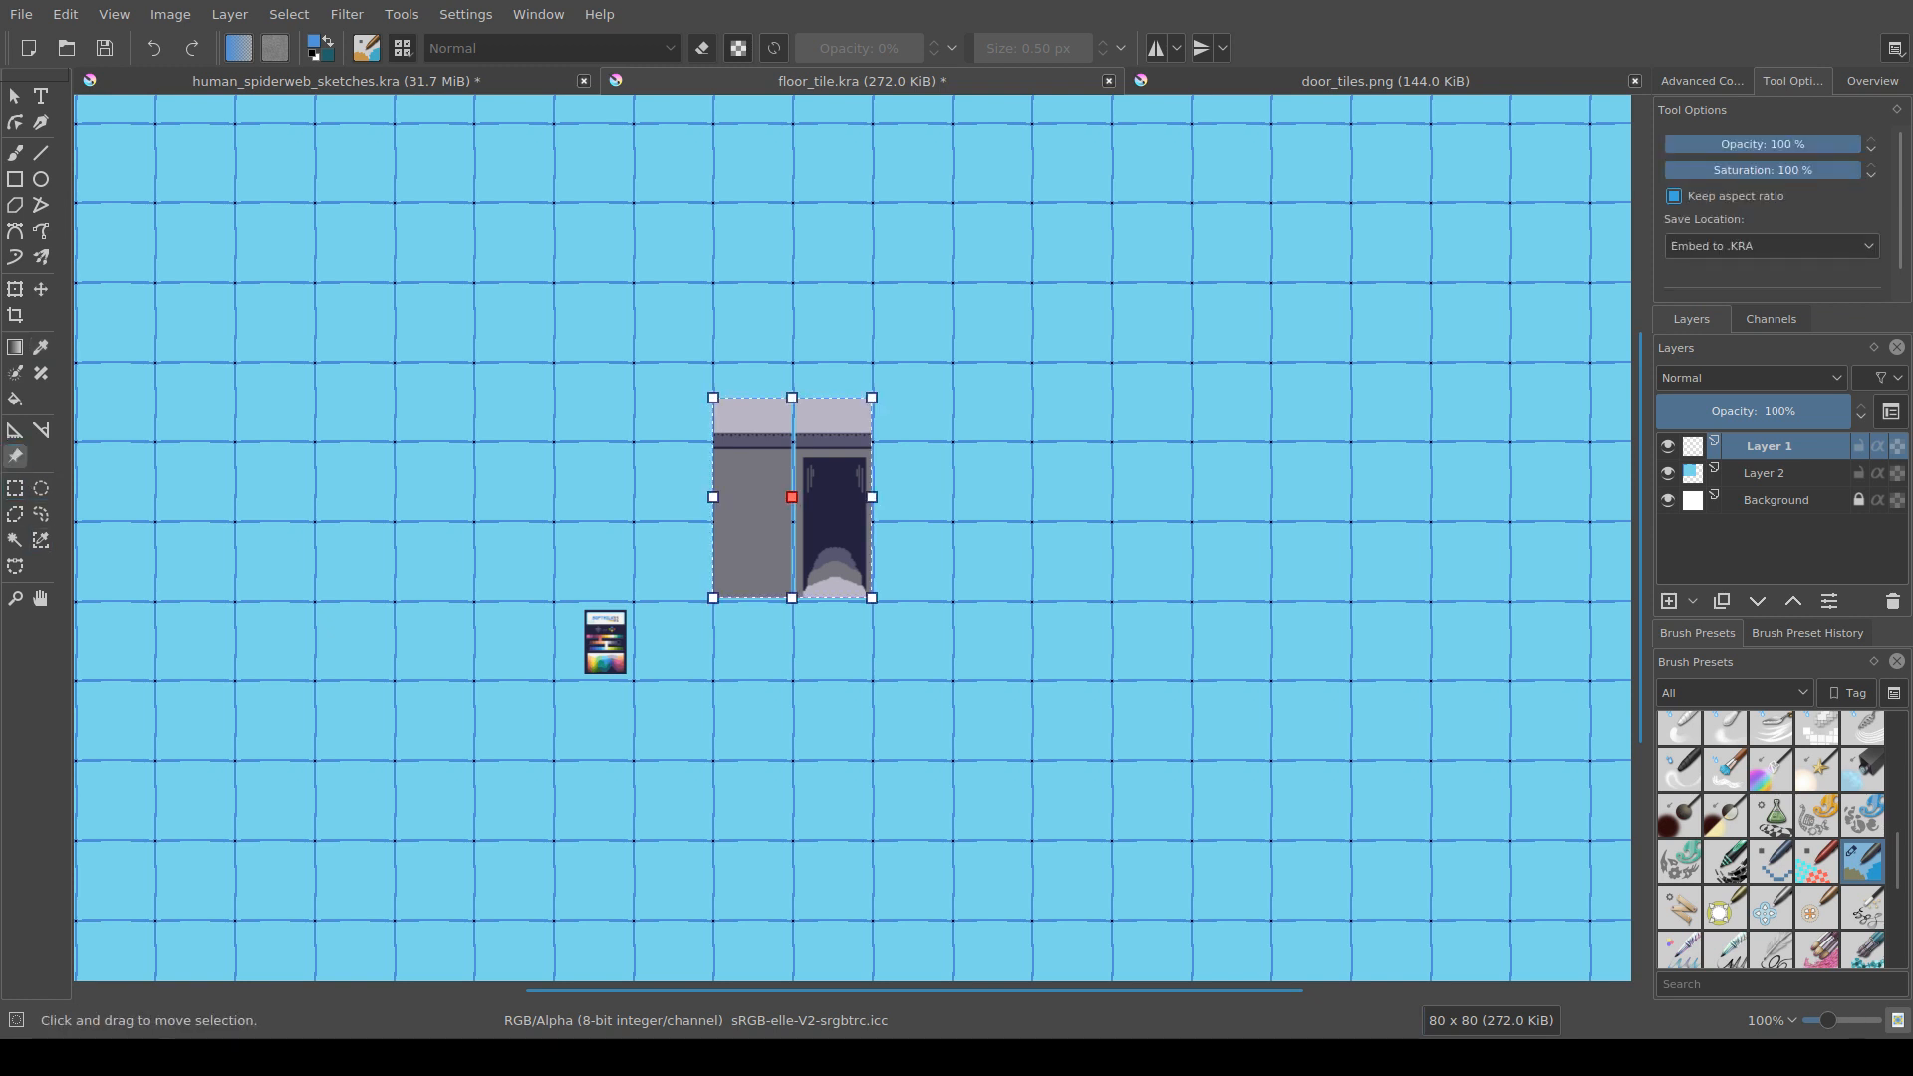
scroll(809, 569, up, 4)
scroll(898, 620, down, 3)
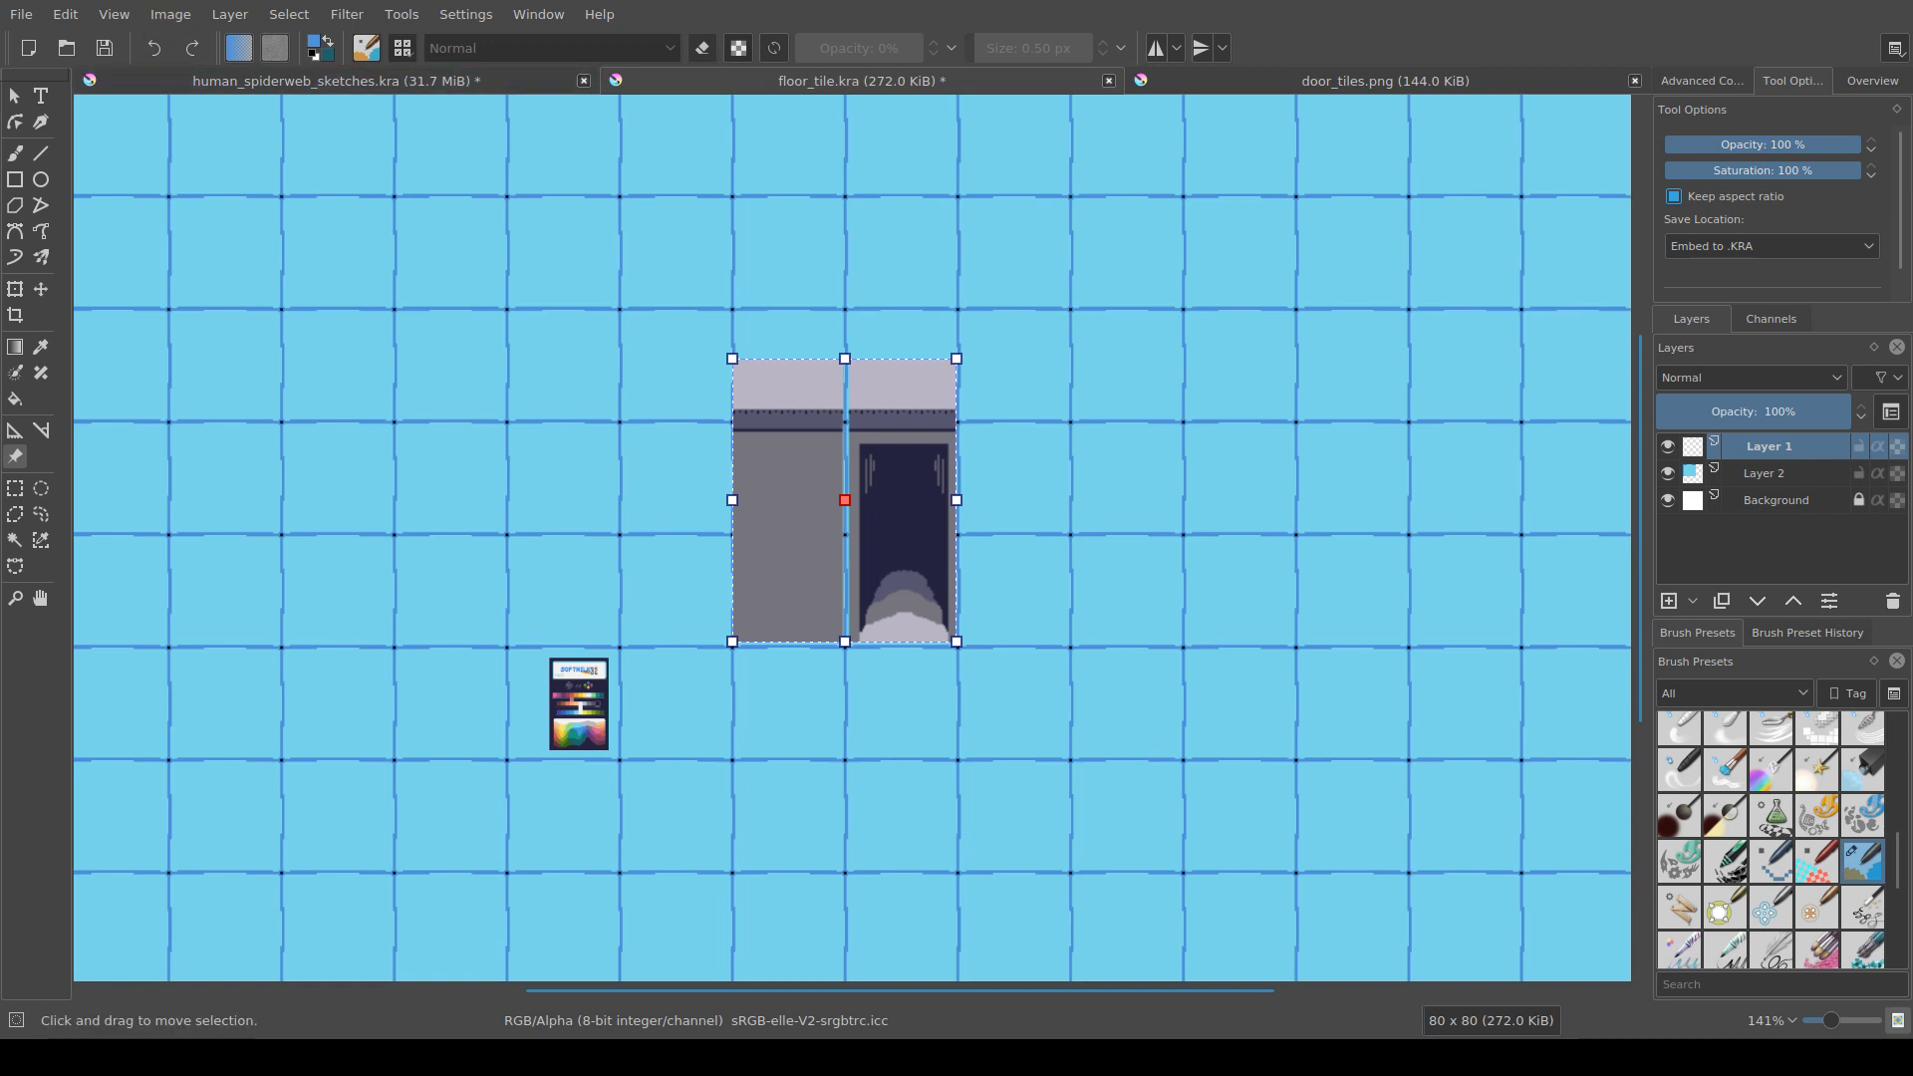
scroll(953, 620, up, 1)
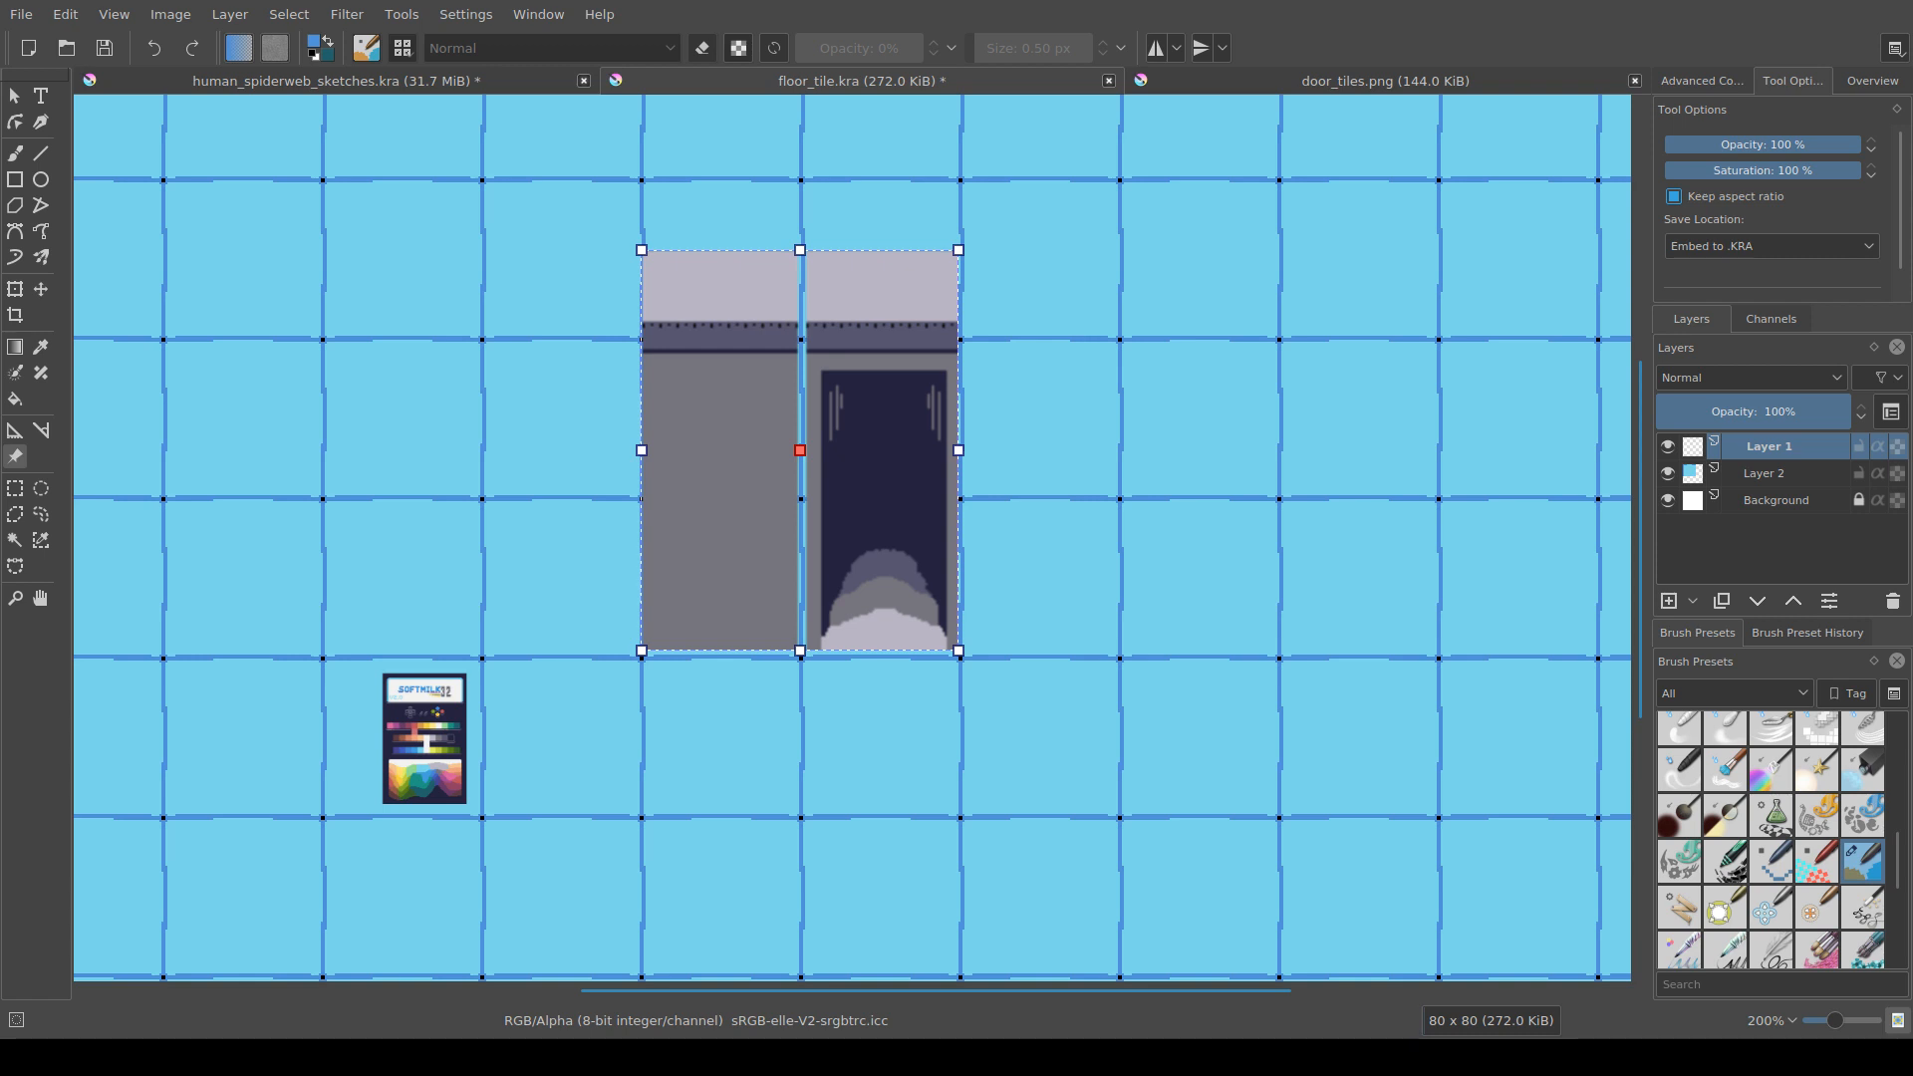
scroll(566, 892, up, 2)
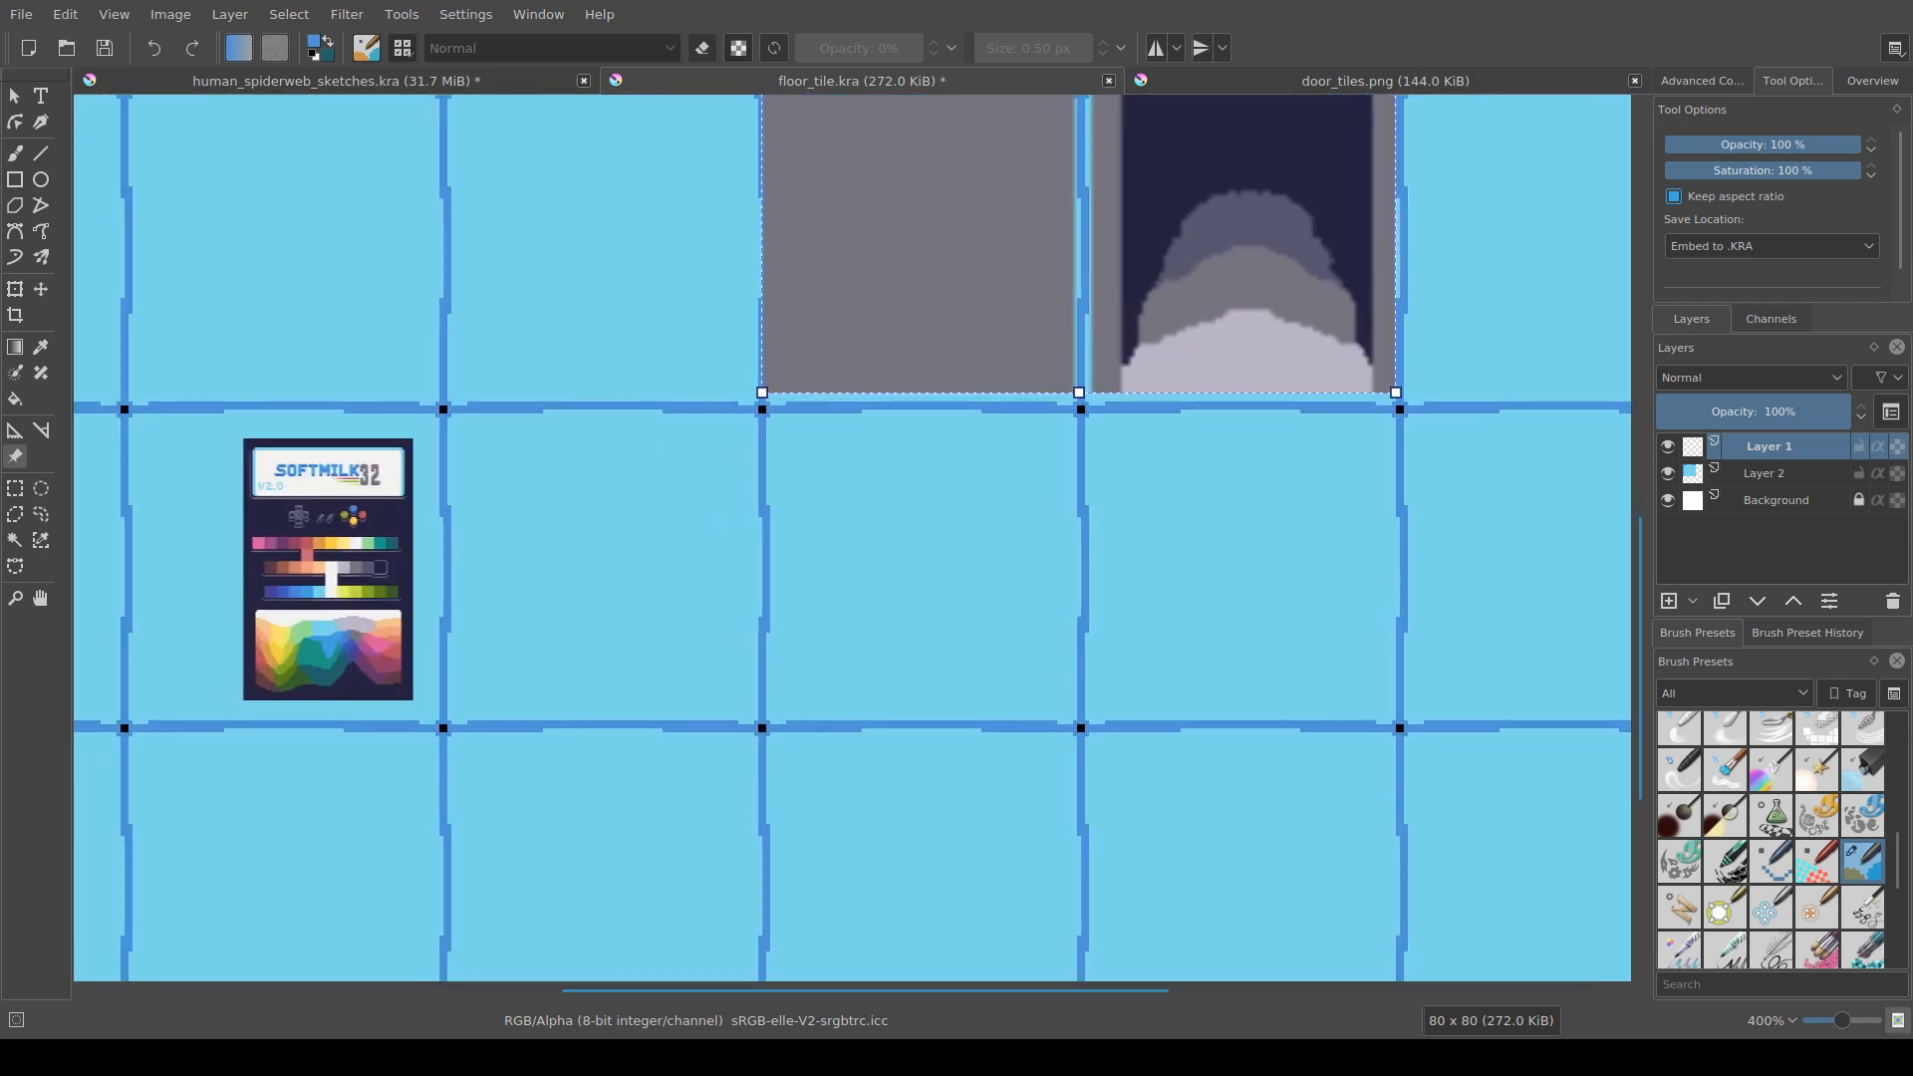
Step: Select the light blue interior of the floor tile on Layer 2 with the Contiguous Area Selection tool
key(b)
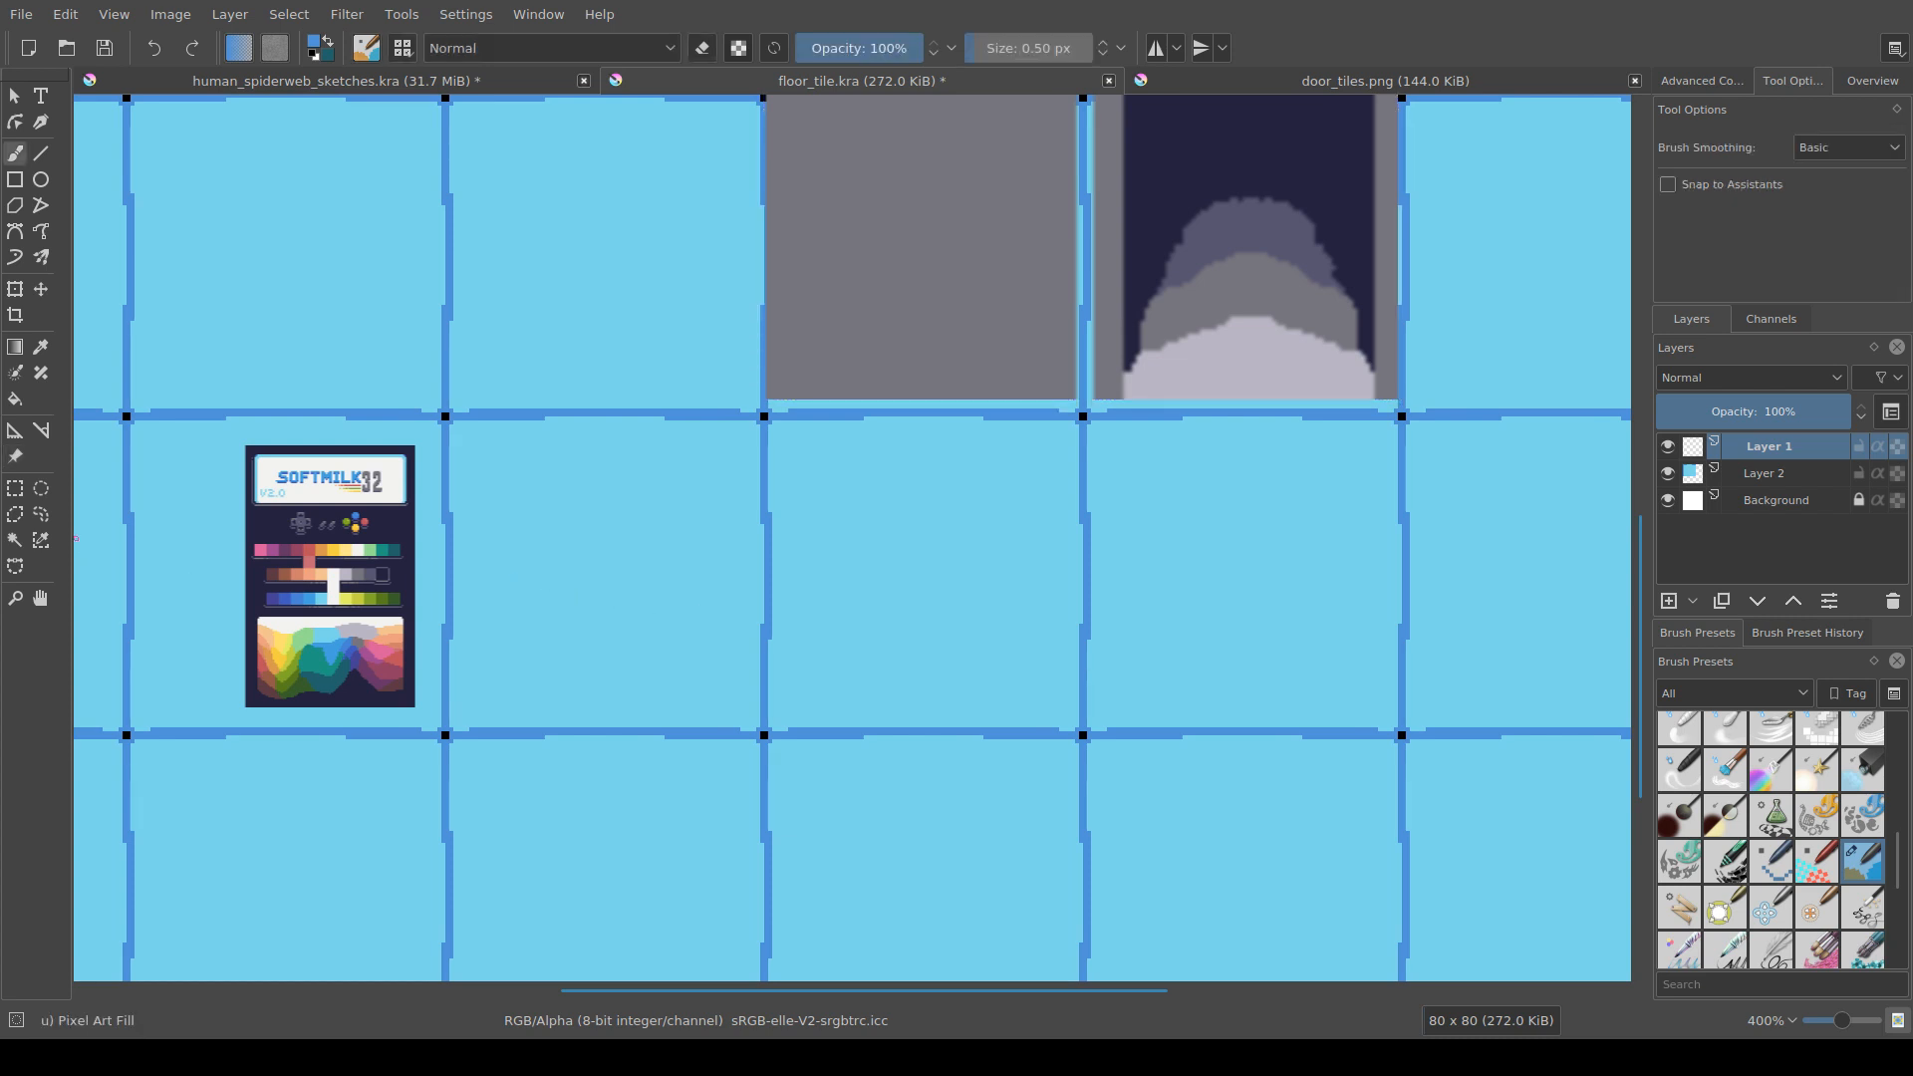
click(14, 539)
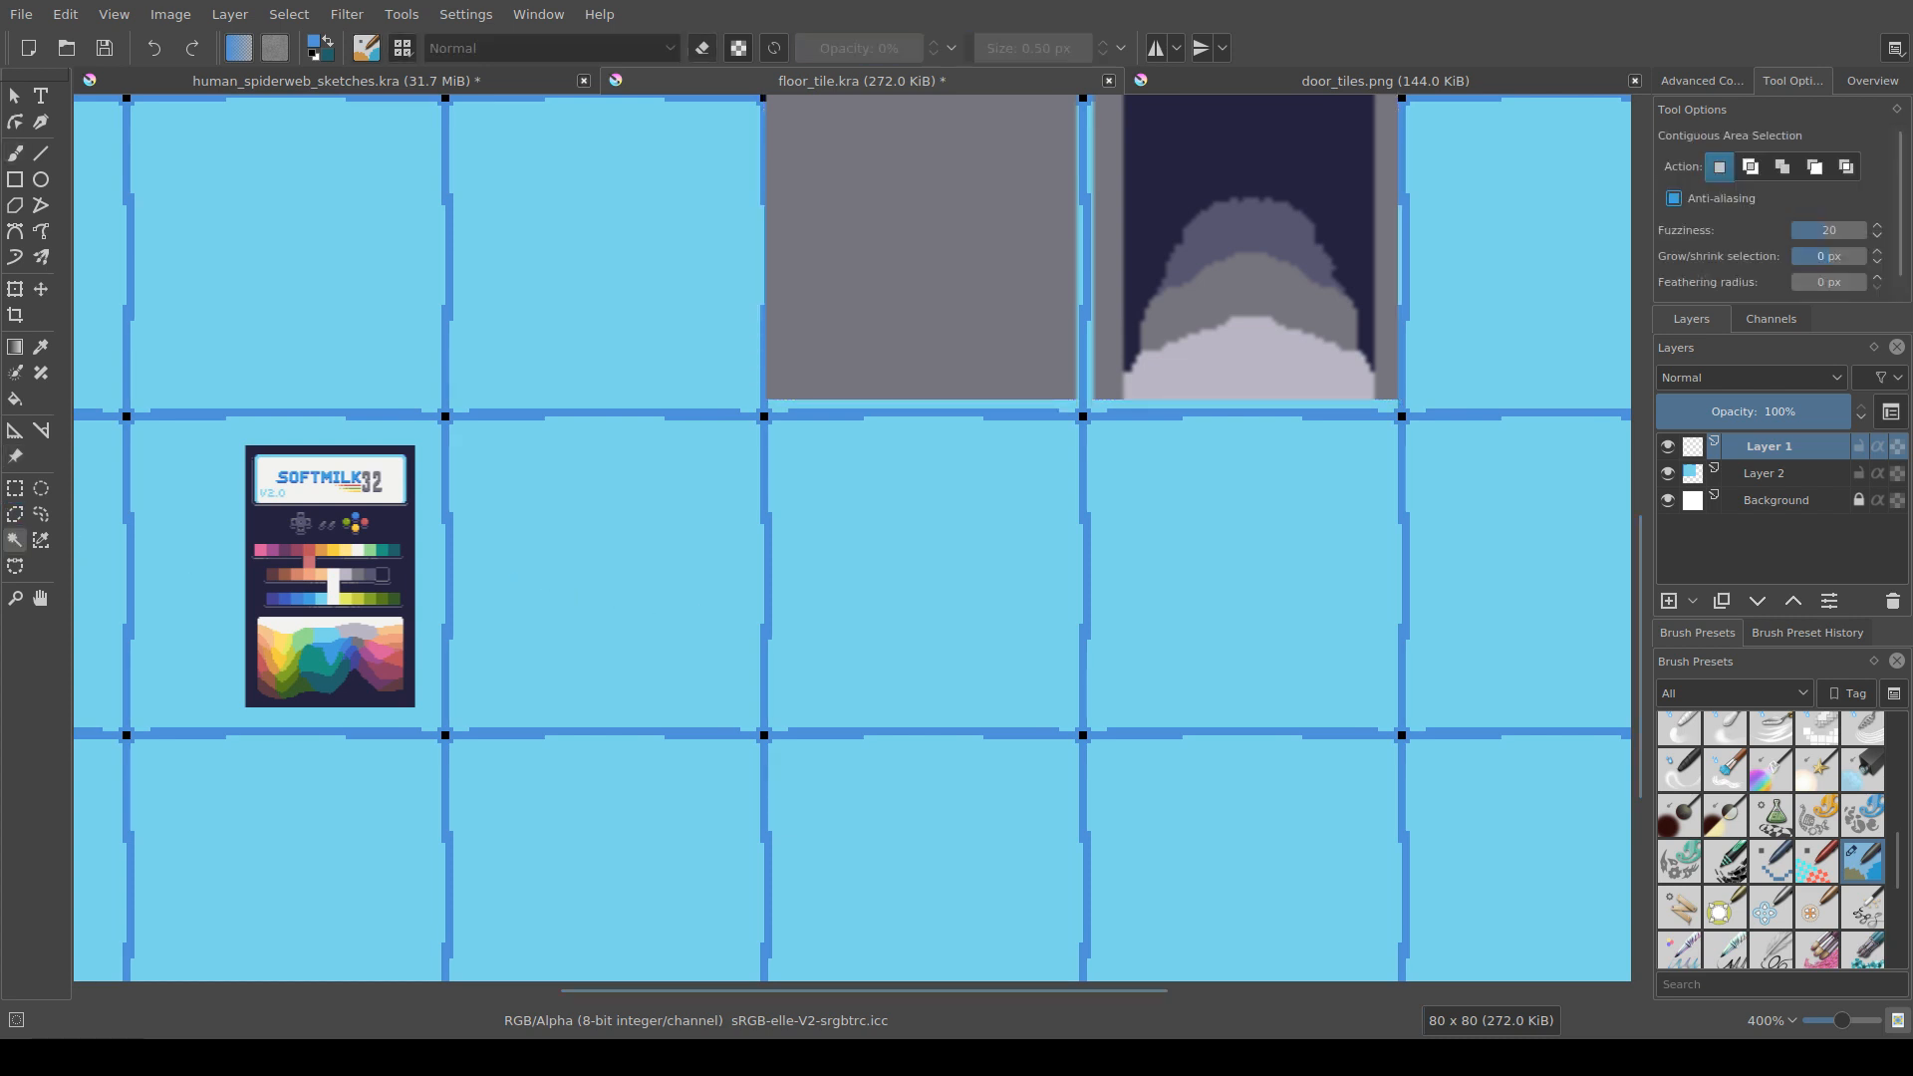
drag(847, 538, 776, 549)
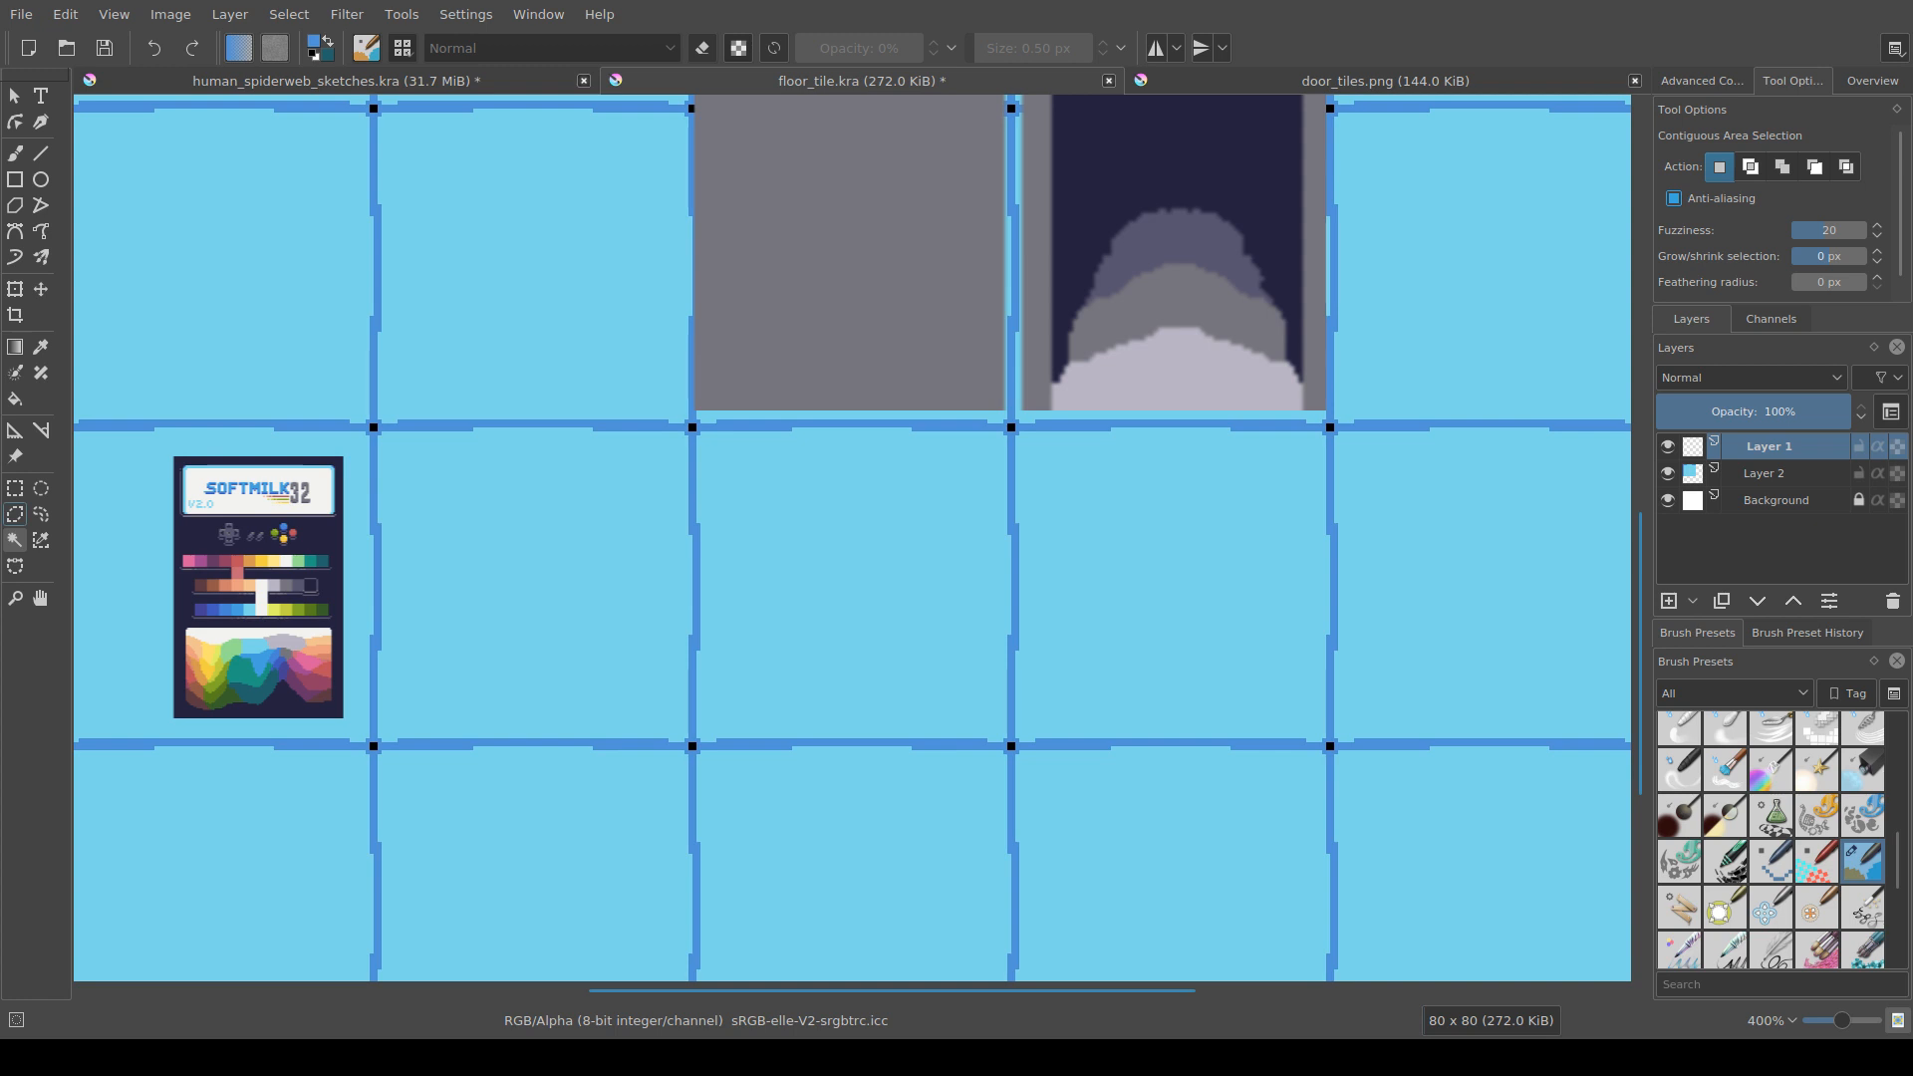
key(ctrl+s)
click(852, 588)
click(1777, 474)
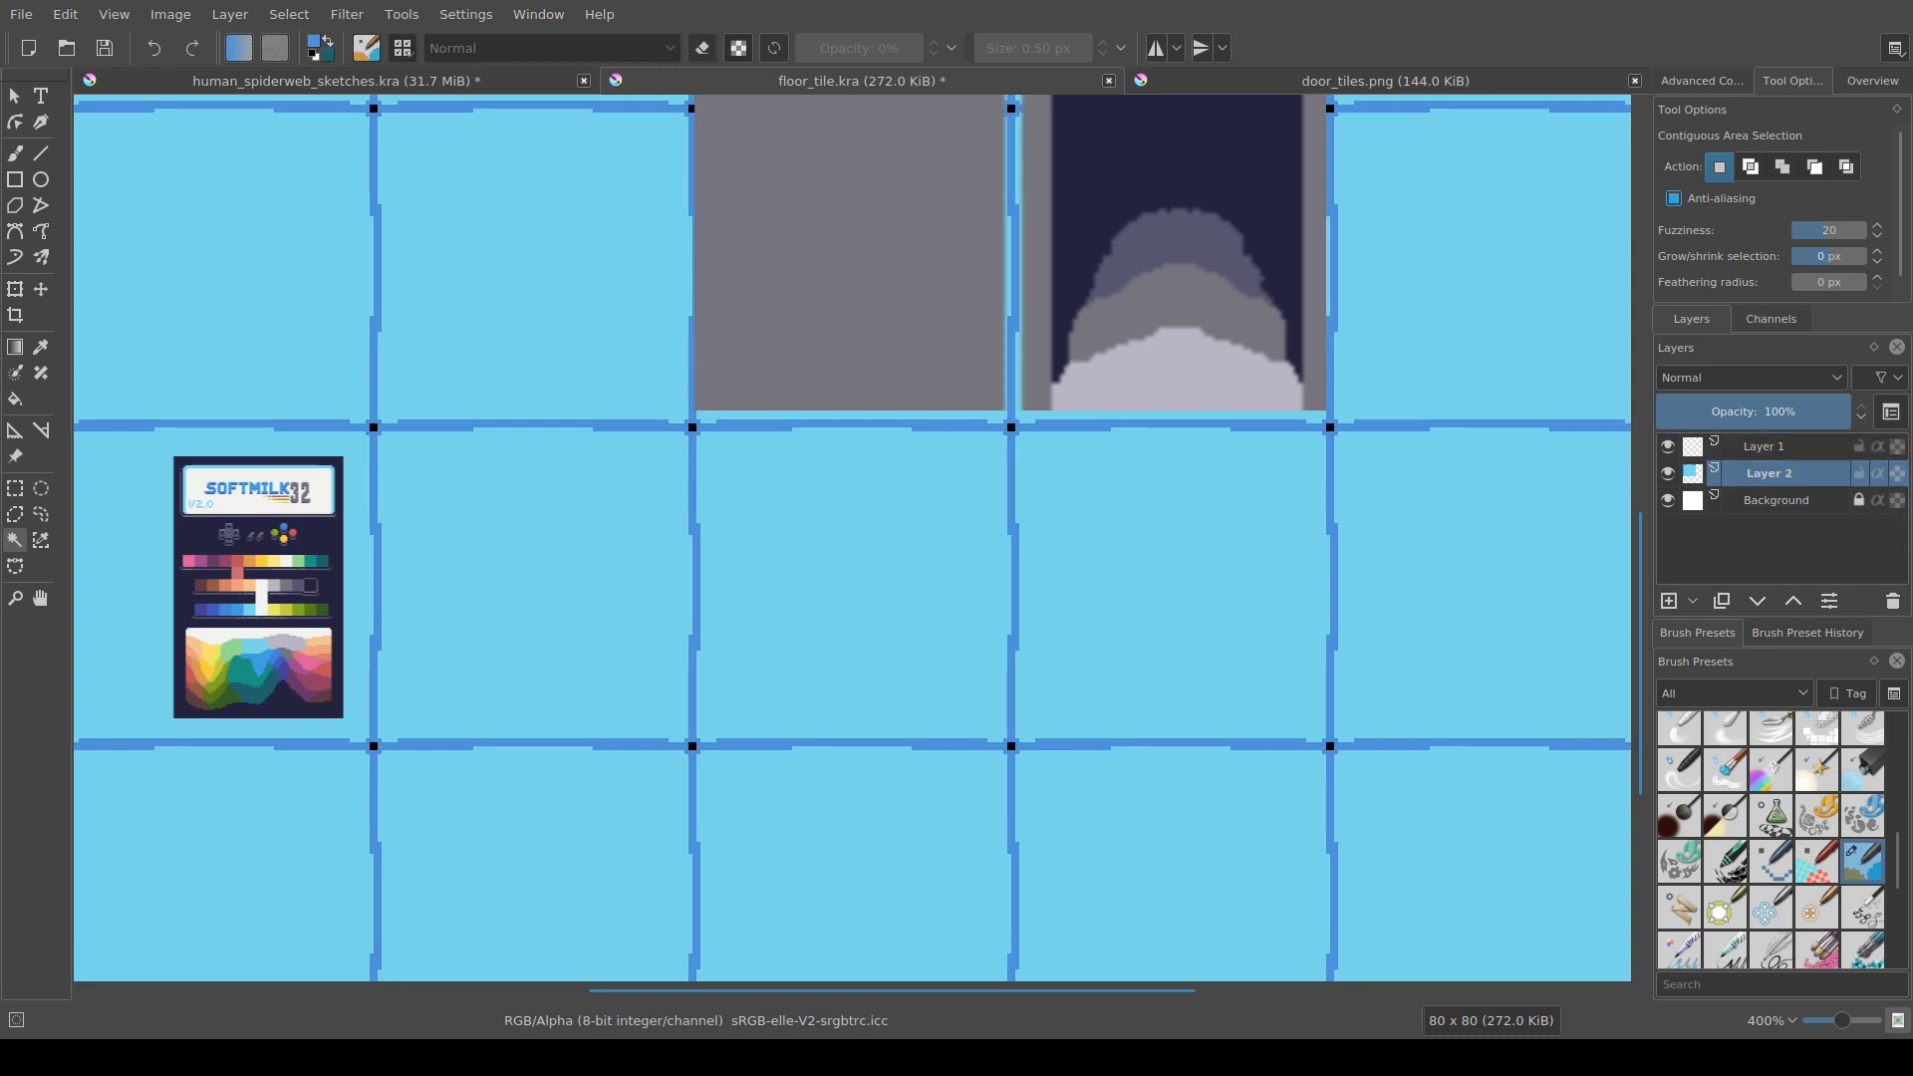
drag(777, 538, 928, 552)
scroll(694, 645, down, 2)
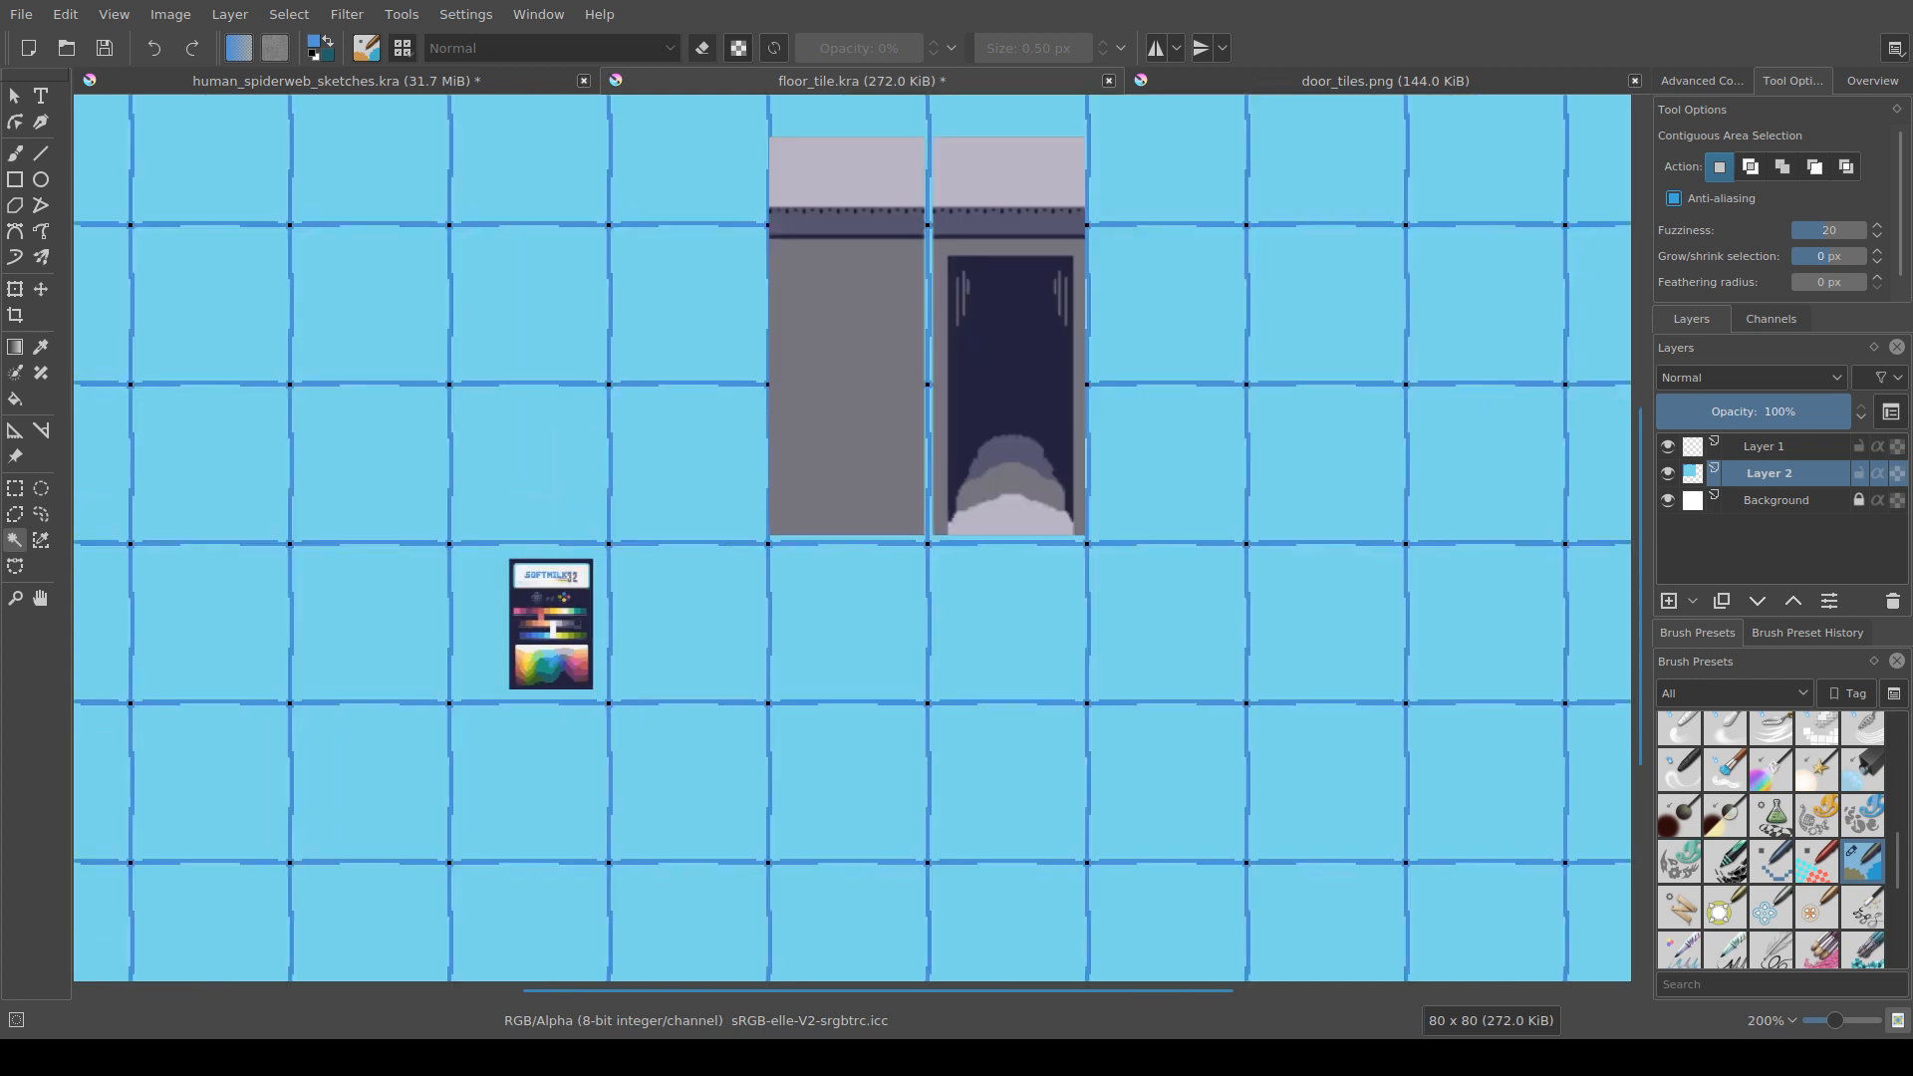
click(688, 635)
scroll(678, 621, up, 2)
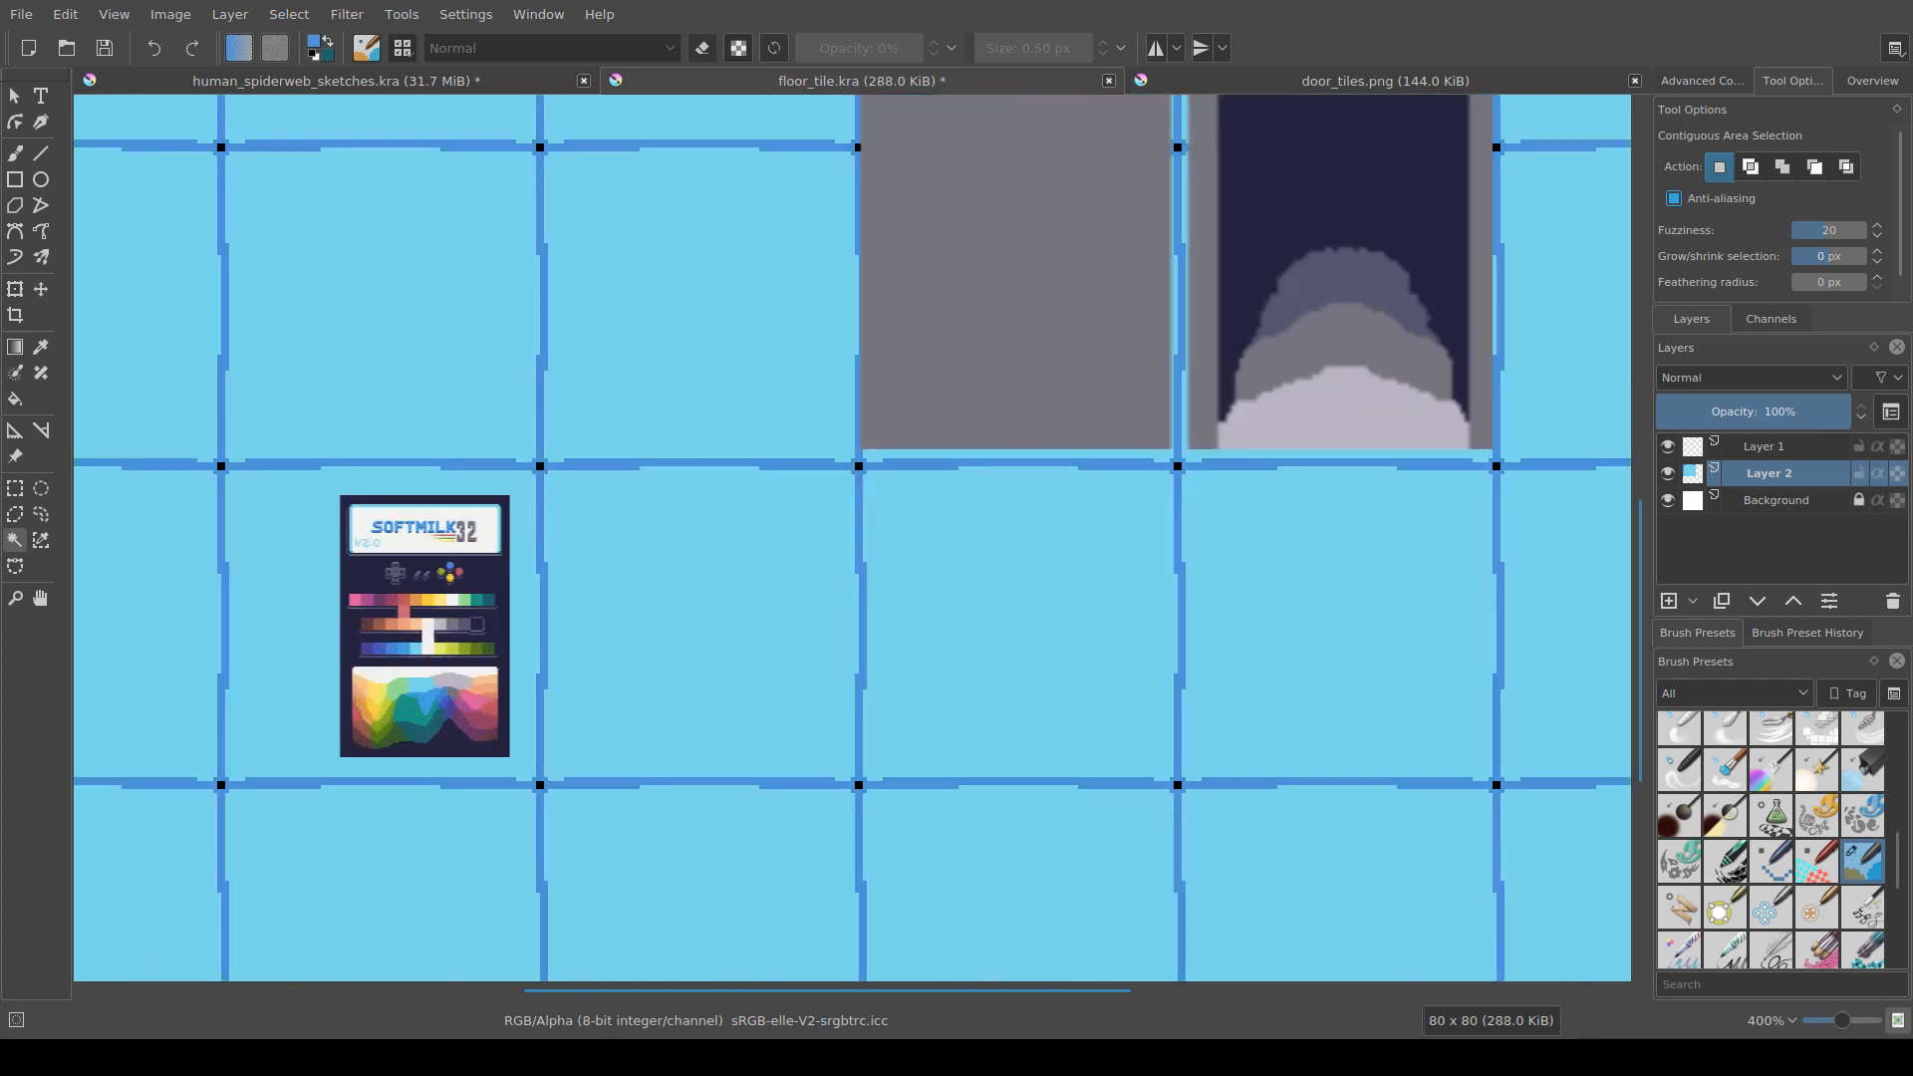
click(771, 589)
scroll(771, 589, down, 1)
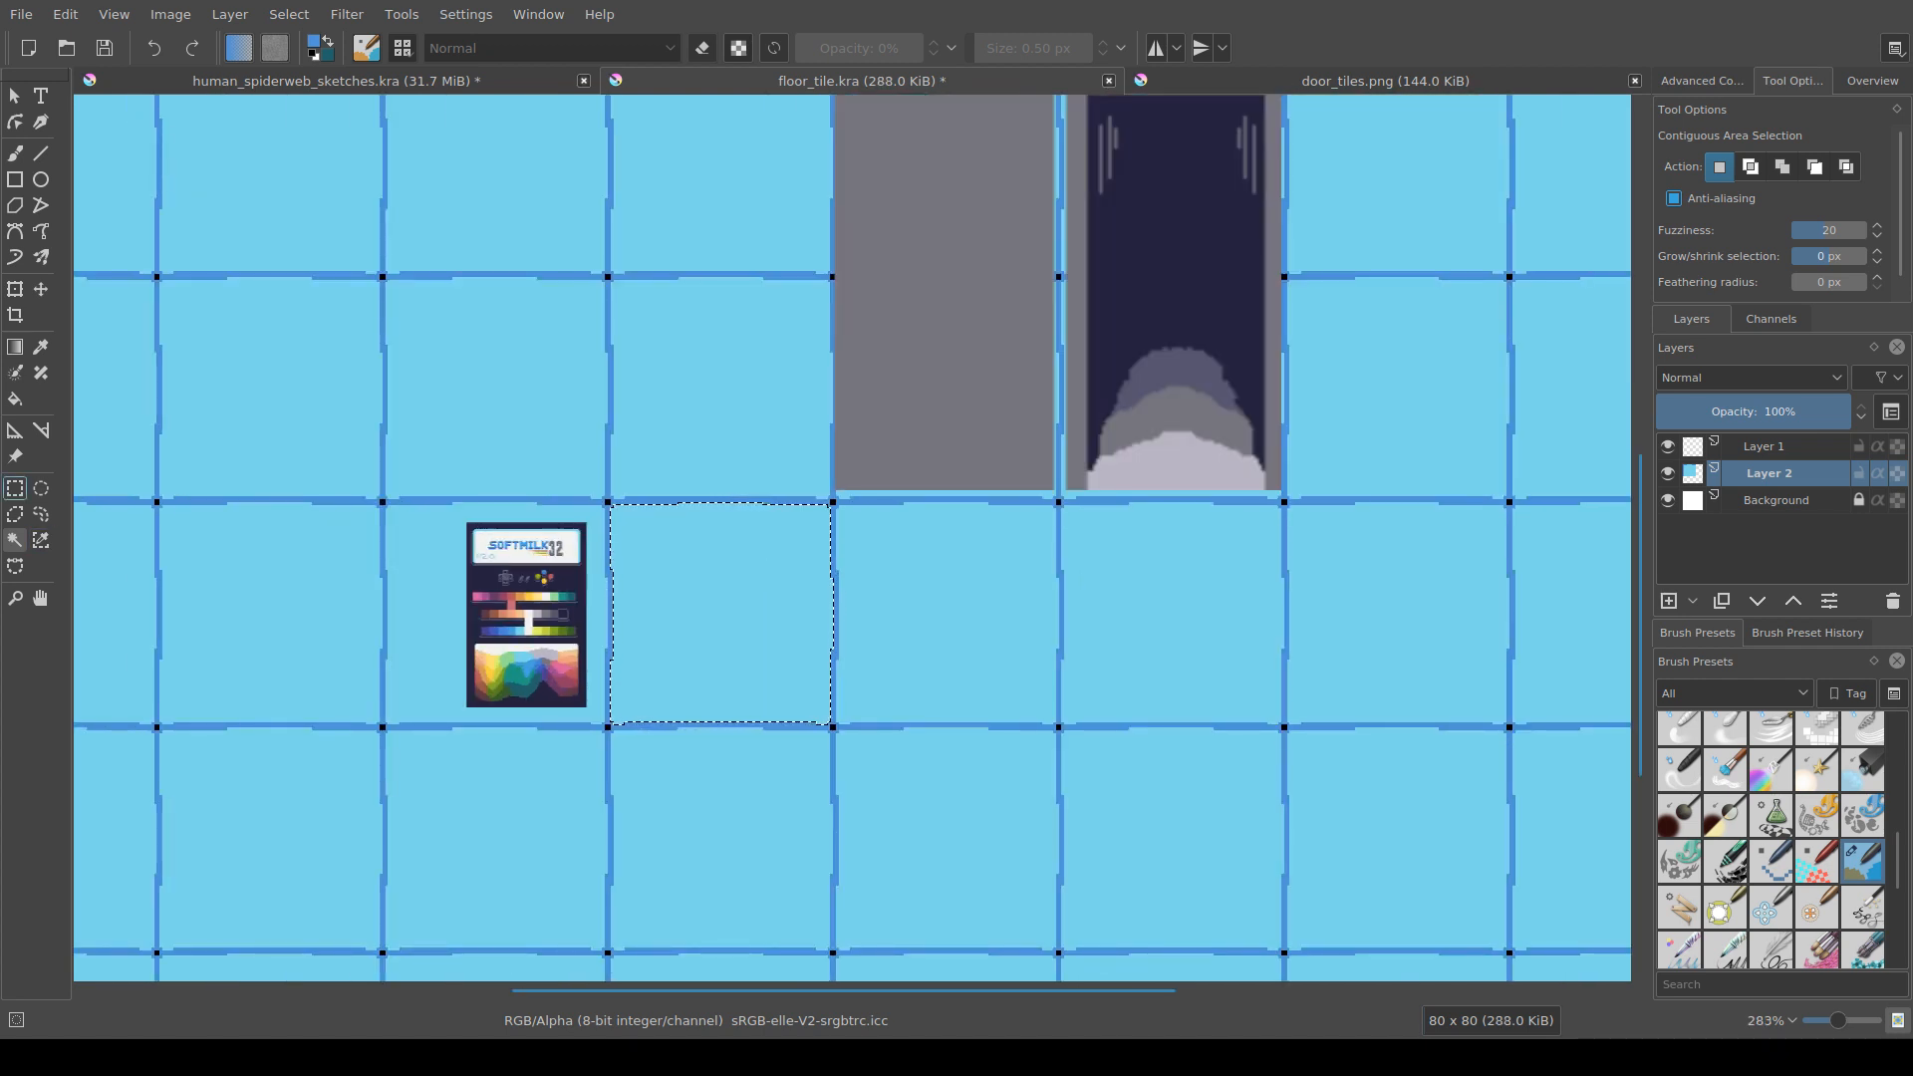
Step: Move the wall and doorway reference image one tile left so the wall stands directly above the selected floor tile
click(15, 455)
drag(997, 349, 772, 348)
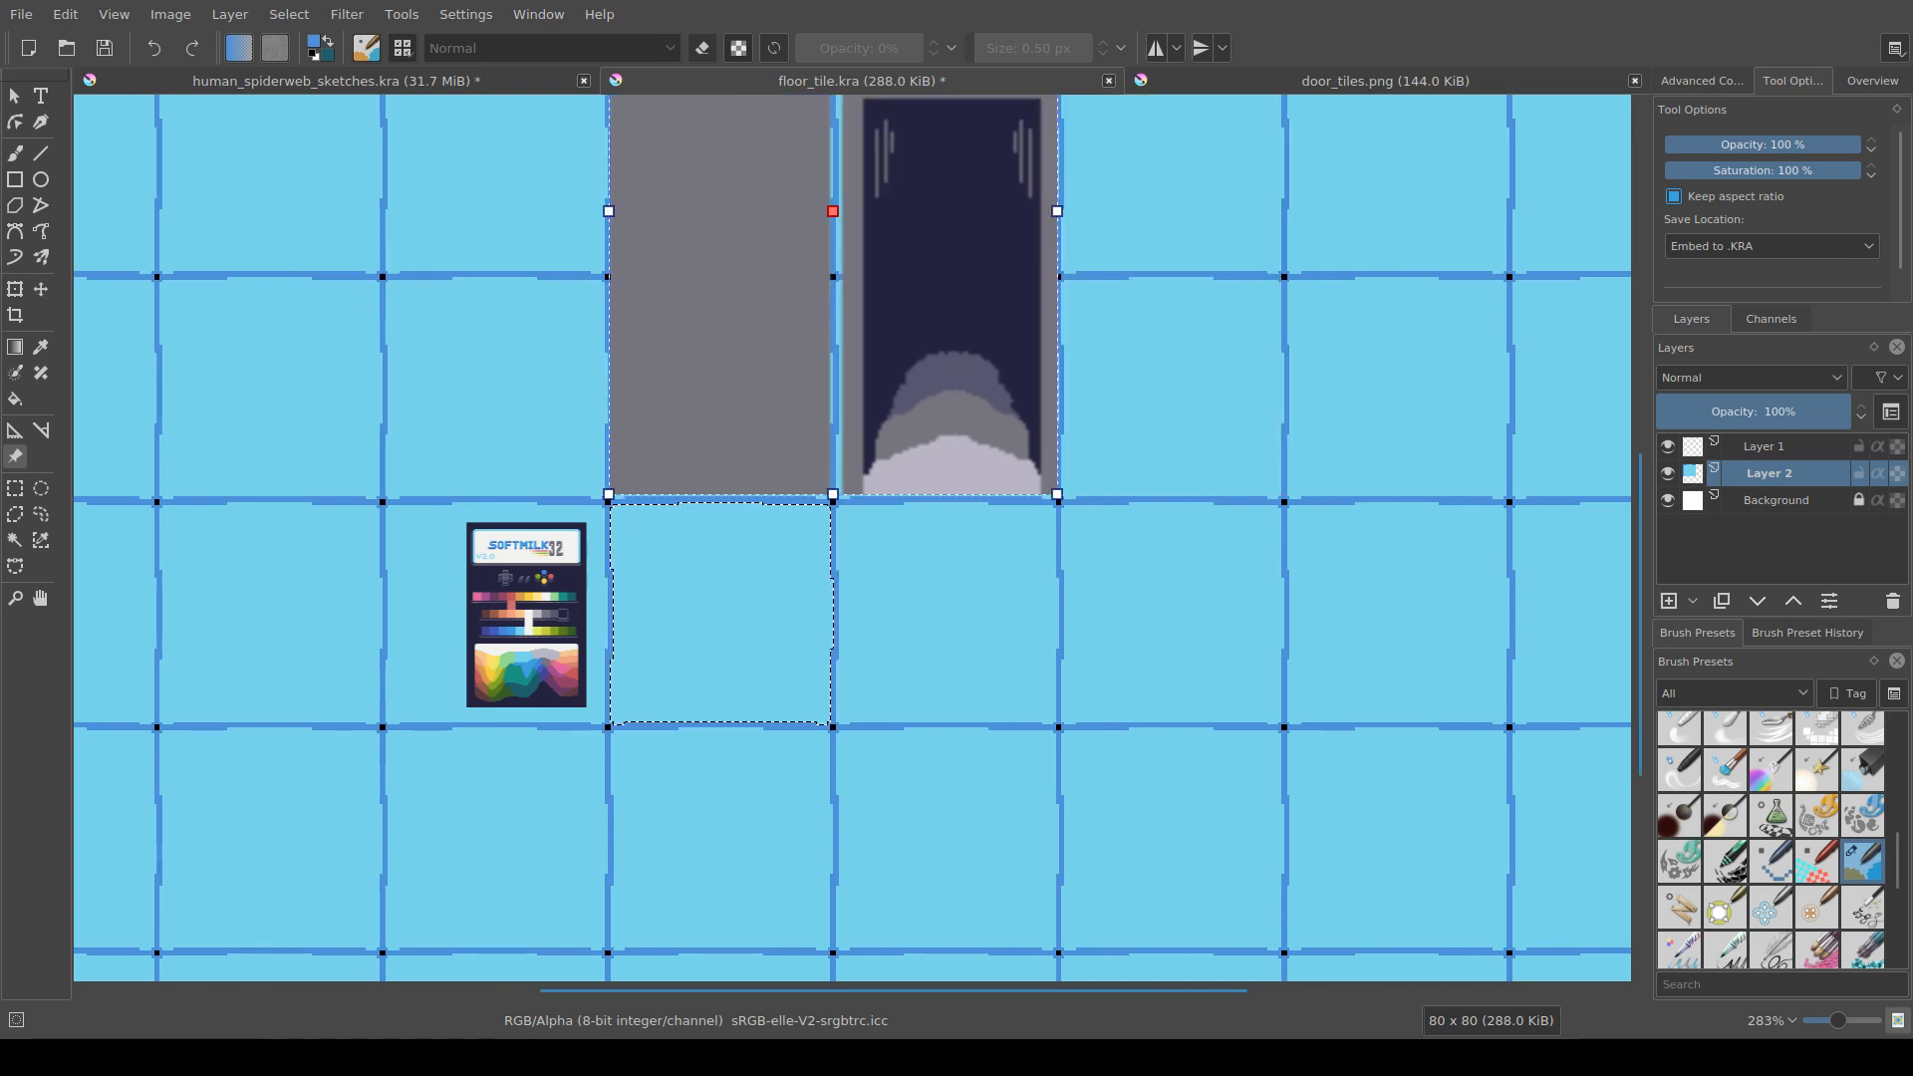
scroll(636, 563, up, 2)
Step: Fill the selected tile interior with the dark teal sampled from the SOFTMILK 32 palette
key(ctrl+r)
drag(852, 556, 781, 538)
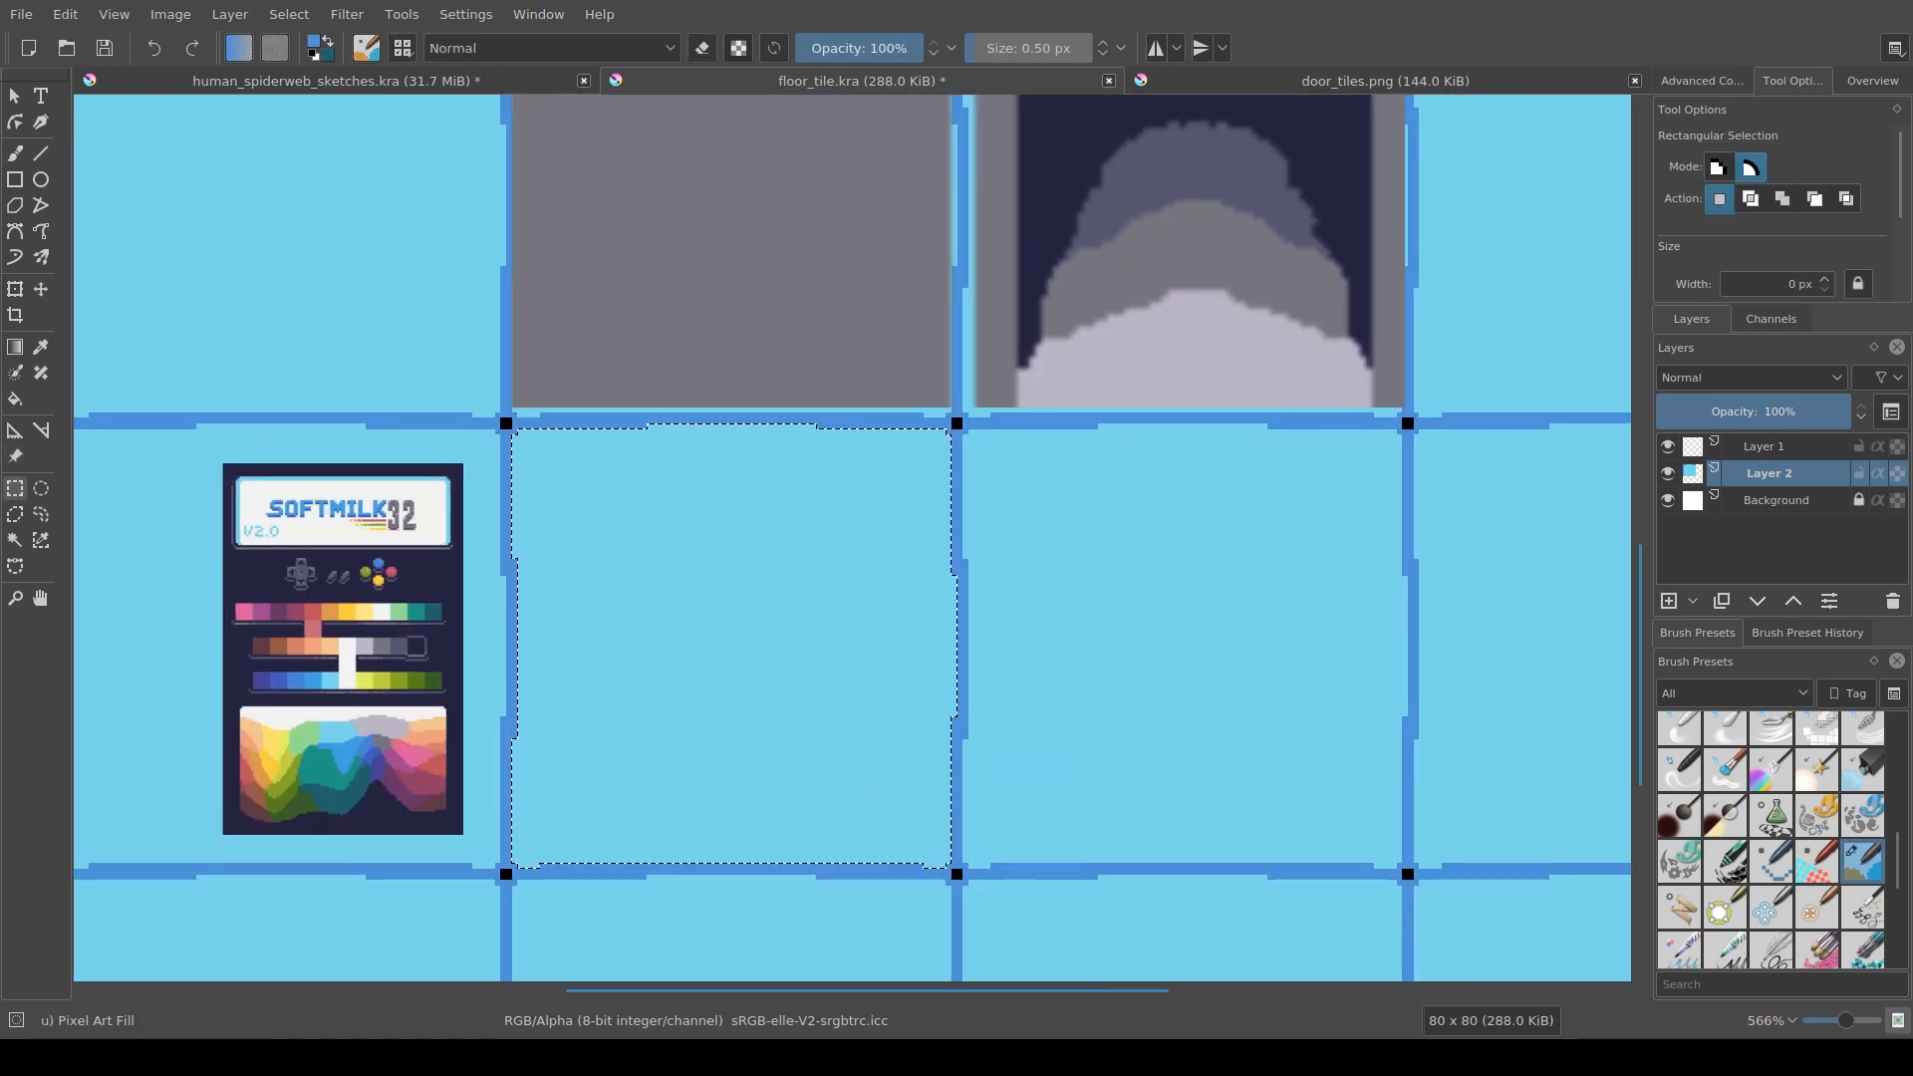
key(f)
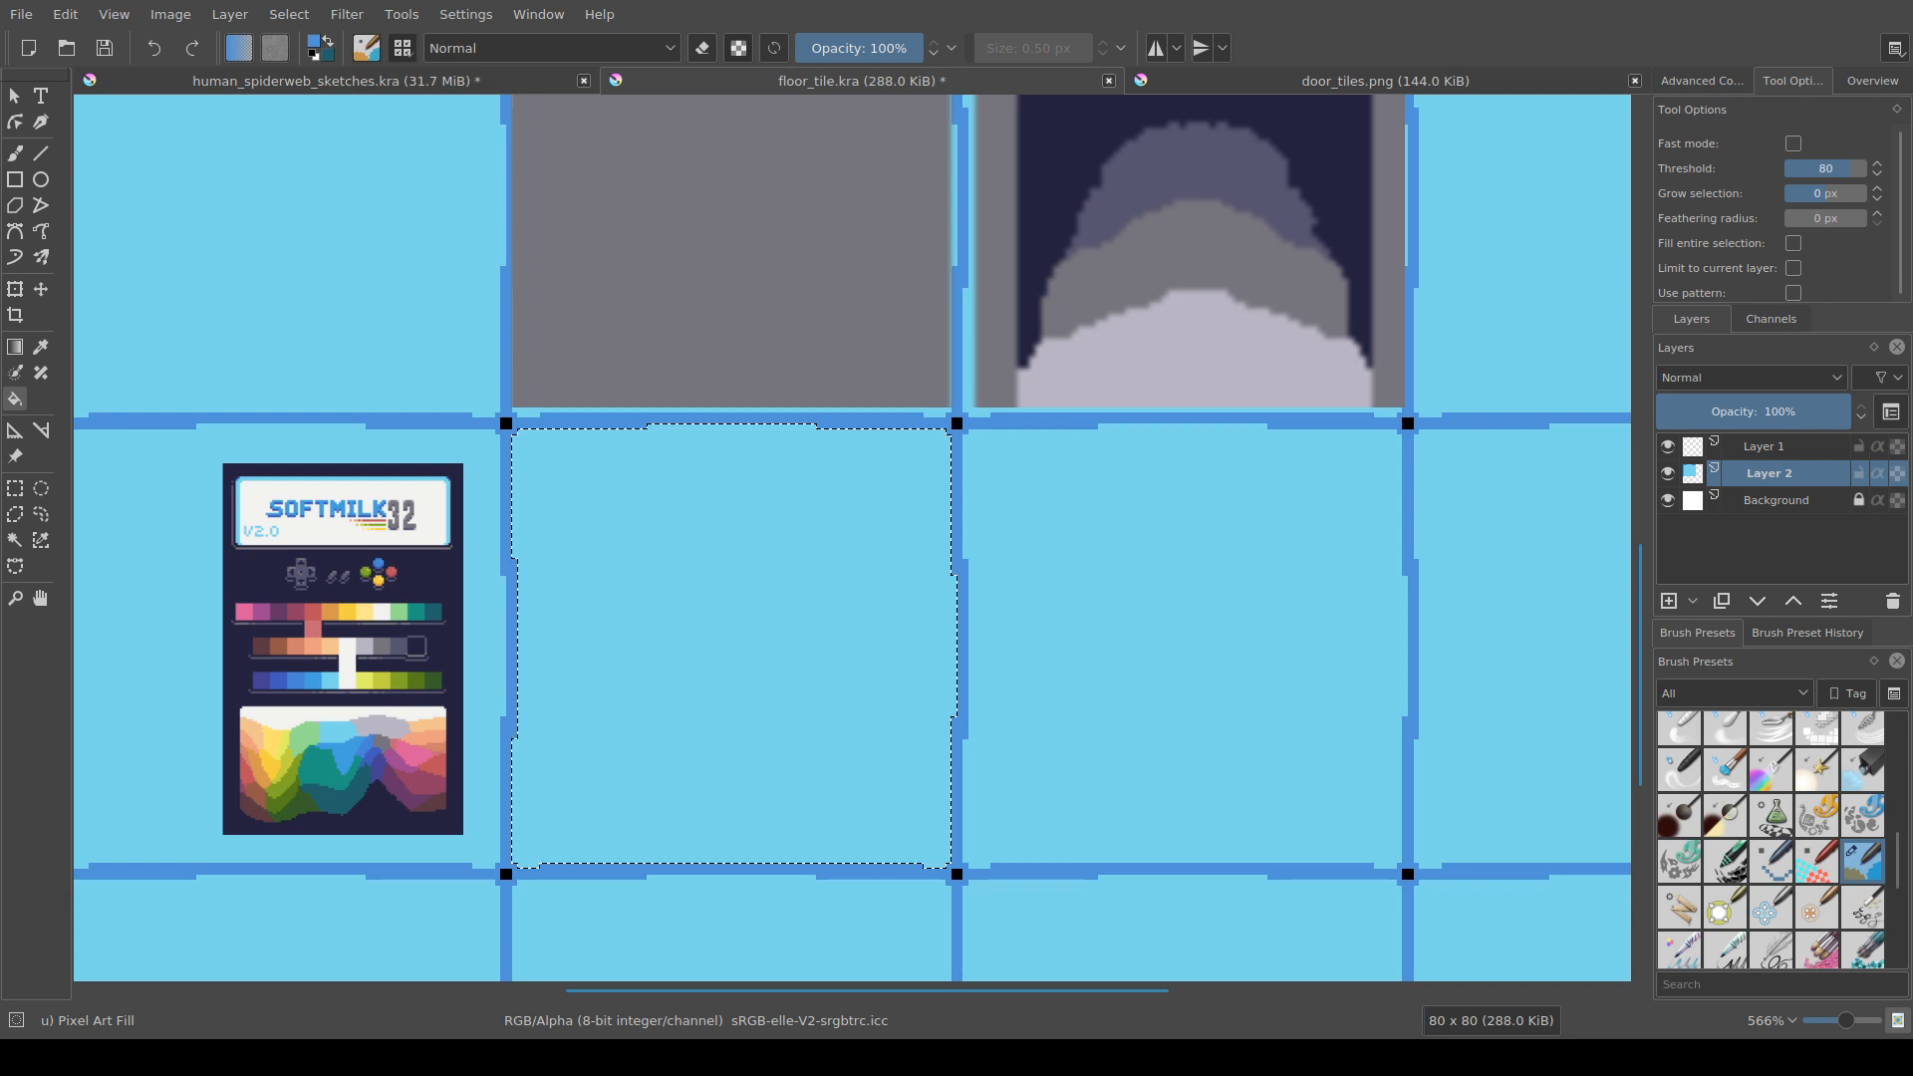
ctrl+click(416, 612)
click(756, 618)
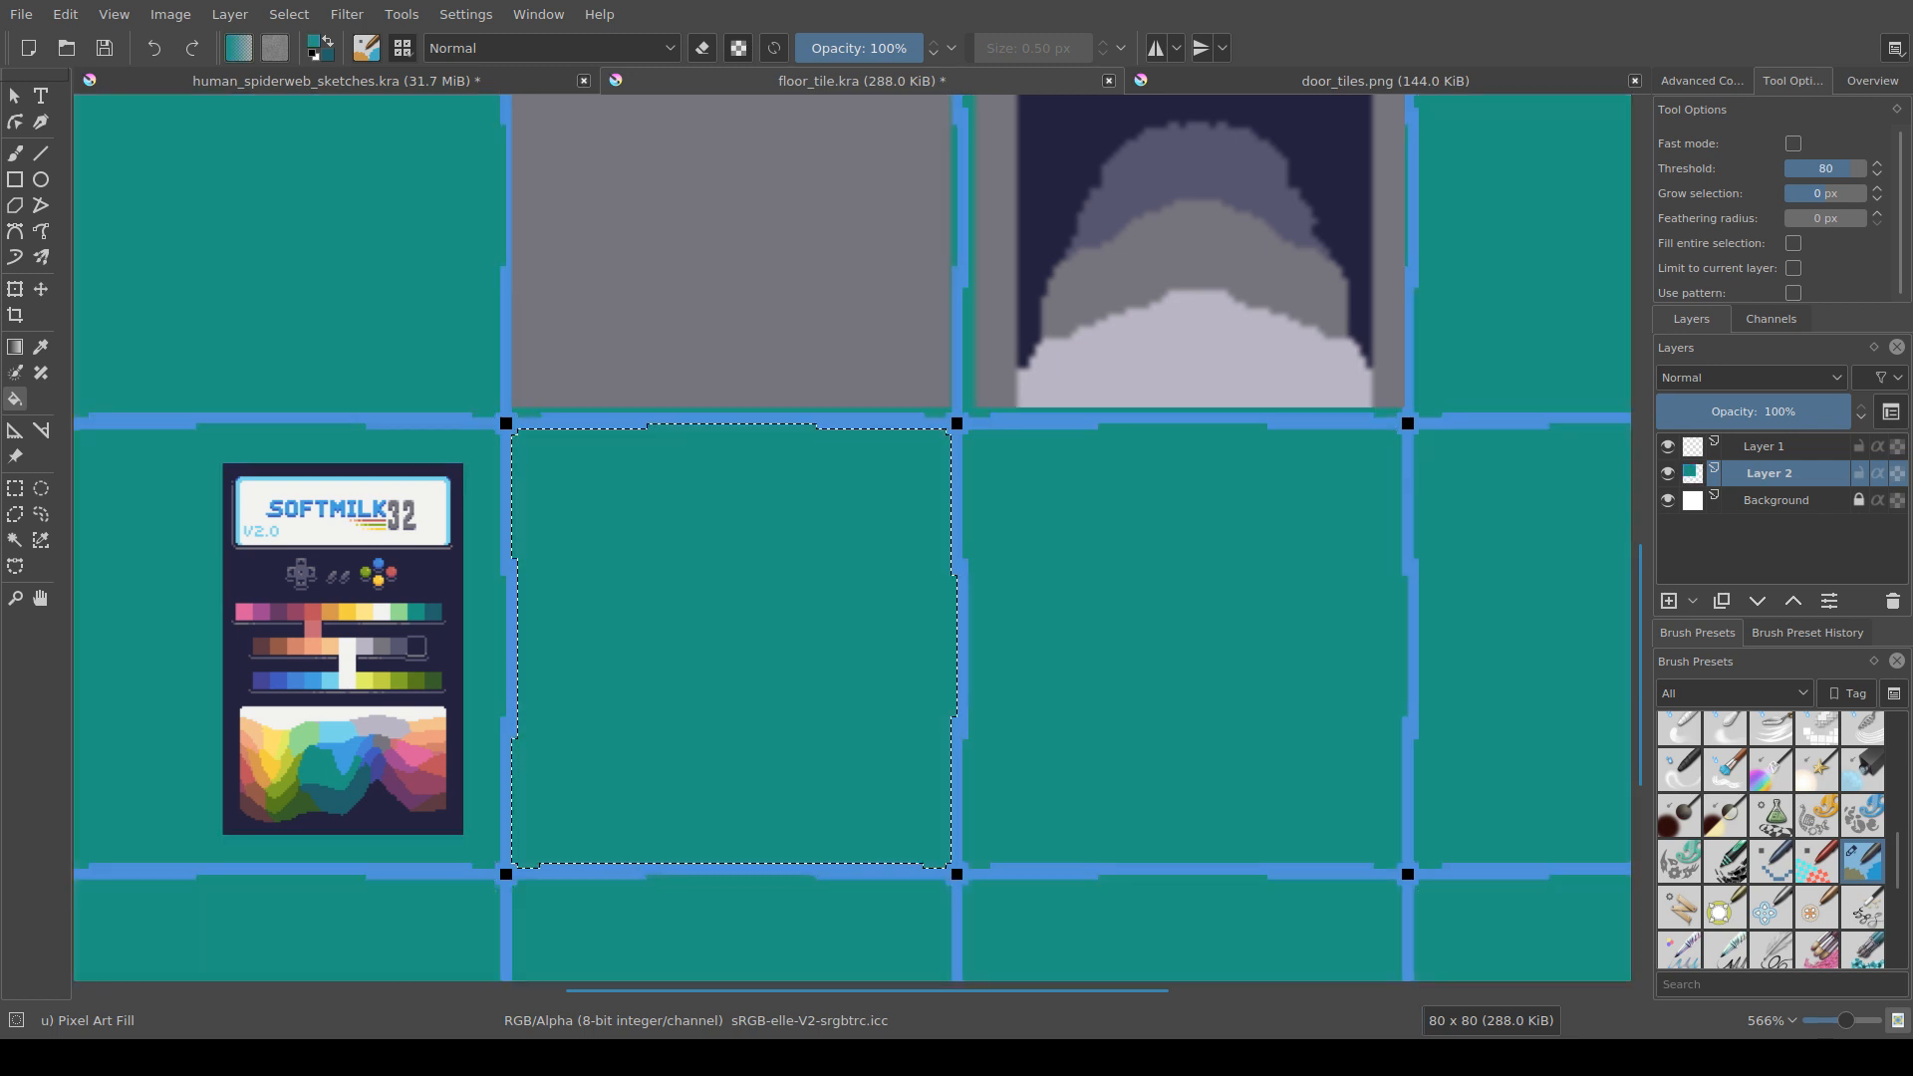
Step: Try the orange sampled from the SOFTMILK 32 palette as the fill of the selected floor tile interior
scroll(757, 617, down, 3)
scroll(732, 618, up, 3)
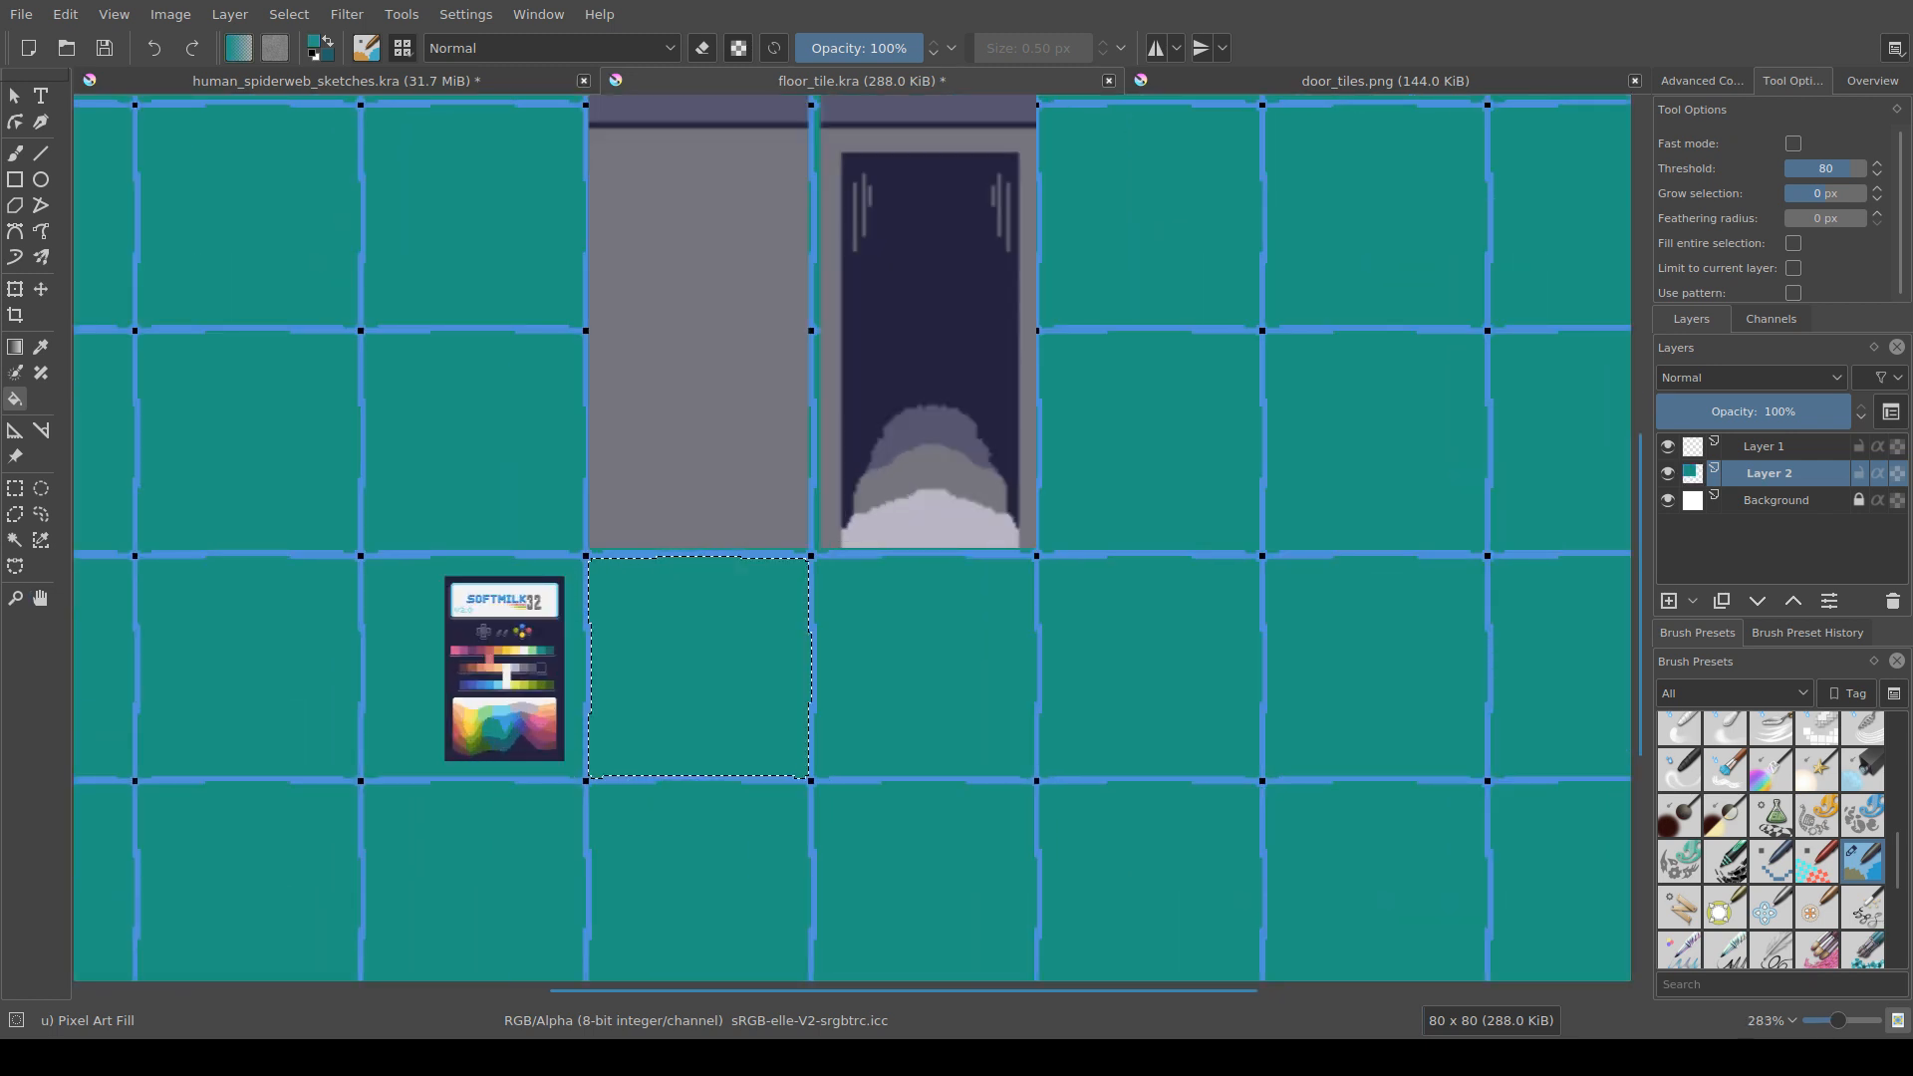
scroll(540, 691, up, 1)
ctrl+click(455, 608)
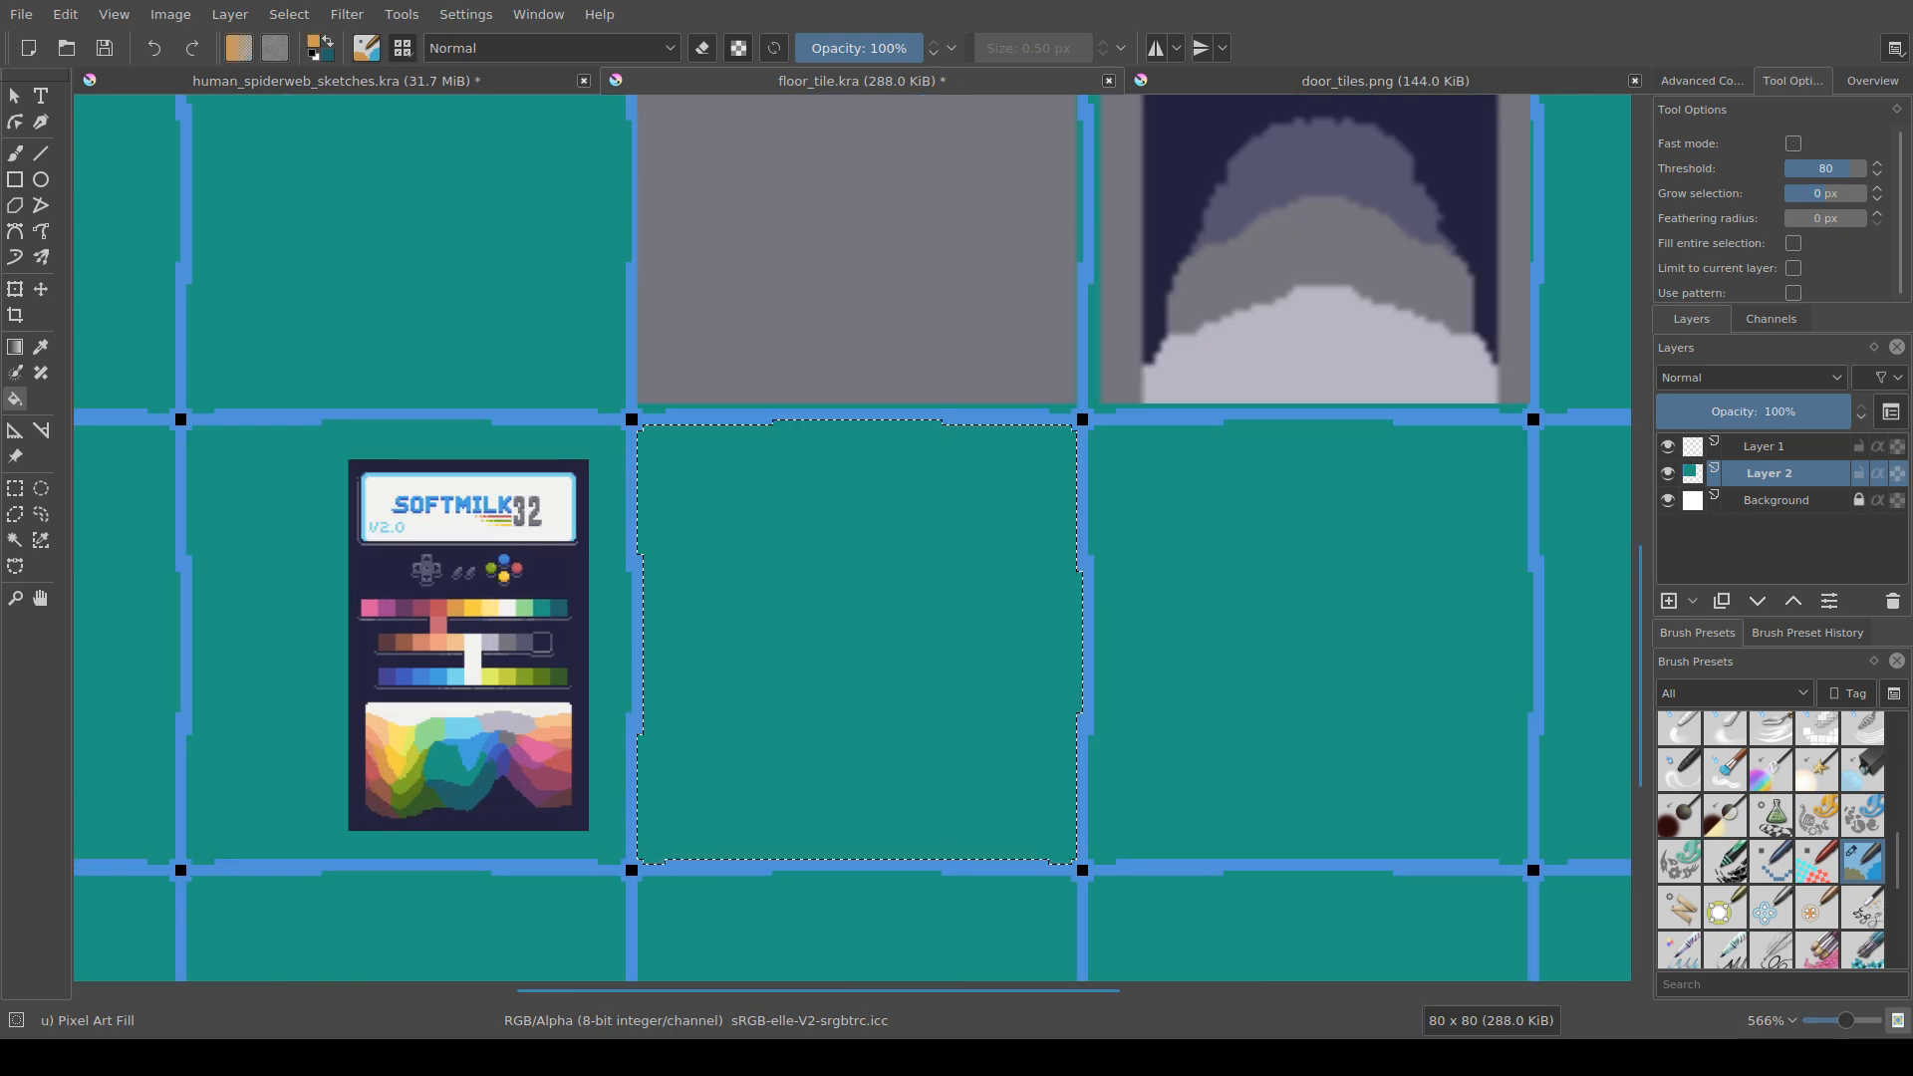
click(764, 647)
scroll(764, 648, down, 3)
scroll(885, 644, up, 3)
drag(503, 684, 749, 653)
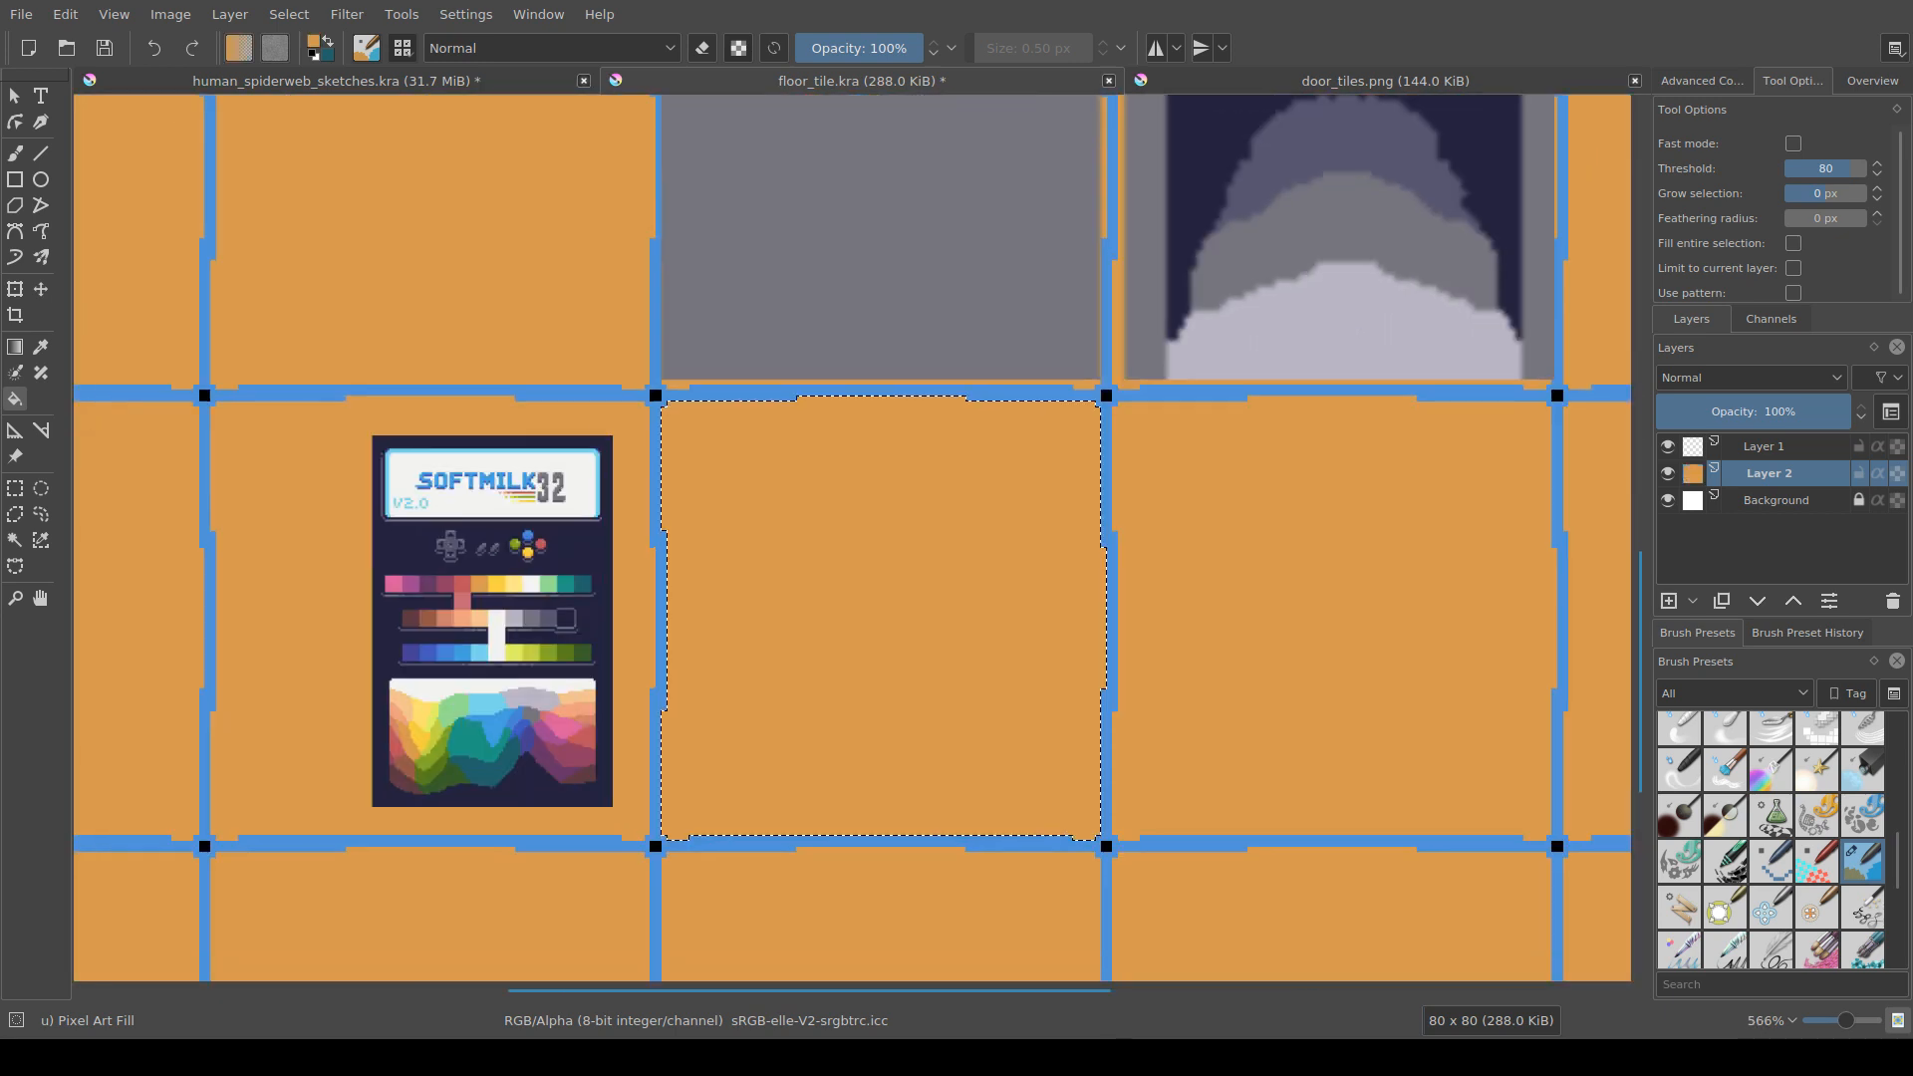
Step: Try the off-white sampled from the SOFTMILK 32 palette as the fill of the selected tile interior
scroll(748, 652, up, 1)
ctrl+click(392, 630)
click(832, 670)
scroll(876, 679, down, 4)
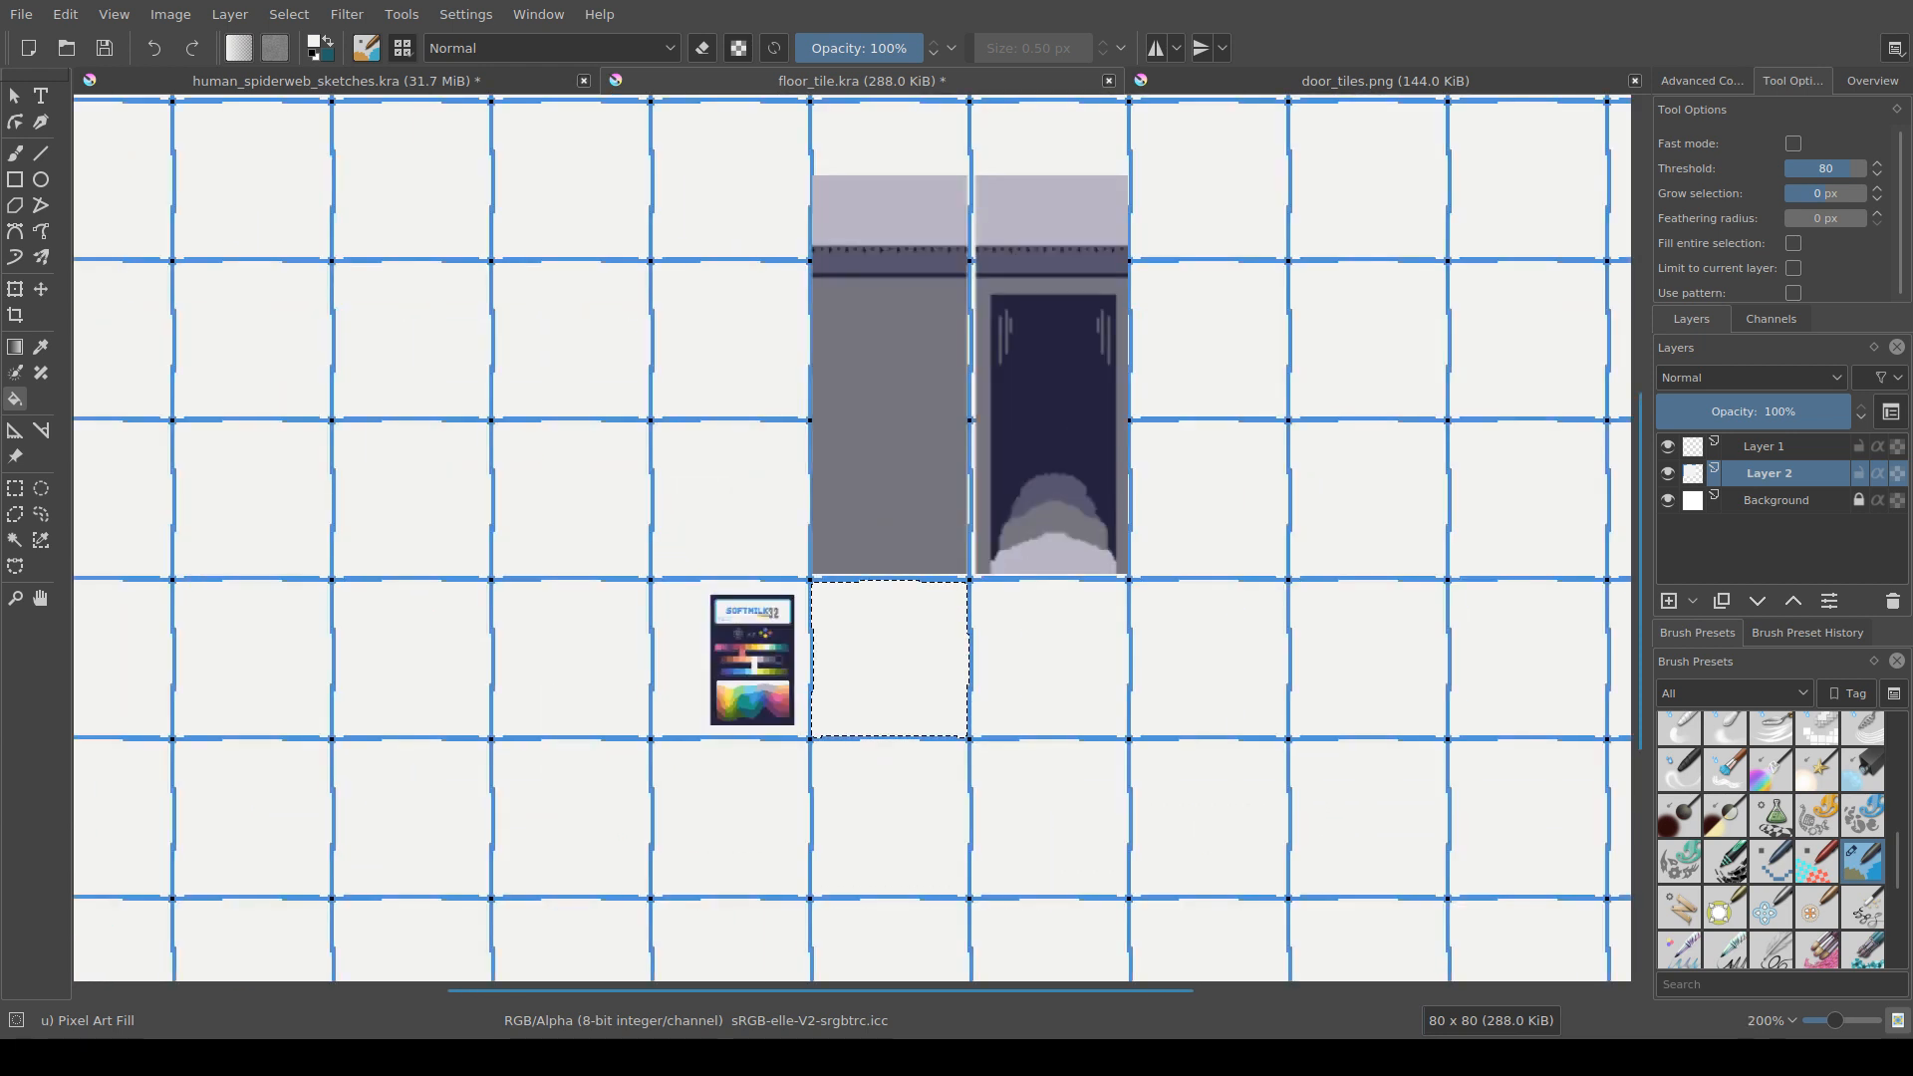
drag(876, 679, 1081, 663)
Step: Fill the selected tile interior with the light lavender-grey sampled from the SOFTMILK 32 palette
scroll(882, 697, up, 4)
ctrl+click(428, 580)
click(917, 607)
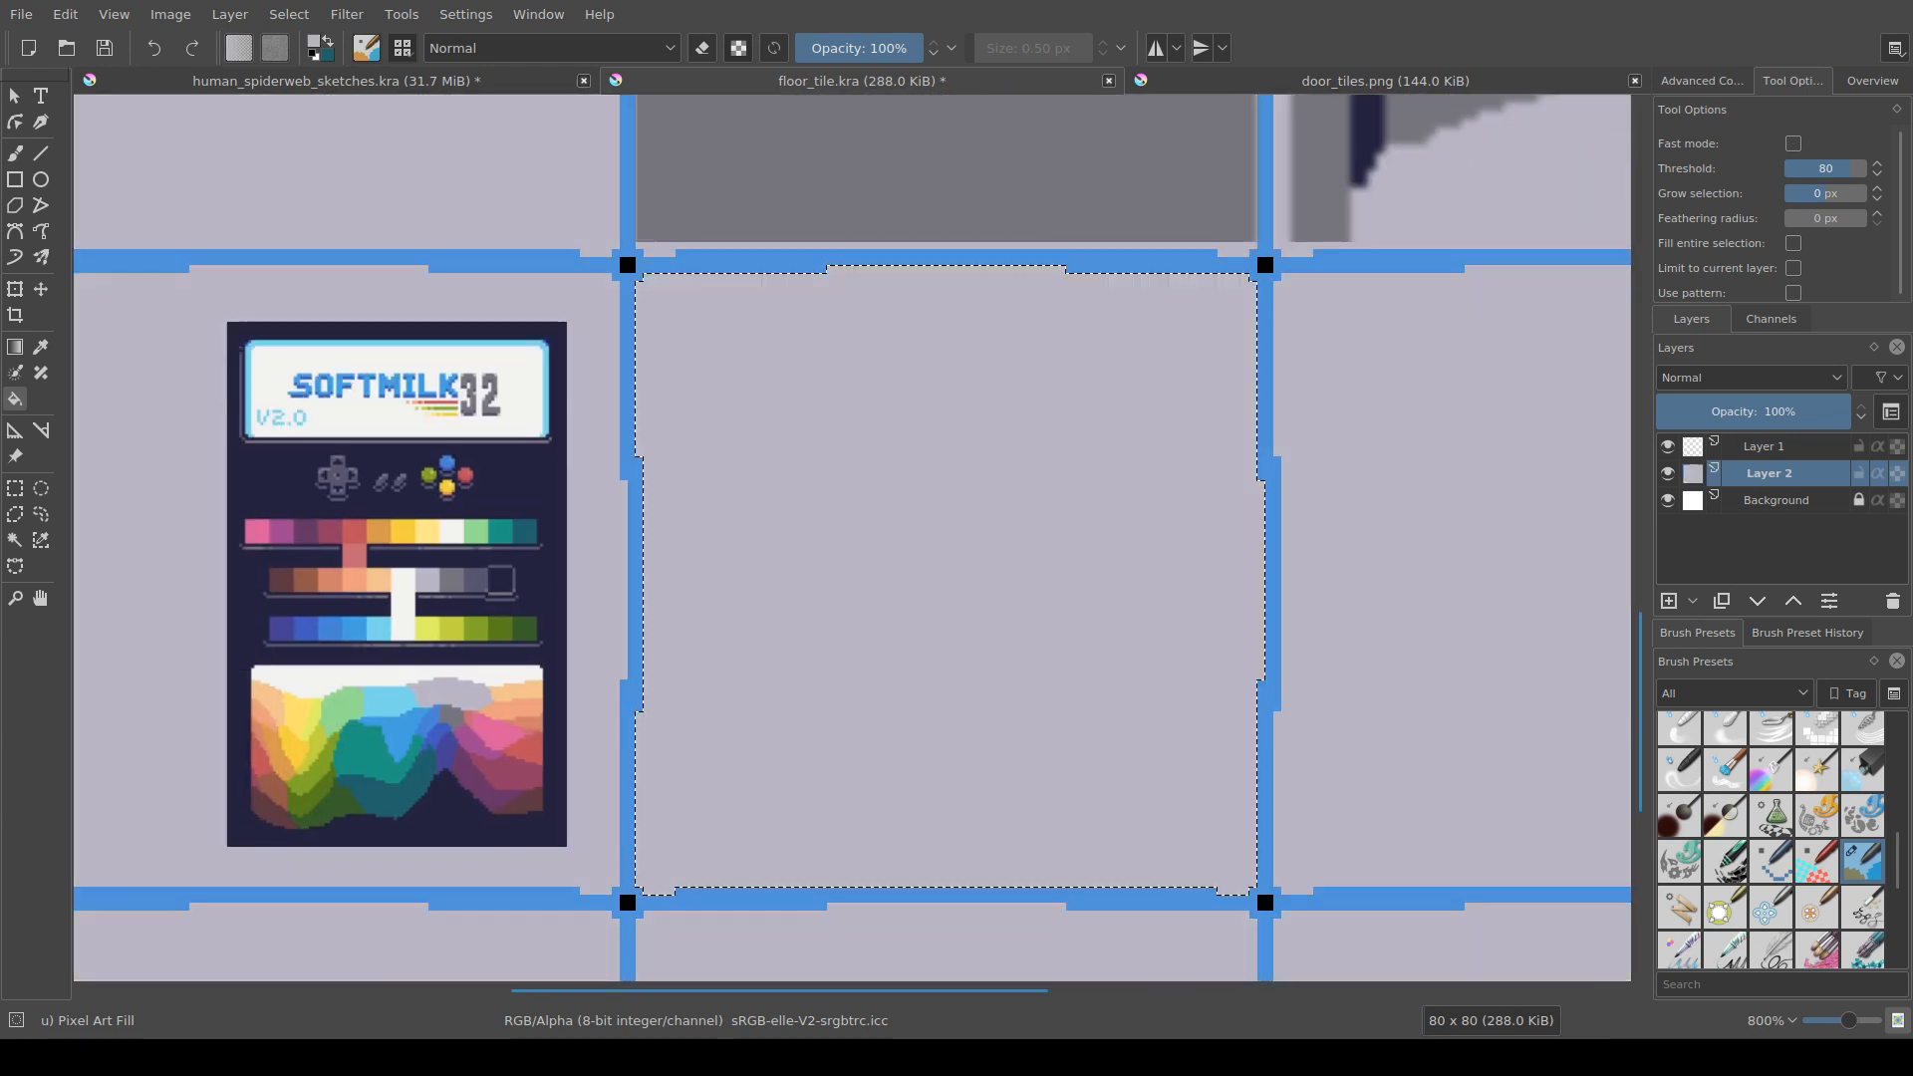
scroll(975, 616, down, 4)
drag(975, 616, 895, 646)
scroll(932, 659, up, 2)
scroll(933, 670, up, 2)
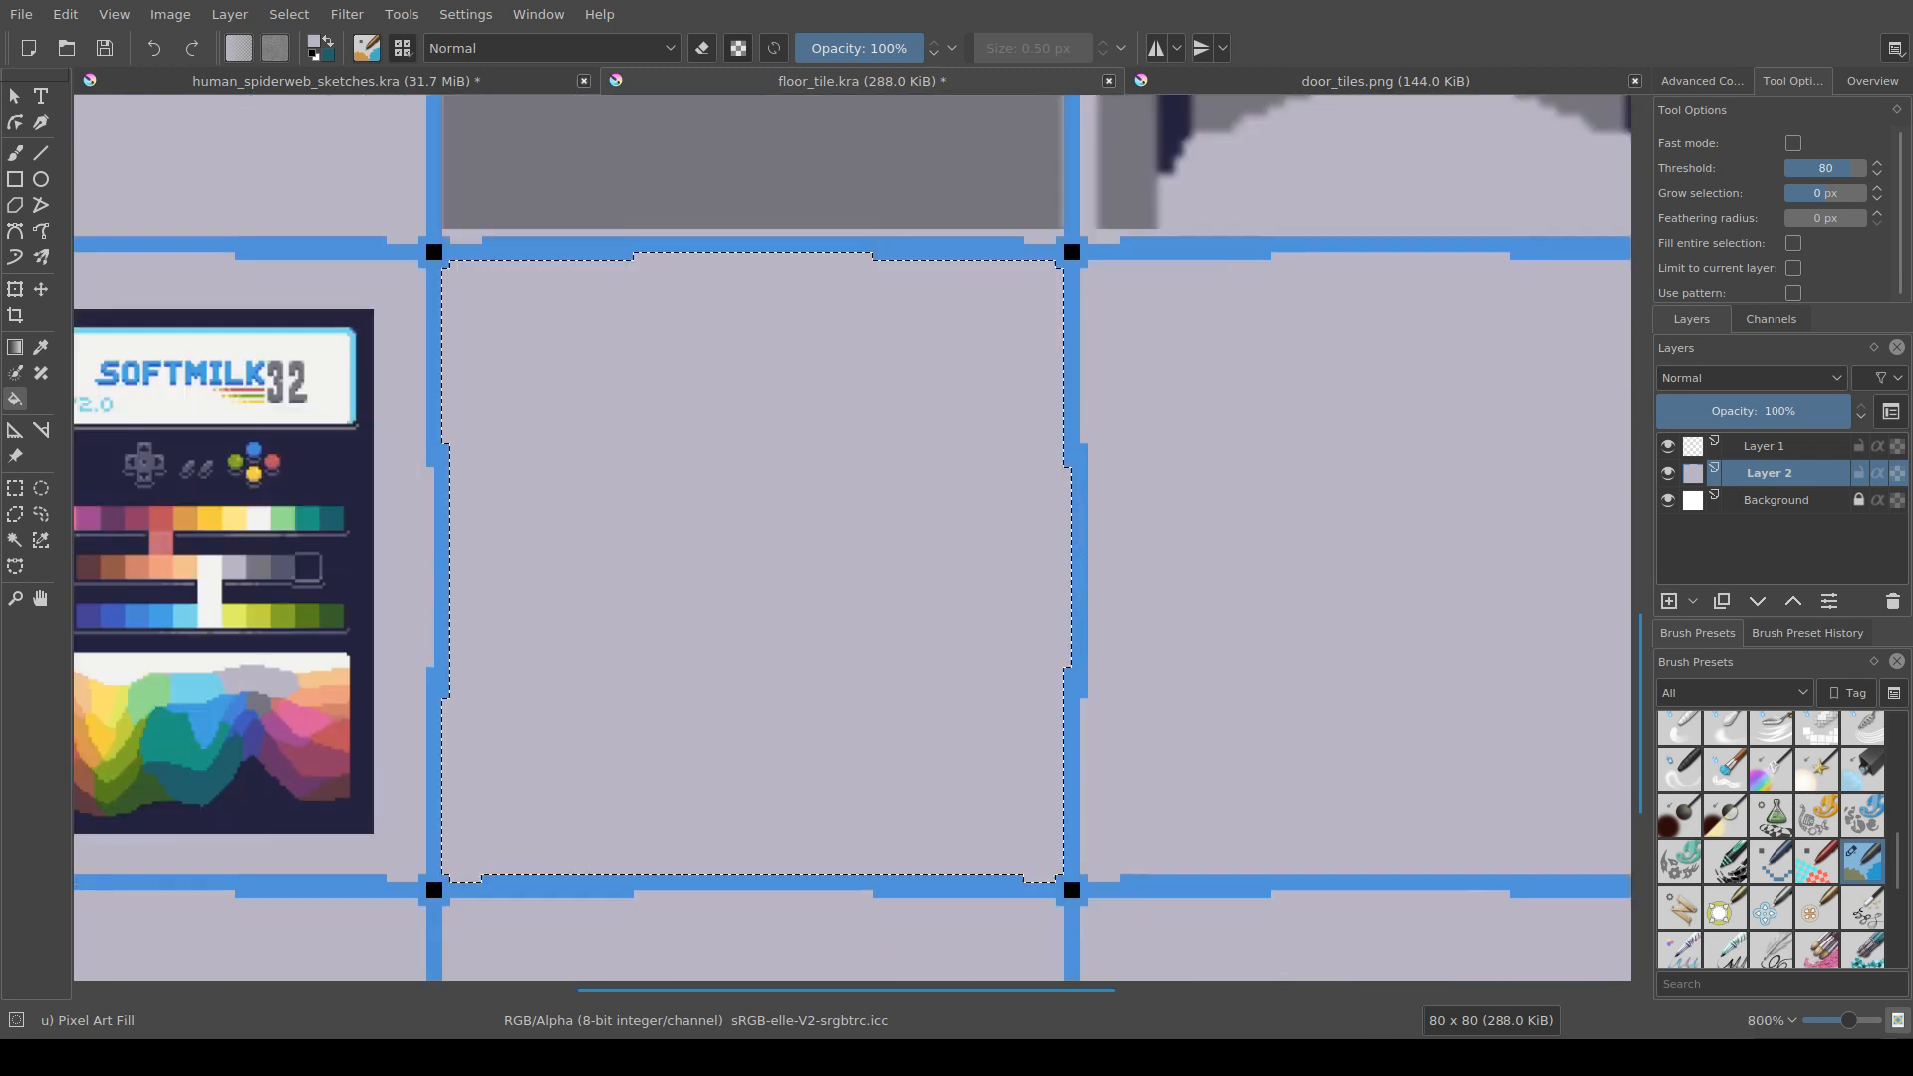
scroll(842, 753, down, 5)
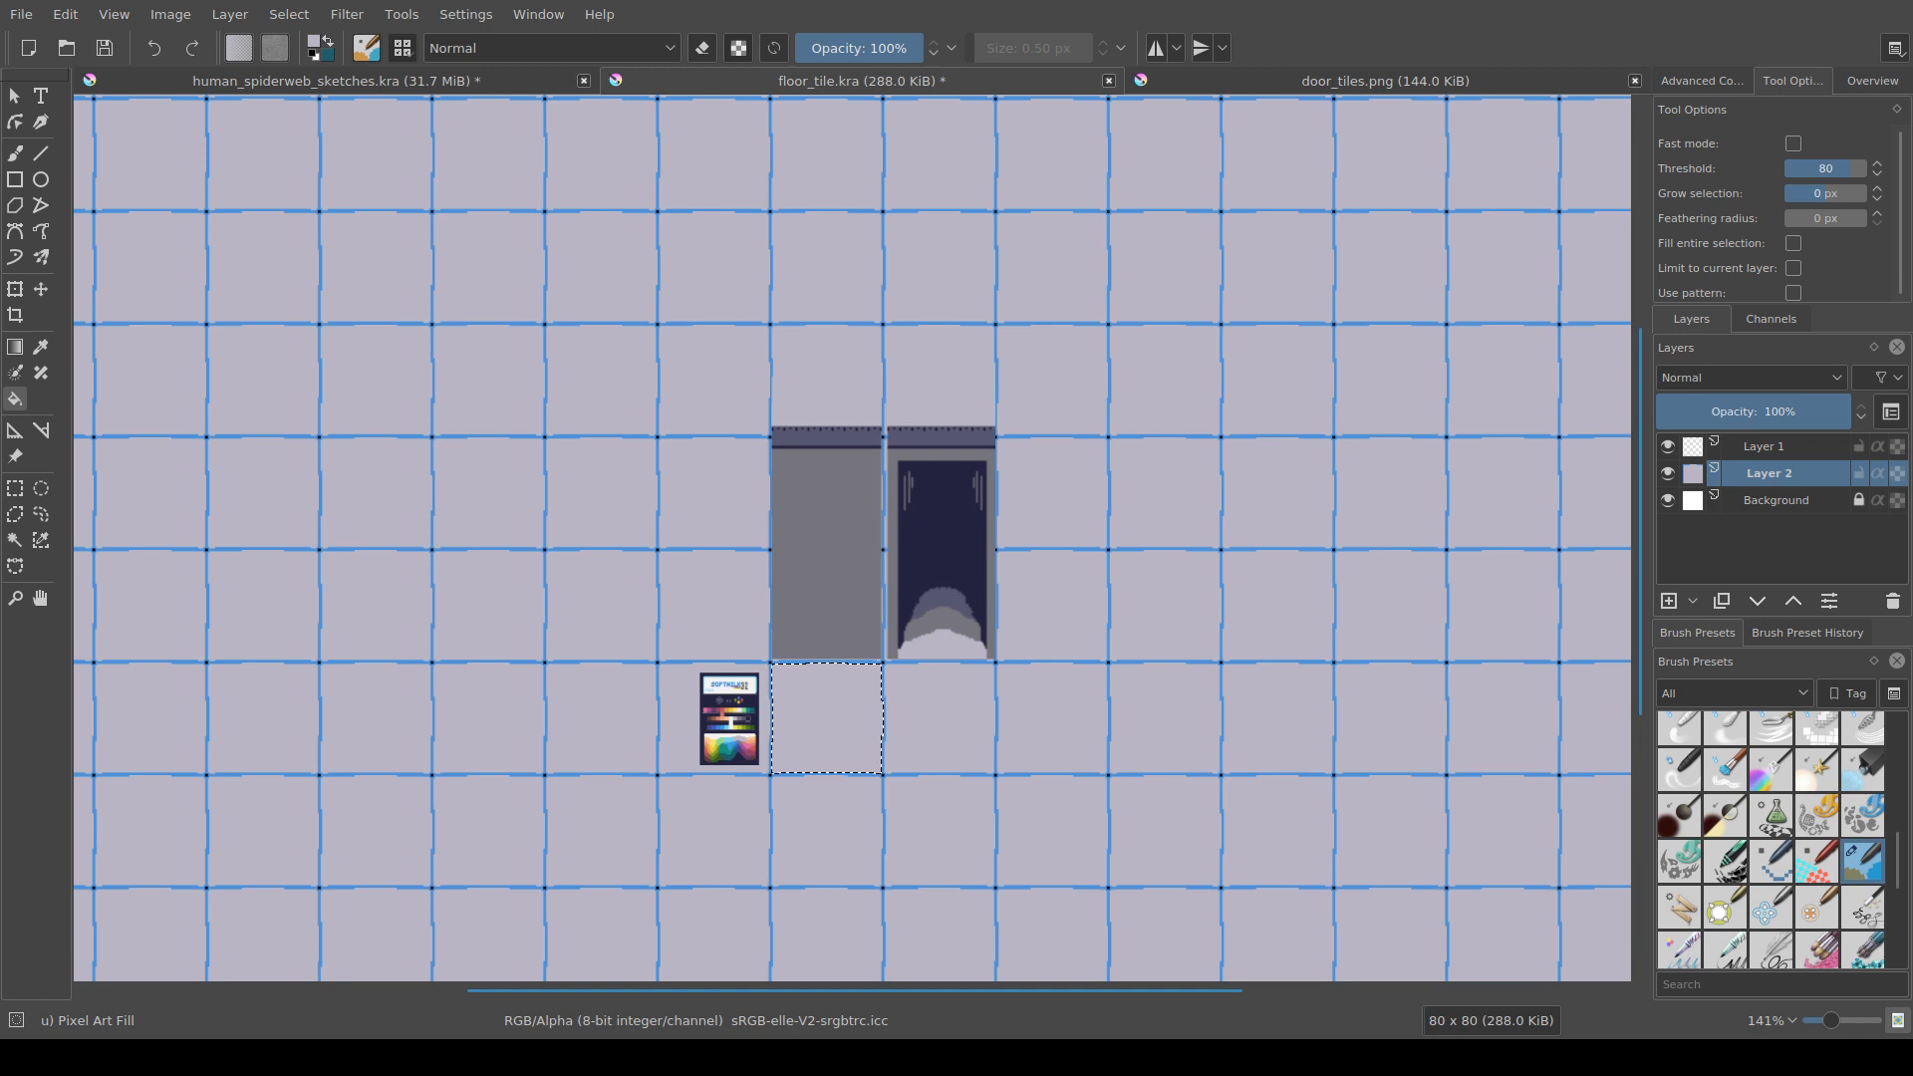
scroll(875, 694, up, 4)
drag(875, 695, 1009, 524)
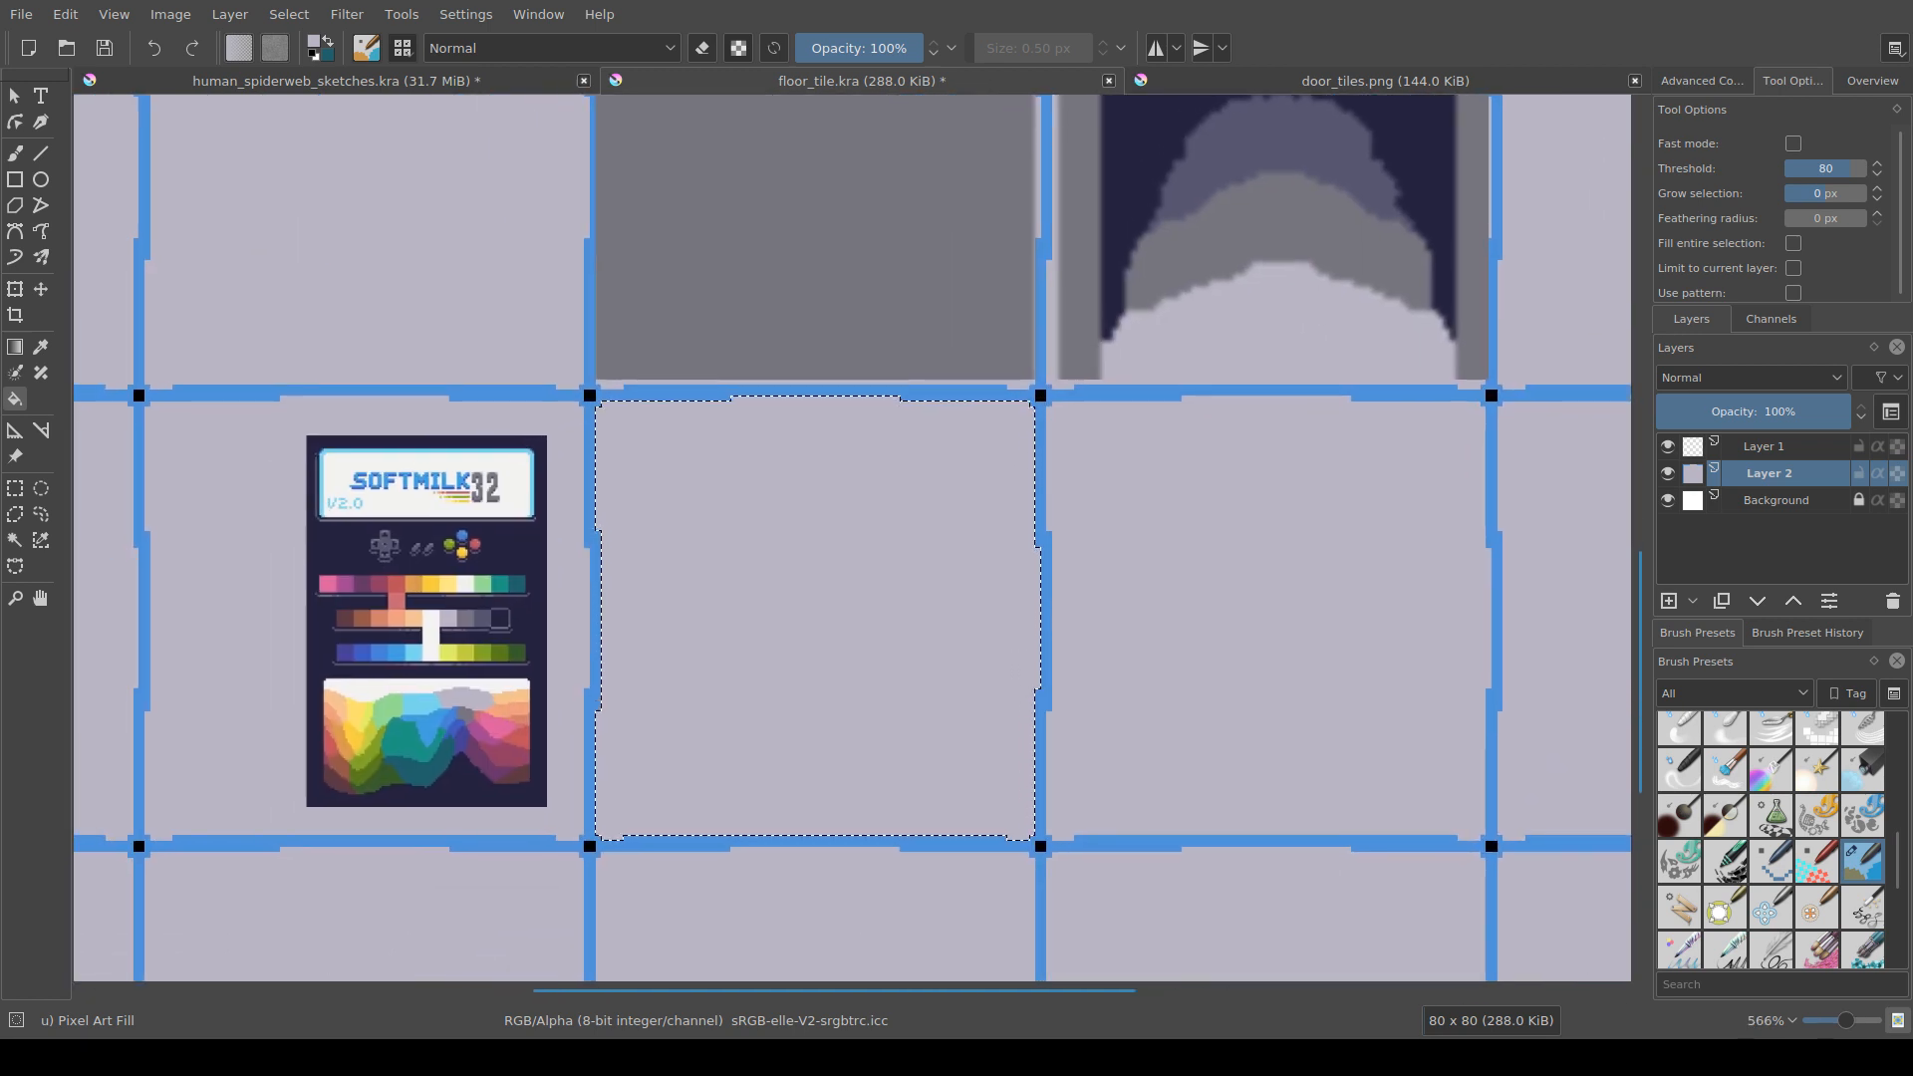
Step: Select all blue border line segments of the floor tile with the Contiguous Area Selection tool, adding the separate upper corner segment
scroll(602, 668, up, 1)
click(15, 539)
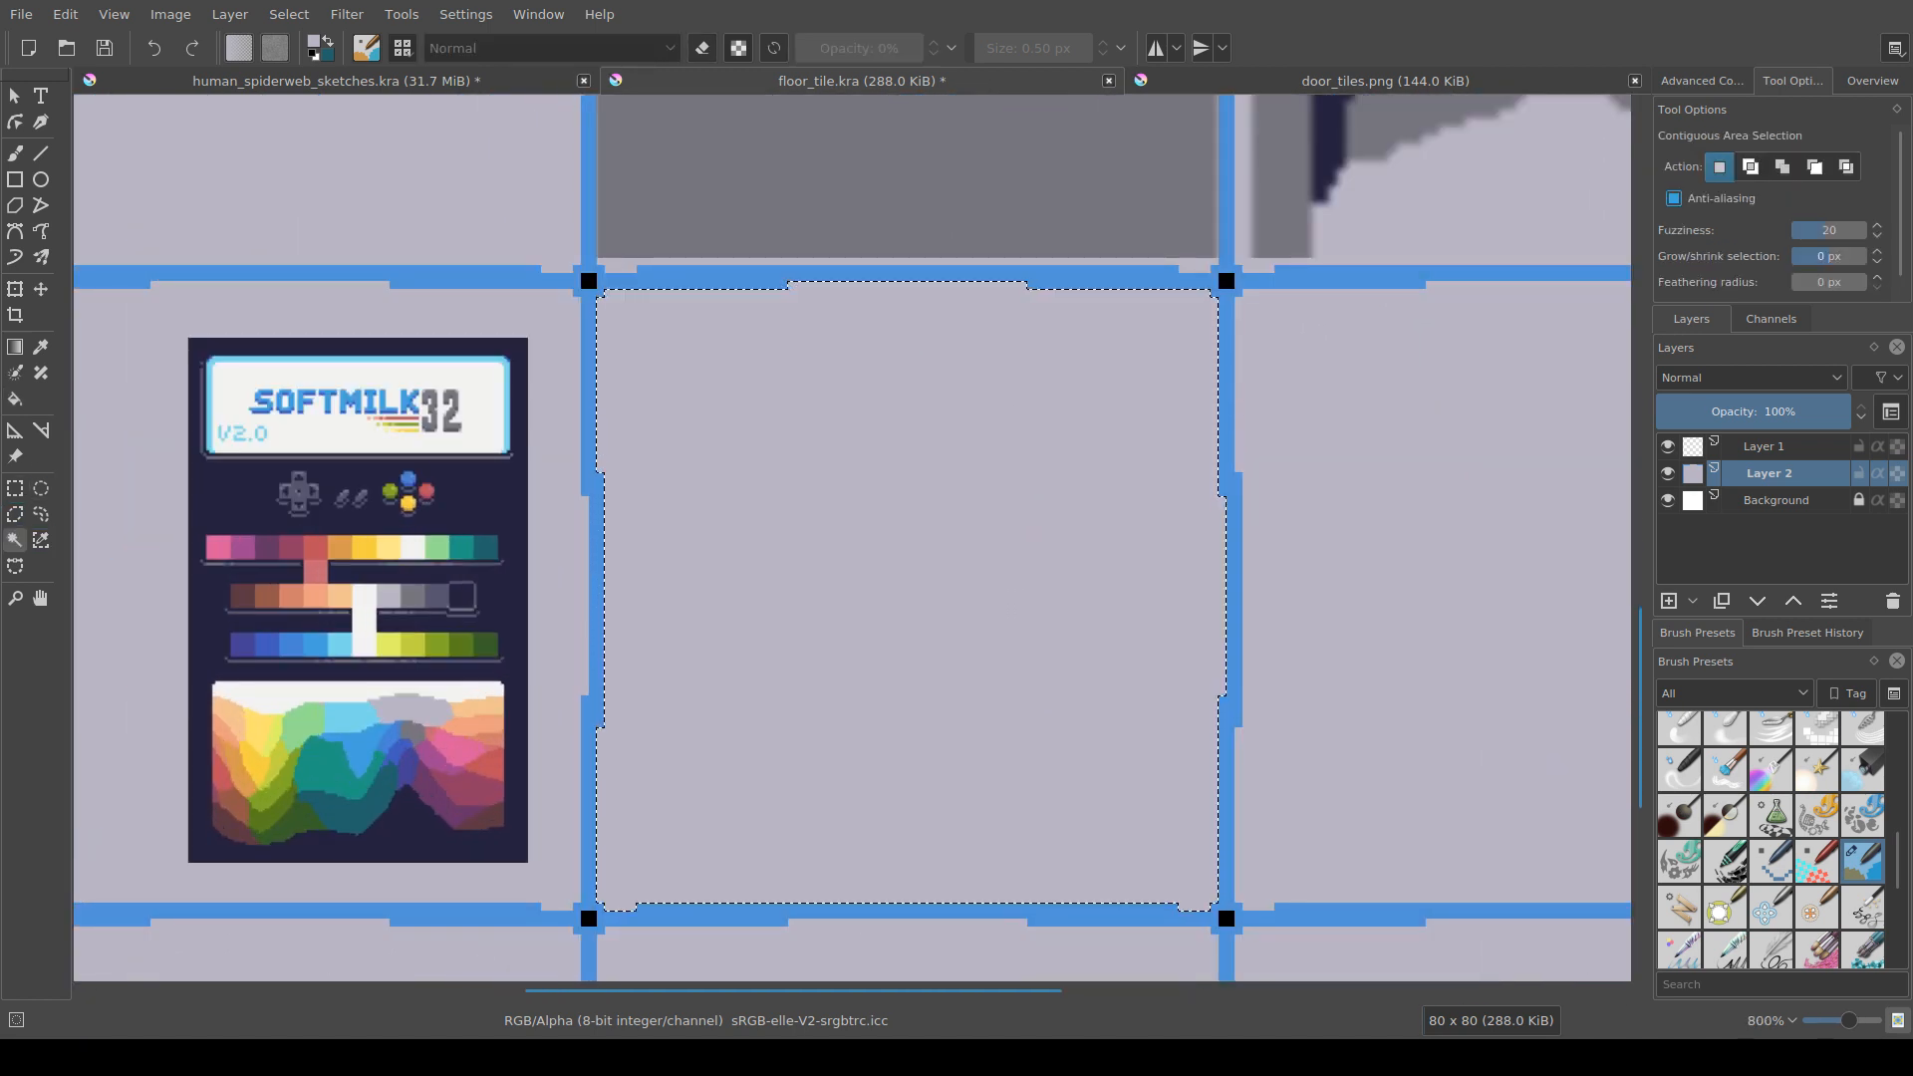
click(597, 638)
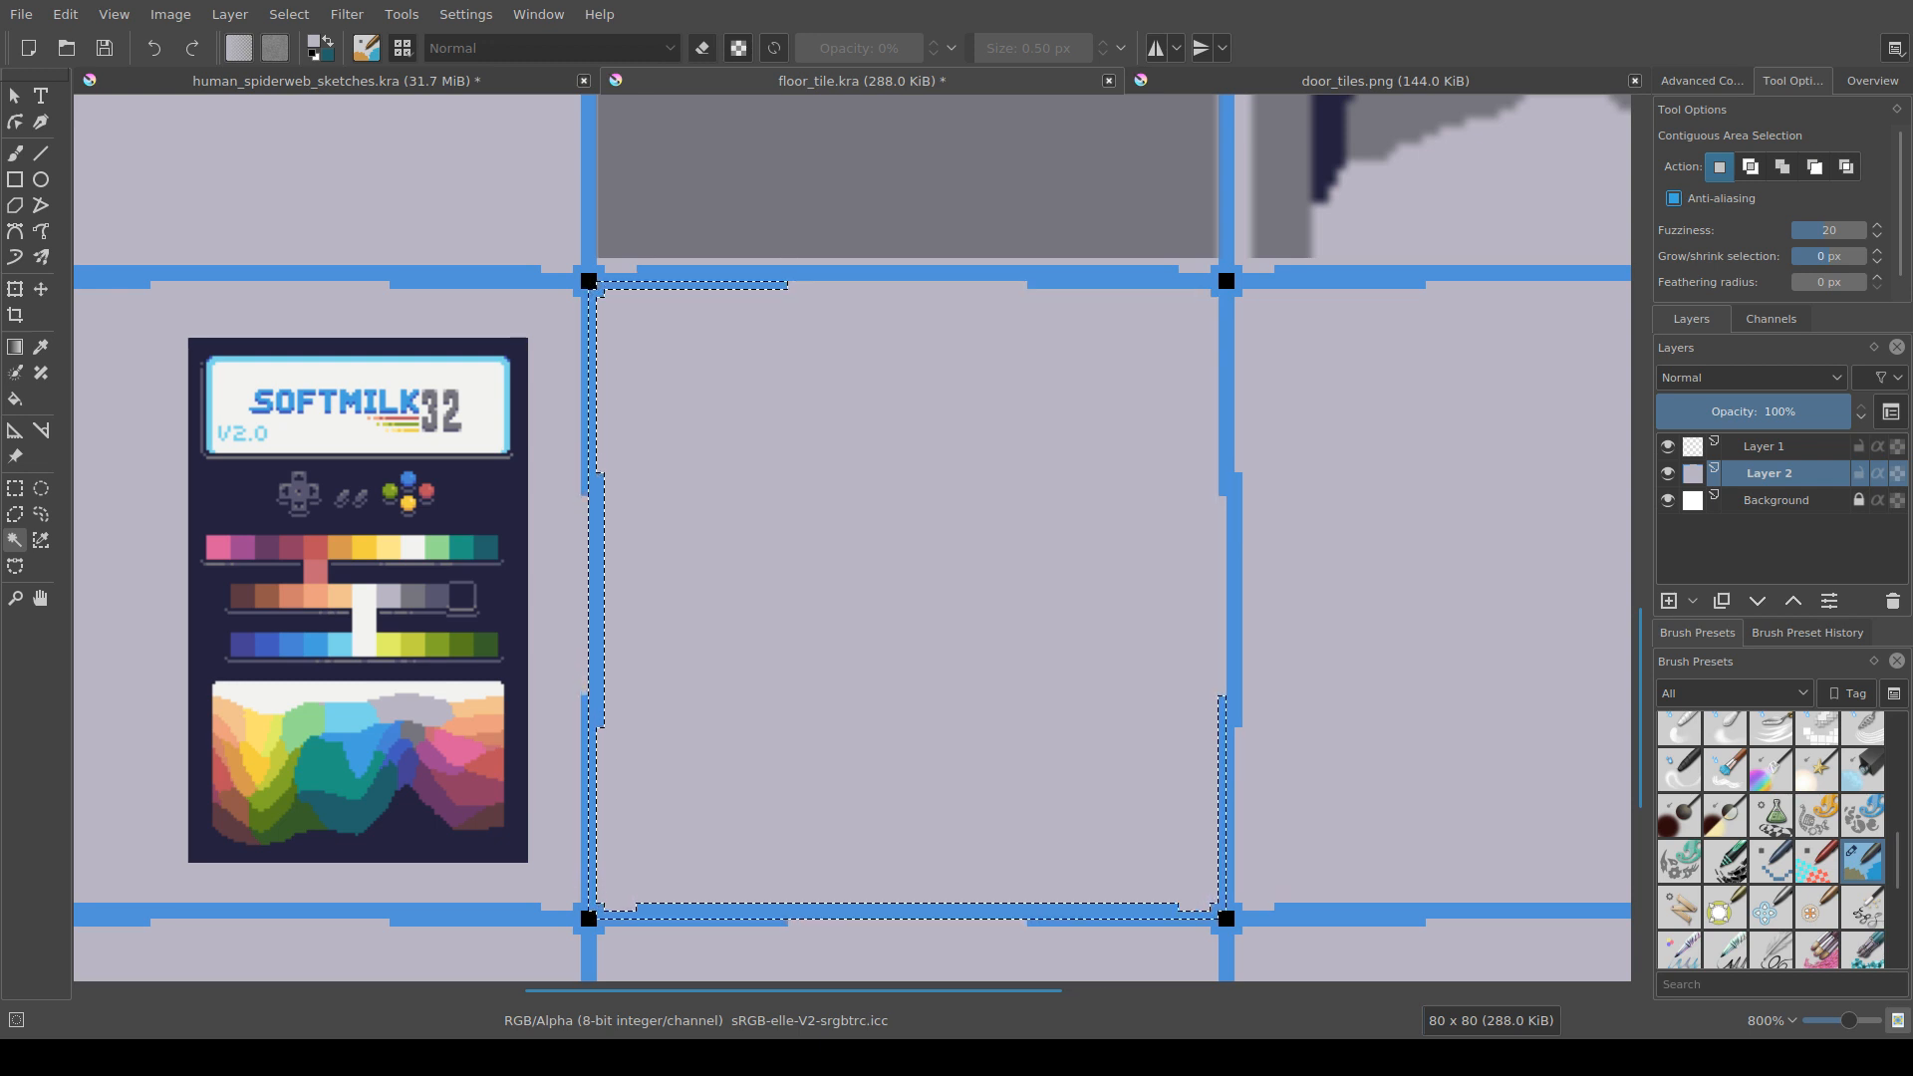
shift+click(1222, 378)
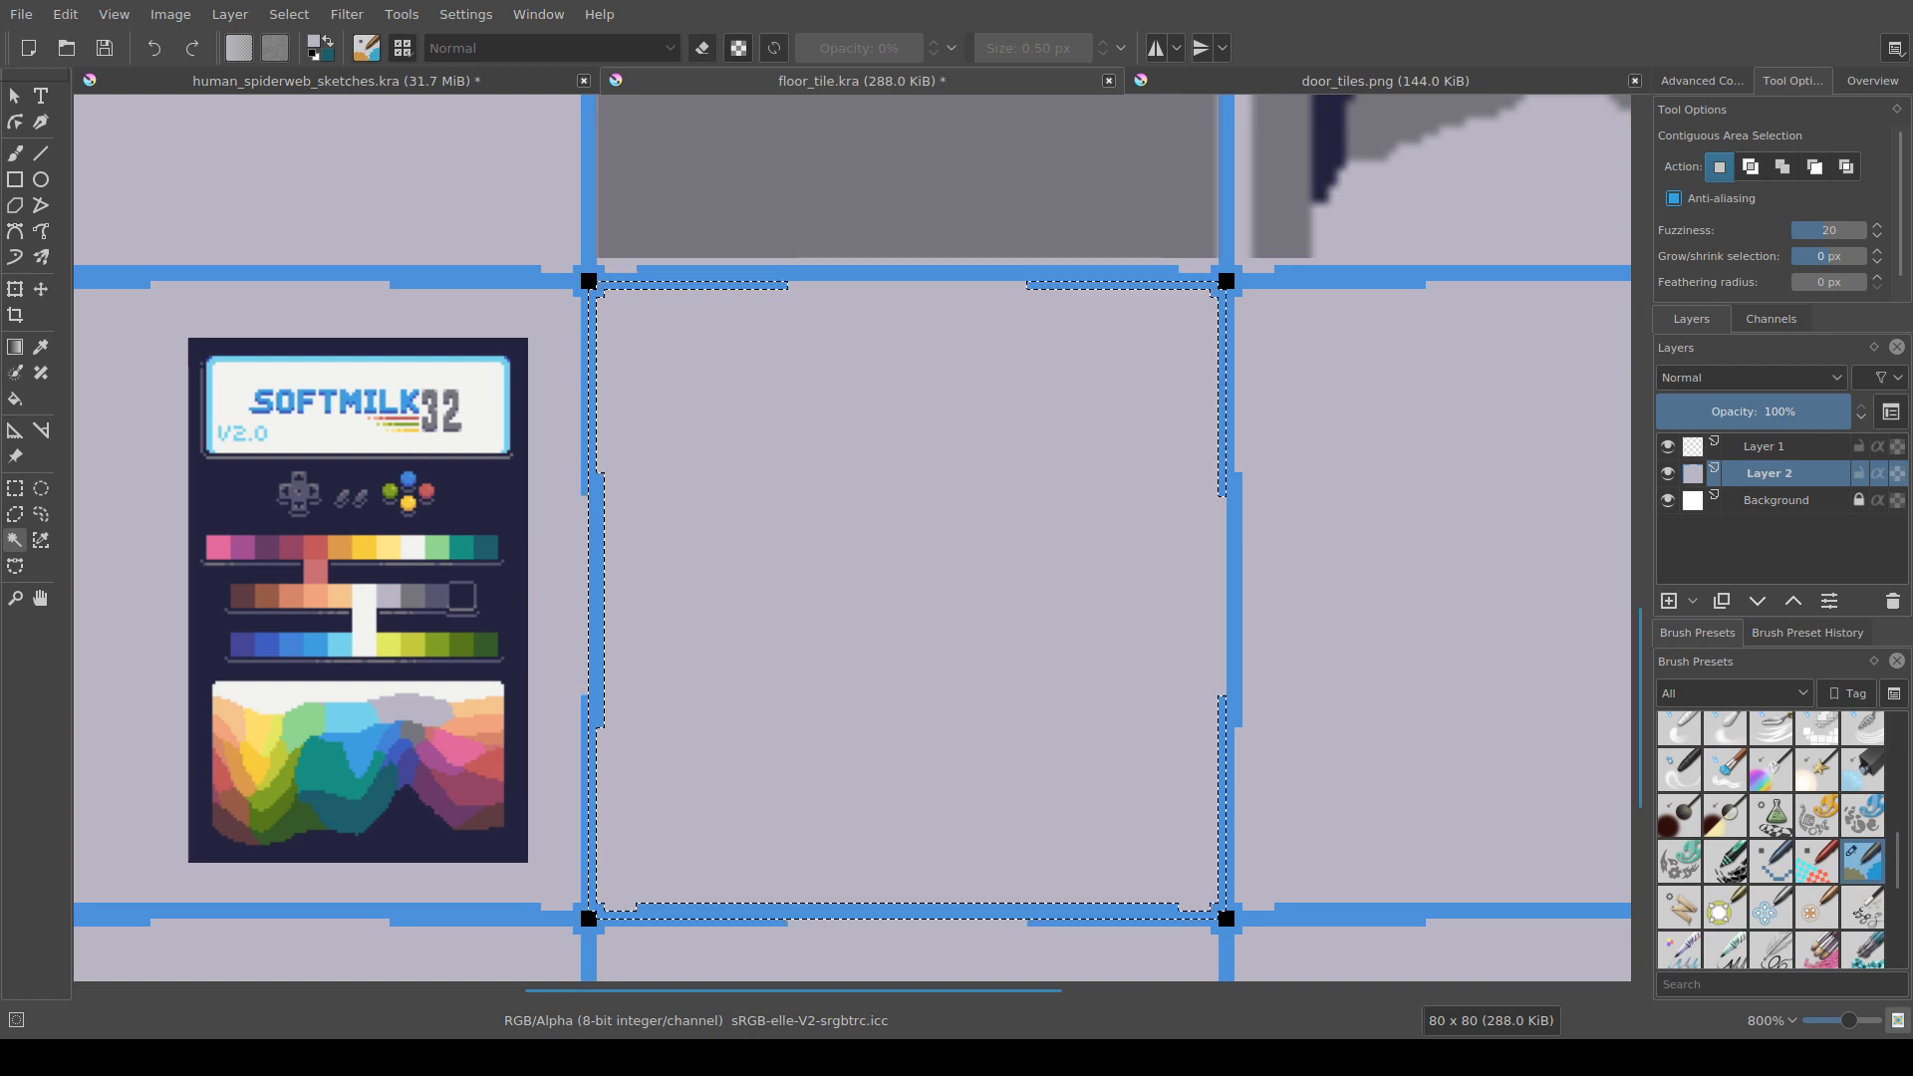
Step: Fill the selected tile border with the muted slate purple sampled from the SOFTMILK 32 palette and save the file
key(f)
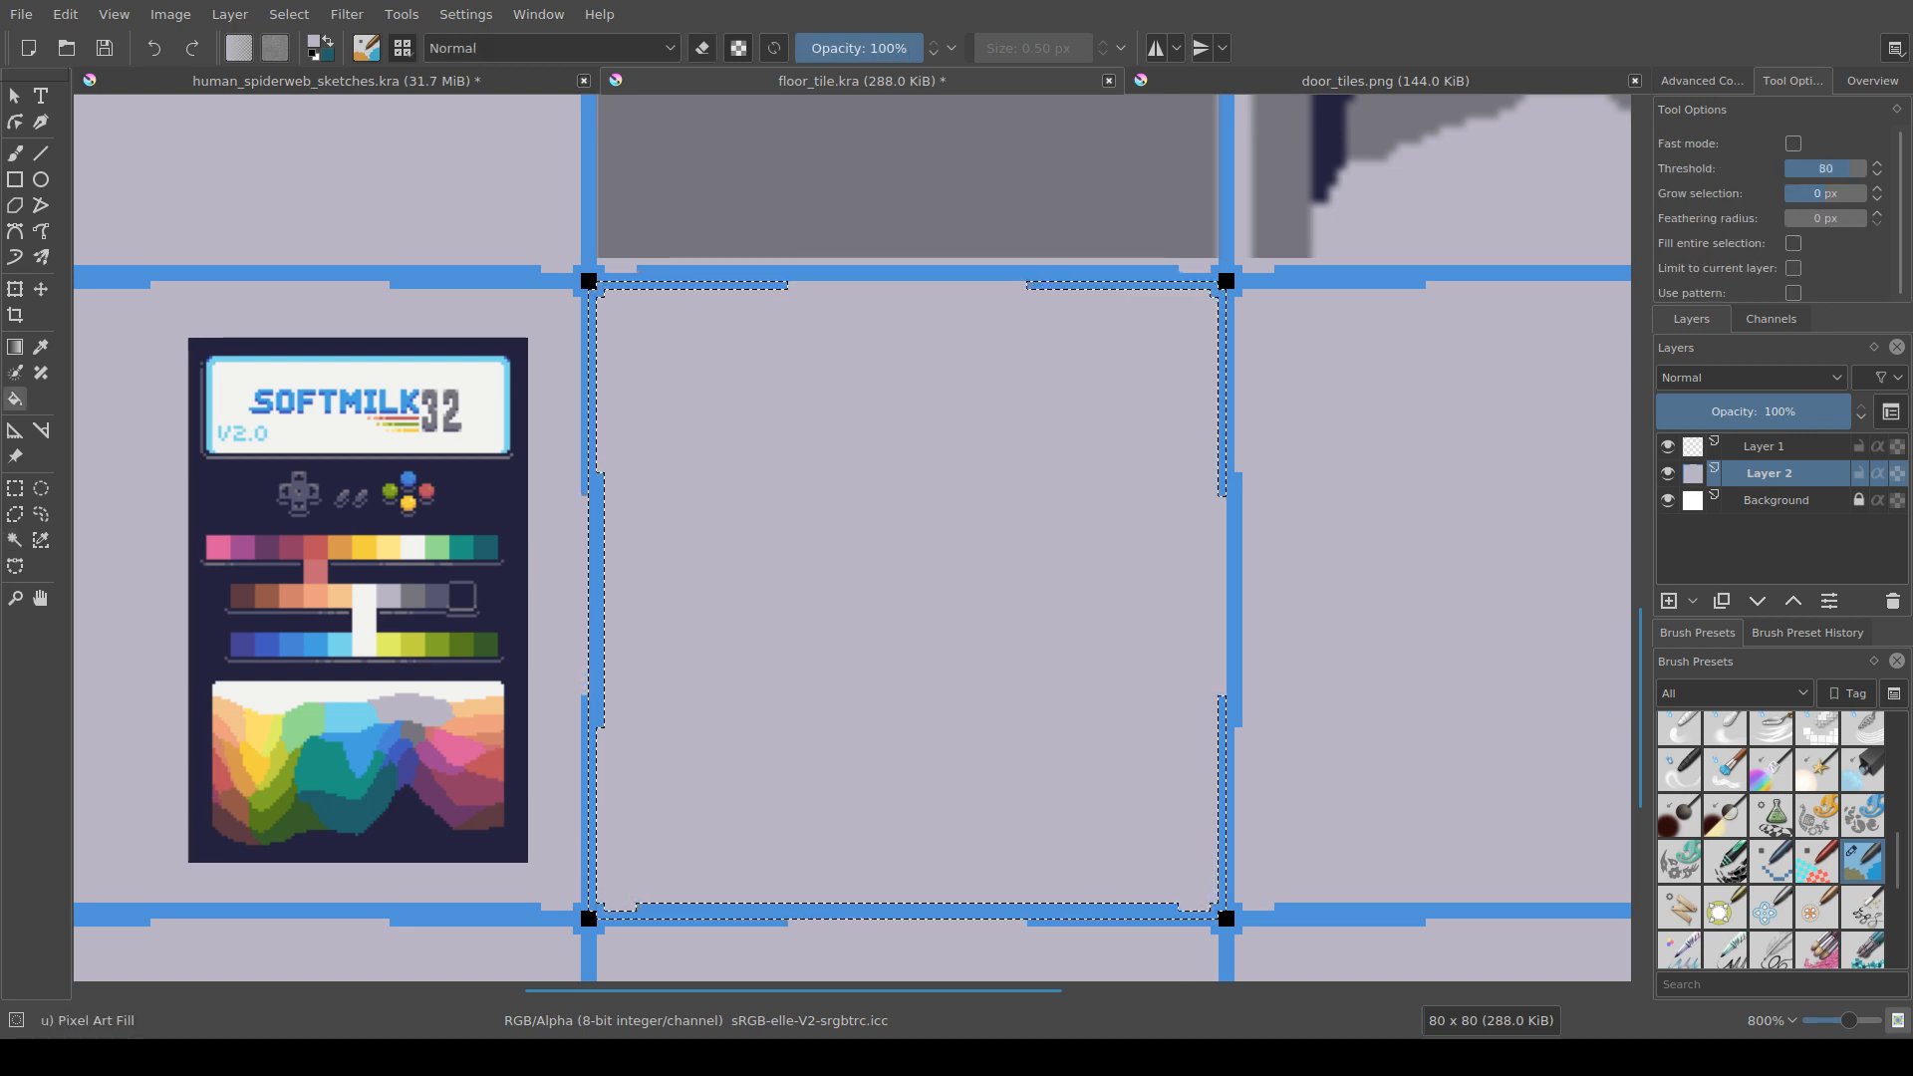
ctrl+click(437, 596)
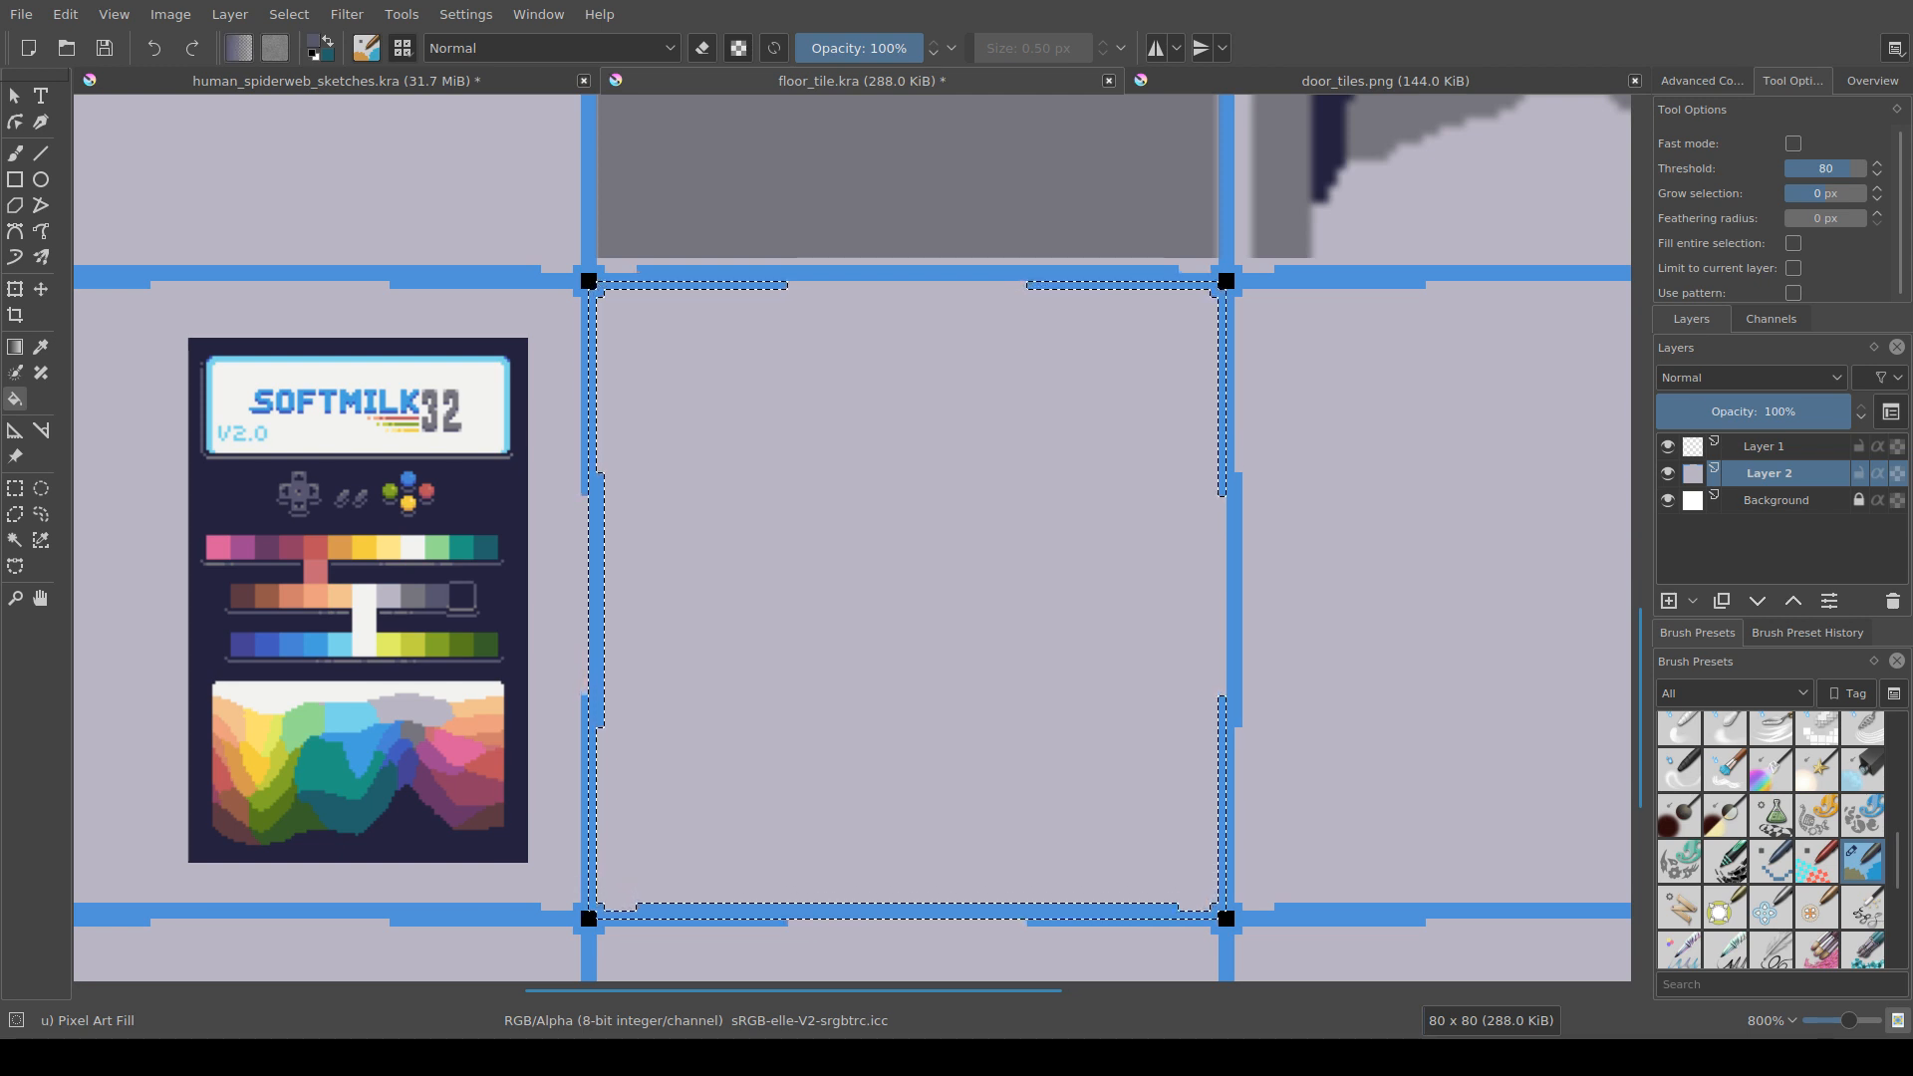
click(596, 600)
scroll(726, 671, down, 2)
drag(726, 670, 670, 679)
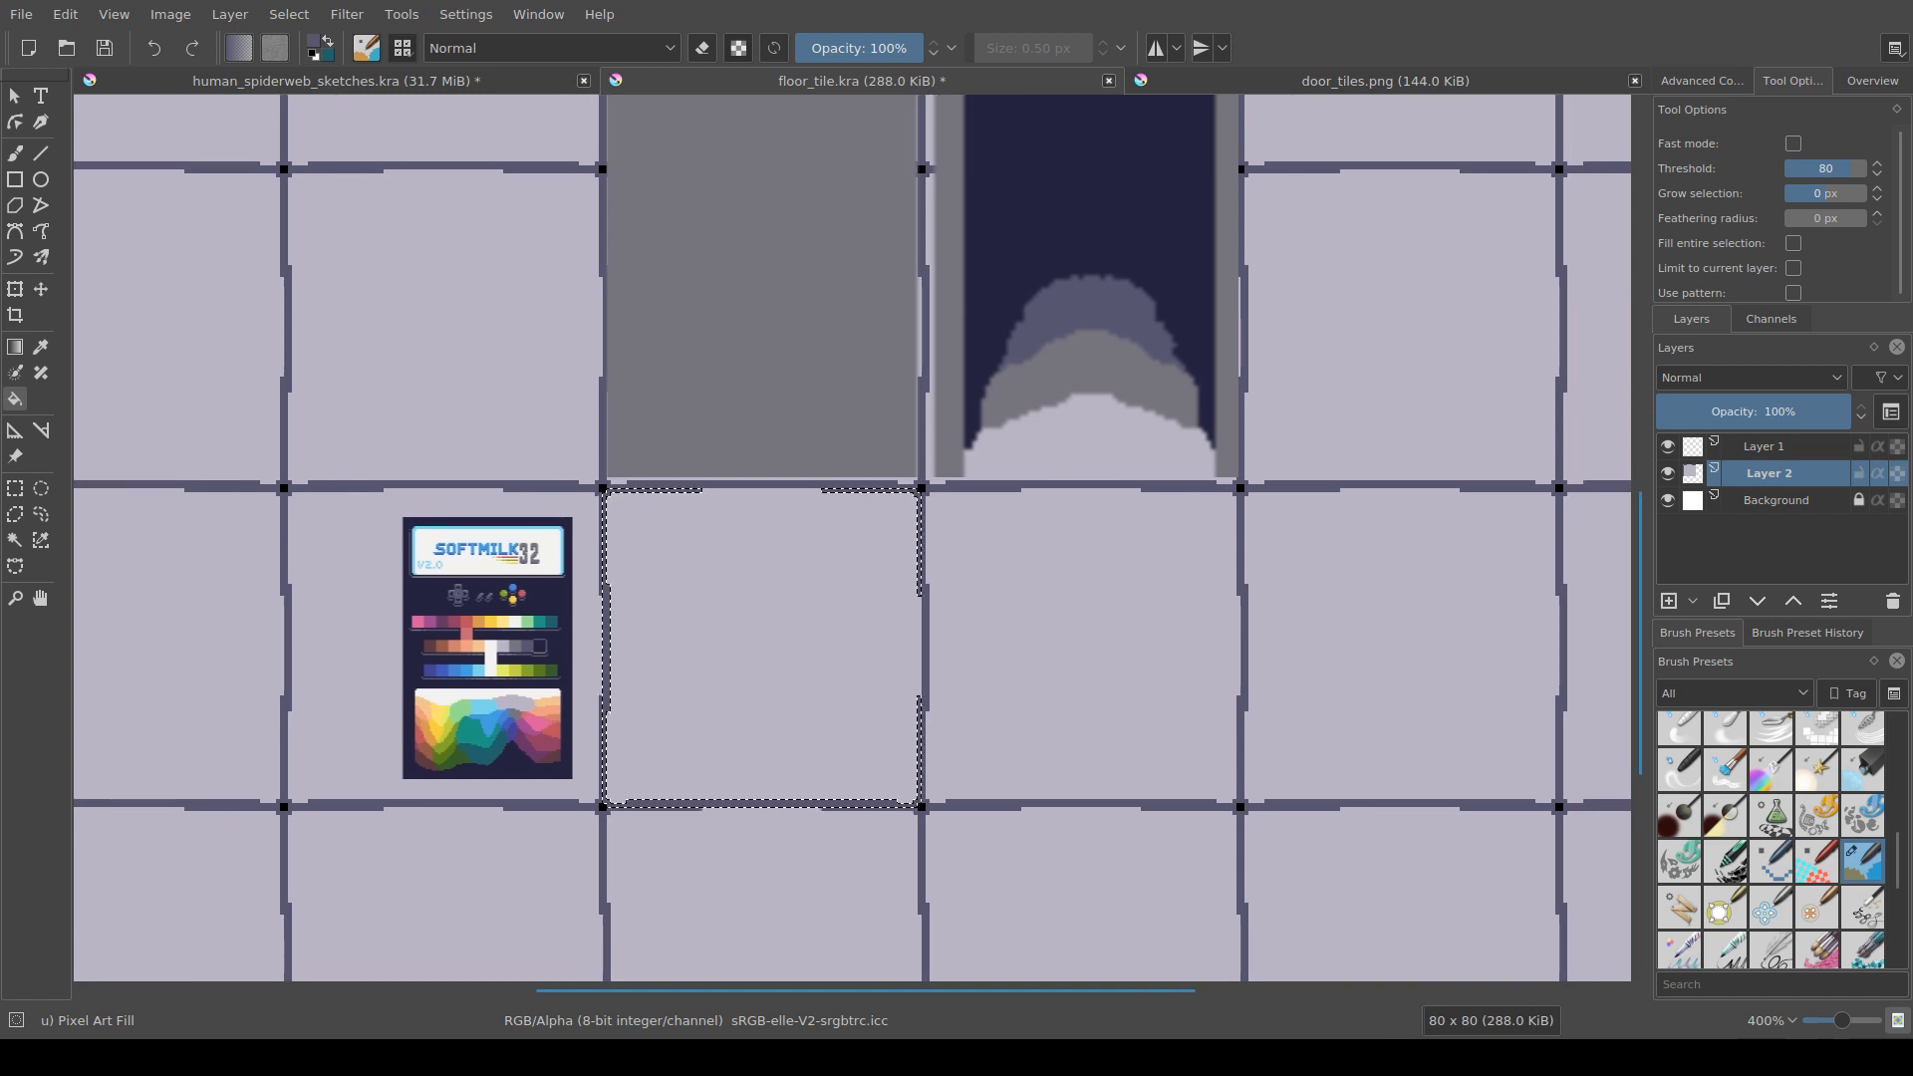
key(ctrl+s)
scroll(854, 713, down, 3)
scroll(855, 752, up, 2)
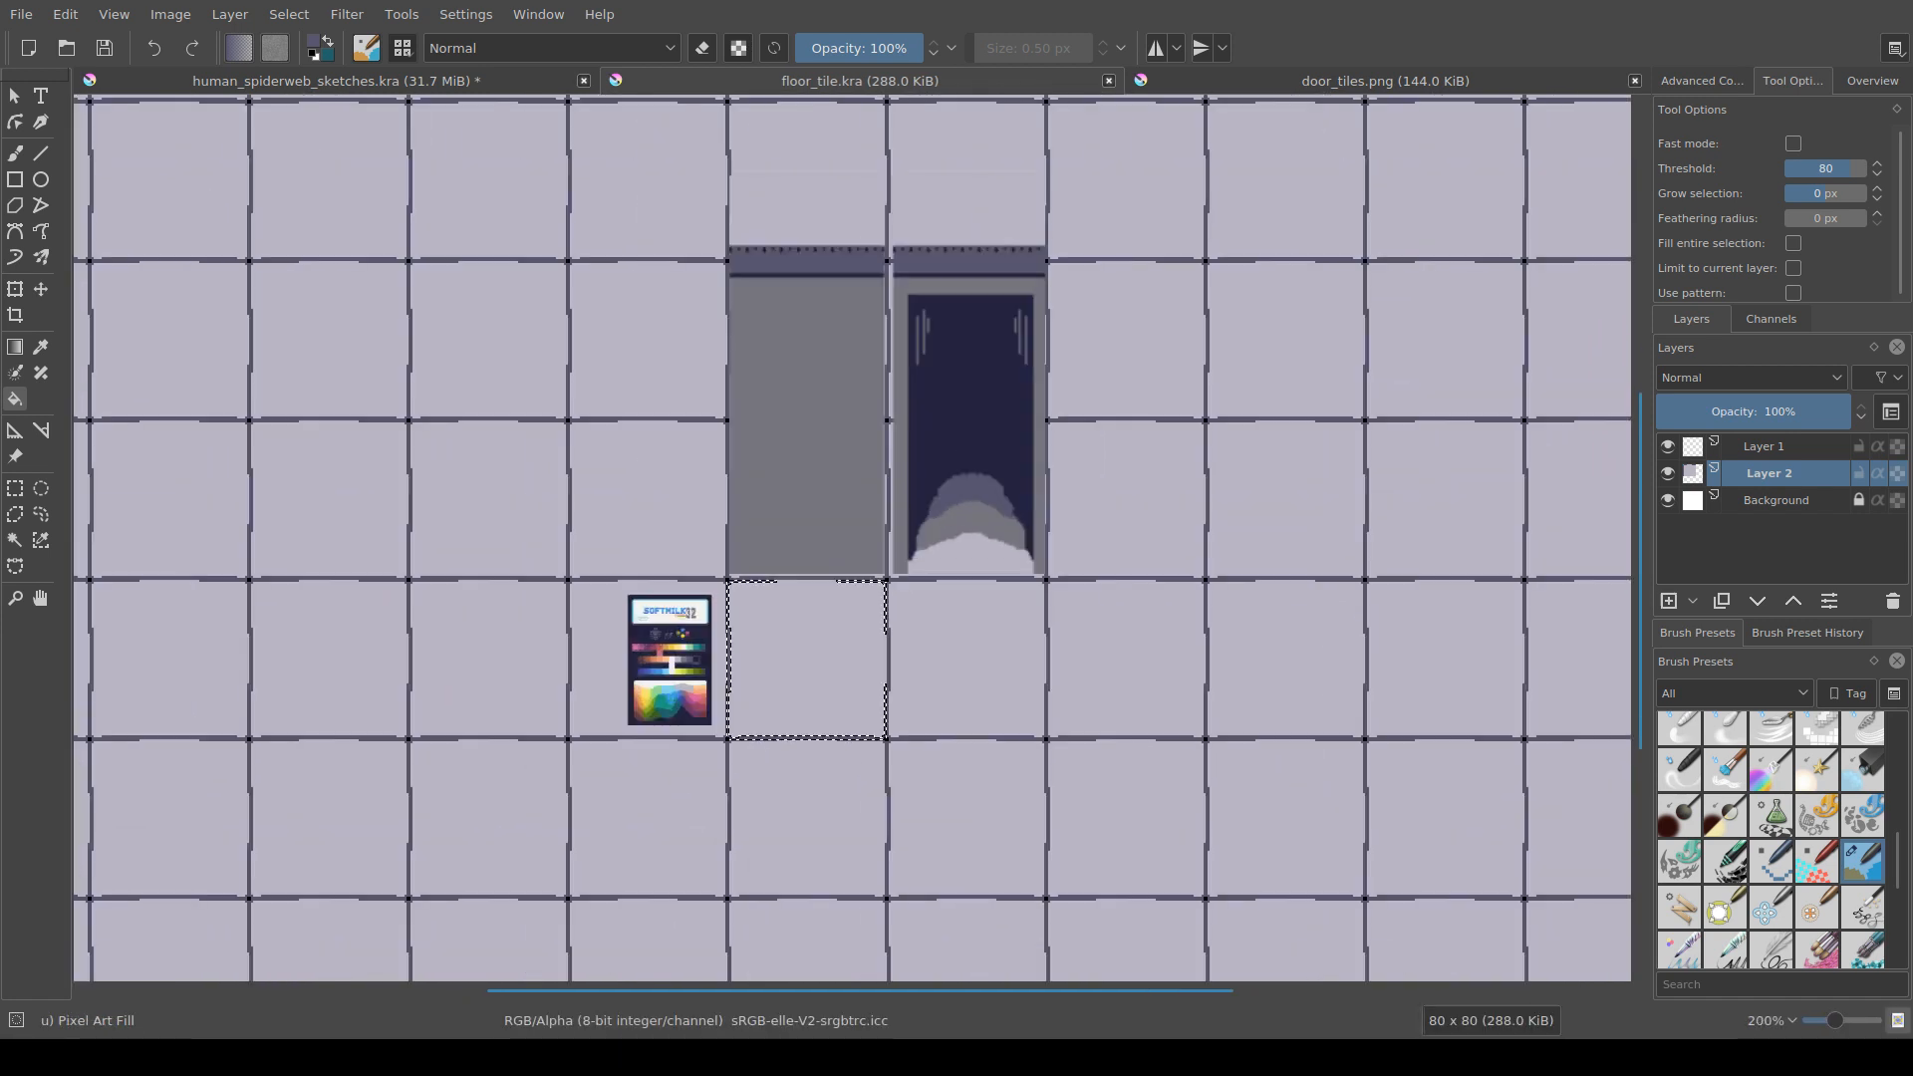
Step: Recolour the selected tile border with the dark navy sampled from the SOFTMILK 32 palette and save the file
drag(855, 710, 776, 742)
scroll(650, 683, up, 3)
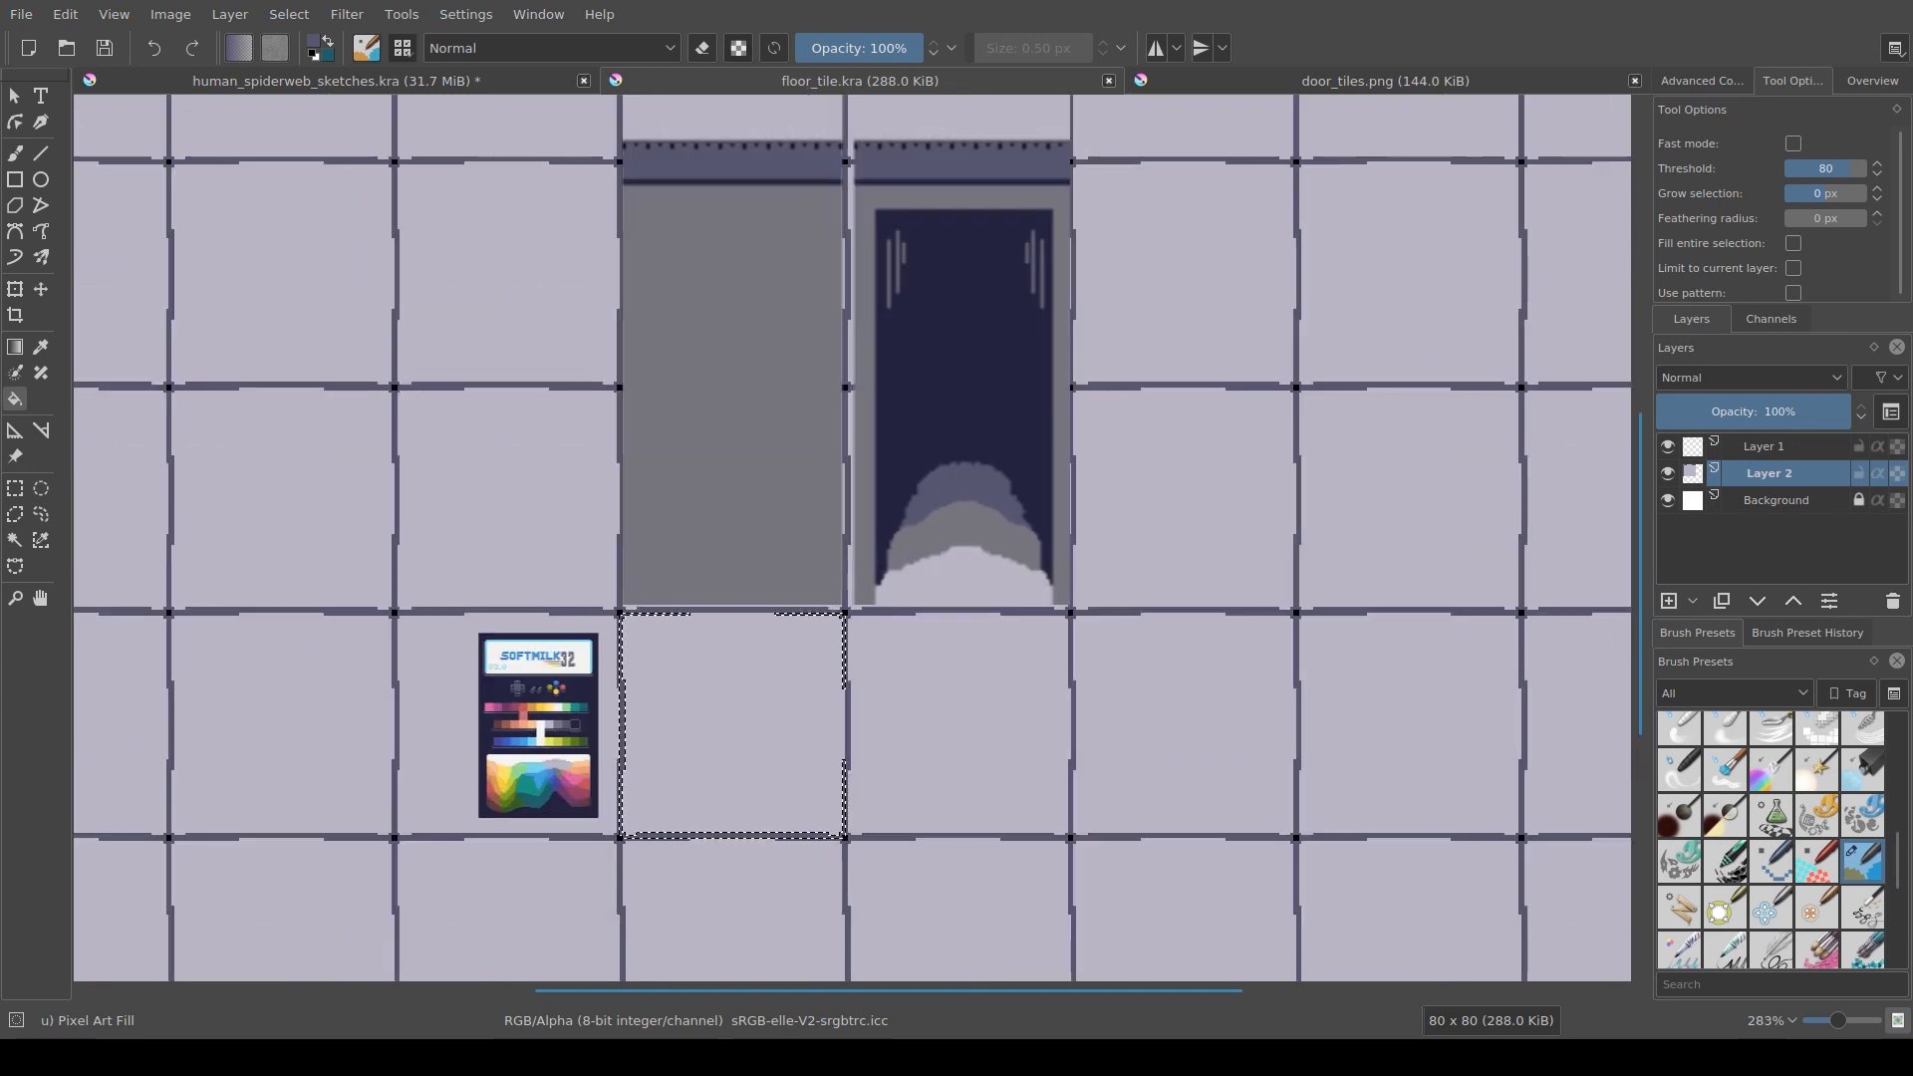
ctrl+click(558, 709)
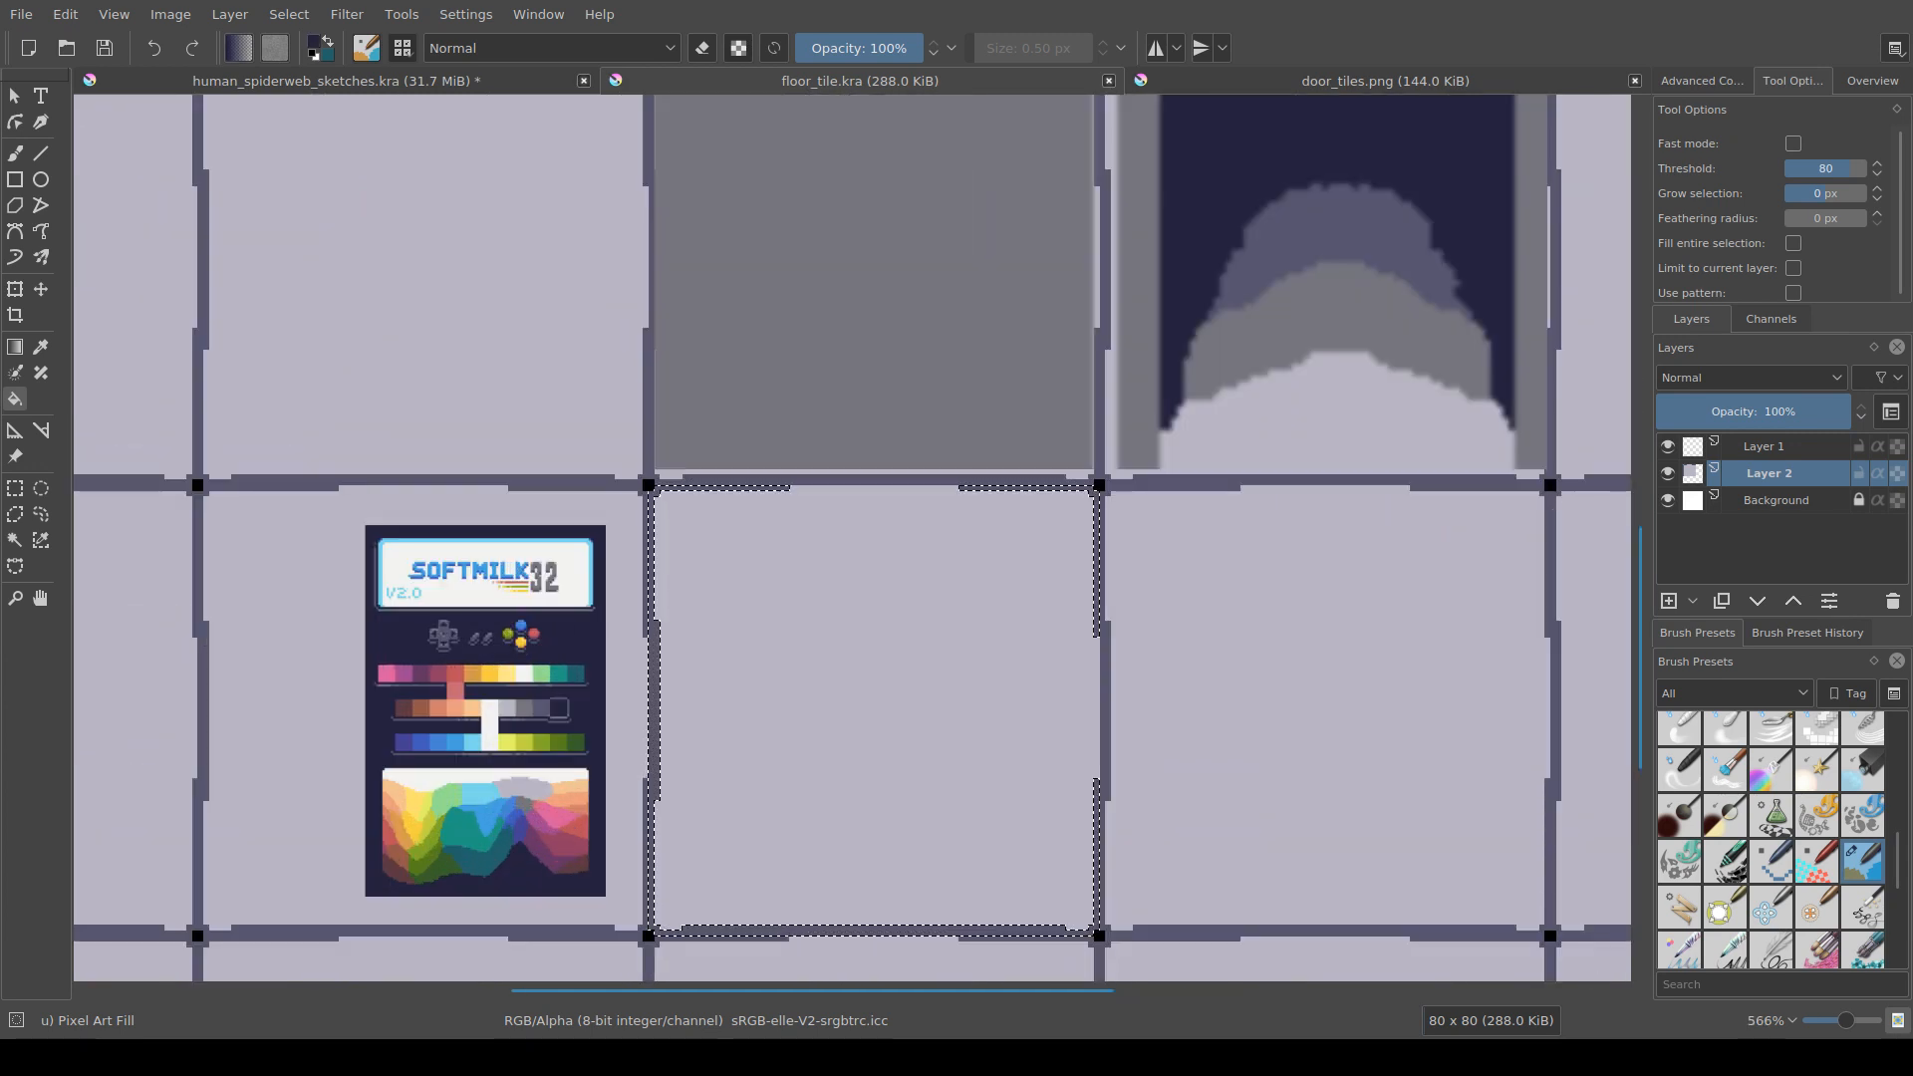
click(654, 708)
scroll(804, 706, down, 2)
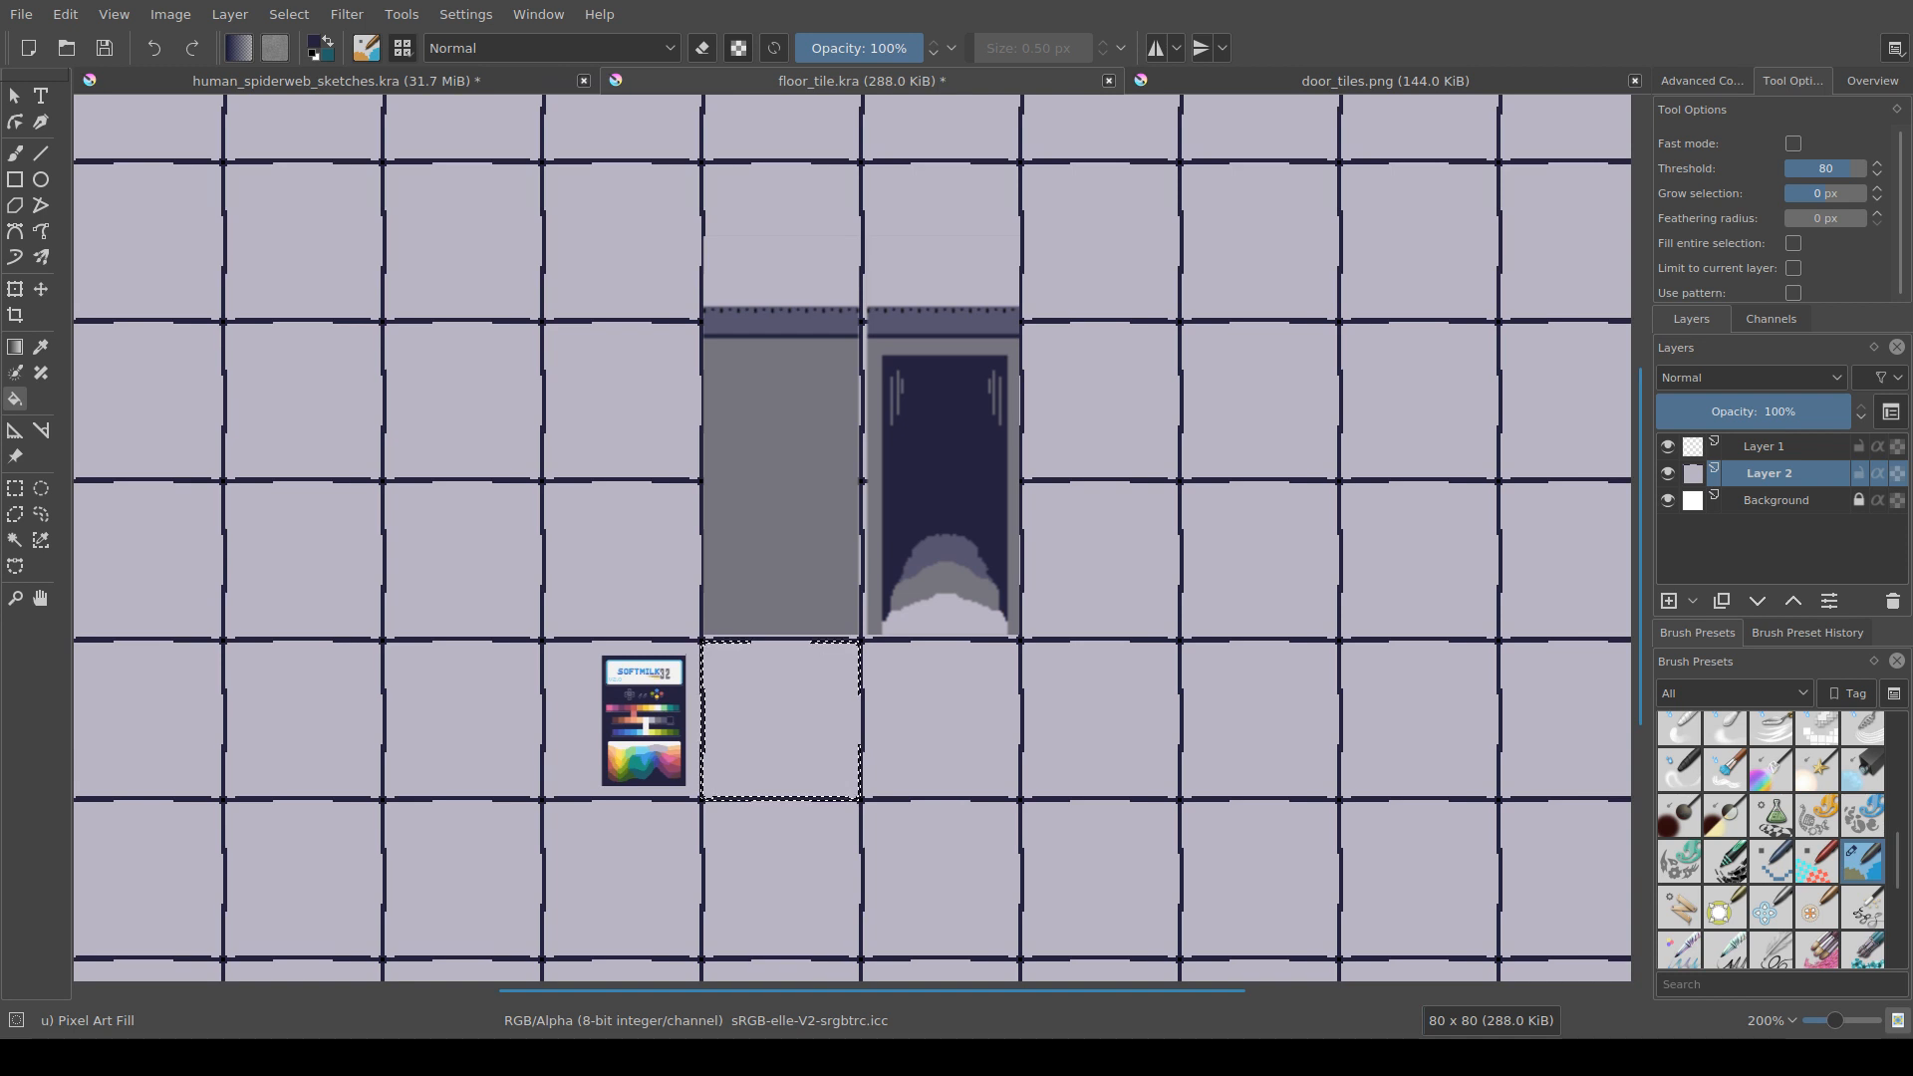
key(ctrl+s)
scroll(800, 721, up, 2)
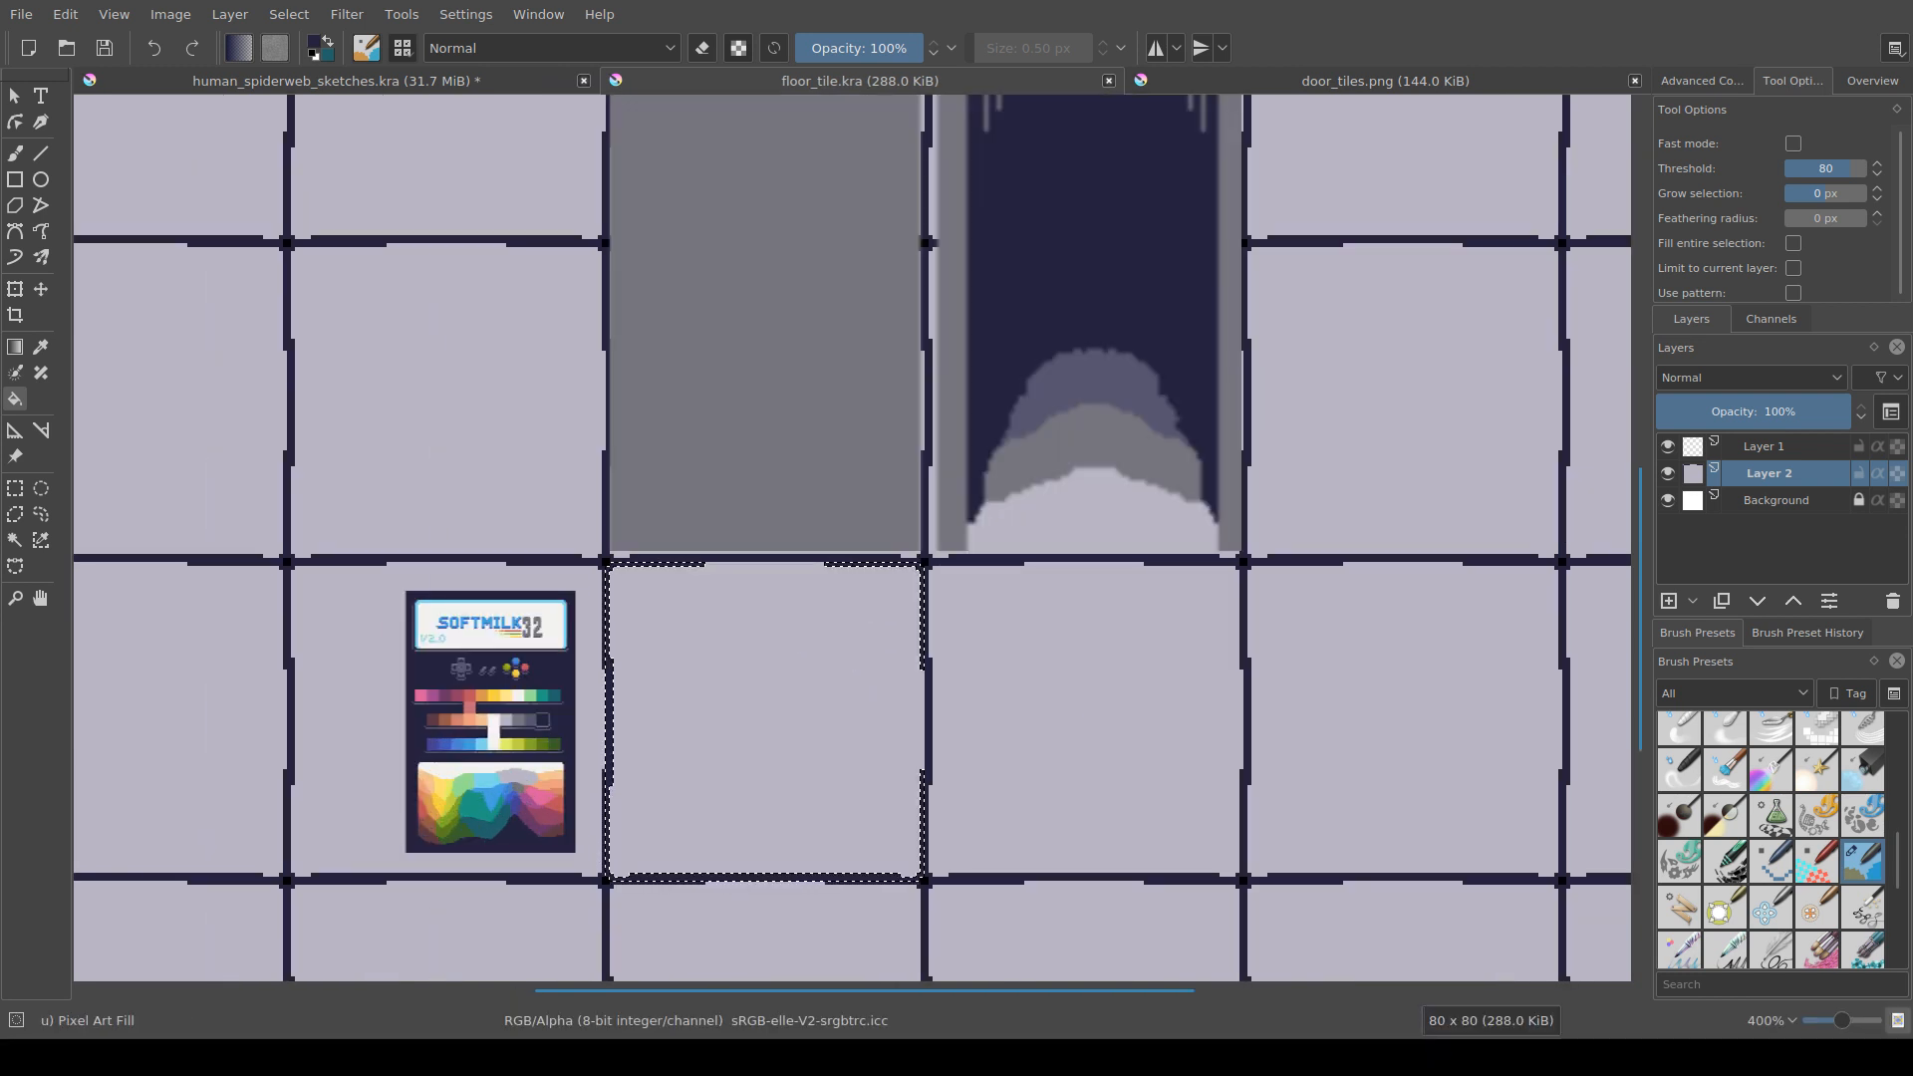
Step: Sample the pale yellow from the SOFTMILK 32 palette and select the tile's lavender-grey interior for filling
scroll(734, 852, up, 2)
drag(733, 851, 839, 900)
ctrl+click(382, 585)
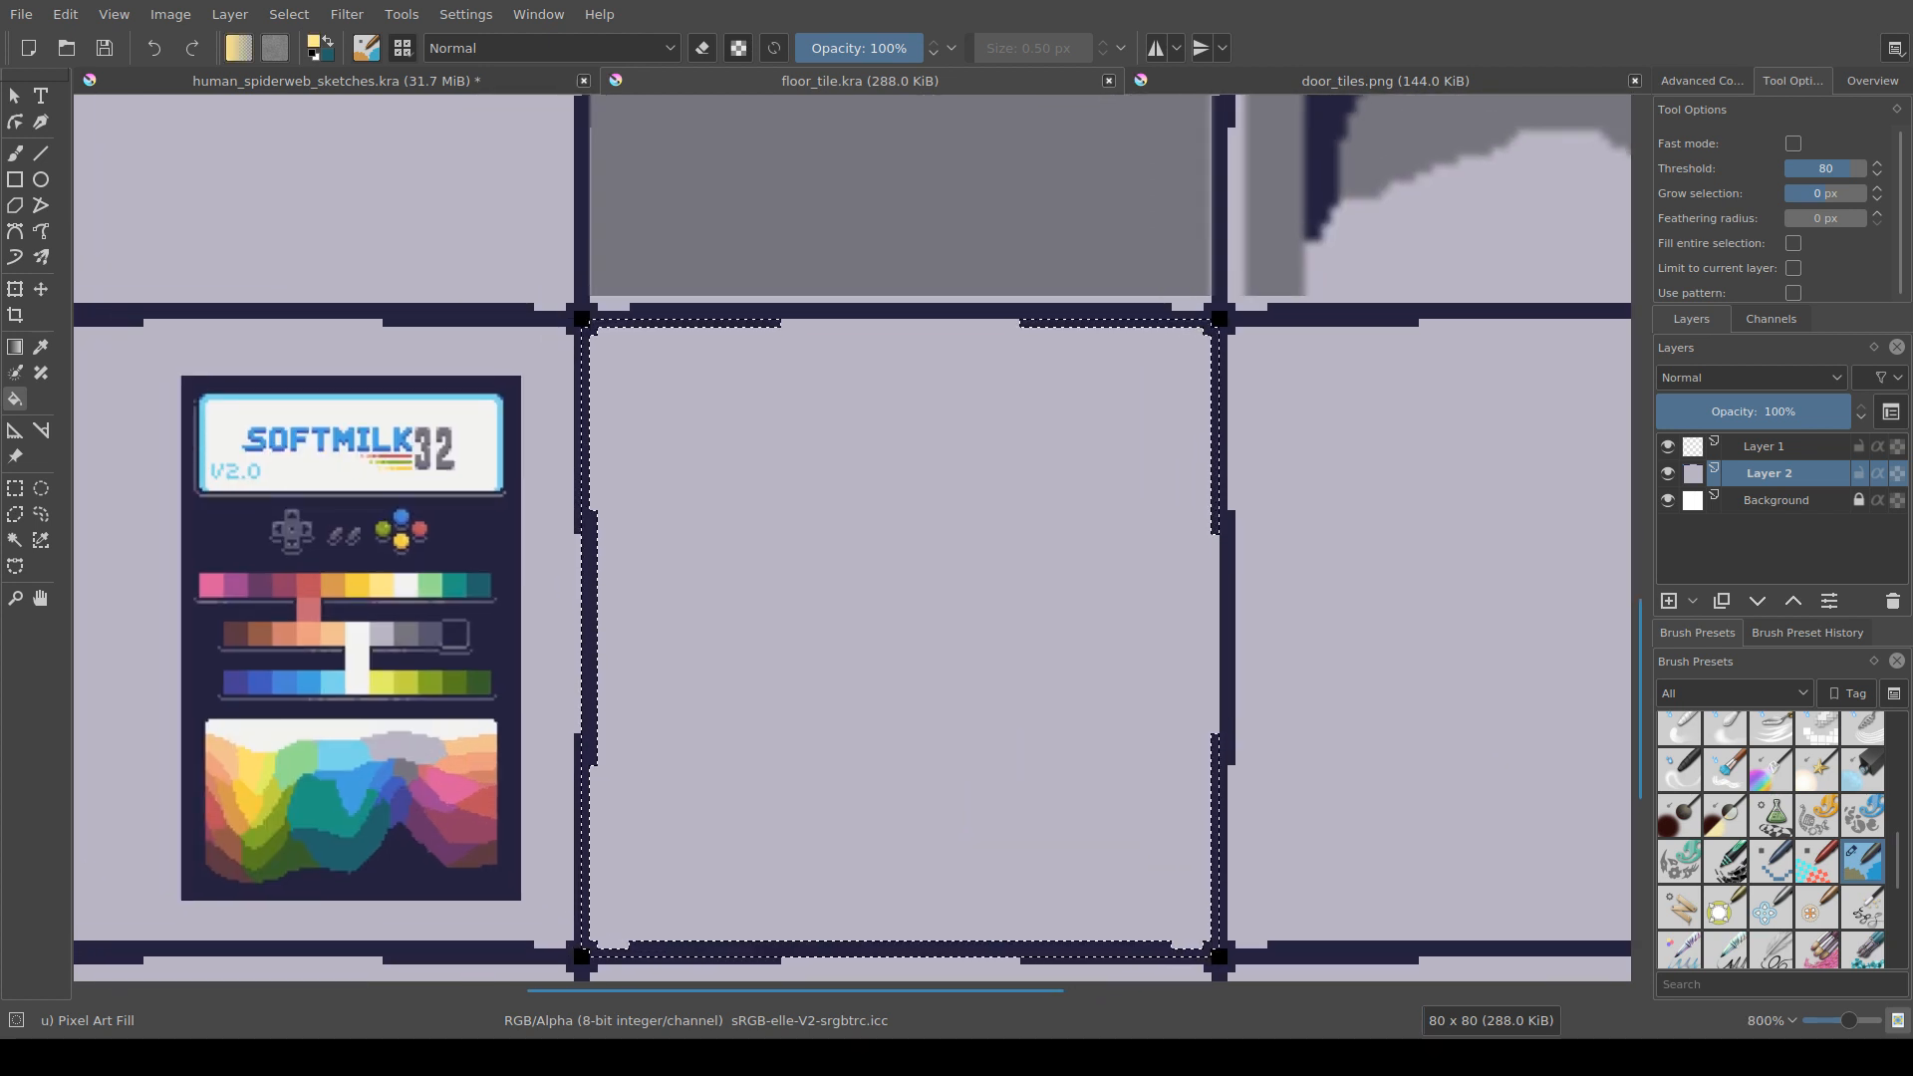
click(15, 540)
click(727, 599)
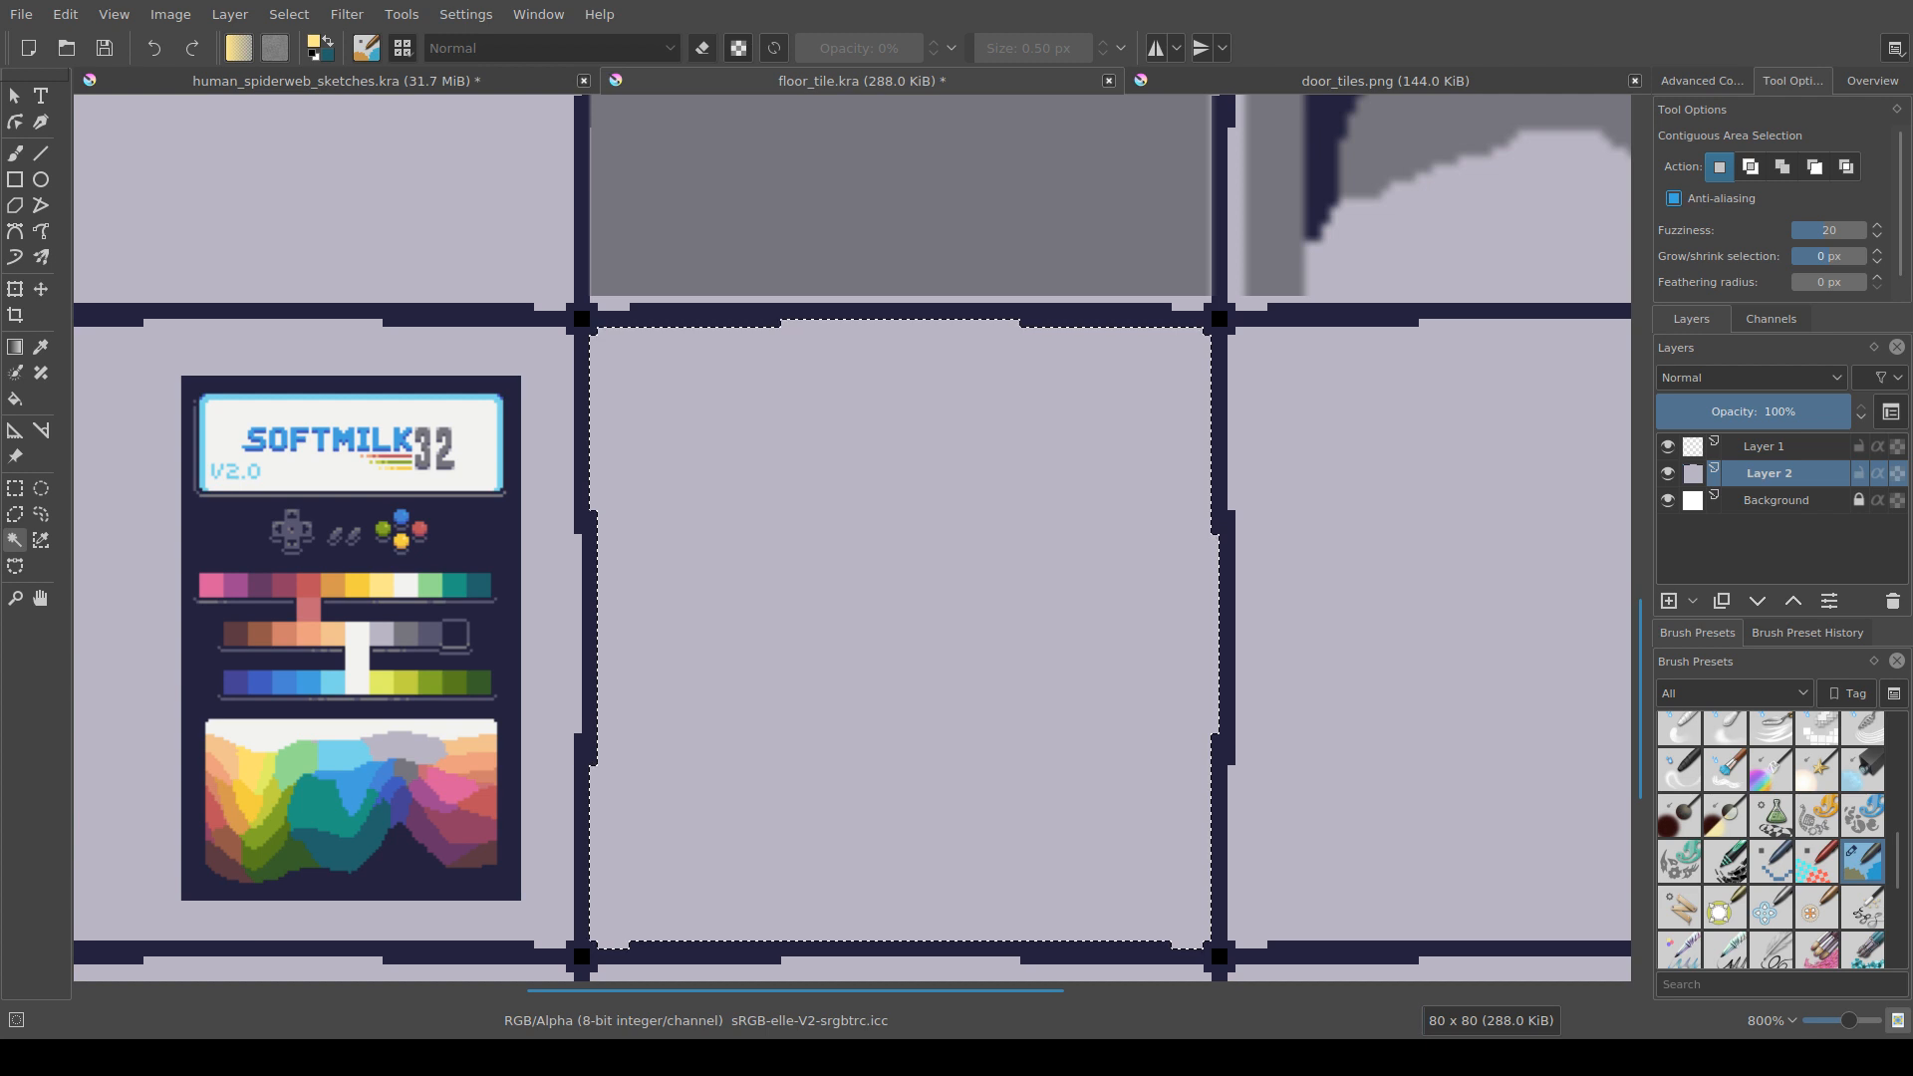
key(f)
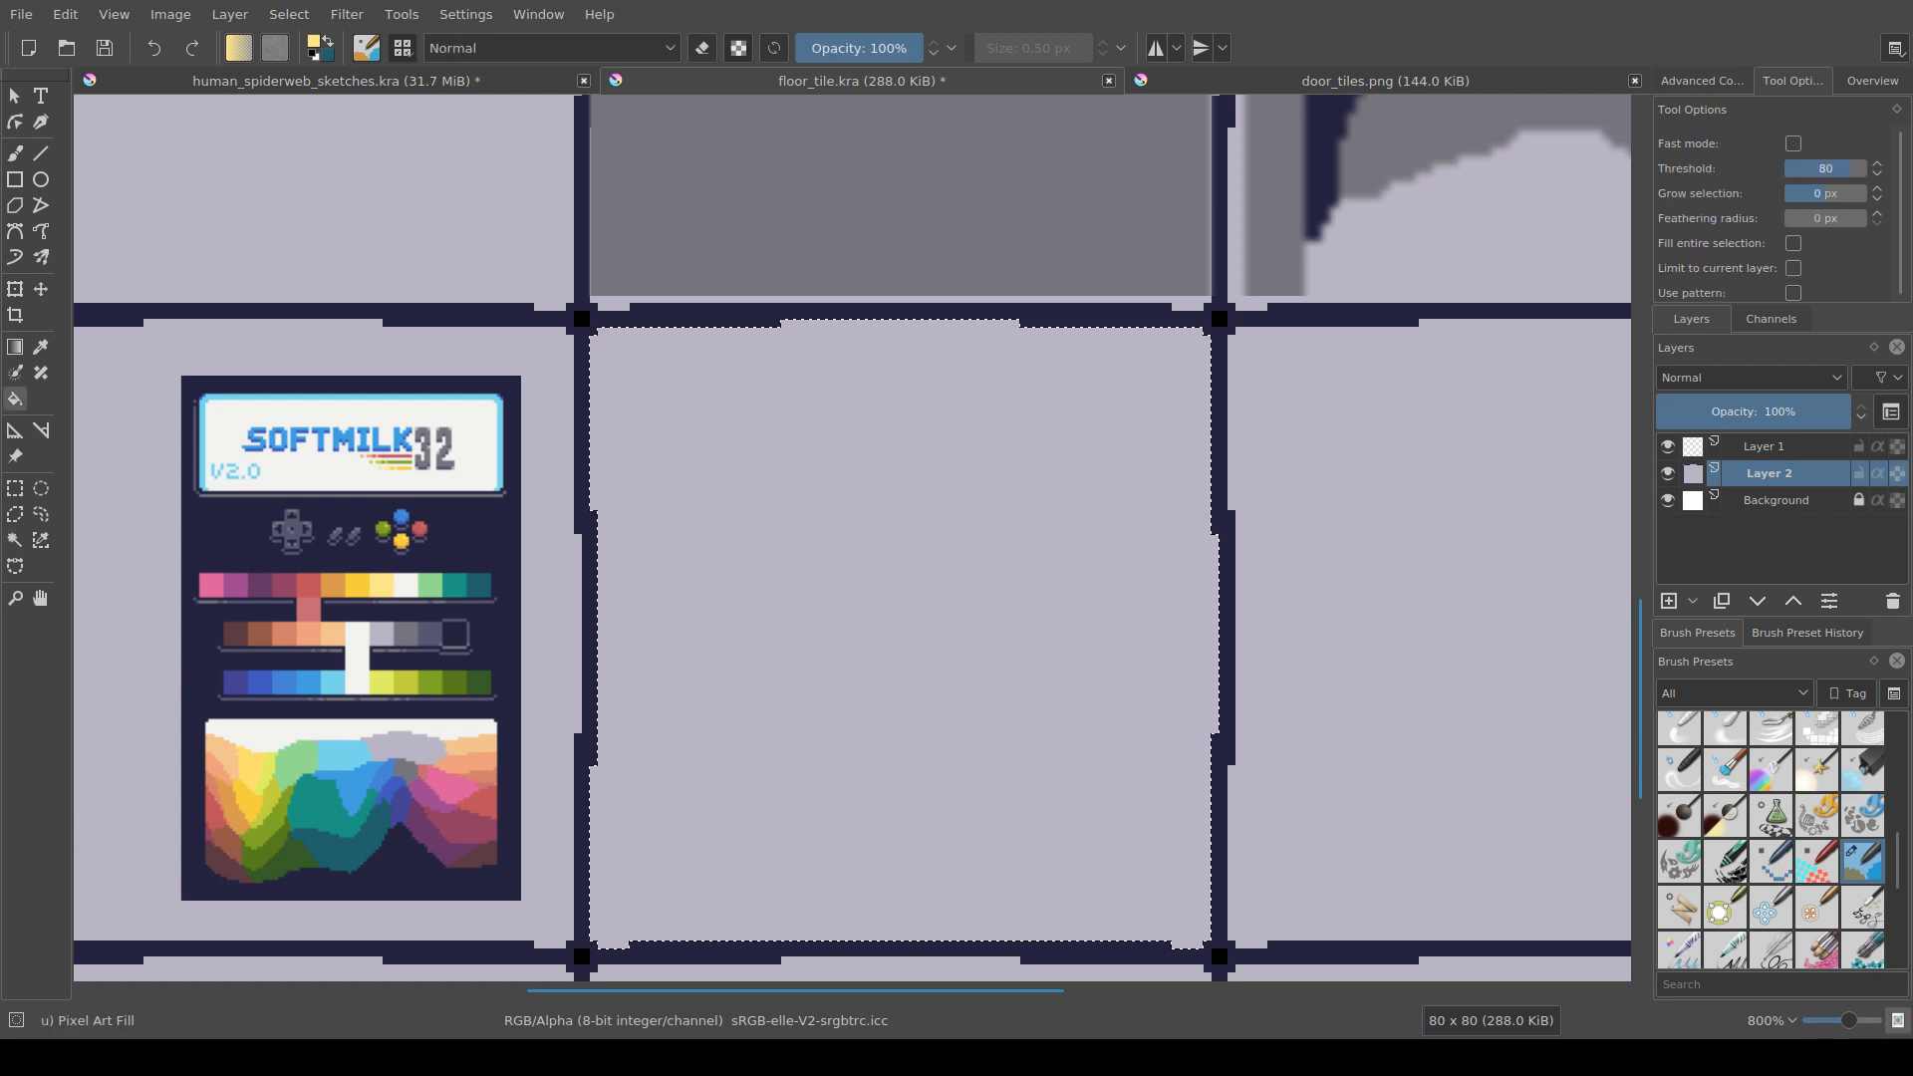
Step: Try the sampled pale yellow as the fill of the selected tile interior
click(757, 652)
scroll(757, 651, down, 3)
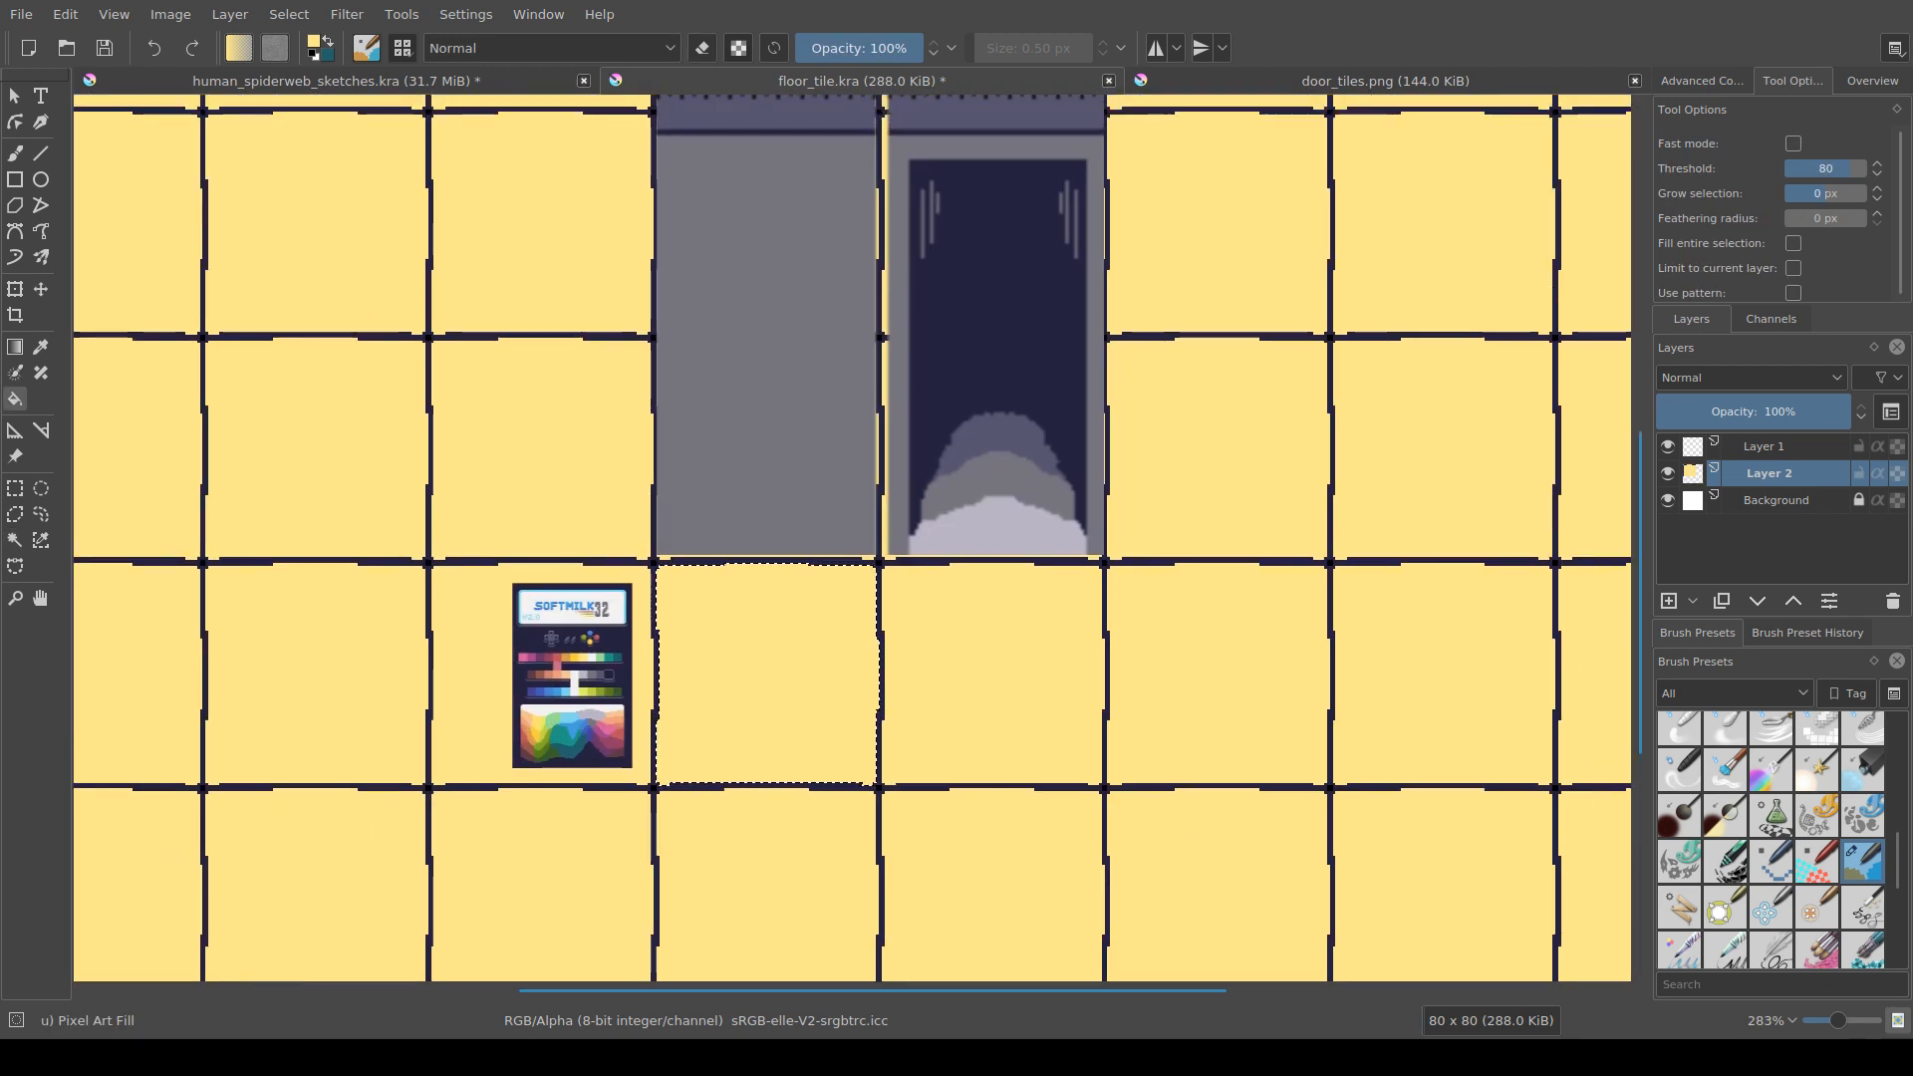
scroll(767, 648, up, 2)
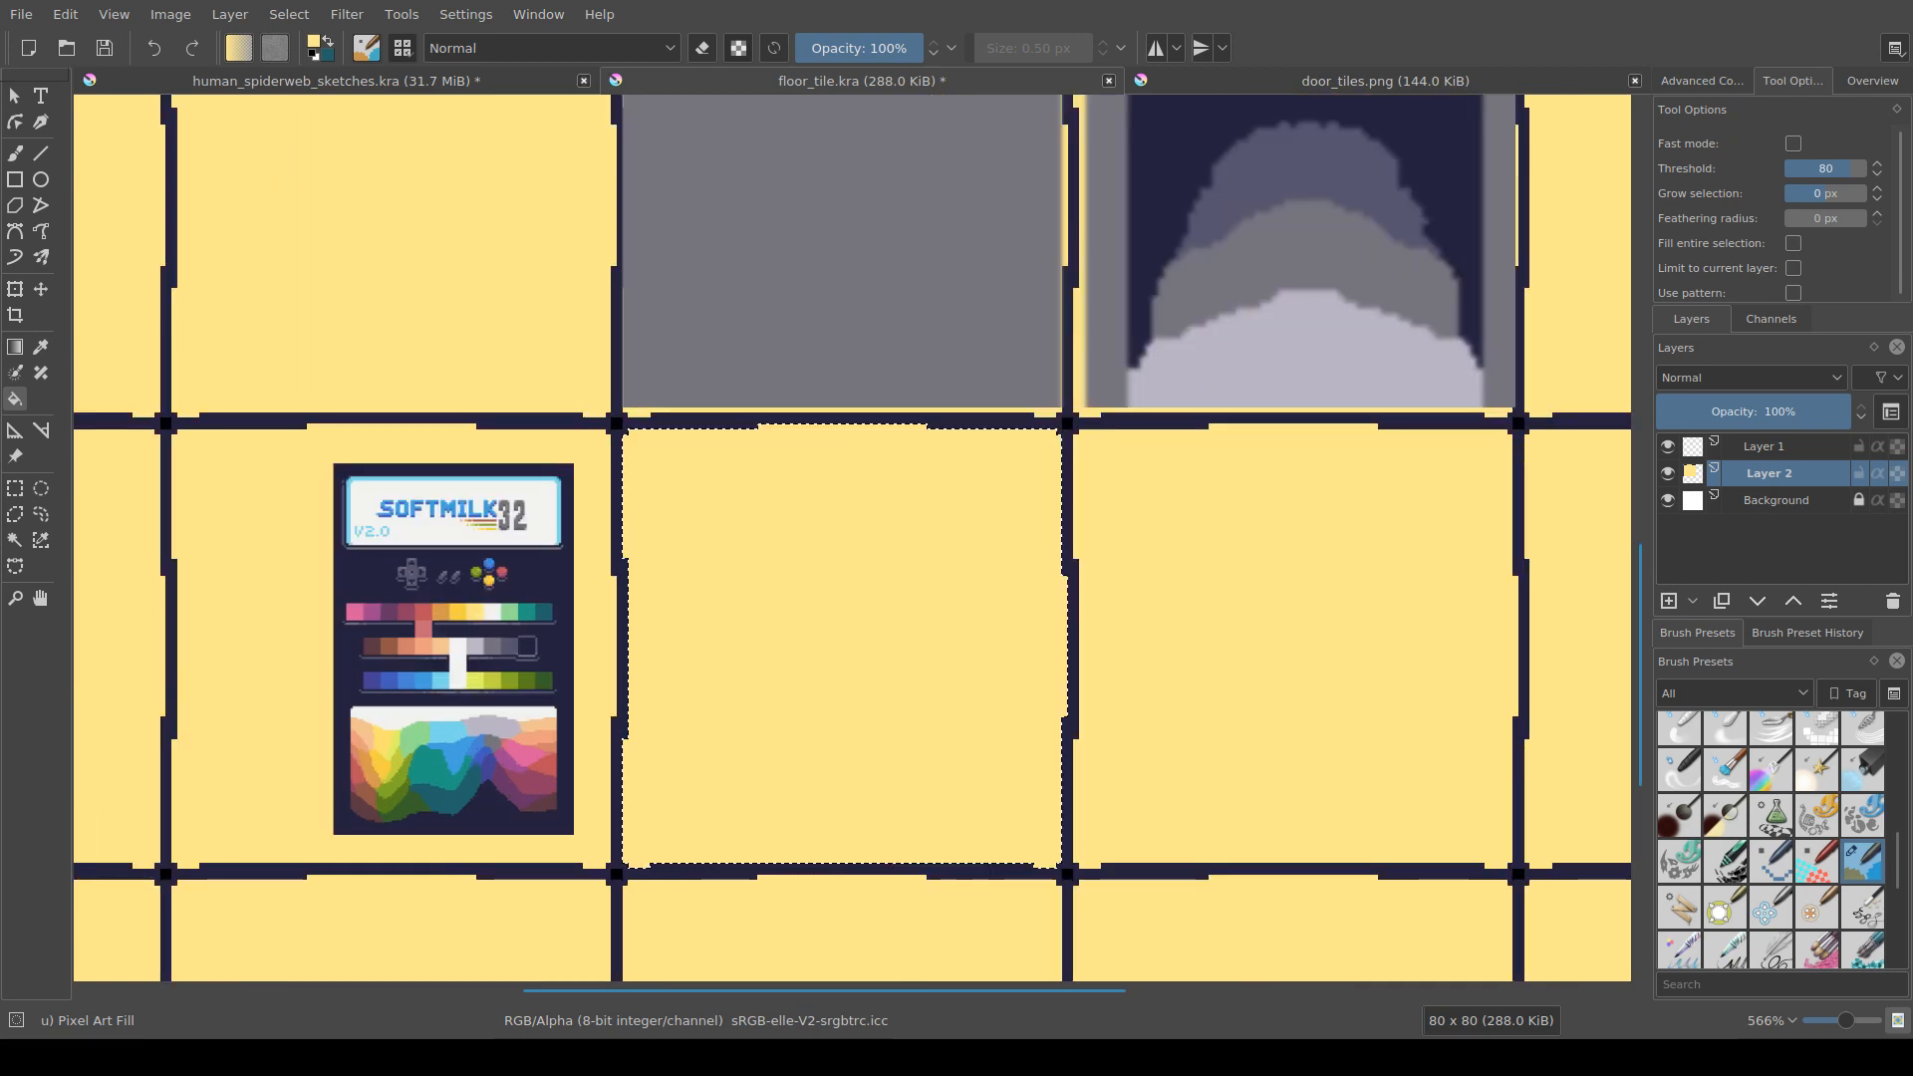
Step: Fill the selected tile interior with the olive green from the SOFTMILK 32 palette
click(757, 651)
scroll(758, 652, down, 3)
scroll(758, 652, up, 3)
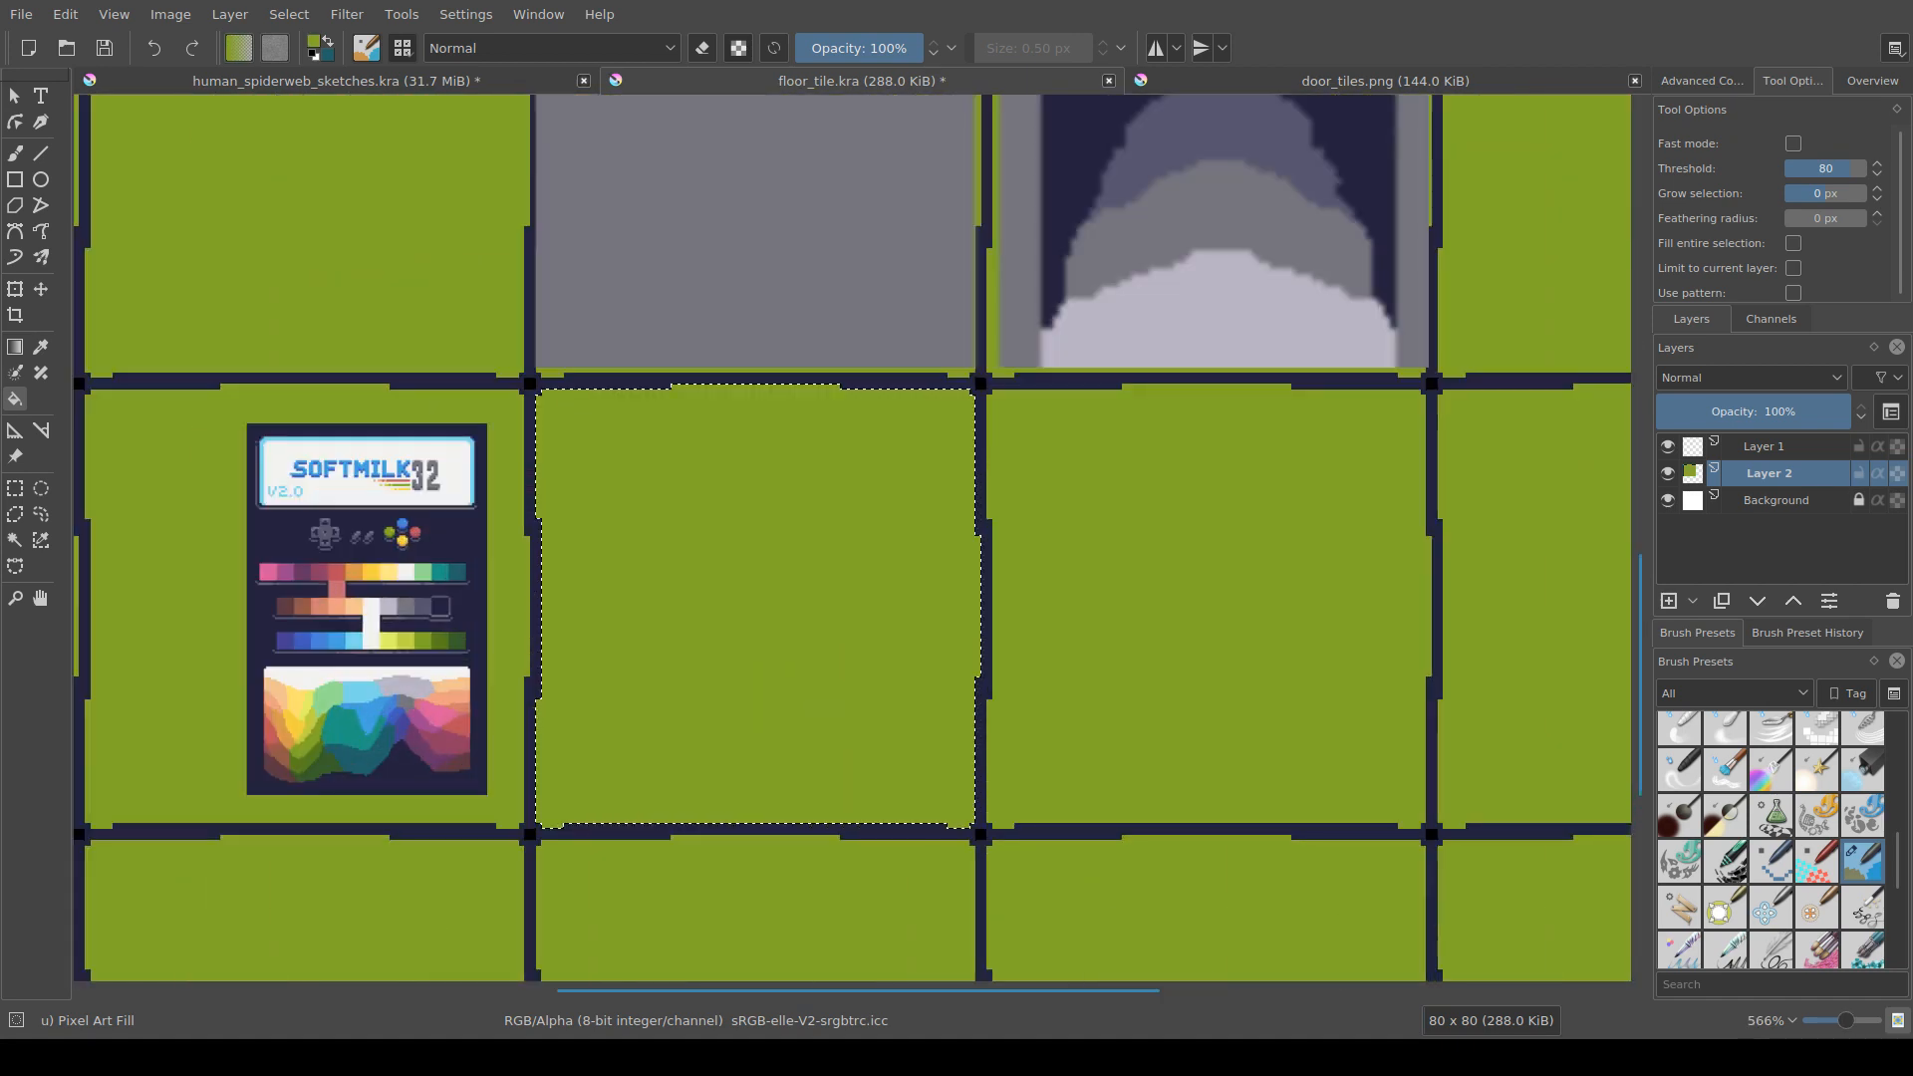
Step: Try the palette's bright yellow-green as the fill of the selected floor tile
drag(583, 694, 702, 740)
scroll(703, 739, up, 1)
ctrl+click(452, 663)
click(778, 652)
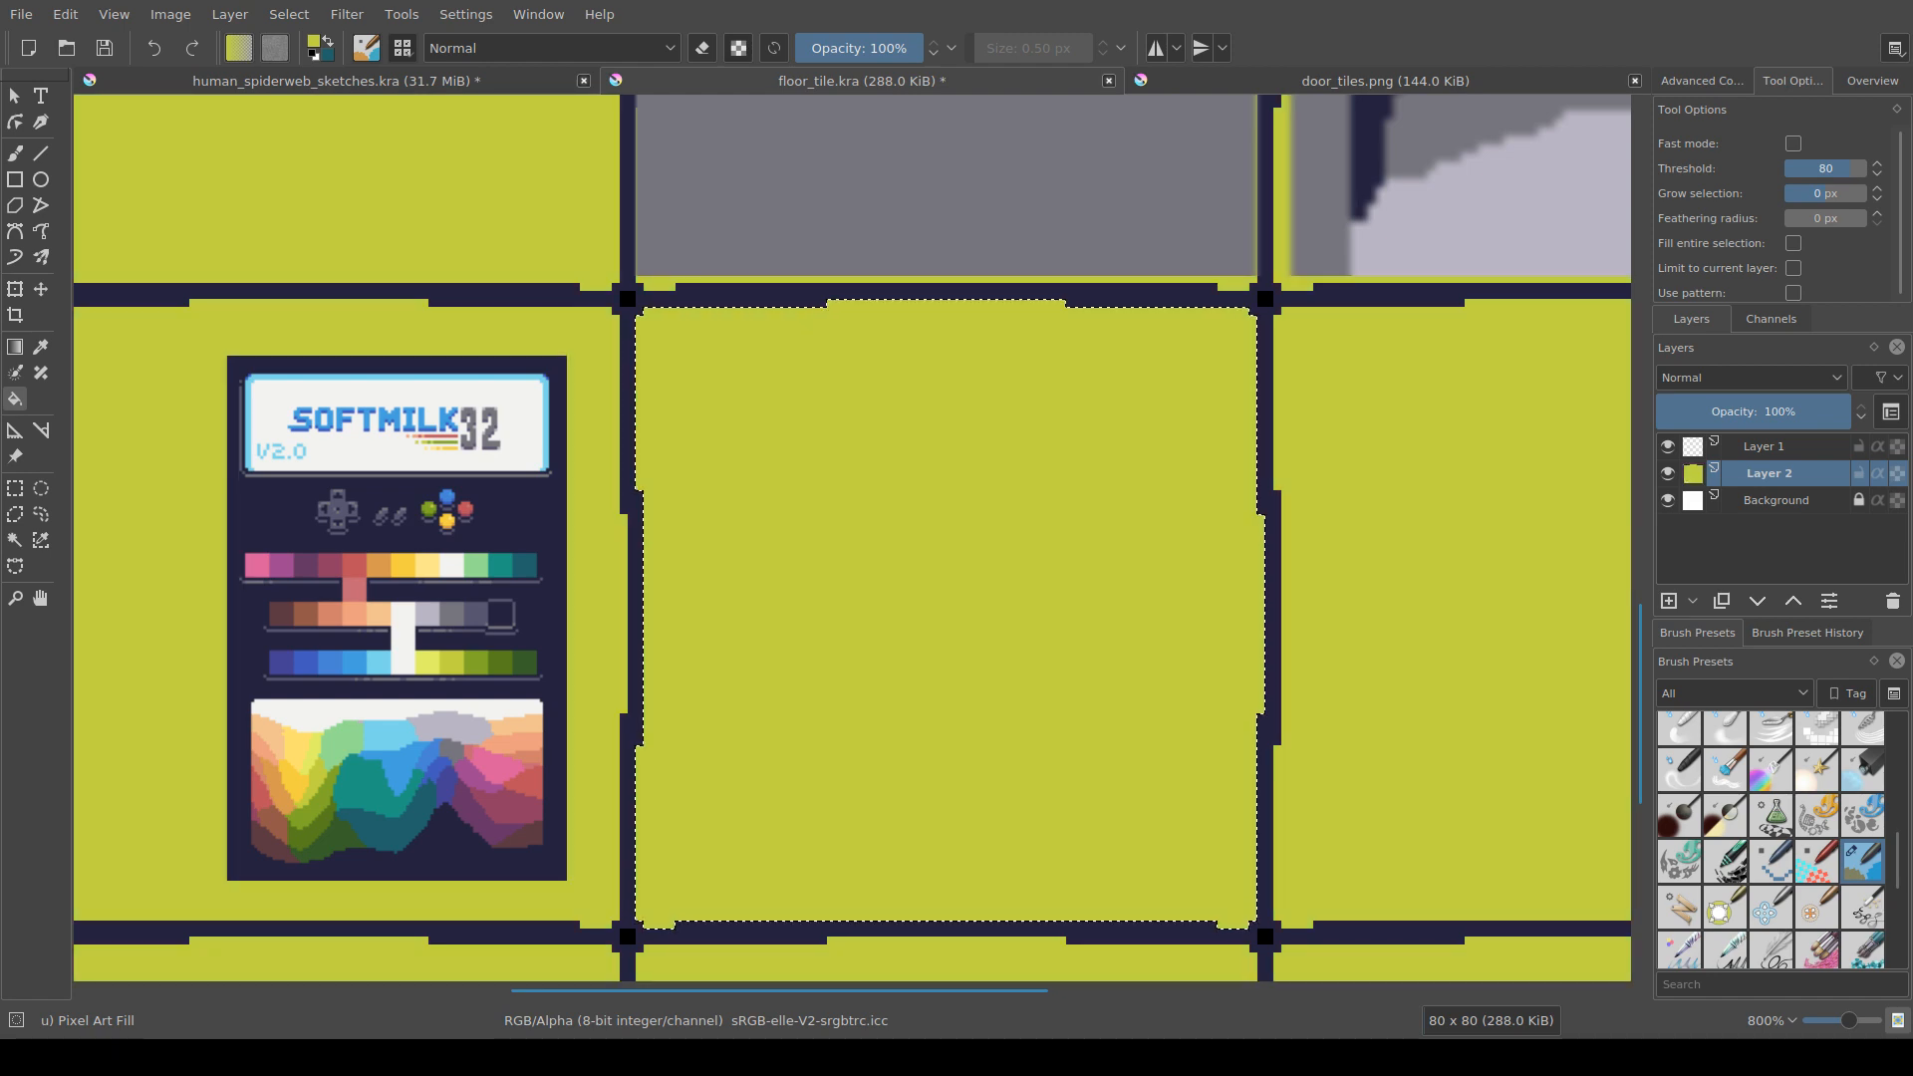
scroll(777, 653, down, 3)
scroll(777, 653, up, 3)
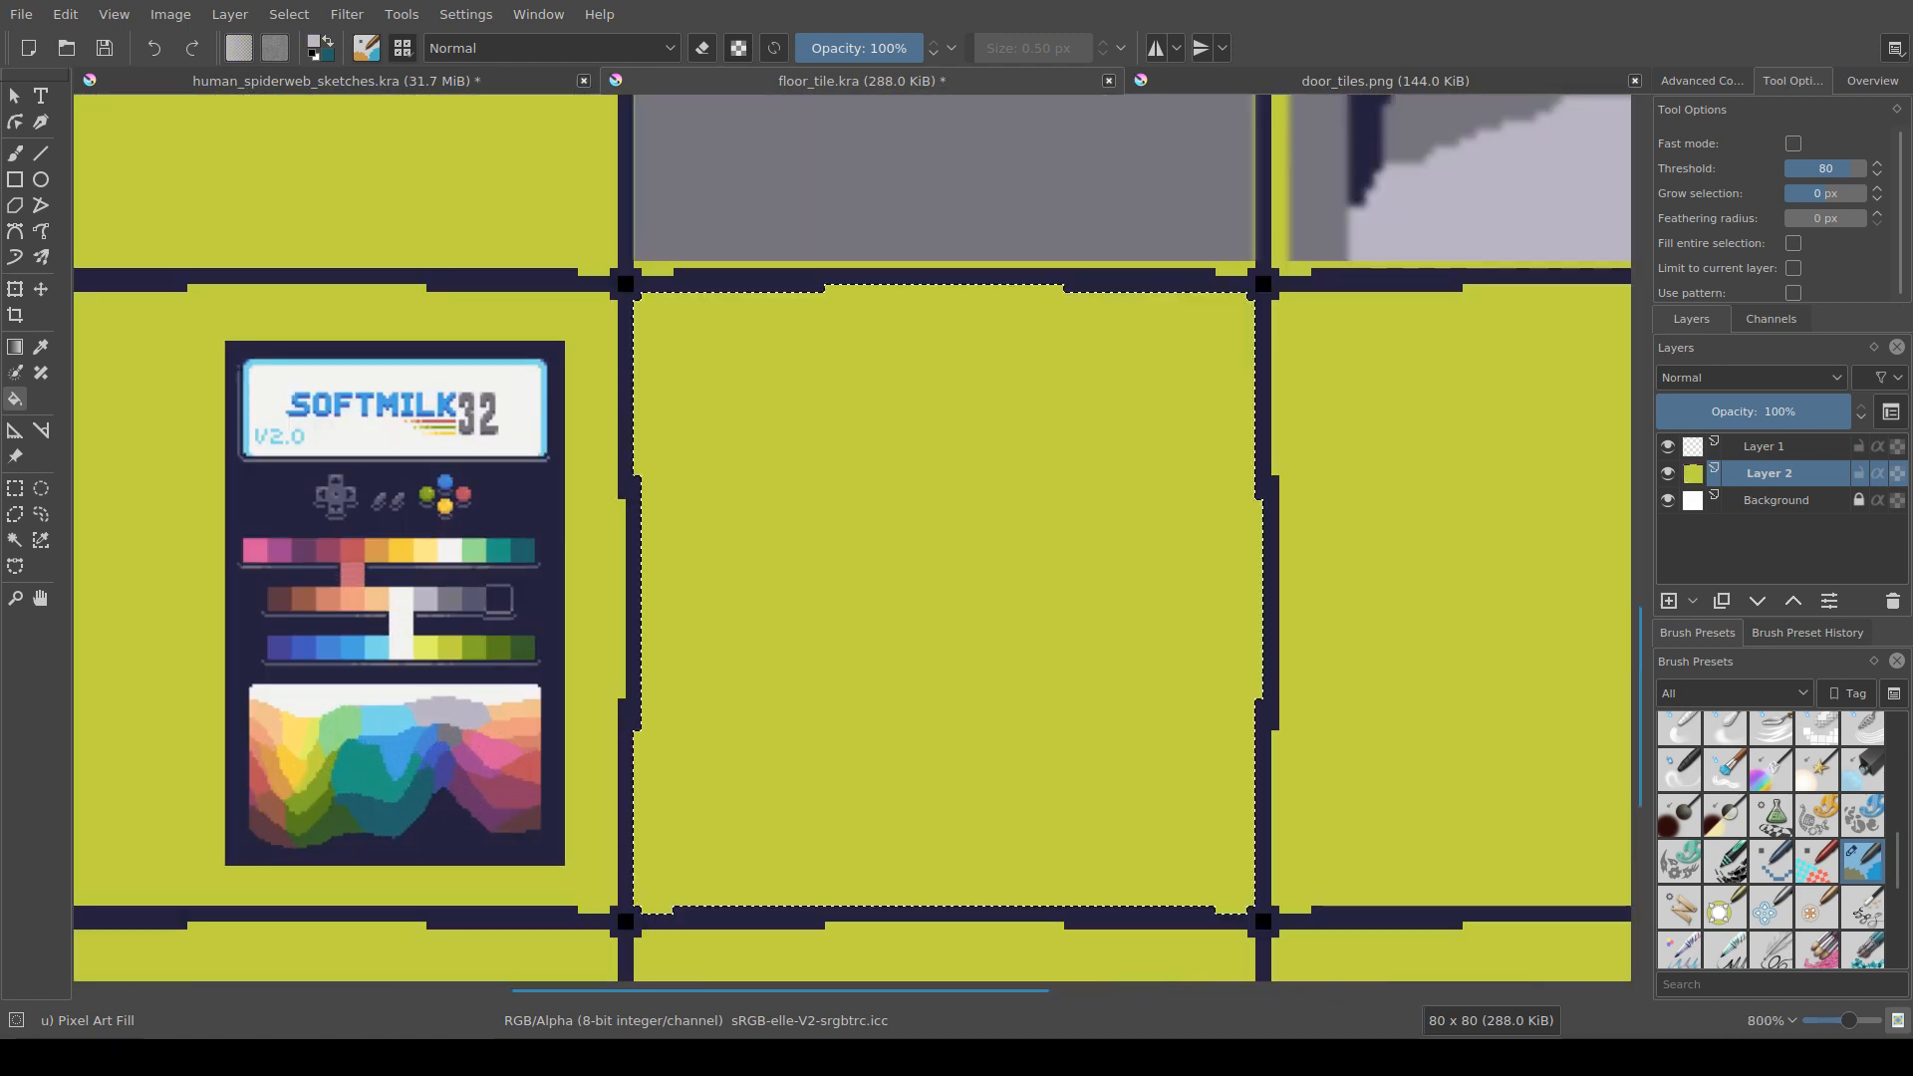
Step: Try the palette's light grey as the fill of the selected floor tile
click(862, 653)
scroll(862, 653, down, 5)
drag(861, 653, 1158, 692)
scroll(906, 685, up, 4)
scroll(906, 685, up, 1)
Step: Fill the selected floor tile with the palette's medium grey and save floor_tile.kra
ctrl+click(365, 600)
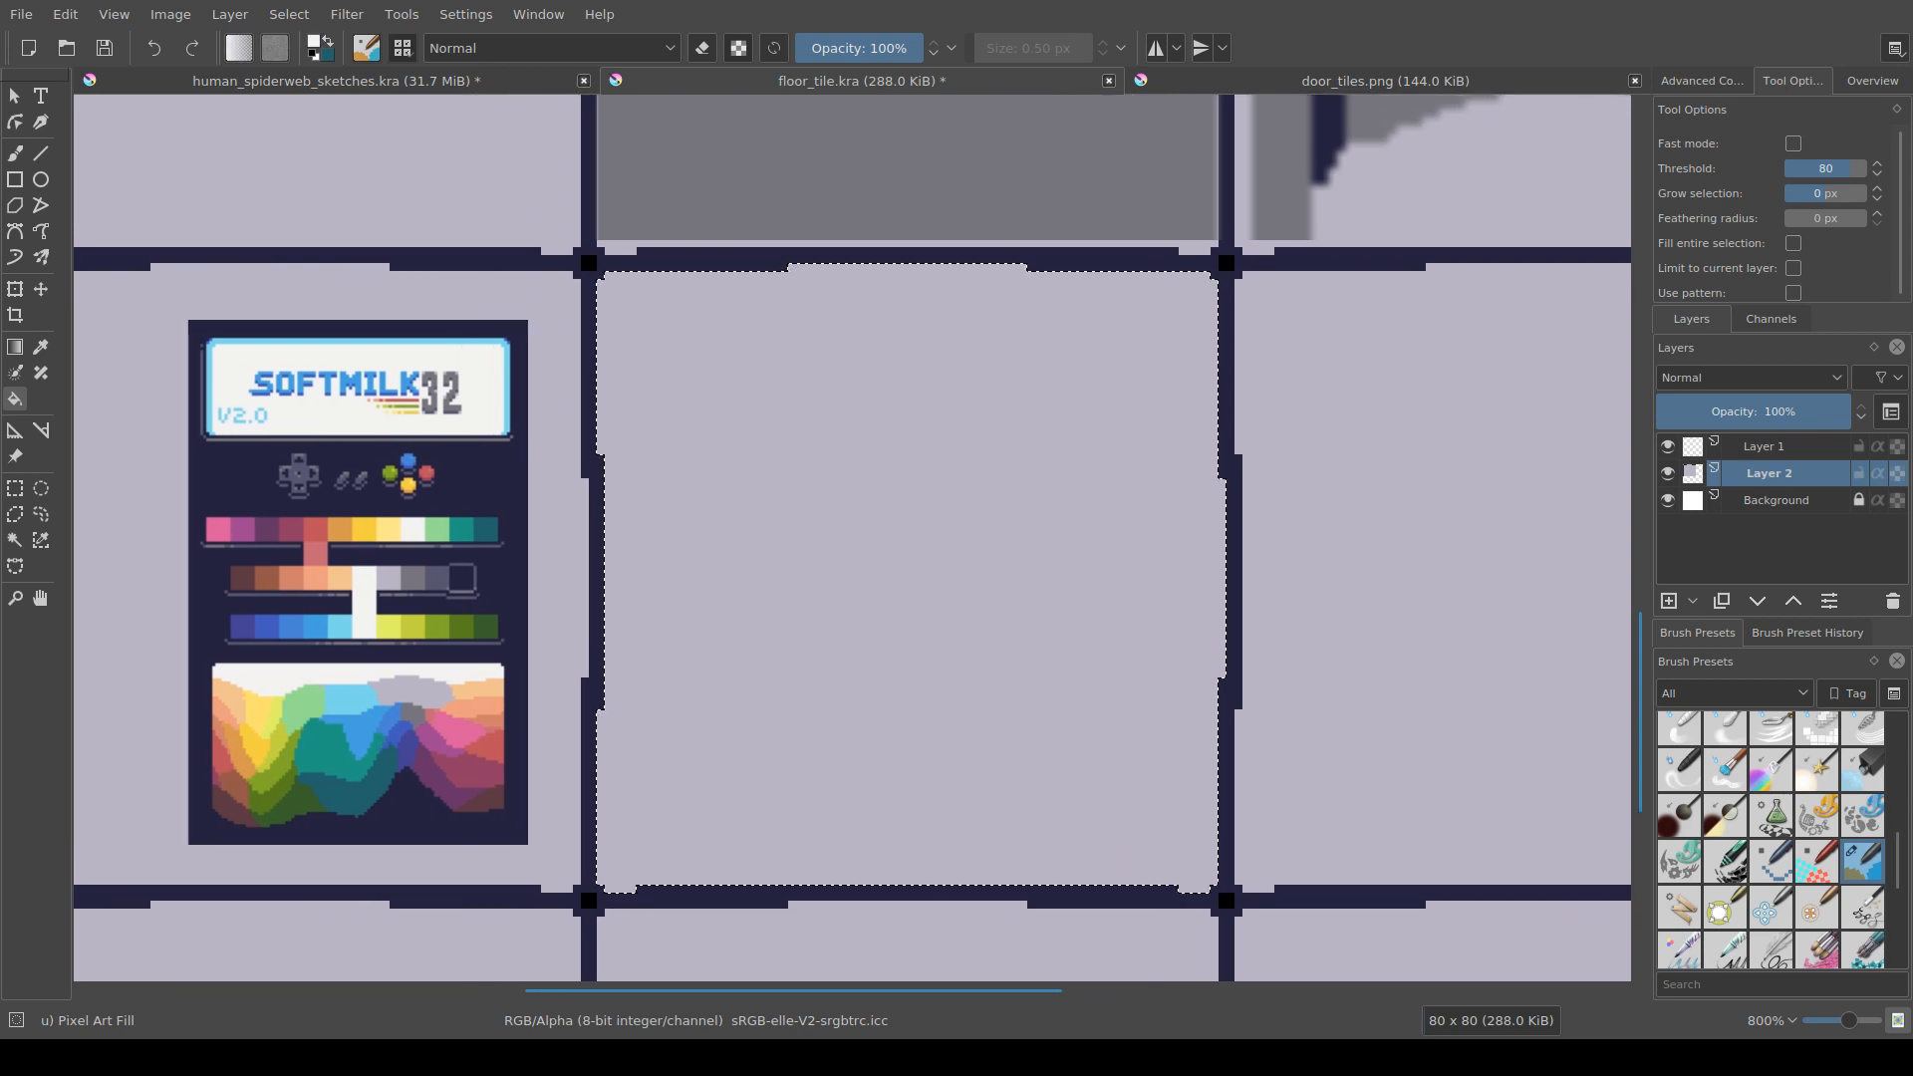
click(742, 603)
ctrl+click(412, 578)
click(871, 597)
scroll(871, 597, down, 3)
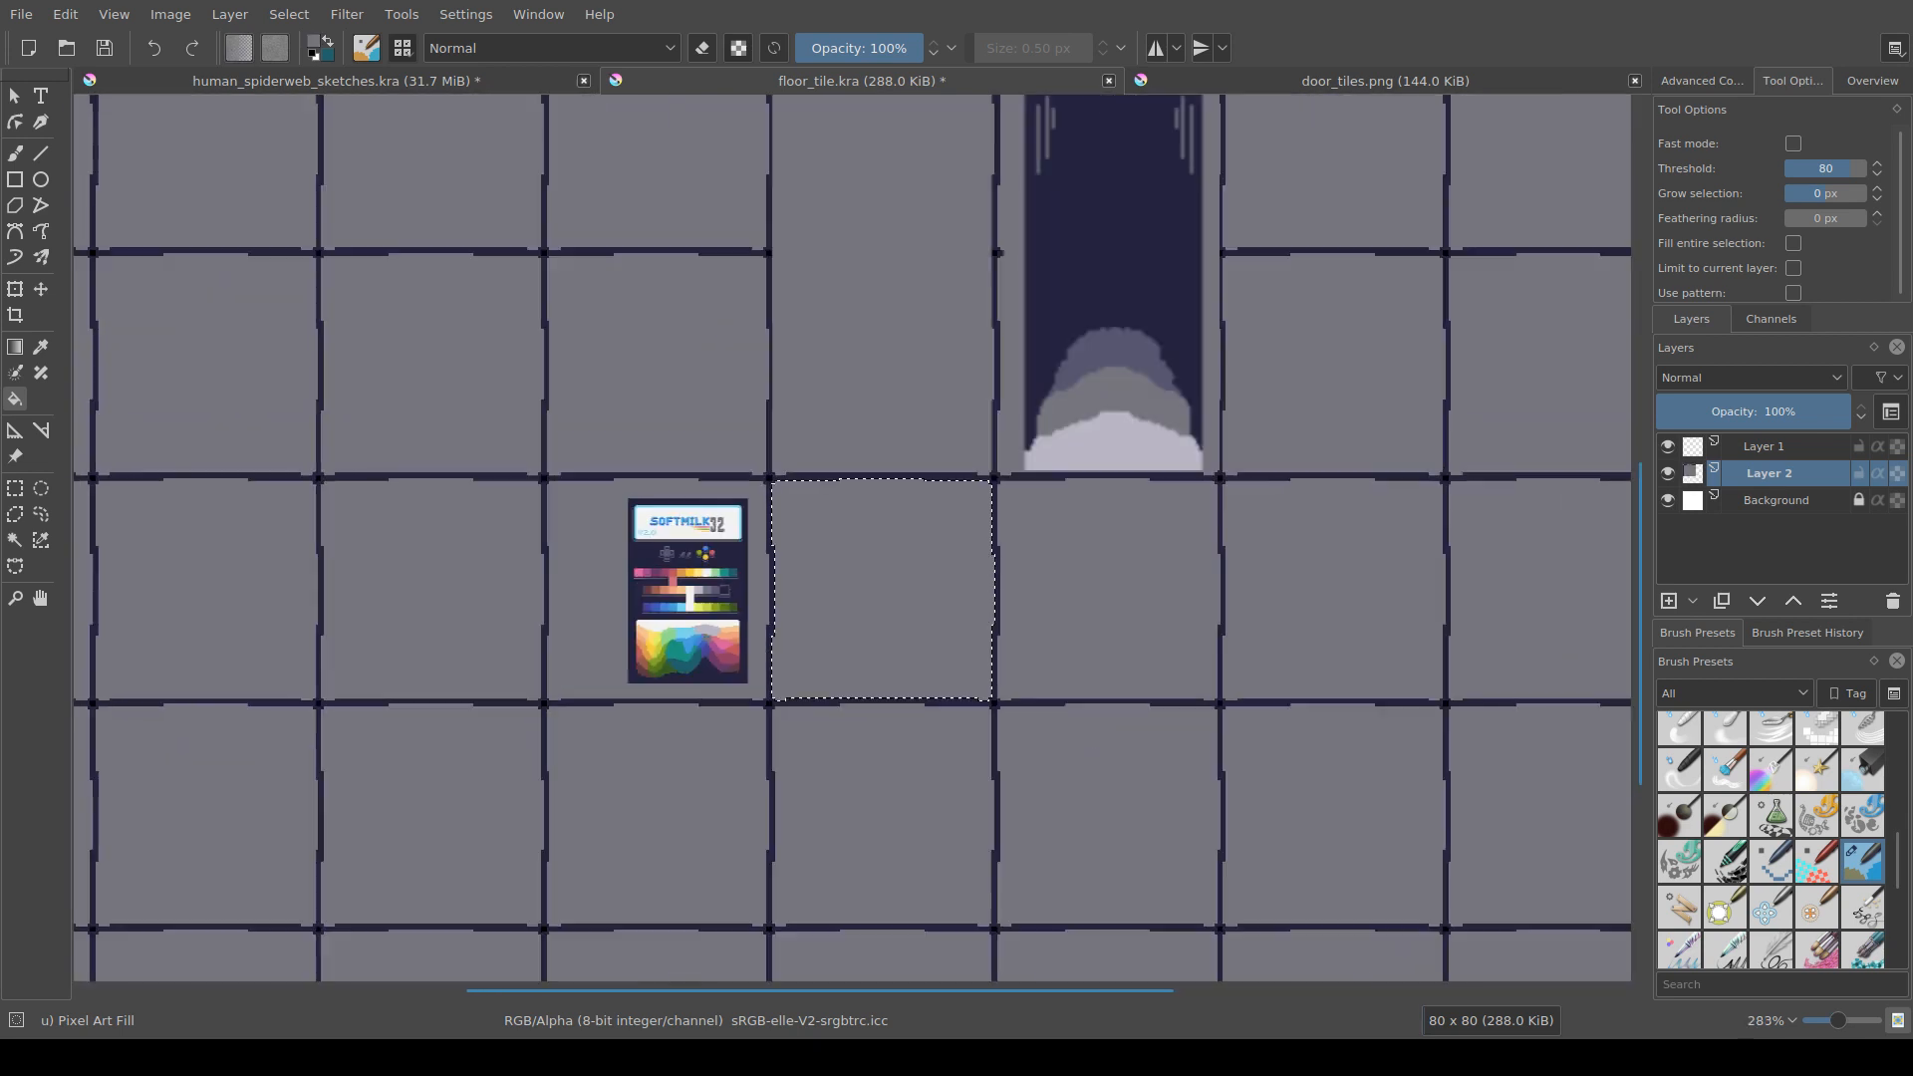
drag(871, 597, 832, 698)
scroll(845, 688, down, 3)
scroll(845, 687, up, 3)
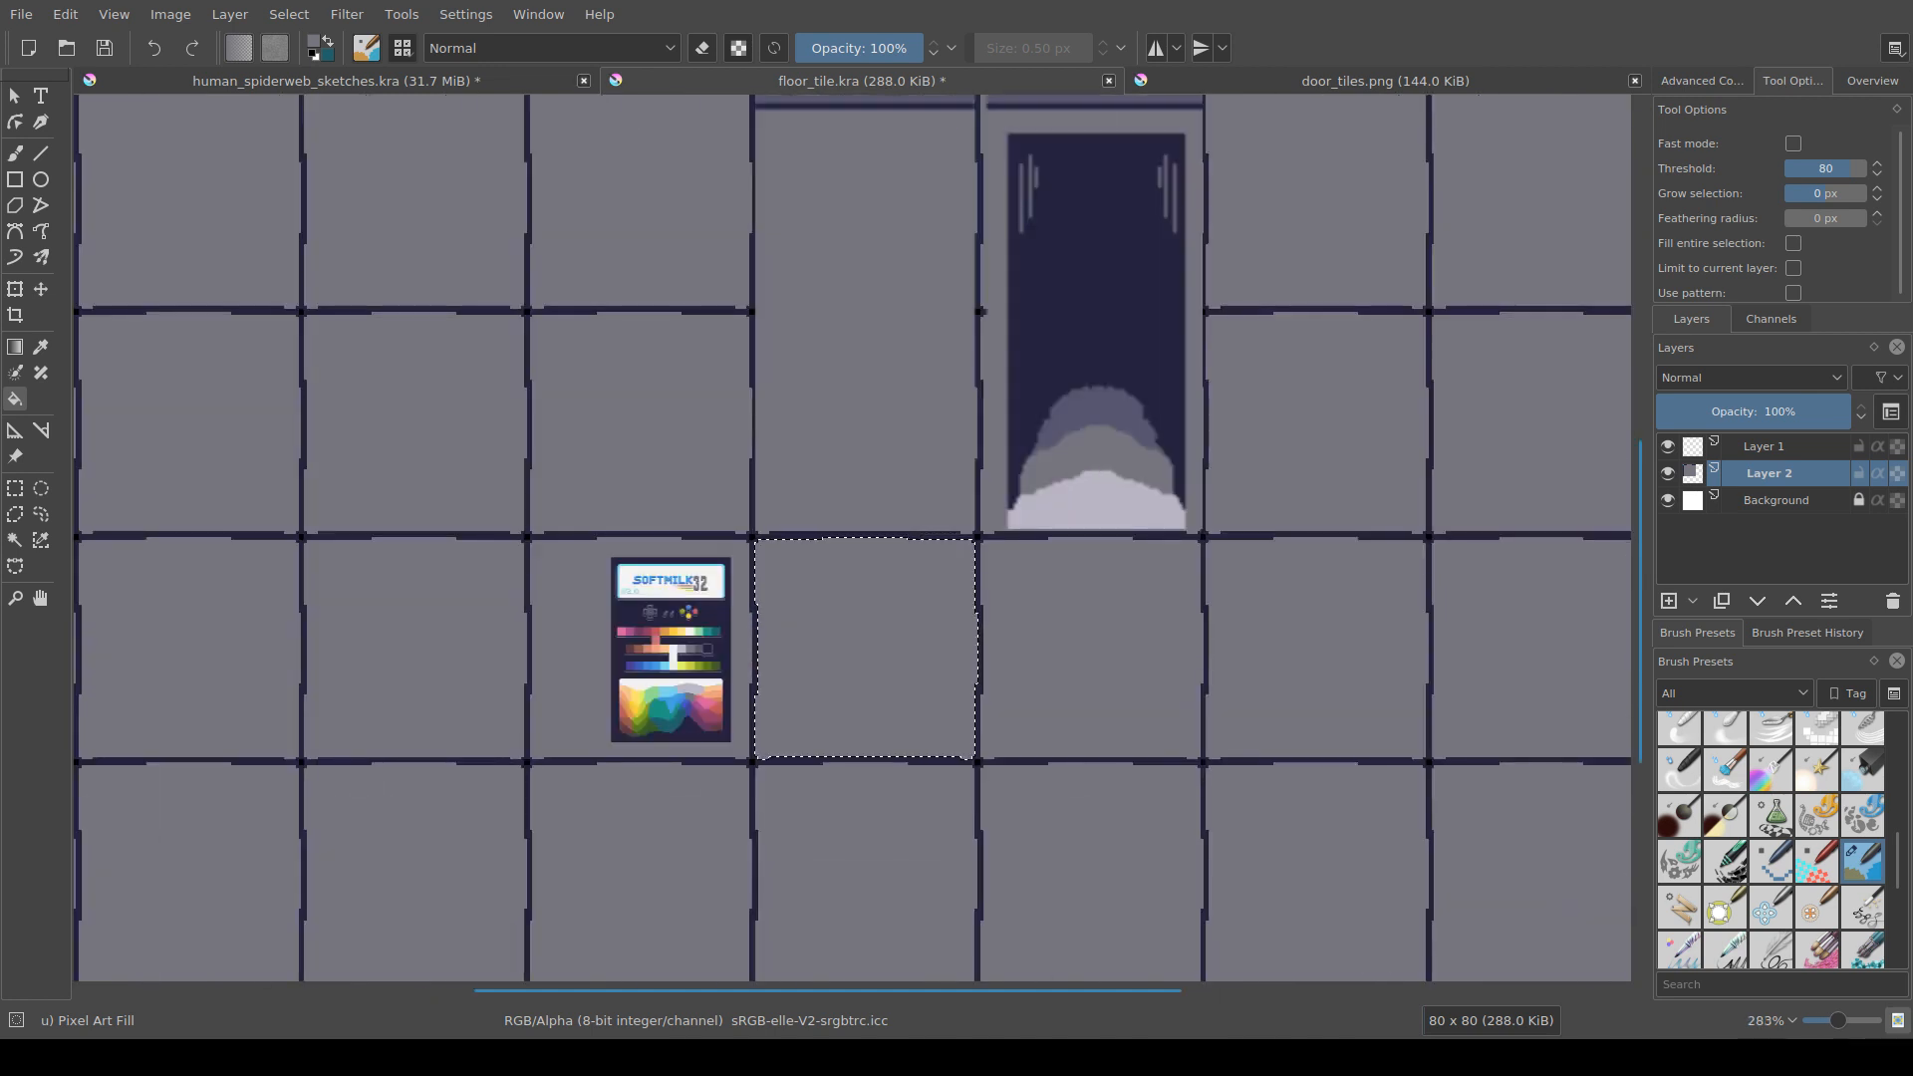
scroll(891, 660, down, 1)
drag(892, 660, 843, 745)
scroll(849, 779, up, 1)
scroll(843, 745, up, 1)
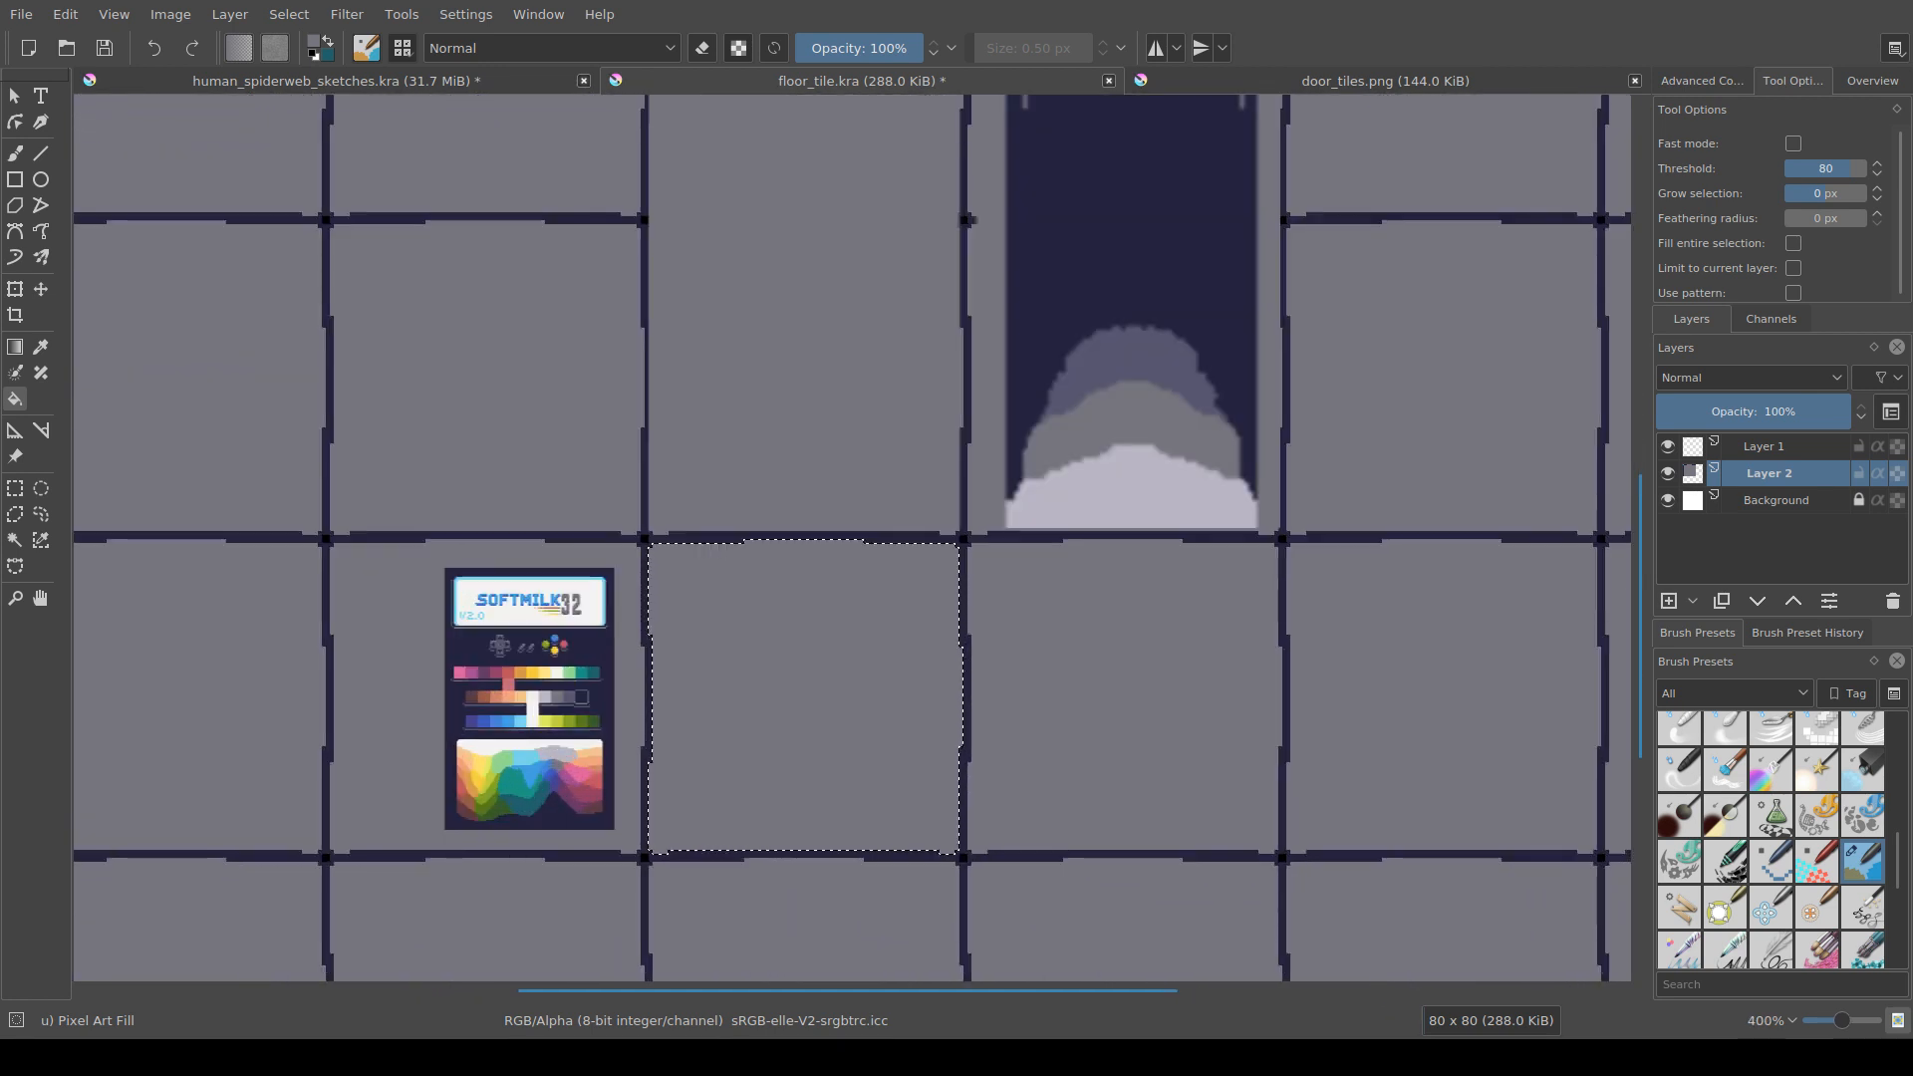
key(ctrl+s)
scroll(838, 763, up, 1)
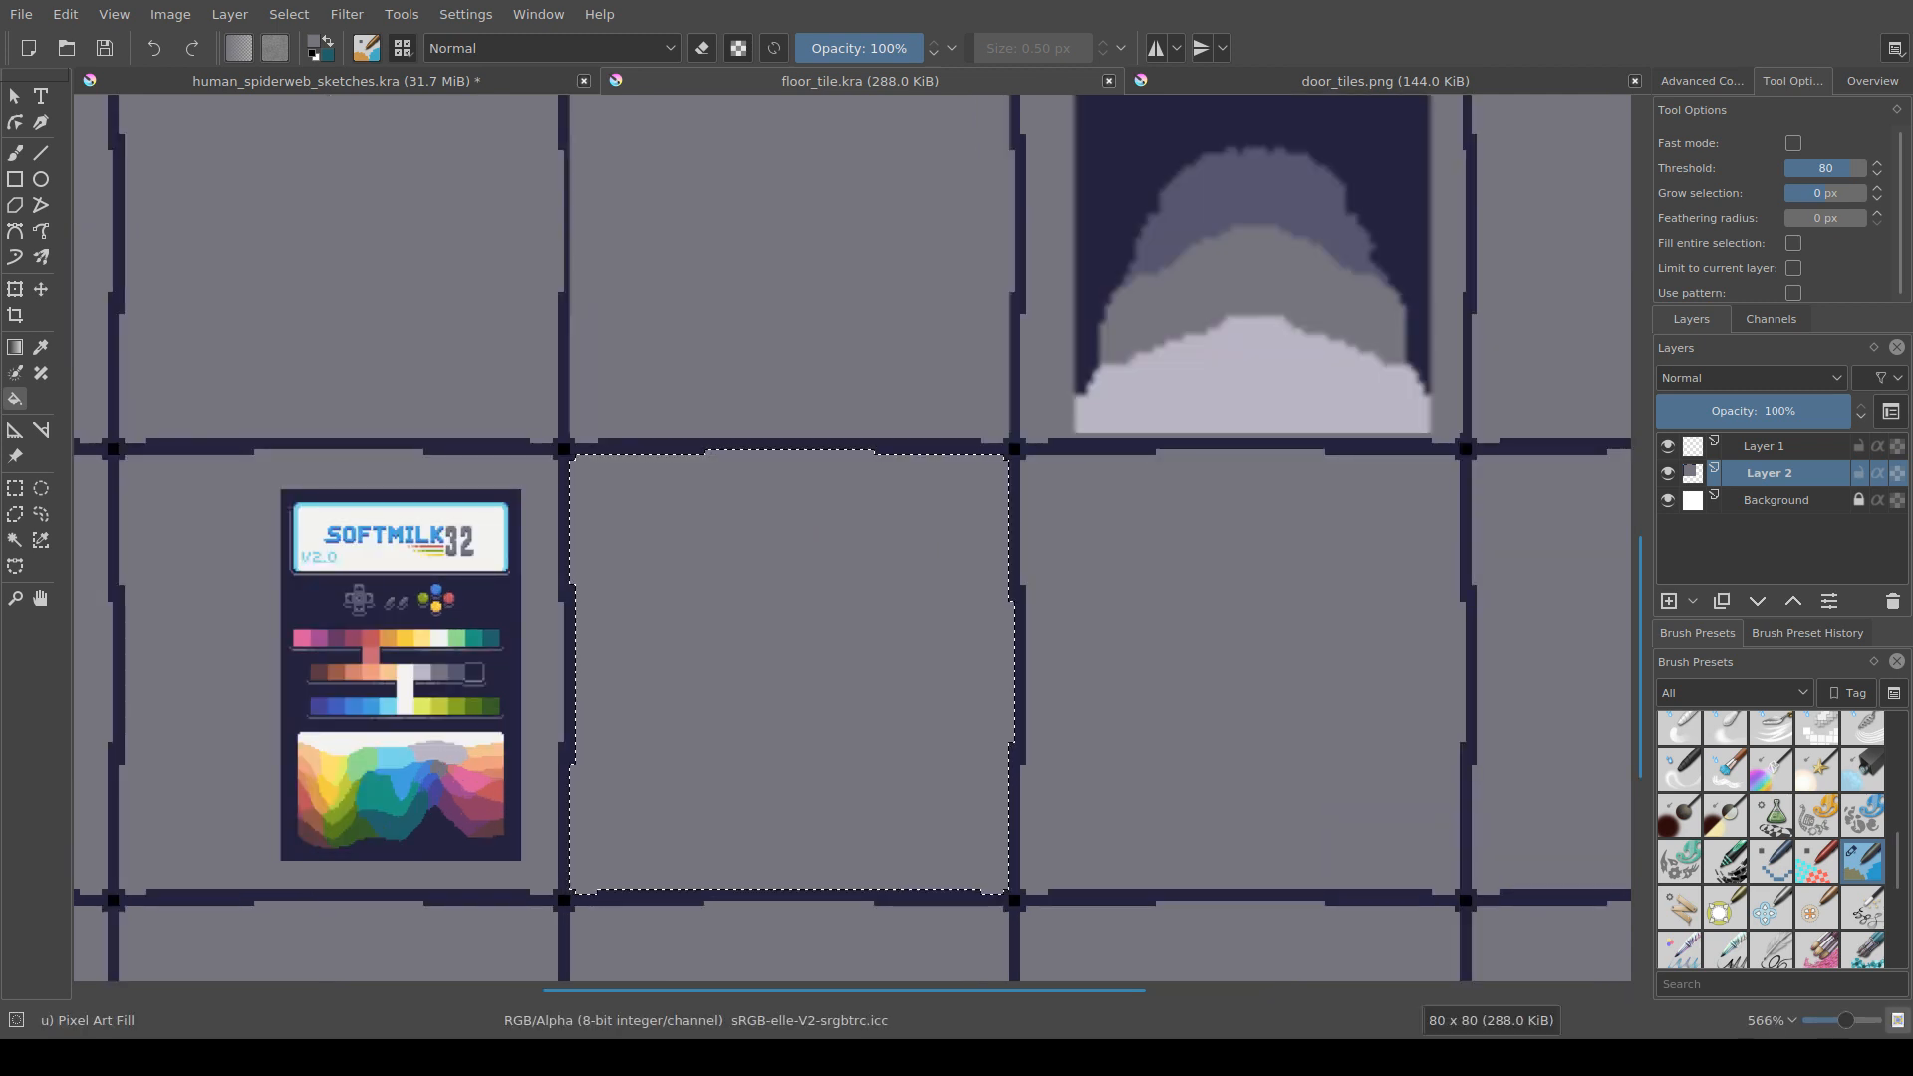
Step: Try dark reddish brown, dark purple and magenta from the palette as fills of the floor tile
ctrl+click(319, 673)
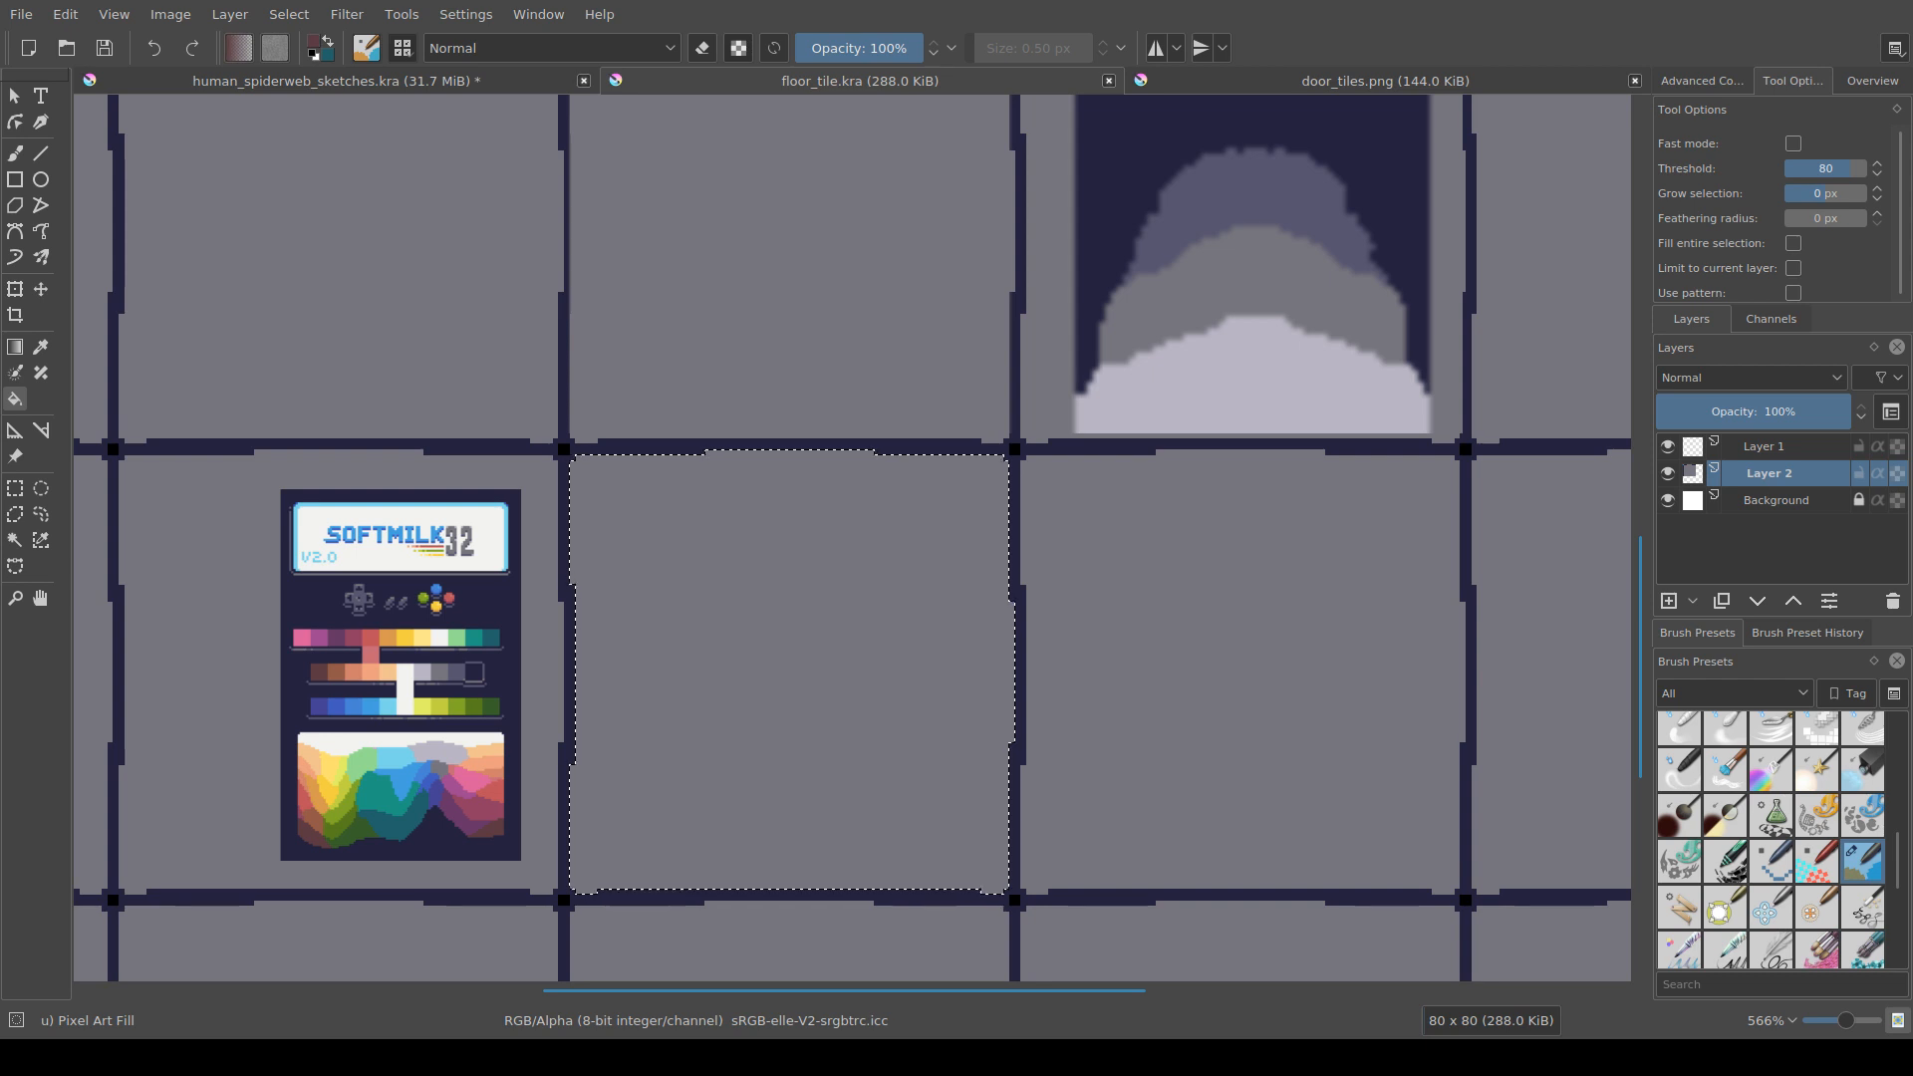
click(737, 674)
scroll(737, 674, down, 2)
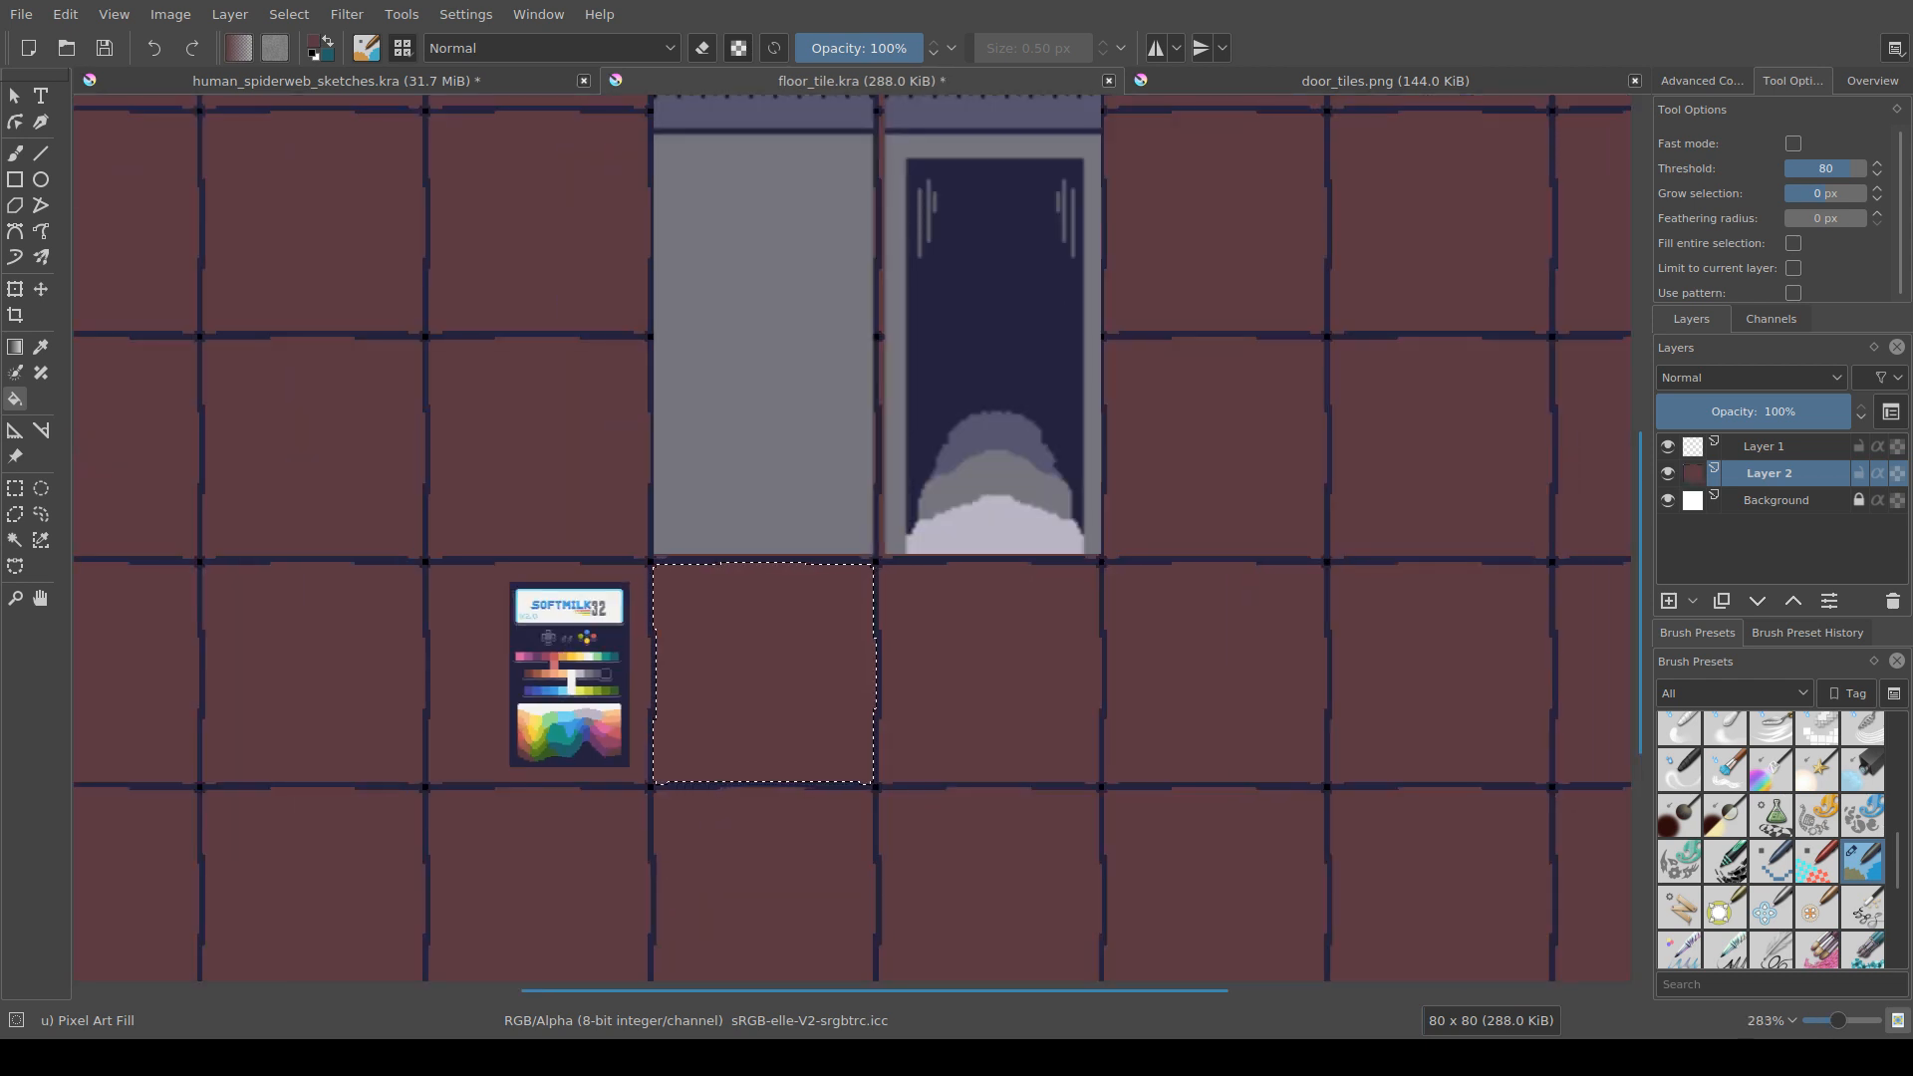
click(738, 675)
drag(737, 675, 693, 732)
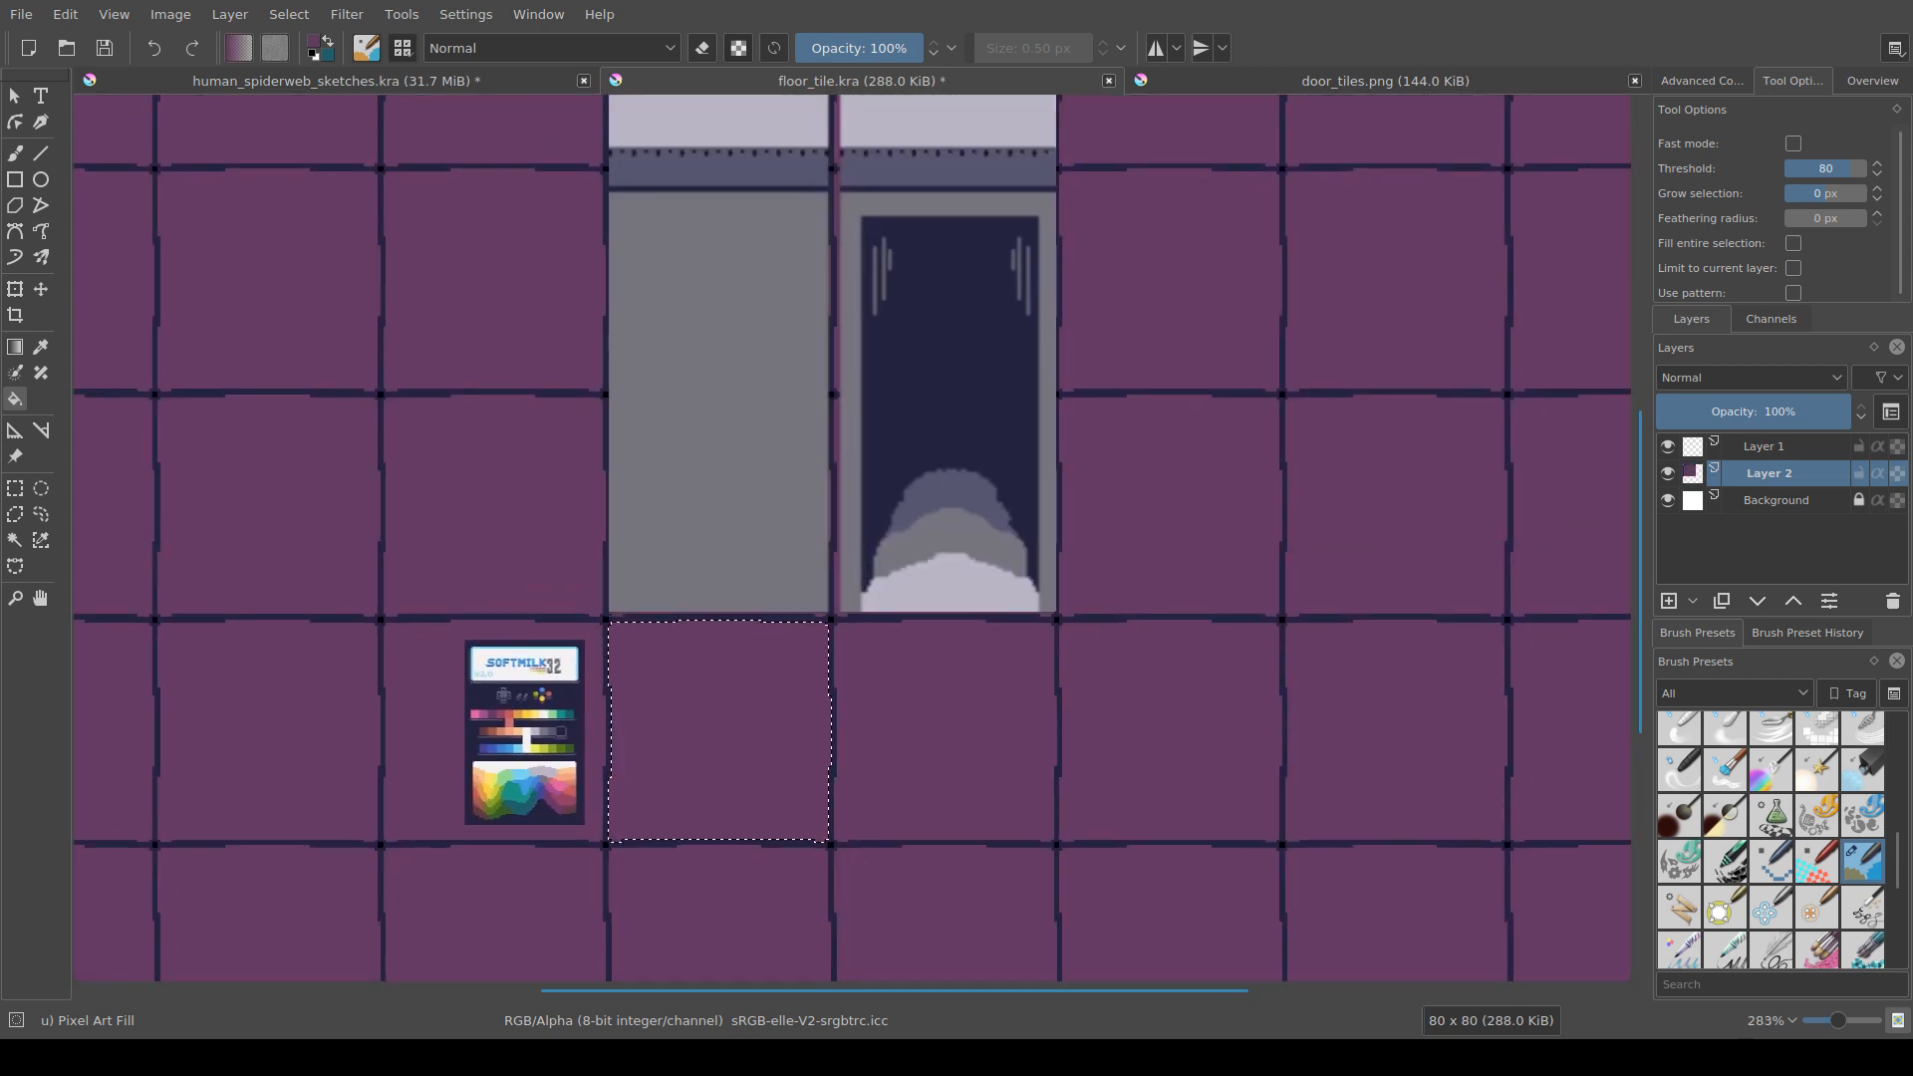
ctrl+click(483, 715)
click(693, 726)
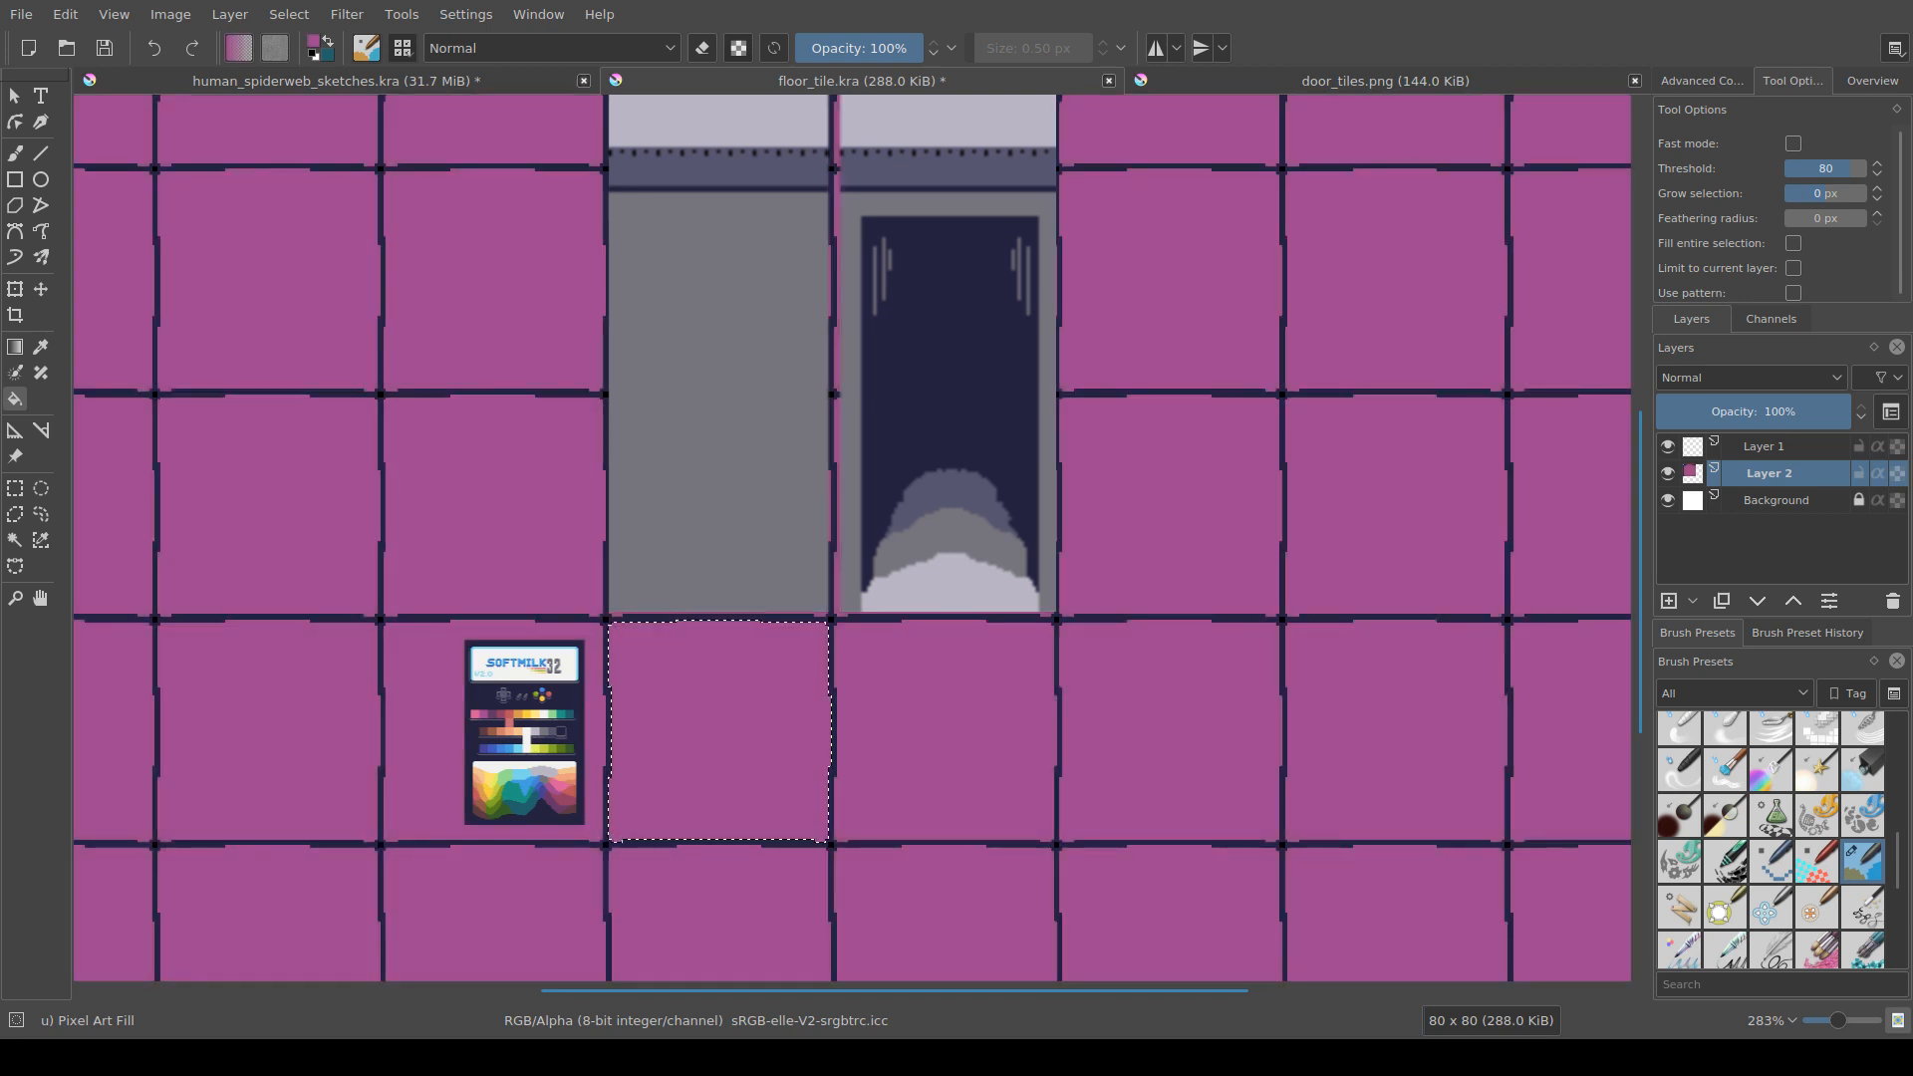
Step: Try dark green, dark navy, indigo and medium blue from the palette as fills of the floor tile
ctrl+click(569, 748)
click(697, 733)
ctrl+click(561, 732)
click(698, 730)
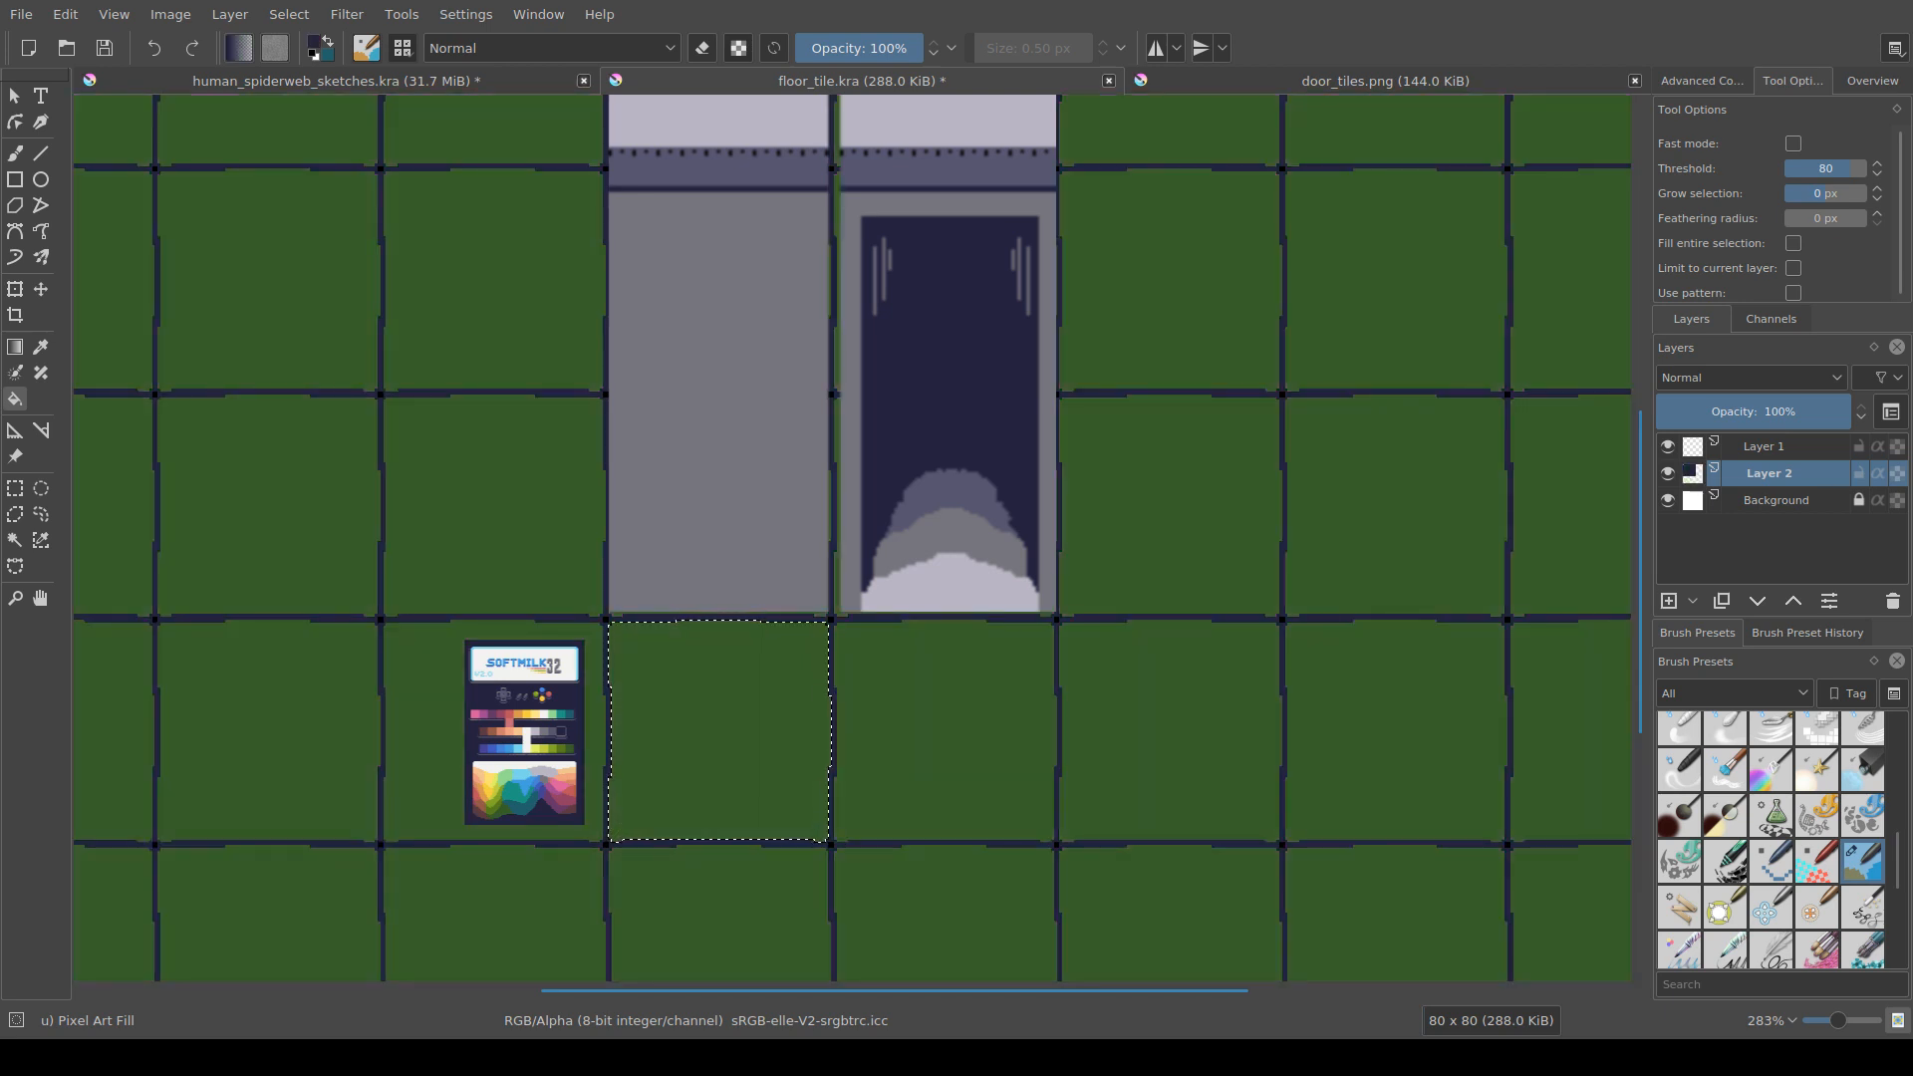
ctrl+click(493, 749)
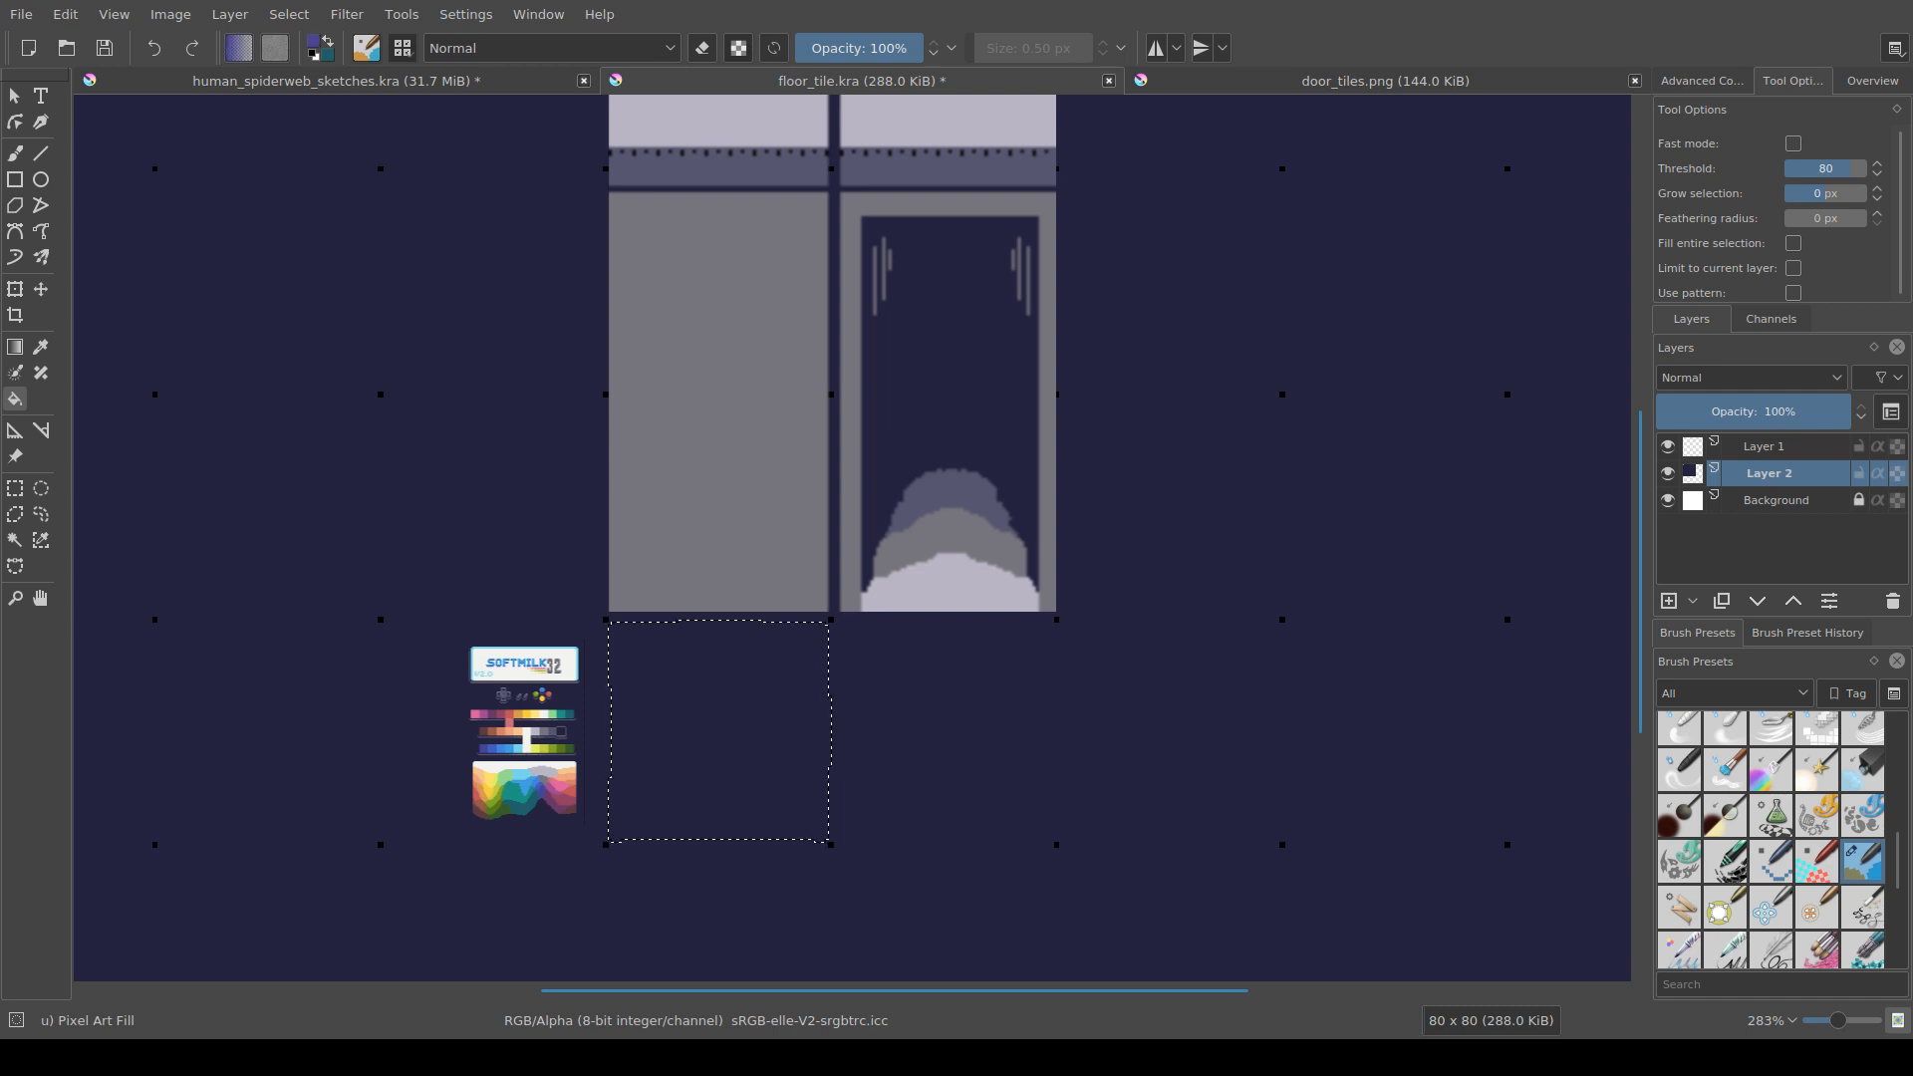
click(698, 729)
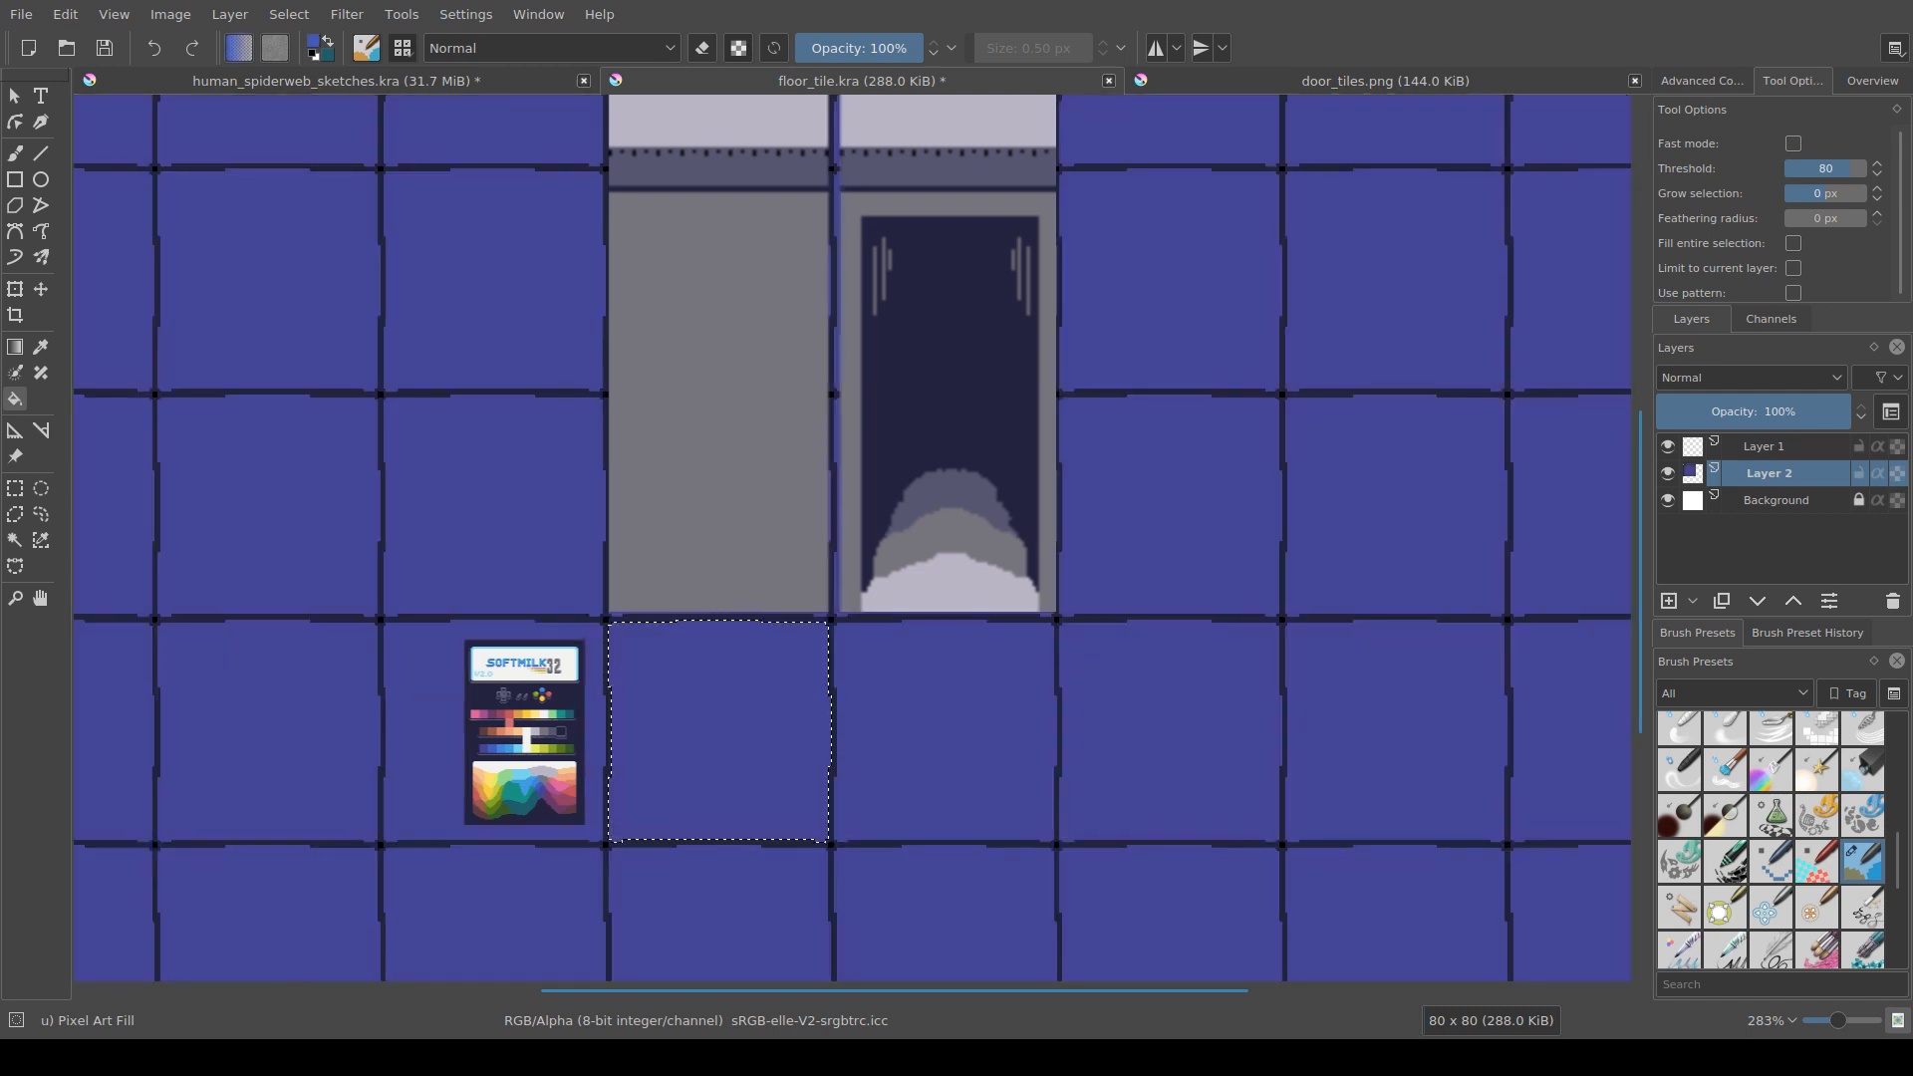
click(697, 729)
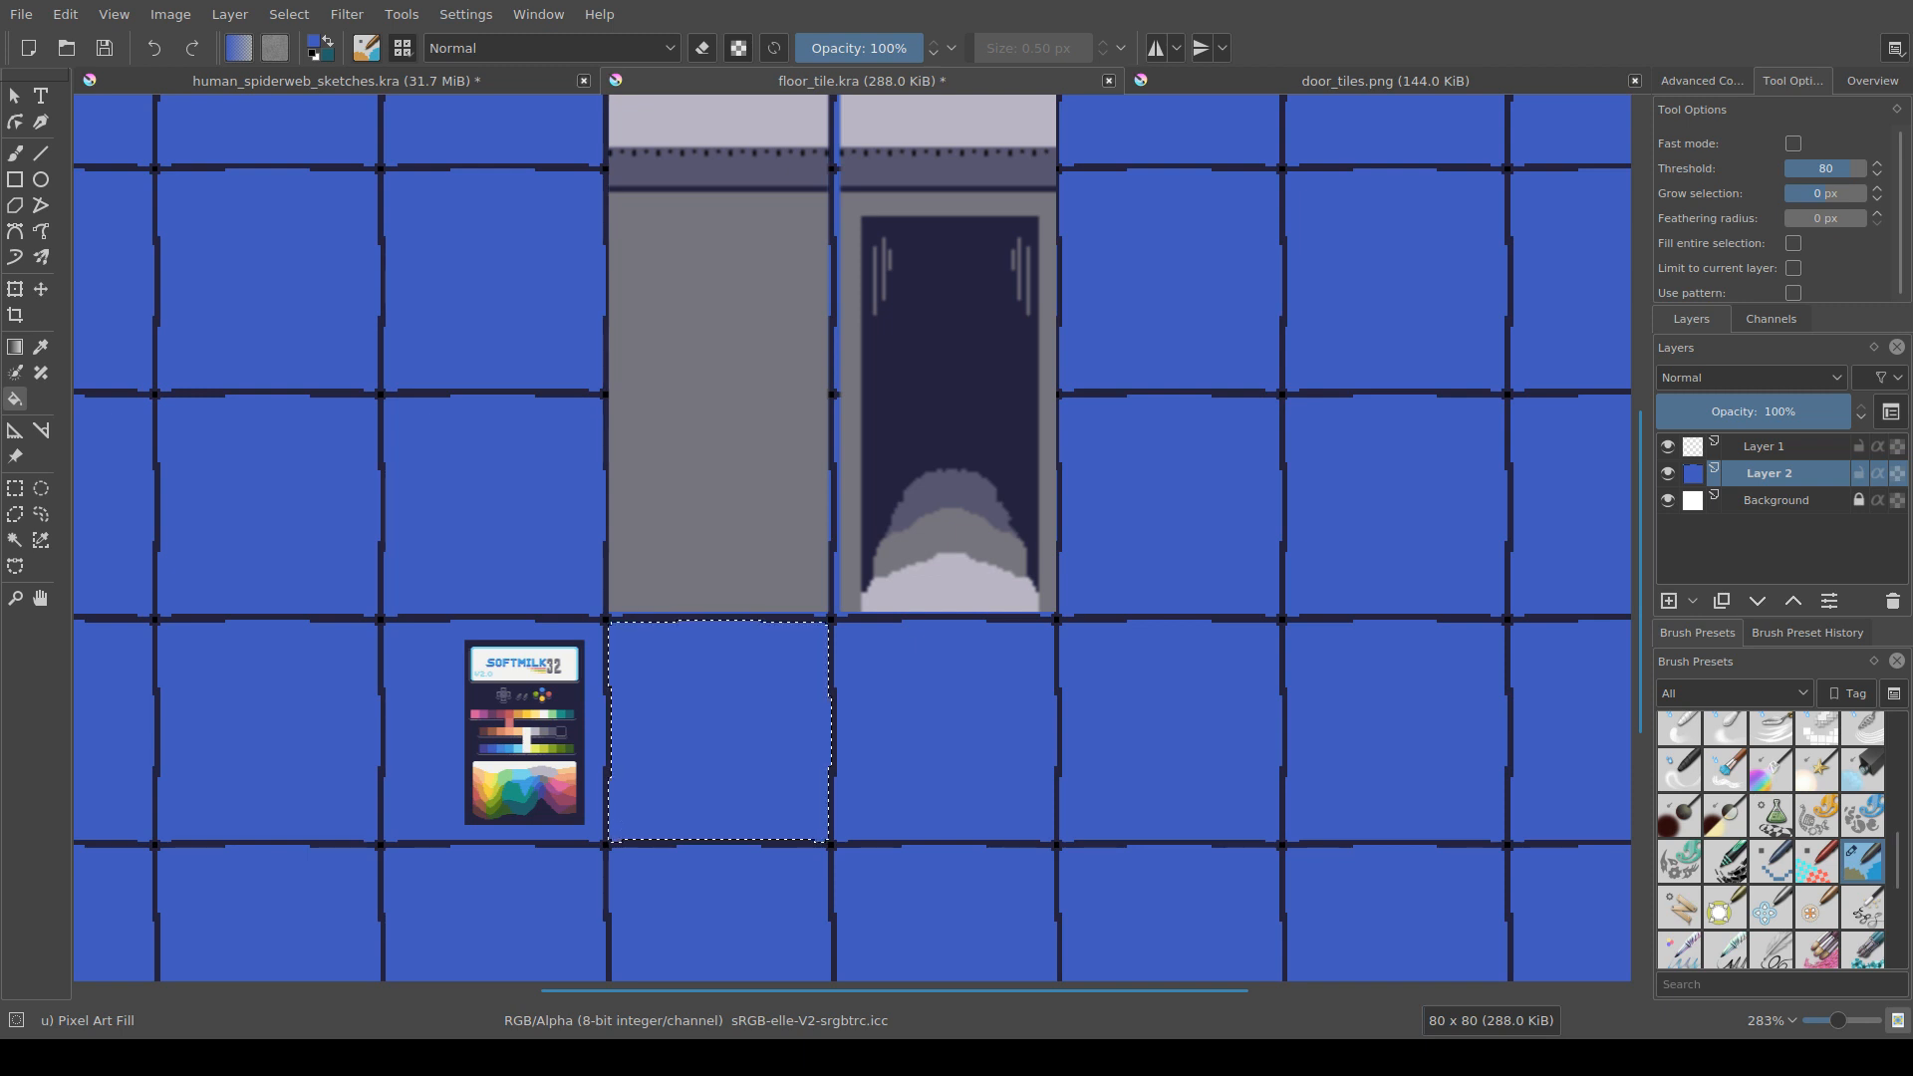
Step: Try medium grey and dark navy again as fills of the floor tile beside the wall and door references
ctrl+click(545, 733)
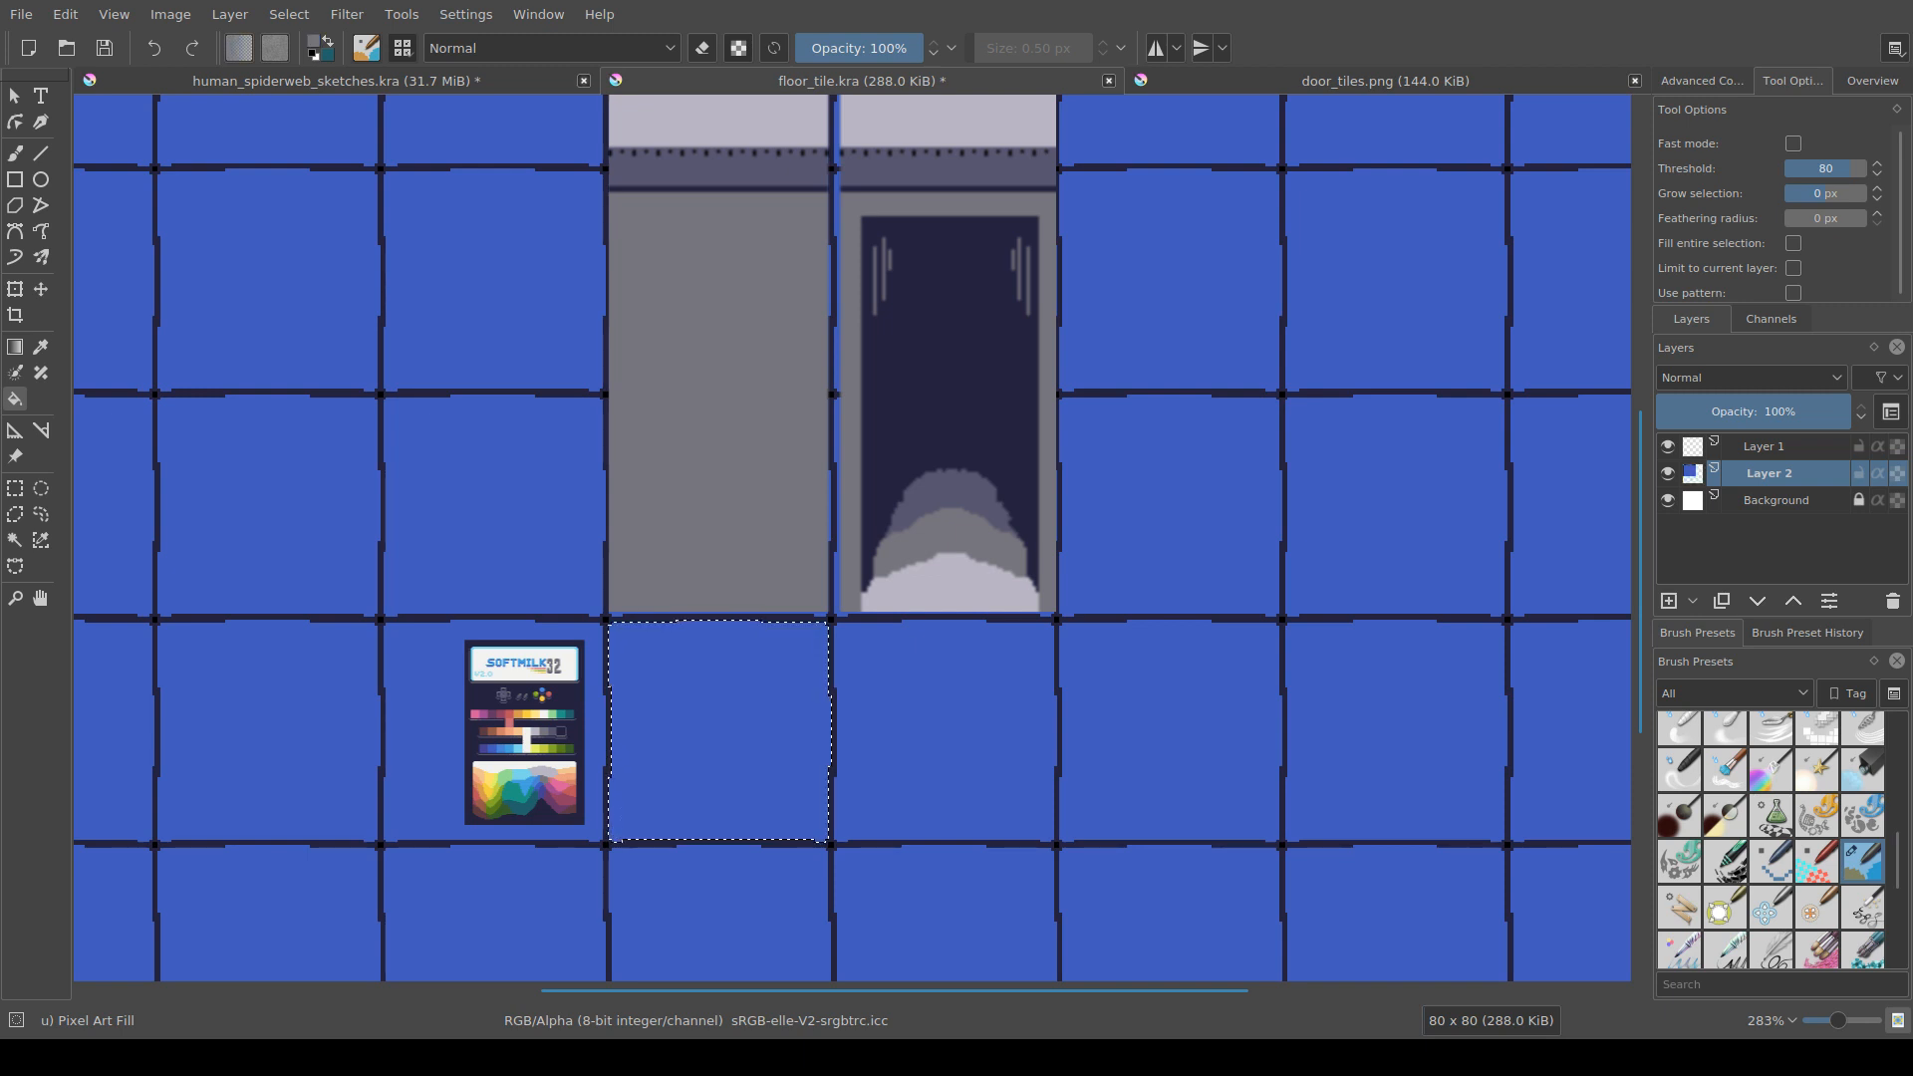
click(698, 729)
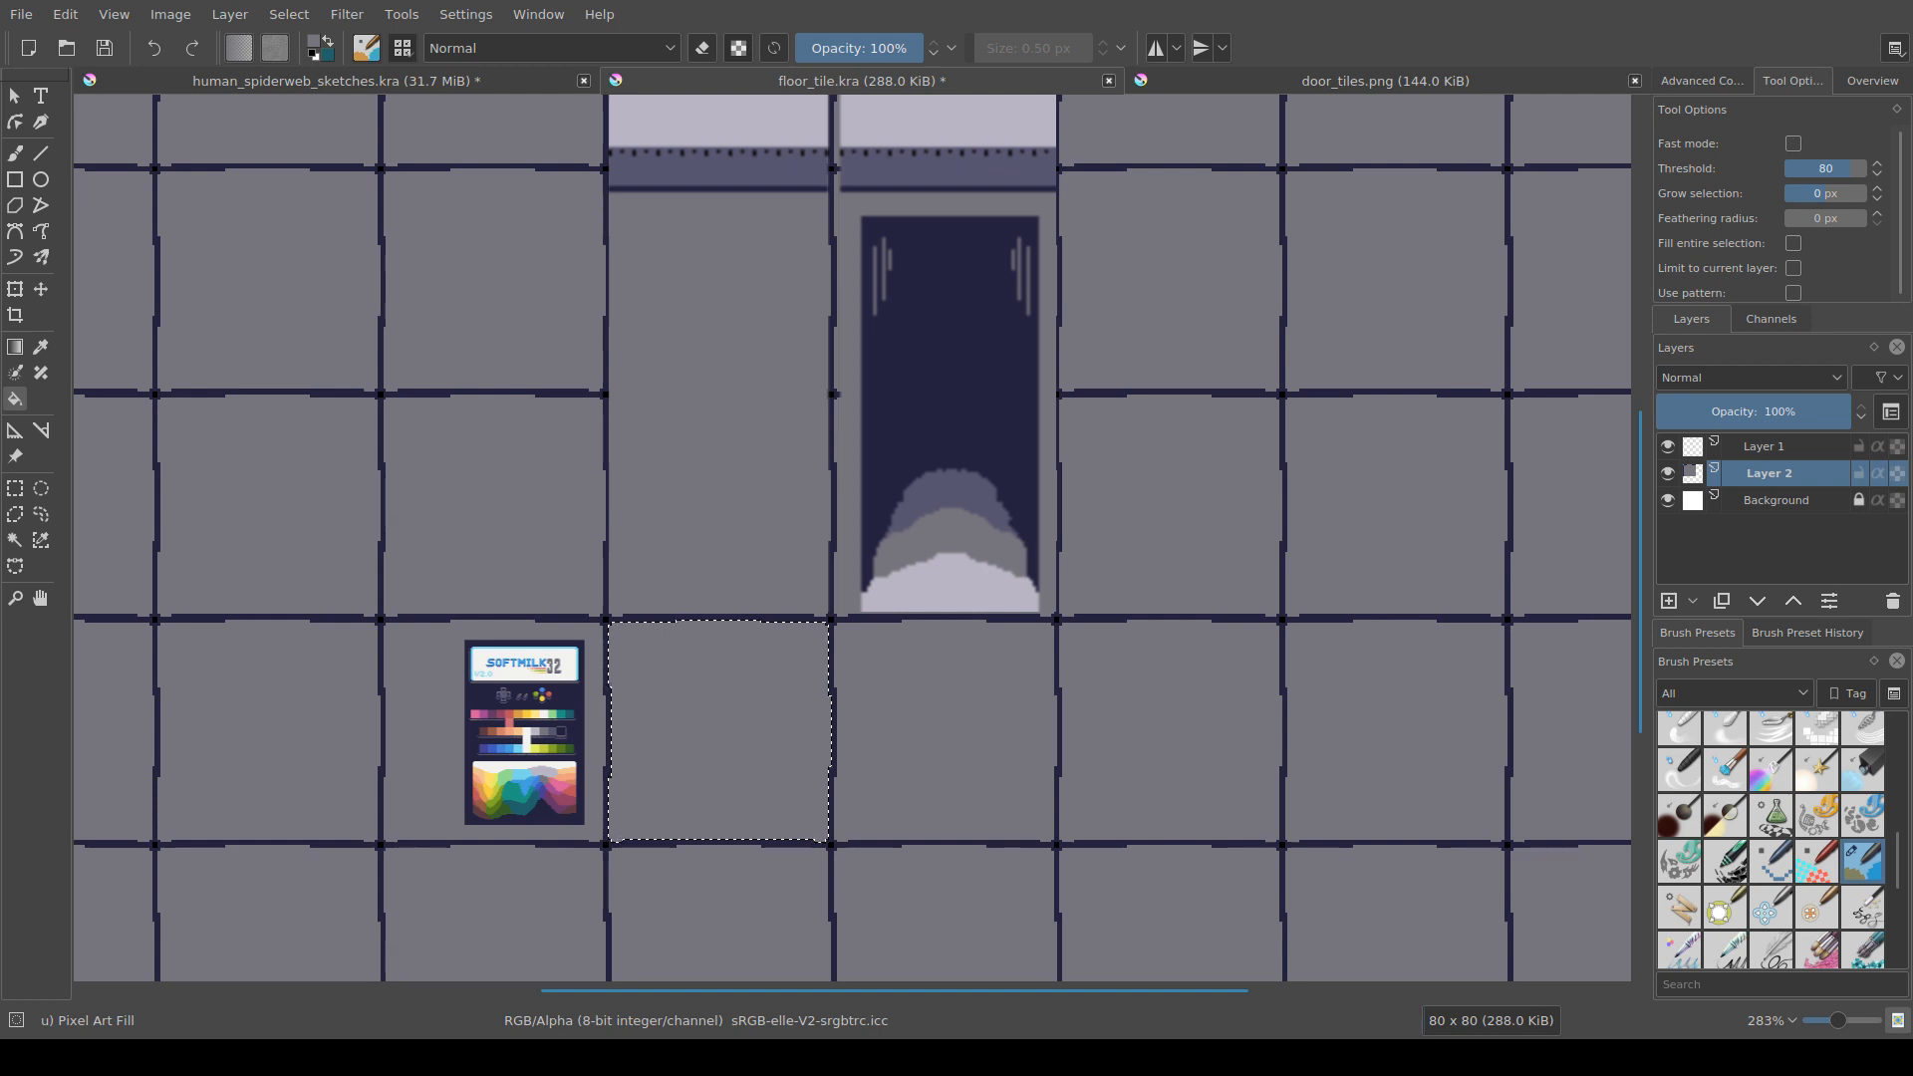
ctrl+click(561, 732)
click(698, 729)
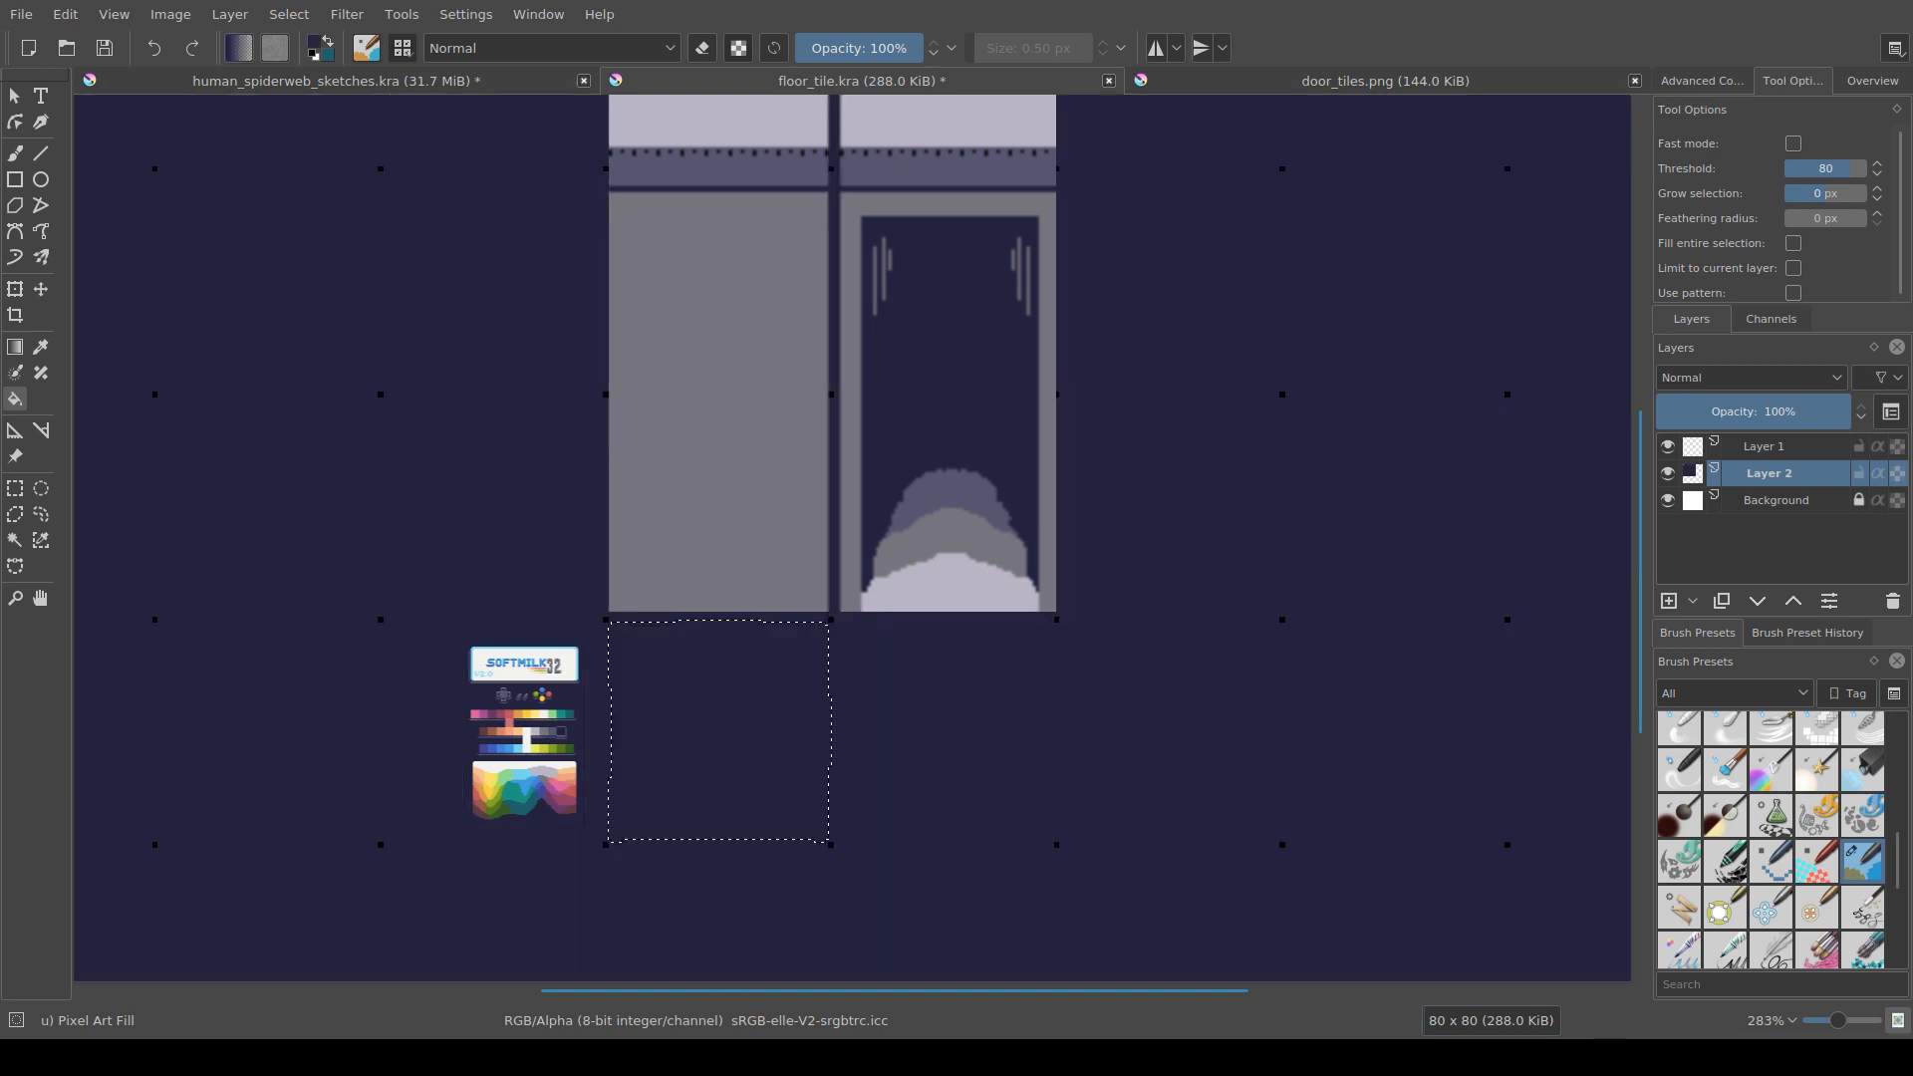
drag(698, 730, 756, 672)
scroll(745, 757, down, 3)
scroll(777, 682, up, 4)
scroll(829, 855, down, 4)
drag(833, 853, 825, 808)
scroll(853, 791, up, 3)
scroll(568, 797, up, 2)
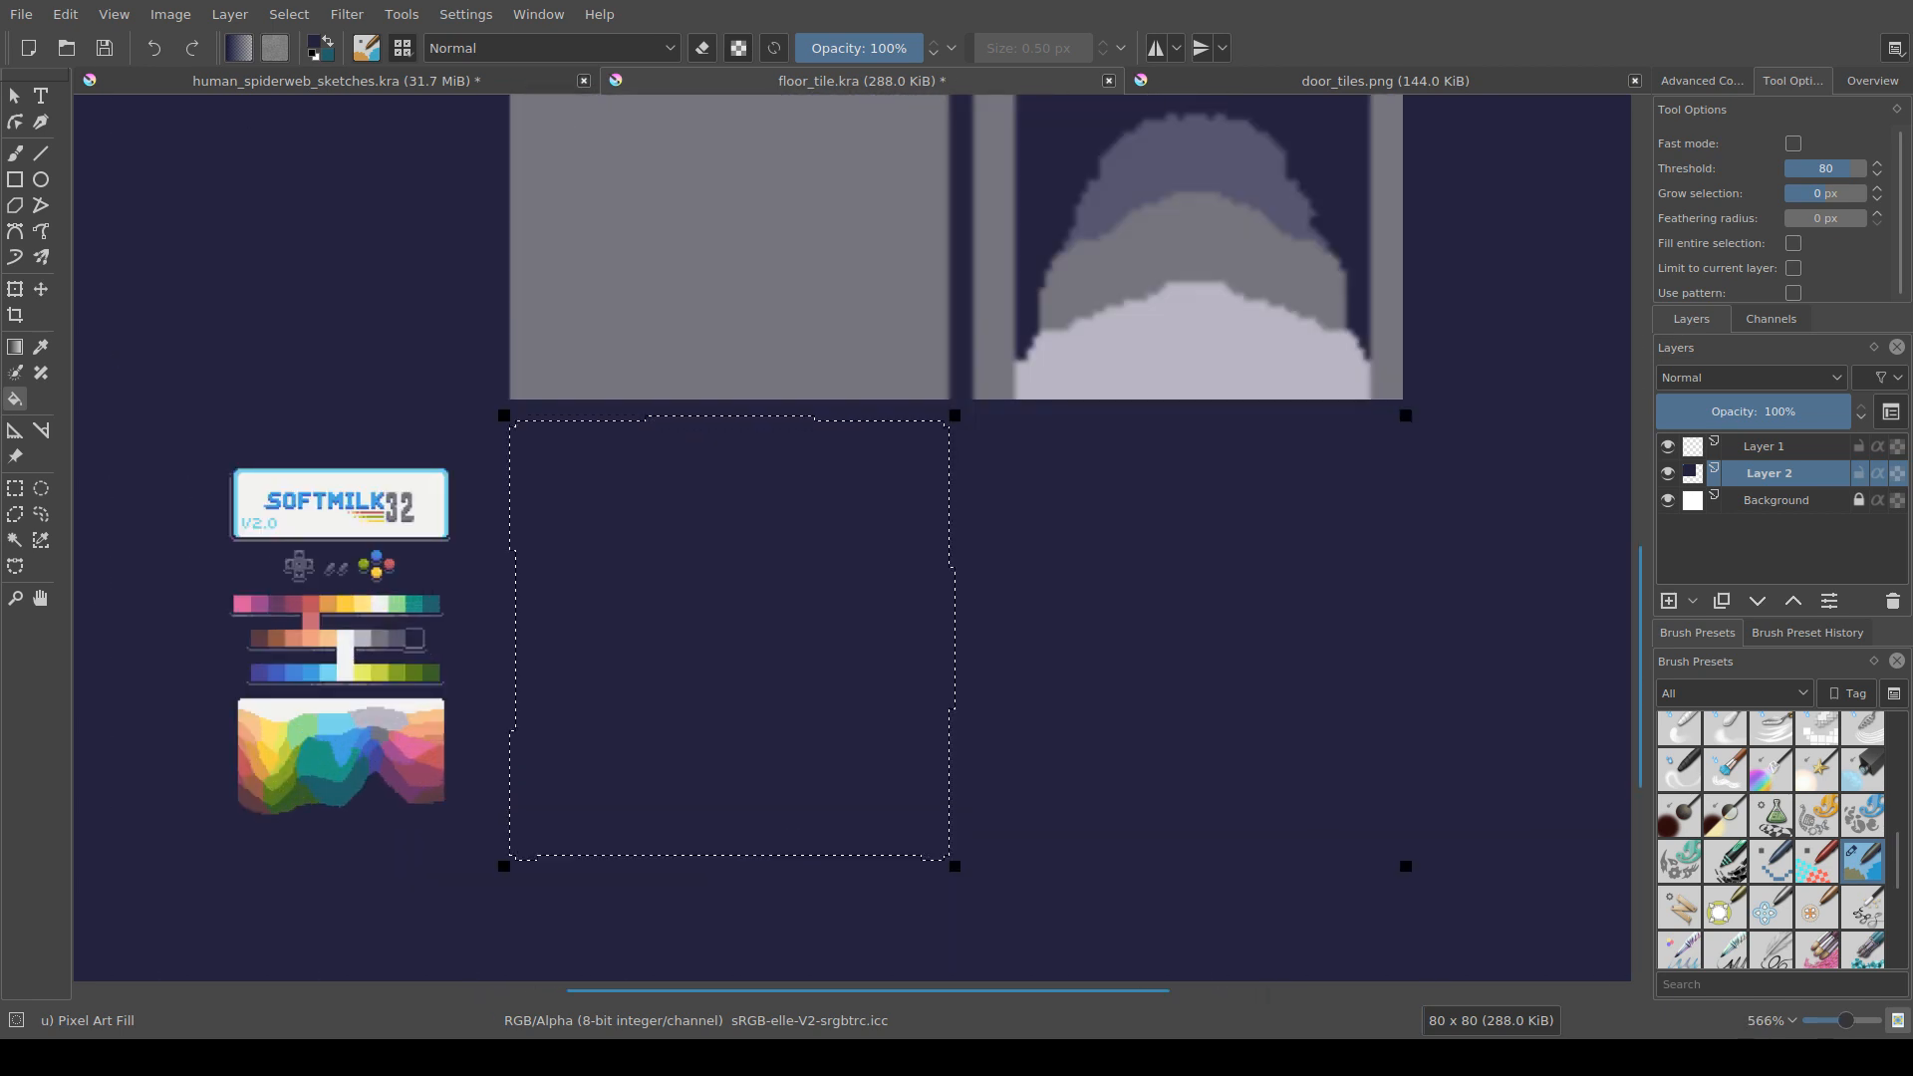
Step: Fill the selected floor tile with the palette's slate blue-grey and save floor_tile.kra
ctrl+click(413, 642)
click(669, 668)
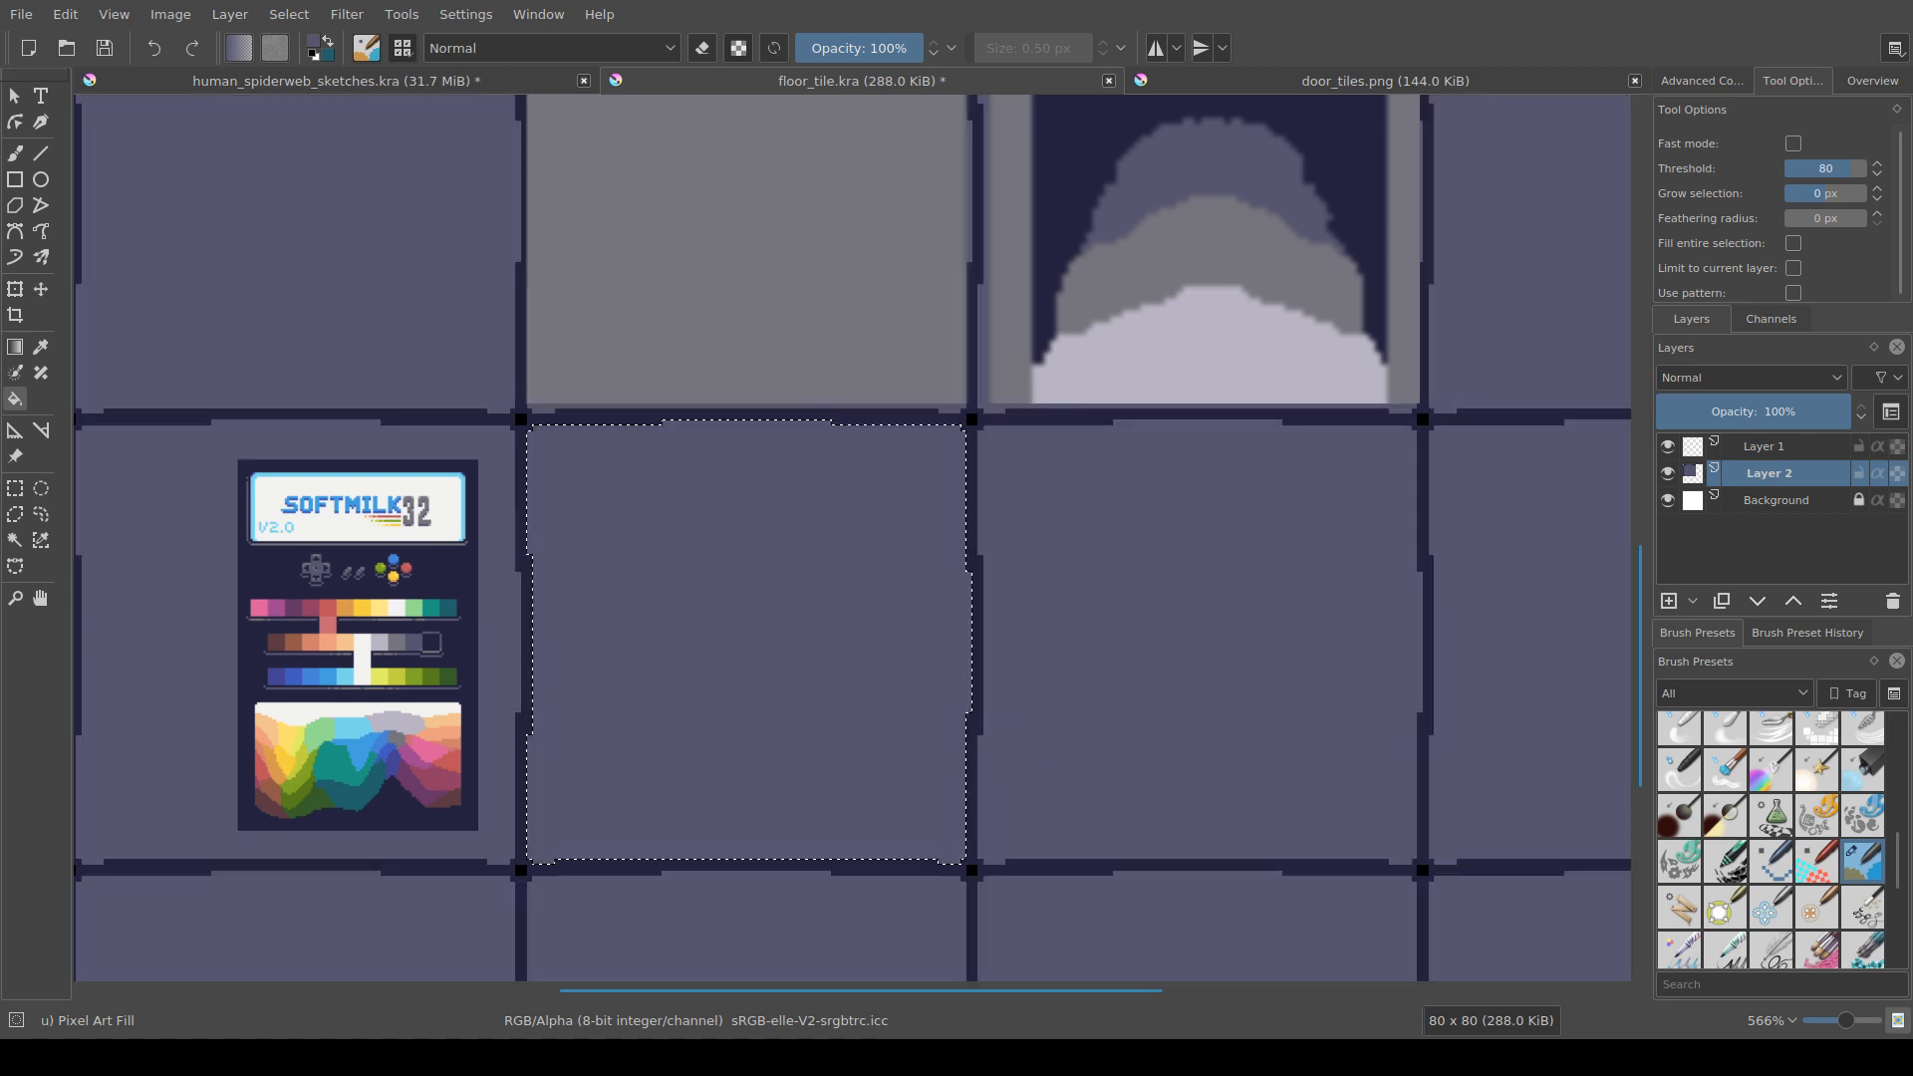
scroll(706, 681, down, 4)
drag(706, 681, 702, 708)
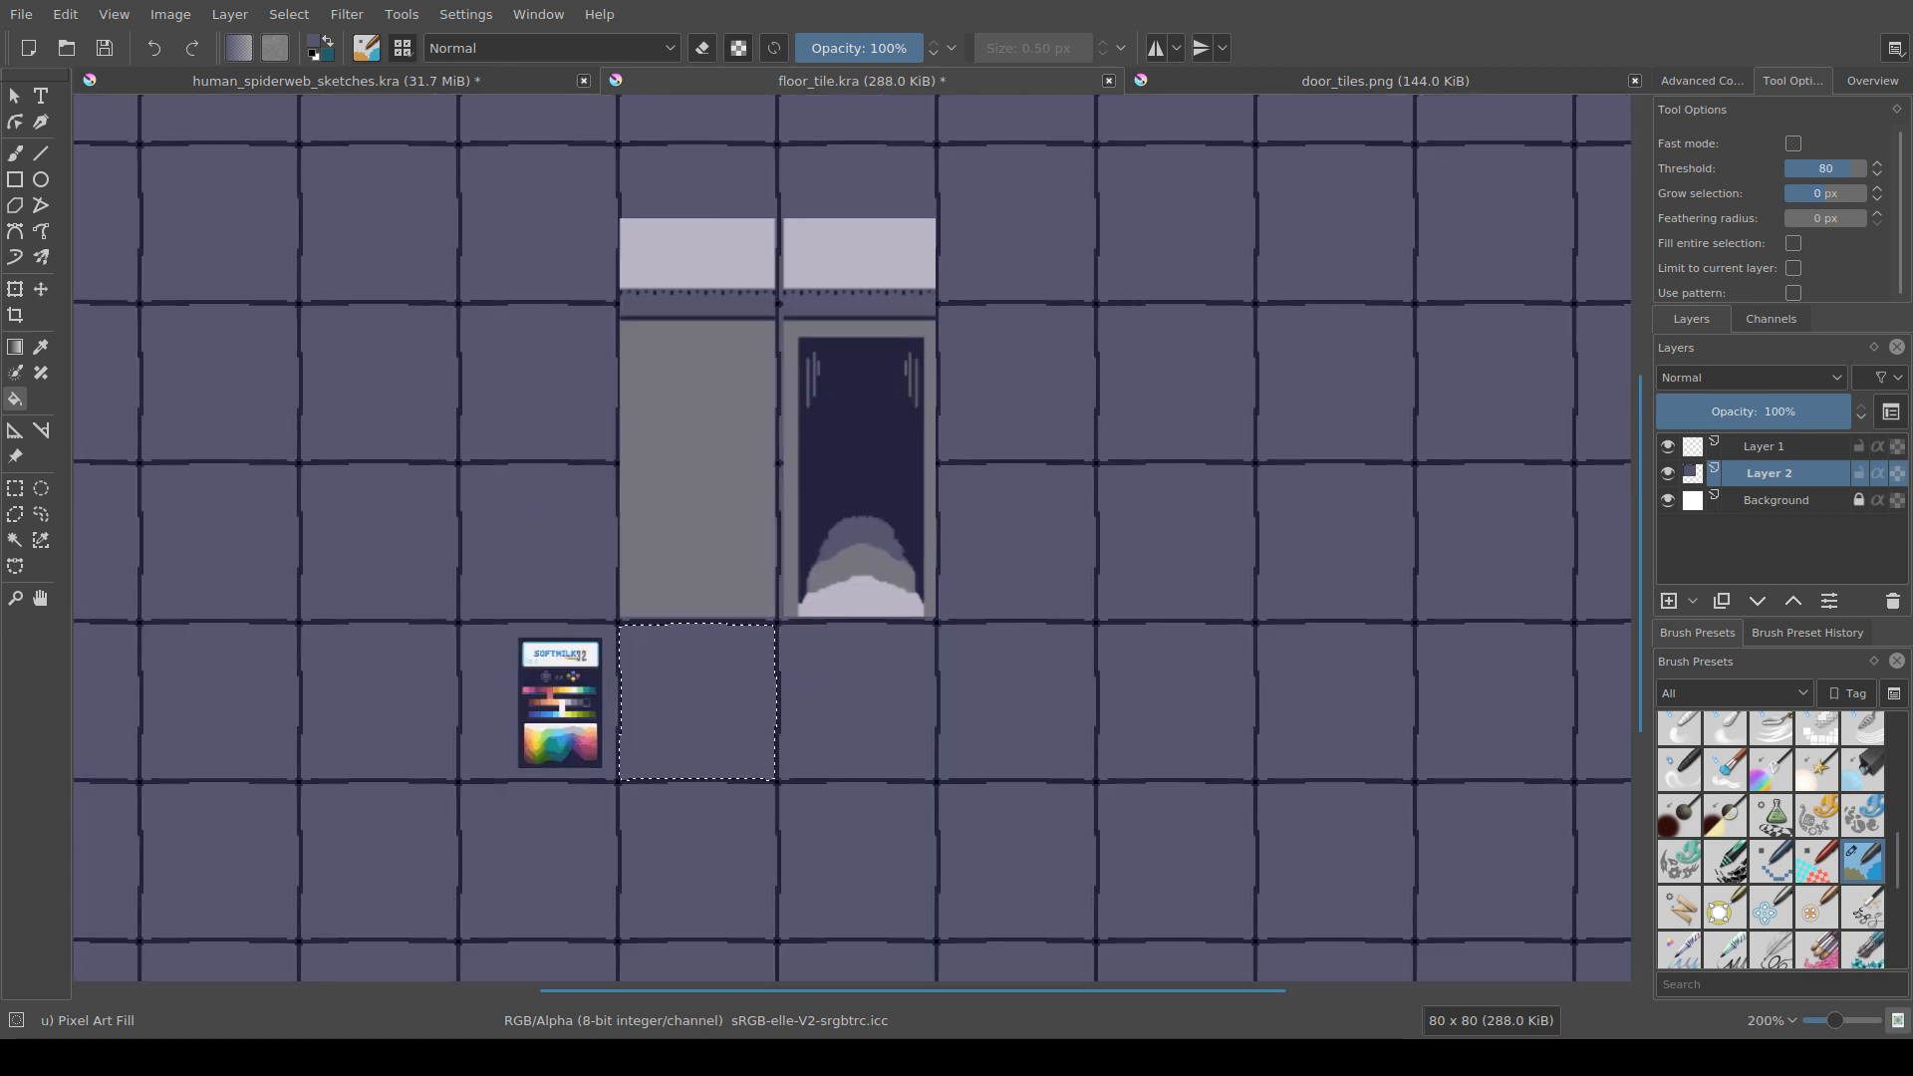
scroll(716, 701, up, 2)
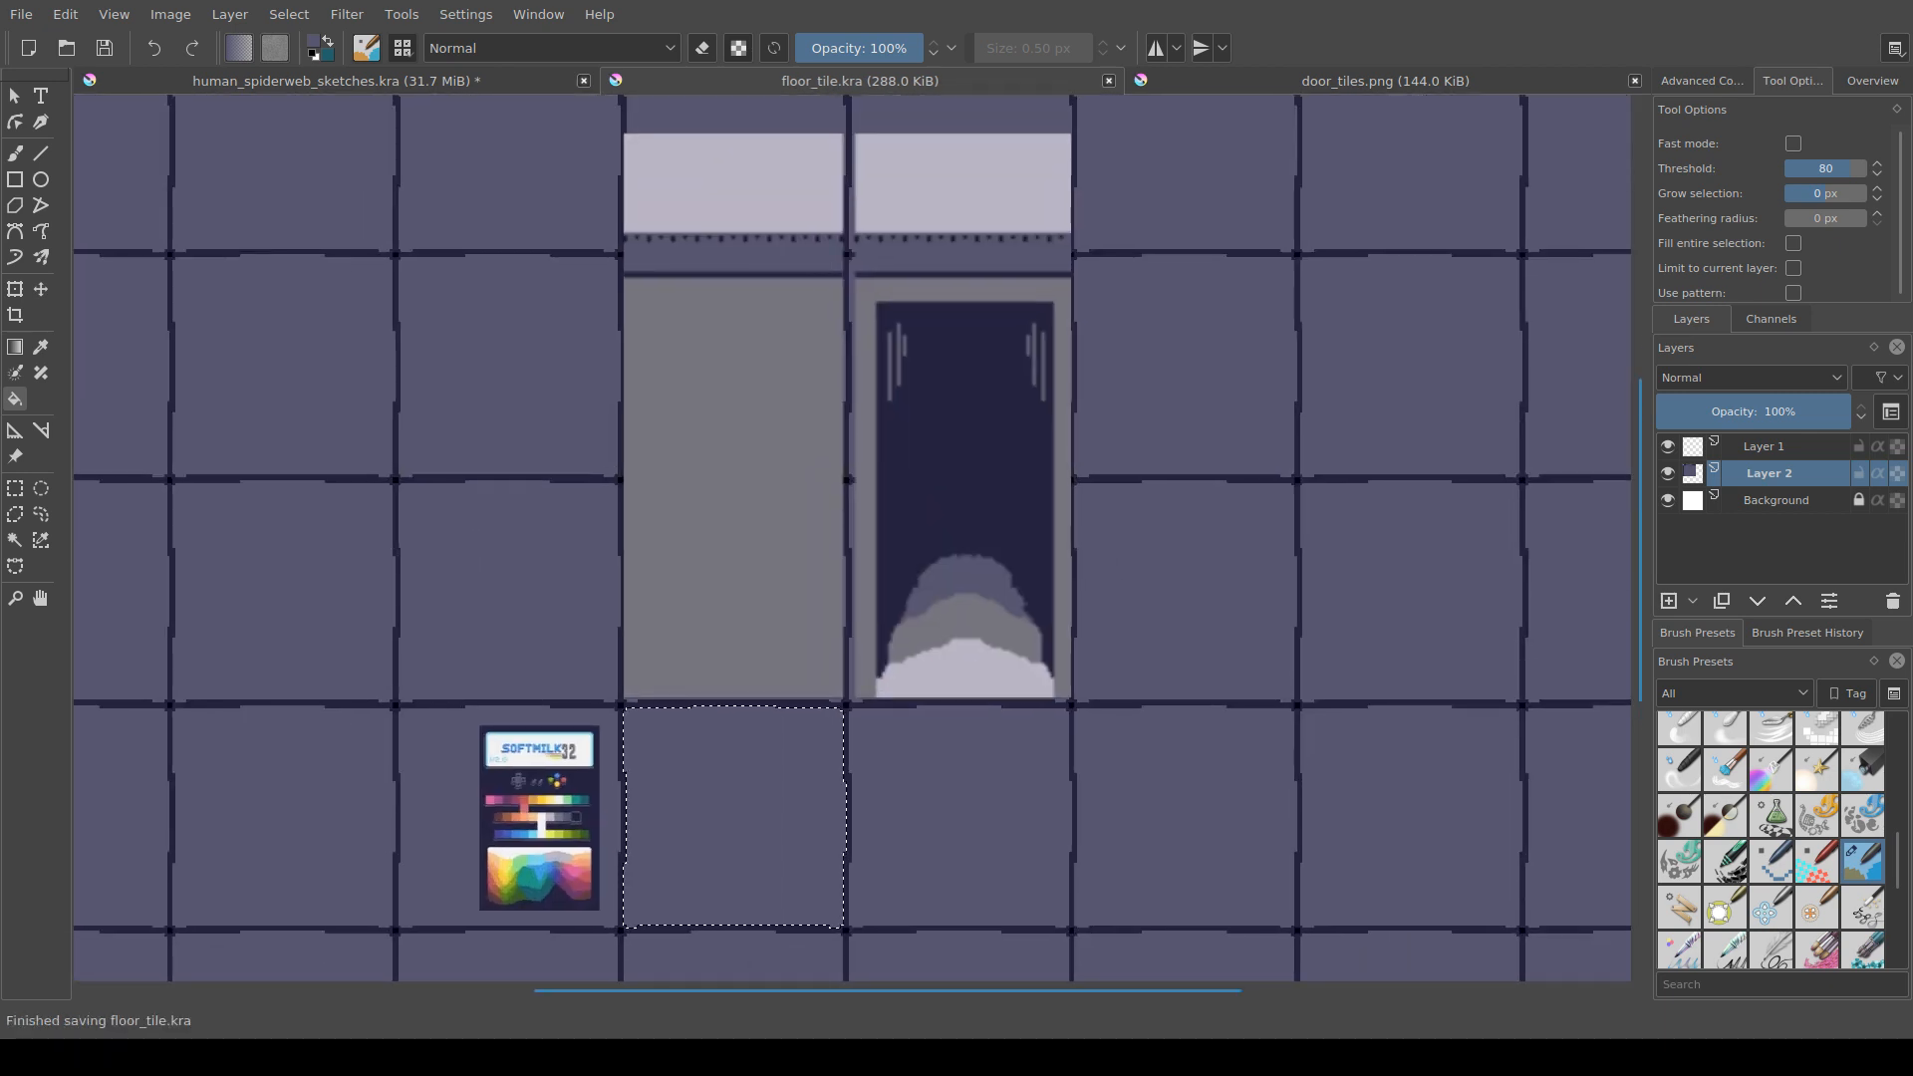
key(ctrl+s)
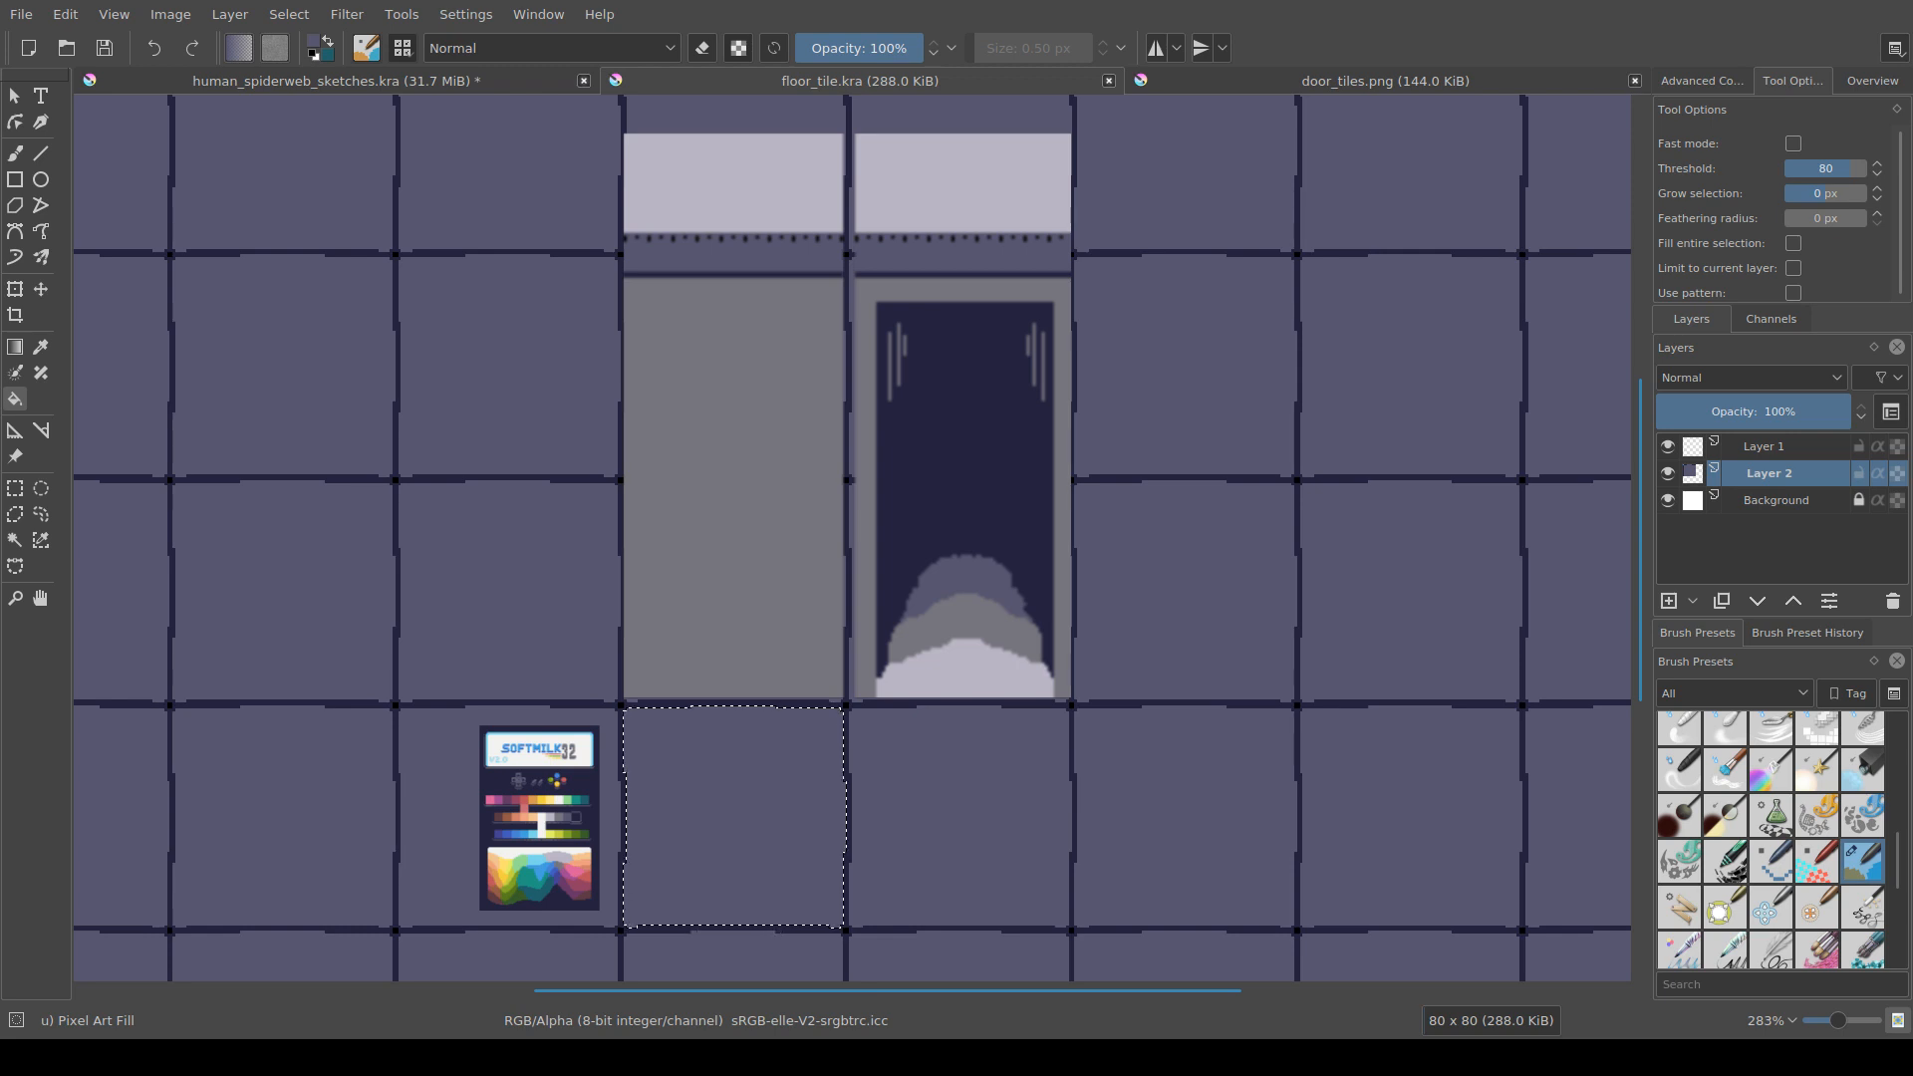
Step: Examine how the repeating floor tiles fit with the wall and door reference images, using the reference images tool
drag(719, 290, 703, 551)
scroll(703, 551, up, 3)
scroll(832, 466, down, 3)
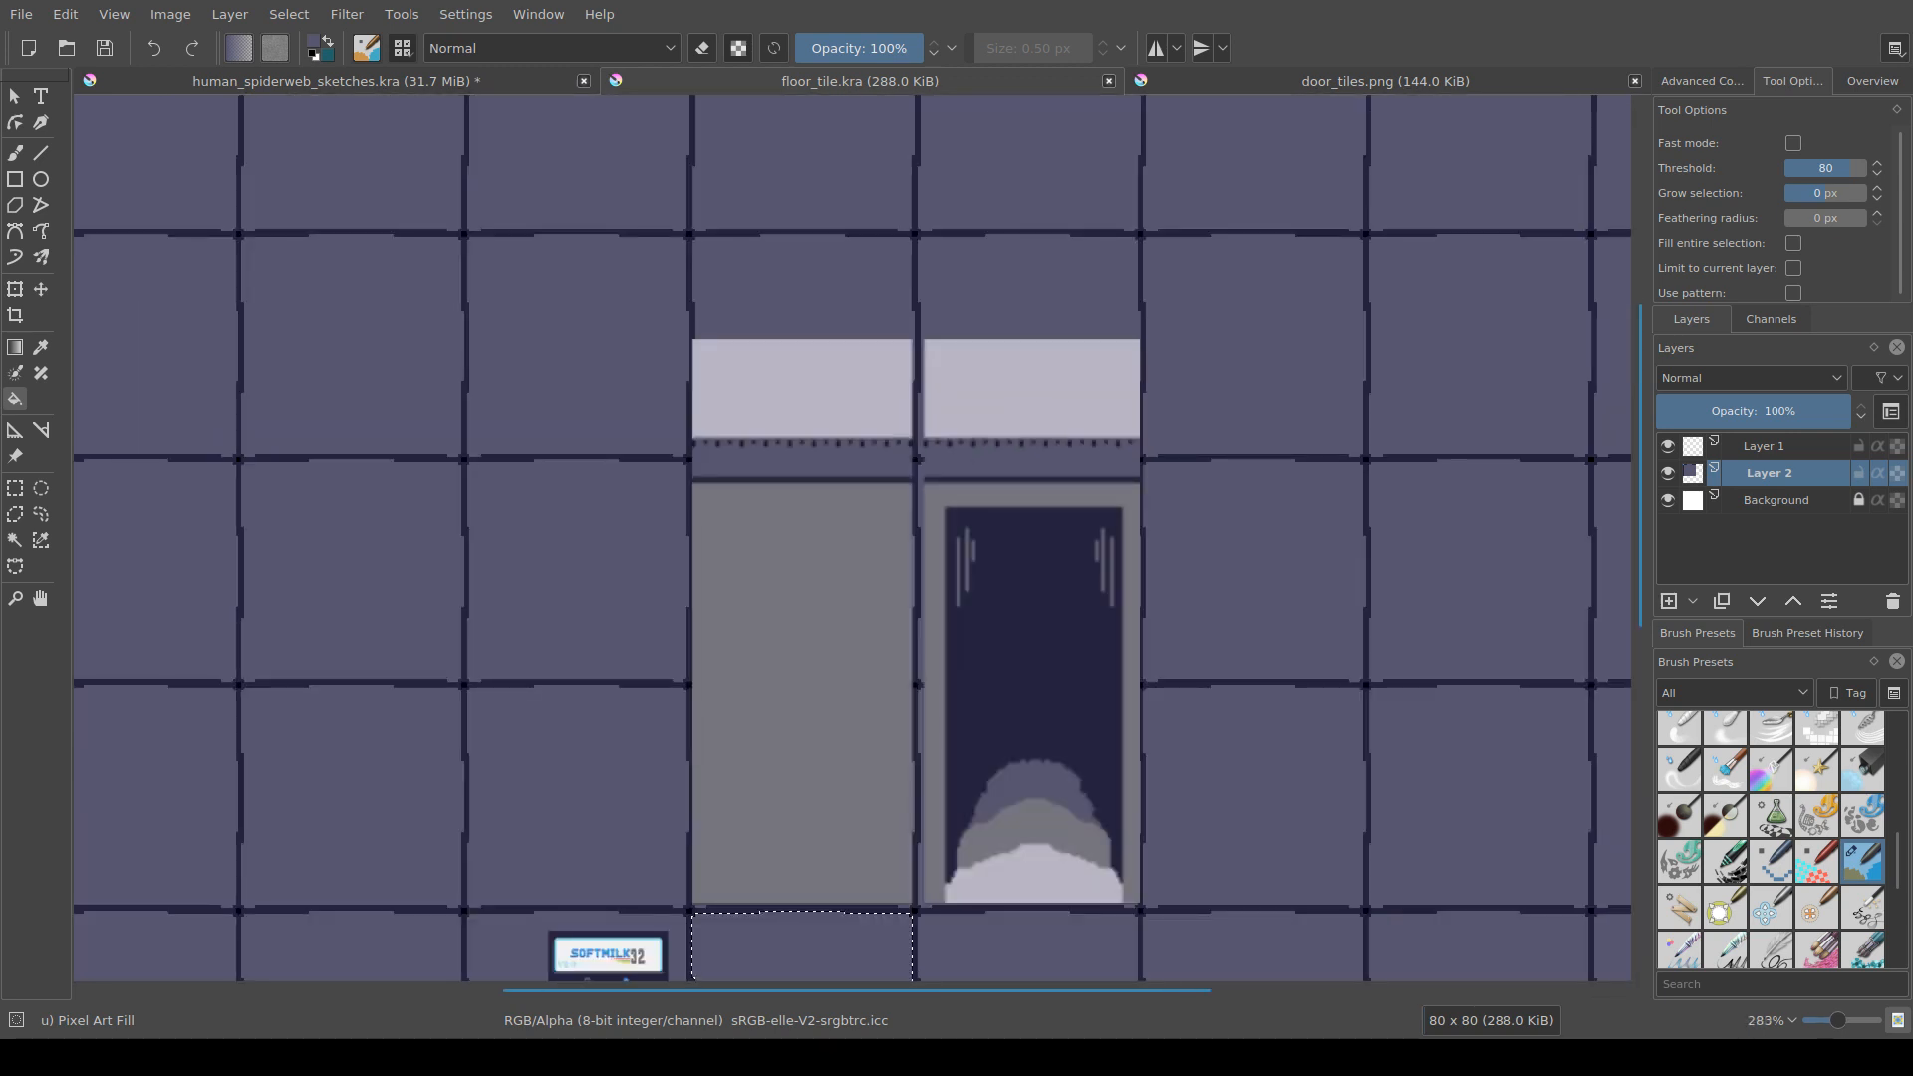
scroll(732, 475, up, 2)
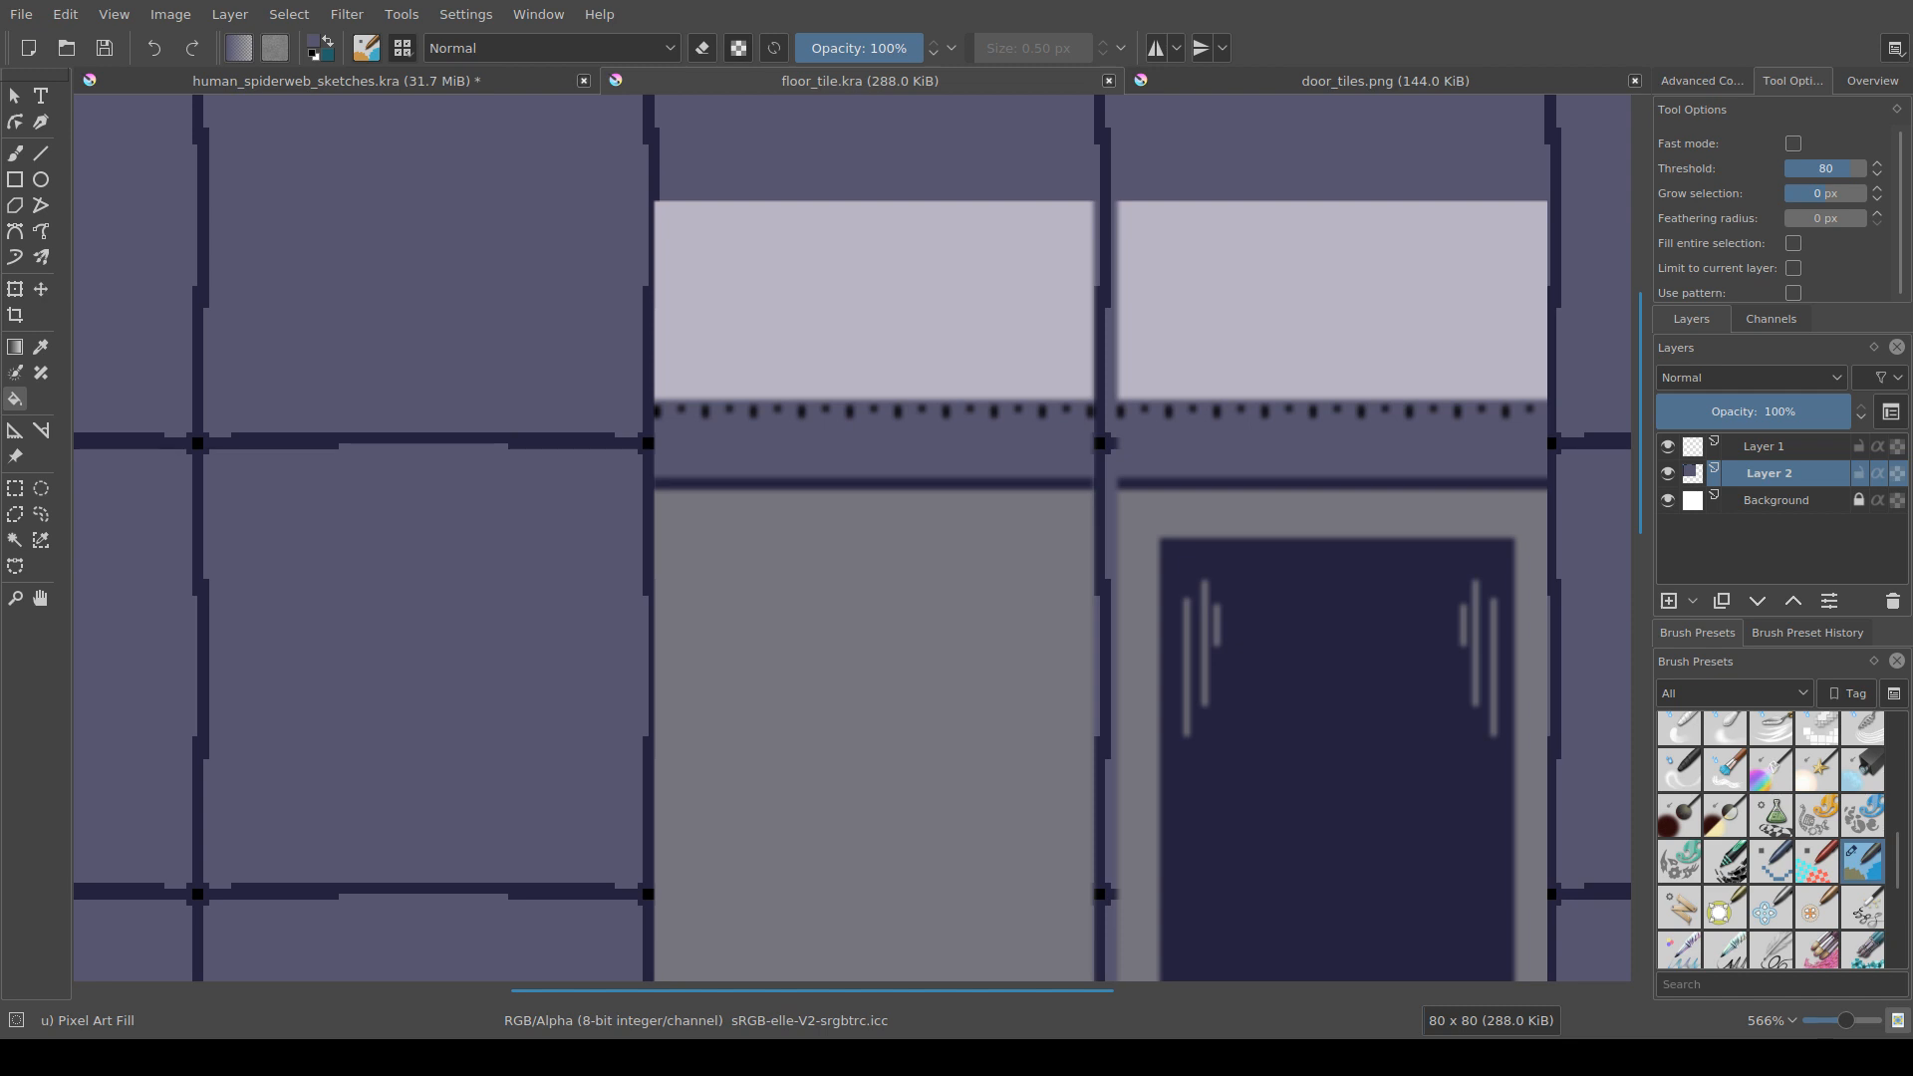
click(15, 457)
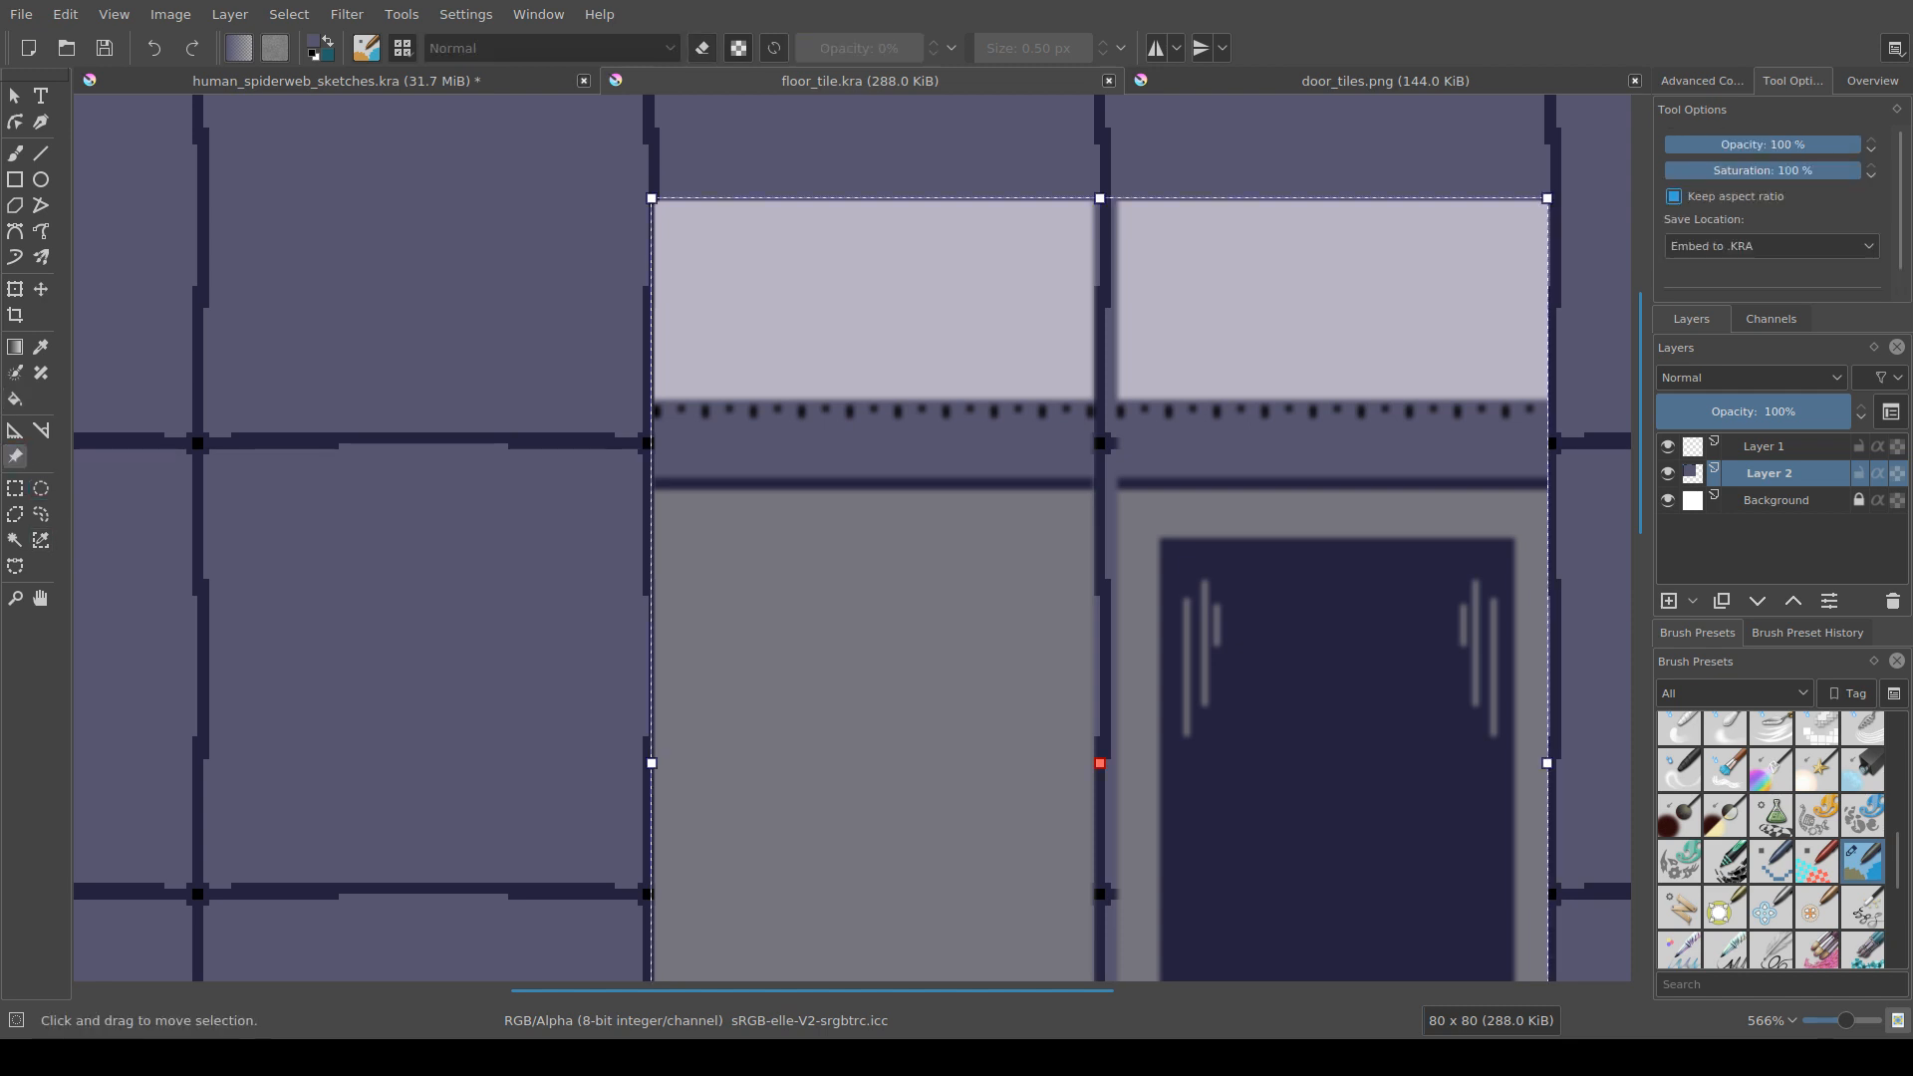
drag(1100, 764, 915, 695)
scroll(915, 695, down, 4)
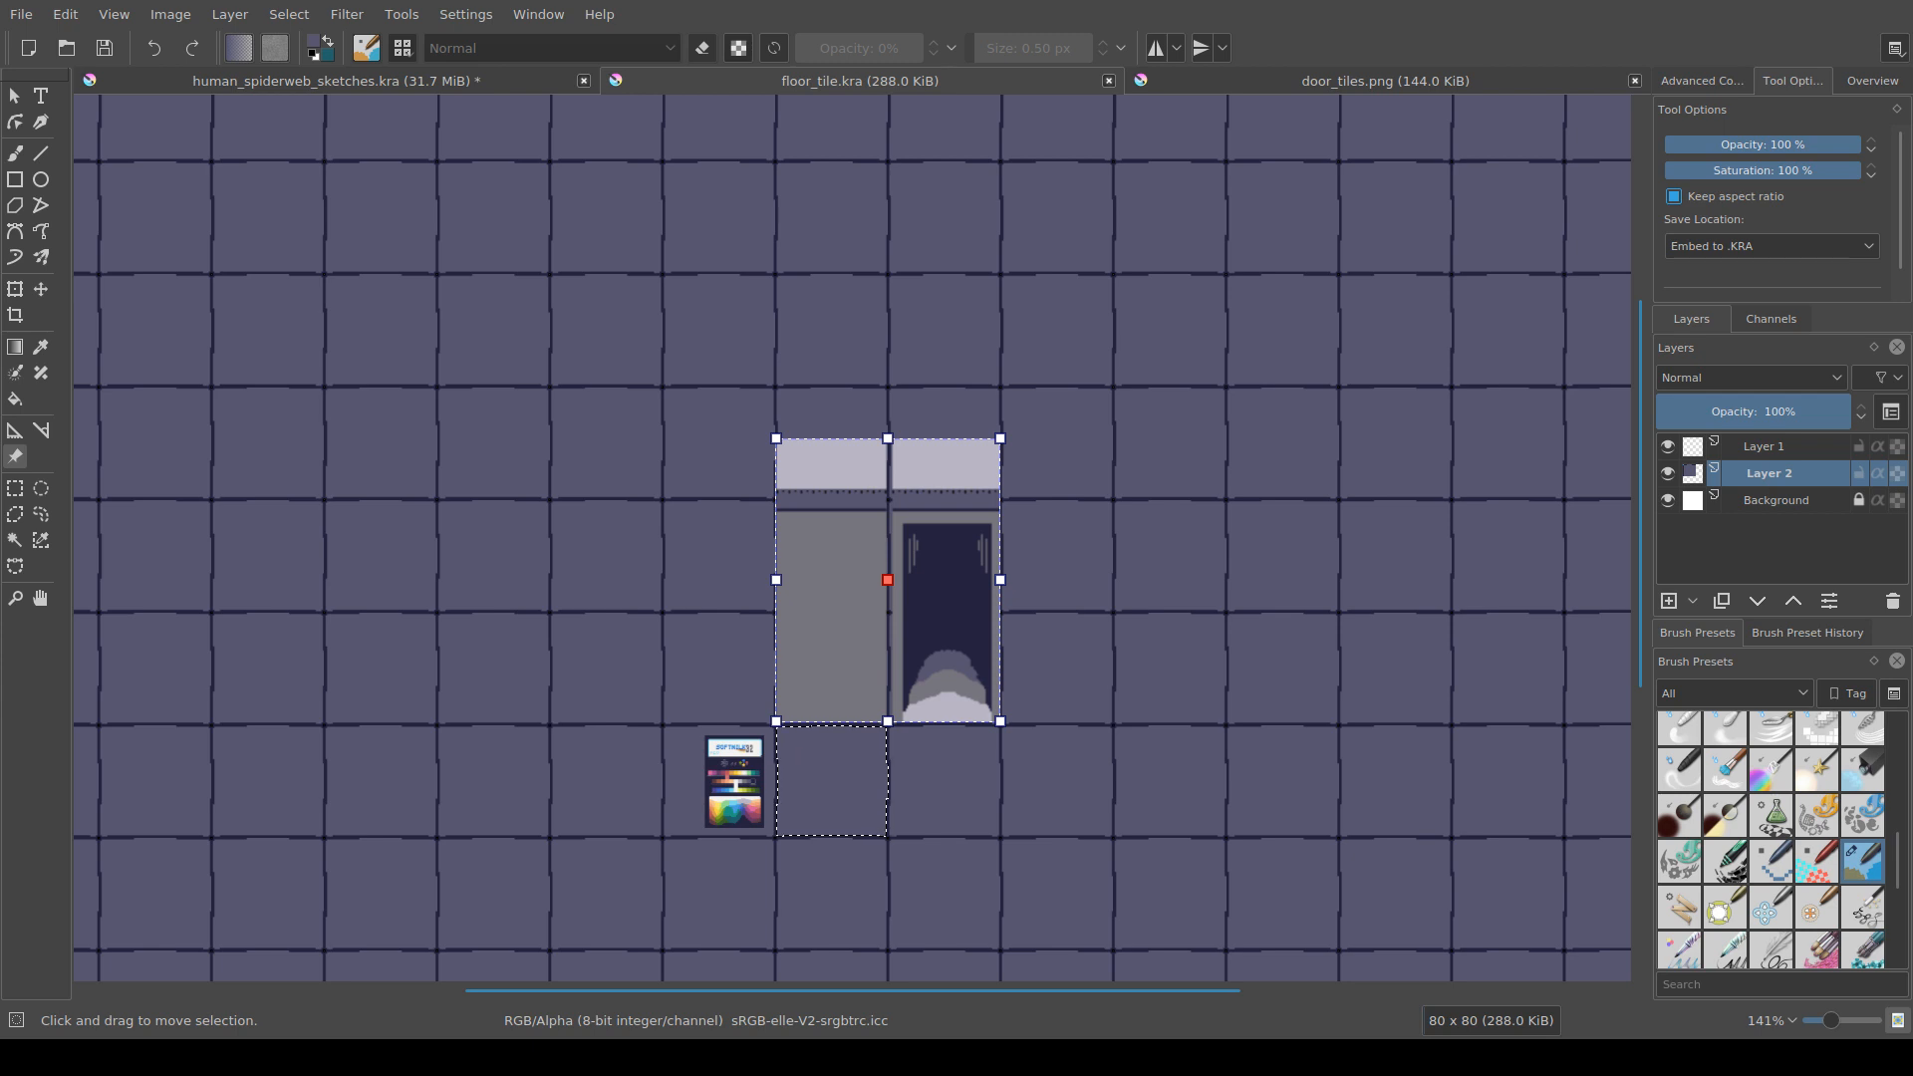
scroll(919, 709, up, 2)
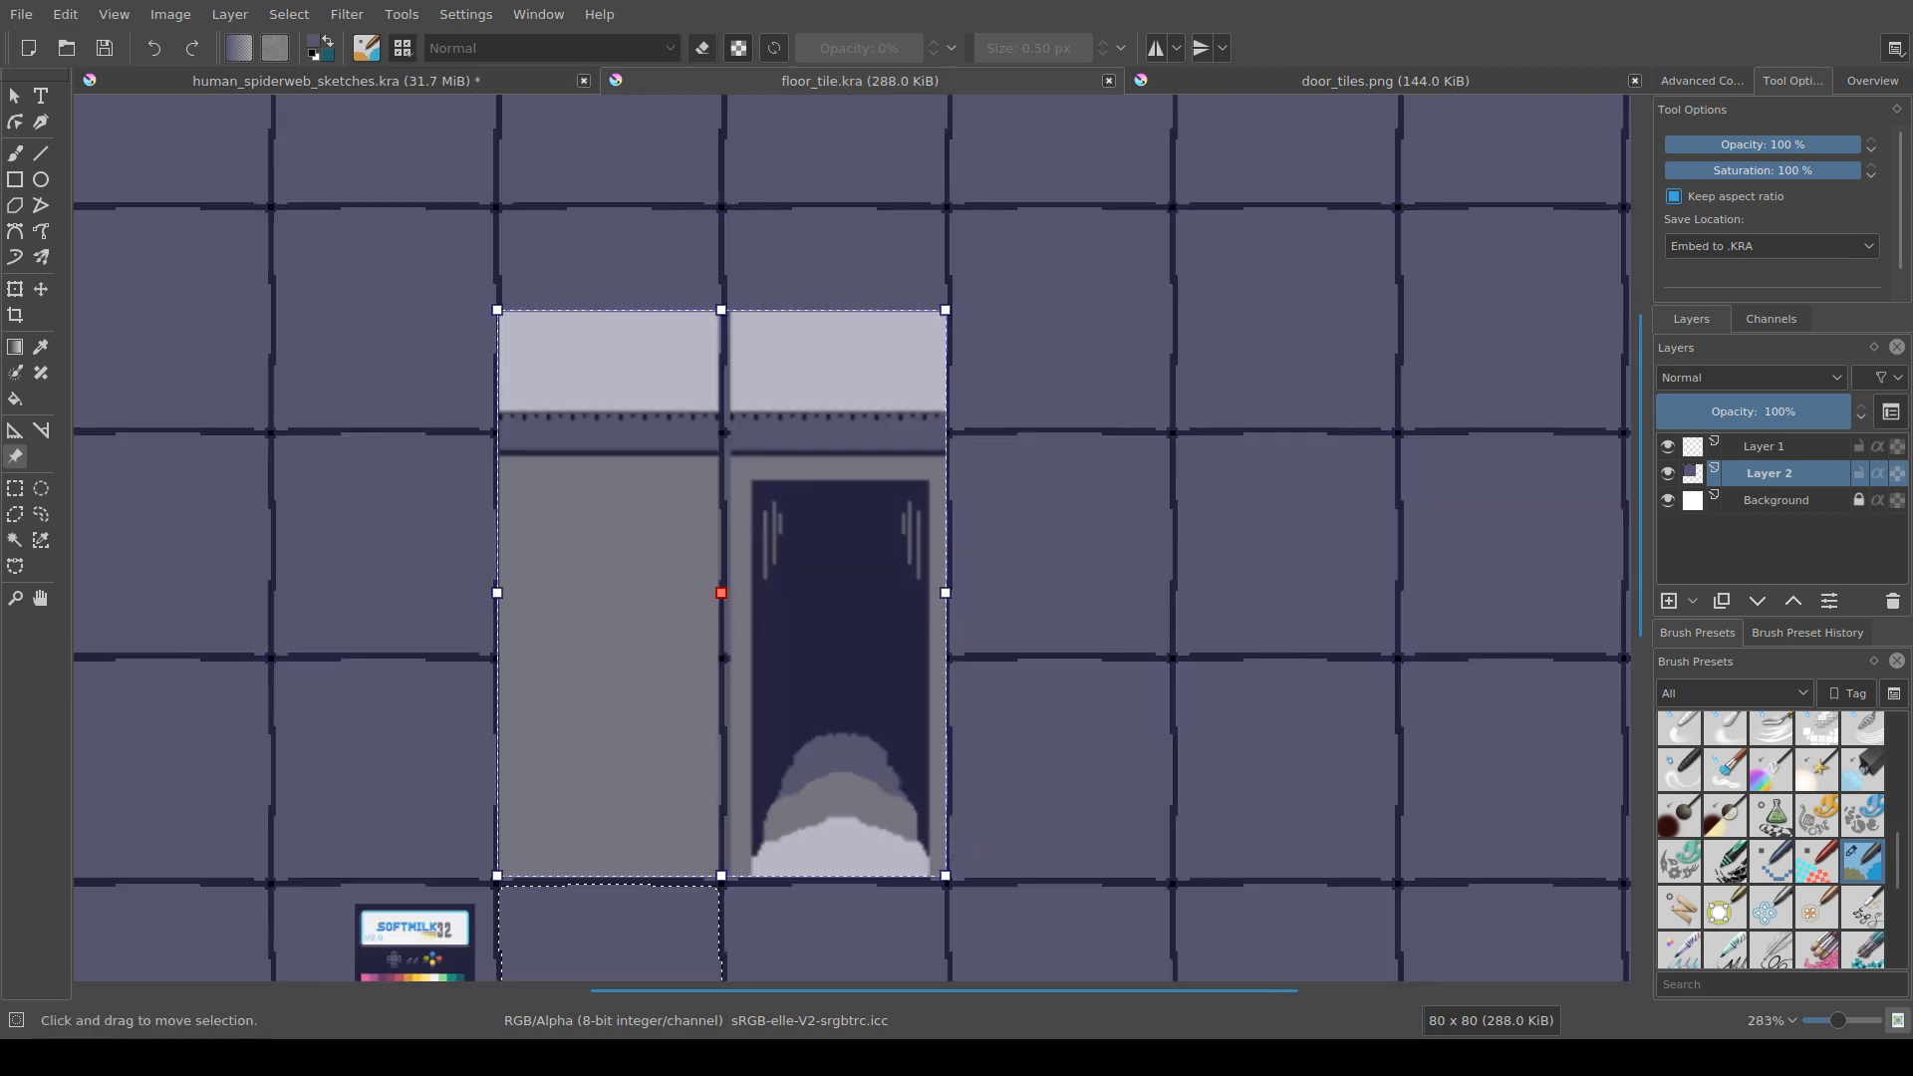
scroll(870, 548, down, 2)
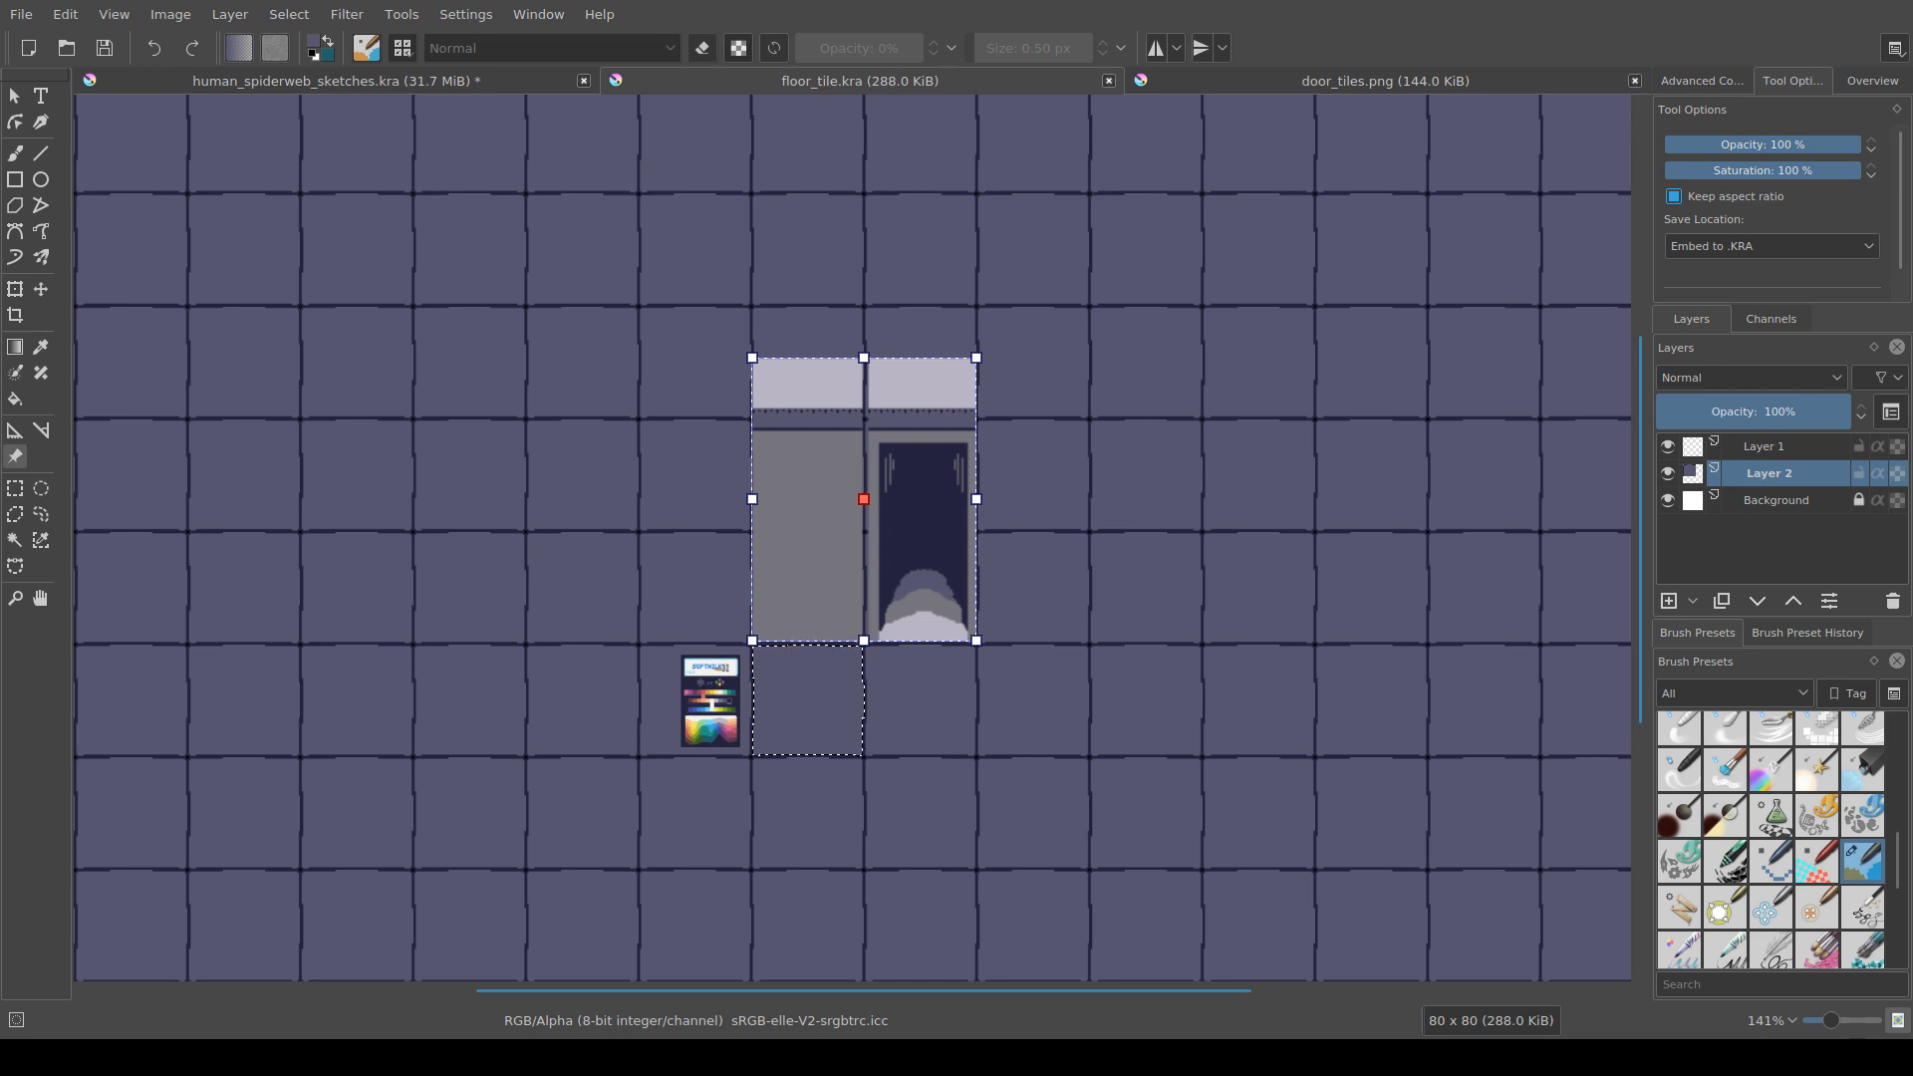
drag(864, 558, 886, 564)
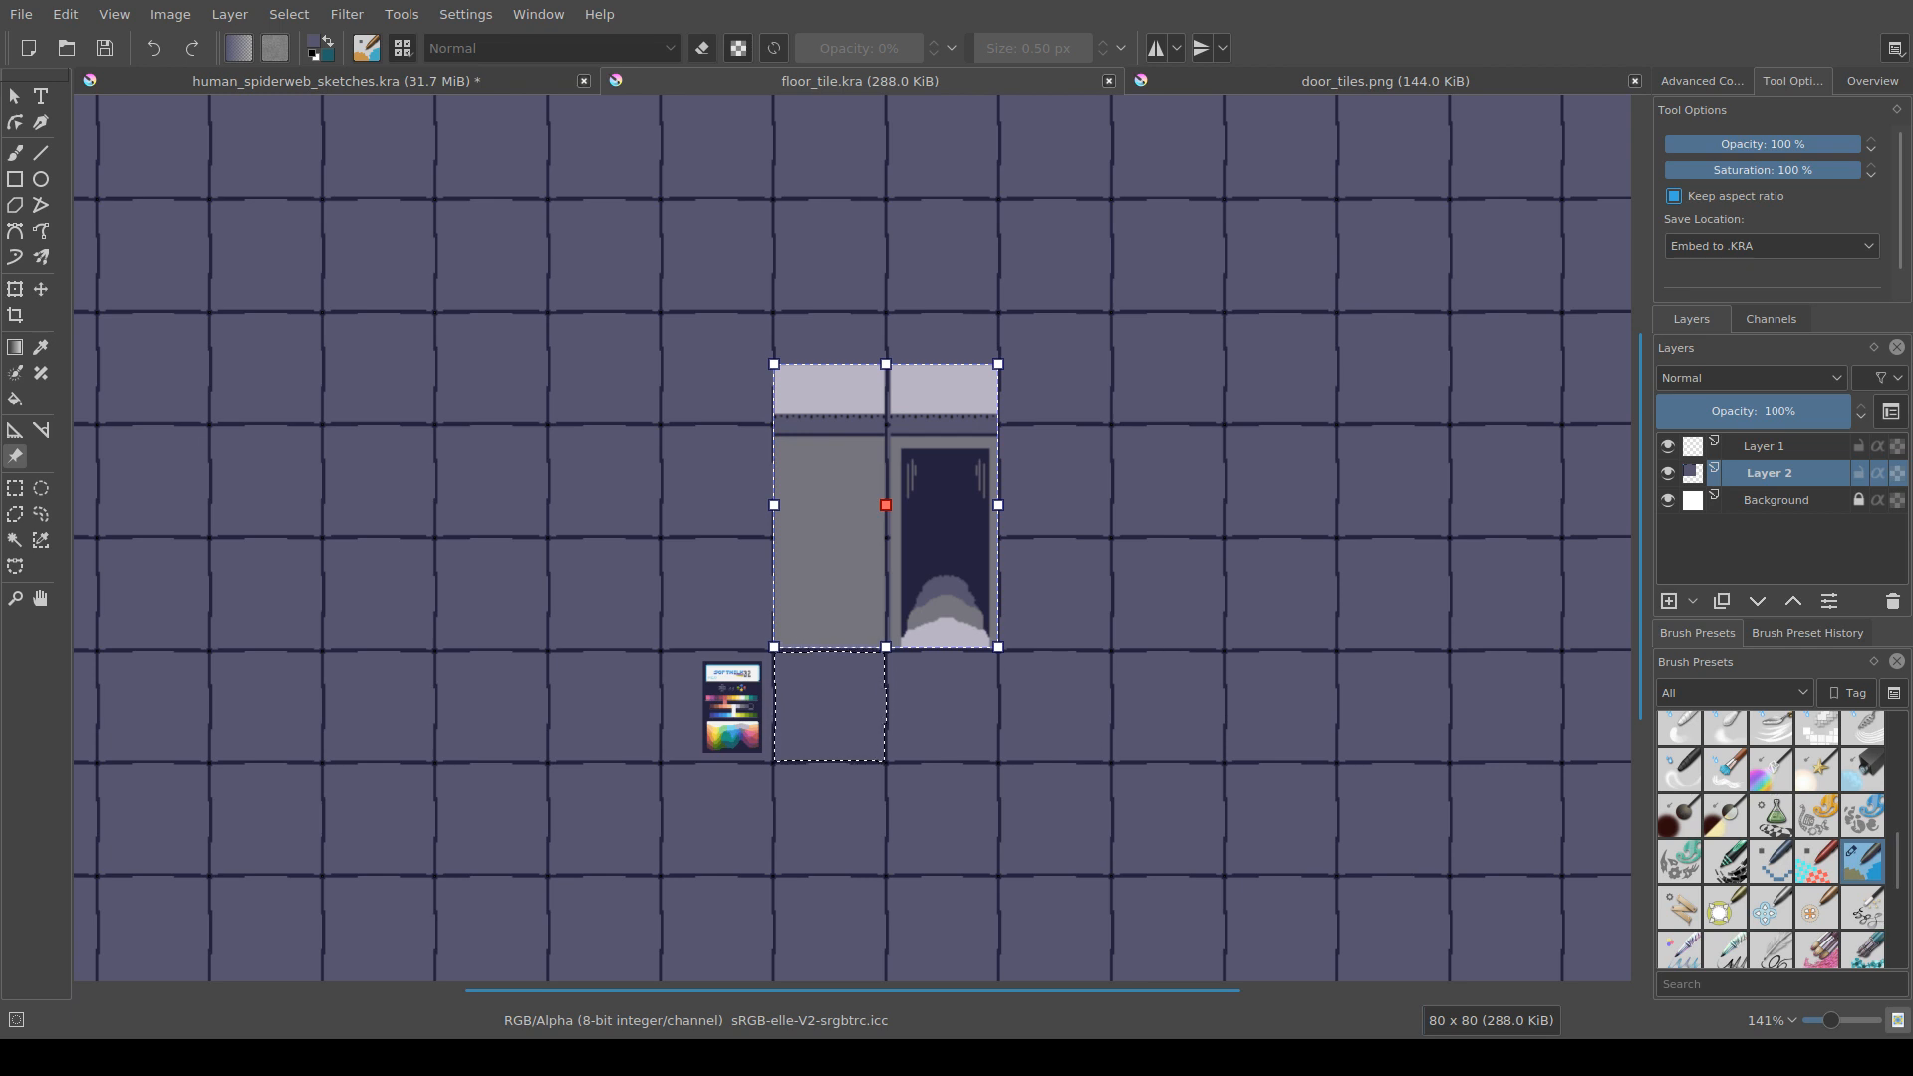
drag(853, 538, 823, 533)
Step: Switch to the rectangular selection tool, clear the selection around the floor tile and save floor_tile.kra
key(ctrl+r)
key(ctrl+shift+a)
drag(752, 705, 730, 763)
scroll(730, 762, up, 1)
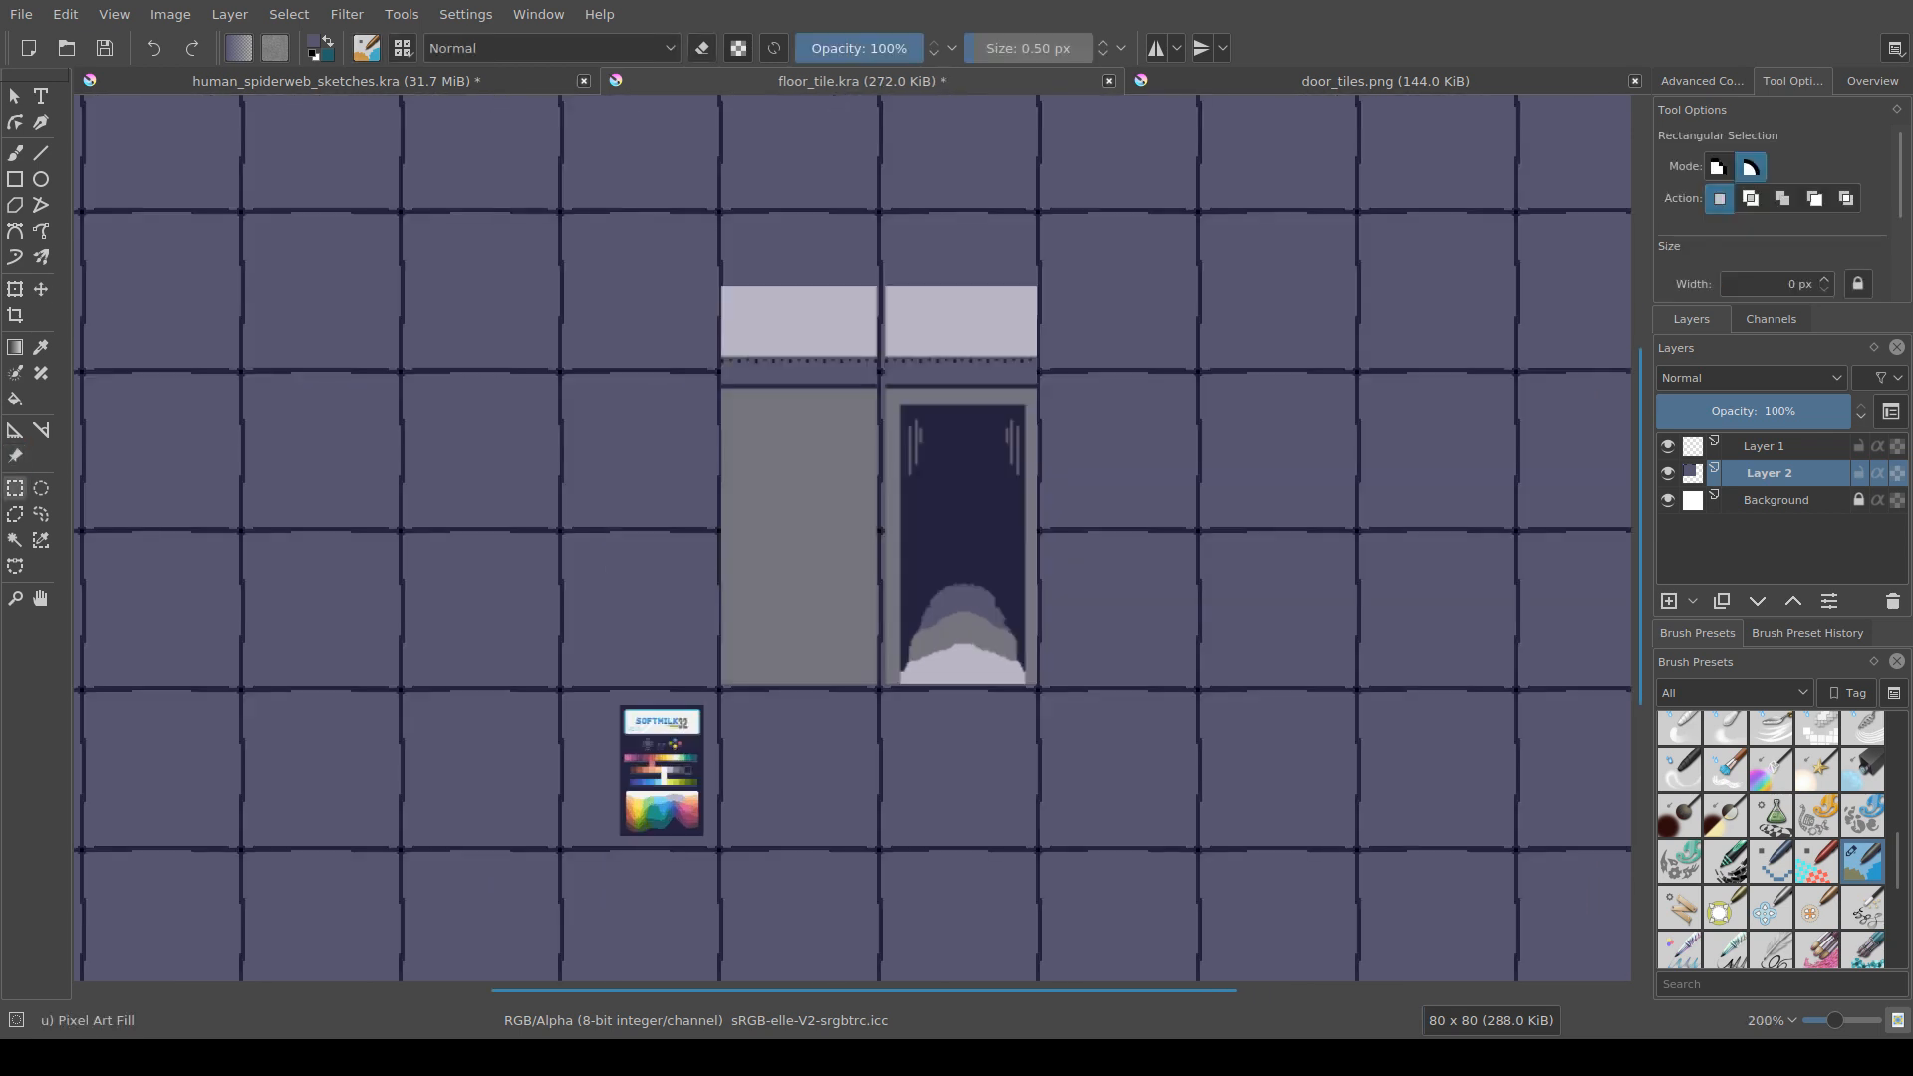
key(ctrl+s)
Step: Examine the repeating slate floor pattern around the door and palette references from near and far
scroll(801, 802, down, 2)
drag(821, 859, 803, 799)
scroll(803, 799, up, 3)
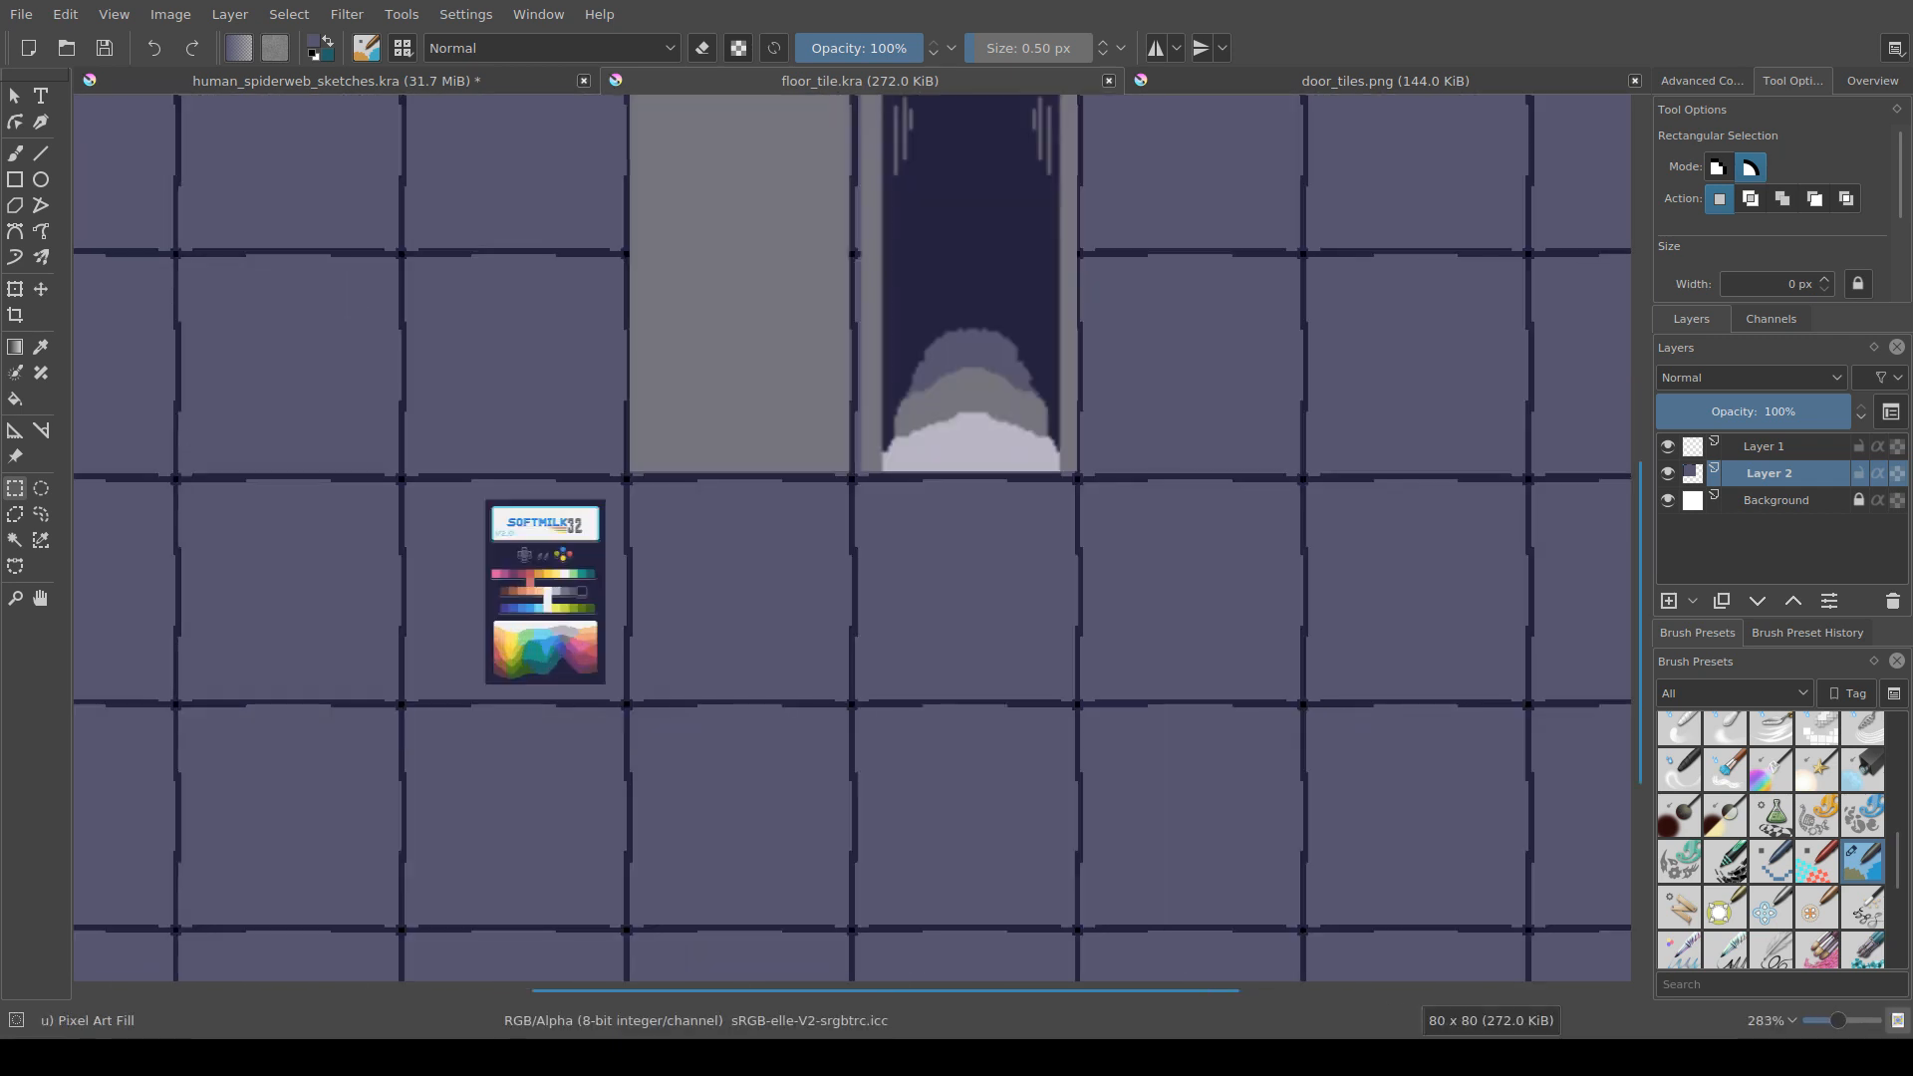
drag(799, 612, 740, 715)
scroll(672, 738, down, 2)
scroll(747, 738, up, 2)
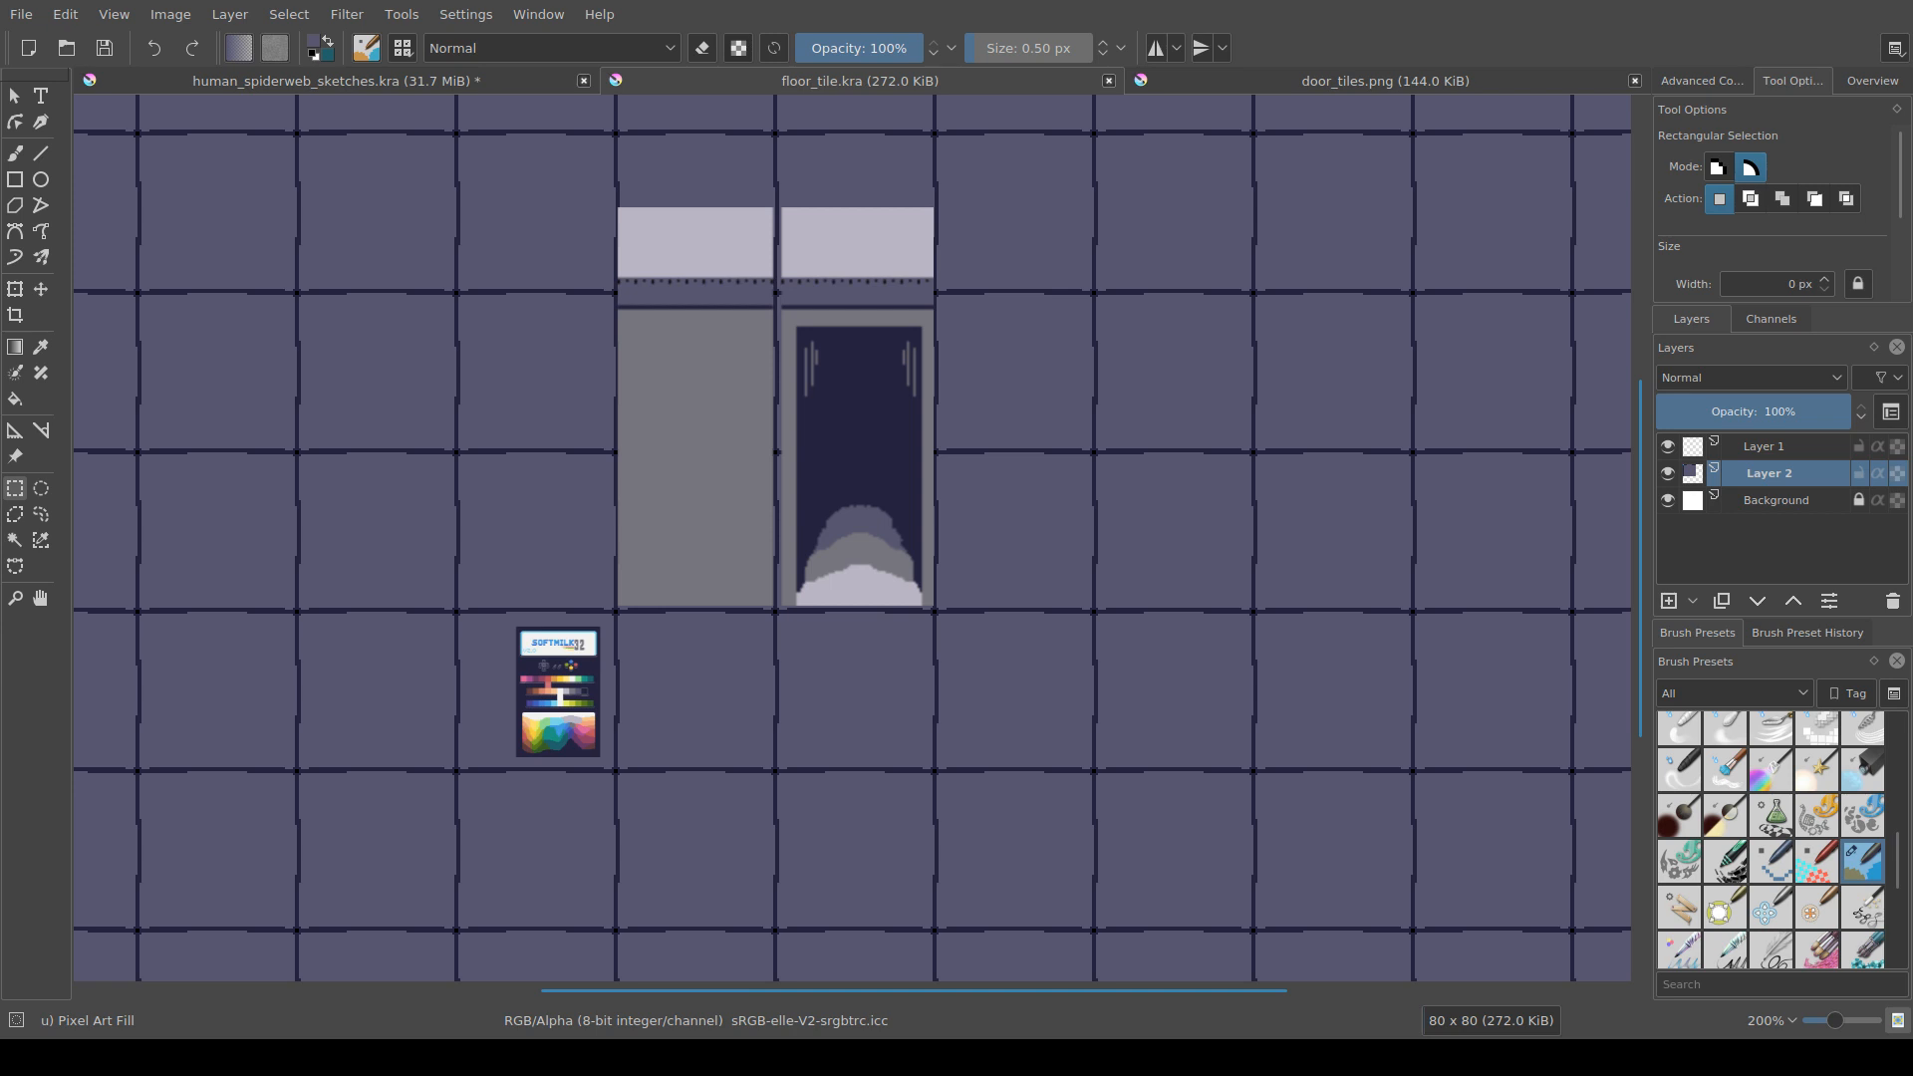
scroll(737, 788, down, 2)
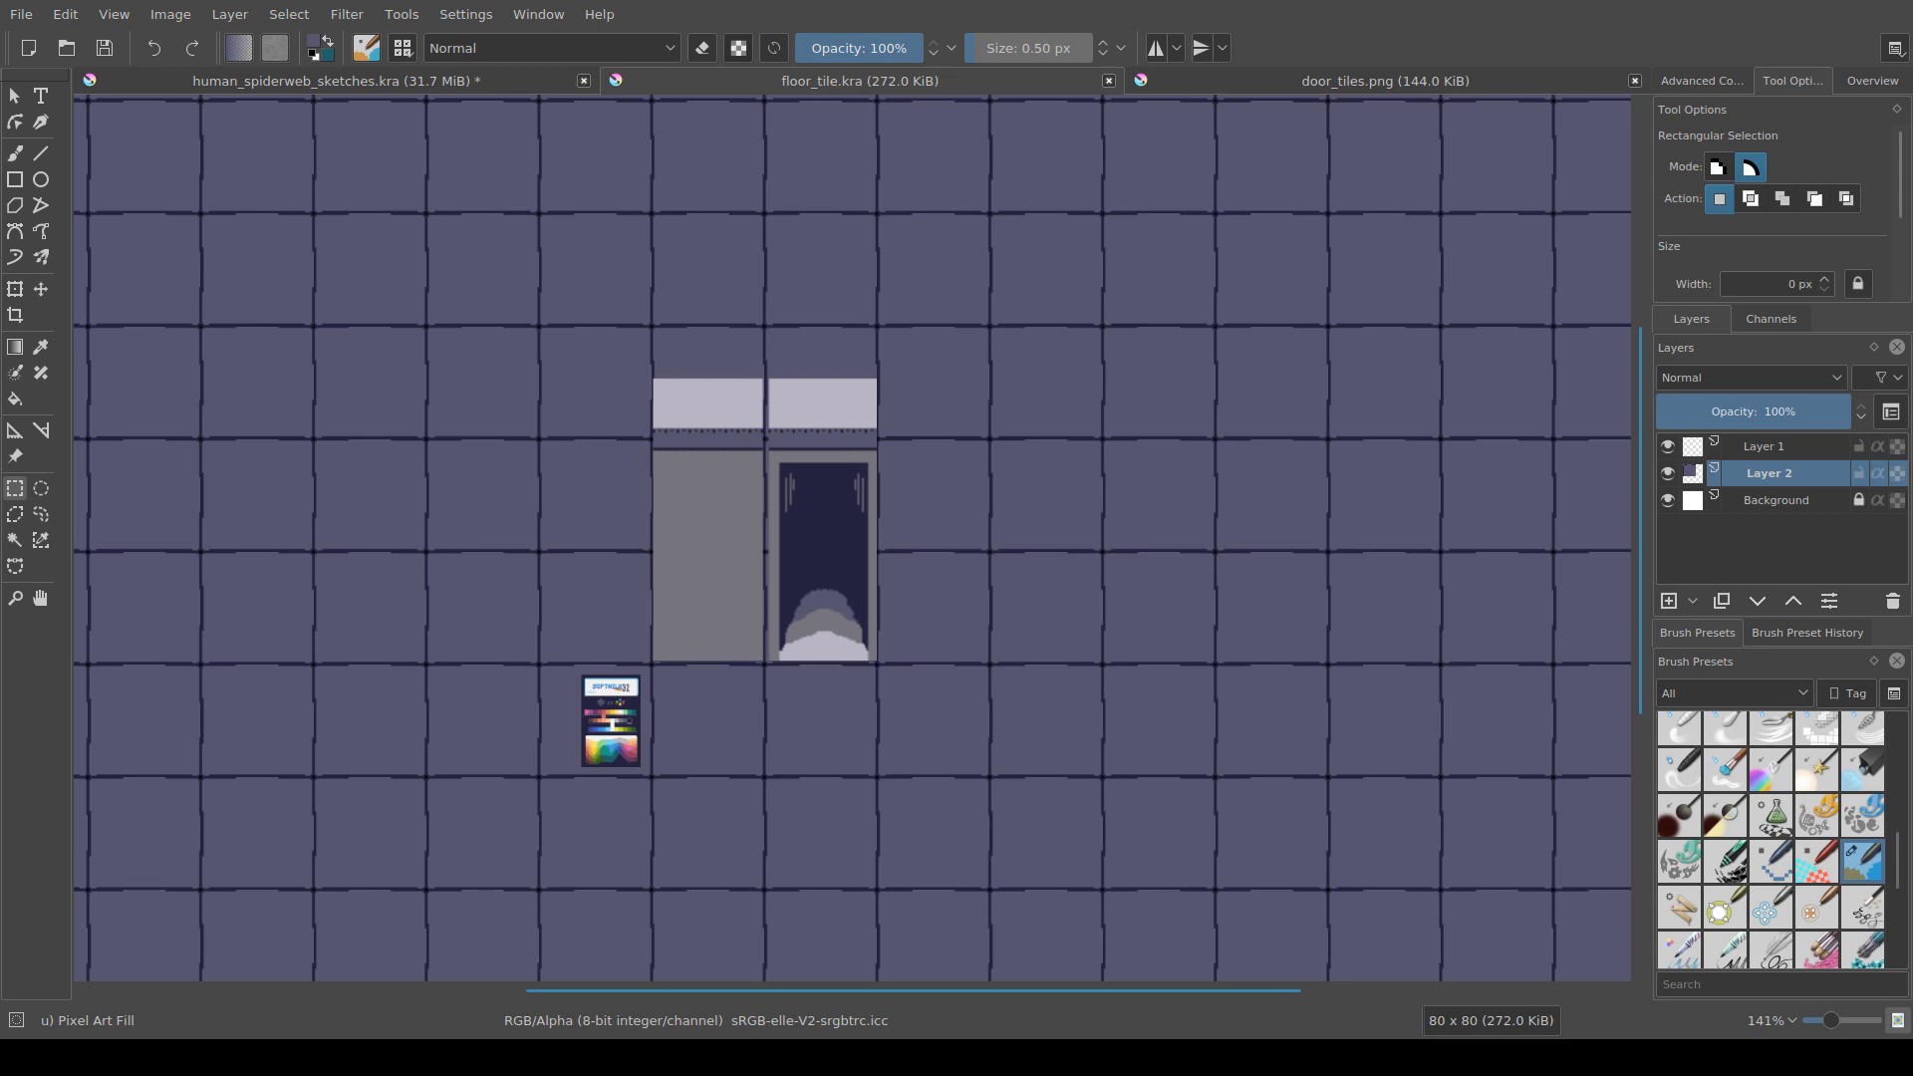
scroll(789, 741, up, 2)
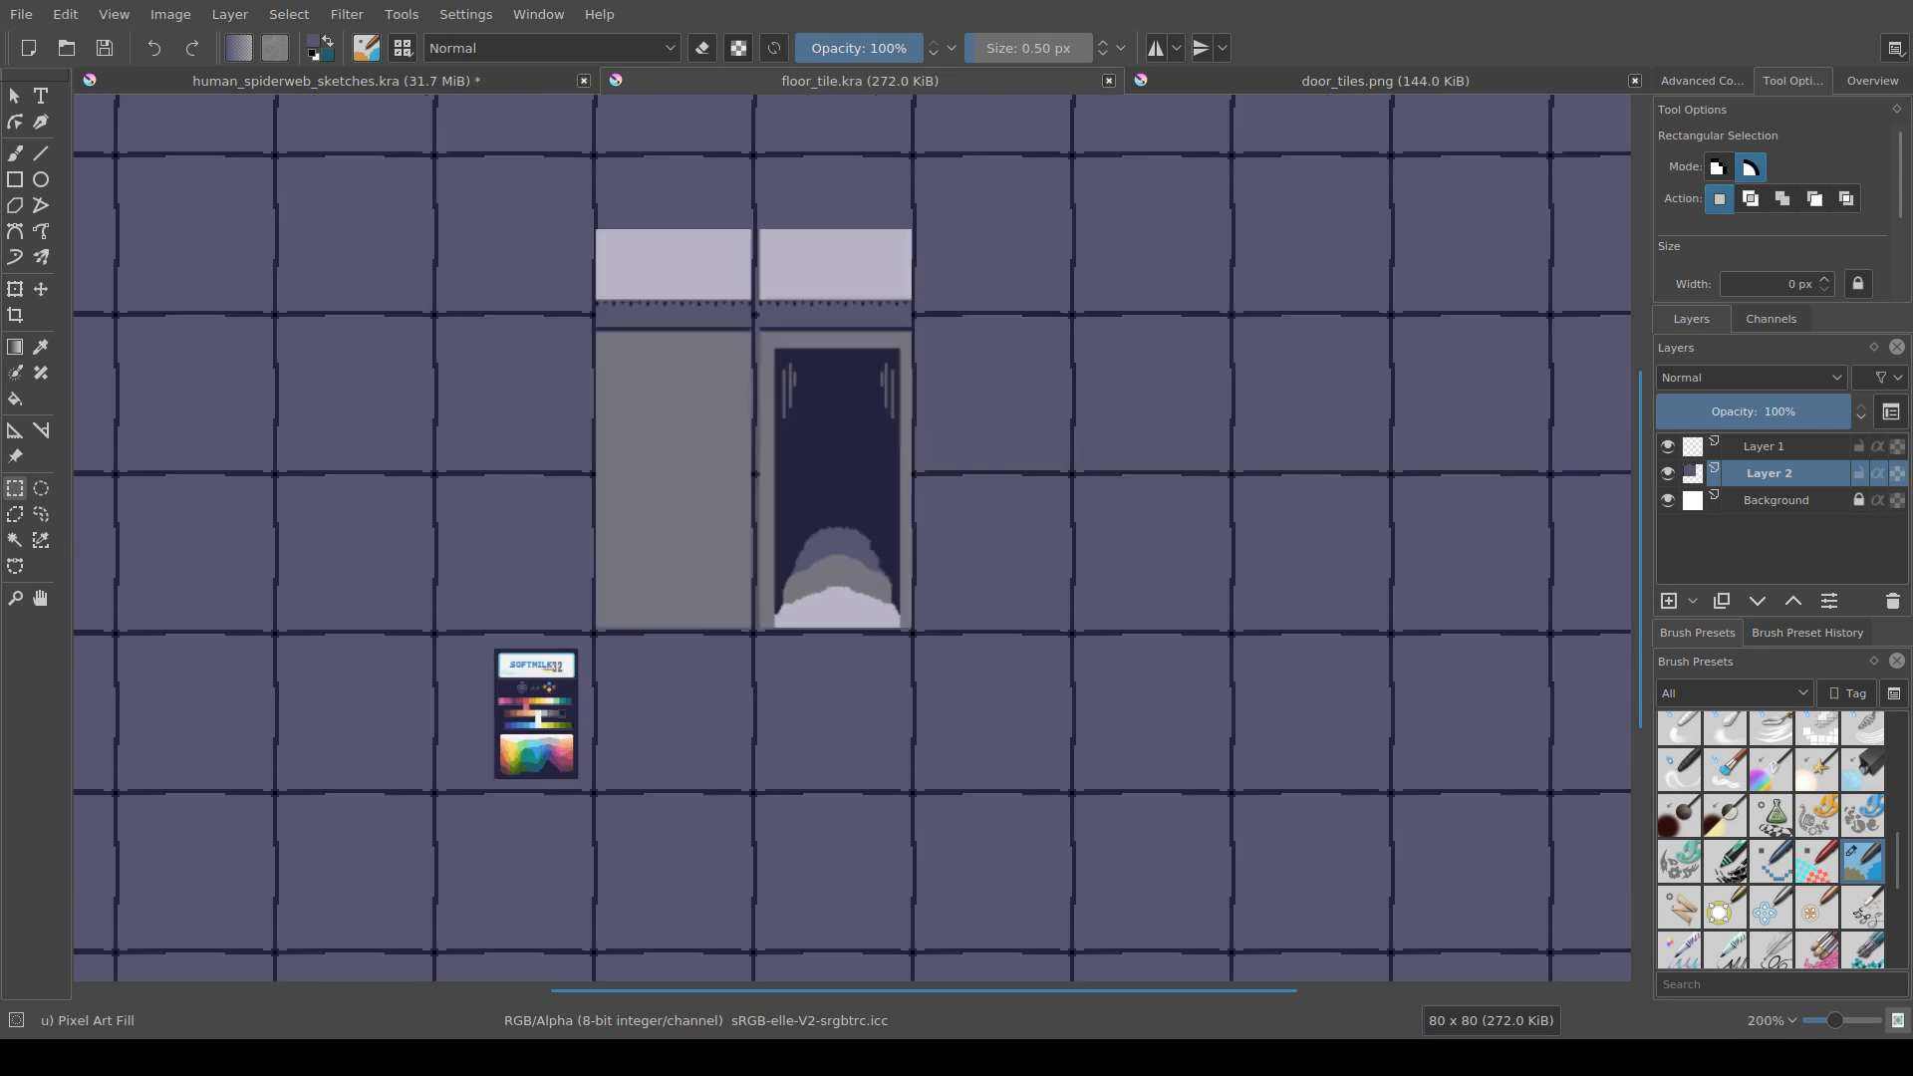
Step: Select the plain wall tile in door_tiles.png with a 73 px wide rectangular selection, copy it and return to floor_tile.kra
drag(789, 741, 824, 822)
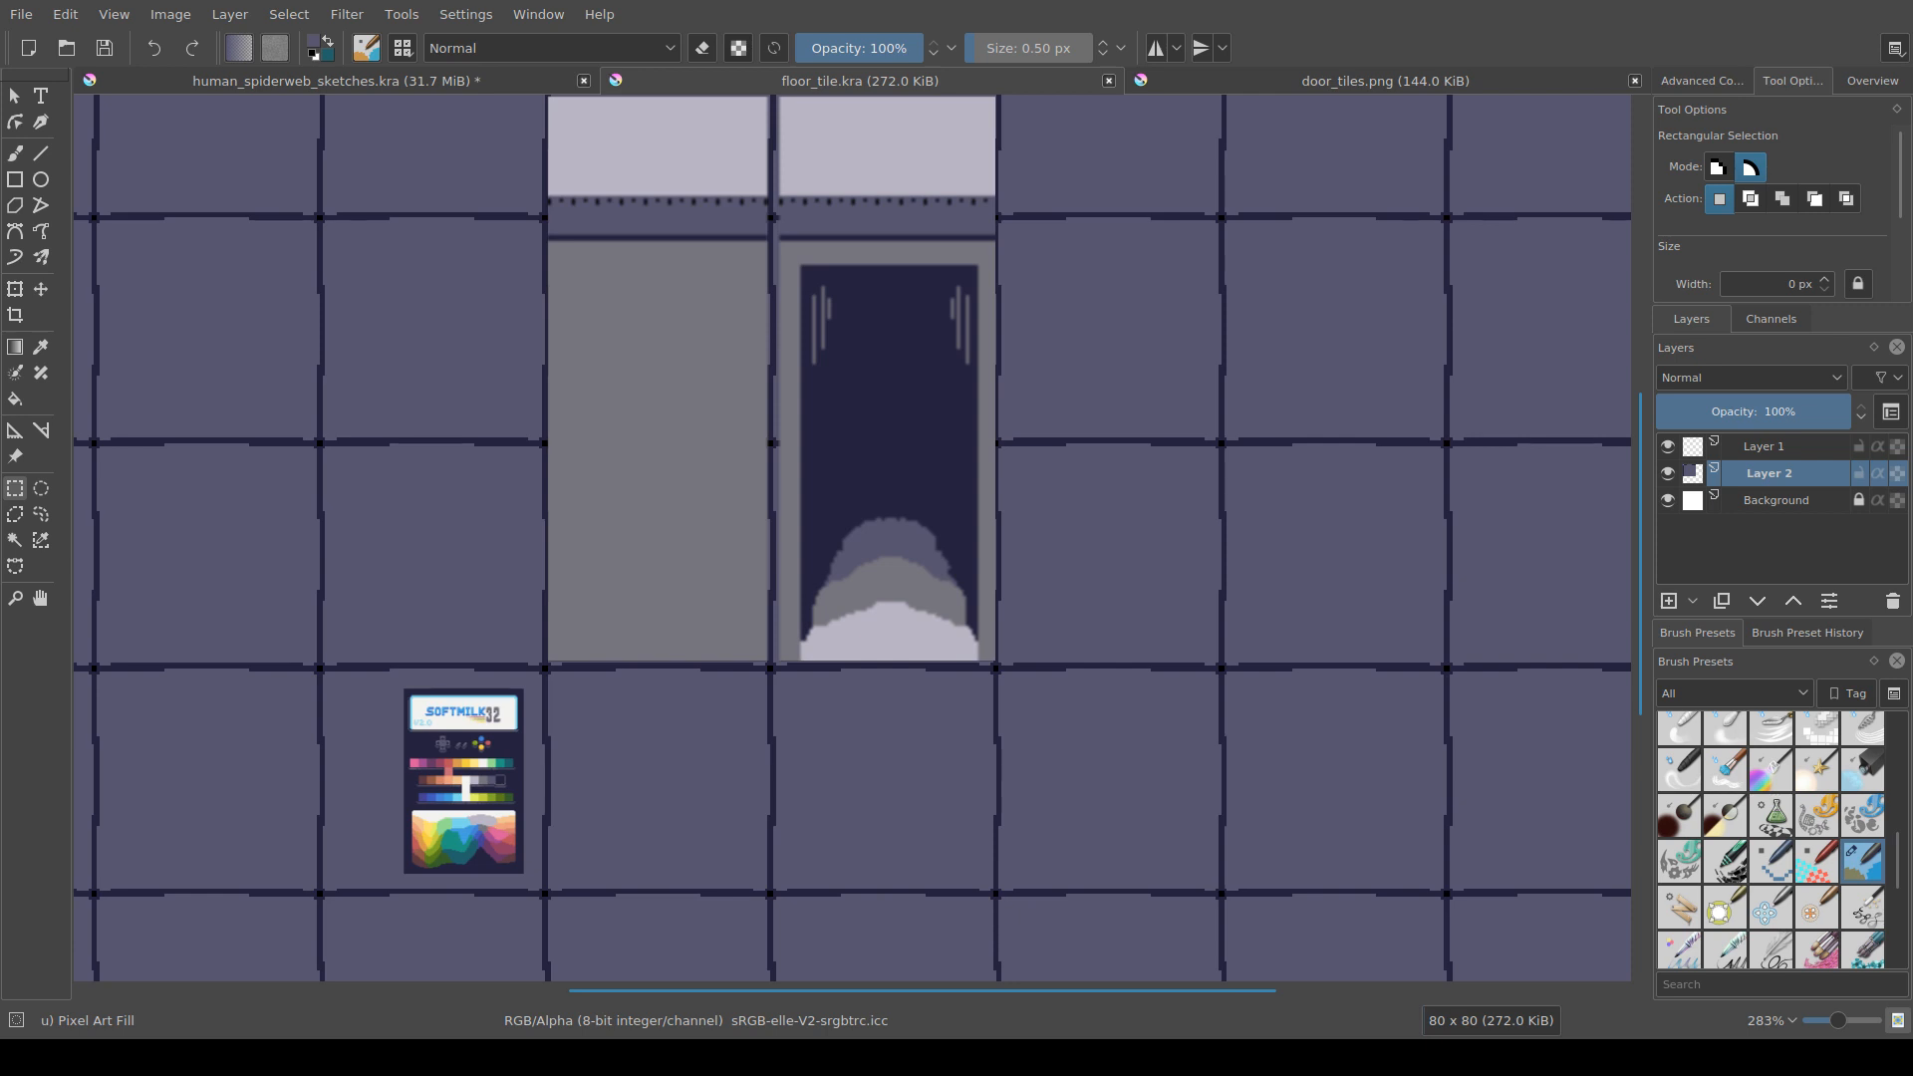
drag(817, 558, 853, 760)
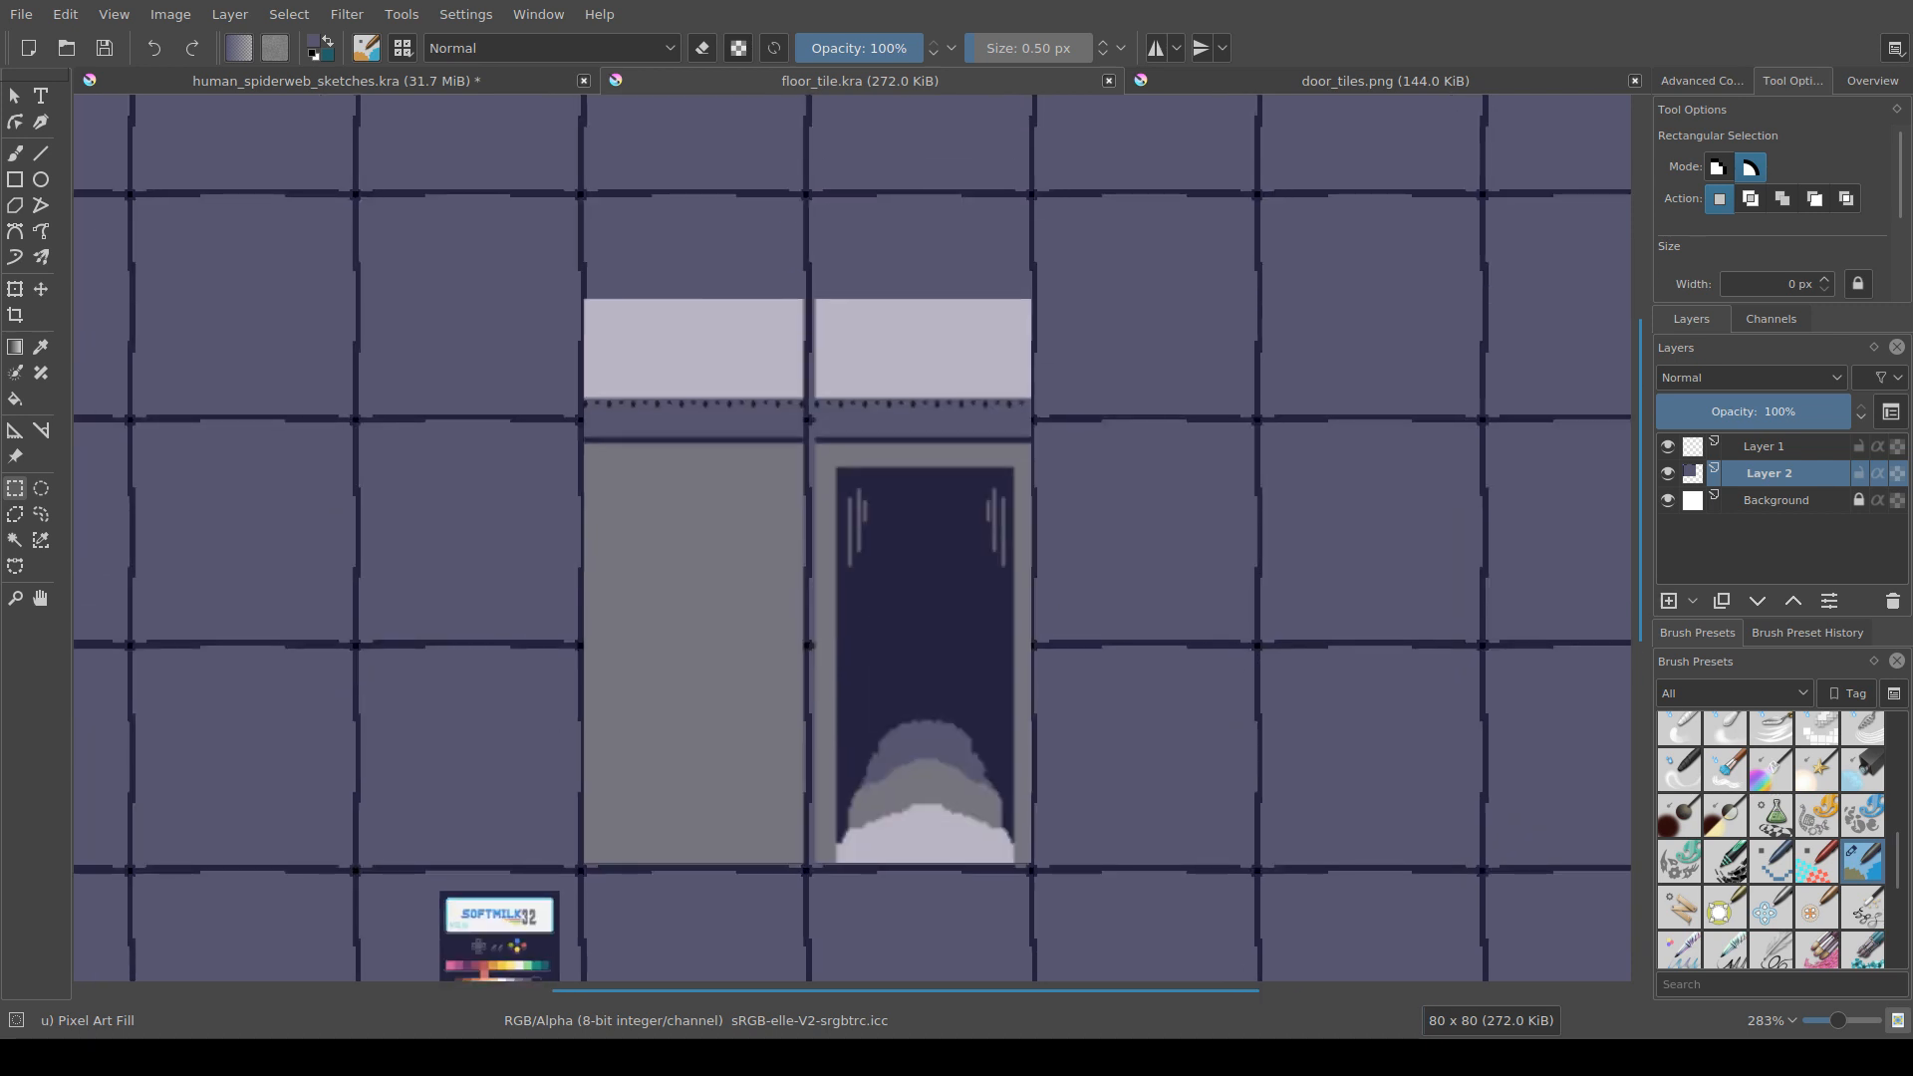
drag(817, 697, 857, 418)
drag(847, 498, 855, 572)
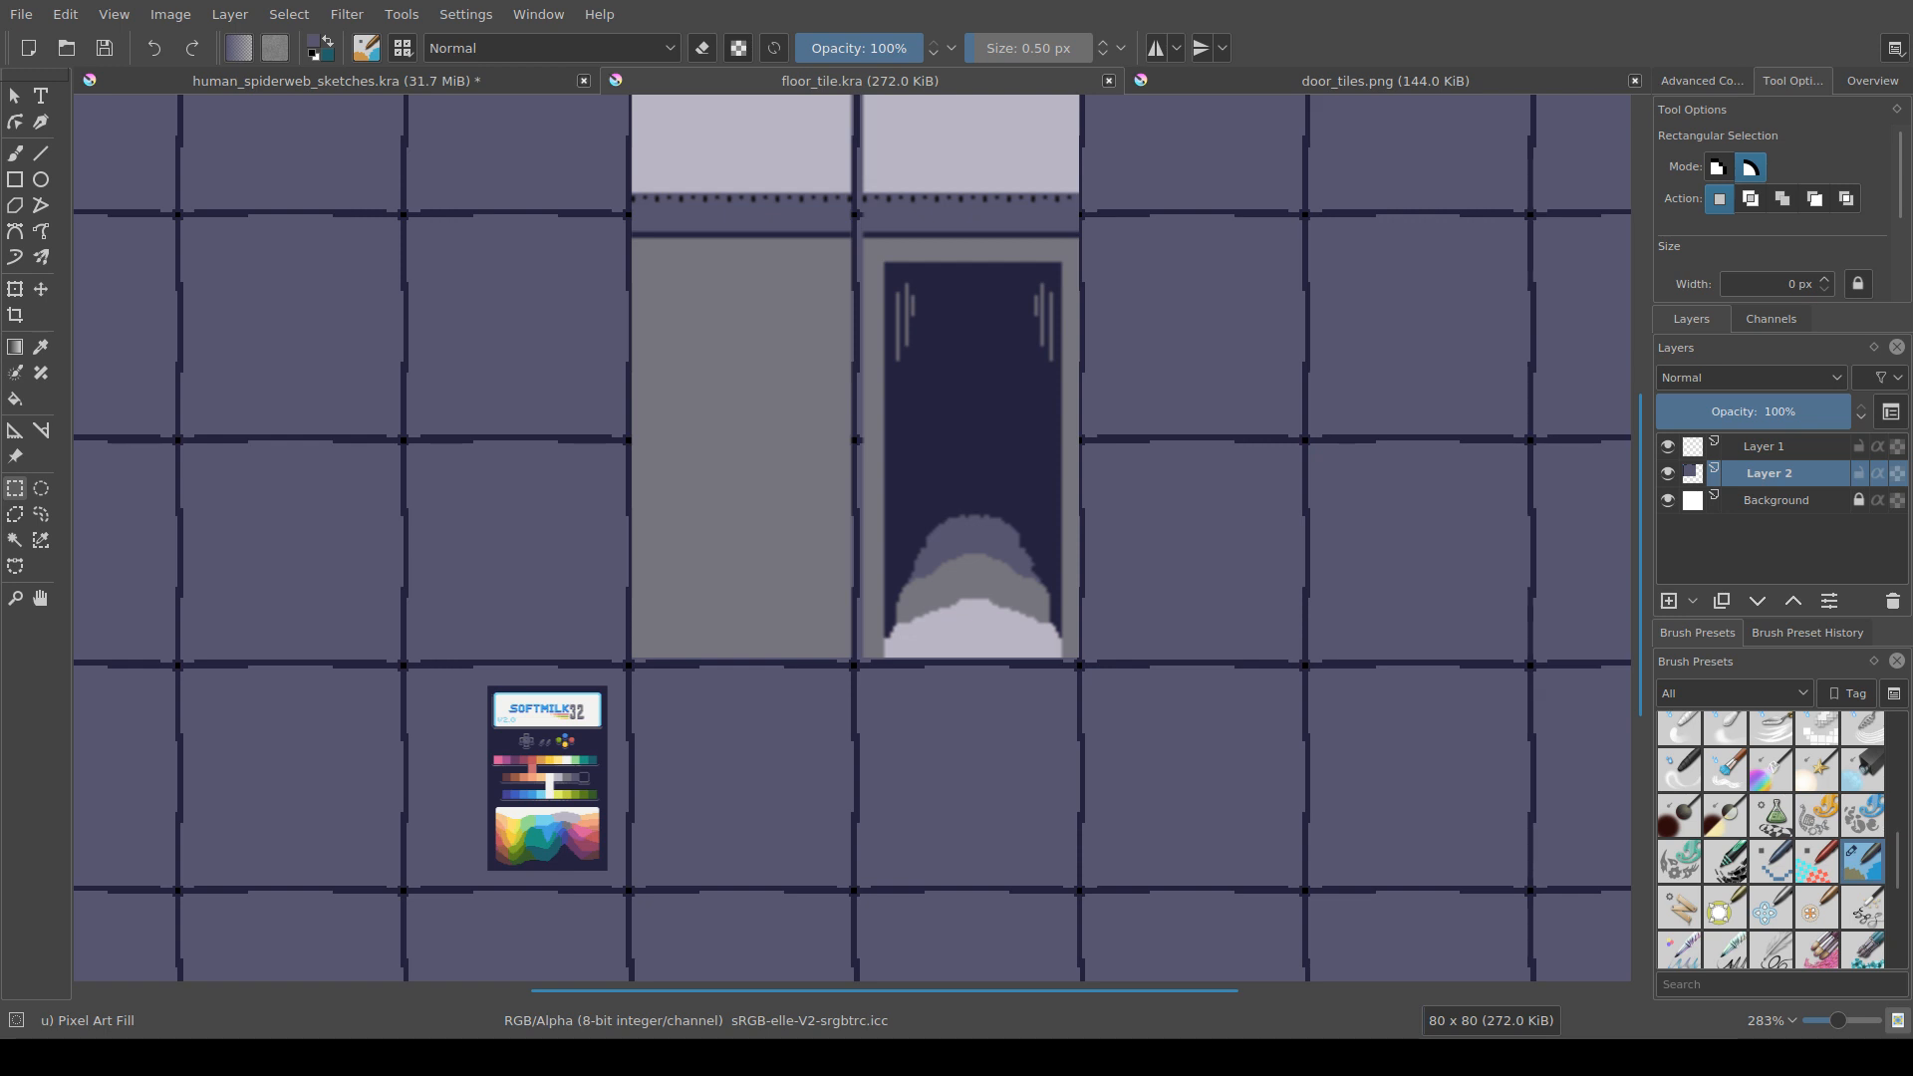
click(1385, 81)
drag(445, 277, 632, 373)
scroll(632, 373, up, 1)
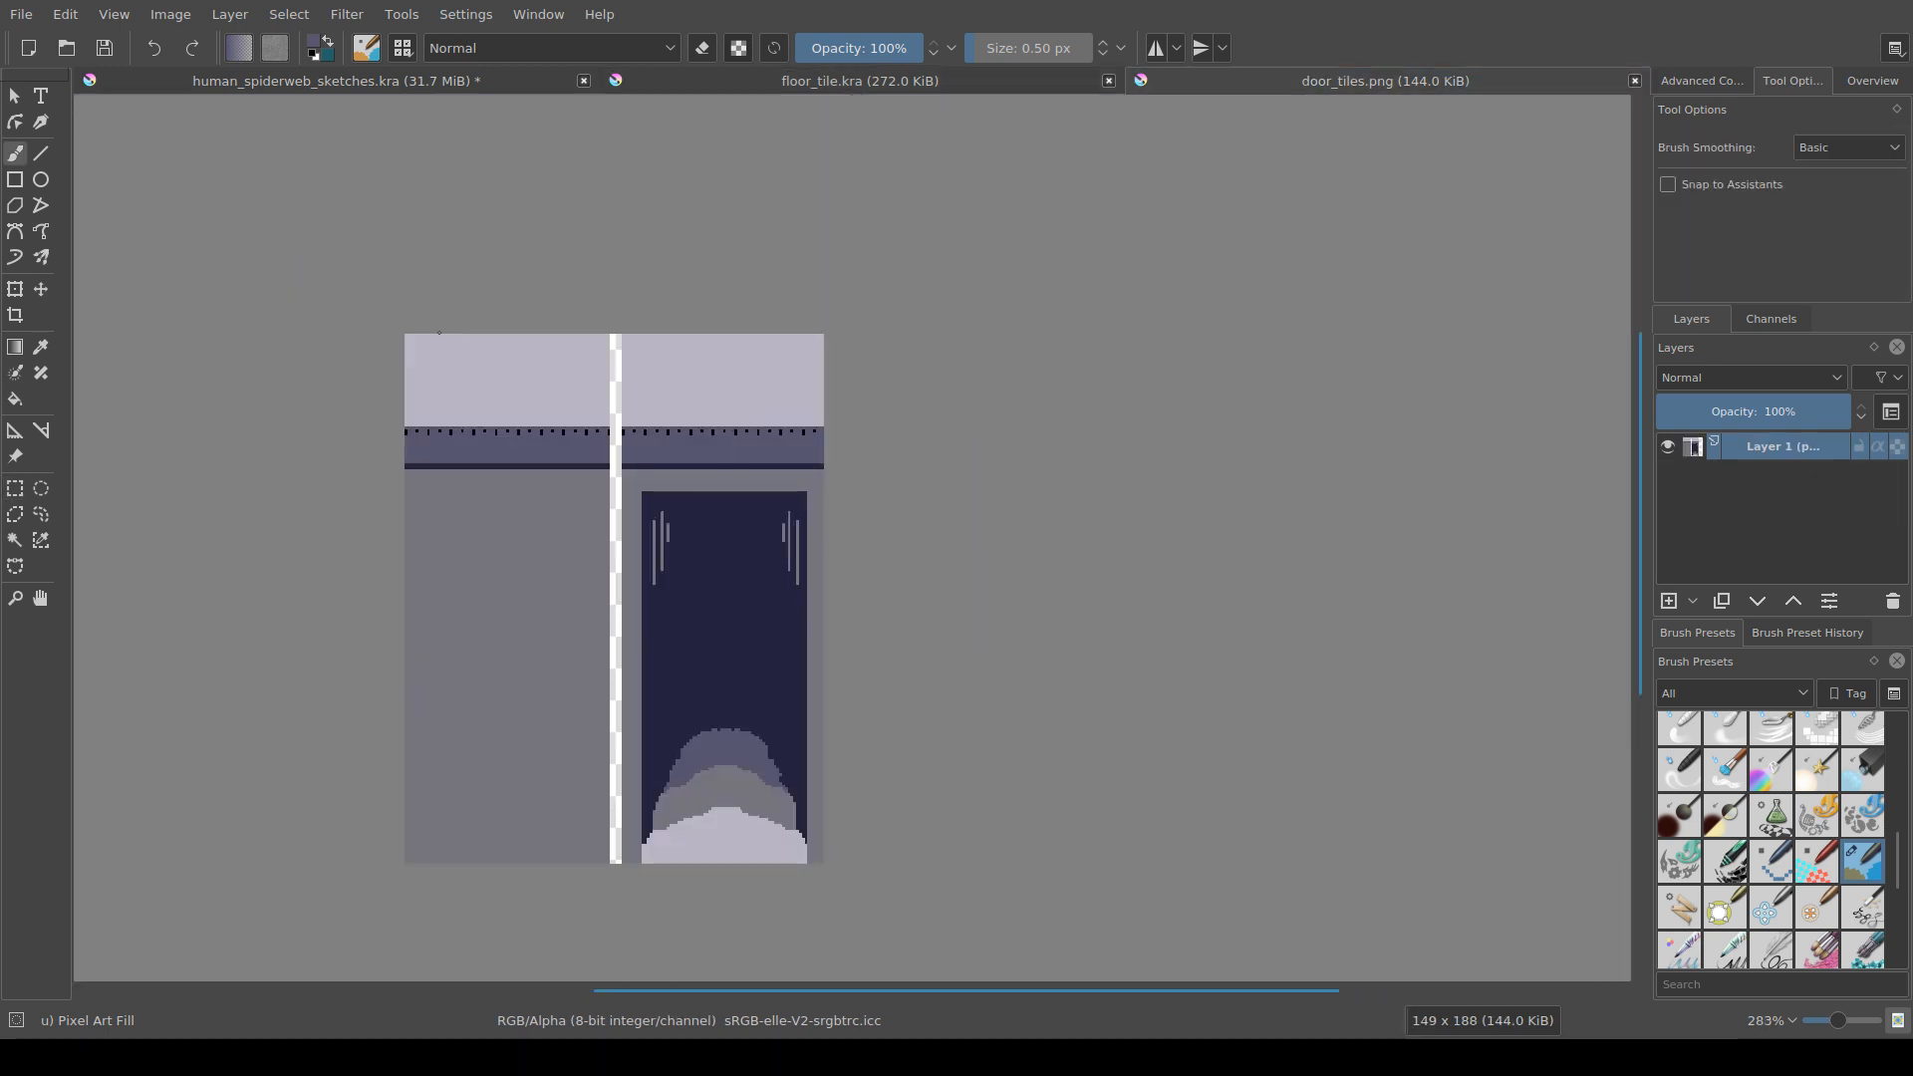
key(ctrl+r)
drag(403, 334, 610, 865)
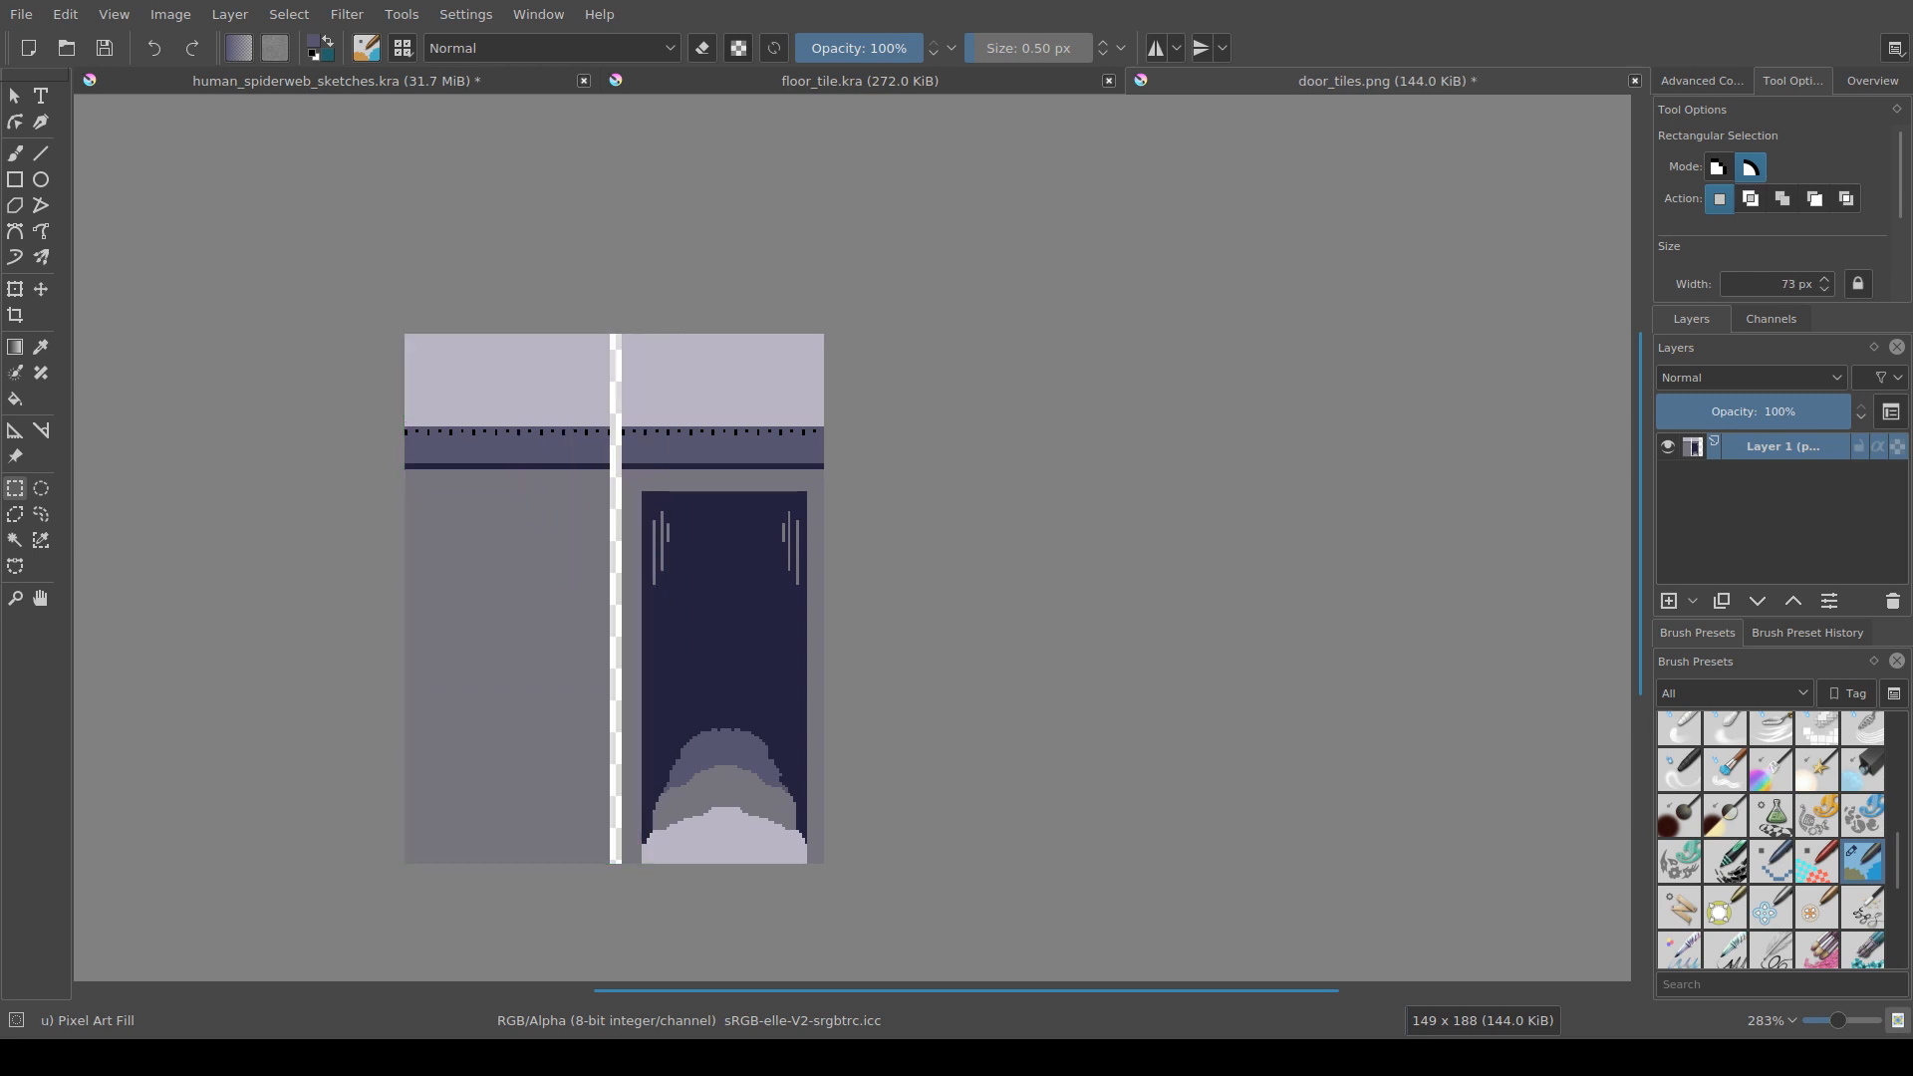
click(859, 81)
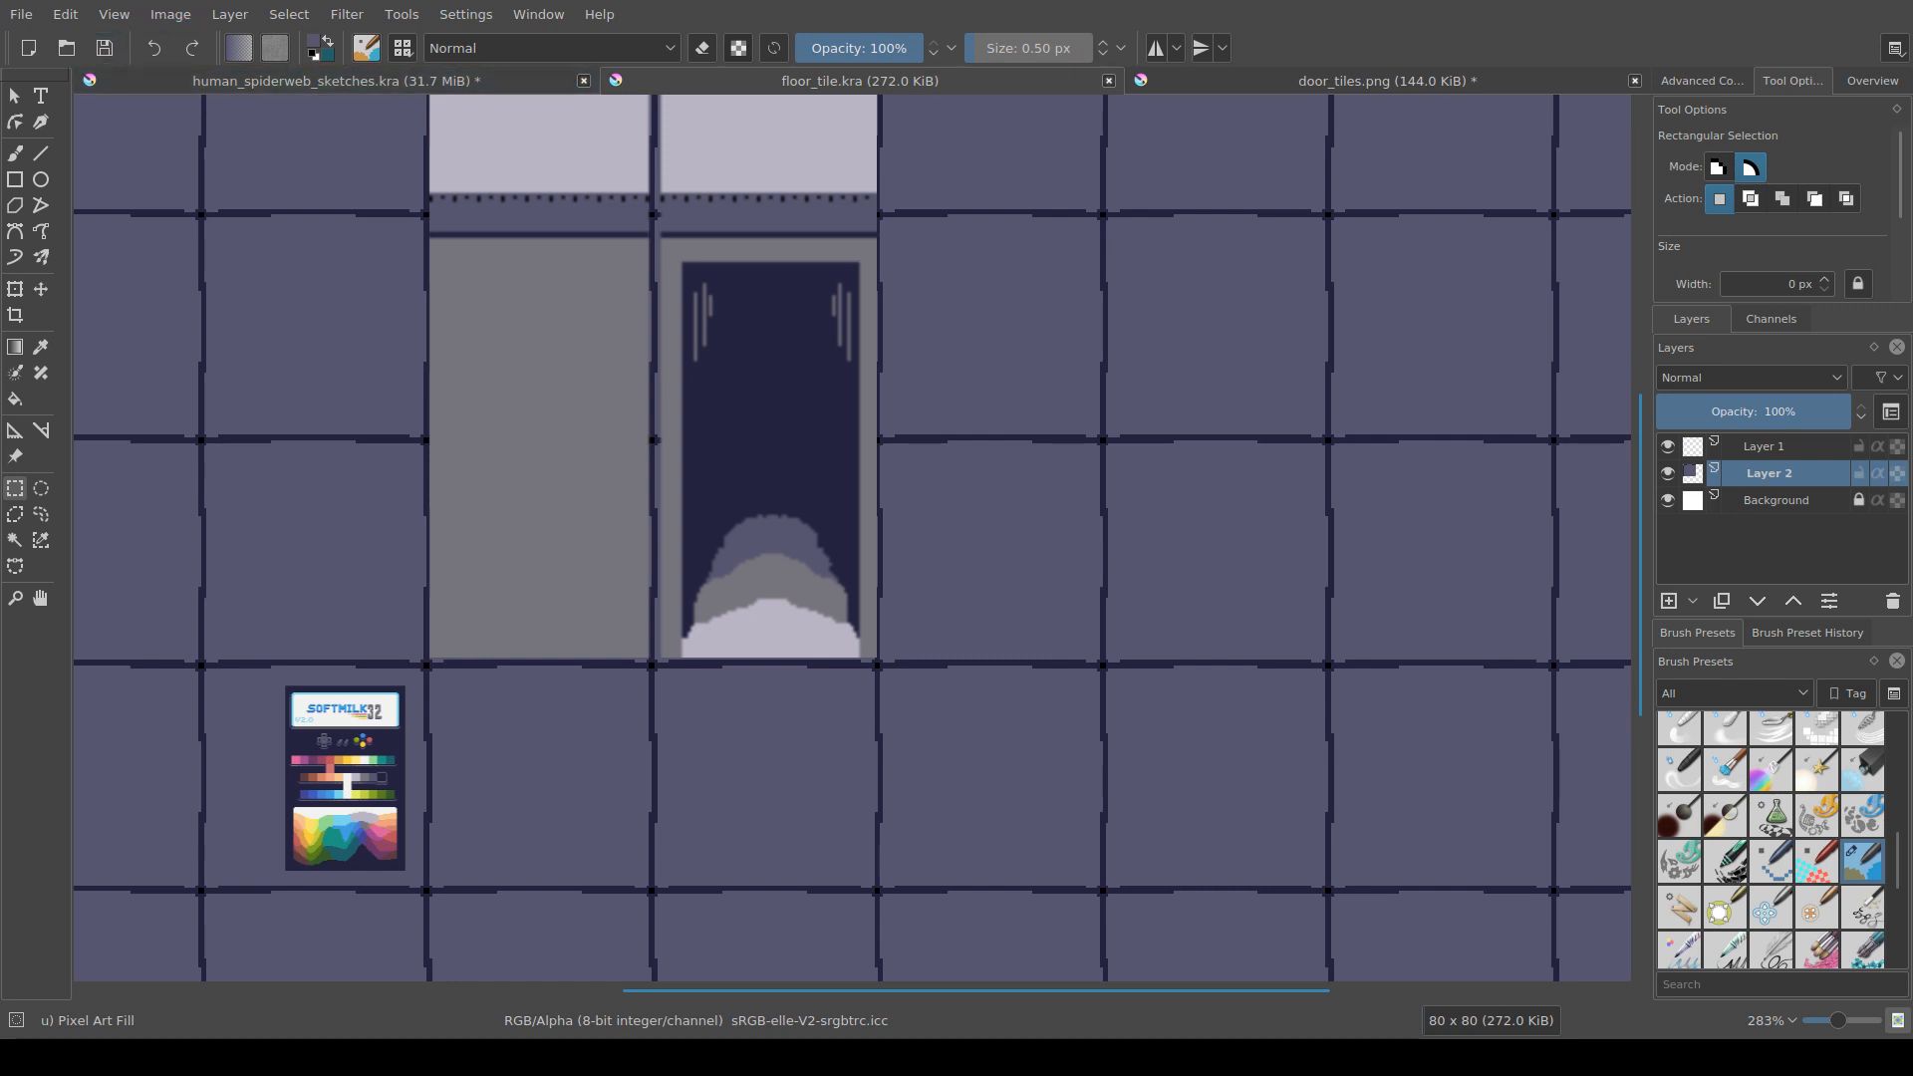
click(1387, 81)
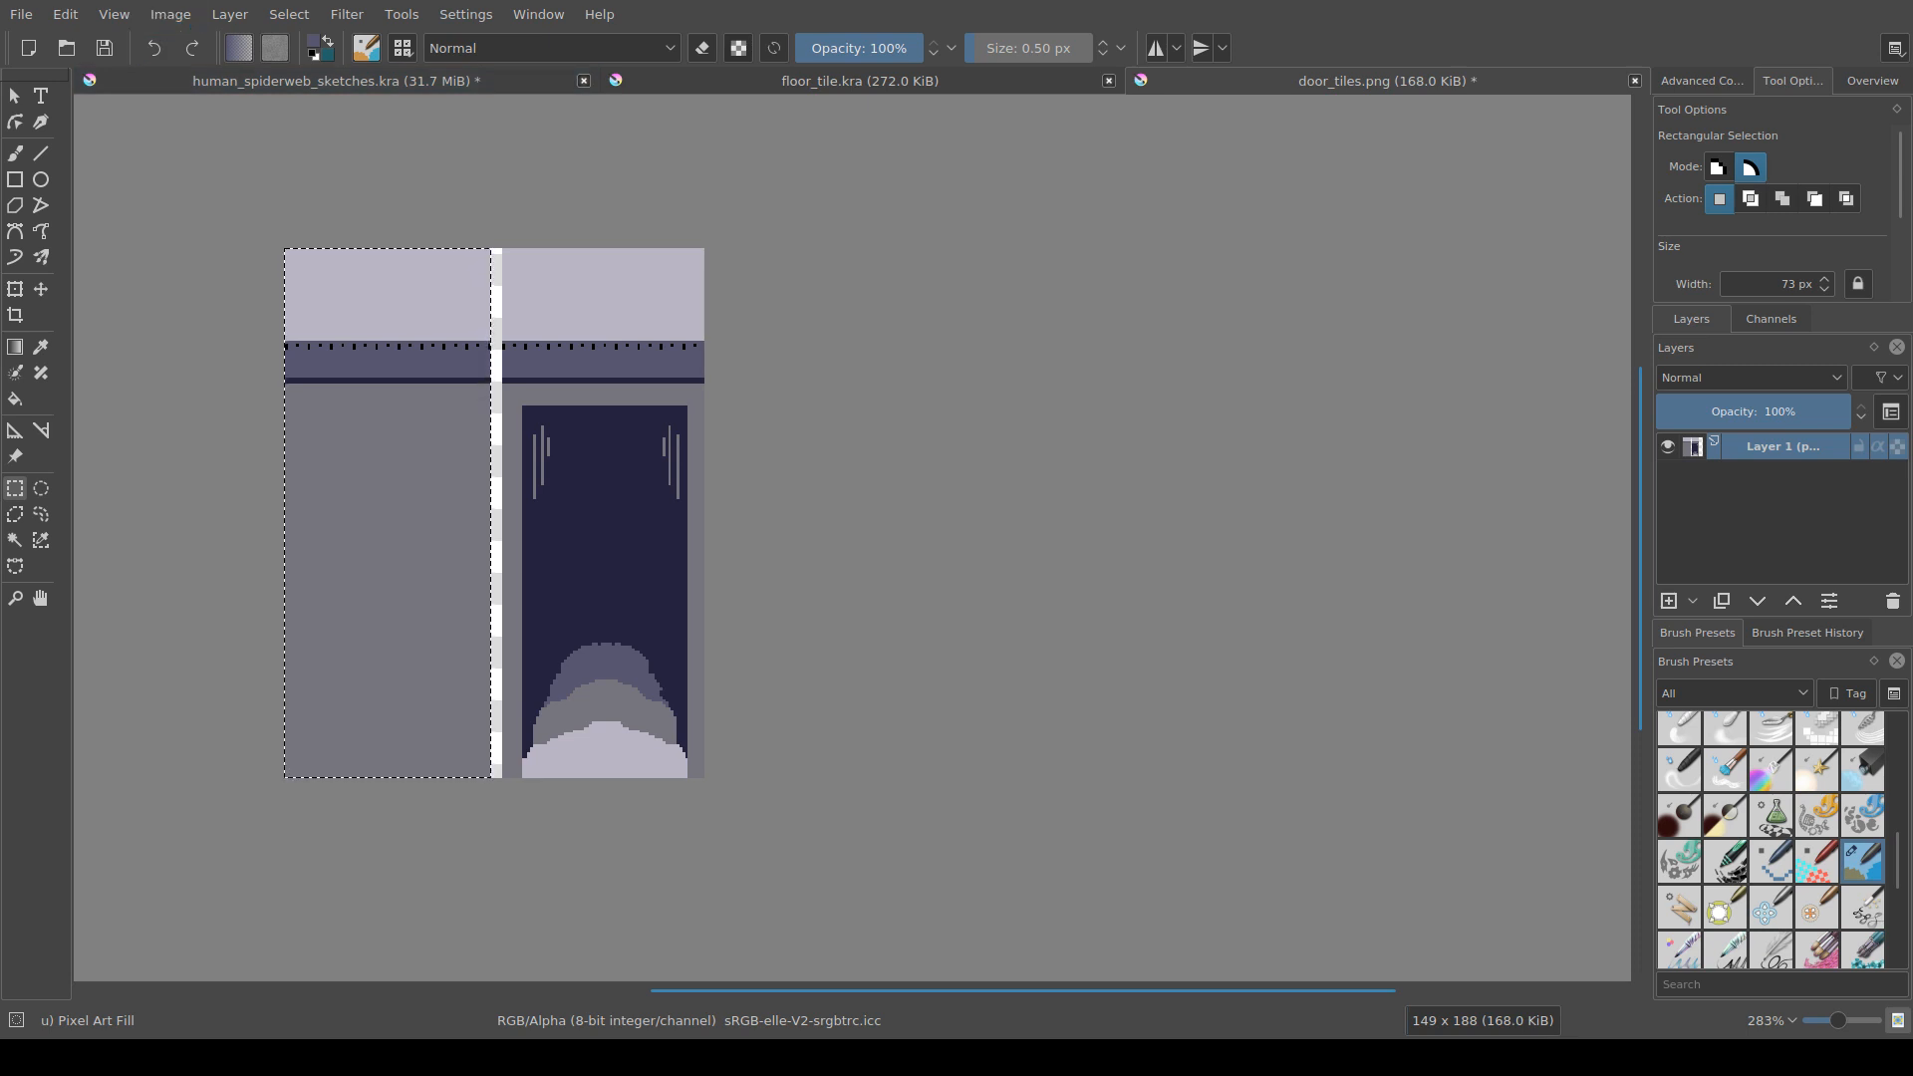
click(860, 81)
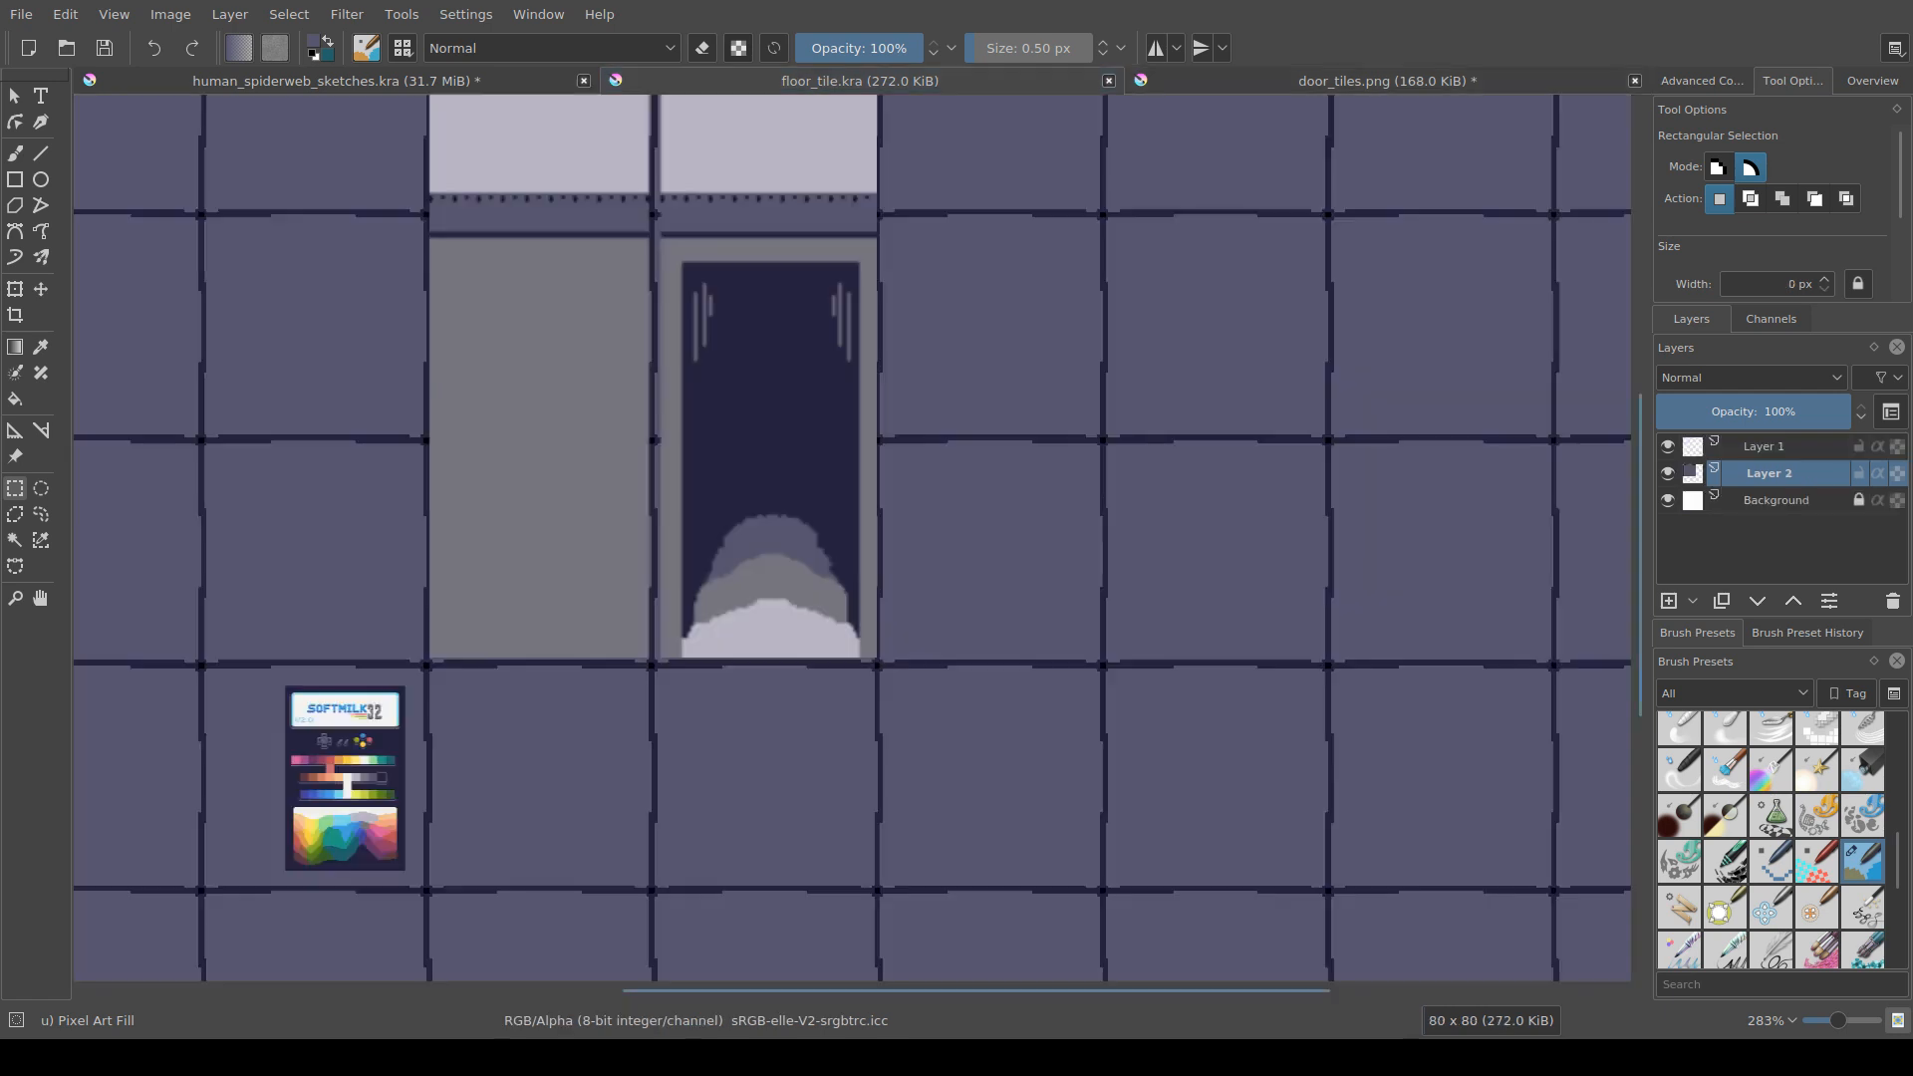
Step: Undo the canvas crop in floor_tile.kra and move the wall-and-door reference image aside, clear of the blank area above the floor
drag(797, 448, 862, 441)
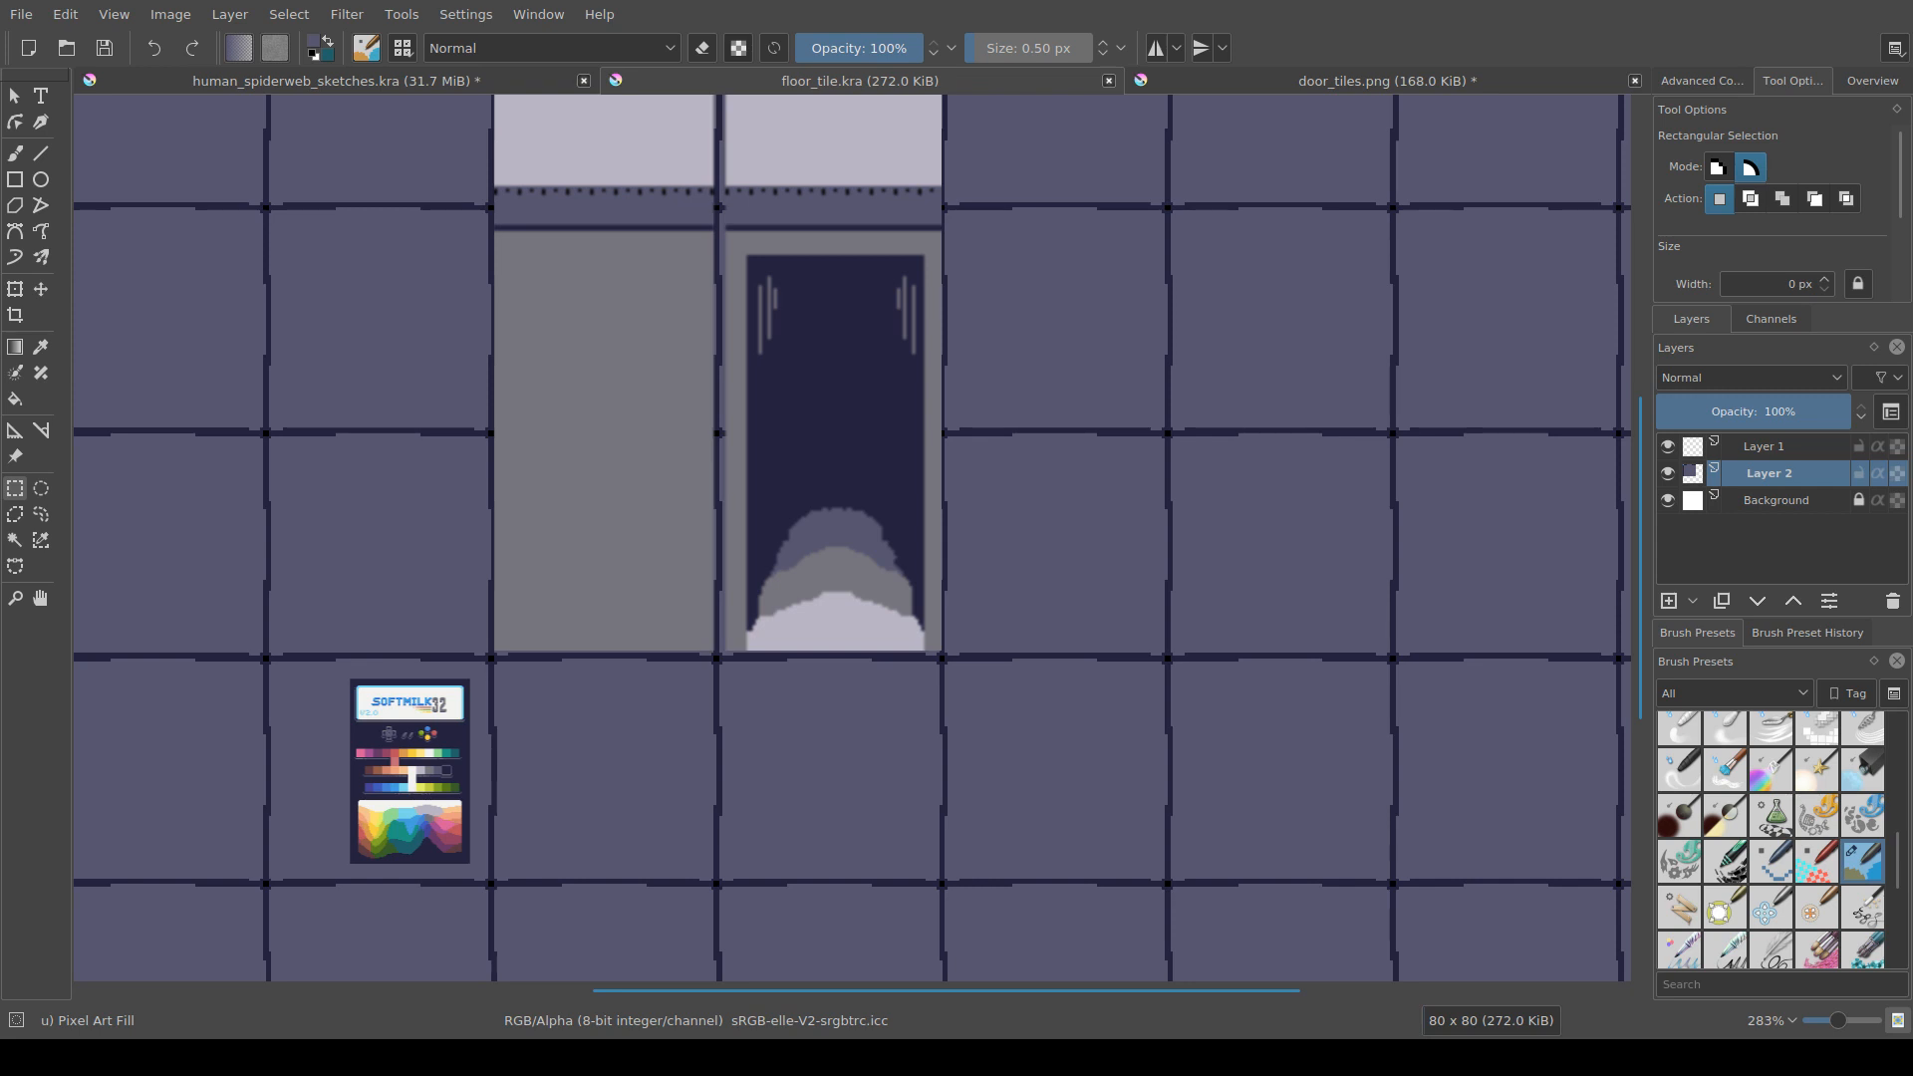
key(ctrl+z)
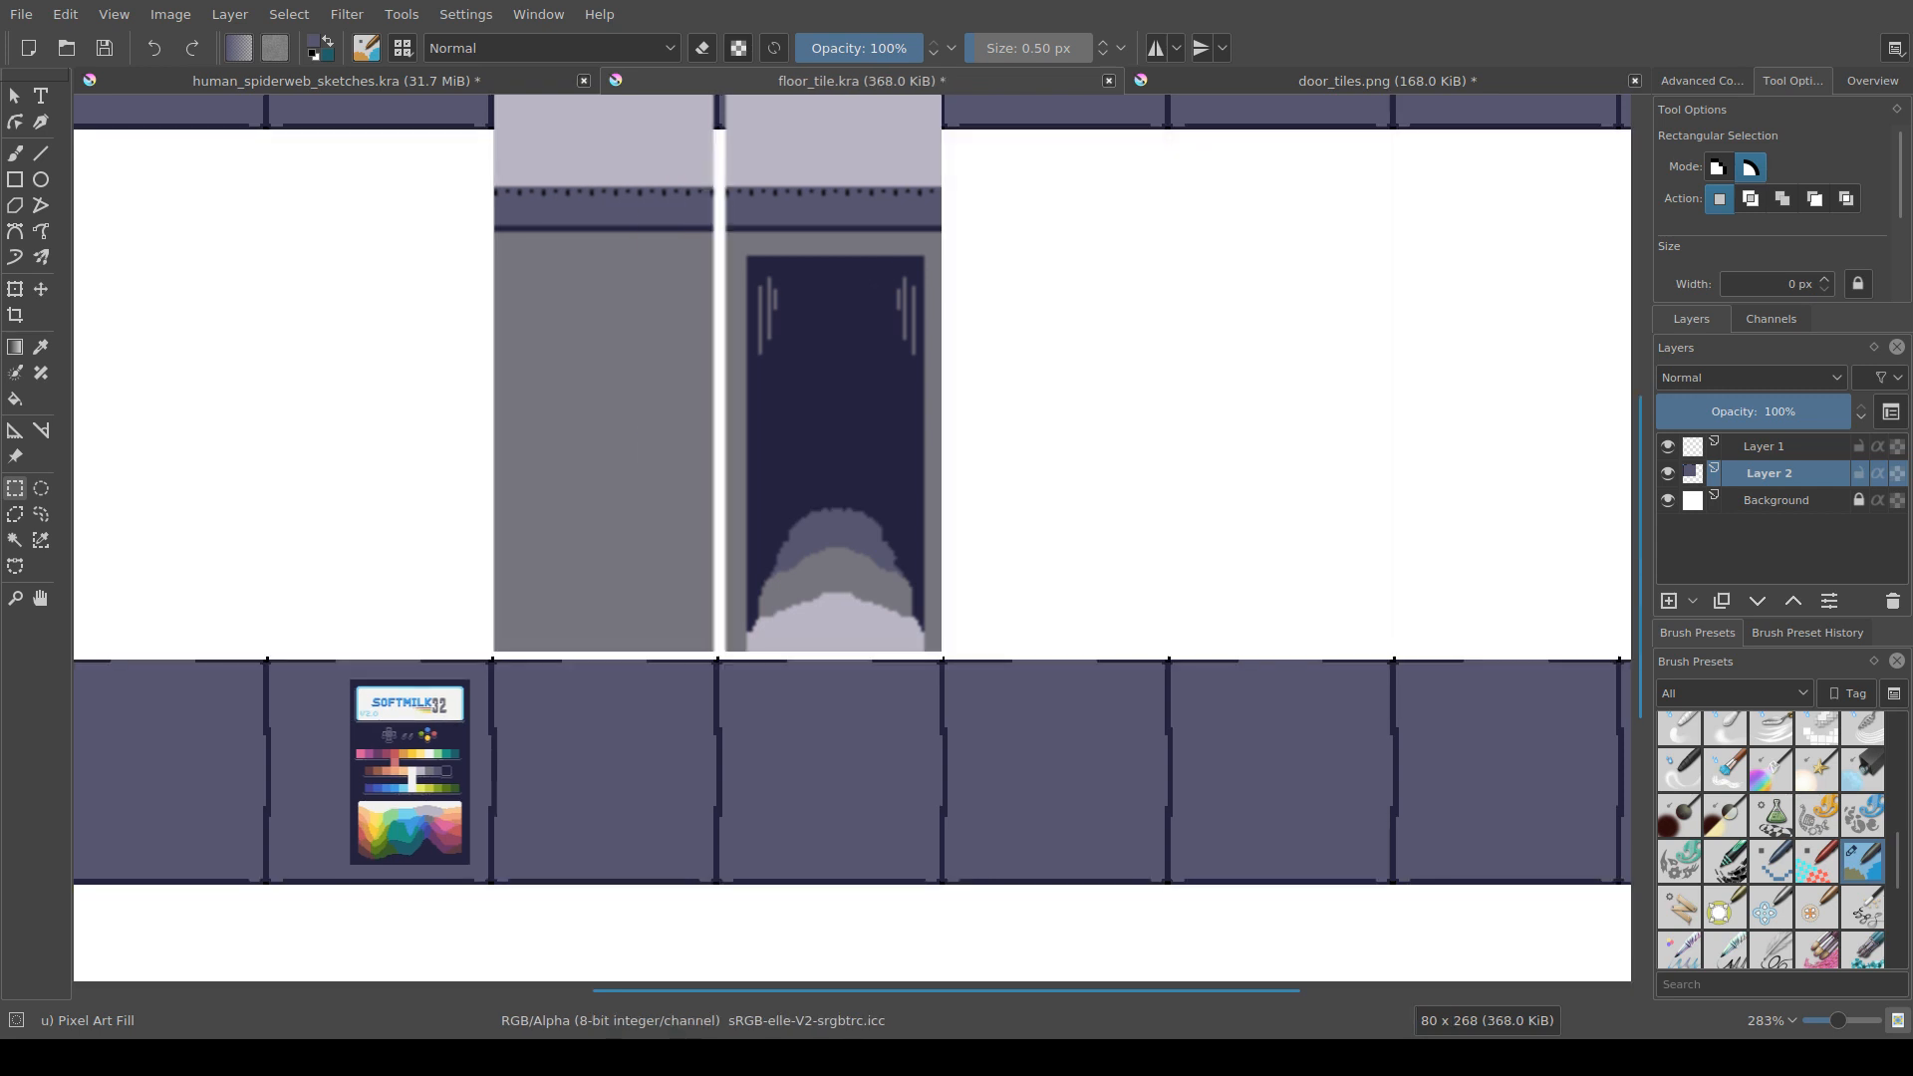
scroll(902, 673, down, 2)
drag(902, 624, 927, 605)
scroll(928, 606, up, 2)
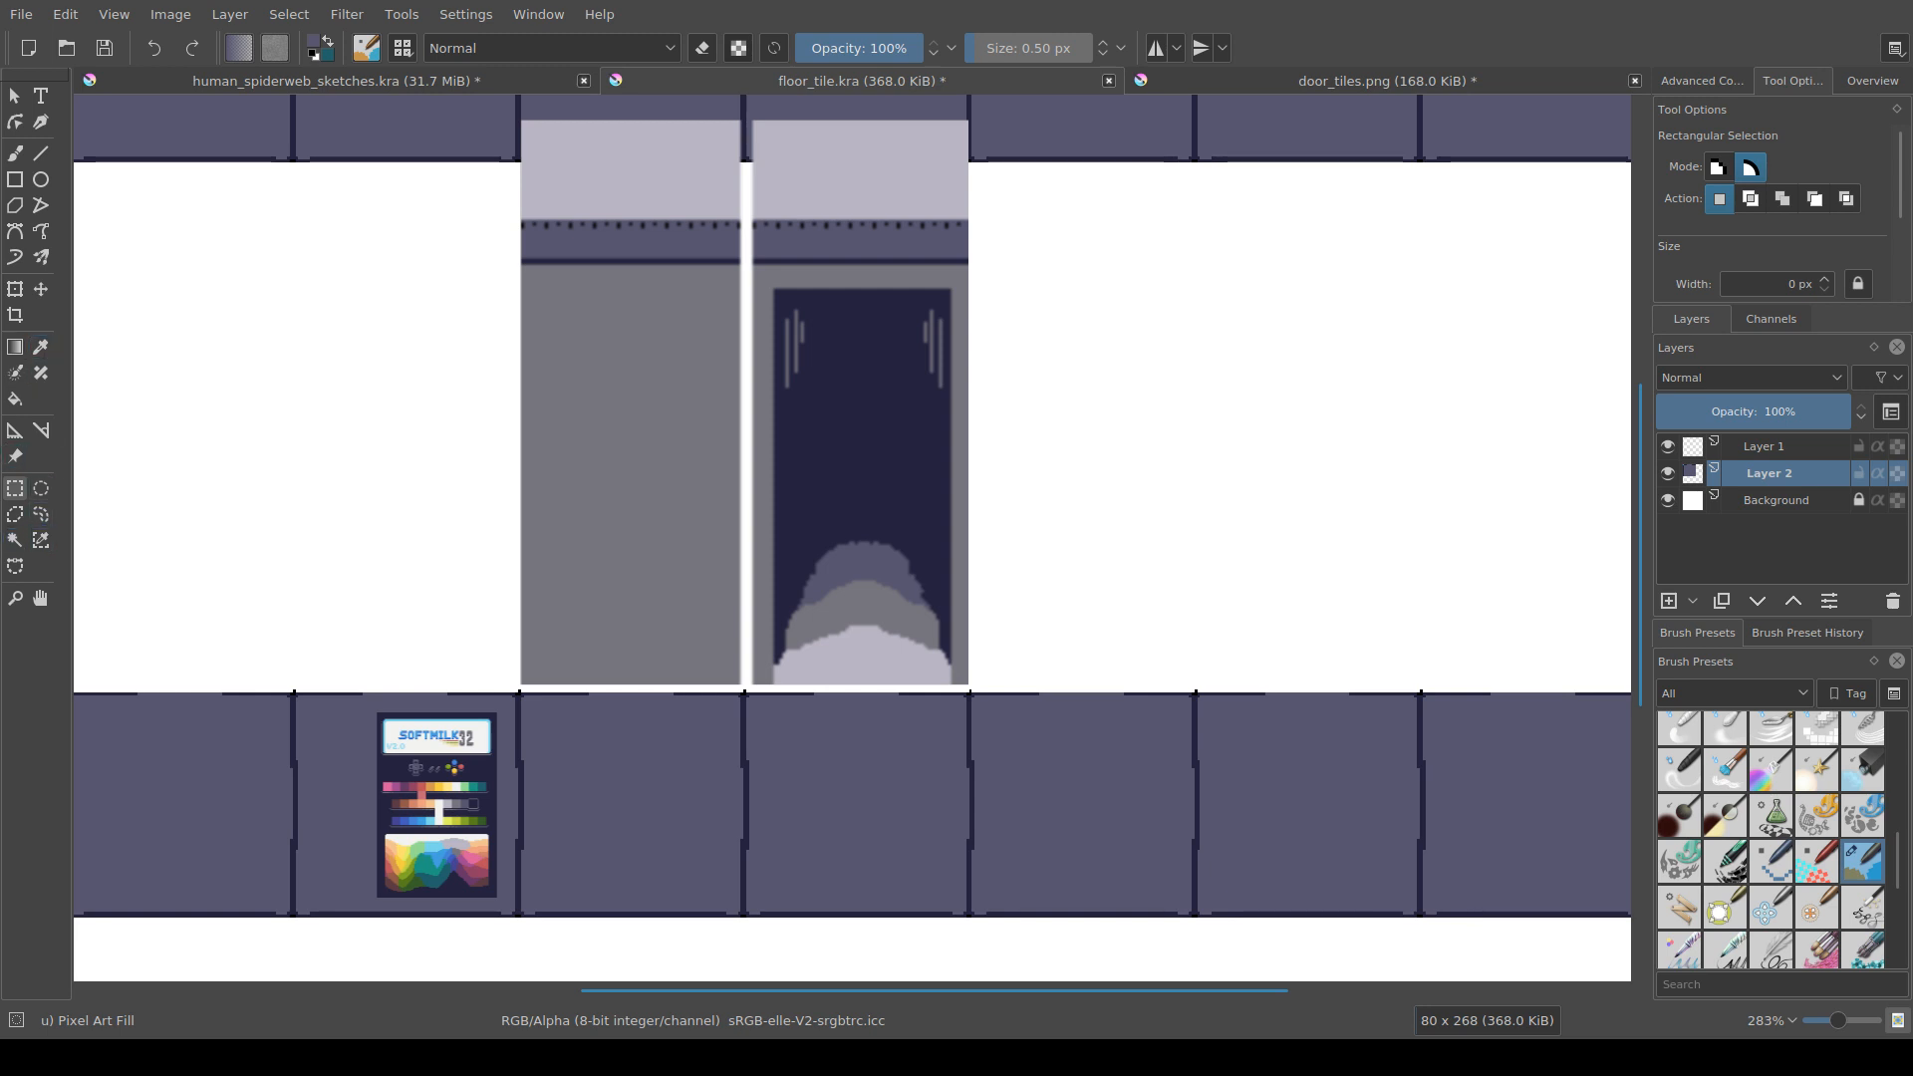
click(15, 456)
drag(743, 402, 101, 481)
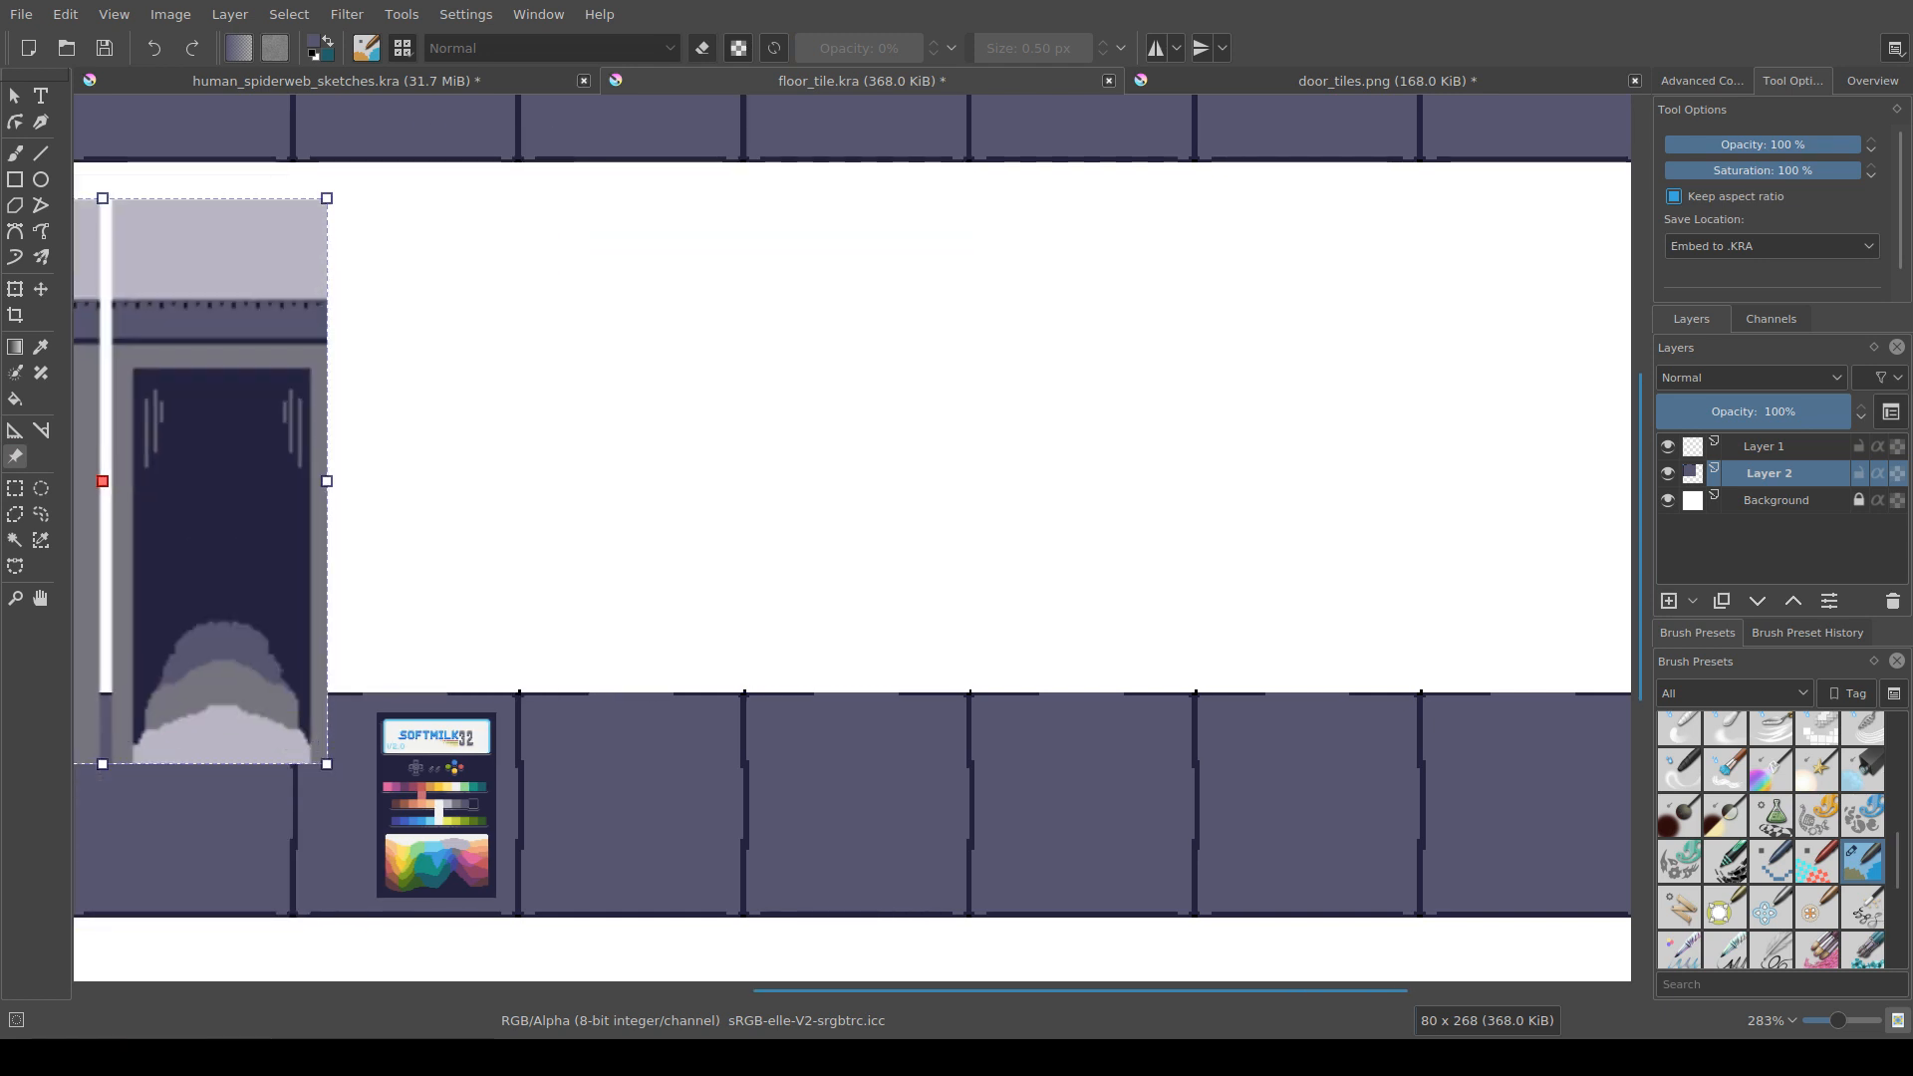
Step: Paste the copied wall tile into floor_tile.kra above the floor tile and shift it sideways with the Move tool
click(1387, 81)
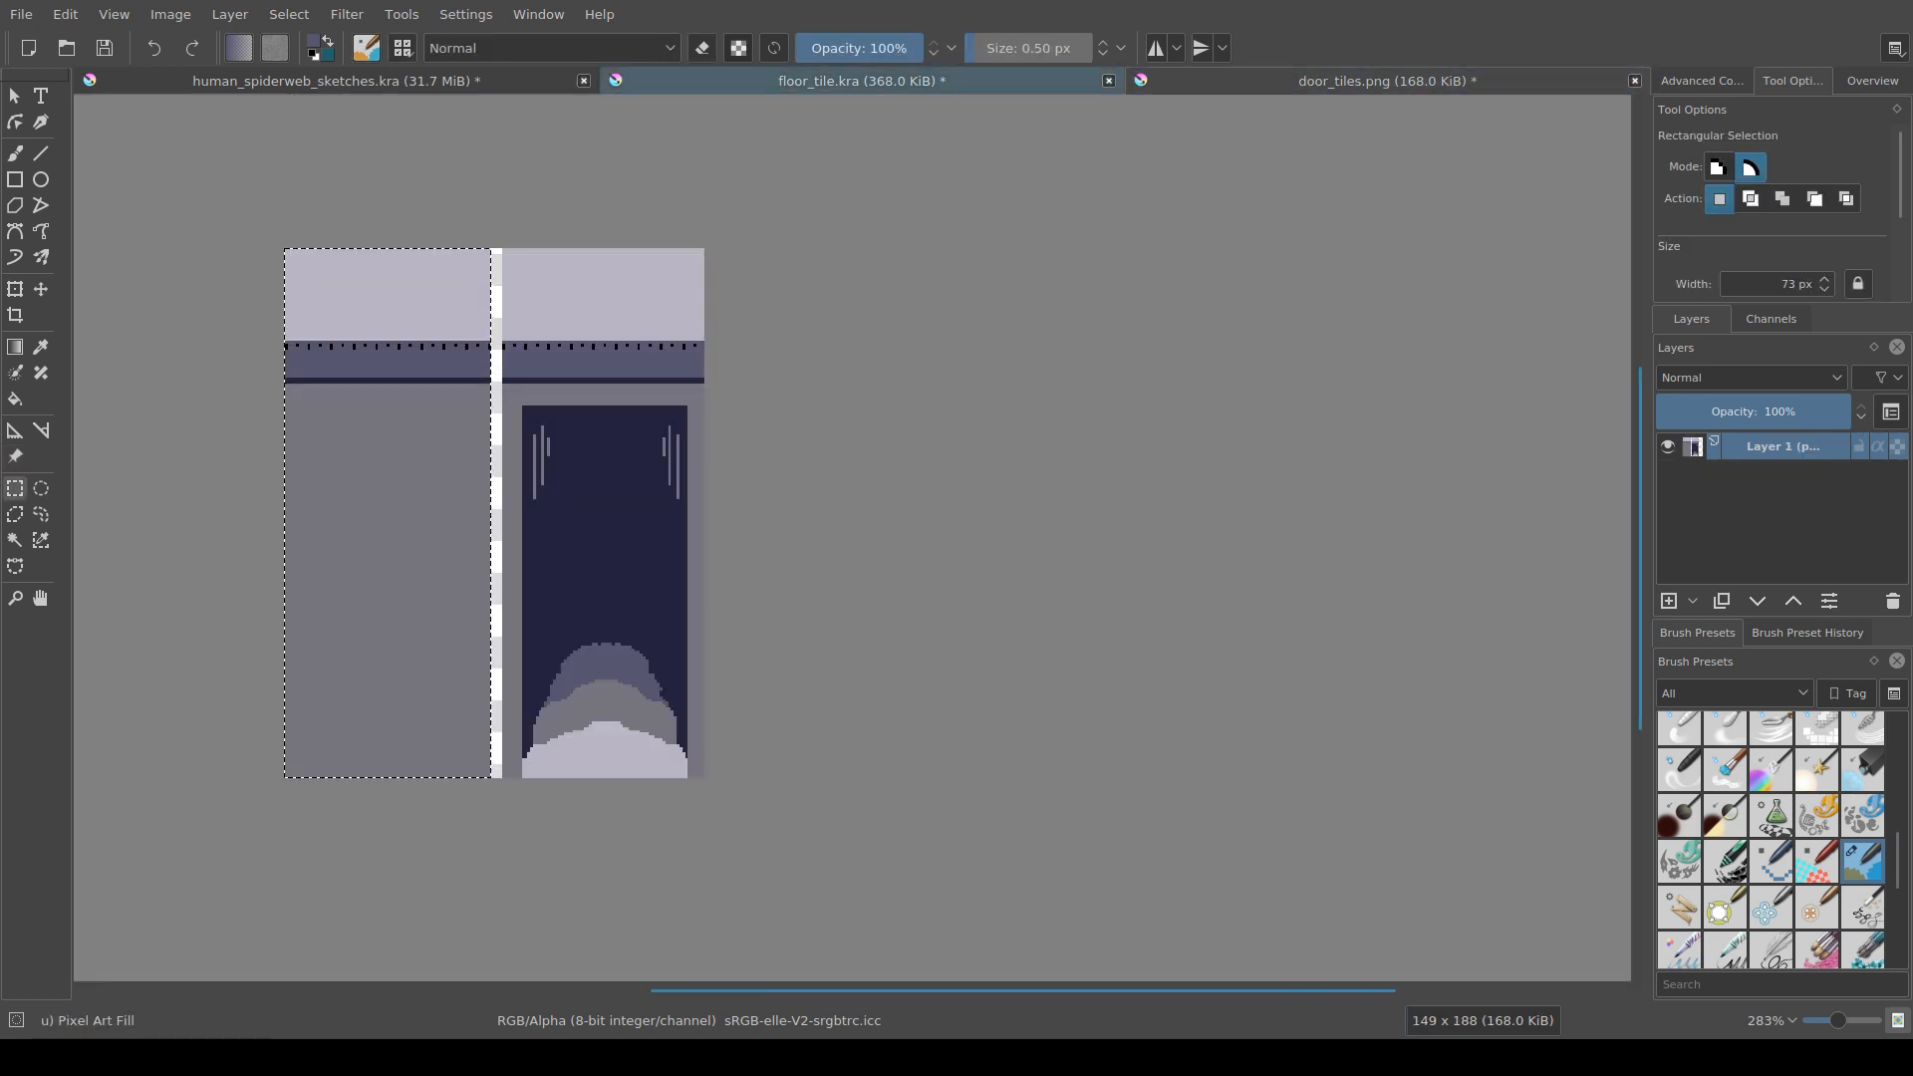
click(863, 81)
drag(757, 398, 913, 398)
key(ctrl+v)
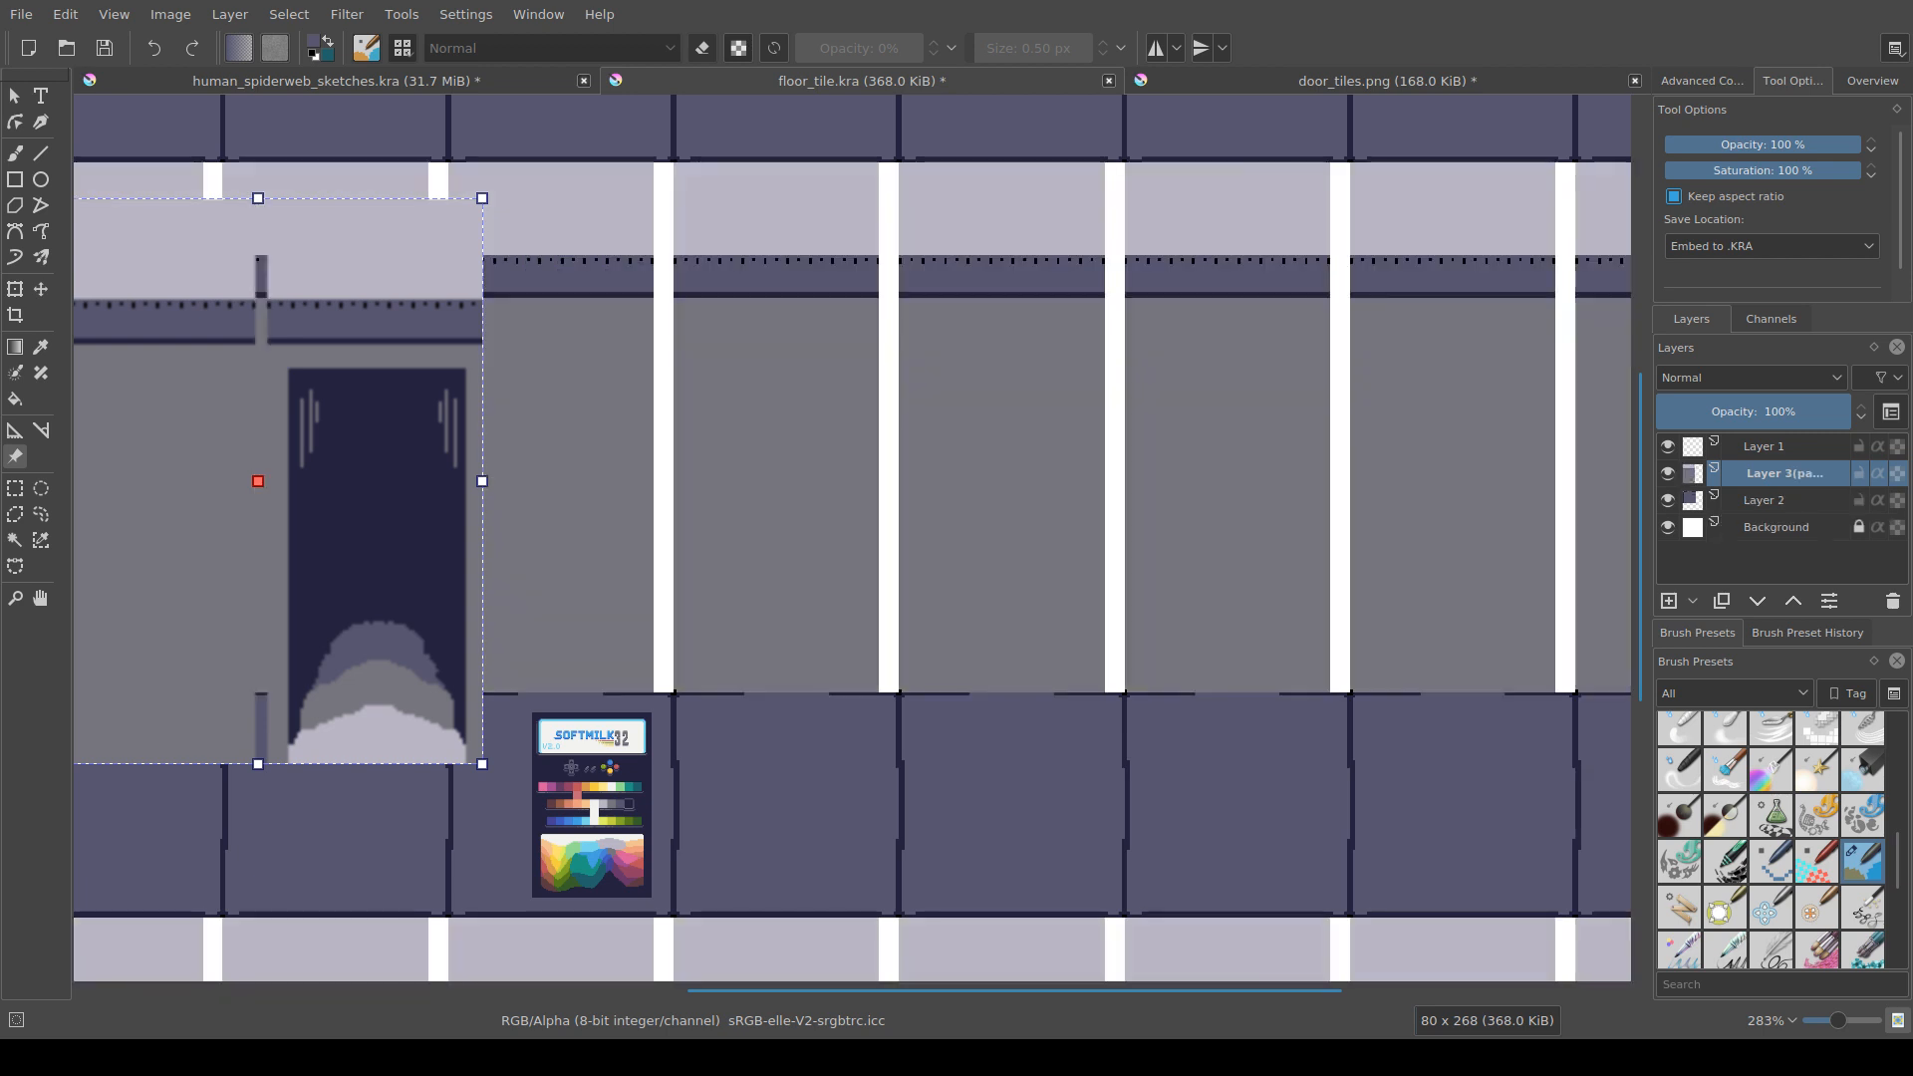
scroll(666, 572, down, 2)
key(t)
drag(666, 572, 717, 573)
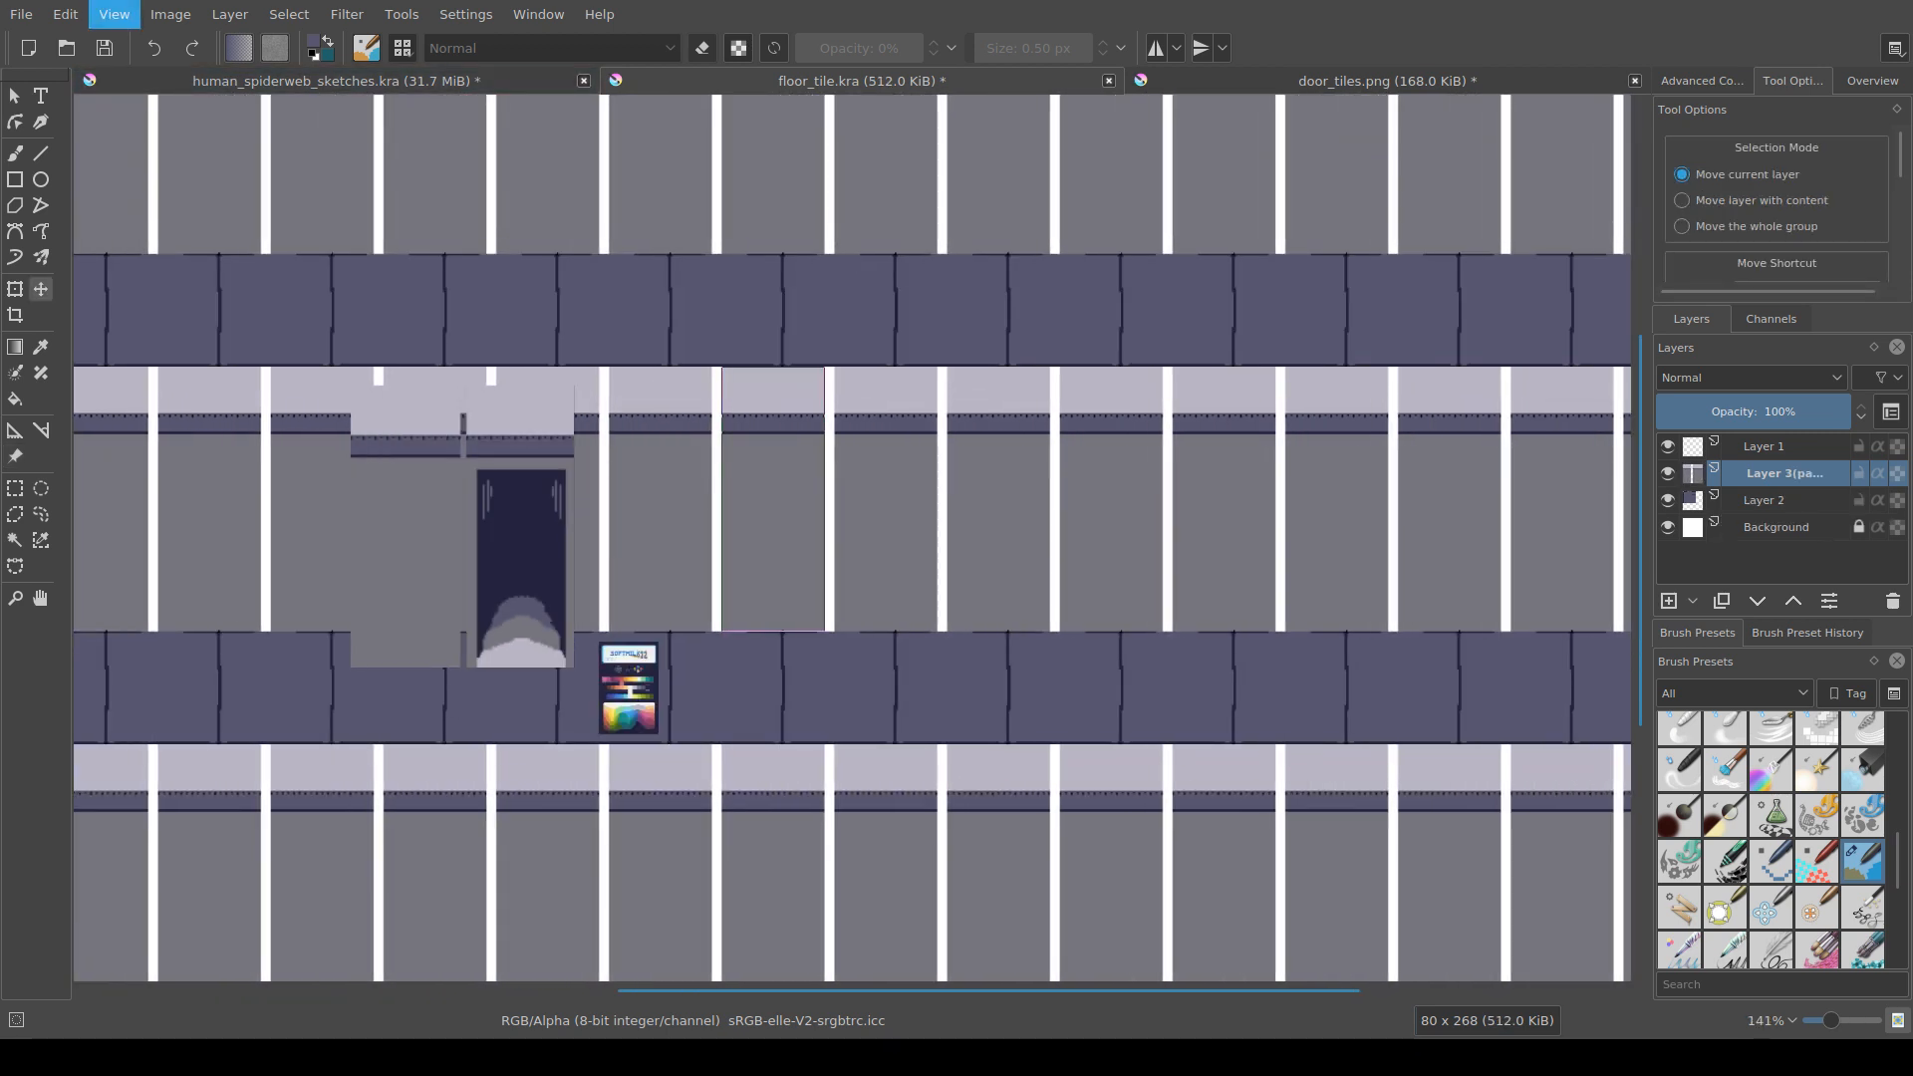
Step: Turn off wrap-around mode and try shifting the pasted wall layer farther to the right
key(w)
scroll(758, 496, up, 1)
drag(758, 497, 818, 492)
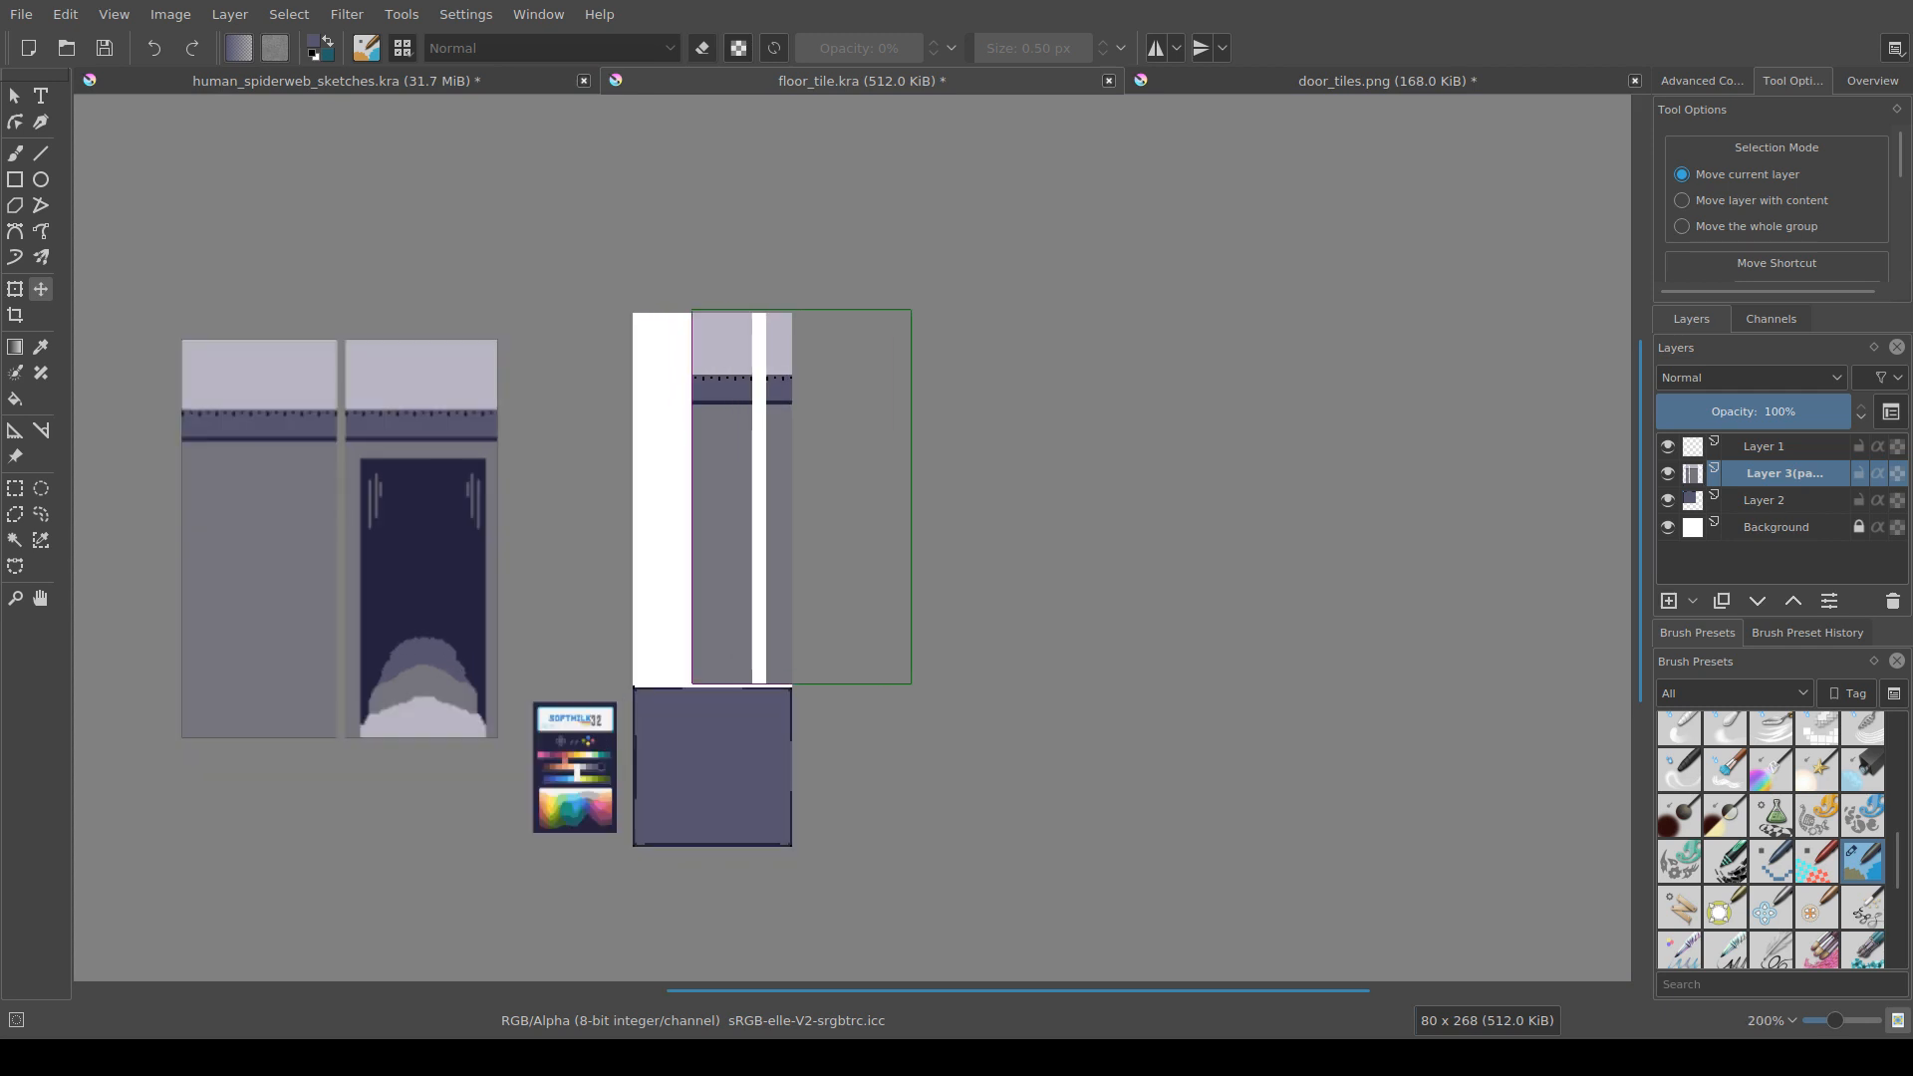
key(ctrl+z)
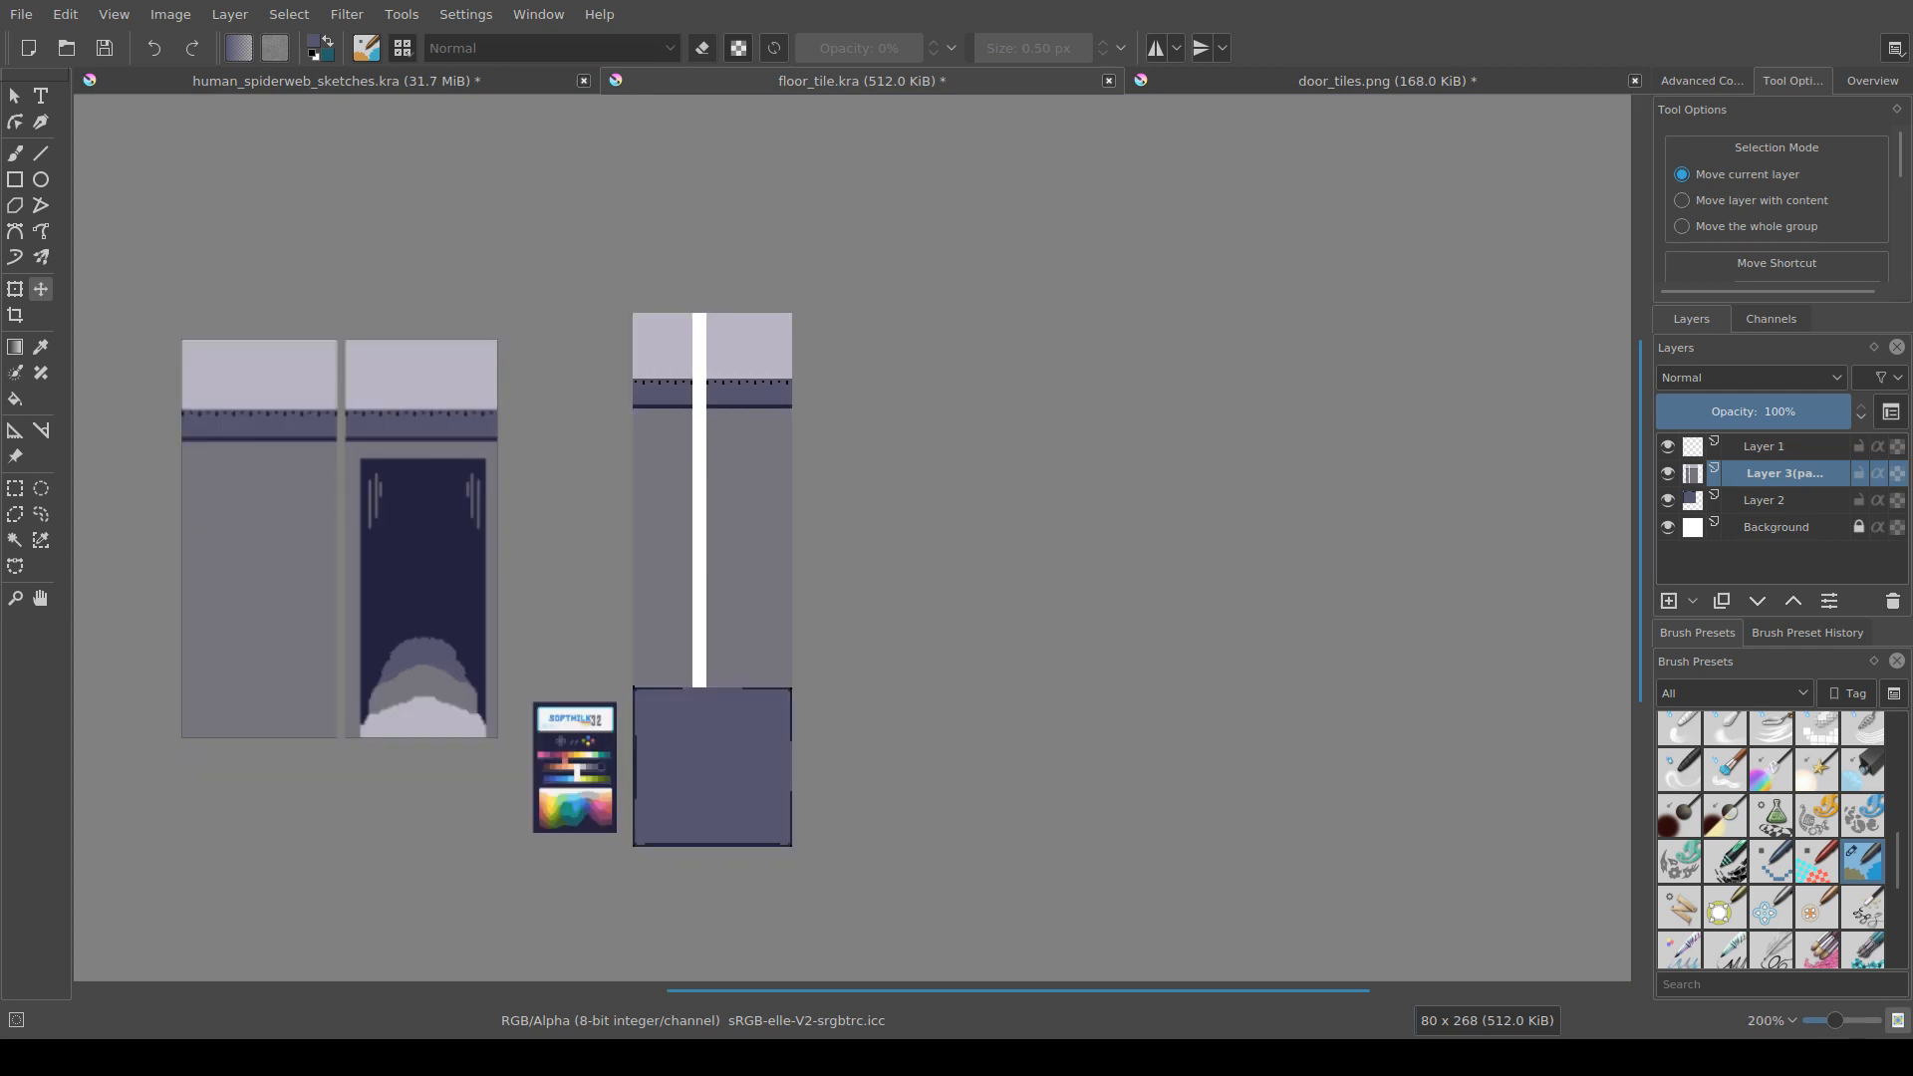
key(ctrl+z)
drag(697, 518, 728, 519)
key(ctrl+z)
Step: Paste a second copy of the wall tile to fill the gap across the wall's width and save floor_tile.kra
key(ctrl+v)
scroll(750, 525, up, 2)
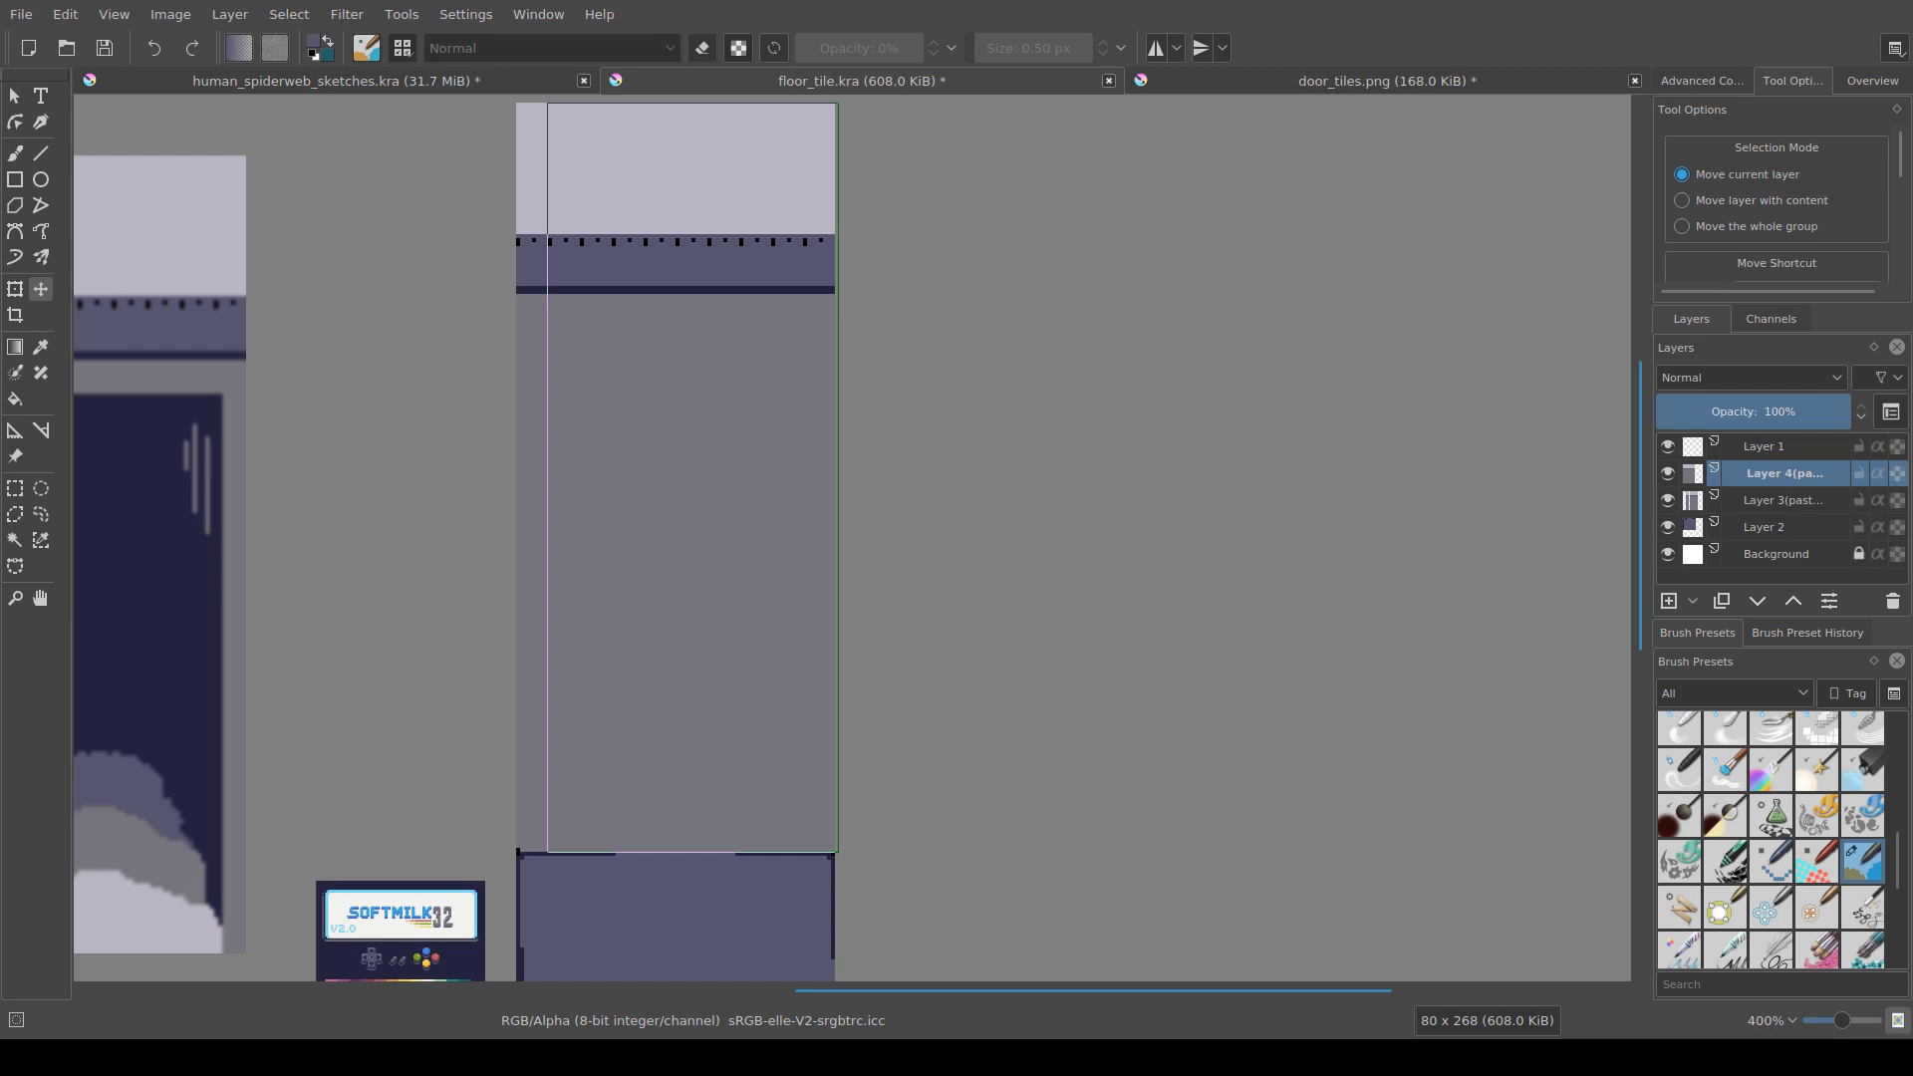
scroll(793, 547, up, 1)
key(ctrl+r)
scroll(915, 612, down, 1)
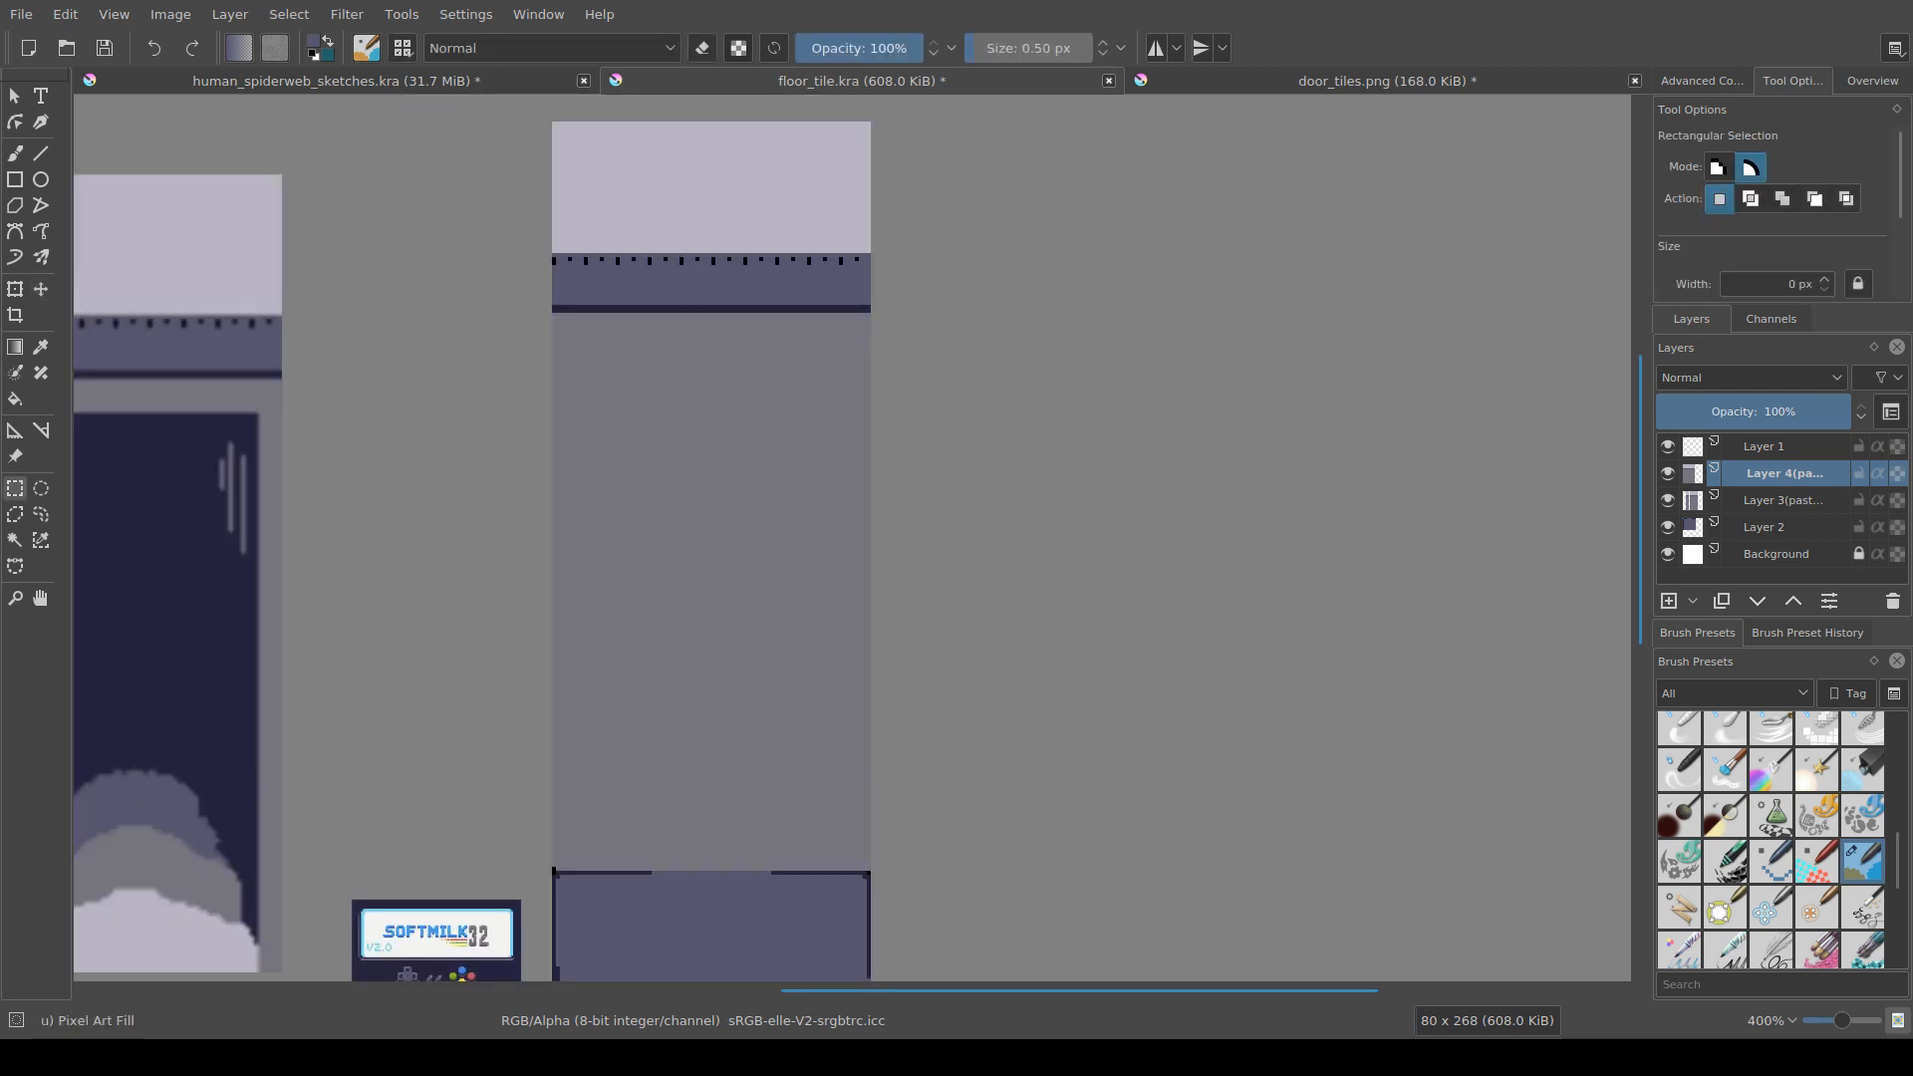
drag(854, 631, 859, 906)
scroll(862, 626, up, 1)
drag(723, 753, 820, 232)
scroll(823, 564, down, 2)
key(ctrl+s)
scroll(808, 447, up, 1)
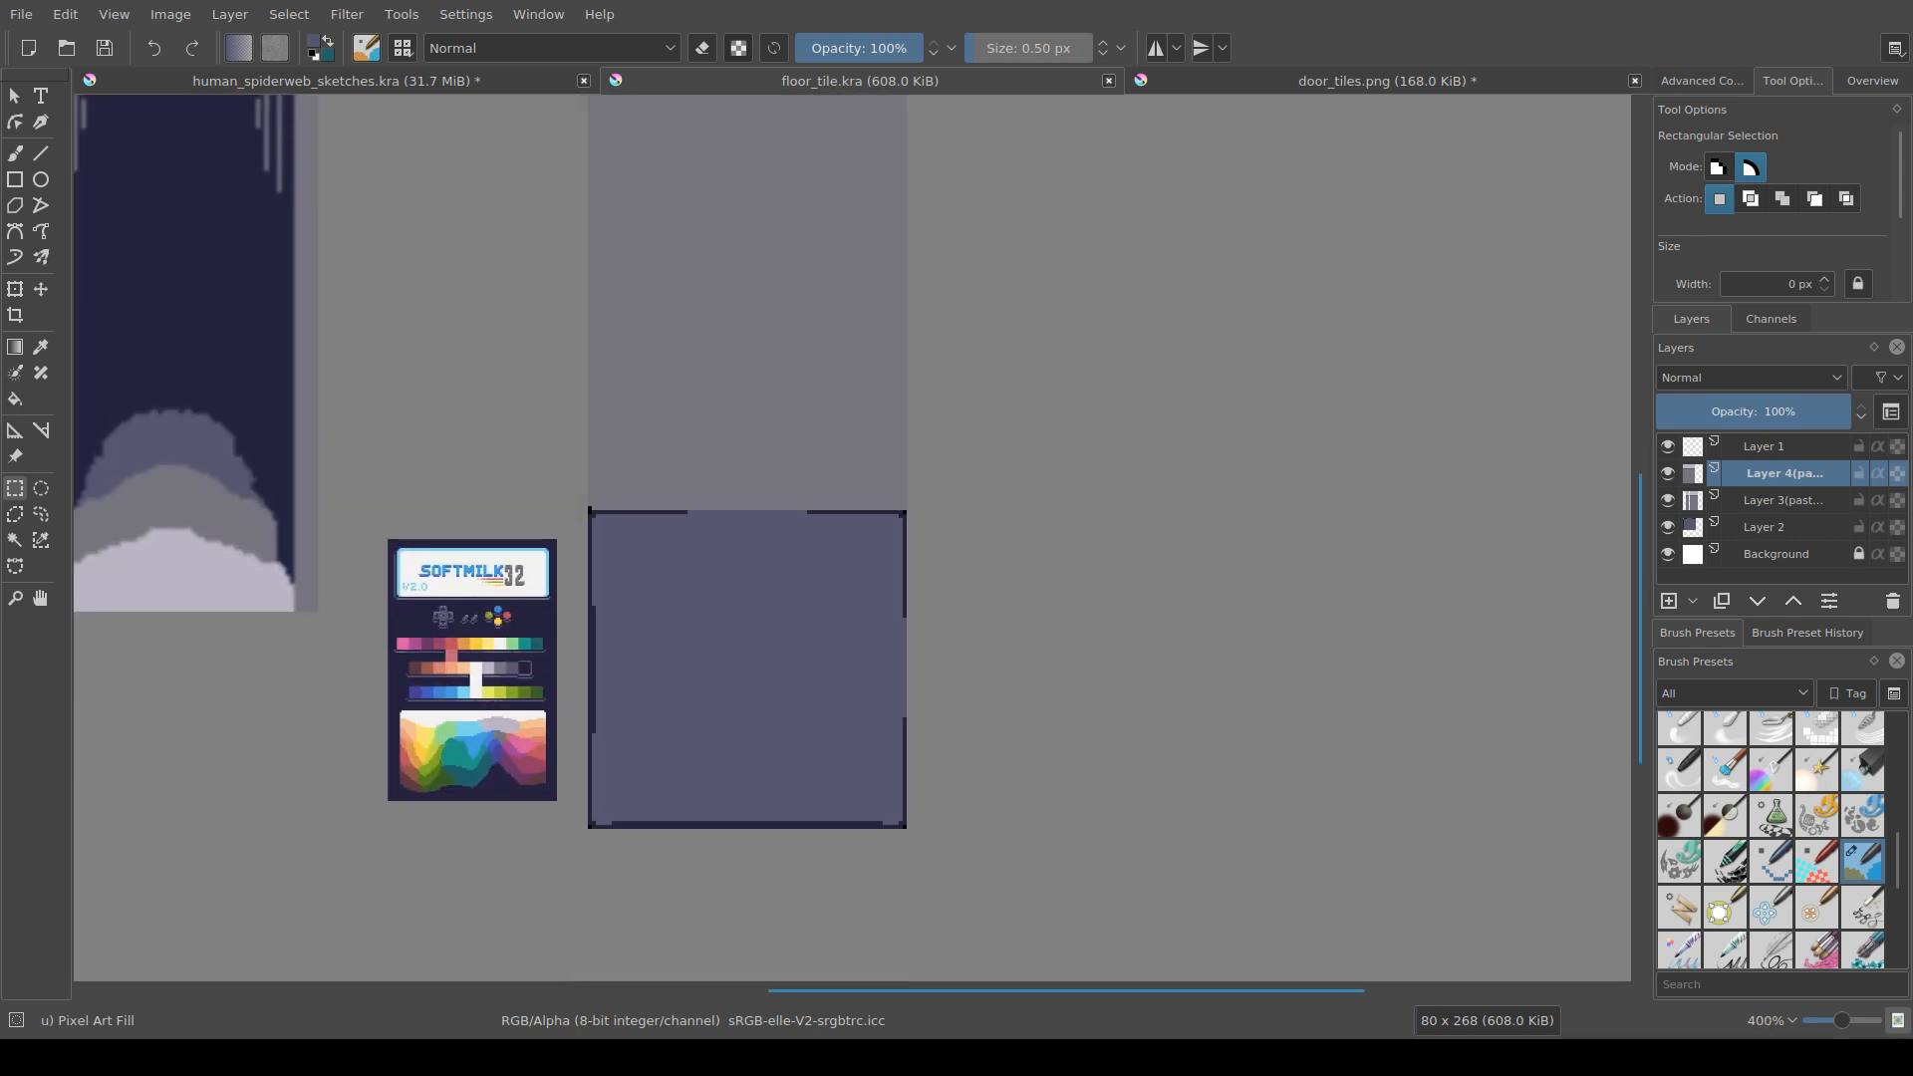
Step: Switch to the freehand brush and make Layer 1 the active layer
key(b)
drag(573, 623, 570, 602)
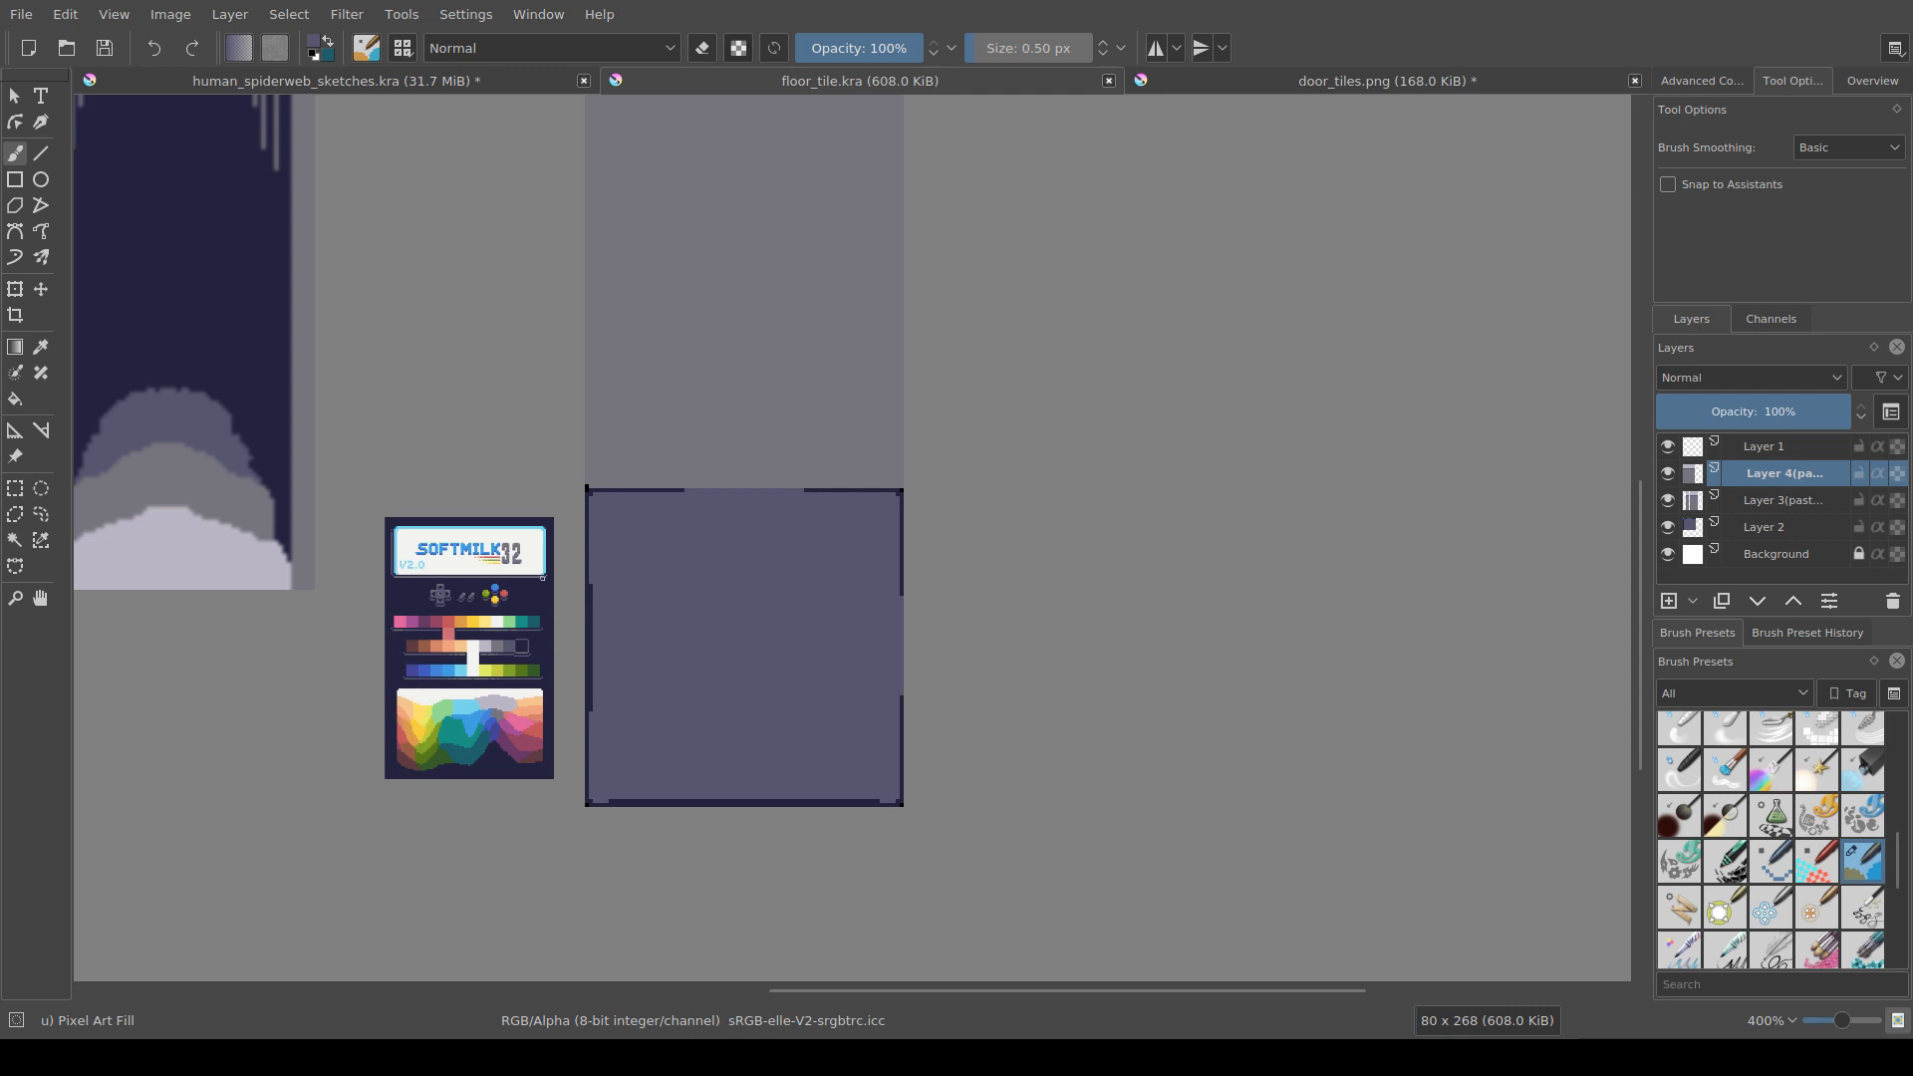
drag(713, 544, 833, 508)
scroll(835, 508, down, 1)
drag(1006, 470, 987, 530)
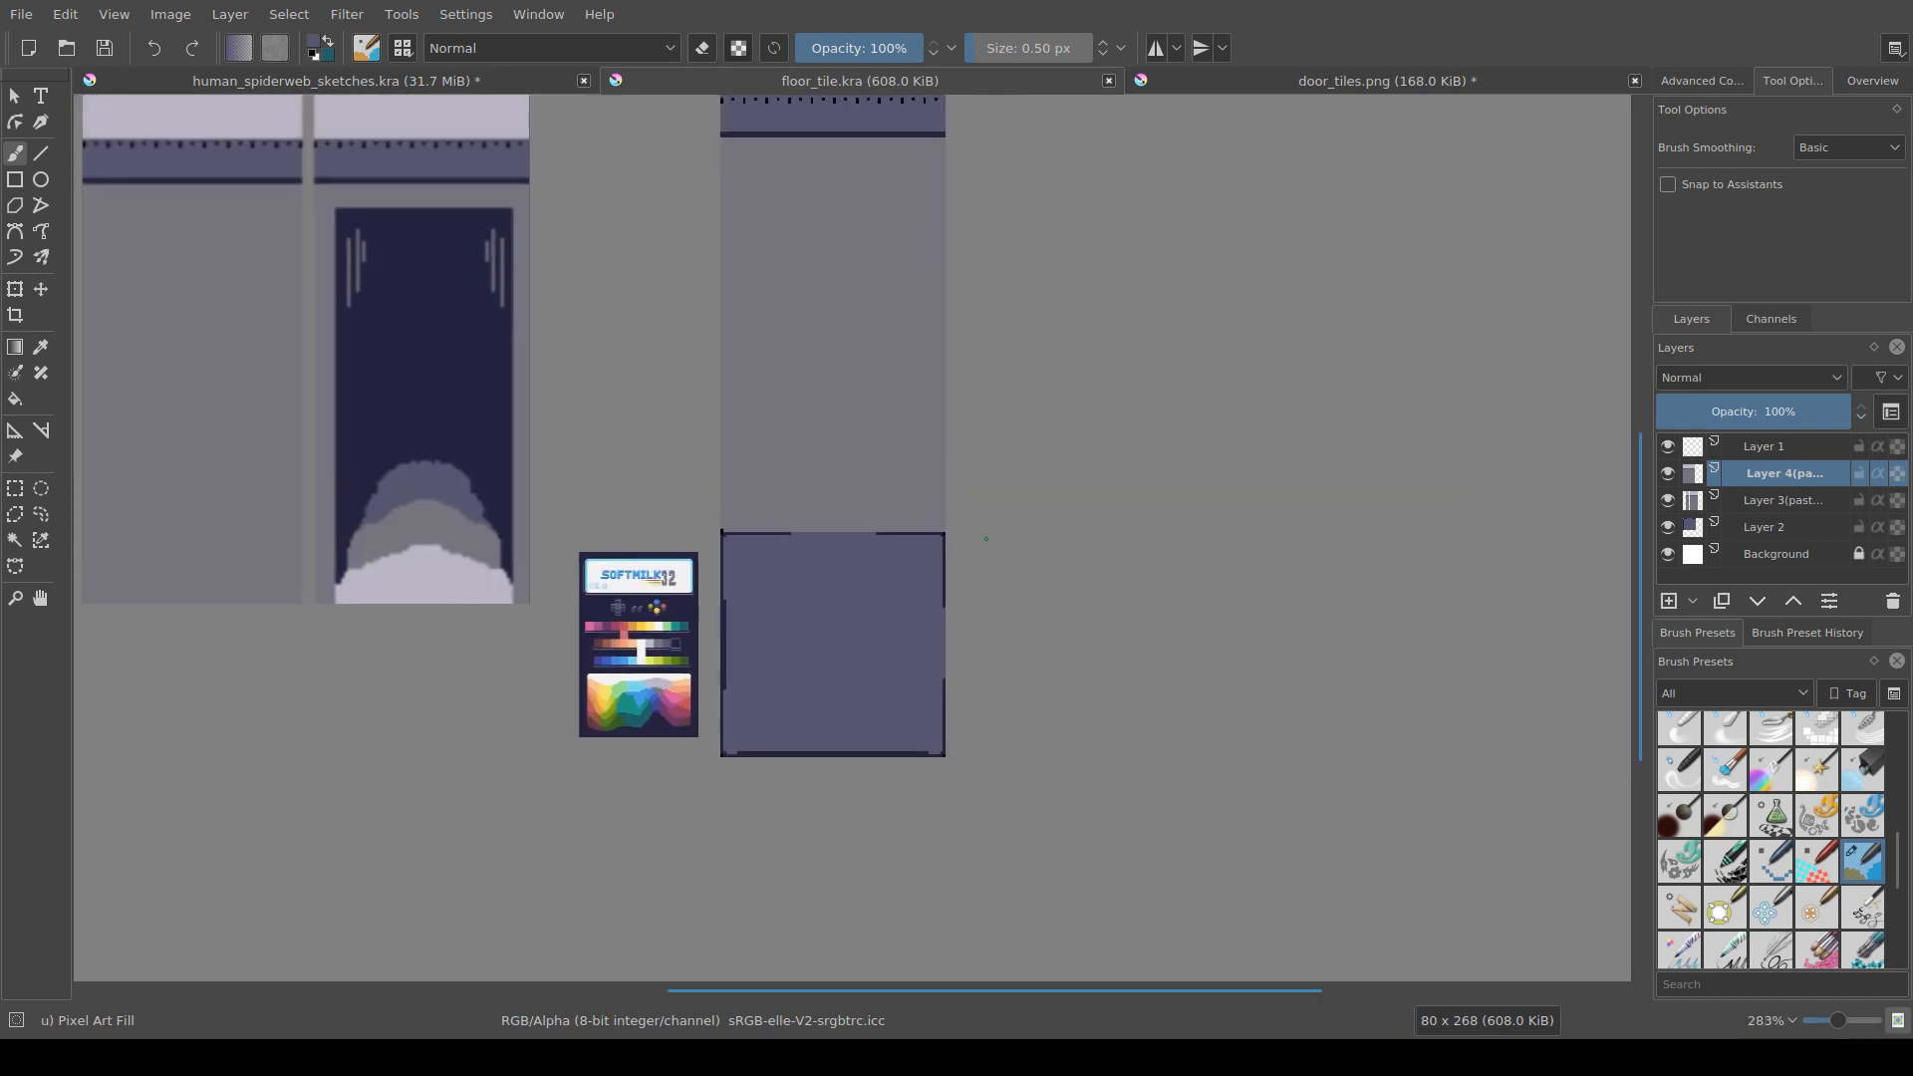
scroll(986, 523, up, 1)
key(Page_Up)
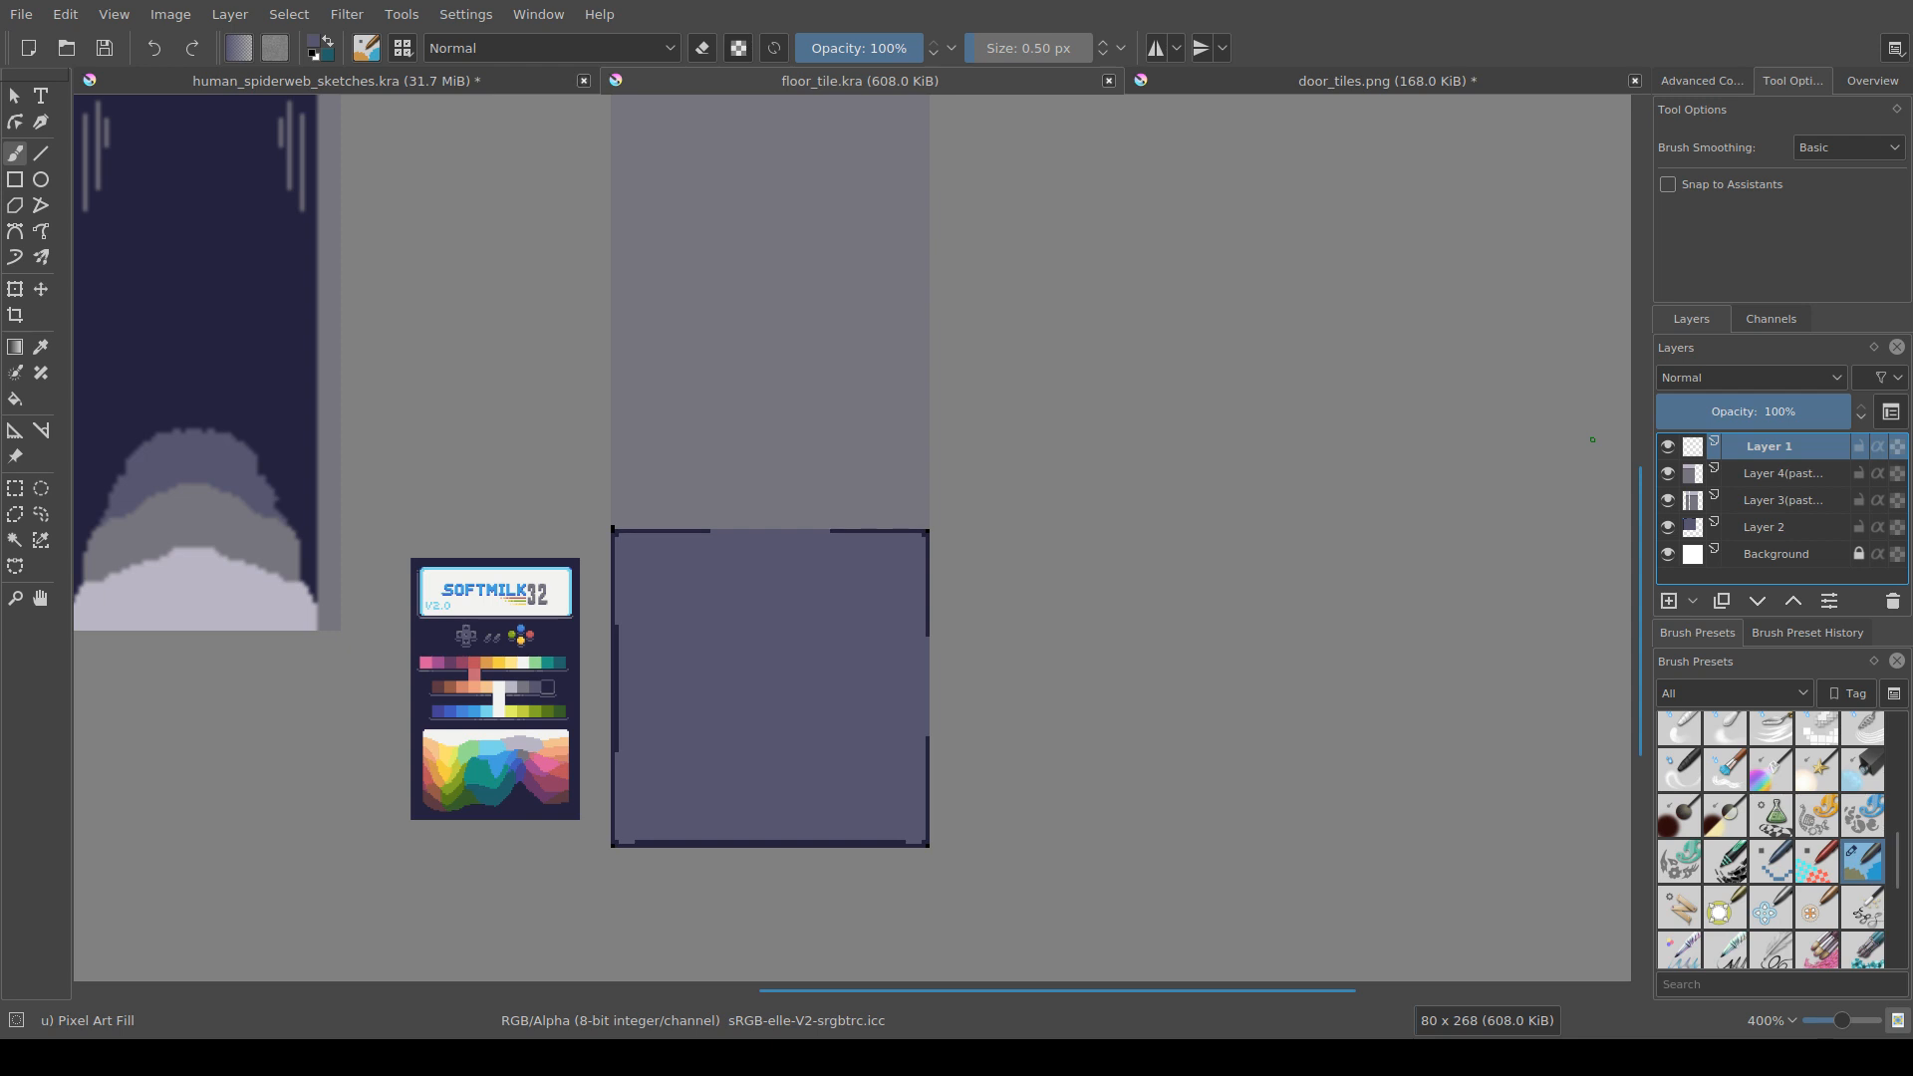
Step: Check Layer 1's contents by toggling its visibility and remove the stray black pixel above the floor tile's upper-left corner
click(1668, 447)
click(1668, 446)
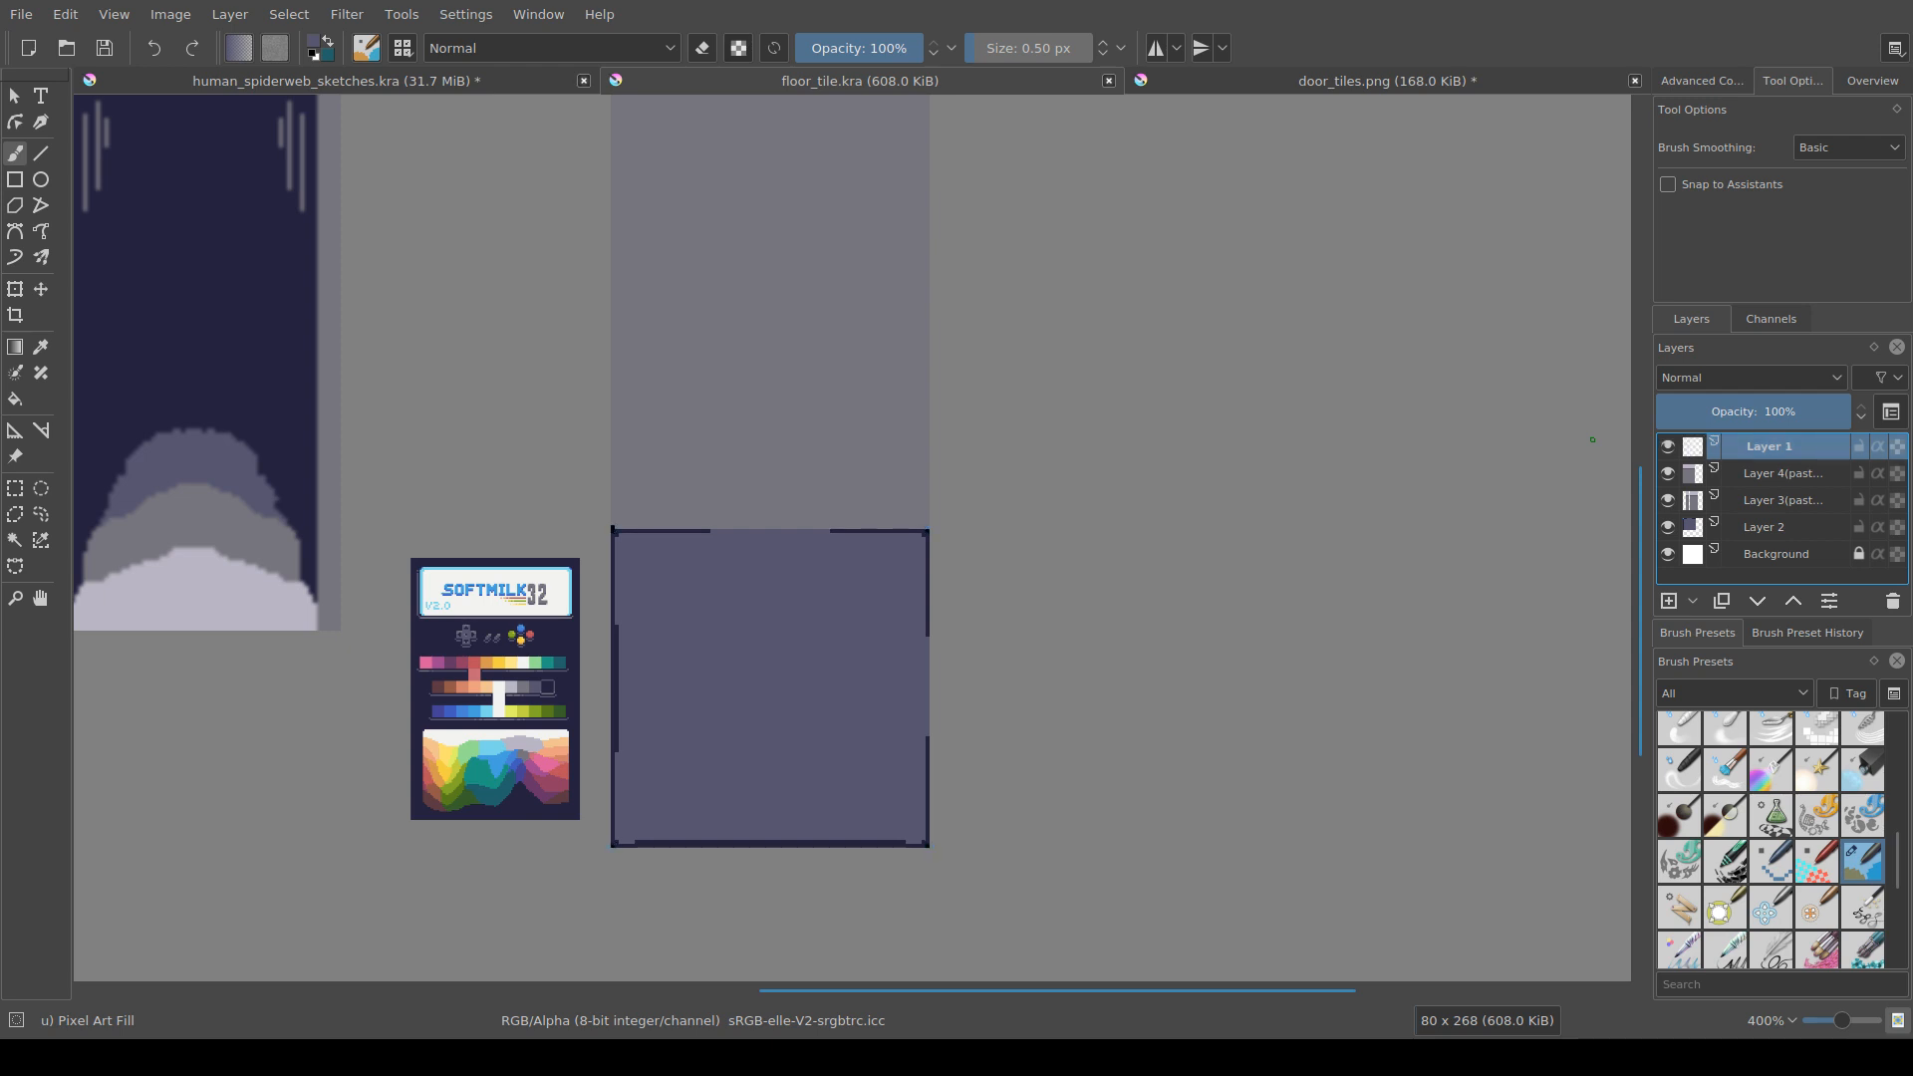
click(1668, 447)
click(1668, 446)
scroll(705, 543, up, 2)
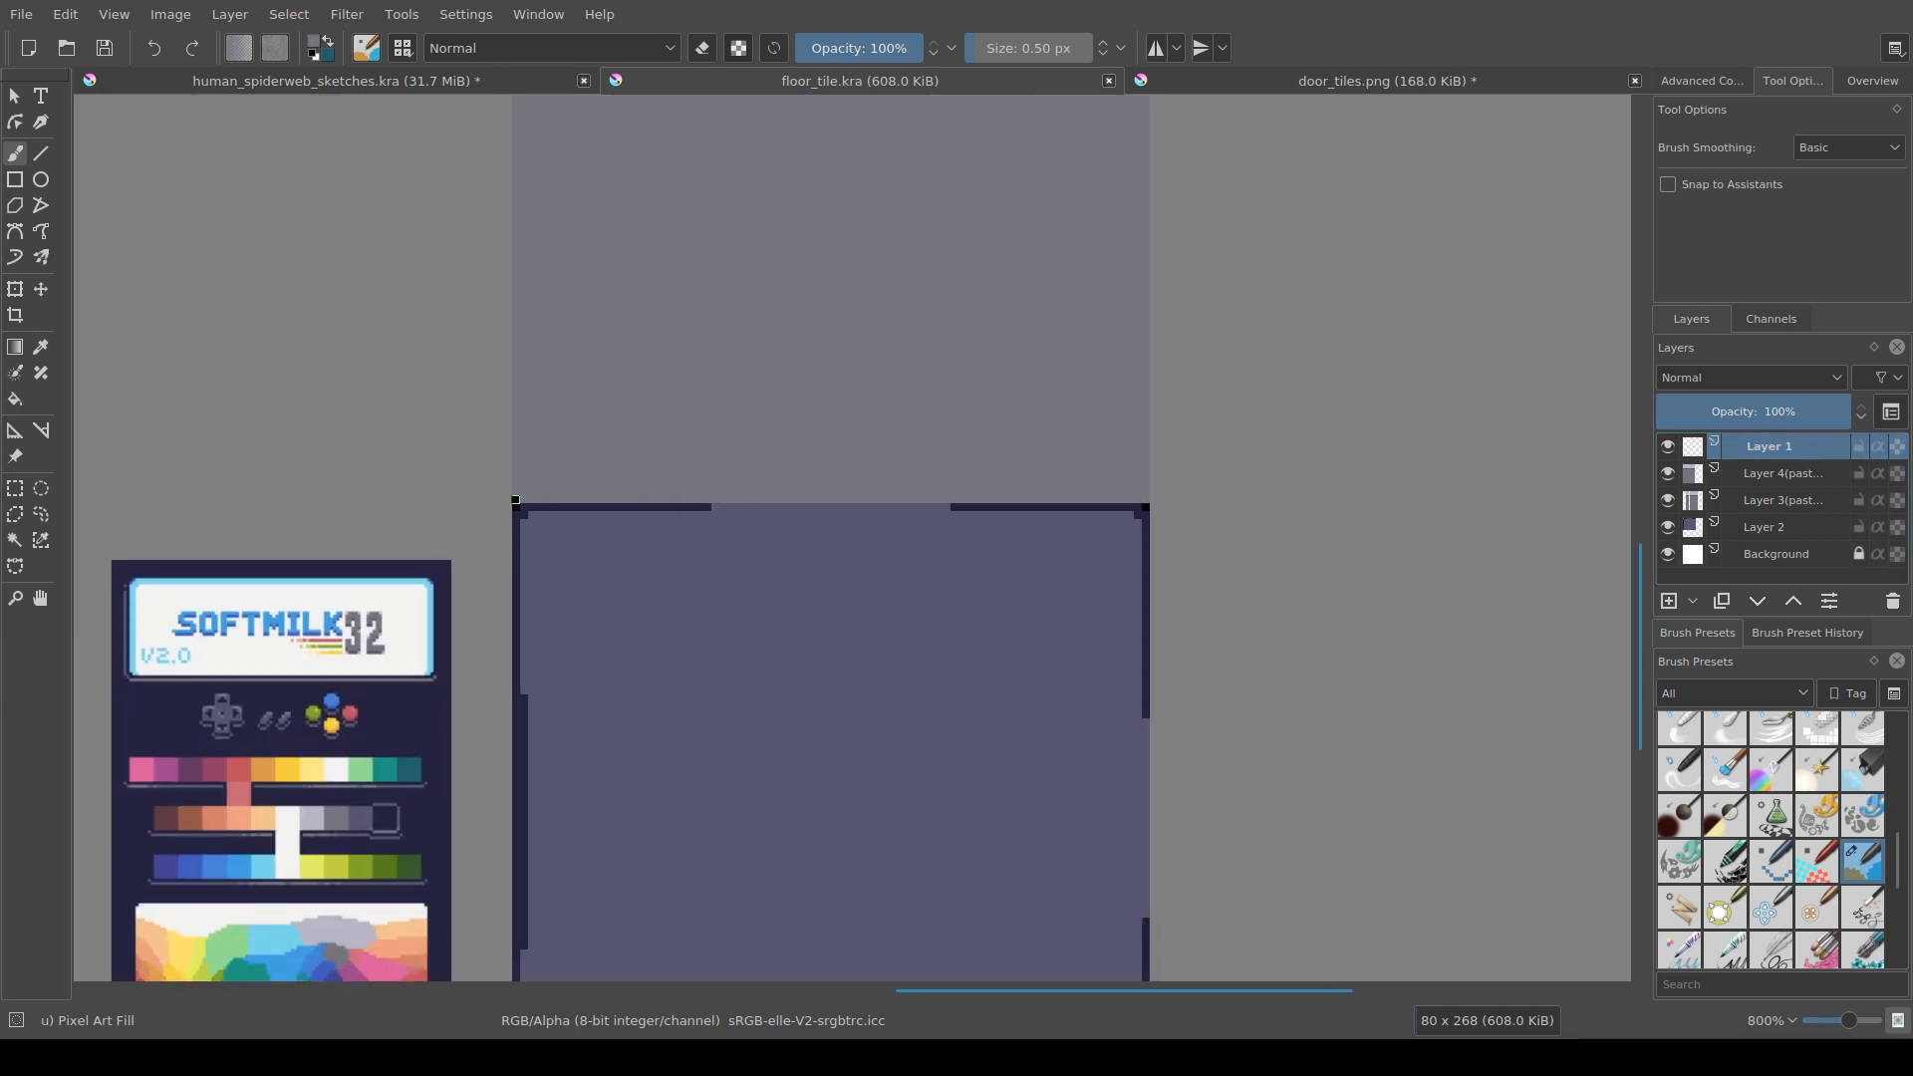
scroll(824, 611, down, 2)
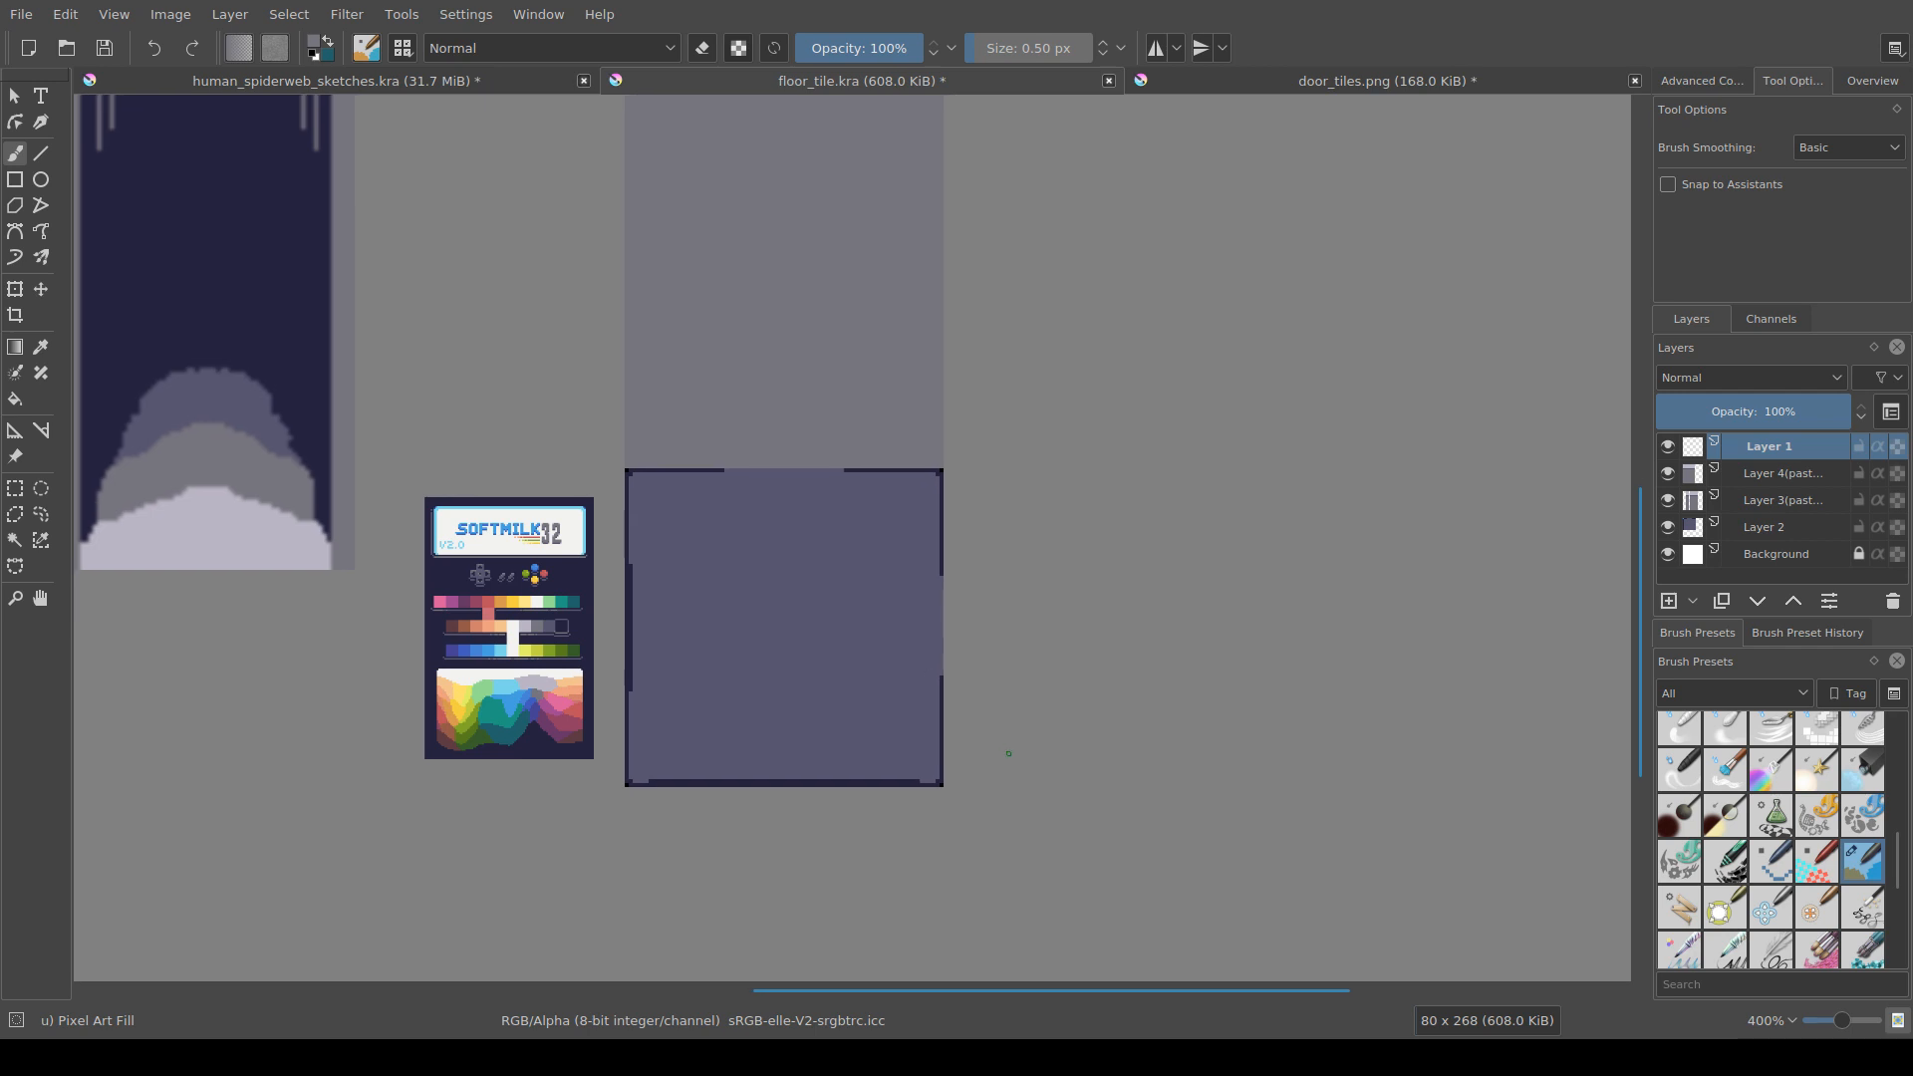
Step: Turn on wrap-around mode and examine how the repeating wall and floor tiles line up from near and far
scroll(1026, 709, up, 1)
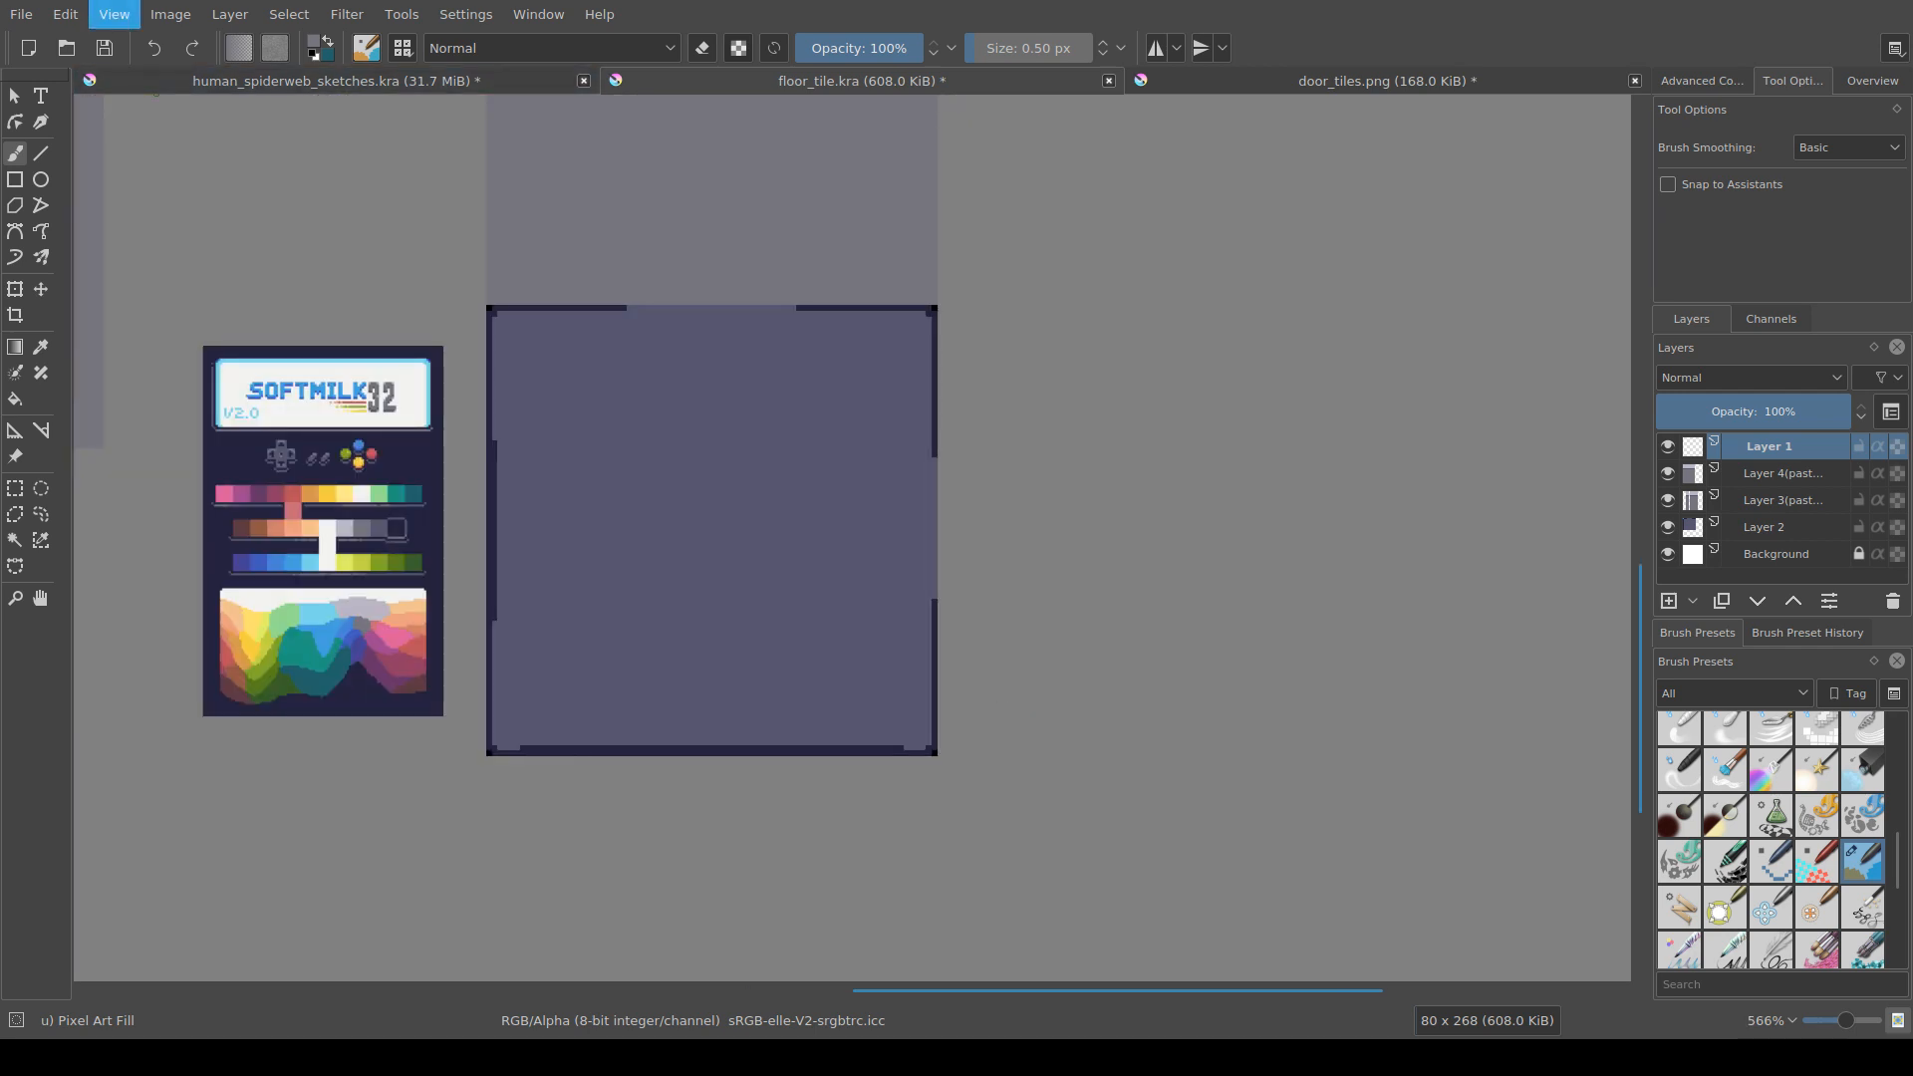
key(w)
scroll(794, 468, down, 5)
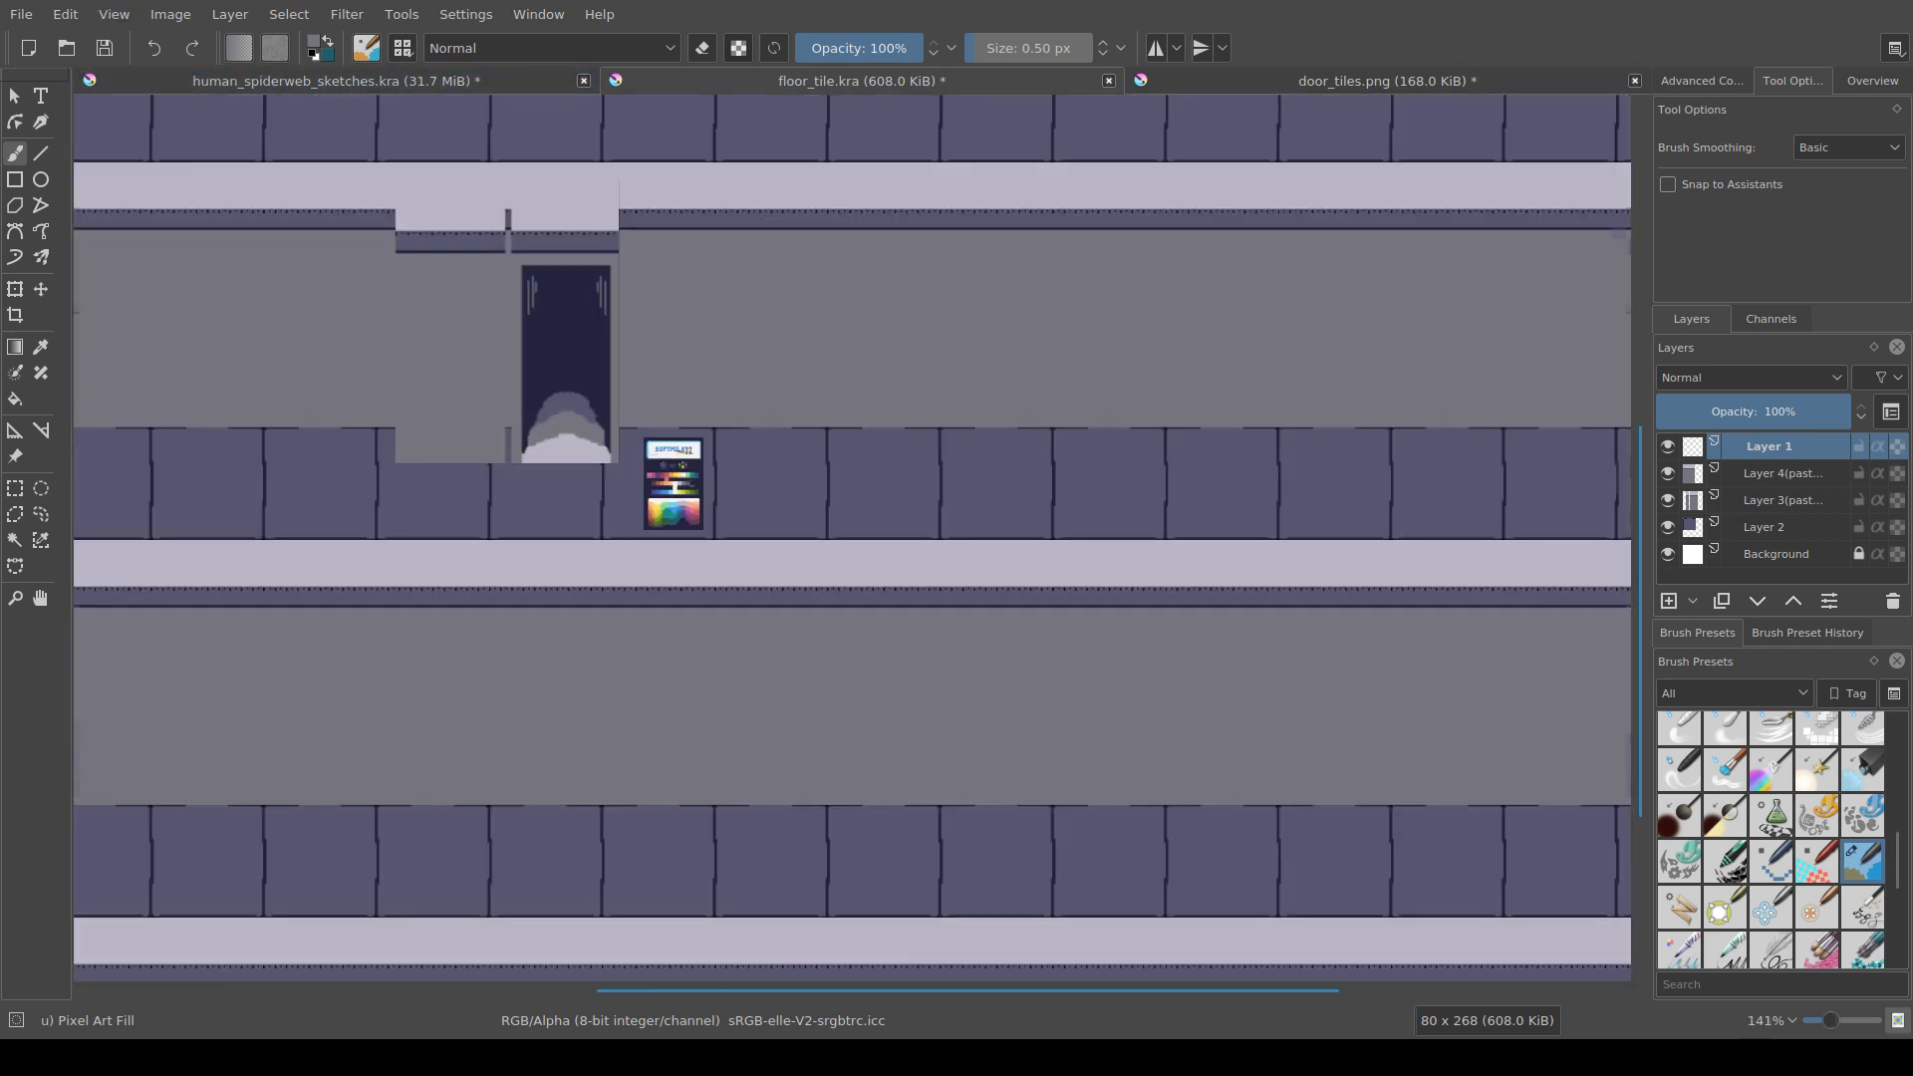
drag(842, 527, 845, 630)
mouse_move(948, 517)
mouse_down()
mouse_move(958, 637)
mouse_move(931, 509)
mouse_up()
scroll(930, 510, up, 1)
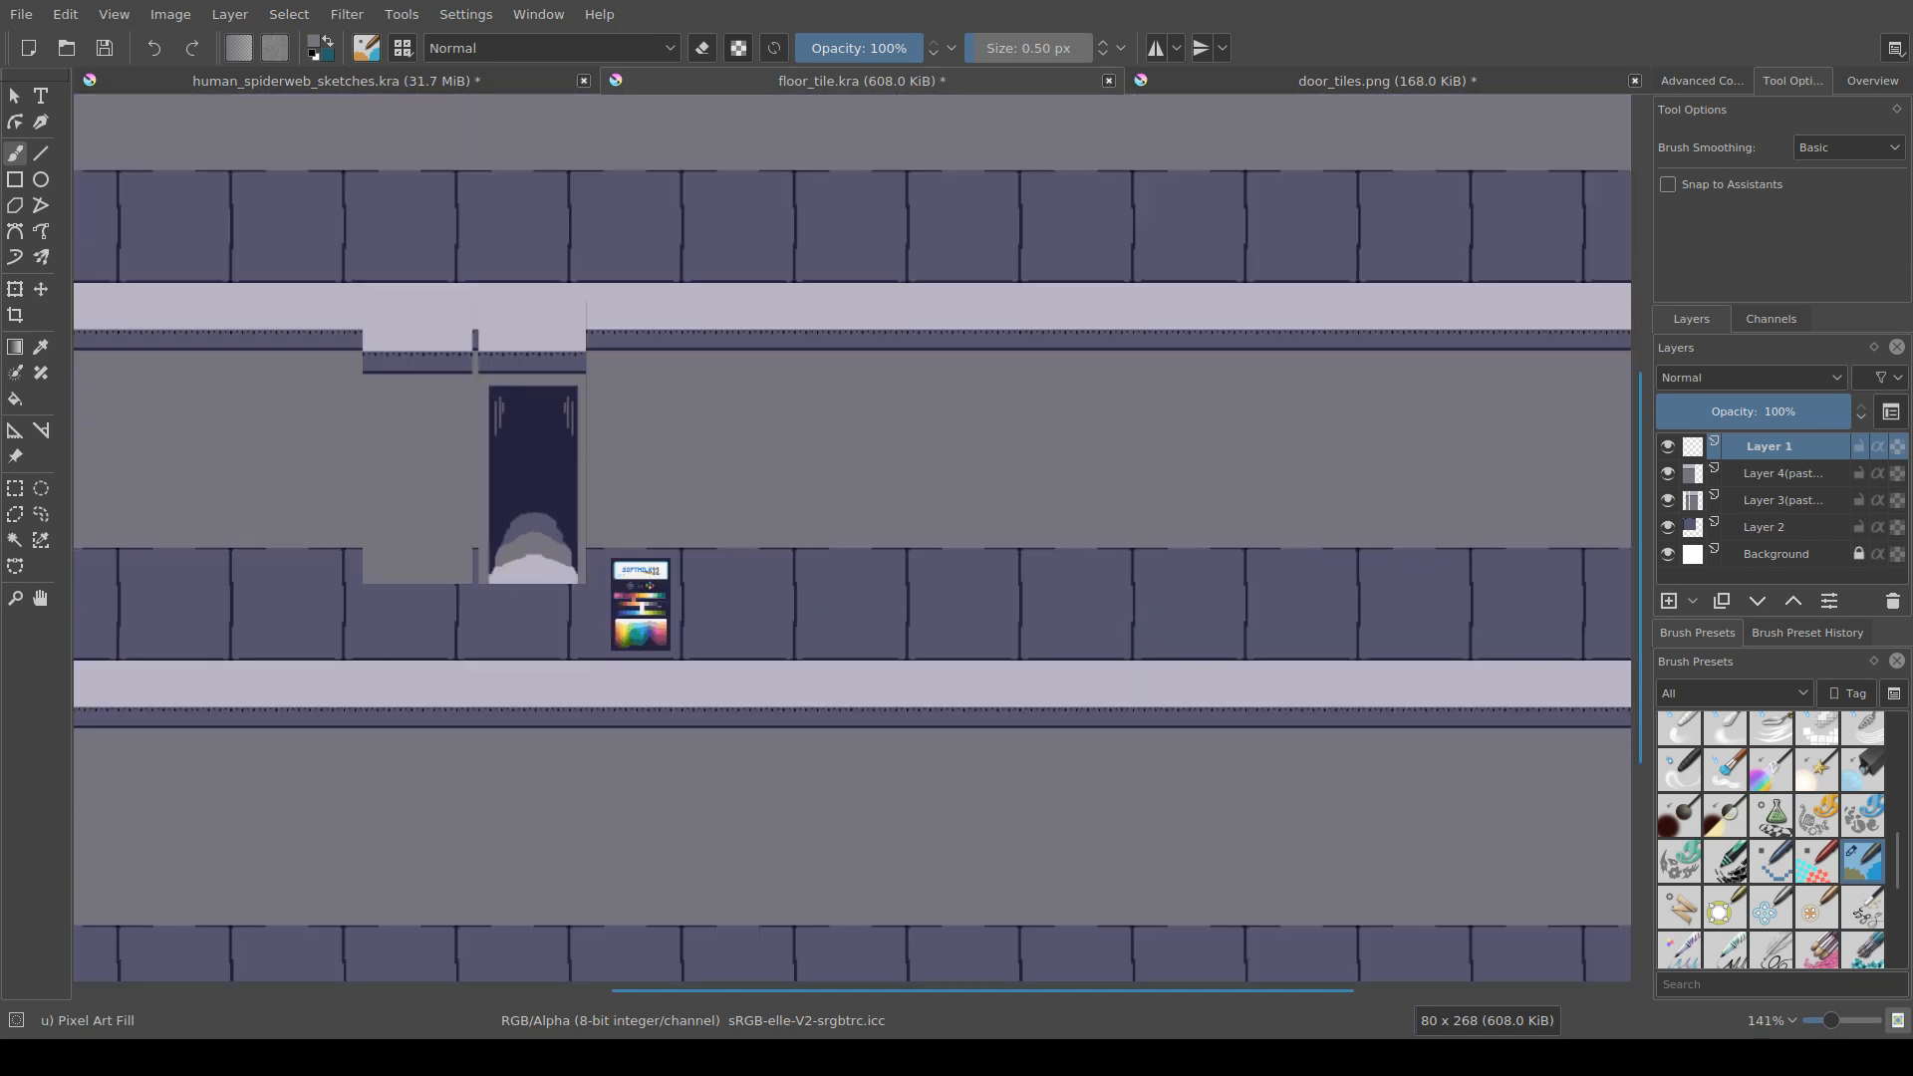
scroll(1114, 493, up, 1)
scroll(861, 523, up, 1)
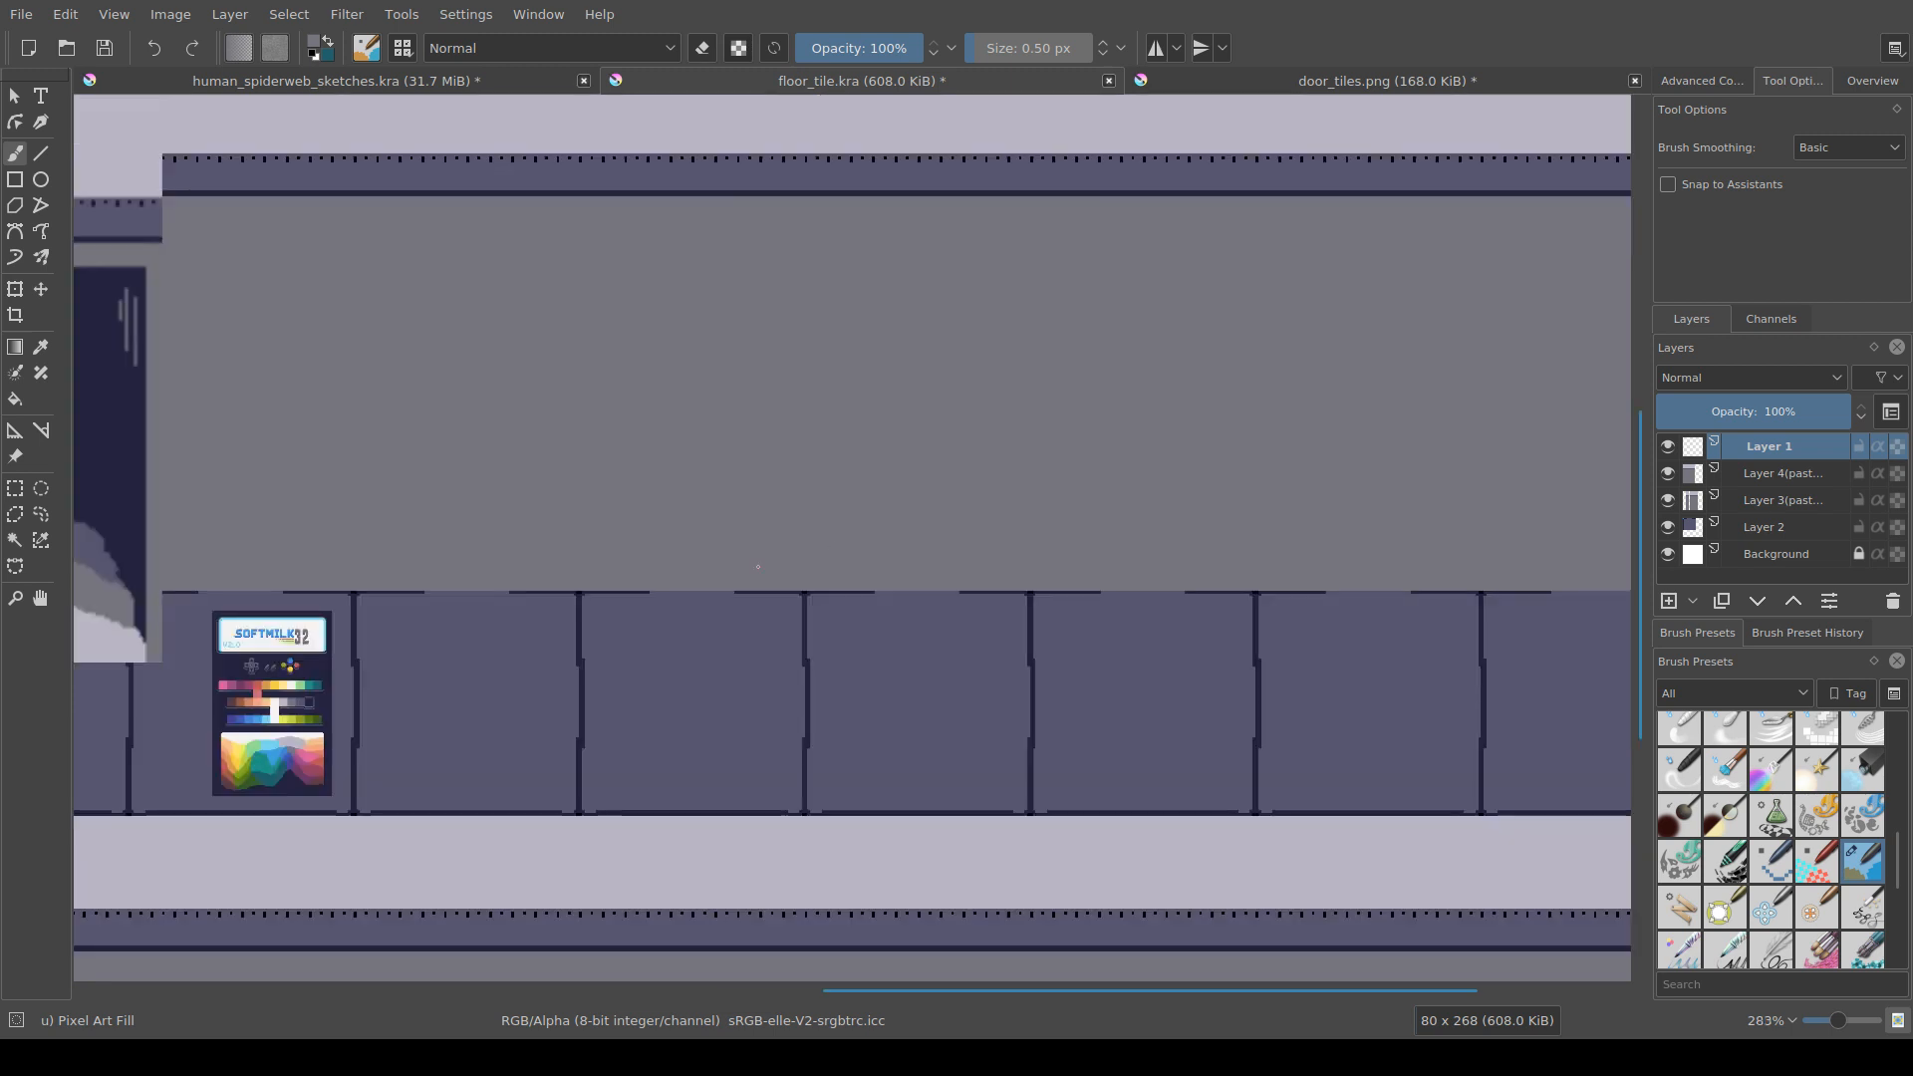
drag(861, 522, 918, 522)
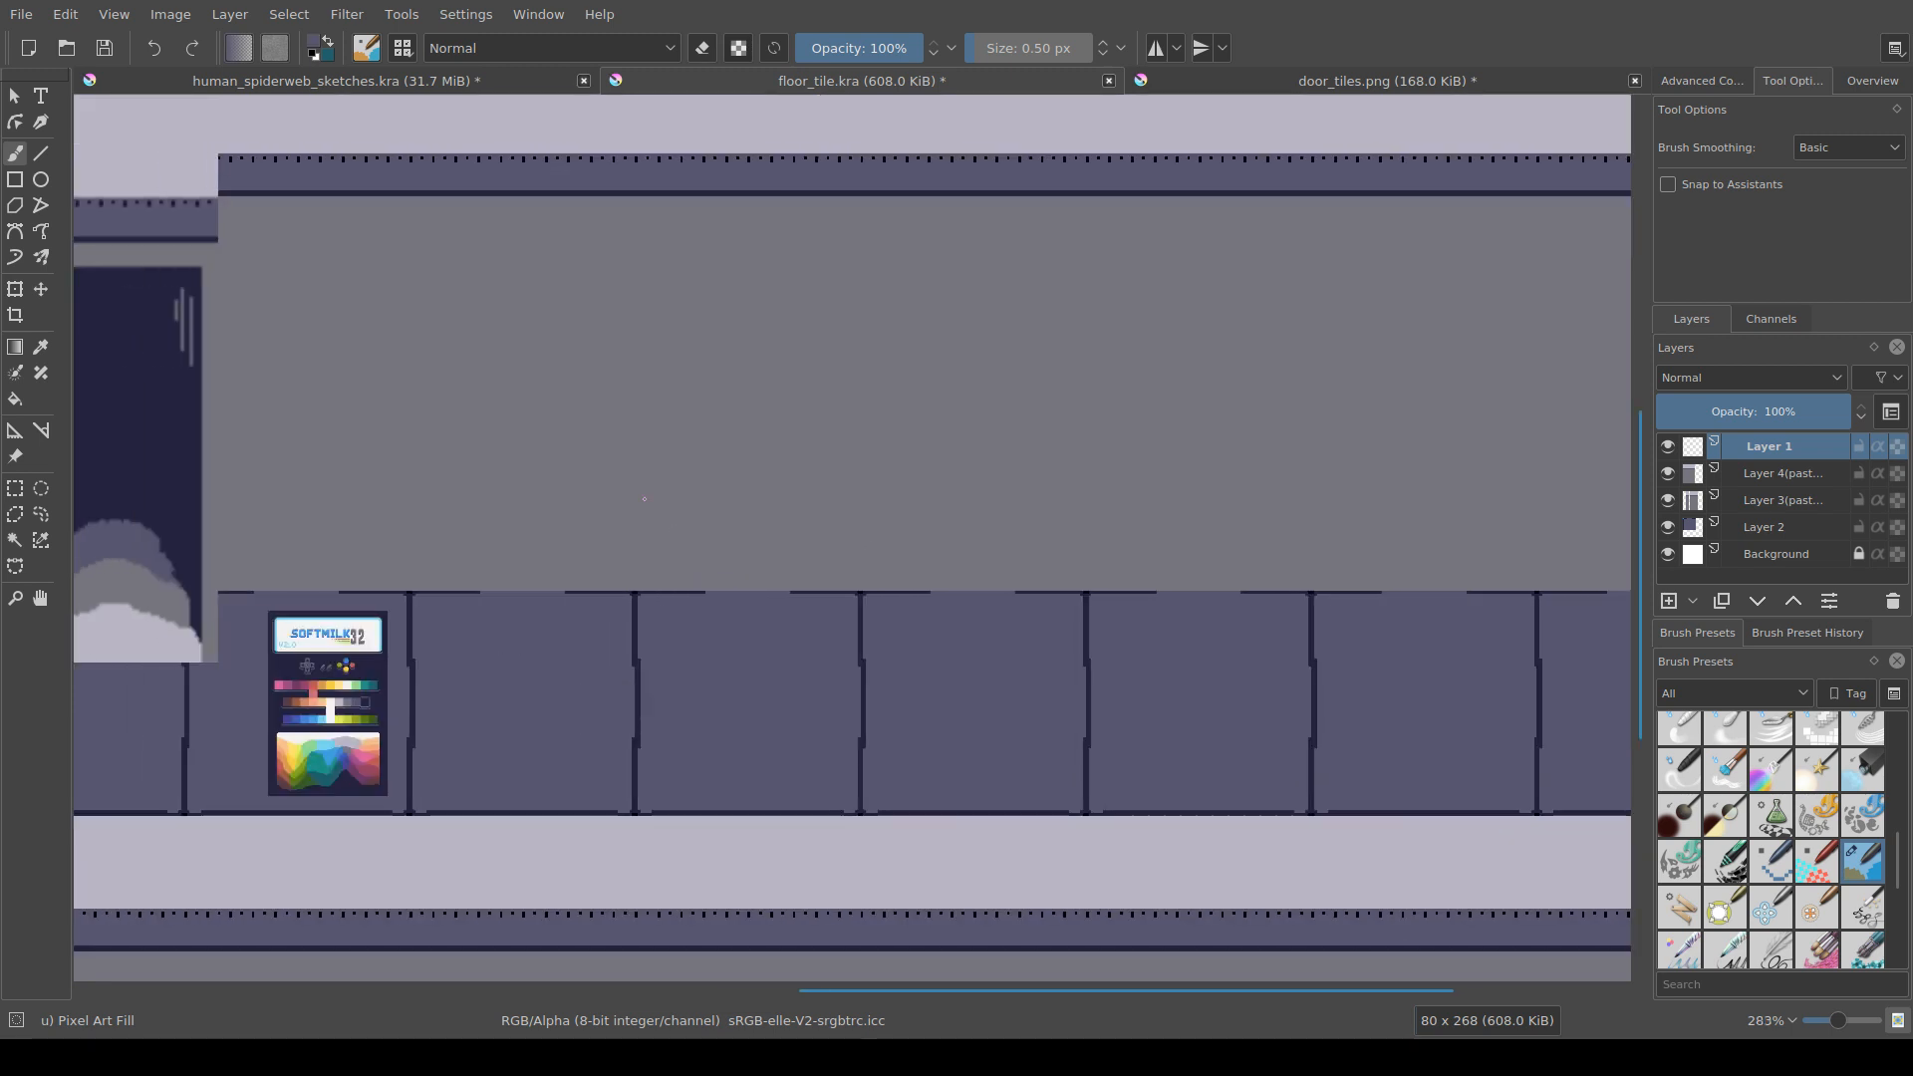
Step: Draw a thin vertical slate joint line on the wall with the Line tool, from the floor's edge up to the dark trim
click(632, 587)
key(v)
drag(634, 587, 634, 194)
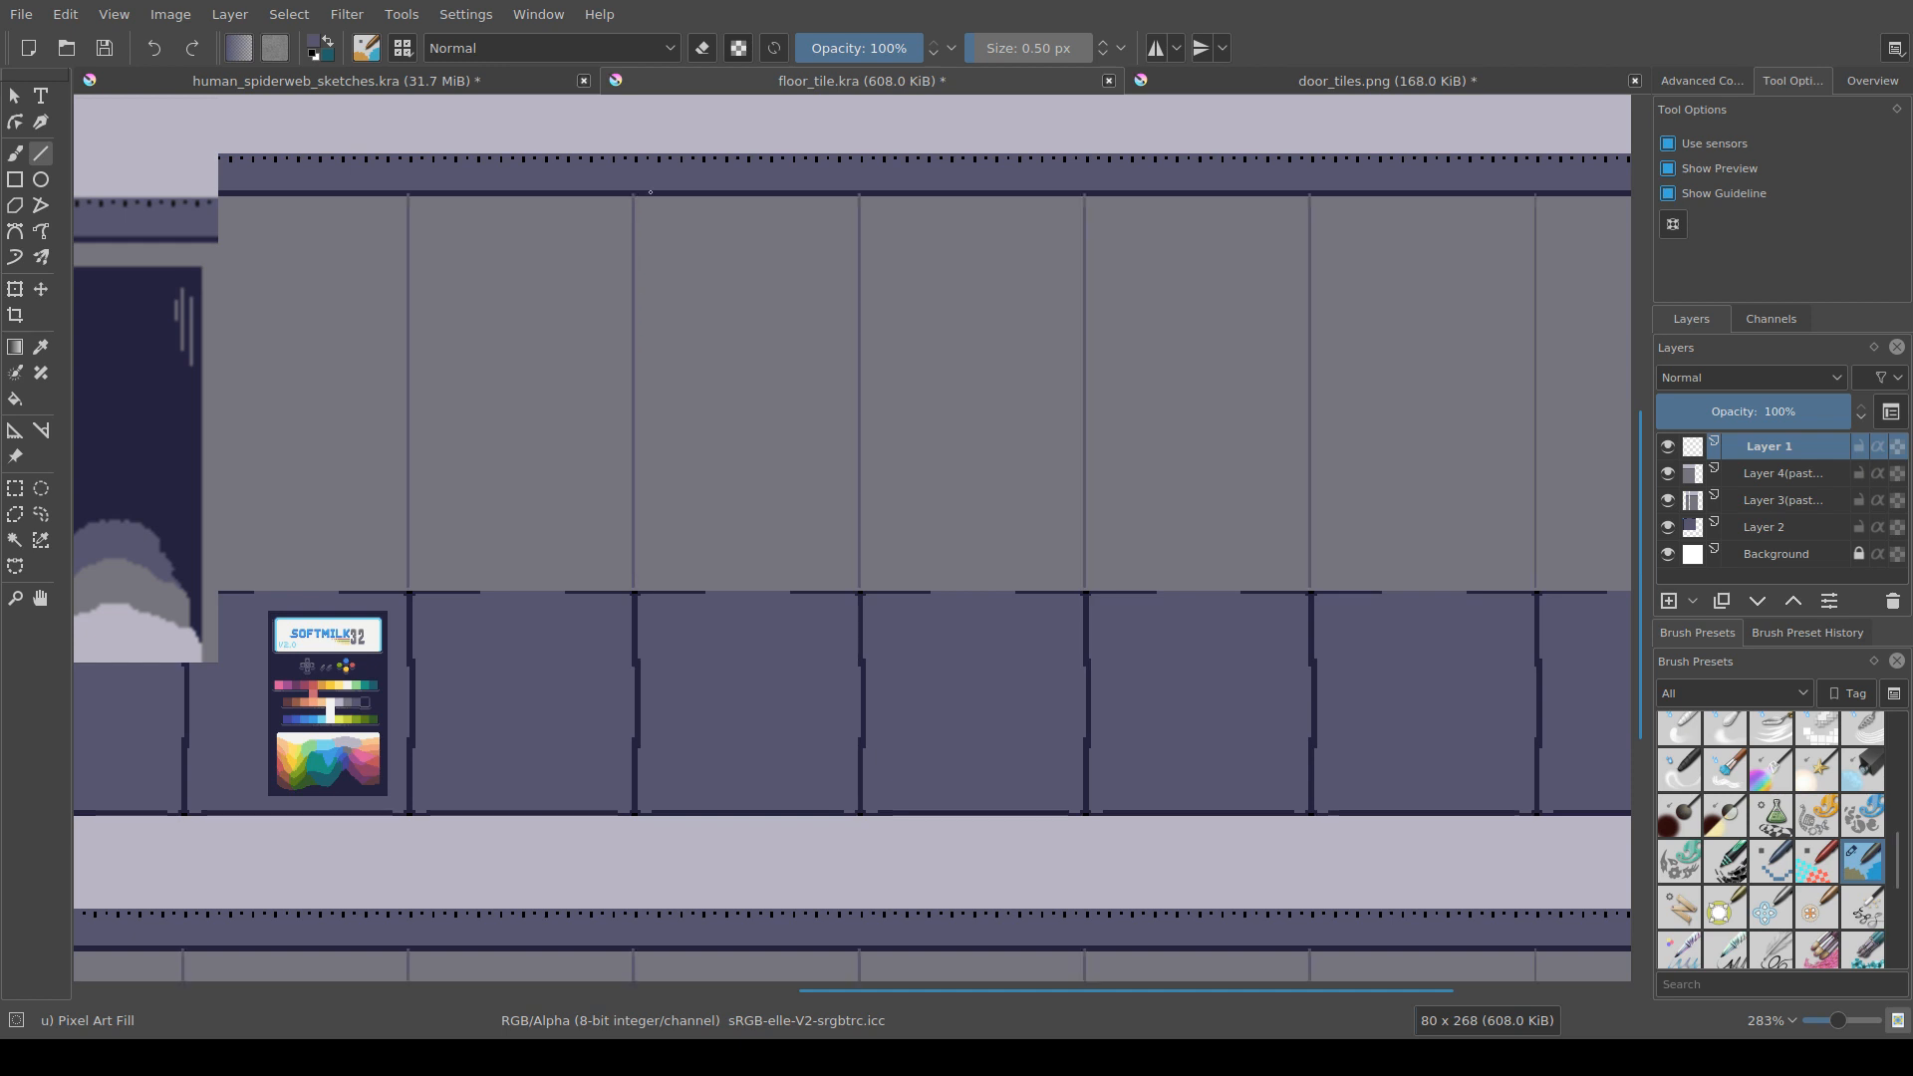
key(b)
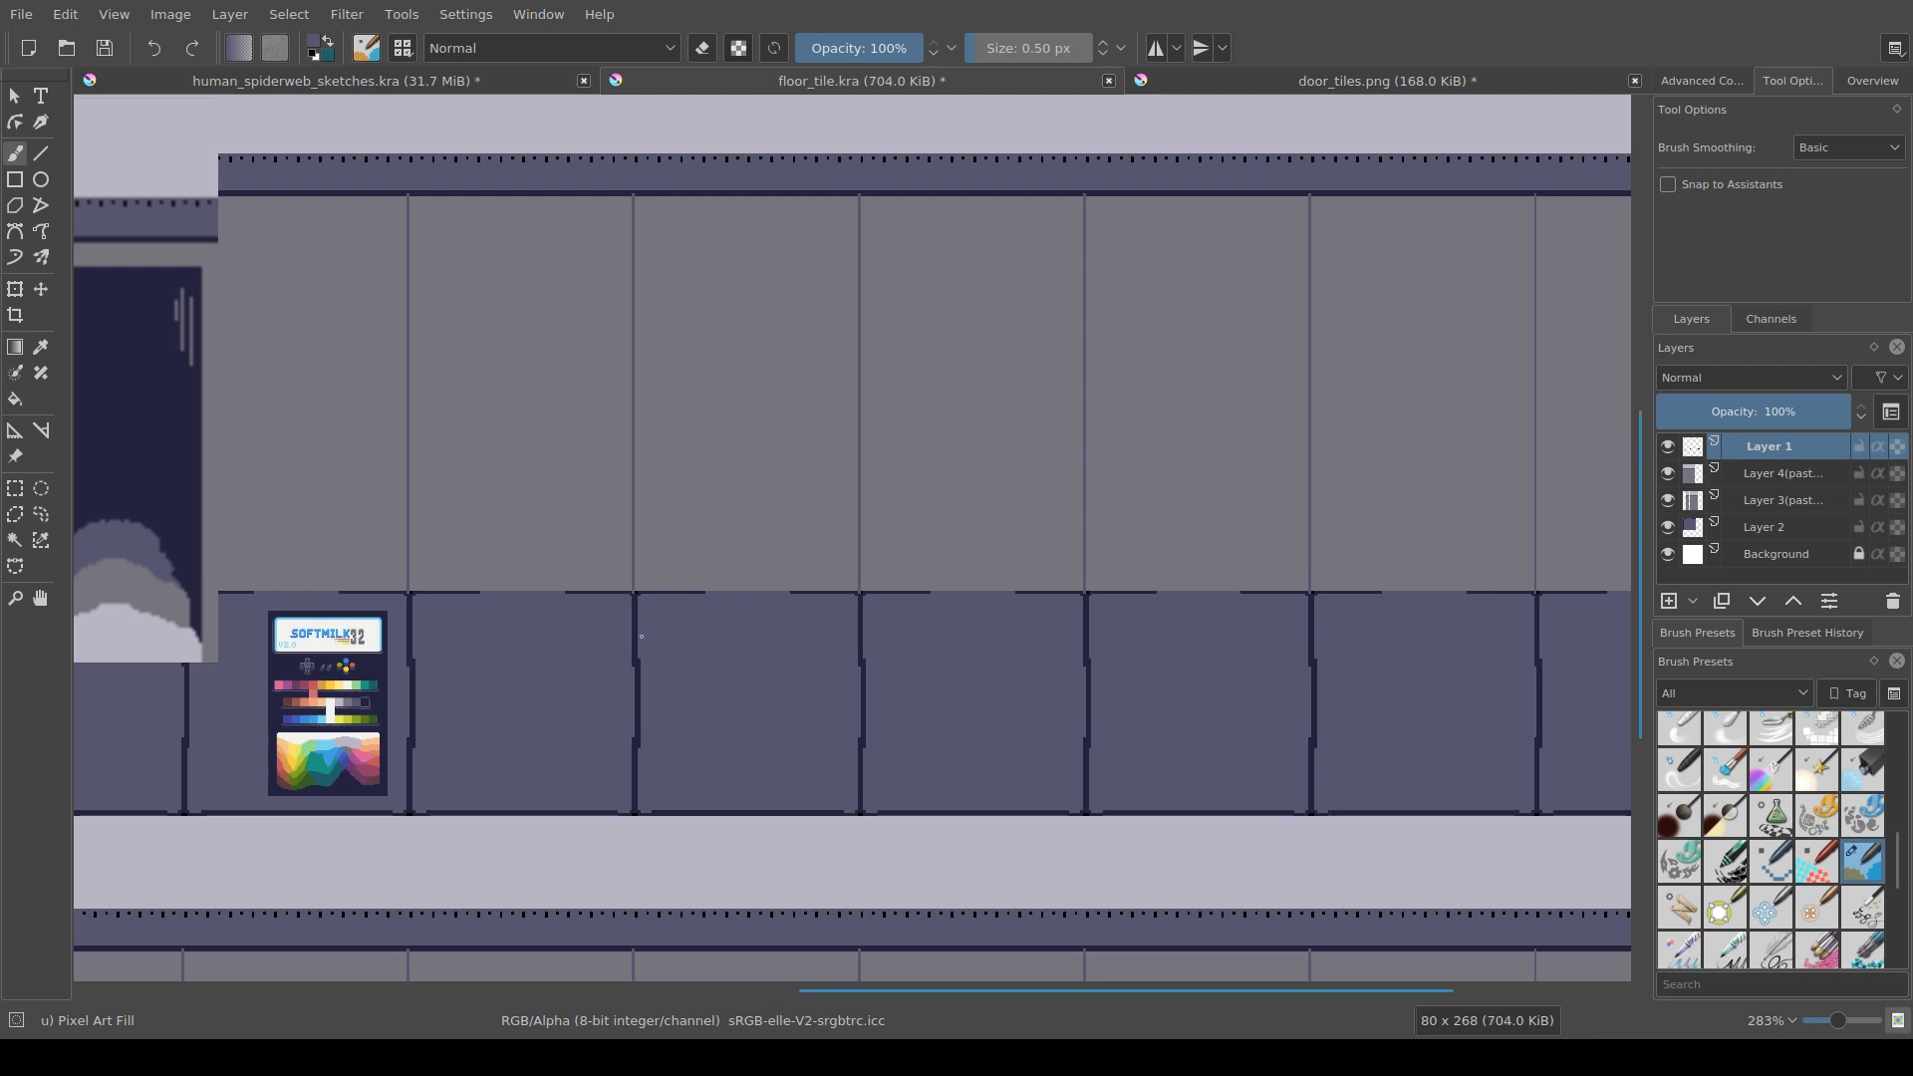
drag(655, 606, 681, 563)
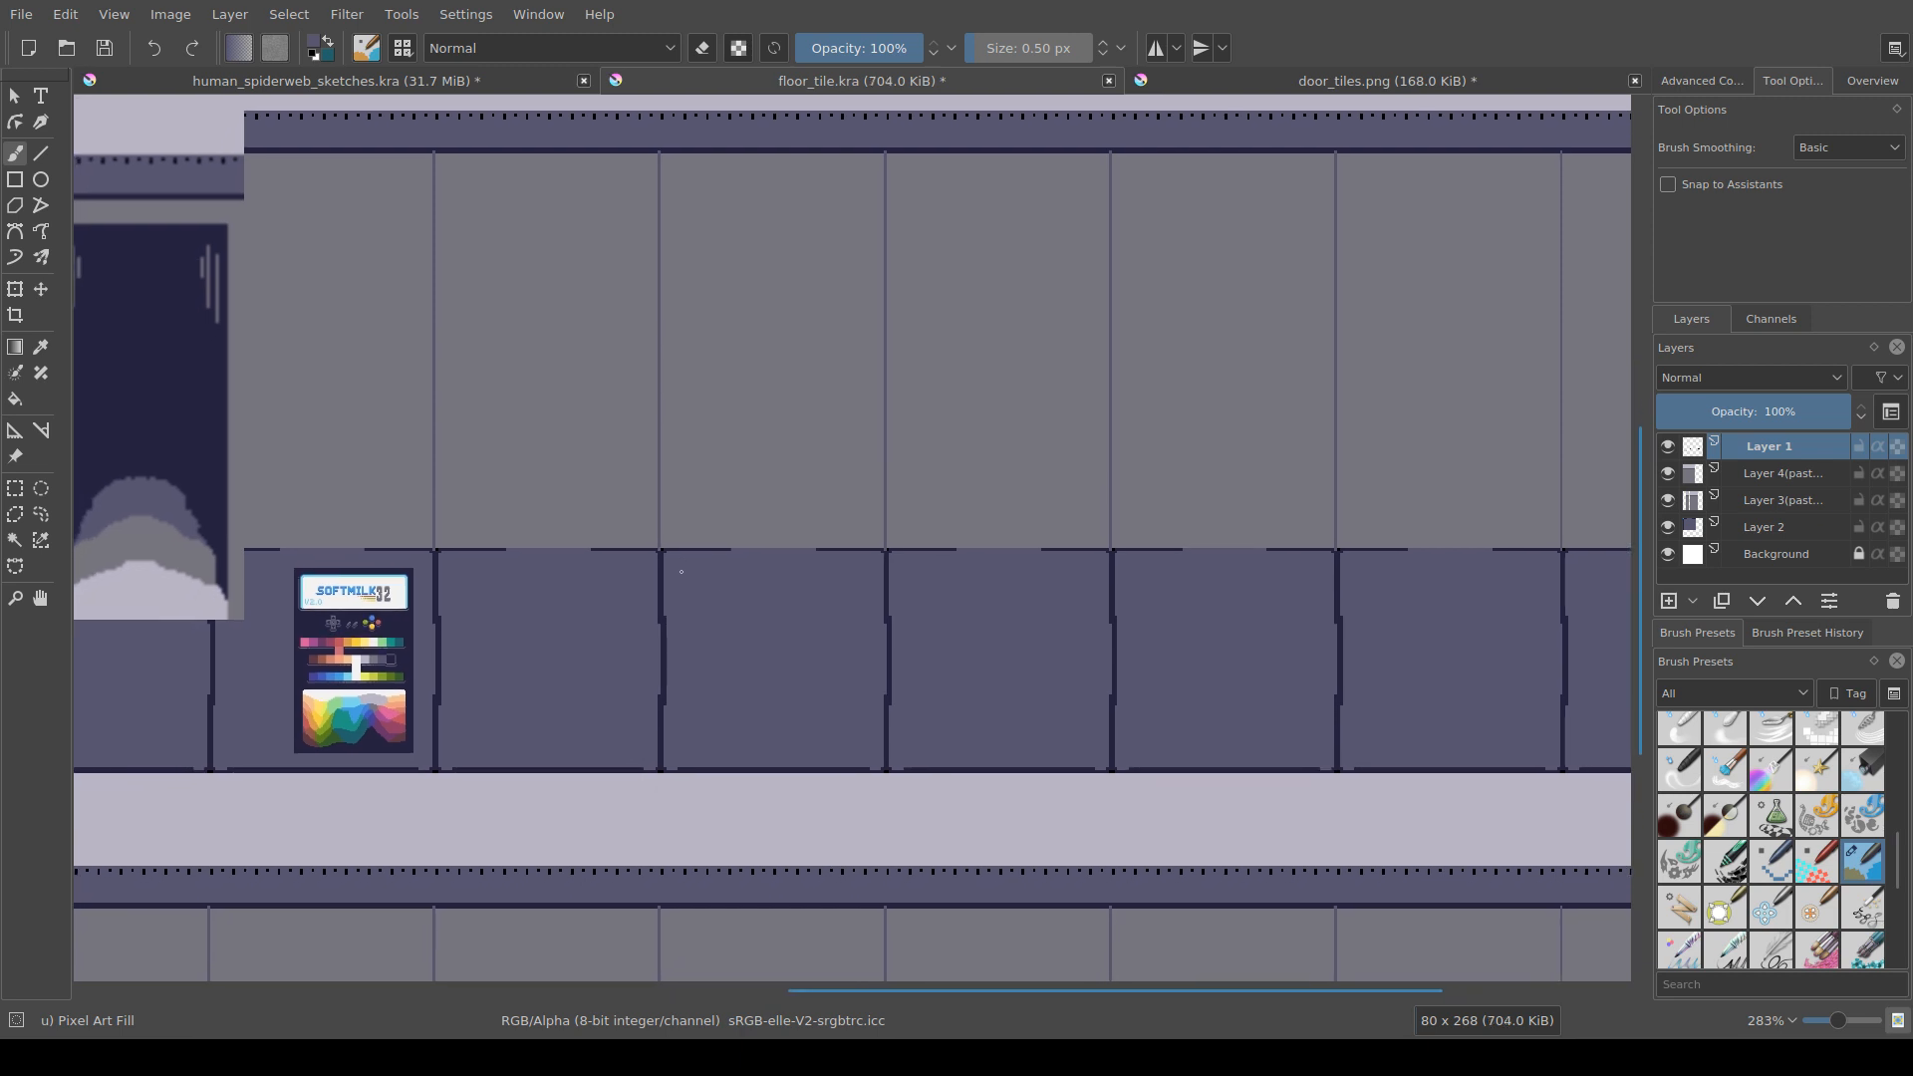
scroll(682, 571, down, 5)
scroll(602, 598, up, 4)
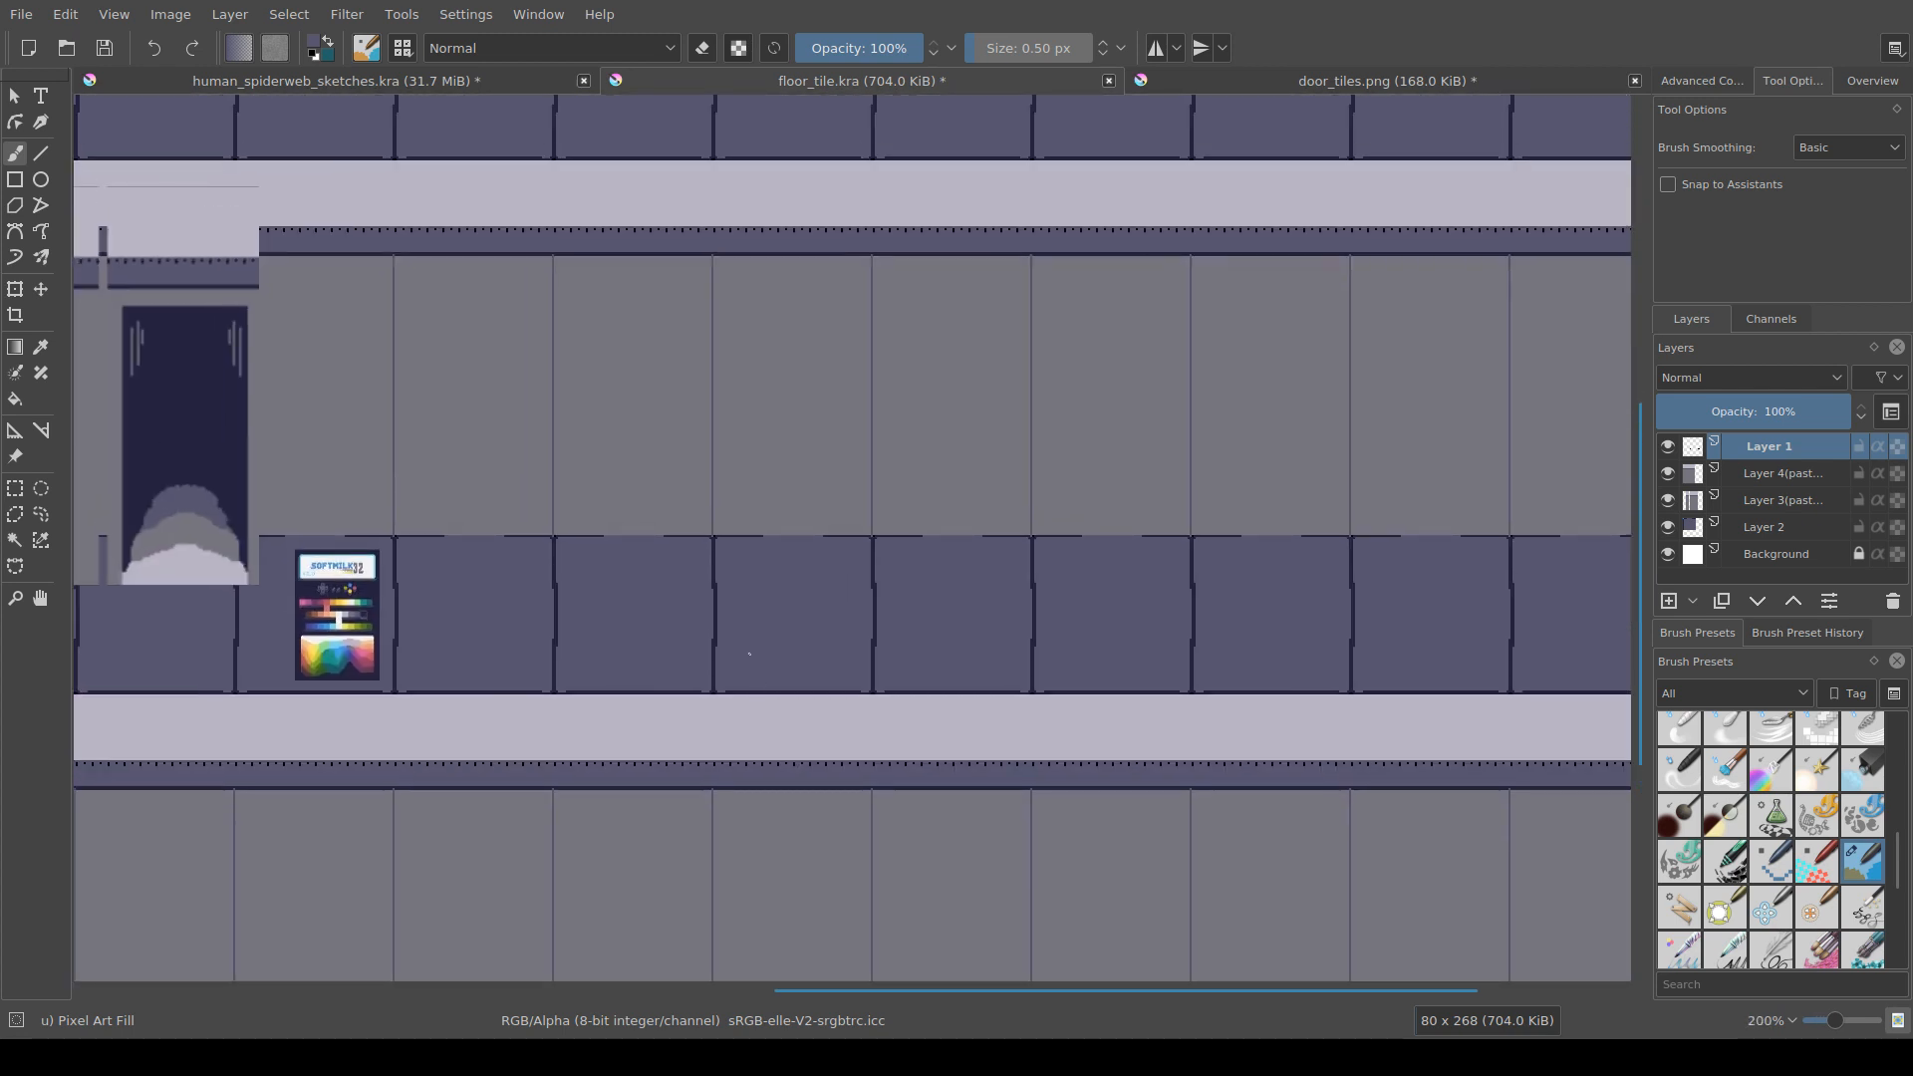
Step: With the floor seam's dark navy picked, merge Layer 1 and both pasted layers down into Layer 2 and save the file
drag(750, 654, 832, 731)
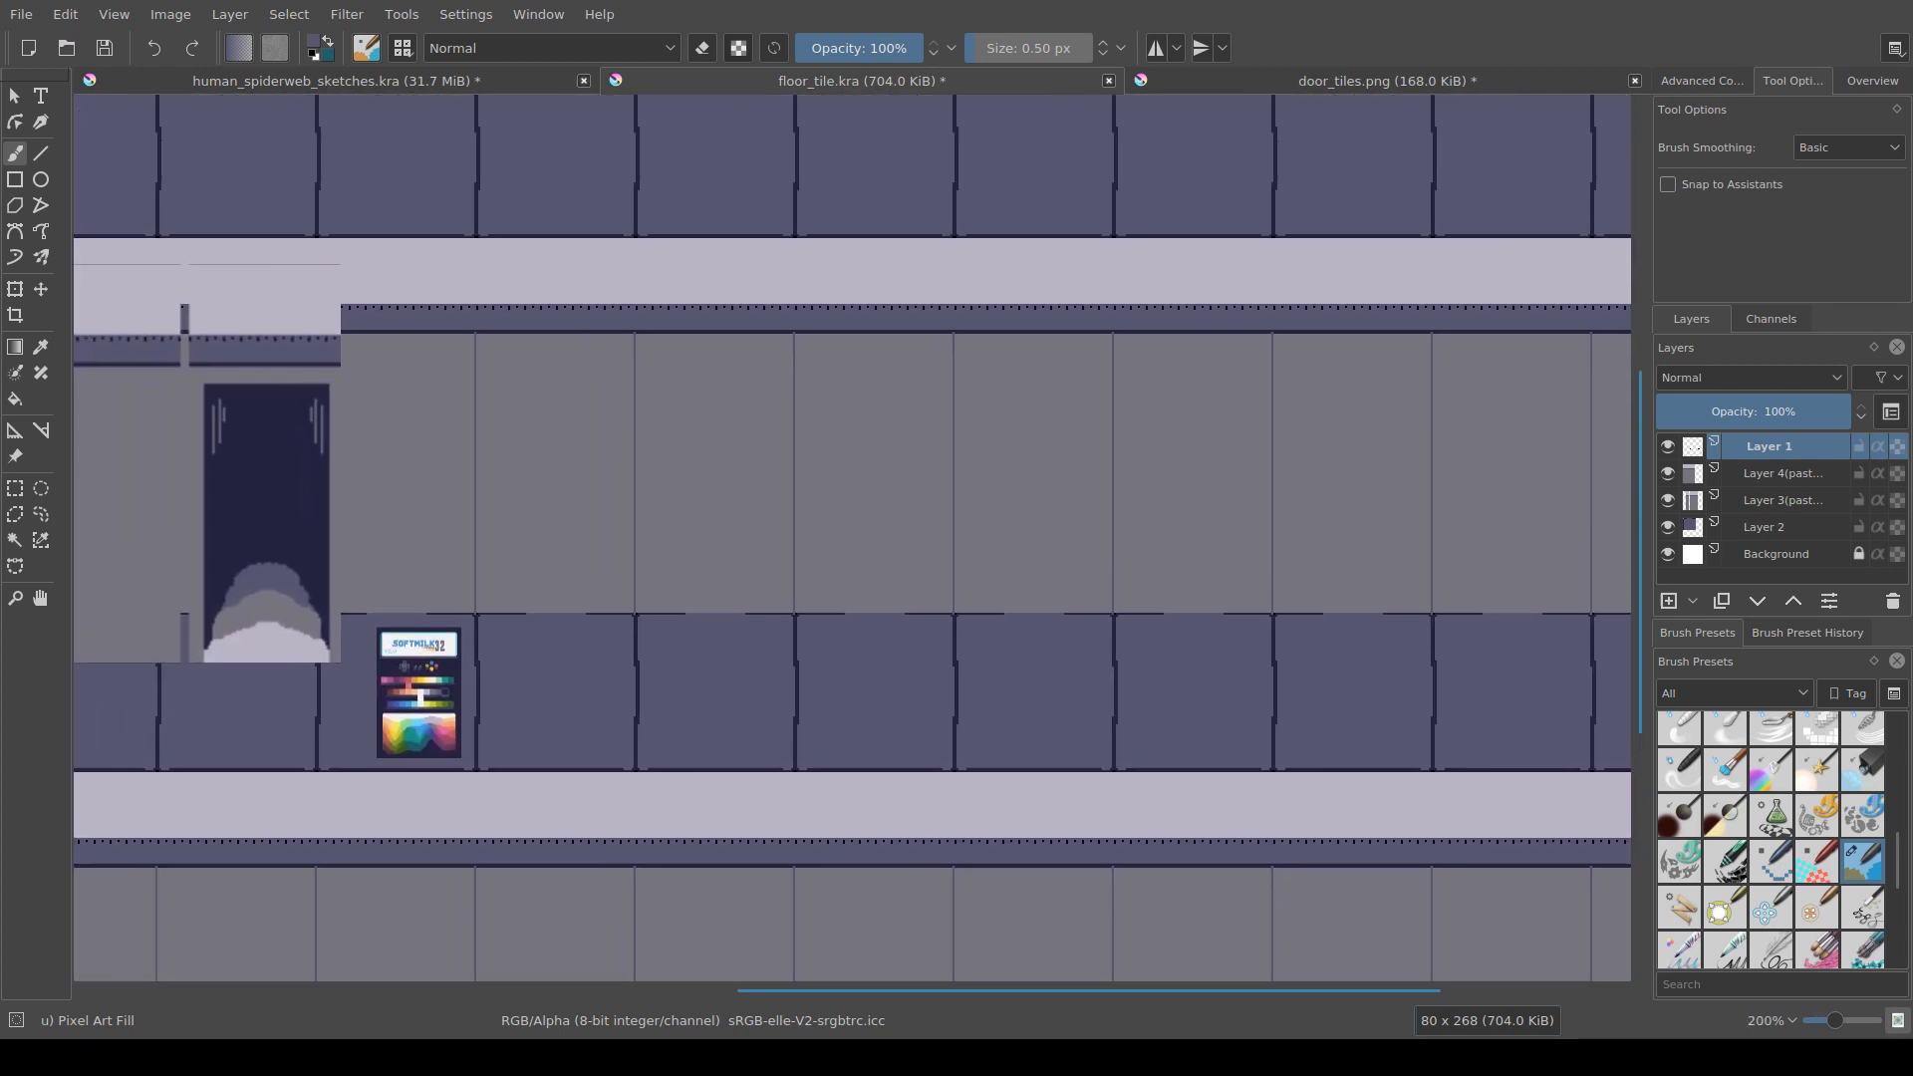
scroll(756, 666, up, 2)
ctrl+click(793, 651)
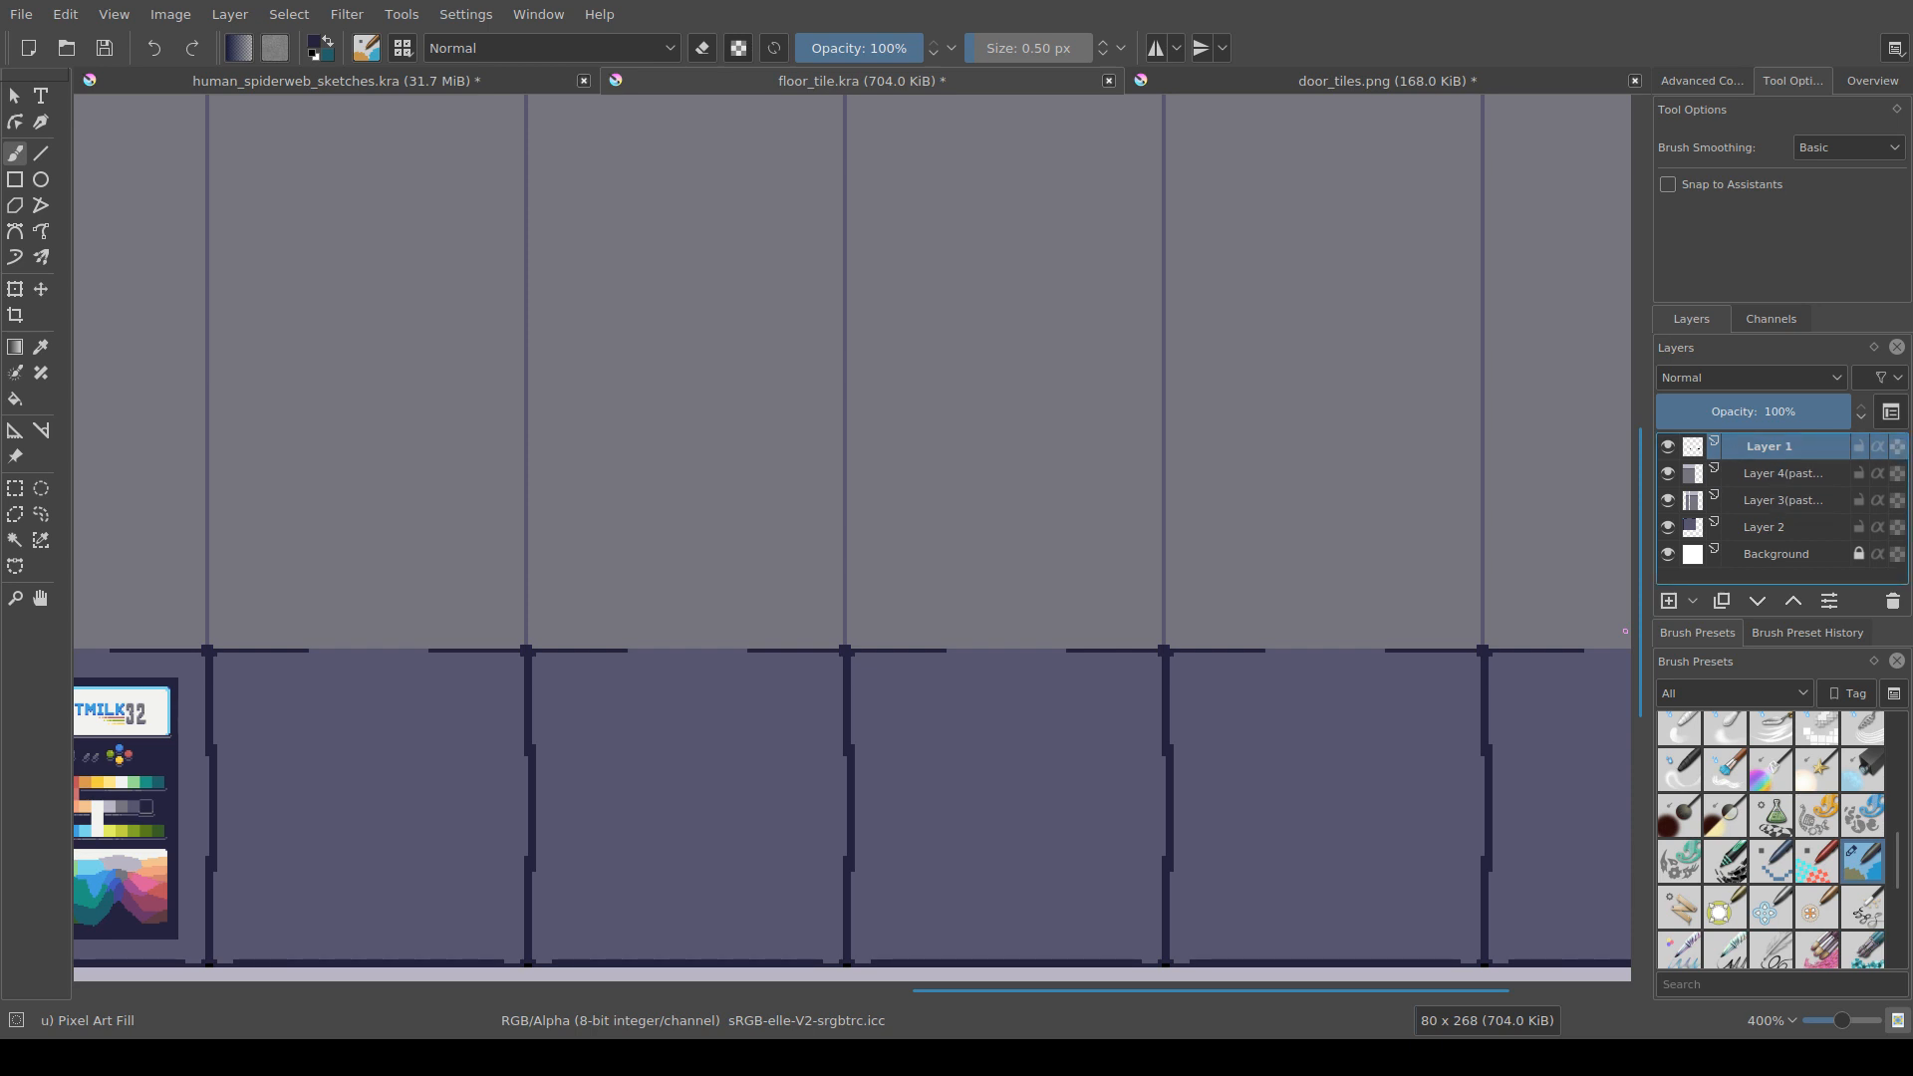
key(ctrl+e)
key(ctrl+e)
key(ctrl+e)
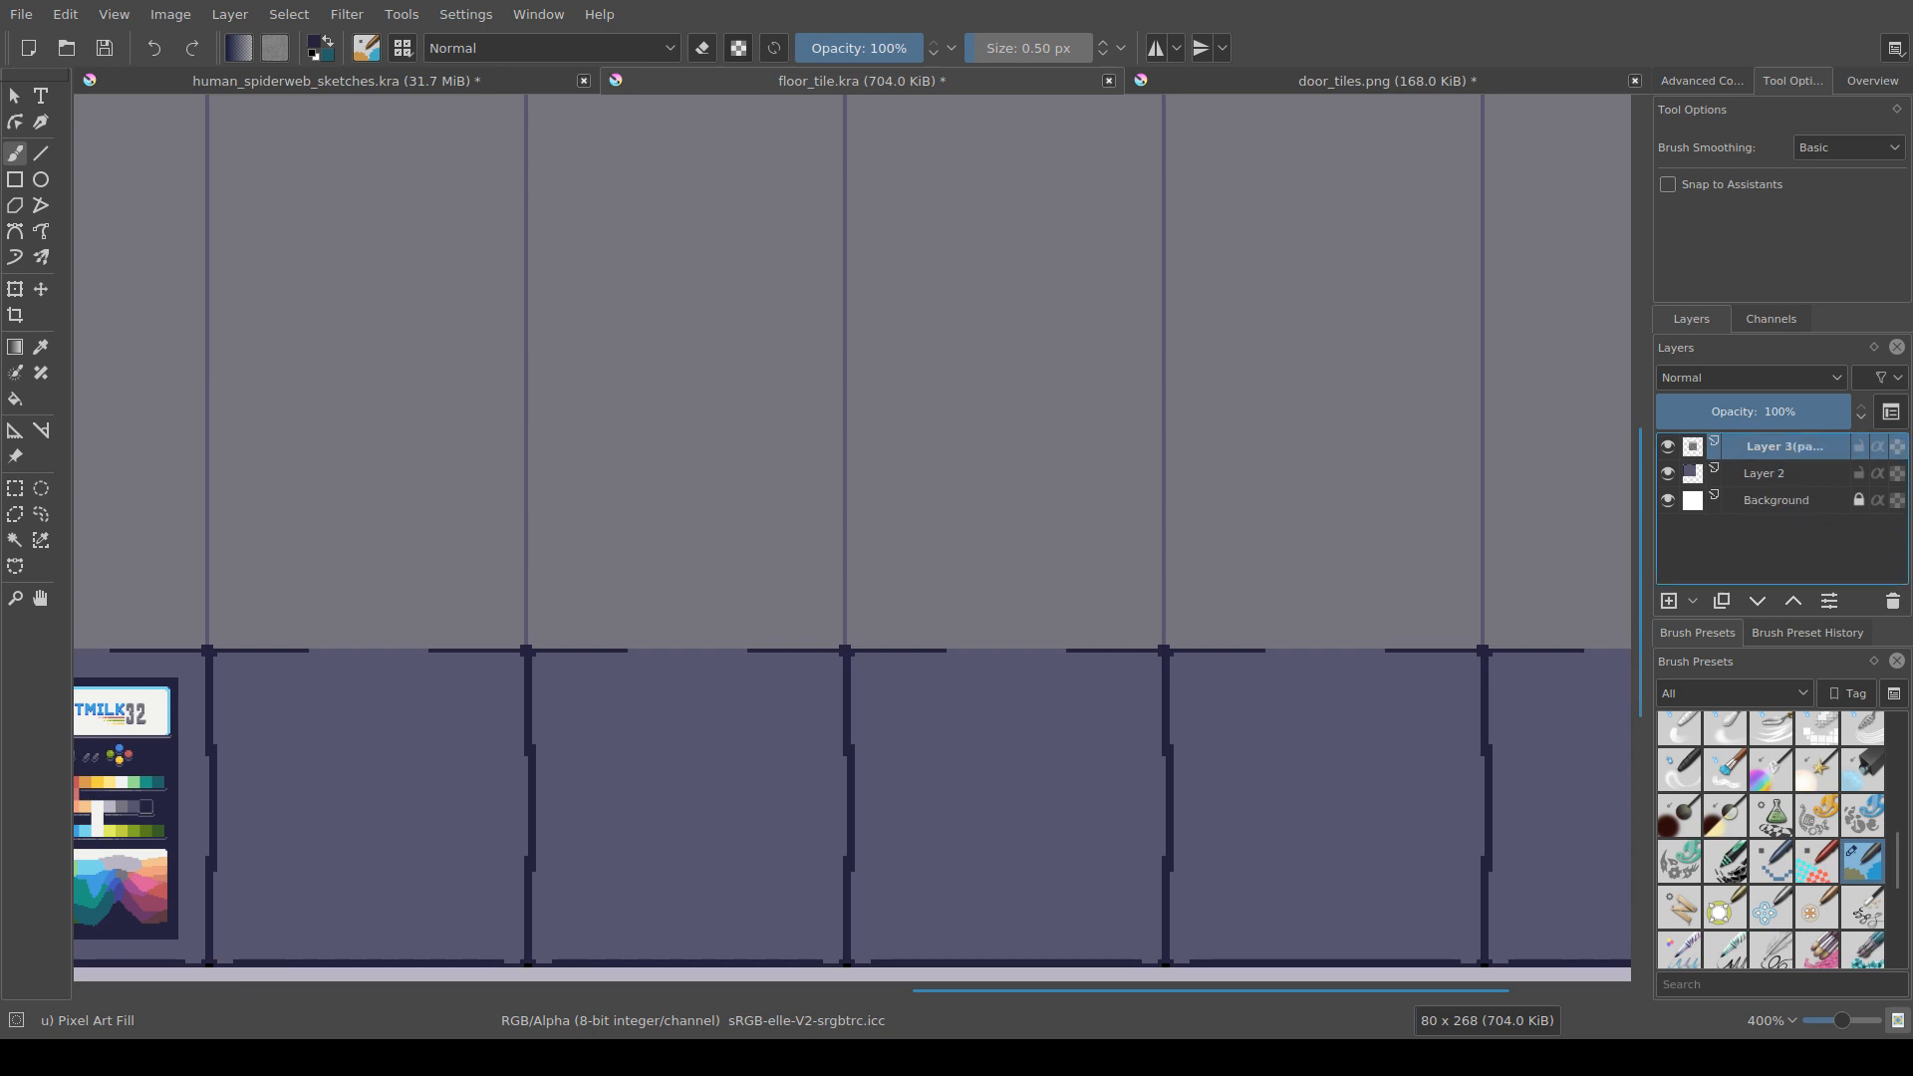
drag(895, 774, 918, 717)
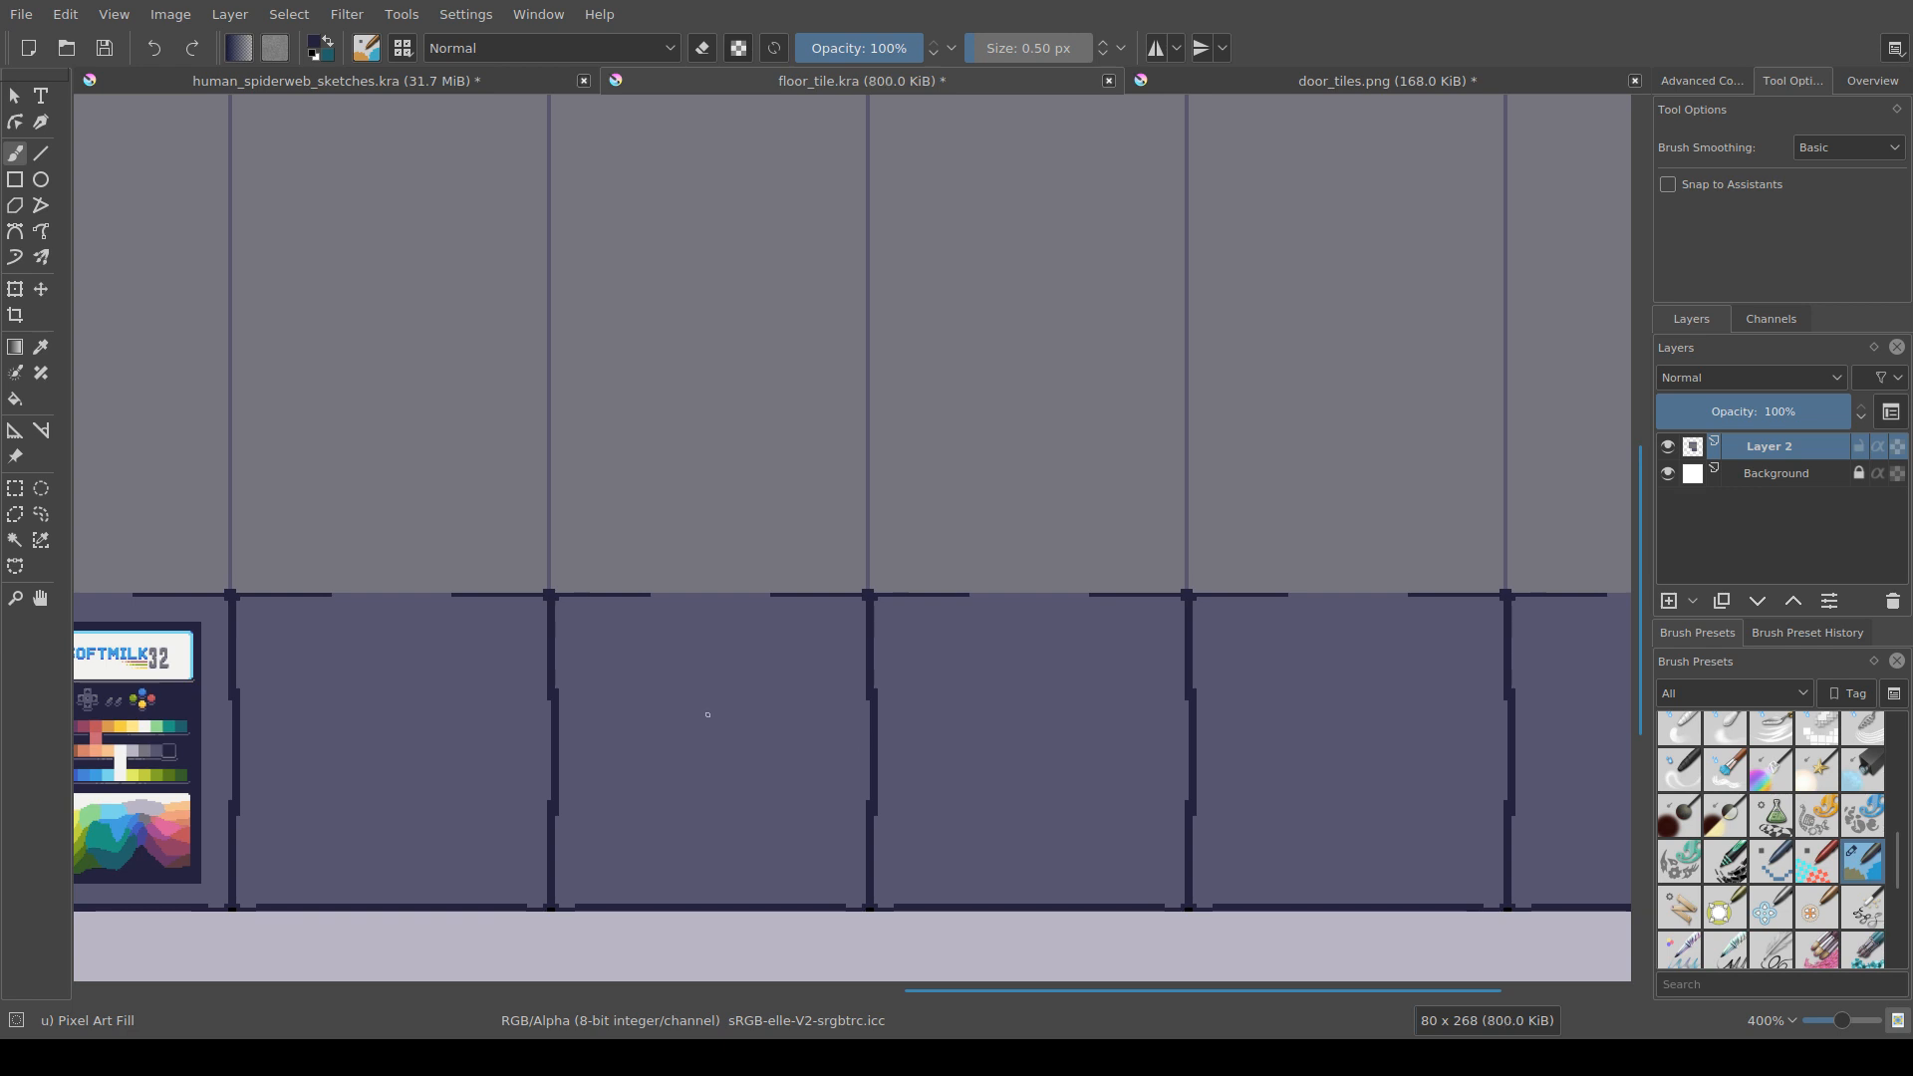
drag(800, 683, 728, 639)
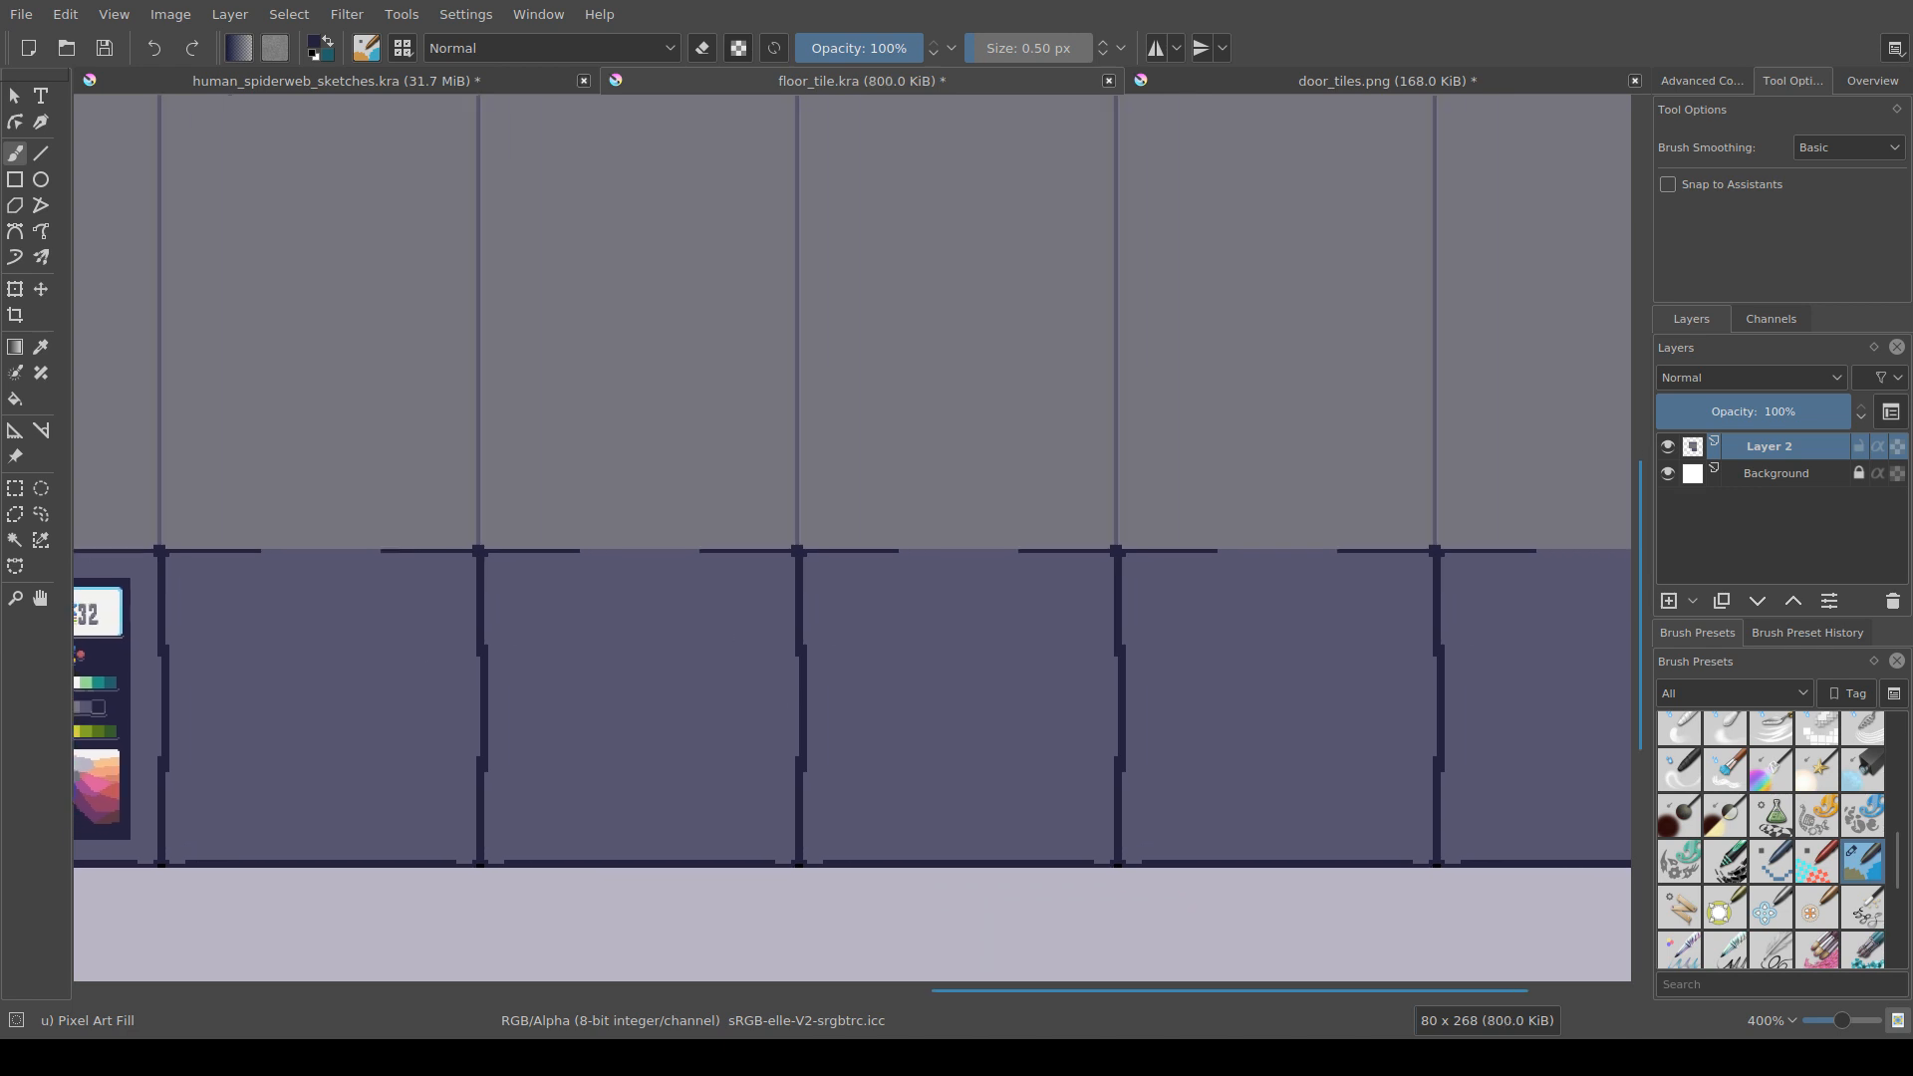
key(ctrl+s)
Step: Close the gap in the floor tile's dark upper edge with a straight horizontal line using the Line tool
drag(974, 585, 935, 607)
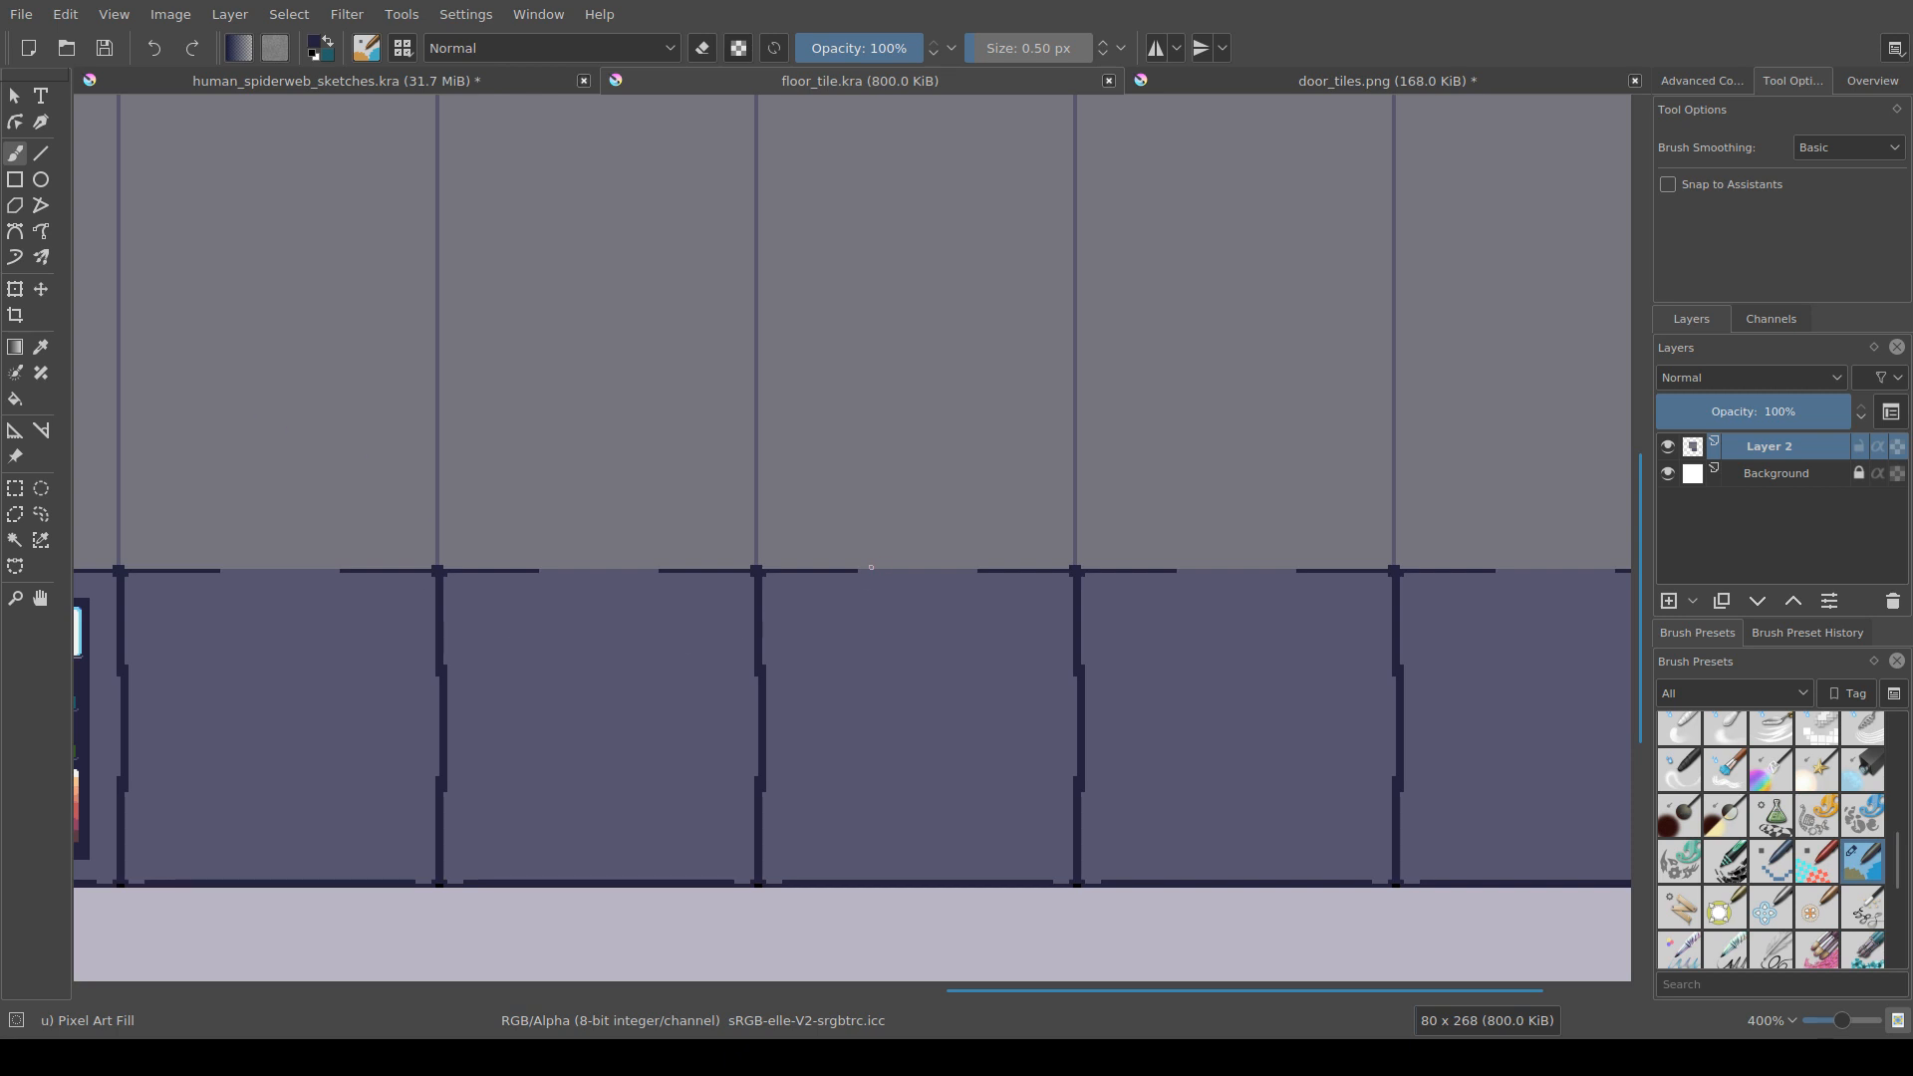
drag(859, 571, 966, 583)
key(ctrl+z)
click(859, 567)
key(v)
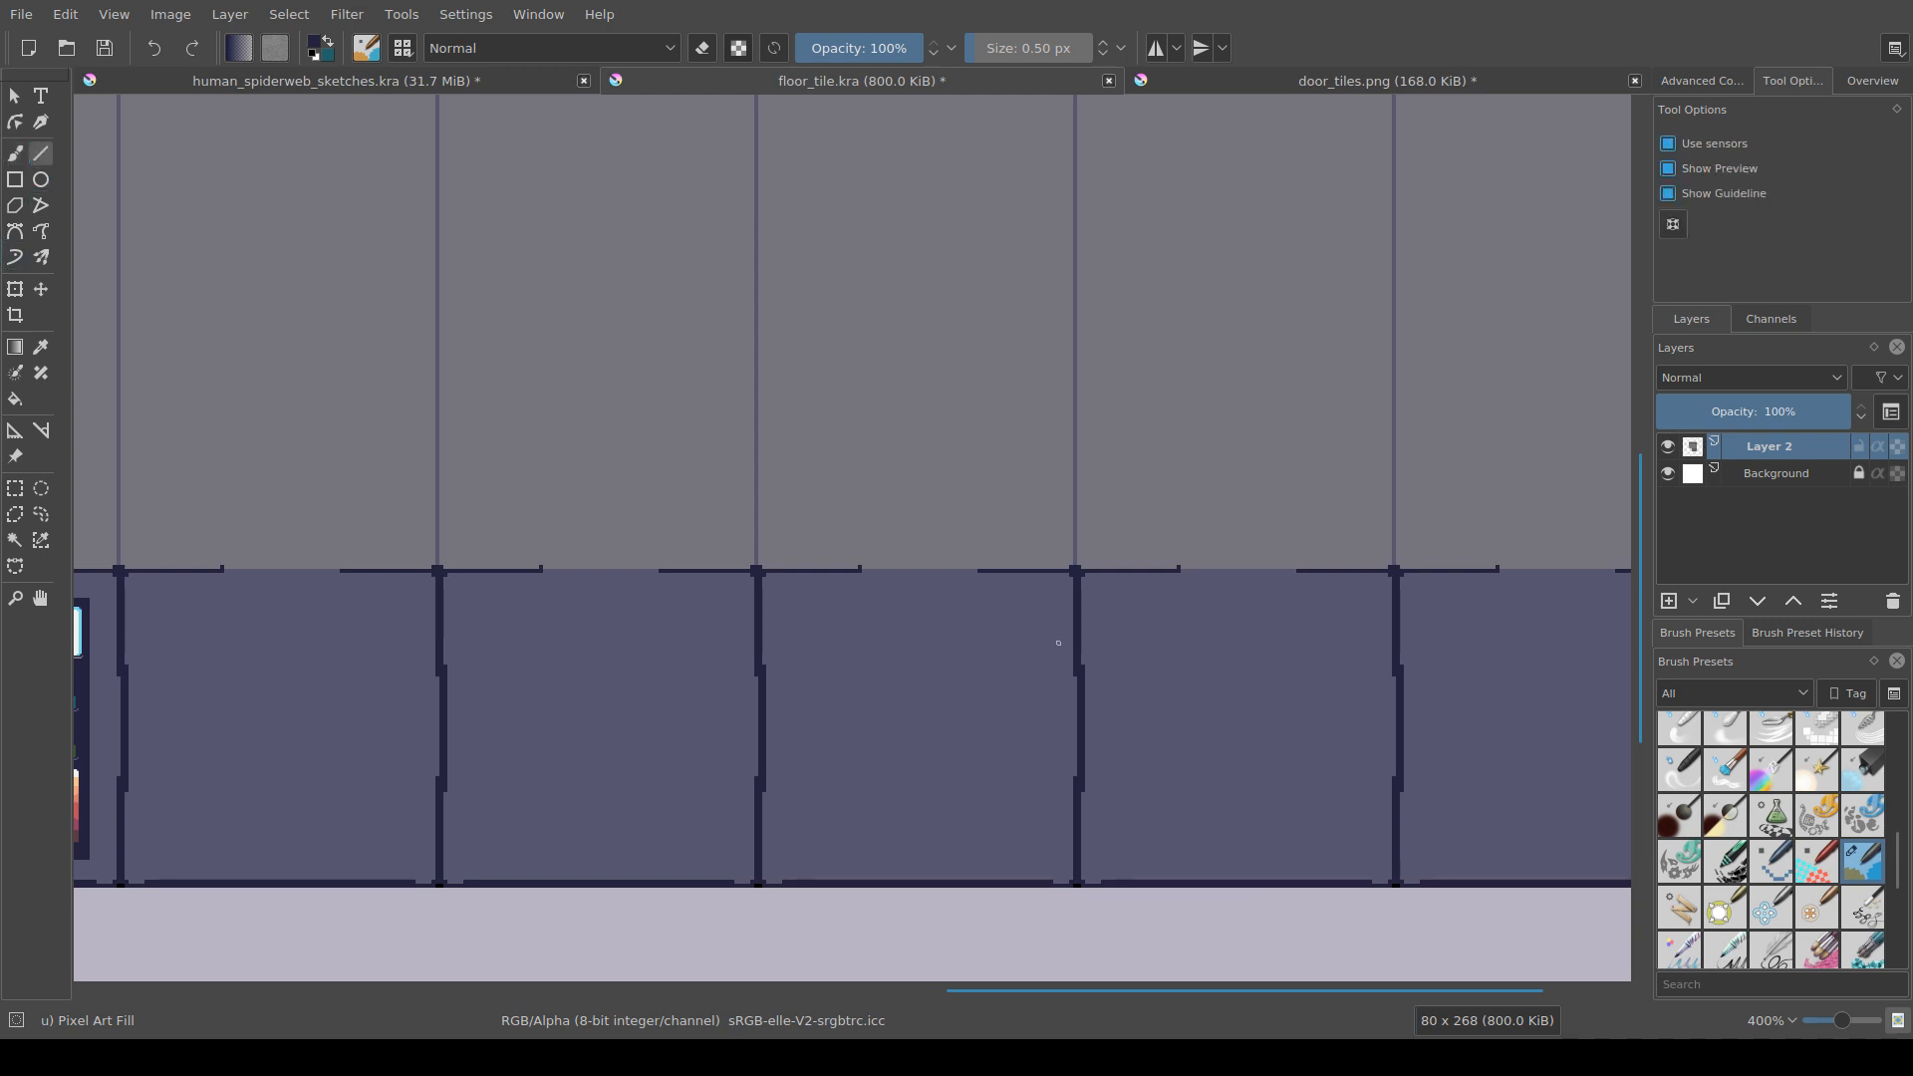
drag(843, 571, 1000, 571)
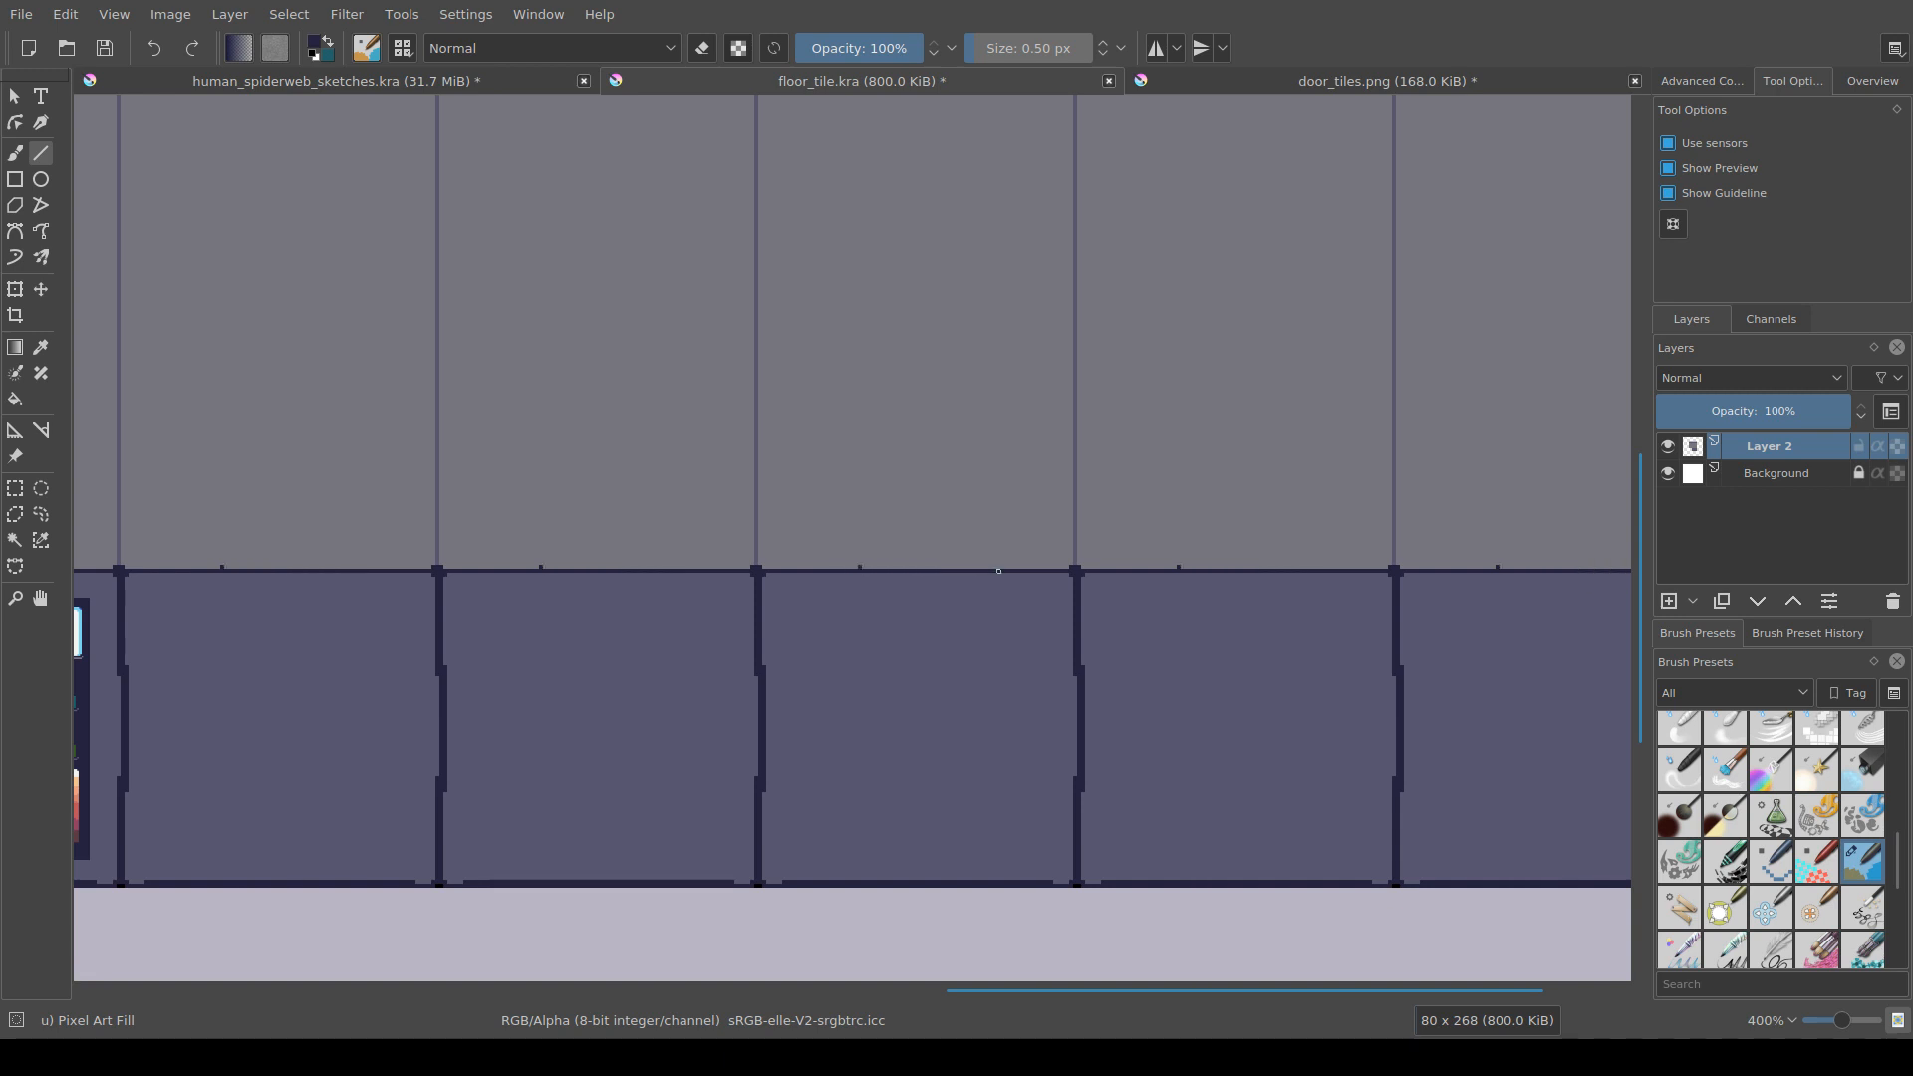
Step: Pick the wall's grey and paint out the stray dark pixel above the floor edge with the freehand brush
scroll(947, 604, up, 1)
key(b)
ctrl+click(887, 480)
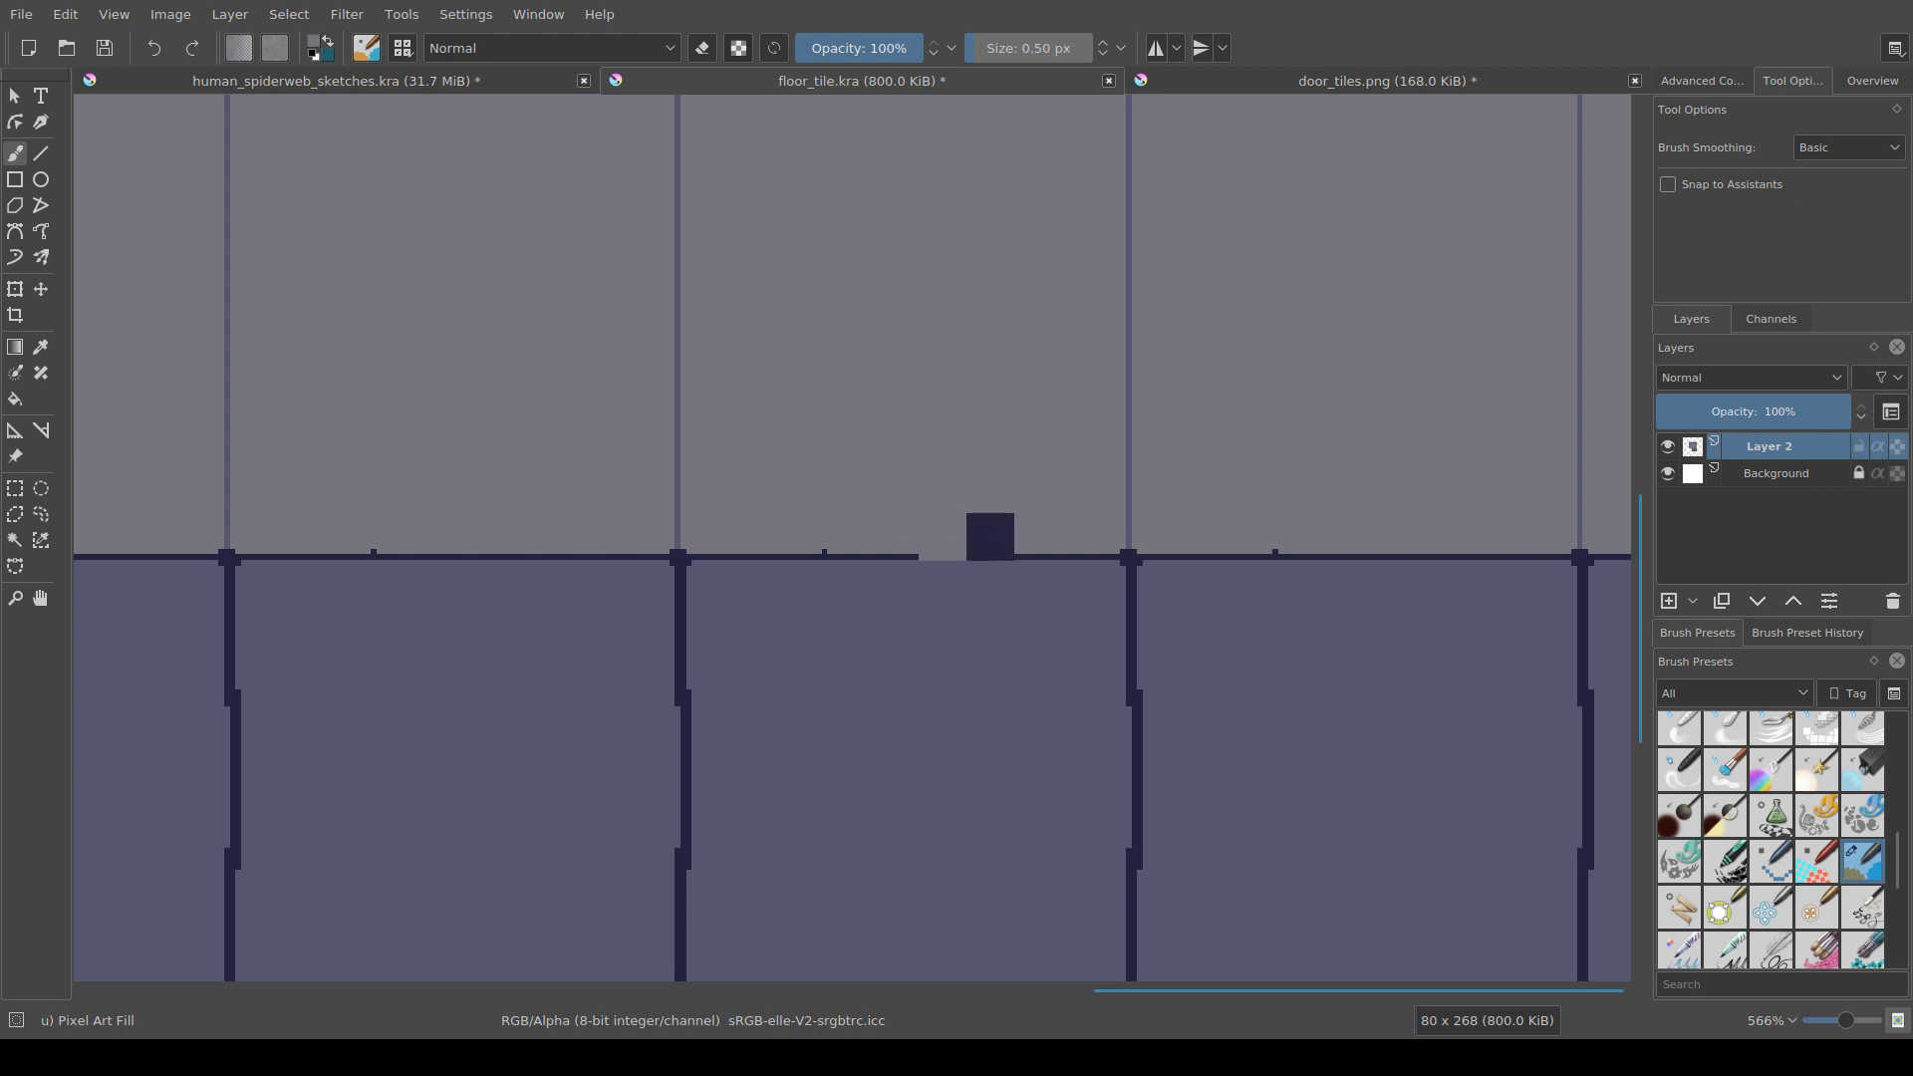
click(824, 552)
Step: Thicken the floor's dark upper edge with a short second pixel row on both sides of the vertical seam and save the file
scroll(852, 538, down, 3)
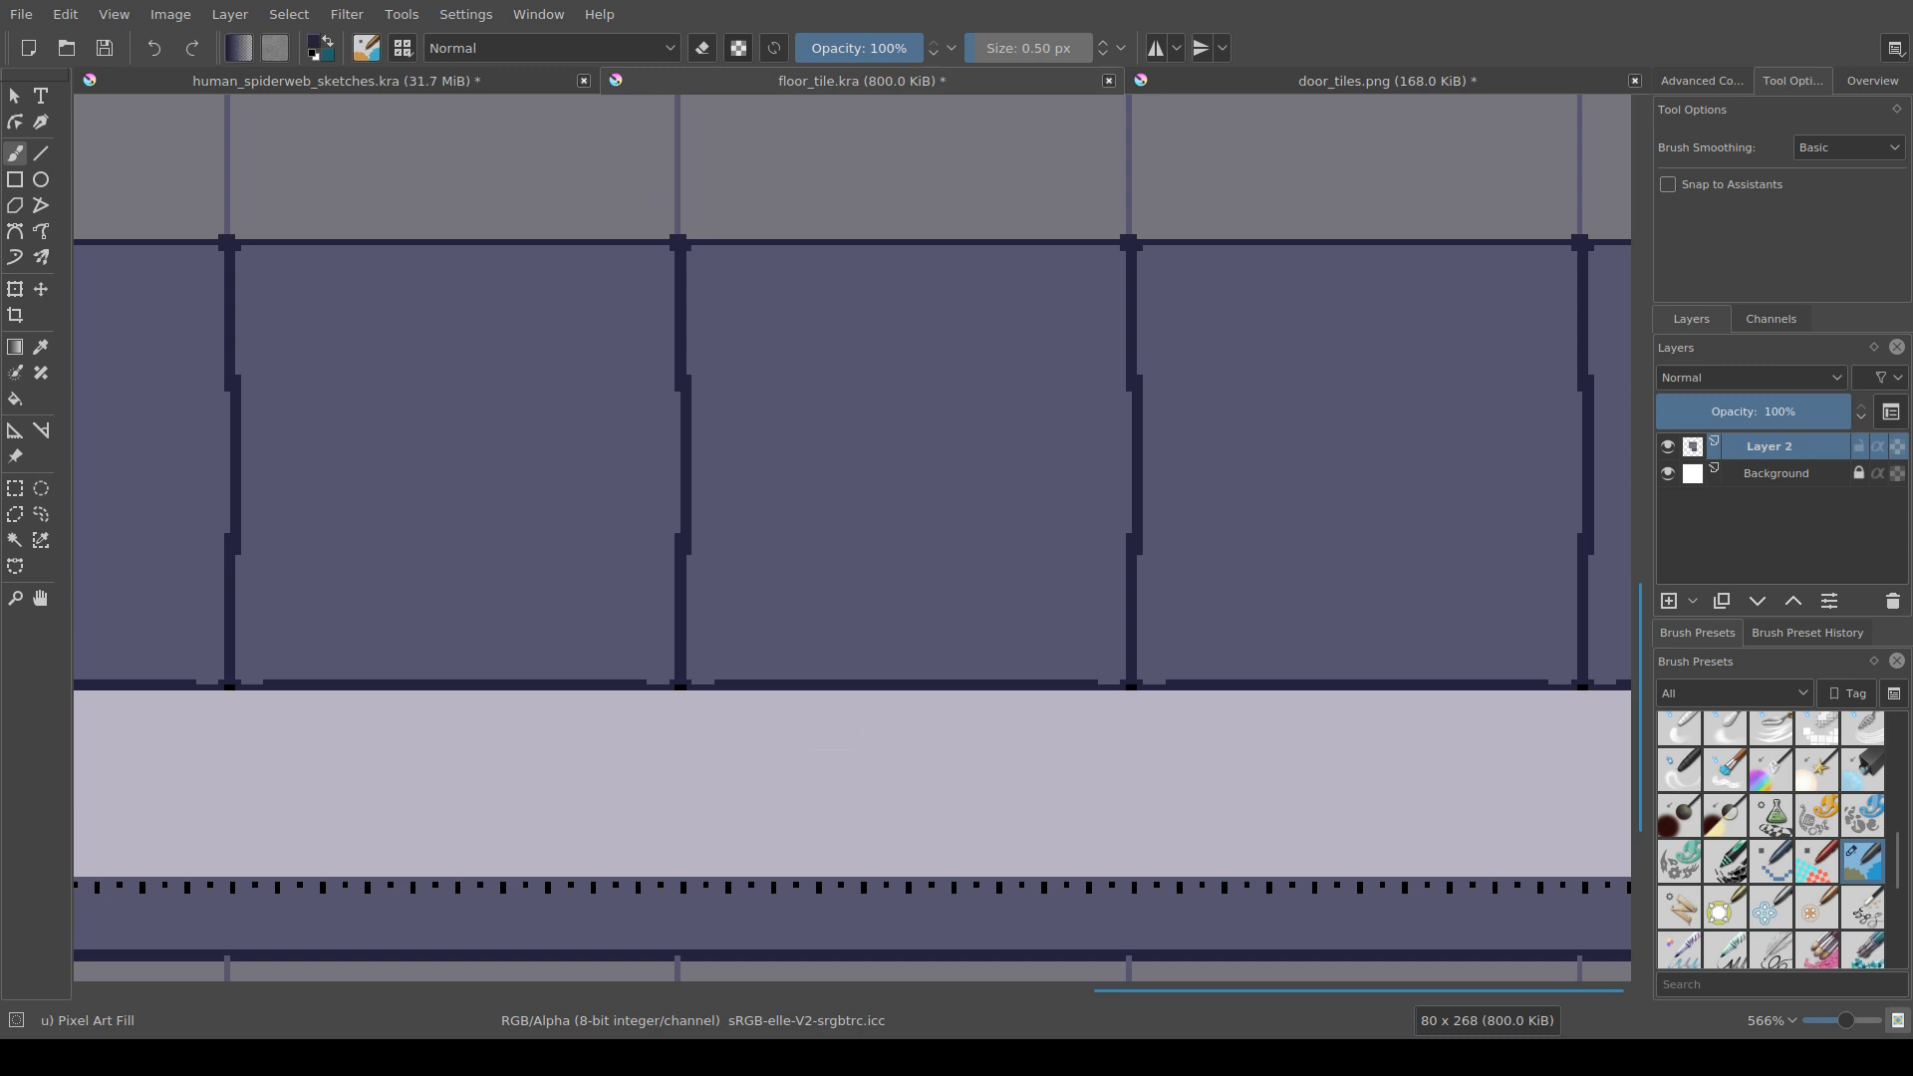
click(694, 248)
mouse_move(668, 248)
mouse_down()
mouse_move(619, 247)
mouse_move(785, 248)
mouse_up()
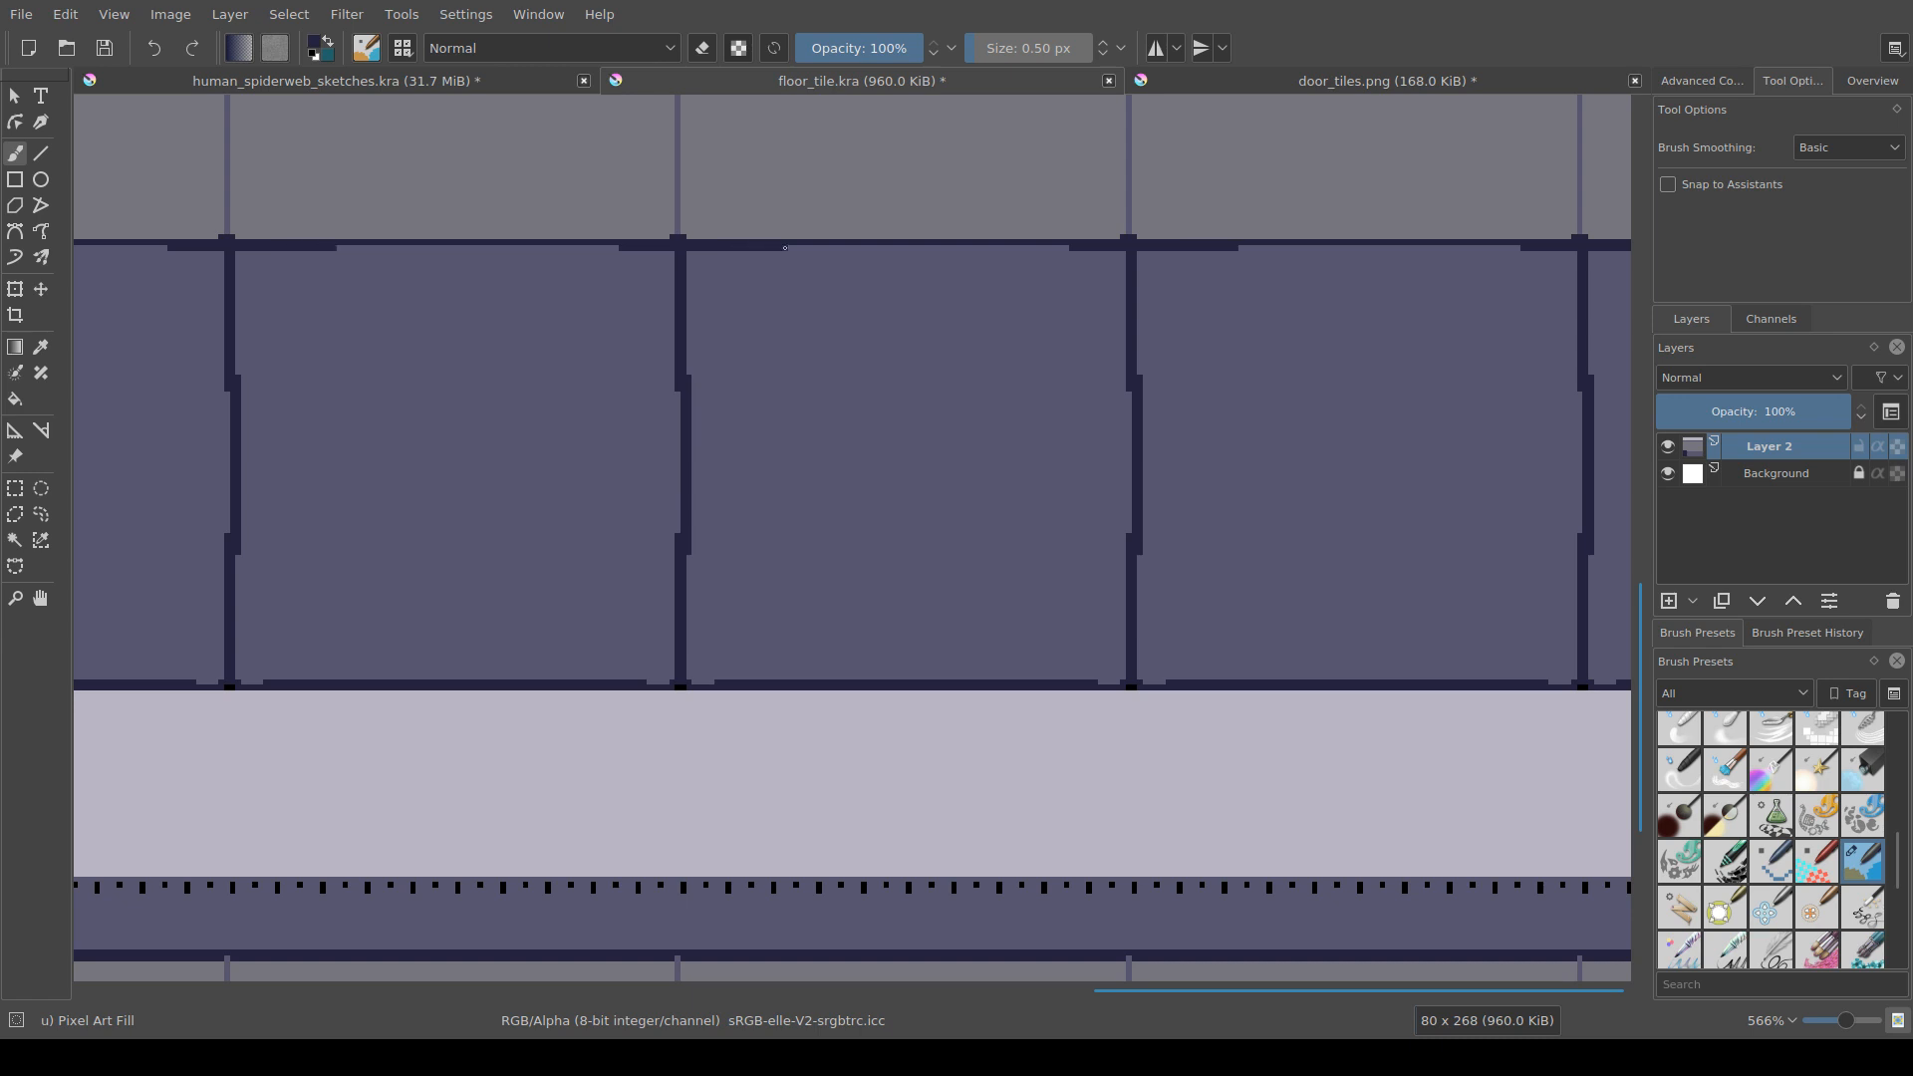
click(1063, 249)
scroll(1101, 519, down, 5)
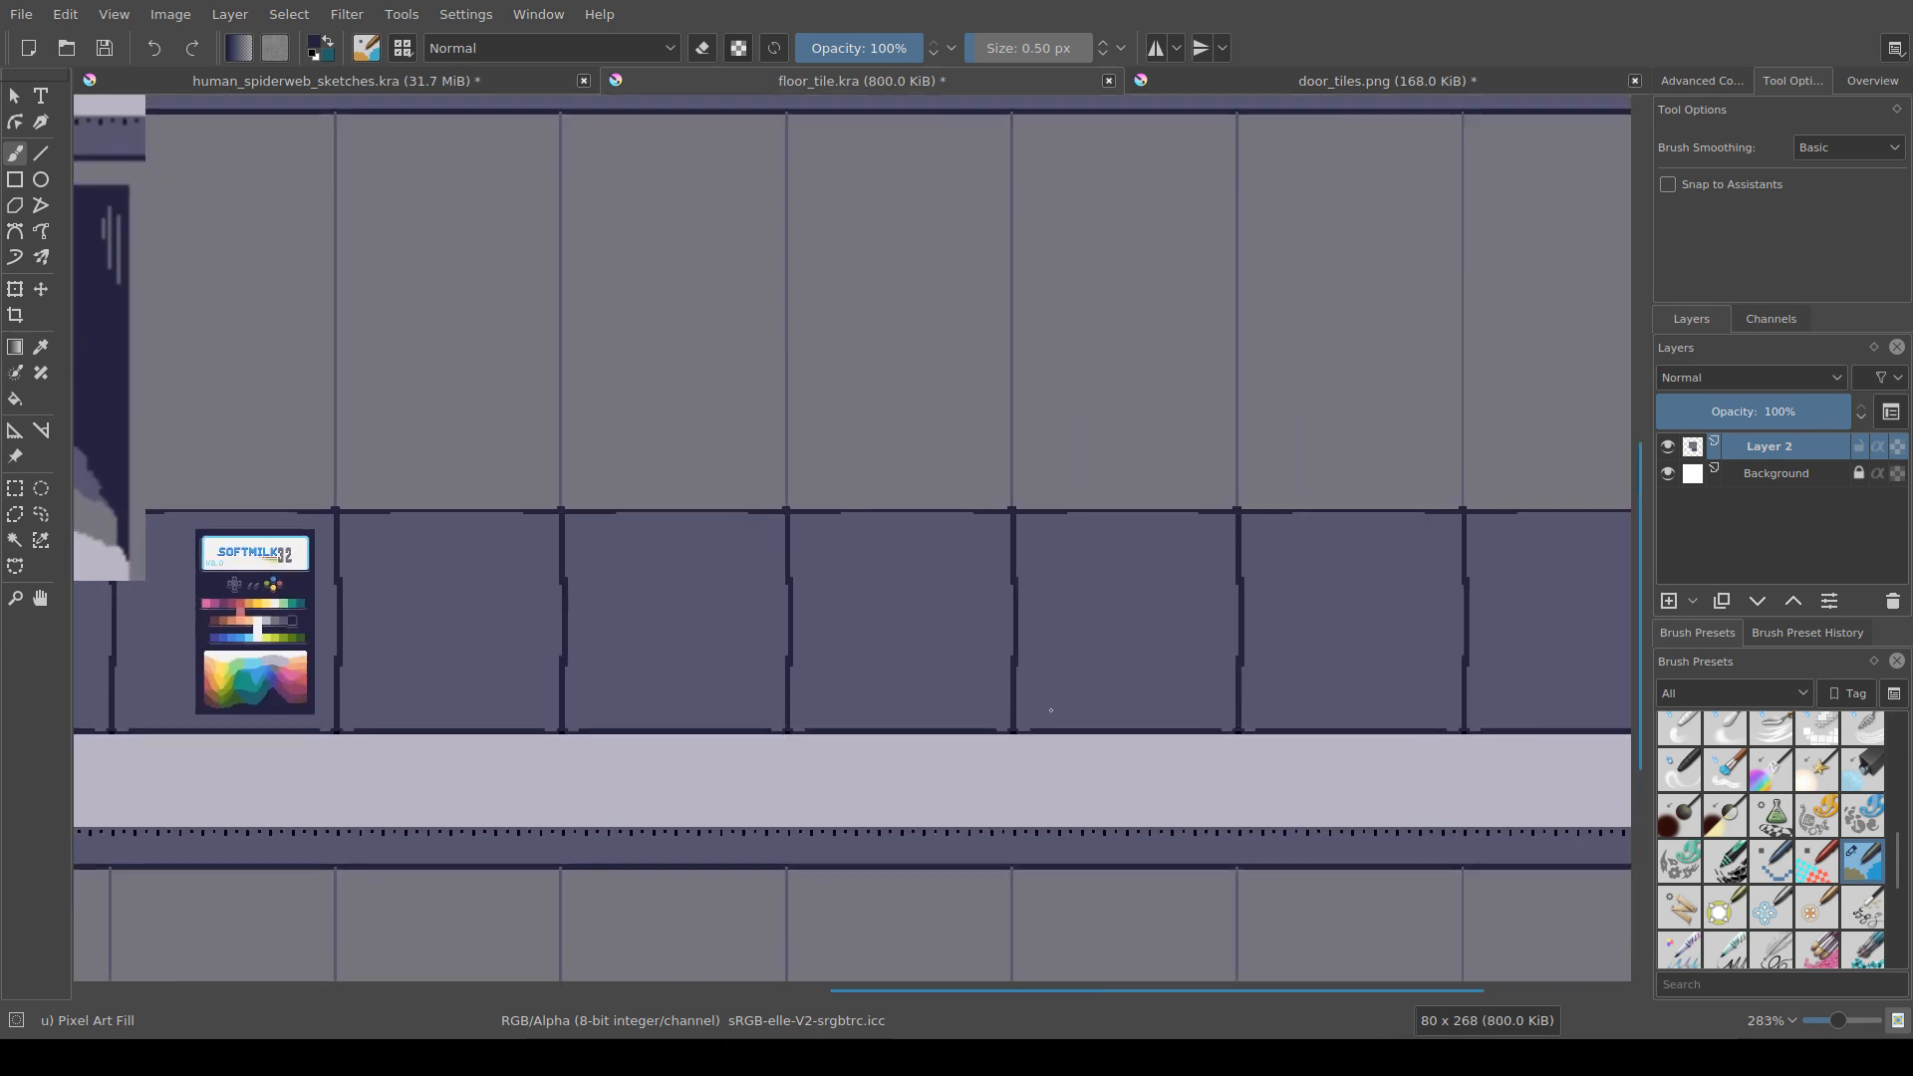
key(ctrl+s)
Step: Switch to the Line tool, try a mark at the foot of the wall joint and undo it
scroll(1057, 704, down, 2)
drag(1057, 704, 946, 738)
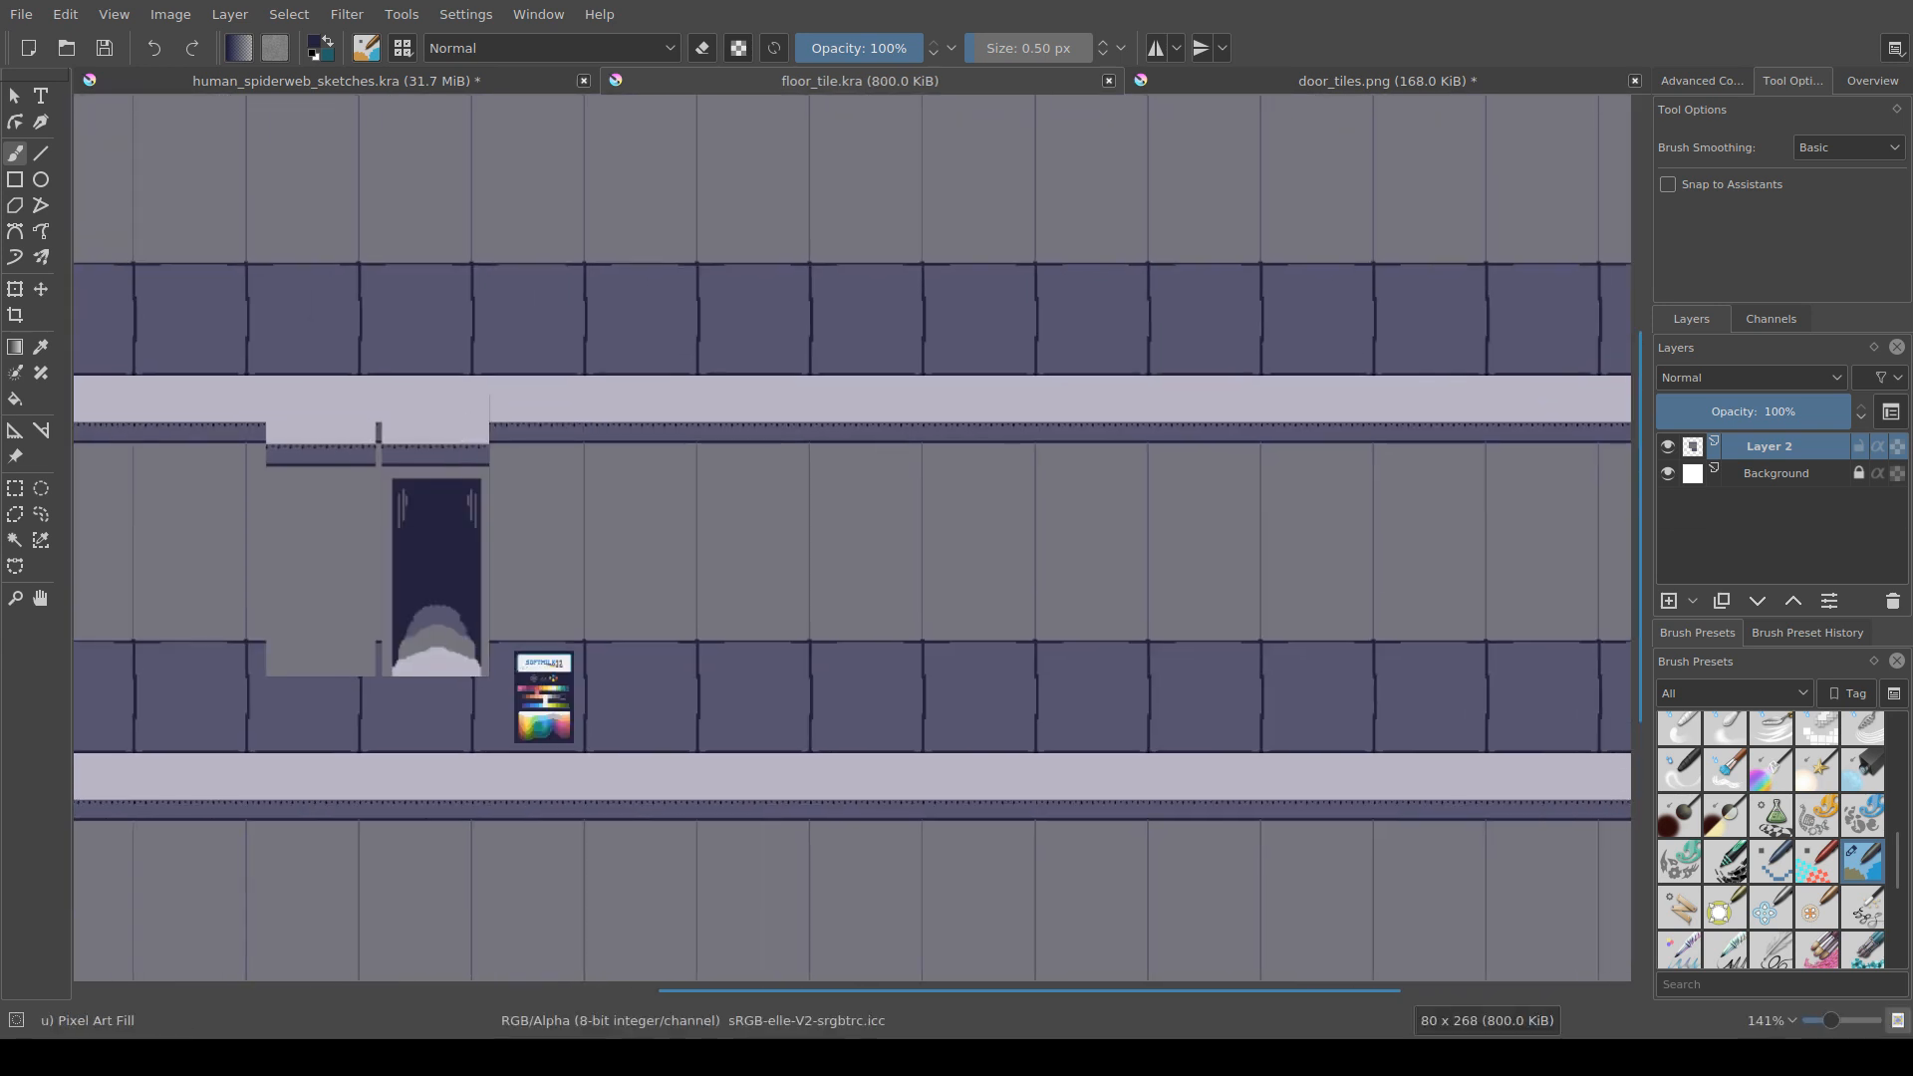
scroll(927, 737, up, 3)
scroll(959, 496, up, 1)
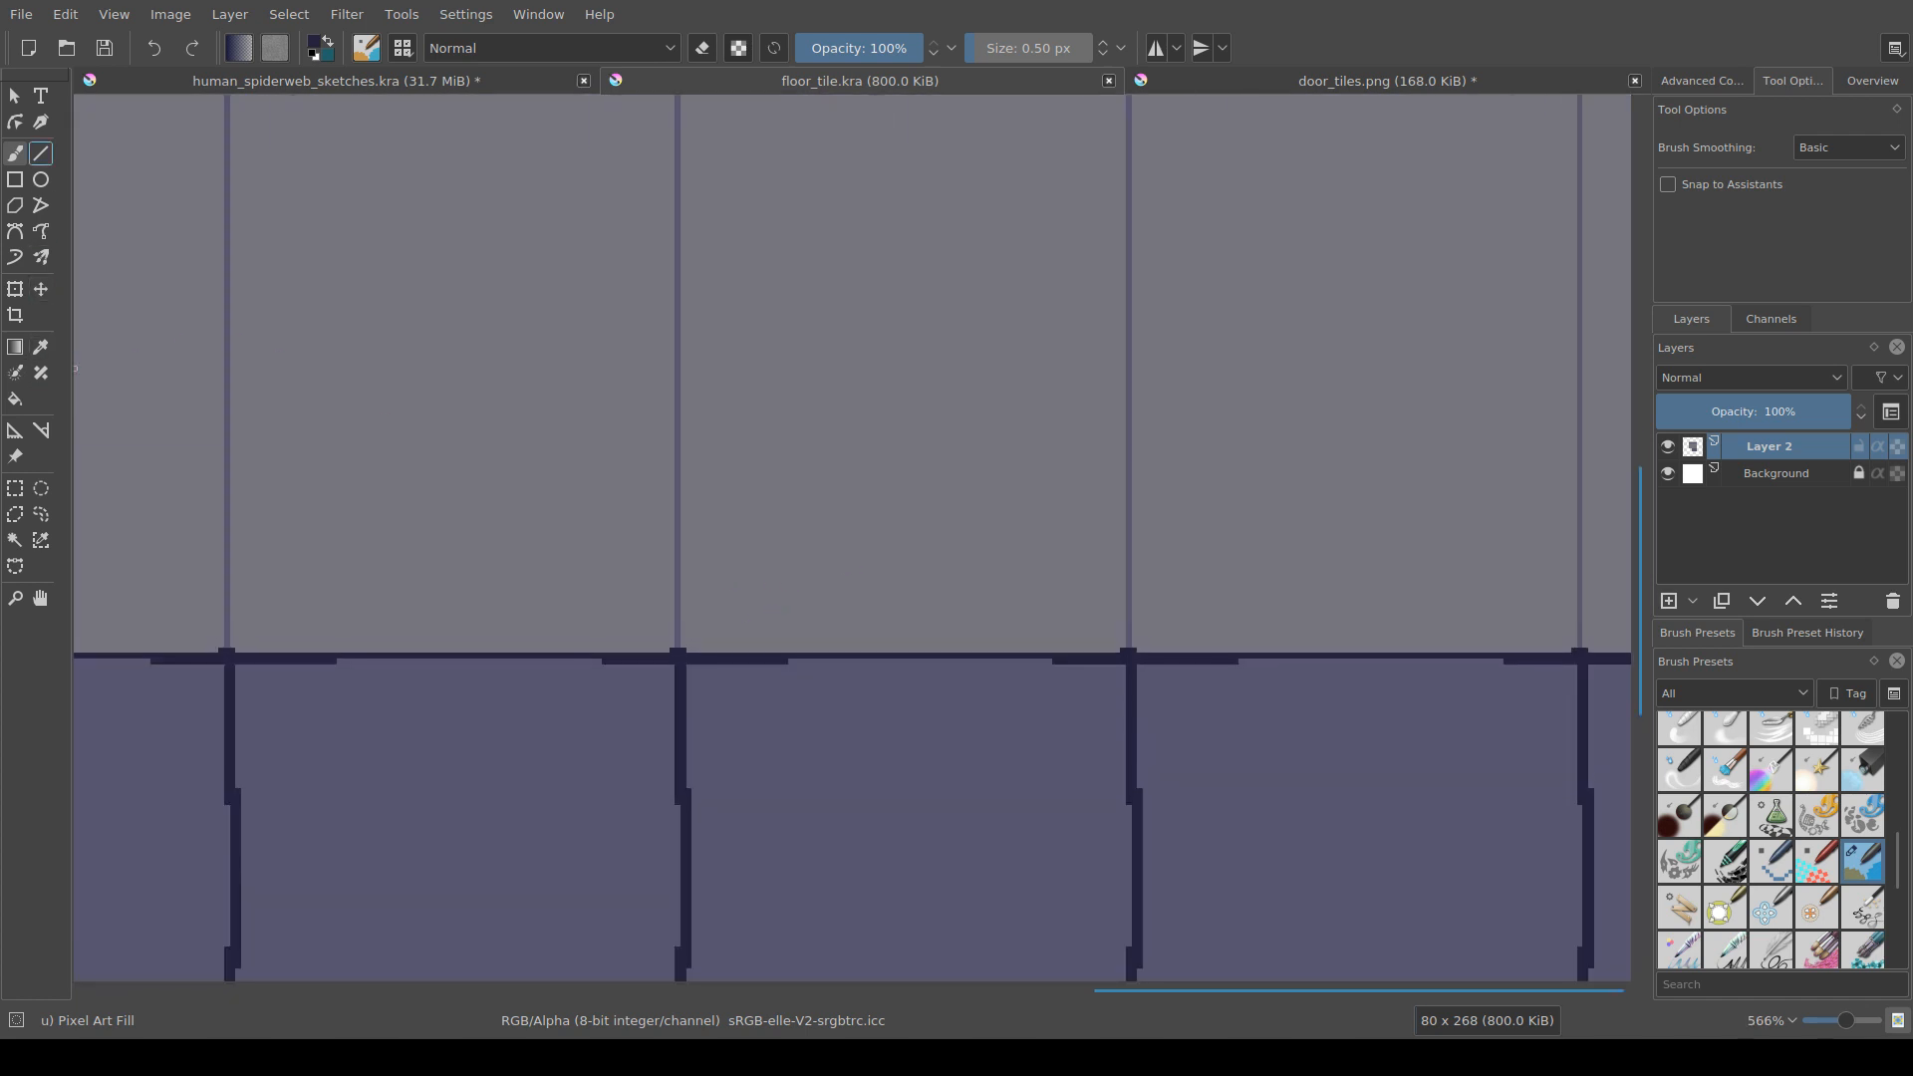
click(41, 154)
mouse_move(673, 651)
mouse_down()
mouse_move(648, 303)
mouse_move(671, 88)
mouse_move(667, 357)
mouse_move(670, 88)
mouse_move(672, 712)
mouse_move(672, 648)
mouse_up()
scroll(878, 800, down, 5)
key(ctrl+z)
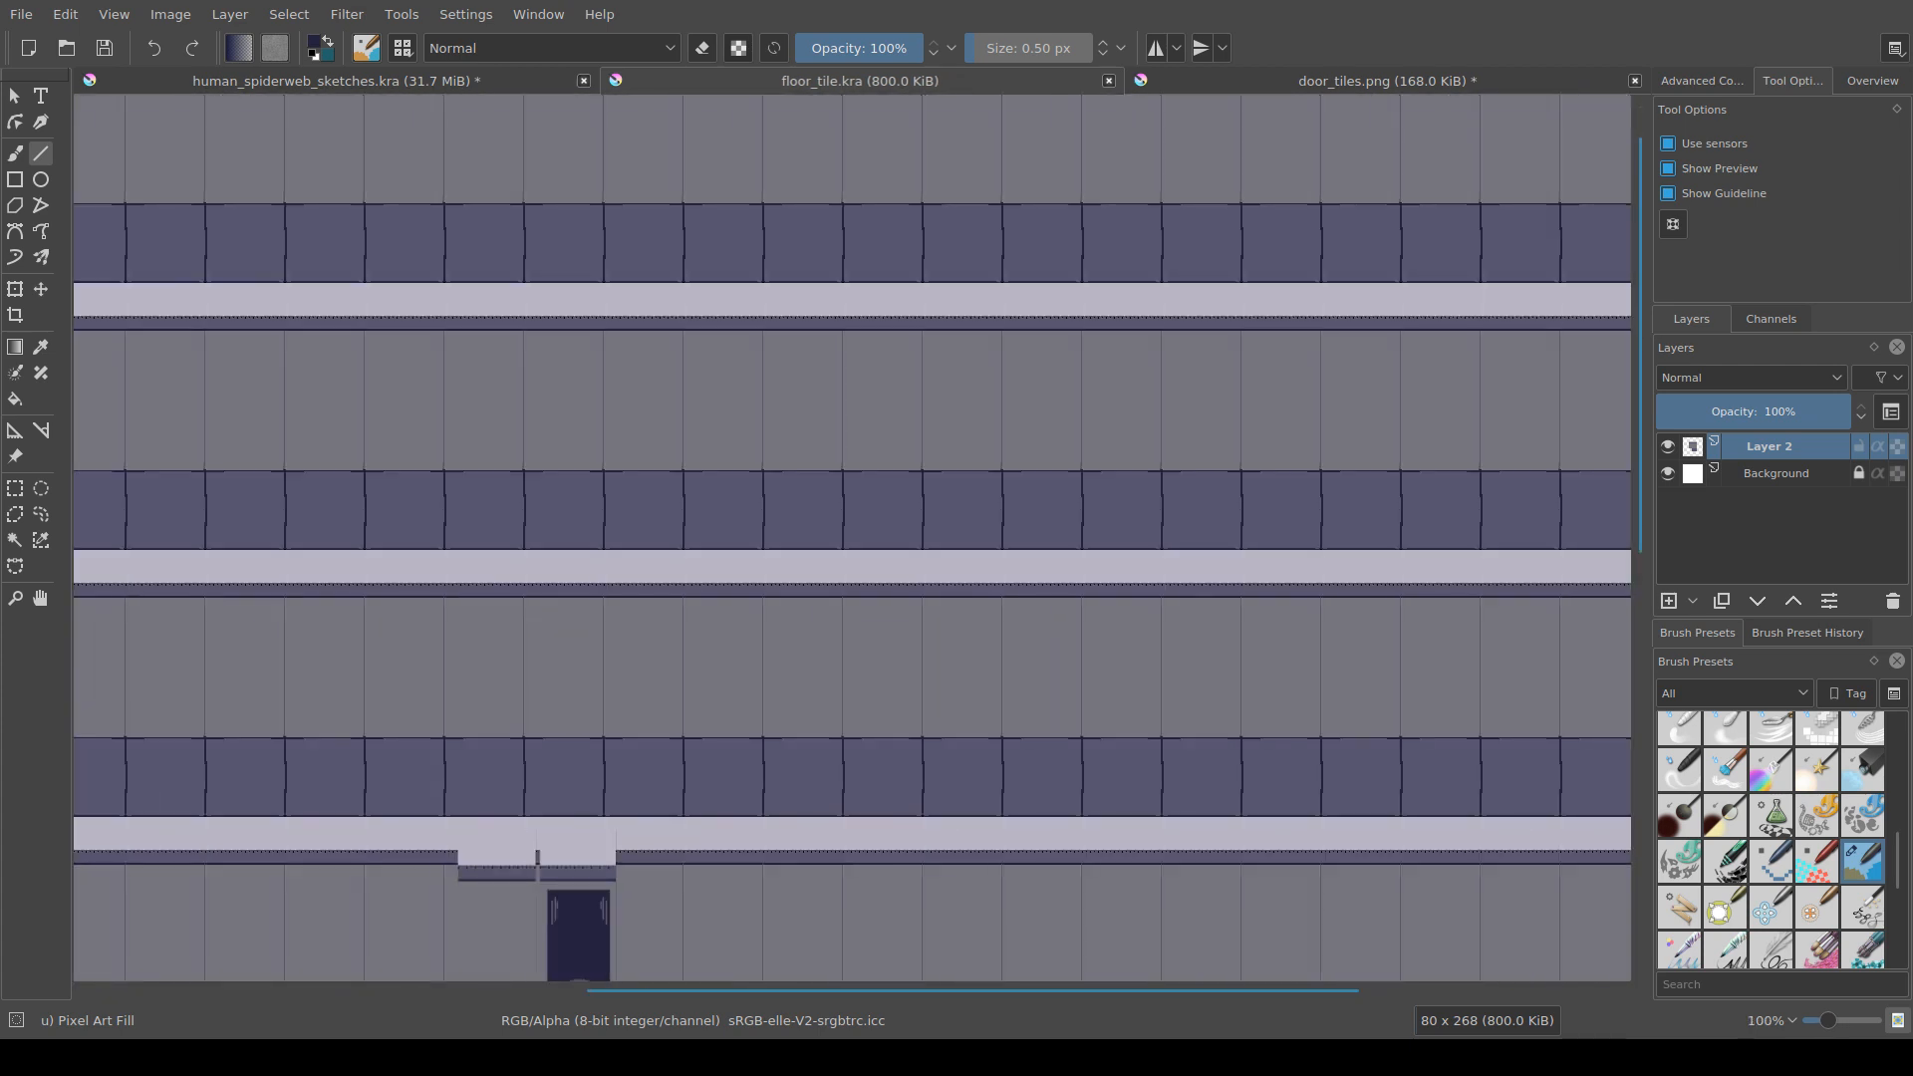
Step: Widen the wall's vertical joint with a second slate line beside it, from the floor edge up to the dark trim, and save the file
scroll(773, 725, up, 4)
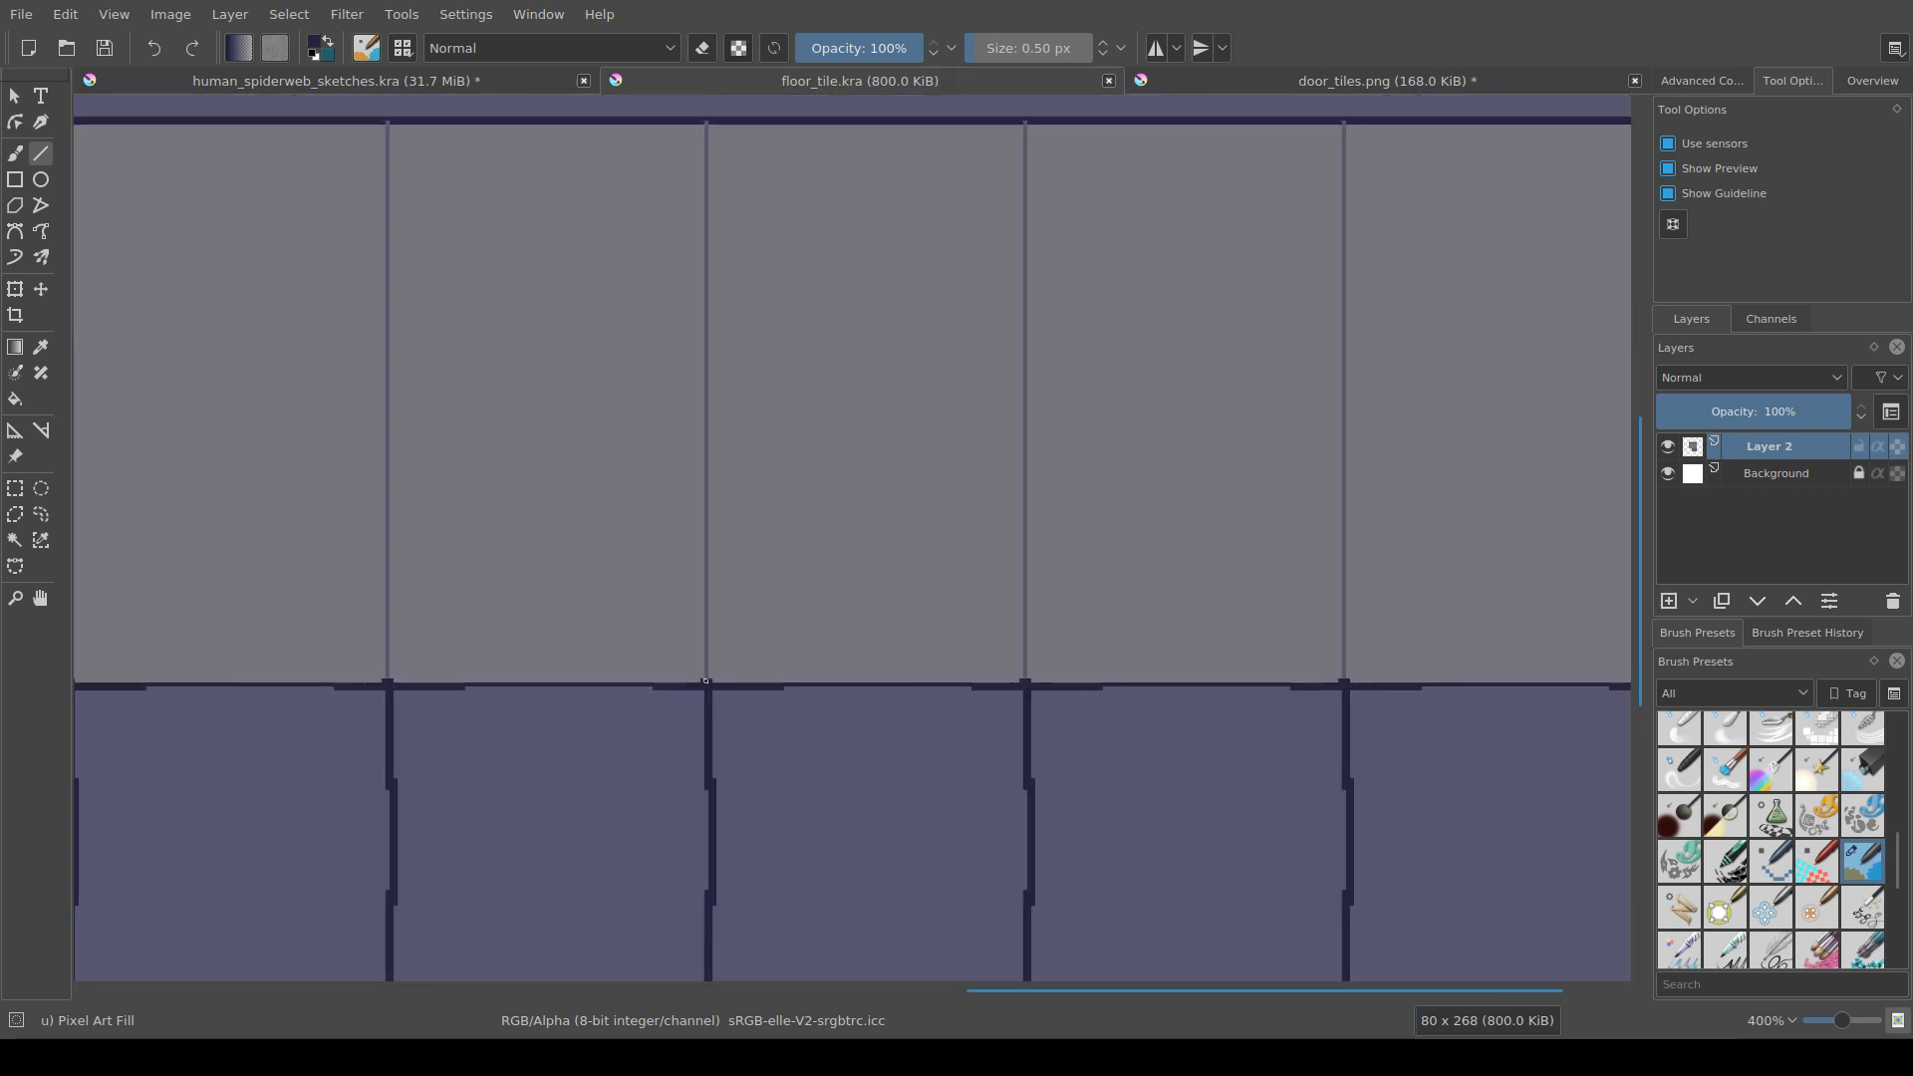
drag(702, 682, 710, 120)
key(ctrl+z)
drag(702, 681, 706, 587)
key(ctrl+z)
drag(702, 681, 694, 122)
drag(833, 365, 825, 626)
scroll(822, 626, up, 1)
scroll(754, 400, up, 1)
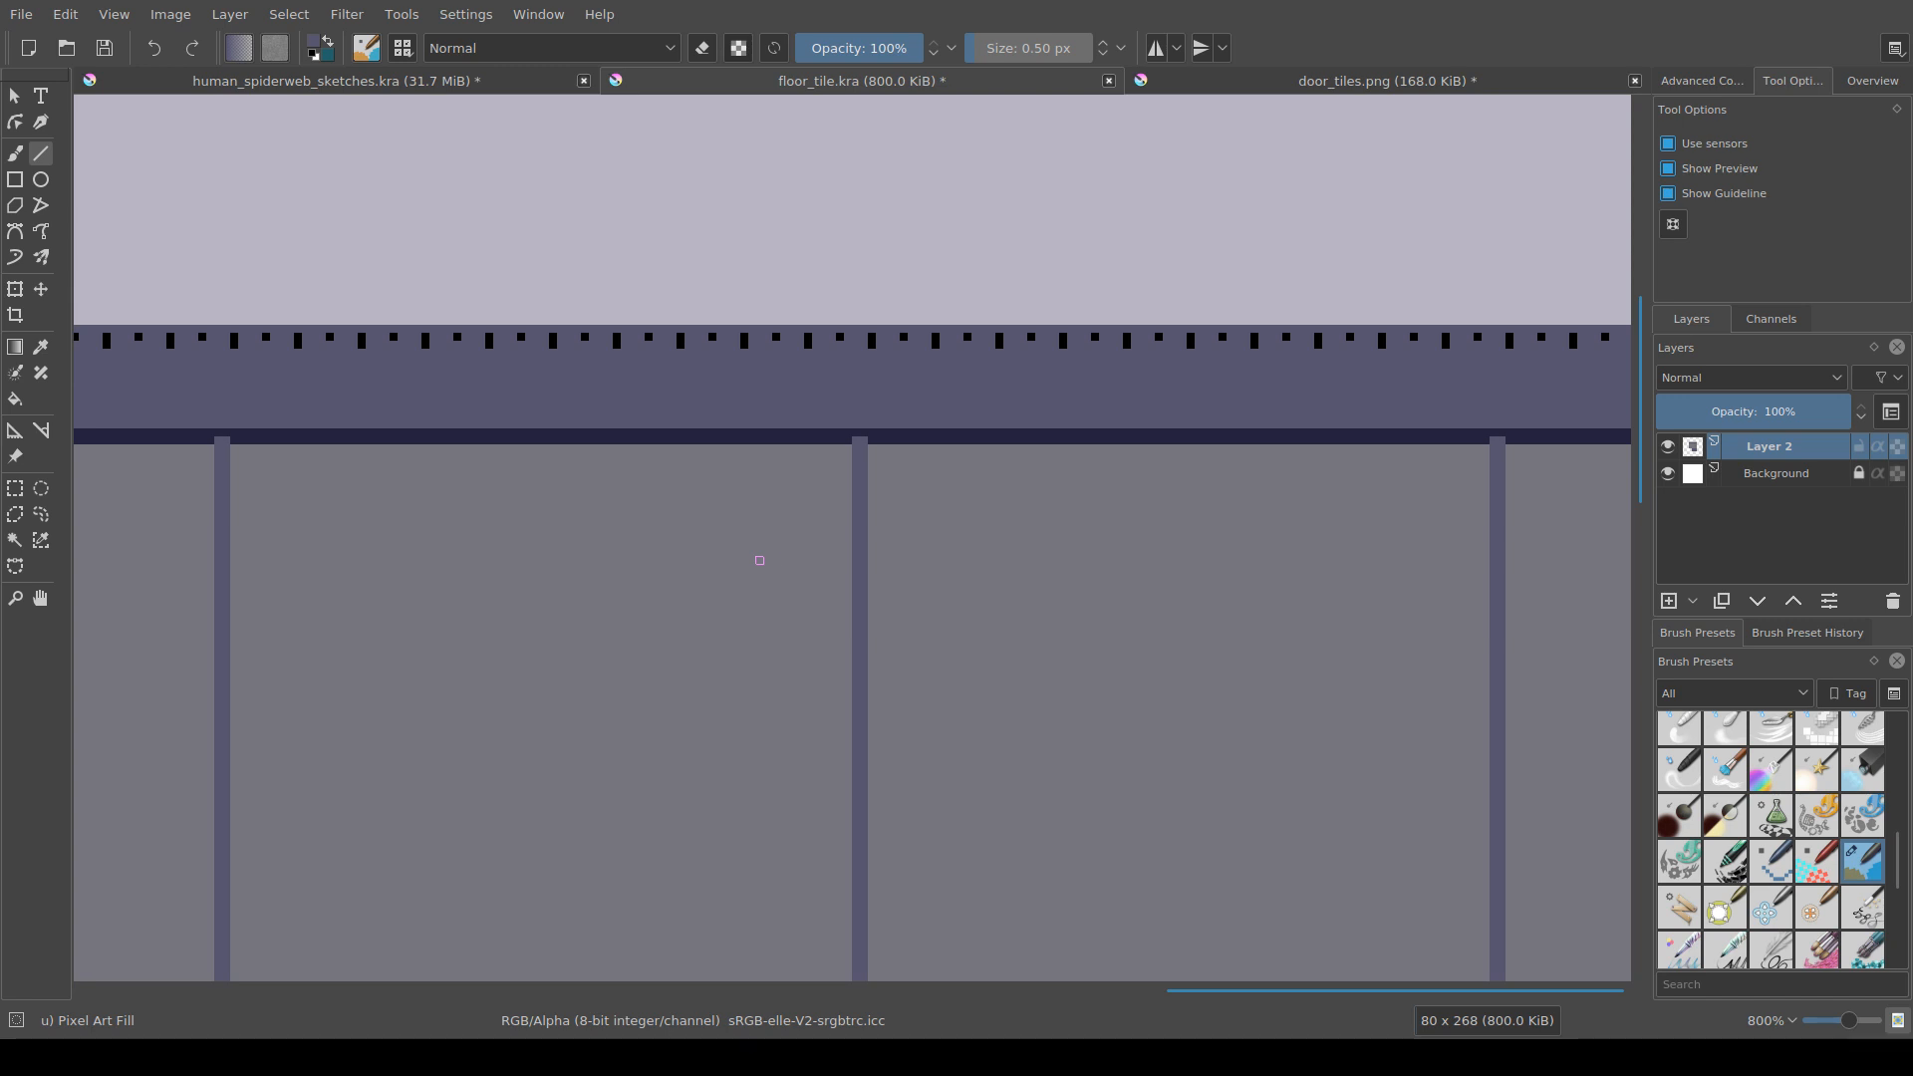
scroll(759, 560, up, 1)
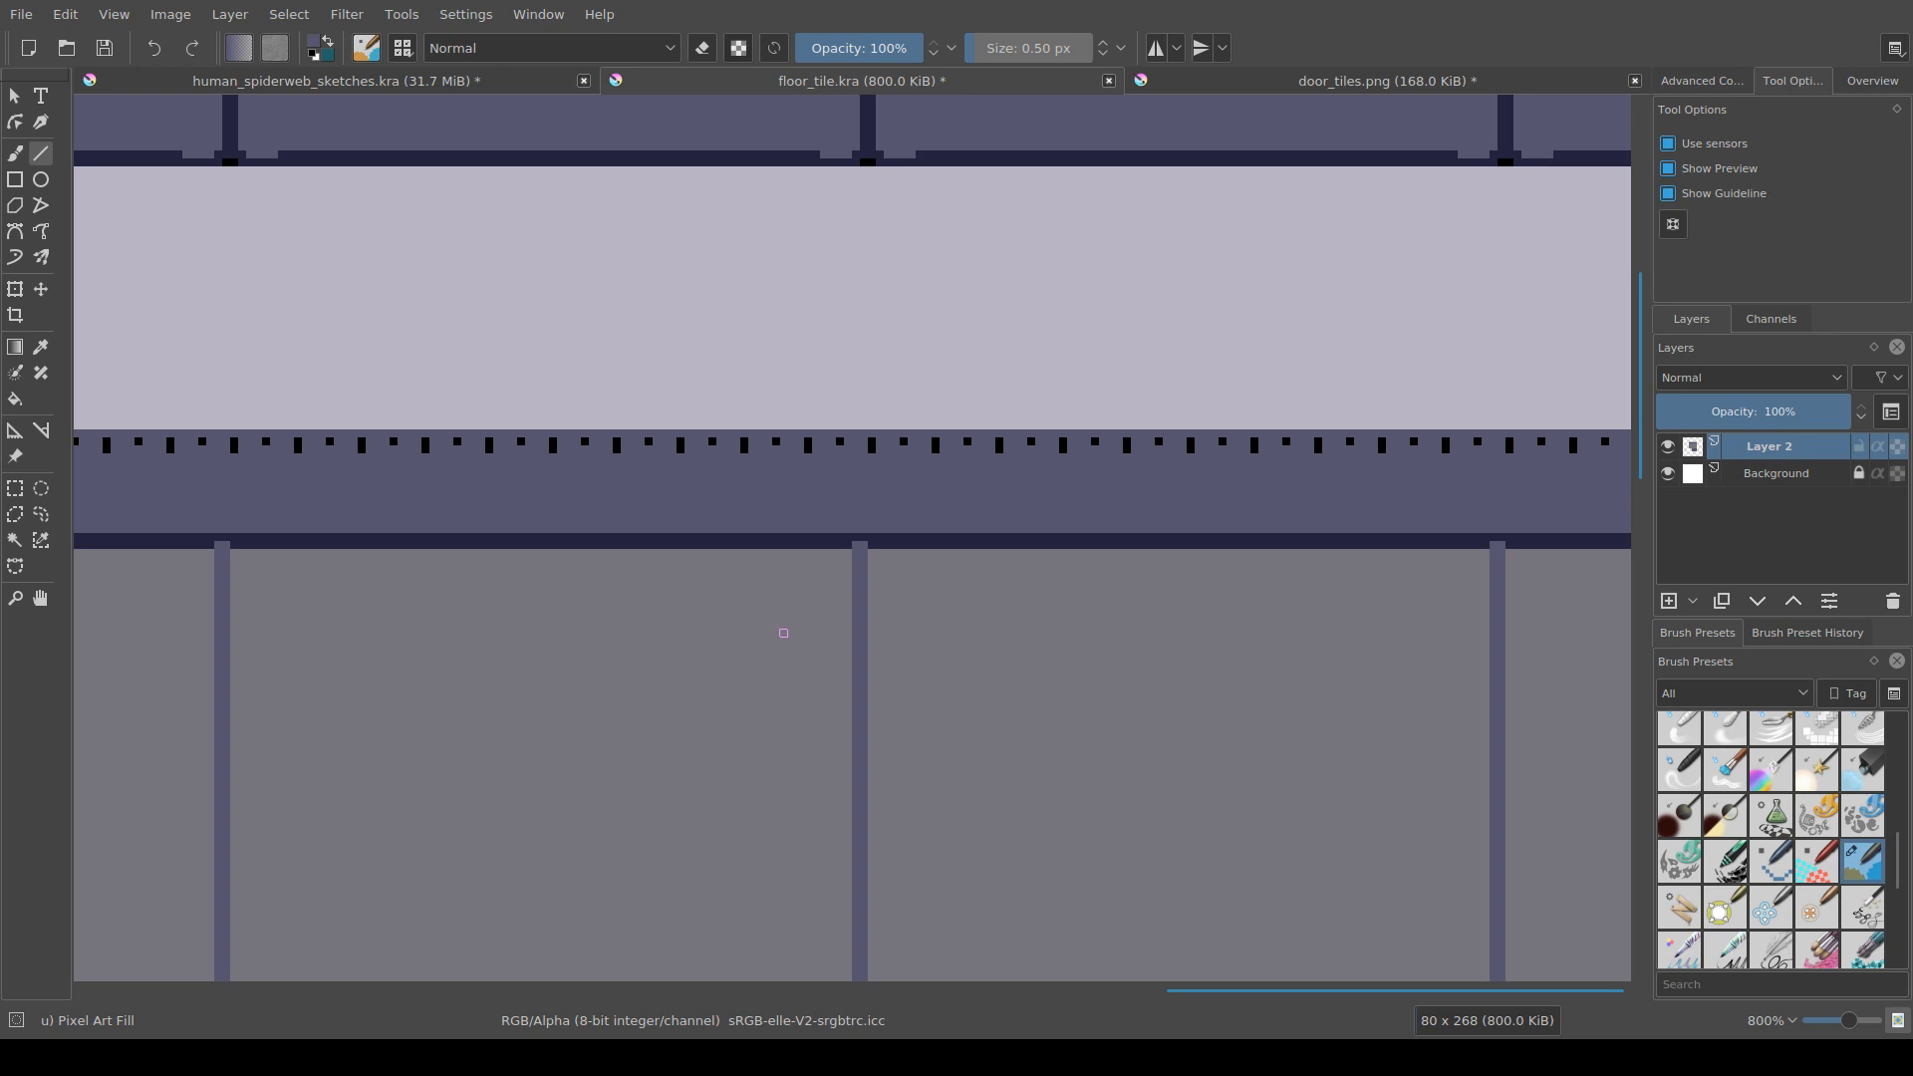
key(ctrl+s)
Step: Examine the repeating wall, trim and floor pattern around the door tile at several zoom levels, checking the widened joints and seams
key(1)
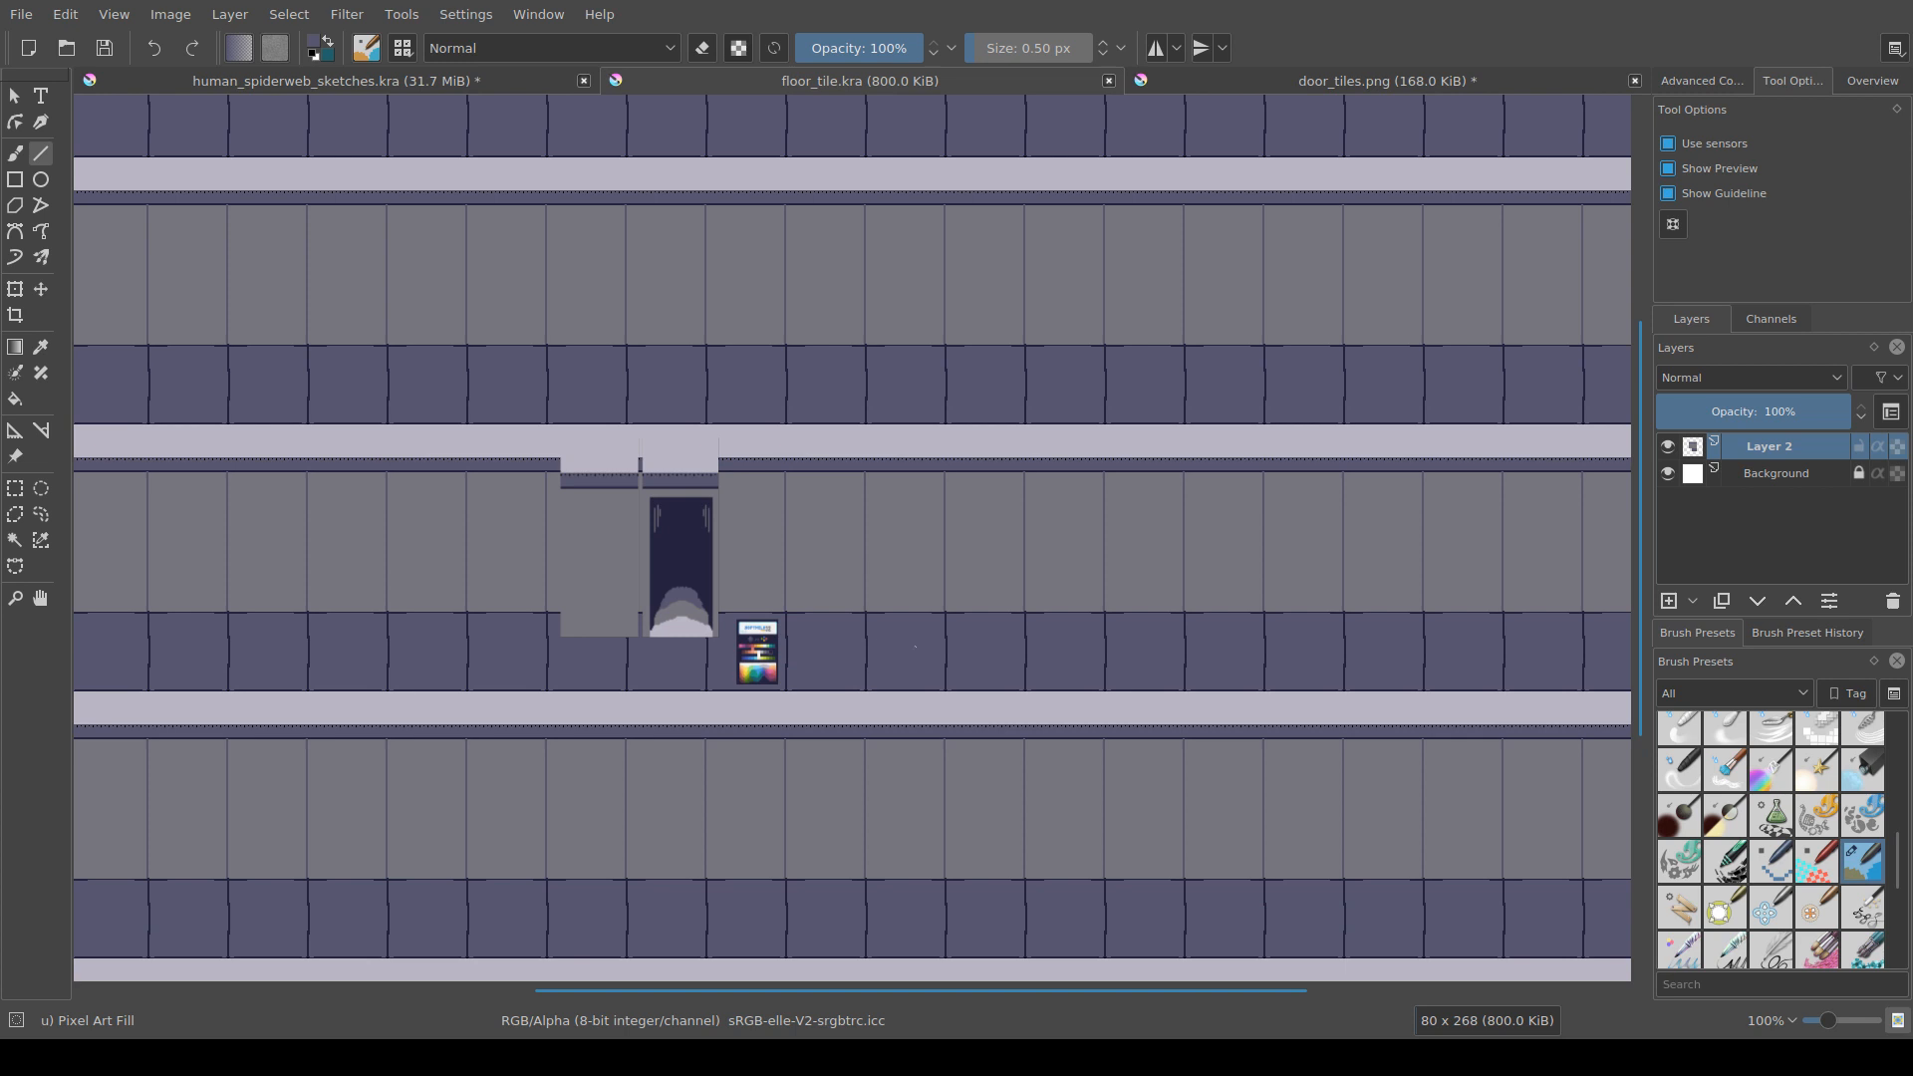
drag(916, 647, 851, 684)
scroll(870, 773, down, 1)
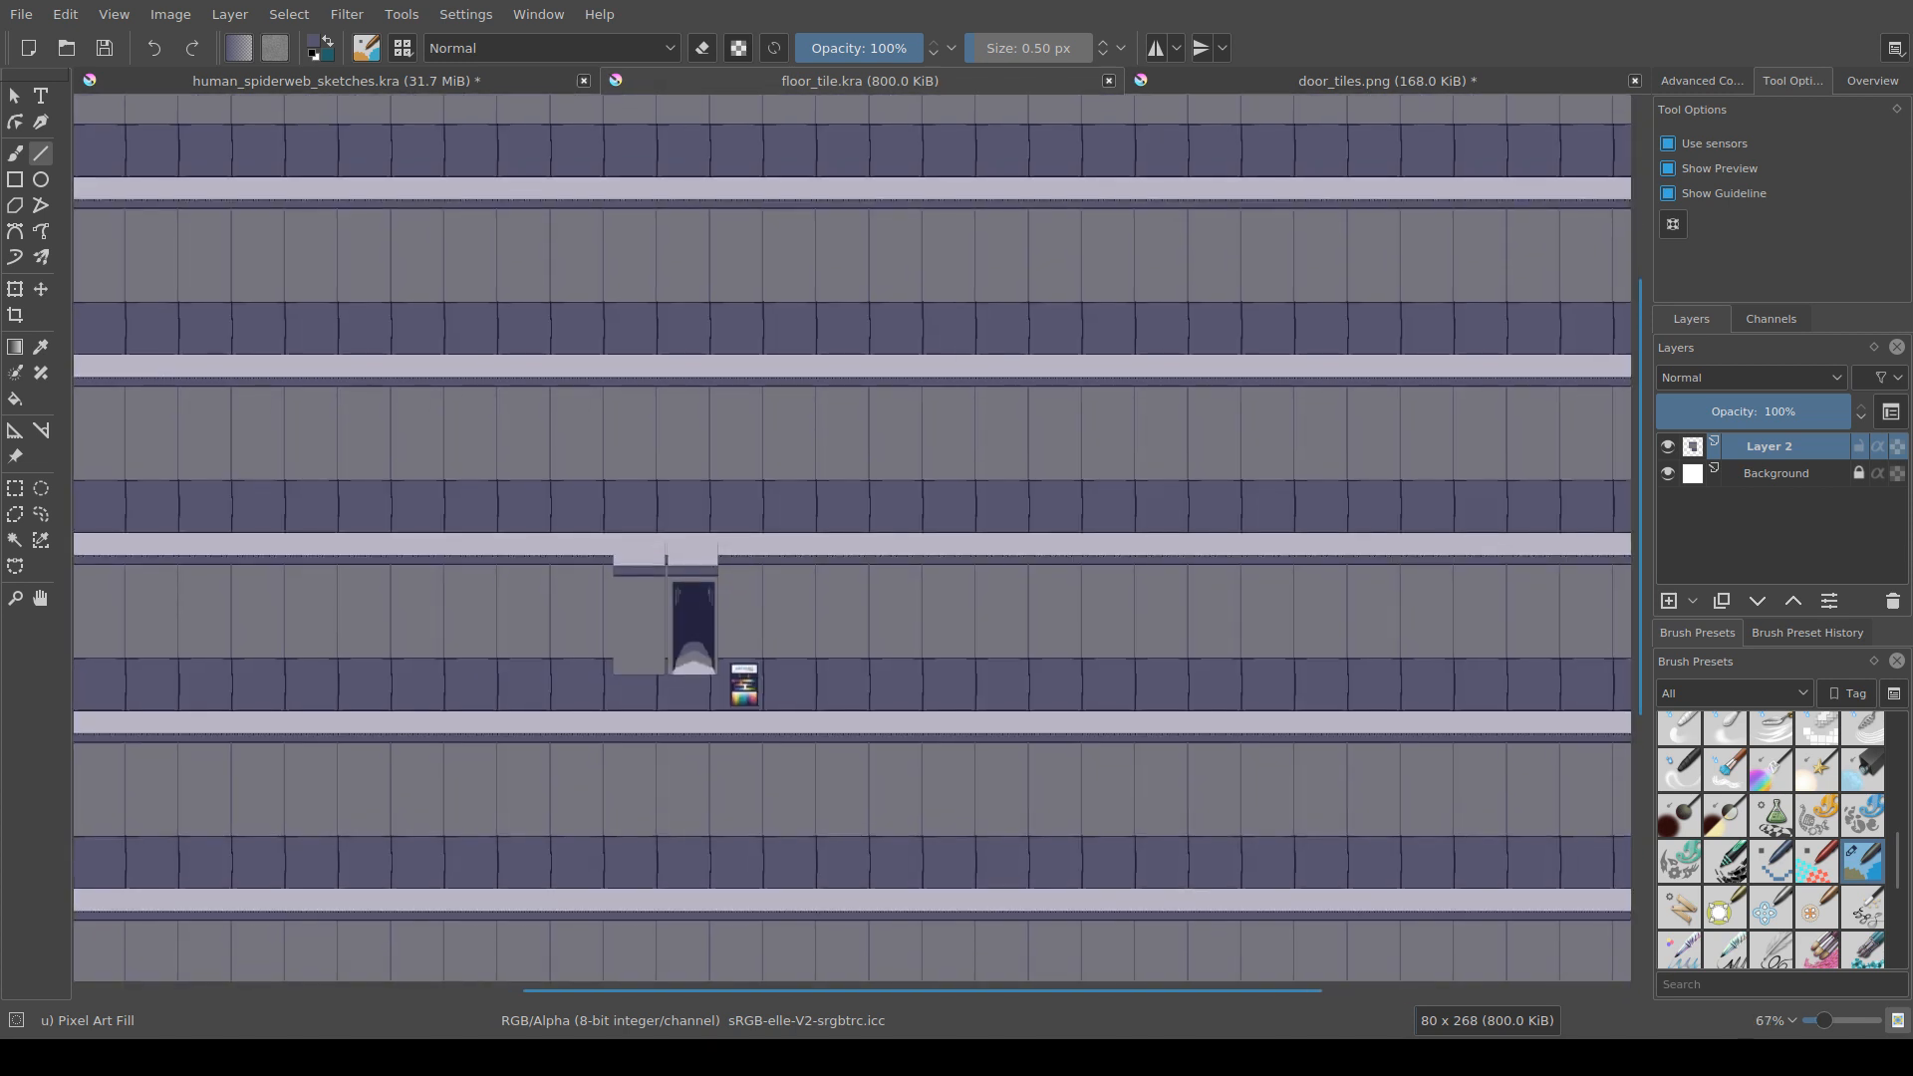
scroll(769, 636, up, 2)
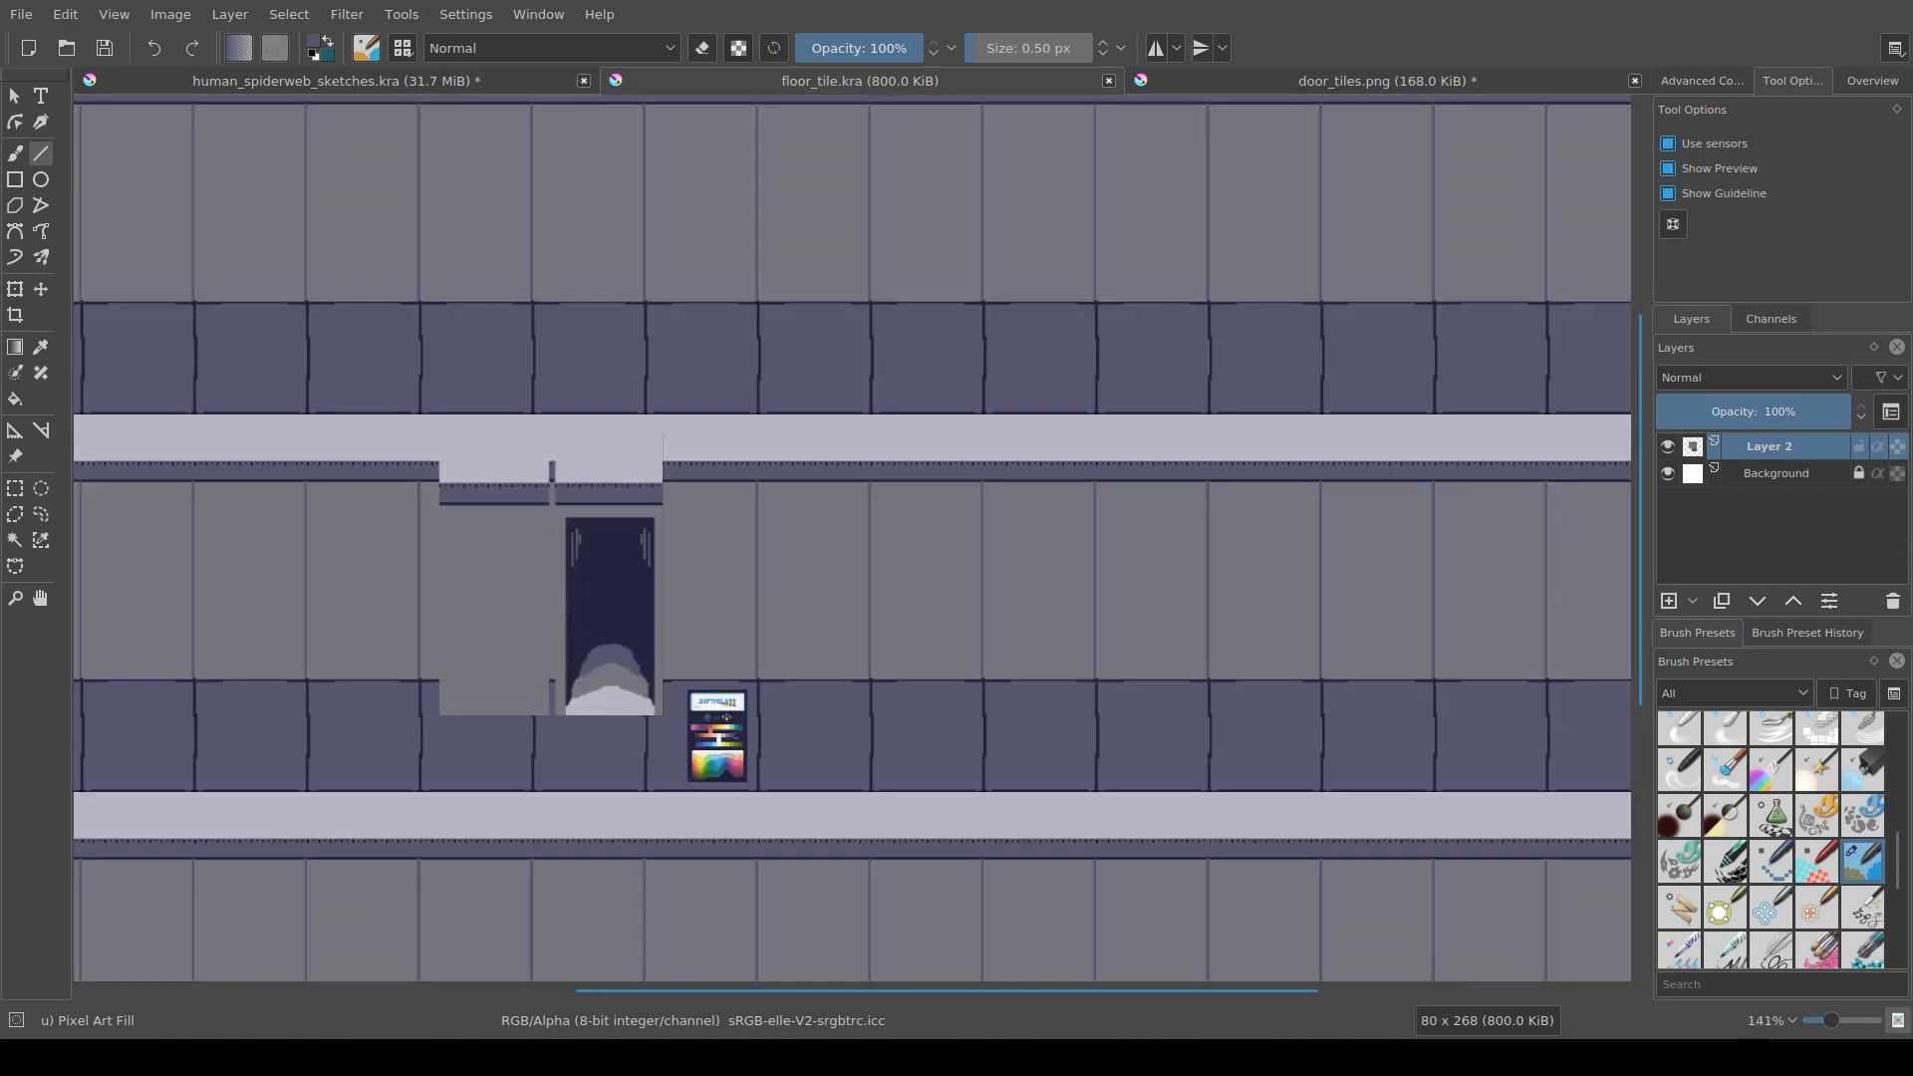
scroll(797, 638, down, 1)
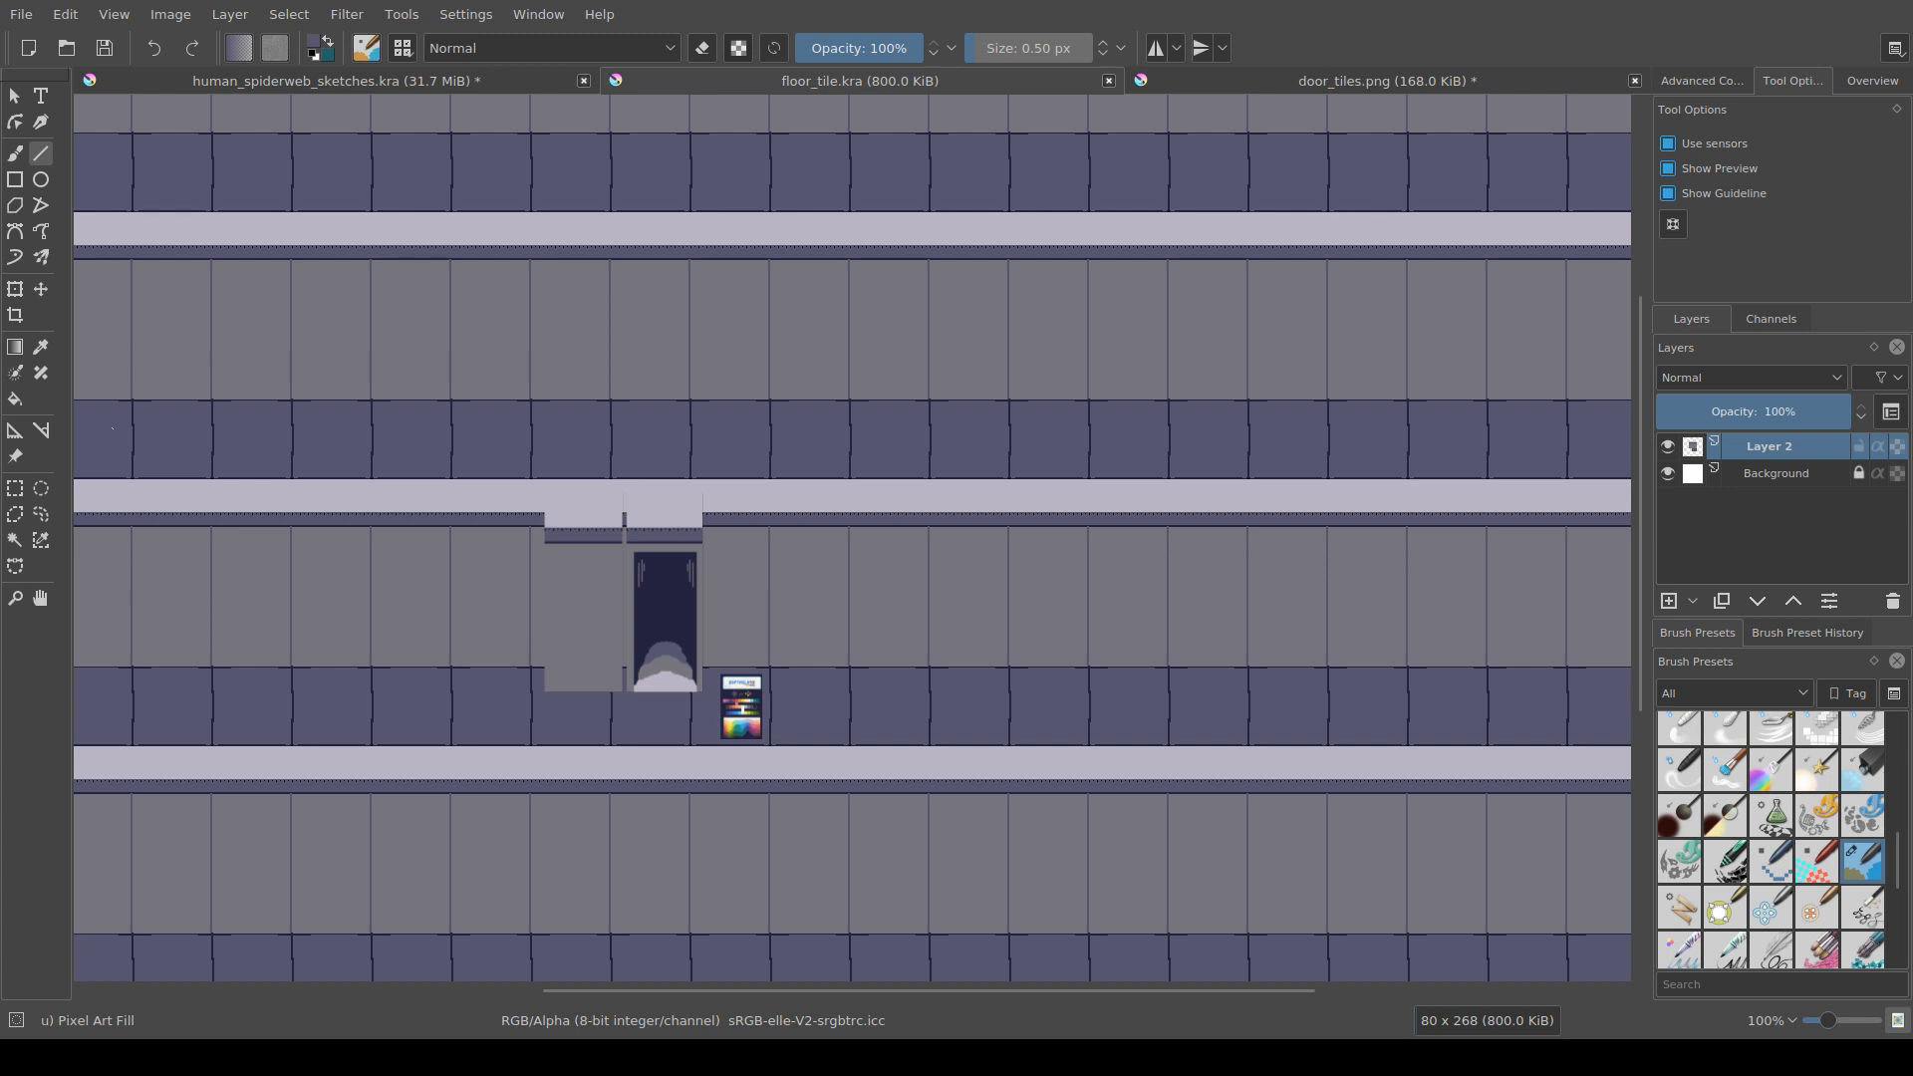
scroll(553, 48, up, 1)
scroll(730, 579, up, 2)
drag(730, 579, 754, 528)
scroll(817, 371, down, 1)
scroll(835, 370, down, 1)
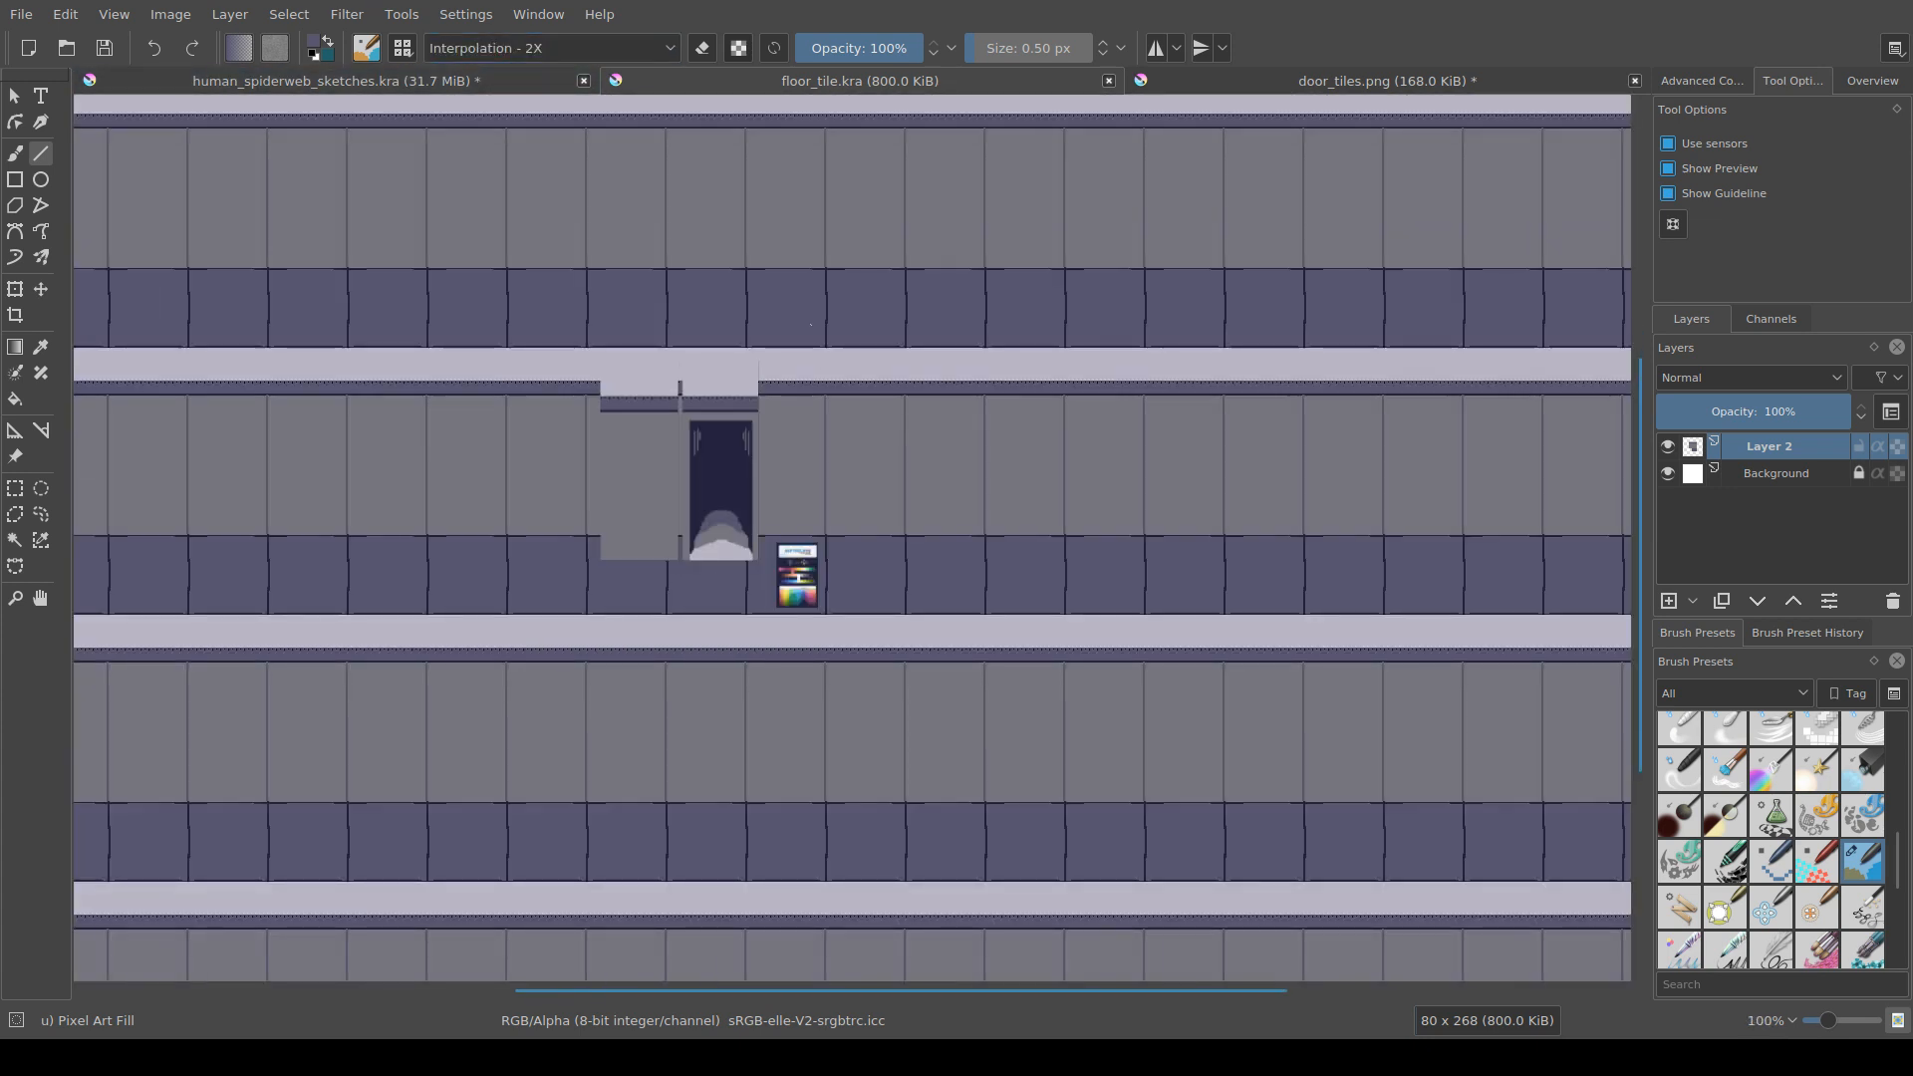
drag(792, 434, 822, 533)
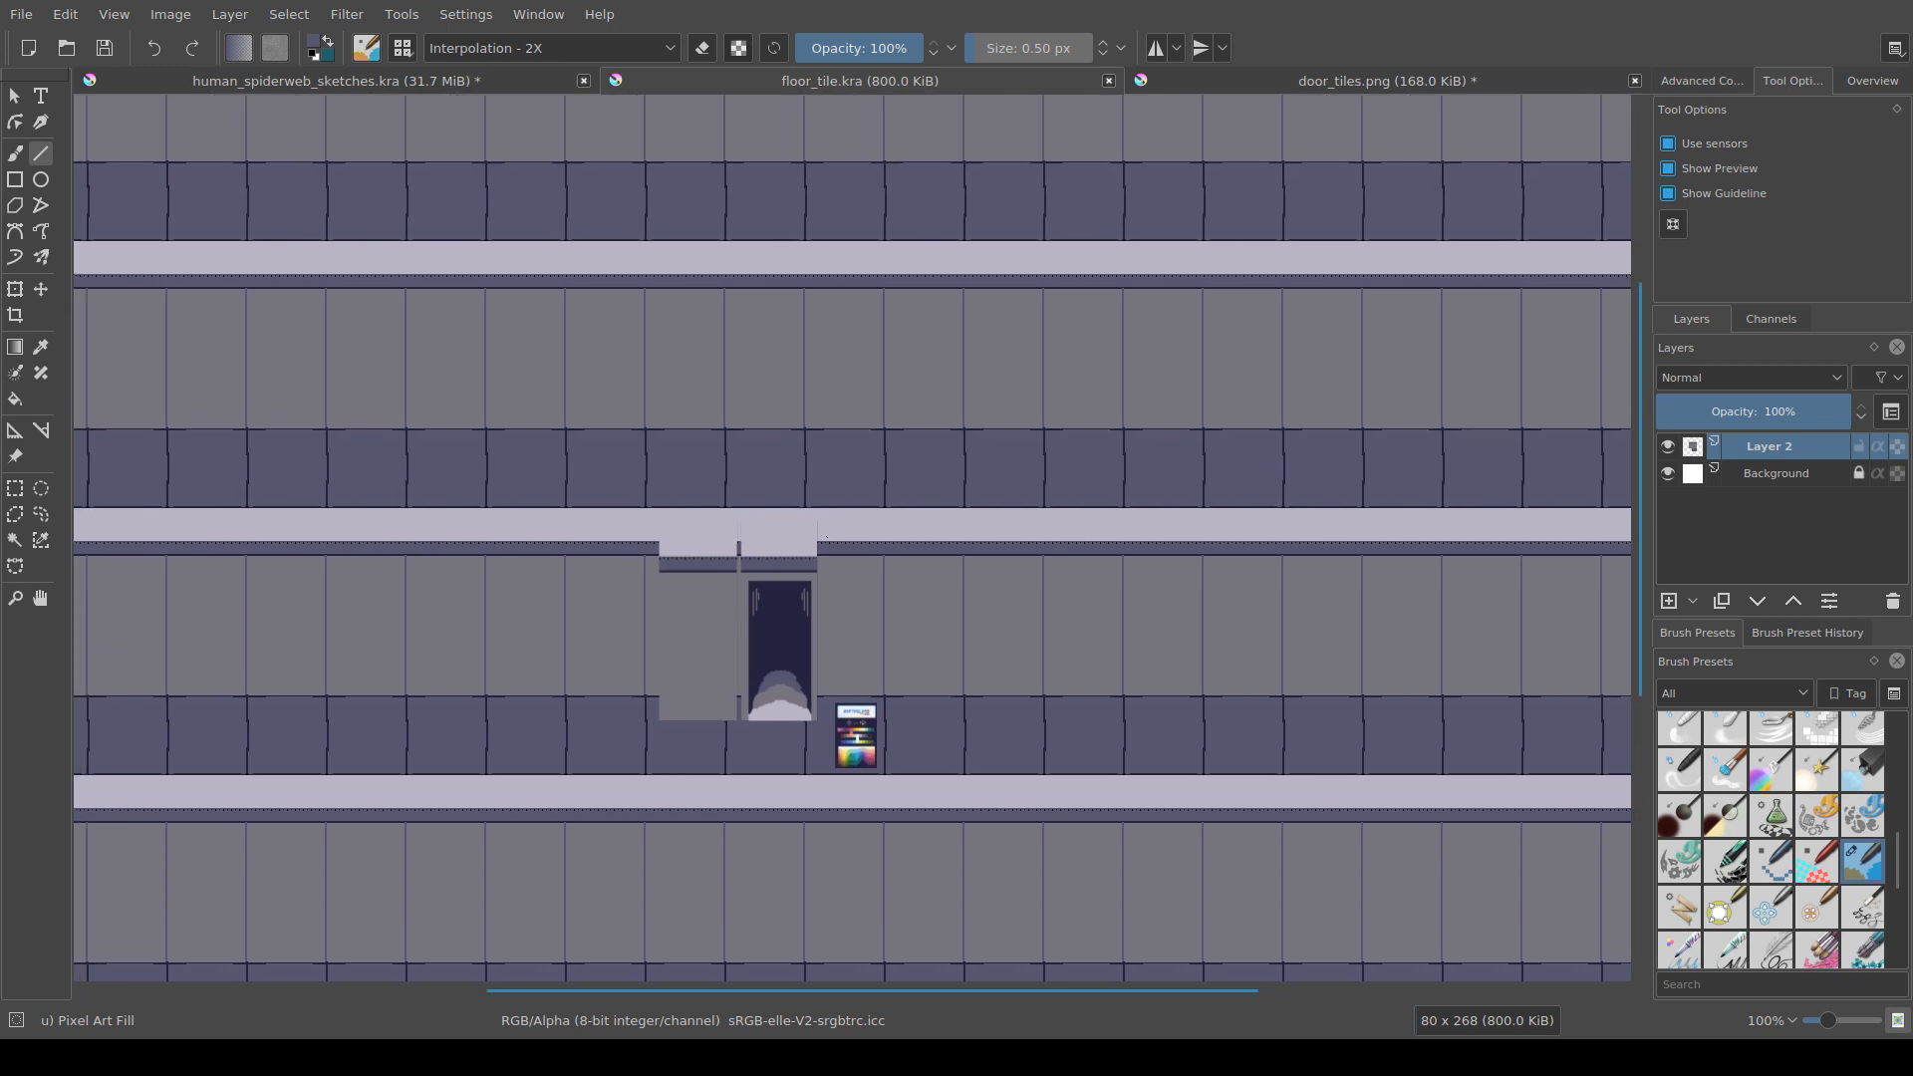
scroll(821, 533, down, 1)
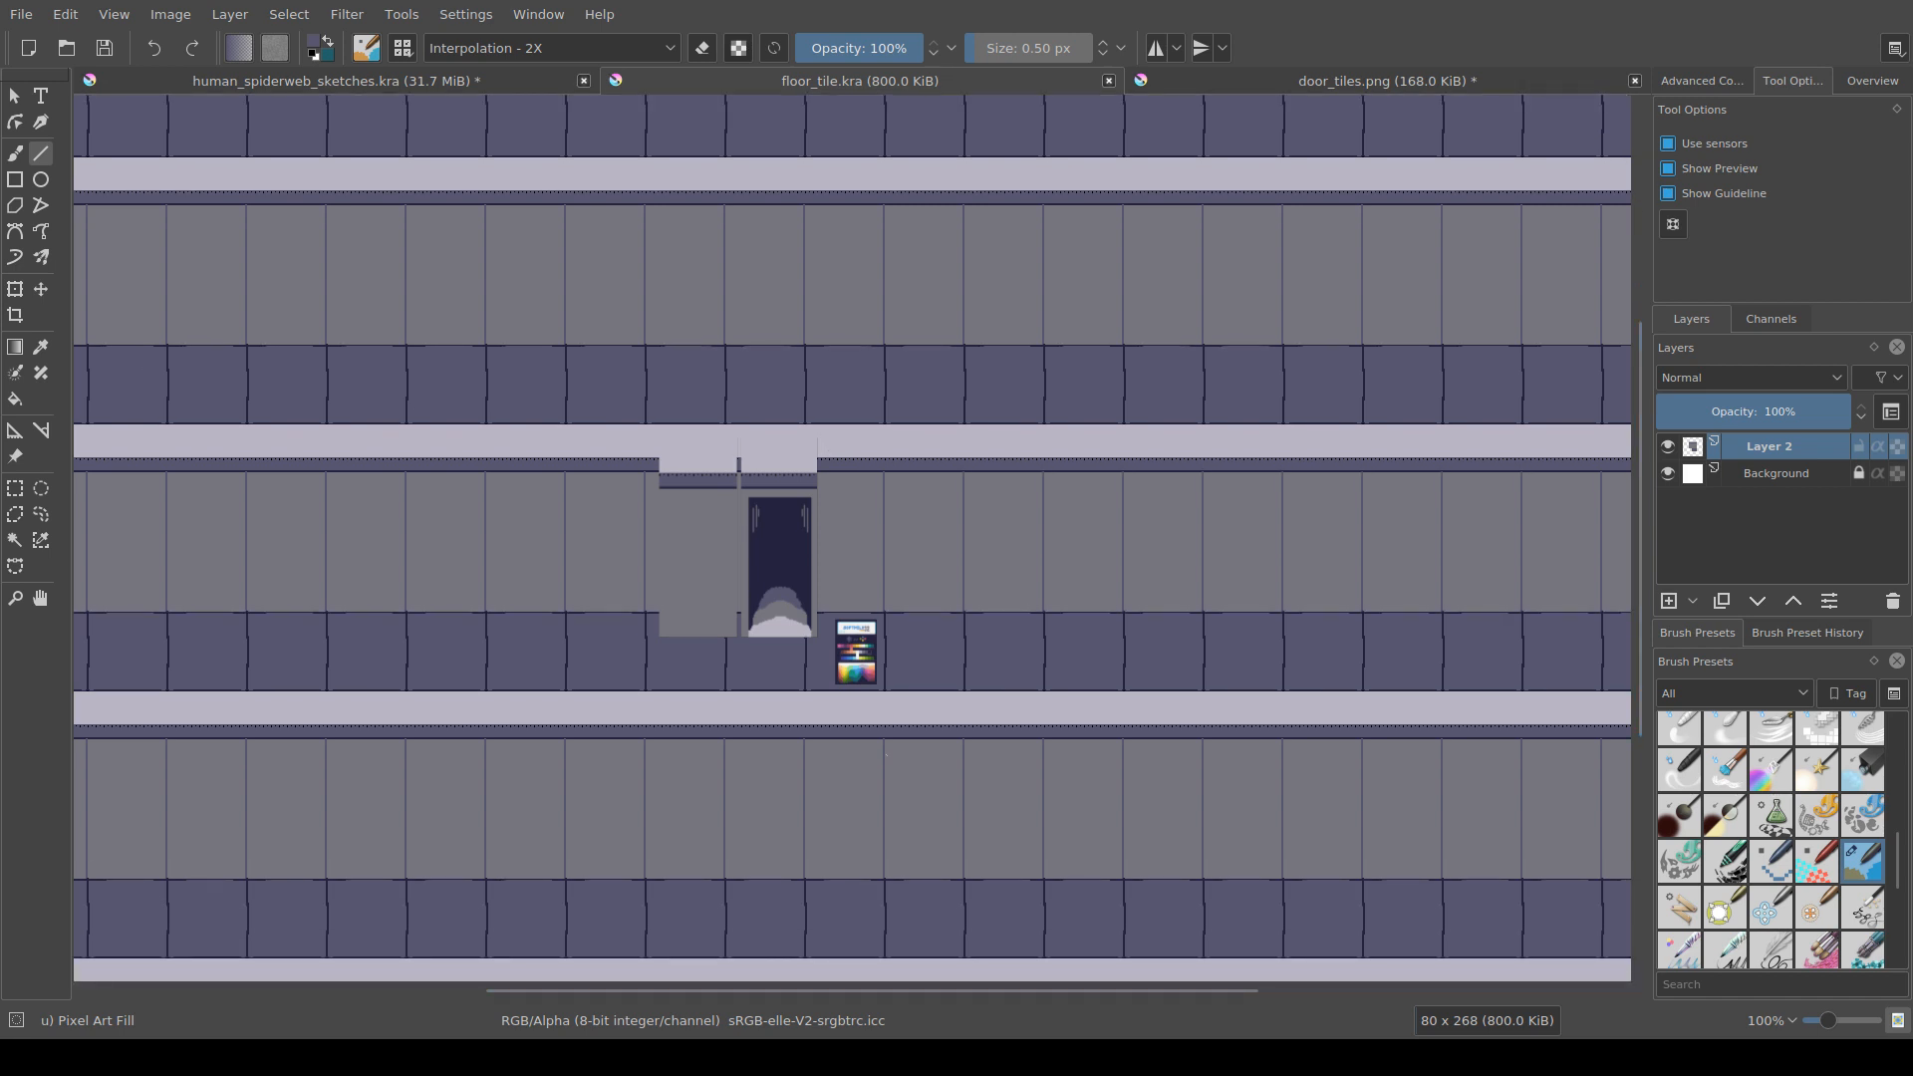
scroll(877, 807, up, 1)
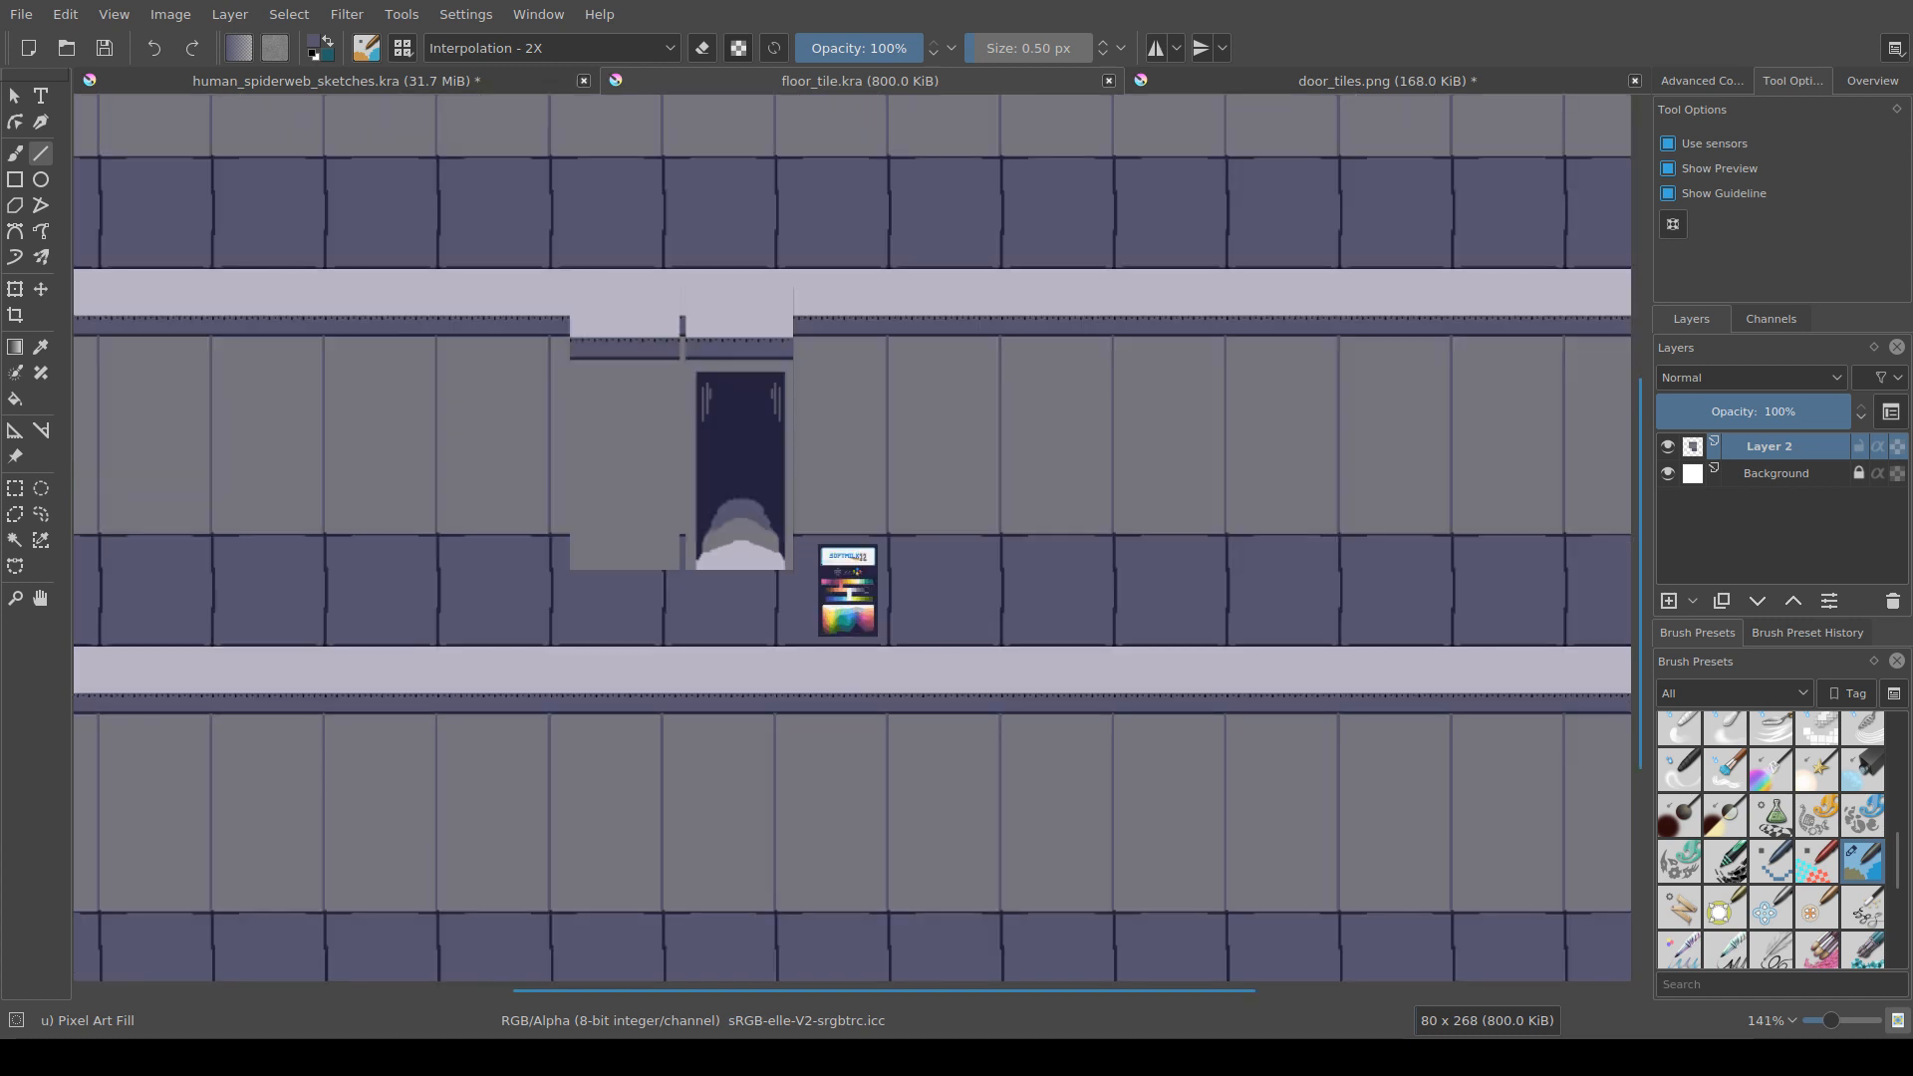
drag(912, 566, 680, 870)
scroll(778, 782, up, 1)
scroll(685, 805, up, 1)
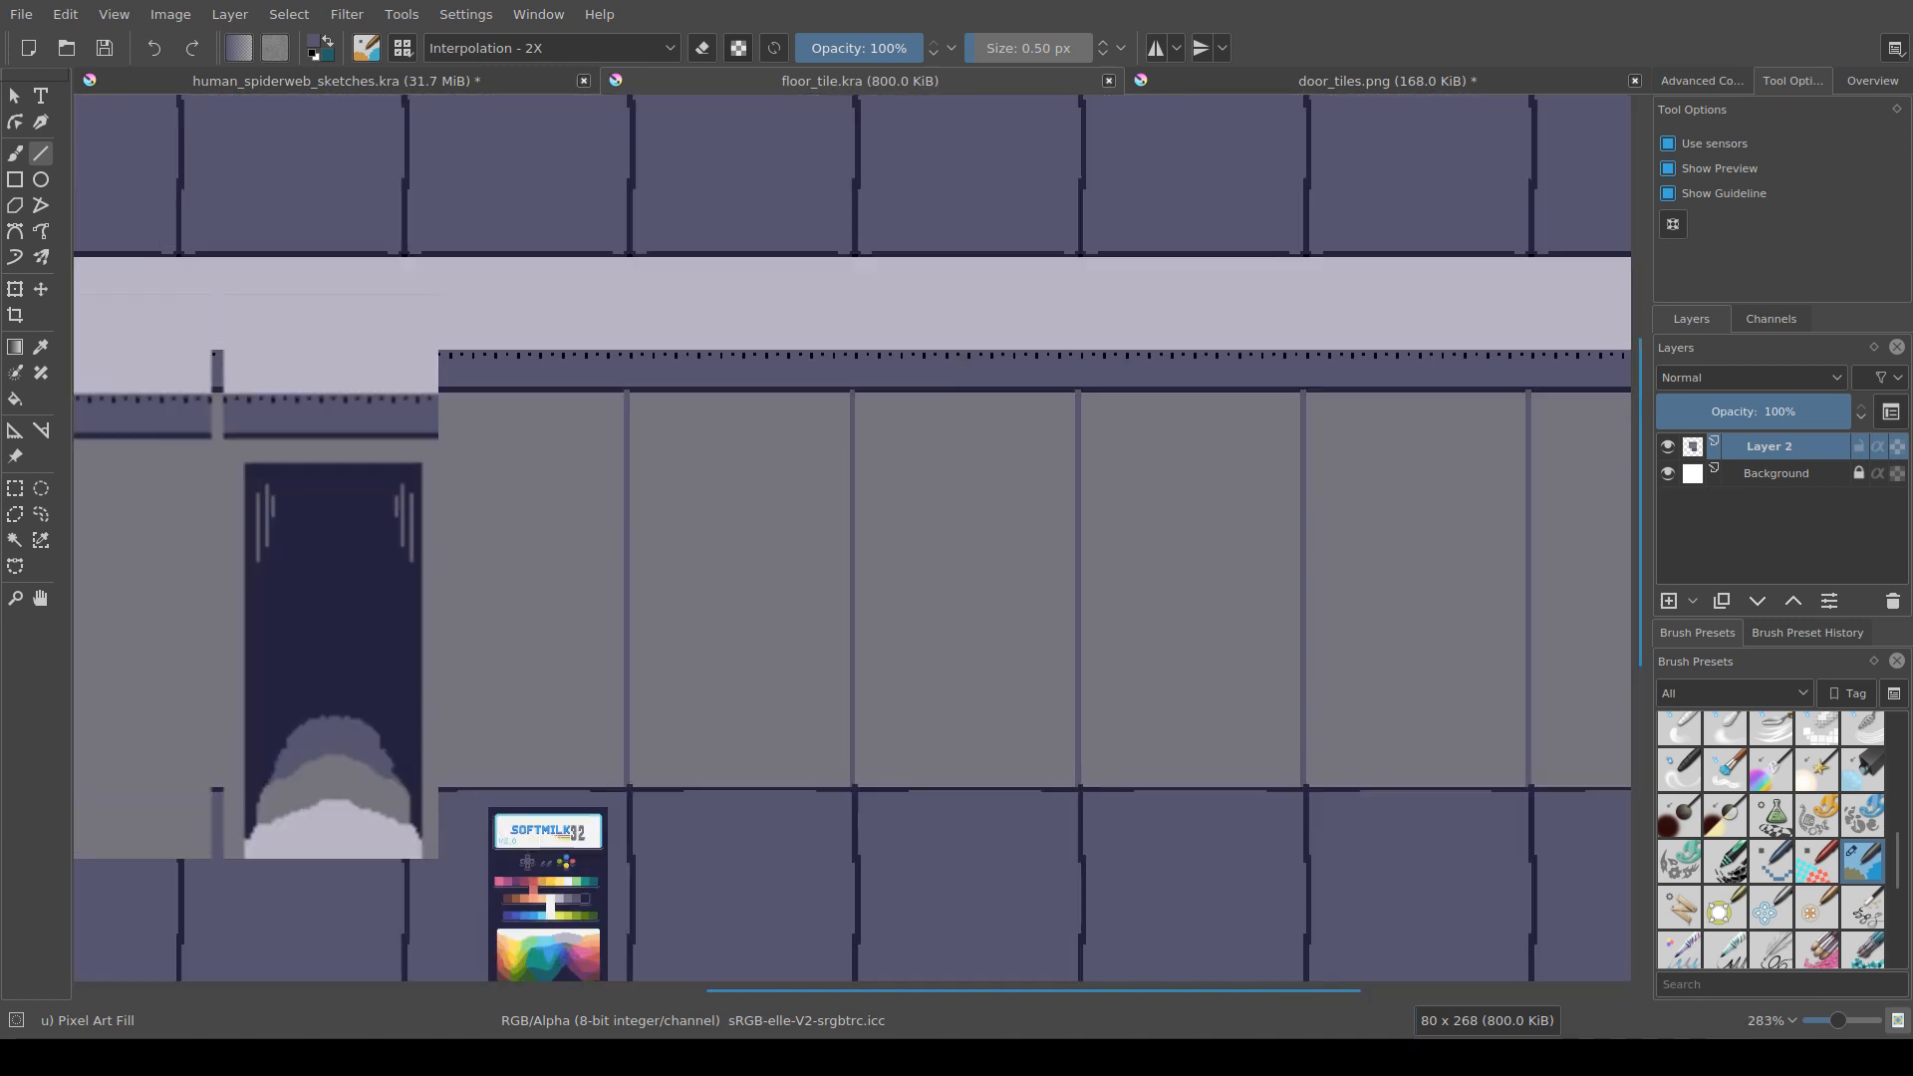
drag(718, 647, 691, 713)
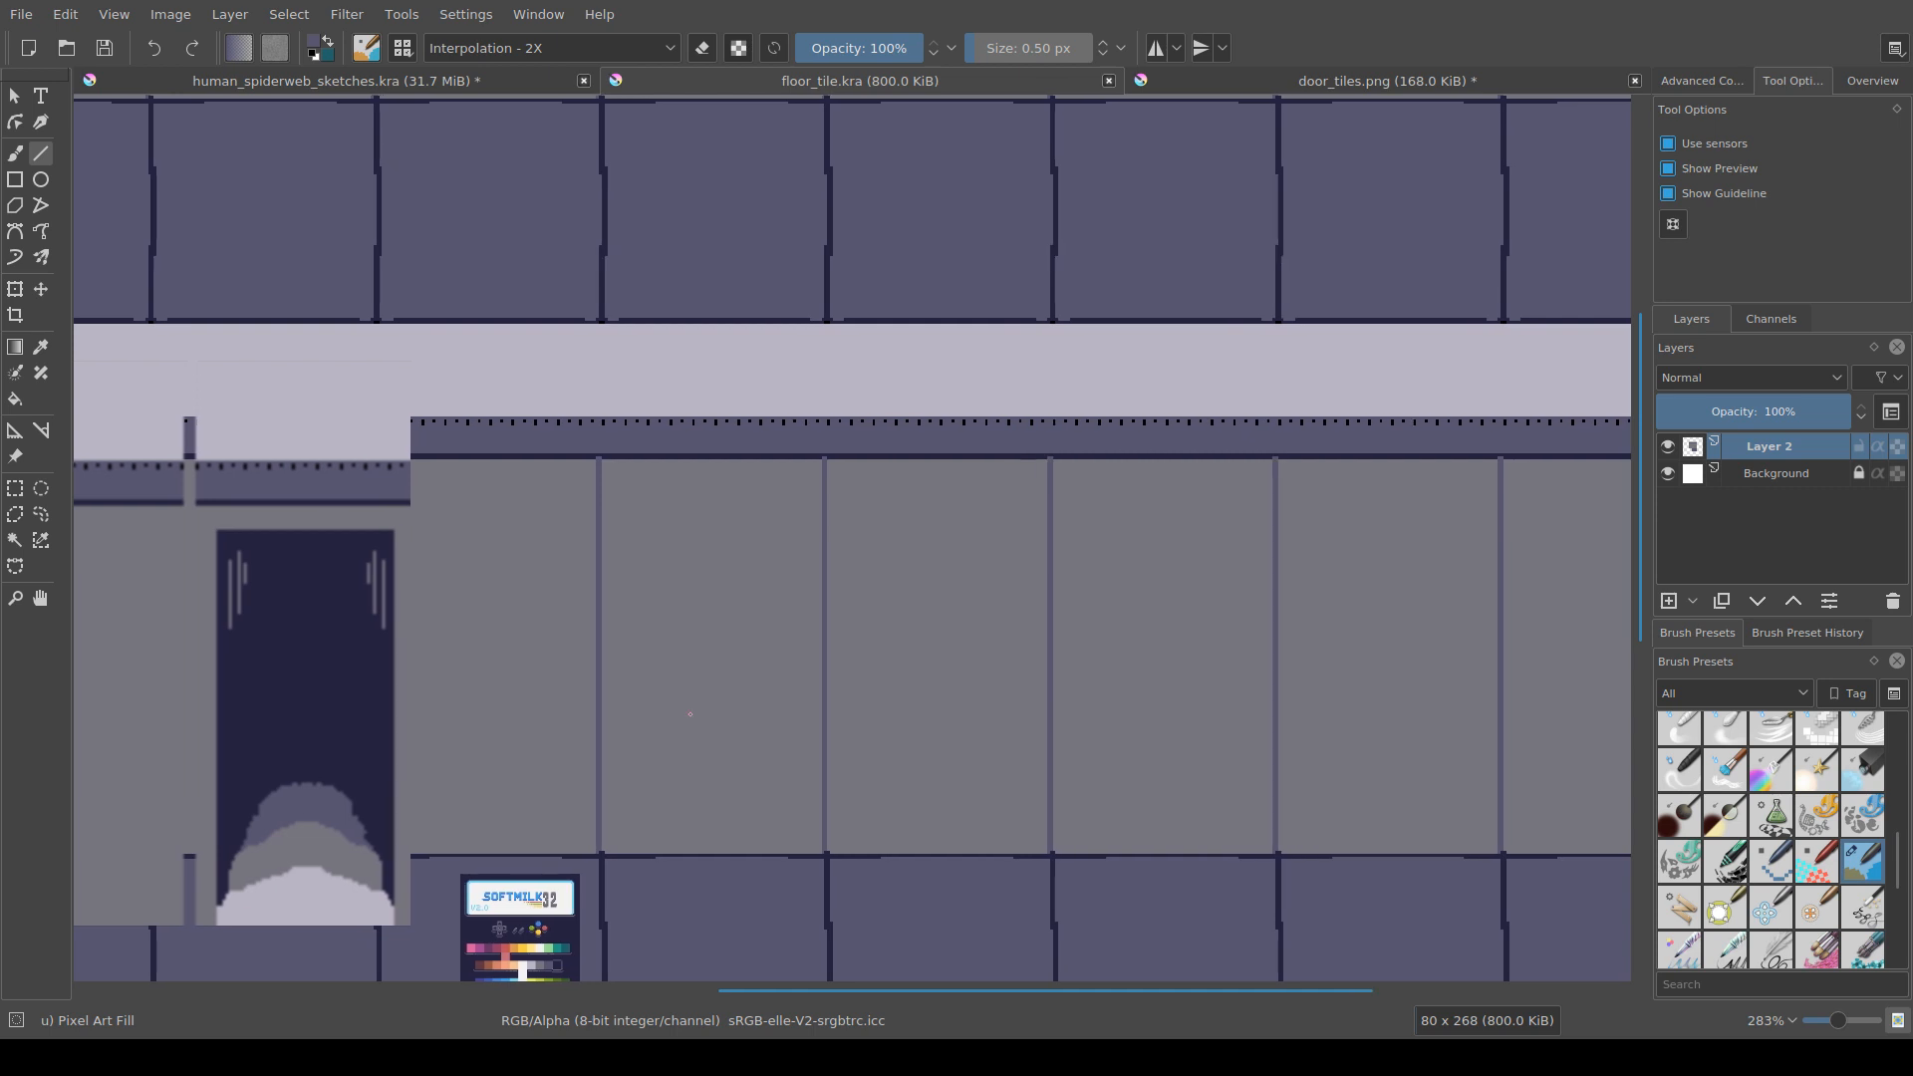
scroll(690, 714, down, 3)
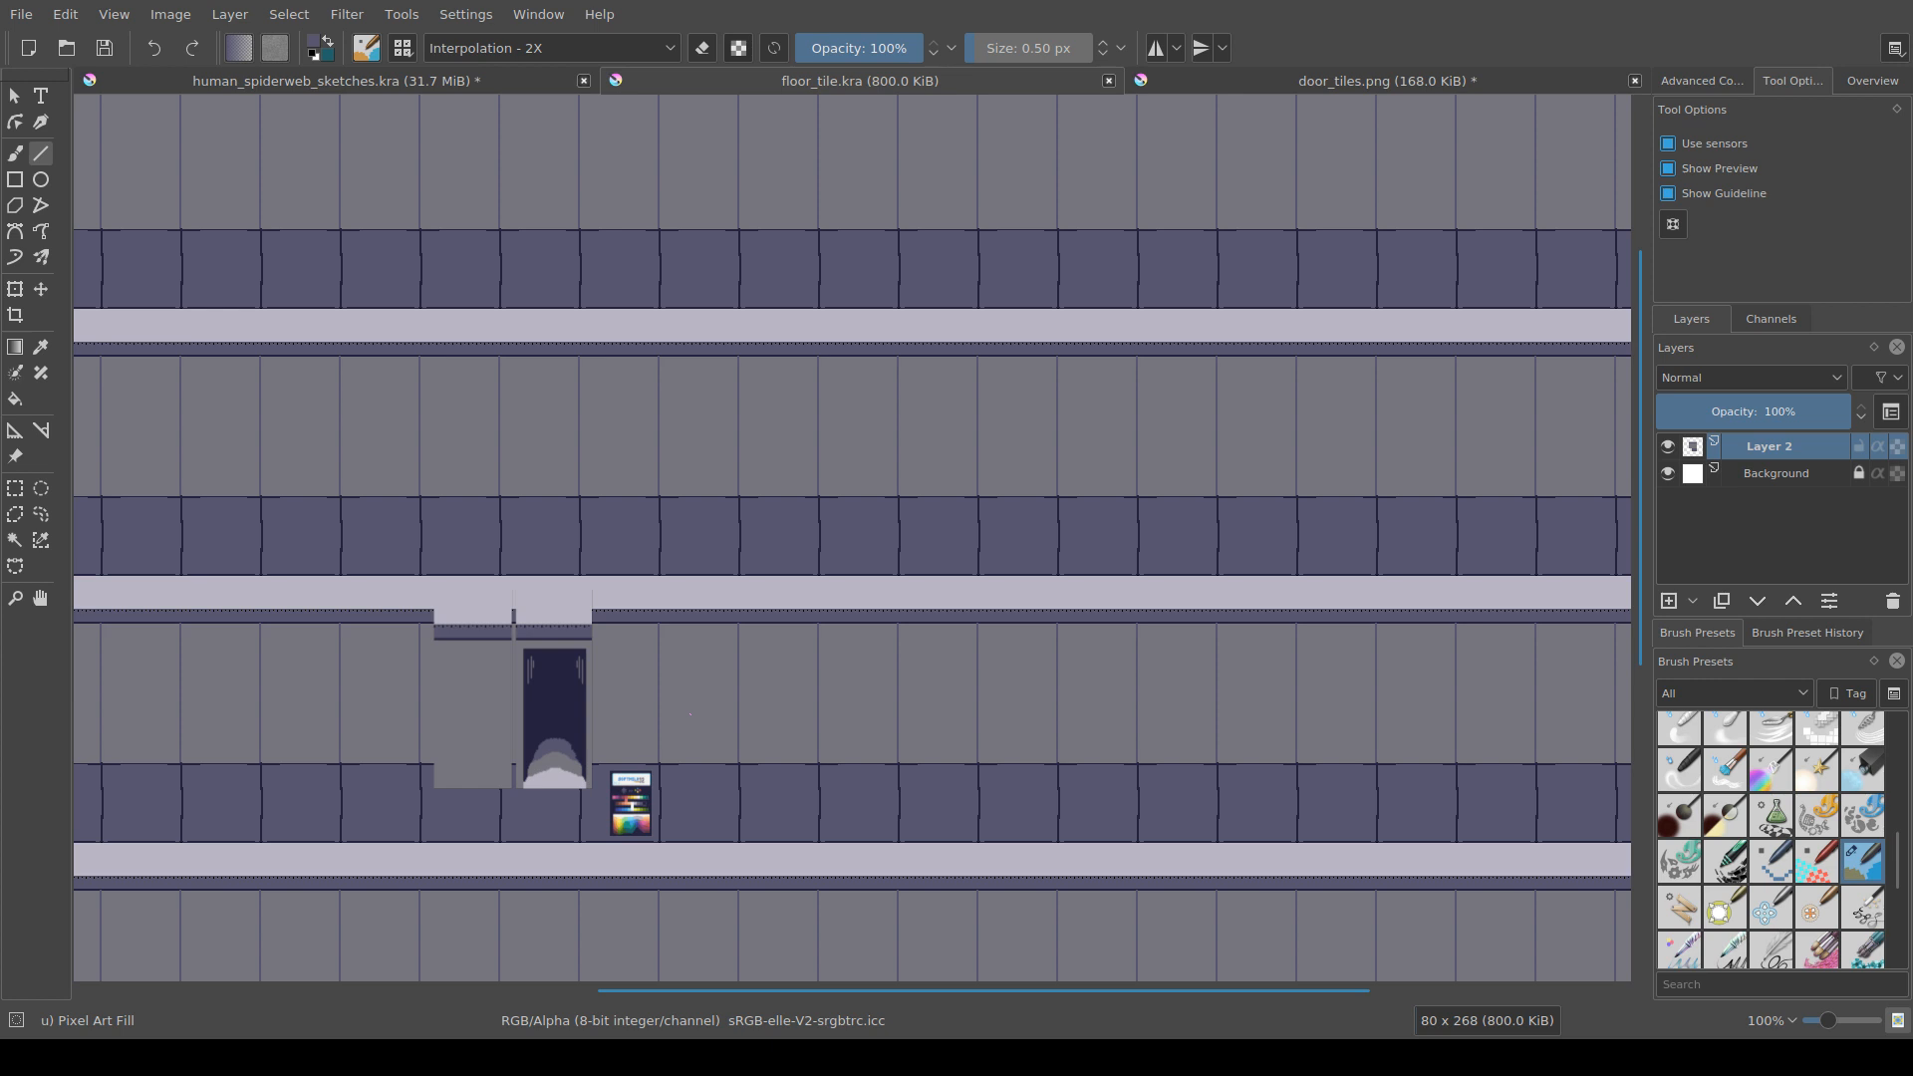
scroll(657, 573, up, 4)
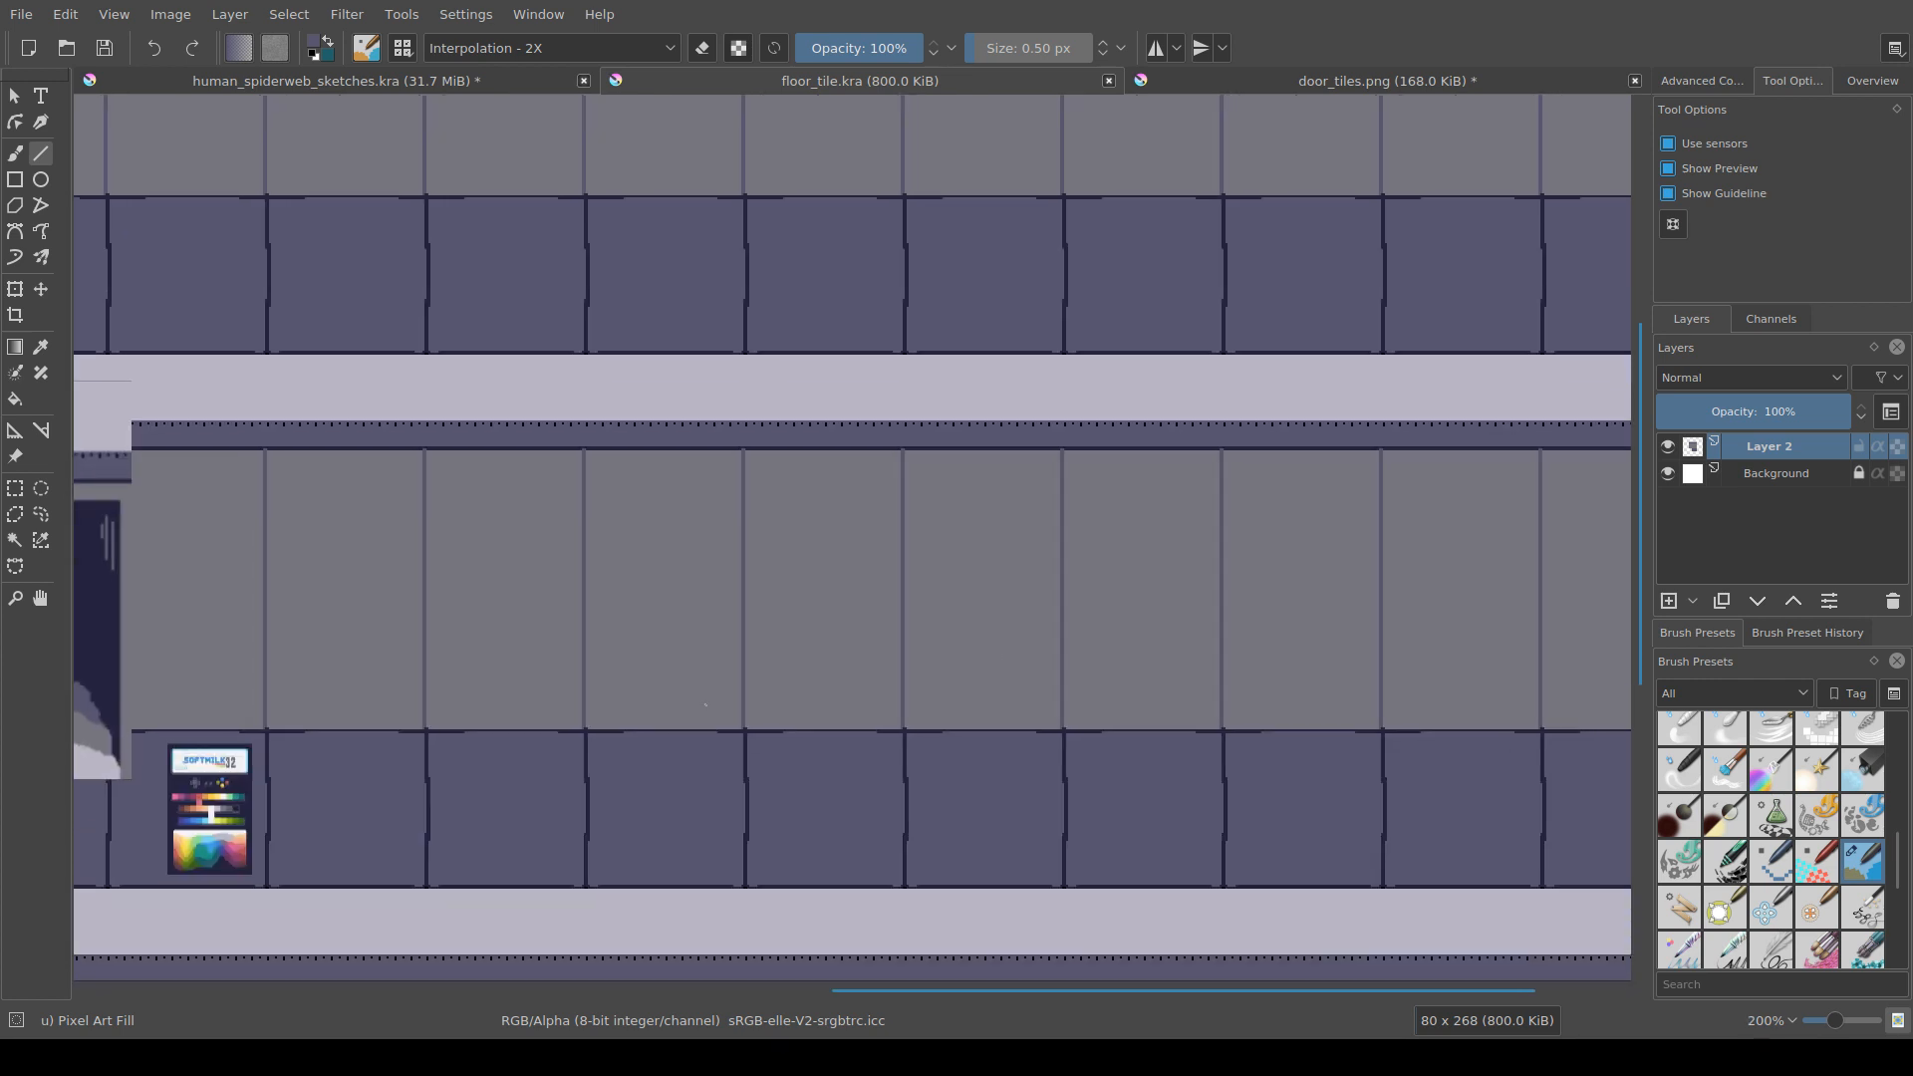
scroll(701, 617, down, 2)
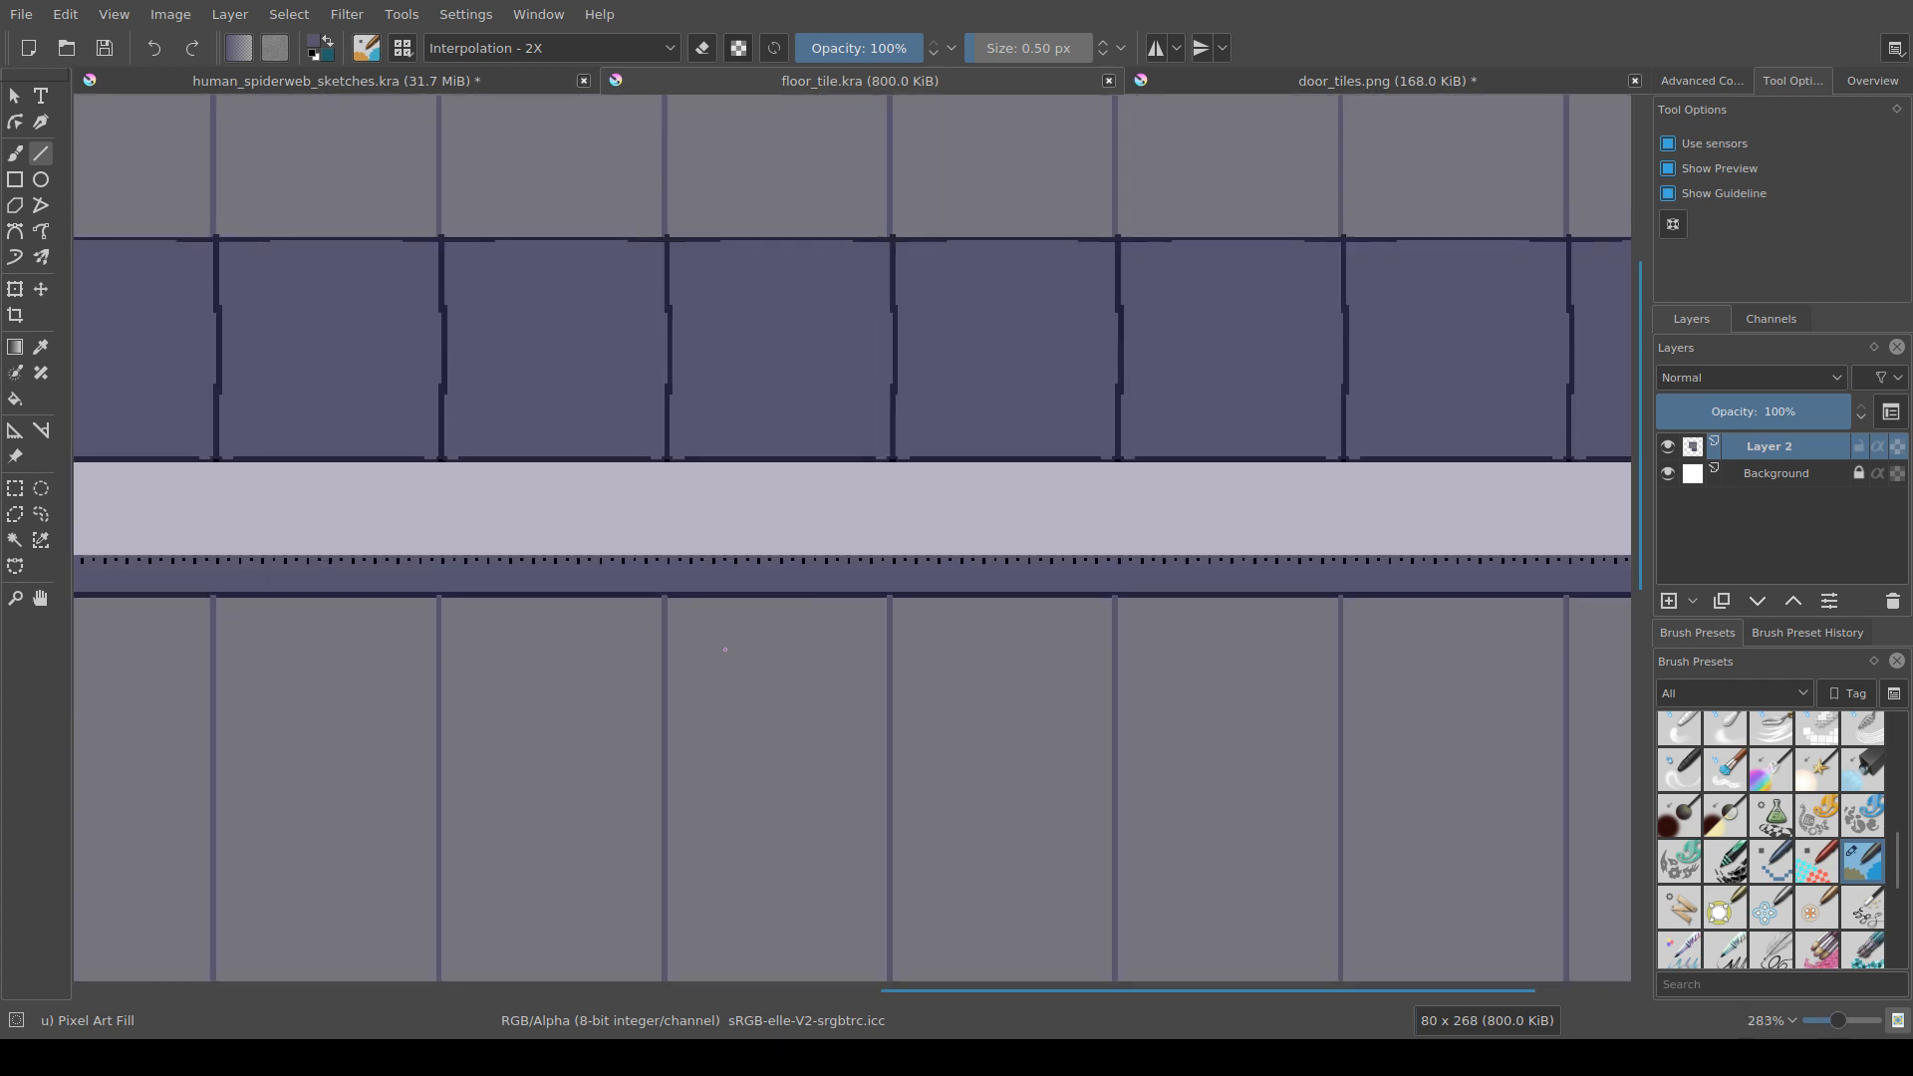
scroll(703, 773, down, 4)
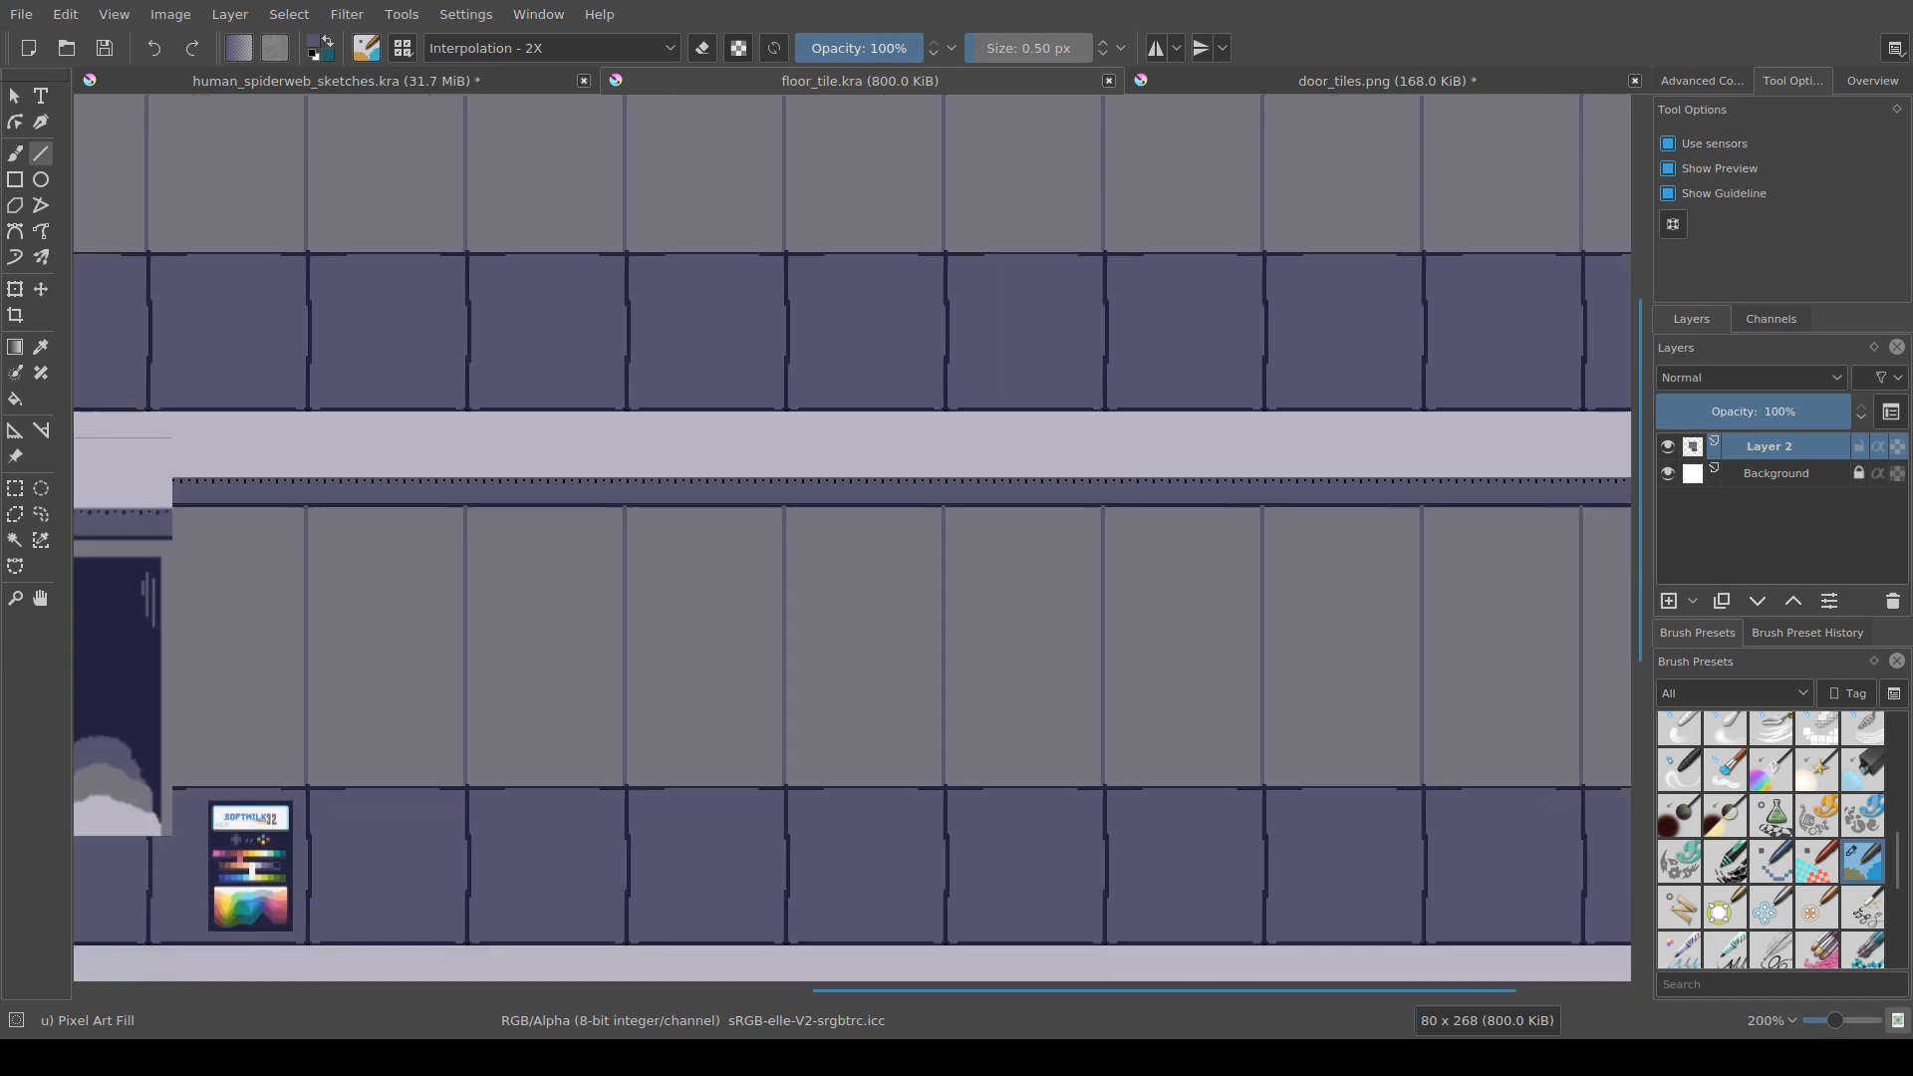
scroll(704, 773, left, 2)
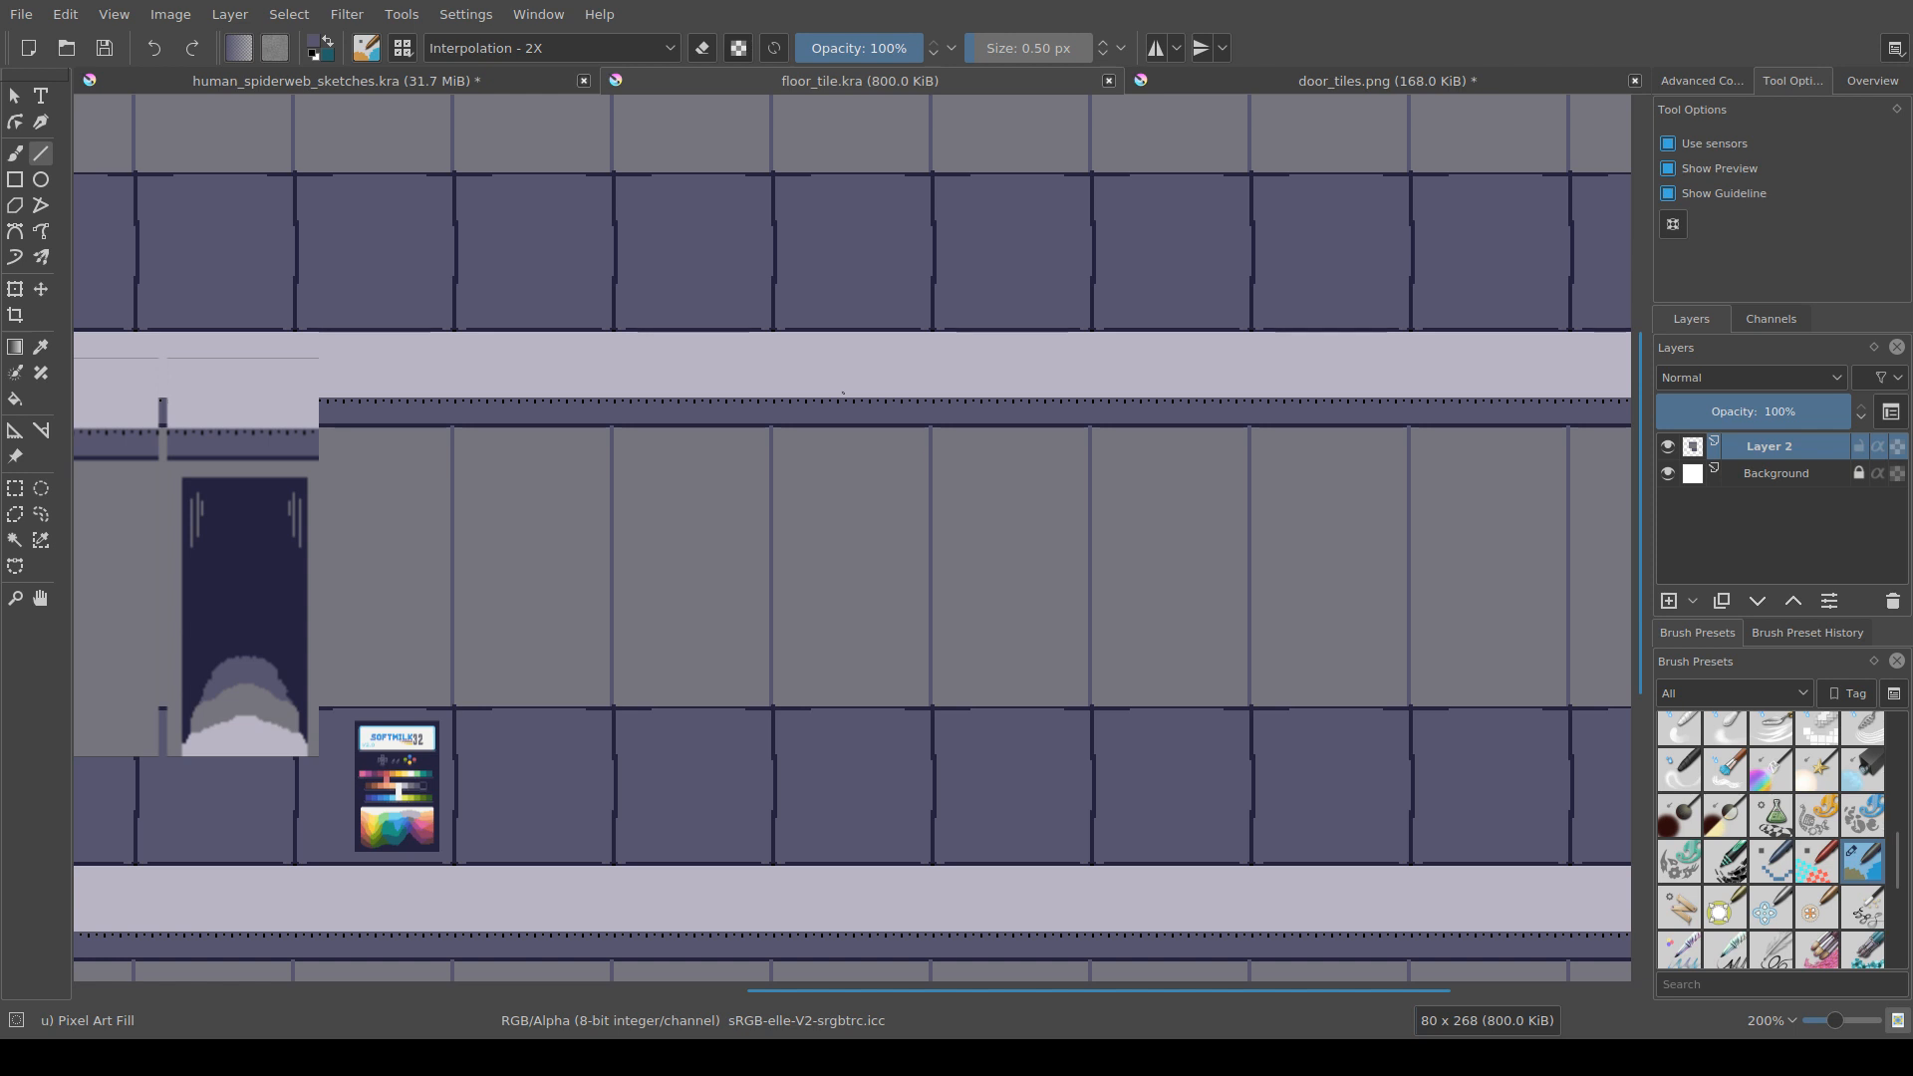
Step: Draw a thin vertical joint line across the light ledge, from the dotted trim up to the floor tile's dark seam
key(minus)
key(plus)
key(plus)
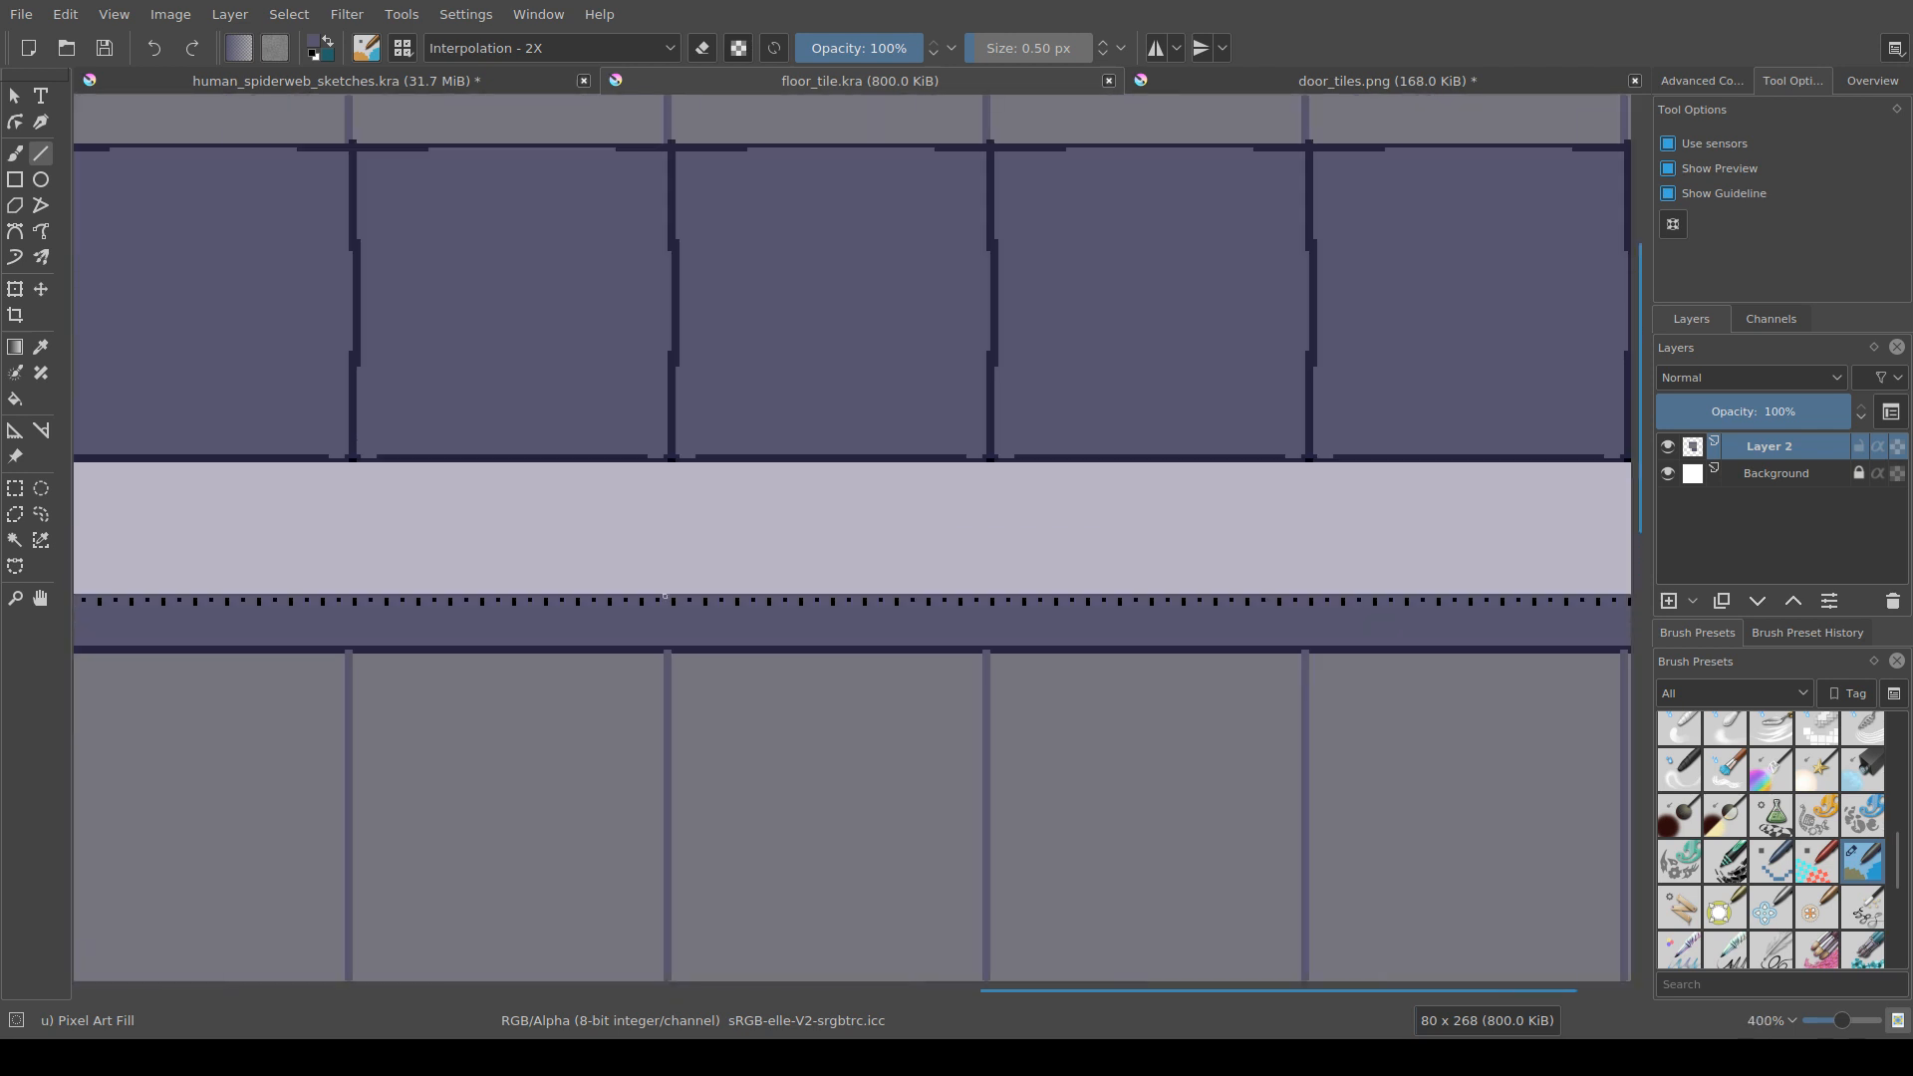
drag(666, 595, 668, 460)
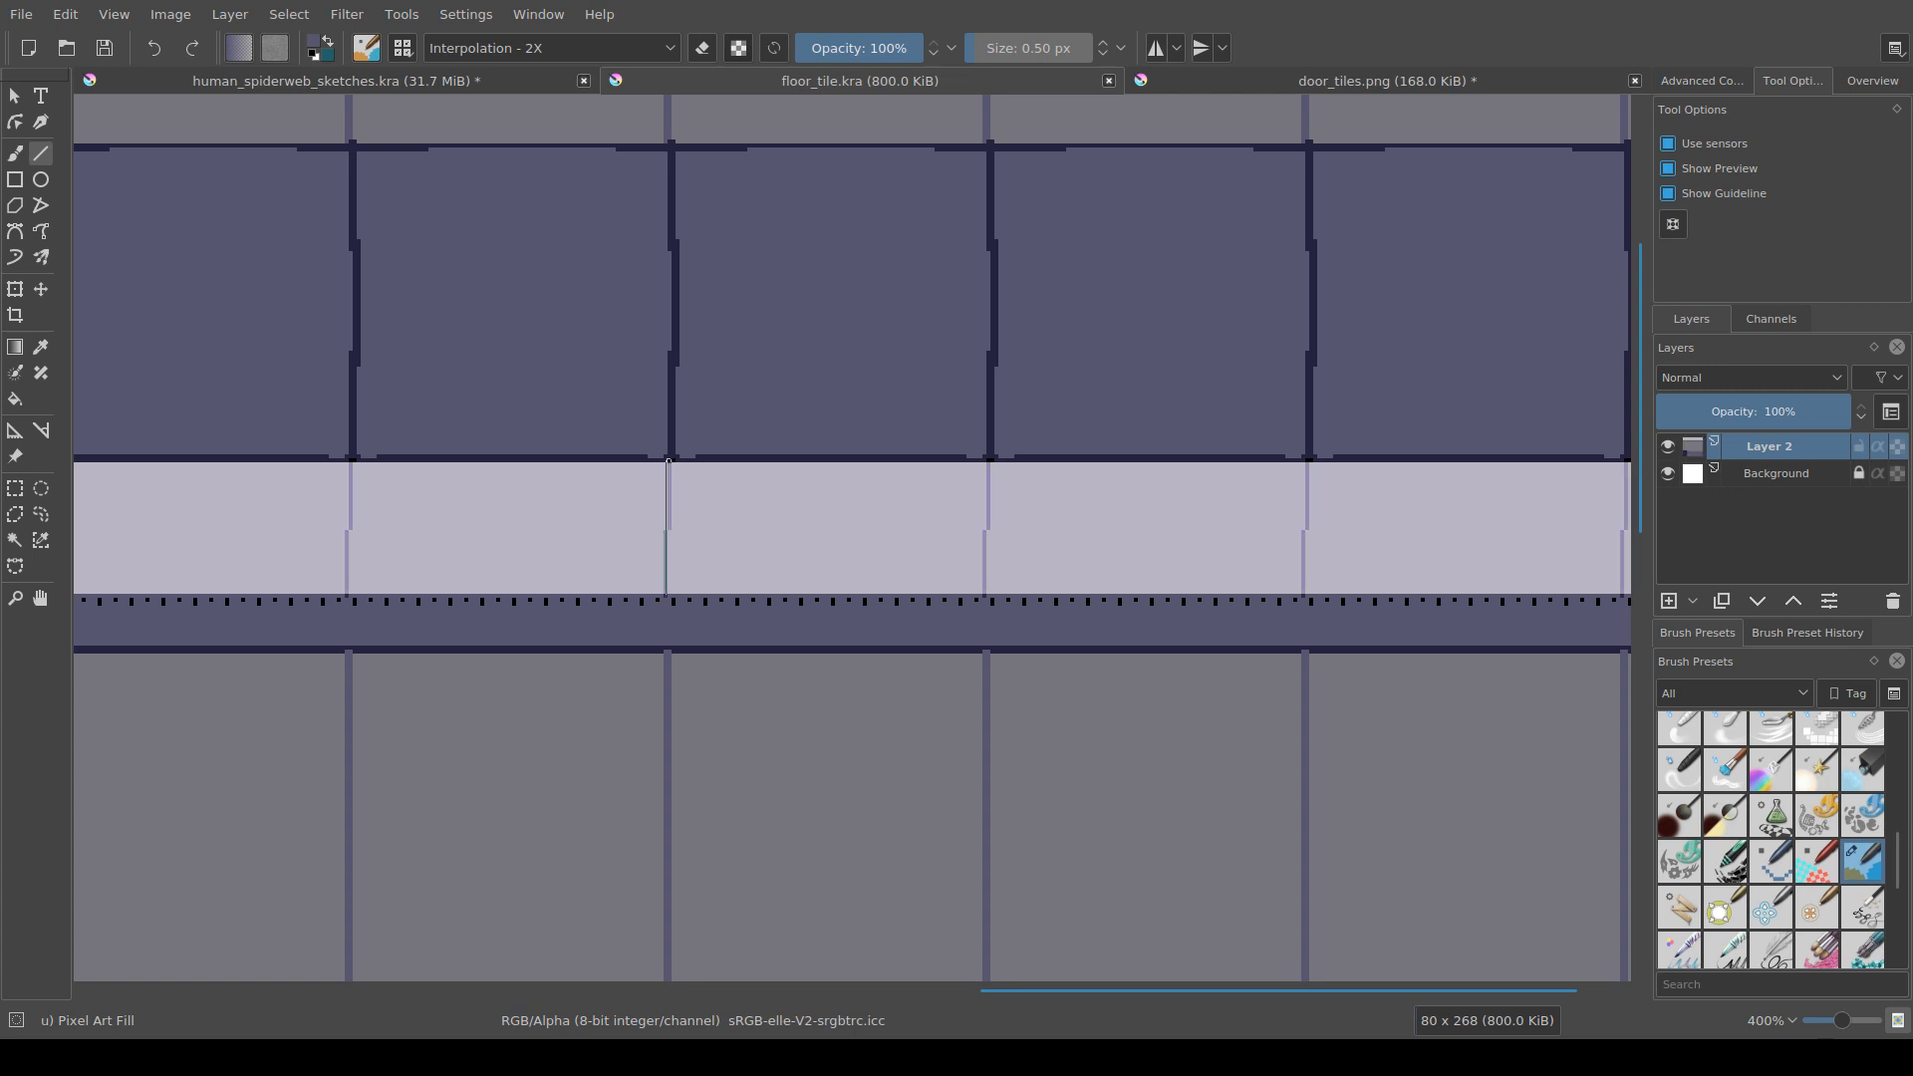
Step: Redraw the vertical joint line across the light ledge, from the upper dark seam down into the dotted trim
drag(668, 460, 667, 461)
mouse_move(665, 593)
mouse_down()
mouse_move(673, 457)
mouse_move(670, 597)
mouse_up()
key(ctrl+z)
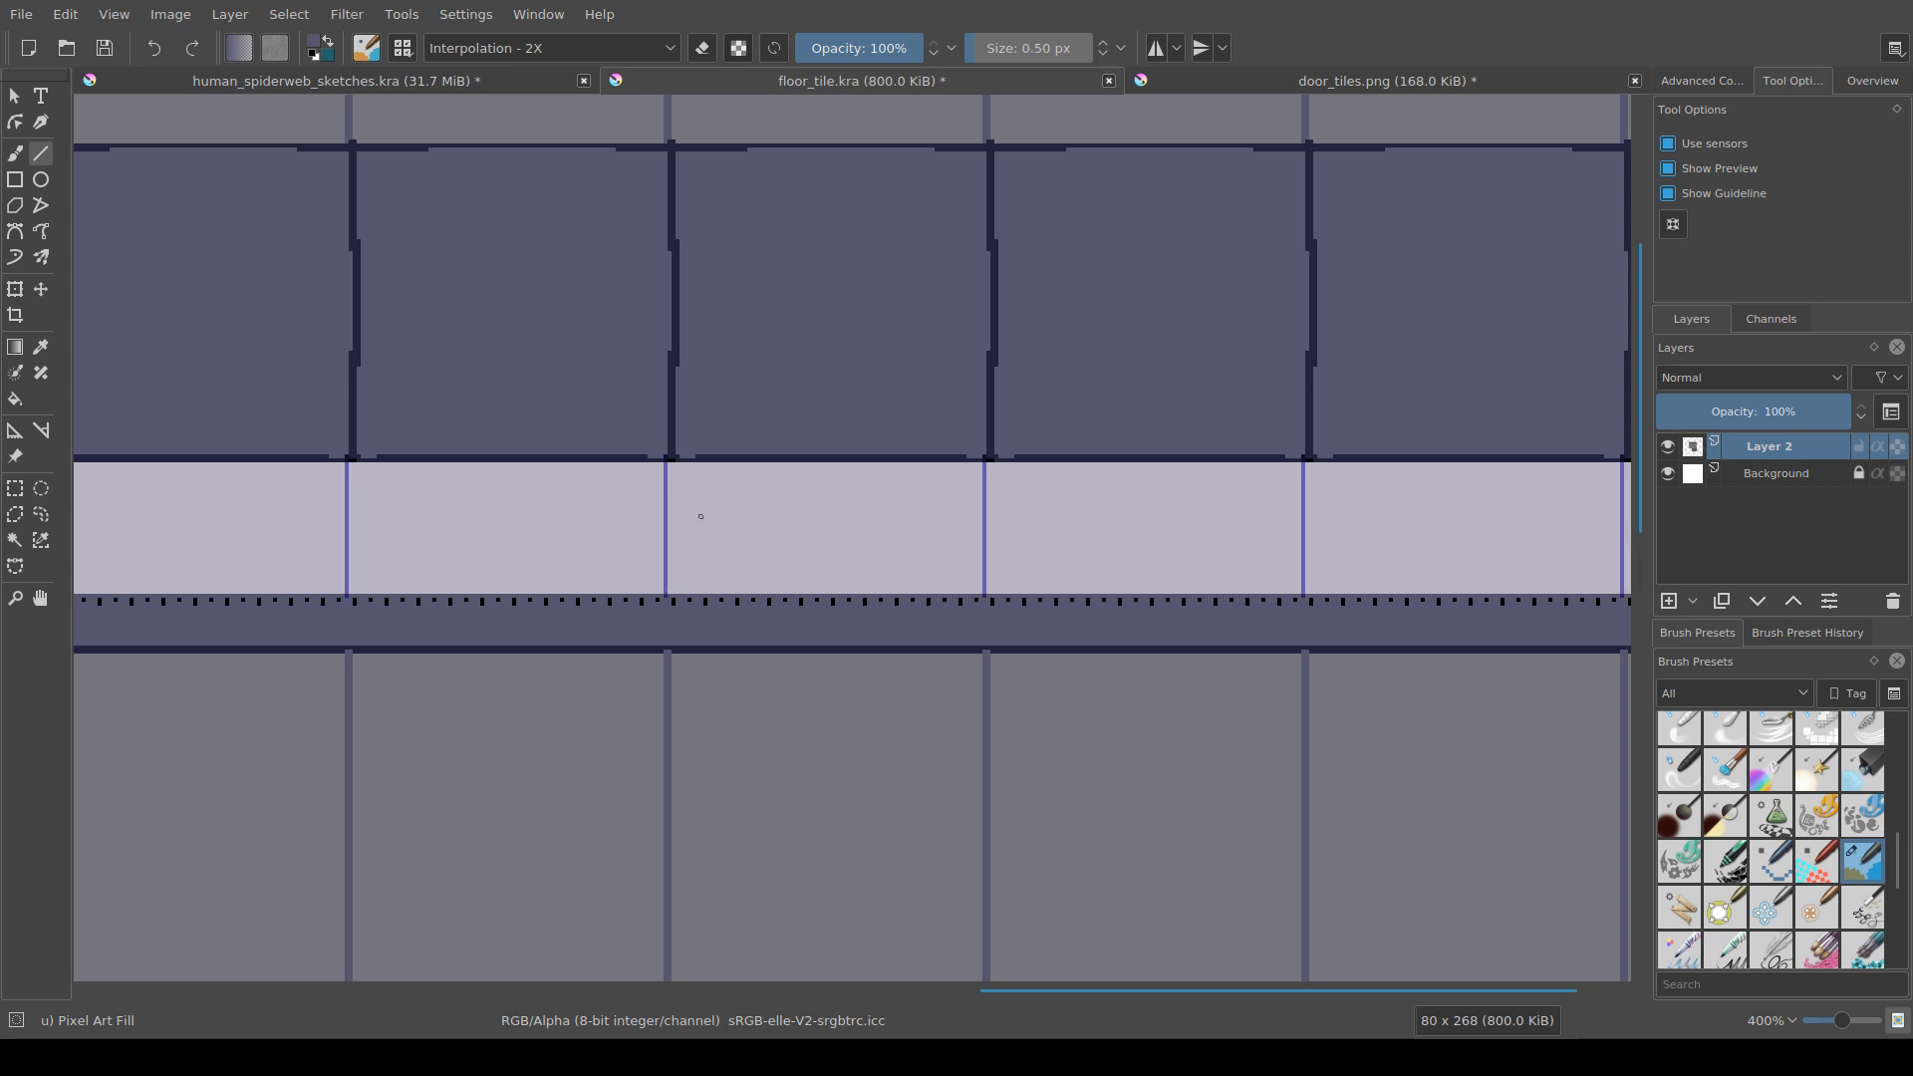
drag(669, 460, 670, 608)
scroll(728, 662, up, 3)
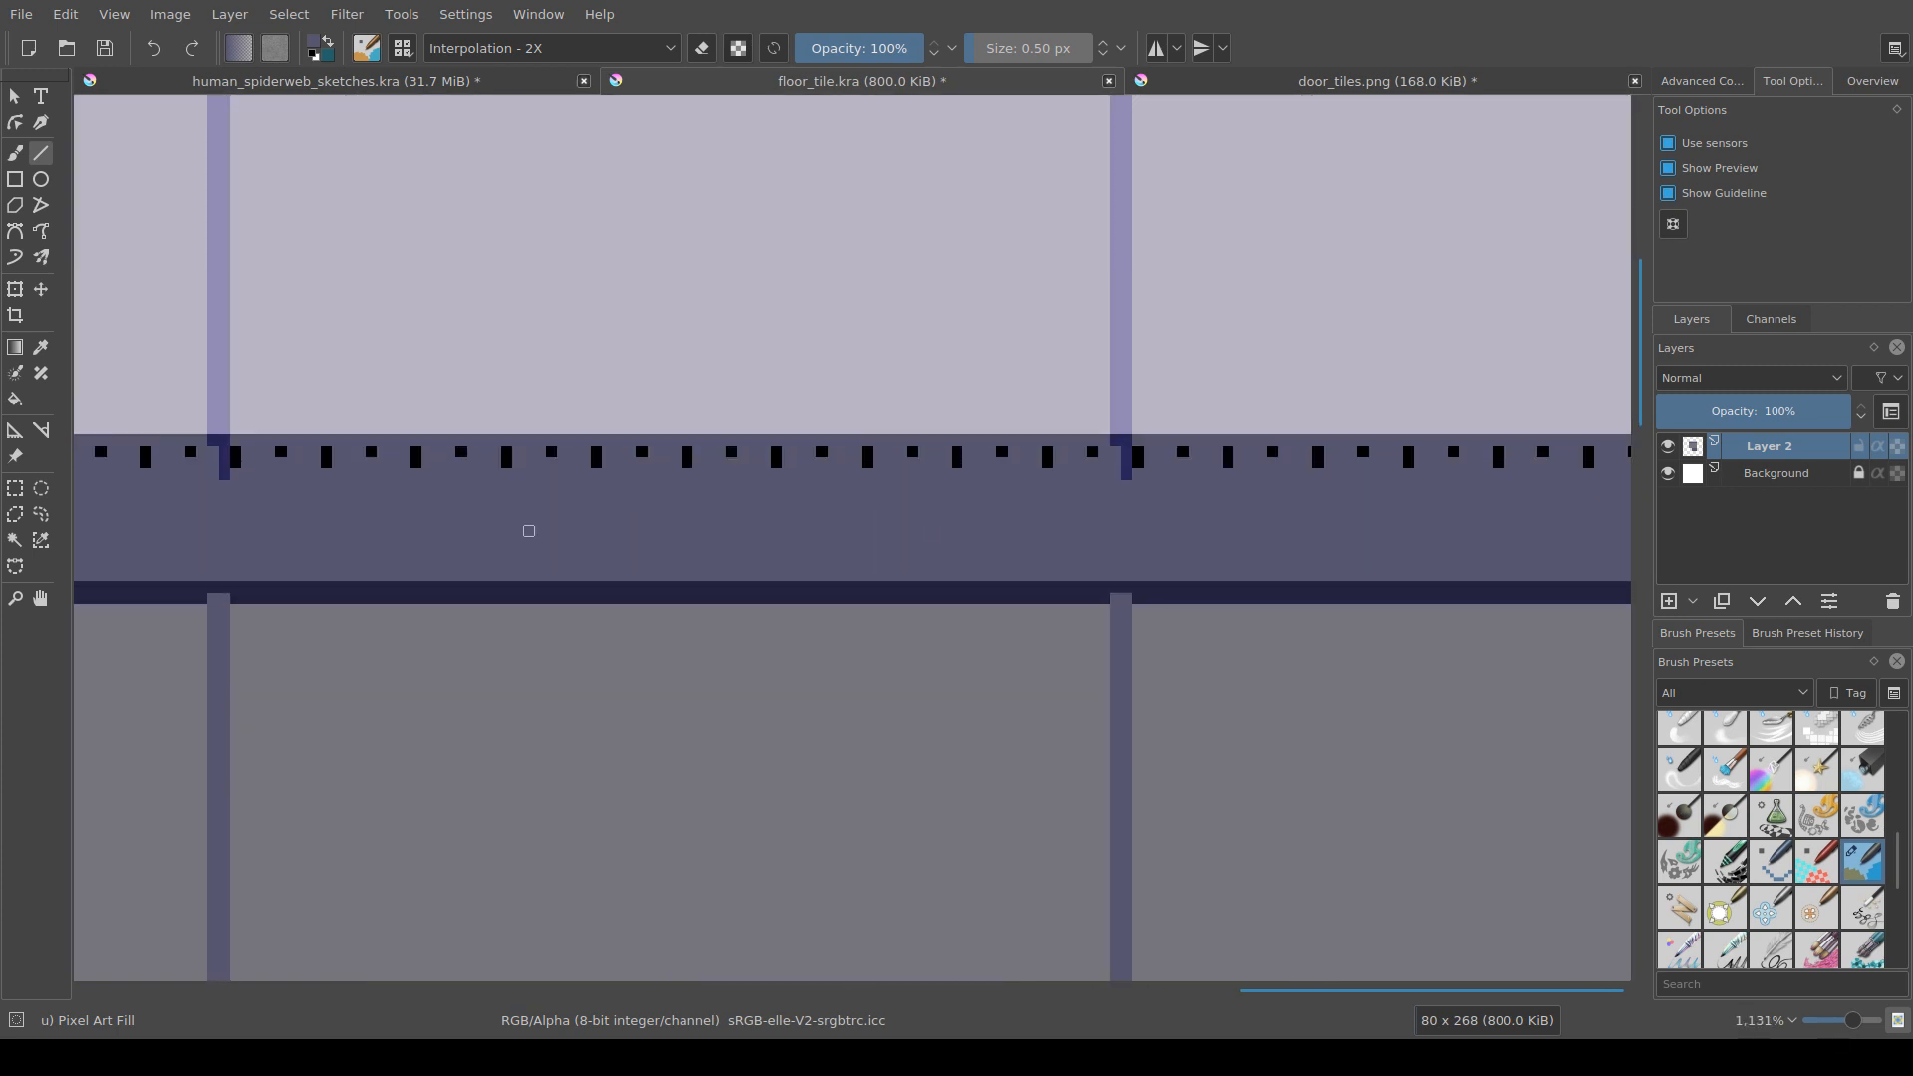
scroll(525, 529, down, 2)
click(1702, 82)
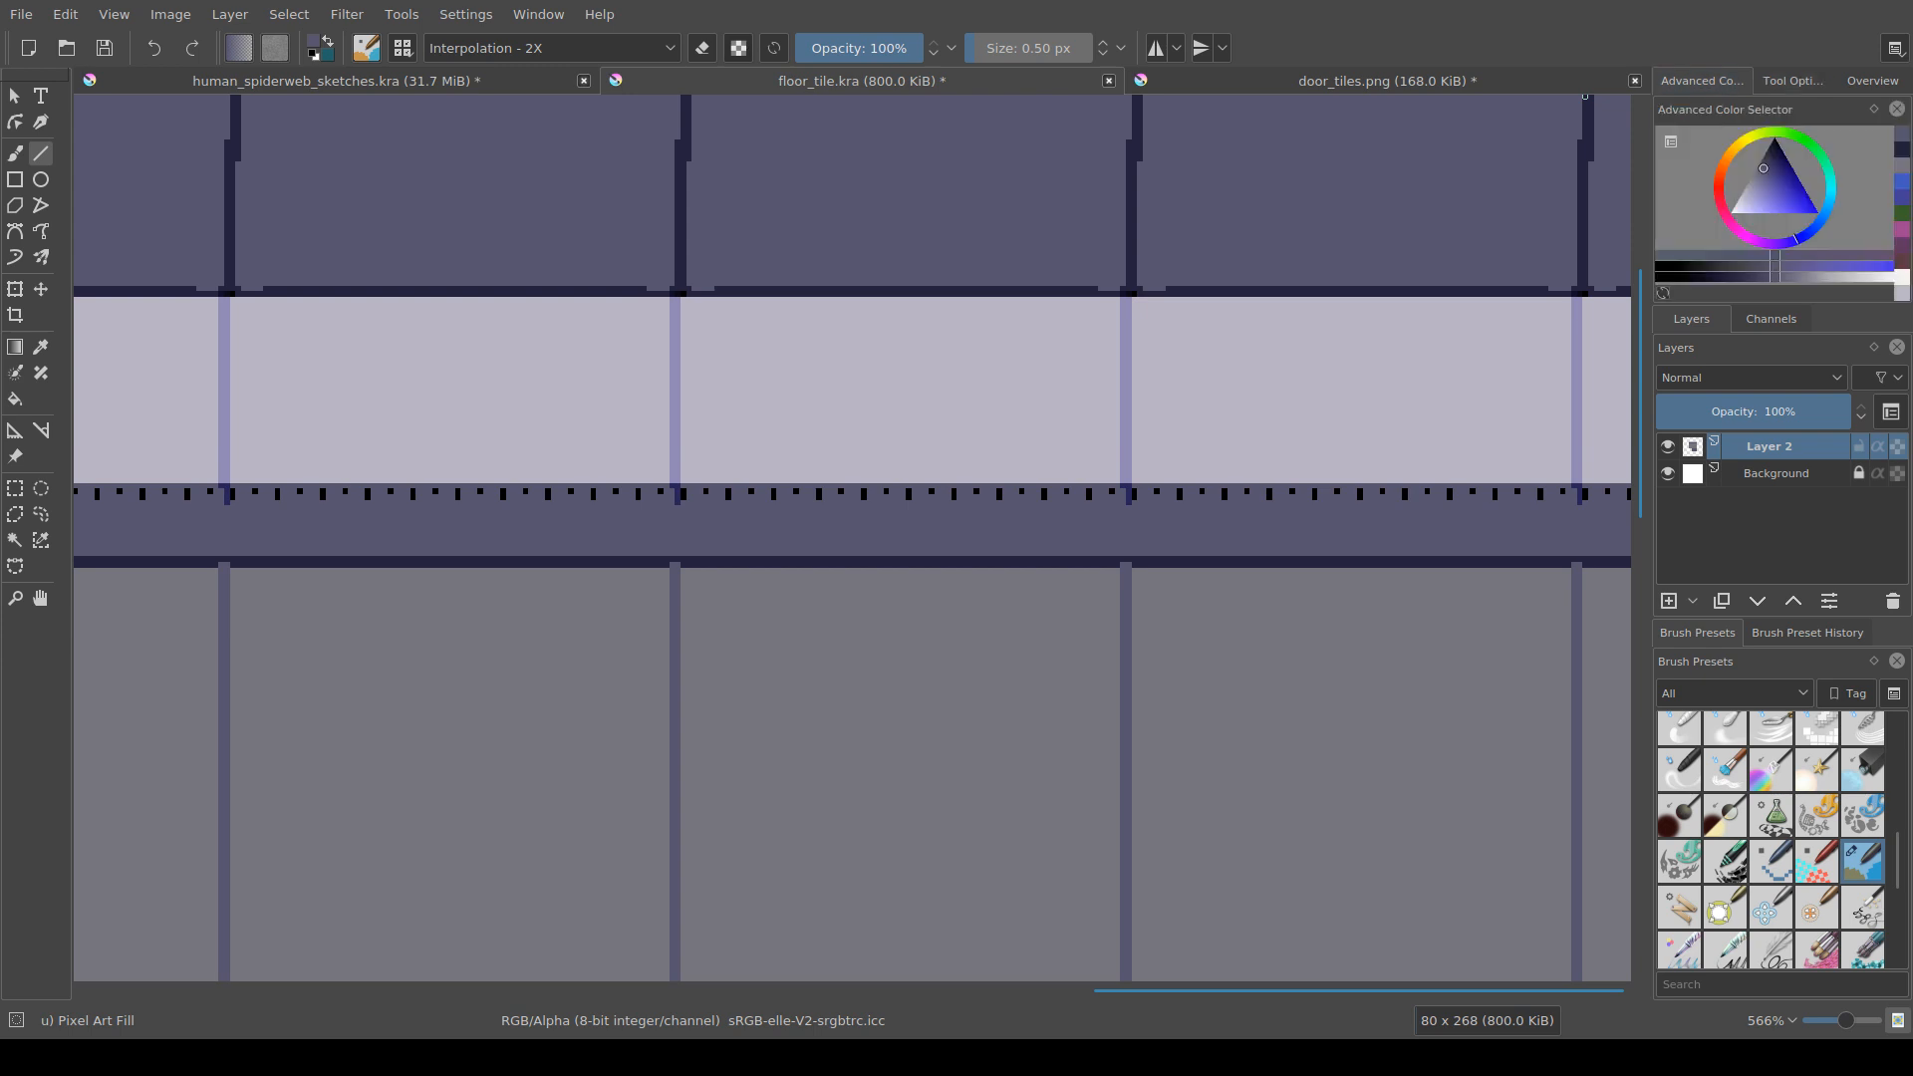
click(1792, 81)
scroll(1101, 461, down, 1)
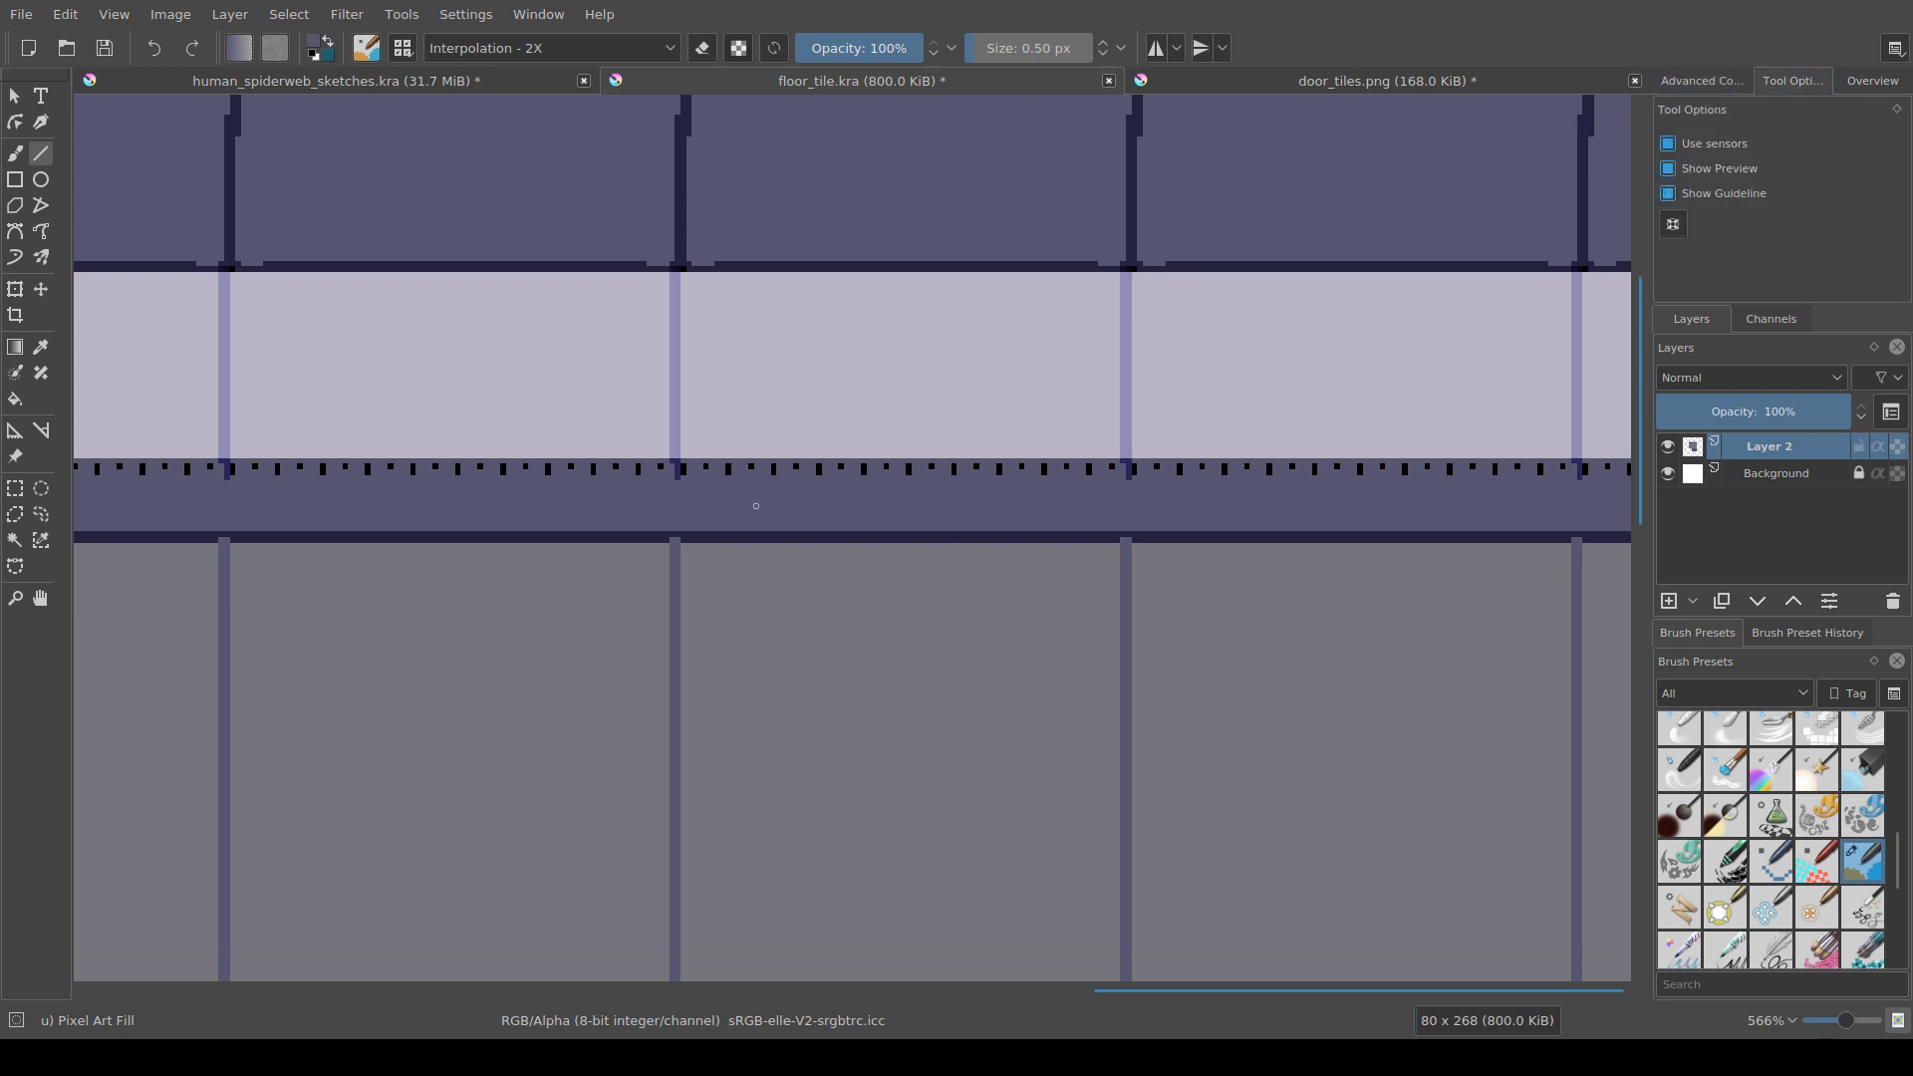
Step: Try freehand brush marks at the foot of the ledge joint and beside it, and undo them
key(b)
scroll(700, 625, up, 2)
drag(677, 496, 684, 490)
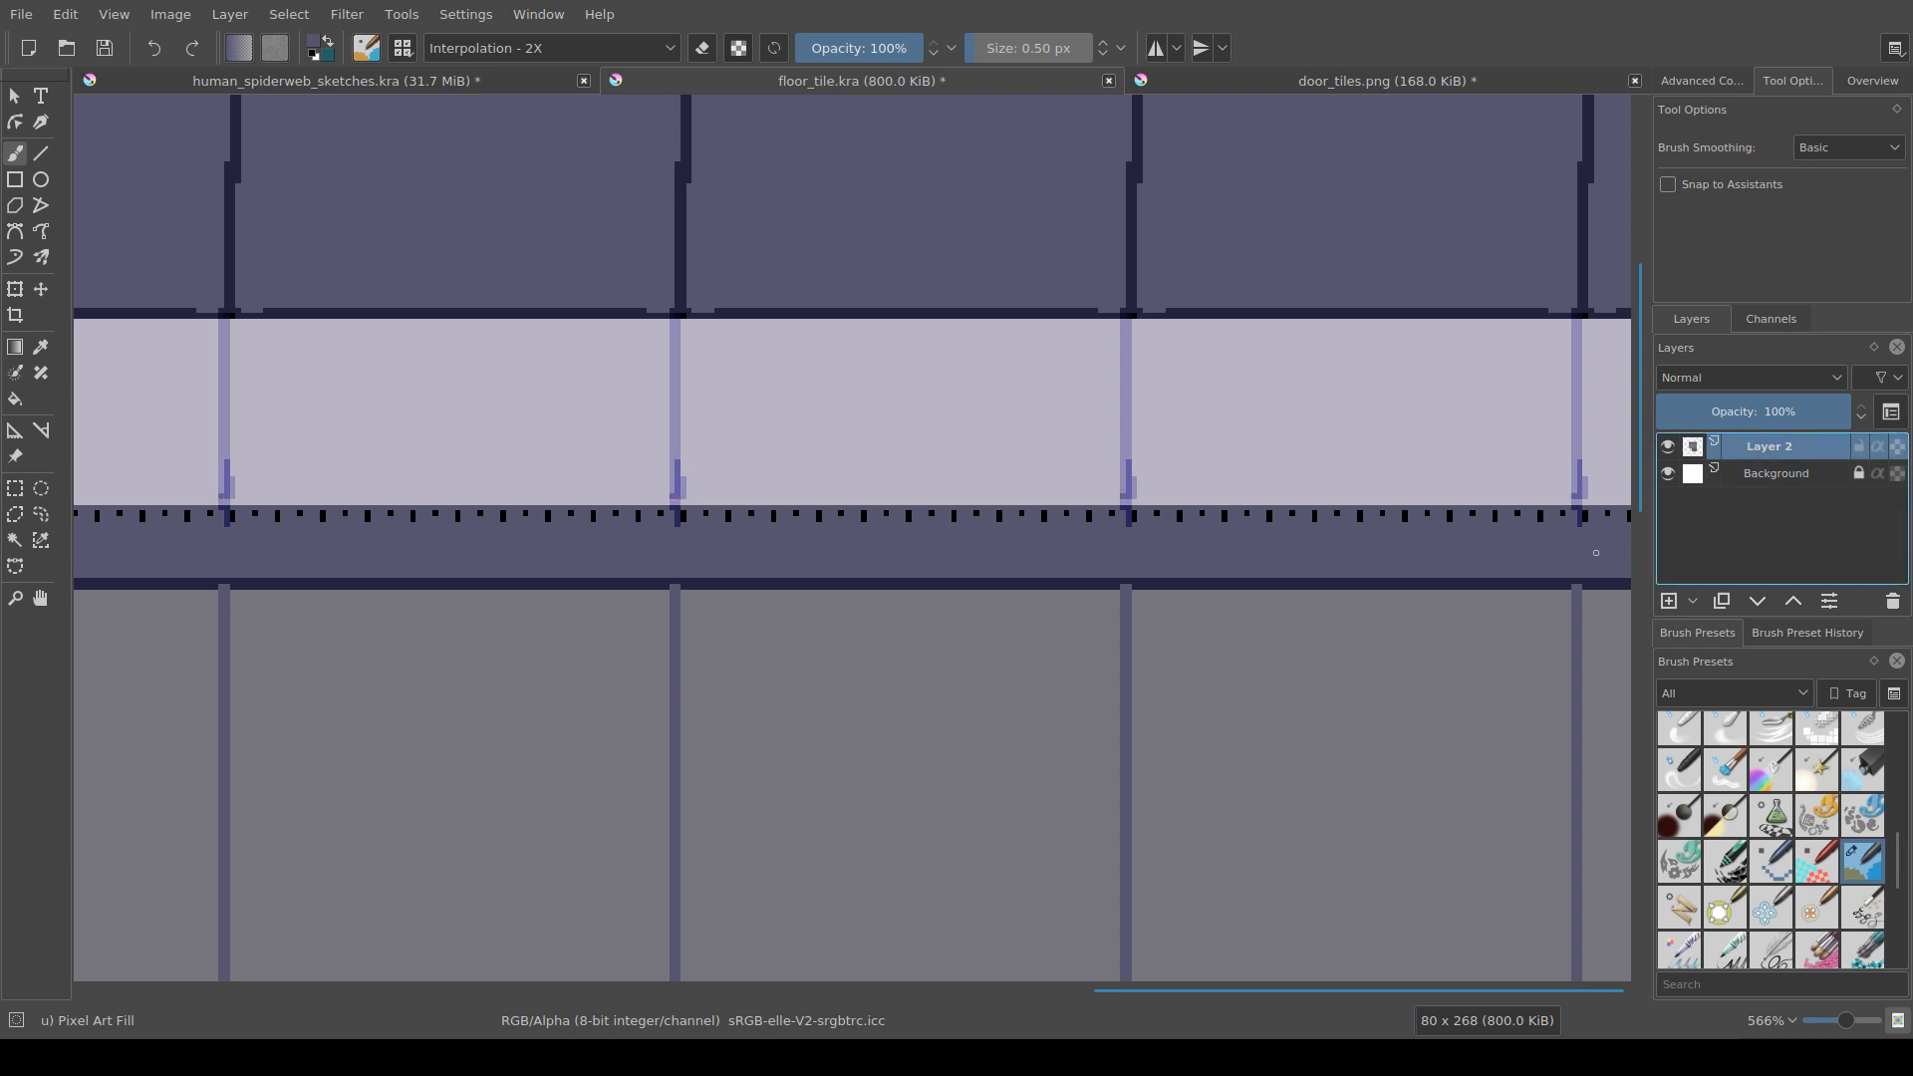
scroll(647, 588, up, 4)
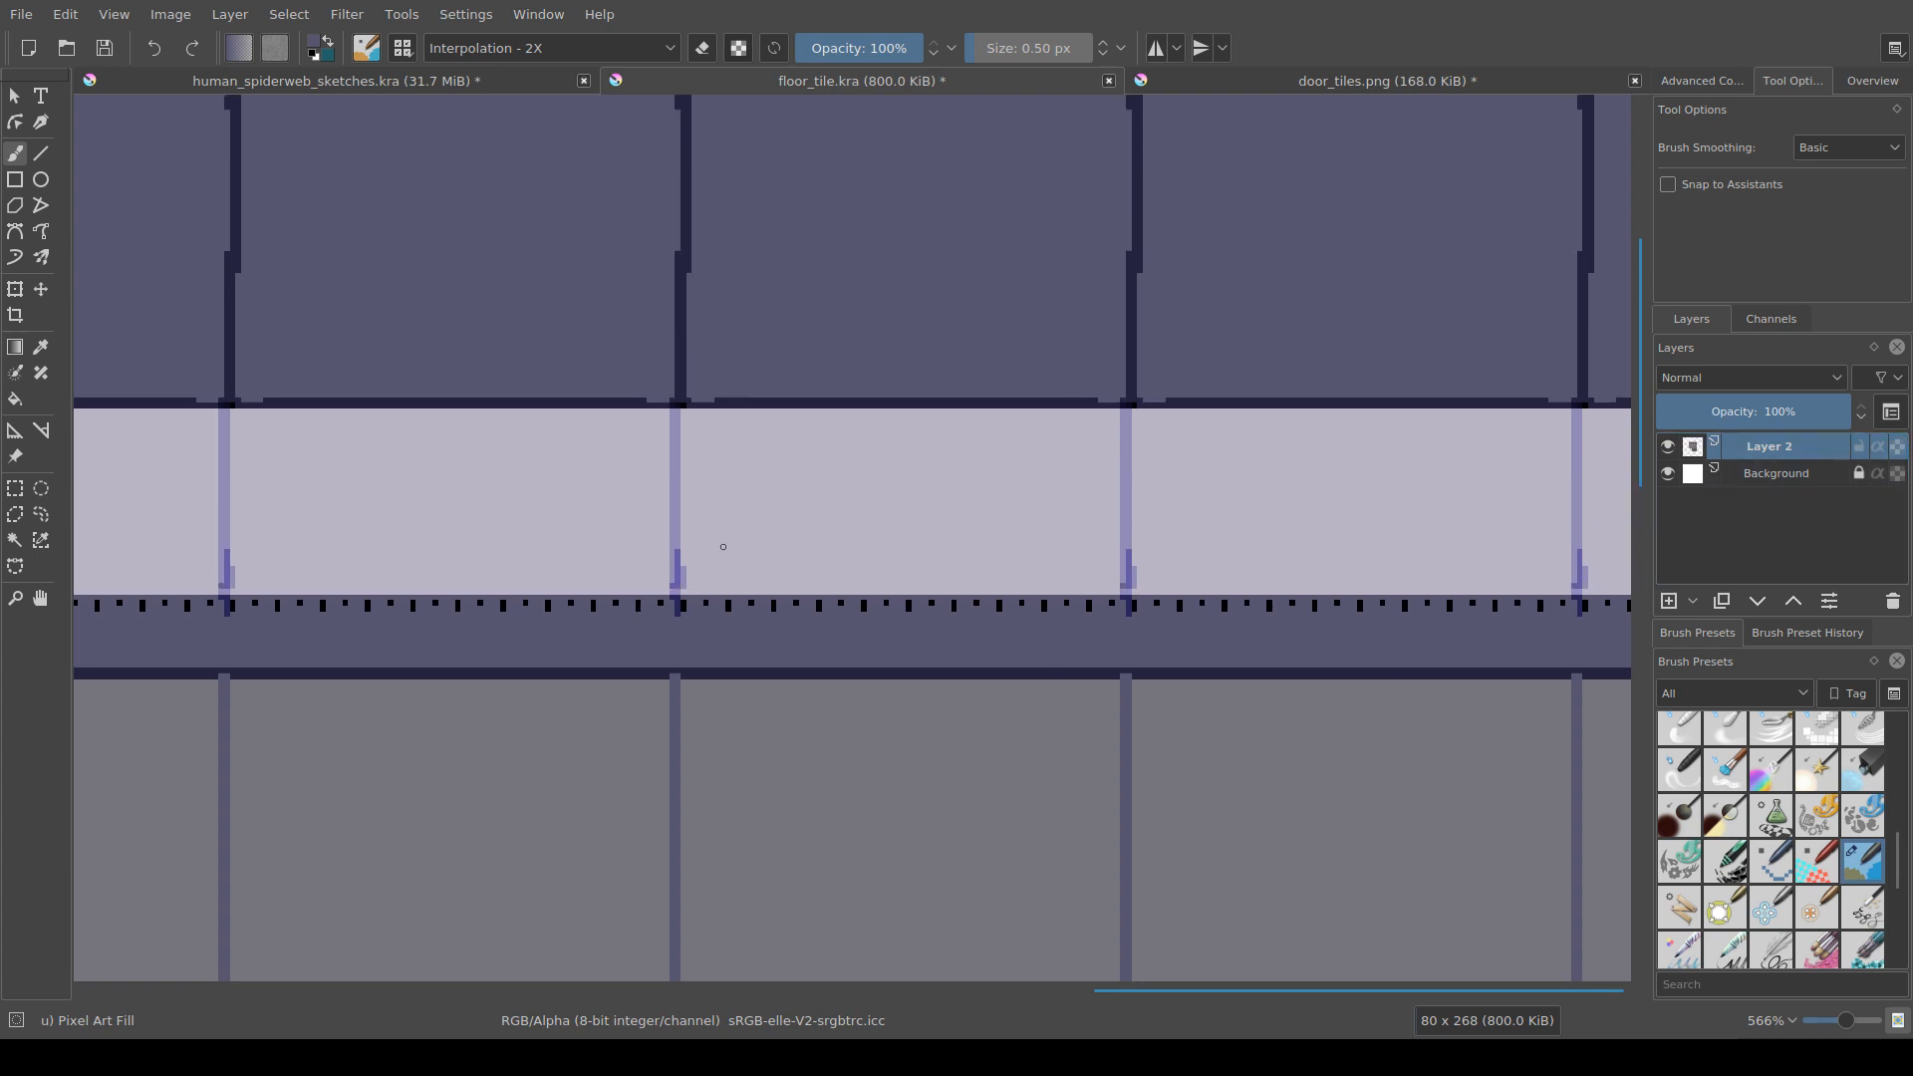
mouse_move(797, 576)
mouse_down()
mouse_move(909, 609)
mouse_move(819, 755)
mouse_move(827, 877)
mouse_up()
key(ctrl+z)
key(ctrl+z)
Step: Set brush smoothing to None, test a few strokes on the ledge, and undo them along with the ledge joint line
click(1850, 170)
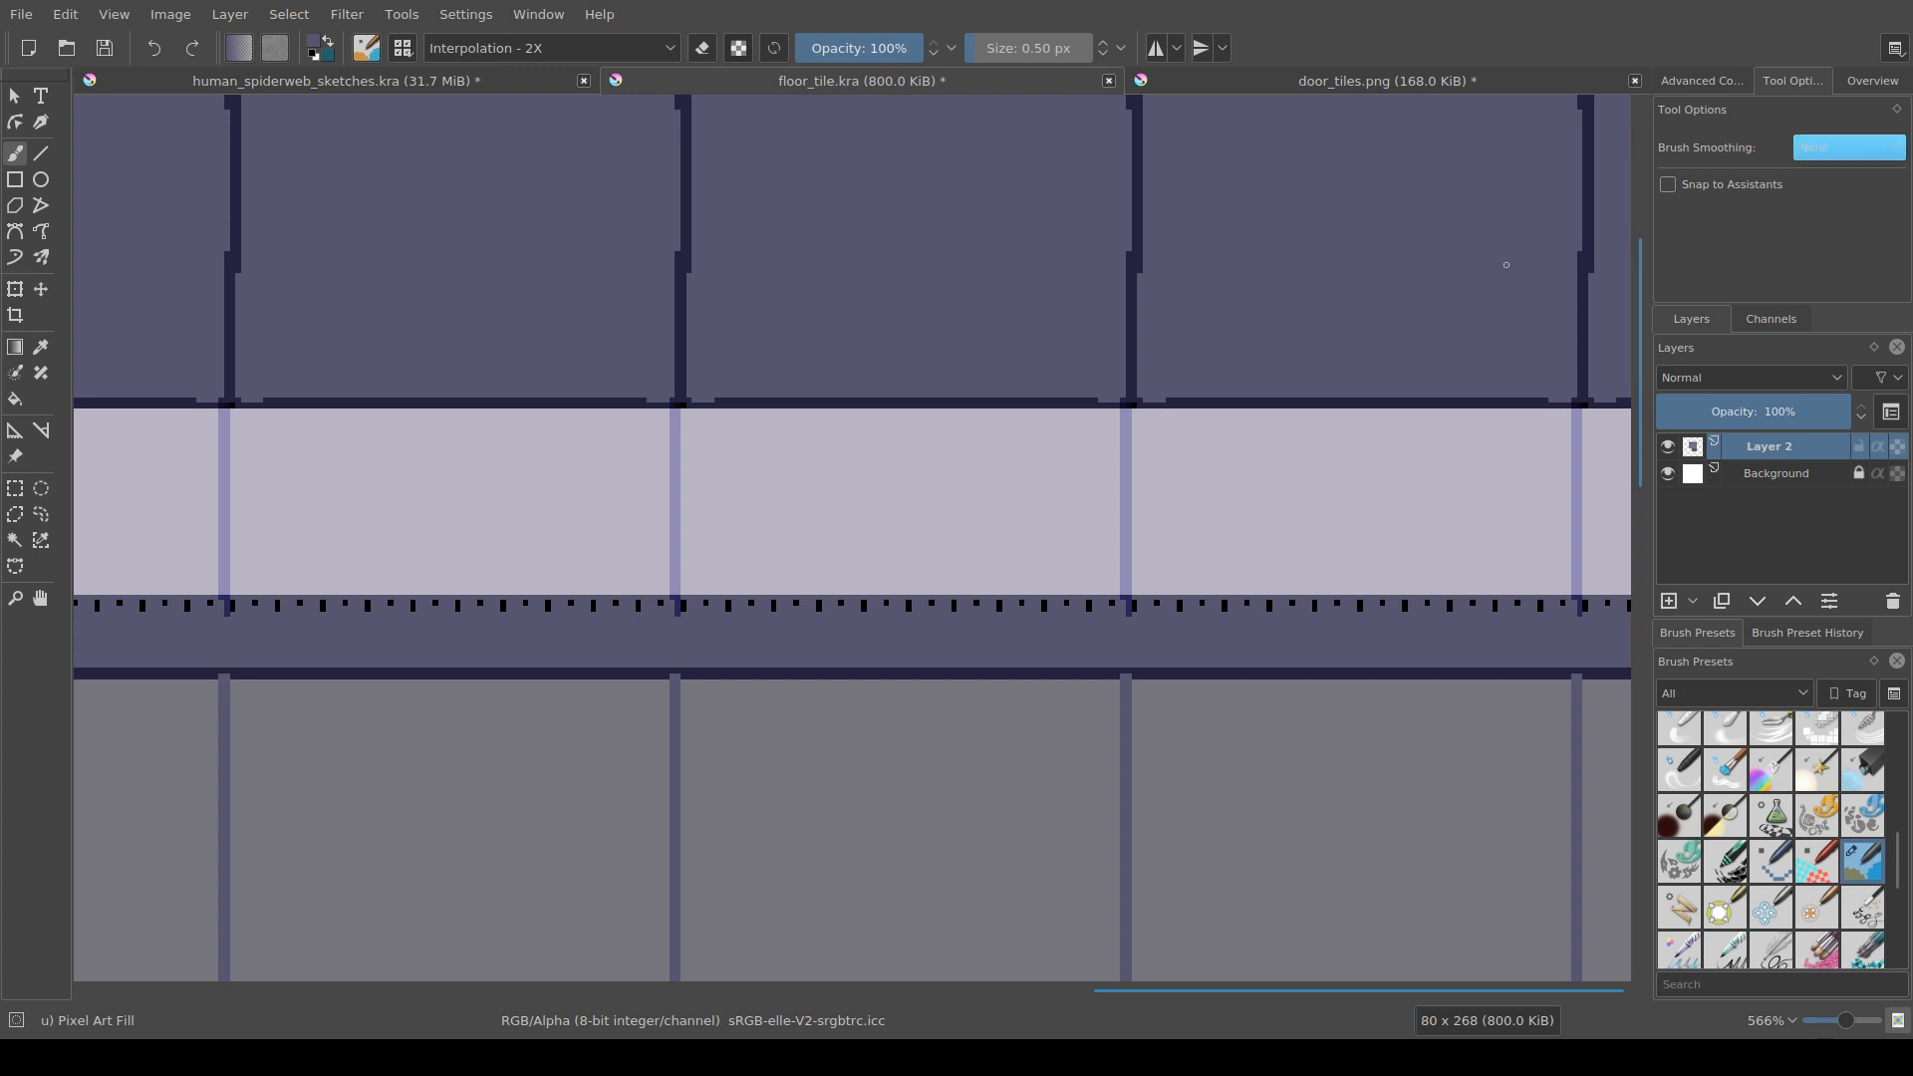
mouse_move(757, 563)
mouse_down()
mouse_move(807, 533)
mouse_move(877, 543)
mouse_up()
mouse_move(757, 520)
mouse_down()
mouse_move(830, 535)
mouse_move(803, 557)
mouse_move(717, 535)
mouse_move(666, 563)
mouse_move(739, 660)
mouse_up()
key(ctrl+z)
scroll(852, 538, down, 1)
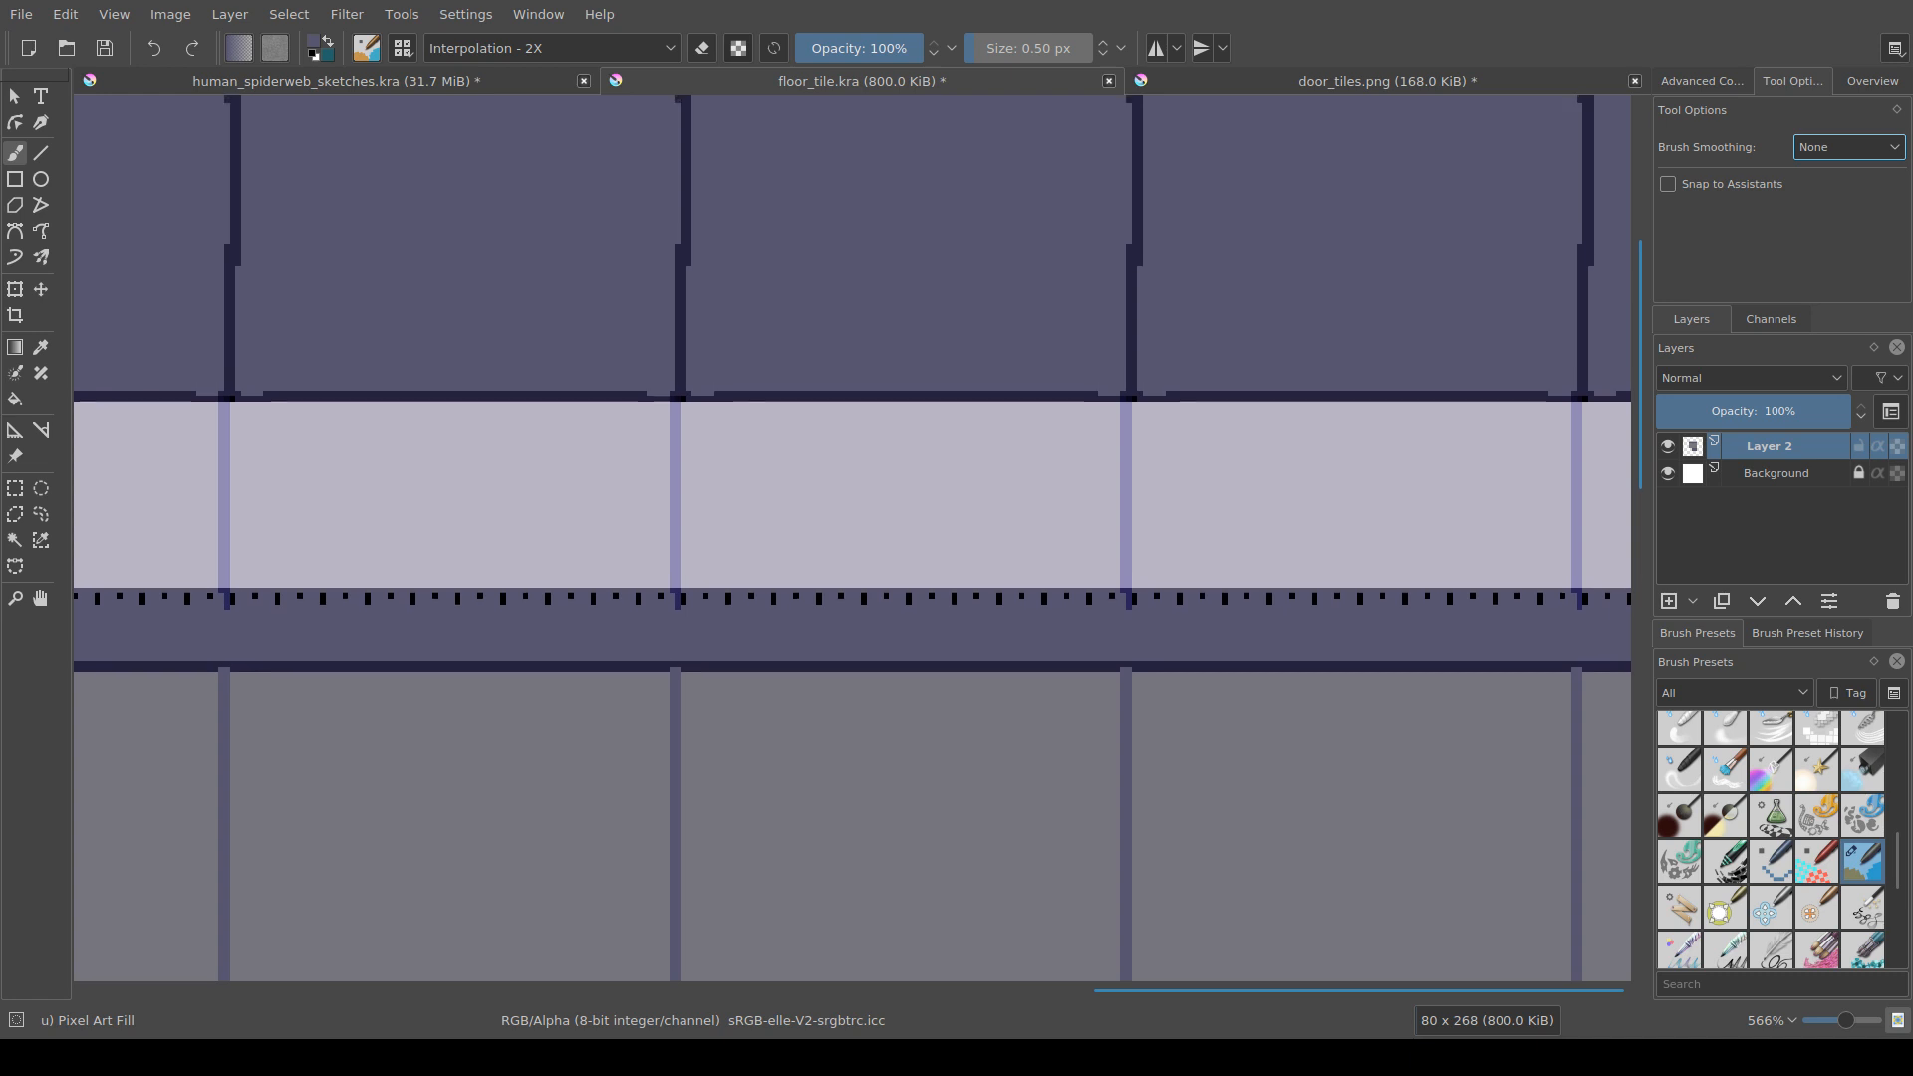
mouse_move(852, 538)
mouse_down()
mouse_move(851, 365)
mouse_move(852, 604)
mouse_move(852, 393)
mouse_move(852, 556)
mouse_up()
key(ctrl+z)
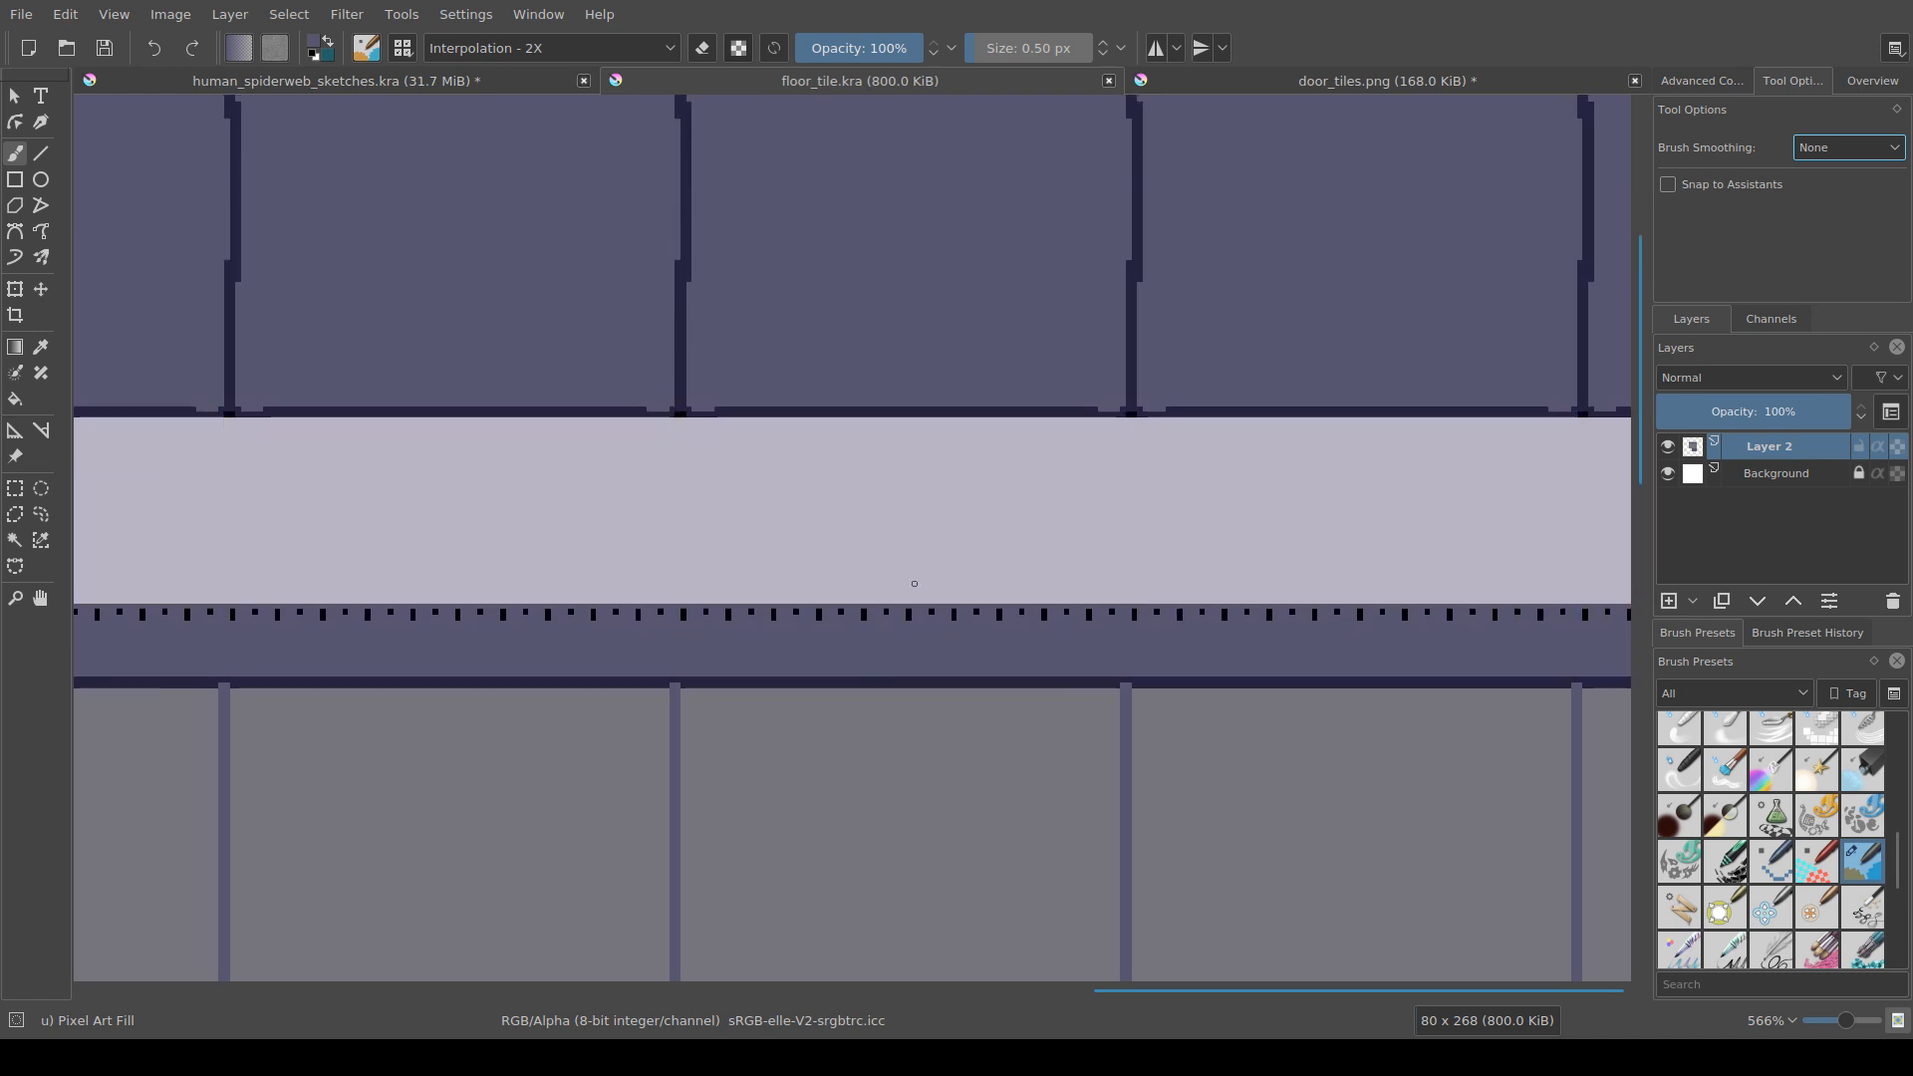
Step: Examine the door artwork in human_spiderweb_sketches.kra and door_tiles.png, and return to the repeating pattern in floor_tile.kra
scroll(917, 561, down, 1)
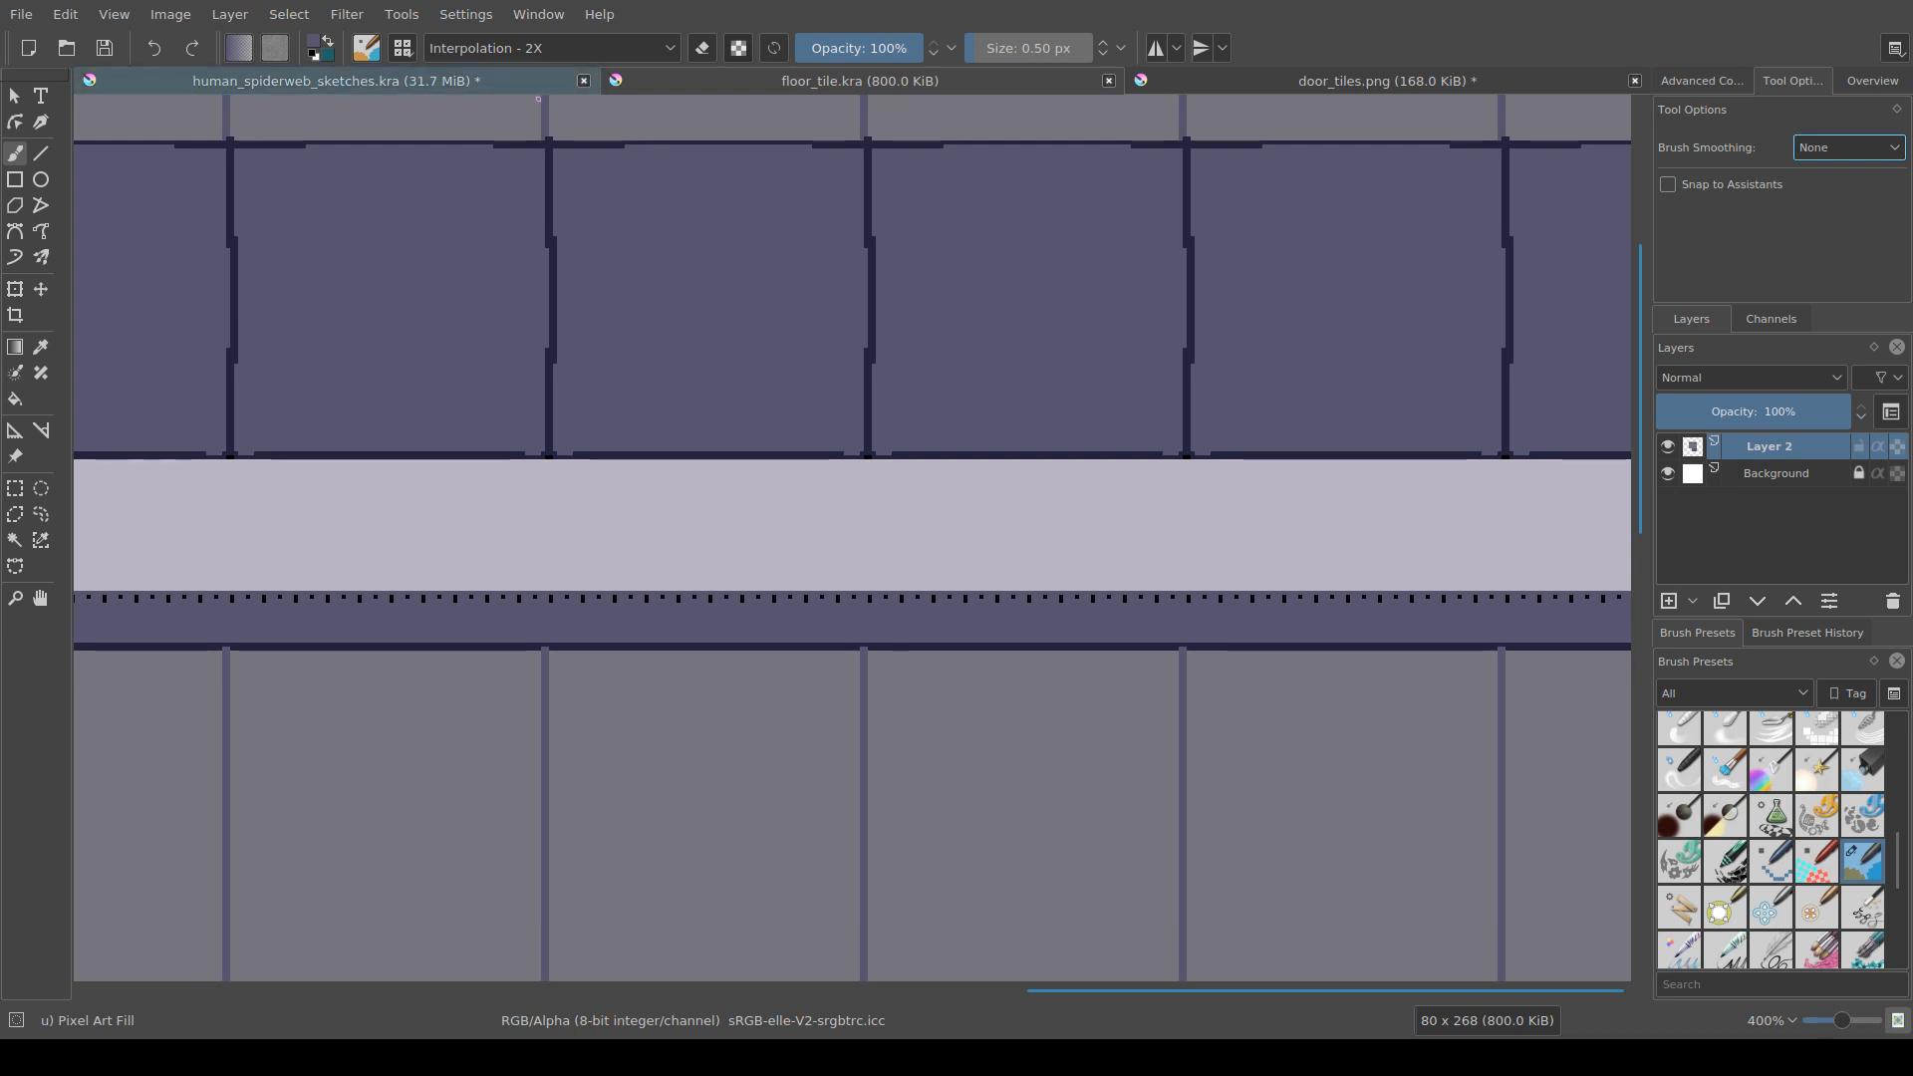
click(336, 80)
drag(1591, 437, 1618, 447)
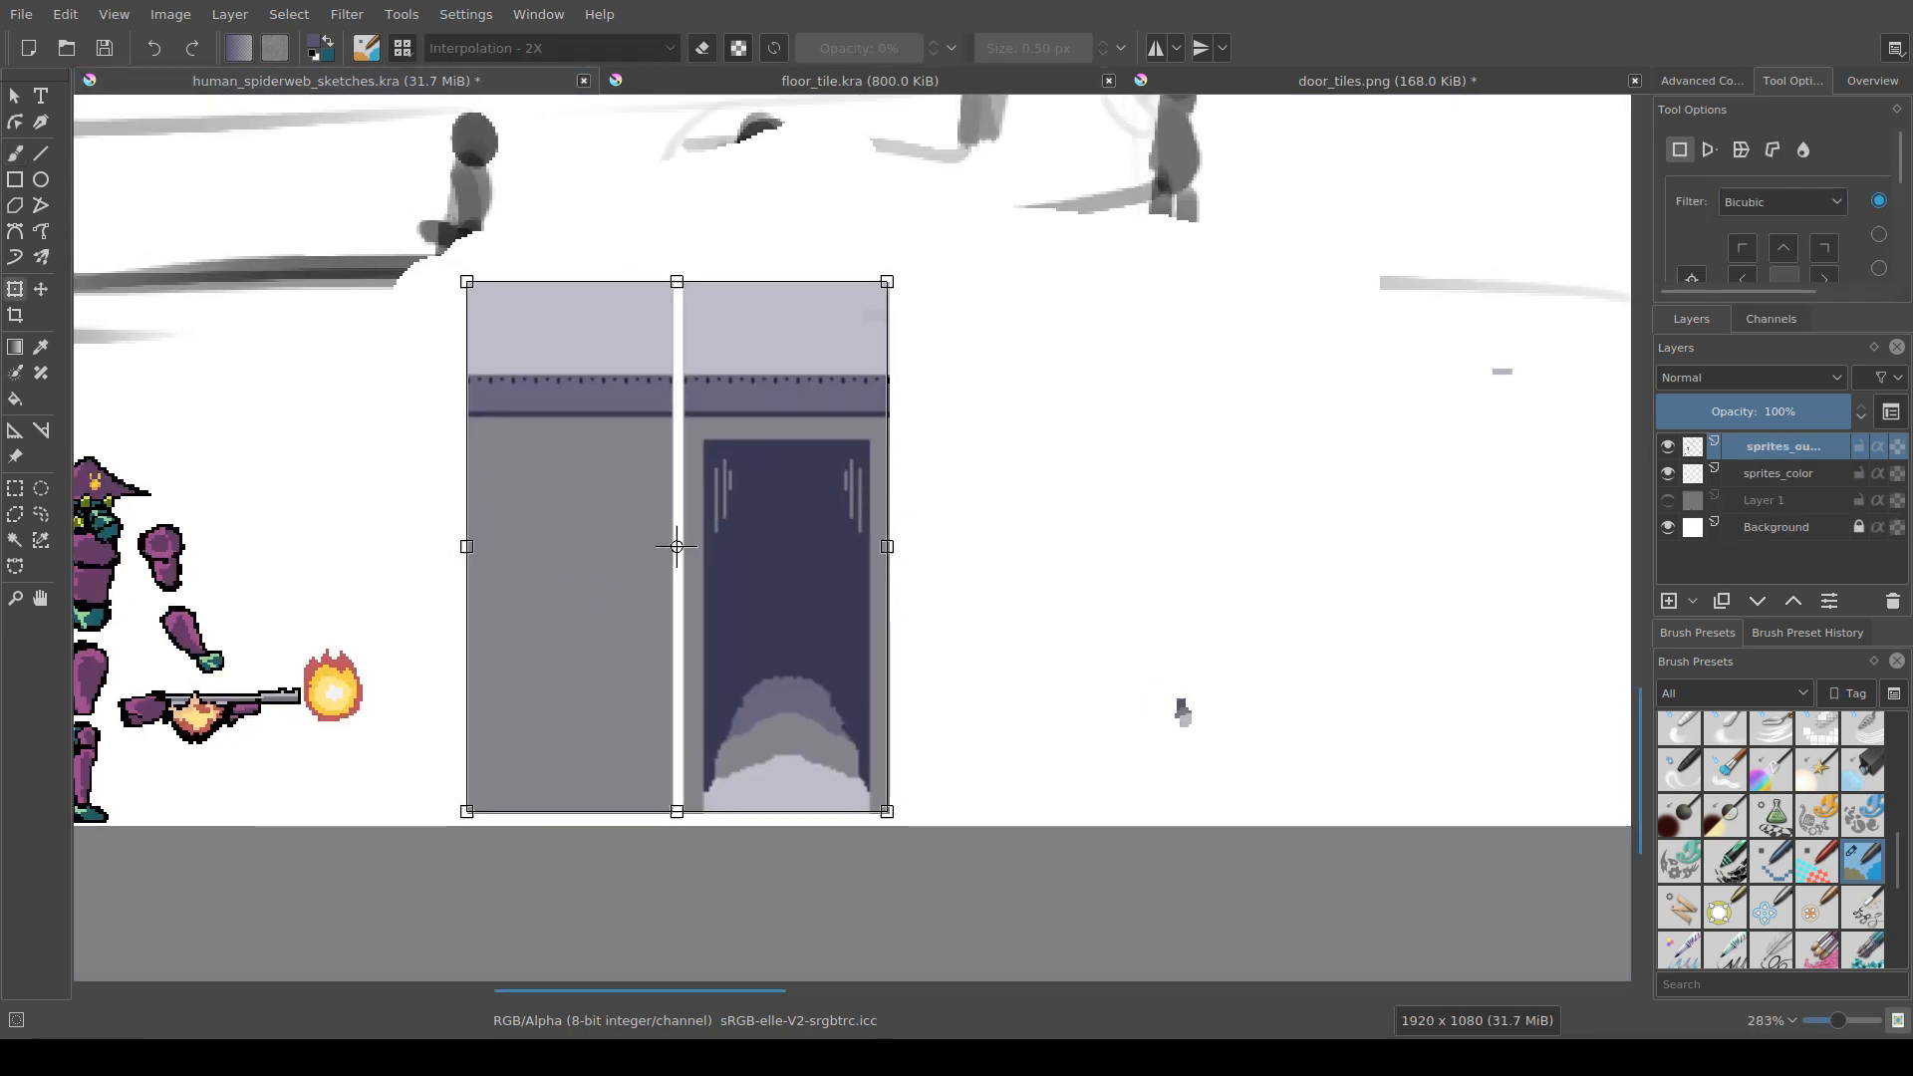
key(b)
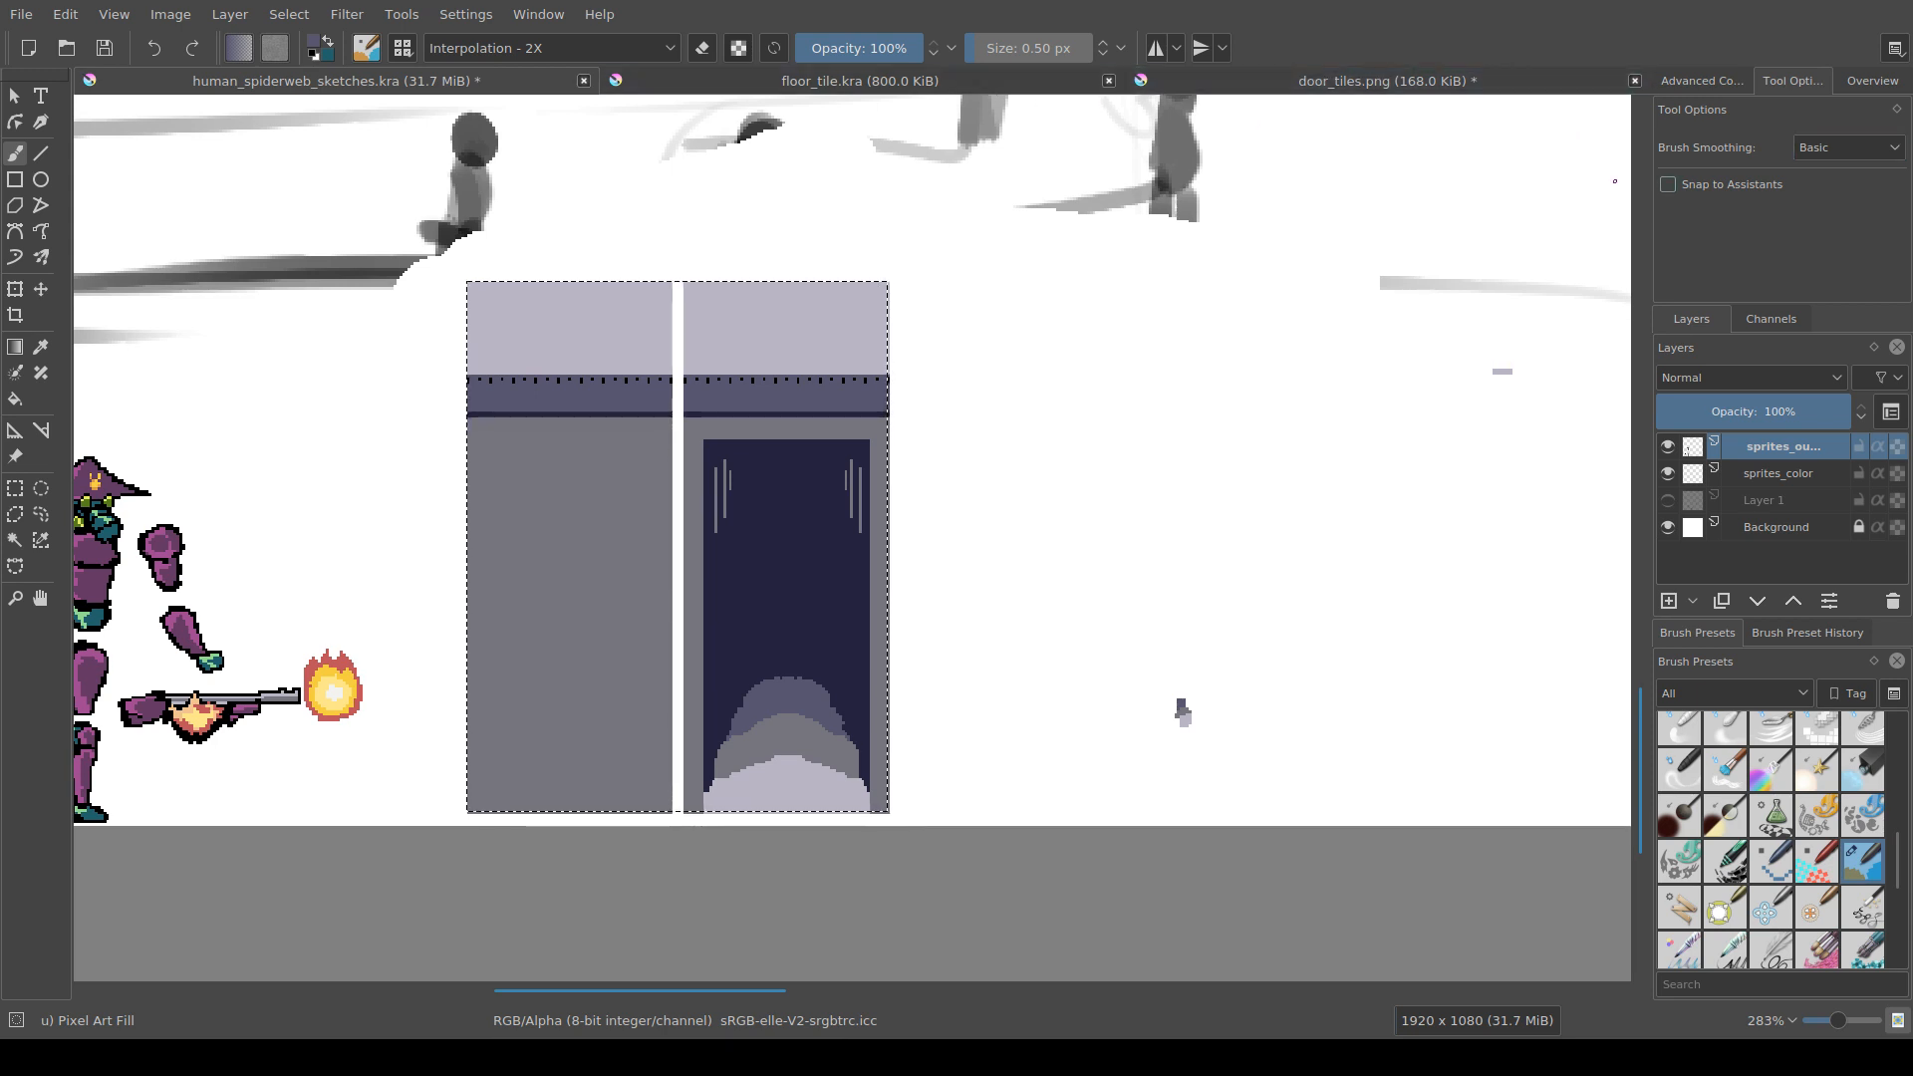
click(1385, 80)
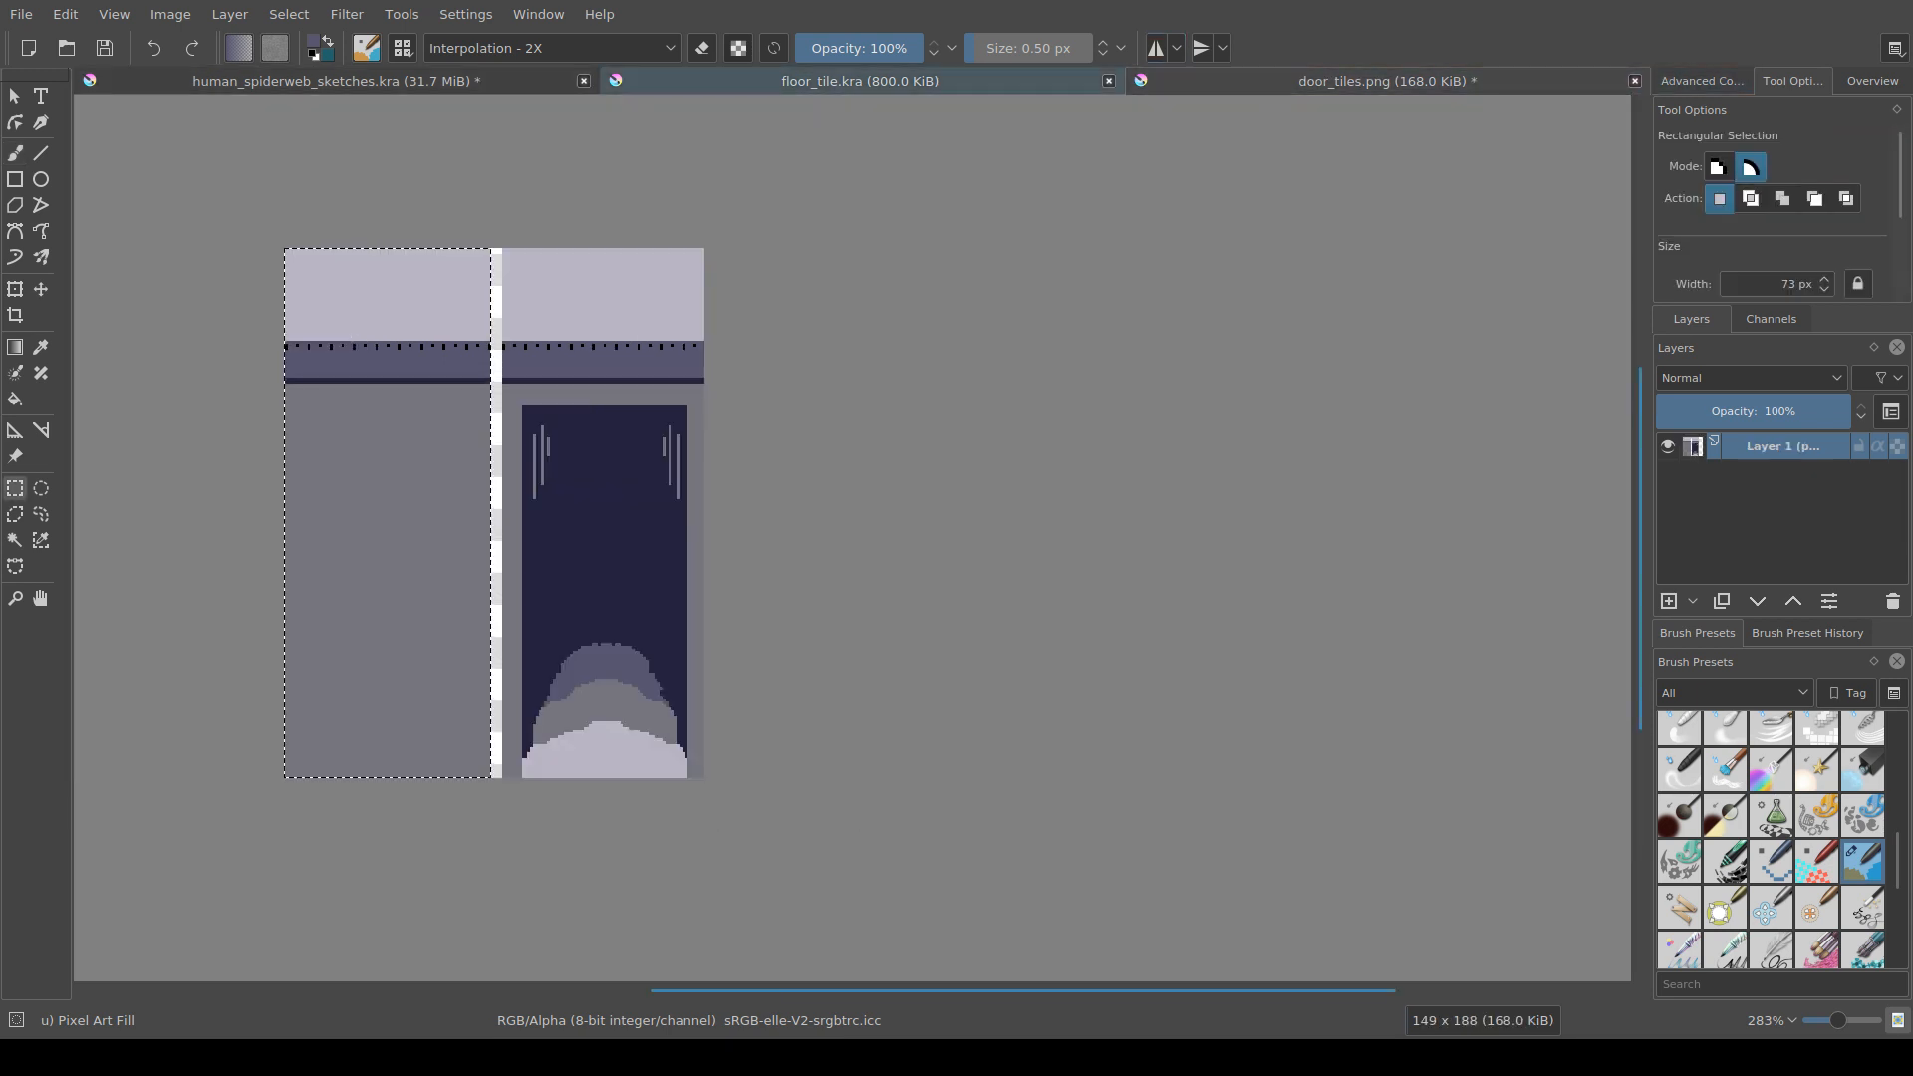
click(860, 80)
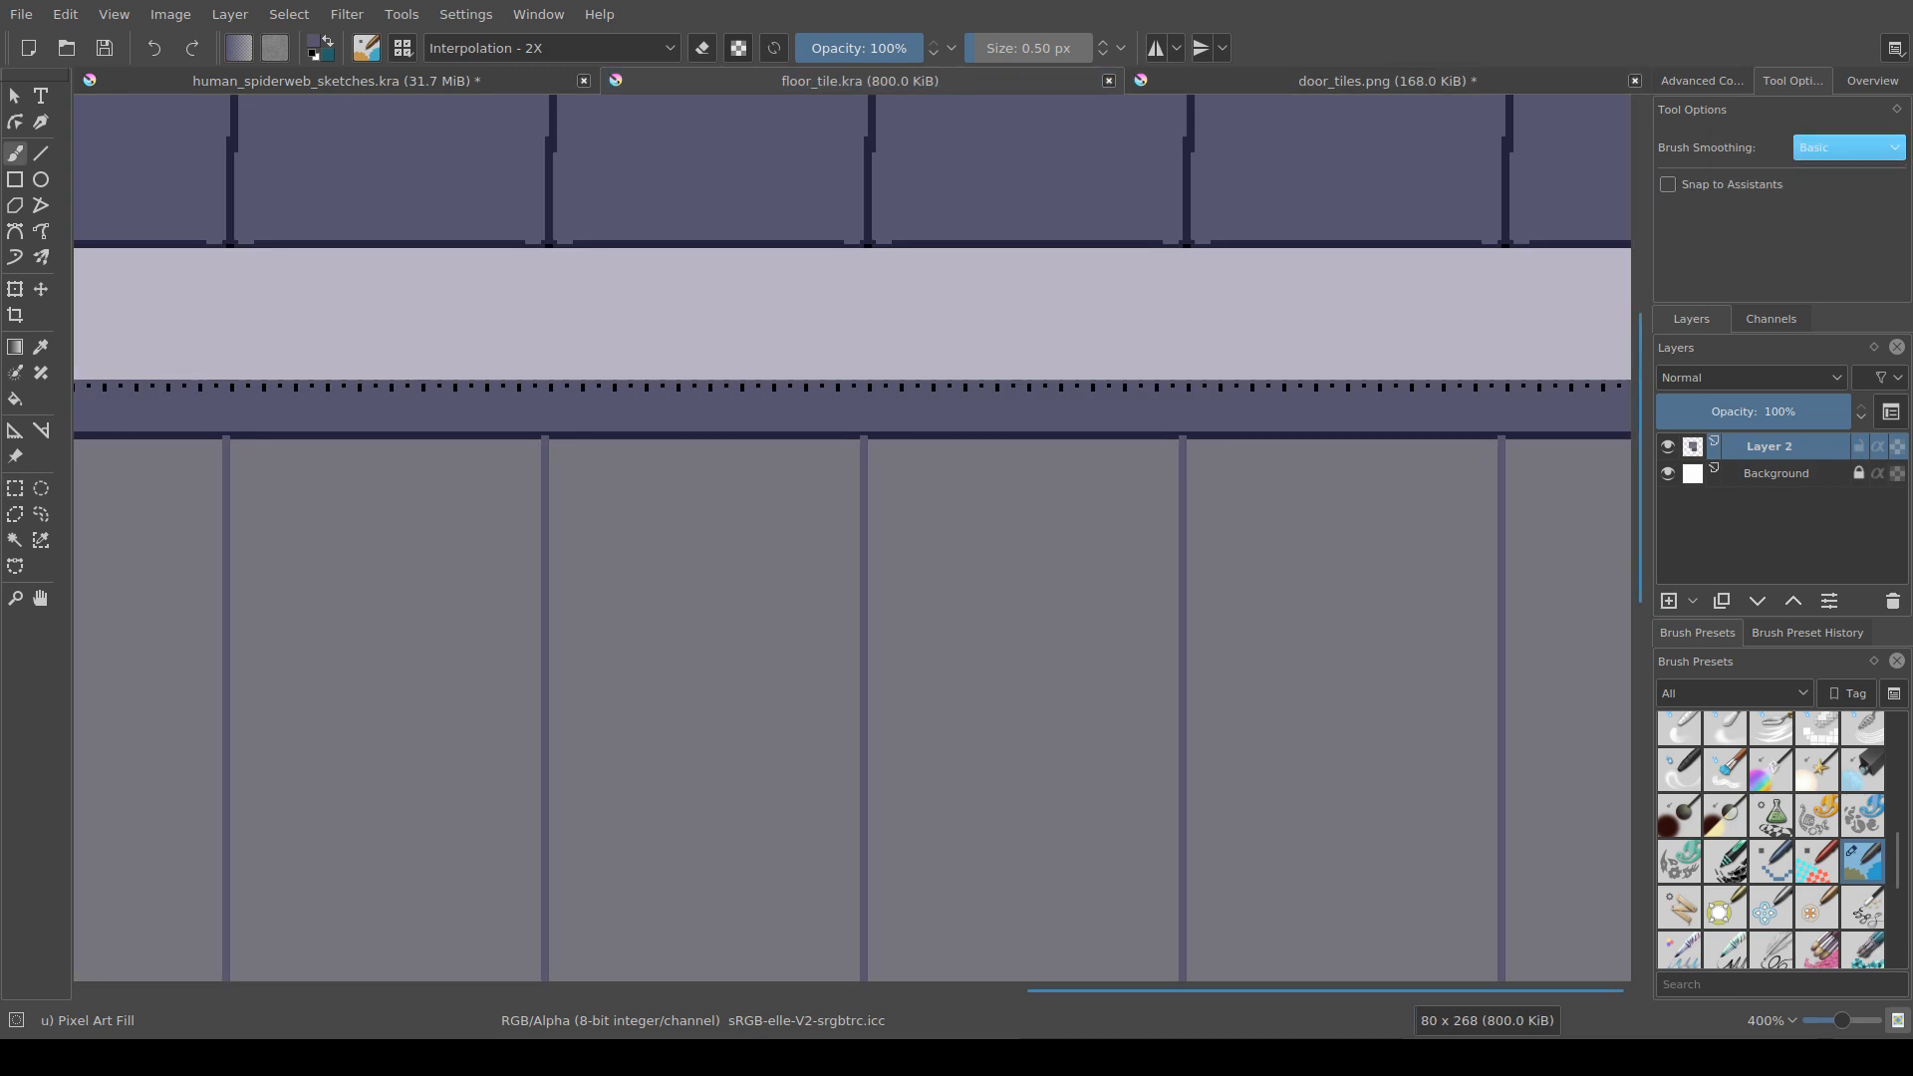
key(ctrl+z)
key(ctrl+z)
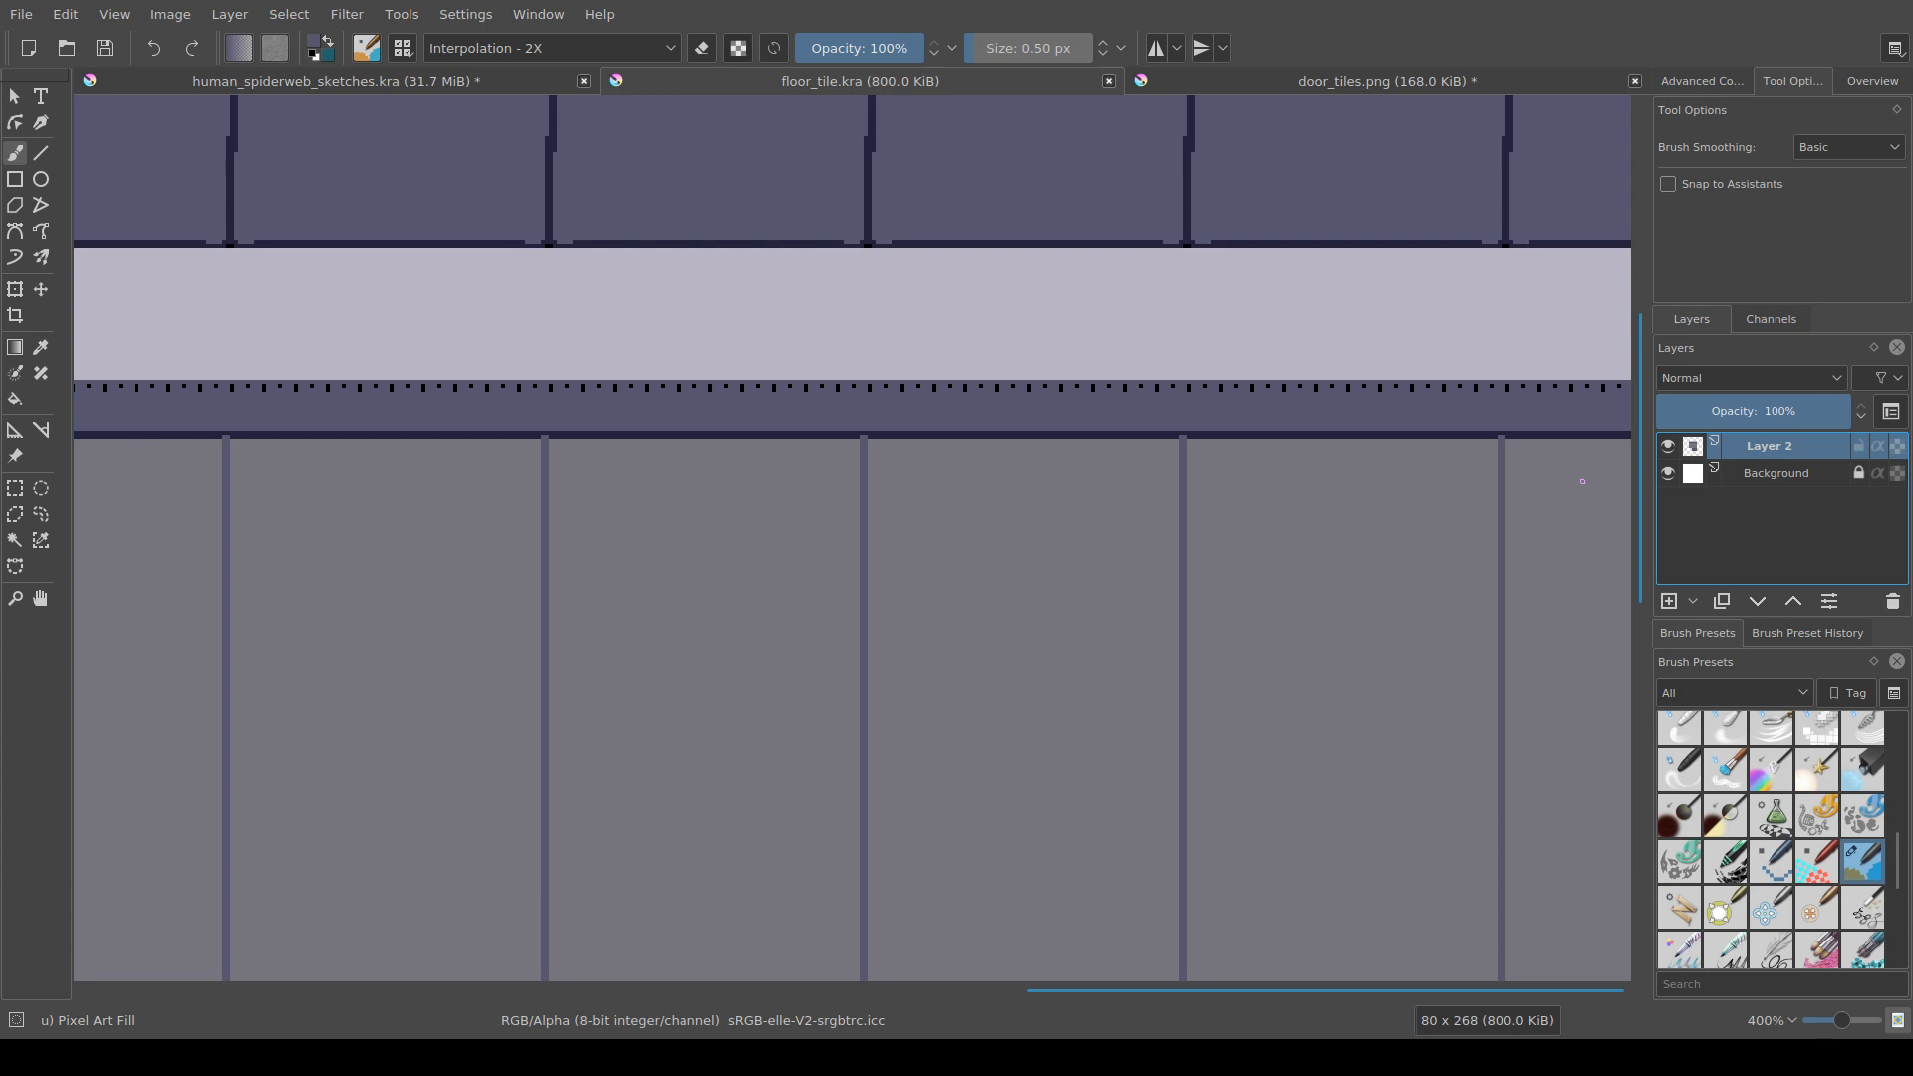
Step: Try long freehand brush strokes across the light ledge and dotted trim of the repeating pattern, and undo them
scroll(1078, 498, up, 1)
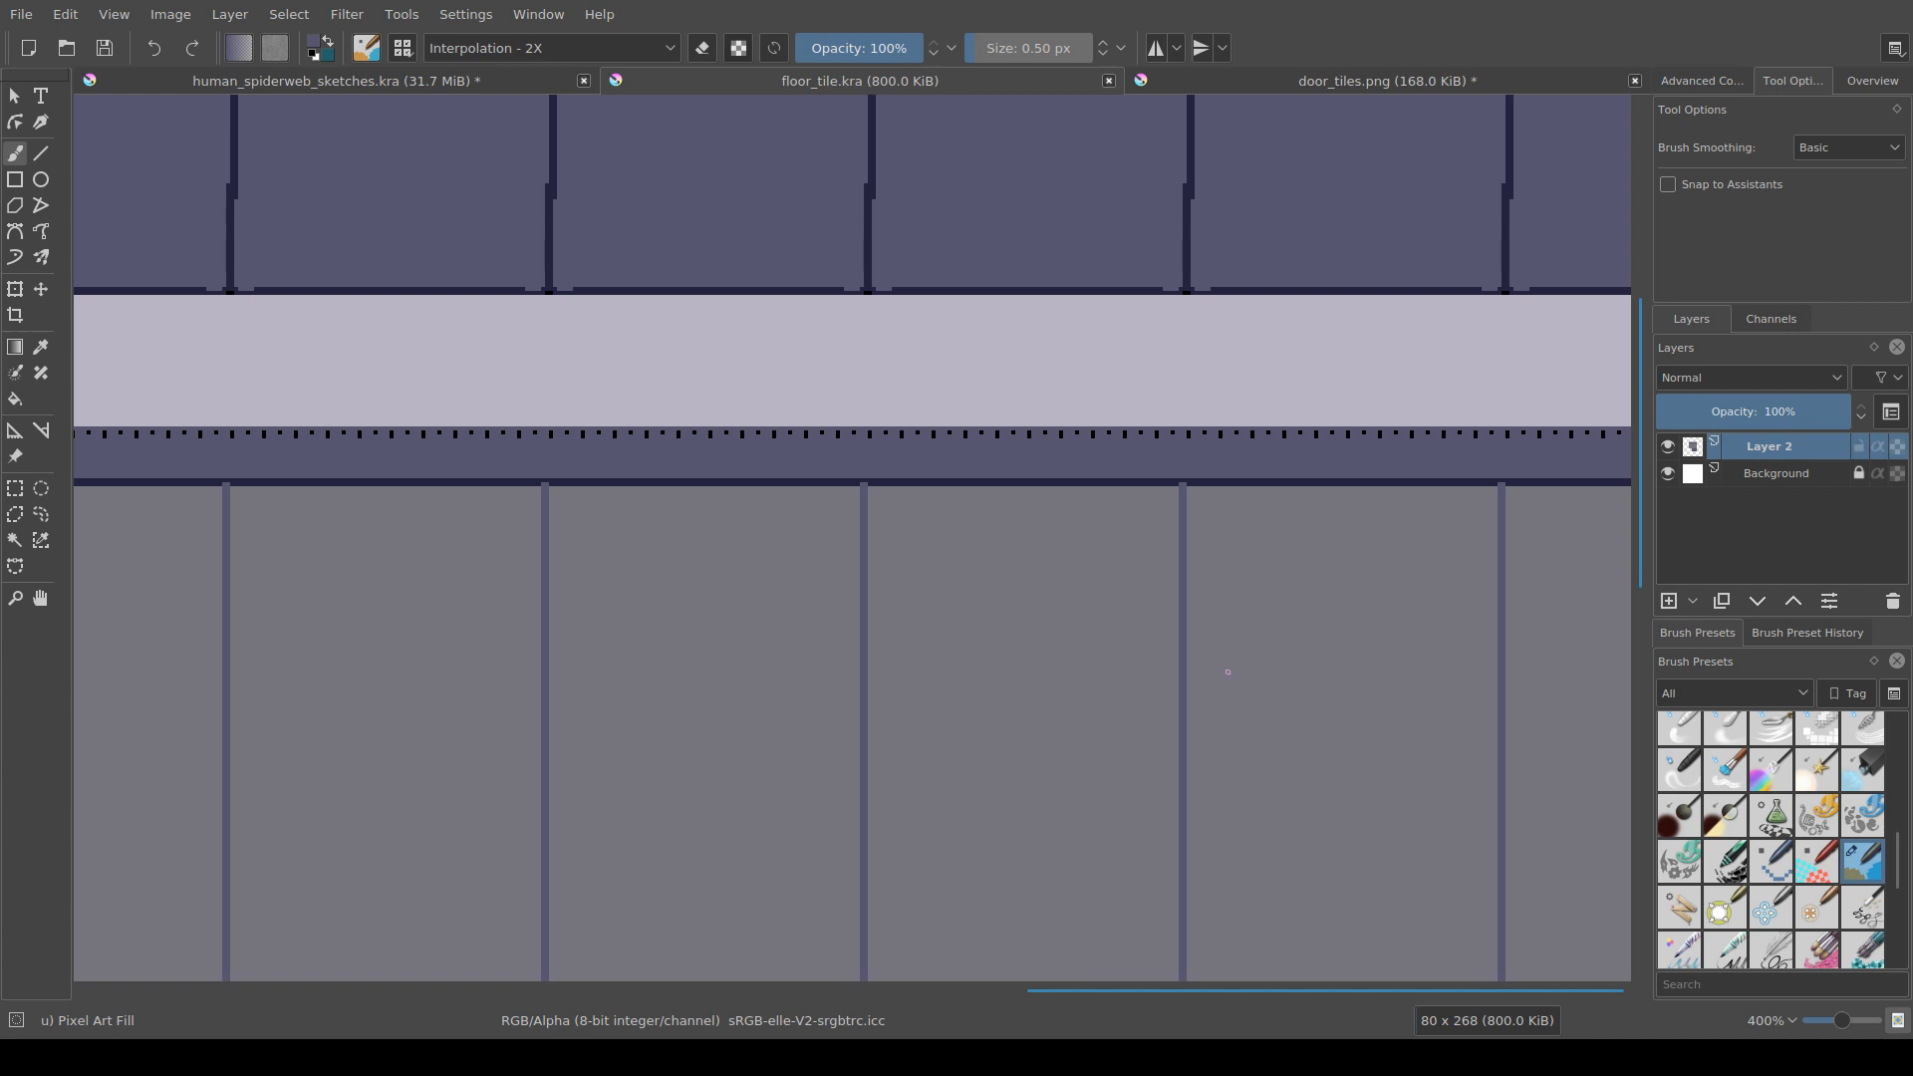
scroll(1210, 679, down, 2)
drag(768, 861, 813, 768)
scroll(813, 768, up, 2)
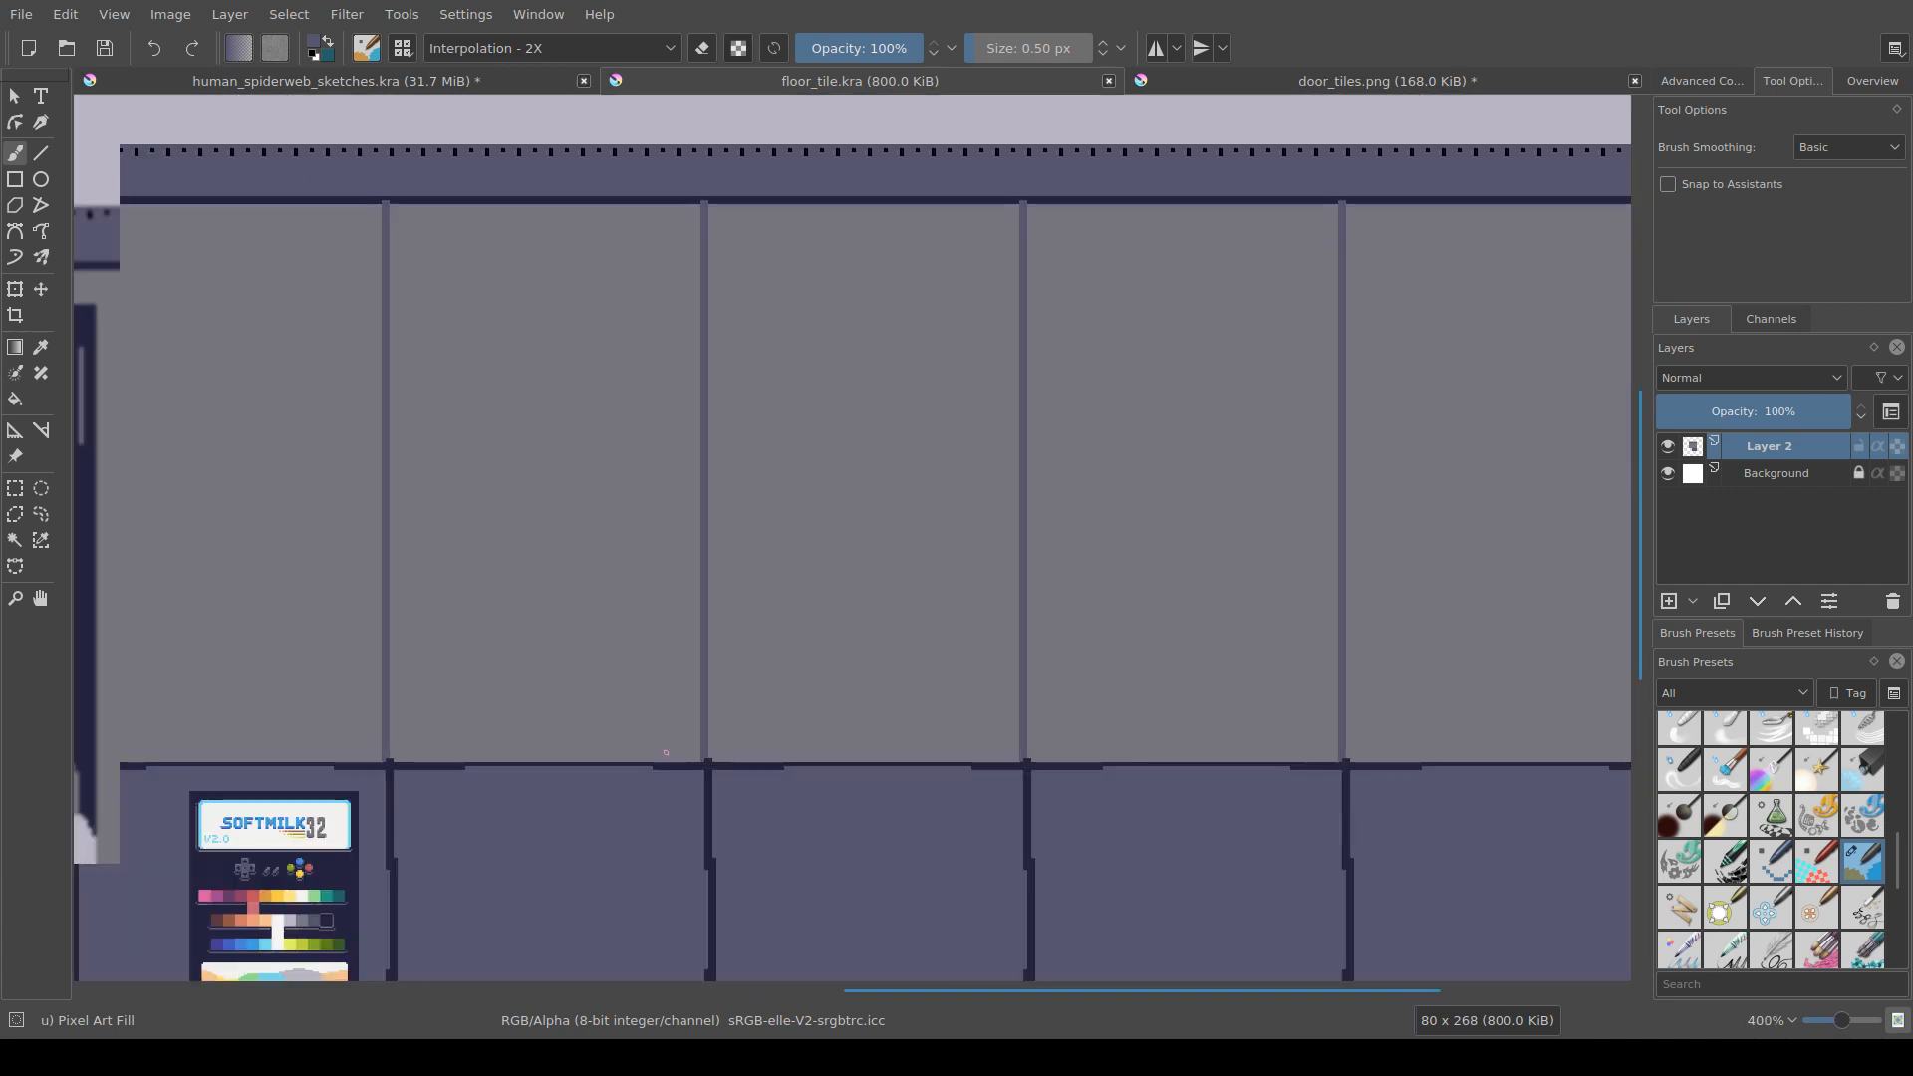
mouse_move(666, 753)
mouse_down()
mouse_move(836, 762)
mouse_move(838, 810)
mouse_up()
mouse_move(839, 713)
mouse_down()
mouse_move(853, 795)
mouse_move(951, 696)
mouse_up()
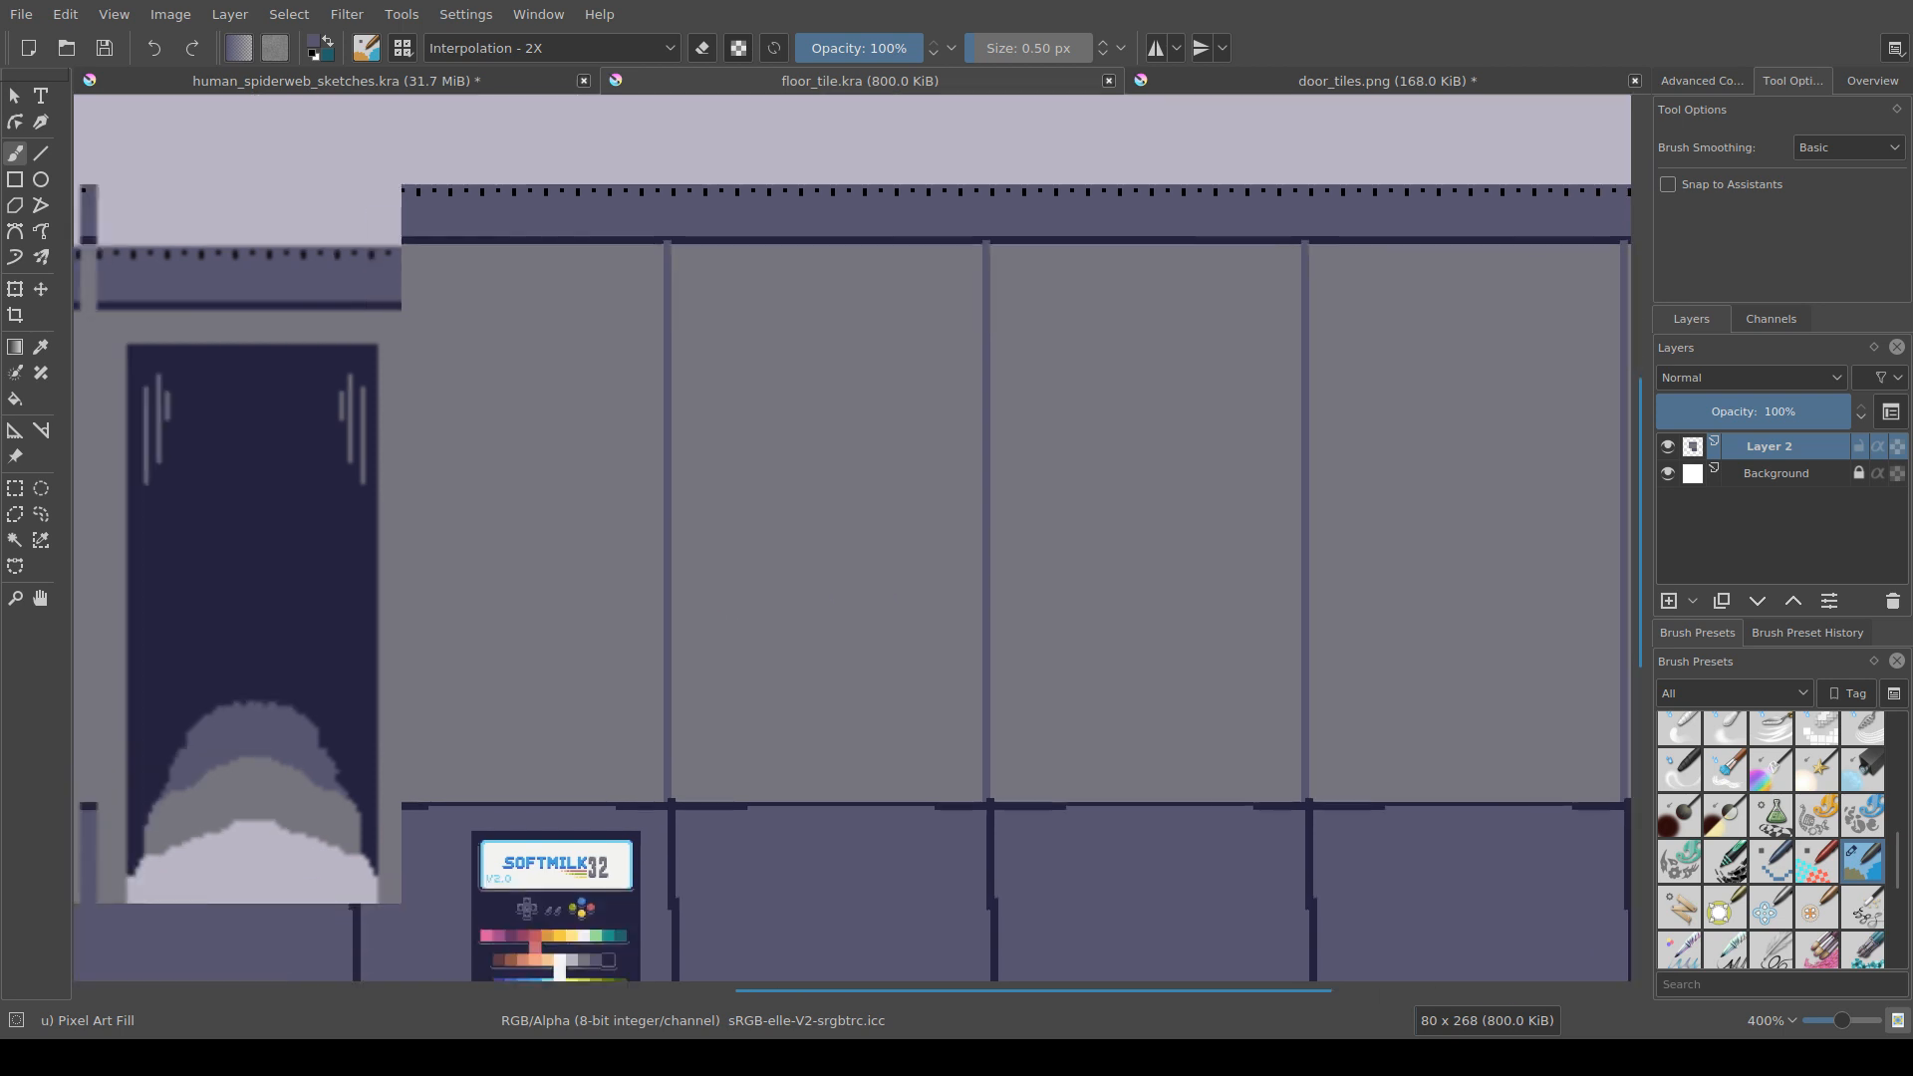
scroll(628, 744, up, 2)
mouse_move(745, 724)
mouse_down()
mouse_move(777, 880)
mouse_move(687, 825)
mouse_up()
scroll(777, 880, down, 3)
mouse_move(543, 631)
mouse_down()
mouse_move(861, 442)
mouse_move(759, 406)
mouse_move(646, 450)
mouse_move(820, 449)
mouse_up()
key(ctrl+z)
mouse_move(1016, 373)
mouse_down()
mouse_move(941, 460)
mouse_move(830, 425)
mouse_move(841, 485)
mouse_up()
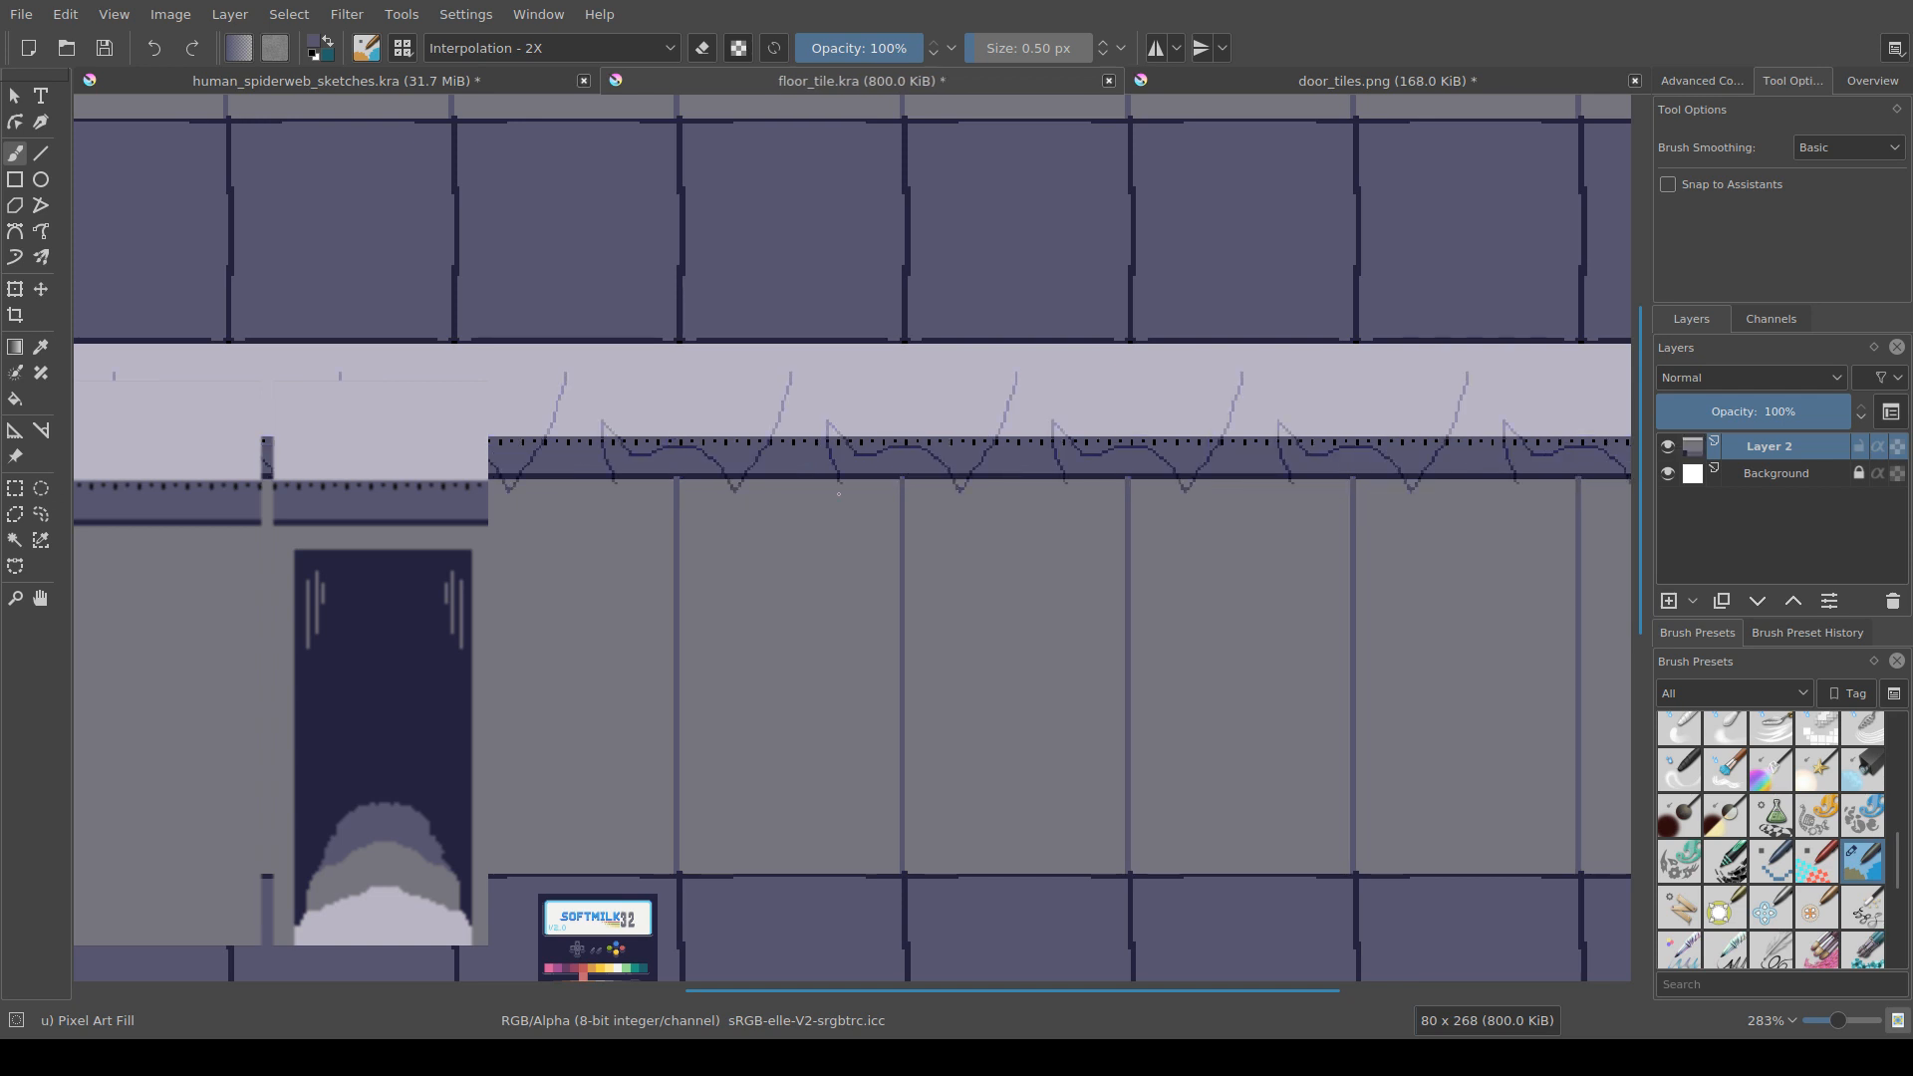
key(ctrl+z)
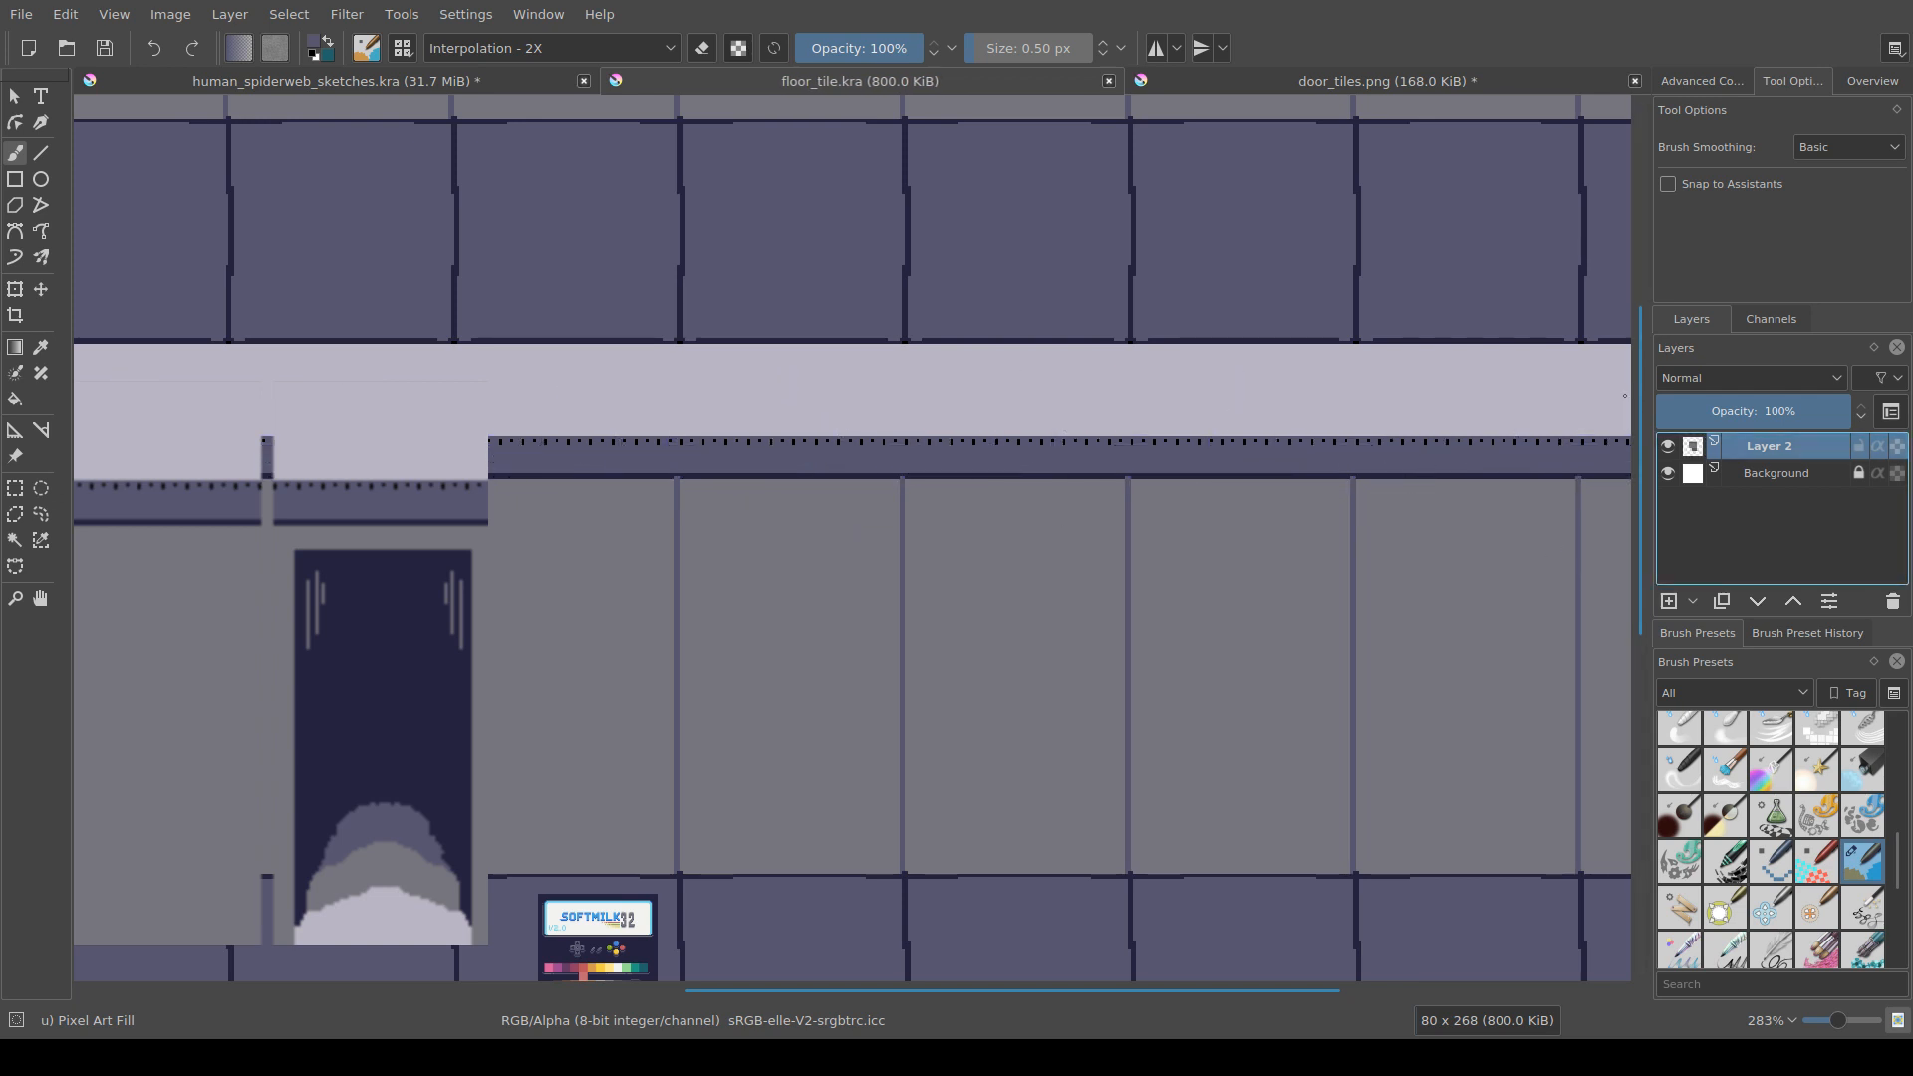
Step: Try another brush stroke from the ledge down into the gray wall, undo it, and check the color and brush settings
key(v)
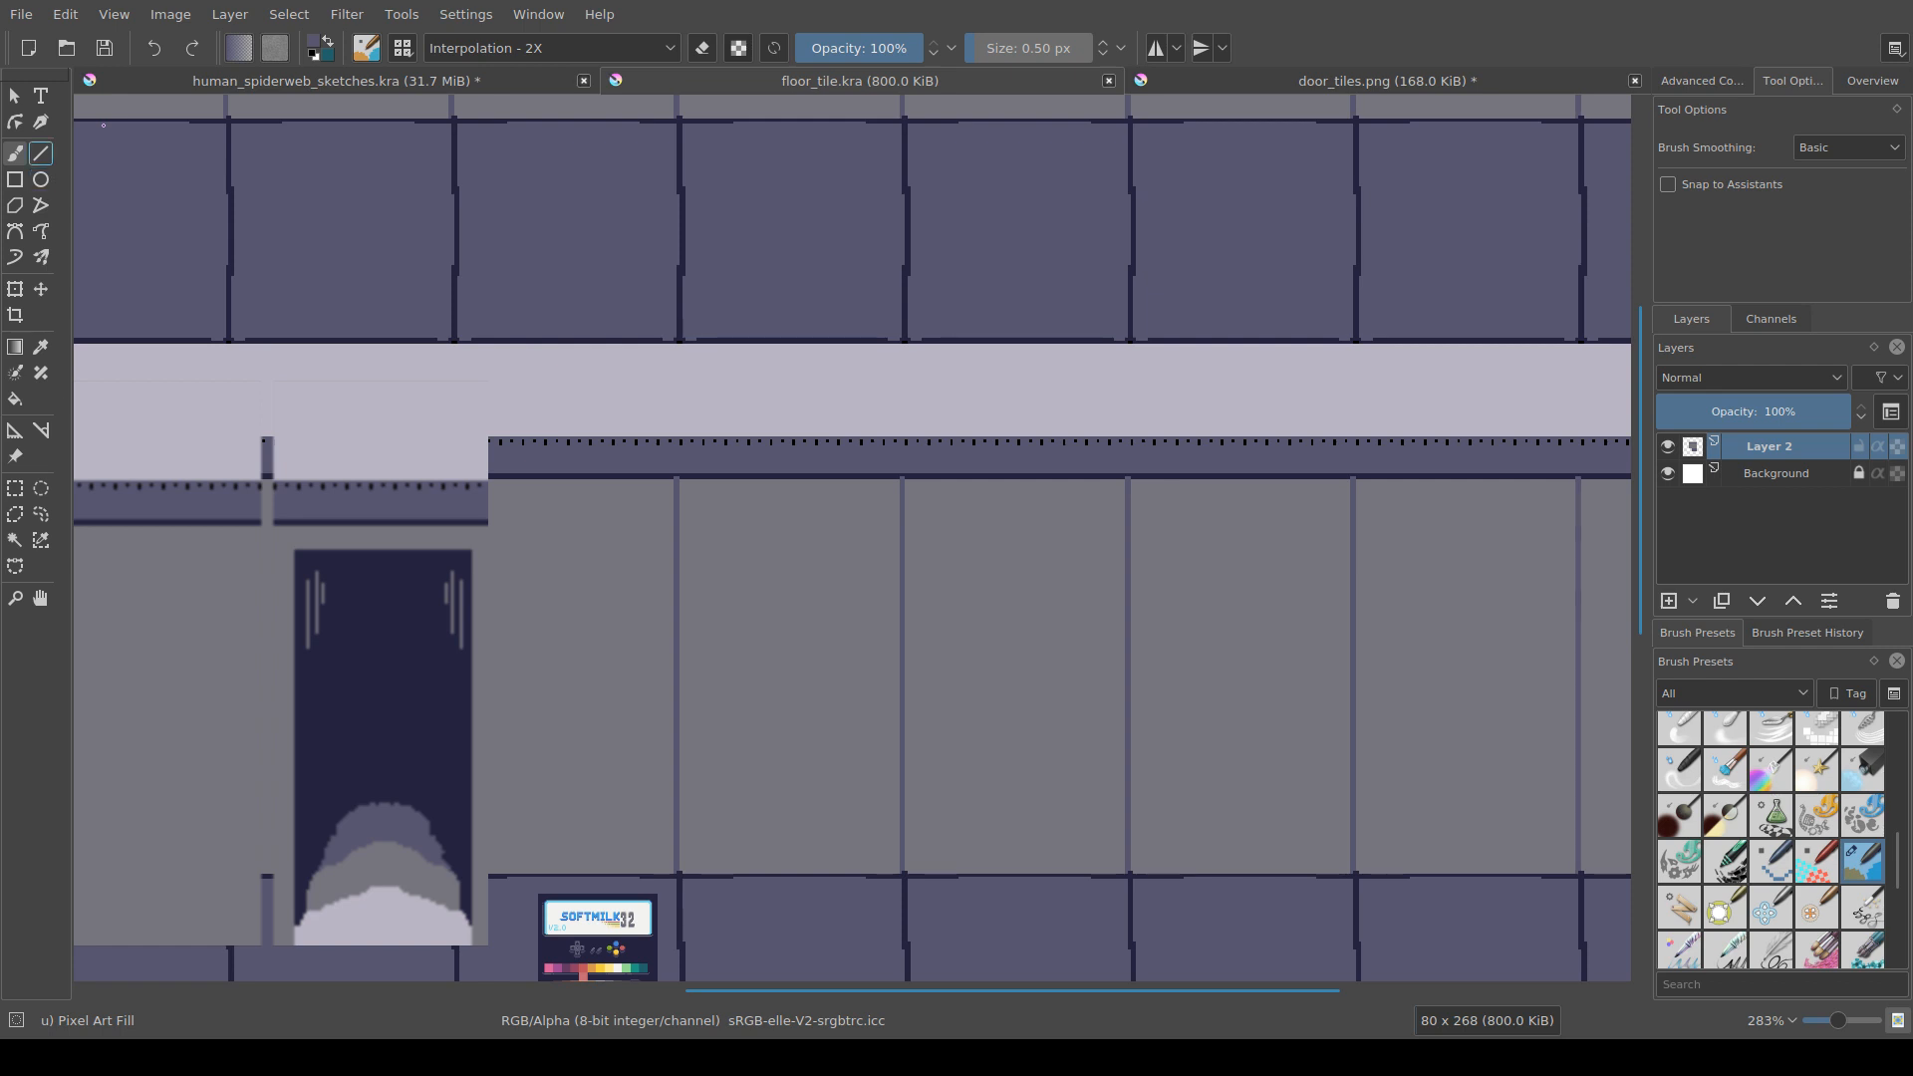
key(b)
mouse_move(1050, 384)
mouse_down()
mouse_move(900, 331)
mouse_move(839, 367)
mouse_move(984, 343)
mouse_move(1036, 384)
mouse_move(1195, 701)
mouse_move(1066, 714)
mouse_move(933, 768)
mouse_move(1101, 802)
mouse_up()
key(ctrl+z)
click(1702, 81)
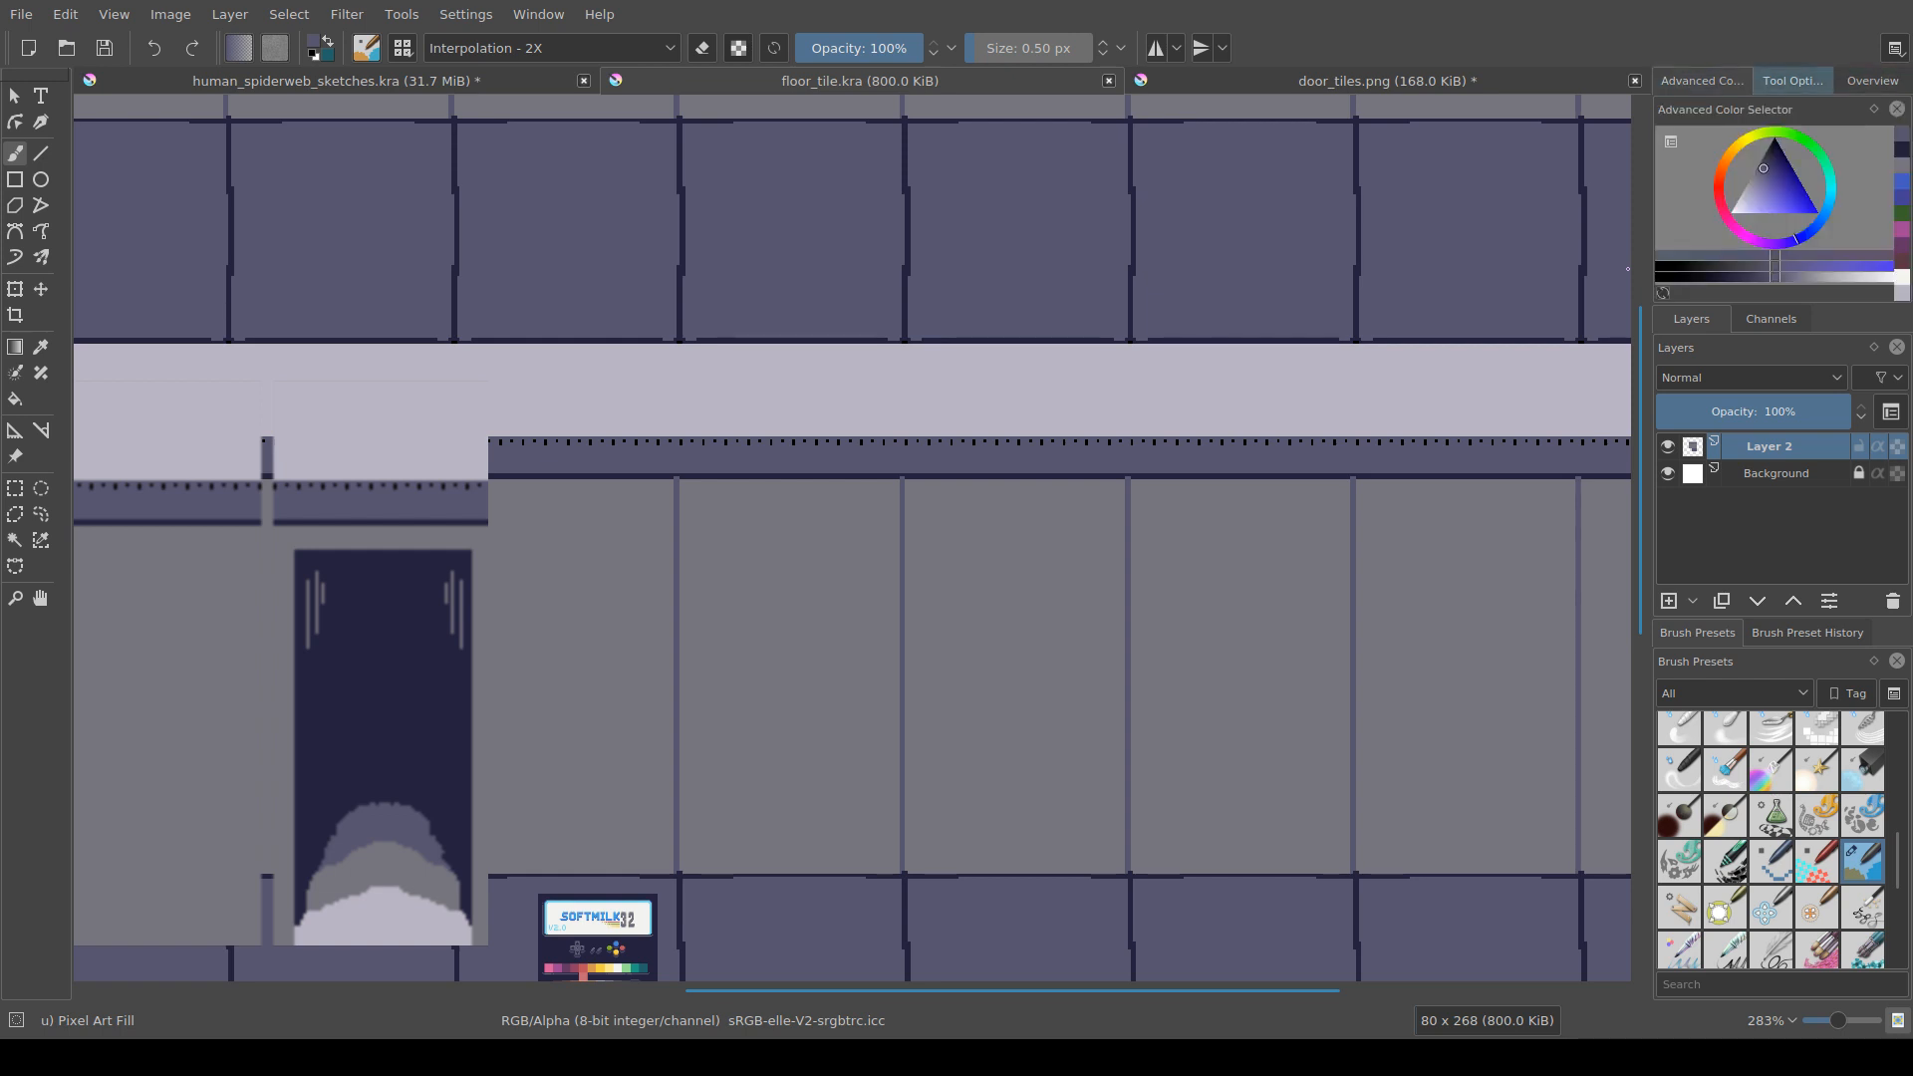
click(1793, 80)
click(1872, 81)
click(1793, 81)
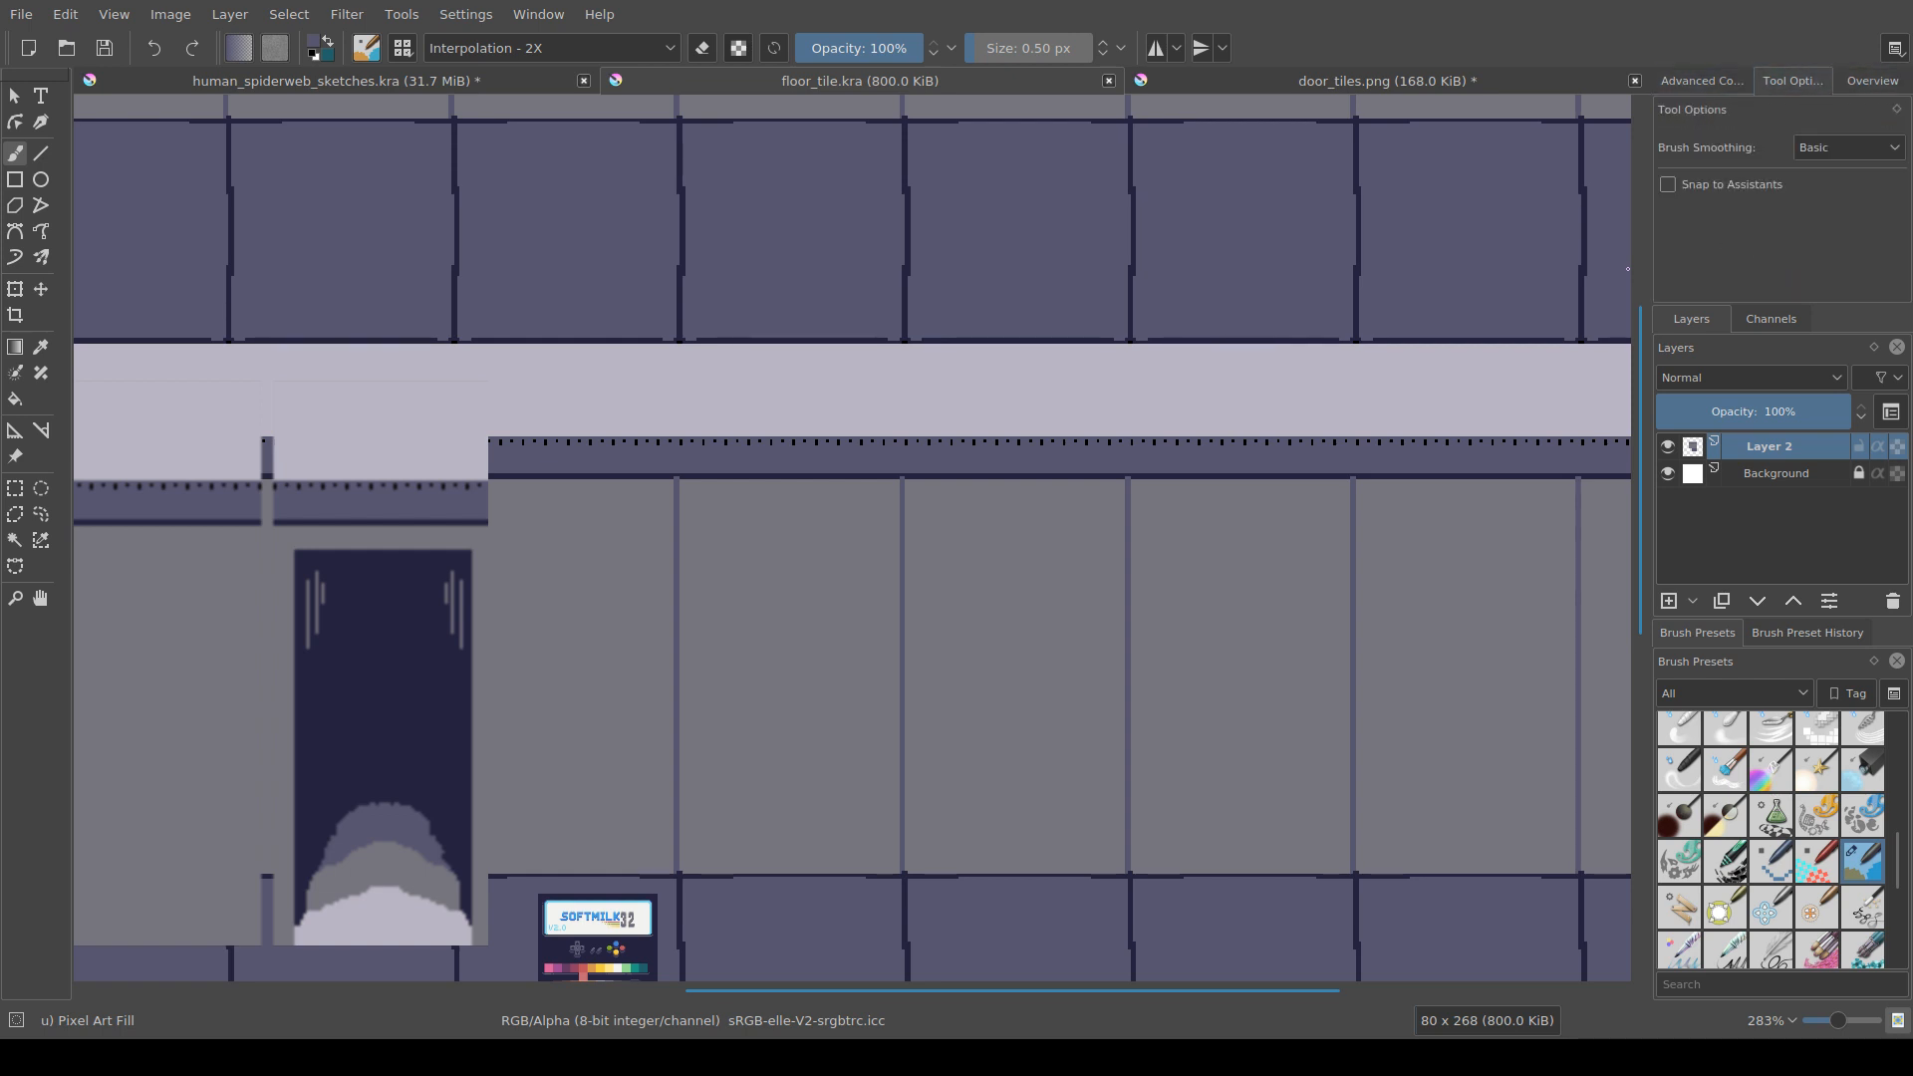
Step: Pick the ledge's light lavender as the painting color, and test and undo a brush stroke across the ledge and trim
ctrl+click(1023, 409)
mouse_move(1072, 402)
mouse_down()
mouse_move(1036, 429)
mouse_move(934, 435)
mouse_move(967, 490)
mouse_up()
key(ctrl+z)
click(1771, 319)
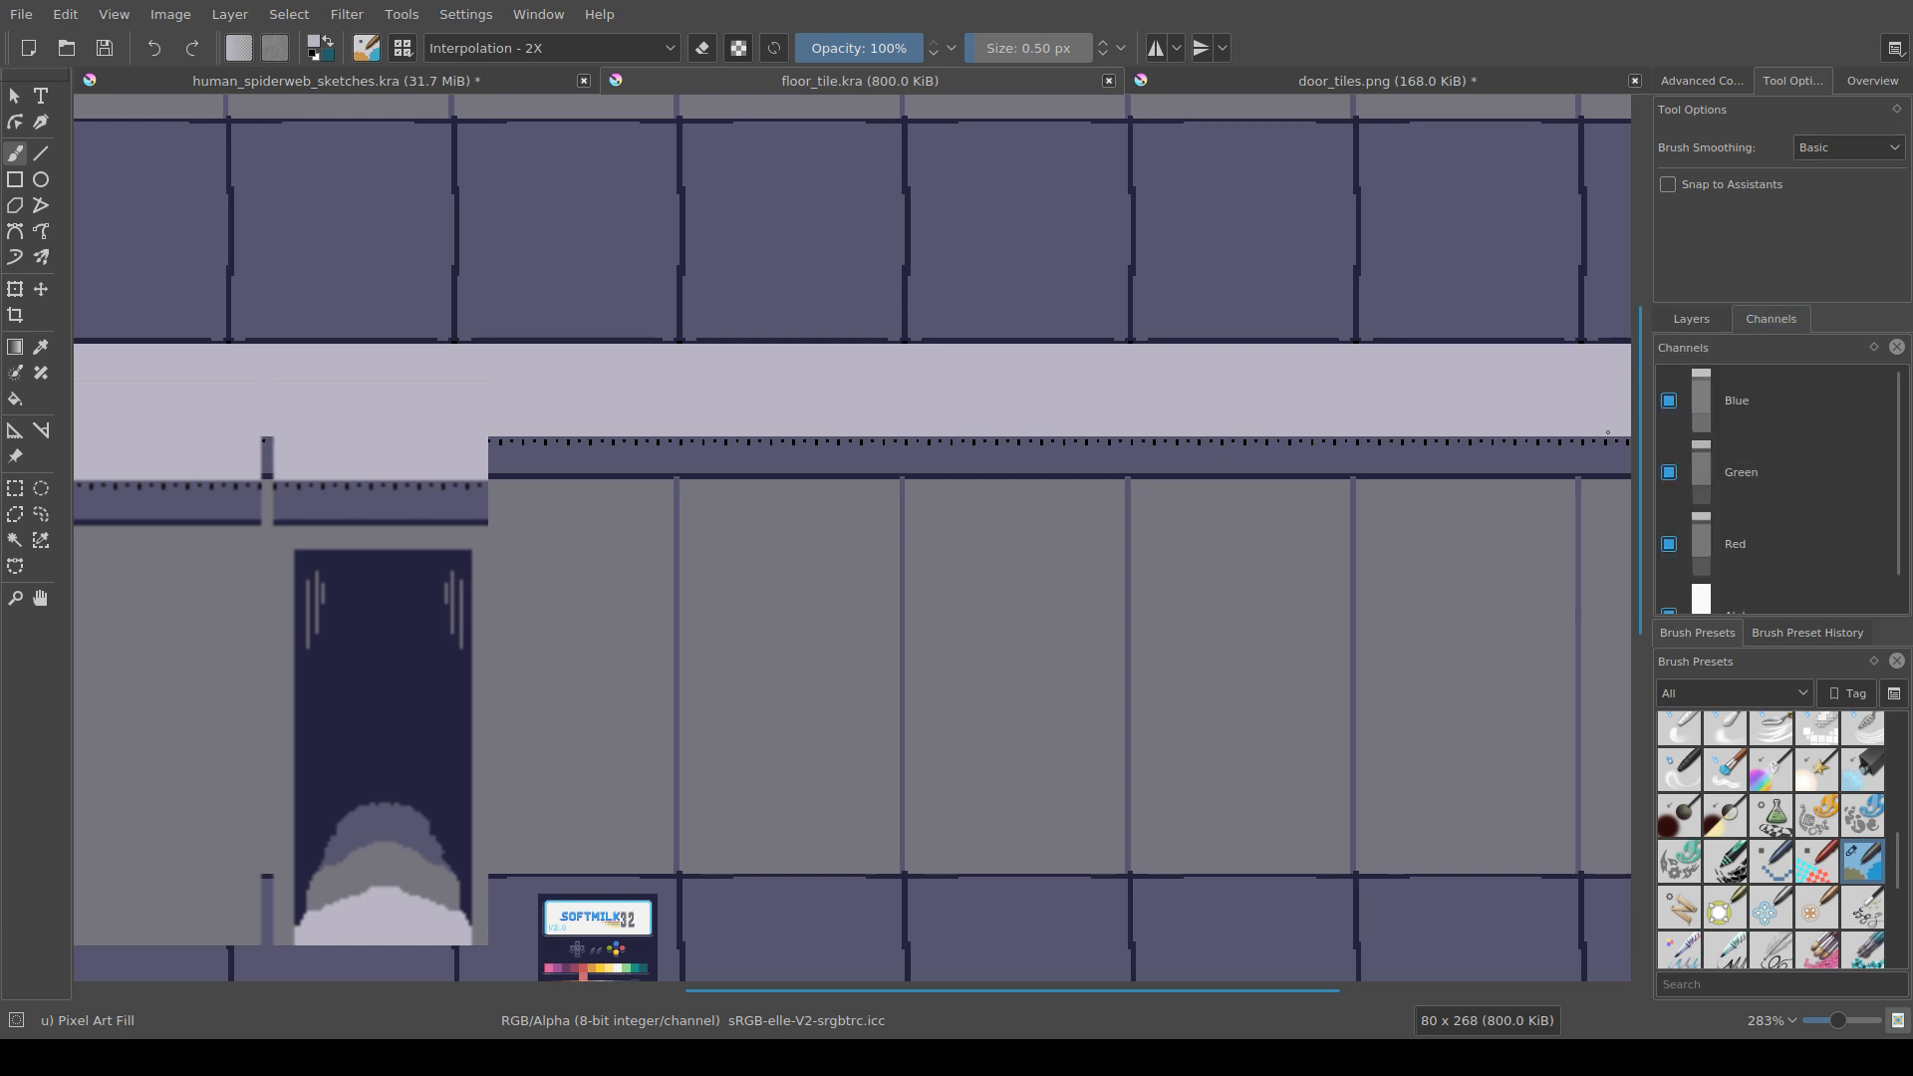
click(1691, 319)
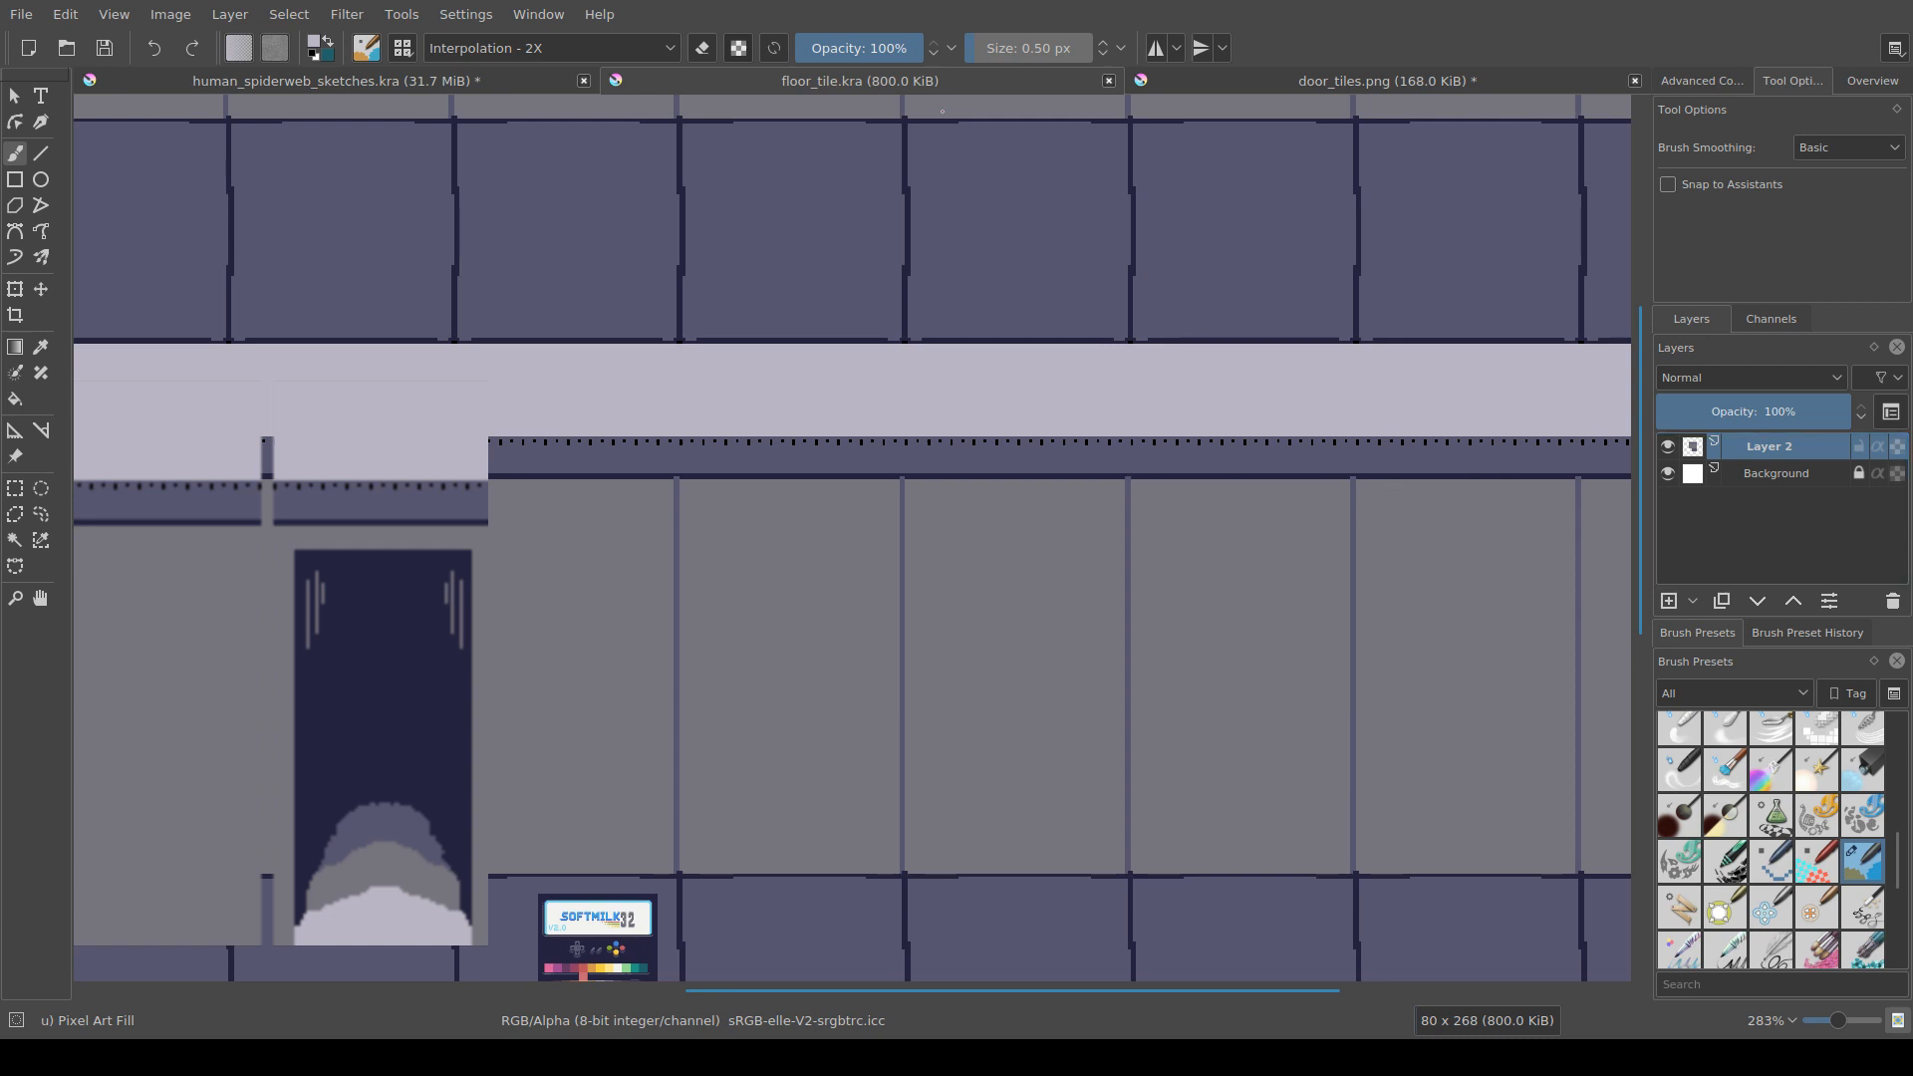
Step: Try a brush stroke on the door artwork in human_spiderweb_sketches.kra, undo it, and look at door_tiles.png
click(337, 81)
mouse_move(862, 533)
mouse_down()
mouse_move(889, 531)
mouse_move(871, 570)
mouse_move(697, 576)
mouse_up()
key(ctrl+z)
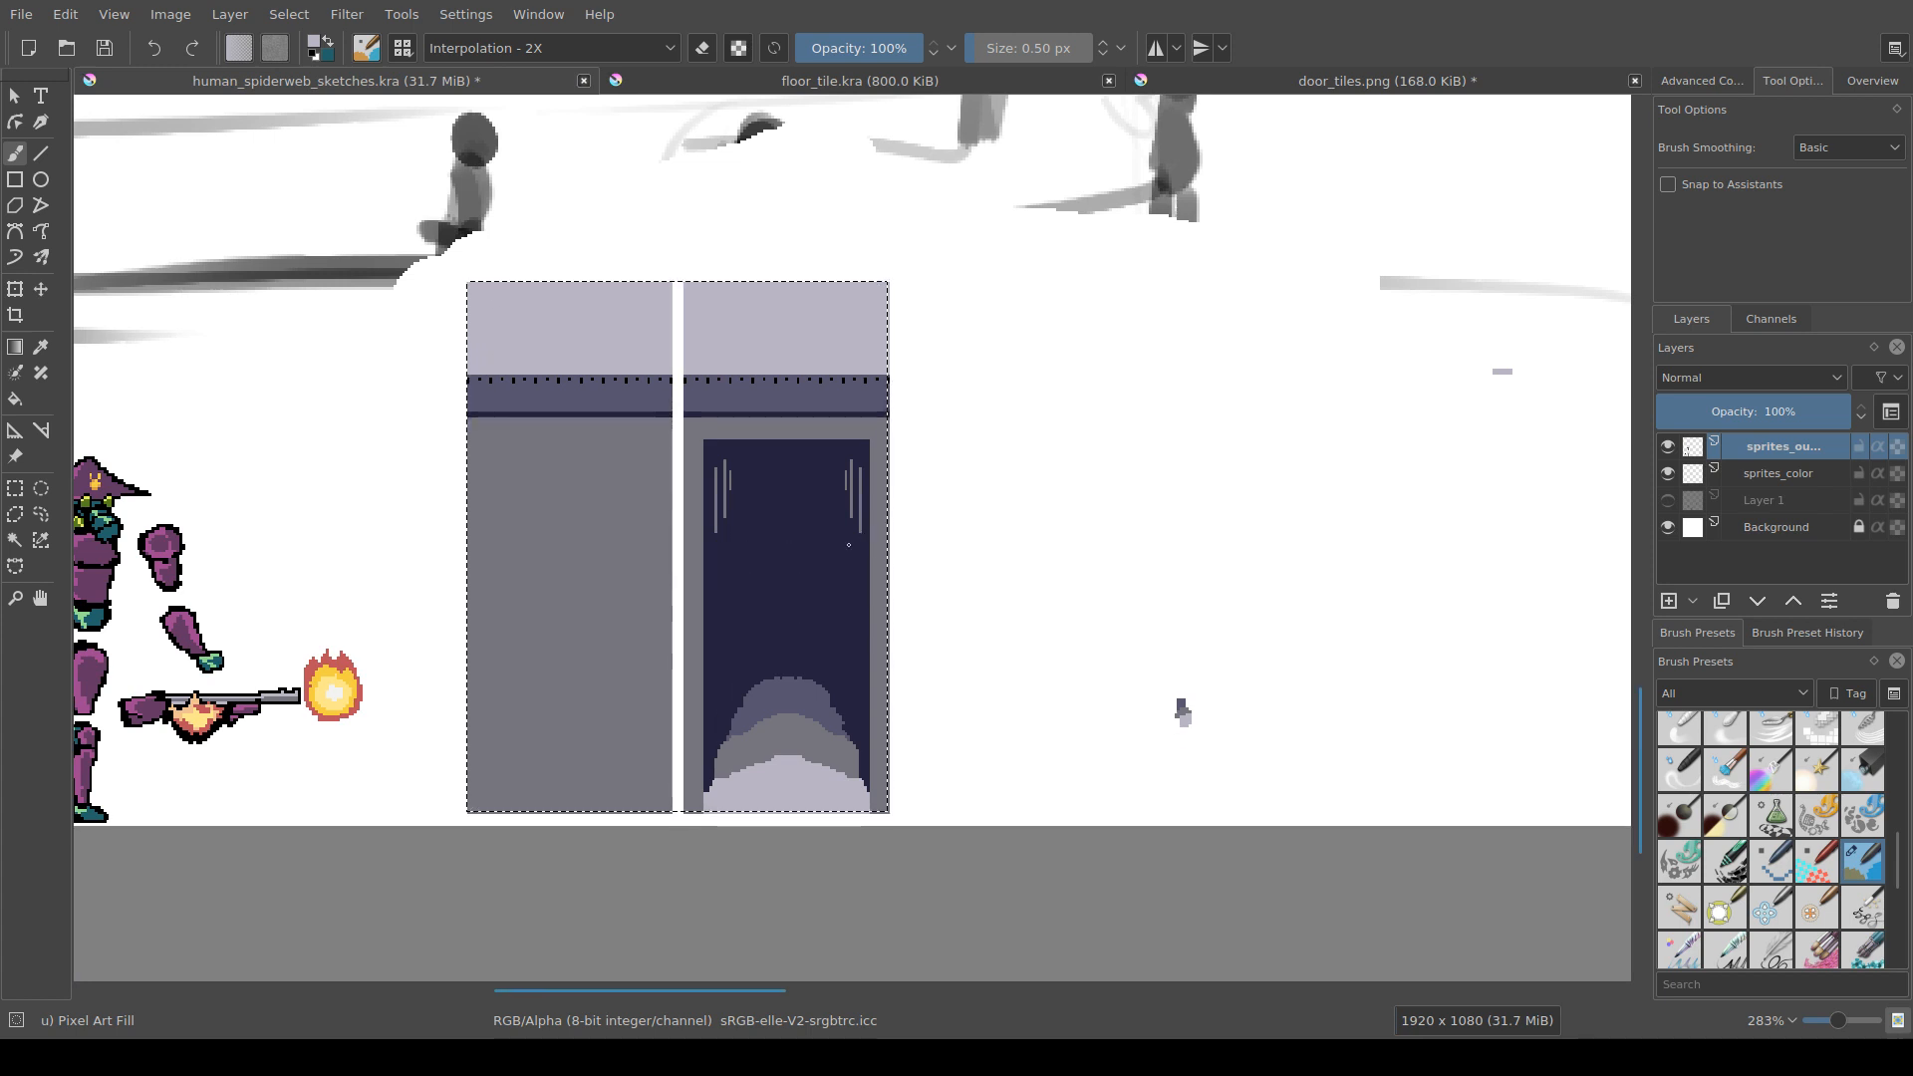
key(ctrl+s)
click(1350, 81)
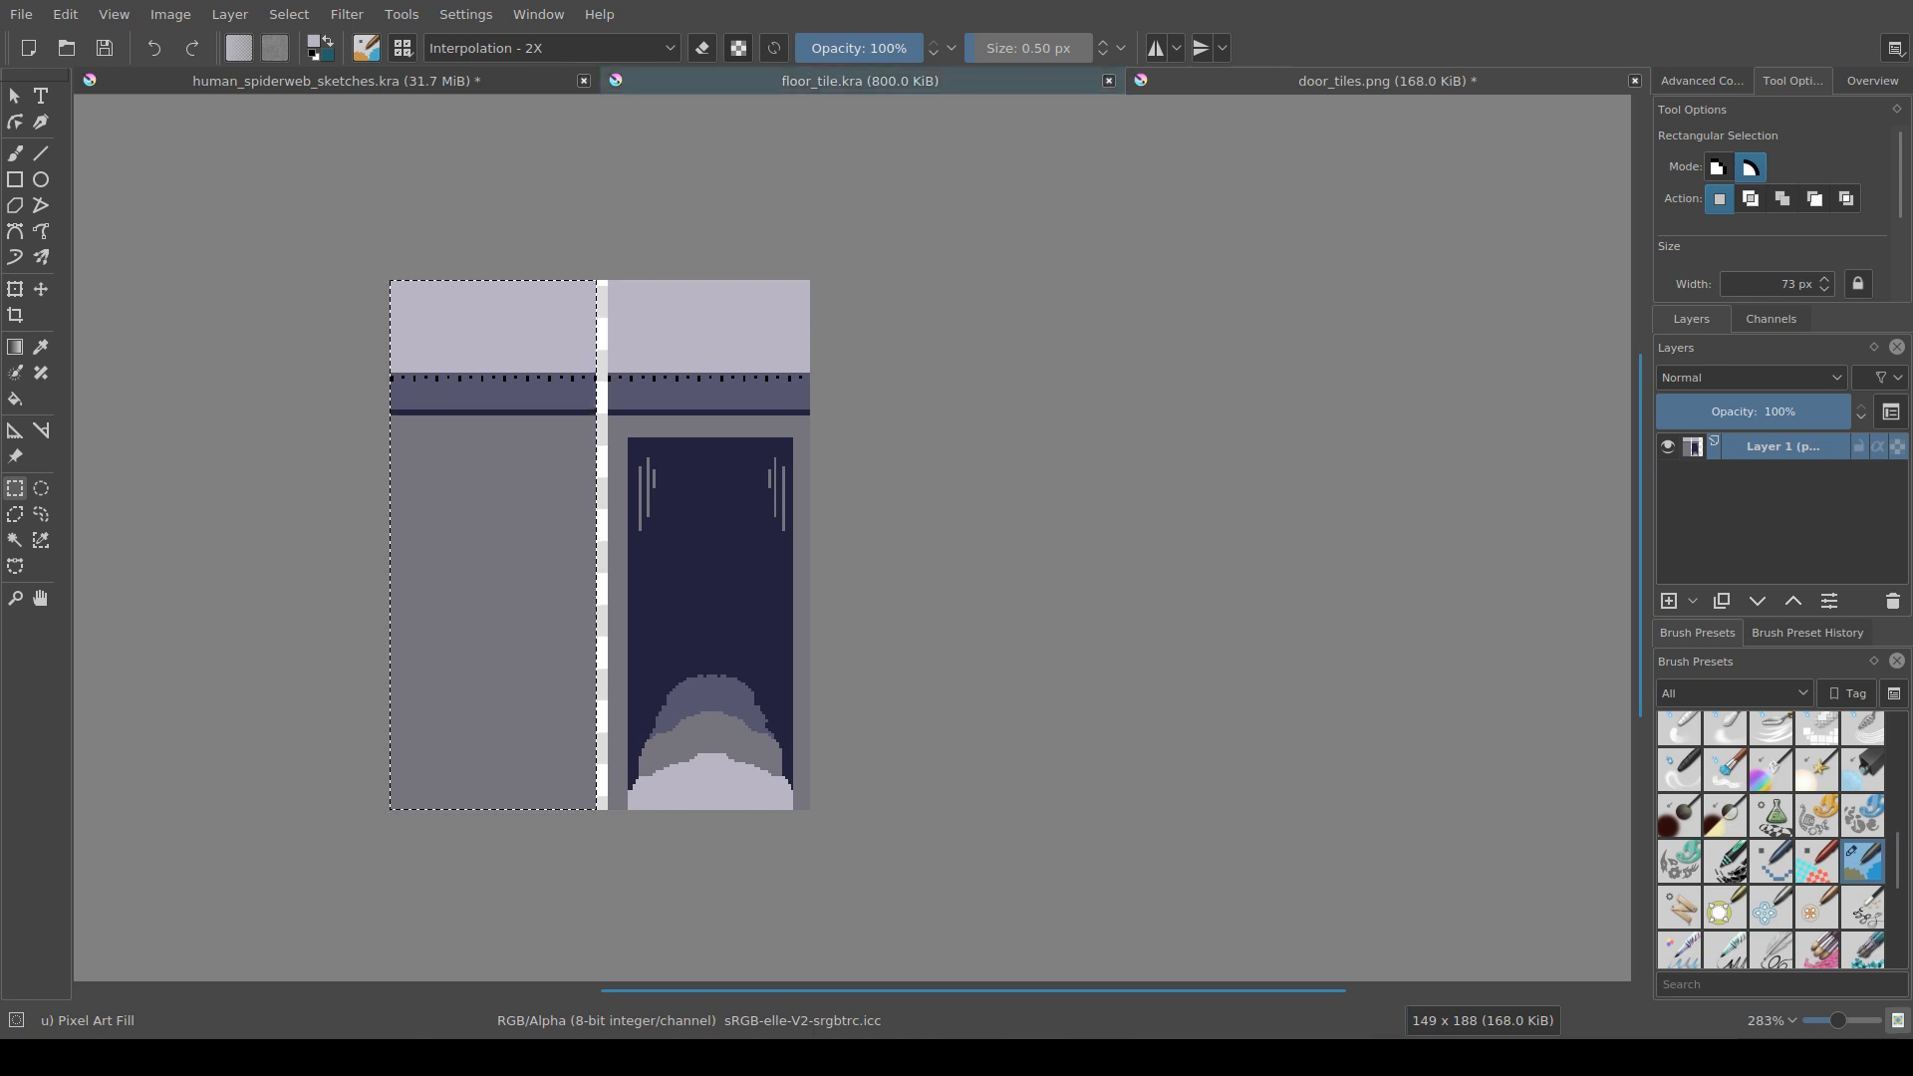
Step: Return to floor_tile.kra, test the light color with brush scribbles and a fill on the gray wall, and undo the tests
click(860, 80)
mouse_move(844, 548)
mouse_down()
mouse_move(926, 444)
mouse_move(1048, 635)
mouse_up()
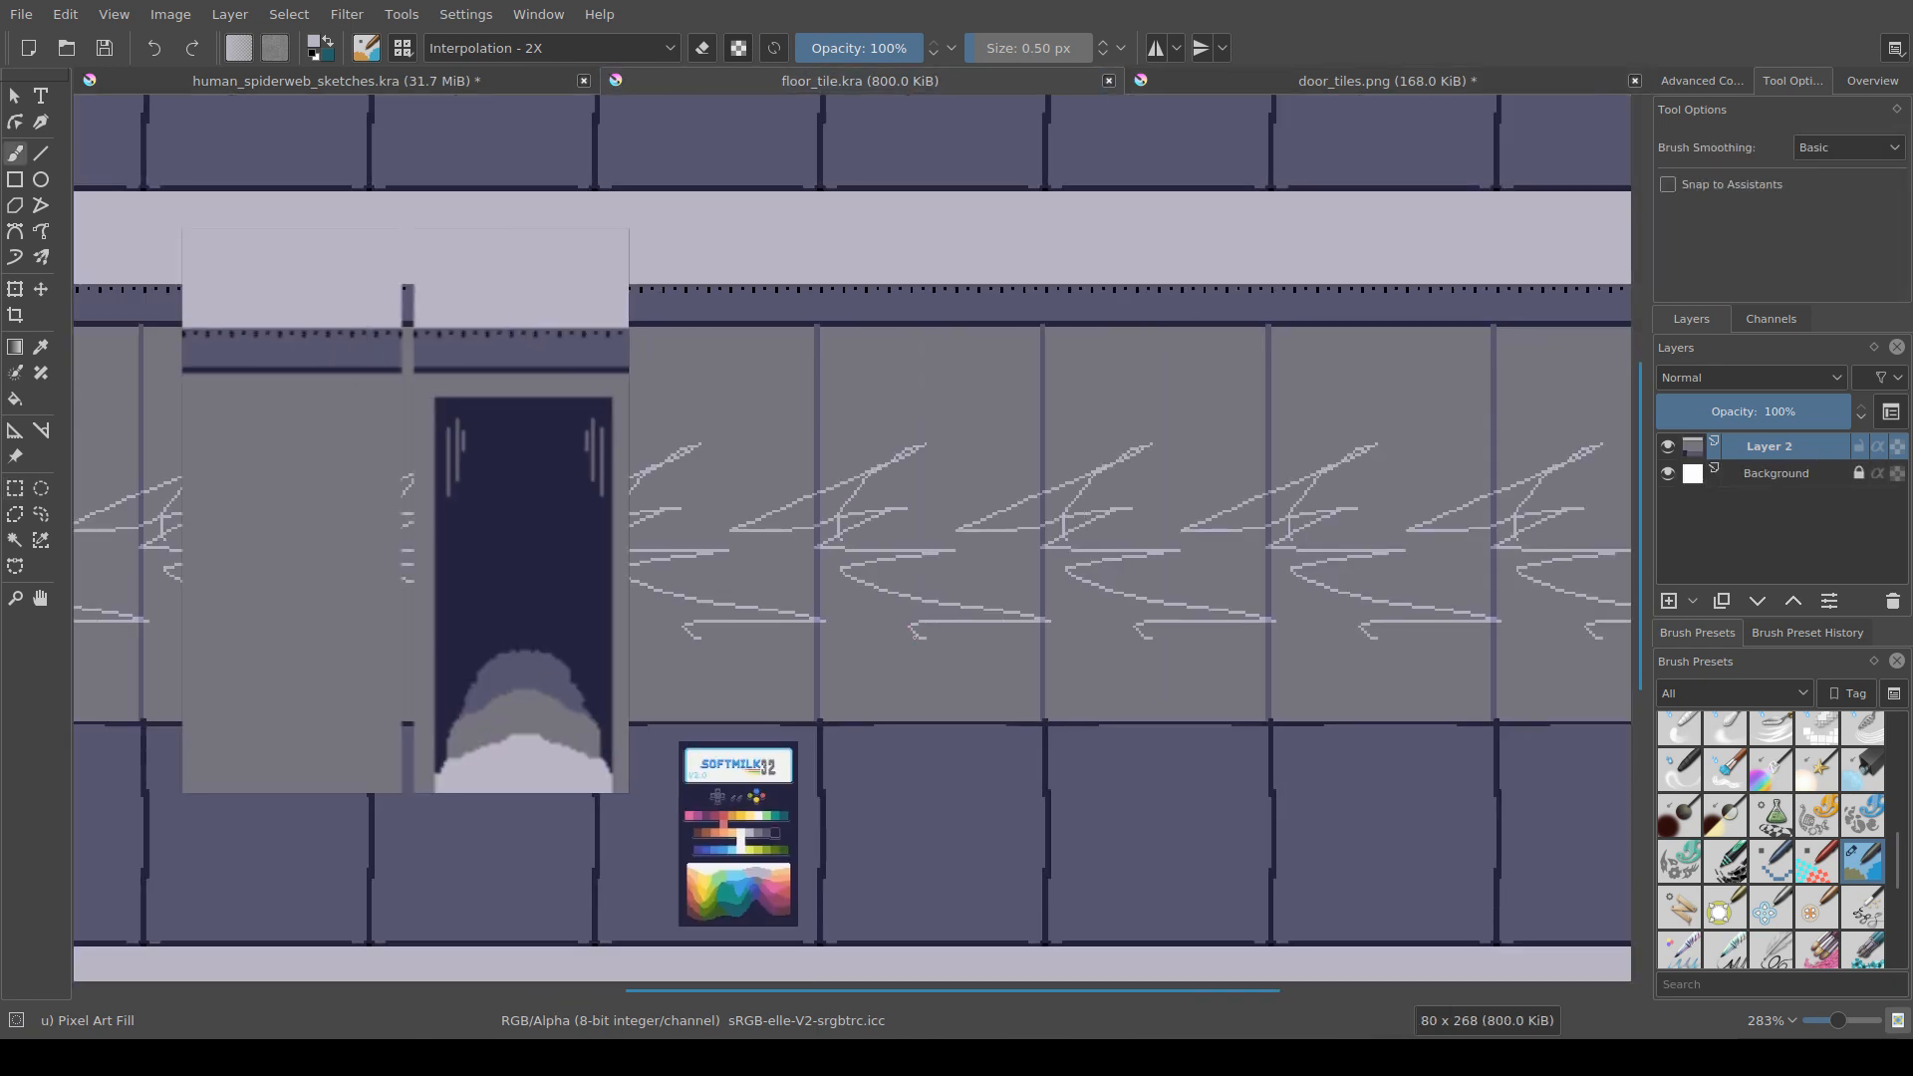
key(ctrl+z)
drag(842, 653, 775, 675)
scroll(773, 619, up, 1)
scroll(815, 535, down, 1)
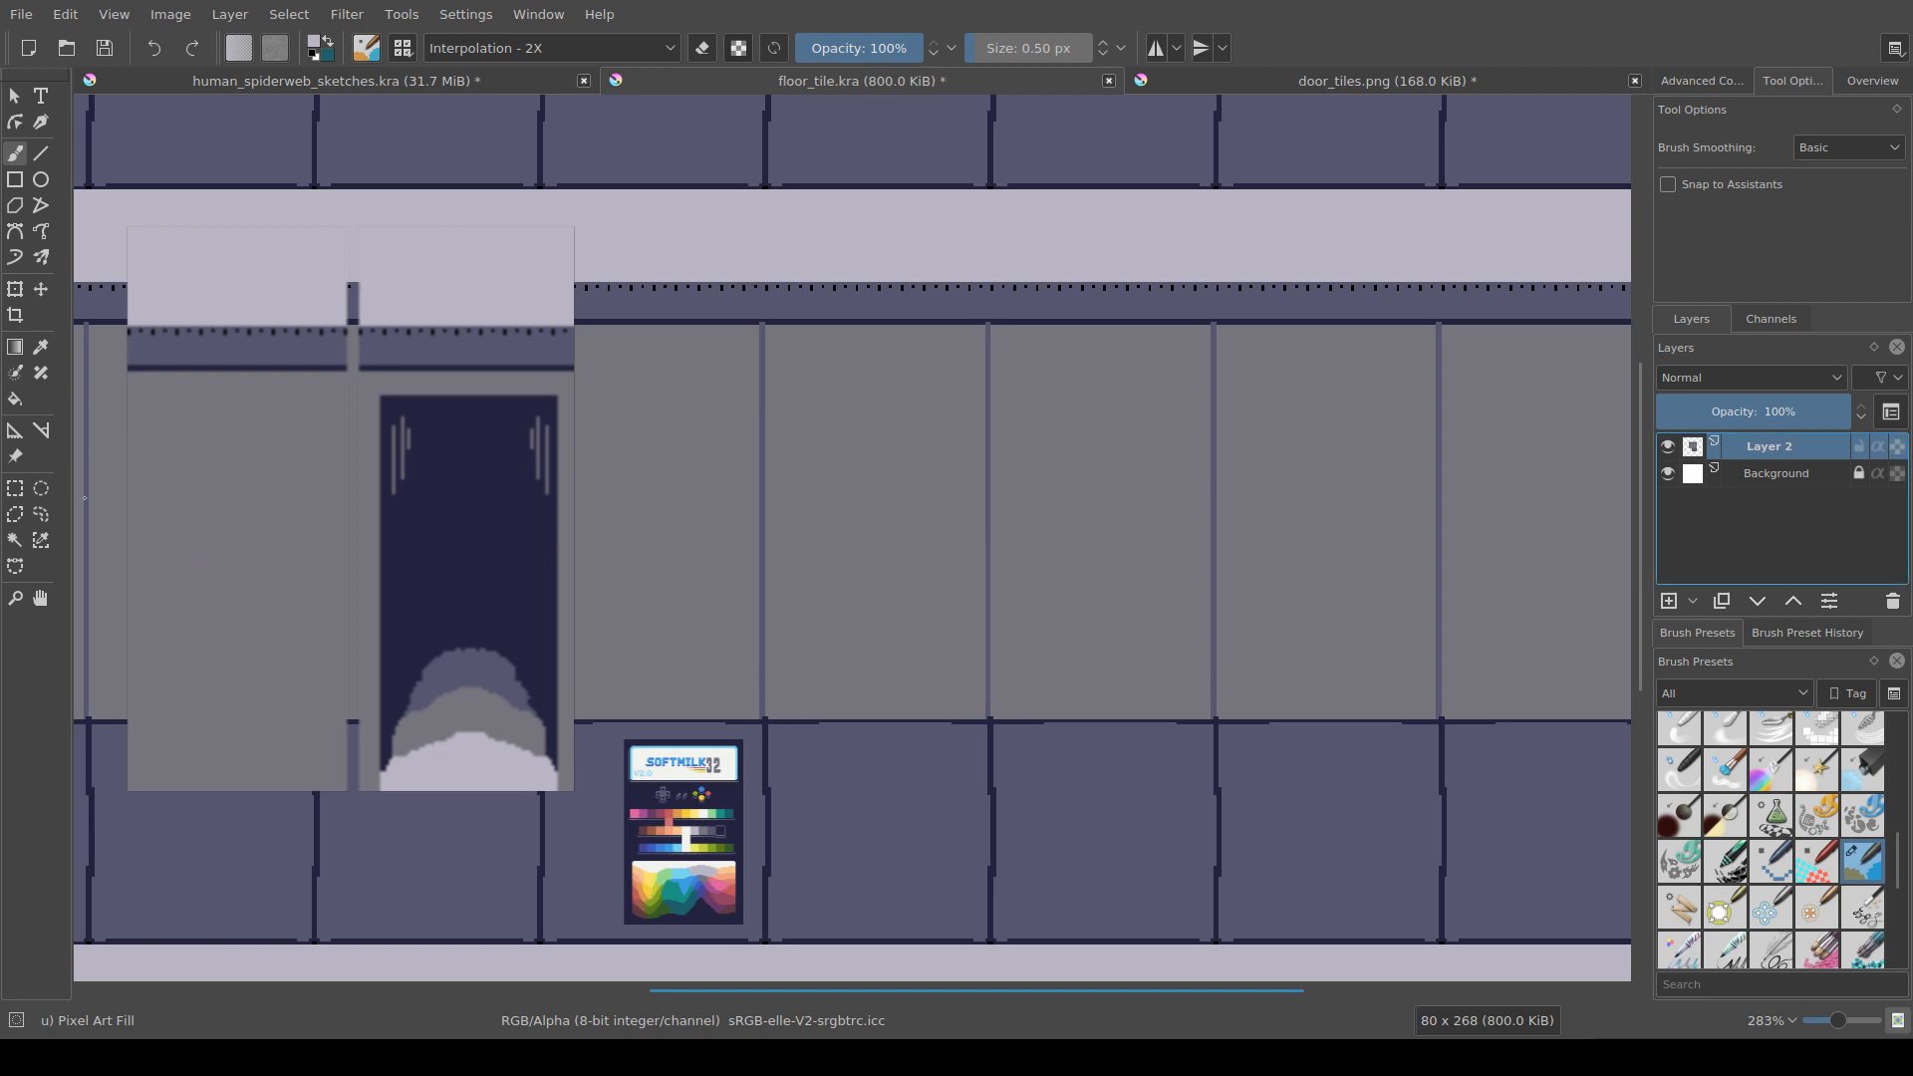
key(f)
key(ctrl+z)
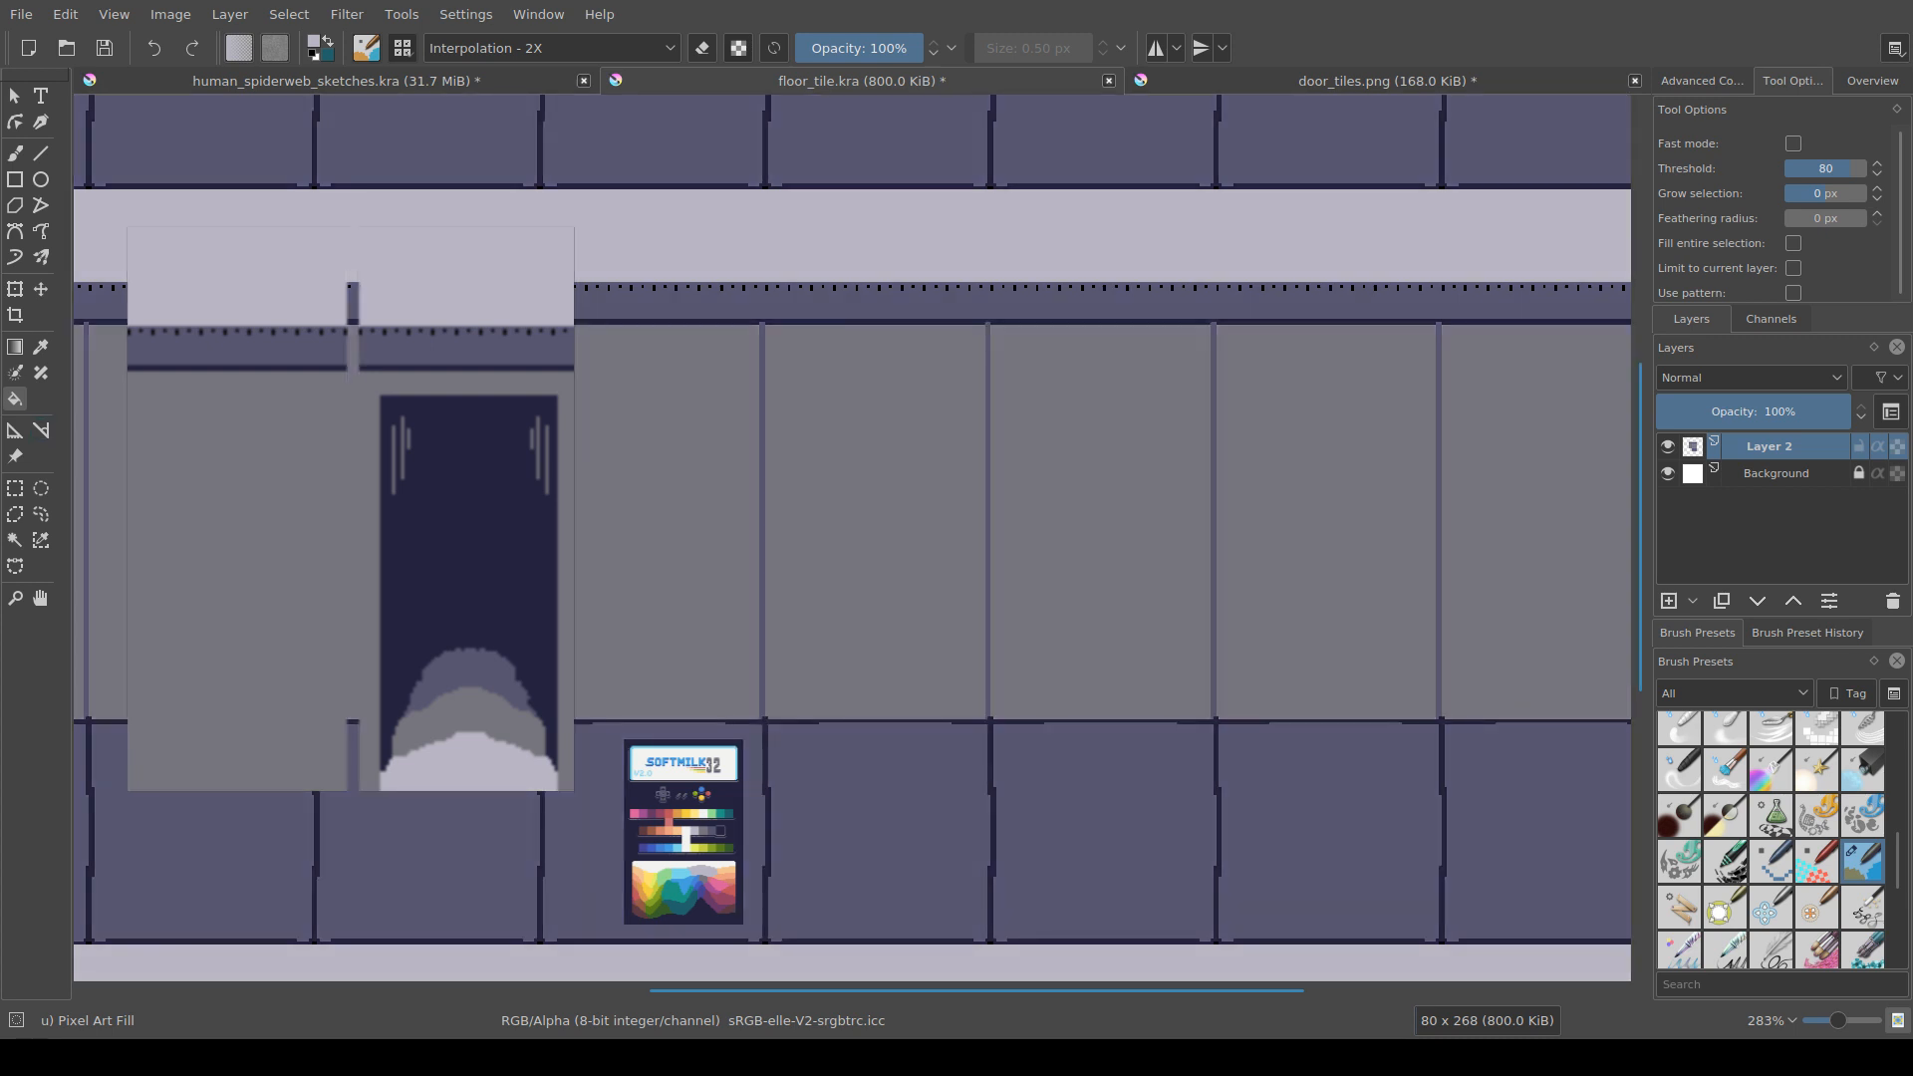
Step: Select a rectangle about 49 px wide in the middle of the gray wall and fill it repeatedly with the light color
key(ctrl+r)
drag(804, 456, 943, 568)
key(f)
click(874, 512)
click(874, 513)
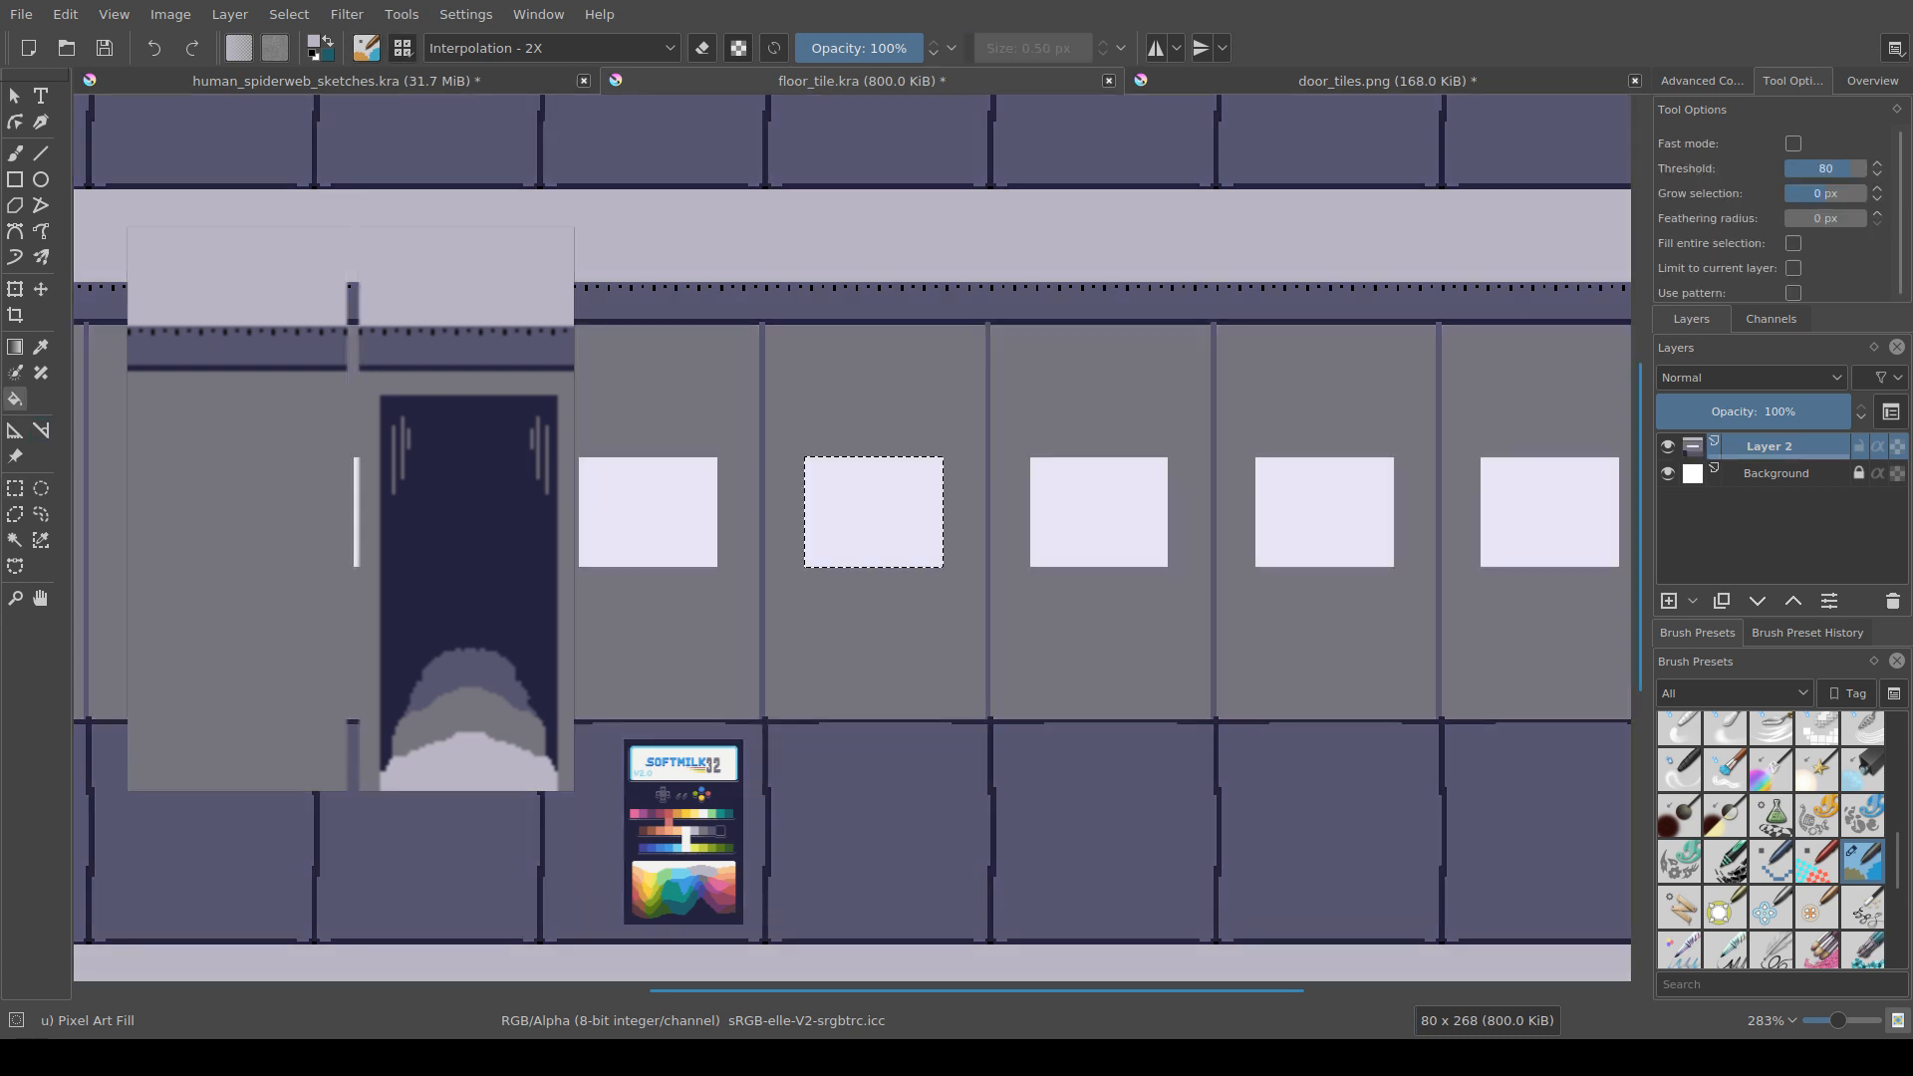
click(874, 512)
drag(873, 512, 810, 609)
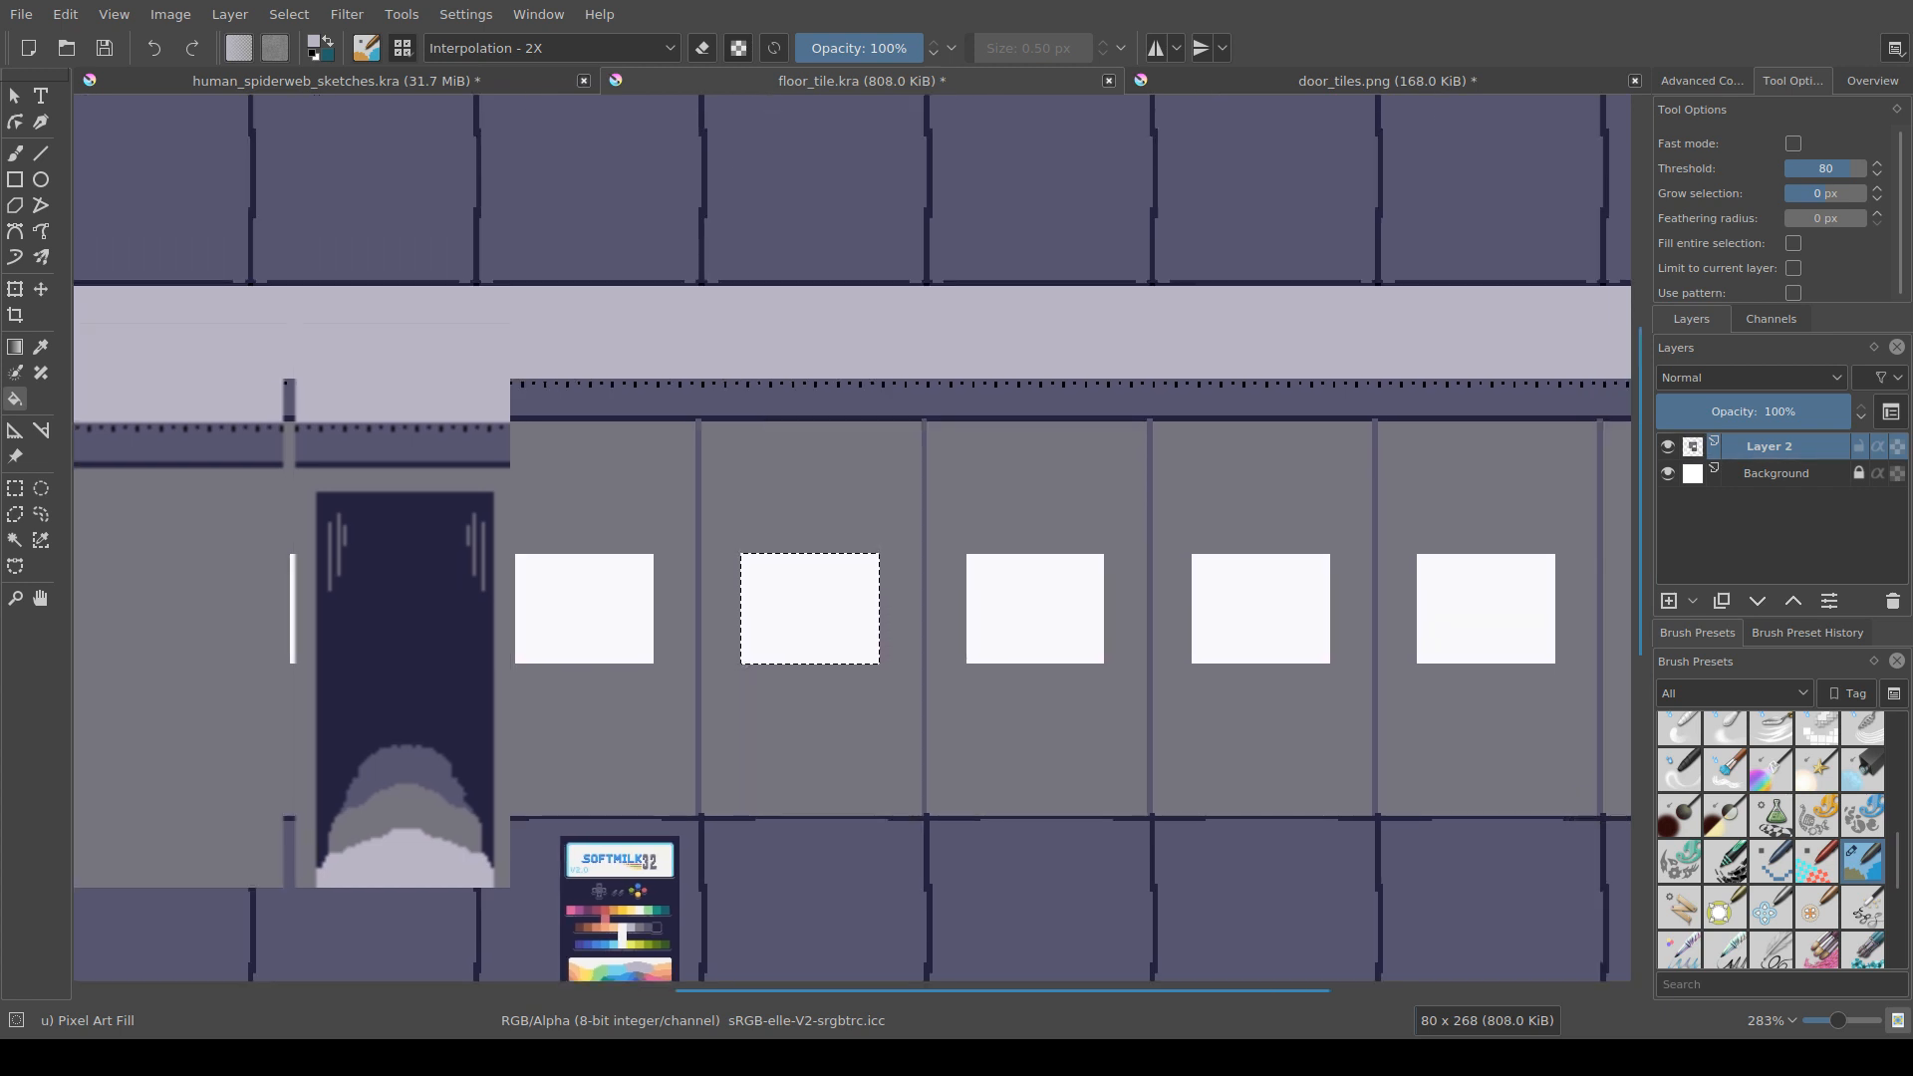
Step: Undo the rectangle fills and the selection on the gray wall, and save the file
key(ctrl+r)
key(ctrl+z)
key(ctrl+z)
key(ctrl+z)
key(ctrl+z)
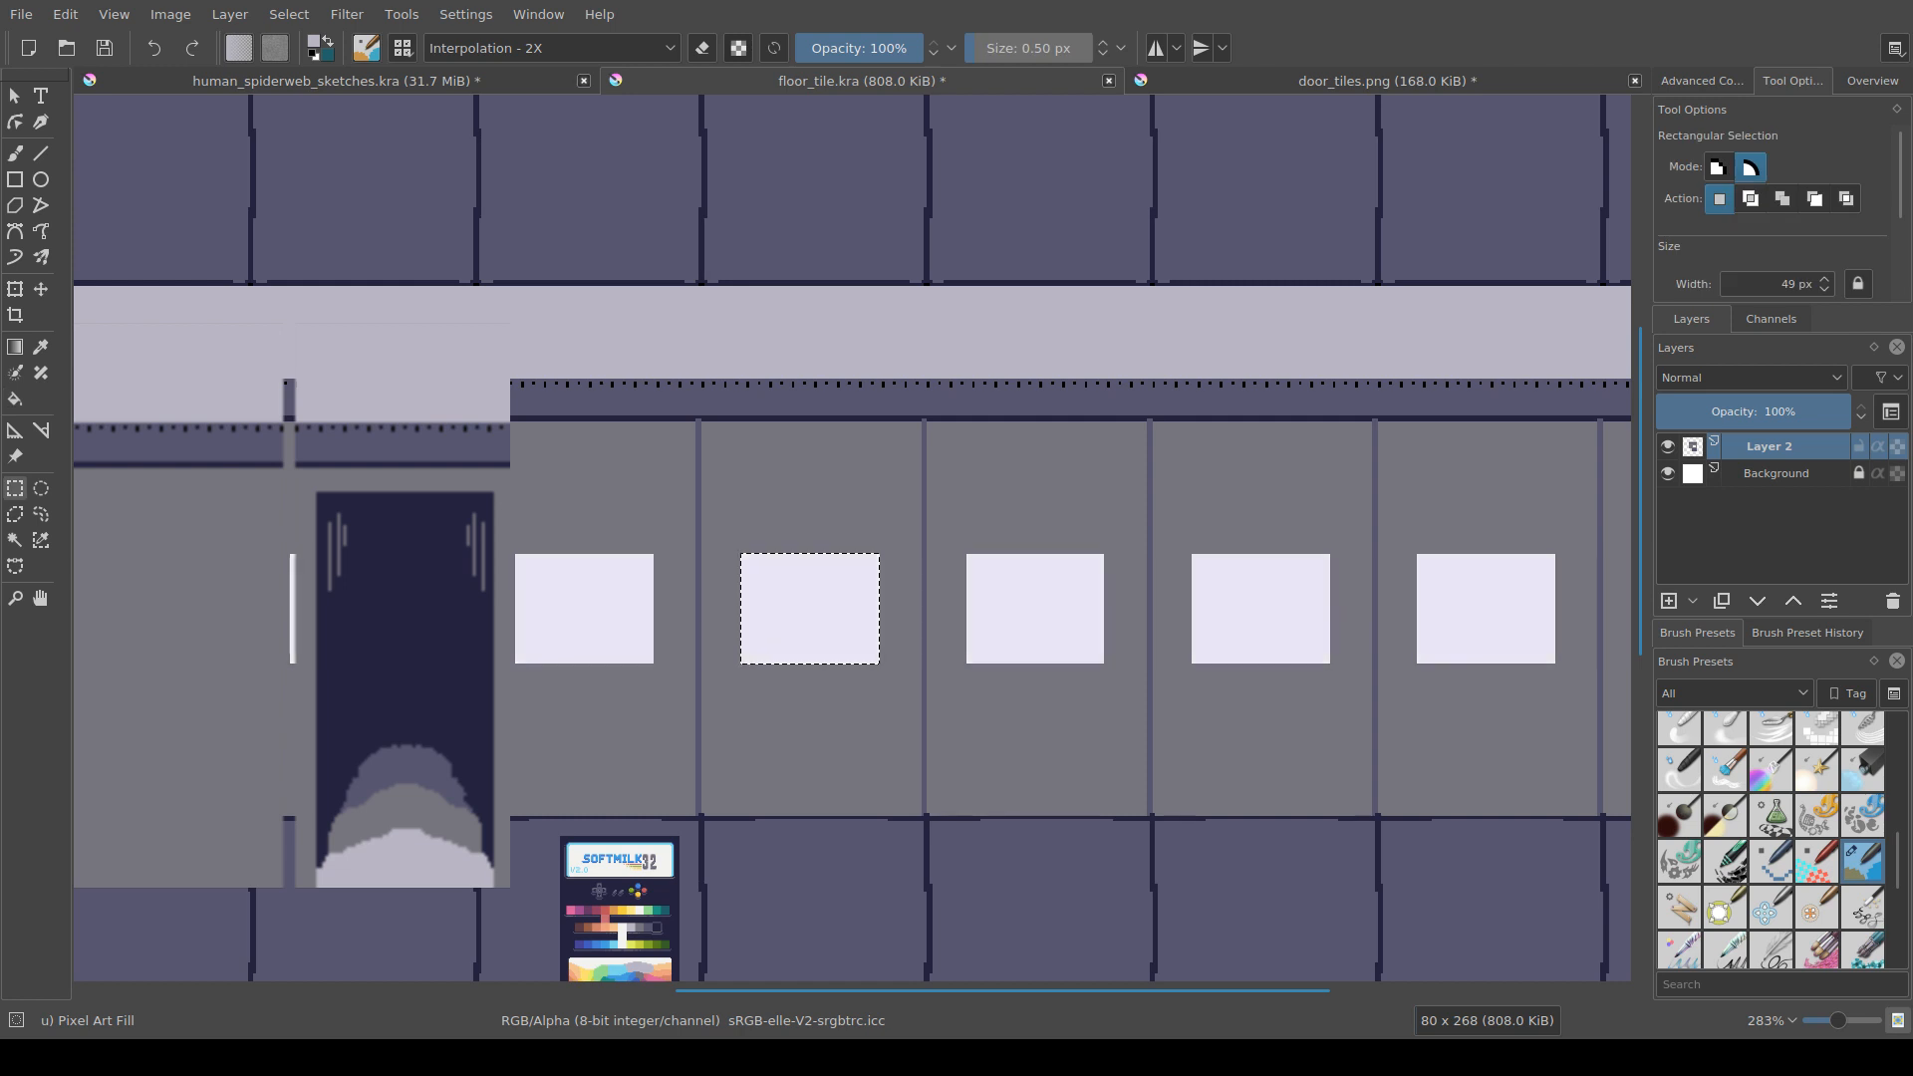
key(ctrl+s)
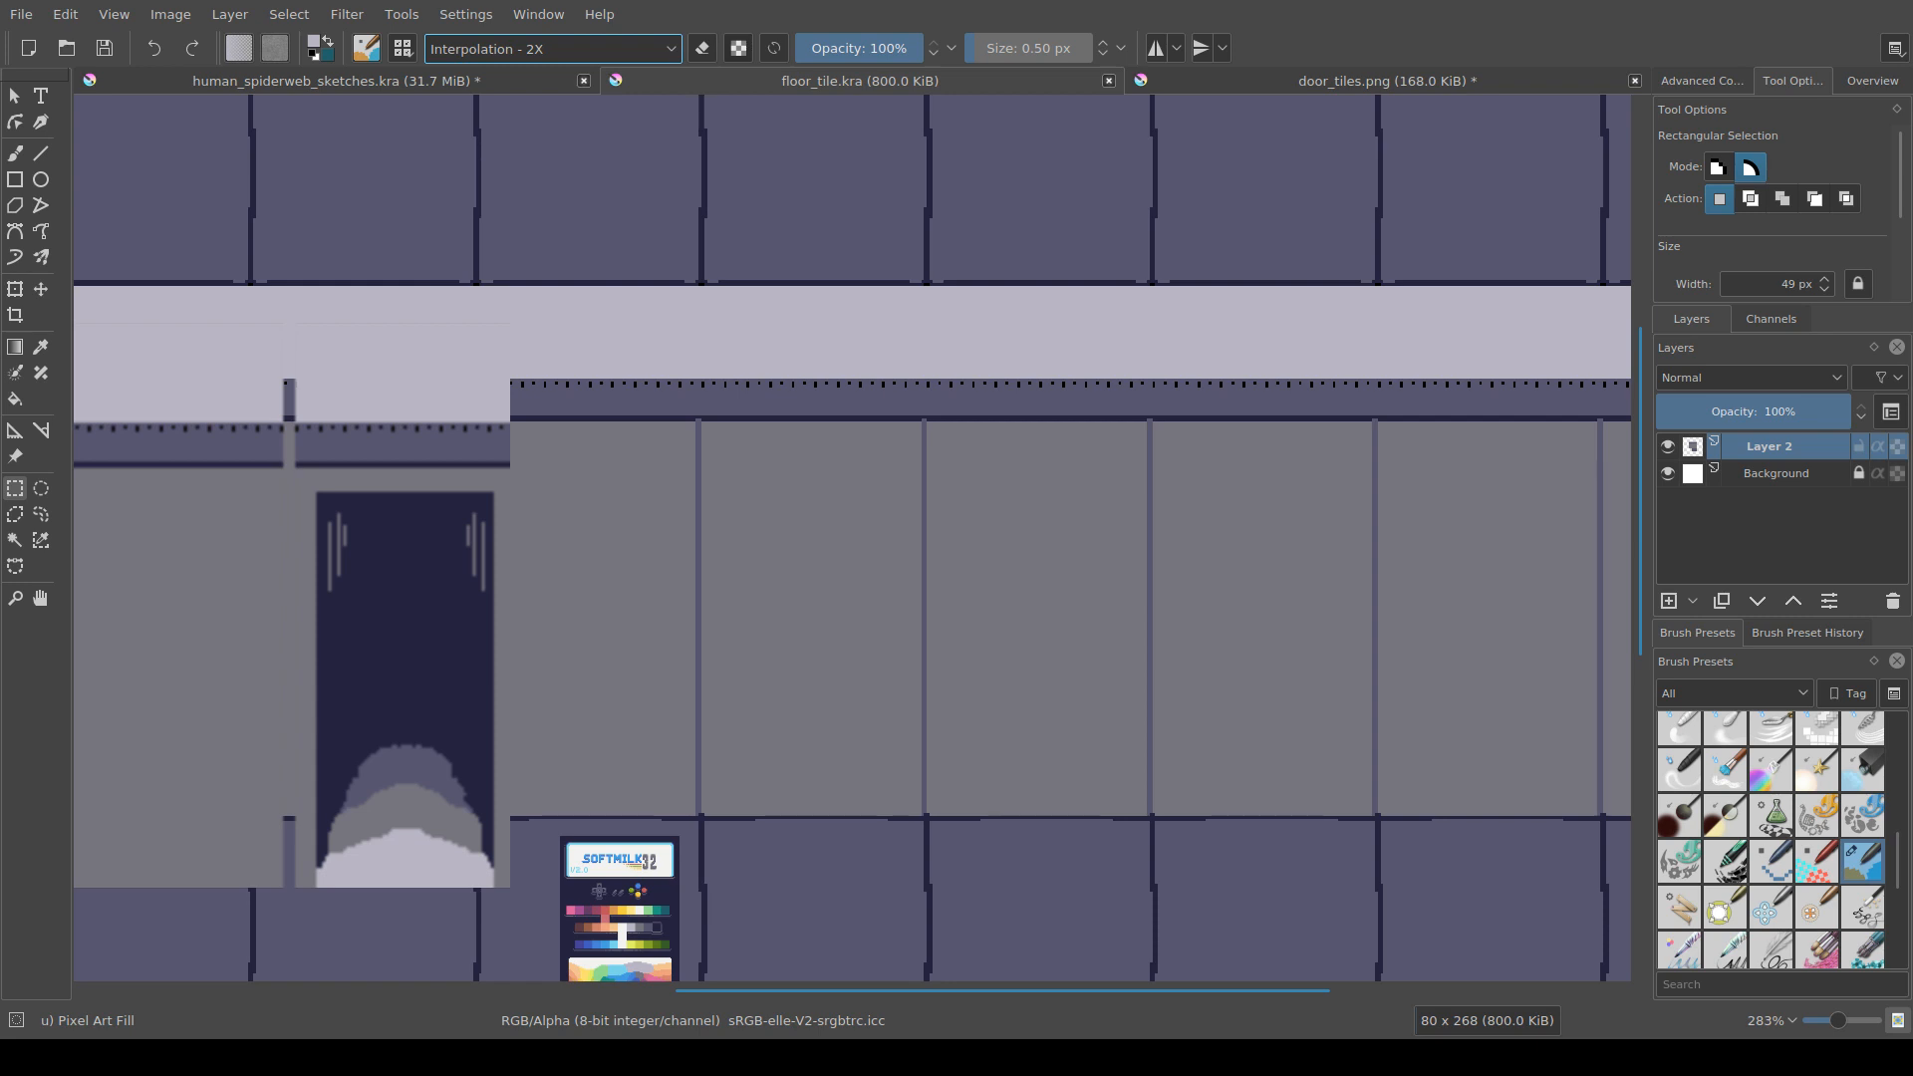
Step: Set the brush blending mode to Normal, test a stroke from the gray wall across the ledge, and undo it
click(518, 110)
drag(780, 489, 815, 597)
click(815, 597)
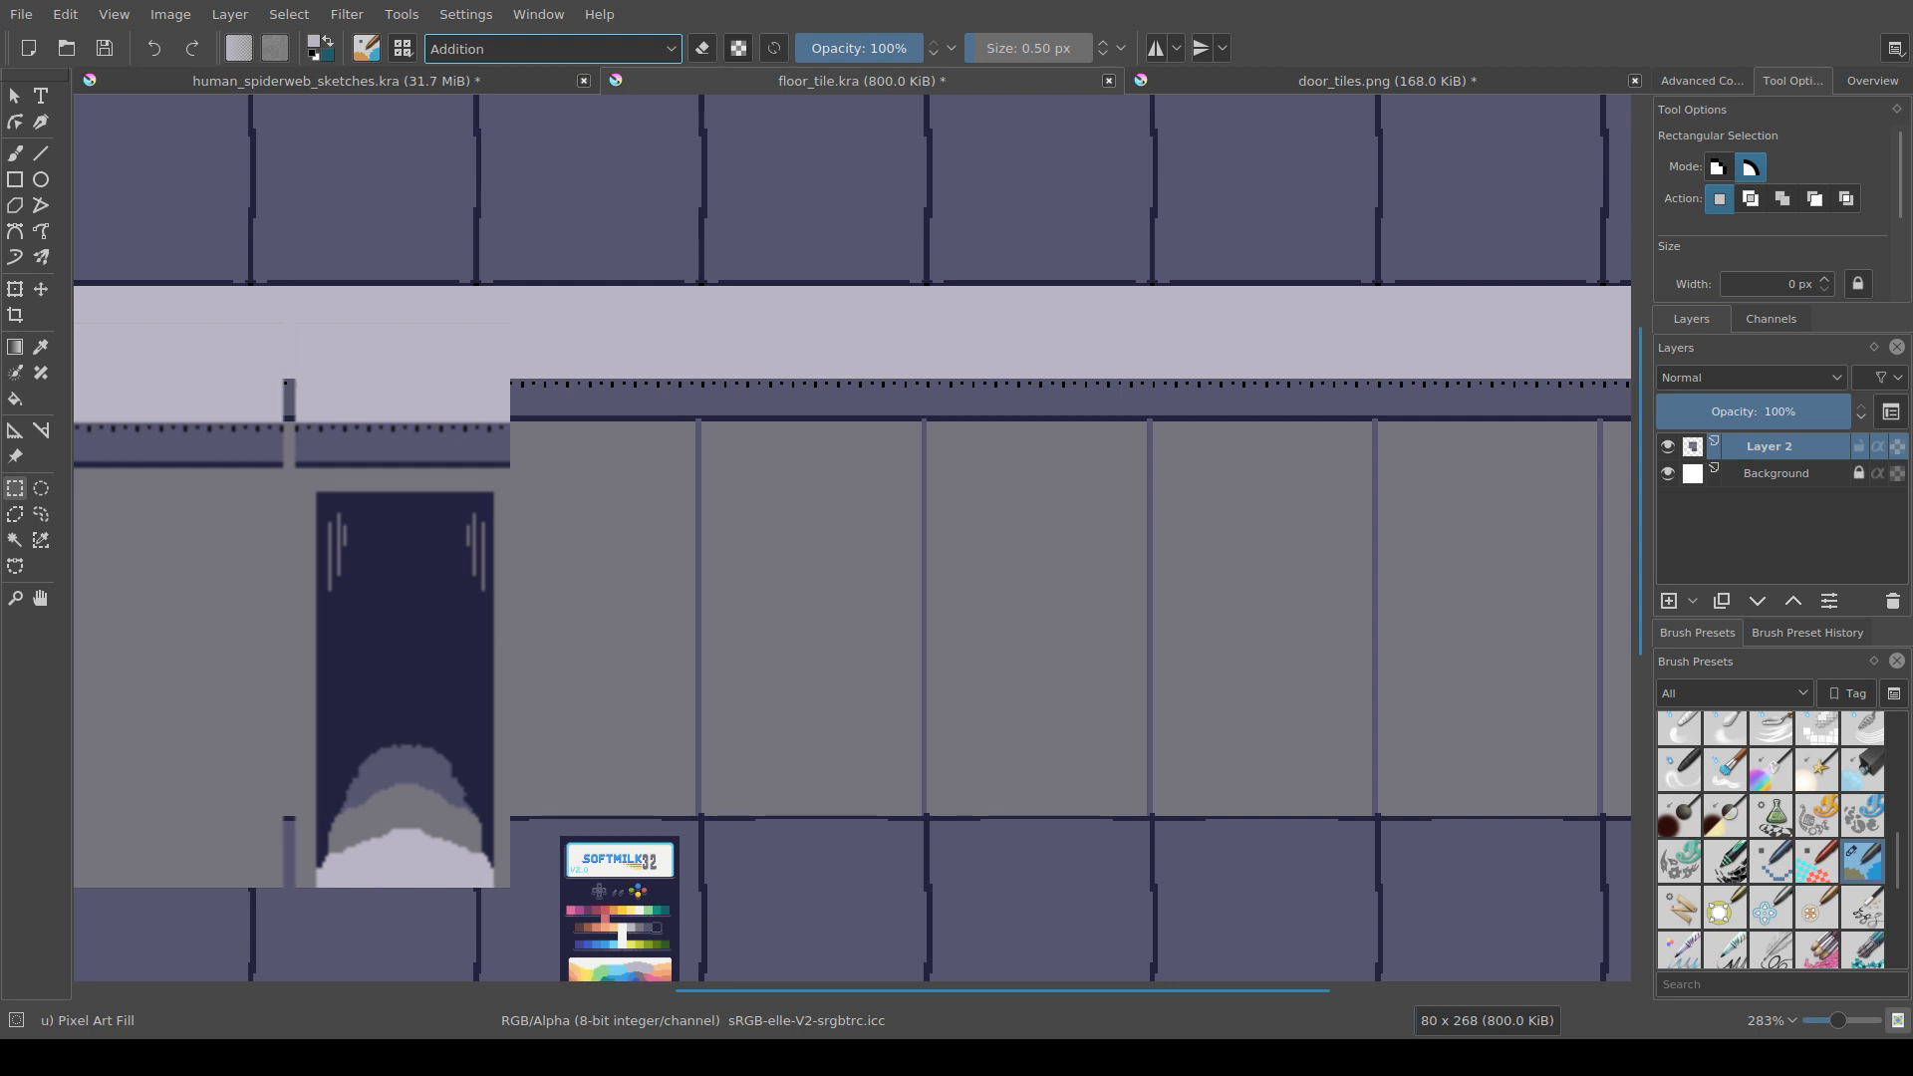
click(518, 110)
key(b)
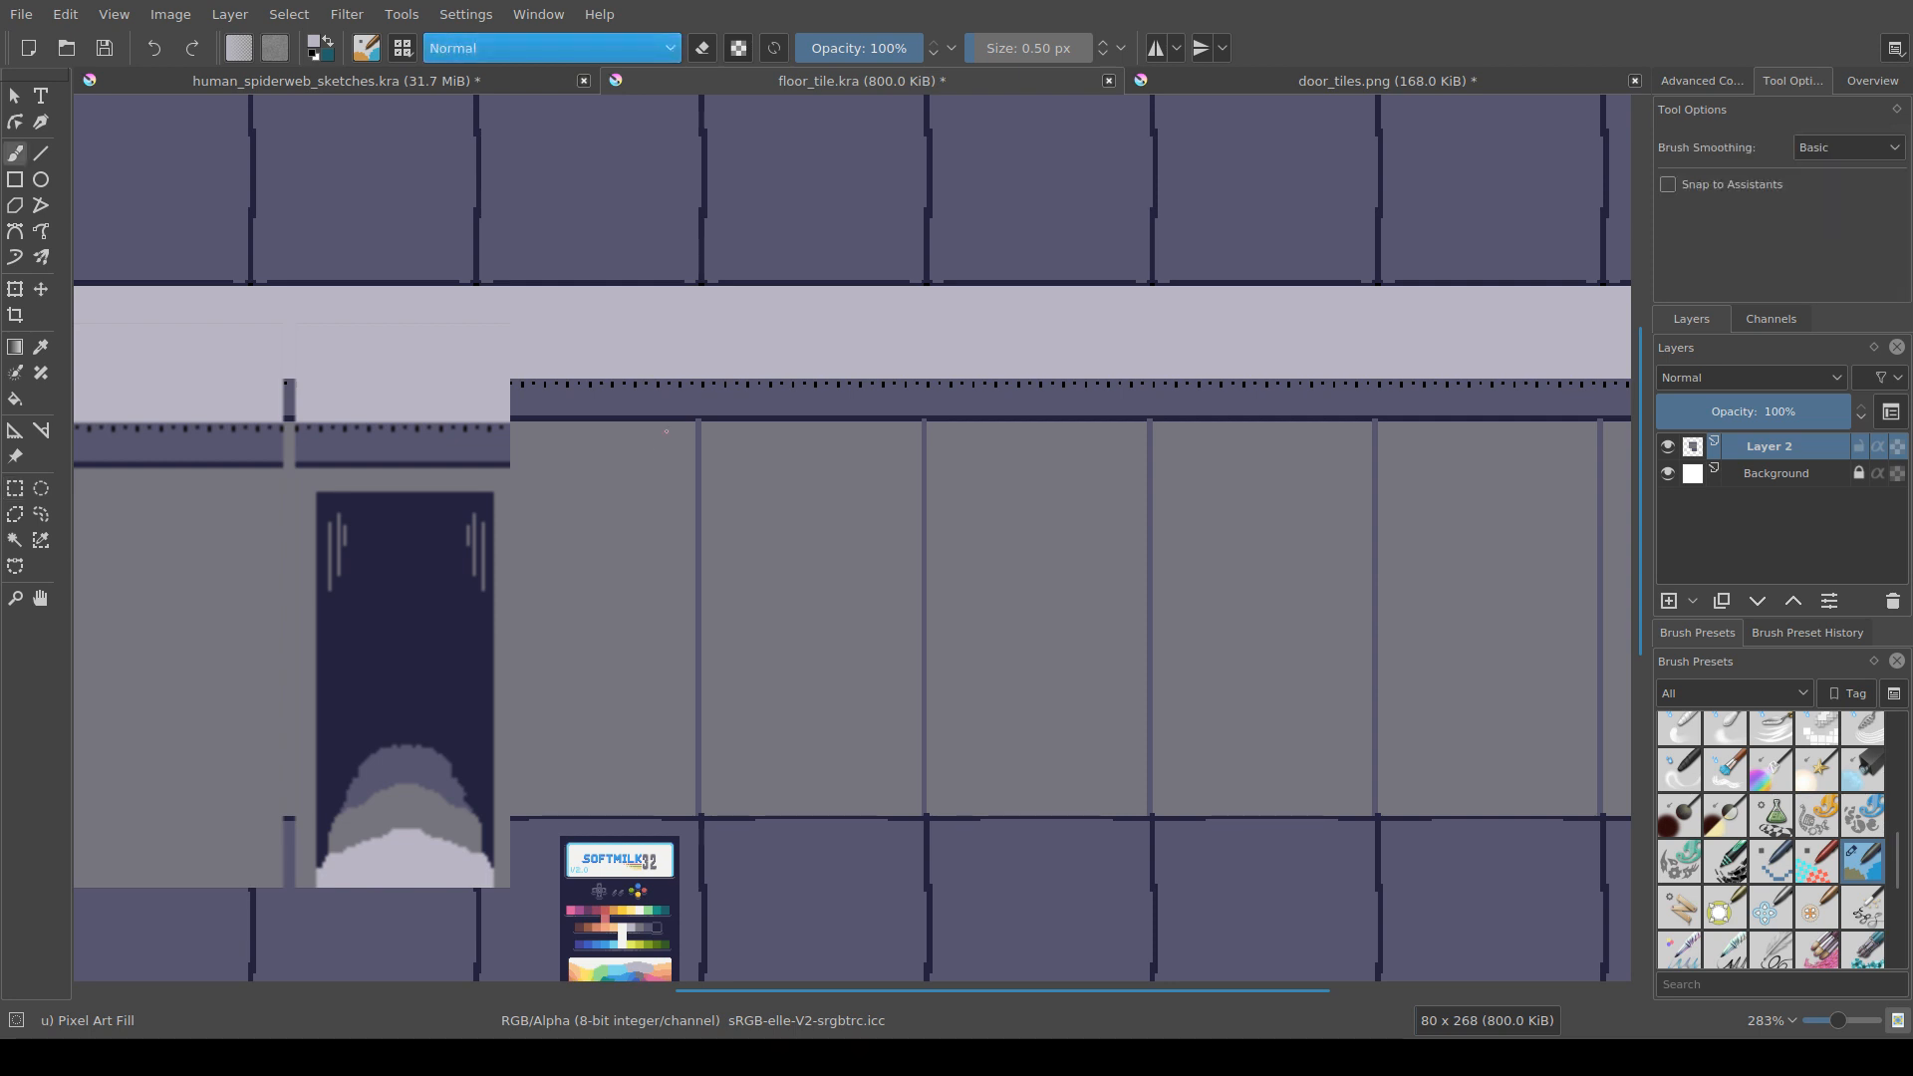
mouse_move(666, 430)
mouse_down()
mouse_move(807, 398)
mouse_move(746, 371)
mouse_up()
key(ctrl+z)
Step: Try dark navy brush strokes on the gray wall beside the panel seam and undo them
mouse_move(869, 509)
mouse_down()
mouse_move(797, 556)
mouse_move(739, 490)
mouse_up()
scroll(797, 556, up, 1)
drag(182, 502, 198, 428)
ctrl+click(636, 238)
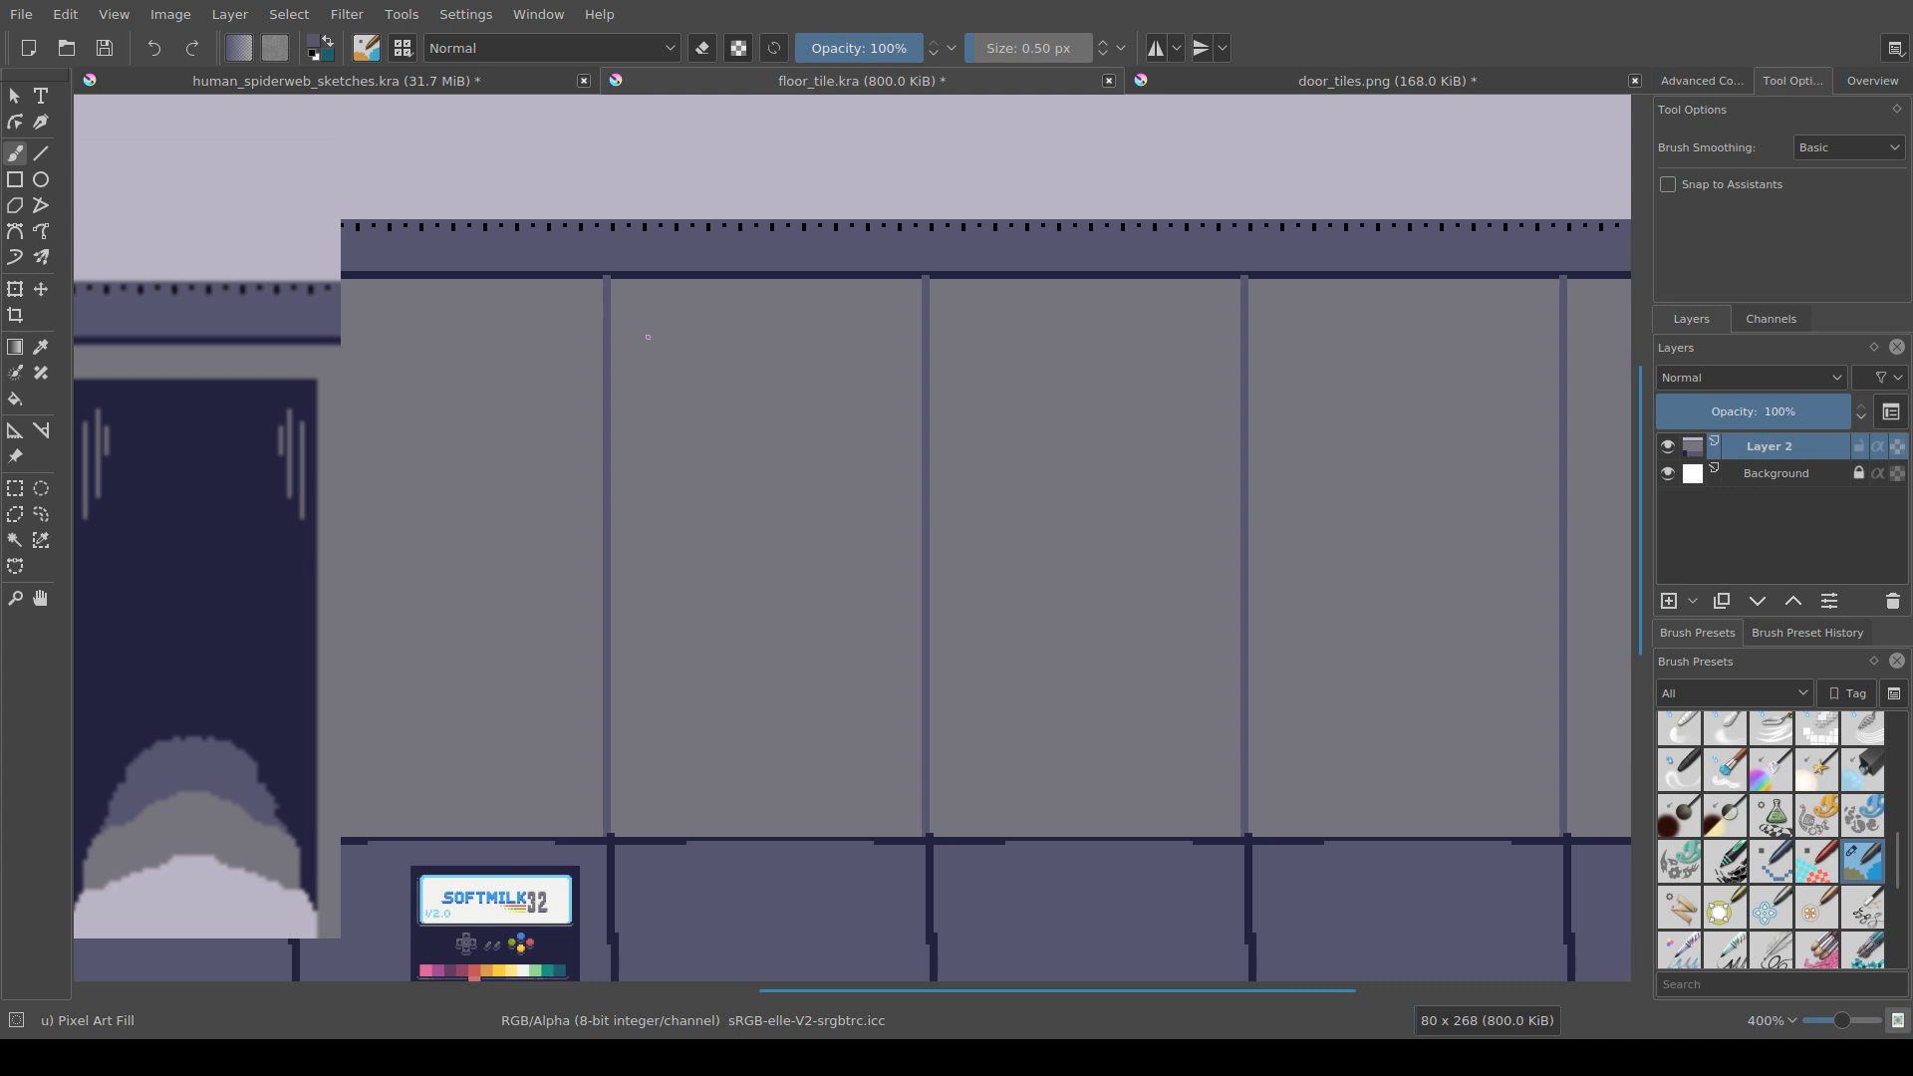
drag(673, 326, 581, 384)
drag(619, 284, 573, 604)
key(ctrl+z)
key(ctrl+z)
Step: Sample the wall gray and touch up the pixels beneath the ledge at the top of the panel seam
ctrl+click(581, 547)
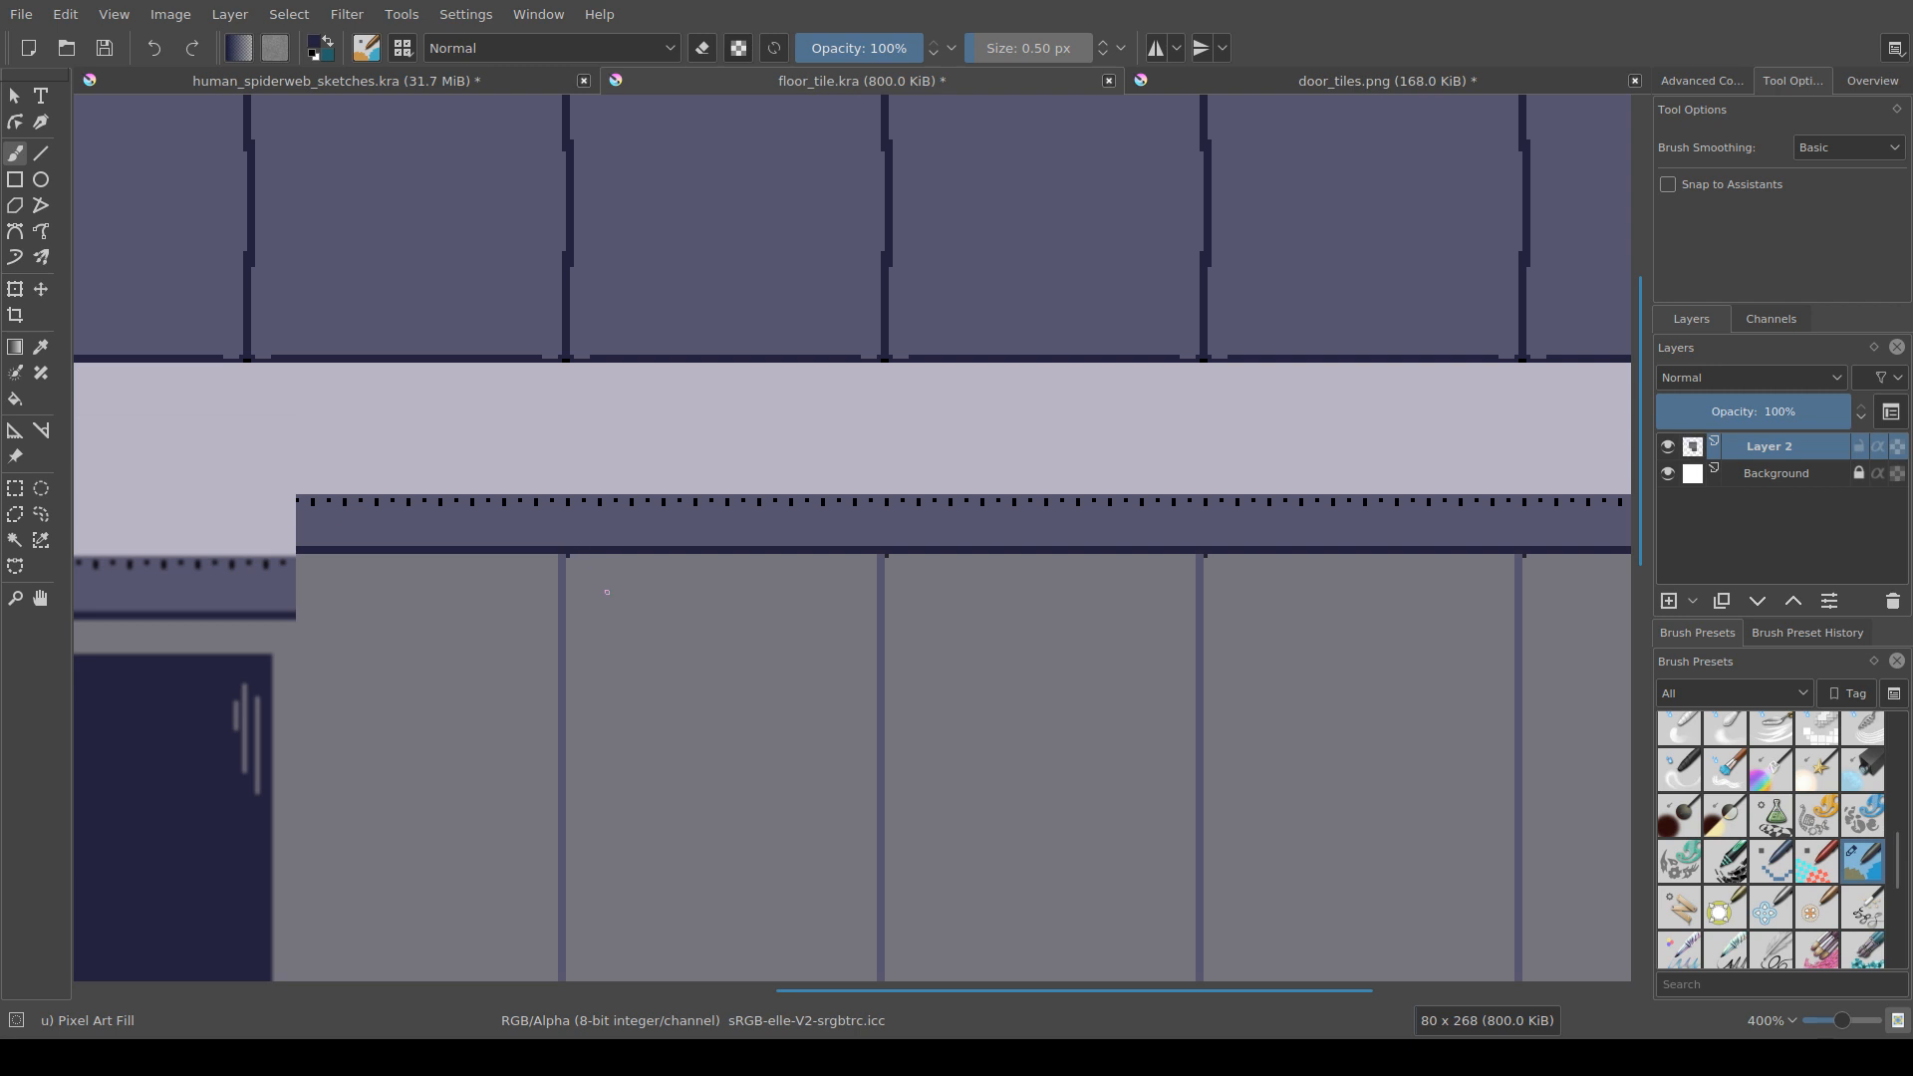
ctrl+click(632, 624)
drag(562, 523, 573, 570)
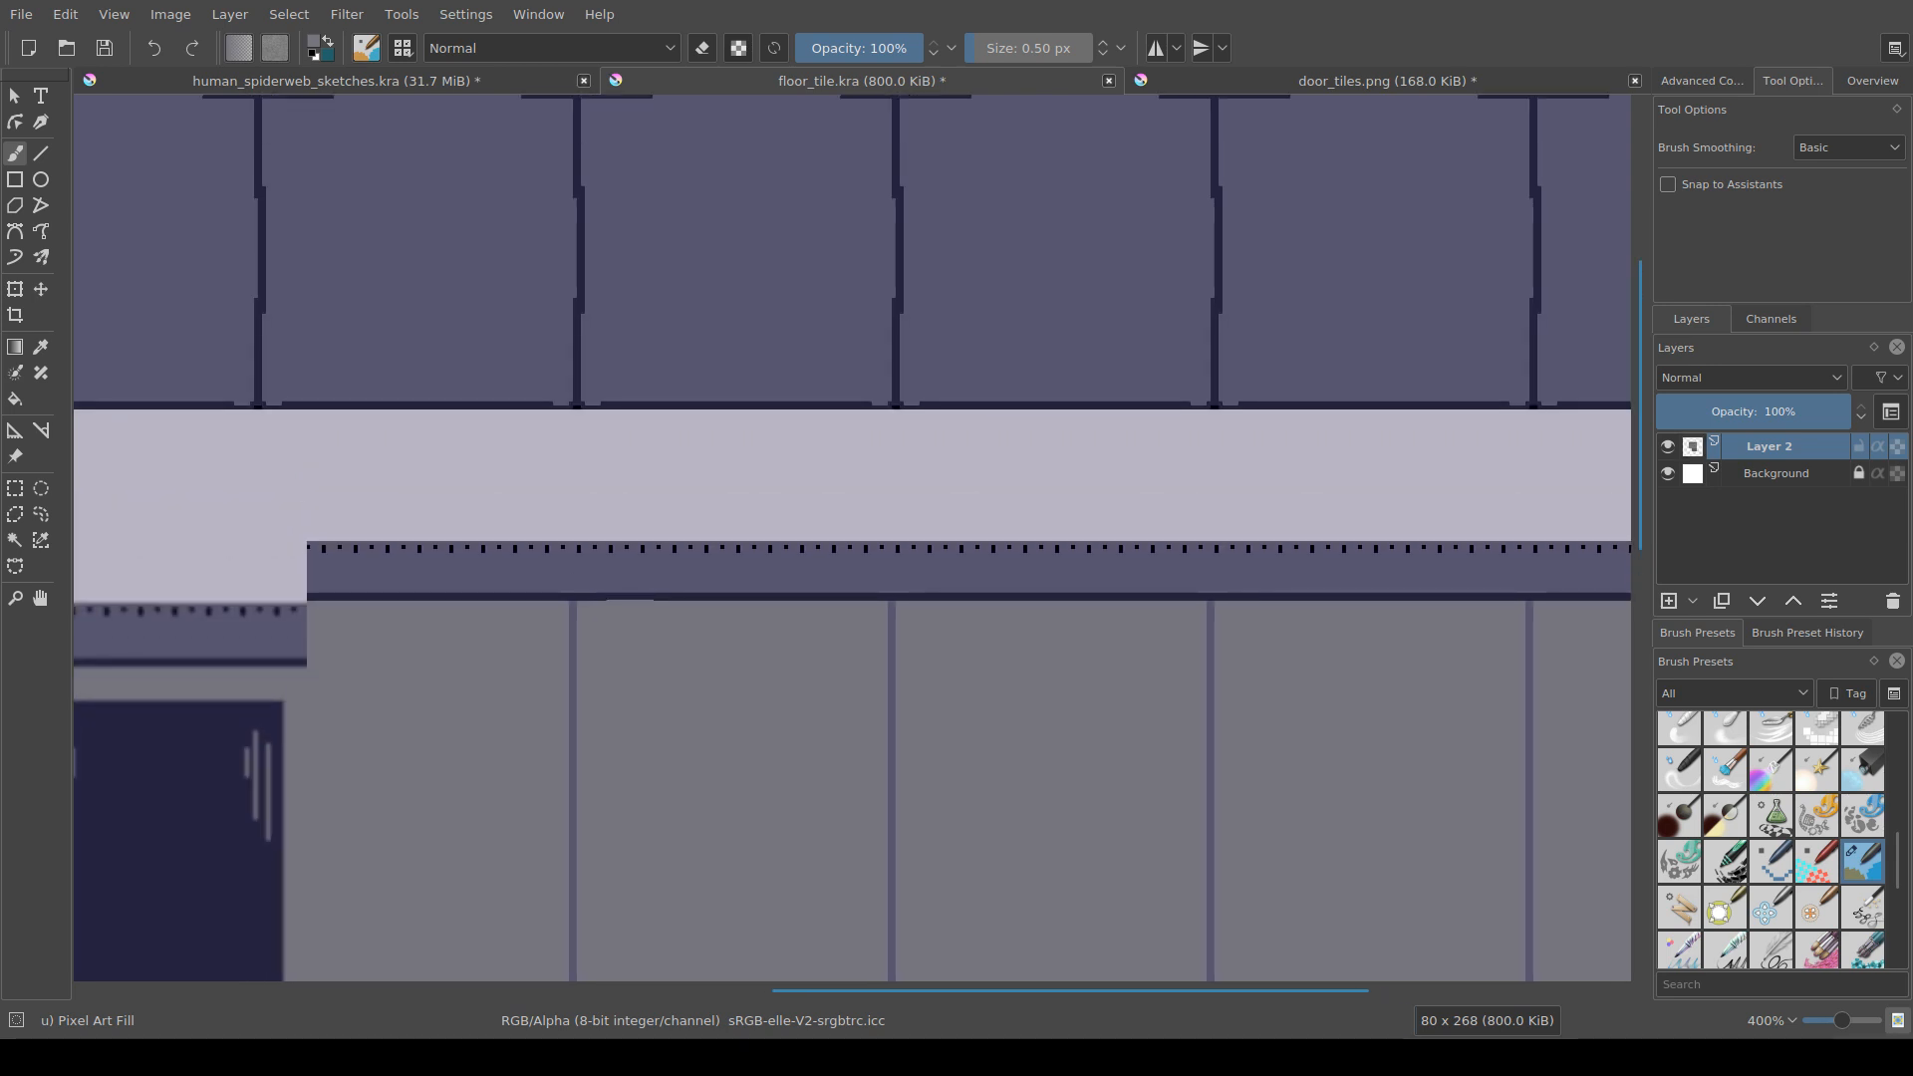
Step: Sample the dark navy and draw a notched vertical joint across the light strip above the ledge
ctrl+click(581, 598)
mouse_move(574, 539)
mouse_down()
mouse_move(574, 416)
mouse_move(571, 511)
mouse_move(579, 483)
mouse_up()
ctrl+click(556, 489)
ctrl+click(574, 475)
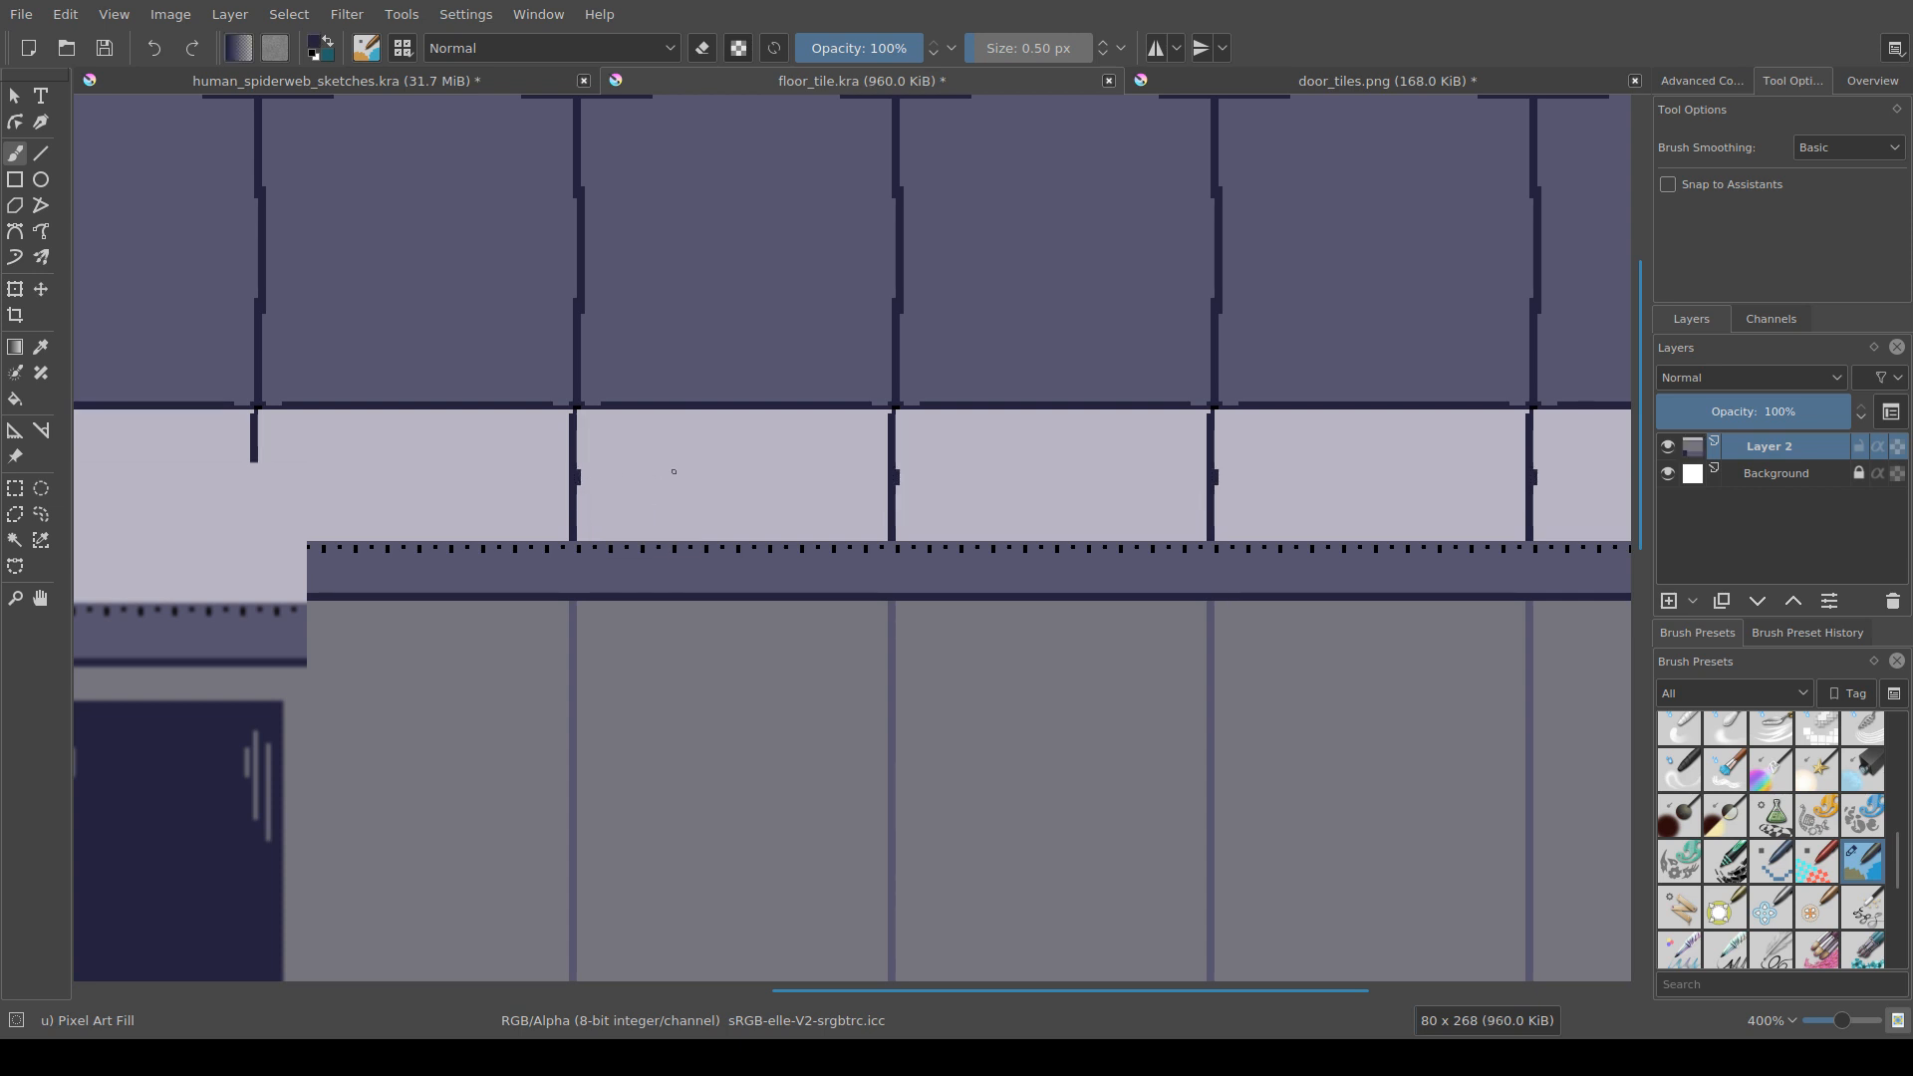
scroll(699, 495, down, 2)
drag(832, 595, 787, 638)
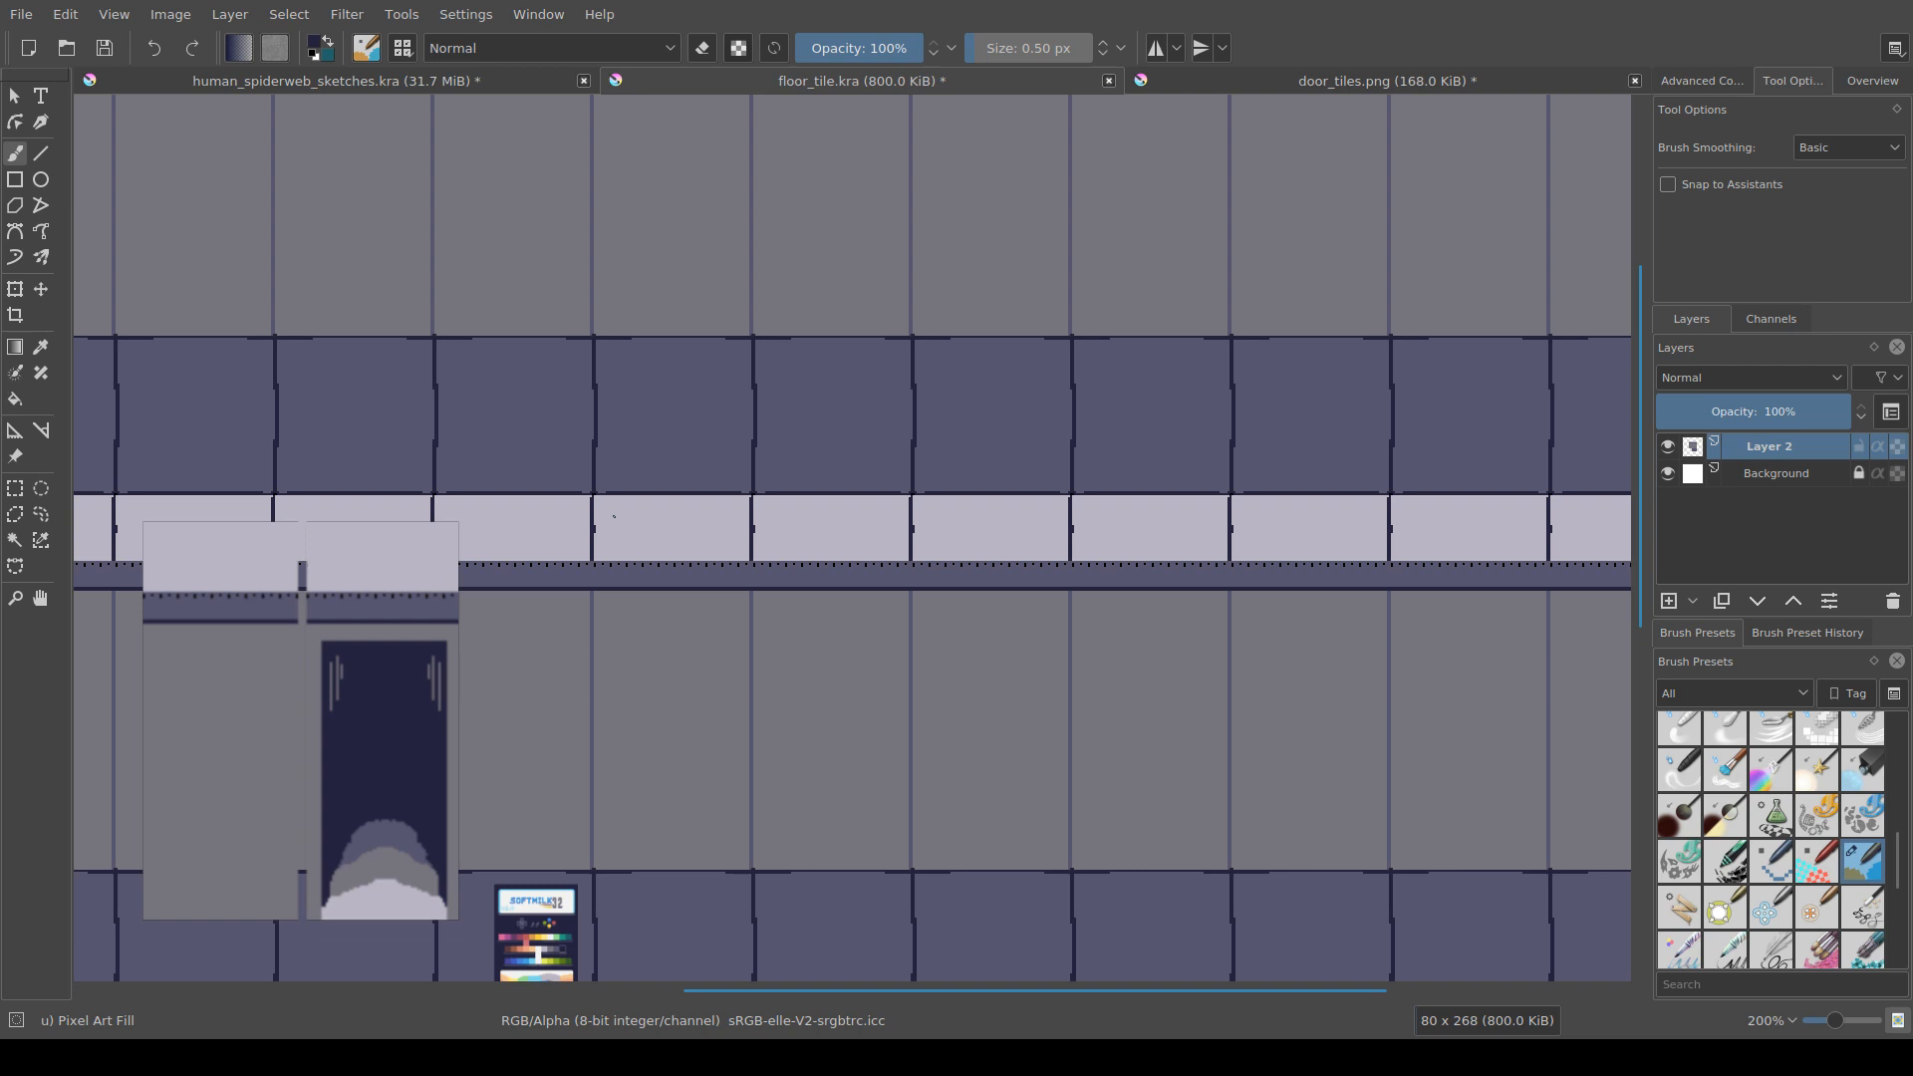
drag(614, 516, 570, 245)
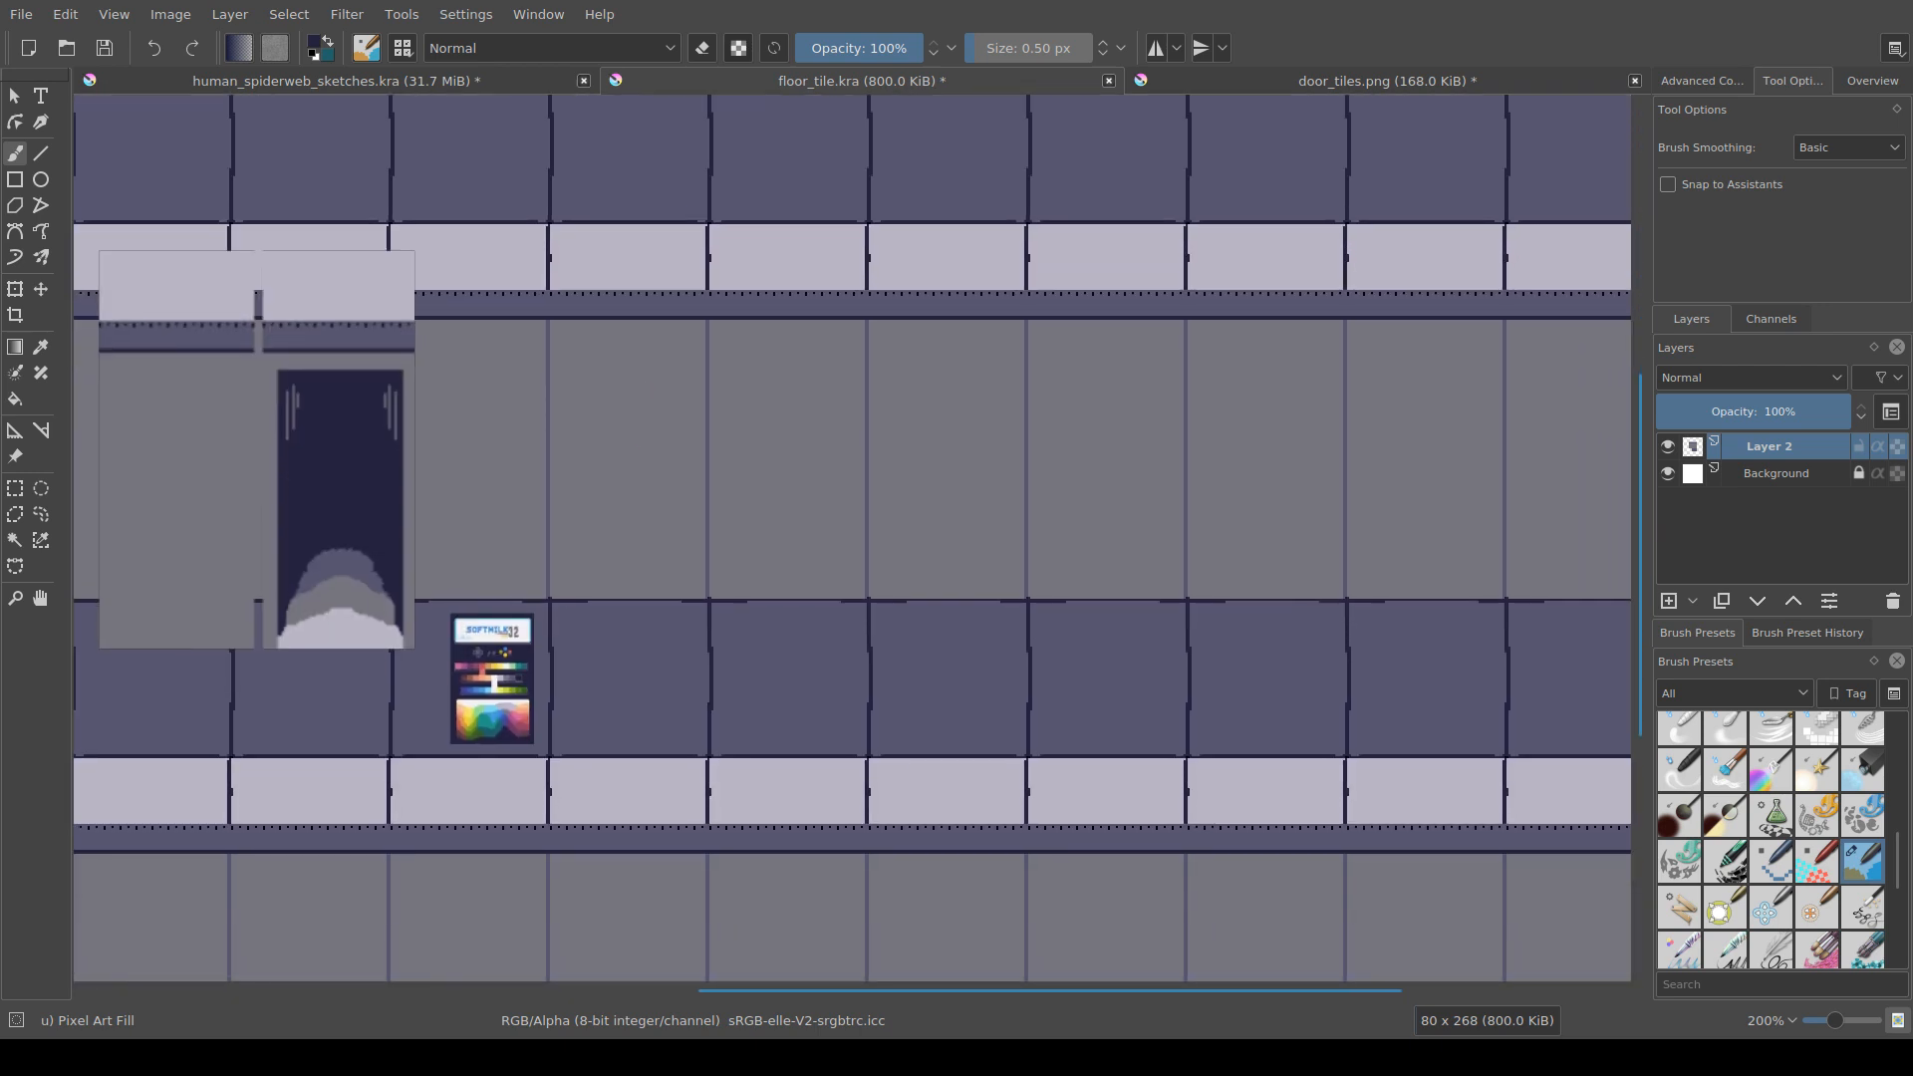
drag(618, 439, 671, 480)
Step: Select the purple floor tile by contiguous area and fill it with the light lavender from the strip
ctrl+click(667, 295)
key(f)
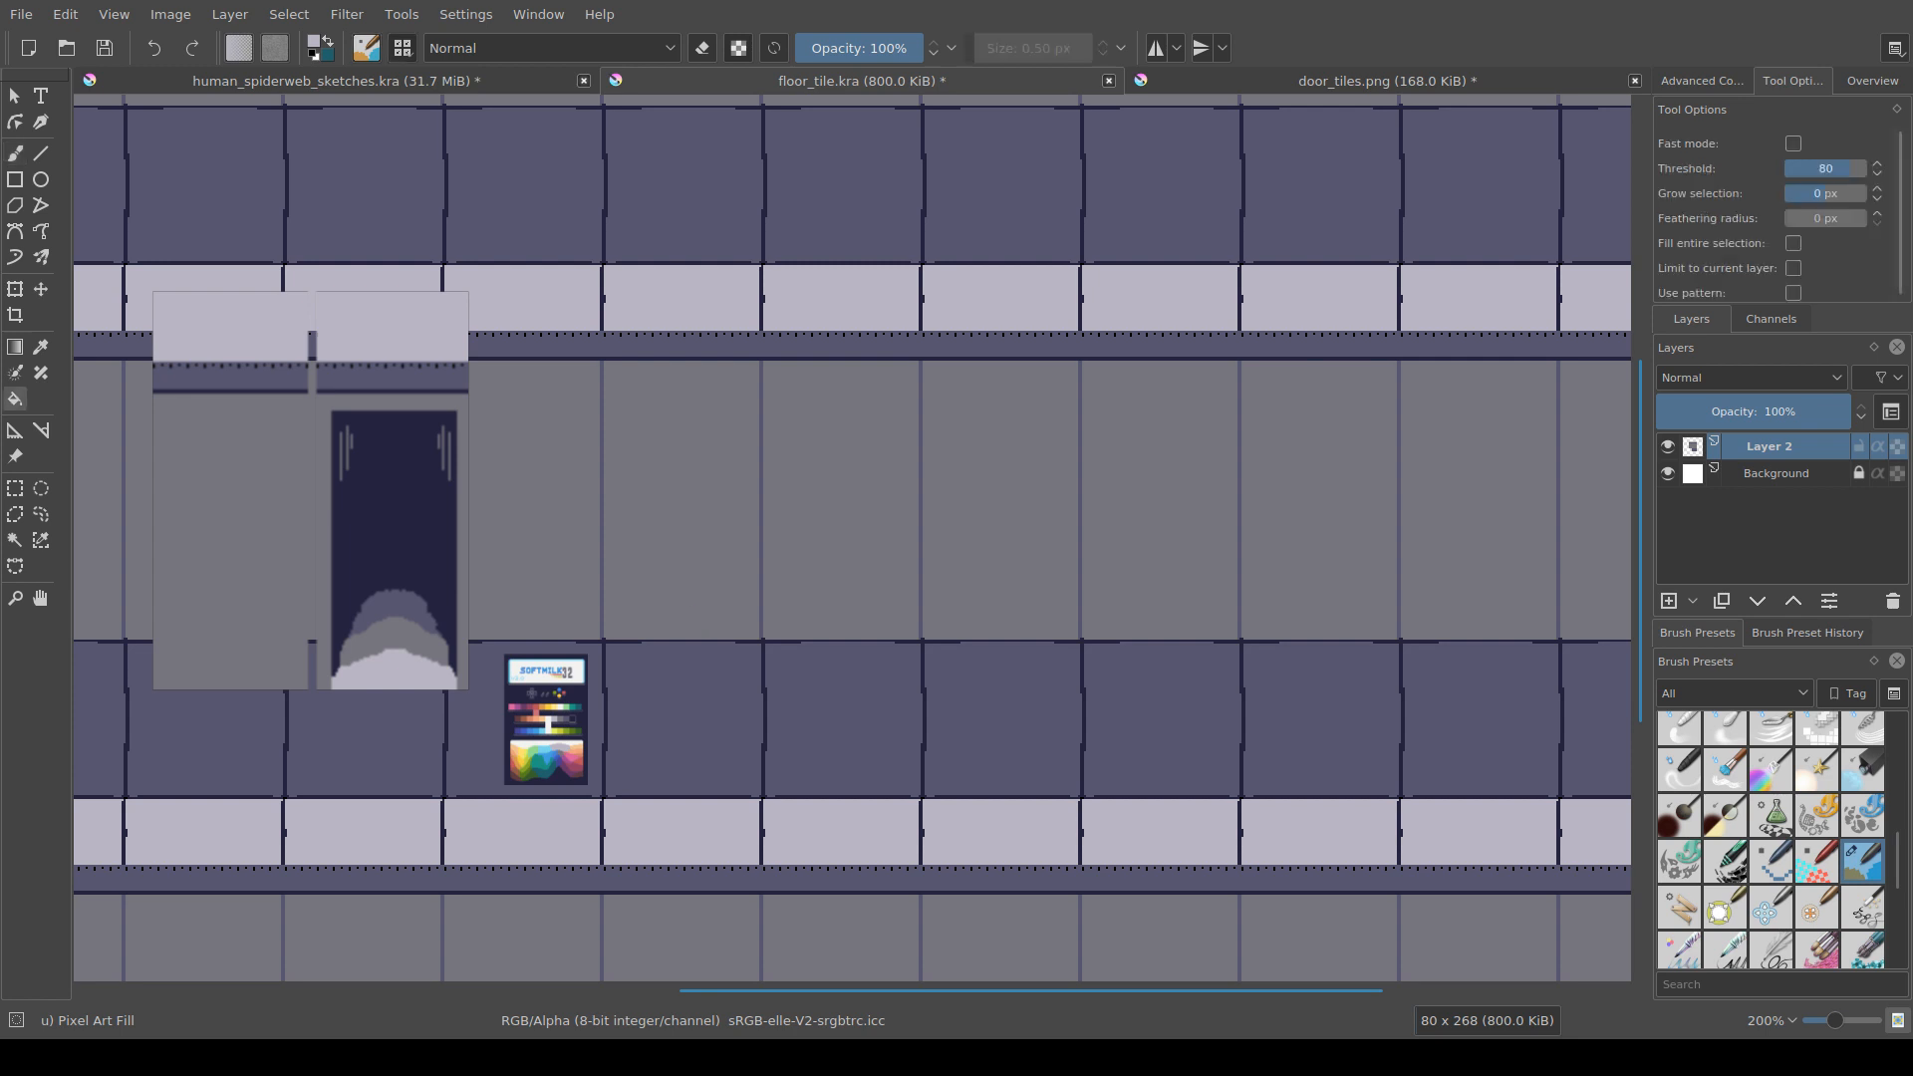
click(15, 540)
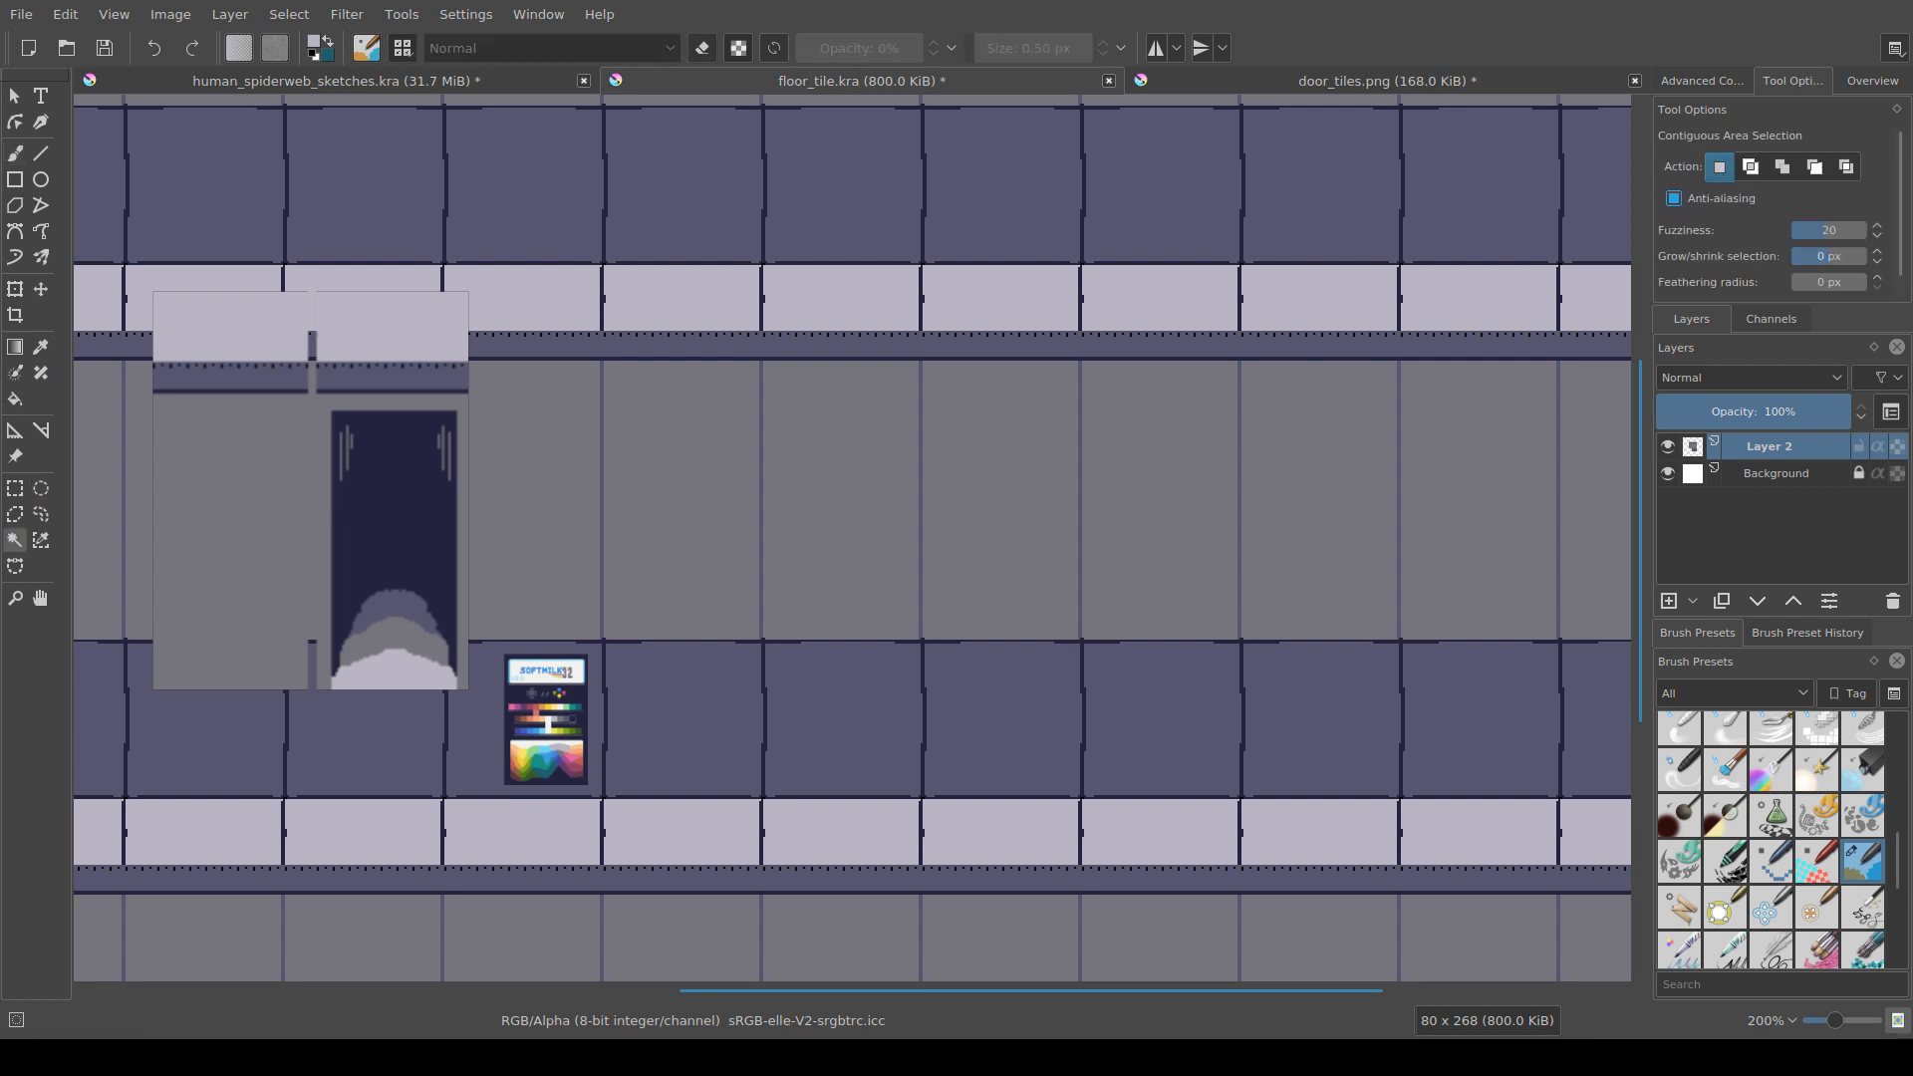
click(684, 719)
key(f)
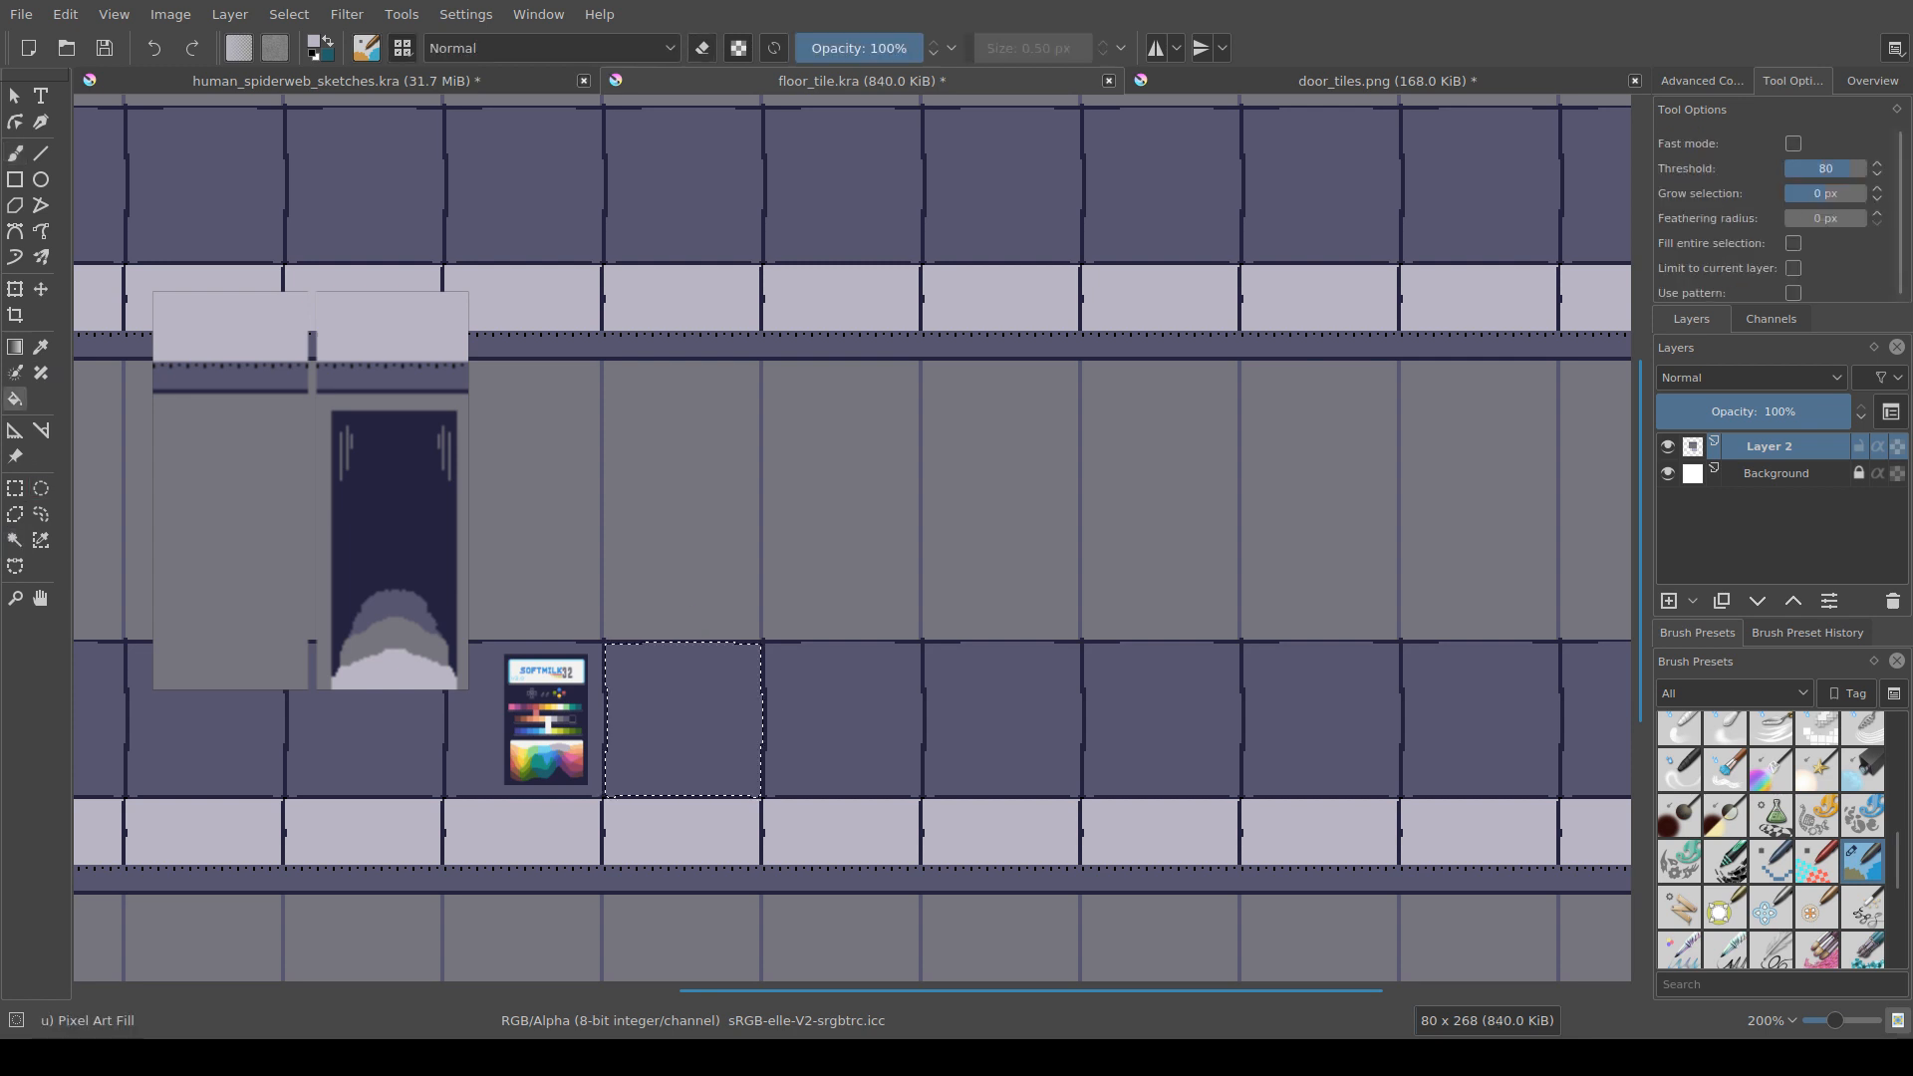
click(684, 719)
drag(648, 355, 652, 669)
scroll(681, 554, up, 2)
Step: Select the light strip between the floor tiles and the ledge and fill it with dark navy
click(15, 540)
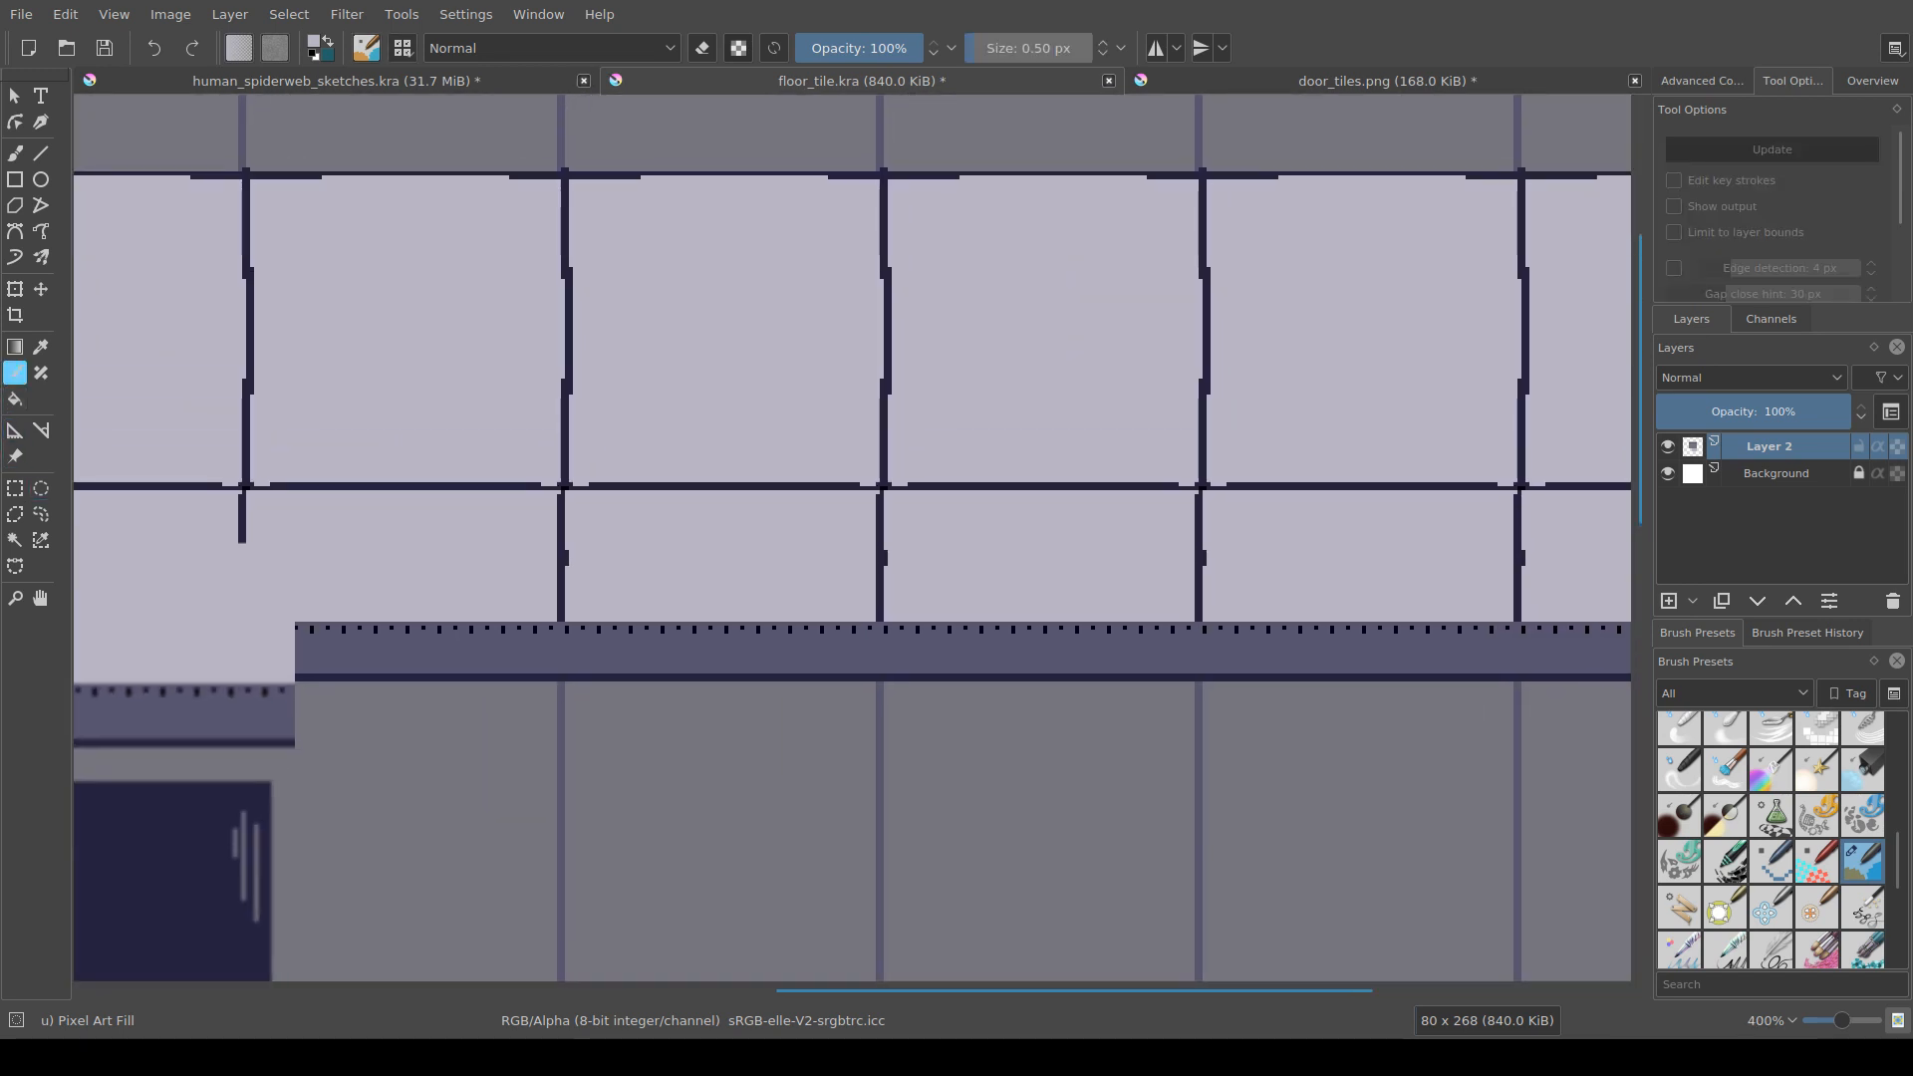
scroll(672, 628, down, 2)
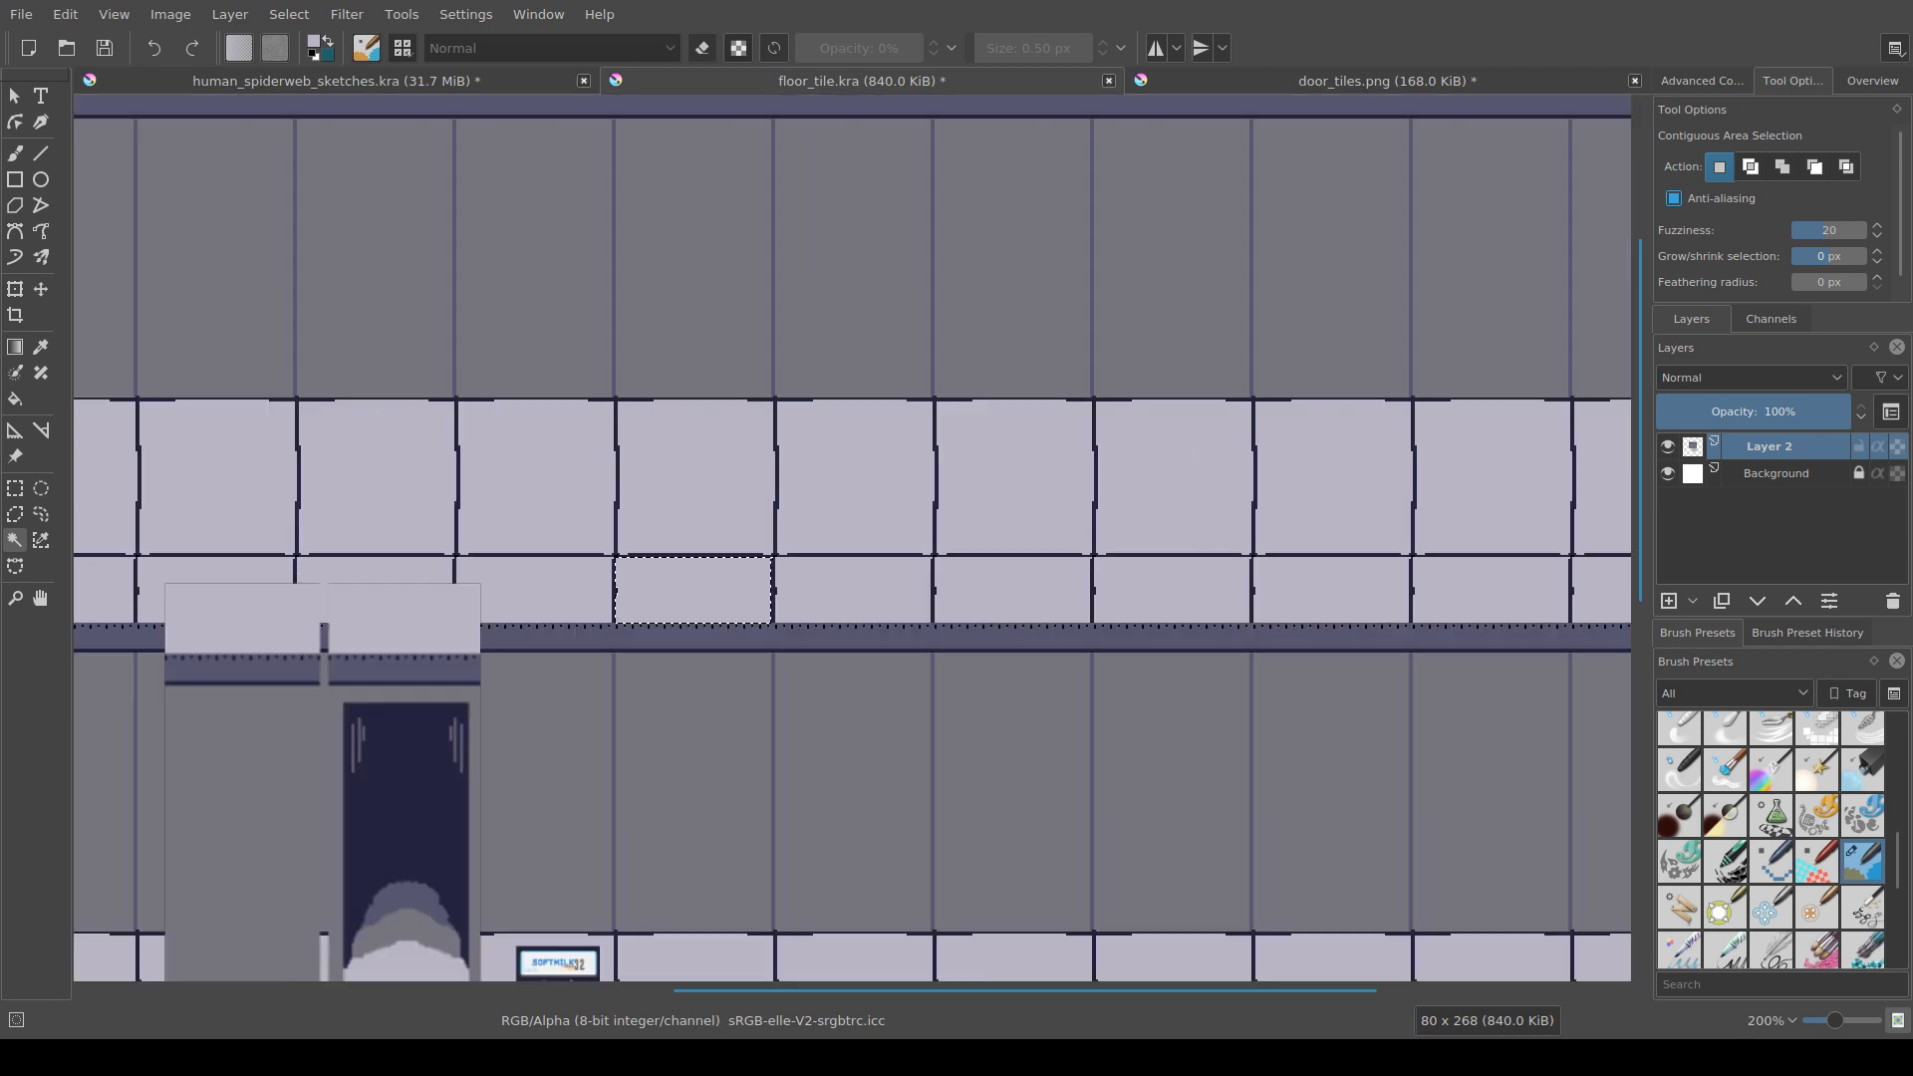
drag(735, 745, 743, 648)
scroll(743, 648, up, 3)
click(677, 224)
key(f)
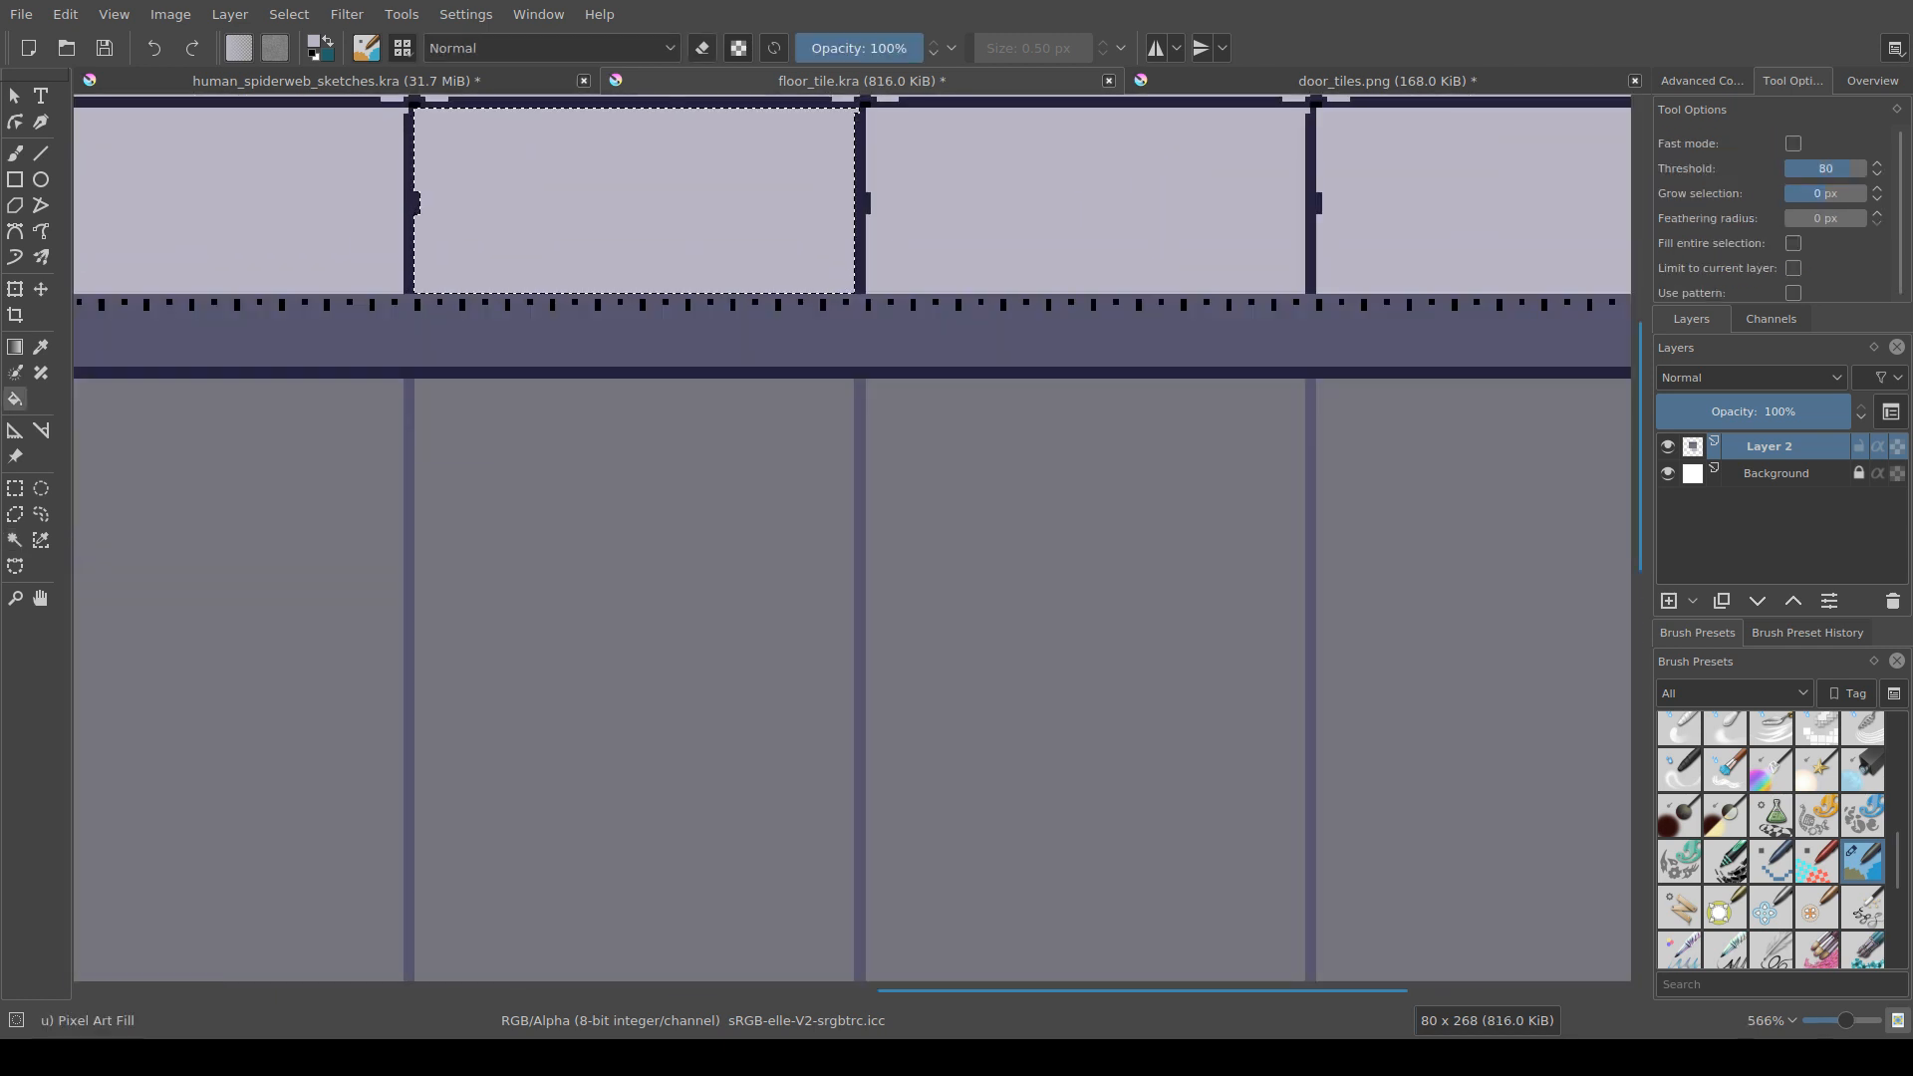
ctrl+click(688, 372)
click(678, 234)
drag(678, 235, 750, 545)
scroll(638, 575, down, 3)
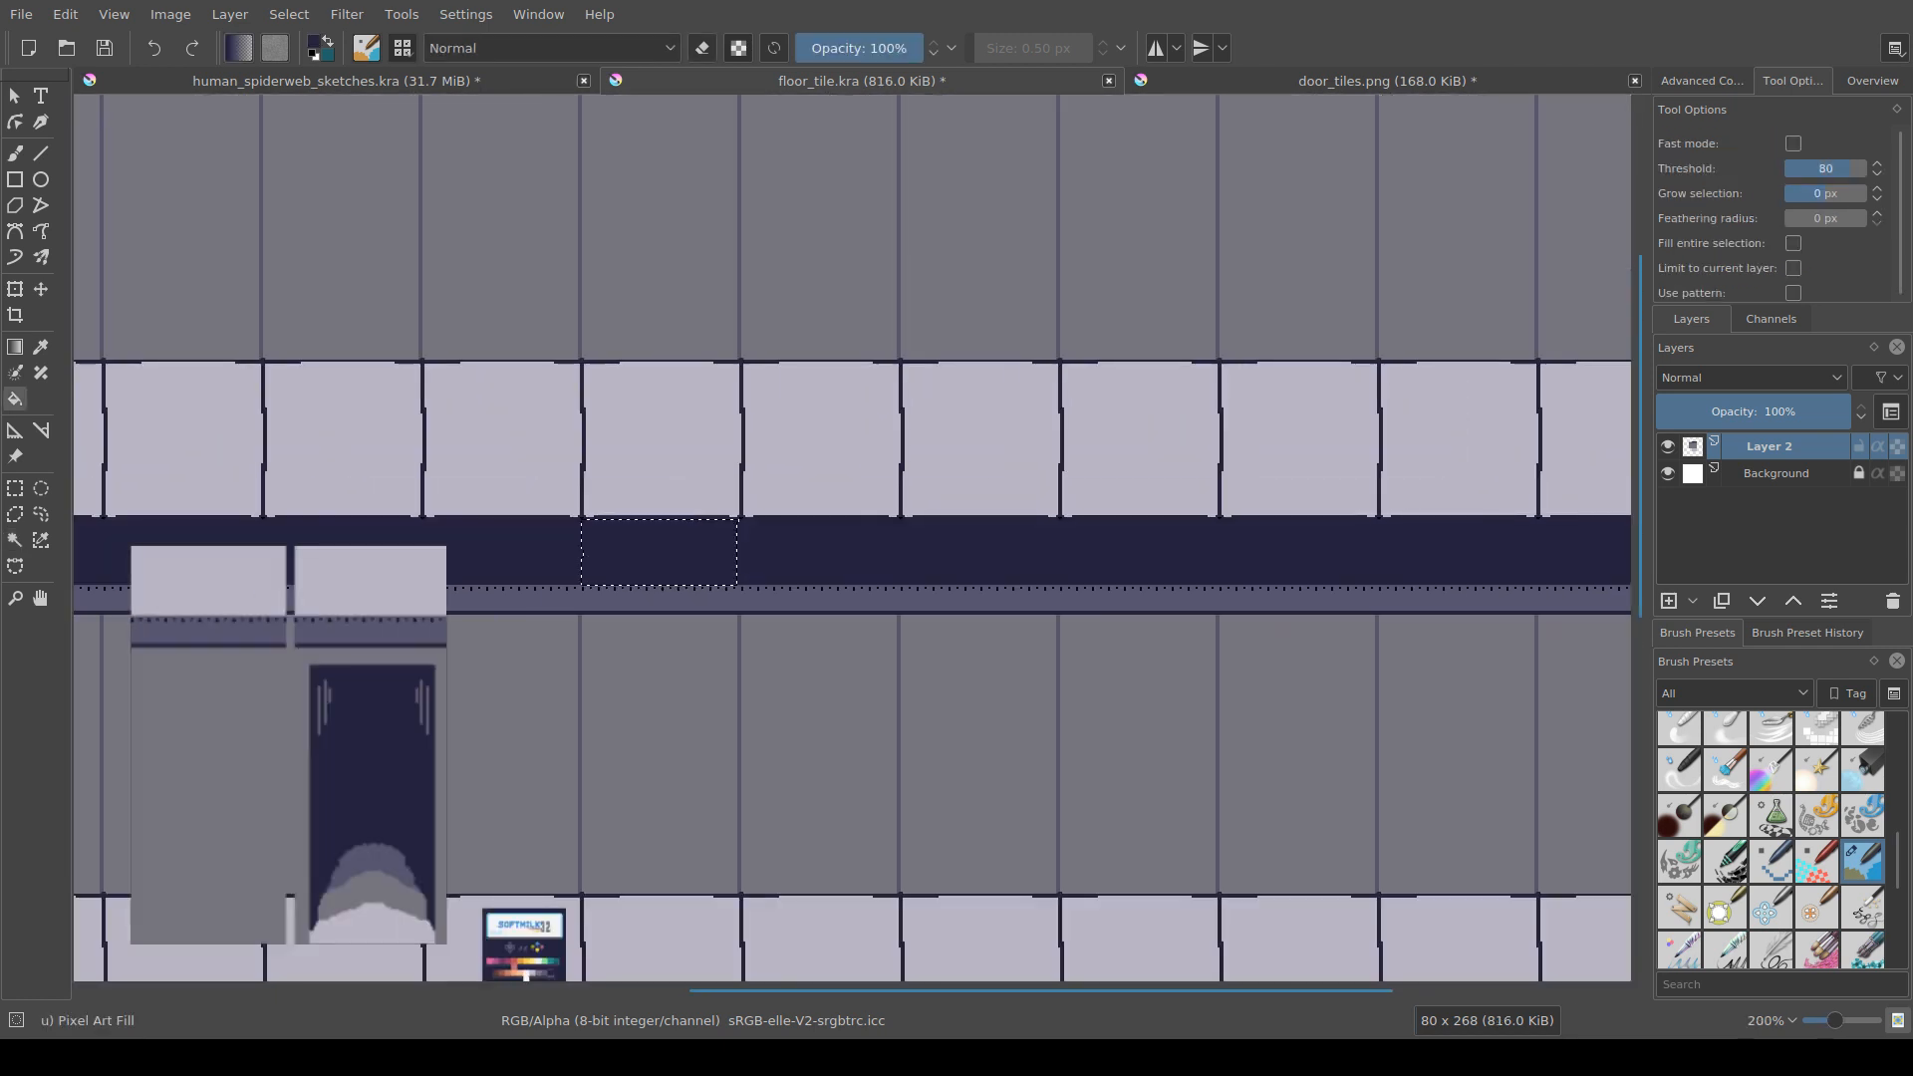
drag(637, 575, 710, 451)
scroll(692, 444, up, 1)
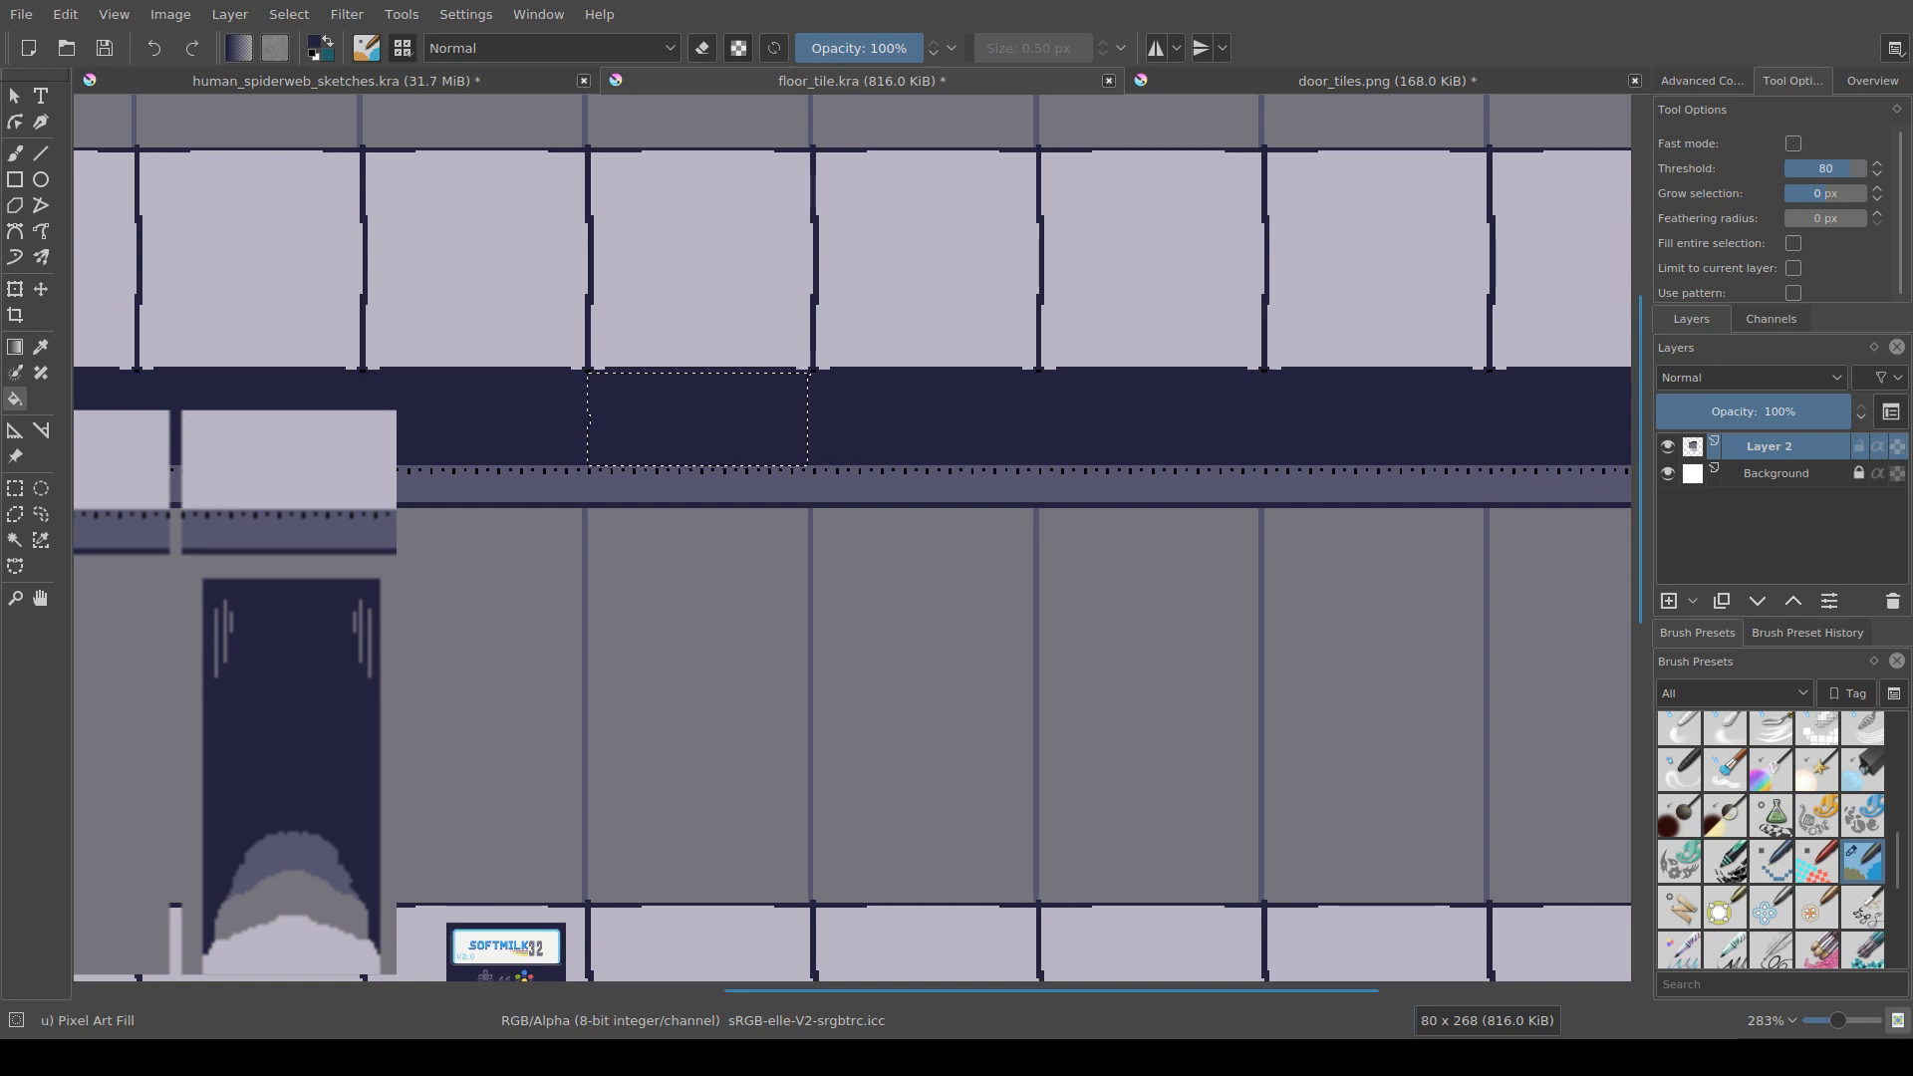
Step: Select the vertical seam between the gray wall panels and fill it with dark navy
click(15, 540)
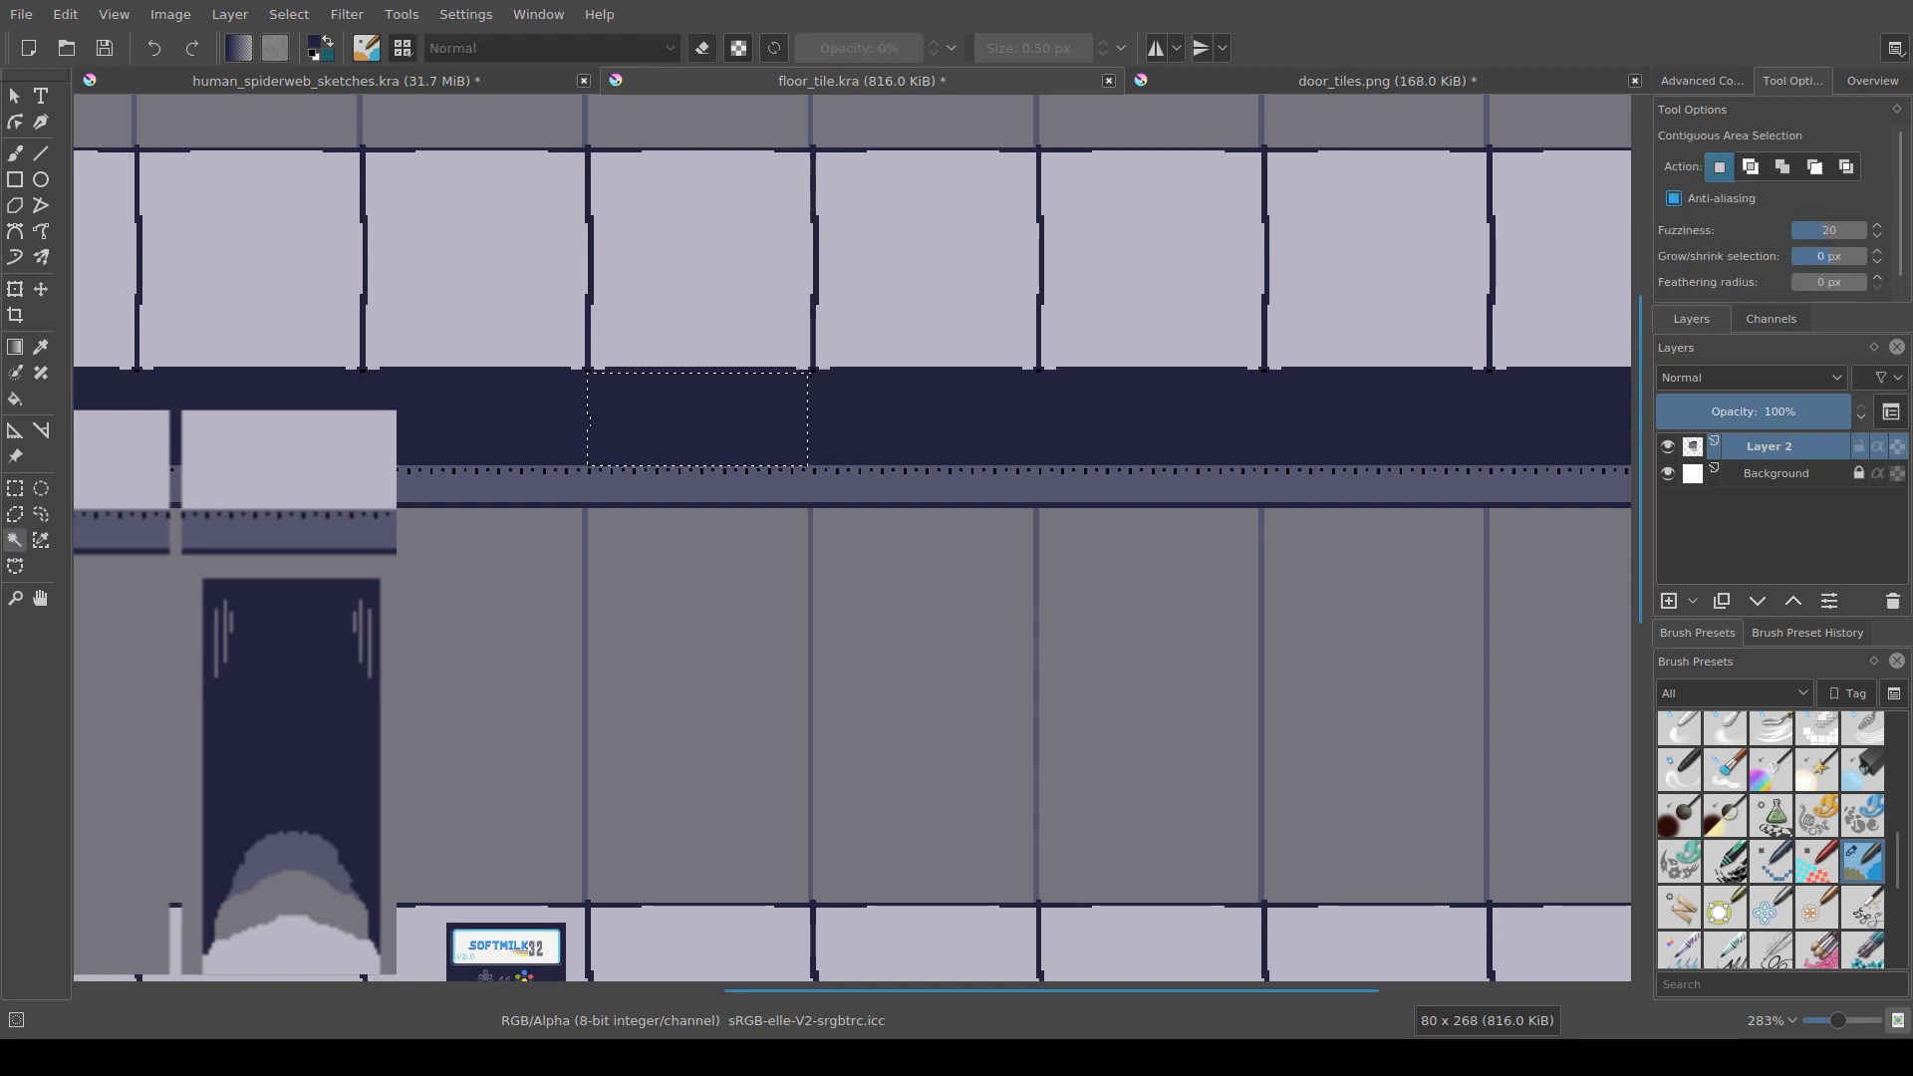
key(ctrl+shift+a)
click(737, 733)
scroll(845, 758, up, 2)
drag(845, 758, 769, 650)
key(ctrl+r)
key(ctrl+shift+a)
drag(692, 150, 702, 938)
key(f)
click(698, 638)
drag(697, 637, 1037, 628)
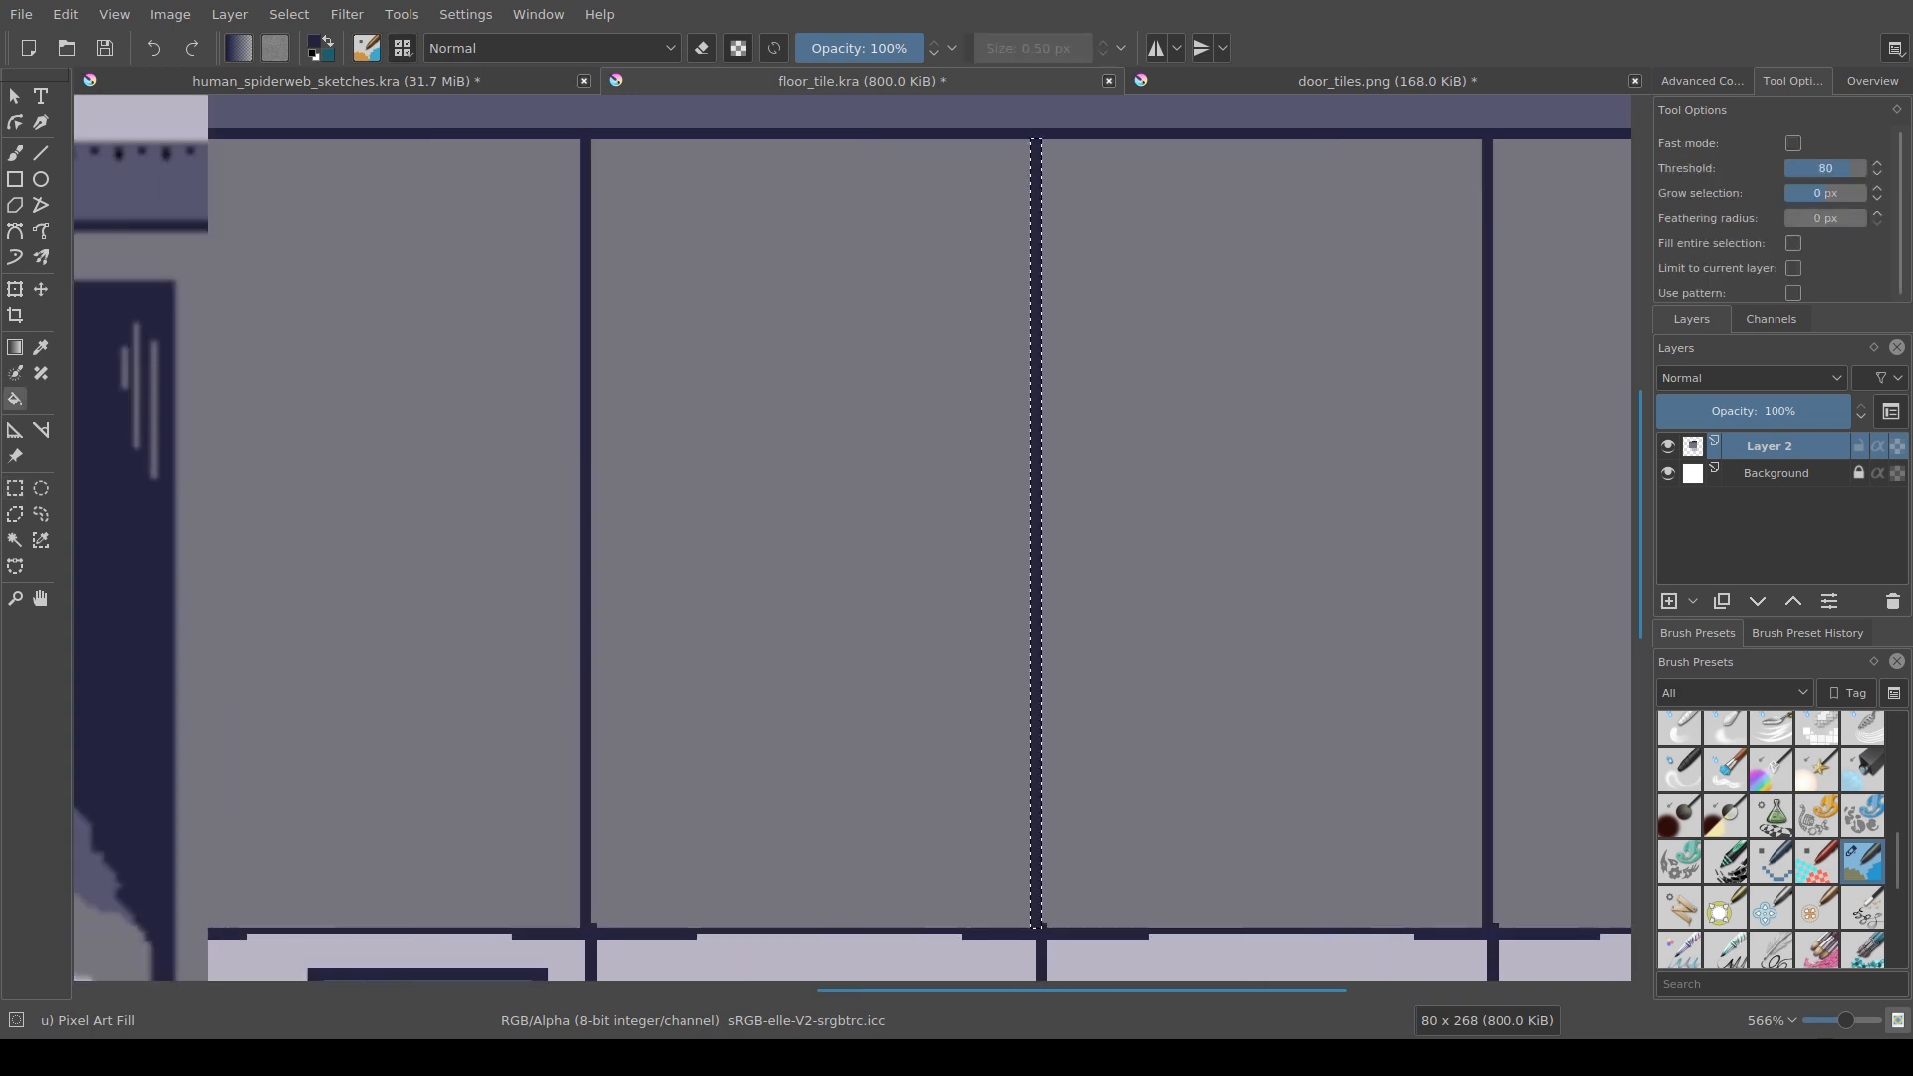
Step: Clear the seam selection and check the repeating floor, ledge and wall pattern from a distance
key(b)
mouse_move(826, 512)
mouse_down()
mouse_move(824, 841)
mouse_move(804, 668)
mouse_move(669, 604)
mouse_move(690, 559)
mouse_move(771, 662)
mouse_up()
scroll(817, 803, down, 2)
key(ctrl+r)
click(831, 615)
scroll(835, 607, down, 2)
scroll(670, 604, up, 1)
scroll(817, 710, down, 1)
drag(817, 835, 794, 745)
scroll(818, 761, down, 1)
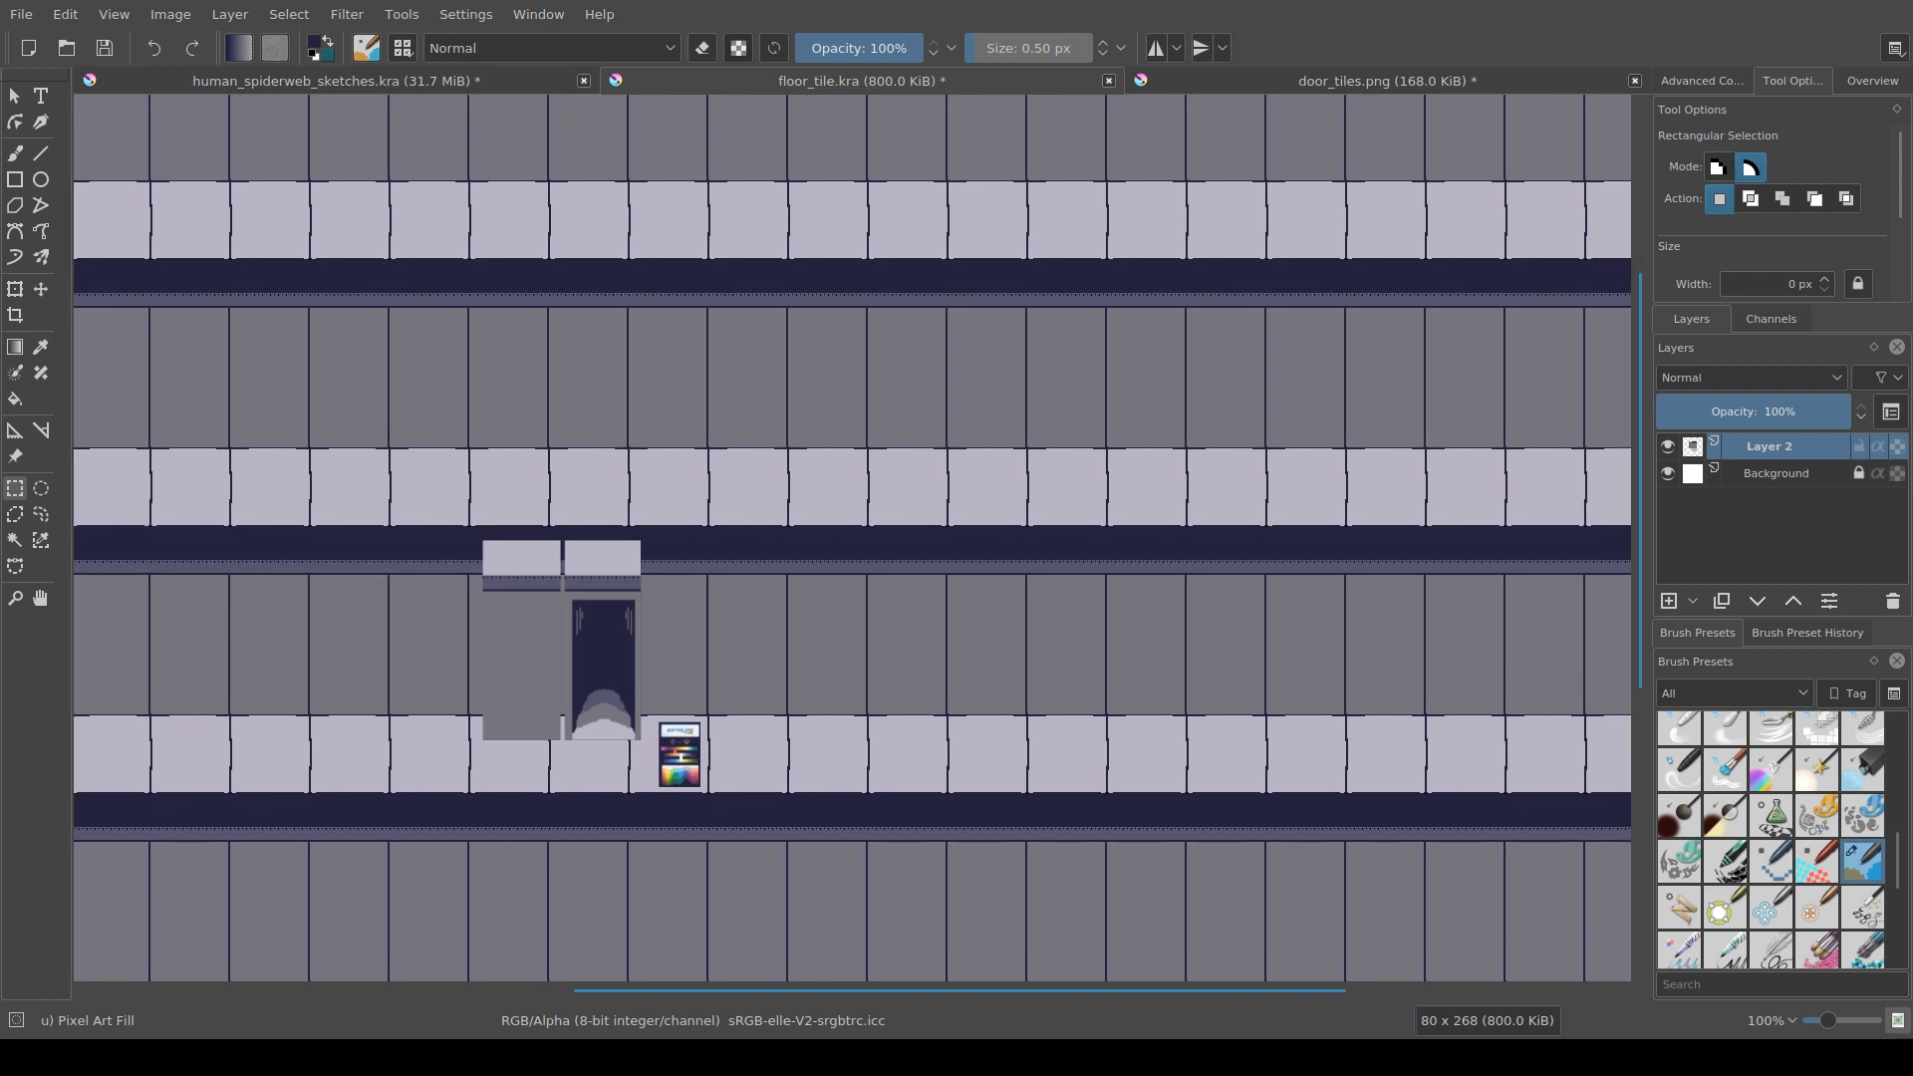
scroll(871, 793, up, 1)
scroll(662, 618, up, 3)
Step: Draw a stepped navy corner mark where the wall seam meets the underside of the ledge
key(b)
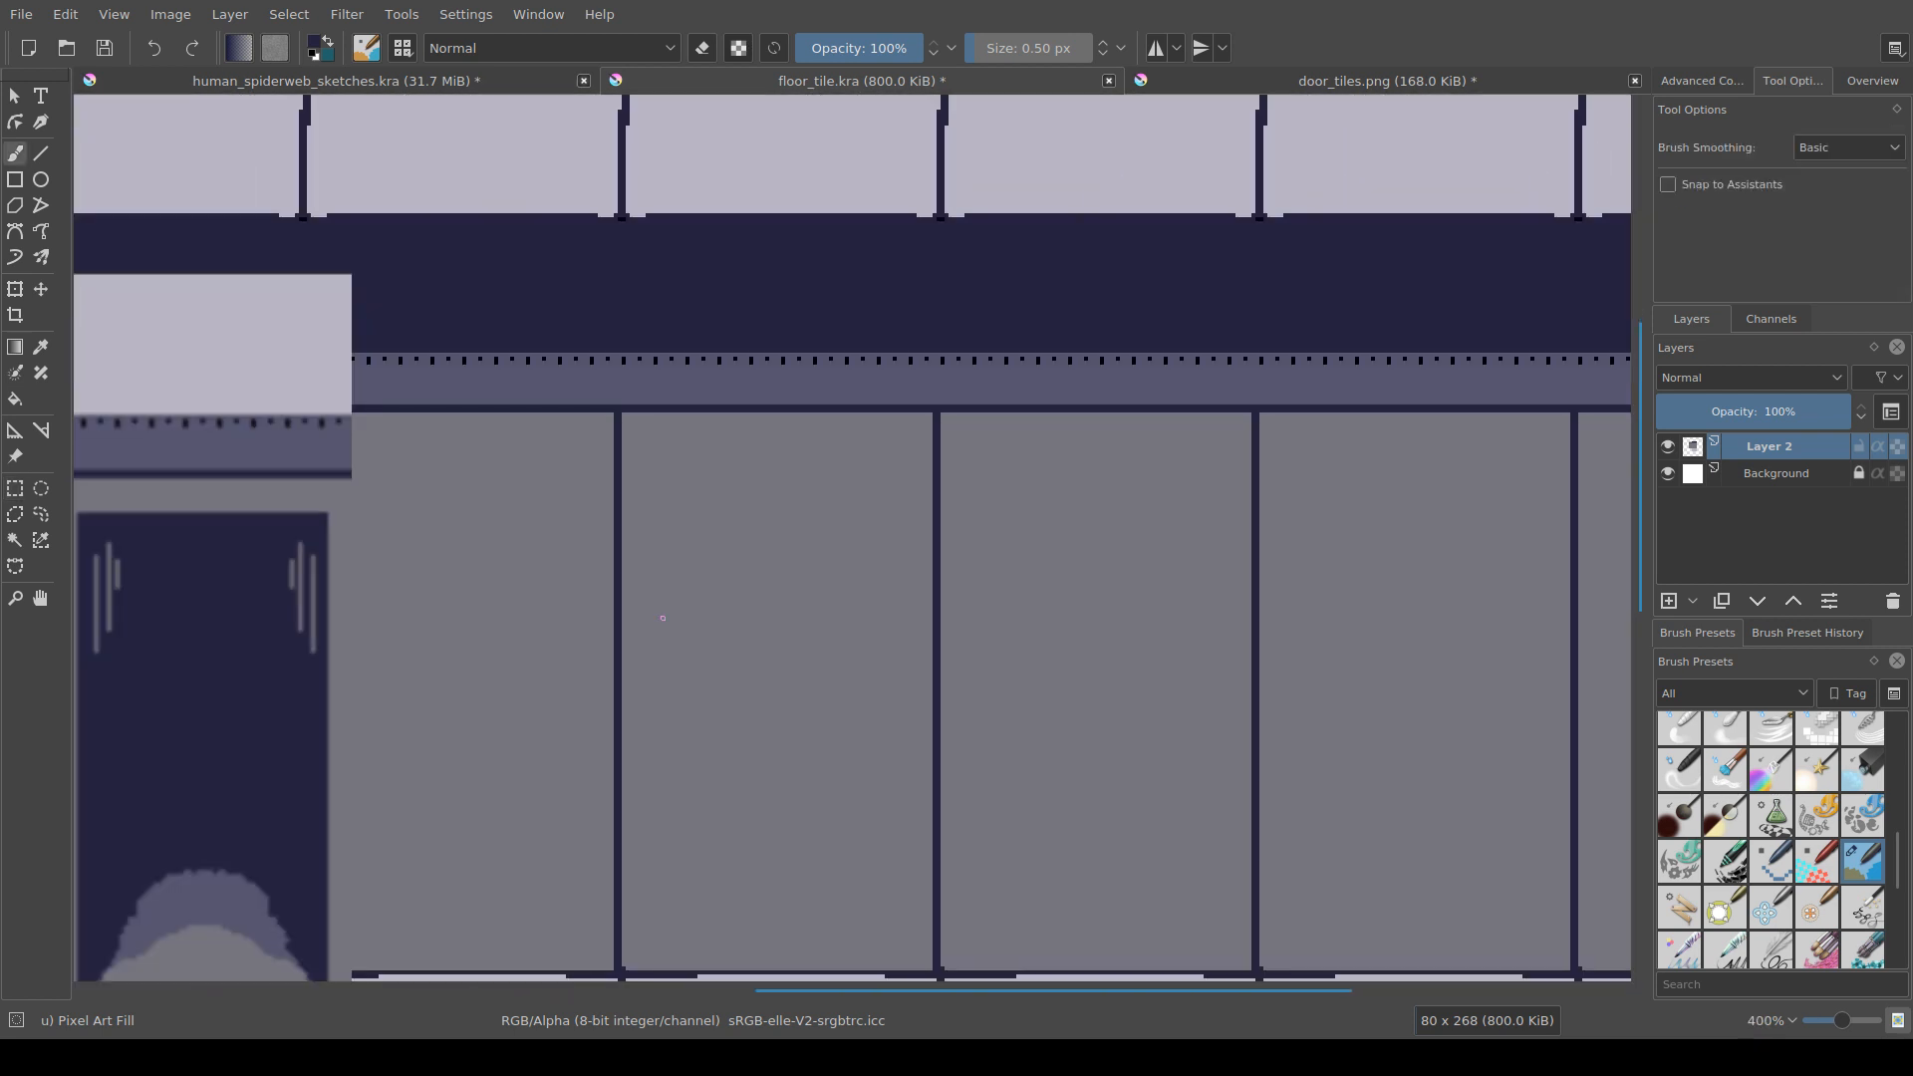
drag(722, 454, 679, 483)
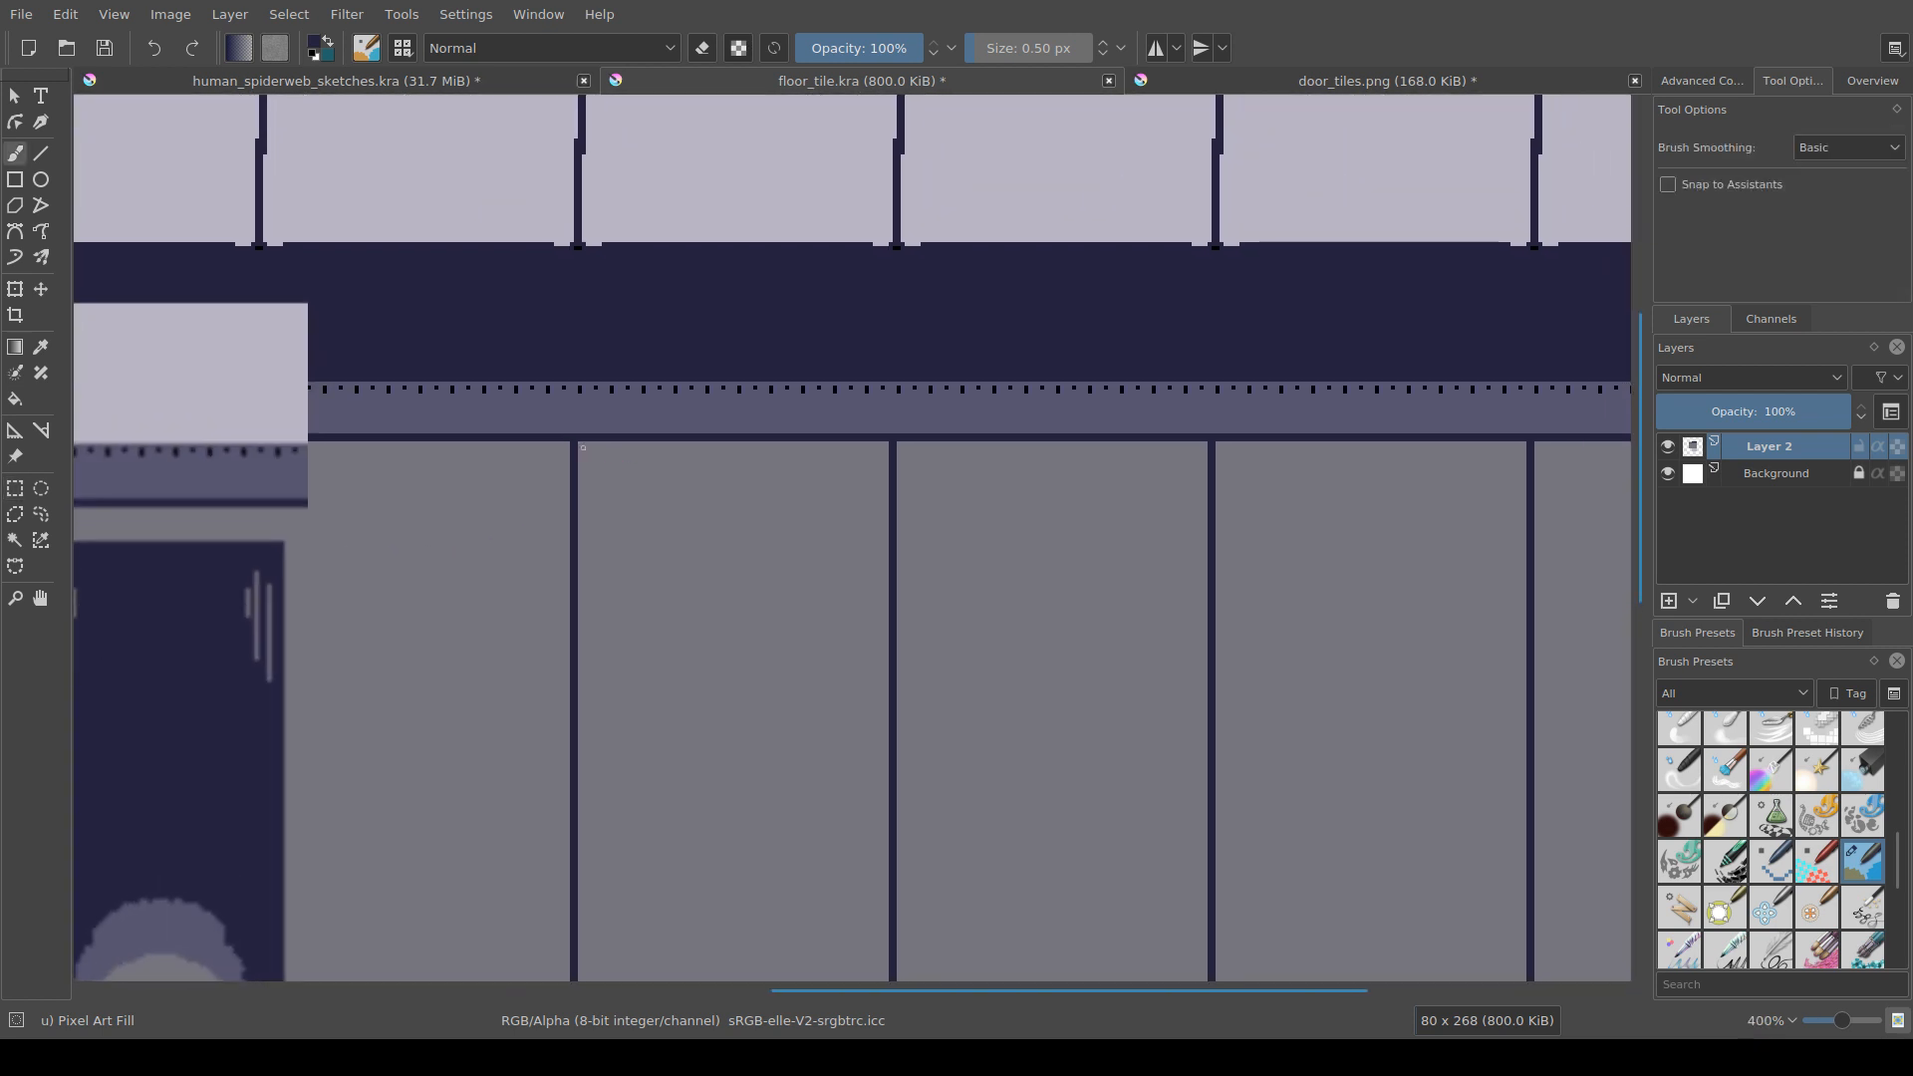
drag(580, 443, 616, 443)
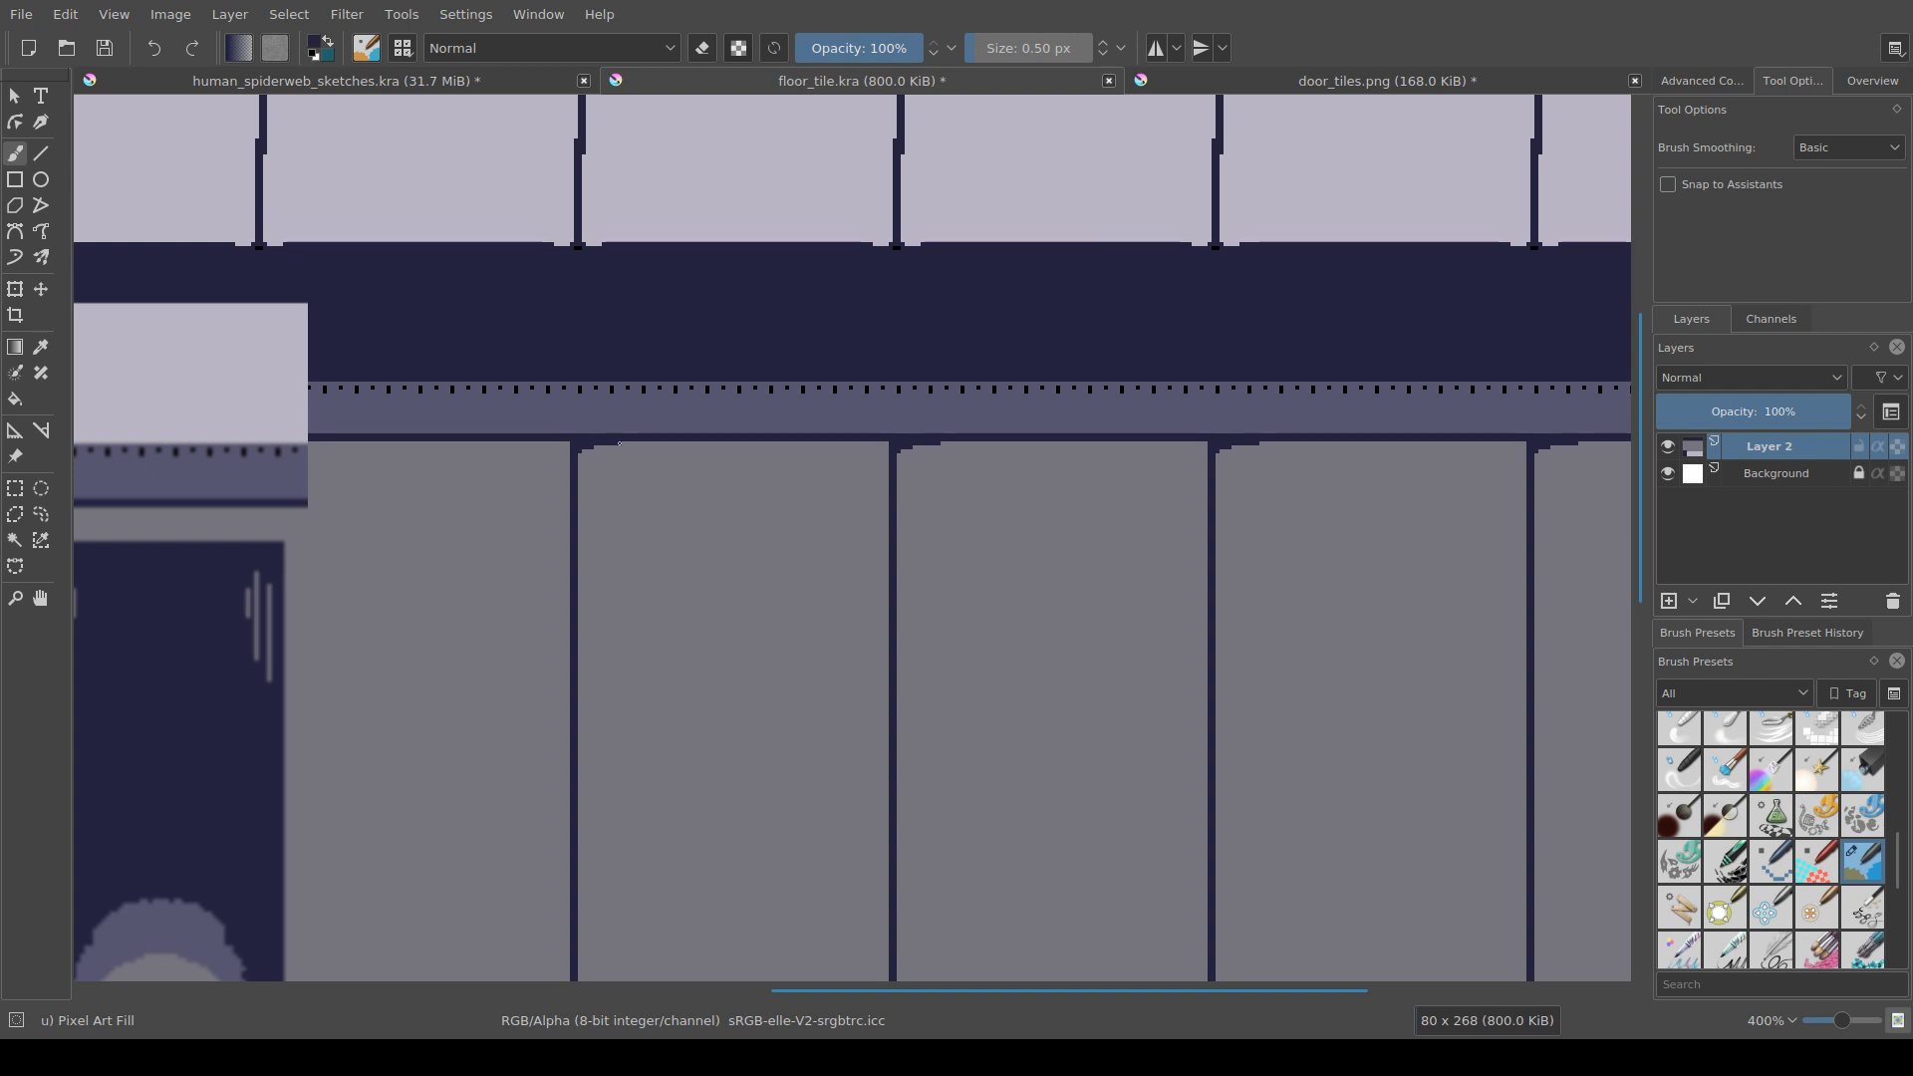
scroll(876, 441, down, 3)
scroll(857, 453, up, 1)
drag(857, 453, 745, 567)
scroll(604, 658, up, 2)
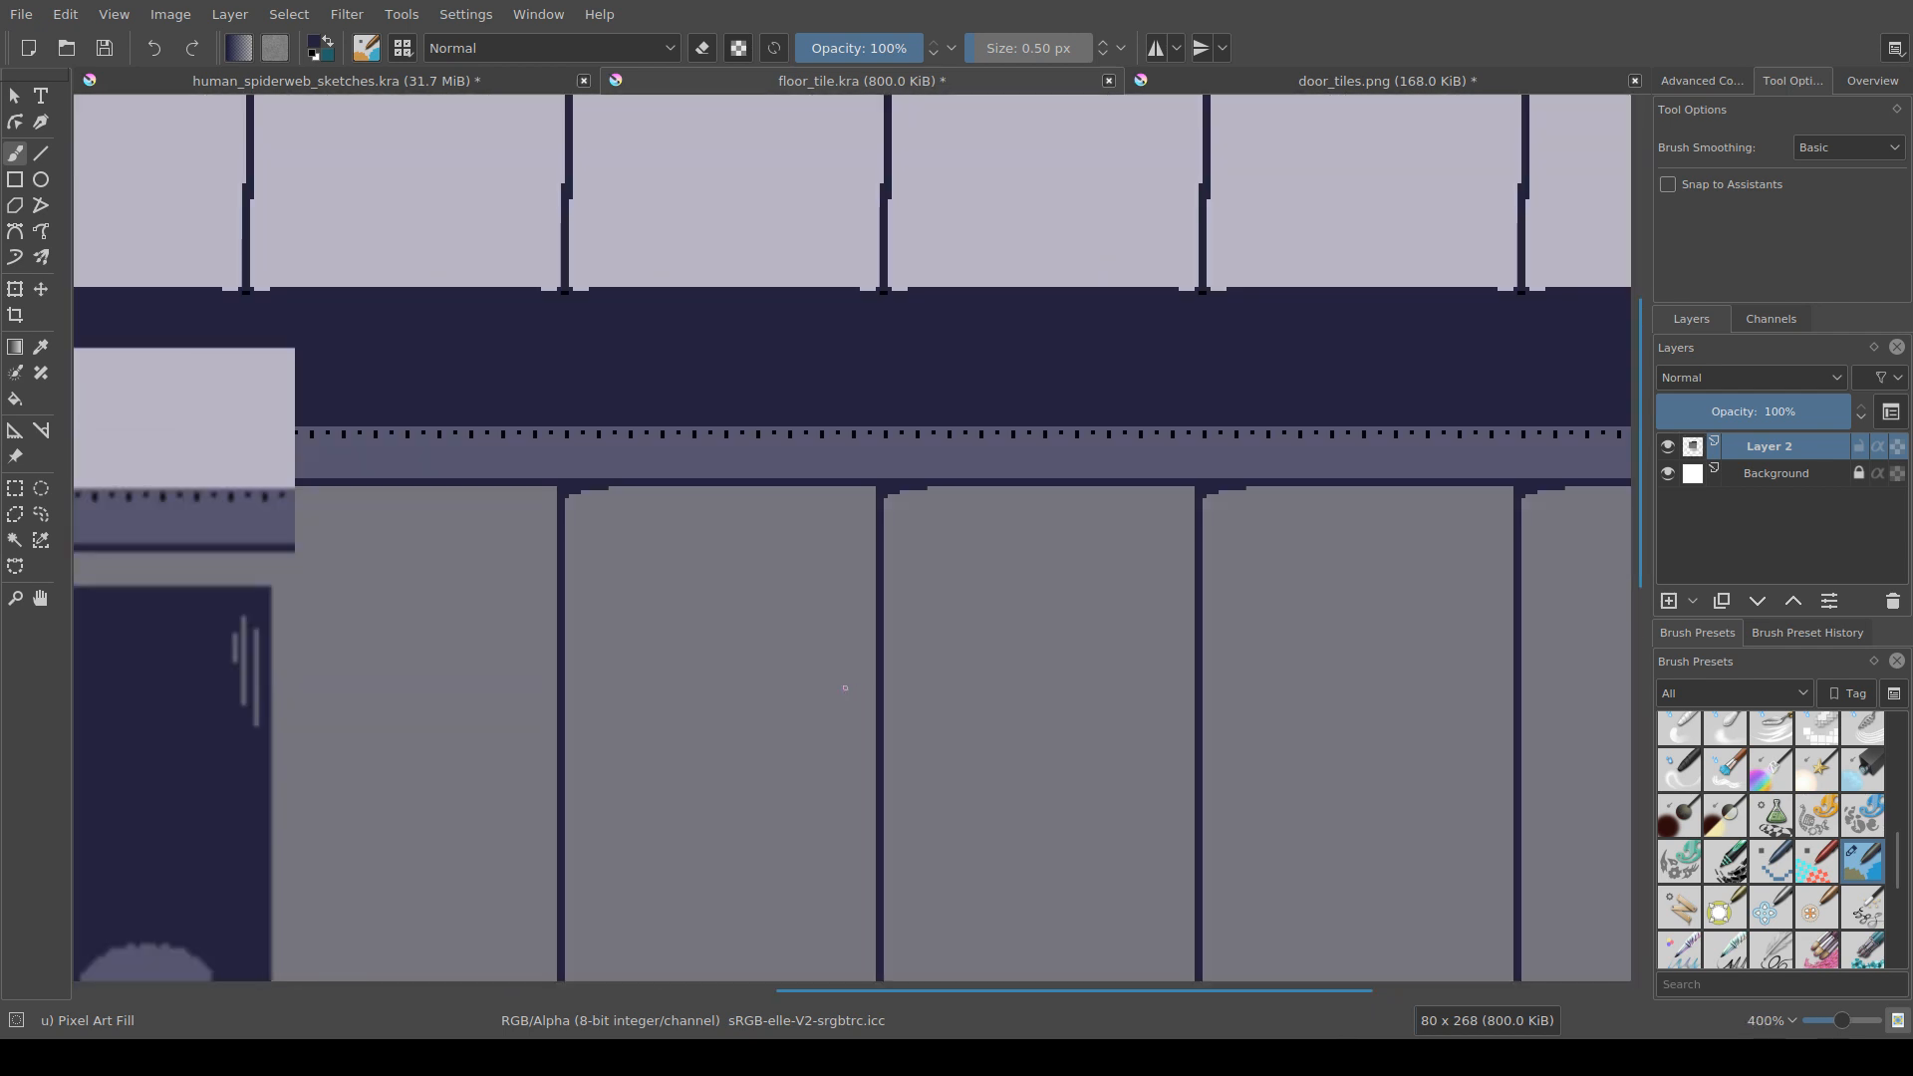
Step: Undo the navy test square and the extended corner mark on the gray wall panel, and save the file
scroll(688, 647, up, 1)
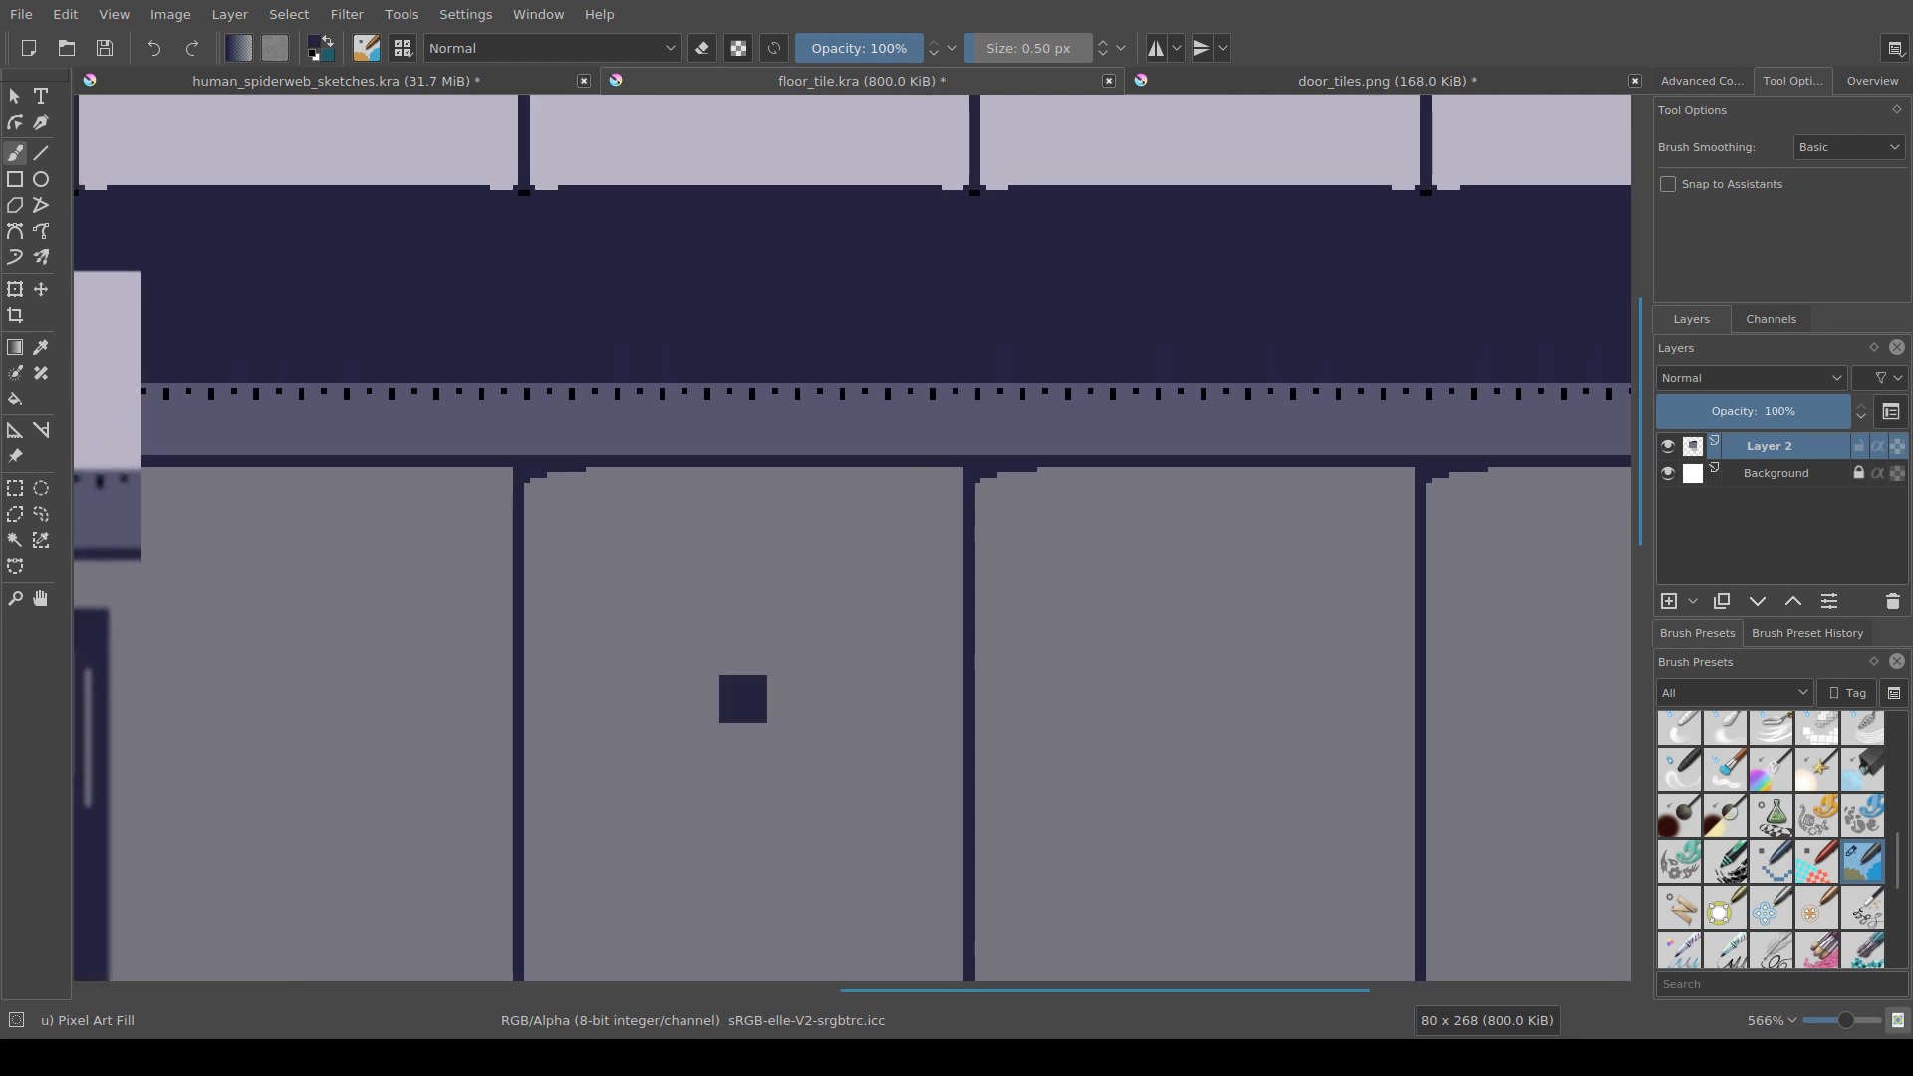
key(ctrl+z)
drag(611, 648, 687, 678)
key(ctrl+s)
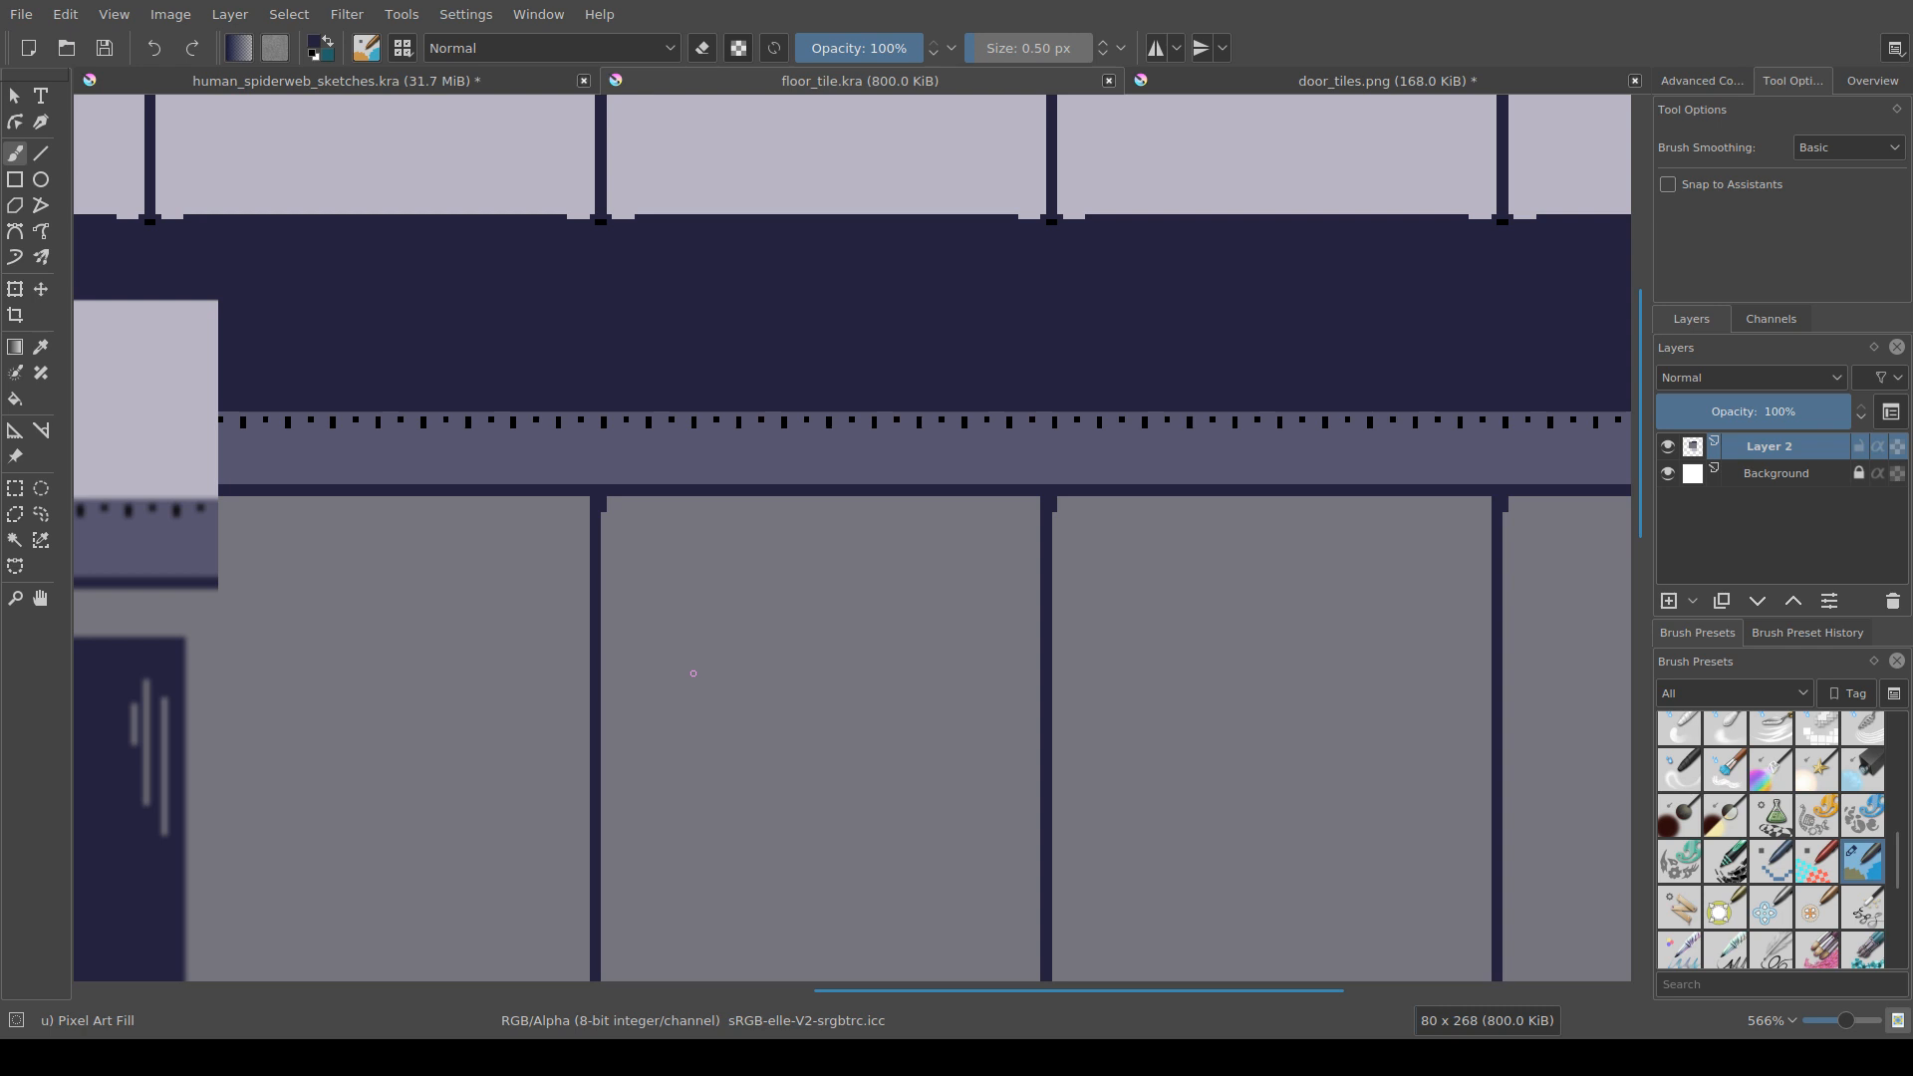
Step: Examine how the floor tiles, navy strip, ledge and wall seams line up across the repeating pattern
drag(628, 561, 551, 603)
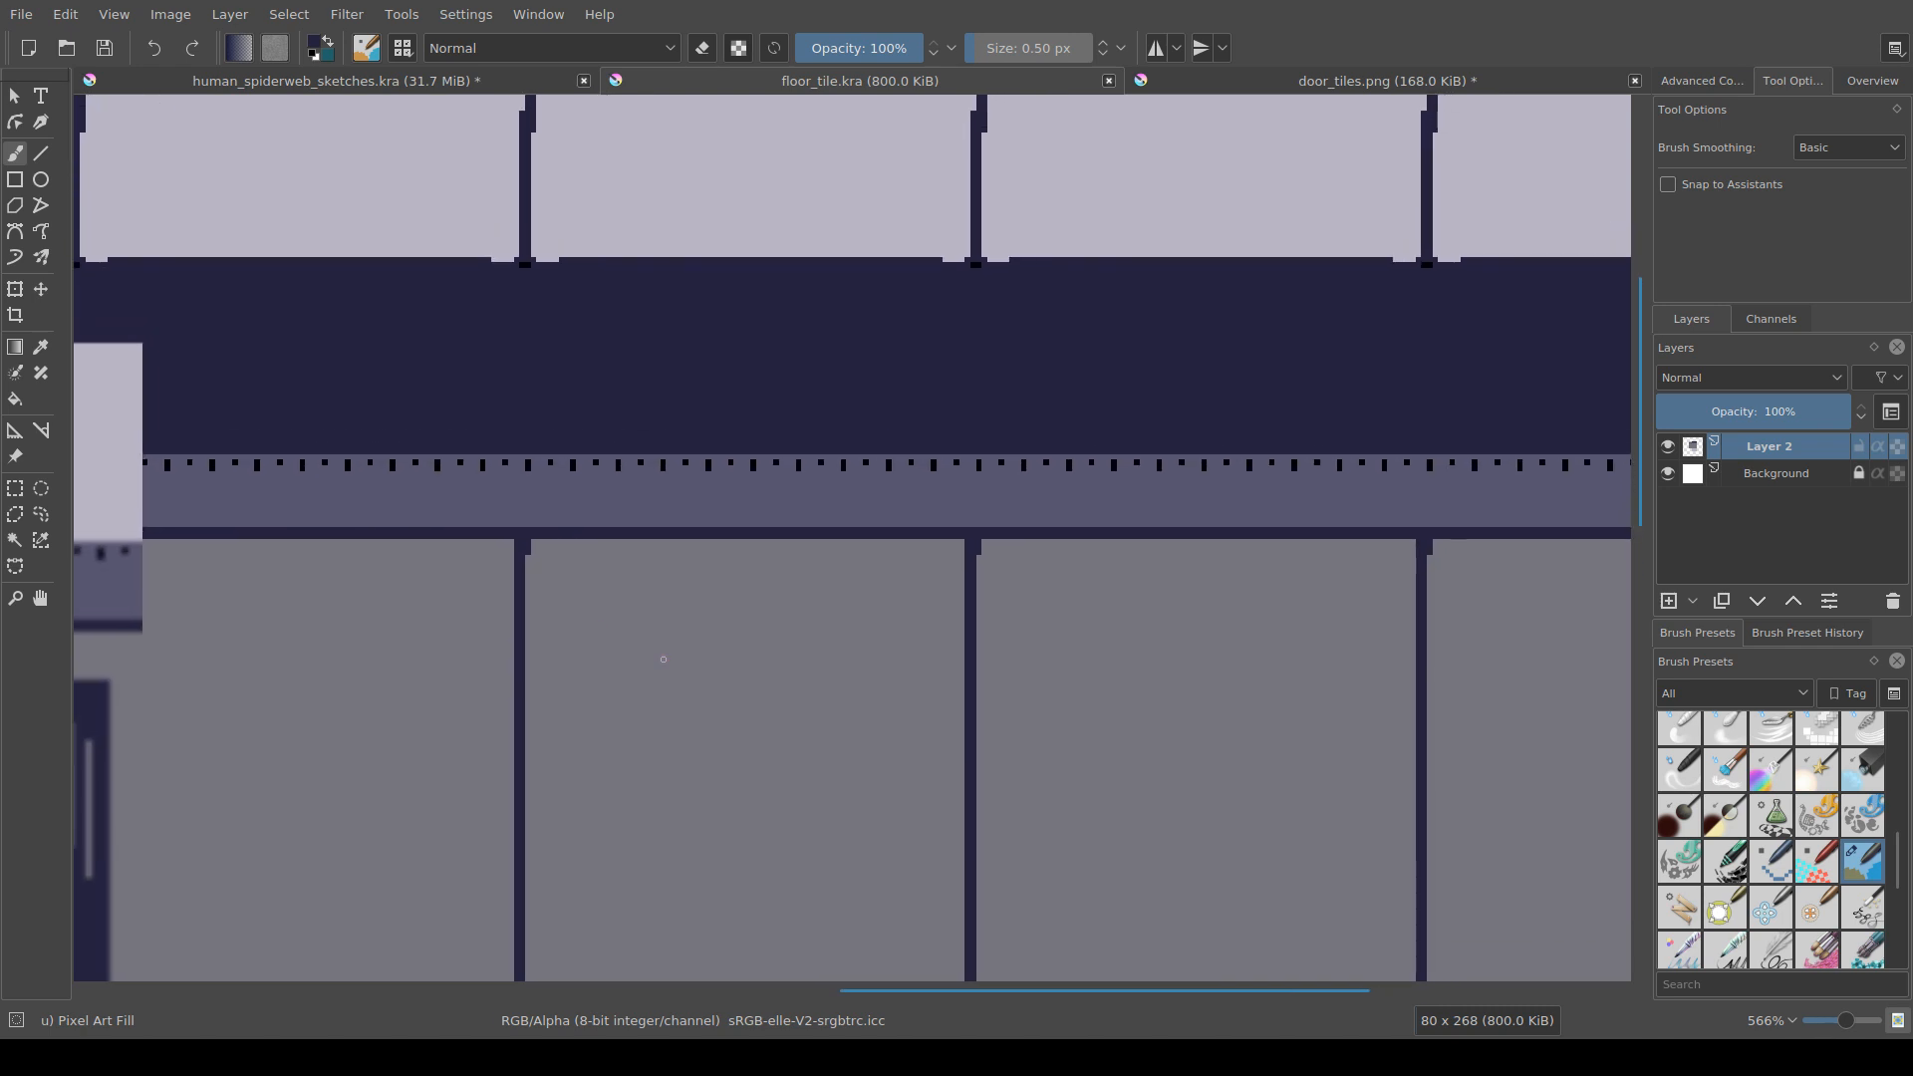
drag(830, 653, 788, 668)
mouse_move(506, 319)
mouse_down()
mouse_move(489, 444)
mouse_move(464, 407)
mouse_move(435, 581)
mouse_up()
key(ctrl+z)
scroll(505, 525, down, 10)
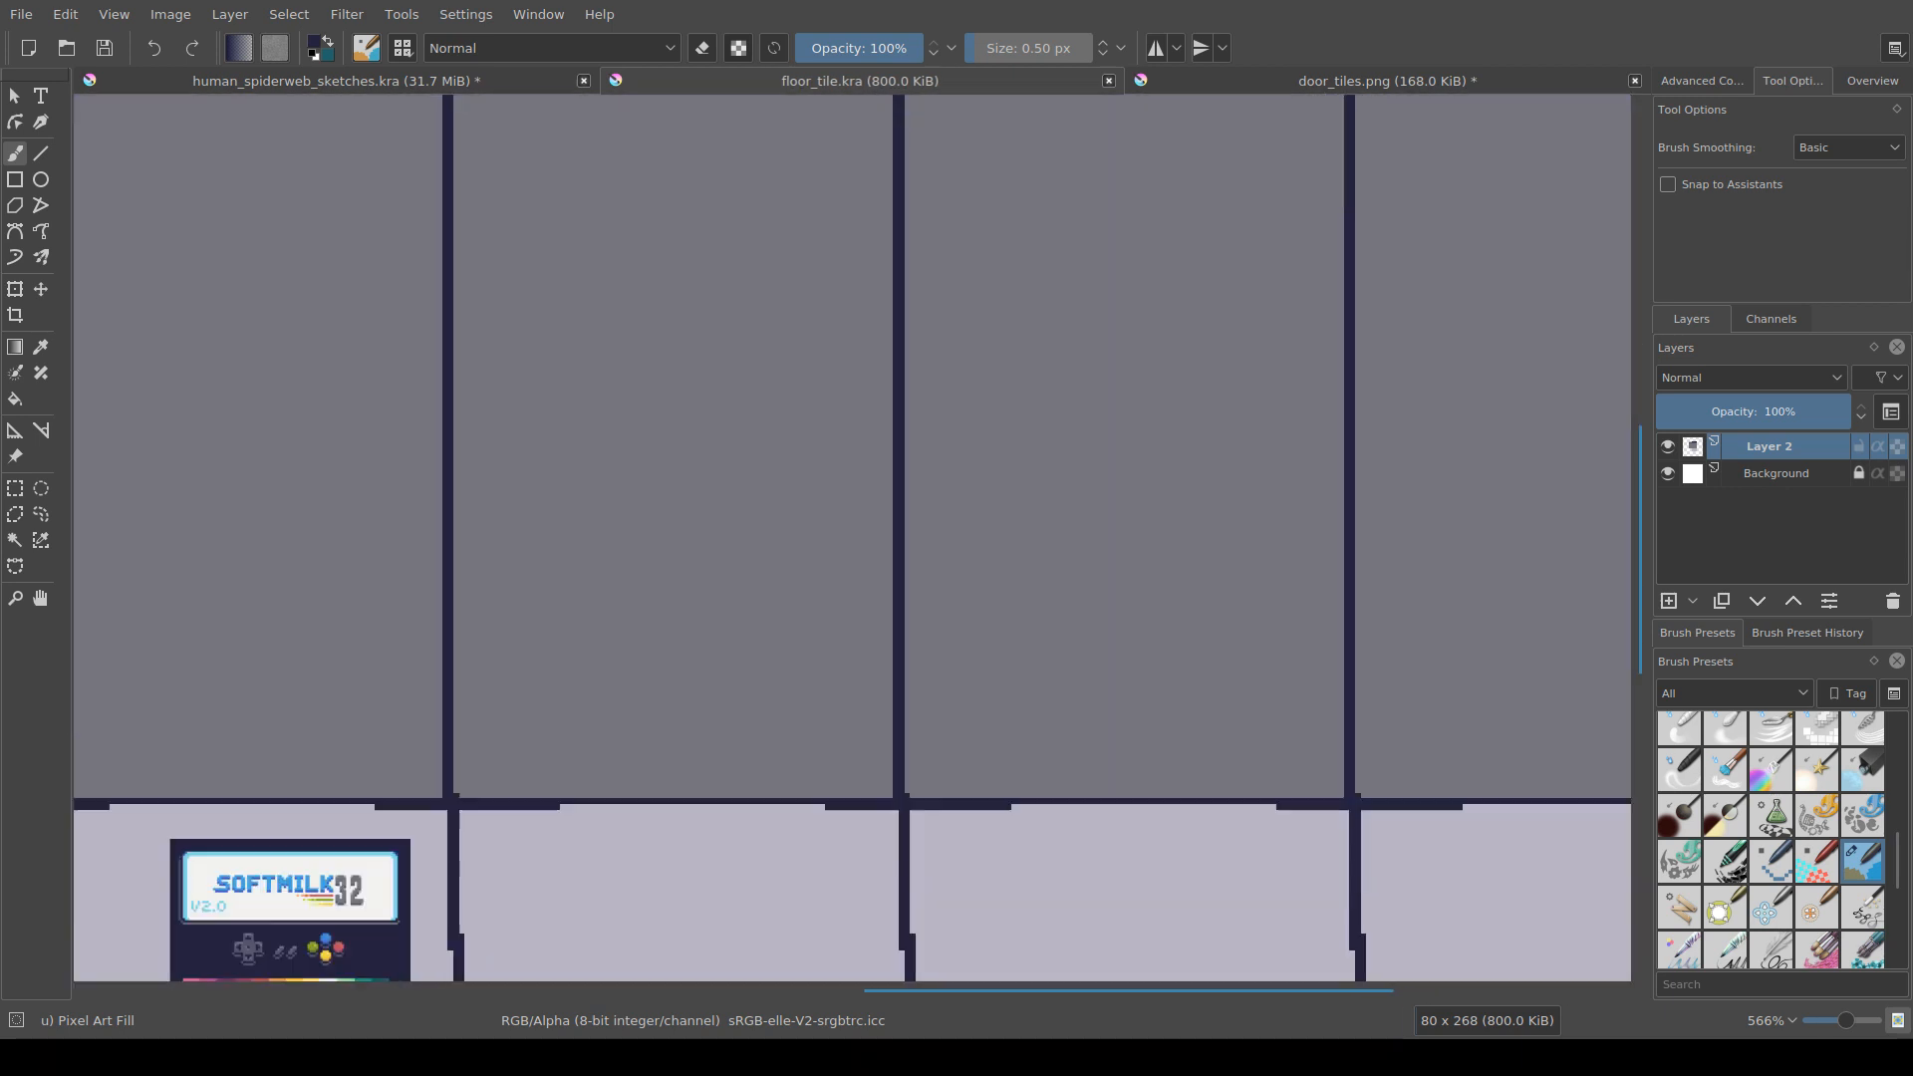
scroll(852, 538, up, 3)
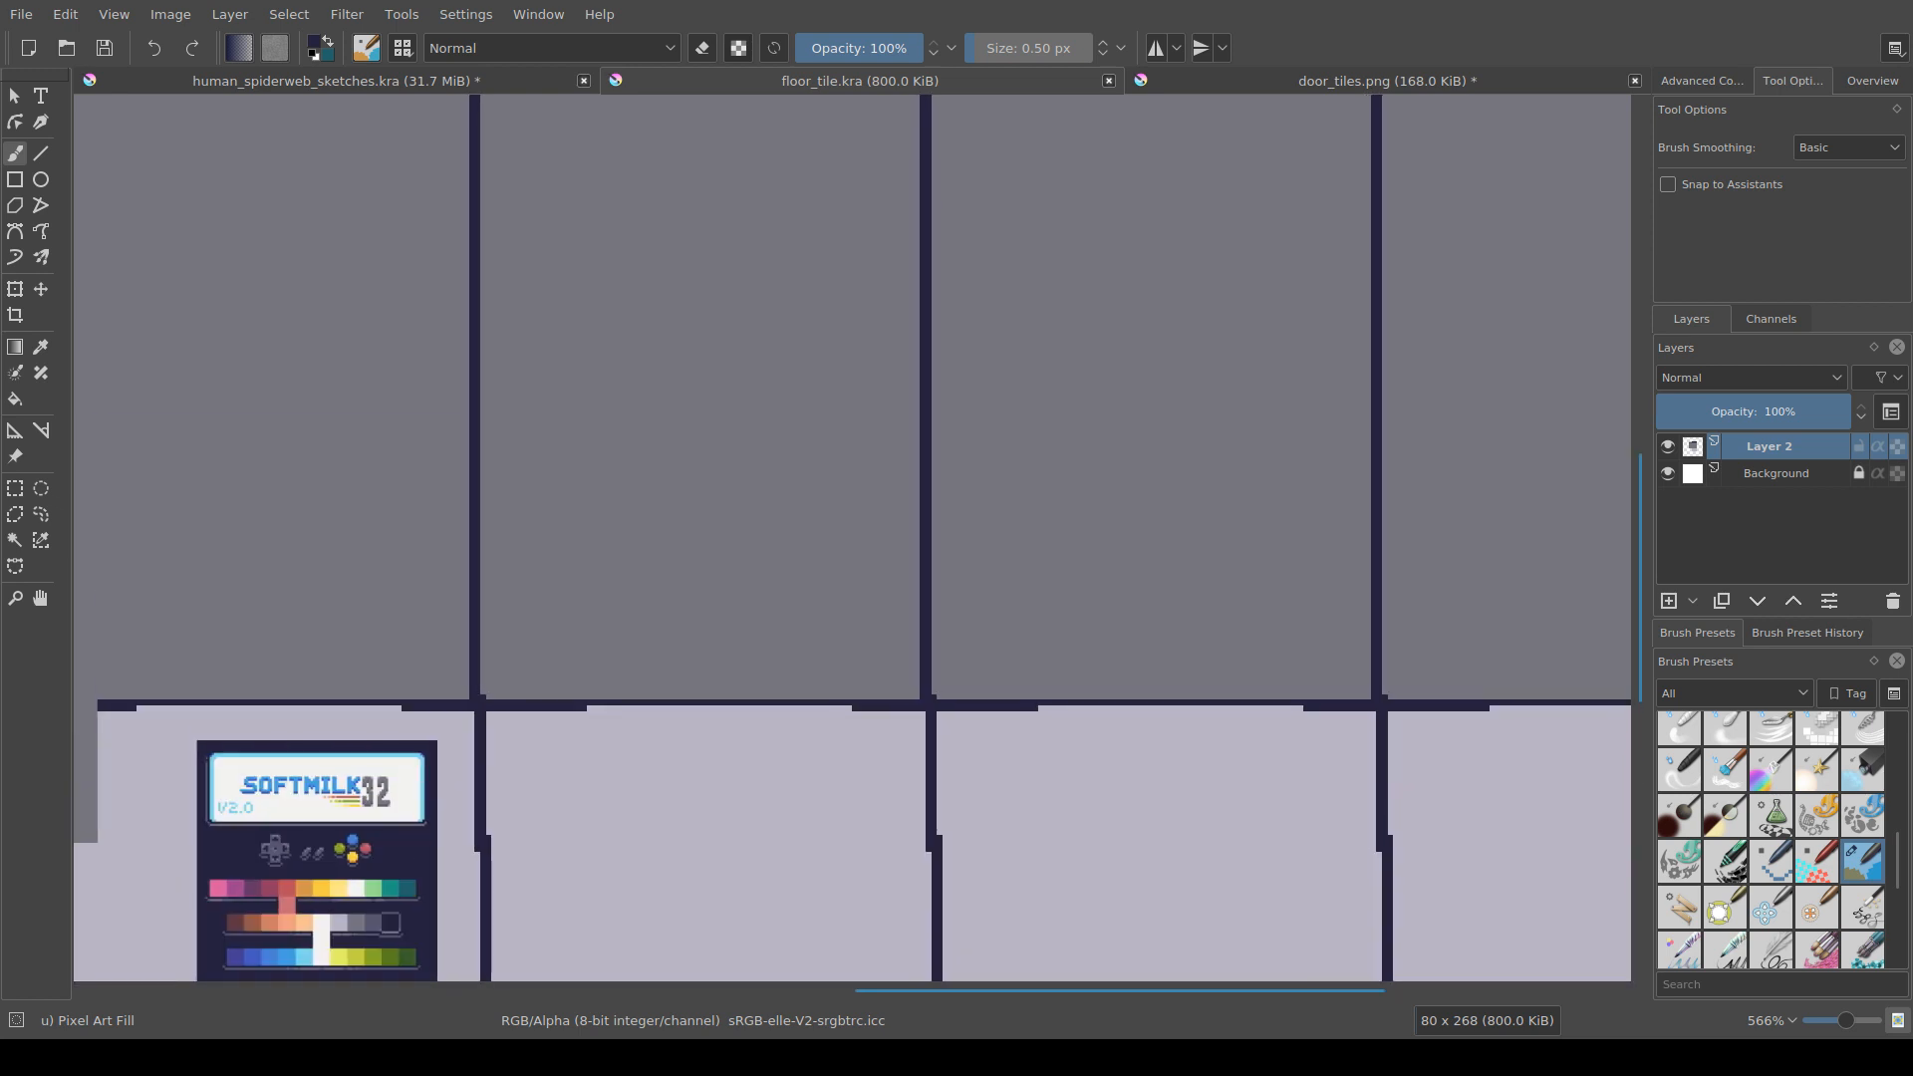
scroll(602, 545, down, 2)
scroll(707, 589, up, 3)
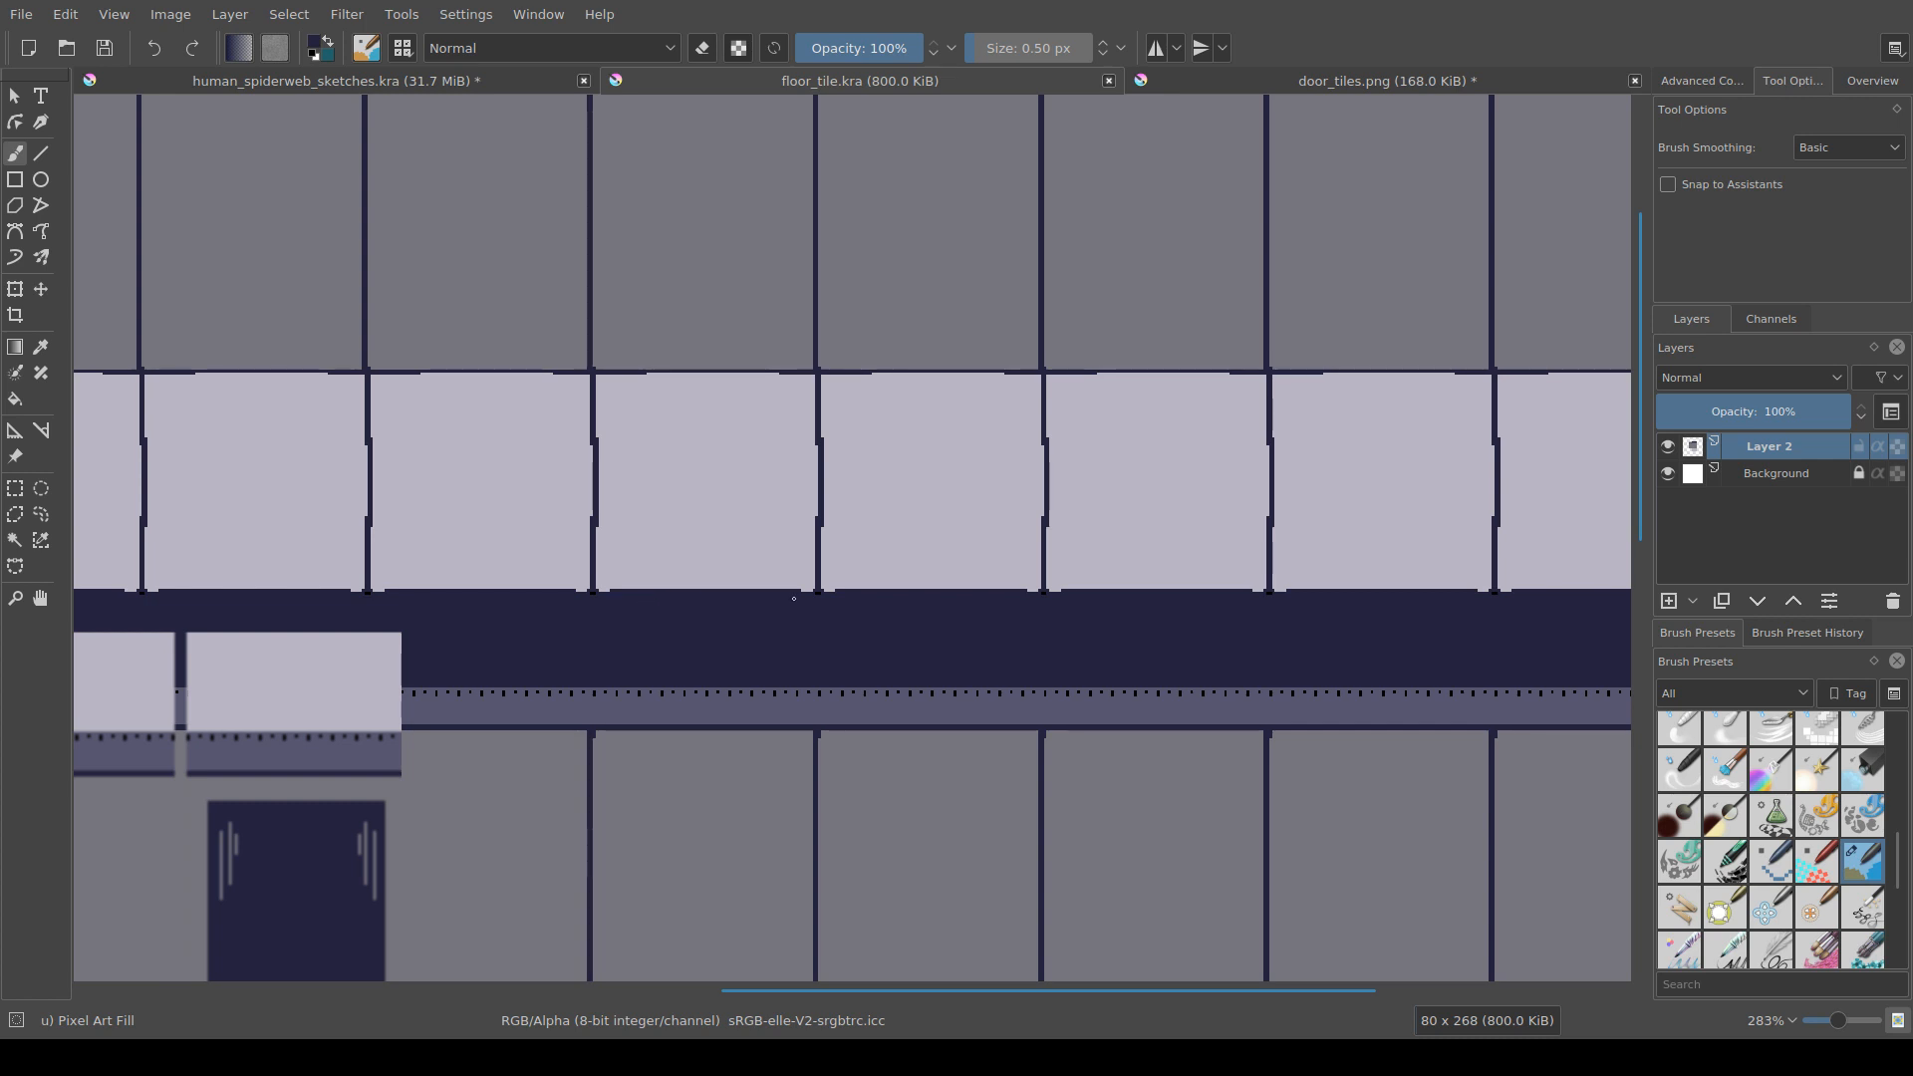
scroll(690, 638, up, 2)
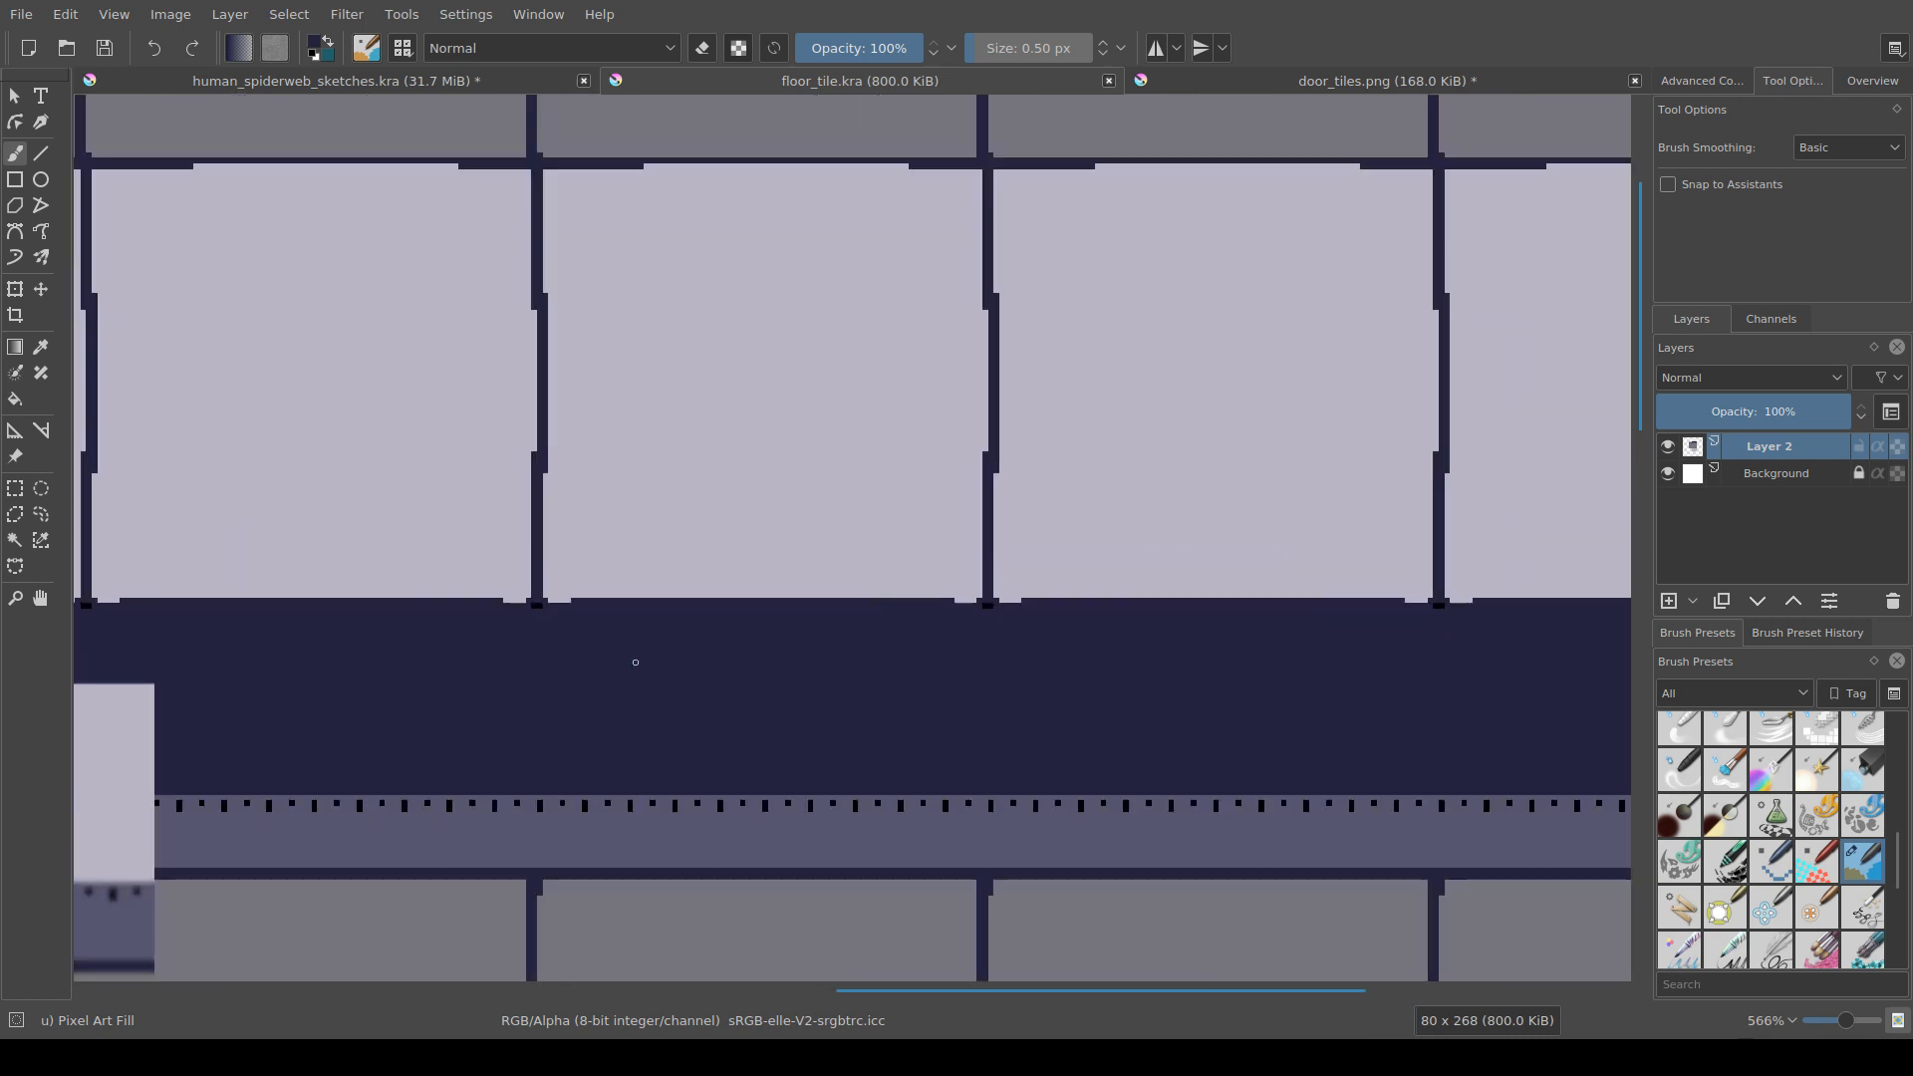
scroll(625, 478, down, 1)
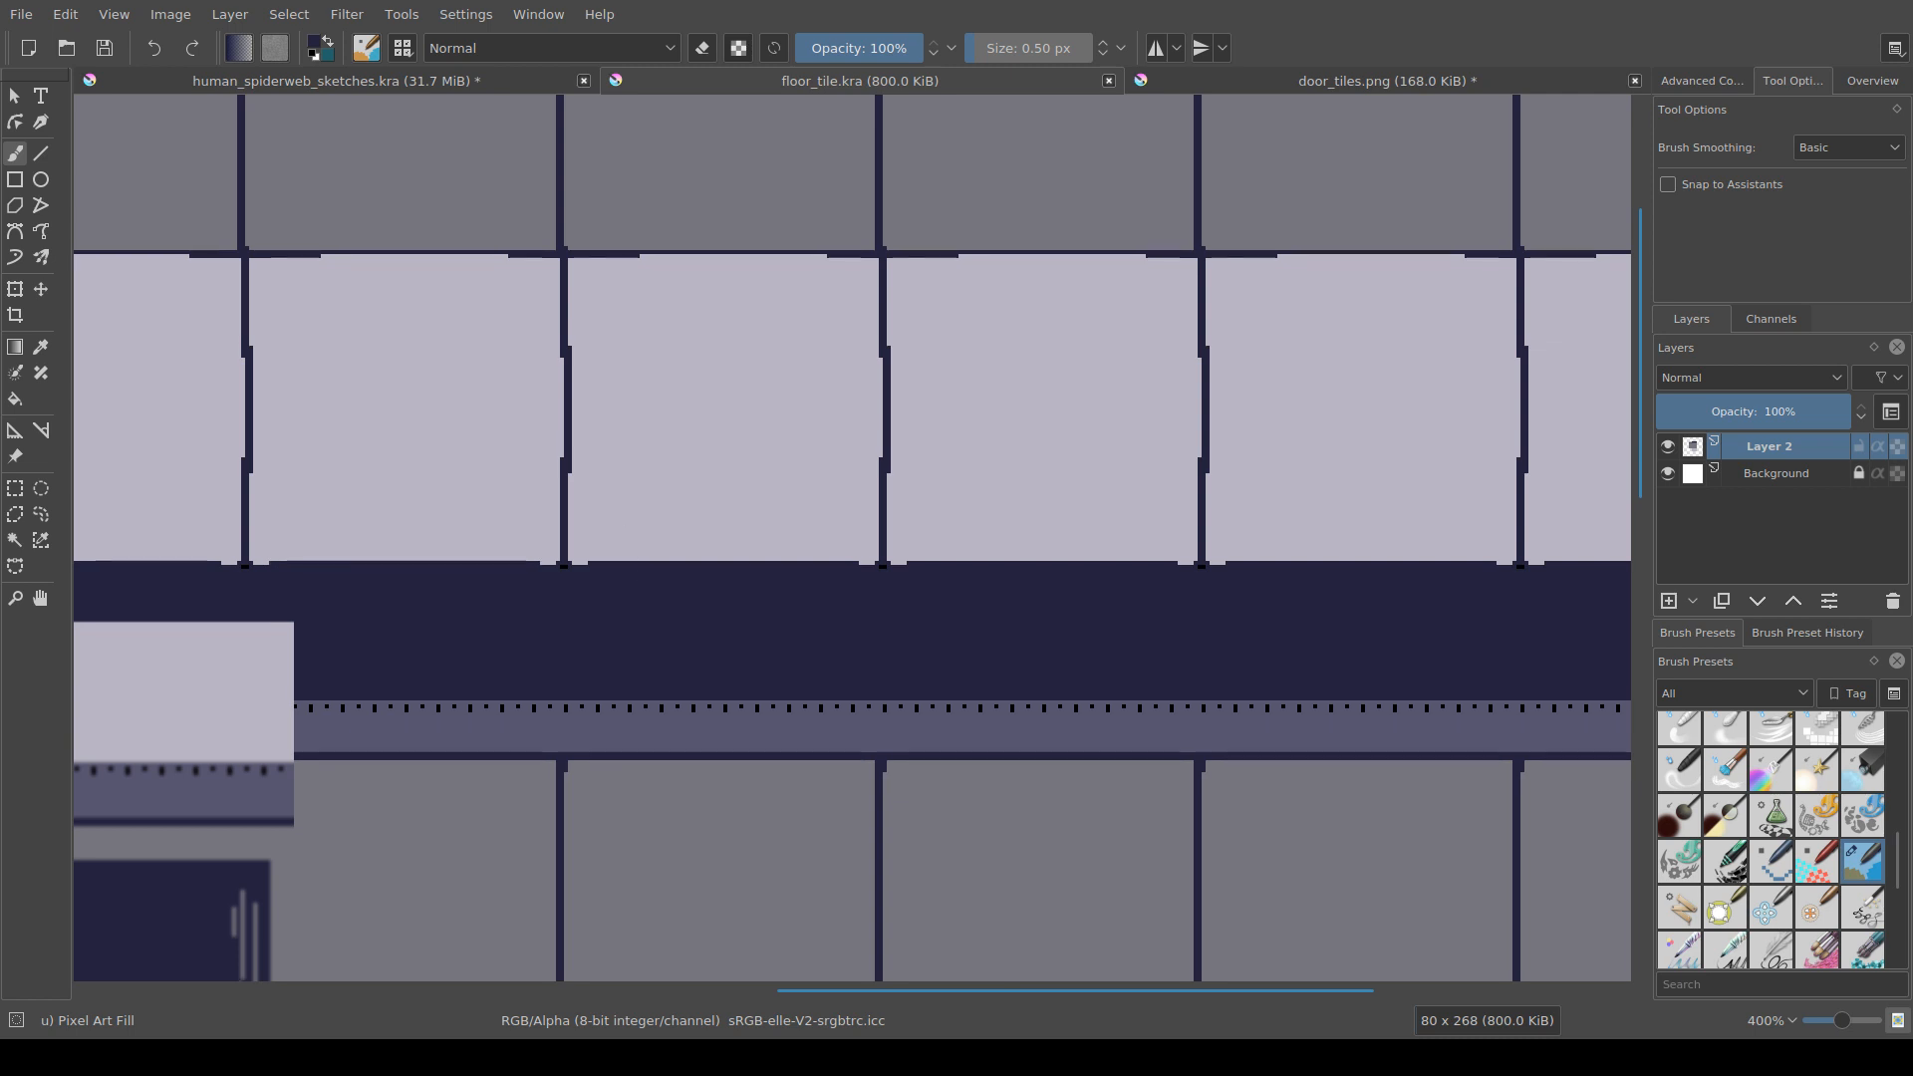
scroll(705, 734, down, 1)
drag(704, 795, 726, 637)
scroll(700, 695, up, 1)
drag(630, 384, 594, 585)
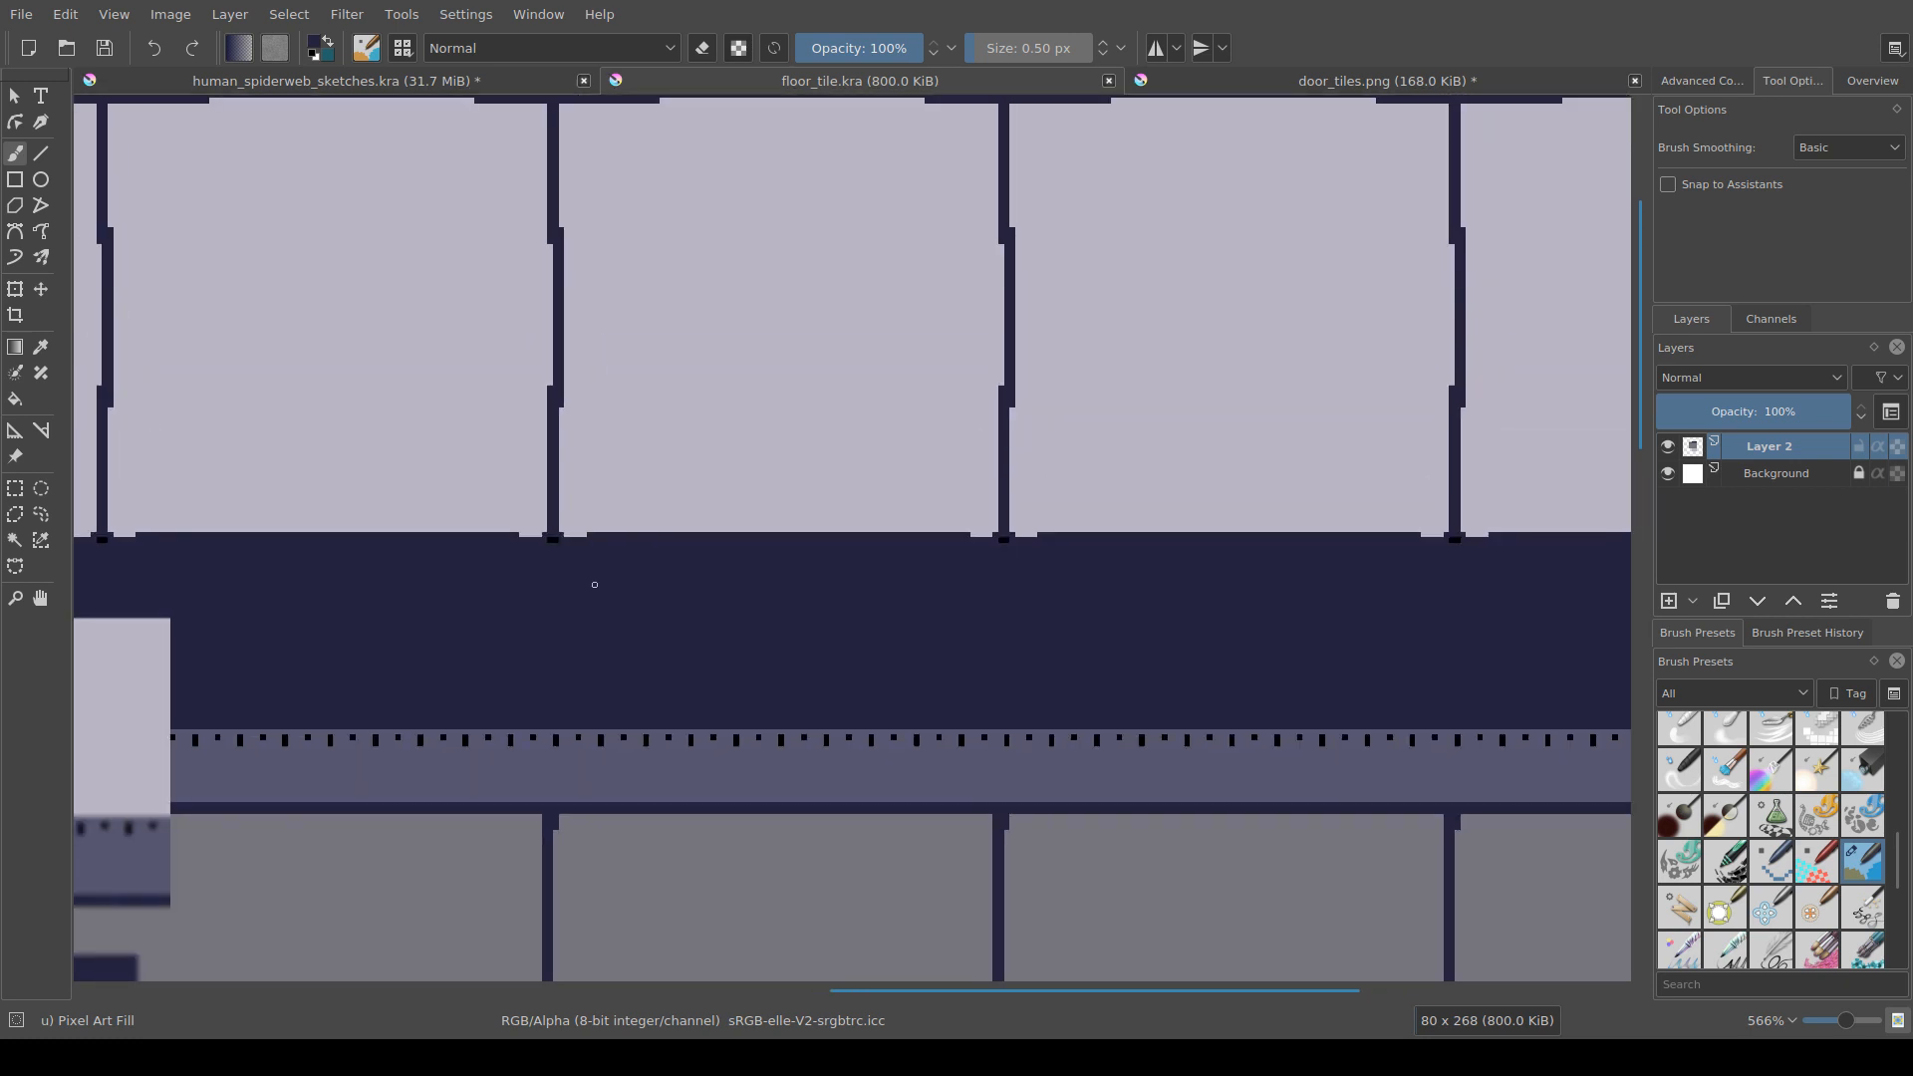
scroll(622, 647, down, 1)
drag(632, 688, 652, 551)
scroll(746, 560, down, 2)
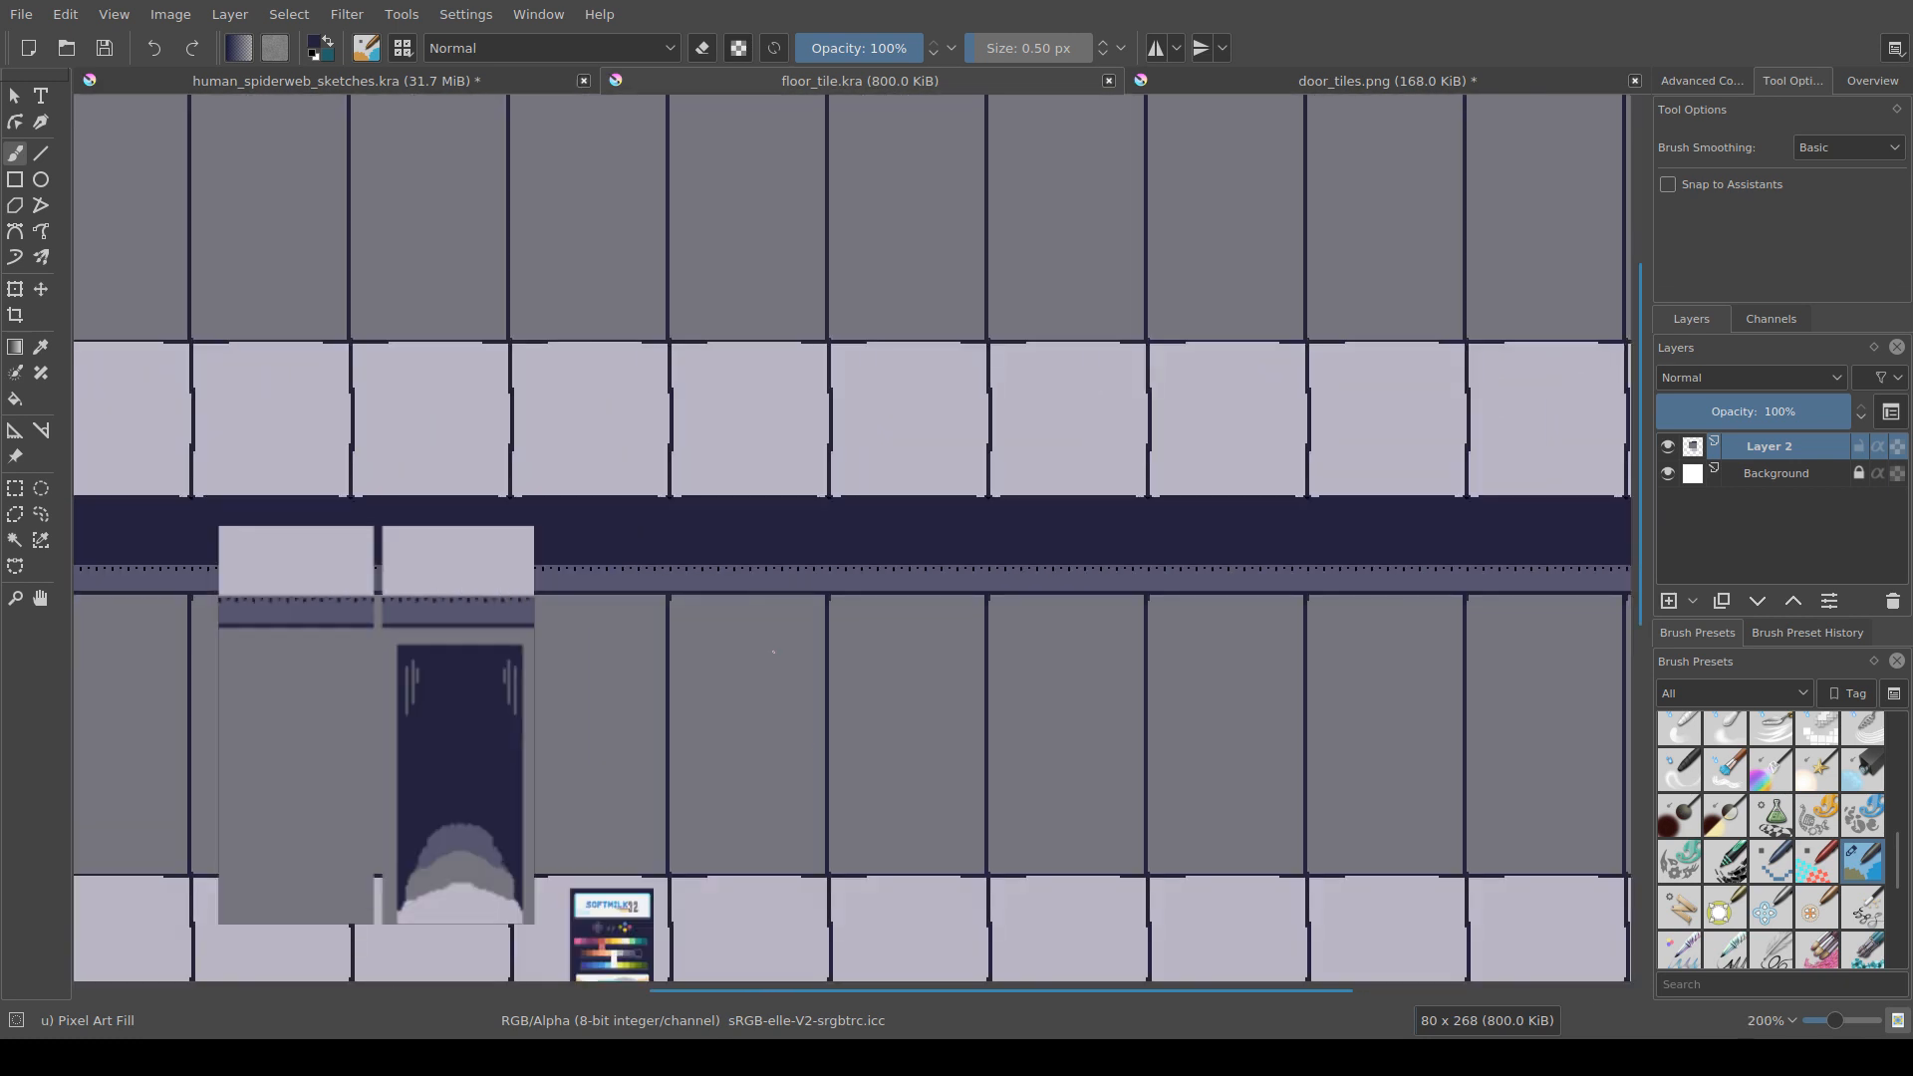
drag(794, 747, 784, 712)
scroll(770, 701, up, 2)
drag(638, 563, 671, 692)
scroll(671, 689, up, 1)
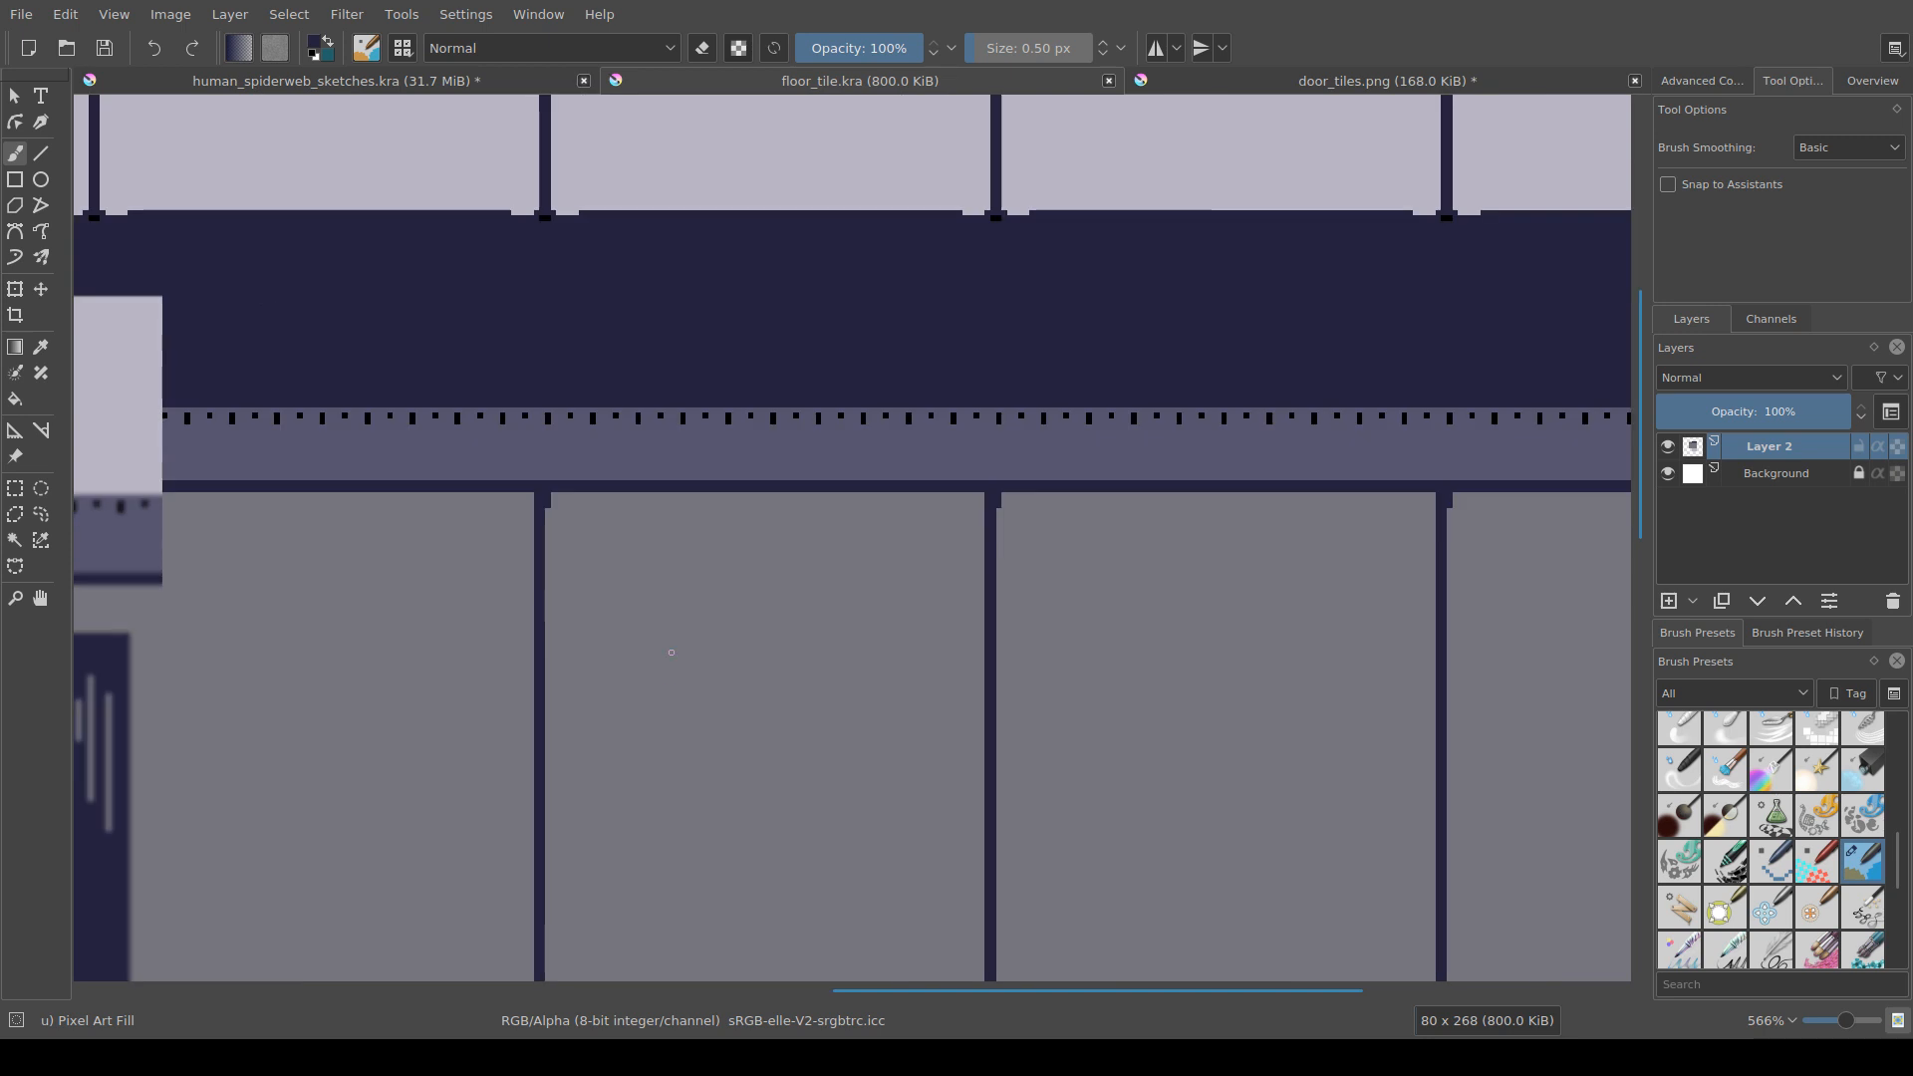
Step: Fill a tall narrow navy bar and a 12 px wide navy block hanging under the ledge on the gray wall panel
key(ctrl+r)
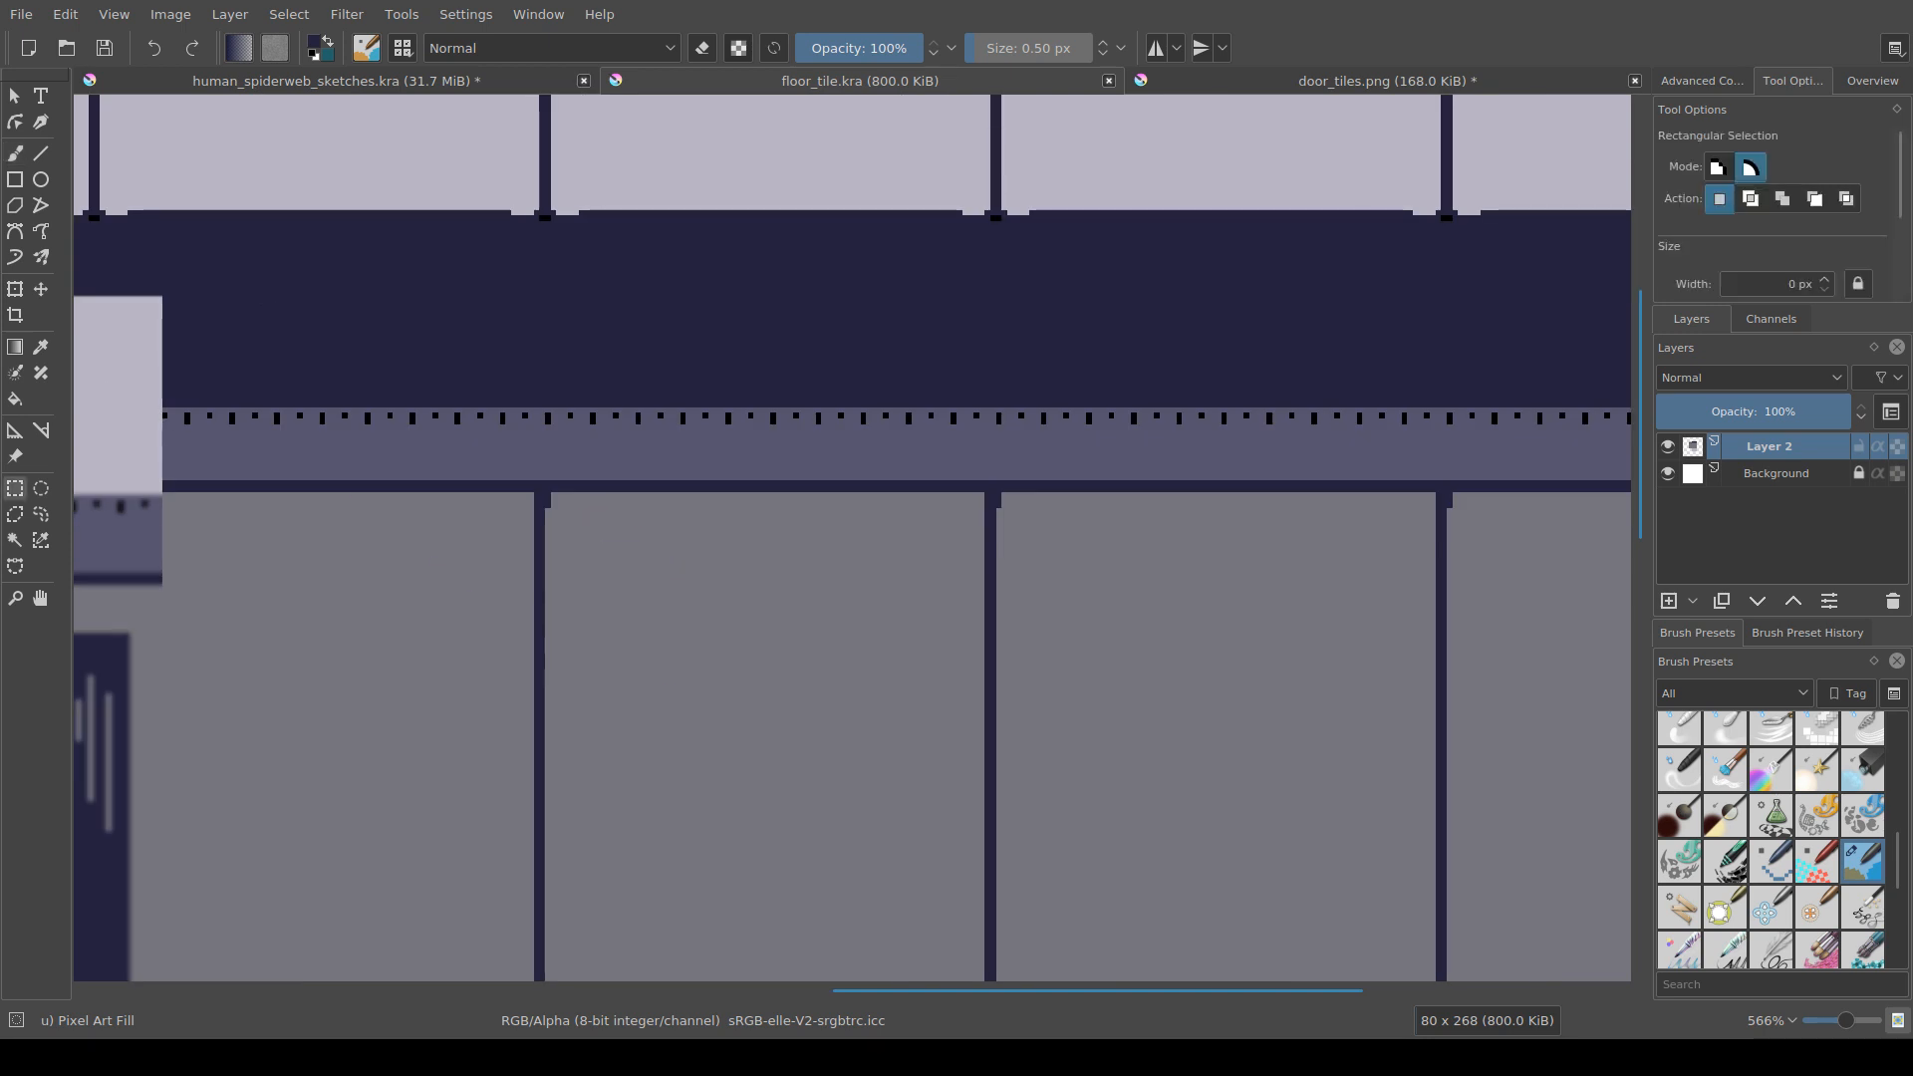
drag(578, 492, 607, 580)
key(f)
click(593, 538)
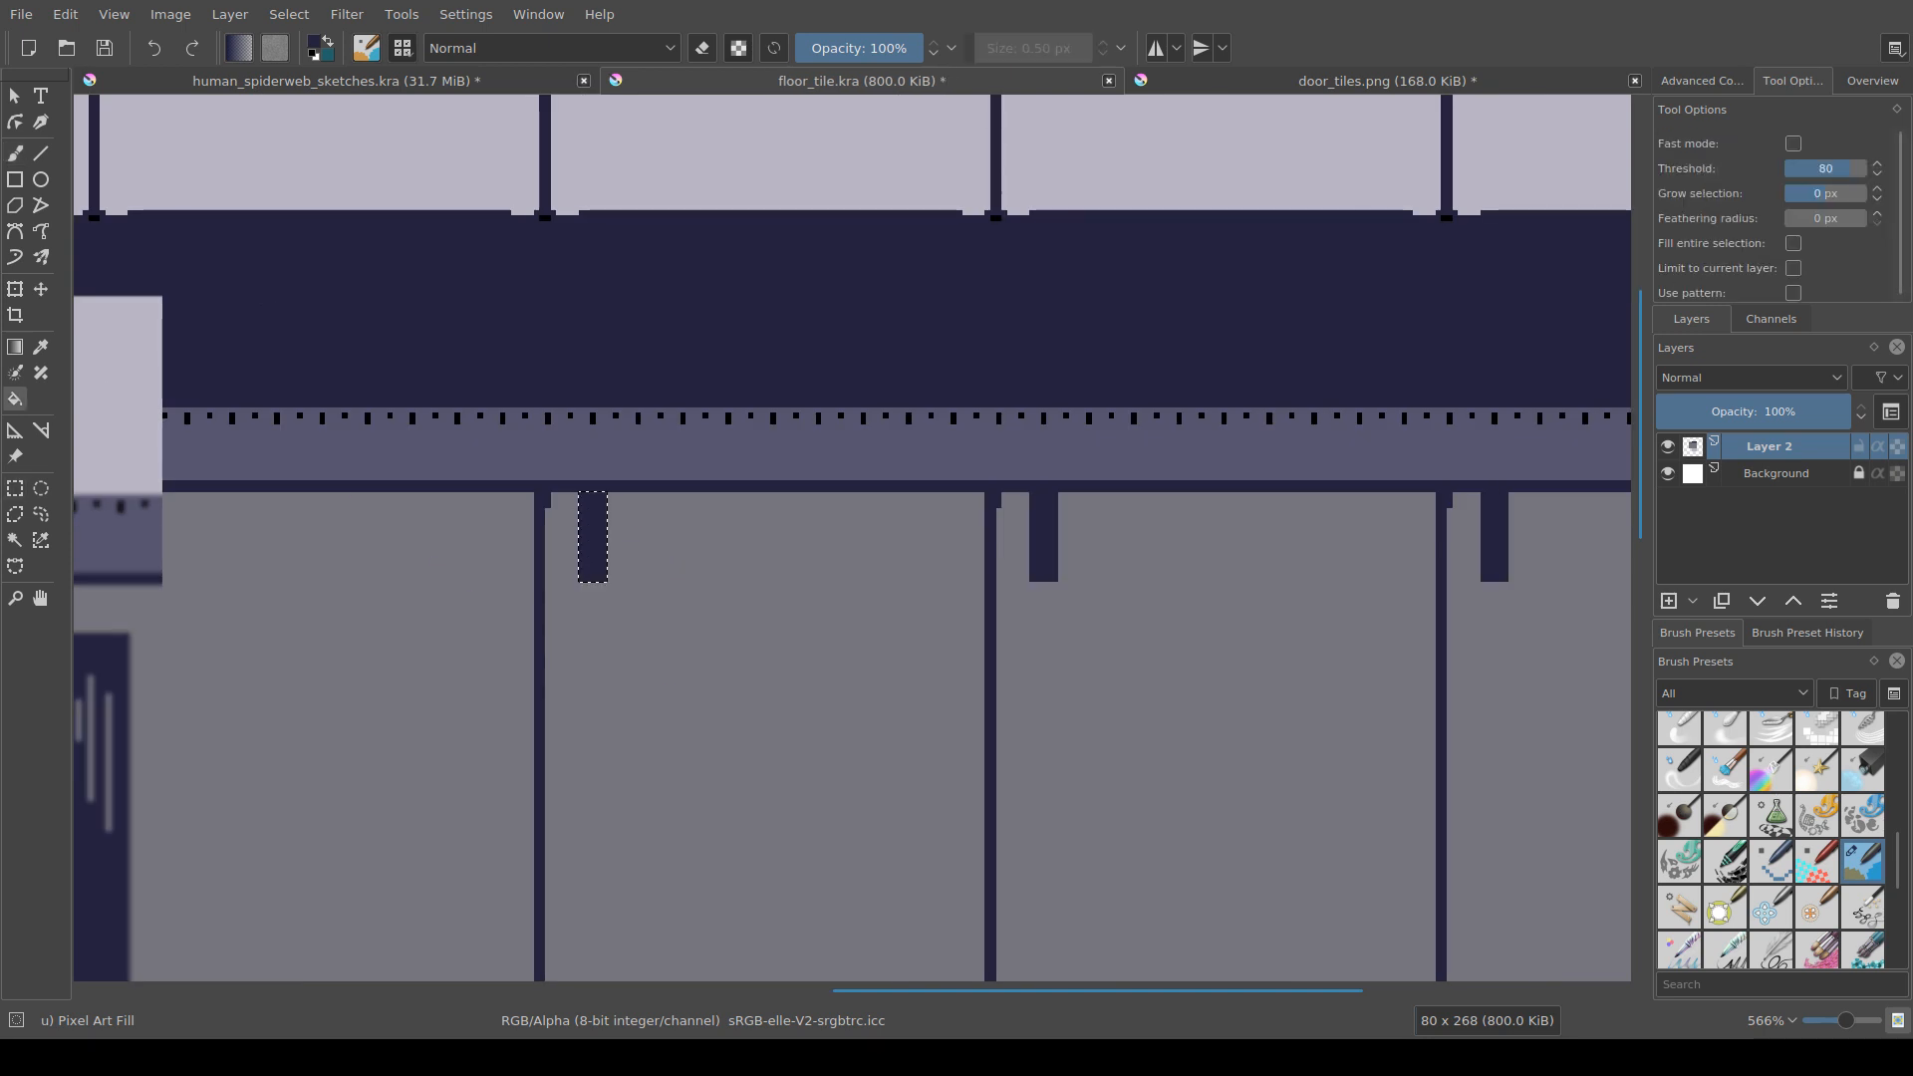
key(ctrl+r)
drag(770, 492, 839, 525)
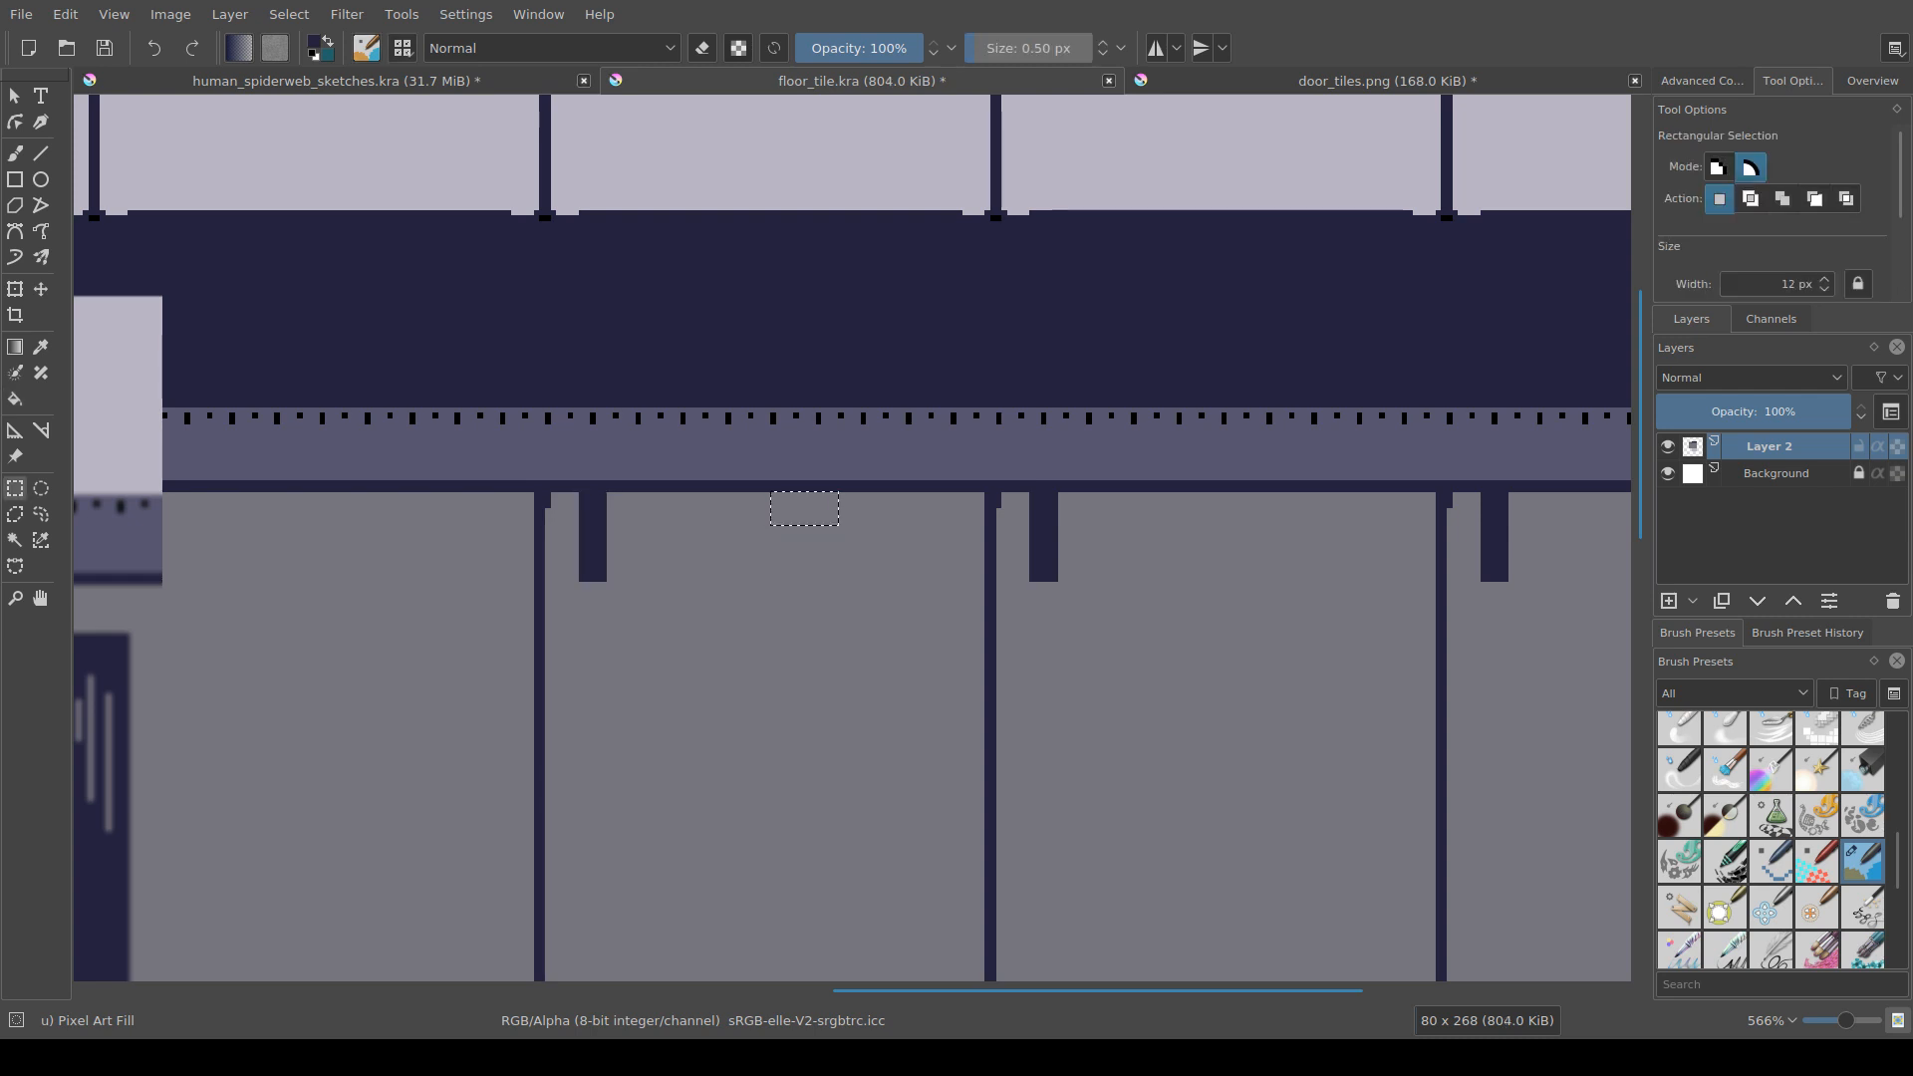
key(f)
click(804, 508)
Step: Clear the selection, check the hanging navy blocks across the repeating pattern, and save the file
key(ctrl+r)
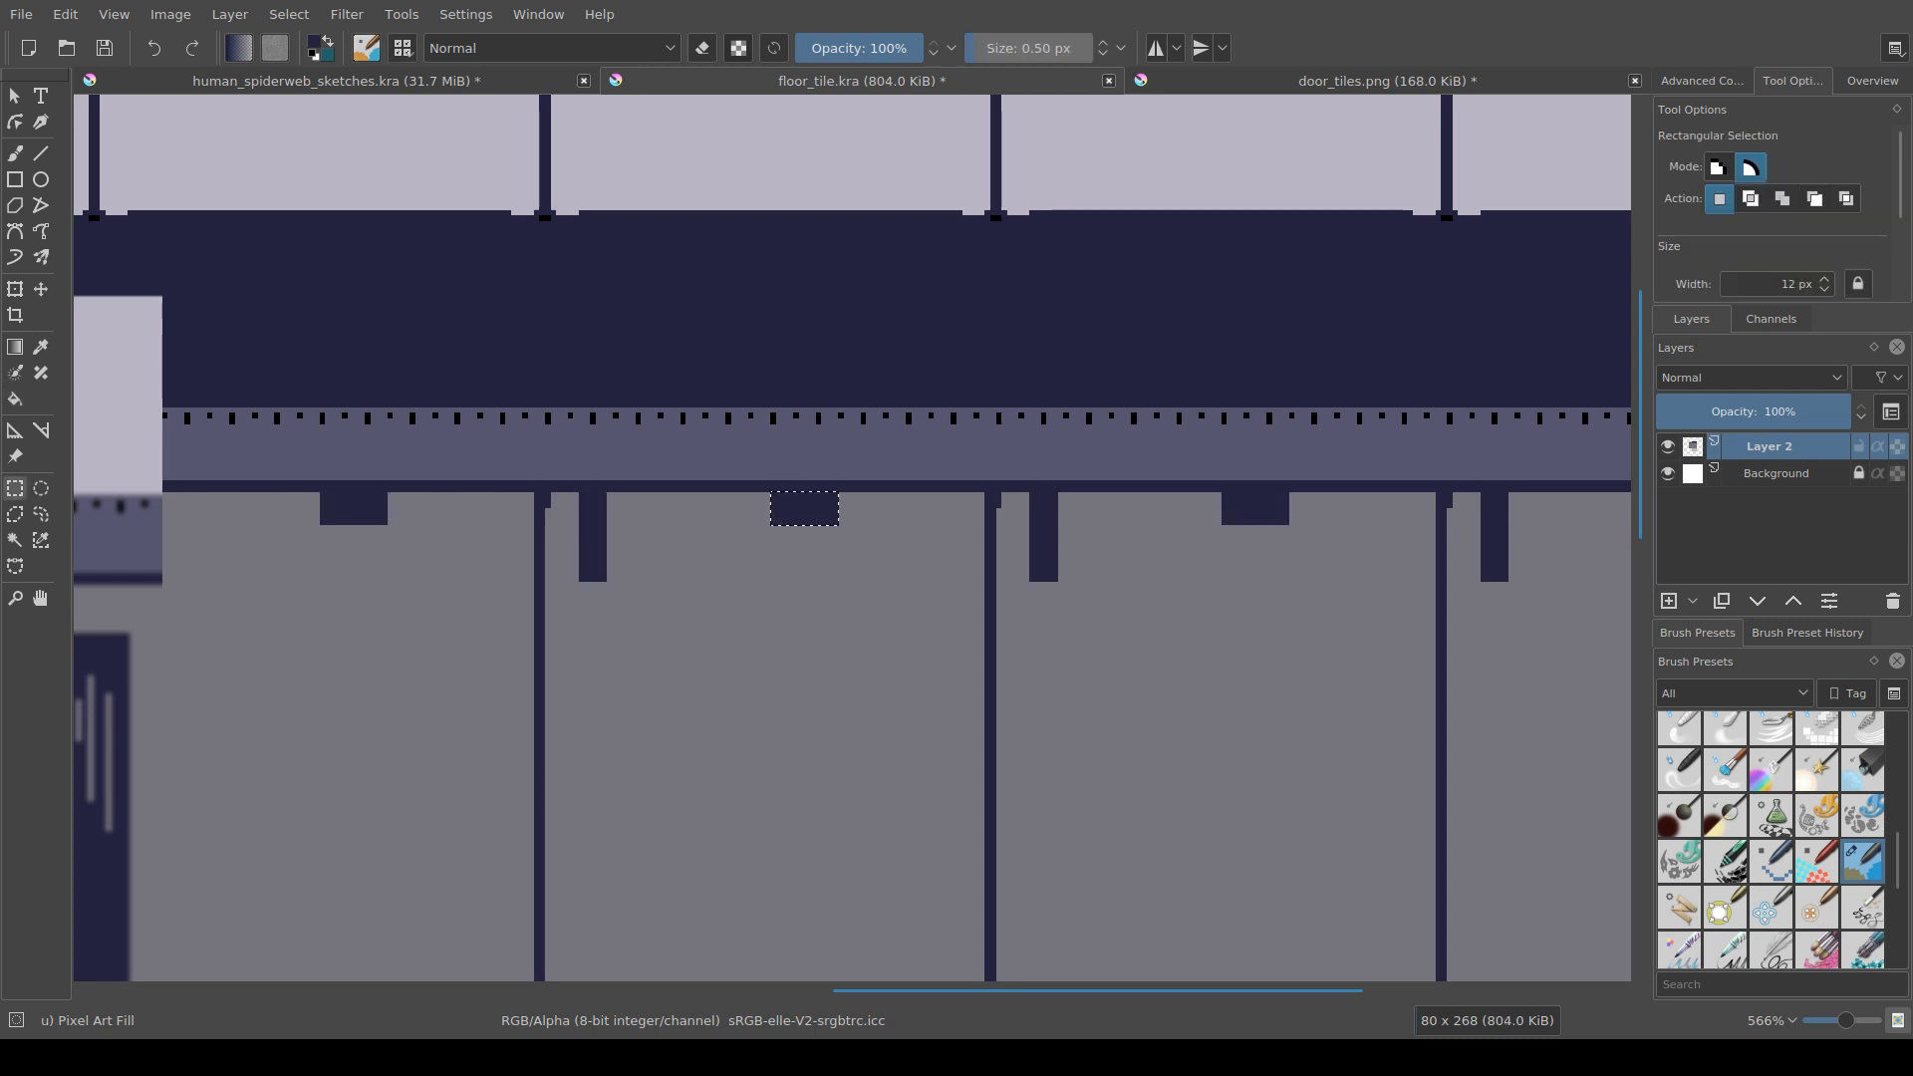
scroll(931, 608, down, 4)
scroll(859, 839, down, 1)
drag(1007, 789, 874, 781)
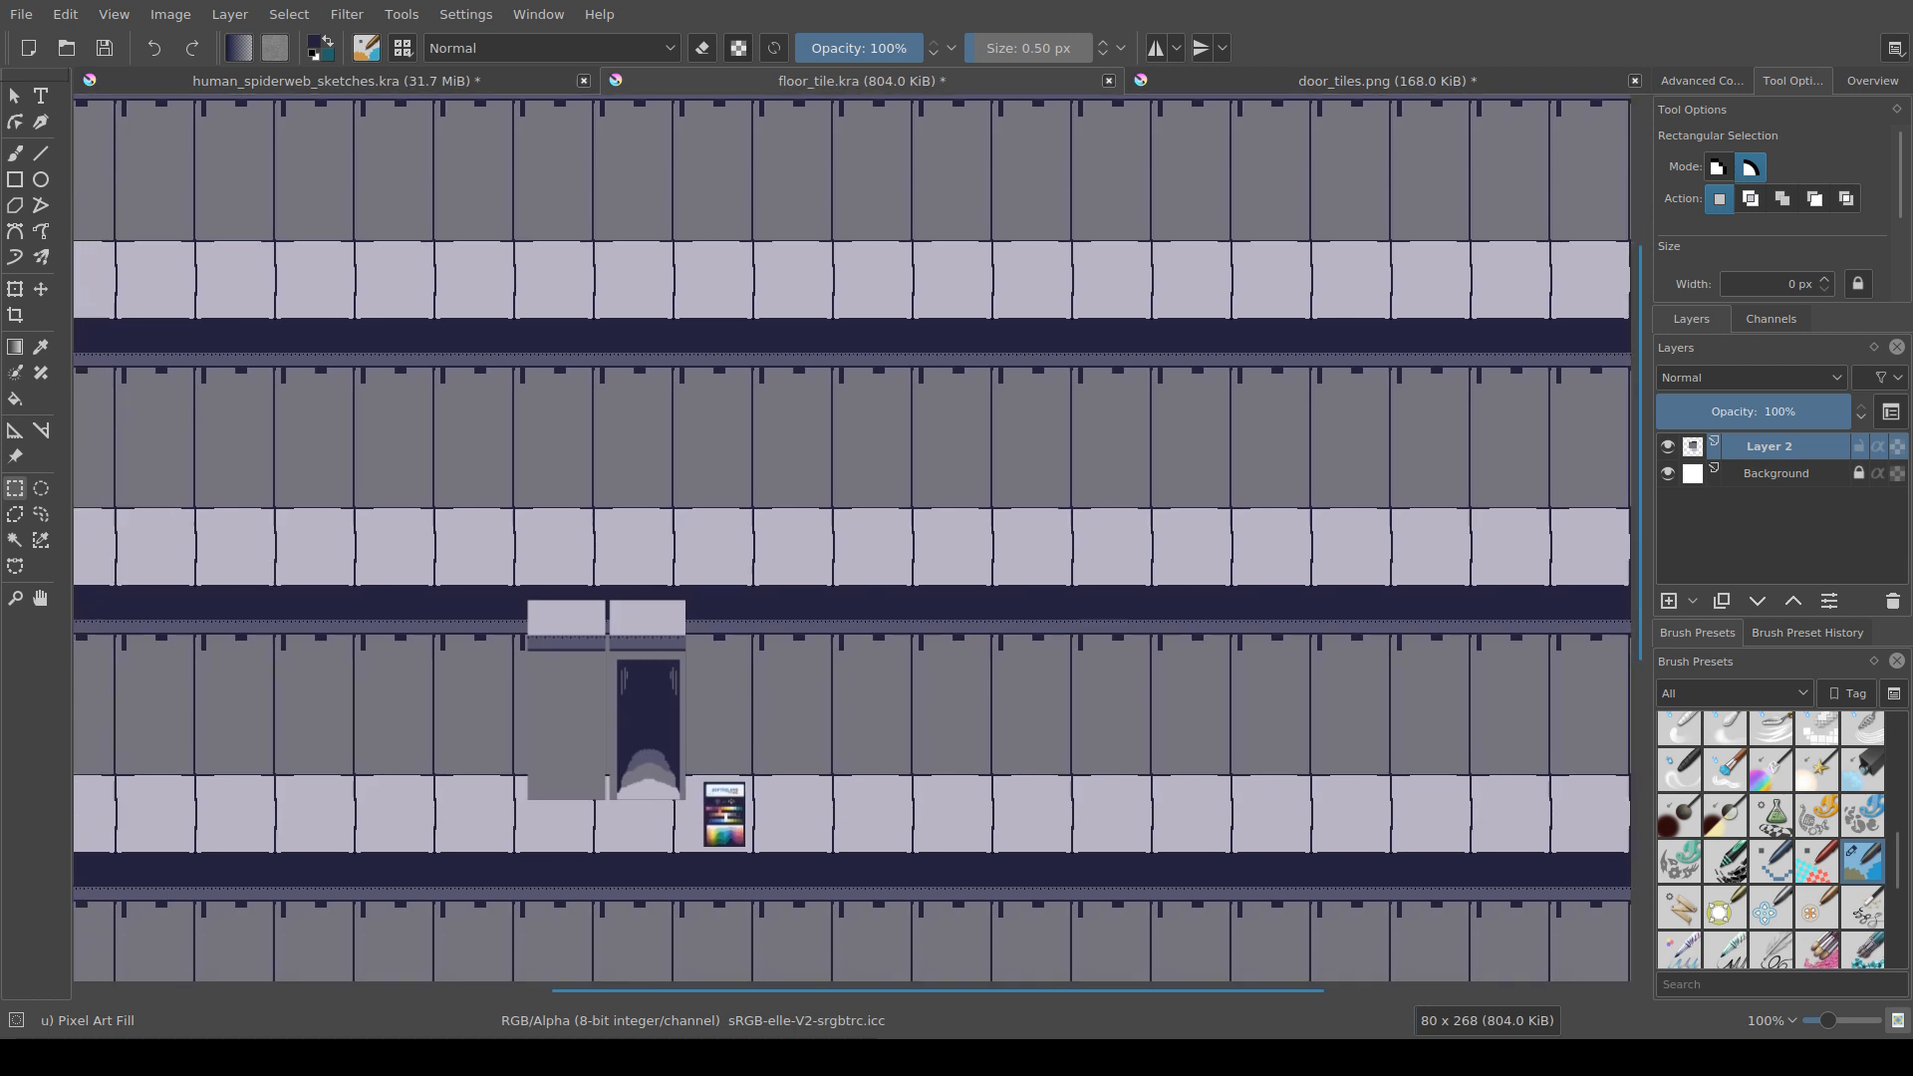
scroll(873, 781, up, 4)
drag(797, 433, 1076, 837)
scroll(1075, 837, up, 1)
scroll(849, 750, up, 2)
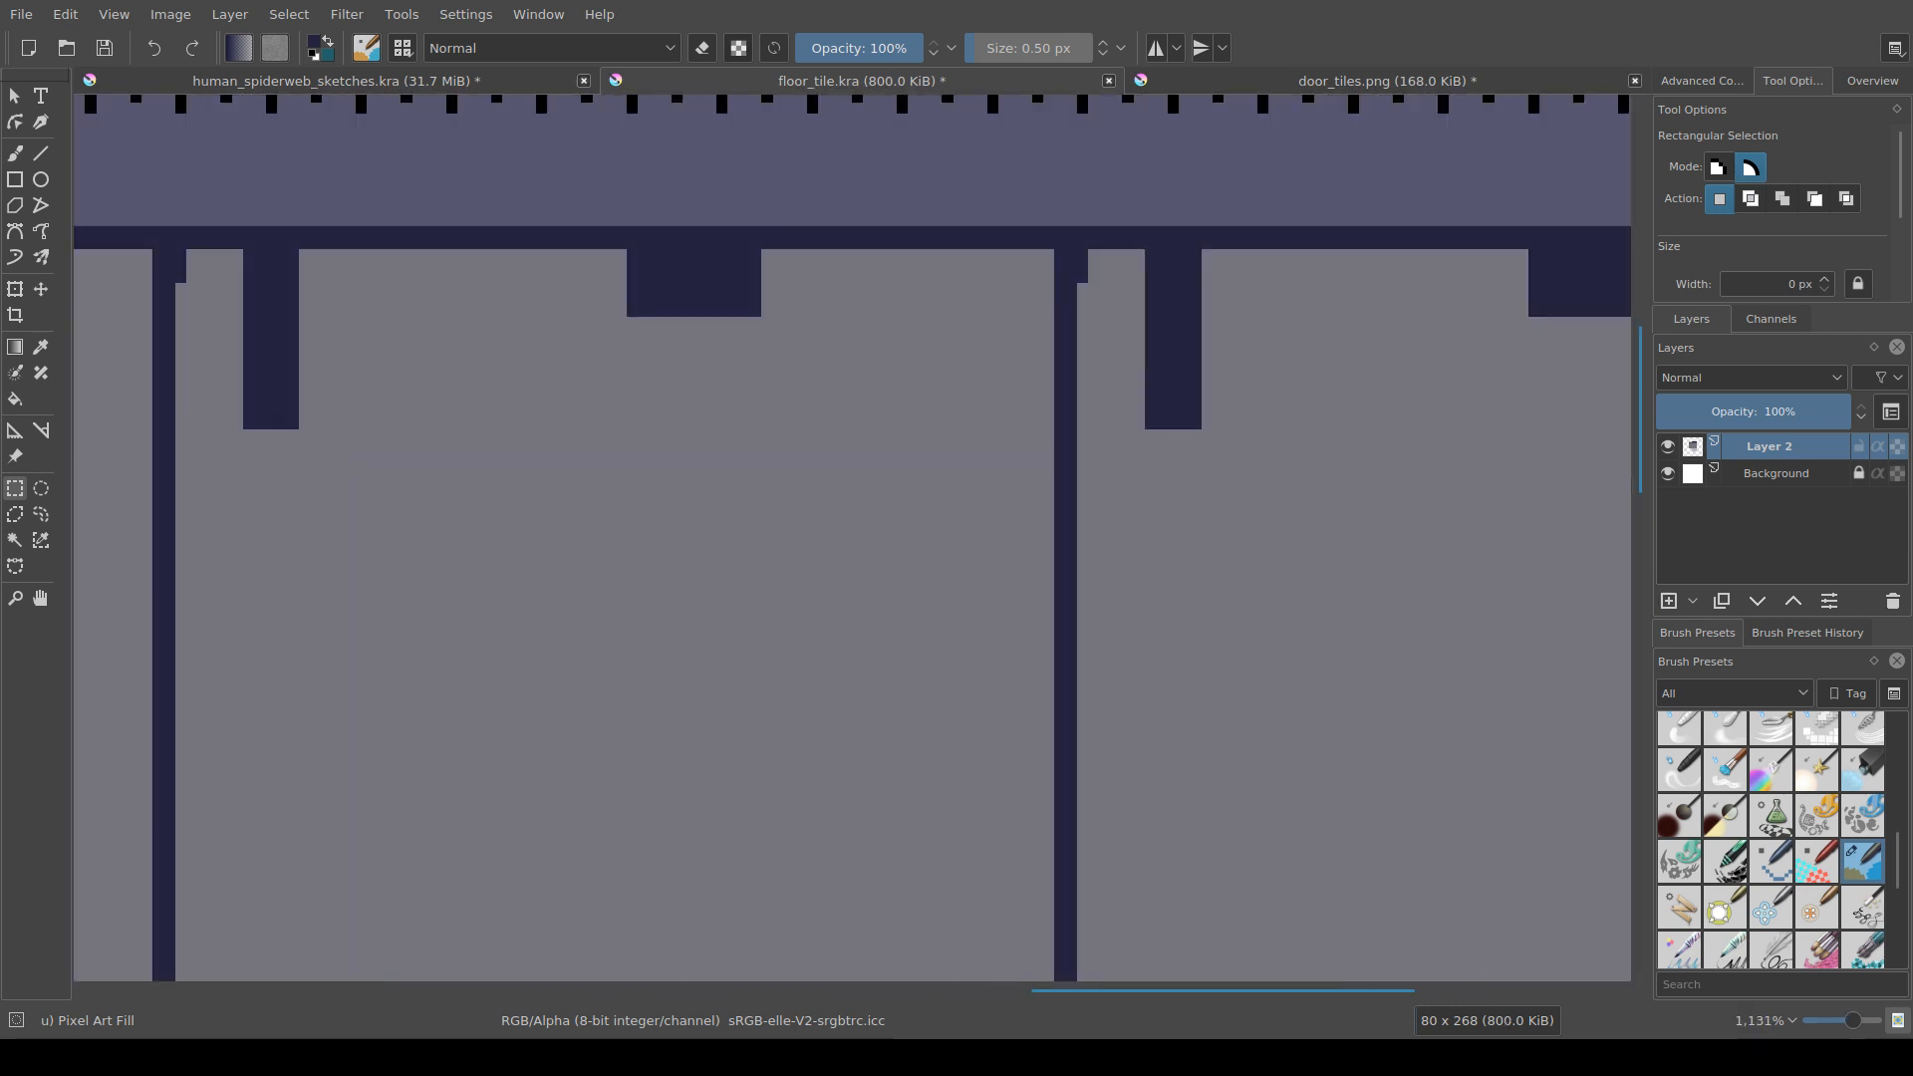
drag(513, 540, 613, 702)
scroll(638, 812, down, 1)
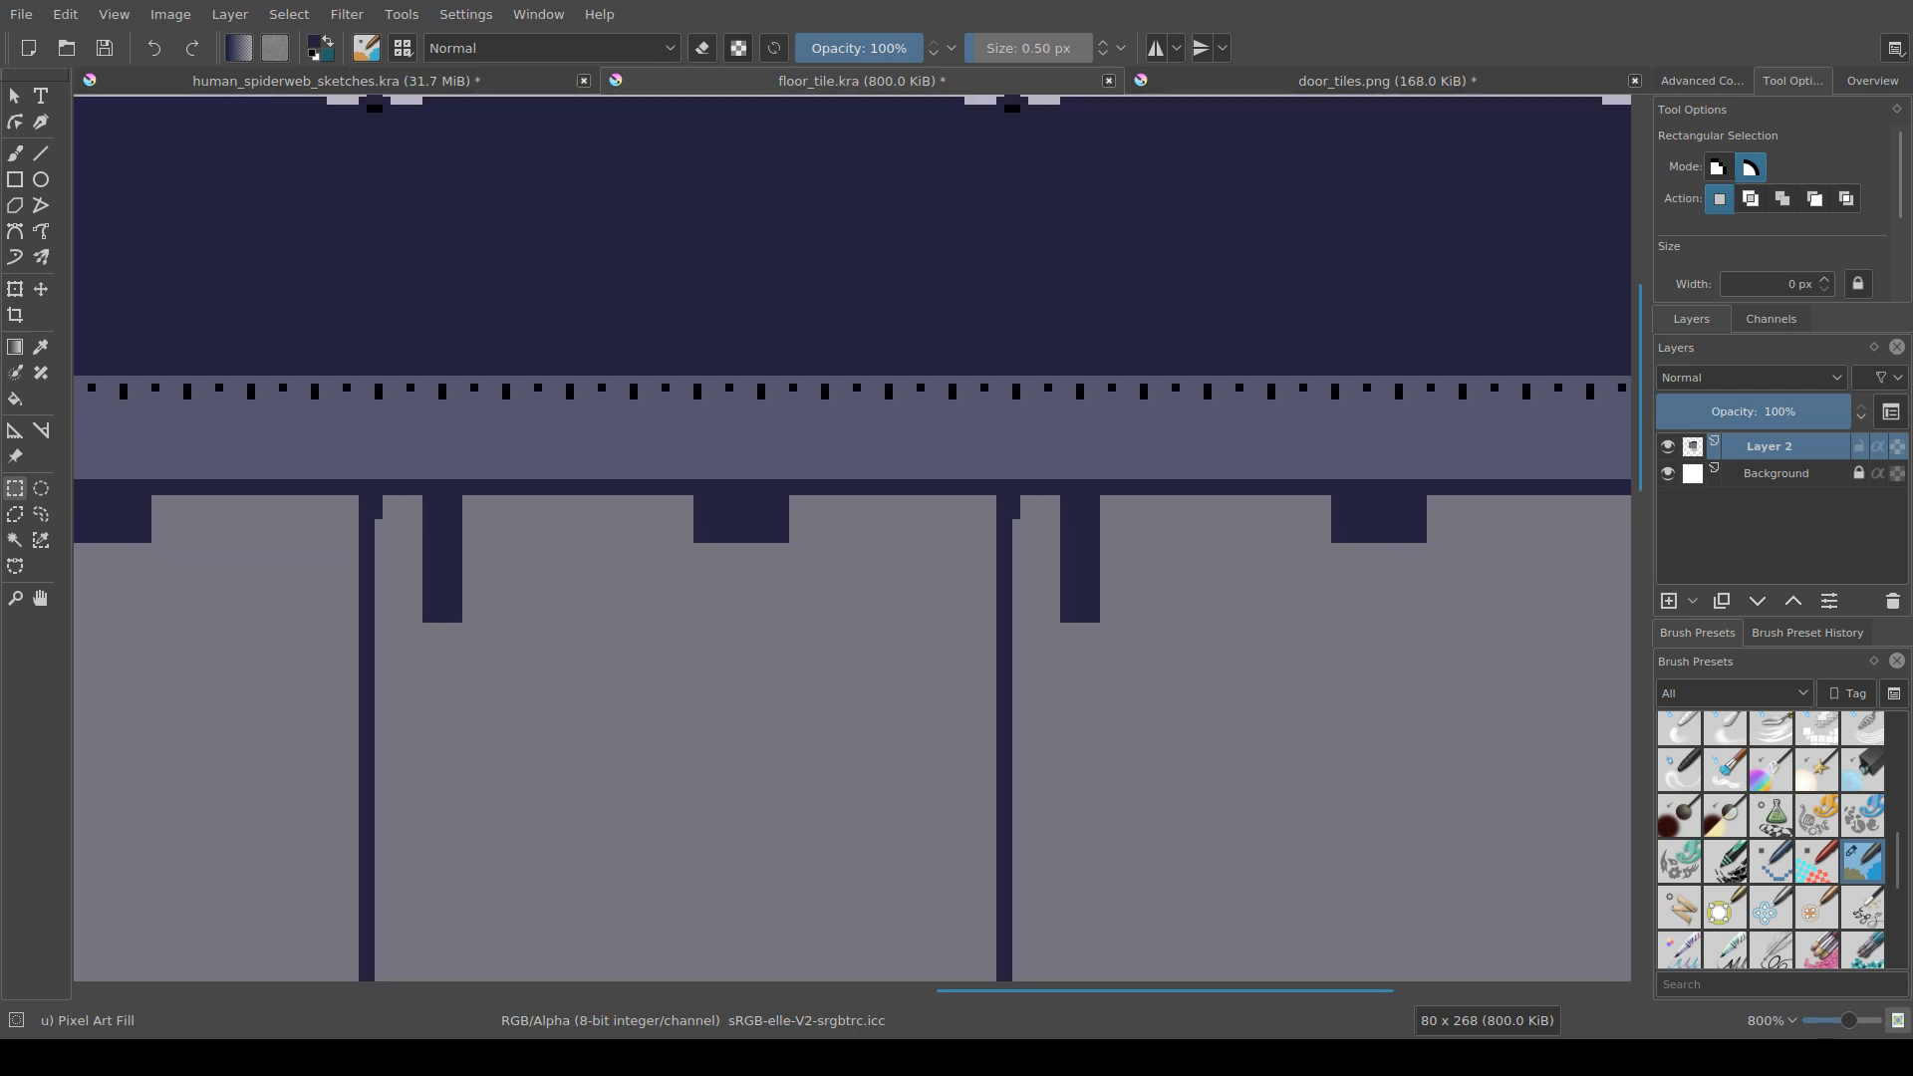
key(ctrl+s)
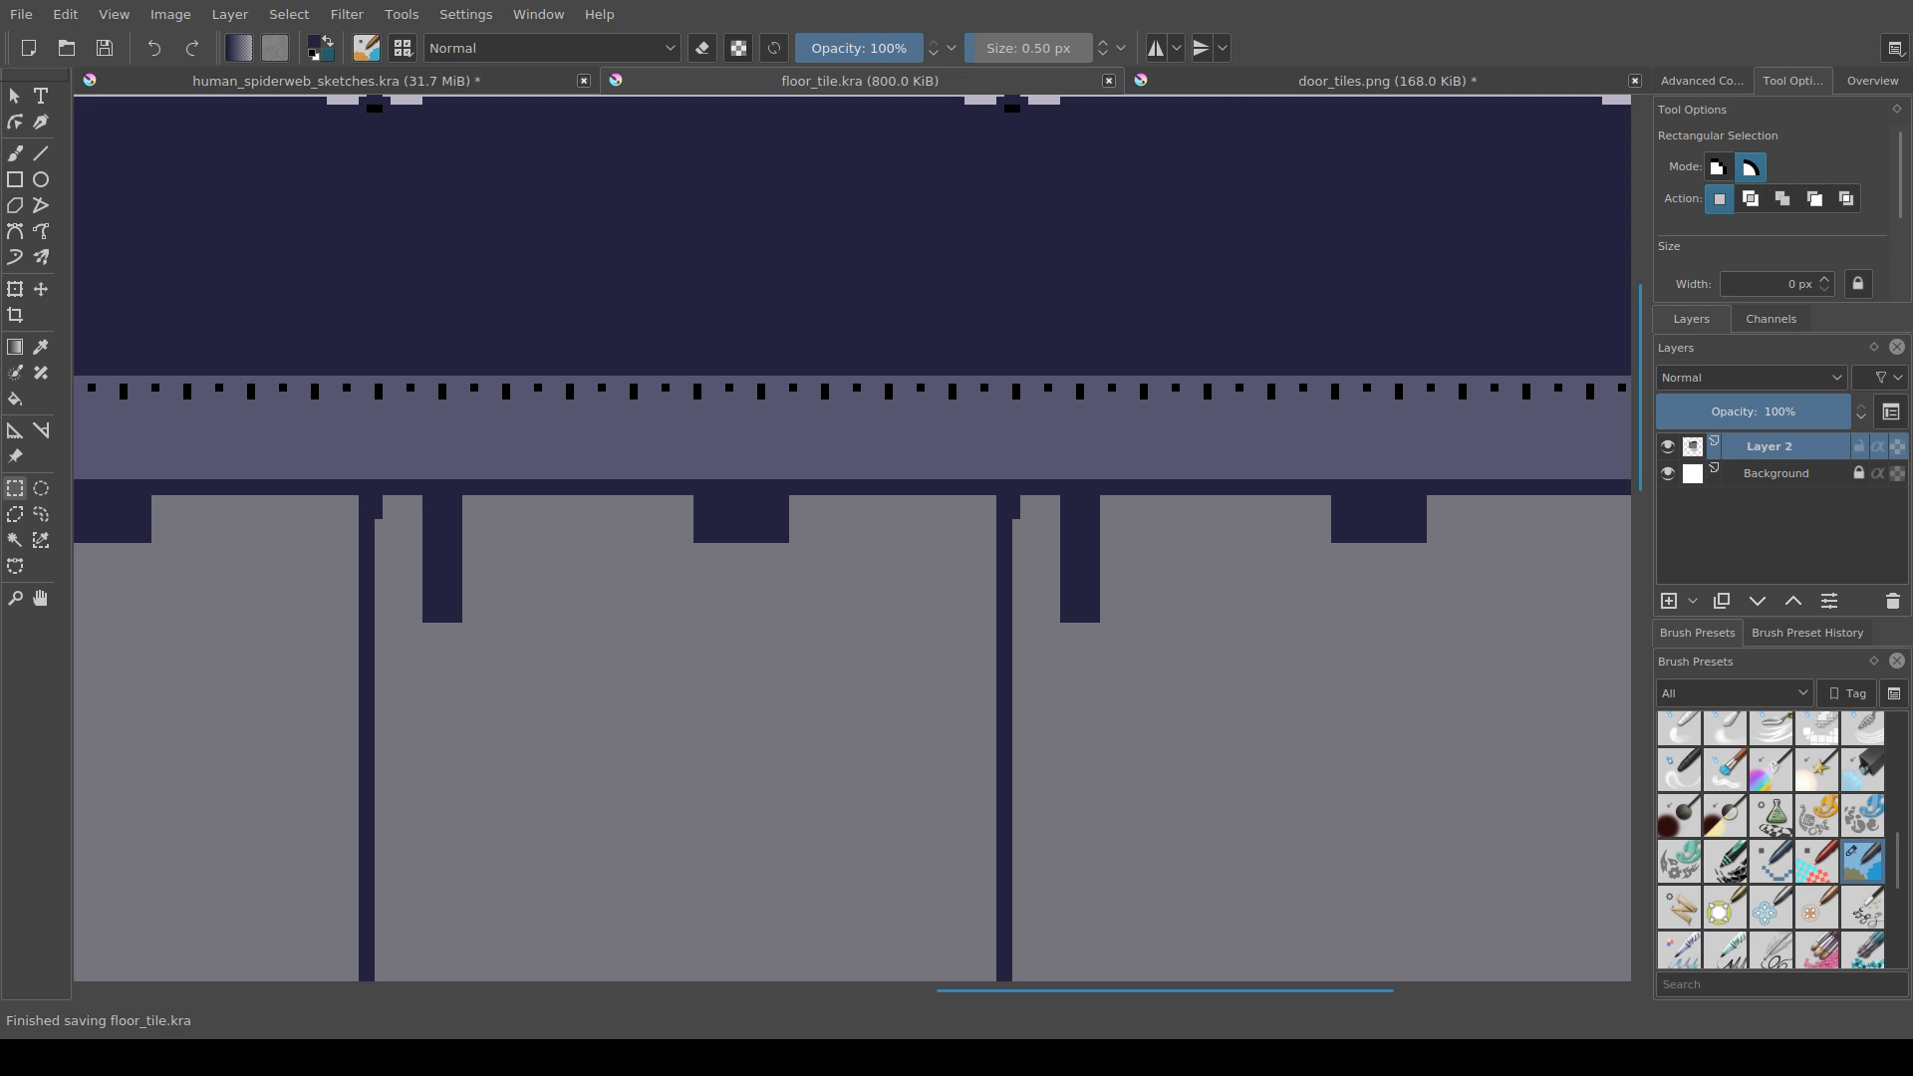
Step: Try a 13 px wide navy block over the lower end of the narrow navy bar
drag(613, 701, 681, 729)
drag(464, 578, 570, 674)
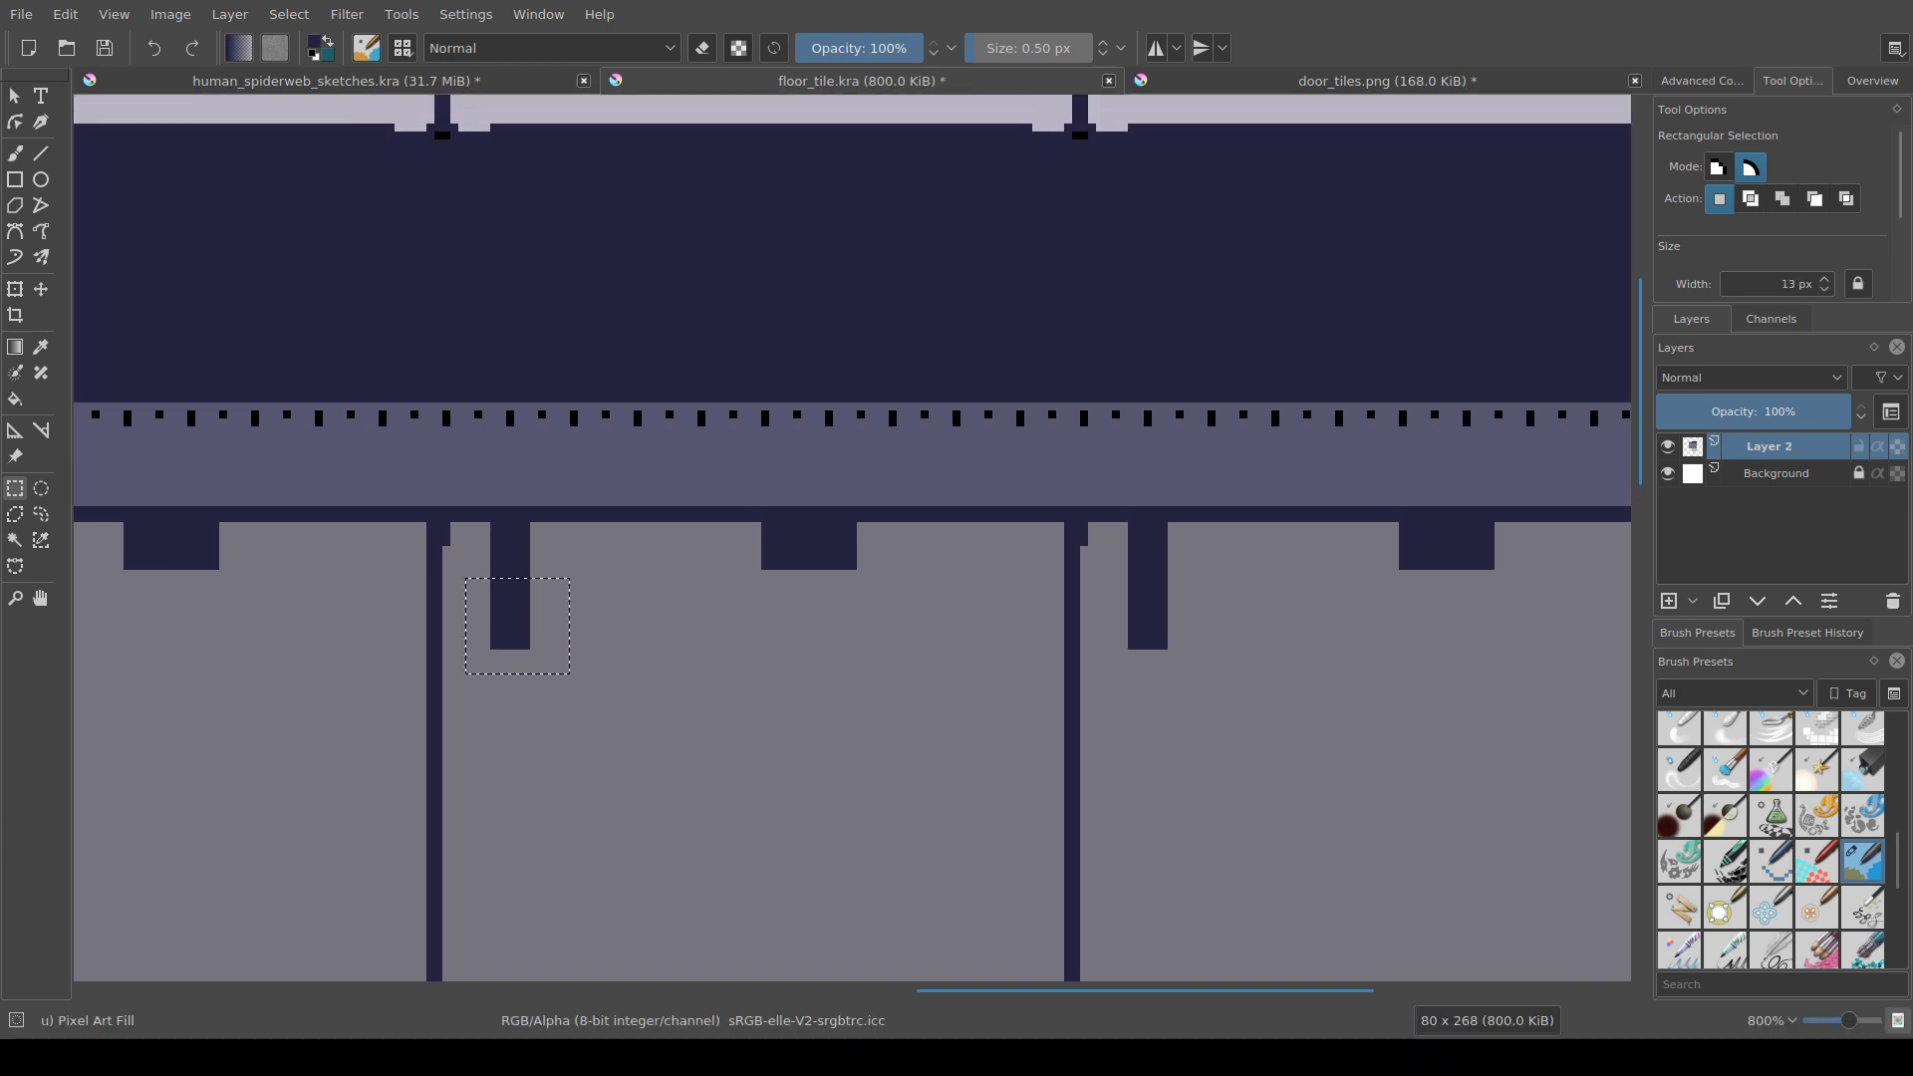
key(f)
click(550, 641)
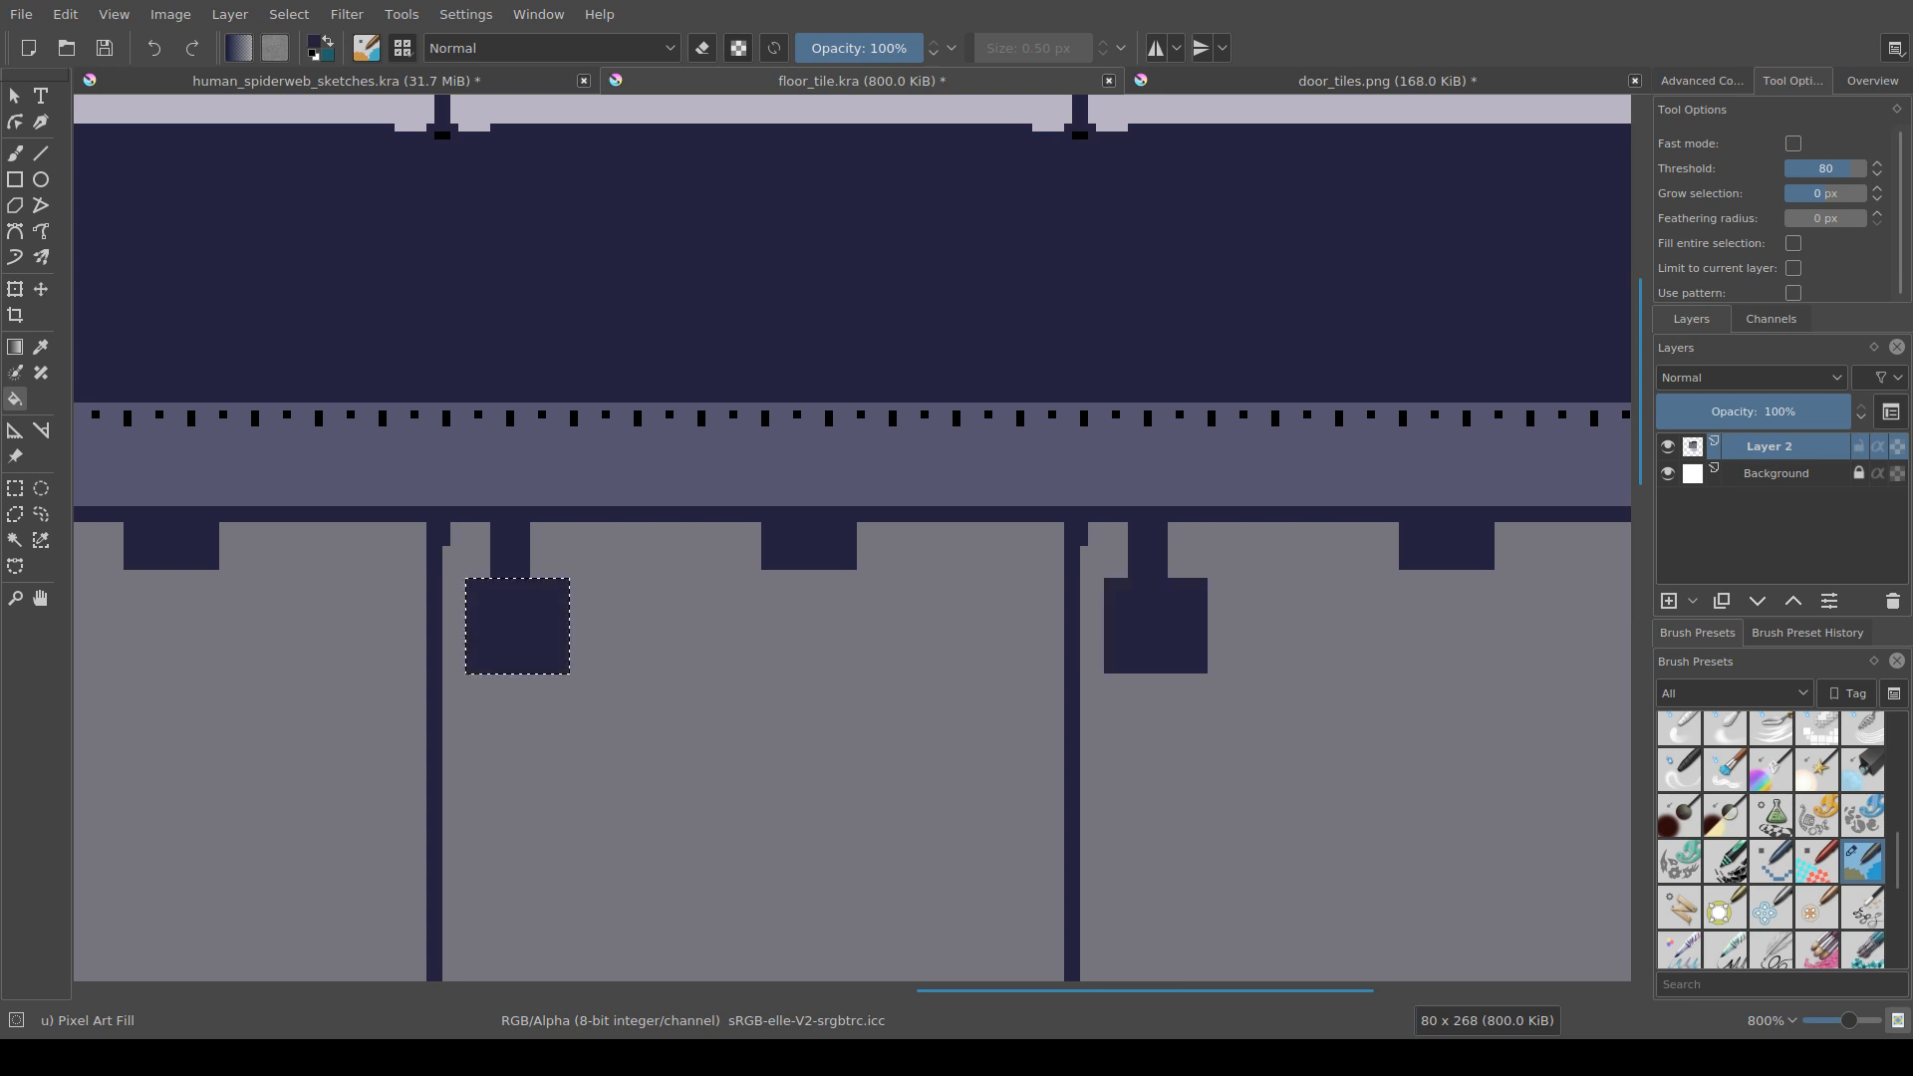
key(ctrl+z)
key(ctrl+r)
click(477, 550)
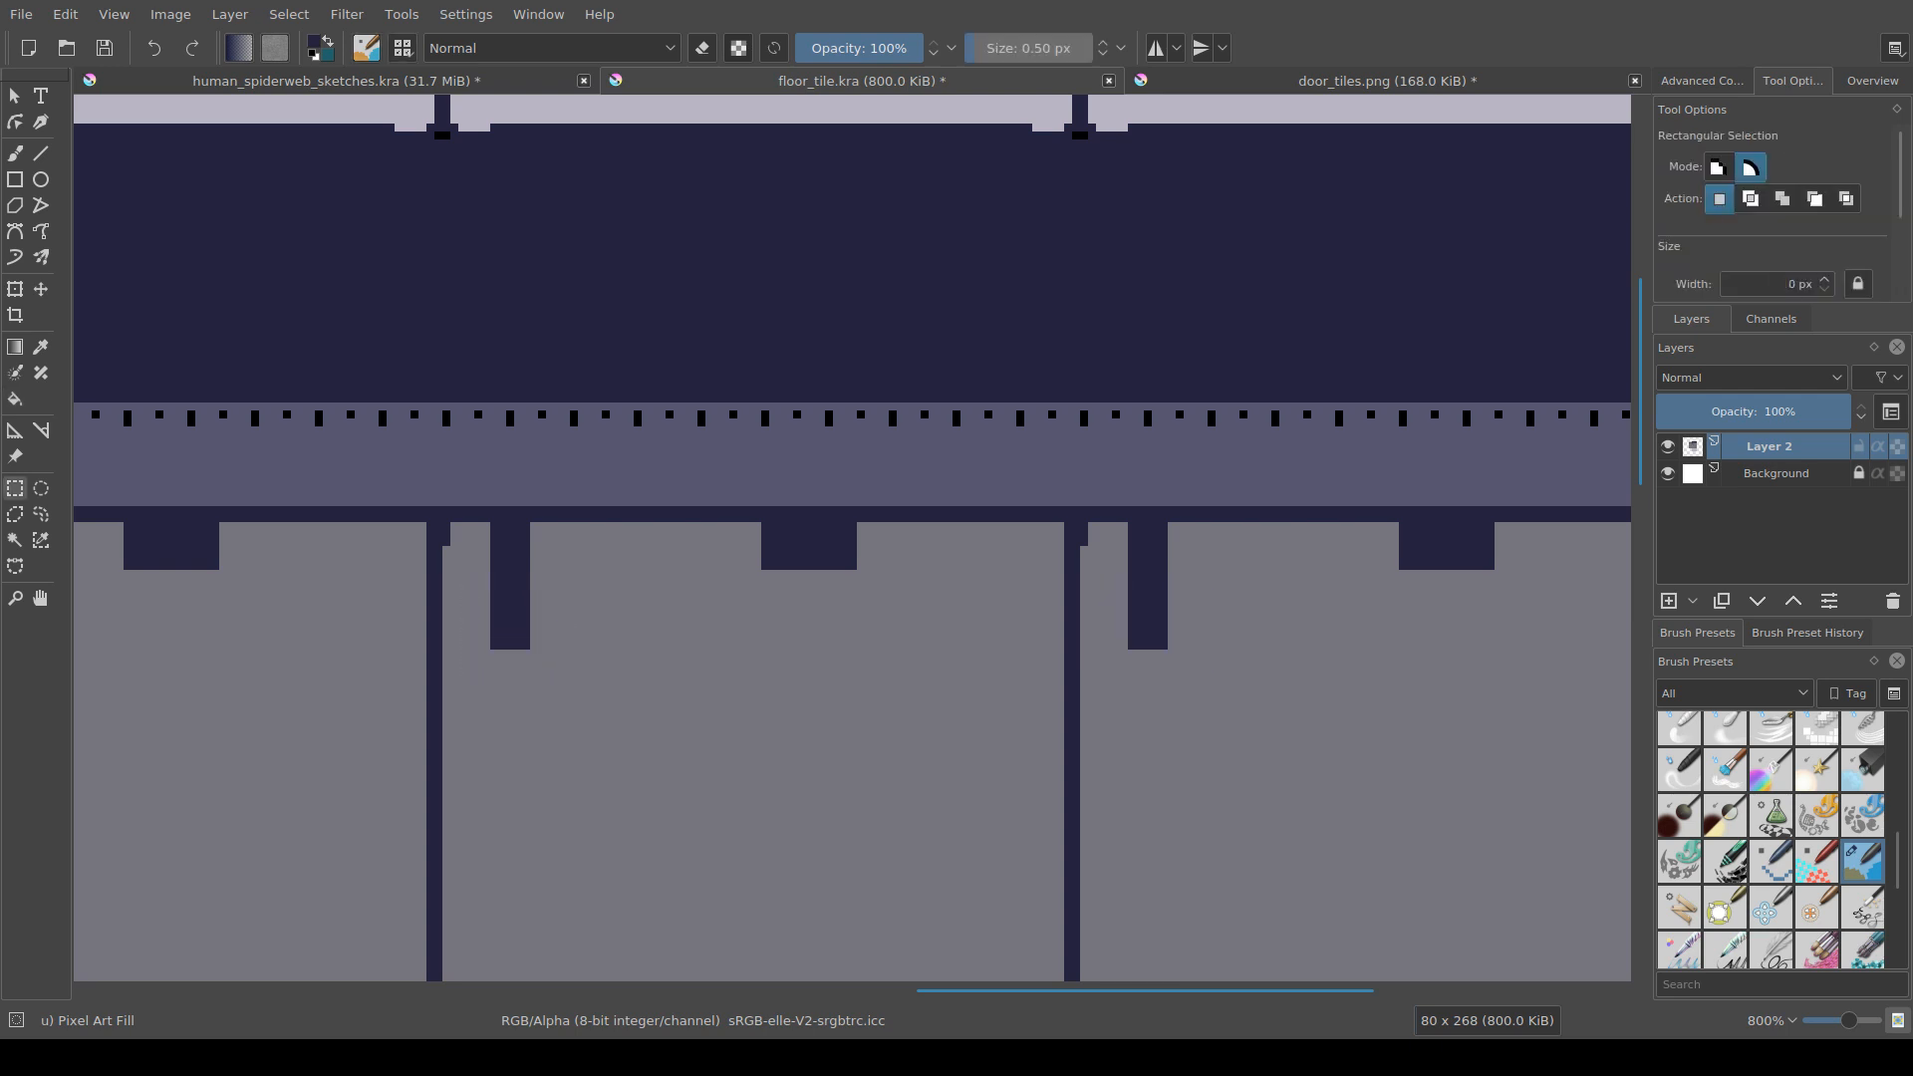
Step: Replace the narrow navy bar with a short, wider navy block under the ledge, using the 8.72 px brush and sampled wall colors
key(b)
ctrl+click(697, 747)
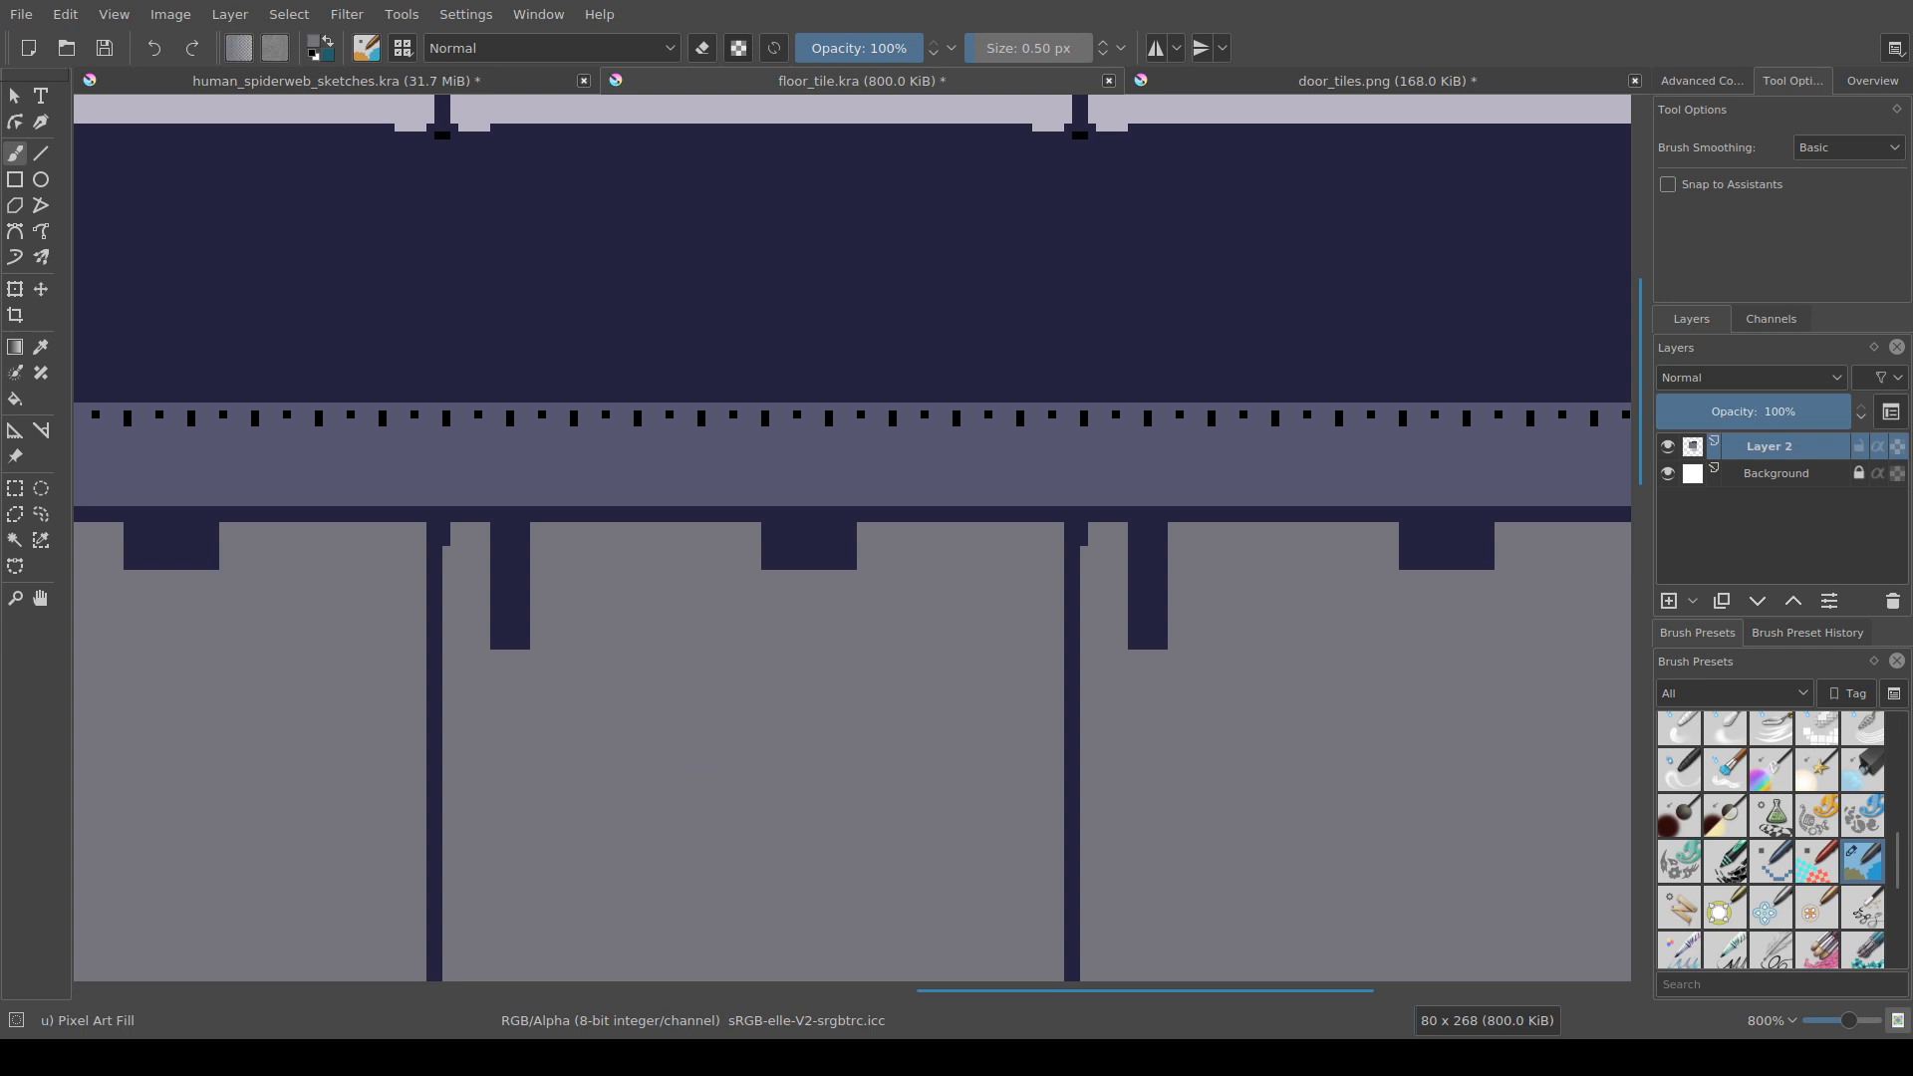
shift+drag(509, 662, 575, 660)
mouse_move(518, 645)
mouse_down()
mouse_move(547, 628)
mouse_move(503, 613)
mouse_up()
ctrl+click(533, 546)
mouse_move(534, 546)
mouse_down()
mouse_move(560, 539)
mouse_move(538, 570)
mouse_move(577, 561)
mouse_move(499, 555)
mouse_move(581, 538)
mouse_move(530, 554)
mouse_move(581, 559)
mouse_move(536, 586)
mouse_up()
key(ctrl+z)
ctrl+click(561, 602)
ctrl+click(566, 520)
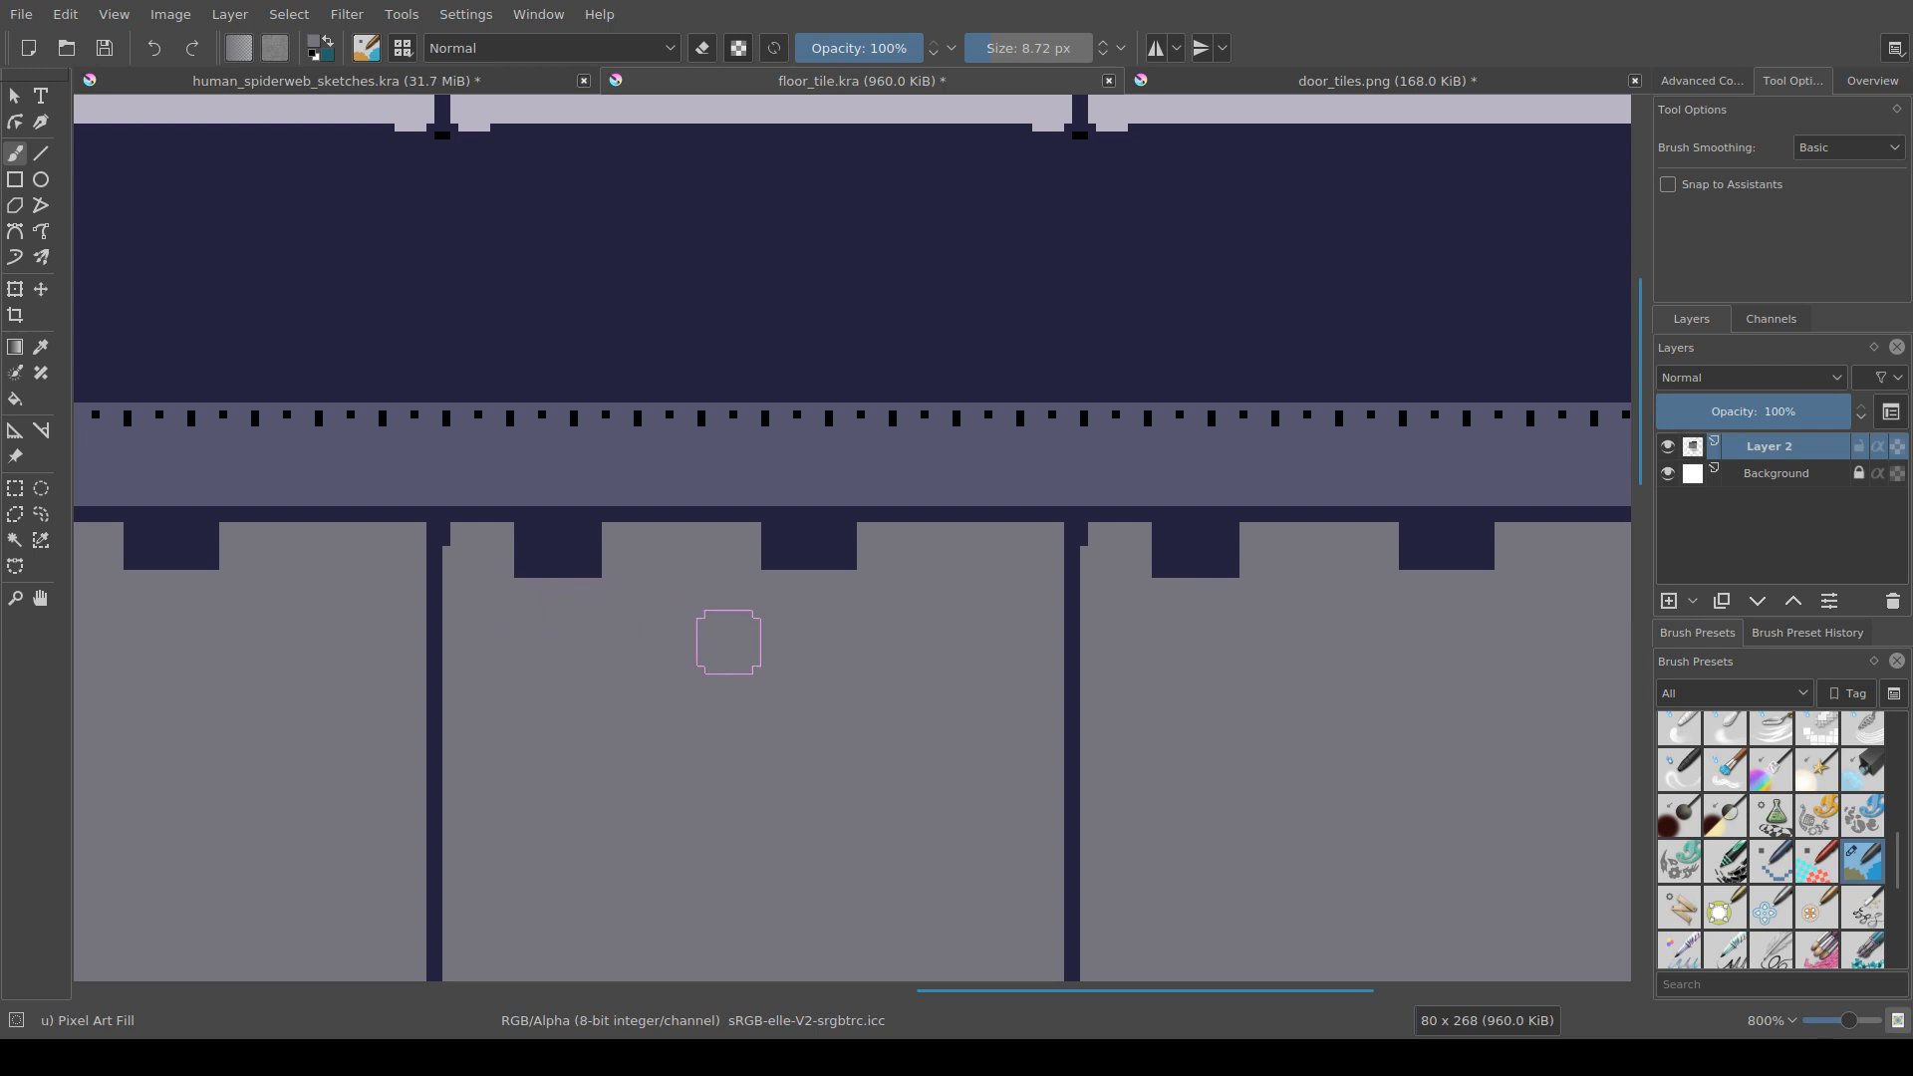
Step: Paint a shallow navy step under the ledge, extending from the short block toward the 12 px wide block, and save the file
drag(730, 643, 597, 662)
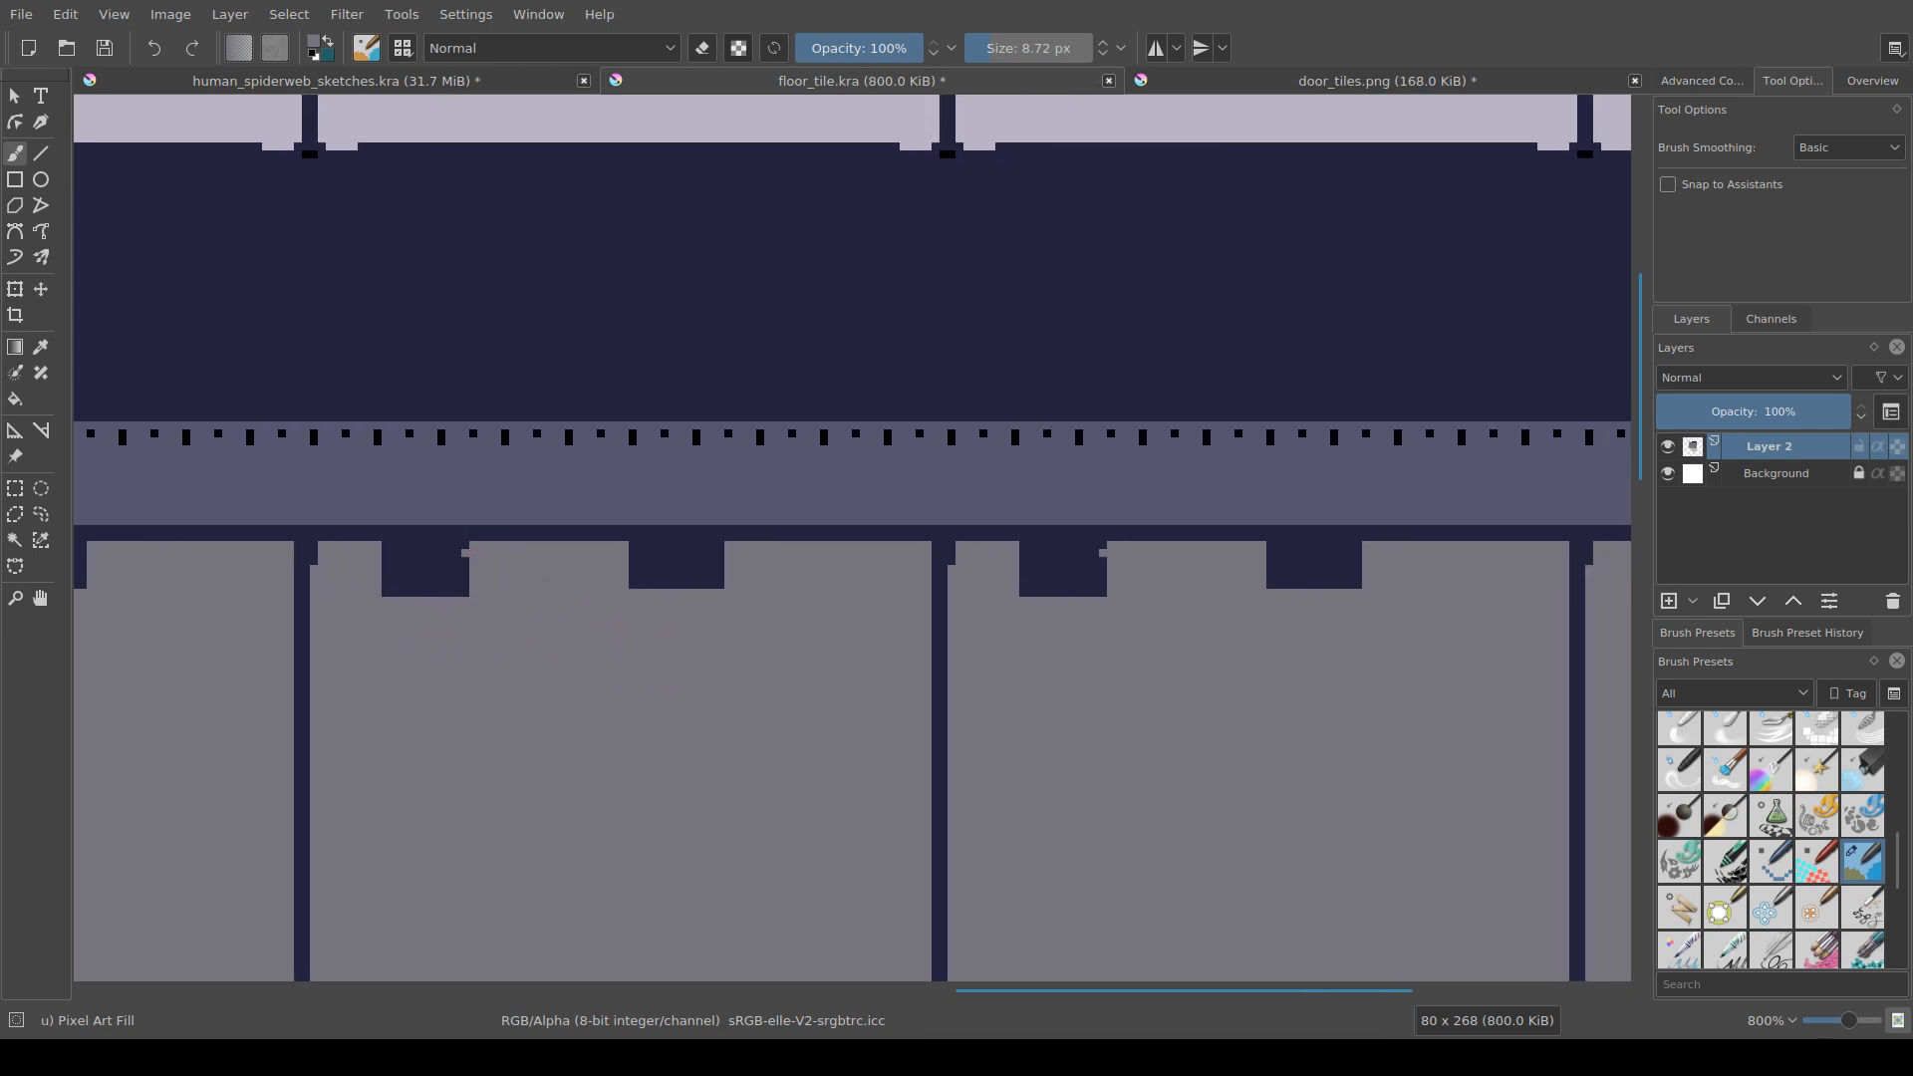
drag(473, 547, 533, 549)
drag(461, 549, 526, 553)
drag(715, 669, 648, 677)
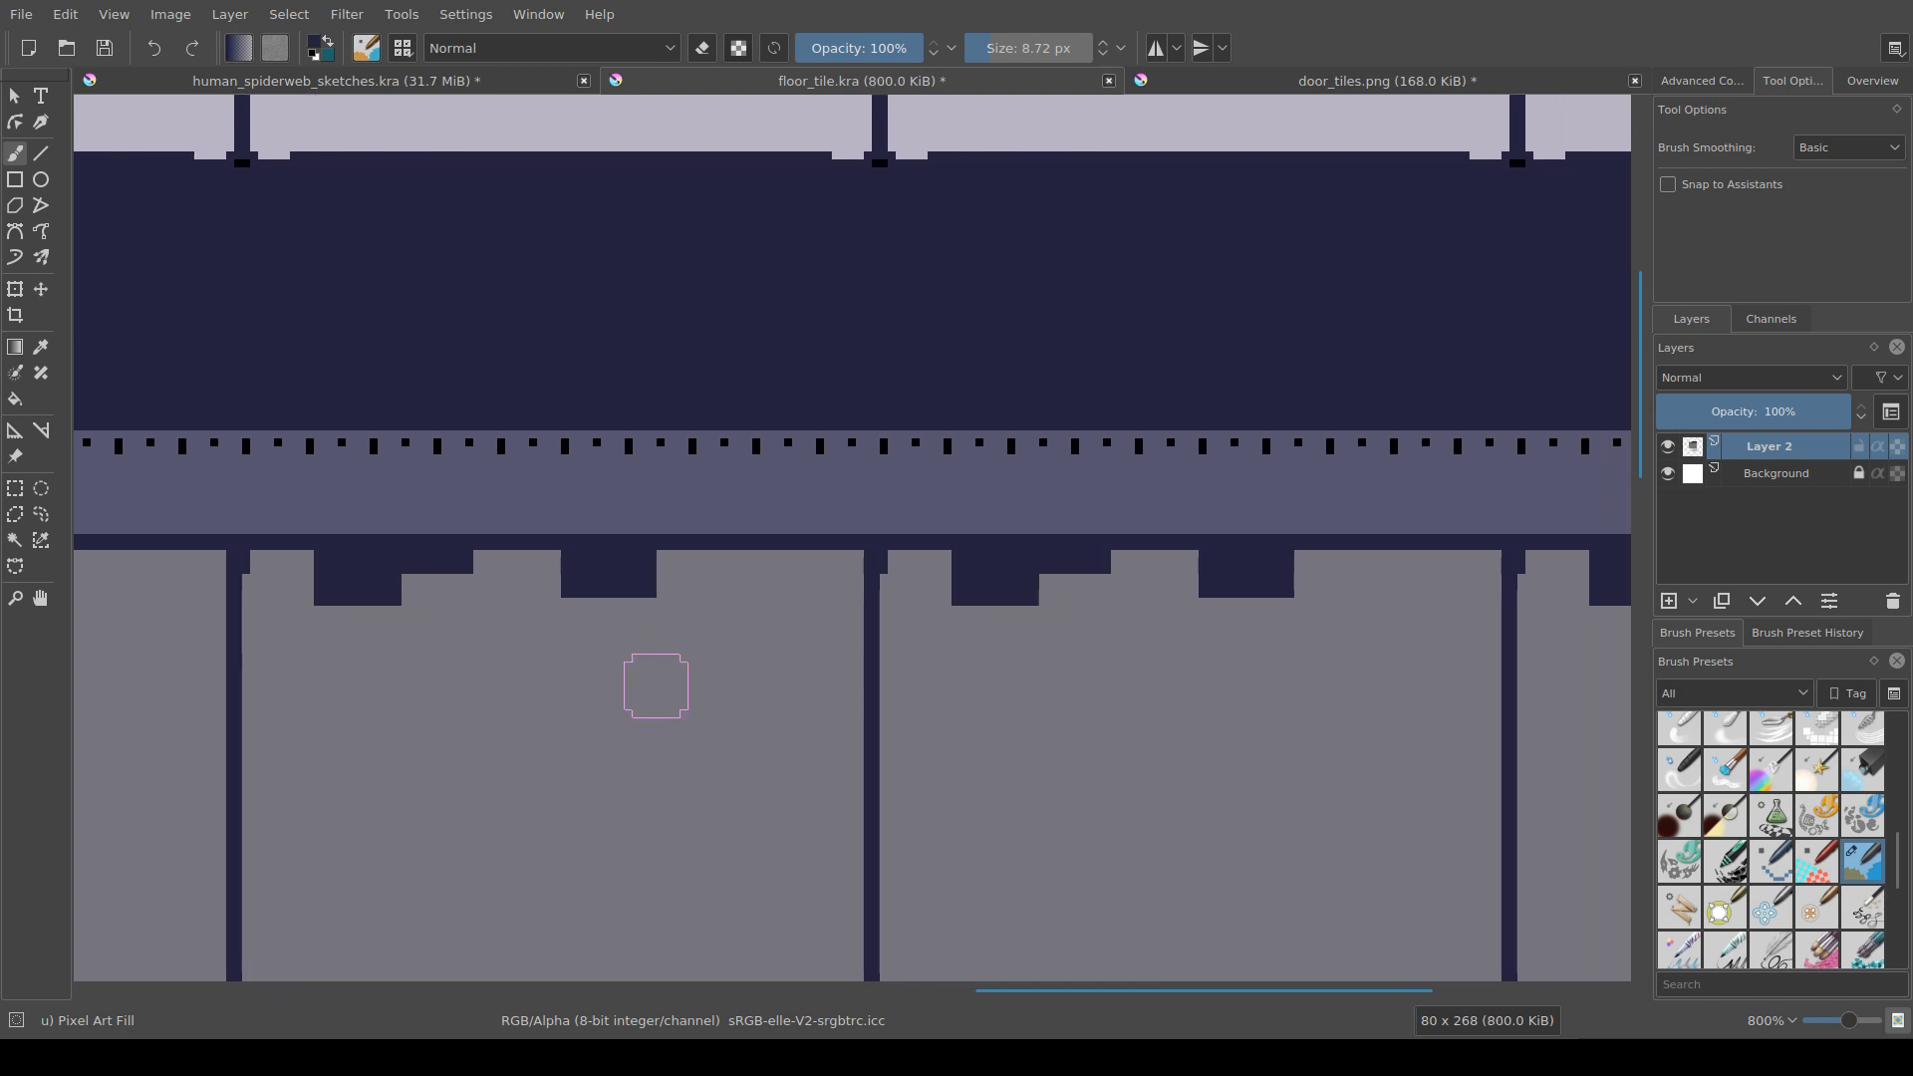
key(ctrl+s)
Step: Fill the gap between the wall seam and the stepped block with a shallow navy band, check the repeating pattern, and save the file
scroll(687, 694, down, 10)
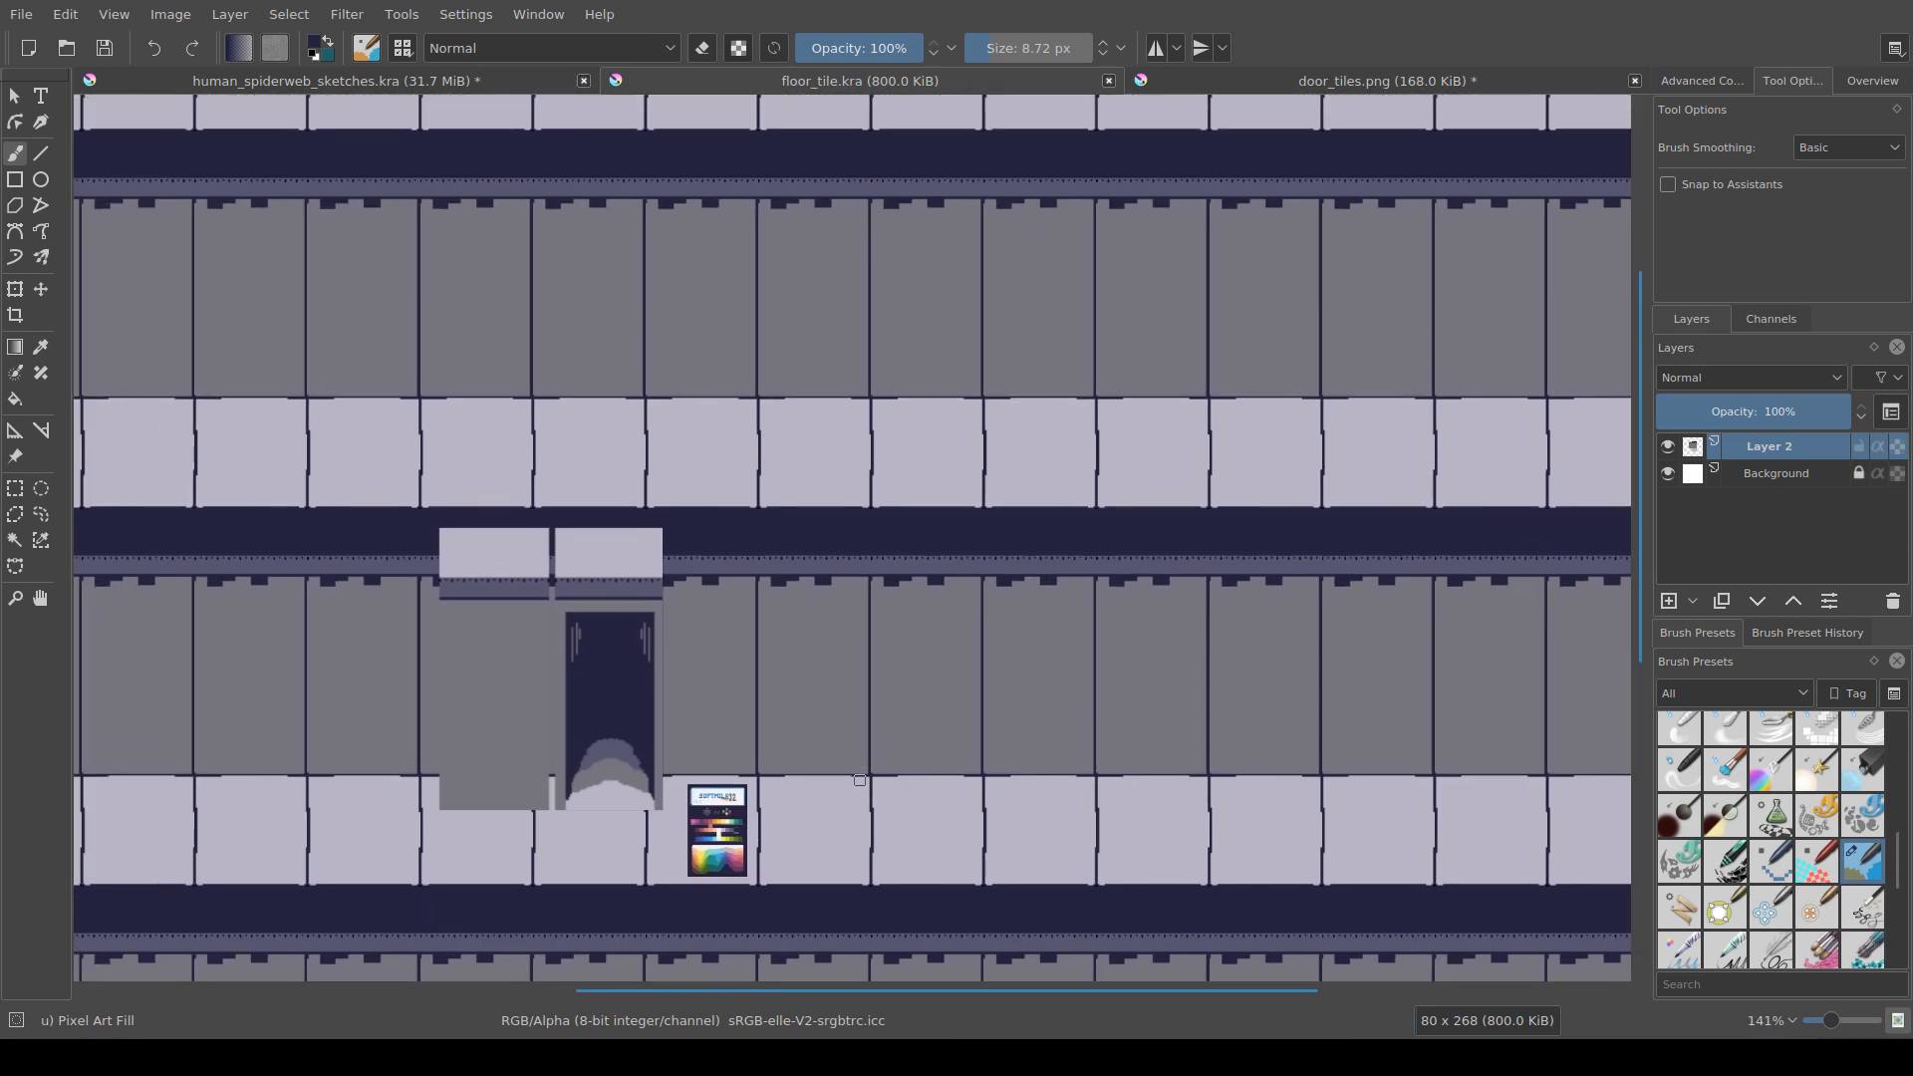
scroll(859, 767, up, 3)
scroll(884, 661, up, 2)
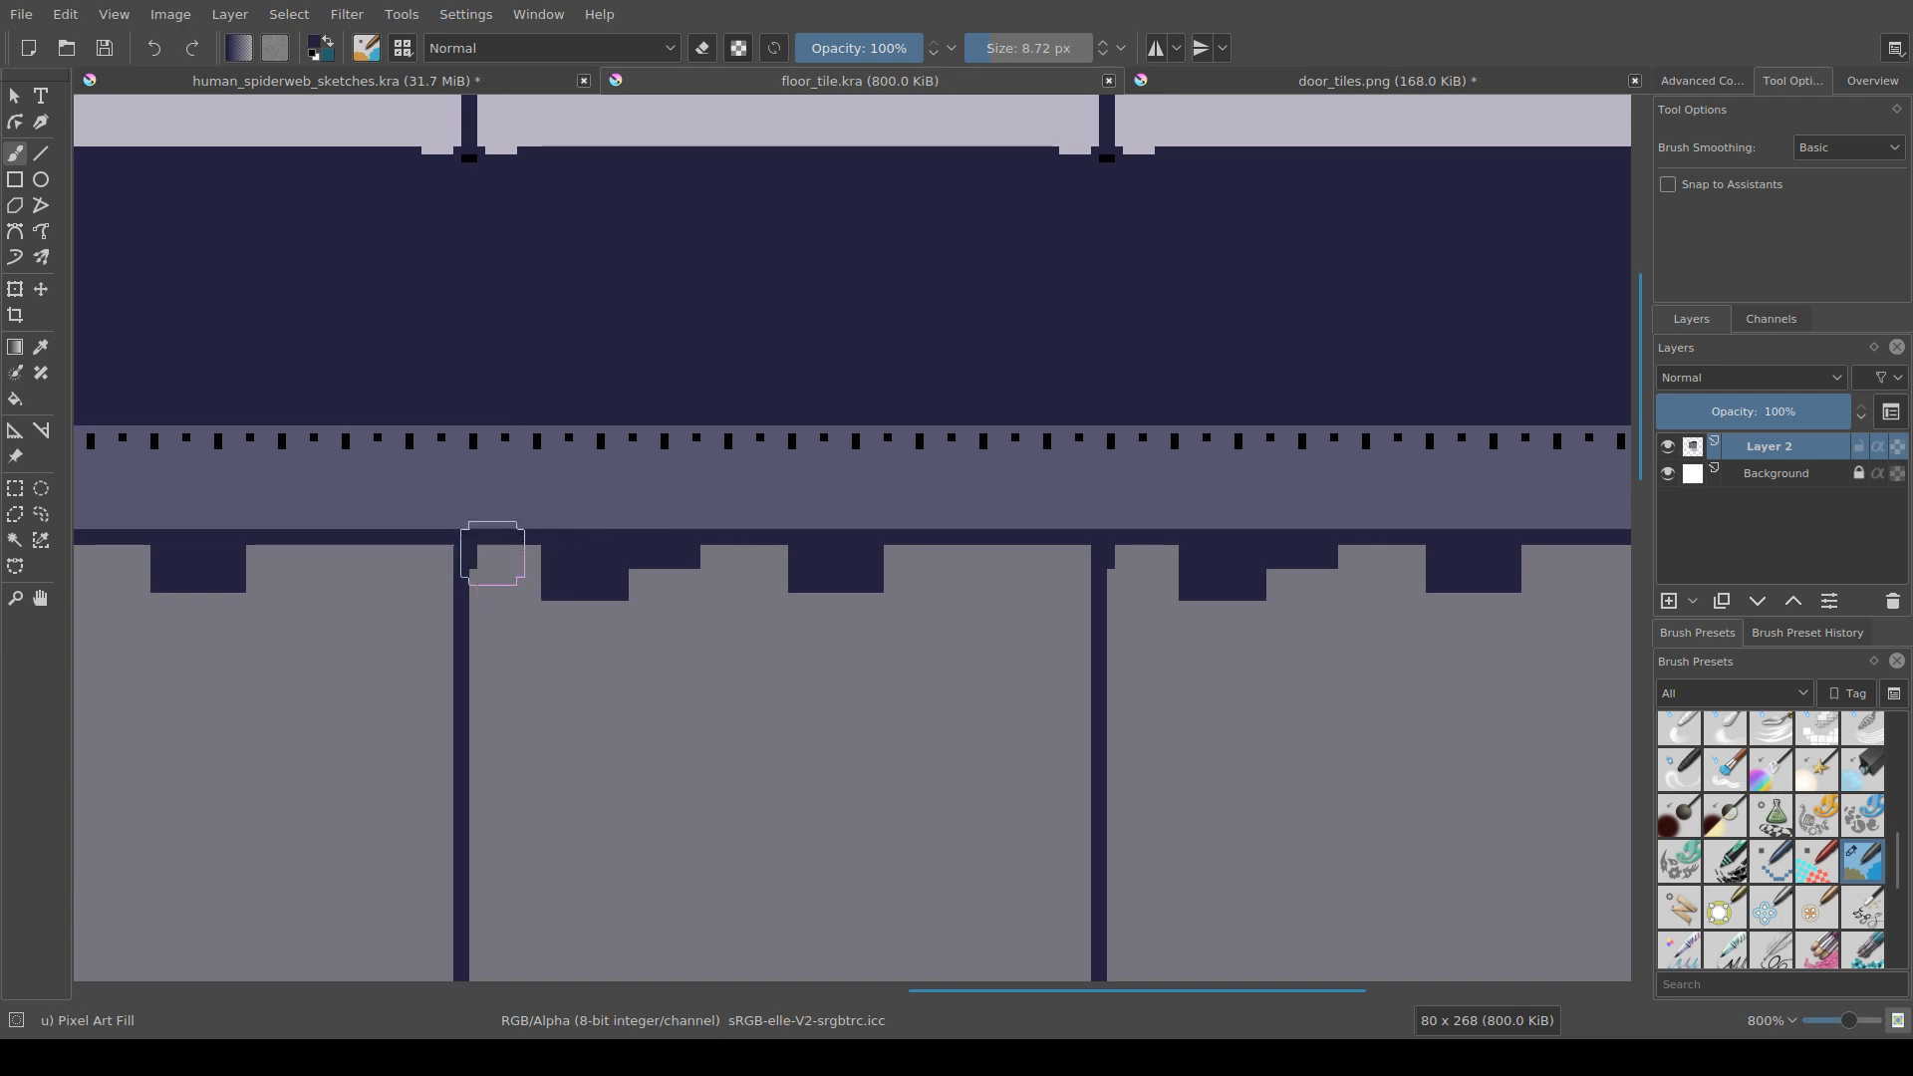
drag(482, 560, 547, 551)
scroll(740, 655, down, 4)
drag(740, 655, 666, 611)
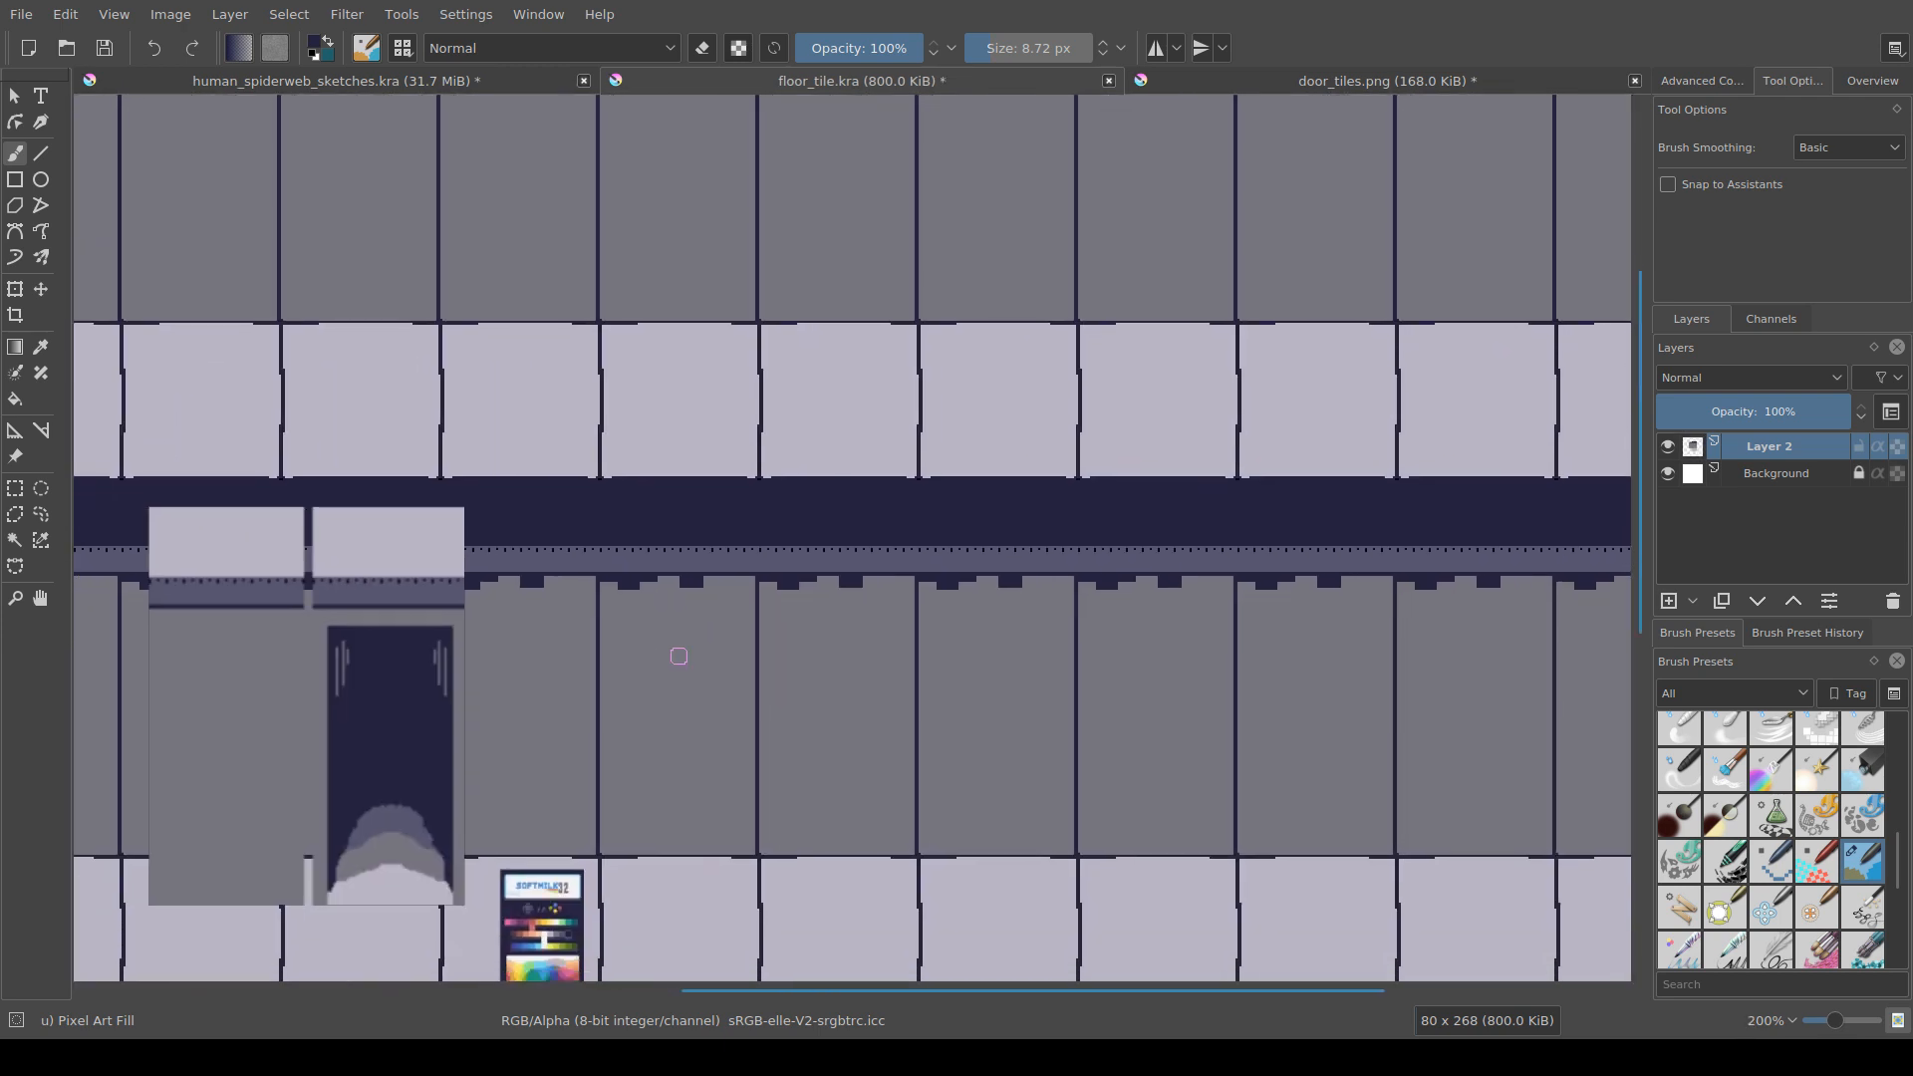
scroll(681, 671, down, 2)
drag(688, 692, 602, 536)
scroll(598, 530, up, 2)
scroll(684, 632, up, 2)
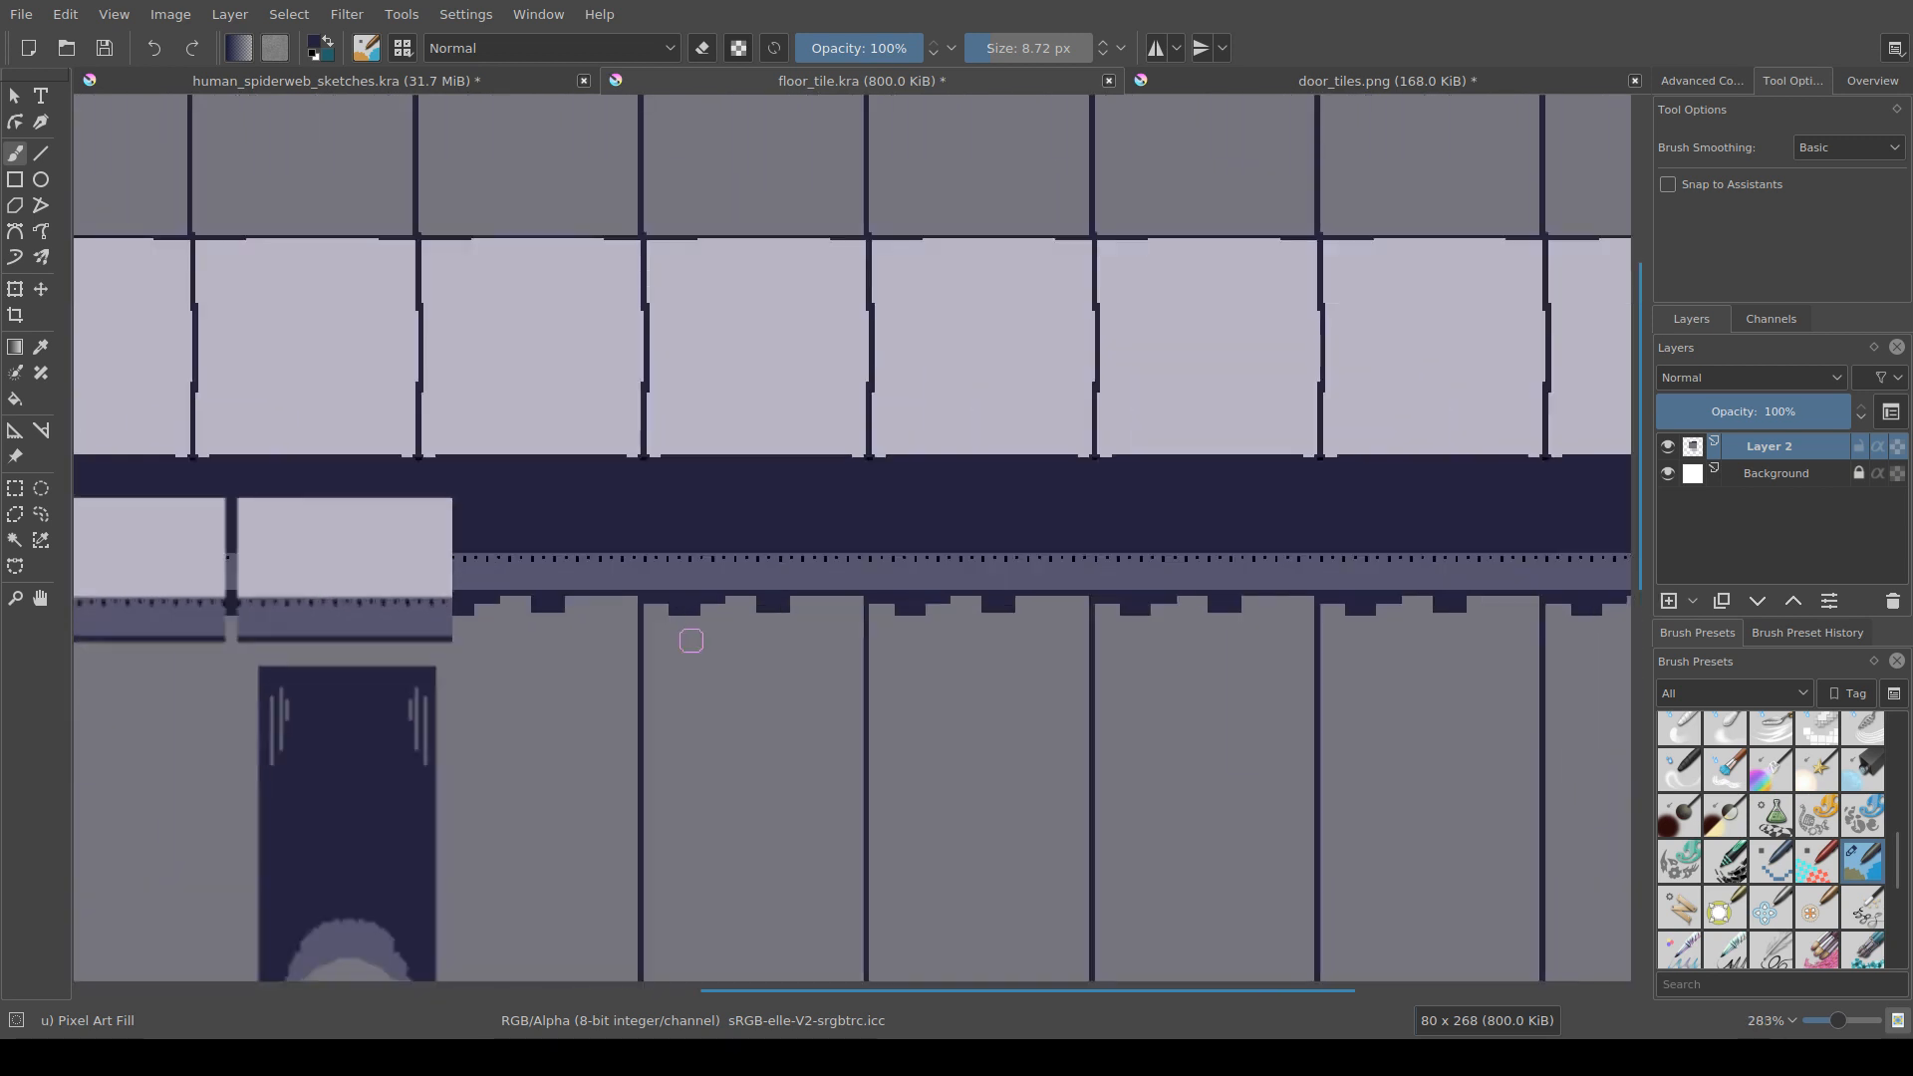
drag(768, 705, 715, 658)
key(ctrl+s)
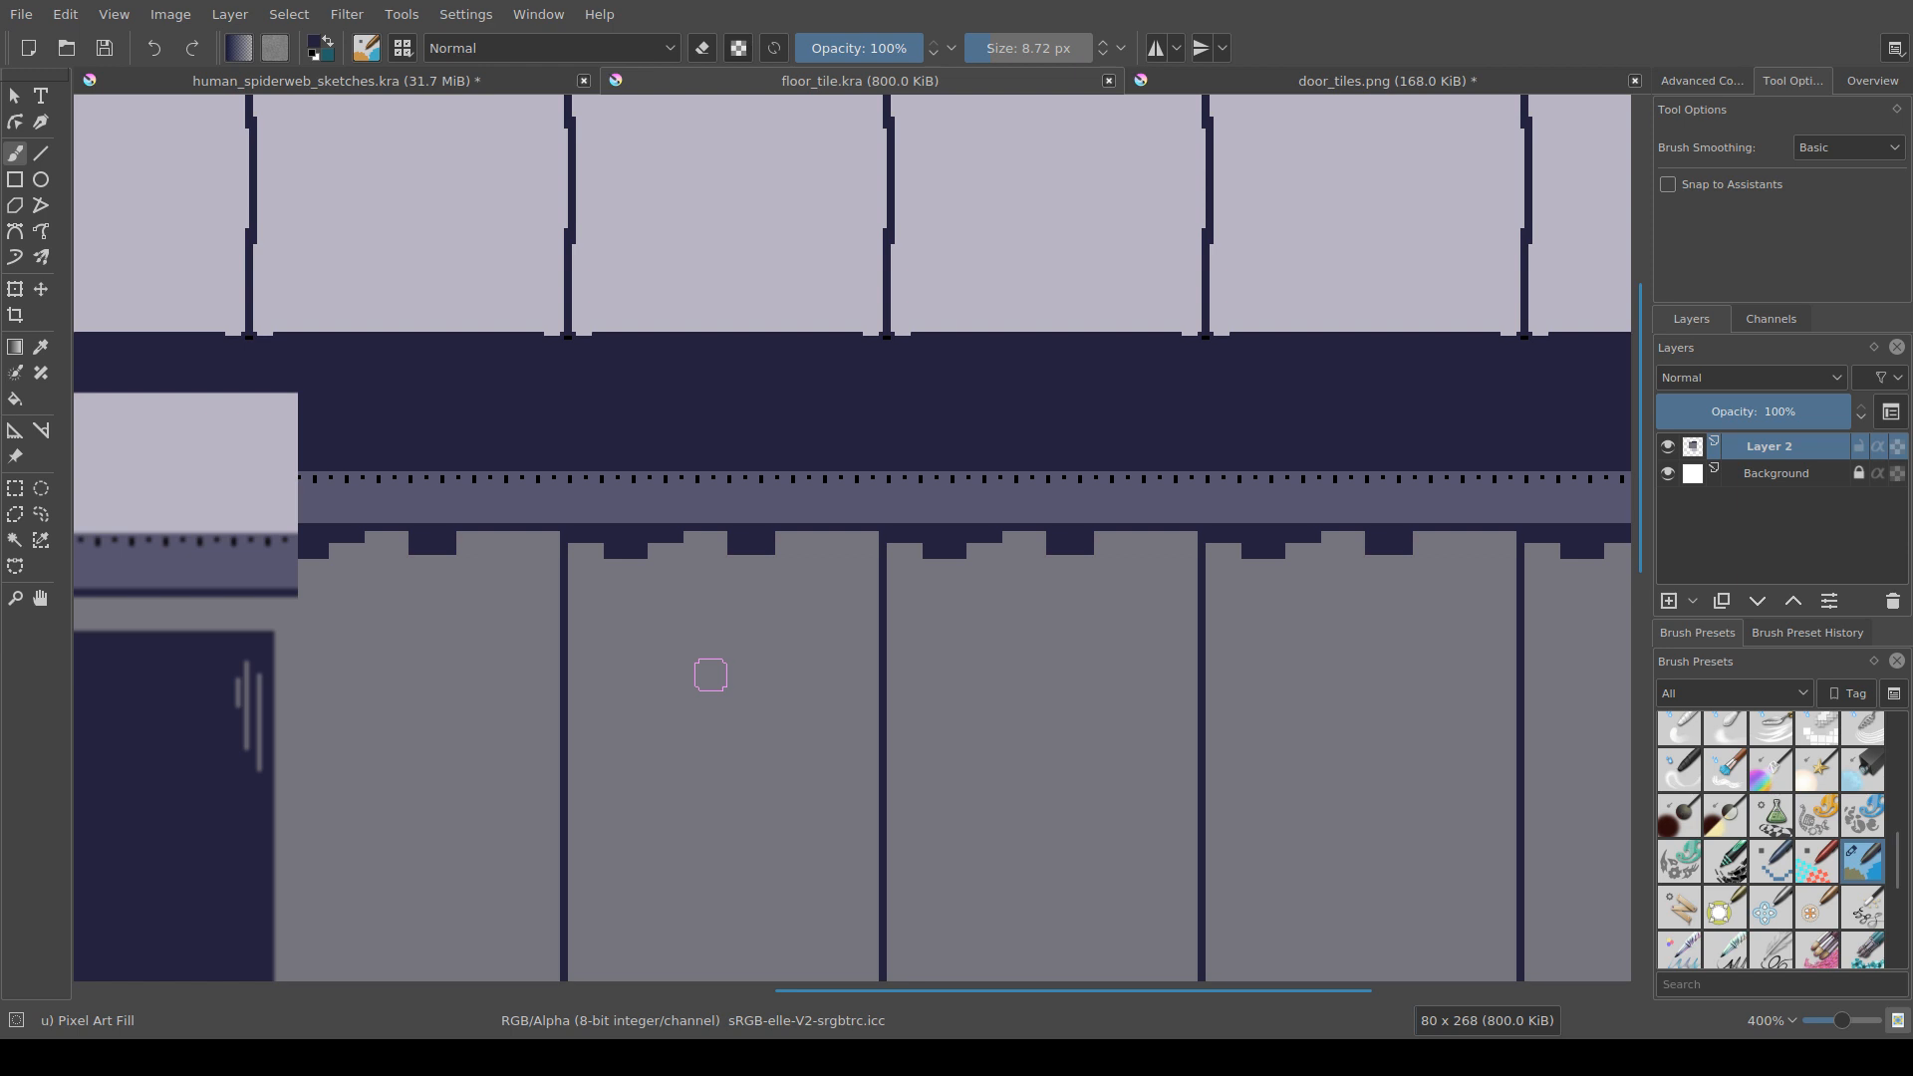
Step: Inspect the finished ledge underside across the pattern, and turn off wrap-around mode to show the single floor tile
drag(750, 673, 710, 713)
scroll(762, 705, up, 1)
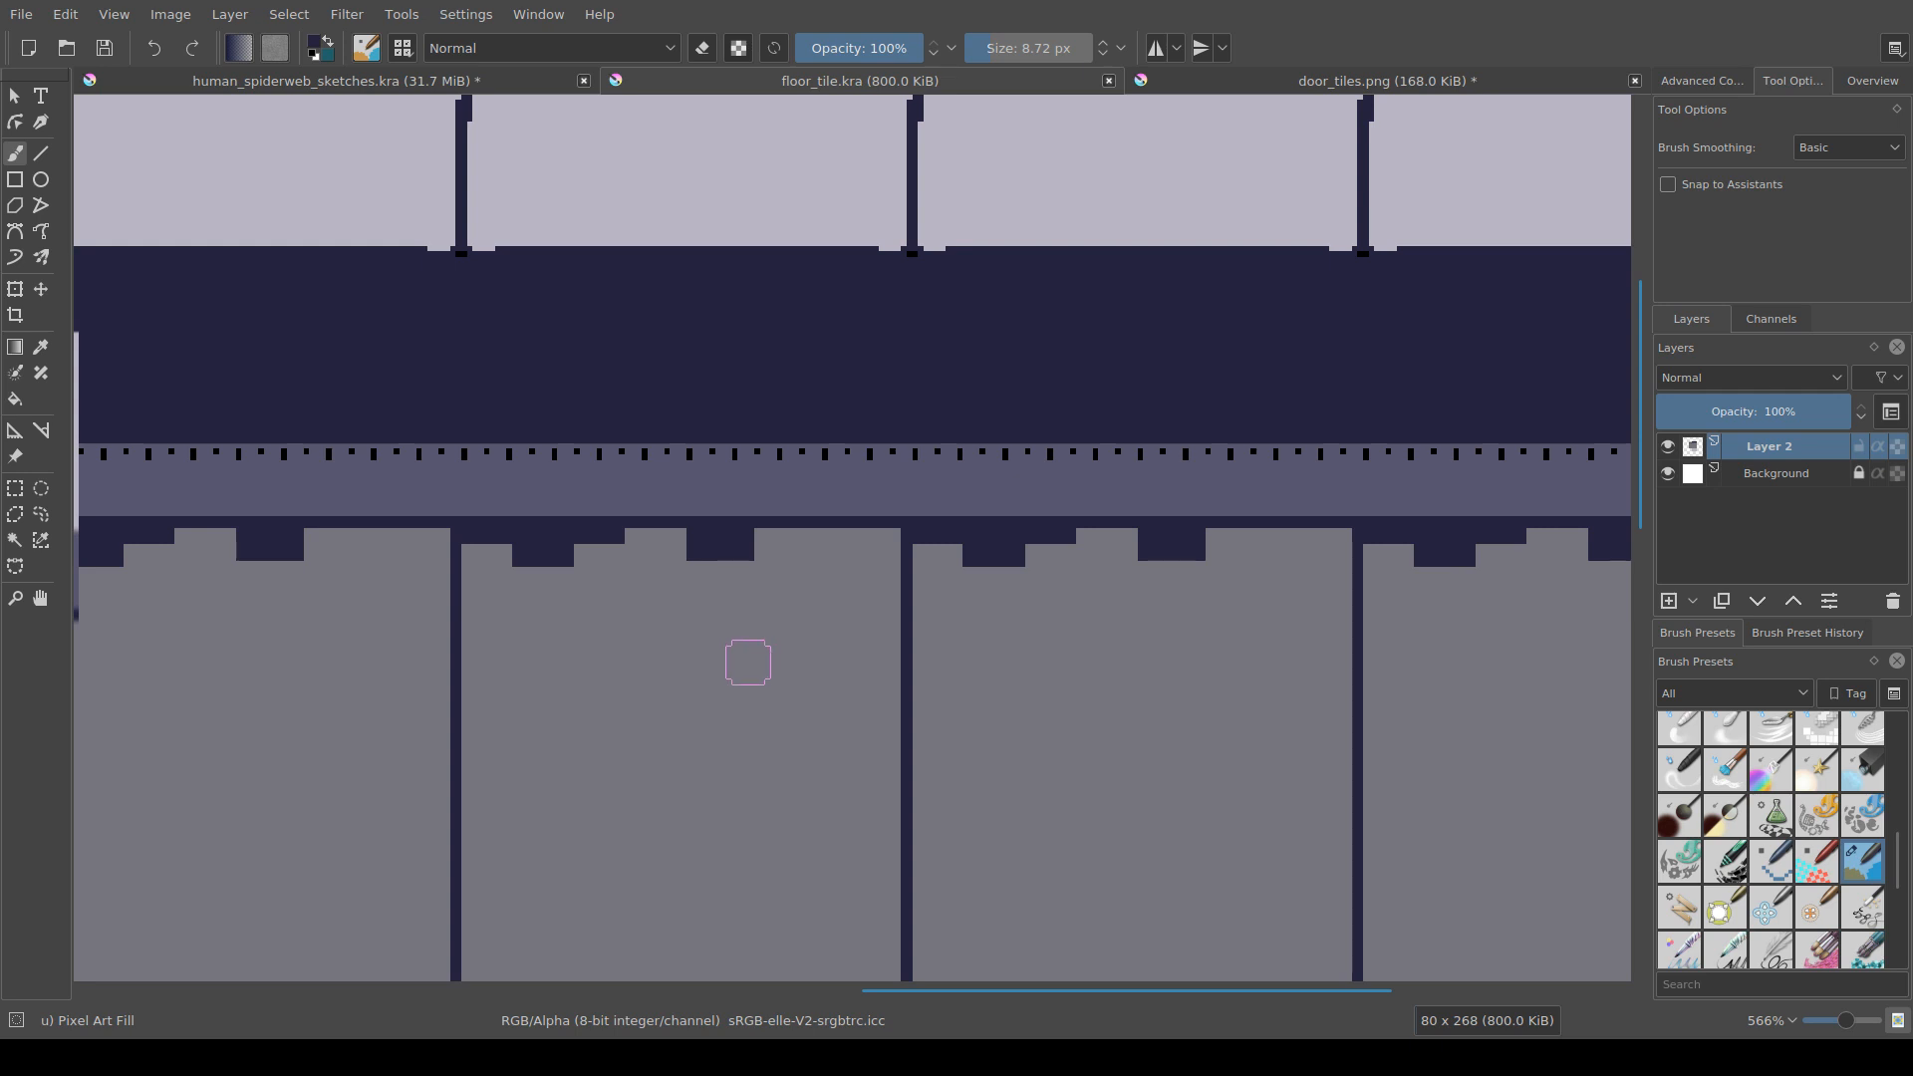
scroll(748, 663, down, 3)
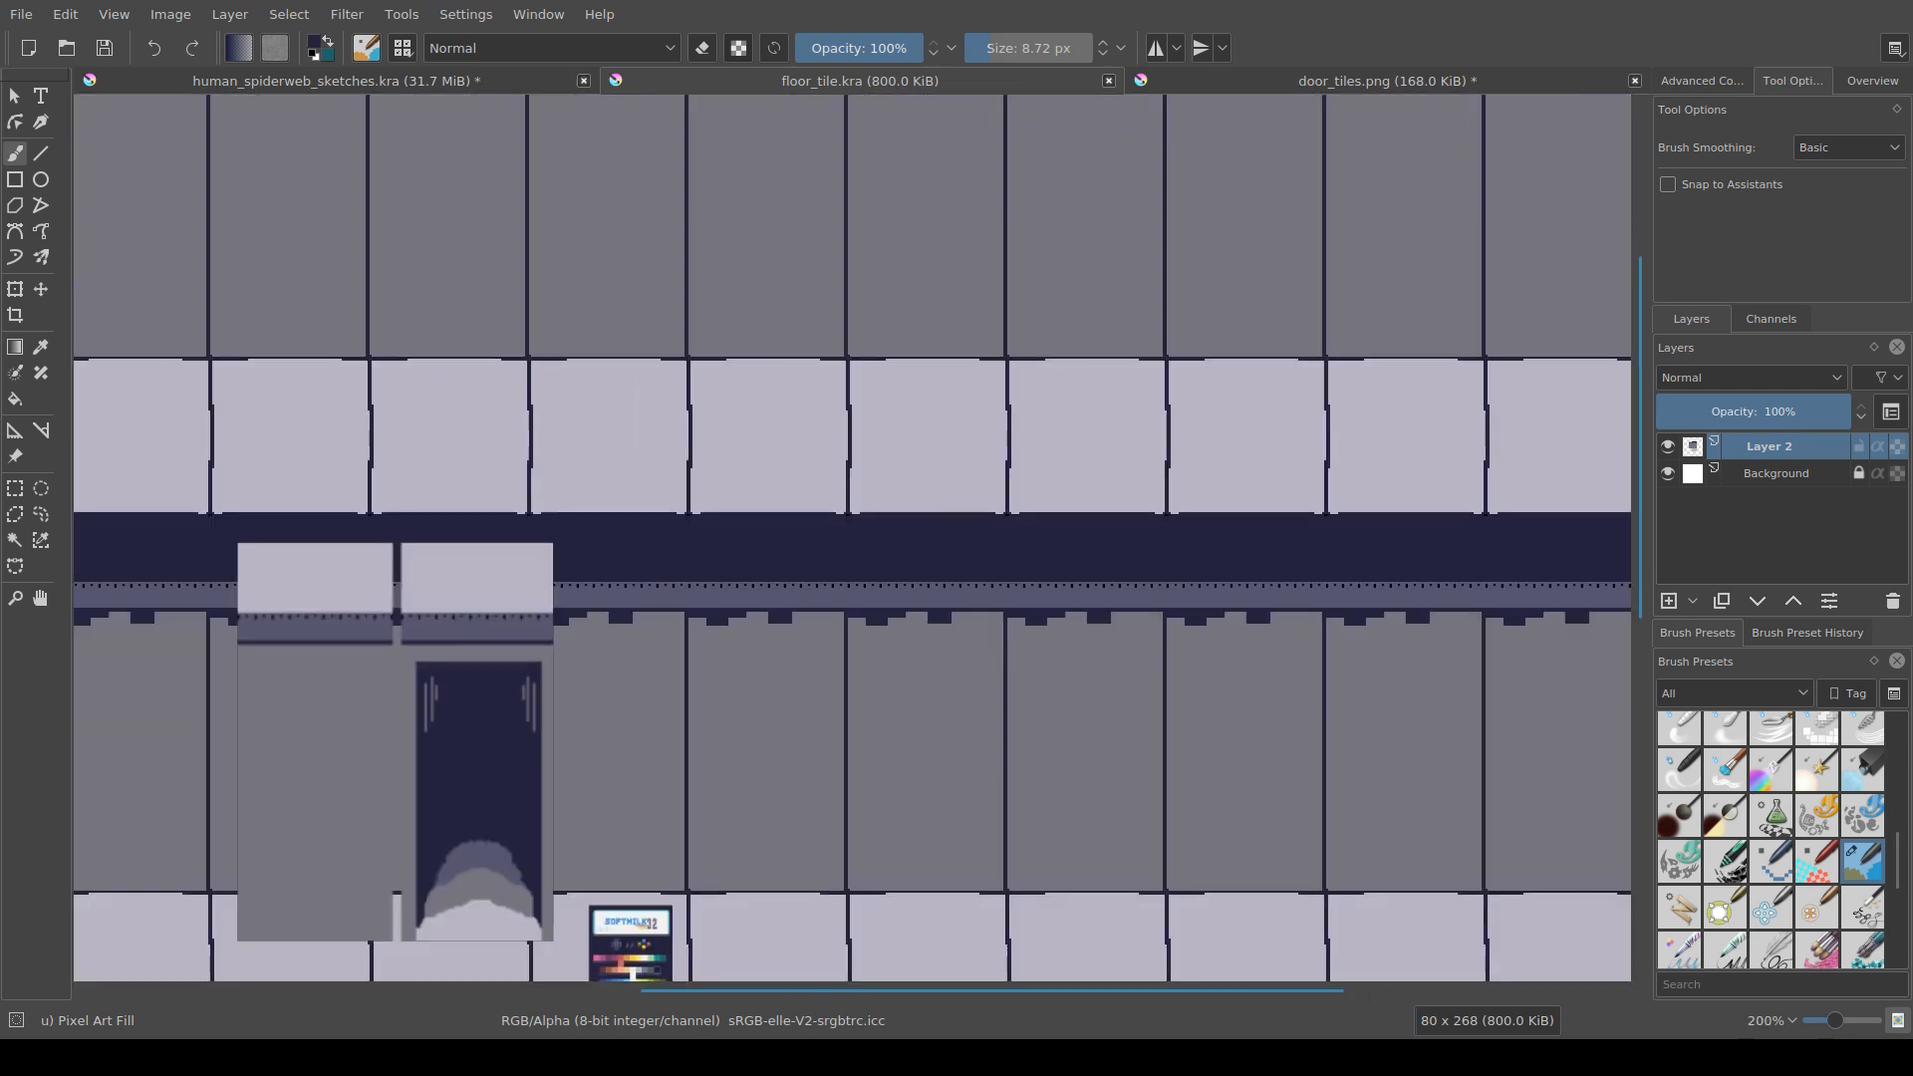
drag(799, 659, 777, 542)
click(115, 14)
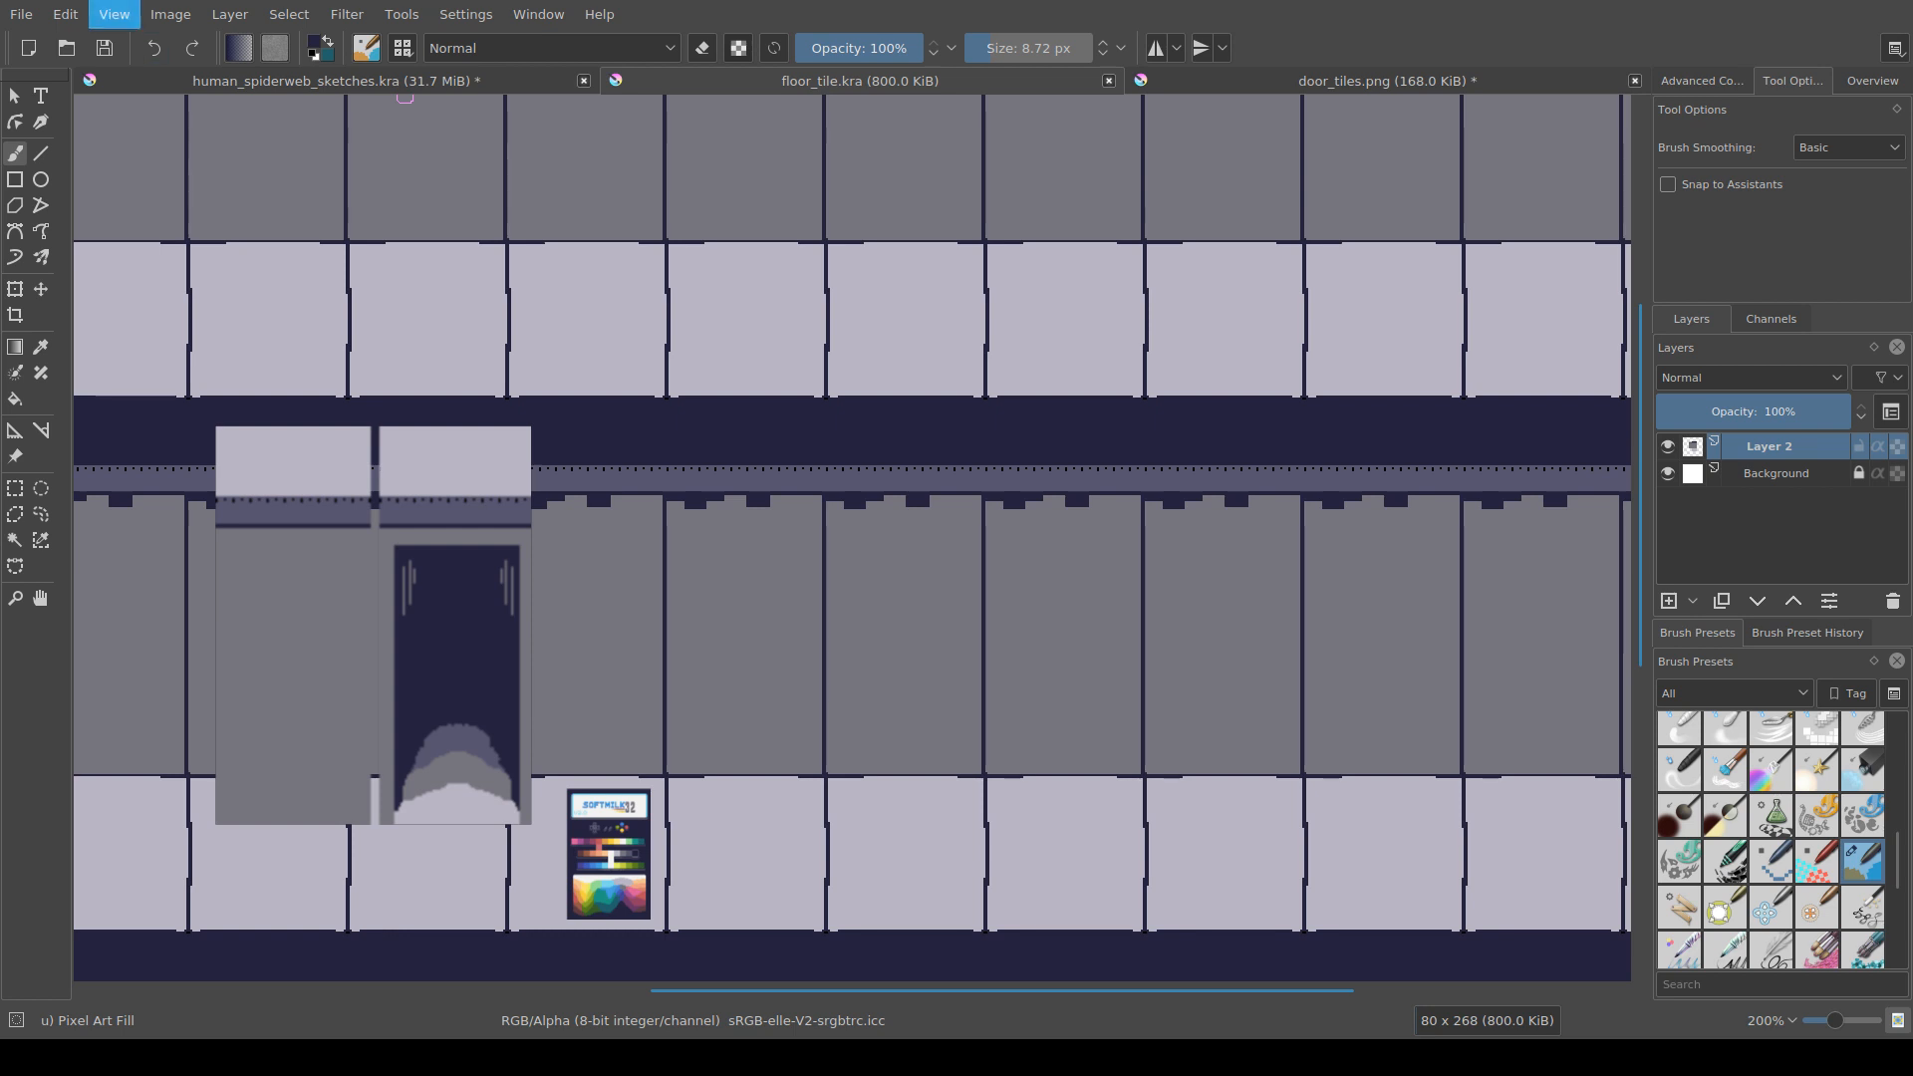
click(189, 120)
scroll(845, 620, up, 1)
drag(852, 918, 798, 718)
scroll(798, 718, up, 1)
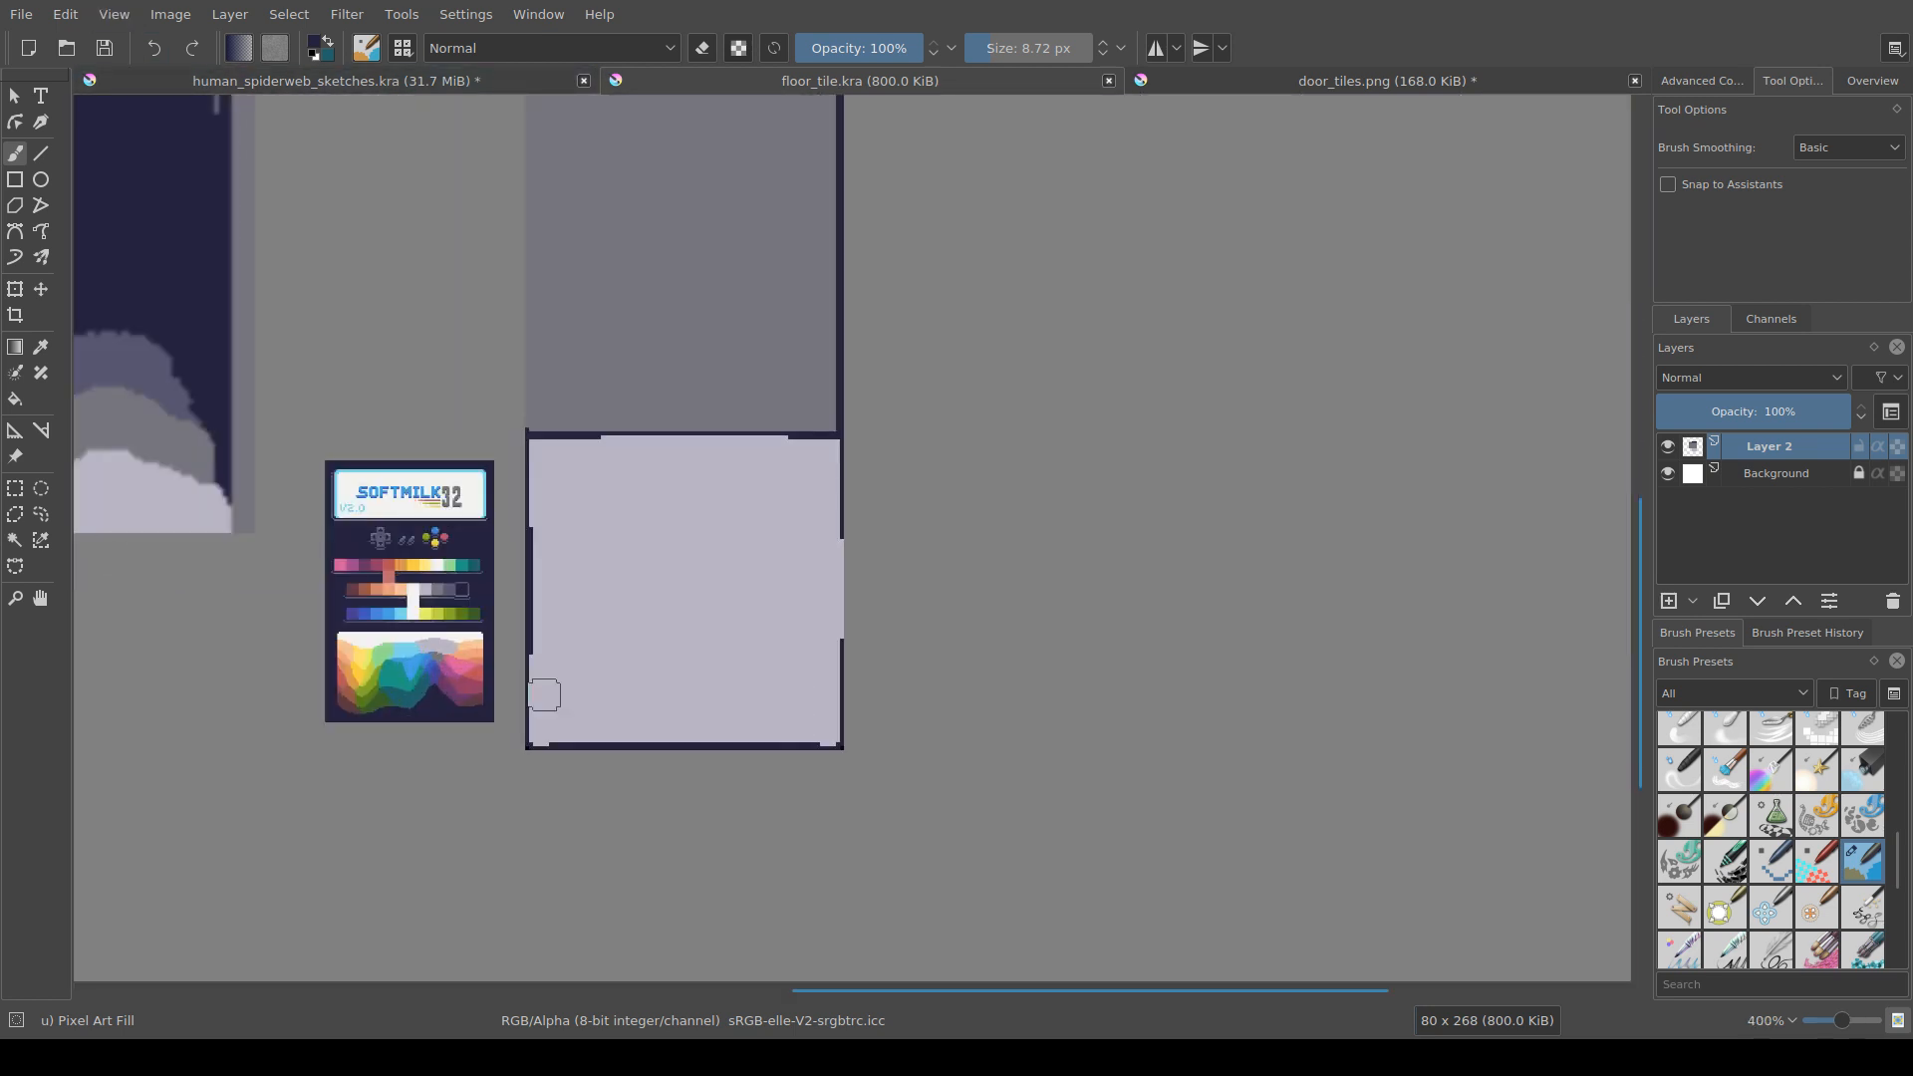
Step: Reduce the brush size to 4.34 px and sample the gray wall color above the floor tile
drag(544, 695, 517, 722)
ctrl+click(763, 614)
ctrl+click(815, 550)
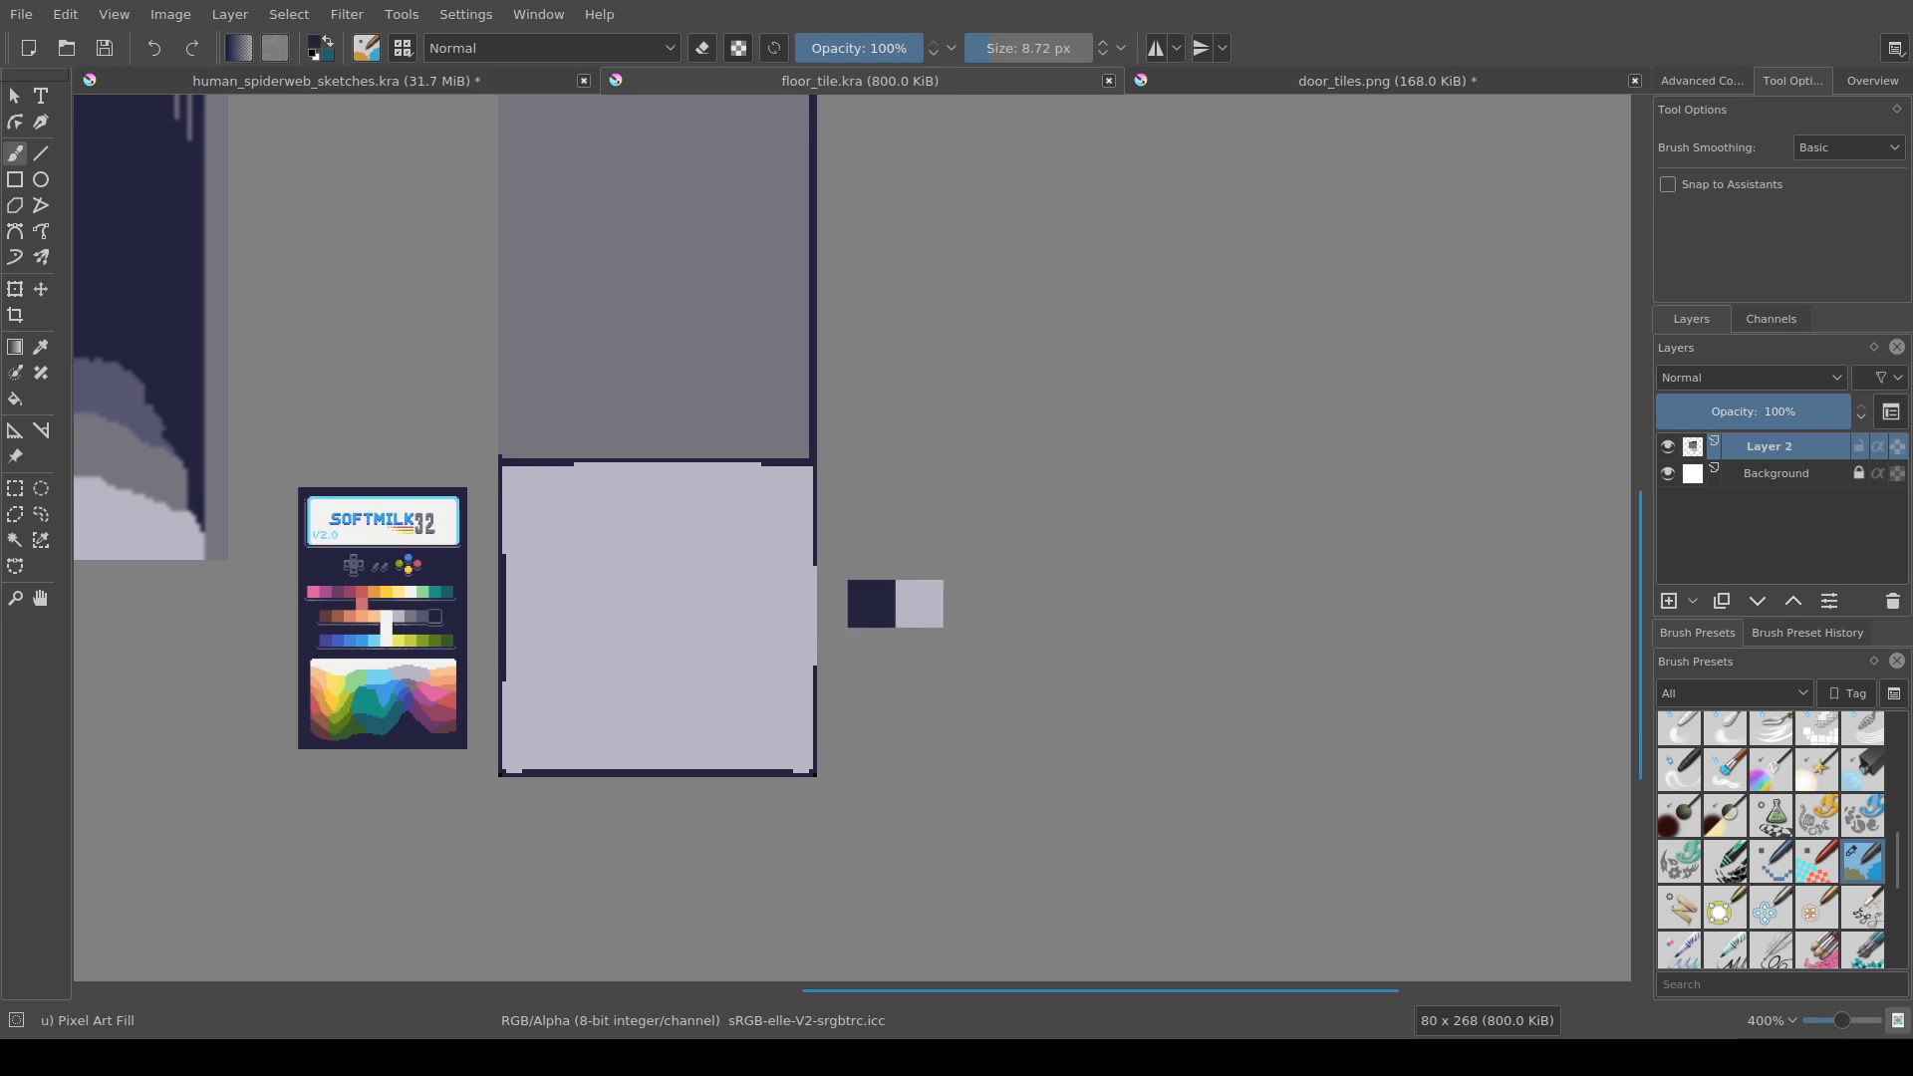
shift+drag(795, 589, 777, 591)
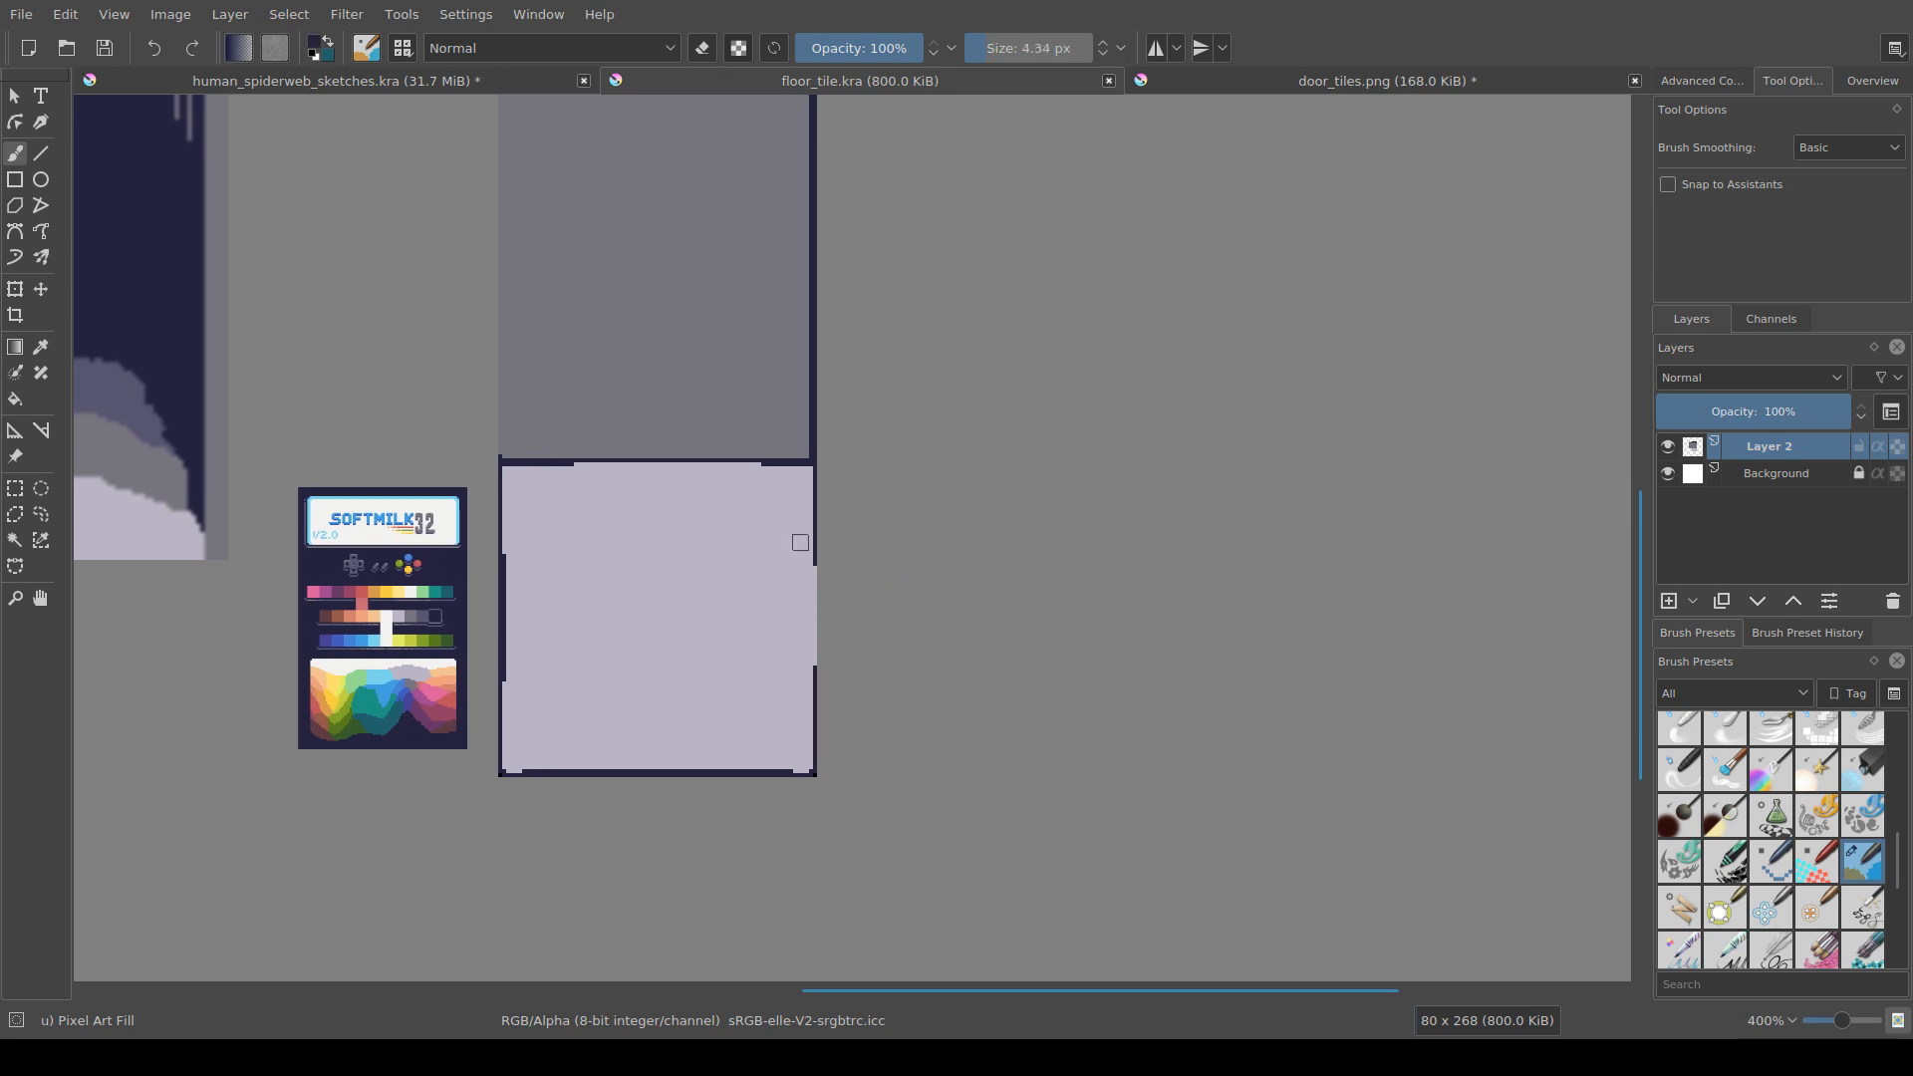
scroll(636, 534, up, 2)
ctrl+click(445, 458)
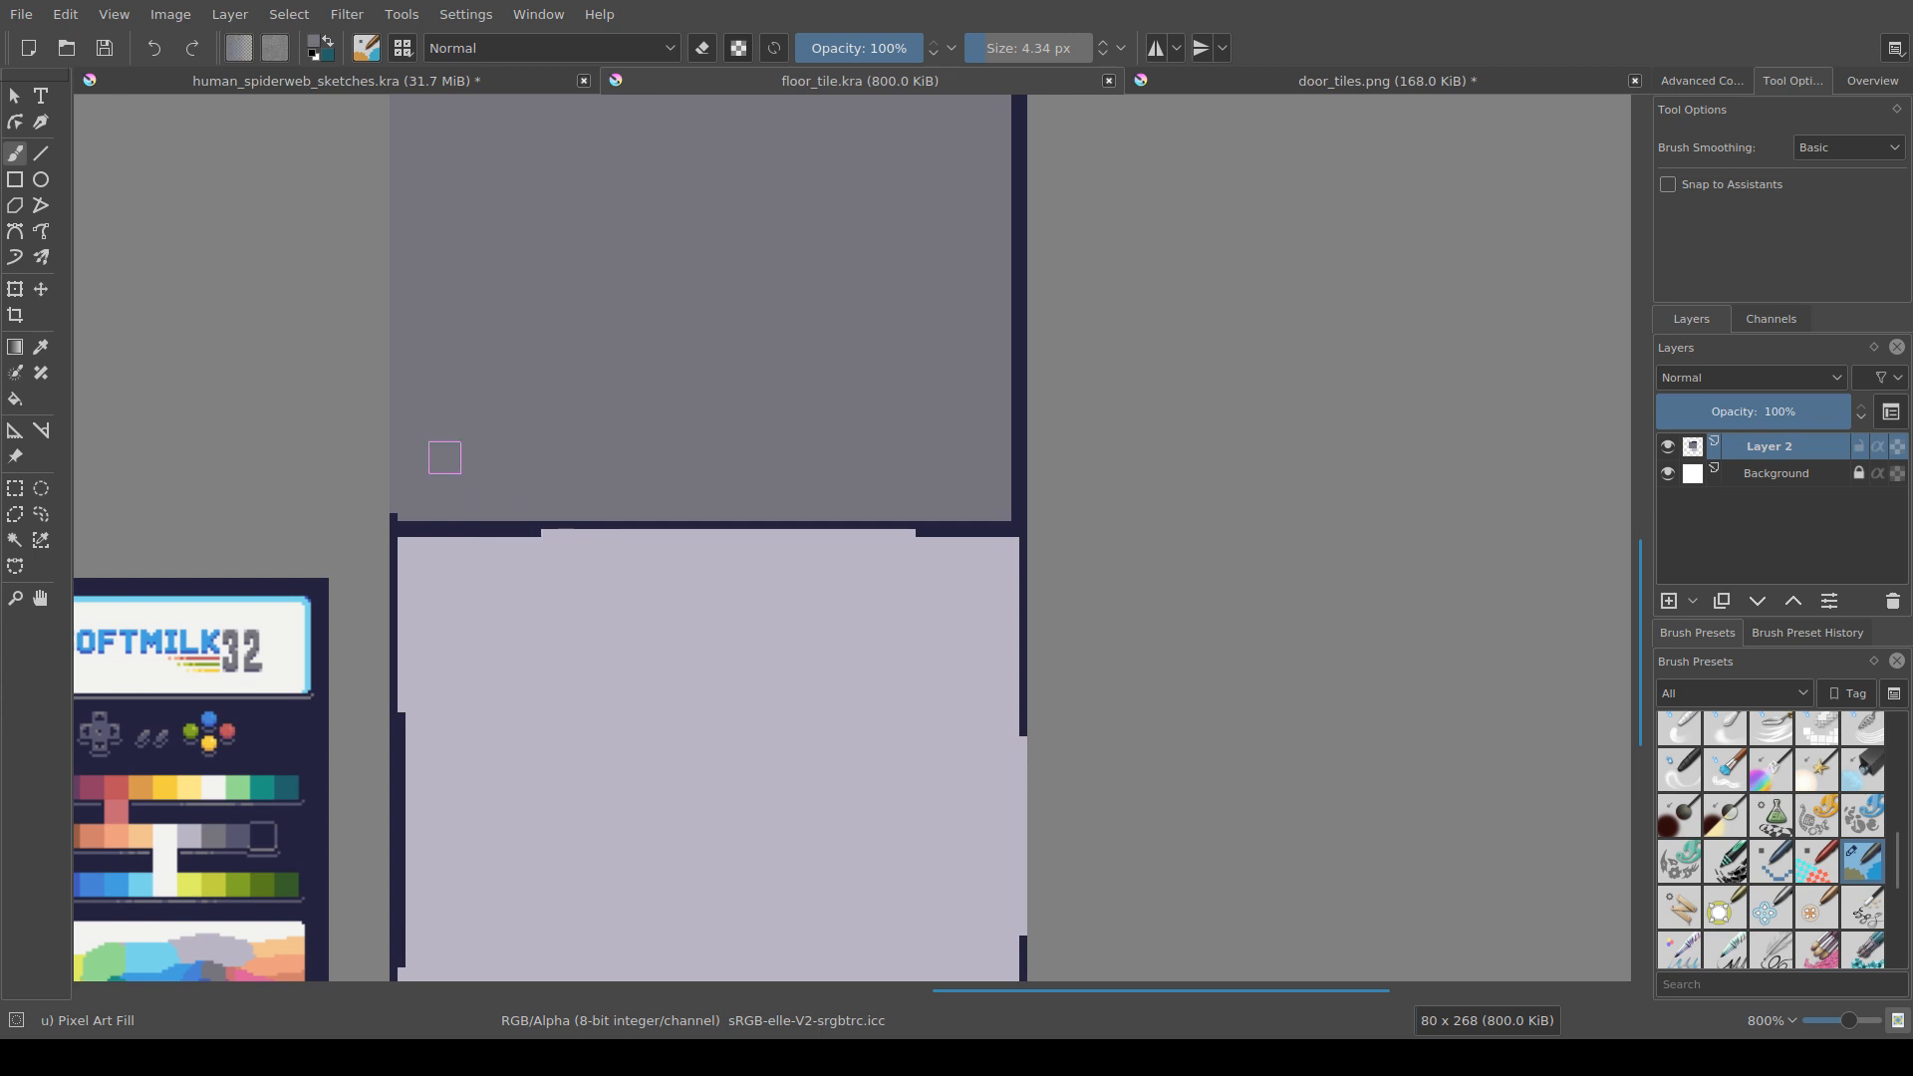
drag(461, 735, 465, 702)
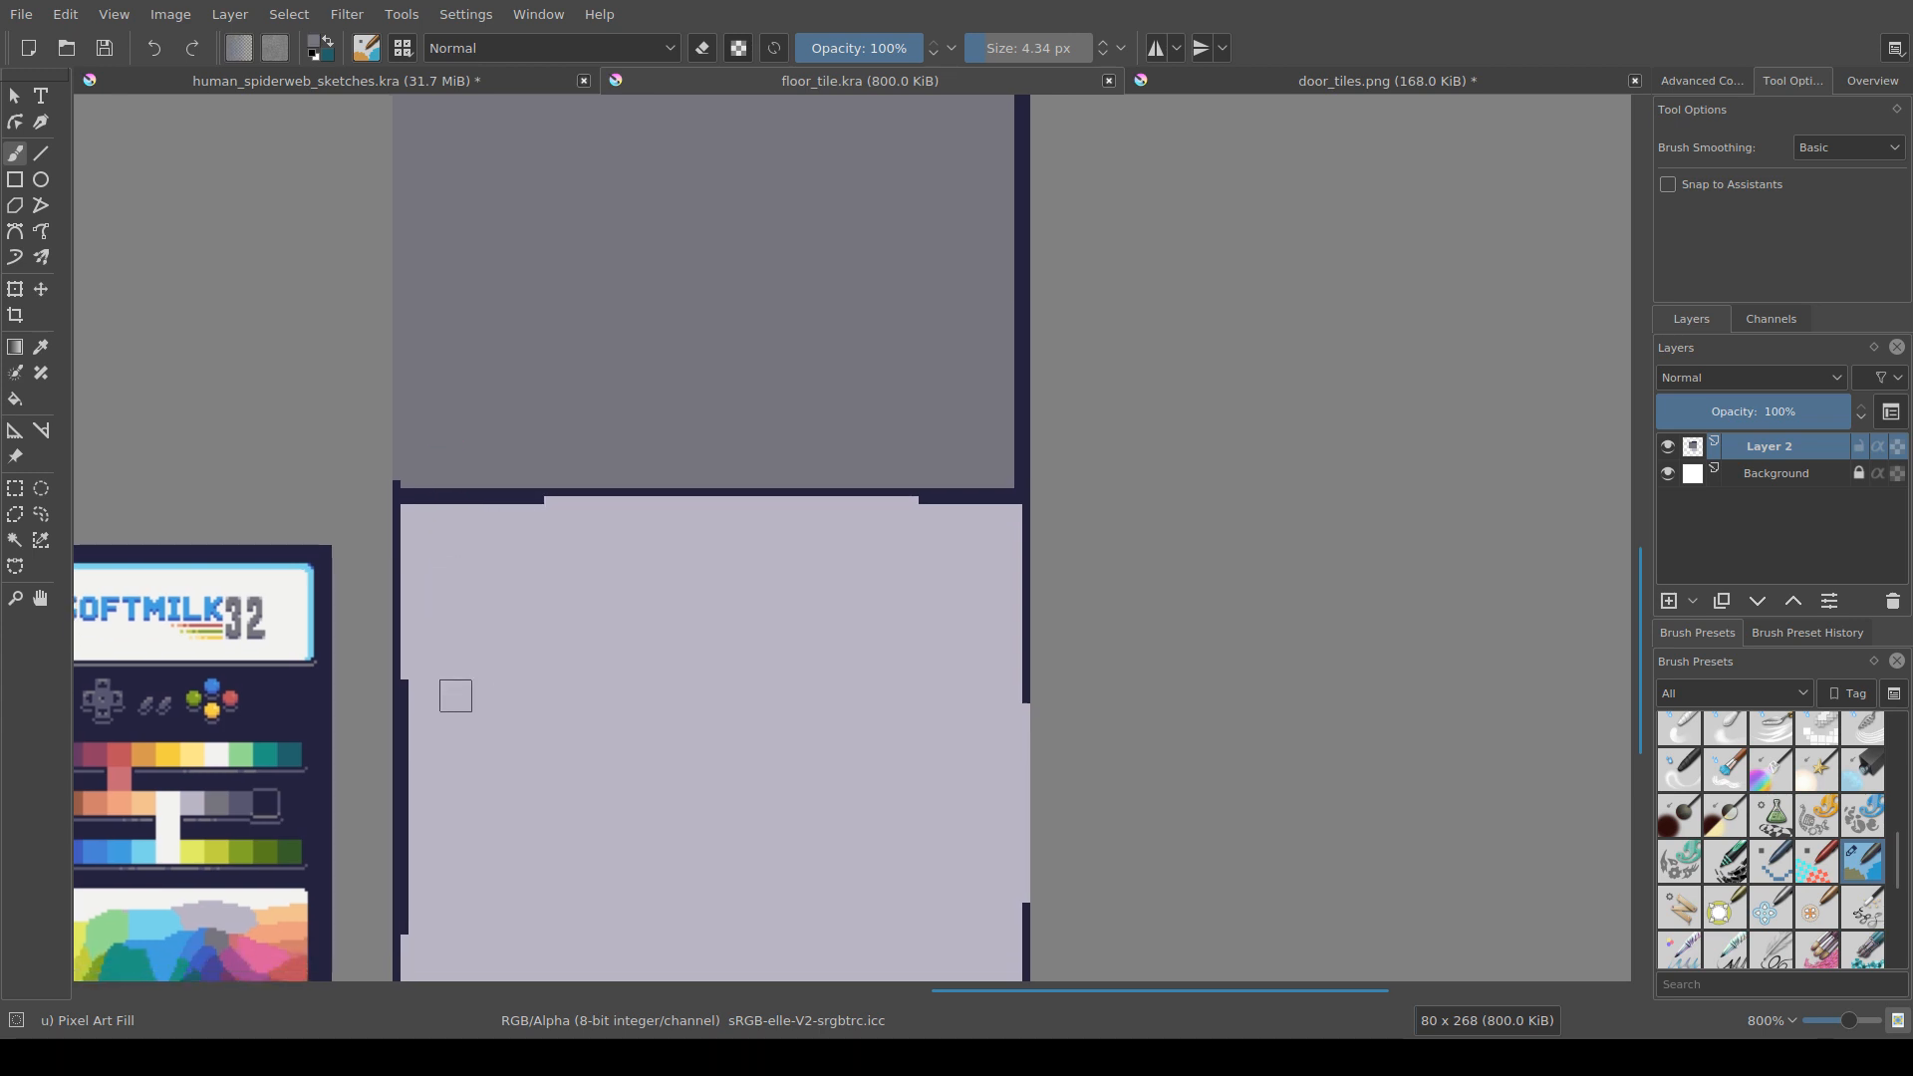
drag(464, 568, 475, 578)
Step: Build a rectangular selection along the floor tile's top navy outline and the upper segment of its right outline
key(ctrl+r)
mouse_move(405, 497)
mouse_down()
mouse_move(588, 523)
mouse_move(555, 515)
mouse_up()
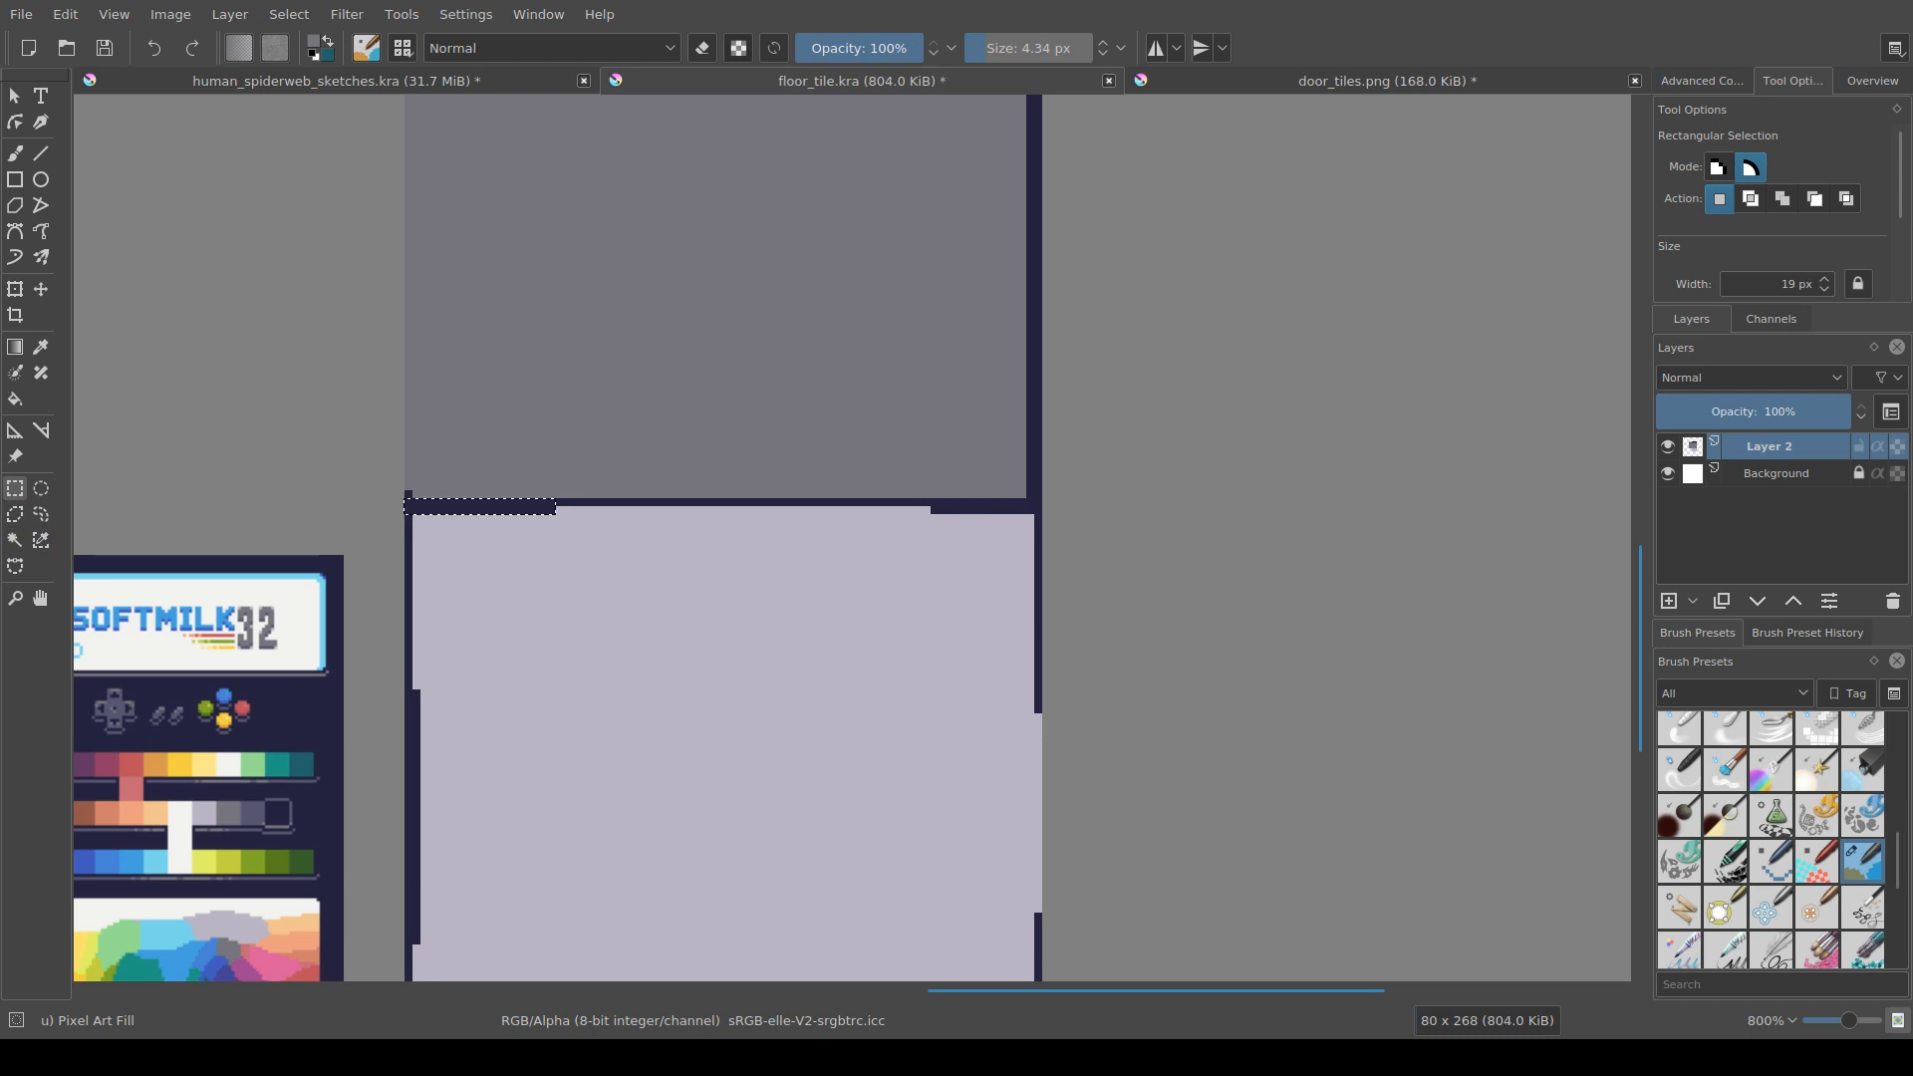
drag(556, 499, 919, 499)
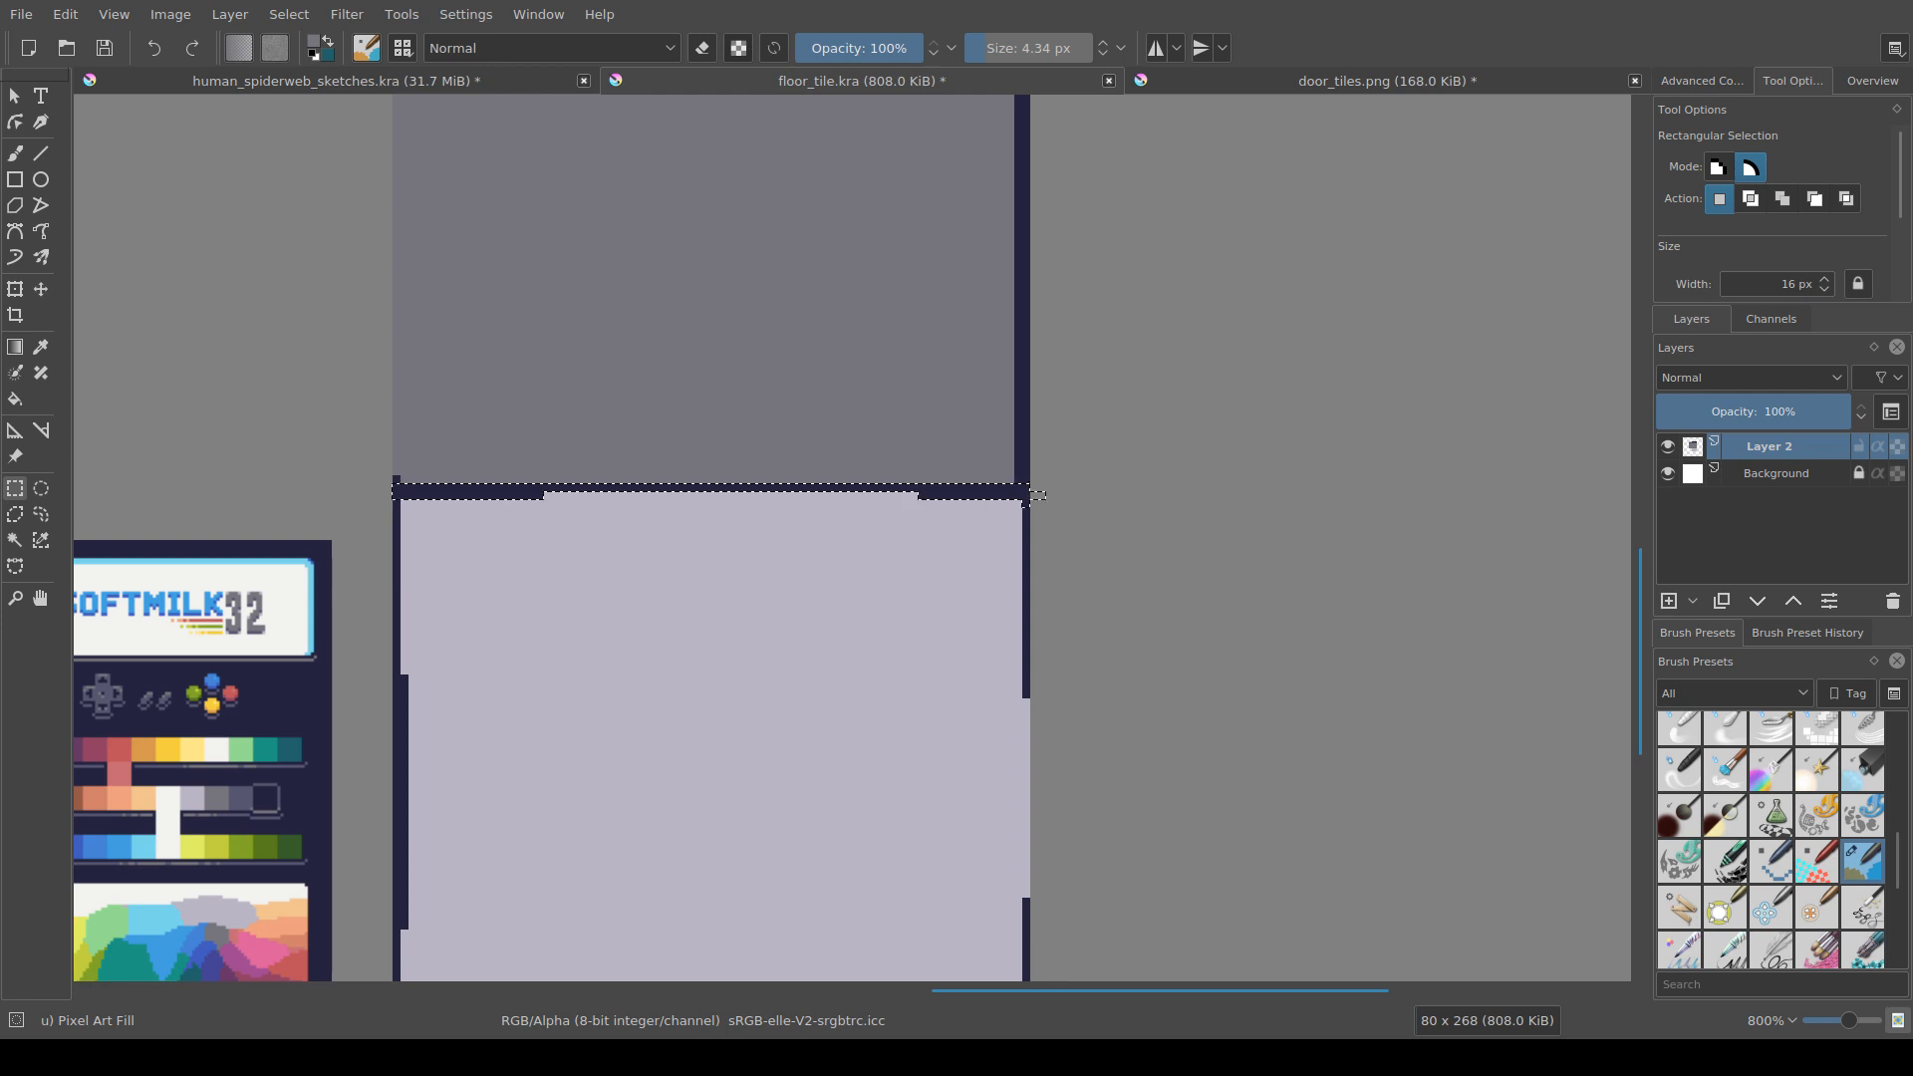
drag(1036, 494, 909, 462)
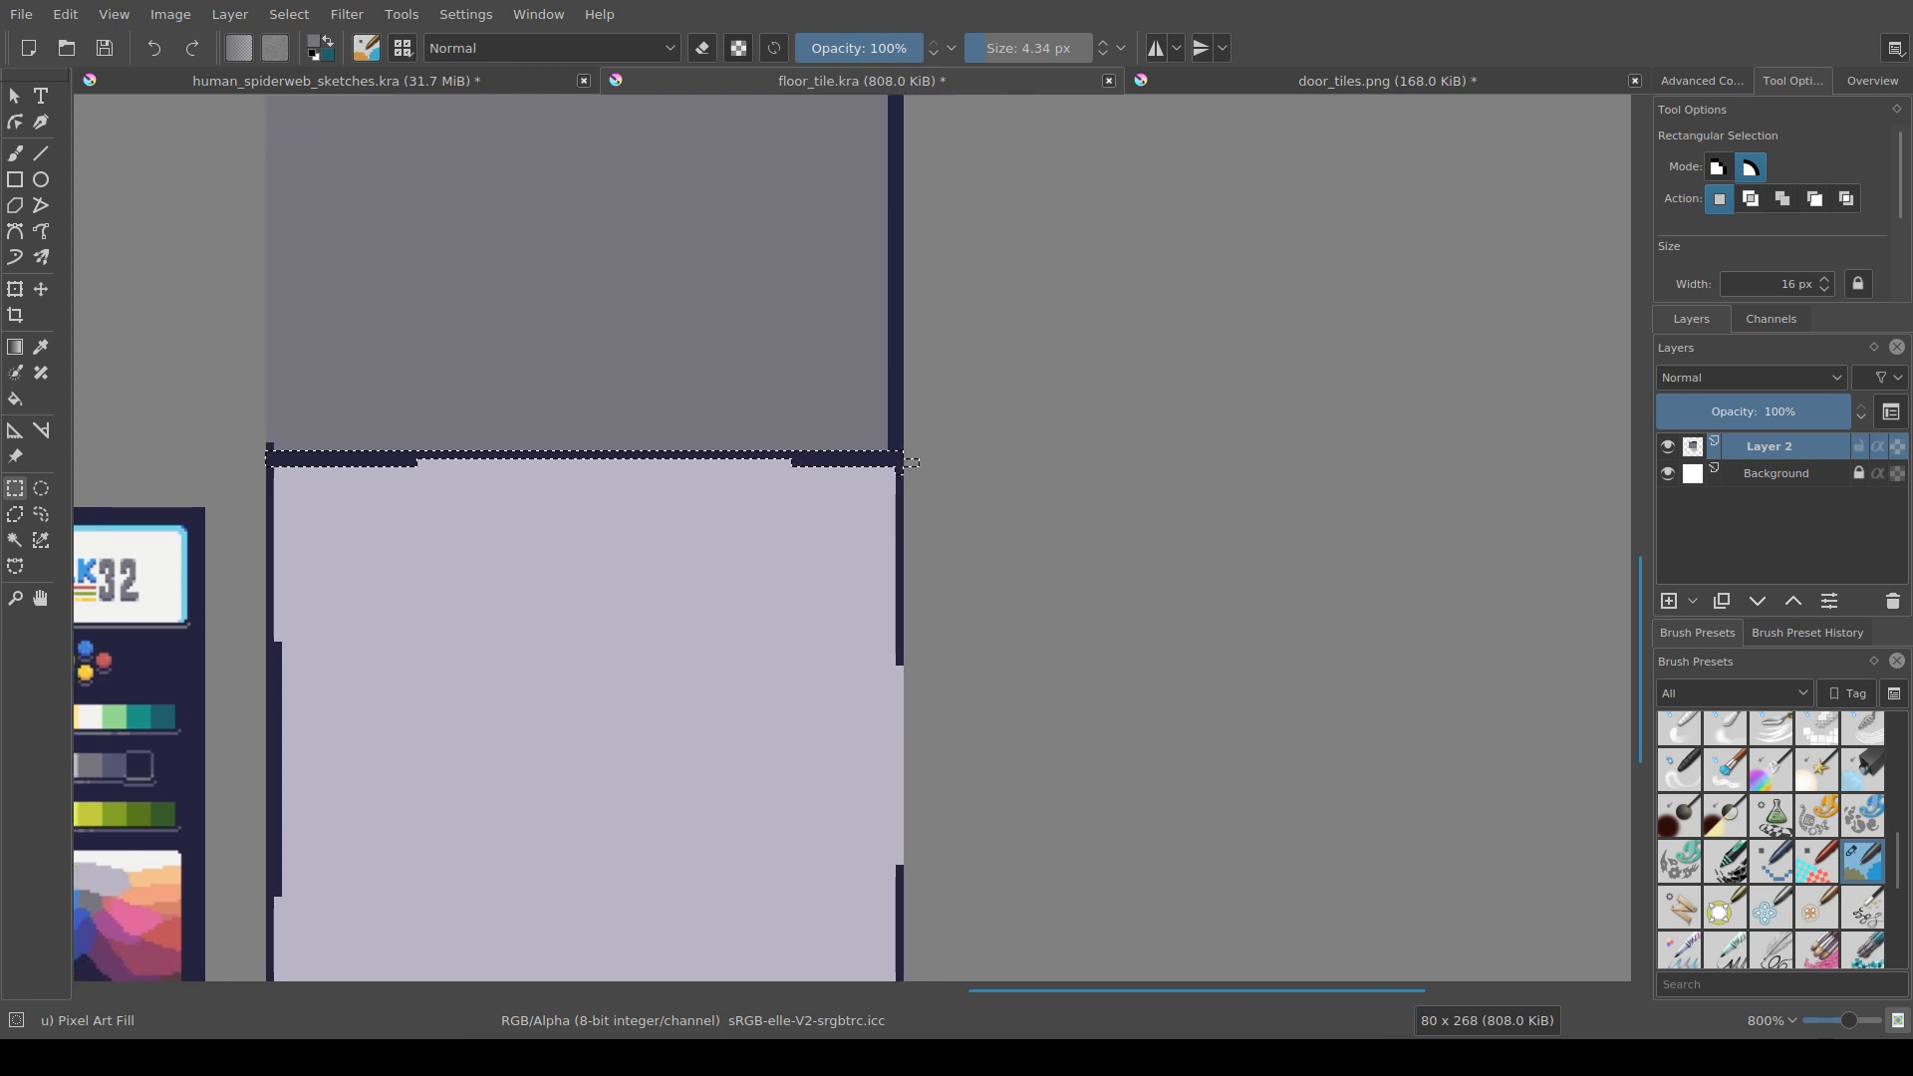
drag(904, 666, 1114, 332)
Step: Extend the selection along the floor tile's left navy outline, covering its upper, middle and lower segments
drag(460, 758, 501, 758)
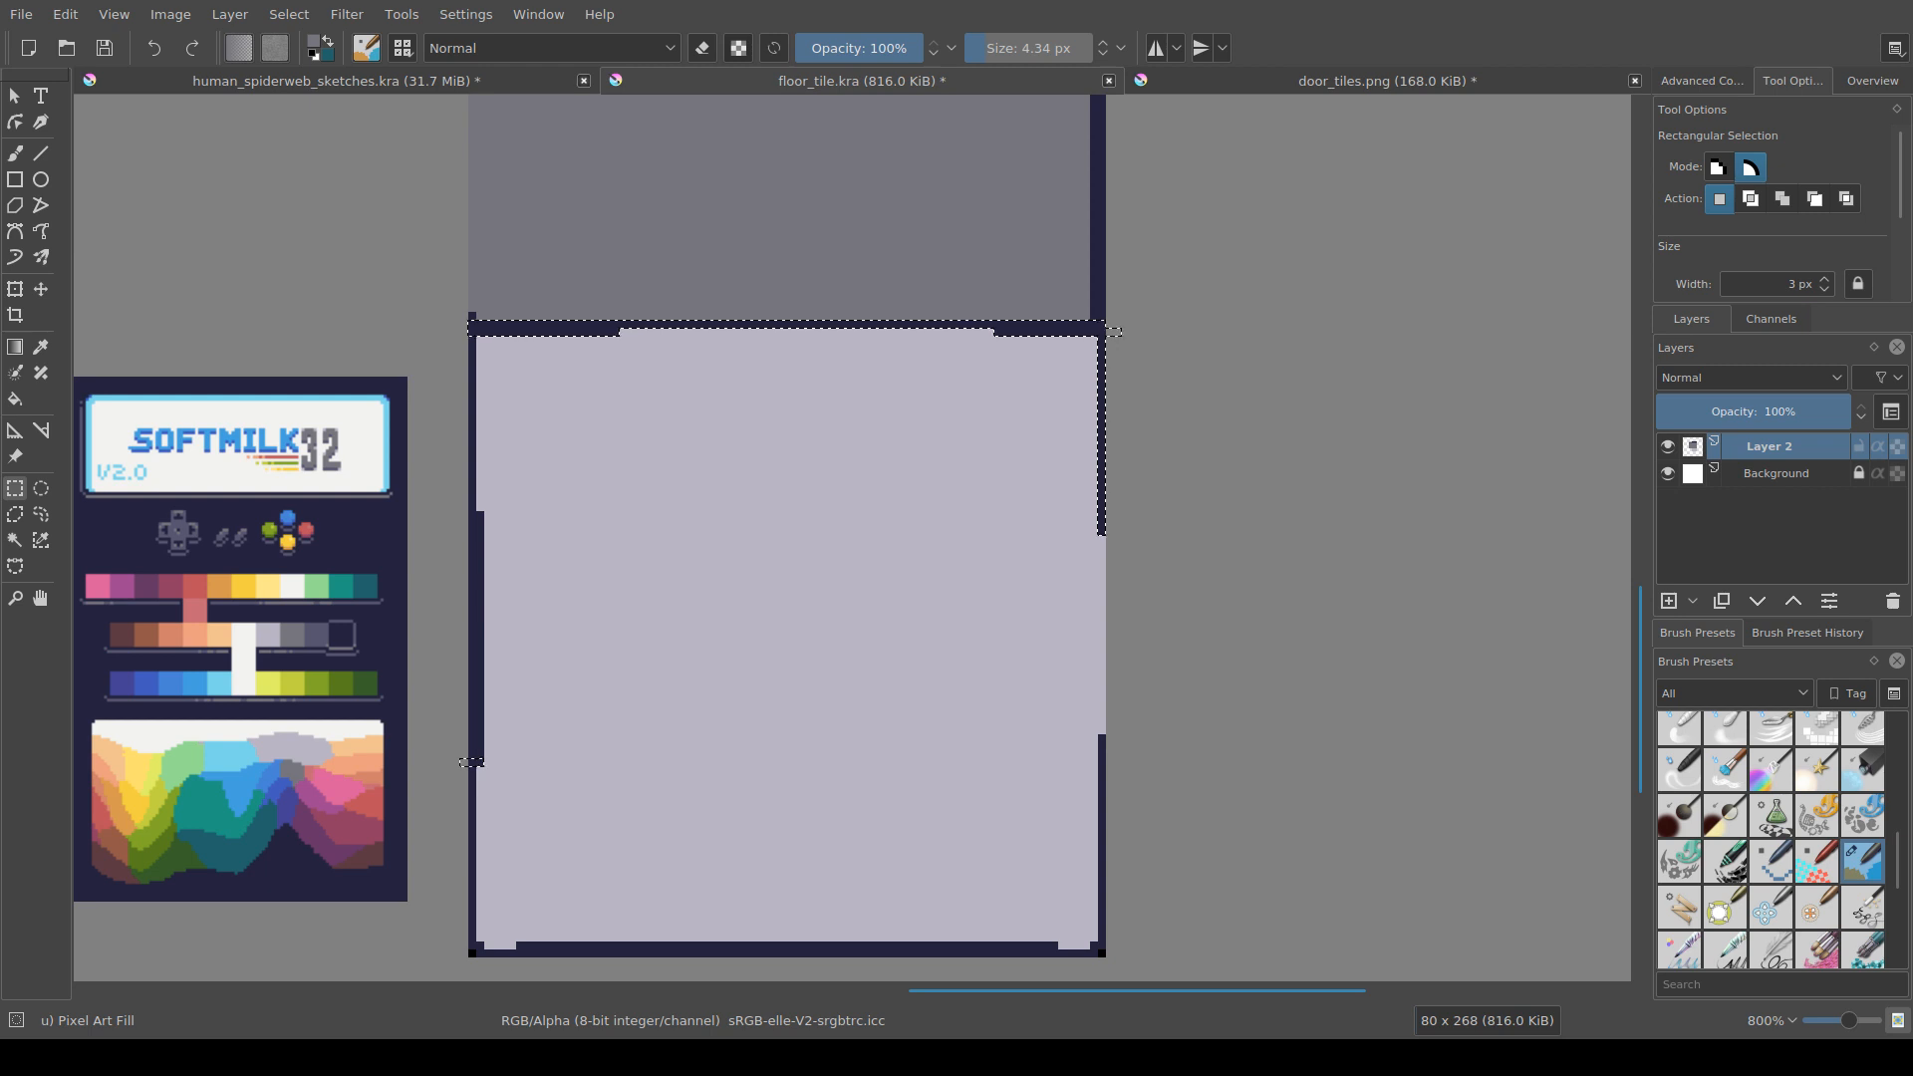
drag(483, 749, 484, 512)
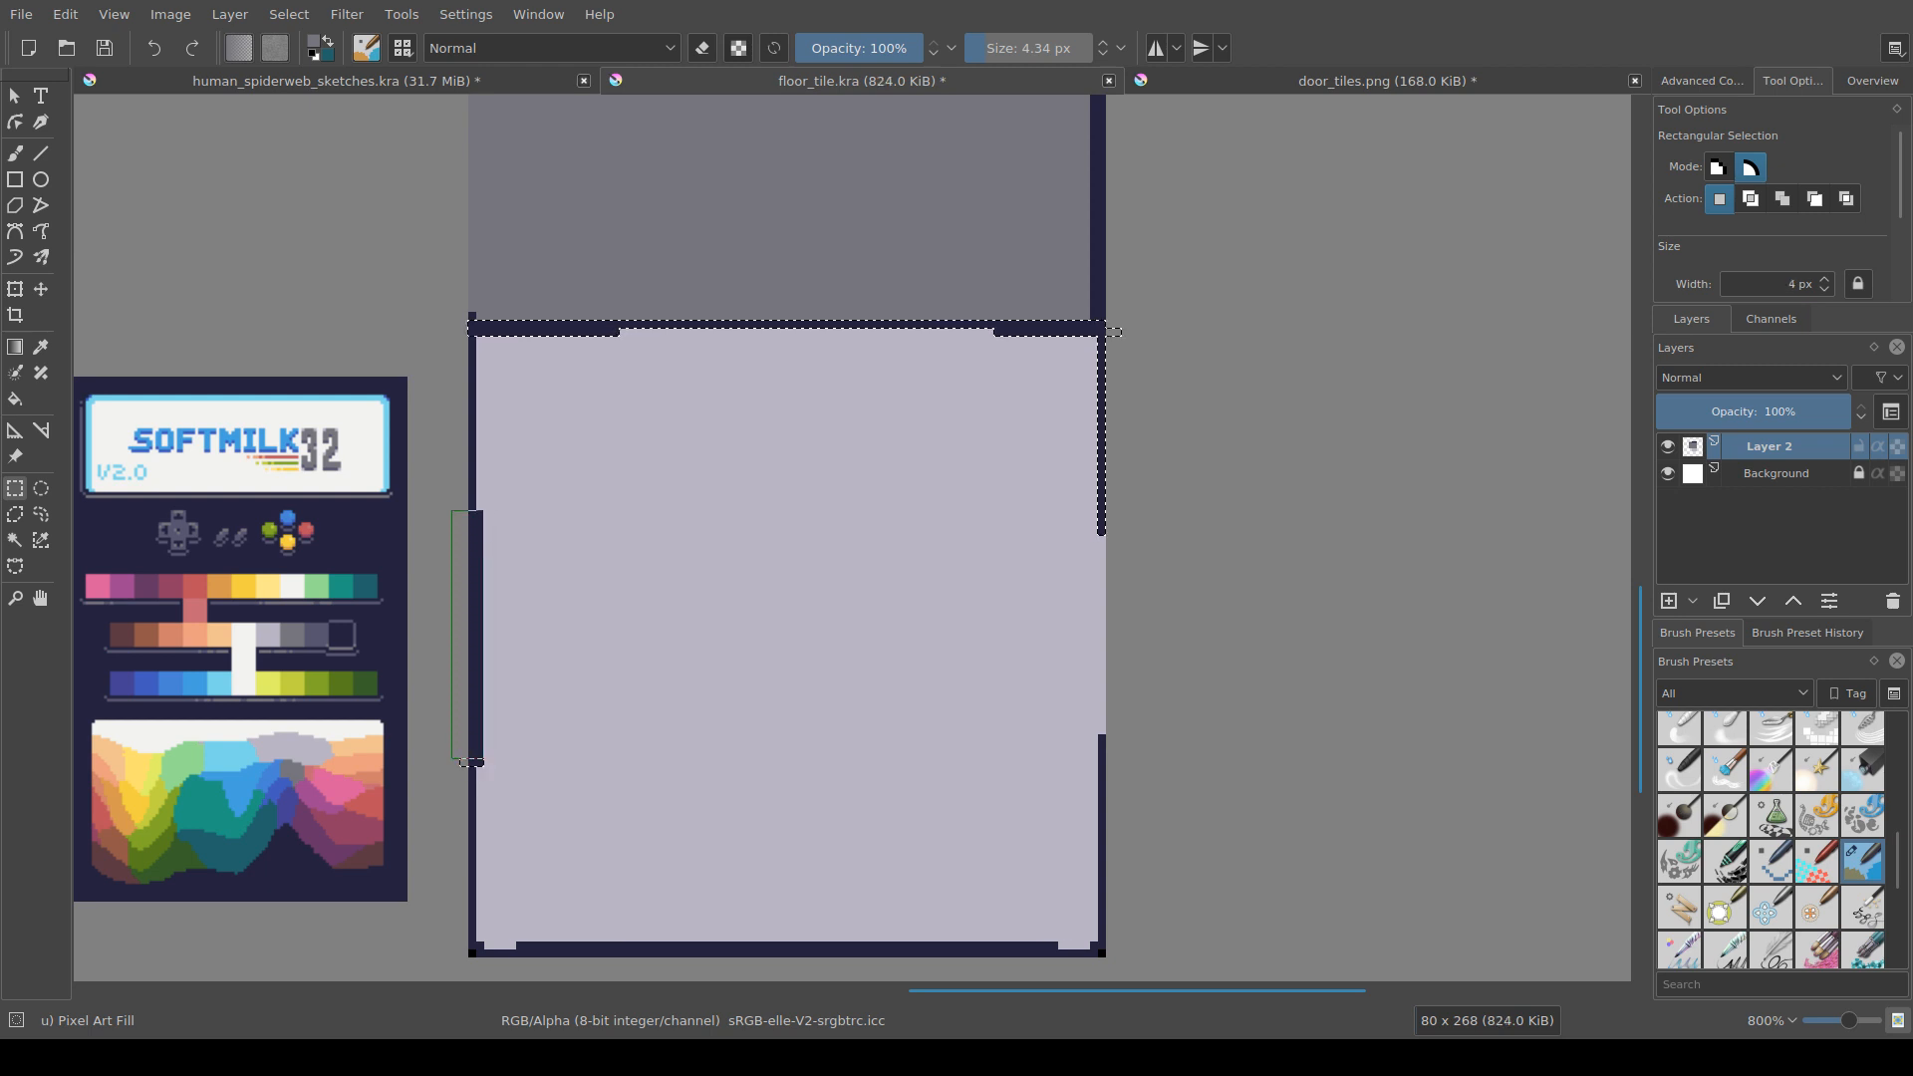
drag(465, 327, 476, 526)
drag(484, 637, 491, 525)
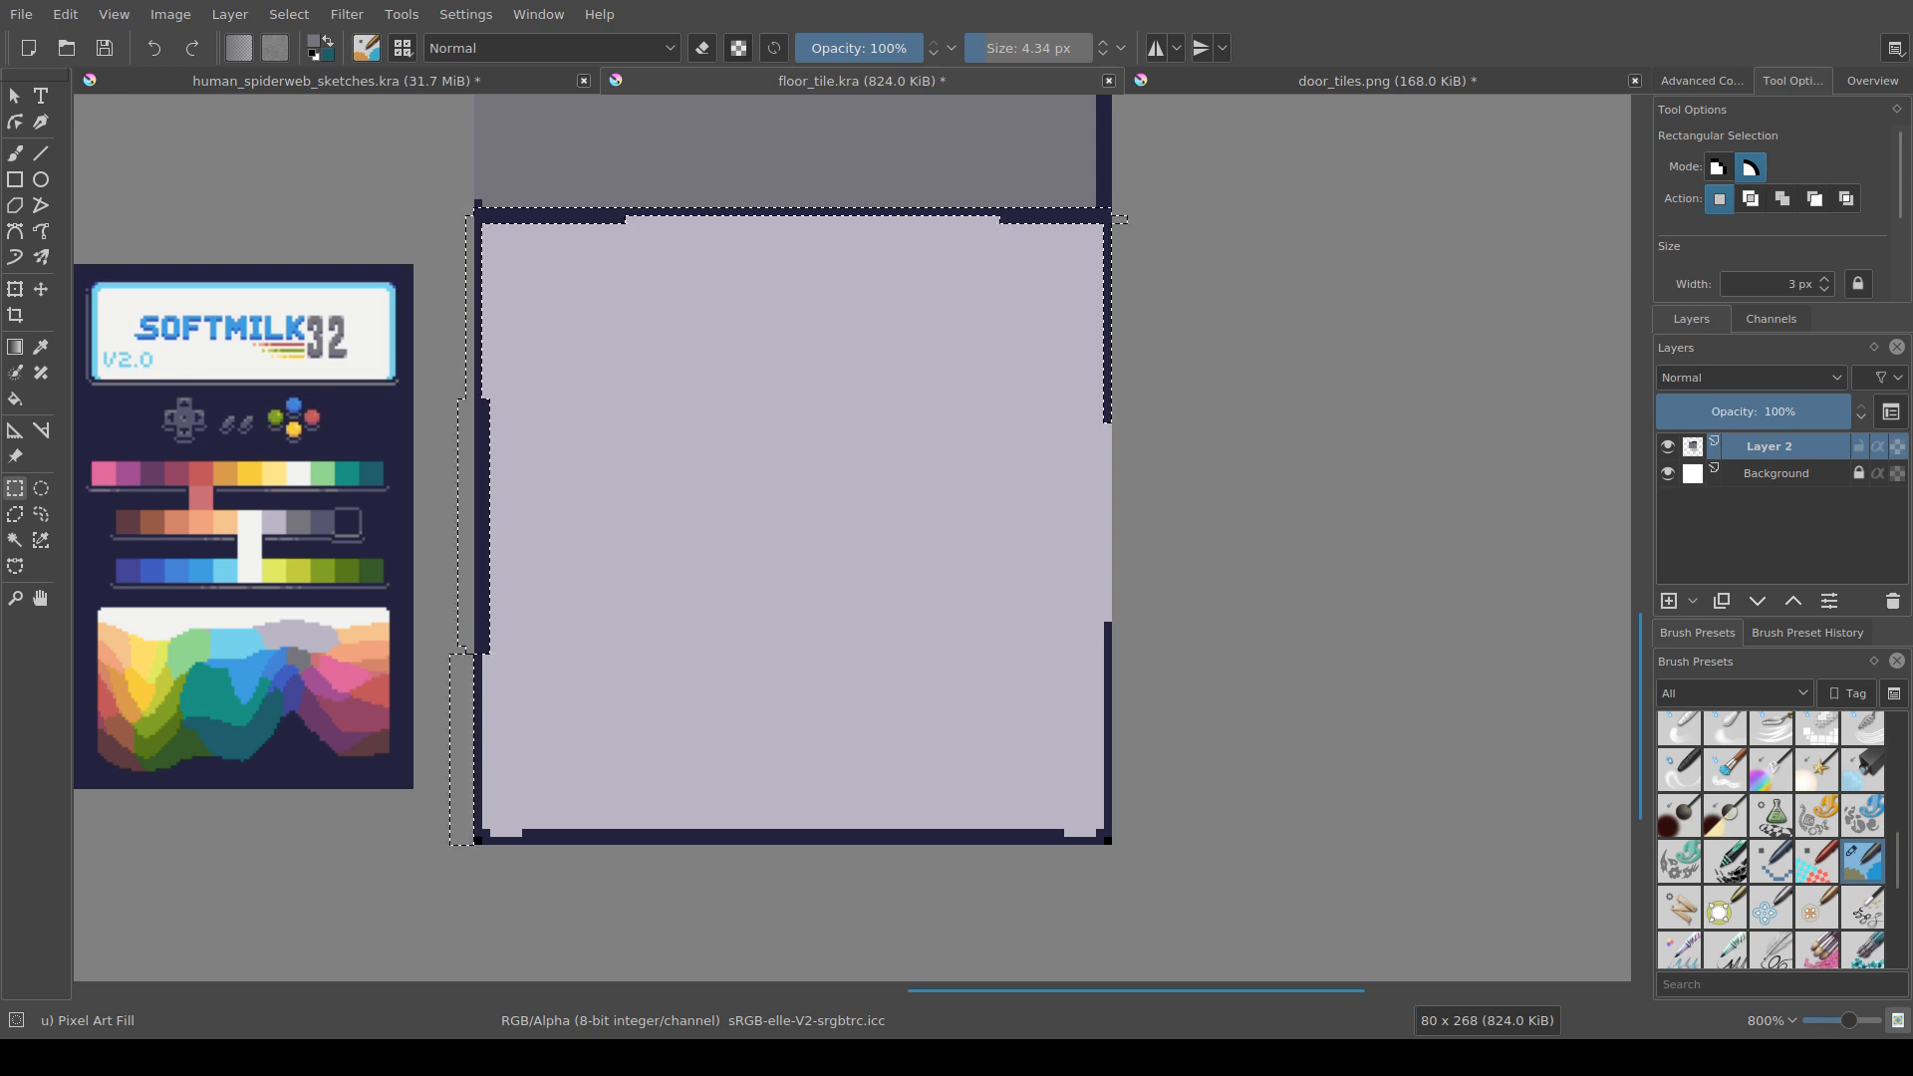
key(shift+BackSpace)
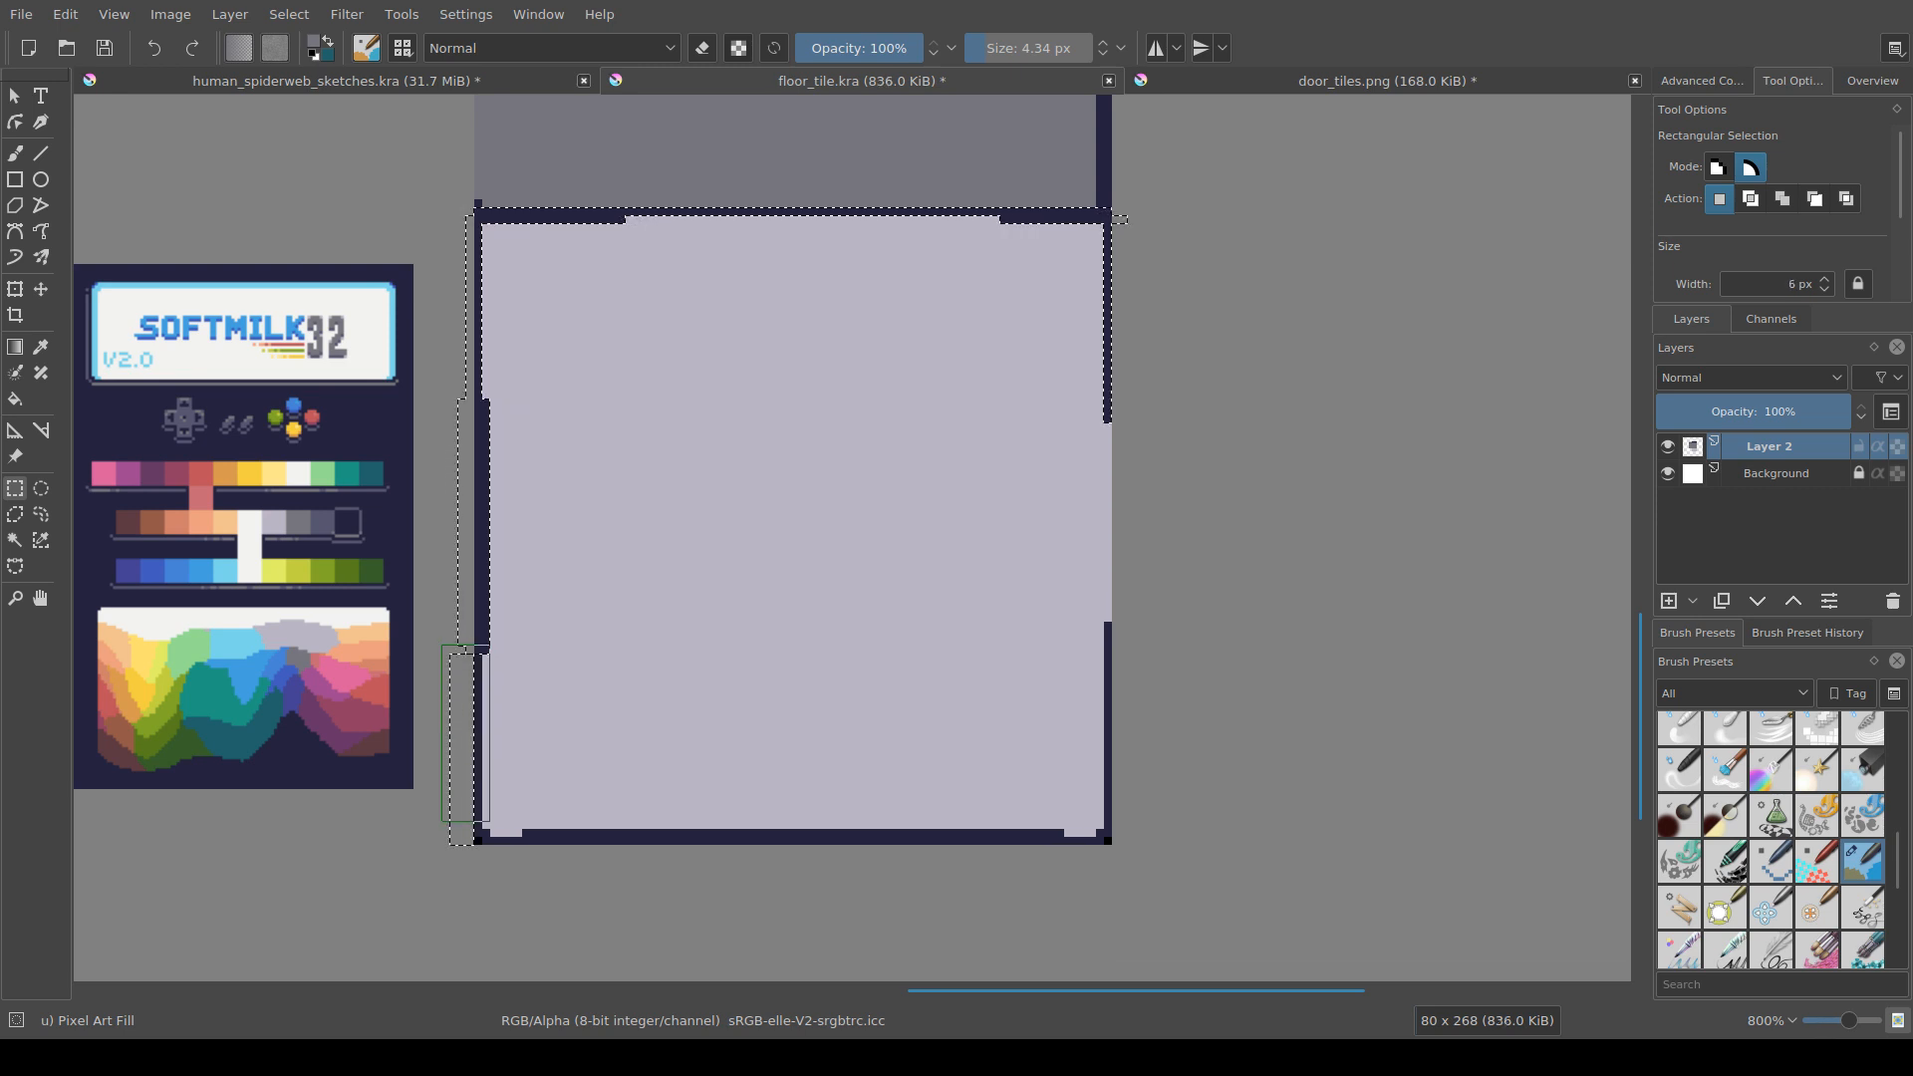
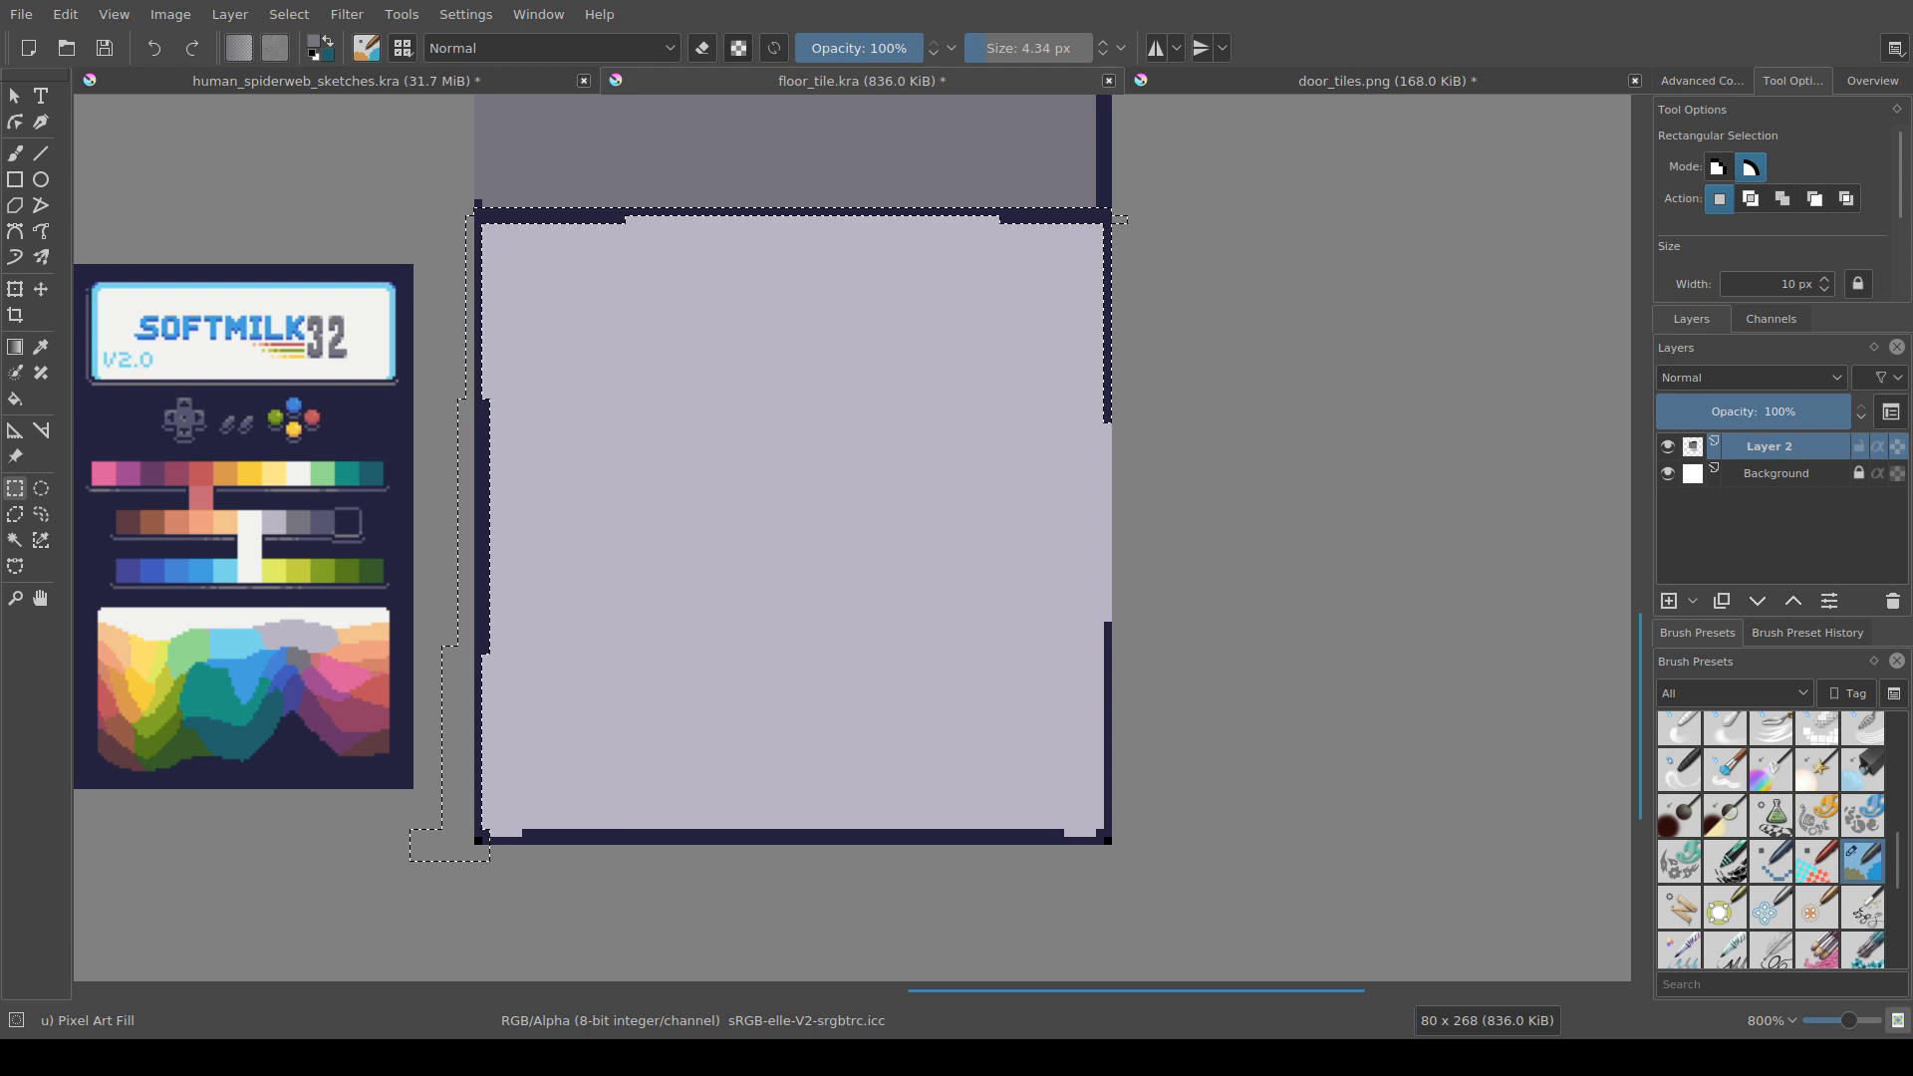
Step: Add the floor tile's bottom outline, bottom corners and lower right outline segment to the selection, and save the file
drag(1064, 846, 522, 829)
key(ctrl+s)
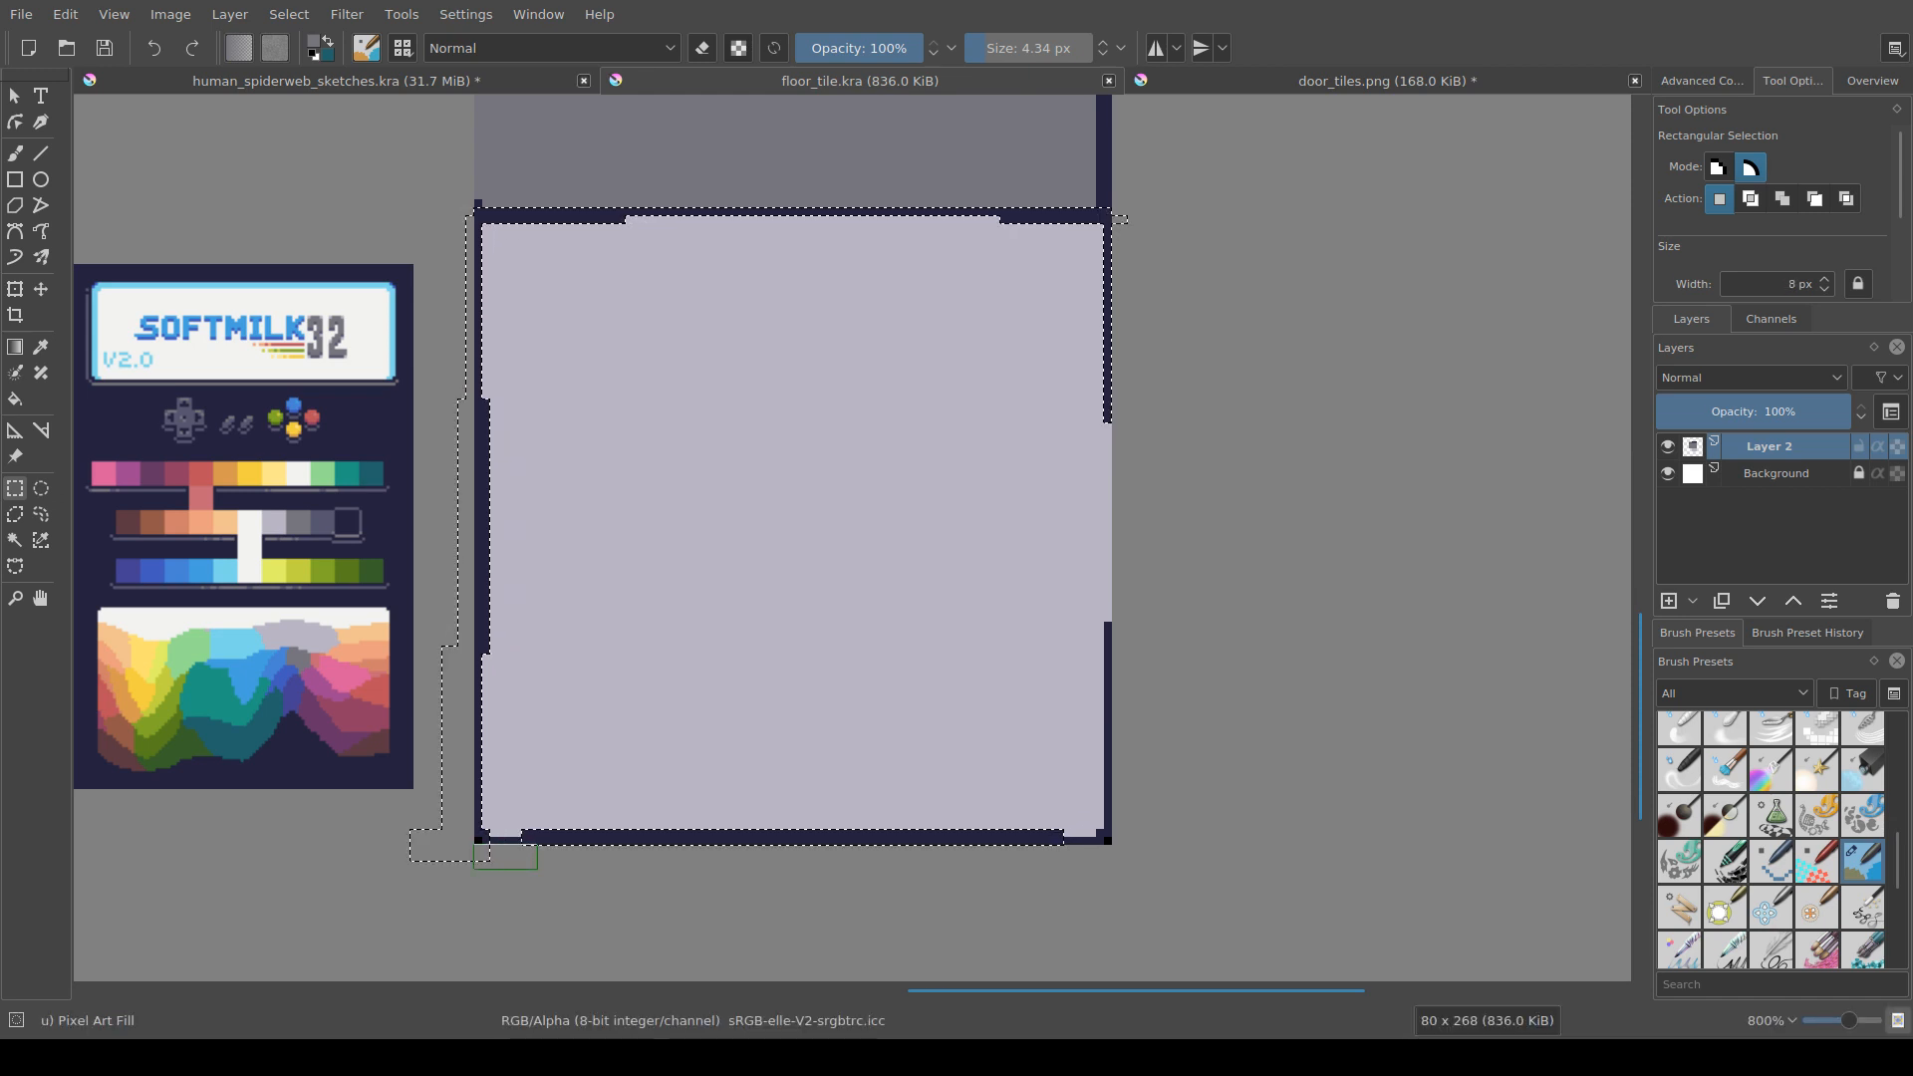
drag(538, 869, 538, 869)
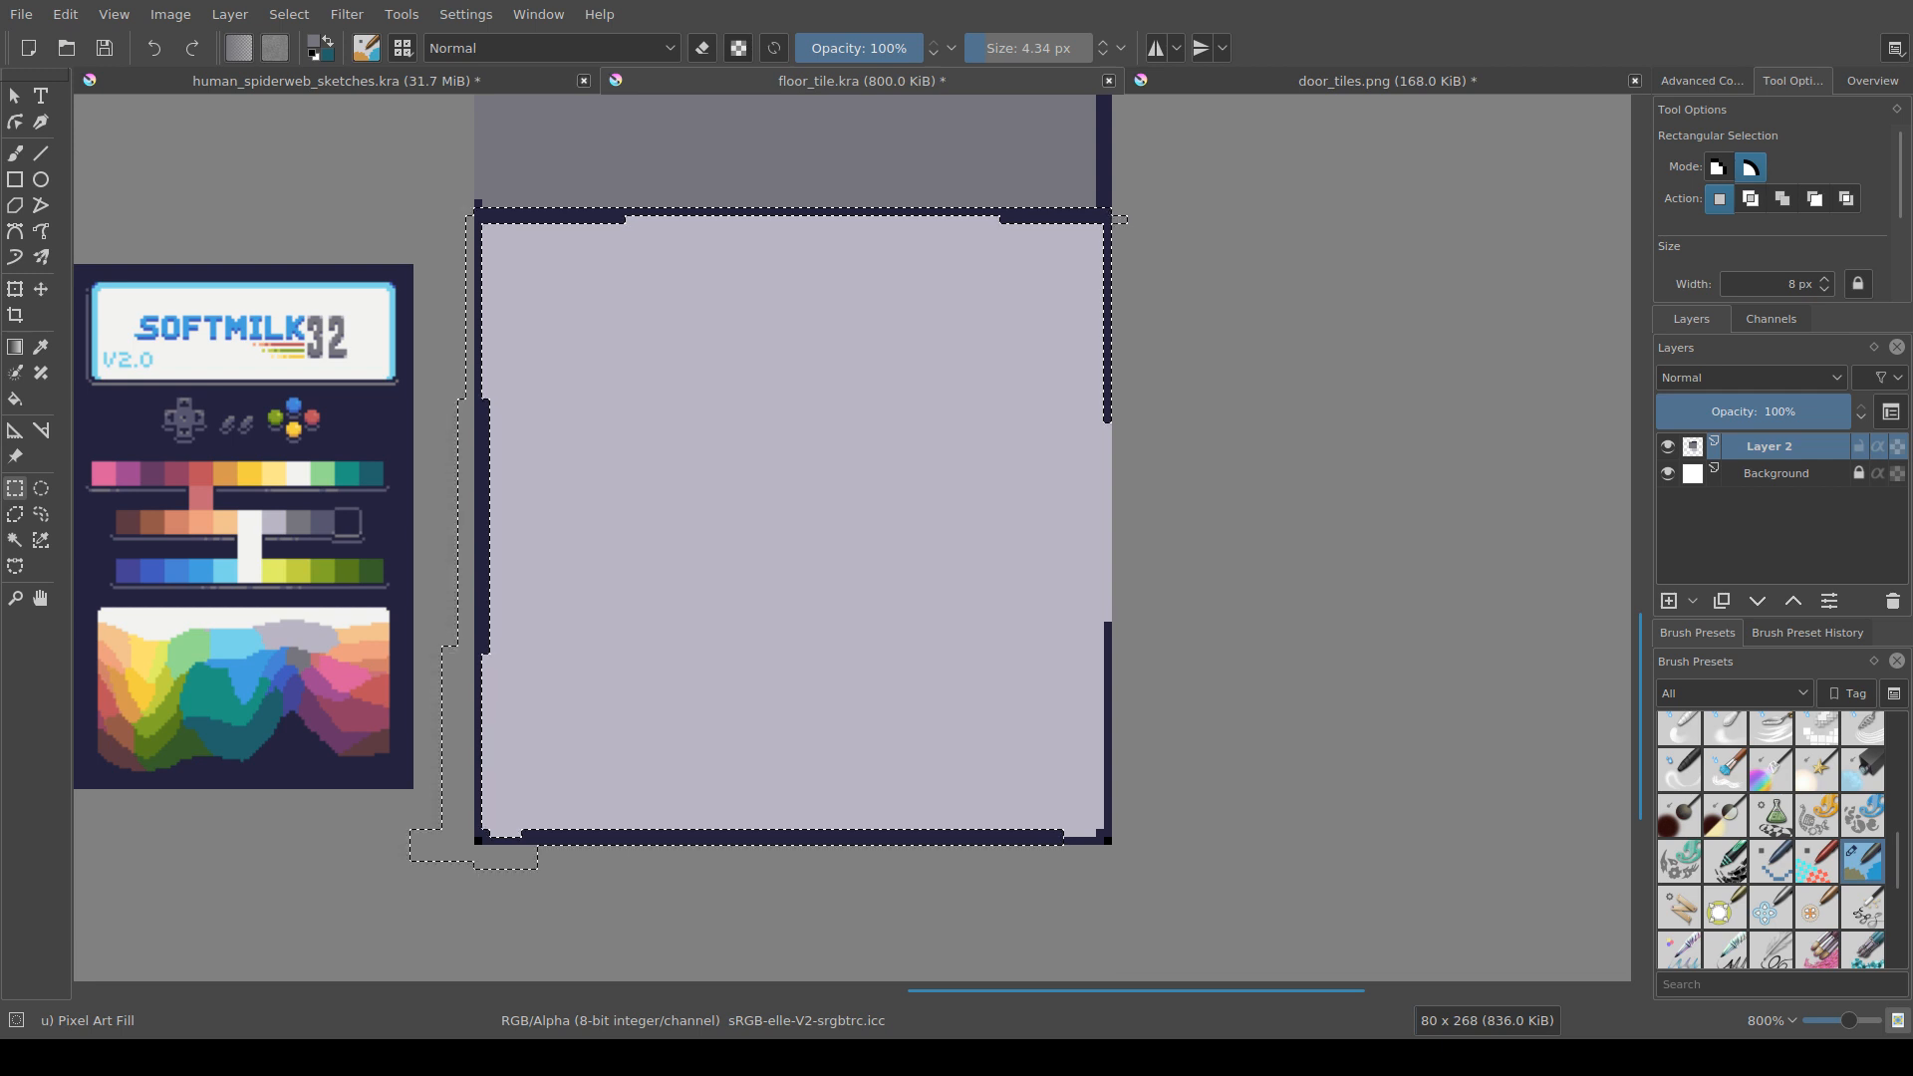
drag(1120, 218, 850, 206)
drag(777, 830, 867, 863)
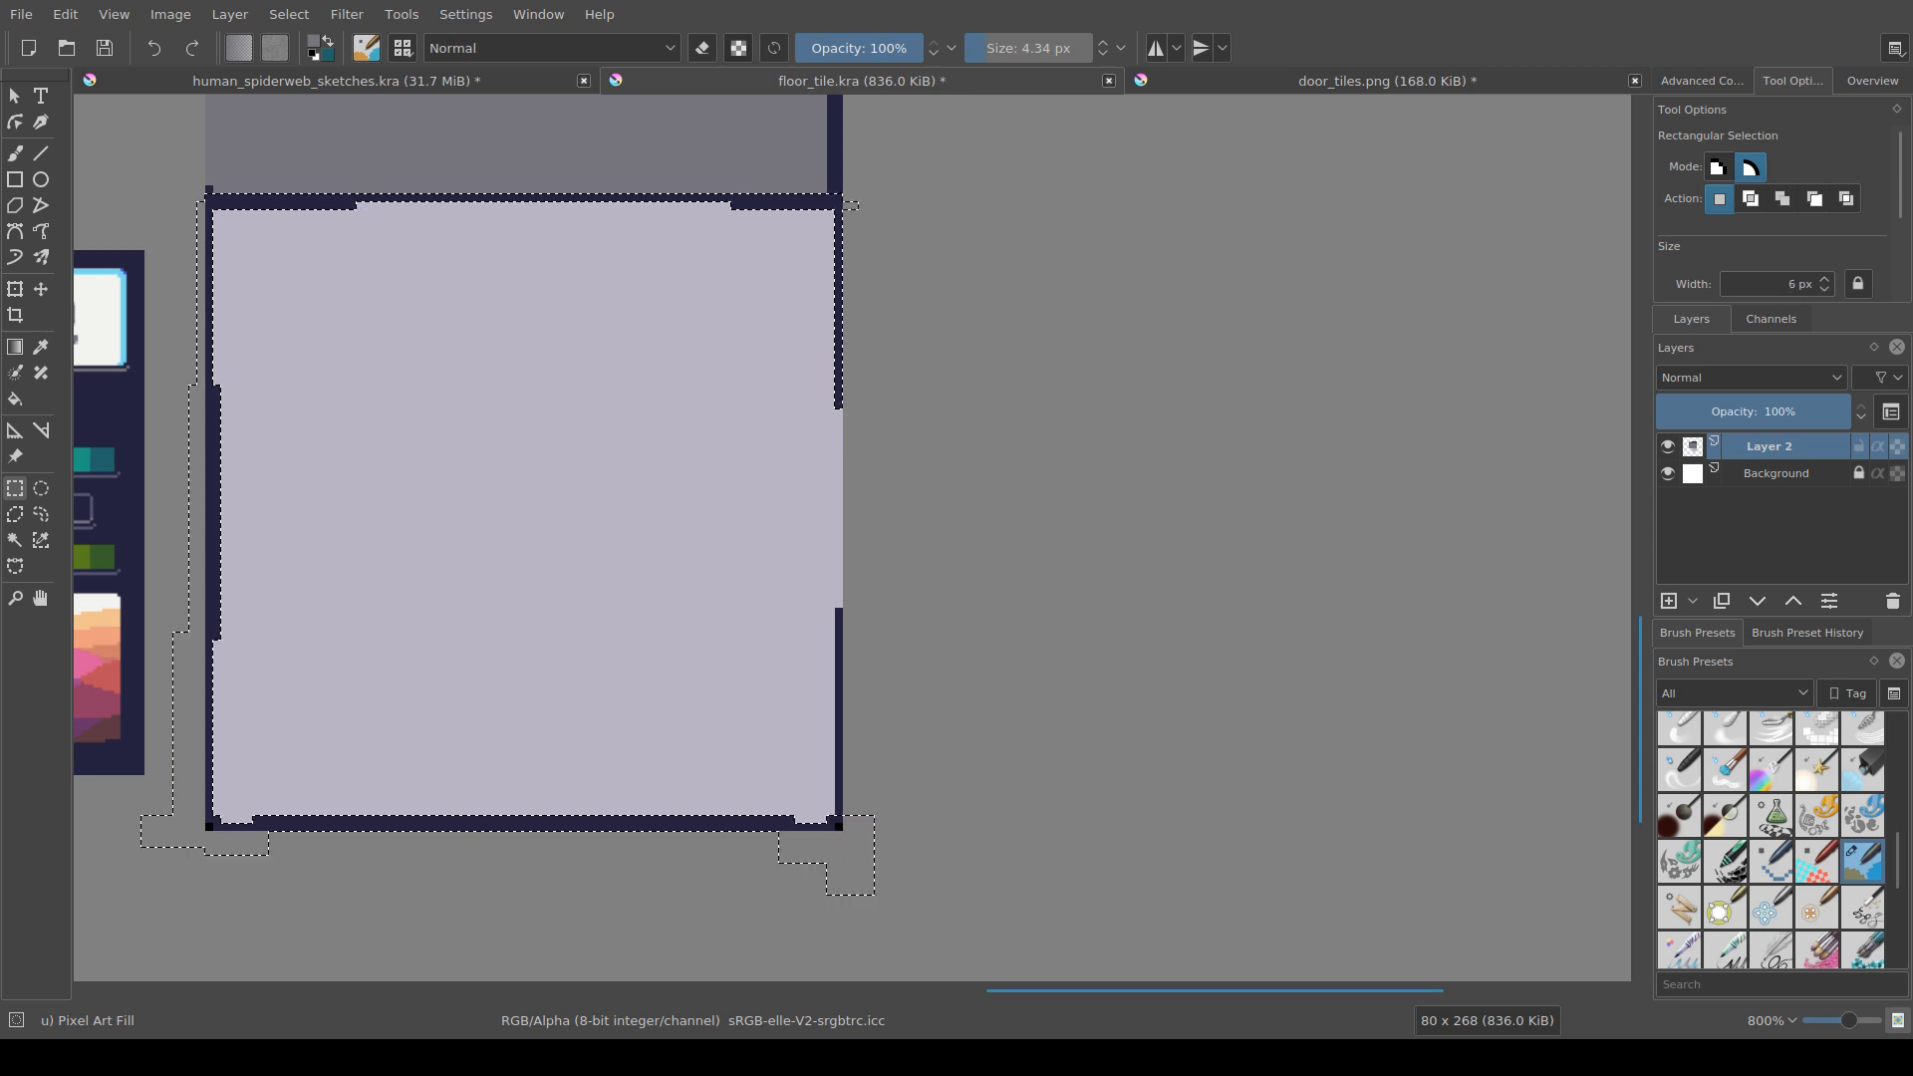
drag(898, 823, 798, 673)
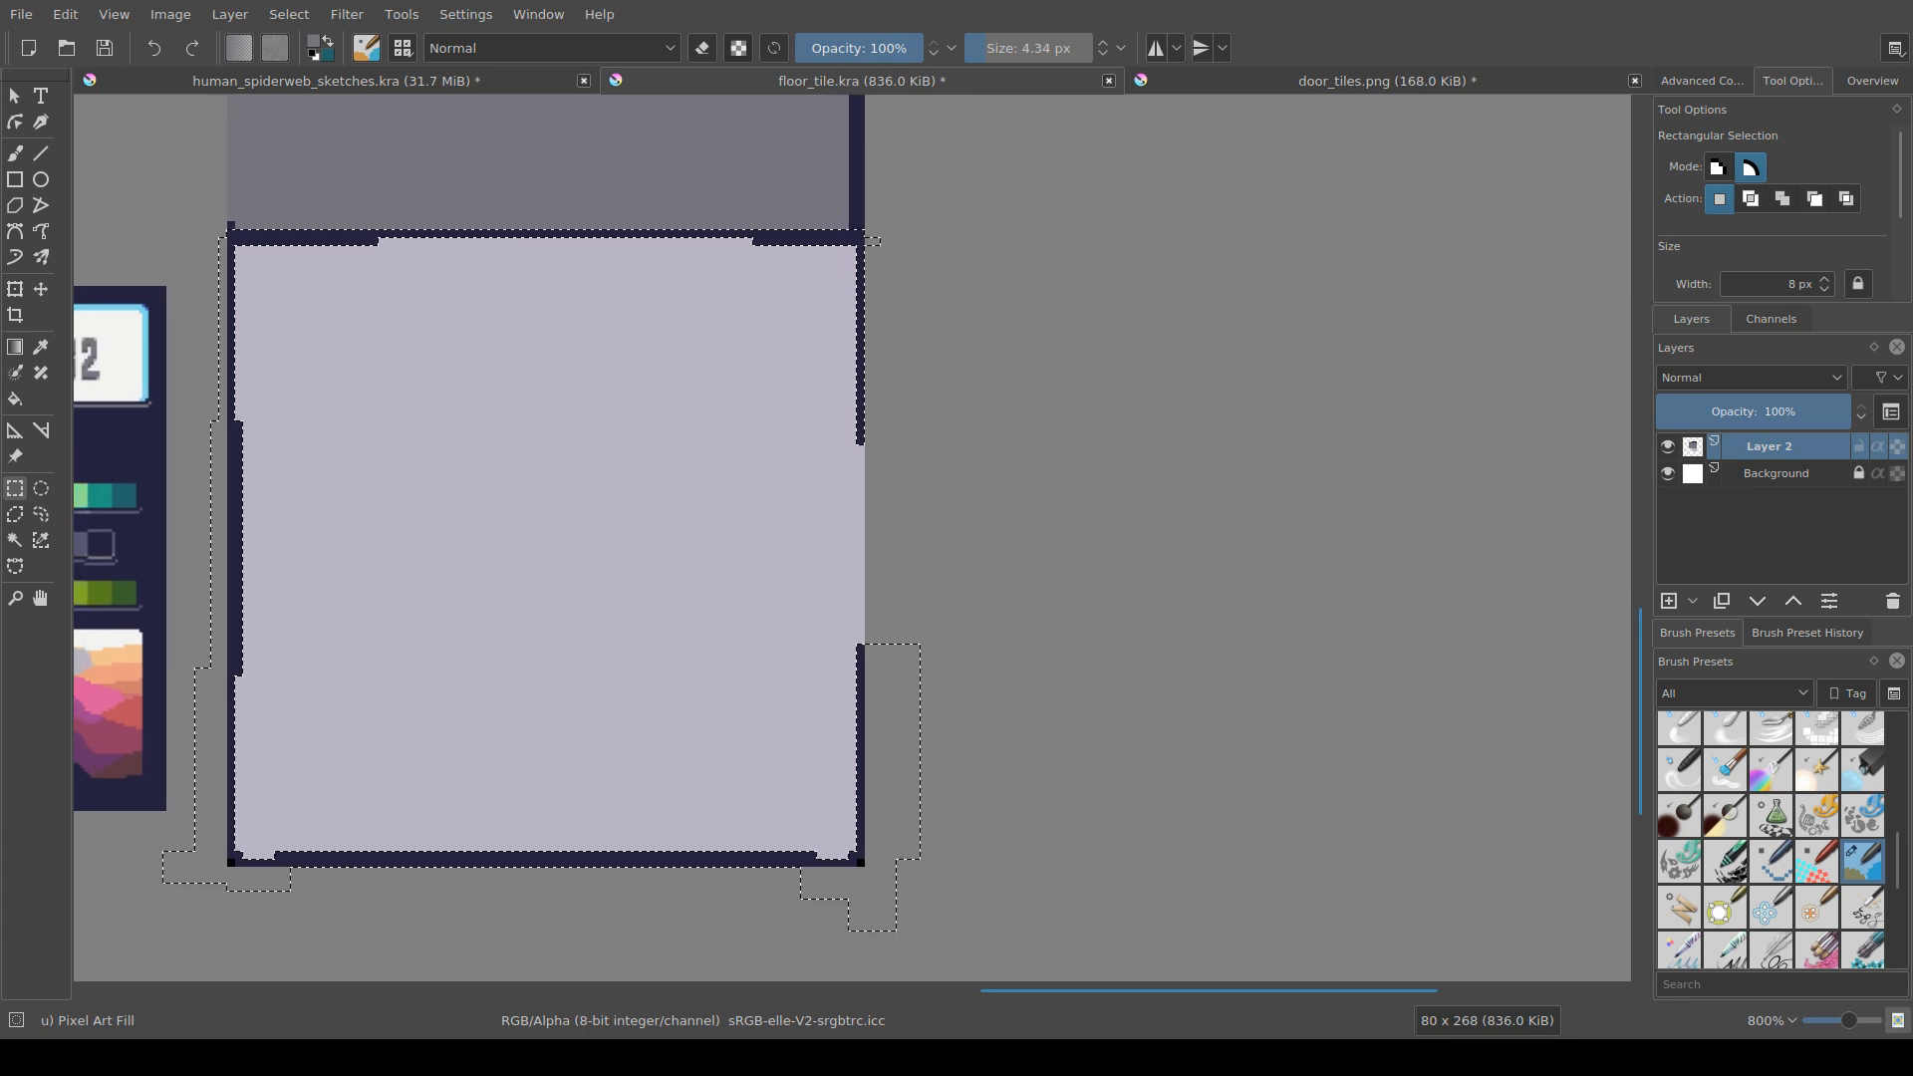
Step: Sample the slate color from the ledge band and fill the selected floor tile outline with it
scroll(798, 674, down, 1)
drag(850, 369, 974, 686)
key(f)
scroll(973, 685, down, 3)
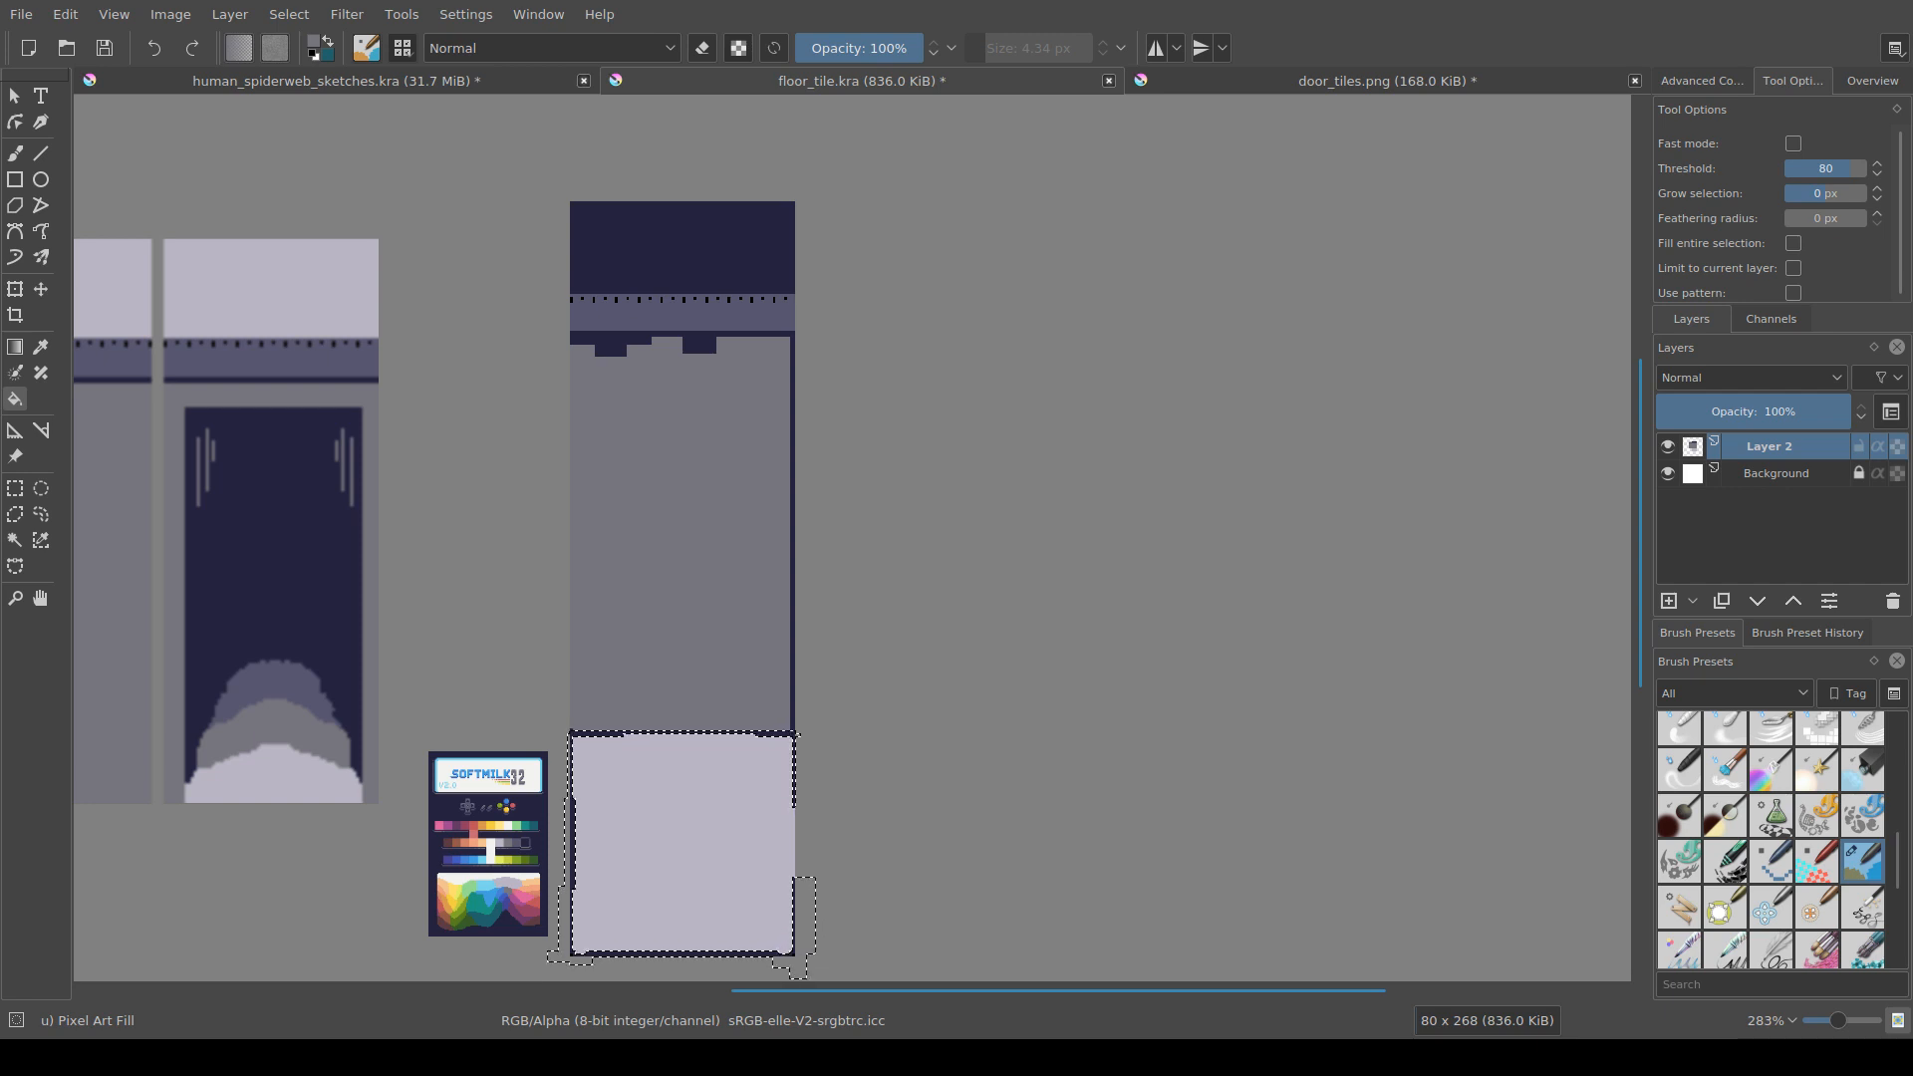
scroll(797, 734, up, 3)
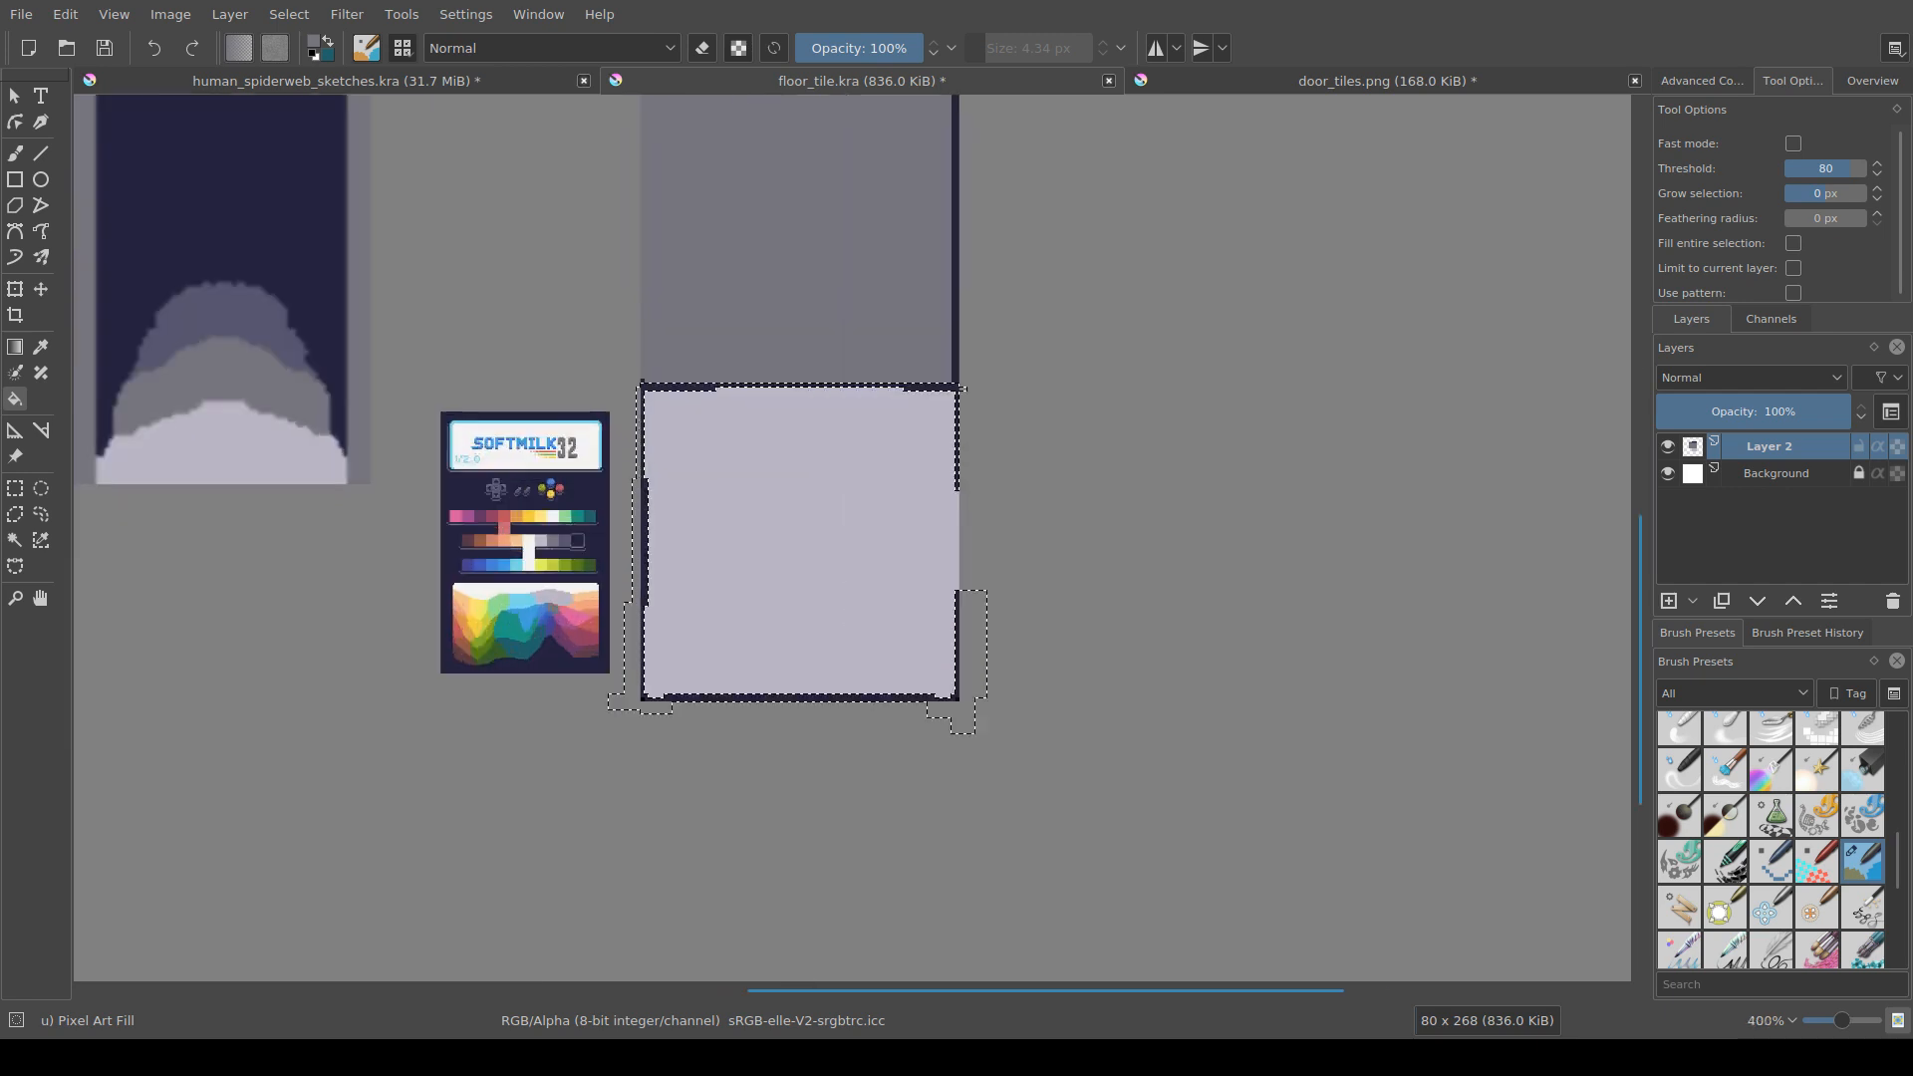
drag(997, 328, 916, 811)
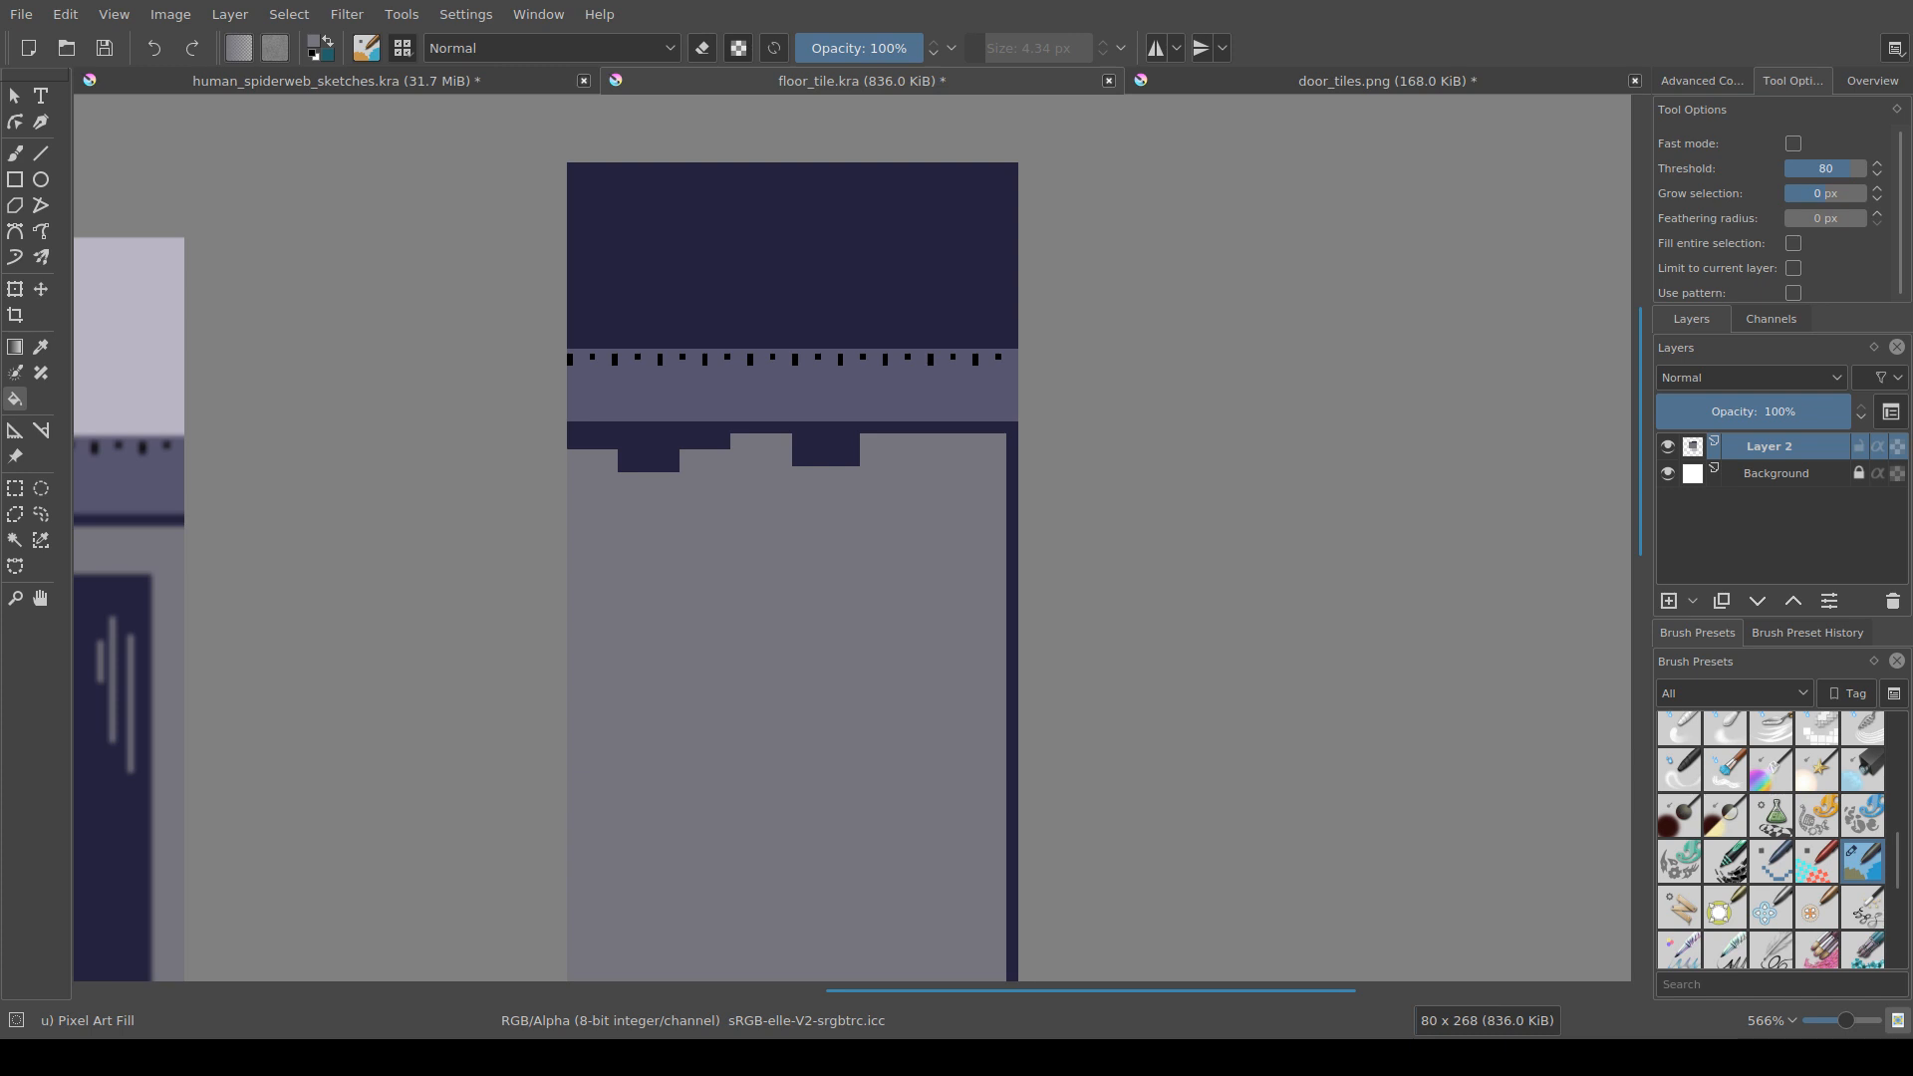
ctrl+click(797, 394)
drag(797, 597, 725, 263)
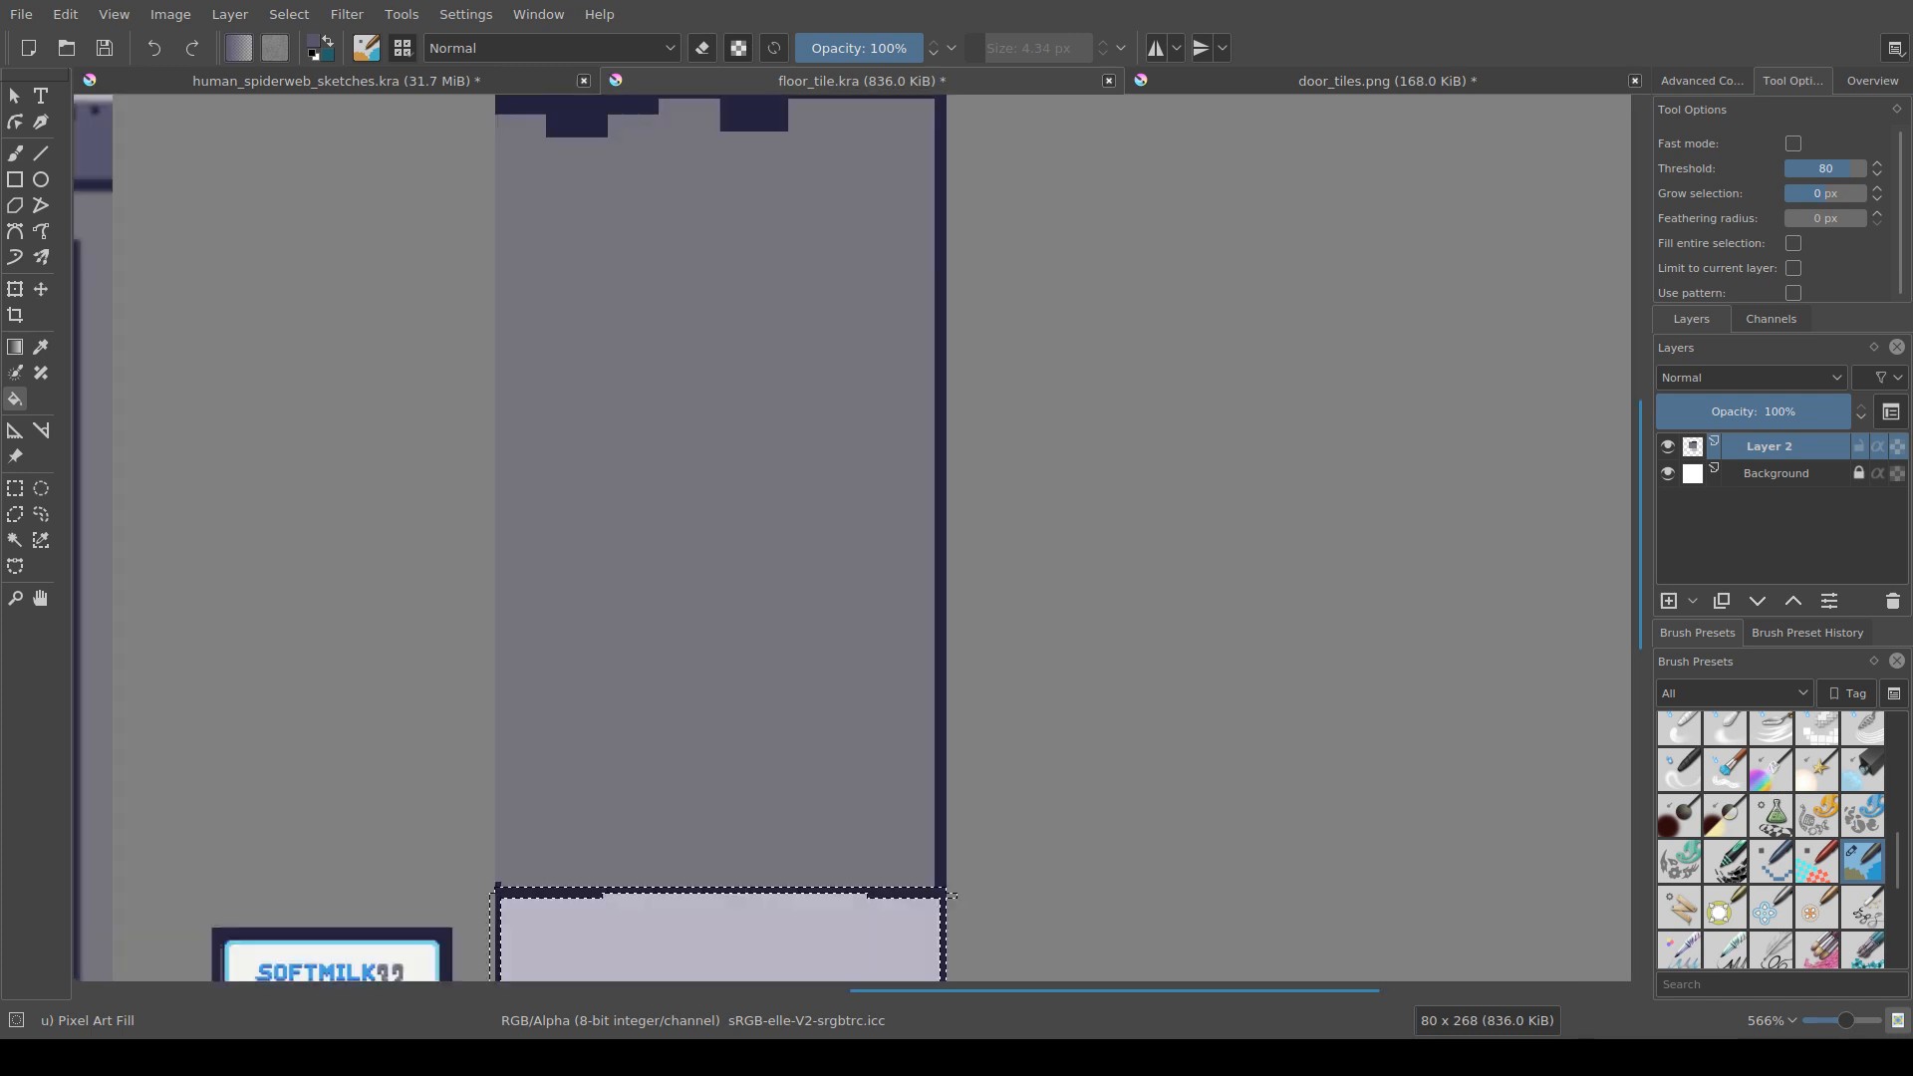
drag(952, 896, 941, 406)
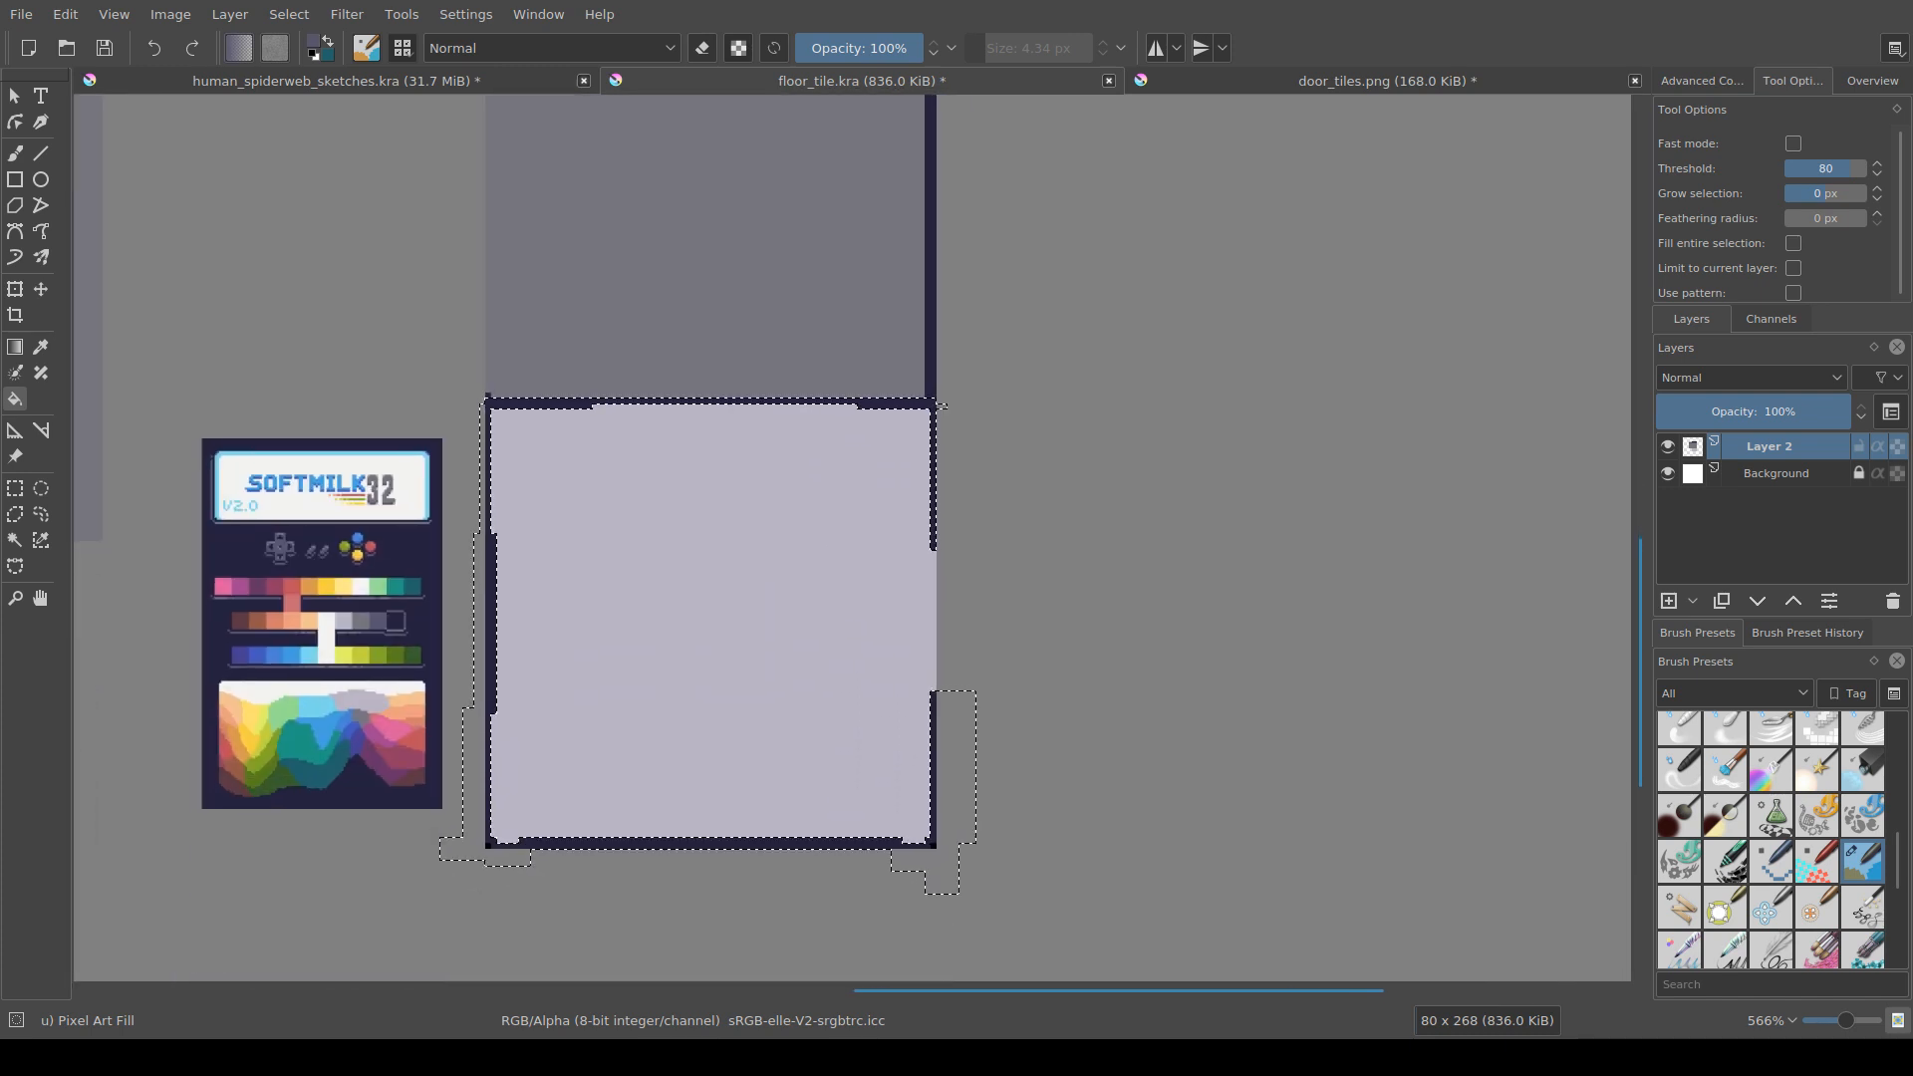
click(491, 619)
Step: Turn on wrap-around mode, check the slate-outlined floor tiles in the repeating pattern, and save the file
scroll(605, 617, down, 3)
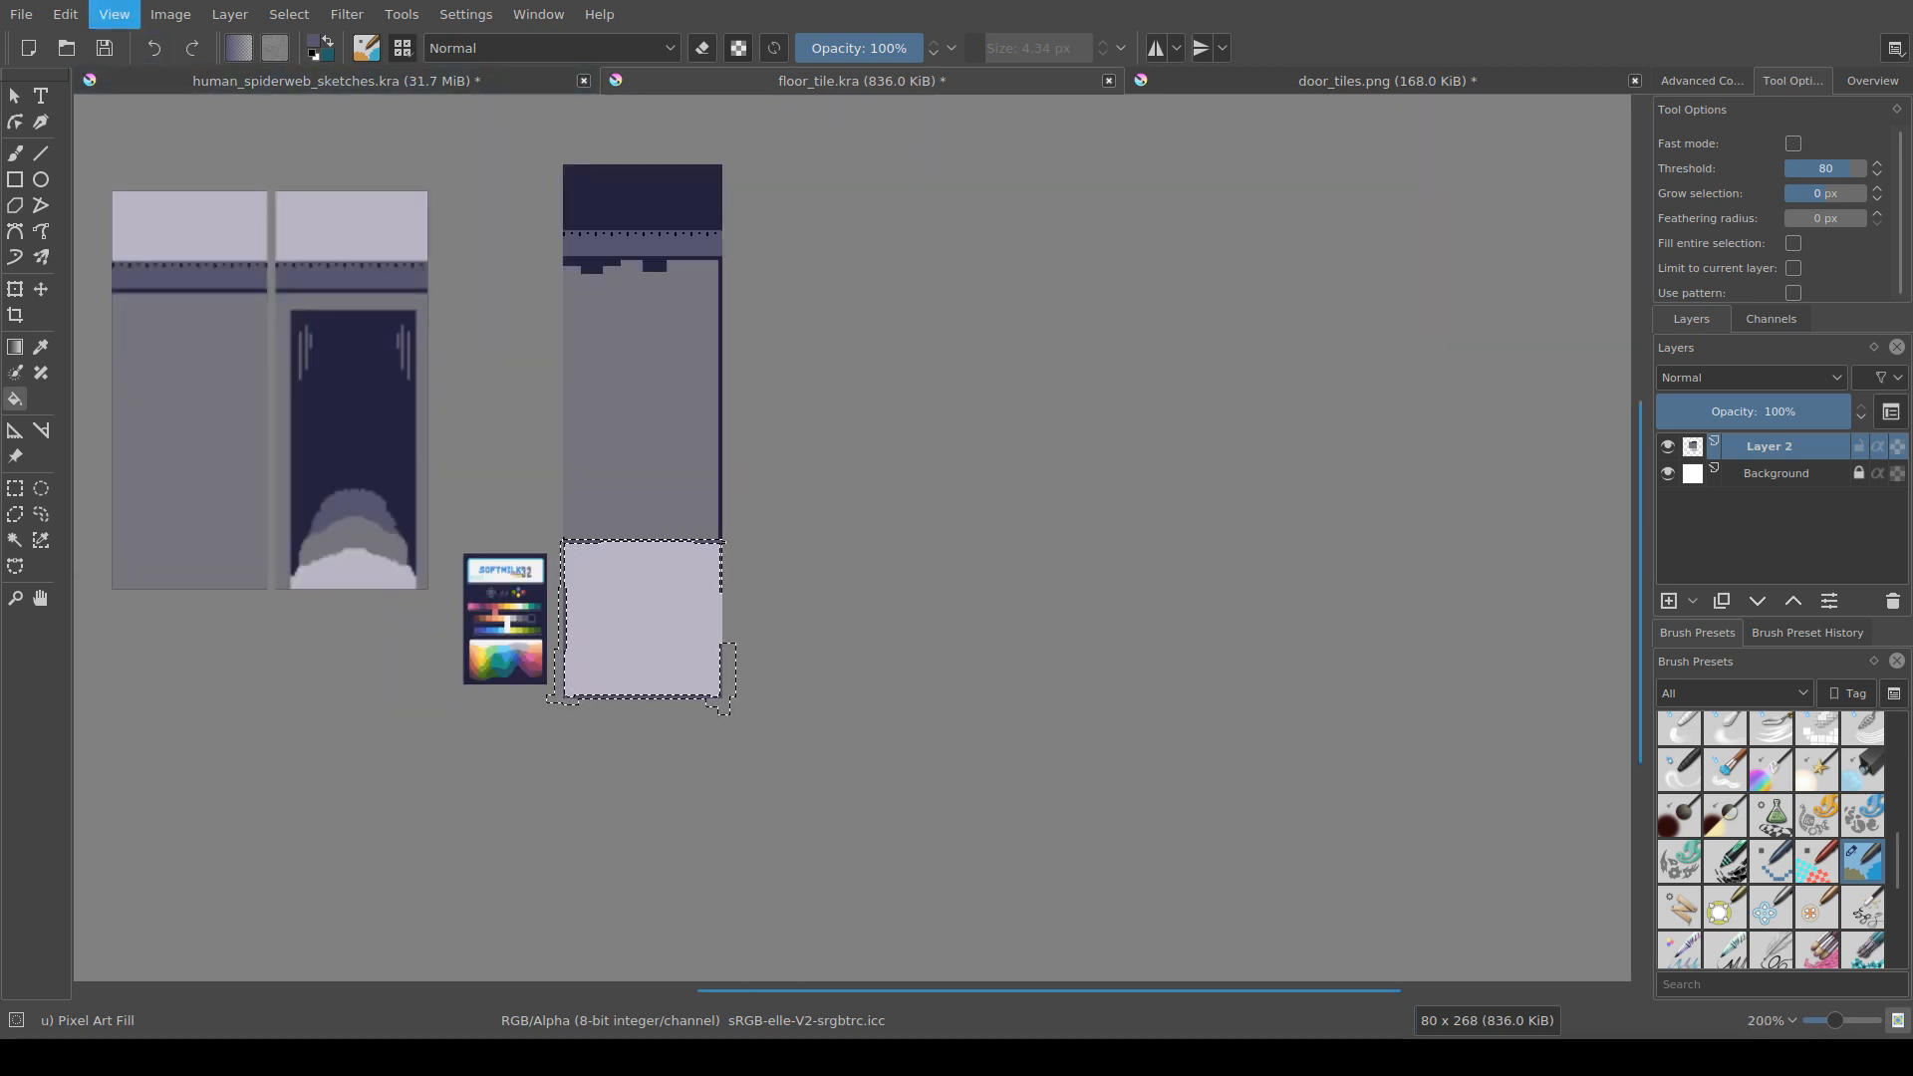
key(w)
scroll(792, 659, down, 3)
drag(792, 660, 946, 794)
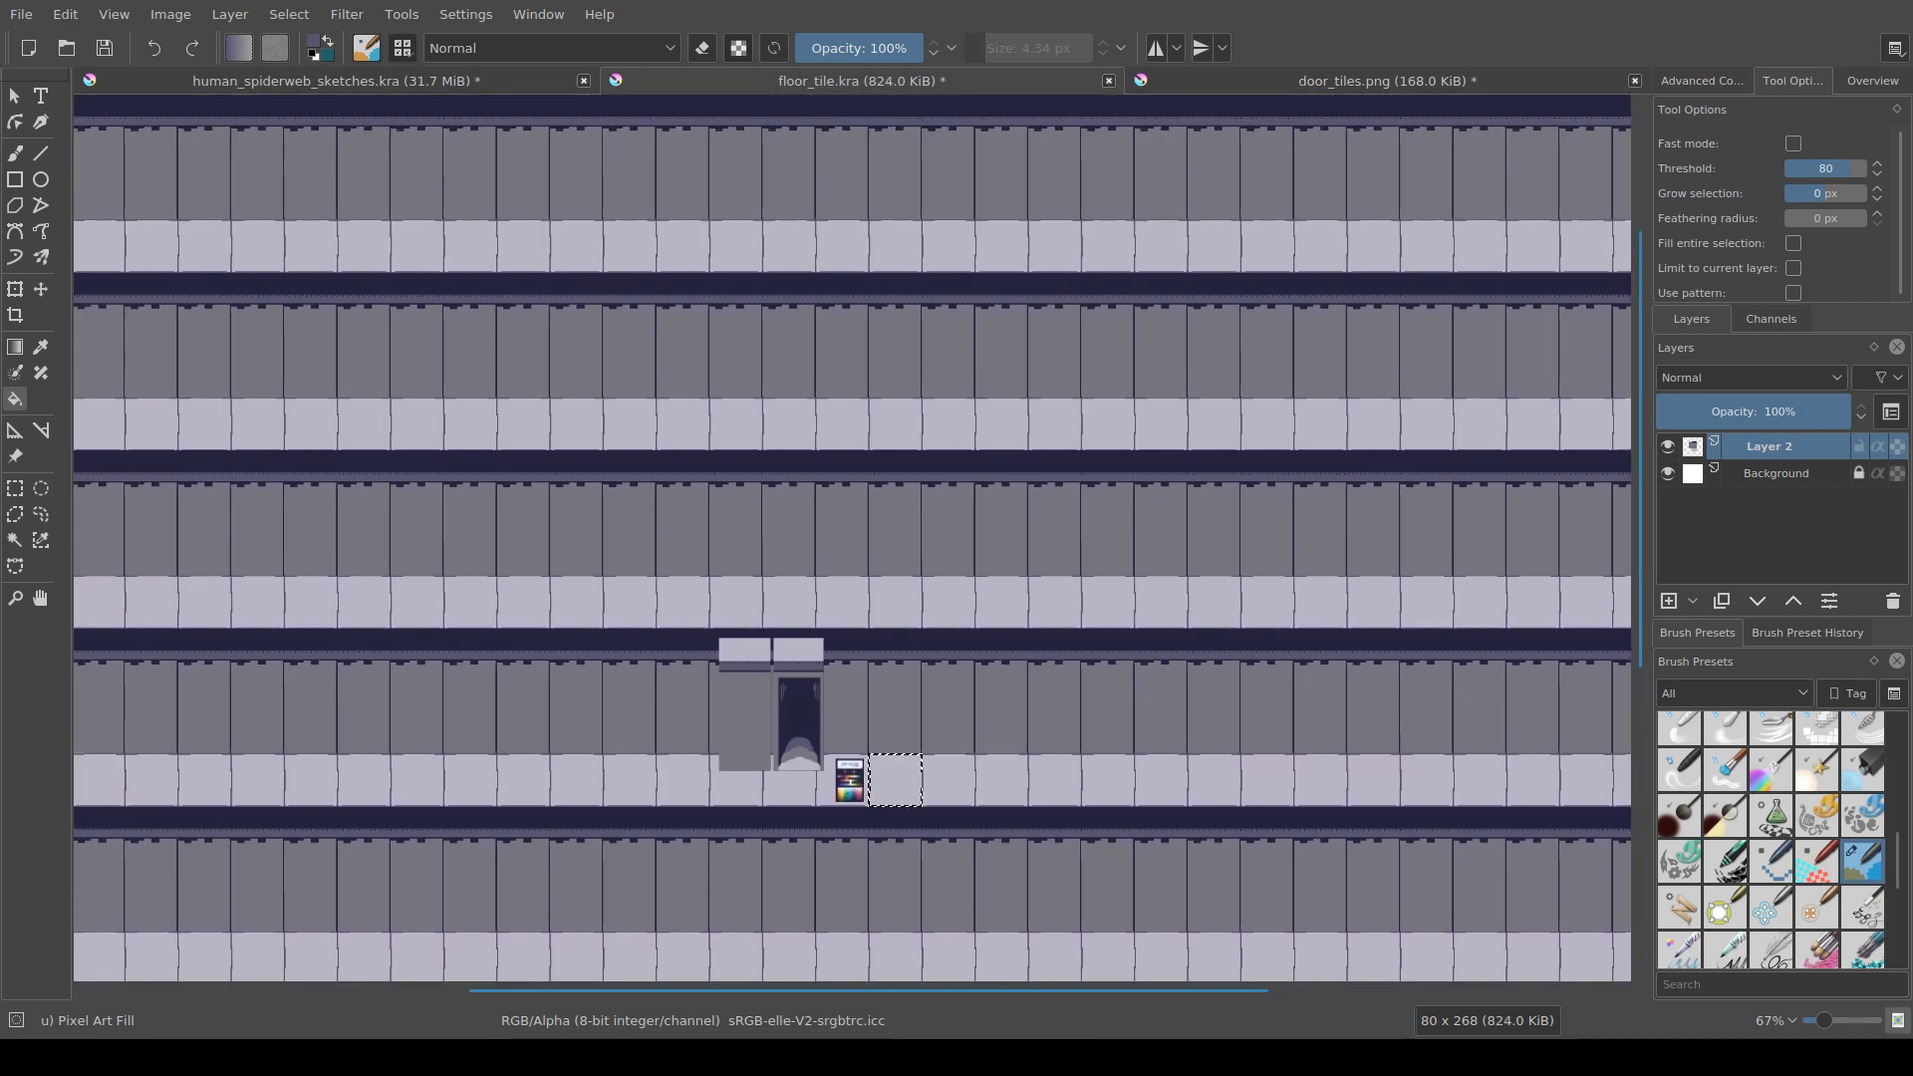
scroll(841, 858, up, 1)
scroll(1044, 976, up, 1)
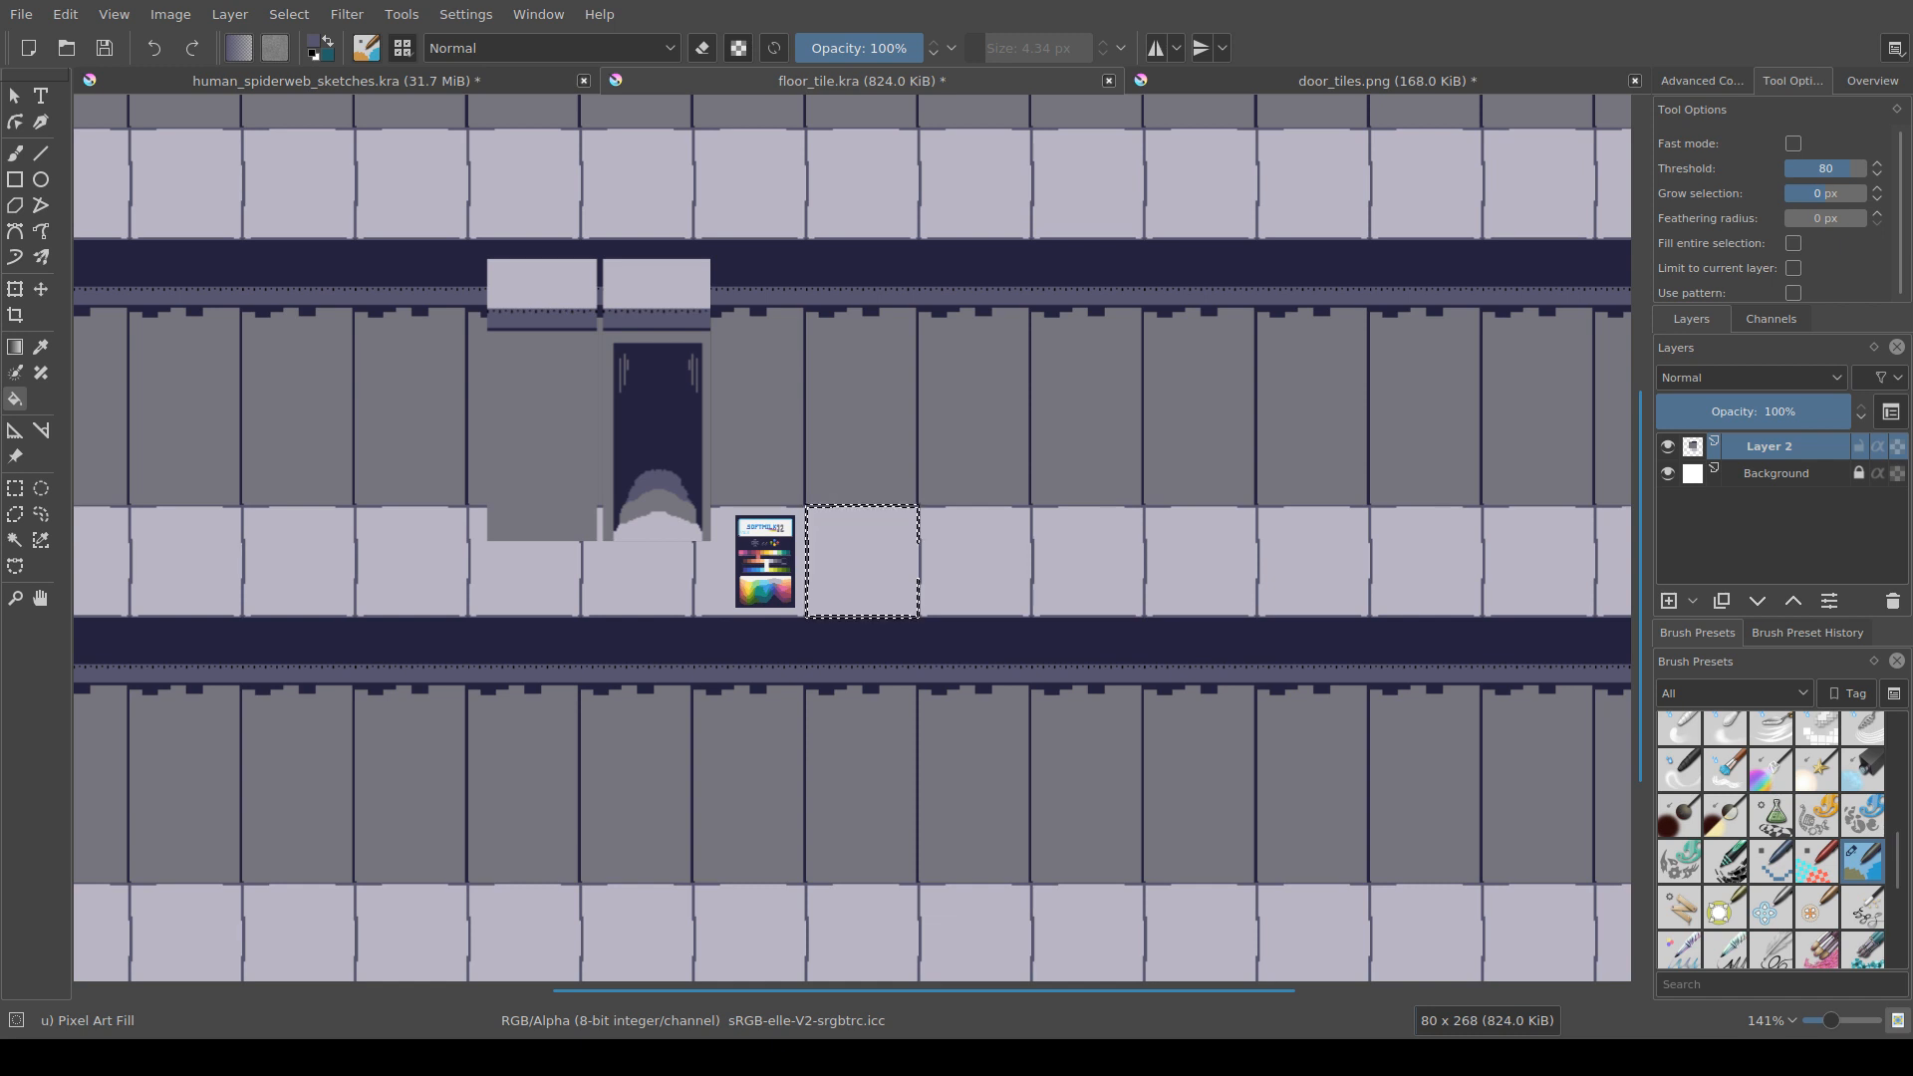
drag(862, 560, 821, 575)
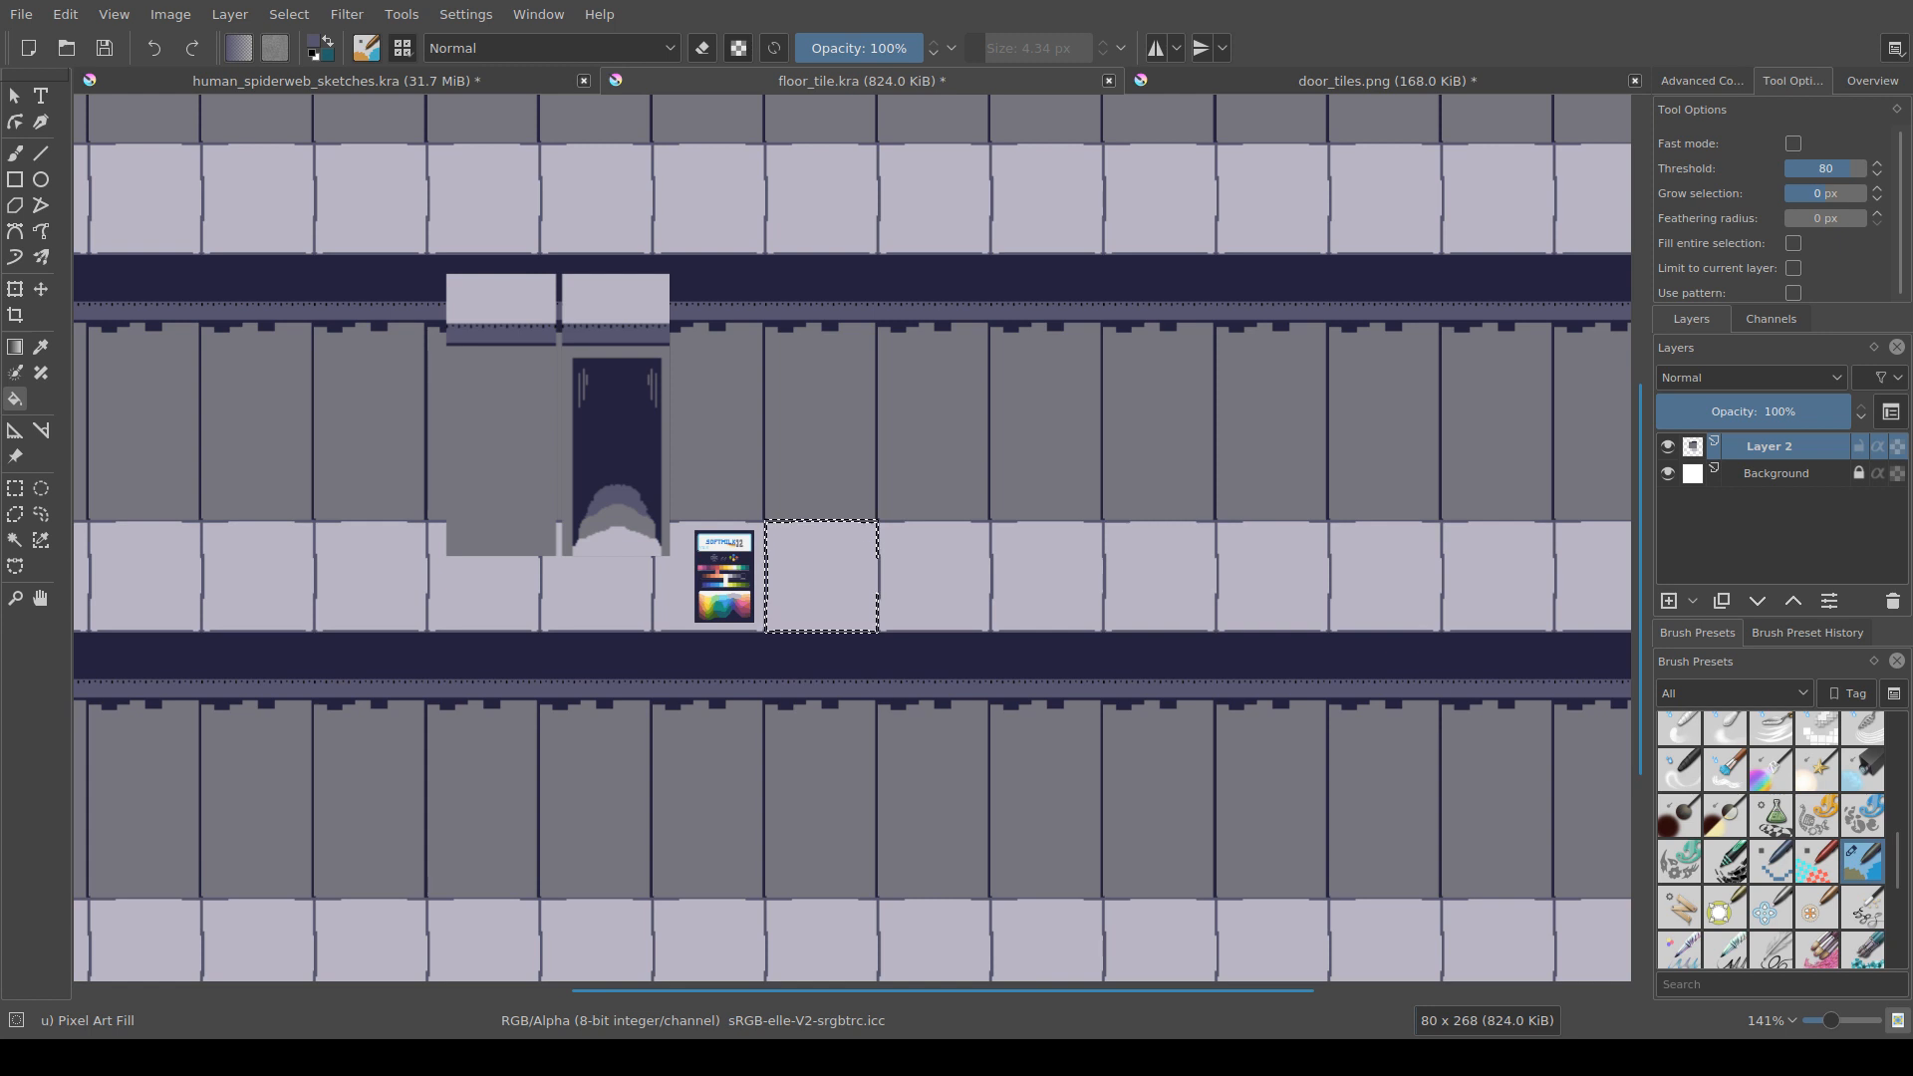
scroll(817, 570, up, 3)
scroll(858, 680, up, 1)
key(ctrl+s)
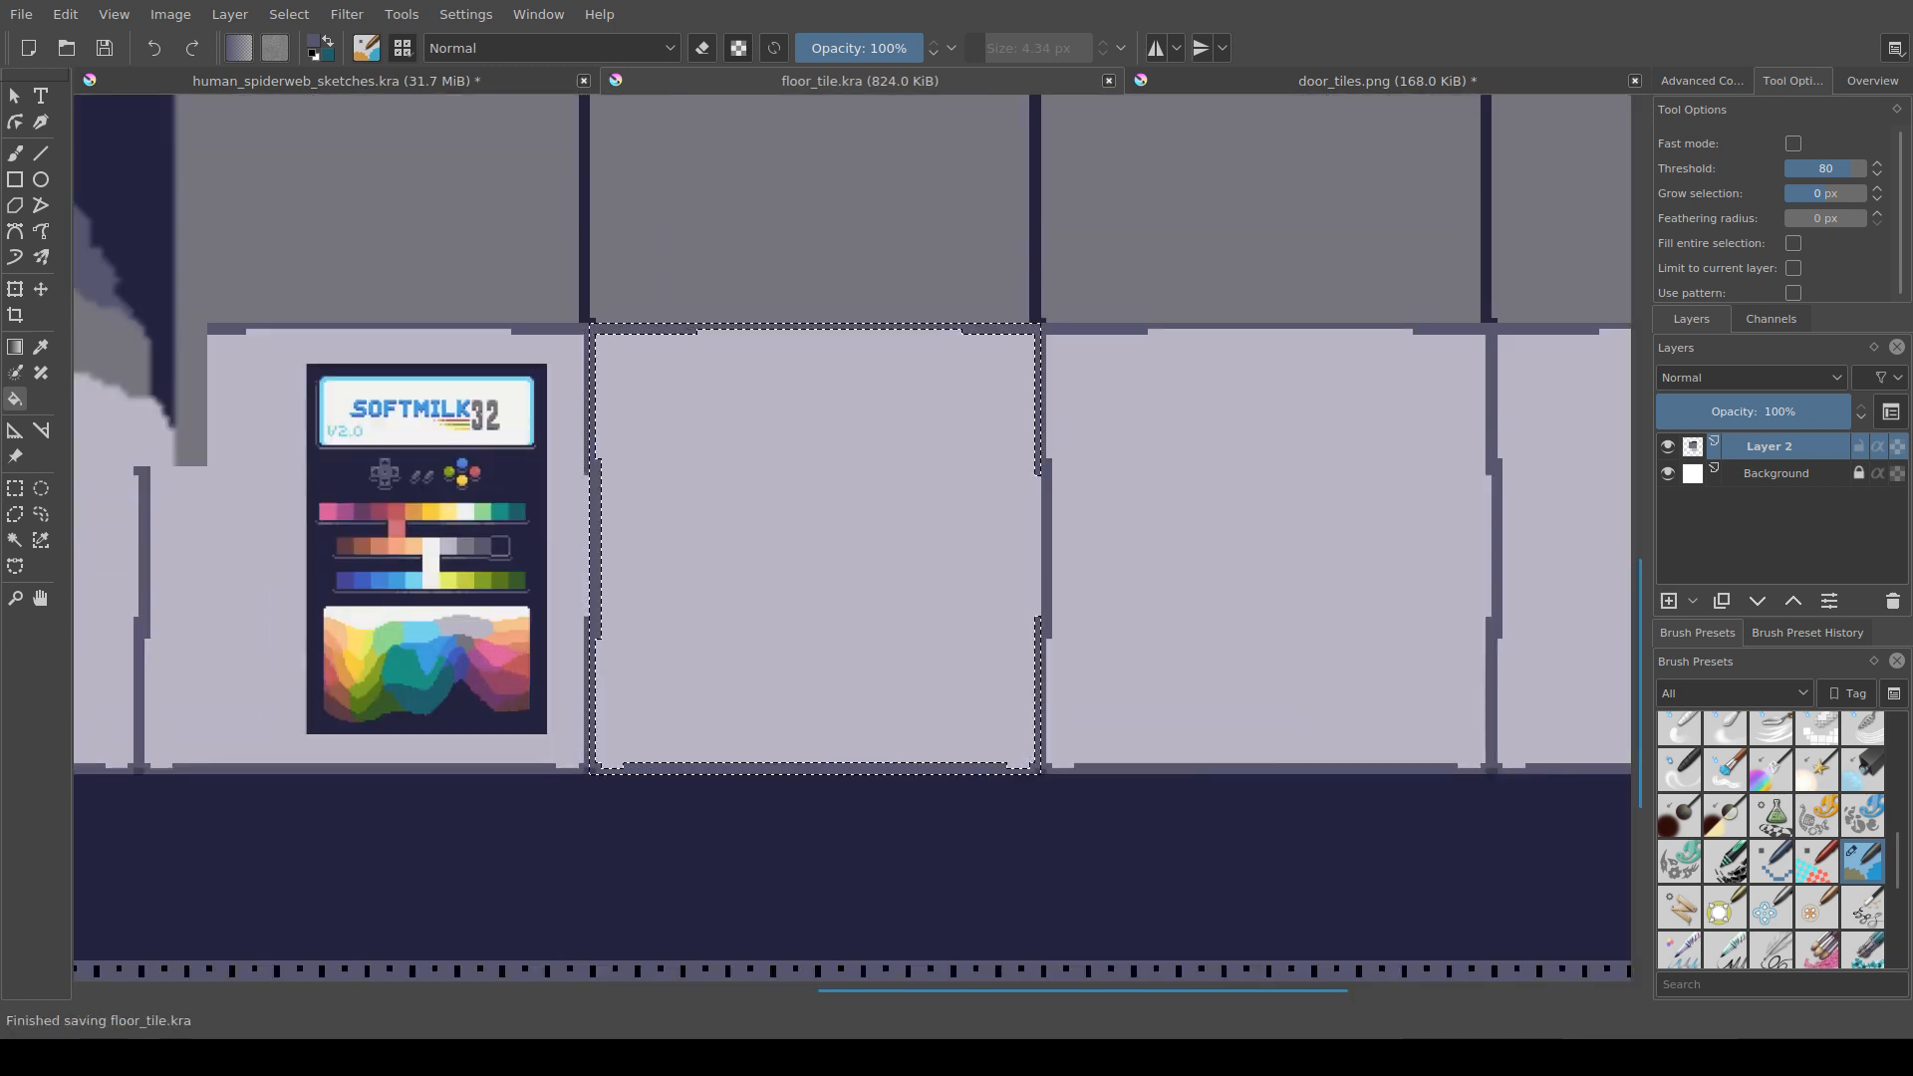
Step: Examine the slate seams between the repeating floor tiles up close
drag(858, 681, 851, 685)
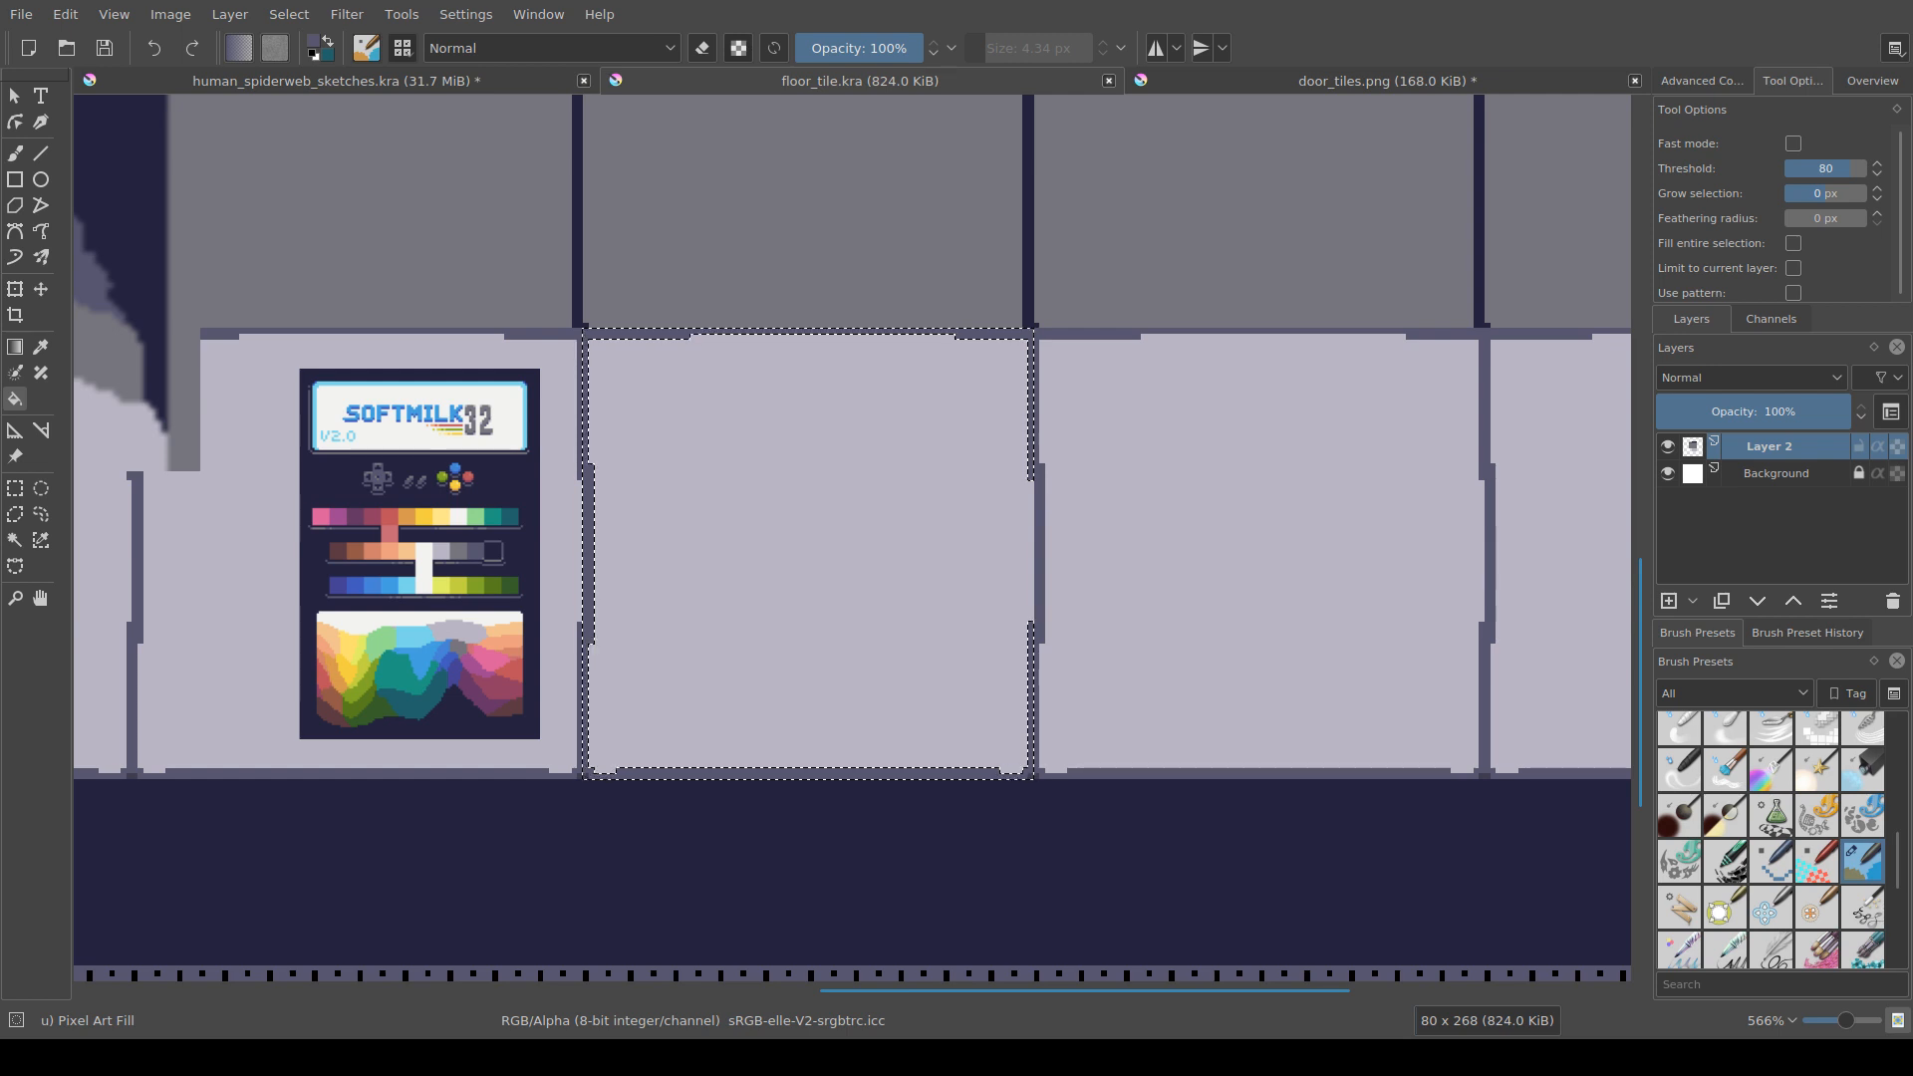
drag(852, 558, 843, 564)
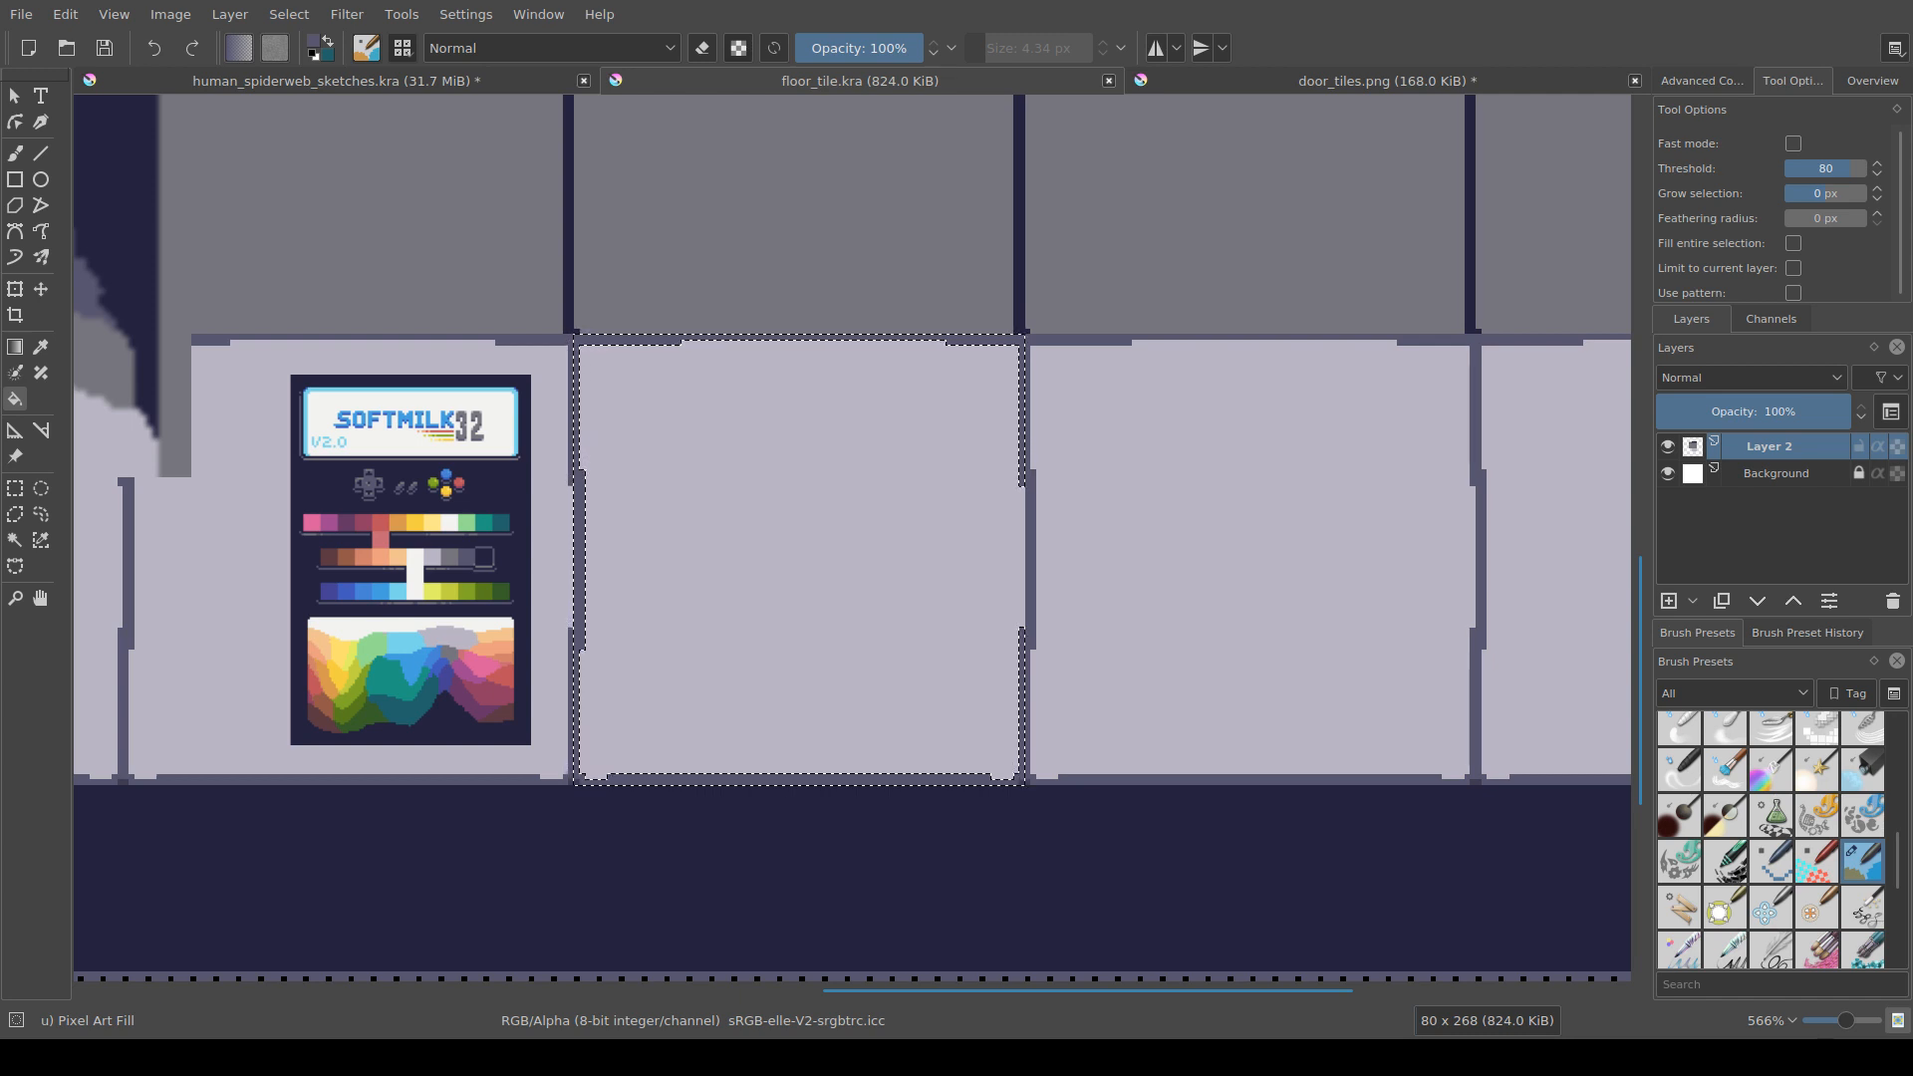
drag(851, 558, 787, 585)
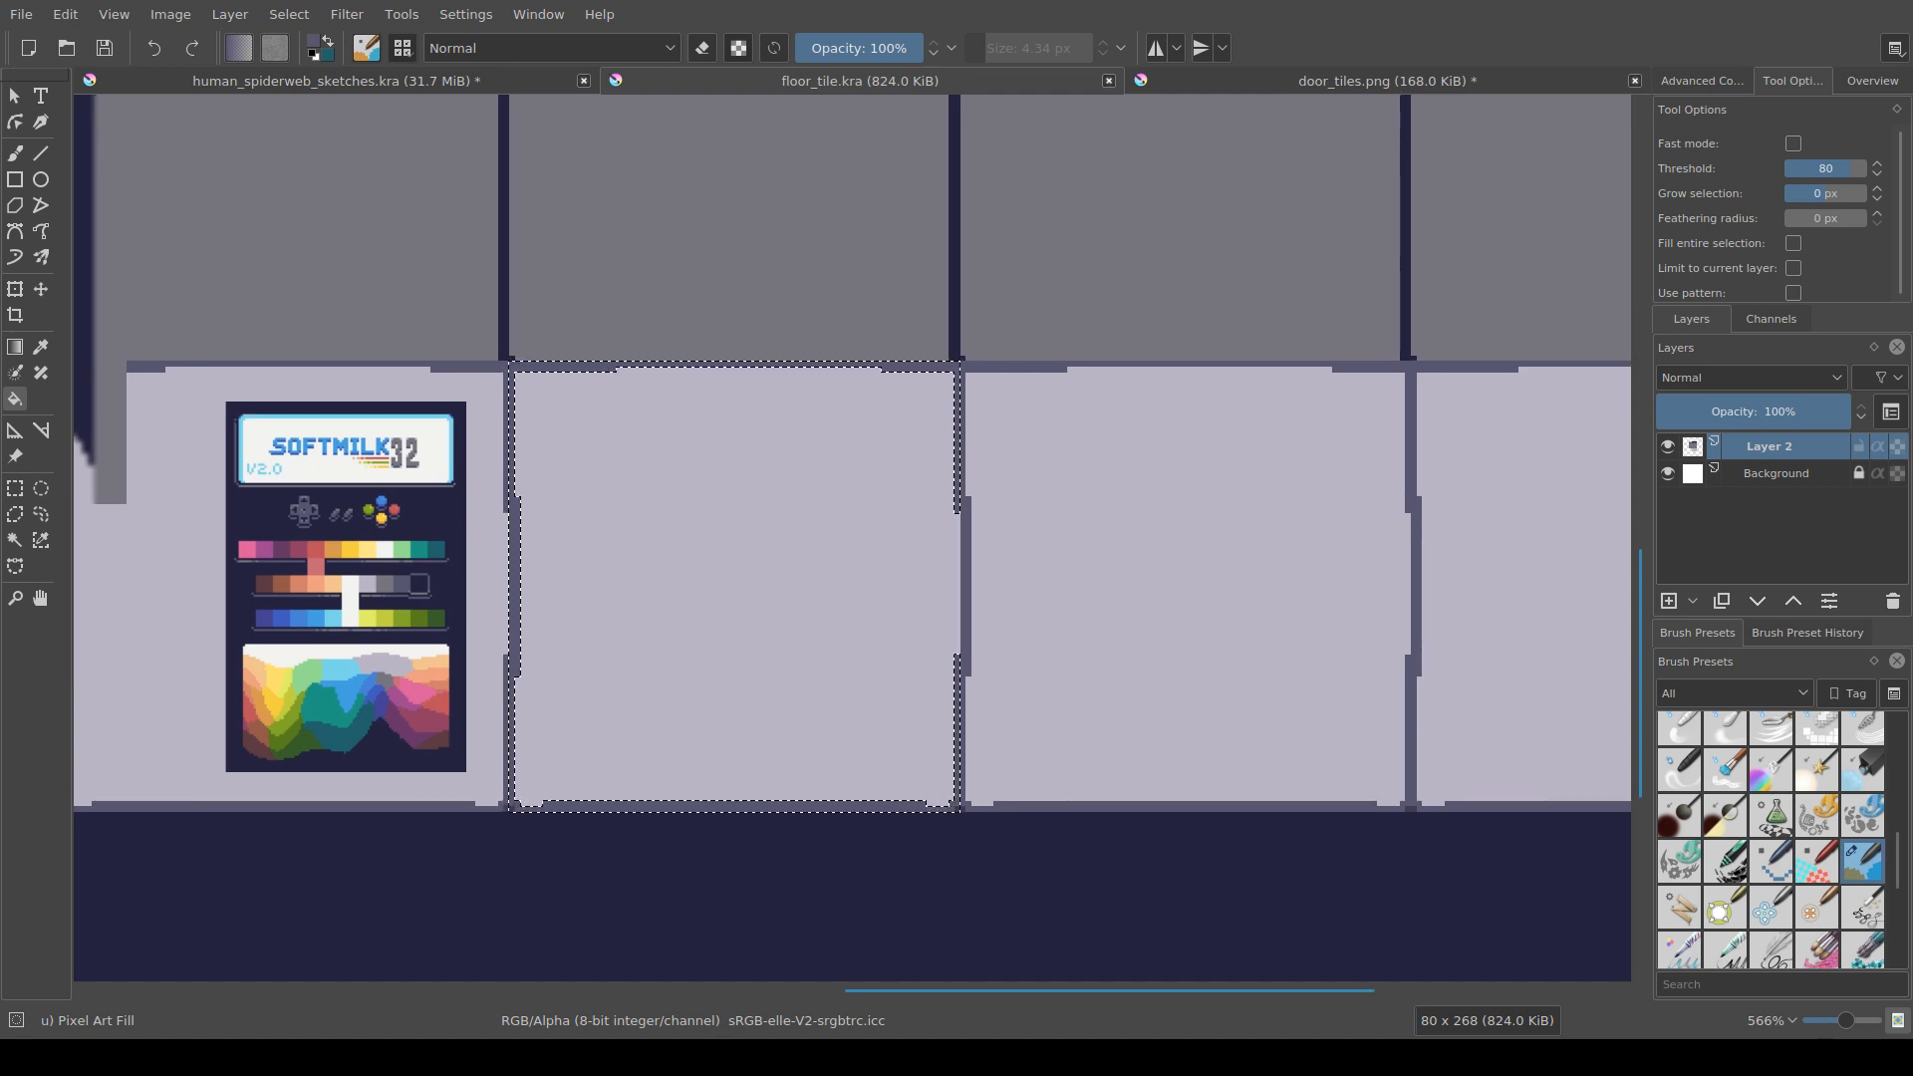
mouse_move(787, 585)
mouse_down()
mouse_move(821, 586)
mouse_move(757, 594)
mouse_up()
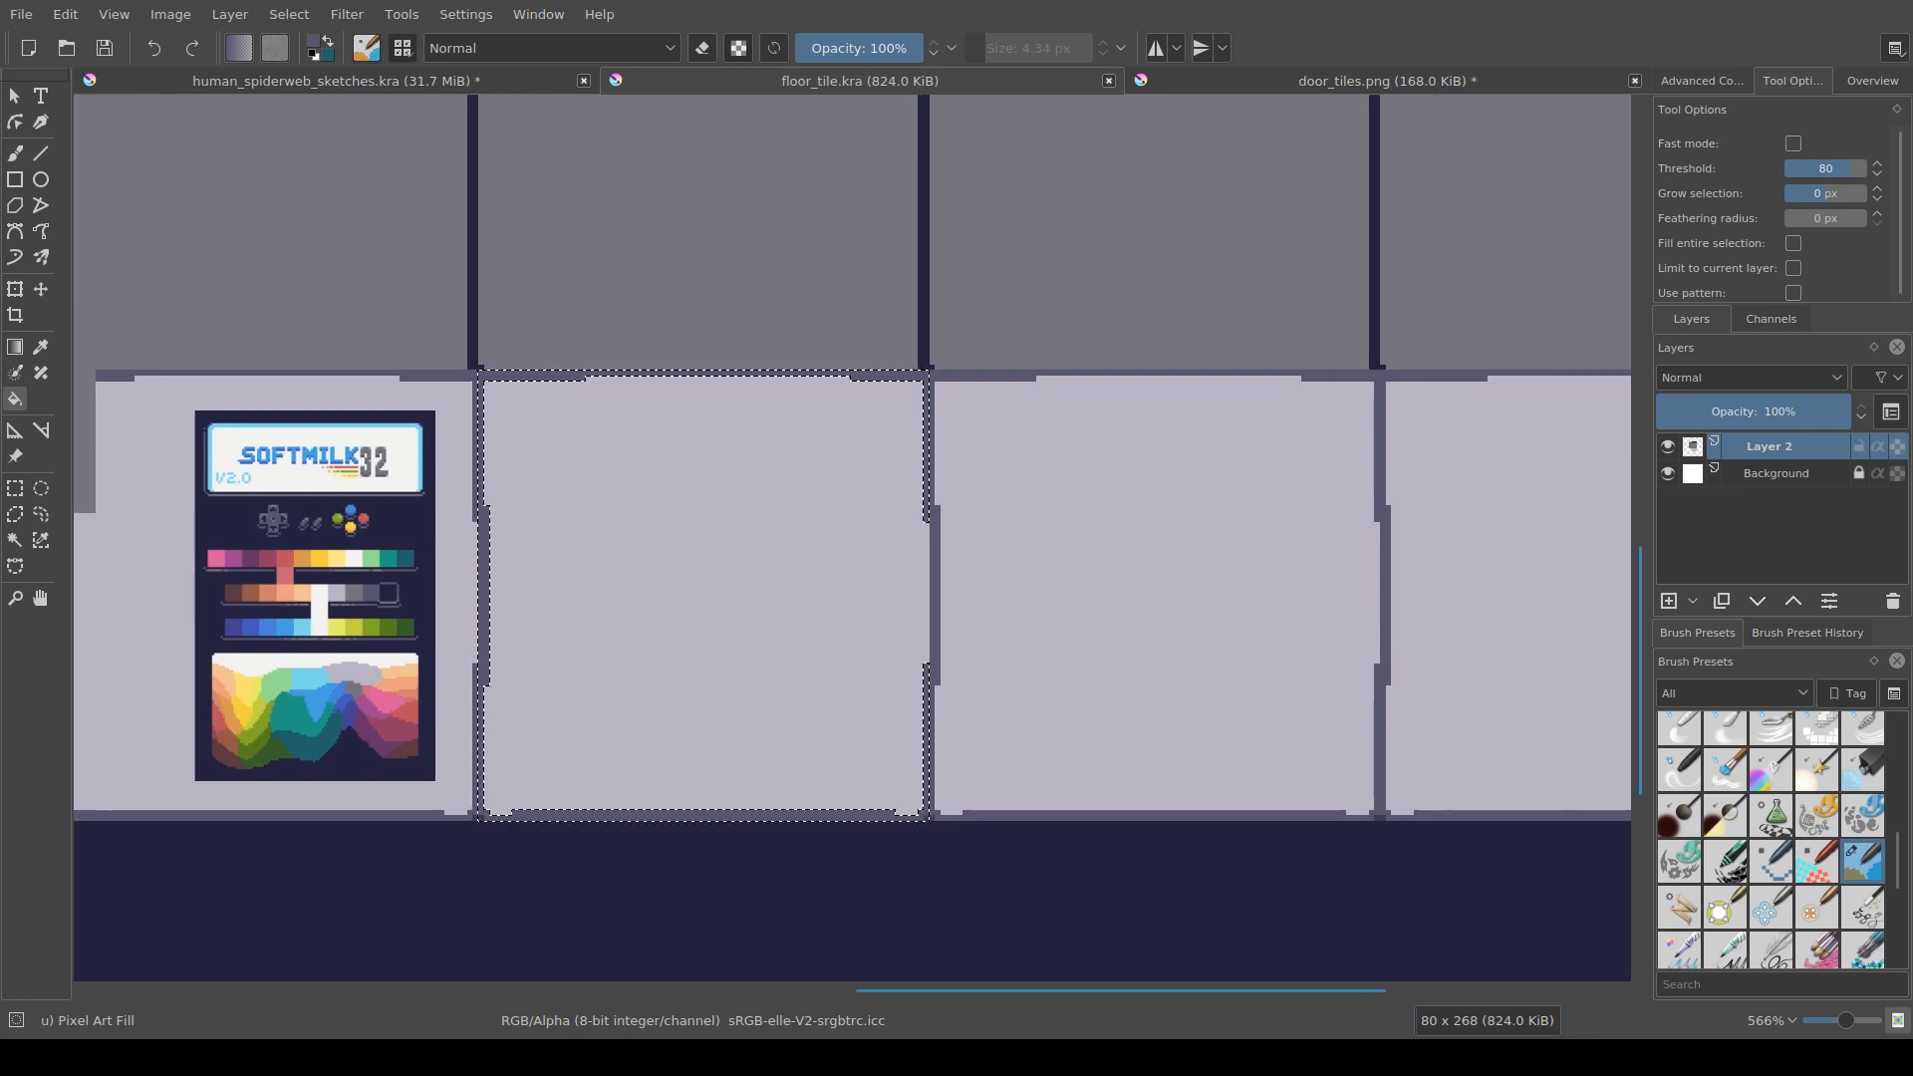
scroll(781, 685, up, 2)
scroll(780, 685, down, 1)
drag(780, 685, 805, 712)
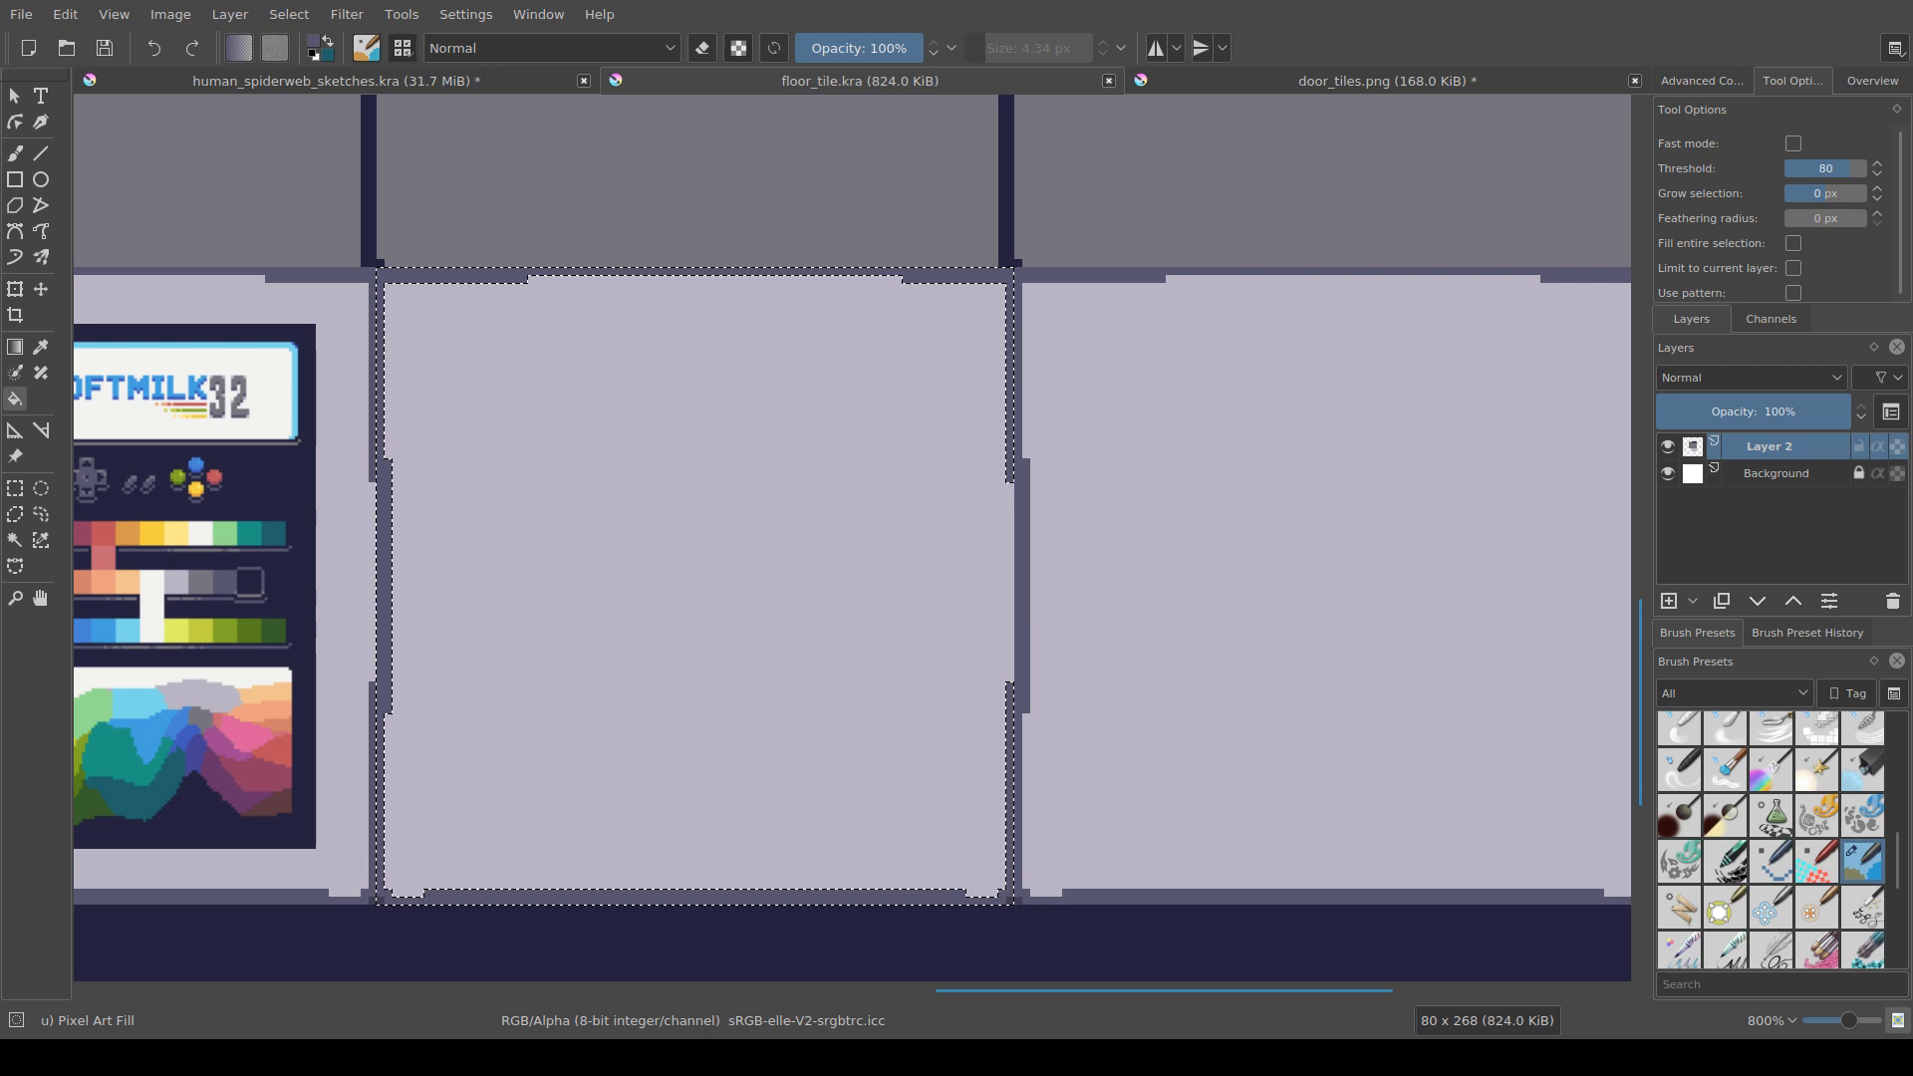
scroll(593, 723, down, 2)
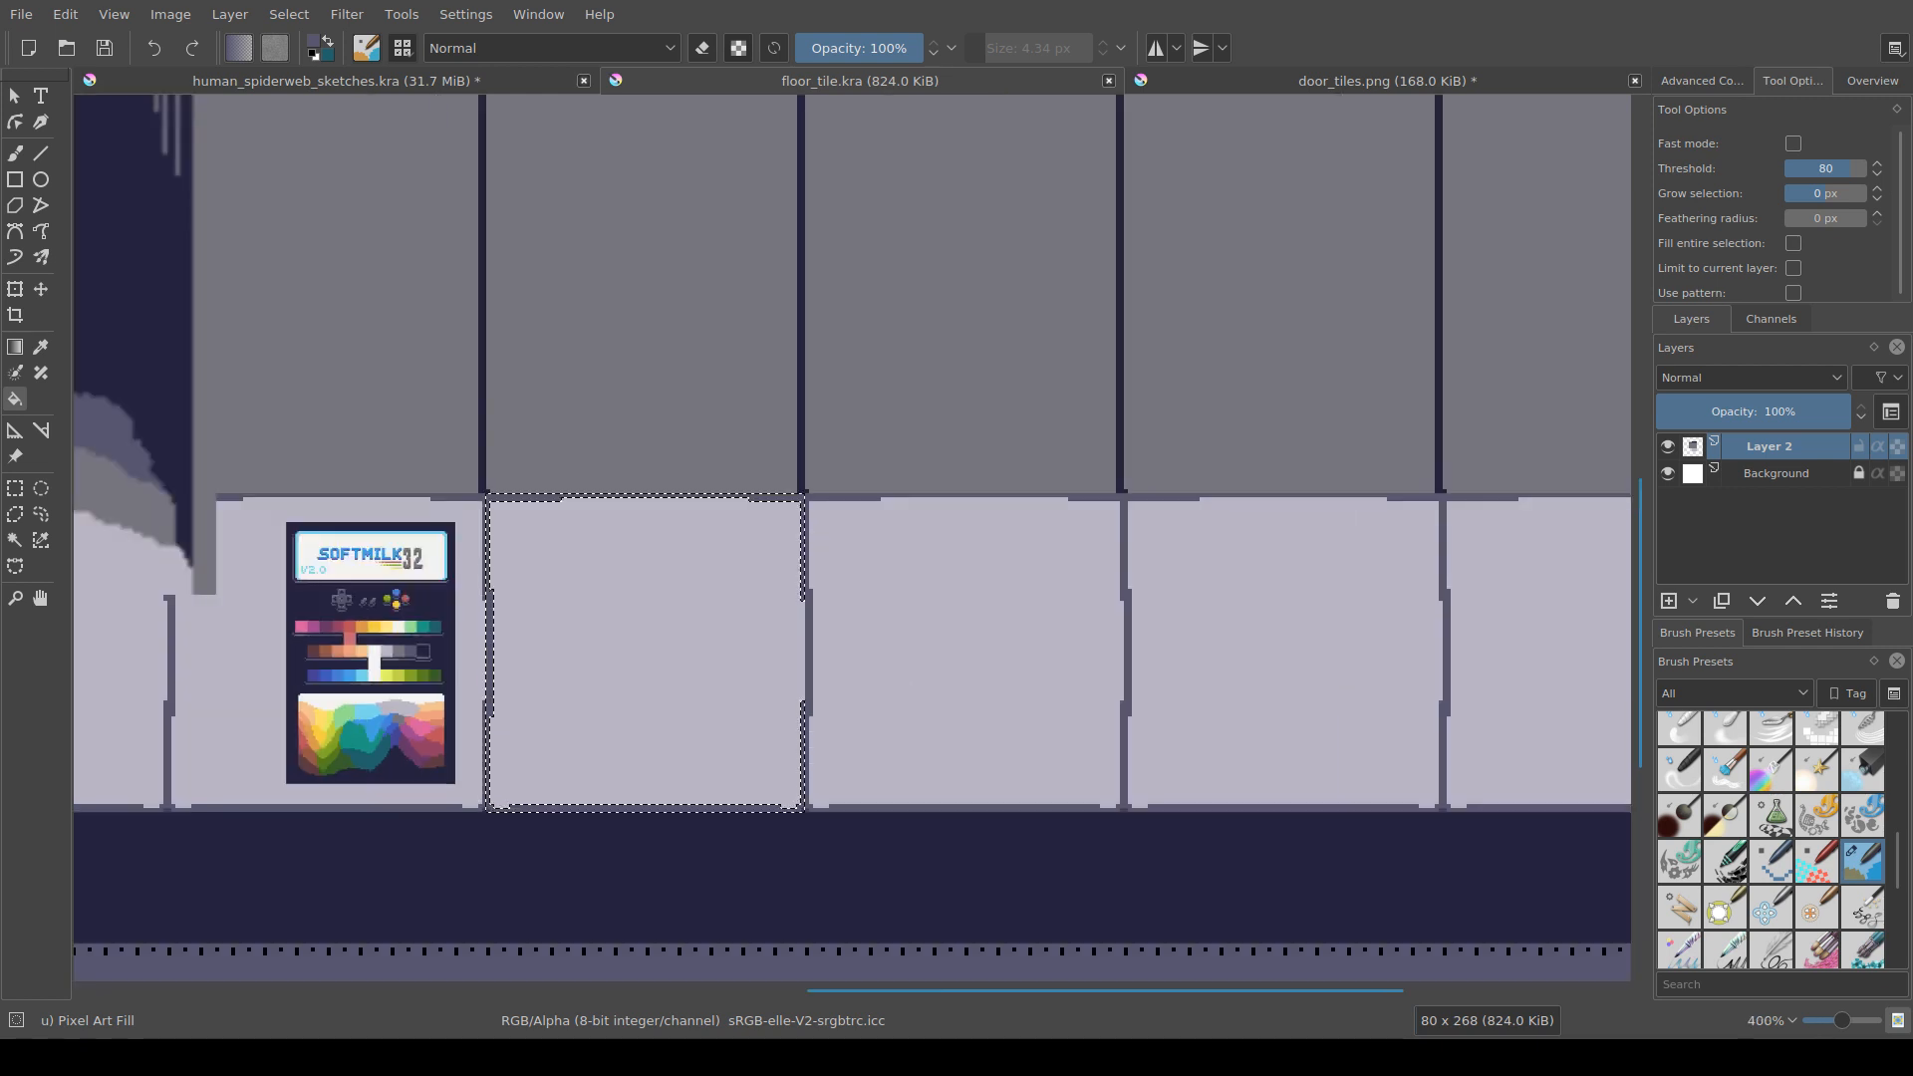
scroll(568, 711, up, 1)
drag(568, 712, 616, 726)
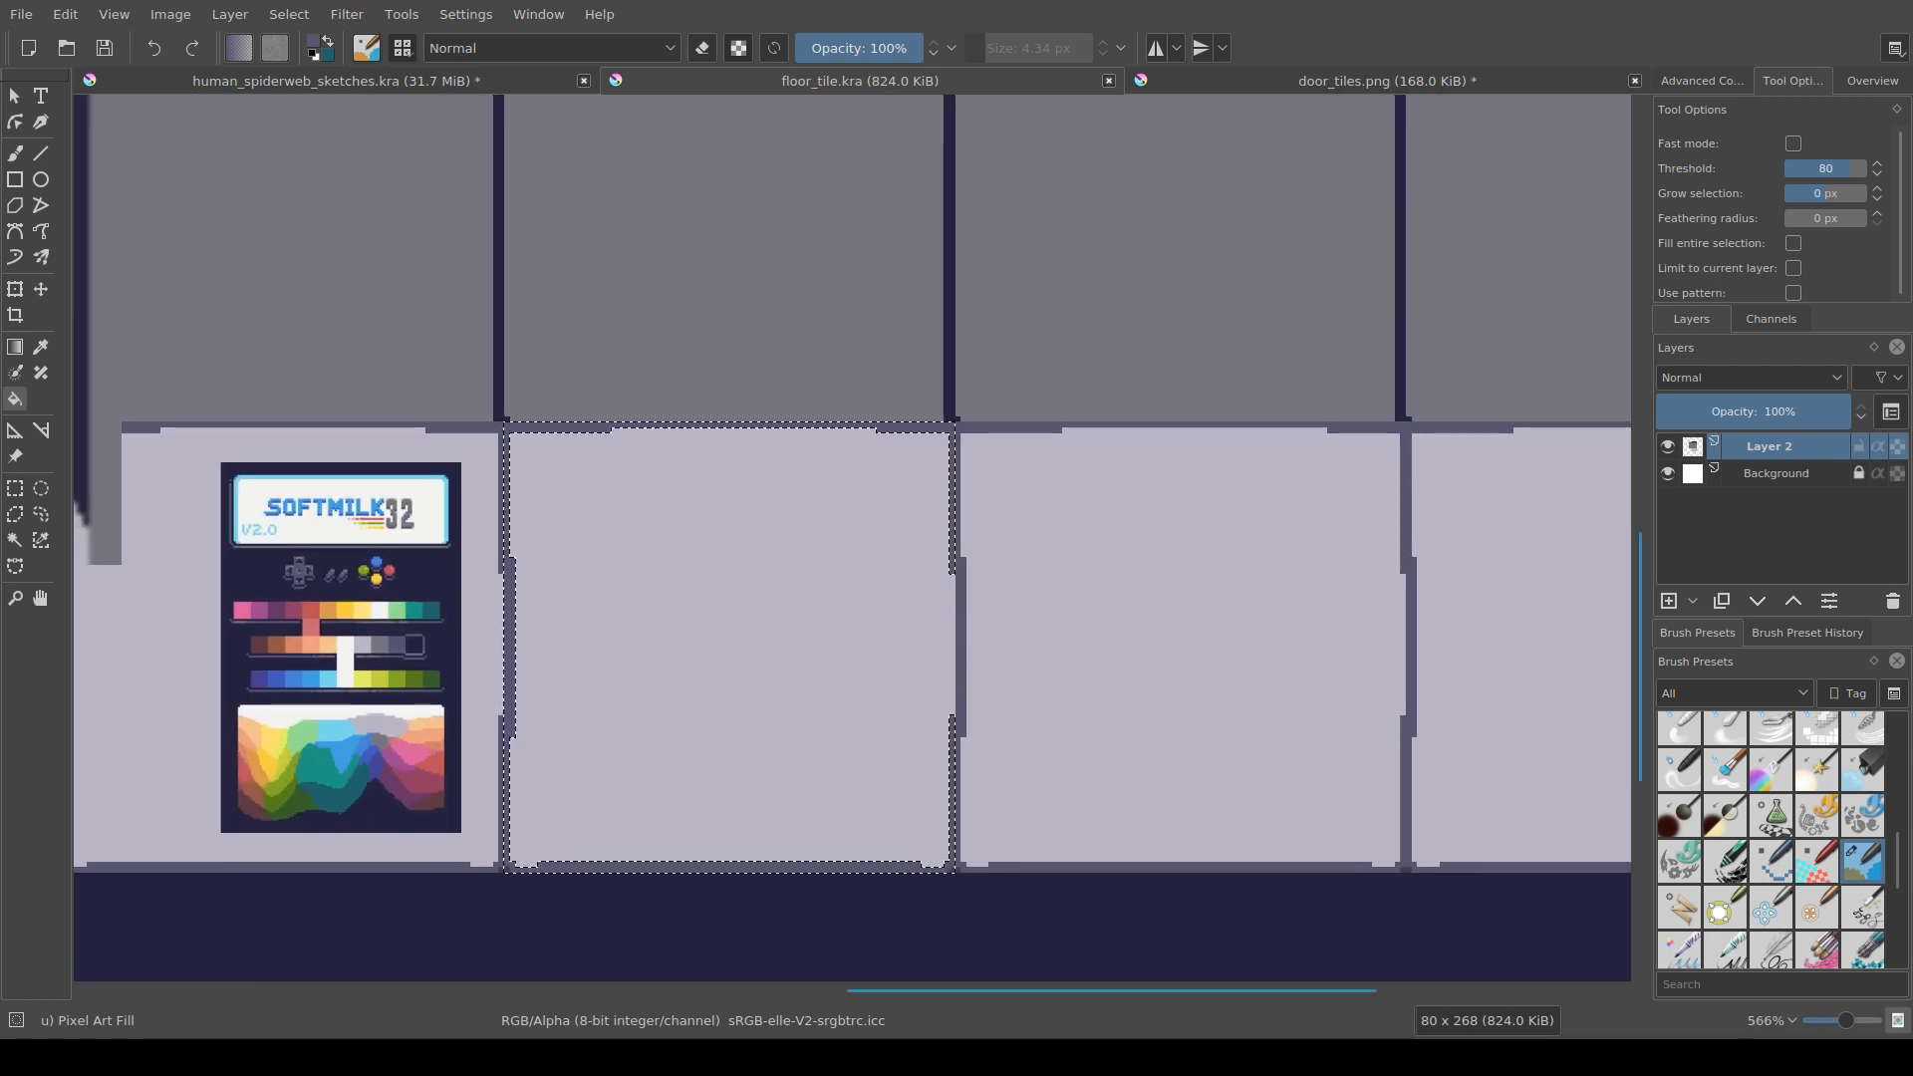
Step: Fill the selected floor tile outline with off-white and check how the seams look across the repeating pattern
key(d)
key(shift+BackSpace)
key(shift+BackSpace)
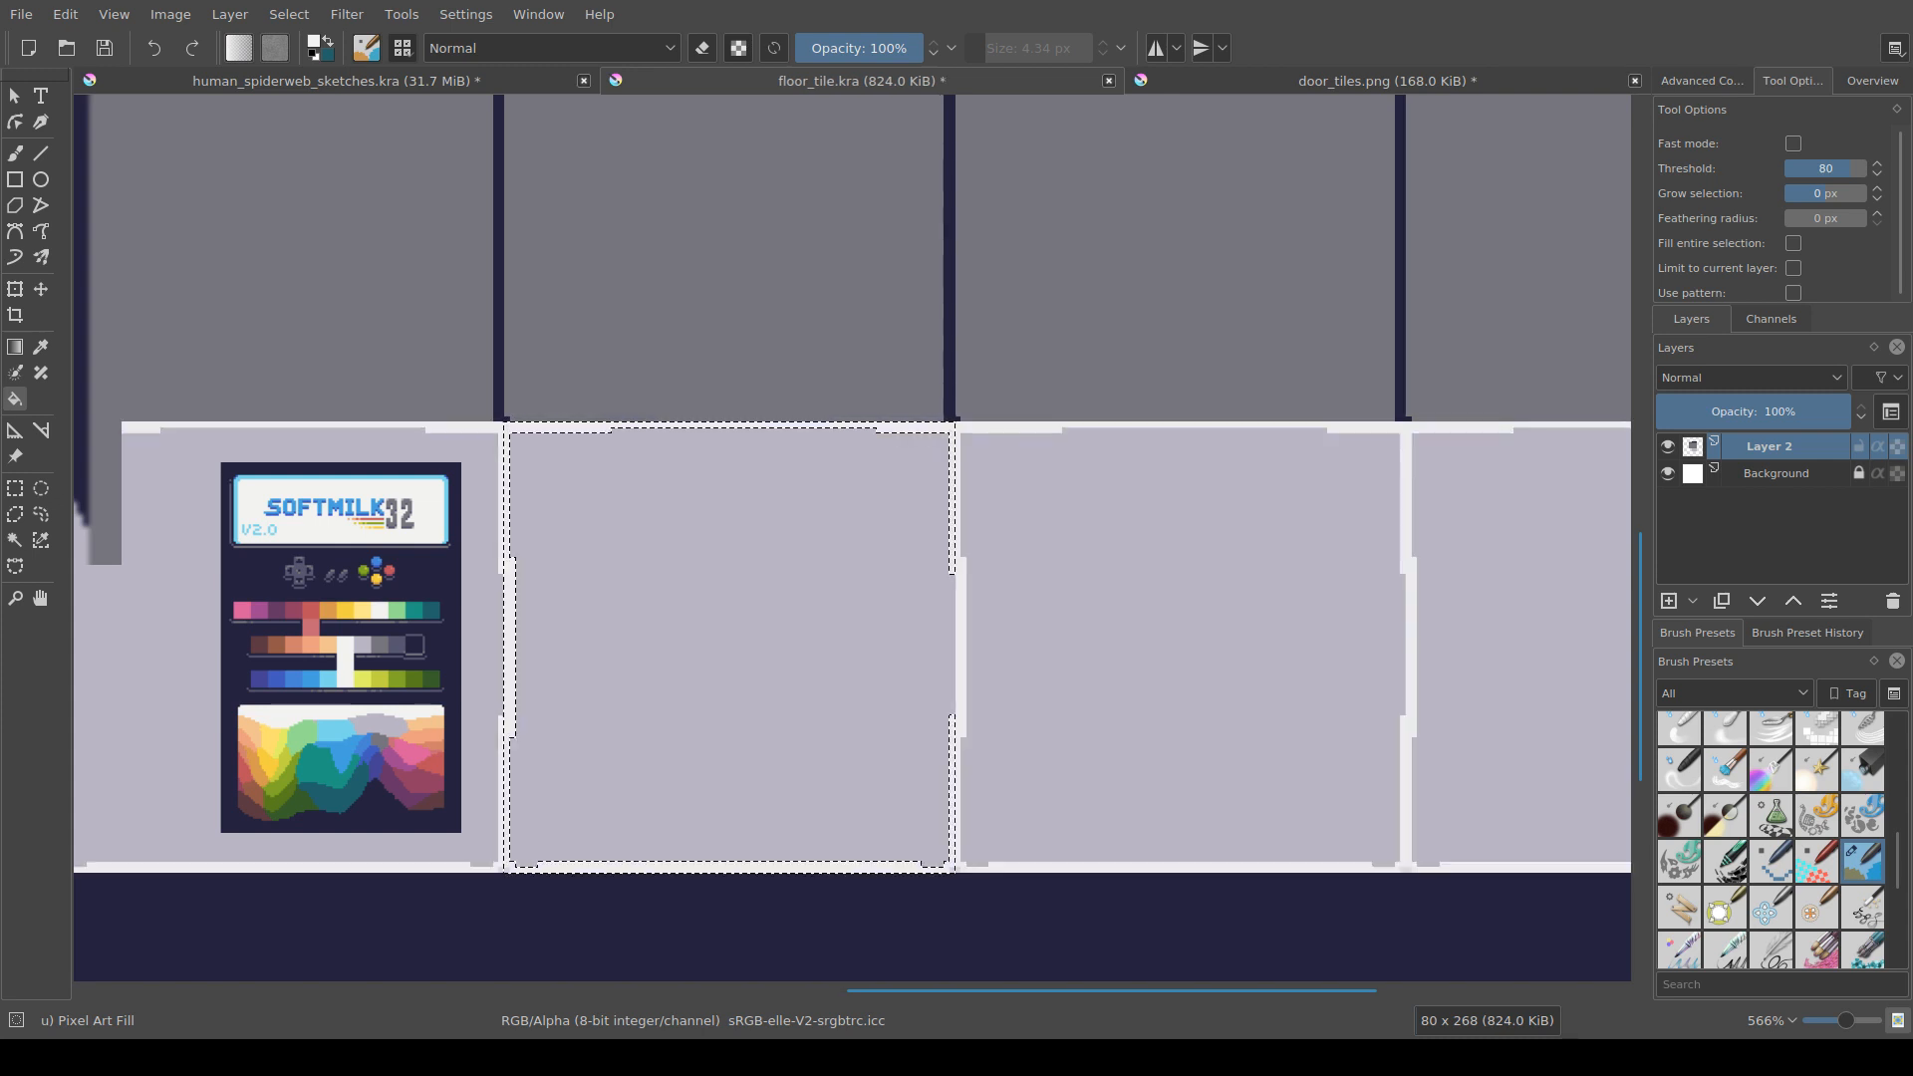
scroll(626, 658, down, 3)
scroll(756, 785, down, 3)
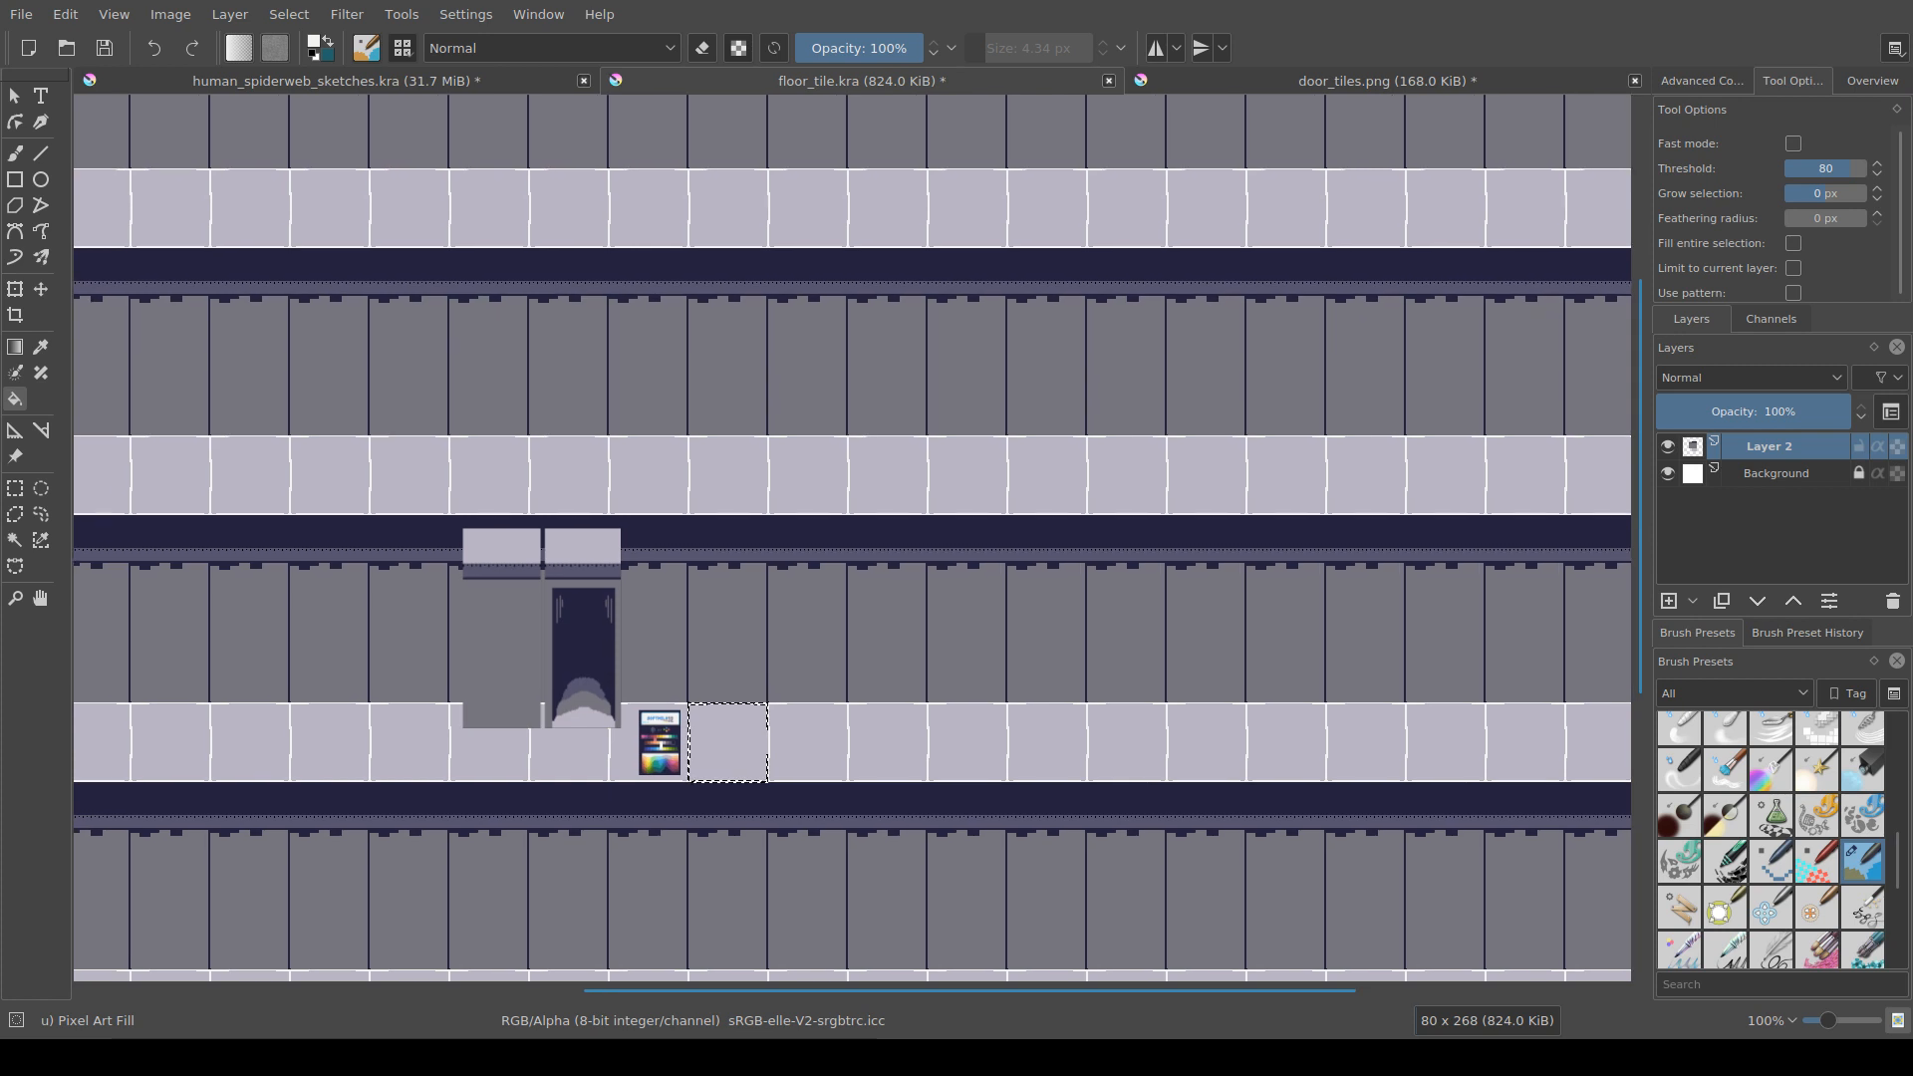
key(plus)
key(plus)
key(plus)
key(plus)
key(plus)
key(plus)
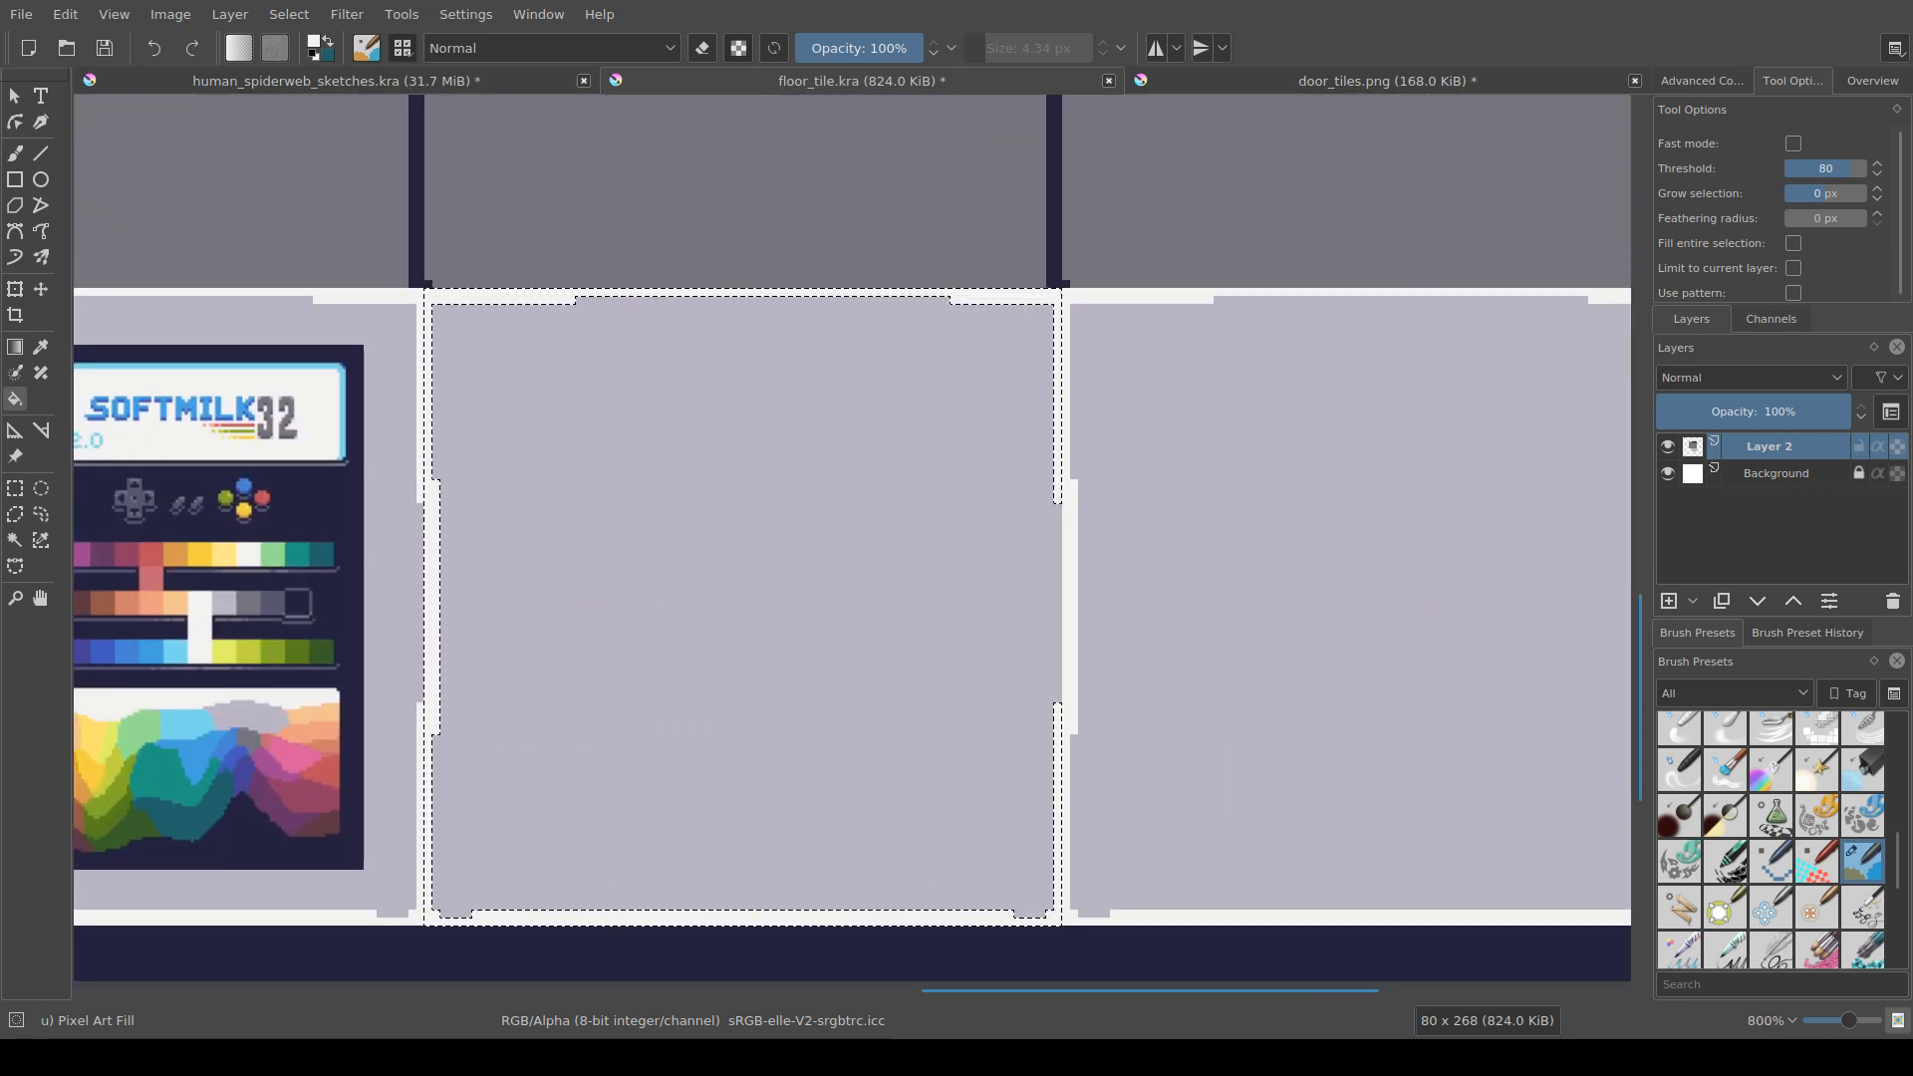
Step: Clear the selection and paint the light lavender floor color over the upper part of the tile's white vertical seam
key(b)
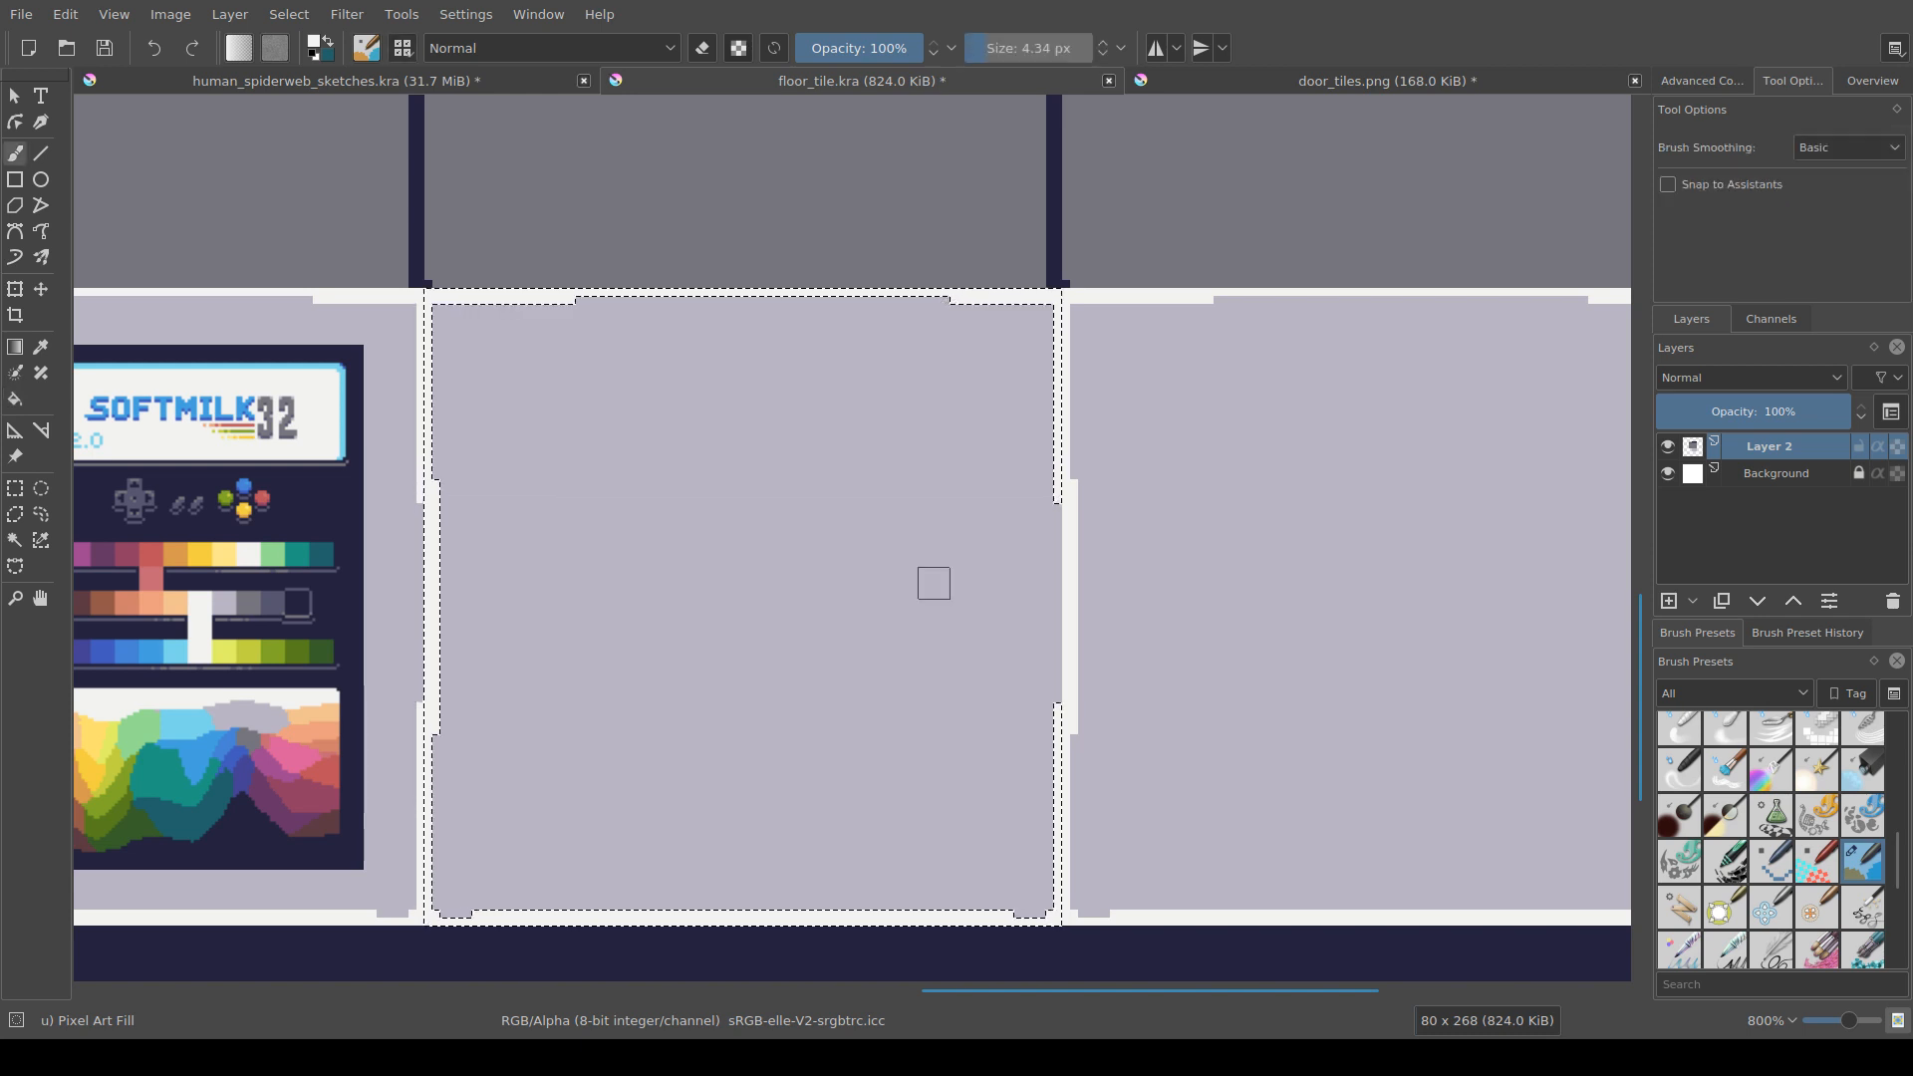
key(ctrl+r)
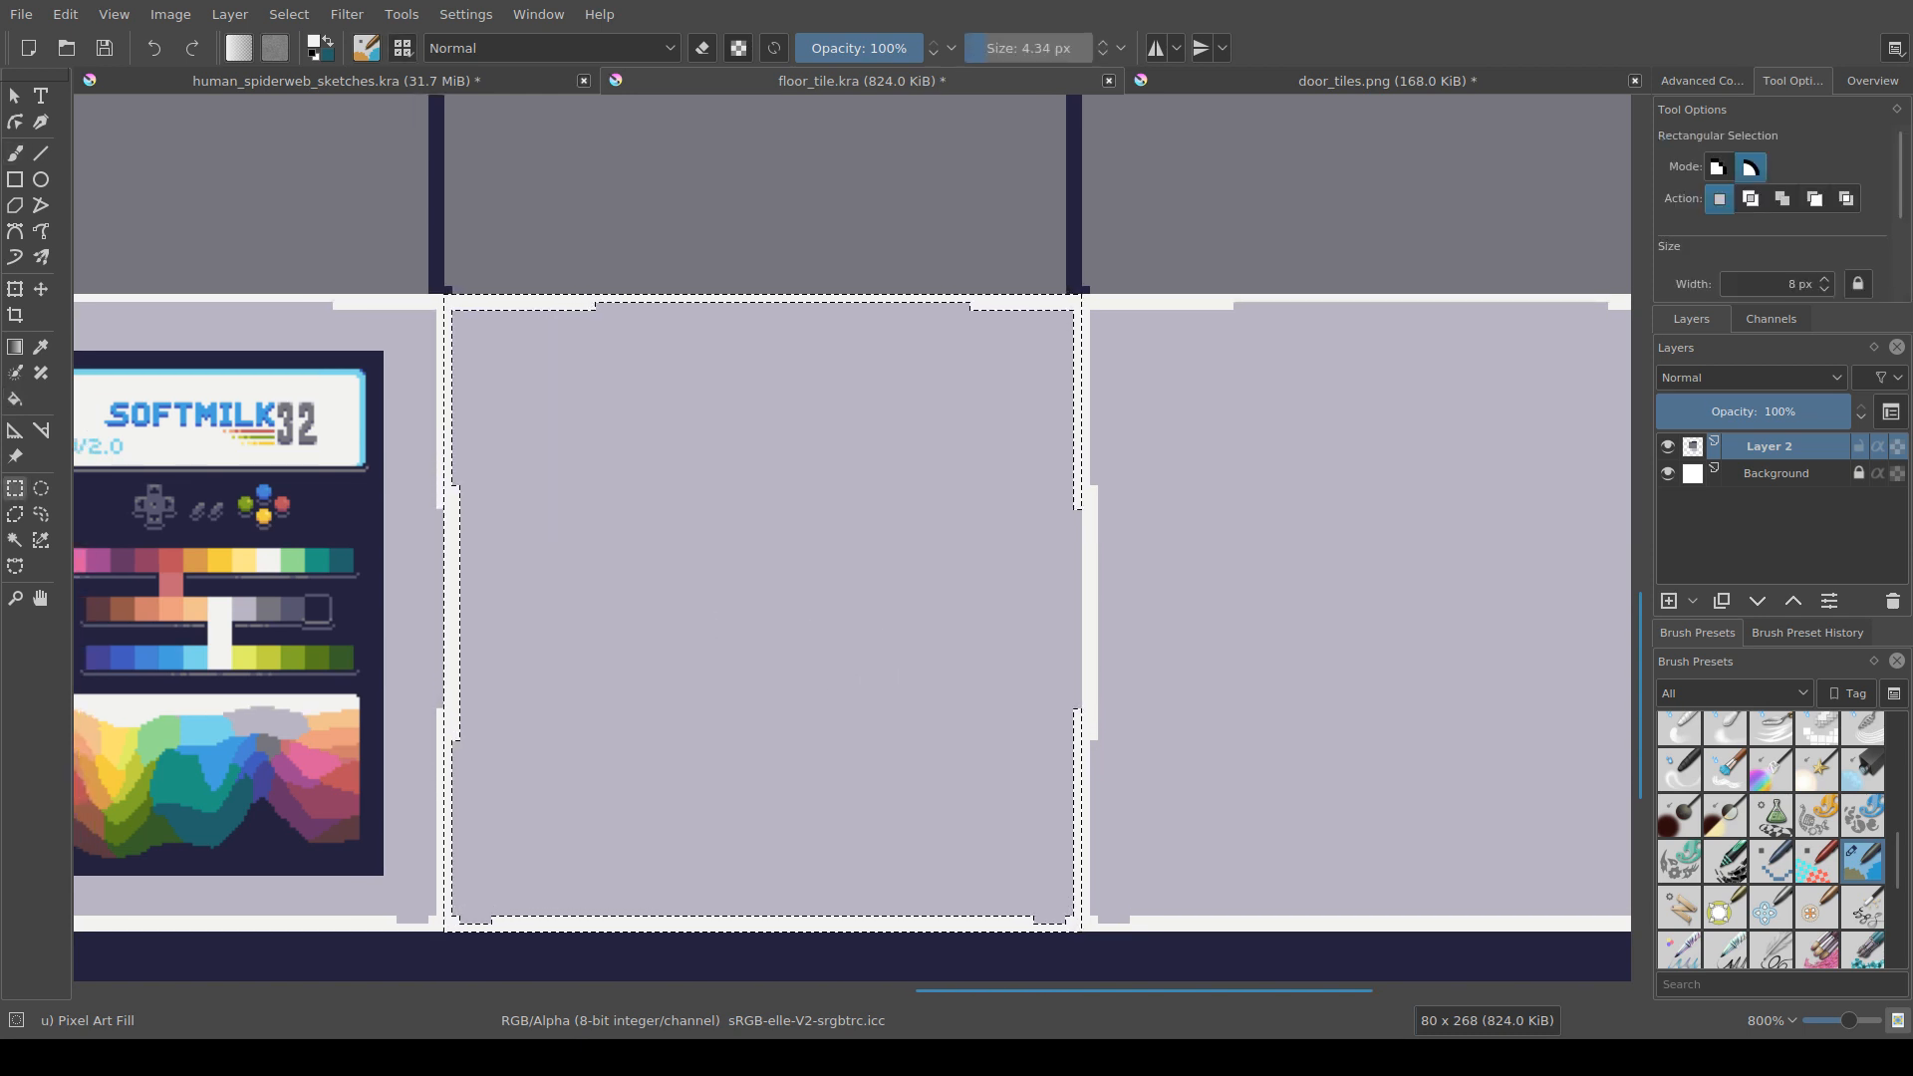
key(ctrl+shift+a)
key(b)
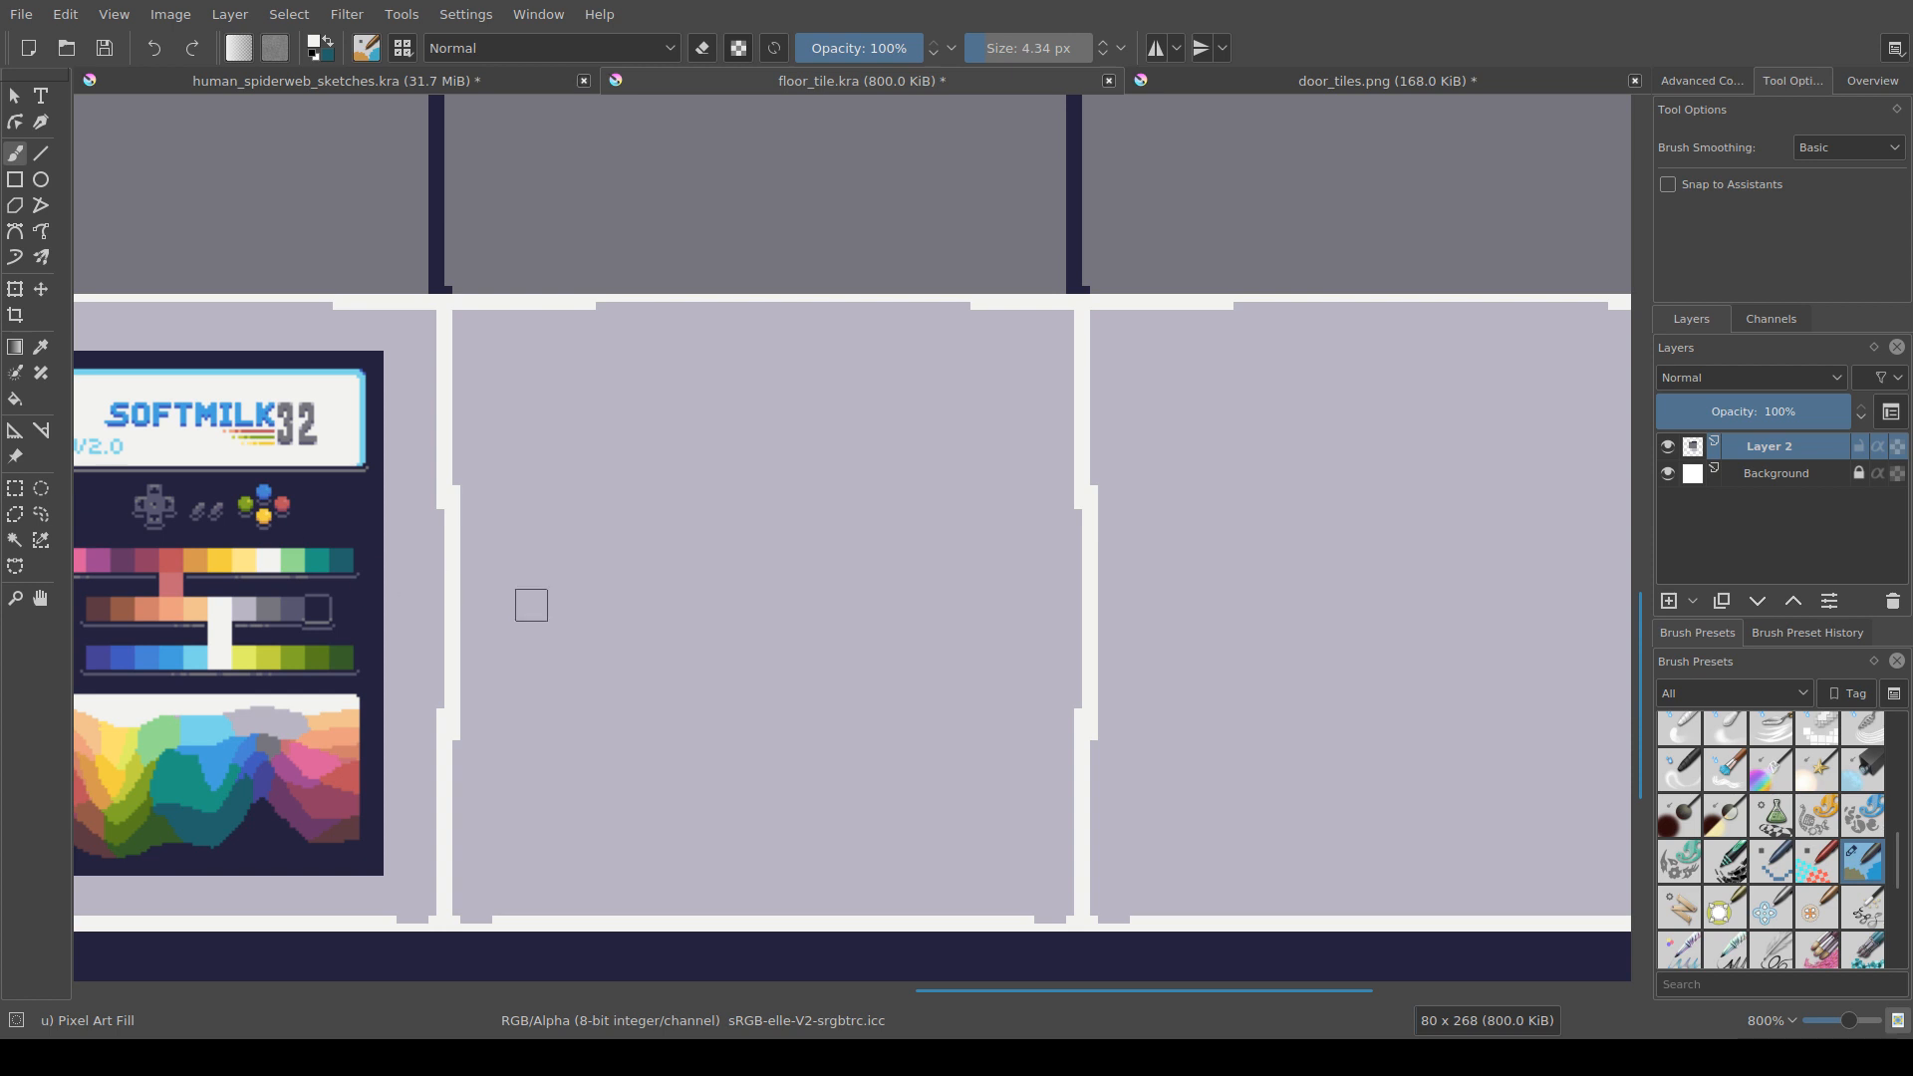
click(450, 477)
mouse_move(492, 486)
mouse_down()
mouse_move(429, 405)
mouse_move(428, 334)
mouse_move(460, 317)
mouse_move(420, 310)
mouse_move(634, 317)
mouse_up()
key(ctrl+z)
mouse_move(450, 322)
mouse_down()
mouse_move(427, 323)
mouse_move(453, 446)
mouse_move(444, 319)
mouse_move(483, 316)
mouse_move(435, 309)
mouse_move(456, 338)
mouse_up()
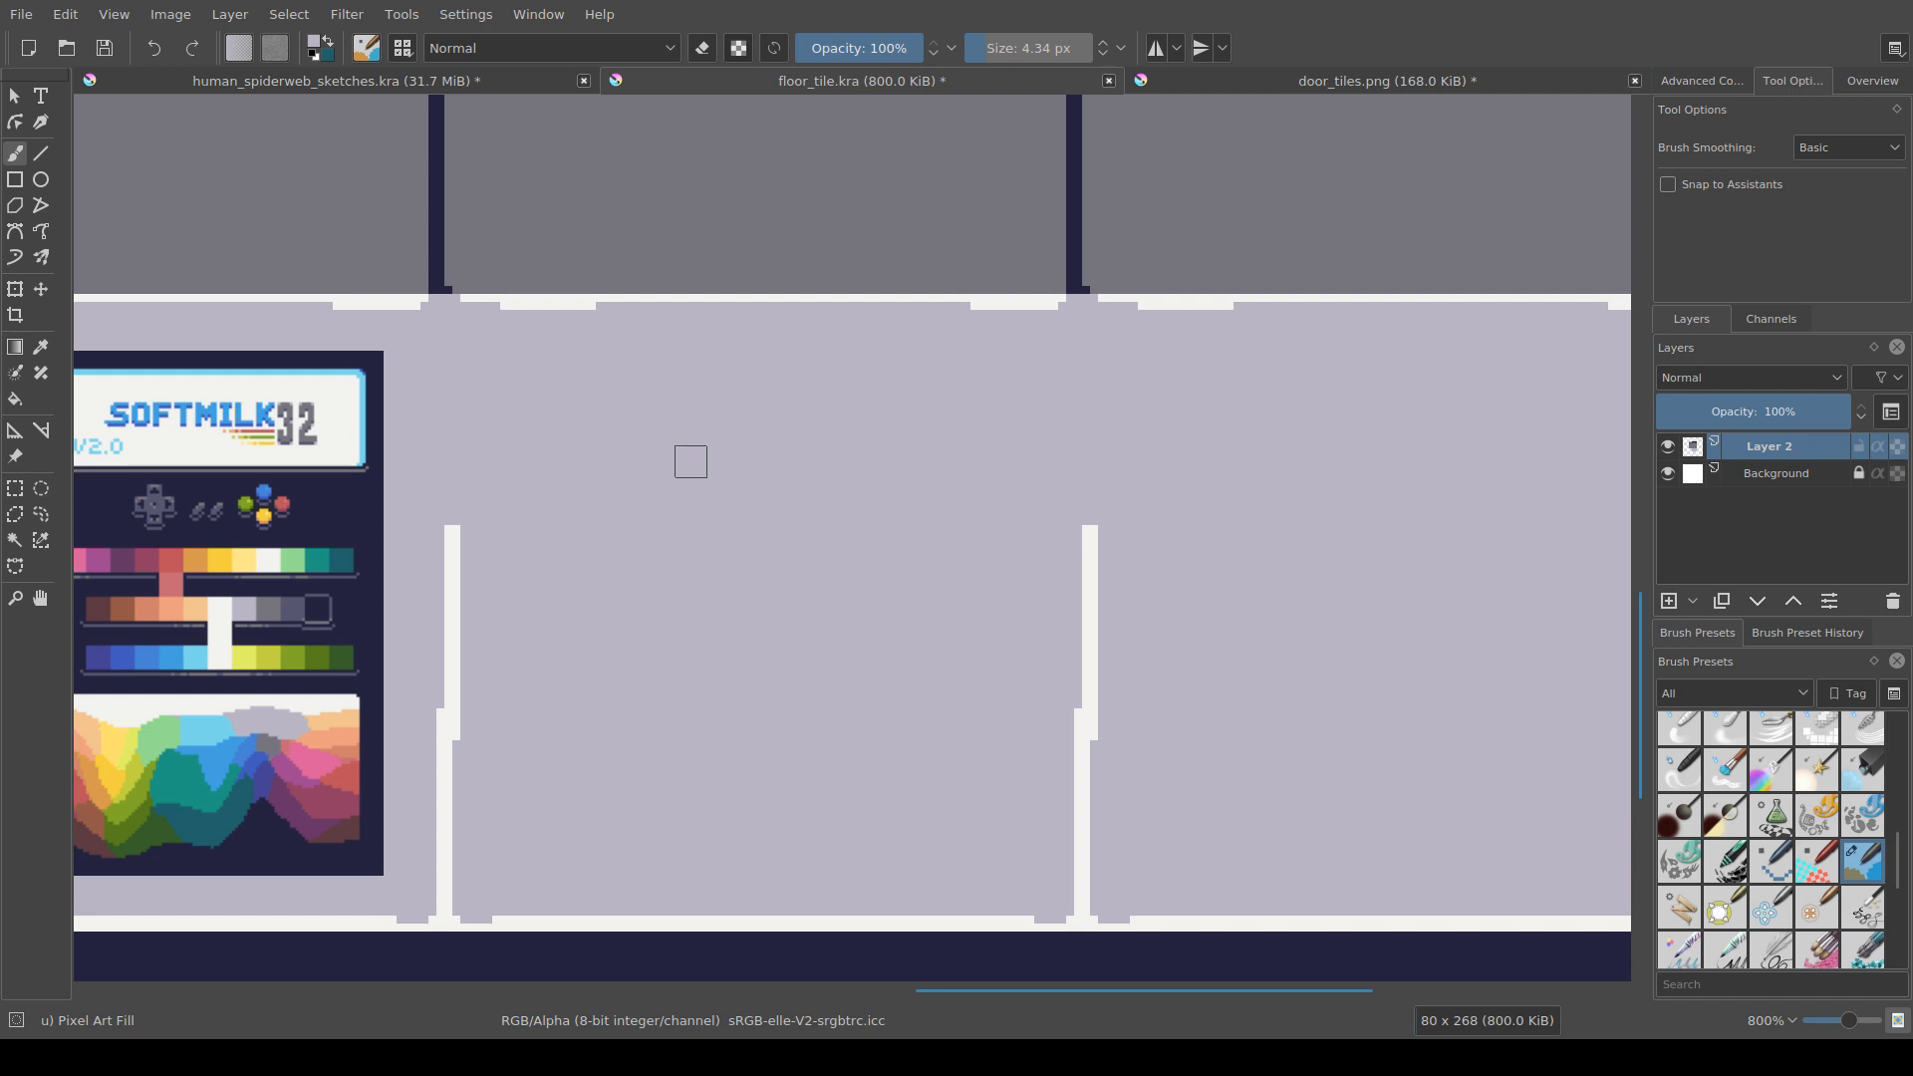
Step: Paint the light lavender floor color over the white outline along the floor tile's top edge
mouse_move(1058, 326)
mouse_down()
mouse_move(1063, 305)
mouse_move(888, 303)
mouse_up()
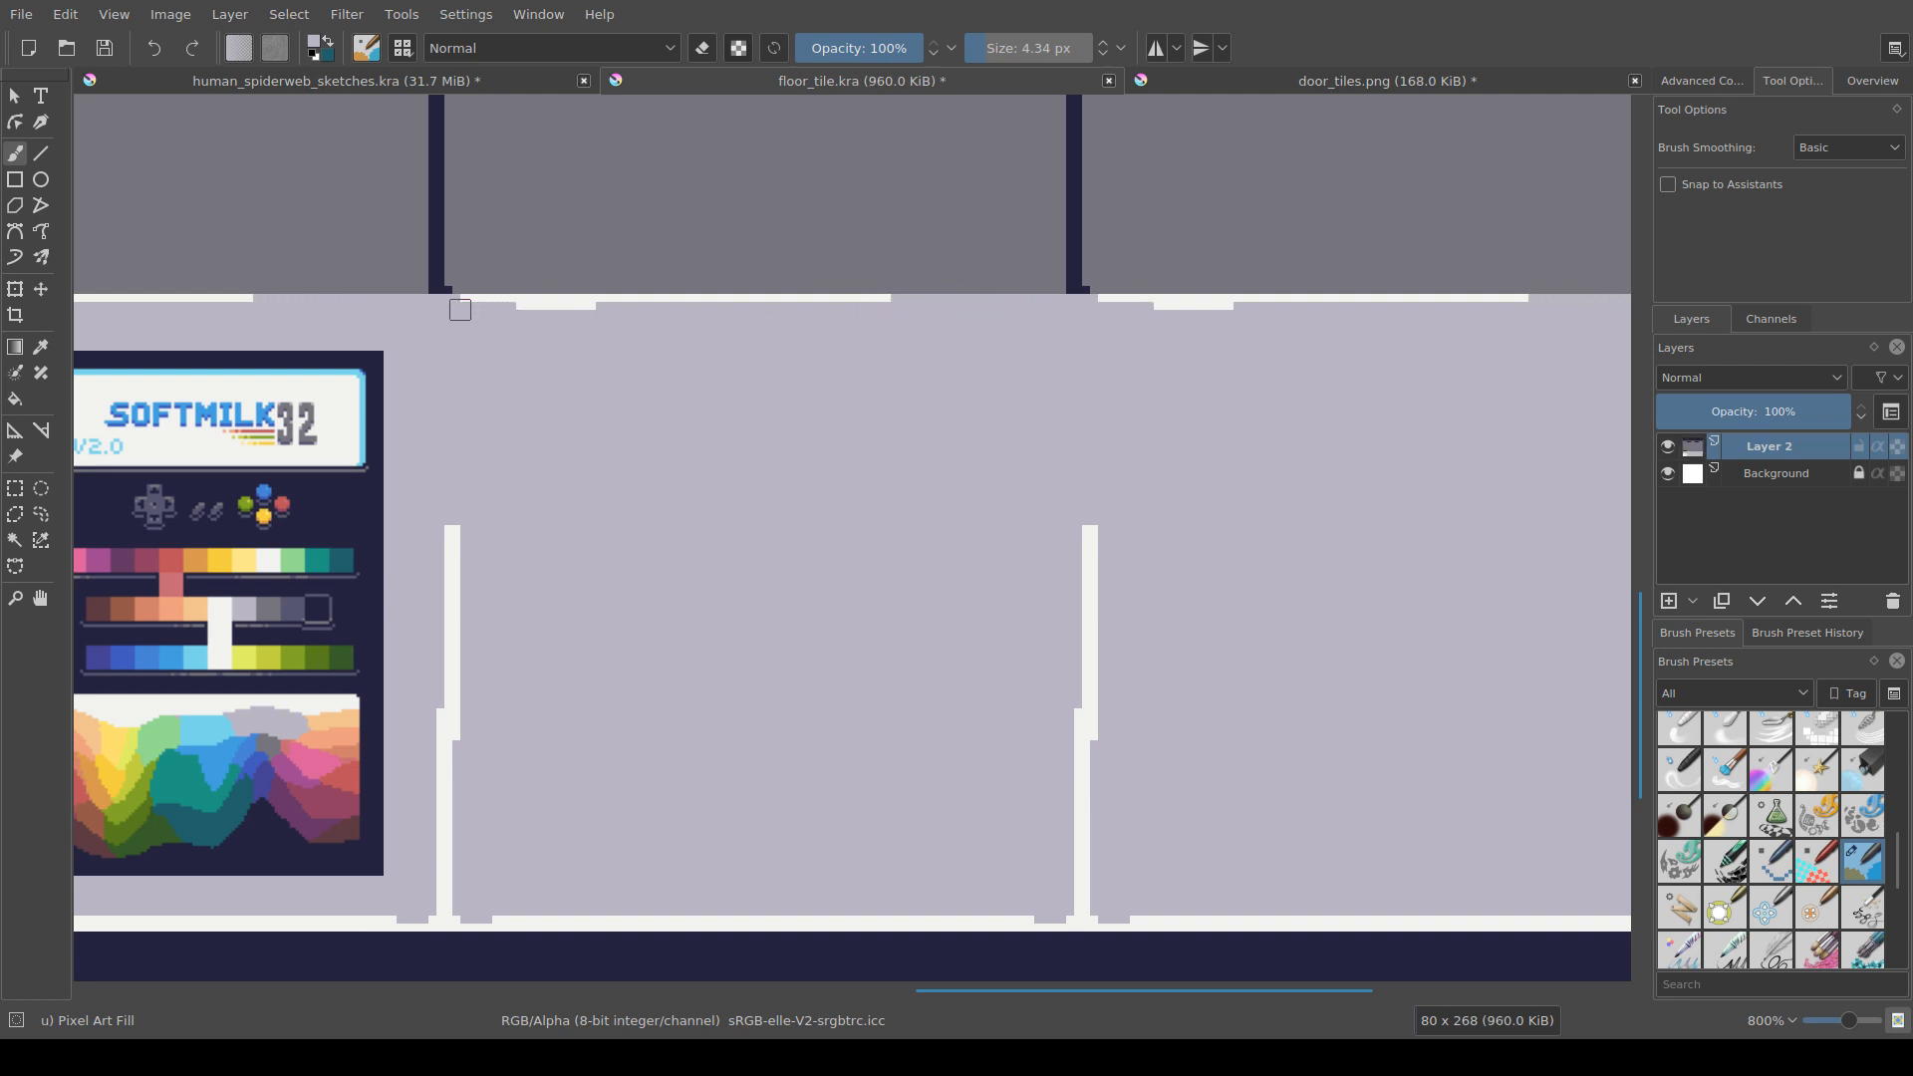
mouse_move(462, 311)
mouse_down()
mouse_move(508, 310)
mouse_move(468, 310)
mouse_move(620, 310)
mouse_move(580, 310)
mouse_move(652, 373)
mouse_move(748, 358)
mouse_move(635, 301)
mouse_move(897, 309)
mouse_up()
click(707, 309)
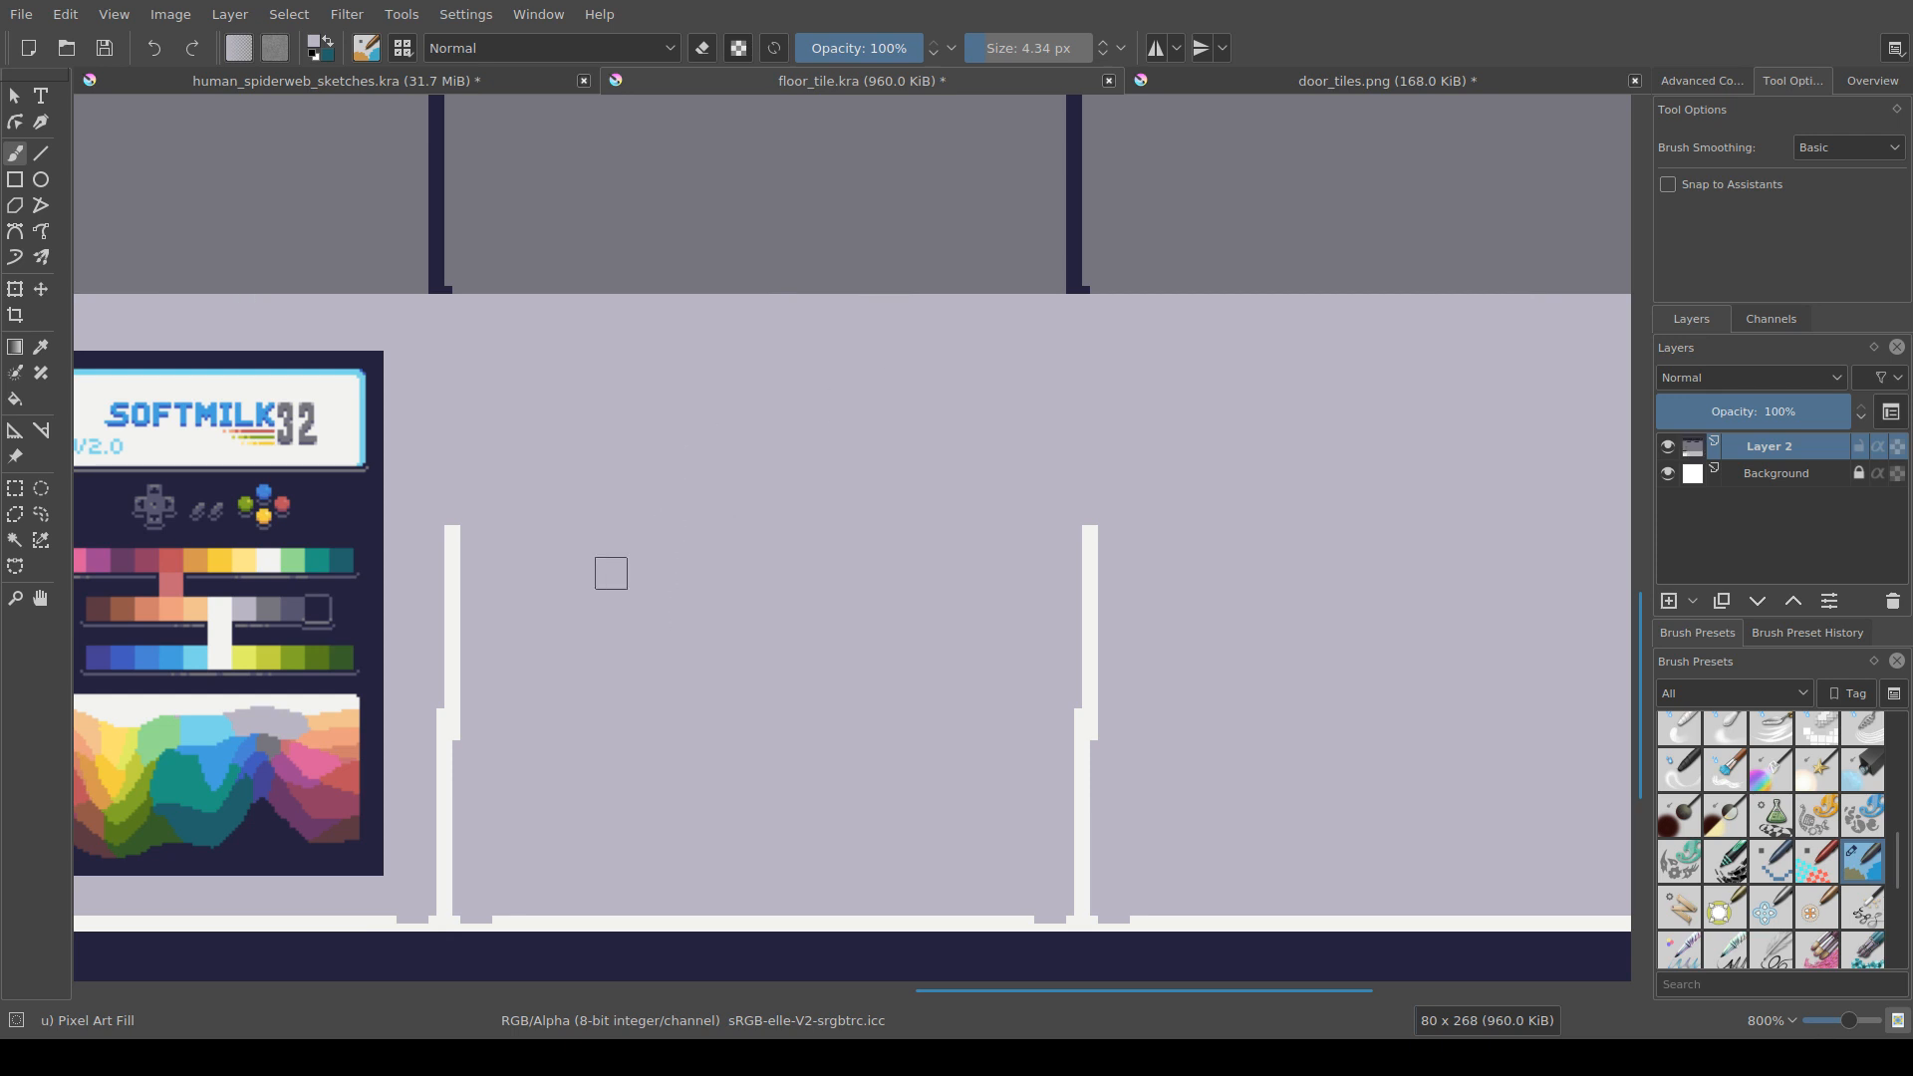
Step: Fill the remaining white seam and bottom-edge outline of the floor tile with the light lavender floor color
drag(611, 572, 655, 389)
mouse_move(494, 340)
mouse_down()
mouse_move(481, 725)
mouse_move(521, 734)
mouse_move(481, 740)
mouse_move(584, 733)
mouse_move(600, 694)
mouse_move(968, 710)
mouse_move(1103, 749)
mouse_up()
key(ctrl+r)
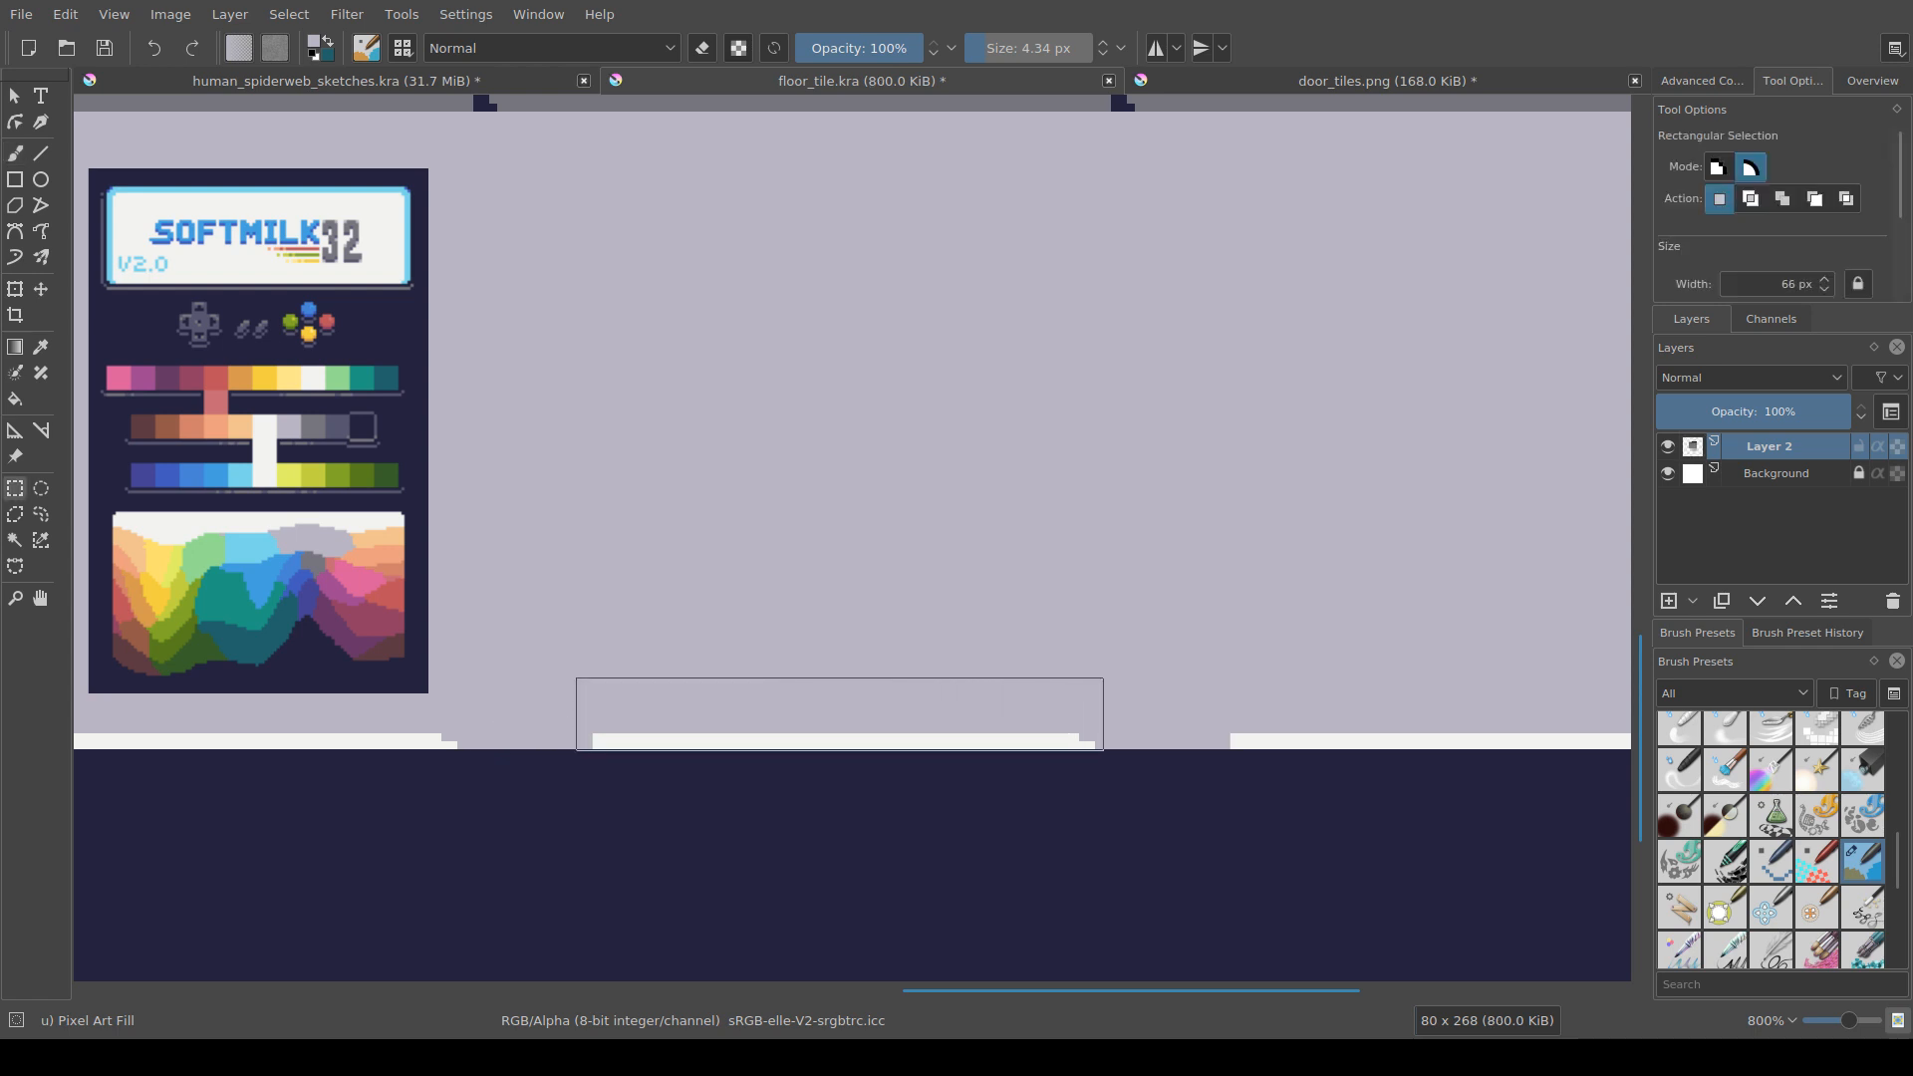
key(f)
click(937, 742)
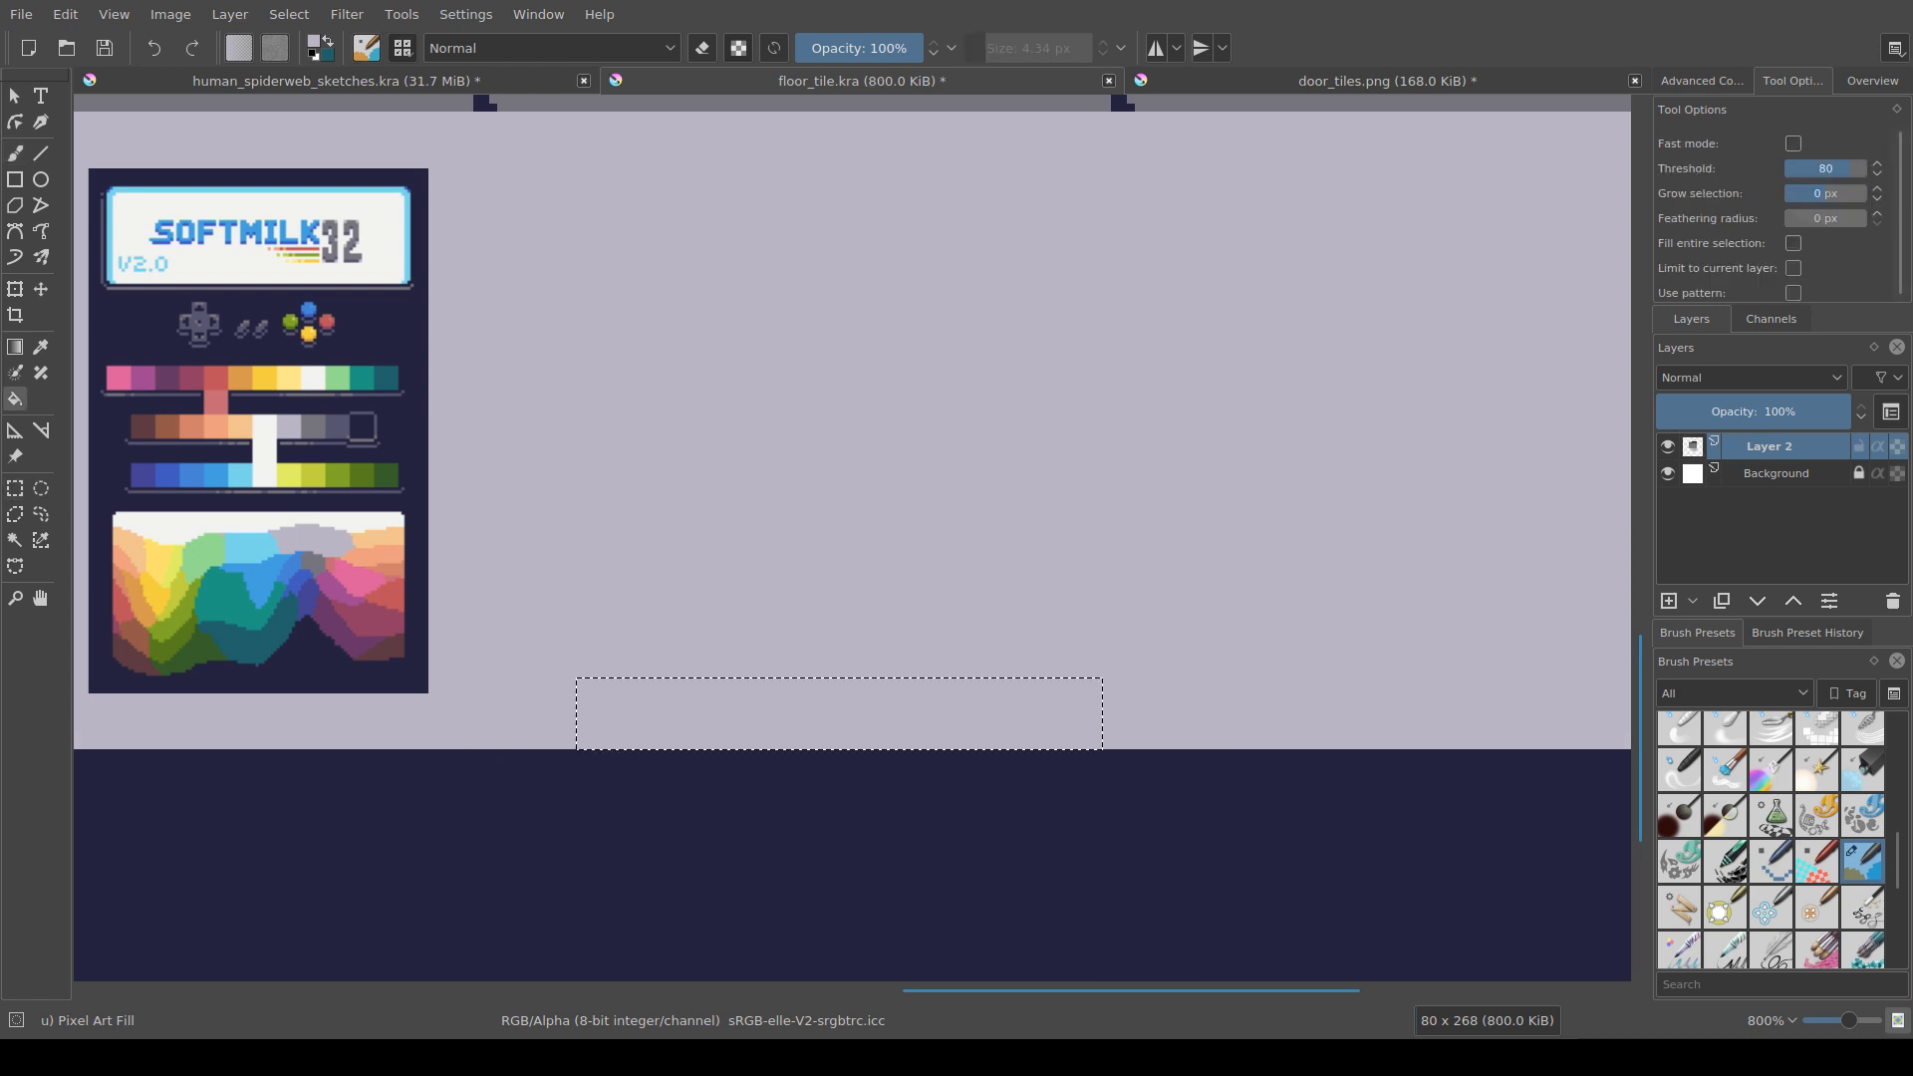
Step: Select a narrow vertical strip at the tile boundary, midway down the floor, and fill it with off-white from the palette
key(b)
drag(729, 495, 723, 589)
key(ctrl+r)
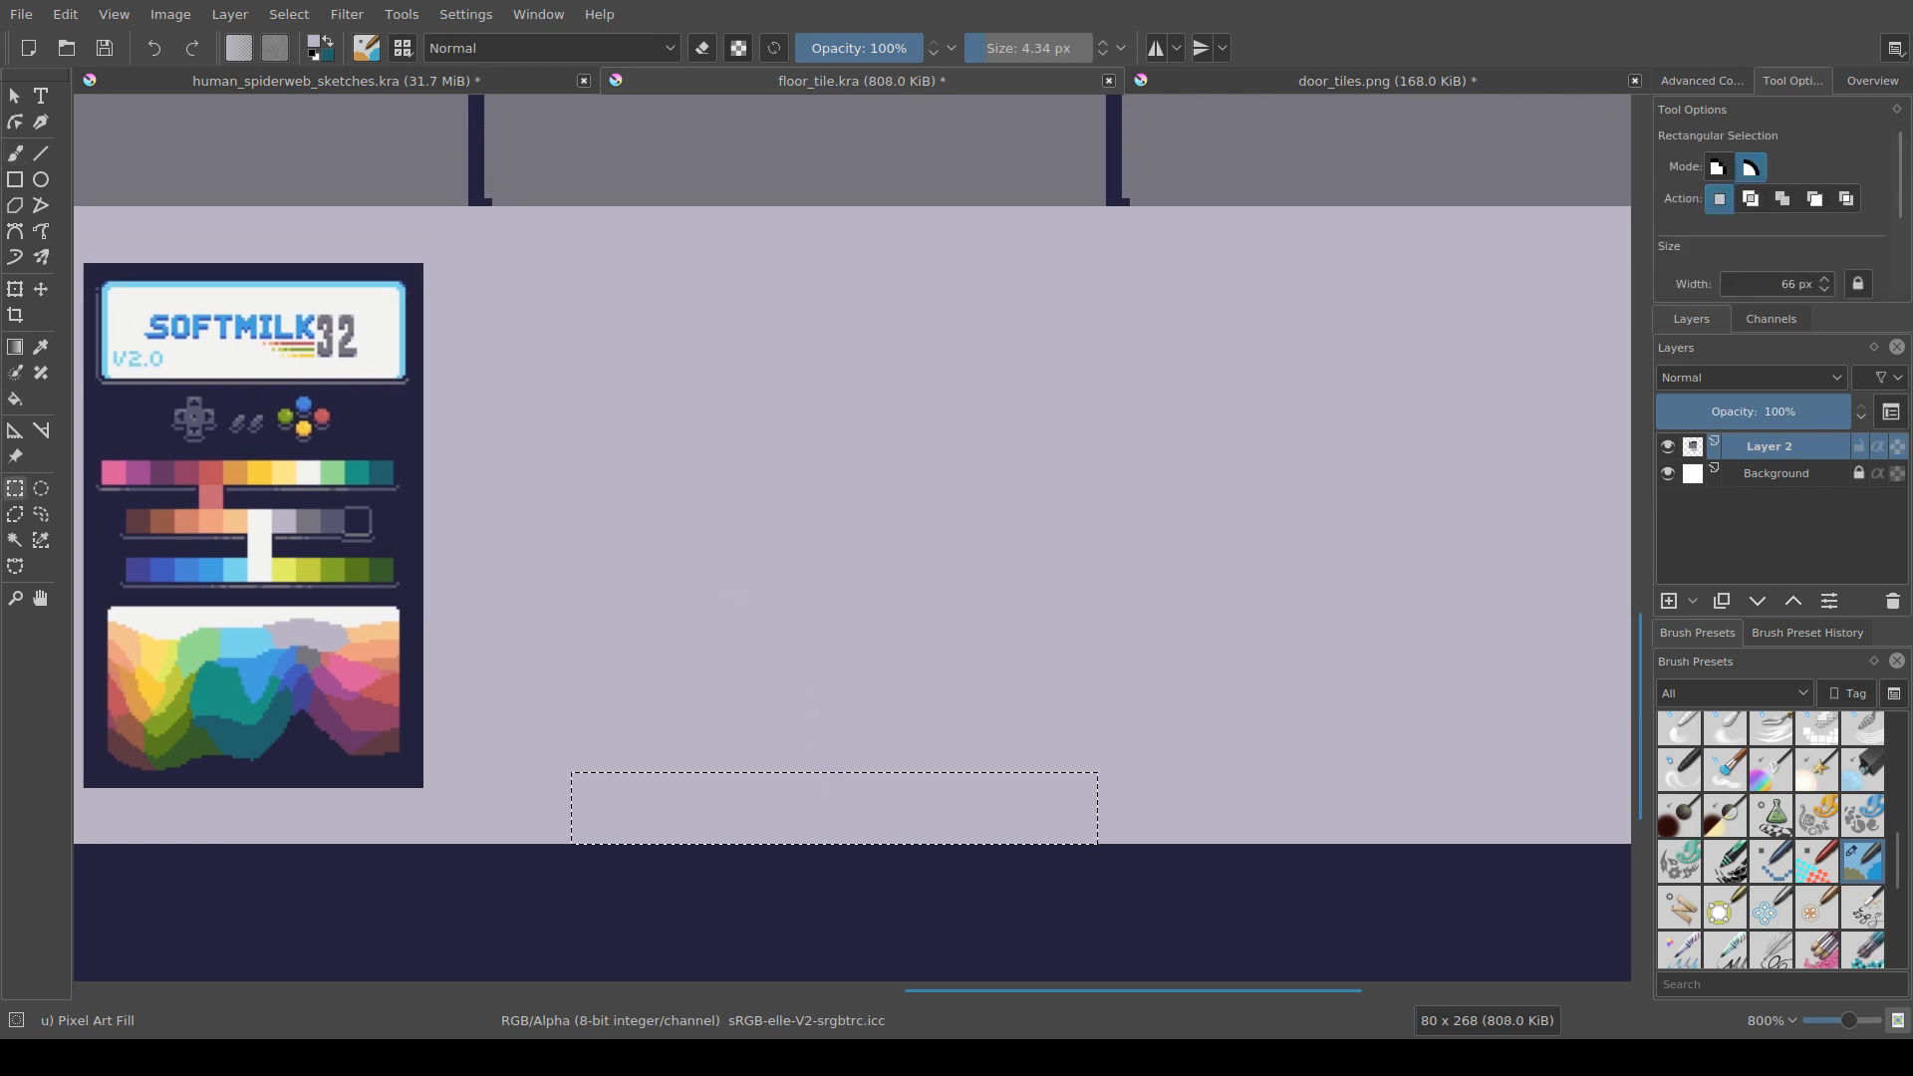
click(812, 710)
drag(458, 398, 500, 652)
key(f)
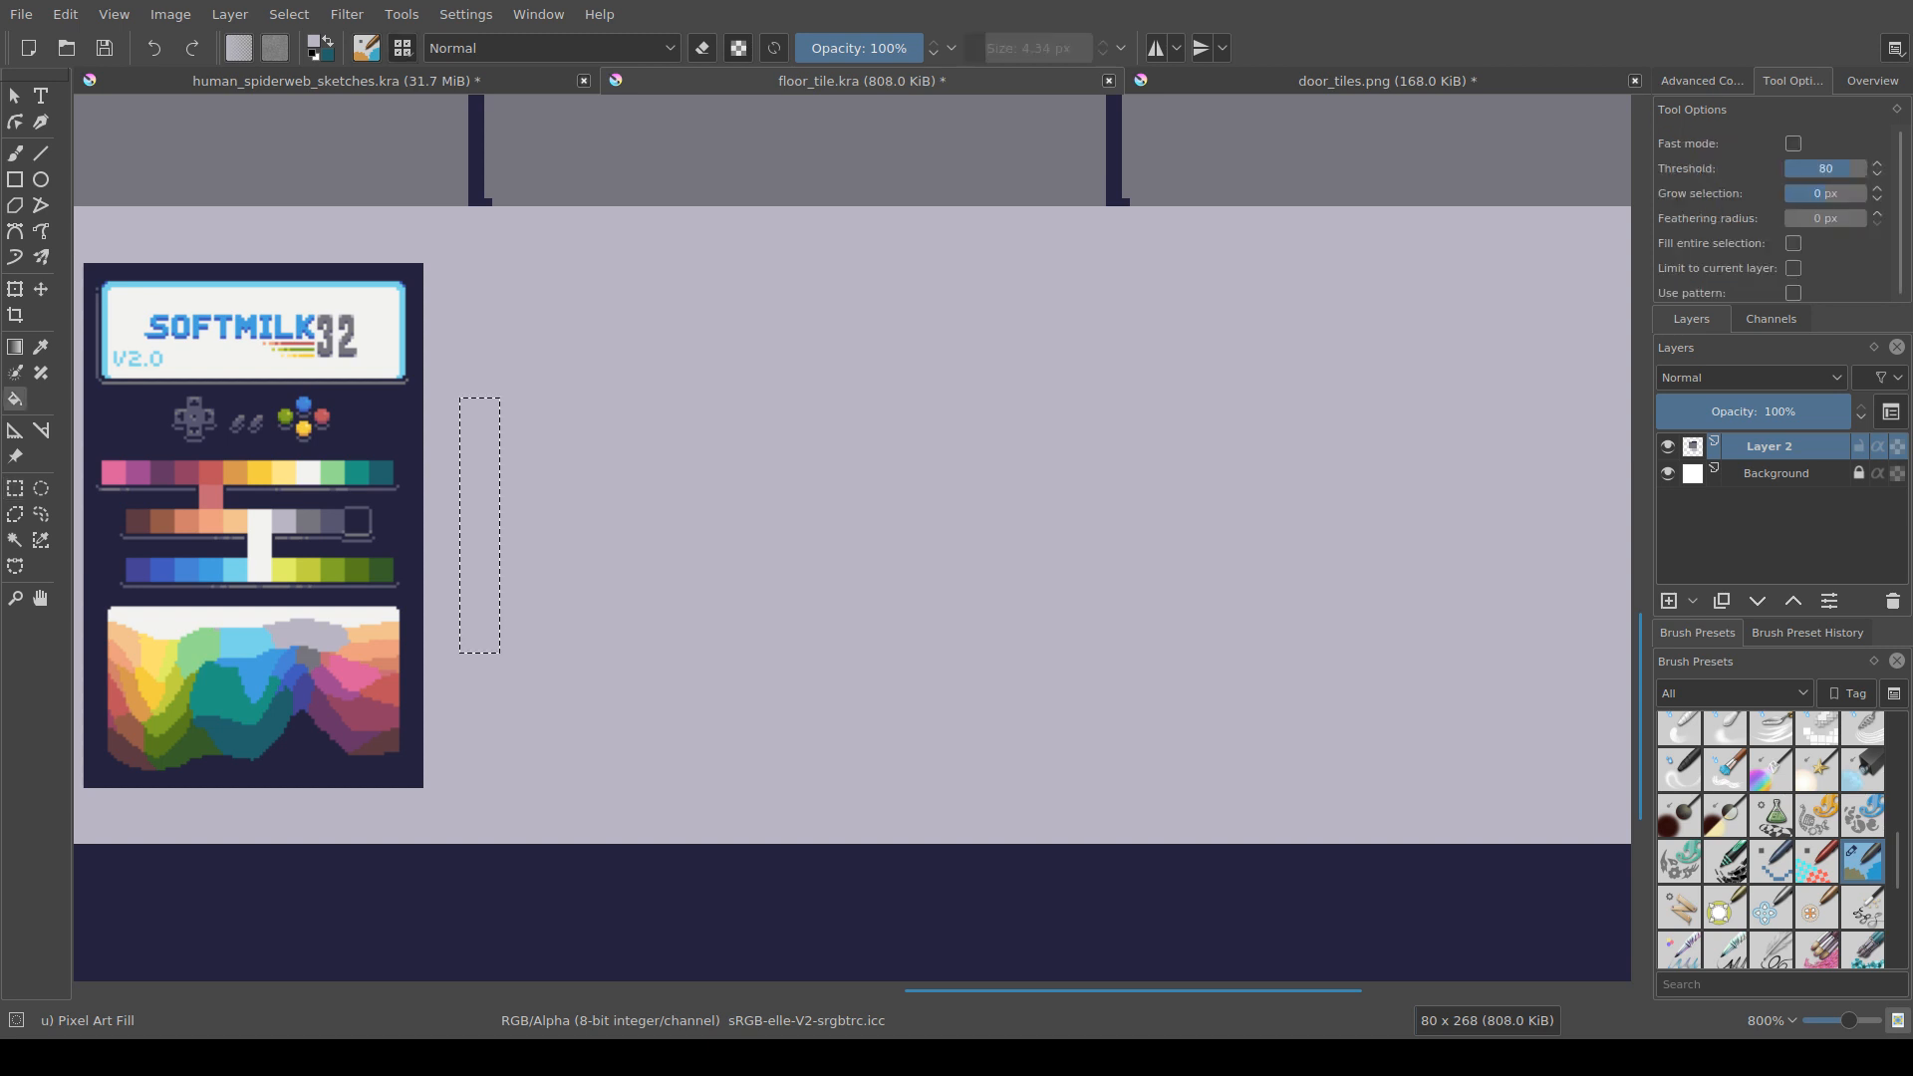
ctrl+click(260, 538)
click(492, 525)
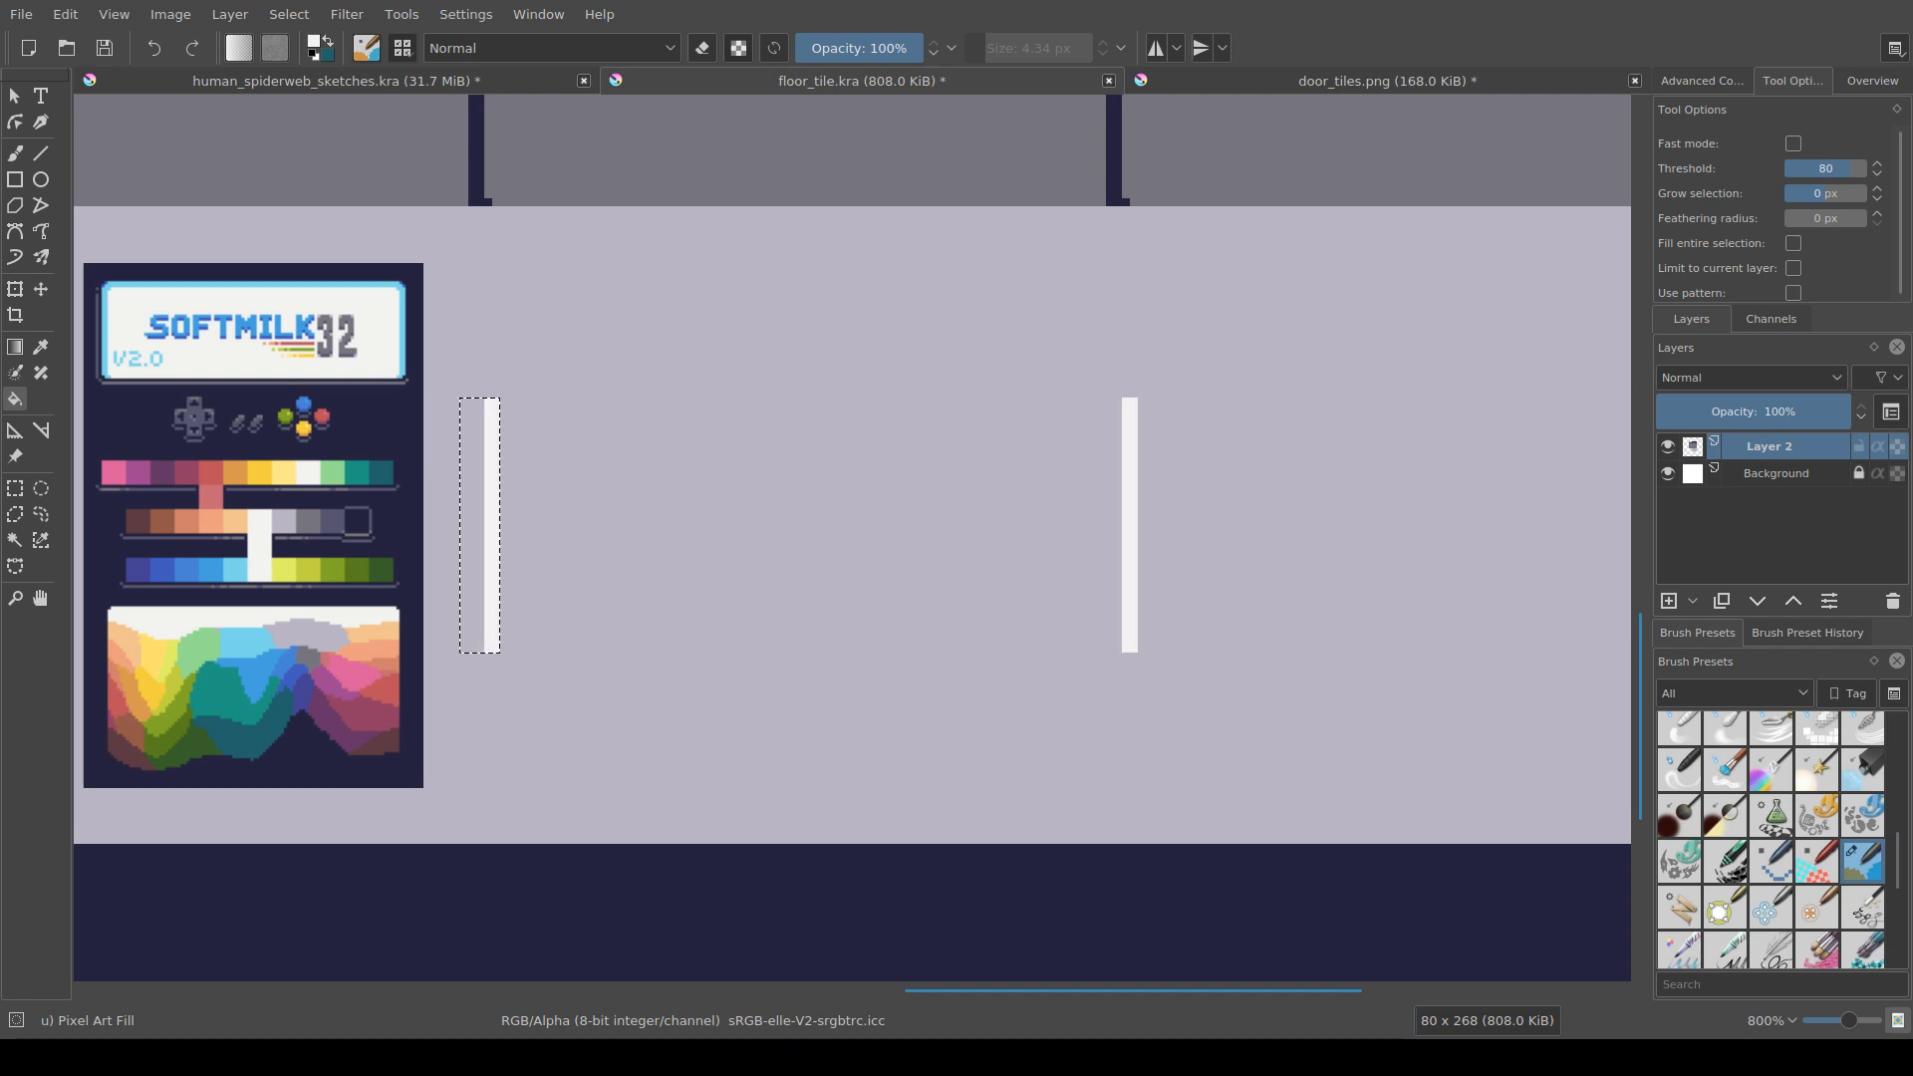
Step: Select a 3 px wide strip over the white vertical mark and fill it with off-white to widen the mark
drag(492, 525, 454, 567)
key(ctrl+shift+a)
key(ctrl+r)
drag(493, 463, 471, 695)
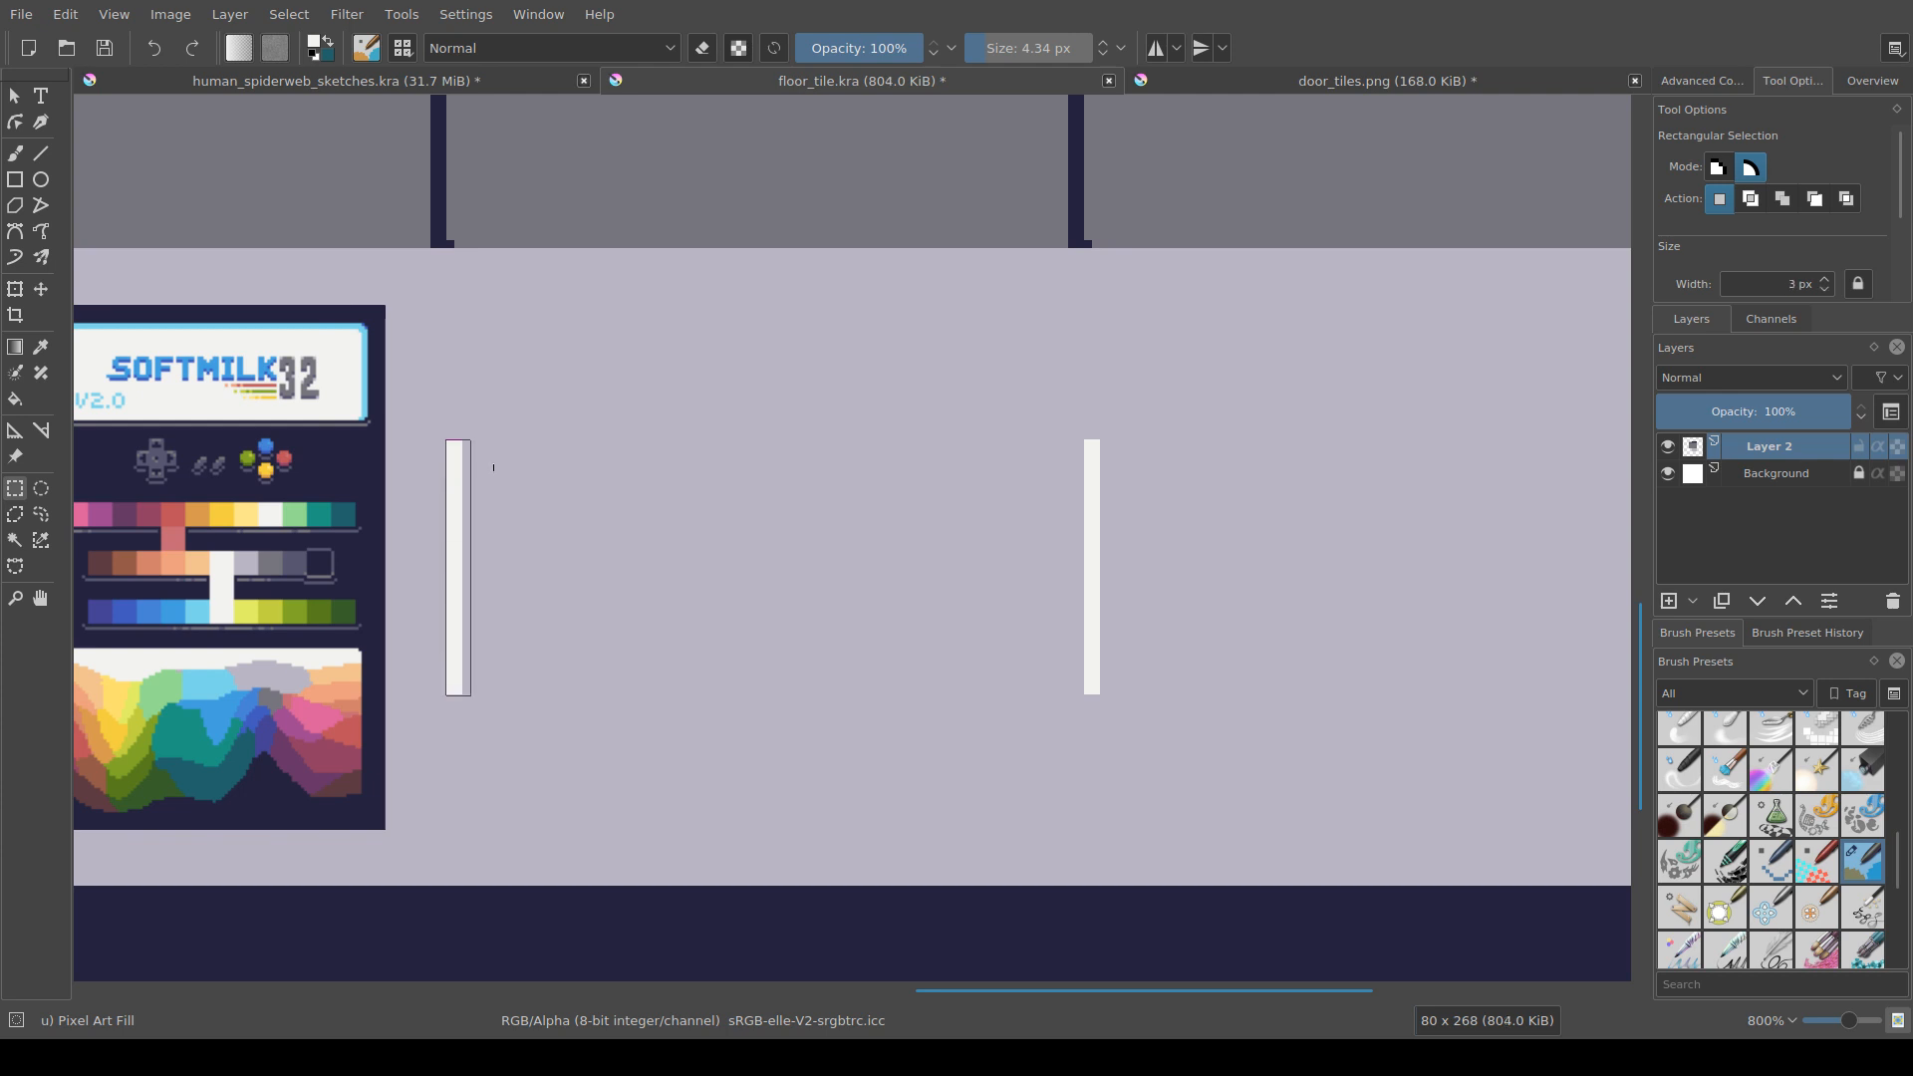
key(f)
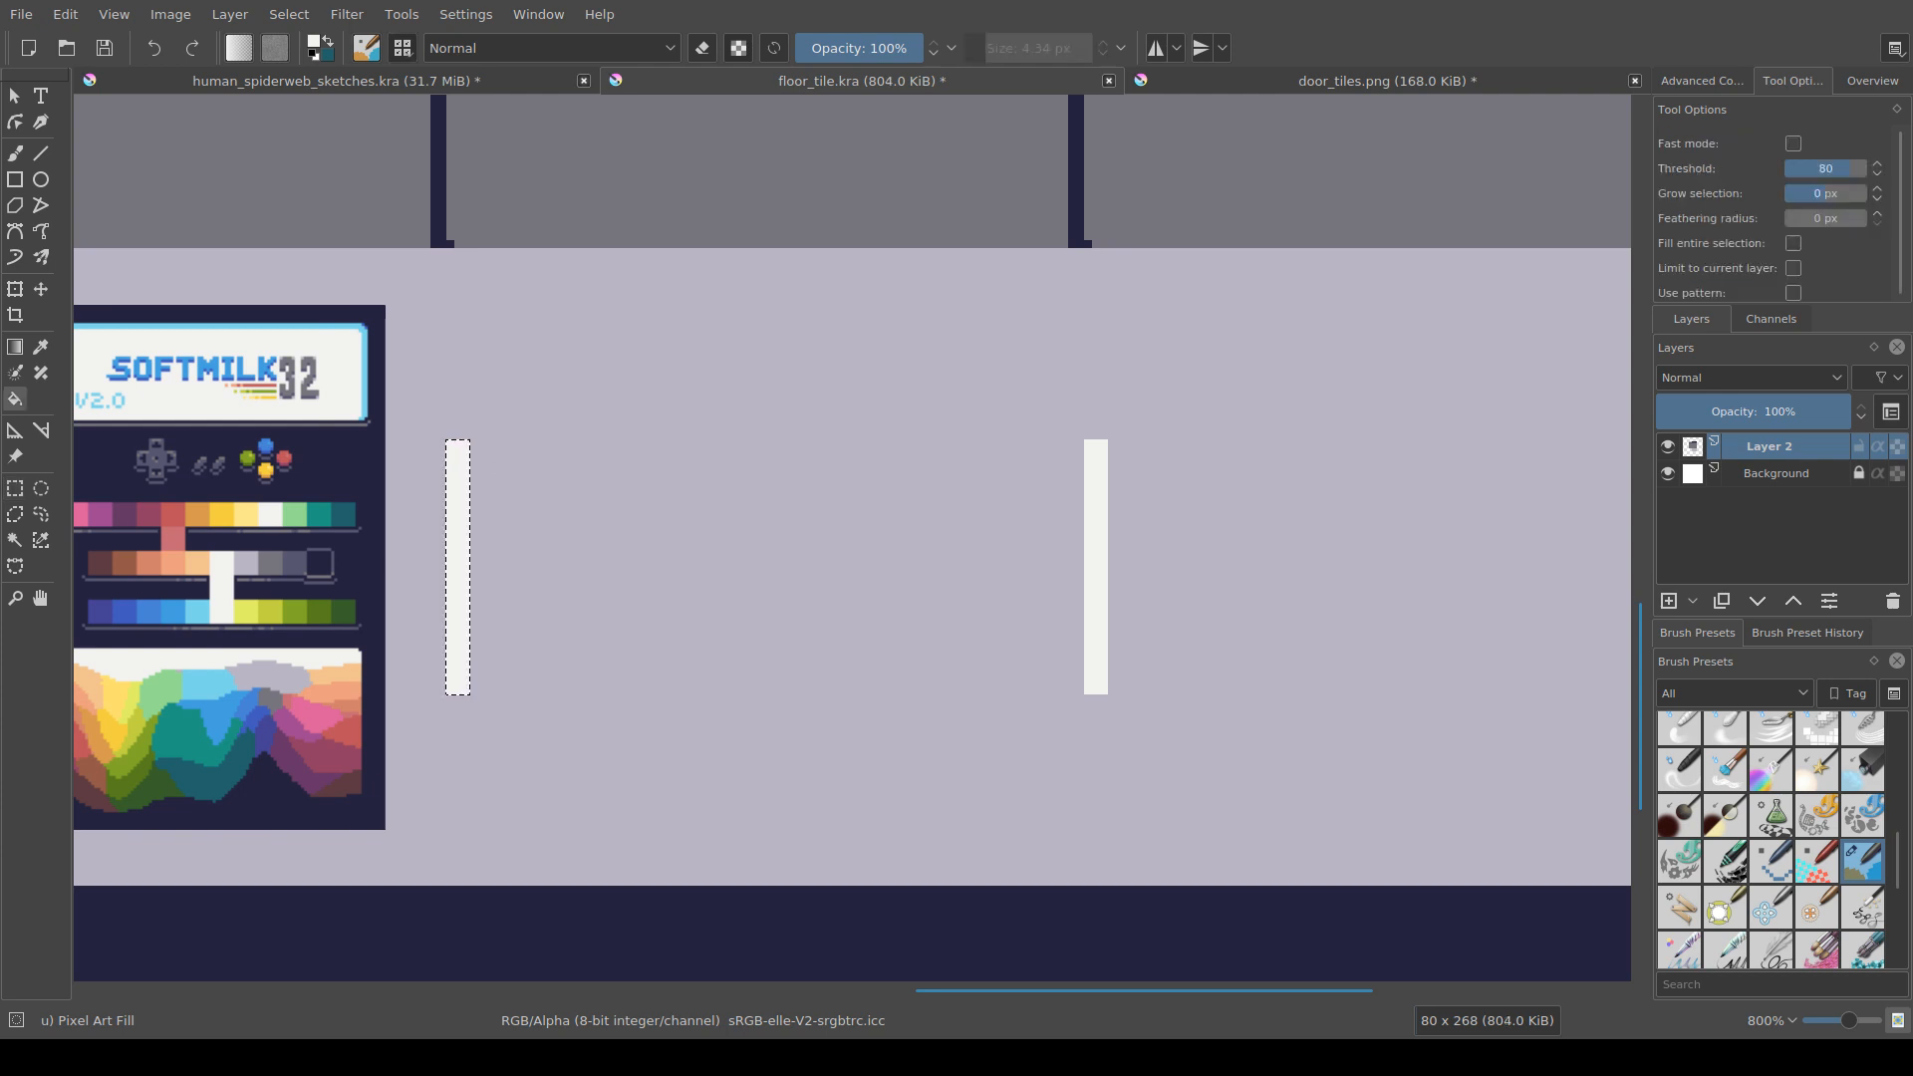
Step: Clear the selection and paint off-white along the left side of the vertical mark, leaving its upper and lower ends narrower
scroll(730, 609, down, 2)
drag(729, 609, 602, 639)
scroll(609, 649, up, 1)
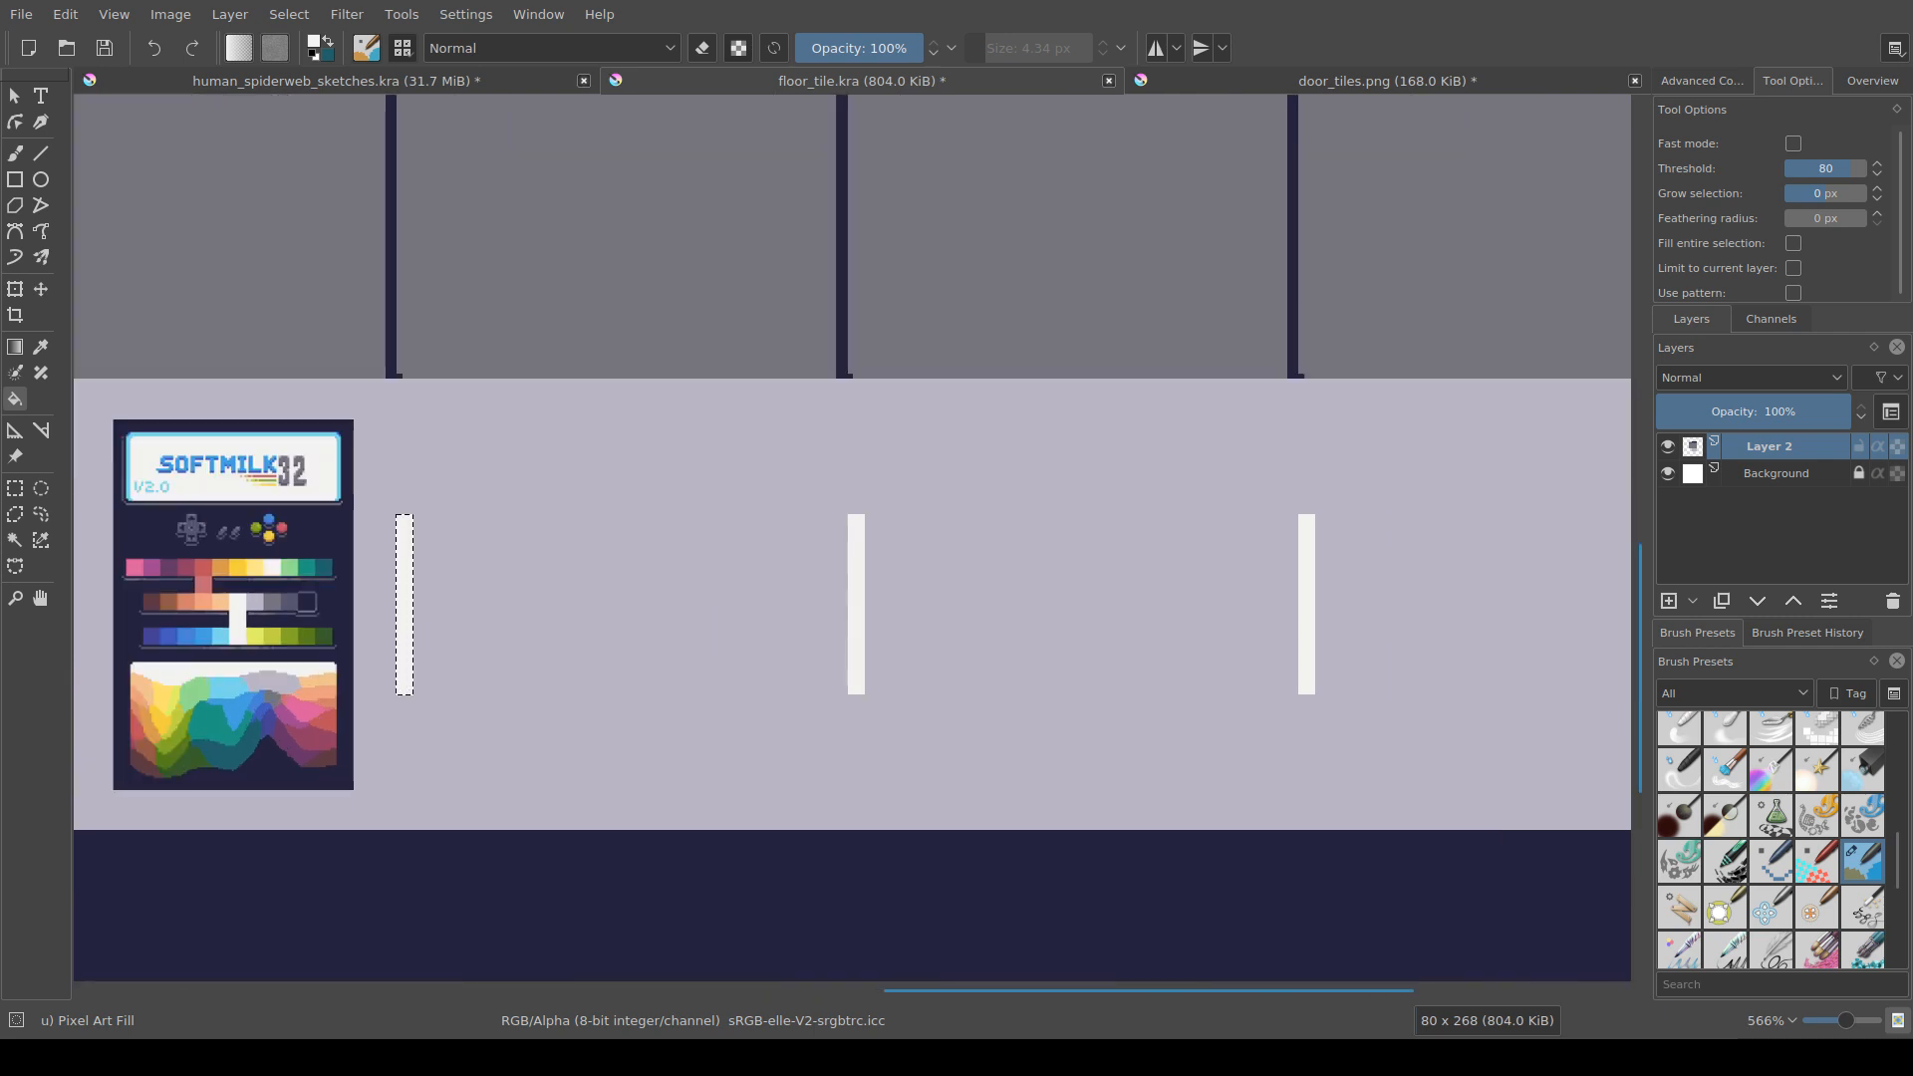
scroll(883, 509, up, 1)
scroll(358, 625, up, 1)
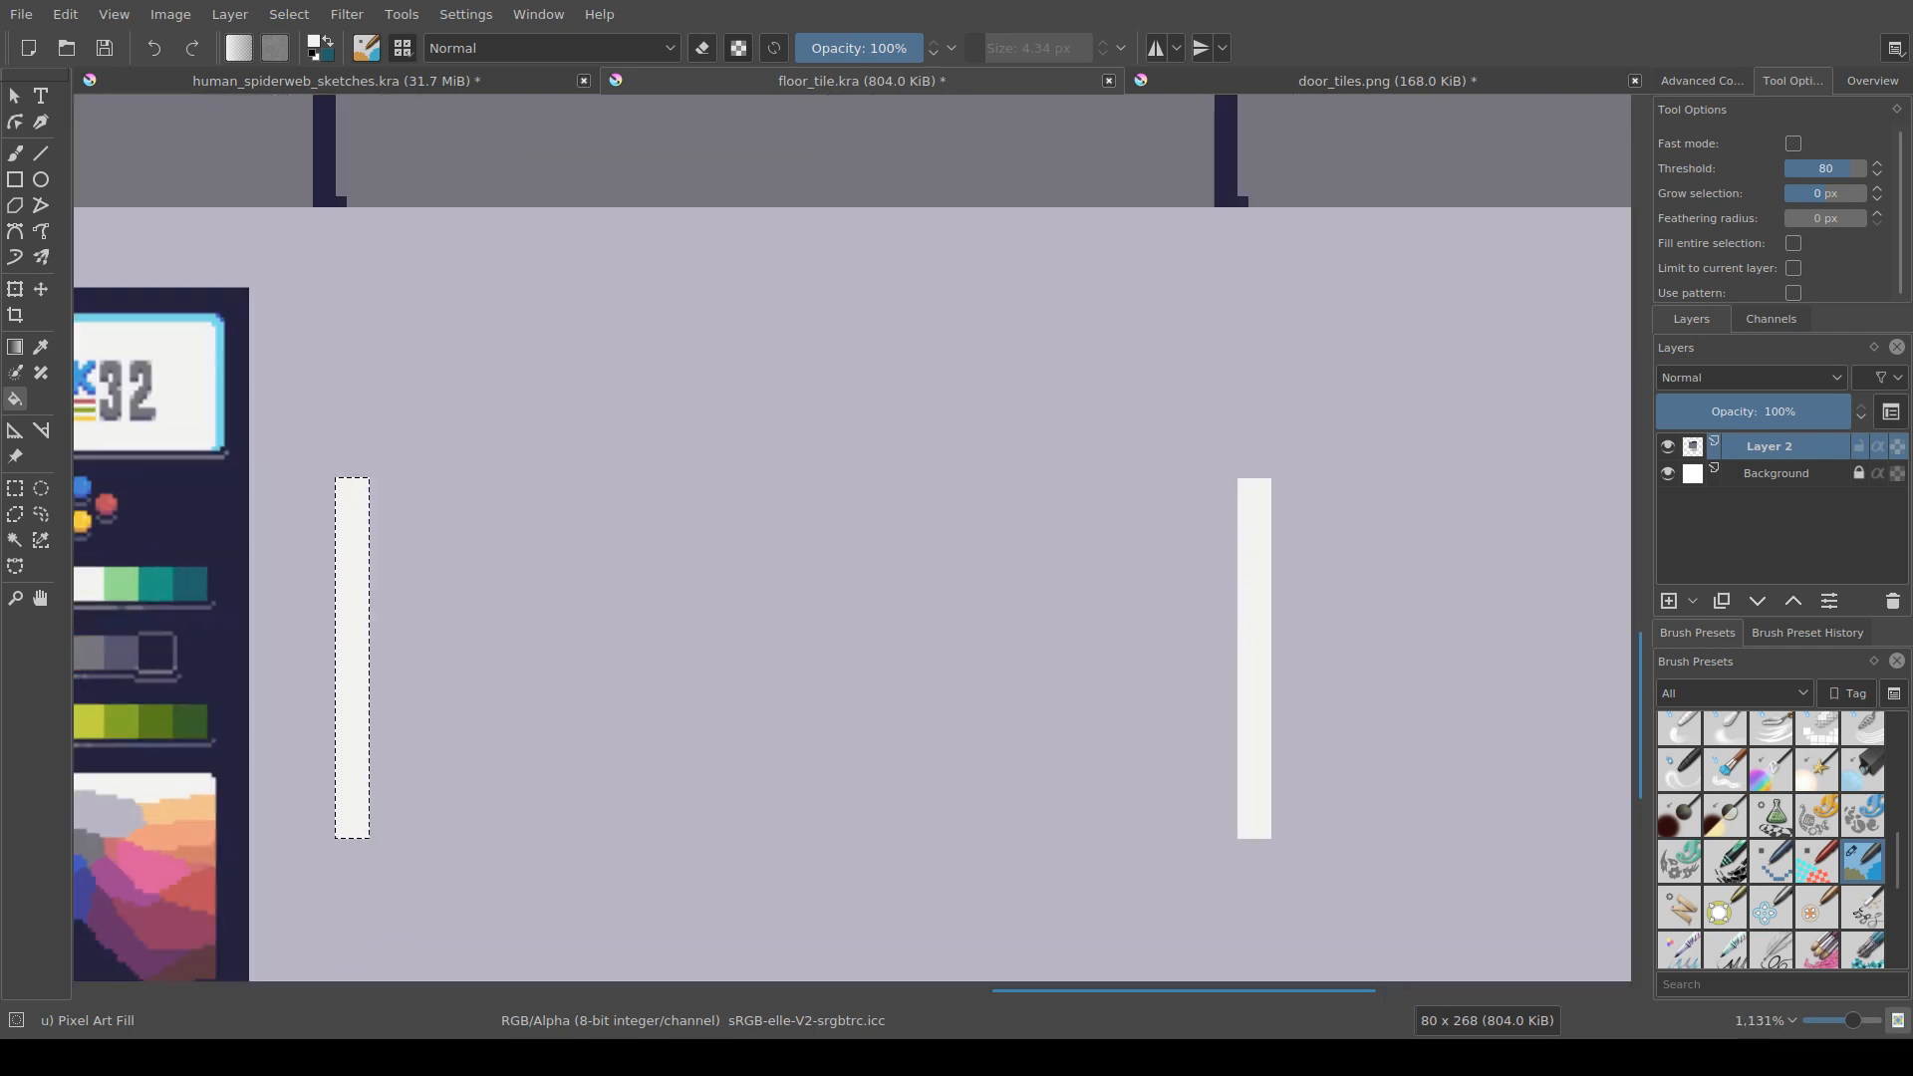
key(b)
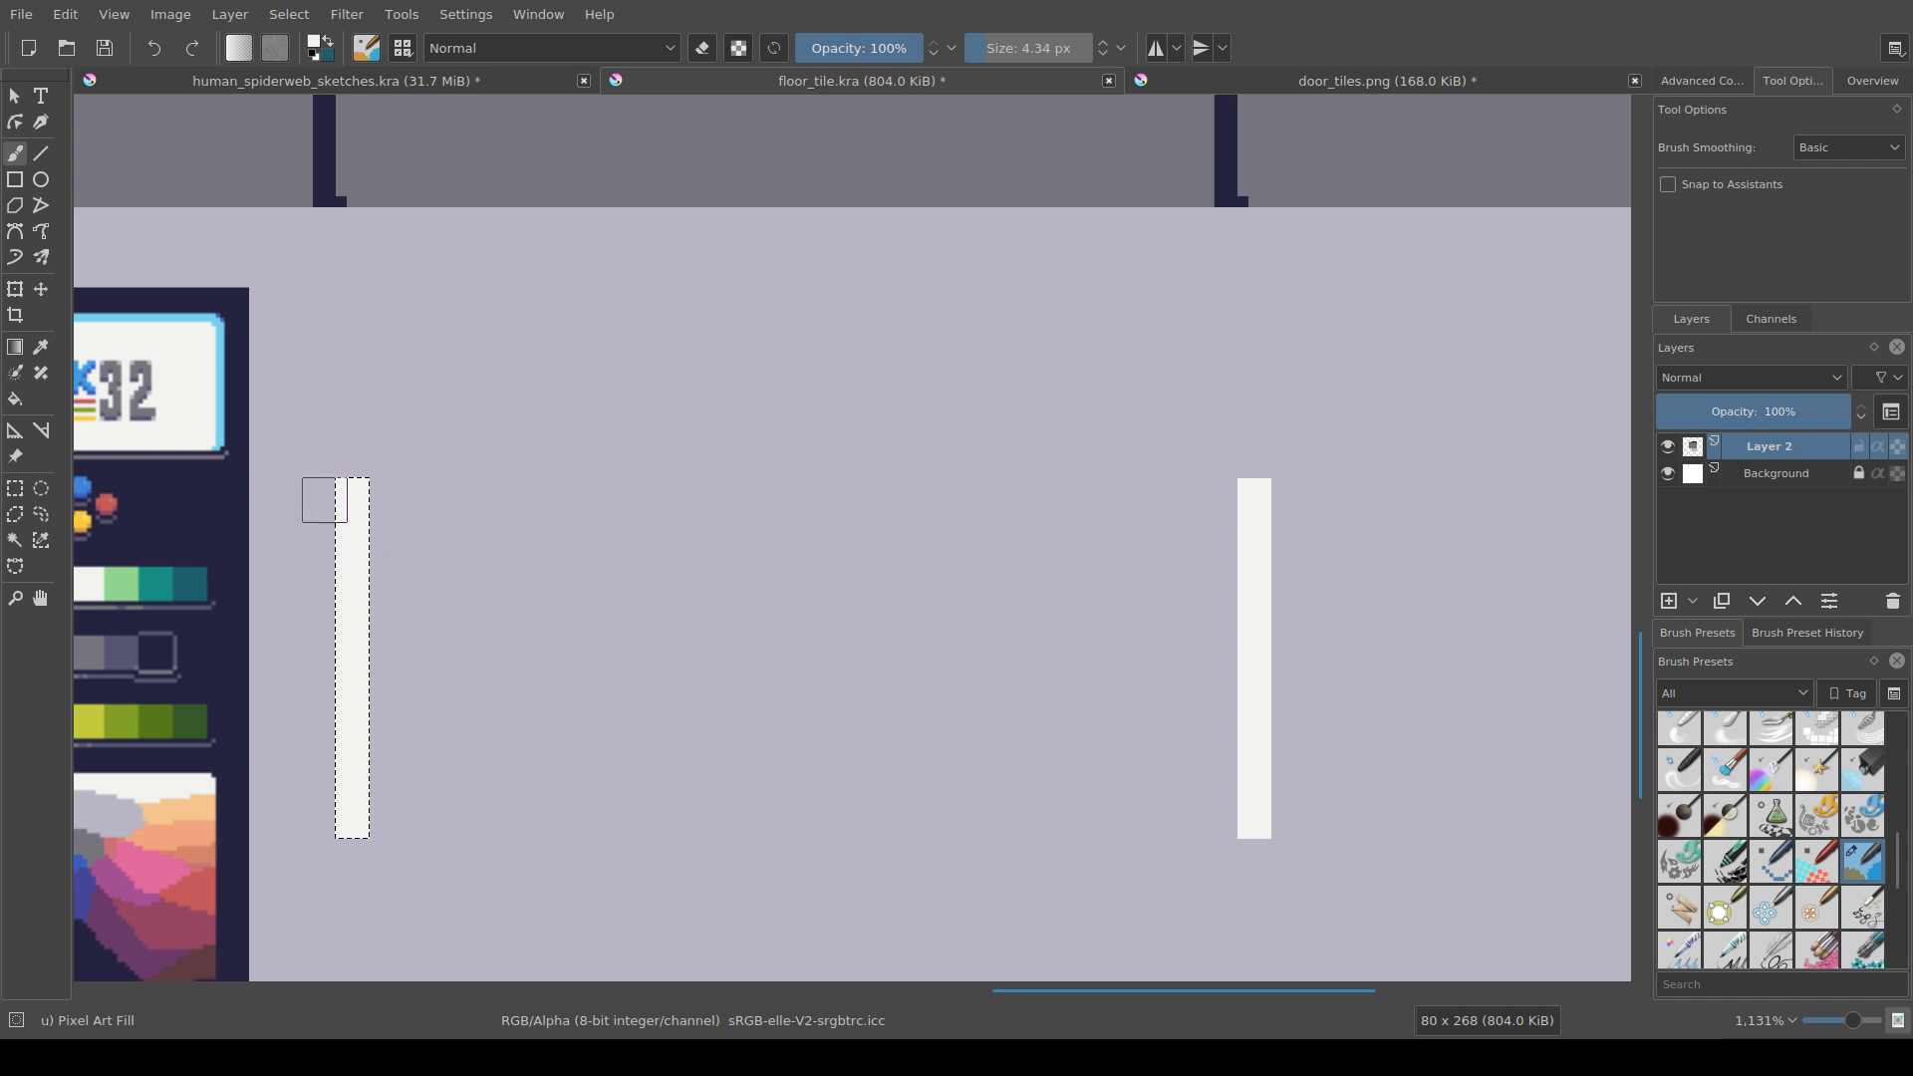
key(ctrl+r)
drag(402, 659, 324, 617)
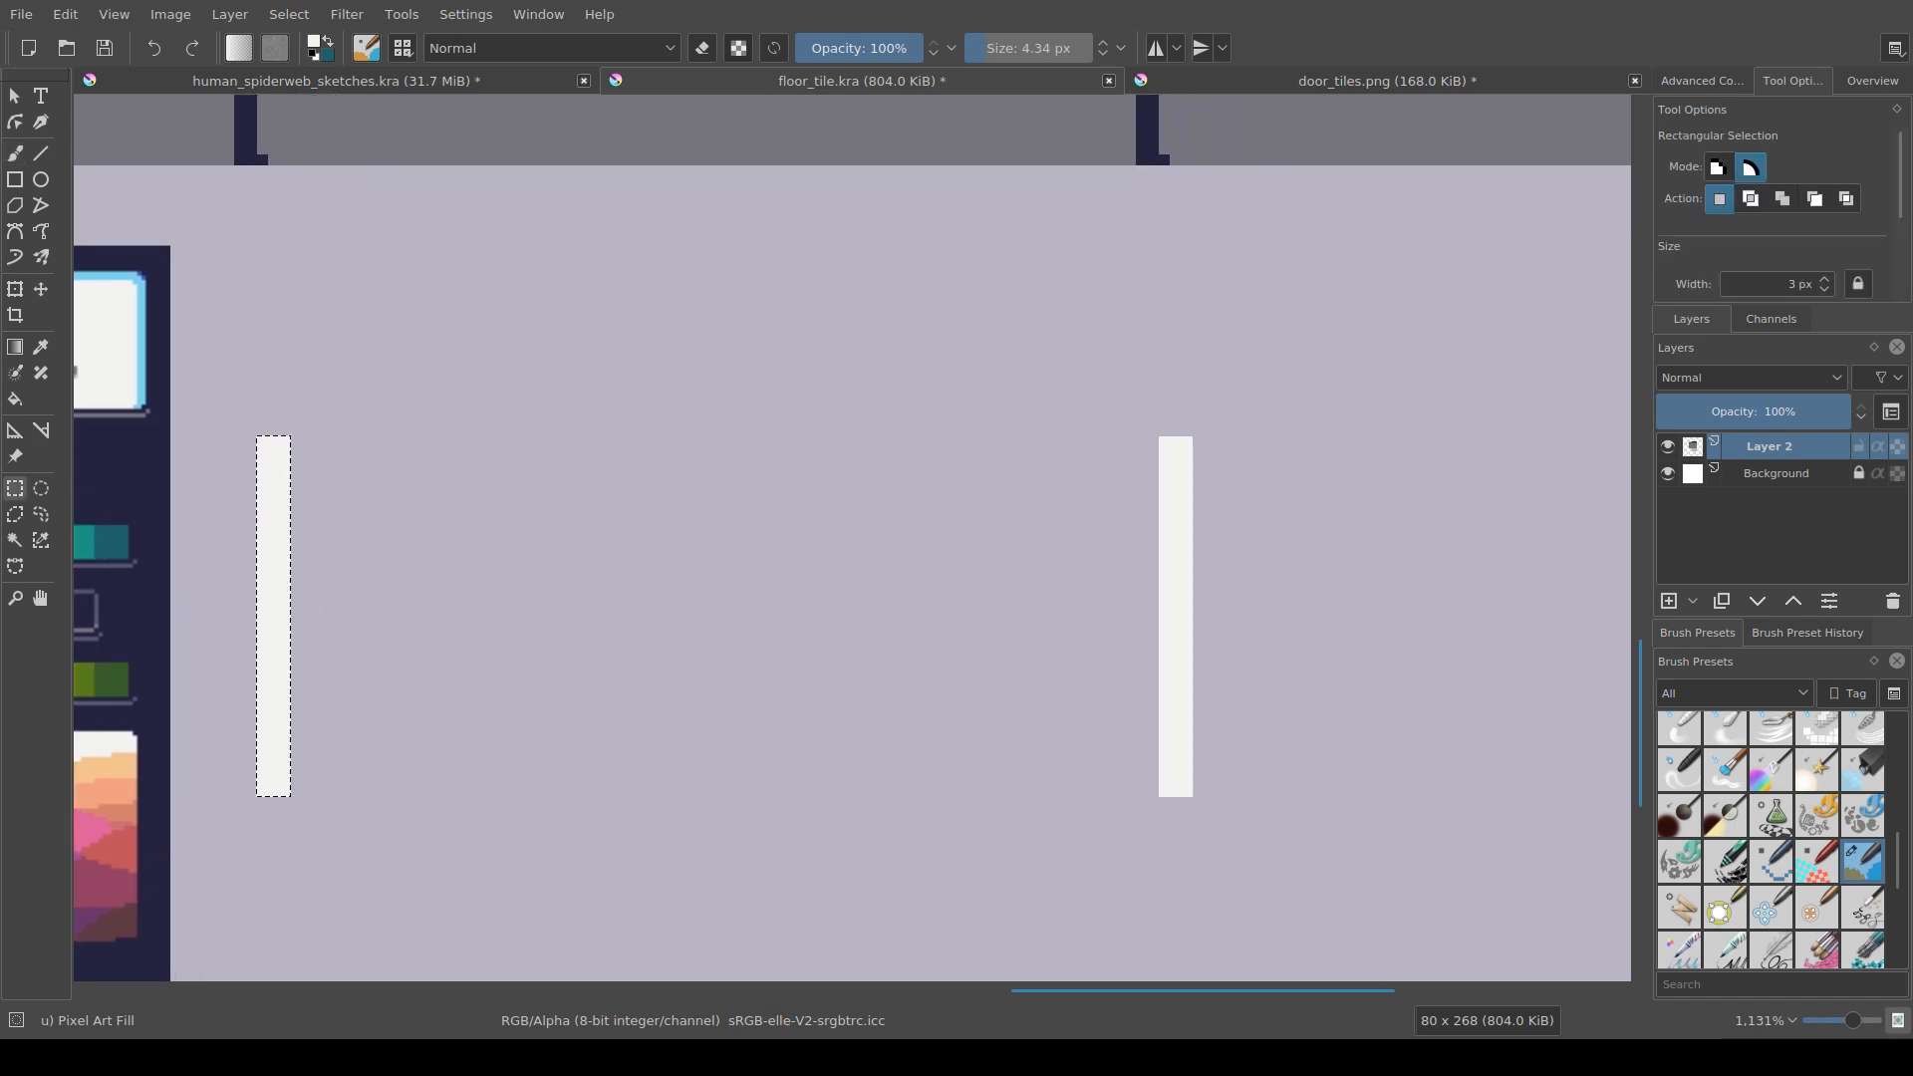
key(ctrl+shift+a)
key(v)
key(b)
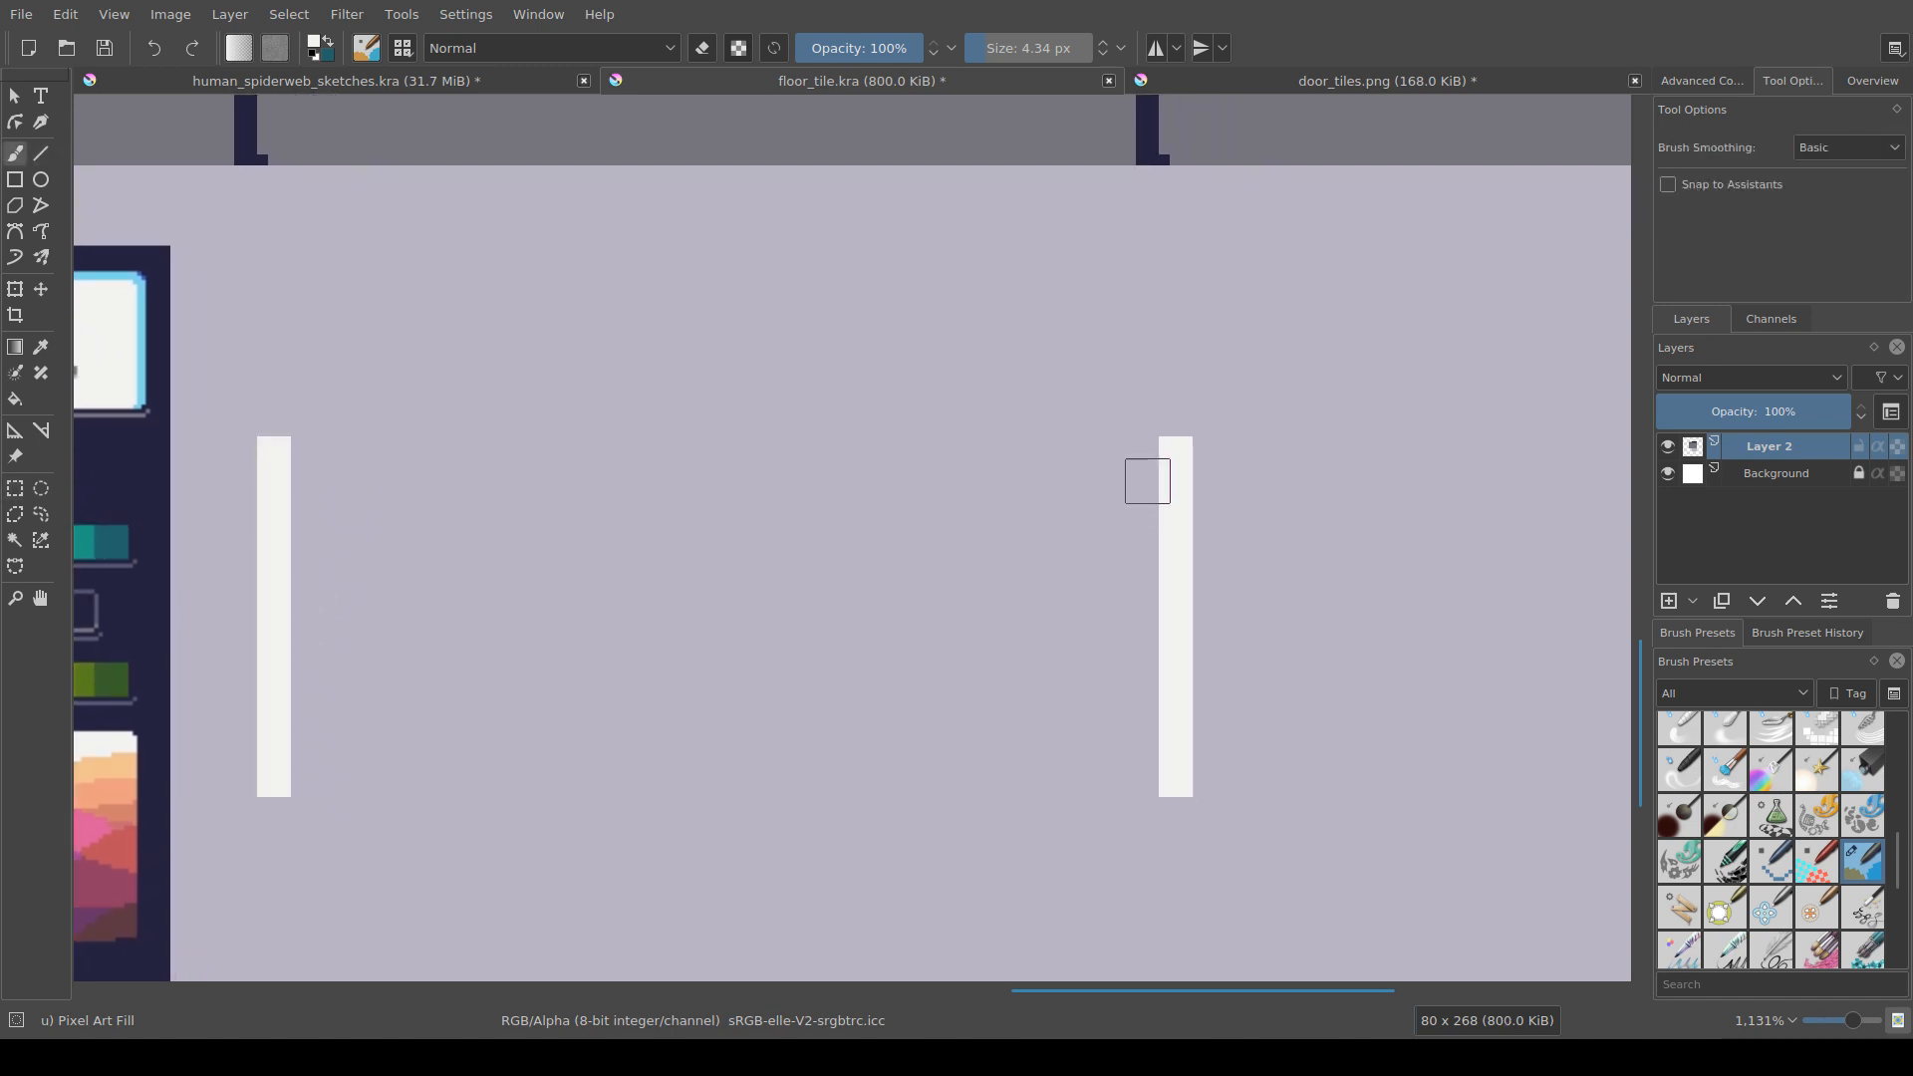
mouse_move(1145, 475)
mouse_down()
mouse_move(1150, 743)
mouse_move(1123, 730)
mouse_up()
Step: Undo the last erasing and paint light lavender over the stray bump at the vertical mark's lower left
key(e)
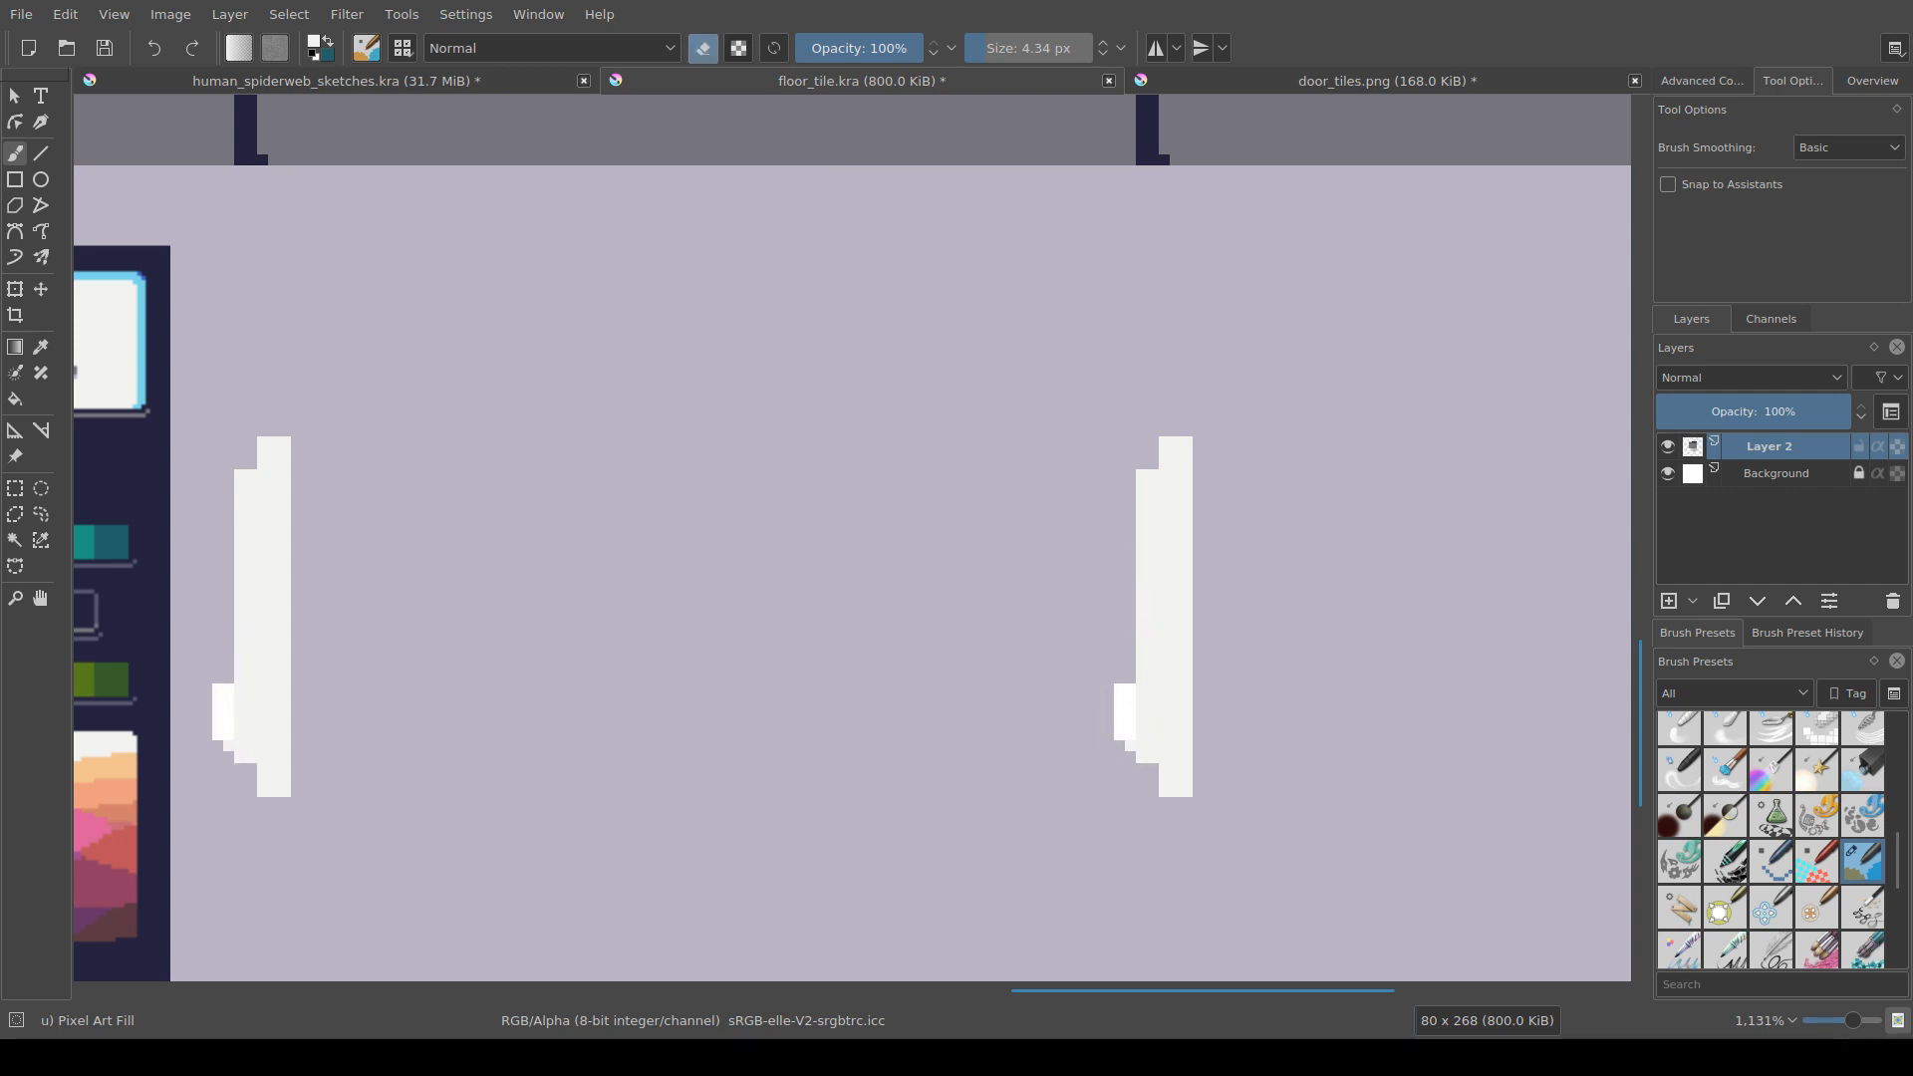
key(ctrl+z)
ctrl+click(1100, 683)
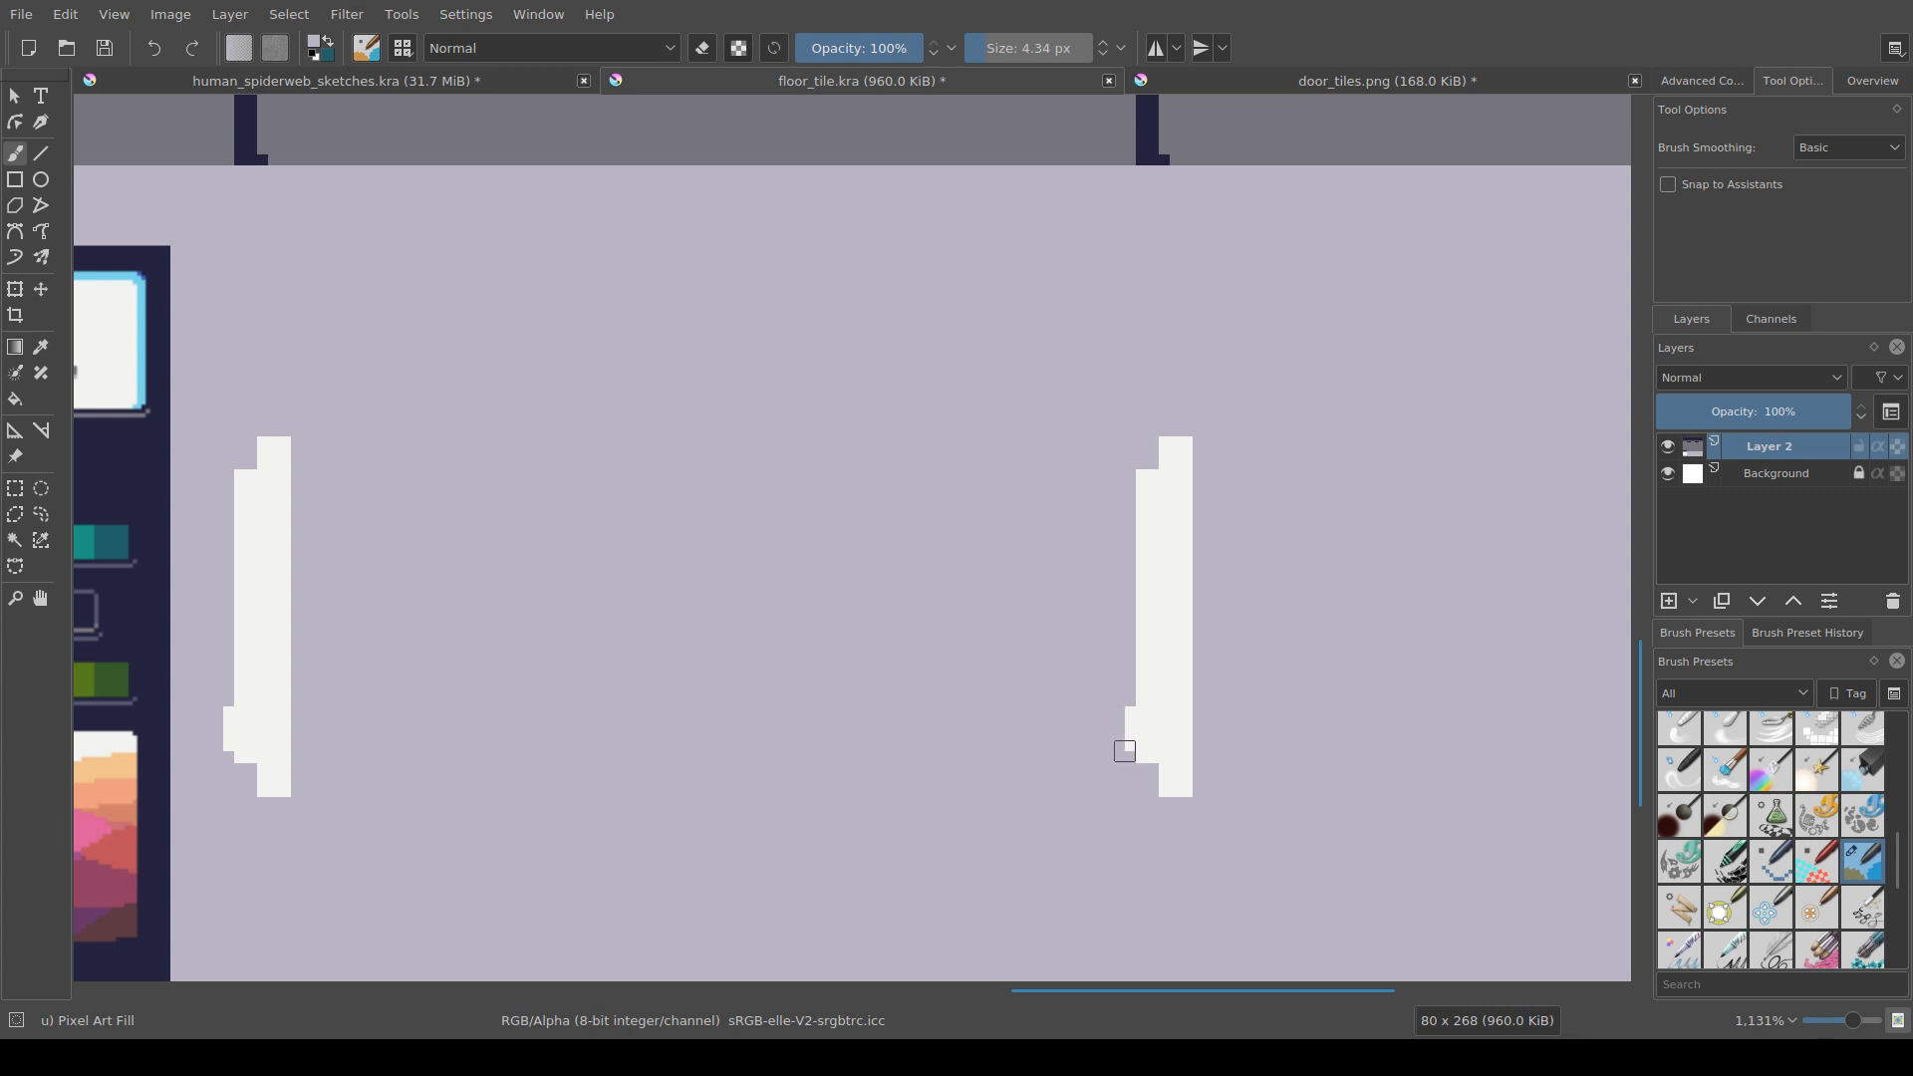
mouse_move(1127, 745)
mouse_down()
mouse_move(1136, 705)
mouse_move(1125, 751)
mouse_move(1086, 708)
mouse_move(1142, 735)
mouse_up()
ctrl+click(1156, 702)
Step: Examine how the short white floor marks repeat along the floor and wall pattern, both zoomed out and up close
scroll(1212, 667, down, 5)
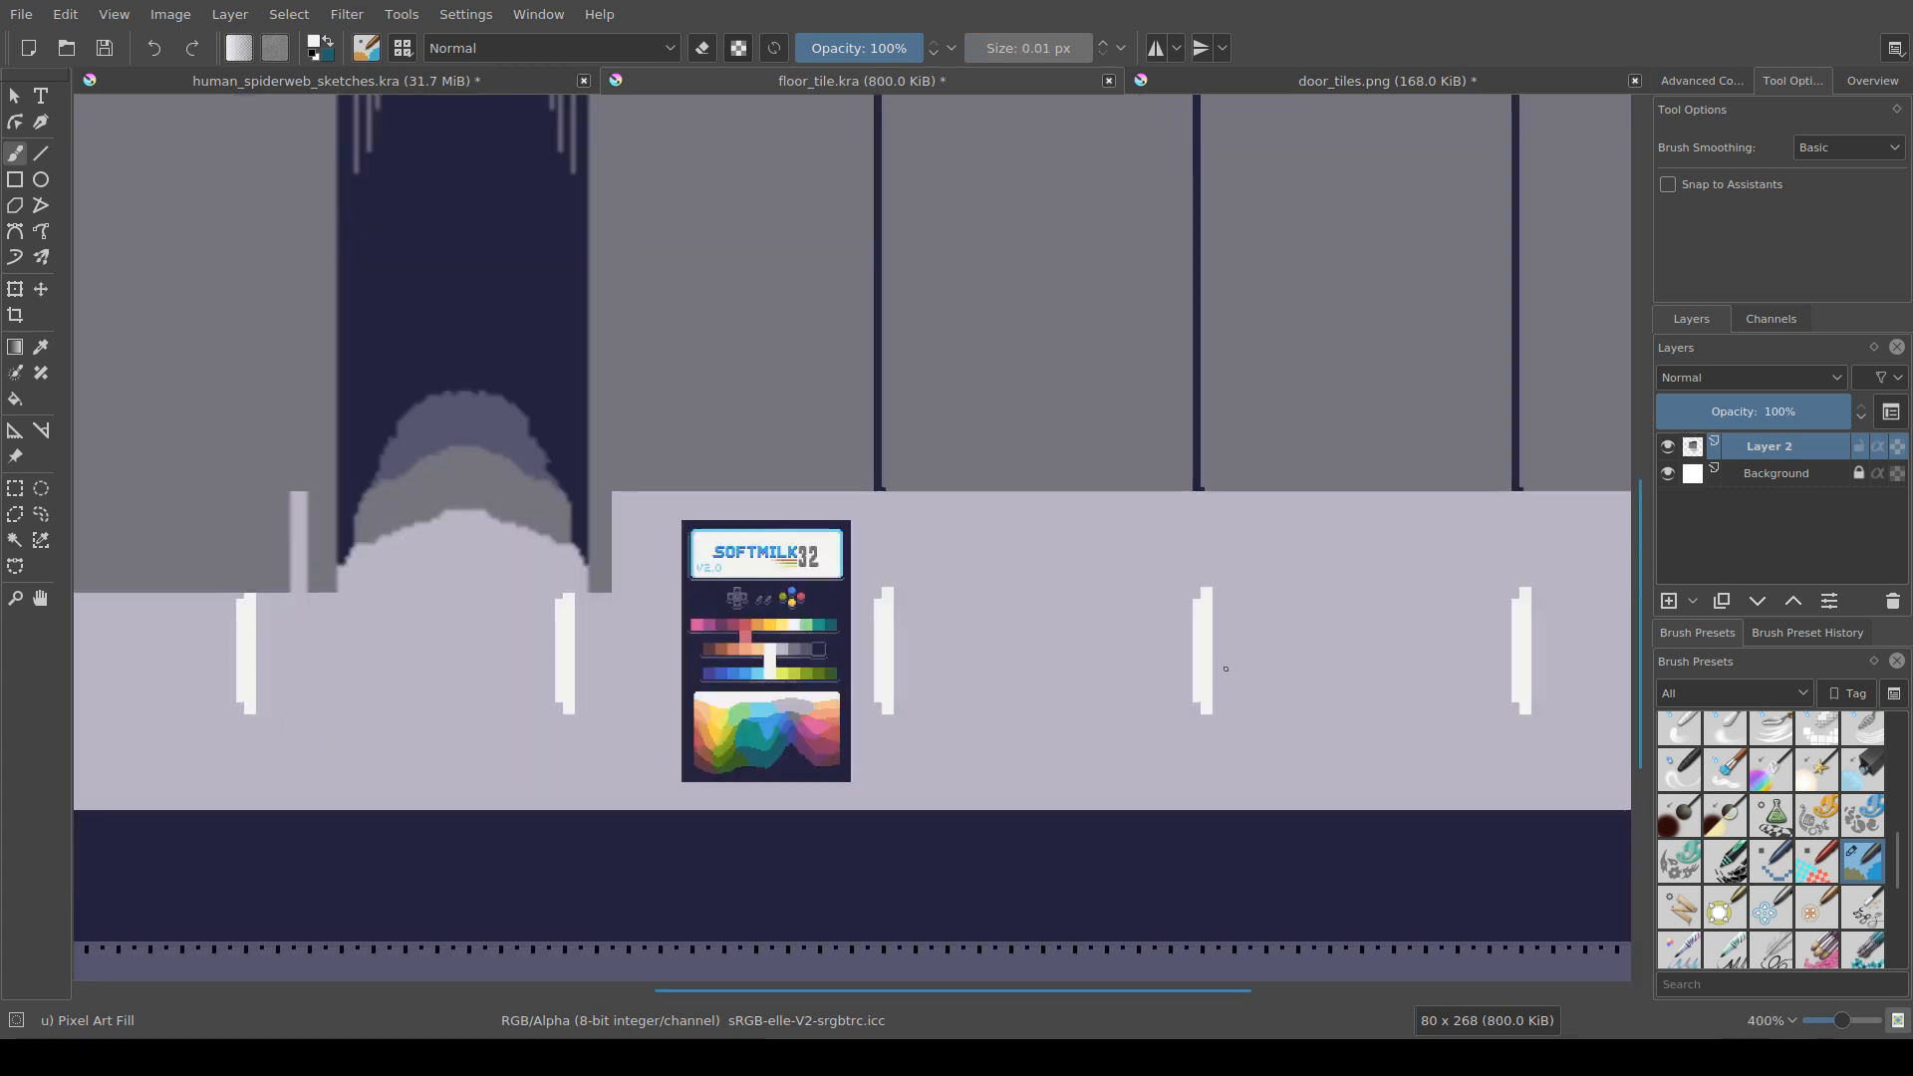
scroll(849, 830, down, 1)
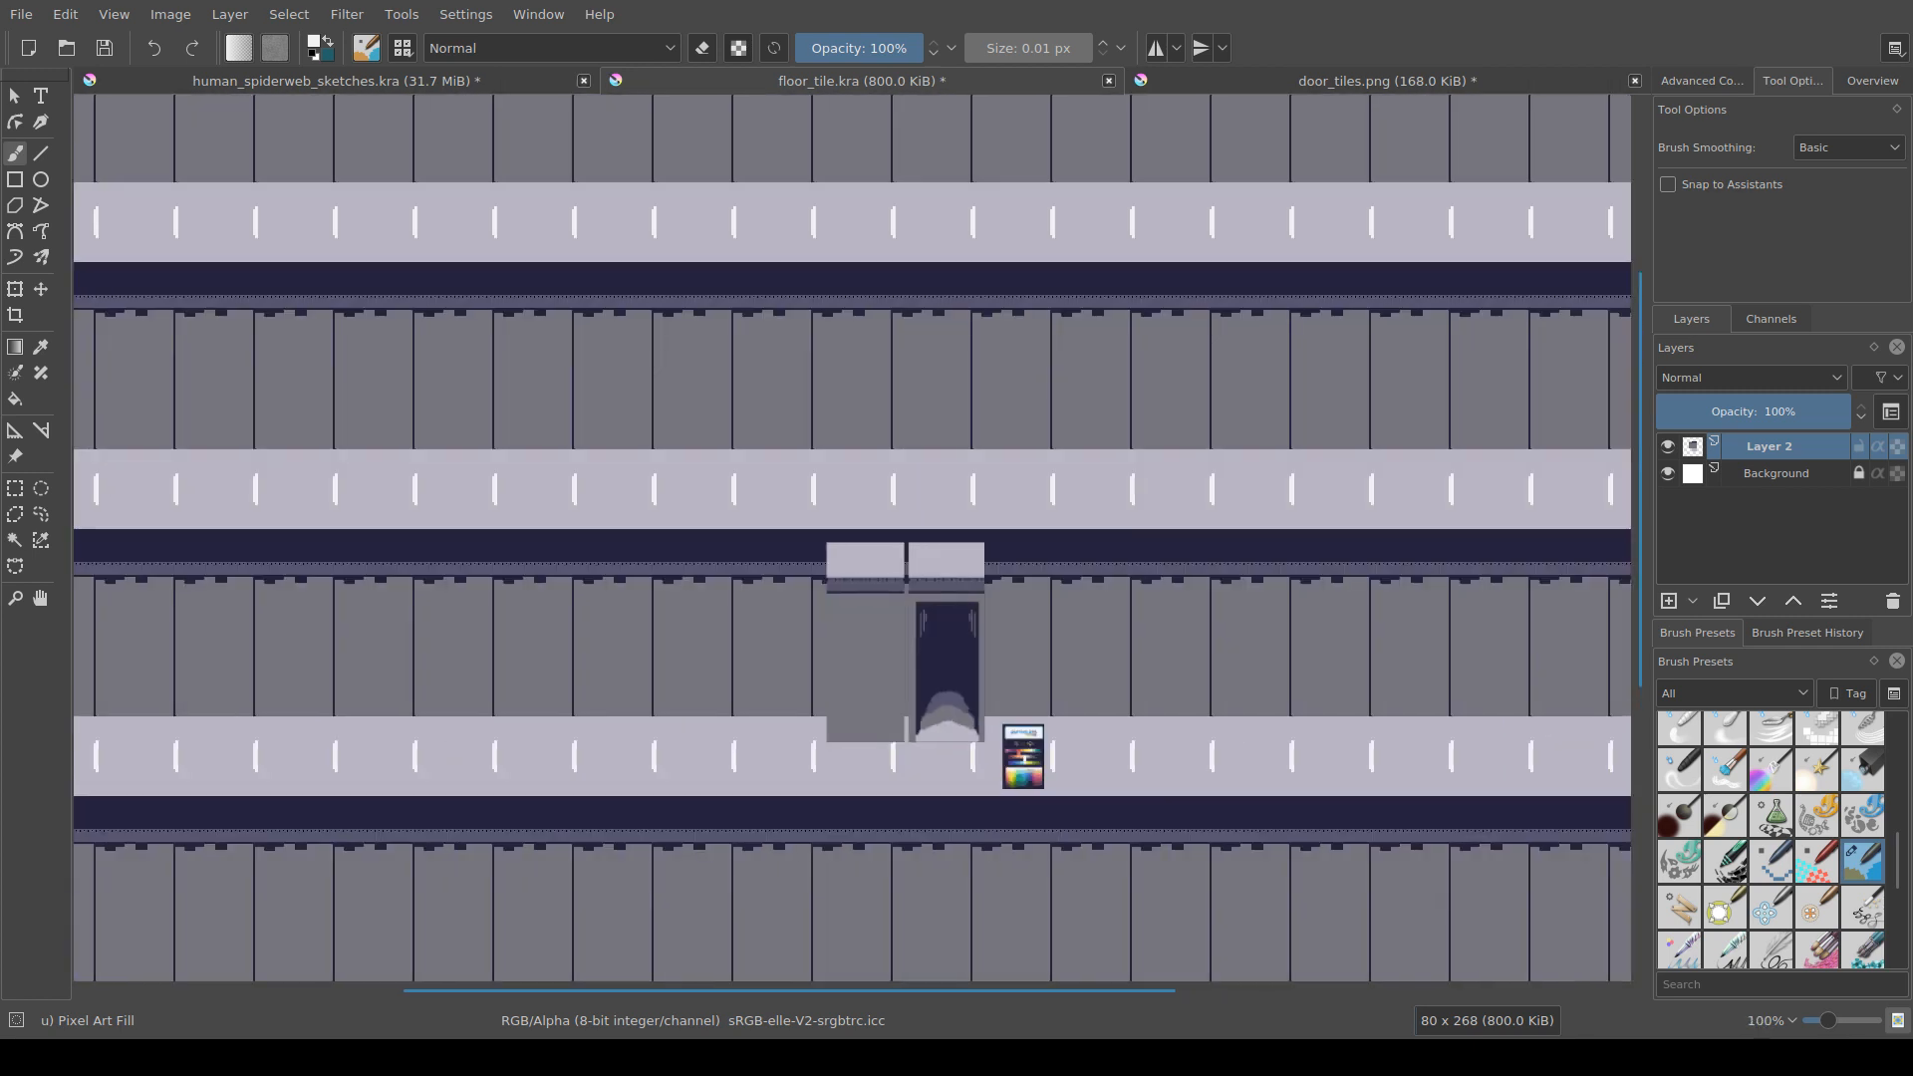
scroll(849, 830, up, 2)
scroll(849, 830, up, 2)
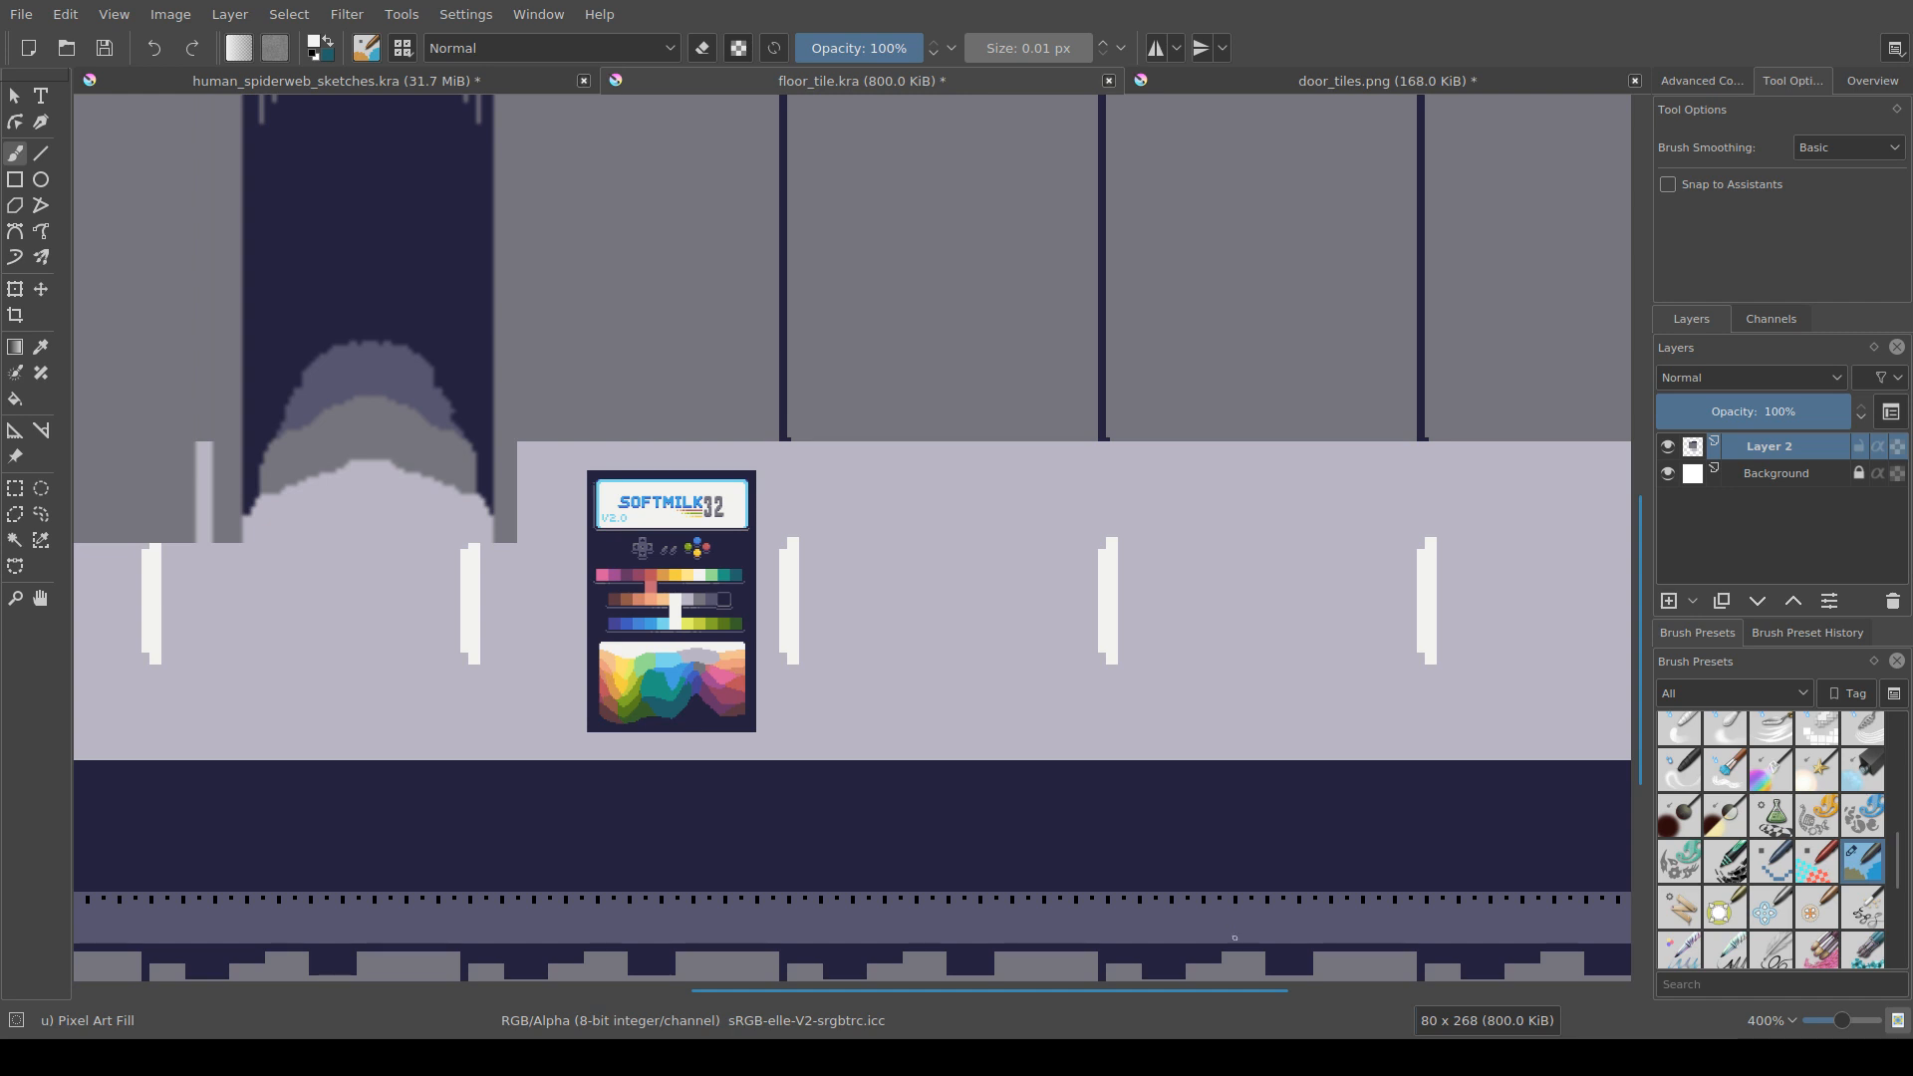
drag(1162, 720, 1173, 729)
scroll(1174, 729, down, 2)
drag(1003, 634, 839, 714)
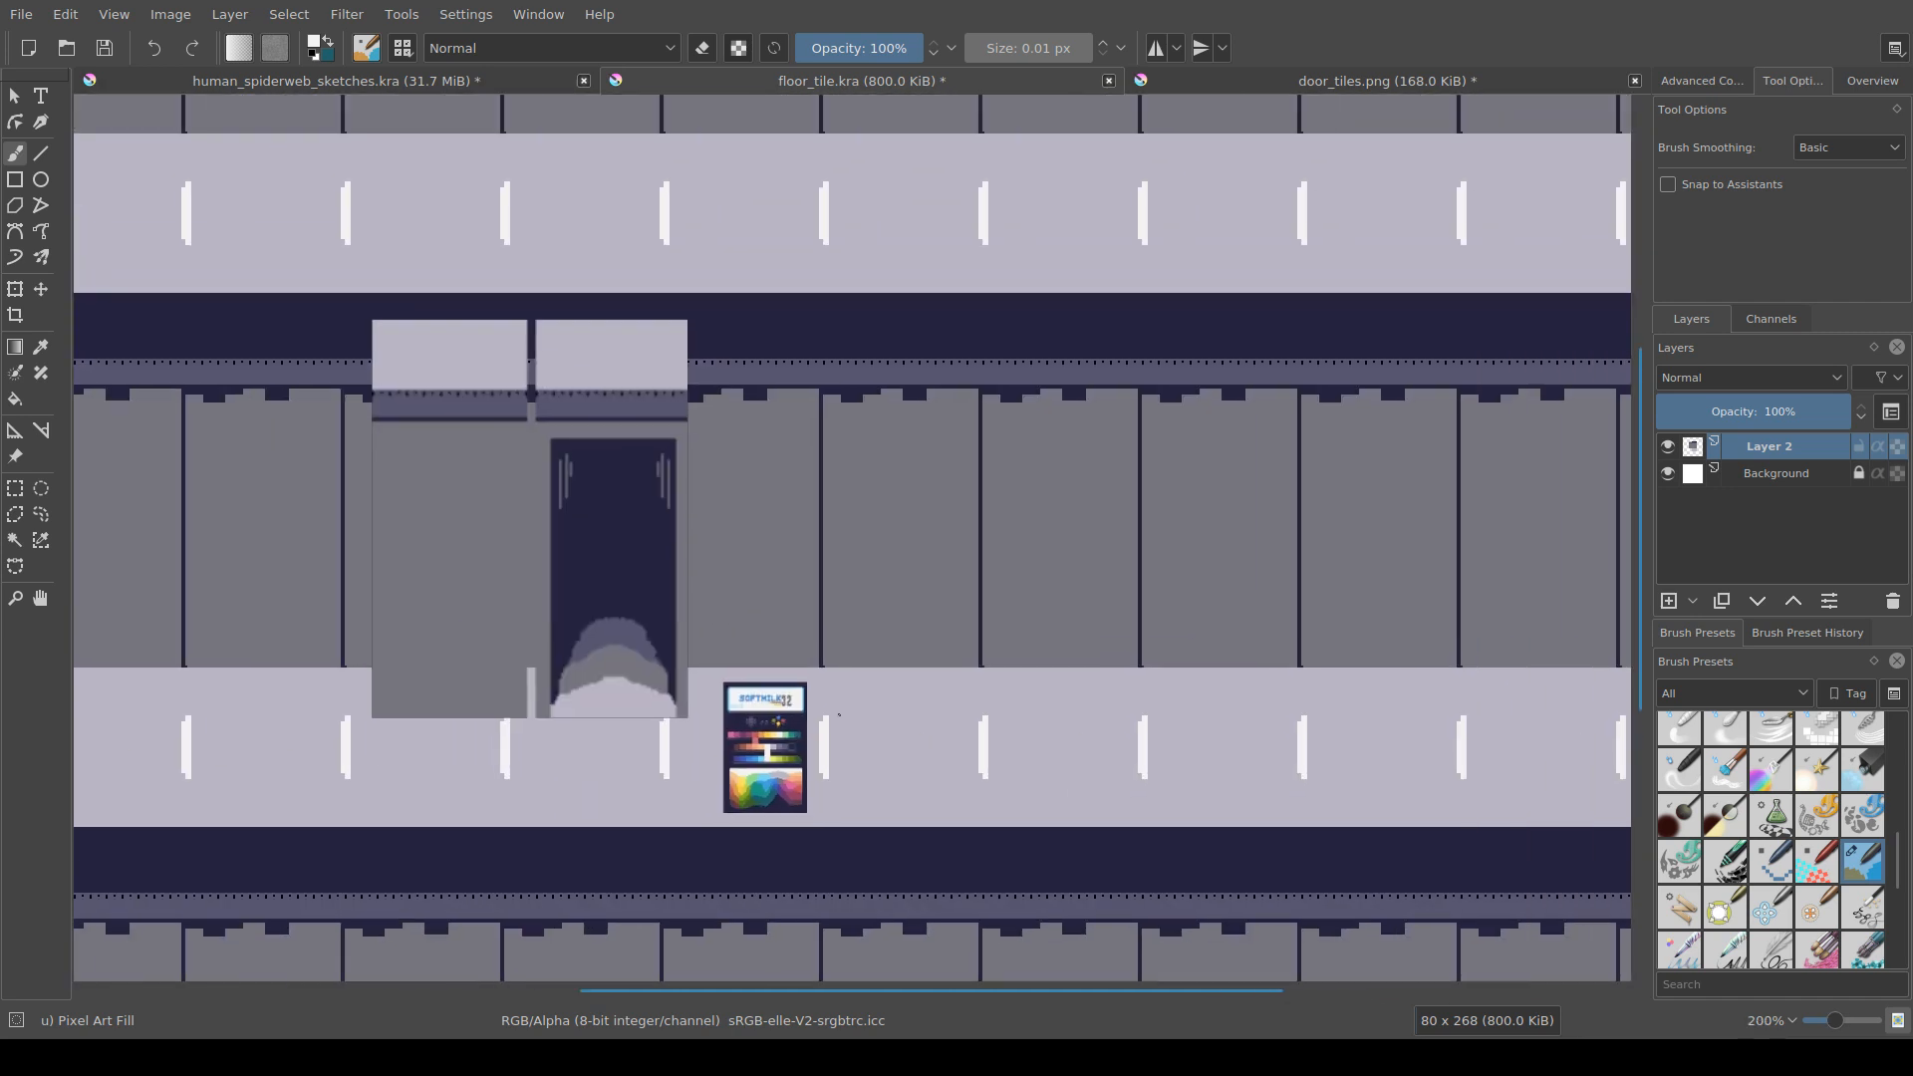
scroll(1118, 712, down, 1)
drag(1118, 712, 750, 614)
scroll(887, 663, down, 1)
scroll(776, 572, up, 1)
scroll(797, 666, up, 1)
scroll(730, 723, up, 1)
drag(688, 740, 730, 856)
scroll(731, 723, down, 2)
scroll(793, 794, down, 2)
drag(794, 794, 795, 762)
scroll(800, 590, up, 1)
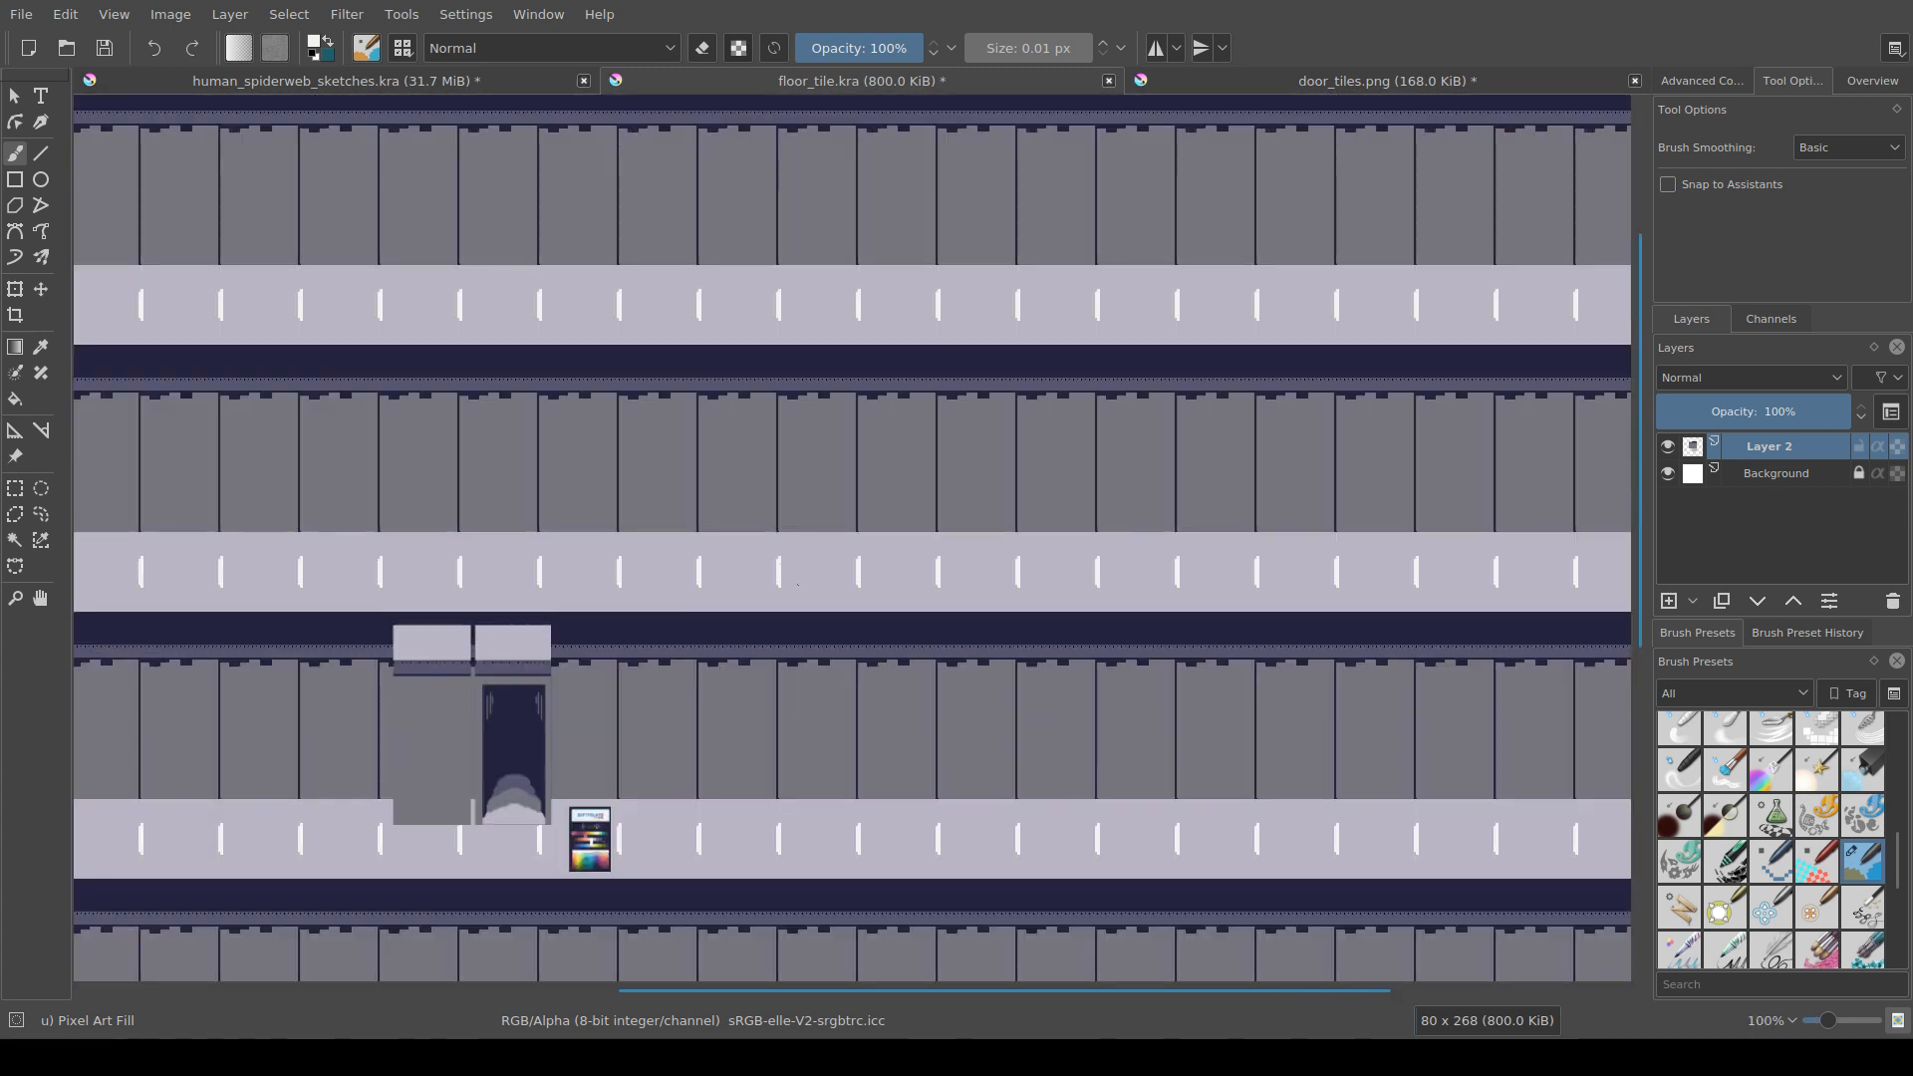
scroll(797, 328, up, 4)
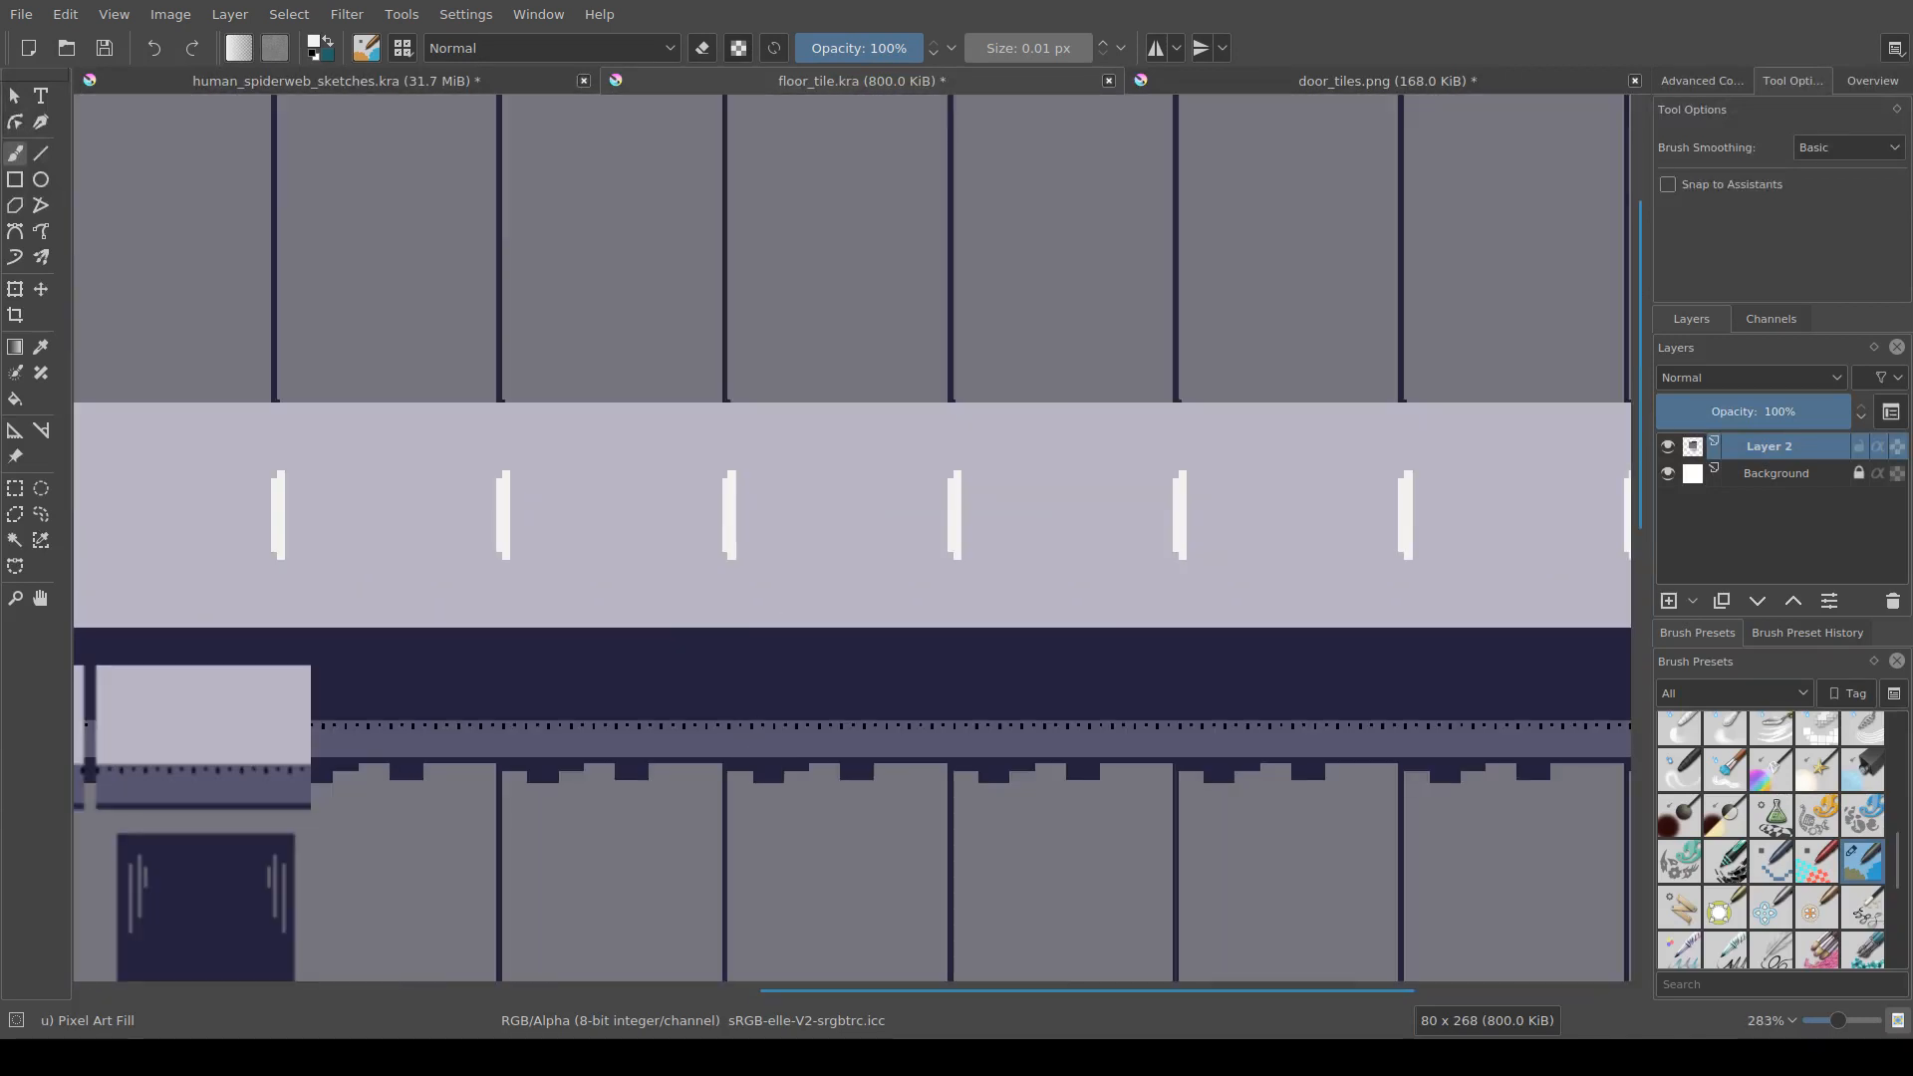
scroll(706, 669, down, 4)
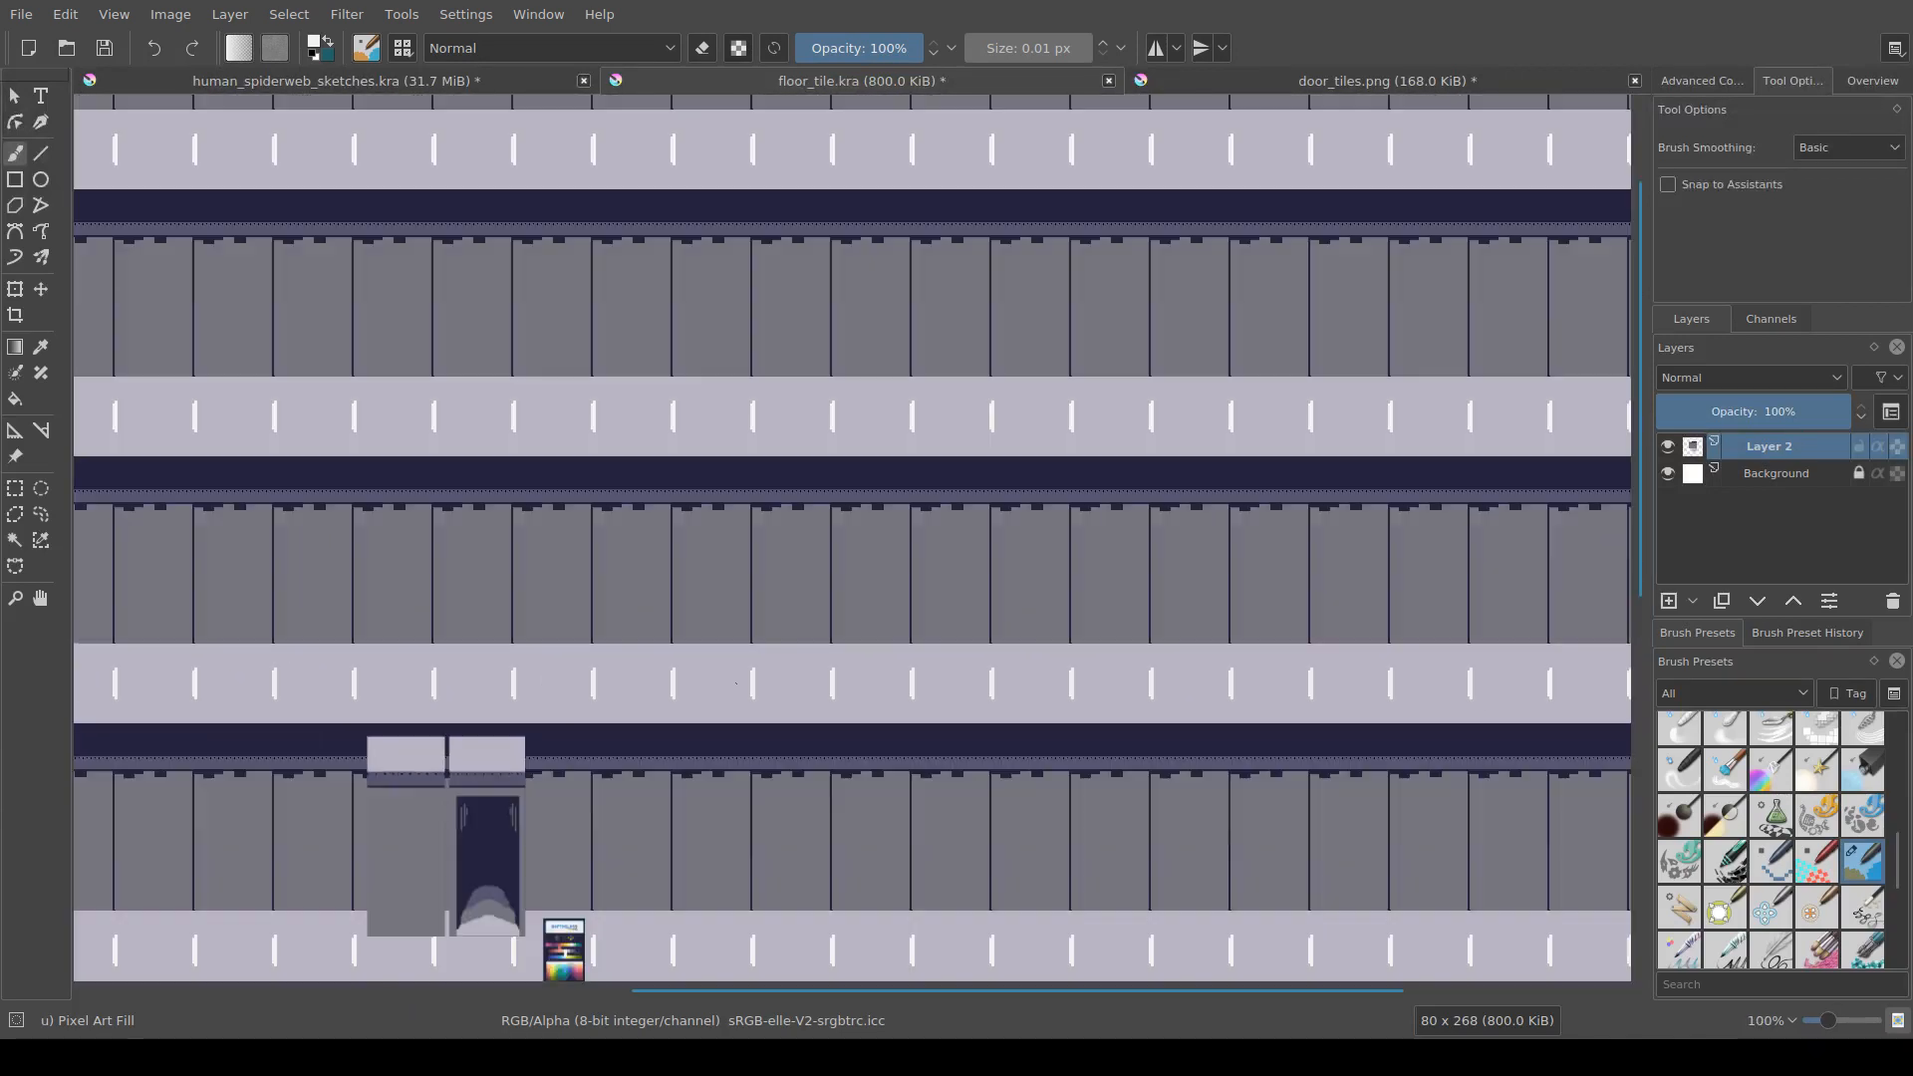
scroll(744, 682, down, 1)
scroll(811, 684, up, 5)
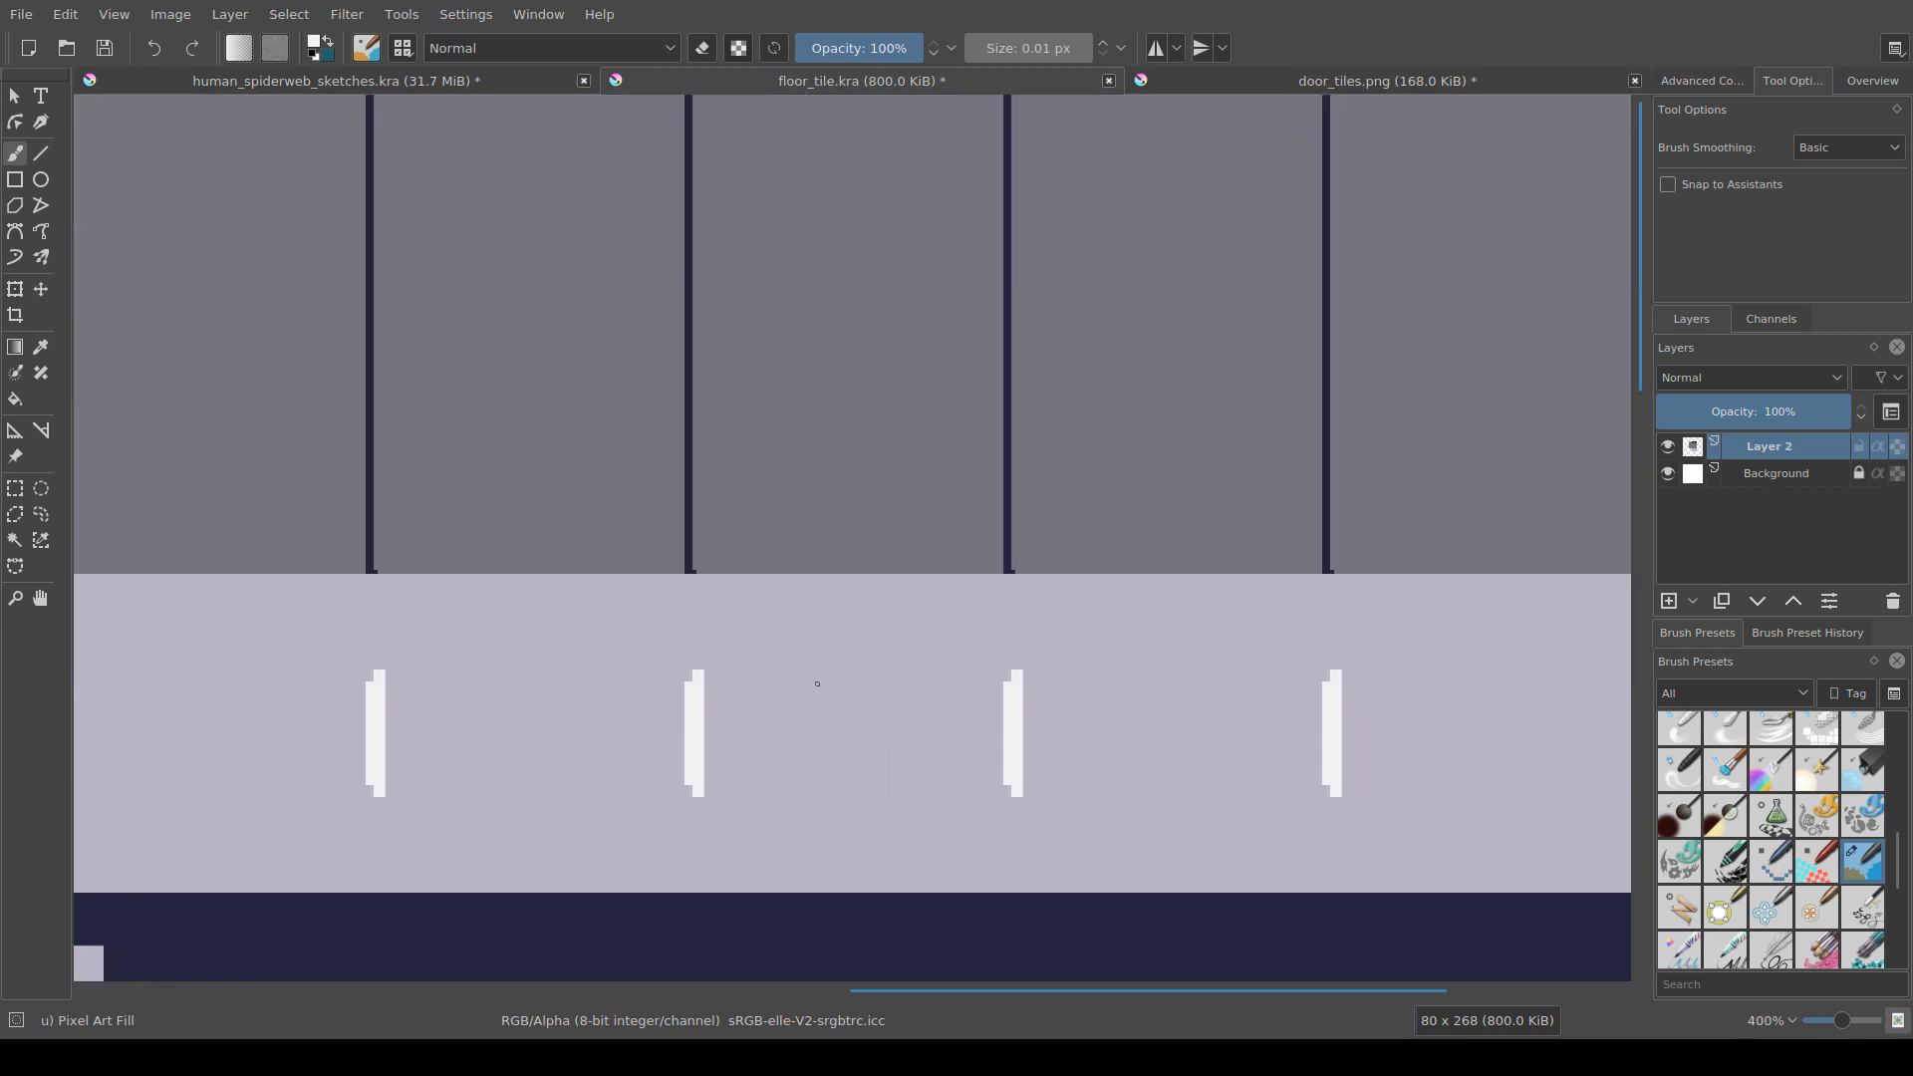
drag(731, 640, 641, 643)
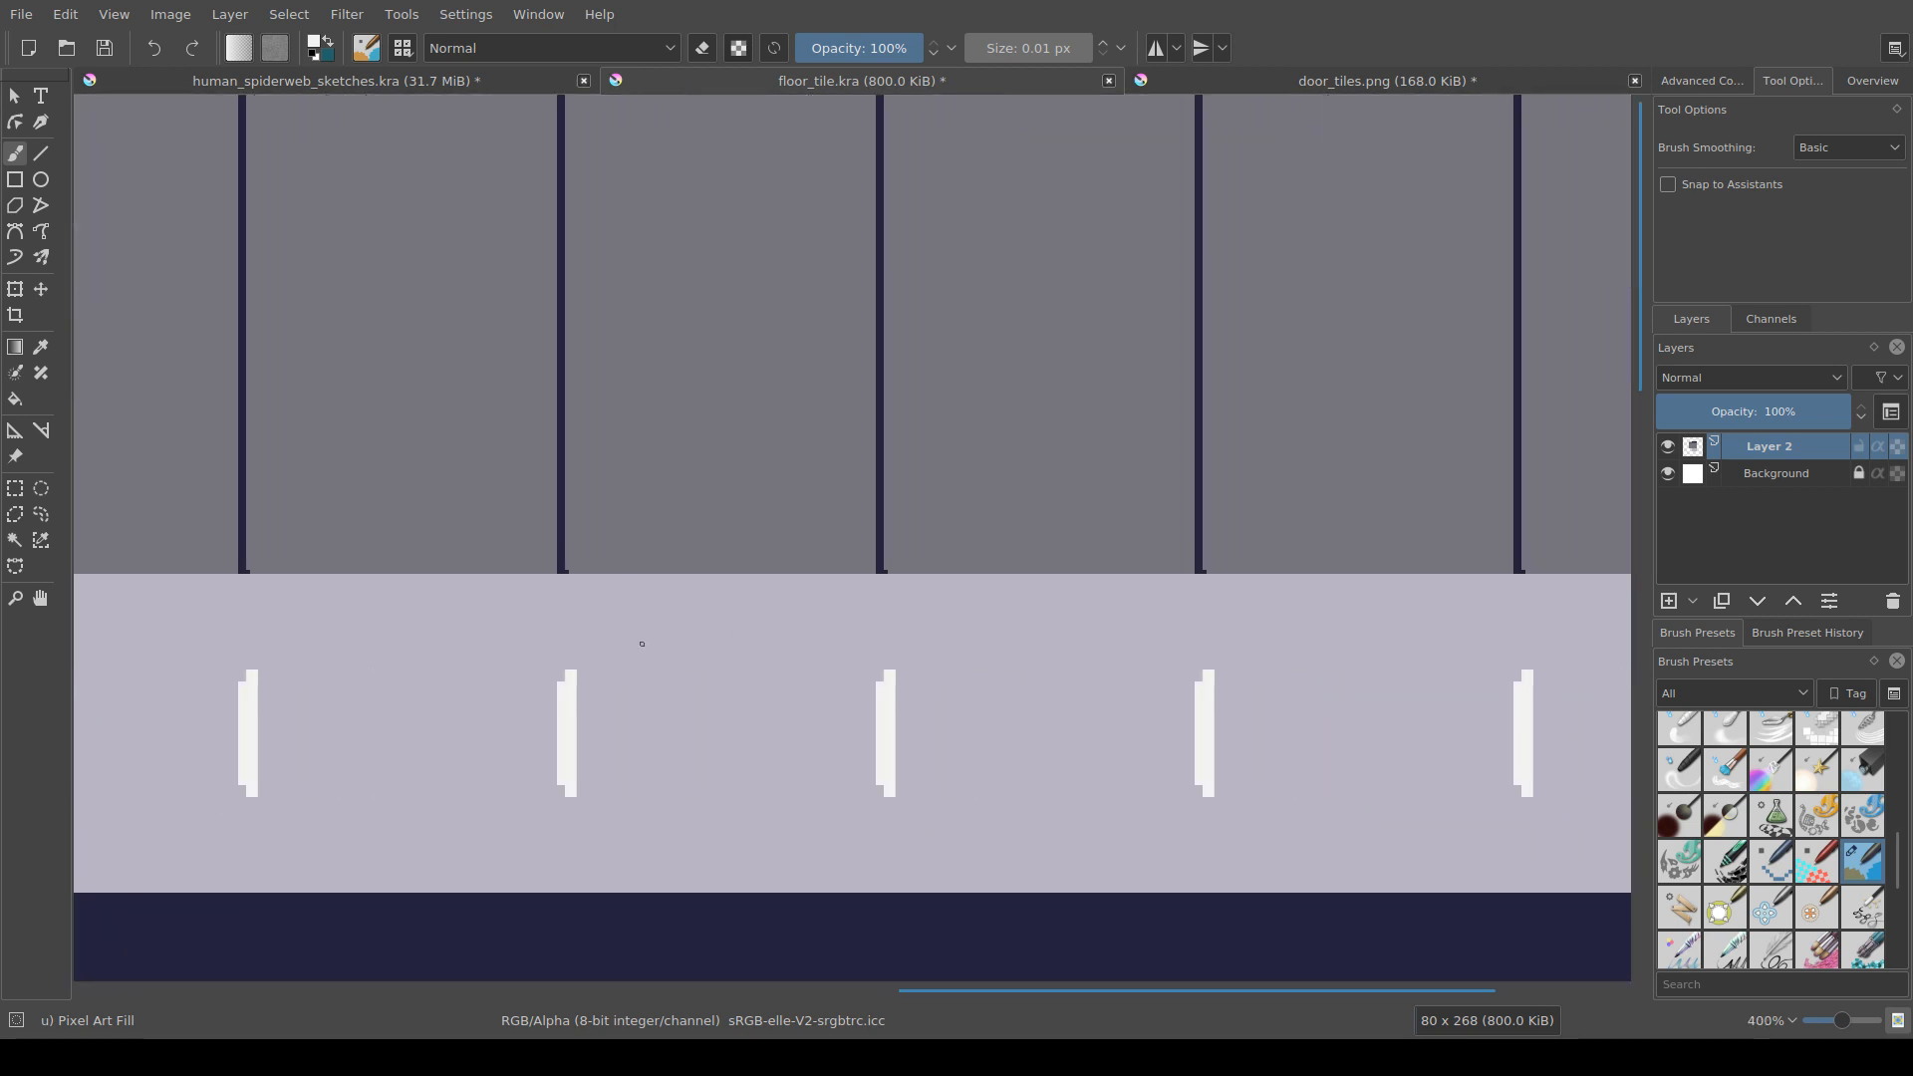
Step: Measure the area of one floor tile with a rectangular selection spanning the floor's full height
key(ctrl+r)
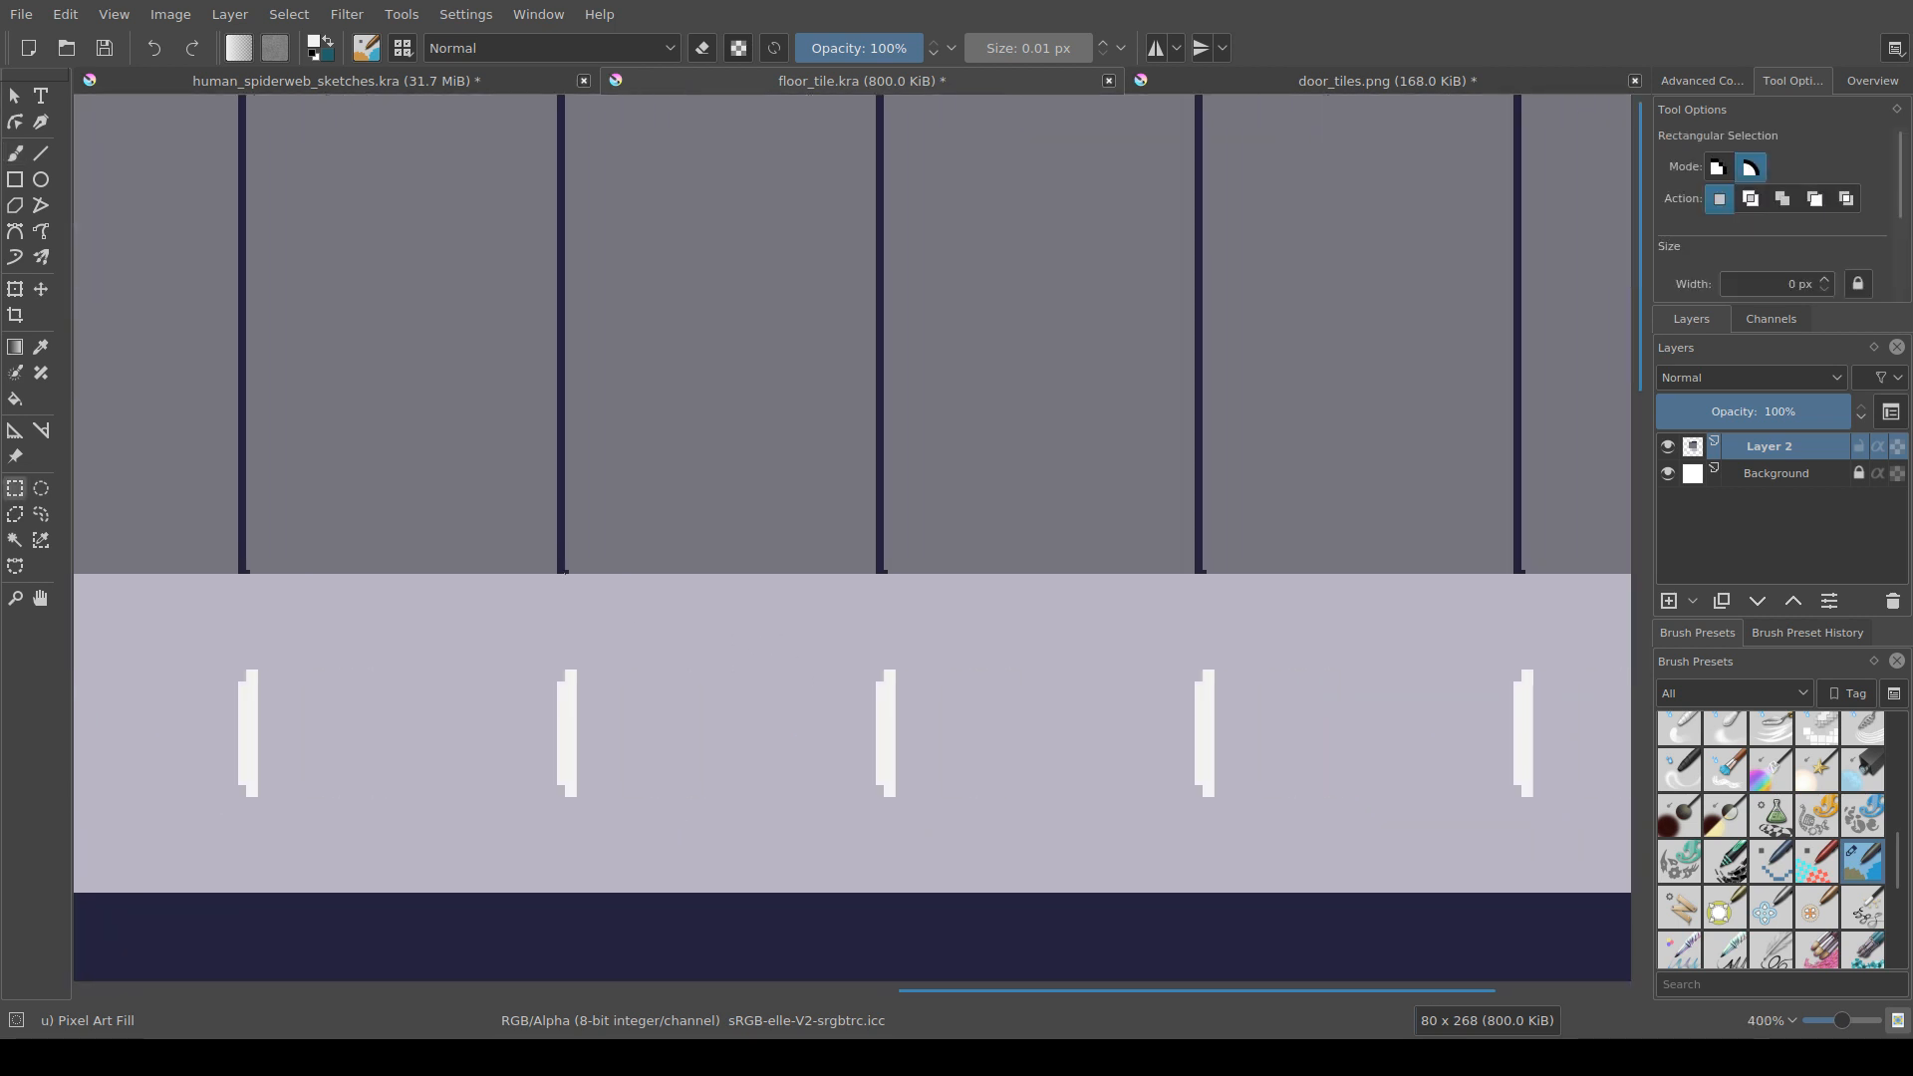
drag(564, 573, 883, 893)
drag(839, 786, 800, 787)
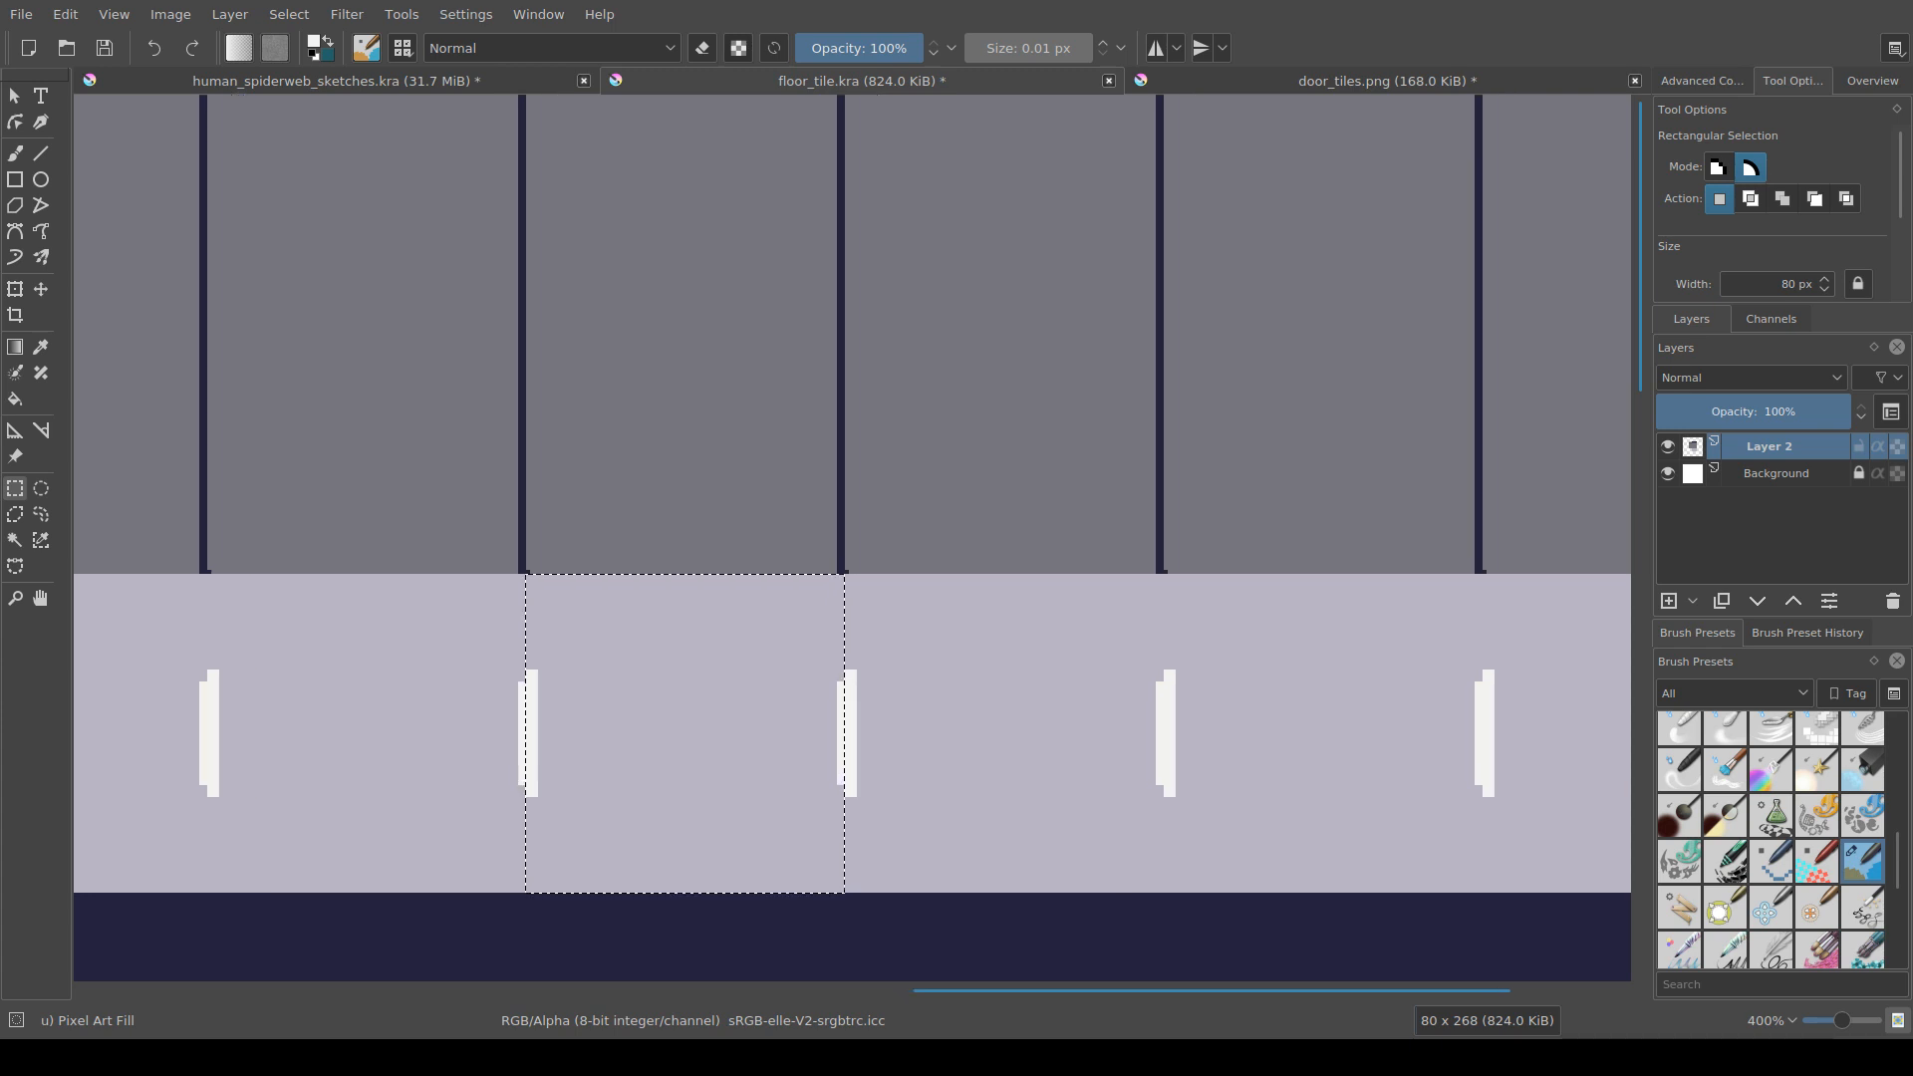
scroll(800, 786, down, 1)
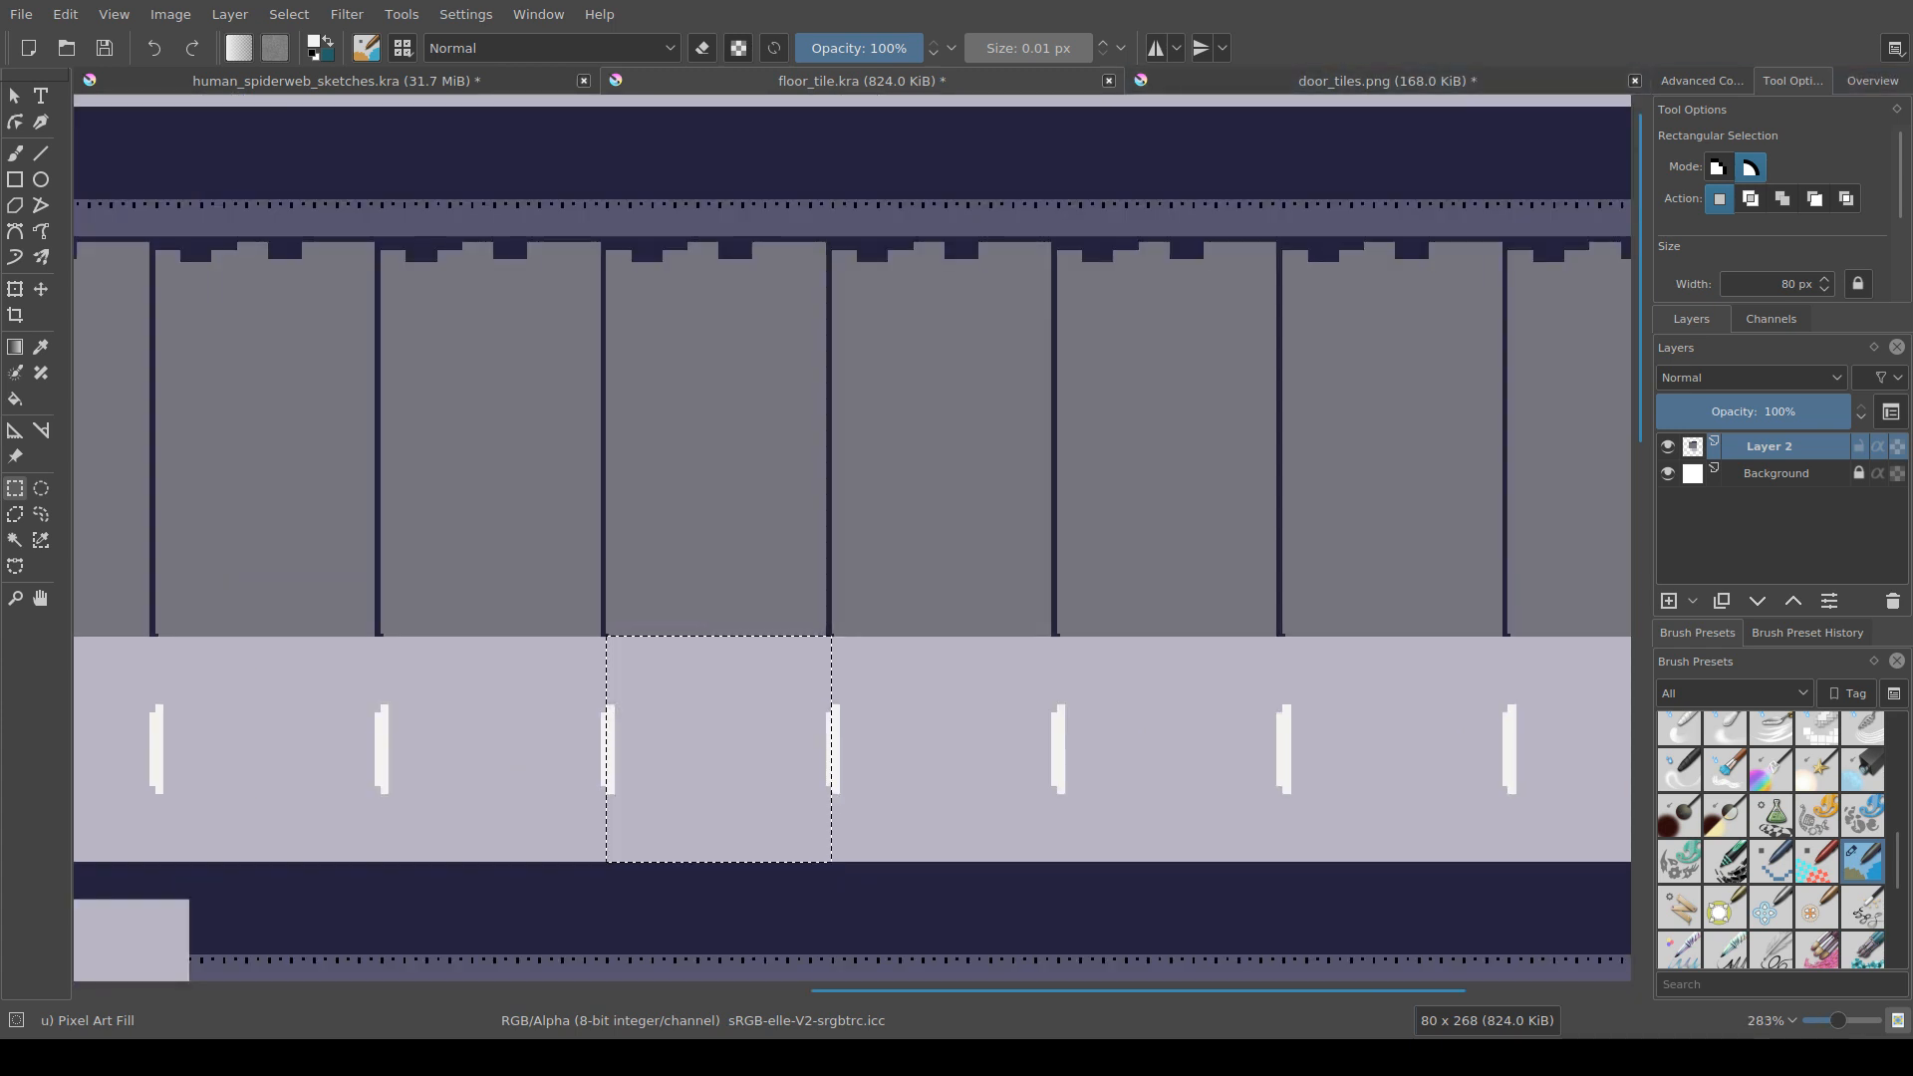
drag(800, 786, 821, 763)
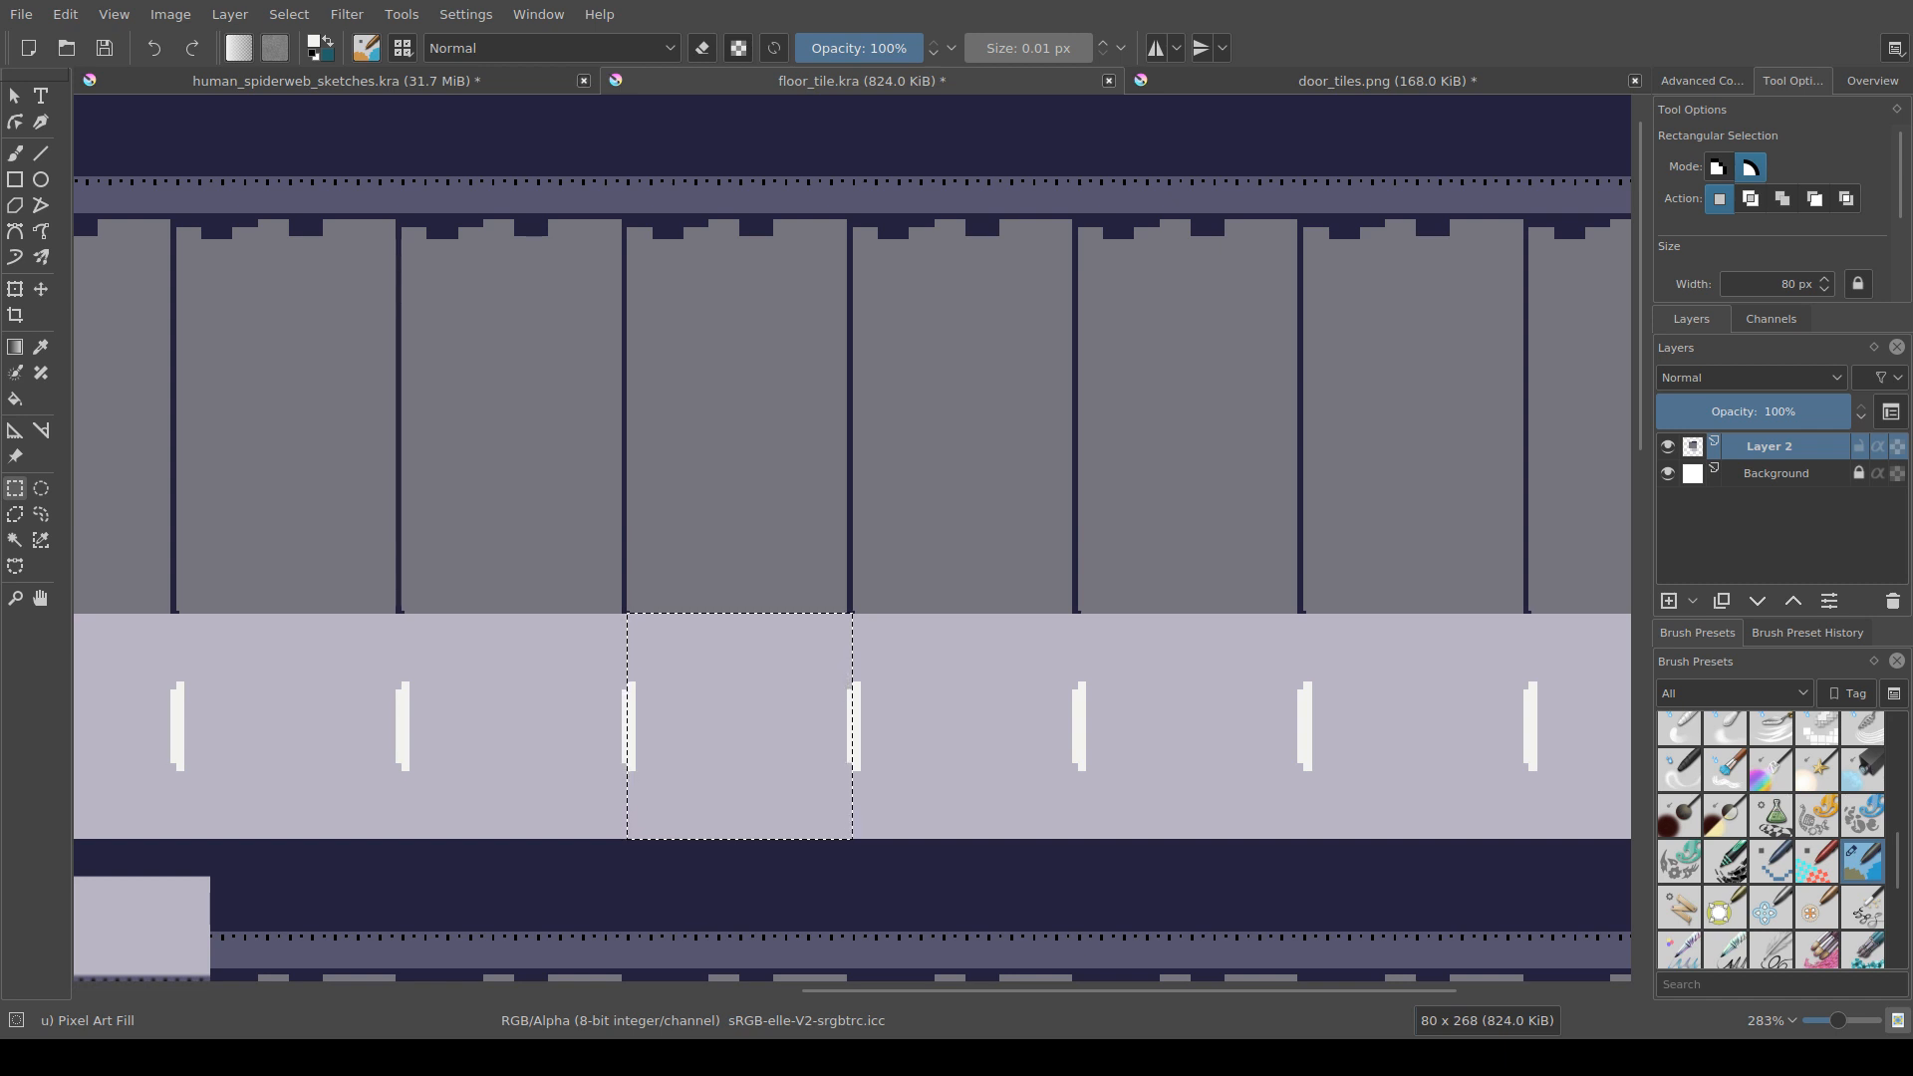
scroll(1773, 210, down, 3)
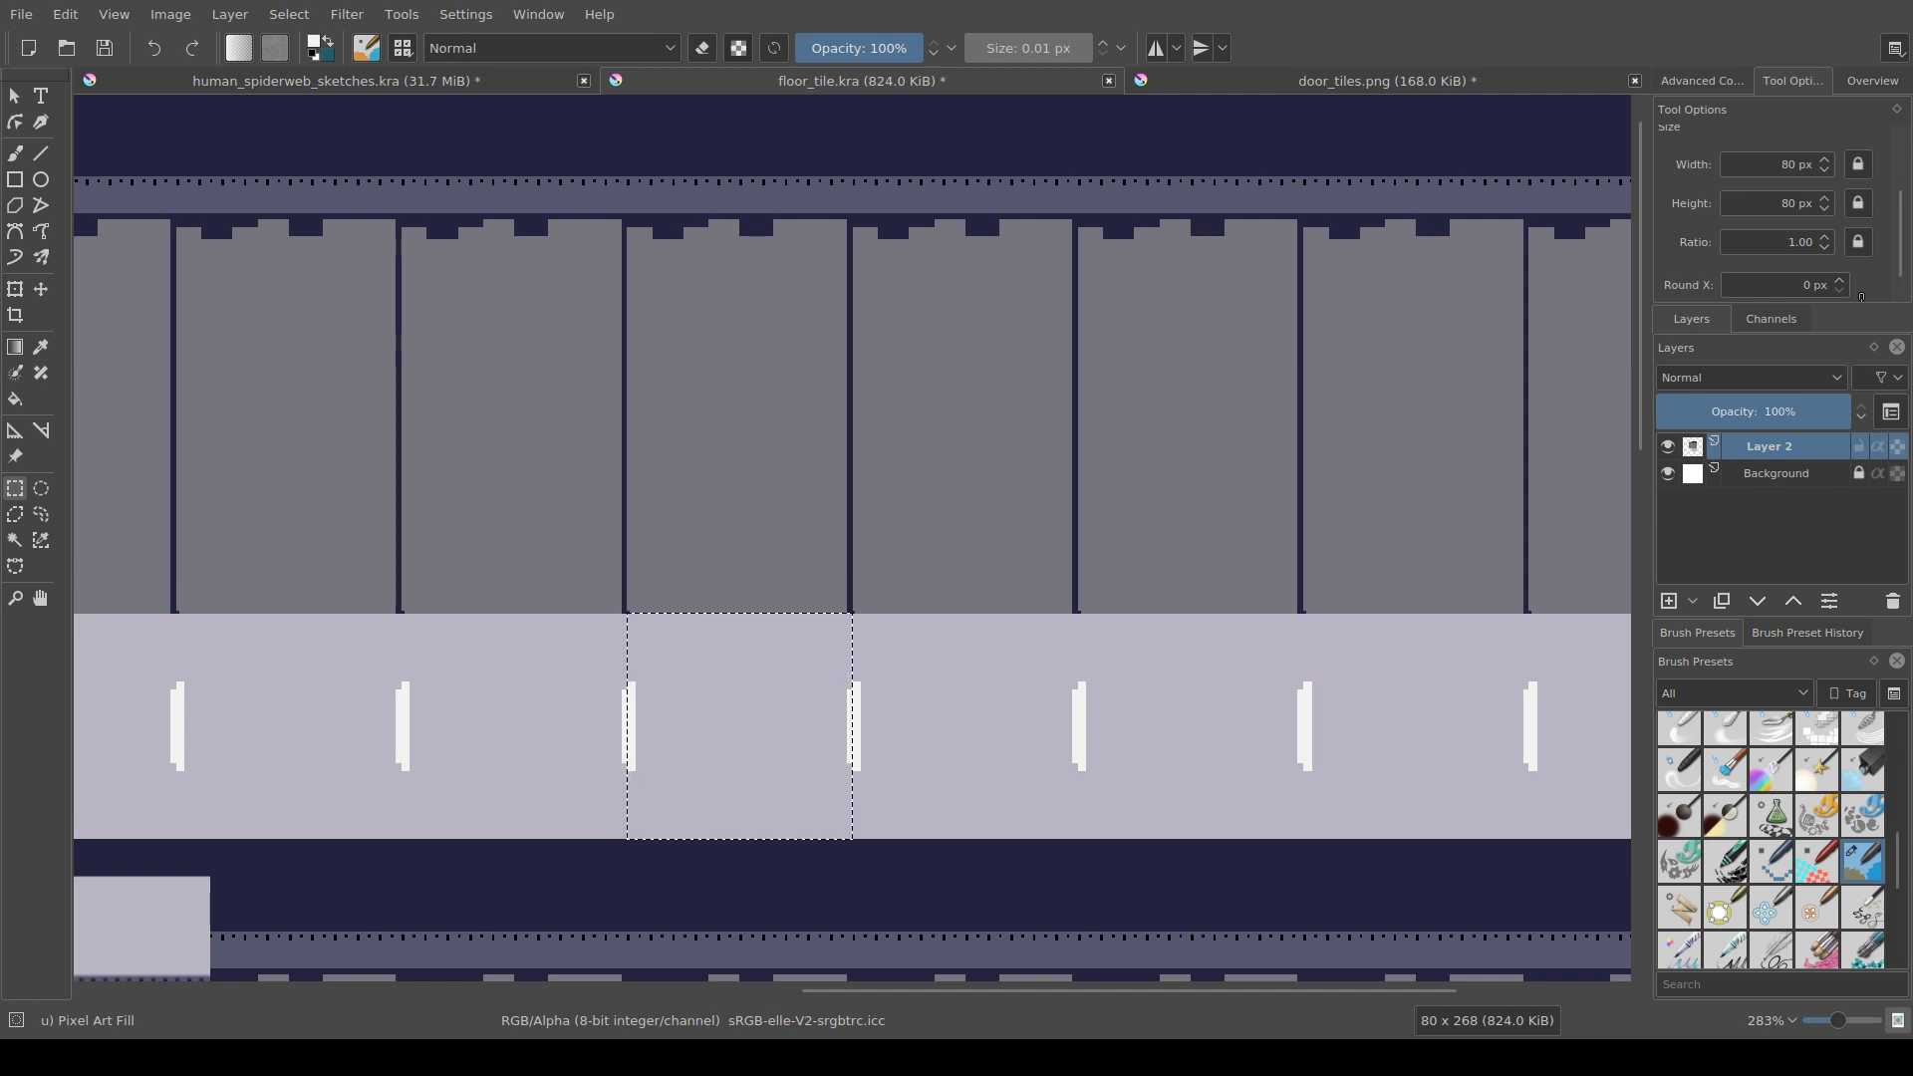
drag(627, 700, 627, 704)
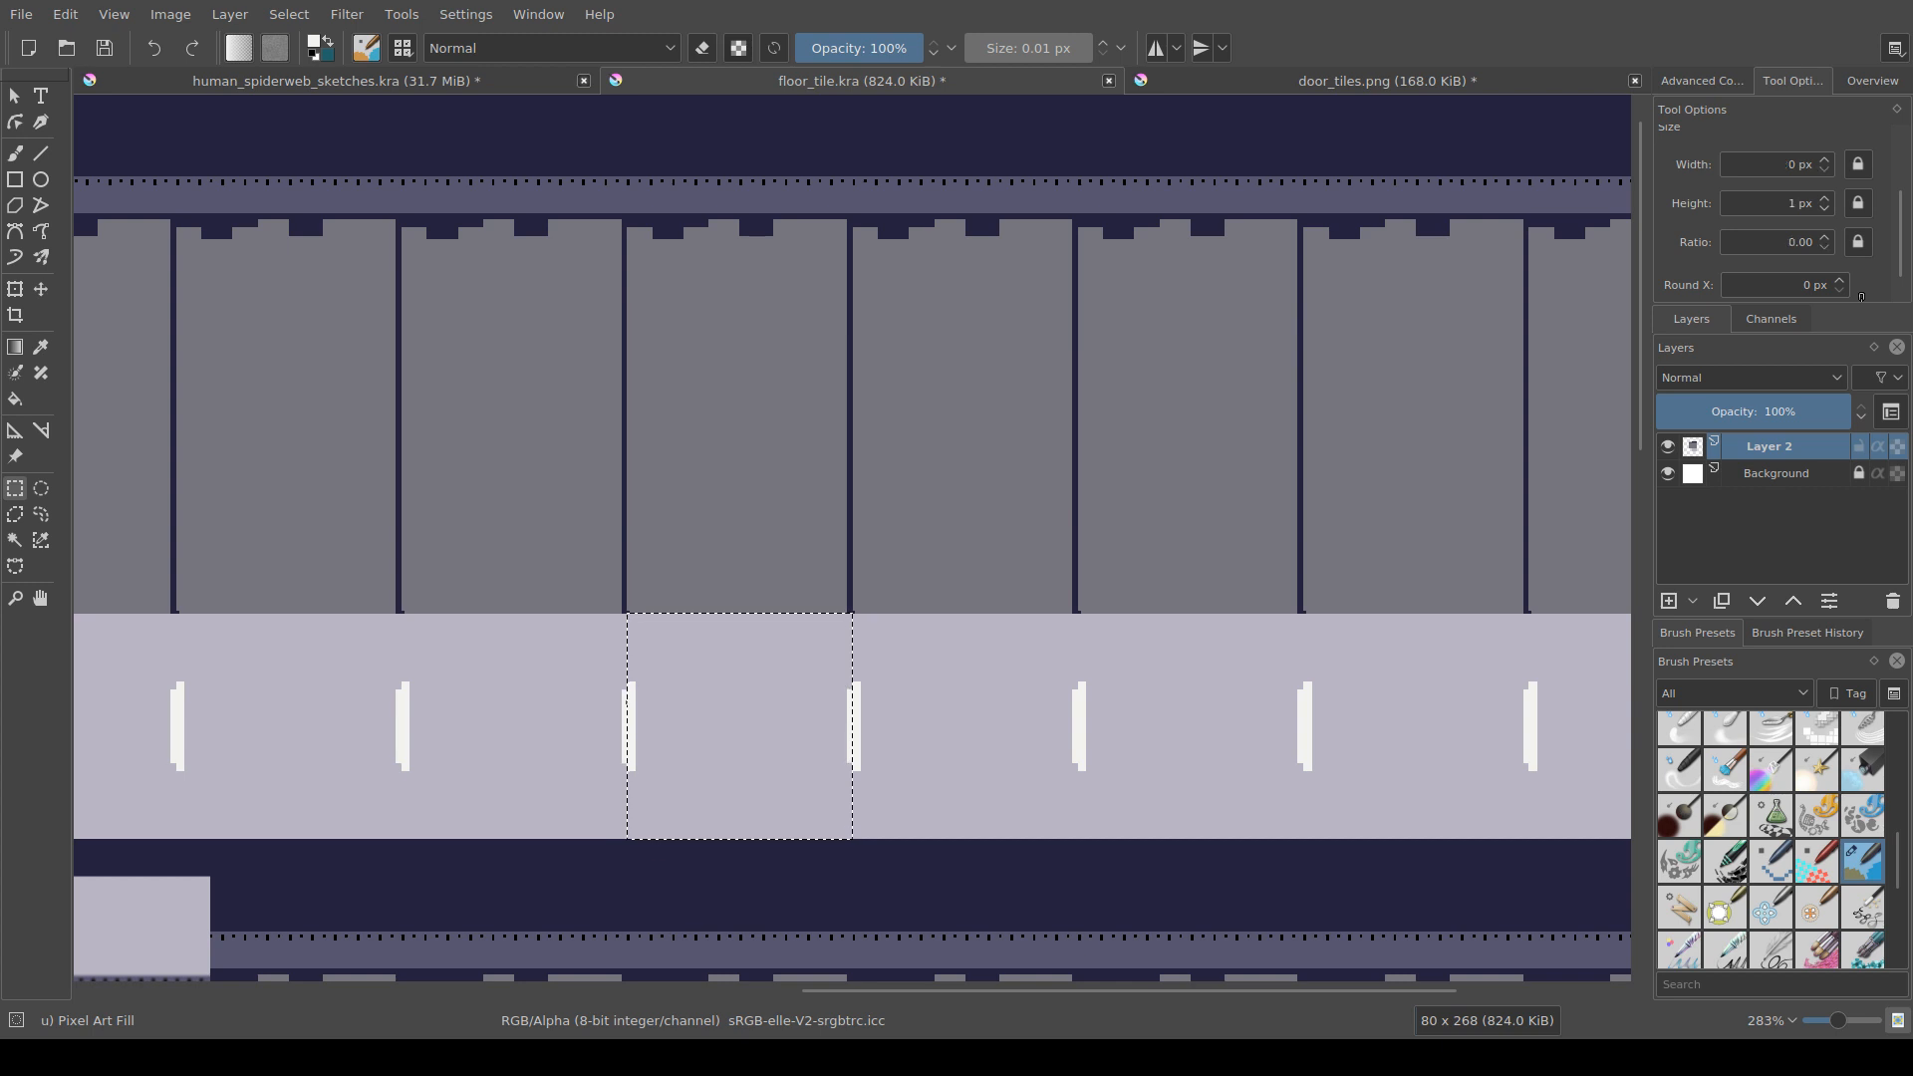
Step: Set the brush size to 3.19 px, undo the test dab on the floor tile, and save floor_tile.kra
key(b)
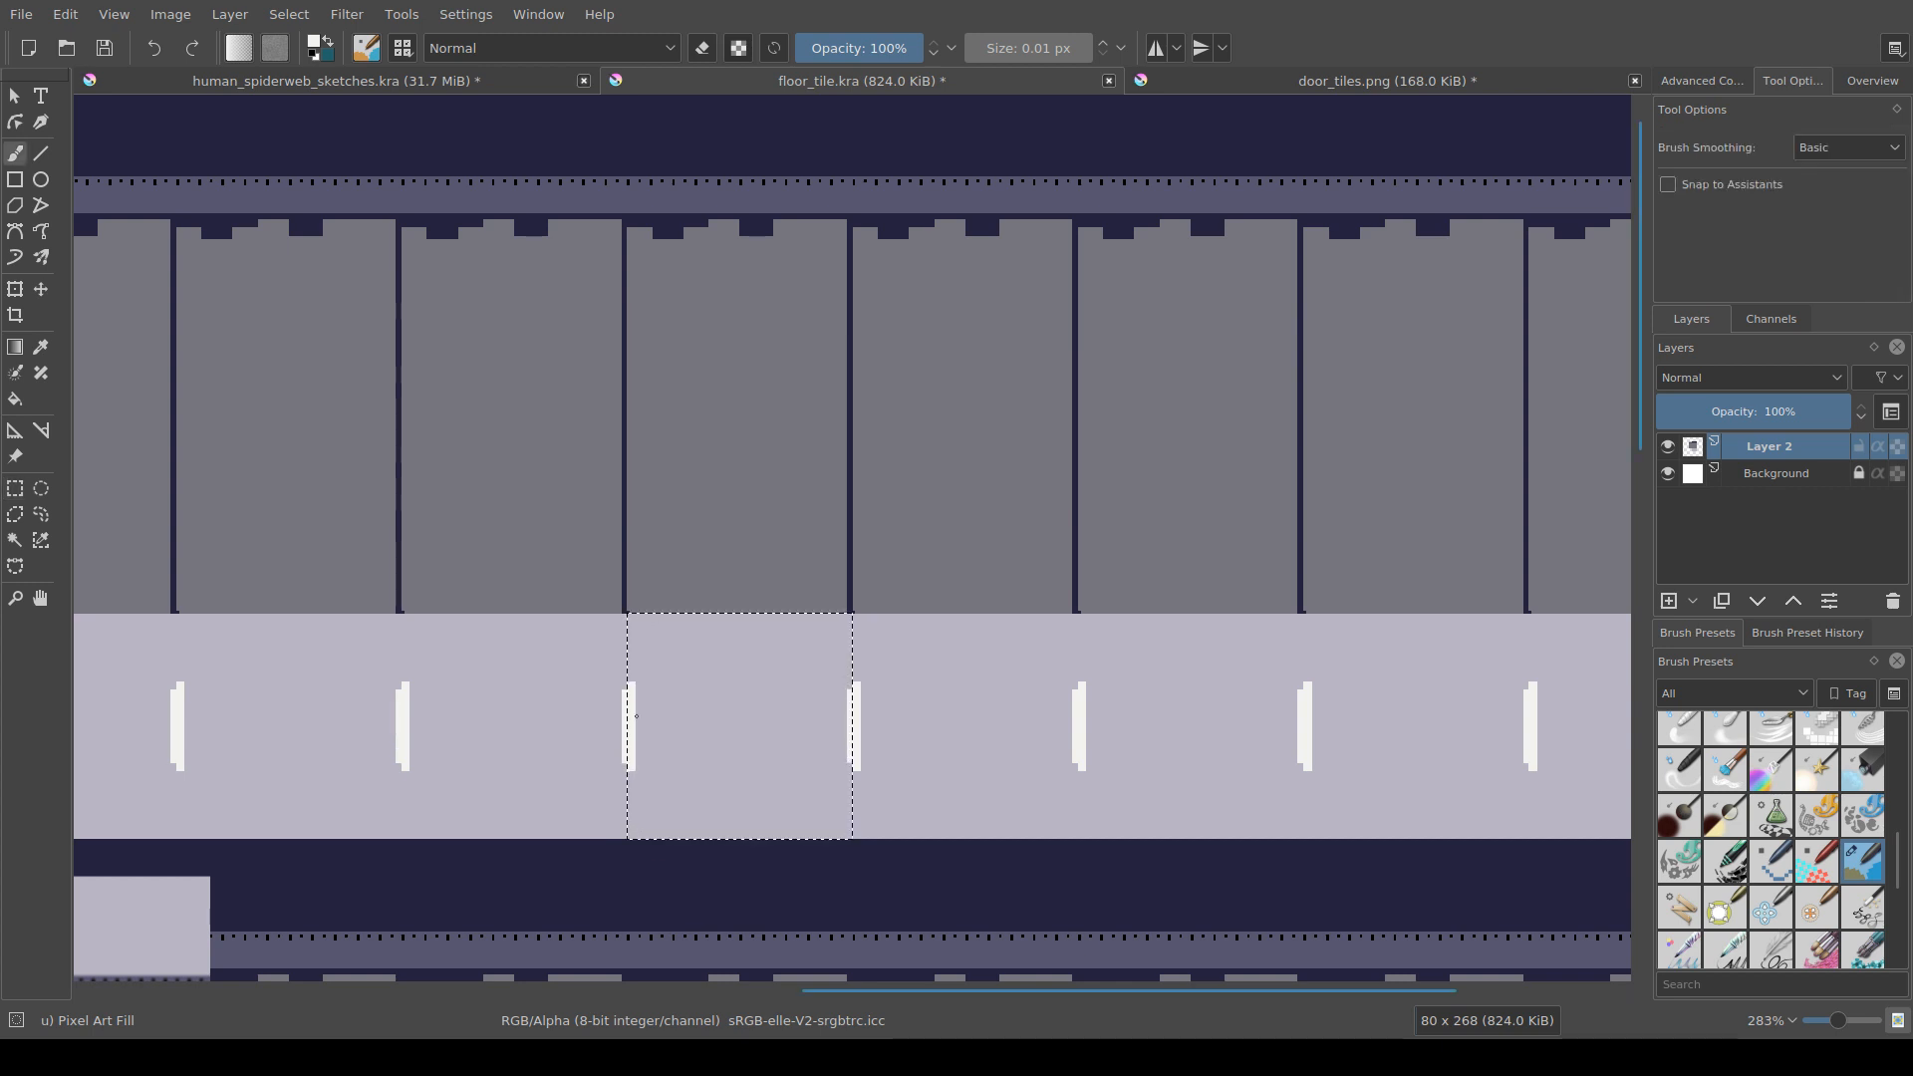
drag(690, 618, 699, 618)
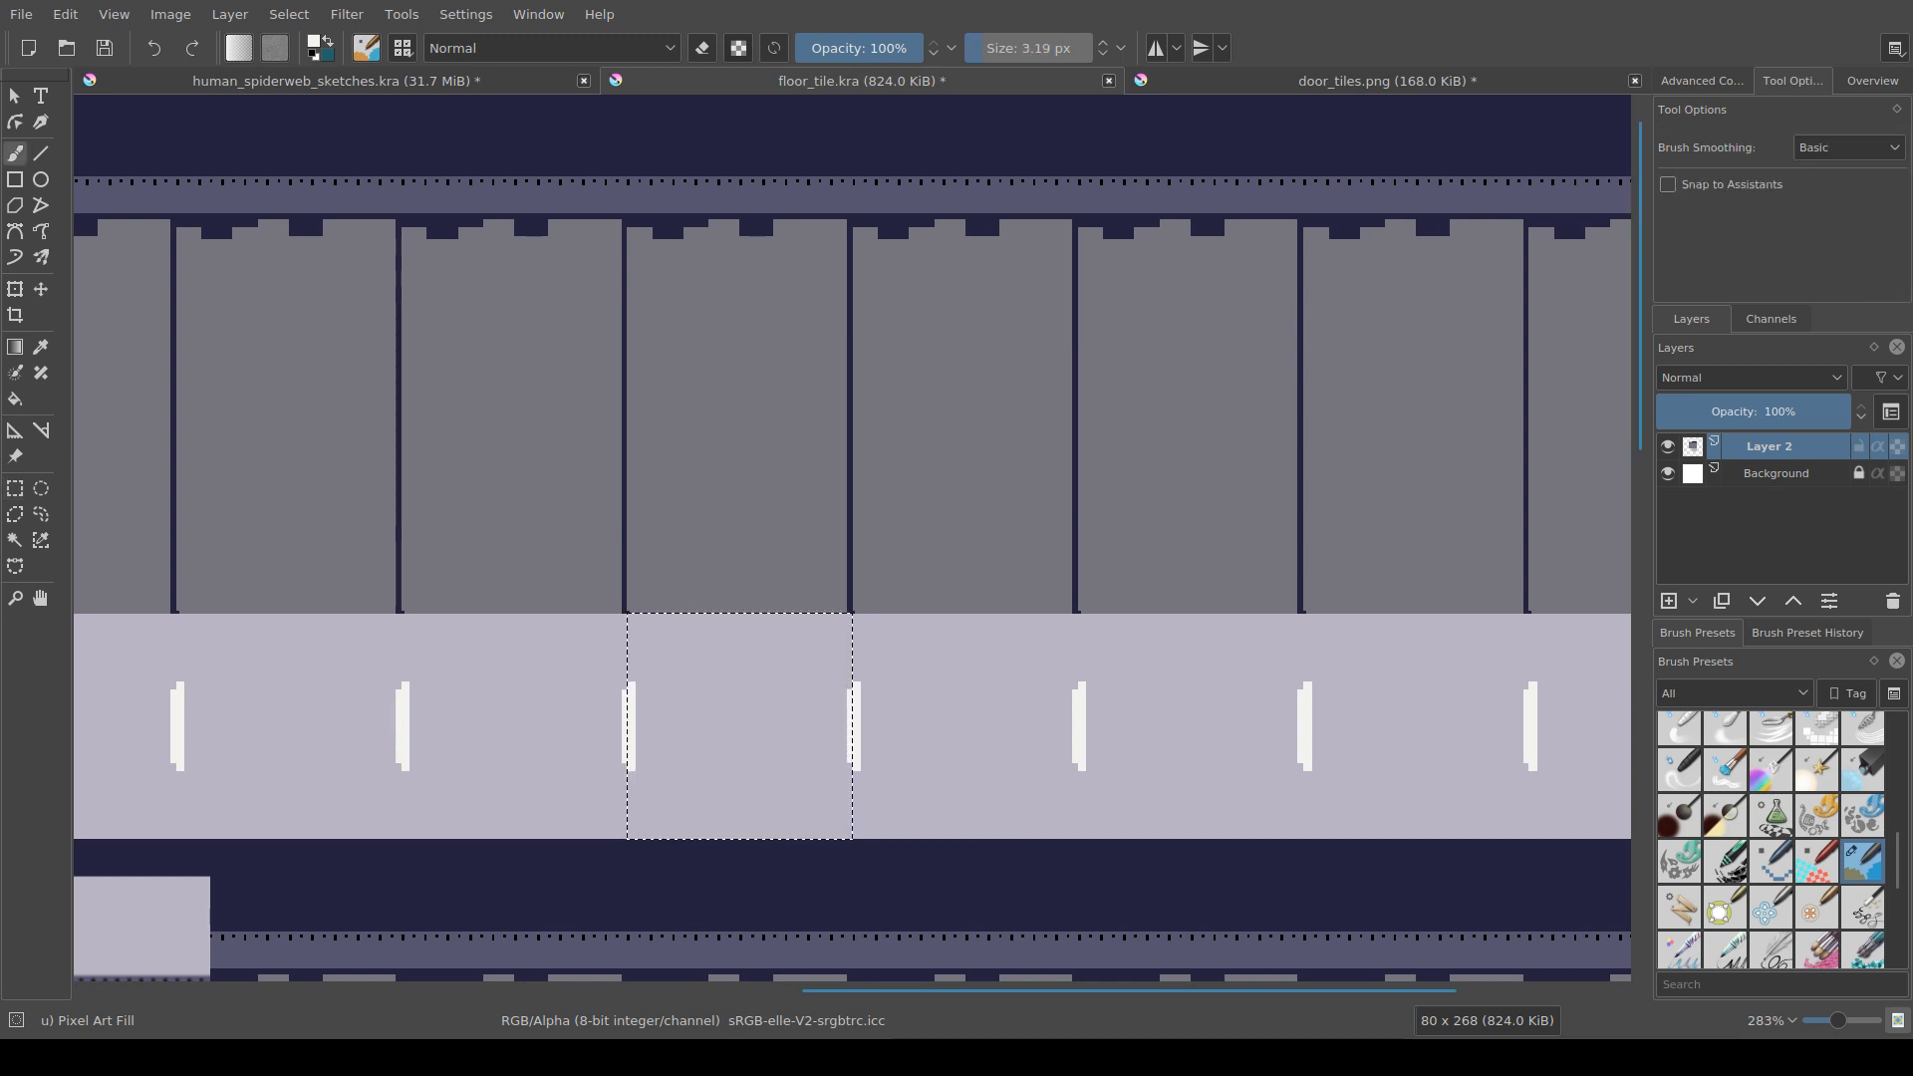
click(736, 618)
key(ctrl+z)
click(605, 621)
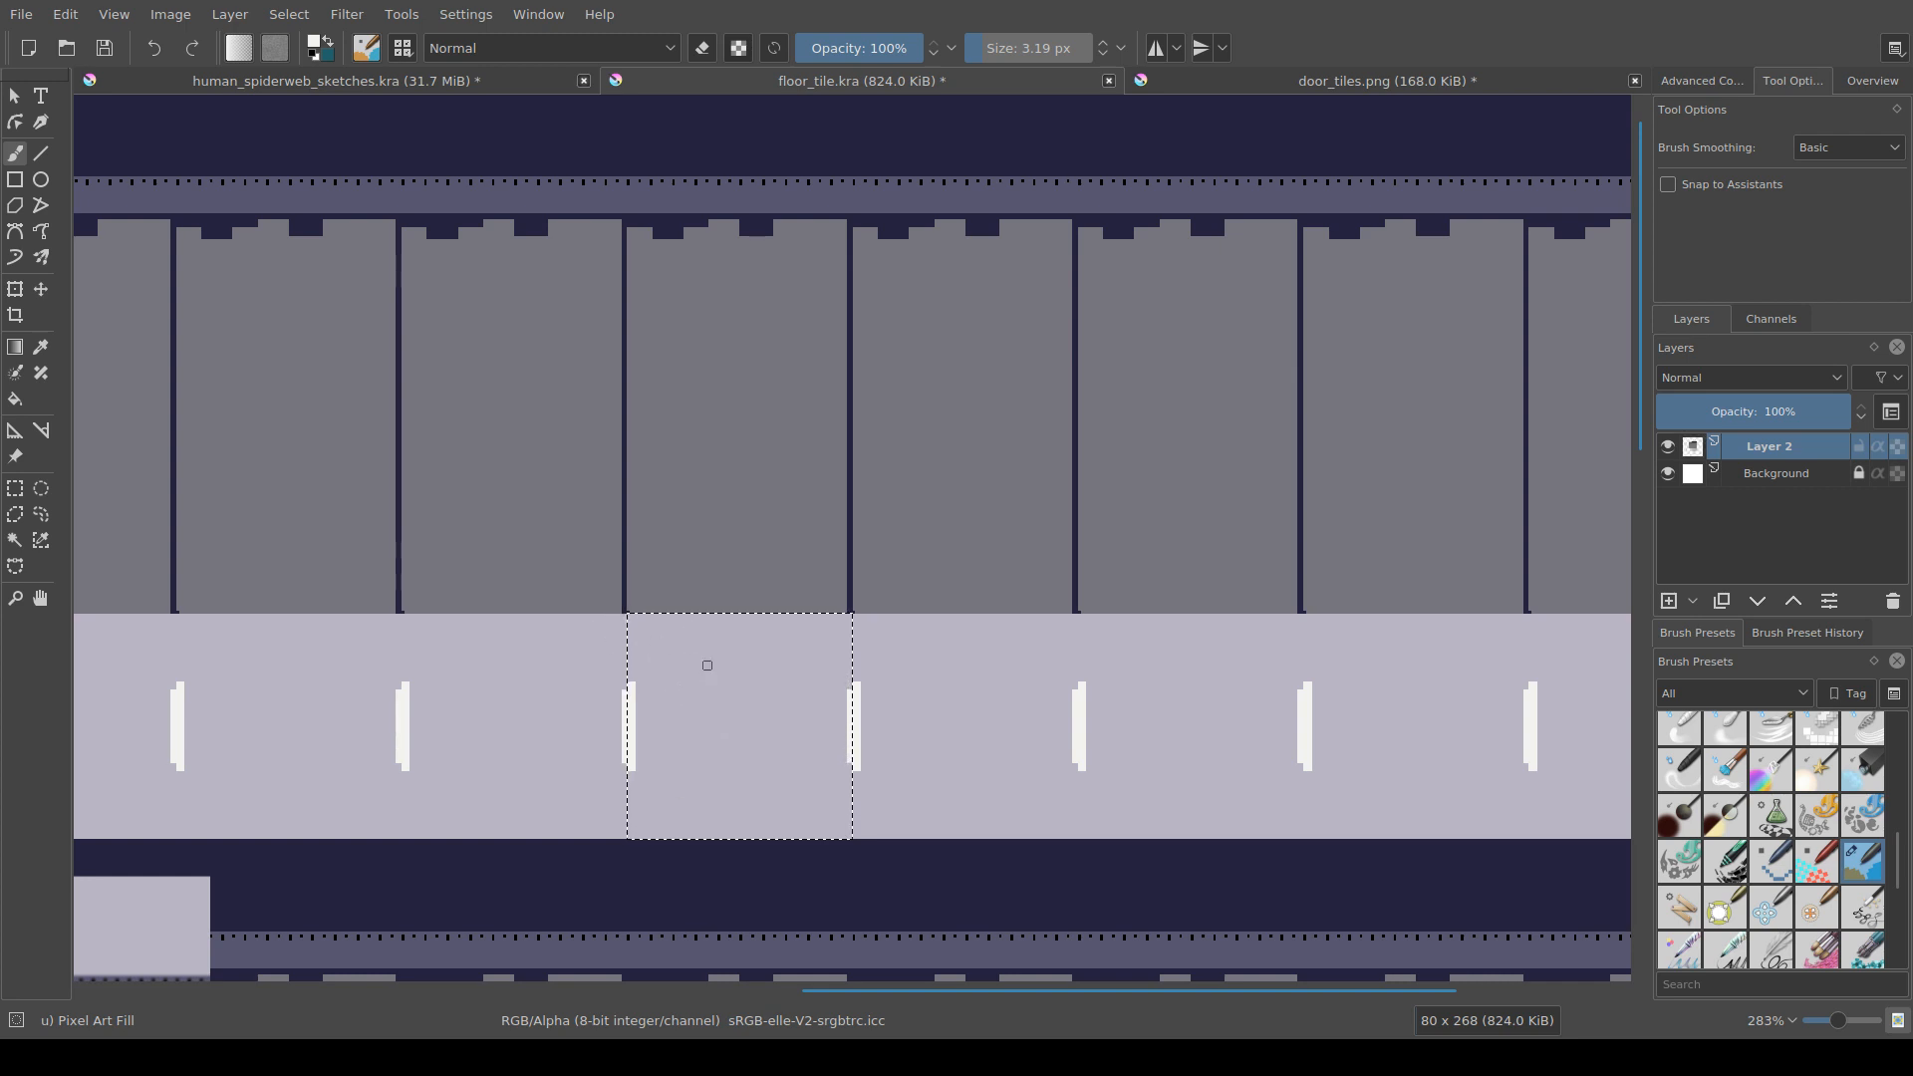
scroll(704, 662, up, 3)
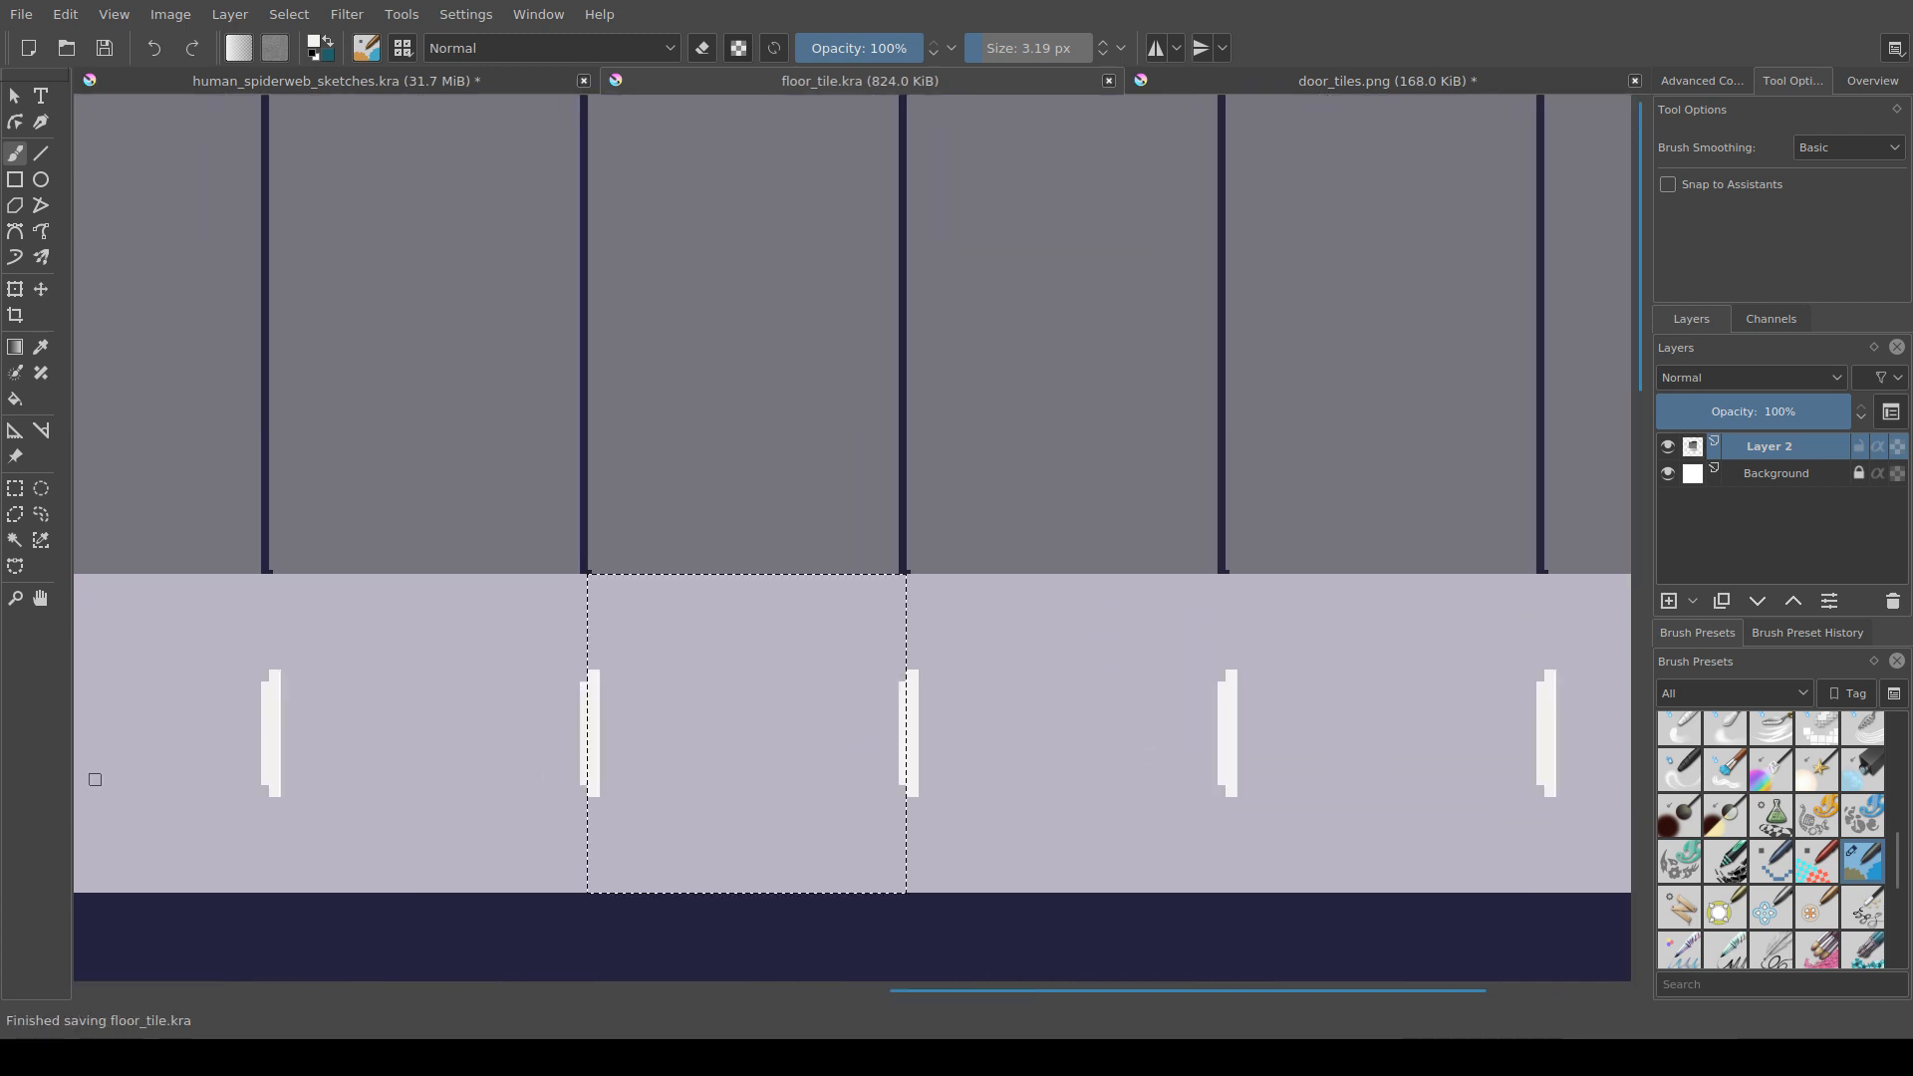
key(ctrl+s)
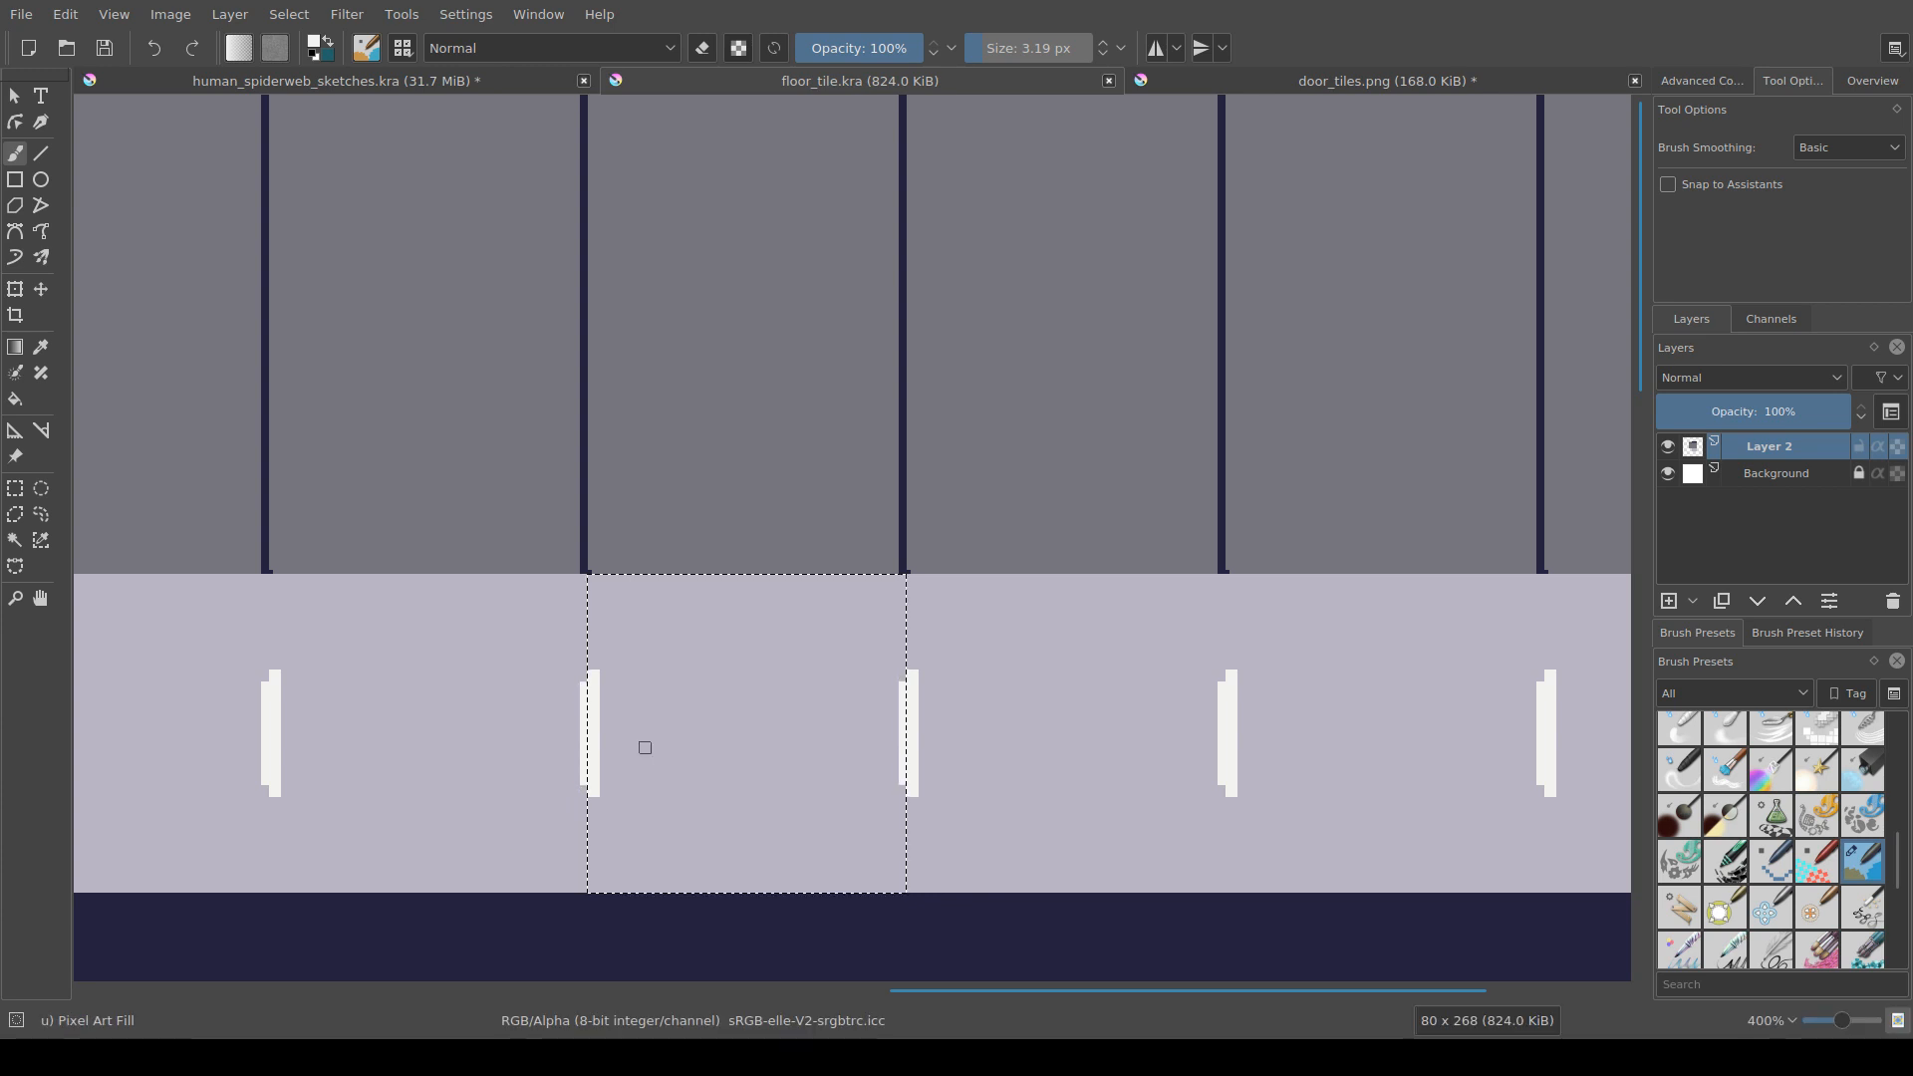
Step: Clear the tile selection and undo a trial brush stroke across the middle of the floor tile
key(ctrl+shift+a)
drag(638, 707, 796, 723)
key(ctrl+z)
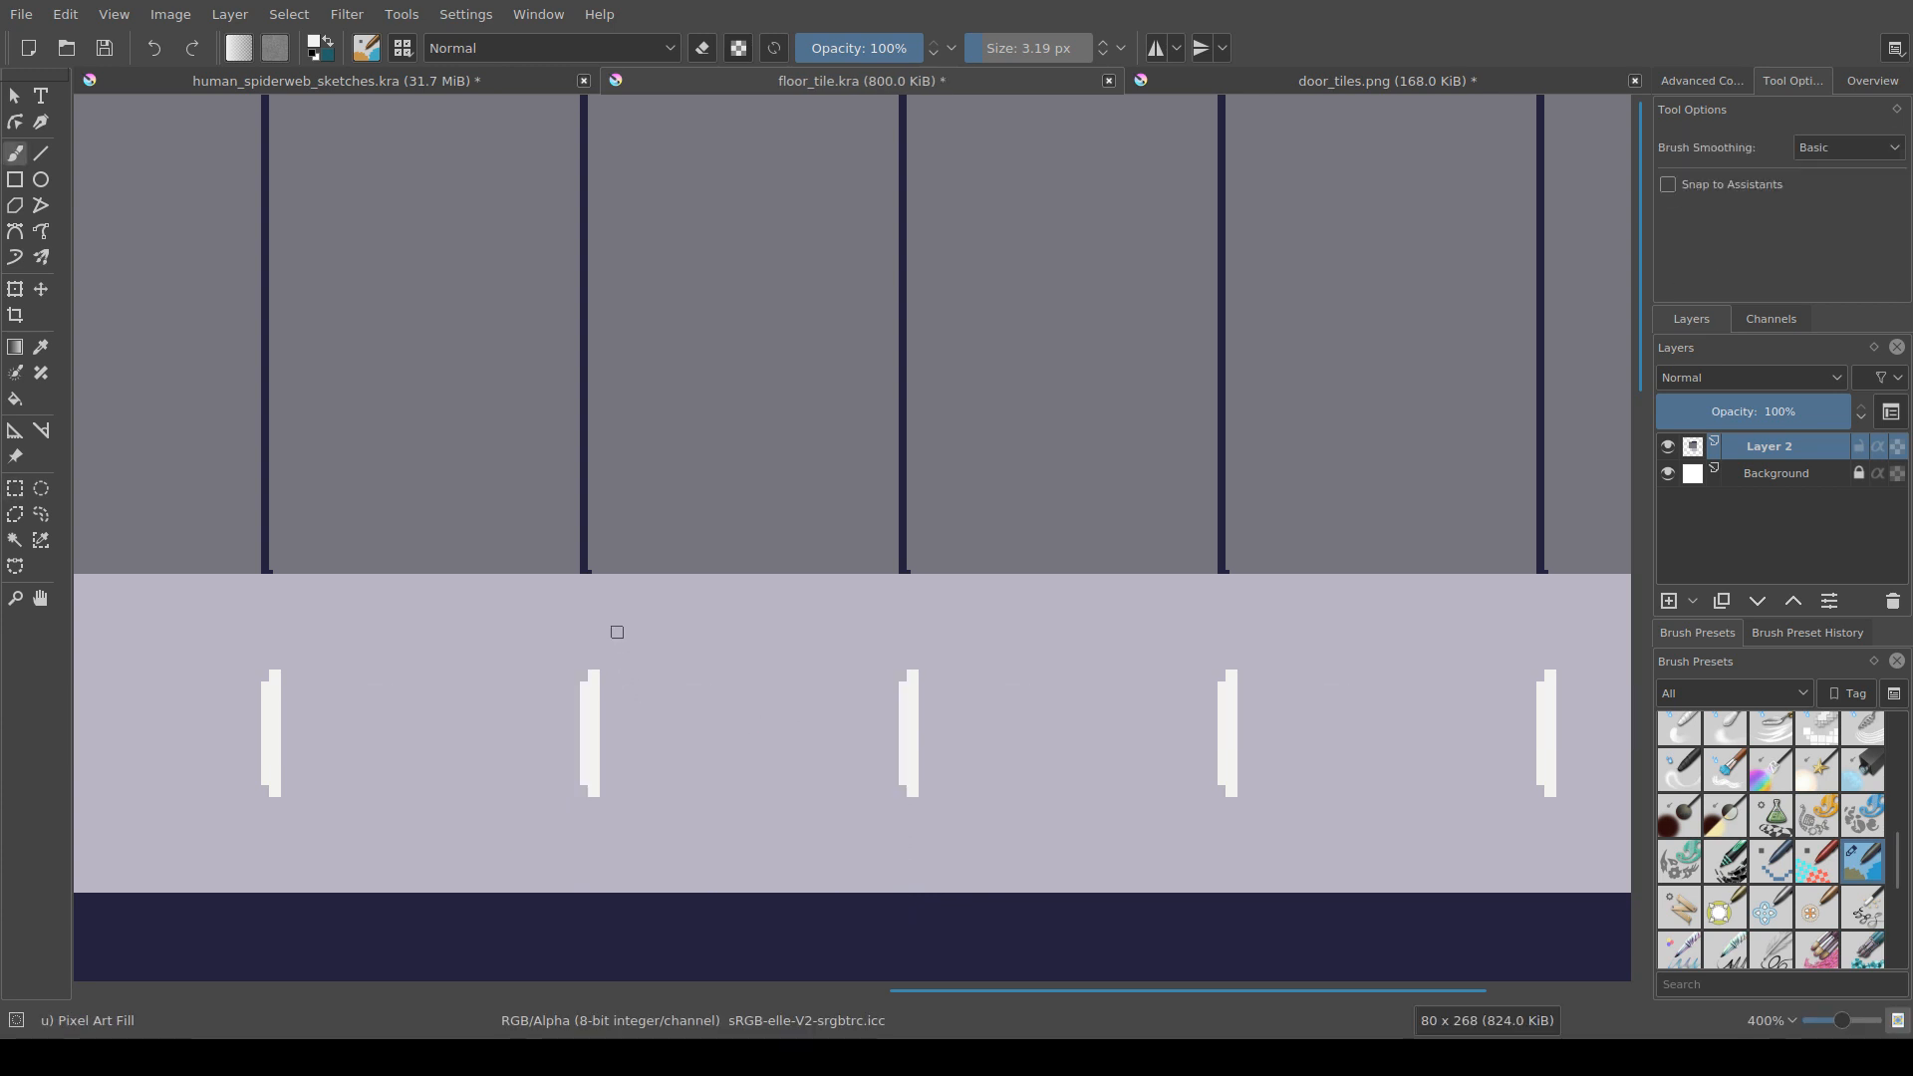
key(ctrl+r)
drag(585, 578, 906, 894)
key(ctrl+shift+a)
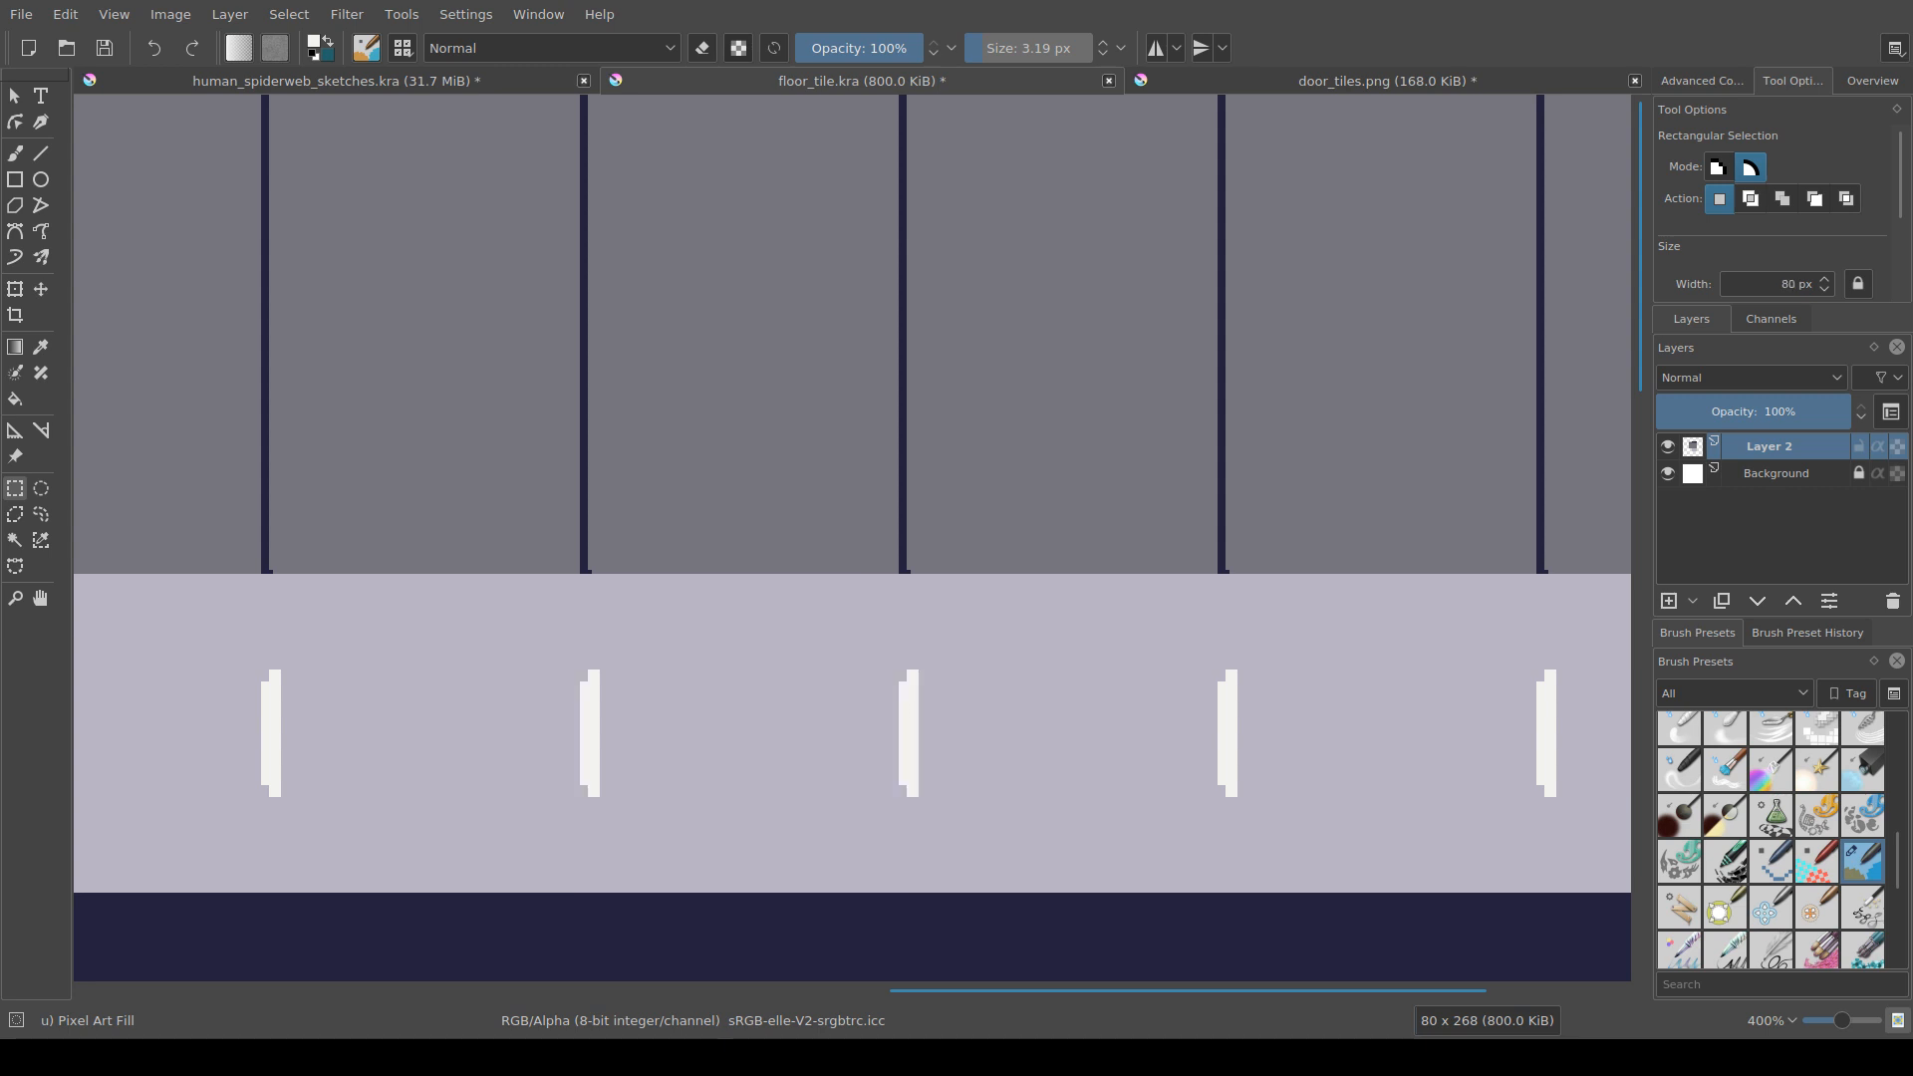
drag(903, 894, 586, 571)
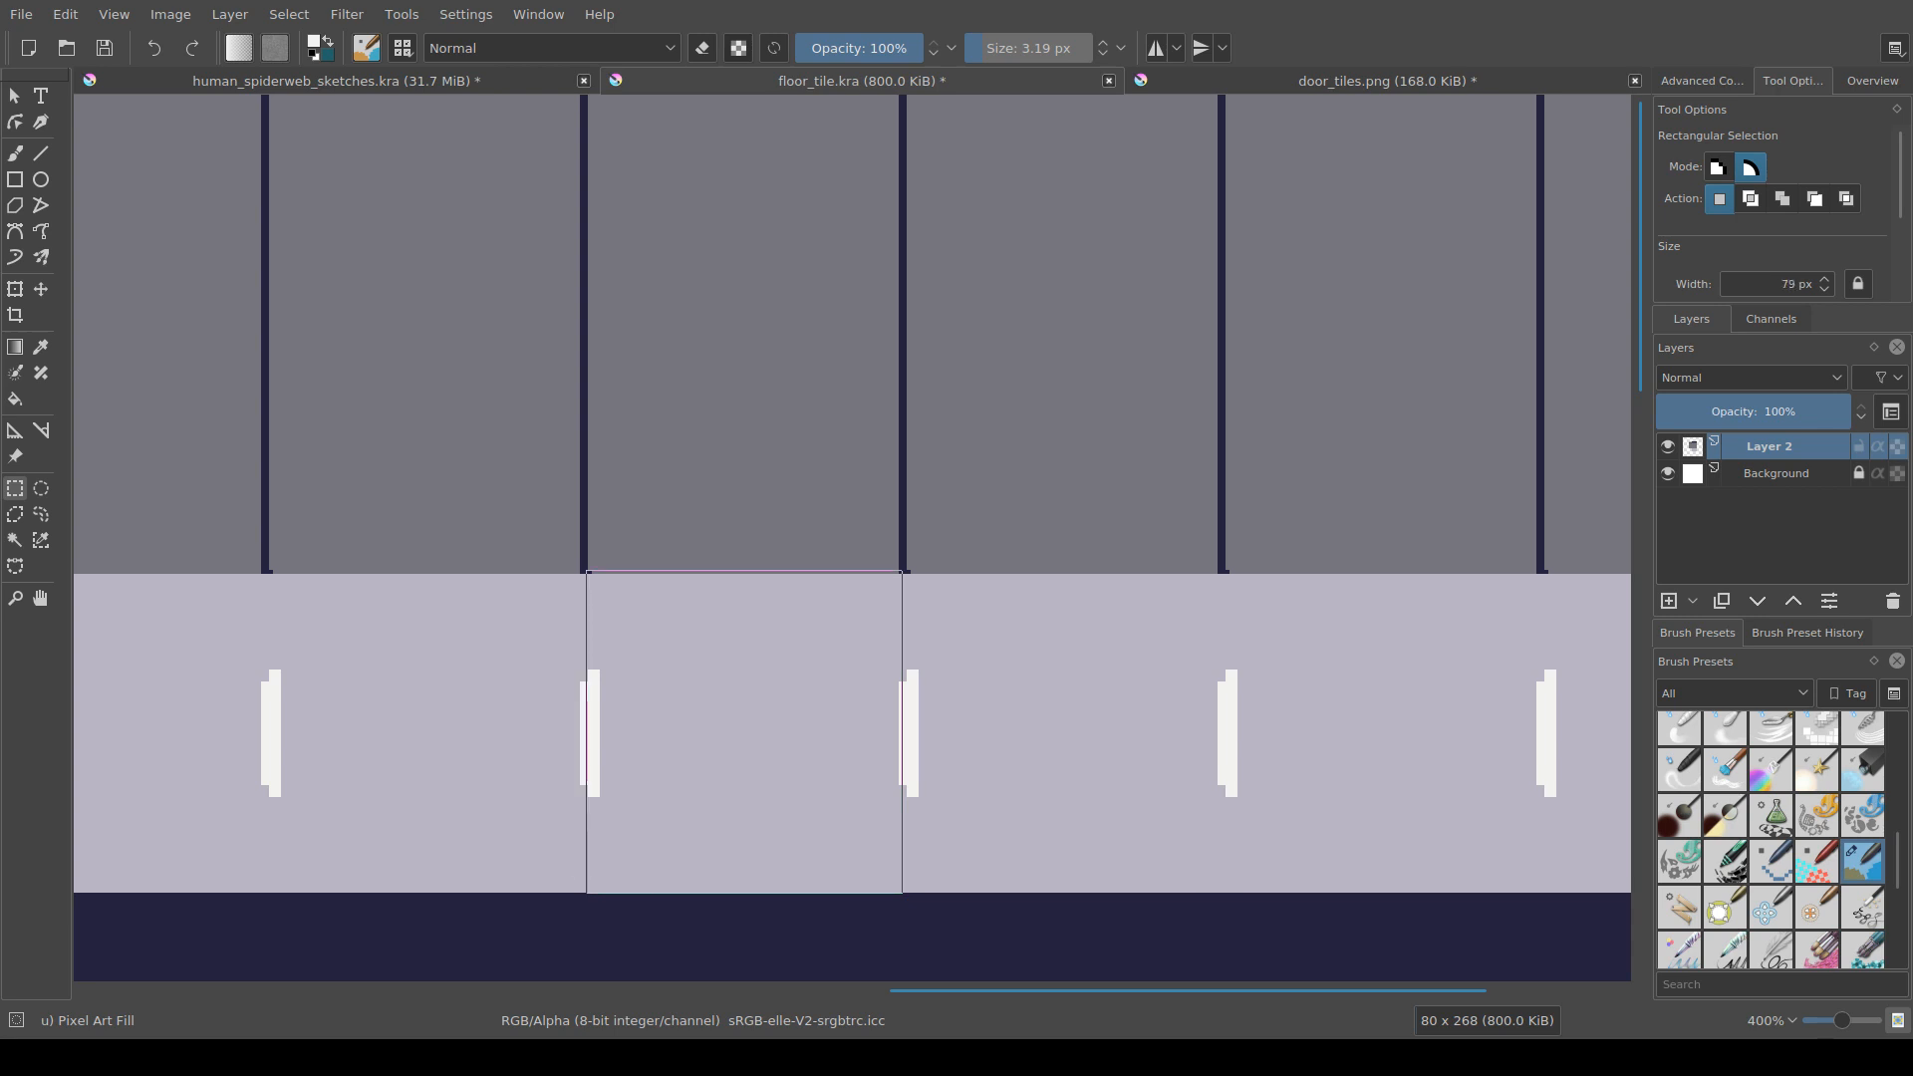
key(ctrl+shift+a)
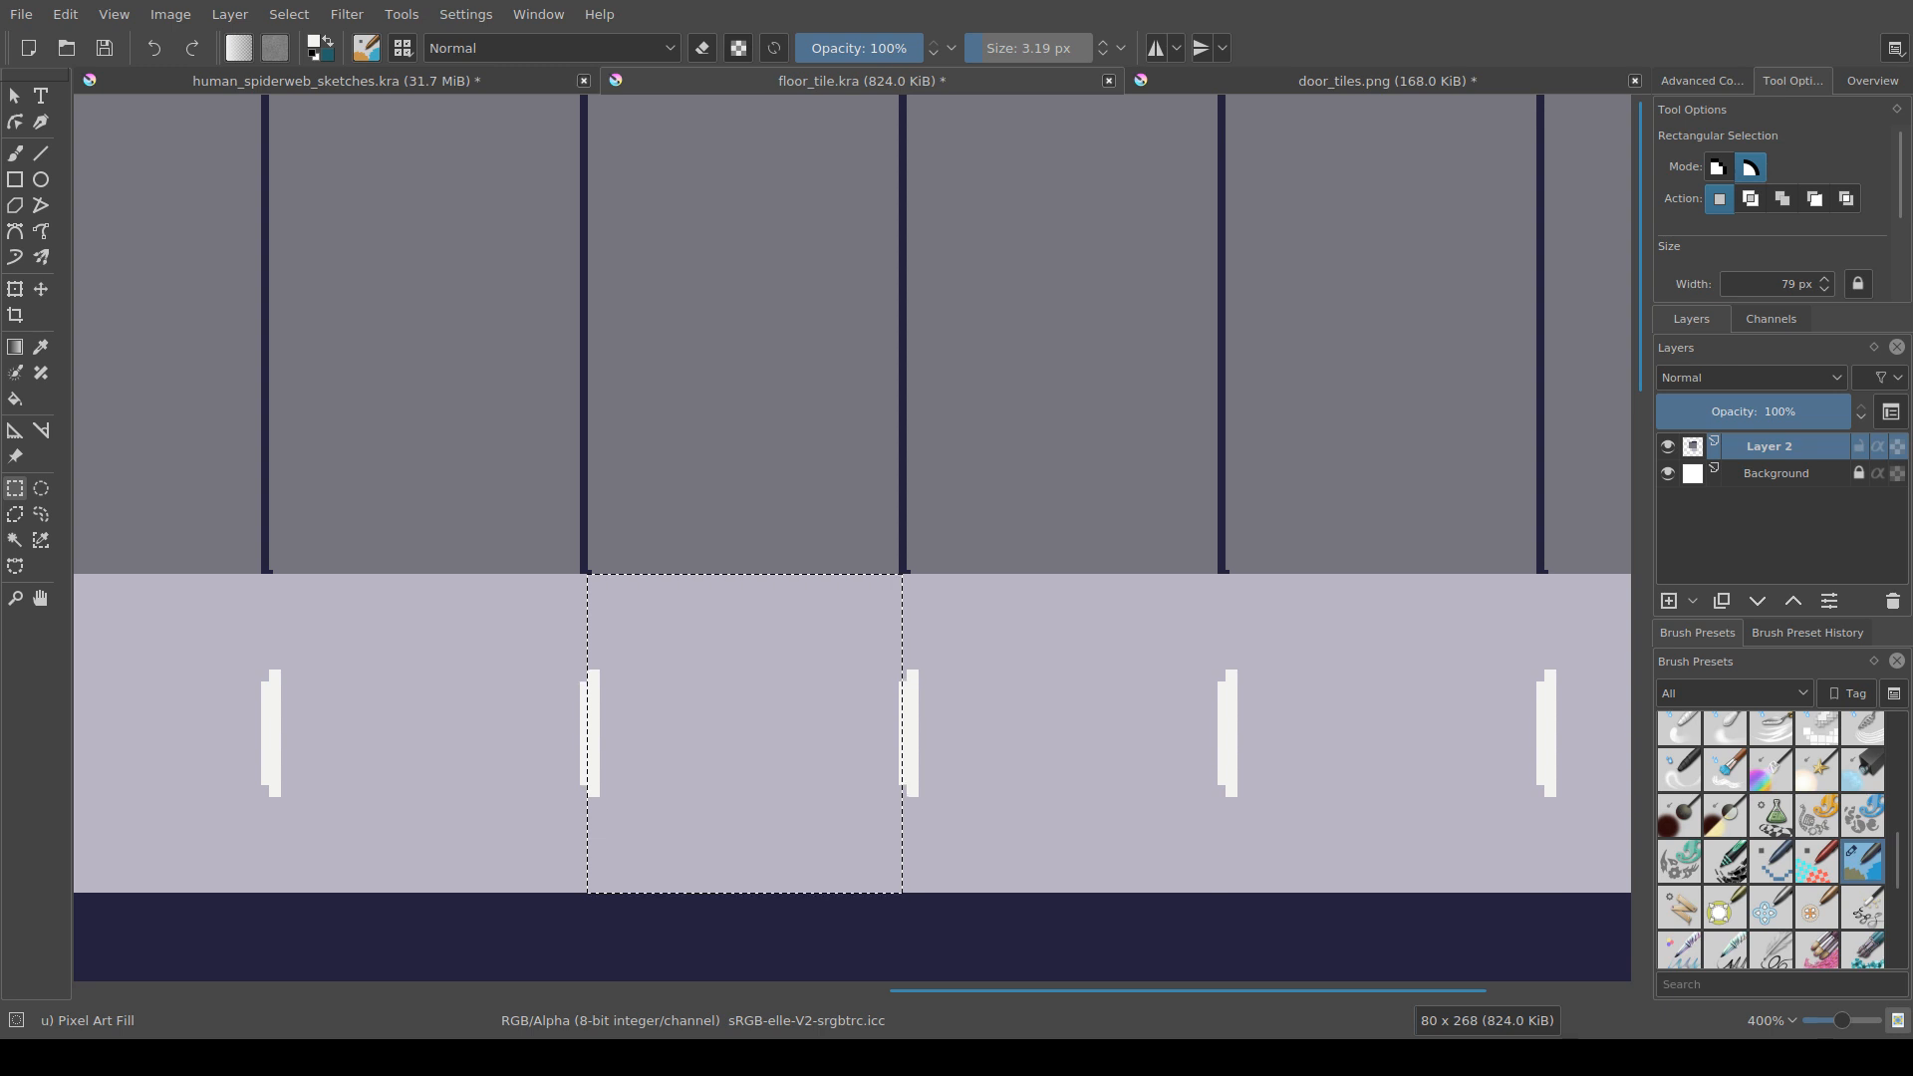
scroll(1010, 893, up, 1)
drag(1010, 892, 936, 893)
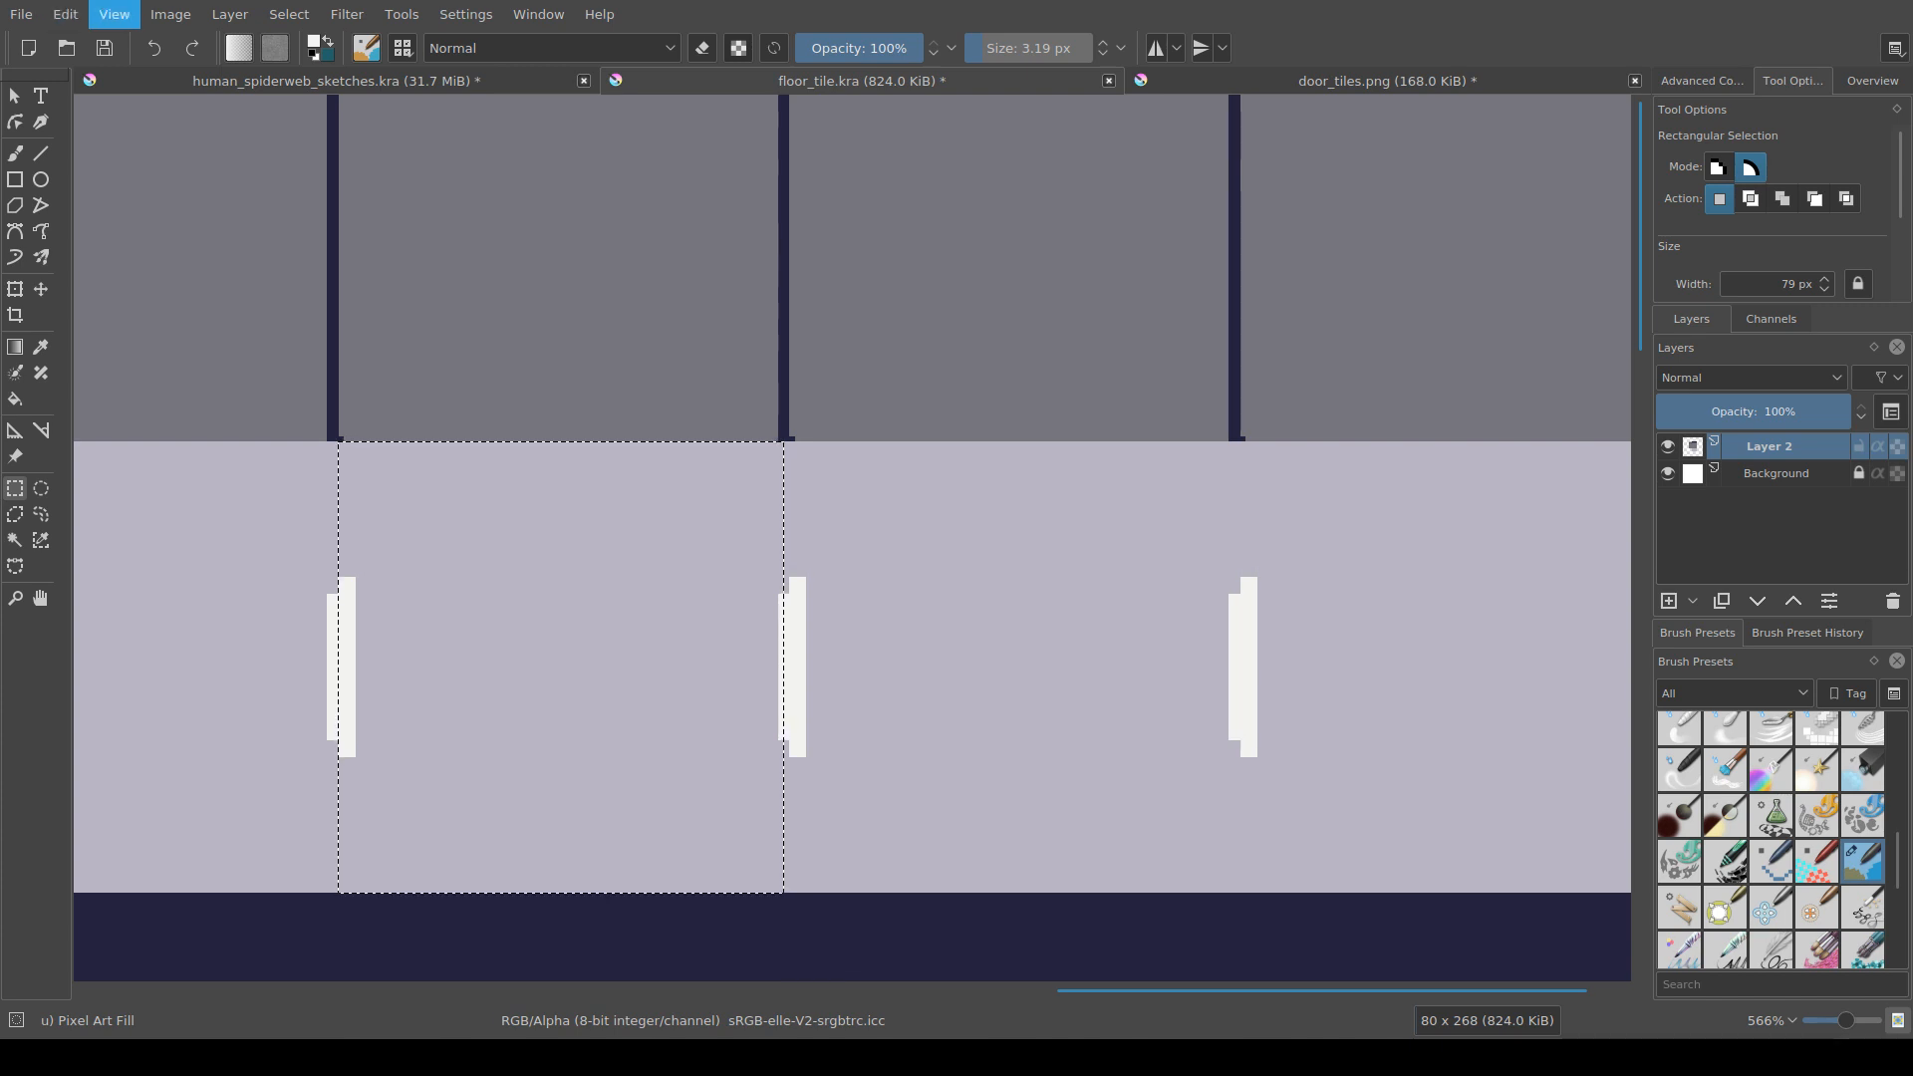
Step: Select the whole 80 px wide floor tile with wrap-around mode temporarily off, and save floor_tile.kra
key(w)
scroll(621, 703, down, 5)
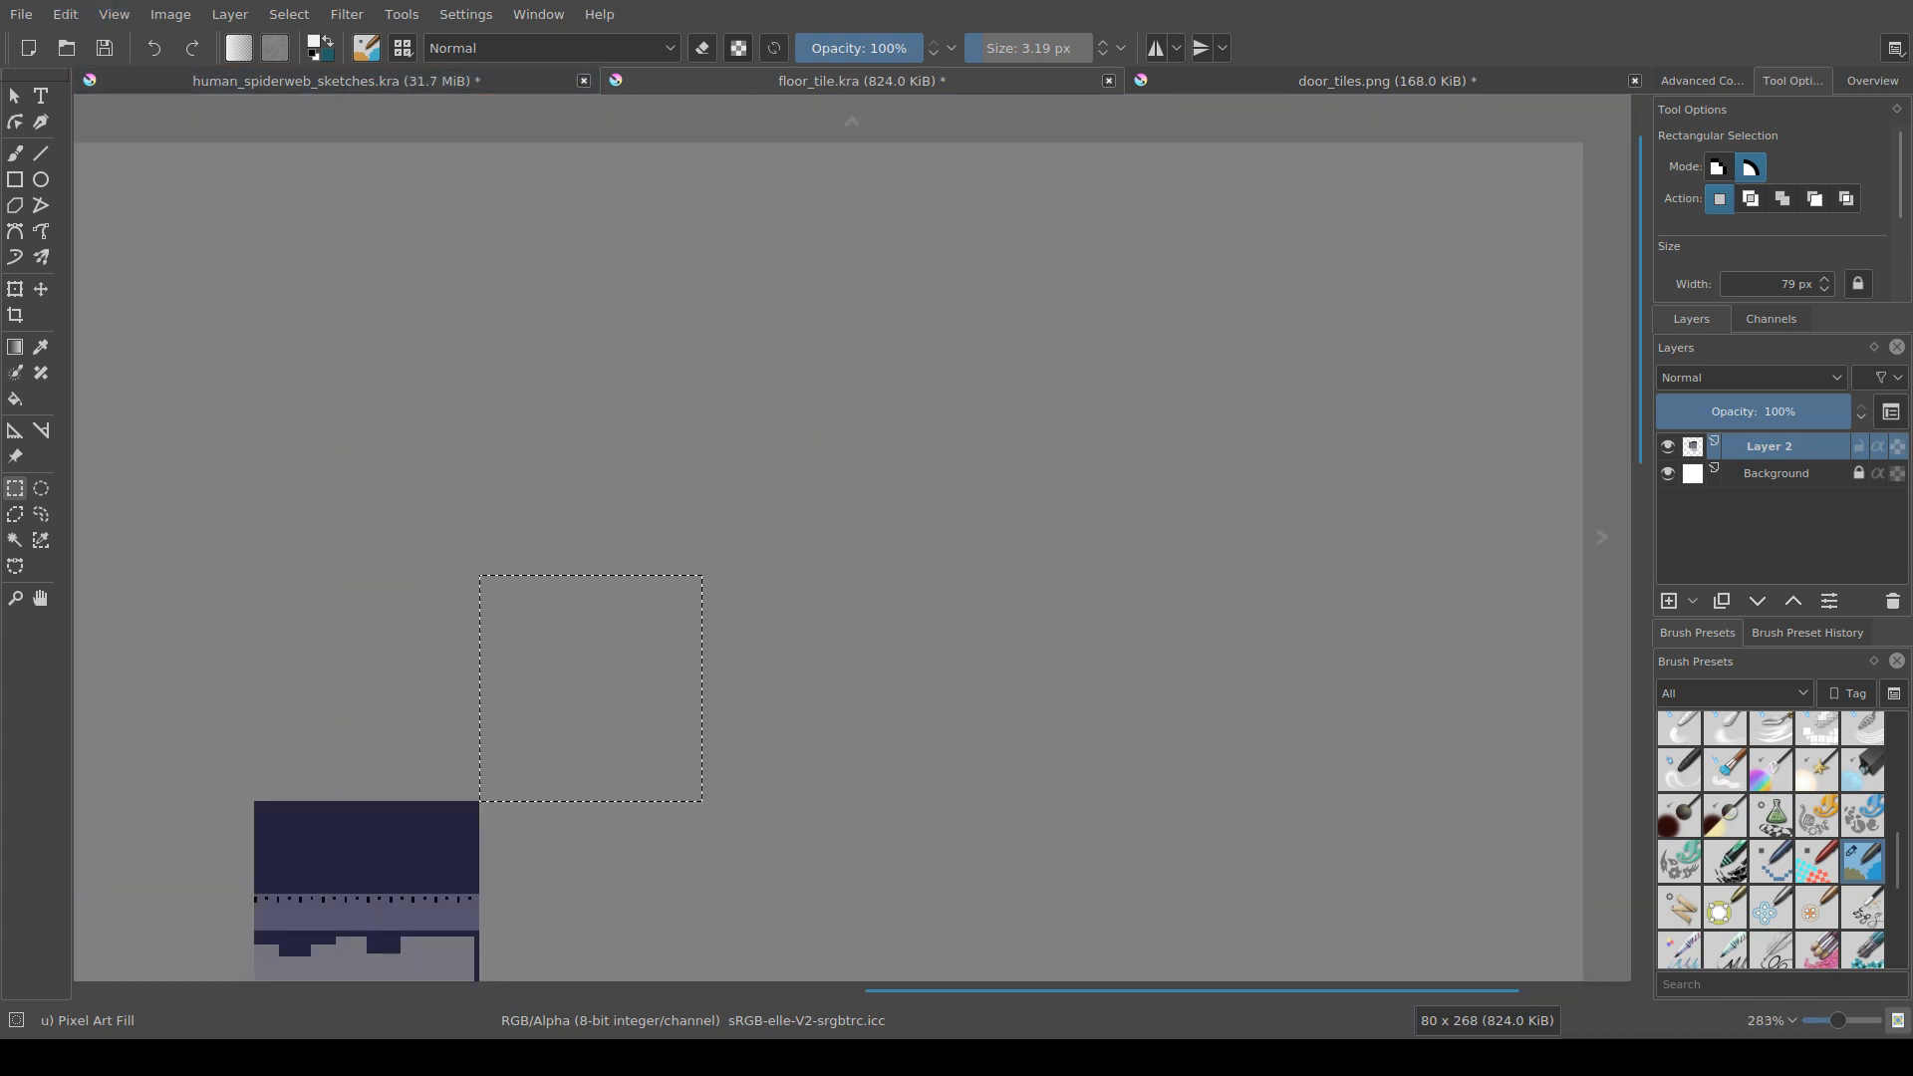
drag(621, 703, 811, 305)
scroll(743, 598, up, 5)
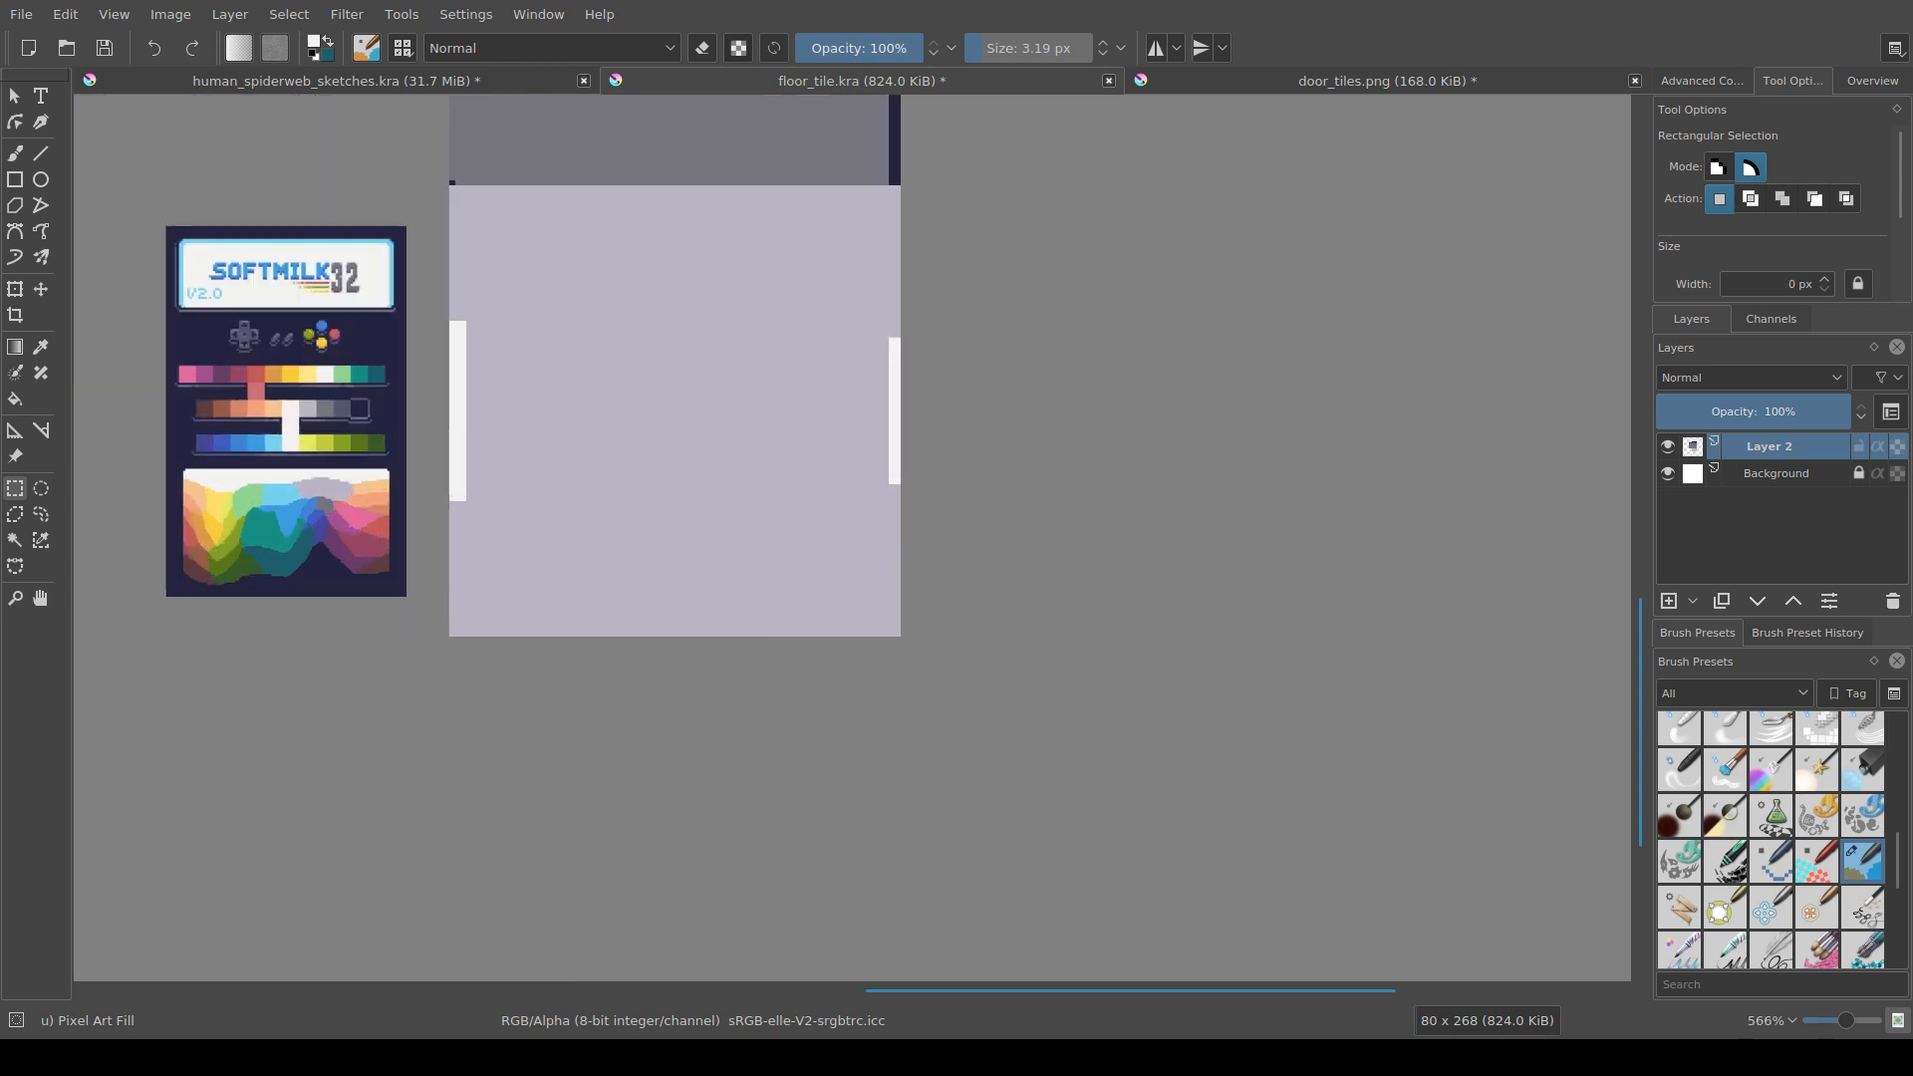
drag(450, 186, 916, 637)
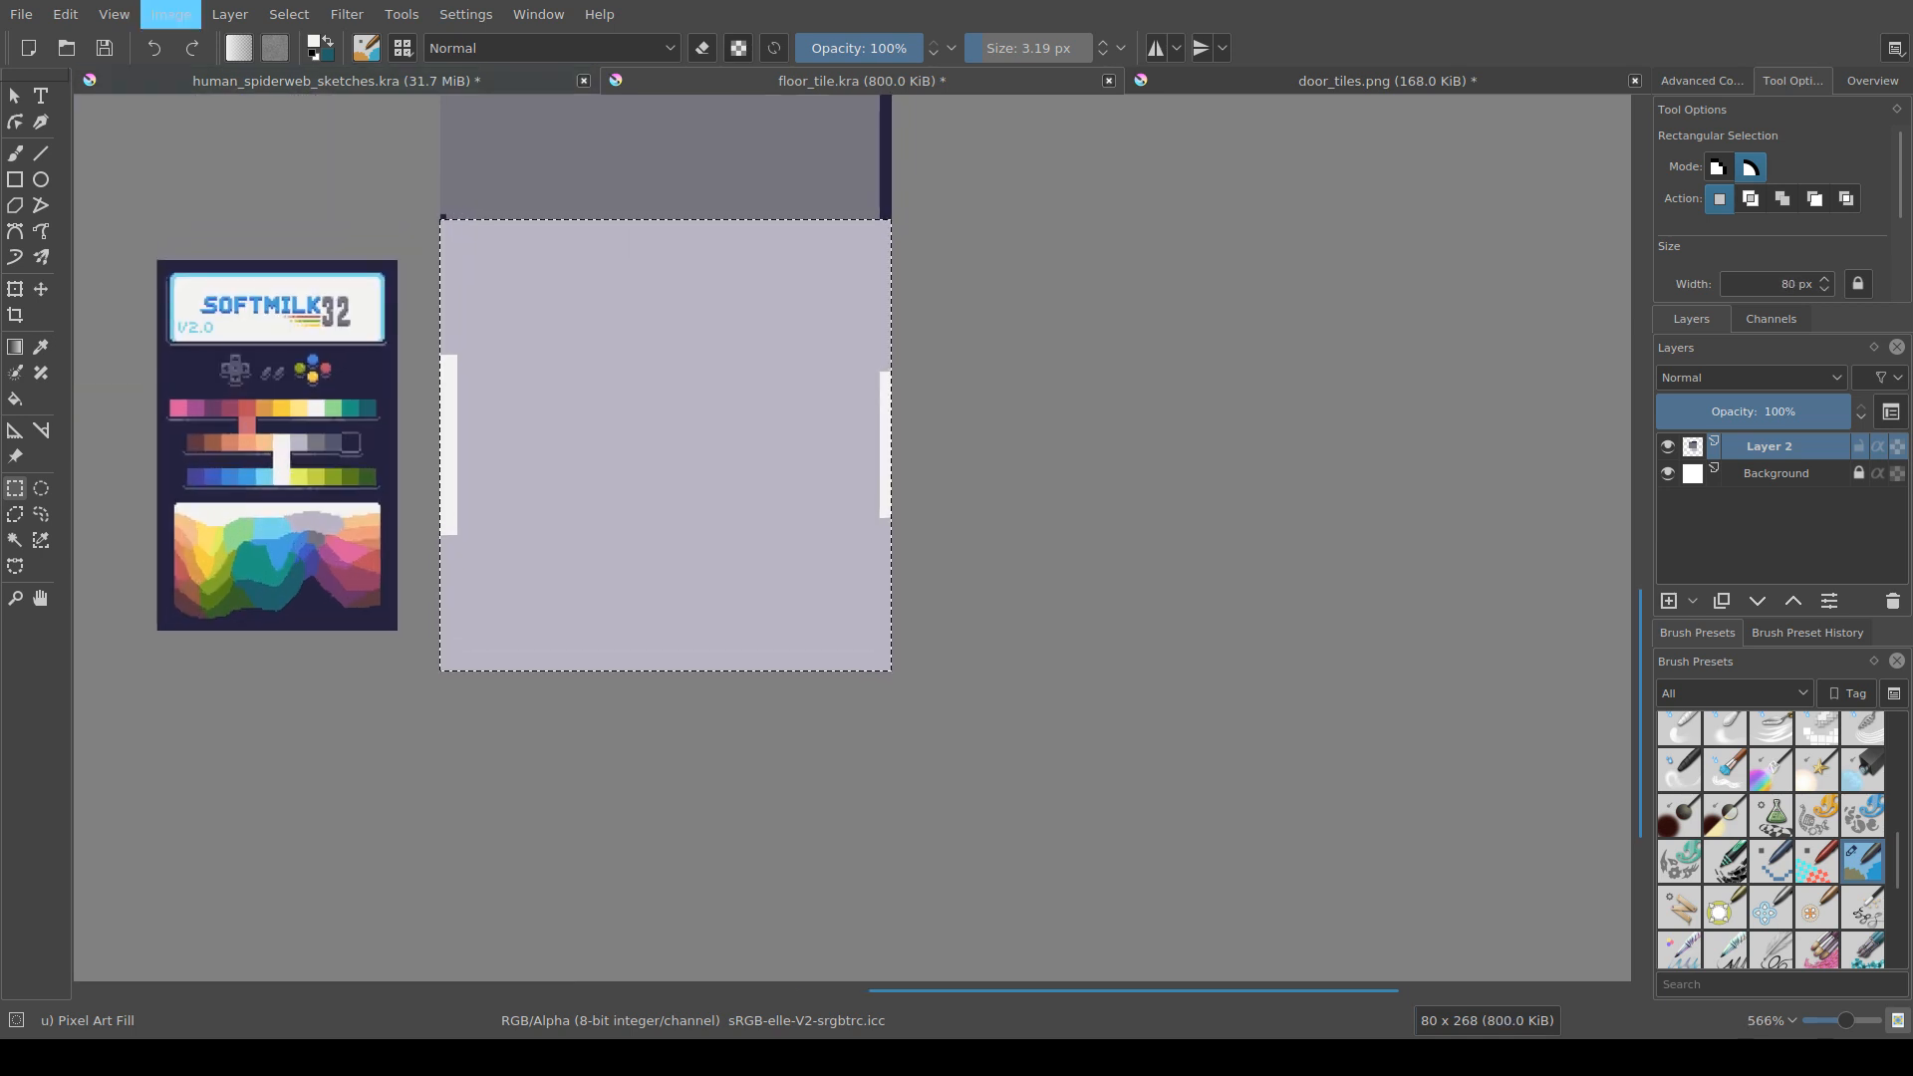
key(w)
drag(847, 499, 830, 580)
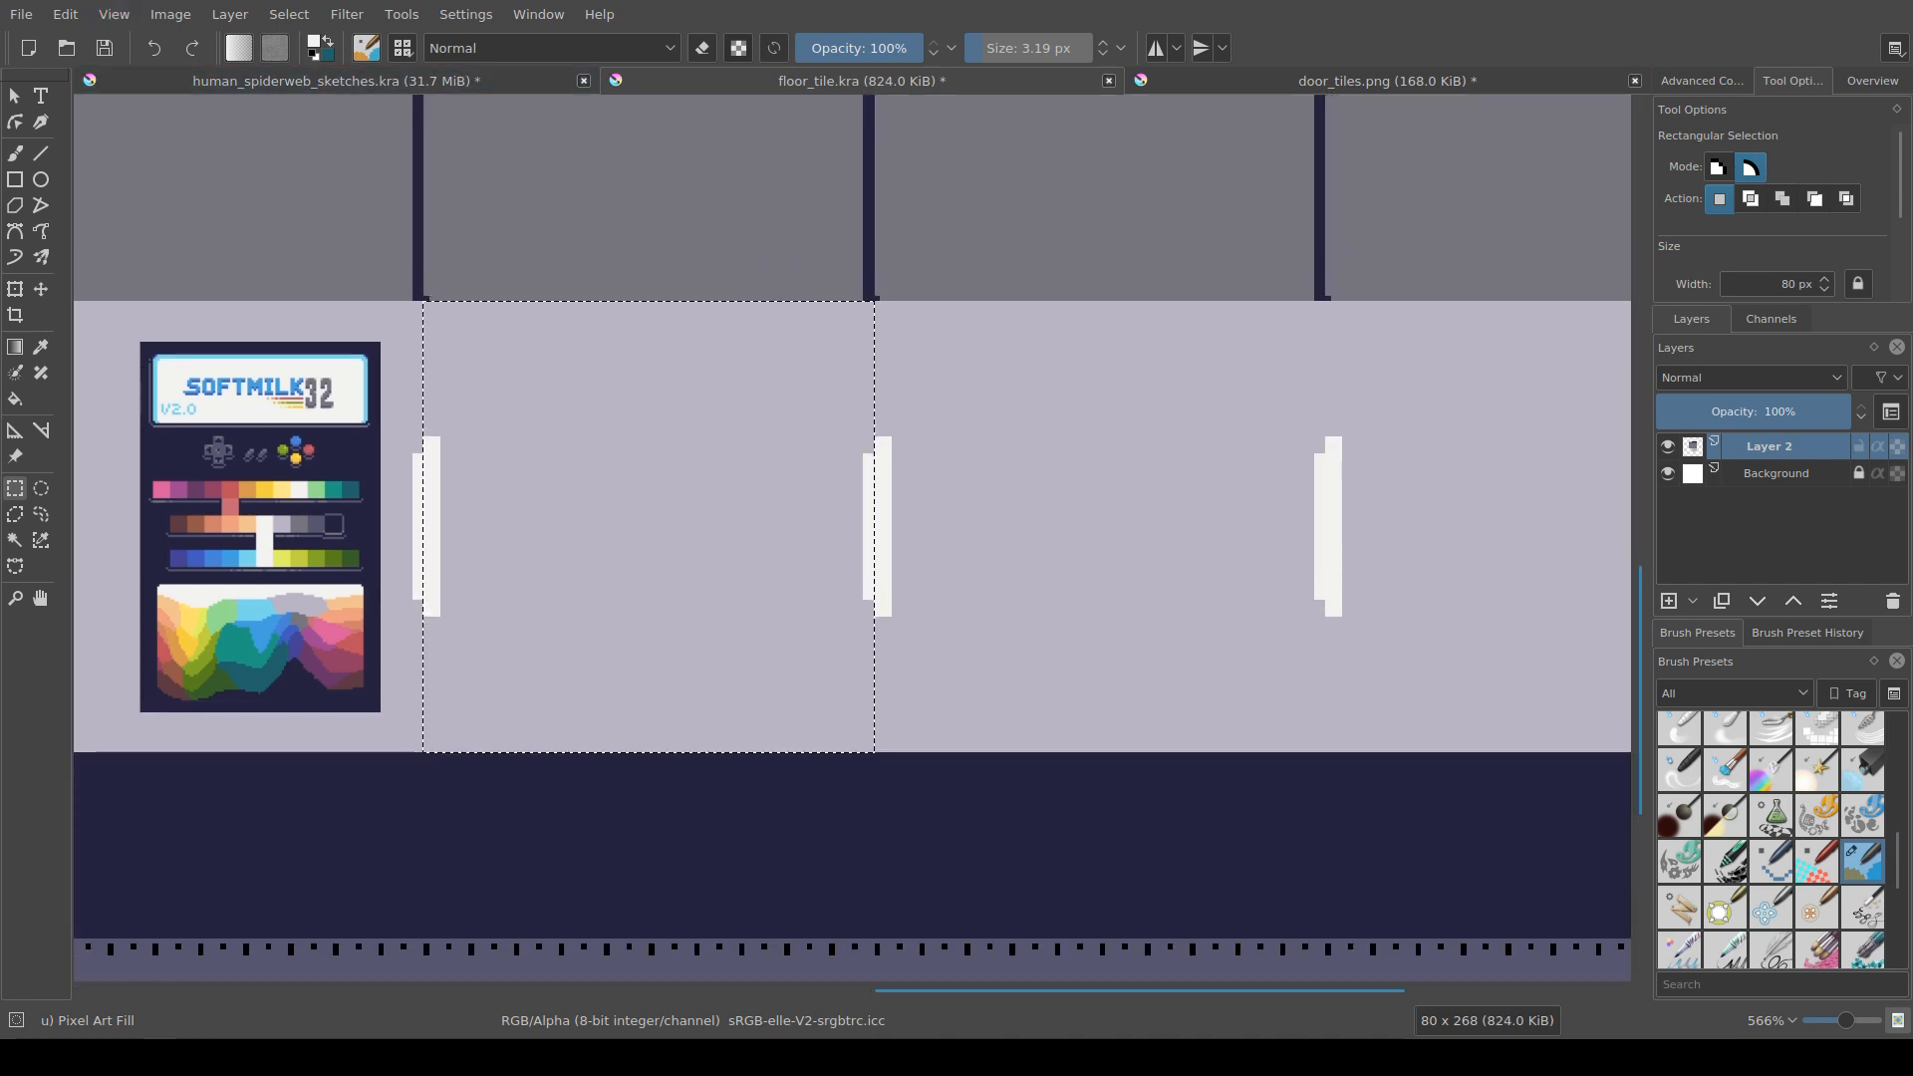
drag(847, 498, 801, 540)
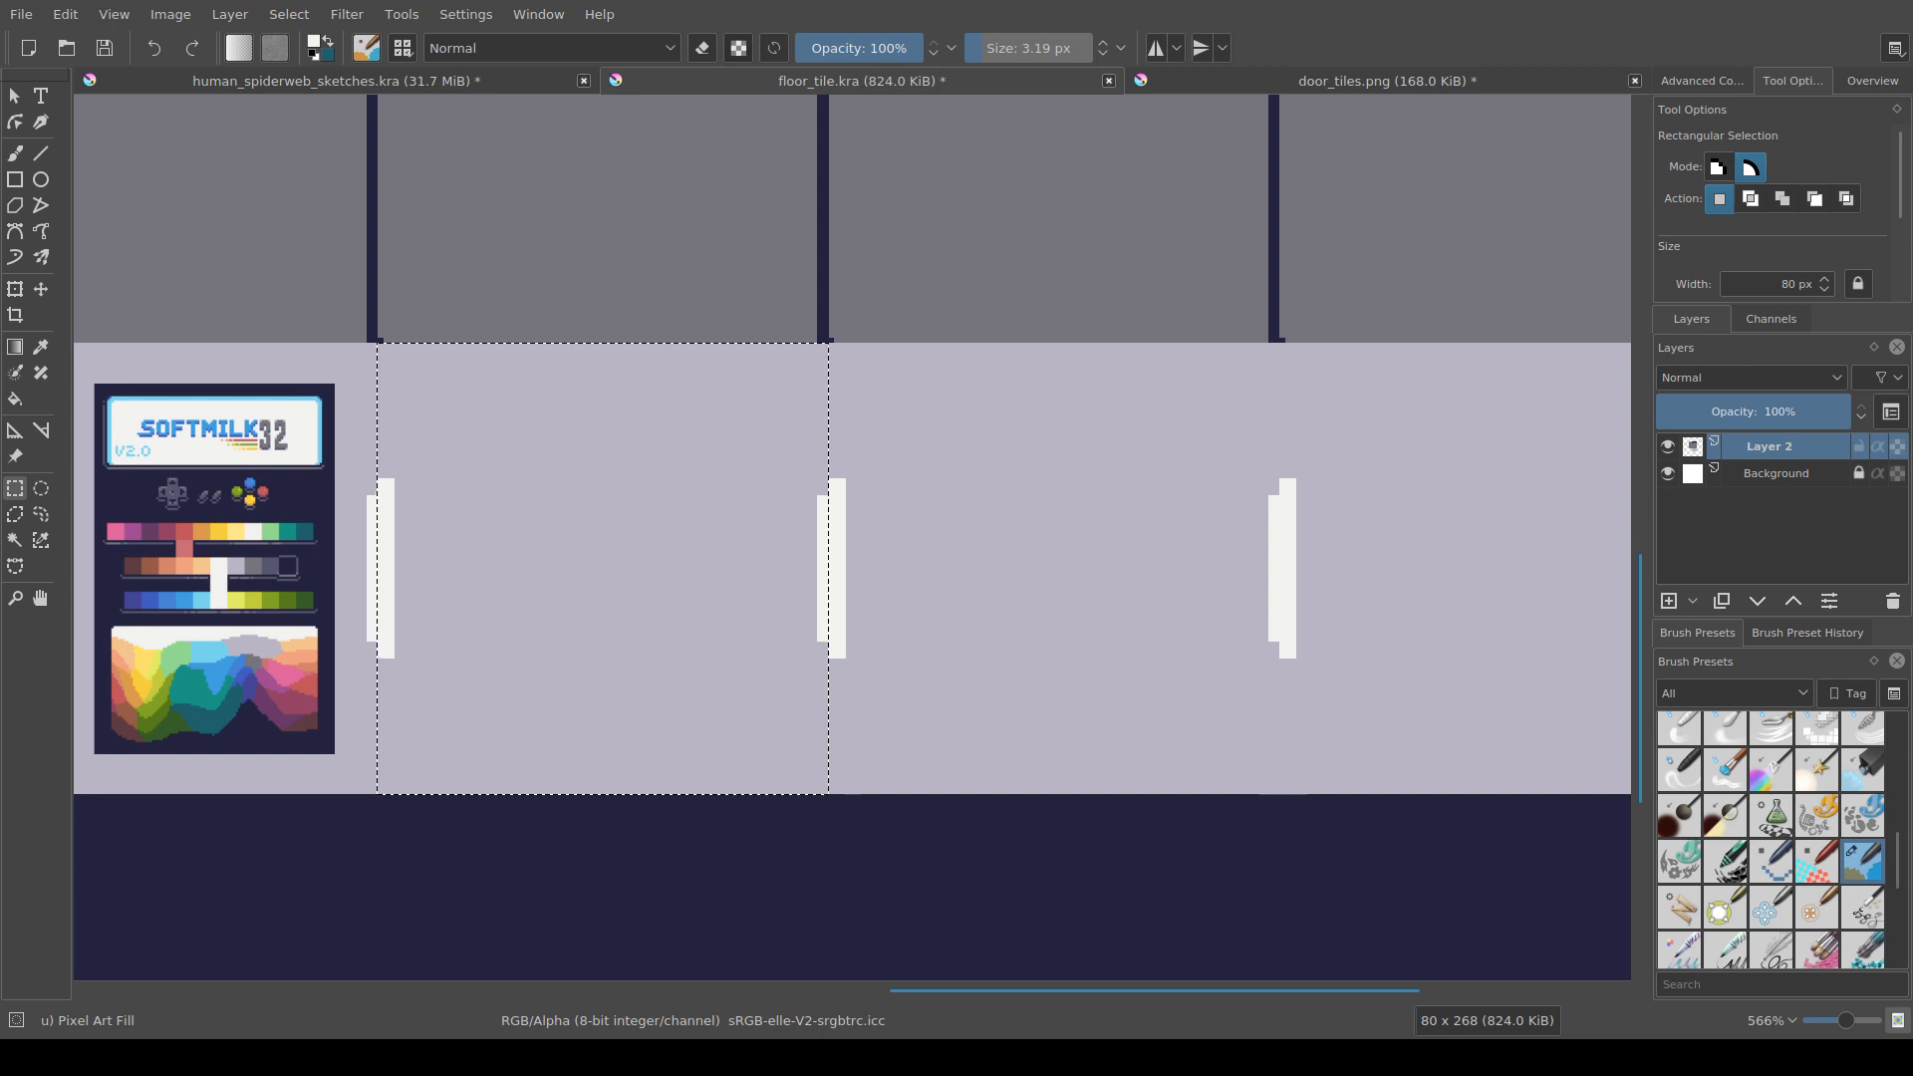
key(b)
drag(594, 474, 568, 538)
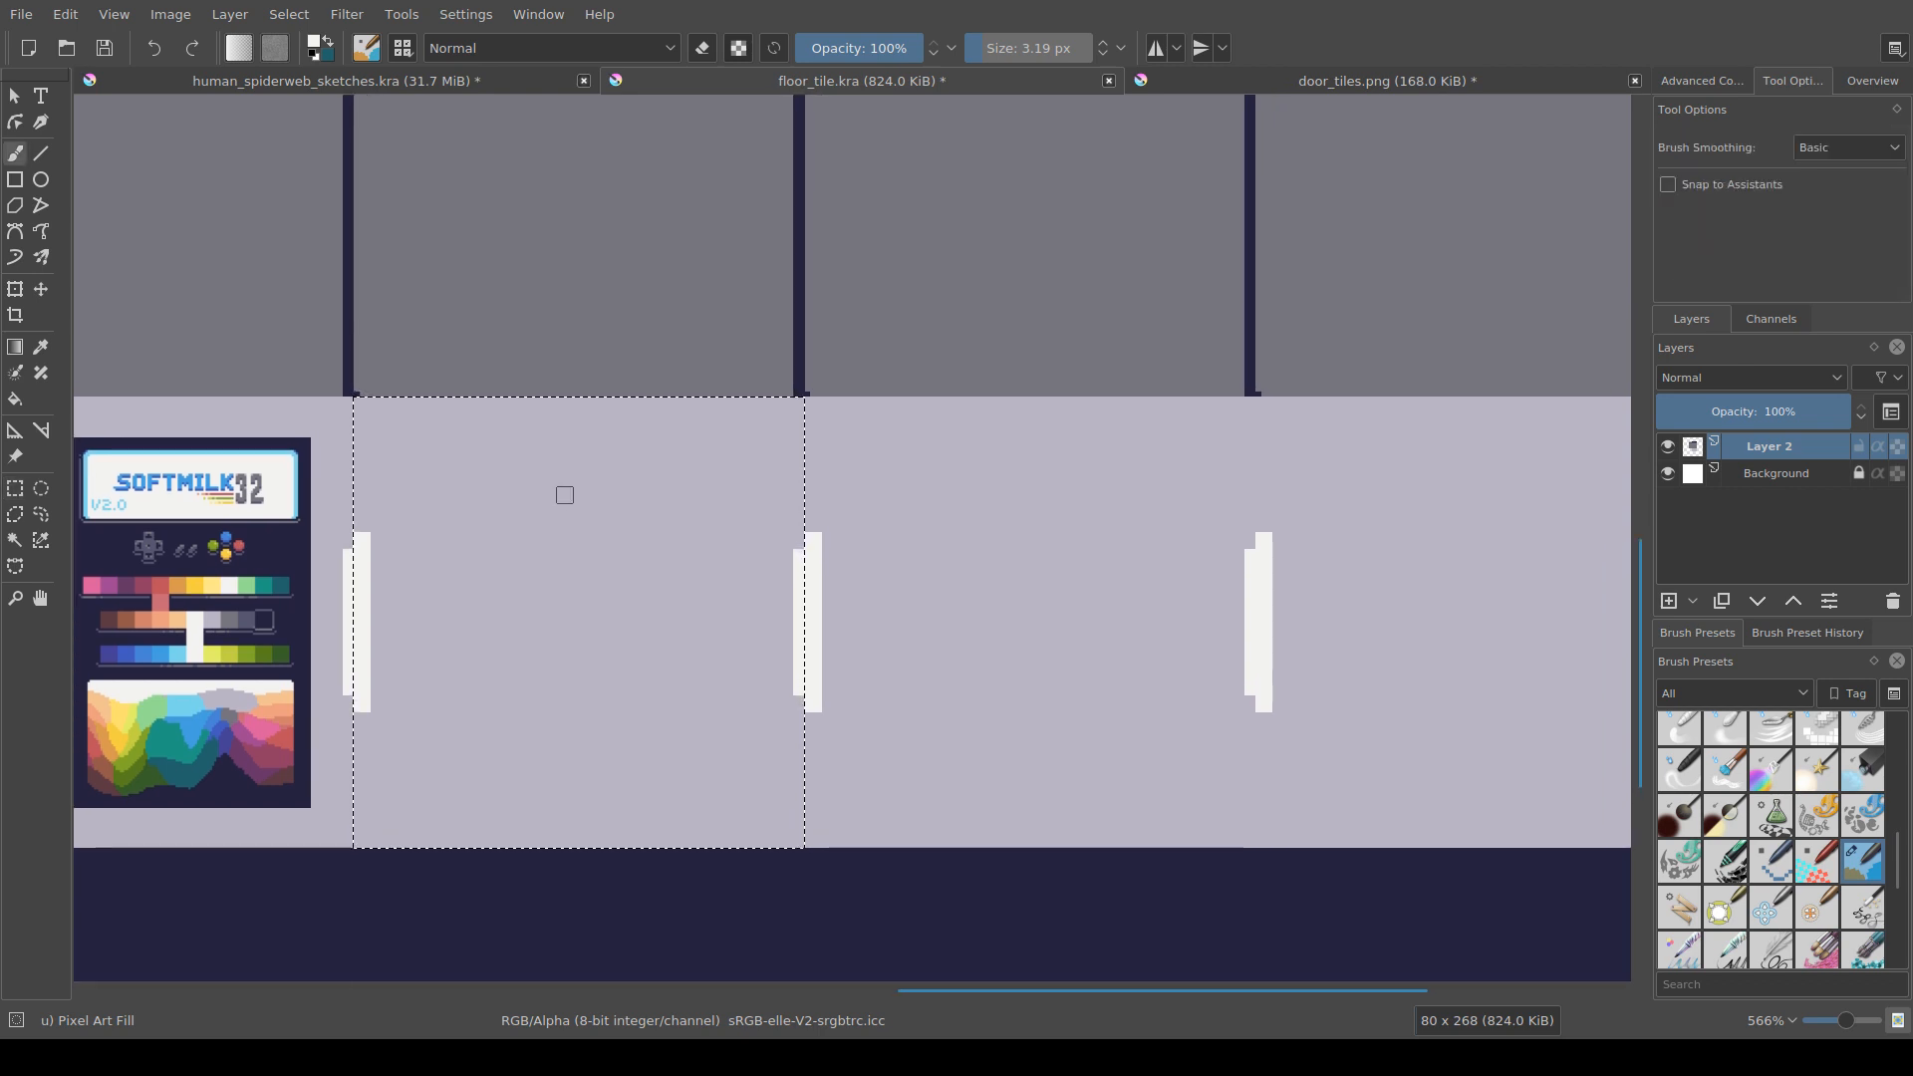
key(ctrl+s)
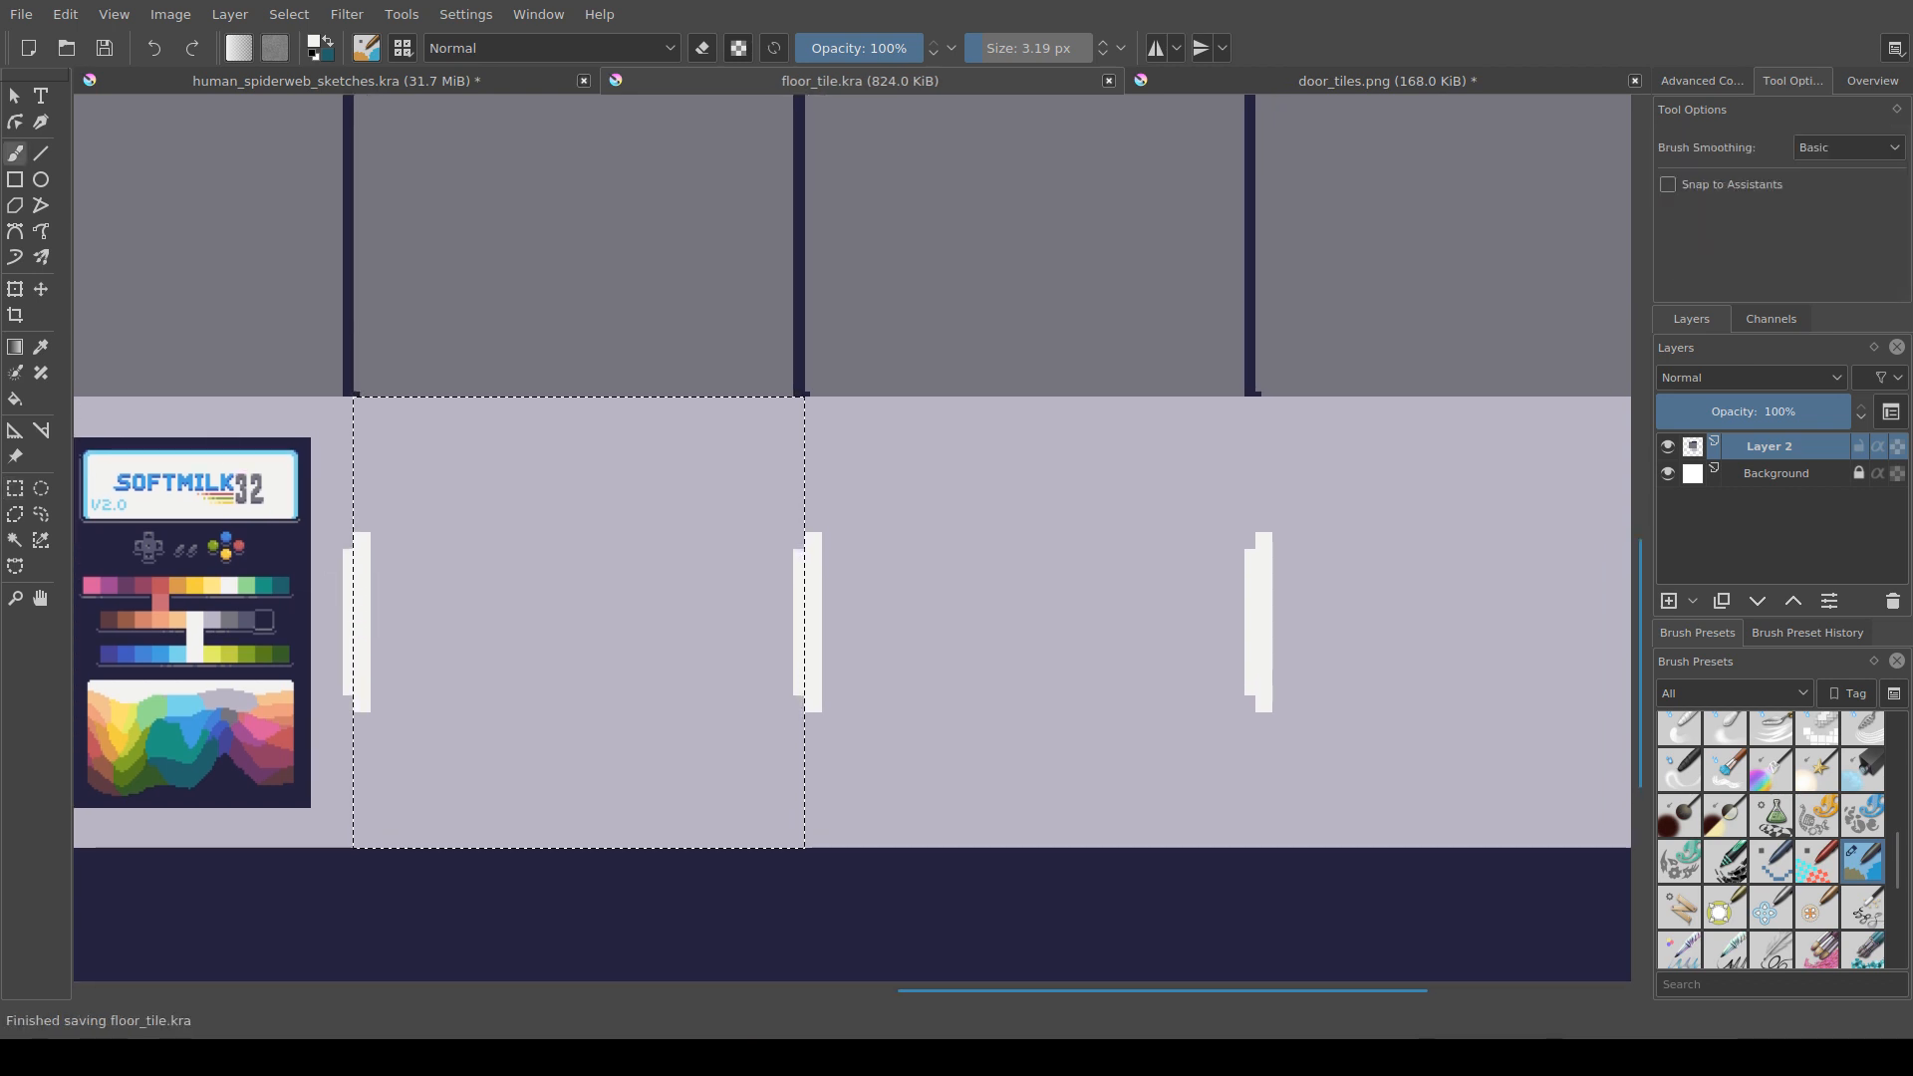
Step: Paint a short horizontal off-white mark along the middle of the selected floor tile's upper edge
drag(368, 580, 325, 601)
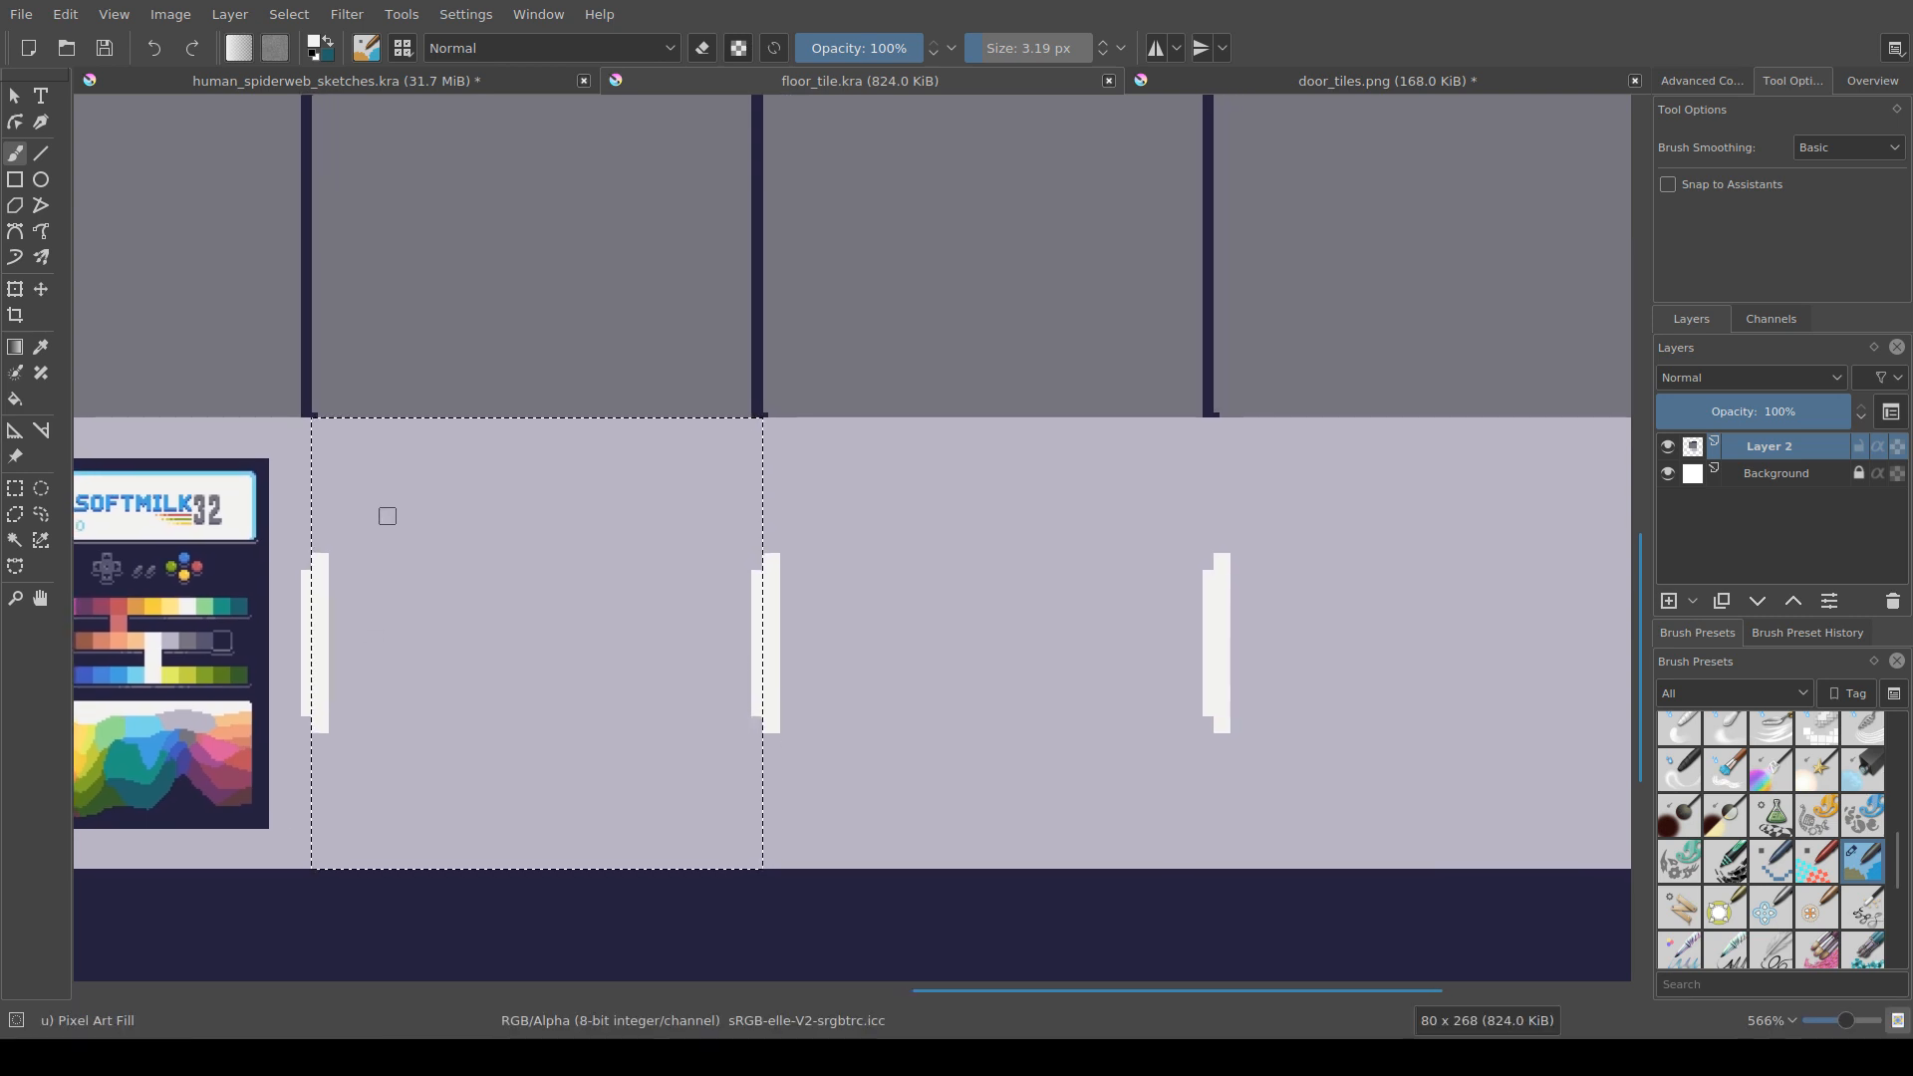
mouse_move(437, 425)
mouse_down()
mouse_move(595, 419)
mouse_move(436, 416)
mouse_move(457, 419)
mouse_up()
drag(618, 414, 428, 420)
key(e)
key(ctrl+z)
key(e)
Step: Even out the horizontal mark's lower edge with the sampled floor colour and off-white touch-ups
ctrl+click(414, 428)
click(472, 436)
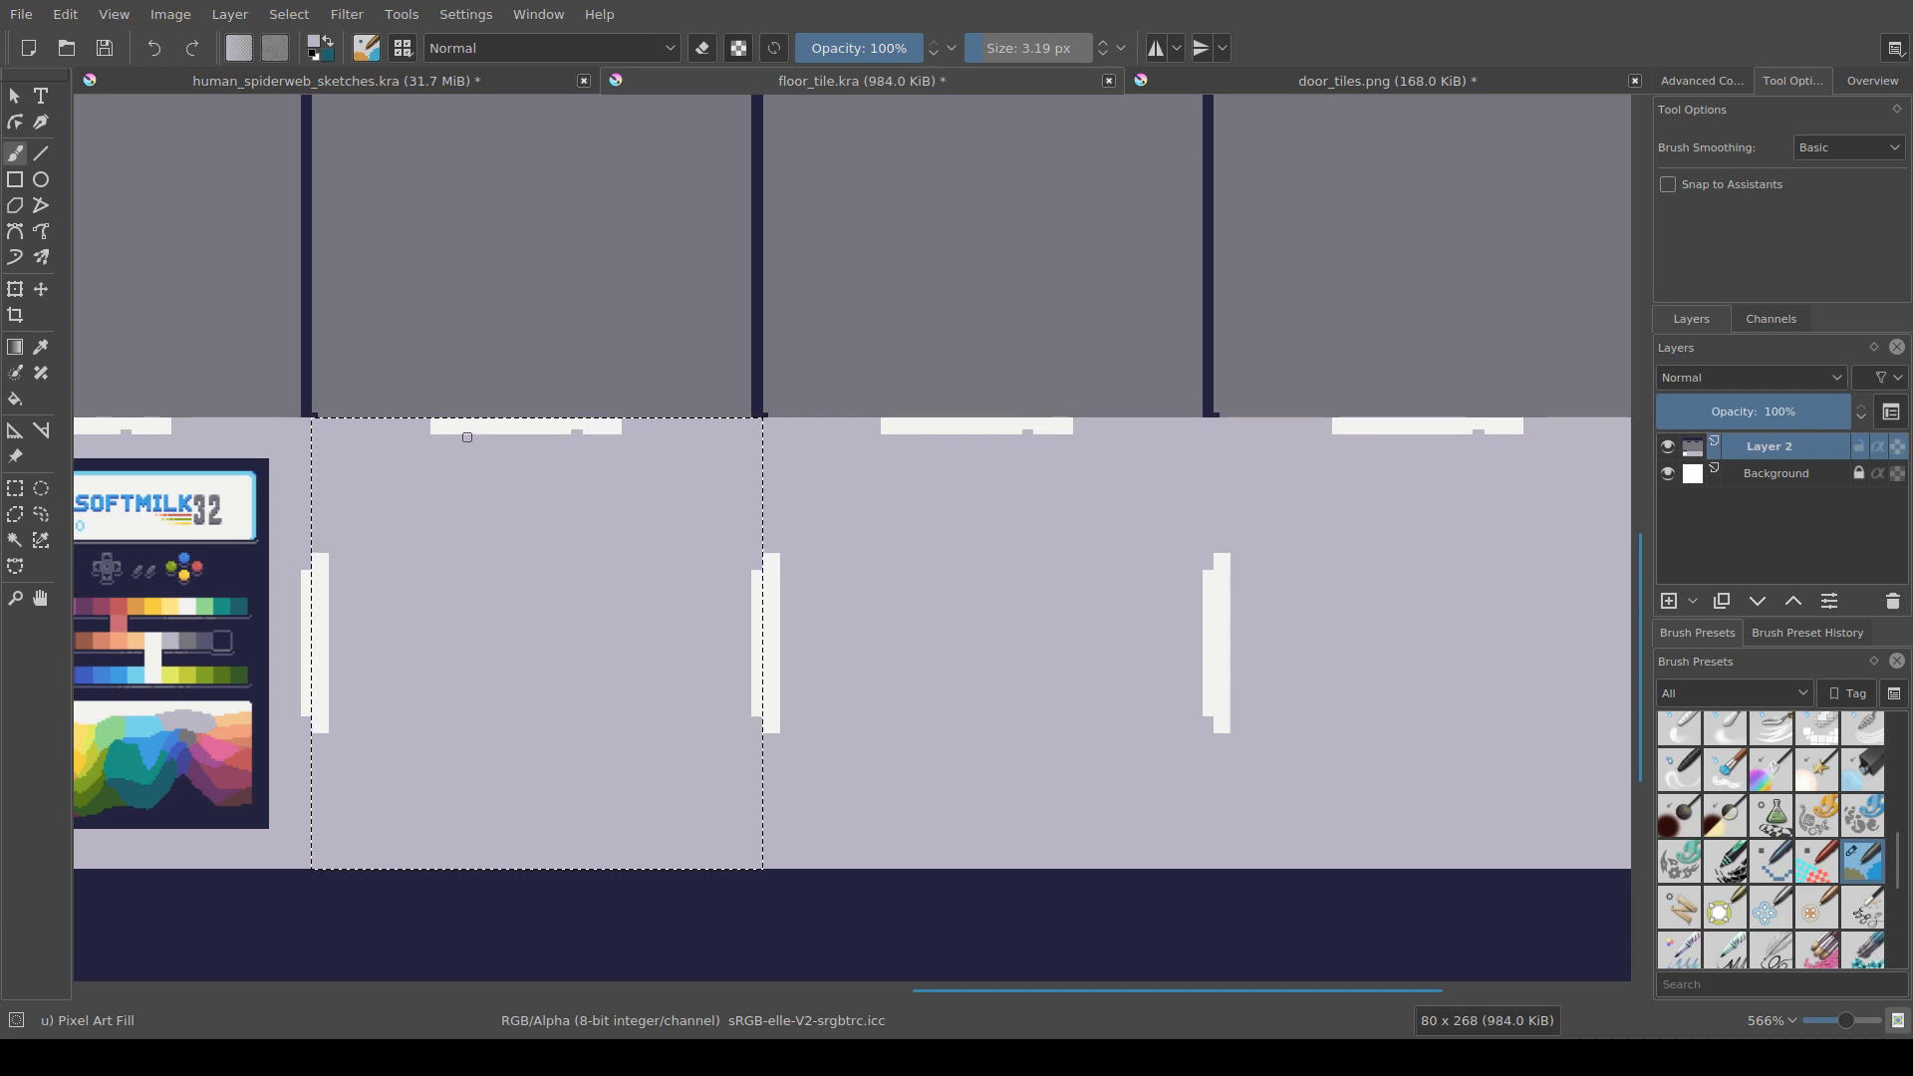
click(574, 437)
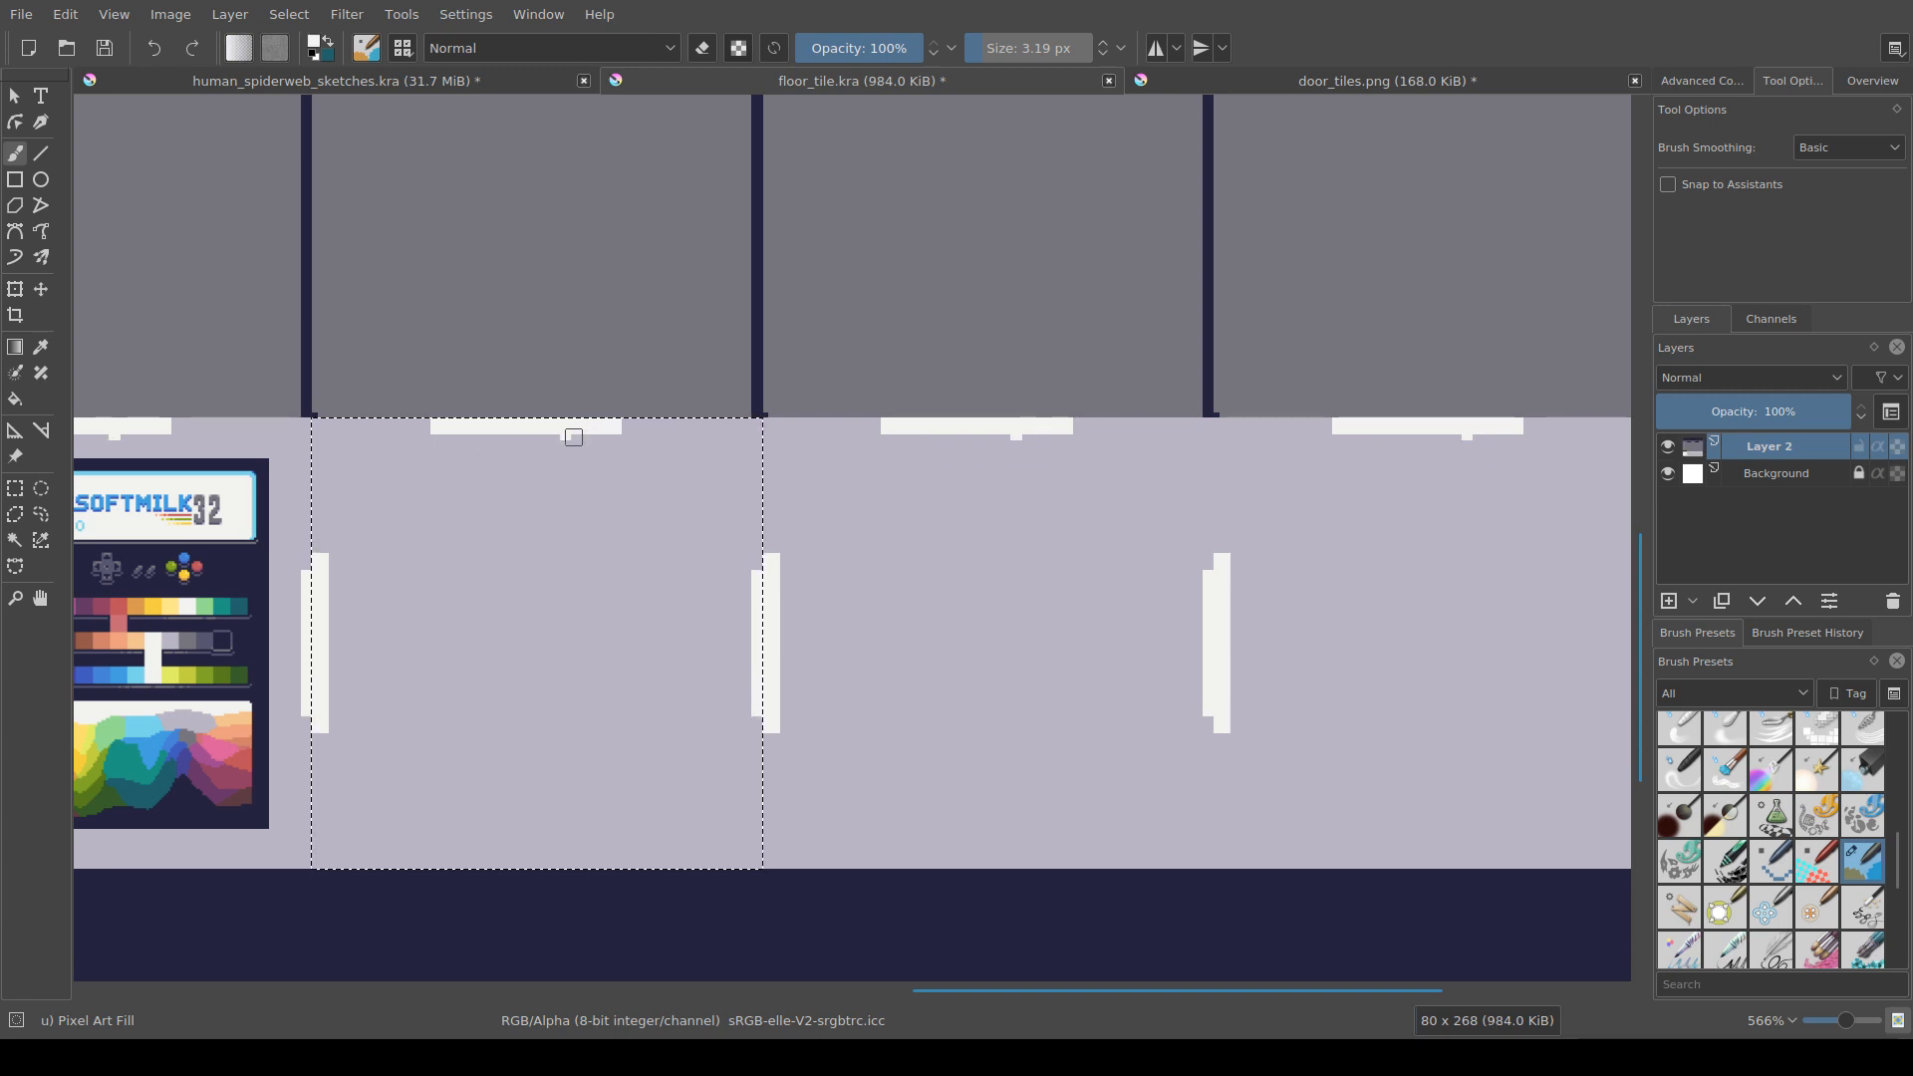
key(x)
click(563, 437)
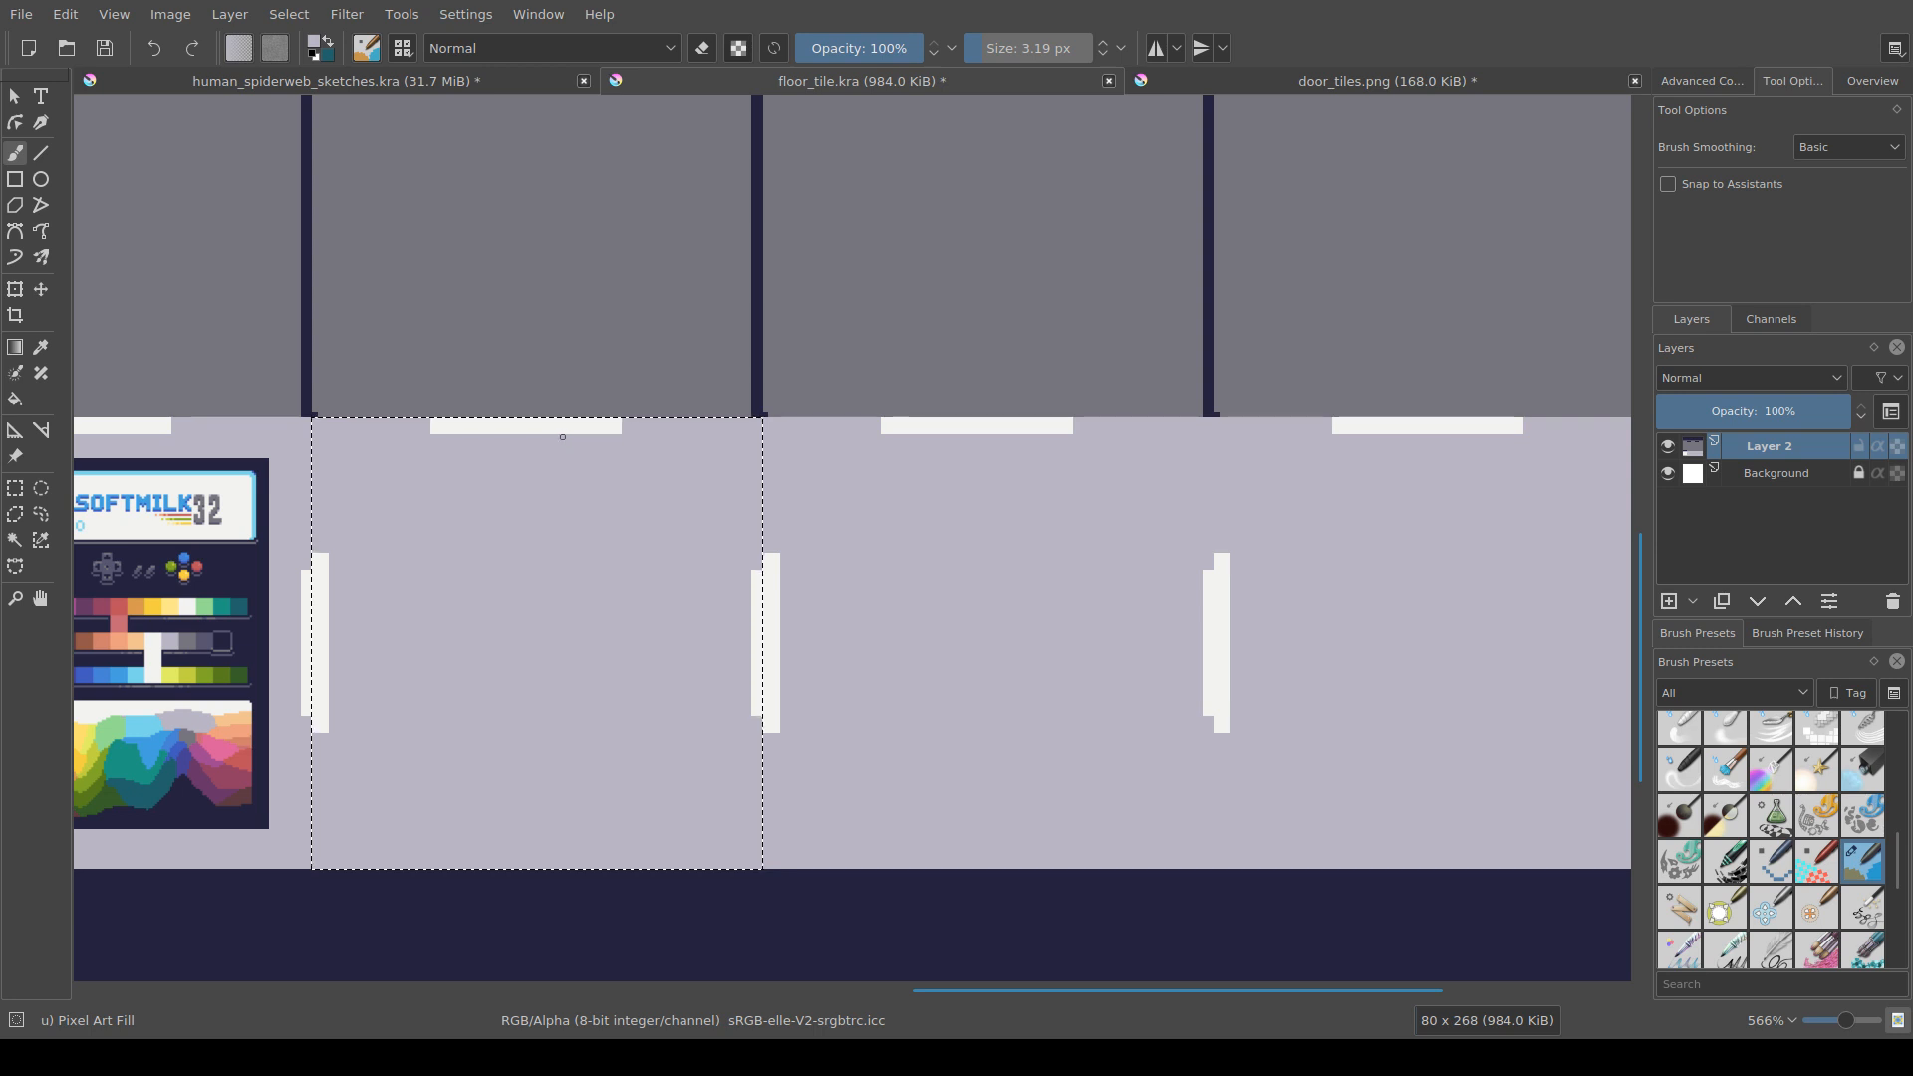
Step: Invert the floor tile selection and paint a thin dark navy line along the wall panel's bottom edge
scroll(658, 458, down, 5)
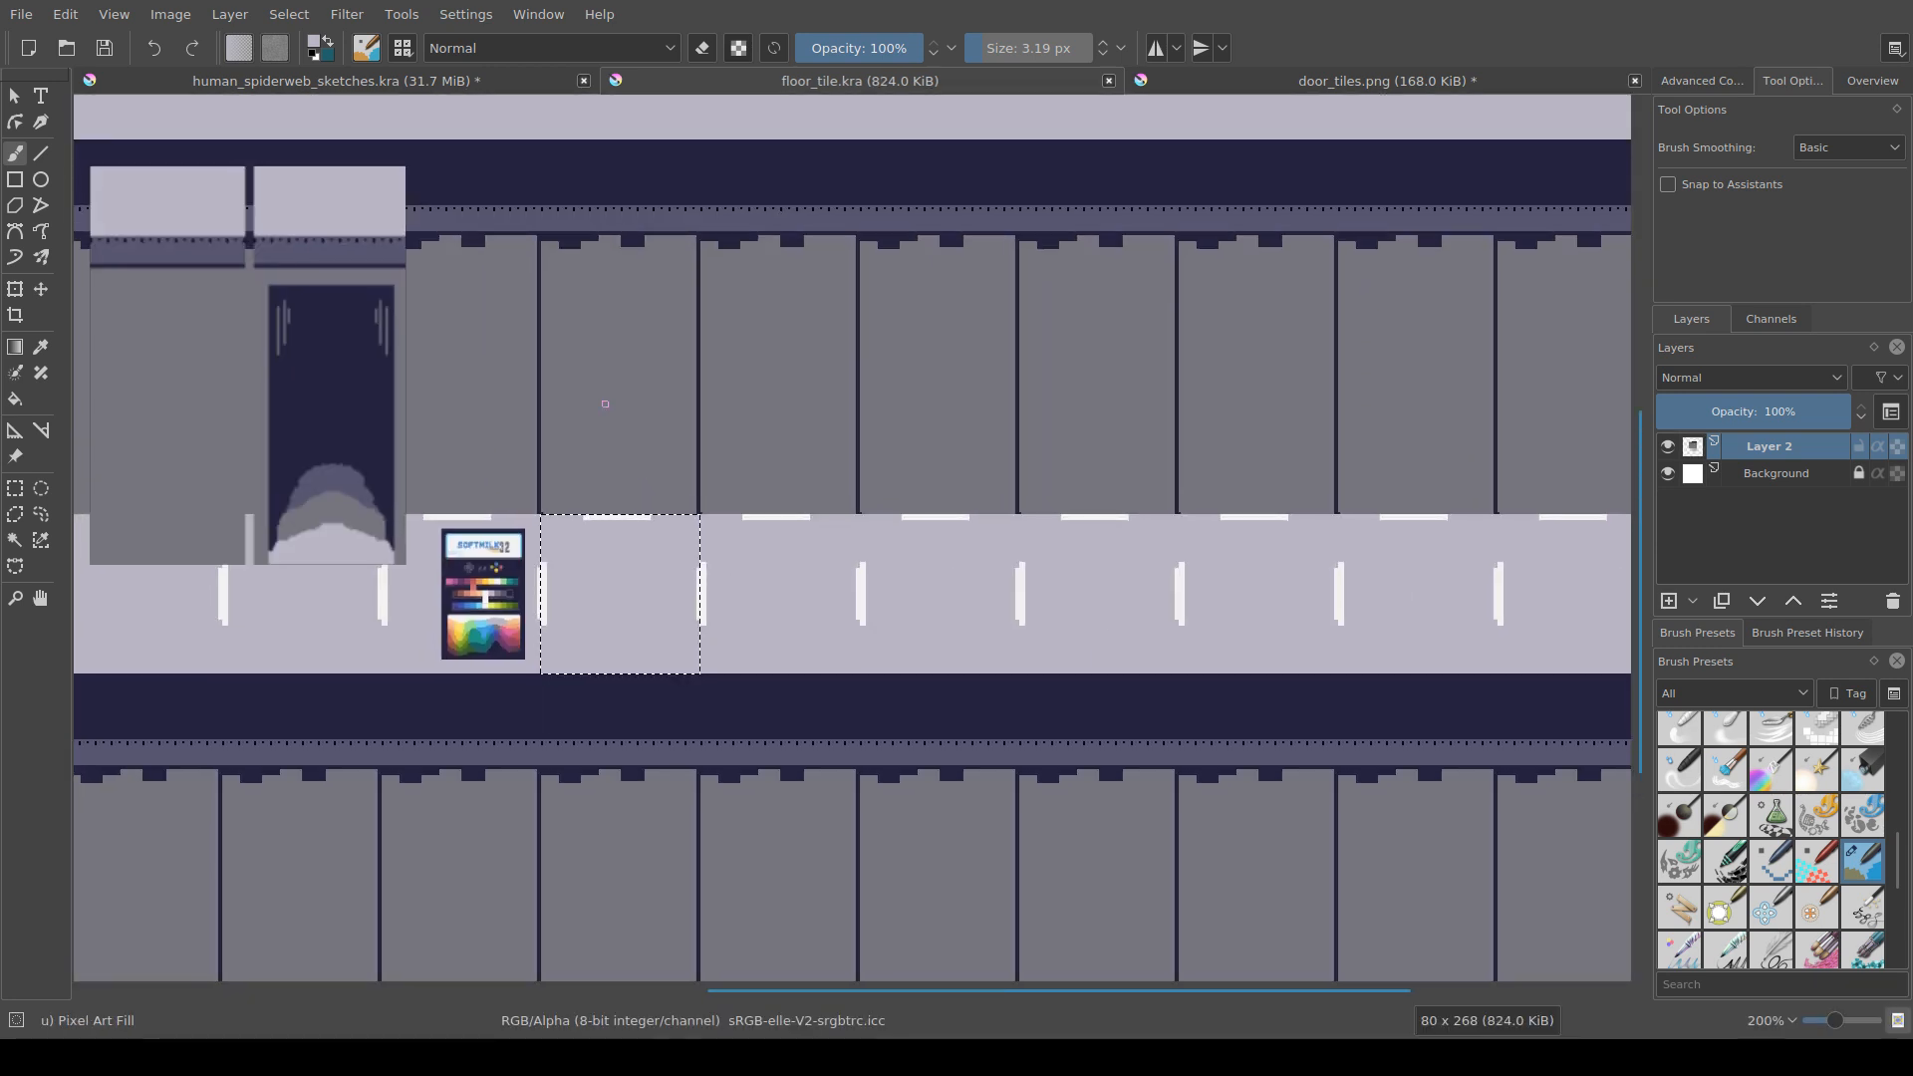
scroll(599, 450, up, 2)
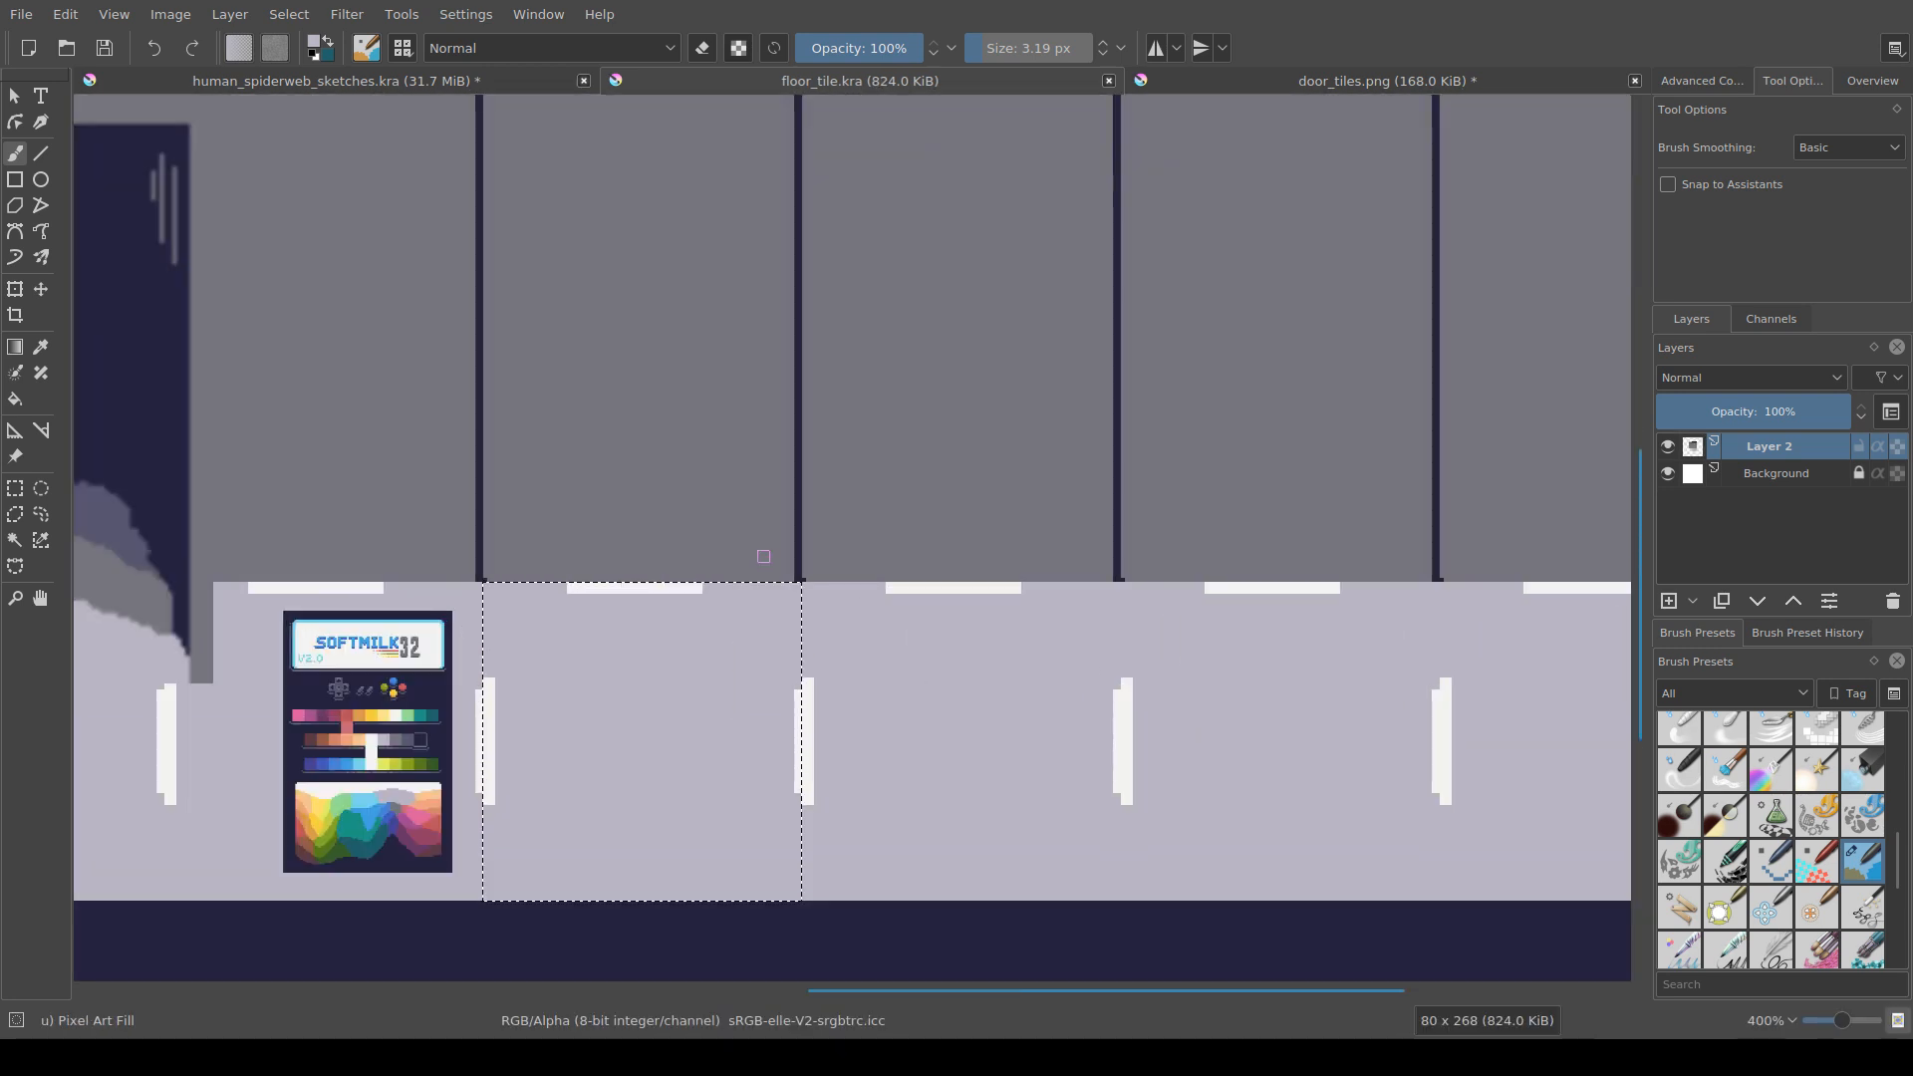
key(ctrl+r)
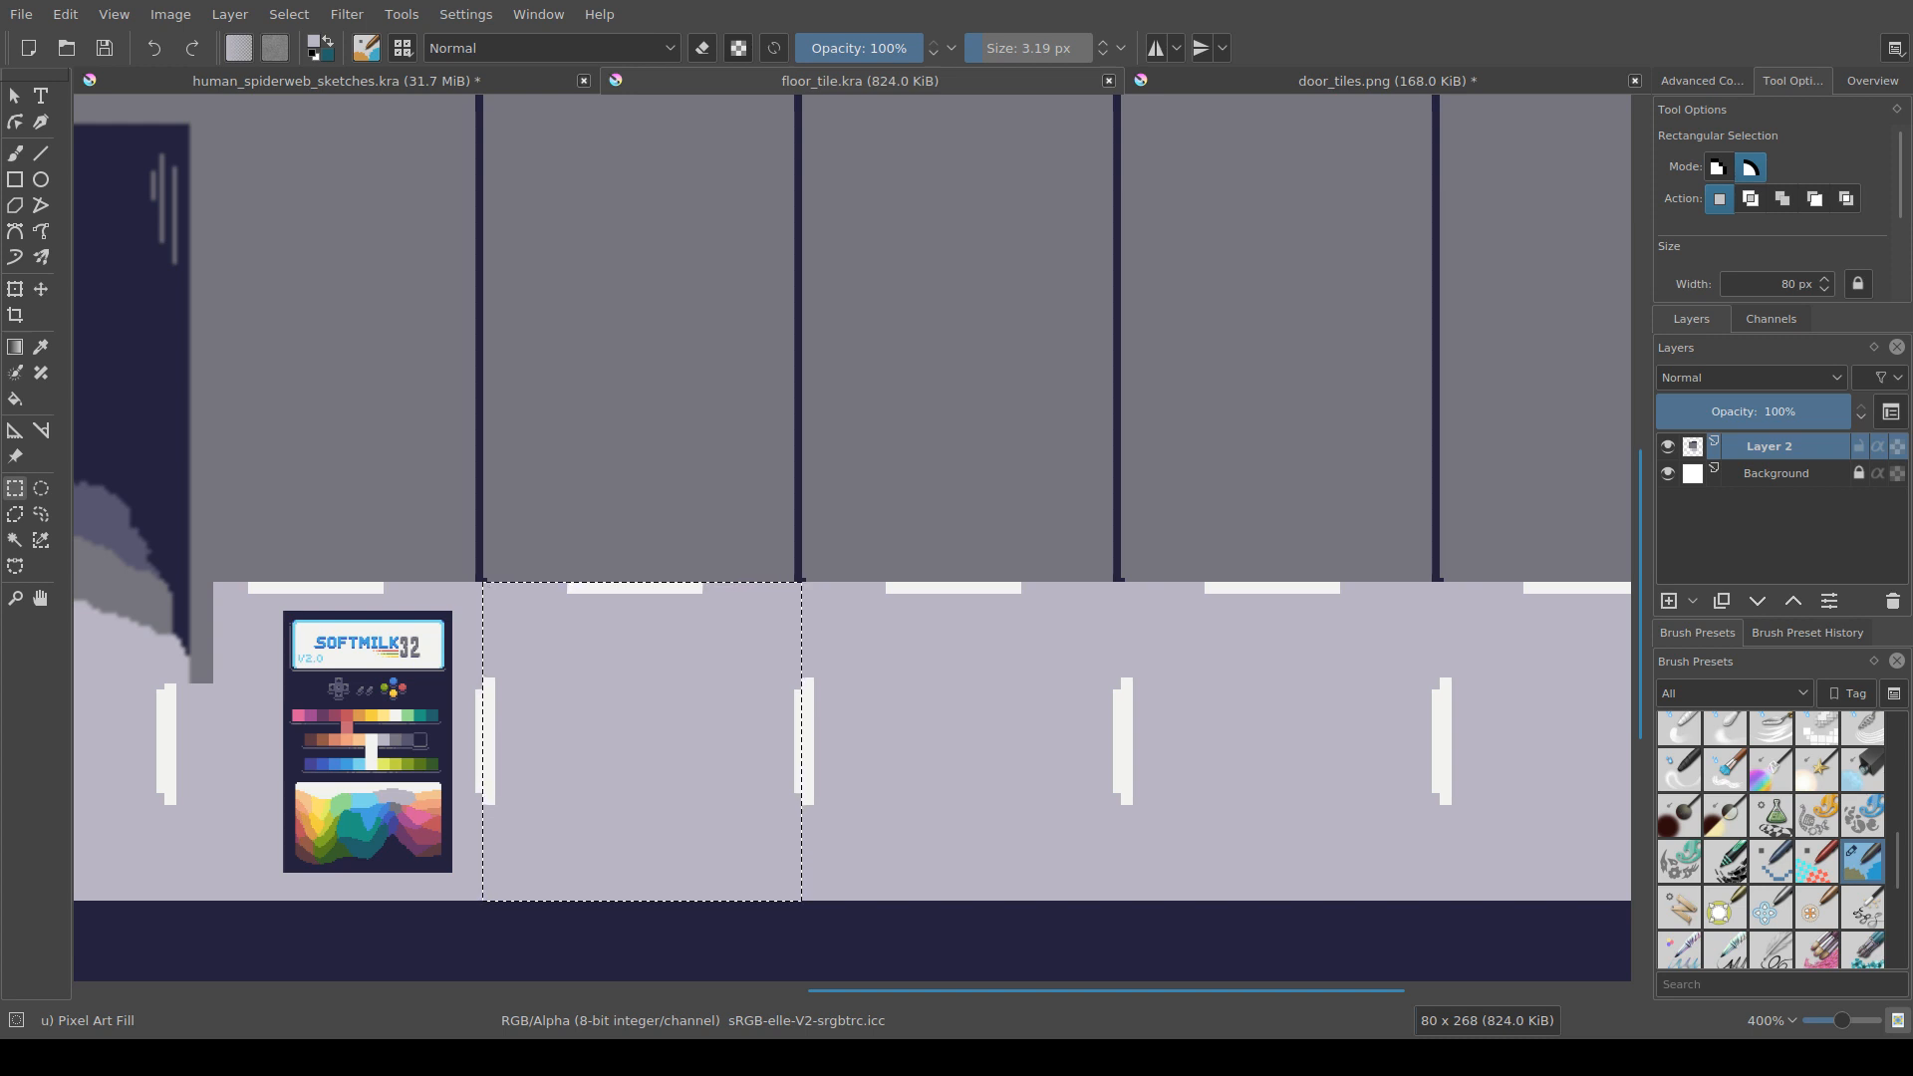
key(ctrl+shift+i)
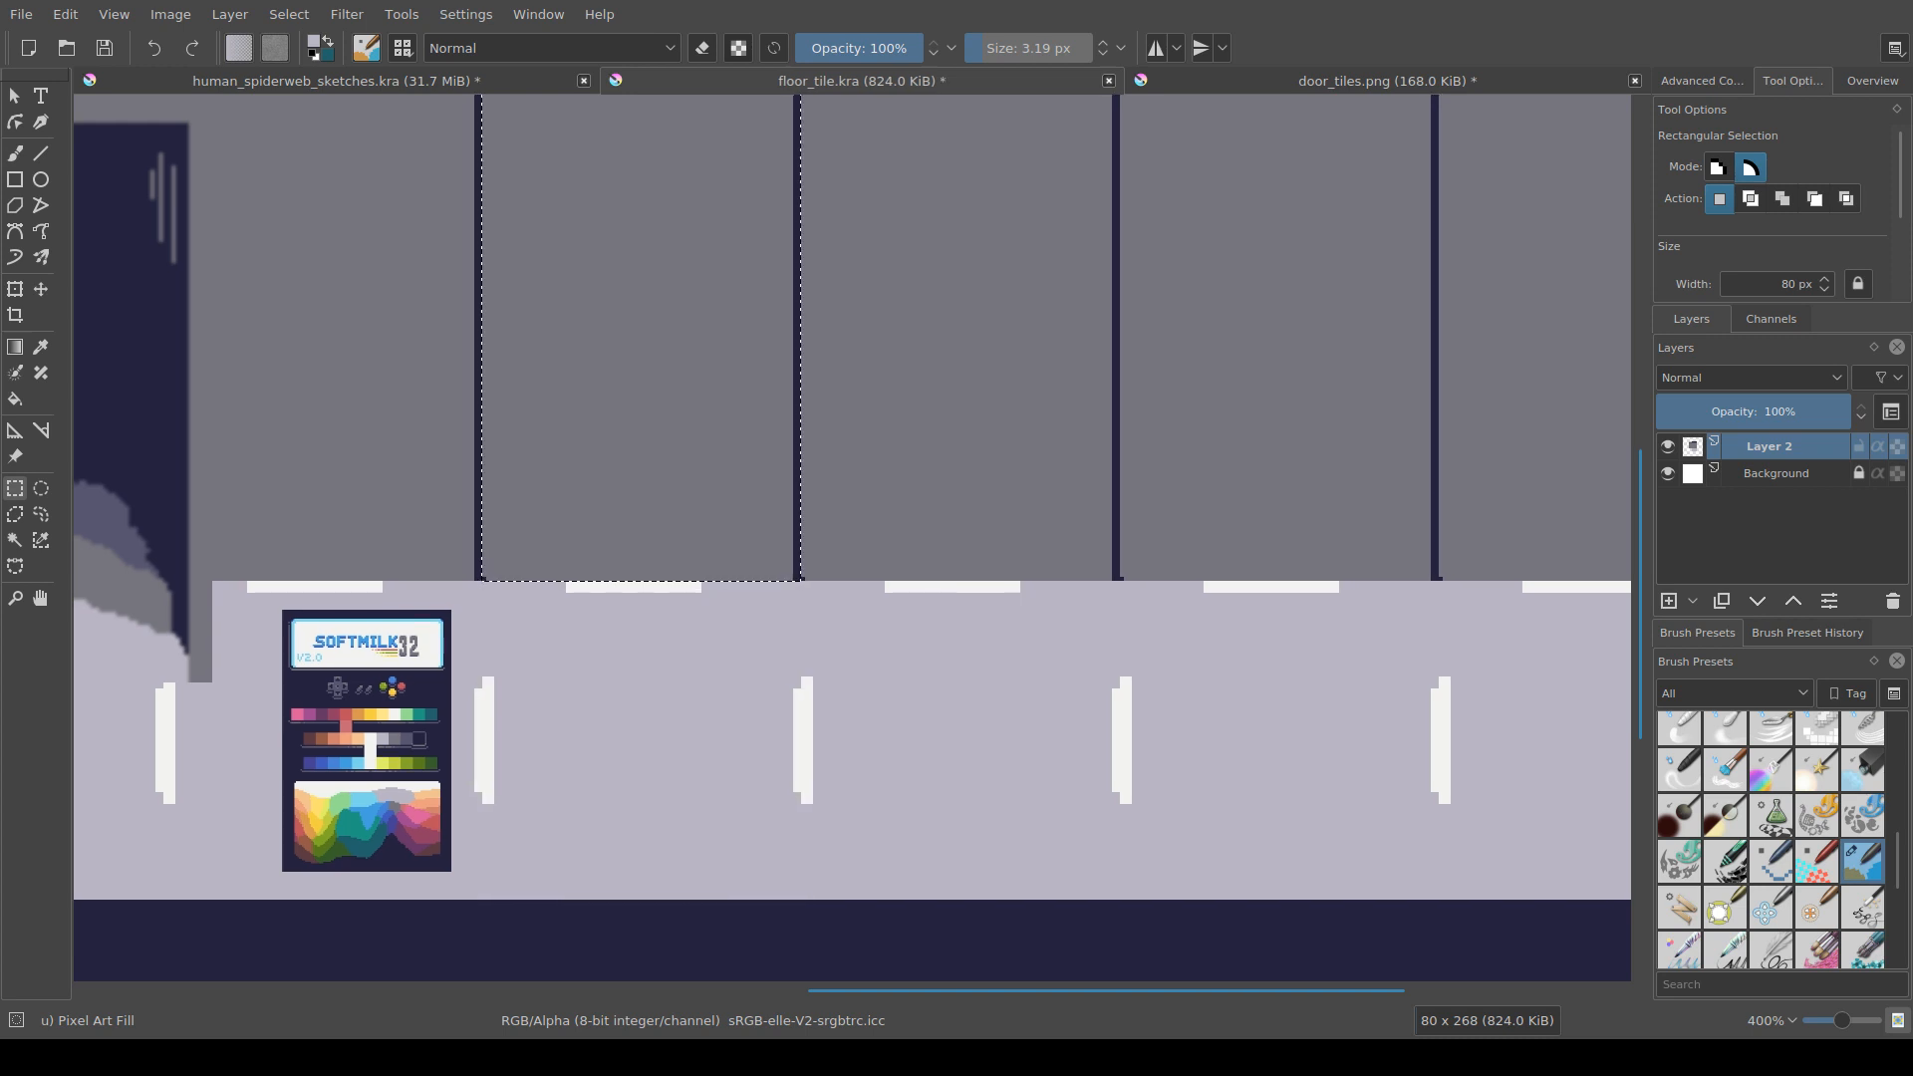
key(b)
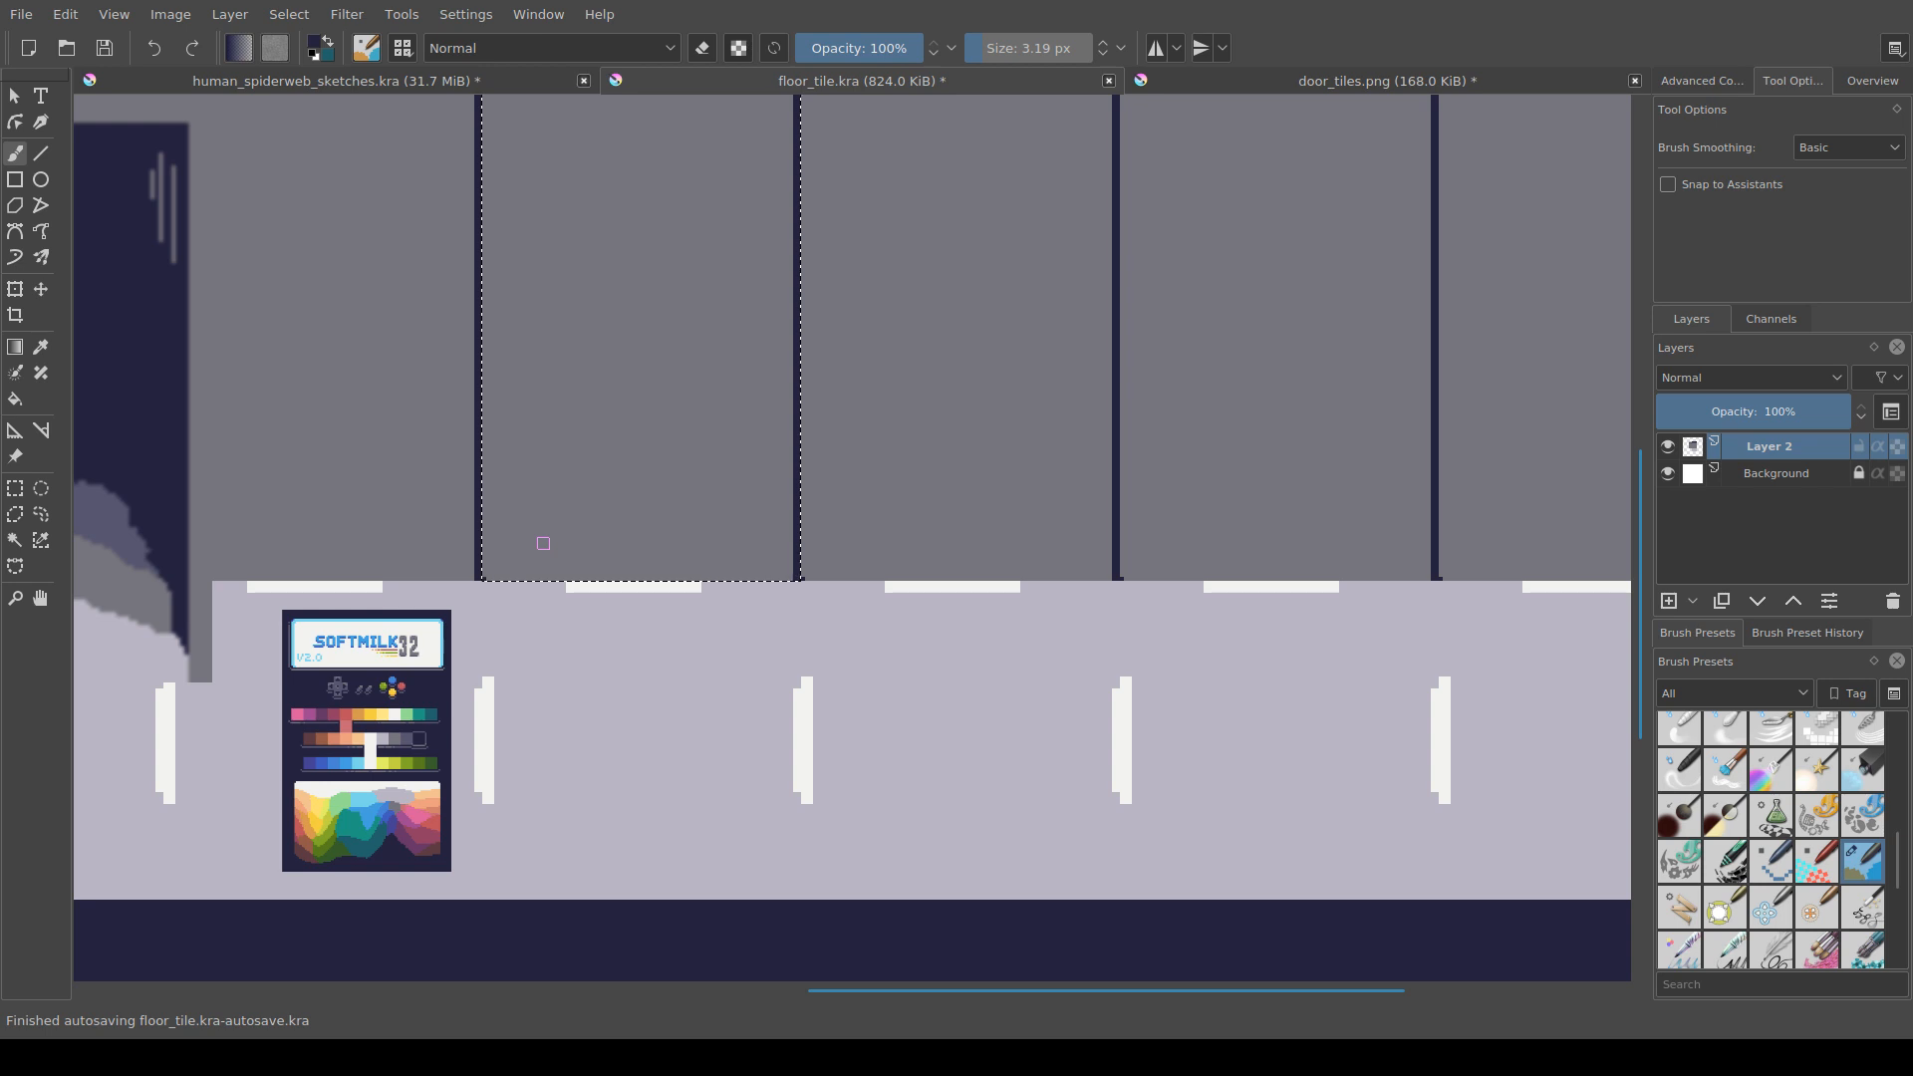
mouse_move(515, 581)
mouse_down()
mouse_move(600, 586)
mouse_move(501, 583)
mouse_move(795, 578)
mouse_up()
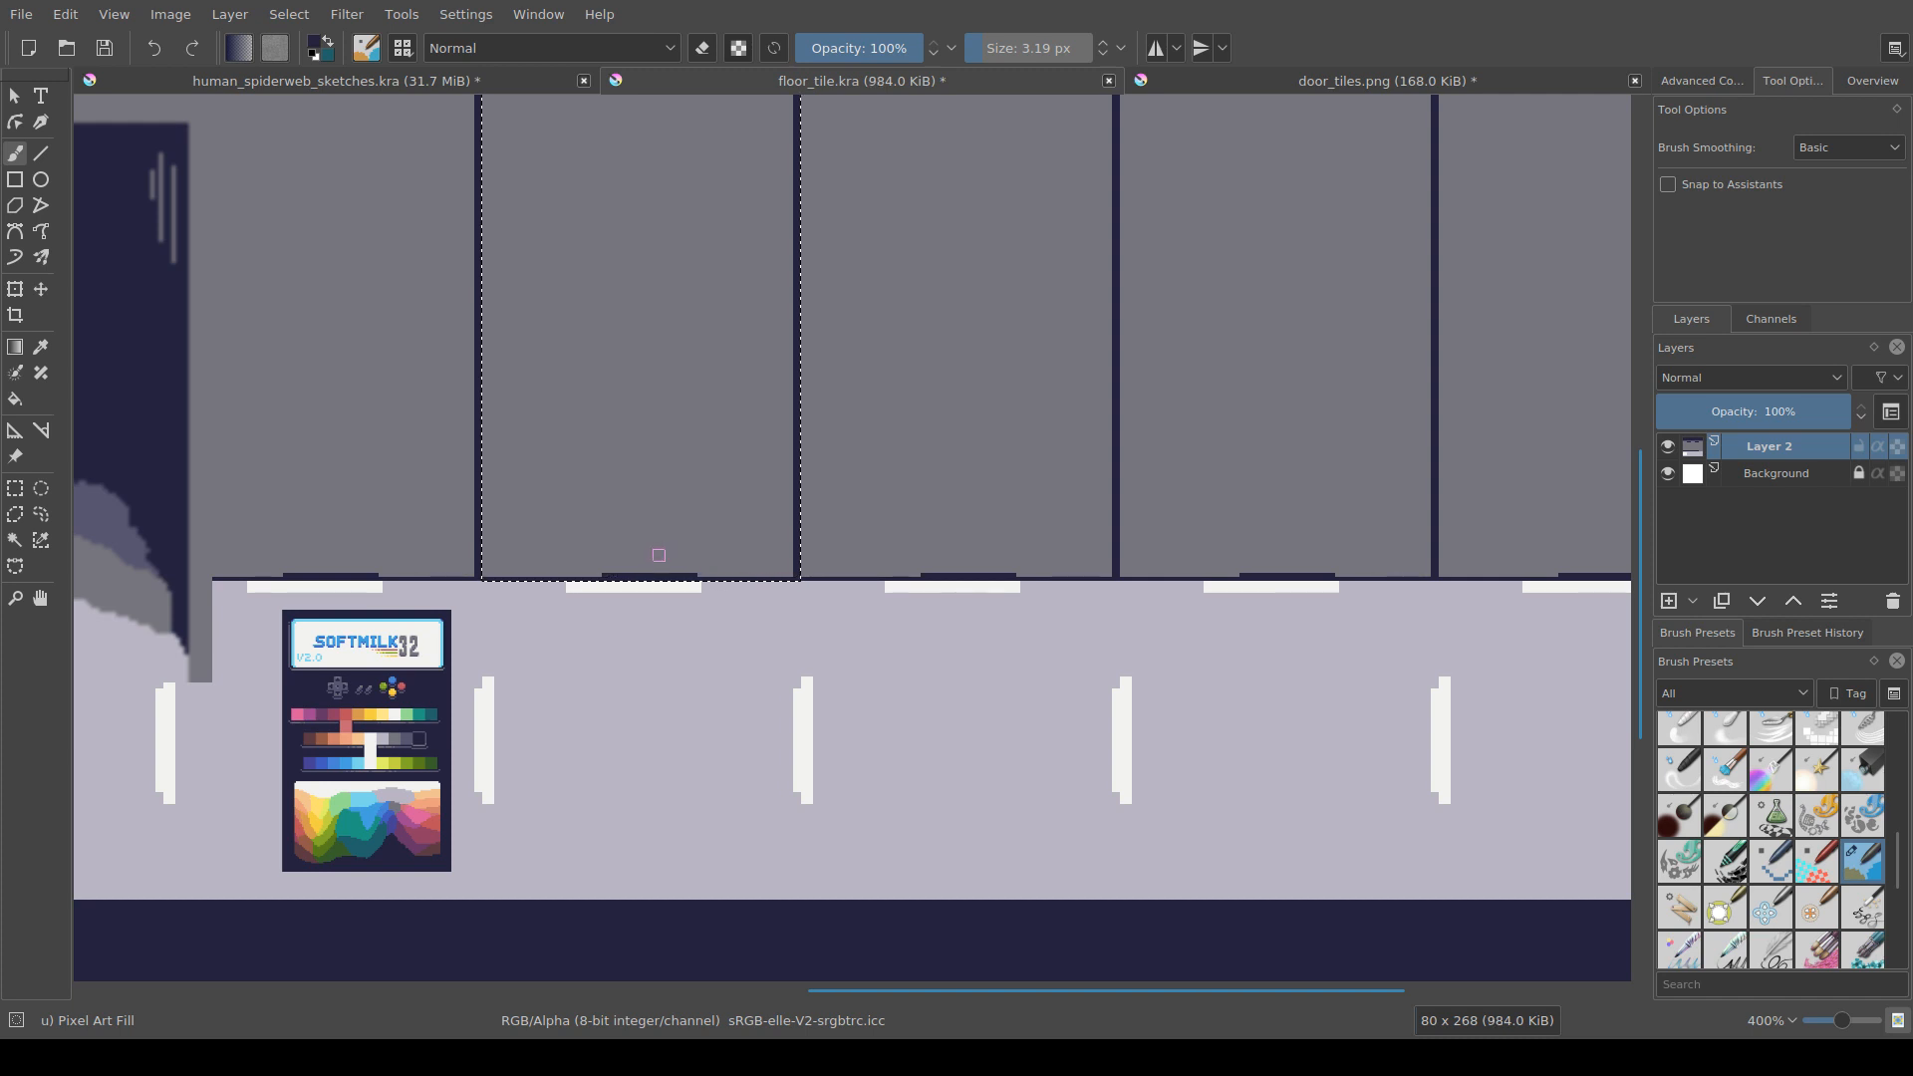
Step: Thicken the dark navy line at the wall's base evenly across the full panel width
scroll(632, 521, down, 6)
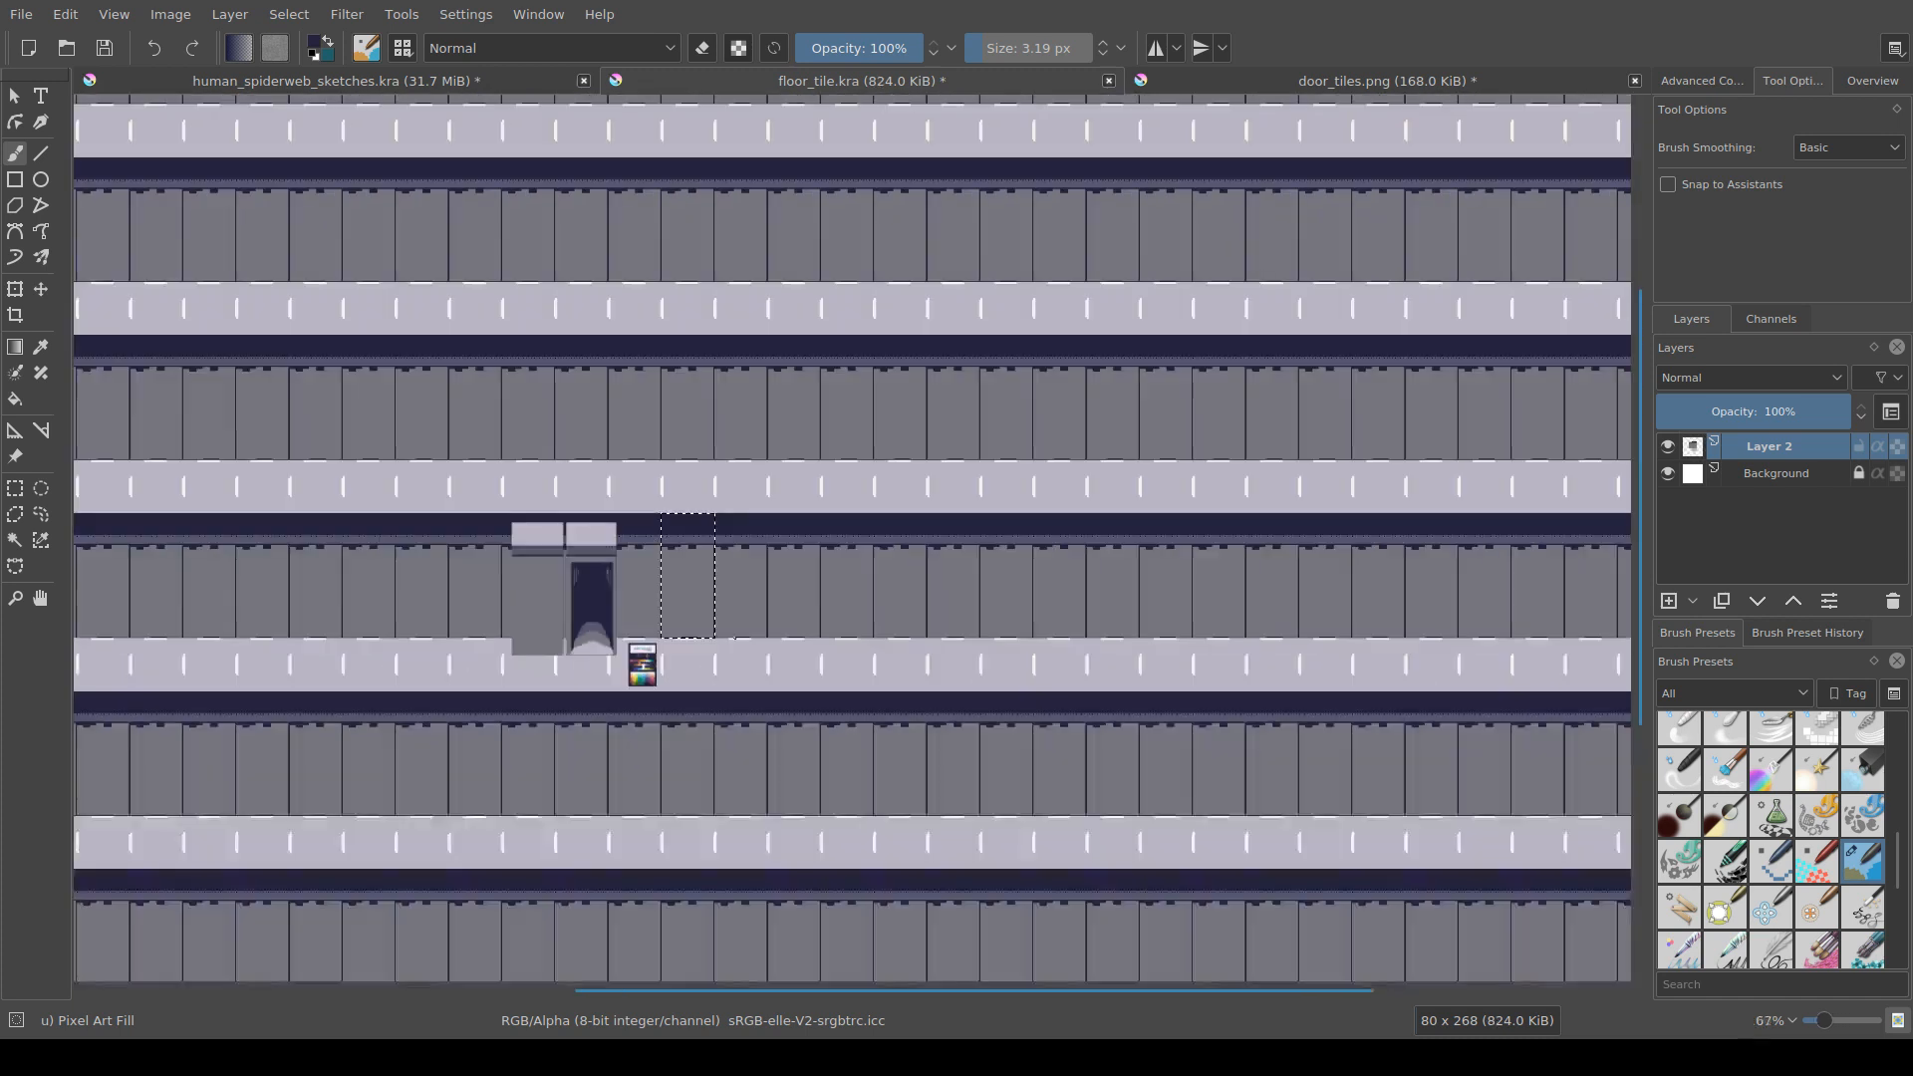
scroll(756, 634, up, 6)
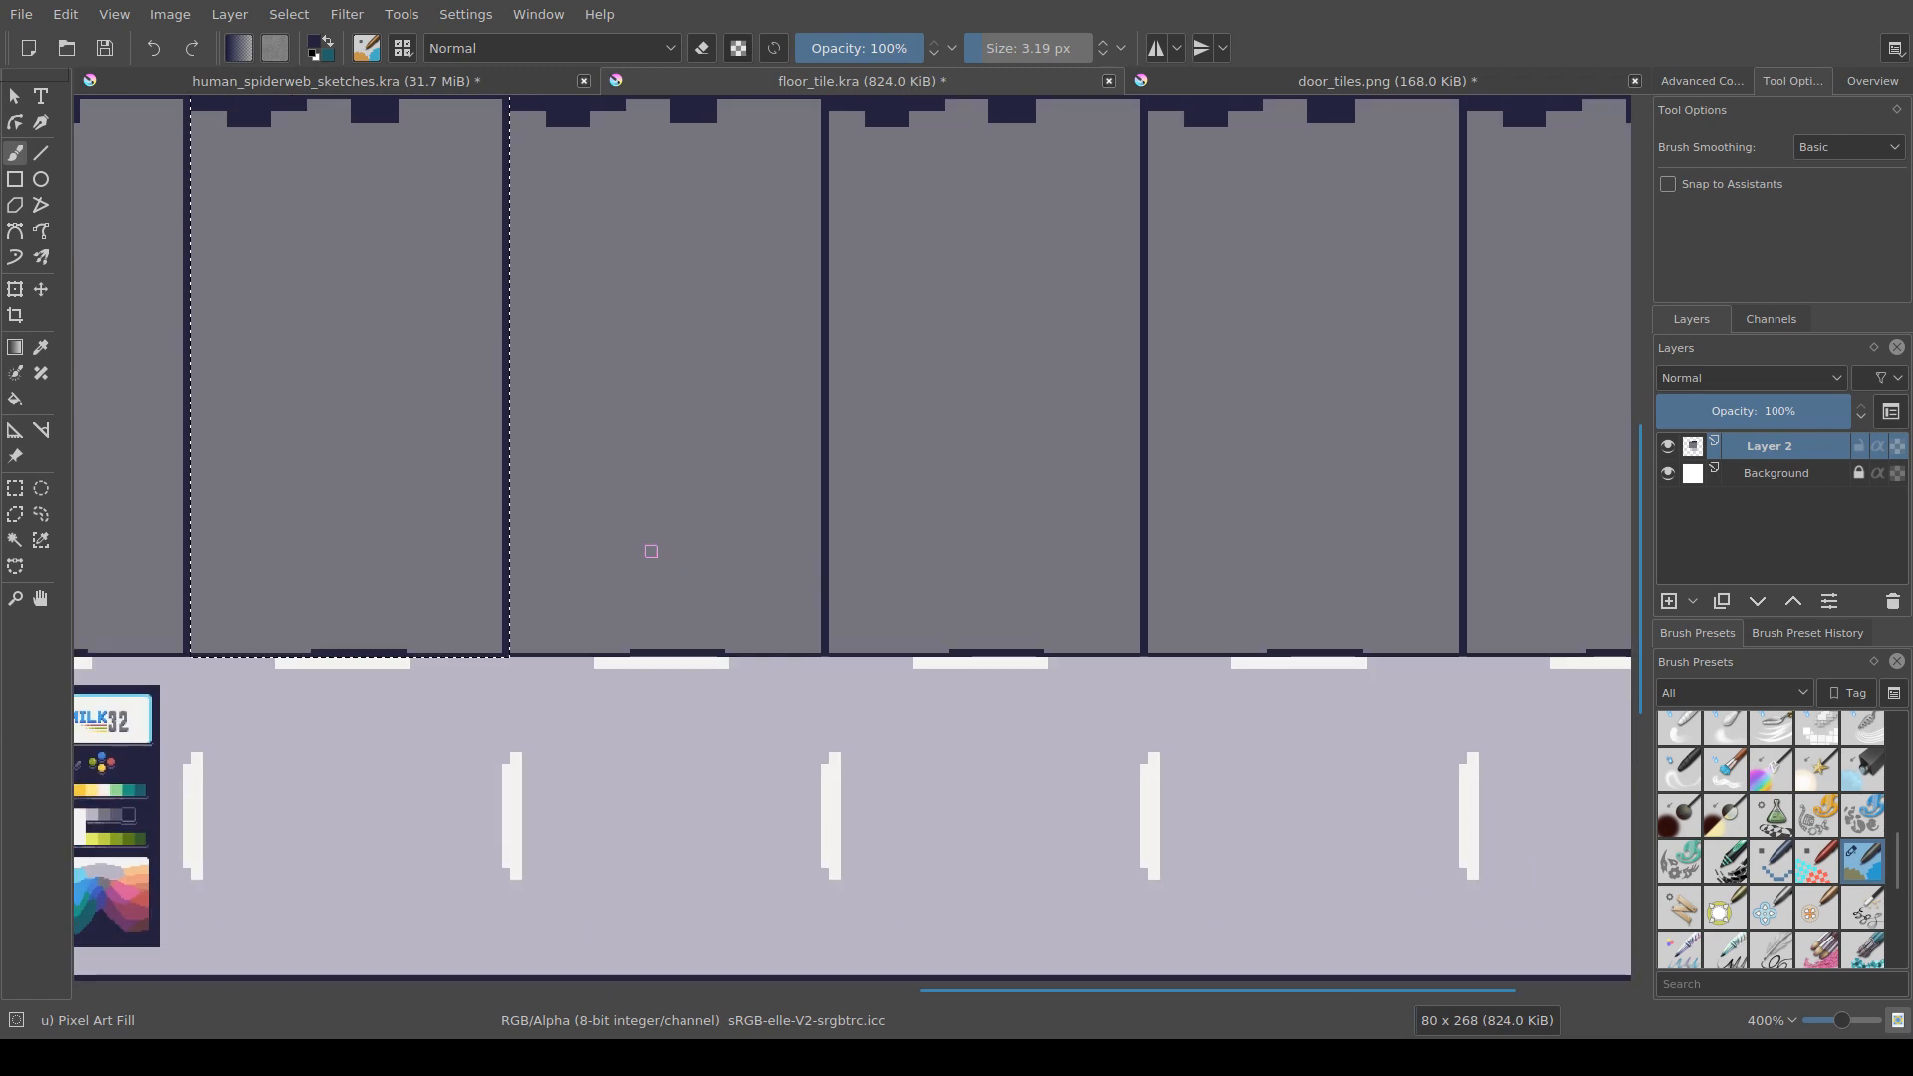
mouse_move(540, 651)
mouse_down()
mouse_move(584, 653)
mouse_move(501, 653)
mouse_move(822, 654)
mouse_up()
click(590, 652)
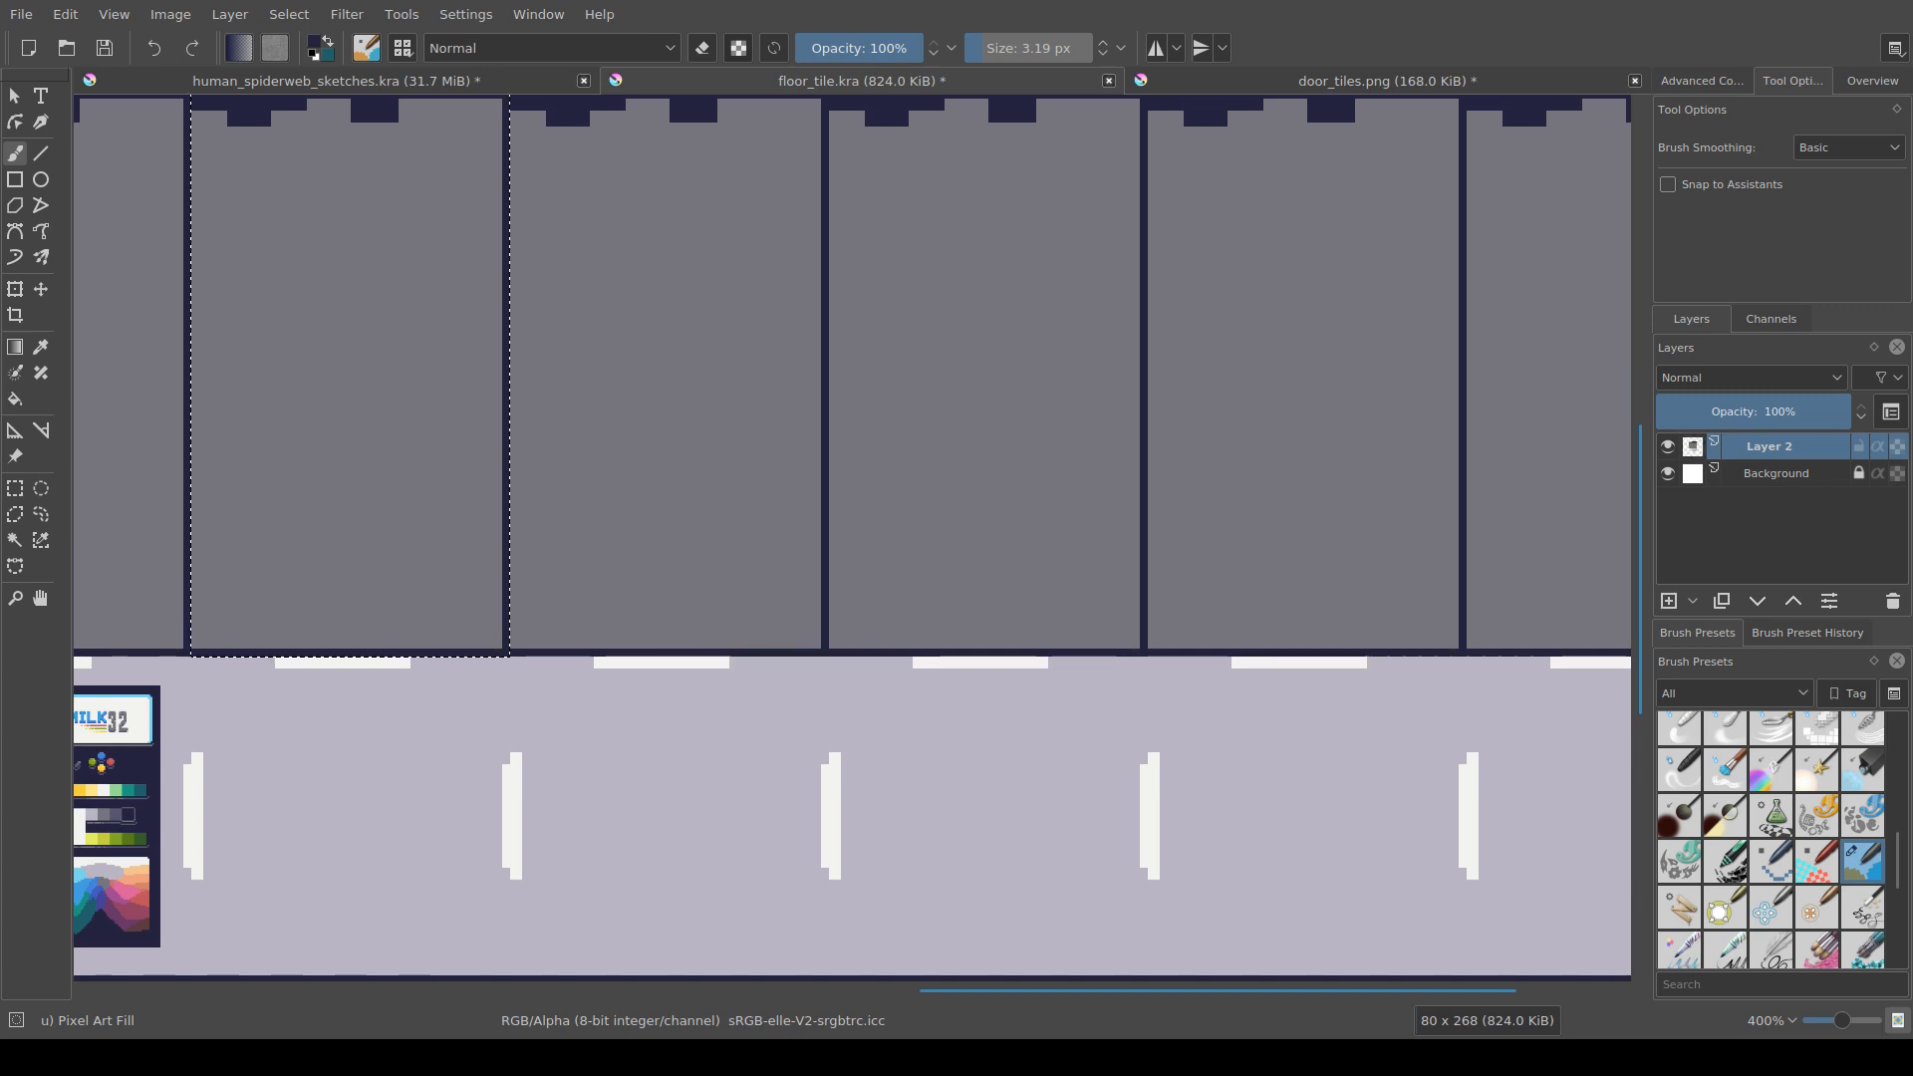
Step: Turn off wrap-around mode and select the complete 80 px wide wall tile, from the floor edge up to its dark upper band
key(ctrl+r)
drag(501, 717, 773, 659)
scroll(754, 648, down, 2)
scroll(754, 637, down, 1)
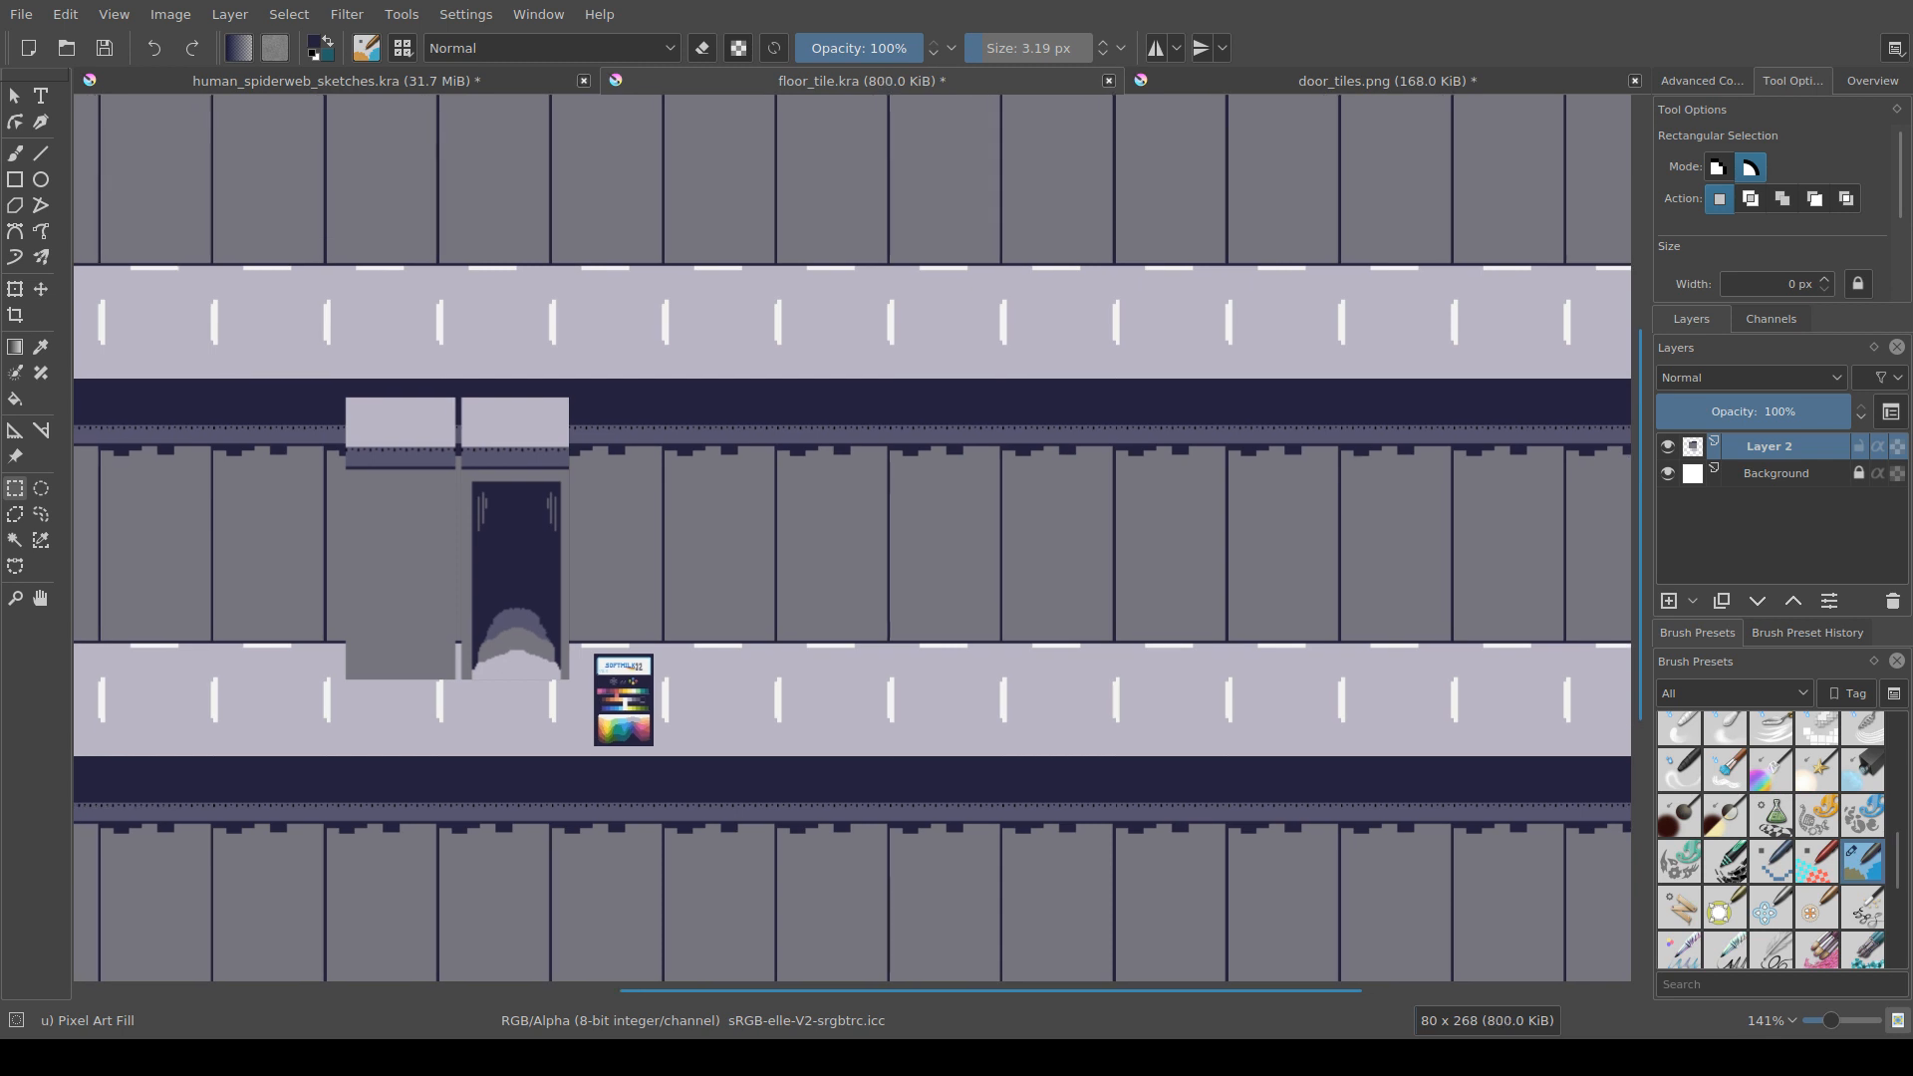
scroll(743, 543, up, 3)
drag(1343, 232, 1353, 277)
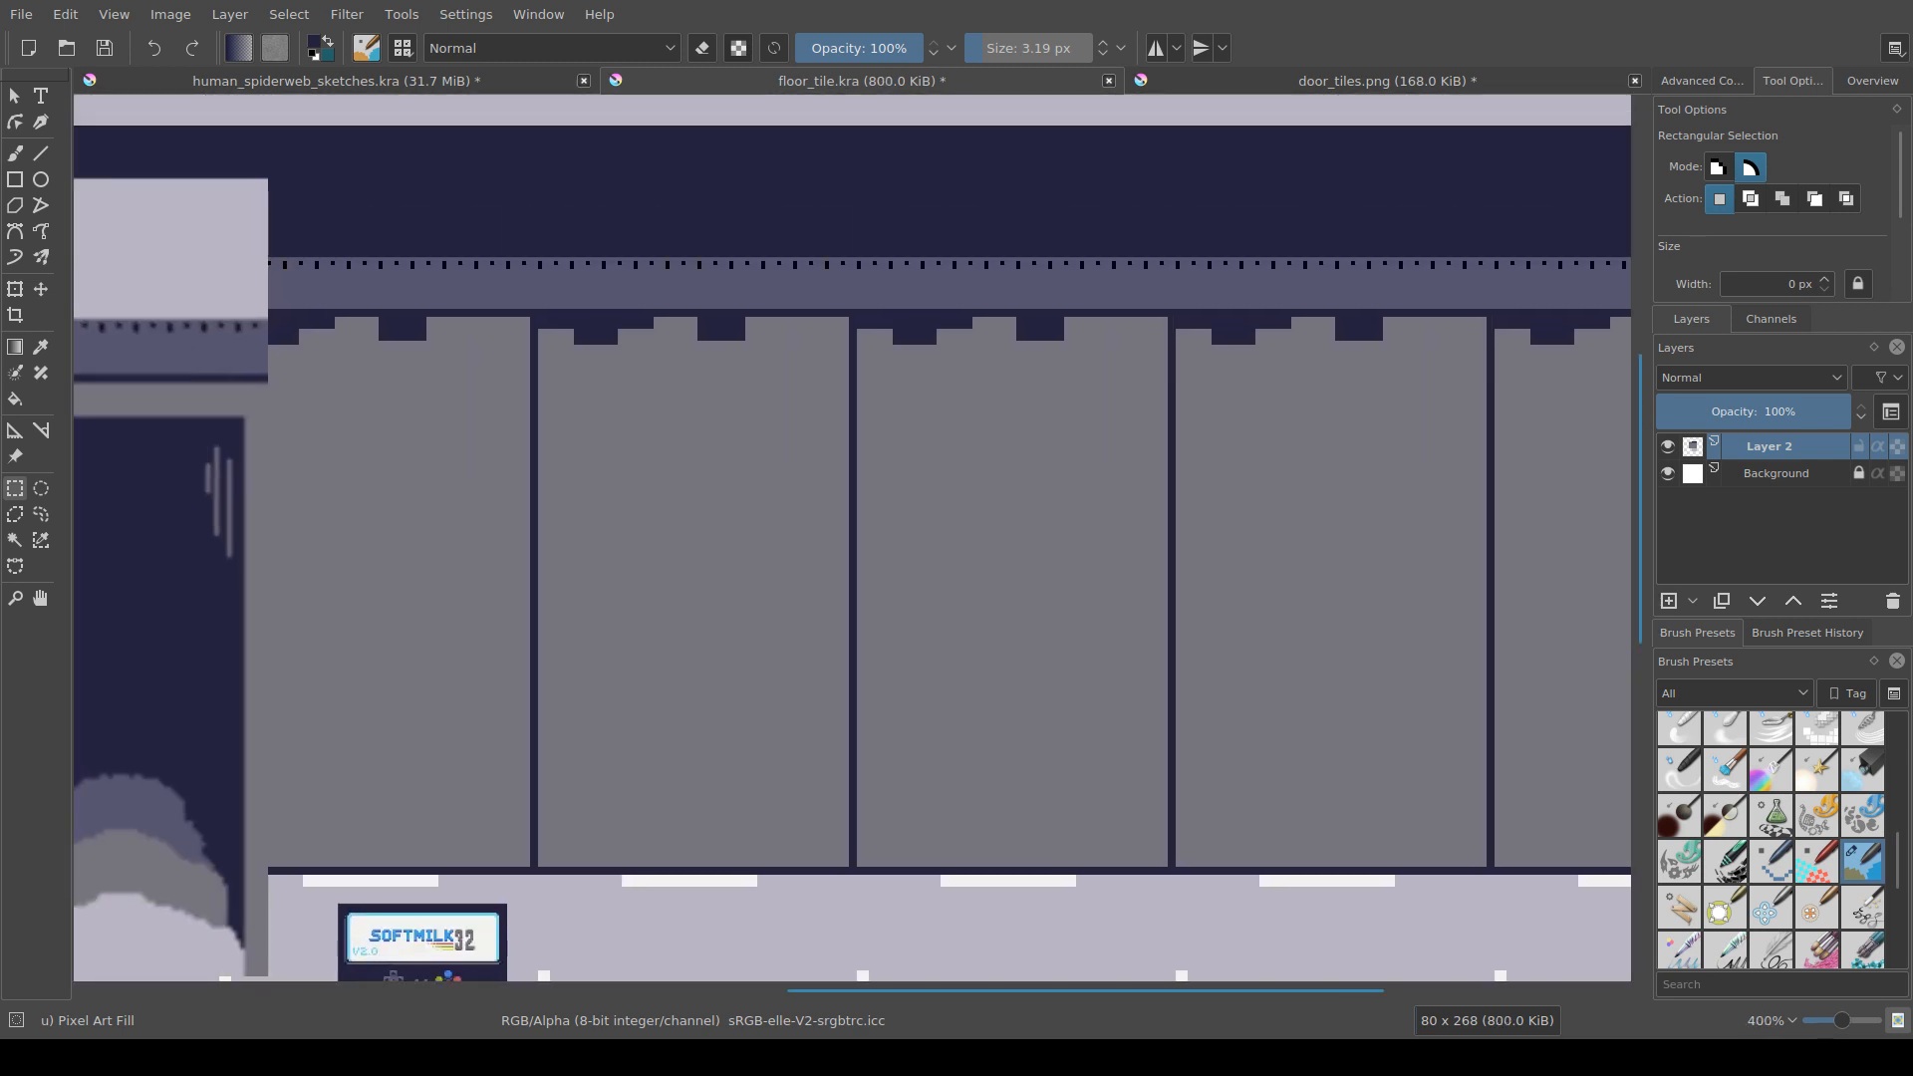
drag(537, 126, 845, 640)
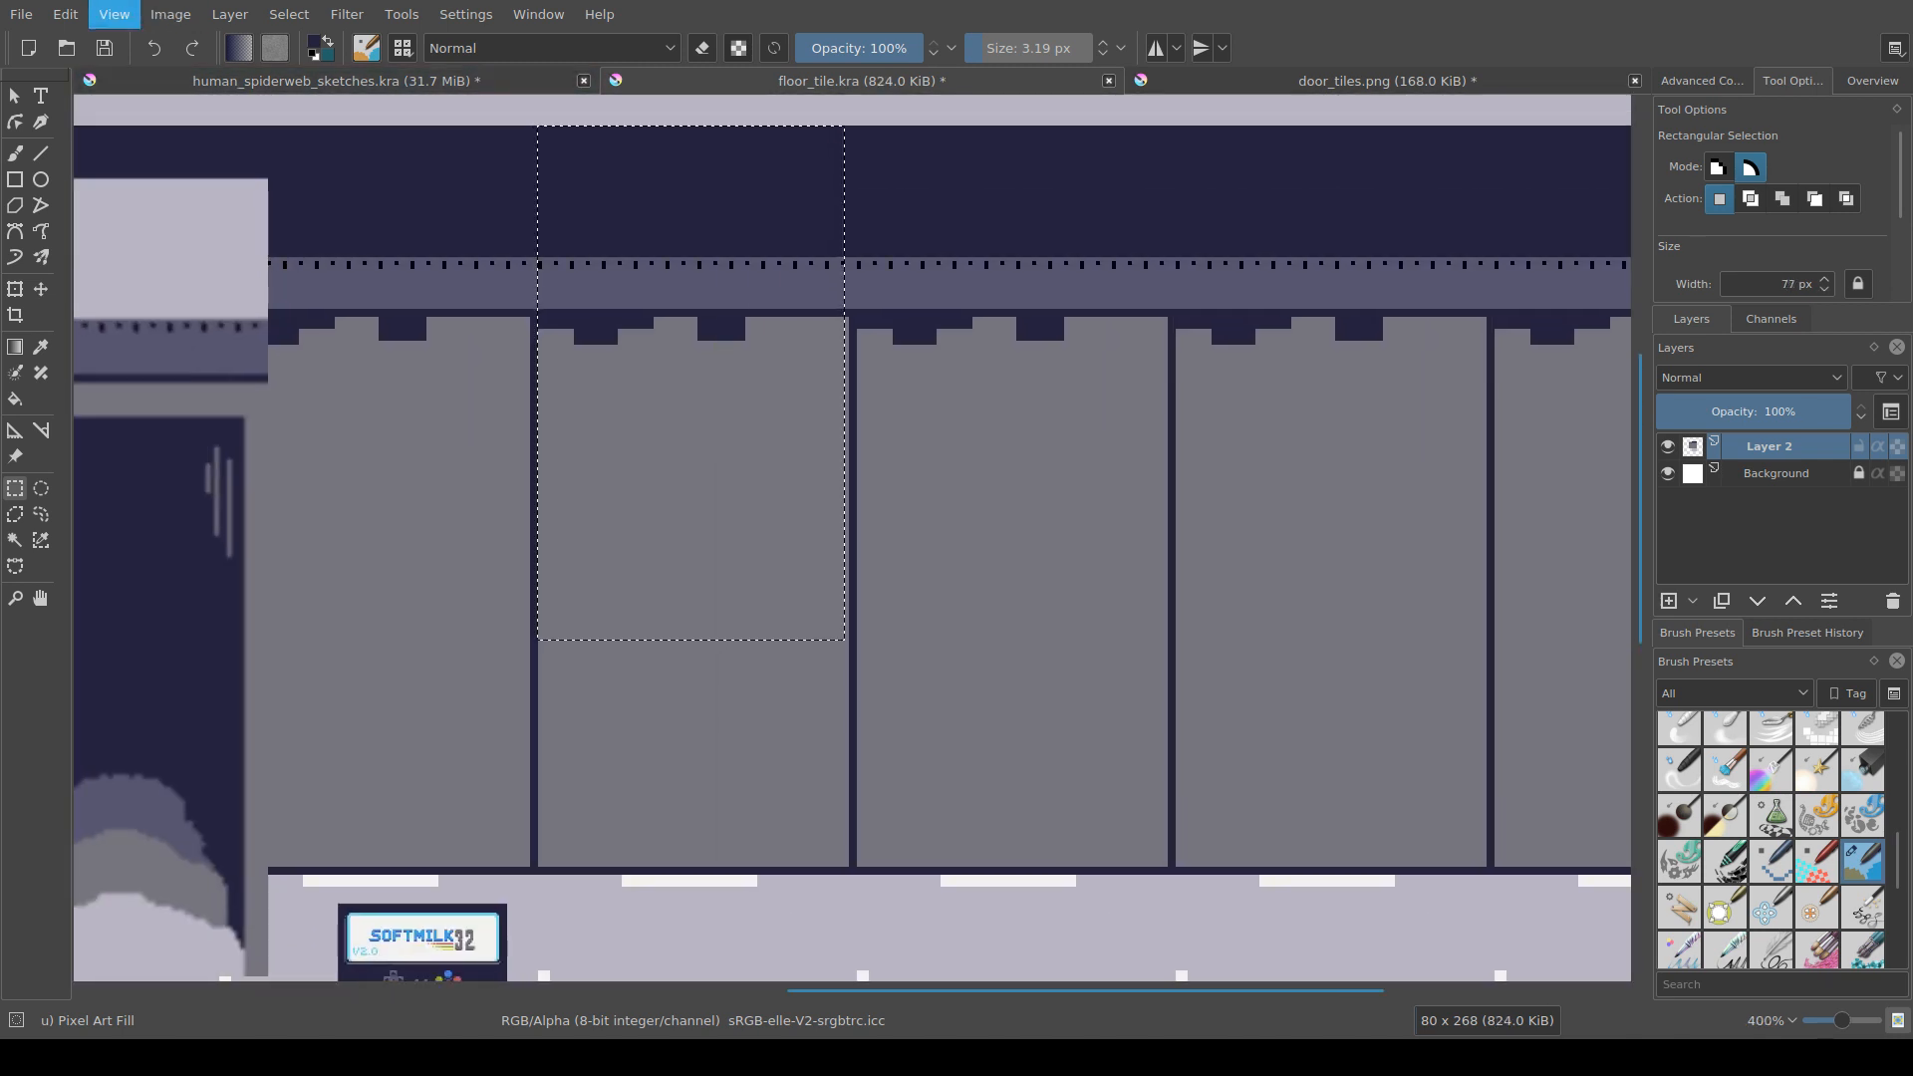
key(w)
drag(947, 637, 947, 476)
click(948, 476)
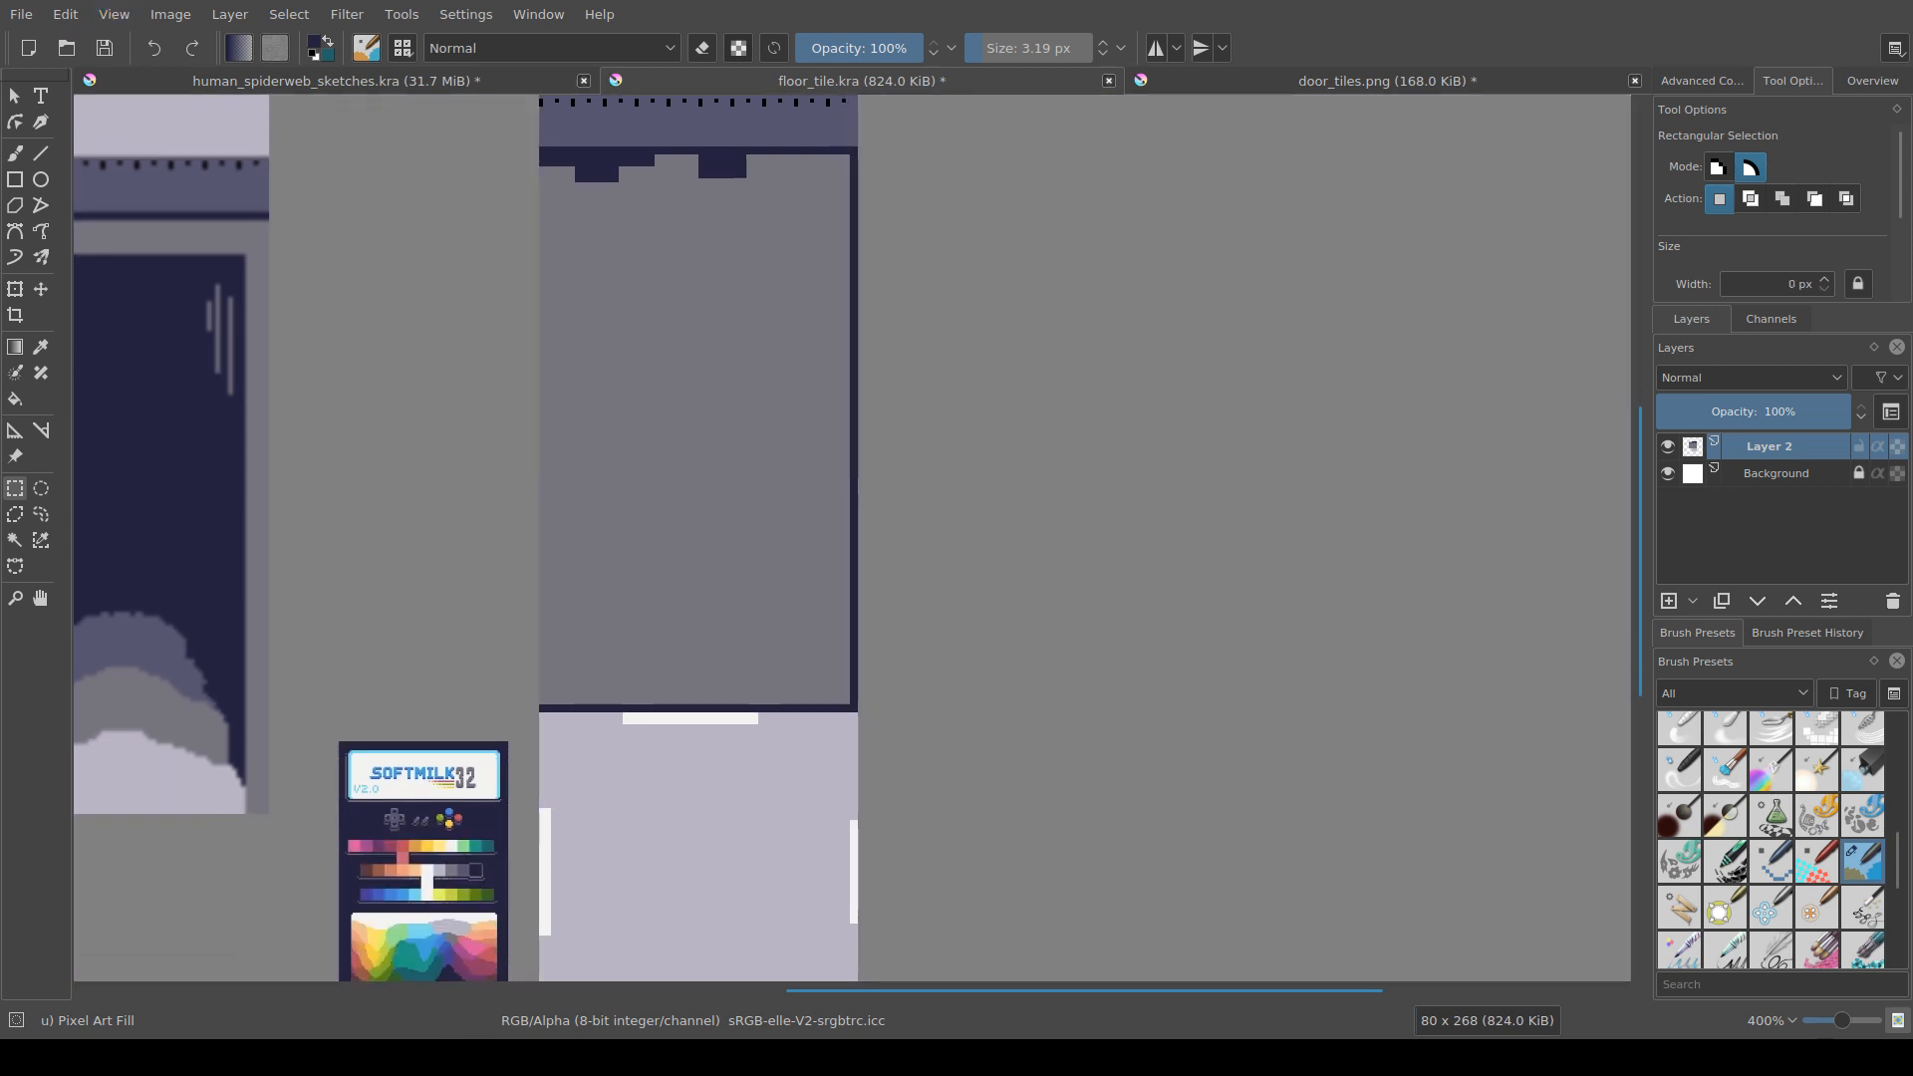
drag(538, 712, 858, 246)
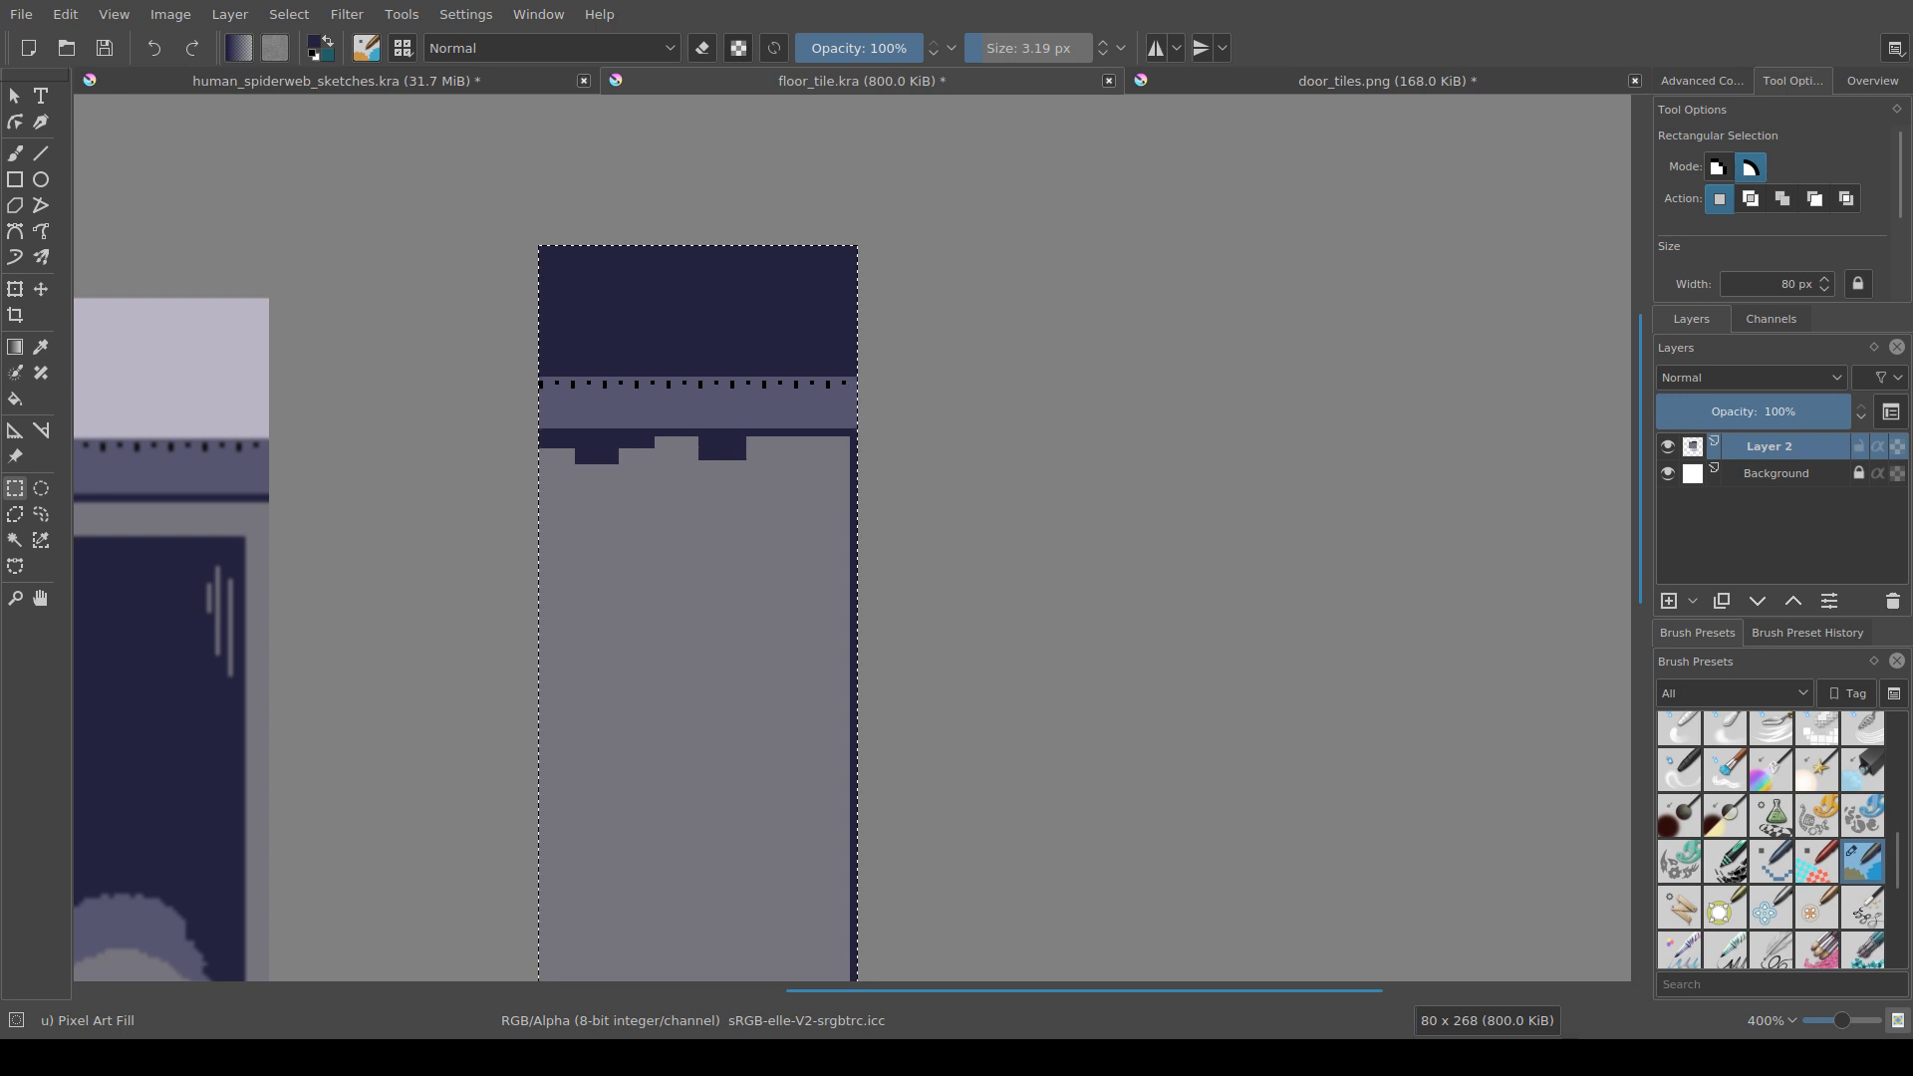
Step: Paste the copied wall tile into human_spiderweb_sketches.kra as a new layer
click(1386, 81)
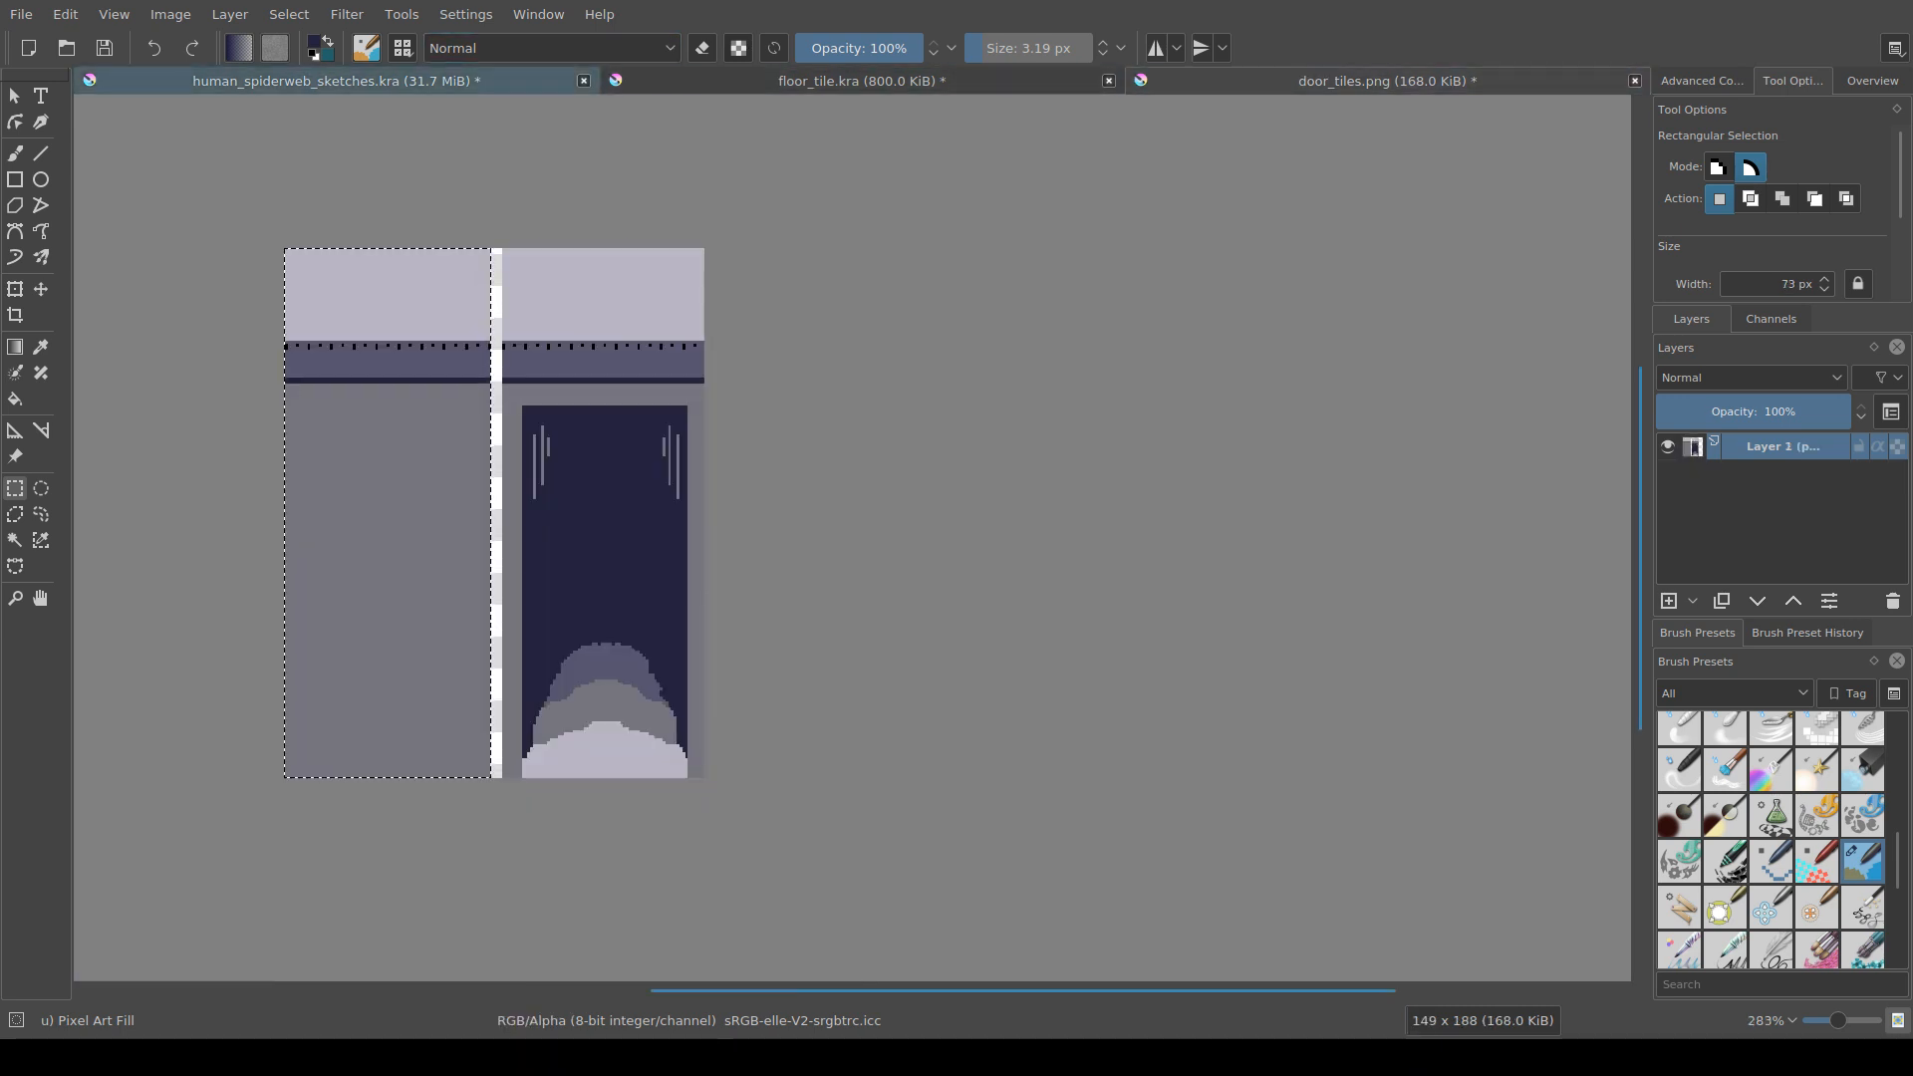
click(448, 82)
drag(847, 588, 893, 497)
key(ctrl+v)
scroll(688, 495, down, 6)
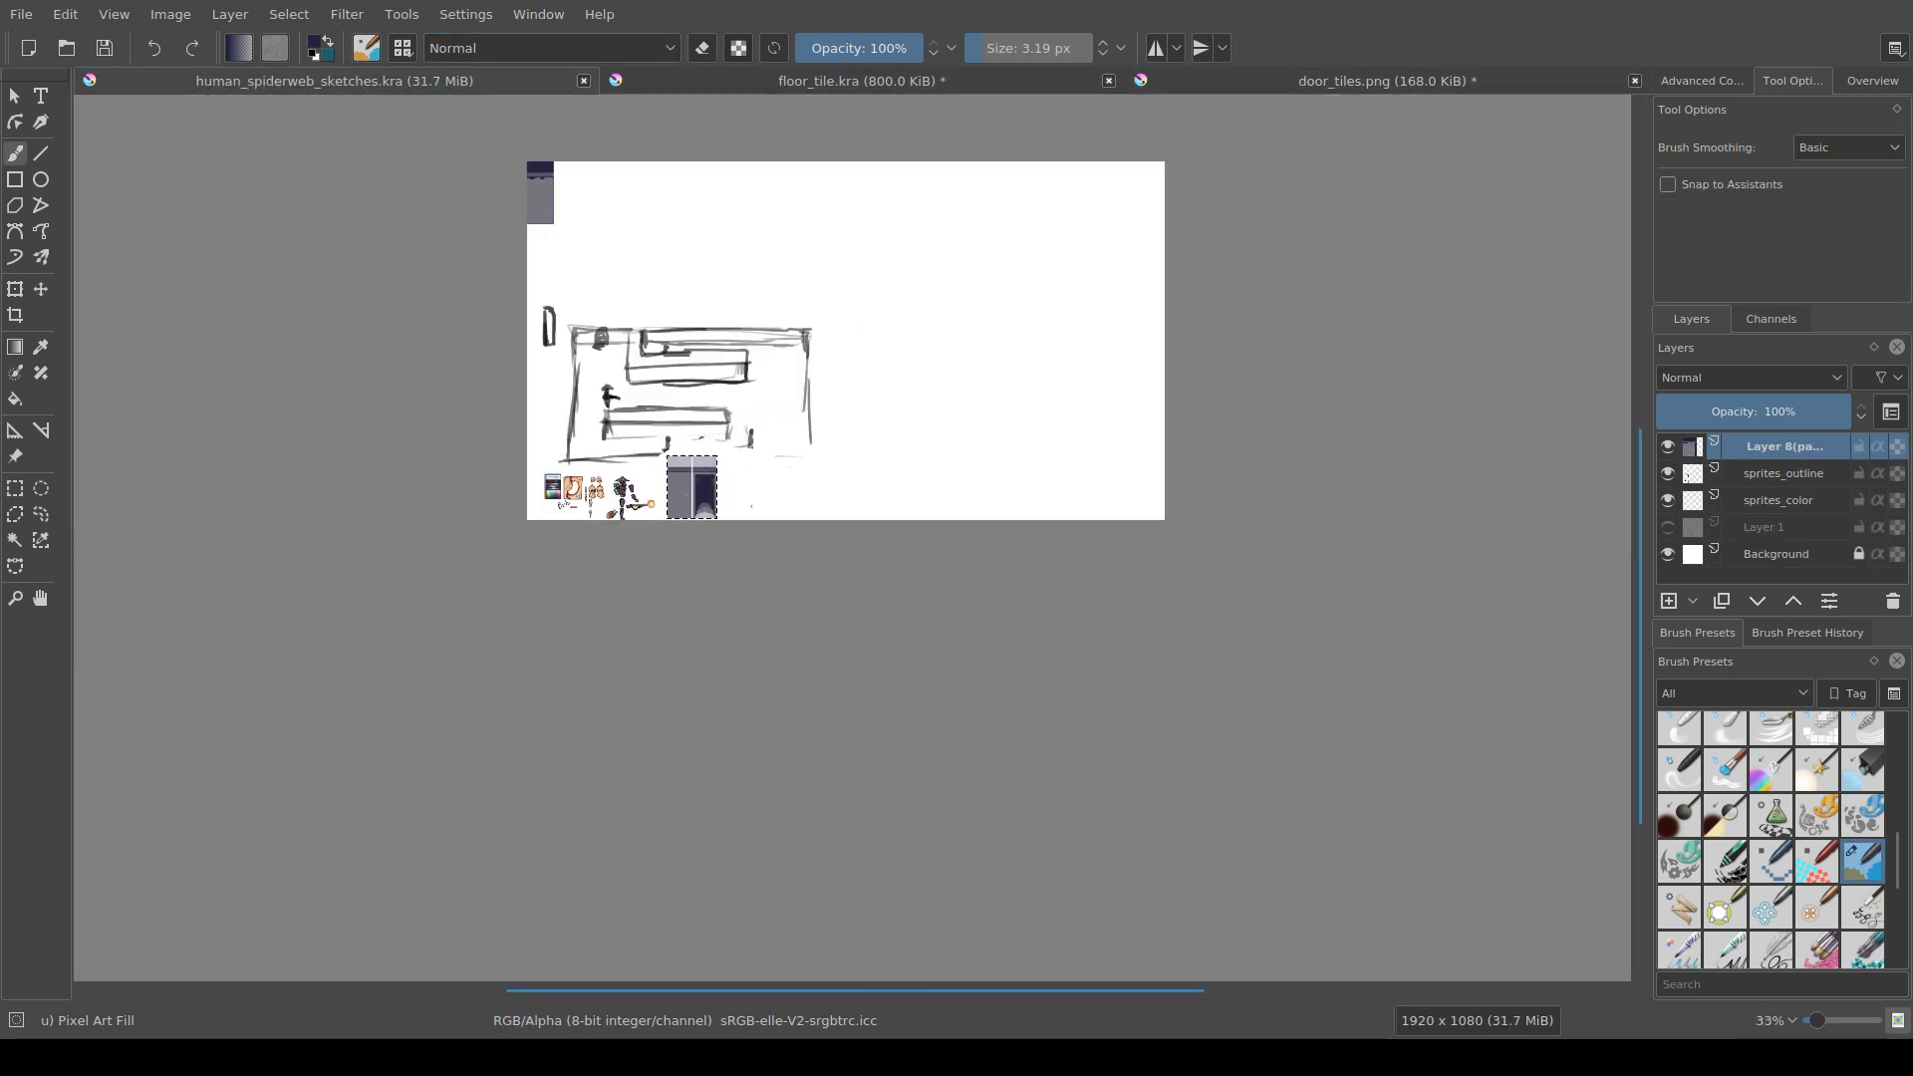
Step: Move the pasted wall tile down over the old plain wall tile, directly beside the door tile
key(t)
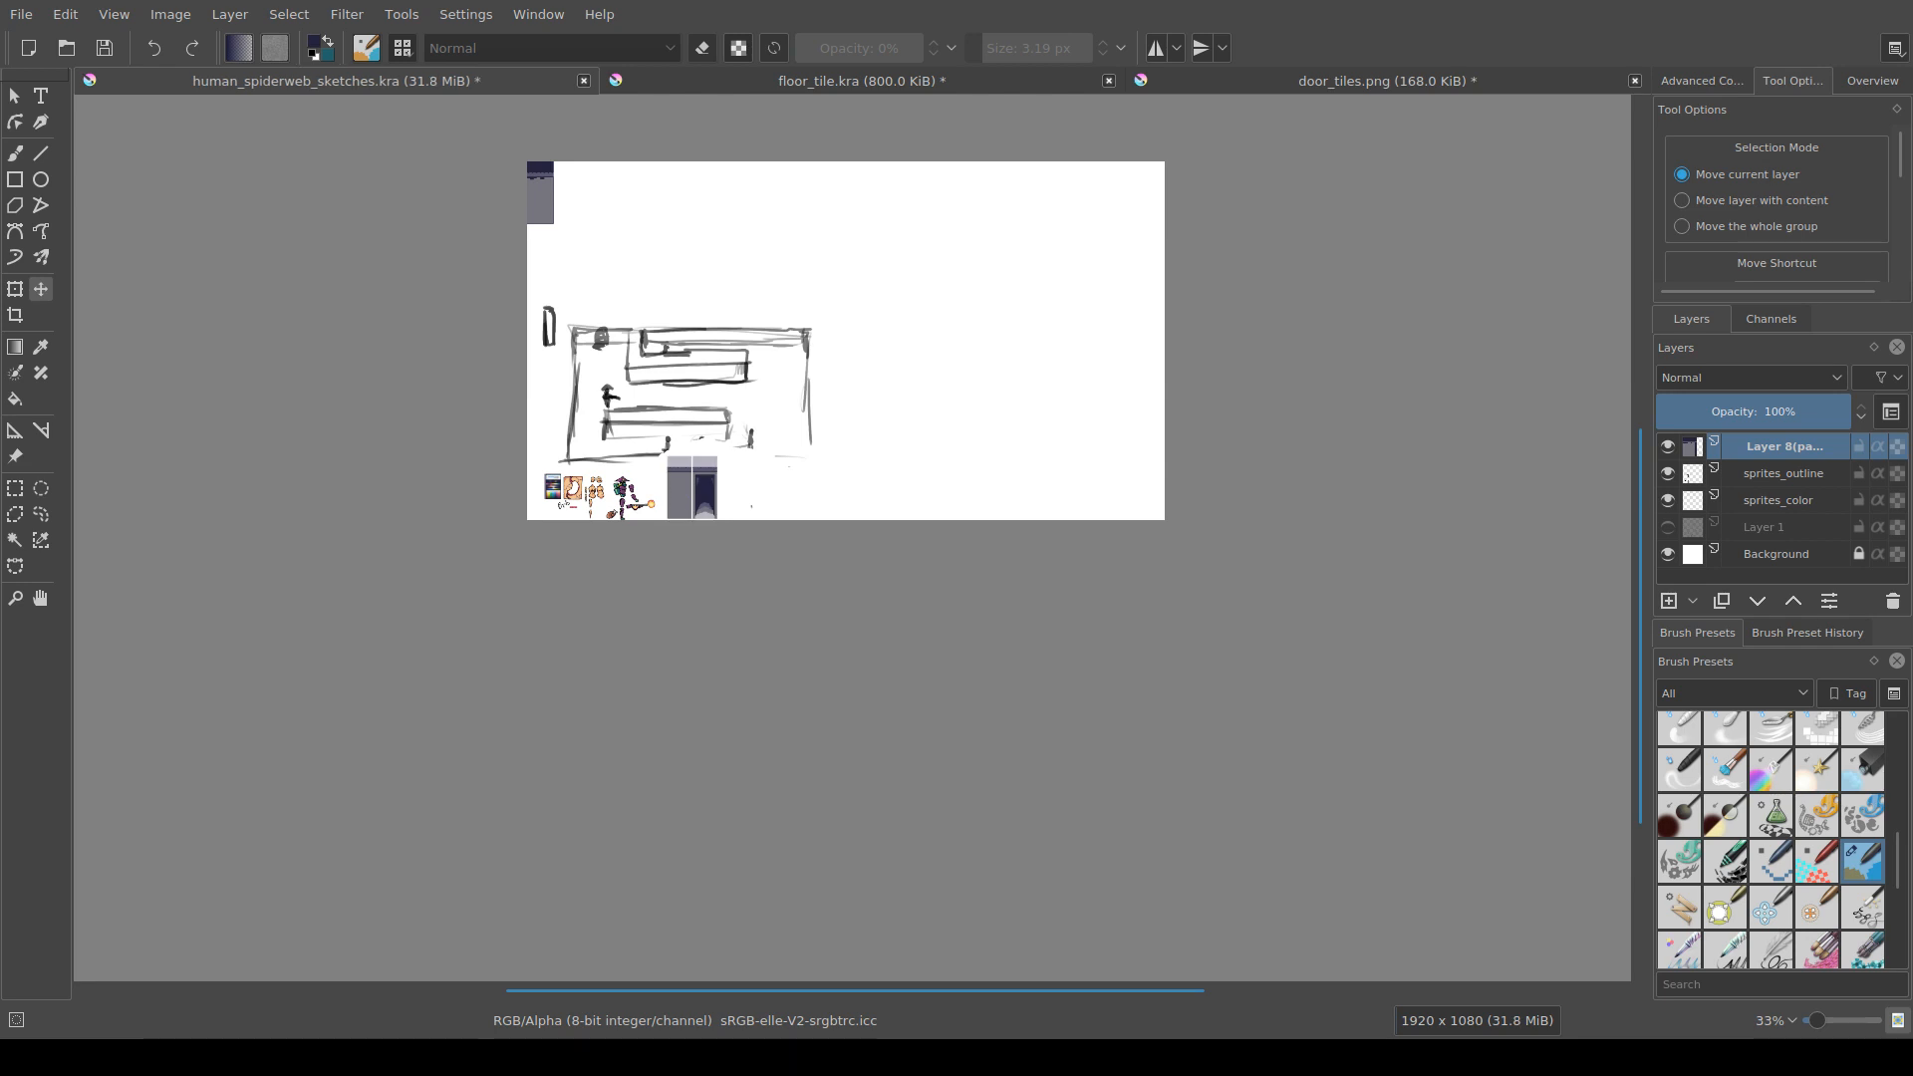
drag(1119, 515, 1491, 745)
scroll(864, 631, up, 1)
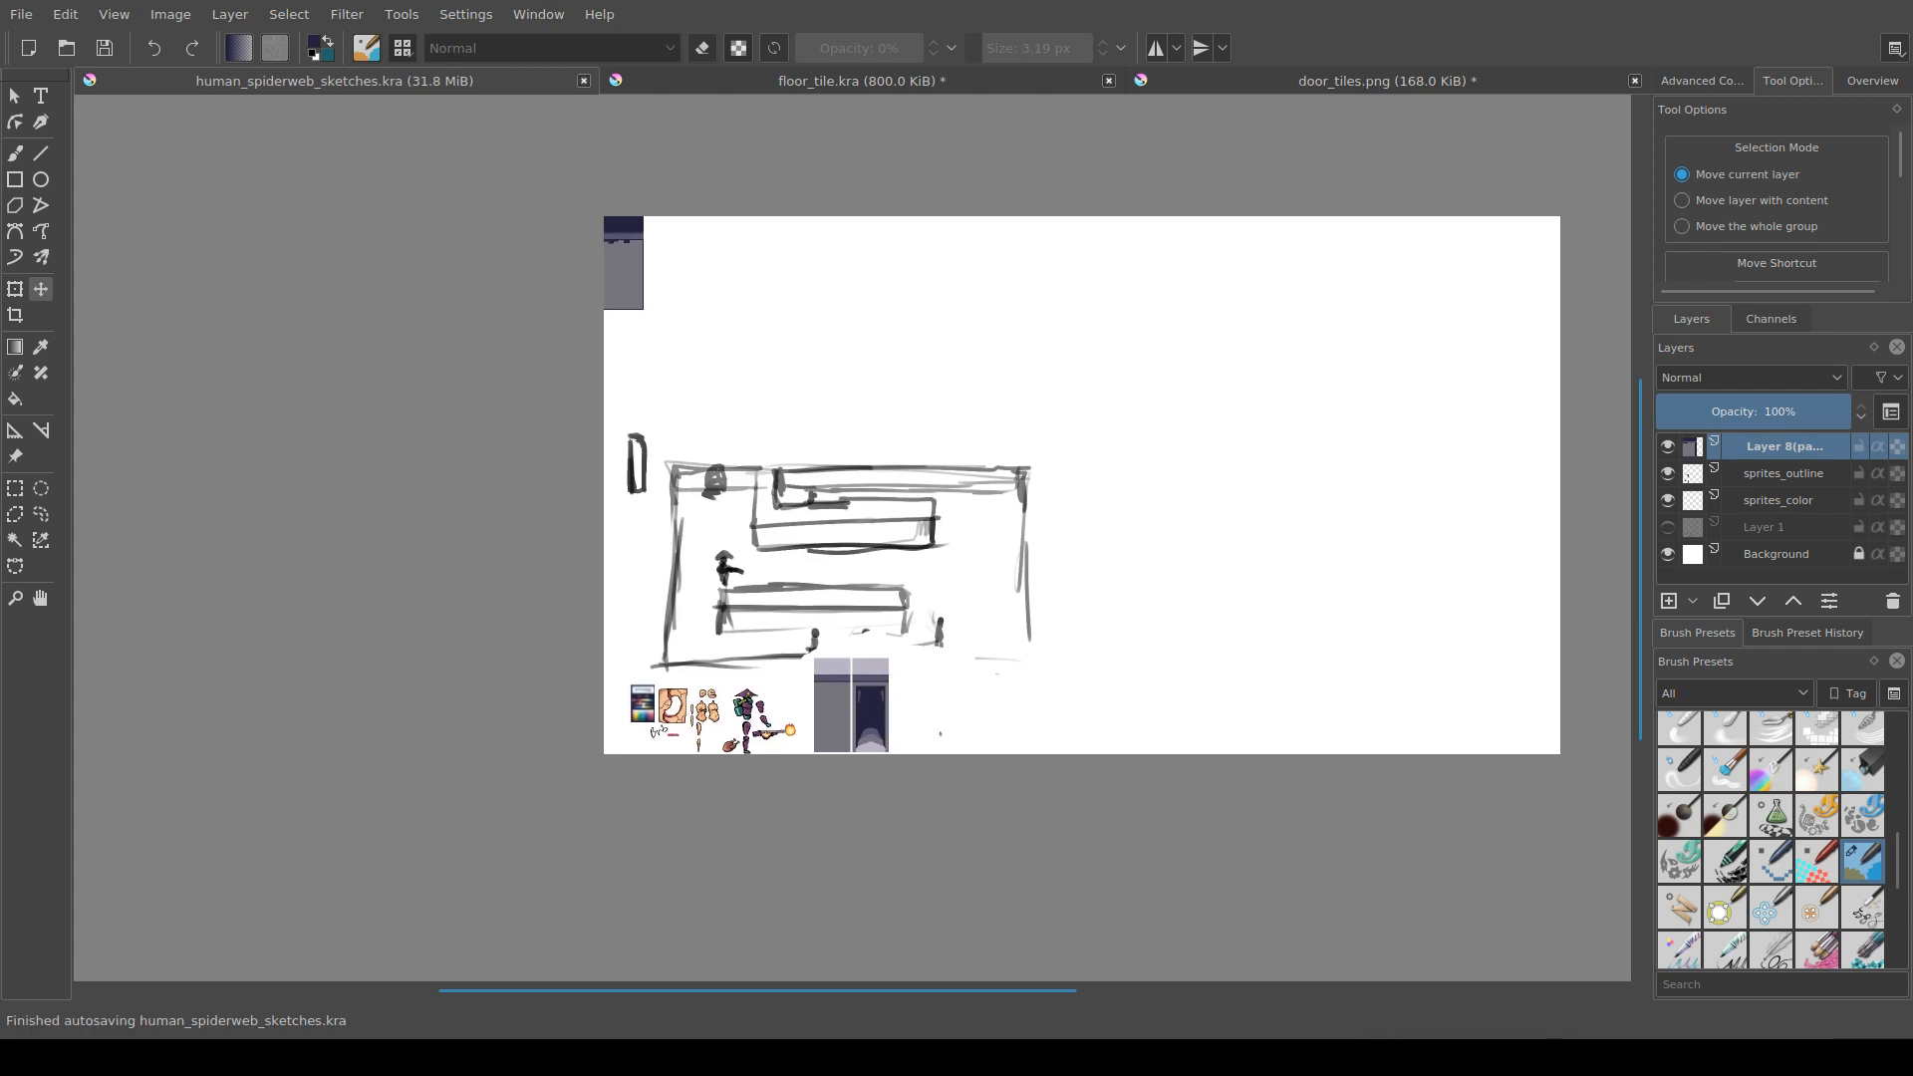
key(ctrl+r)
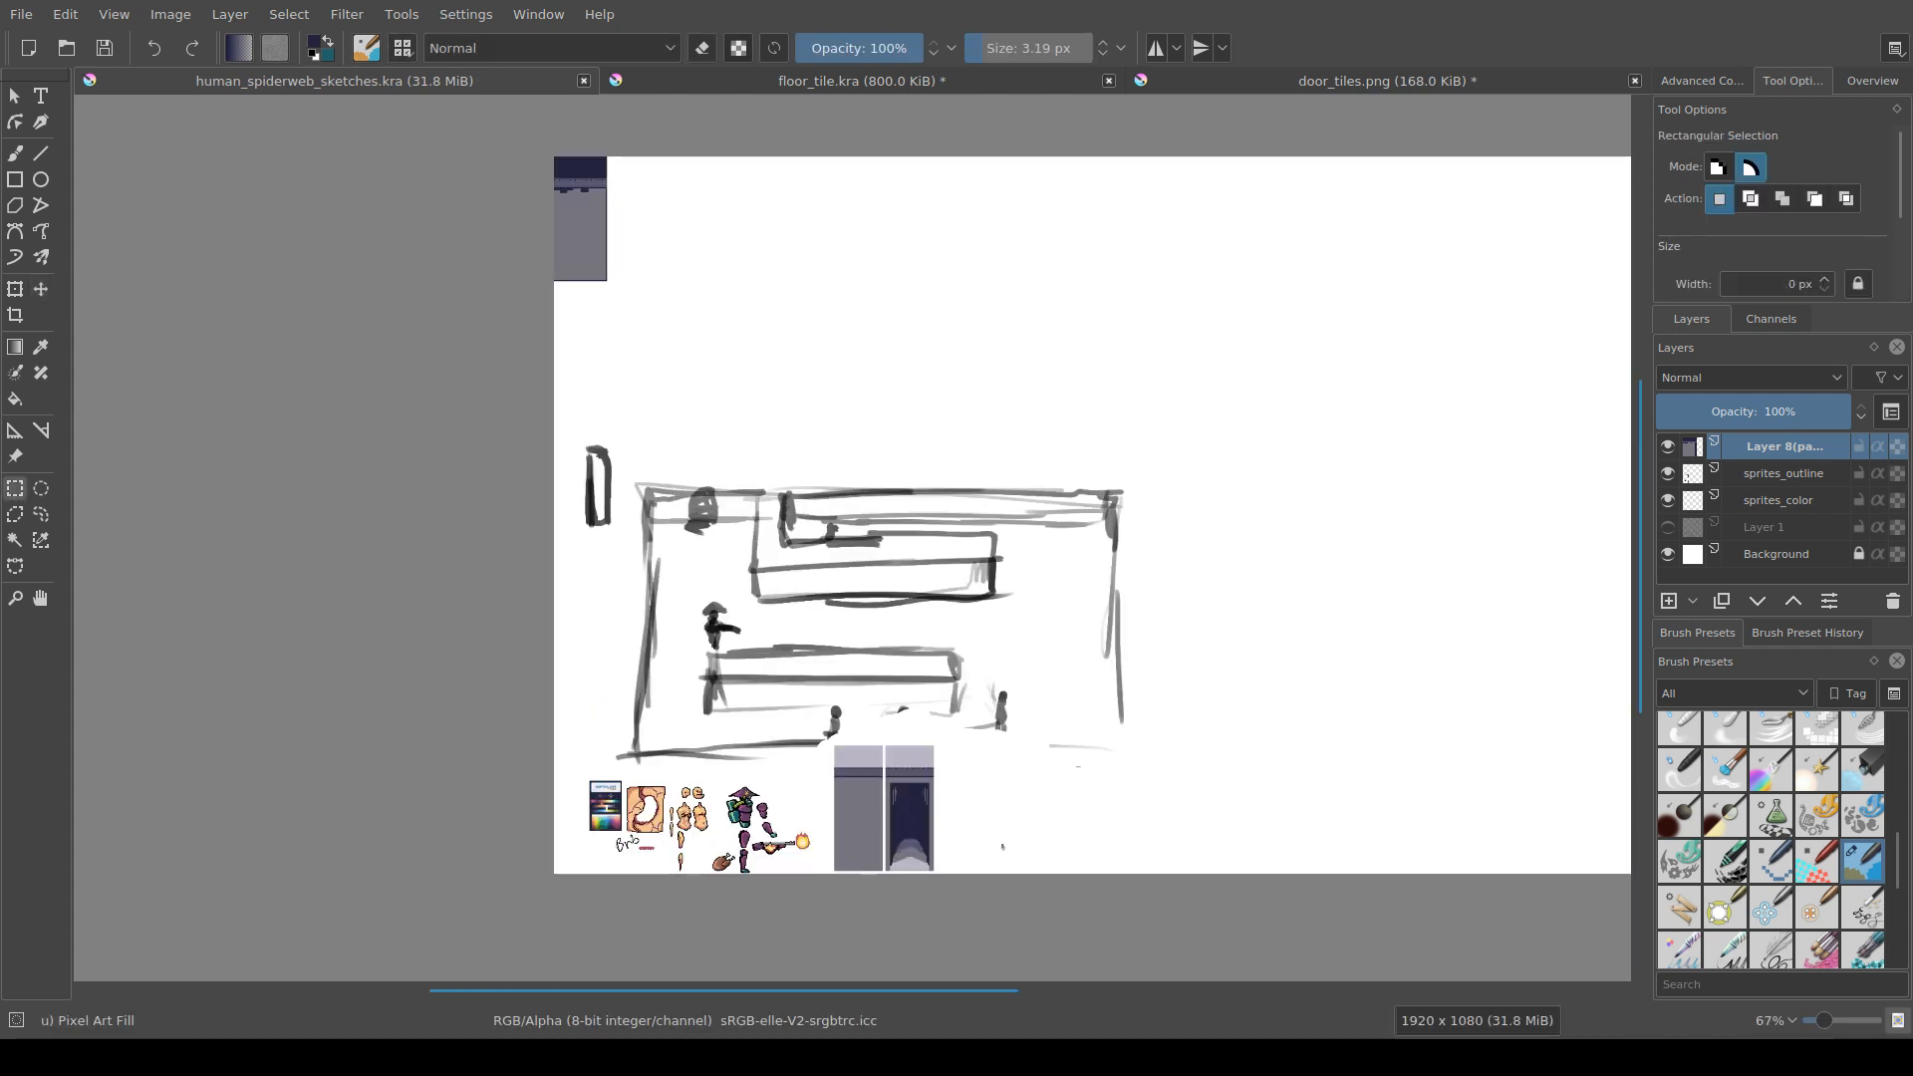
scroll(753, 395, up, 1)
key(t)
drag(581, 218, 873, 808)
scroll(920, 879, up, 4)
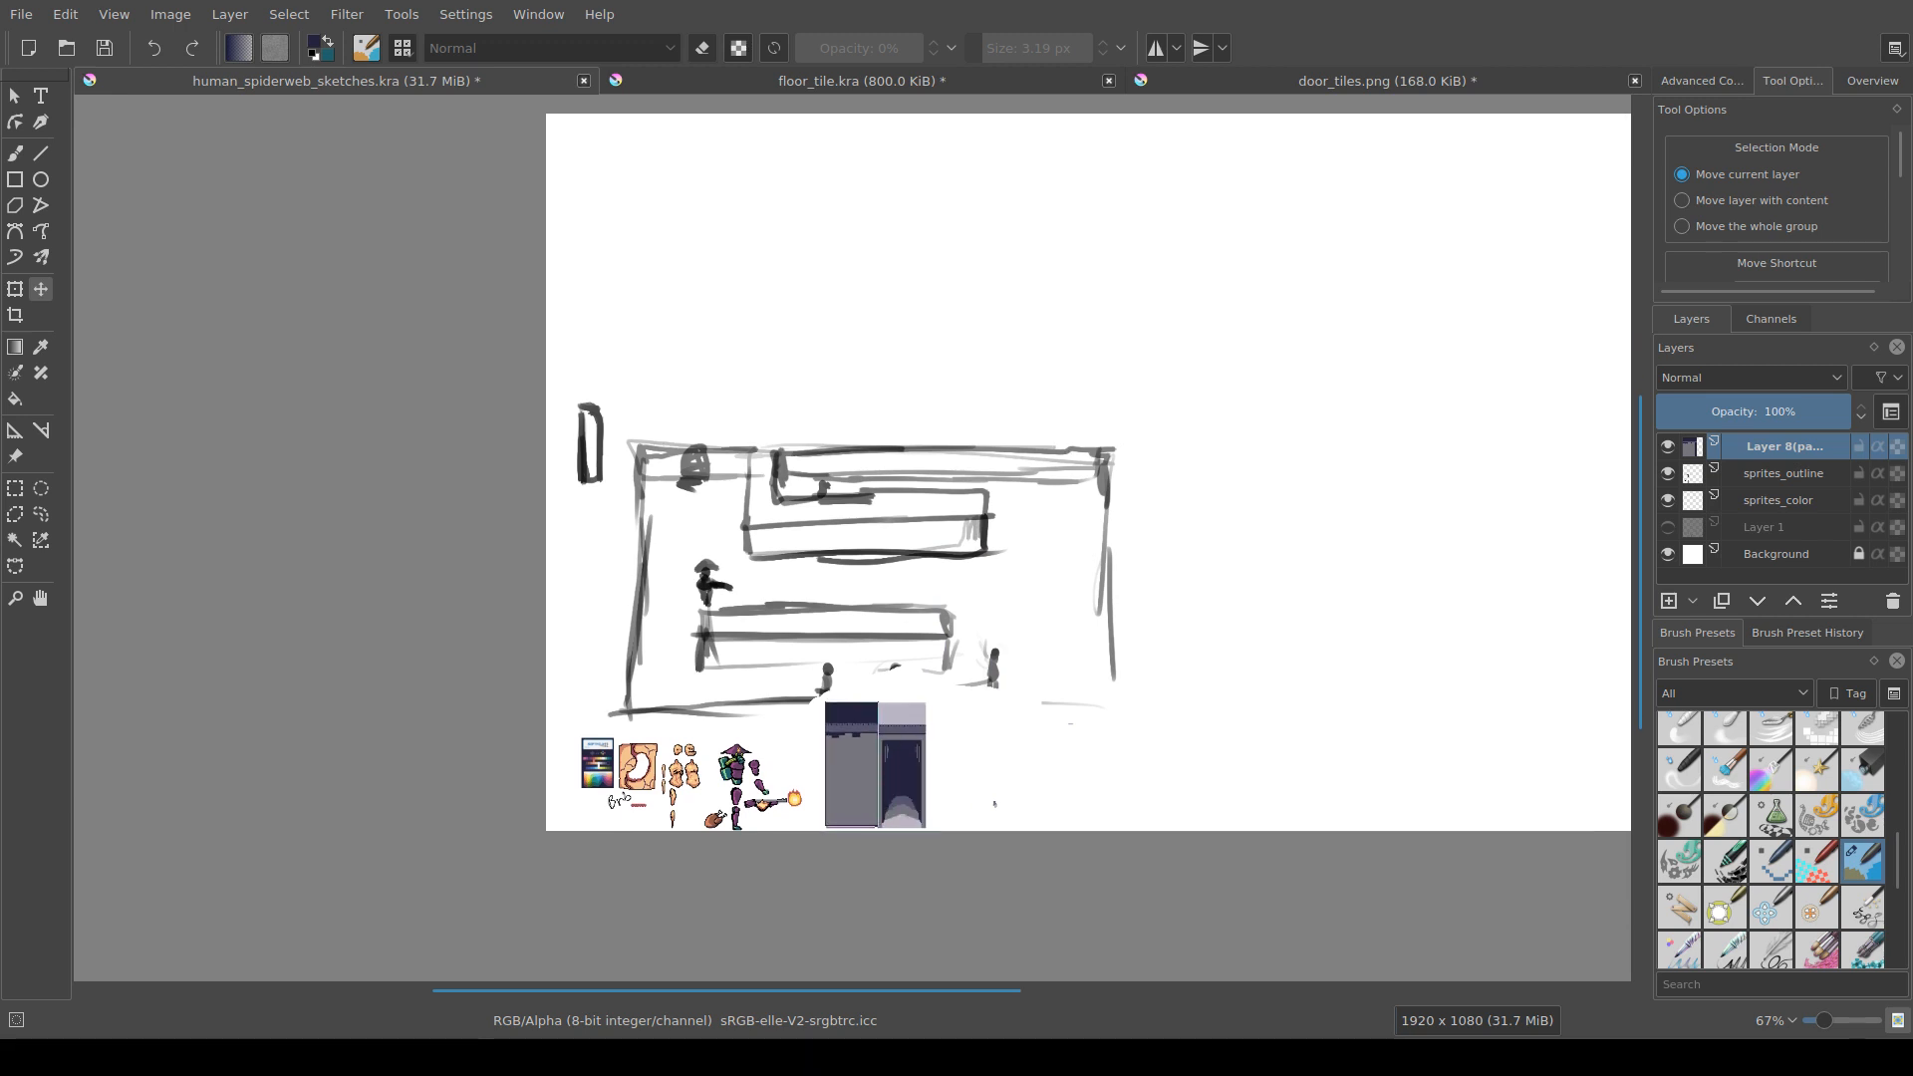
Step: Move the pasted wall tile to the opposite side of the door tile, nudge it upward, and save human_spiderweb_sketches.kra
drag(827, 678, 958, 563)
scroll(985, 591, up, 1)
key(Up)
key(Up)
scroll(959, 563, up, 2)
scroll(857, 616, down, 1)
drag(856, 616, 899, 829)
scroll(867, 500, down, 1)
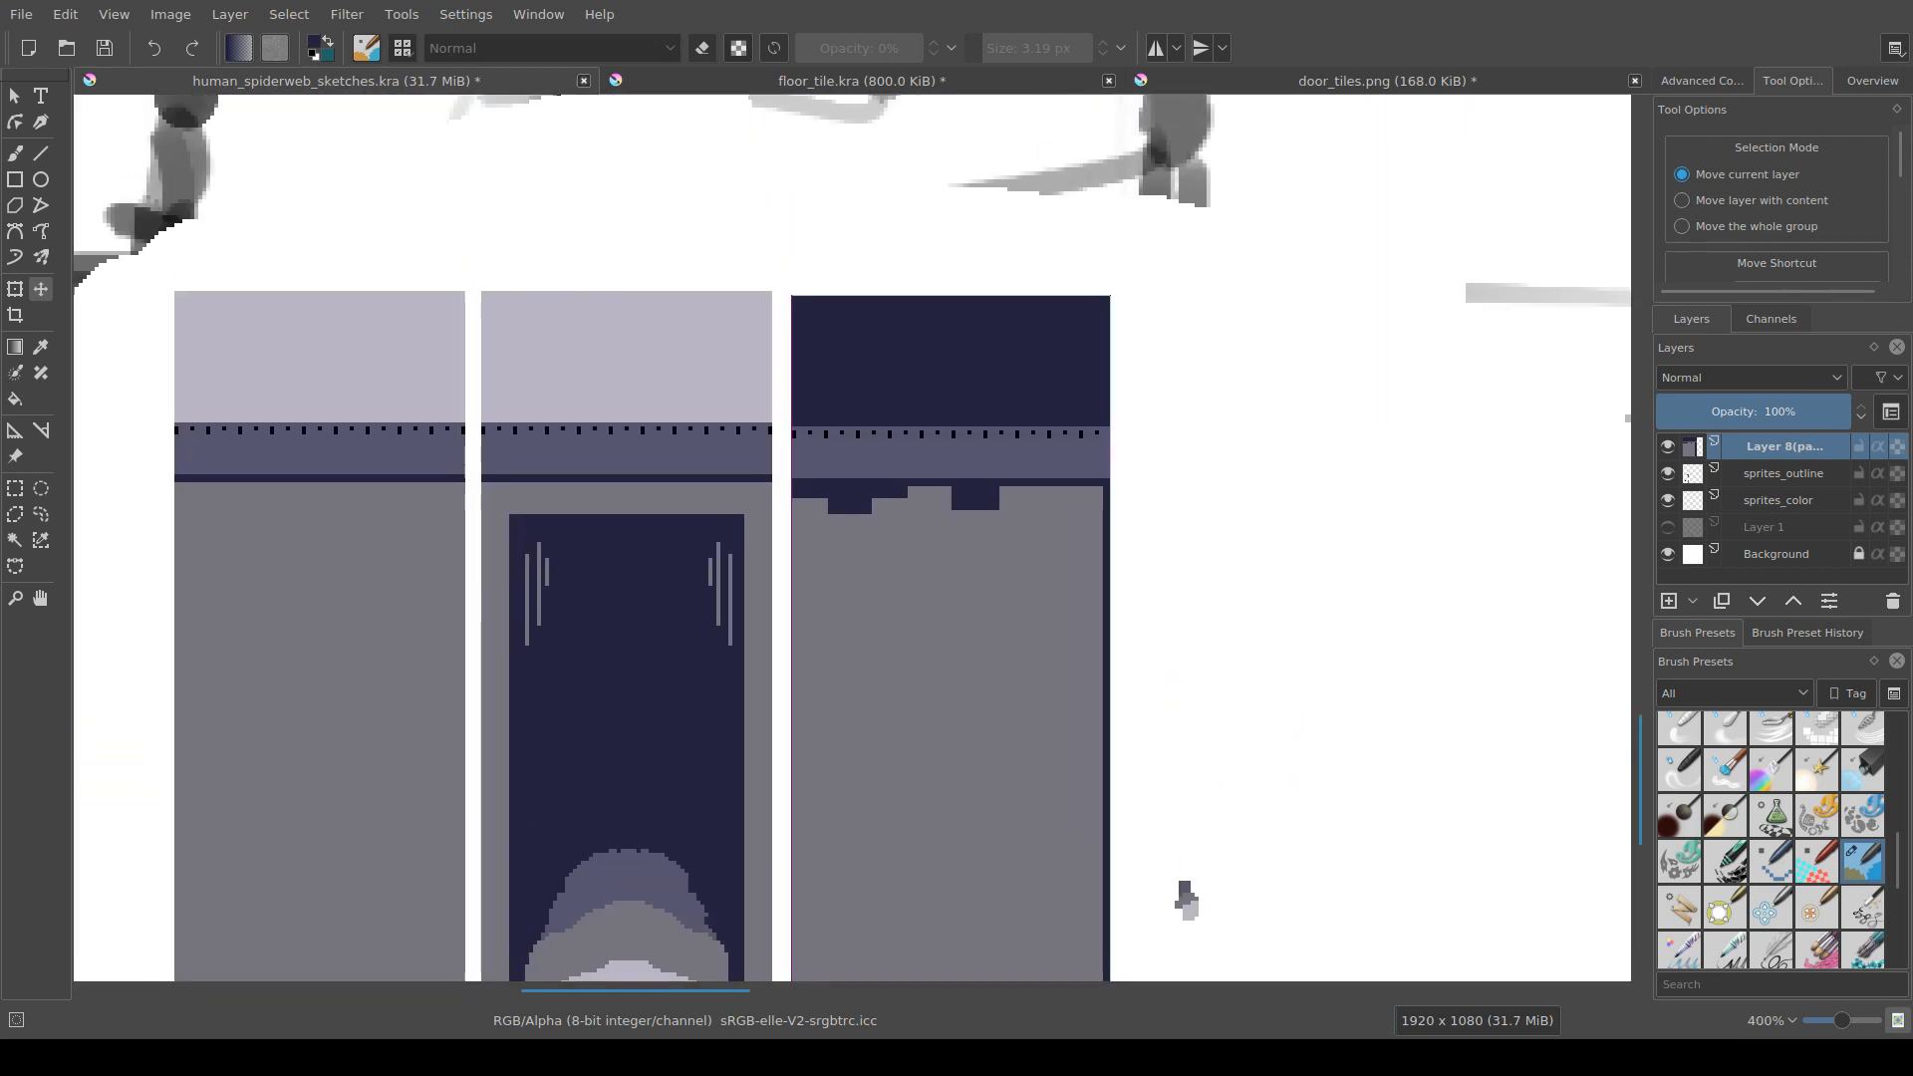
key(ctrl+r)
drag(969, 446, 963, 547)
key(ctrl+s)
drag(815, 630, 815, 547)
scroll(815, 547, up, 2)
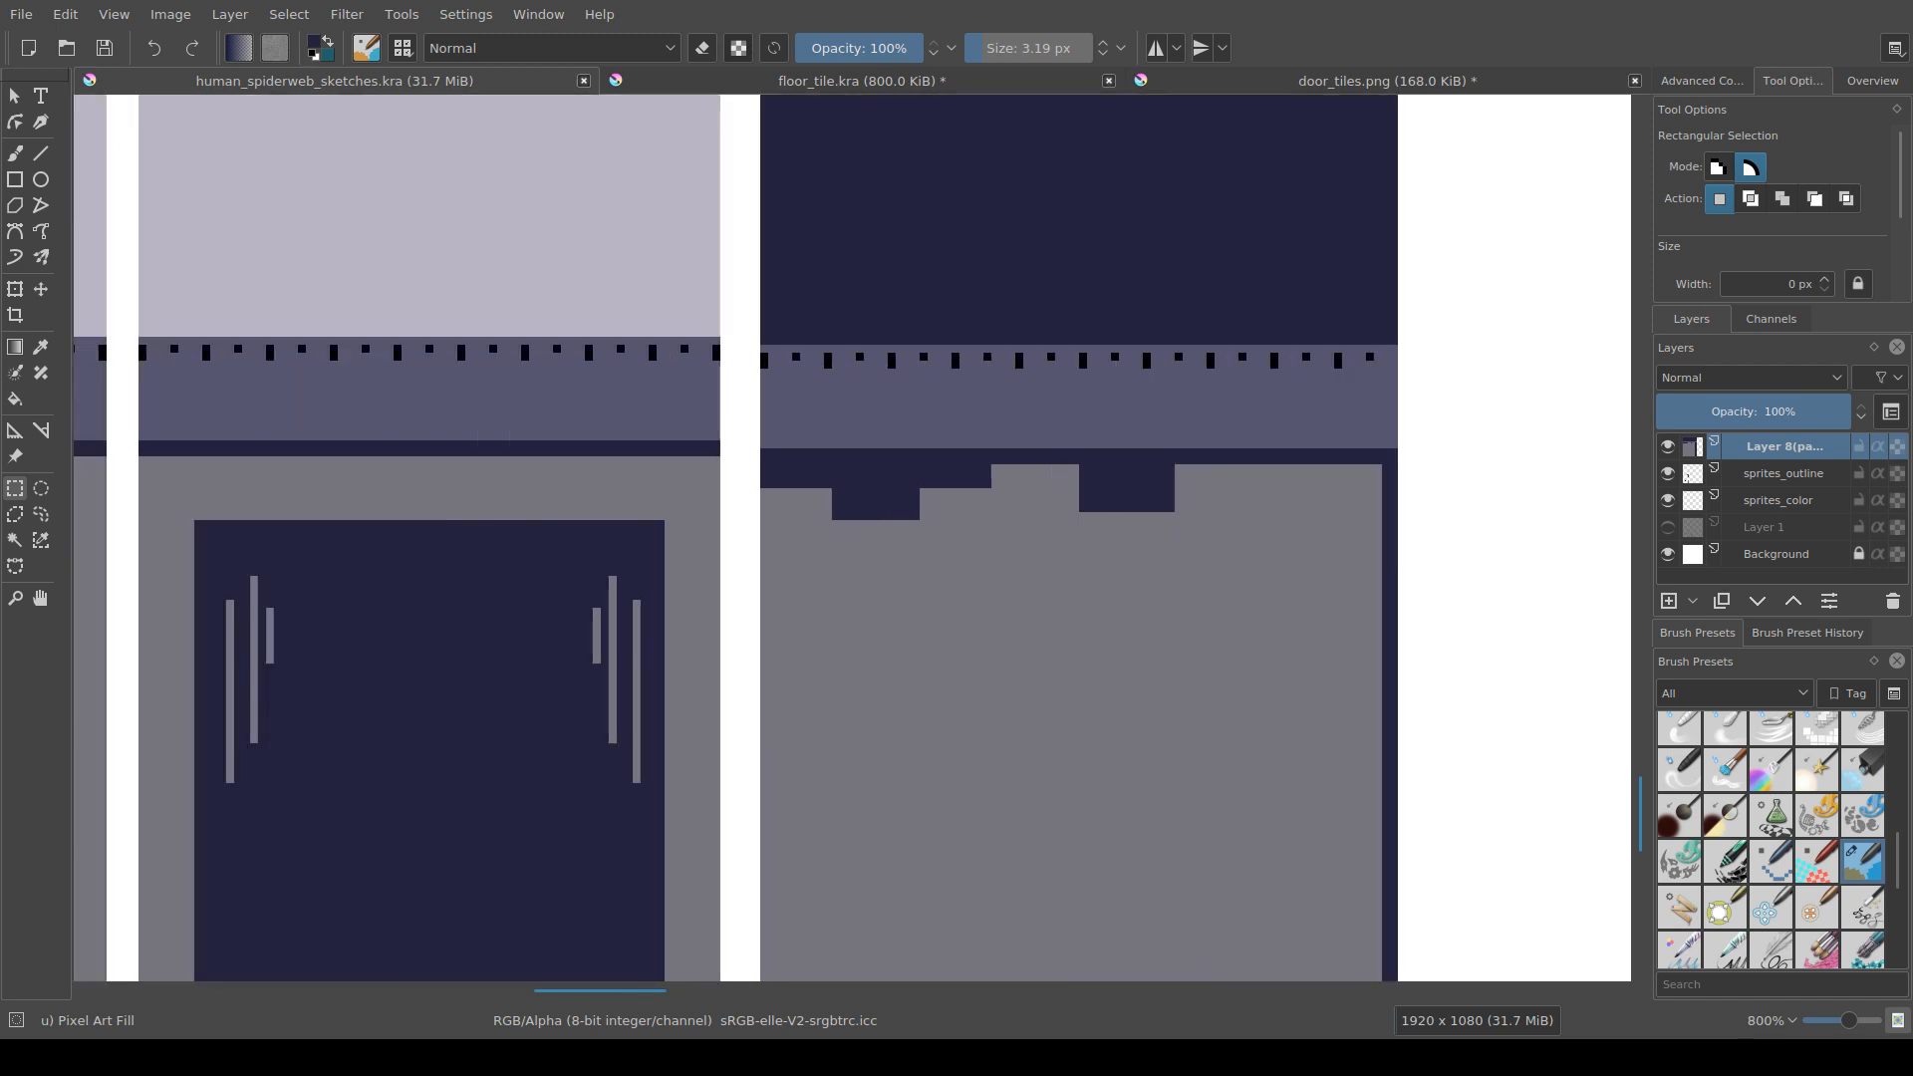
drag(832, 972, 777, 730)
scroll(836, 648, down, 1)
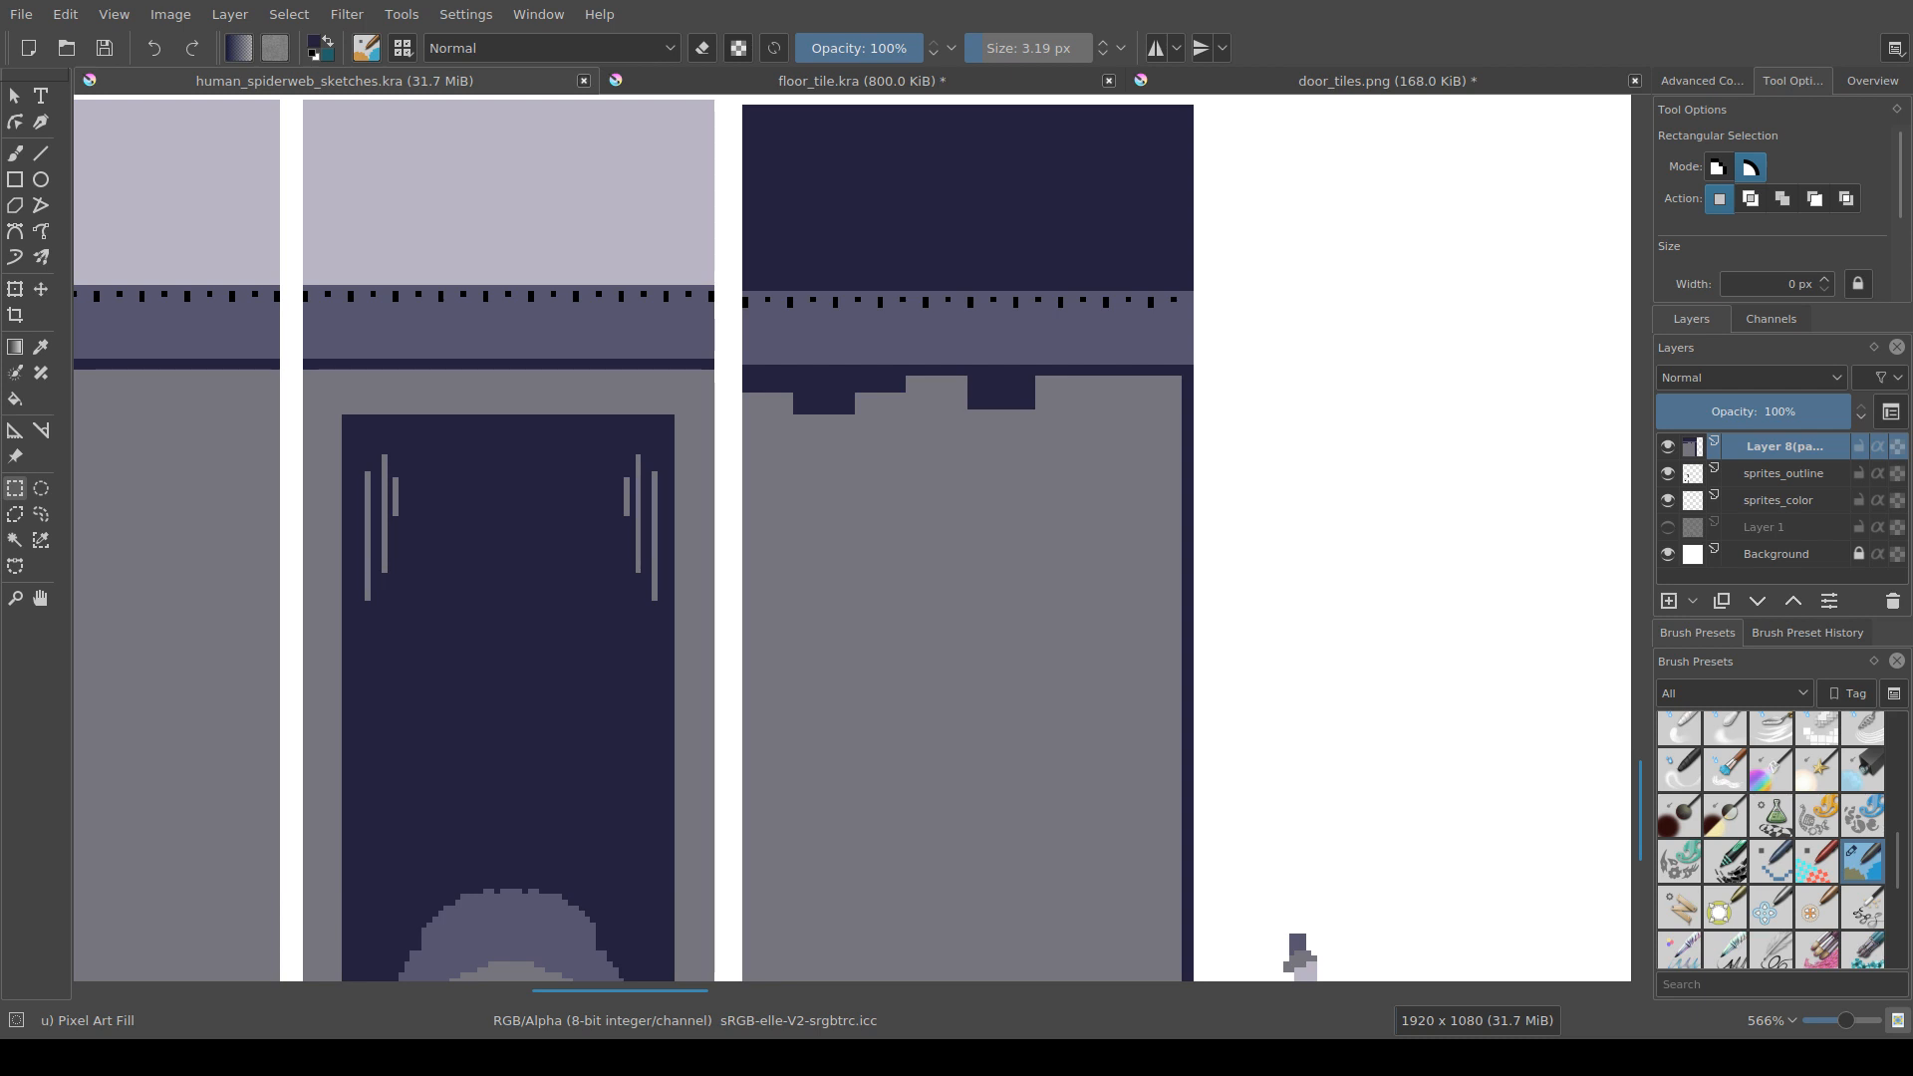
Step: Switch to door_tiles.png and try to save it
click(1387, 80)
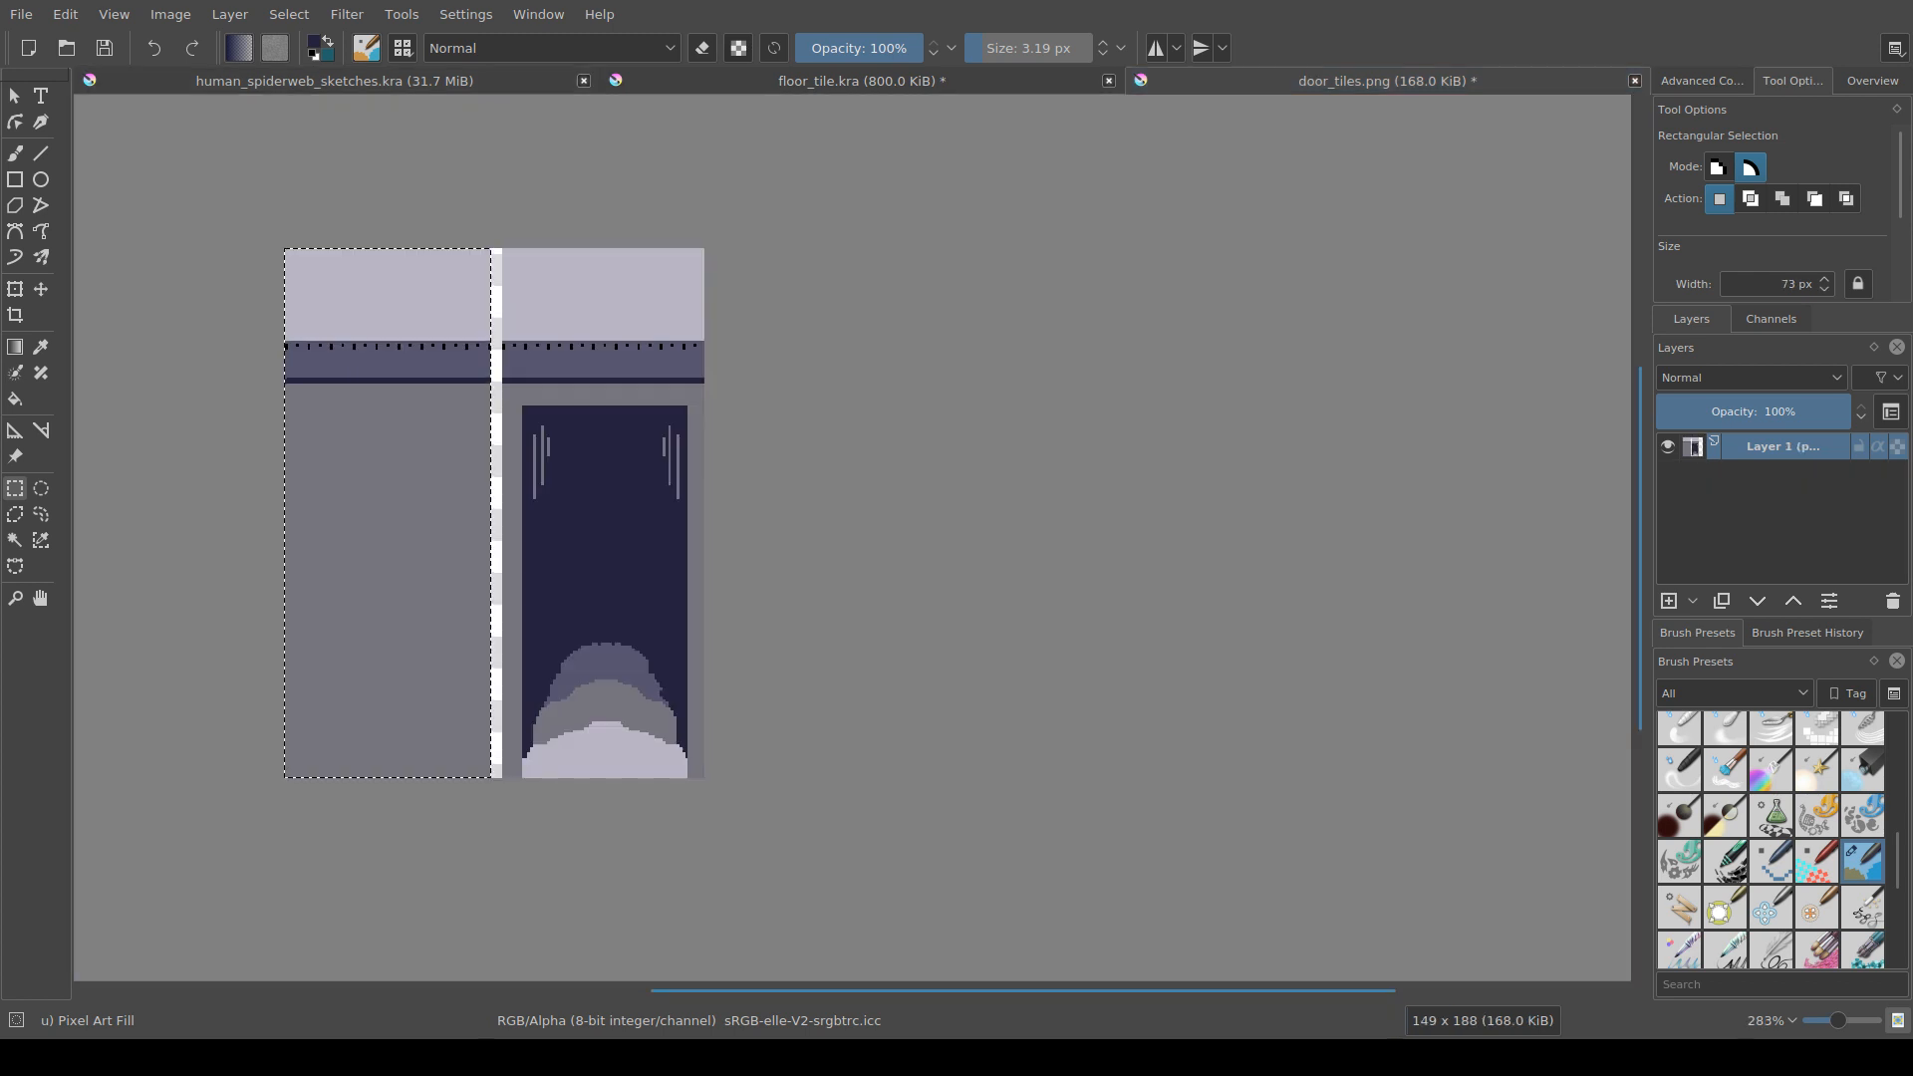
drag(717, 518, 945, 570)
key(ctrl+s)
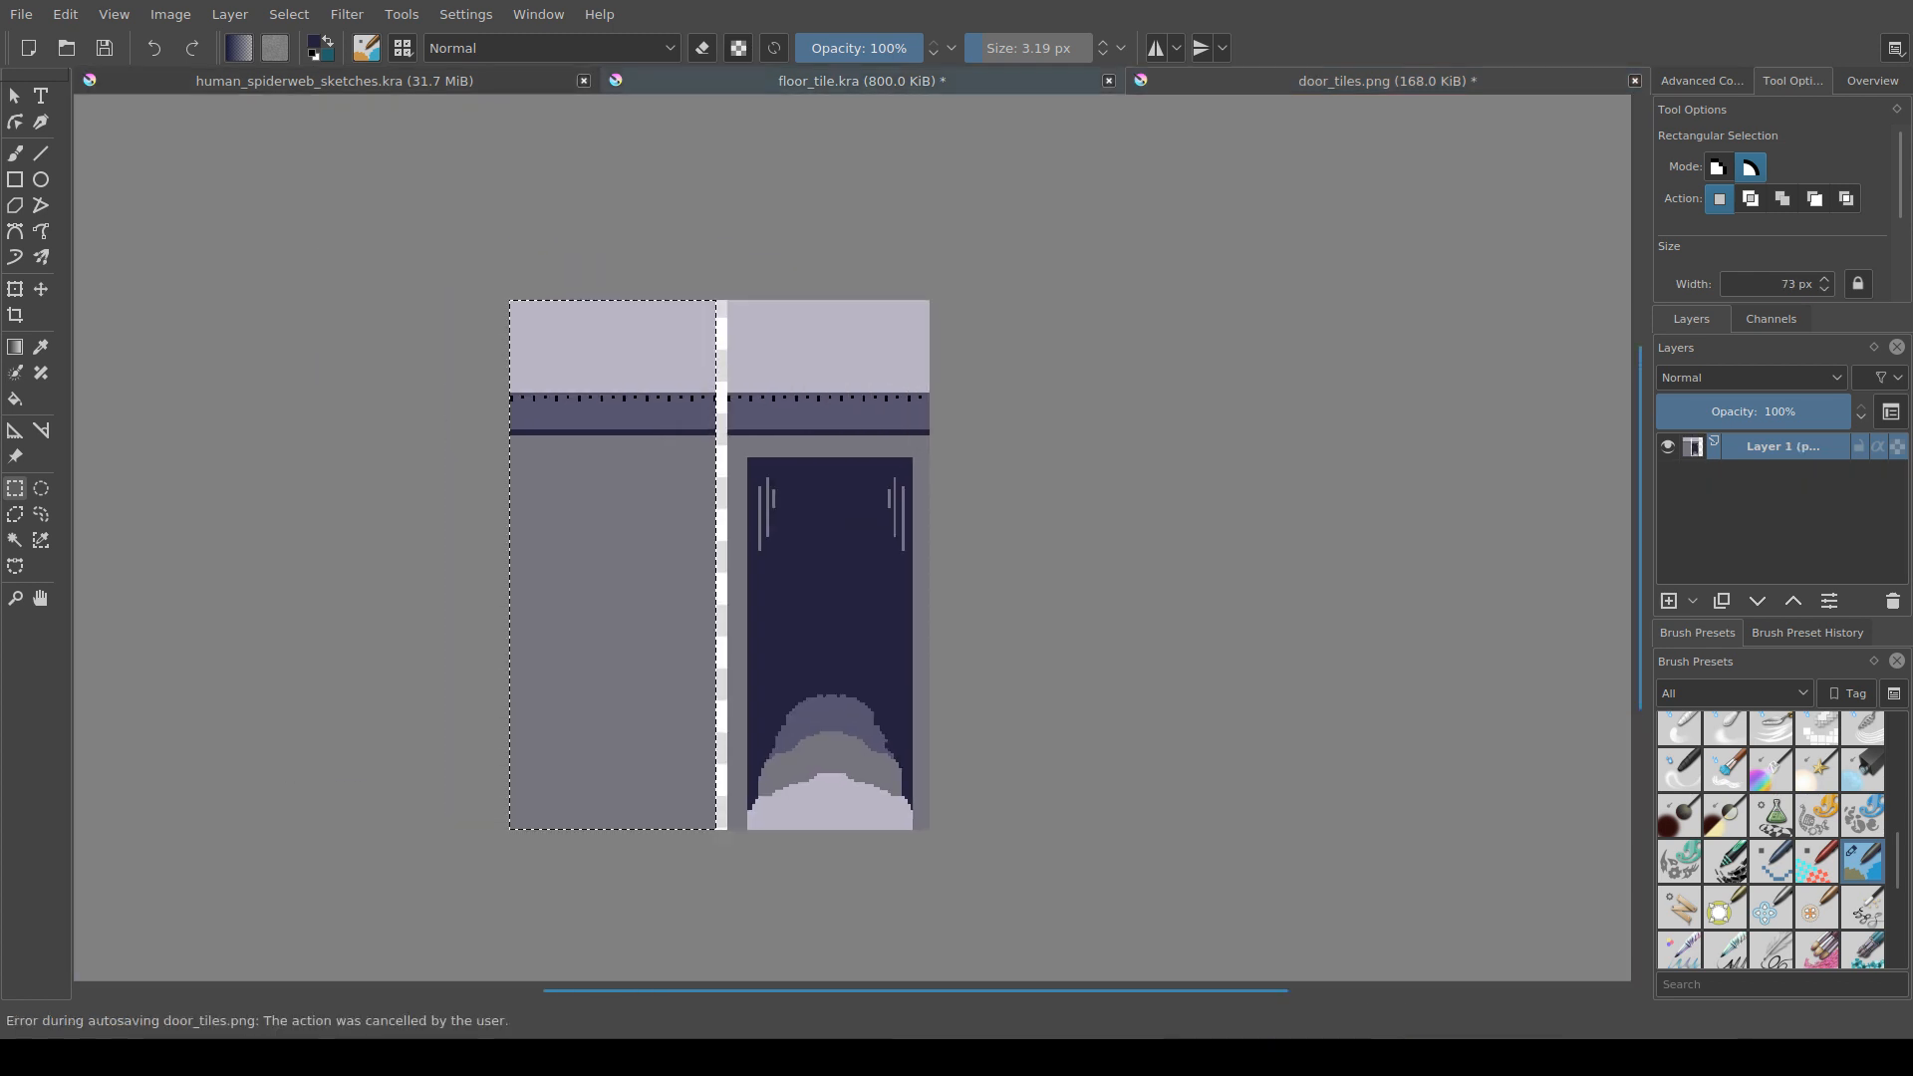
Step: Switch to floor_tile.kra and undo the wall drawing and canvas extension back to the 80 x 80 px floor tile
click(862, 81)
scroll(997, 498, down, 1)
drag(687, 678, 1112, 453)
drag(1110, 773, 850, 649)
drag(901, 493, 739, 475)
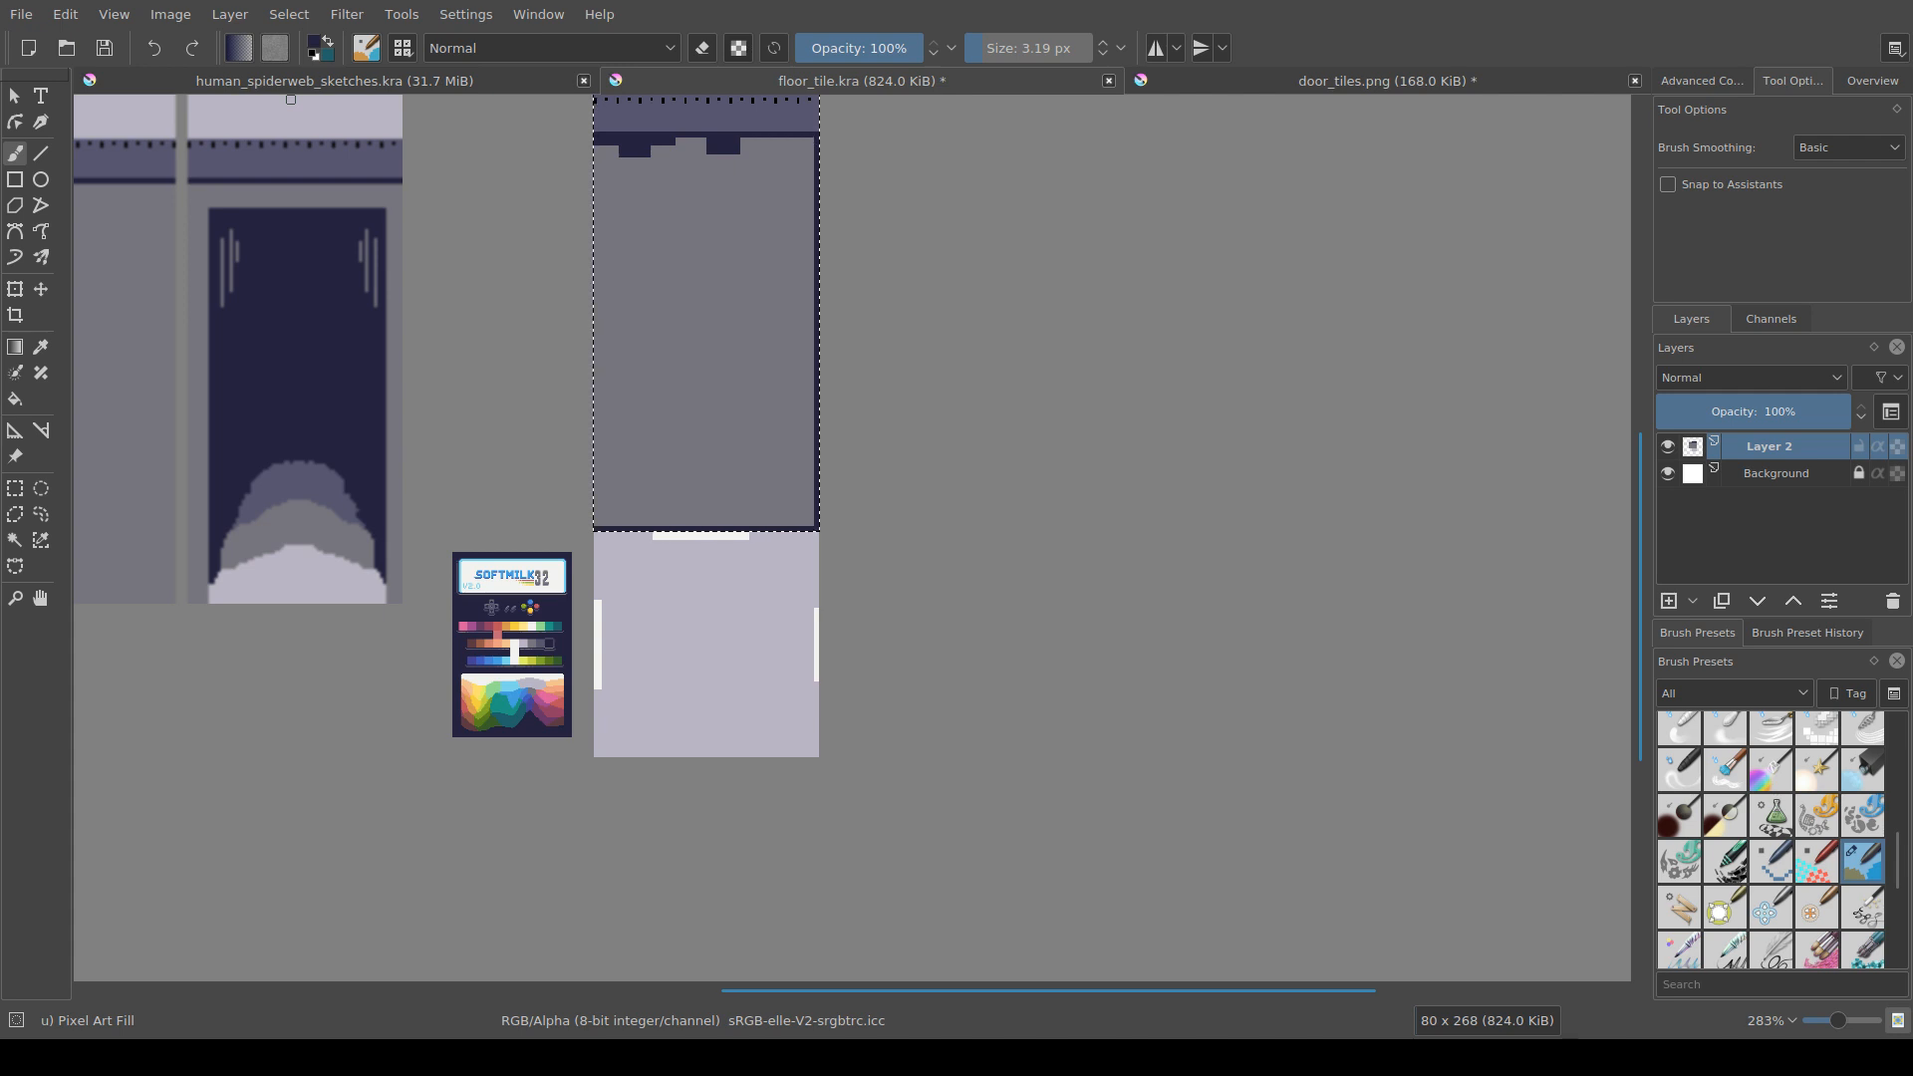
key(ctrl+z)
key(ctrl+r)
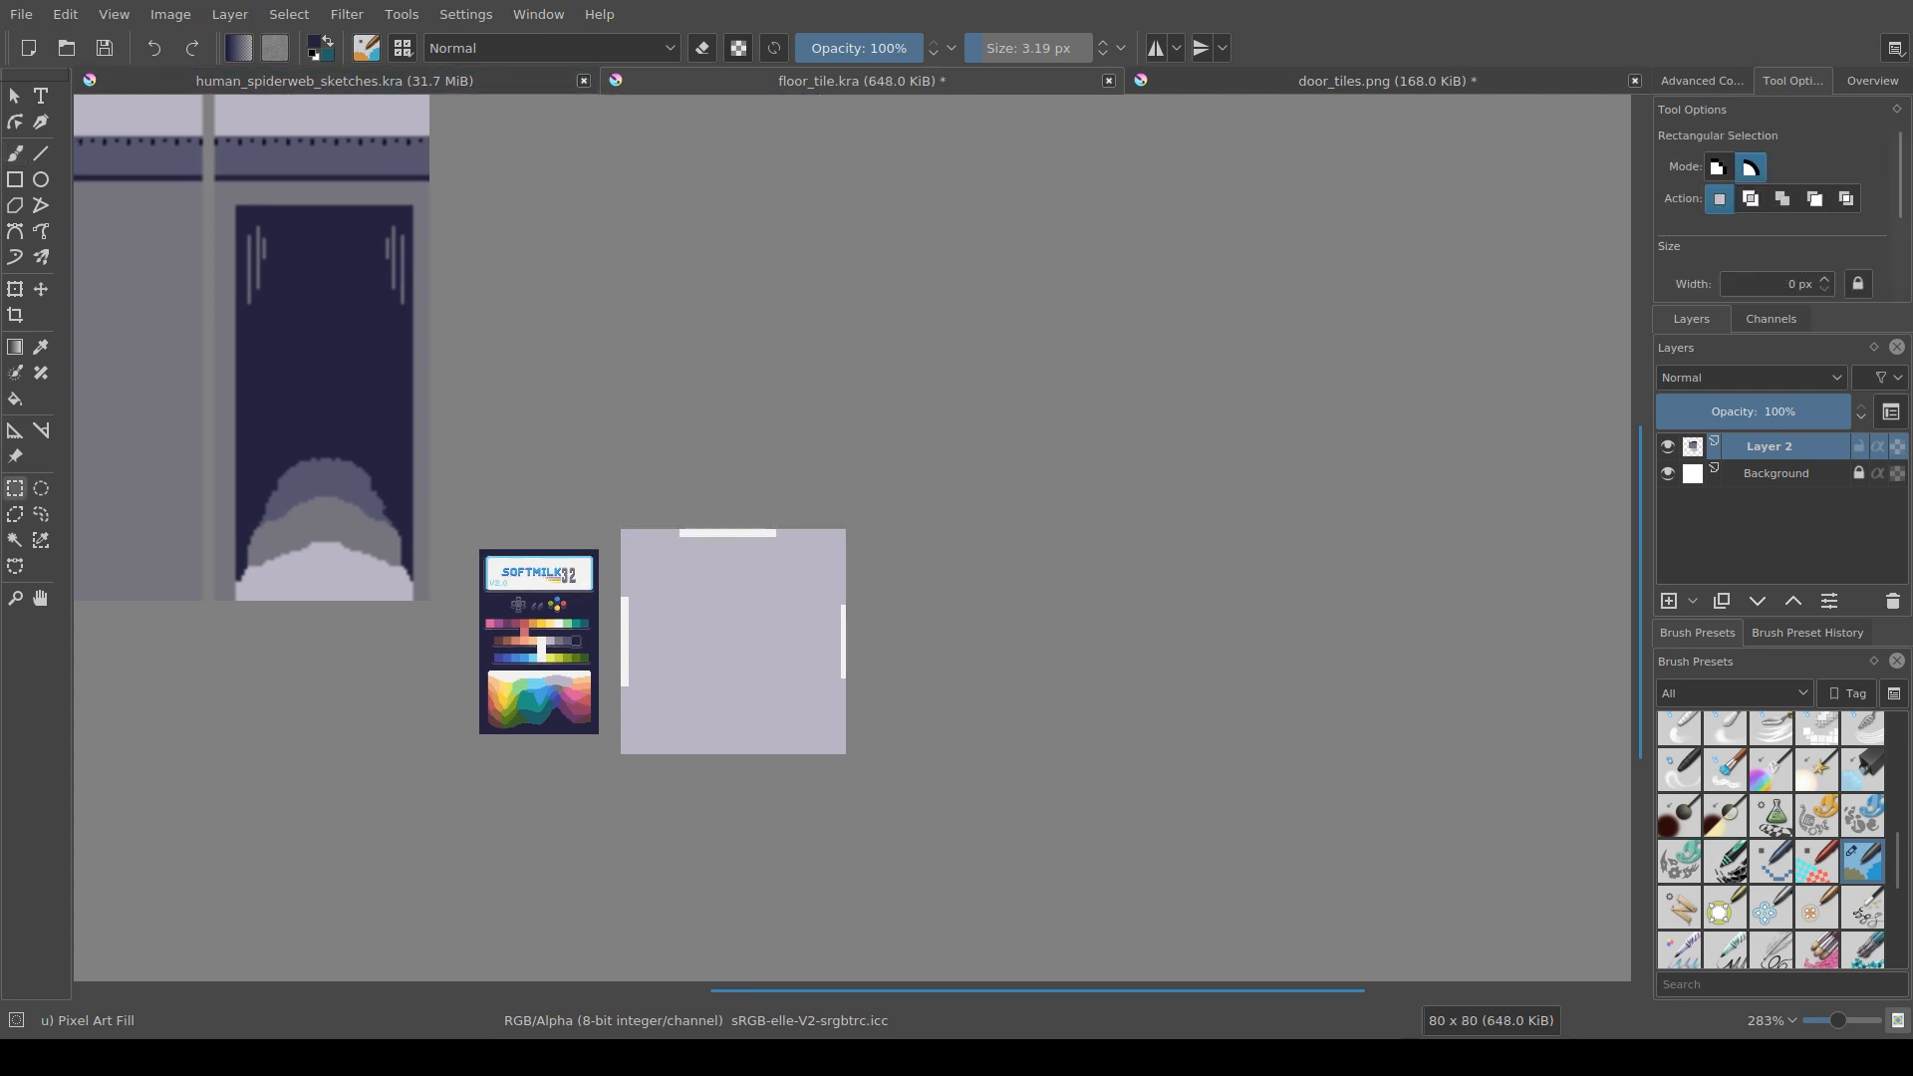
Step: Turn on wrap-around mode to show the floor tile as a repeating pattern
click(113, 15)
click(180, 119)
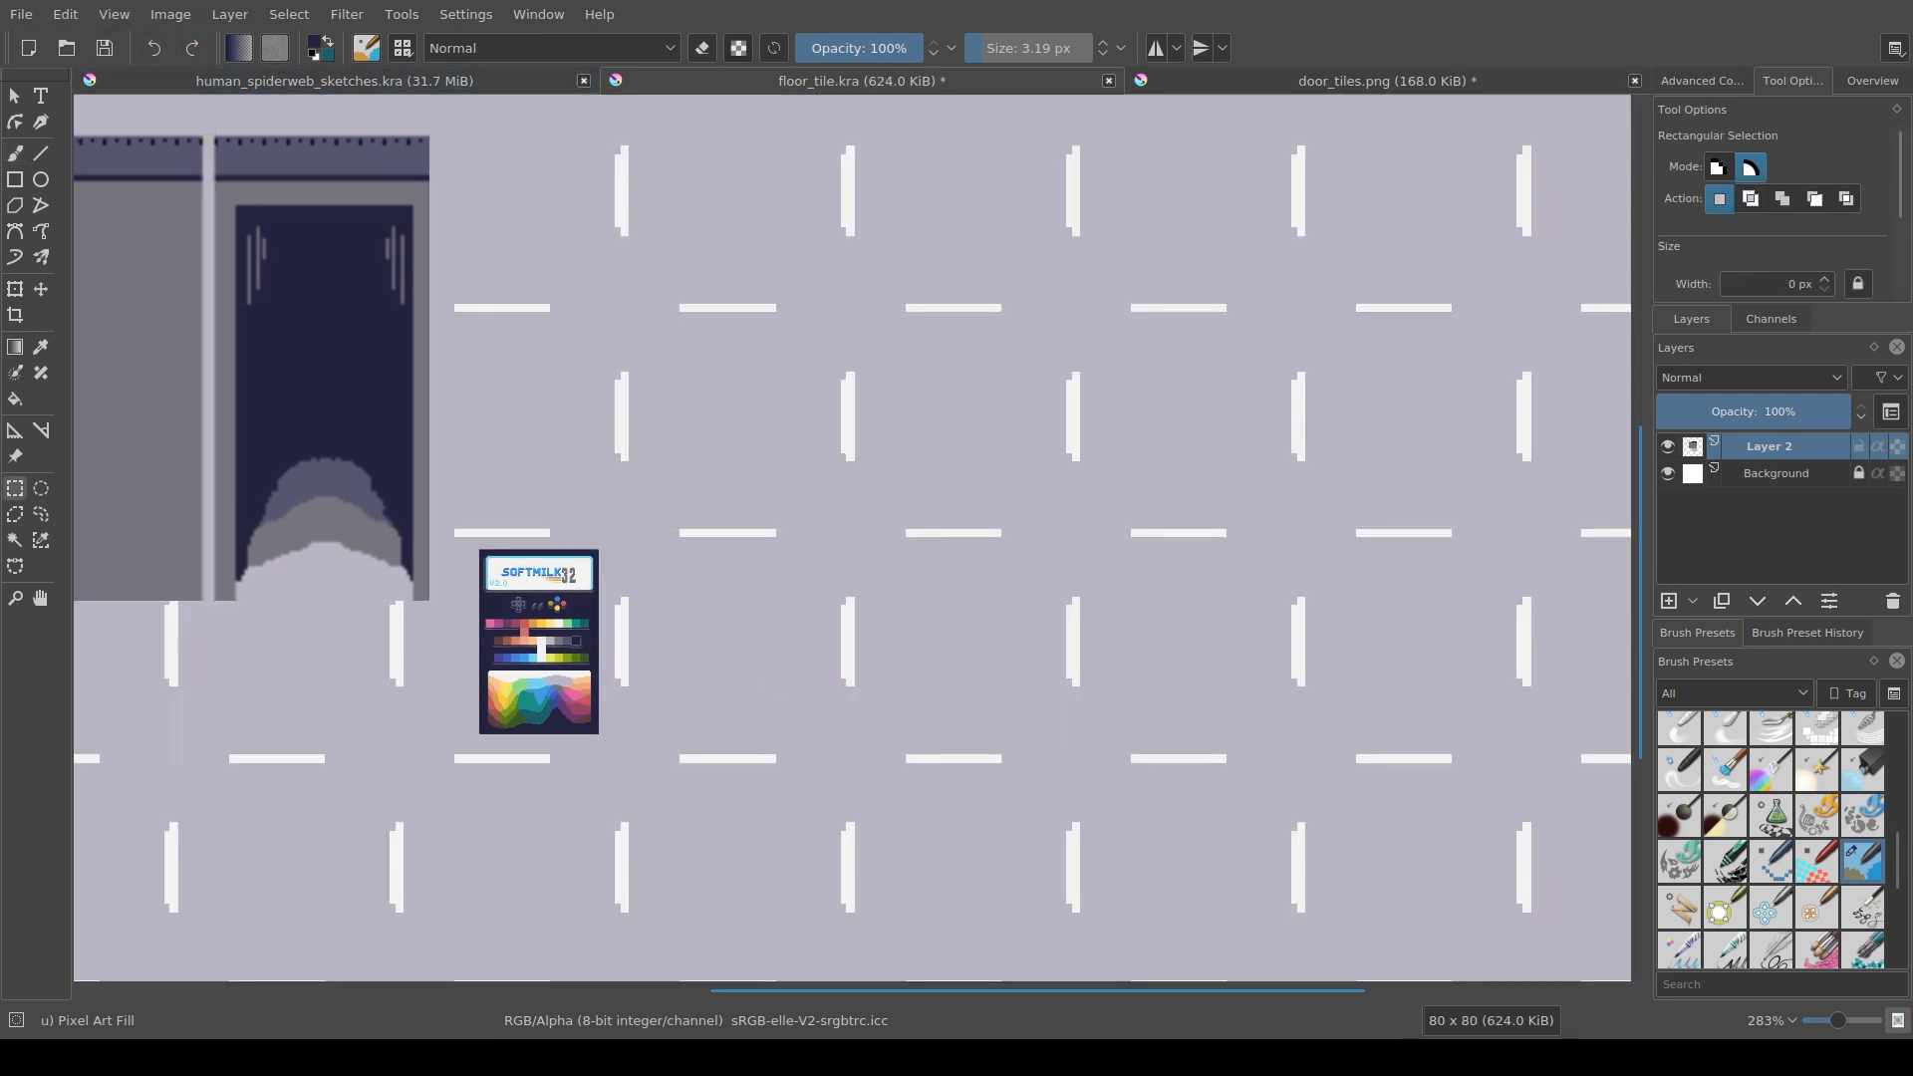
drag(833, 732, 876, 945)
scroll(852, 639, down, 4)
scroll(862, 697, up, 4)
scroll(296, 506, down, 1)
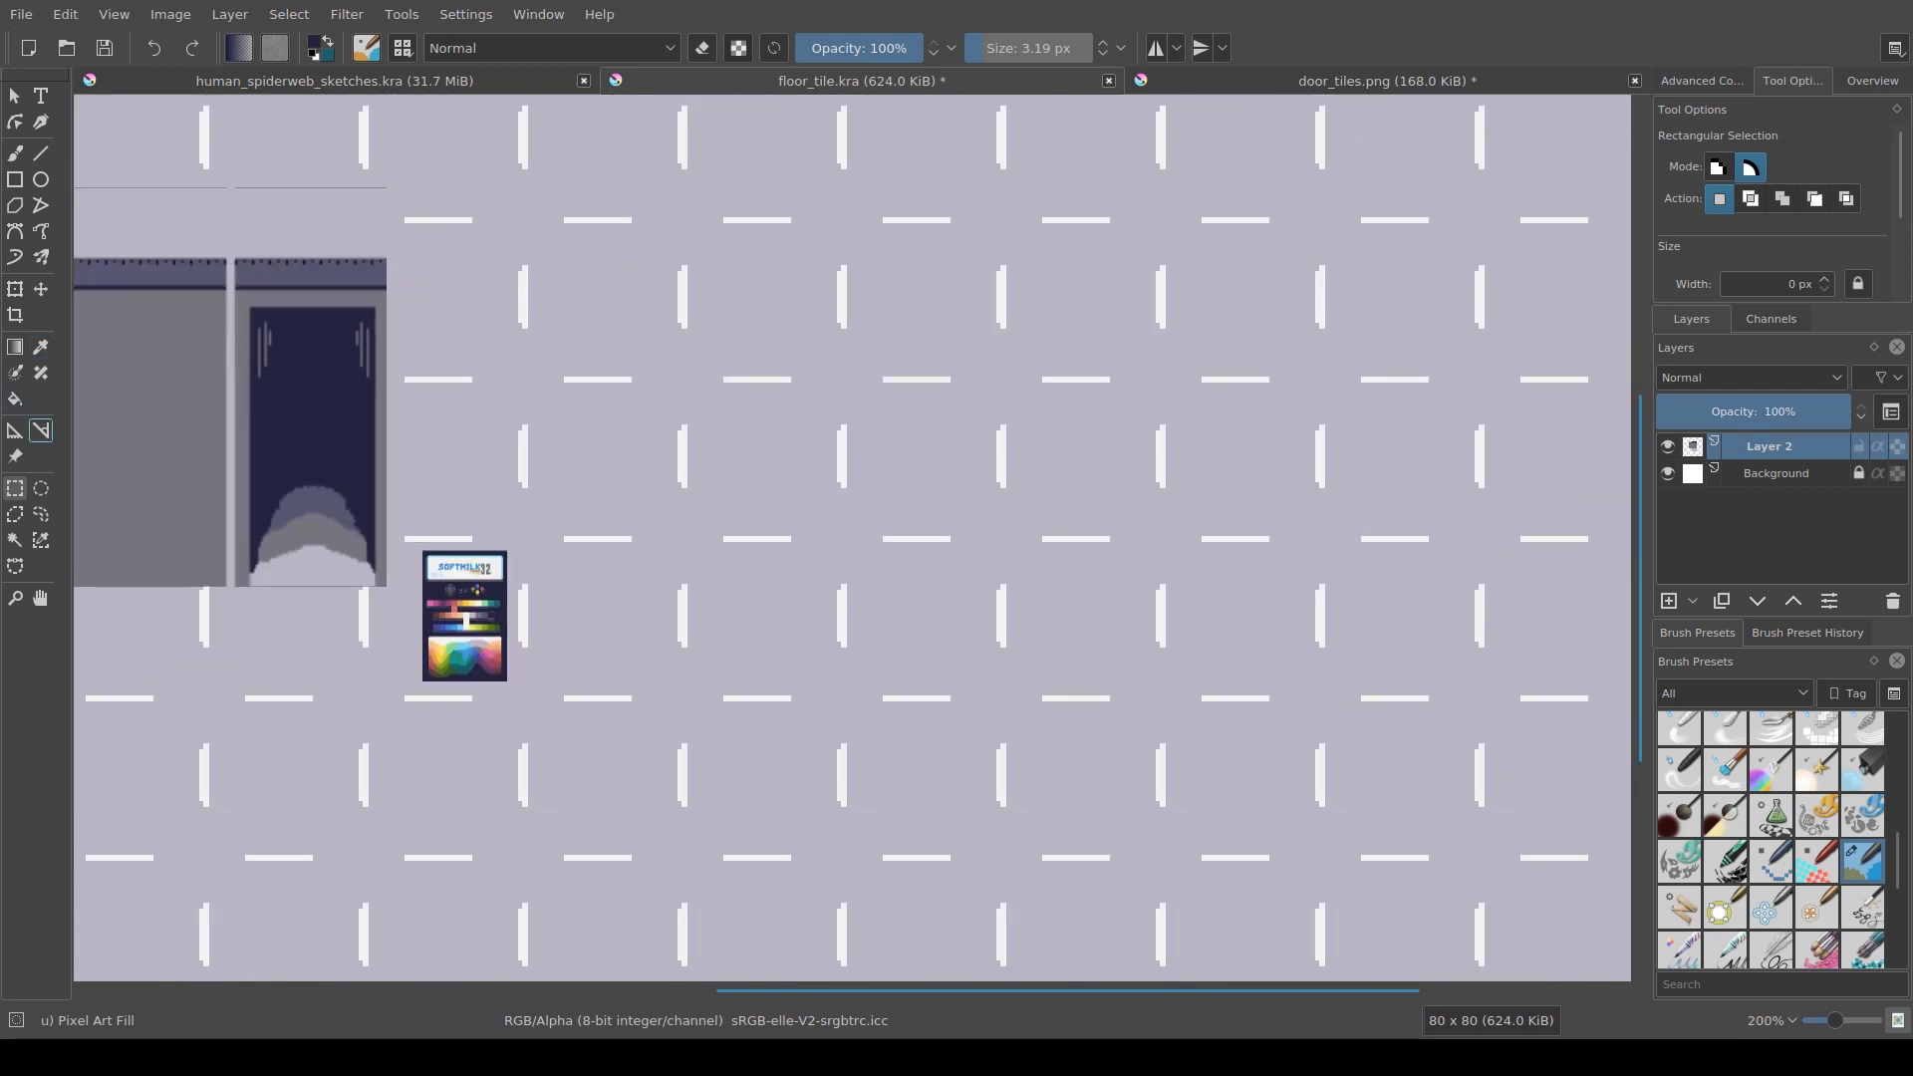
Step: Move the wall-and-door reference image over the repeating floor so its base lines up with a row of horizontal seam marks
click(15, 455)
drag(230, 384, 651, 239)
mouse_move(682, 329)
mouse_down()
mouse_move(701, 346)
mouse_move(682, 353)
mouse_up()
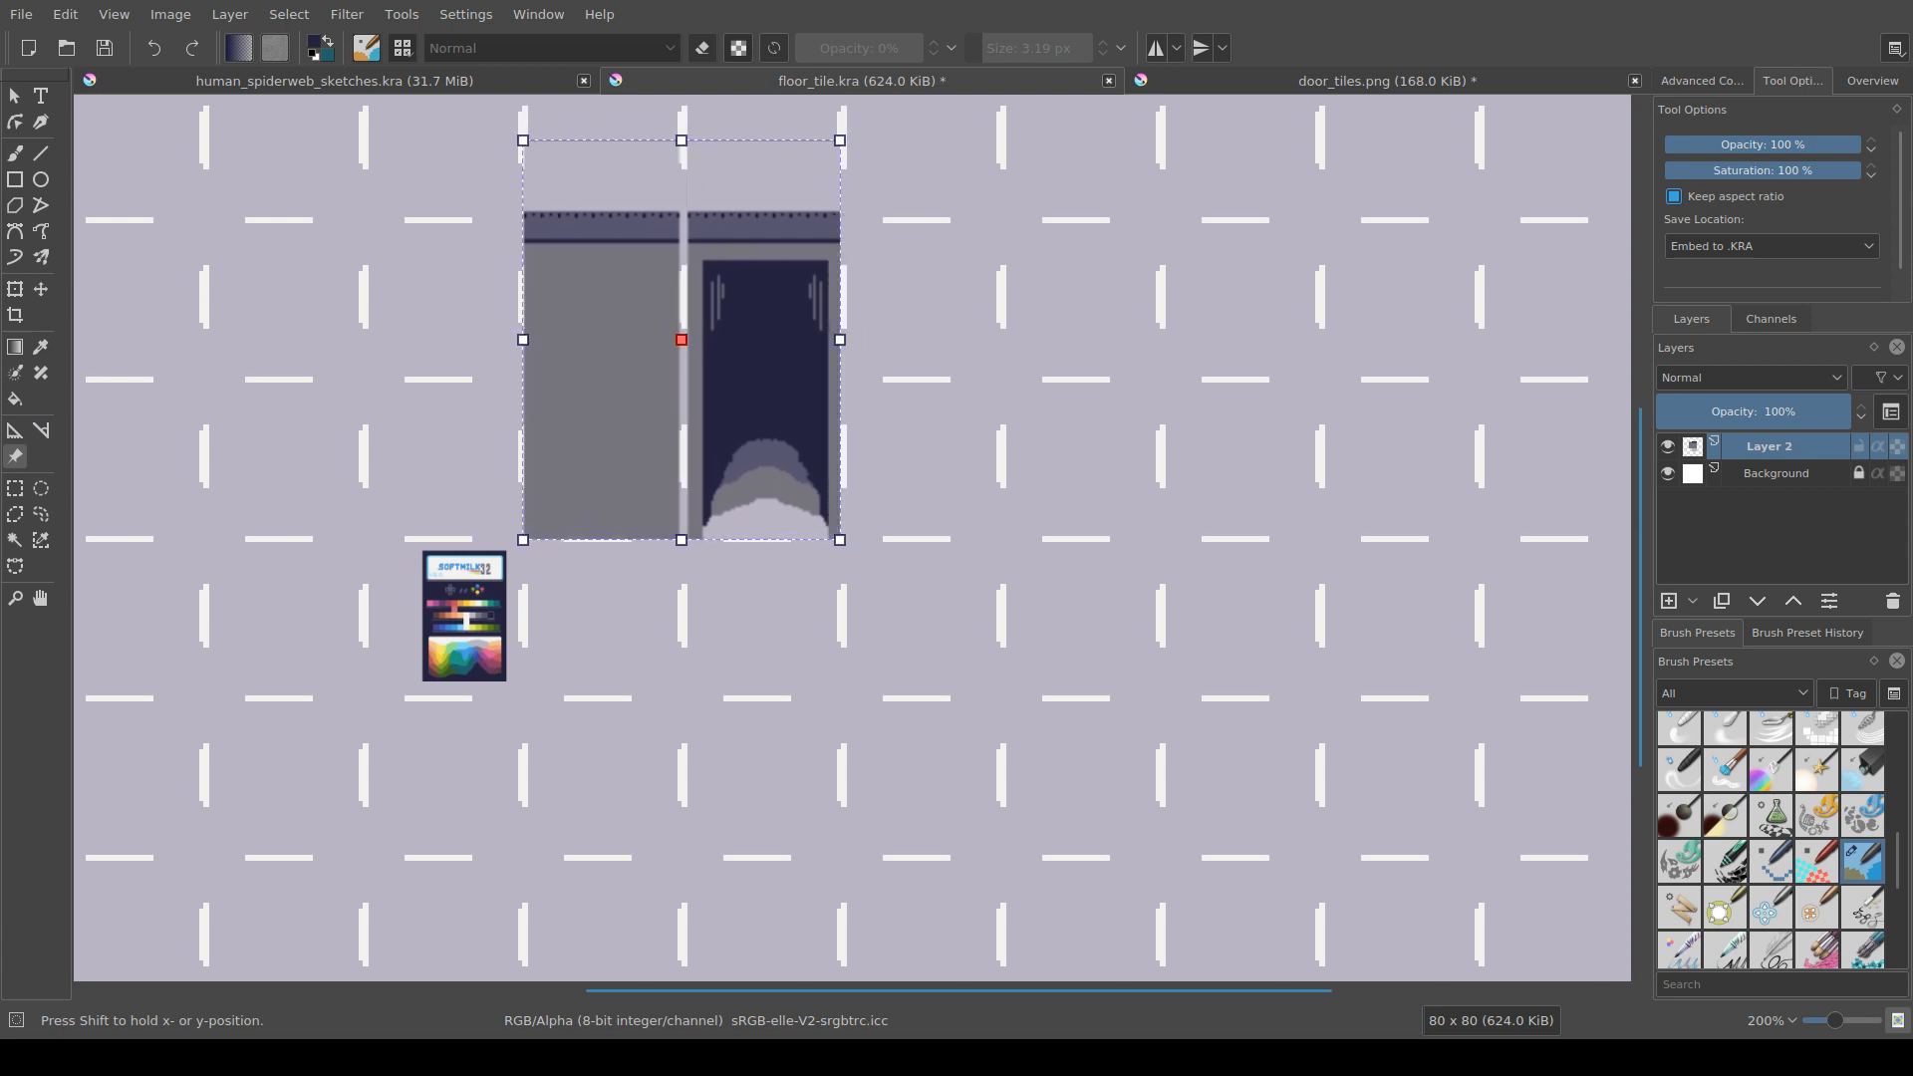
Step: Examine the repeating floor seam marks around the door reference at several zoom levels
mouse_move(885, 530)
mouse_down()
mouse_move(867, 551)
mouse_move(866, 513)
mouse_up()
scroll(867, 551, down, 1)
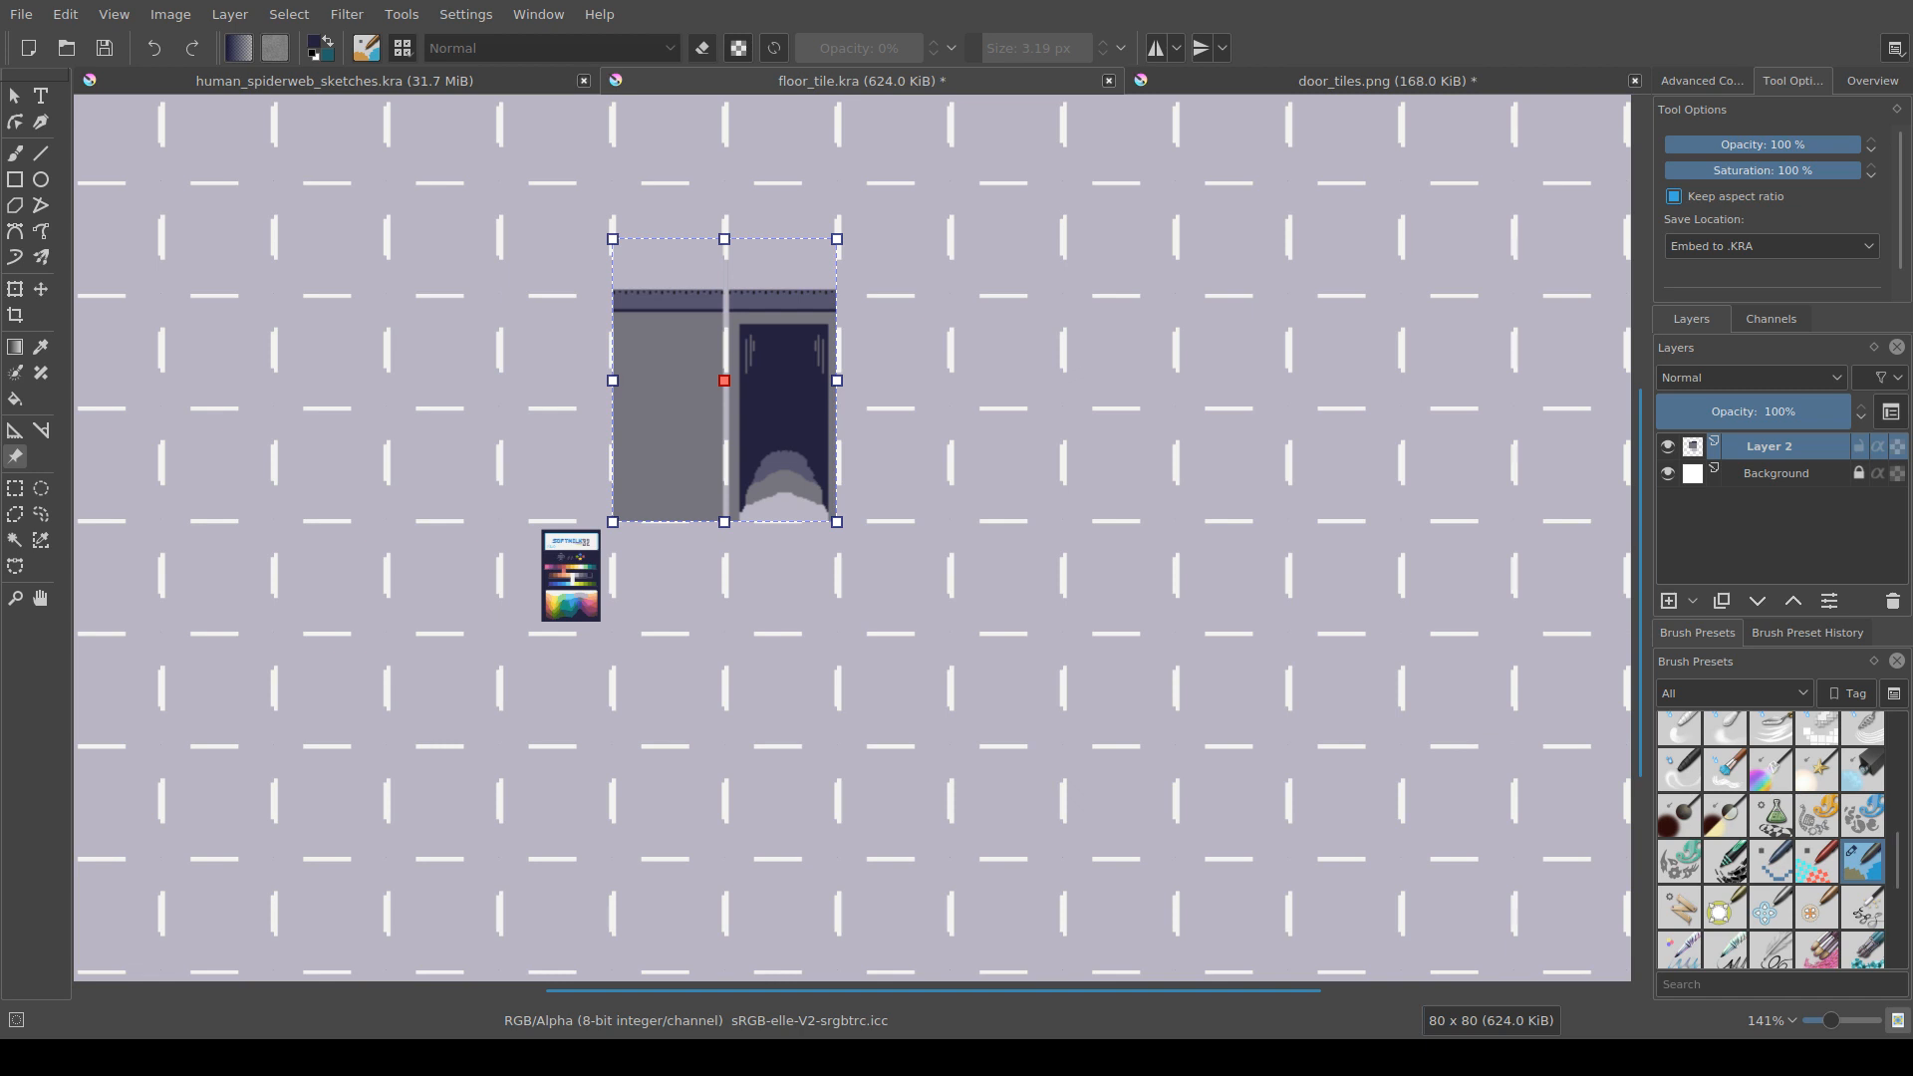
drag(891, 599, 951, 683)
scroll(884, 687, up, 1)
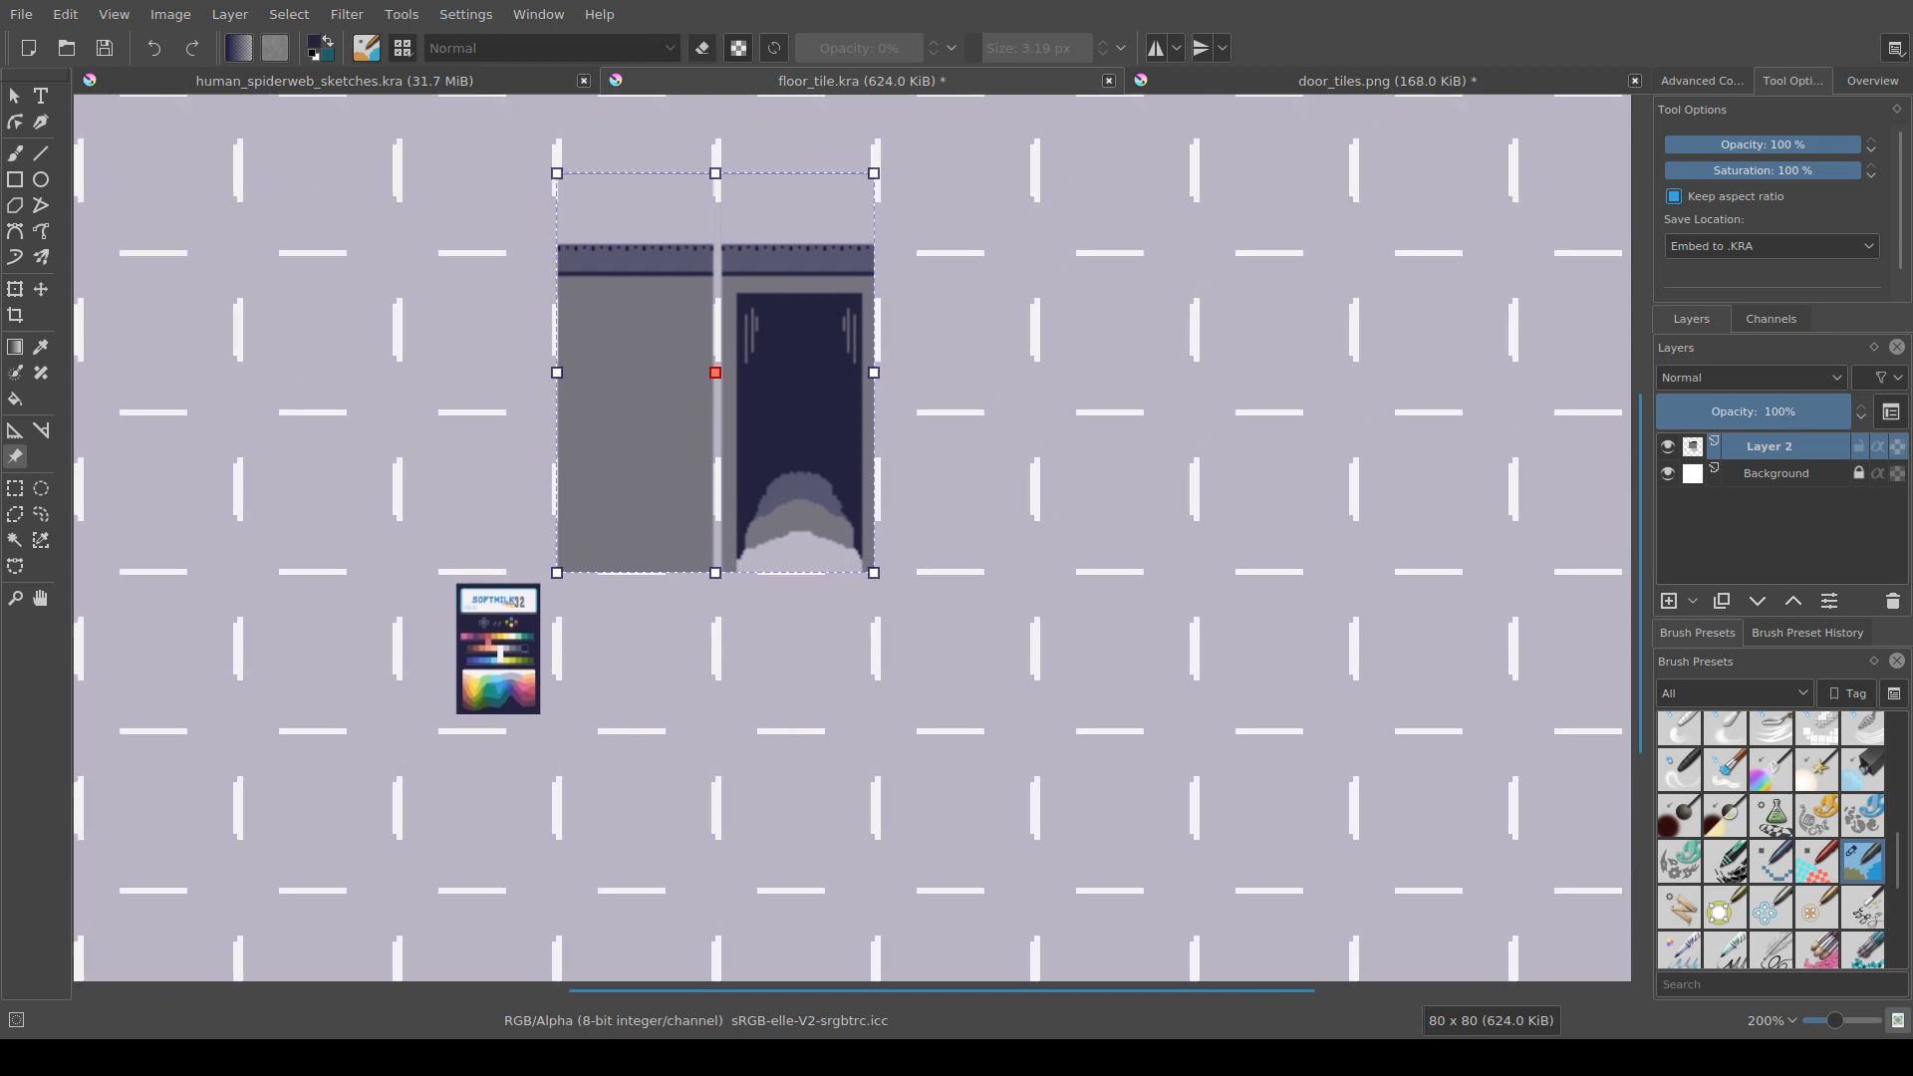
drag(895, 586, 874, 657)
scroll(902, 576, up, 1)
scroll(880, 680, down, 2)
scroll(874, 657, down, 1)
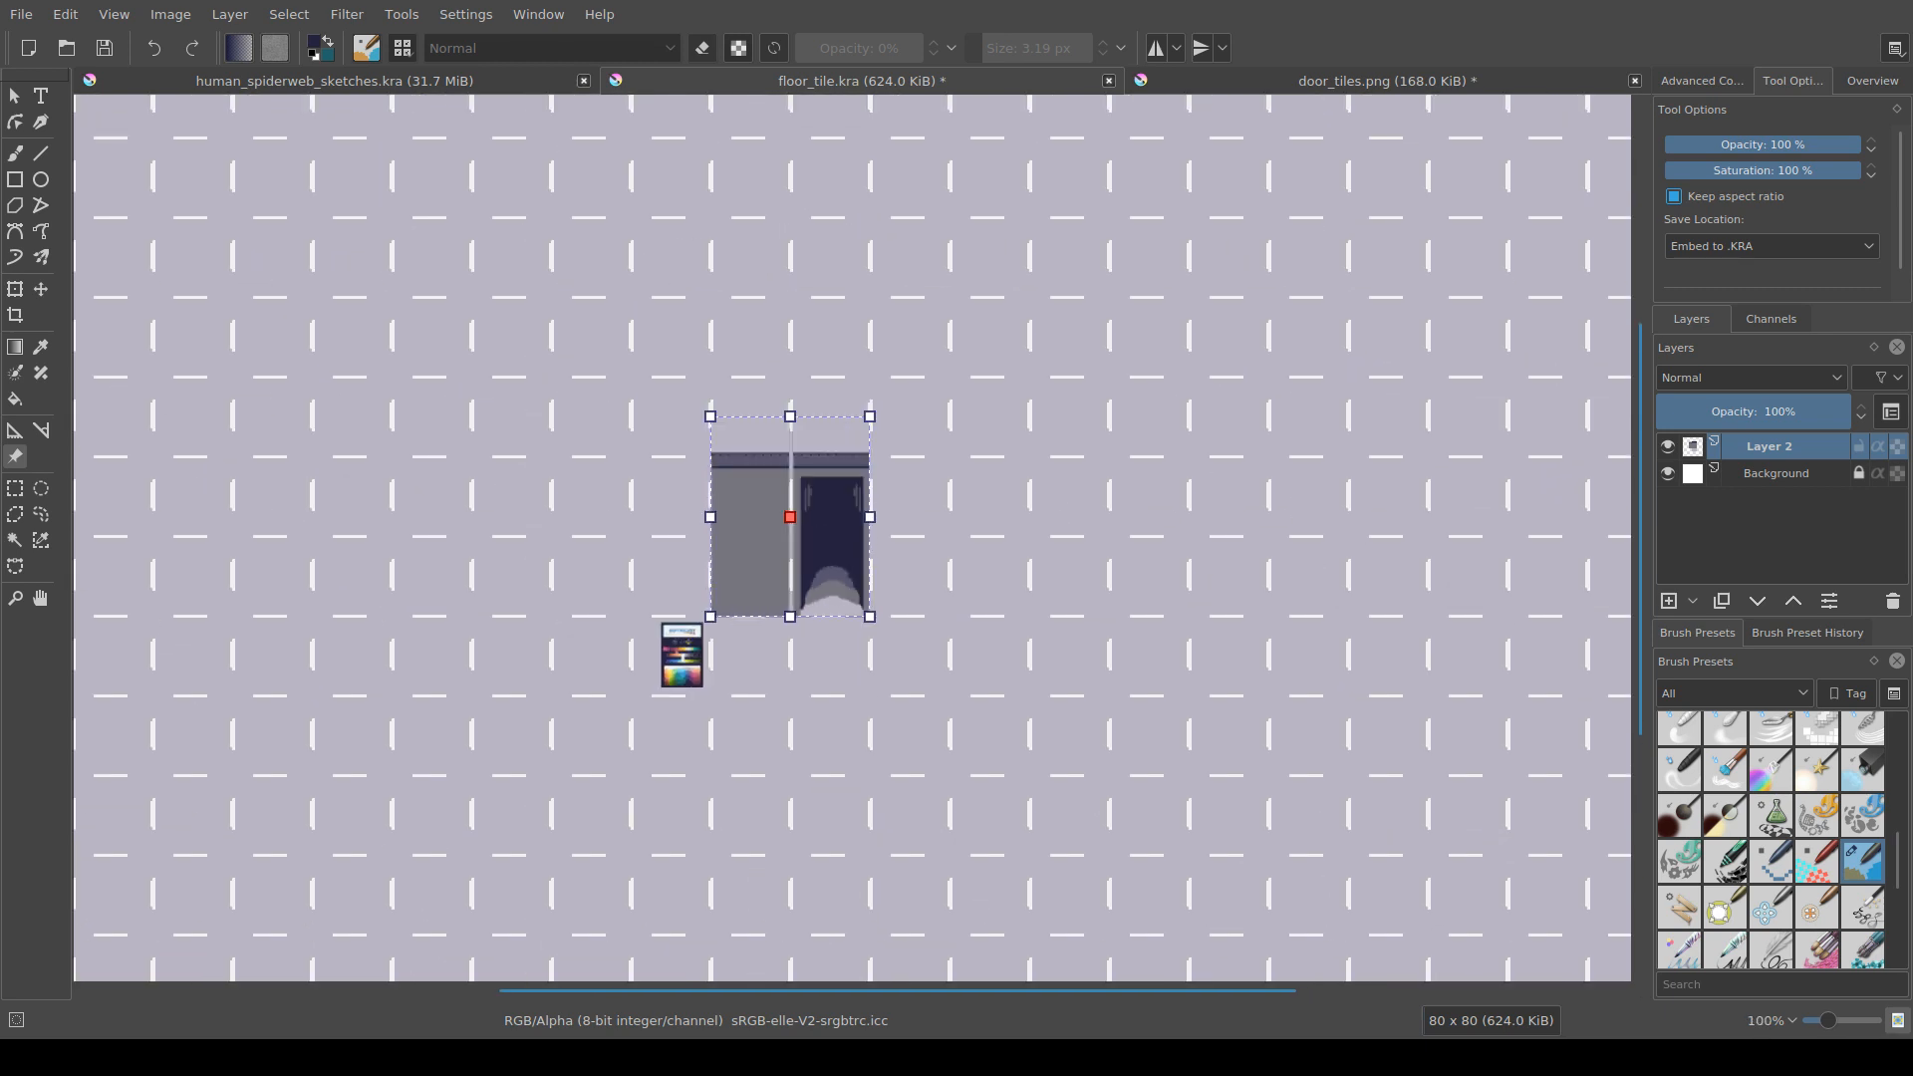
scroll(879, 650, up, 2)
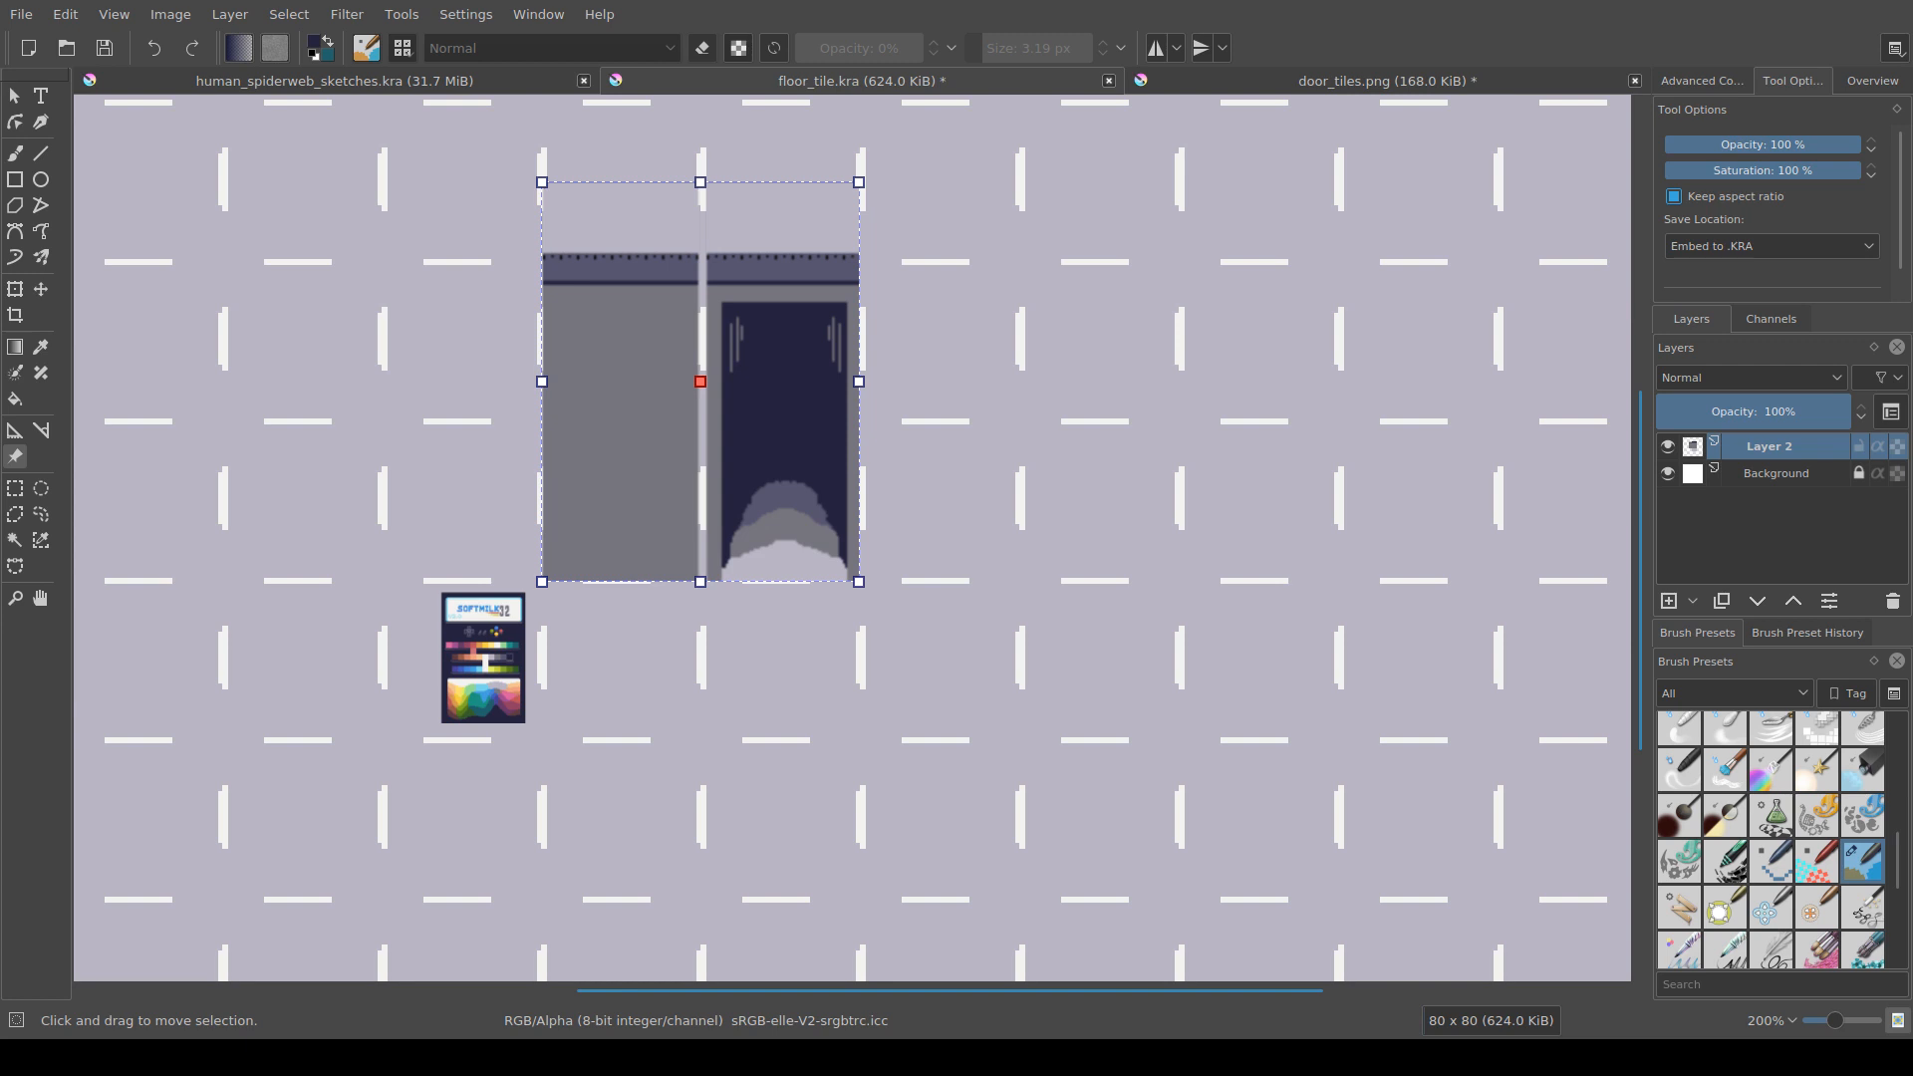
scroll(719, 457, down, 1)
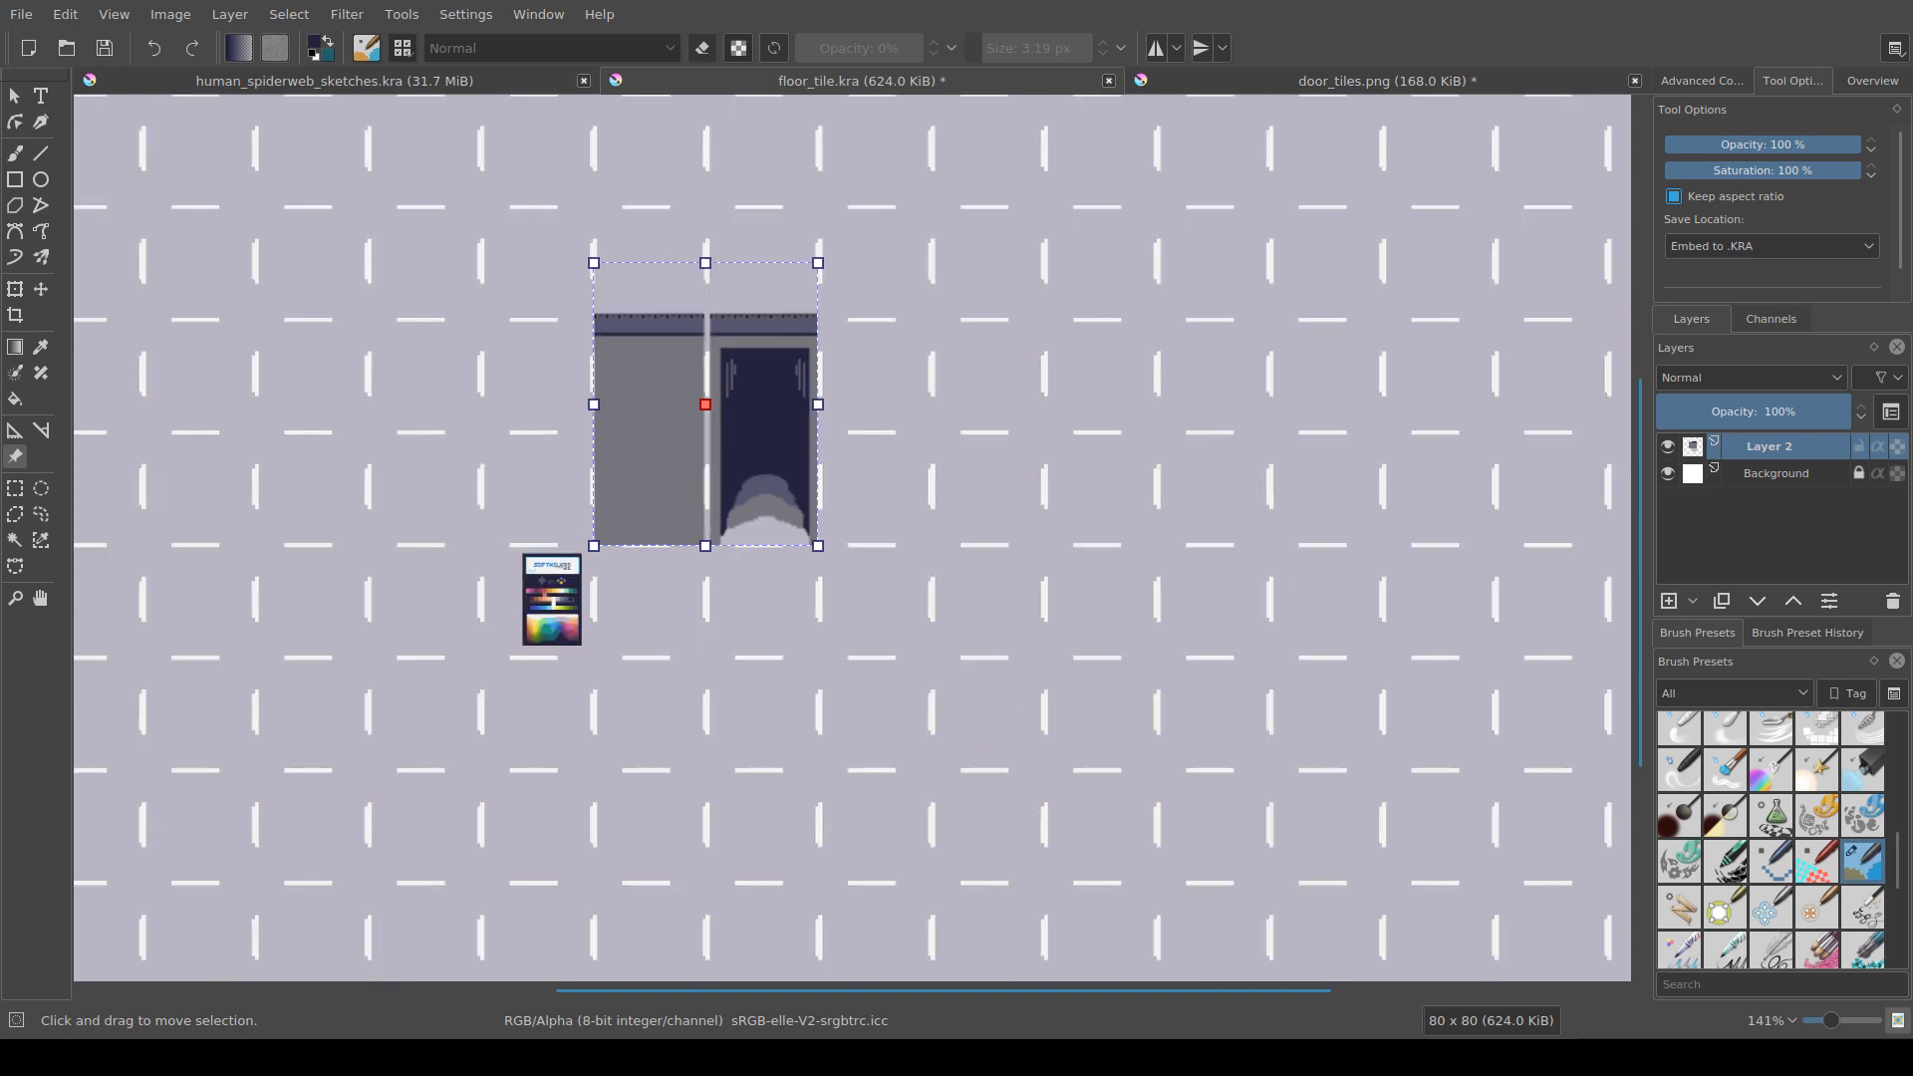
drag(755, 507, 828, 362)
scroll(771, 523, down, 1)
scroll(812, 532, up, 1)
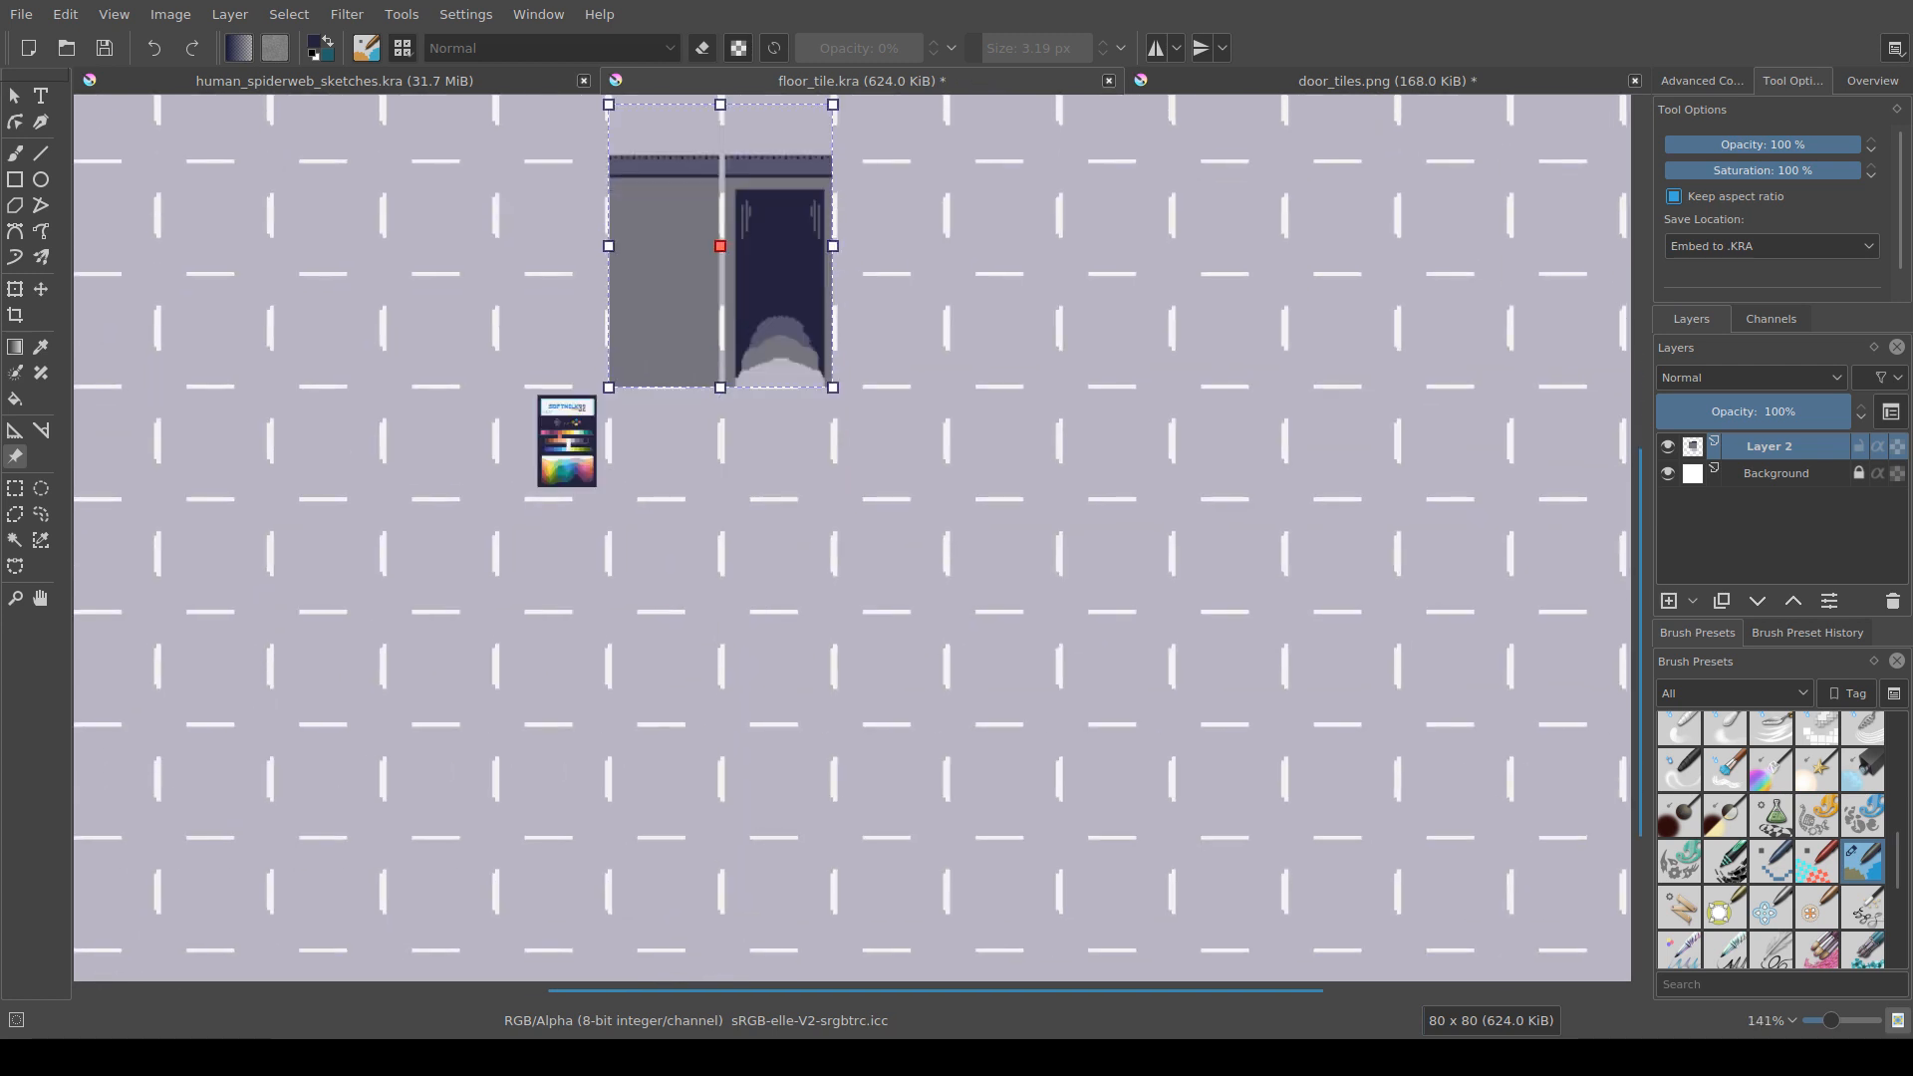
scroll(833, 504, up, 1)
scroll(816, 539, down, 1)
scroll(927, 559, down, 1)
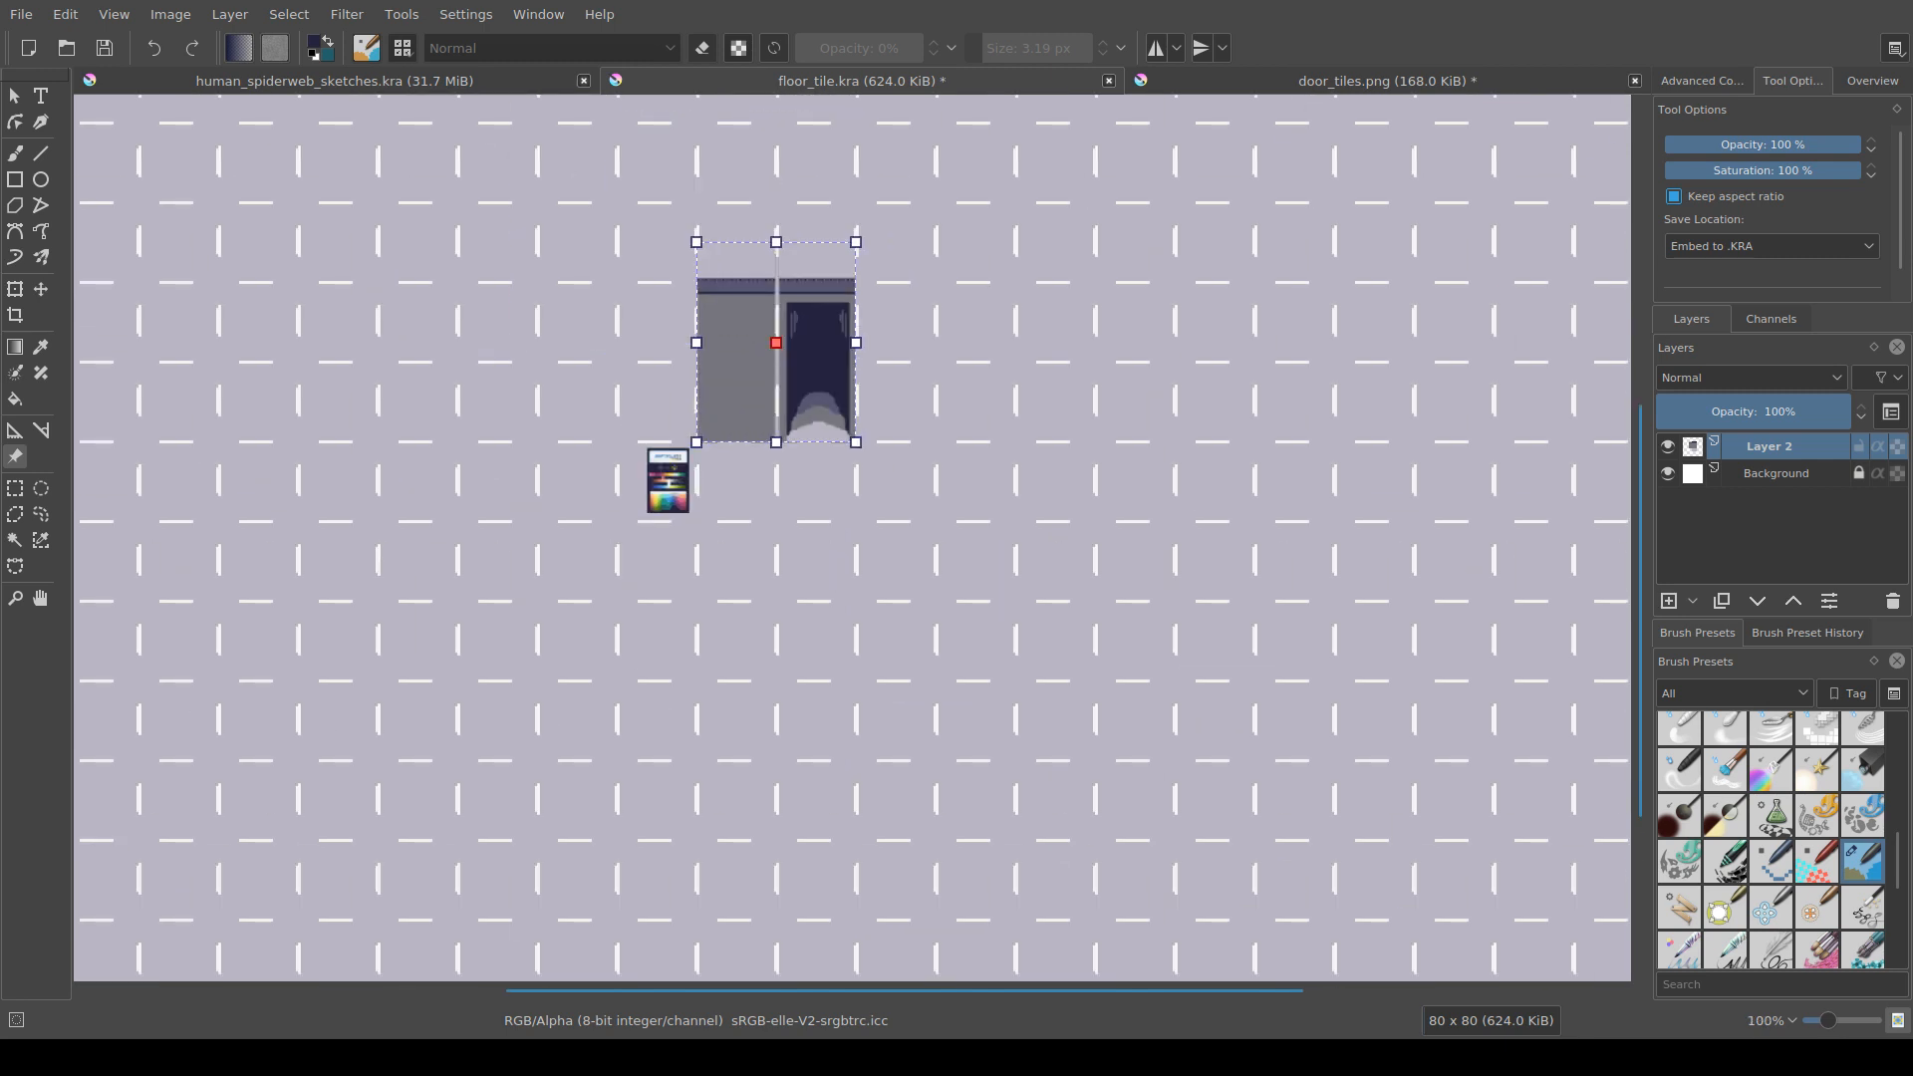
scroll(842, 307, up, 3)
Step: Paint a shorter off-white row beneath the horizontal seam mark with the brush, covering stray pixels with the lavender floor colour
key(ctrl+r)
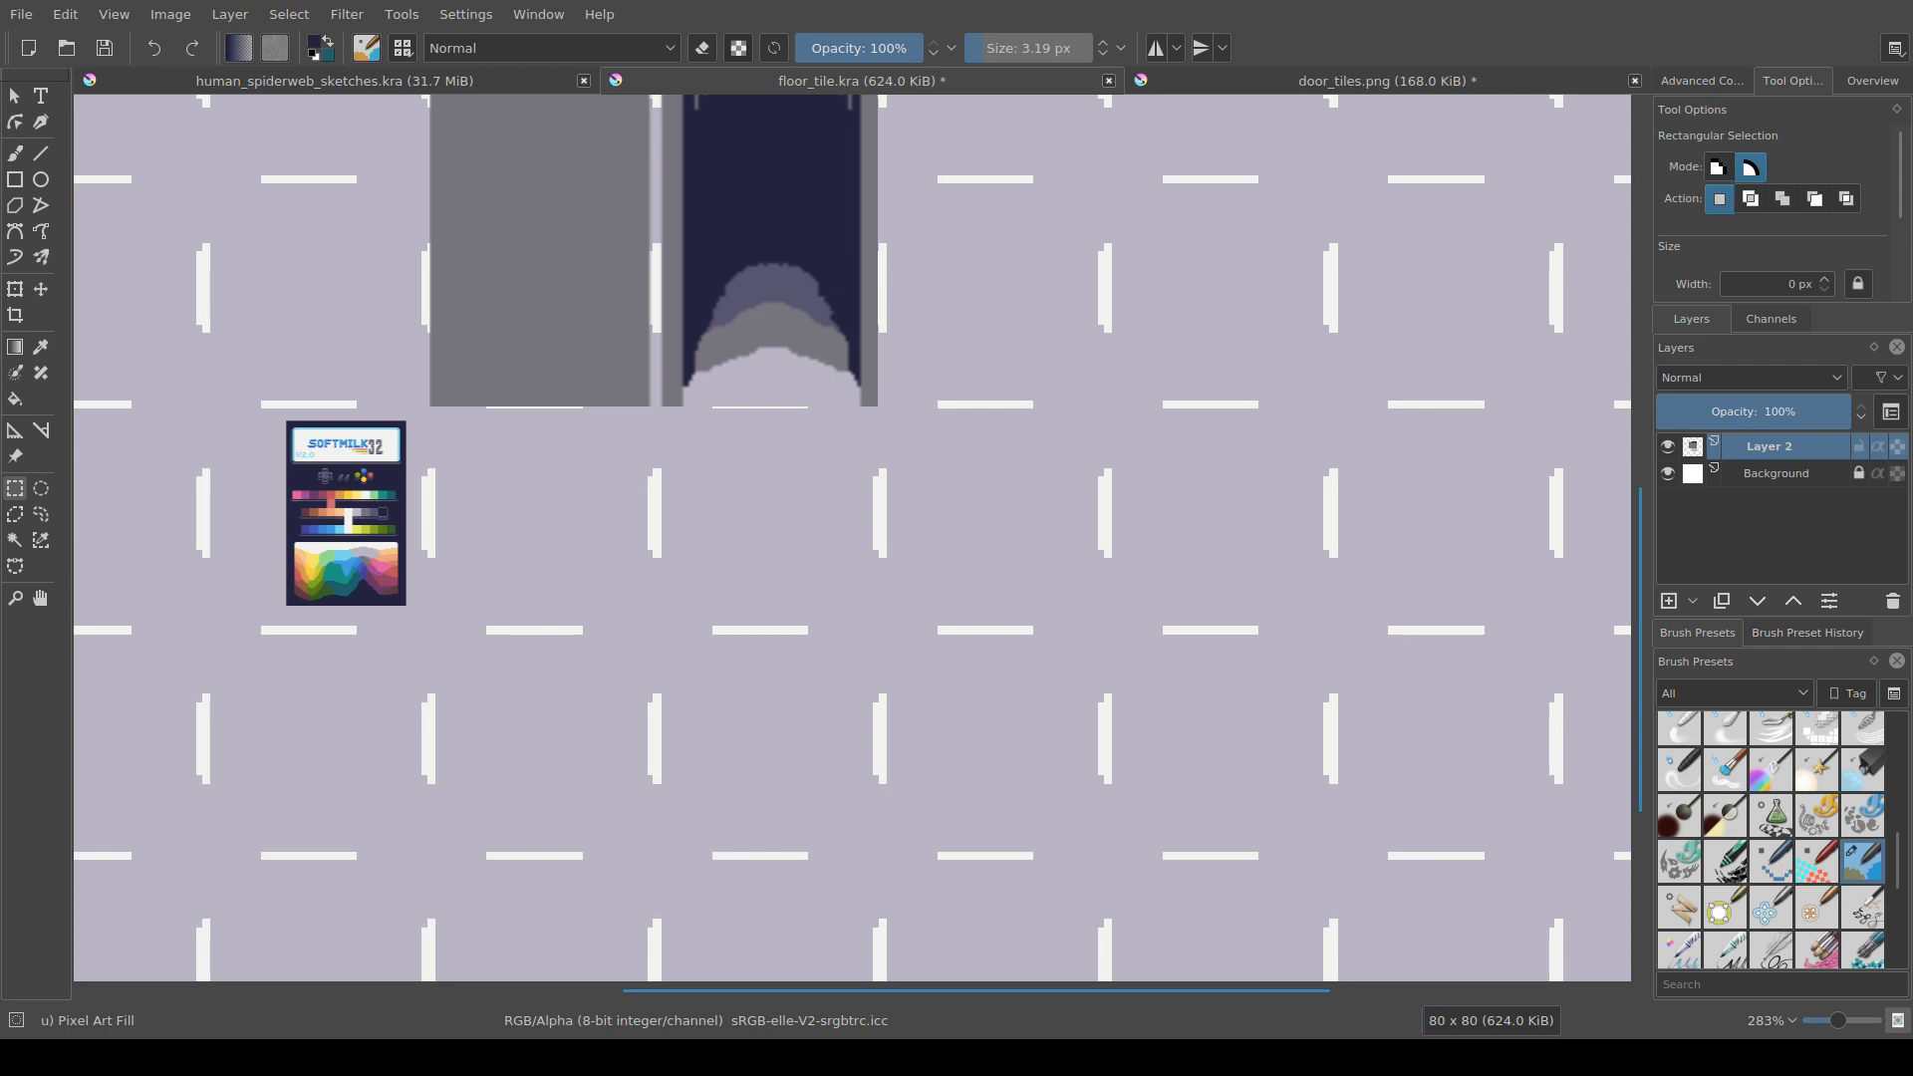
key(b)
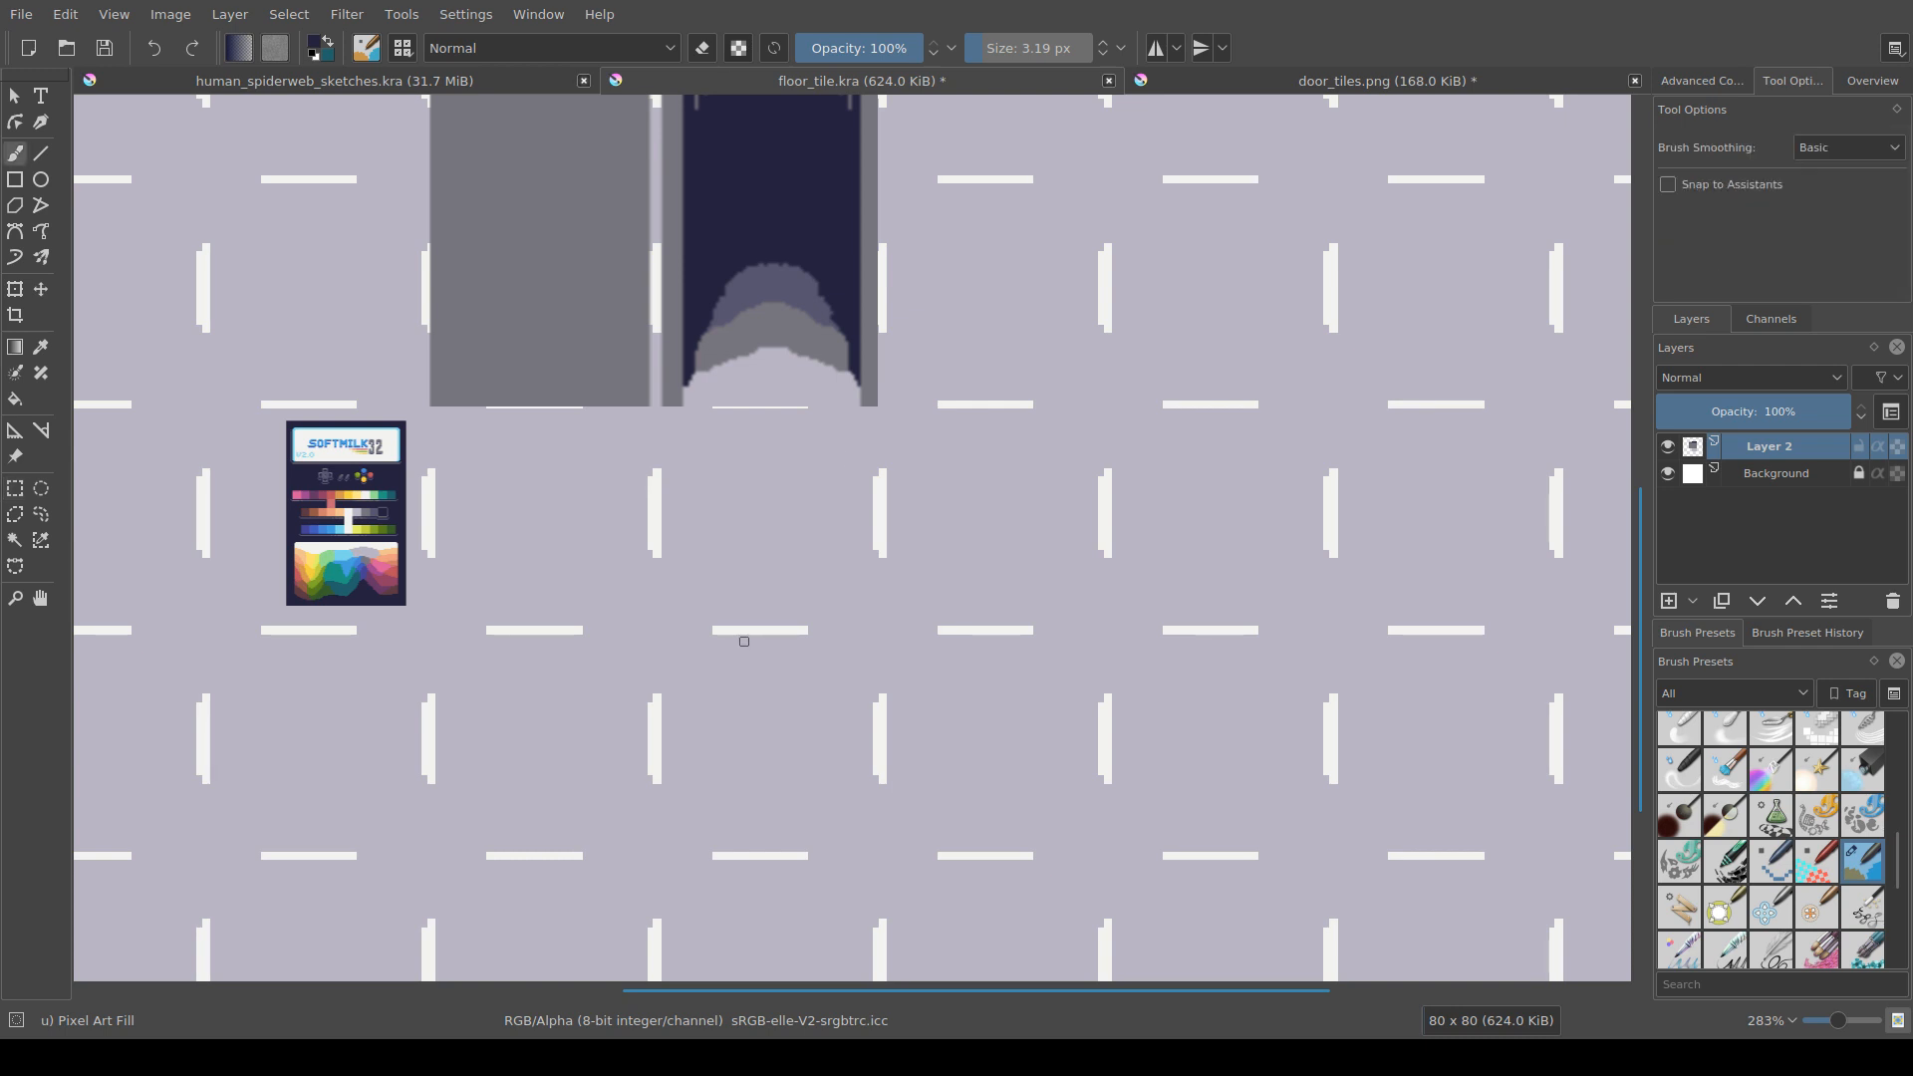
drag(743, 641, 785, 634)
key(ctrl+z)
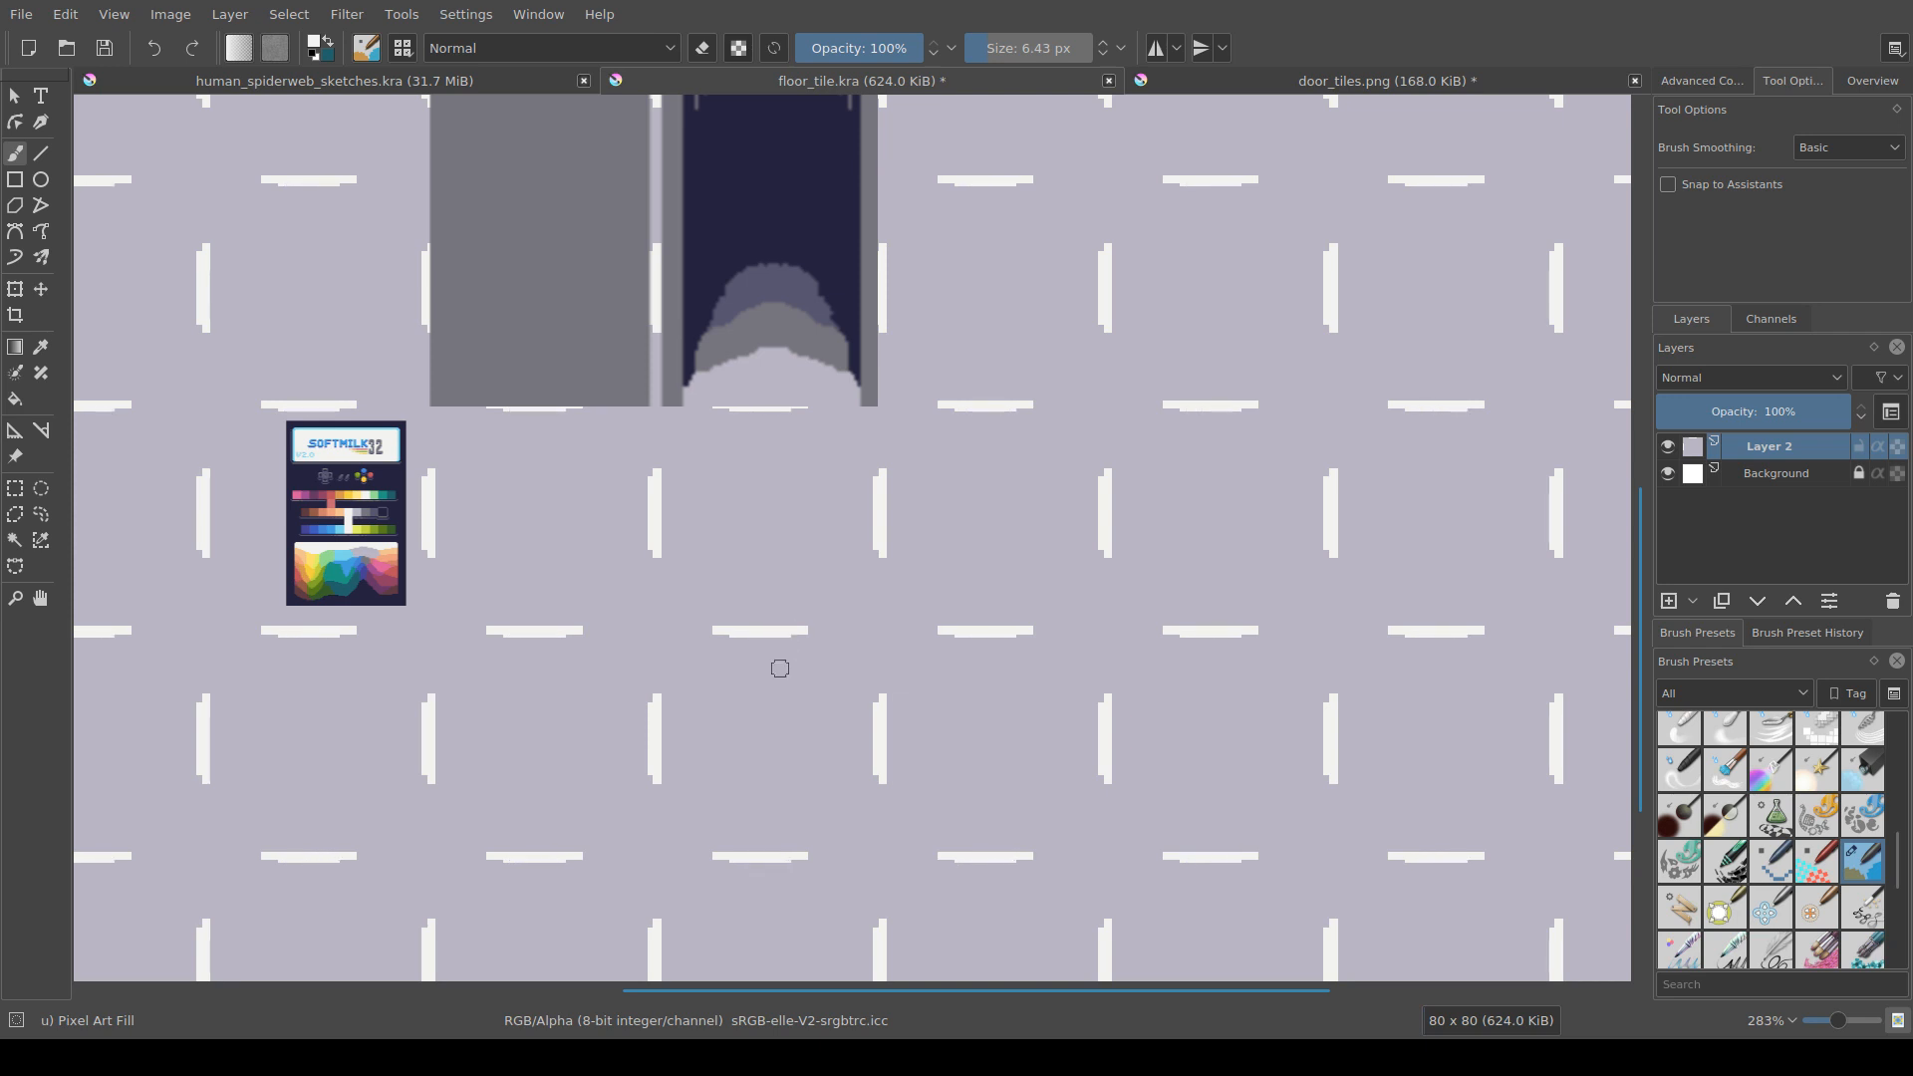
drag(767, 638, 739, 639)
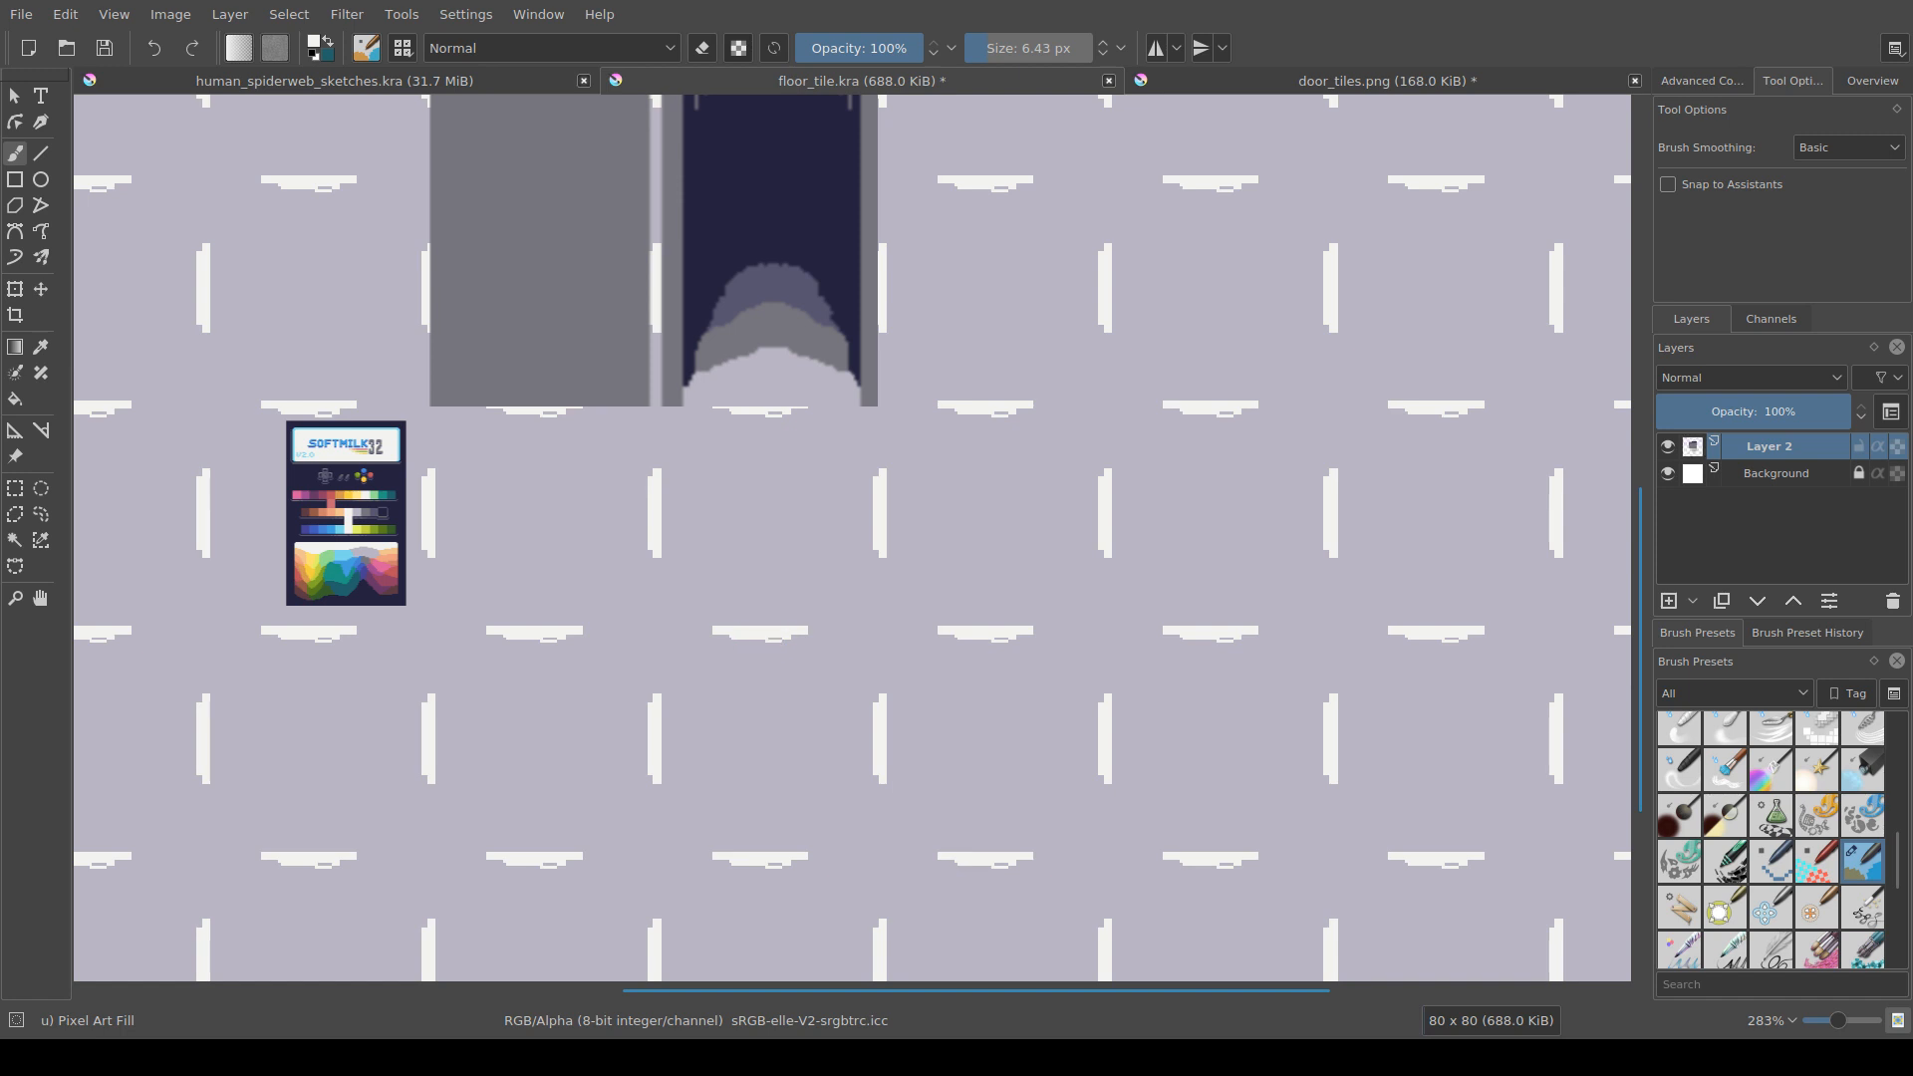
ctrl+click(774, 654)
mouse_move(771, 645)
mouse_down()
mouse_move(787, 649)
mouse_move(764, 646)
mouse_up()
ctrl+click(738, 634)
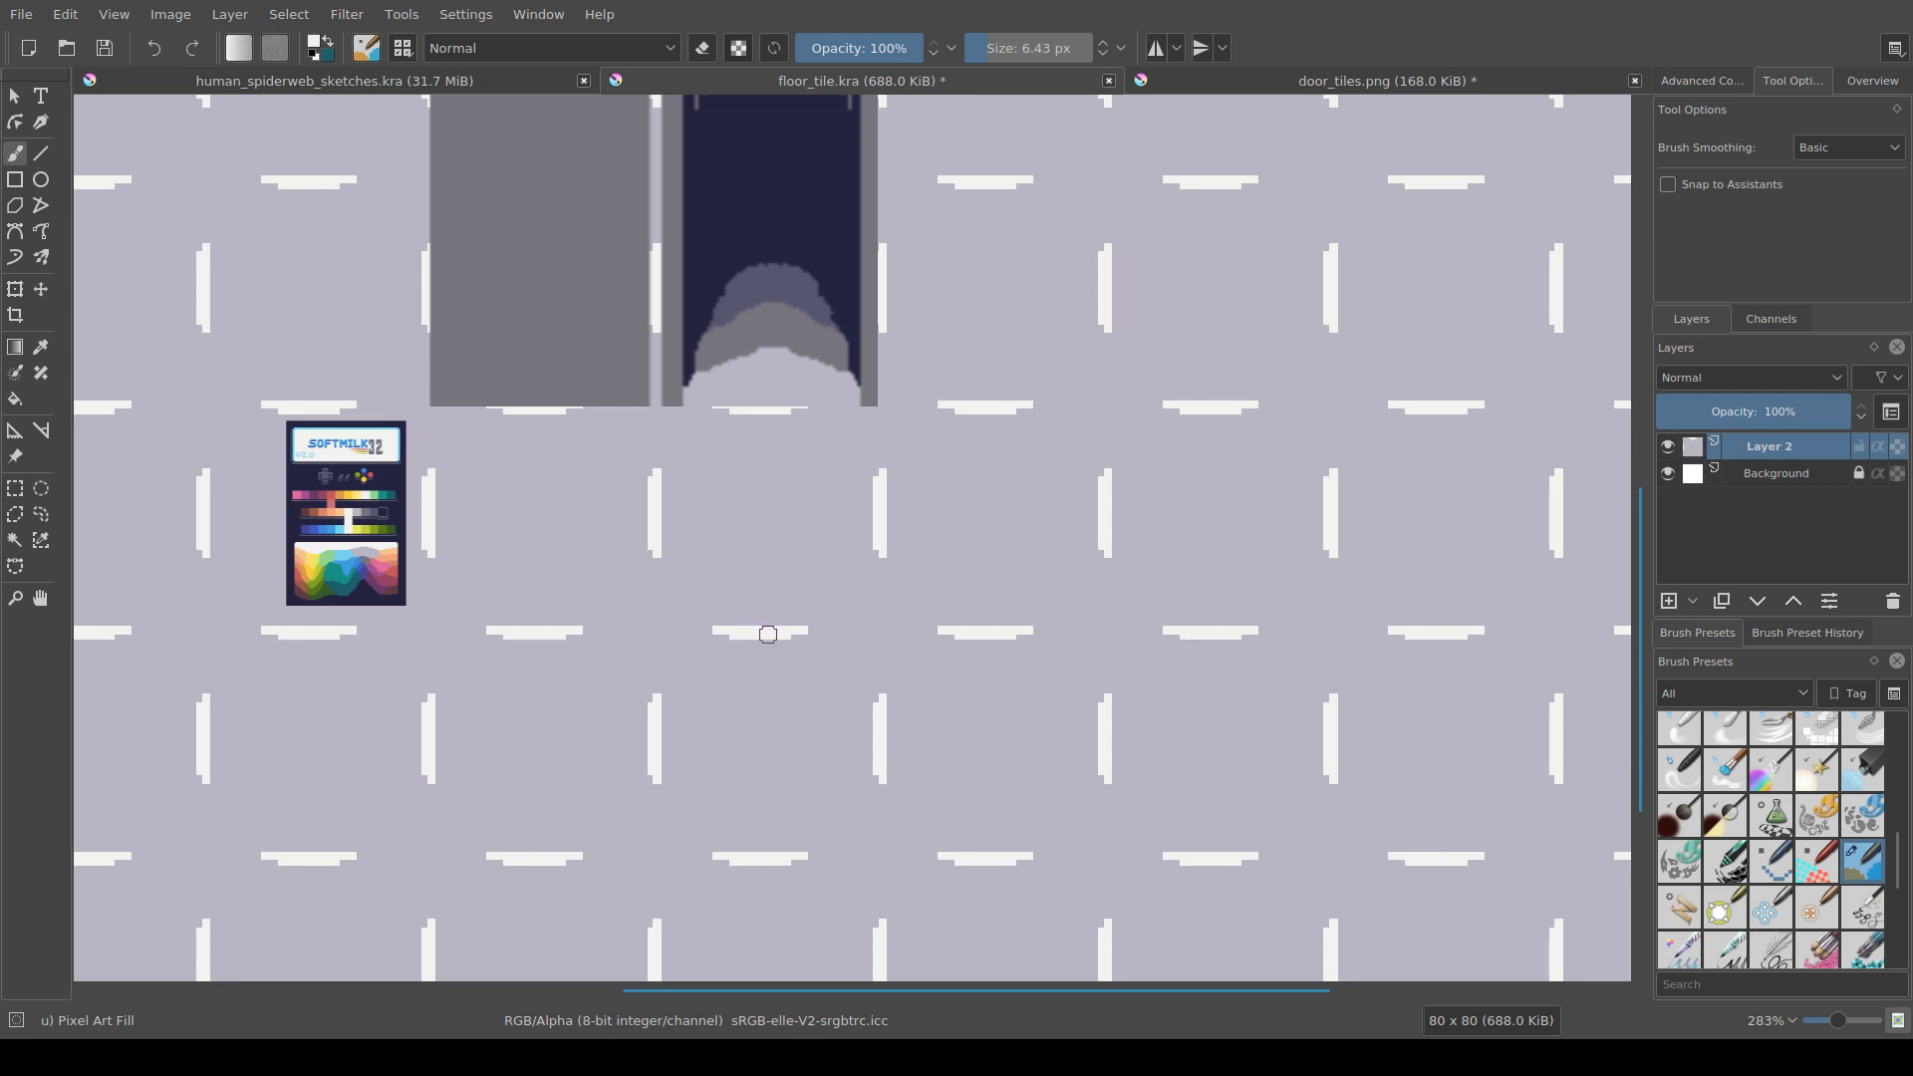
scroll(877, 698, down, 2)
scroll(877, 697, down, 1)
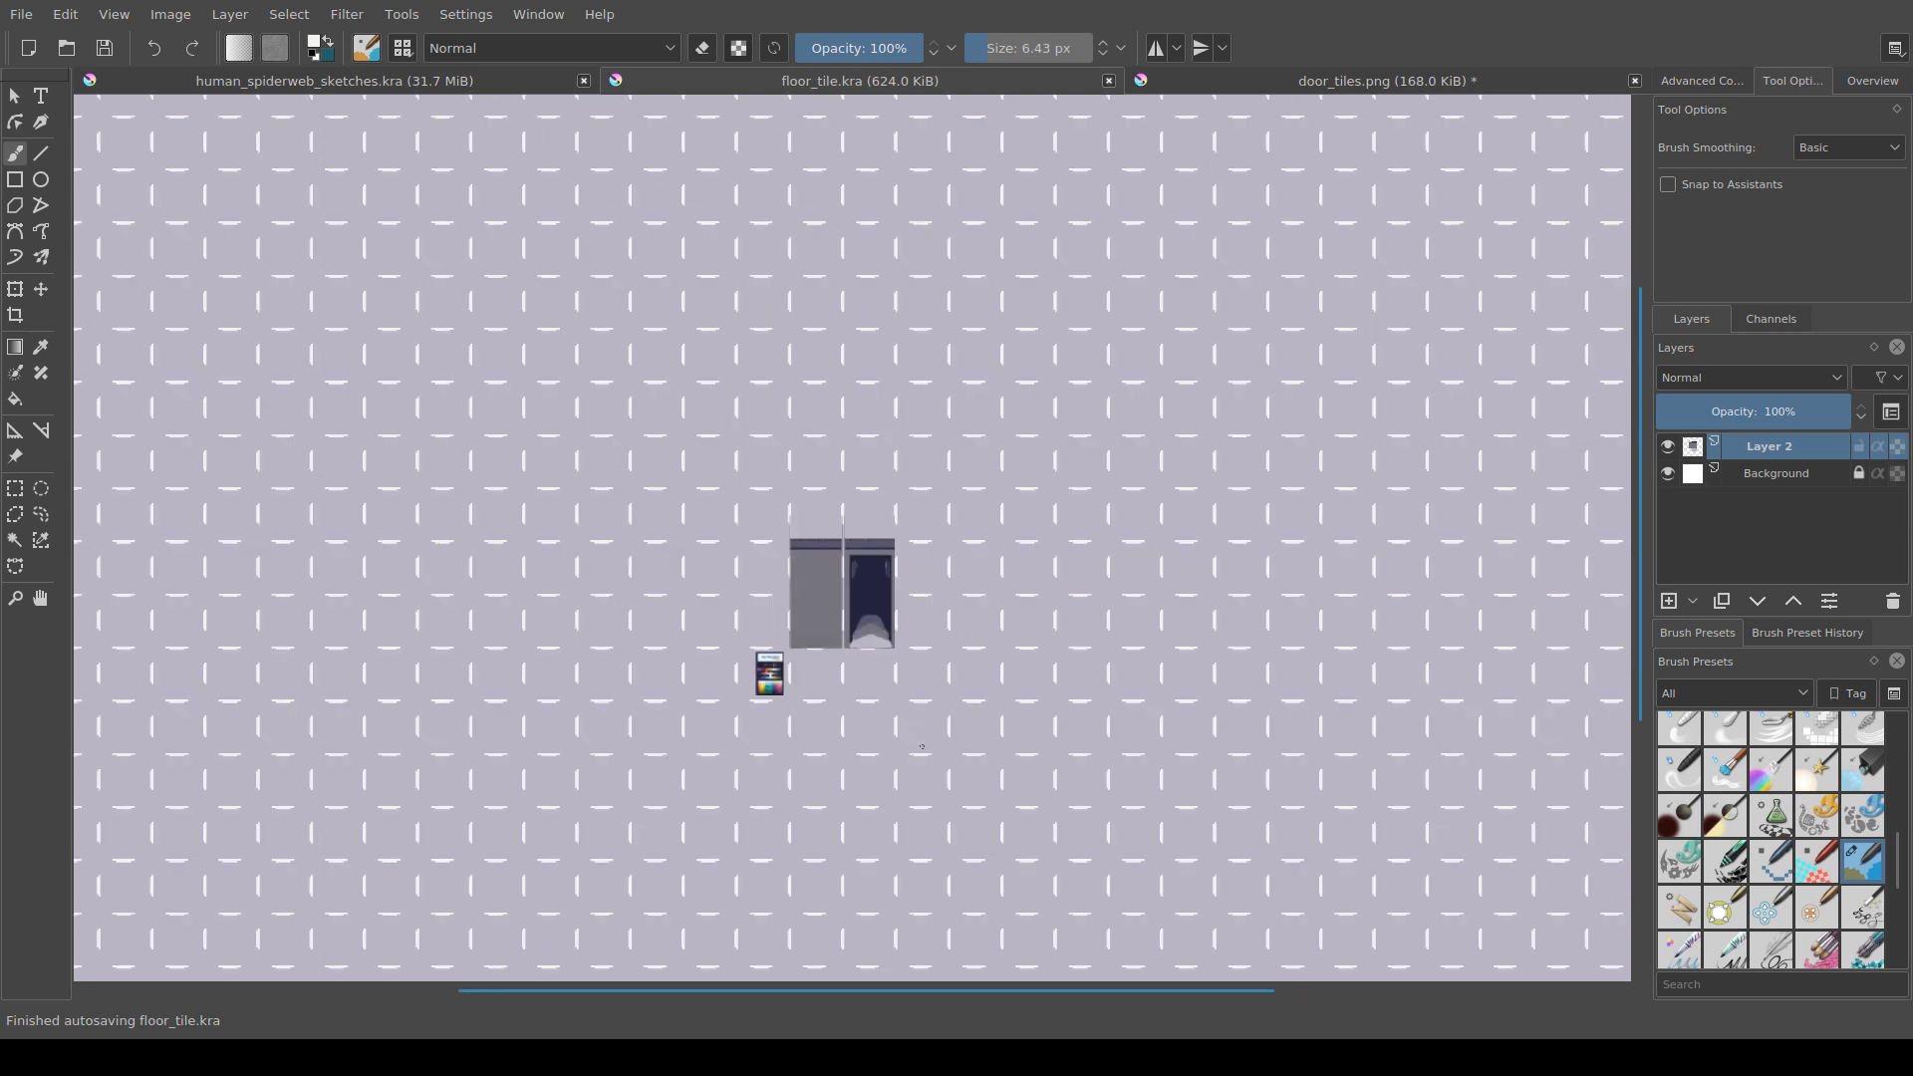
scroll(897, 708, up, 5)
scroll(828, 600, down, 2)
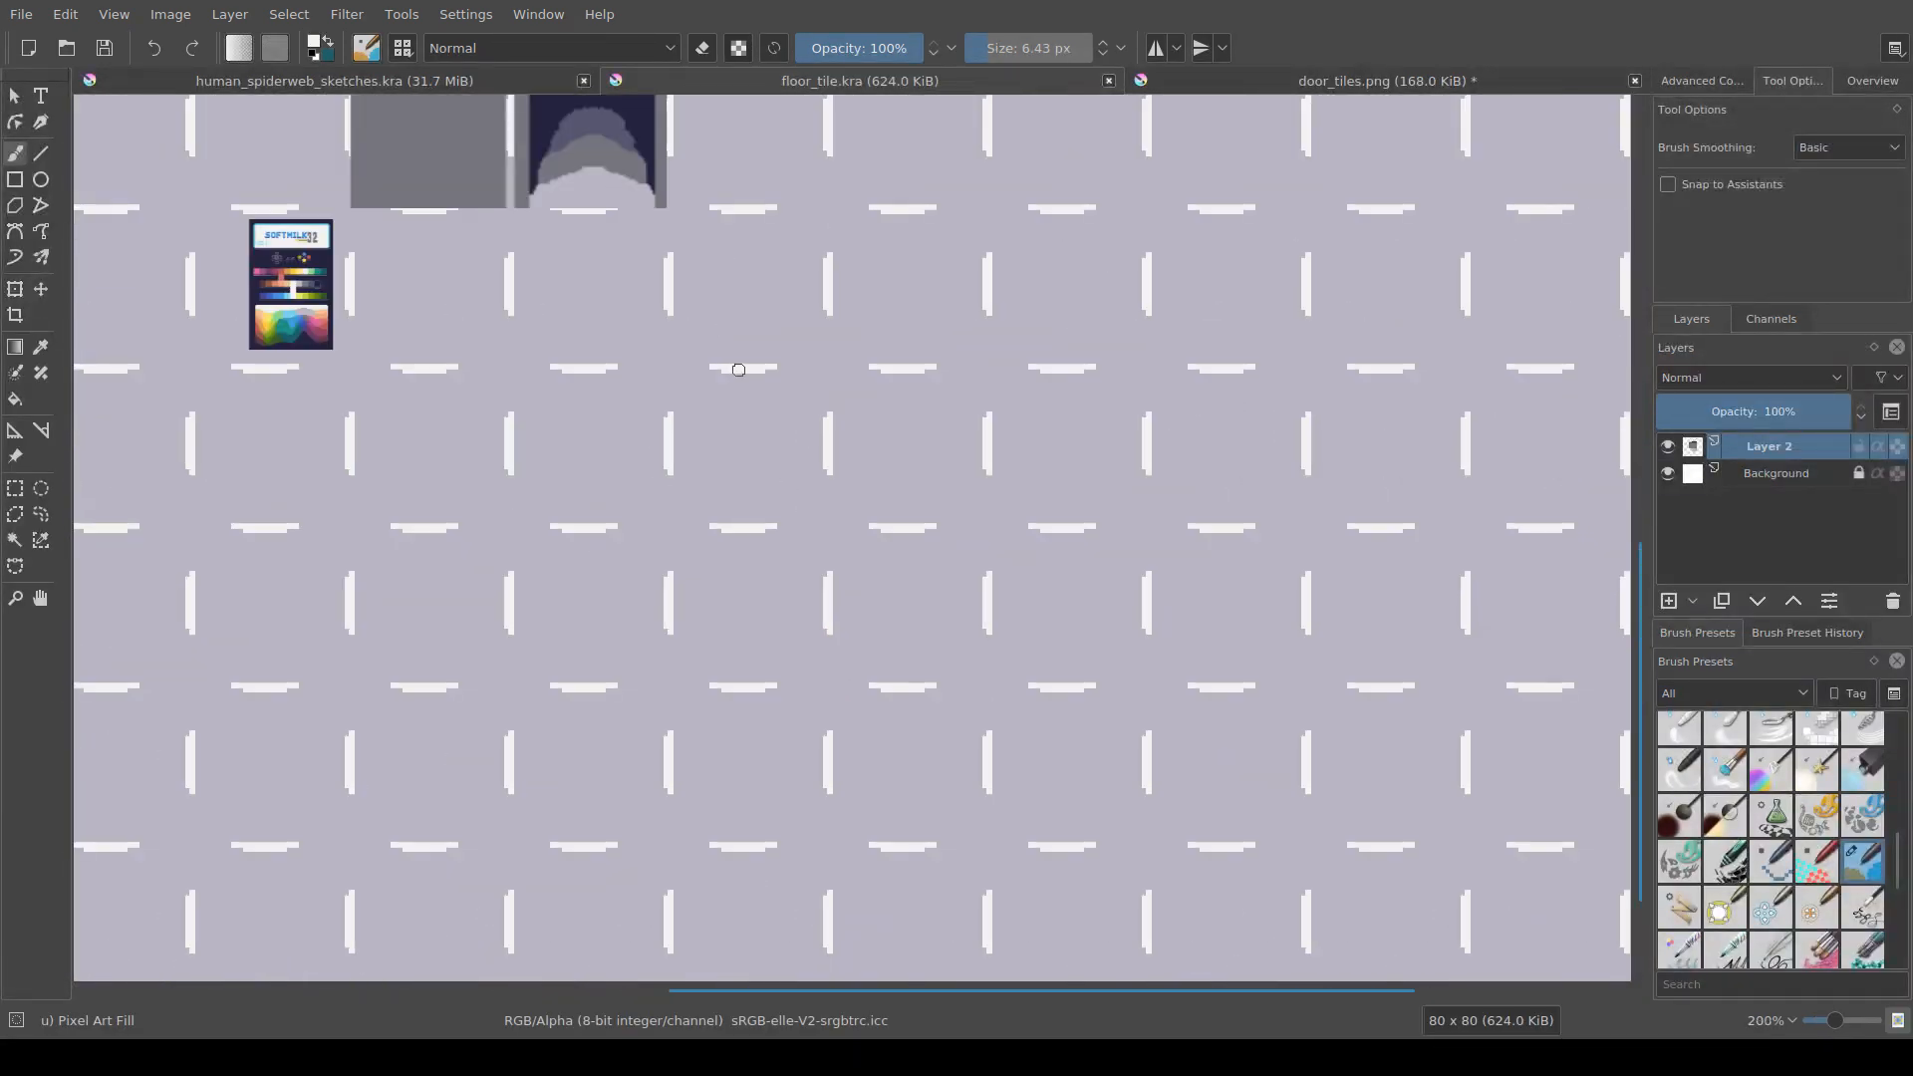
drag(734, 374, 758, 728)
Step: Turn off wrap-around mode and select the complete 80 x 80 px floor tile for copying
click(113, 14)
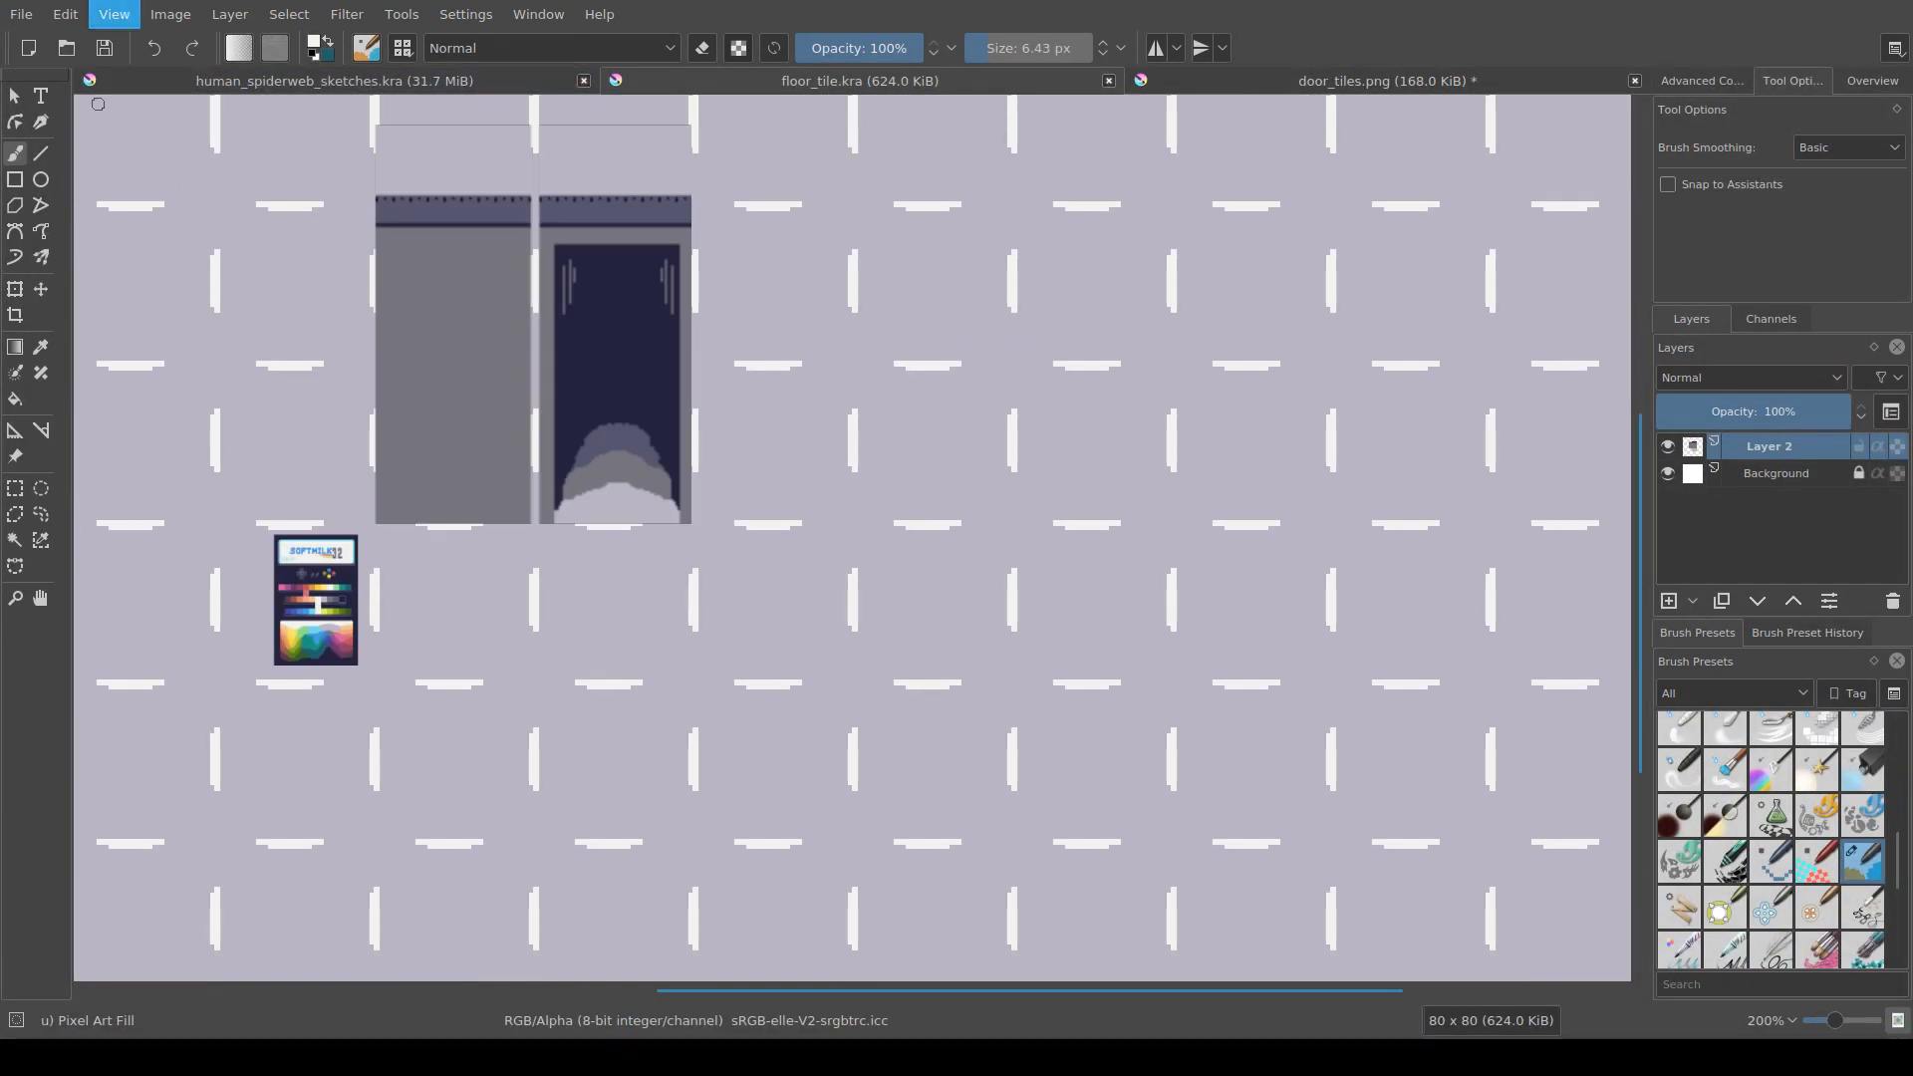
click(225, 132)
scroll(744, 563, up, 1)
drag(555, 628, 841, 662)
scroll(837, 659, up, 1)
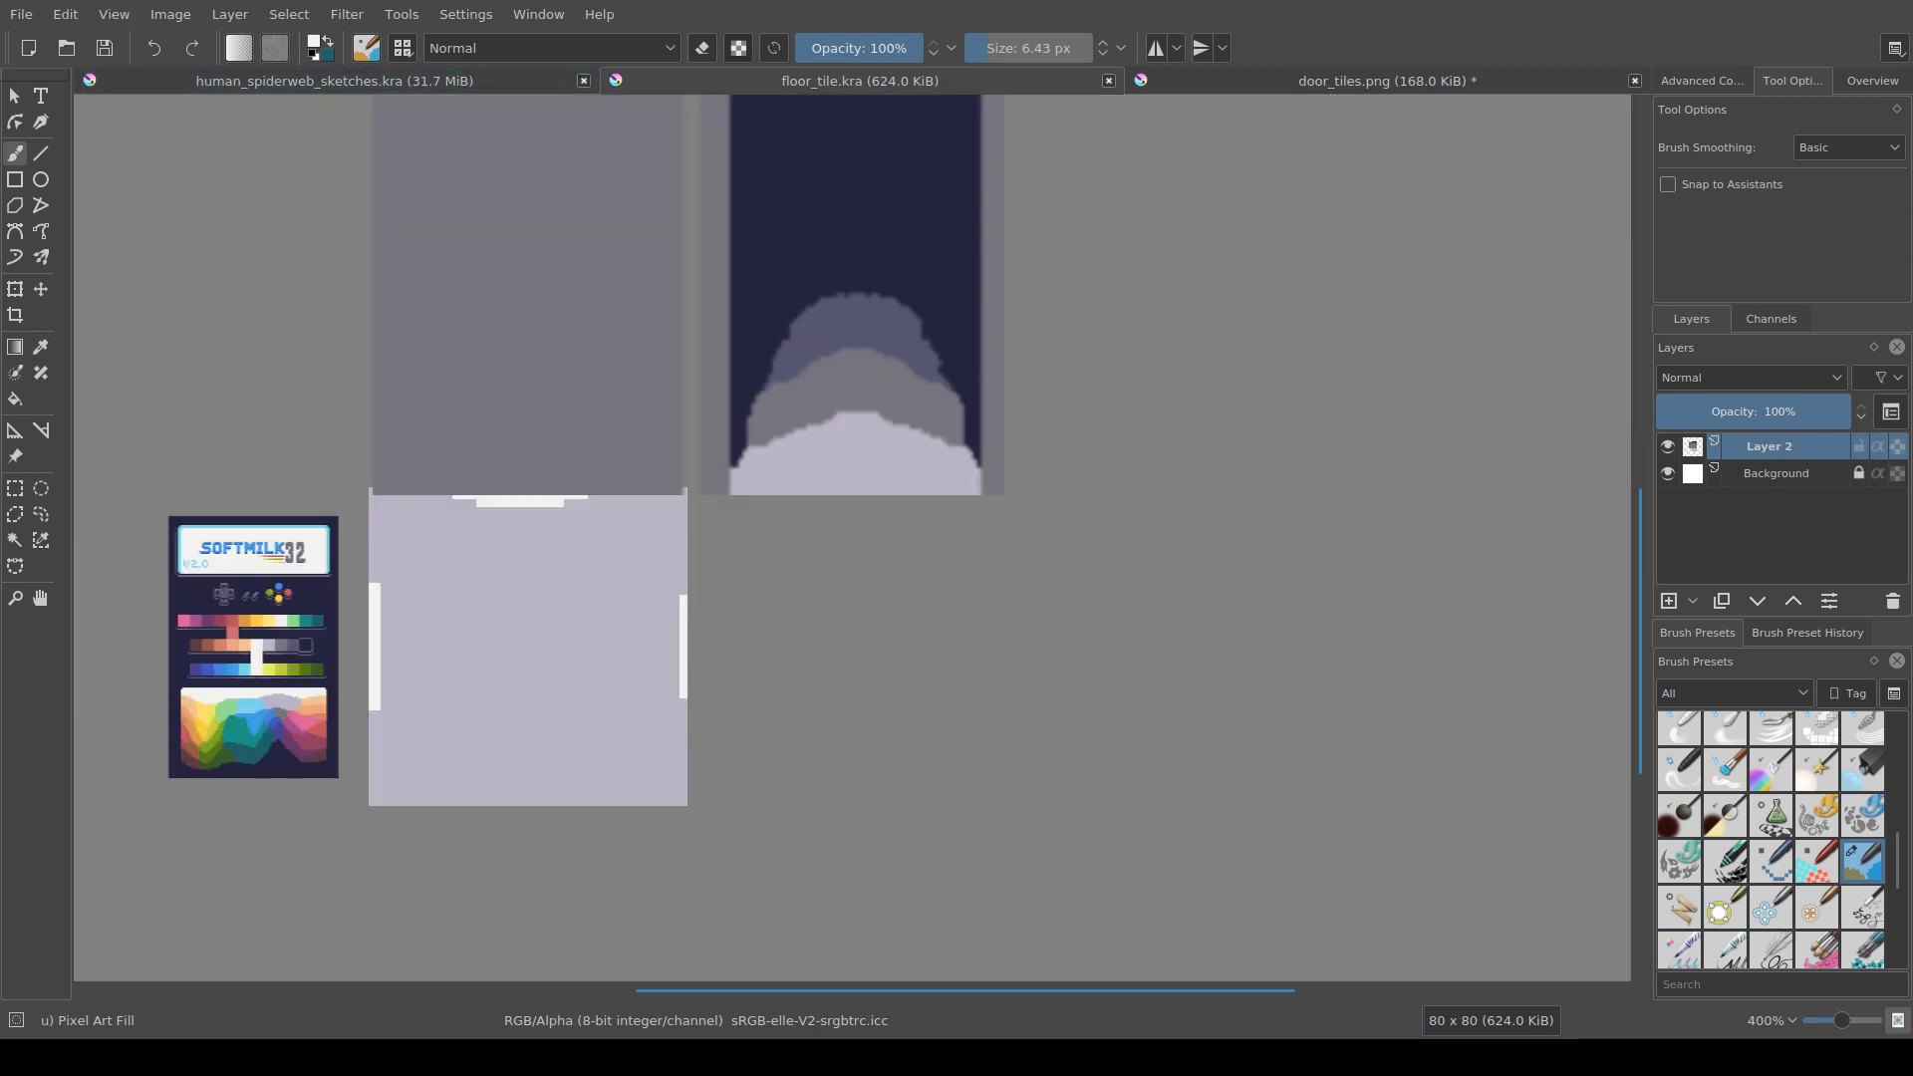
key(ctrl+a)
drag(531, 650, 591, 652)
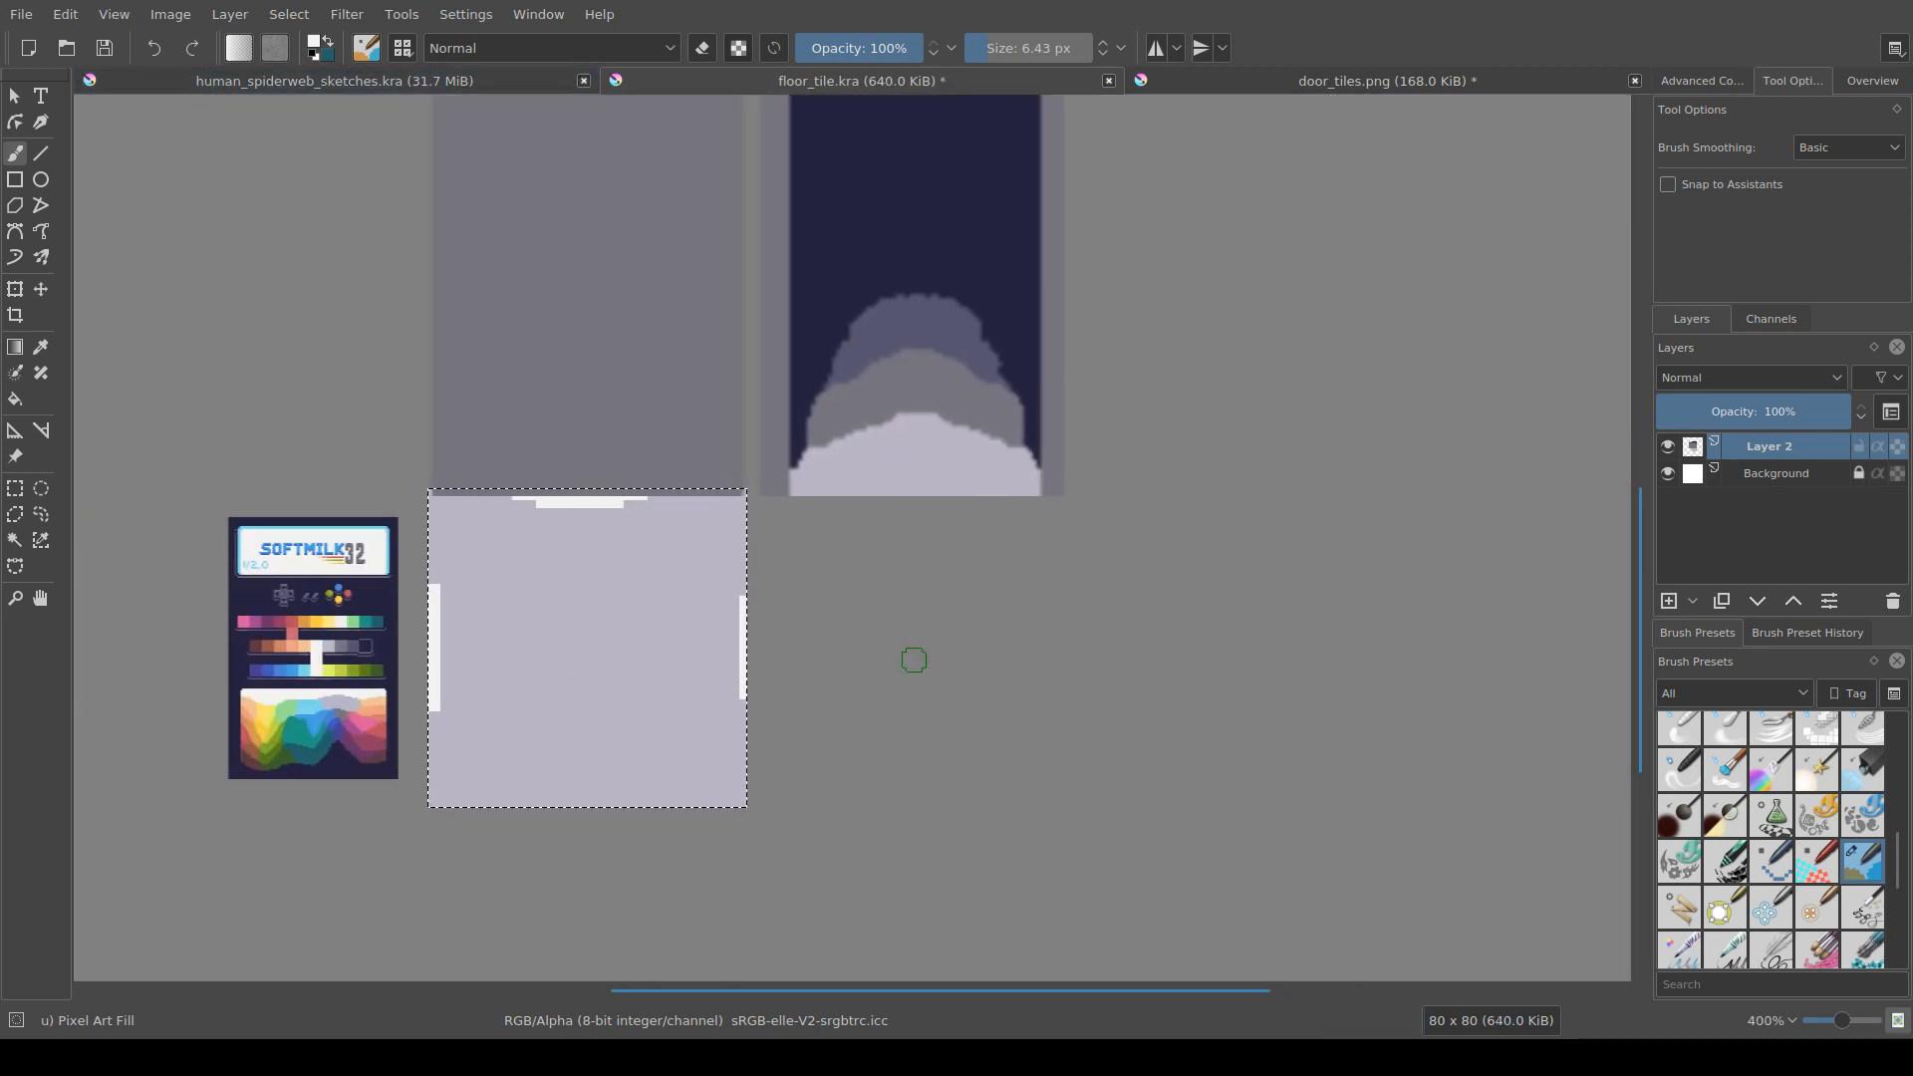
Step: Paste the copied floor tile into human_spiderweb_sketches.kra as a new layer
click(334, 81)
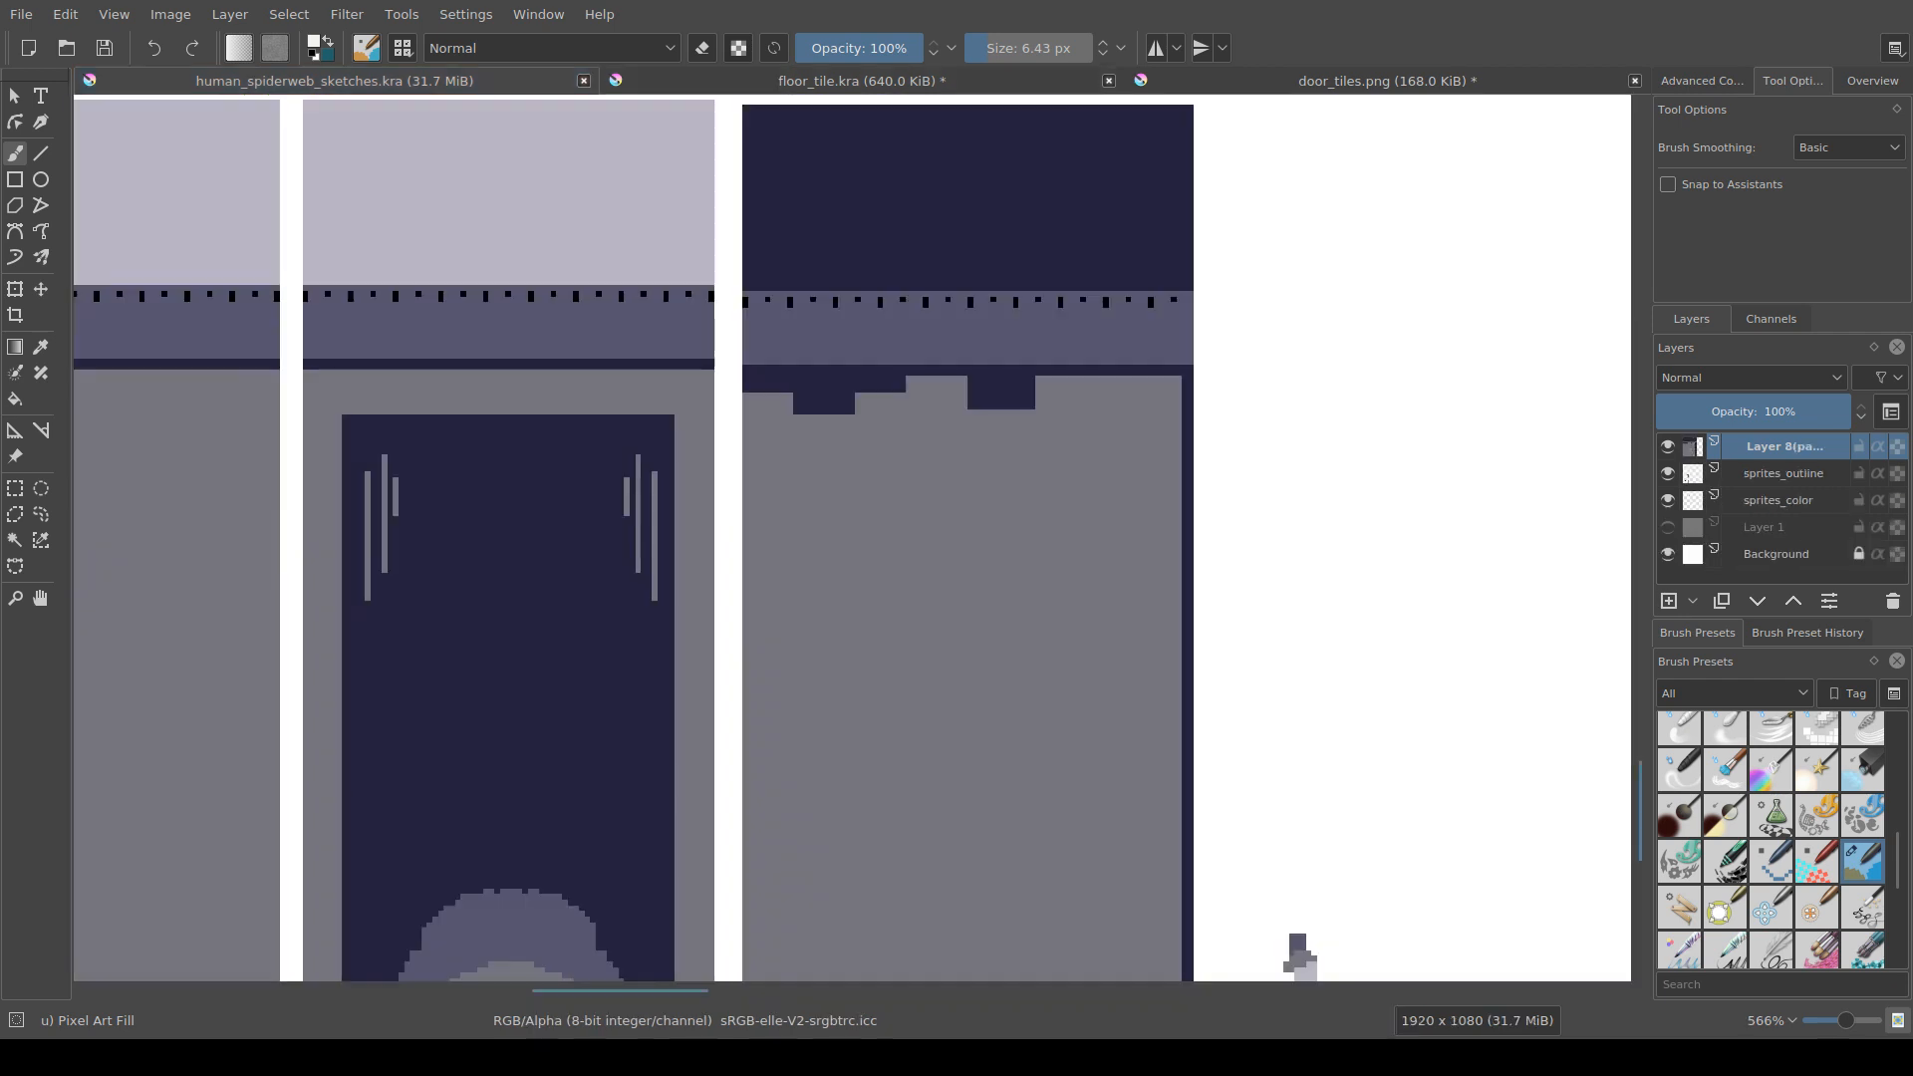
drag(1086, 699, 1039, 599)
scroll(1039, 599, down, 1)
key(ctrl+v)
scroll(913, 524, down, 4)
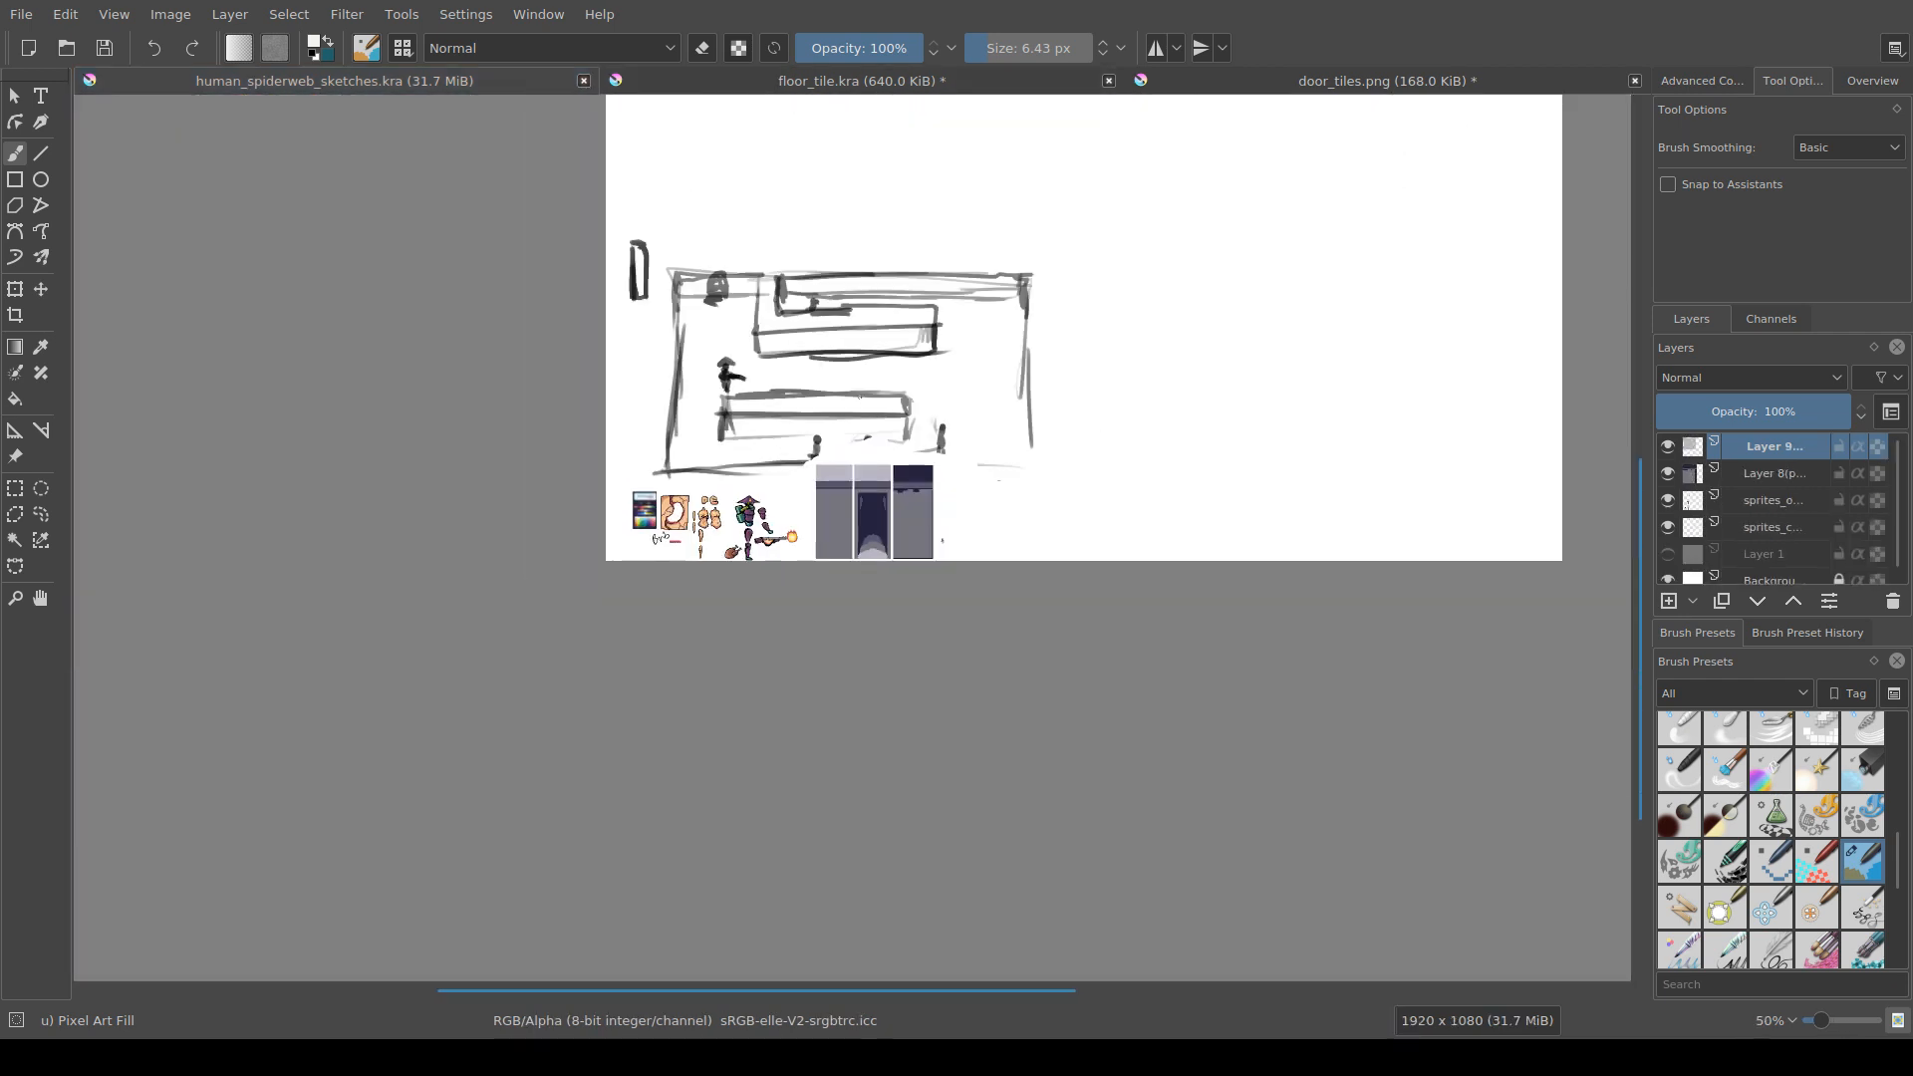
Step: Move the pasted floor tile directly beside the new wall tile, lining up their lower edges
scroll(581, 403, down, 1)
drag(624, 143, 830, 634)
key(t)
scroll(821, 680, up, 6)
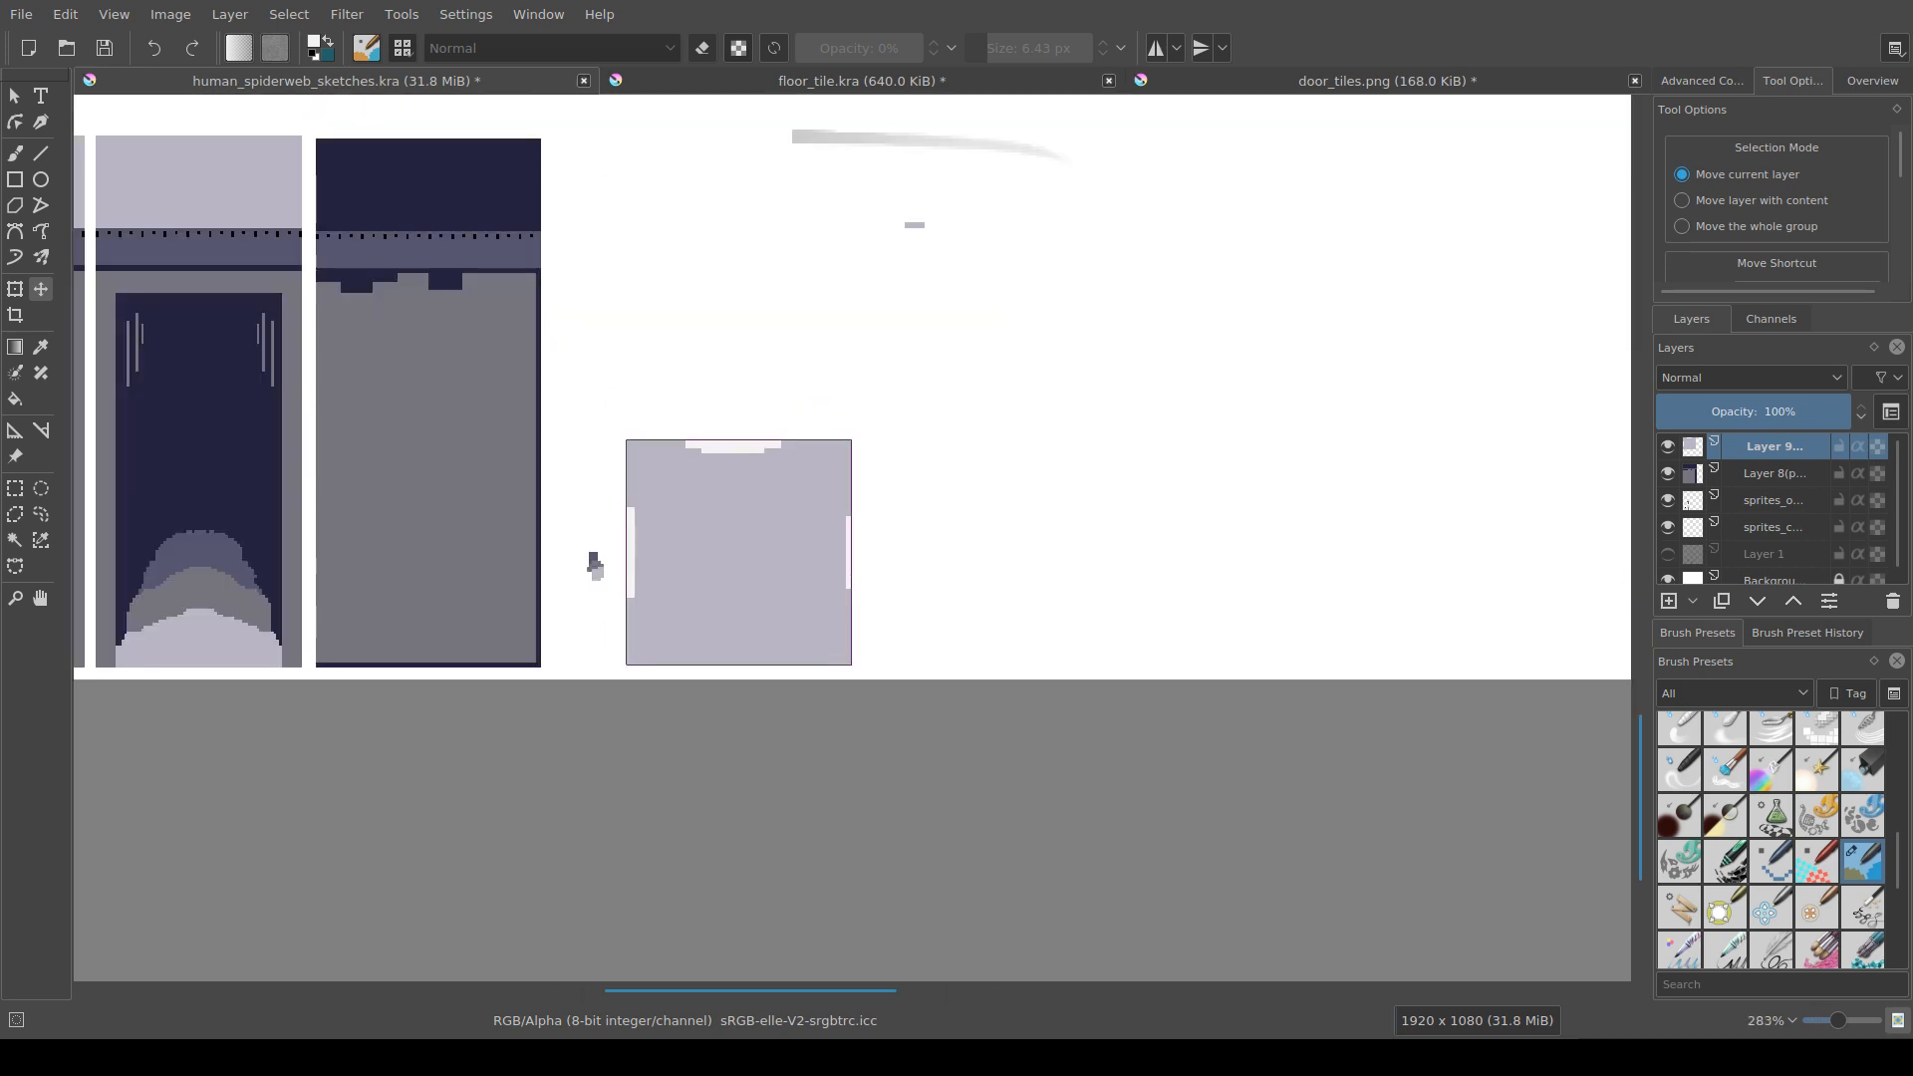
drag(594, 566, 523, 566)
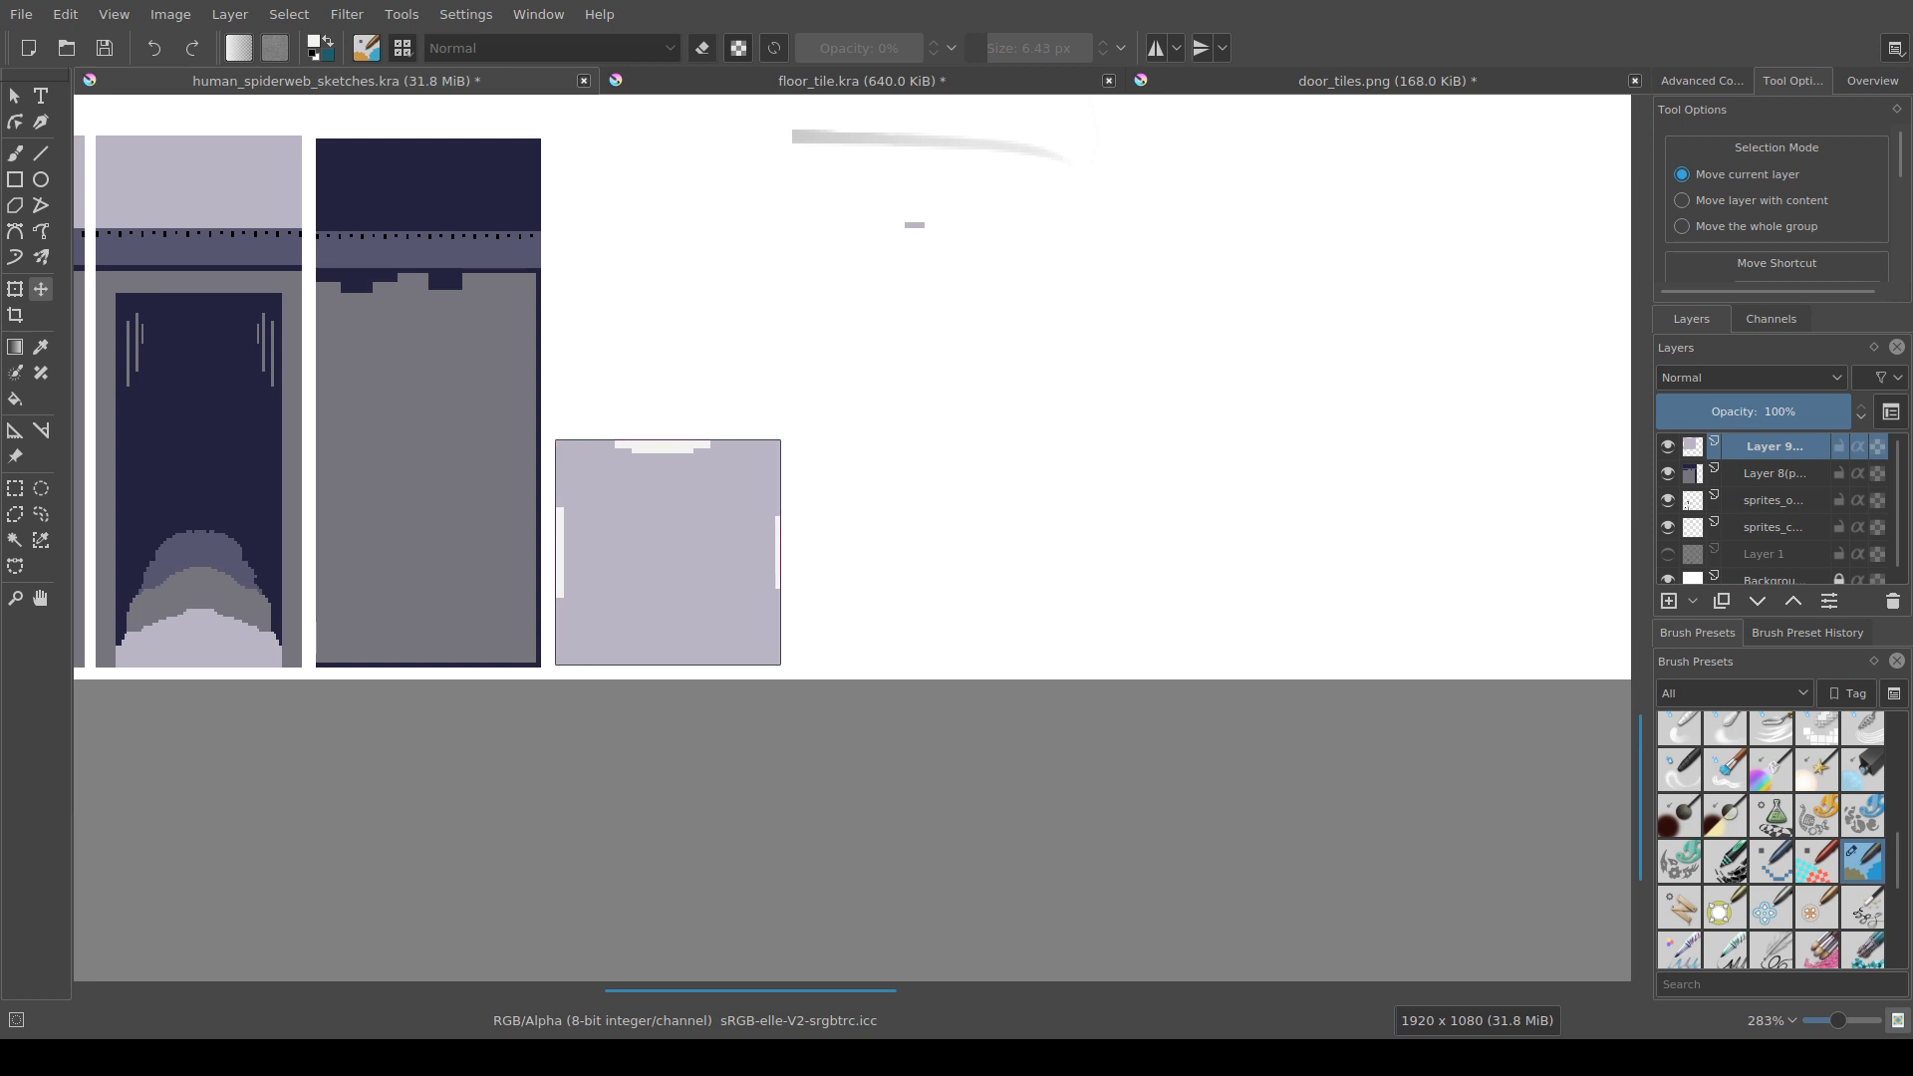
scroll(507, 623, up, 2)
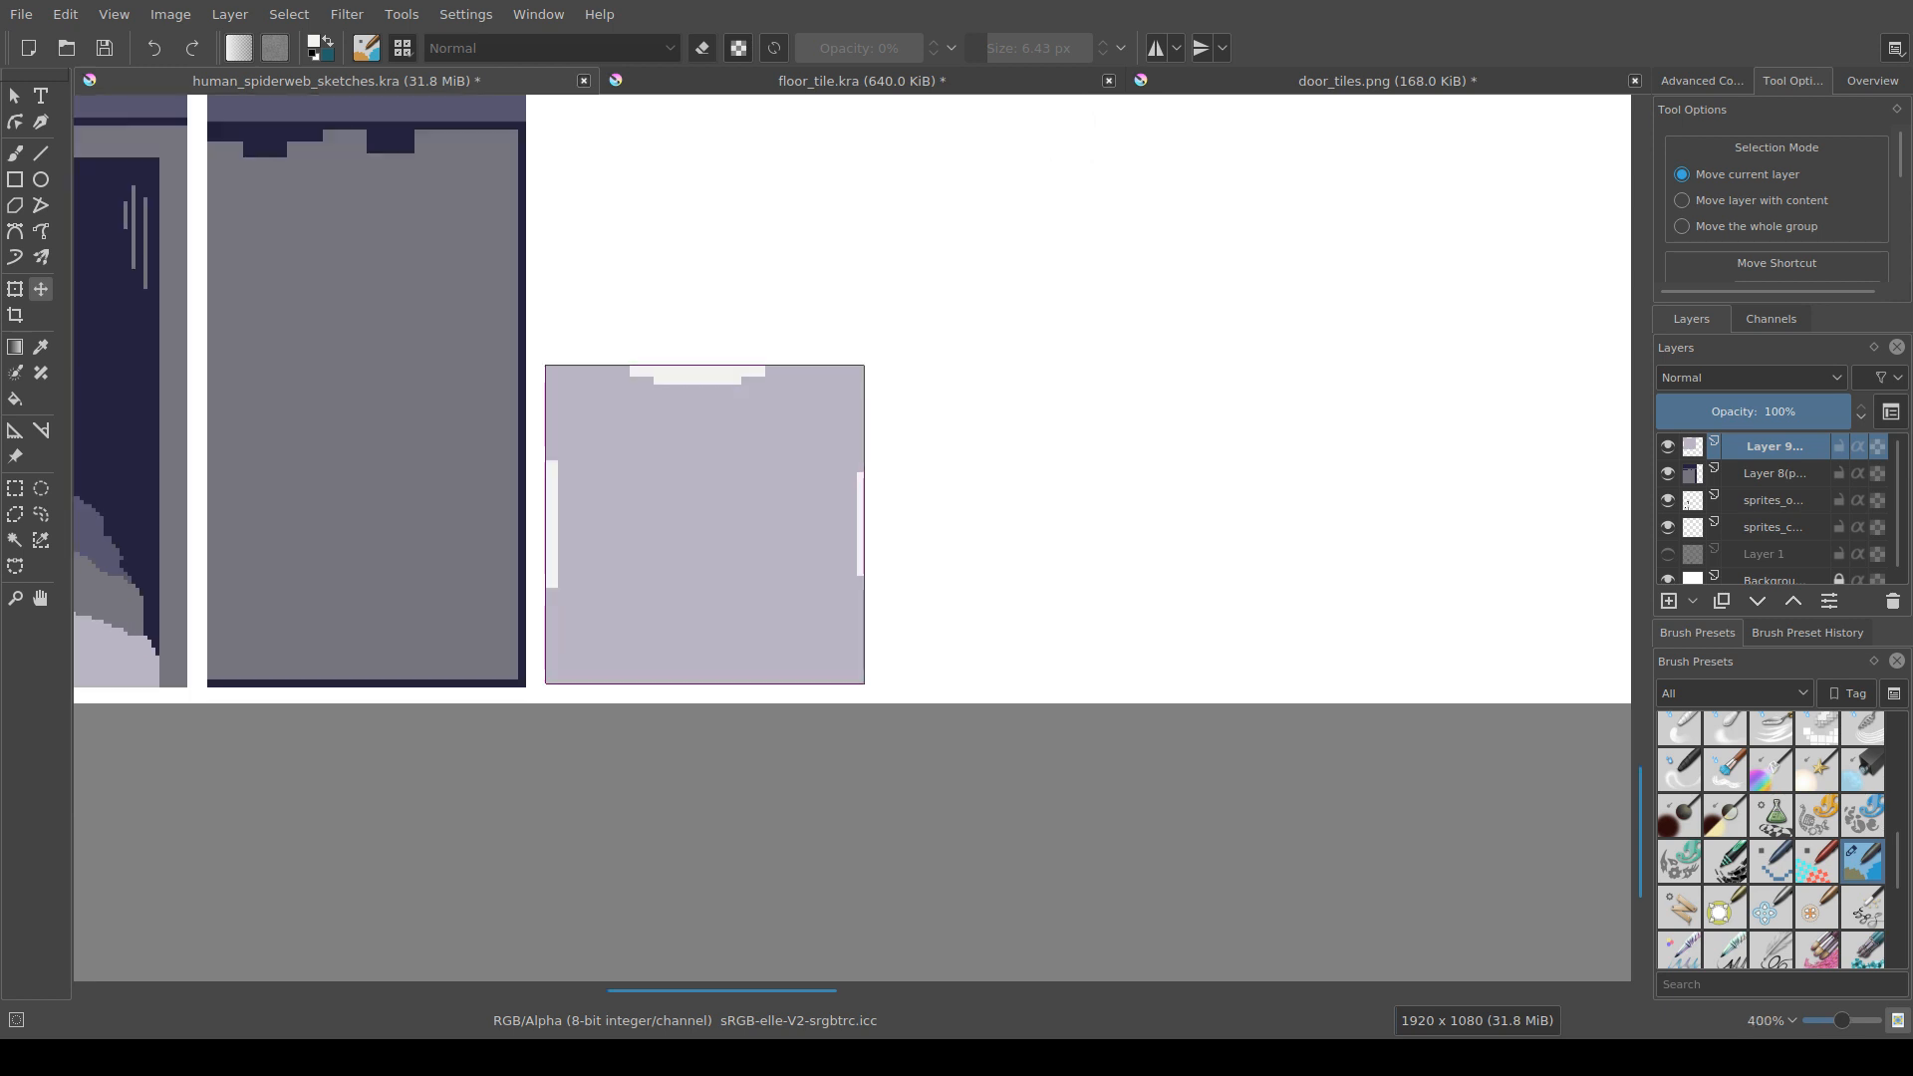
key(ctrl+r)
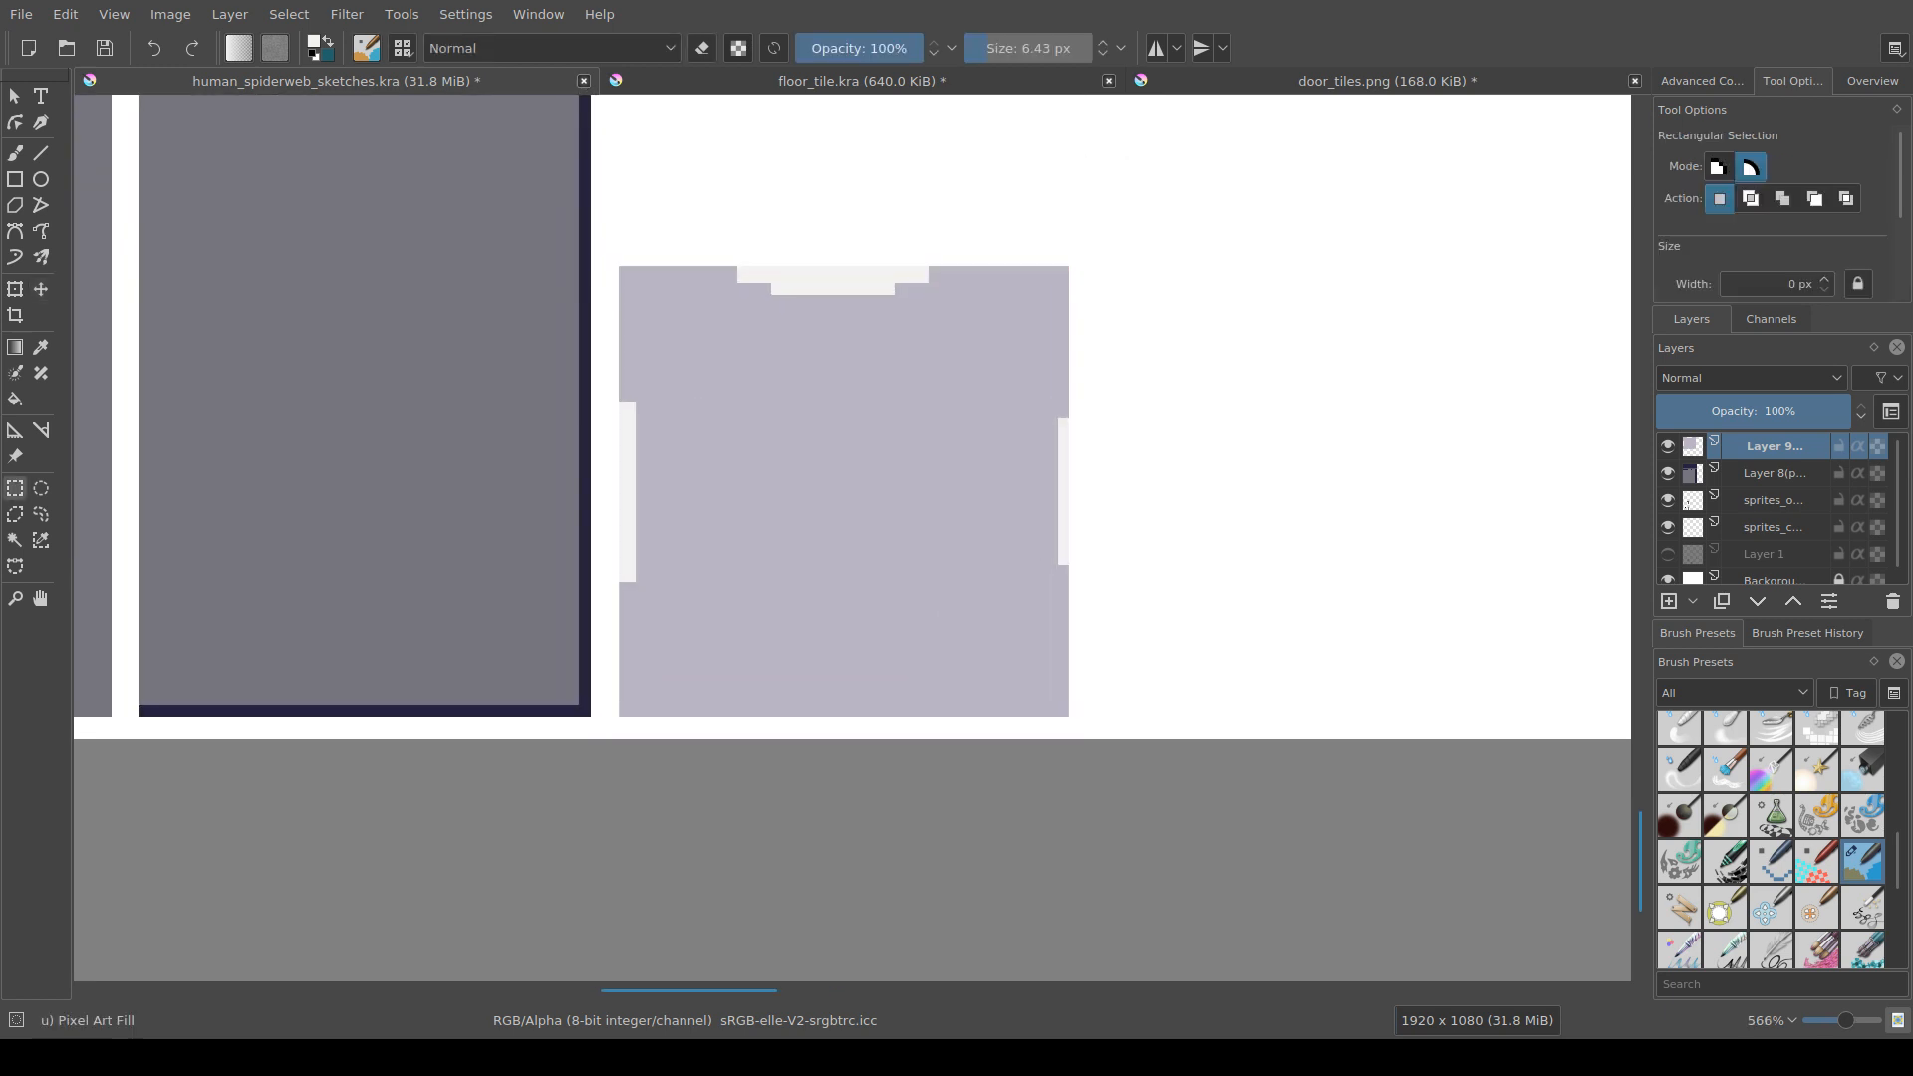
scroll(1162, 594, down, 2)
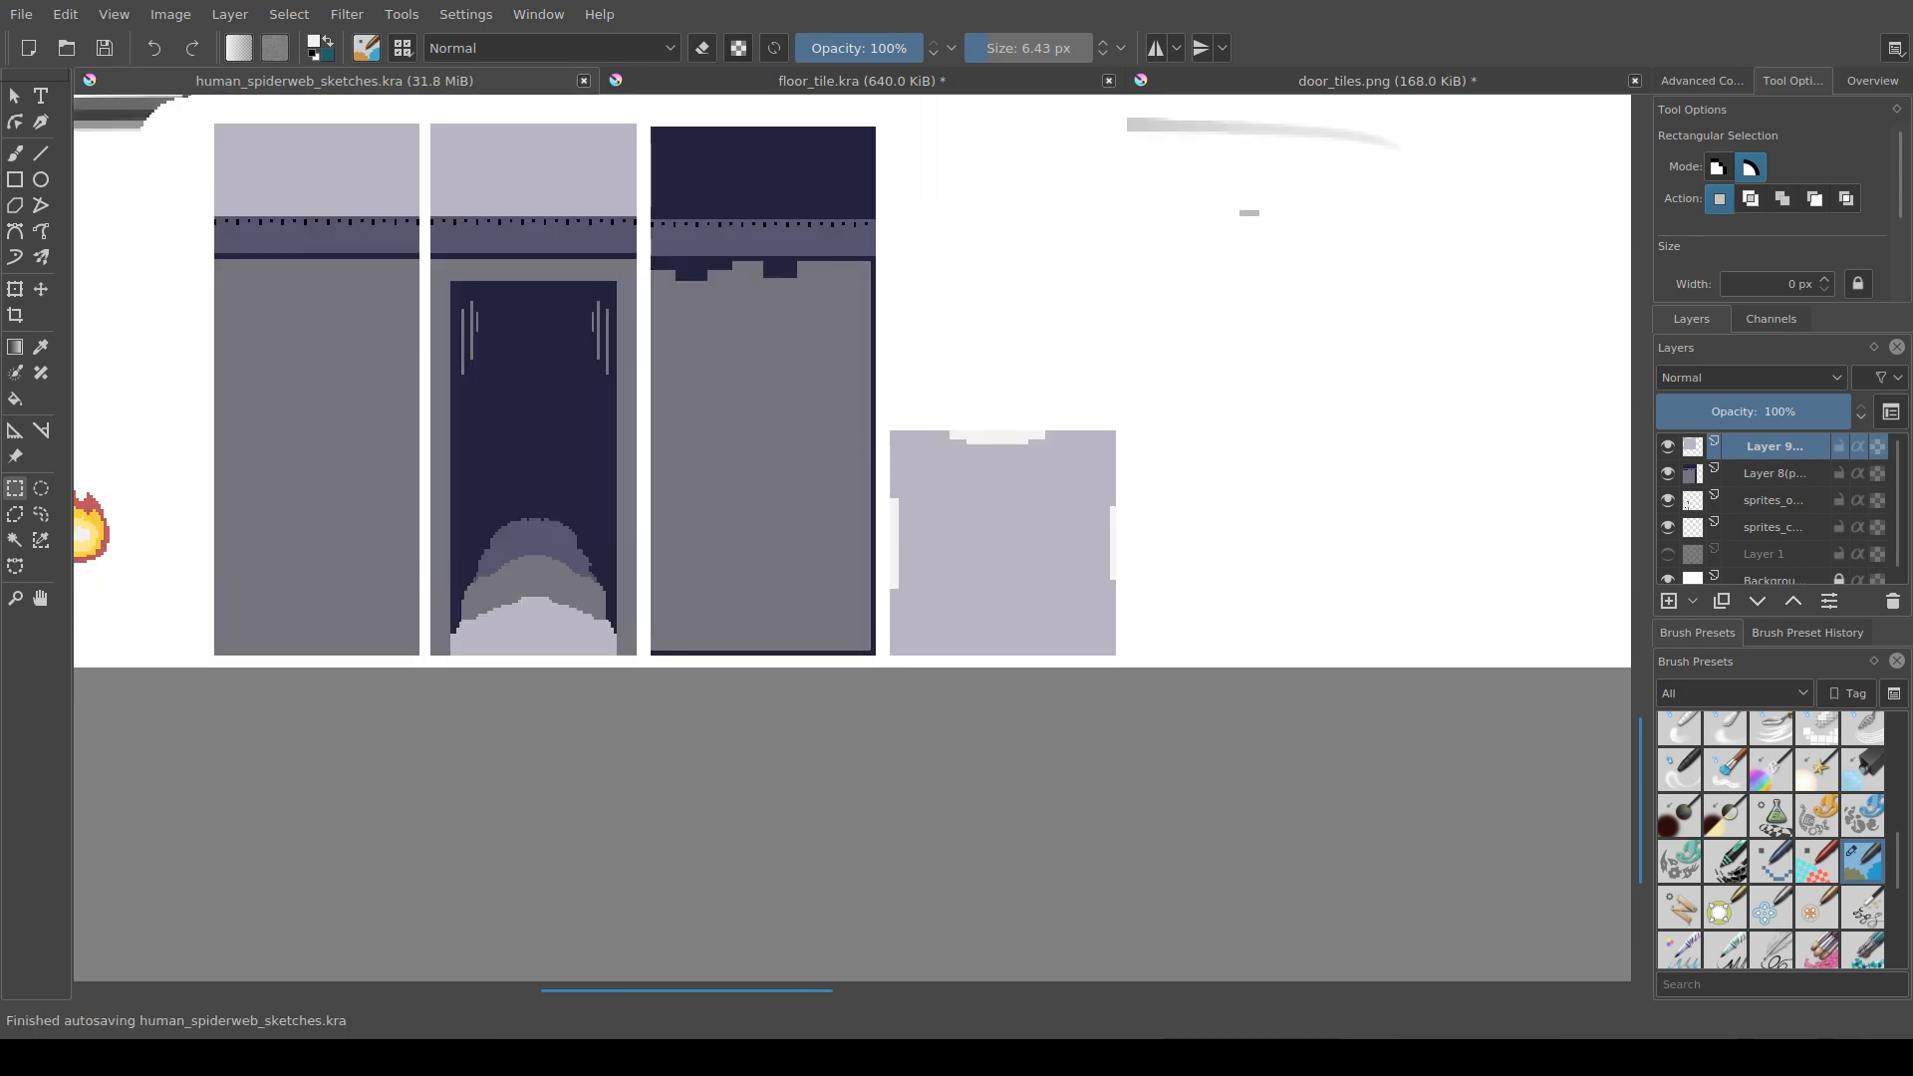
scroll(899, 416, down, 2)
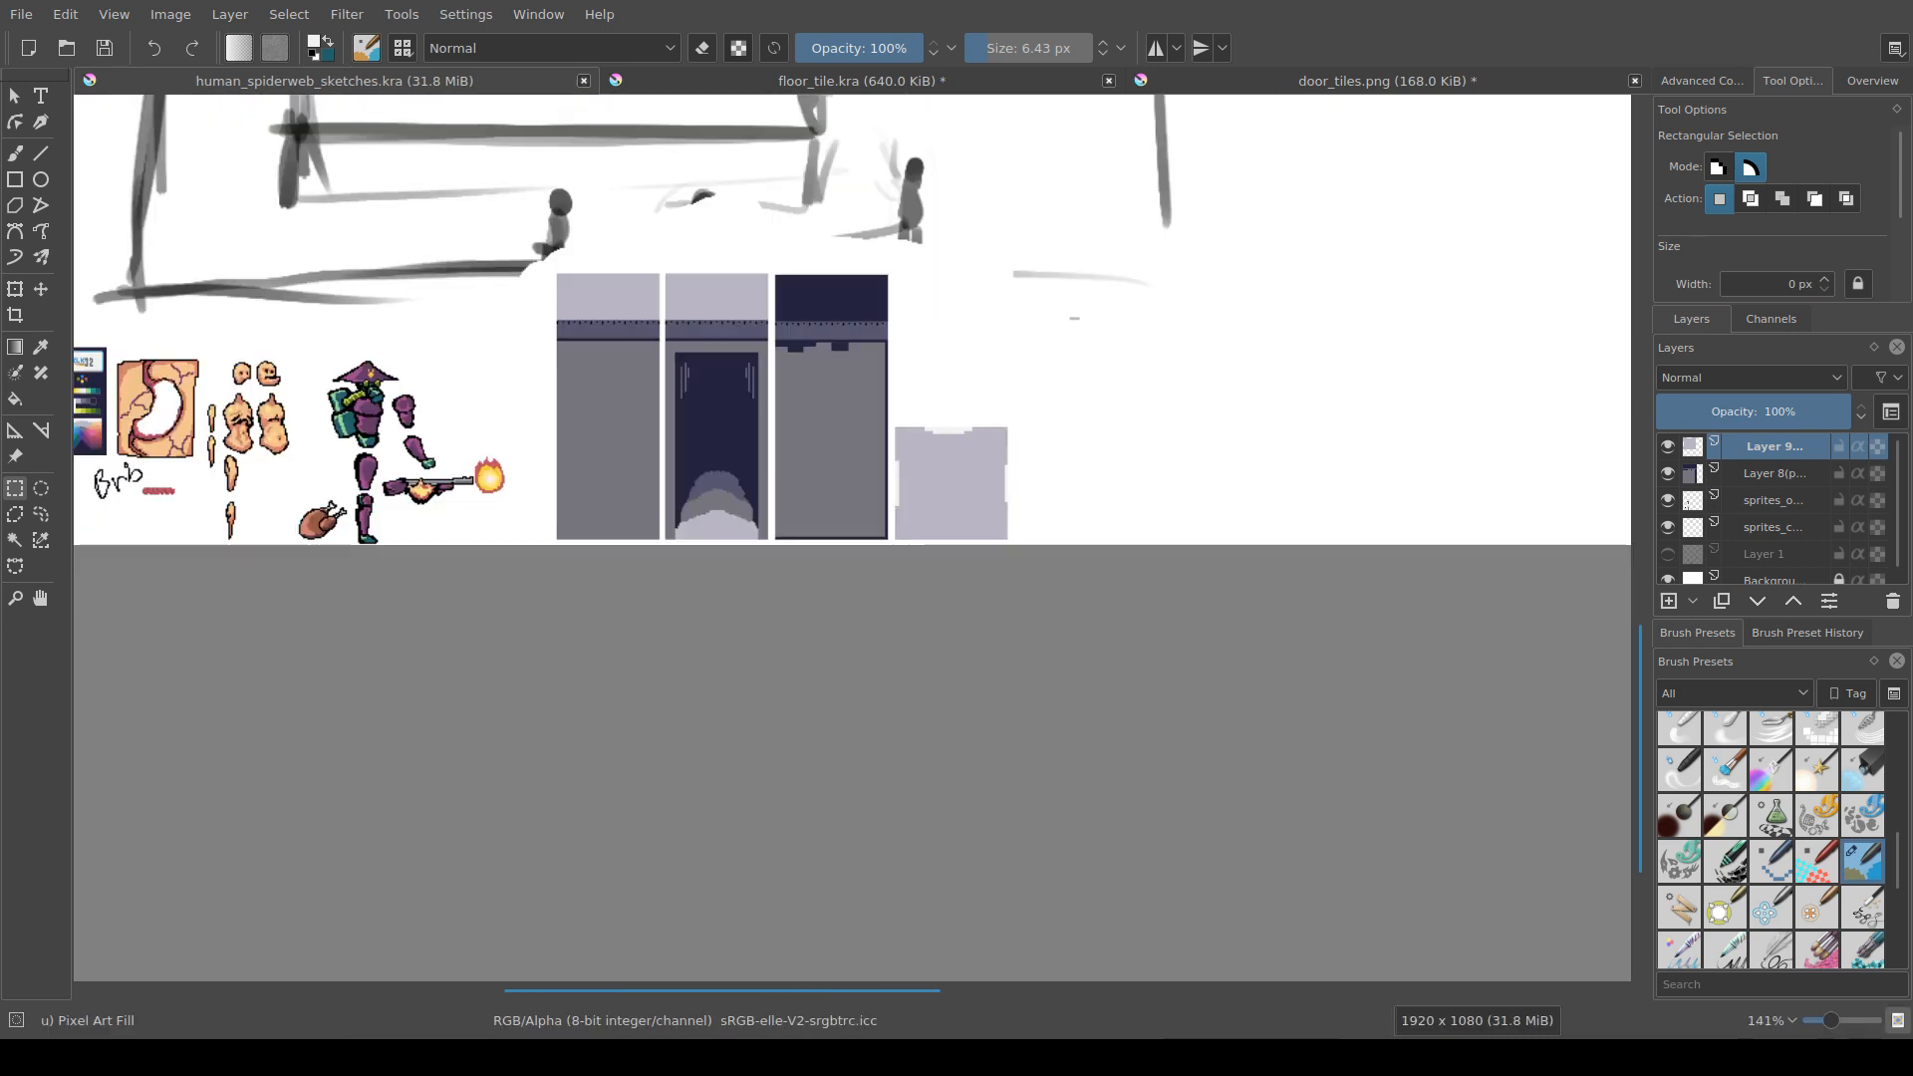
Step: Extend the purple vein on the flesh tile to the cavity's black outline, using its sampled purple and a 0.01 px brush
scroll(487, 264, up, 2)
scroll(550, 601, up, 2)
drag(229, 678, 156, 599)
scroll(156, 599, down, 2)
drag(157, 600, 996, 610)
scroll(765, 570, up, 2)
drag(822, 588, 533, 569)
scroll(687, 525, down, 2)
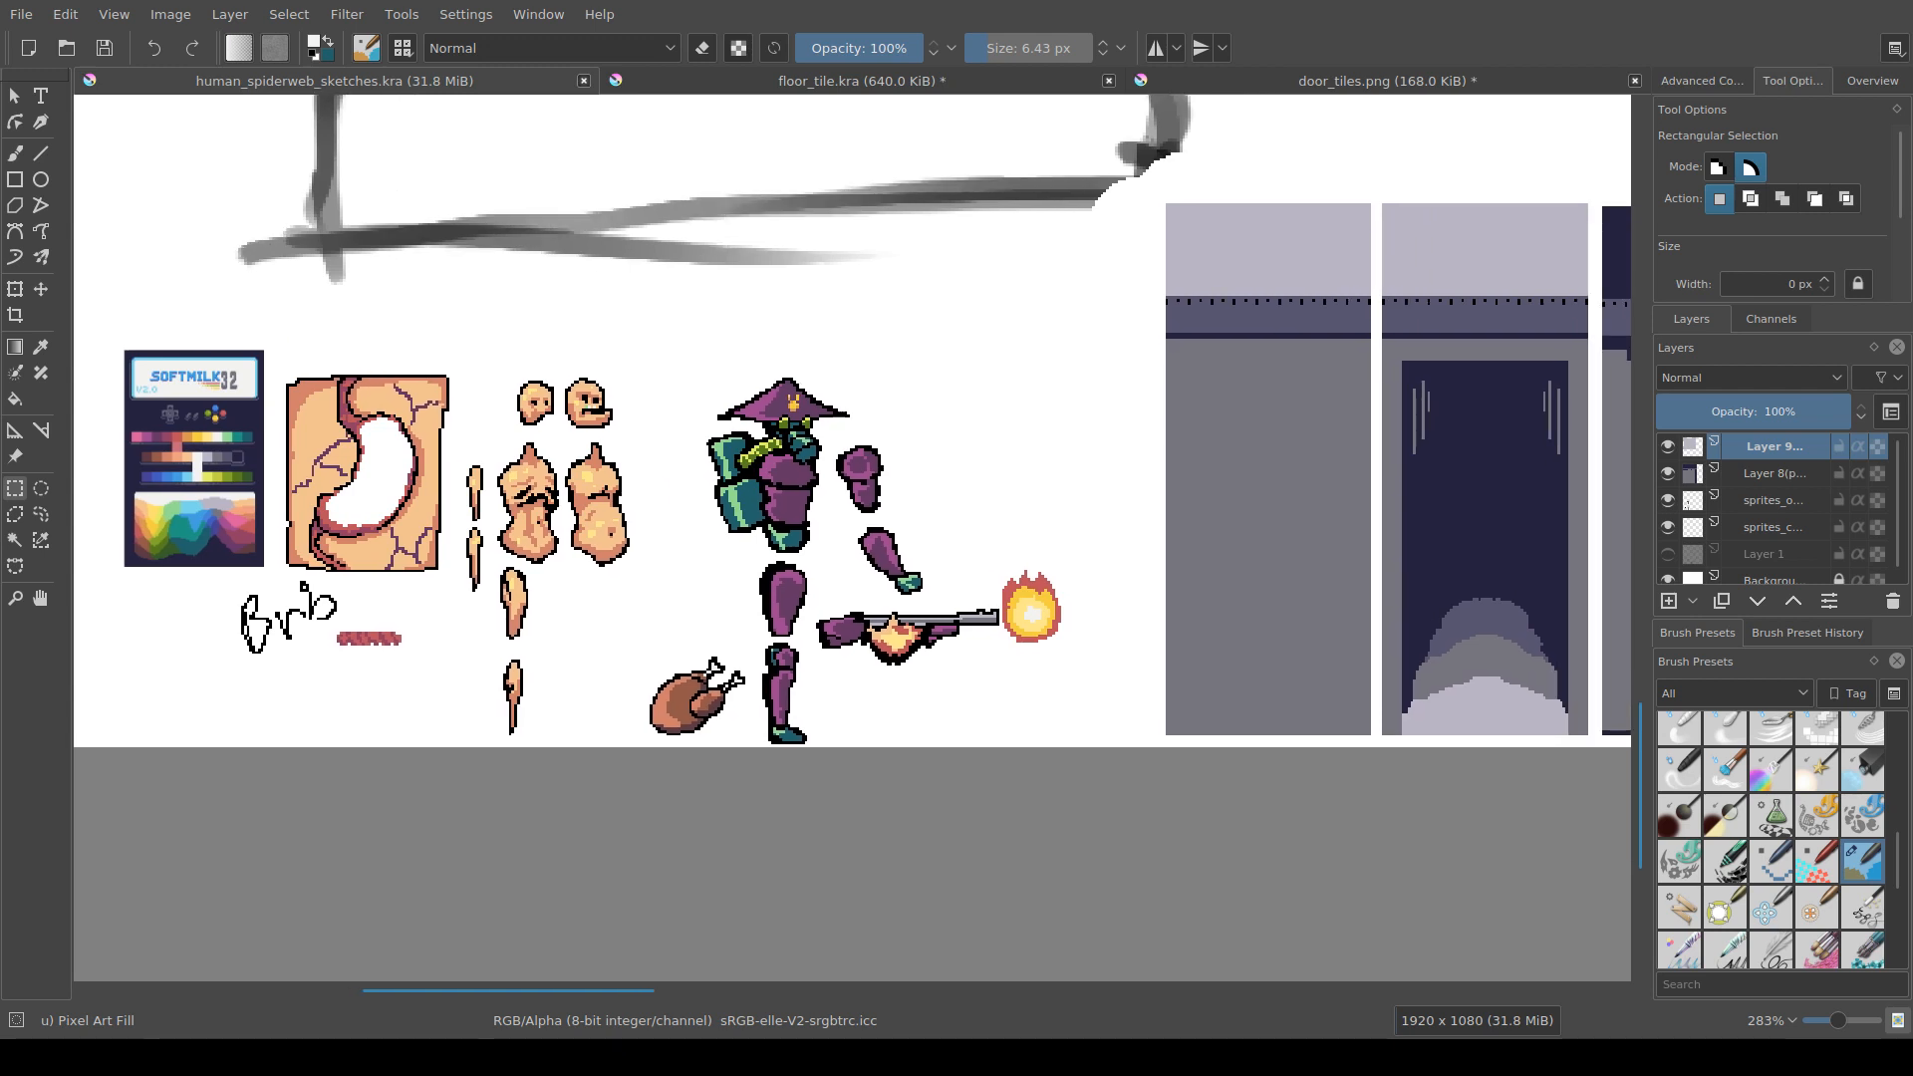
scroll(1051, 617, down, 1)
drag(1051, 618, 1058, 666)
scroll(606, 546, up, 6)
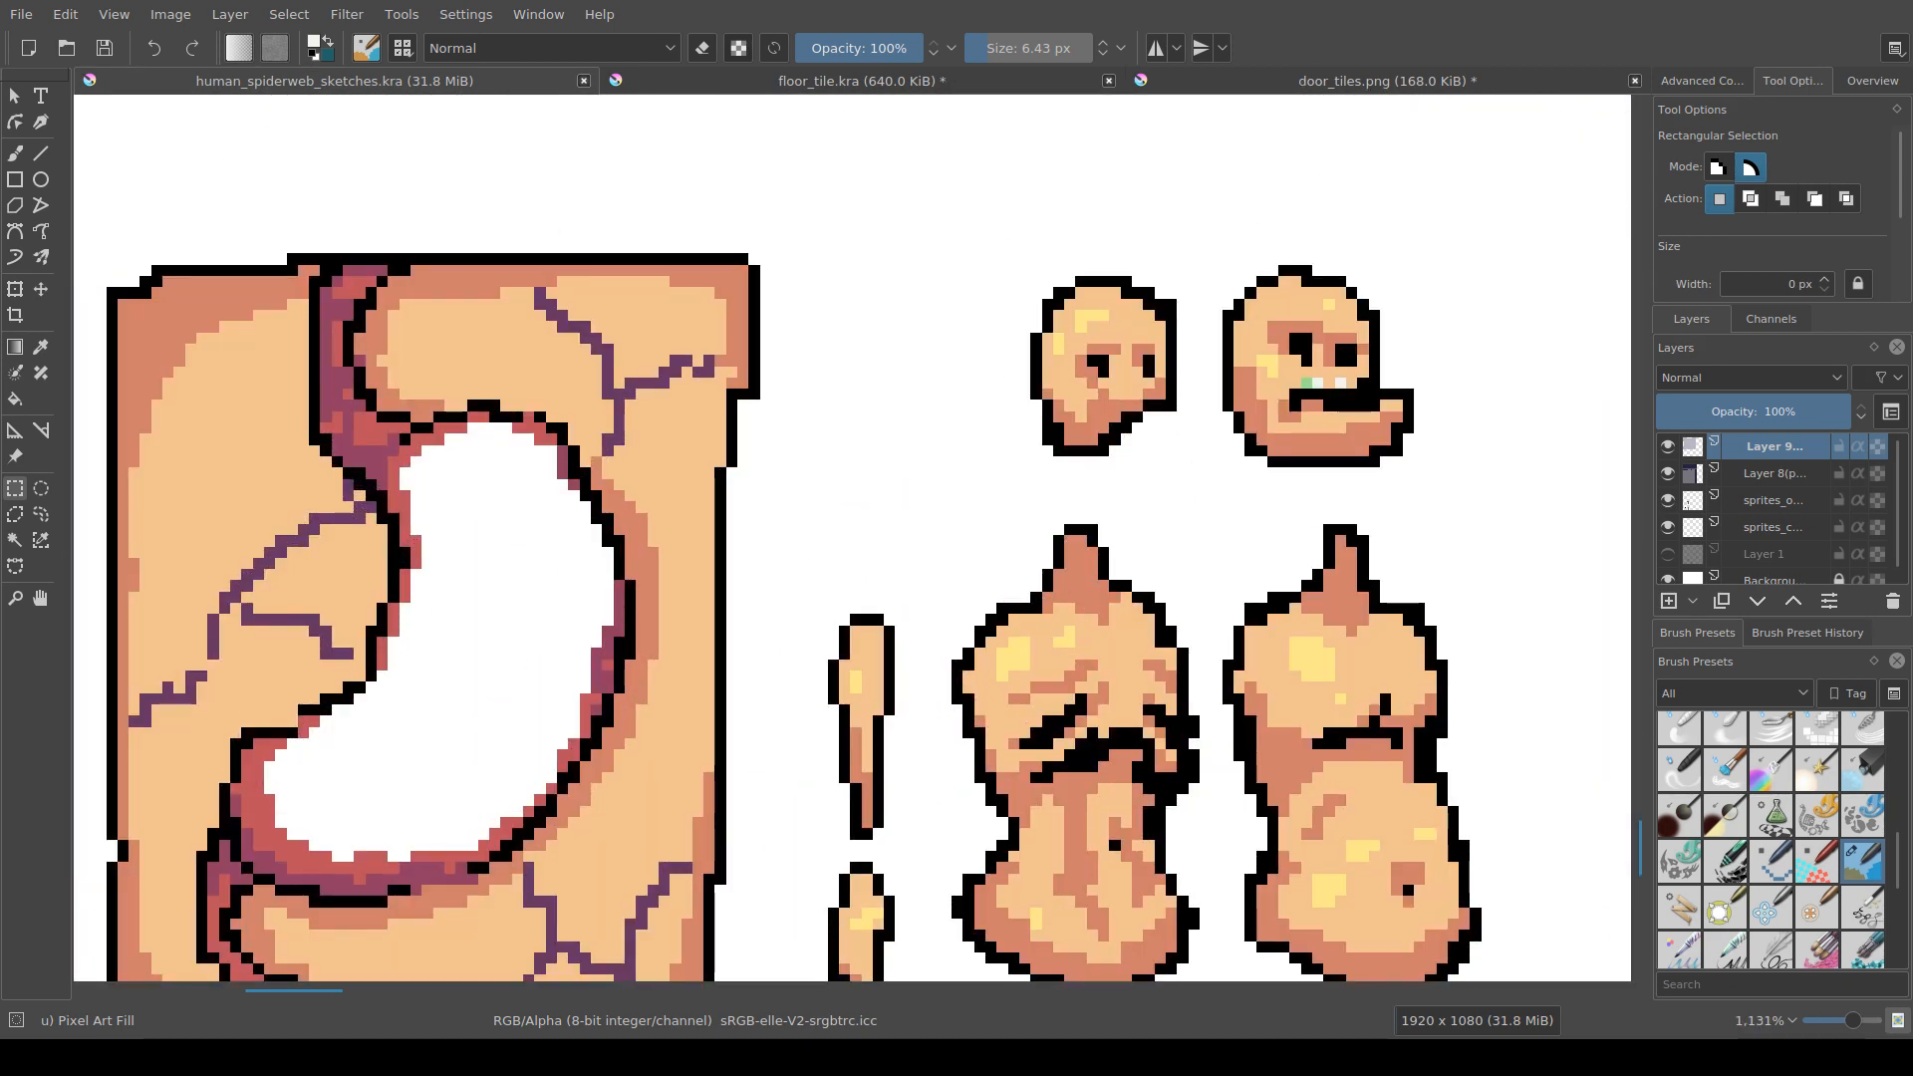
key(b)
ctrl+click(617, 421)
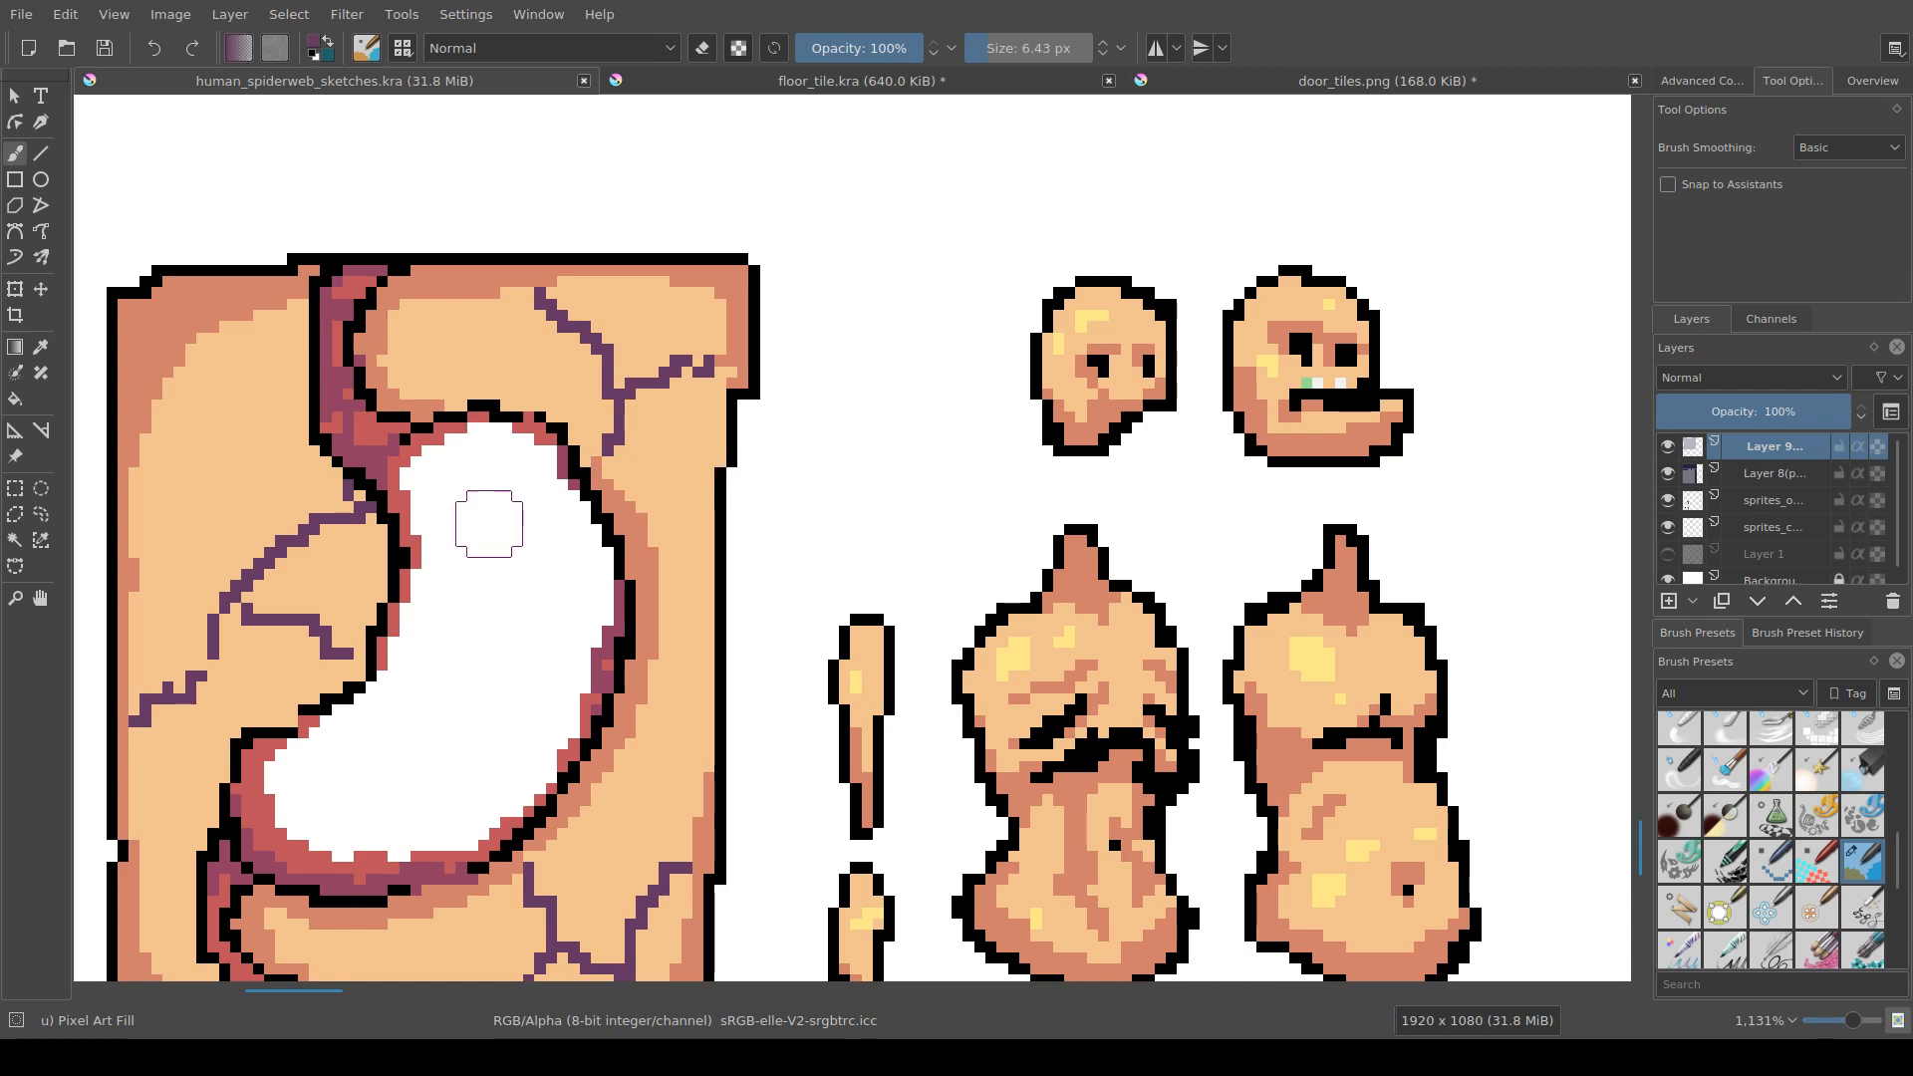
drag(620, 553, 563, 519)
click(597, 462)
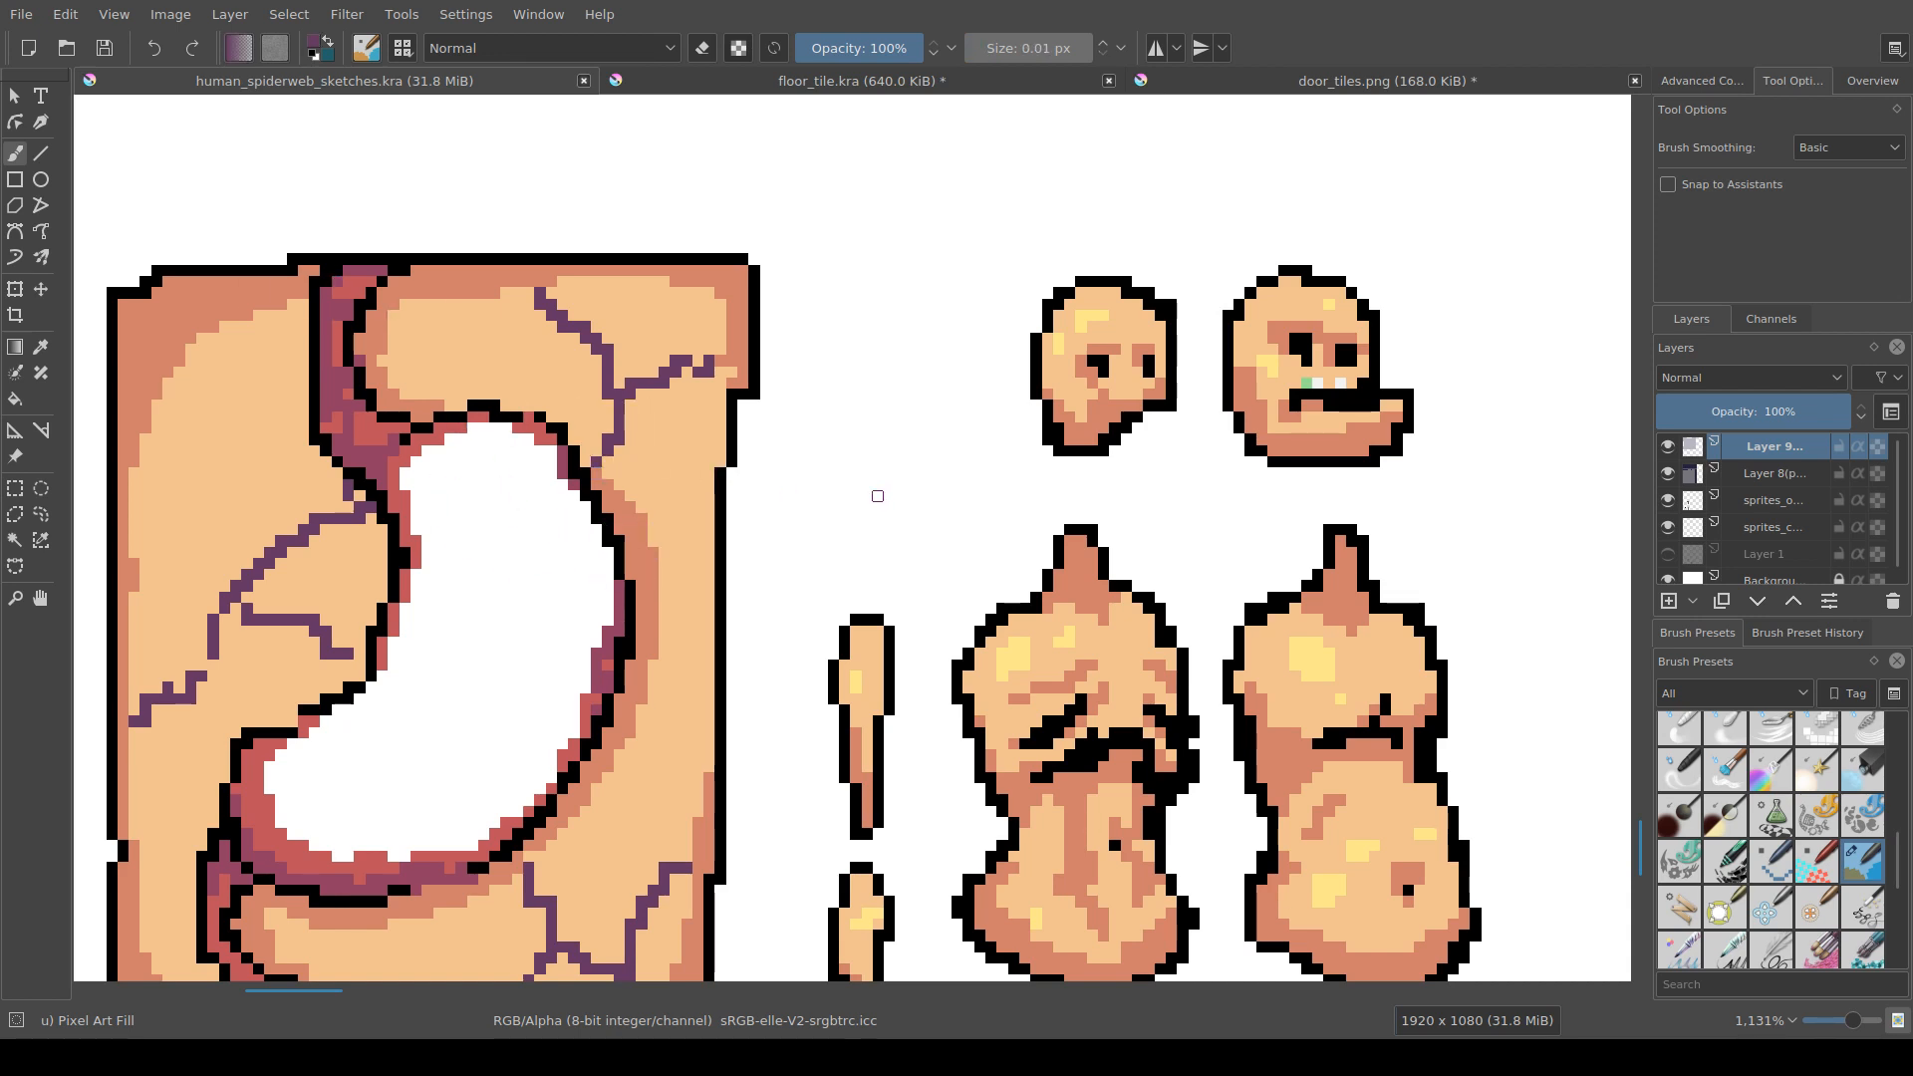
Step: Merge the pasted floor tile layer and the Layer 8 tiles down into the sprites_outline layer
scroll(638, 652, down, 5)
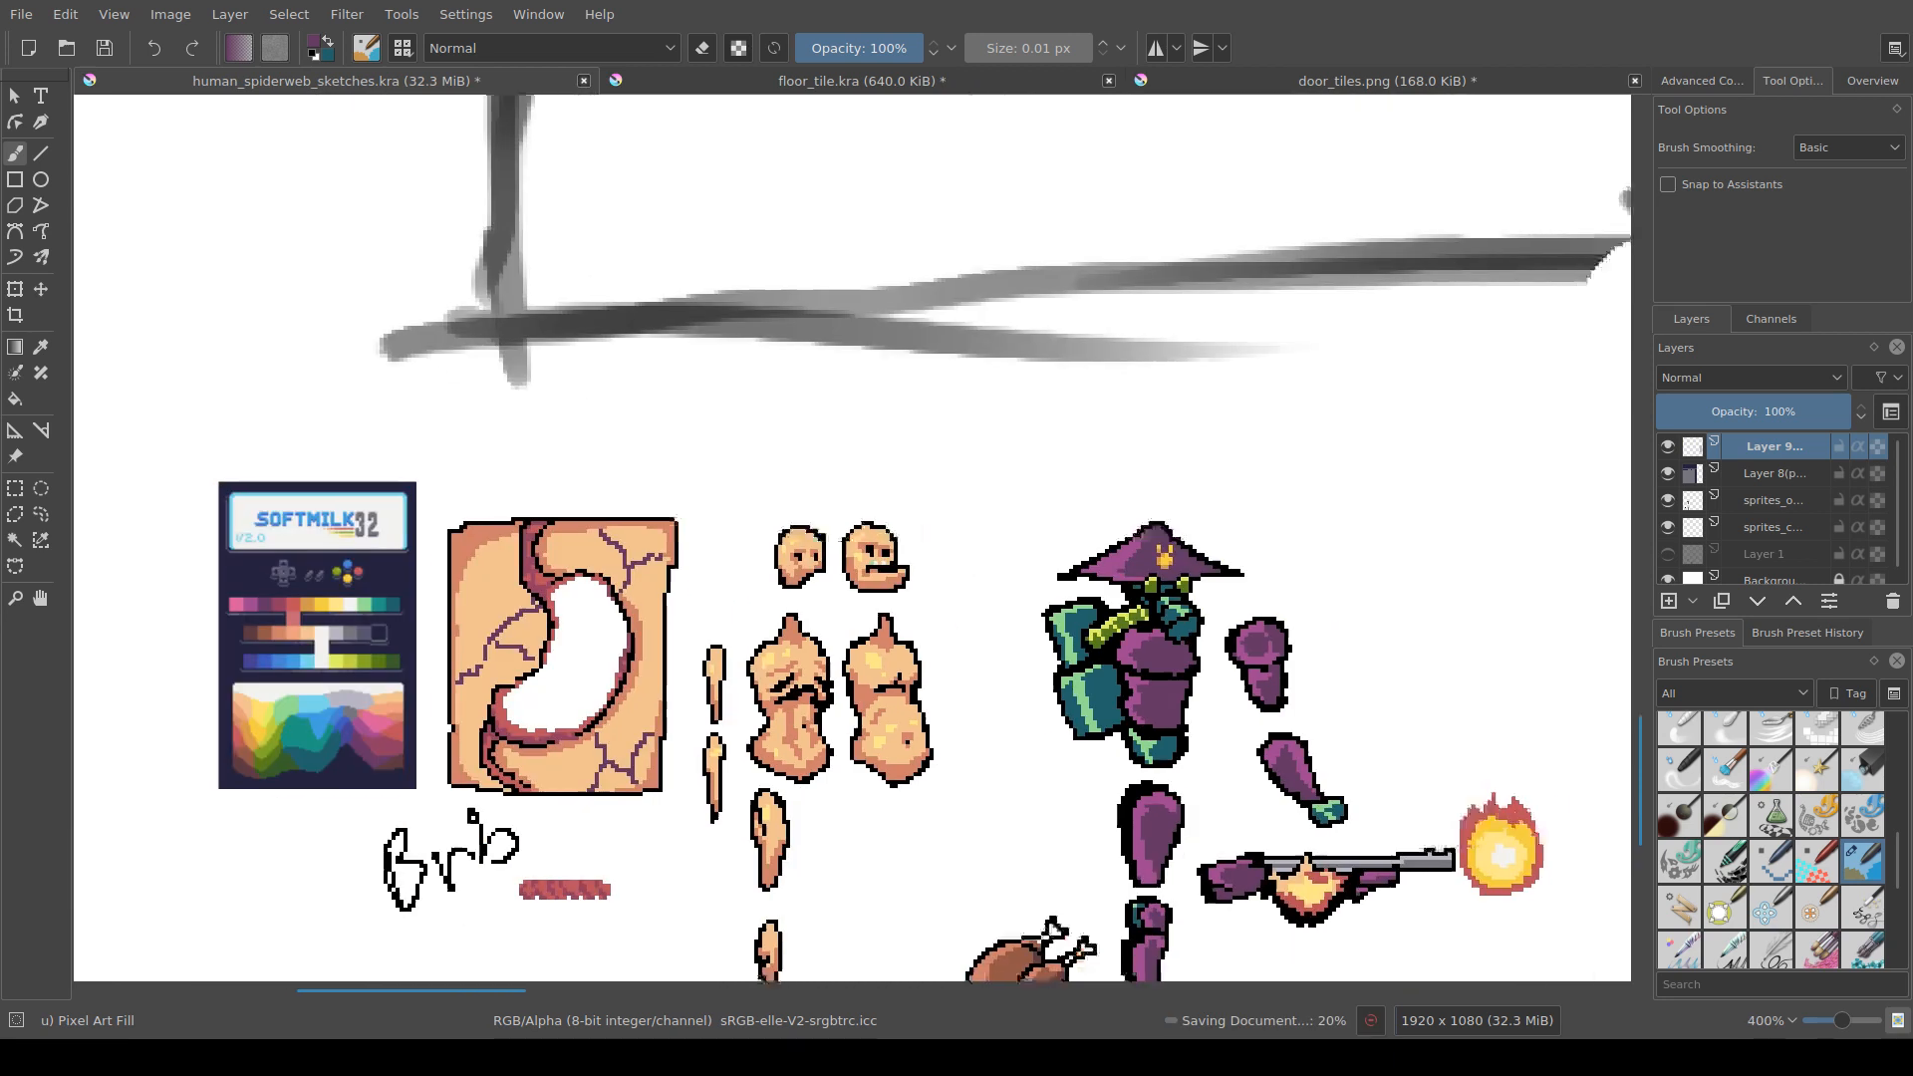
drag(762, 652, 638, 635)
key(ctrl+e)
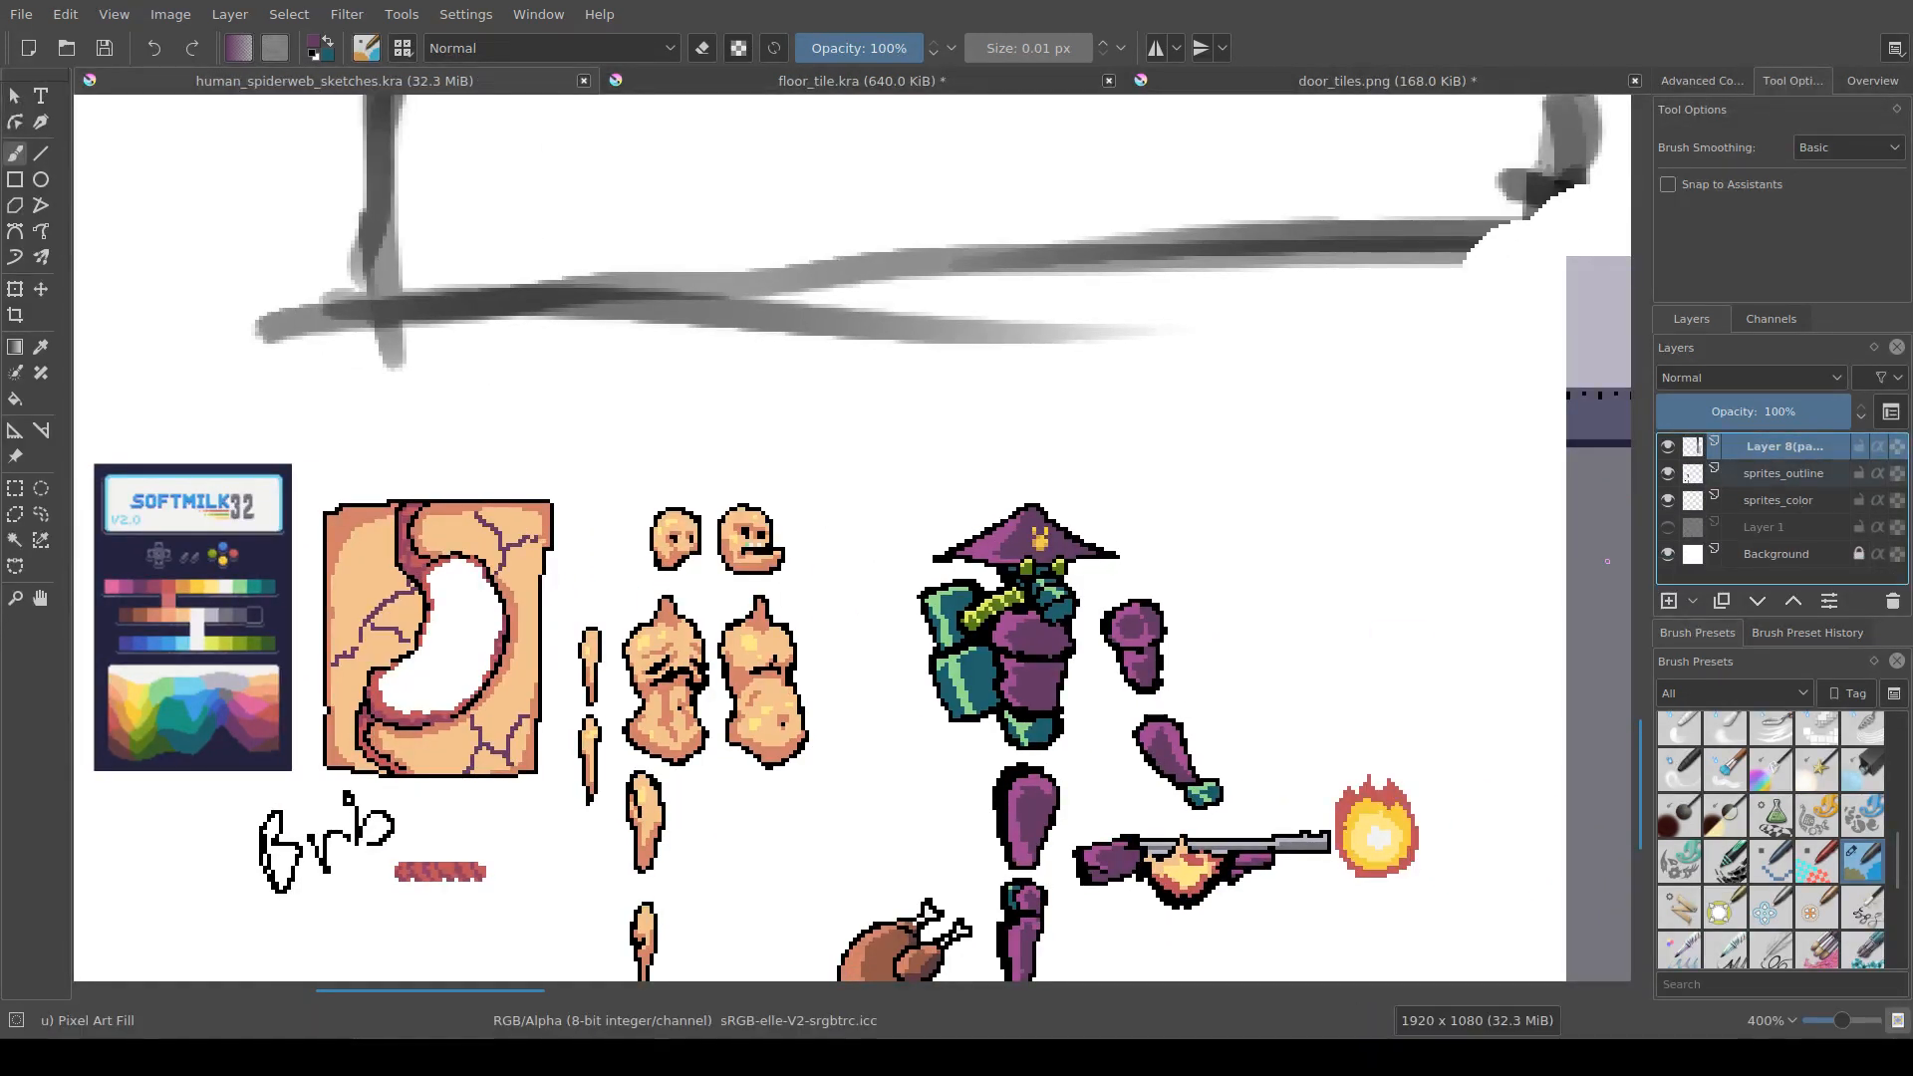
key(shift+Delete)
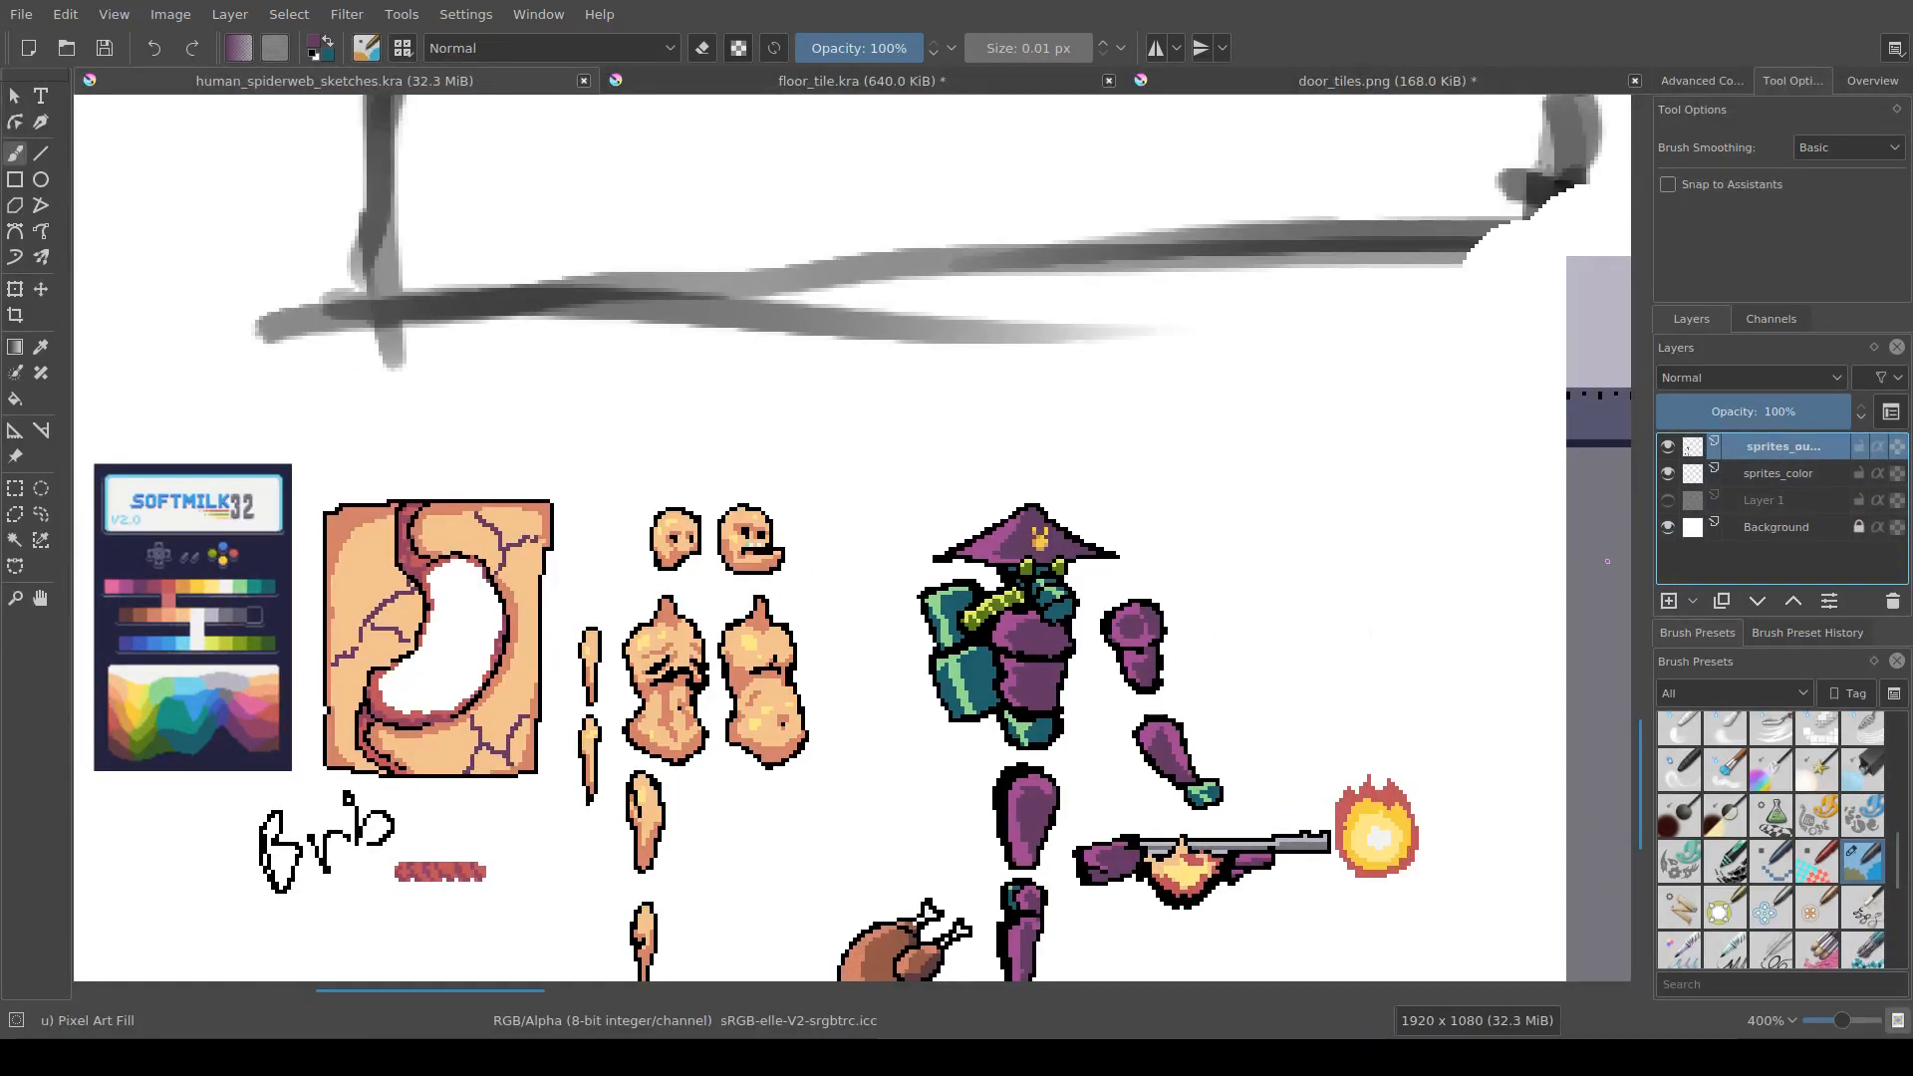
scroll(1233, 743, down, 2)
drag(1234, 743, 917, 704)
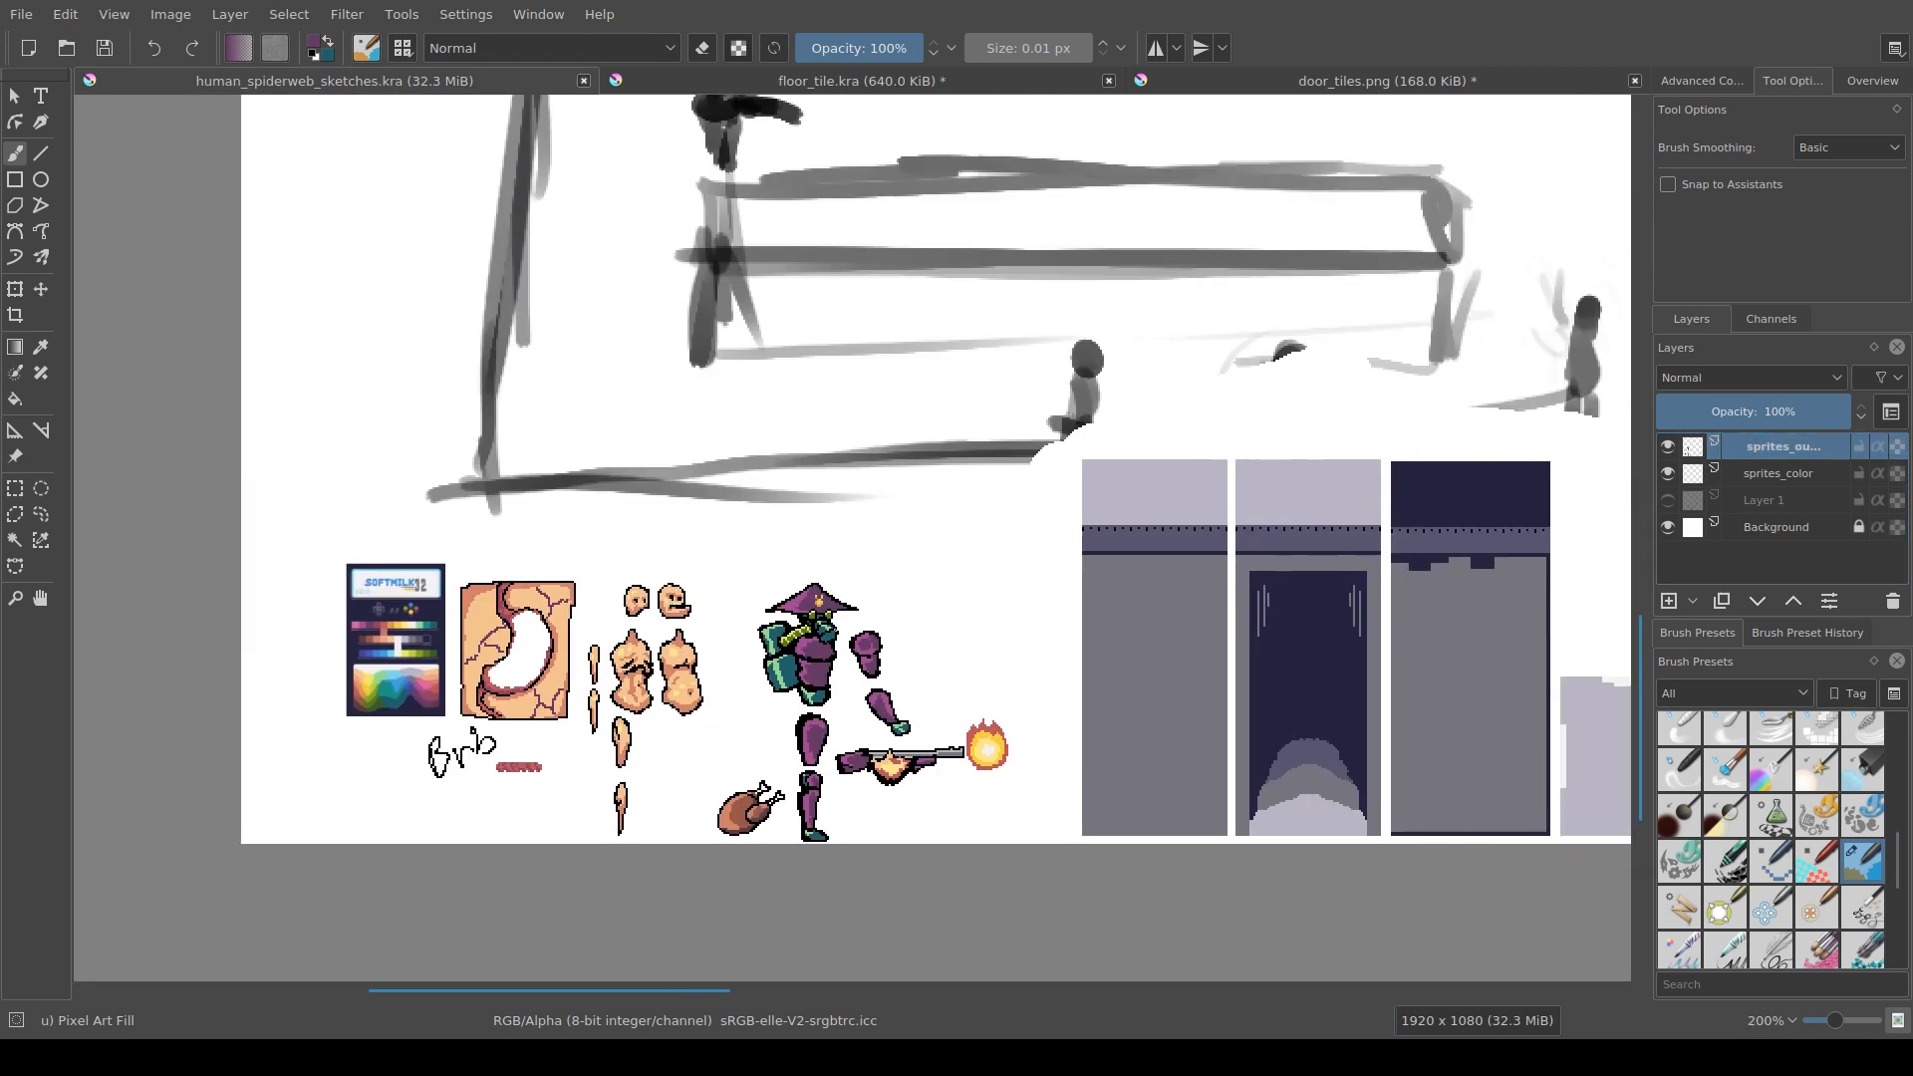
Step: Check the merged sprites_outline layer by hiding and showing it, and save human_spiderweb_sketches.kra
click(1668, 446)
click(1668, 447)
key(minus)
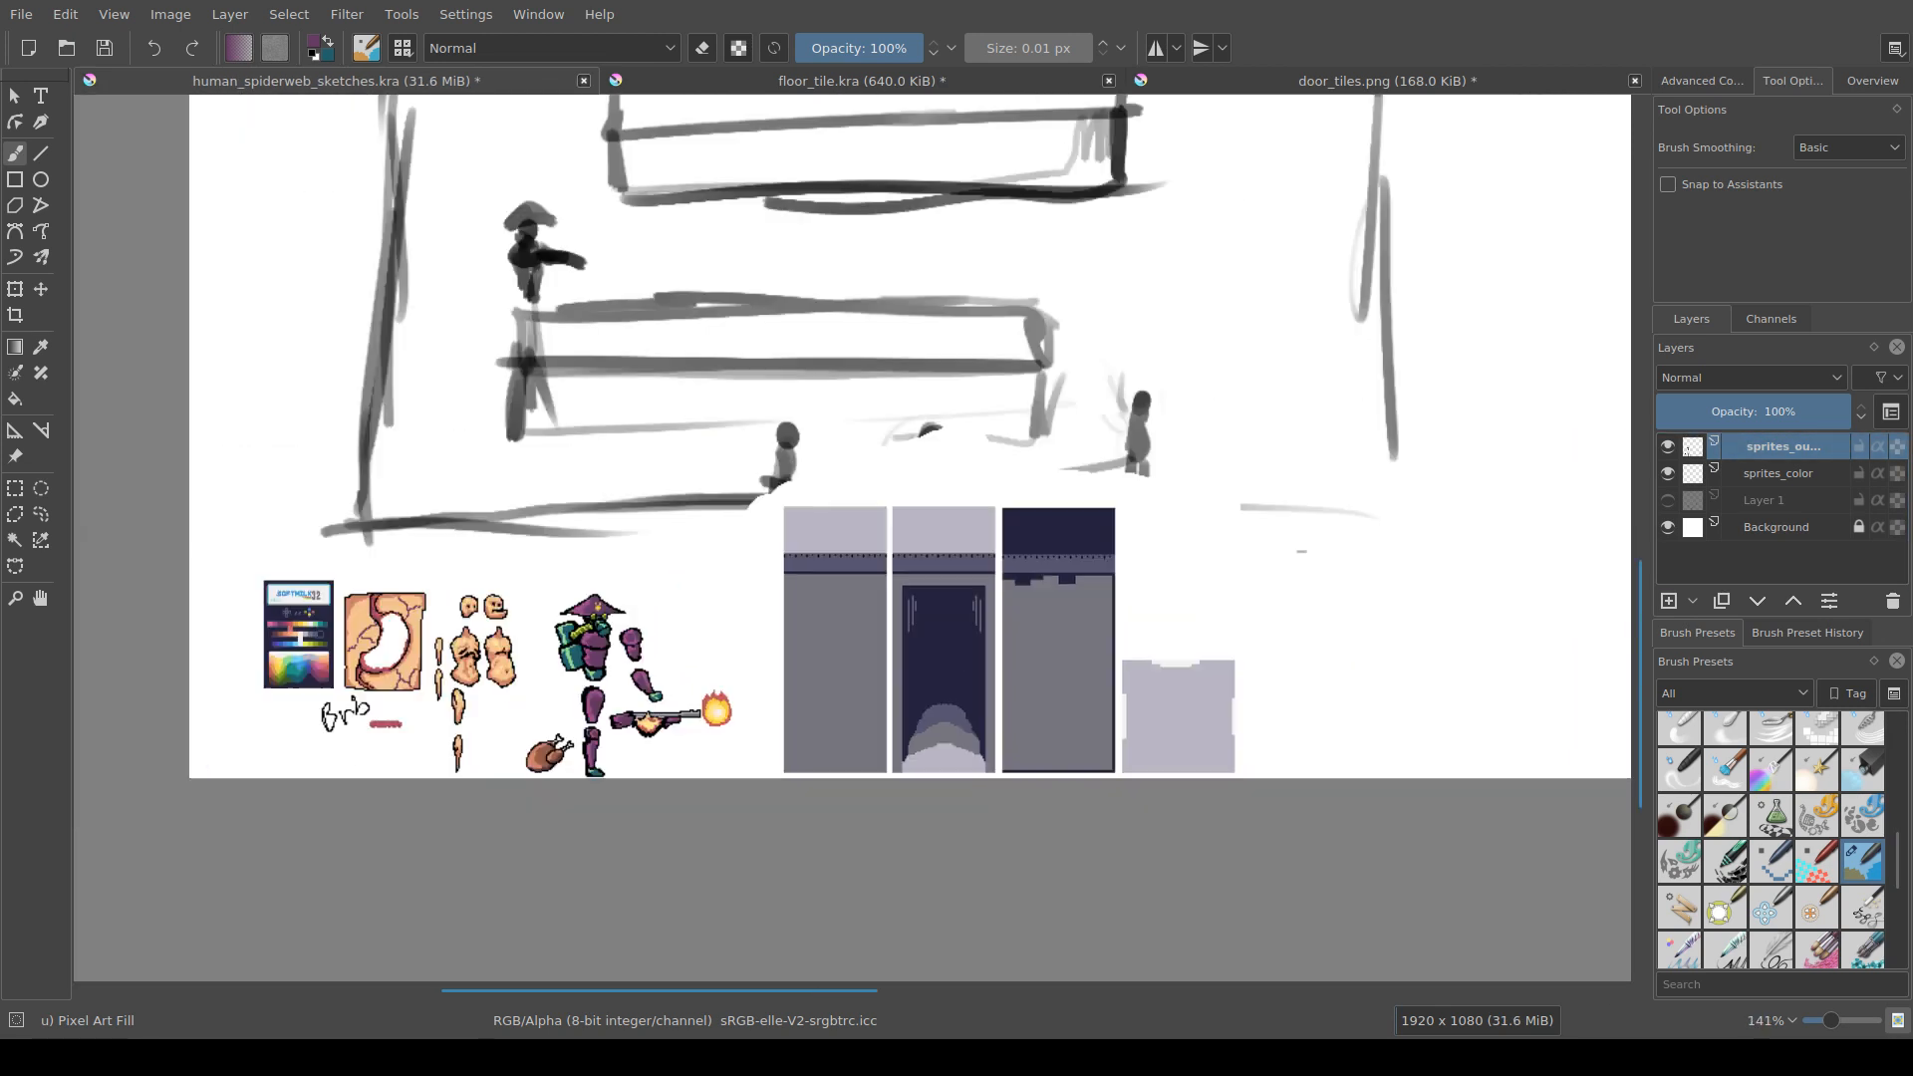
scroll(689, 564, down, 2)
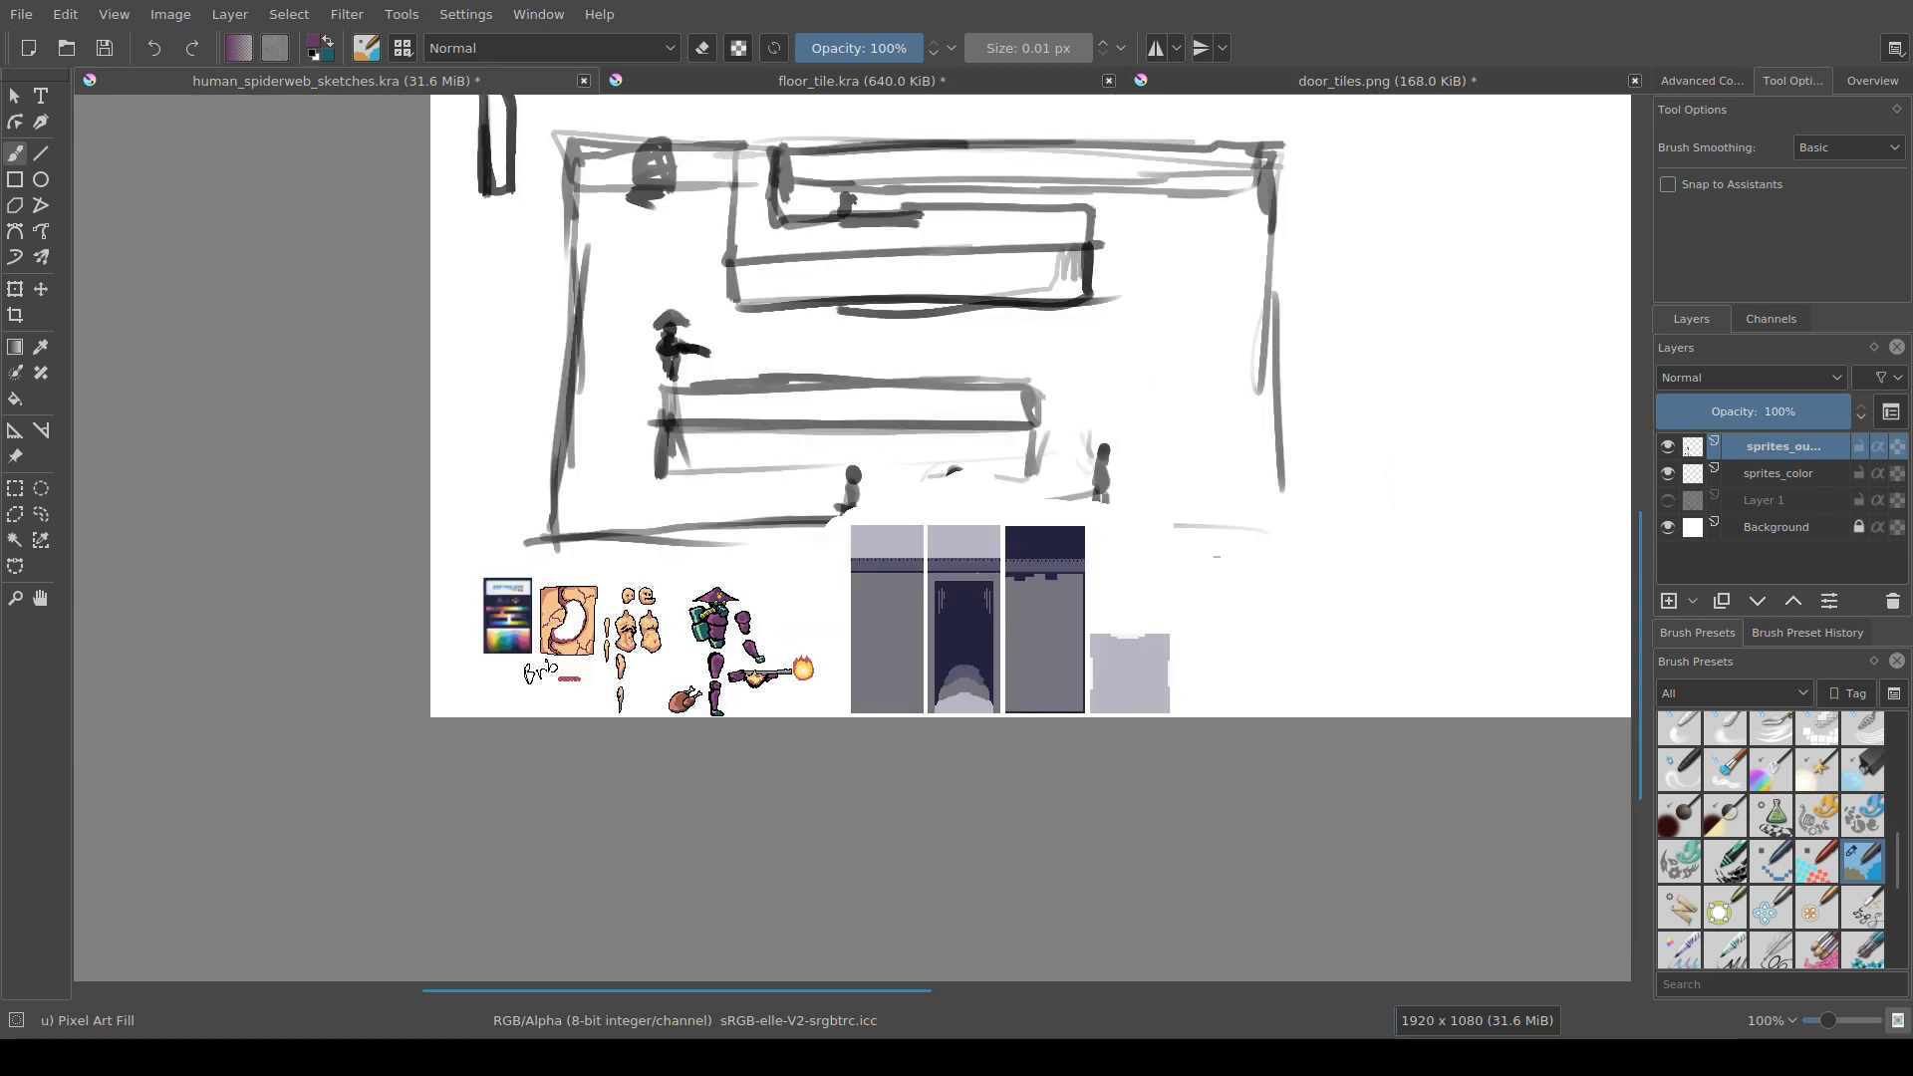
scroll(679, 573, up, 2)
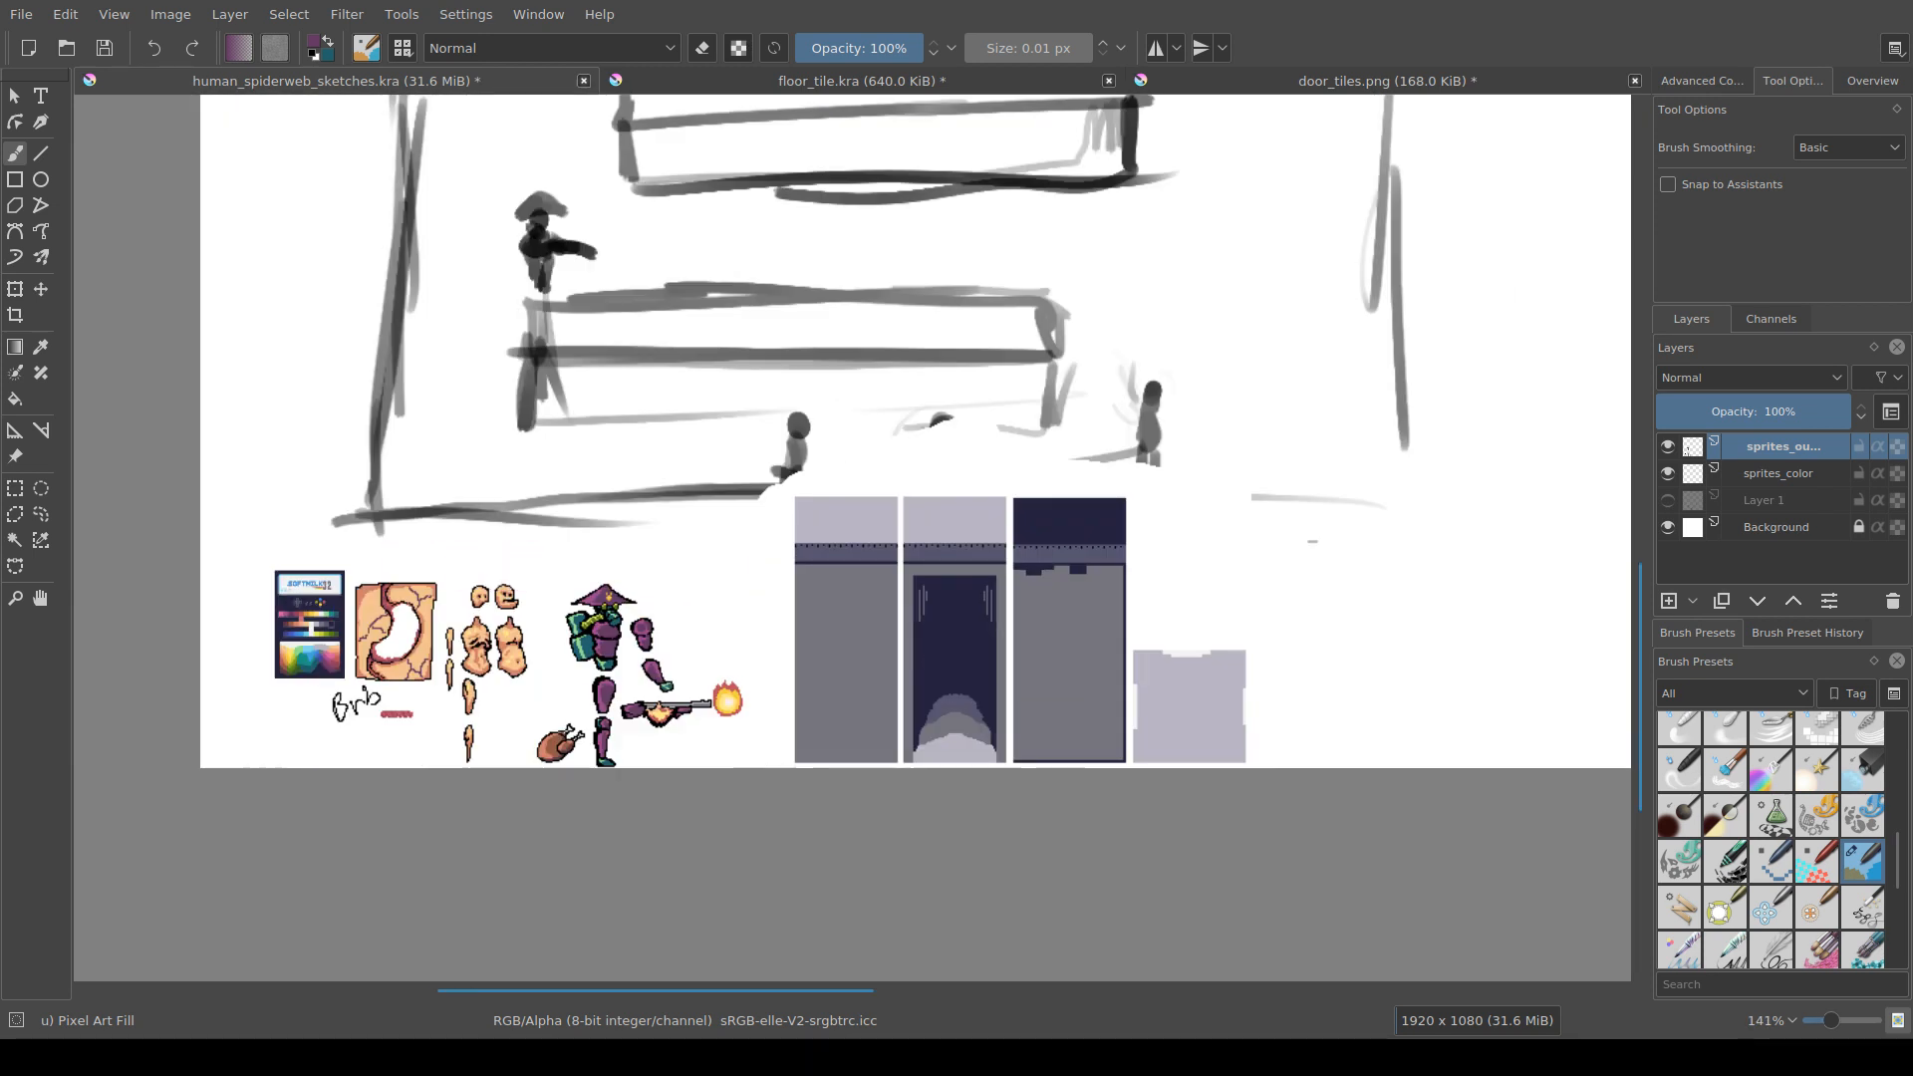
key(ctrl+s)
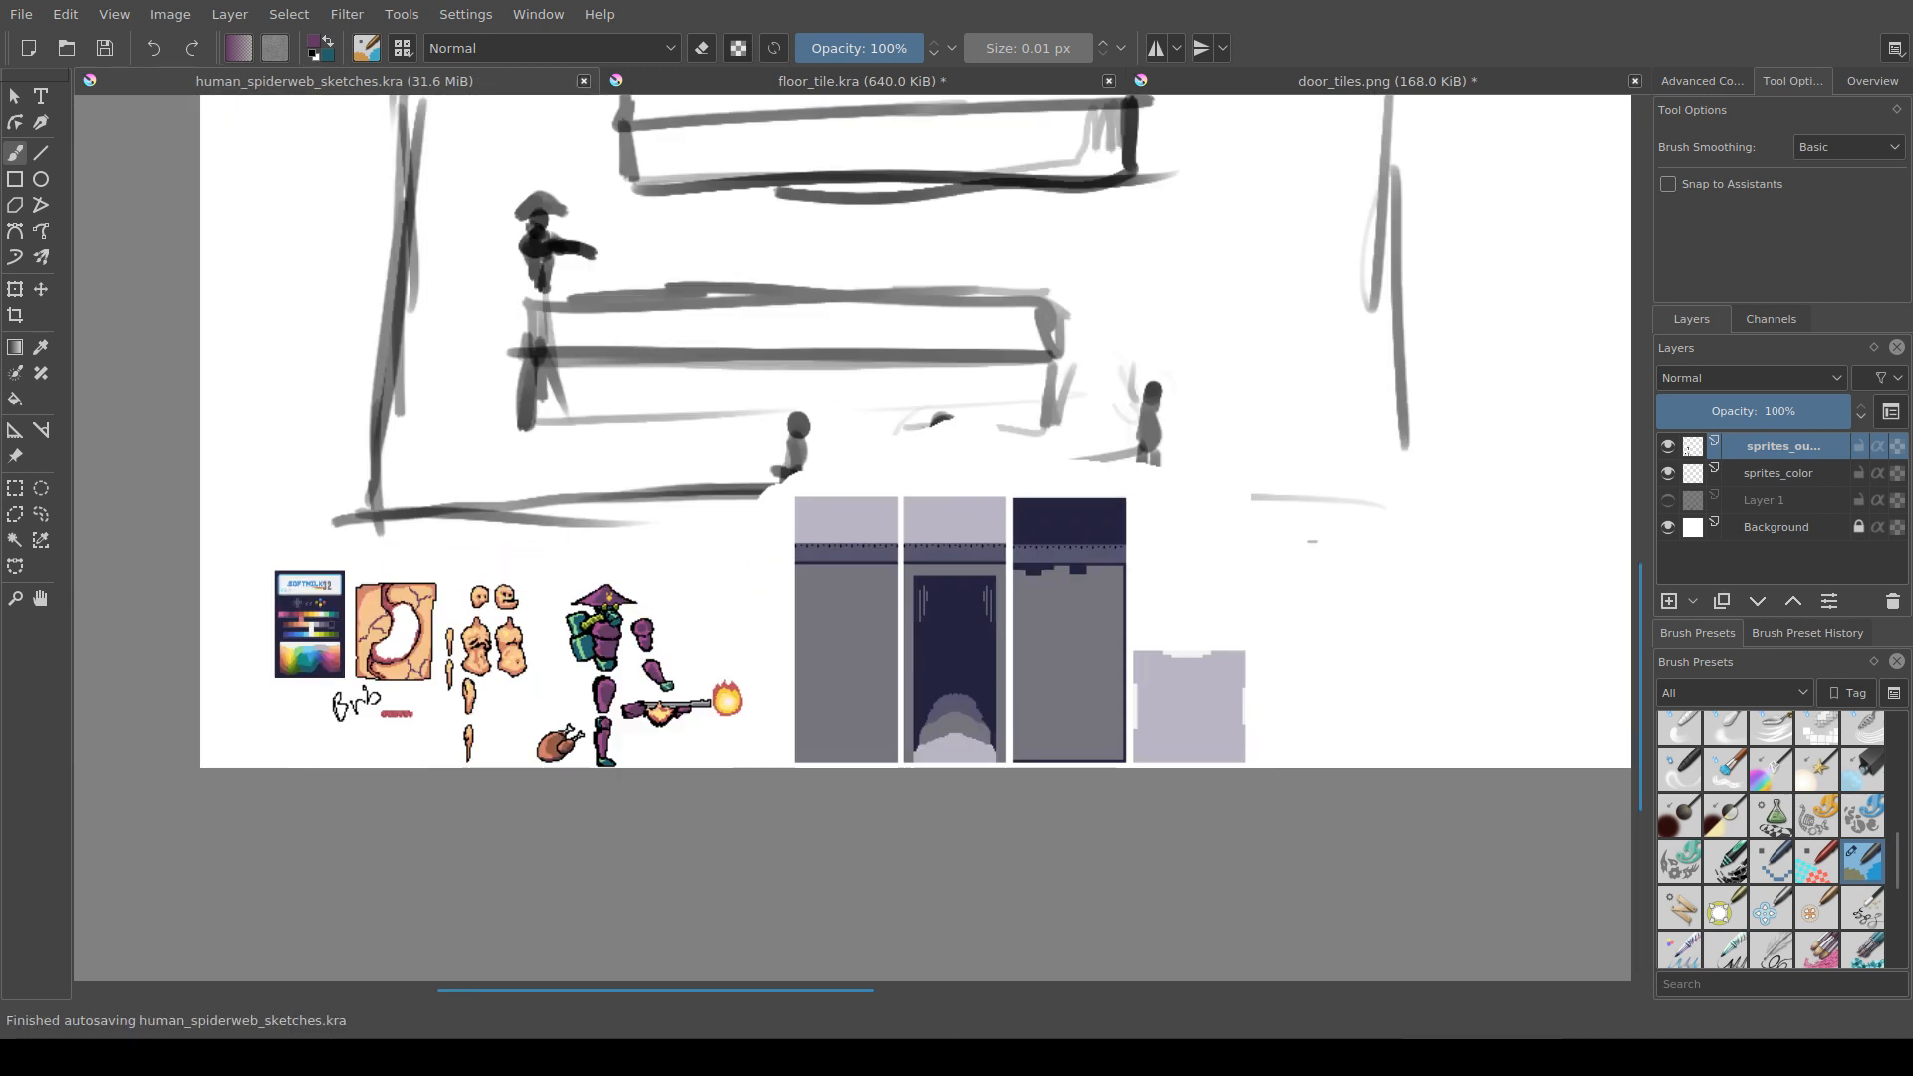
Step: Examine the palette, flesh tile, character parts, and the wall, door and floor tiles on the sprite sheet
drag(697, 568, 799, 514)
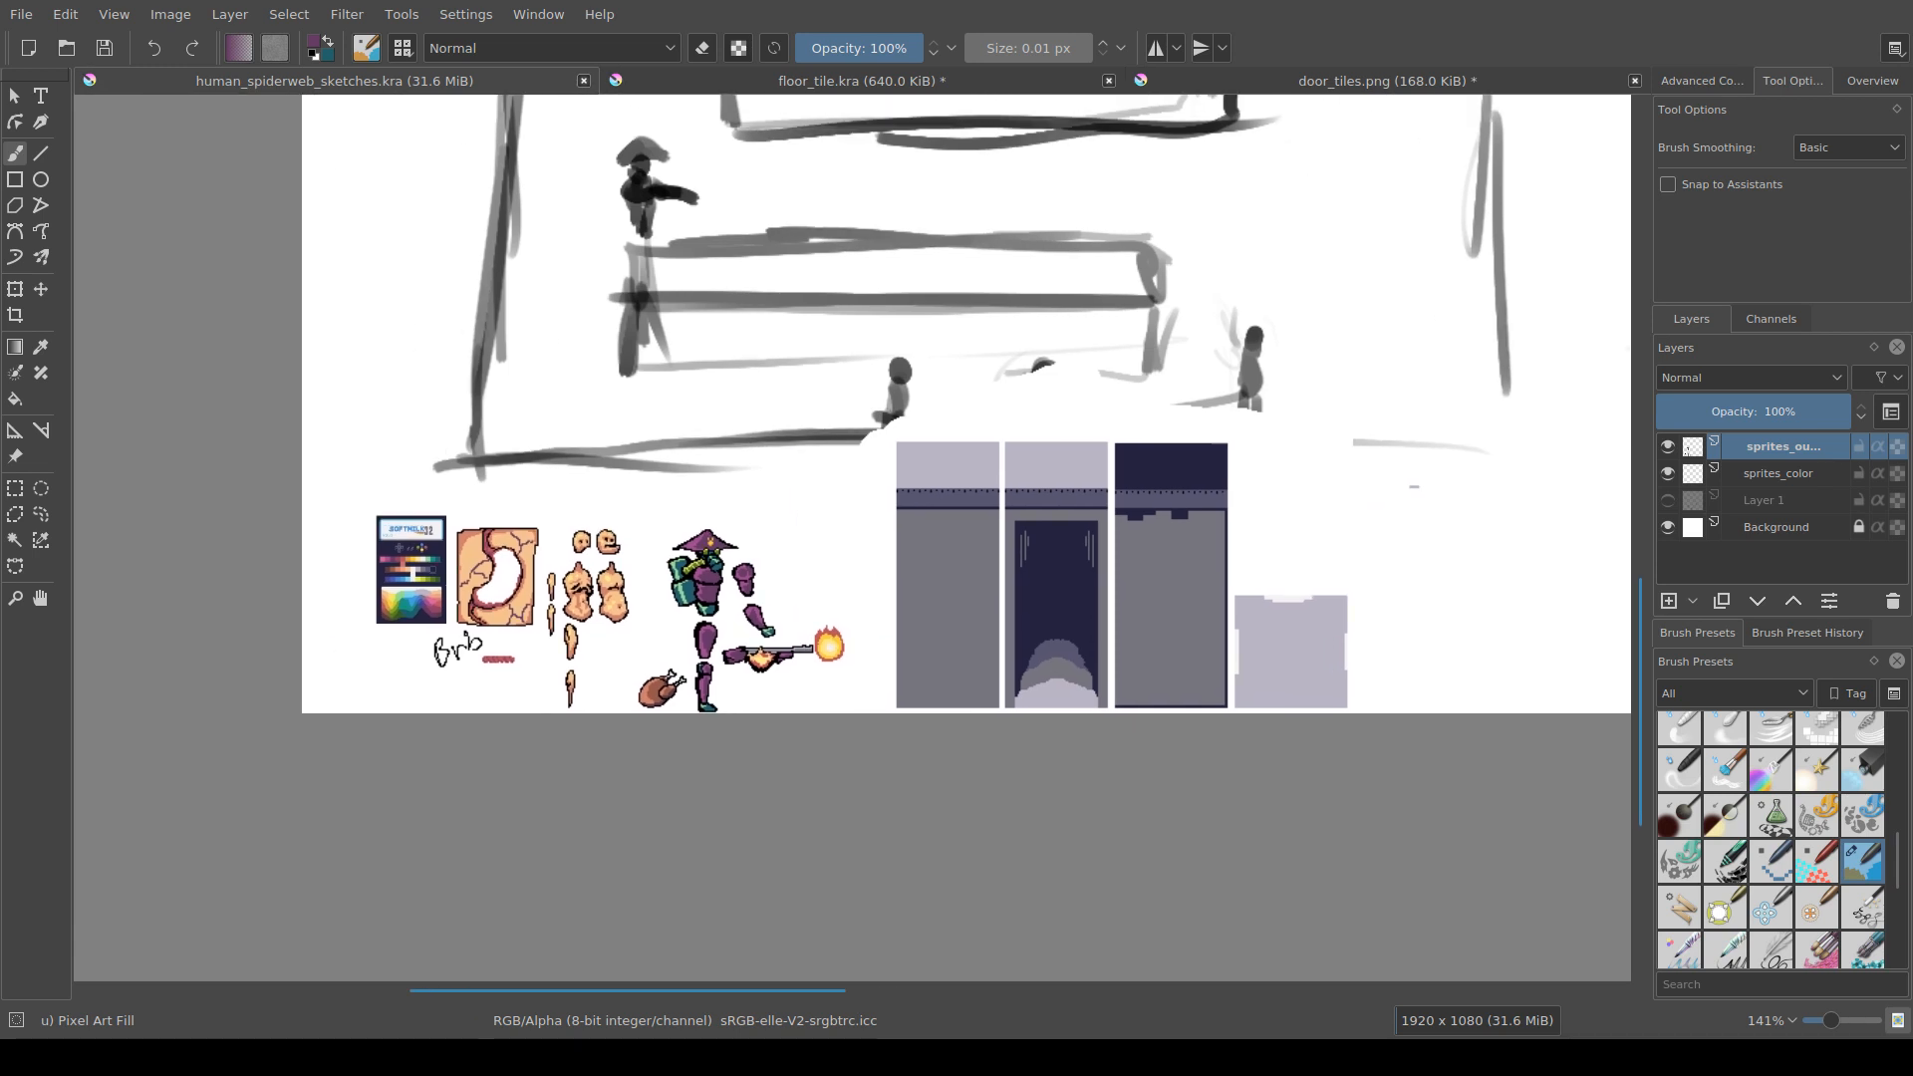
scroll(850, 691, up, 1)
drag(850, 691, 940, 689)
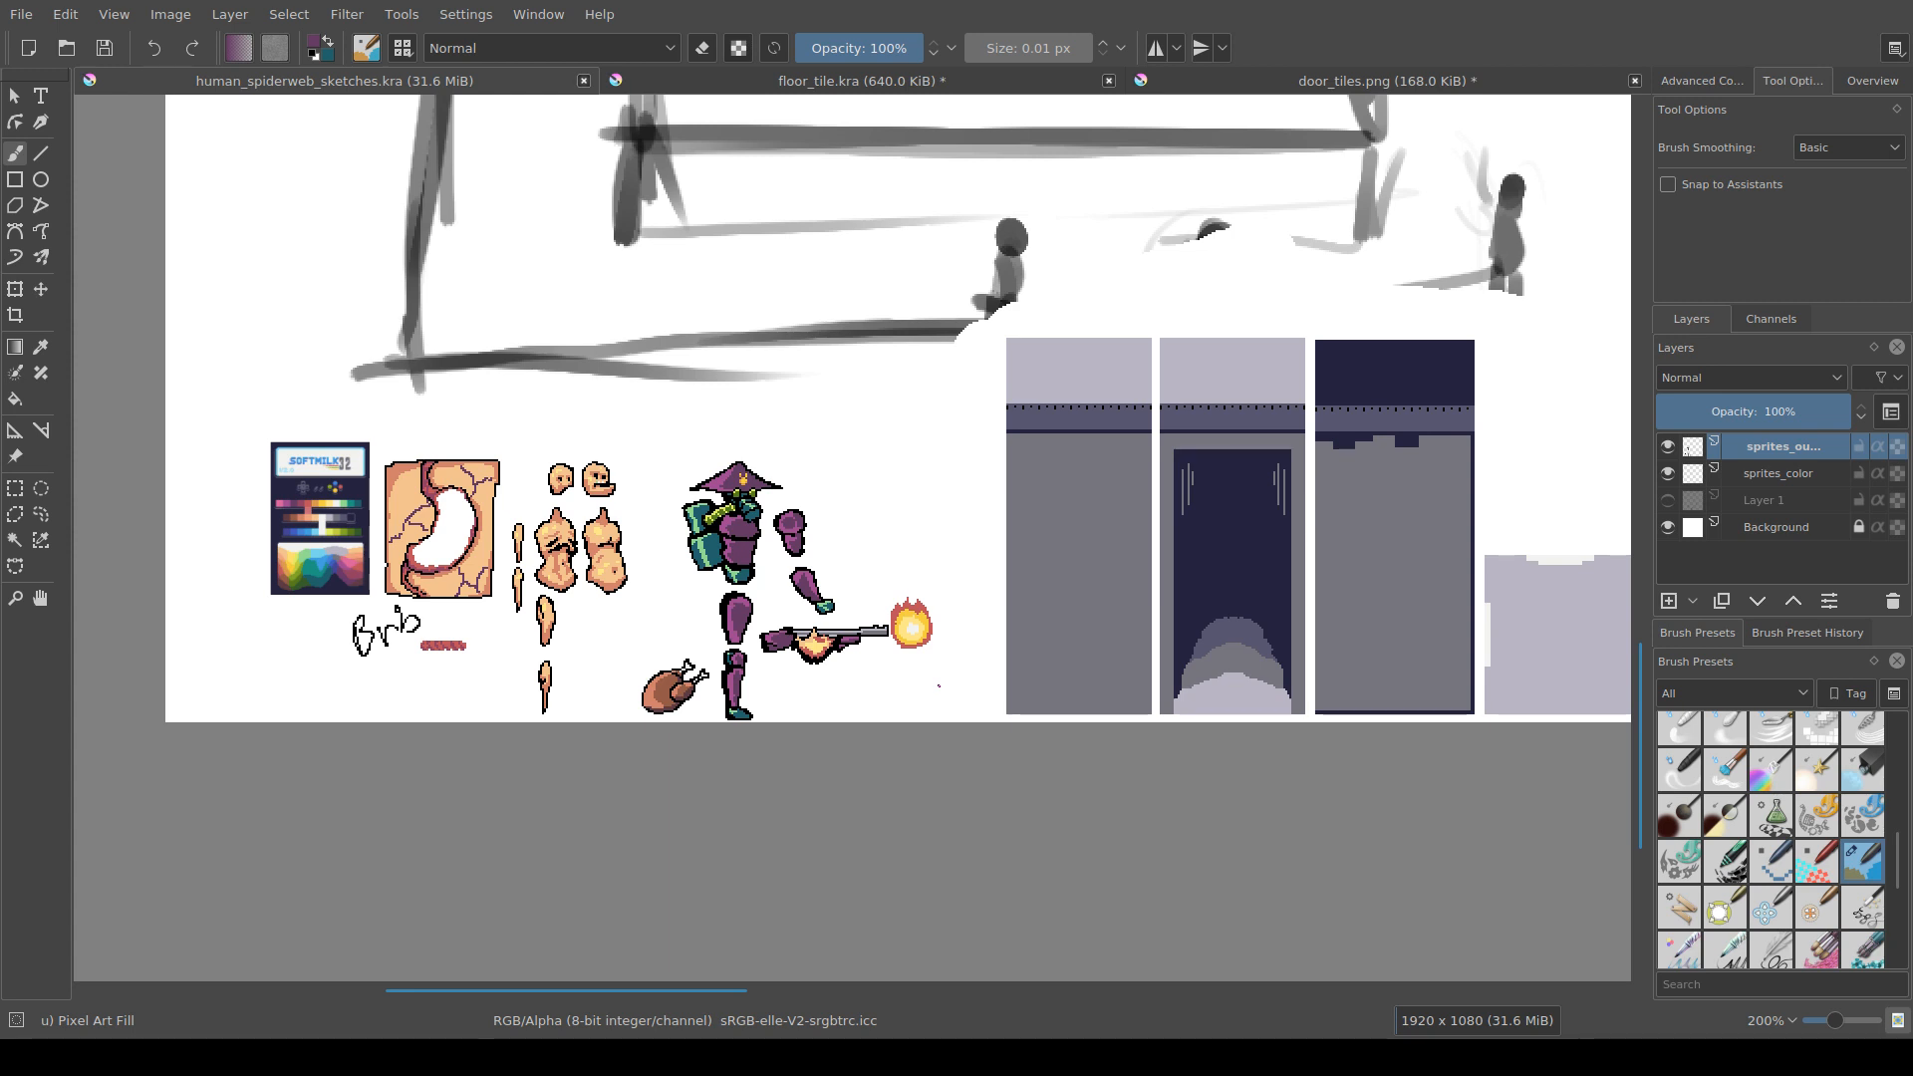
drag(939, 686, 846, 828)
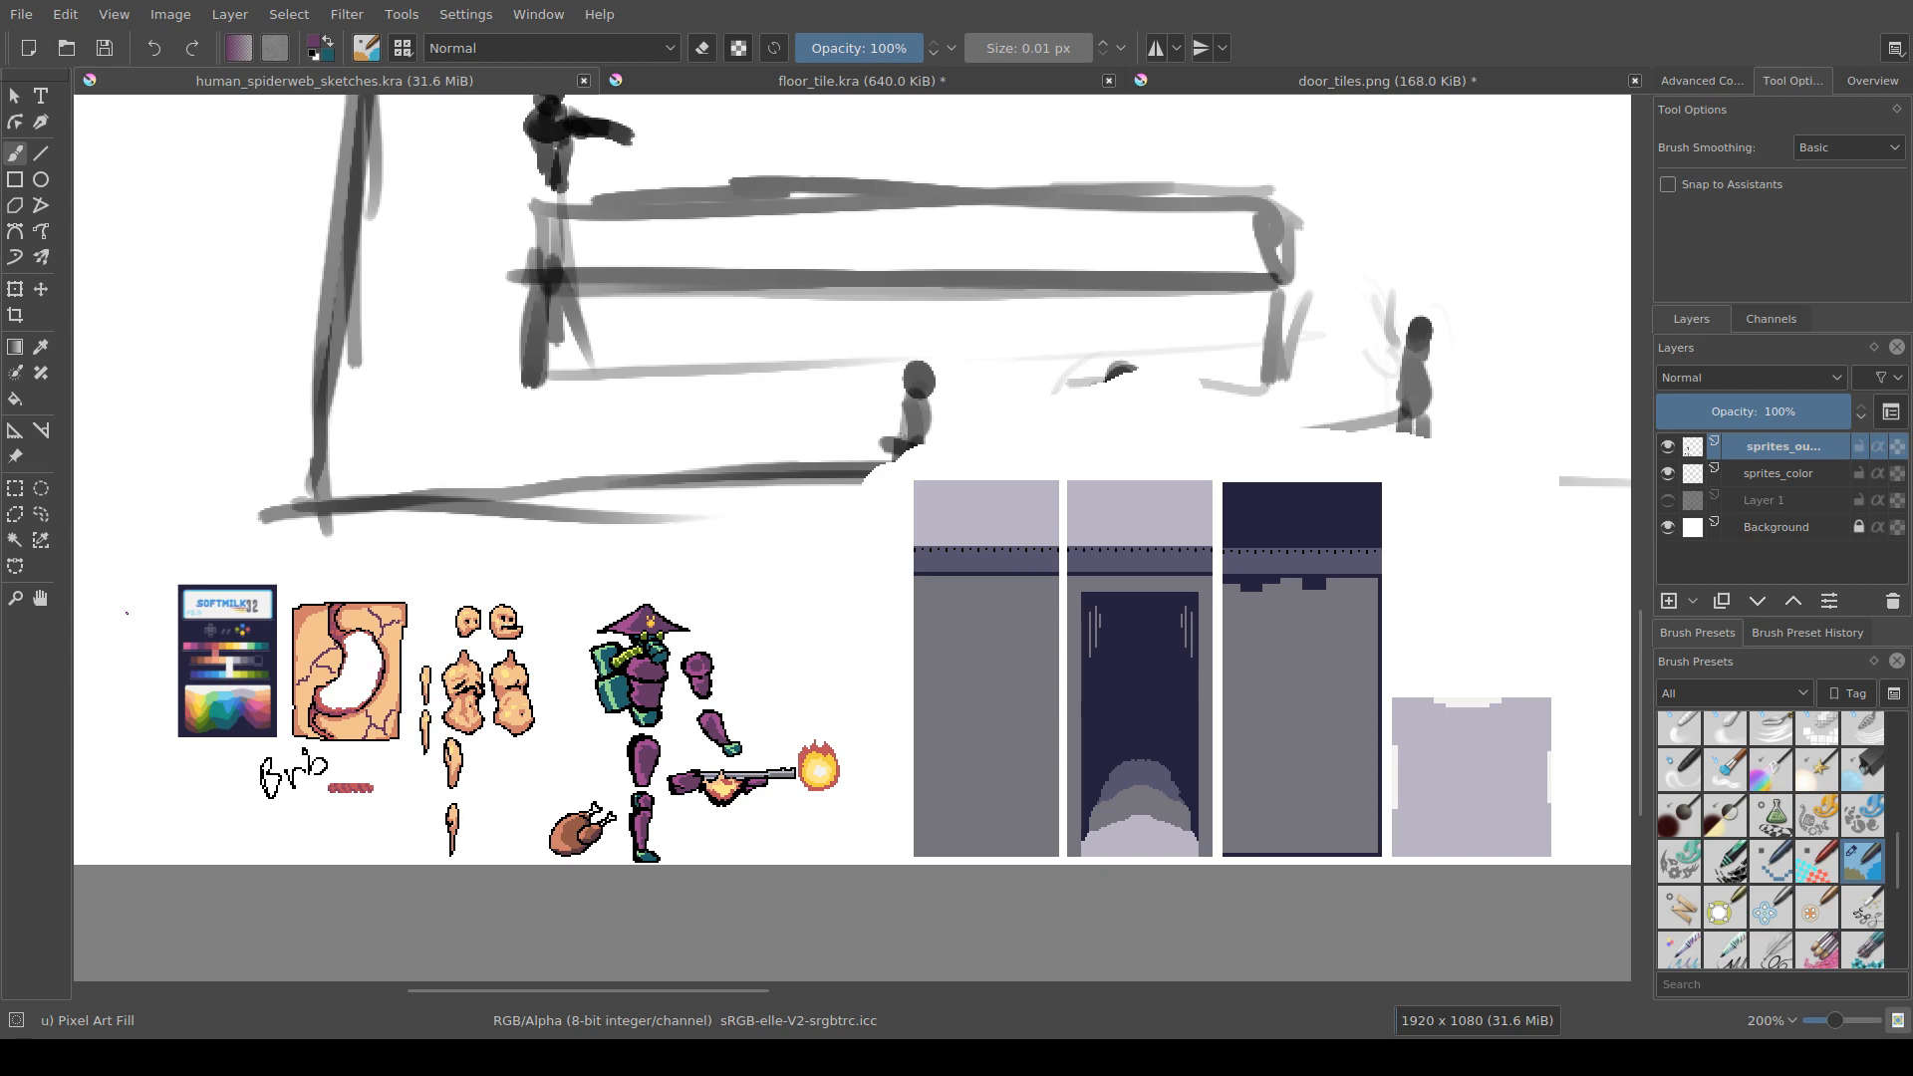
drag(867, 653, 938, 631)
scroll(941, 632, down, 1)
scroll(742, 687, up, 2)
drag(609, 709, 743, 687)
scroll(668, 716, up, 2)
scroll(598, 715, down, 1)
scroll(734, 687, up, 1)
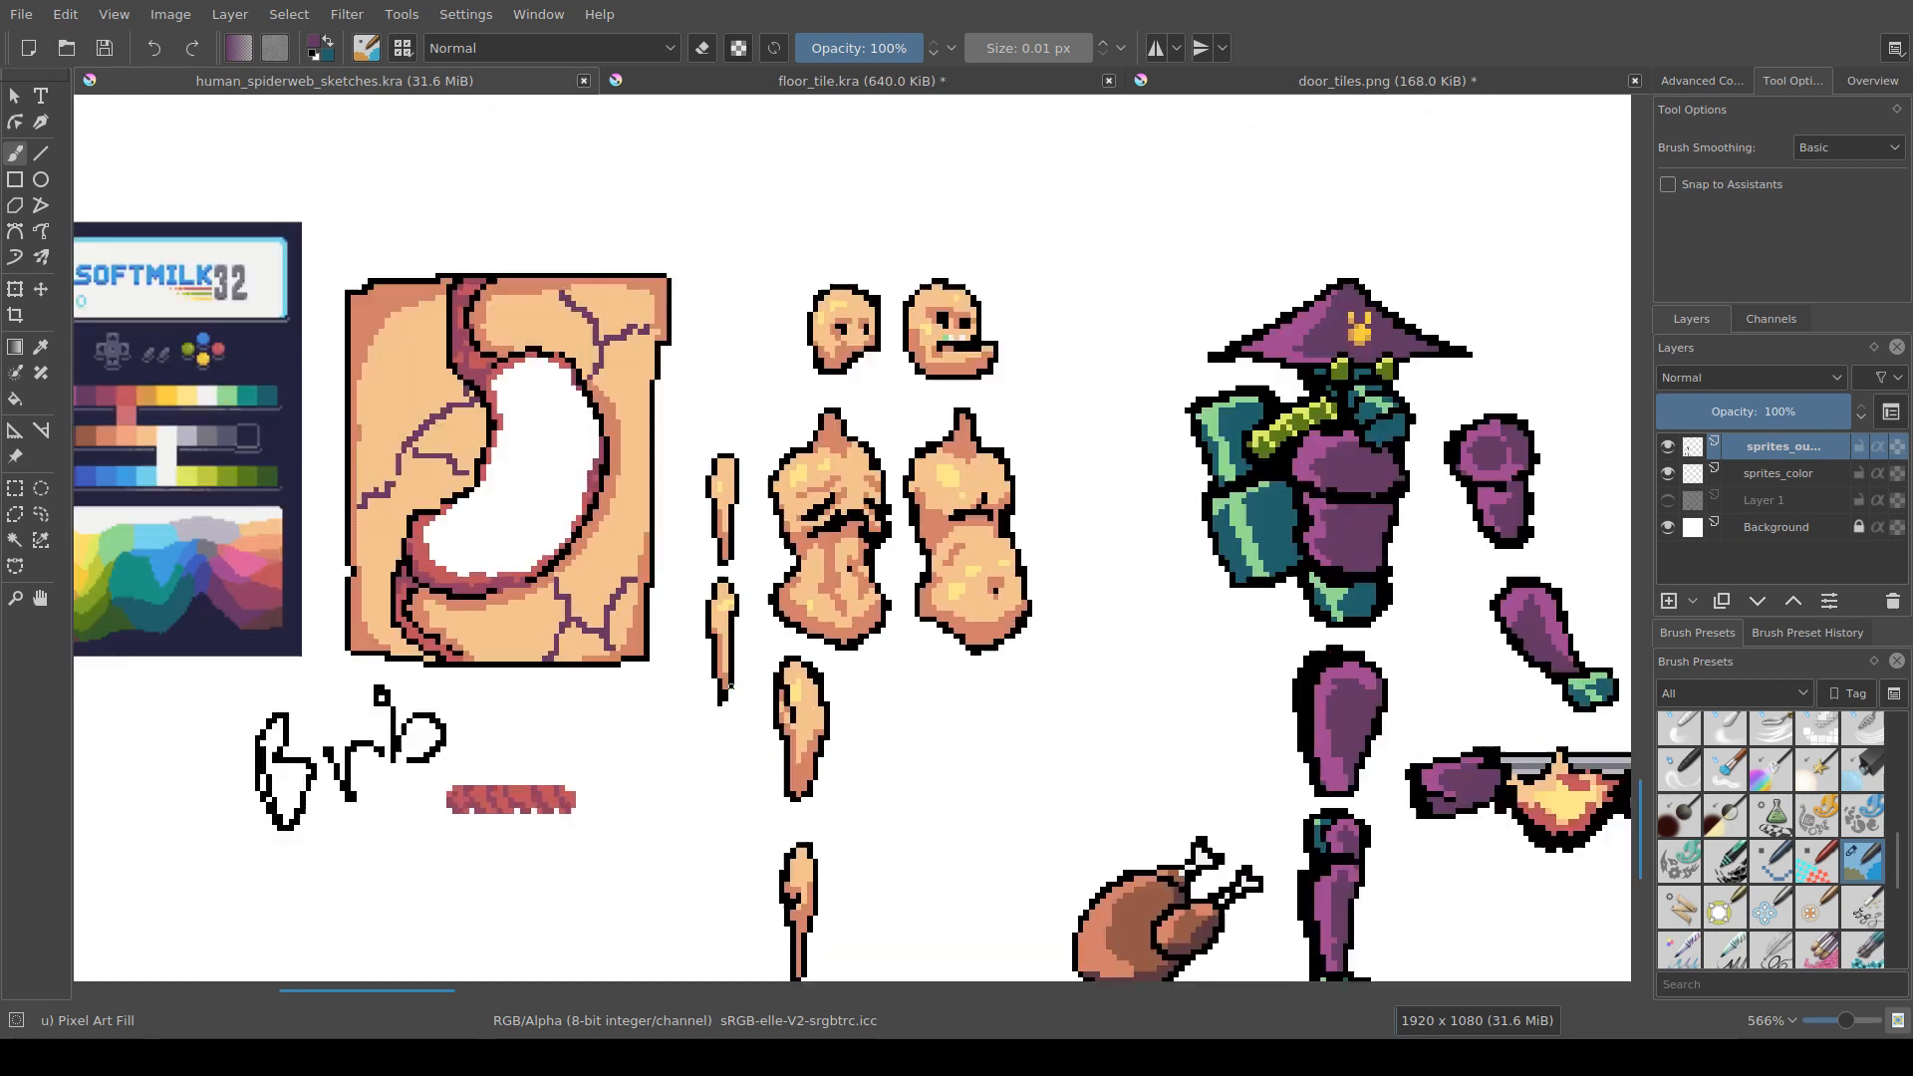
scroll(733, 687, down, 1)
scroll(859, 733, down, 1)
scroll(845, 728, down, 1)
drag(845, 727, 791, 728)
scroll(765, 754, up, 1)
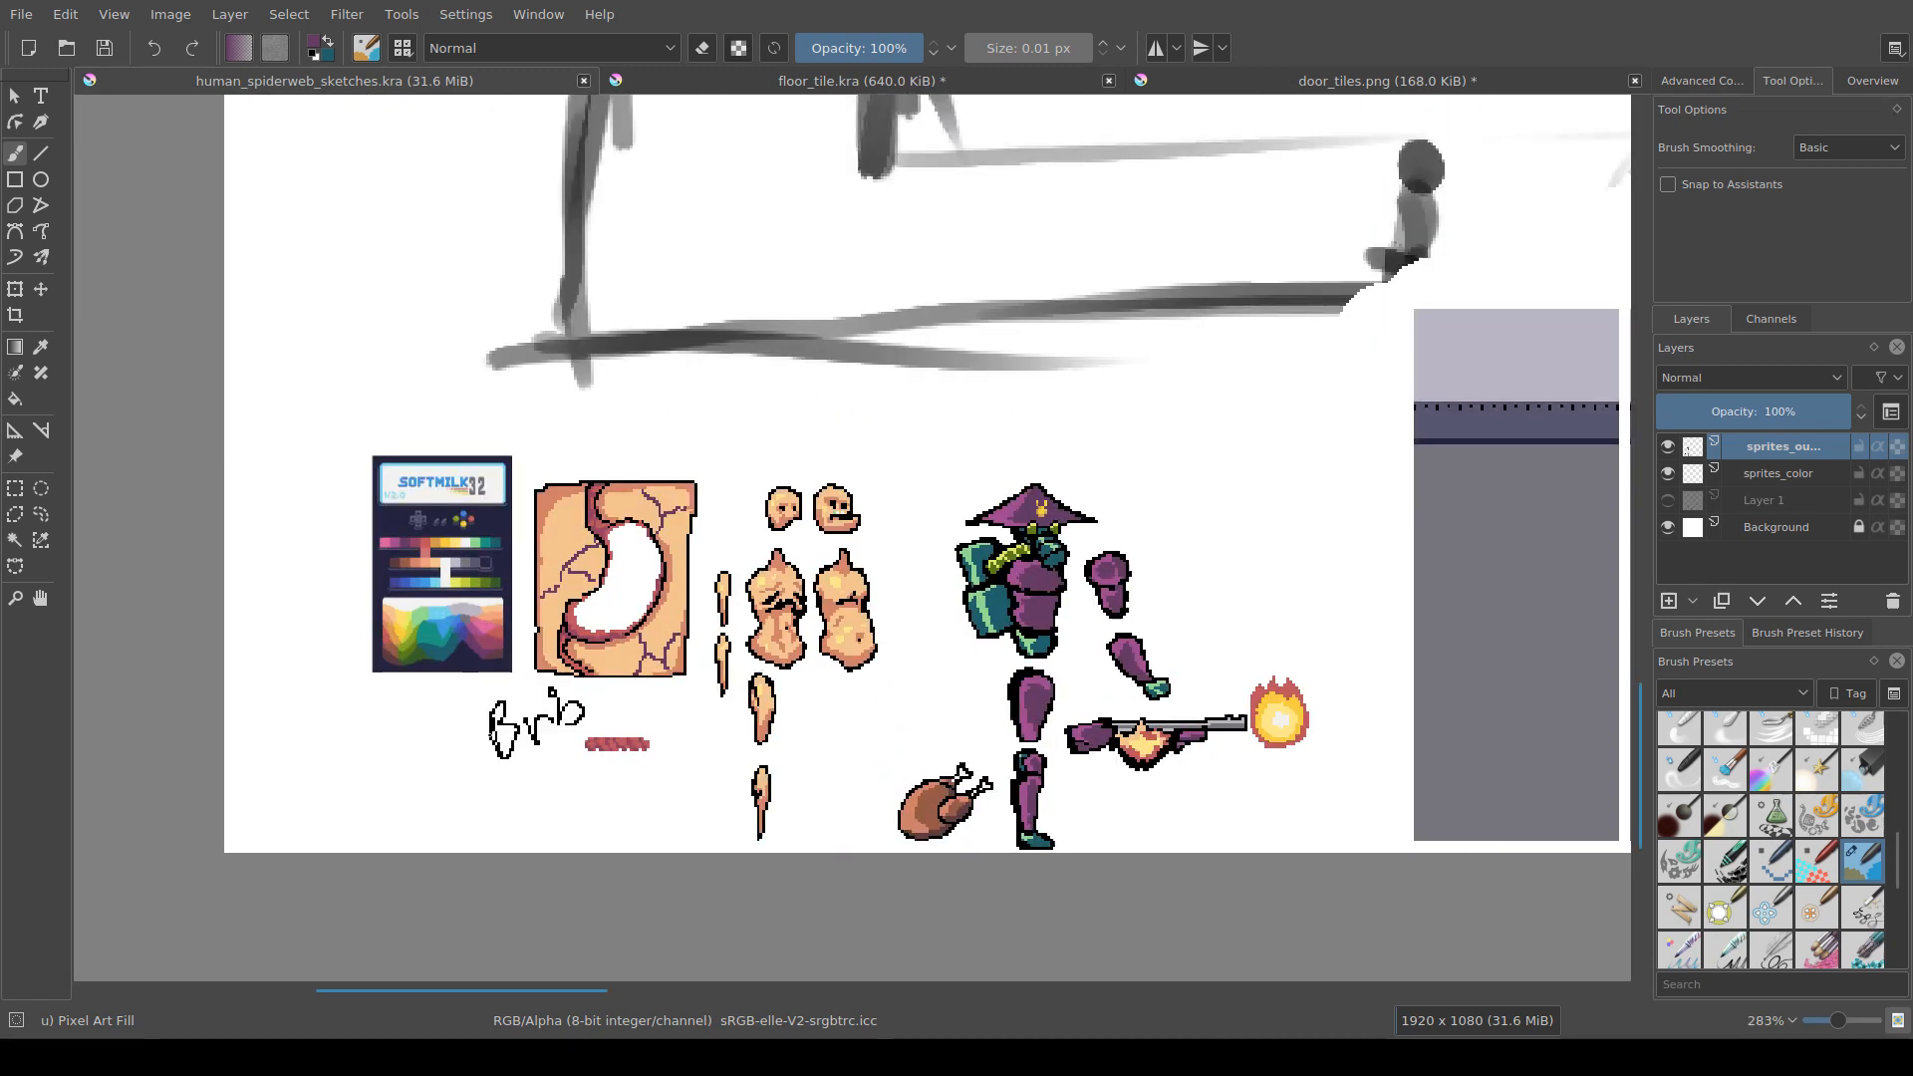
scroll(428, 735, up, 1)
drag(423, 736, 604, 760)
scroll(604, 760, up, 2)
scroll(1020, 794, down, 5)
drag(1020, 795, 441, 719)
scroll(721, 752, up, 1)
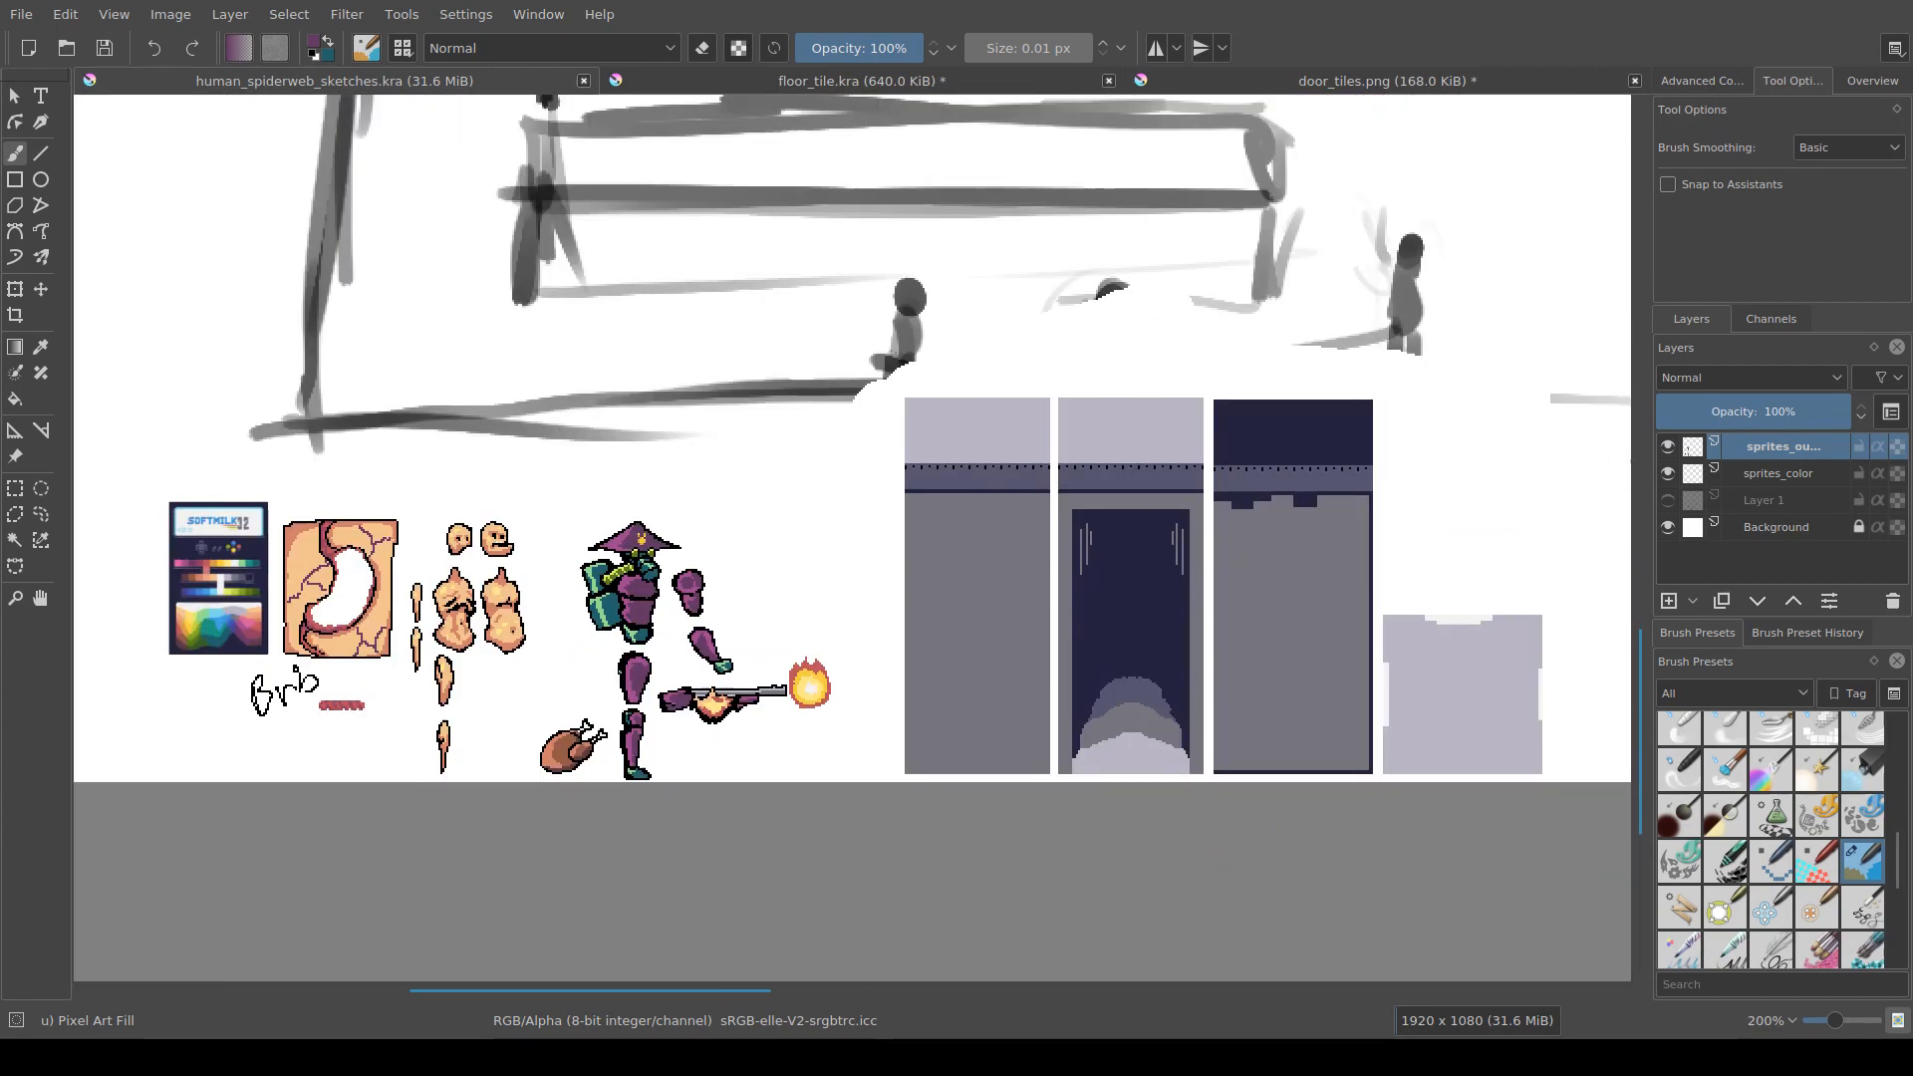
scroll(721, 752, up, 1)
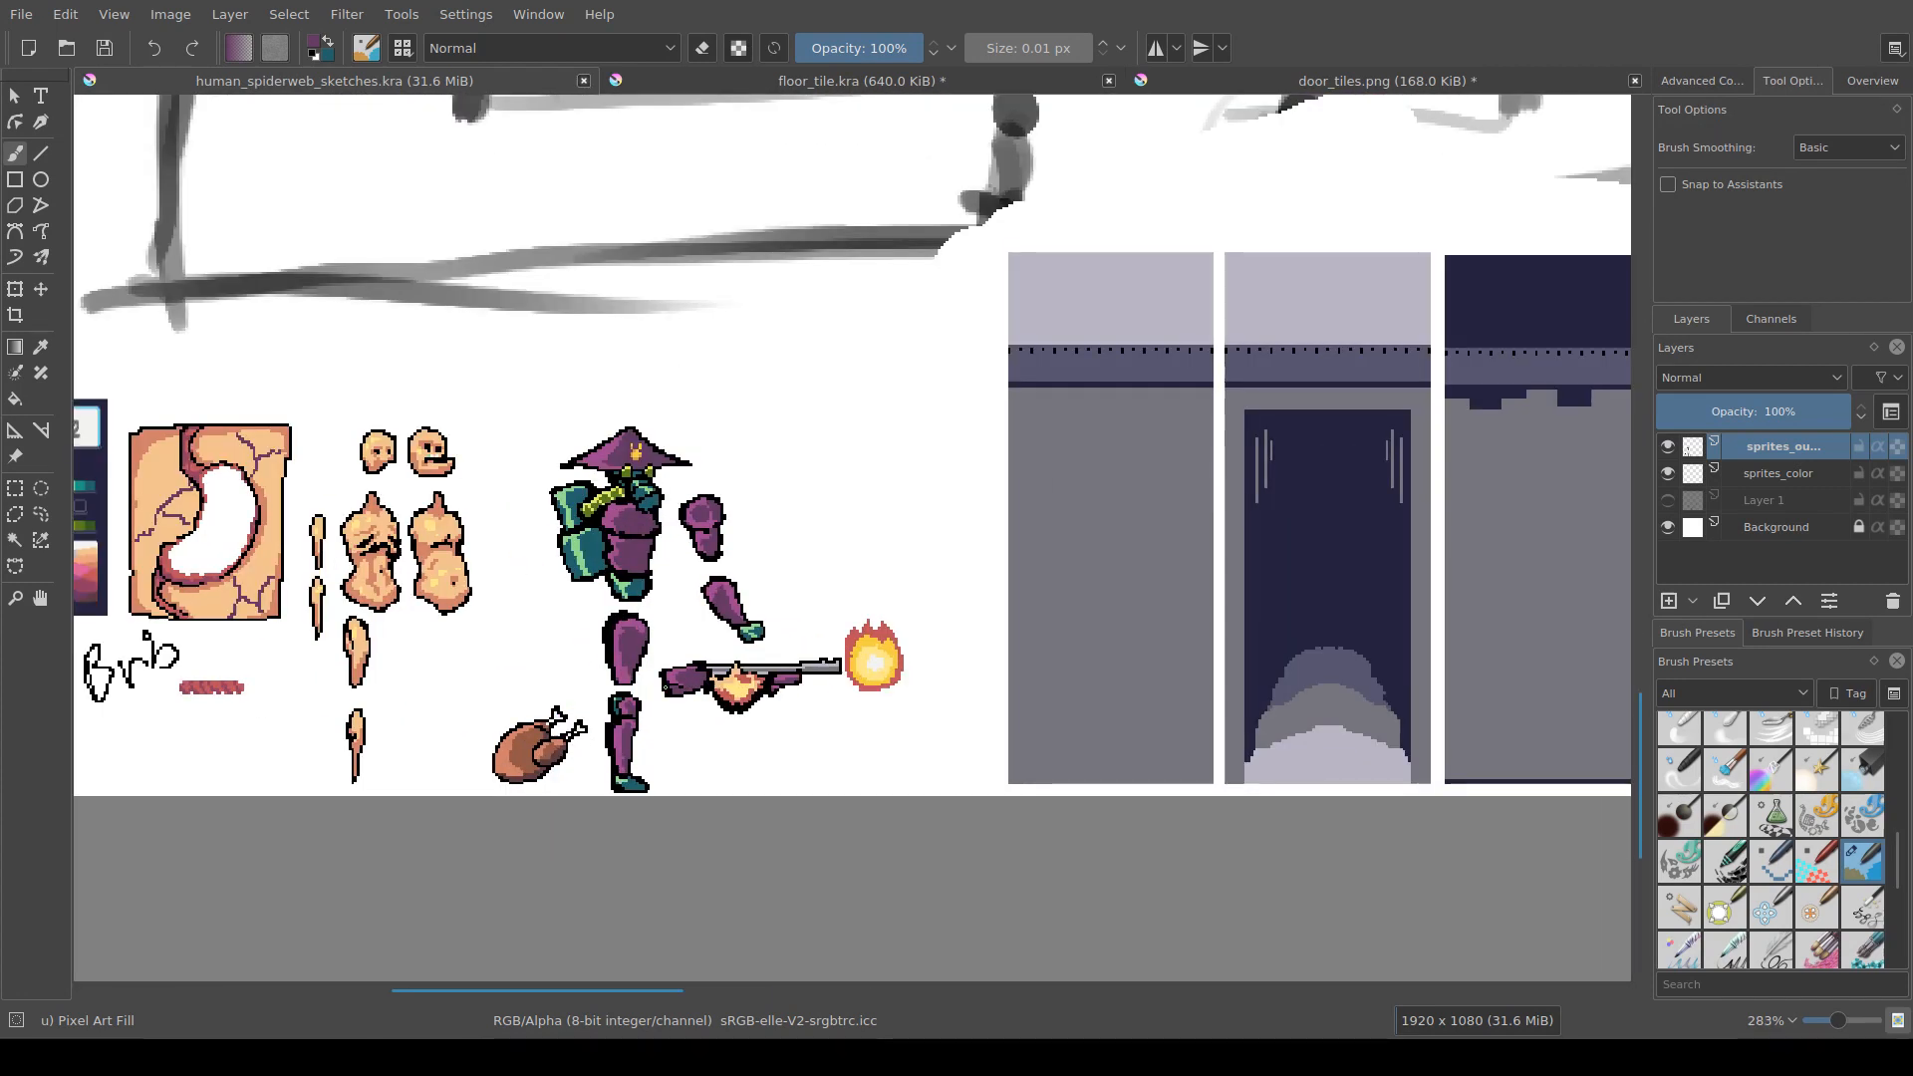
drag(666, 687, 923, 709)
scroll(1075, 723, up, 1)
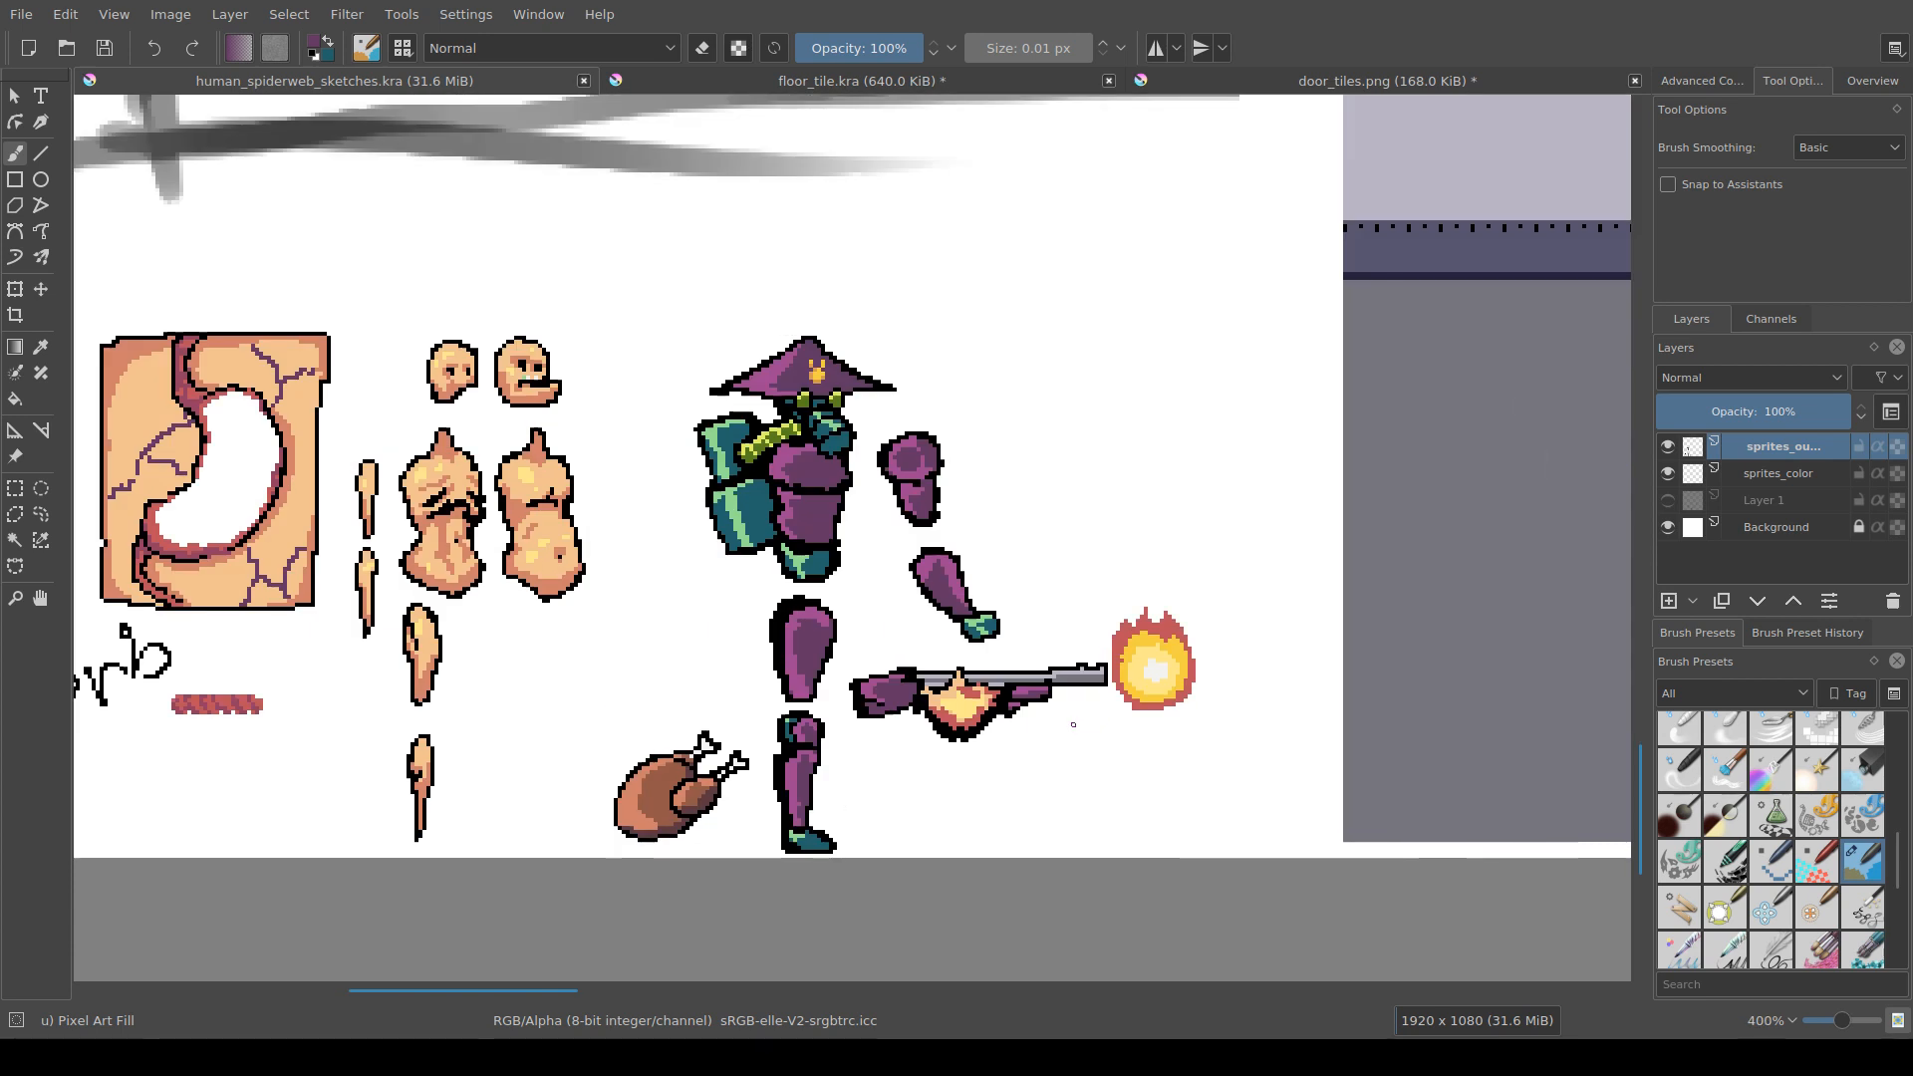
drag(1075, 723, 1108, 721)
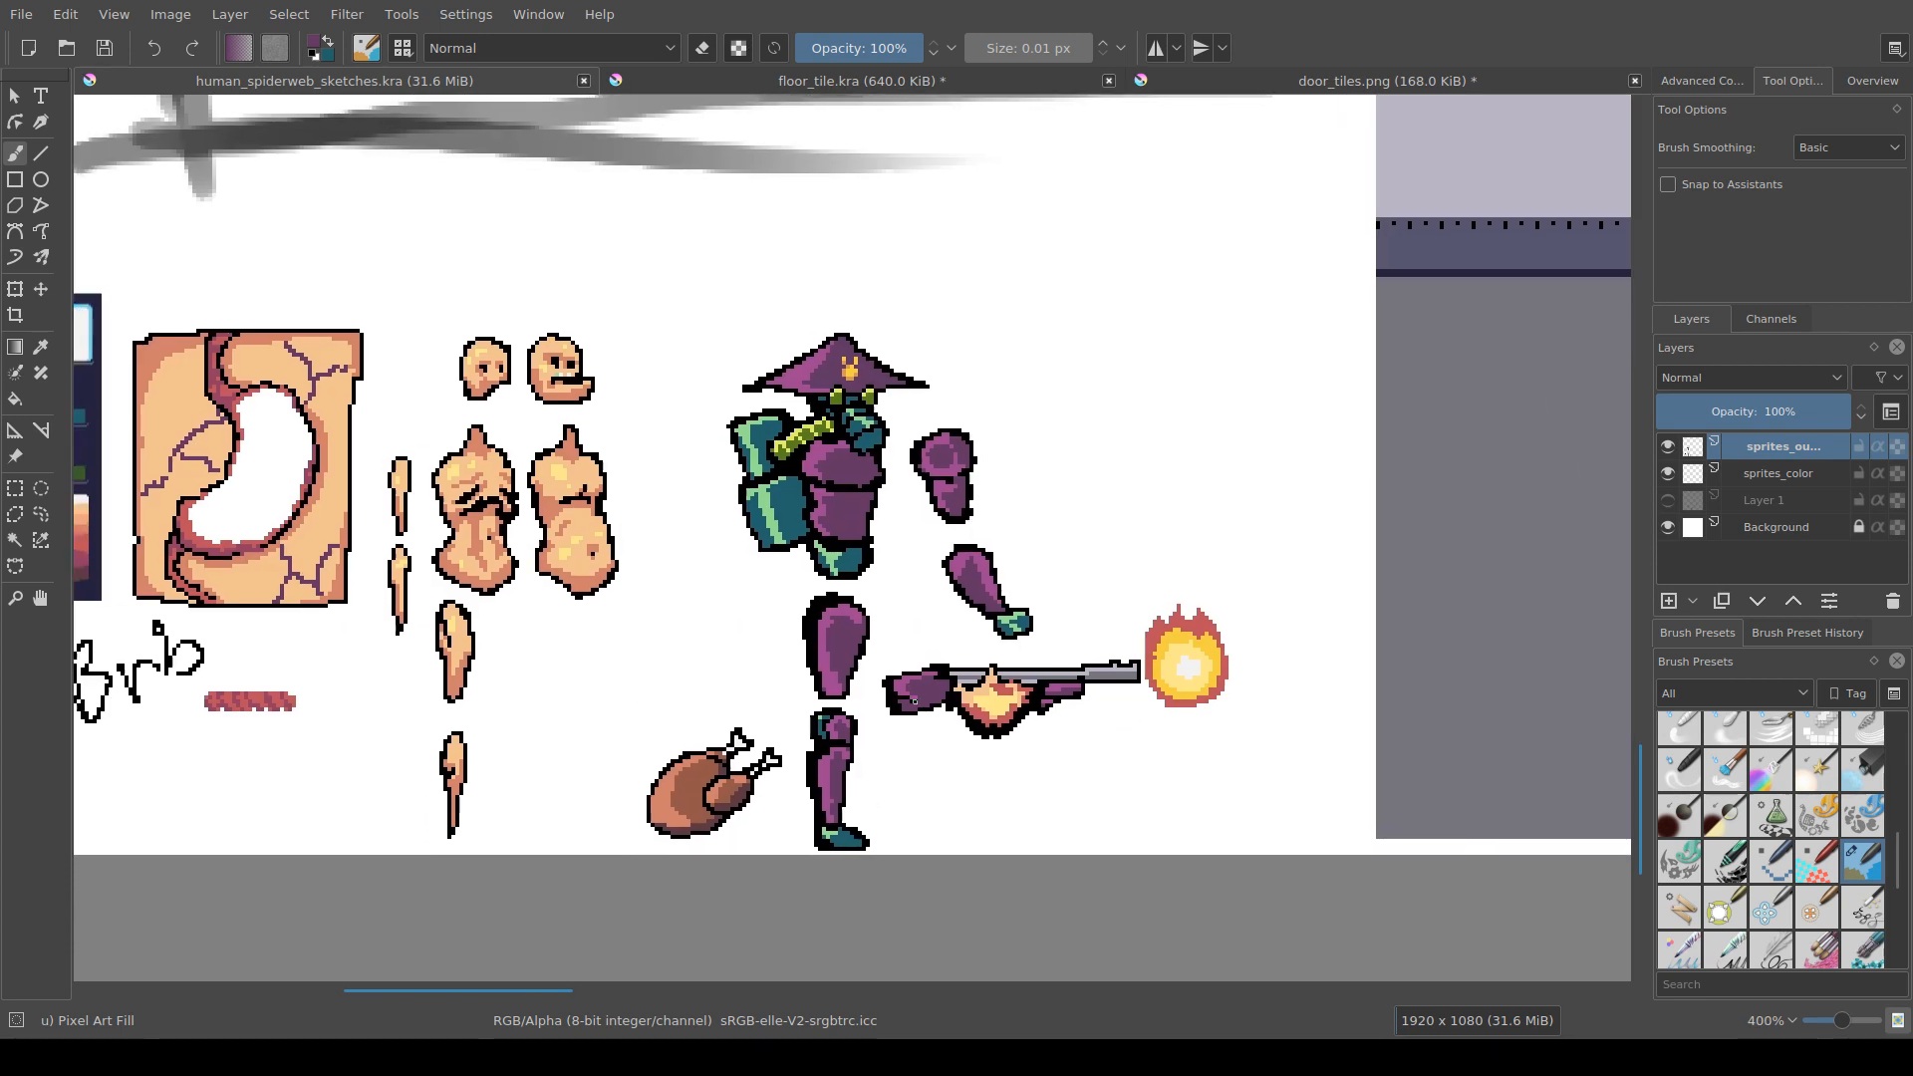
scroll(929, 709, down, 2)
drag(934, 712, 701, 737)
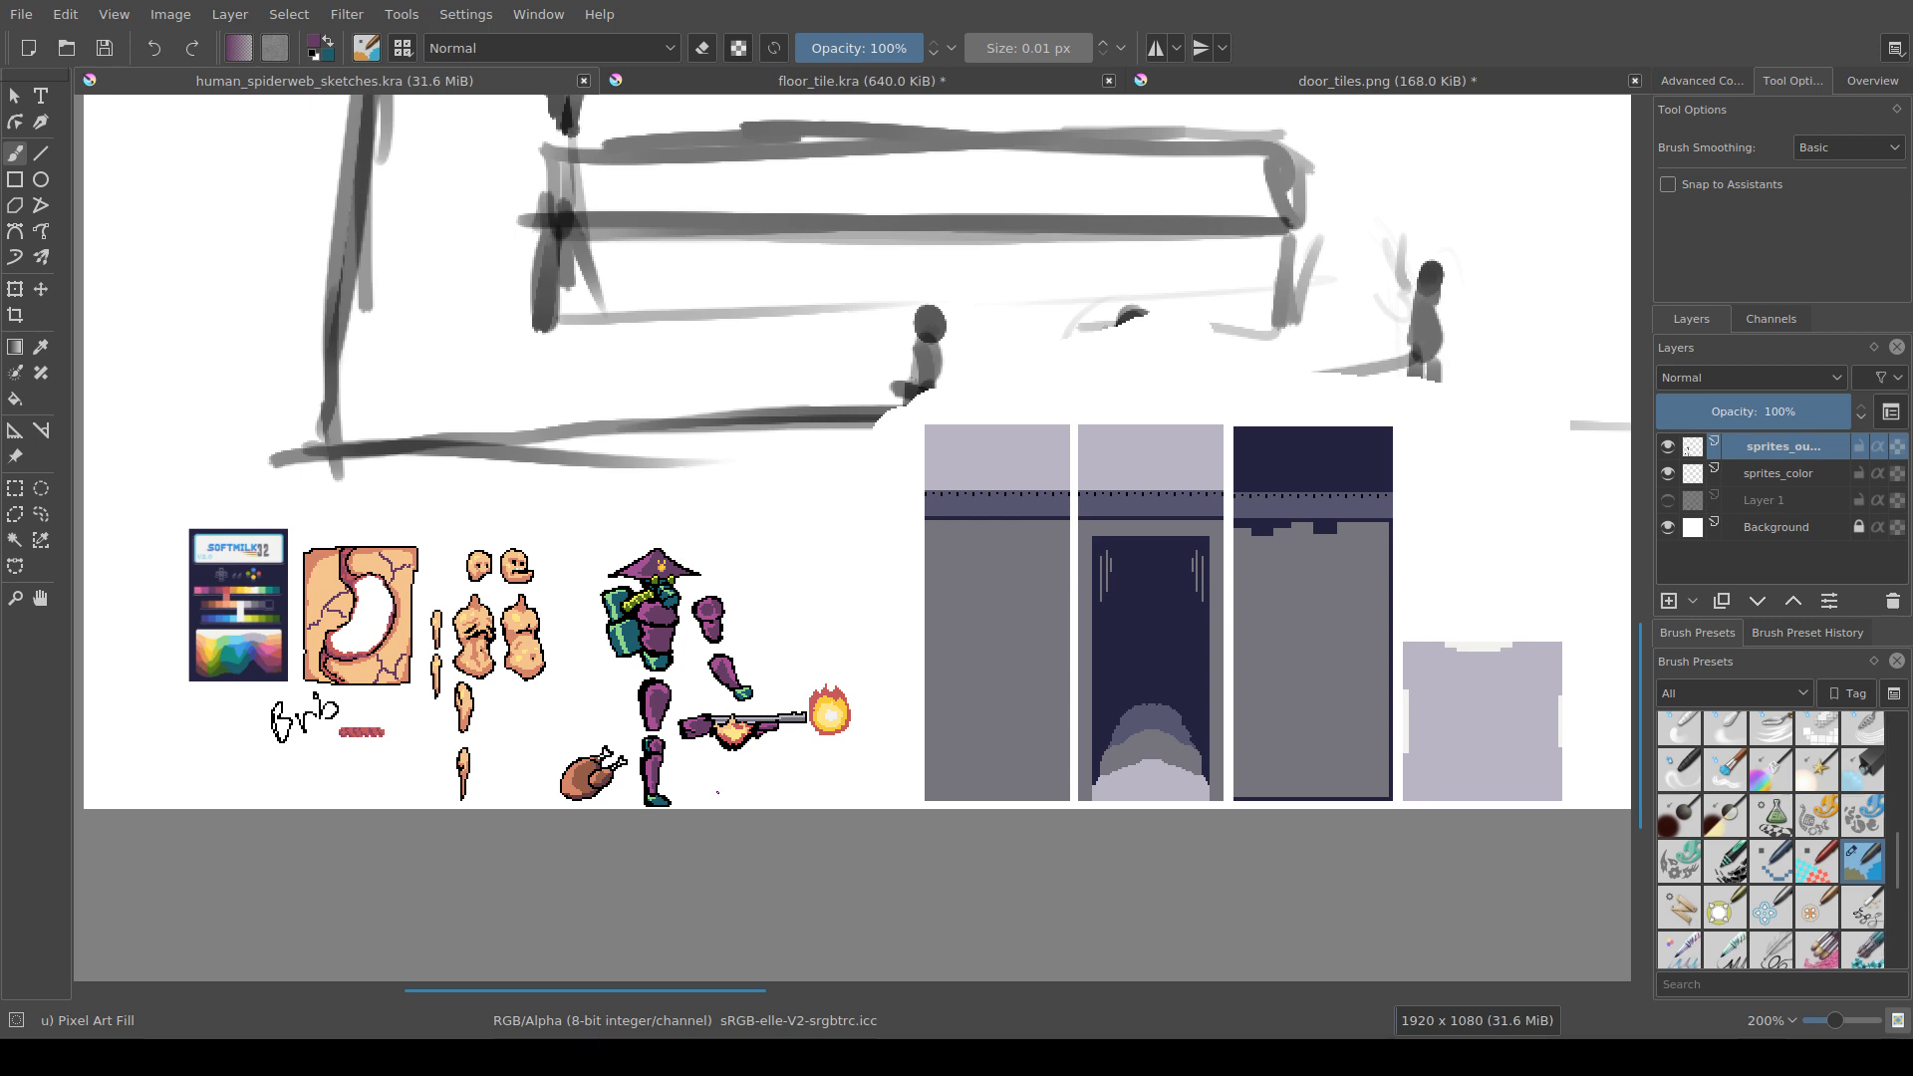
drag(717, 794, 748, 784)
scroll(747, 784, up, 2)
scroll(746, 785, down, 1)
drag(597, 795, 872, 793)
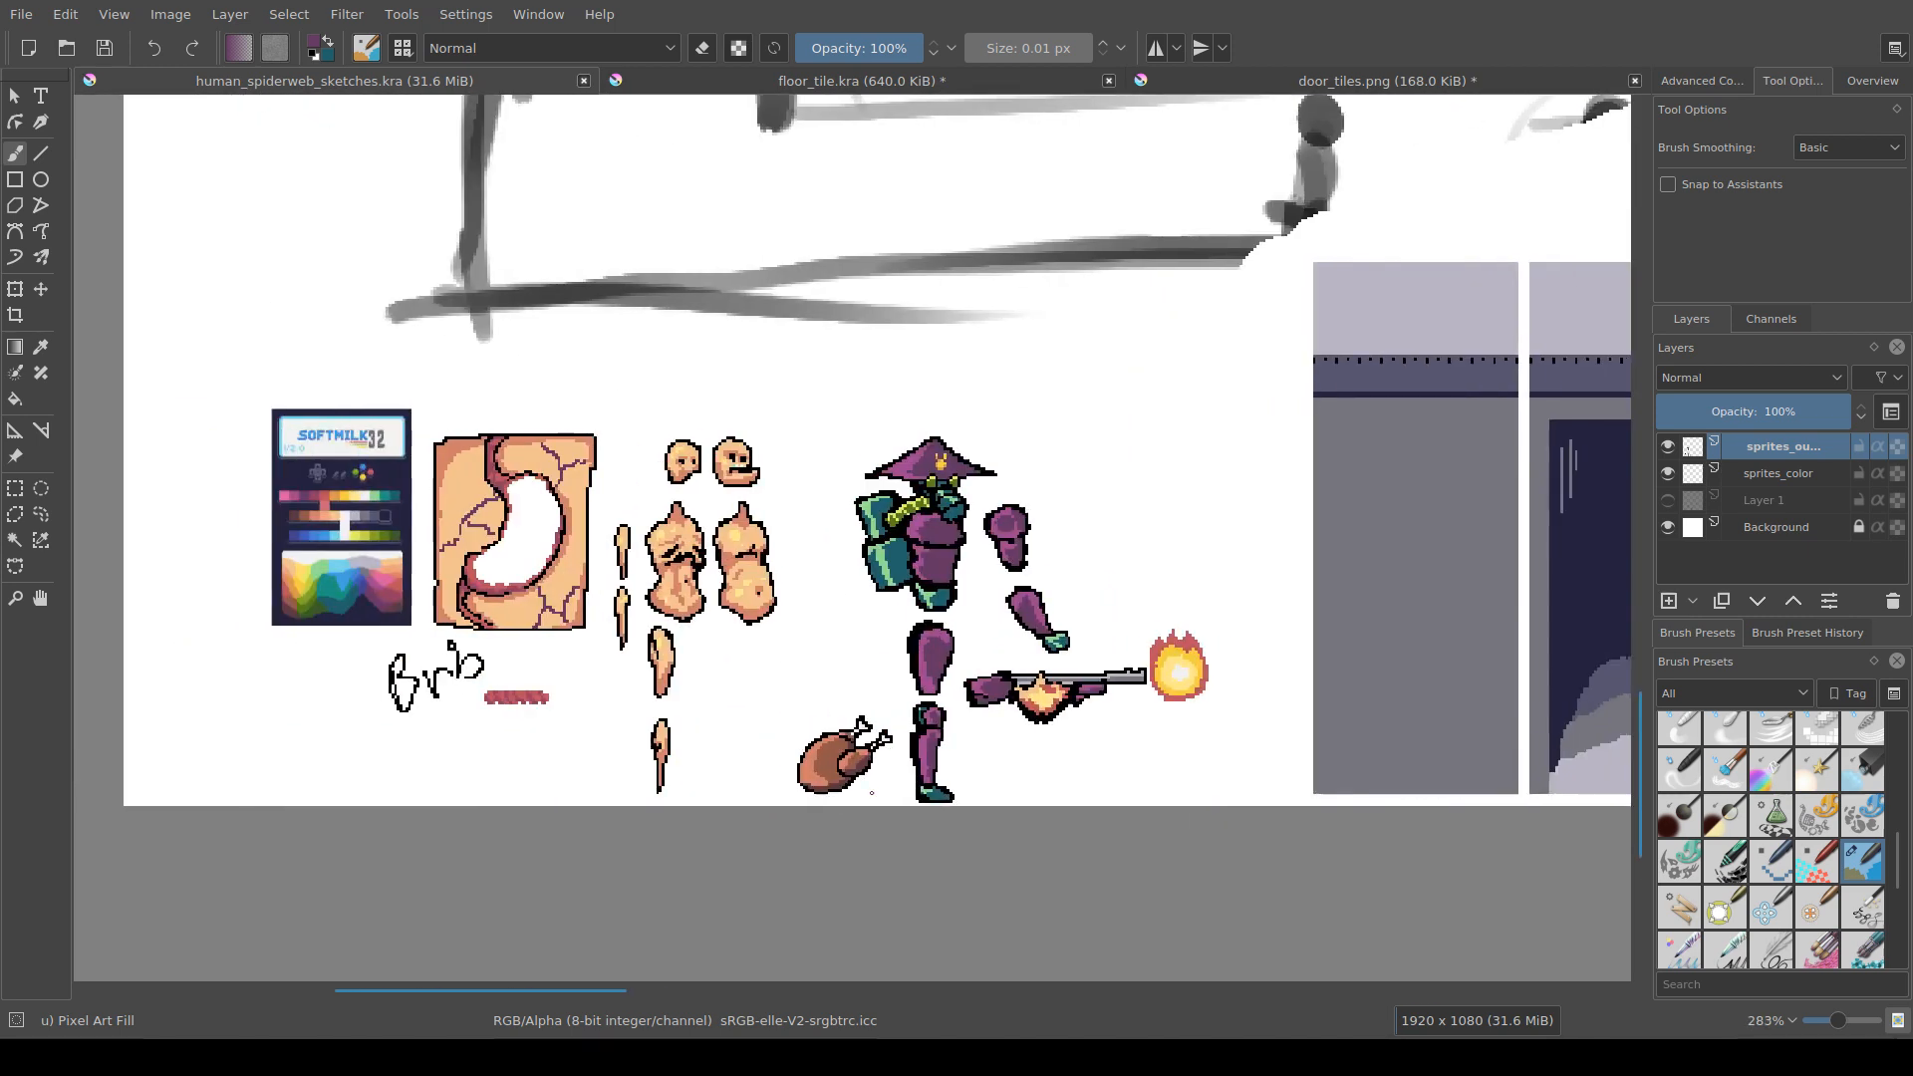
scroll(849, 788, up, 2)
drag(721, 806, 847, 832)
scroll(845, 833, down, 2)
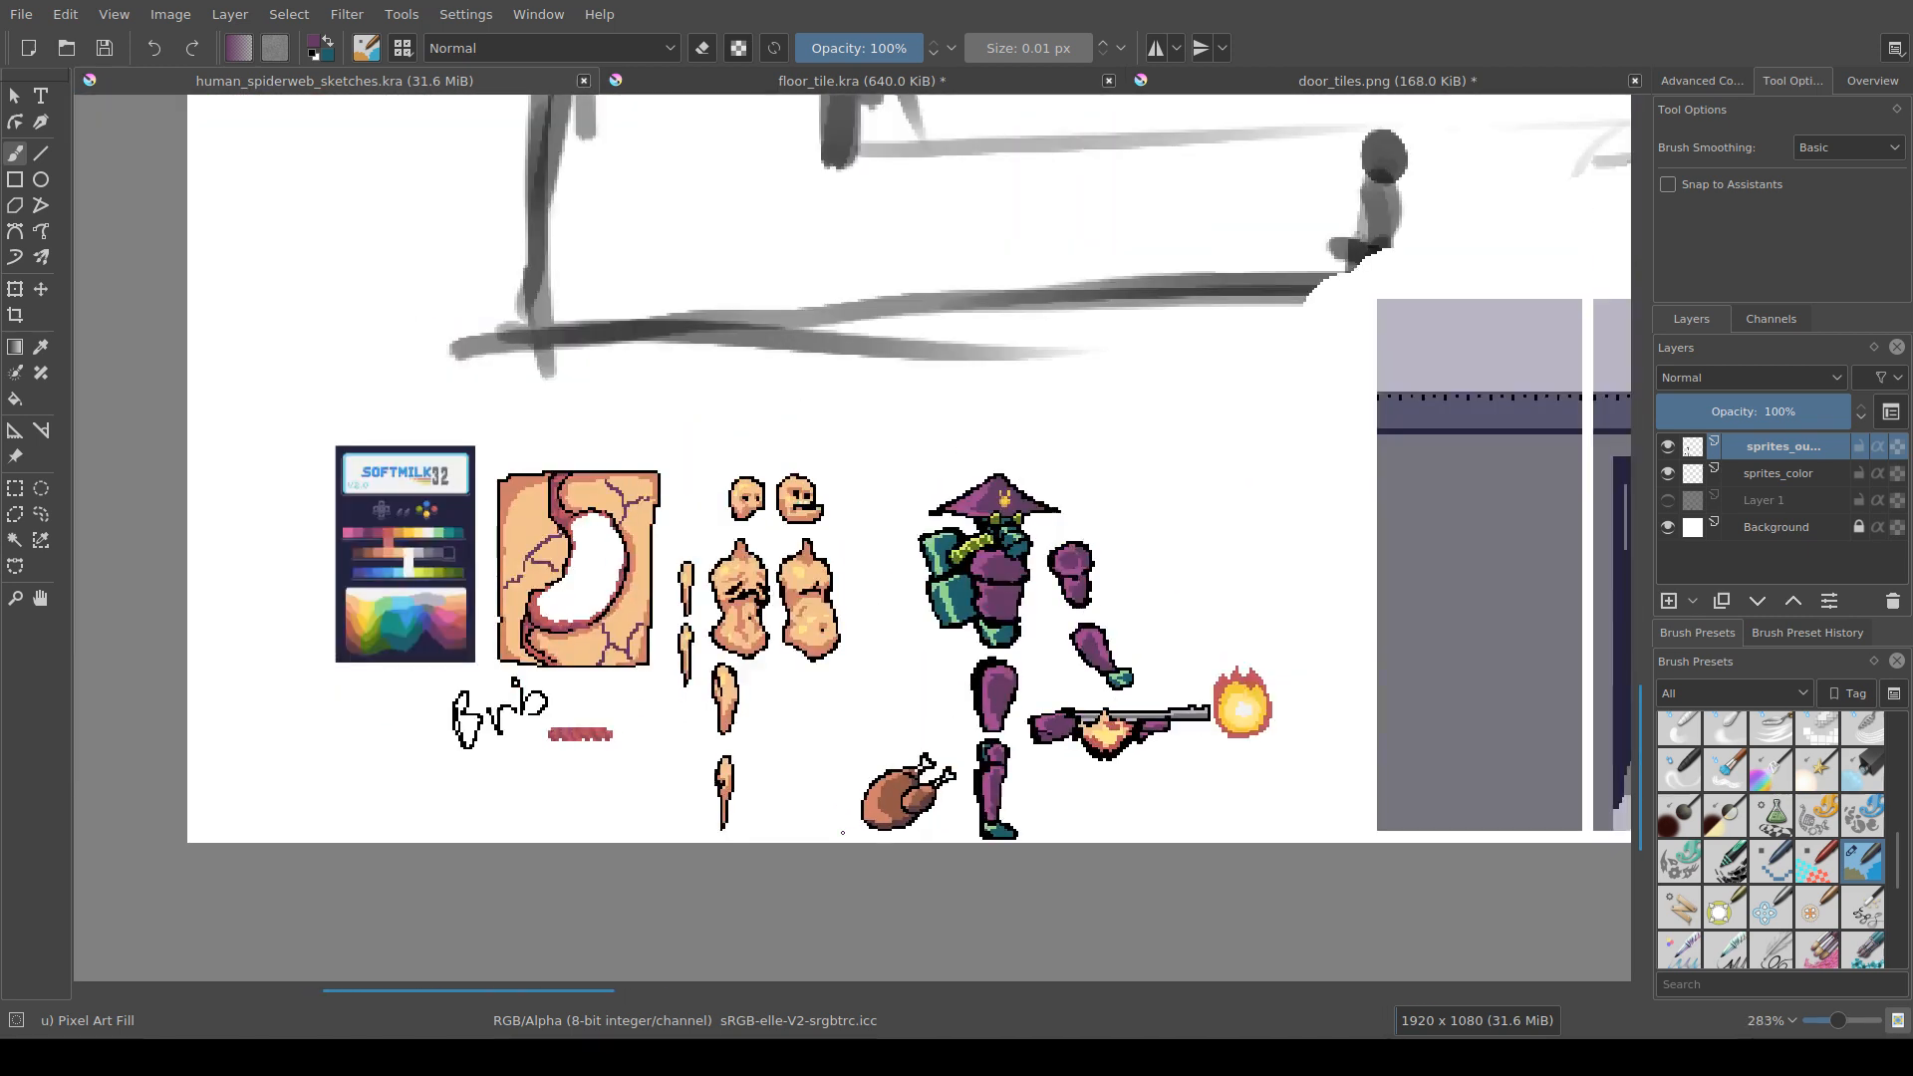